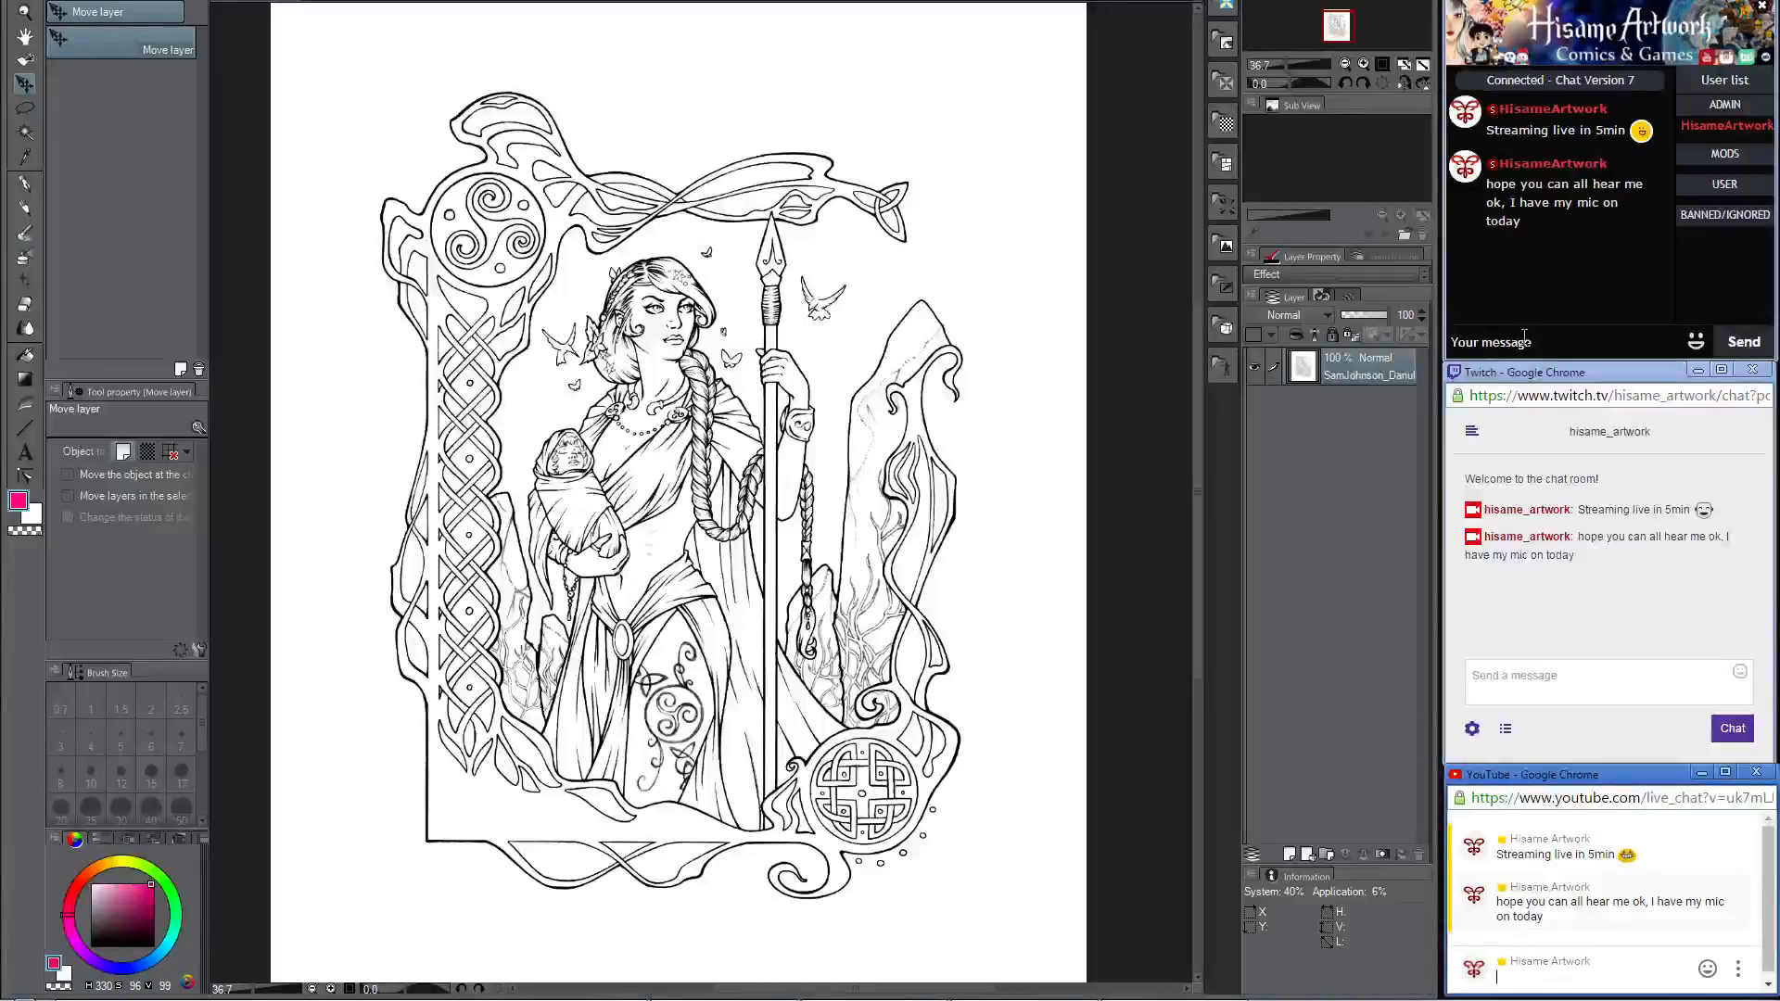
Step: Post "if there are any issues with the sound or video, let me know :D" in the stream chat showing version 7
click(1524, 343)
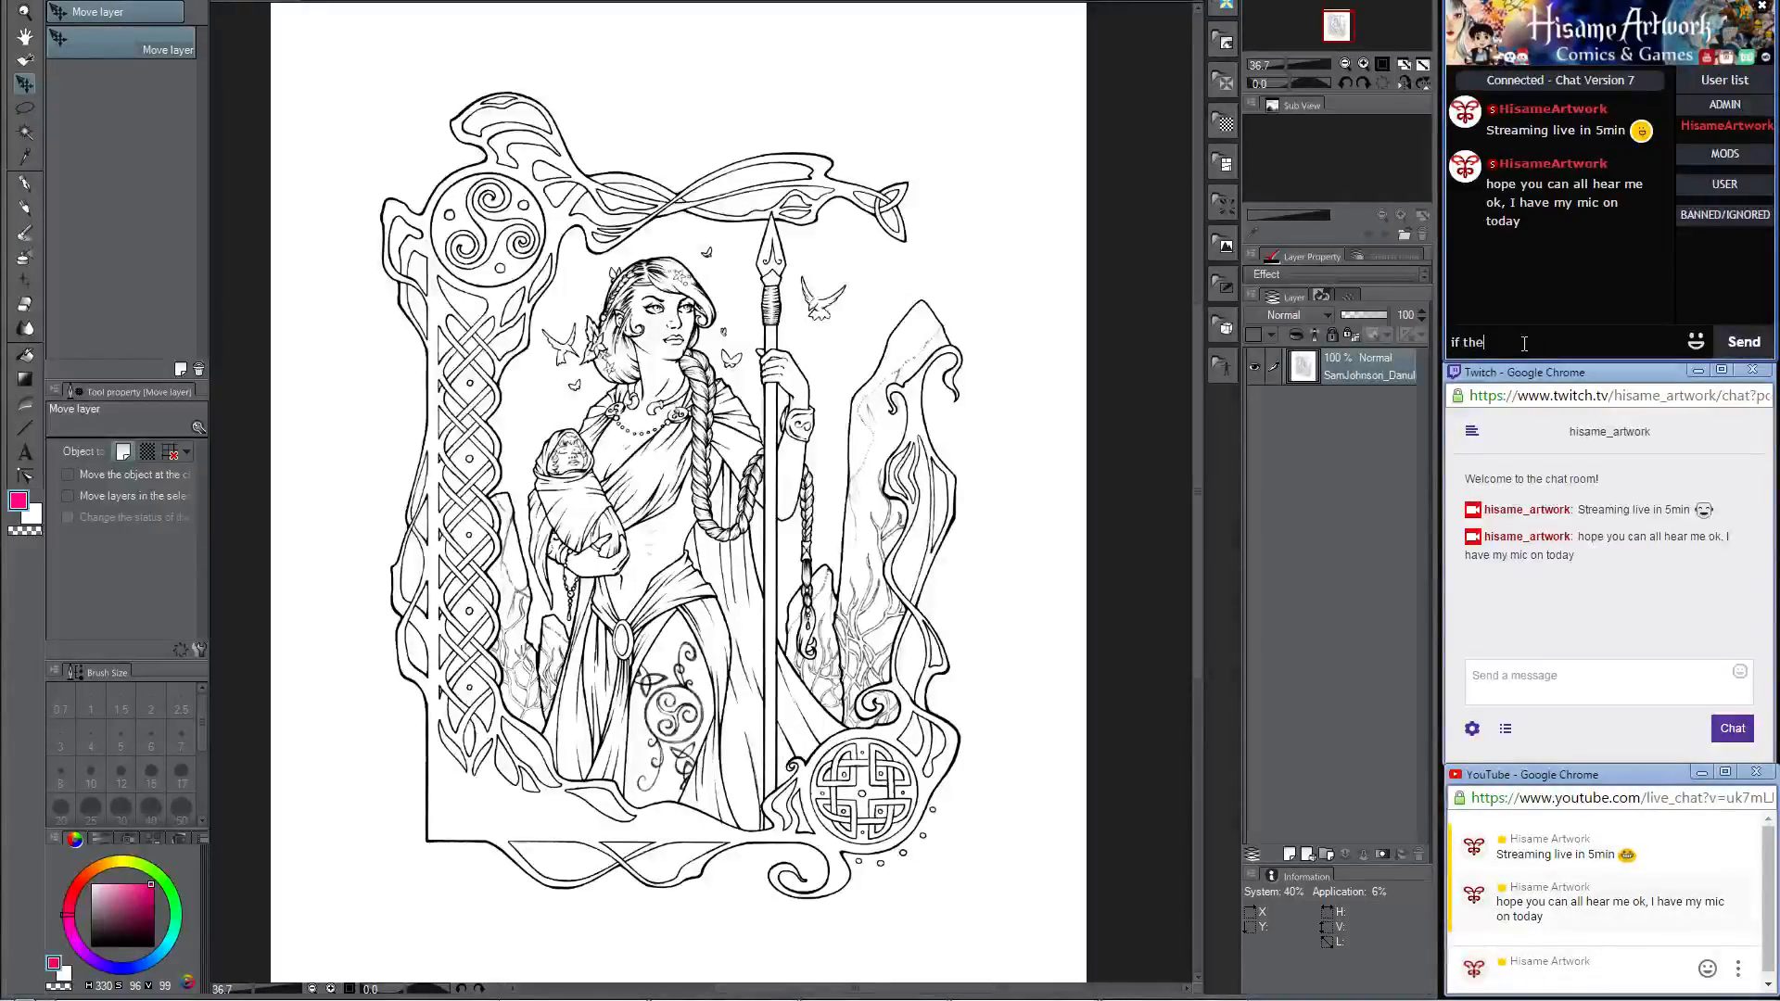
text(if there is)
key(BackSpace)
key(BackSpace)
text(are any issues with the sound or v)
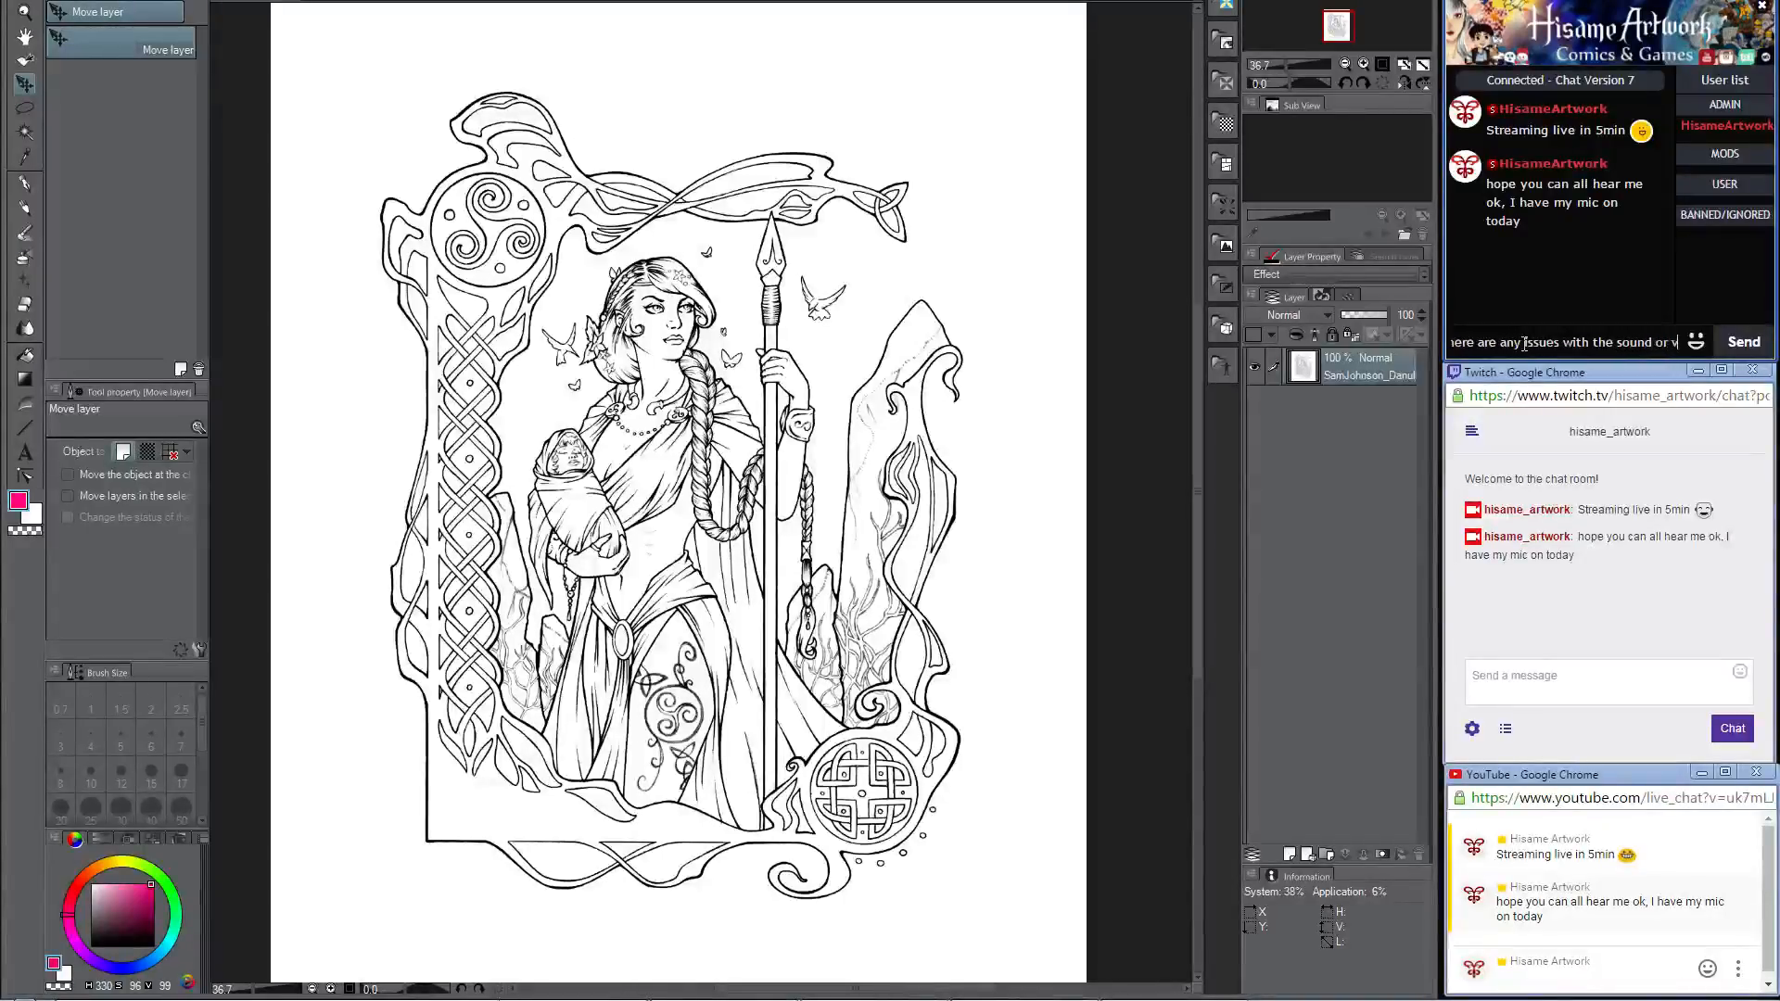
text(ideo, let )
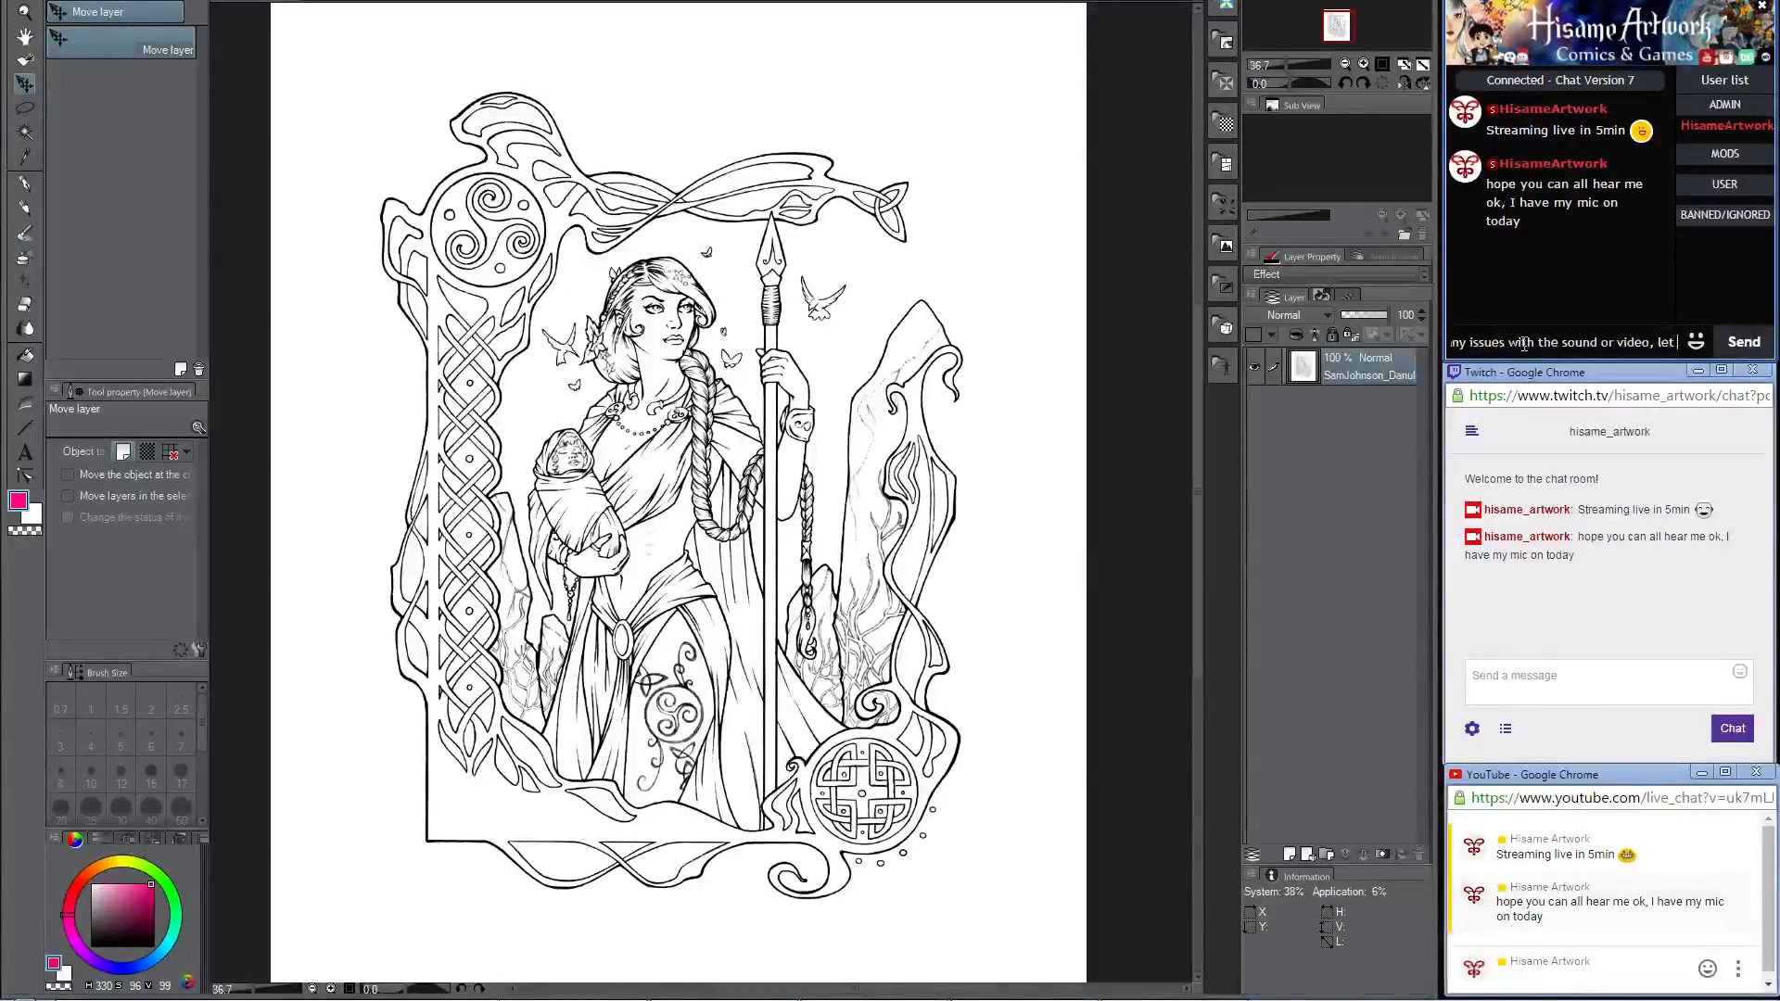
text(me know :D)
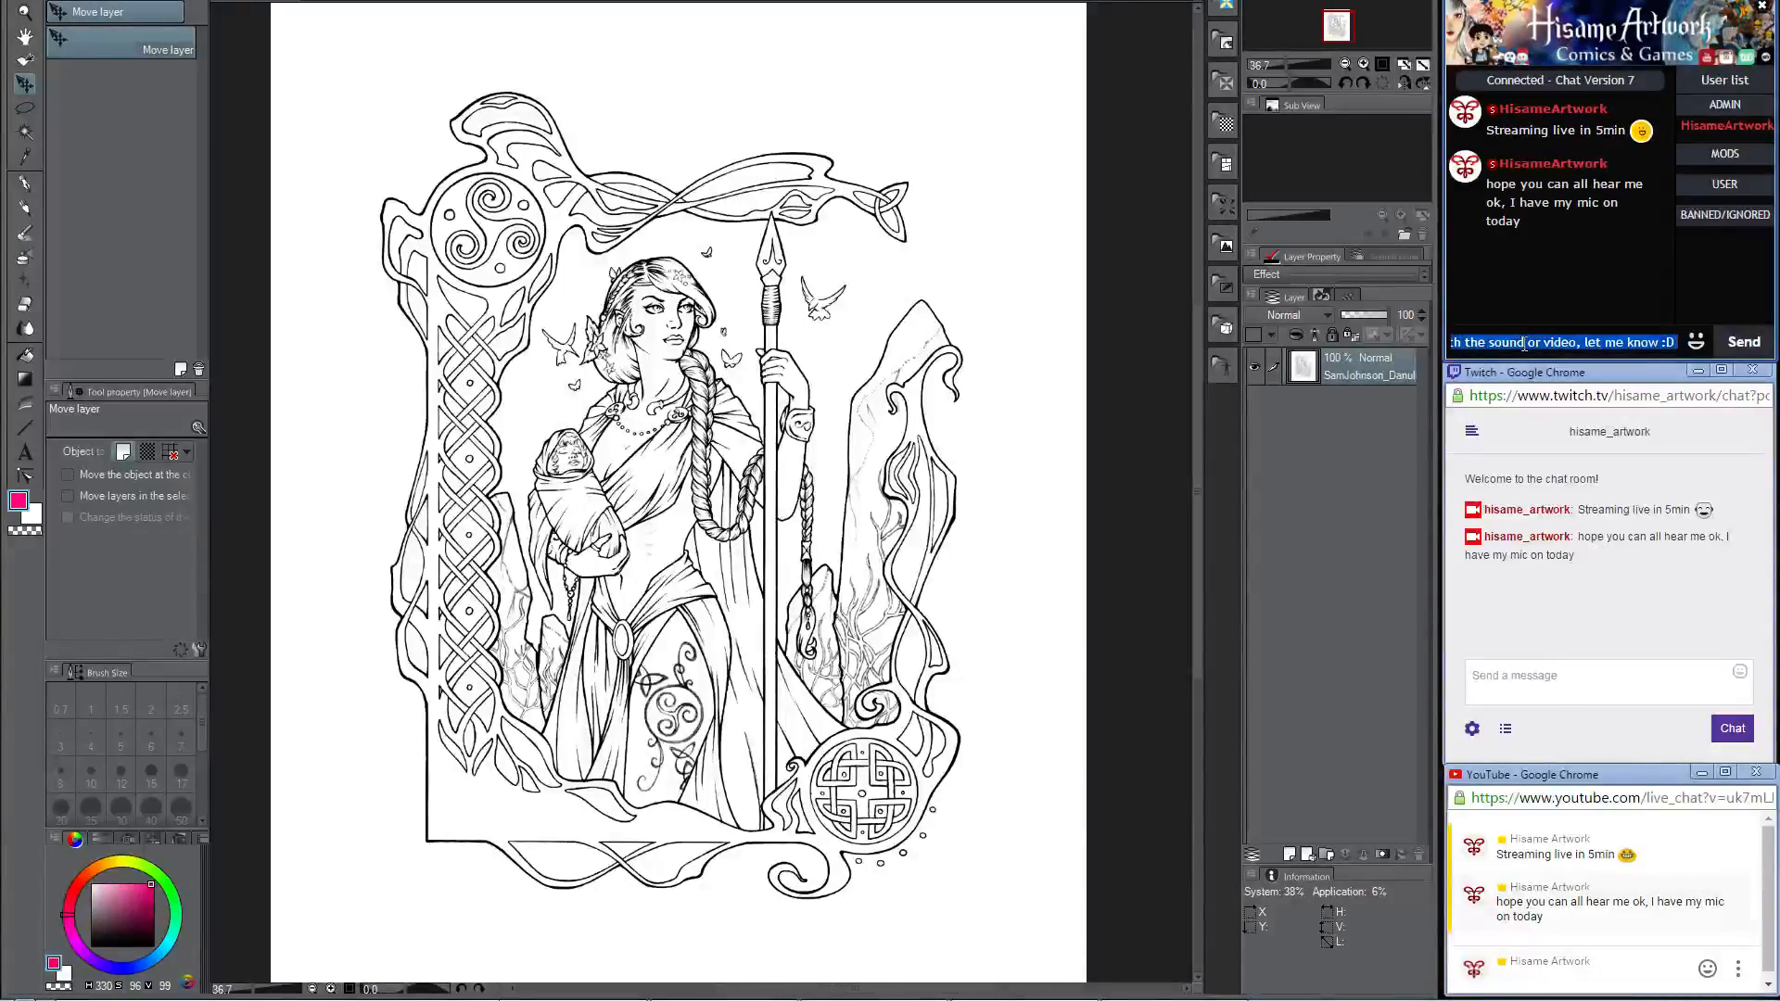
key(Return)
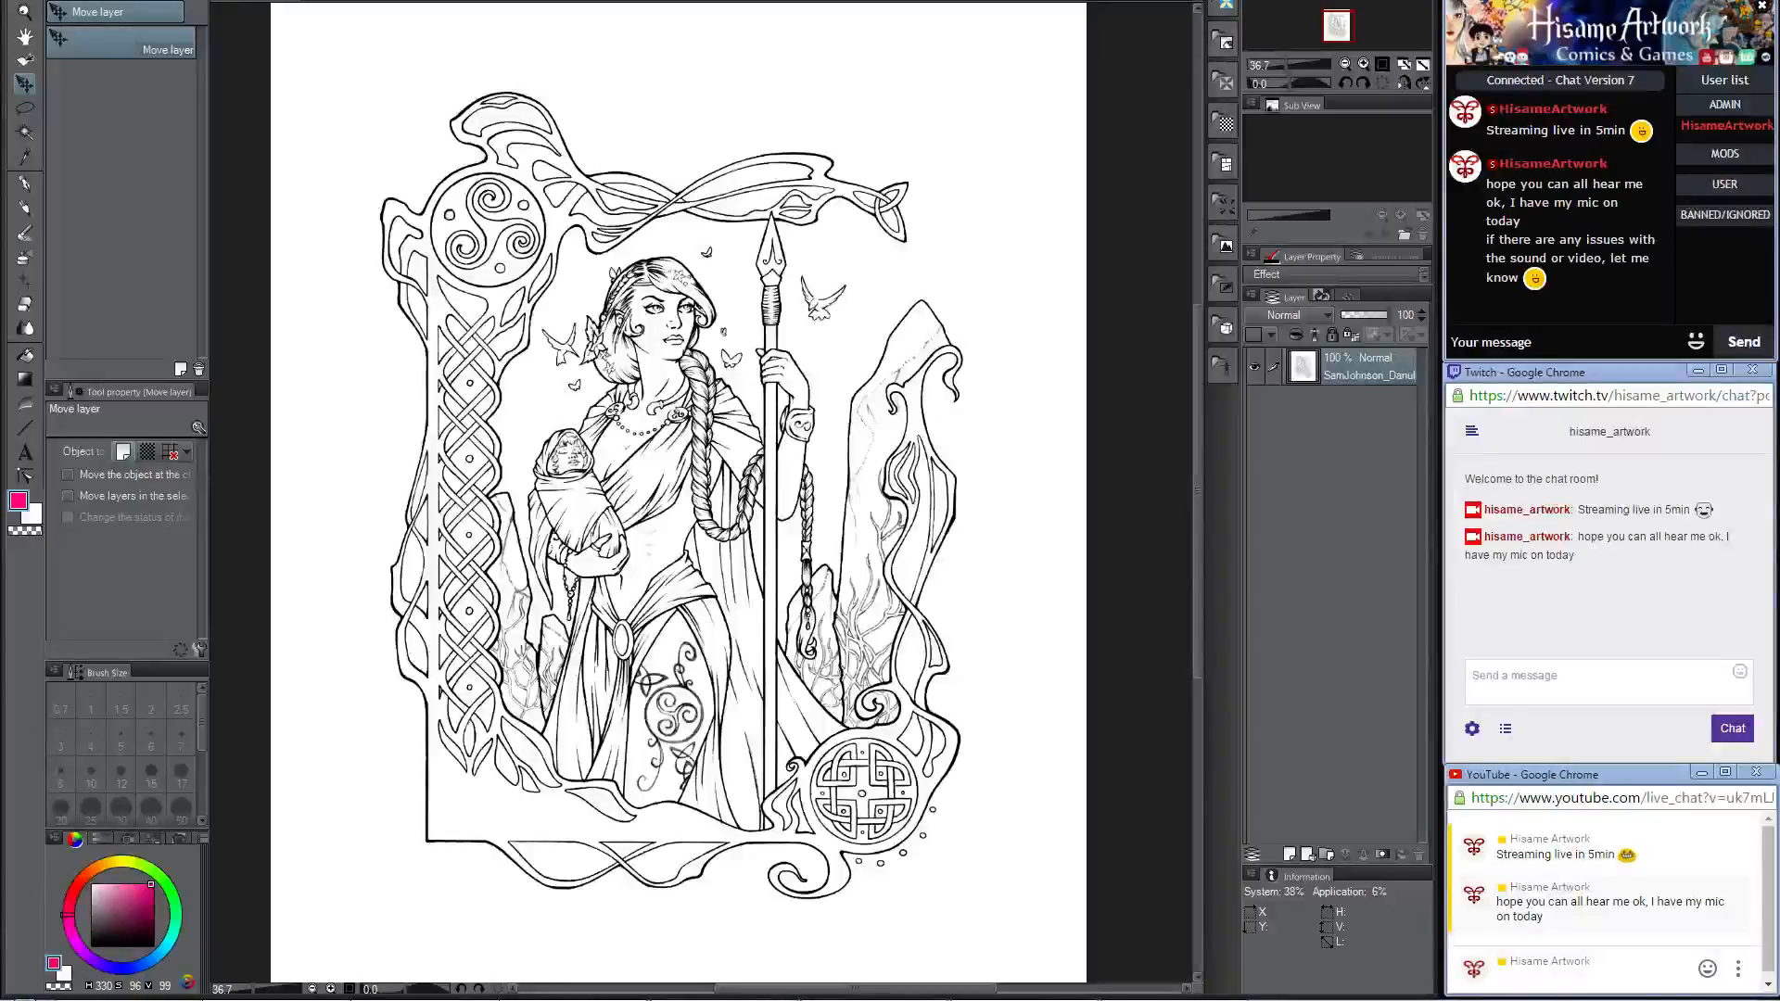
Step: Switch to the web browser and load the tsū site in a new tab
key(alt+Tab)
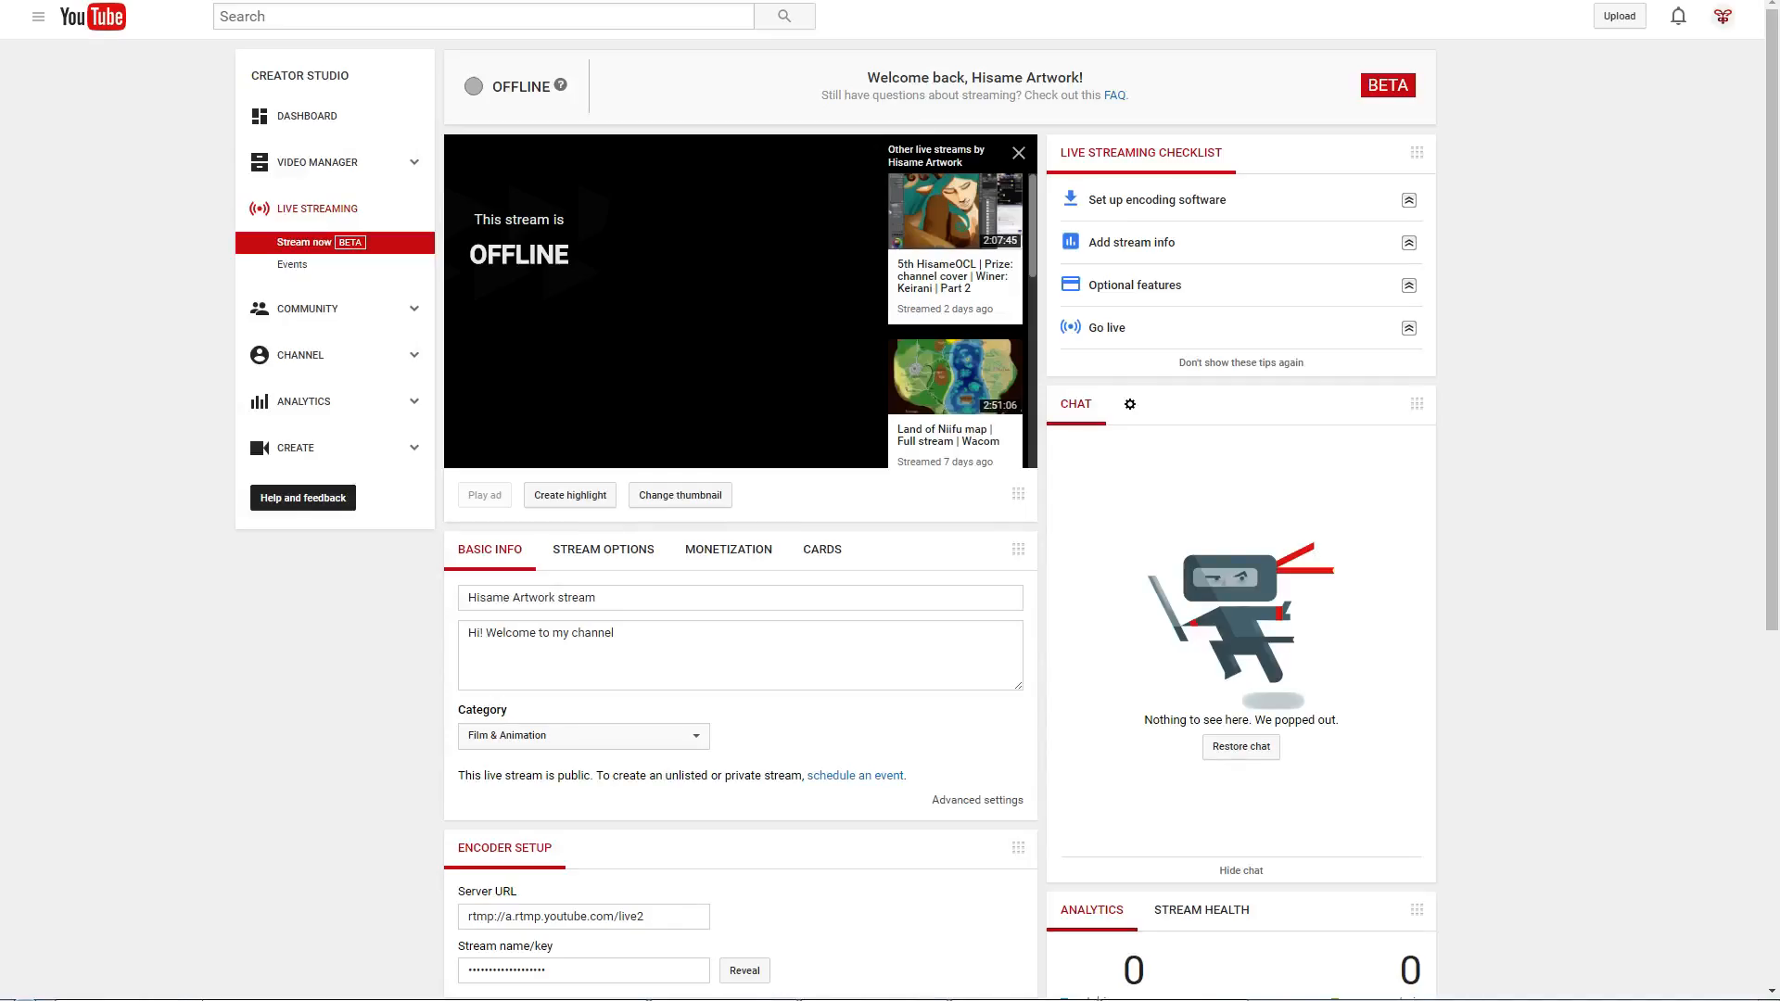
key(ctrl+t)
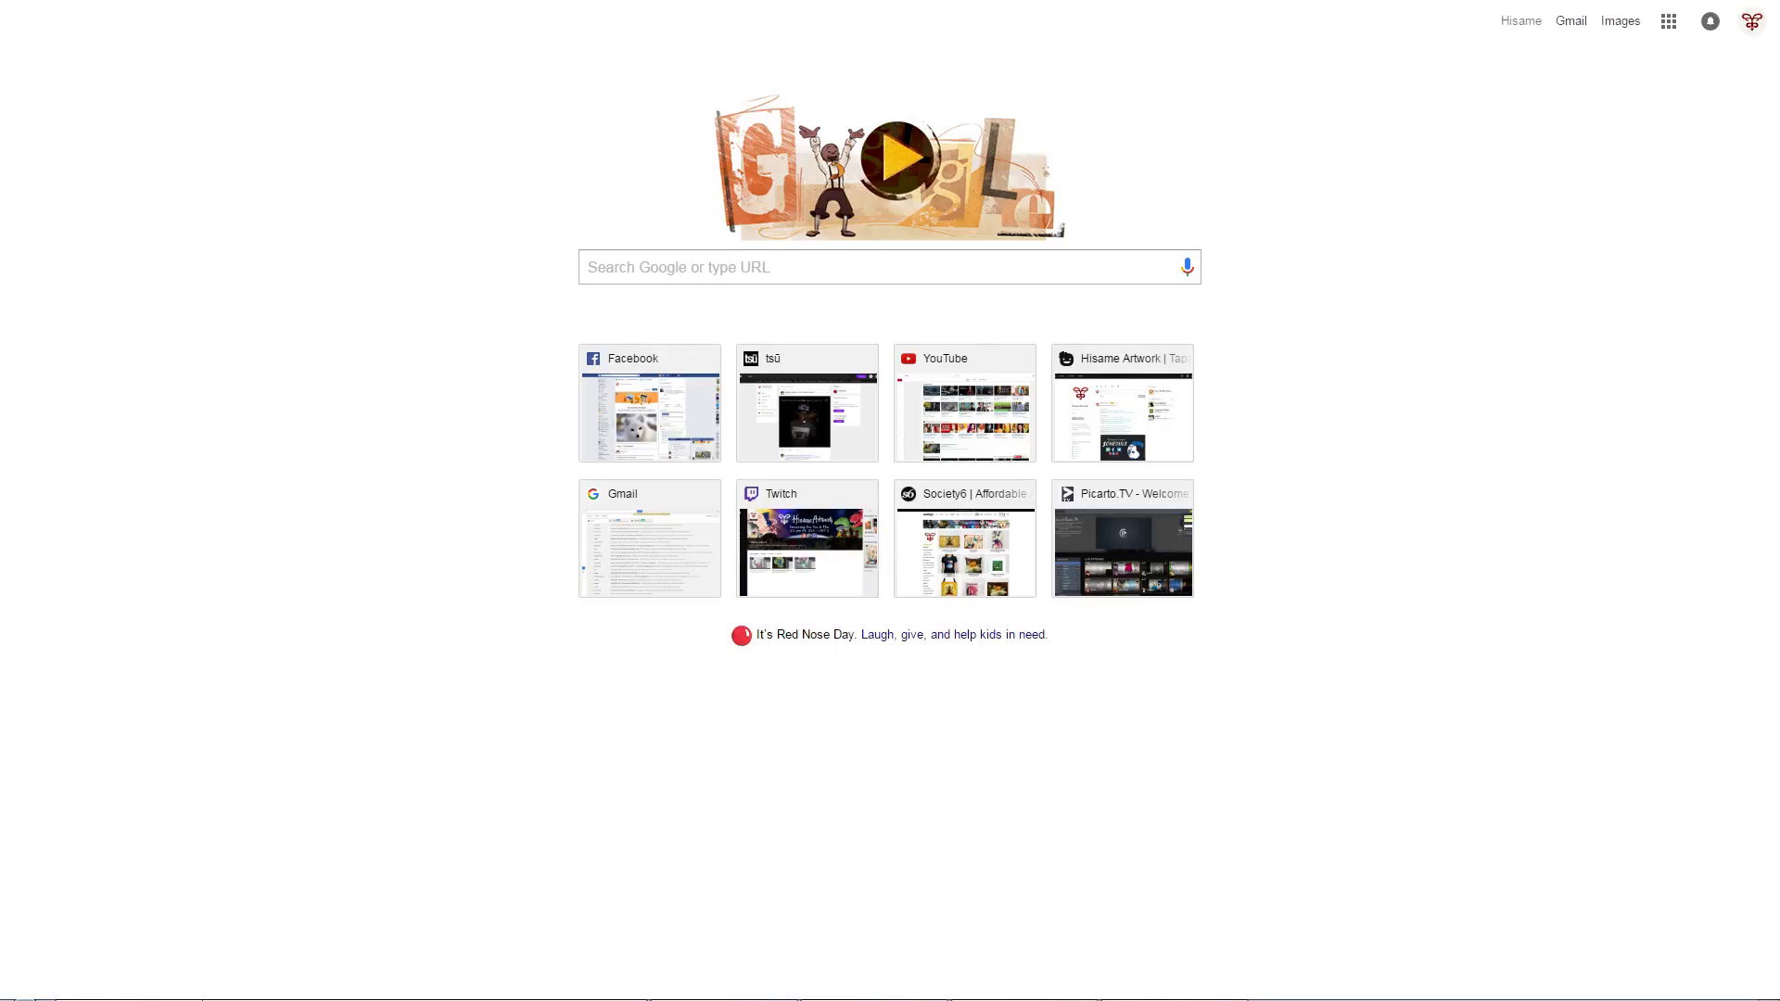
key(Return)
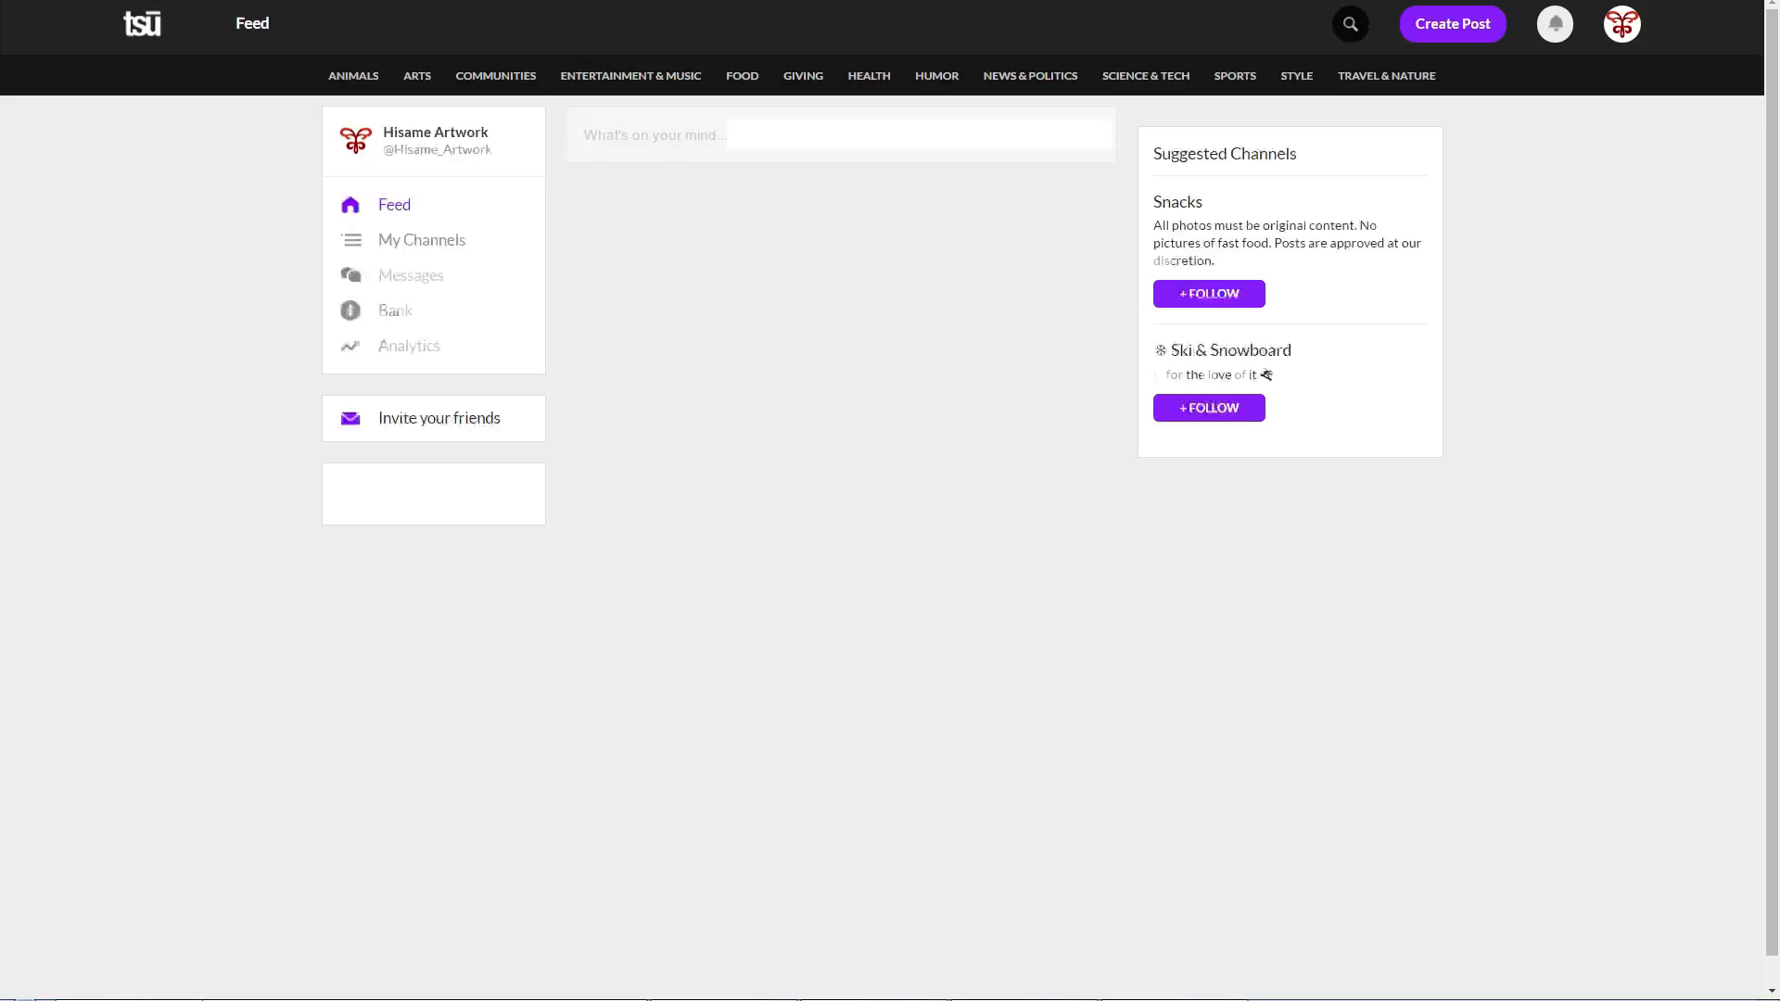
Step: Search tsū for "color" and open the ColorMe Collab profile
click(1351, 24)
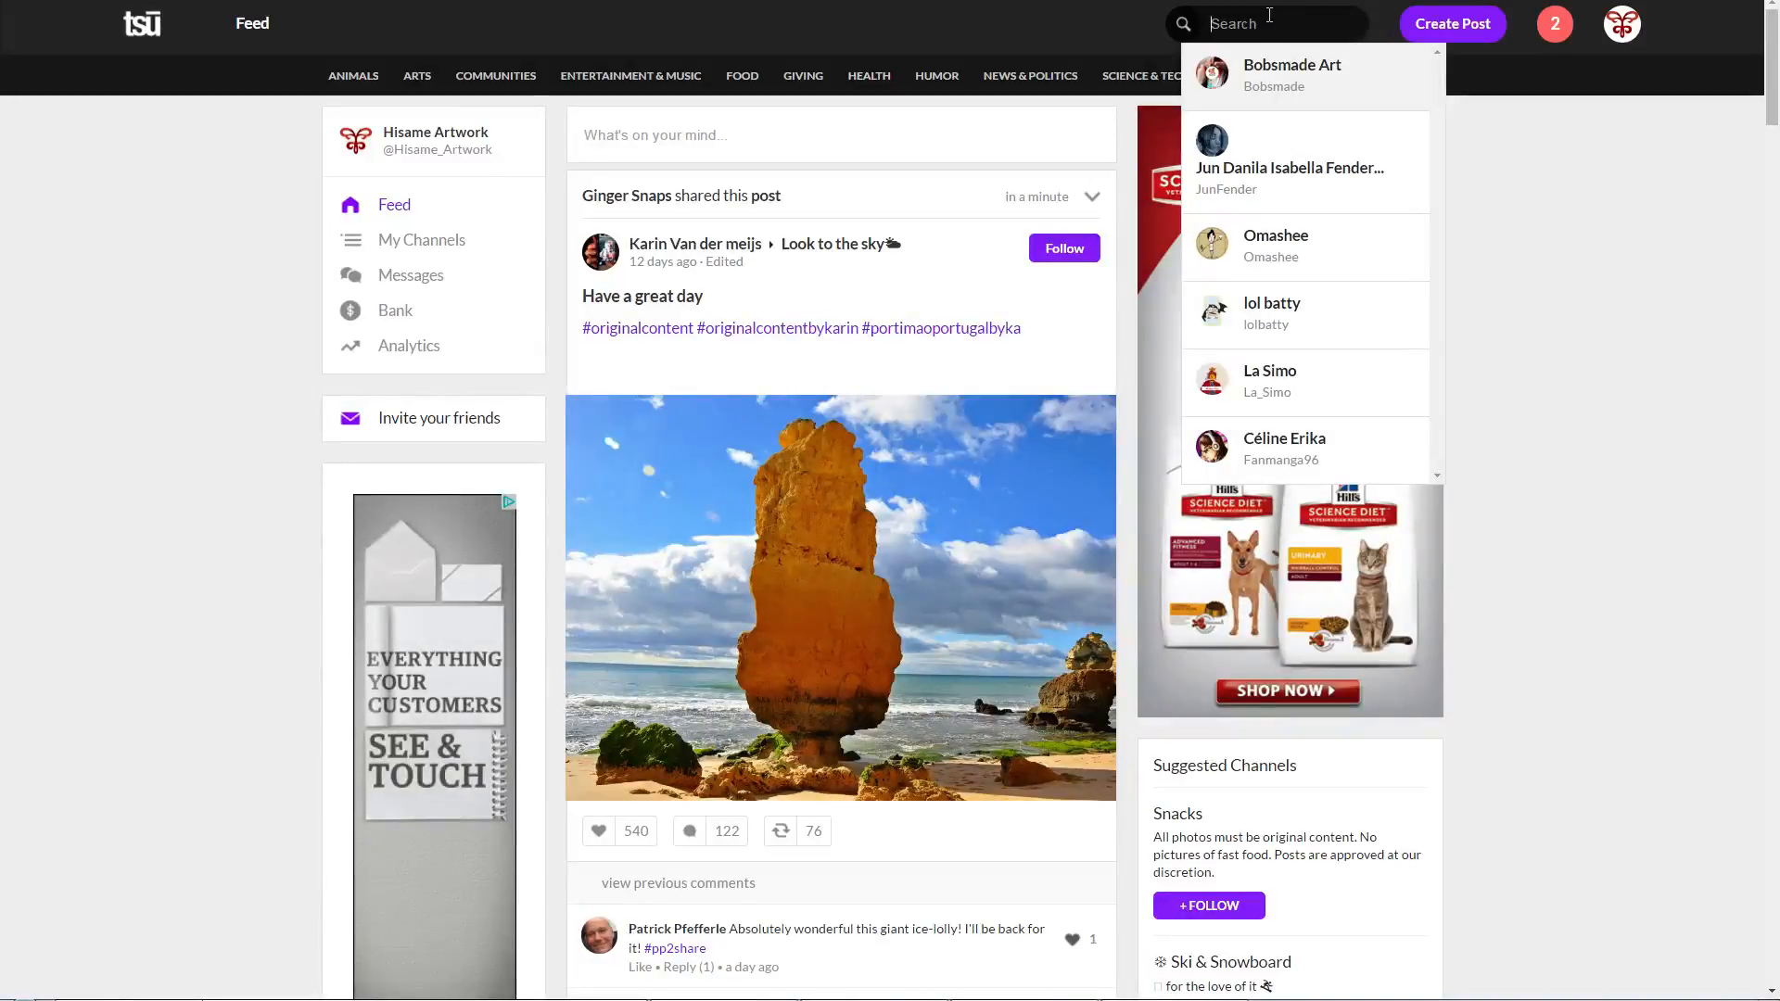
text(color)
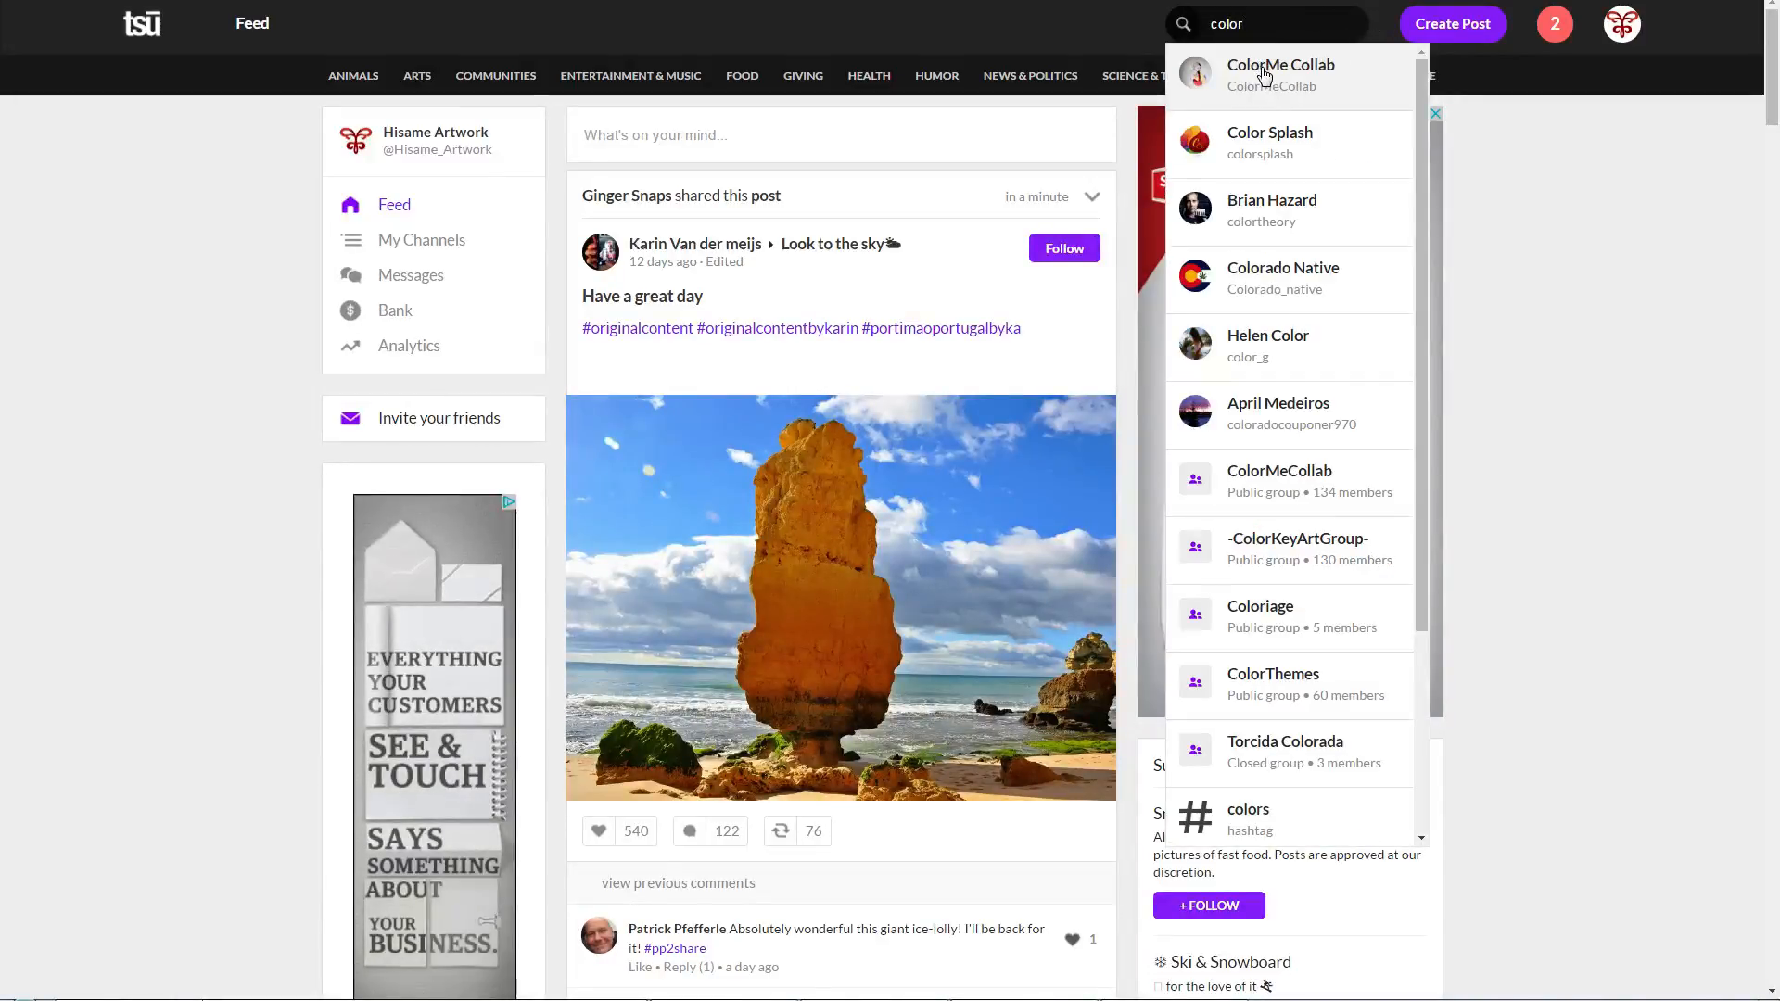
click(1265, 76)
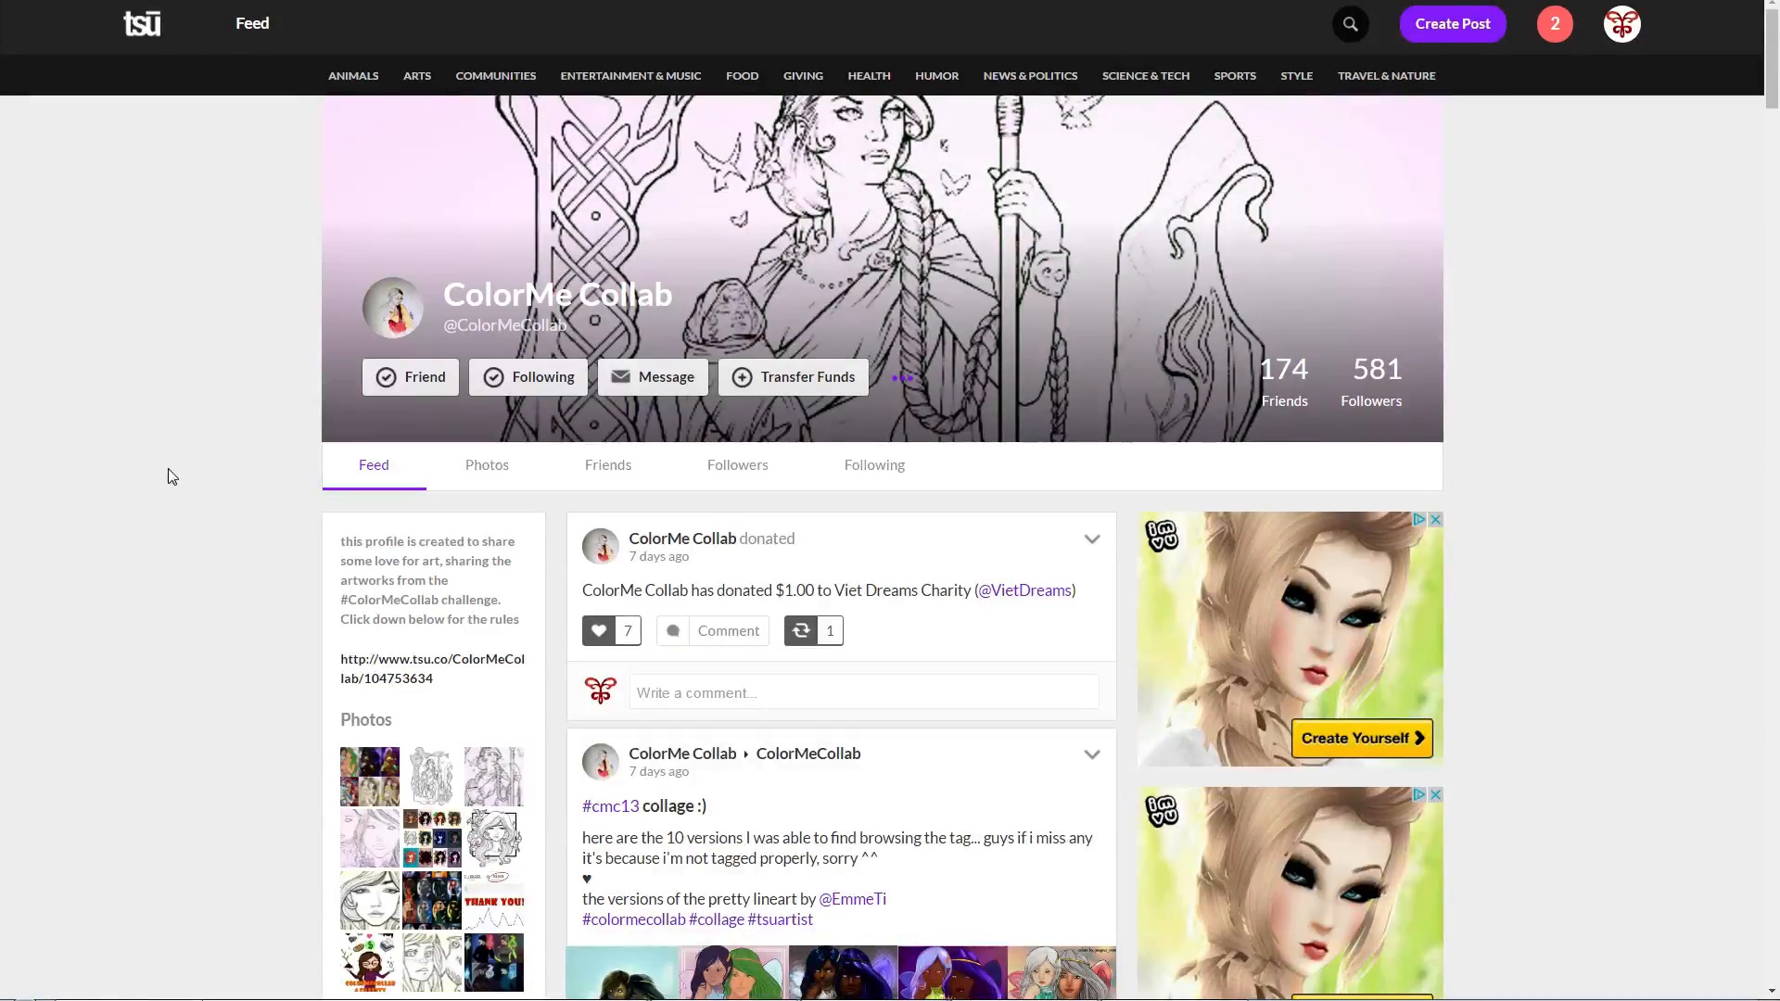
Step: Open the CMC 14 lineart post from the profile's photos and read its description
scroll(164, 471, down, 3)
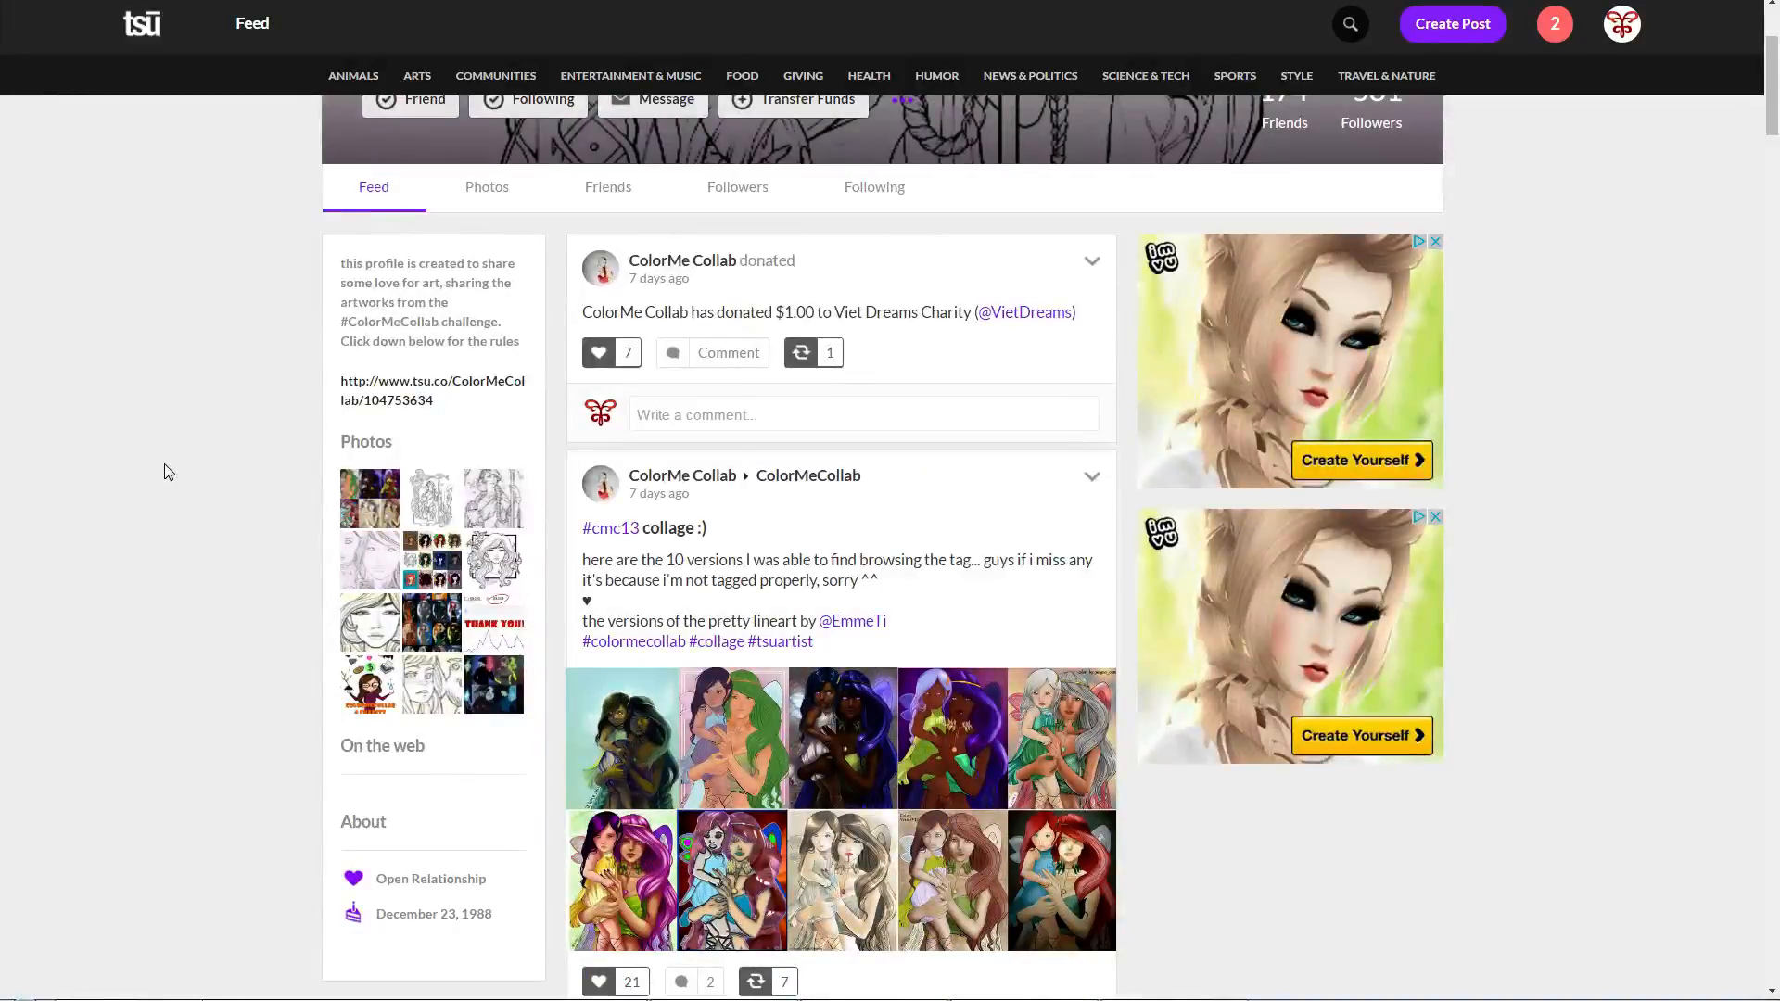
click(432, 506)
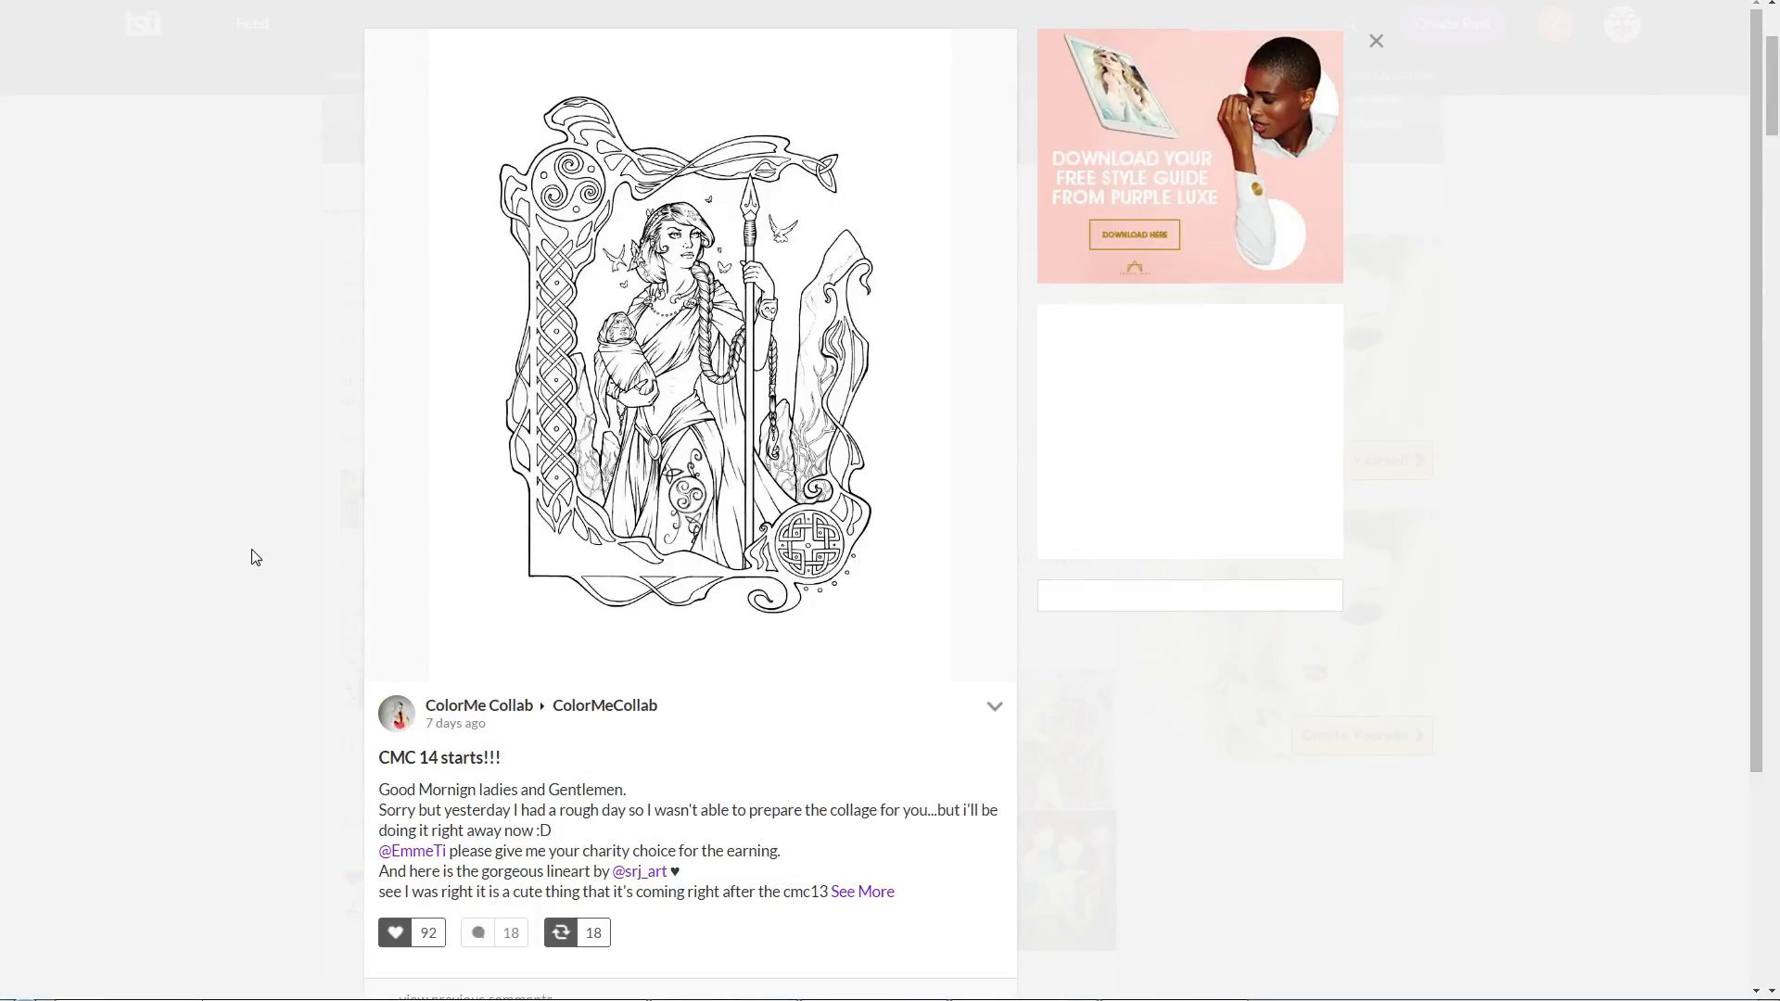
scroll(246, 556, down, 2)
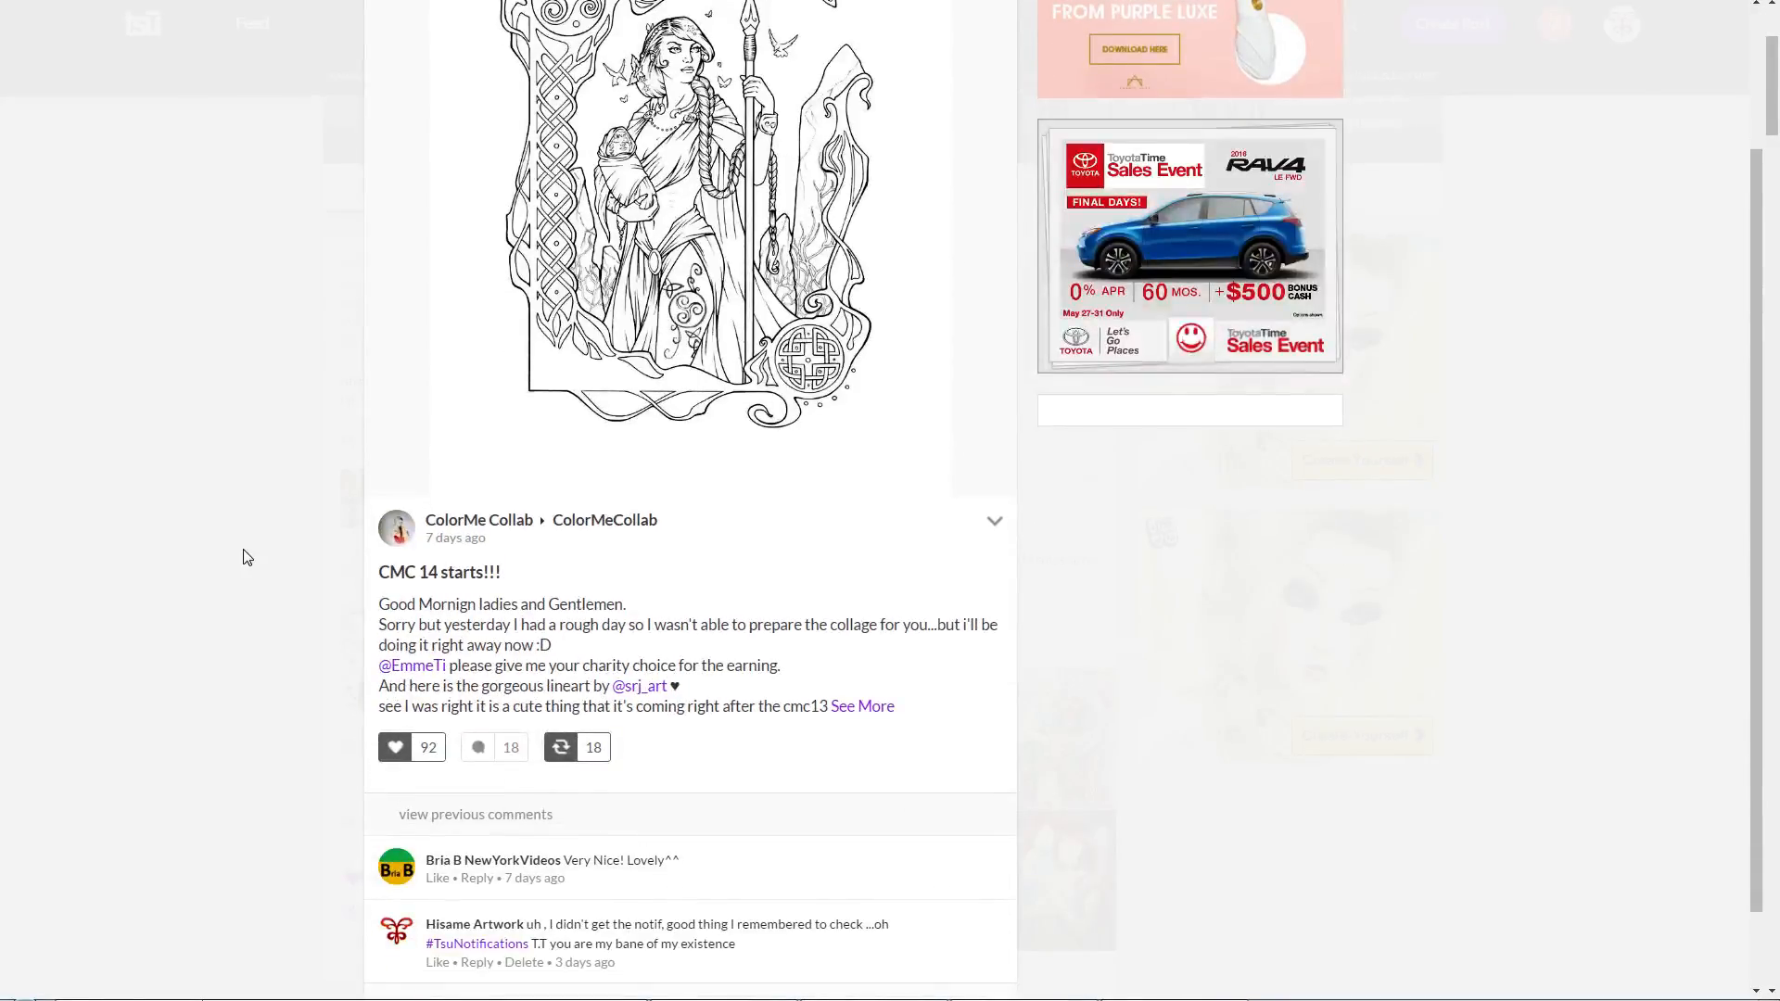
scroll(247, 556, up, 1)
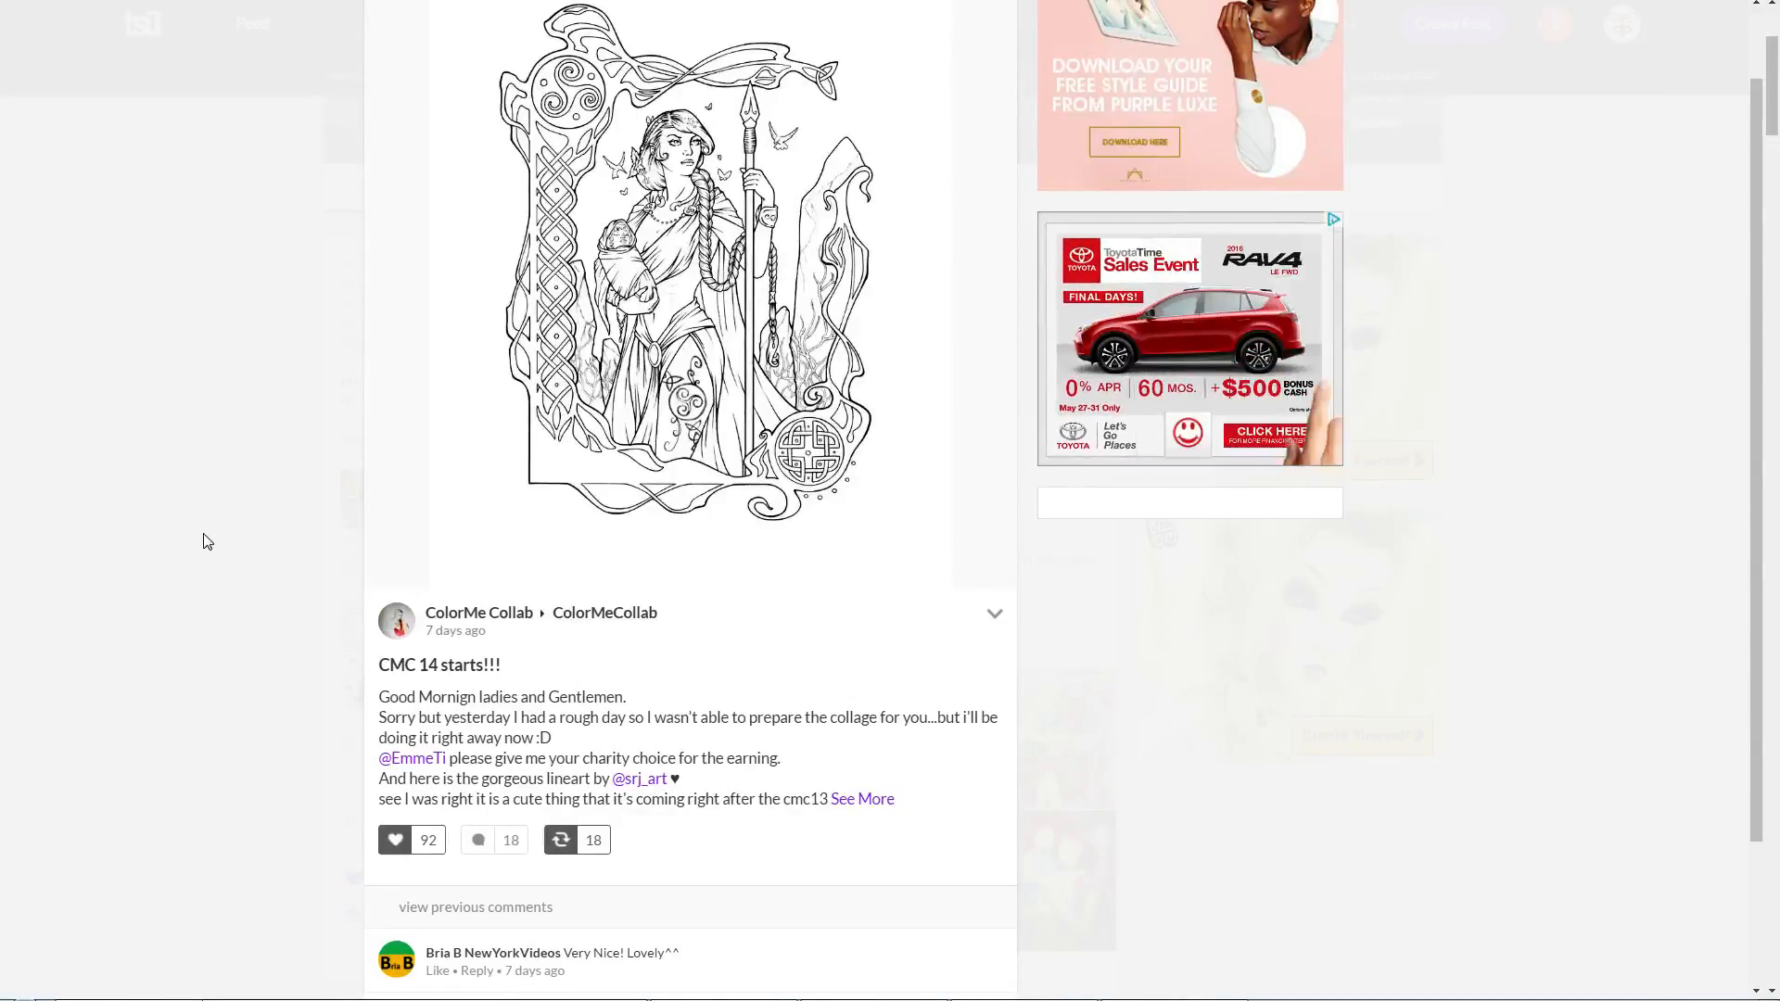
key(alt+Tab)
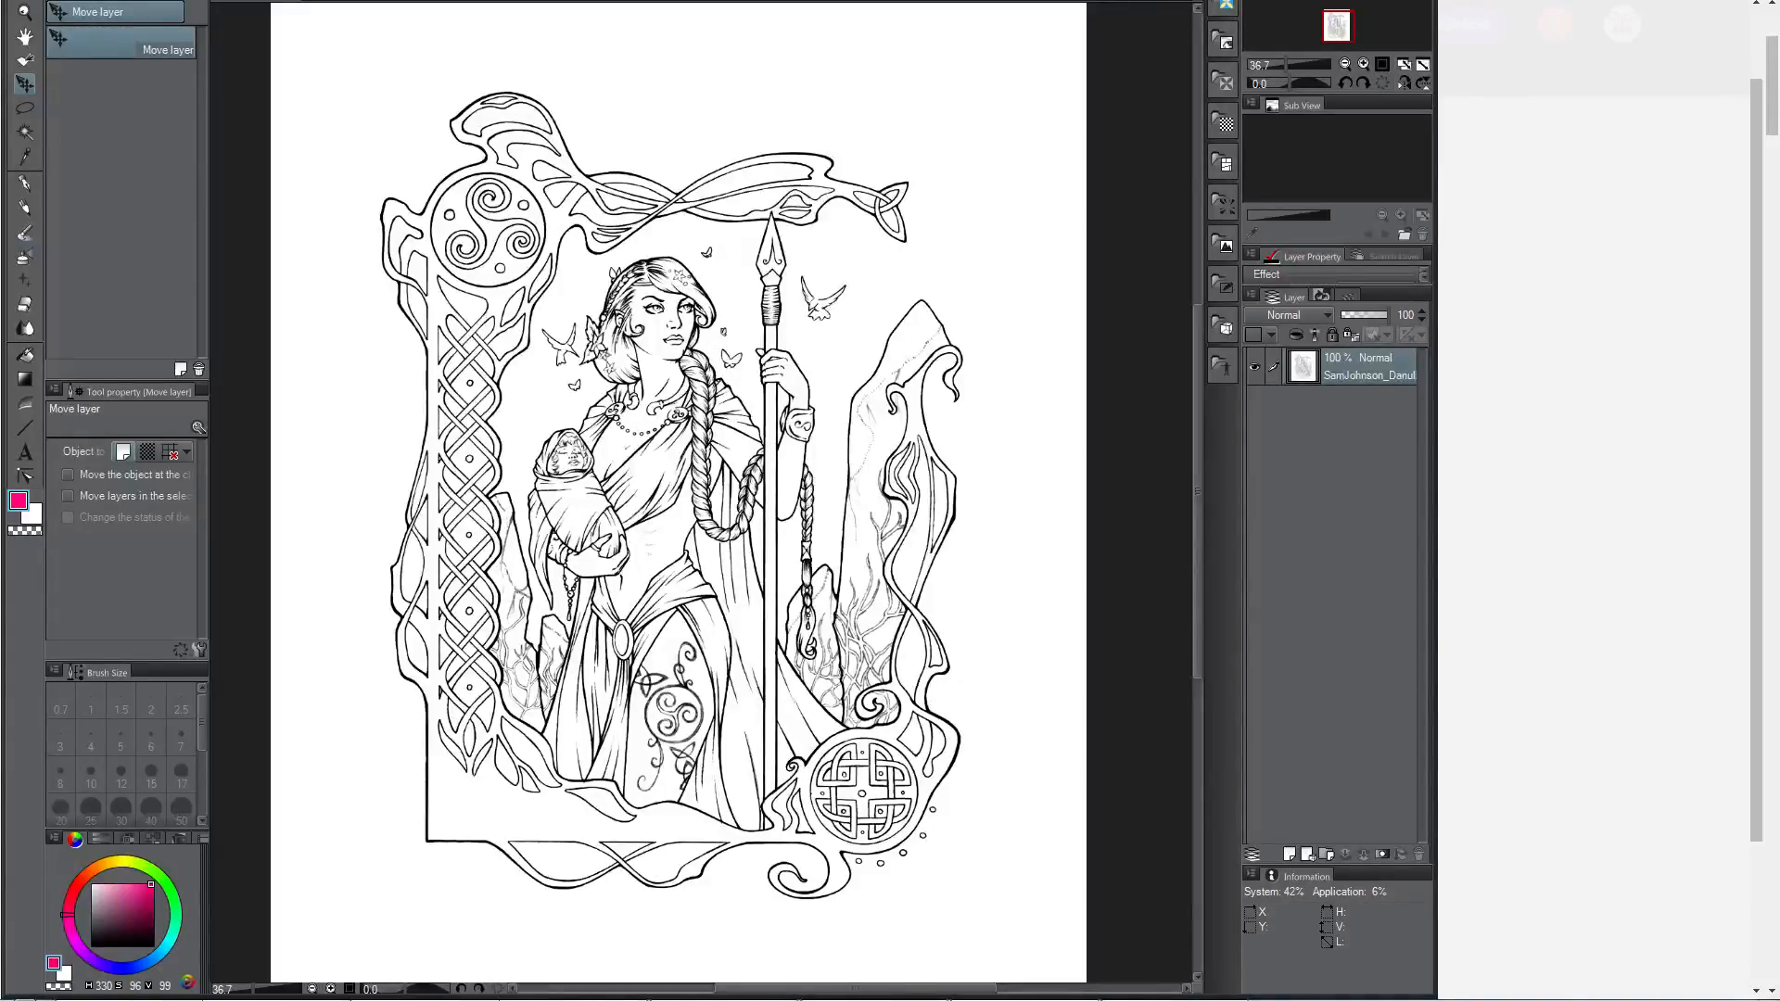
click(371, 1000)
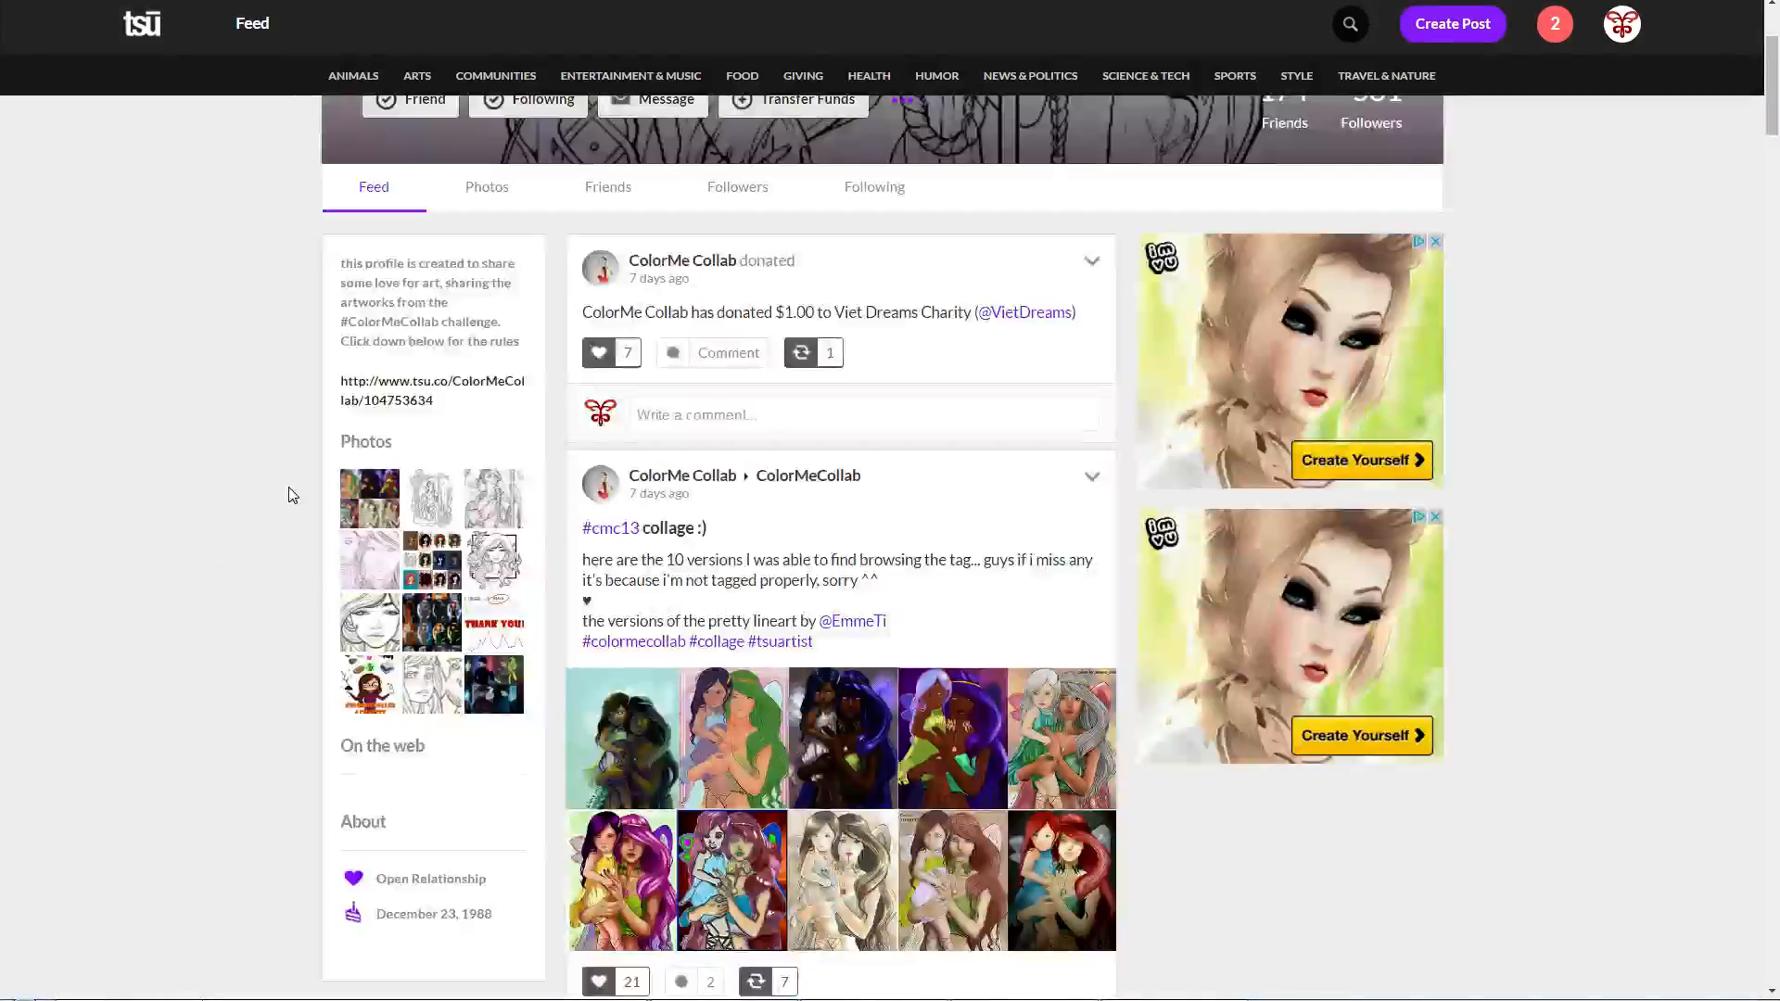
Step: Close the lineart post, enlarge the #cmc13 collage in the profile feed to view it, and close it again
scroll(290, 496, down, 2)
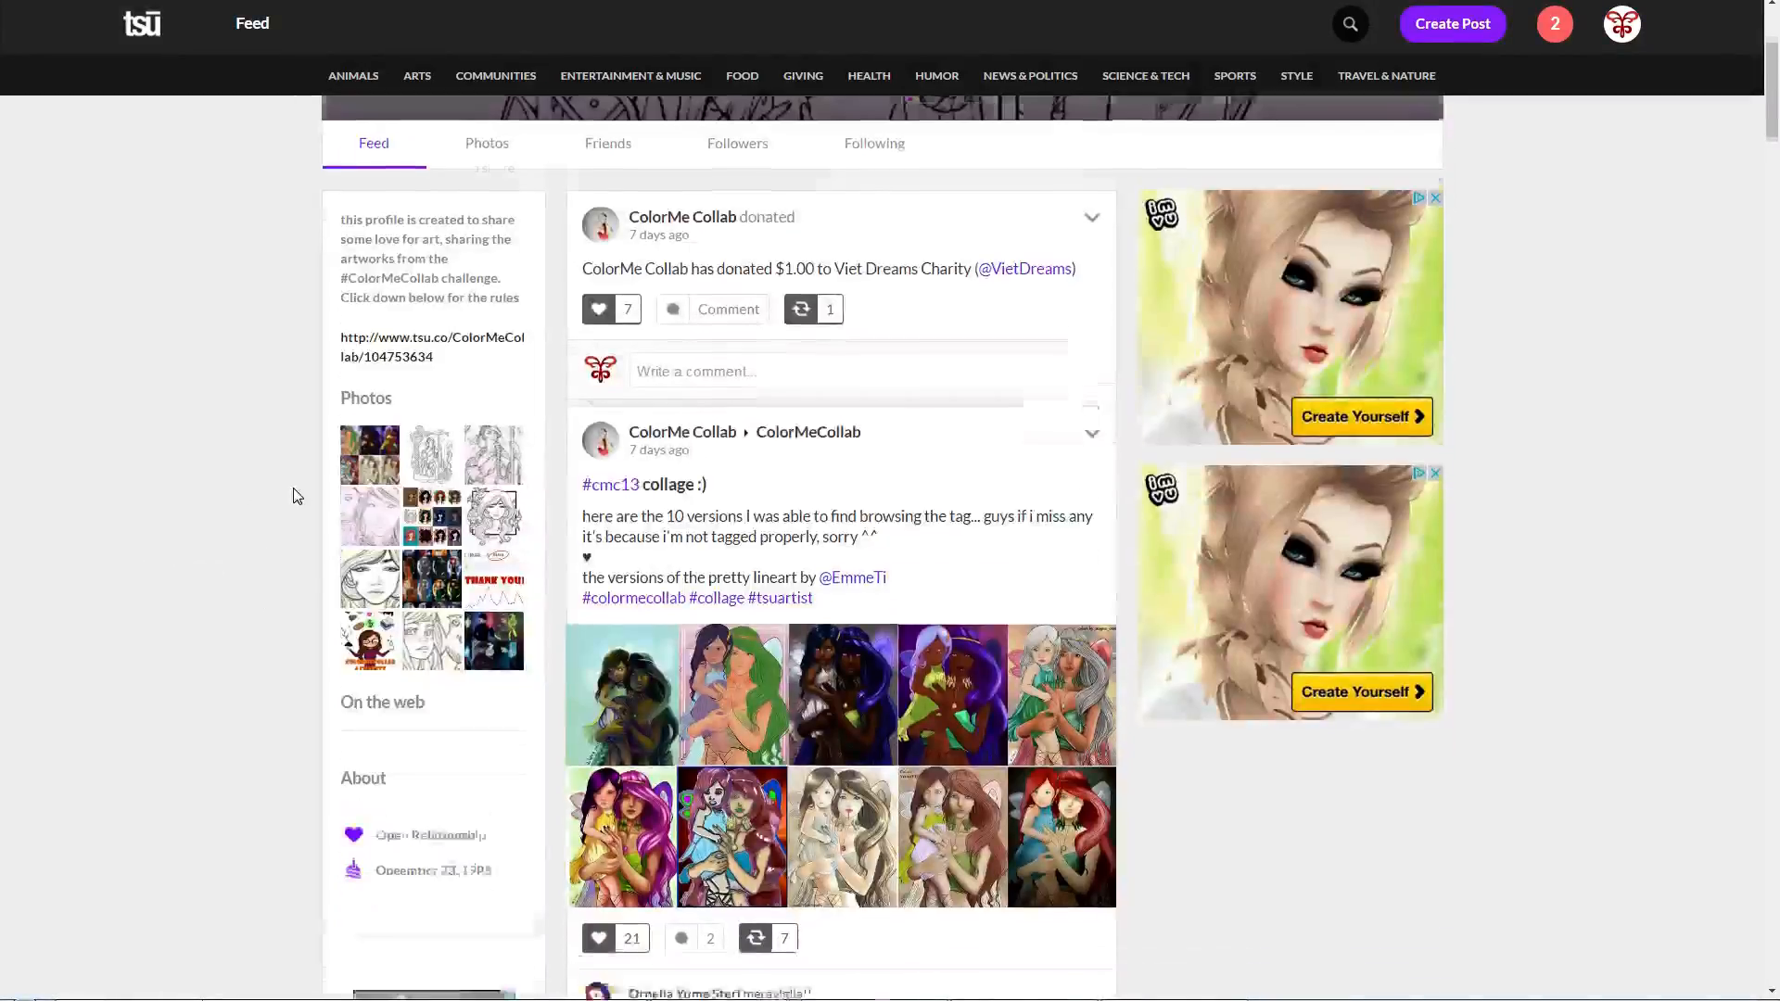
scroll(962, 561, down, 2)
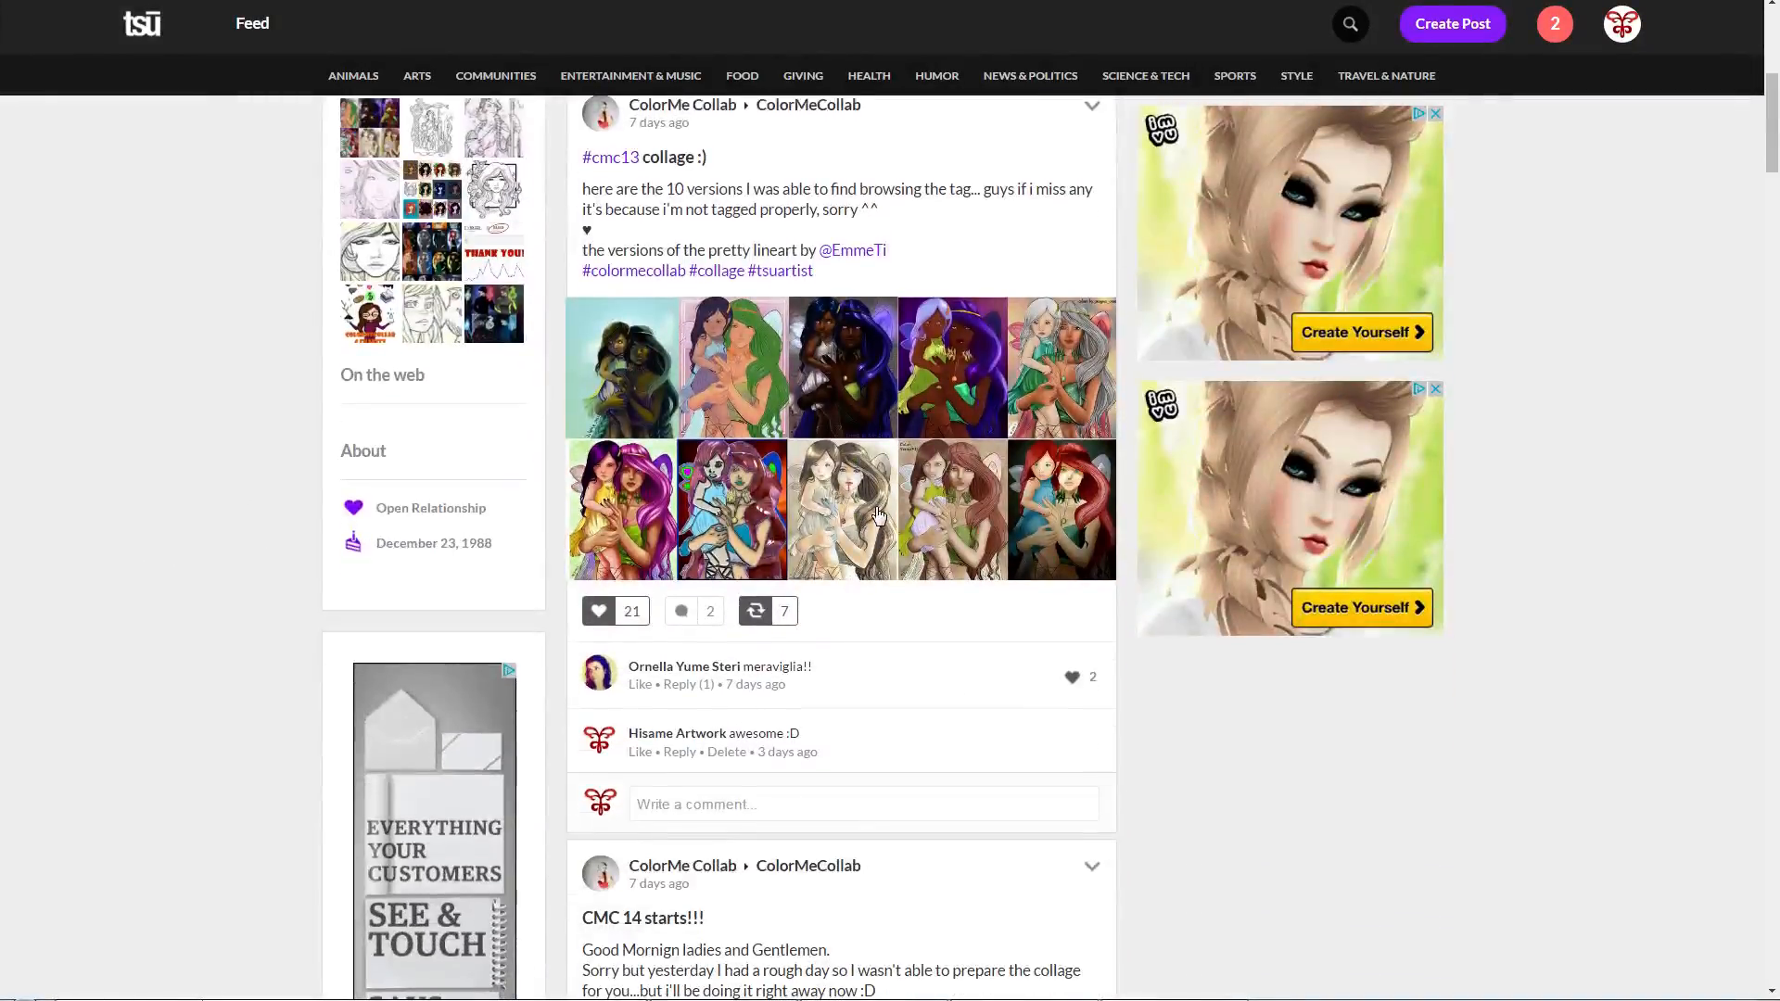
click(870, 514)
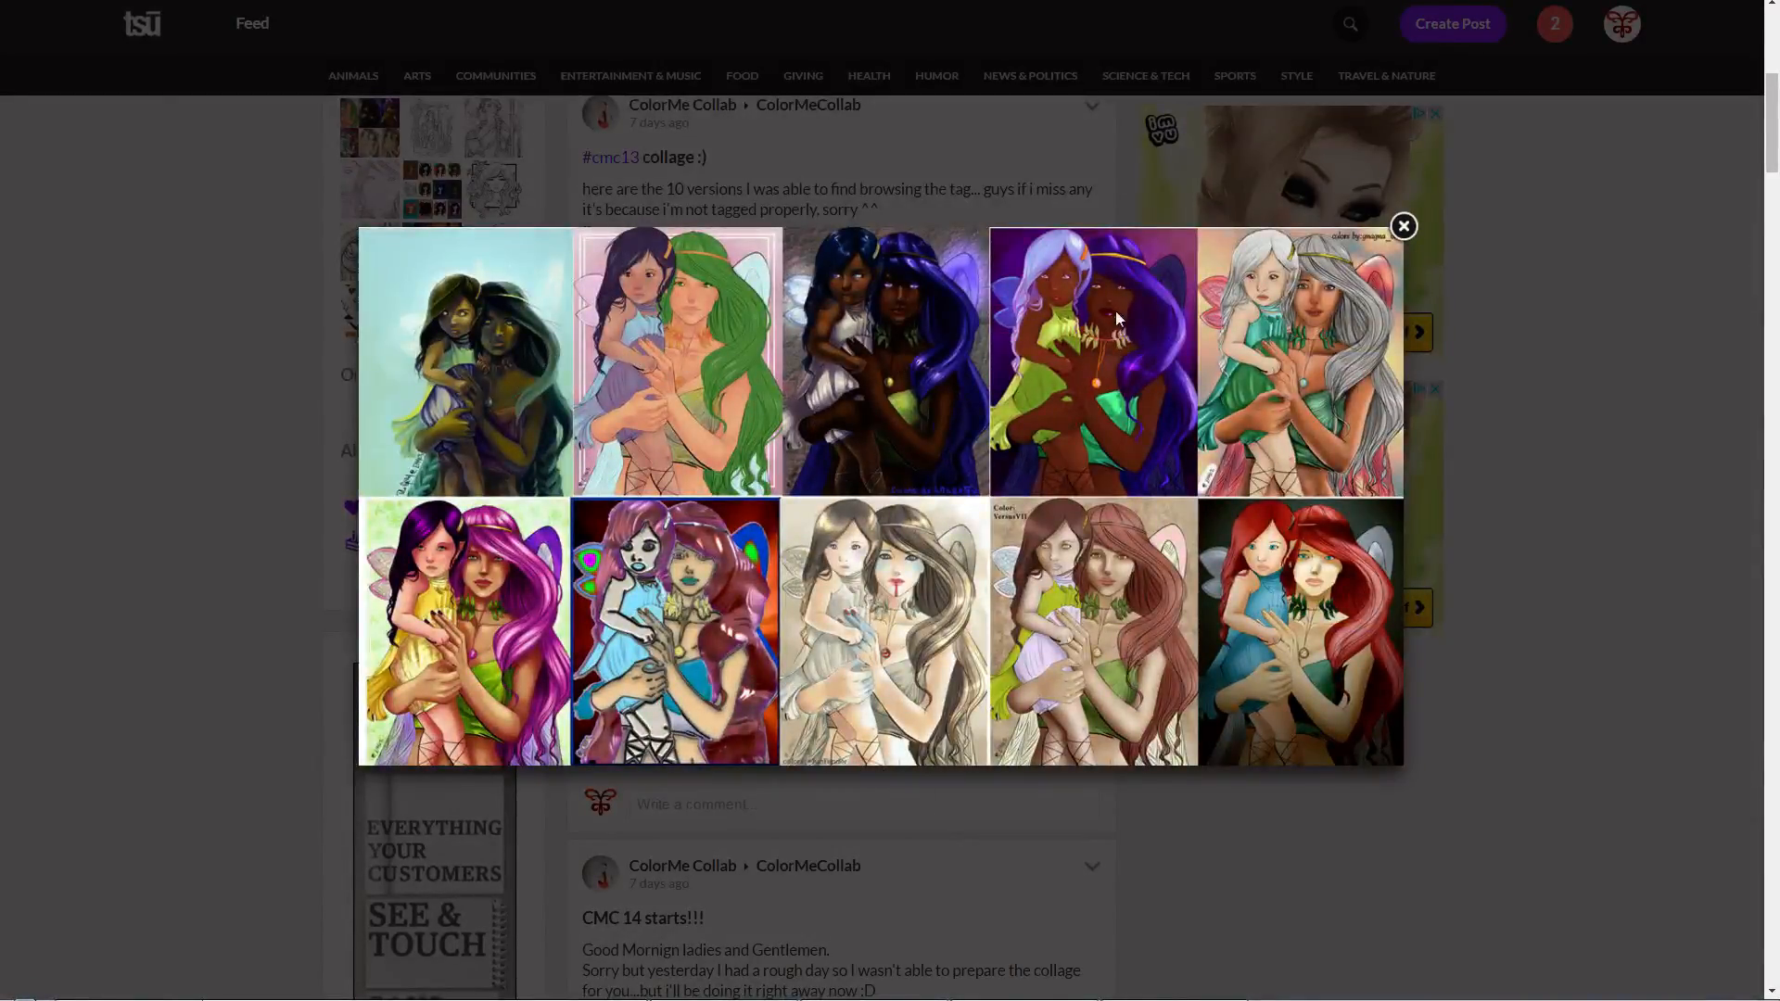
click(1537, 260)
Step: Search tsū for the #cmc3 hashtag and open its page of posts
scroll(904, 662, down, 1)
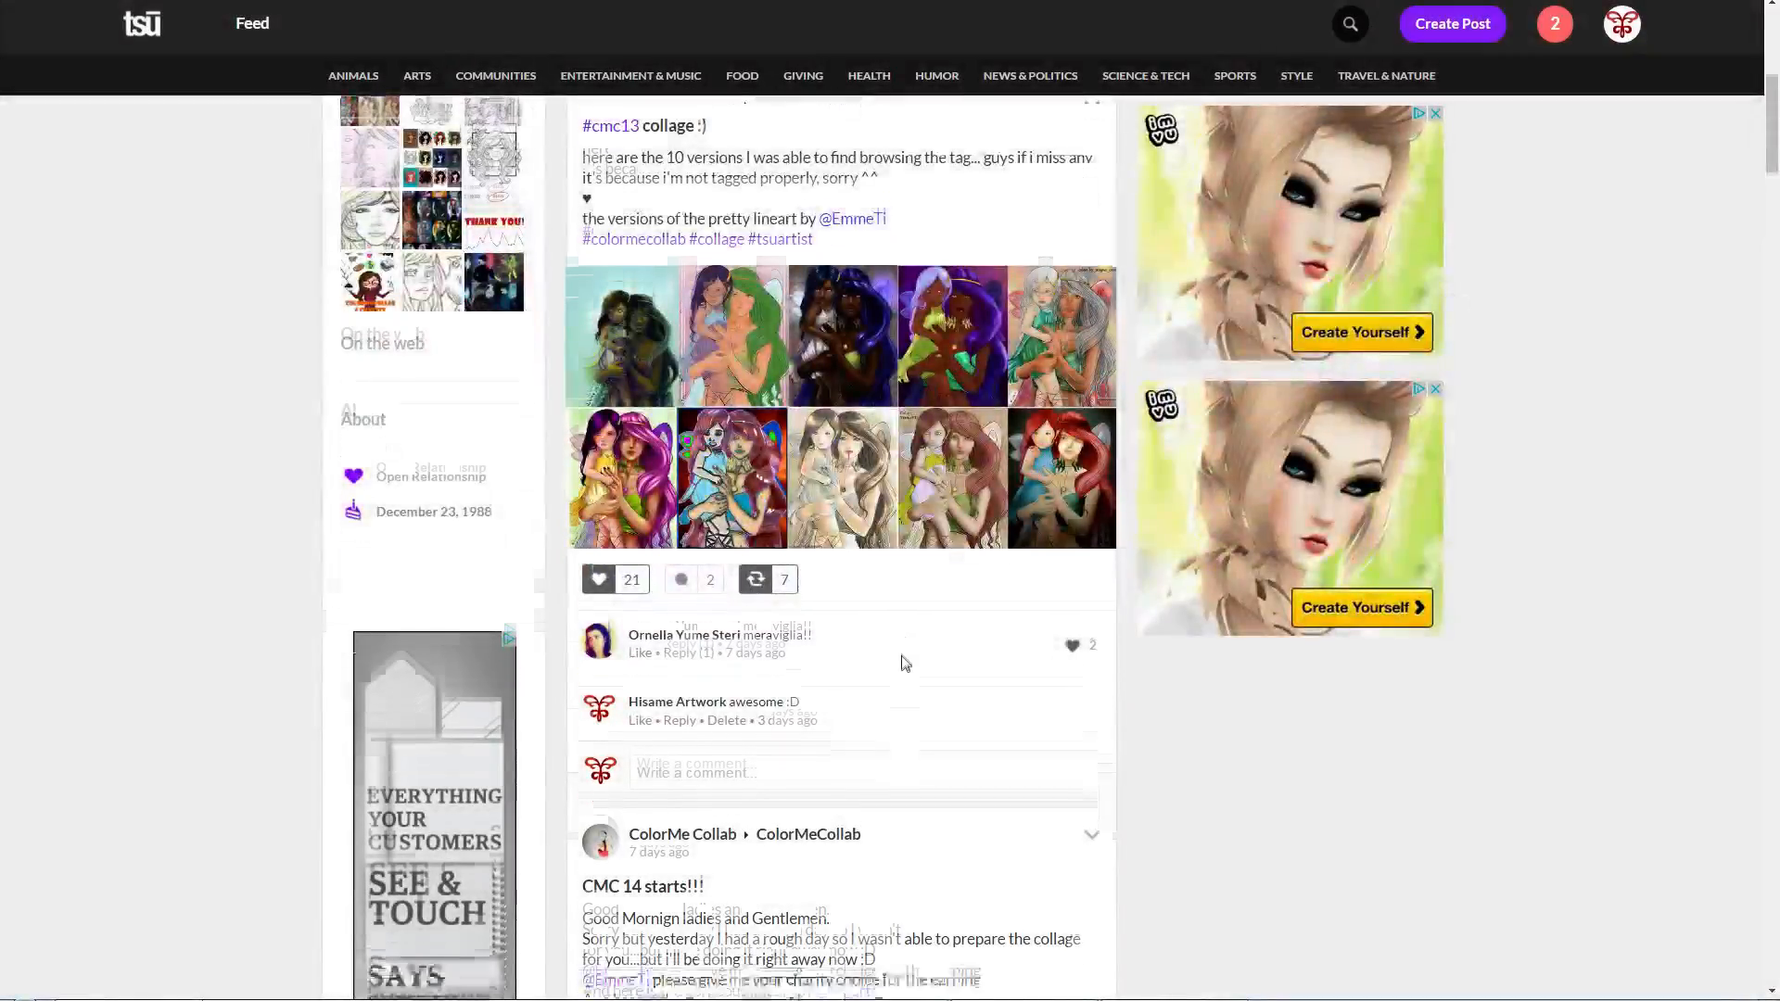
scroll(904, 663, down, 4)
scroll(905, 656, up, 11)
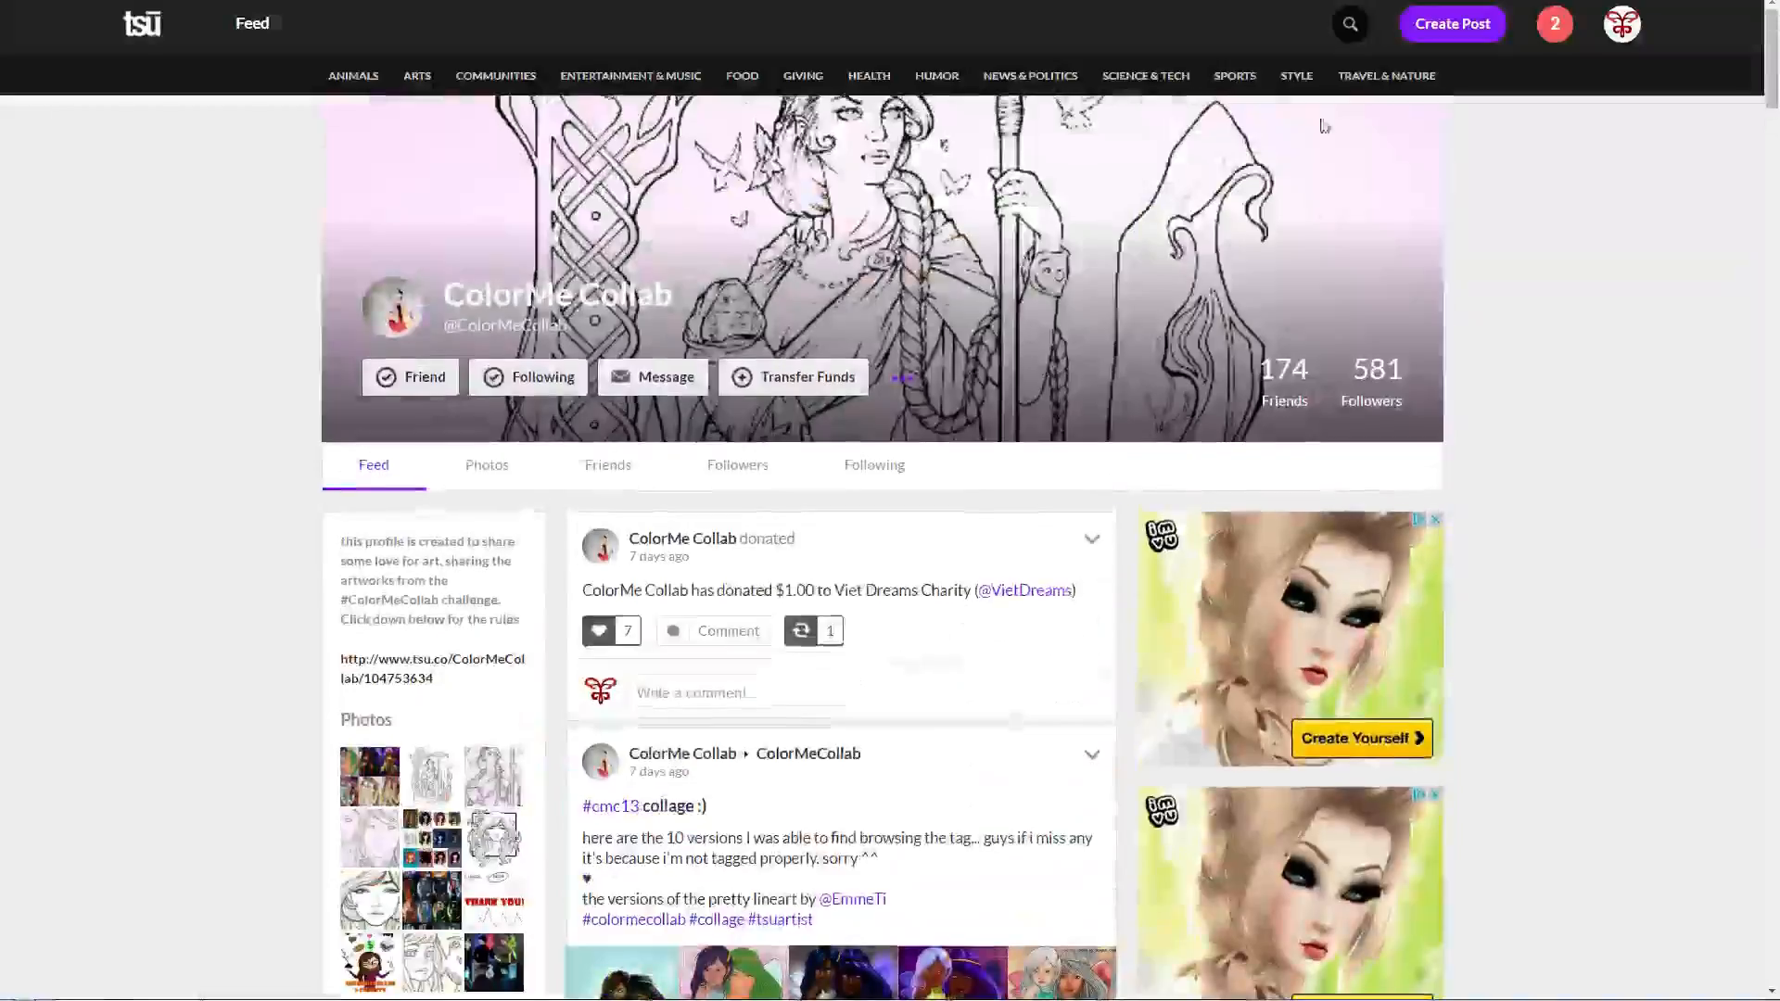
click(1350, 23)
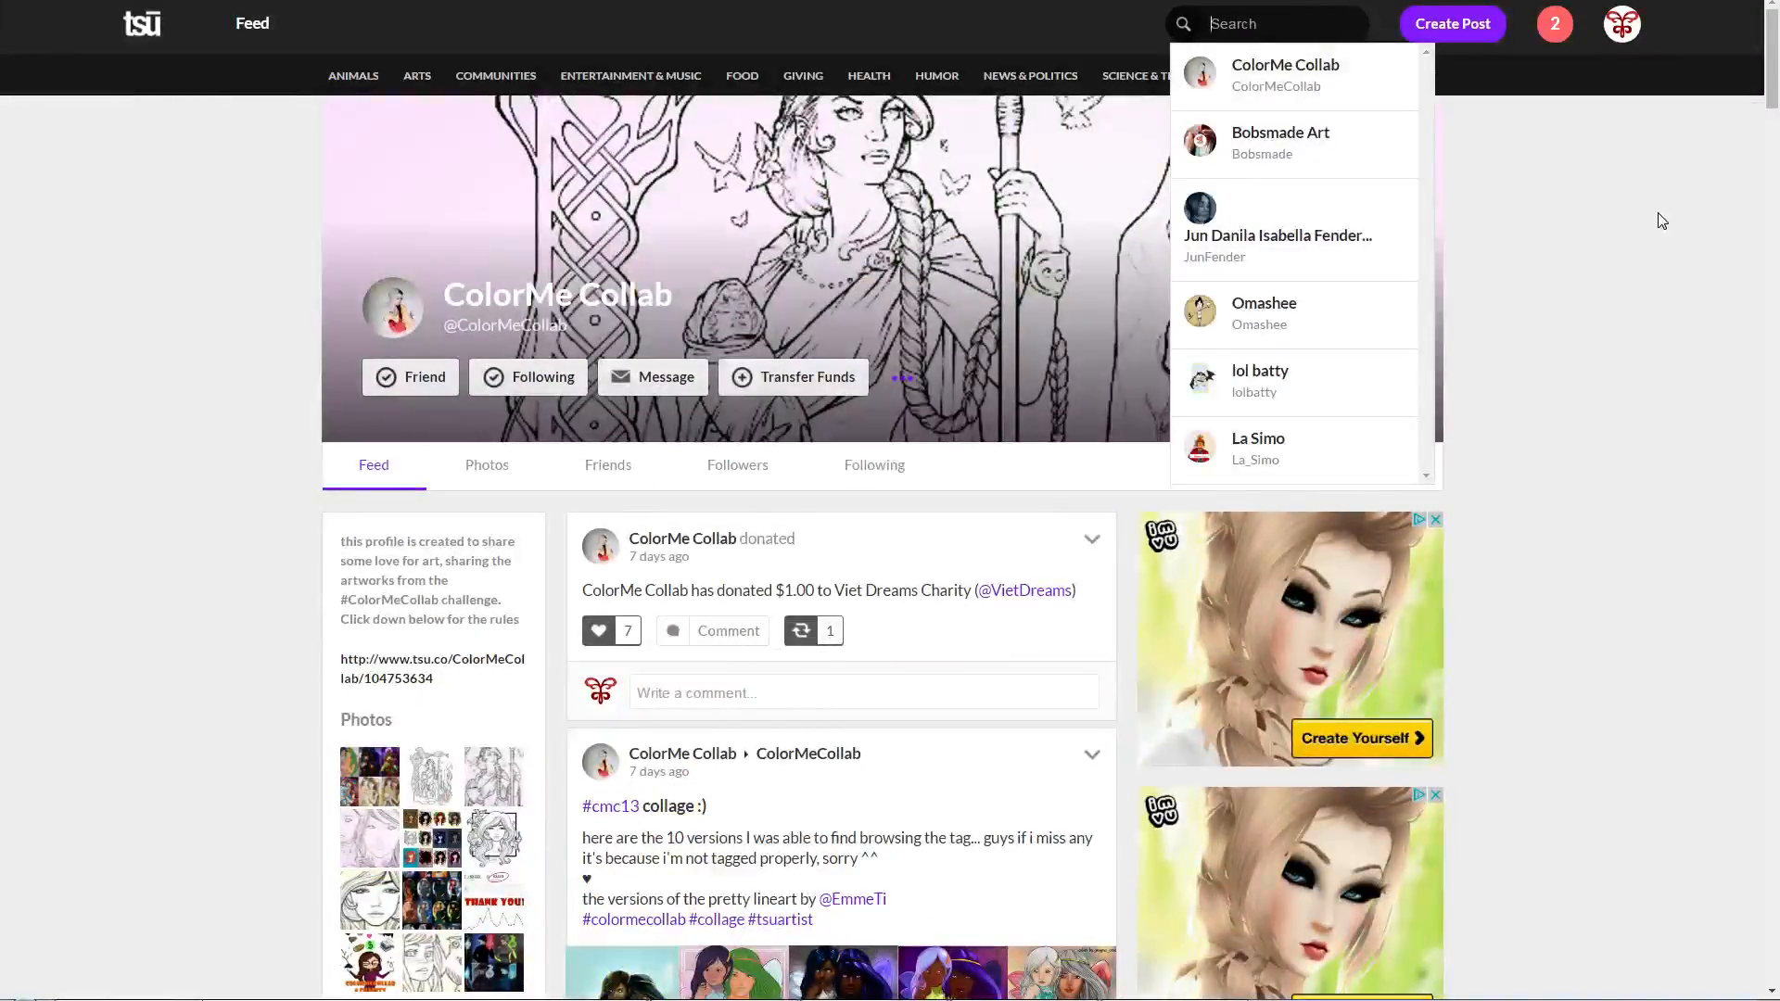
text(#cmc3)
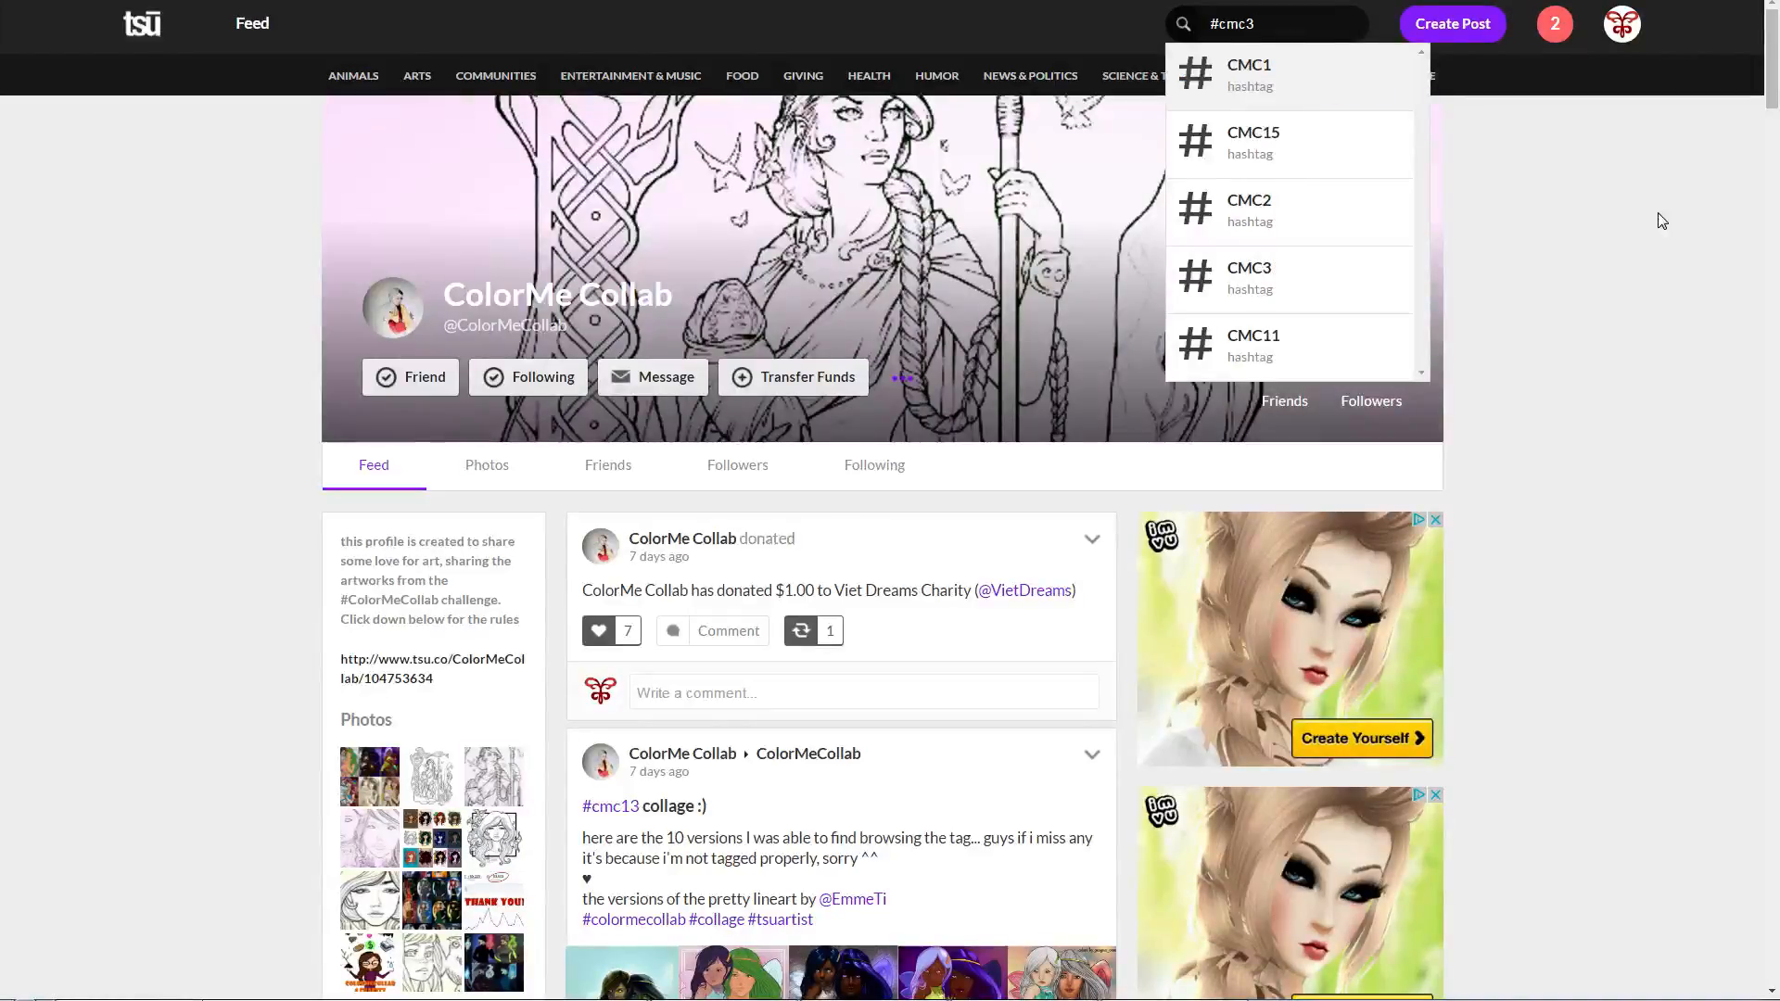
click(1265, 286)
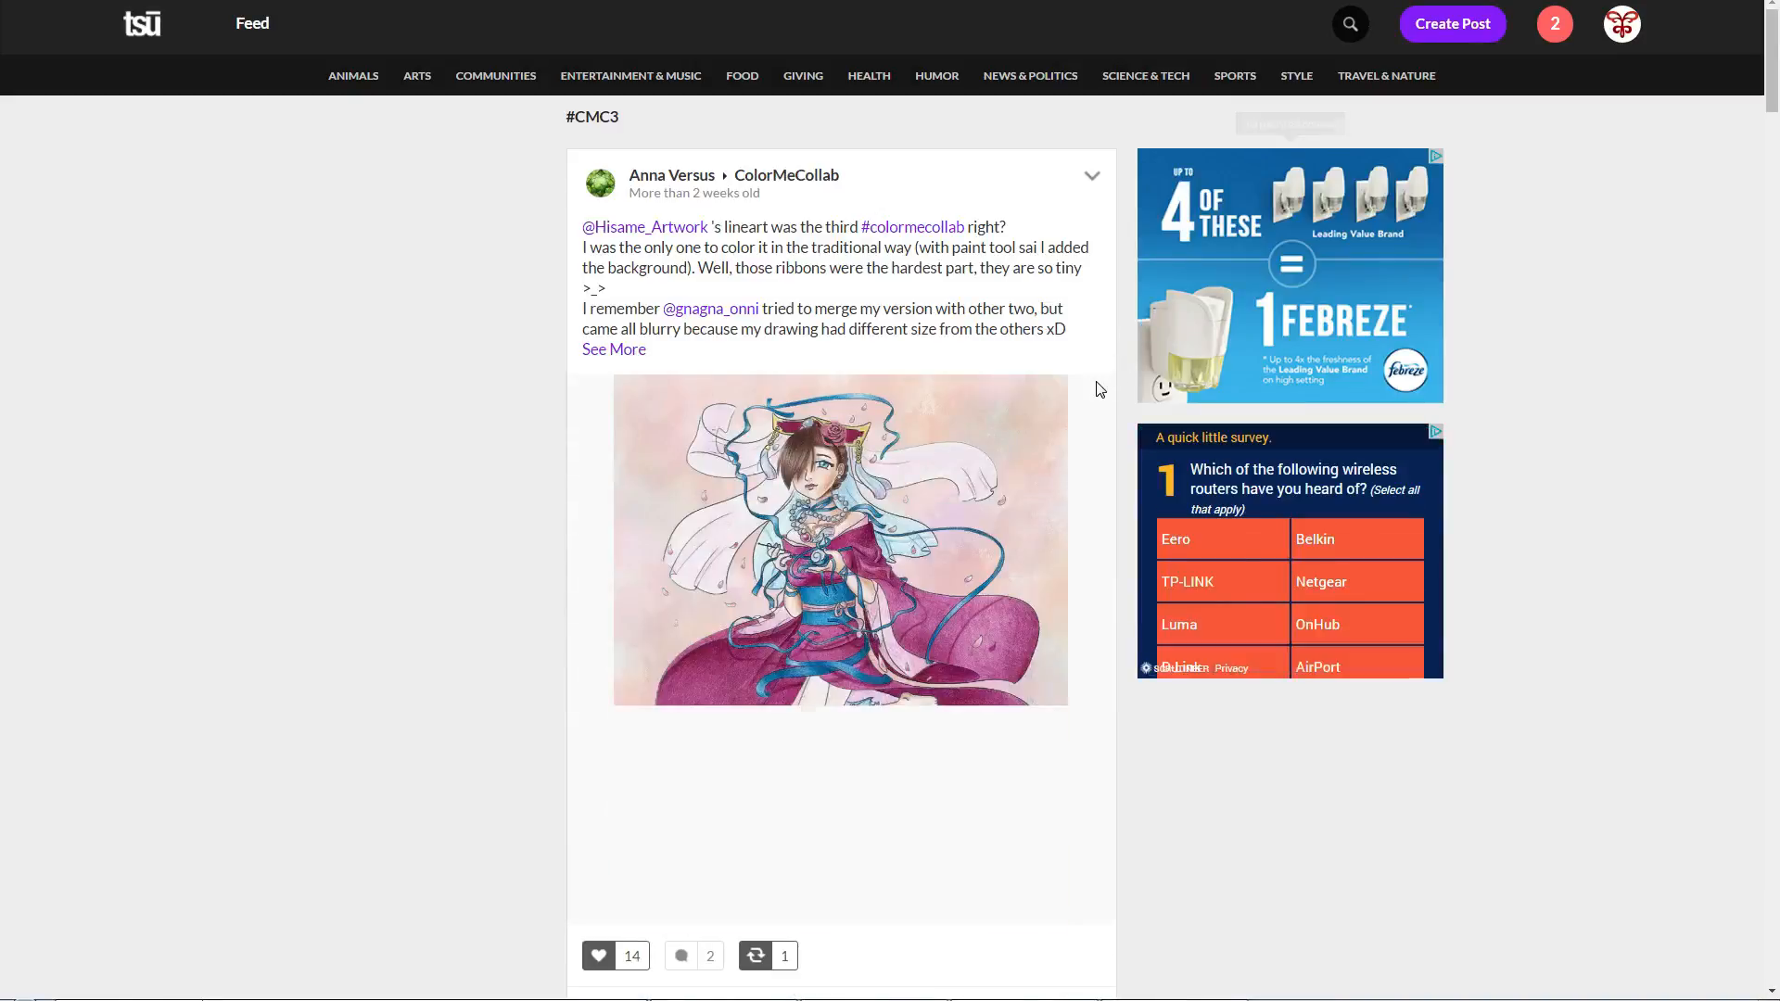
Step: Browse the #CMC3 hashtag posts to examine the challenge's colored versions and other shared lineart
scroll(1103, 385, down, 3)
scroll(1099, 389, down, 15)
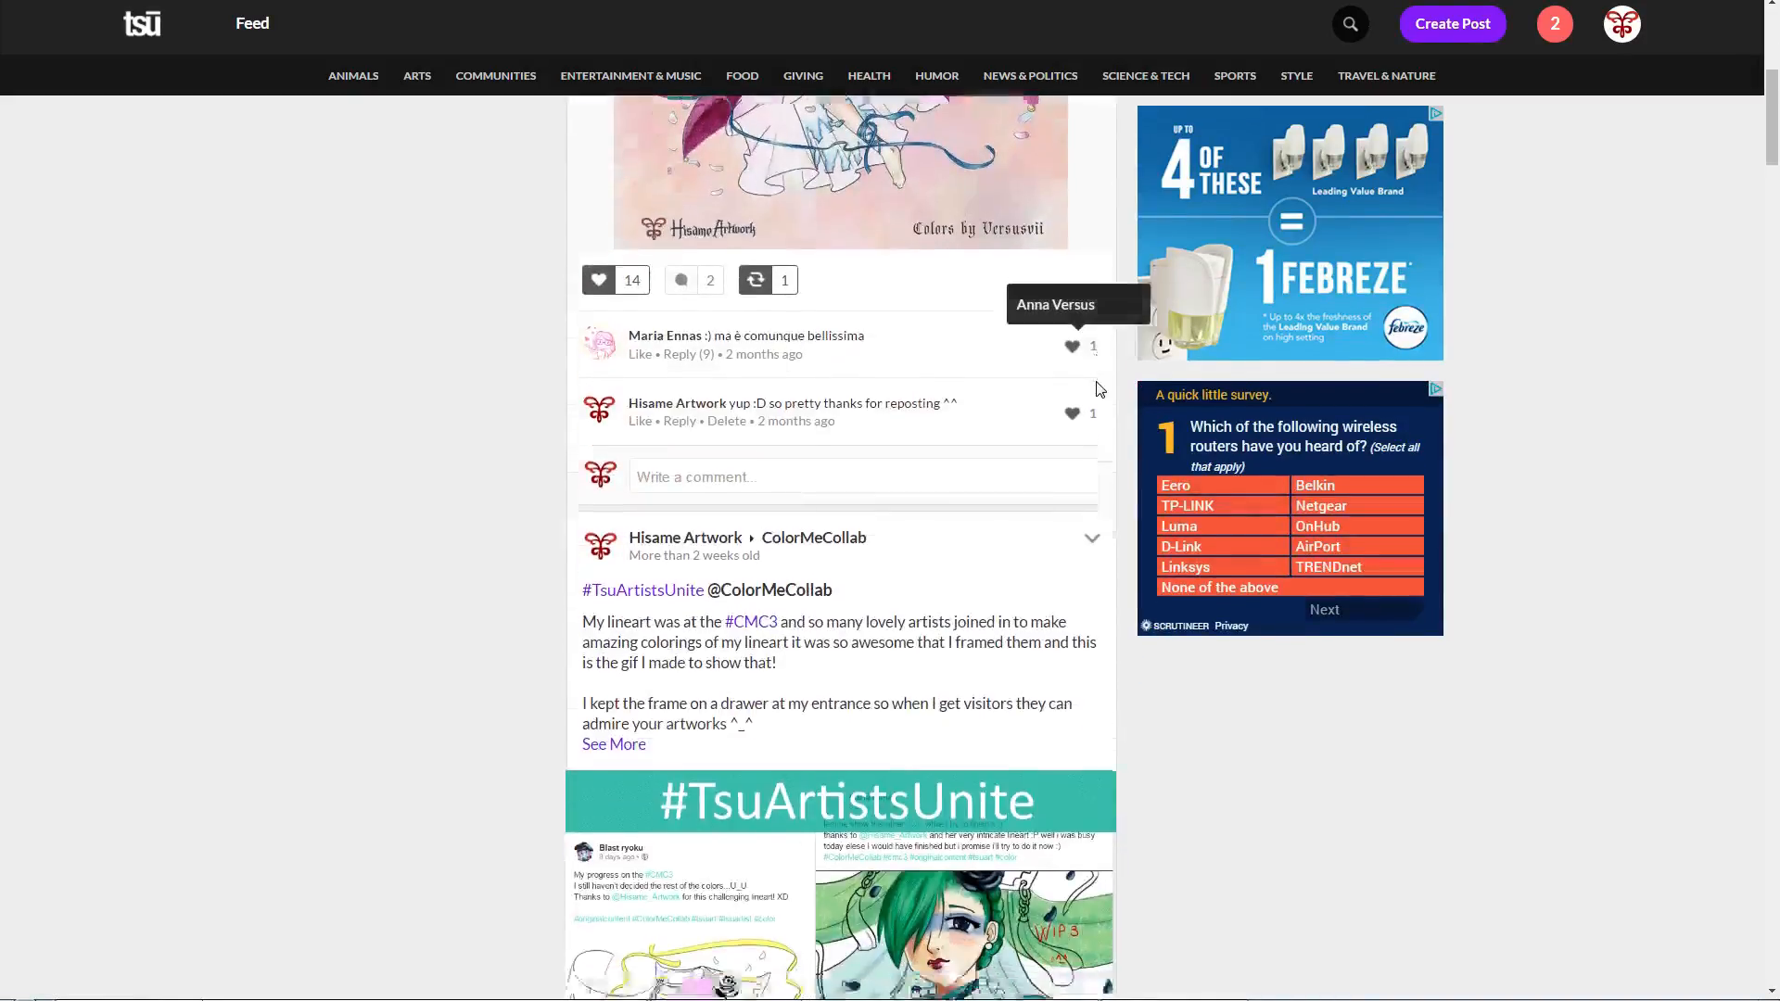
scroll(1099, 390, up, 3)
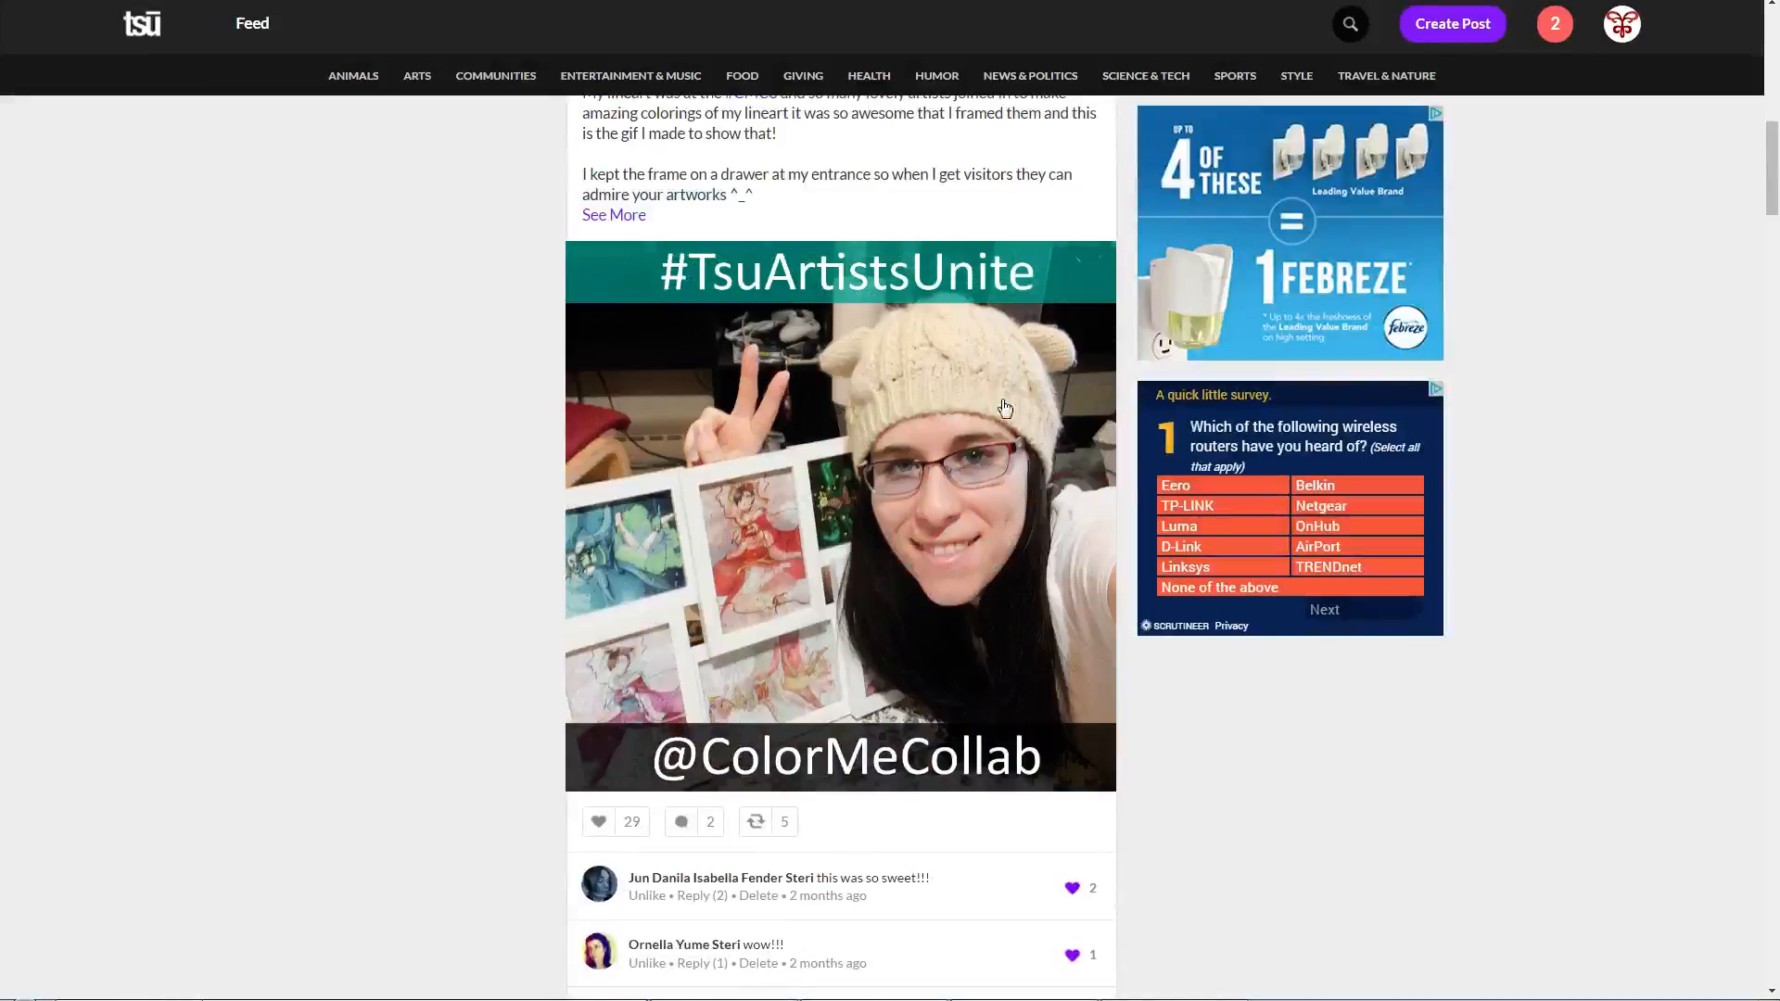
scroll(560, 510, down, 5)
scroll(560, 501, up, 7)
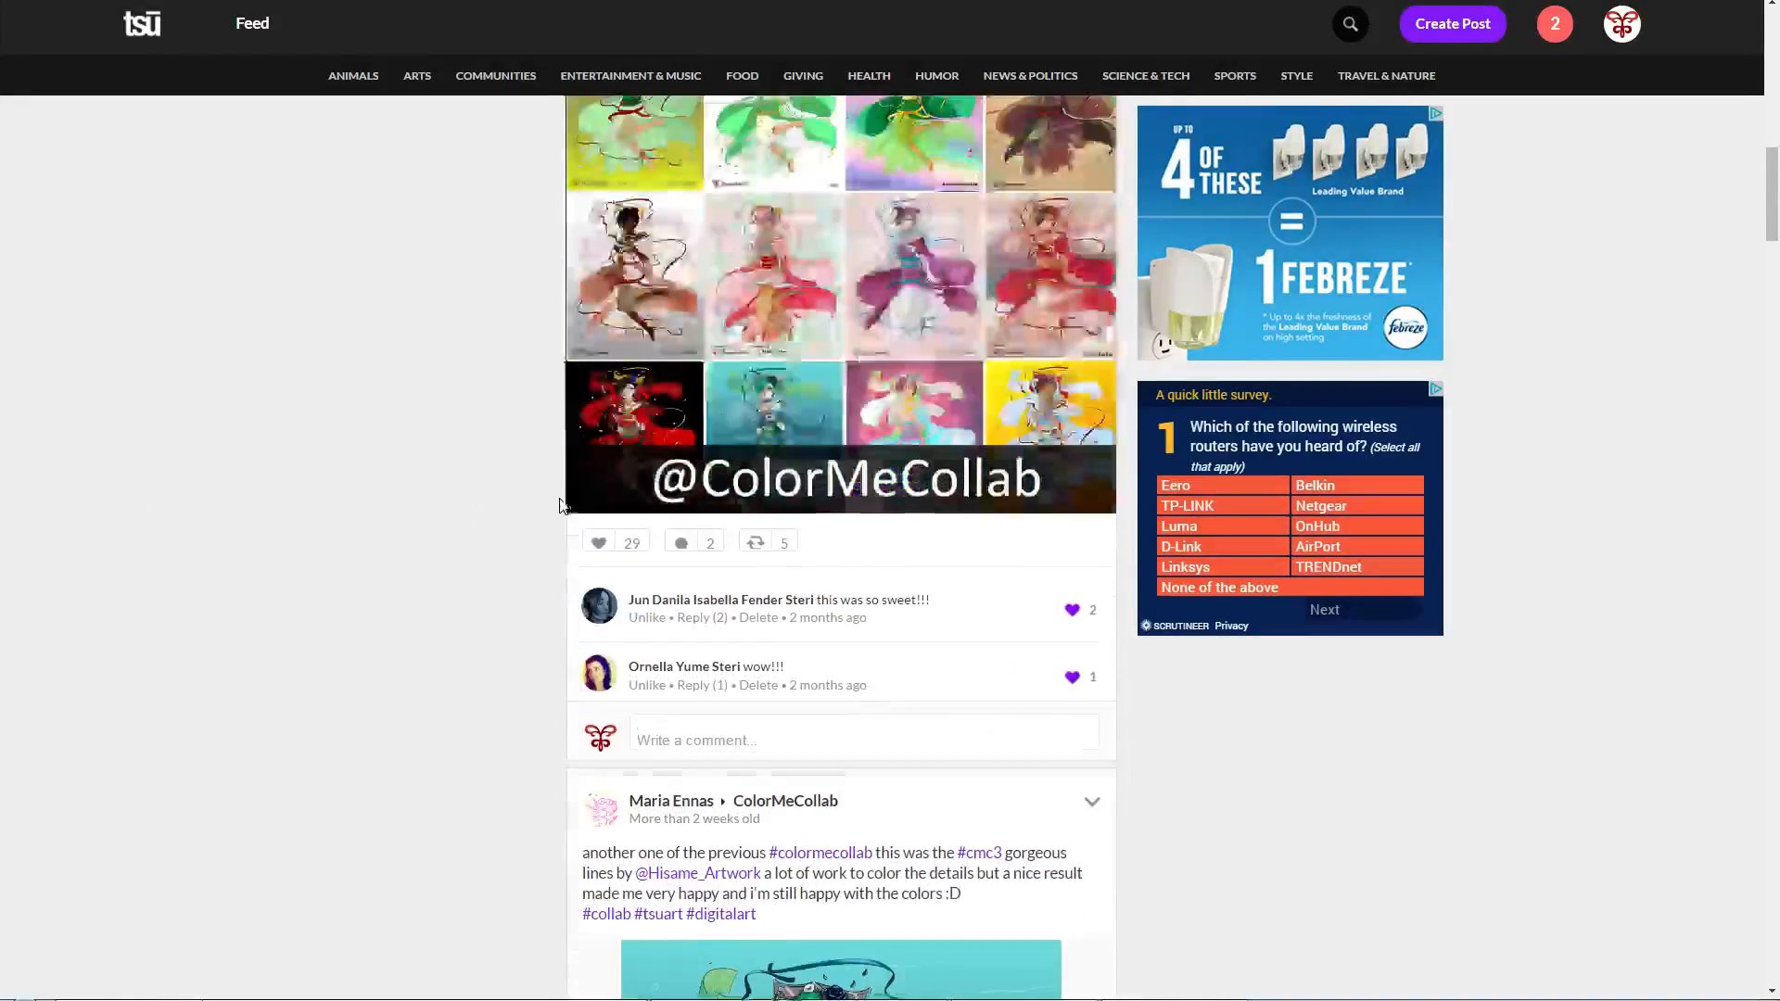
scroll(455, 504, down, 3)
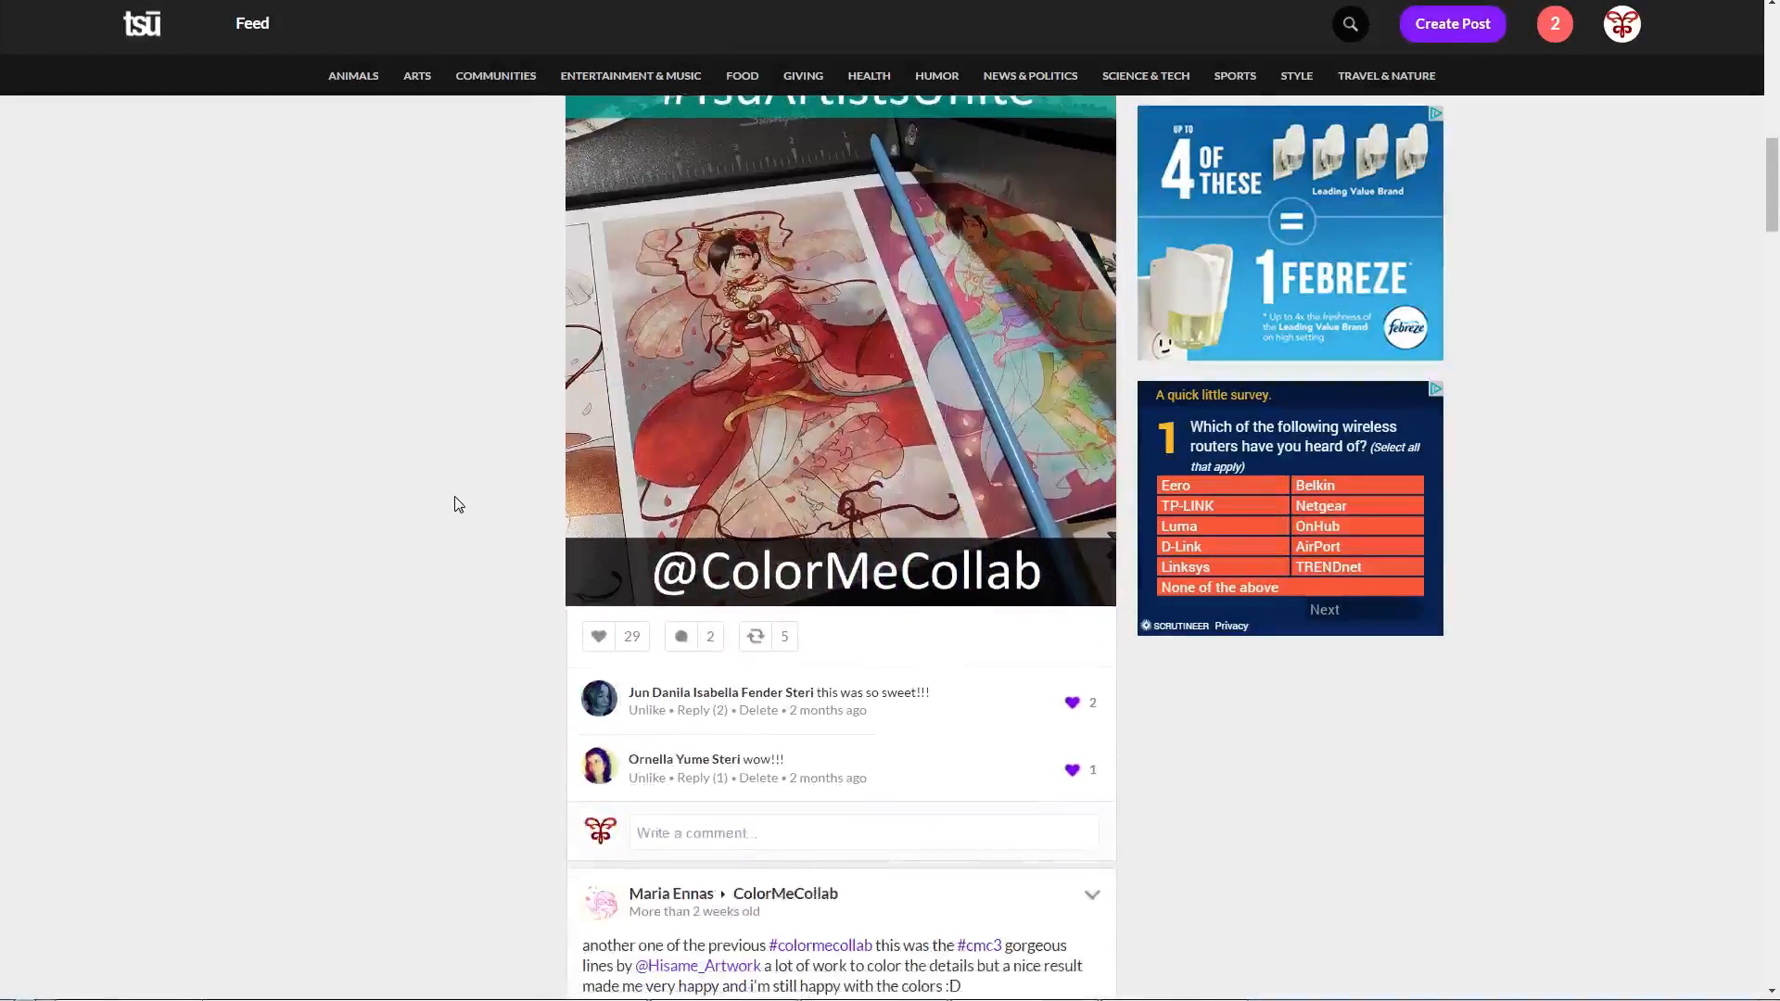
scroll(455, 503, up, 3)
scroll(455, 504, down, 15)
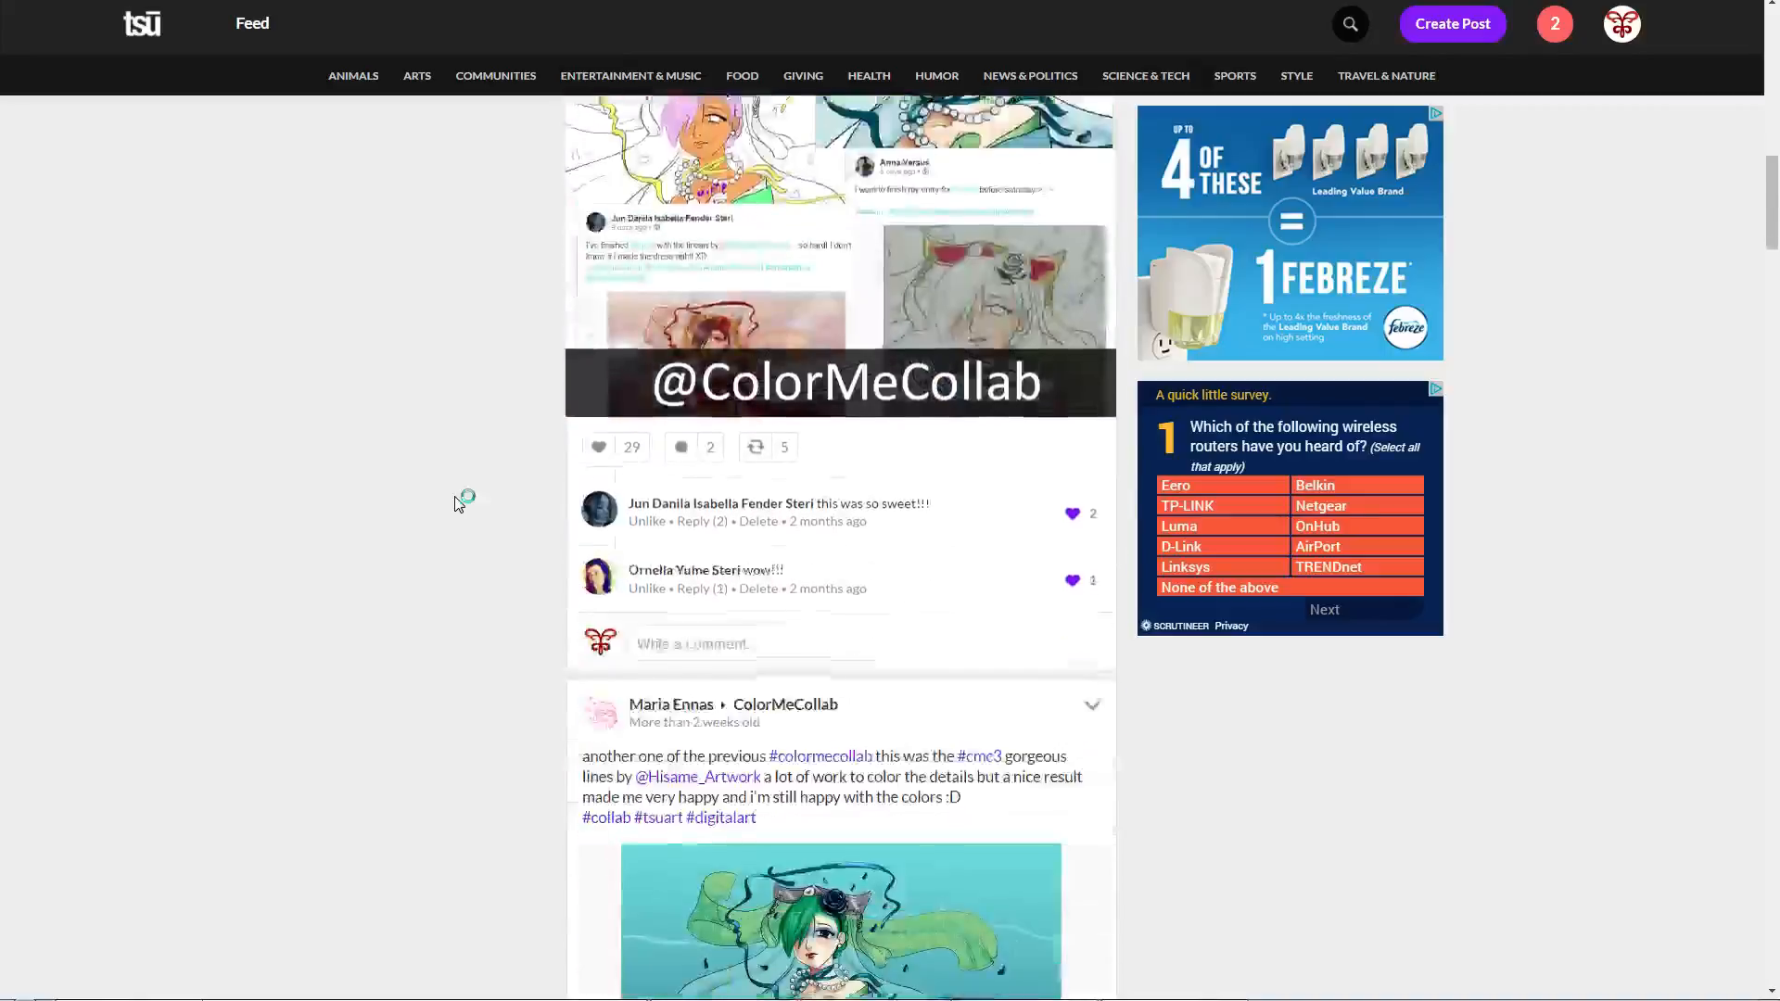
scroll(455, 503, down, 20)
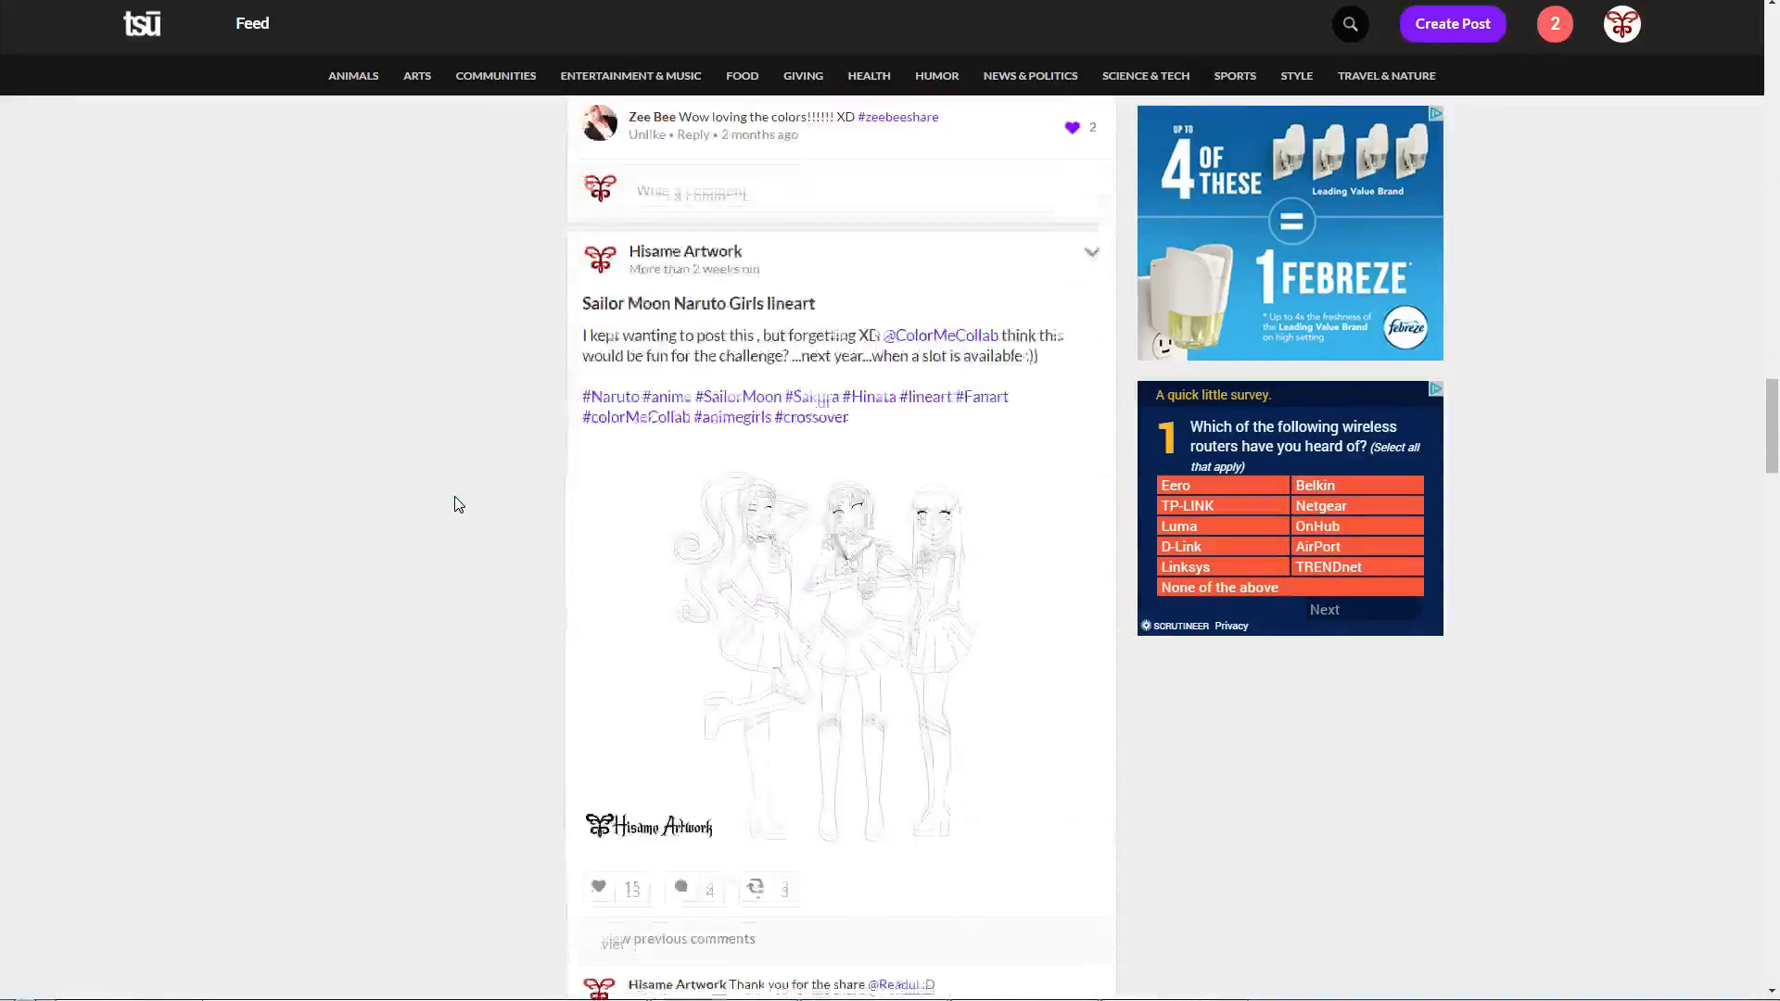
scroll(455, 504, down, 6)
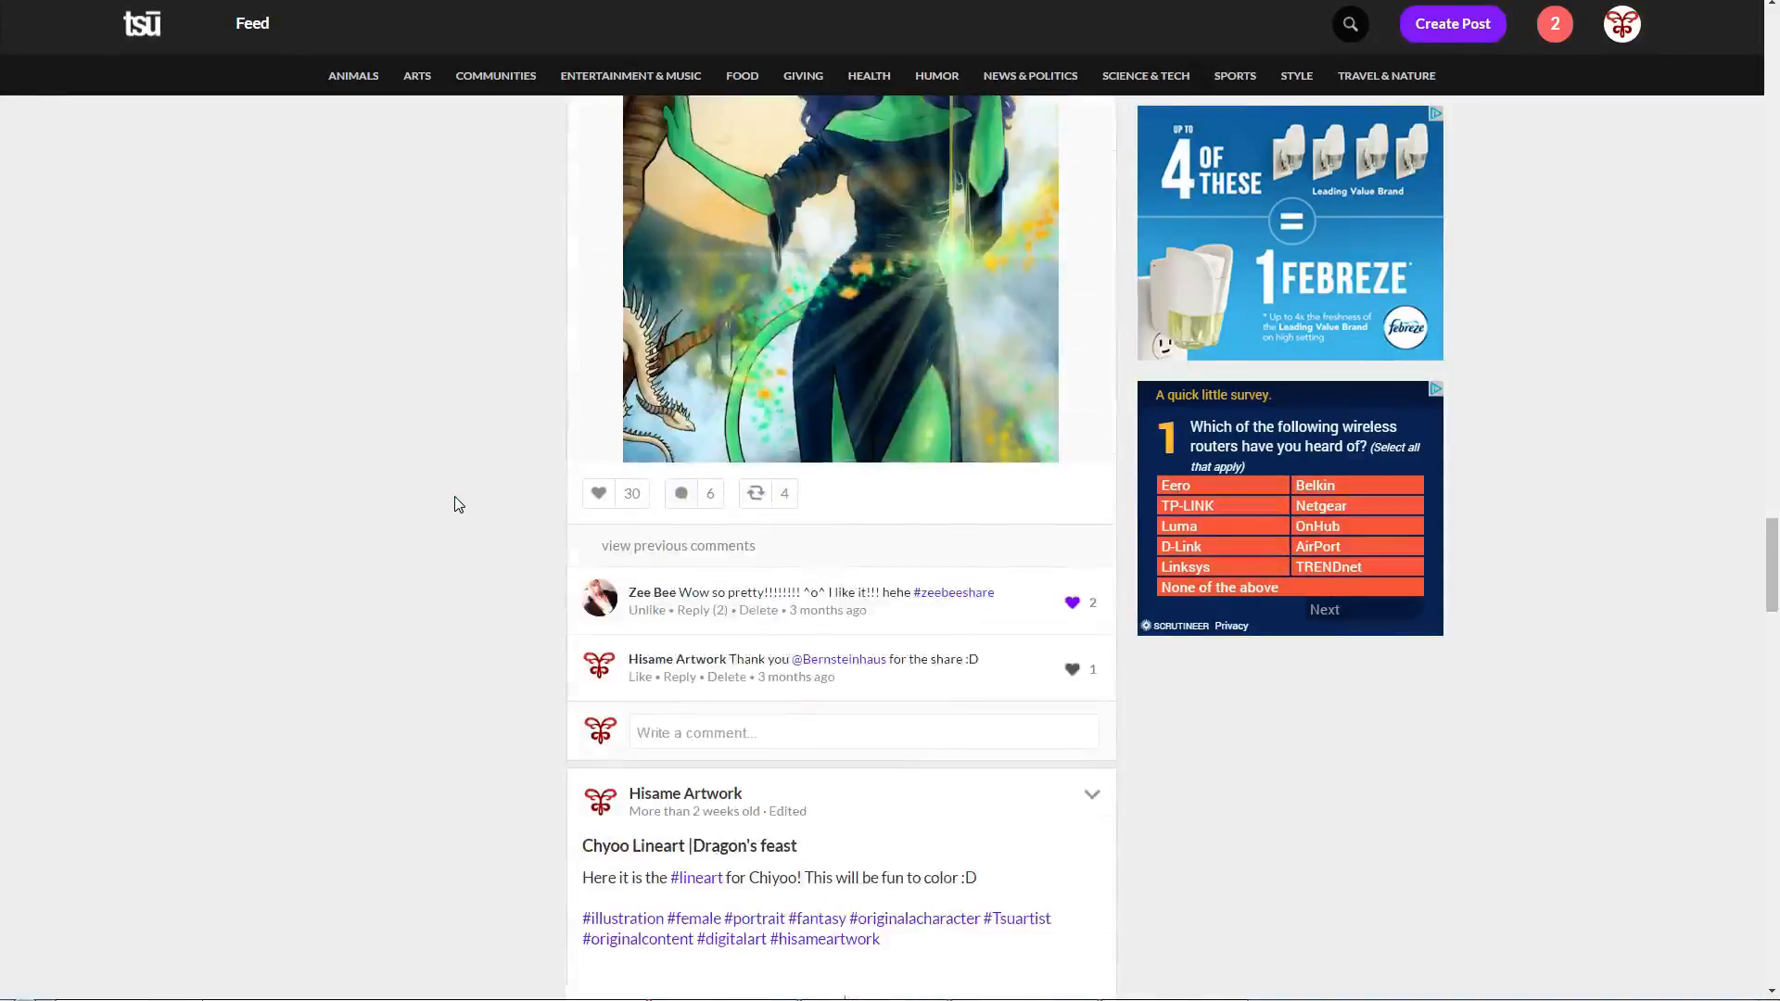
scroll(455, 504, up, 4)
scroll(455, 503, down, 20)
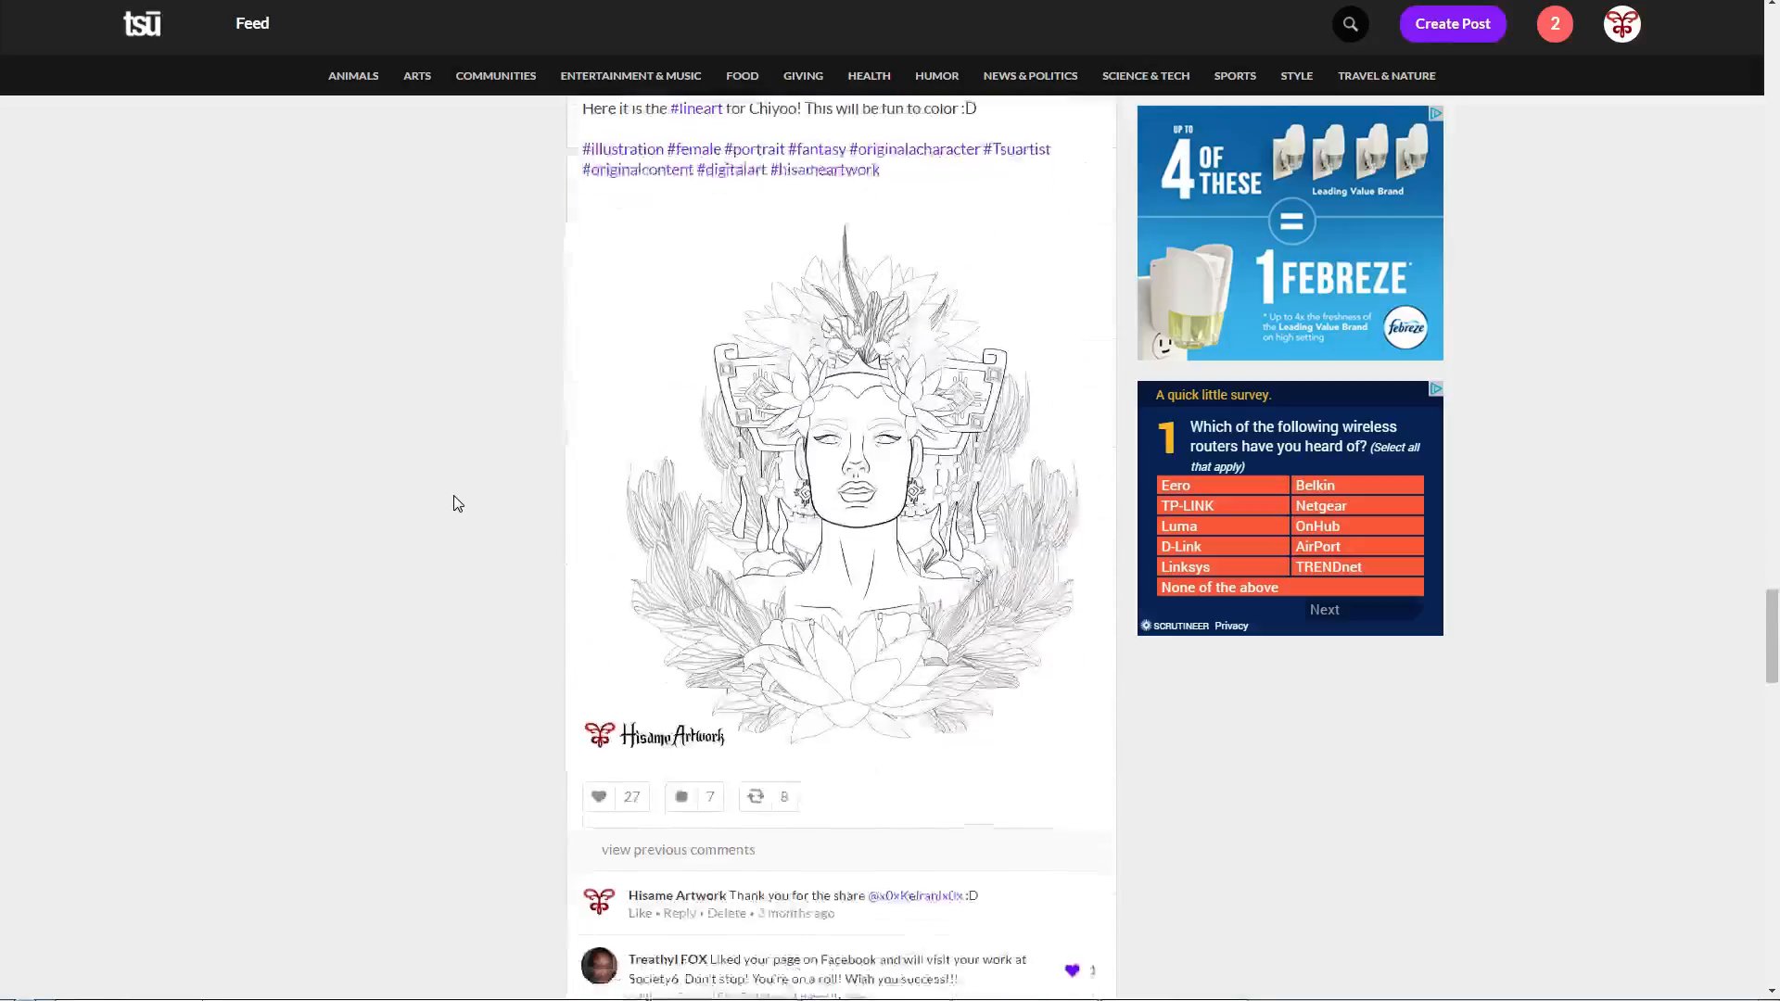
scroll(455, 503, down, 5)
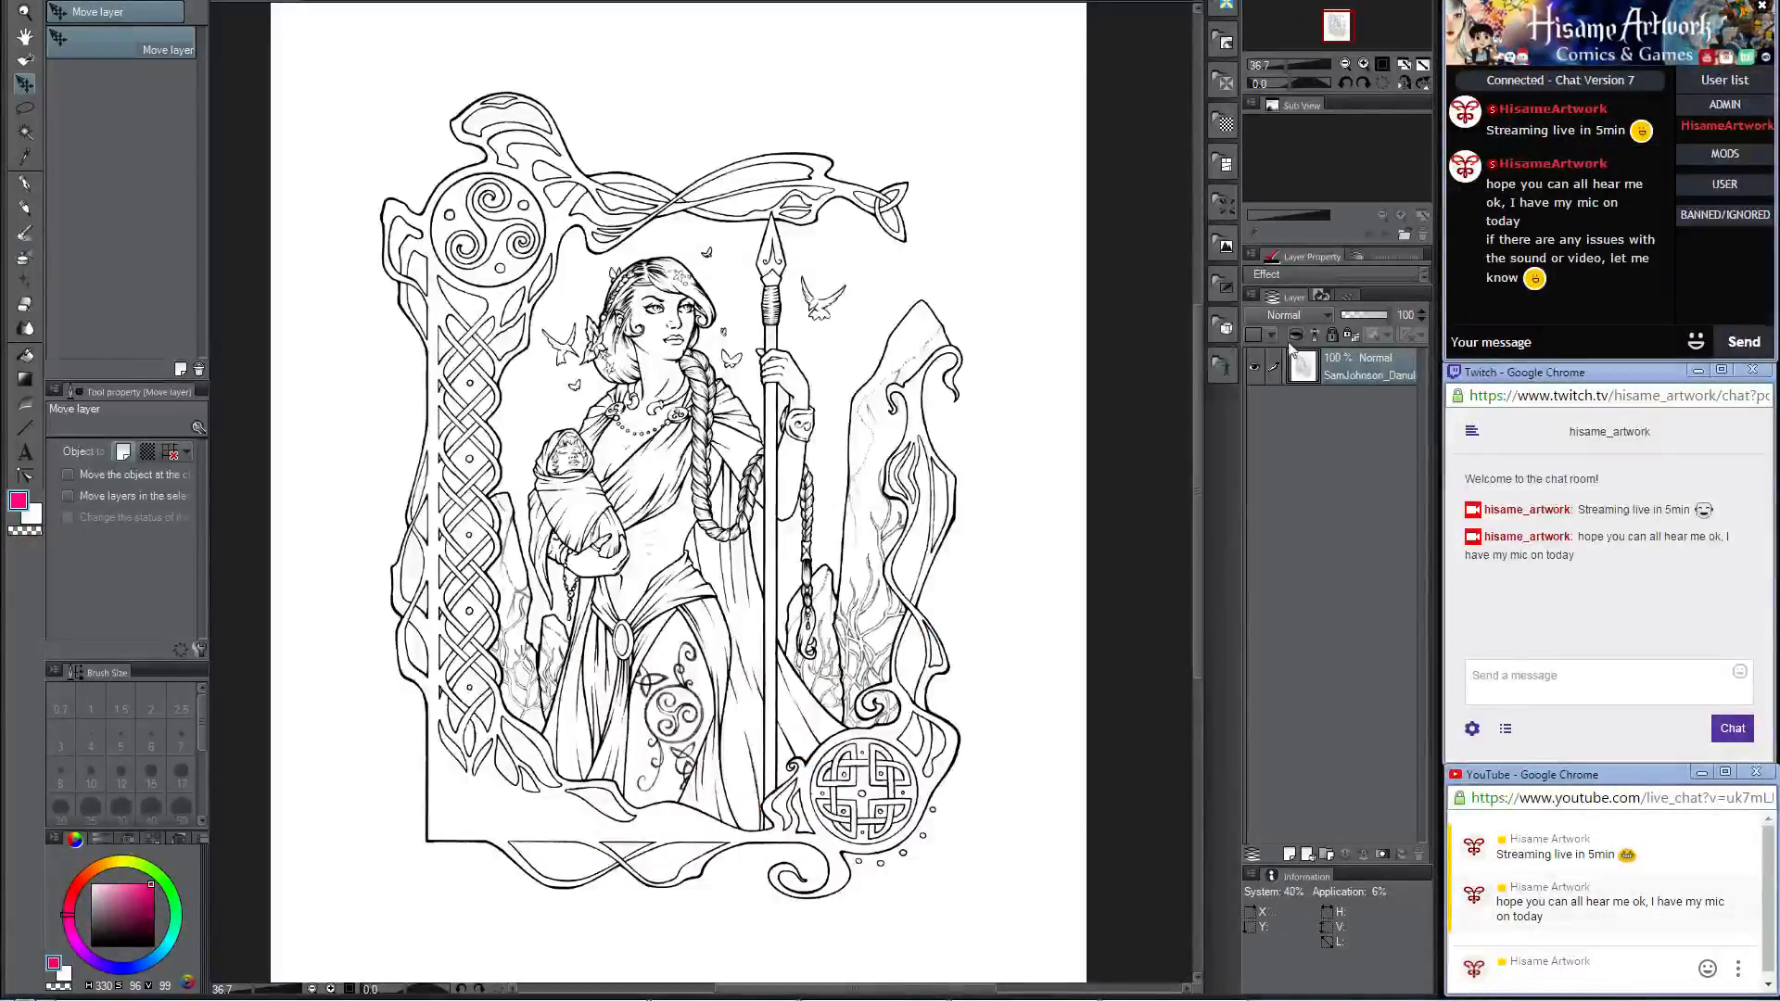
Step: Switch back to Clip Studio Paint and add a new raster layer above the lineart layer
click(1290, 854)
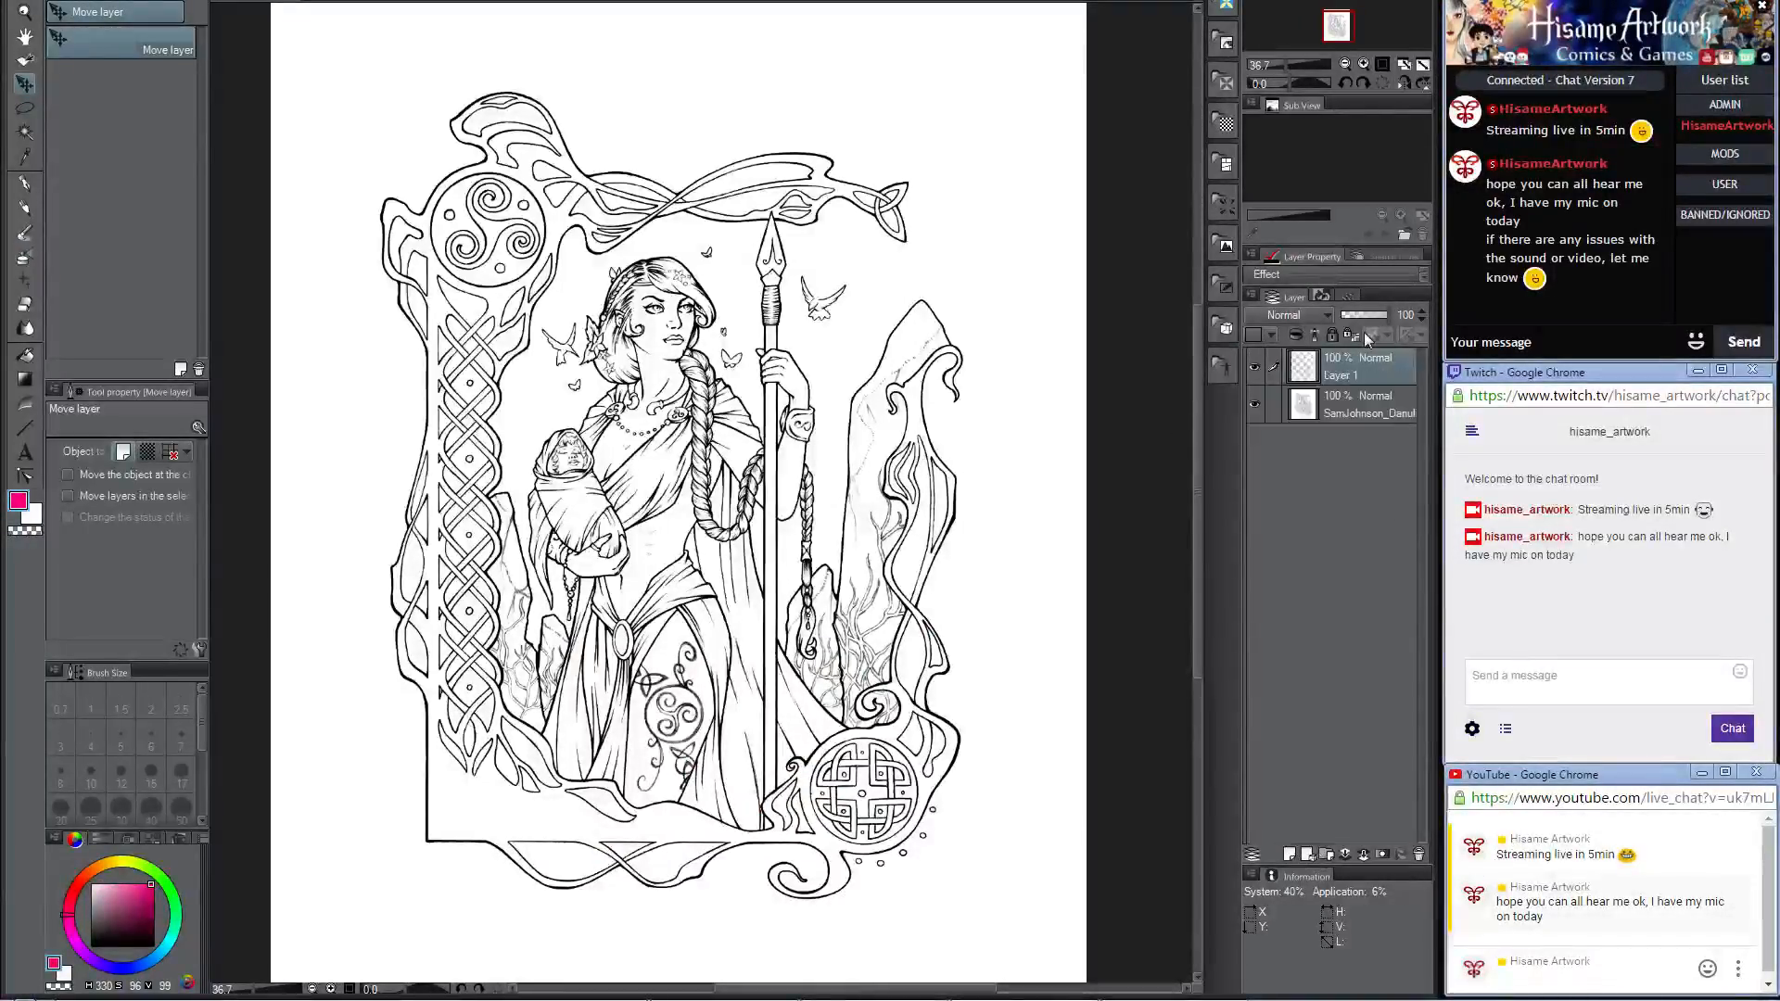
Step: Move the new empty layer below the lineart layer and rename it "bg"
drag(1366, 382, 1360, 443)
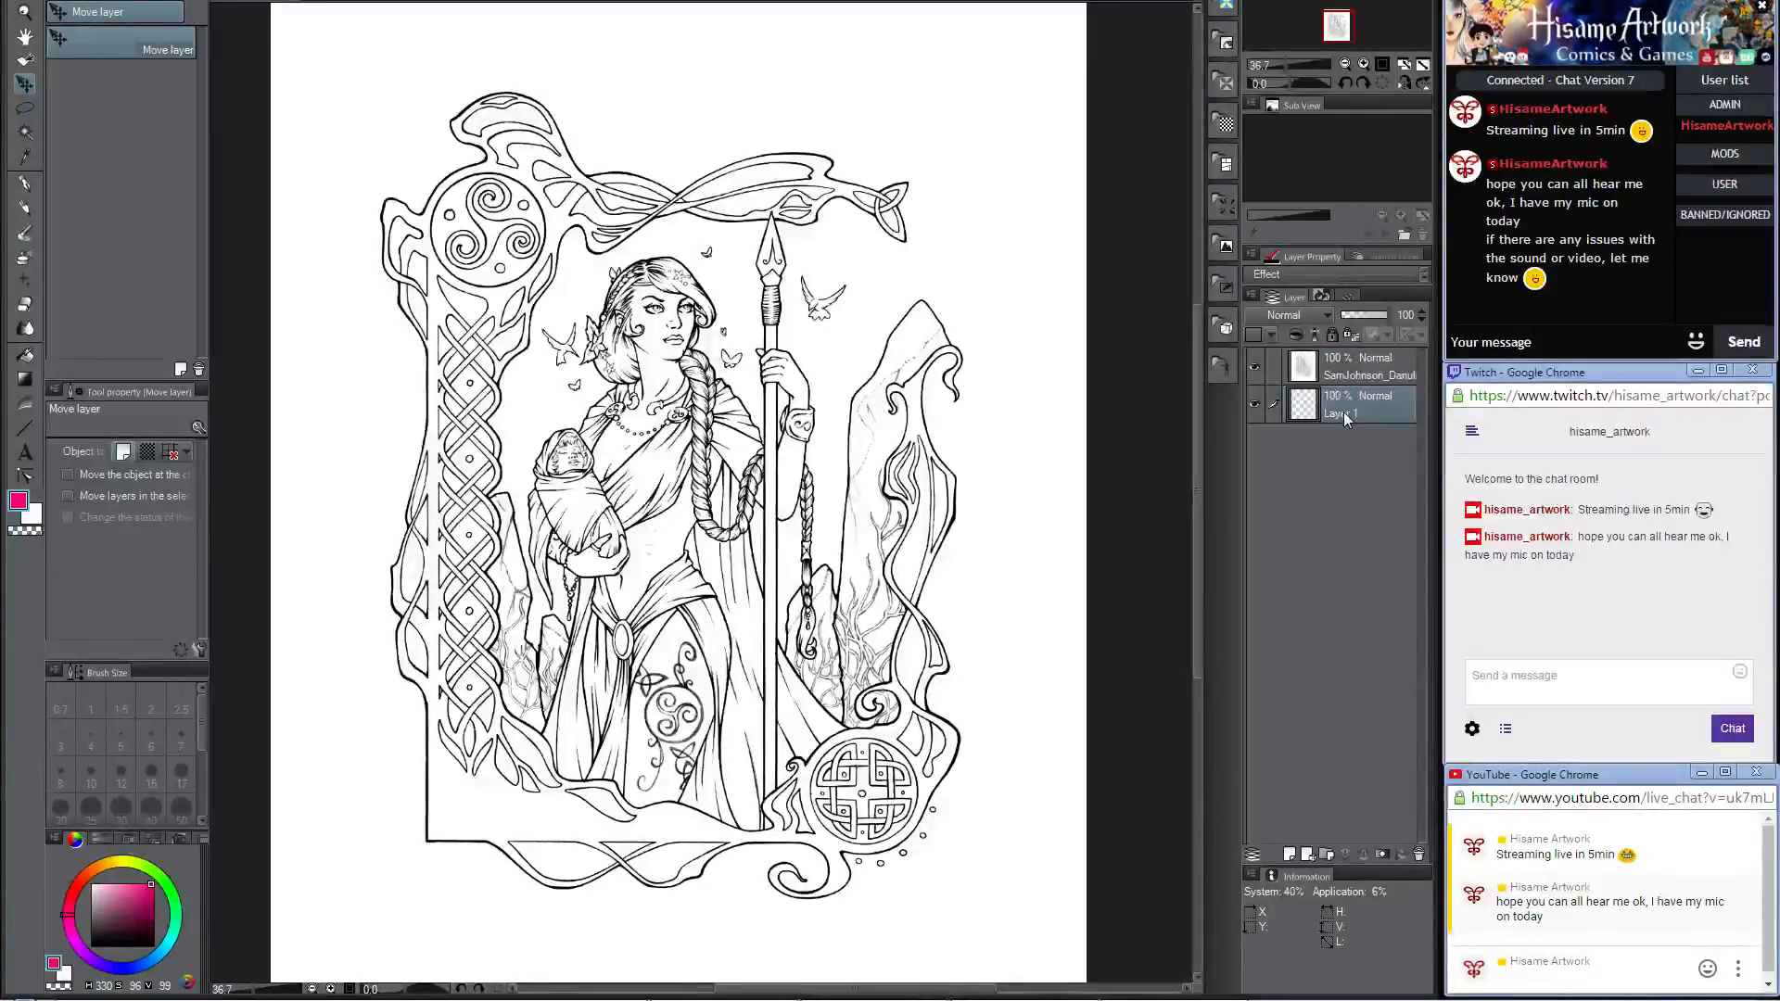
double_click(1344, 413)
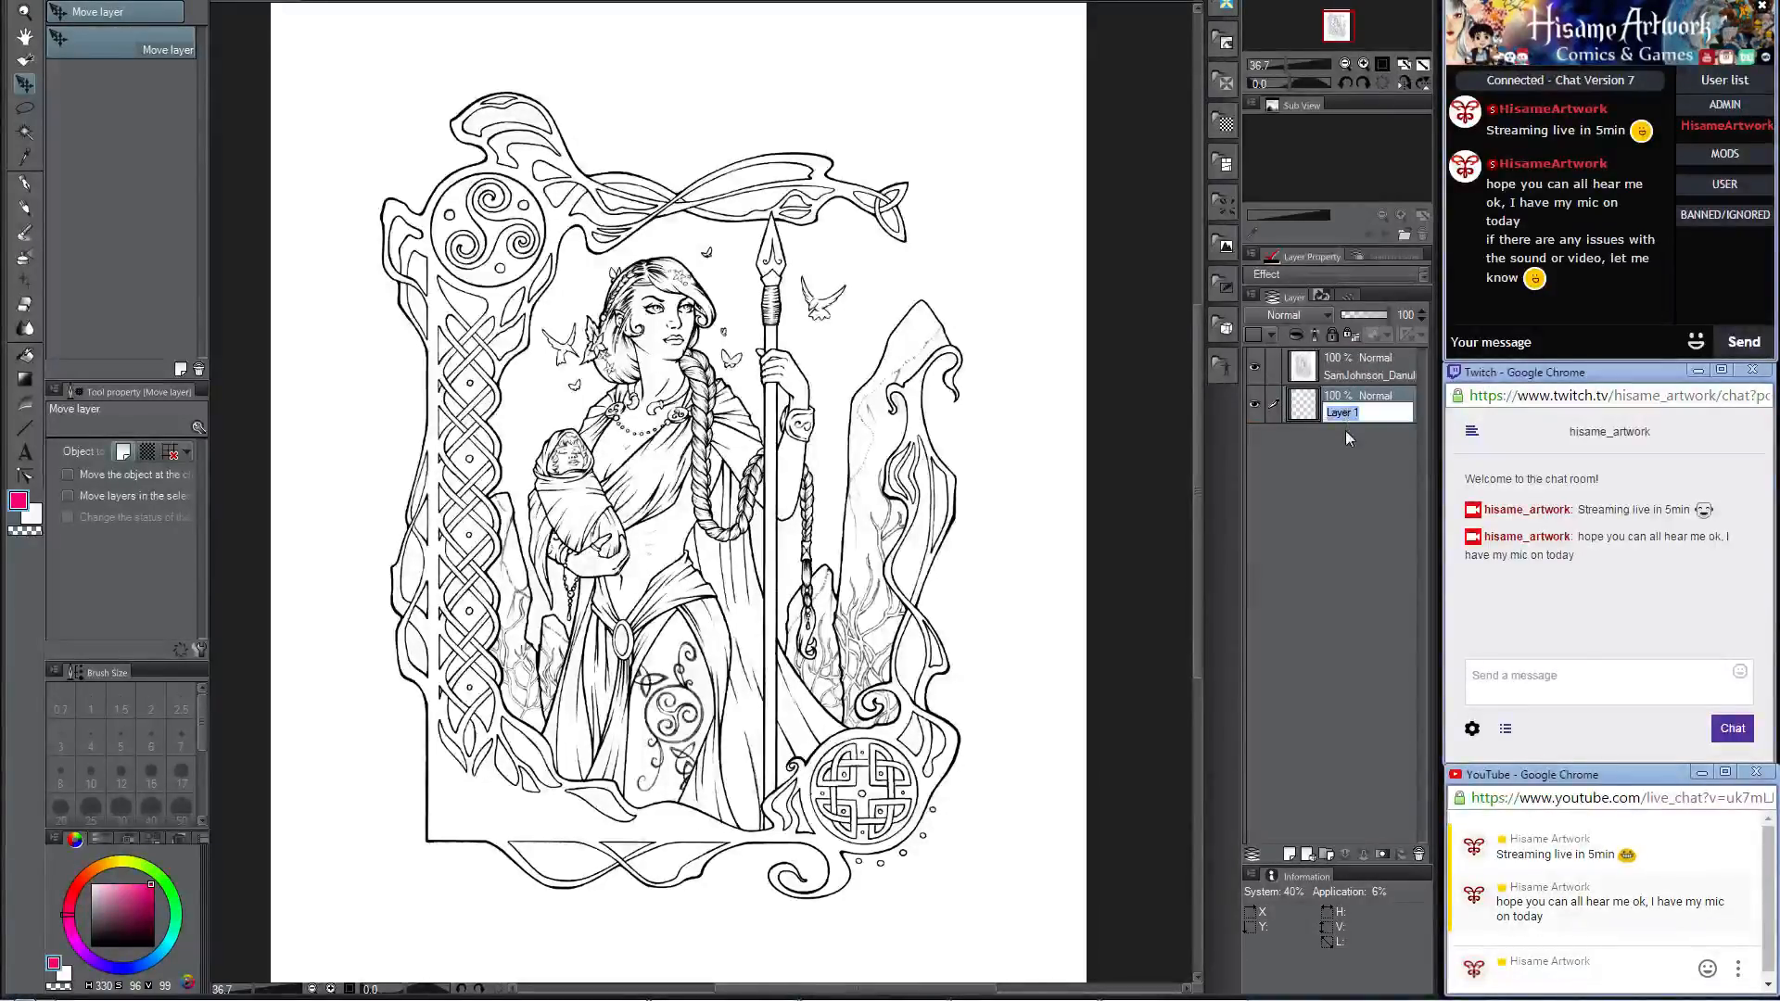
text(bg)
key(Return)
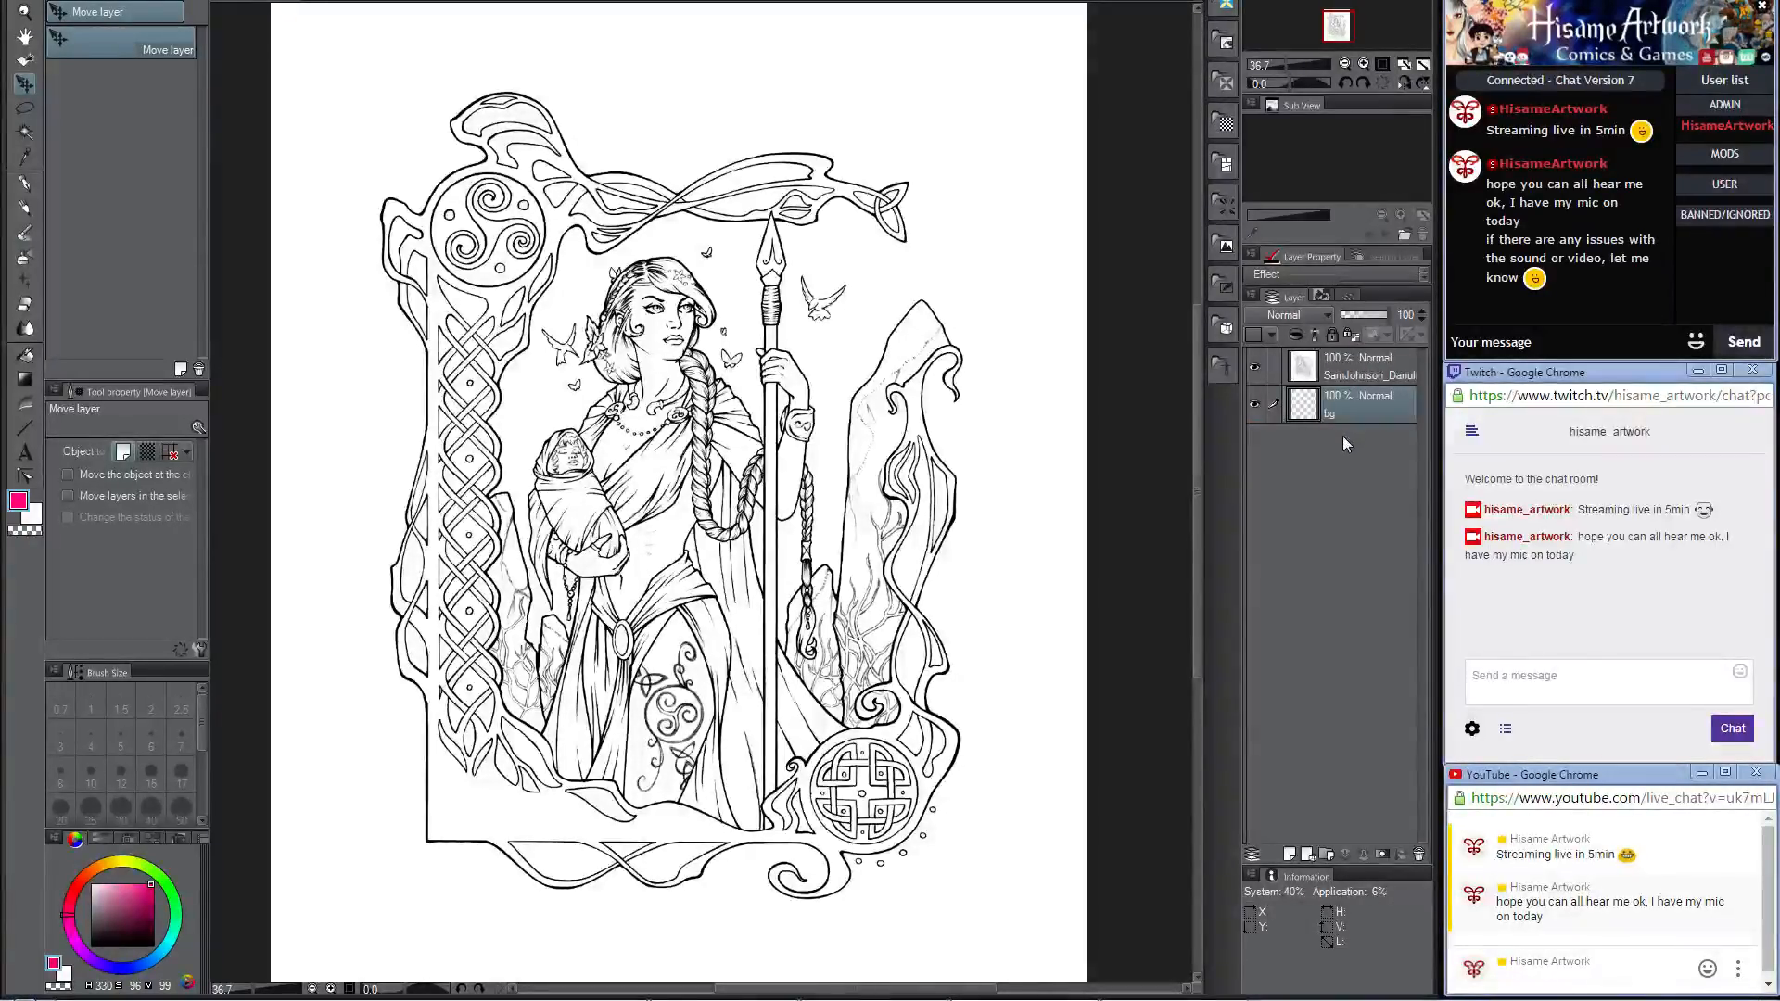
Step: Choose a beige drawing color (RGB 201, 185, 160) and fill the bg layer with it
click(25, 208)
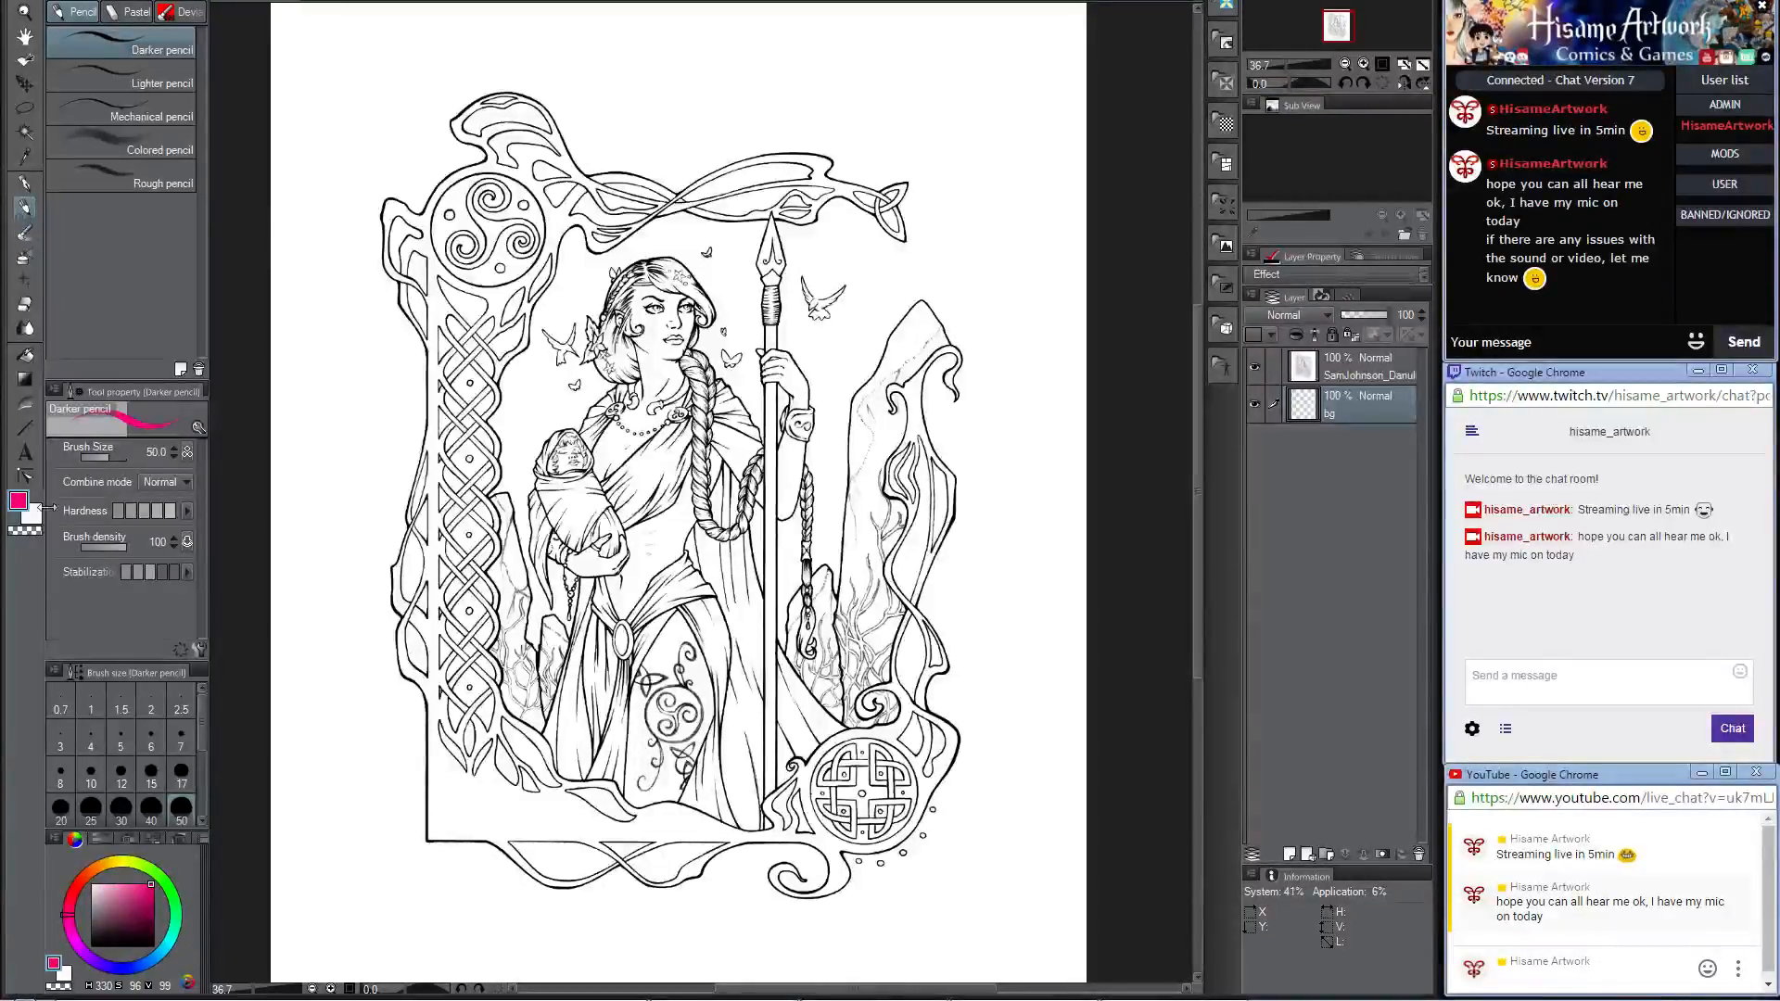
click(14, 501)
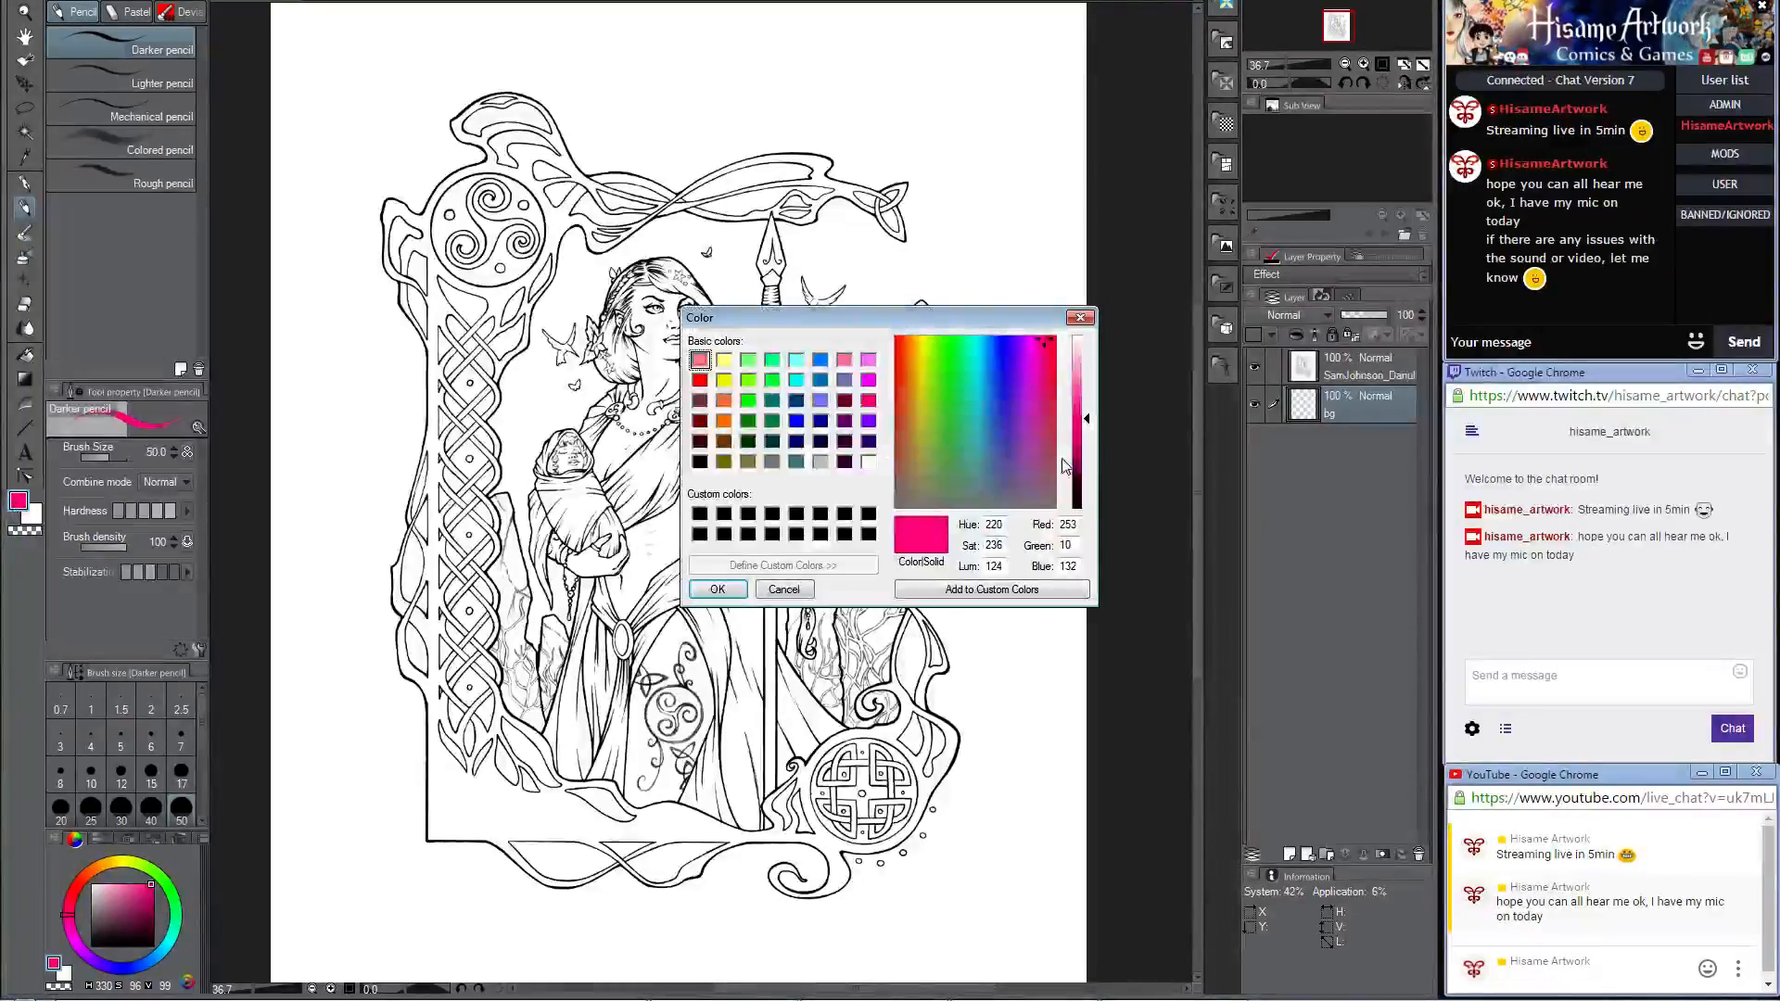
drag(959, 415, 911, 462)
drag(1085, 419, 1082, 387)
click(719, 588)
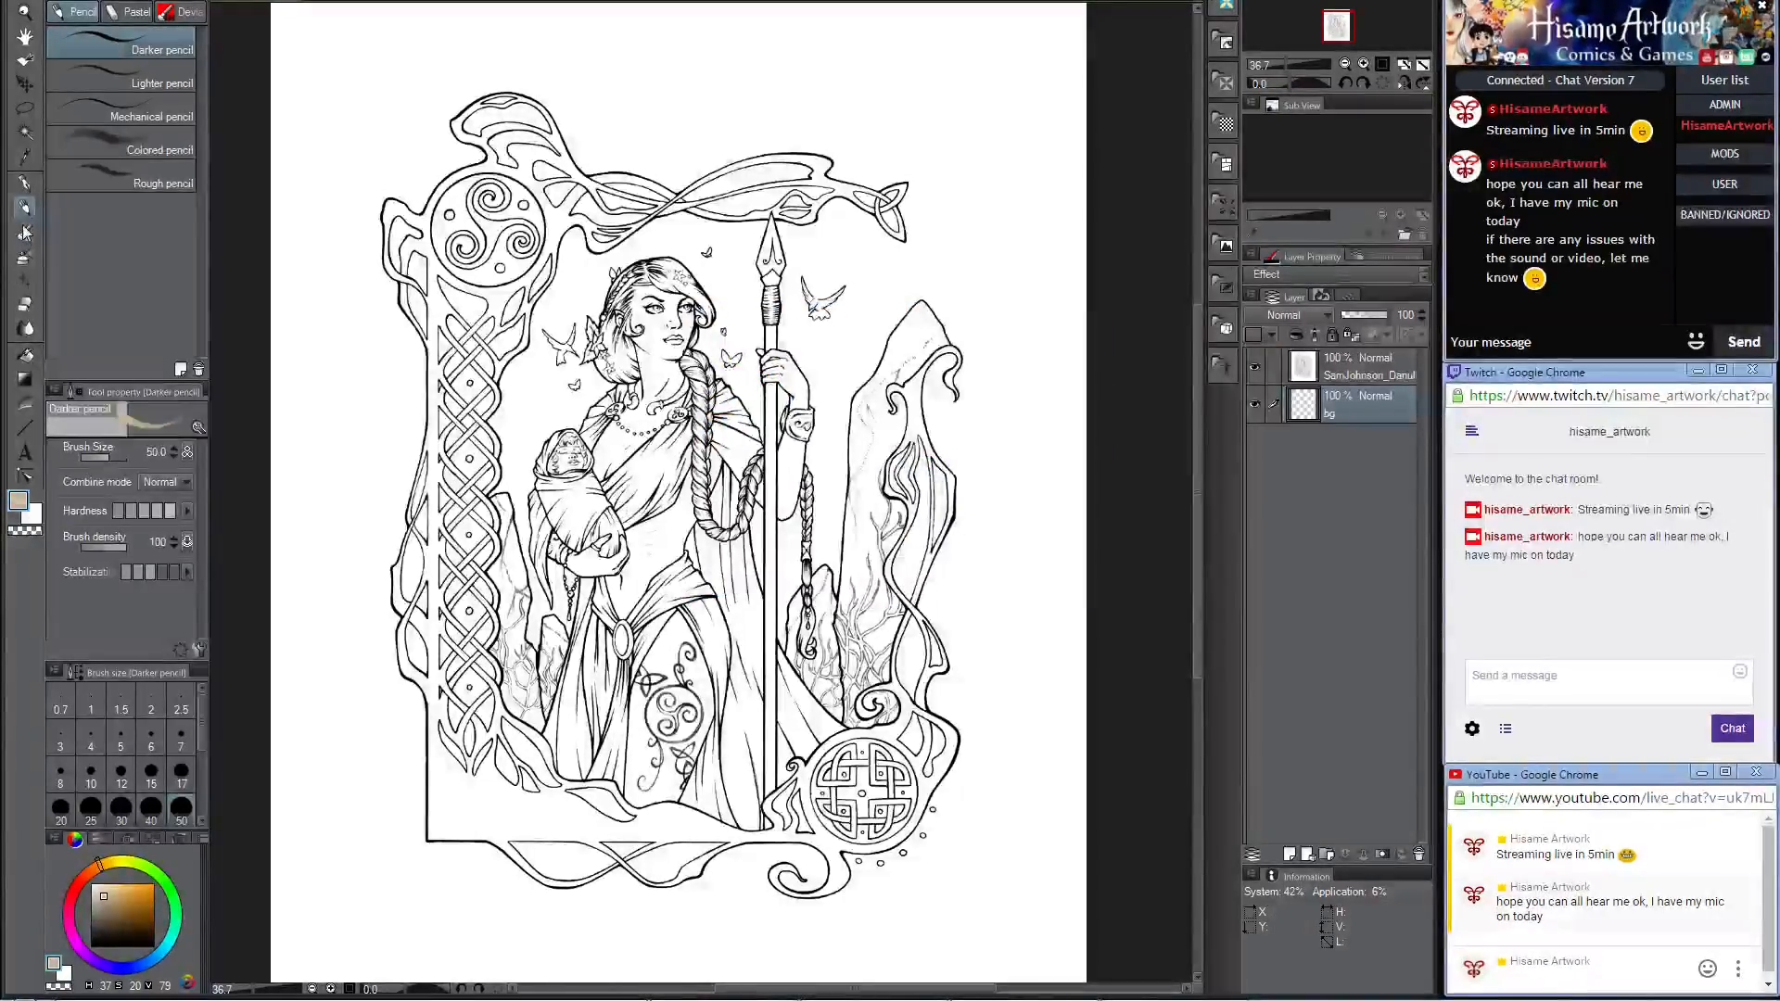
click(25, 354)
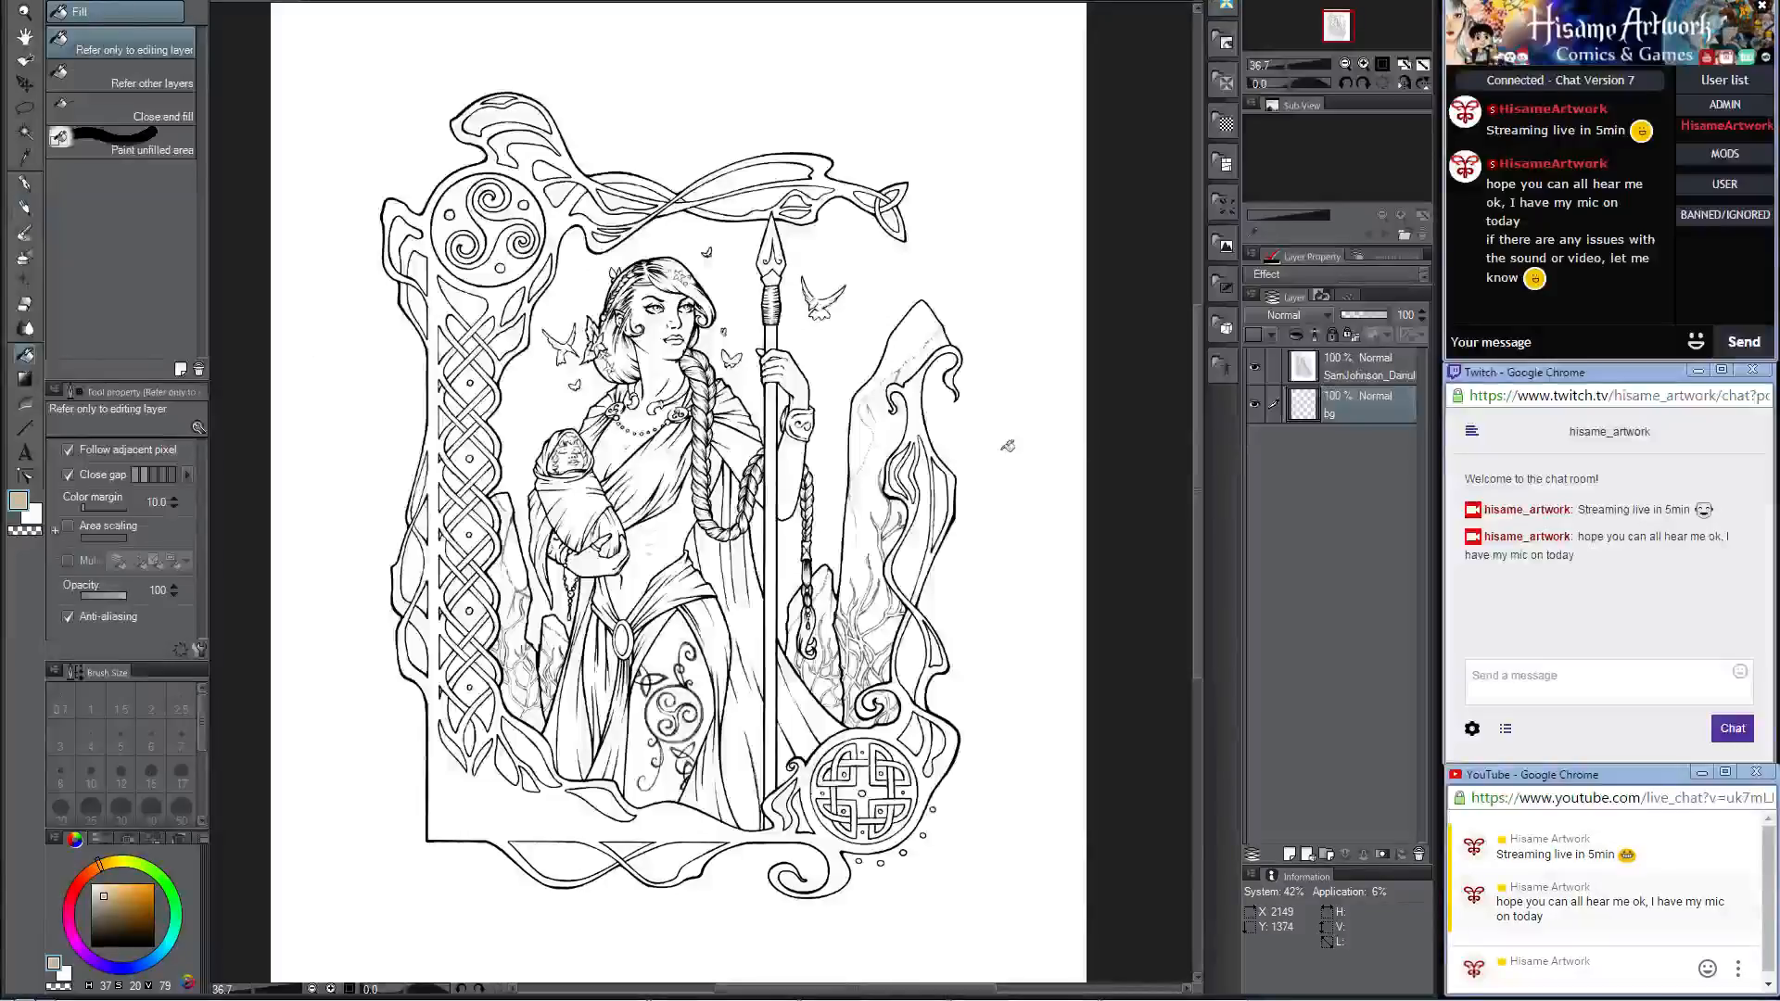
Step: Set the lineart layer's blending mode to Multiply
click(1289, 315)
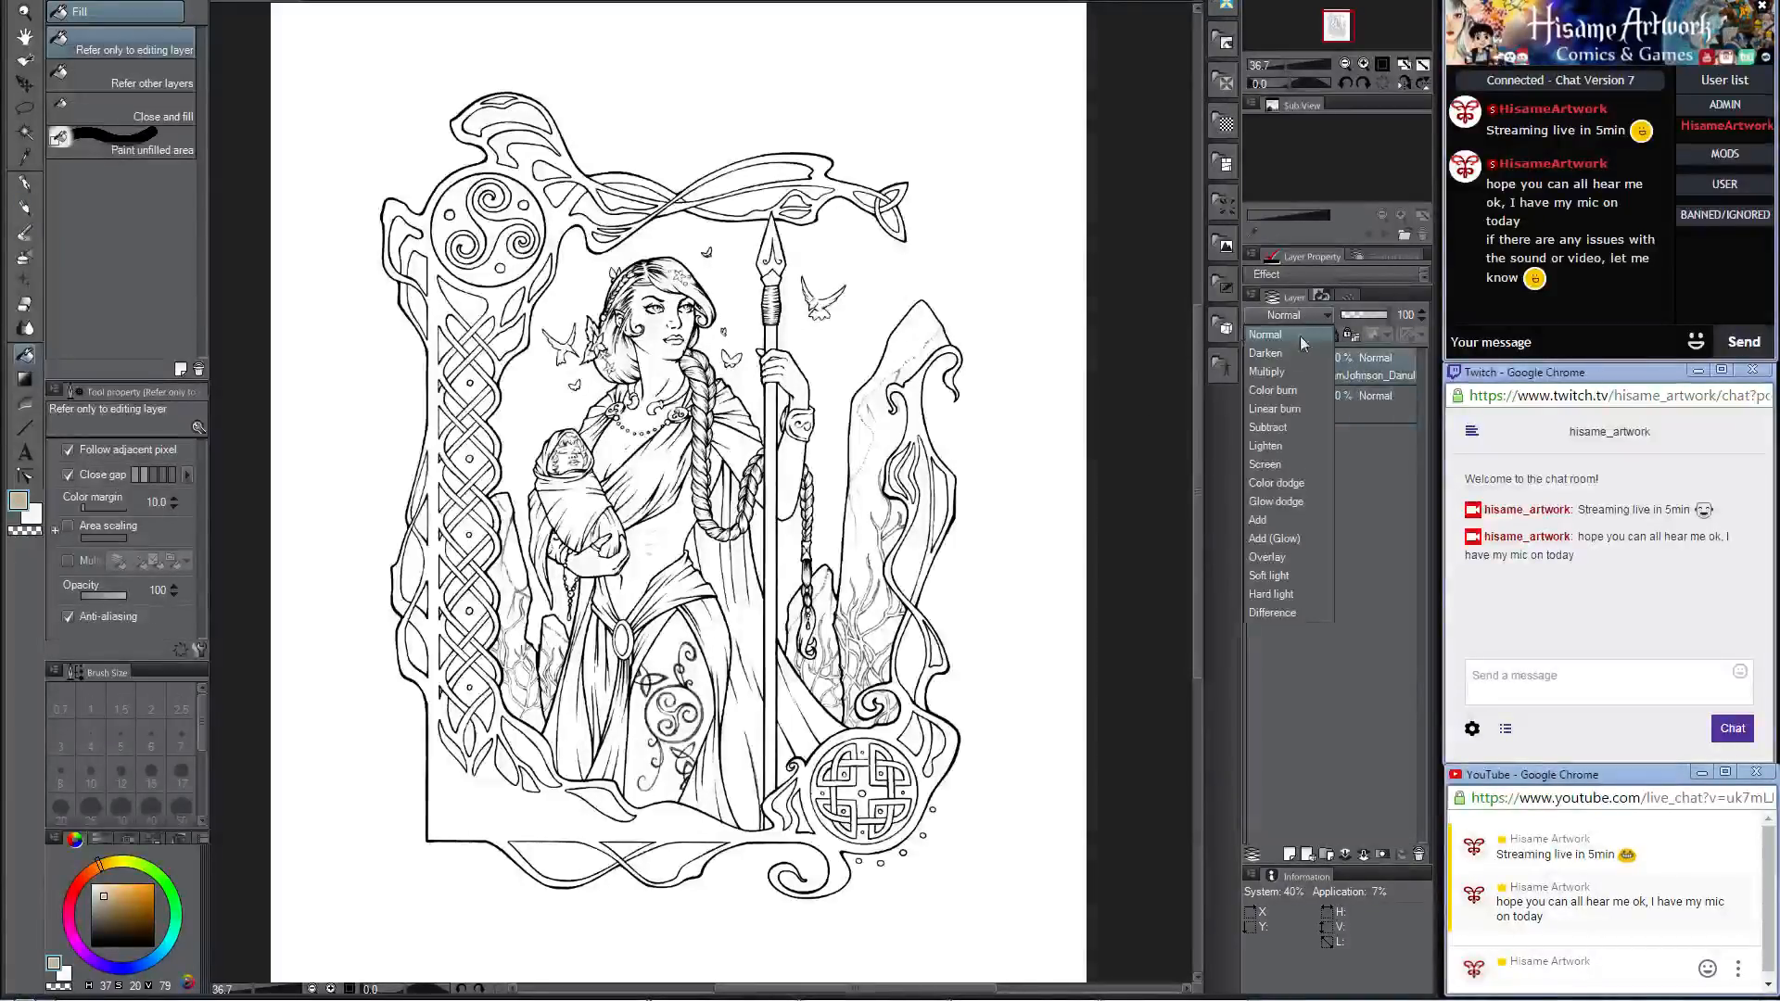
click(1292, 375)
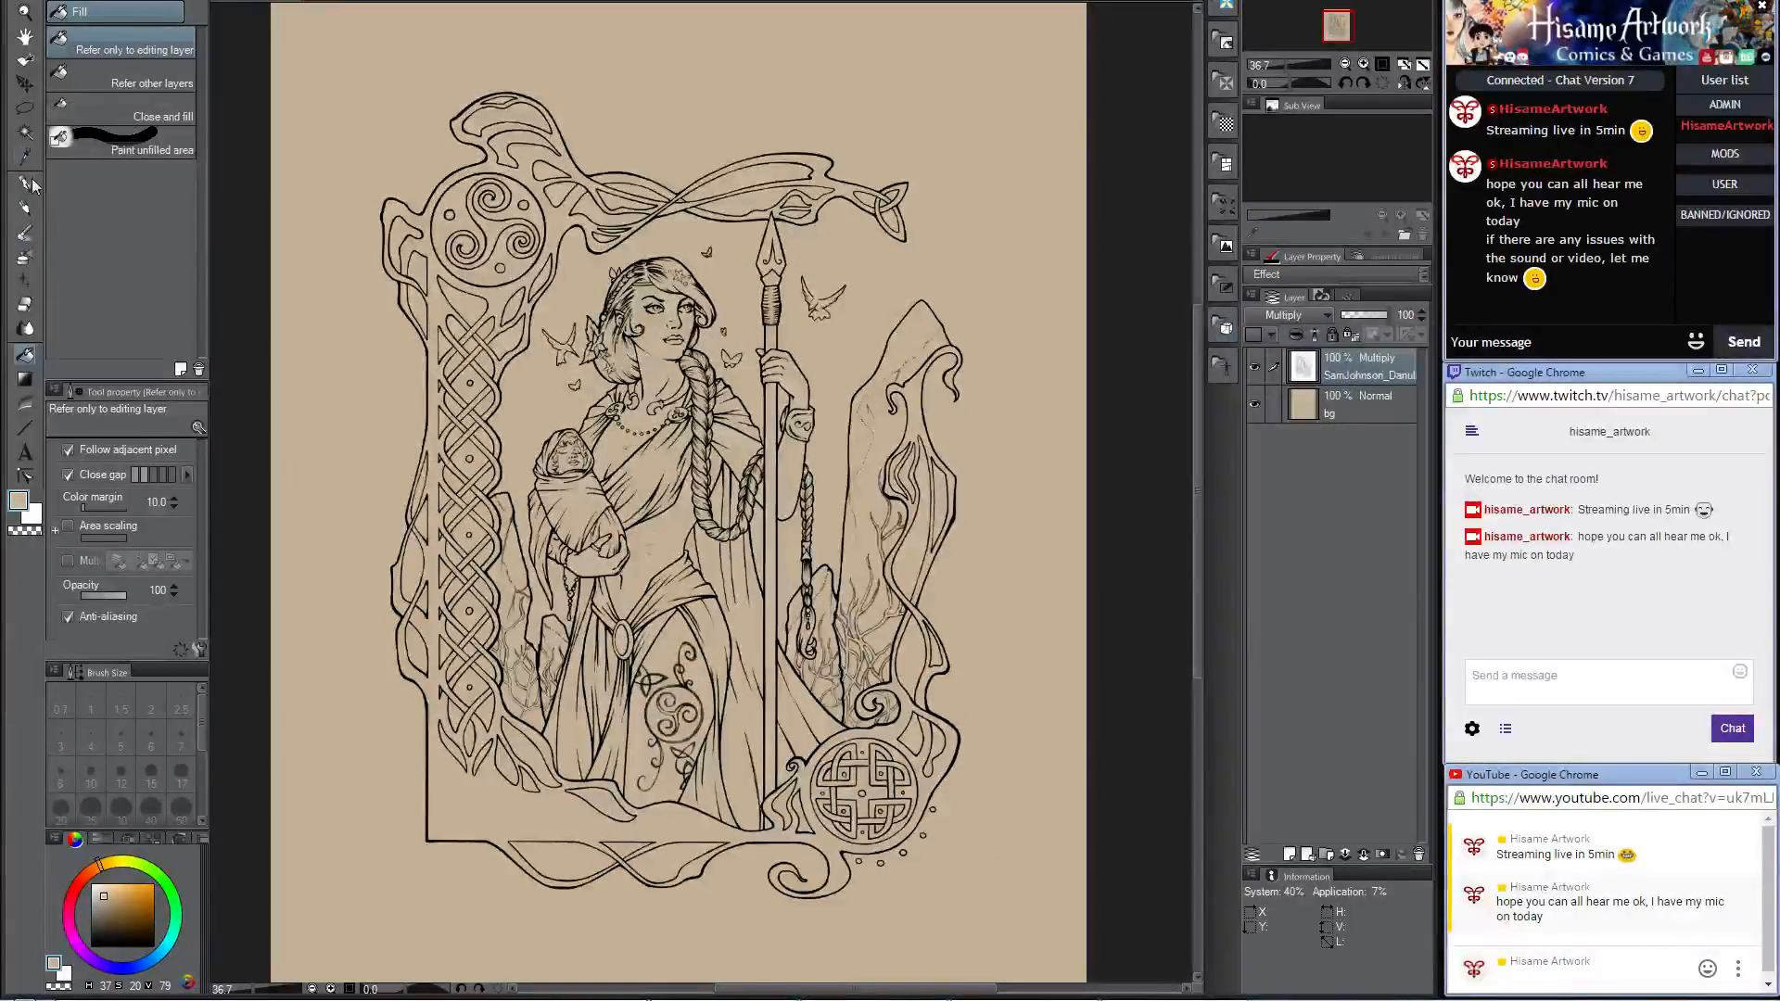
click(25, 207)
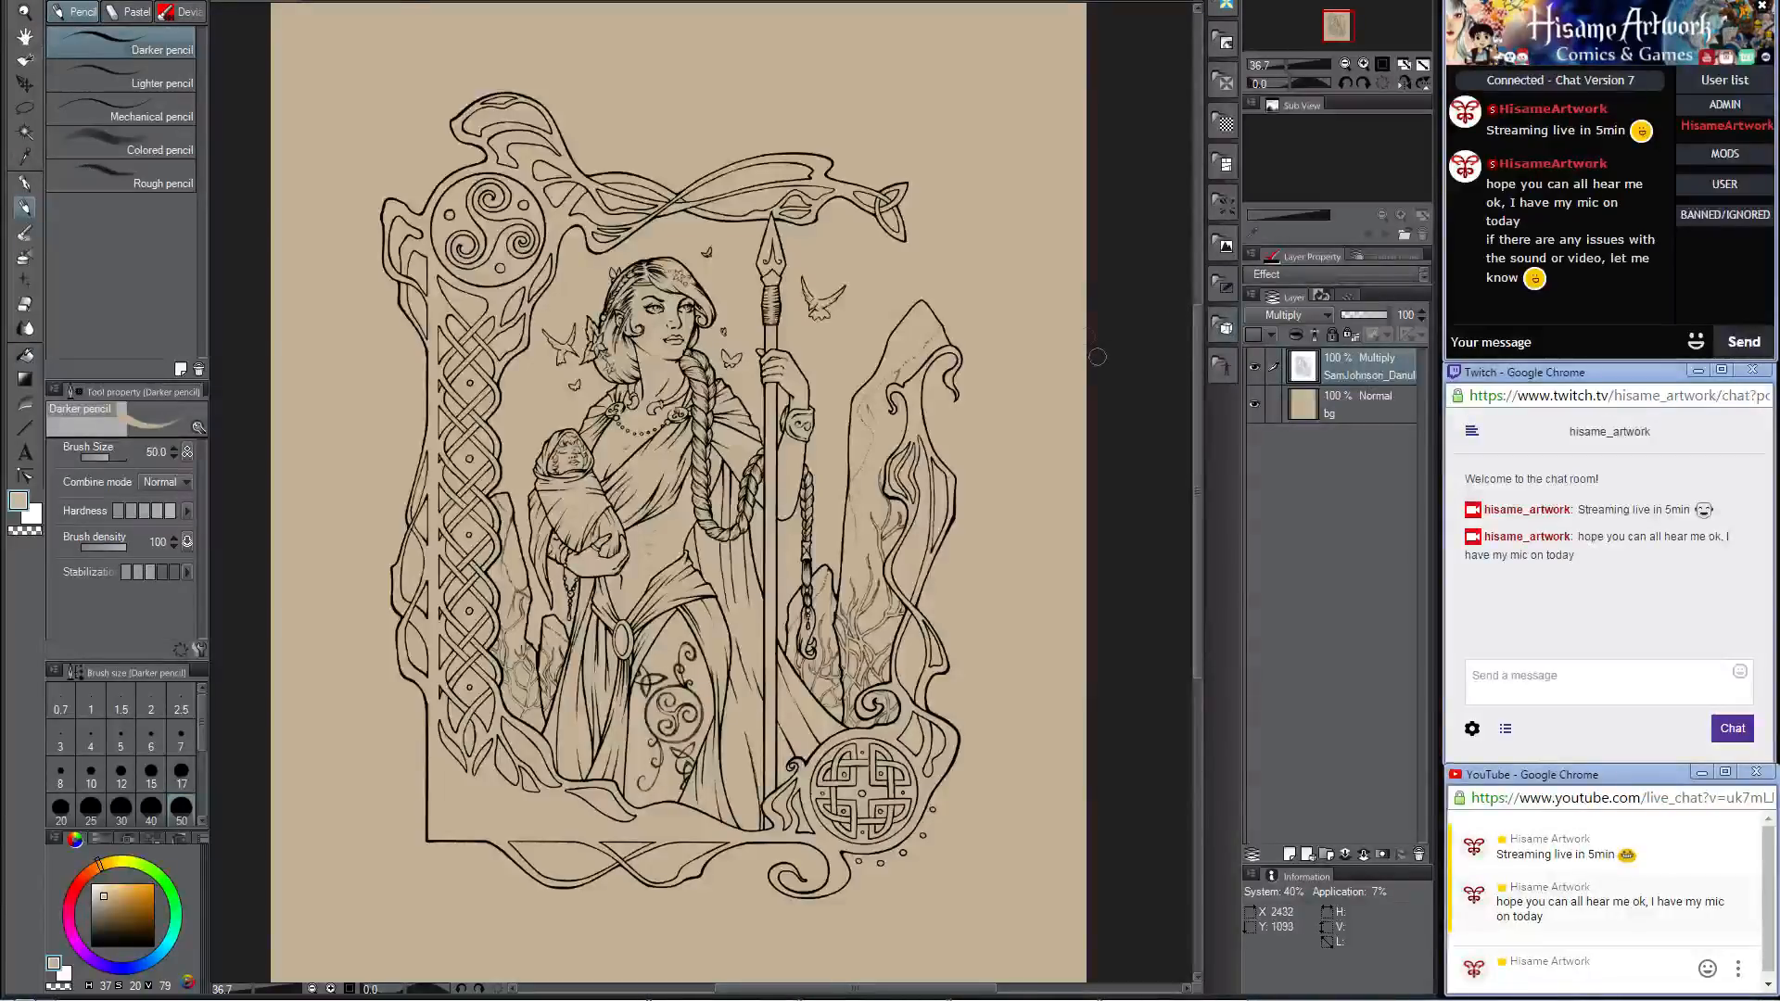
click(24, 84)
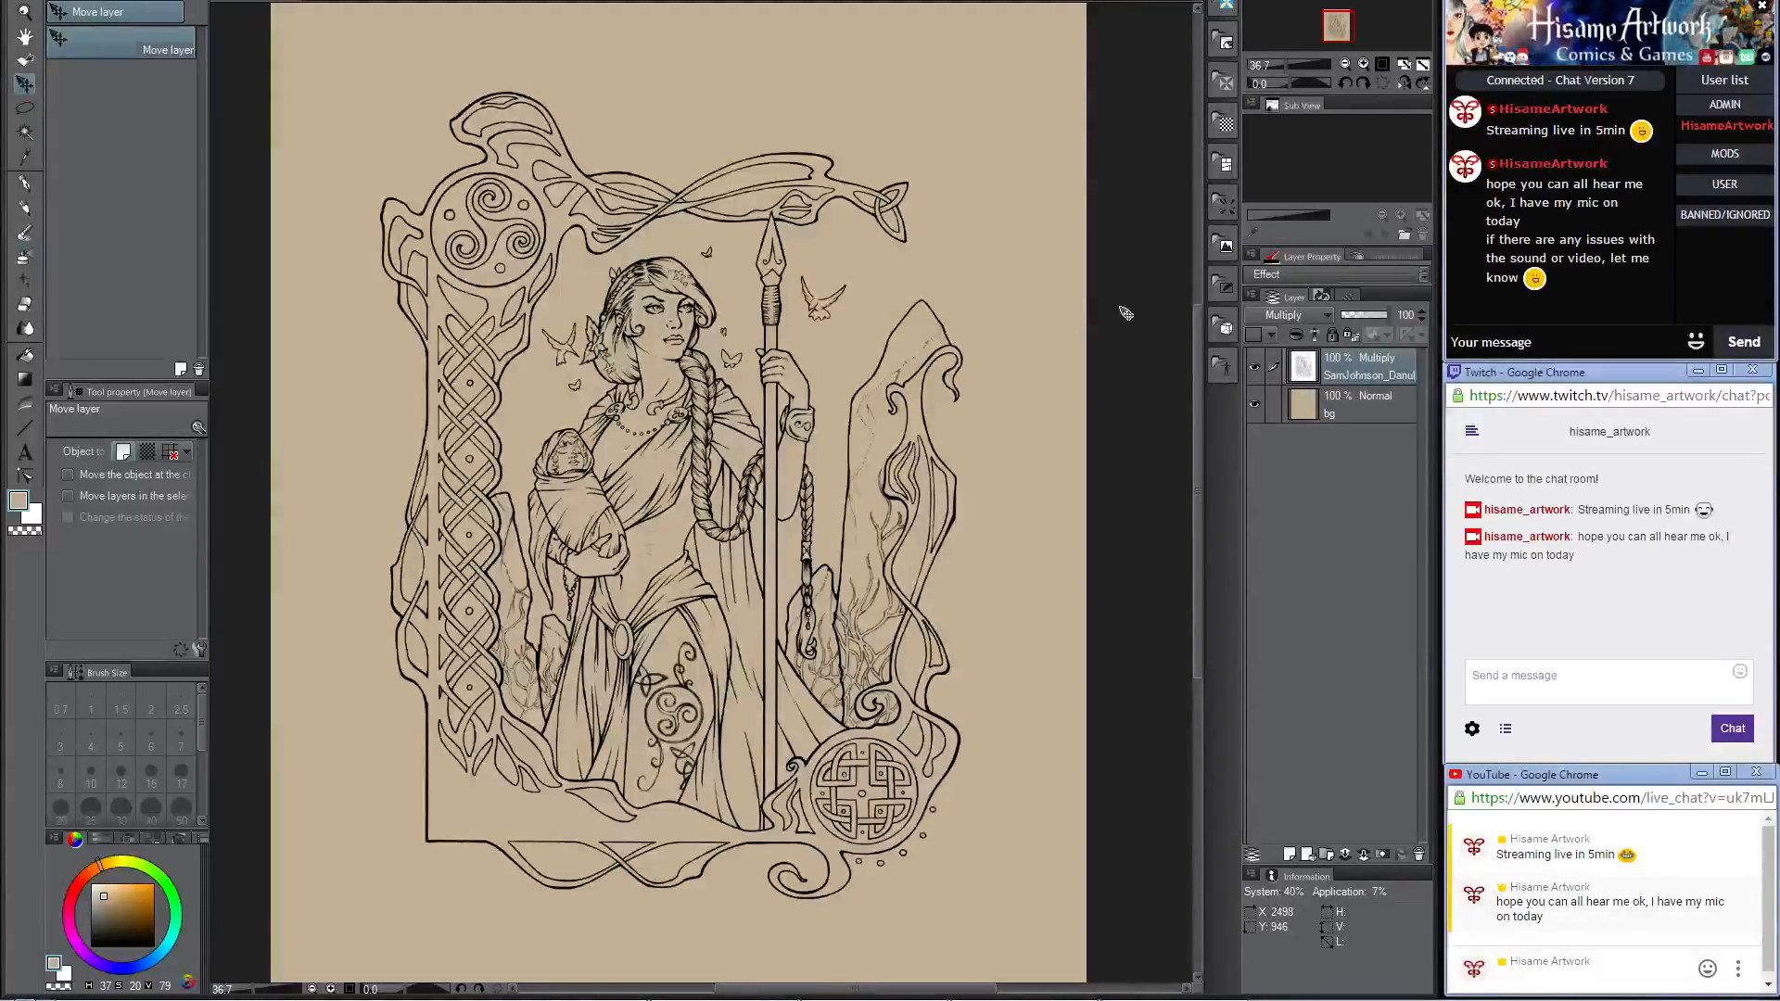
scroll(1094, 313, down, 2)
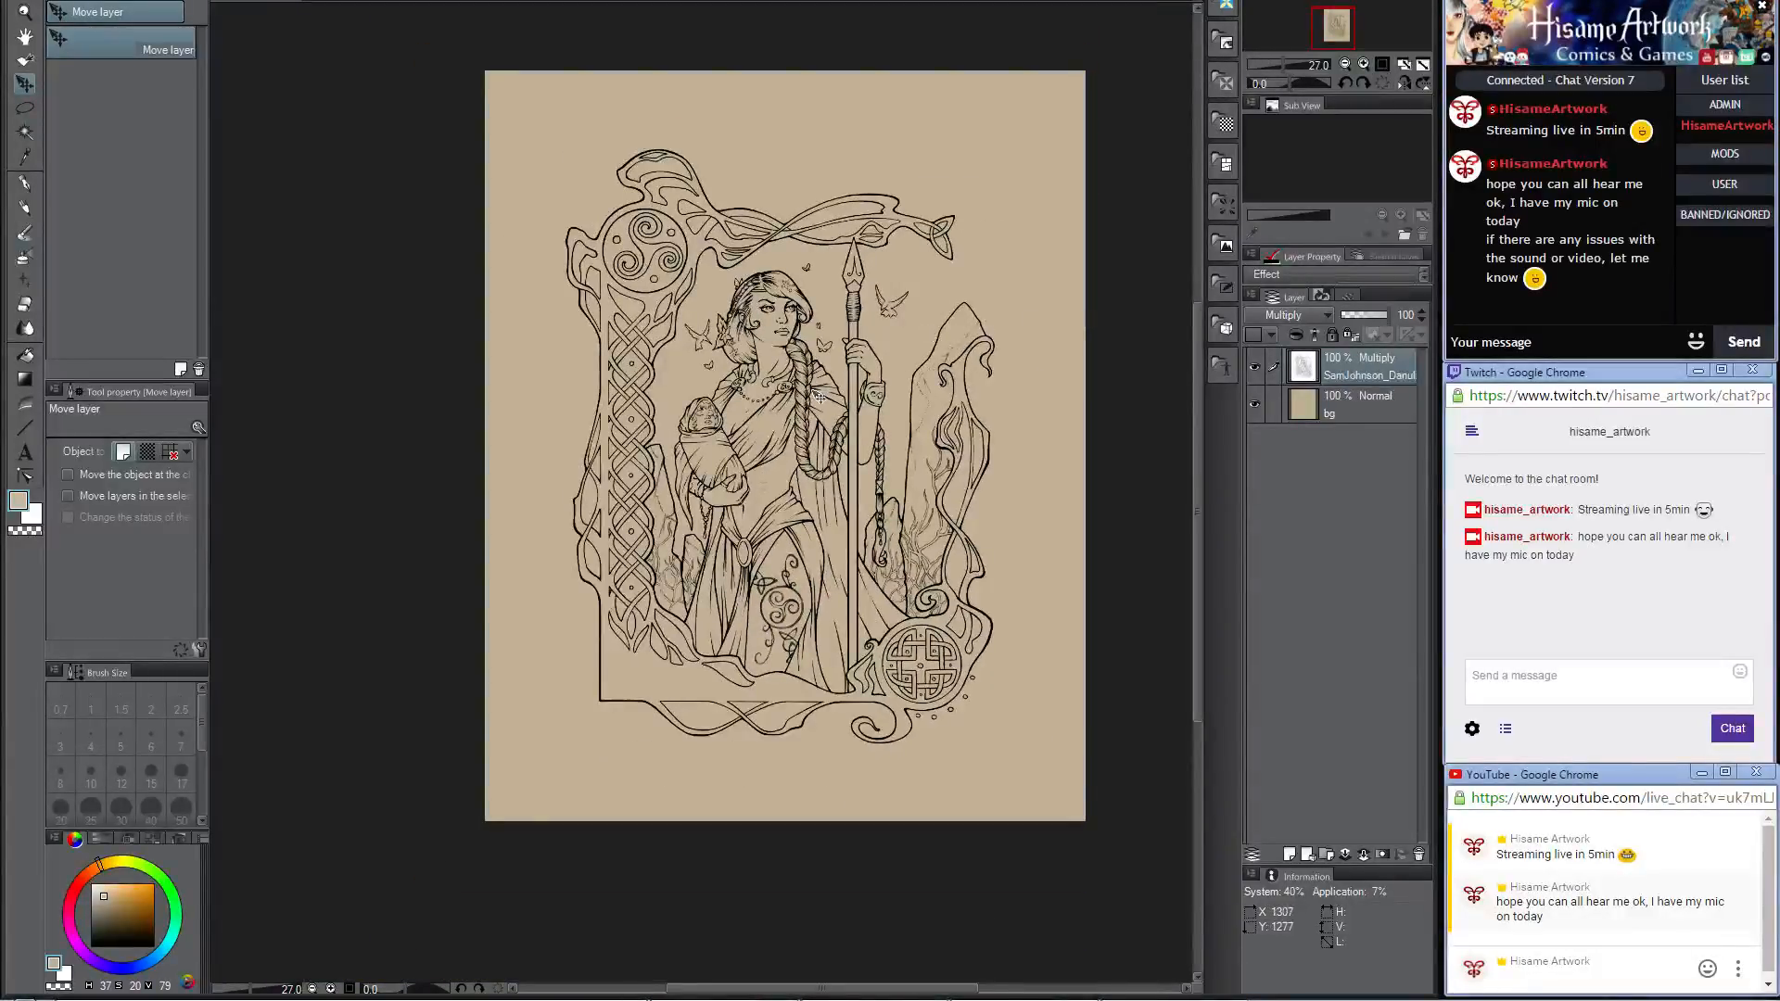
scroll(820, 397, up, 3)
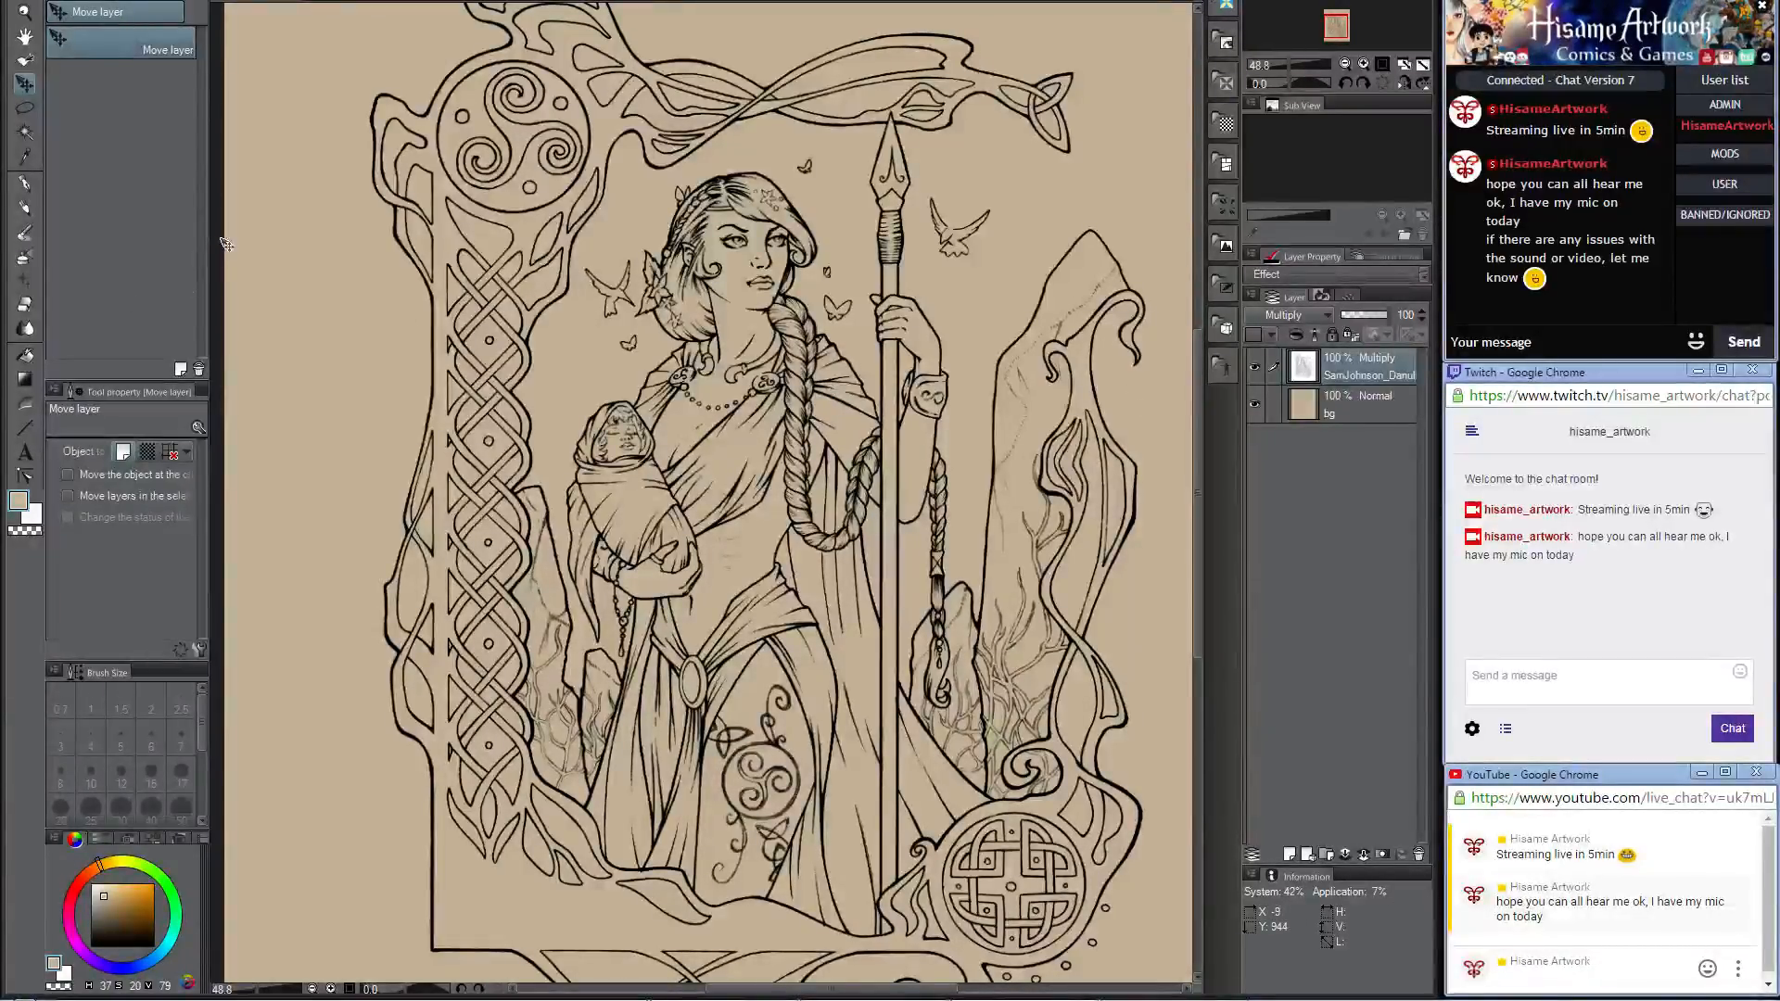
Step: Select the Darker pencil and set its drawing color to dark blue (RGB 33, 21, 98)
click(25, 208)
click(17, 505)
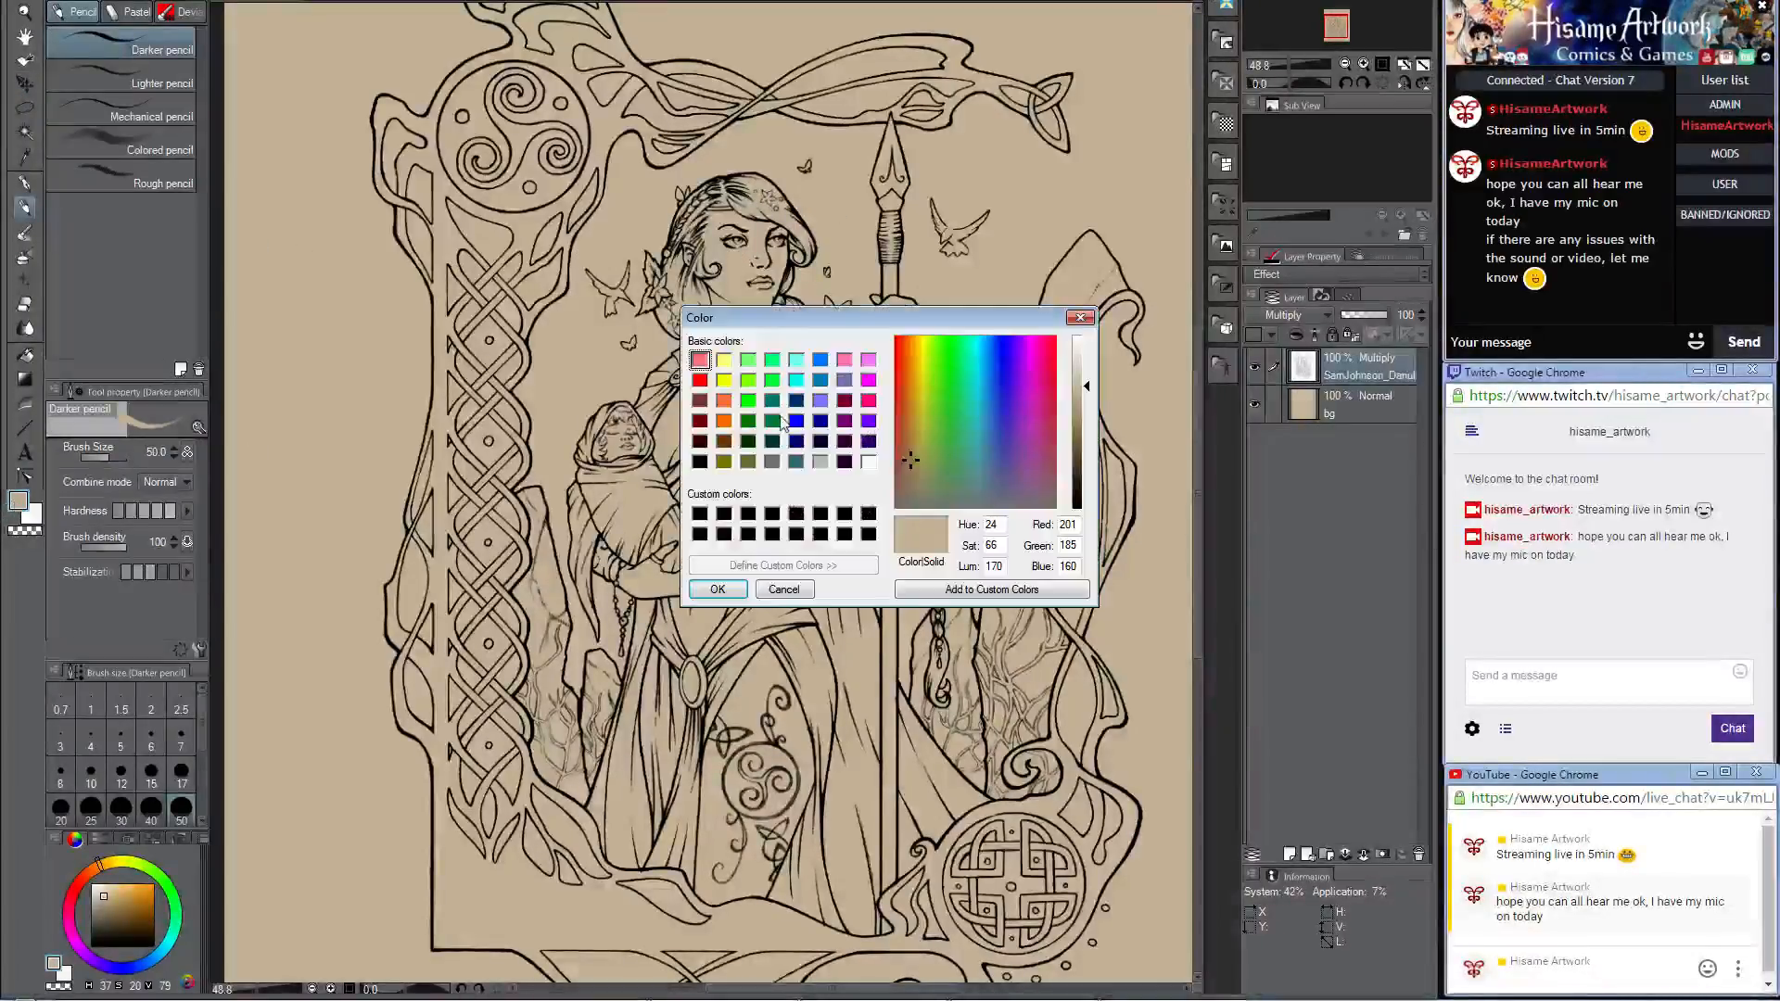
drag(1016, 382, 1088, 474)
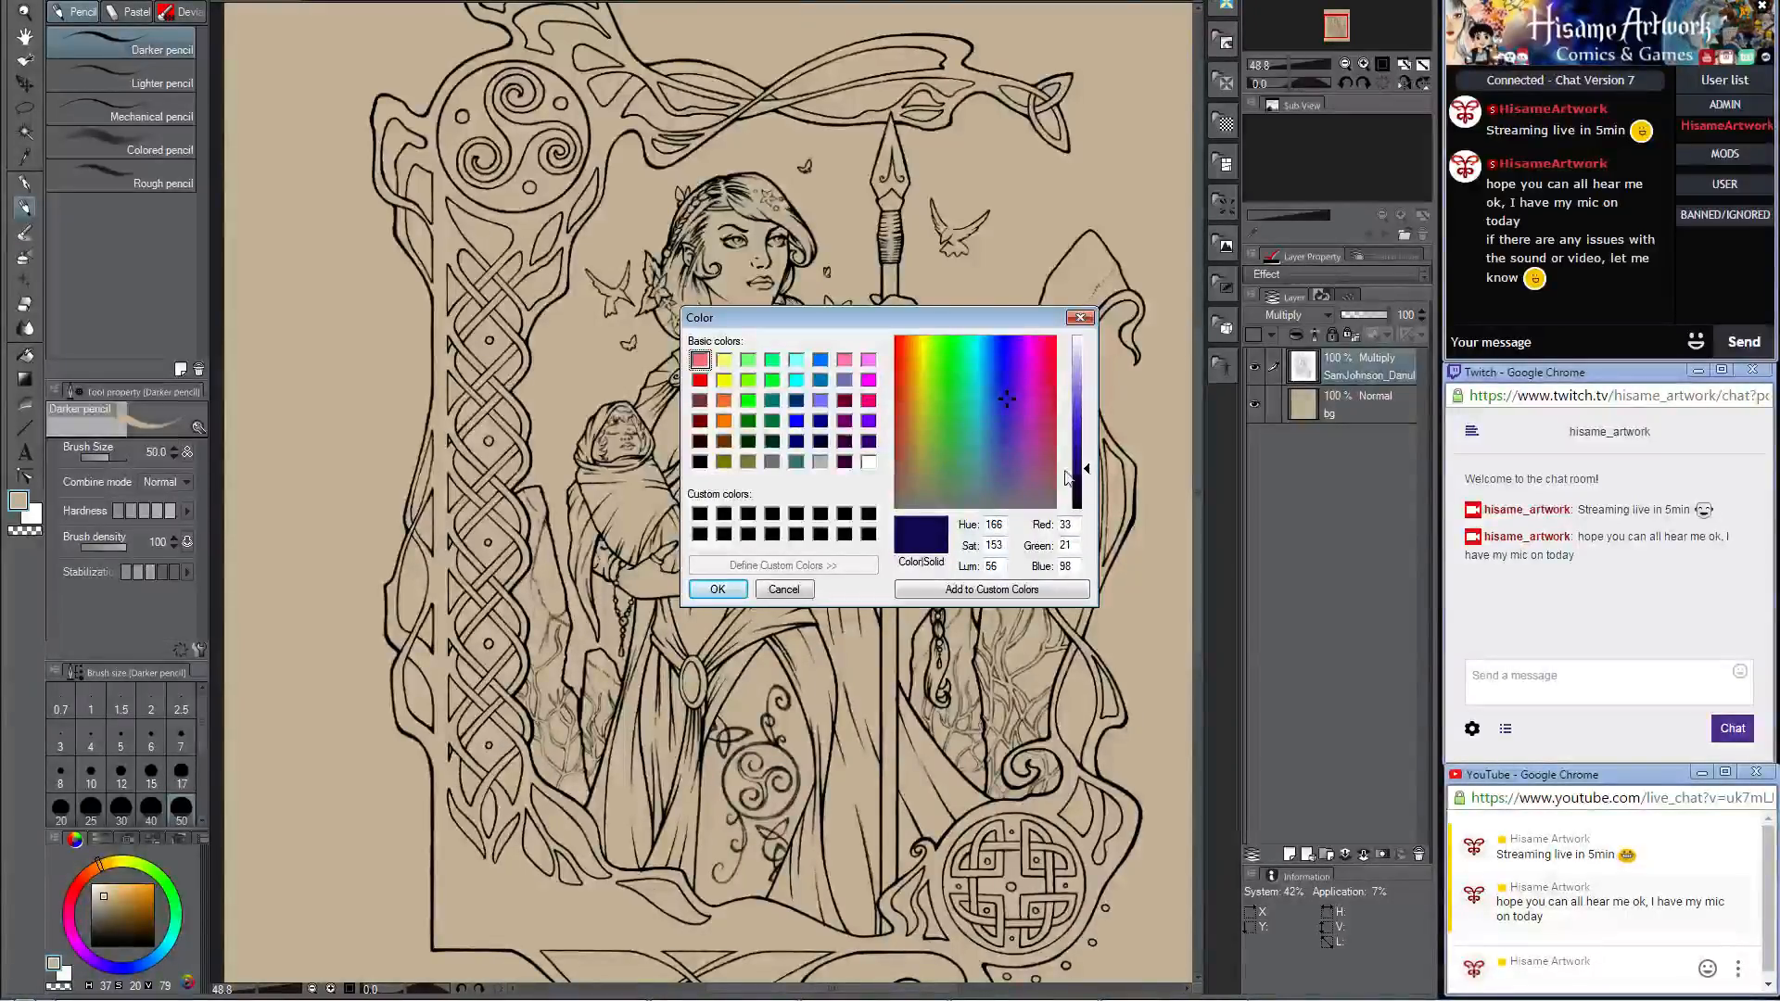
click(697, 593)
Step: Add a new raster layer directly above the bg layer and name it "skin color"
click(1376, 410)
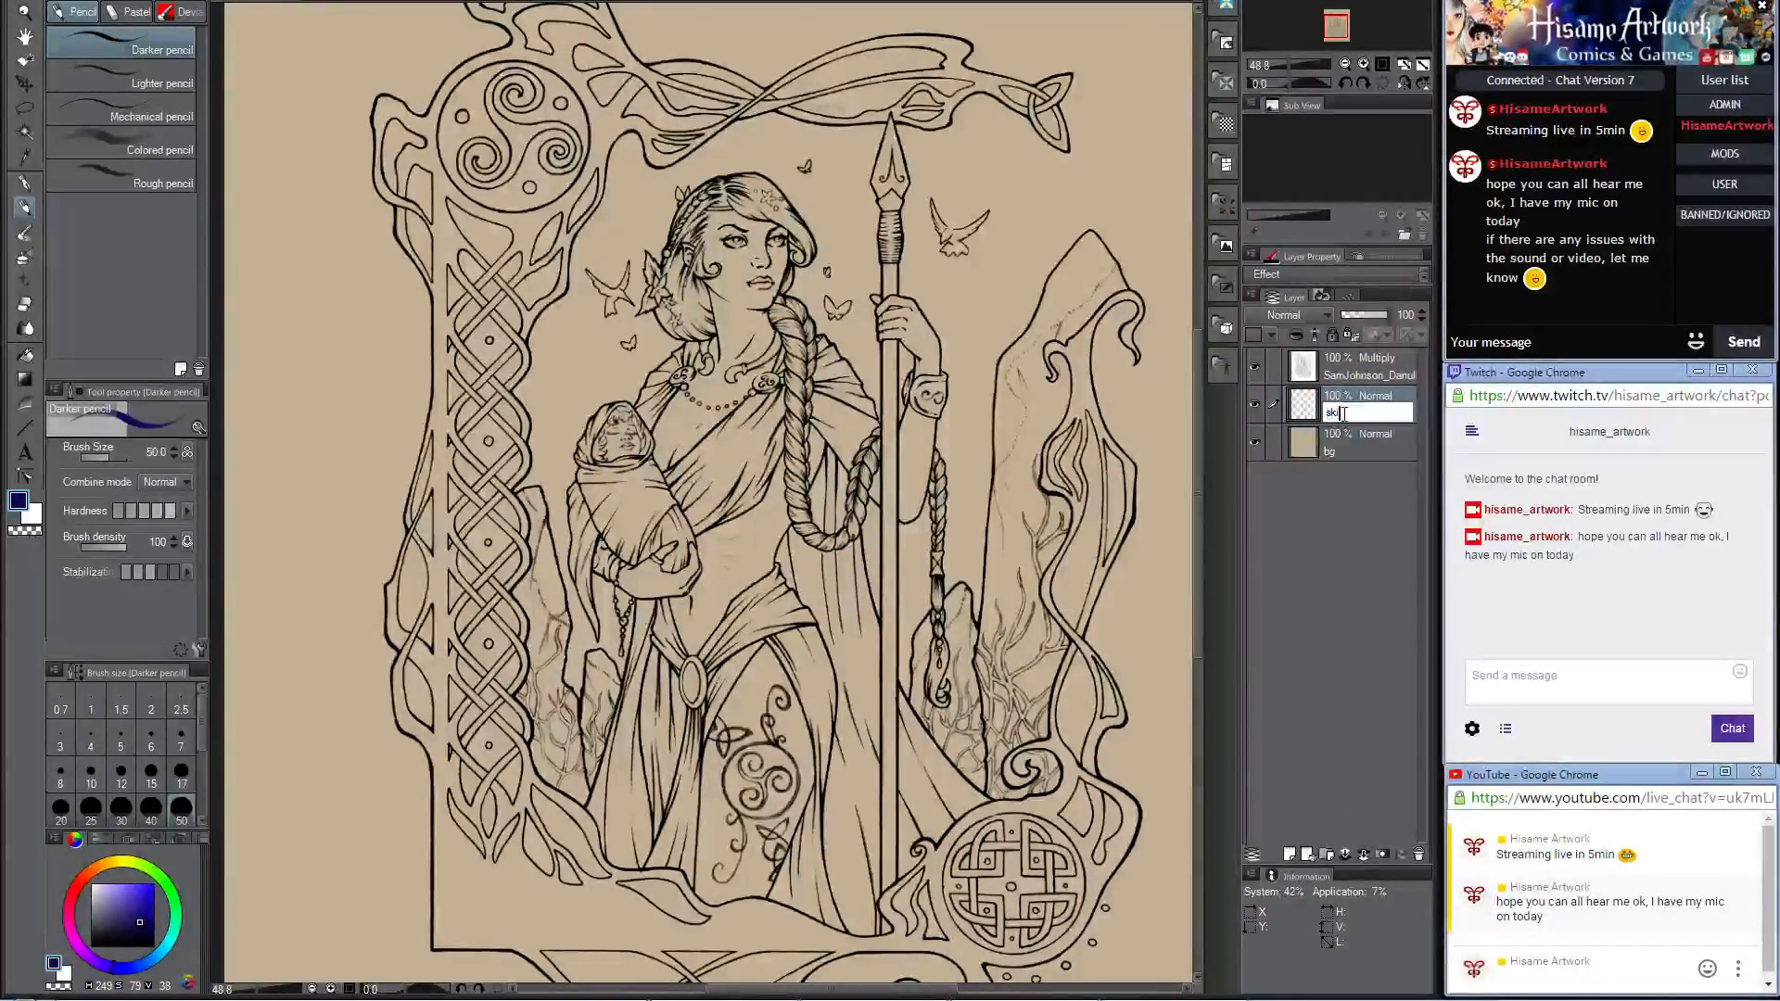
text(olor)
key(Return)
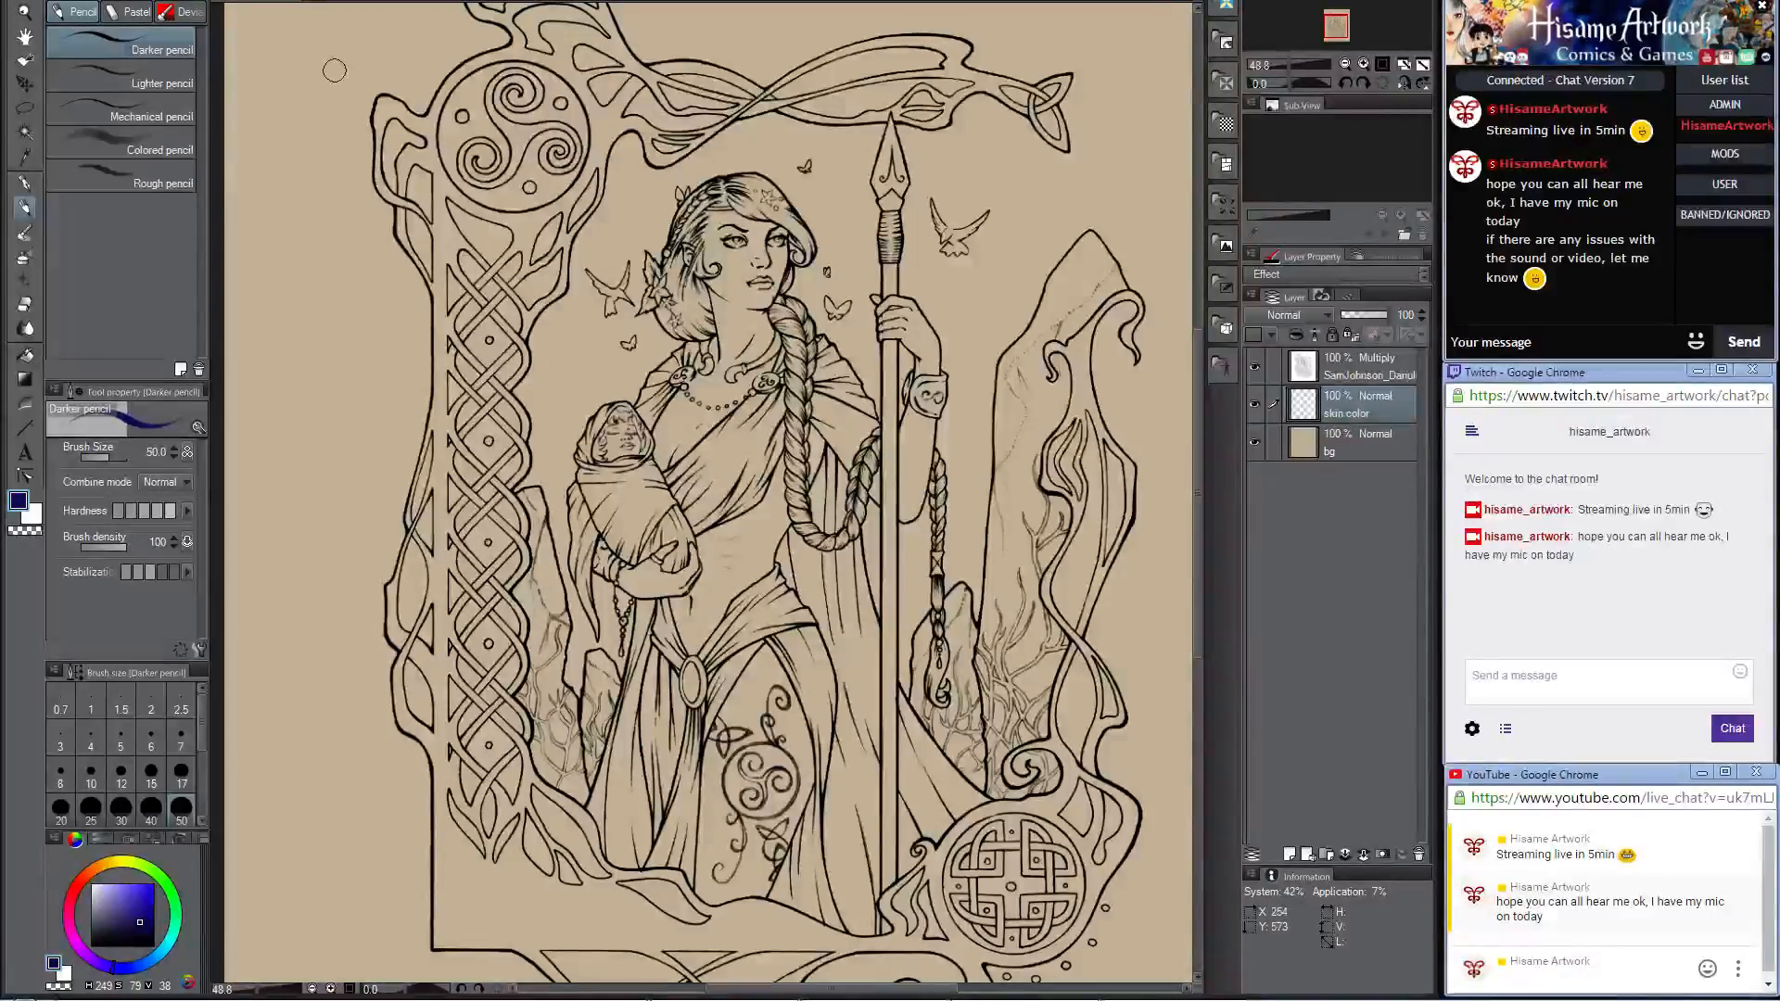
Step: Paint the woman's face, neck and upper chest solid dark blue on the skin color layer with a size 50 brush
scroll(878, 257, up, 6)
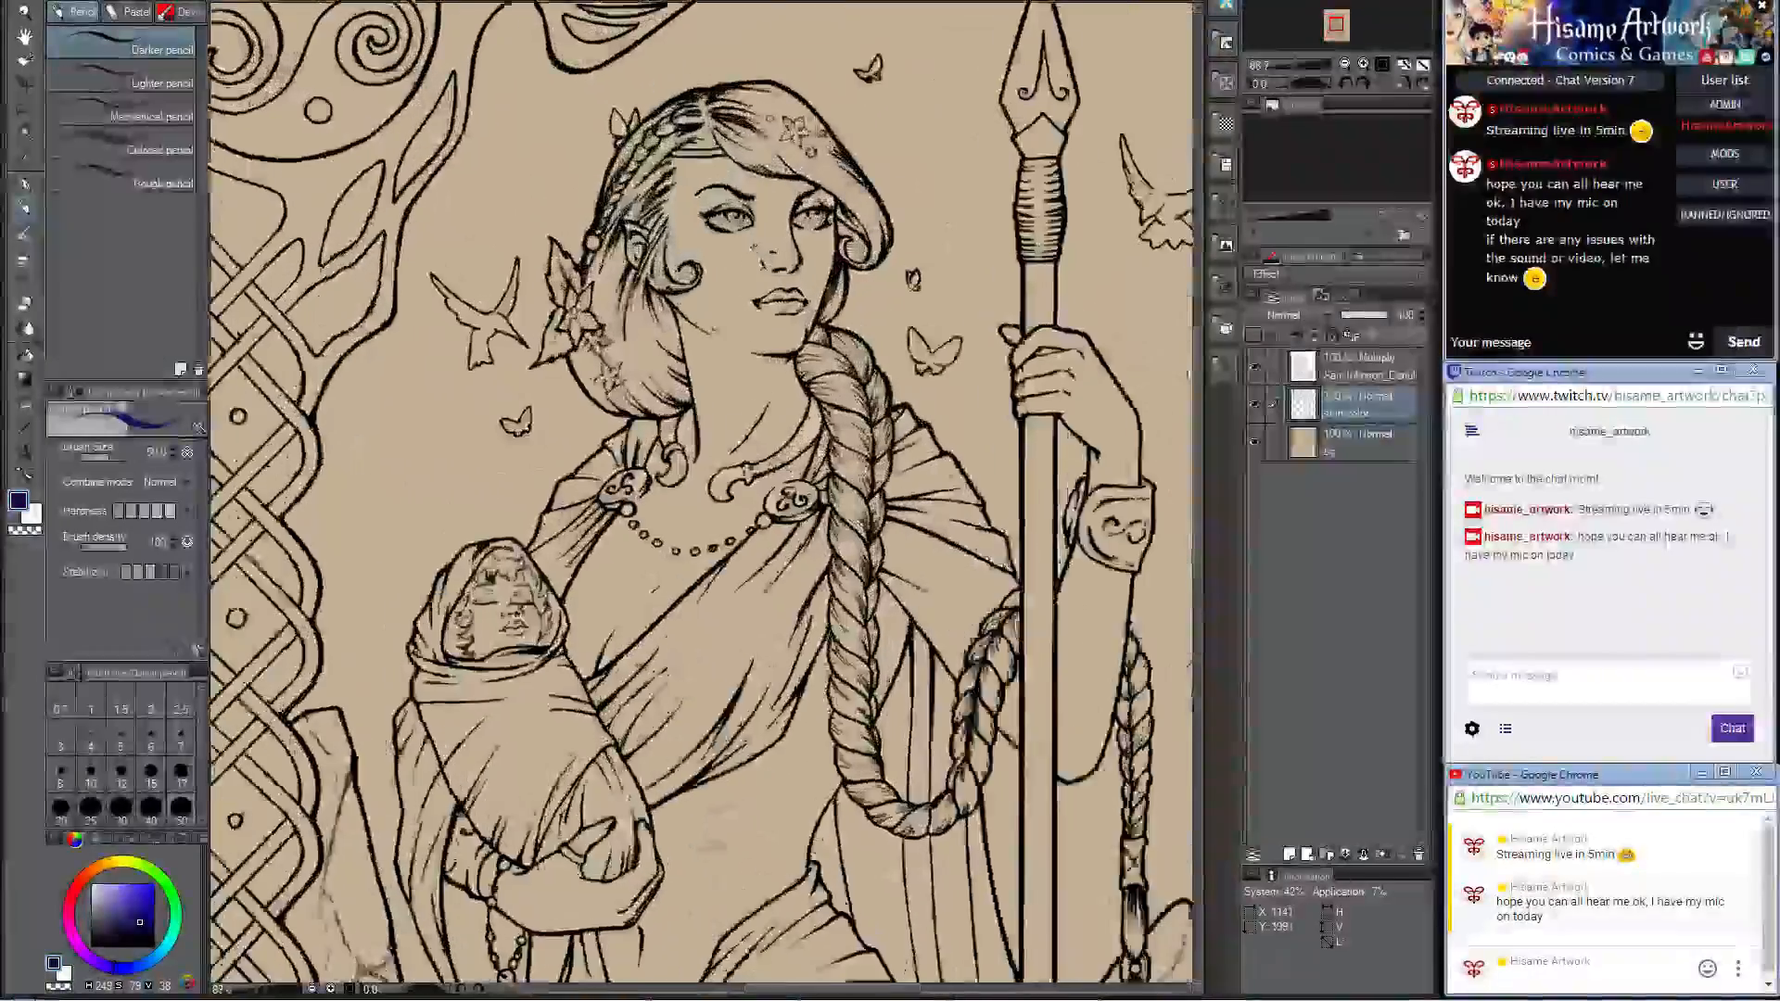
scroll(741, 190, up, 2)
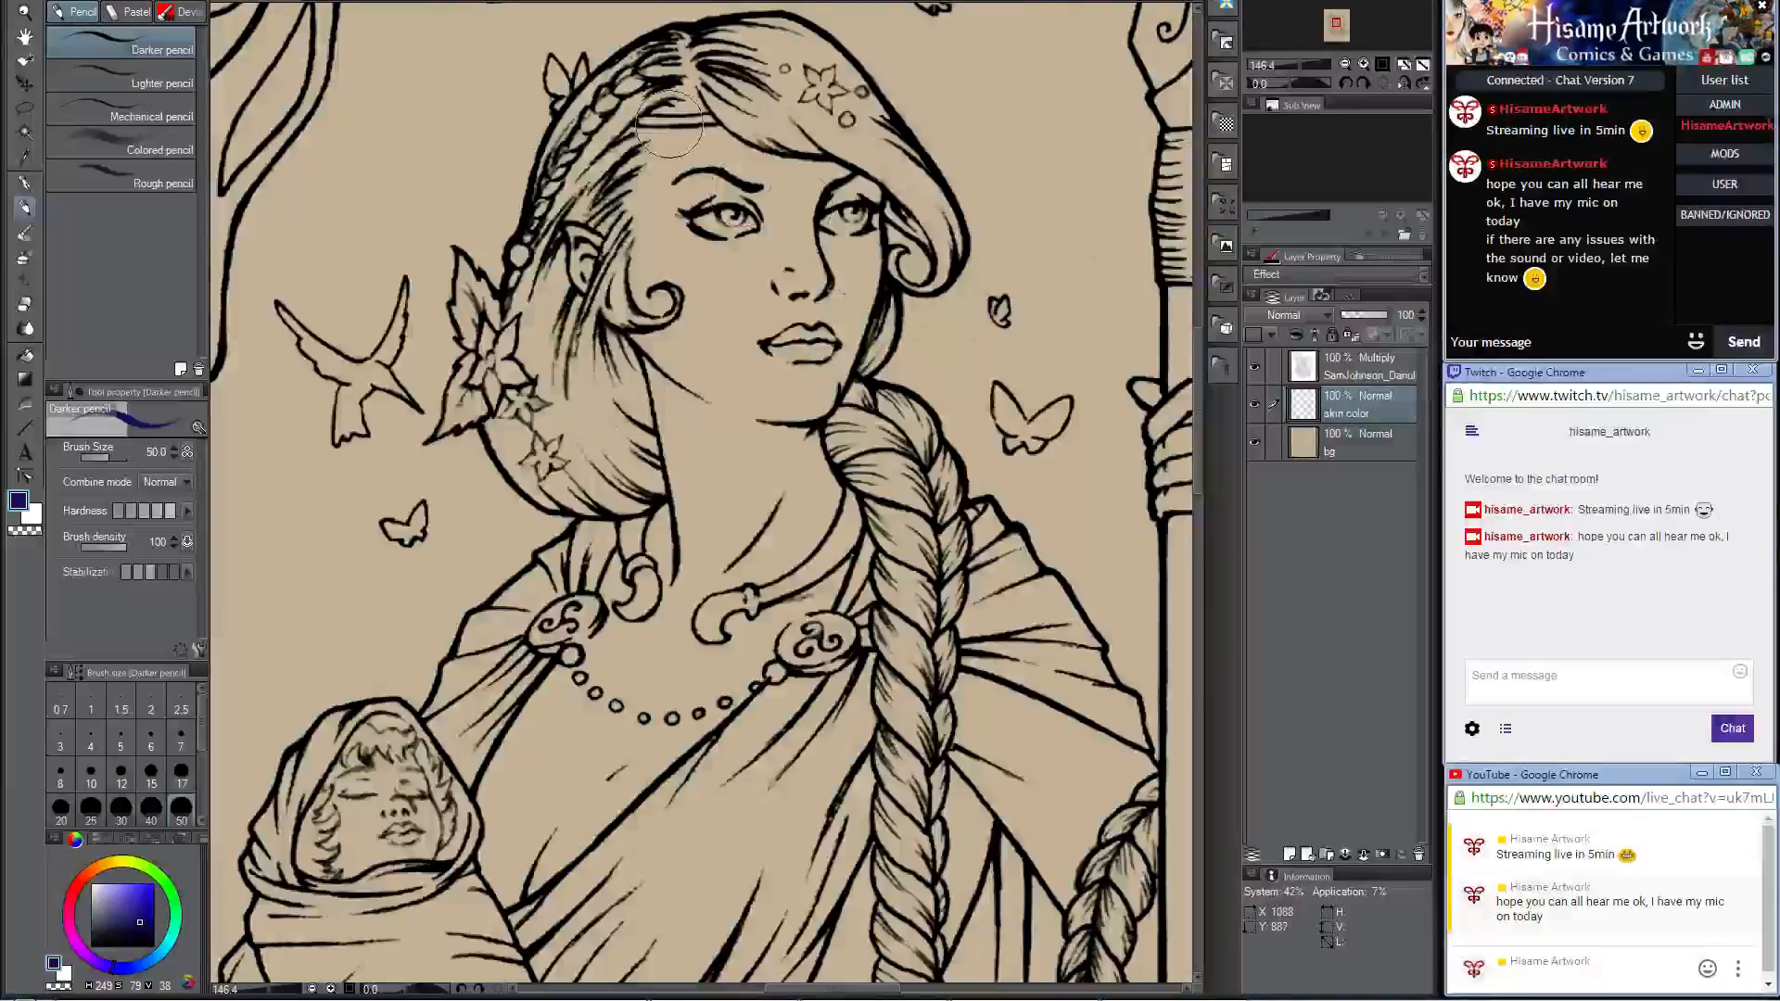
mouse_move(669, 130)
mouse_down()
mouse_move(623, 227)
mouse_move(698, 129)
mouse_move(715, 156)
mouse_move(768, 133)
mouse_move(820, 151)
mouse_move(821, 249)
mouse_move(849, 252)
mouse_move(860, 204)
mouse_move(831, 362)
mouse_move(860, 254)
mouse_move(806, 399)
mouse_move(809, 313)
mouse_move(778, 461)
mouse_move(756, 482)
mouse_move(701, 441)
mouse_move(700, 461)
mouse_move(651, 371)
mouse_move(640, 391)
mouse_move(688, 130)
mouse_move(707, 112)
mouse_move(788, 153)
mouse_move(765, 274)
mouse_move(809, 226)
mouse_up()
mouse_move(786, 434)
mouse_down()
mouse_move(663, 302)
mouse_move(683, 589)
mouse_up()
drag(773, 436, 829, 281)
mouse_move(736, 344)
mouse_down()
mouse_move(756, 445)
mouse_move(842, 491)
mouse_move(877, 480)
mouse_move(878, 403)
mouse_move(914, 440)
mouse_move(890, 390)
mouse_up()
mouse_move(739, 227)
mouse_down()
mouse_move(706, 482)
mouse_move(579, 603)
mouse_move(524, 714)
mouse_move(700, 538)
mouse_move(775, 505)
mouse_move(656, 636)
mouse_move(668, 612)
mouse_move(694, 619)
mouse_move(784, 473)
mouse_move(609, 669)
mouse_up()
mouse_move(738, 678)
mouse_down()
mouse_move(870, 409)
mouse_move(929, 429)
mouse_up()
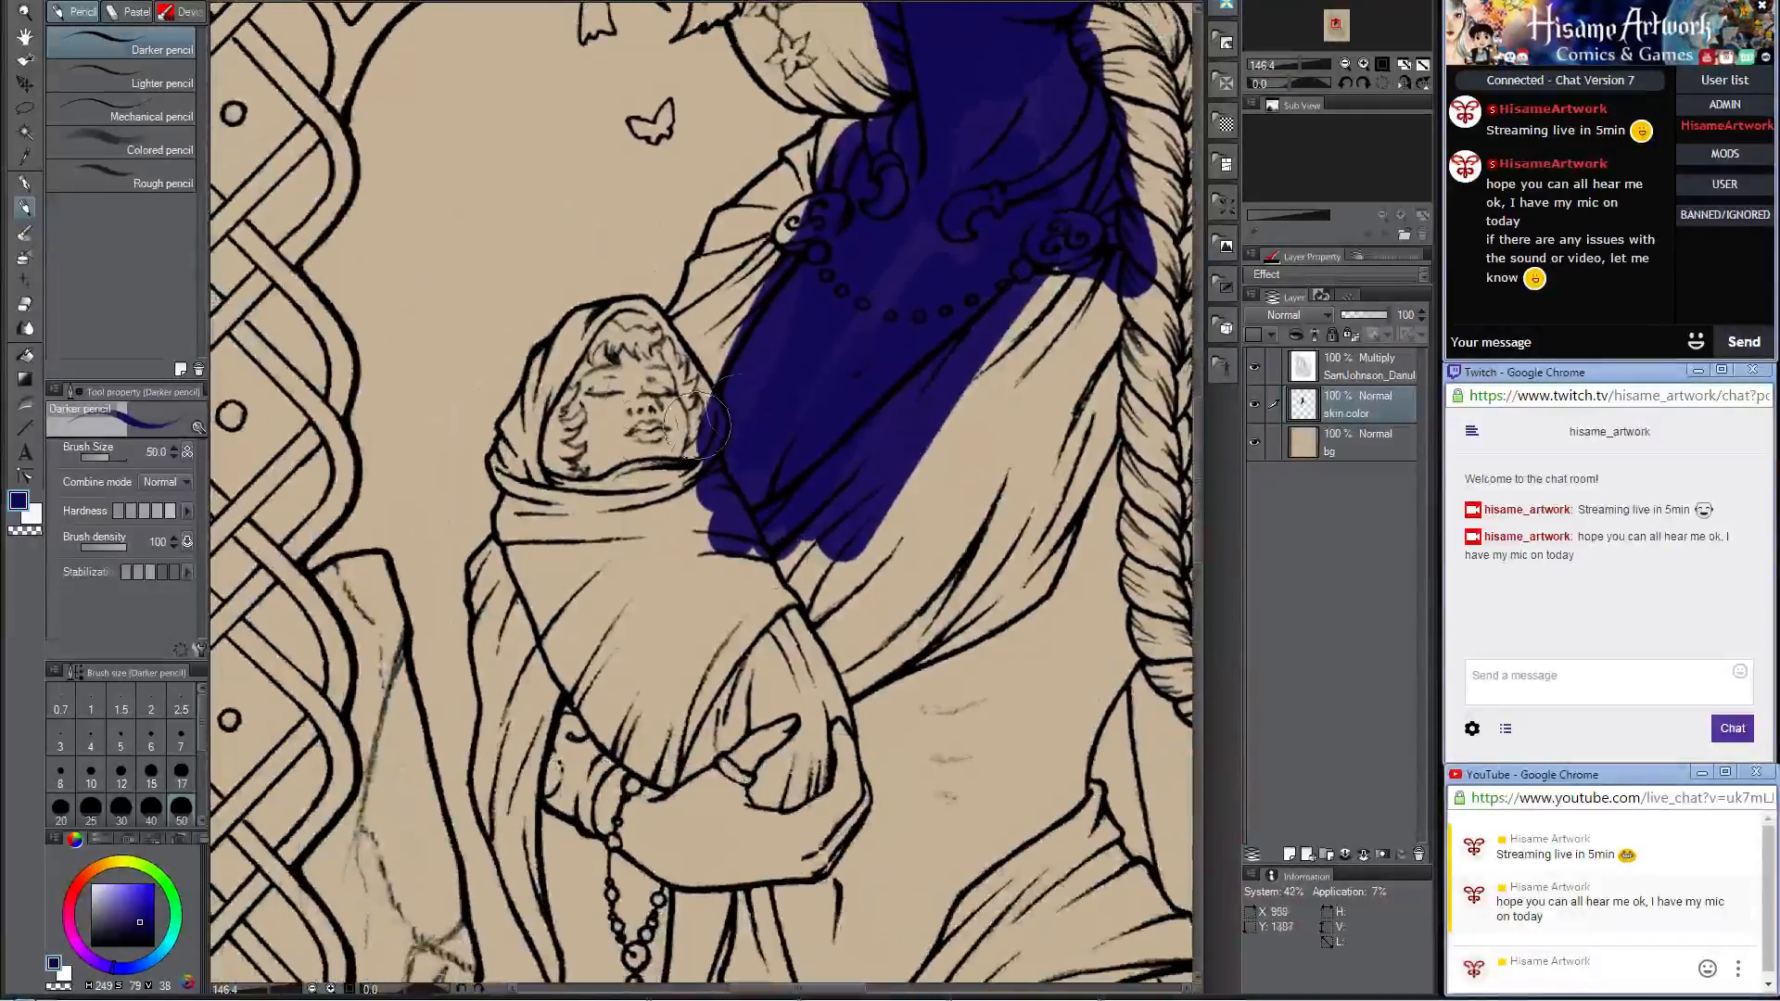
Step: Paint the baby's face and the woman's hand holding the baby dark blue, undoing the stray stroke on her forearm
mouse_move(633, 366)
mouse_down()
mouse_move(599, 410)
mouse_move(621, 391)
mouse_move(599, 378)
mouse_move(663, 383)
mouse_move(675, 447)
mouse_move(622, 390)
mouse_up()
drag(990, 582, 920, 371)
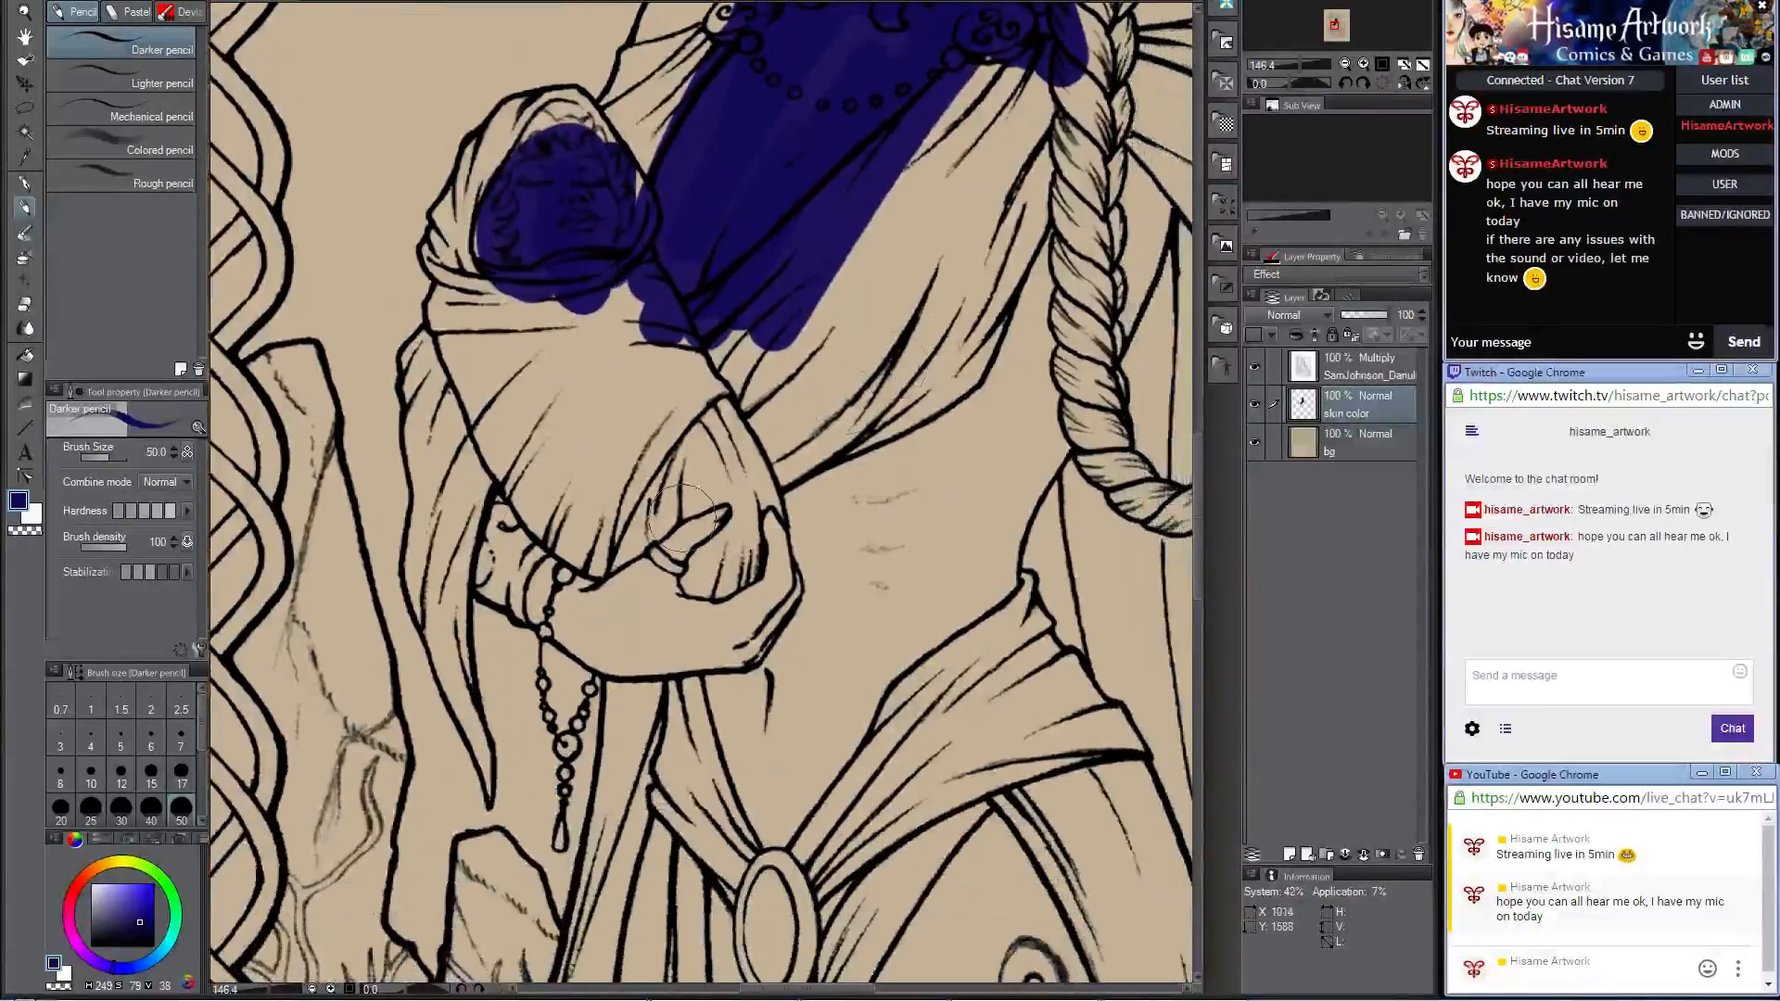
drag(510, 500, 496, 549)
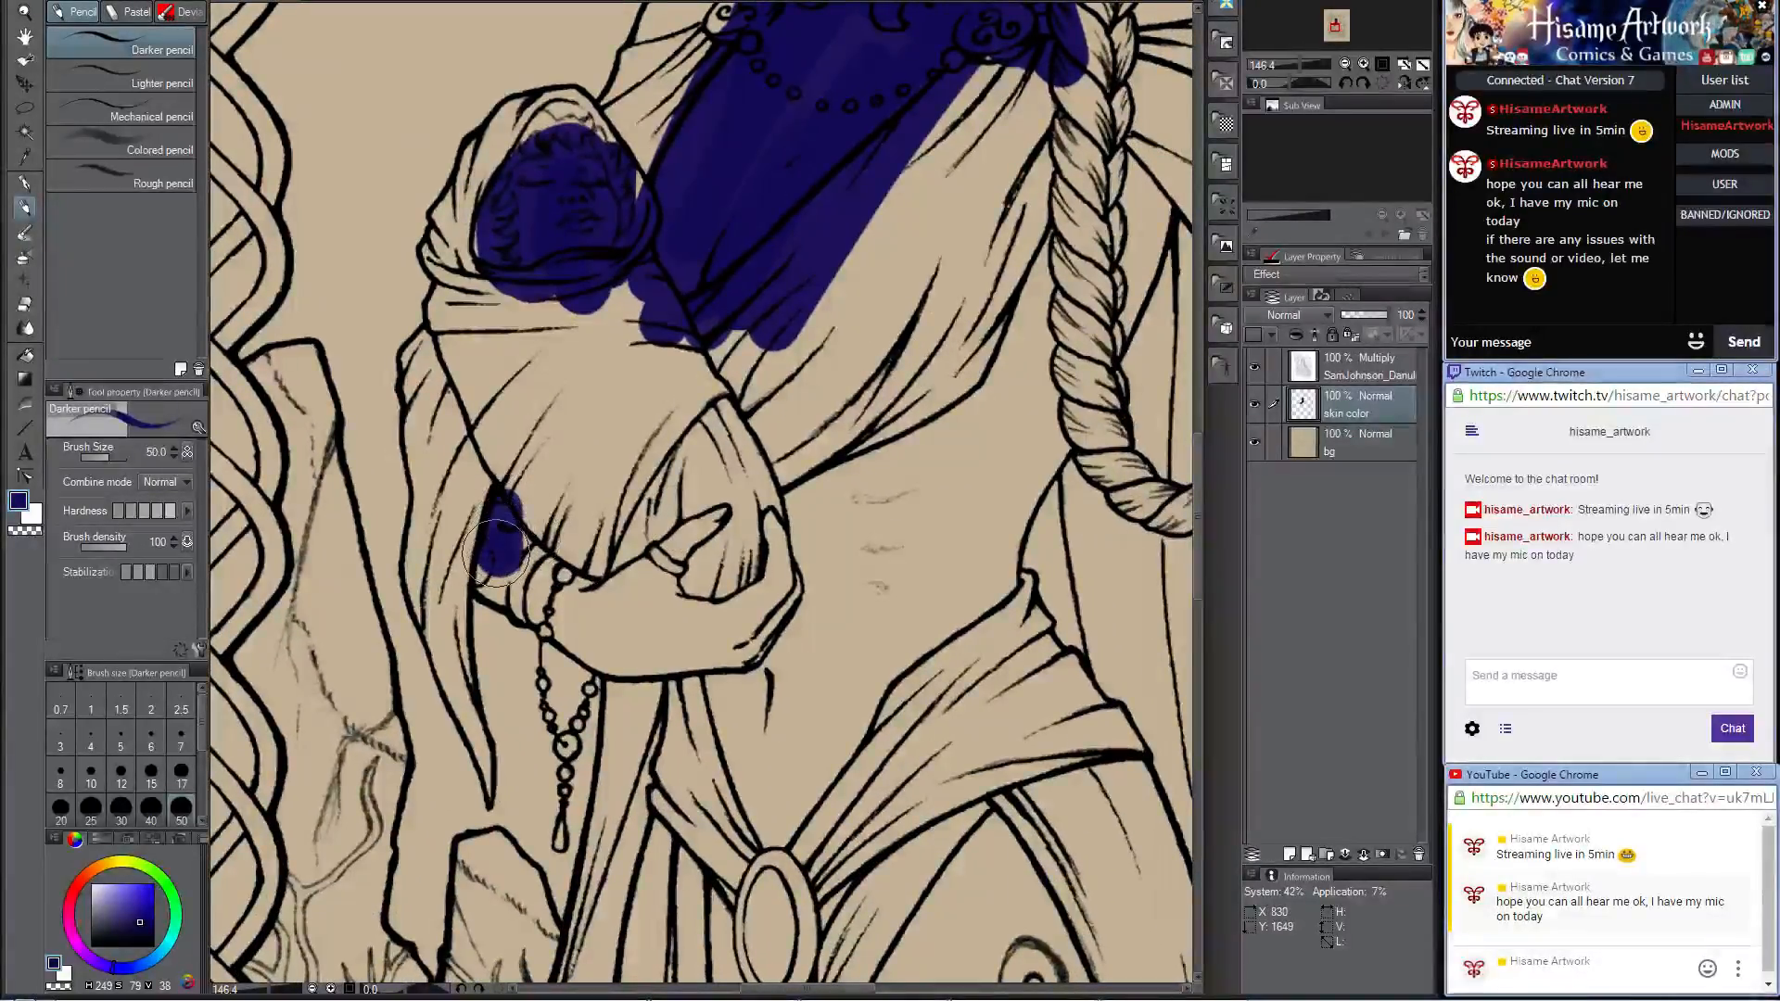
key(ctrl+z)
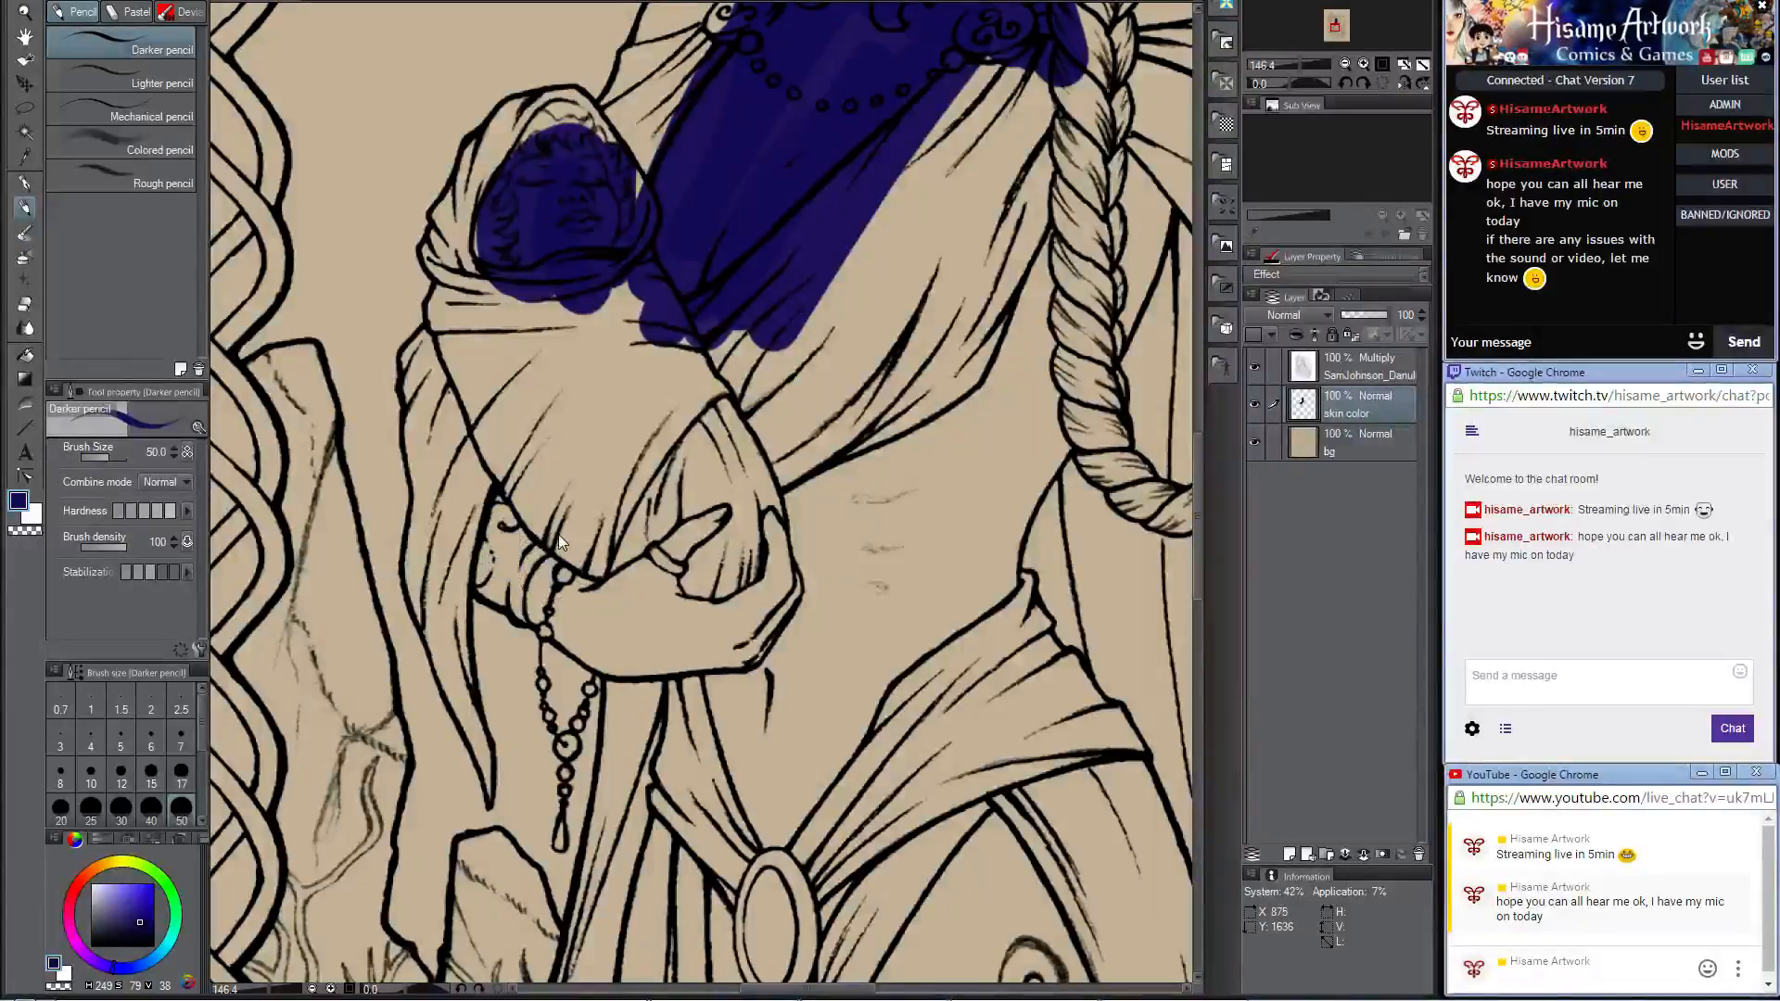
mouse_move(550, 580)
mouse_down()
mouse_move(587, 630)
mouse_move(543, 604)
mouse_move(643, 643)
mouse_move(589, 635)
mouse_move(600, 649)
mouse_move(566, 594)
mouse_move(607, 591)
mouse_move(720, 512)
mouse_move(655, 635)
mouse_move(685, 661)
mouse_move(719, 607)
mouse_move(765, 636)
mouse_move(777, 533)
mouse_up()
drag(968, 394, 787, 525)
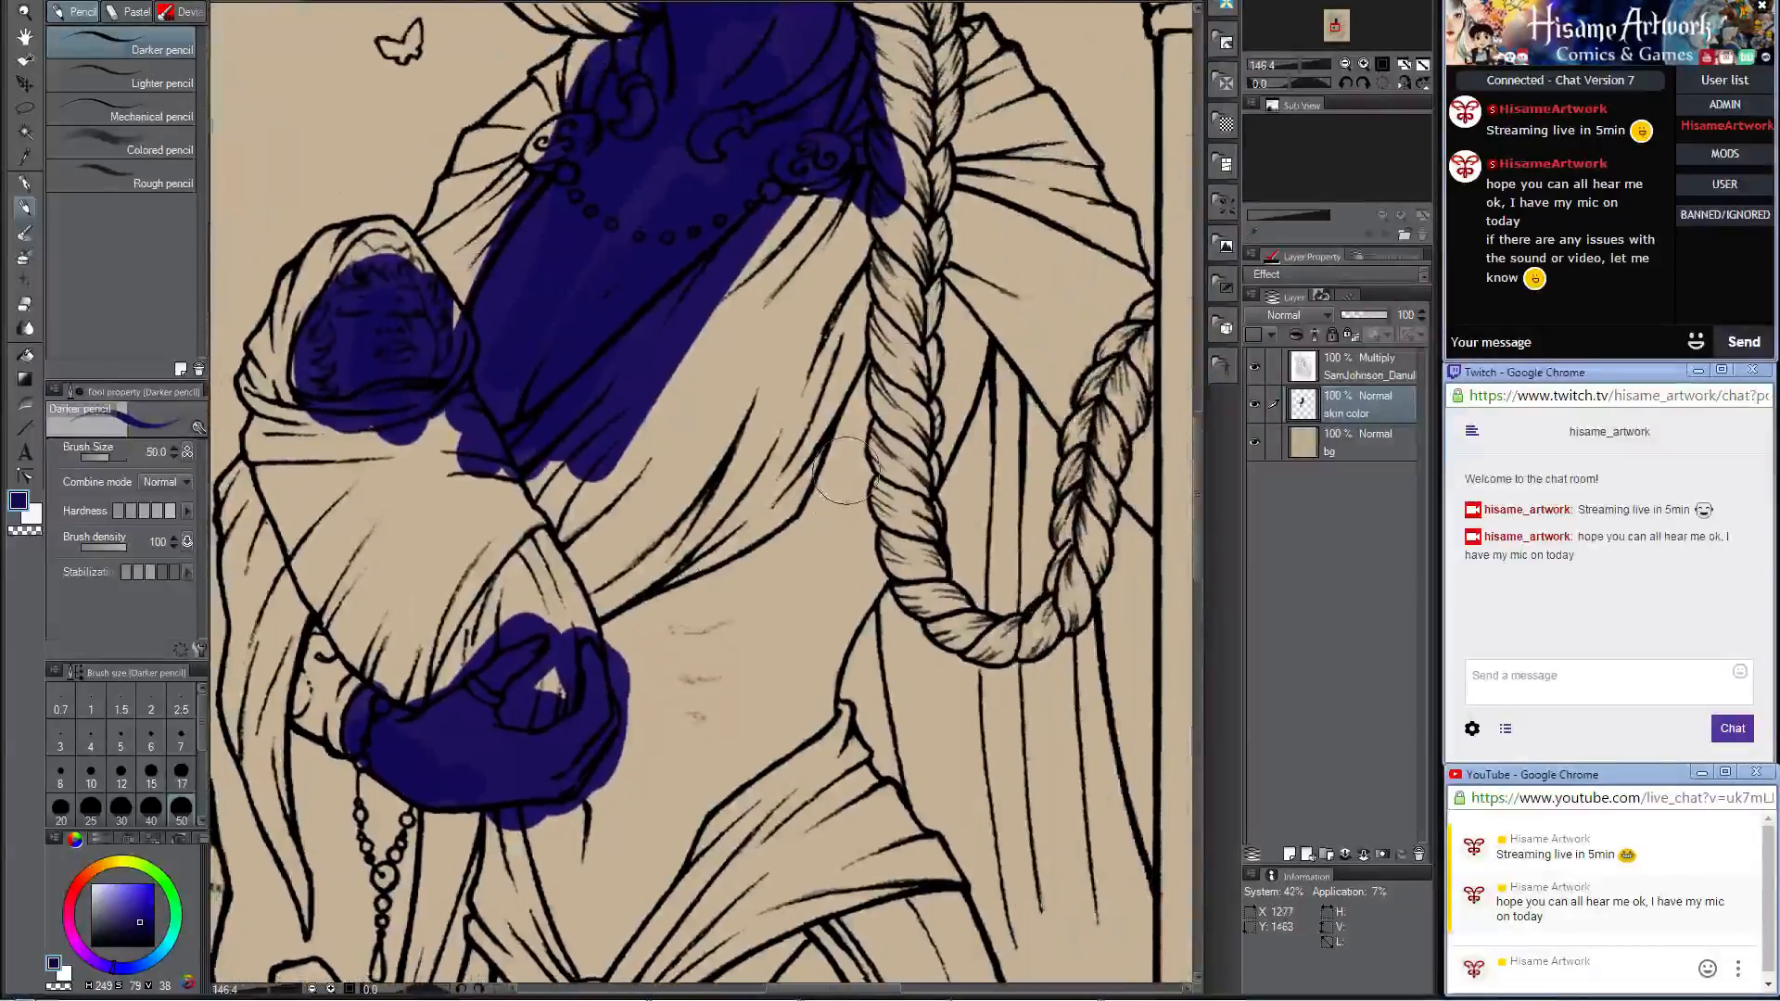
Step: Fill in the woman's side, waist and belly with dark blue, from behind the braid down to the belt buckle
mouse_move(875, 453)
mouse_down()
mouse_move(950, 266)
mouse_move(935, 391)
mouse_move(959, 358)
mouse_move(919, 458)
mouse_move(965, 347)
mouse_move(925, 433)
mouse_move(941, 396)
mouse_move(860, 412)
mouse_move(682, 652)
mouse_up()
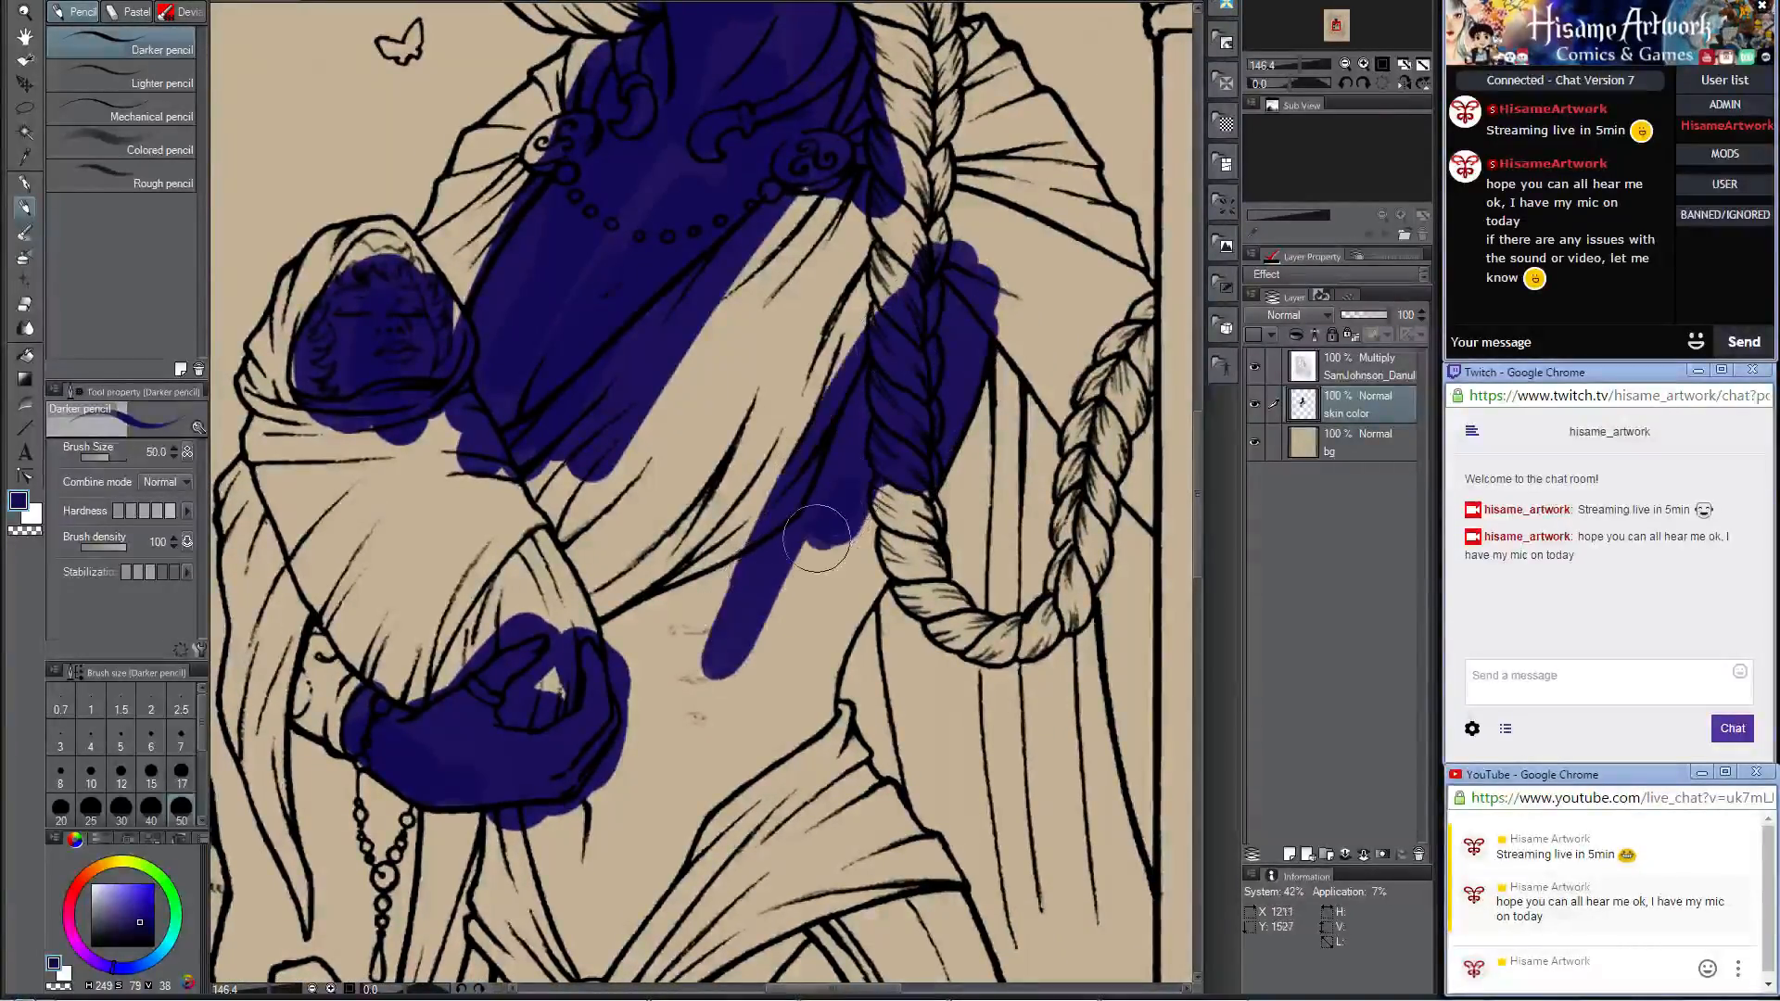
mouse_move(816, 538)
mouse_down()
mouse_move(881, 505)
mouse_move(803, 668)
mouse_up()
drag(843, 597, 794, 723)
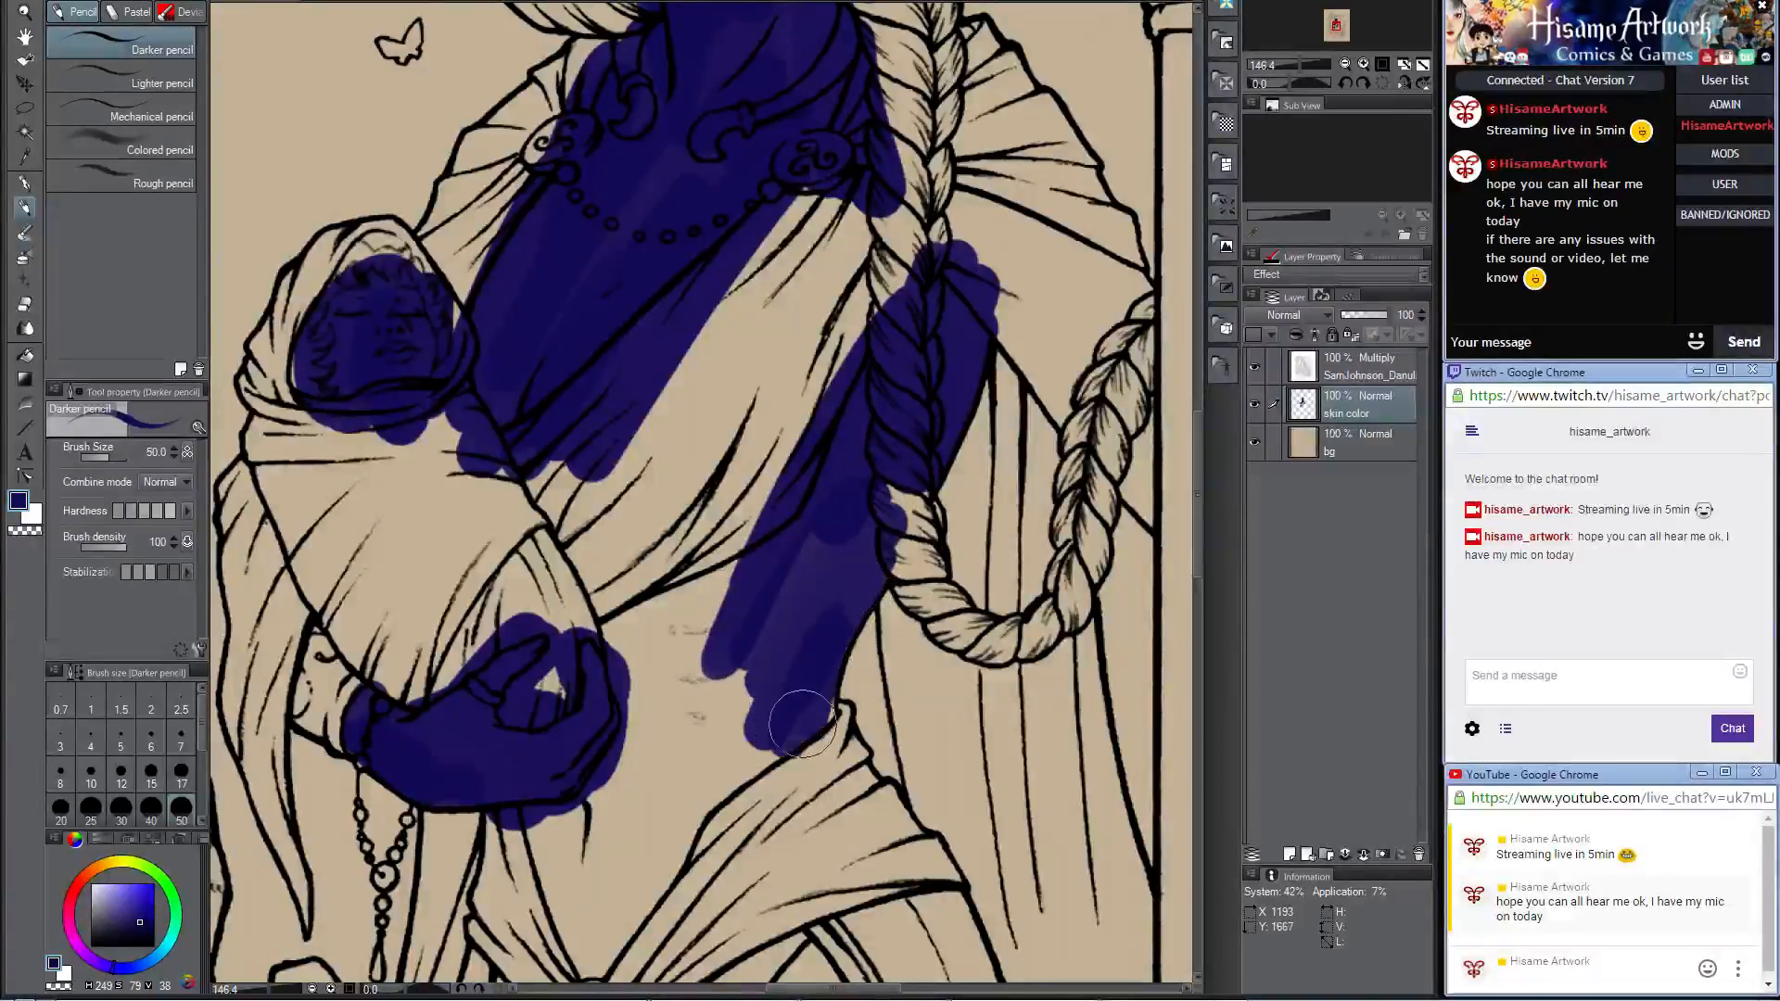
mouse_move(824, 647)
mouse_down()
mouse_move(818, 741)
mouse_move(779, 679)
mouse_move(815, 382)
mouse_up()
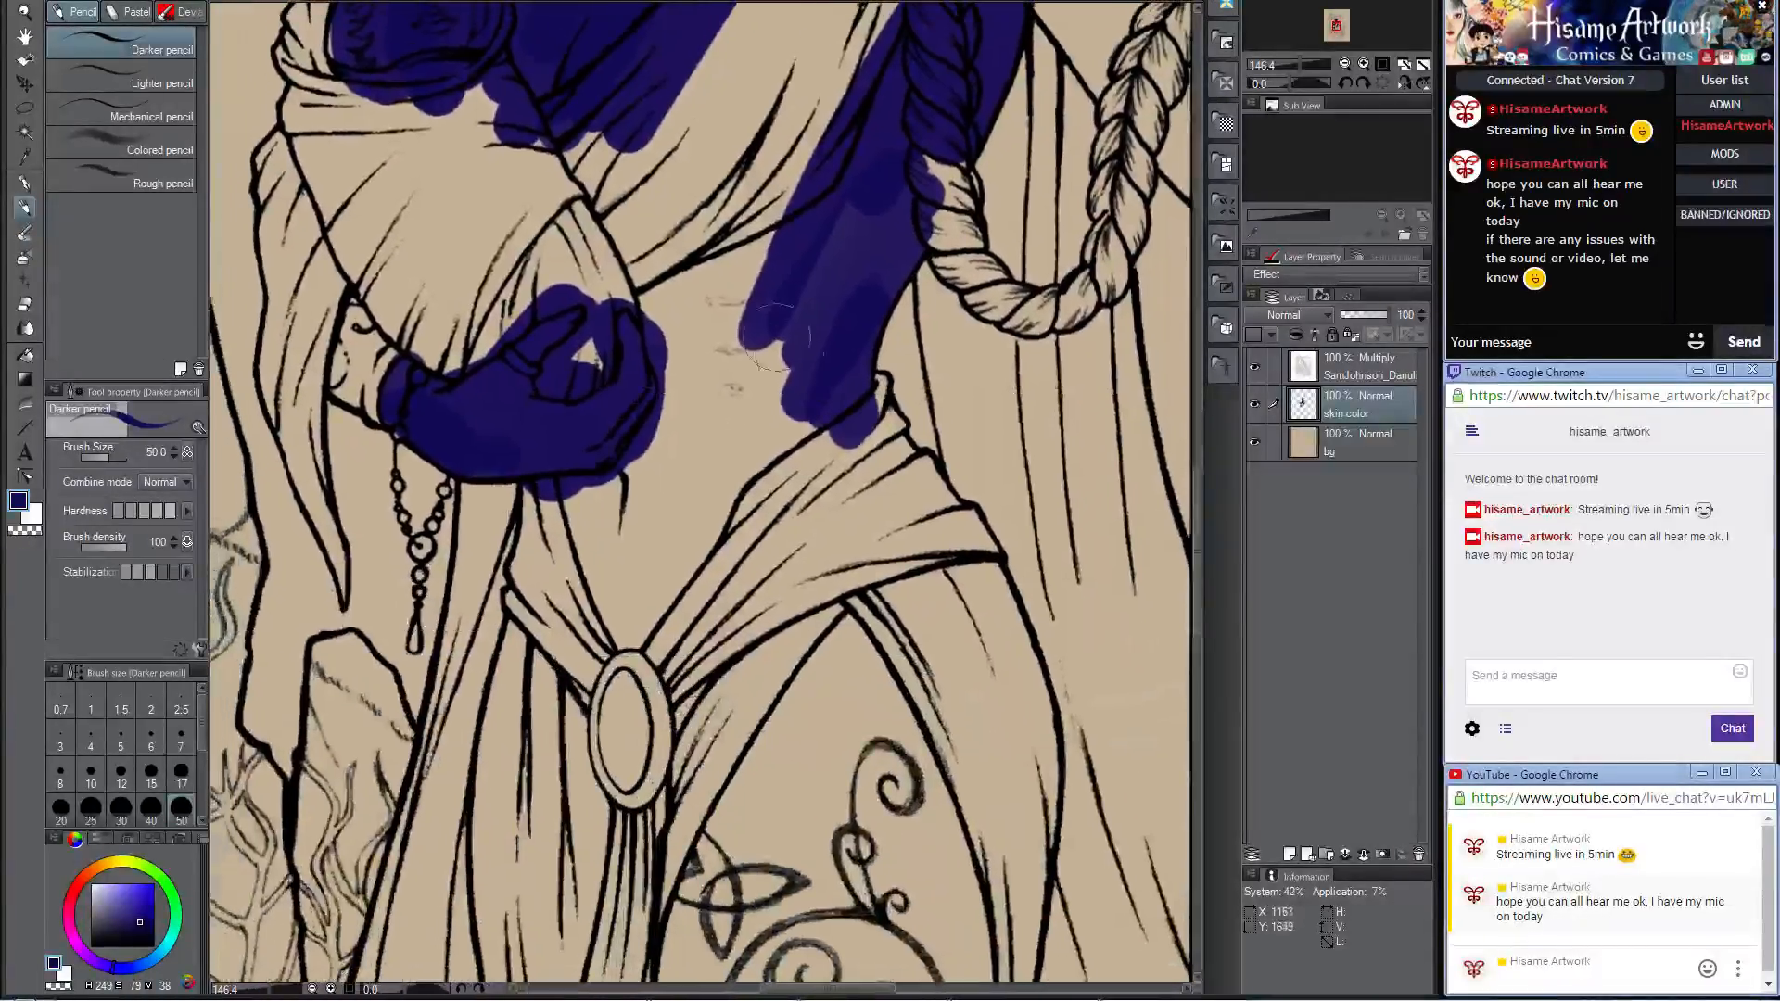
mouse_move(570, 486)
mouse_down()
mouse_move(578, 667)
mouse_move(601, 308)
mouse_up()
mouse_move(556, 494)
mouse_down()
mouse_move(591, 470)
mouse_move(628, 528)
mouse_move(642, 709)
mouse_move(726, 404)
mouse_move(725, 517)
mouse_move(829, 537)
mouse_move(780, 215)
mouse_move(723, 264)
mouse_move(632, 595)
mouse_move(575, 637)
mouse_move(622, 606)
mouse_move(730, 654)
mouse_move(829, 204)
mouse_move(789, 516)
mouse_move(844, 306)
mouse_move(772, 645)
mouse_up()
mouse_move(998, 179)
mouse_down()
mouse_move(770, 657)
mouse_move(680, 264)
mouse_move(660, 372)
mouse_up()
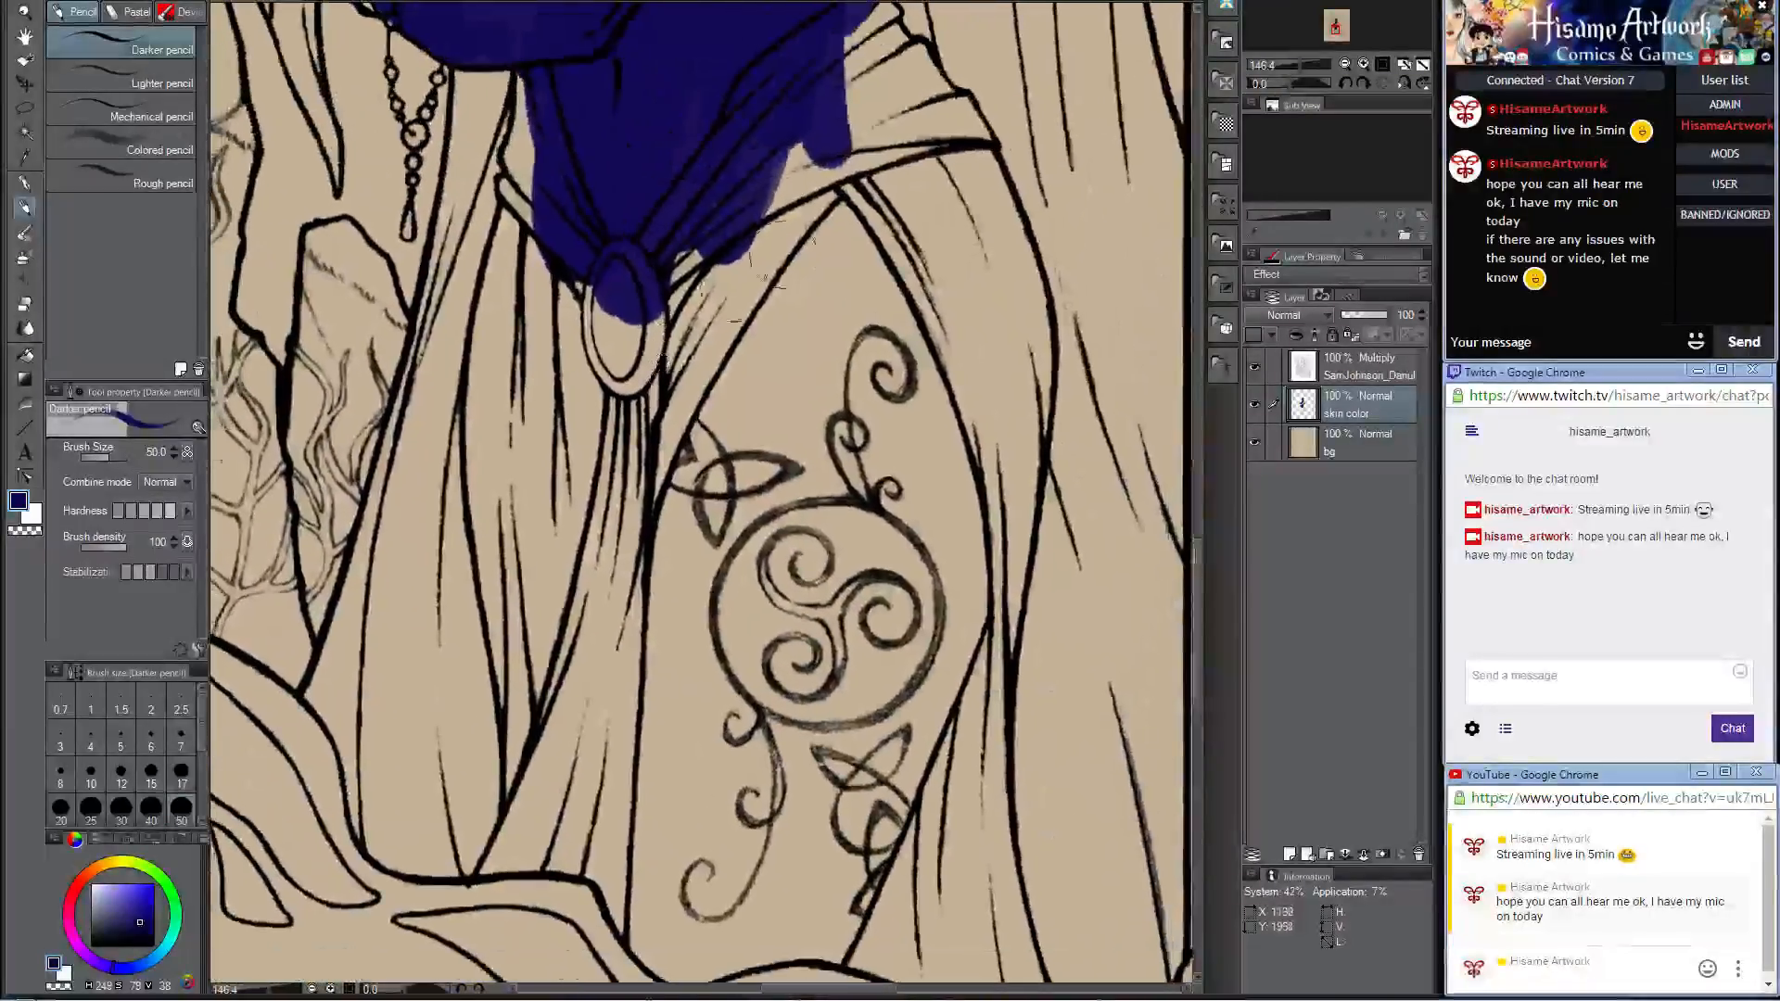
Step: Paint the woman's bare tattooed leg dark blue down to the frame, enlarging the brush to size 80
mouse_move(867, 172)
mouse_down()
mouse_move(641, 556)
mouse_move(728, 496)
mouse_move(771, 537)
mouse_move(775, 614)
mouse_move(761, 408)
mouse_move(727, 362)
mouse_move(735, 471)
mouse_up()
mouse_move(854, 283)
mouse_down()
mouse_move(865, 429)
mouse_move(892, 556)
mouse_up()
key(bracketright)
mouse_move(925, 464)
mouse_down()
mouse_move(890, 644)
mouse_move(961, 561)
mouse_move(955, 469)
mouse_move(914, 649)
mouse_move(686, 733)
mouse_move(638, 647)
mouse_move(823, 554)
mouse_move(853, 632)
mouse_move(890, 371)
mouse_move(889, 394)
mouse_up()
mouse_move(686, 466)
mouse_down()
mouse_move(681, 771)
mouse_move(744, 804)
mouse_move(807, 676)
mouse_move(815, 721)
mouse_move(858, 616)
mouse_move(898, 579)
mouse_move(876, 690)
mouse_move(955, 405)
mouse_move(869, 647)
mouse_move(903, 503)
mouse_move(845, 558)
mouse_move(769, 686)
mouse_move(724, 708)
mouse_move(708, 445)
mouse_up()
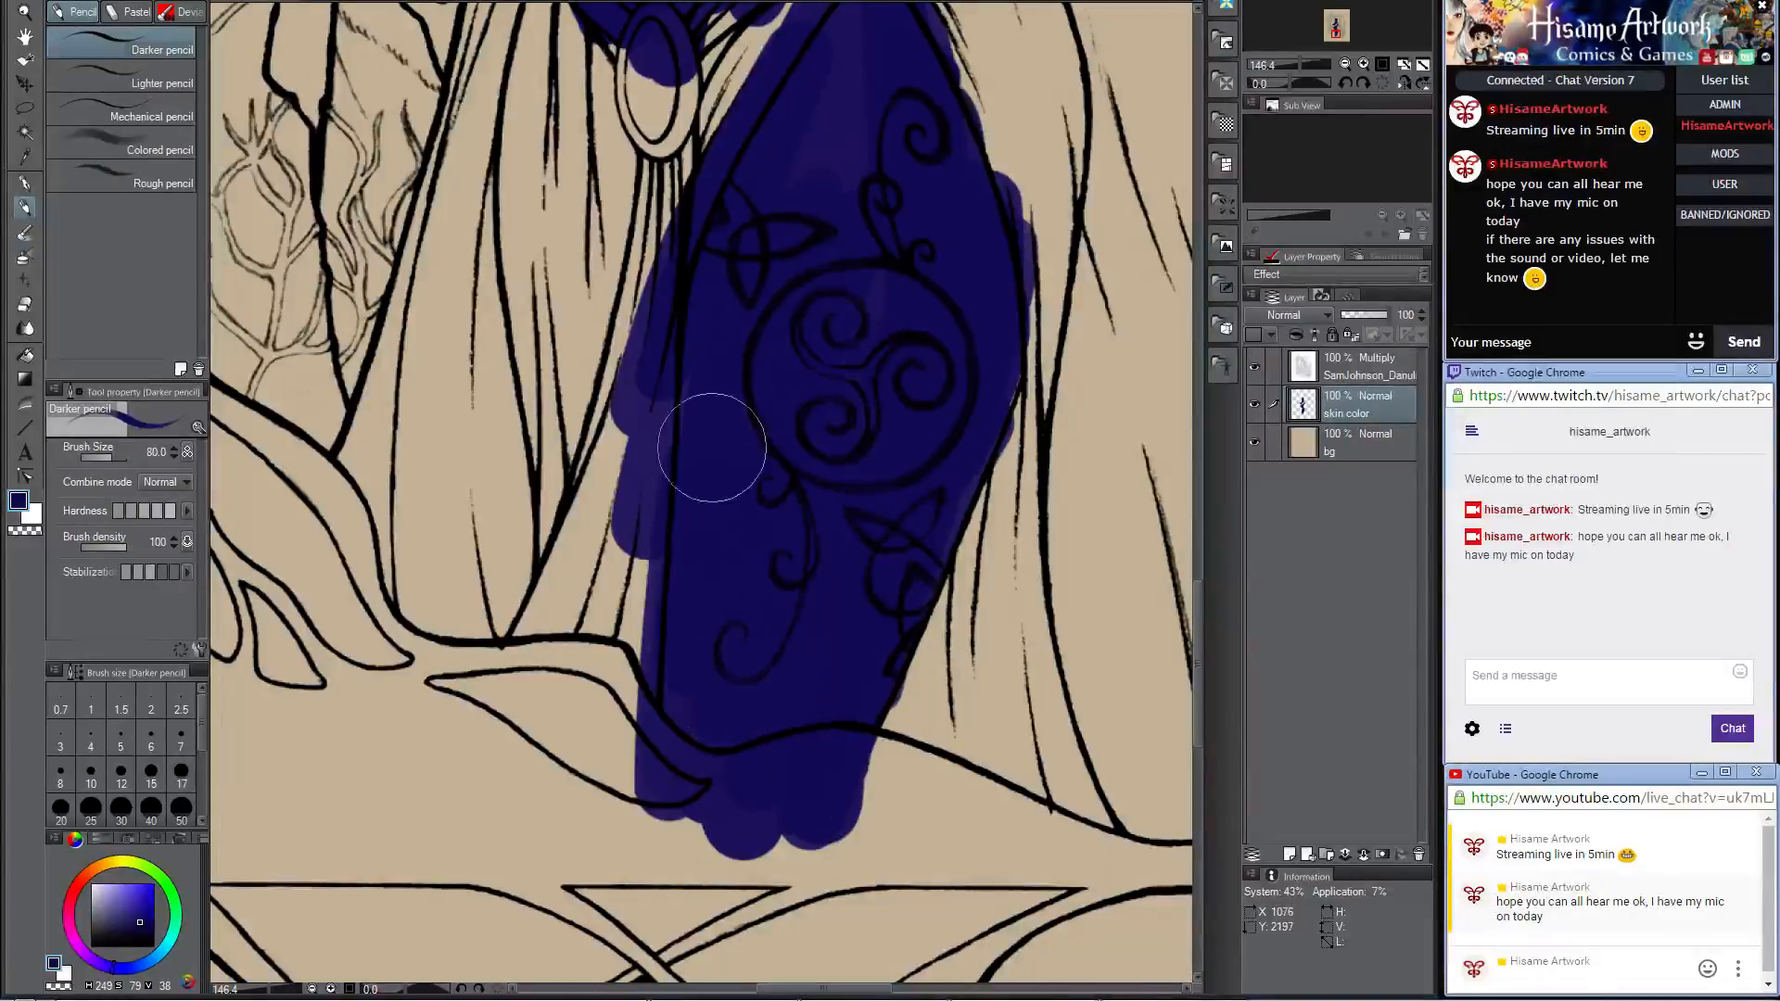
drag(847, 230, 966, 508)
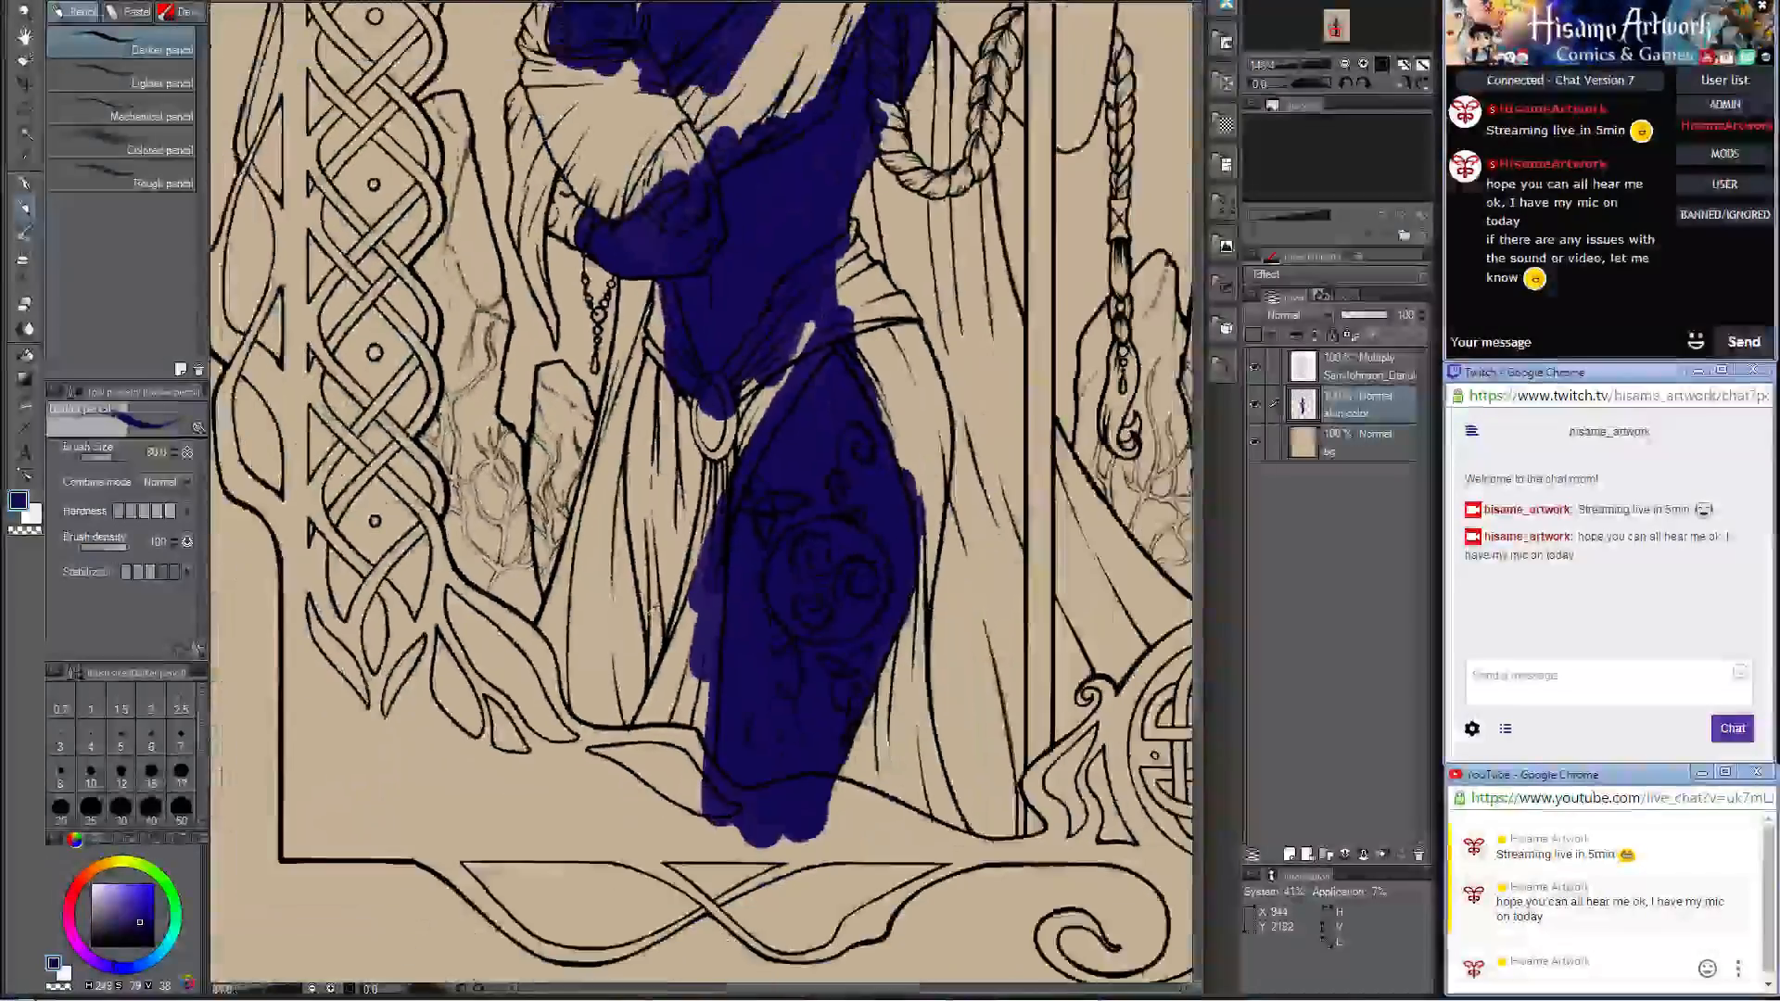
scroll(654, 610, down, 5)
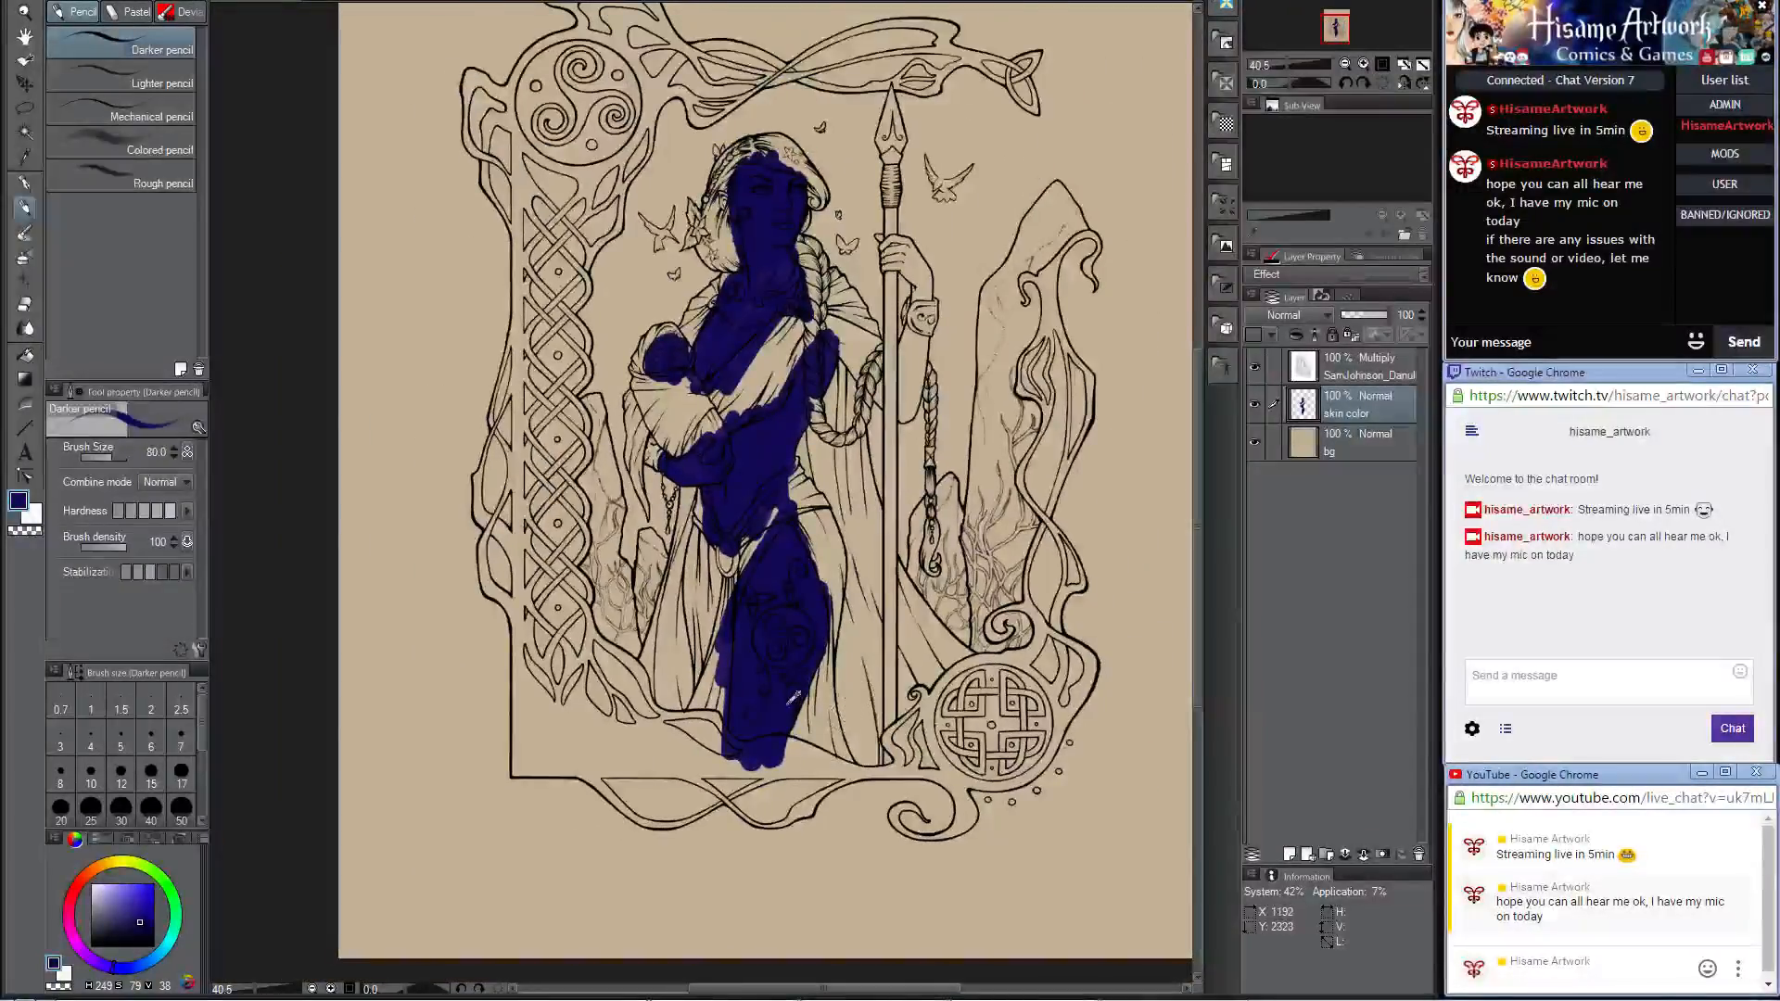
scroll(793, 695, up, 2)
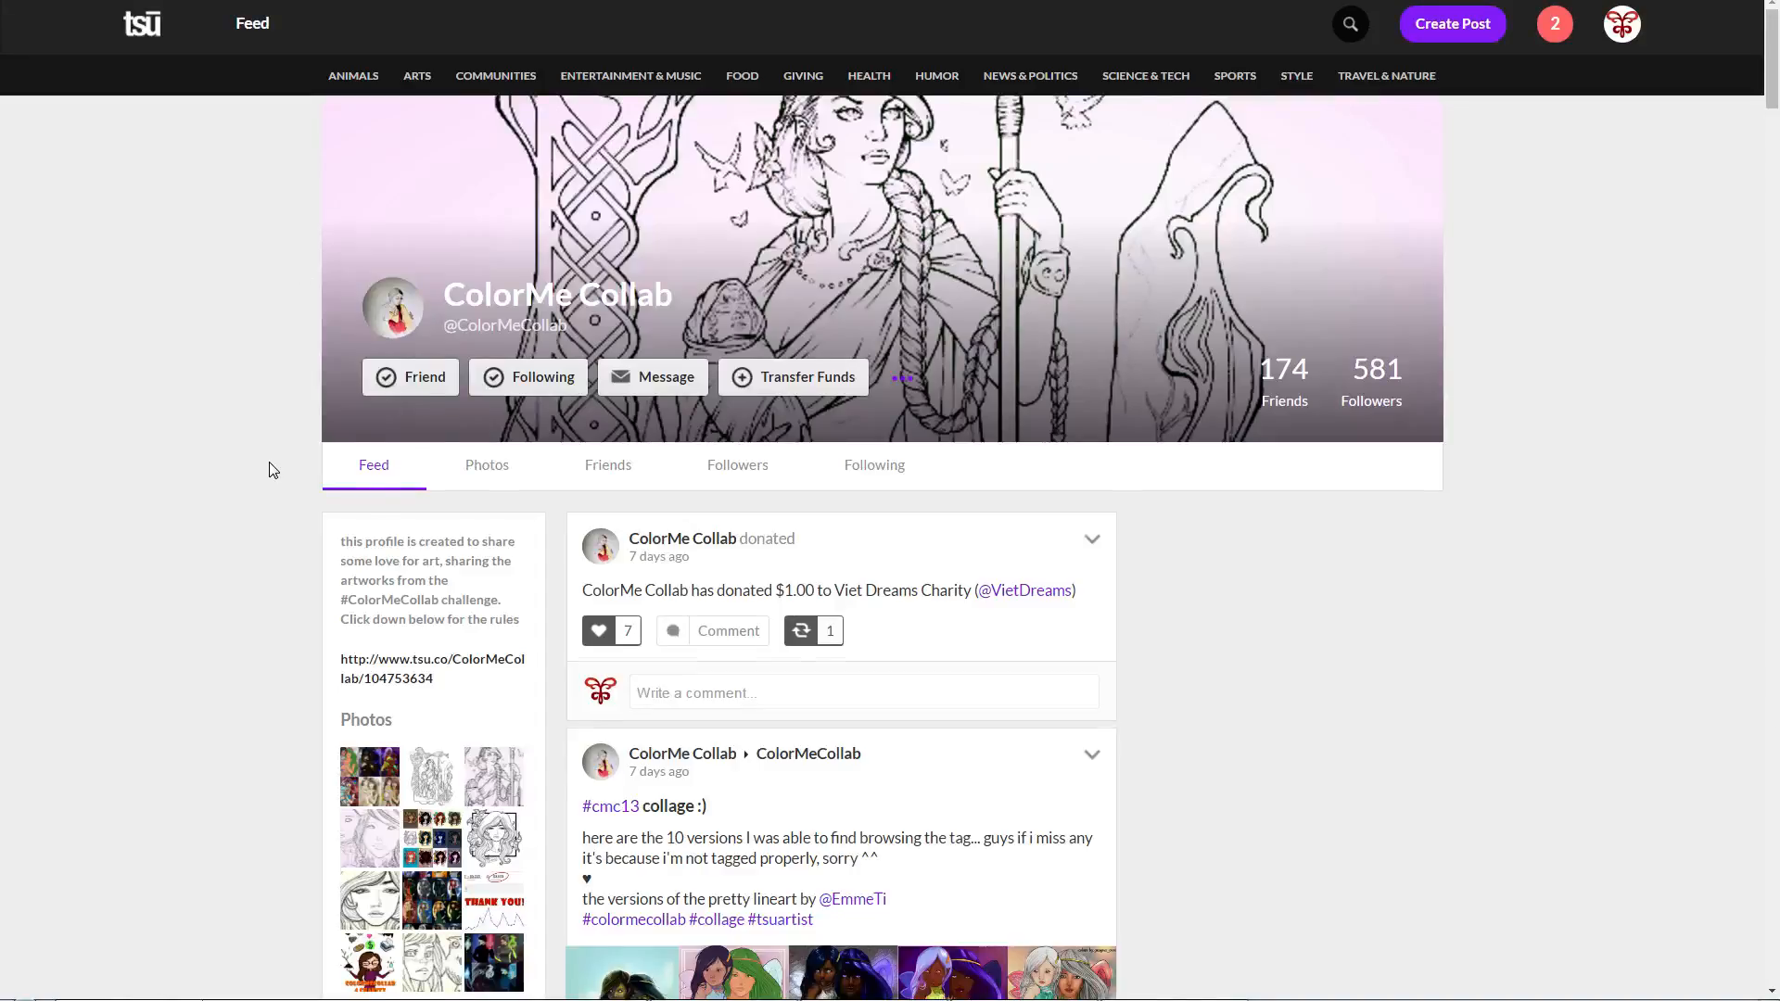
Step: Browse the posts on the ColorMe Collab profile on tsu, and open the Arts category page
scroll(271, 466, down, 4)
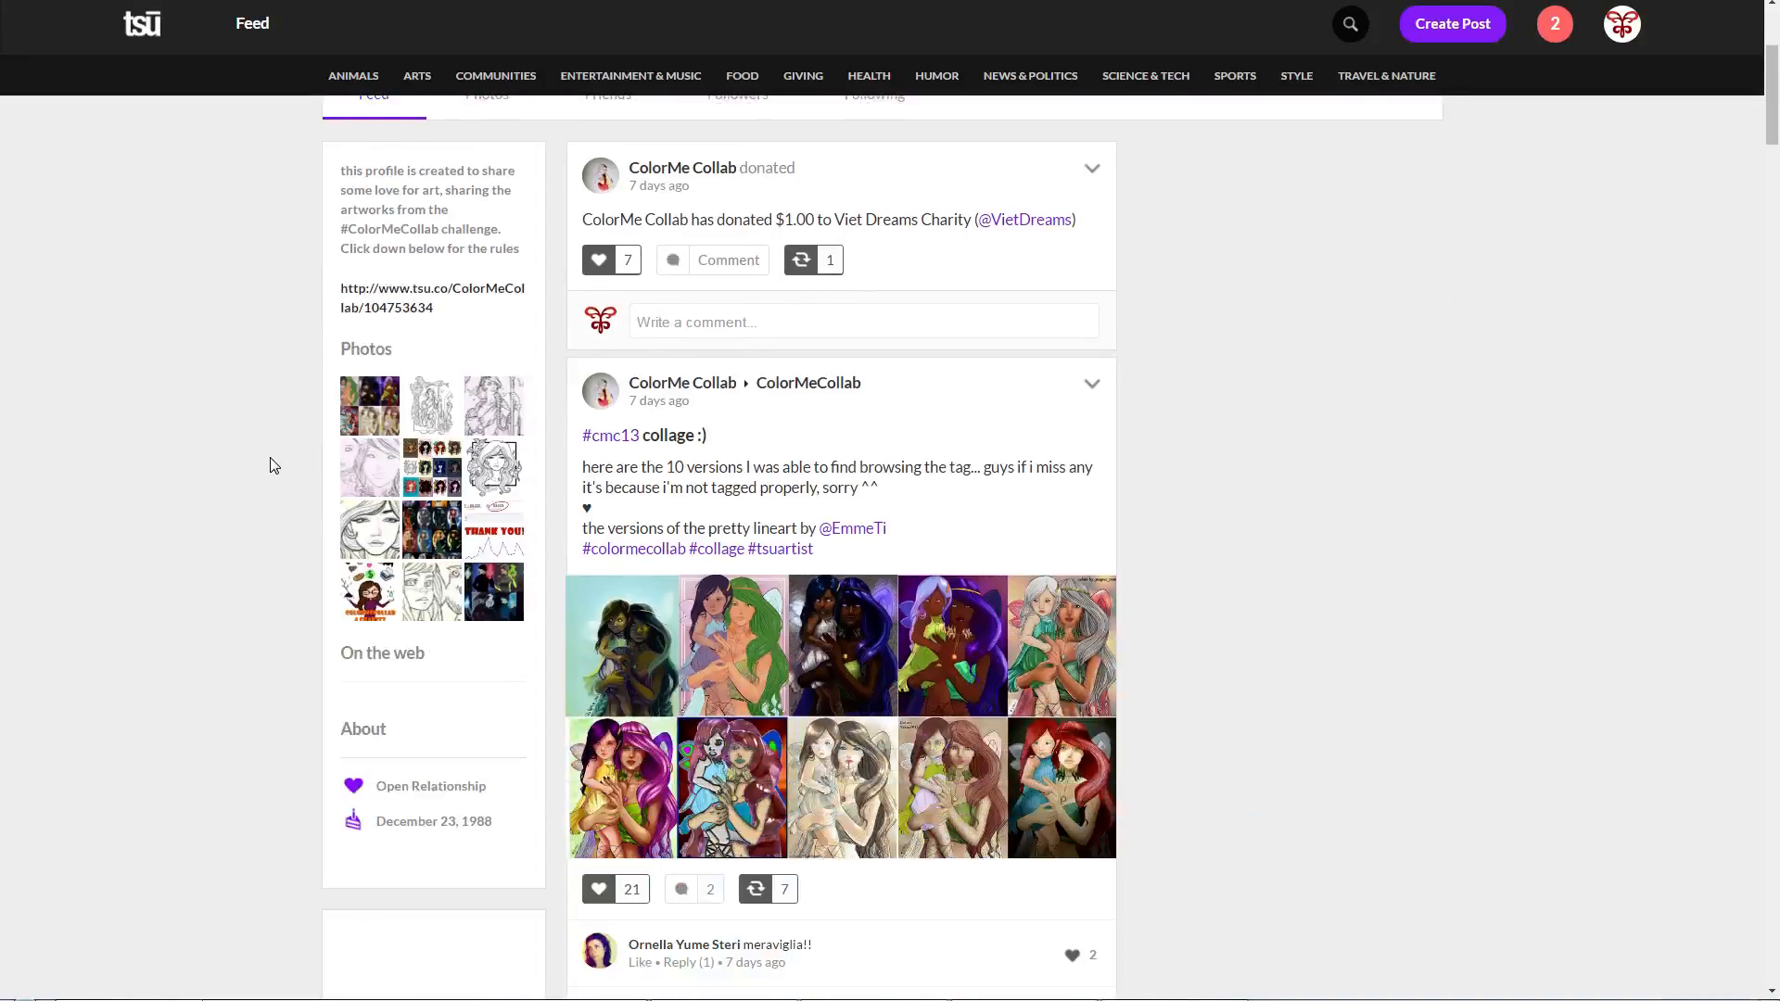
scroll(274, 465, up, 4)
click(1348, 26)
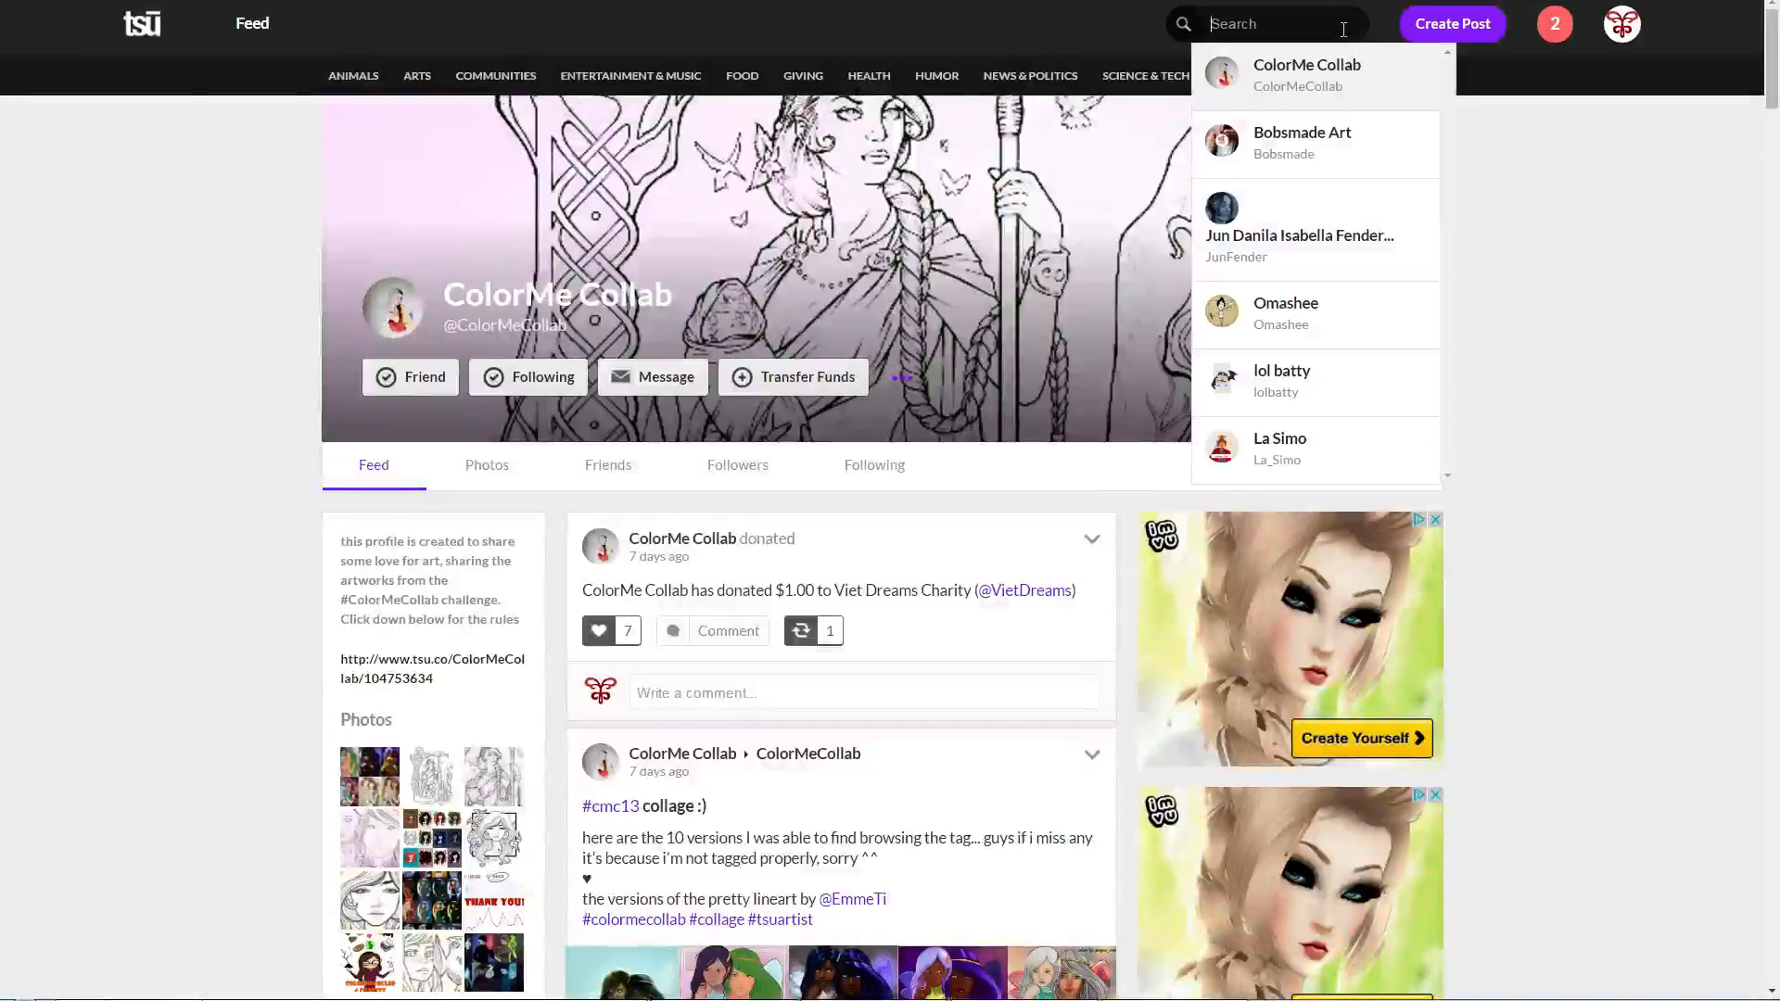
click(419, 84)
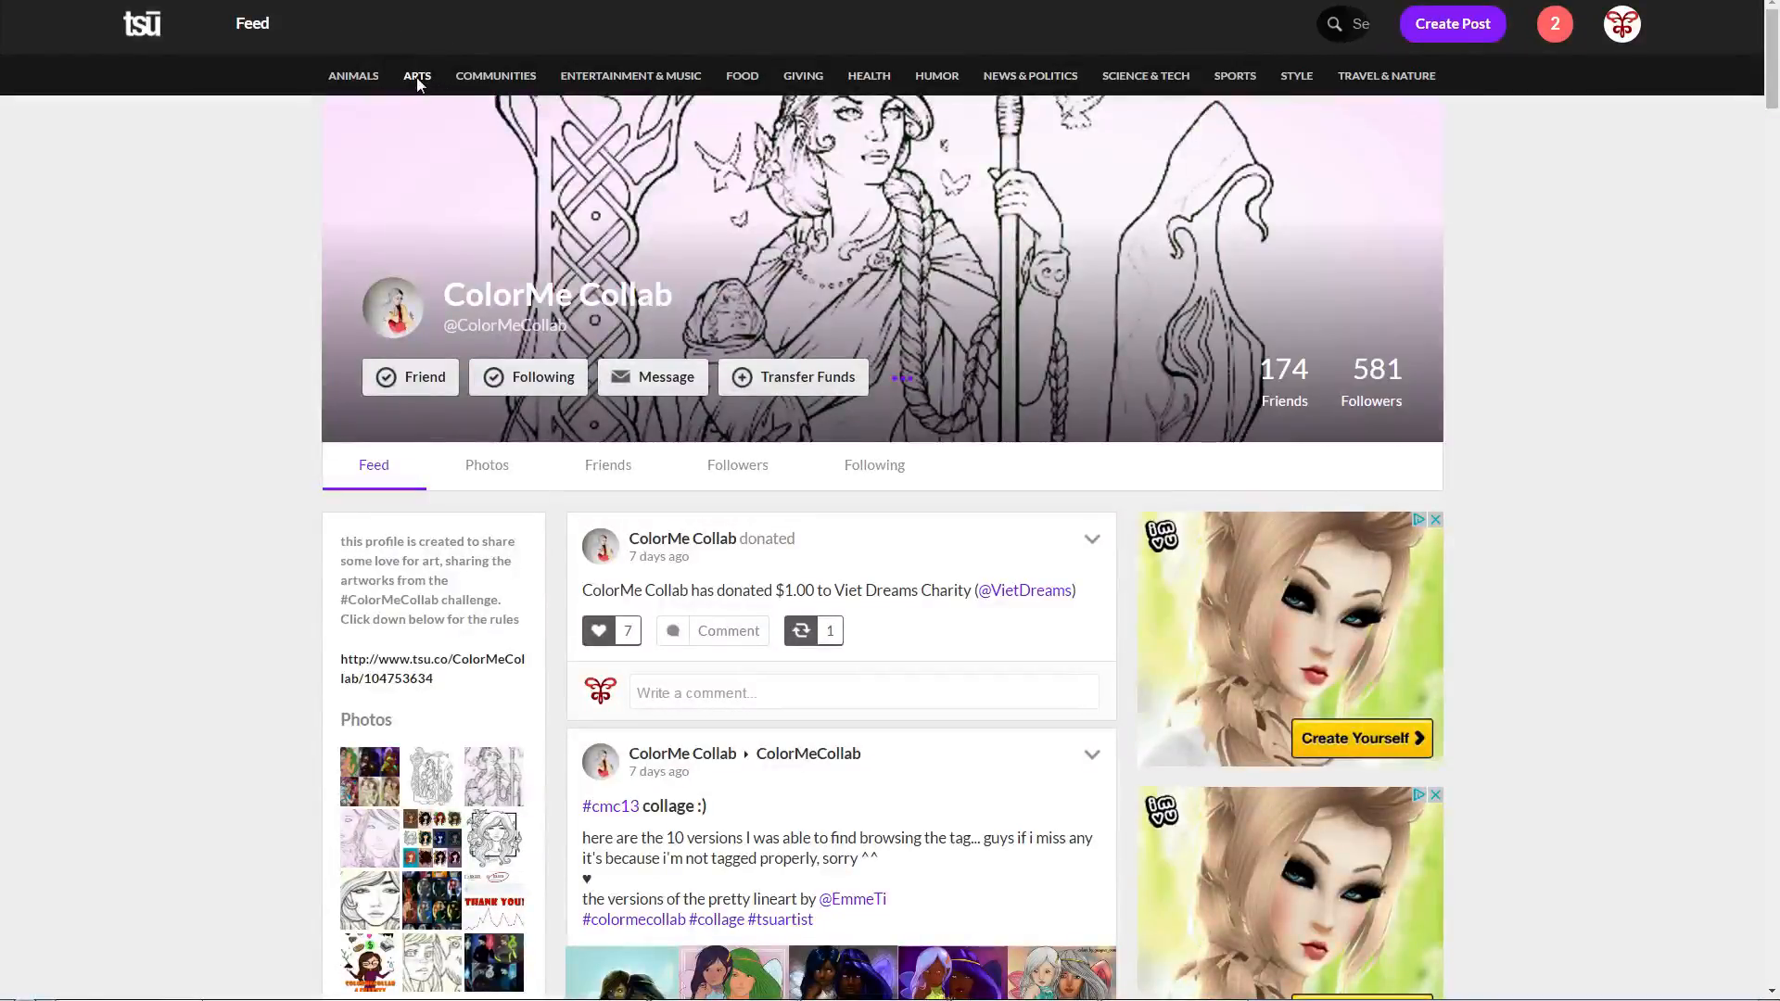
click(418, 80)
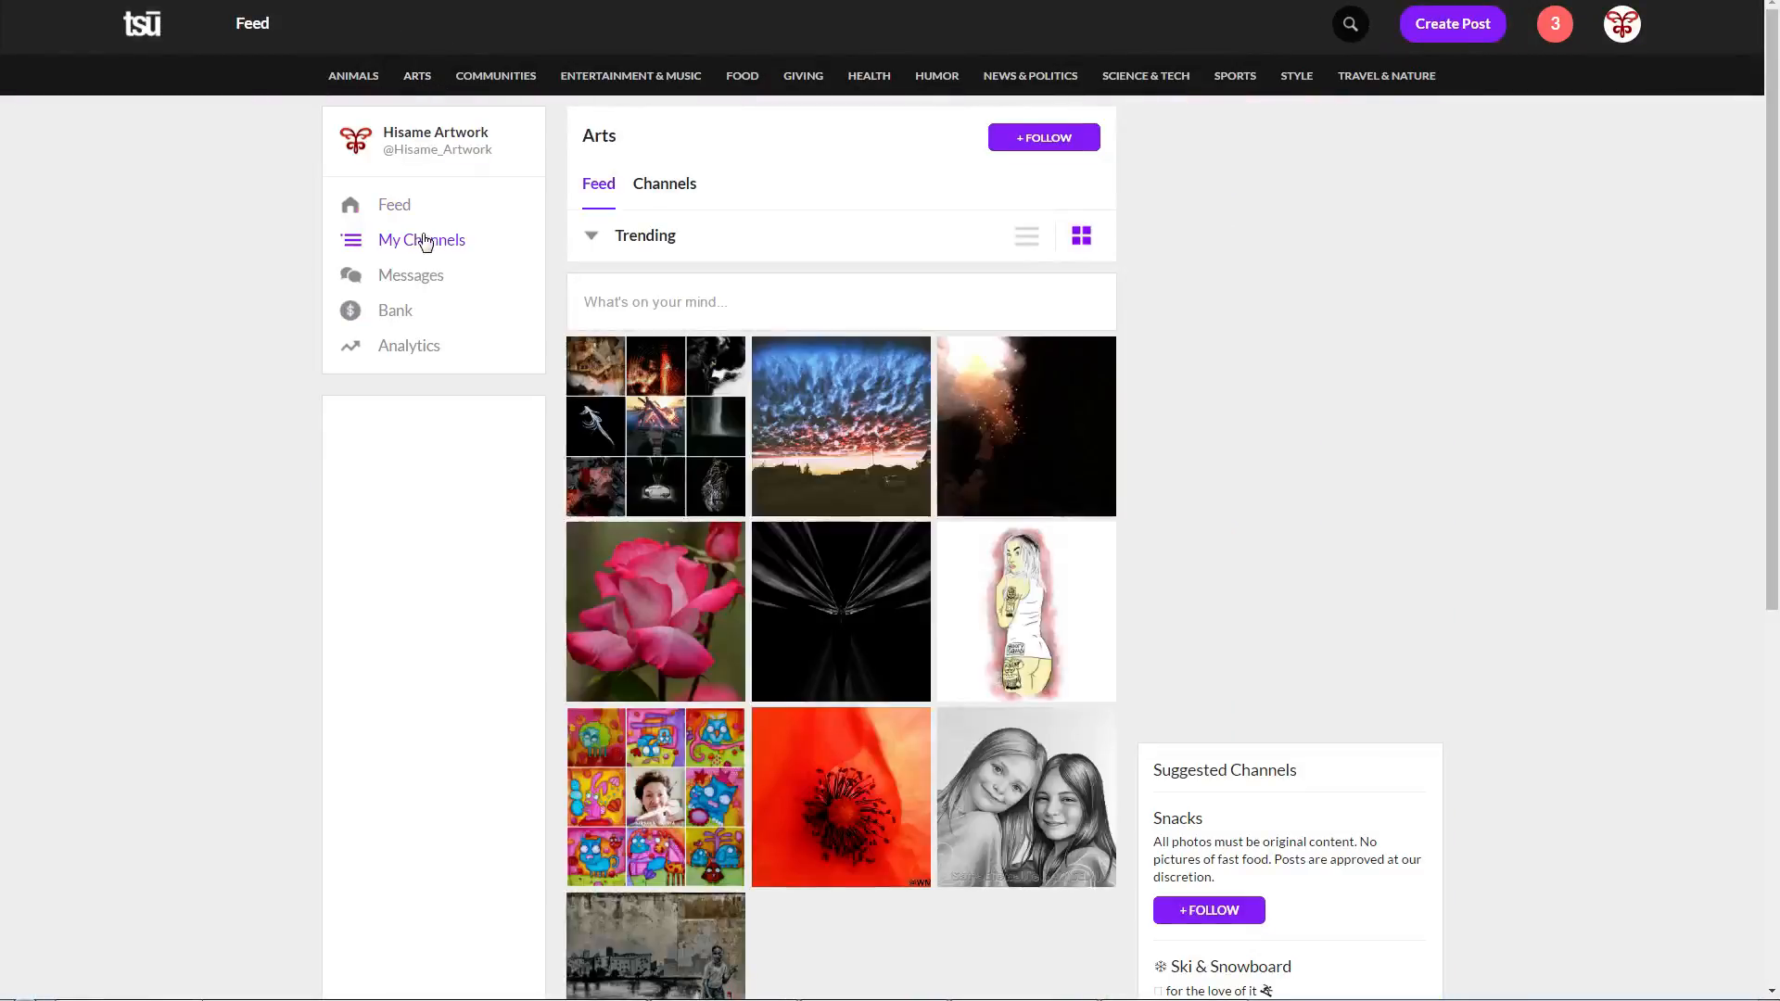
Step: Open the Color Me Collab channel from the list of followed channels and look through its recent posts
click(426, 239)
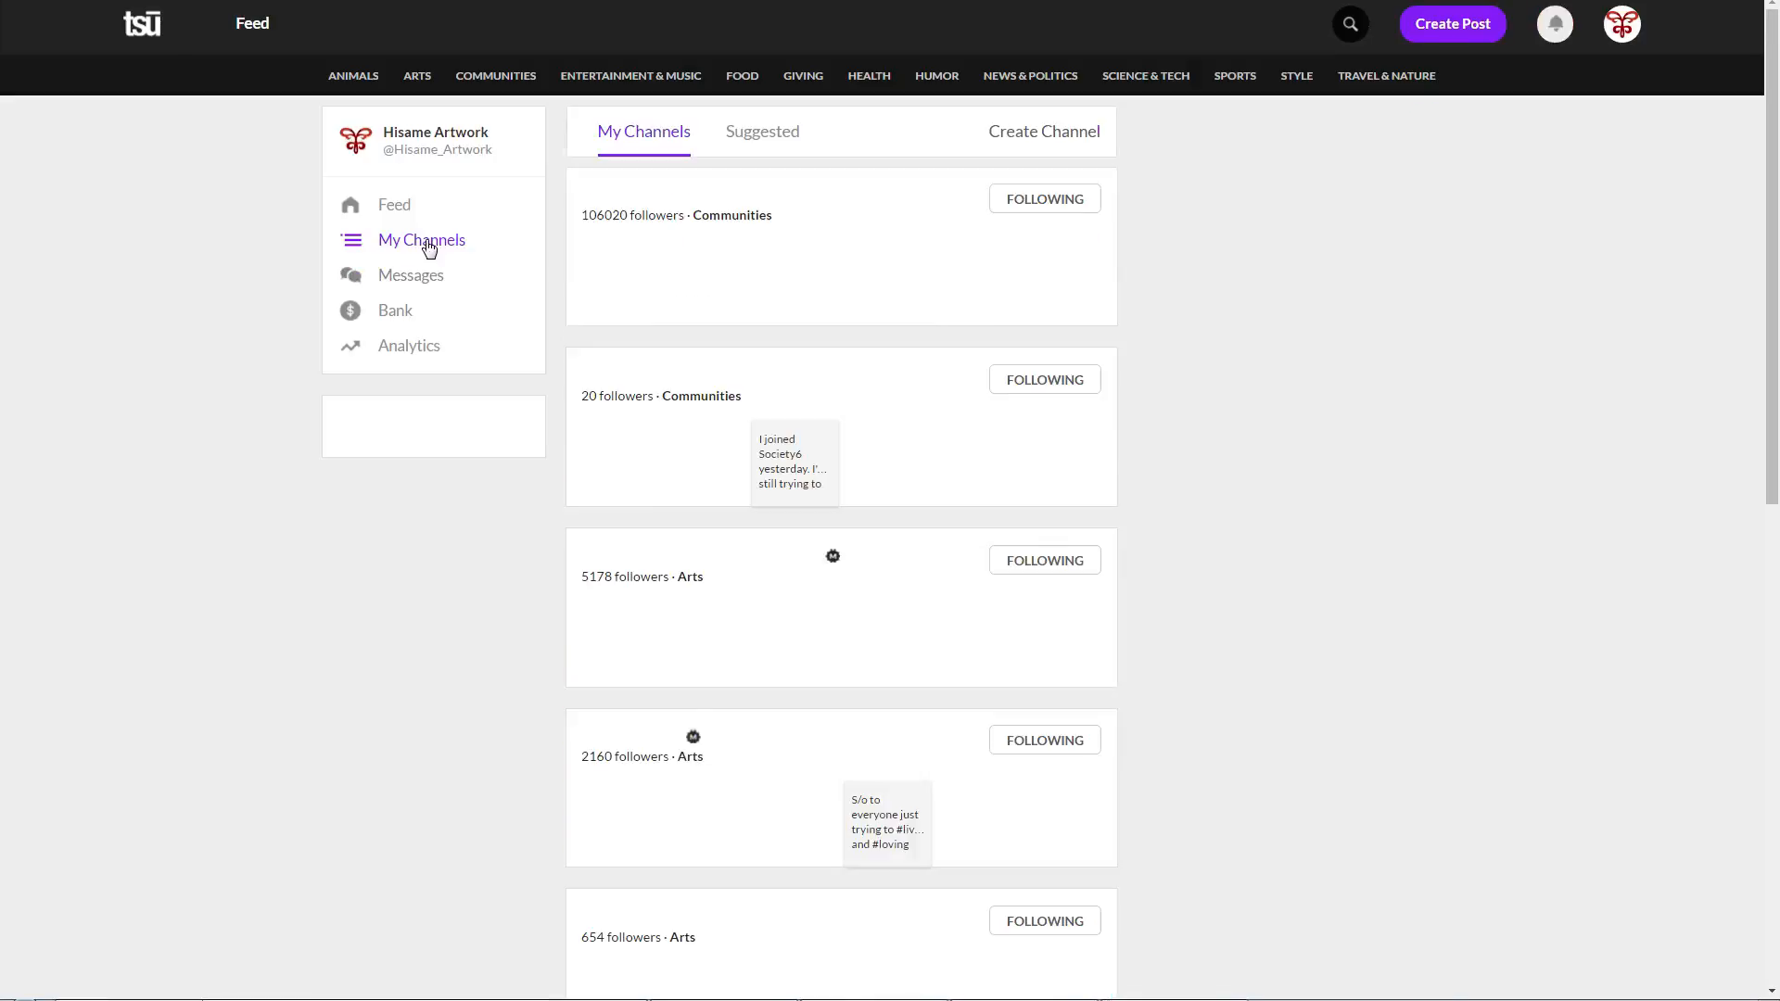
scroll(695, 371, down, 3)
mouse_move(703, 491)
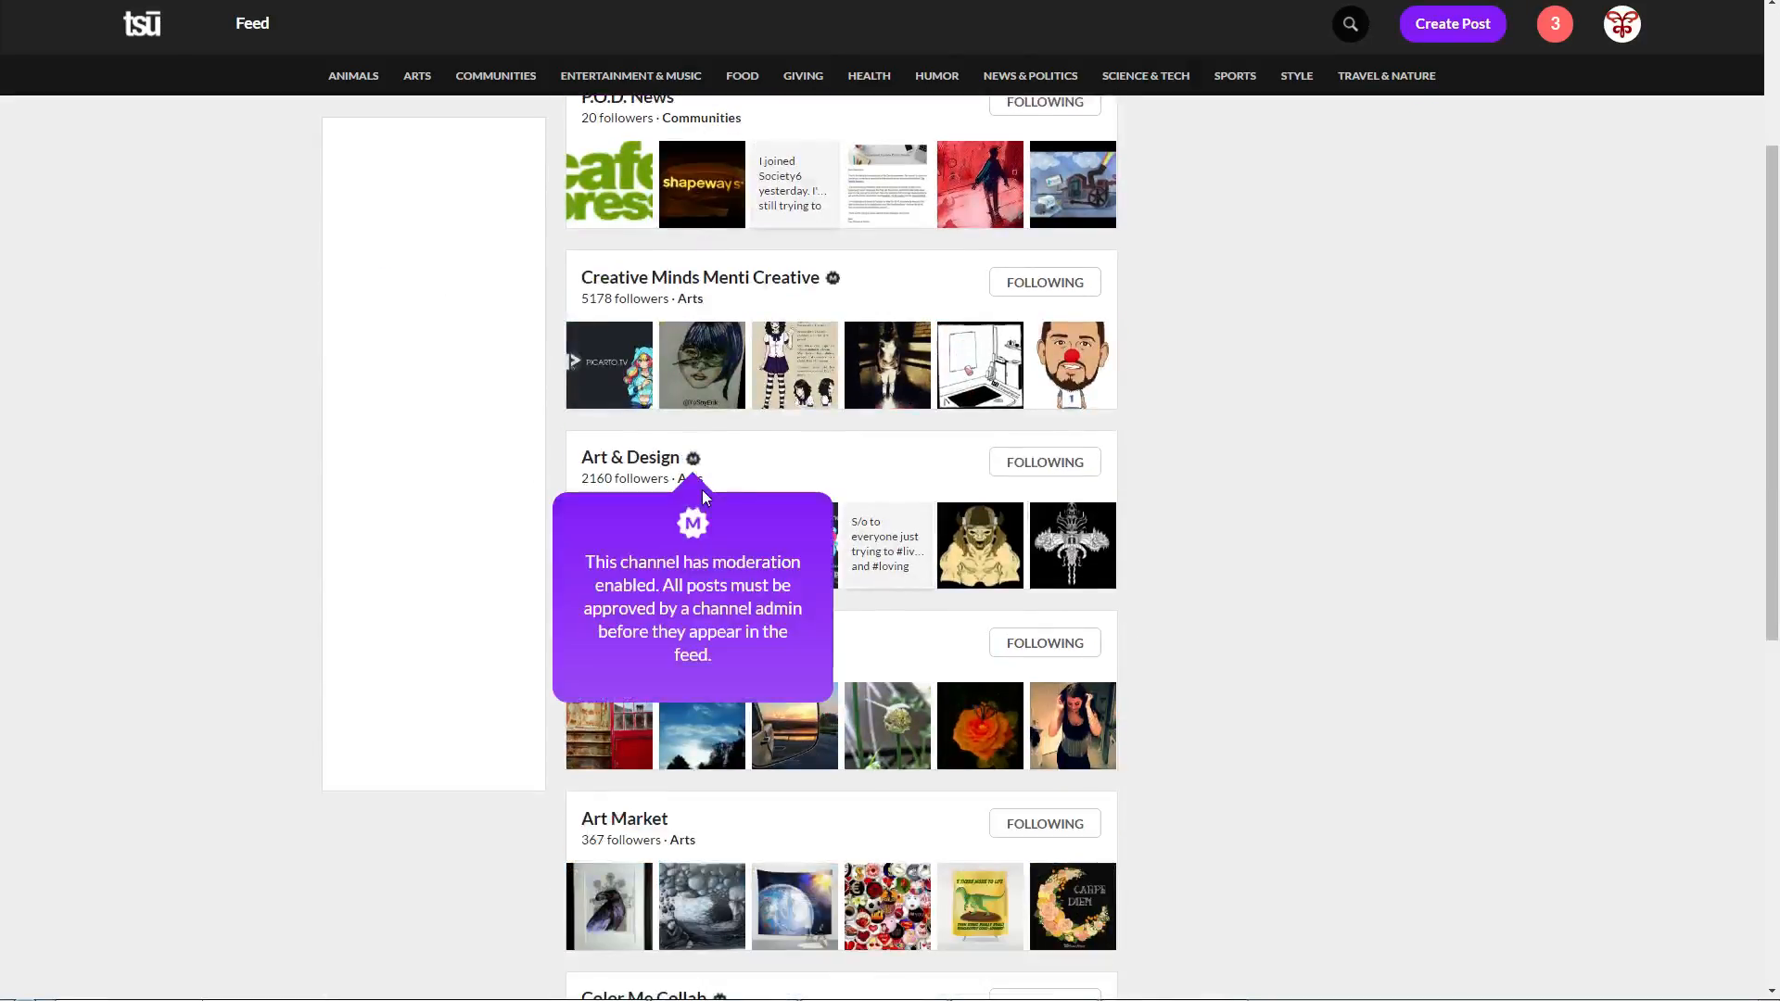
scroll(703, 489, down, 5)
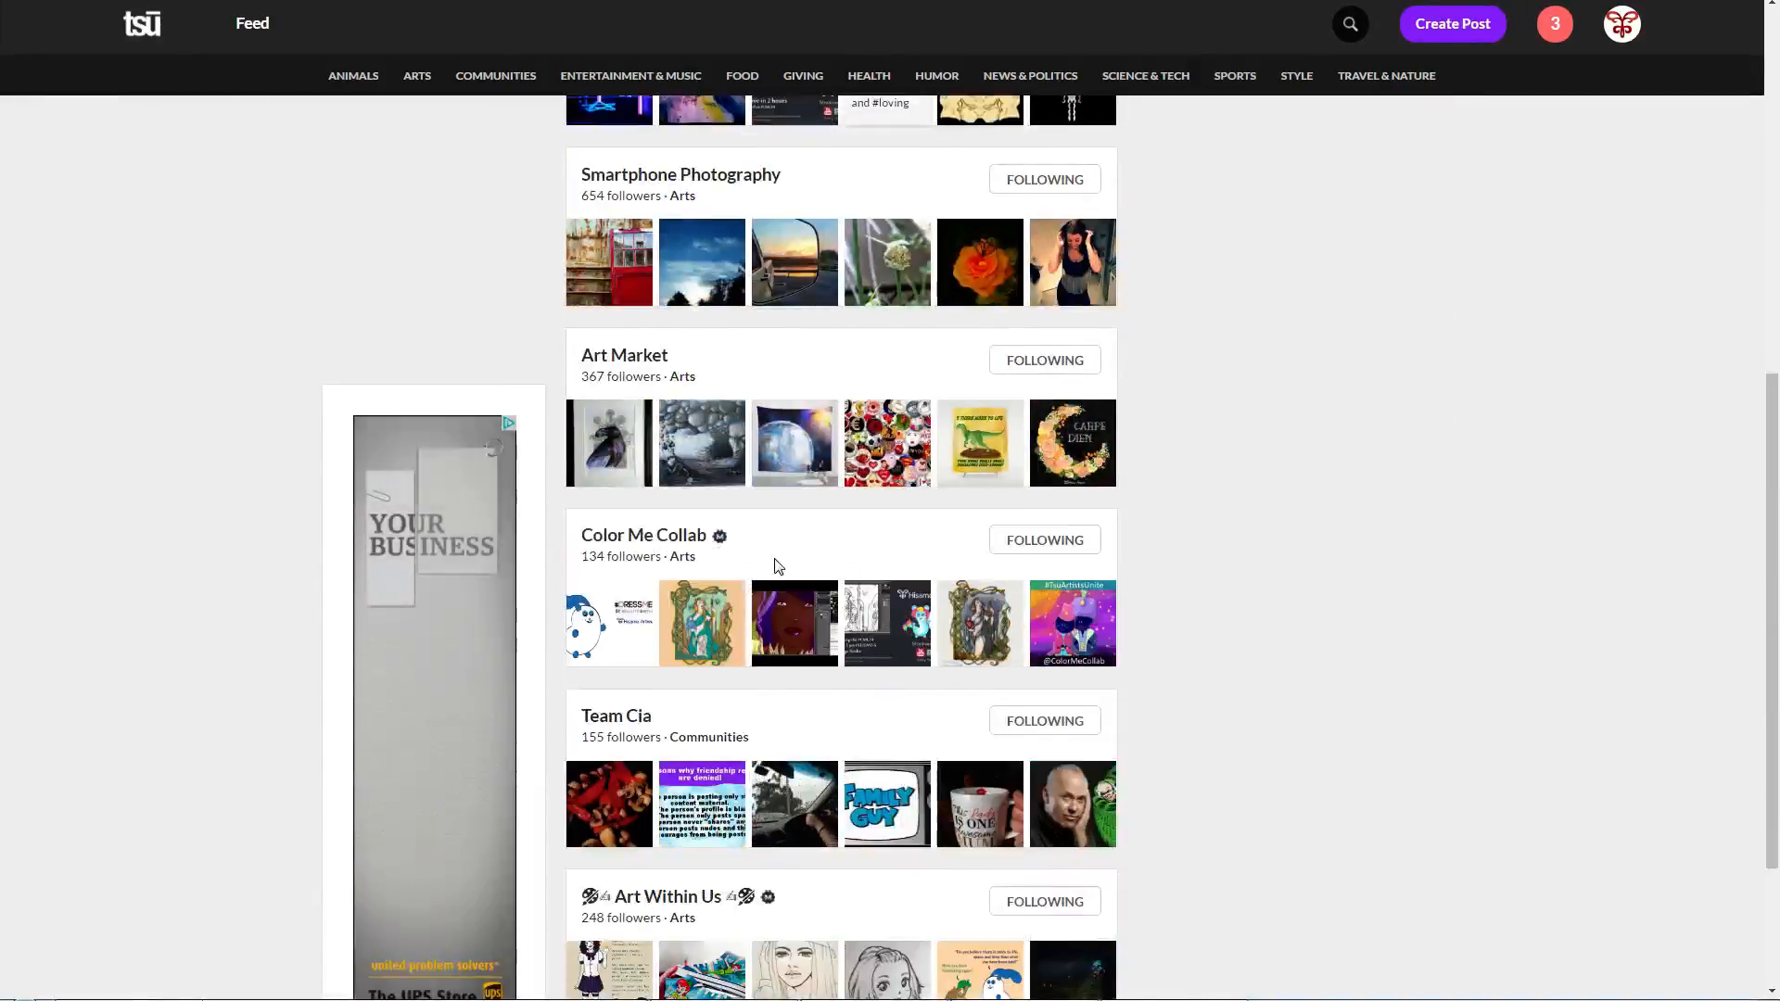
scroll(705, 501, down, 1)
click(660, 449)
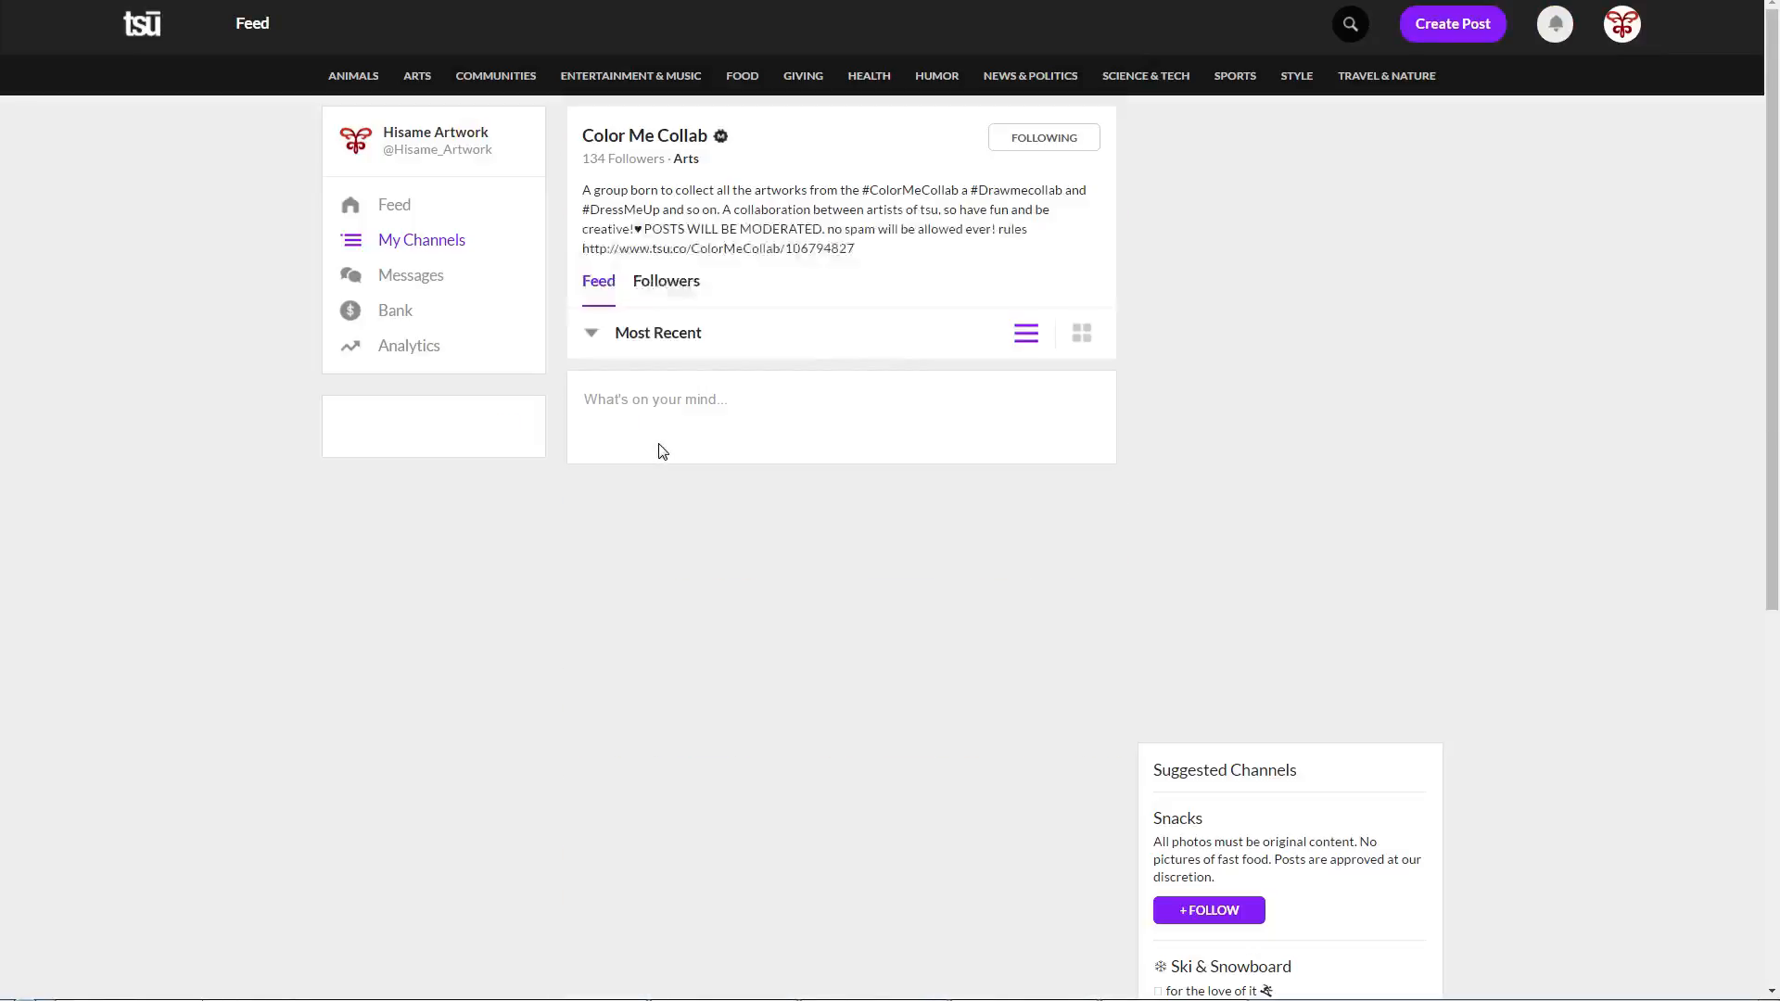
scroll(658, 451, down, 10)
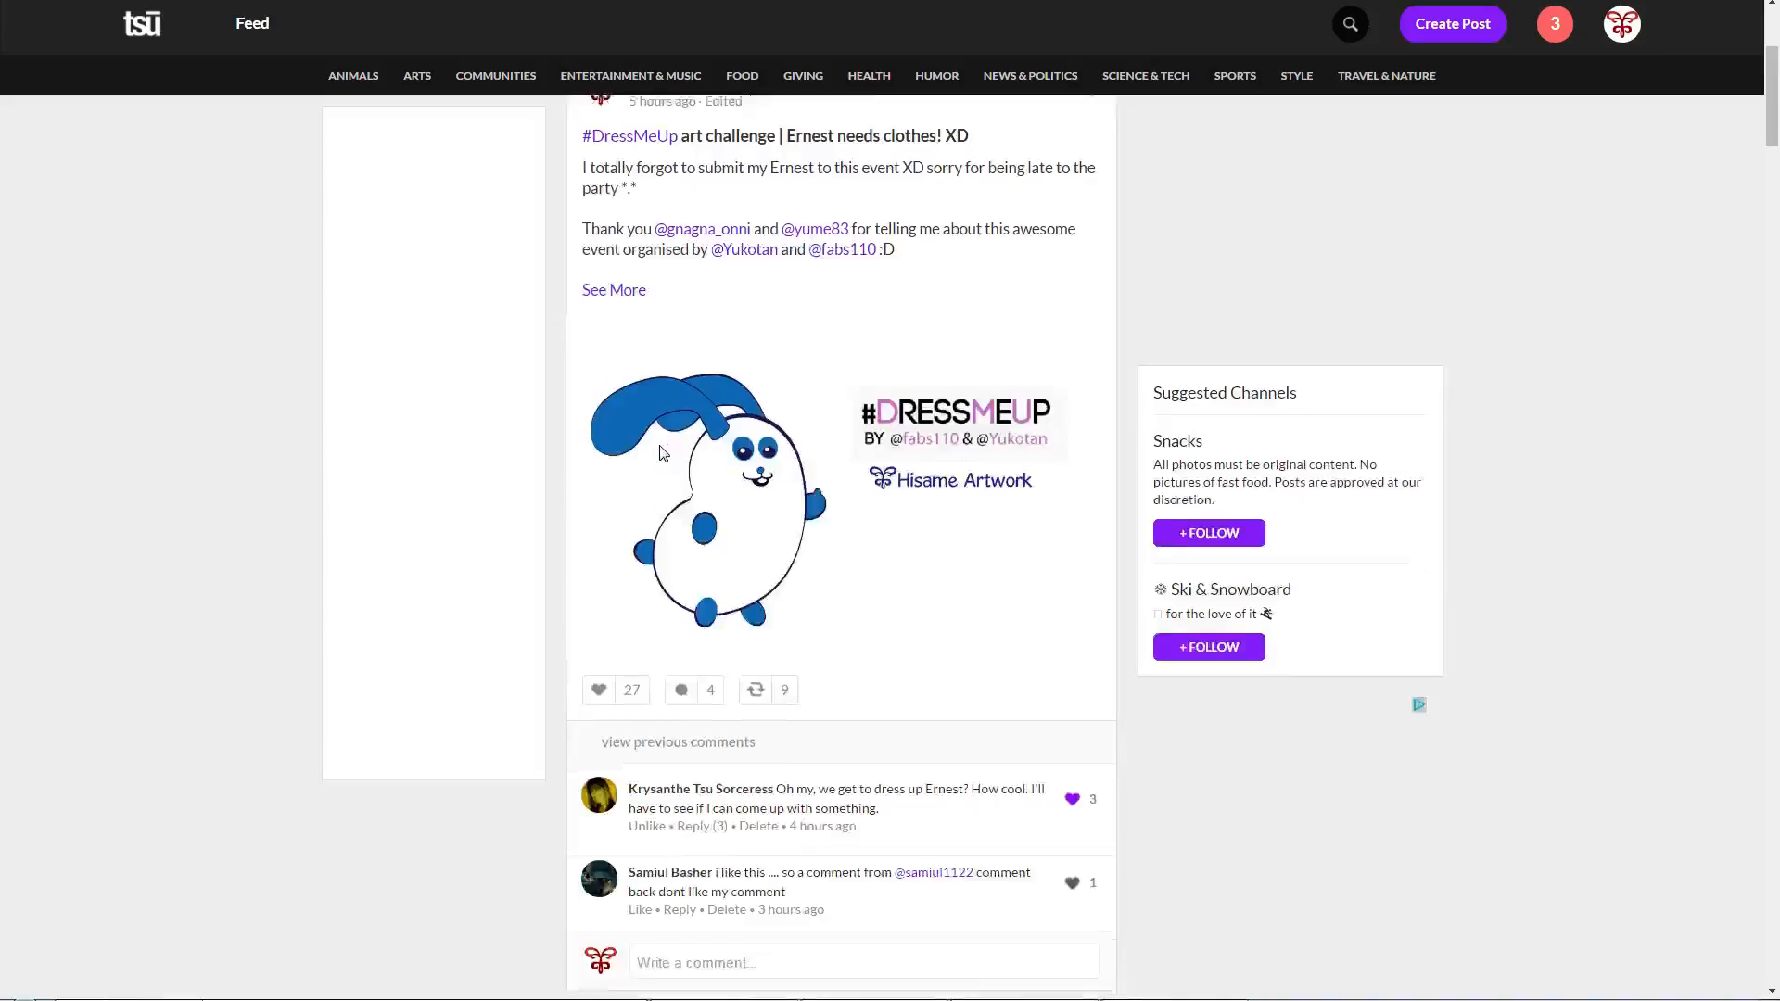
scroll(662, 455, down, 6)
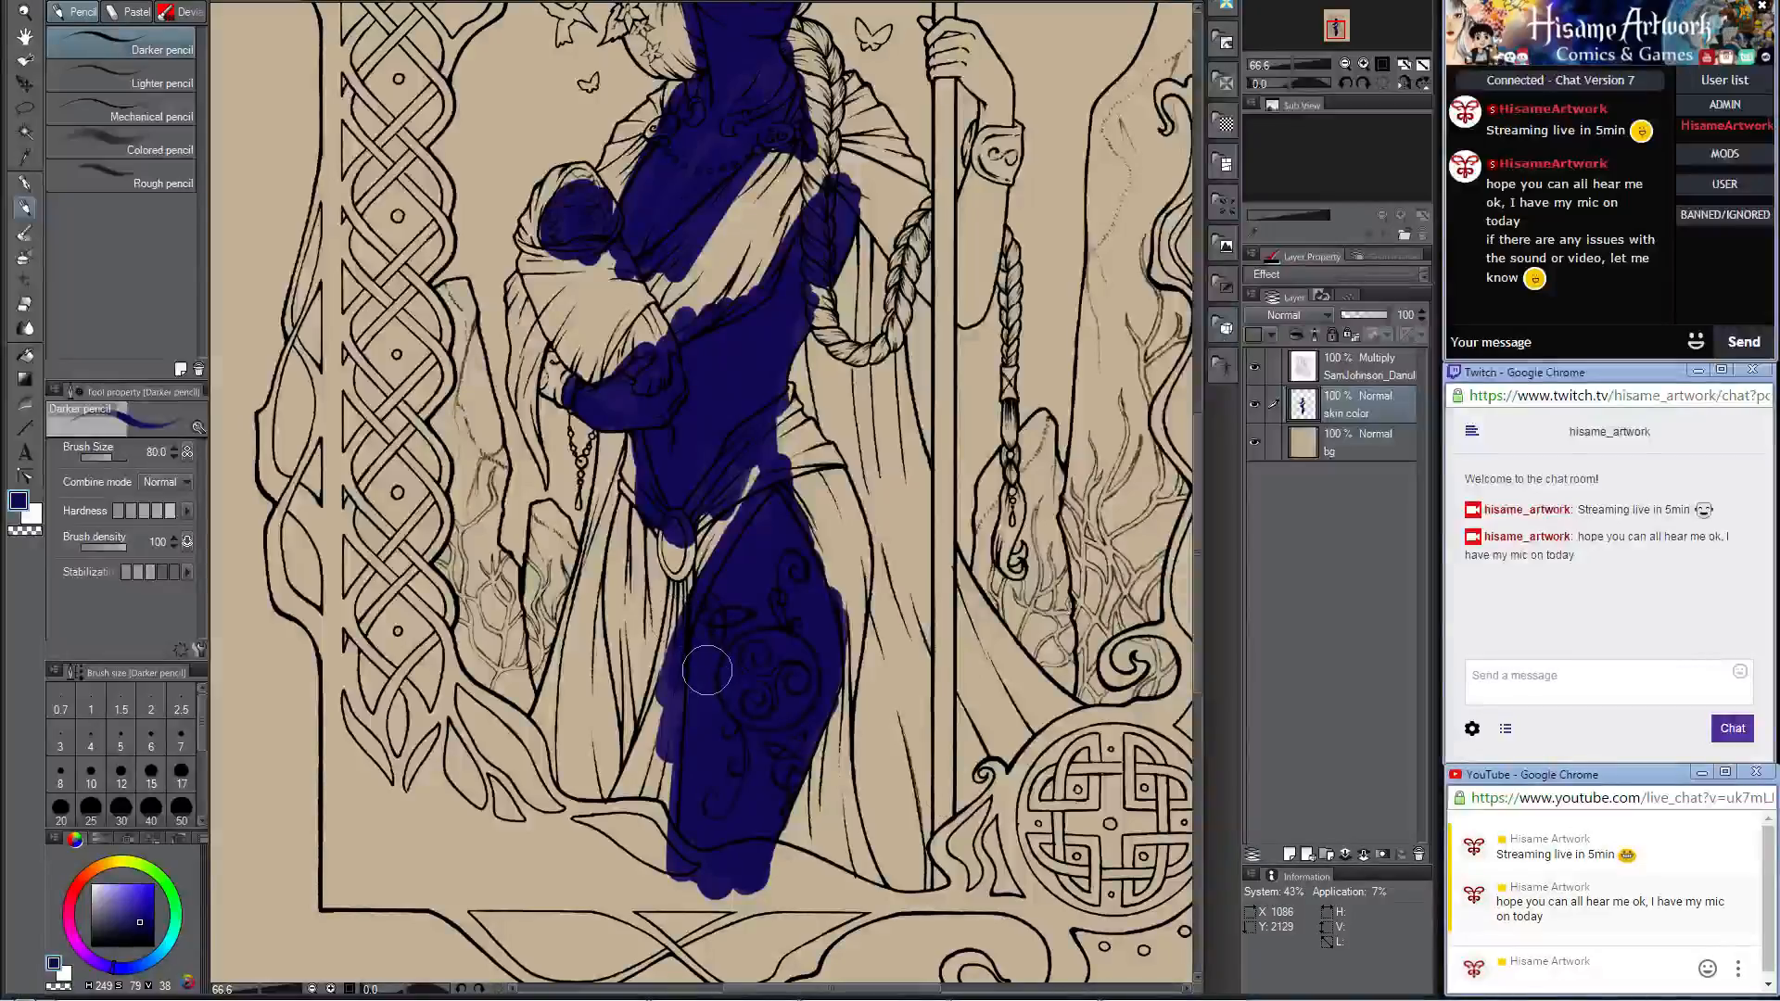
Step: Back in Clip Studio Paint, fill the woman's staff-side arm dark blue from shoulder to bracelet, reducing the brush to size 20
scroll(707, 668, down, 2)
scroll(885, 106, up, 1)
scroll(834, 274, up, 5)
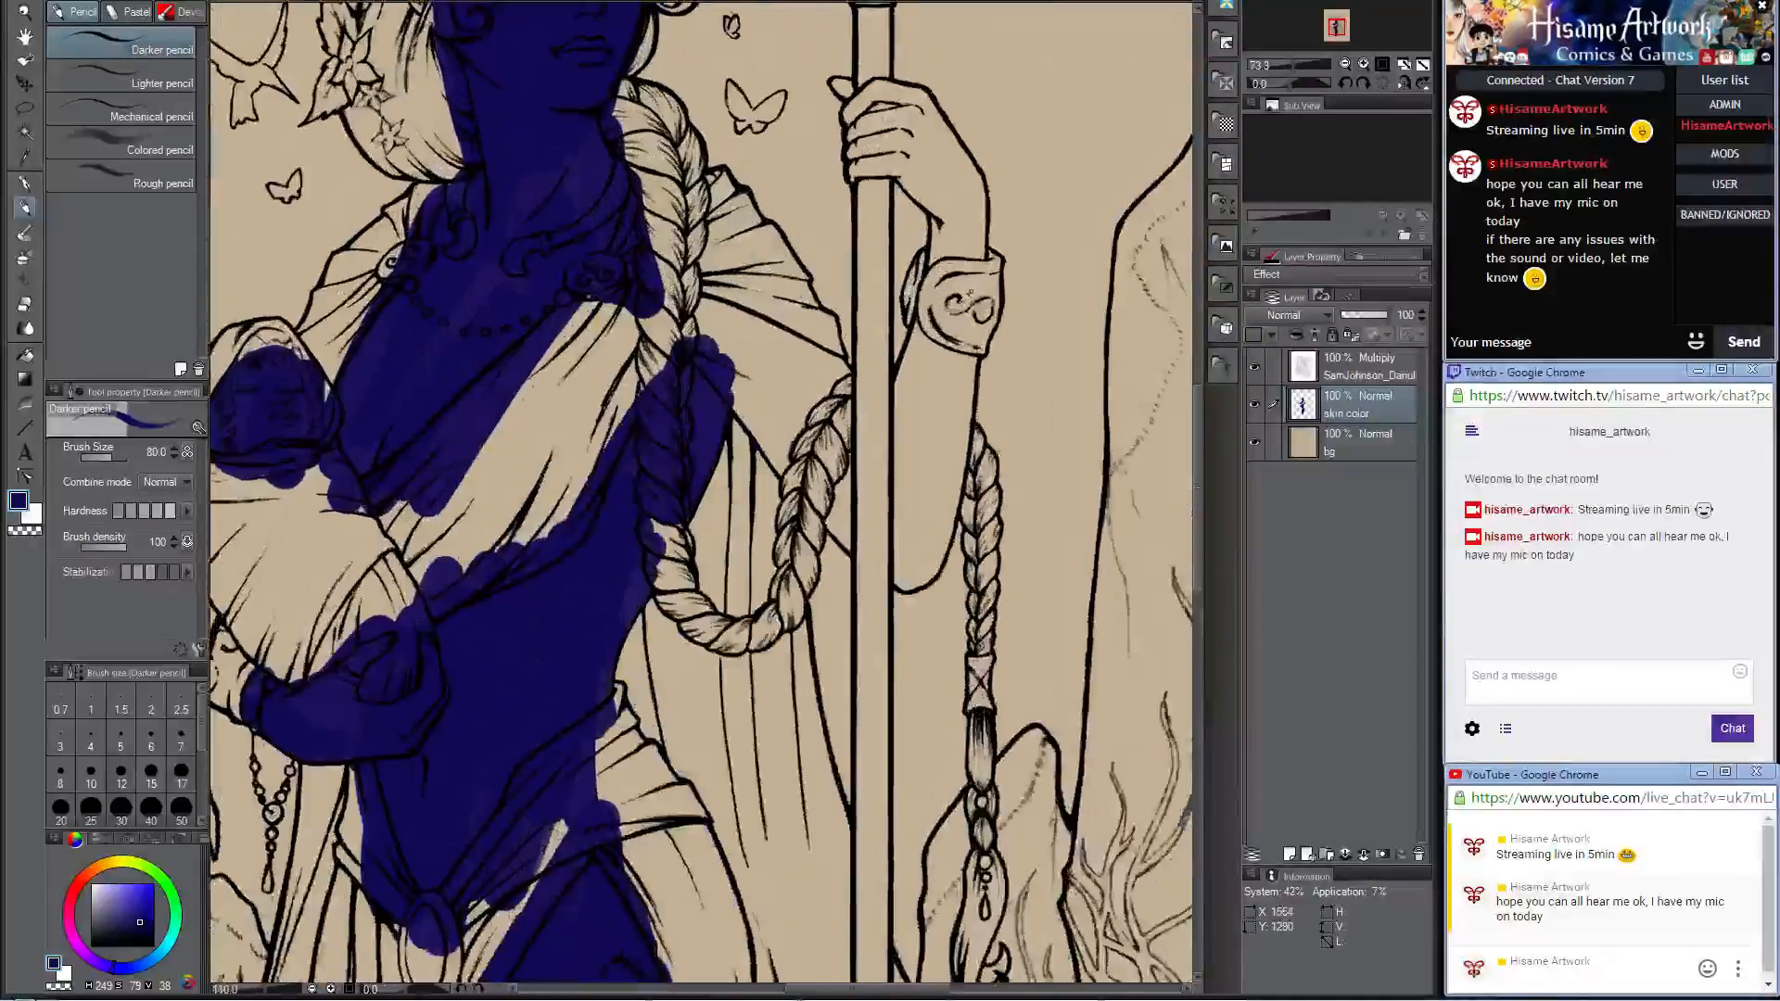
mouse_move(679, 369)
mouse_down()
mouse_move(691, 436)
mouse_move(676, 366)
mouse_move(708, 349)
mouse_move(805, 439)
mouse_move(742, 437)
mouse_move(707, 469)
mouse_move(834, 587)
mouse_move(756, 540)
mouse_move(895, 612)
mouse_move(880, 620)
mouse_move(904, 658)
mouse_move(890, 574)
mouse_move(927, 422)
mouse_up()
key(bracketleft)
key(bracketleft)
key(bracketleft)
key(bracketleft)
key(bracketleft)
key(bracketleft)
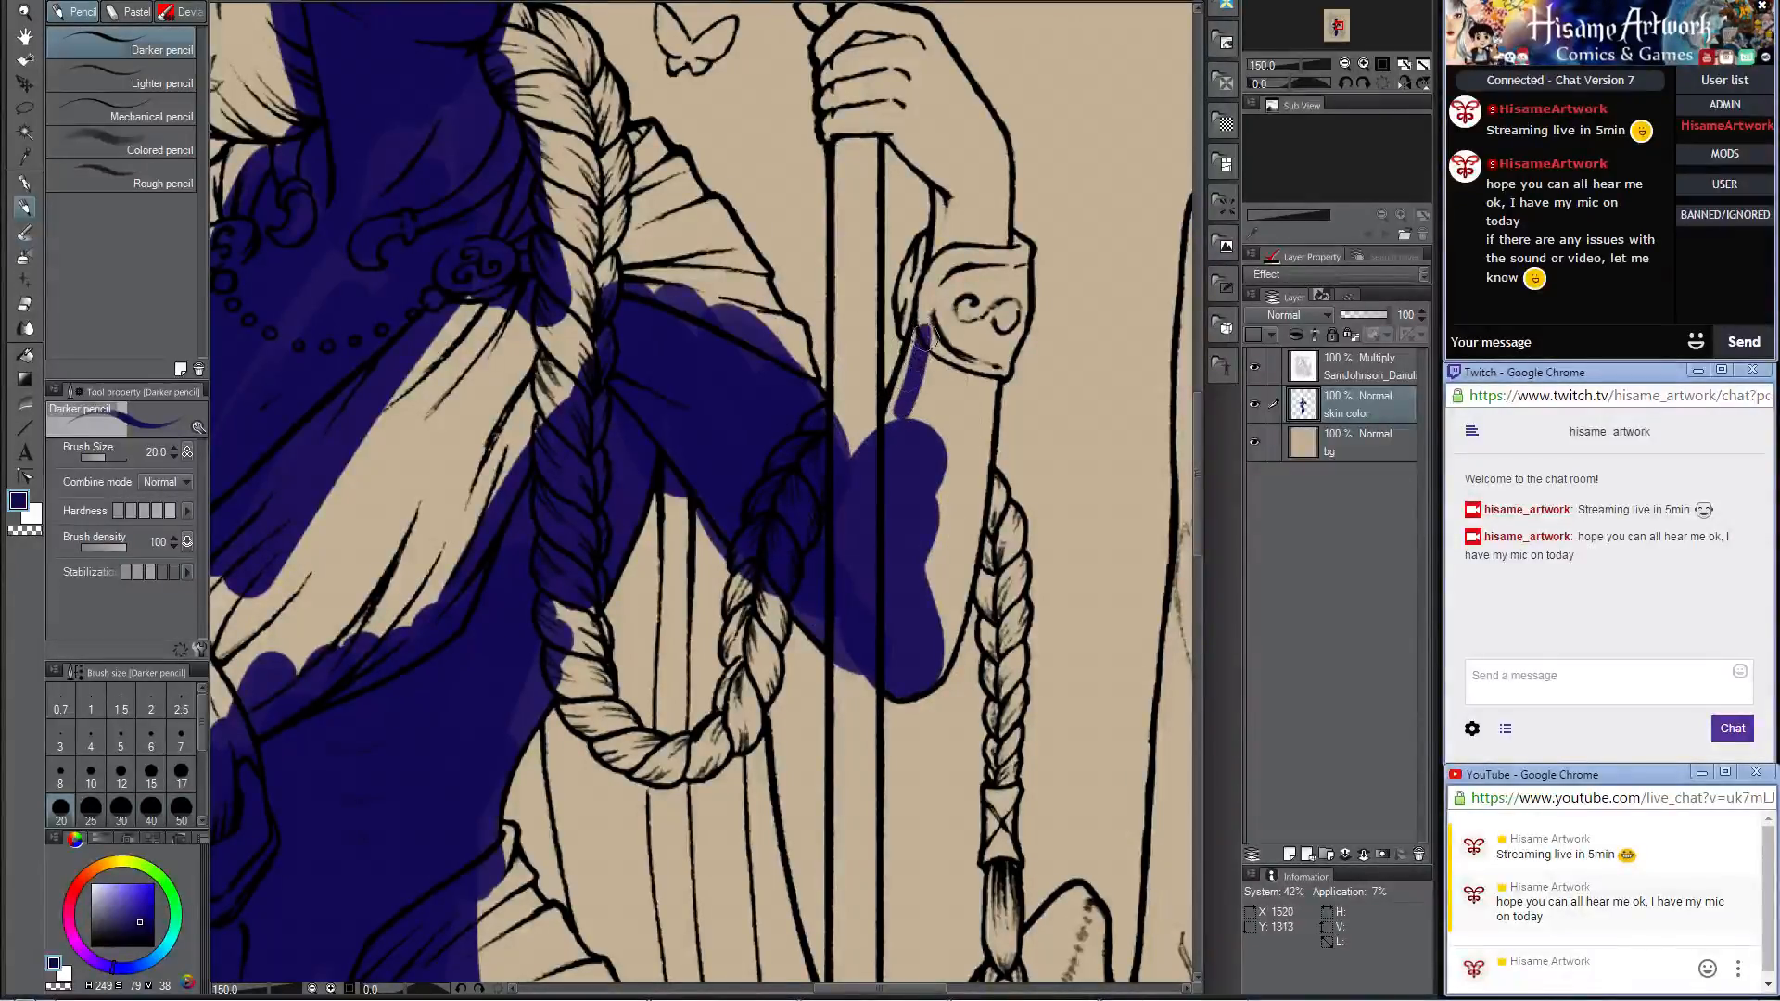
mouse_move(906, 375)
mouse_down()
mouse_move(880, 455)
mouse_move(915, 444)
mouse_move(941, 553)
mouse_move(997, 355)
mouse_move(939, 586)
mouse_up()
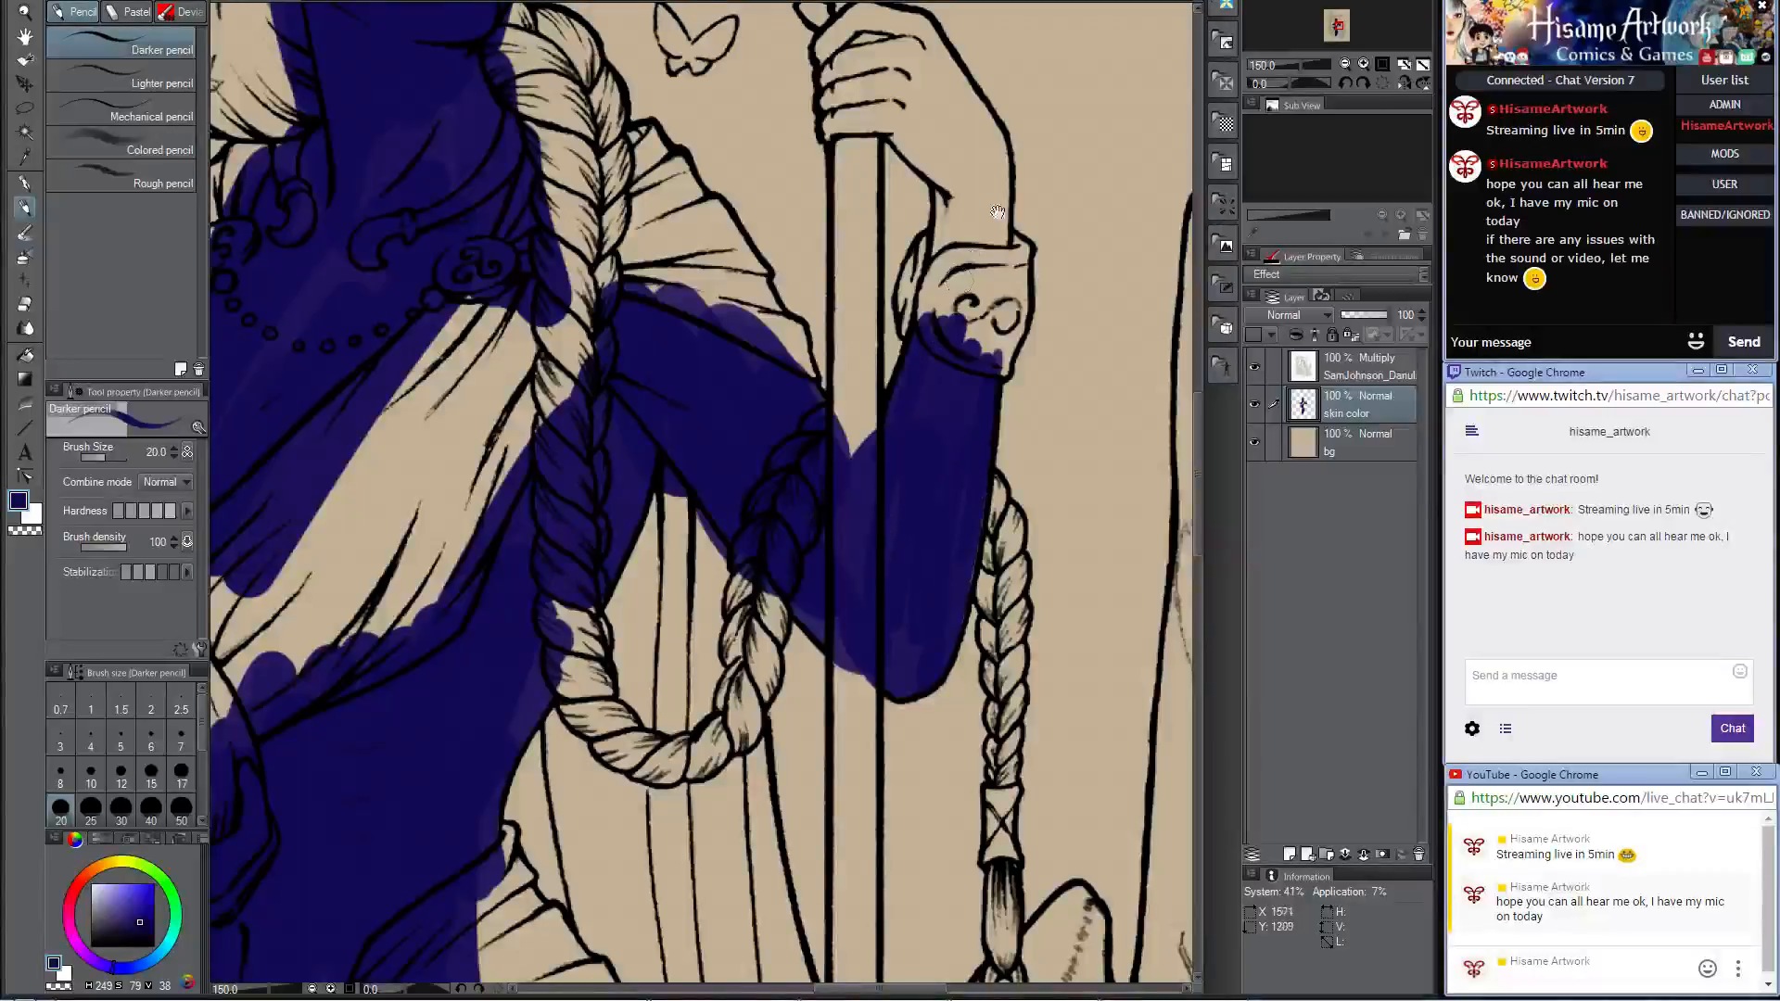
Step: Paint the hand gripping the staff and its wrist dark blue, undoing a stray finger stroke and enlarging the brush to size 40
drag(996, 212, 969, 481)
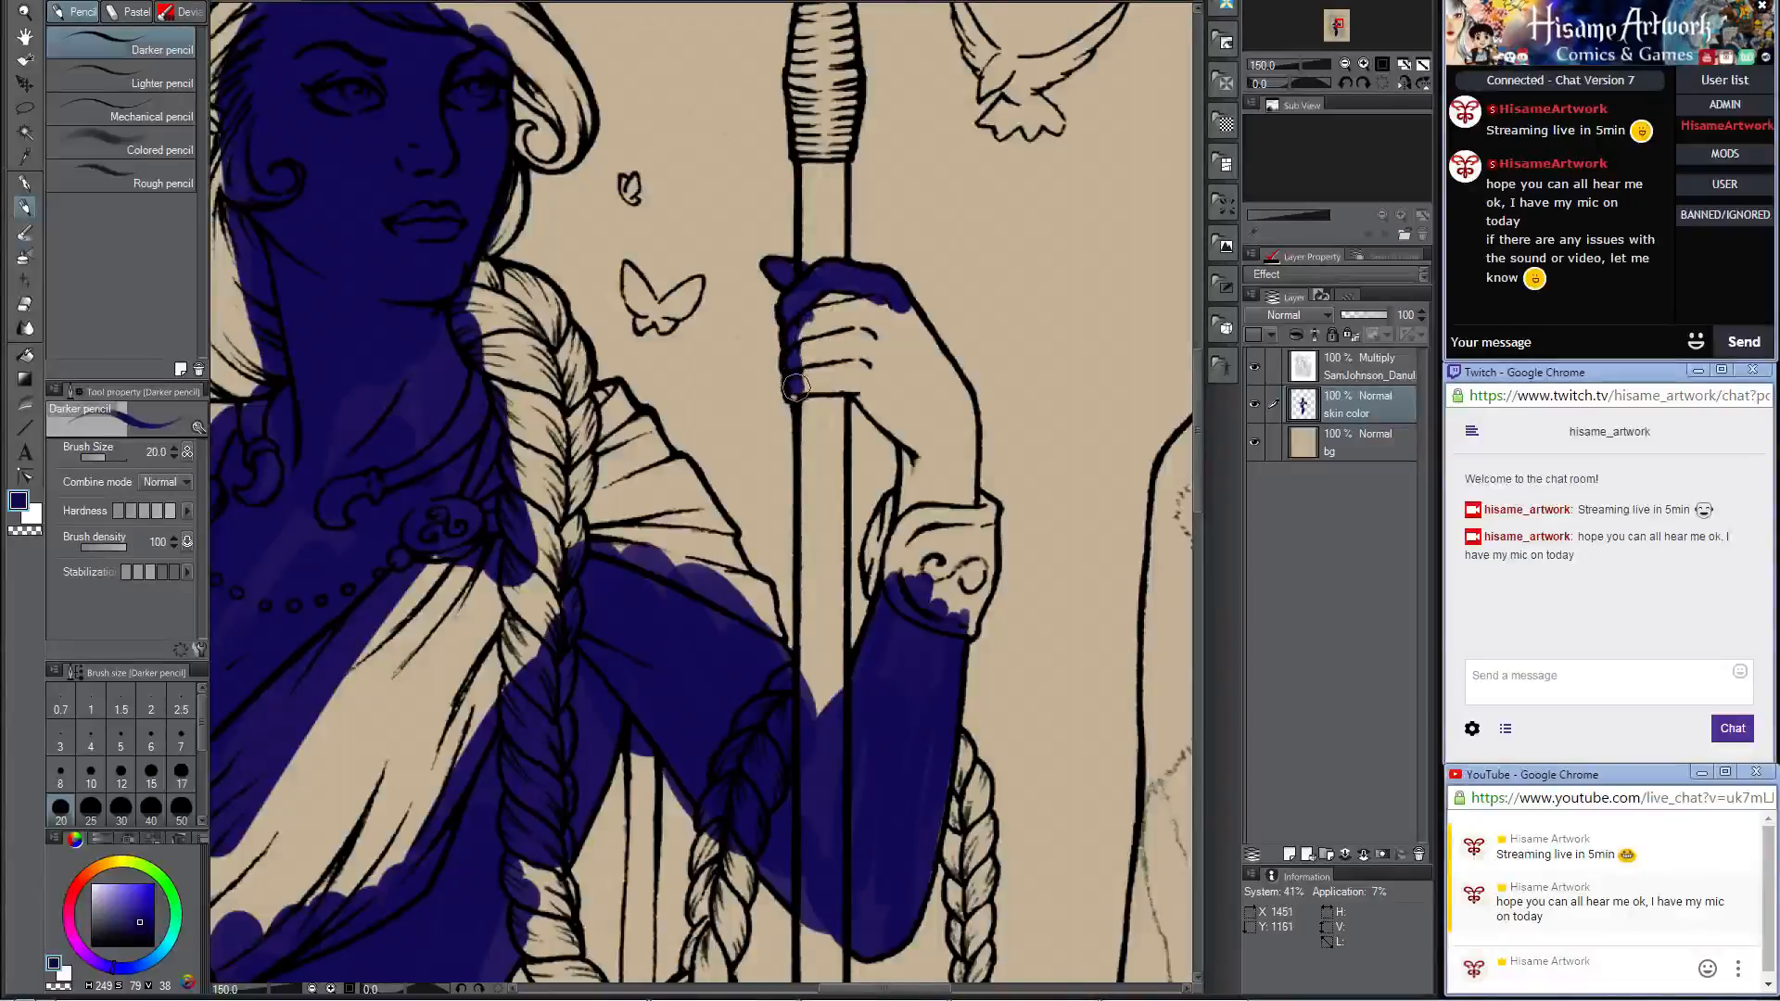
drag(839, 381, 807, 385)
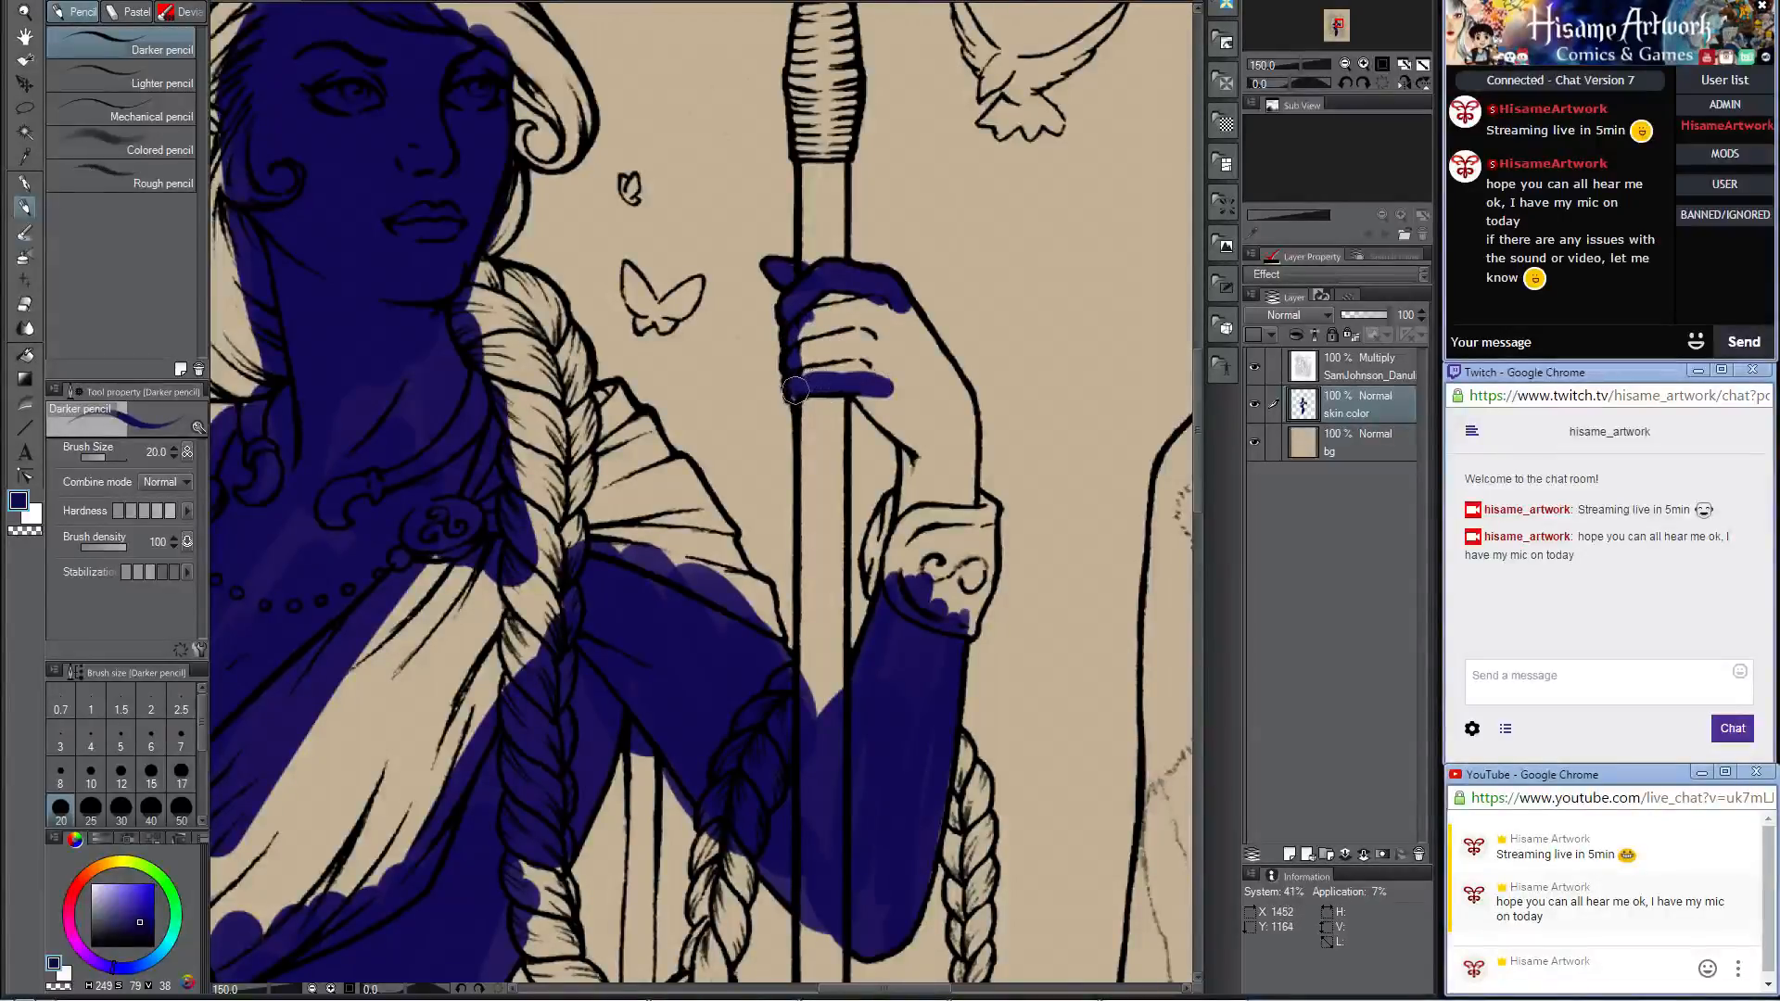
mouse_move(816, 309)
mouse_down()
mouse_move(811, 352)
mouse_move(835, 325)
mouse_up()
key(ctrl+z)
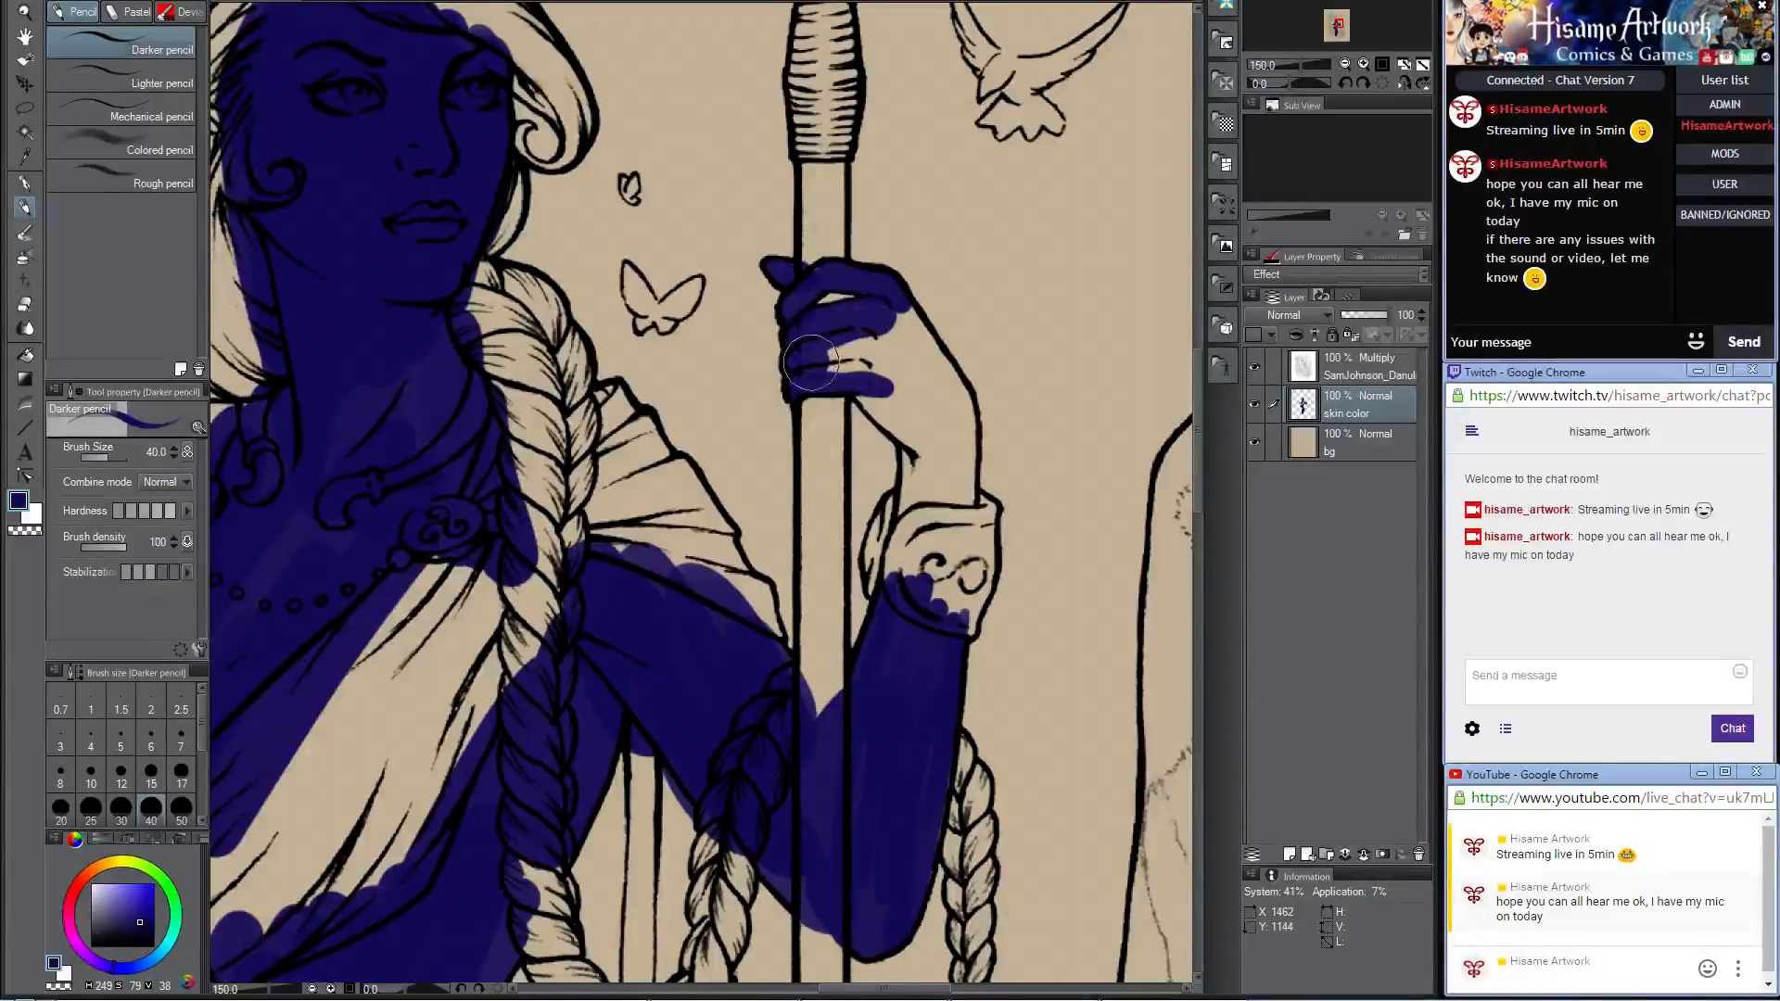
mouse_move(811, 363)
mouse_down()
mouse_move(867, 358)
mouse_move(839, 345)
mouse_move(927, 435)
mouse_move(879, 363)
mouse_move(904, 370)
mouse_move(906, 349)
mouse_move(916, 367)
mouse_move(891, 317)
mouse_move(954, 406)
mouse_move(909, 458)
mouse_move(908, 440)
mouse_move(902, 527)
mouse_move(916, 456)
mouse_move(938, 482)
mouse_move(958, 414)
mouse_up()
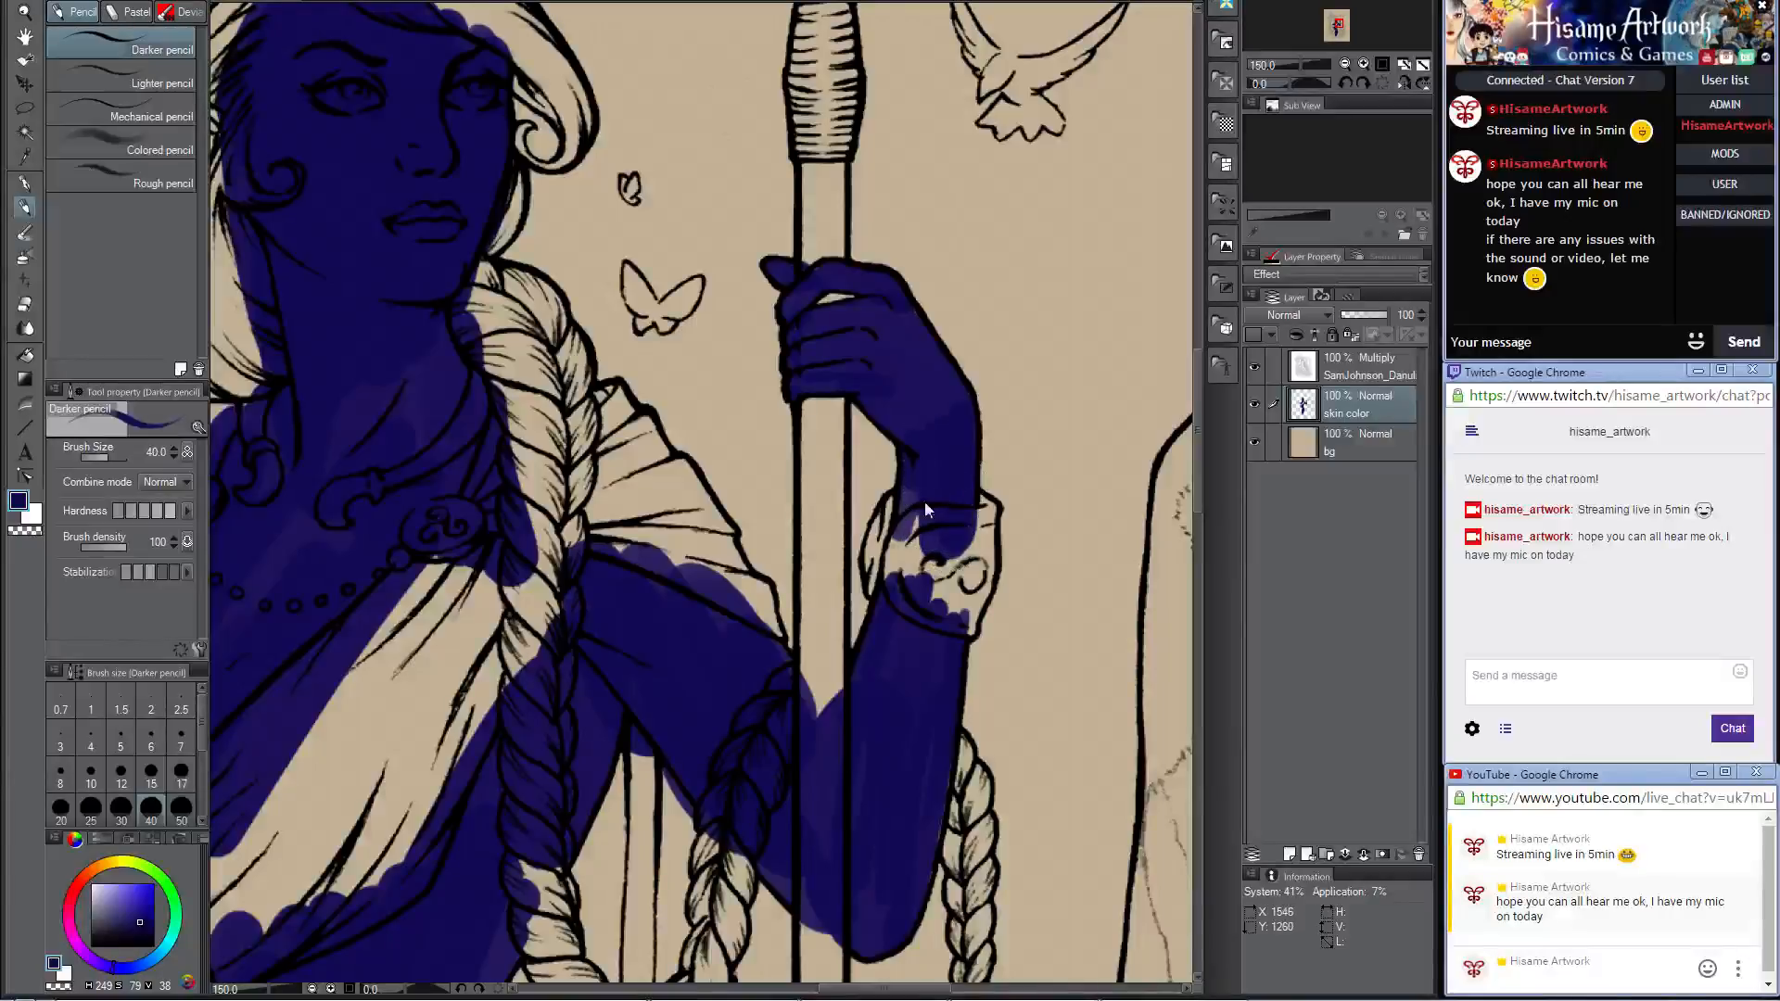
Step: Change the drawing color to a pale yellow with red 252, green 253 and blue 206
scroll(810, 580, down, 5)
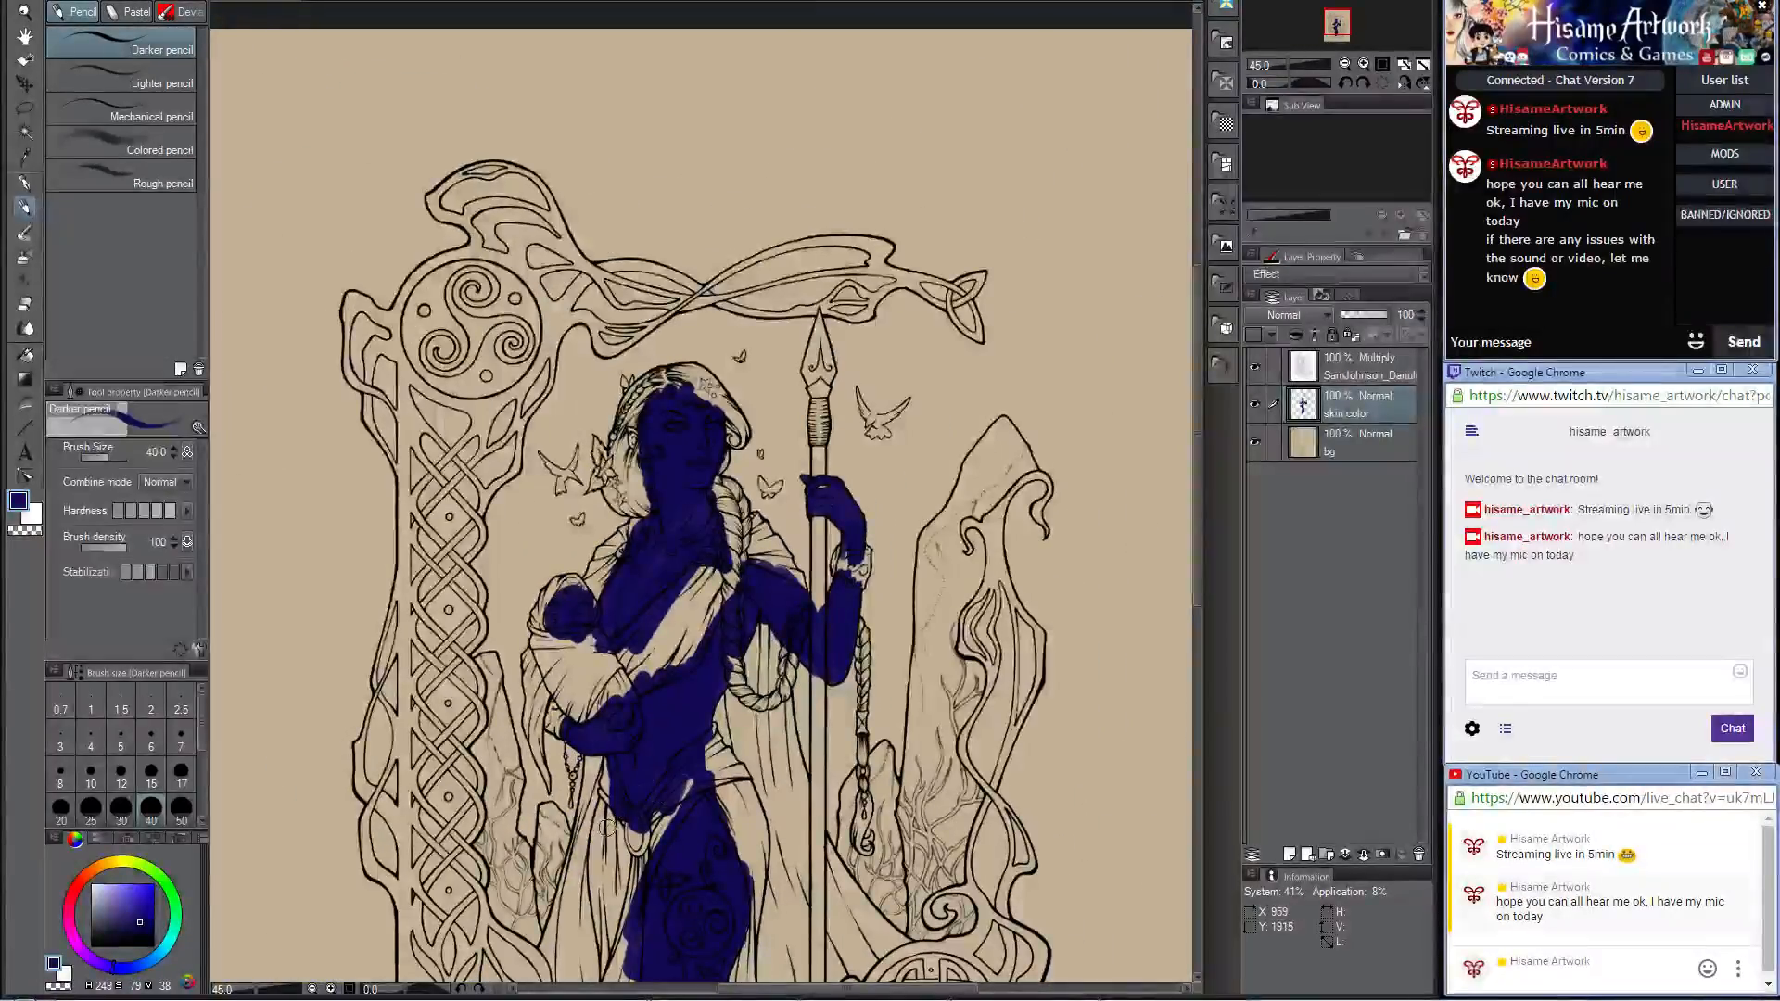
scroll(720, 378, up, 2)
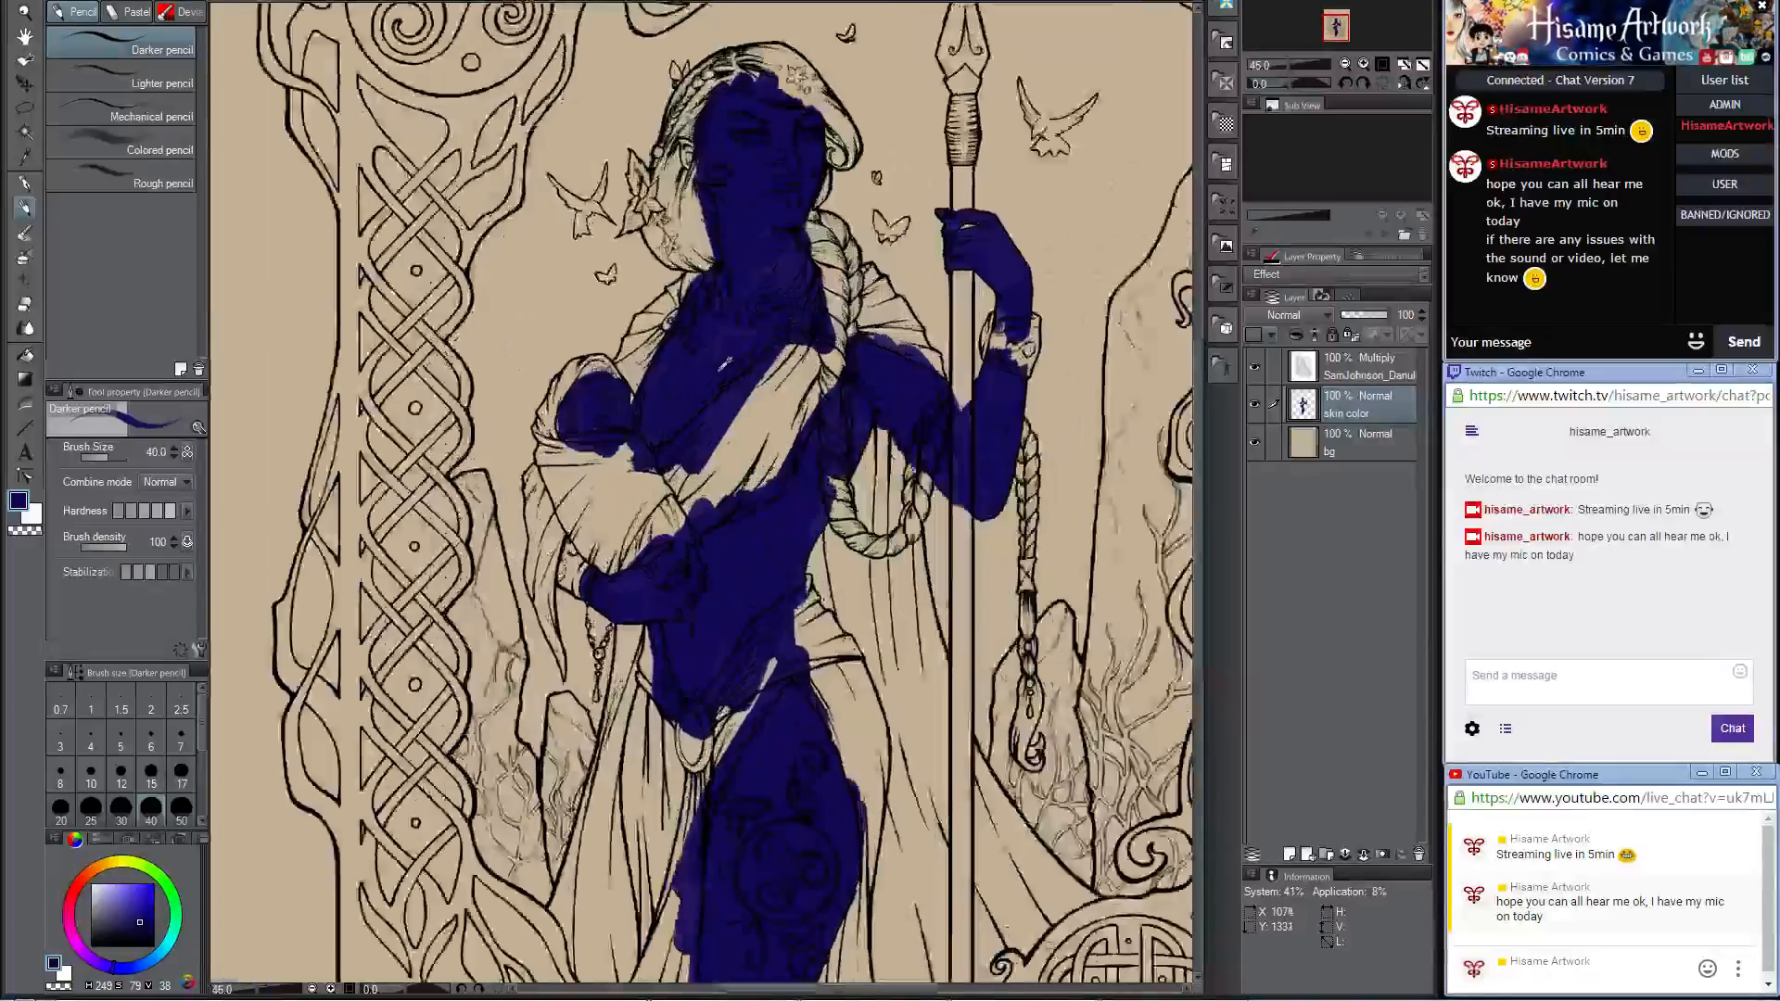
drag(719, 385, 722, 539)
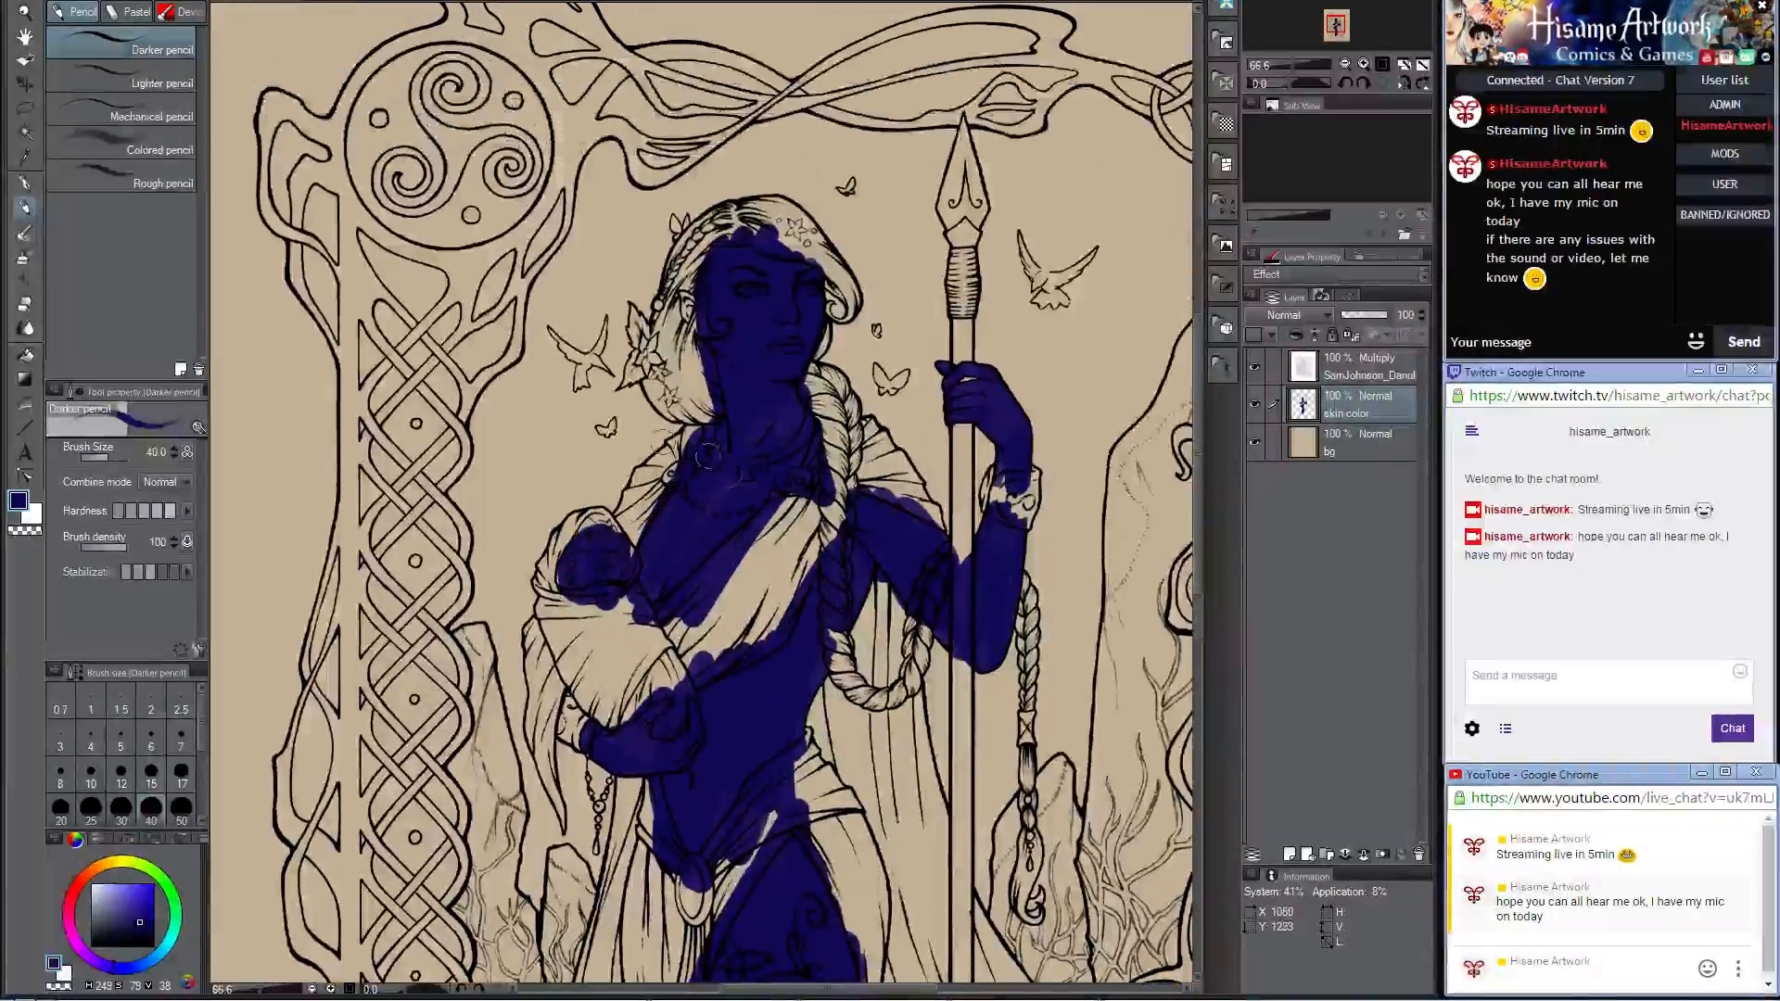
click(24, 502)
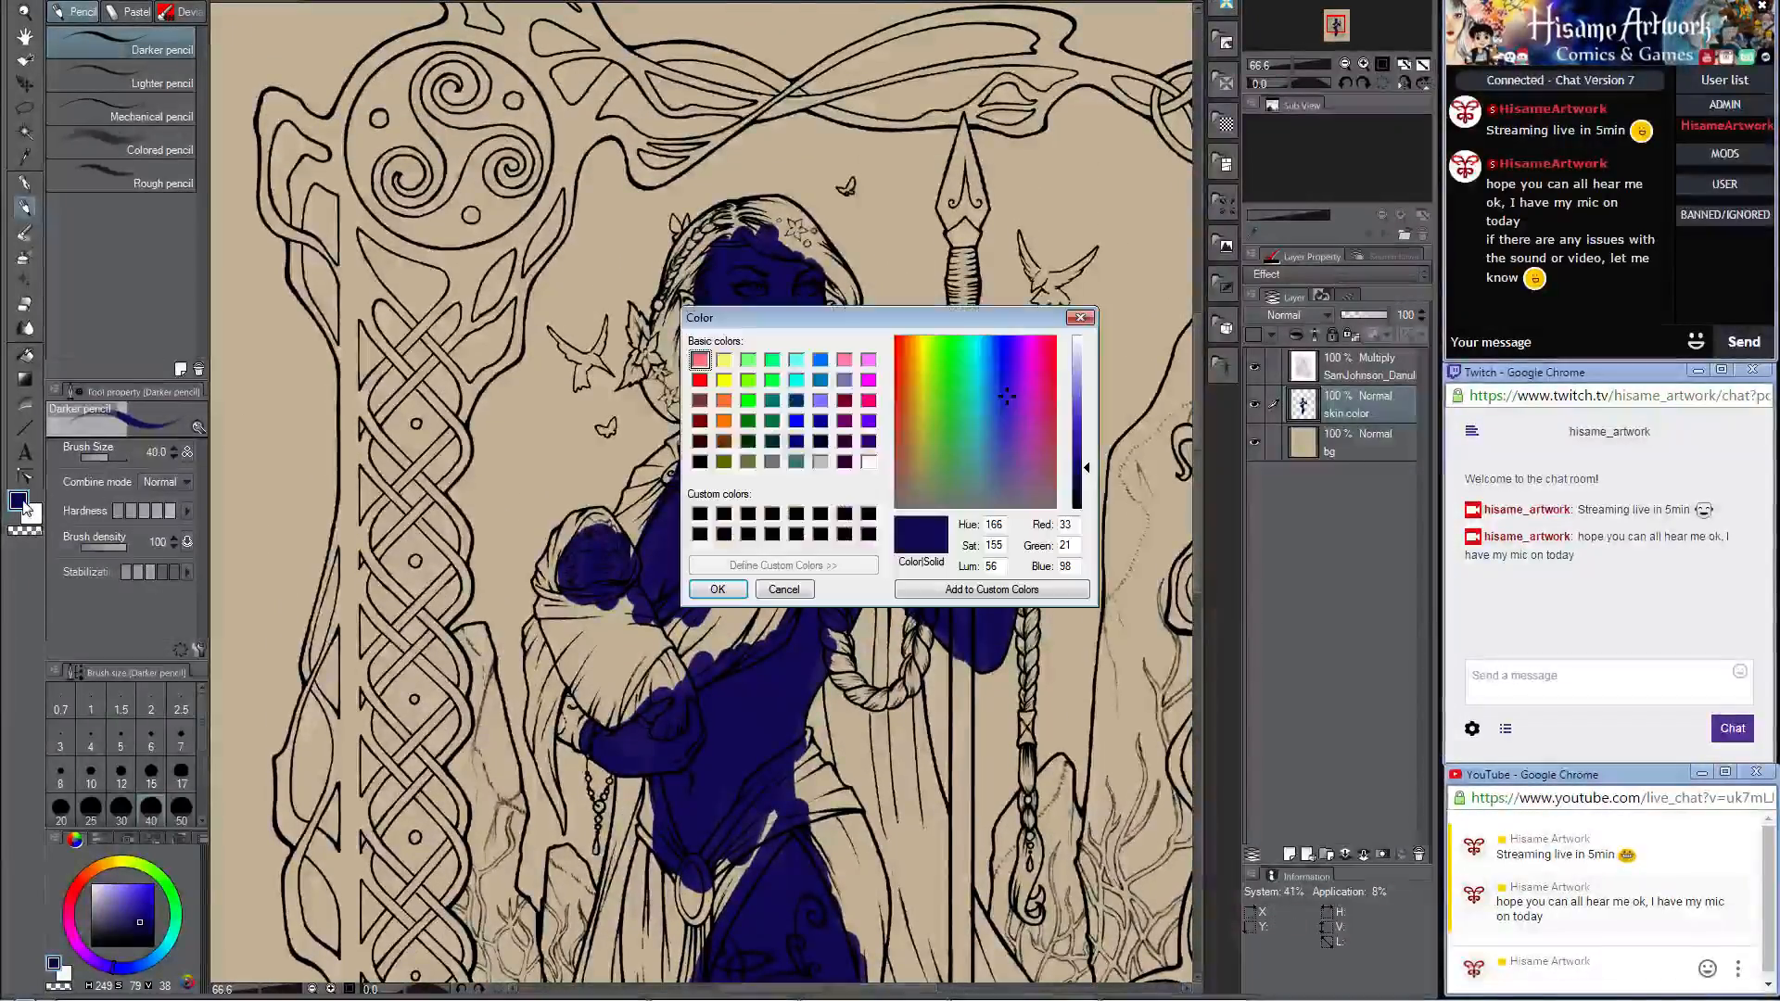
click(1078, 361)
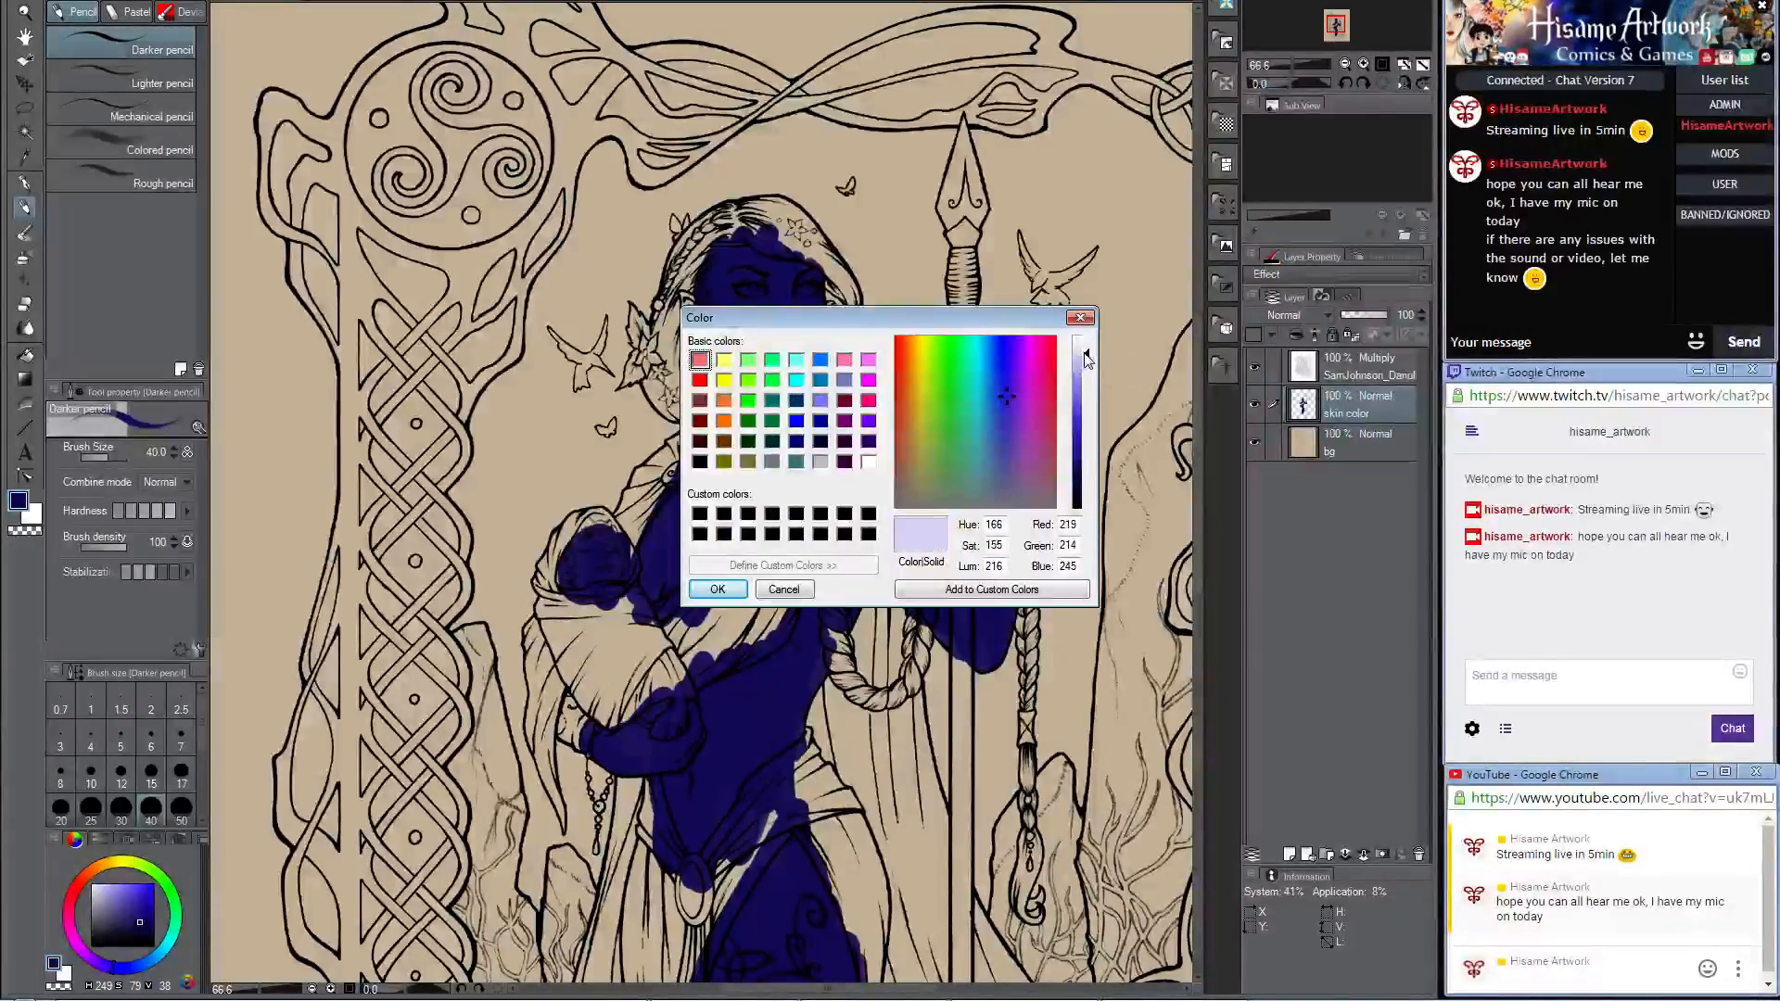
drag(1005, 388, 976, 397)
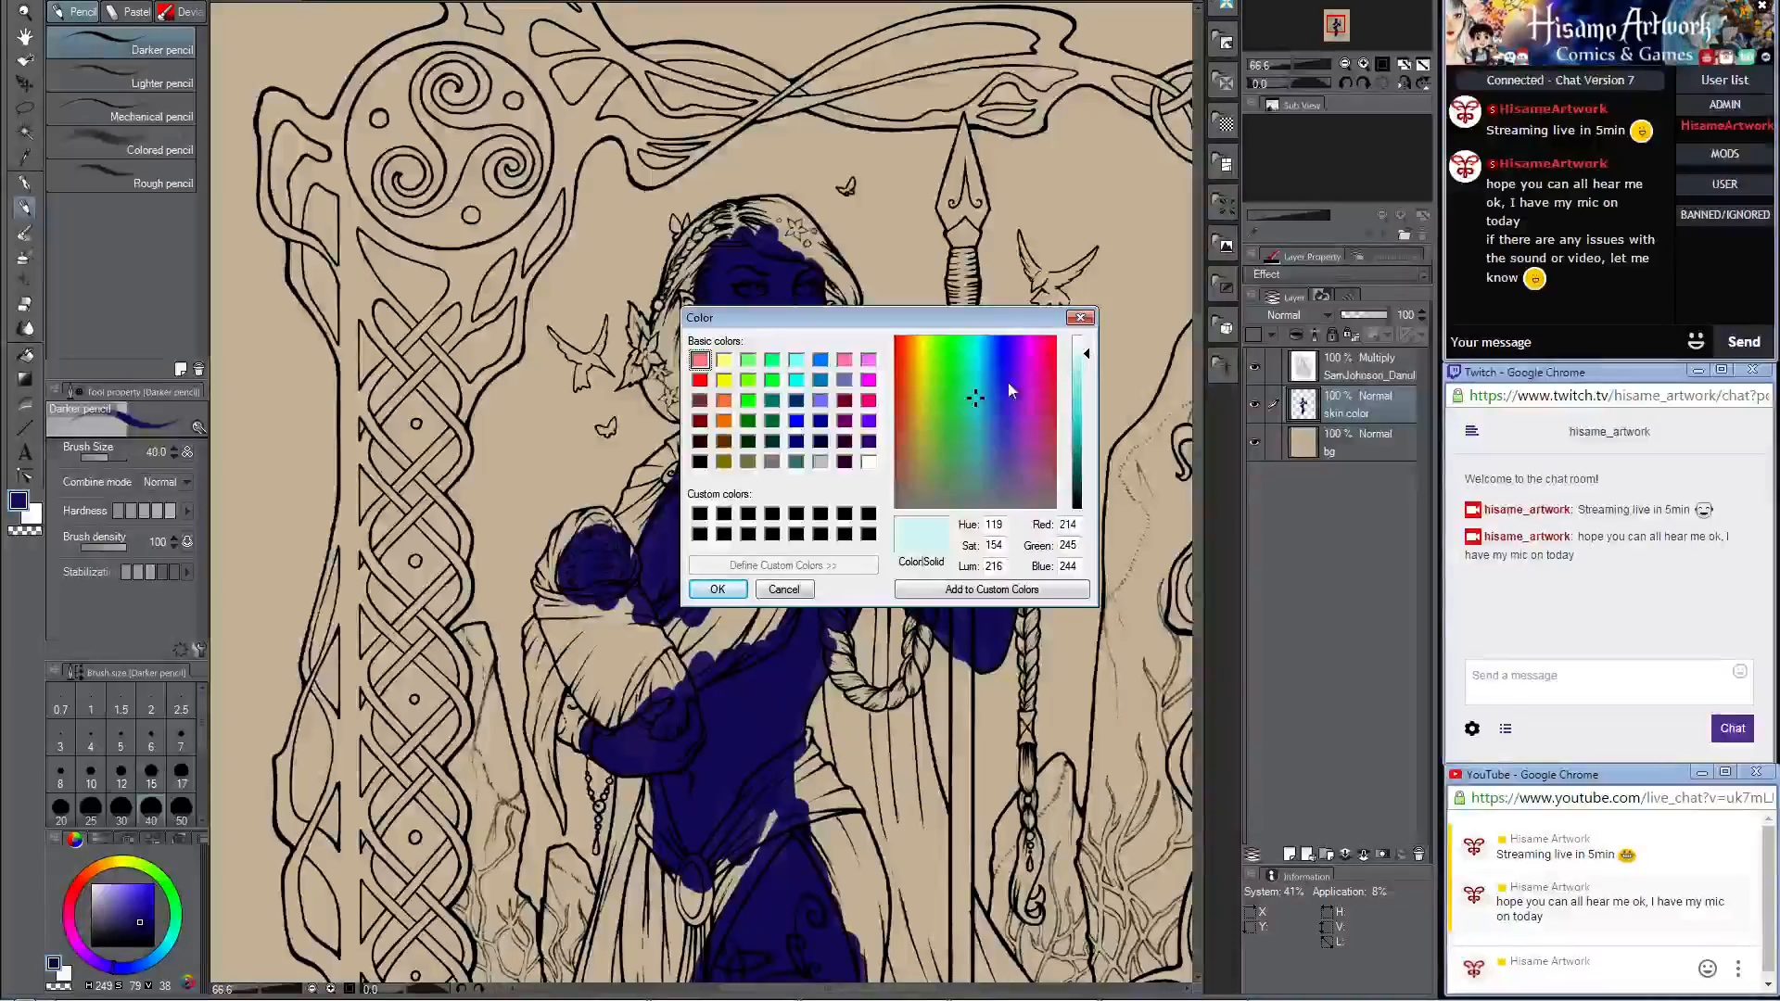
drag(976, 398, 924, 343)
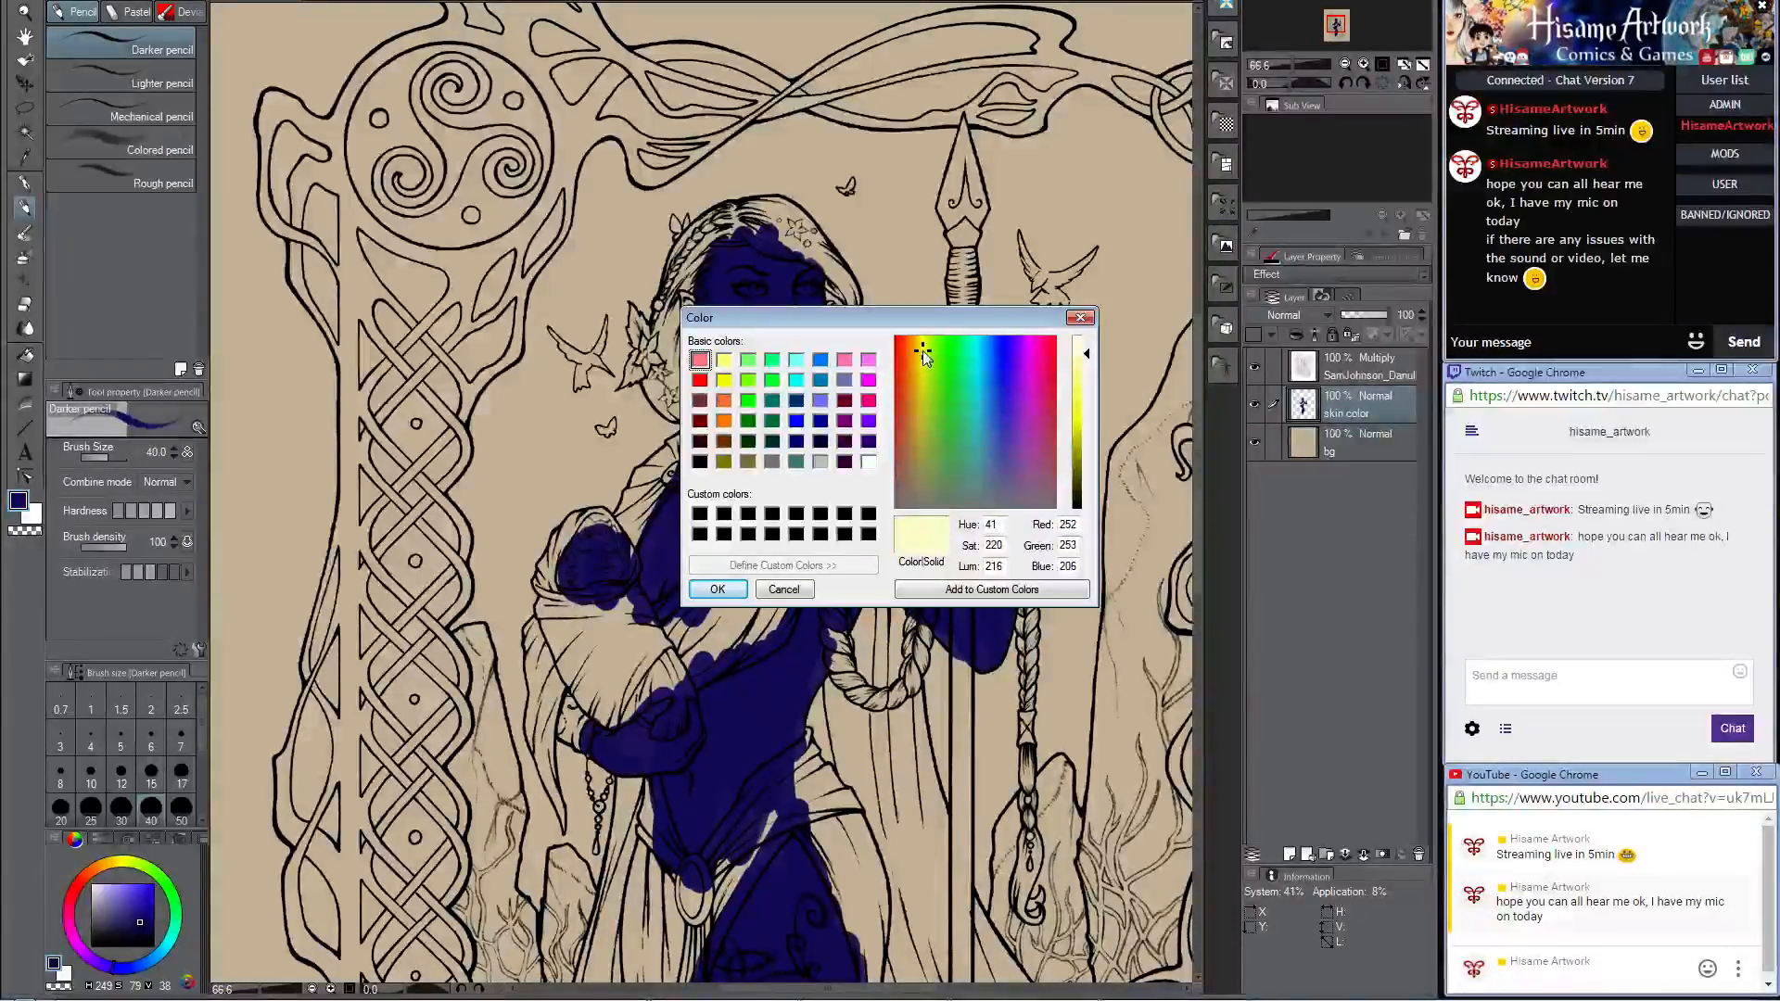
click(717, 589)
Step: Add a new layer above the skin color layer and name it "hair cvolor"
scroll(684, 245, up, 3)
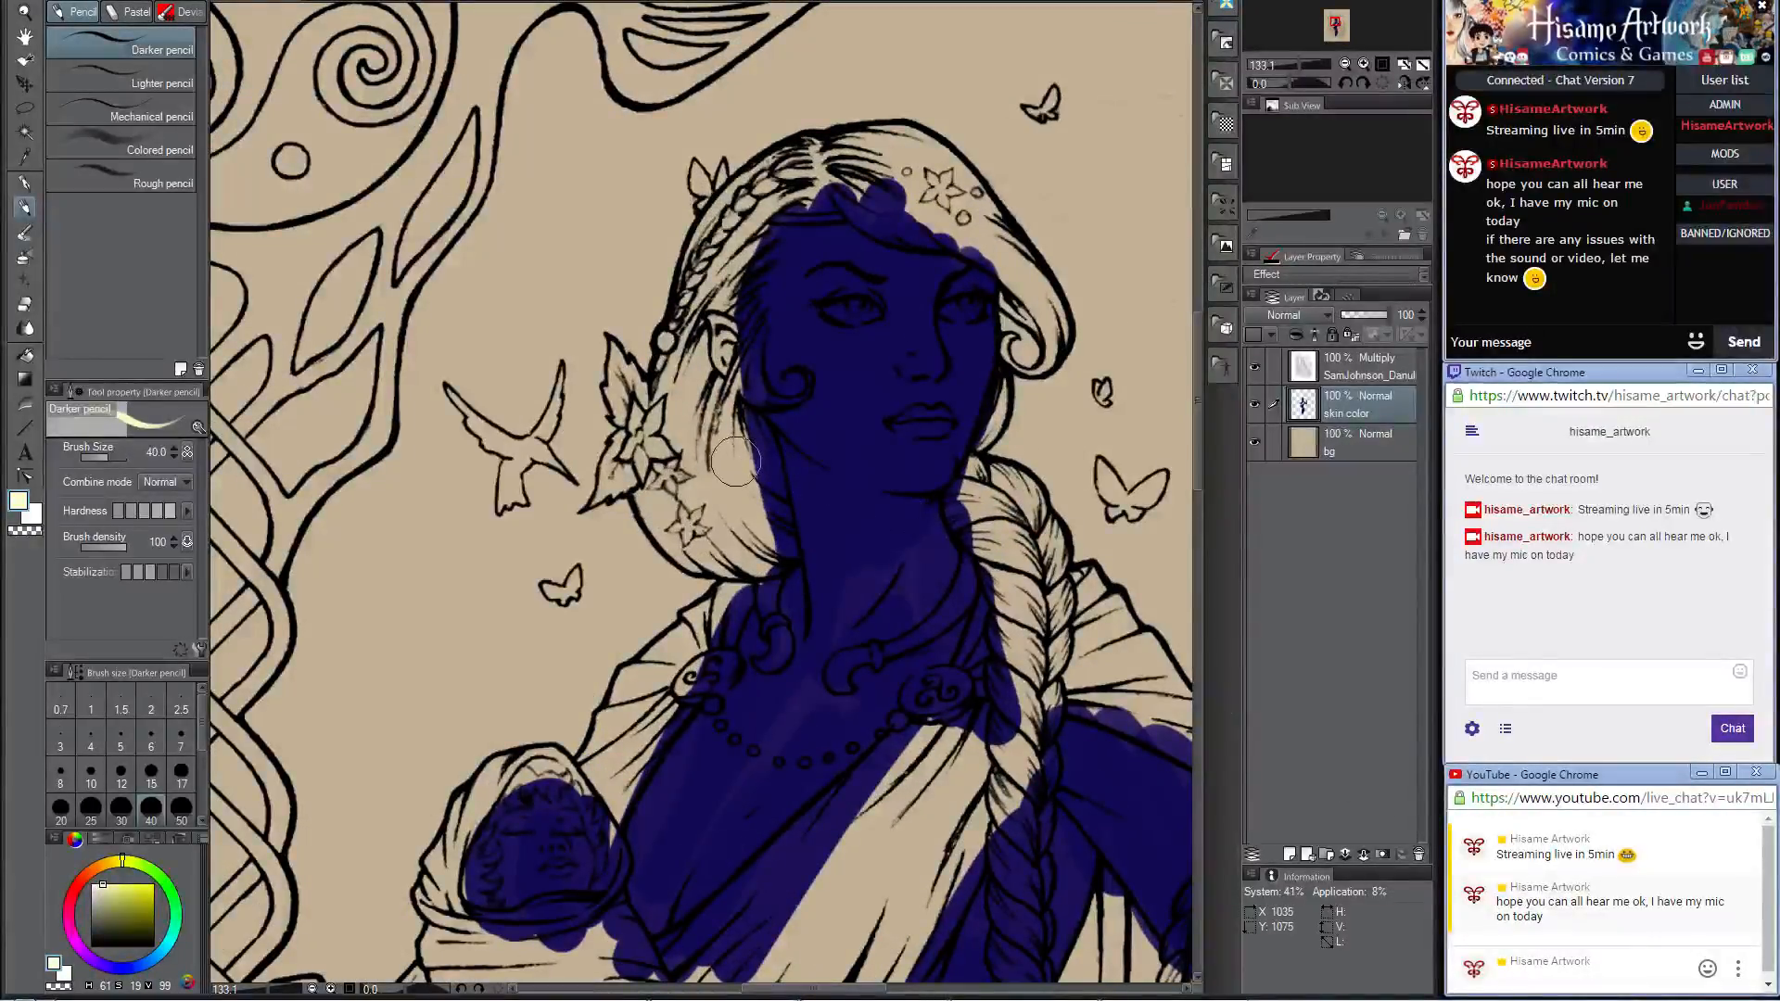
scroll(686, 505, down, 2)
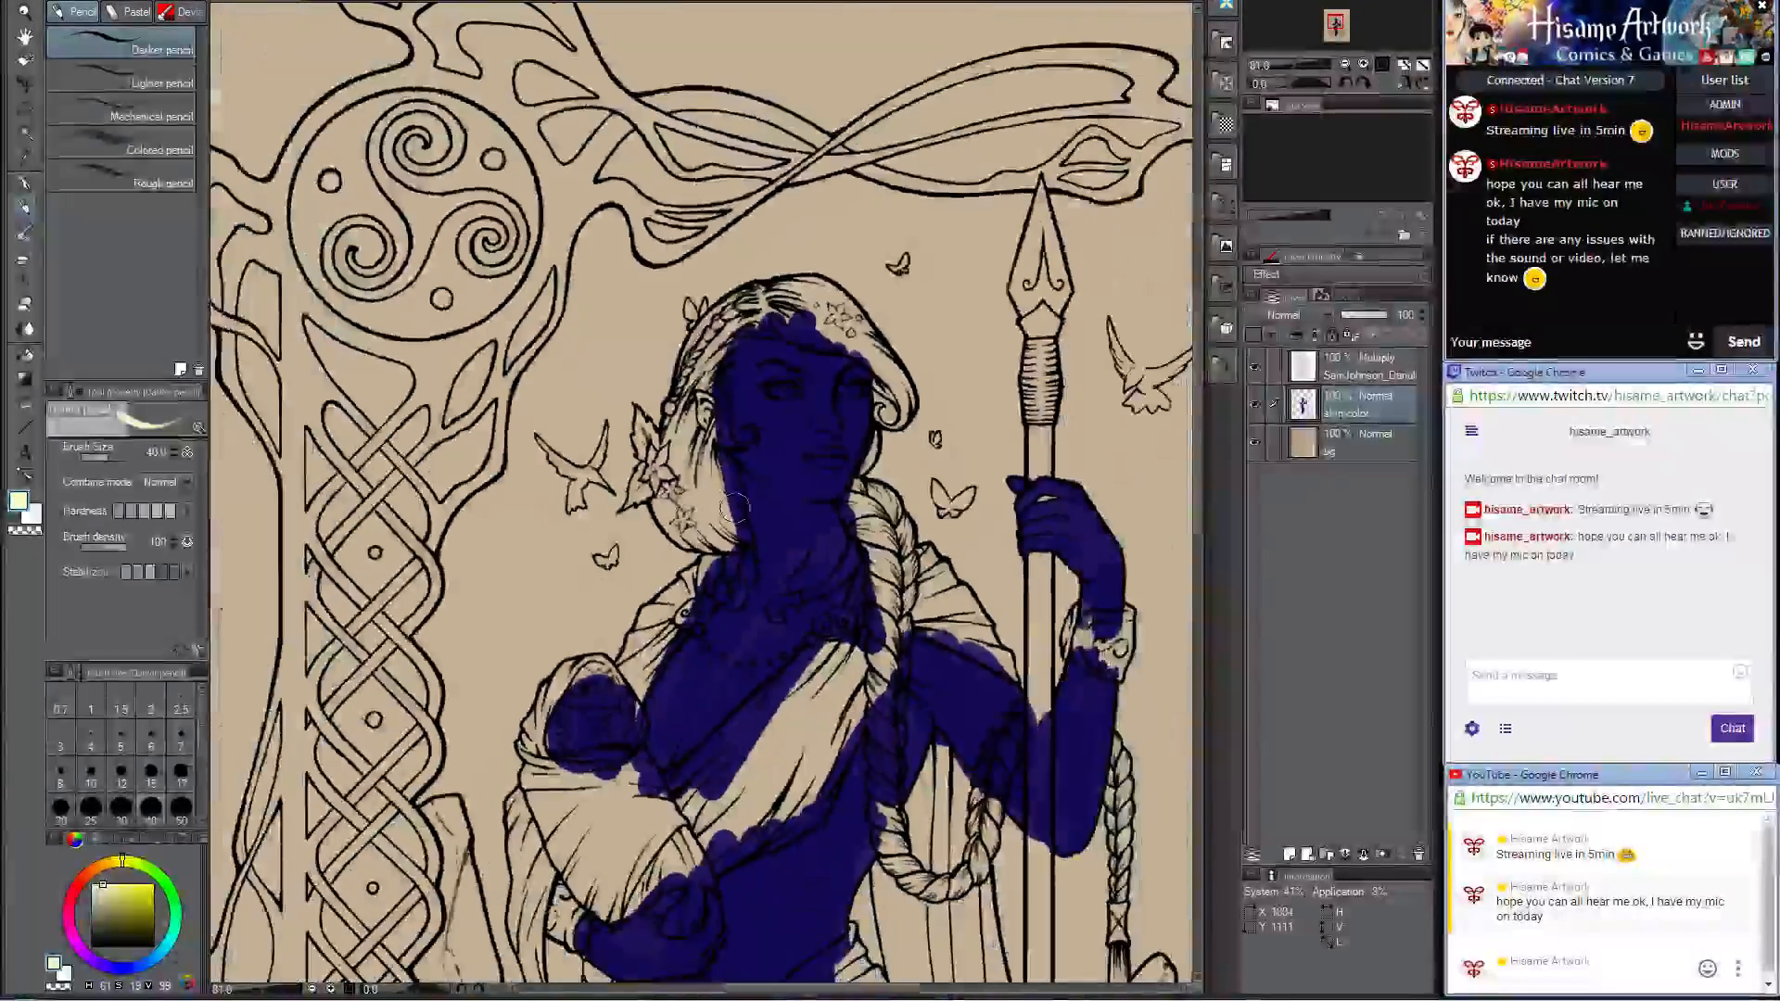
click(1288, 854)
double_click(1347, 411)
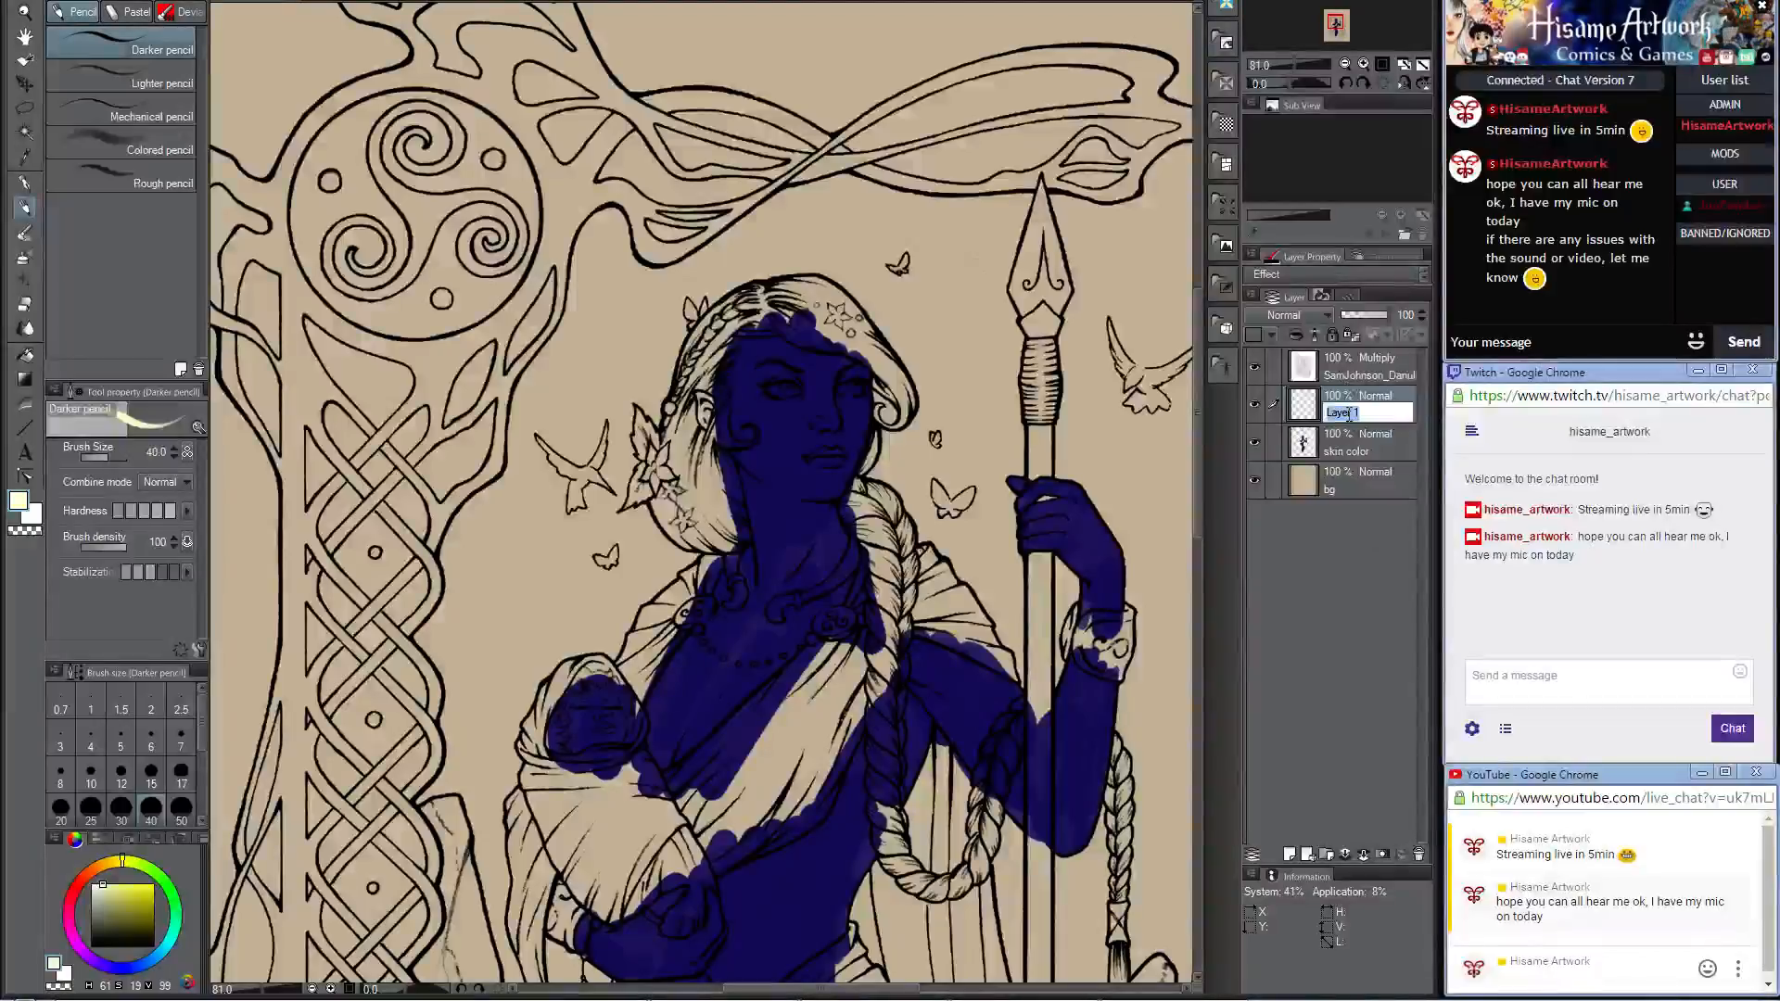
text(bair colo)
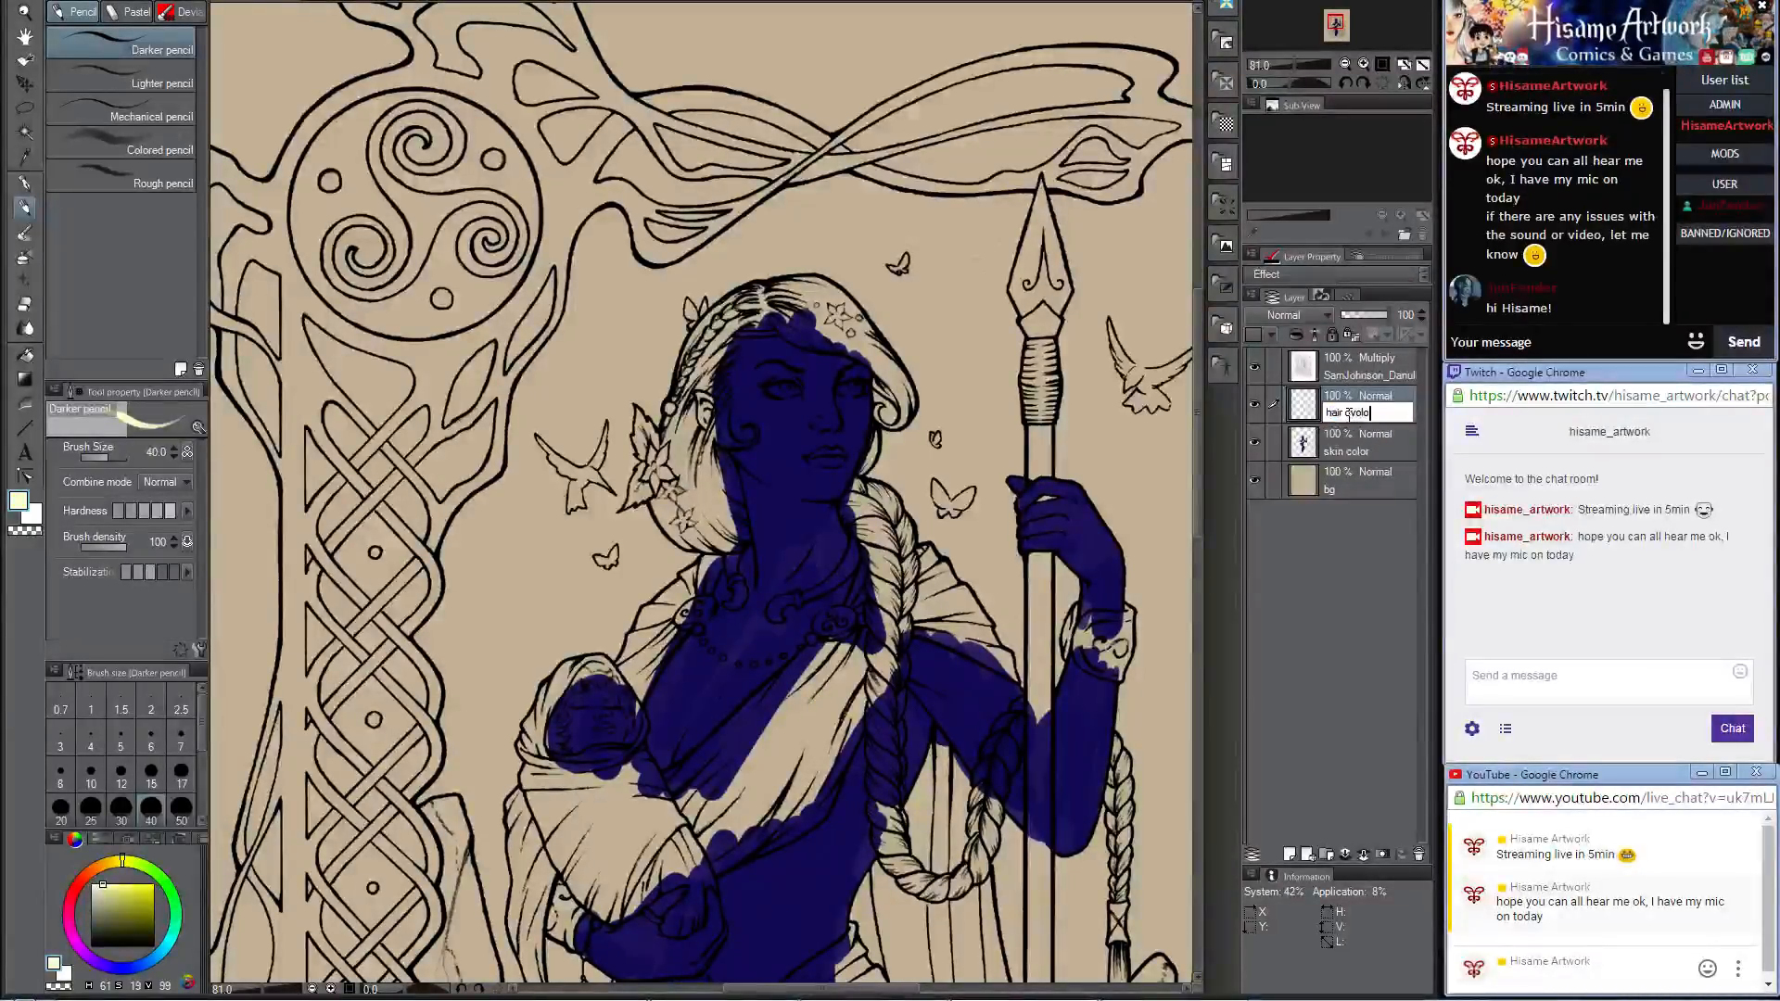
text(r)
key(Return)
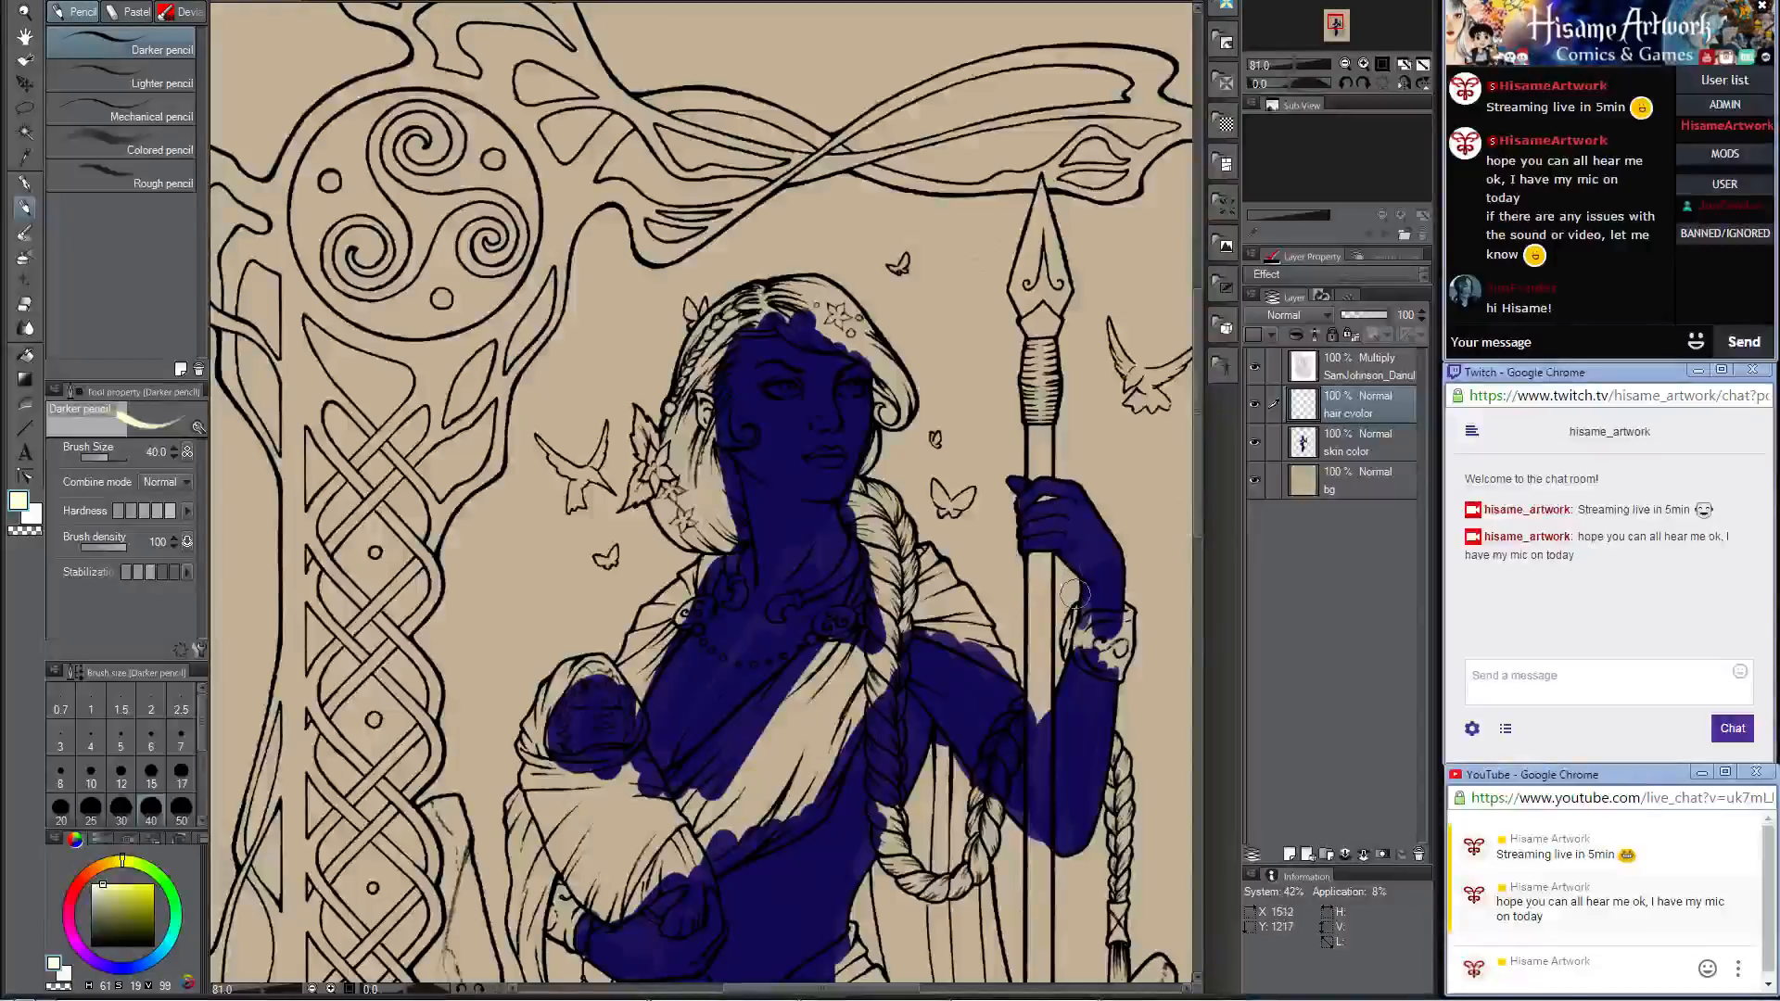
Step: Paint the woman's hair pale yellow around the parting and along the thin braid down to the ear
scroll(733, 501, up, 4)
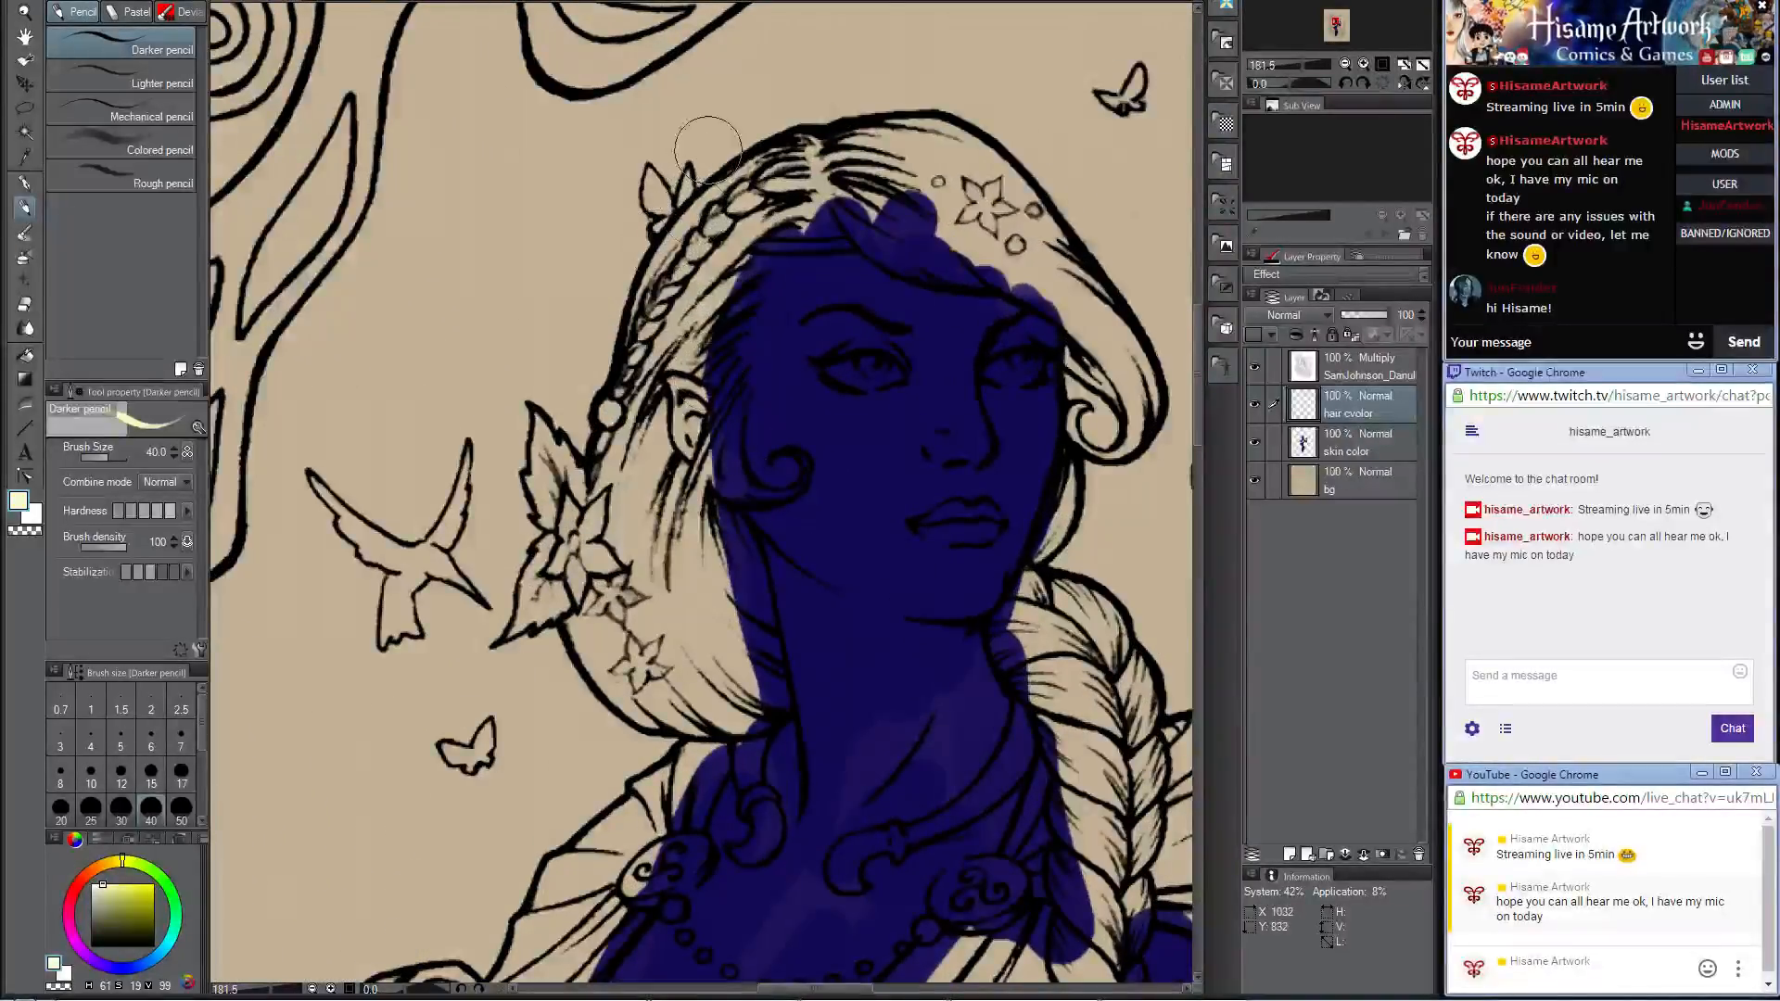
mouse_move(805, 158)
mouse_down()
mouse_move(721, 183)
mouse_move(647, 344)
mouse_move(700, 250)
mouse_move(756, 250)
mouse_move(668, 338)
mouse_move(774, 223)
mouse_move(864, 176)
mouse_move(795, 142)
mouse_move(795, 210)
mouse_move(768, 218)
mouse_move(815, 225)
mouse_move(846, 205)
mouse_move(615, 259)
mouse_move(694, 285)
mouse_move(674, 250)
mouse_move(507, 306)
mouse_move(457, 468)
mouse_move(518, 373)
mouse_move(496, 403)
mouse_up()
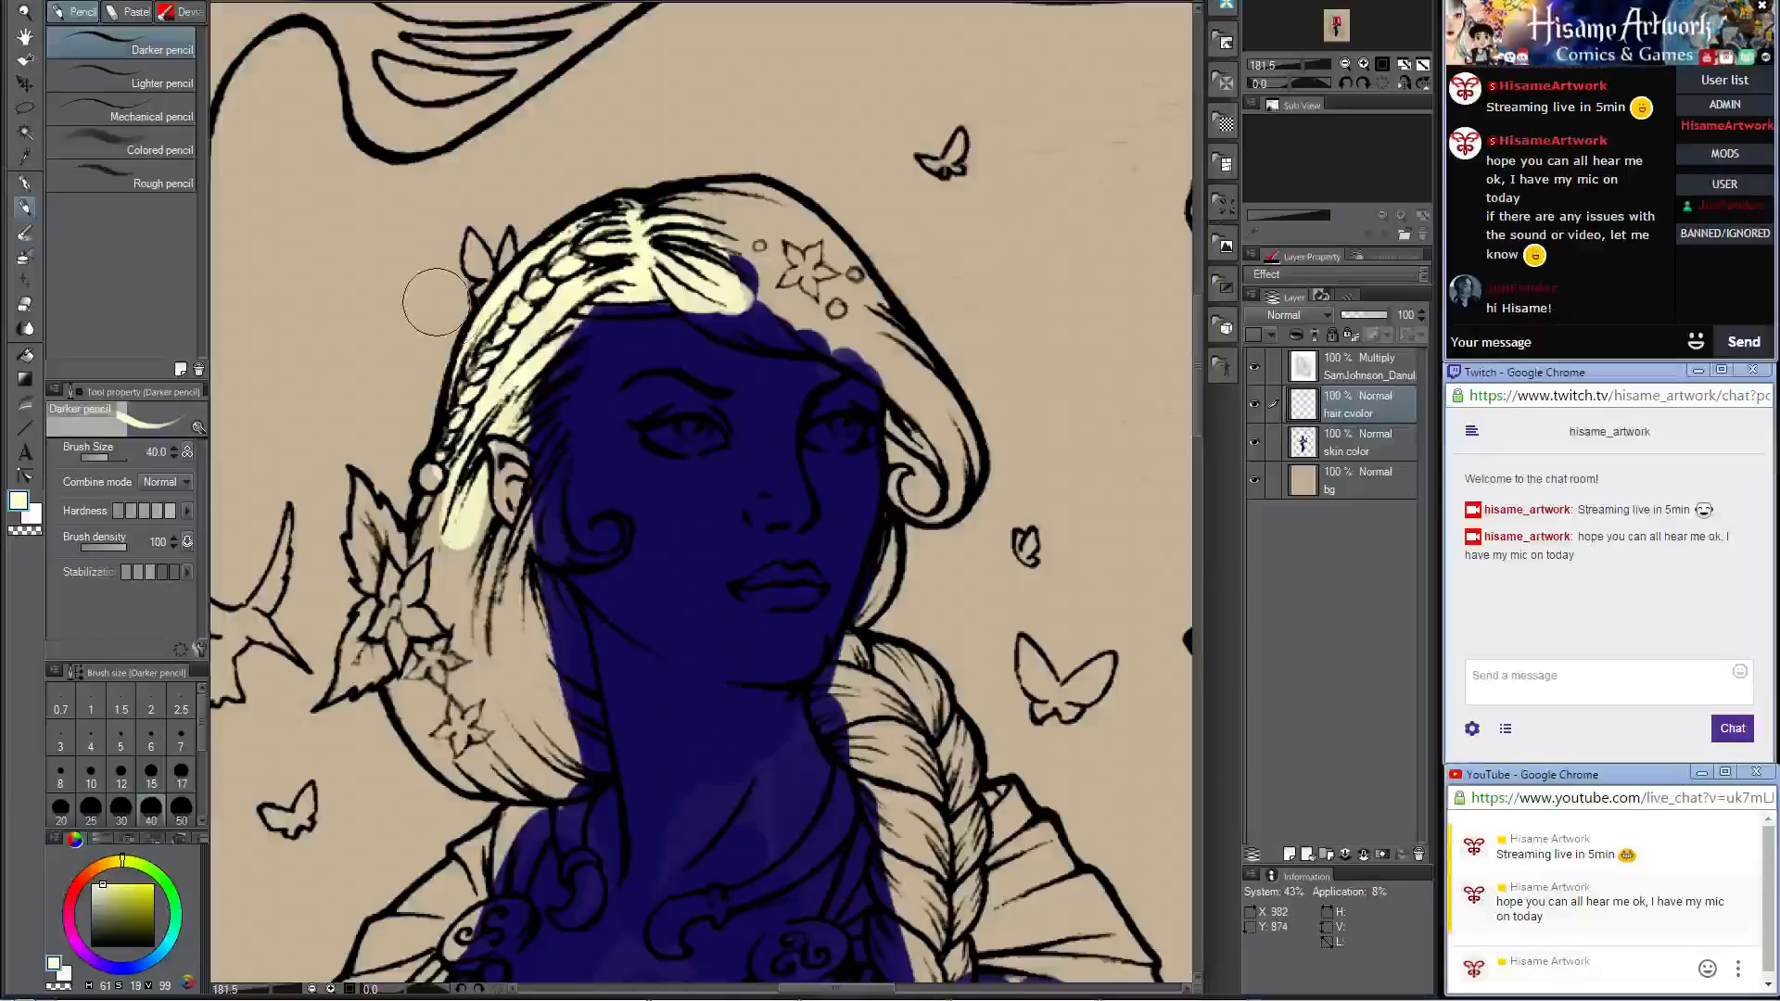
Step: Switch to a less saturated cream color and paint the hair over the crown and forehead, down beside the face
click(19, 502)
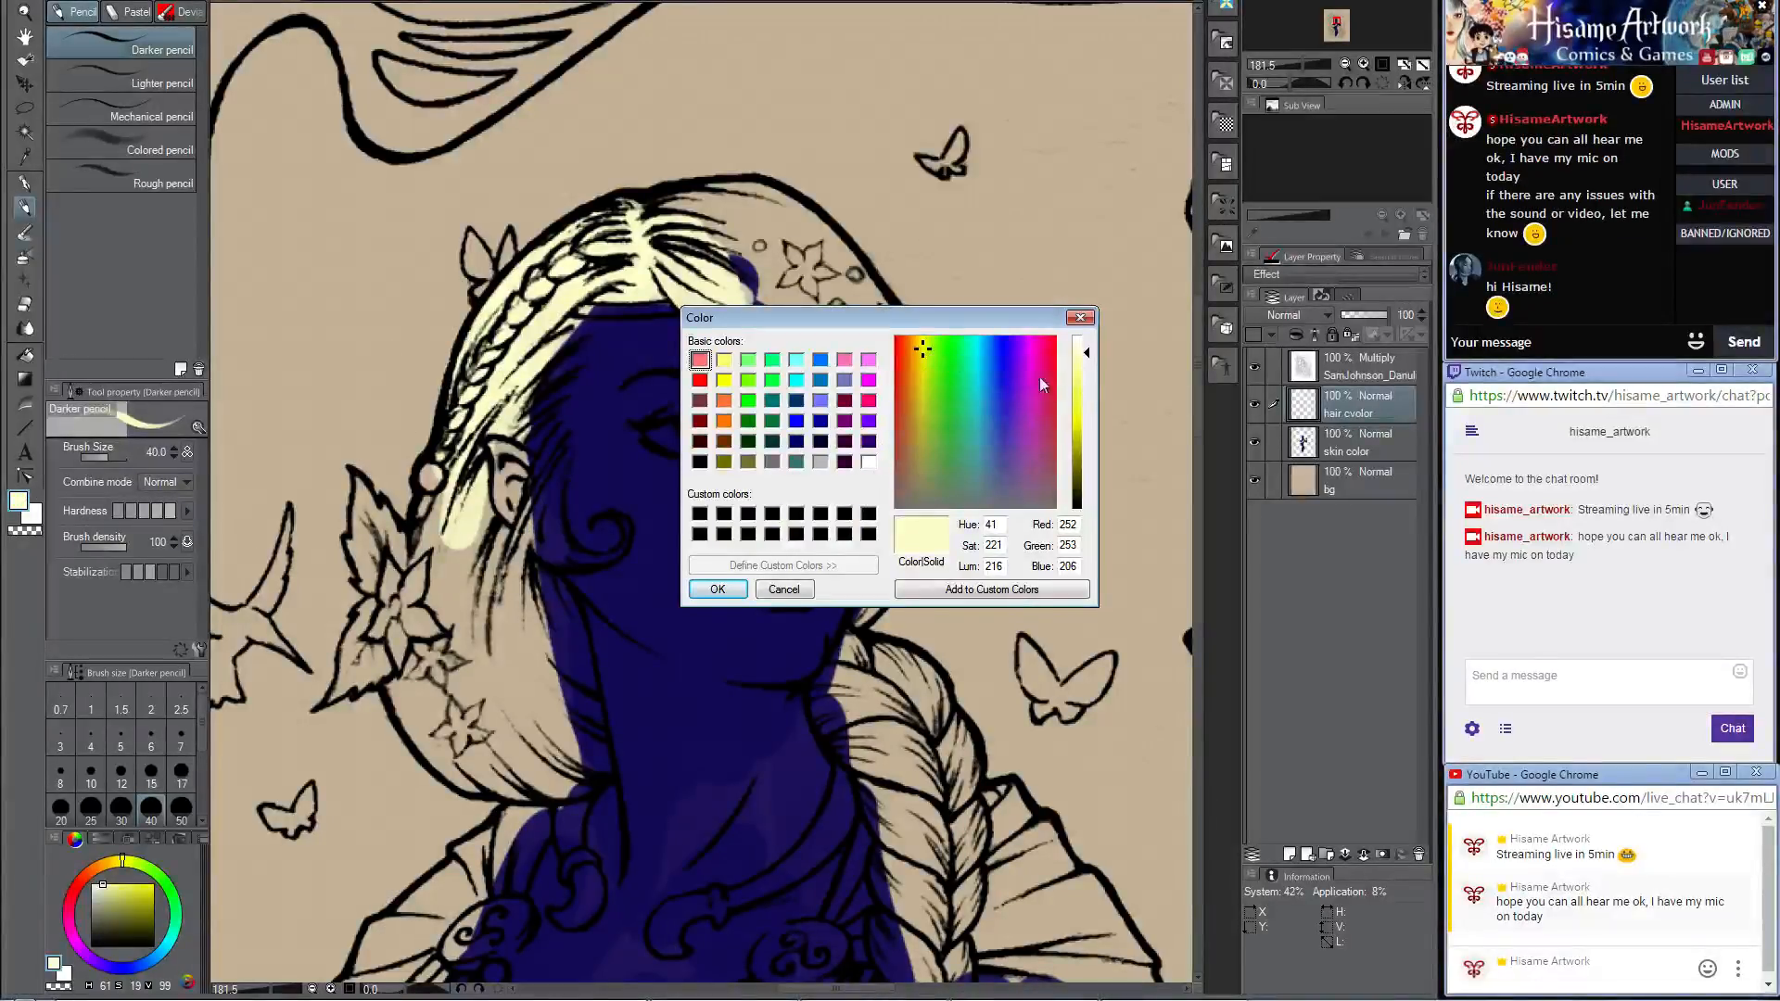
drag(920, 352, 918, 375)
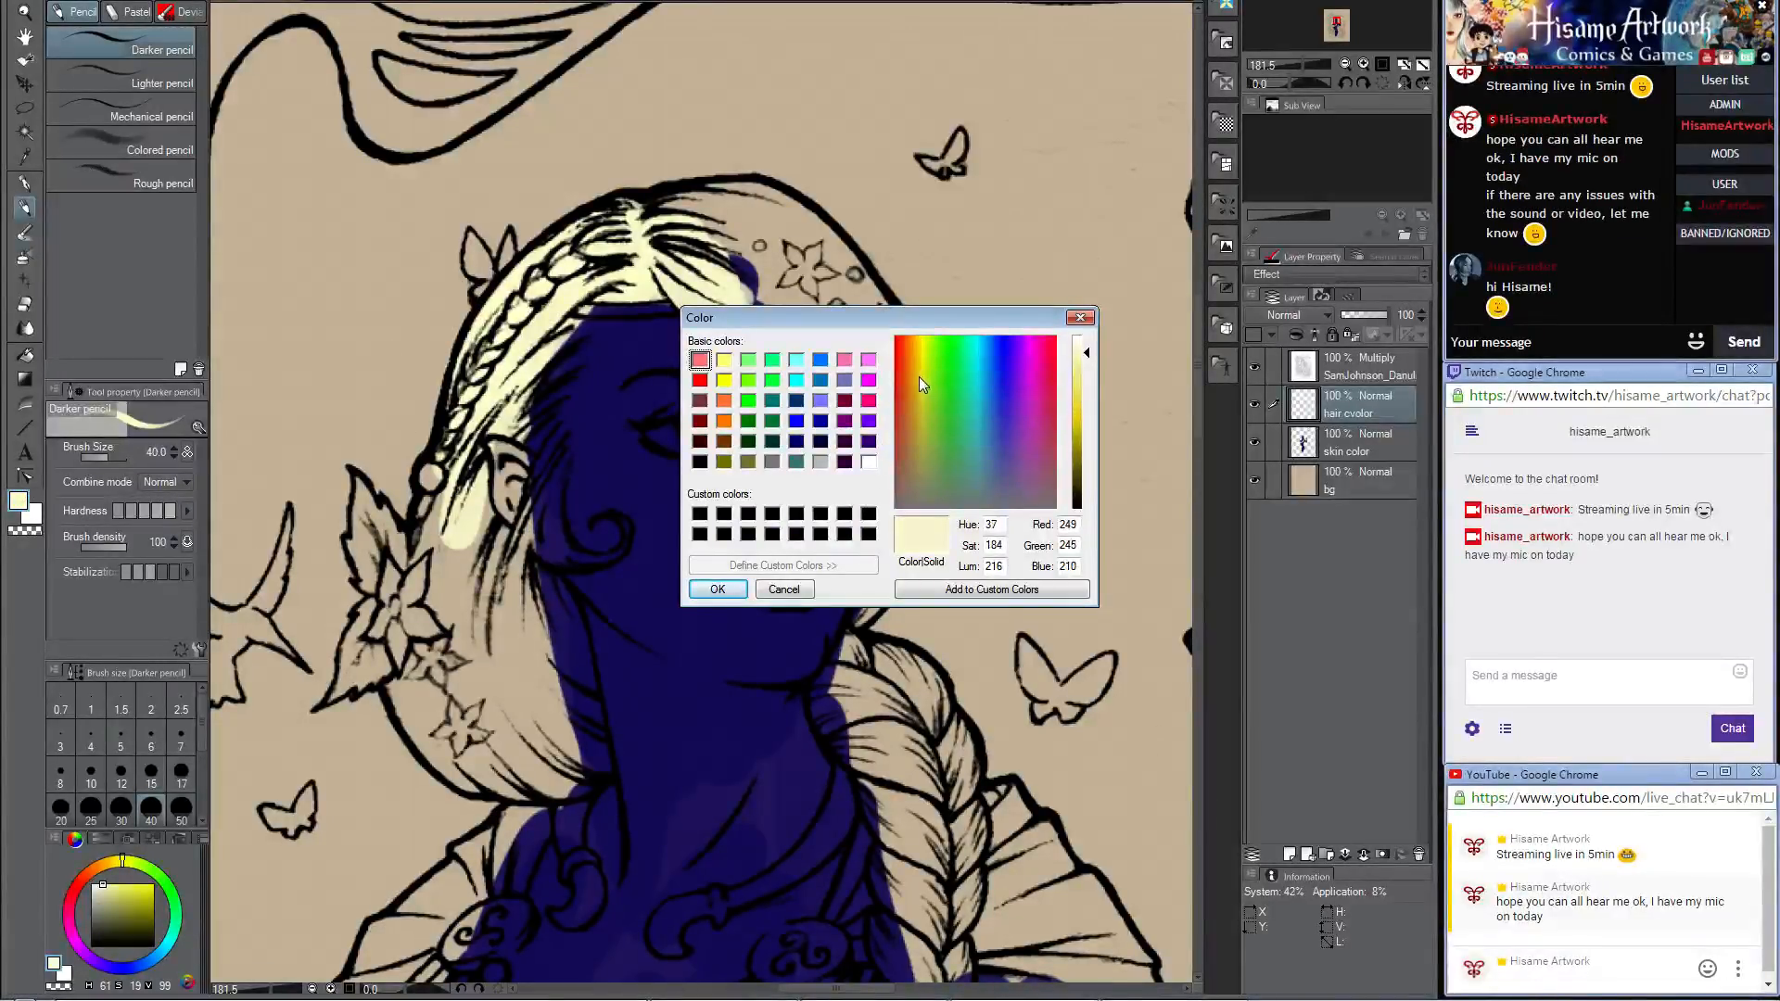
click(717, 589)
mouse_move(756, 339)
mouse_down()
mouse_move(712, 239)
mouse_move(723, 296)
mouse_move(689, 276)
mouse_move(717, 309)
mouse_move(882, 334)
mouse_move(762, 295)
mouse_move(695, 223)
mouse_move(708, 205)
mouse_move(761, 212)
mouse_move(710, 201)
mouse_move(782, 201)
mouse_move(737, 200)
mouse_move(733, 231)
mouse_move(773, 222)
mouse_move(691, 208)
mouse_move(765, 211)
mouse_move(739, 201)
mouse_move(726, 222)
mouse_move(812, 278)
mouse_move(726, 302)
mouse_move(864, 337)
mouse_move(809, 307)
mouse_move(906, 380)
mouse_move(802, 313)
mouse_move(860, 342)
mouse_move(730, 315)
mouse_move(790, 328)
mouse_move(749, 216)
mouse_move(874, 354)
mouse_move(784, 248)
mouse_move(796, 209)
mouse_move(904, 372)
mouse_up()
mouse_move(945, 432)
mouse_down()
mouse_move(937, 364)
mouse_move(883, 289)
mouse_move(820, 283)
mouse_move(820, 256)
mouse_move(820, 287)
mouse_move(866, 296)
mouse_up()
Step: Reduce the pencil size to 10 and paint the hair curl beside the cheek and the strand behind the jaw cream
key(bracketleft)
key(bracketleft)
key(bracketleft)
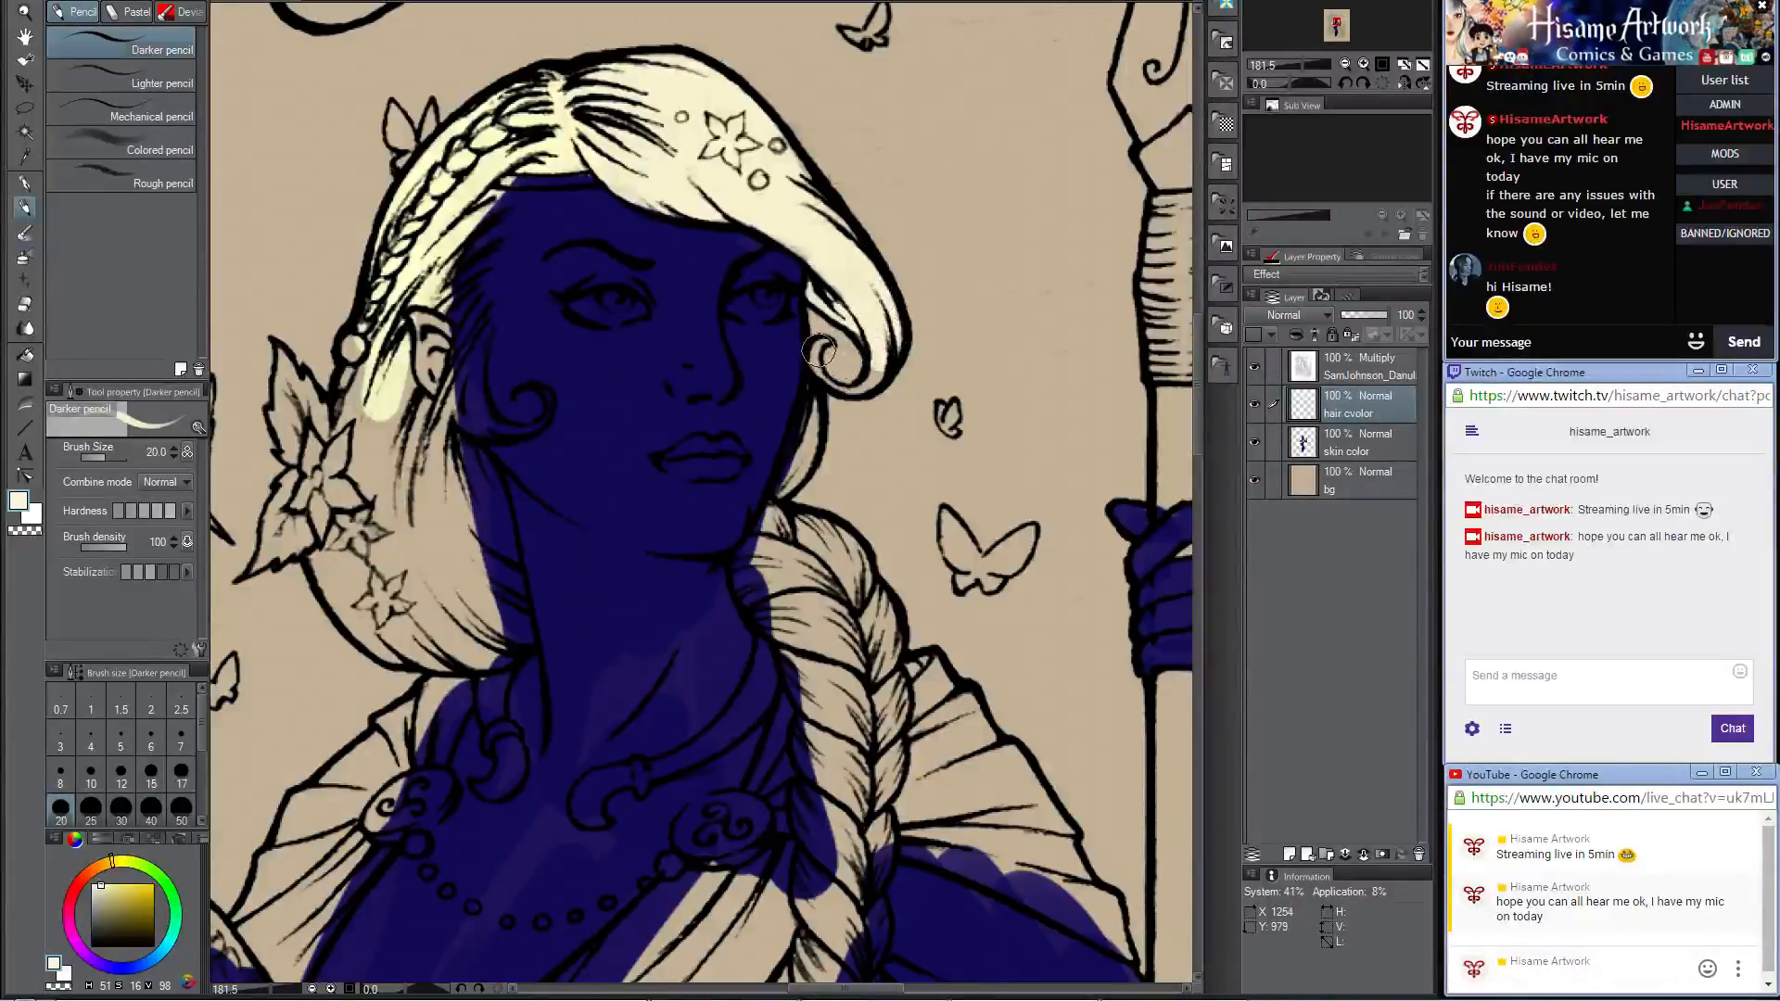
key(bracketleft)
key(bracketleft)
key(bracketleft)
key(bracketleft)
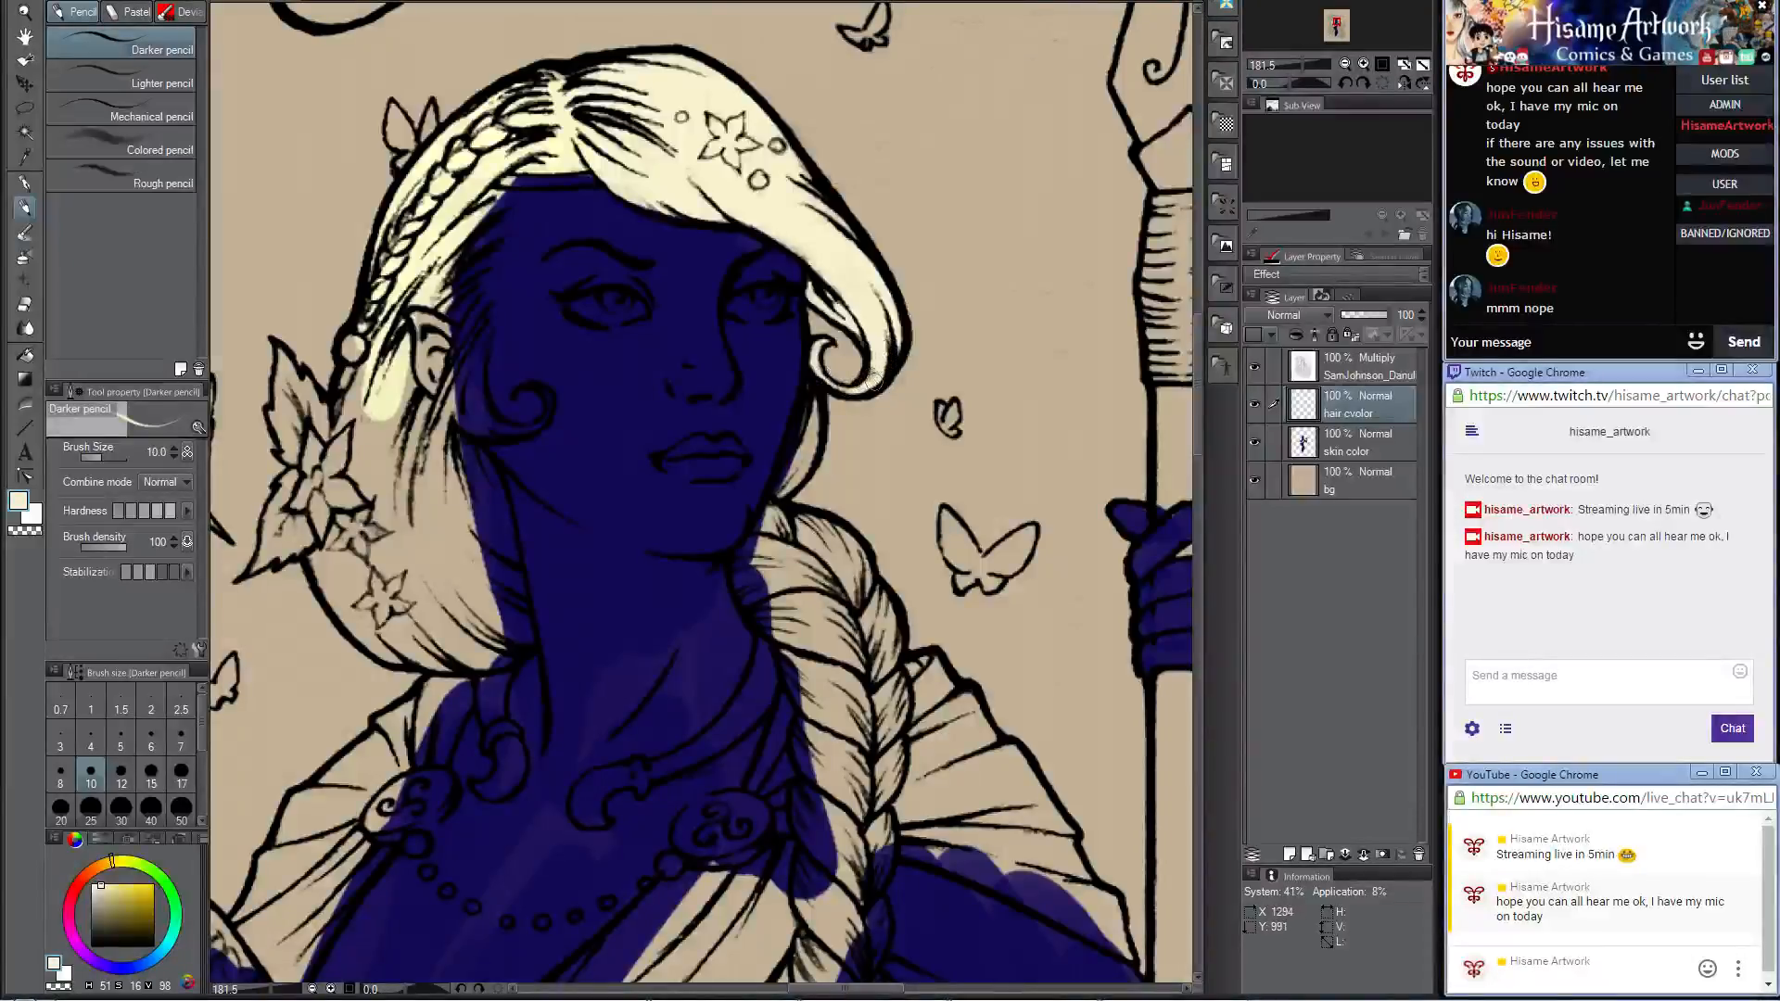
mouse_move(769, 394)
mouse_down()
mouse_move(815, 251)
mouse_move(866, 288)
mouse_move(851, 376)
mouse_up()
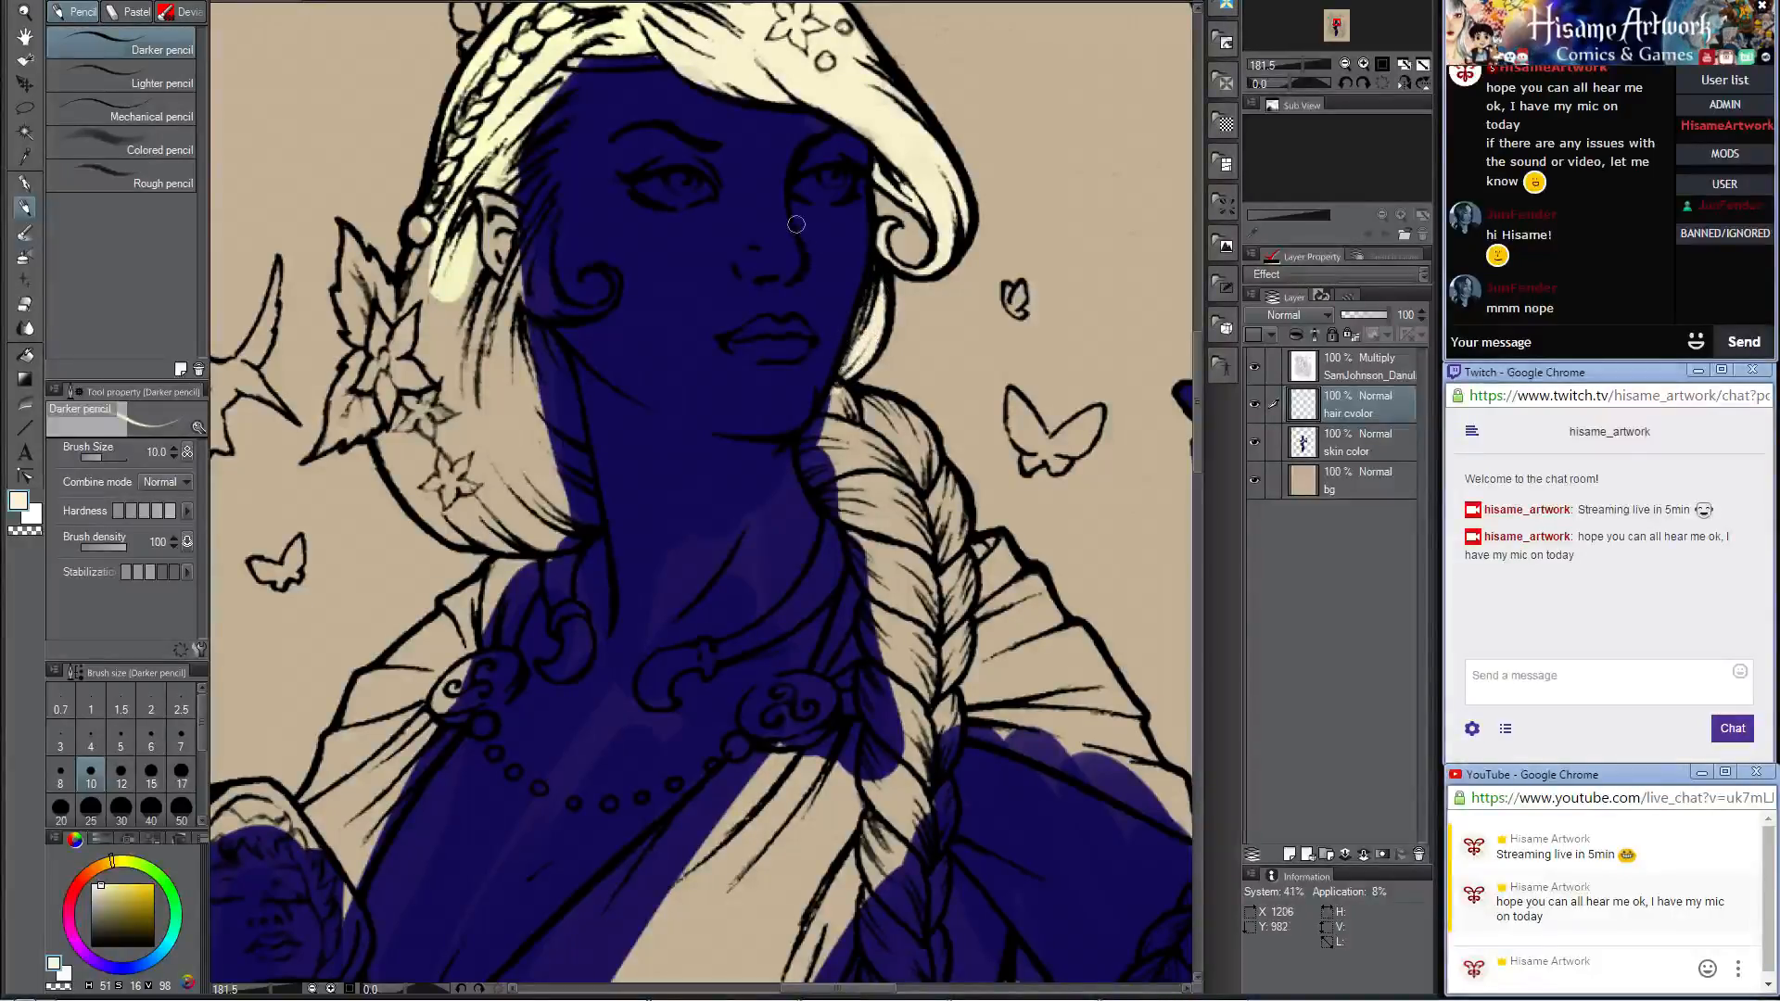
Step: Paint the top of the thick braid beside the neck cream, enlarging the pencil to size 17 and then 40
key(bracketright)
key(bracketright)
key(bracketright)
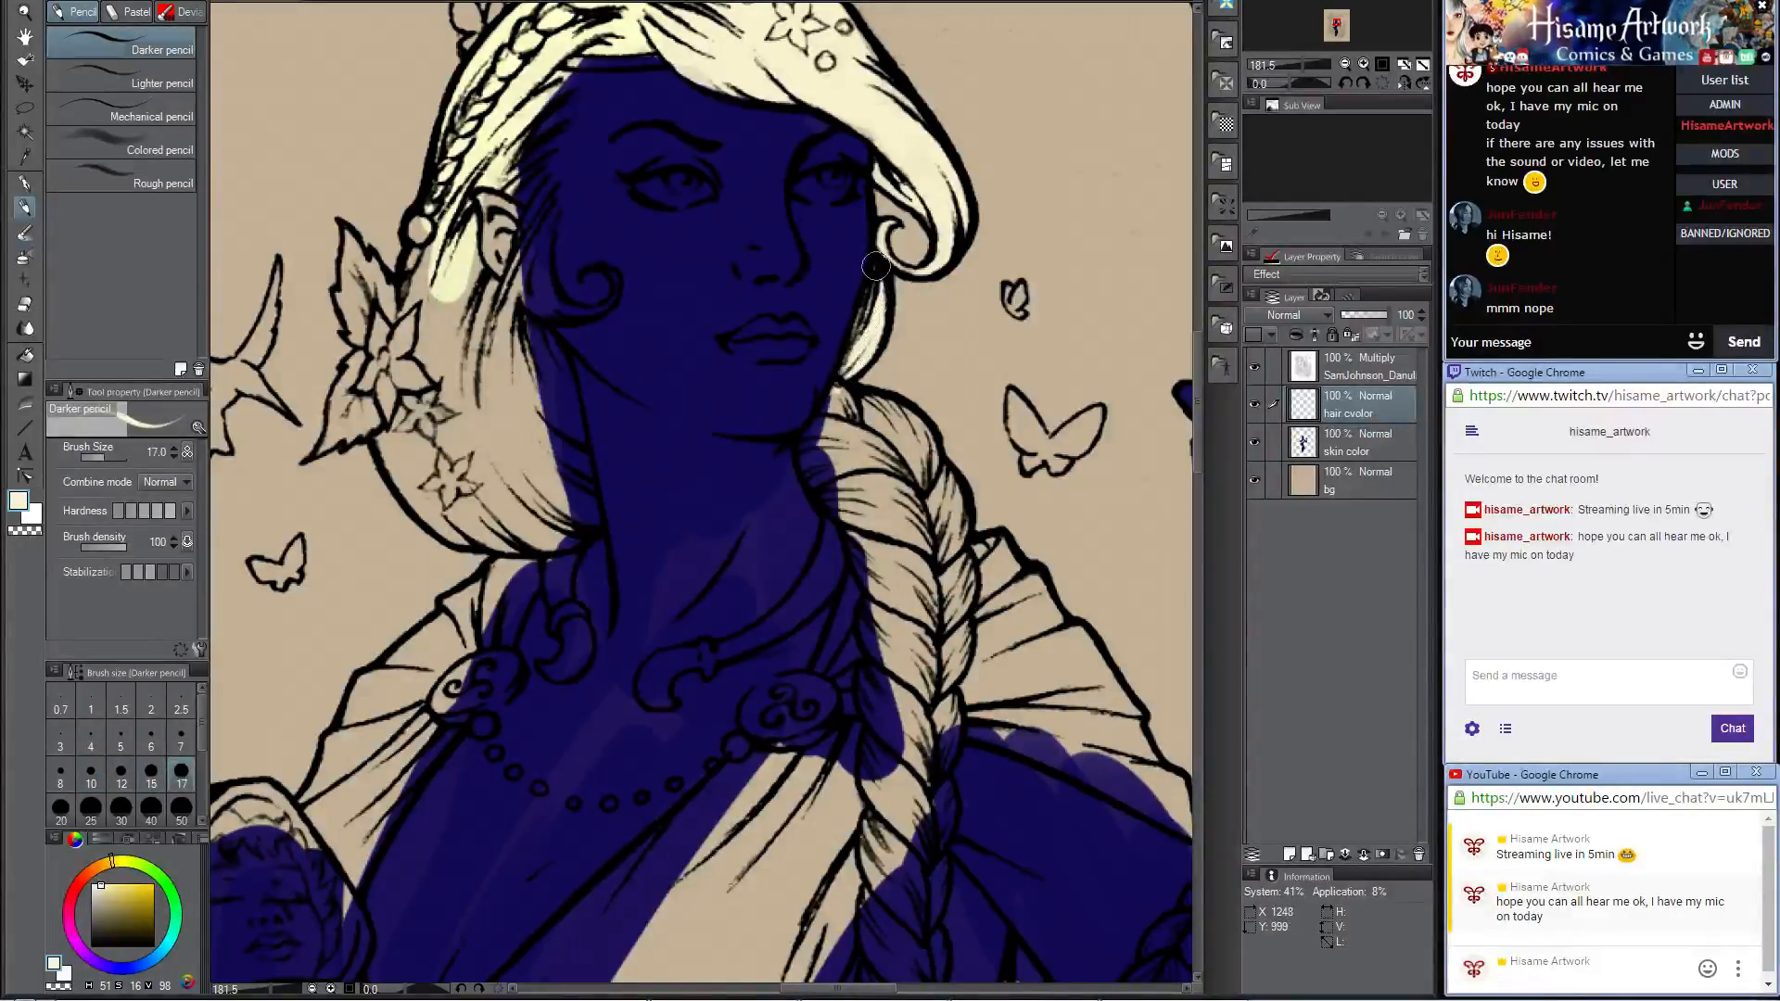
mouse_move(835, 395)
mouse_down()
mouse_move(821, 421)
mouse_move(839, 501)
mouse_move(825, 464)
mouse_move(853, 505)
mouse_up()
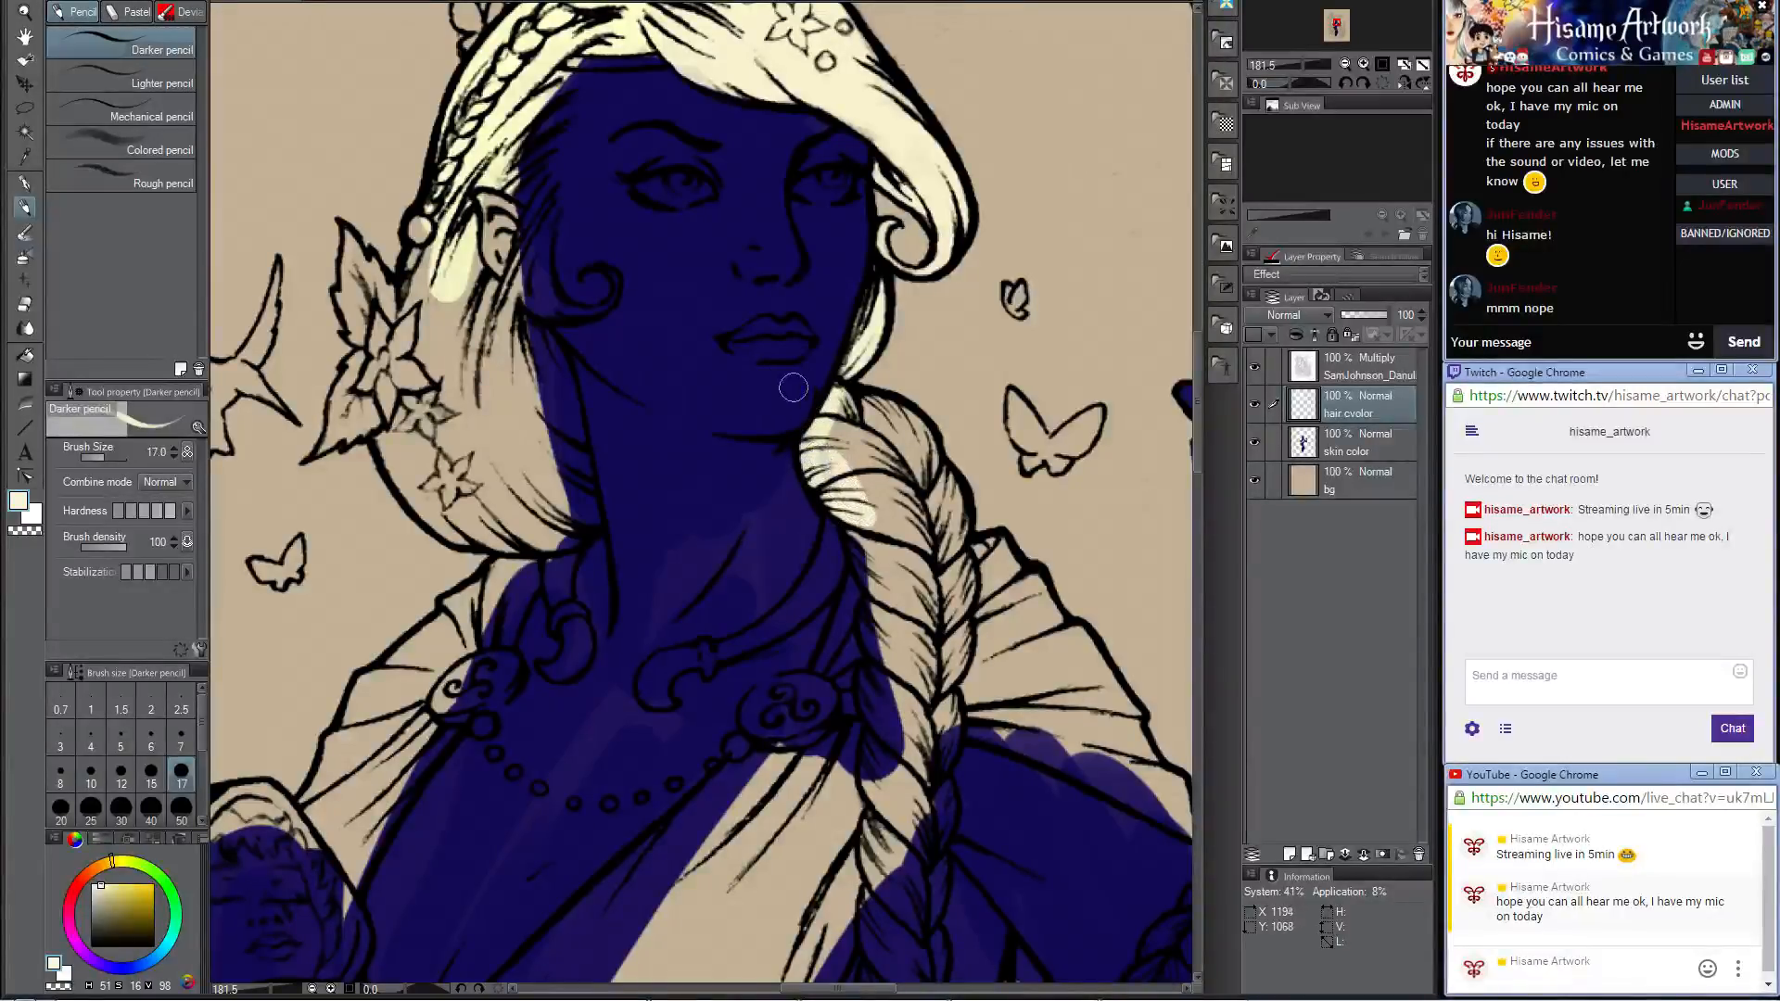
key(bracketright)
key(bracketright)
key(bracketright)
key(bracketright)
mouse_move(793, 388)
mouse_down()
mouse_move(839, 501)
mouse_move(848, 421)
mouse_move(886, 500)
mouse_move(918, 463)
mouse_move(895, 505)
mouse_move(854, 424)
mouse_move(904, 432)
mouse_up()
mouse_move(871, 519)
mouse_down()
mouse_move(901, 565)
mouse_move(943, 545)
mouse_move(935, 365)
mouse_move(847, 337)
mouse_move(902, 427)
mouse_move(927, 306)
mouse_move(936, 371)
mouse_move(918, 278)
mouse_move(858, 300)
mouse_up()
Step: Send the message "ERgo Proxy" in the stream chat
click(1496, 345)
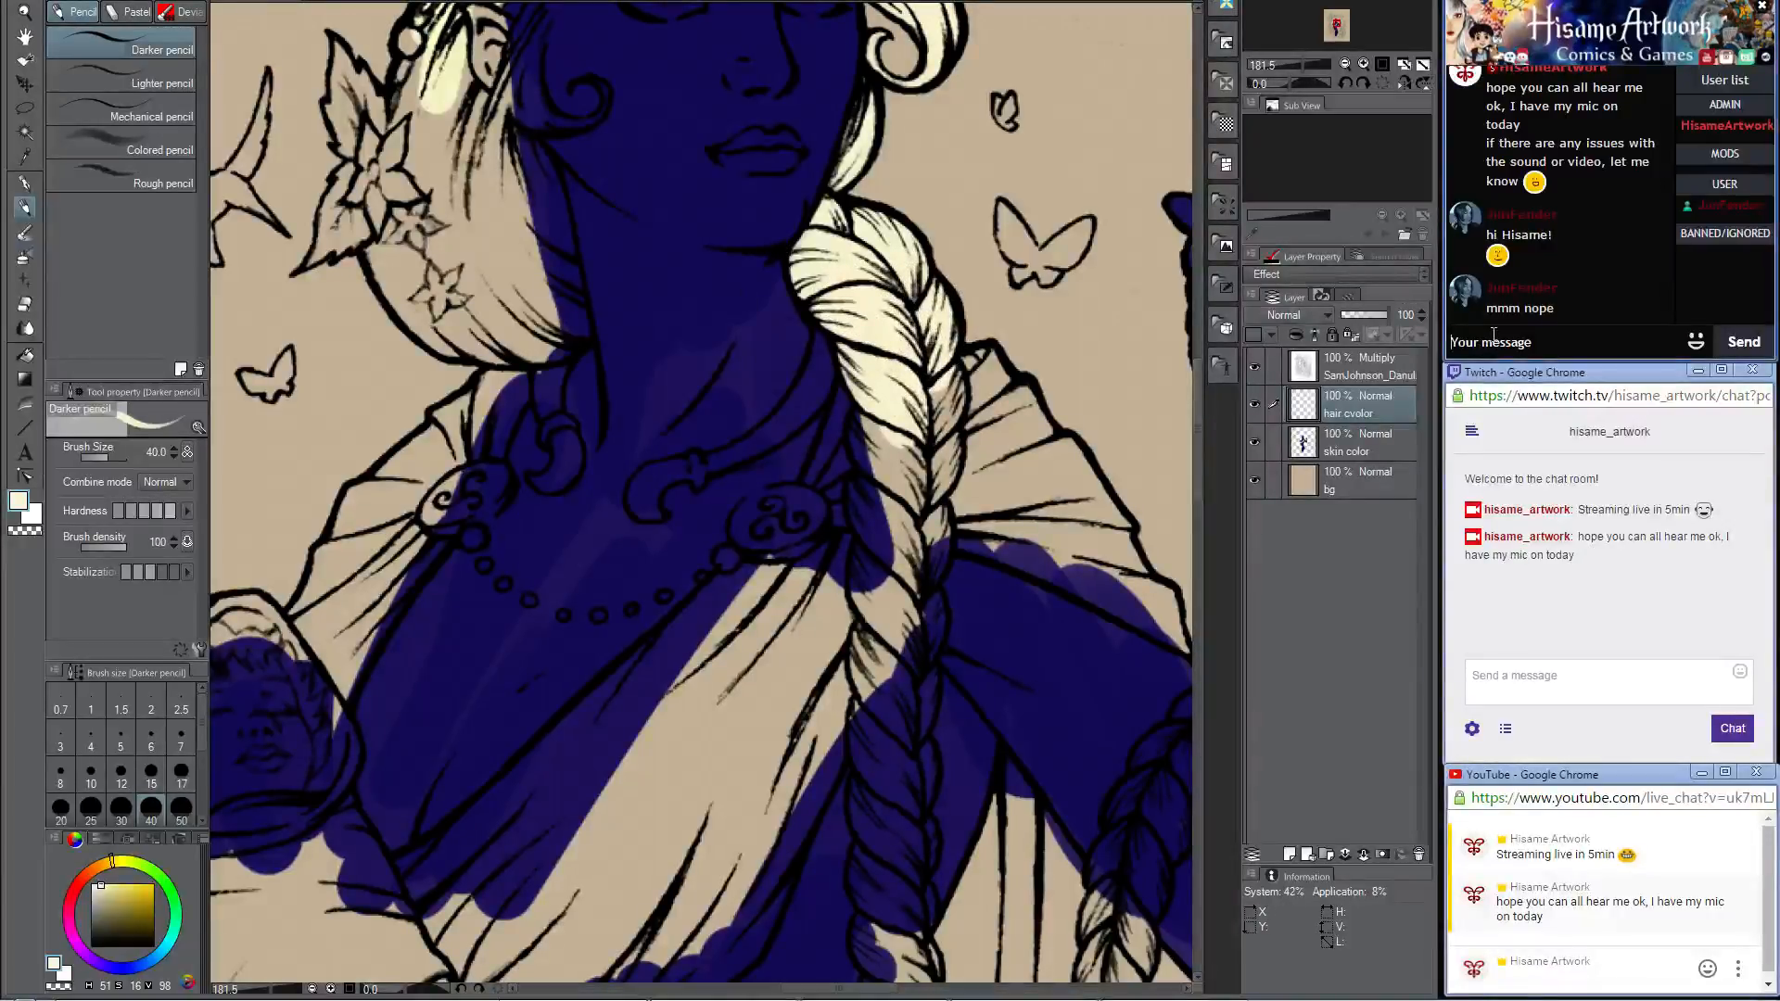
text(ERgo Proxy)
key(Return)
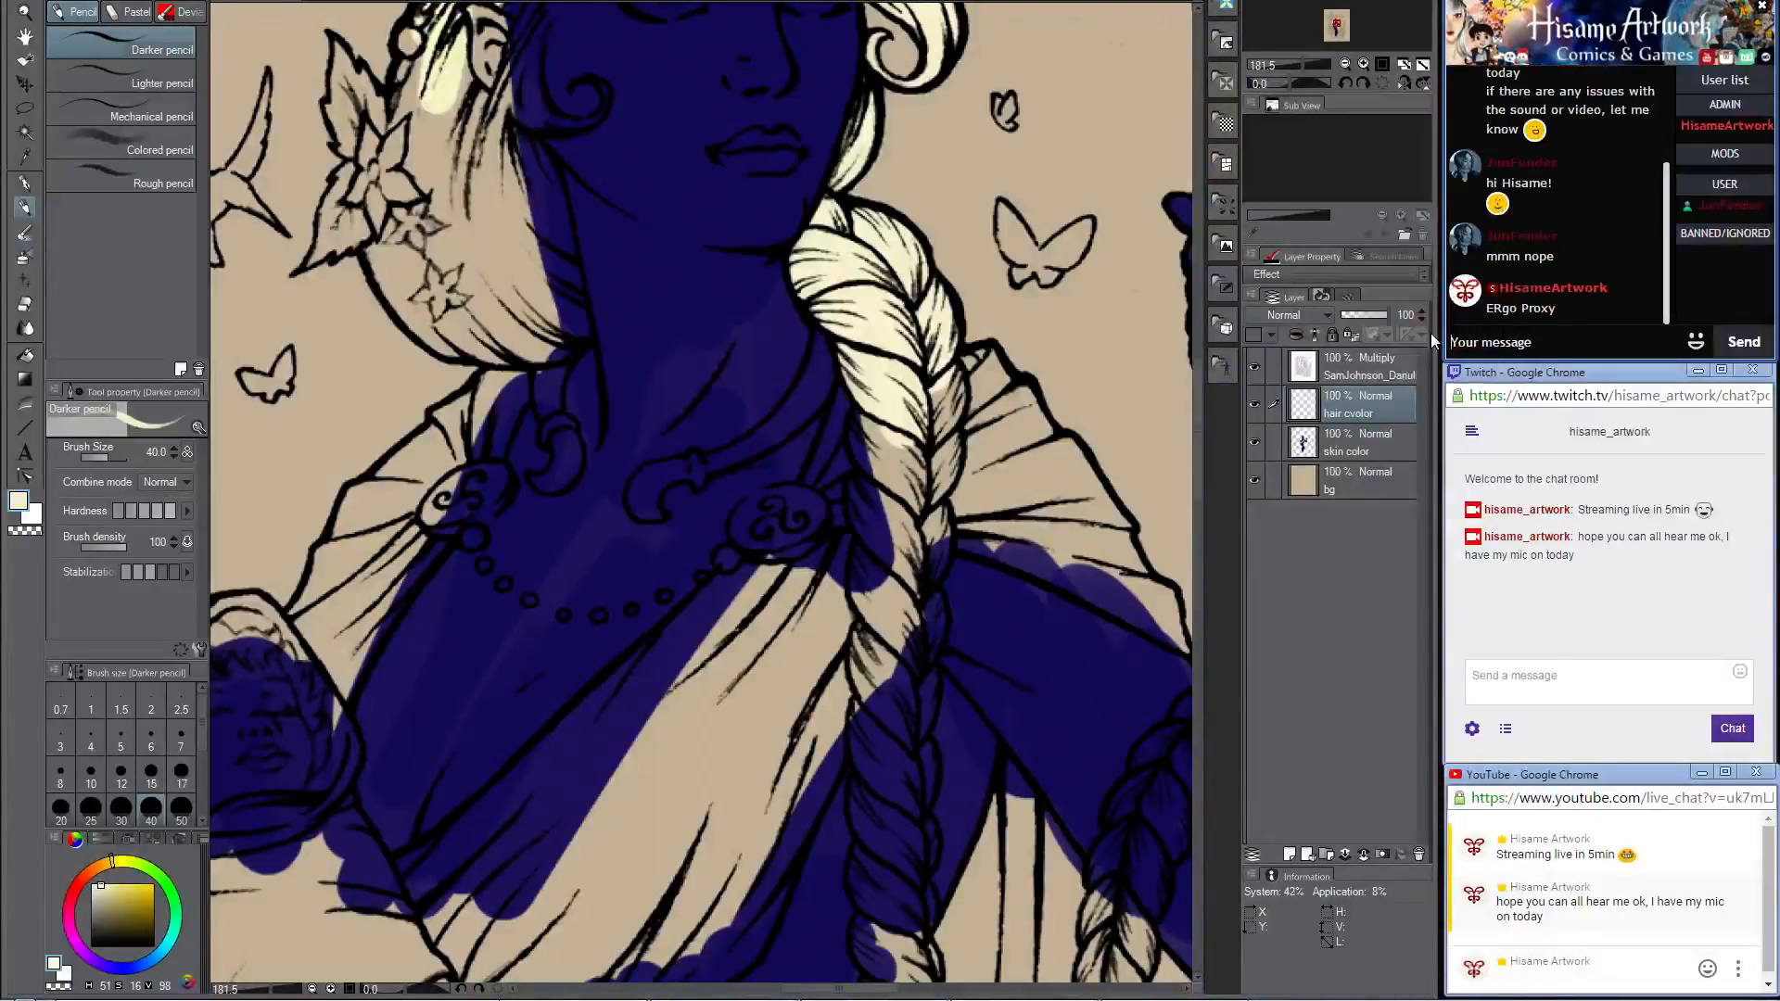
Step: Paint the thick braid cream from the shoulder down past the chest to just above its bottom loop
click(825, 458)
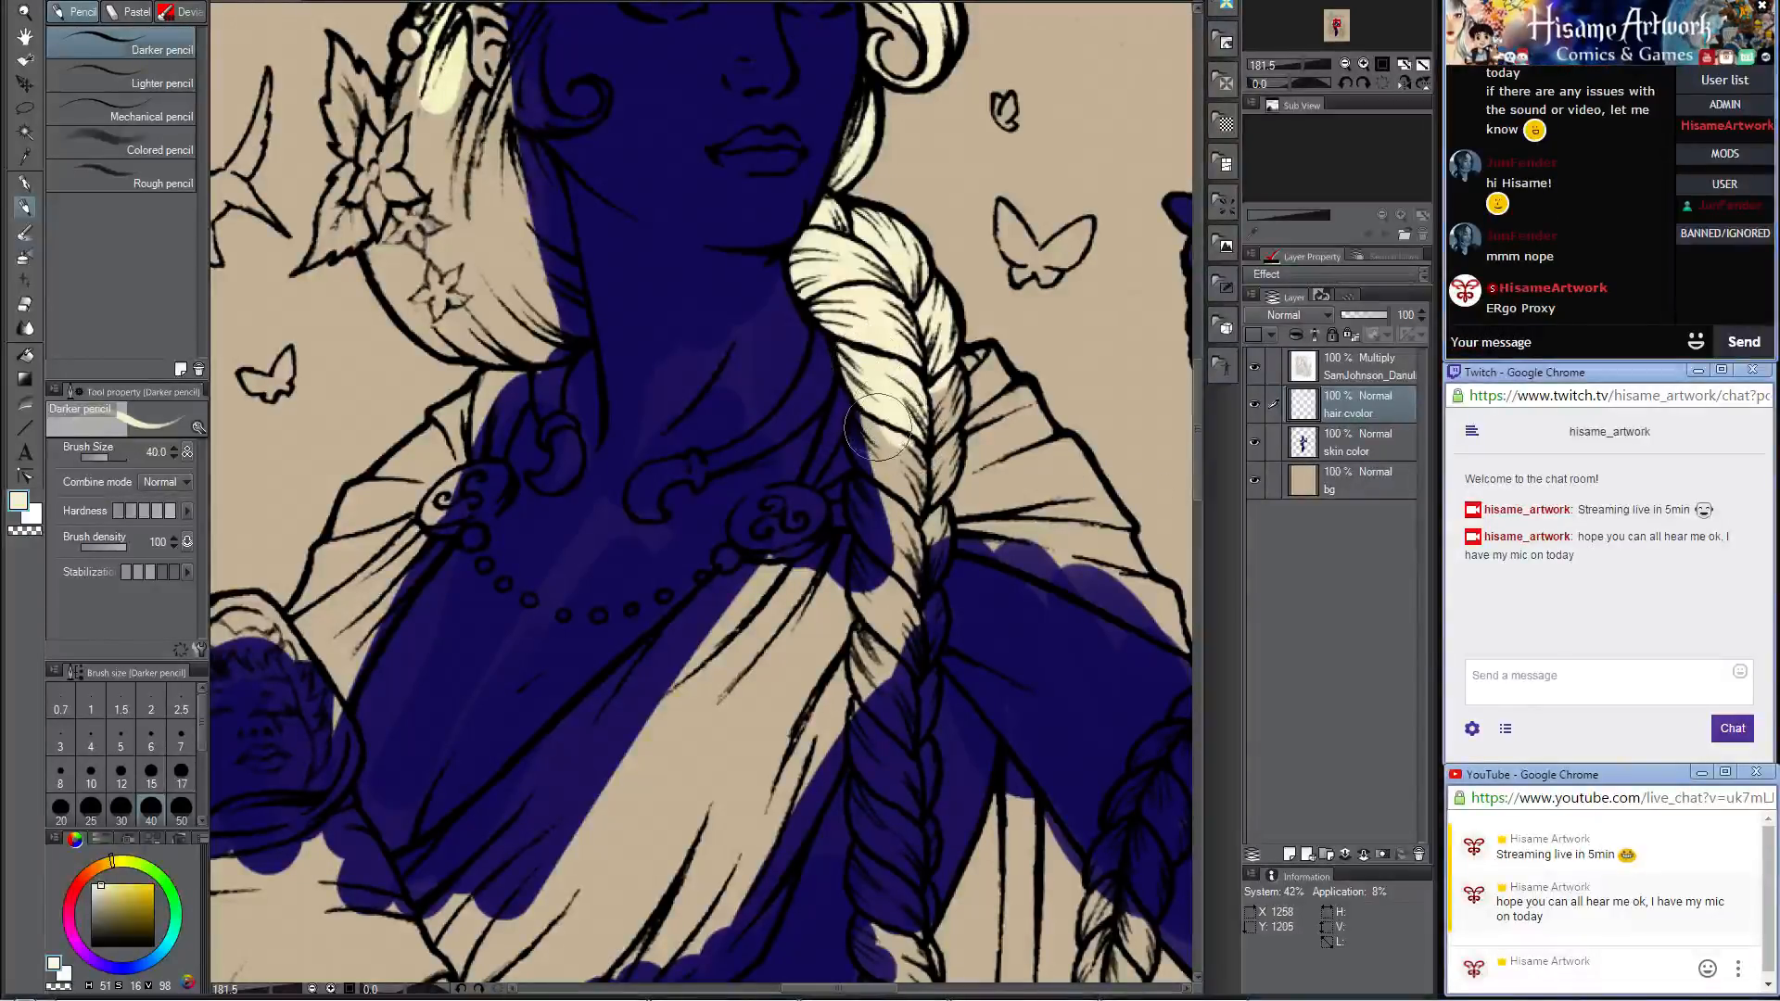
mouse_move(876, 427)
mouse_down()
mouse_move(876, 447)
mouse_move(906, 445)
mouse_move(923, 389)
mouse_move(946, 399)
mouse_move(933, 411)
mouse_move(955, 371)
mouse_move(904, 478)
mouse_move(922, 320)
mouse_move(876, 366)
mouse_move(918, 431)
mouse_move(955, 371)
mouse_move(922, 398)
mouse_move(945, 371)
mouse_move(925, 428)
mouse_up()
mouse_move(935, 352)
mouse_down()
mouse_move(958, 264)
mouse_move(933, 335)
mouse_move(963, 285)
mouse_move(942, 345)
mouse_move(949, 452)
mouse_move(918, 356)
mouse_move(893, 386)
mouse_move(839, 359)
mouse_up()
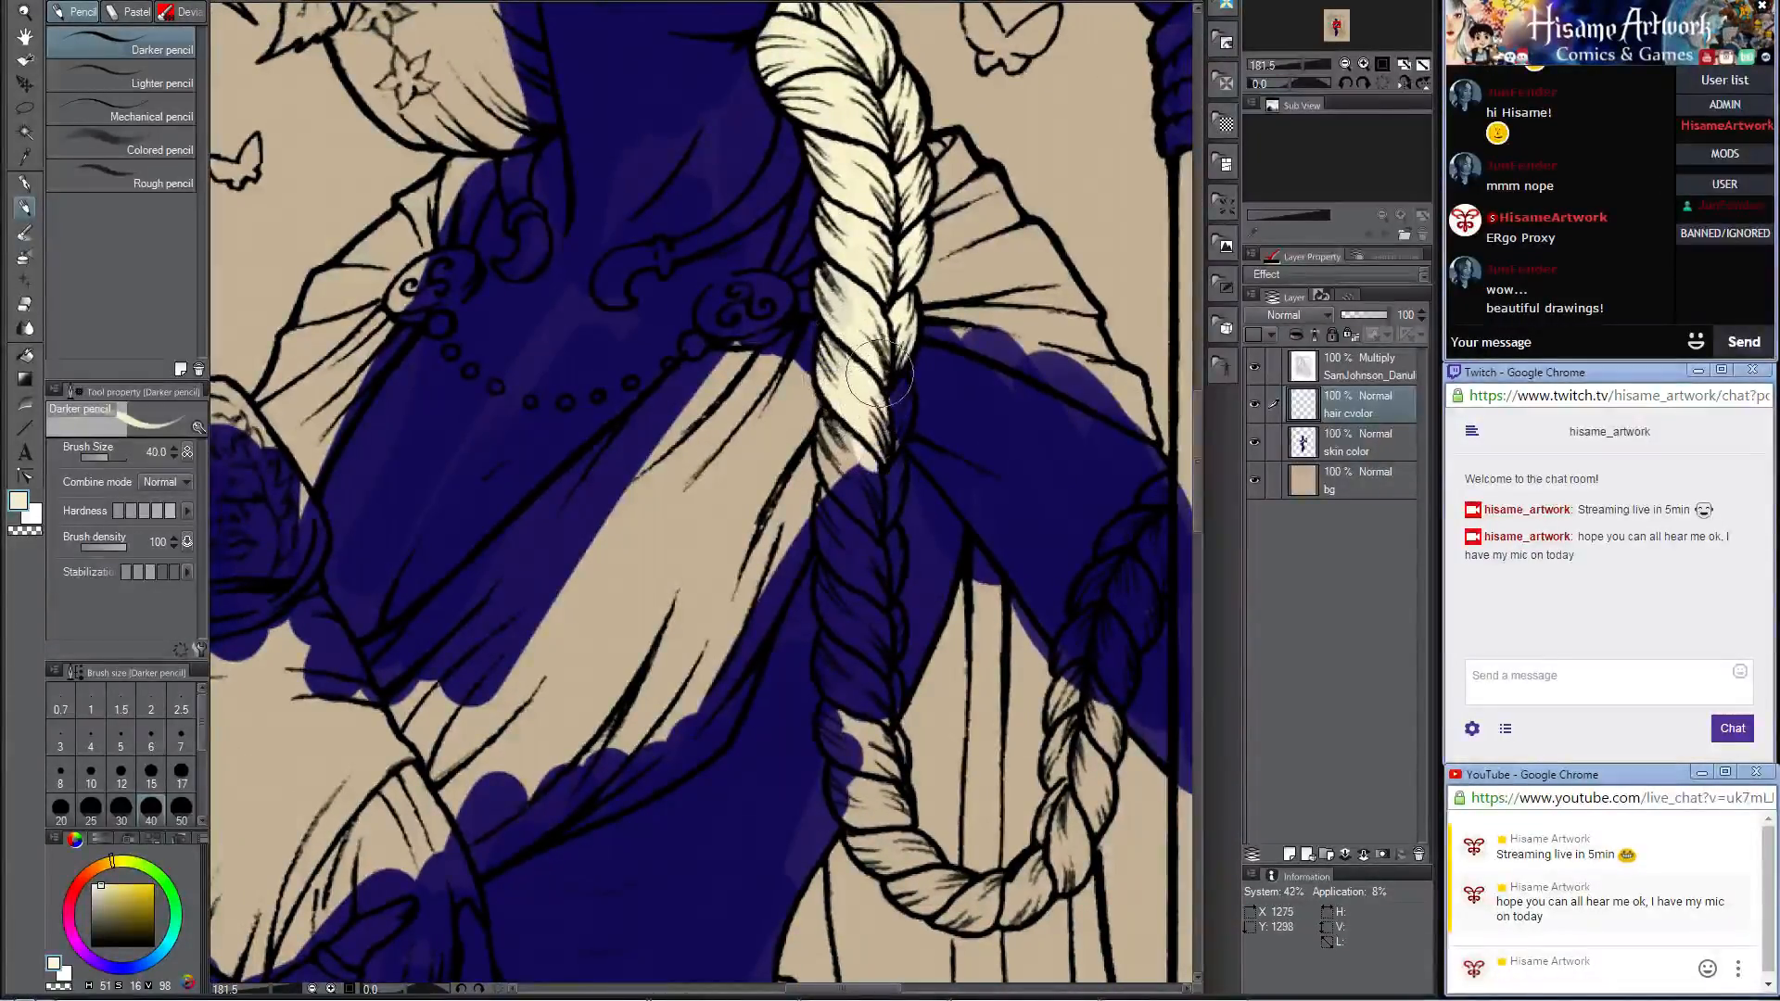
mouse_move(871, 431)
mouse_down()
mouse_move(894, 317)
mouse_move(858, 458)
mouse_move(839, 420)
mouse_move(864, 503)
mouse_move(866, 443)
mouse_move(860, 515)
mouse_move(882, 447)
mouse_move(865, 513)
mouse_move(882, 474)
mouse_move(863, 417)
mouse_move(833, 497)
mouse_move(869, 586)
mouse_move(884, 505)
mouse_move(865, 580)
mouse_up()
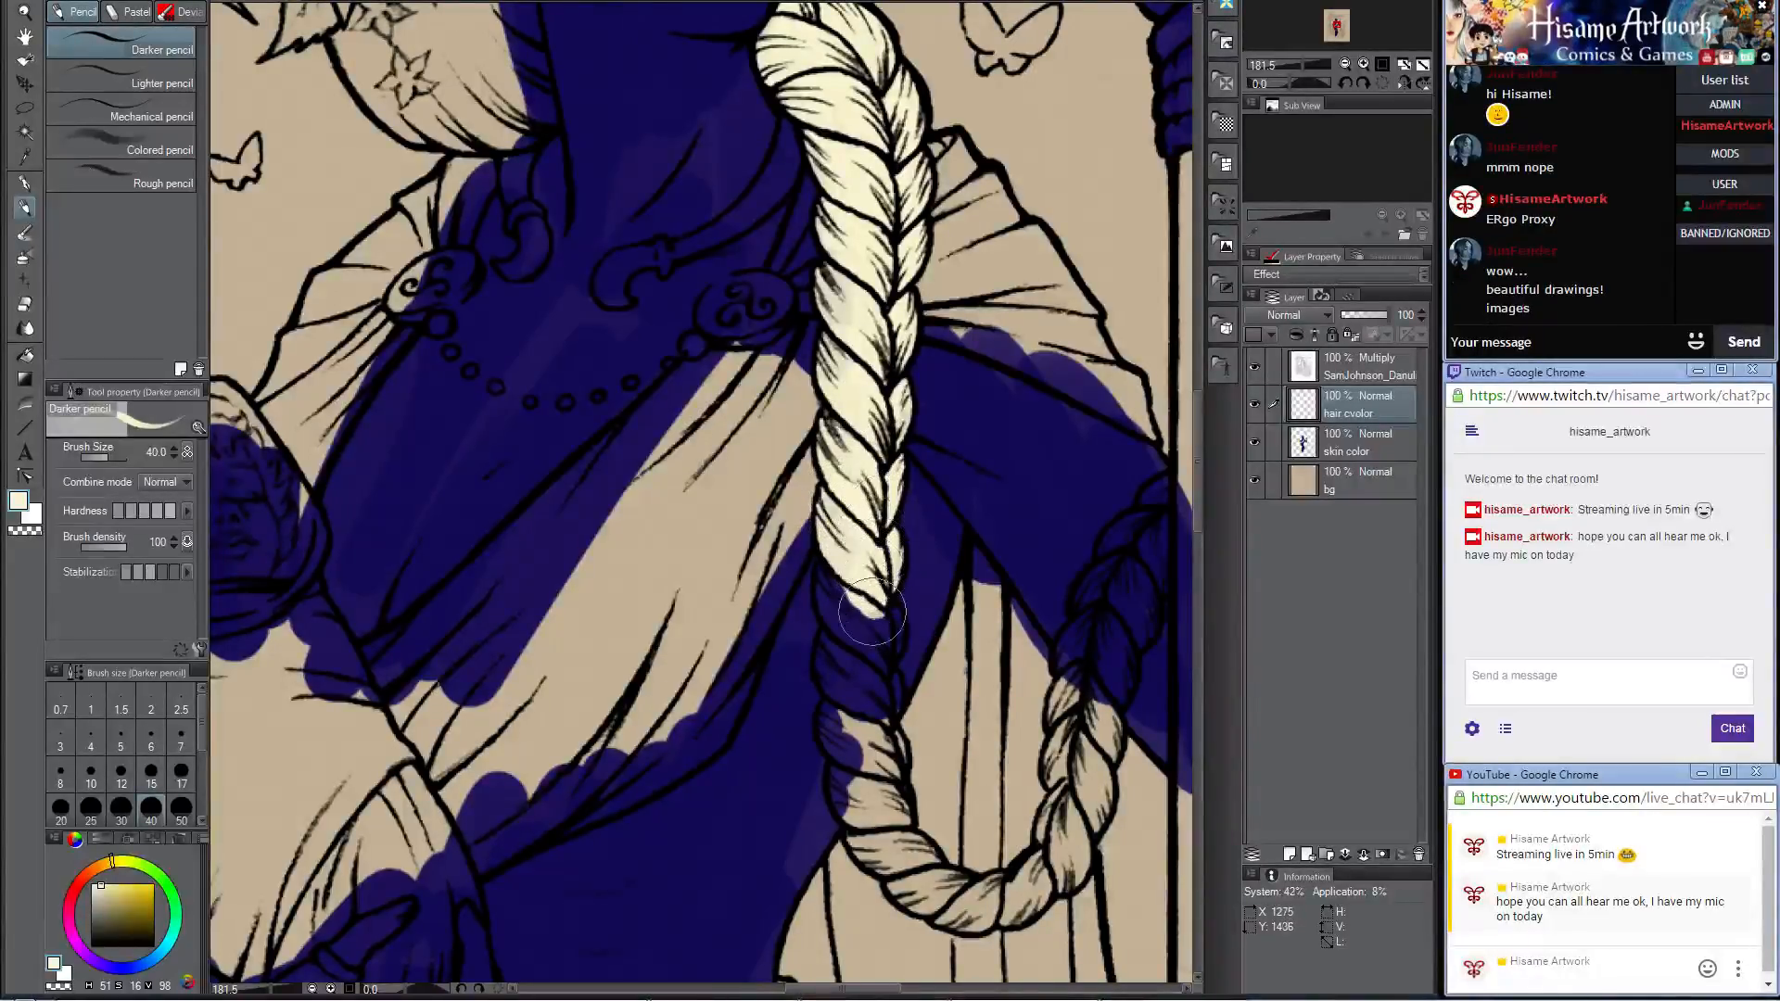
scroll(851, 526, down, 3)
mouse_move(816, 380)
mouse_down()
mouse_move(854, 483)
mouse_move(861, 438)
mouse_move(860, 531)
mouse_move(817, 482)
mouse_move(827, 524)
mouse_move(850, 504)
mouse_move(854, 557)
mouse_move(861, 503)
mouse_up()
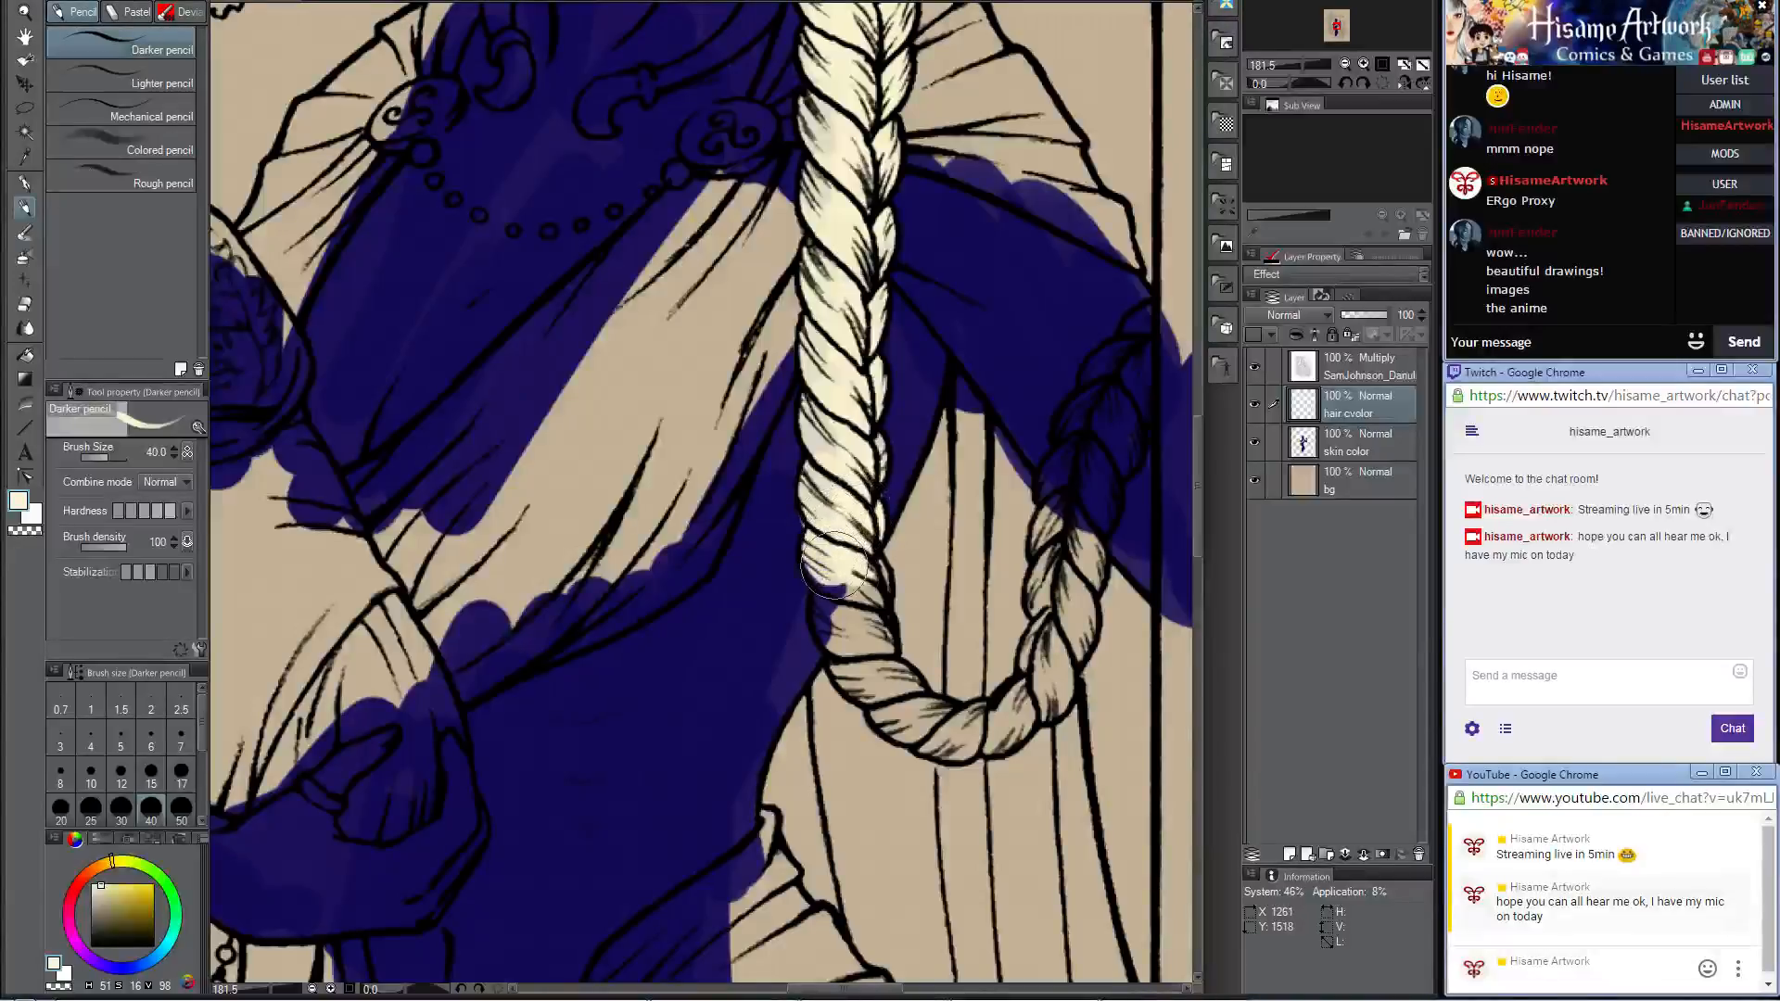
drag(834, 566, 862, 612)
Step: Clean up the braid's edge near the waist with the hard eraser at size 30, then return to the Darker pencil
click(26, 305)
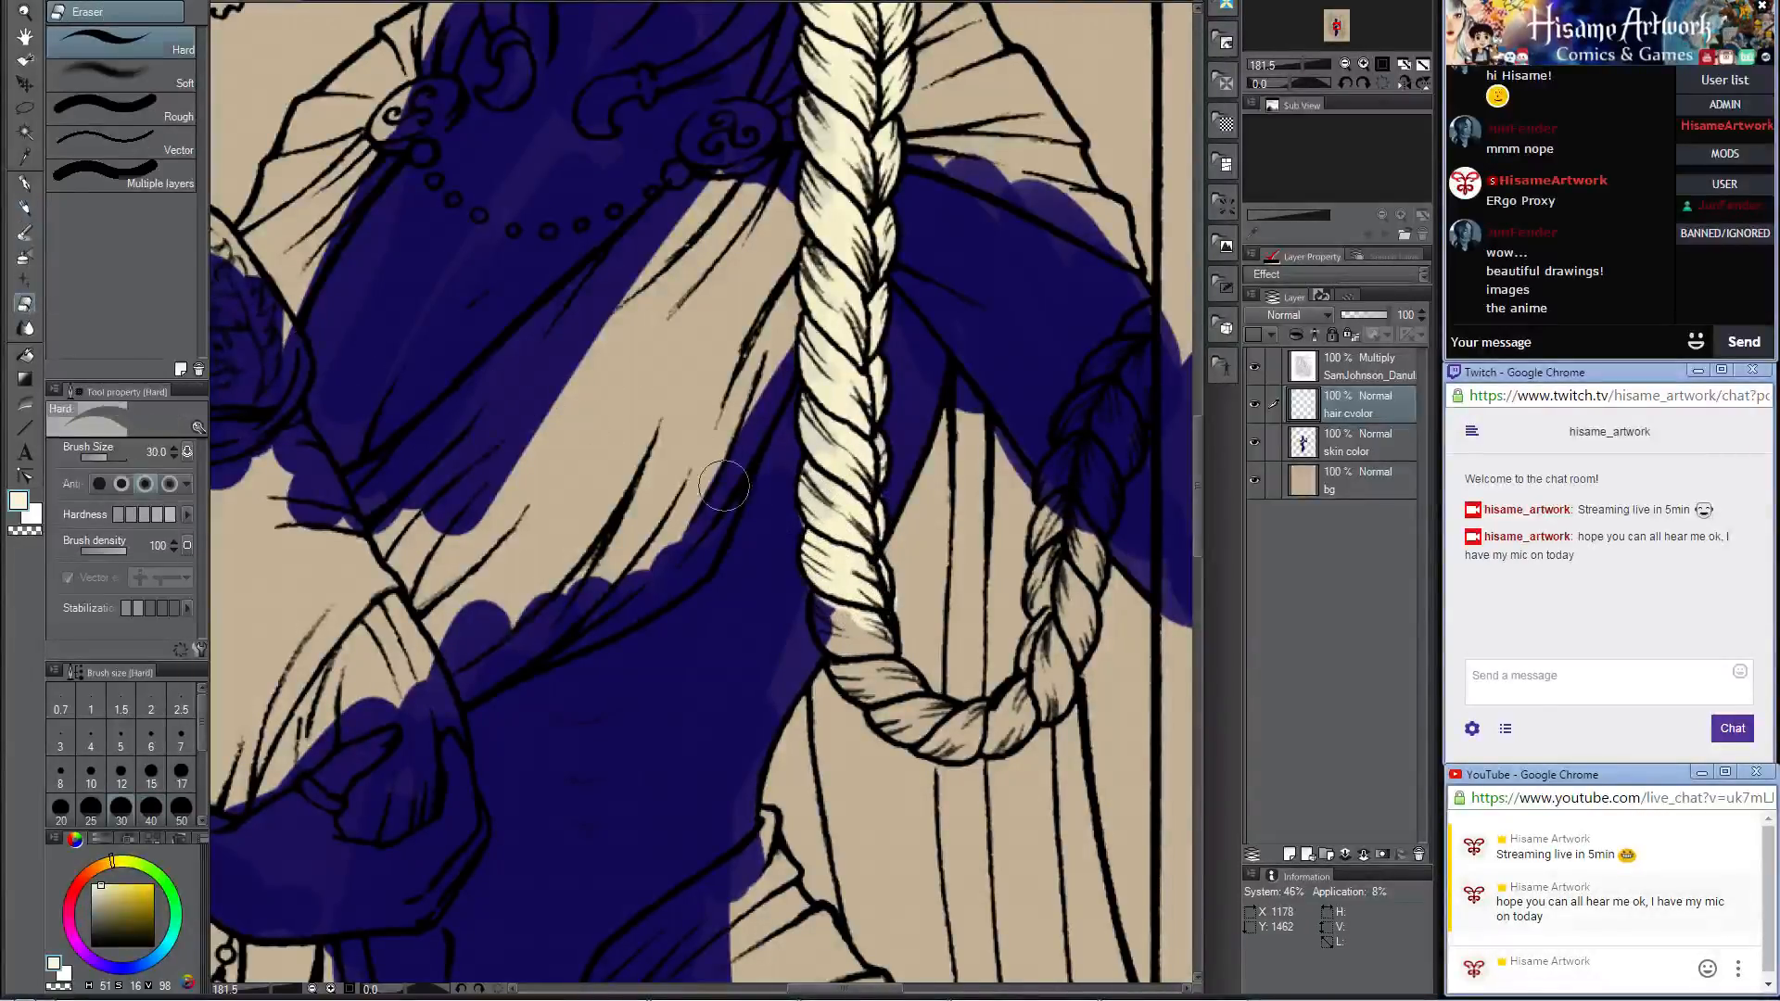
drag(782, 482, 788, 598)
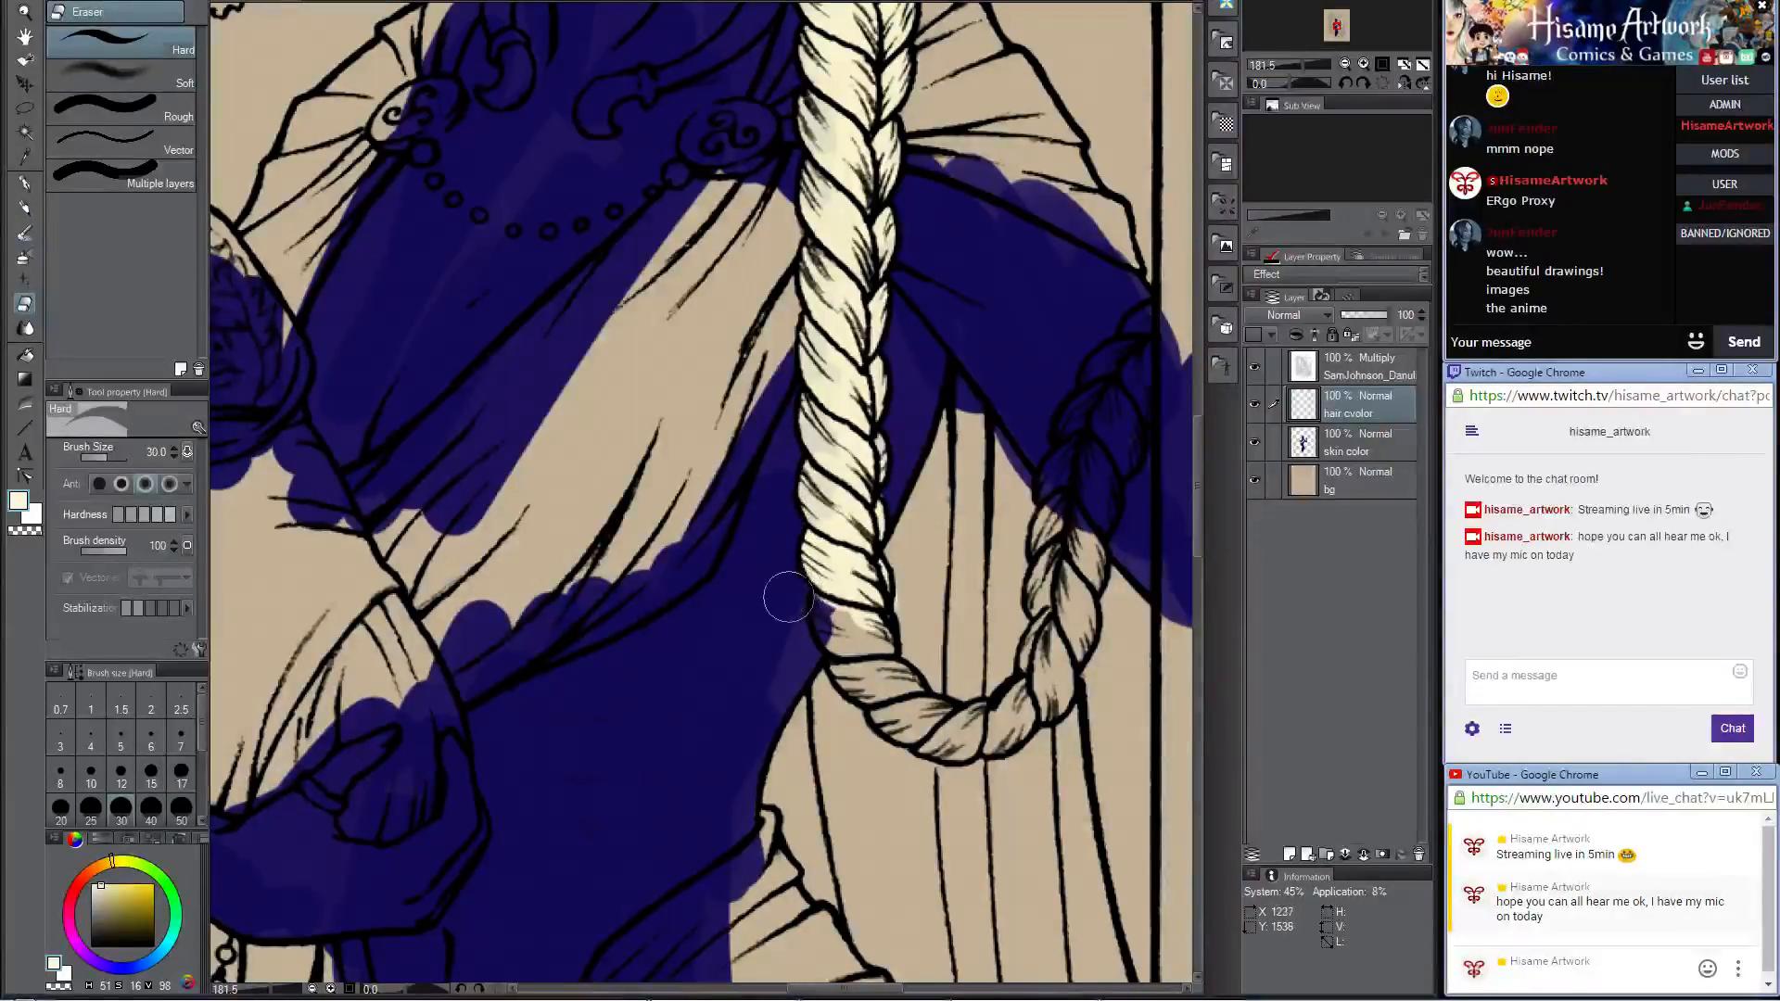
click(25, 209)
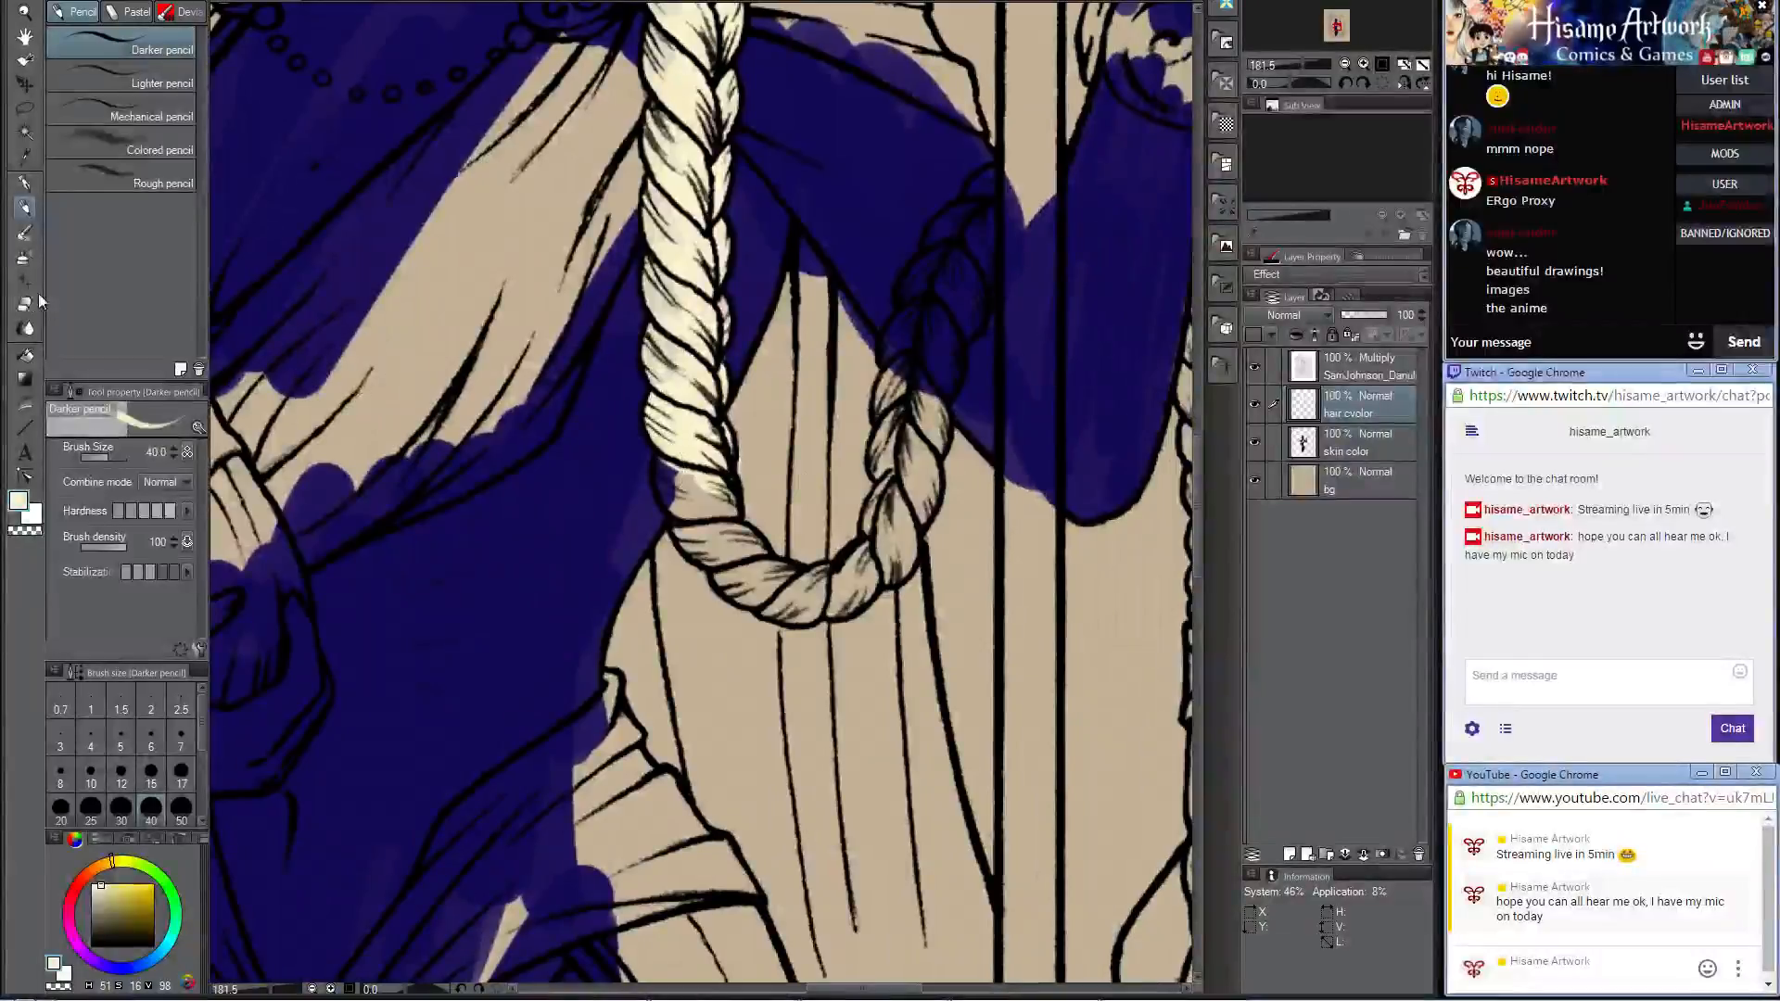
click(28, 303)
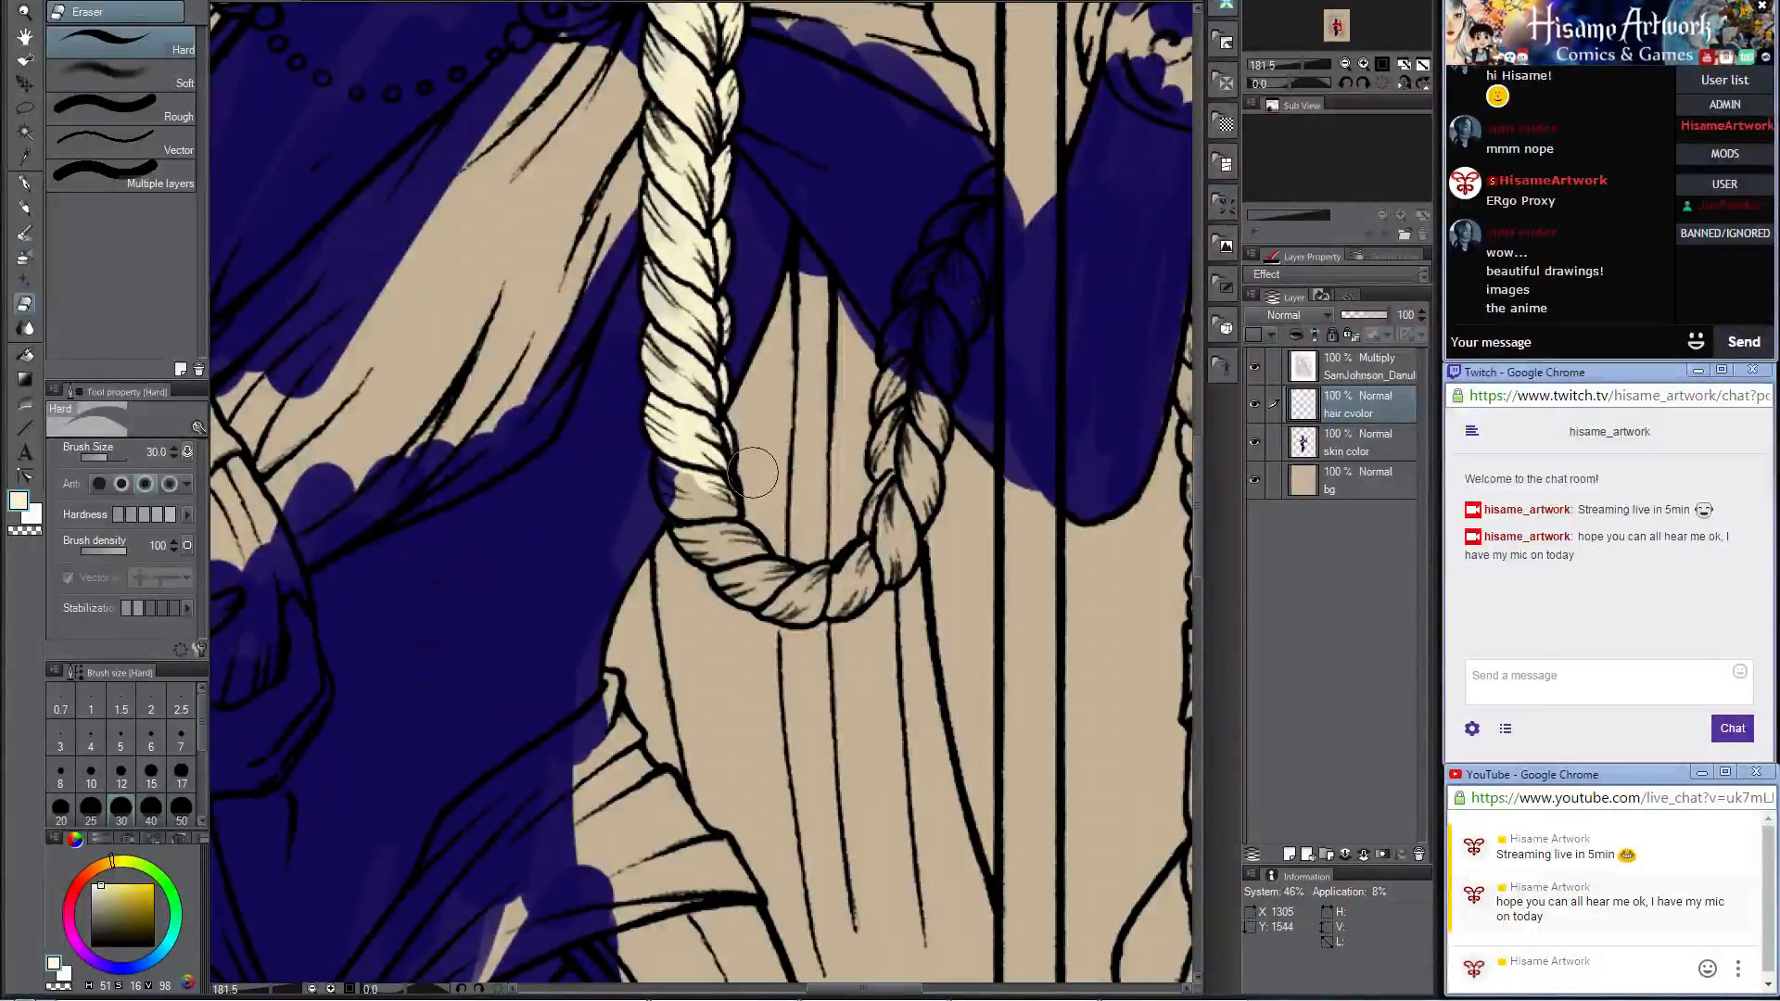
click(25, 209)
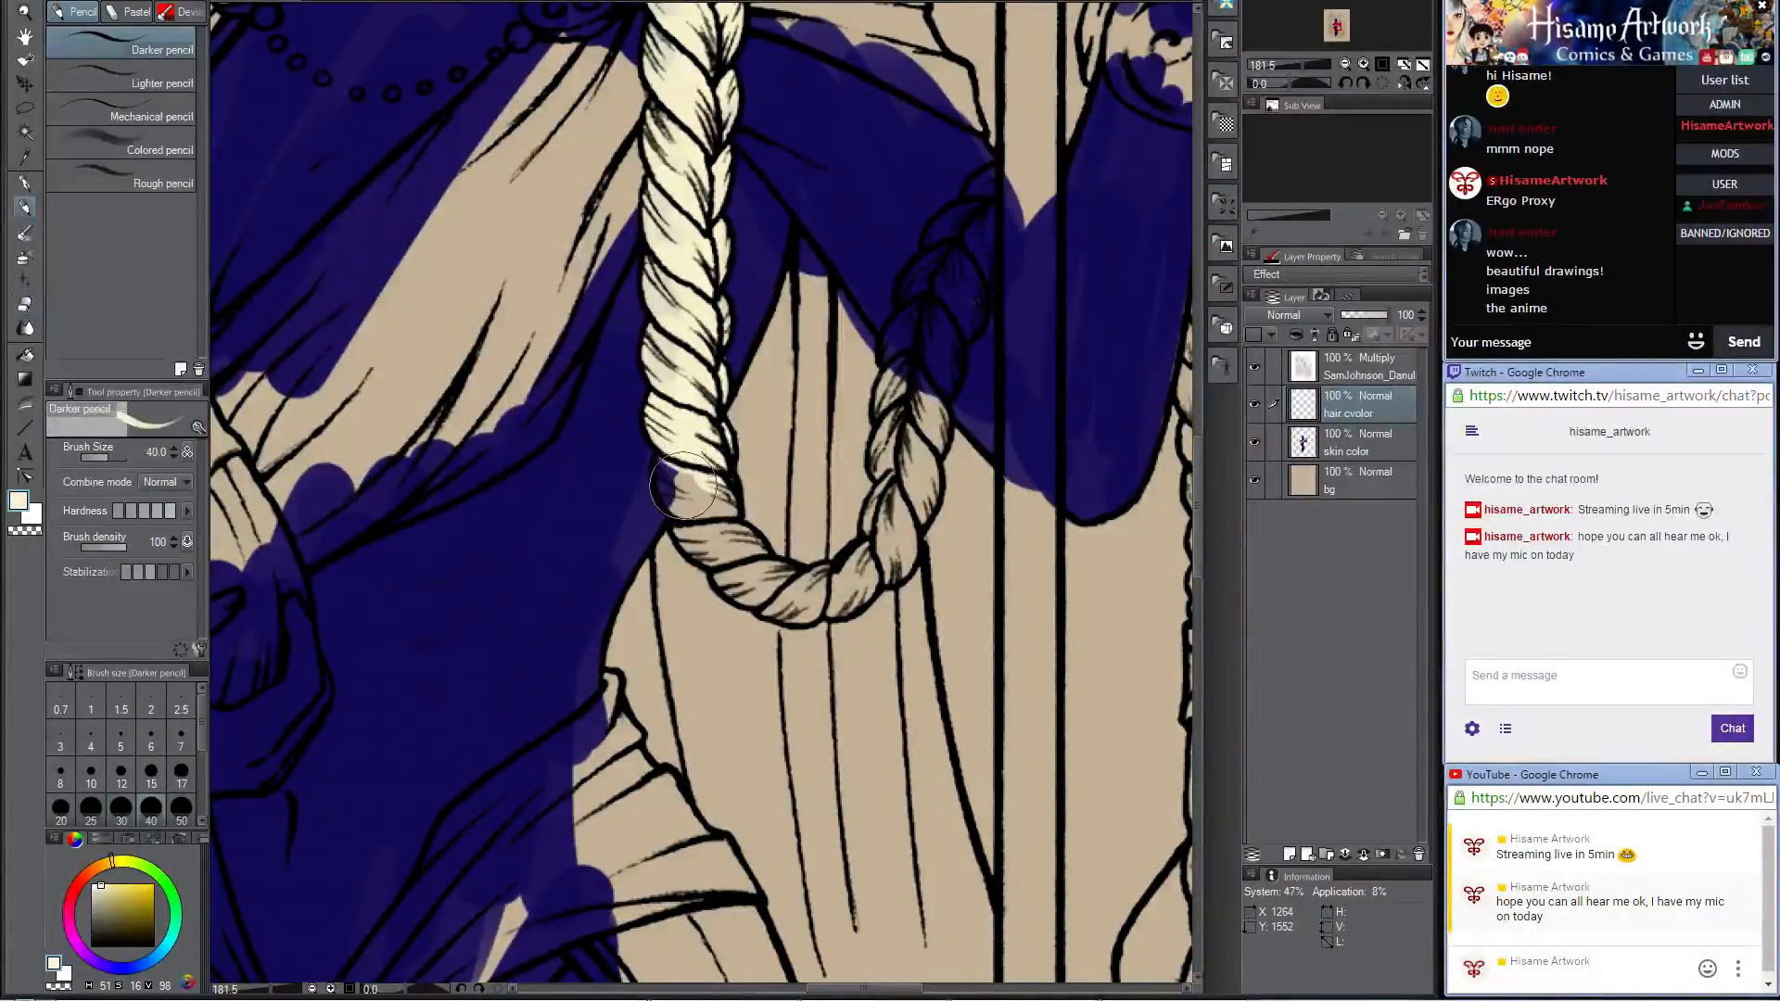
Step: Continue the cream along the bottom curve of the braid loop, reducing the pencil size to 17 for the narrow part
mouse_move(675, 473)
mouse_down()
mouse_move(709, 505)
mouse_move(686, 496)
mouse_up()
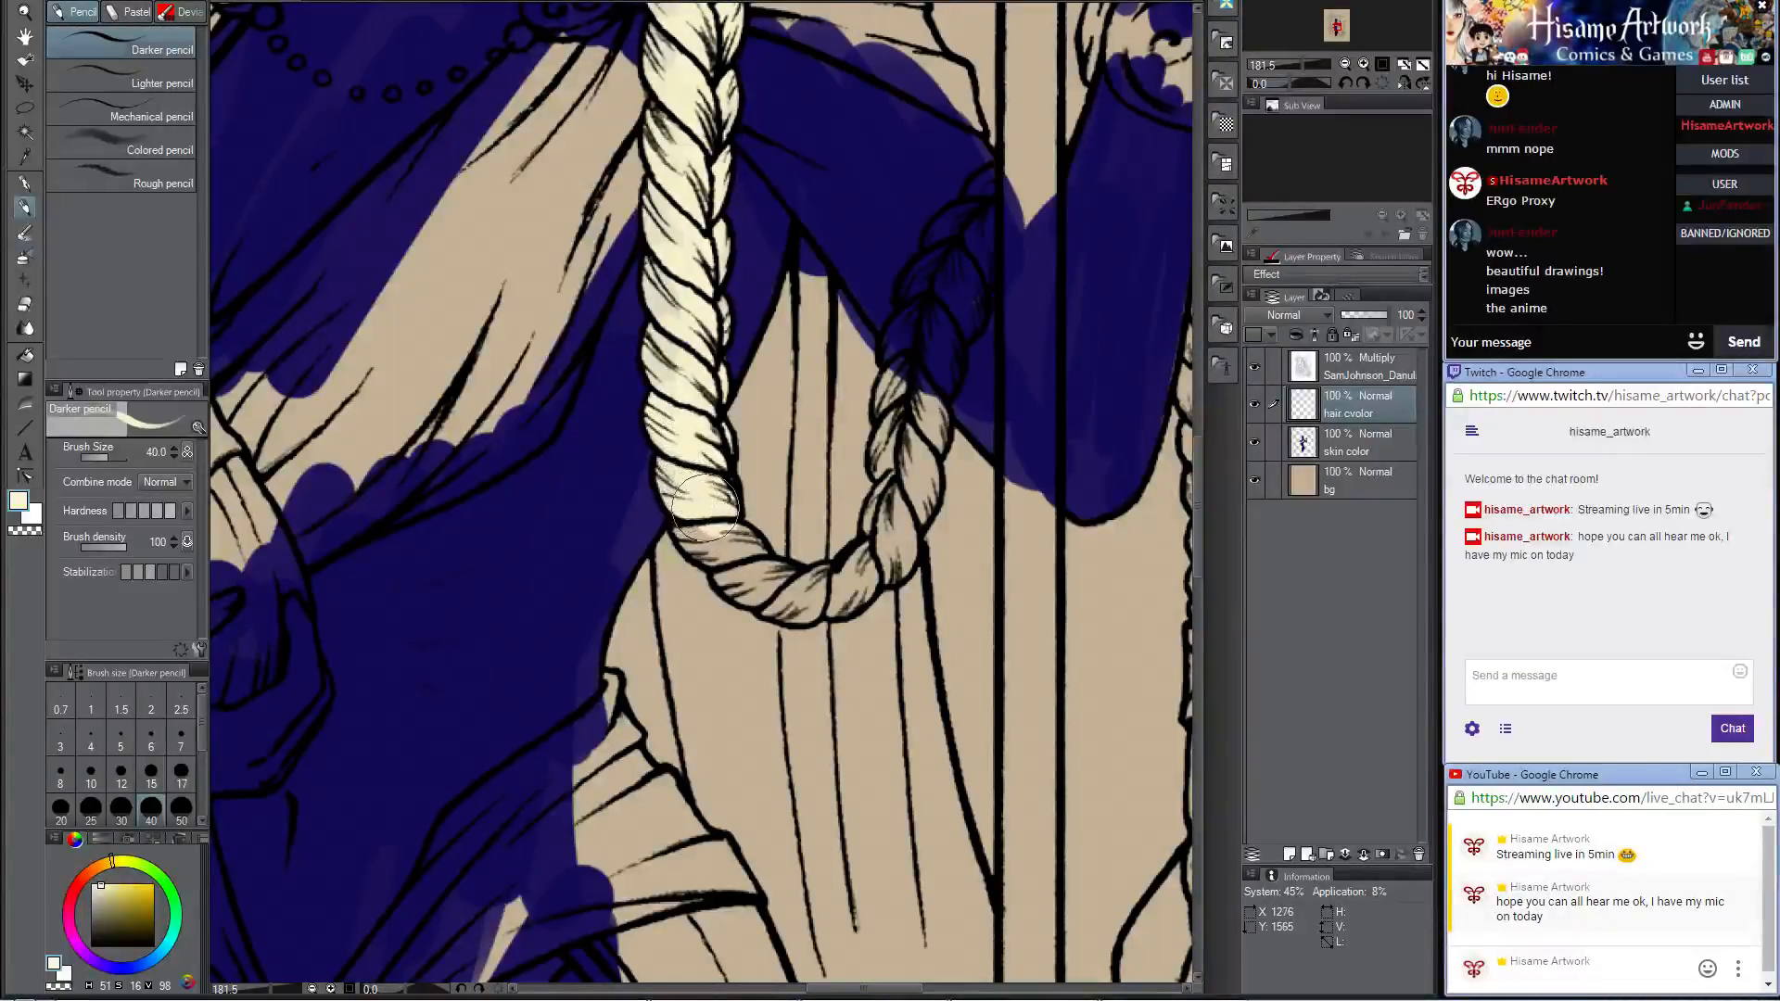
key(bracketleft)
key(bracketleft)
key(bracketleft)
key(bracketleft)
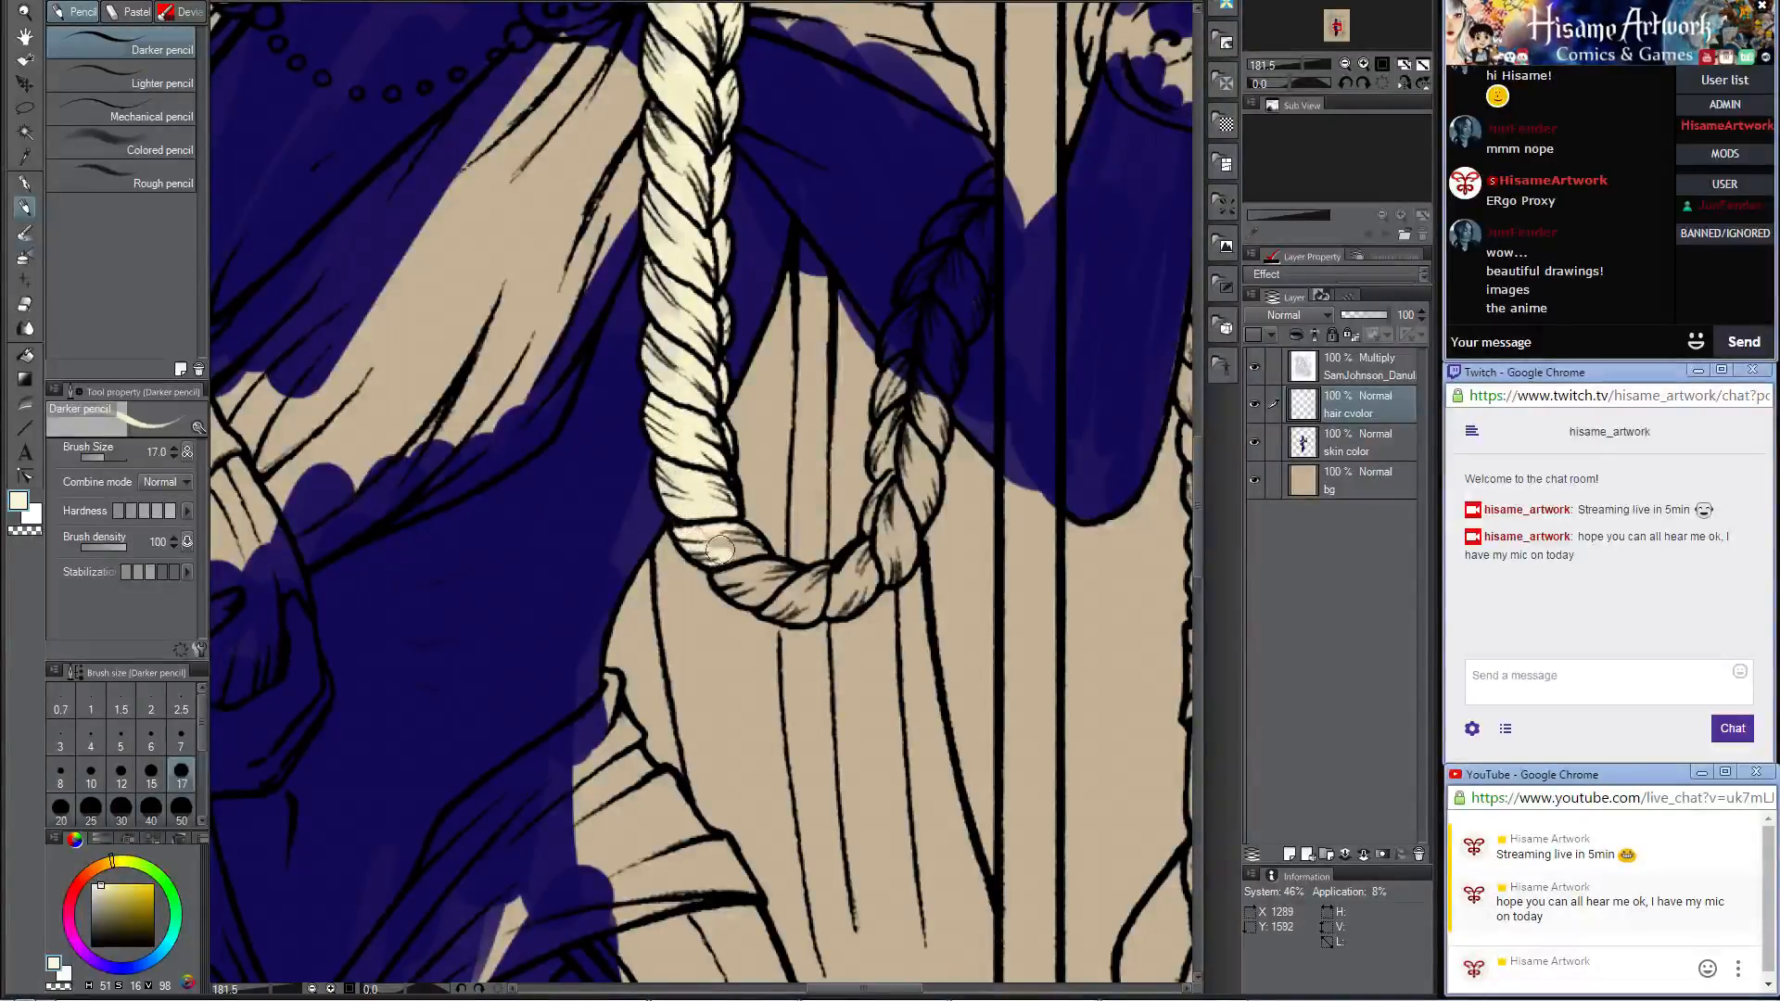
mouse_move(719, 550)
mouse_down()
mouse_move(759, 598)
mouse_move(723, 575)
mouse_move(748, 598)
mouse_move(780, 585)
mouse_move(736, 579)
mouse_move(795, 574)
mouse_move(771, 609)
mouse_move(806, 614)
mouse_move(824, 579)
mouse_move(789, 598)
mouse_move(855, 563)
mouse_move(835, 599)
mouse_move(852, 561)
mouse_move(842, 606)
mouse_move(873, 559)
mouse_move(847, 590)
mouse_move(870, 557)
mouse_move(841, 503)
mouse_move(881, 476)
mouse_up()
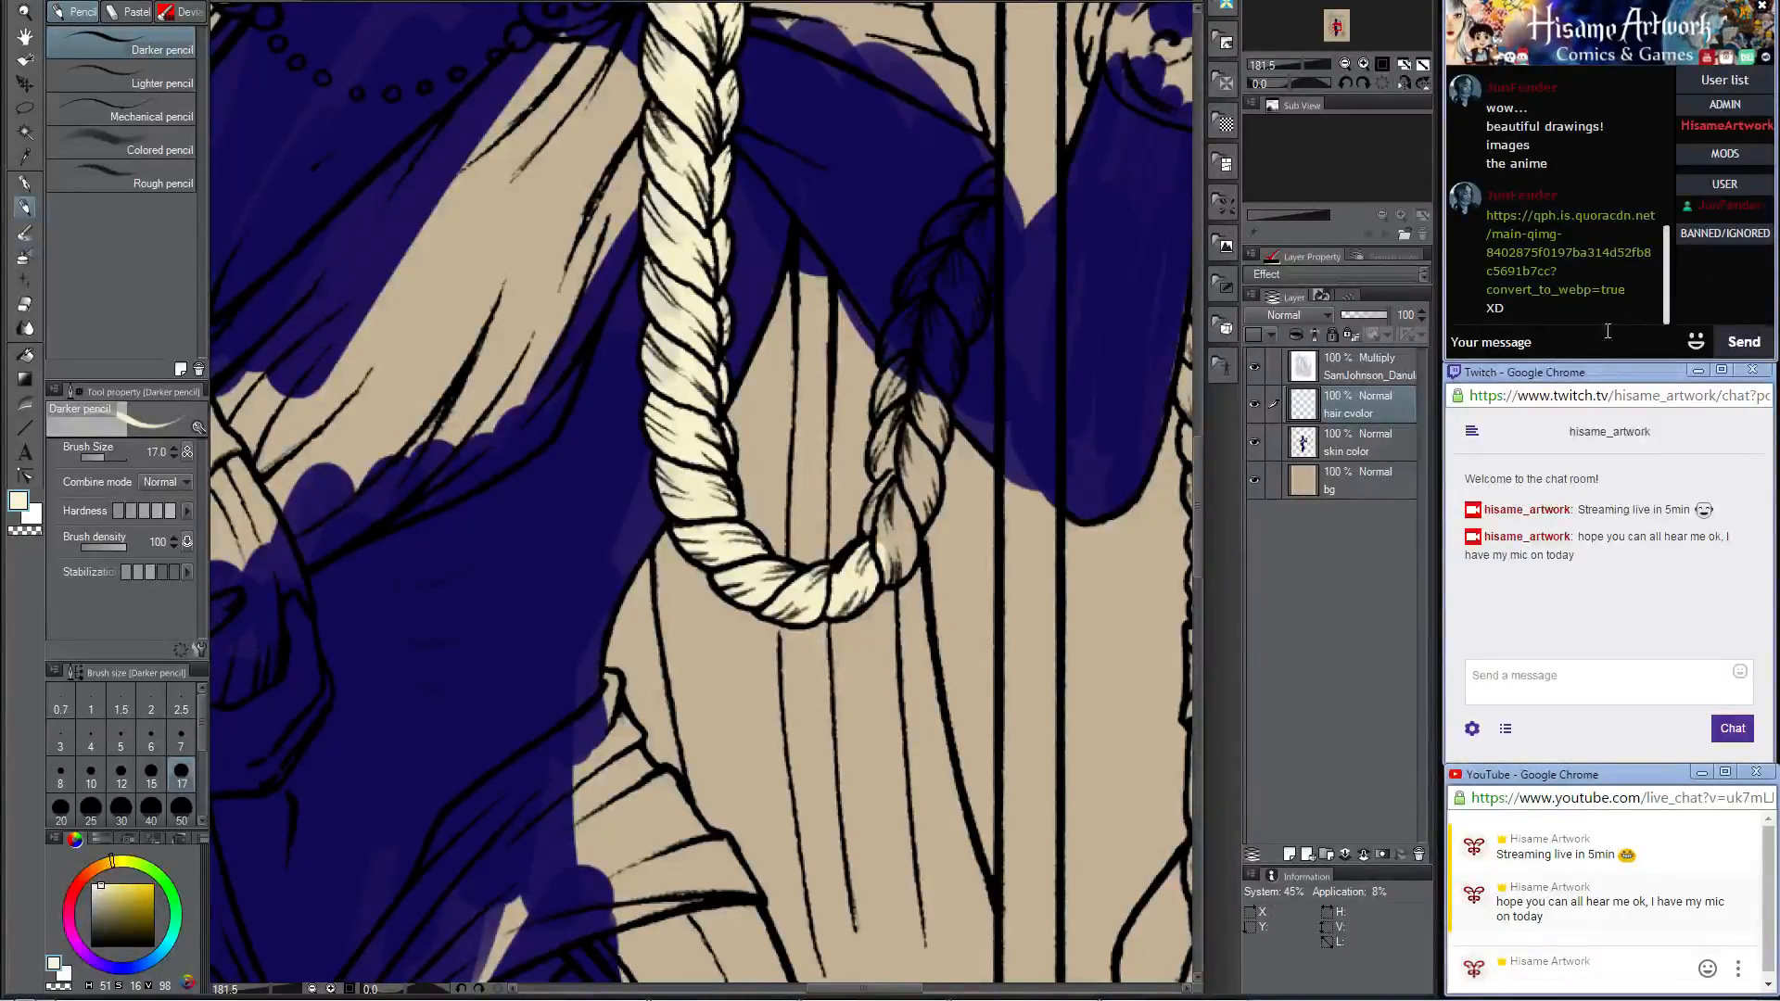
Step: Open the image link shared in the stream chat, view the picture and close it
click(1536, 267)
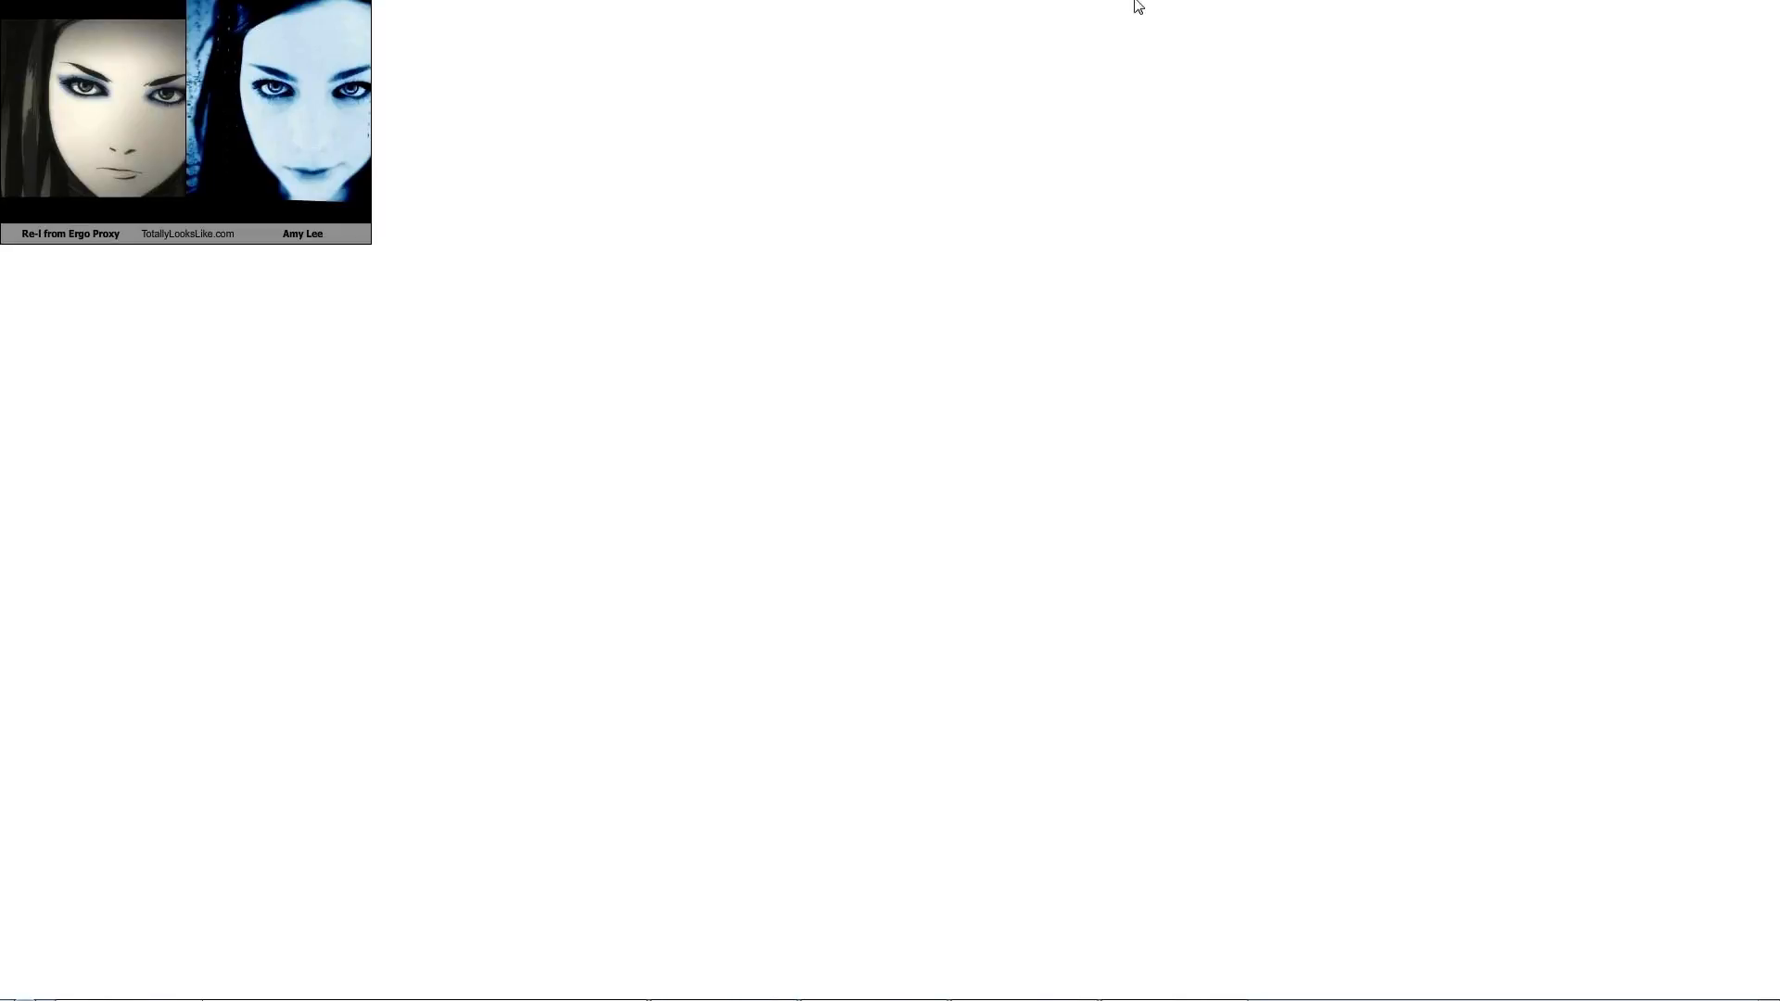
key(ctrl+w)
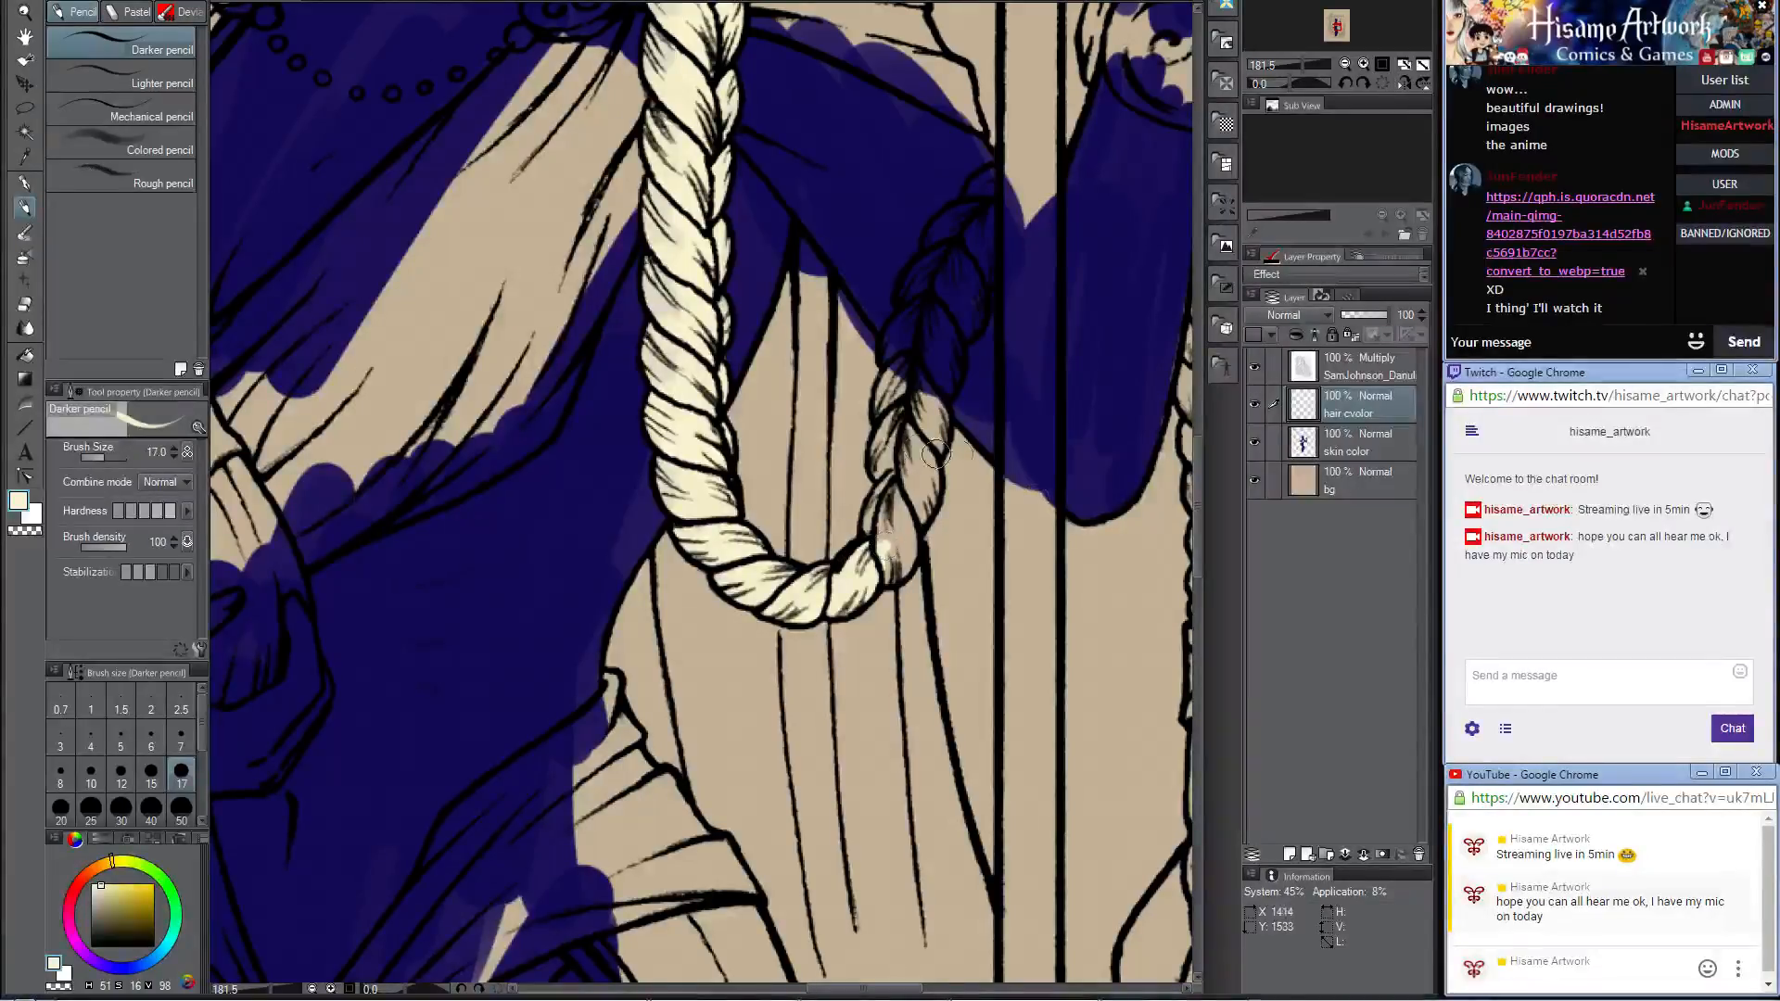
Step: Paint the rising side of the braid loop cream, up over the arm to the staff
mouse_move(890, 505)
mouse_down()
mouse_move(867, 543)
mouse_move(901, 471)
mouse_up()
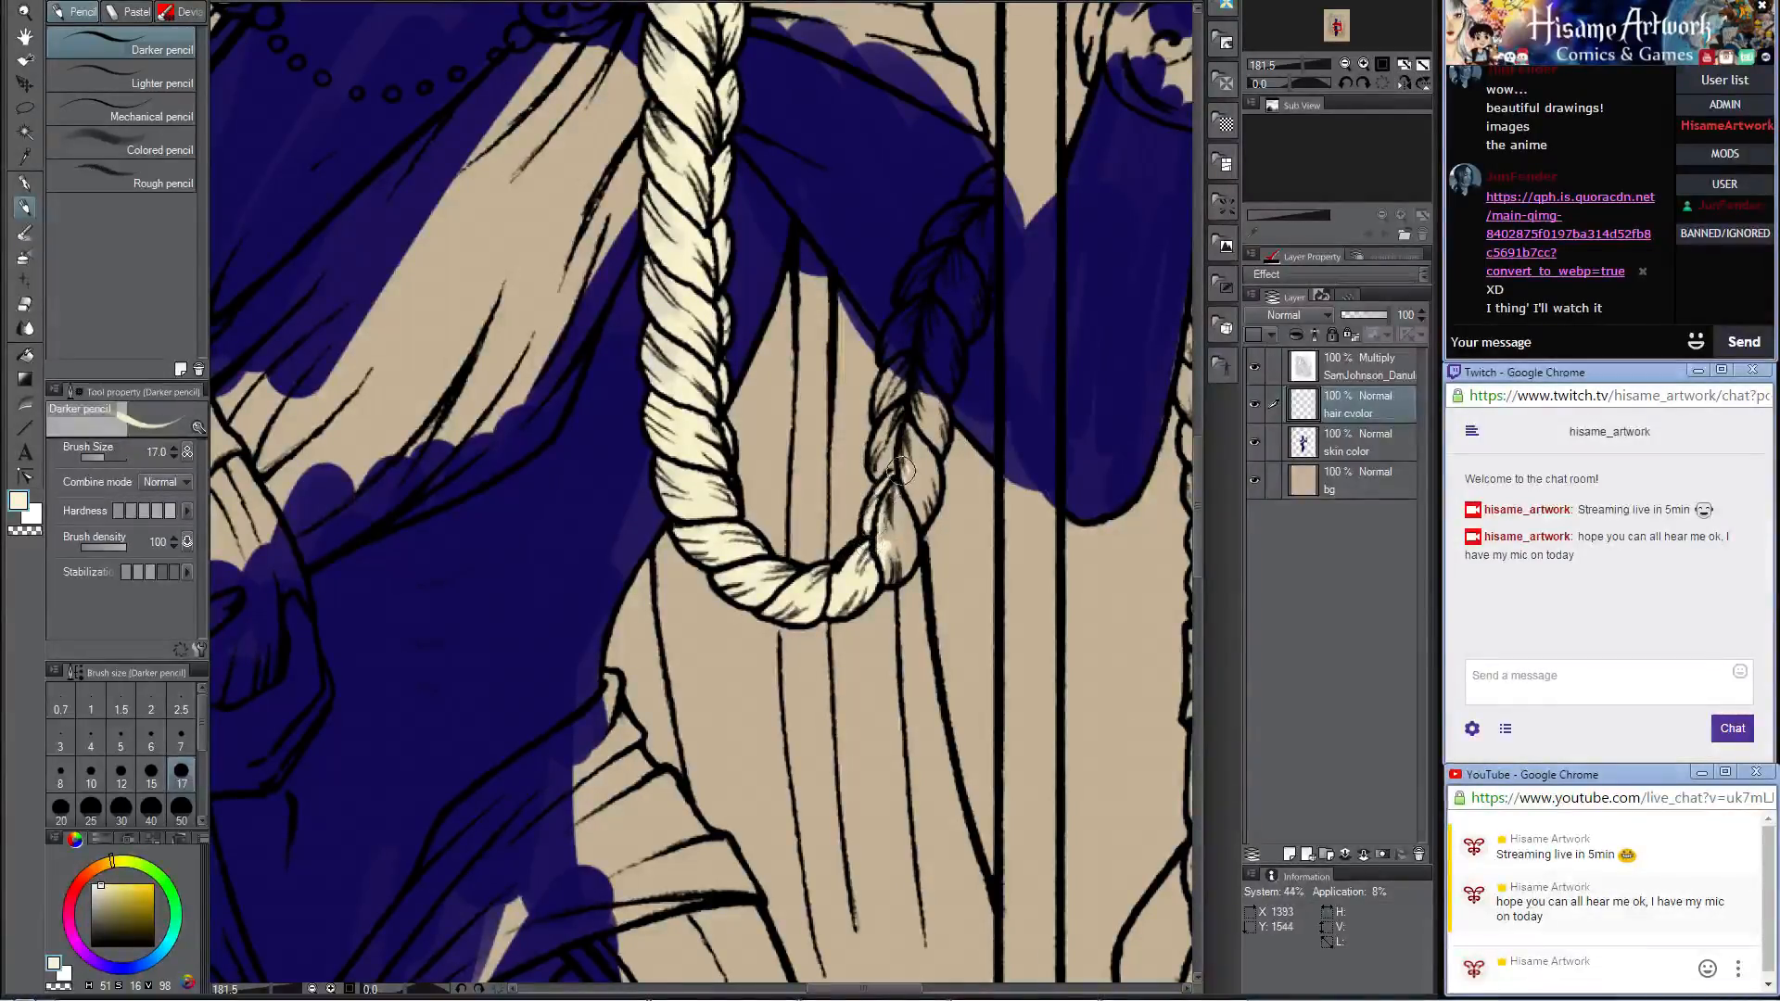
mouse_move(890, 562)
mouse_down()
mouse_move(911, 446)
mouse_move(882, 471)
mouse_move(888, 427)
mouse_move(914, 448)
mouse_move(916, 521)
mouse_move(927, 468)
mouse_up()
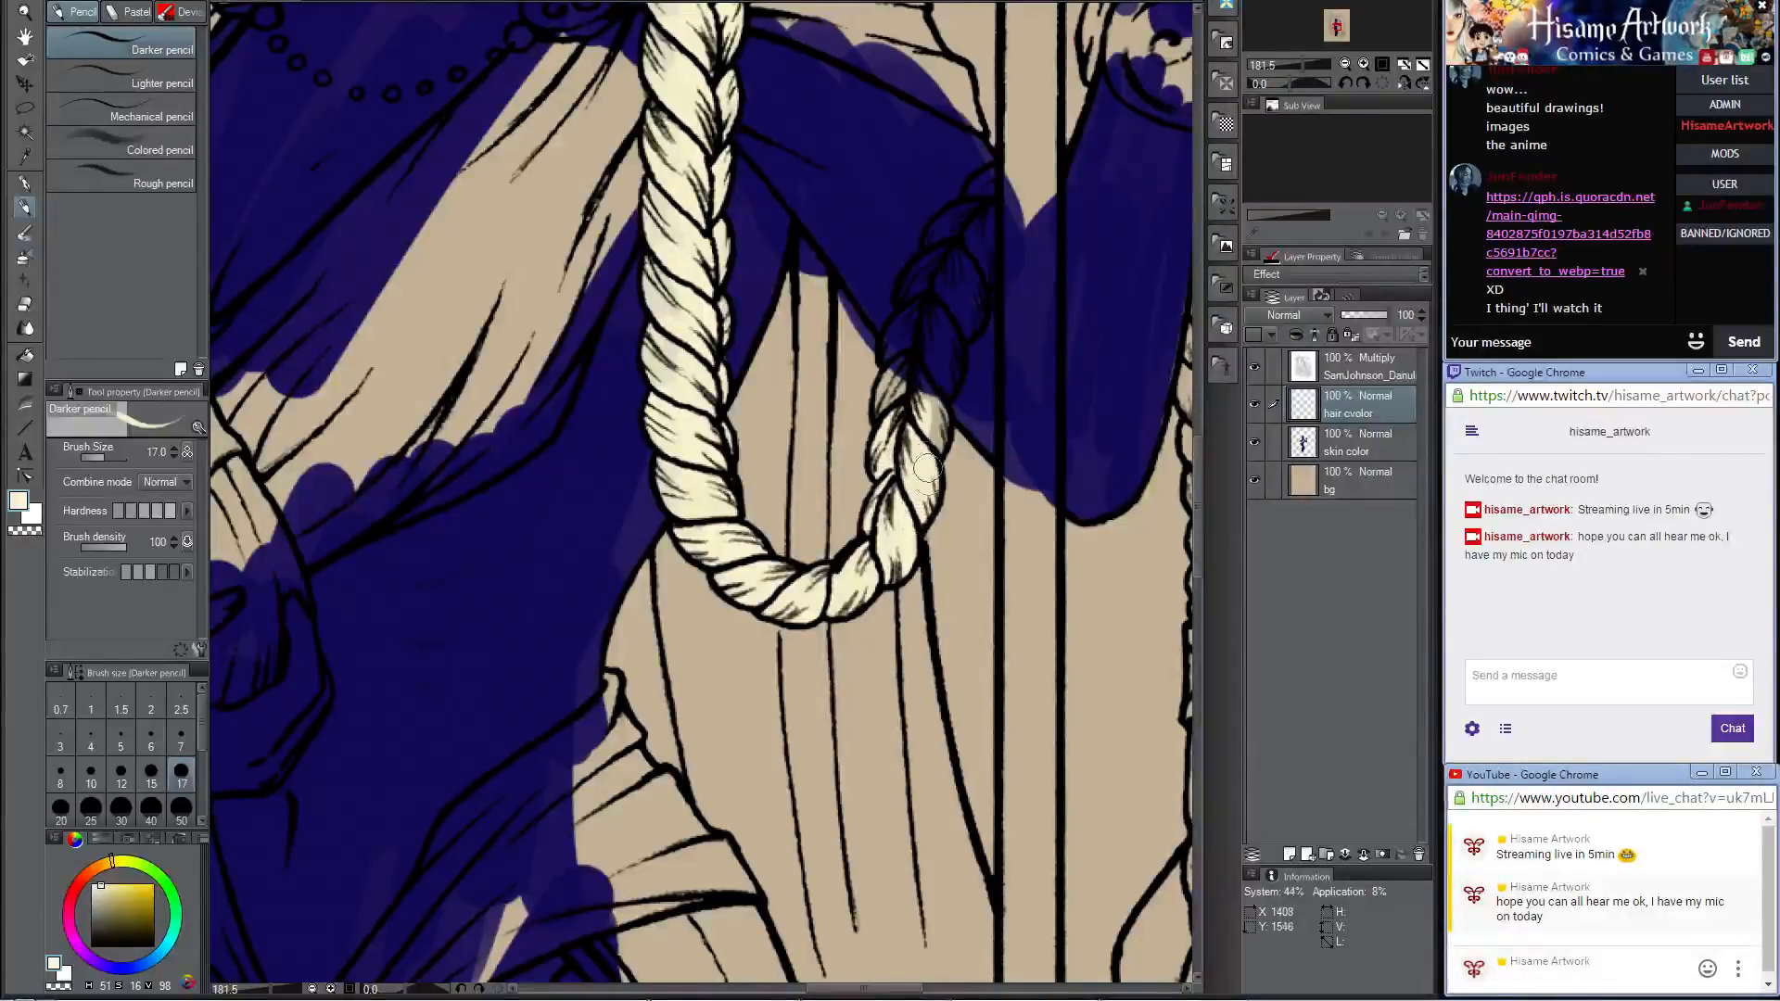
mouse_move(930, 394)
mouse_down()
mouse_move(897, 510)
mouse_move(867, 475)
mouse_move(900, 557)
mouse_move(890, 496)
mouse_up()
drag(906, 426, 874, 501)
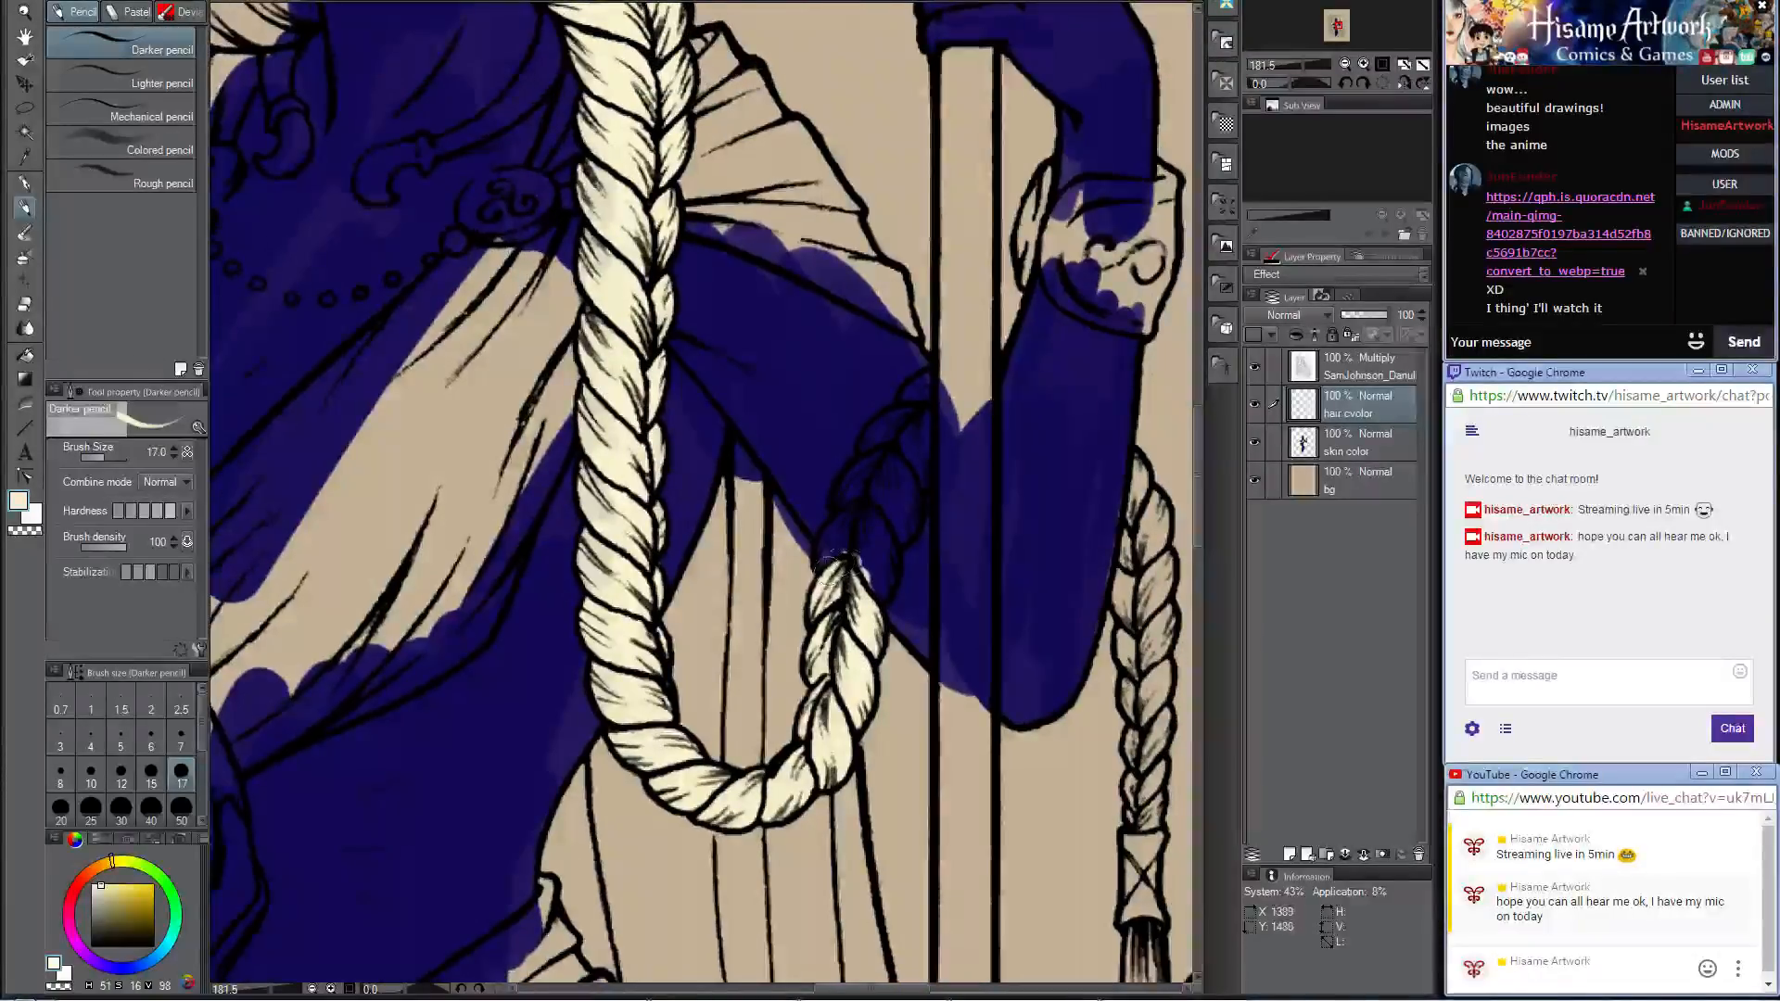
mouse_move(839, 563)
mouse_down()
mouse_move(863, 511)
mouse_move(838, 572)
mouse_move(873, 515)
mouse_move(882, 580)
mouse_move(856, 490)
mouse_move(847, 517)
mouse_move(874, 467)
mouse_up()
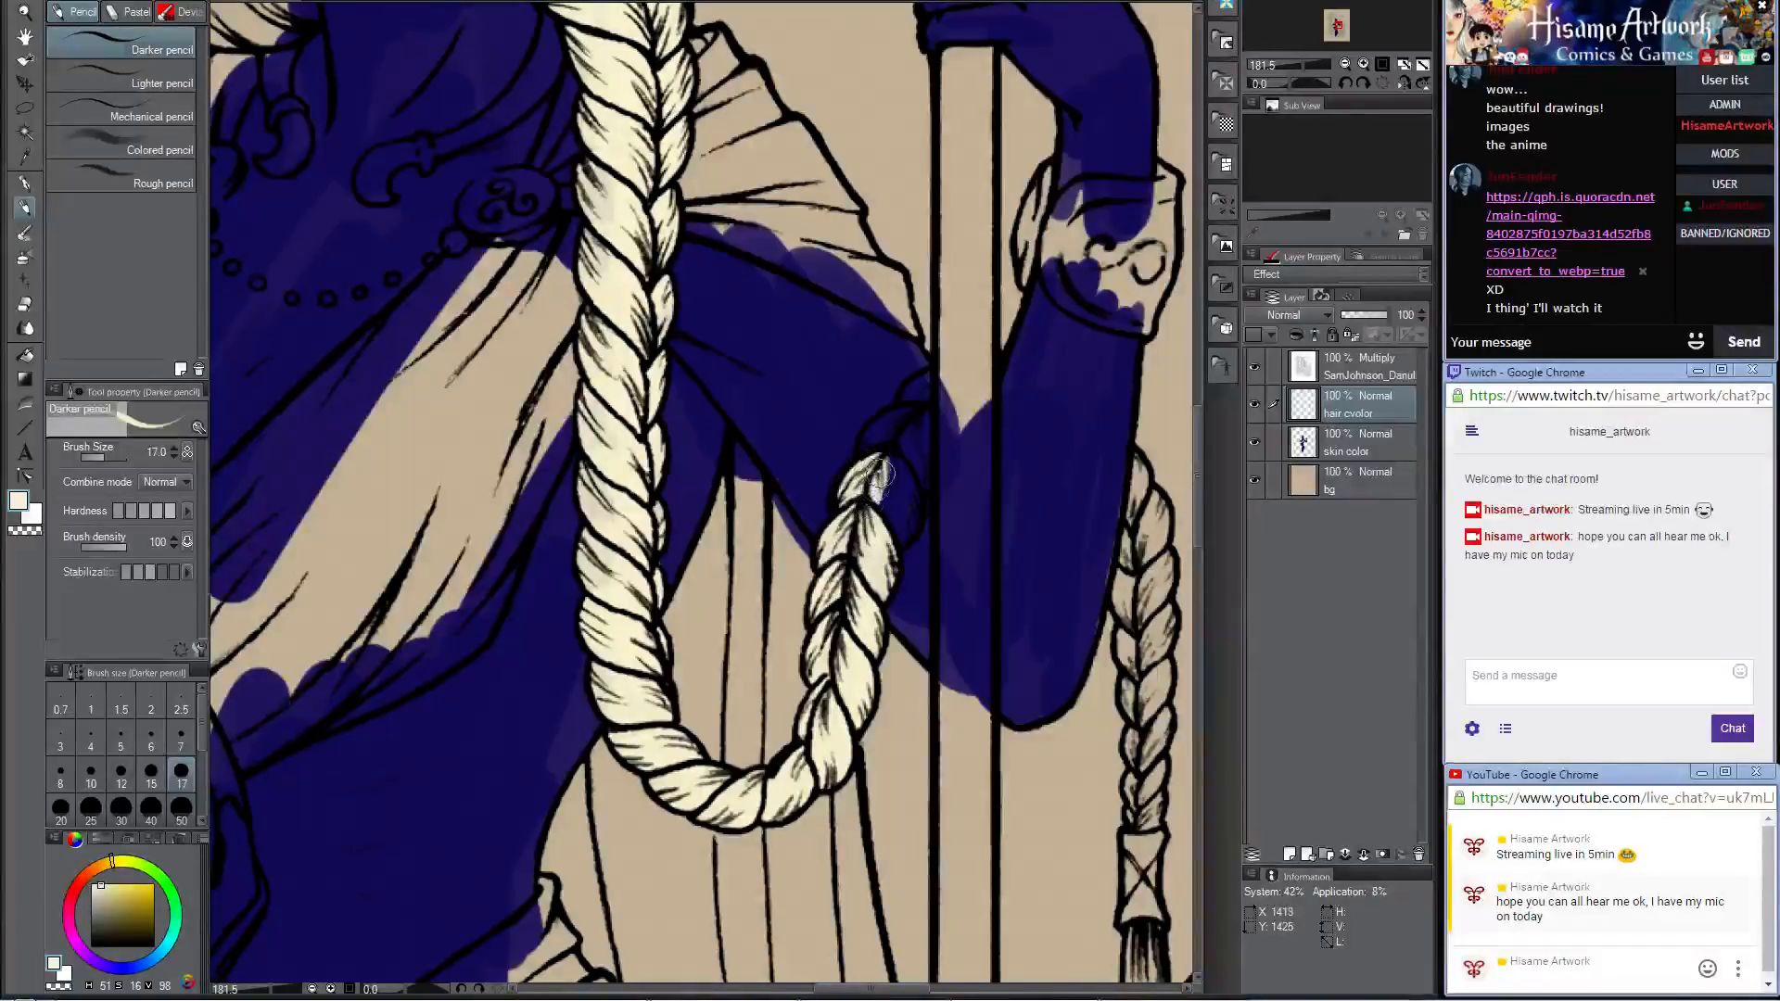
mouse_move(893, 464)
mouse_down()
mouse_move(891, 539)
mouse_move(908, 499)
mouse_move(896, 540)
mouse_move(910, 521)
mouse_move(896, 461)
mouse_move(884, 533)
mouse_move(916, 418)
mouse_move(857, 450)
mouse_move(907, 415)
mouse_move(886, 451)
mouse_move(921, 405)
mouse_move(919, 486)
mouse_move(872, 441)
mouse_up()
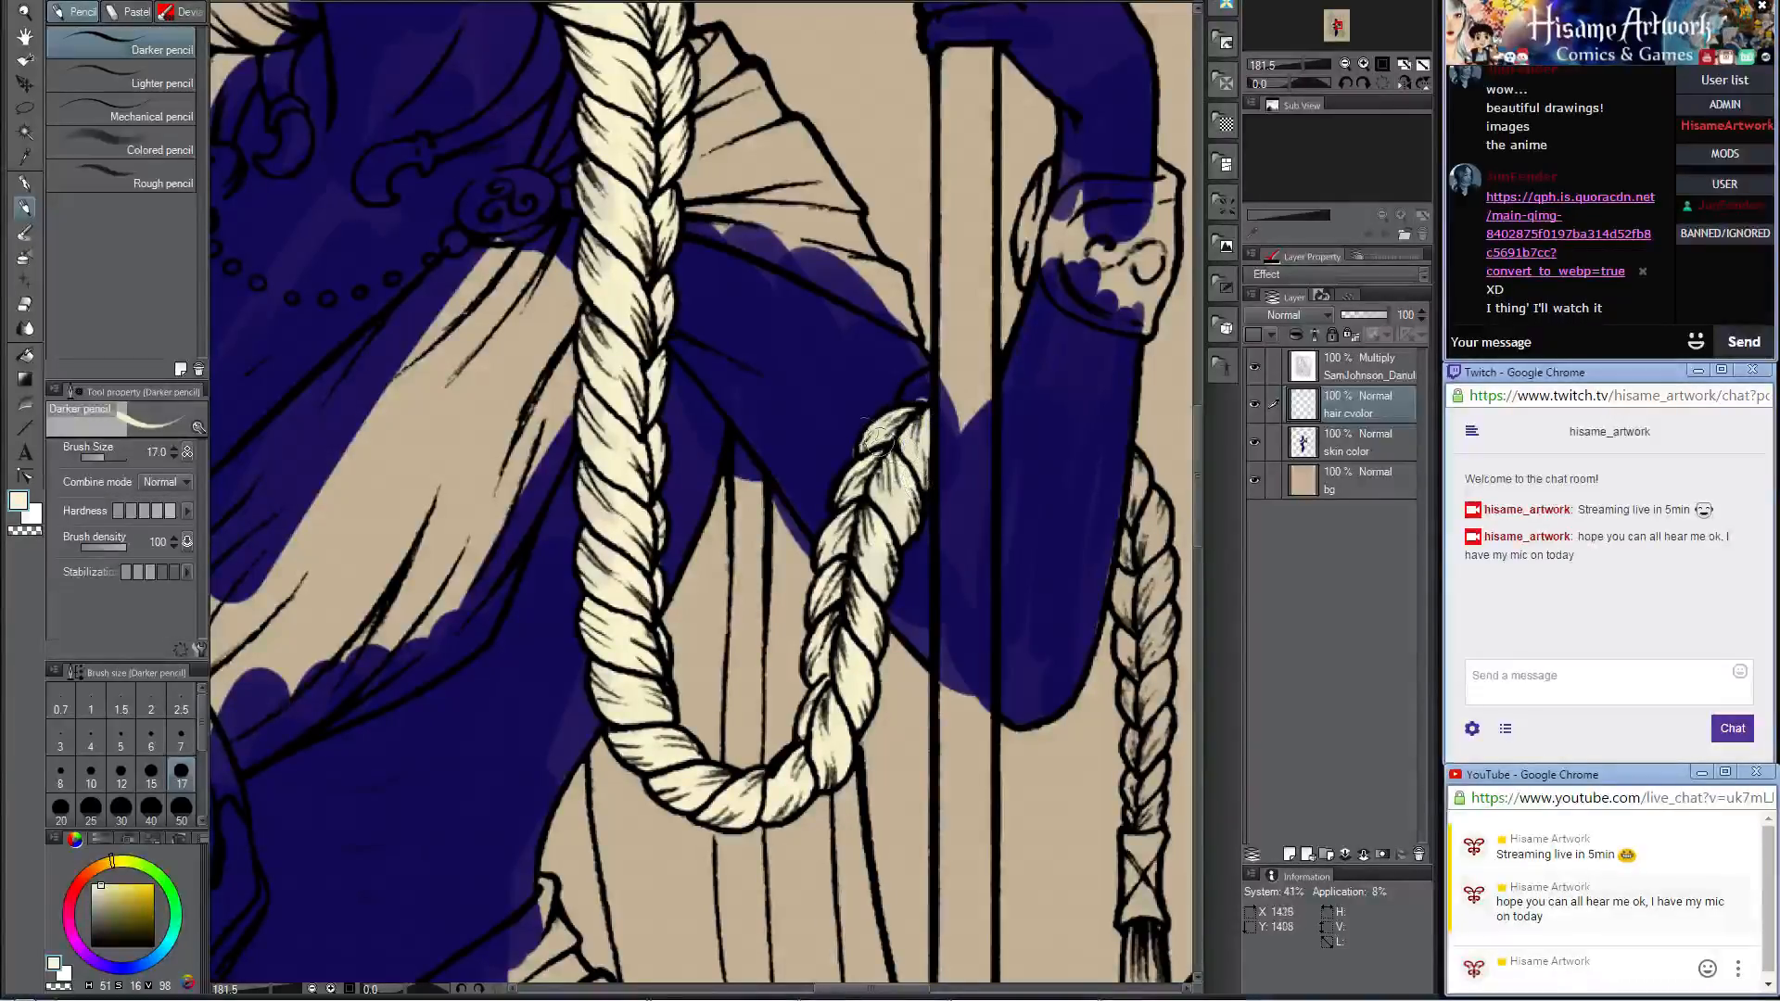
Step: Erase the overspill where the braid meets the staff and fill the braid's last segment there with cream
click(25, 304)
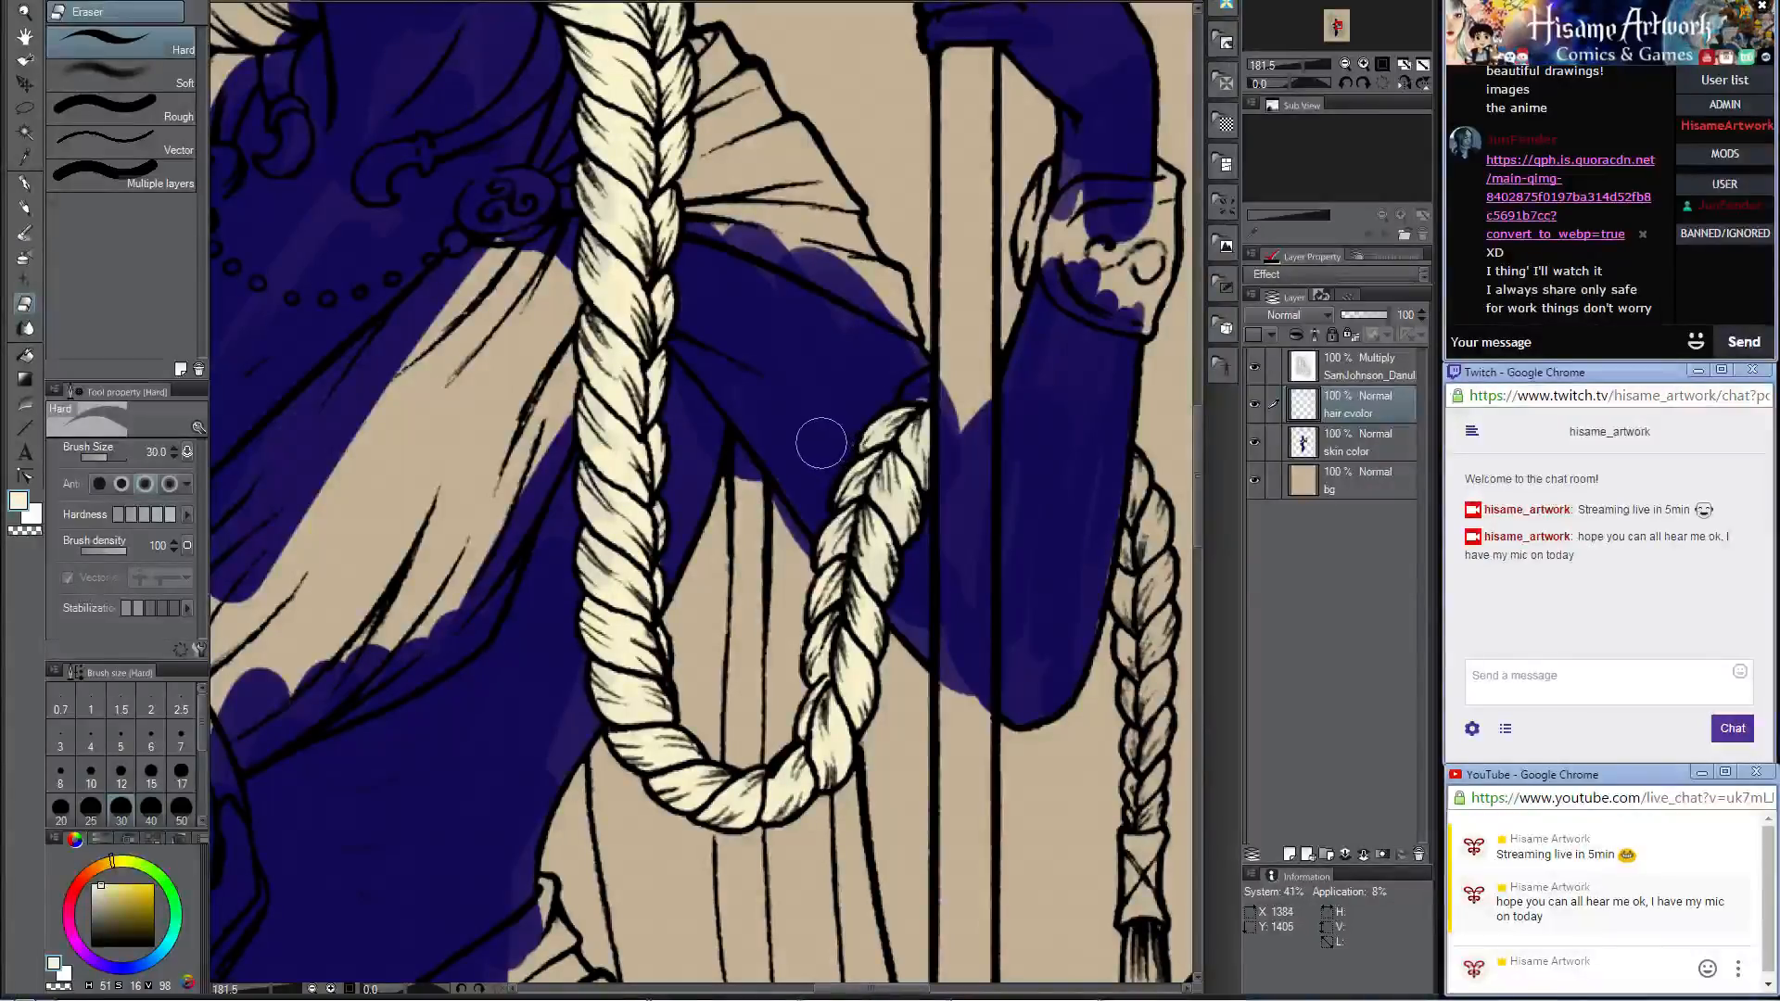
drag(921, 387, 797, 426)
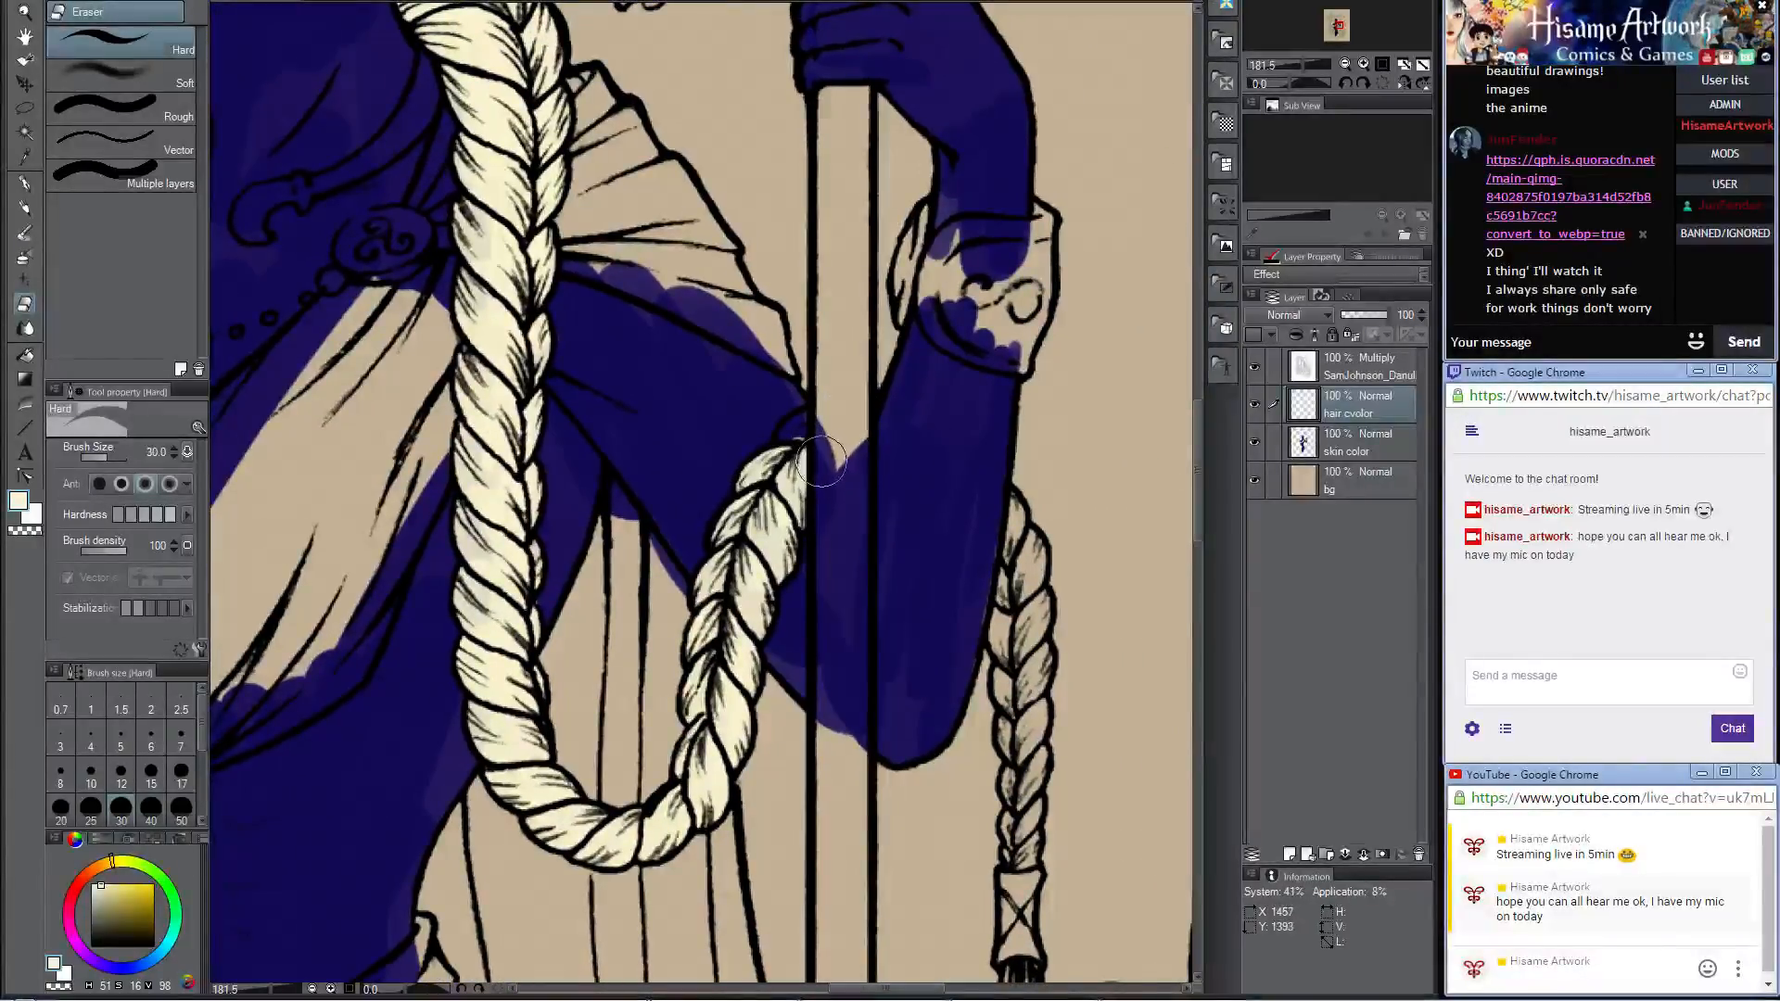
key(p)
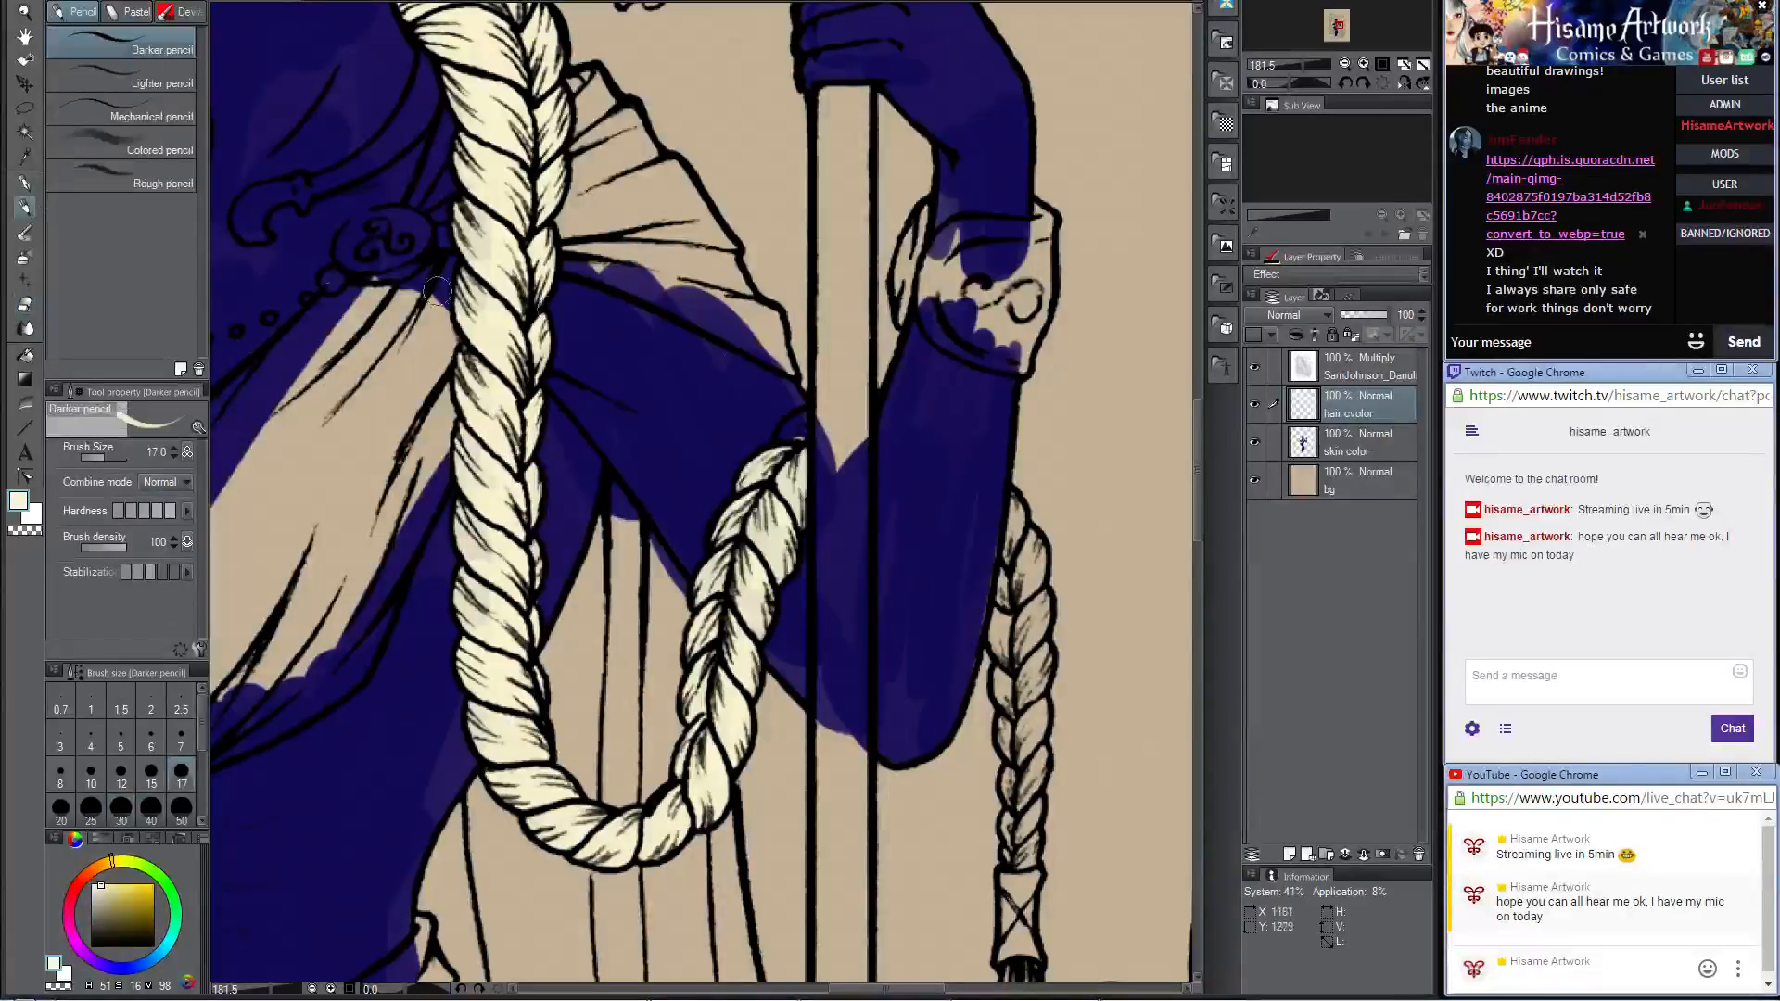
drag(797, 420, 799, 443)
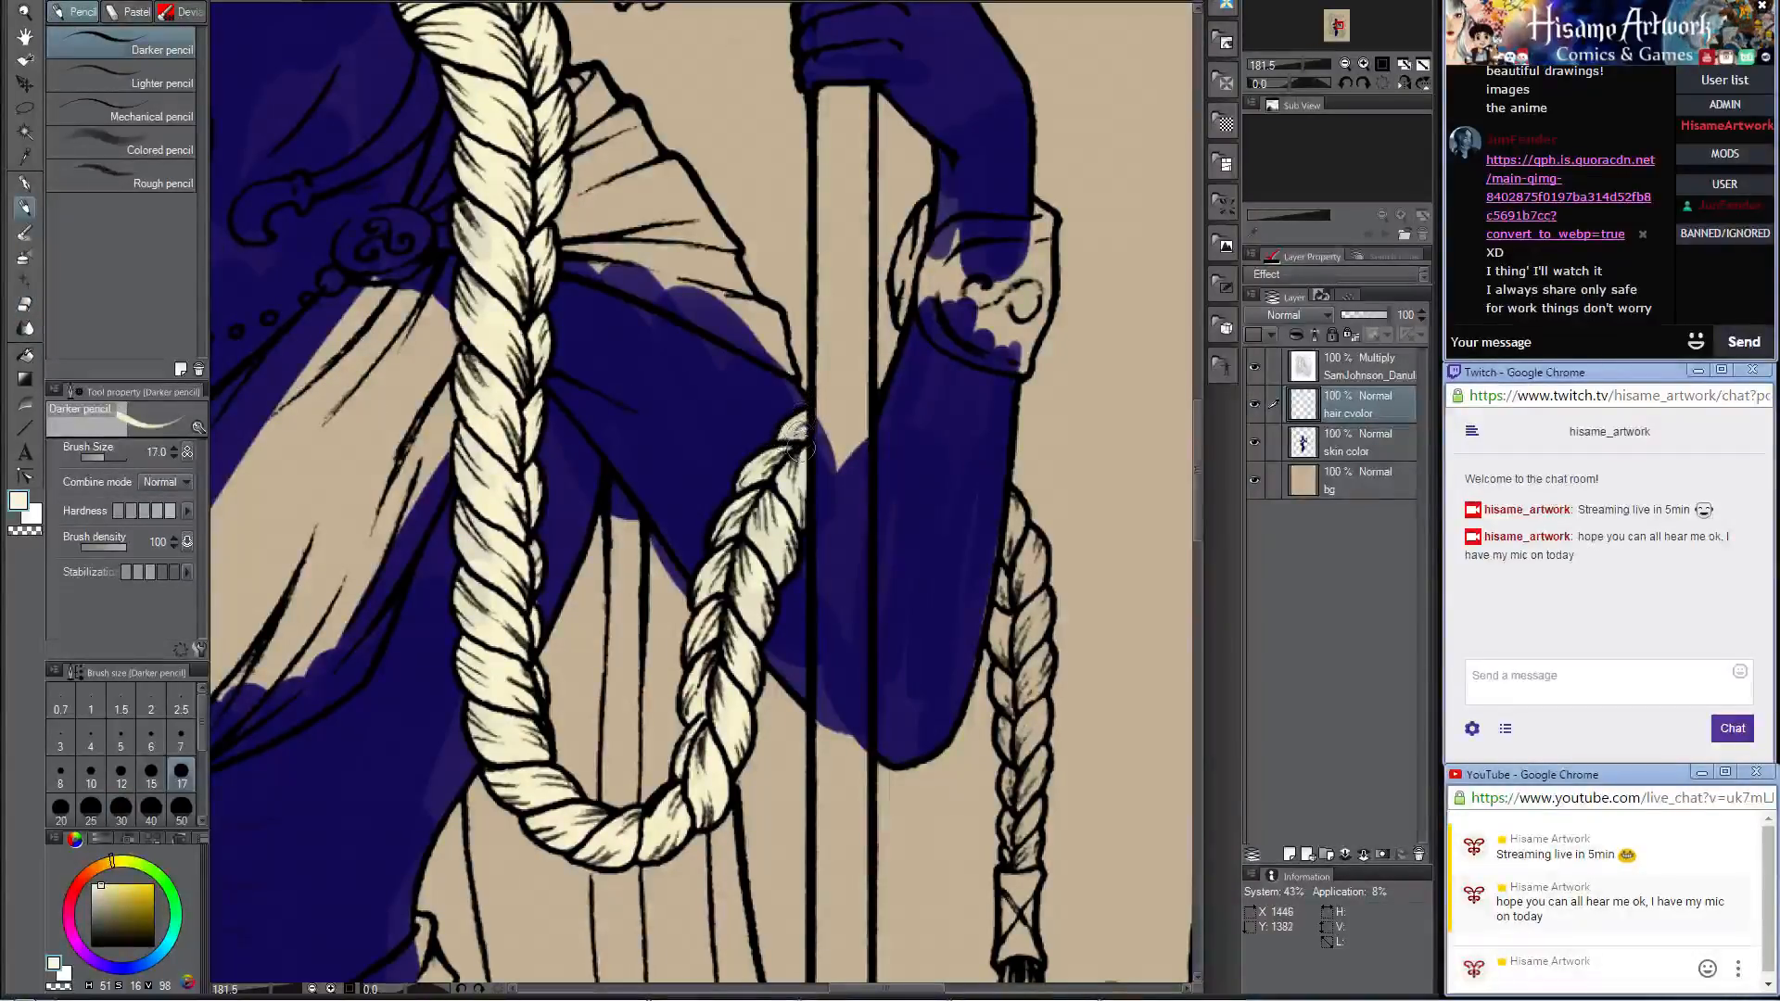
Step: Paint the braid hanging behind the elbow cream, including the loose hair just below its wrapped tie
mouse_move(968, 548)
mouse_down()
mouse_move(892, 204)
mouse_move(925, 358)
mouse_move(940, 198)
mouse_move(956, 256)
mouse_move(948, 331)
mouse_move(958, 312)
mouse_move(925, 371)
mouse_move(962, 334)
mouse_move(938, 510)
mouse_move(925, 408)
mouse_move(935, 428)
mouse_move(951, 414)
mouse_move(948, 440)
mouse_move(957, 406)
mouse_move(951, 453)
mouse_move(964, 445)
mouse_move(941, 510)
mouse_move(935, 452)
mouse_move(931, 475)
mouse_move(948, 554)
mouse_up()
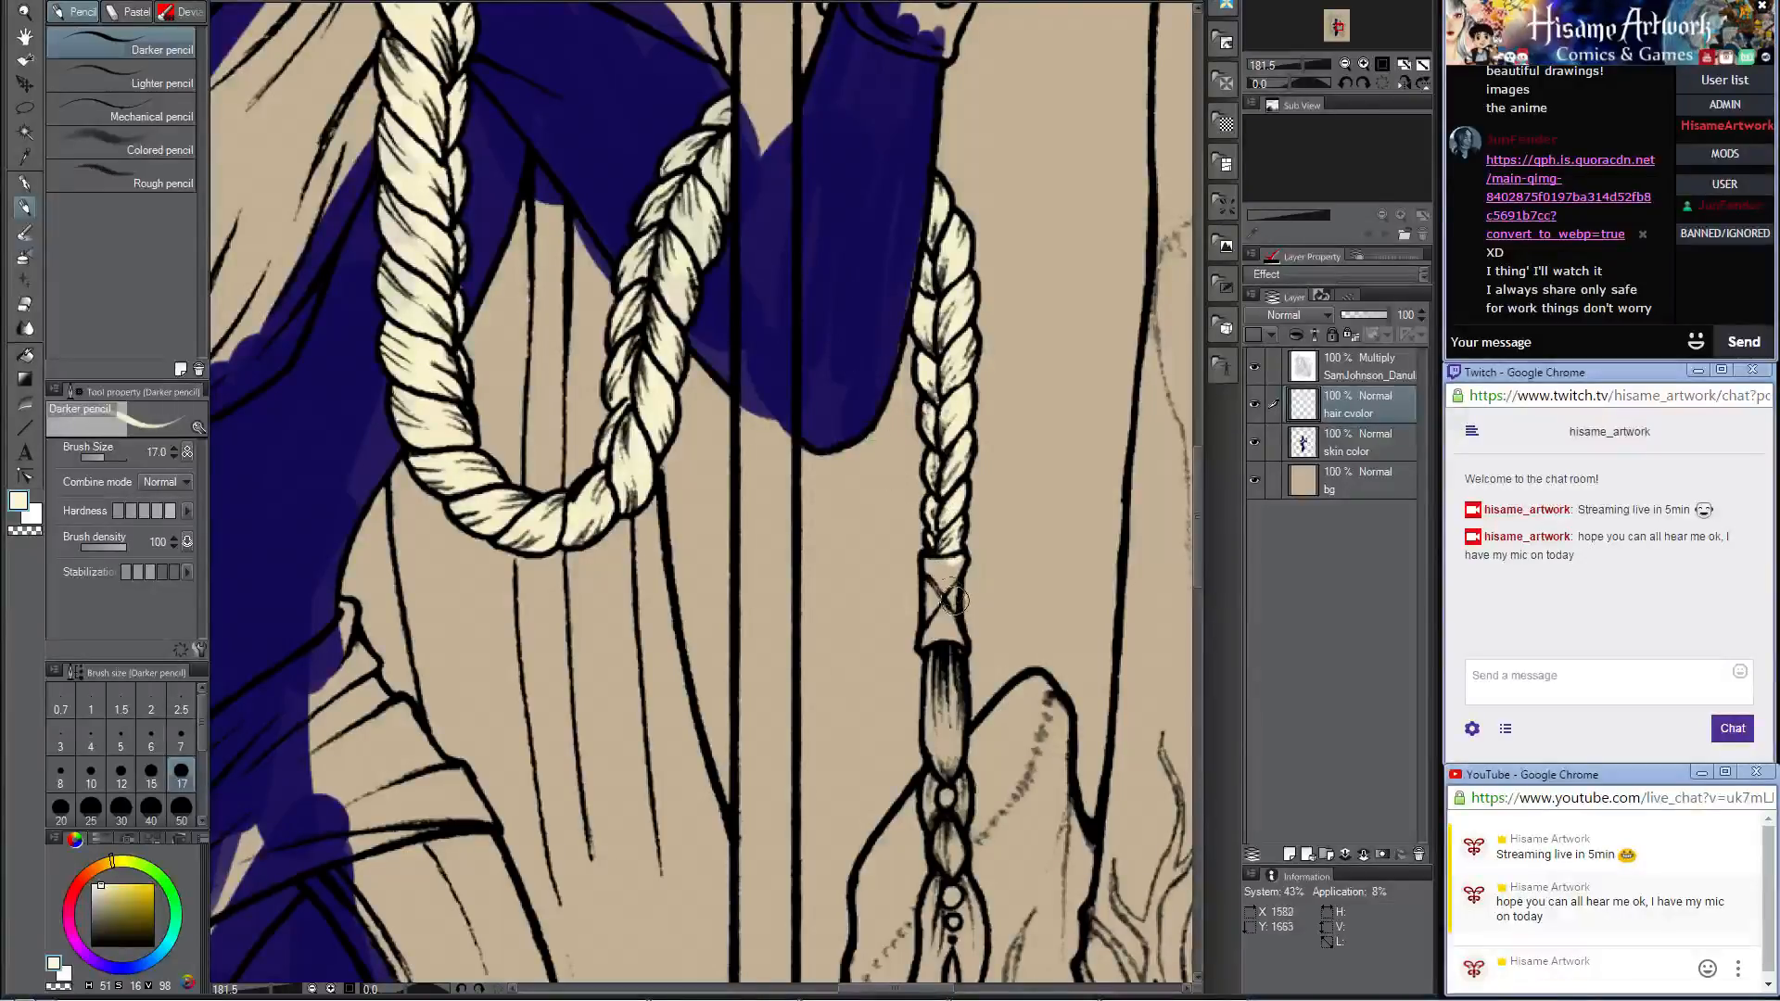
scroll(953, 601, down, 5)
mouse_move(937, 417)
mouse_down()
mouse_move(943, 538)
mouse_move(943, 425)
mouse_up()
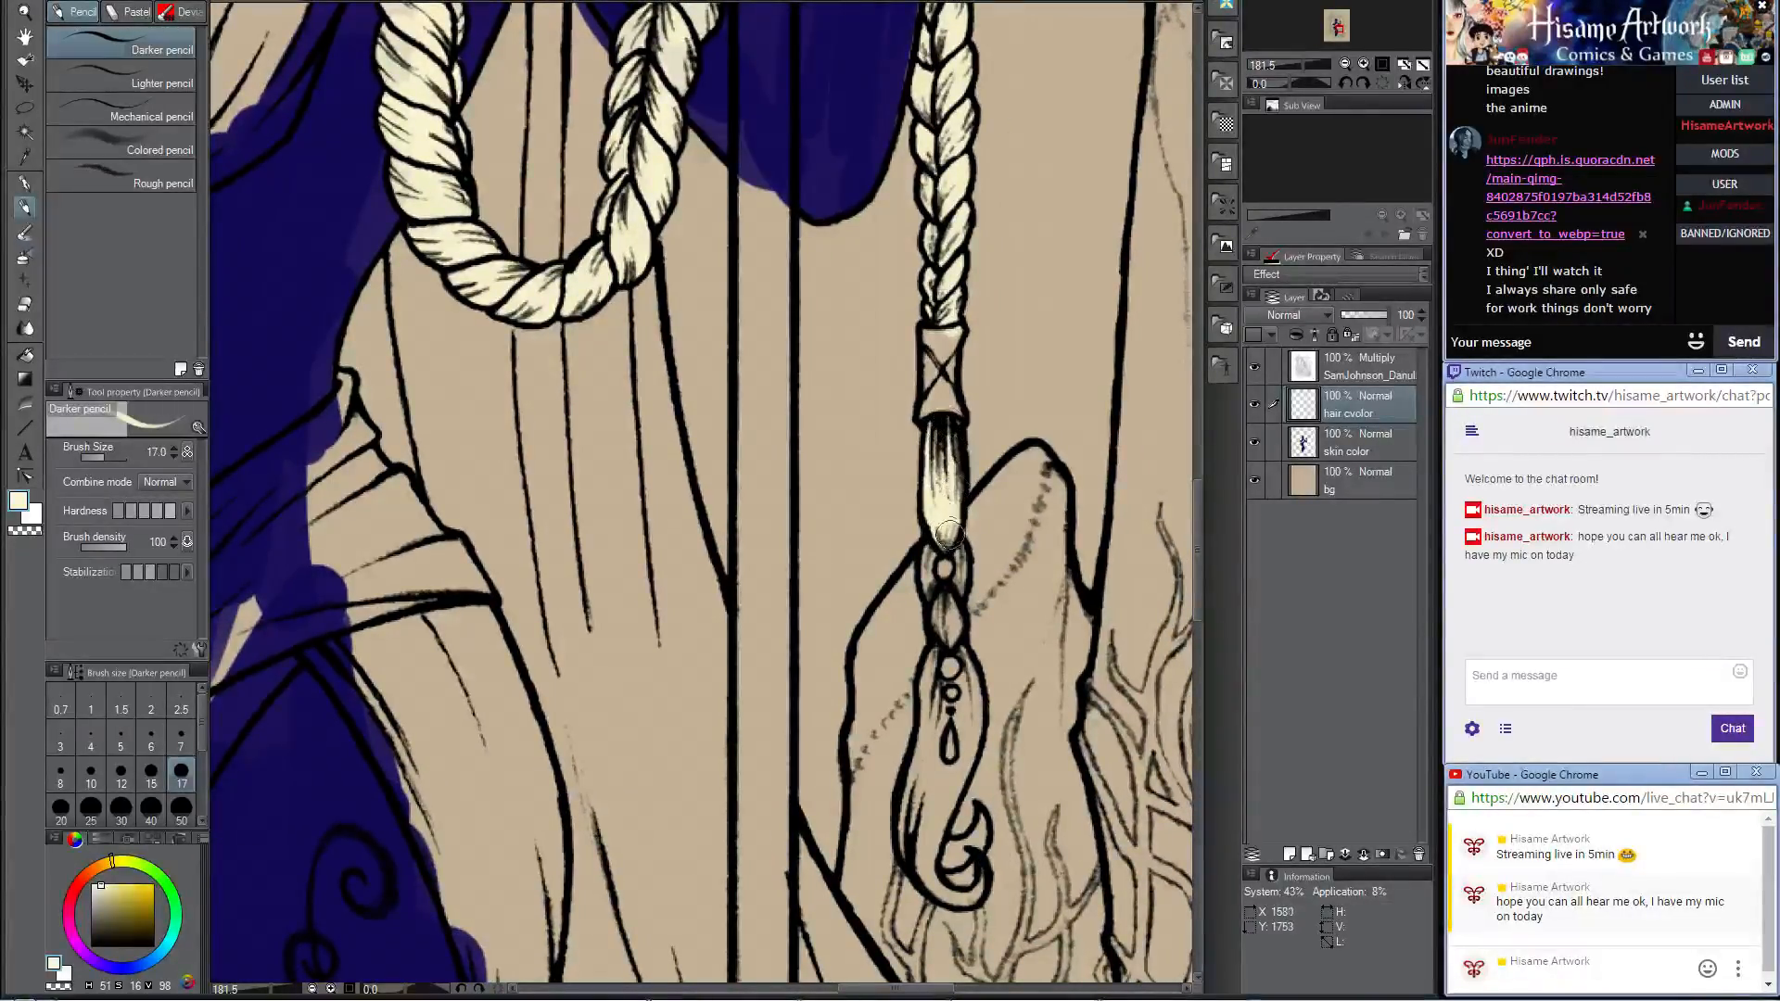
Step: Paint the beaded lower sections of the braid and its curled tip cream
mouse_move(927, 555)
mouse_down()
mouse_move(946, 656)
mouse_move(825, 281)
mouse_up()
mouse_move(821, 455)
mouse_down()
mouse_move(830, 411)
mouse_move(837, 494)
mouse_move(852, 409)
mouse_move(851, 531)
mouse_move(864, 507)
mouse_move(828, 570)
mouse_move(826, 466)
mouse_move(813, 609)
mouse_move(850, 503)
mouse_move(823, 601)
mouse_move(839, 553)
mouse_up()
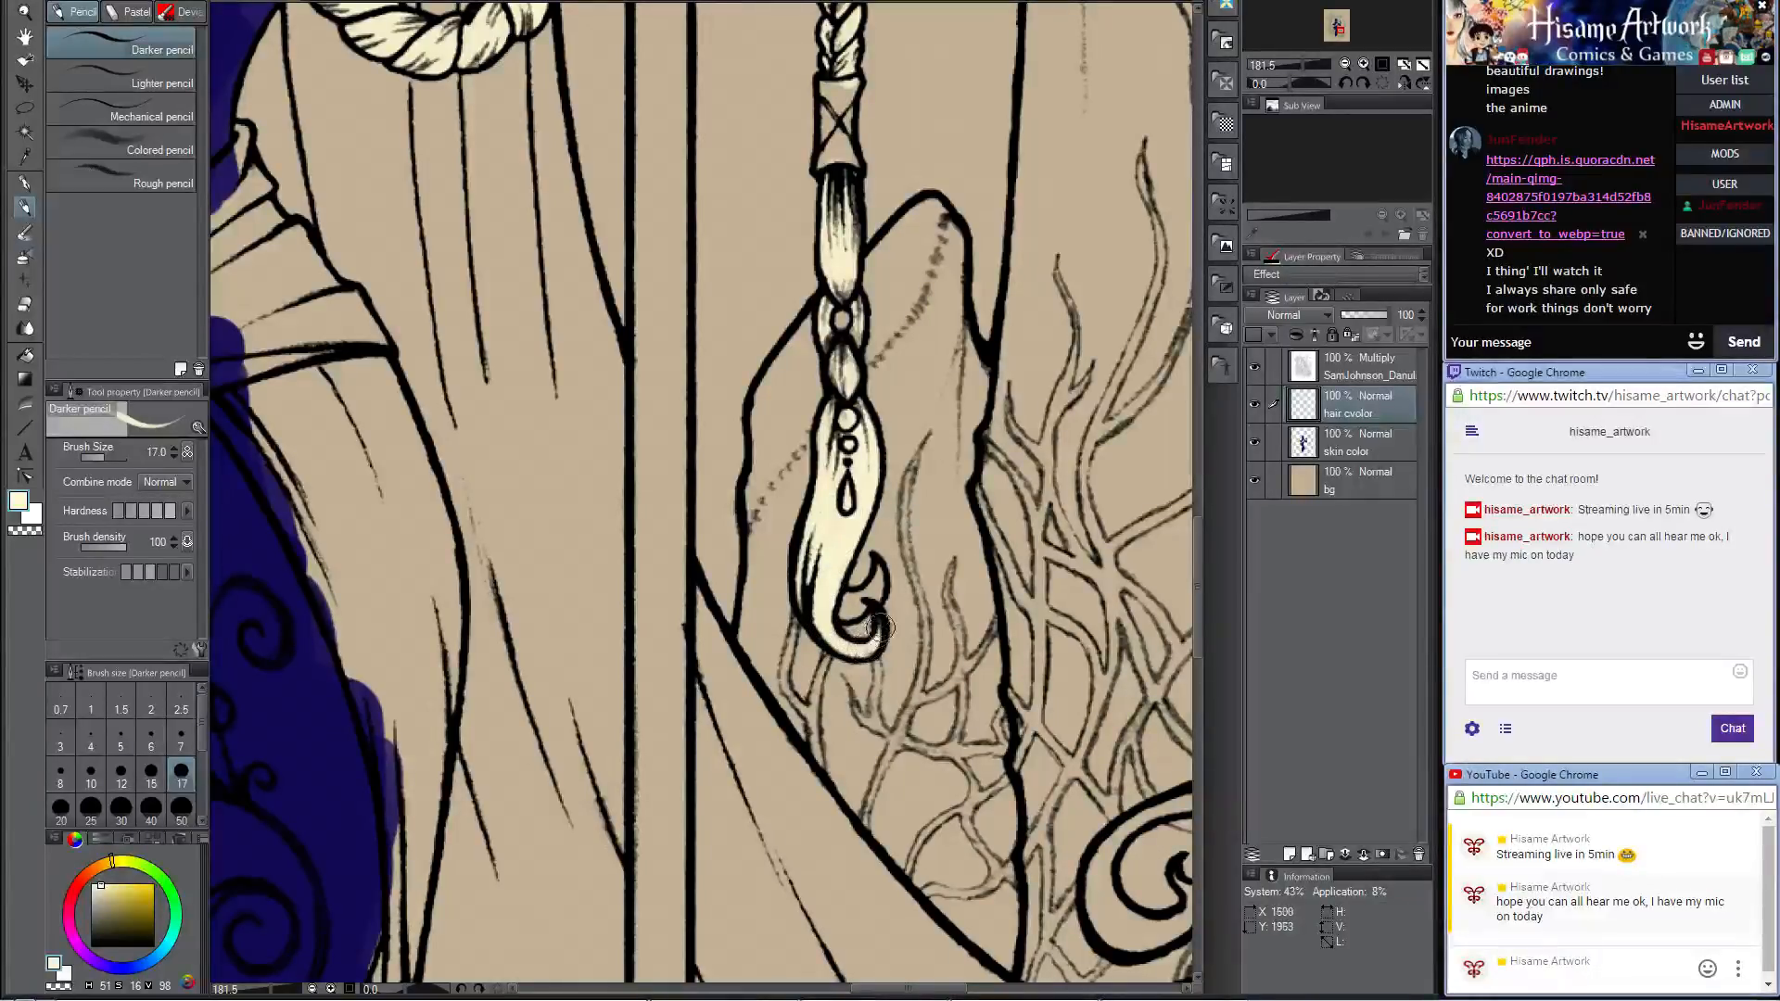
mouse_move(841, 595)
mouse_down()
mouse_move(839, 614)
mouse_move(877, 566)
mouse_up()
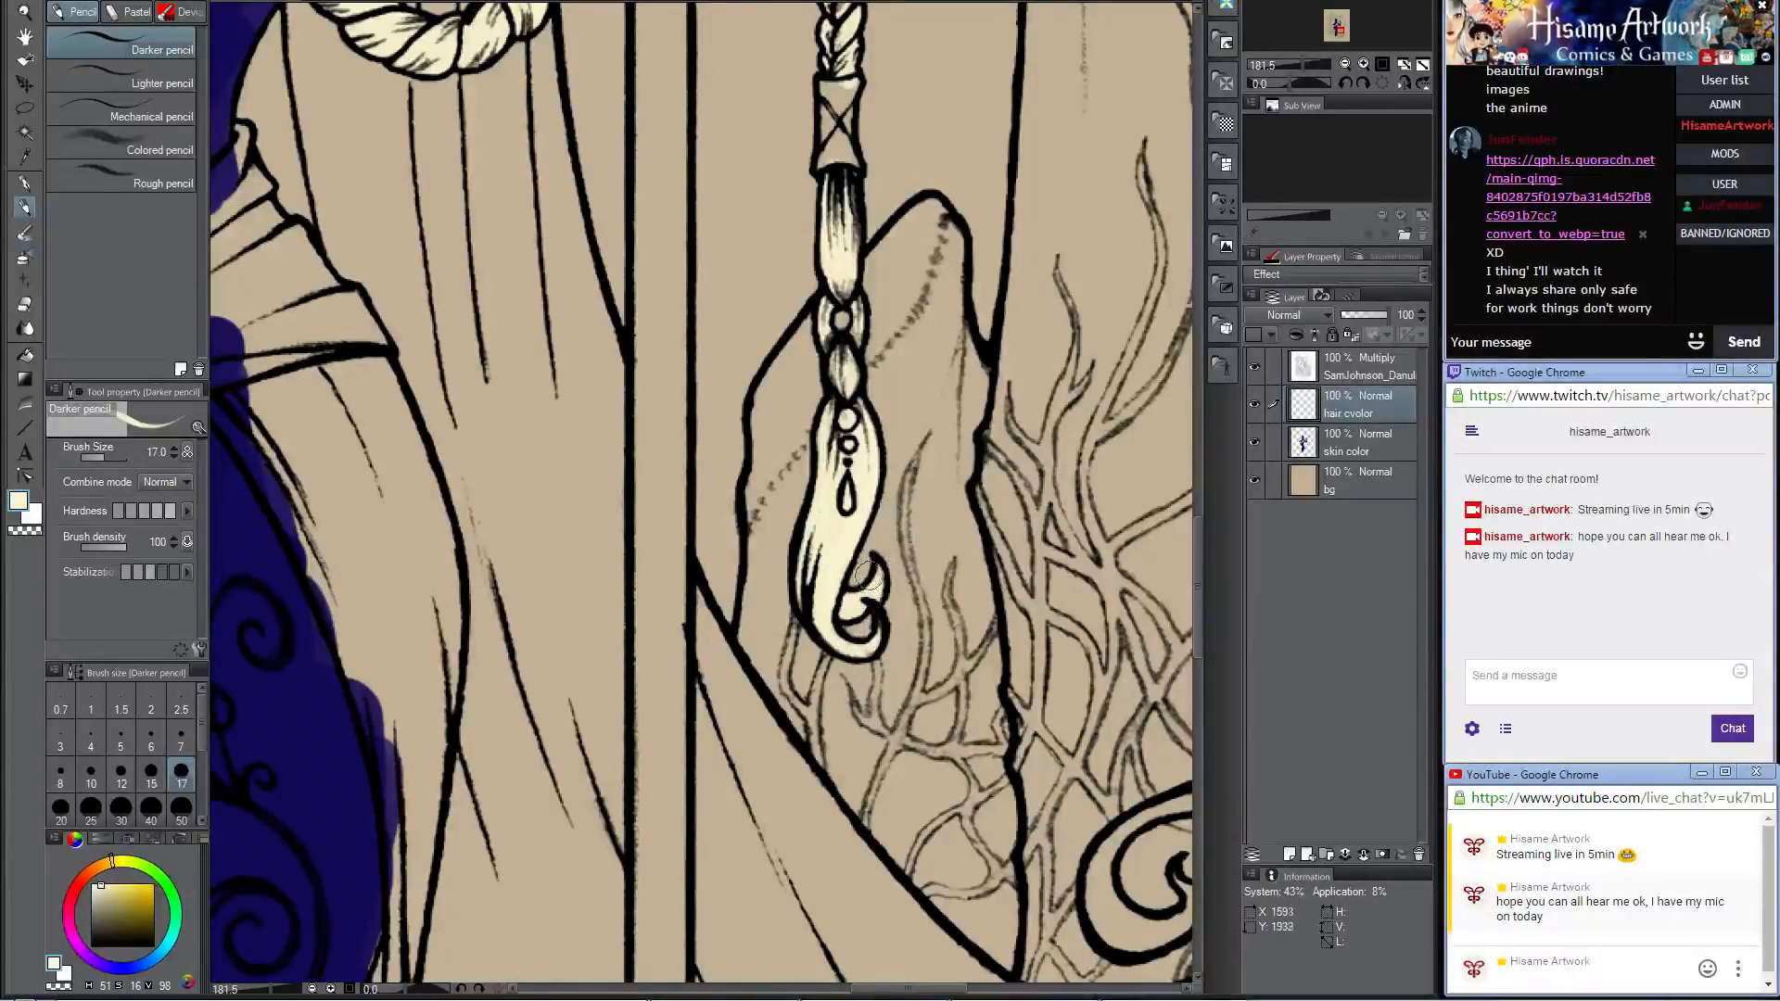
scroll(881, 634, down, 12)
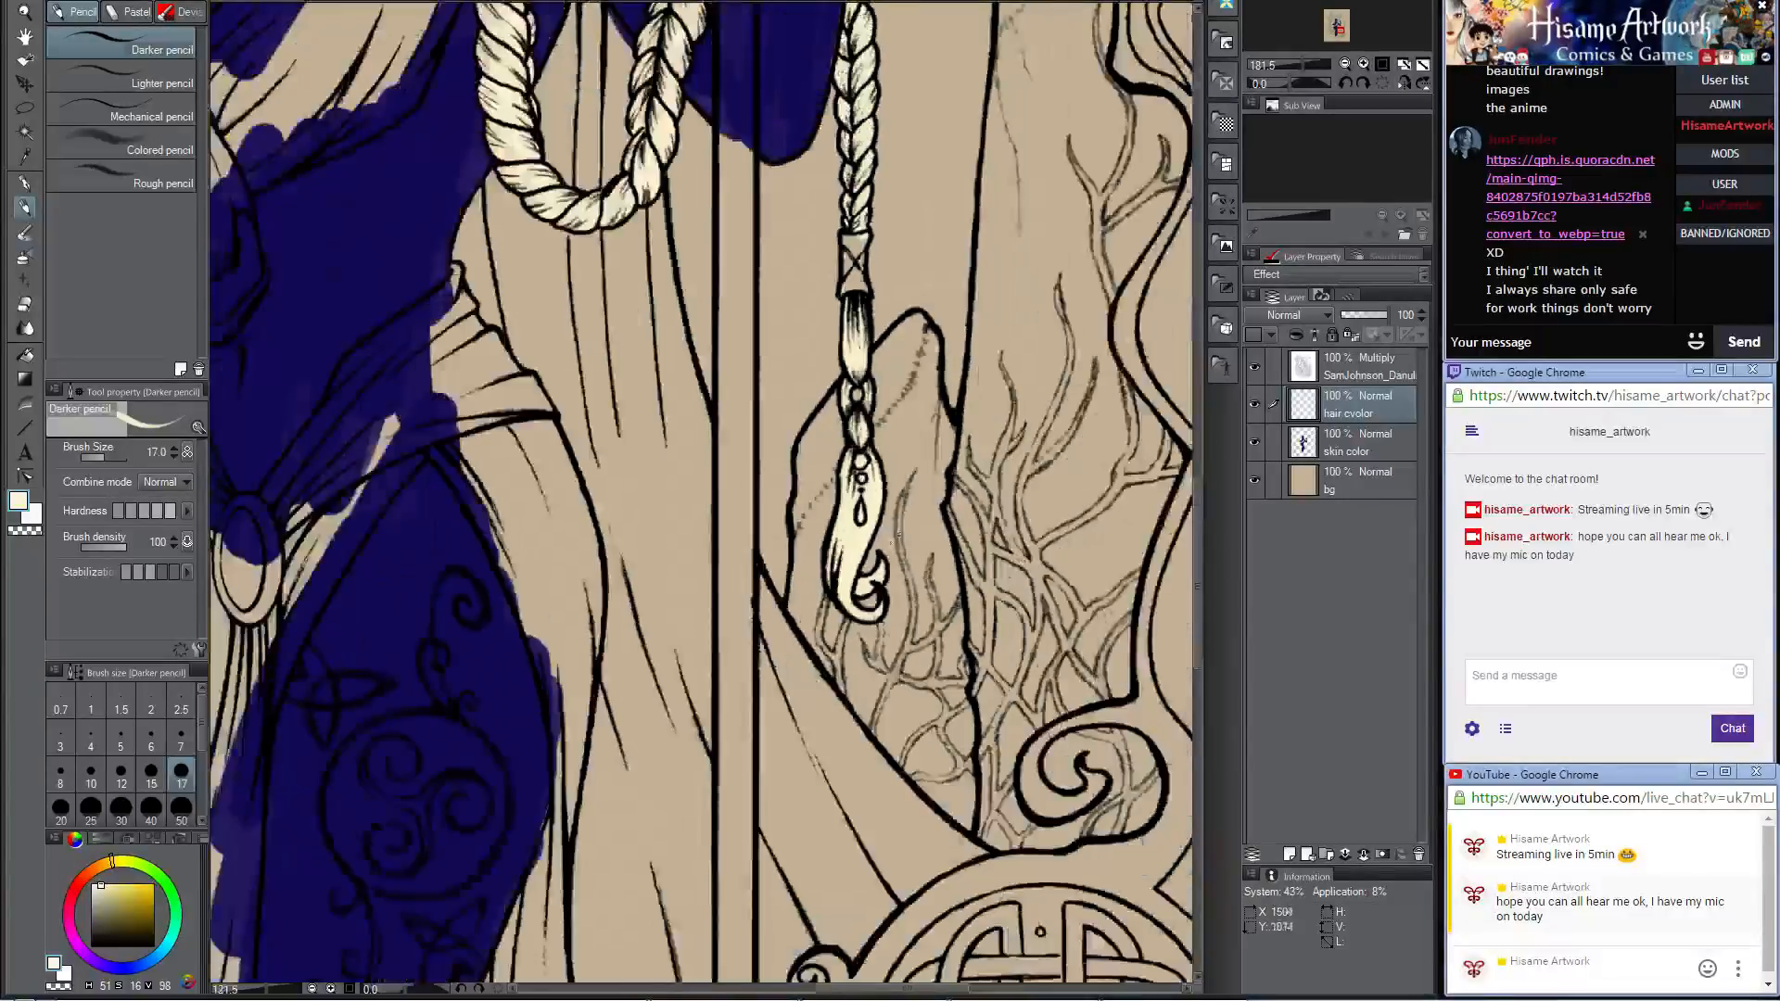
scroll(668, 111, up, 12)
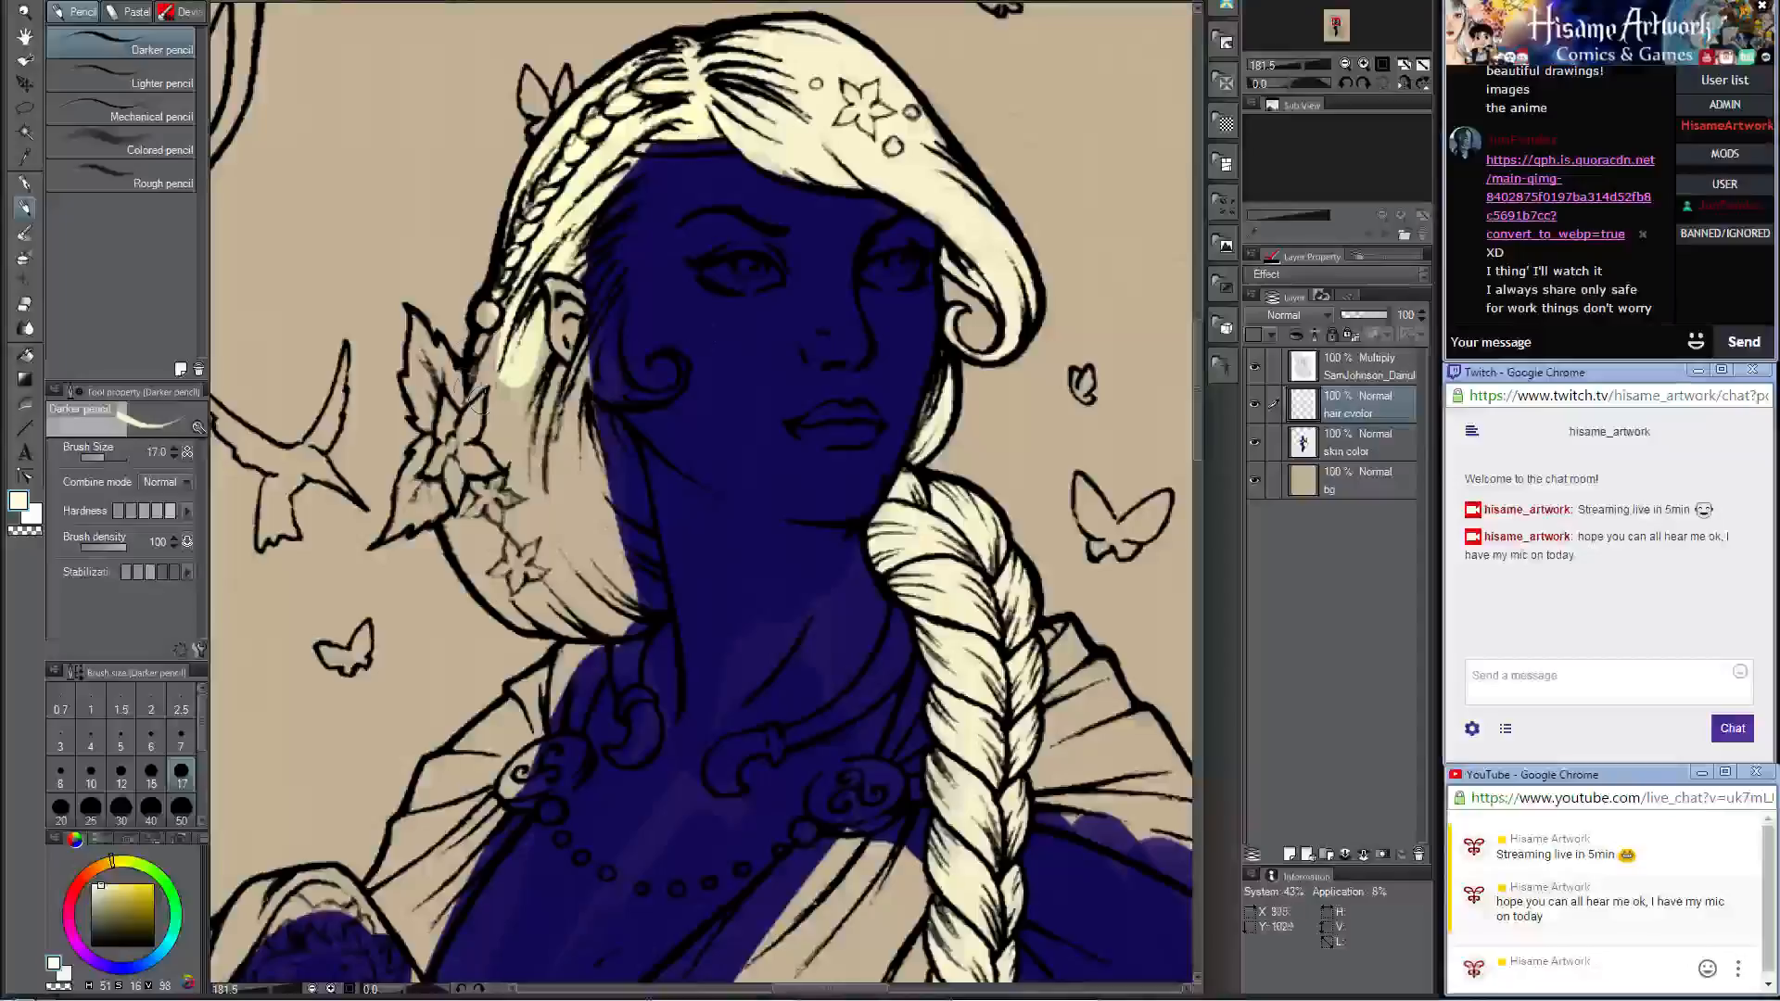
Step: Paint the hair strands from the temple past the ear cream, including the curled lock on the cheek and the strand below it
mouse_move(470, 309)
mouse_down()
mouse_move(500, 320)
mouse_move(490, 351)
mouse_up()
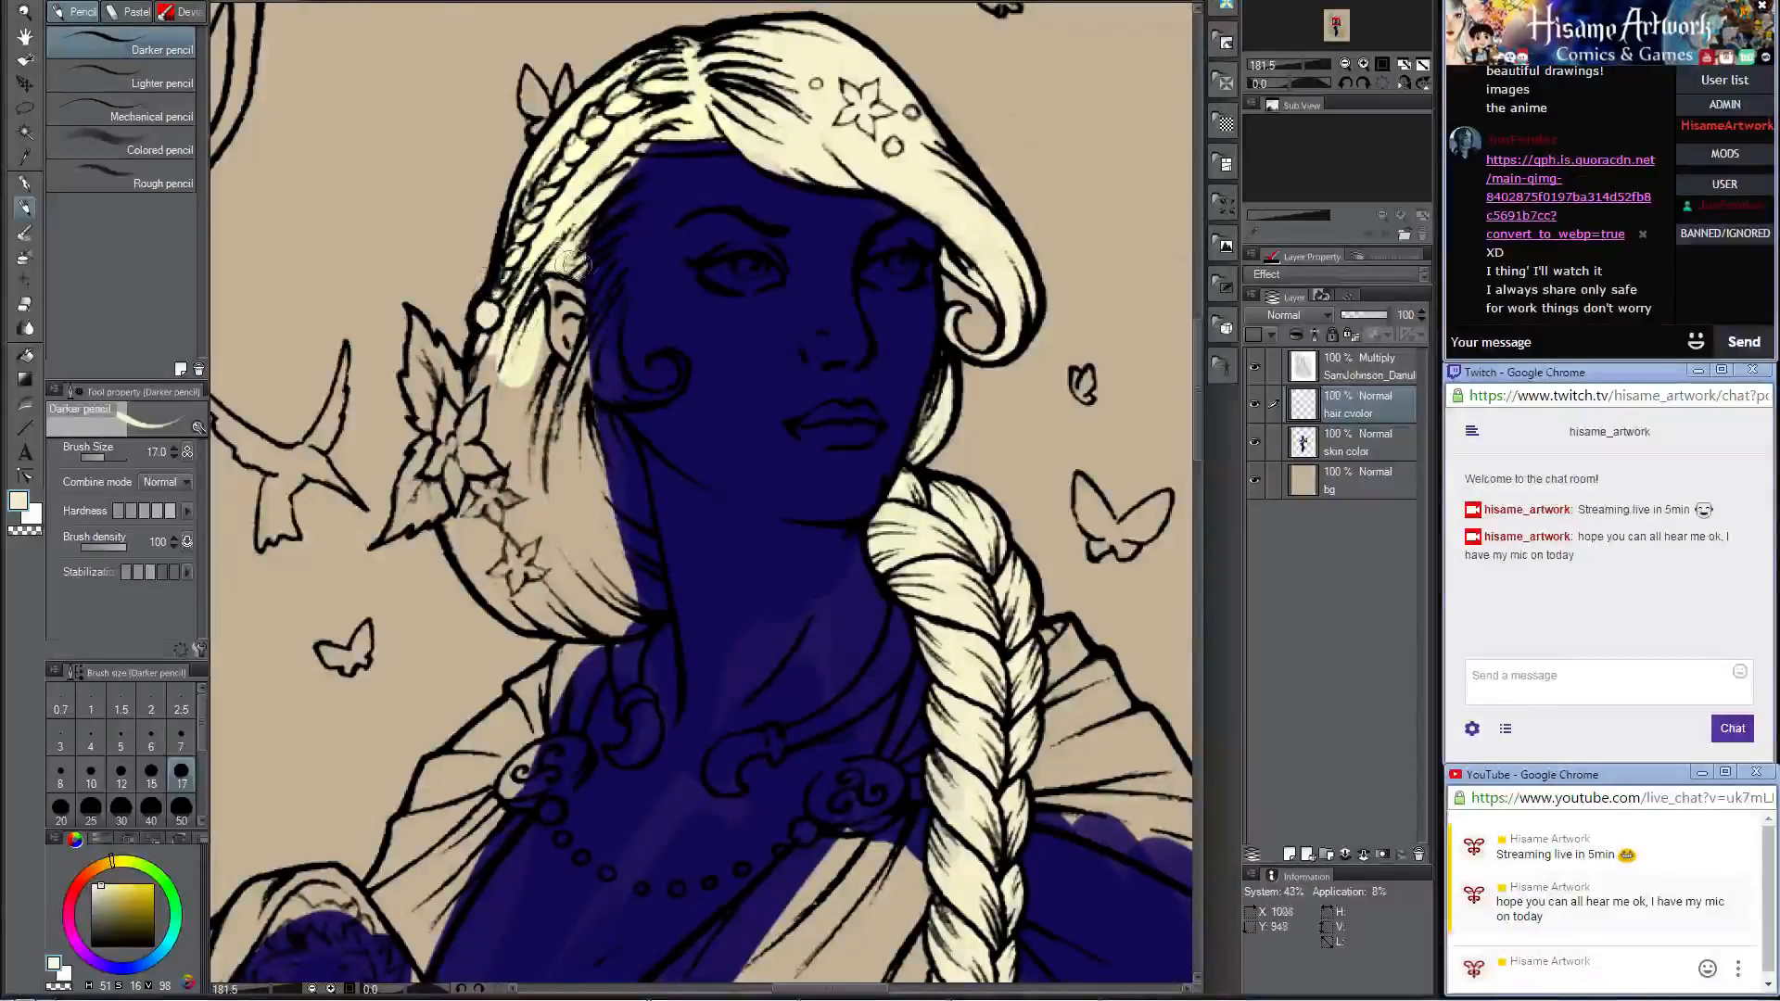
mouse_move(571, 234)
mouse_down()
mouse_move(621, 204)
mouse_move(593, 255)
mouse_move(611, 296)
mouse_move(566, 352)
mouse_move(594, 407)
mouse_up()
mouse_move(625, 301)
mouse_down()
mouse_move(609, 376)
mouse_move(626, 380)
mouse_move(614, 343)
mouse_move(639, 393)
mouse_move(613, 351)
mouse_move(630, 394)
mouse_move(600, 366)
mouse_move(605, 394)
mouse_move(676, 393)
mouse_move(683, 357)
mouse_move(666, 352)
mouse_move(674, 388)
mouse_move(513, 431)
mouse_move(584, 433)
mouse_move(588, 409)
mouse_move(632, 500)
mouse_up()
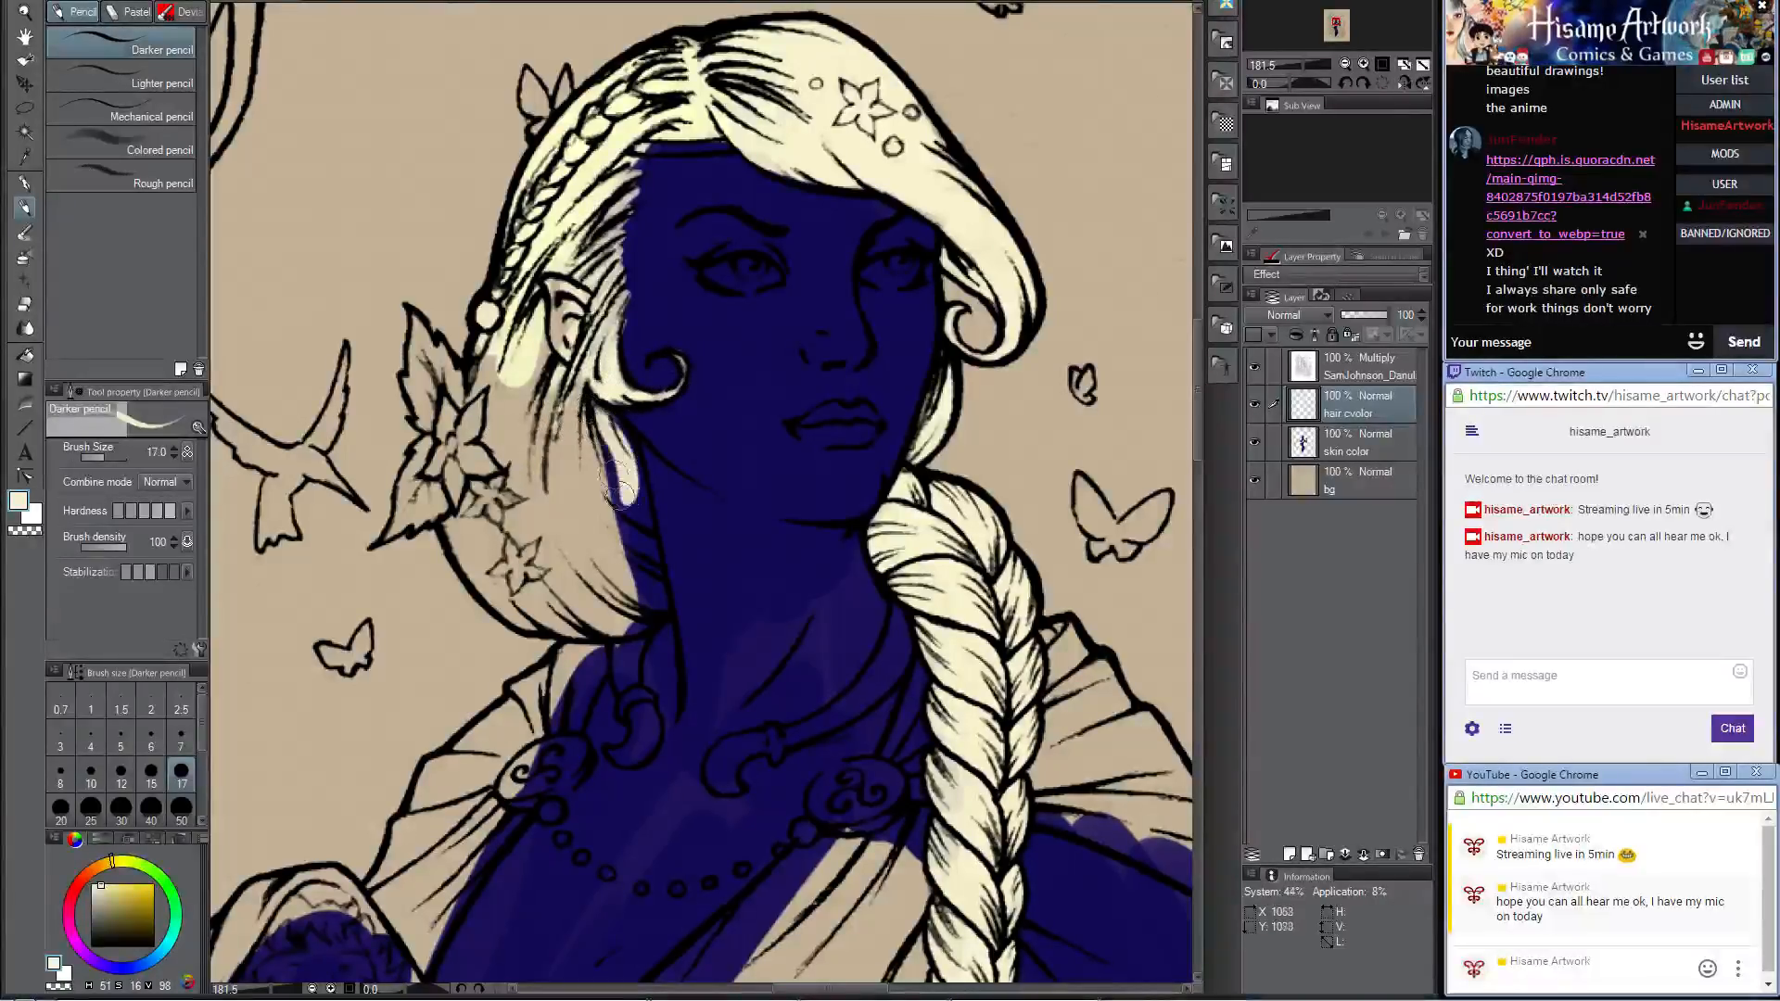
drag(594, 405, 635, 494)
Step: Fill the gathered hair behind the ear and neck with cream, using a size 30 brush
key(])
key(])
key(])
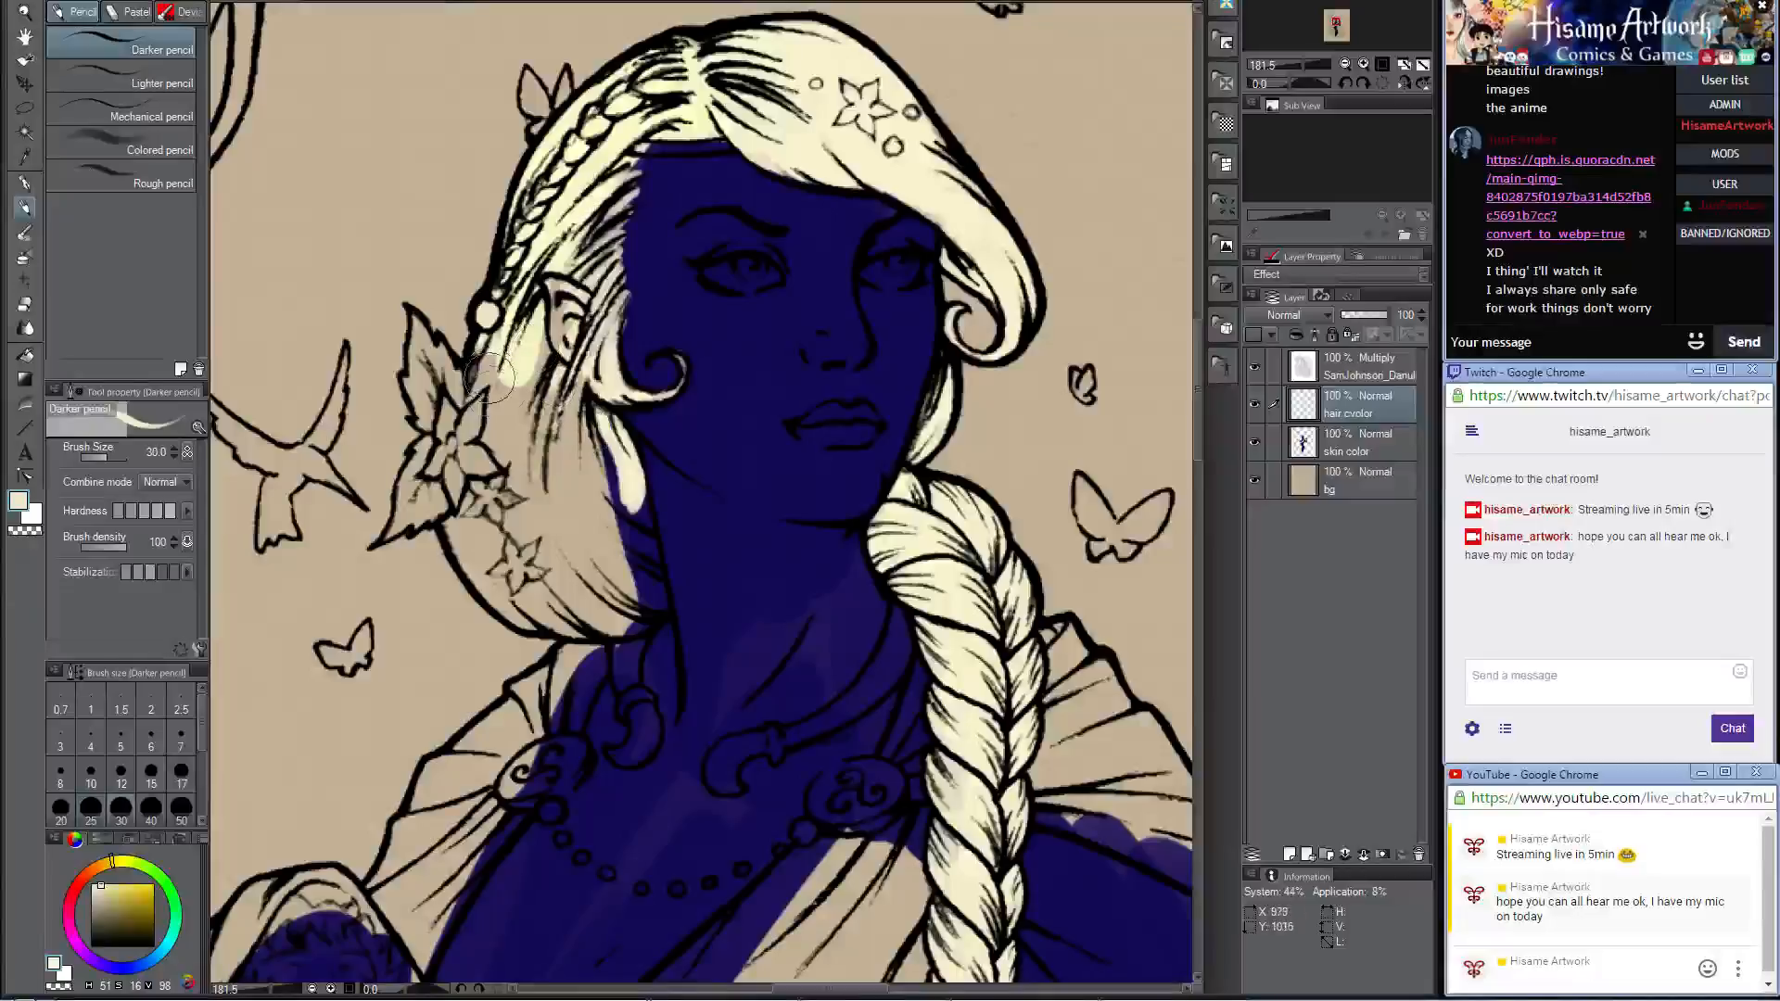
mouse_move(506, 350)
mouse_down()
mouse_move(483, 458)
mouse_move(525, 324)
mouse_move(573, 478)
mouse_move(565, 445)
mouse_move(591, 479)
mouse_move(501, 459)
mouse_move(459, 556)
mouse_move(457, 528)
mouse_move(506, 538)
mouse_move(575, 480)
mouse_move(635, 501)
mouse_up()
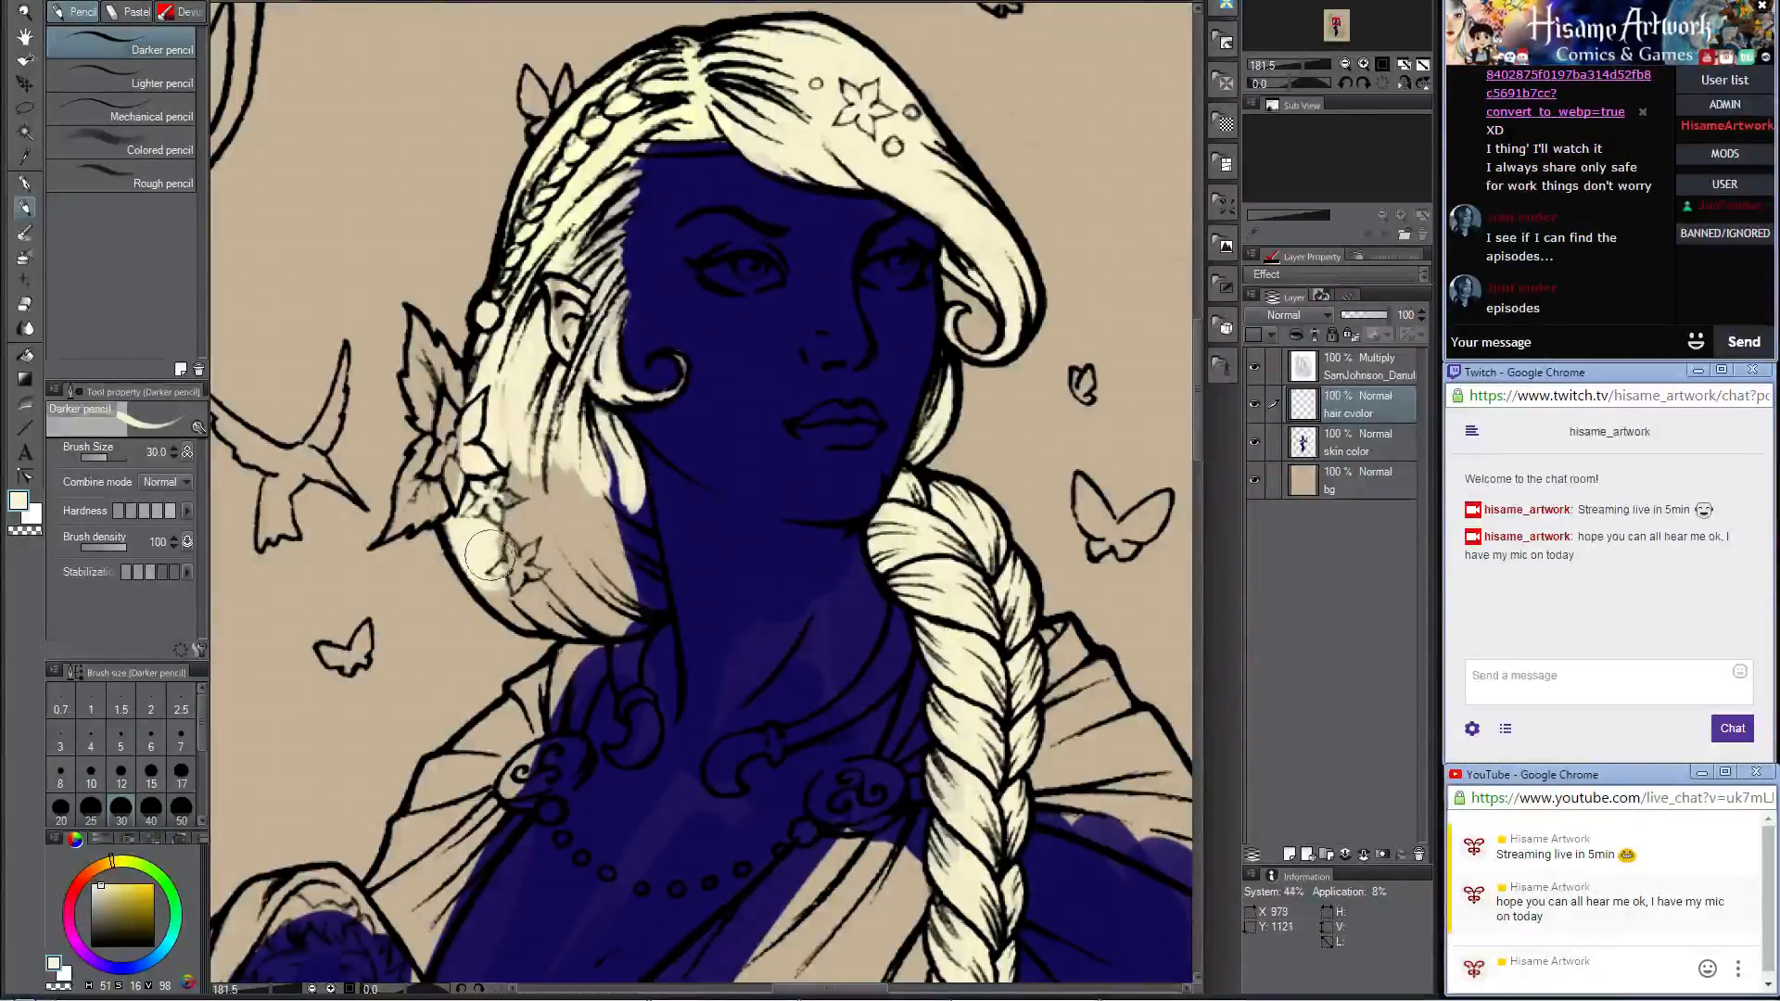
mouse_move(566, 575)
mouse_down()
mouse_move(515, 599)
mouse_move(489, 558)
mouse_move(519, 614)
mouse_move(619, 598)
mouse_move(607, 623)
mouse_move(653, 600)
mouse_move(609, 459)
mouse_move(643, 577)
mouse_move(618, 462)
mouse_move(614, 548)
mouse_move(521, 436)
mouse_move(512, 557)
mouse_move(571, 587)
mouse_move(533, 537)
mouse_move(533, 452)
mouse_move(580, 461)
mouse_move(616, 568)
mouse_move(553, 492)
mouse_move(604, 511)
mouse_move(598, 493)
mouse_move(516, 429)
mouse_move(503, 314)
mouse_move(500, 463)
mouse_move(598, 281)
mouse_move(573, 343)
mouse_move(561, 273)
mouse_move(567, 371)
mouse_move(598, 339)
mouse_up()
Step: Paint the ear dark blue on the skin color layer and touch up the surrounding hair in cream on the hair layer
alt+click(853, 312)
click(1351, 451)
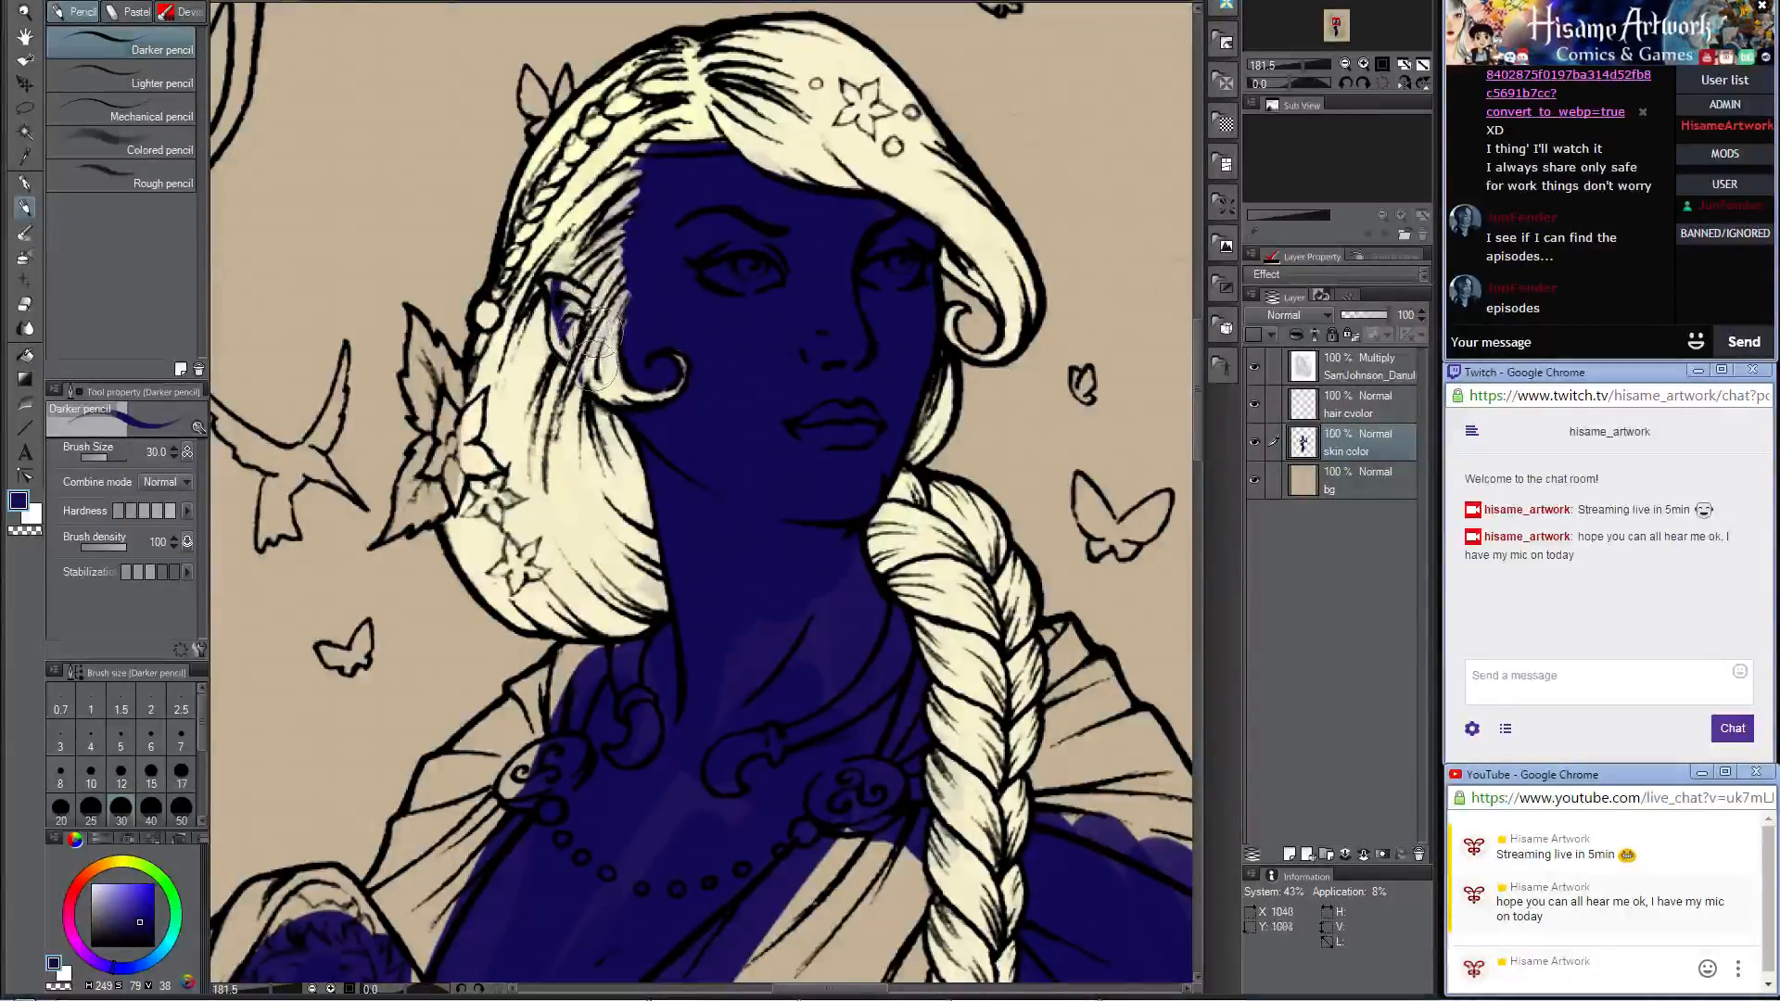
scroll(456, 290, up, 4)
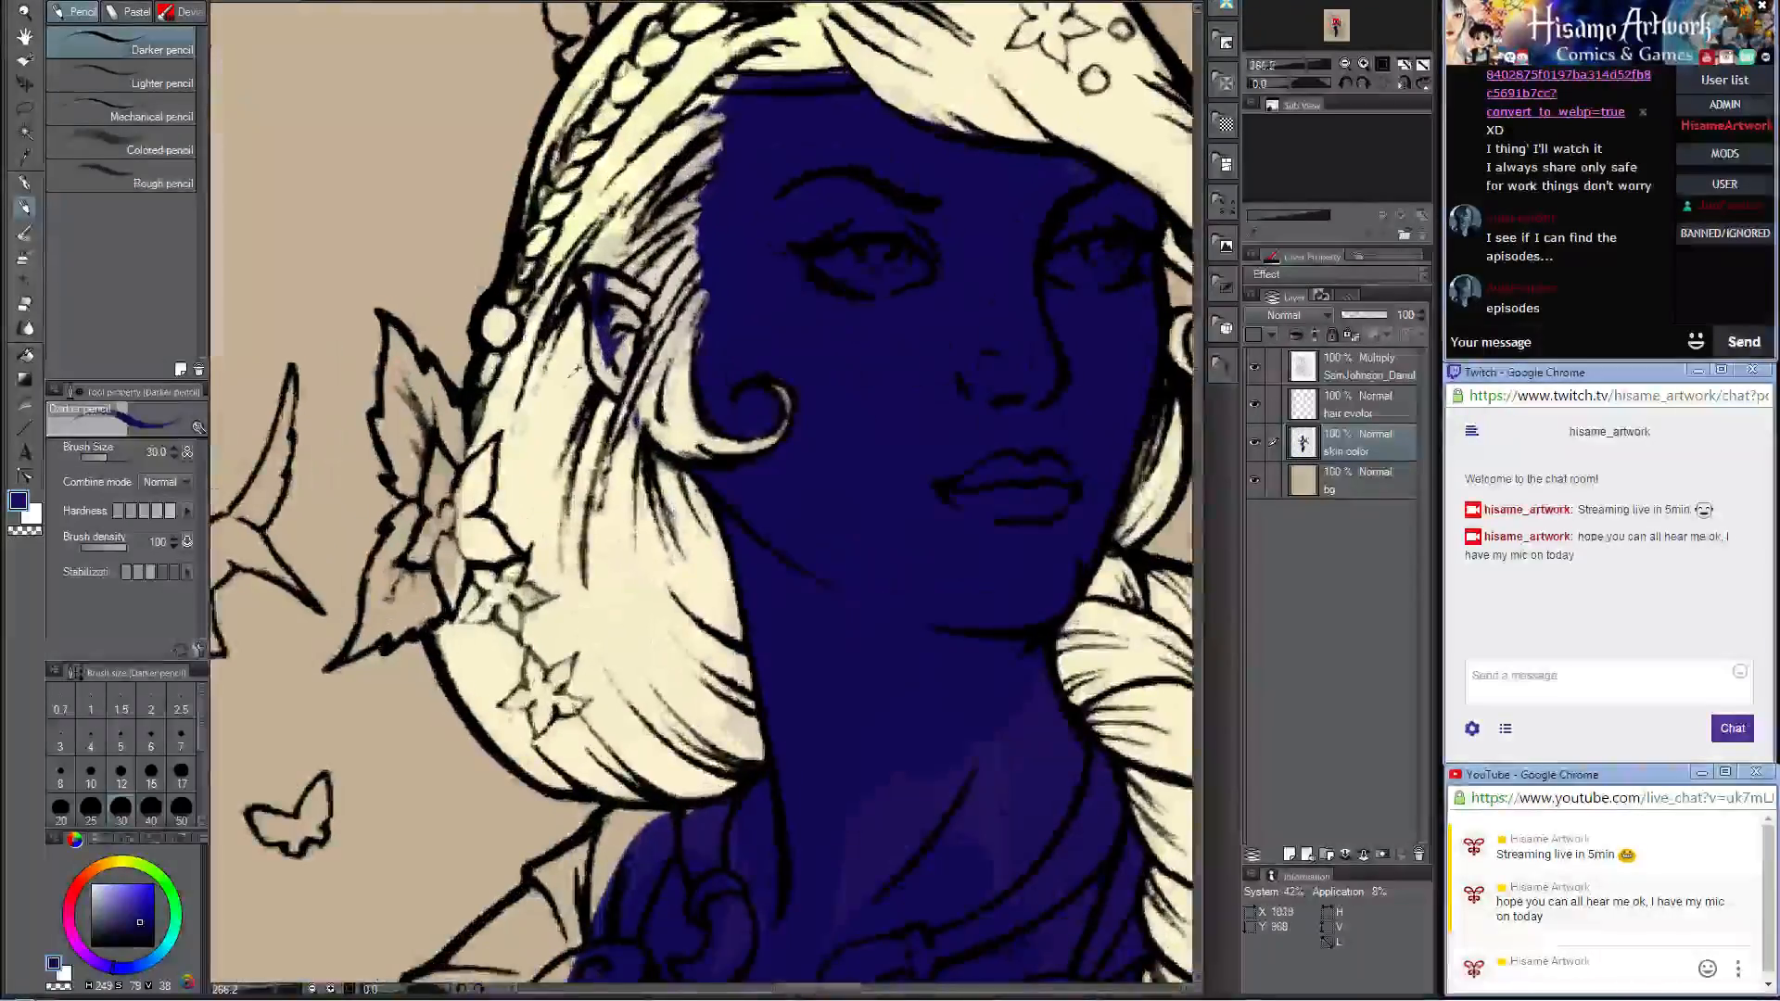
alt+click(855, 34)
click(1365, 409)
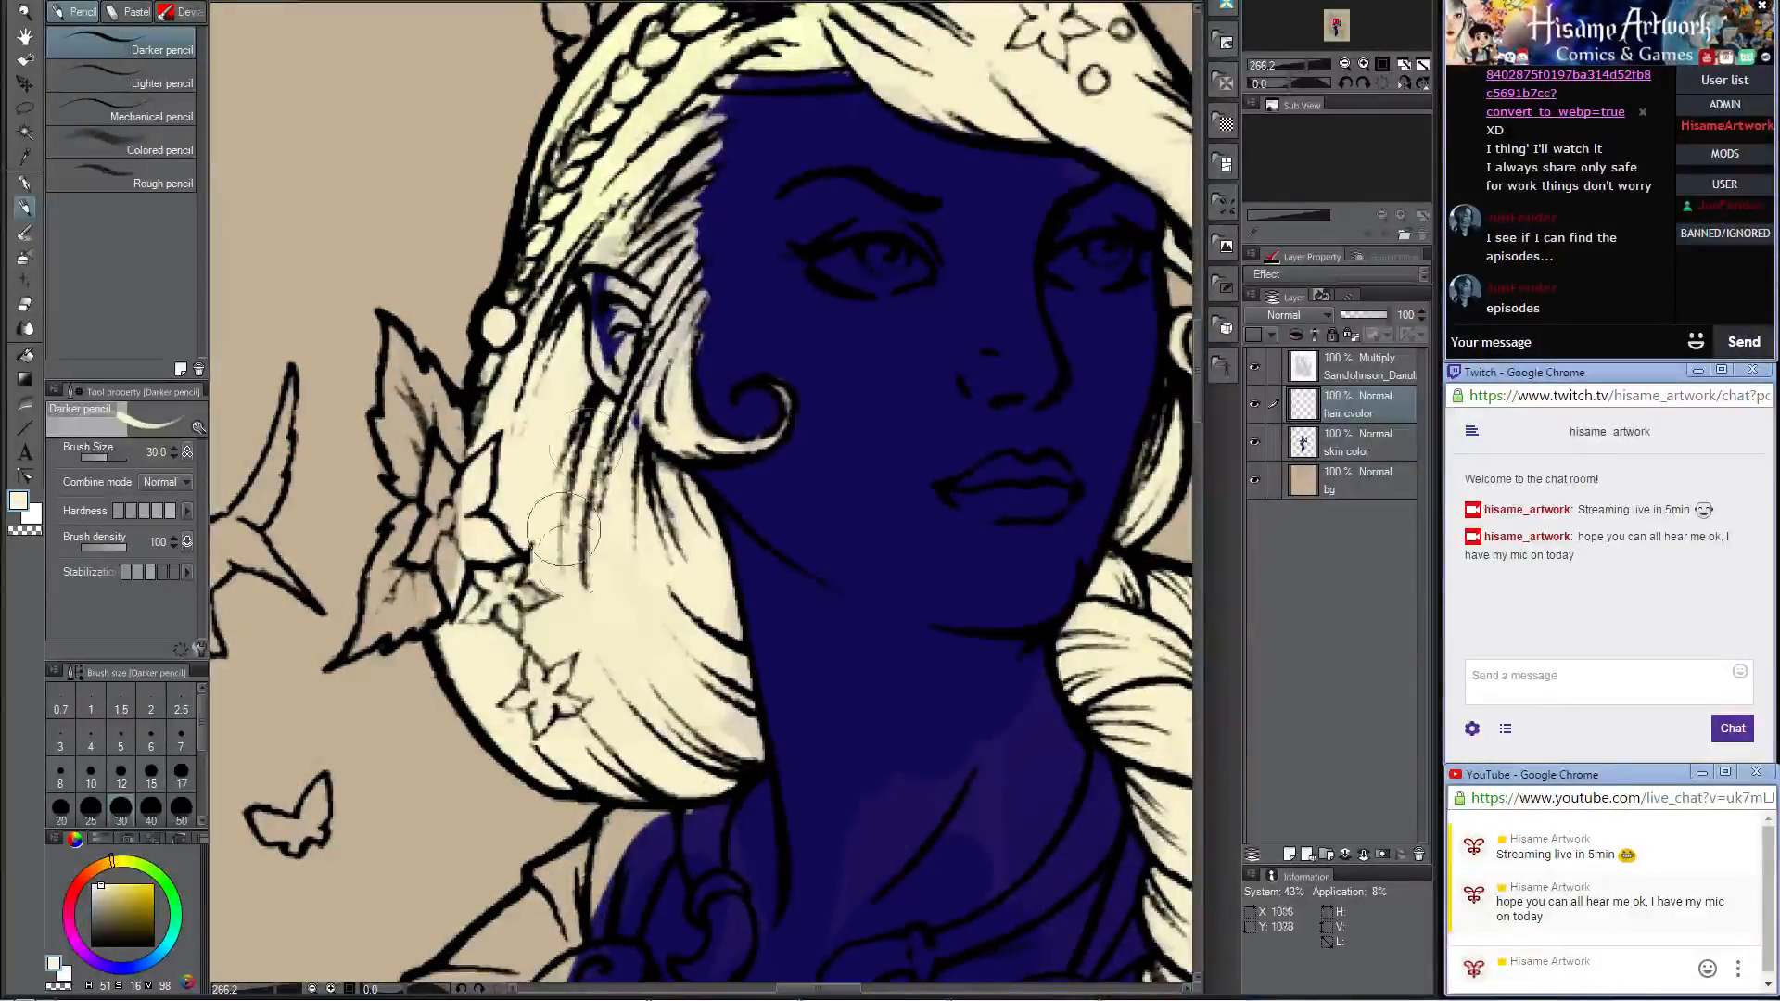
mouse_move(627, 408)
mouse_down()
mouse_move(656, 382)
mouse_move(628, 504)
mouse_move(689, 311)
mouse_up()
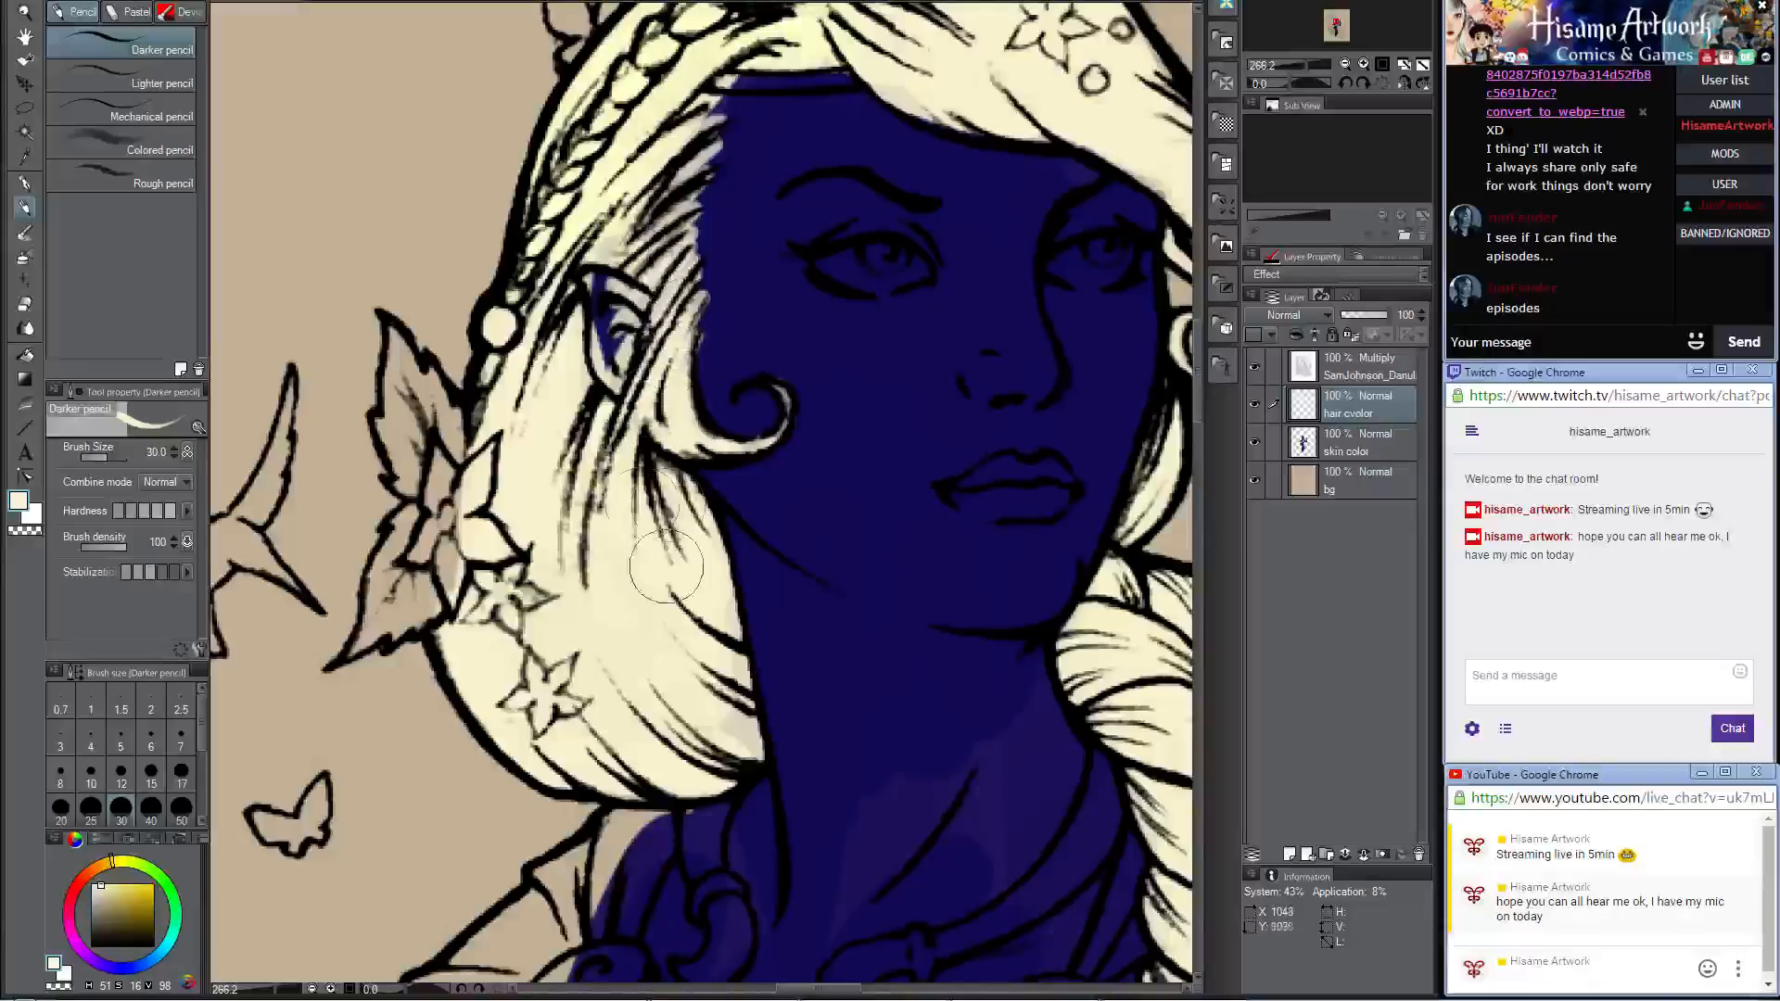
Step: Erase the cream covering the pointed ear with the Hard eraser at size 10
click(25, 304)
key(bracketleft)
key(bracketleft)
key(bracketleft)
key(bracketleft)
key(bracketleft)
key(bracketleft)
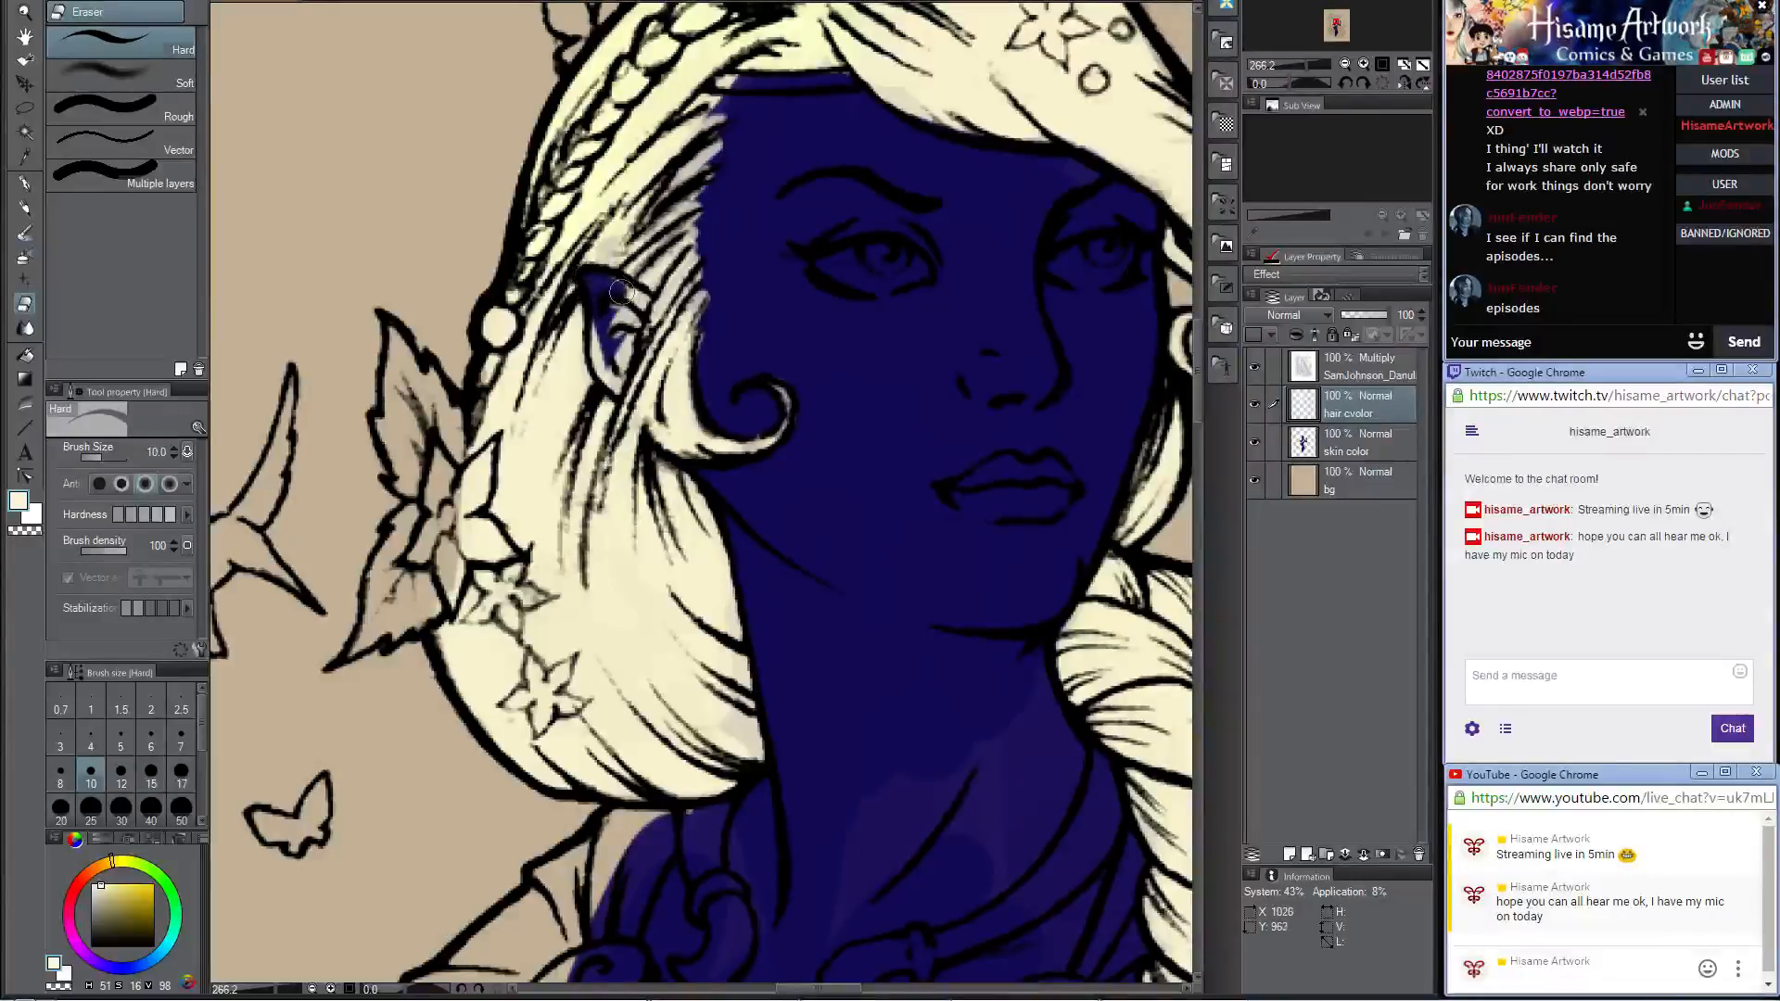
mouse_move(642, 297)
mouse_down()
mouse_move(615, 389)
mouse_move(596, 309)
mouse_move(604, 370)
mouse_up()
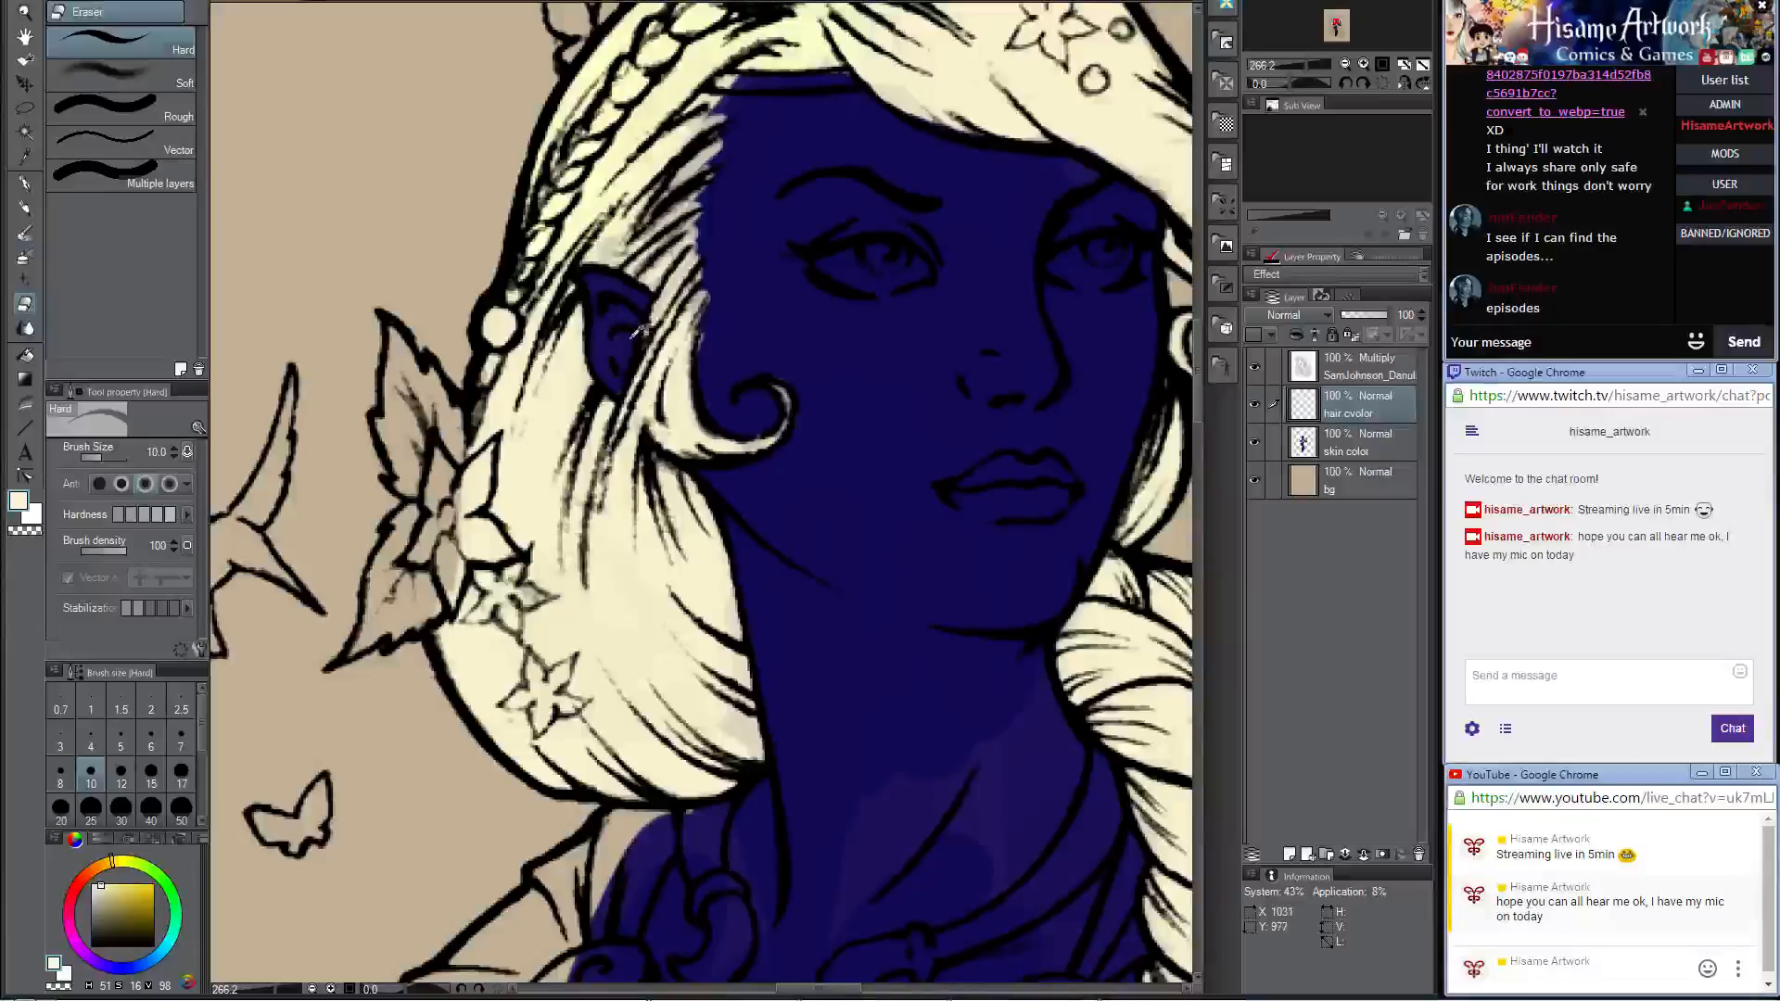
Step: Erase the cream overspill along the thin headband across the forehead
scroll(636, 332, down, 4)
scroll(741, 169, up, 4)
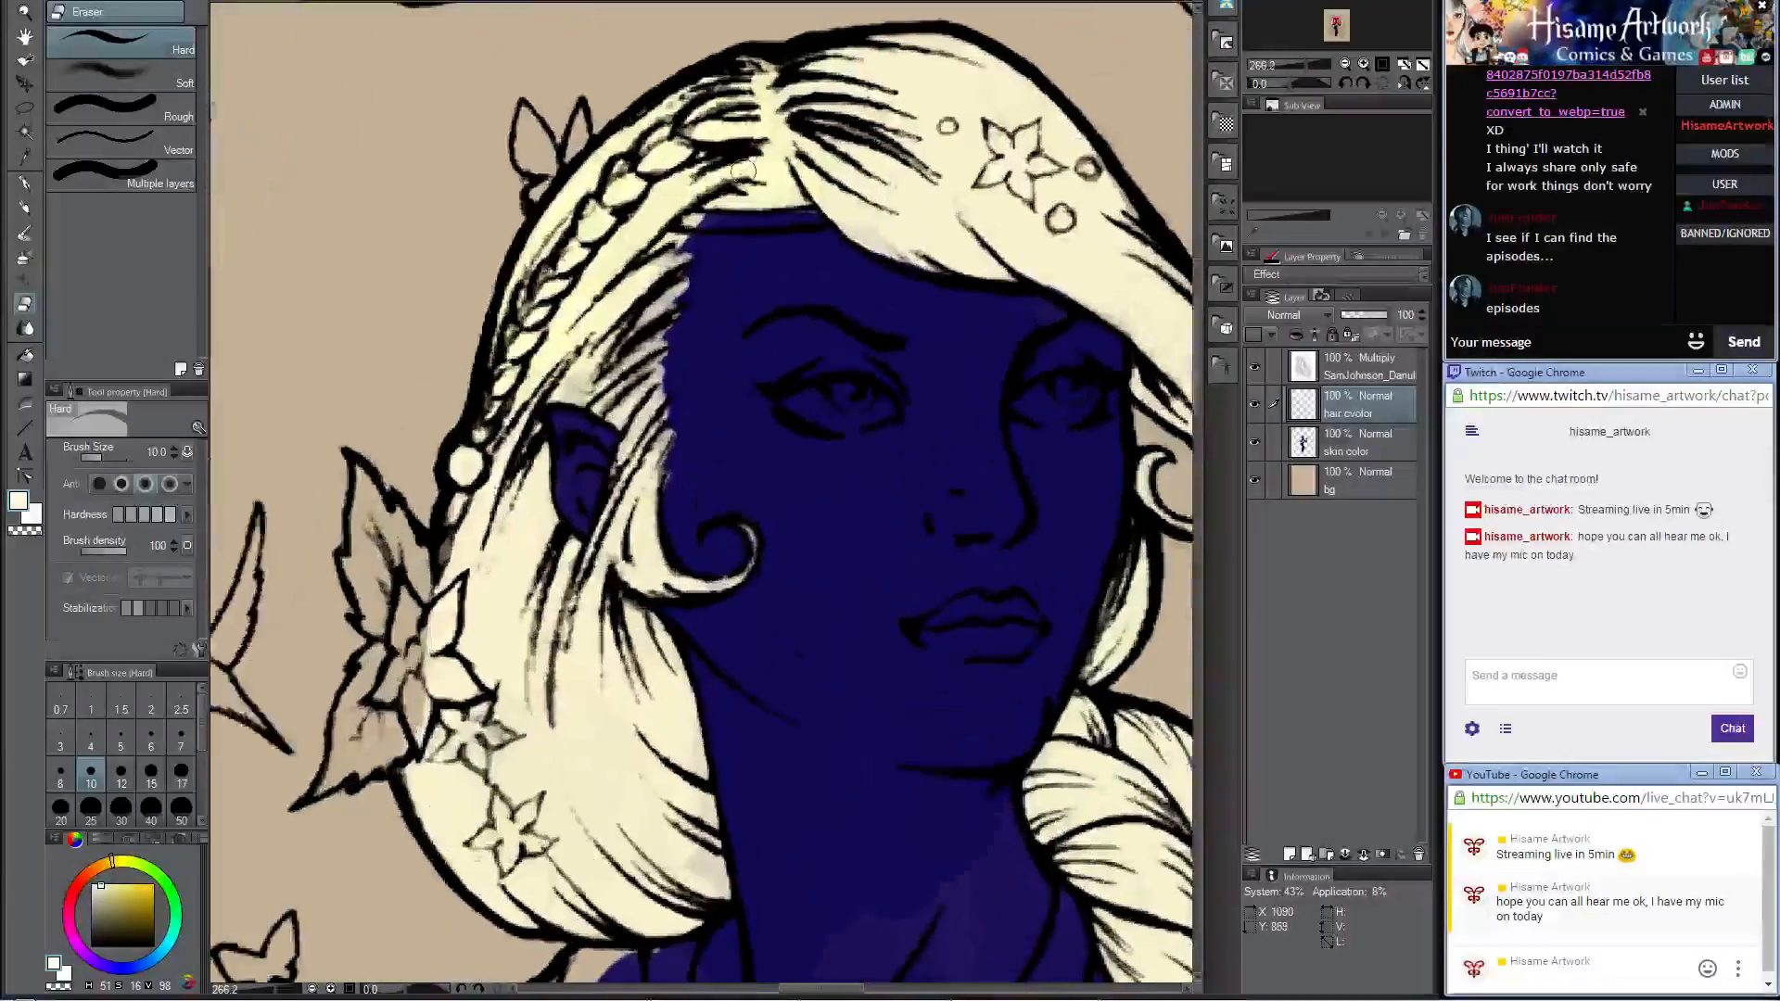
drag(705, 220, 684, 223)
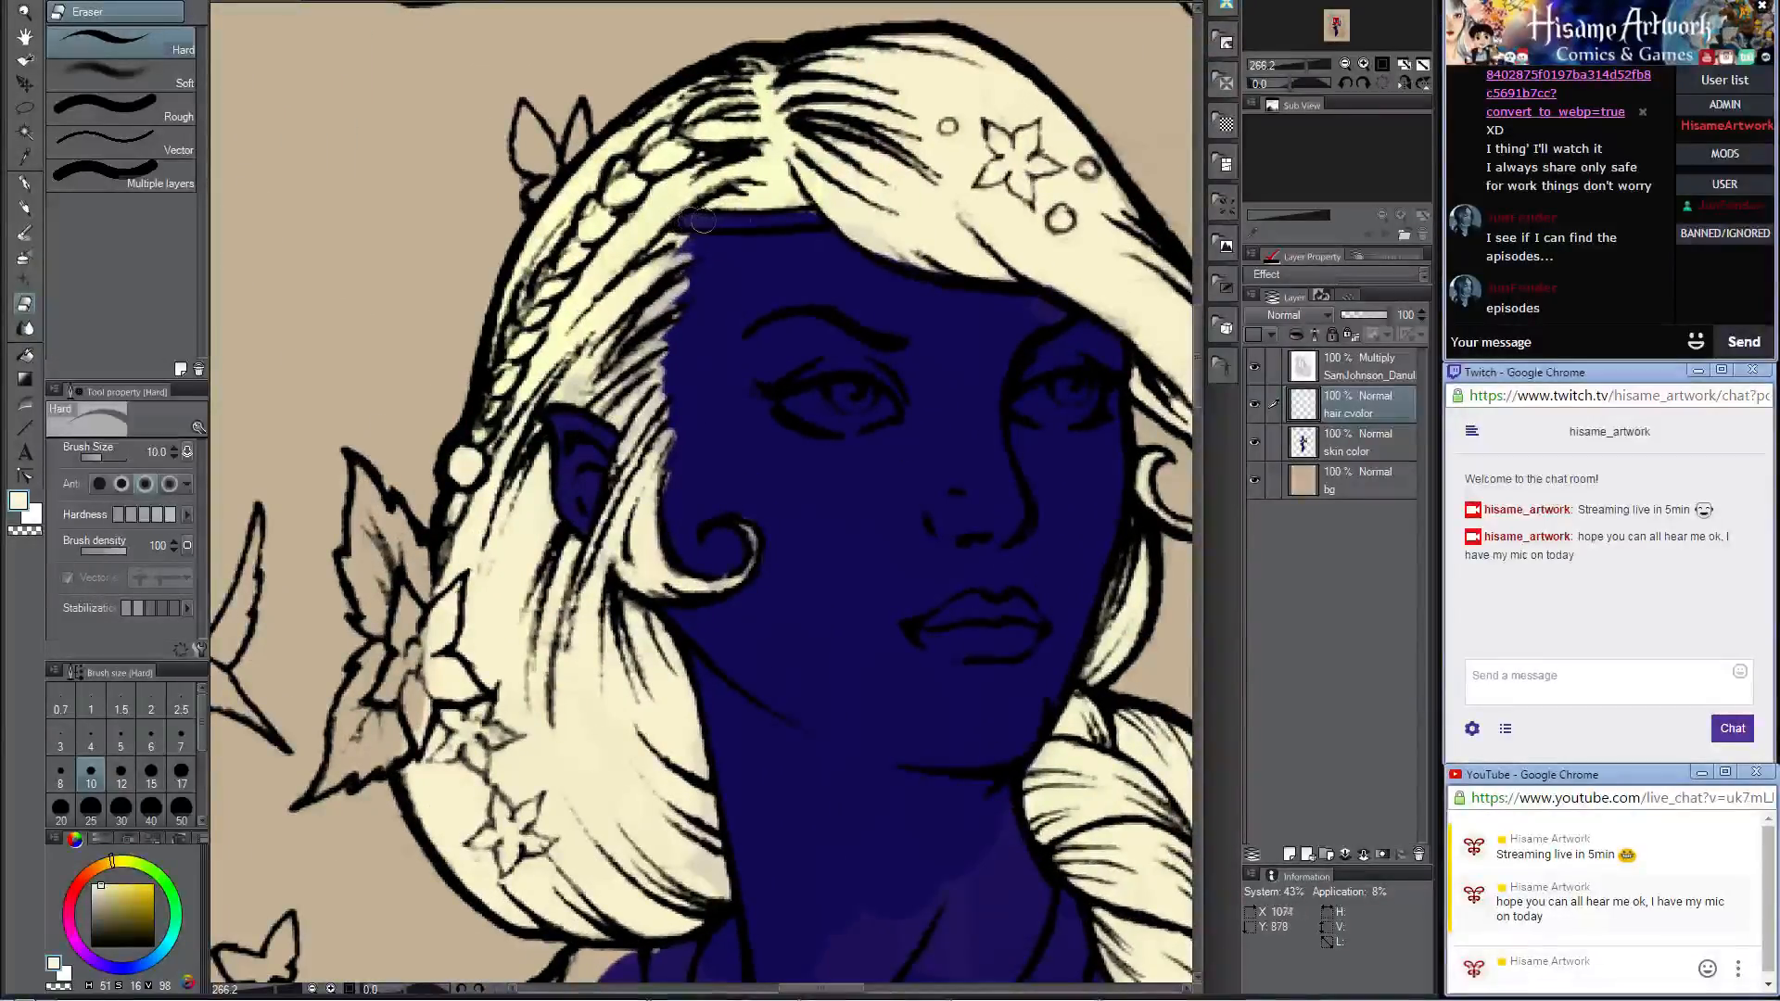
drag(814, 221, 774, 225)
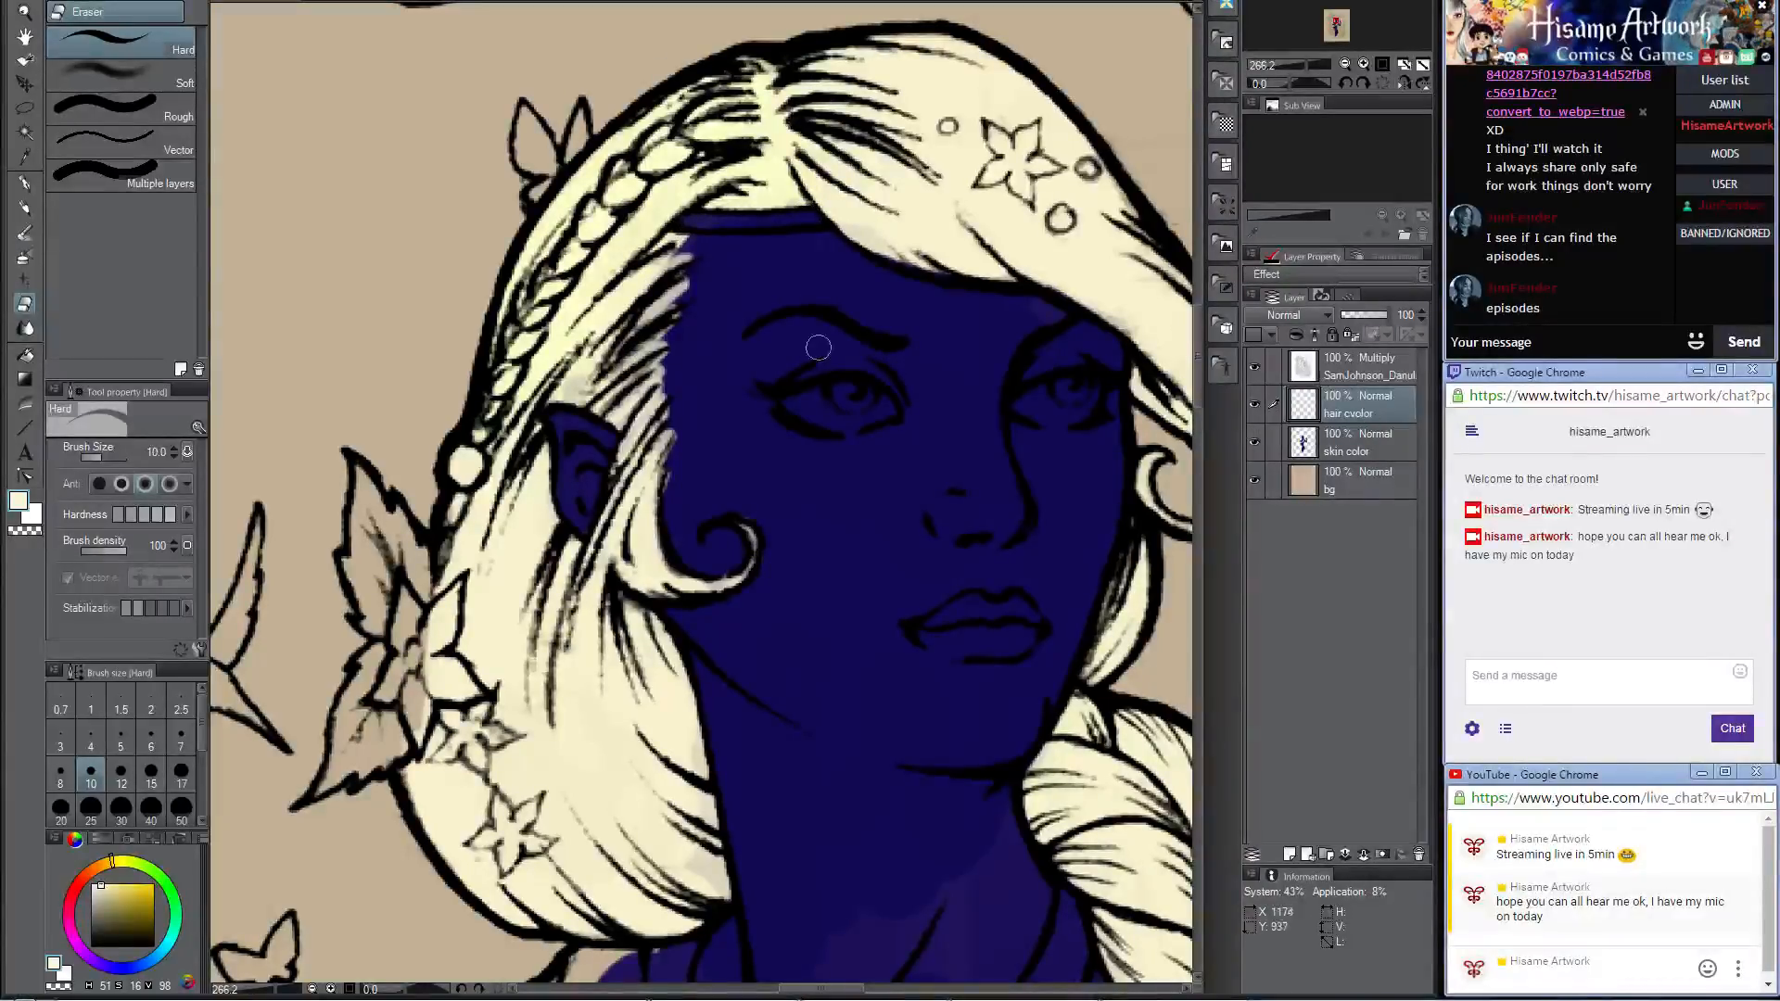
Step: Touch up the swept fringe above the forehead with cream, using the Darker pencil
click(25, 208)
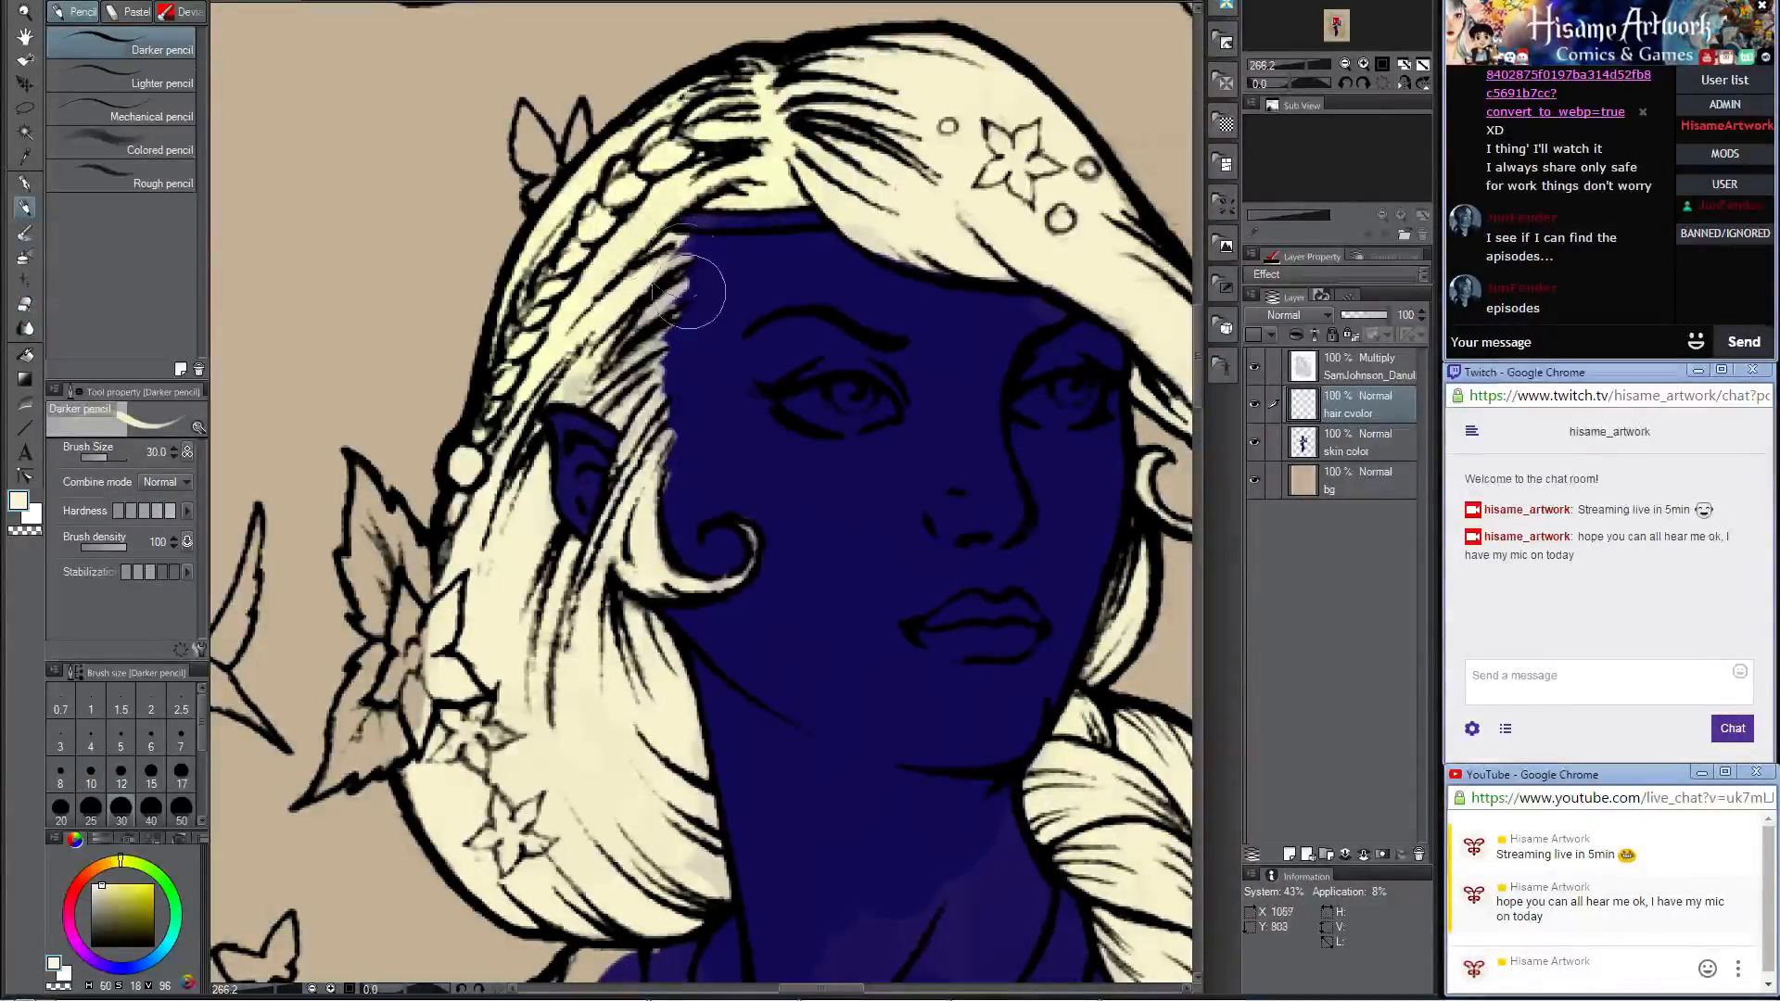
drag(1012, 260, 808, 267)
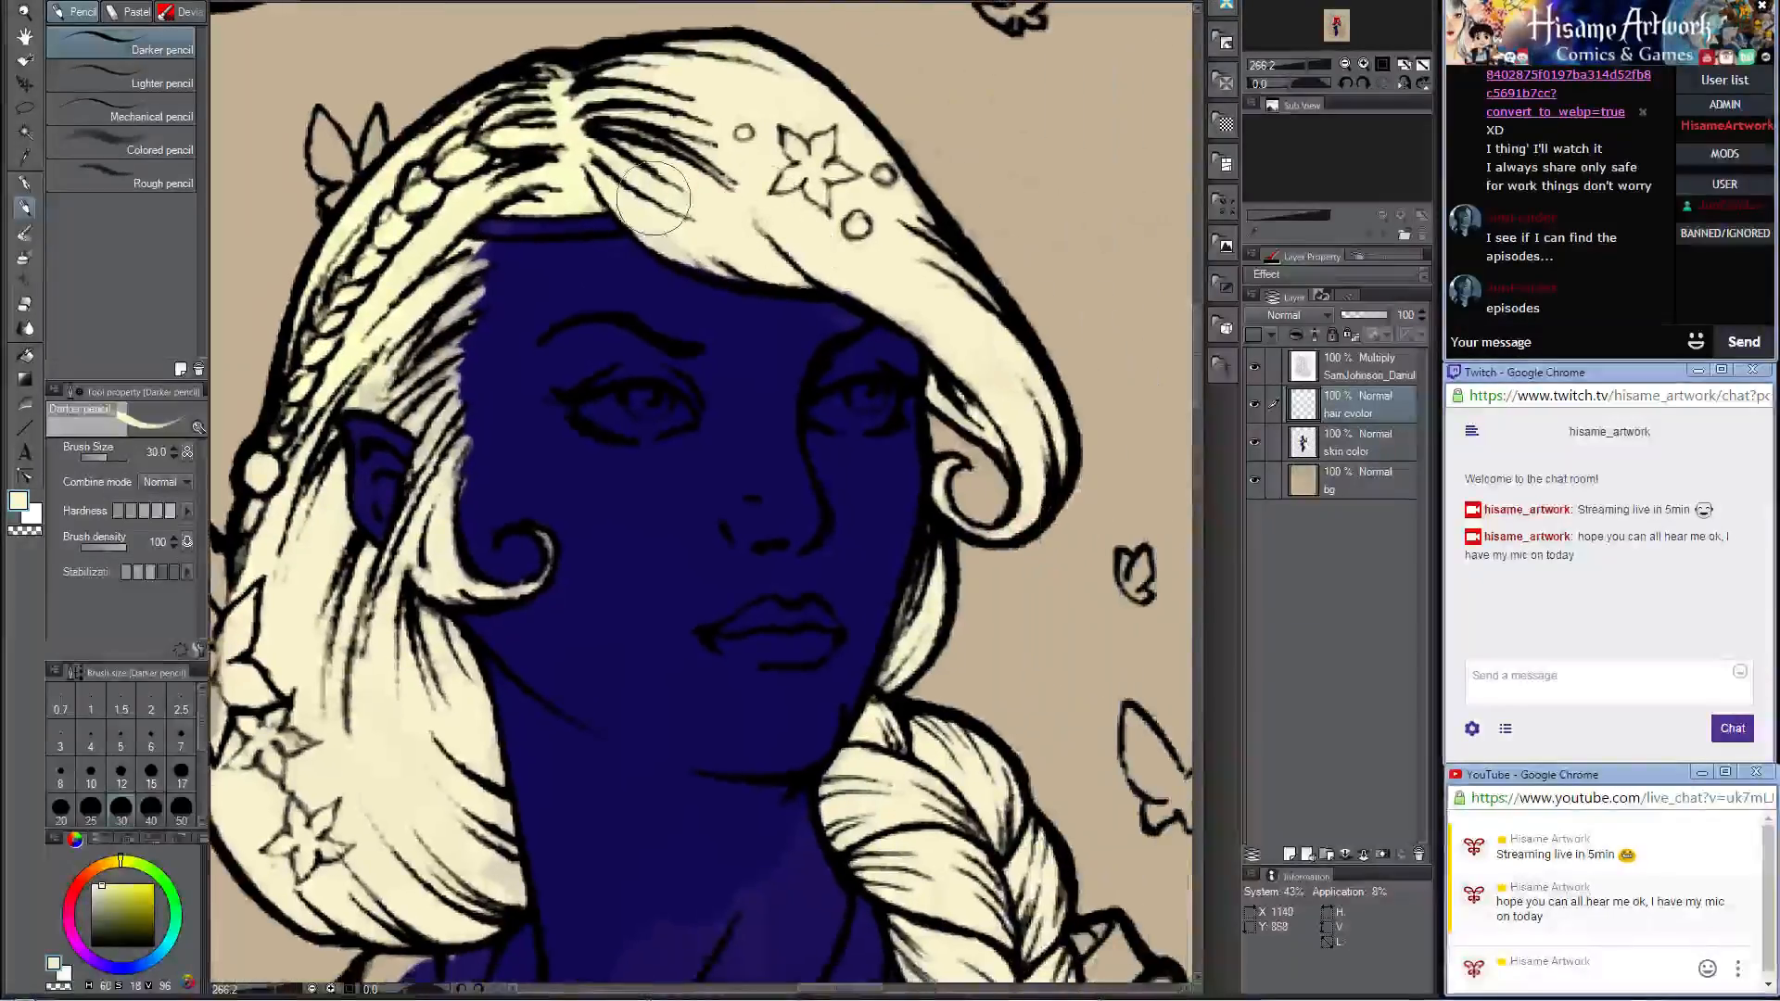
mouse_move(654, 199)
mouse_down()
mouse_move(751, 261)
mouse_move(704, 254)
mouse_up()
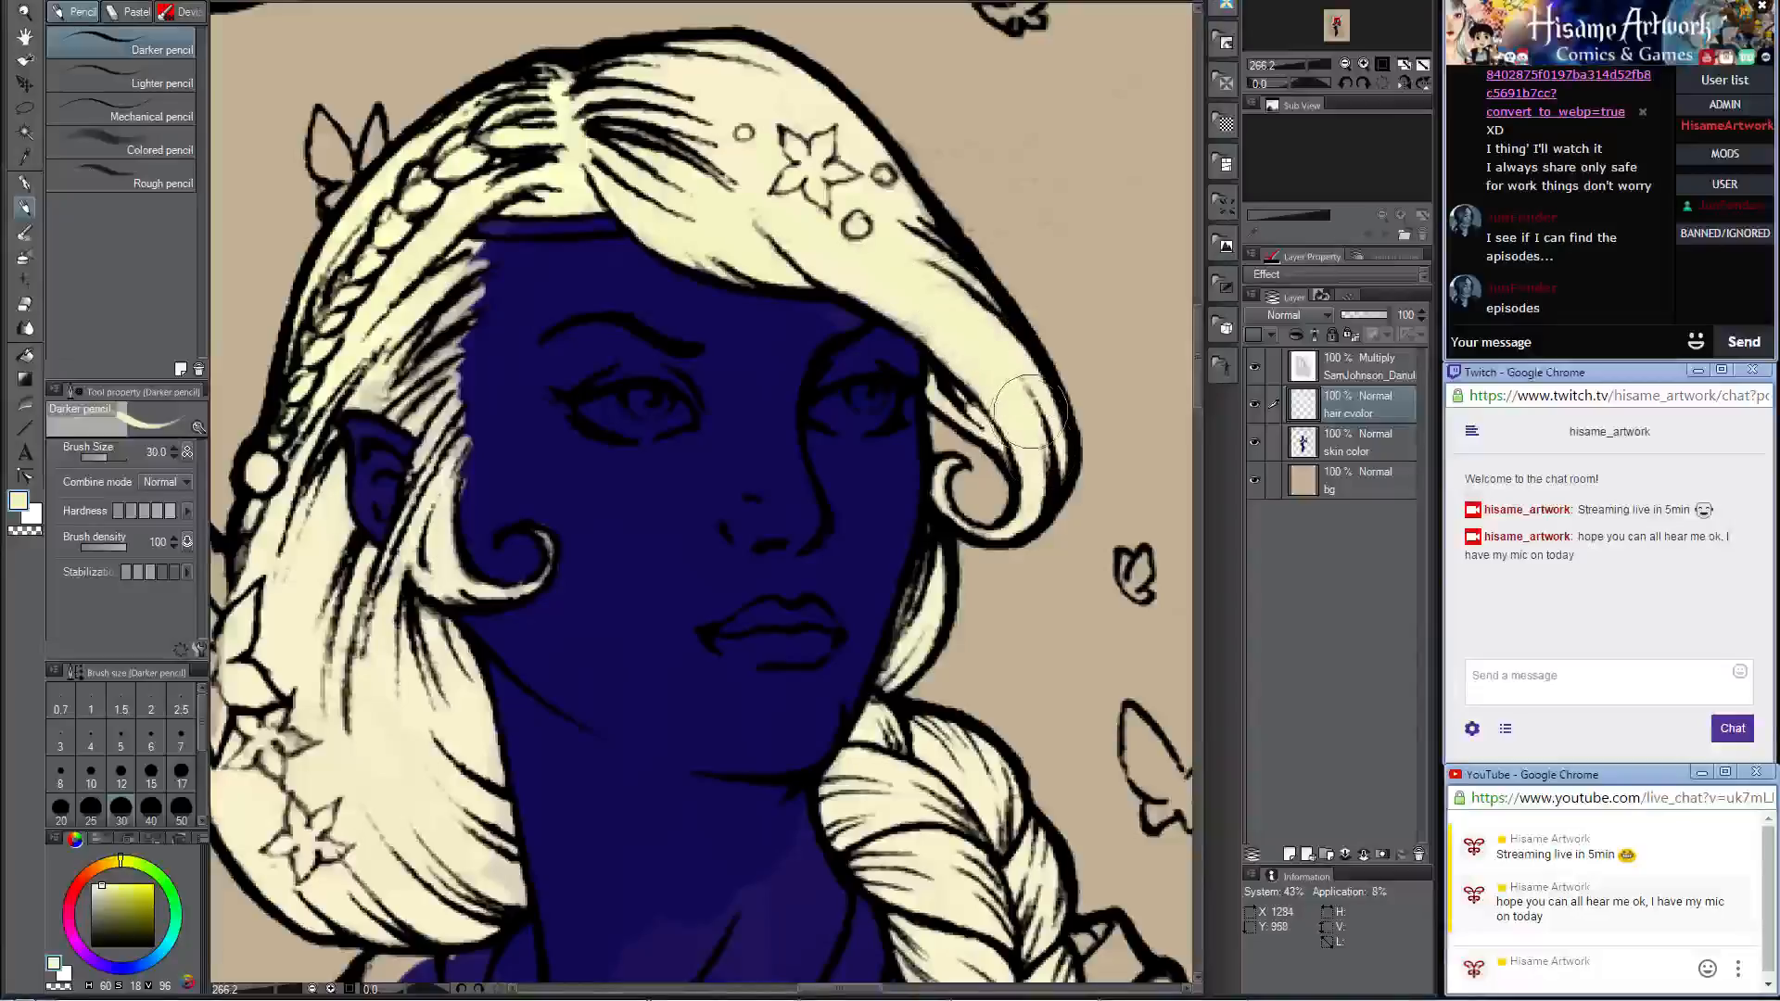
Step: Set the drawing color to pale lavender with hue 174, saturation 237 and luminosity 226
scroll(692, 551, down, 2)
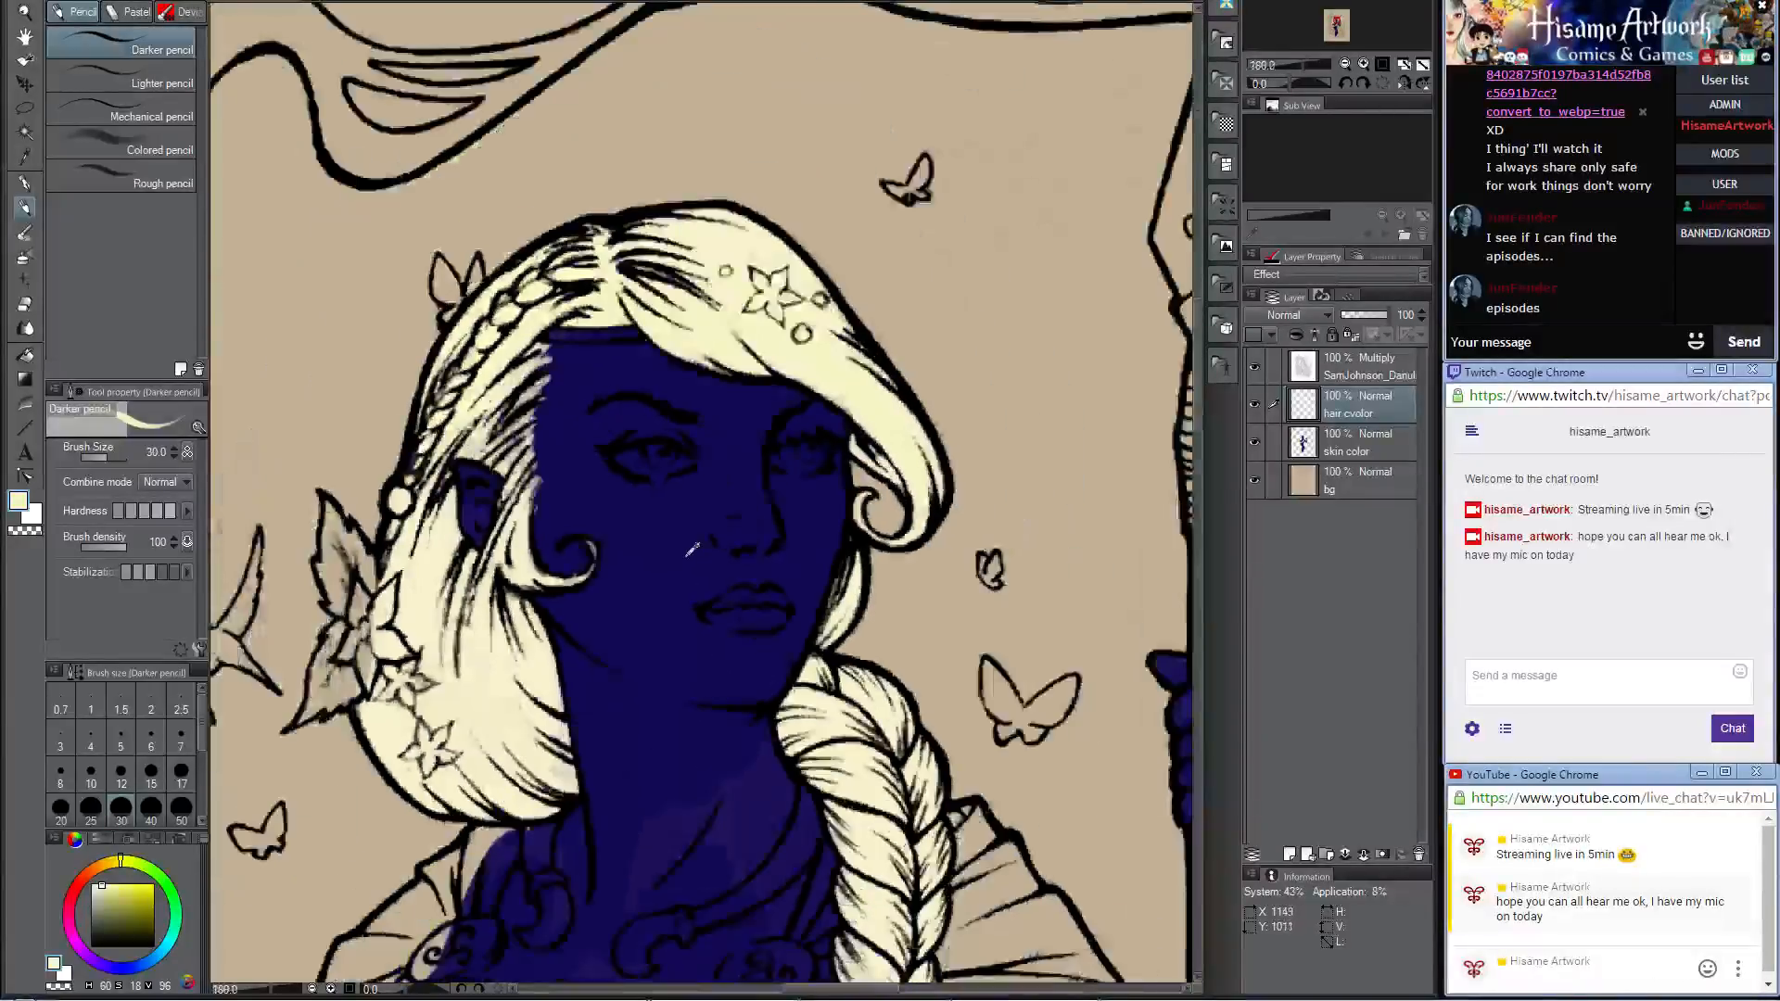
scroll(693, 551, down, 4)
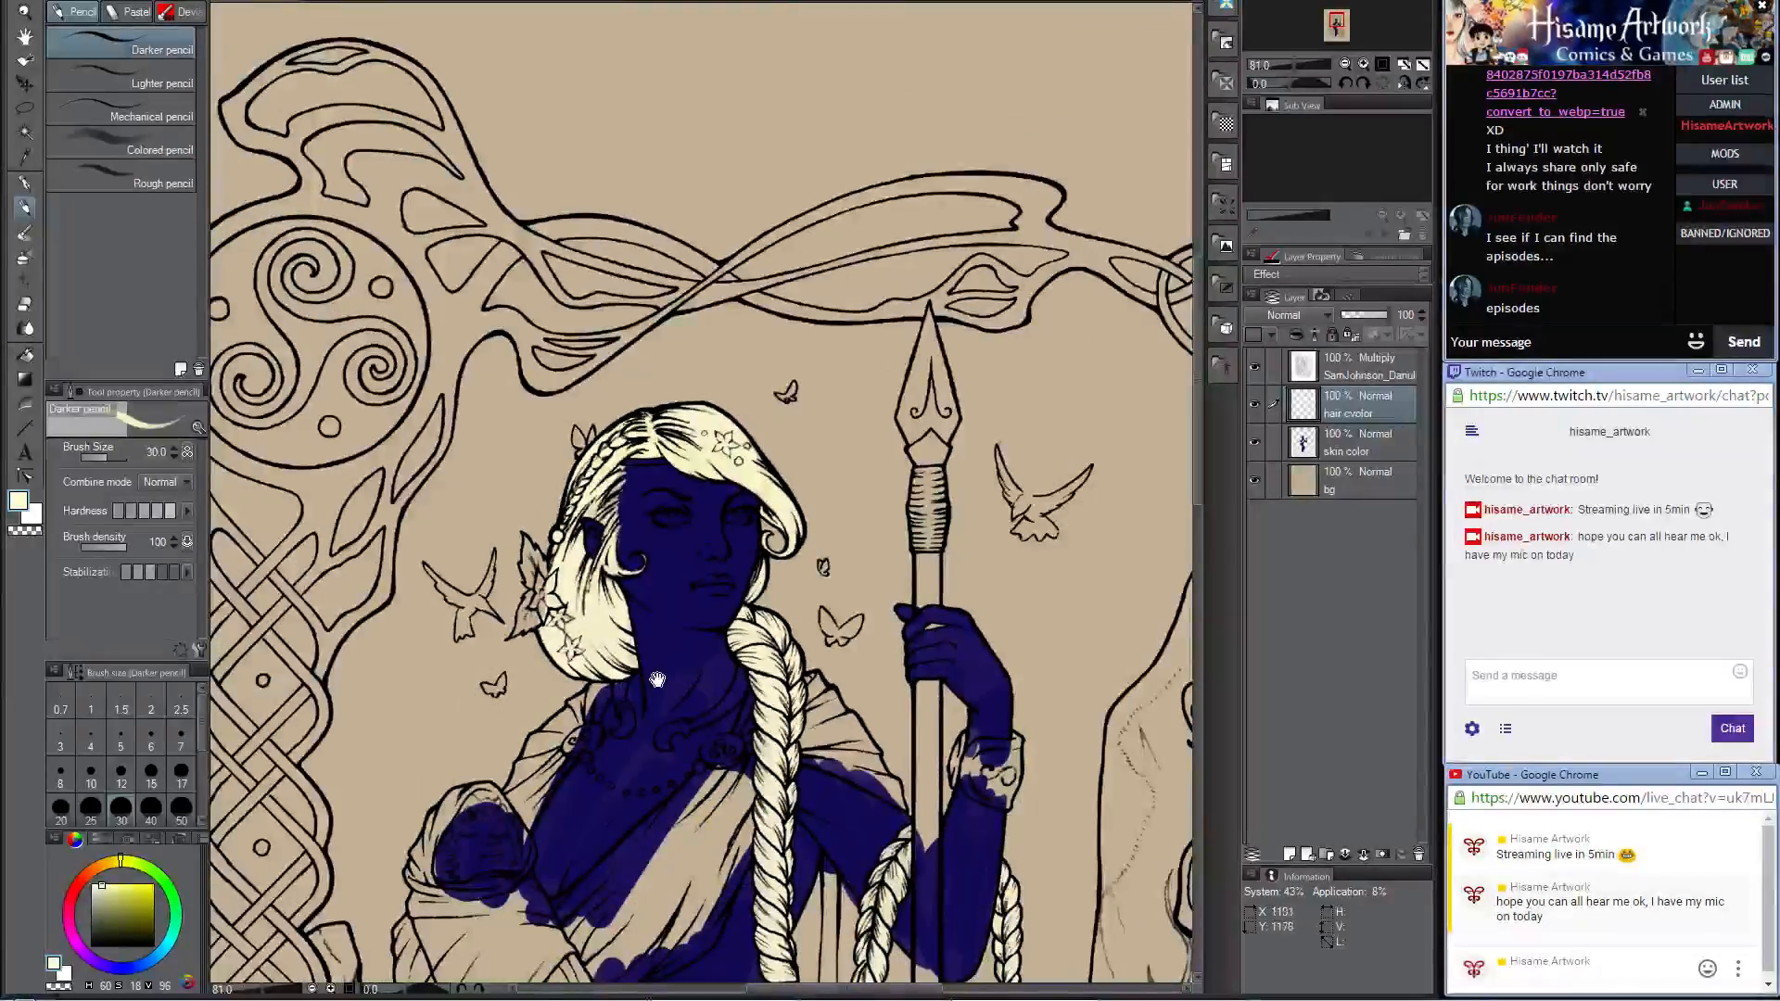
drag(657, 680, 686, 314)
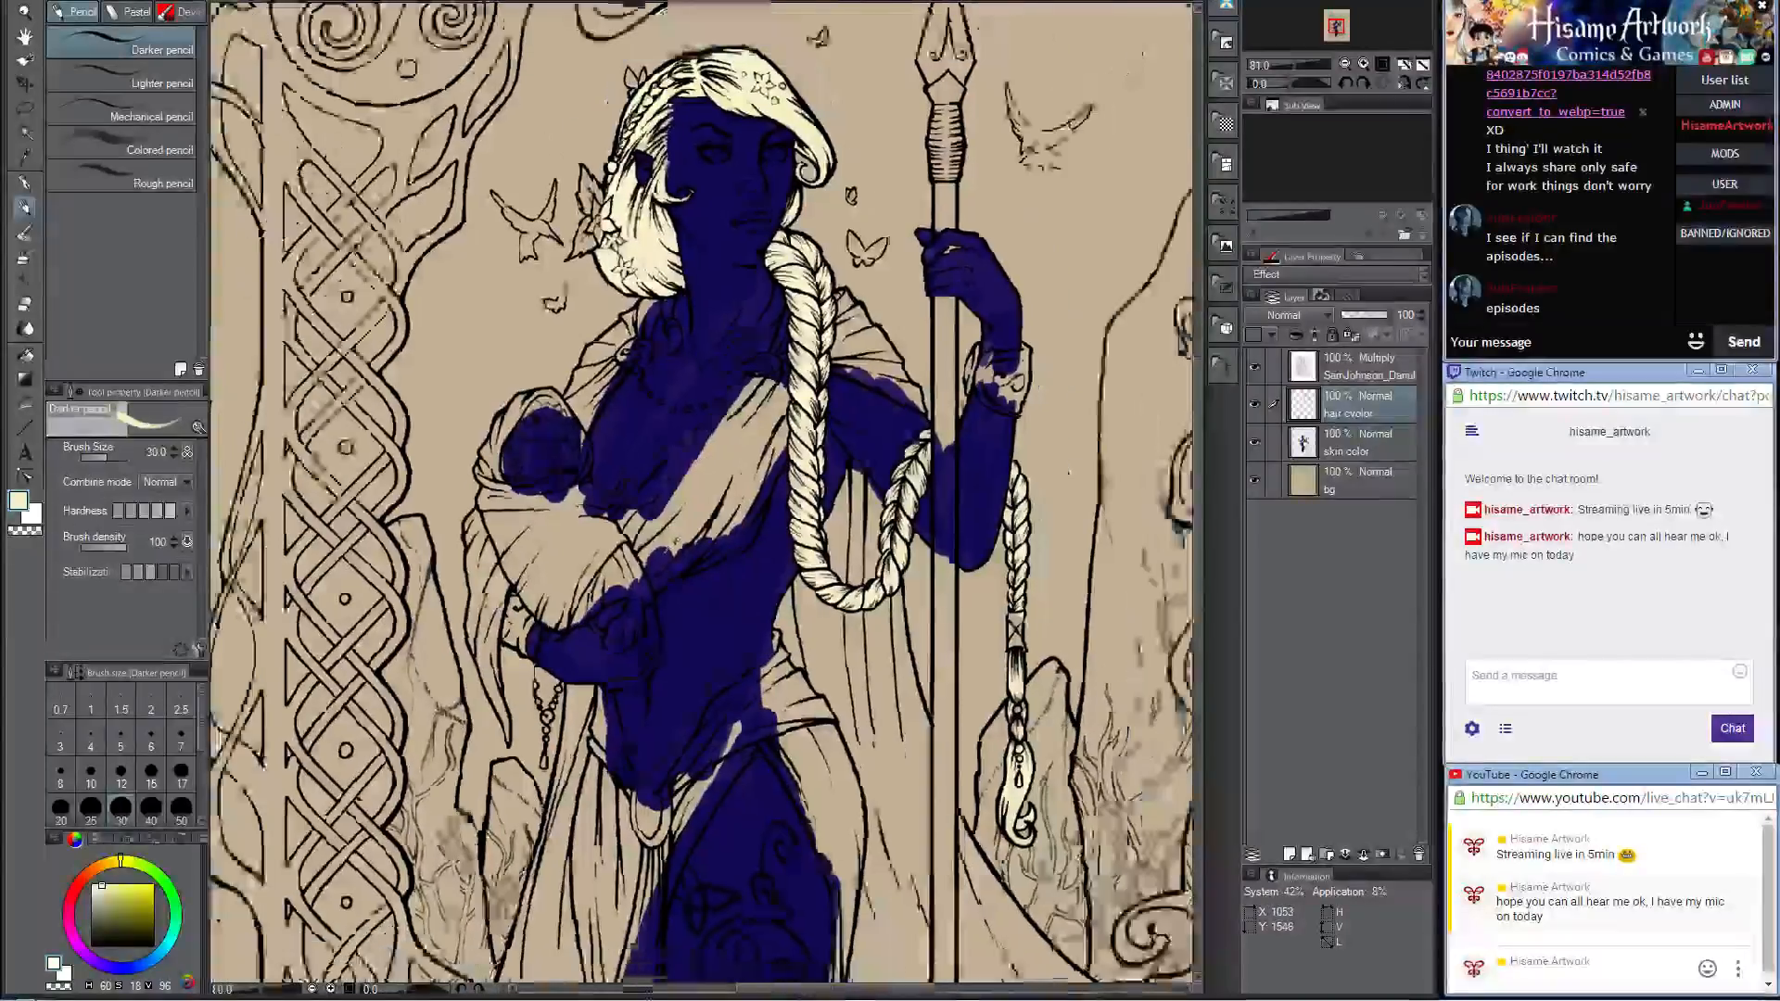
scroll(654, 820, down, 3)
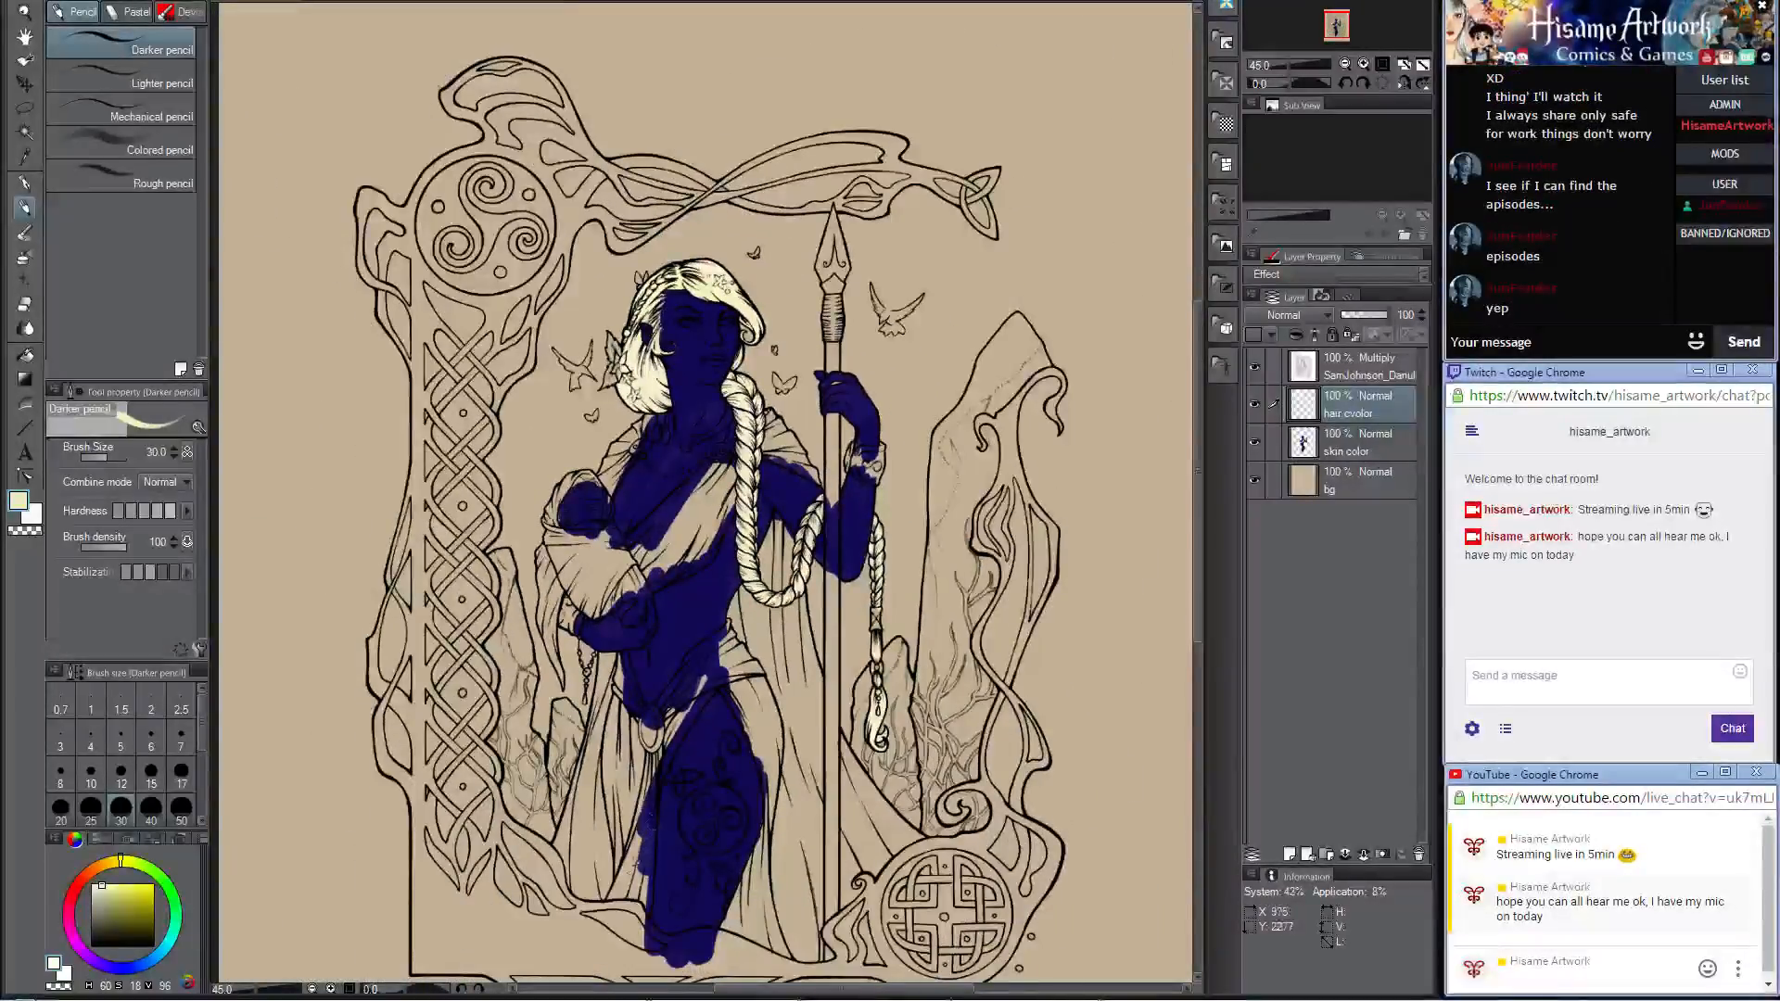
scroll(640, 867, up, 3)
mouse_move(727, 749)
mouse_down()
mouse_move(730, 658)
mouse_move(685, 697)
mouse_move(715, 662)
mouse_move(732, 691)
mouse_up()
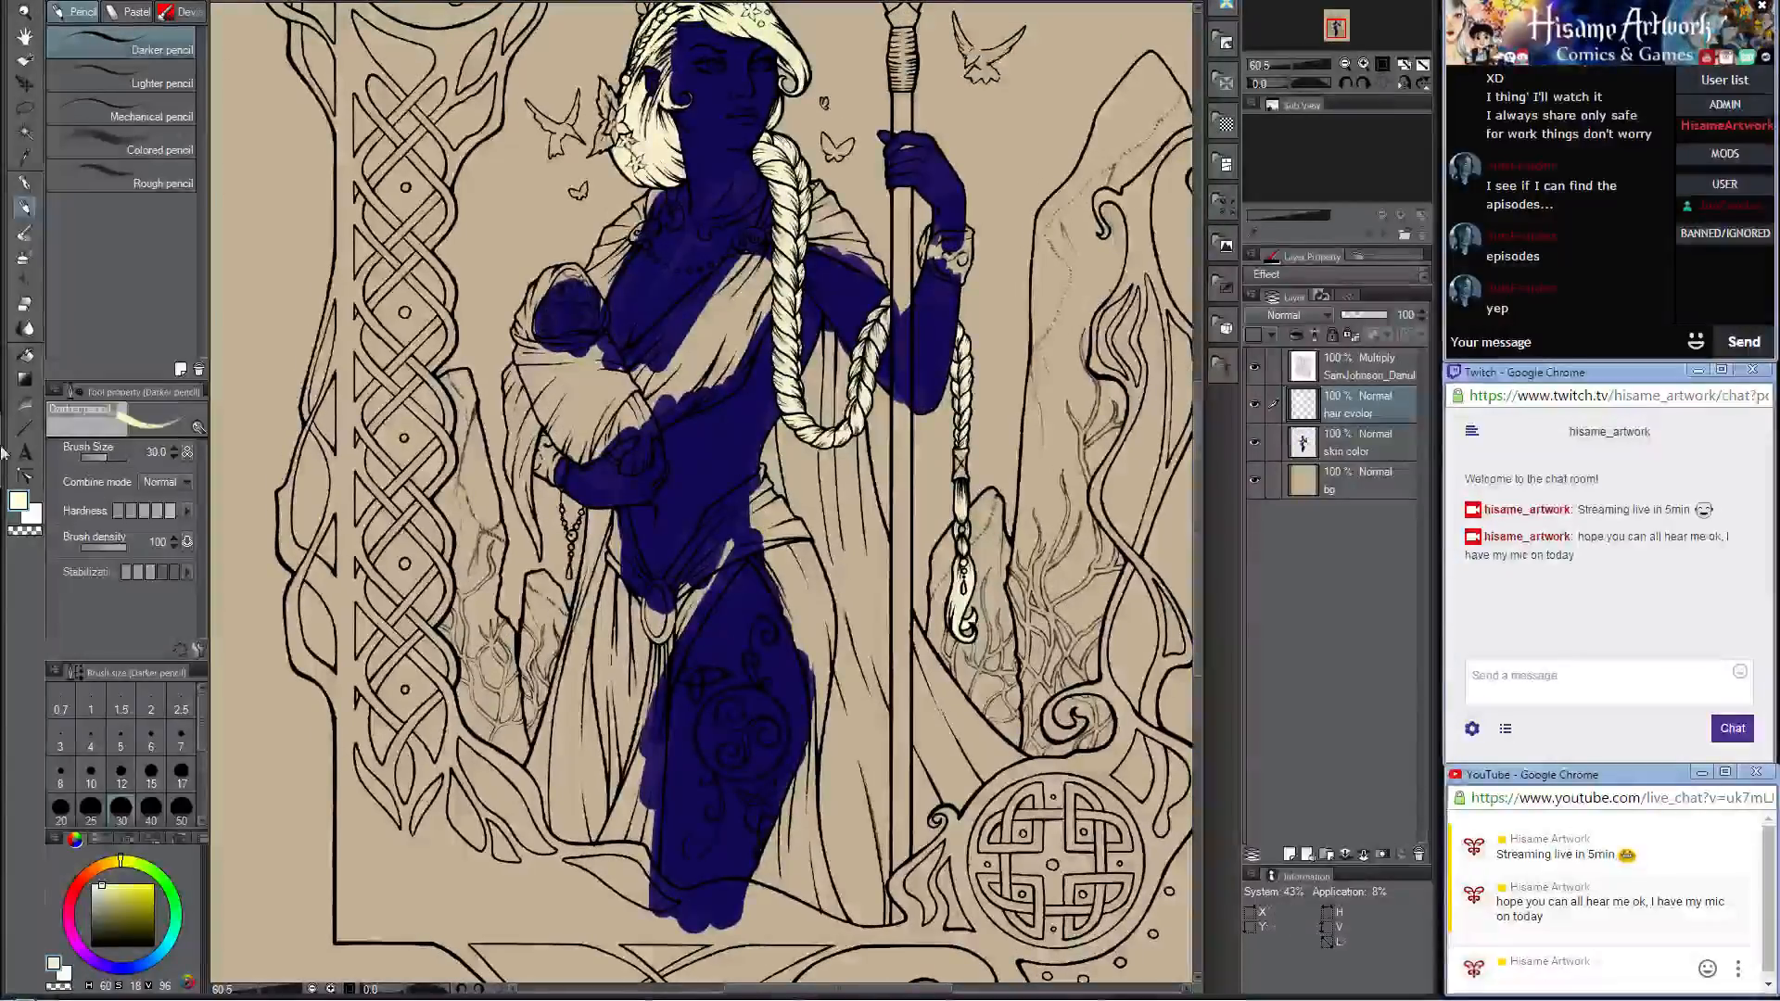
click(17, 501)
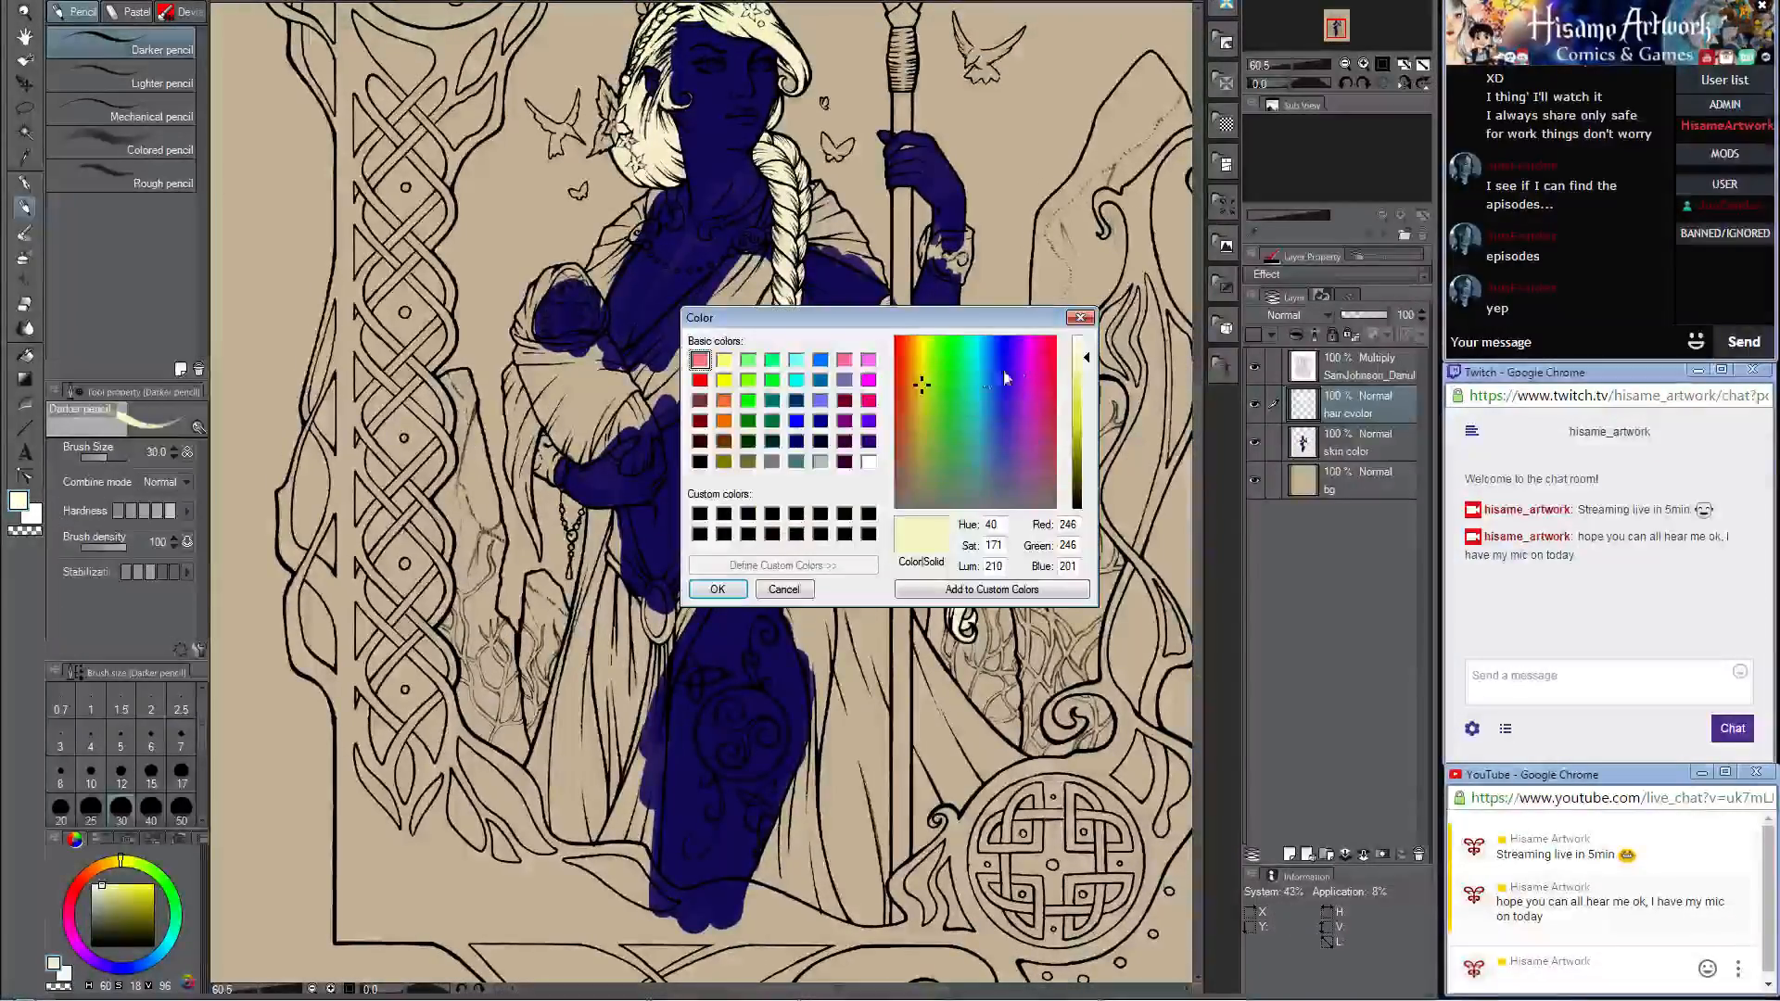
click(1020, 347)
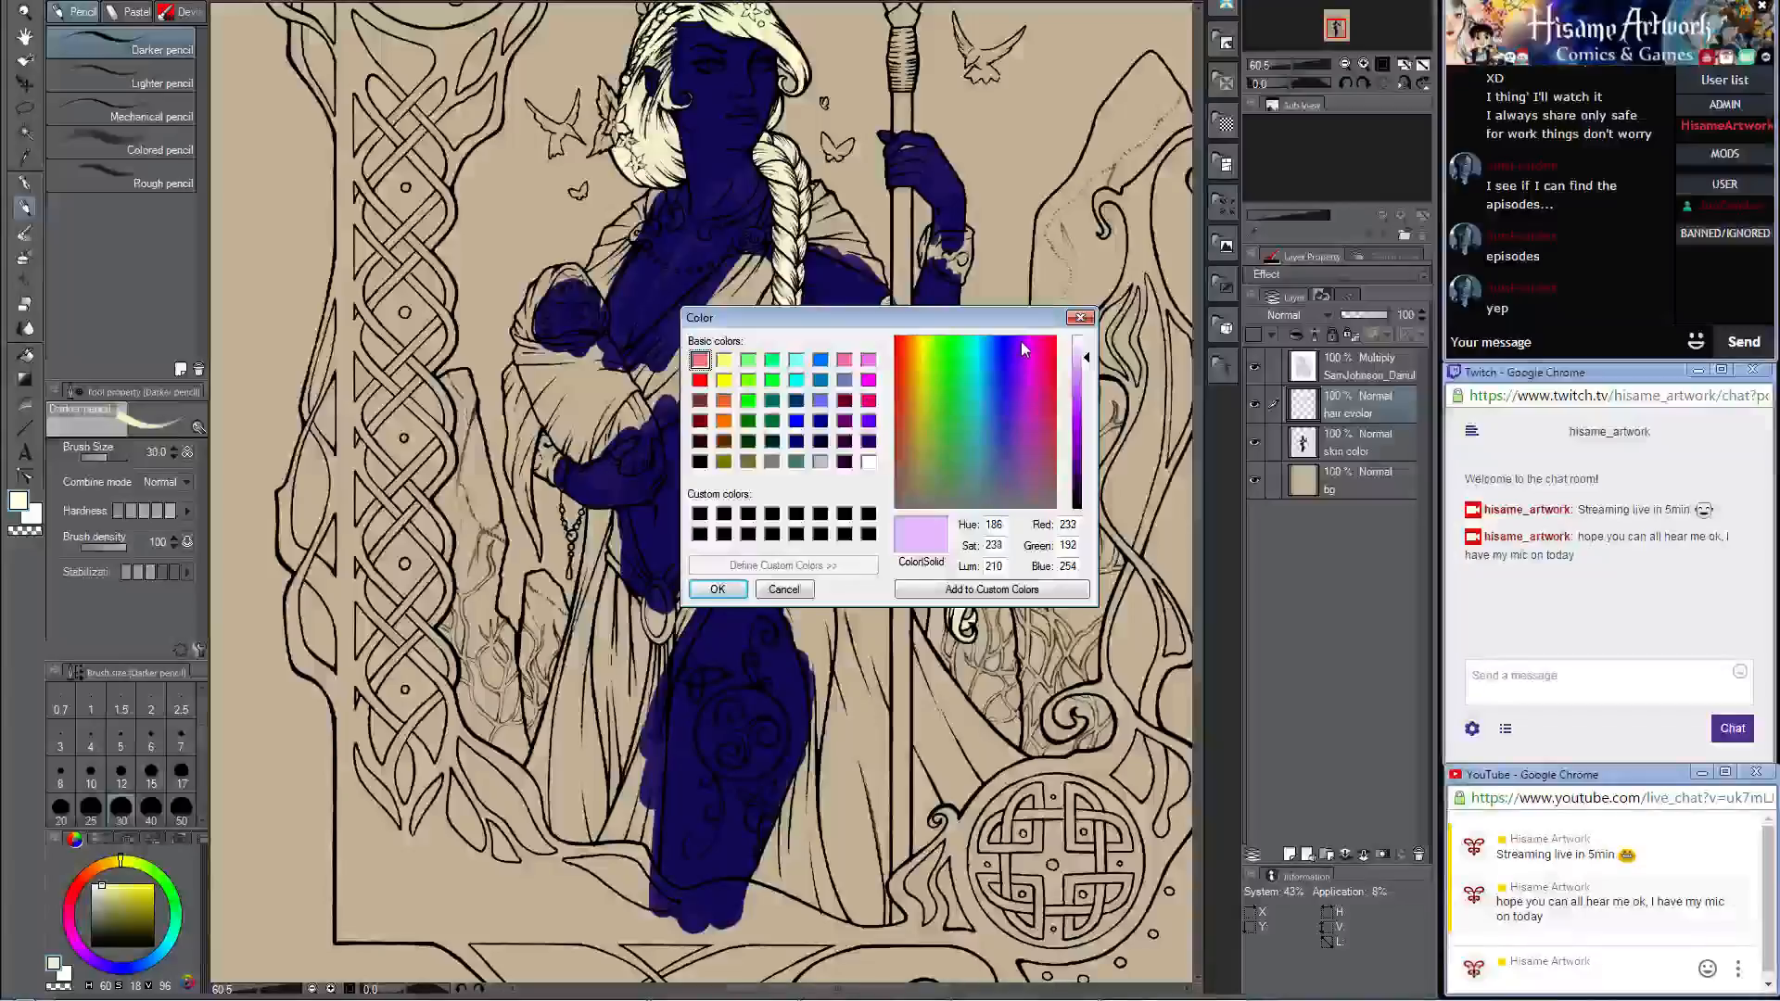
click(1026, 349)
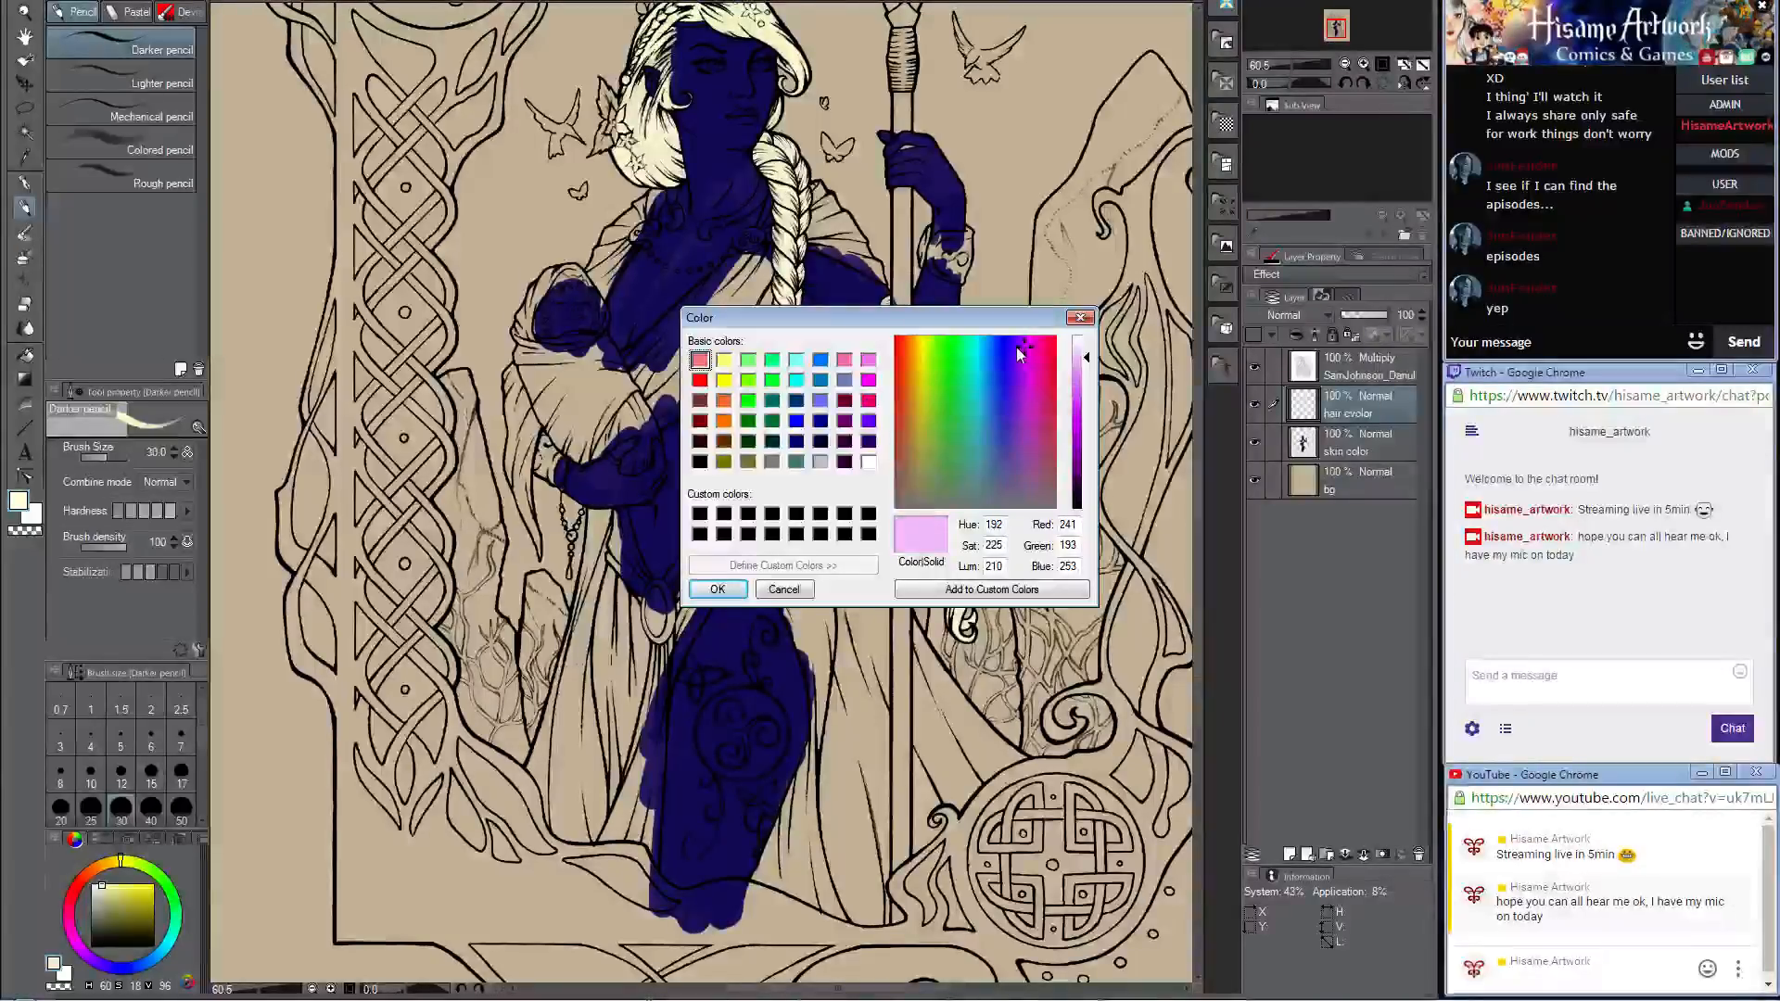
click(1014, 345)
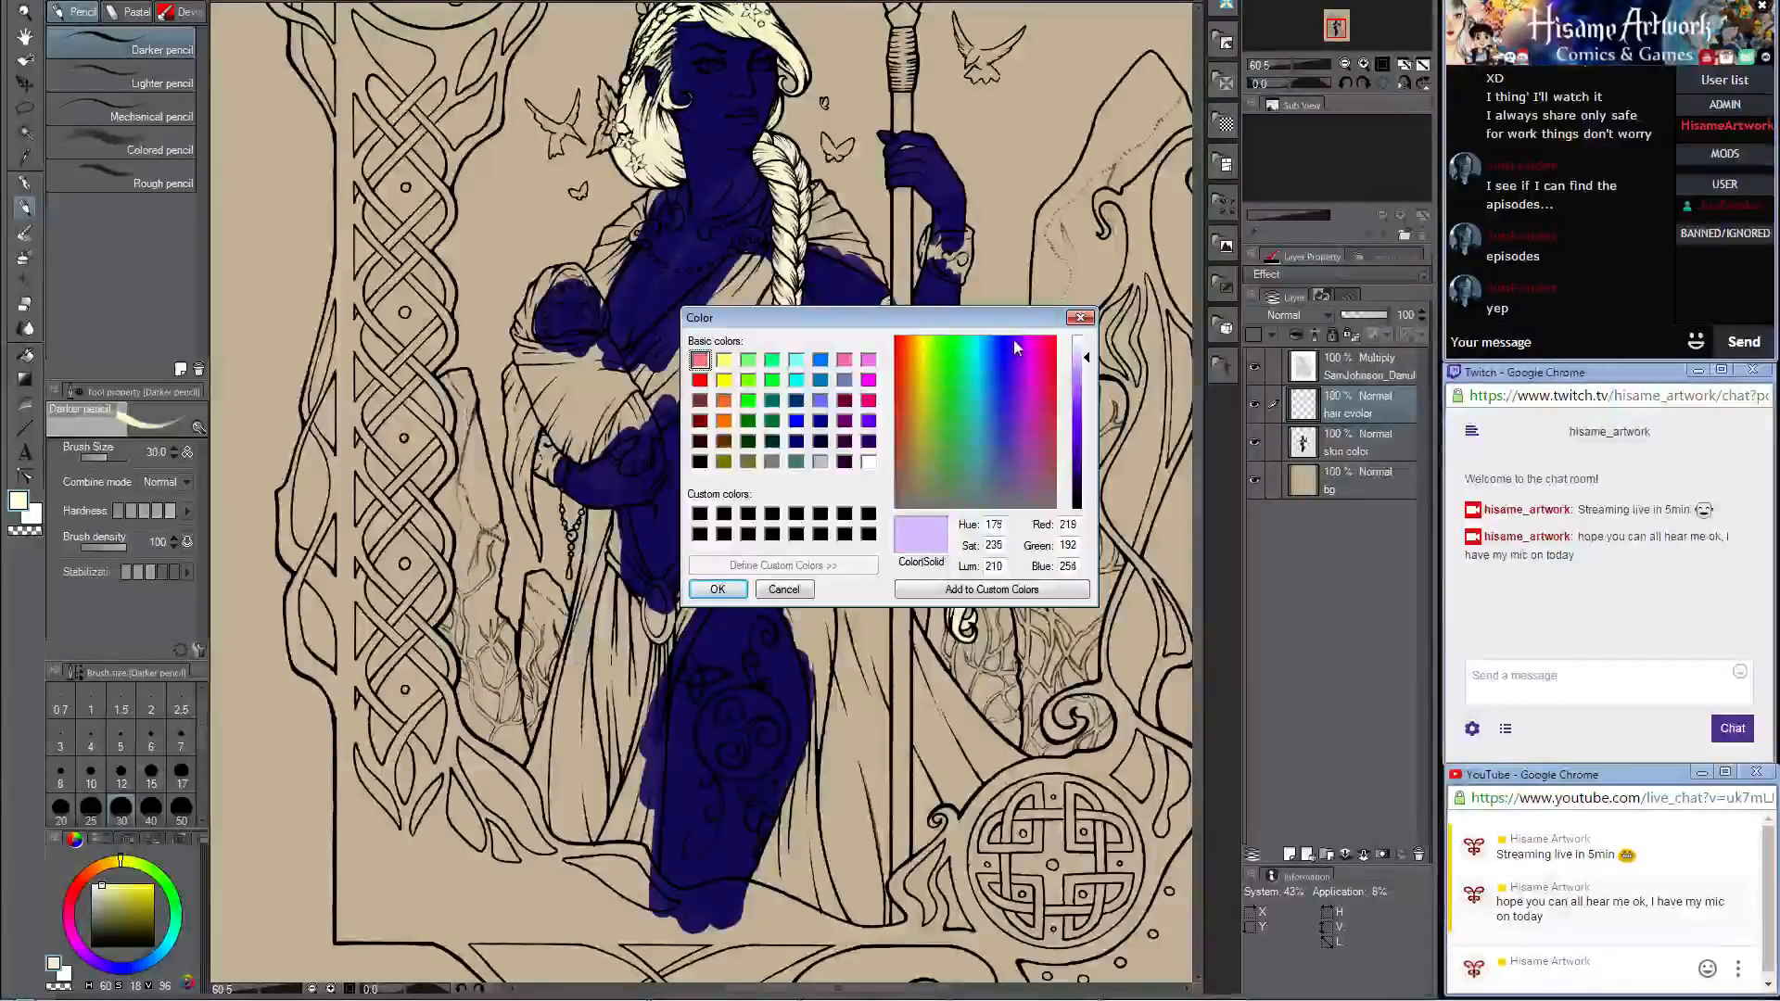
click(1081, 347)
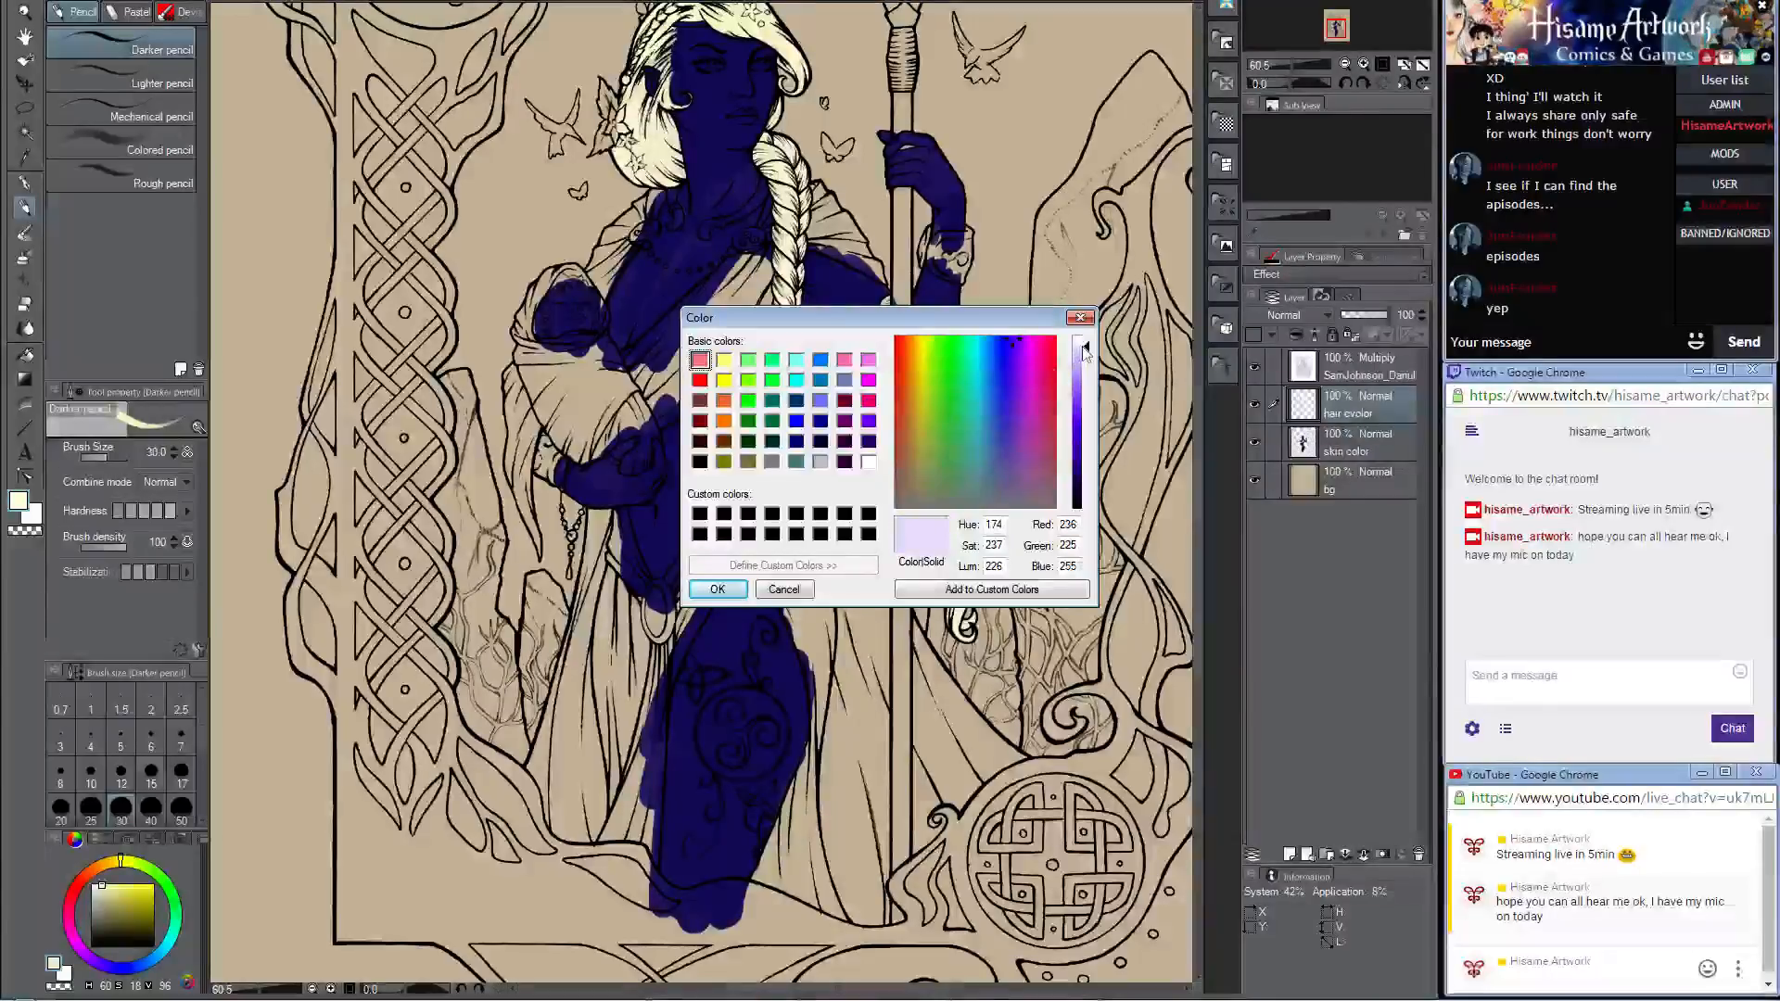
click(716, 590)
Step: Add a new layer above the hair layer and name it clothes
scroll(709, 597, up, 3)
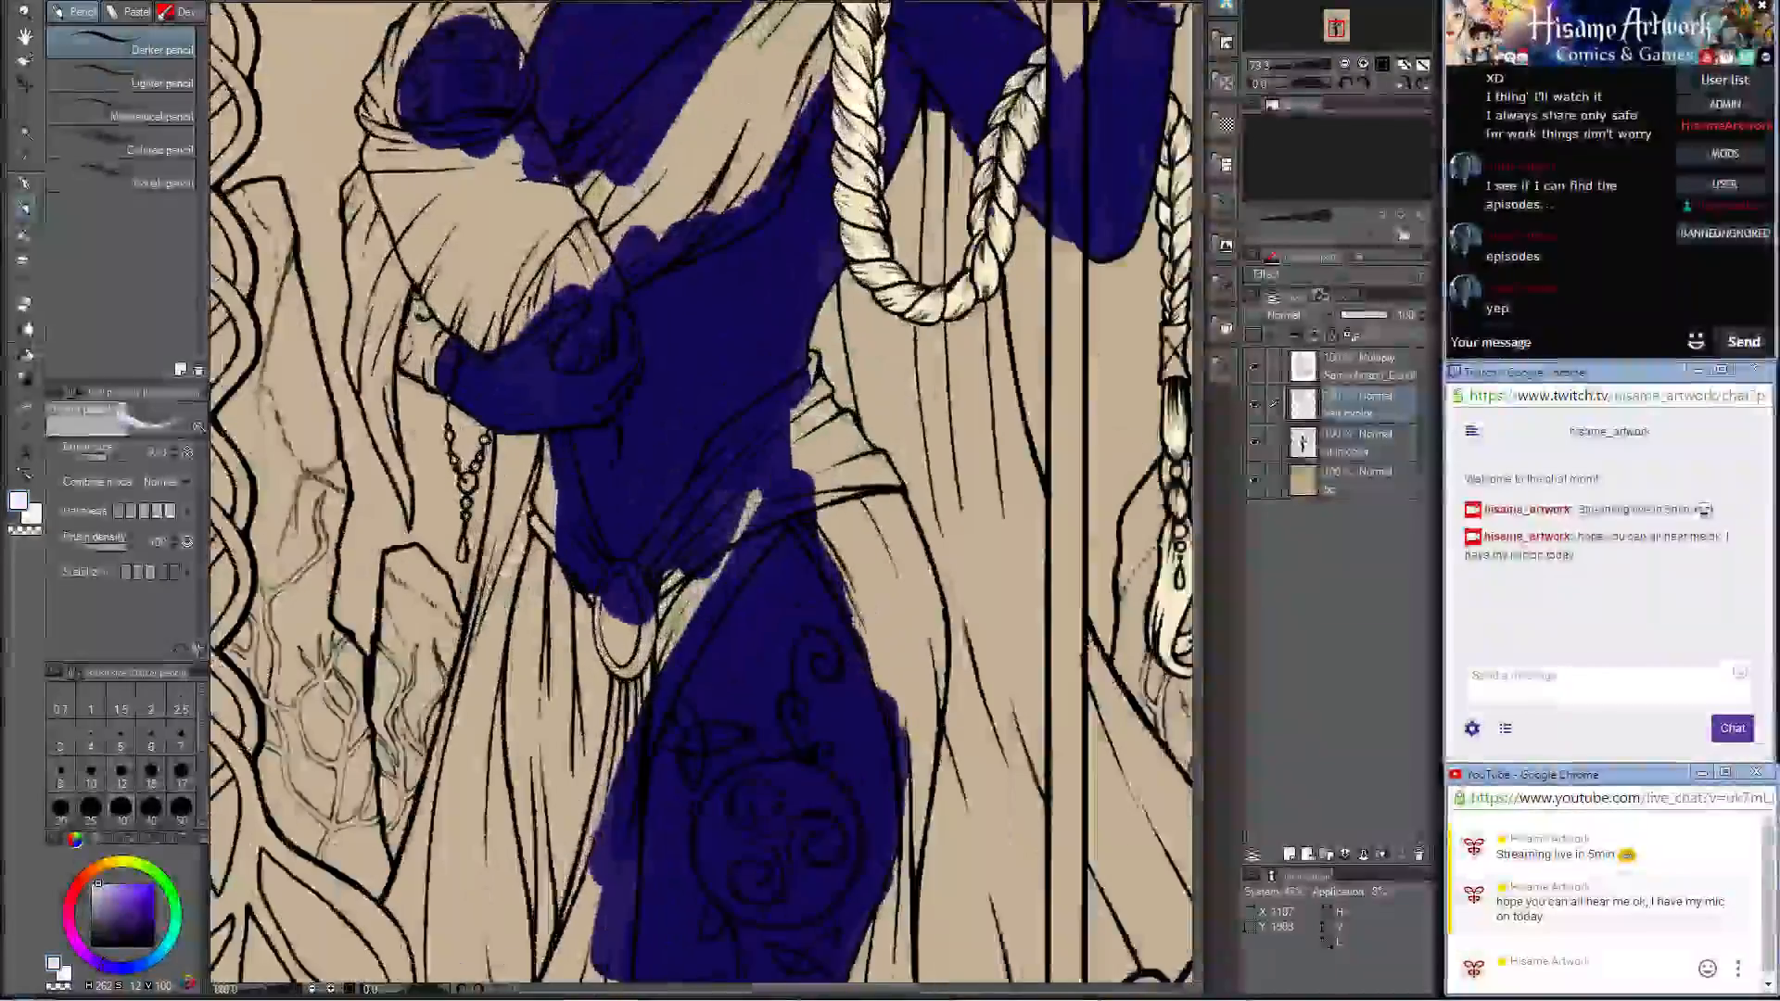
scroll(677, 627, up, 1)
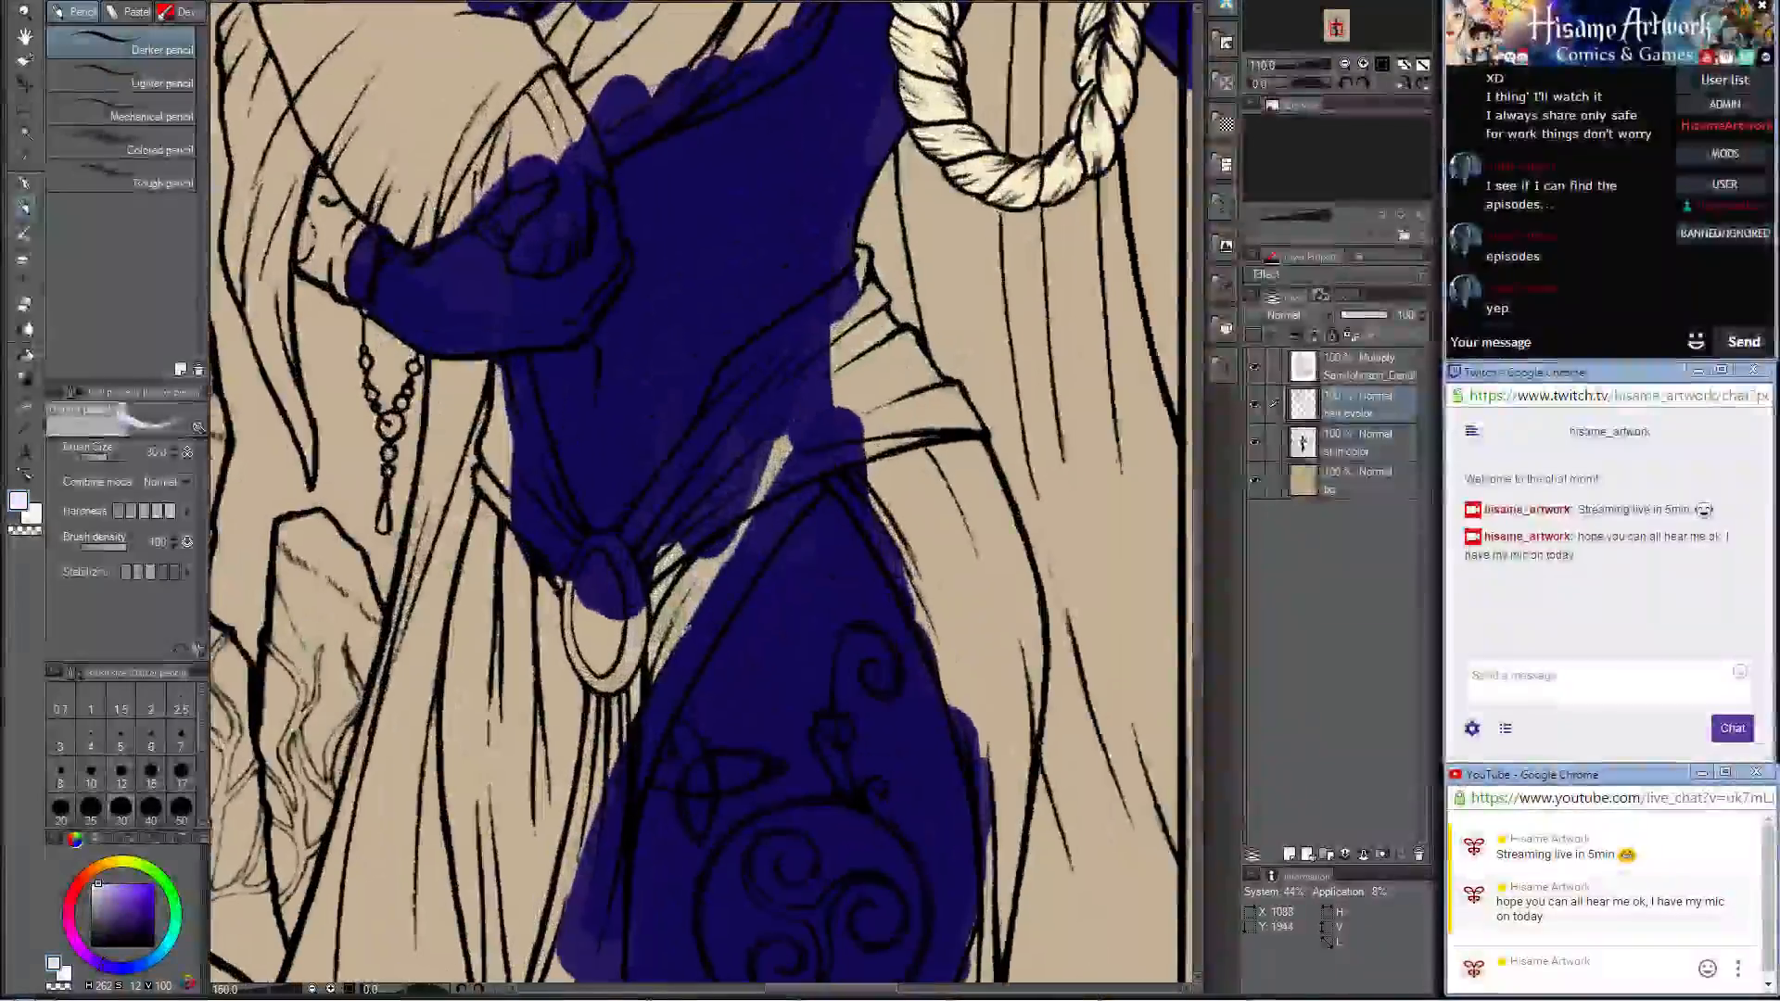
click(1289, 853)
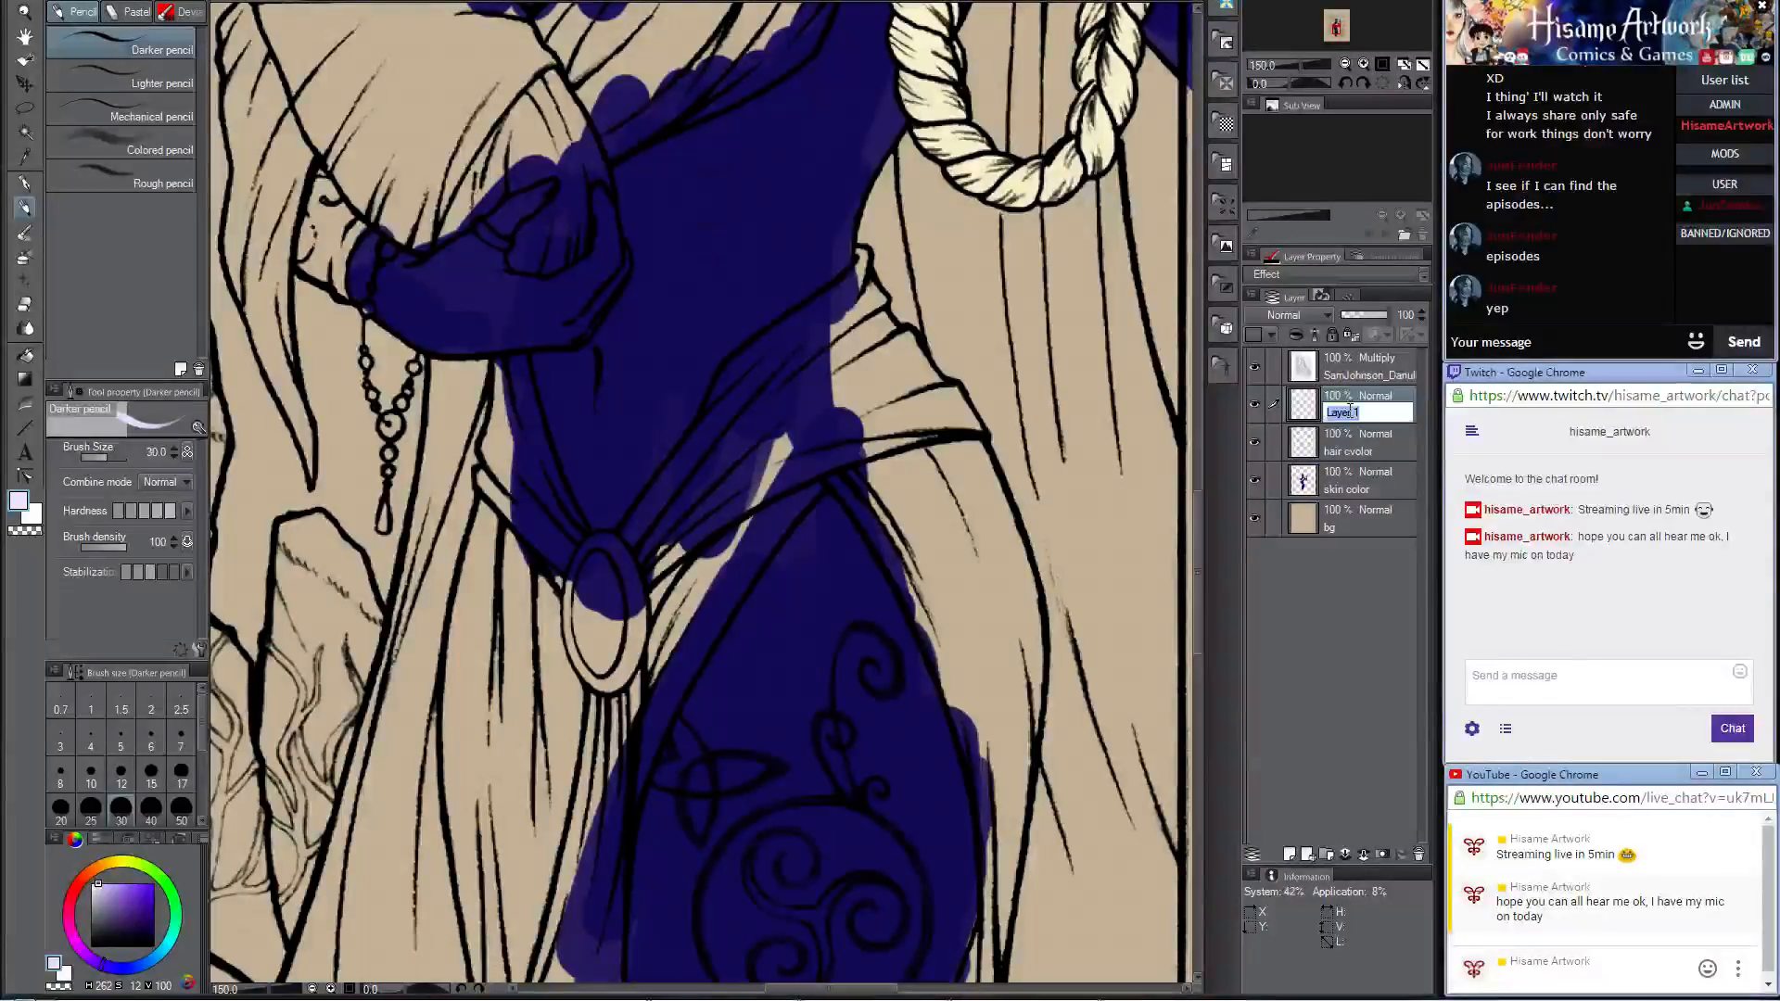
click(1350, 412)
text(clothes)
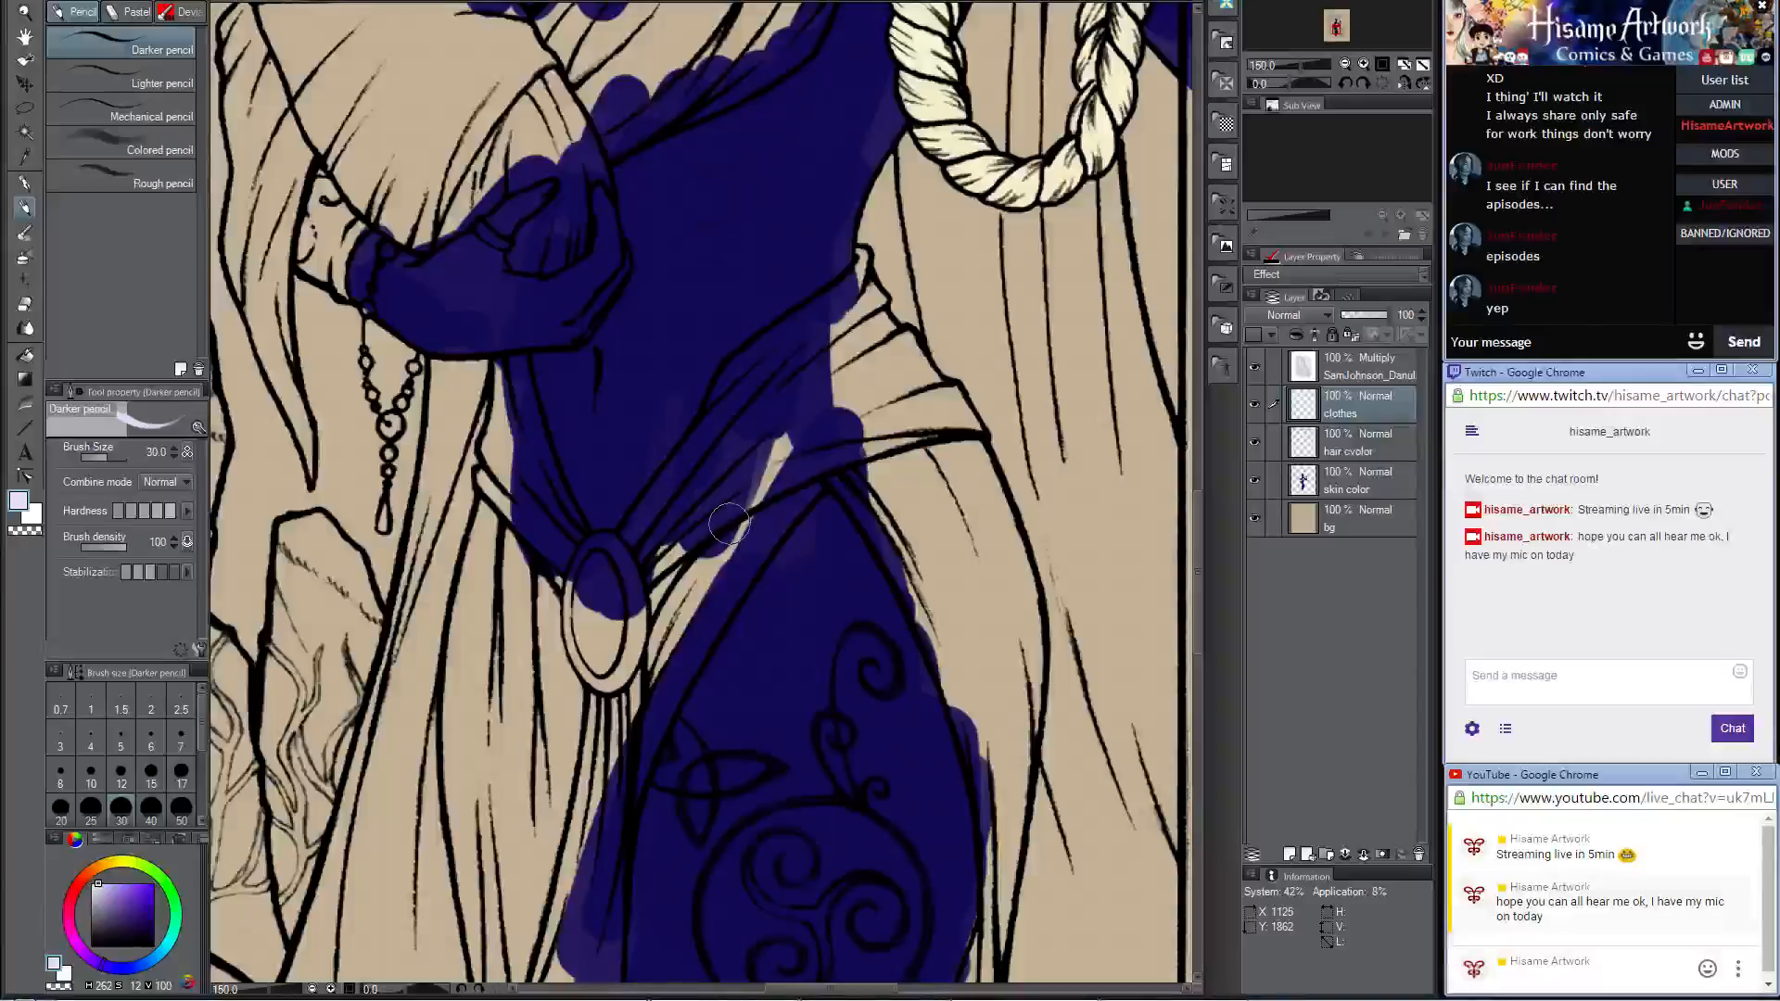
Step: Paint the upper edge of the hip sash pale lavender with a size 15 brush
scroll(729, 525, up, 2)
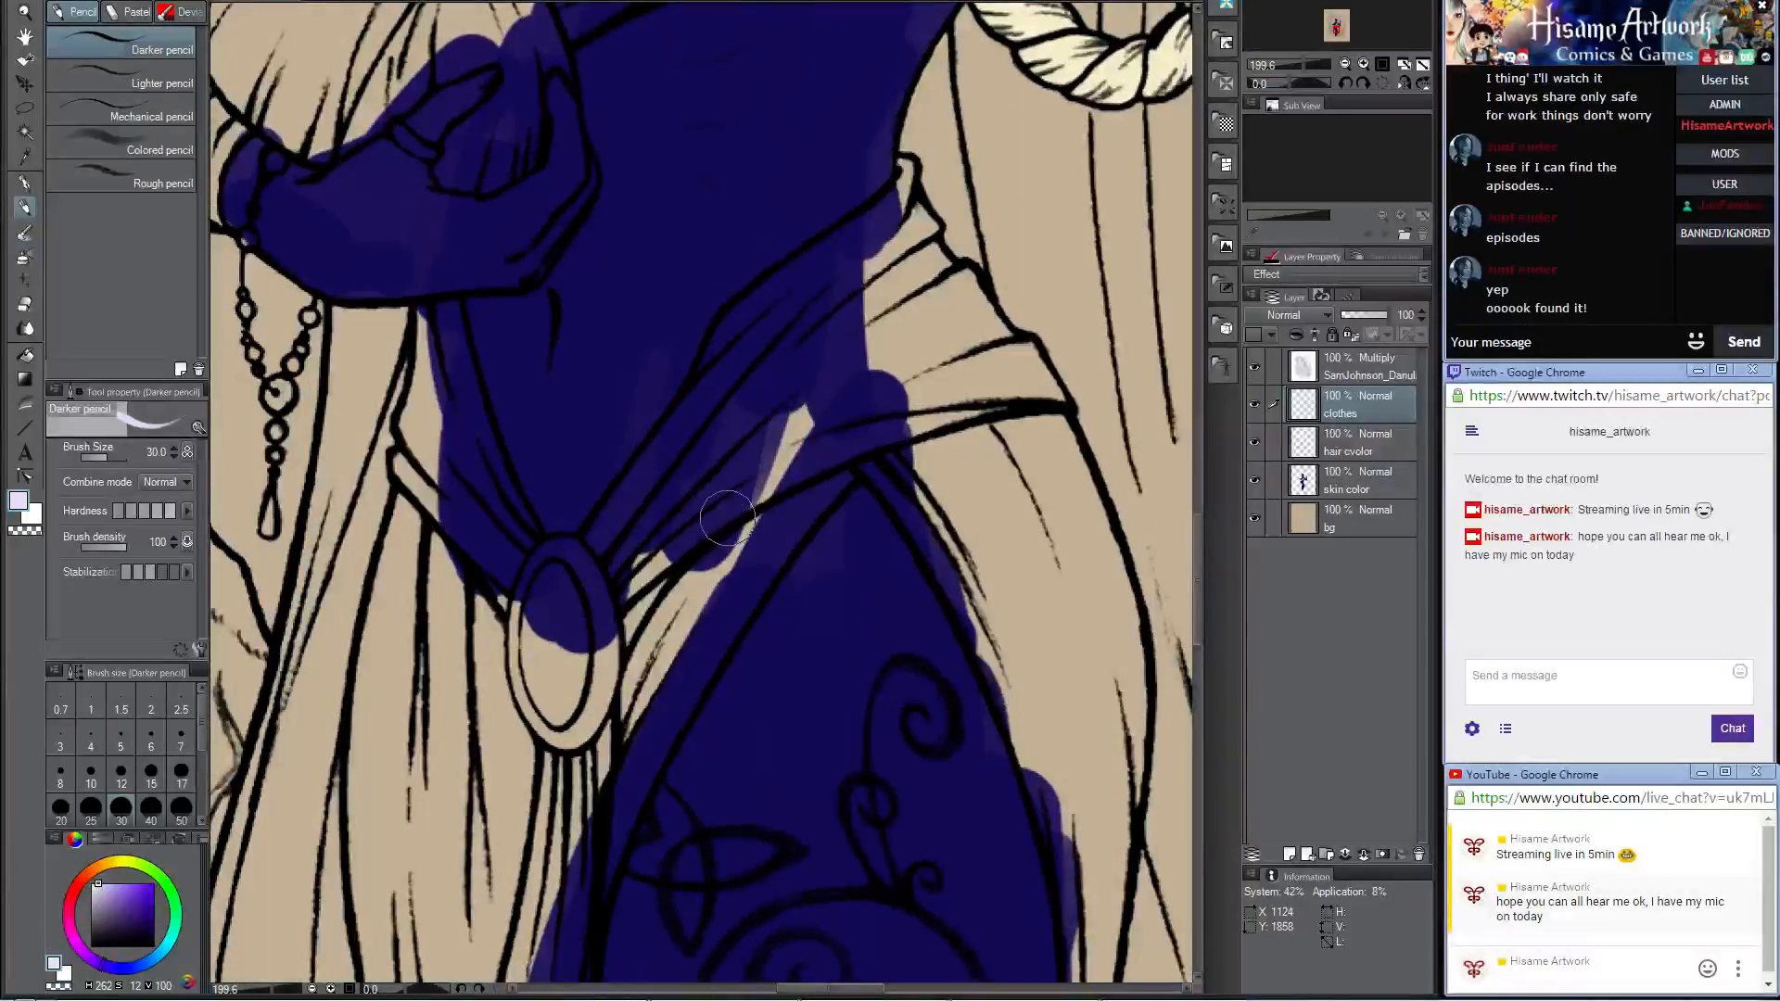
key(bracketleft)
key(bracketleft)
key(bracketleft)
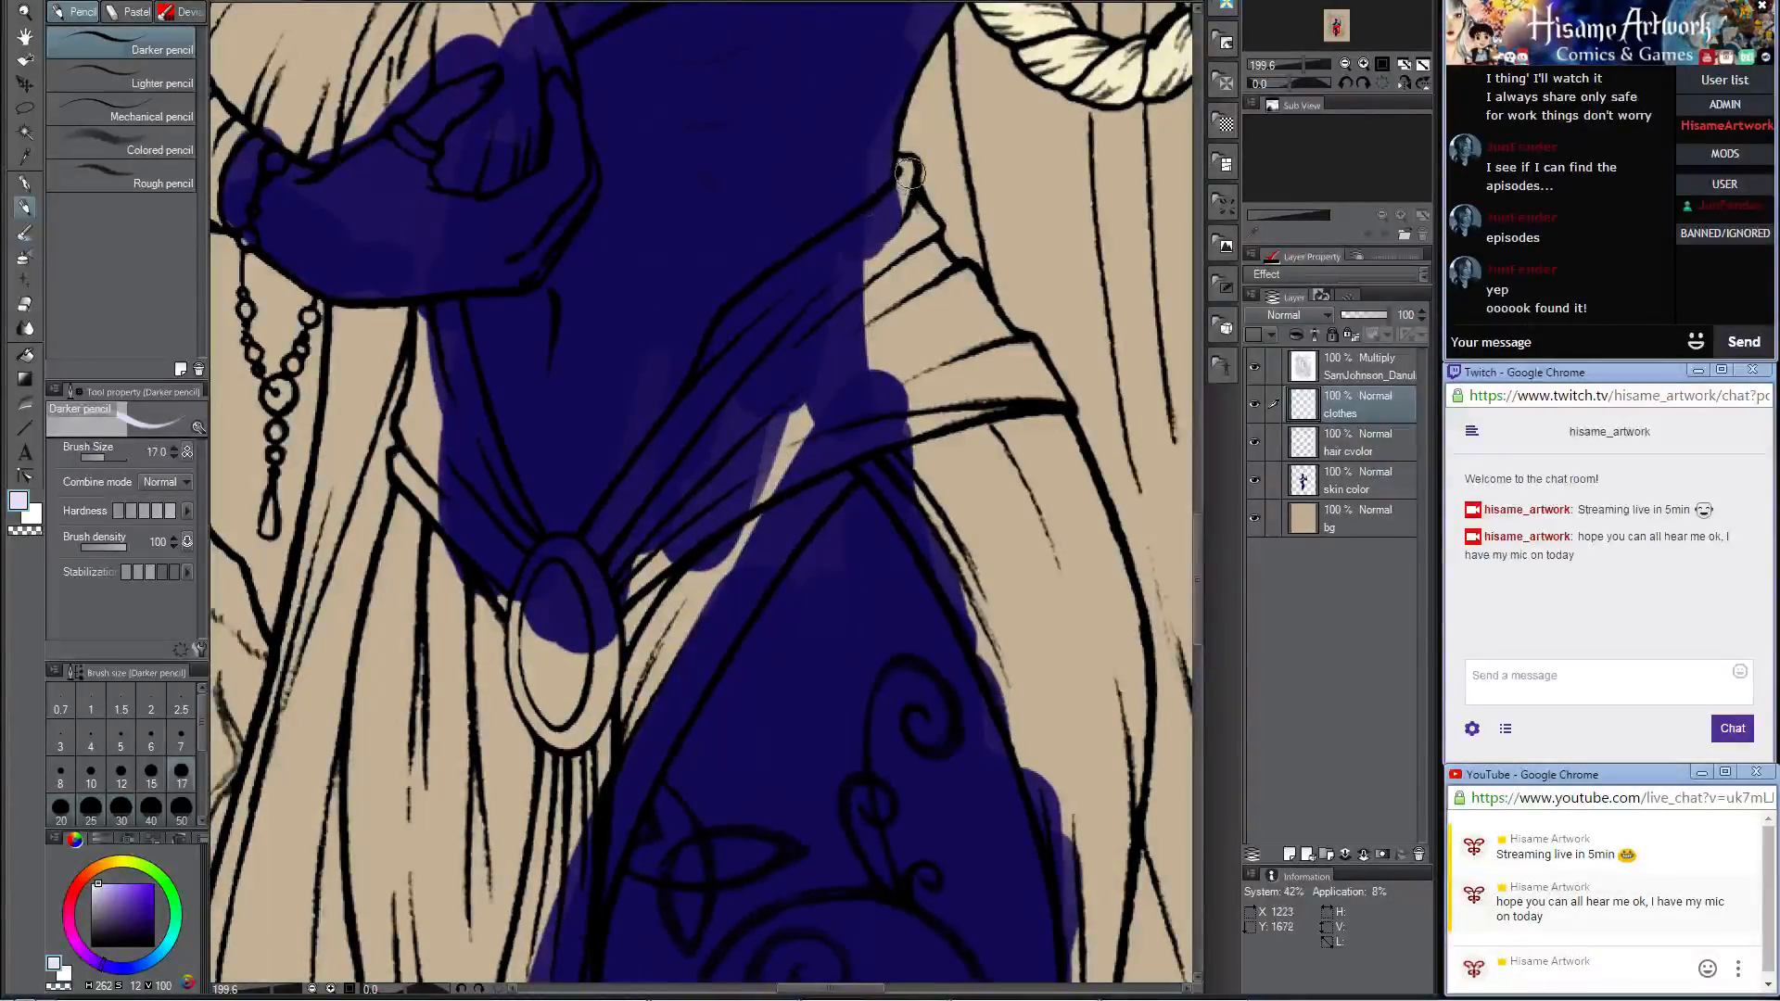
key(bracketleft)
drag(907, 171, 829, 269)
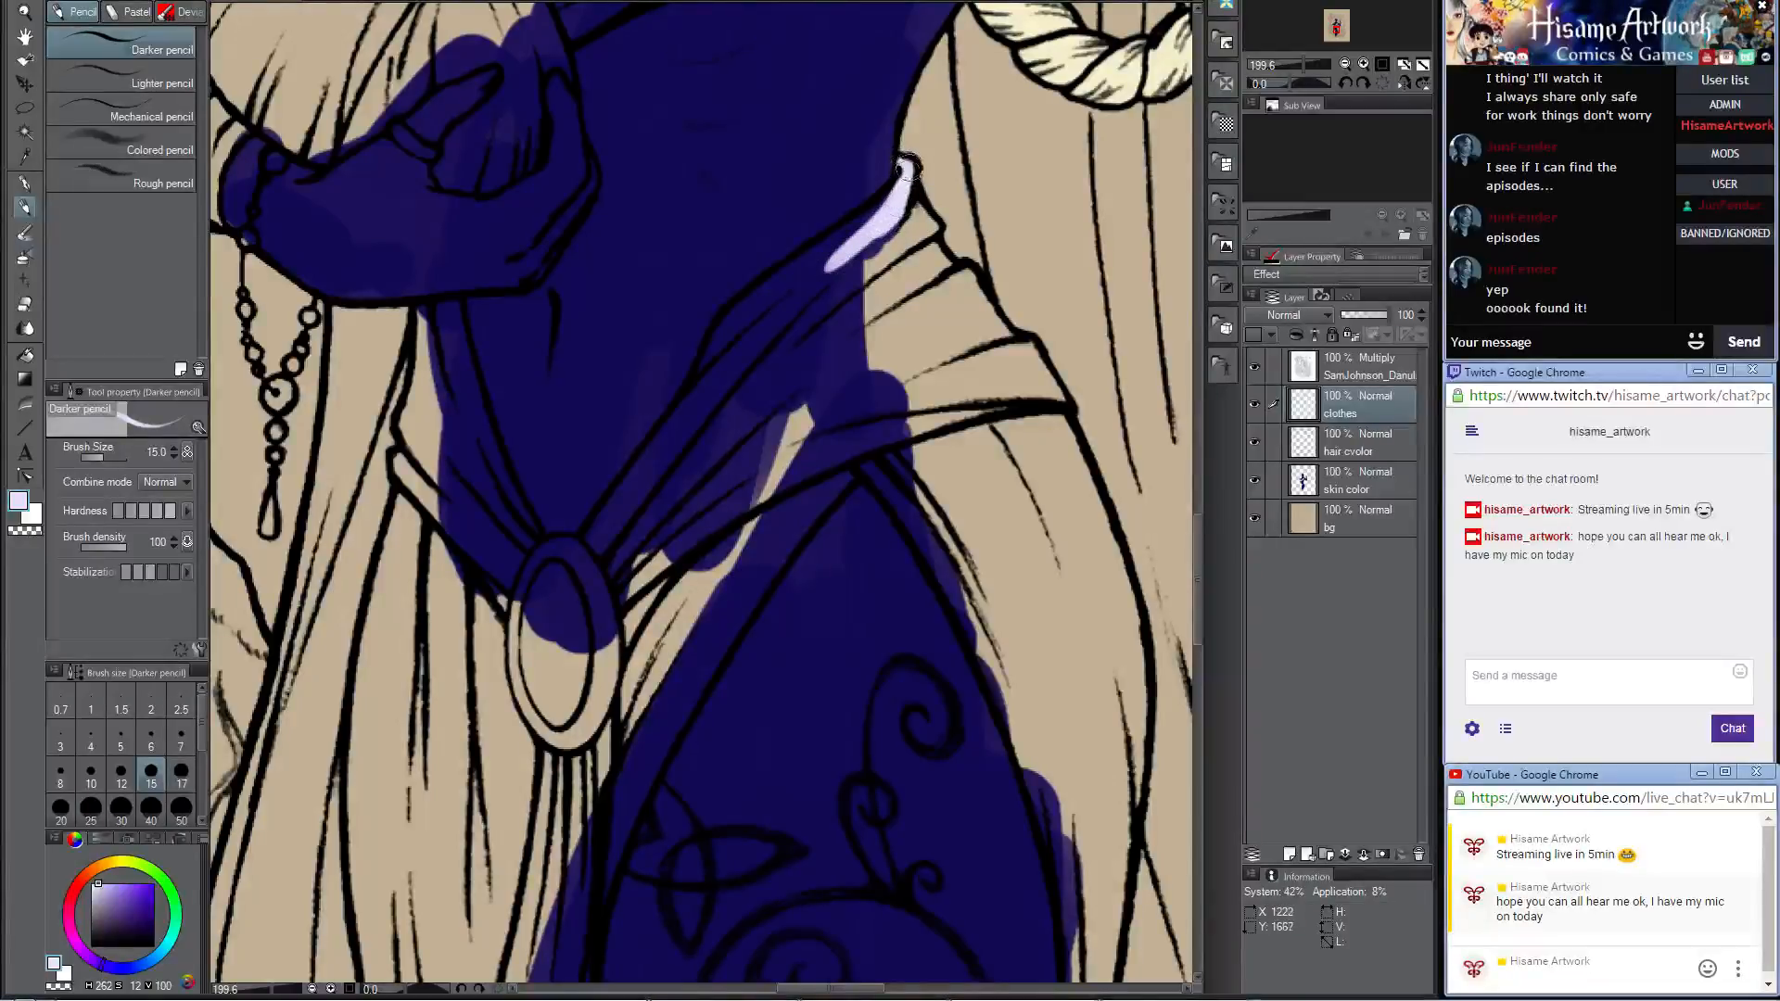
mouse_move(907, 168)
mouse_down()
mouse_move(871, 265)
mouse_move(900, 192)
mouse_move(777, 298)
mouse_up()
mouse_move(873, 205)
mouse_down()
mouse_move(704, 350)
mouse_move(686, 422)
mouse_move(755, 306)
mouse_move(674, 451)
mouse_up()
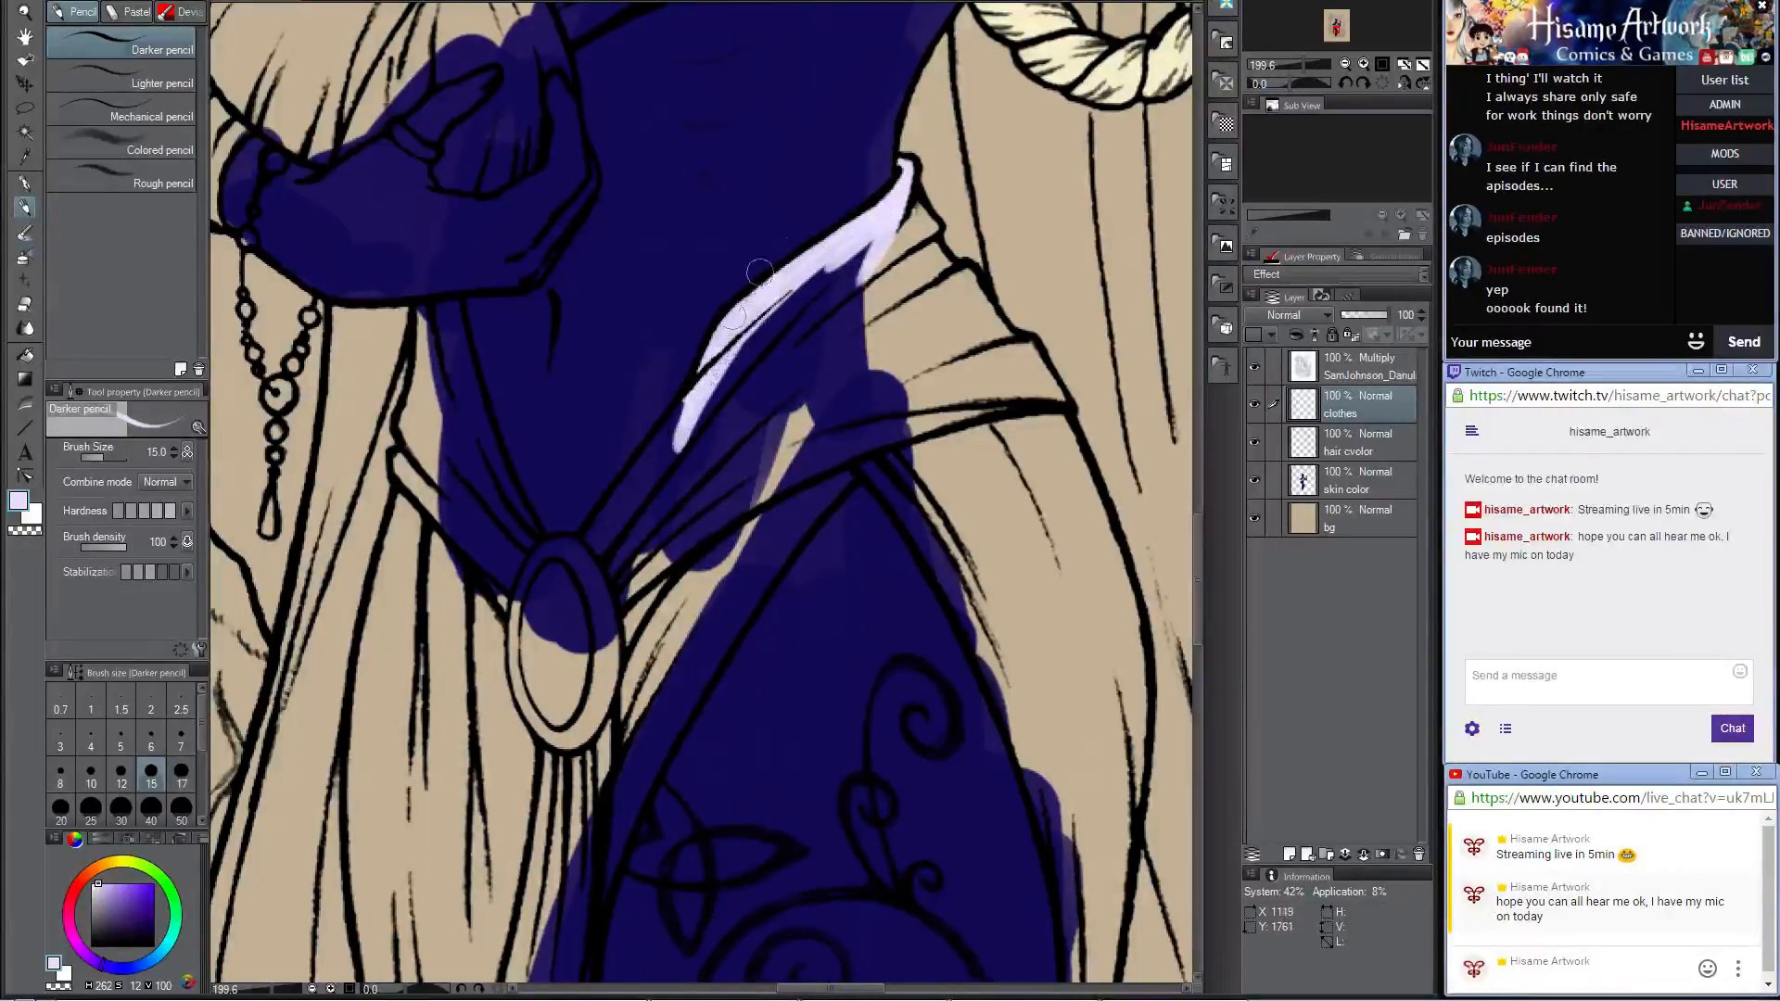
Step: Enlarge the brush to size 25 and paint the sash folds from the hip down to the oval clasp pale lavender
key(bracketright)
key(bracketright)
key(bracketright)
mouse_move(920, 213)
mouse_down()
mouse_move(792, 353)
mouse_move(909, 320)
mouse_move(869, 224)
mouse_move(911, 212)
mouse_move(923, 232)
mouse_move(754, 369)
mouse_move(798, 297)
mouse_move(737, 329)
mouse_move(576, 607)
mouse_move(768, 440)
mouse_move(825, 439)
mouse_move(749, 501)
mouse_move(824, 471)
mouse_move(651, 649)
mouse_move(580, 666)
mouse_move(587, 690)
mouse_move(810, 457)
mouse_move(857, 431)
mouse_move(753, 580)
mouse_move(806, 501)
mouse_move(858, 469)
mouse_move(727, 618)
mouse_up()
key(ctrl+z)
drag(851, 471, 608, 799)
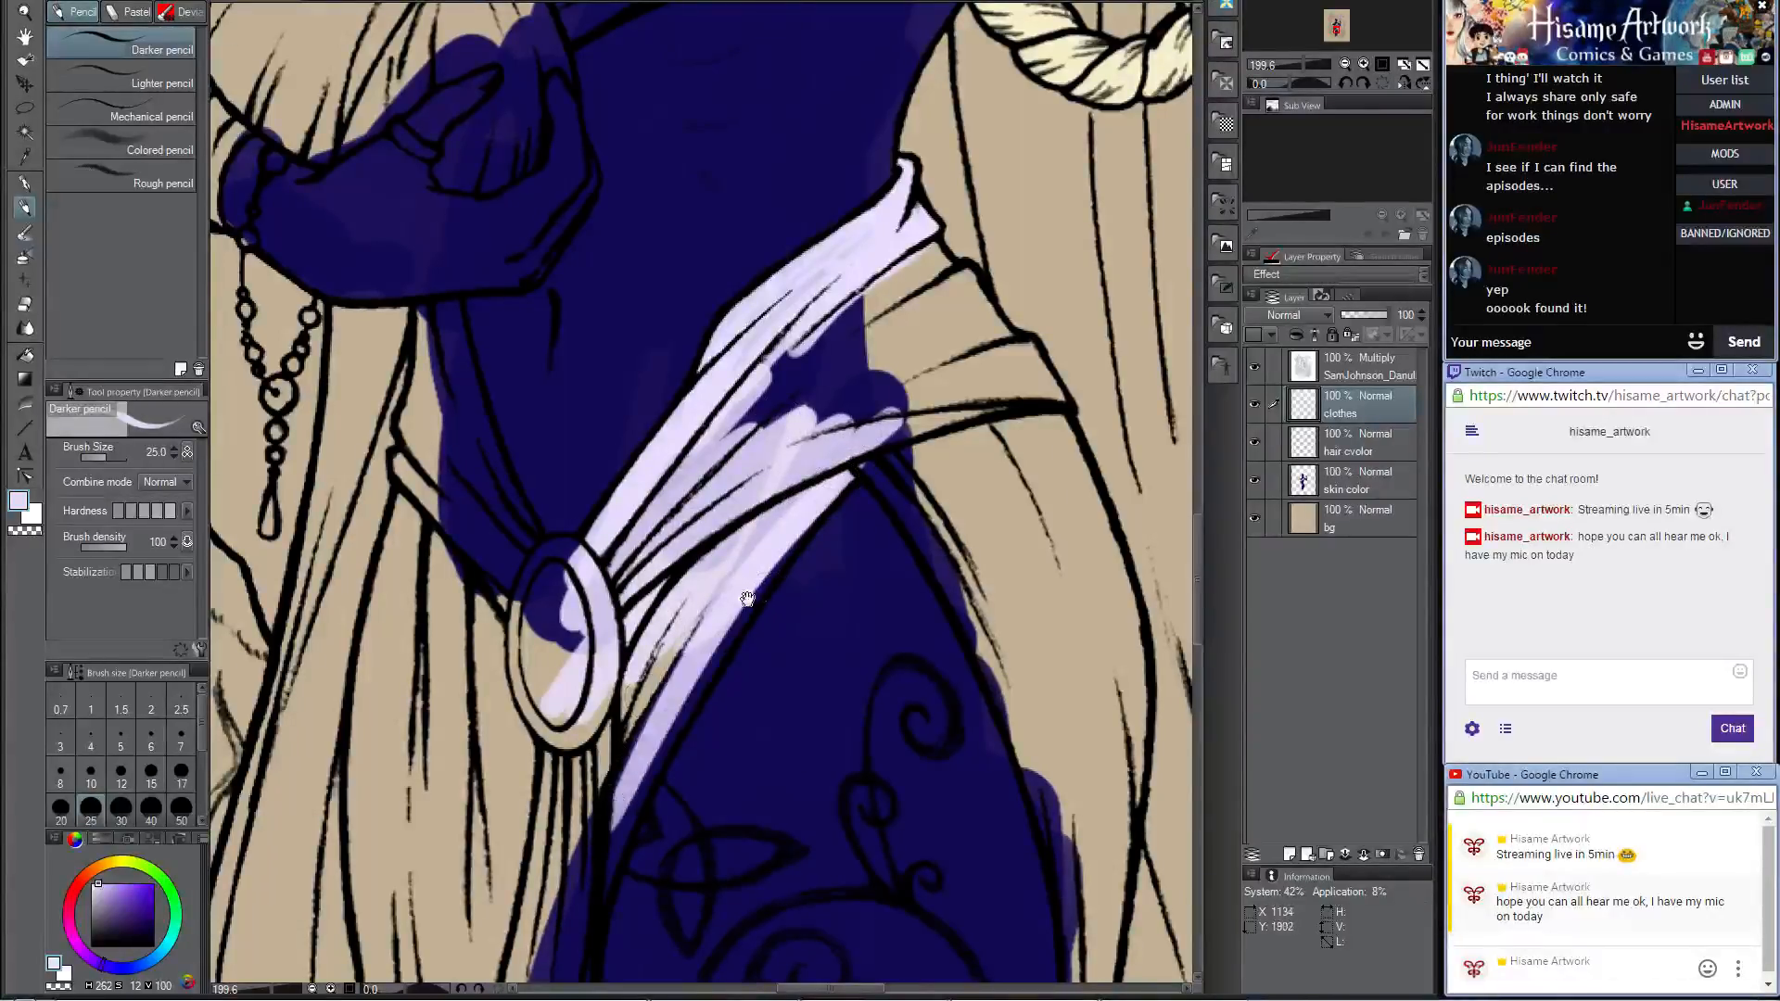
Step: Paint the lower sash fold along the thigh and the upper part of the folds hanging beneath the clasp pale lavender
mouse_move(748, 599)
mouse_down()
mouse_move(838, 339)
mouse_move(765, 454)
mouse_up()
drag(918, 232, 762, 453)
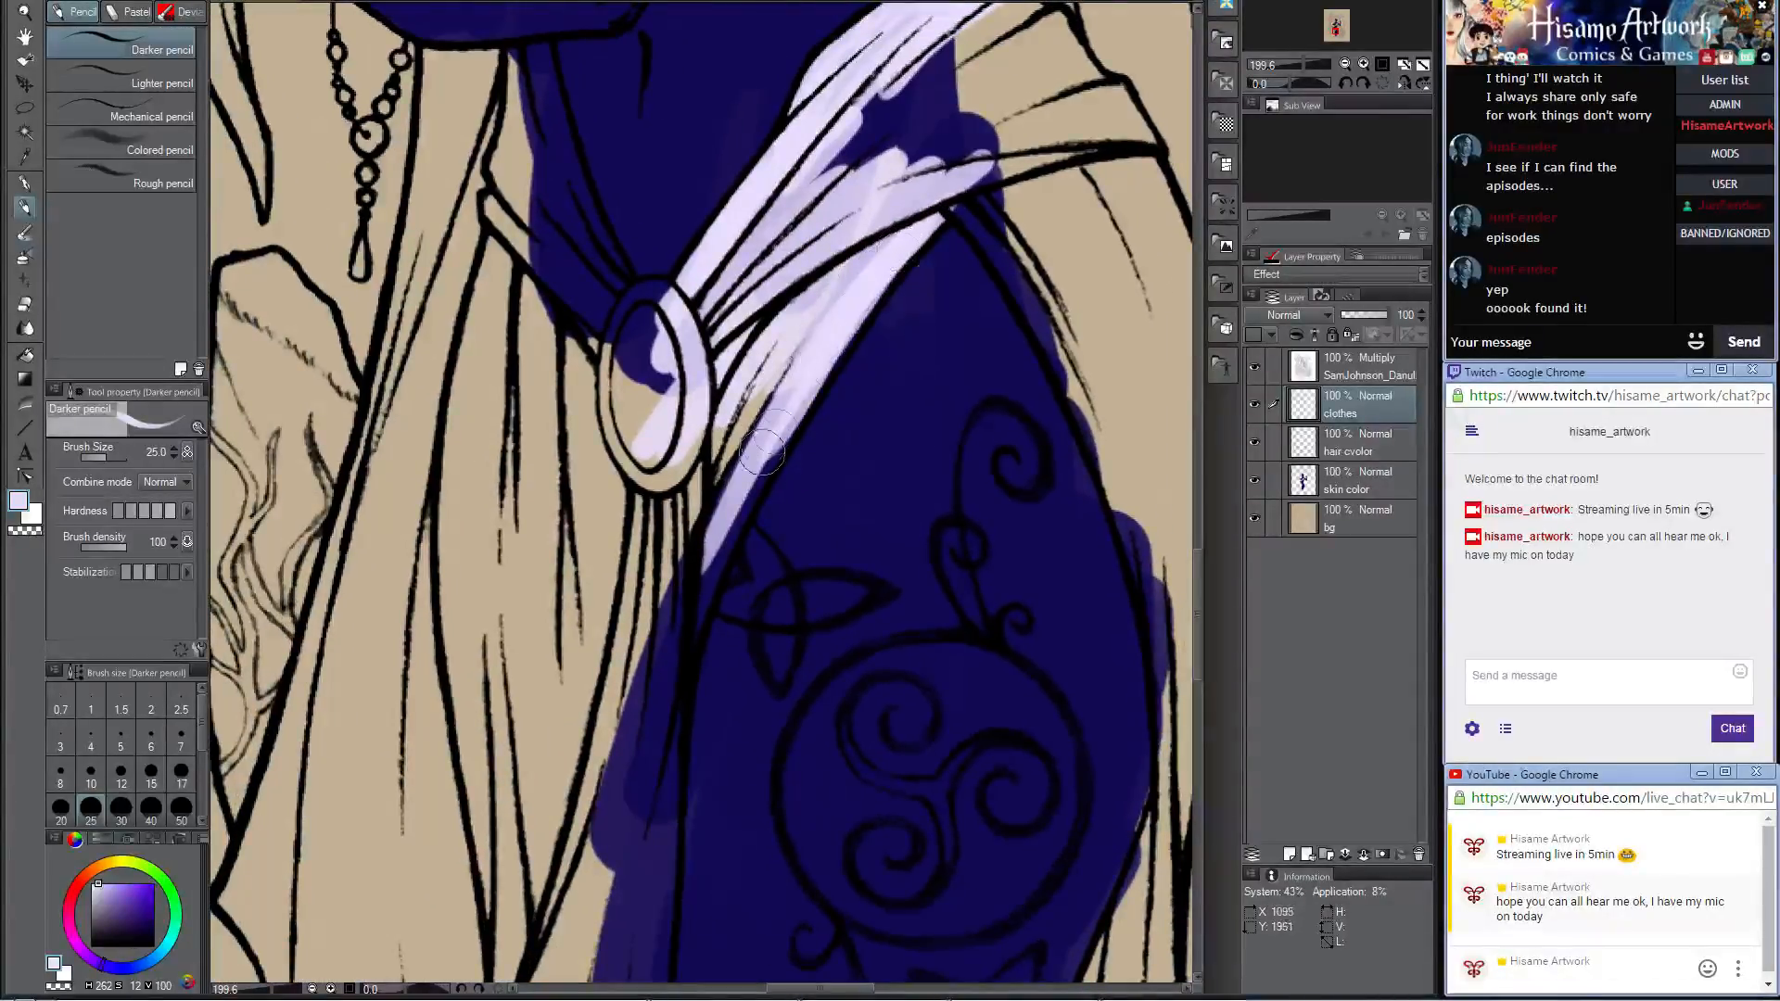
drag(842, 326, 739, 481)
drag(798, 396, 663, 678)
drag(724, 544, 664, 741)
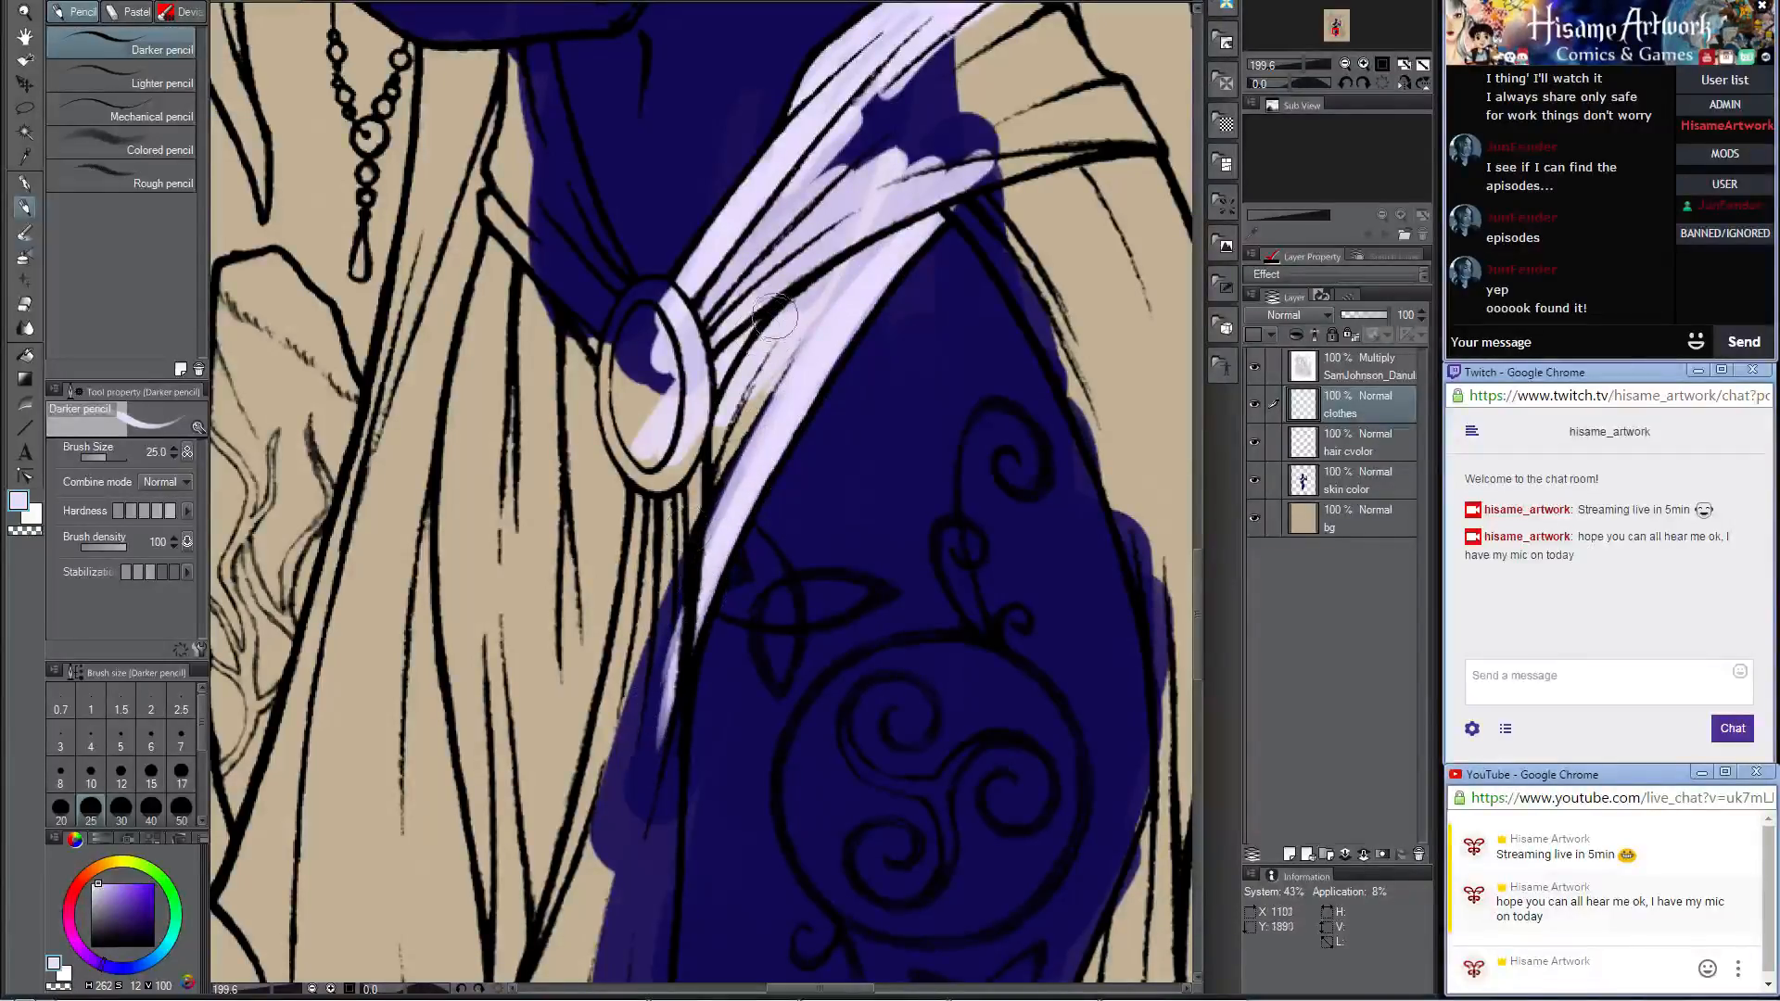
drag(774, 317, 727, 459)
drag(684, 455, 635, 657)
drag(662, 601, 625, 830)
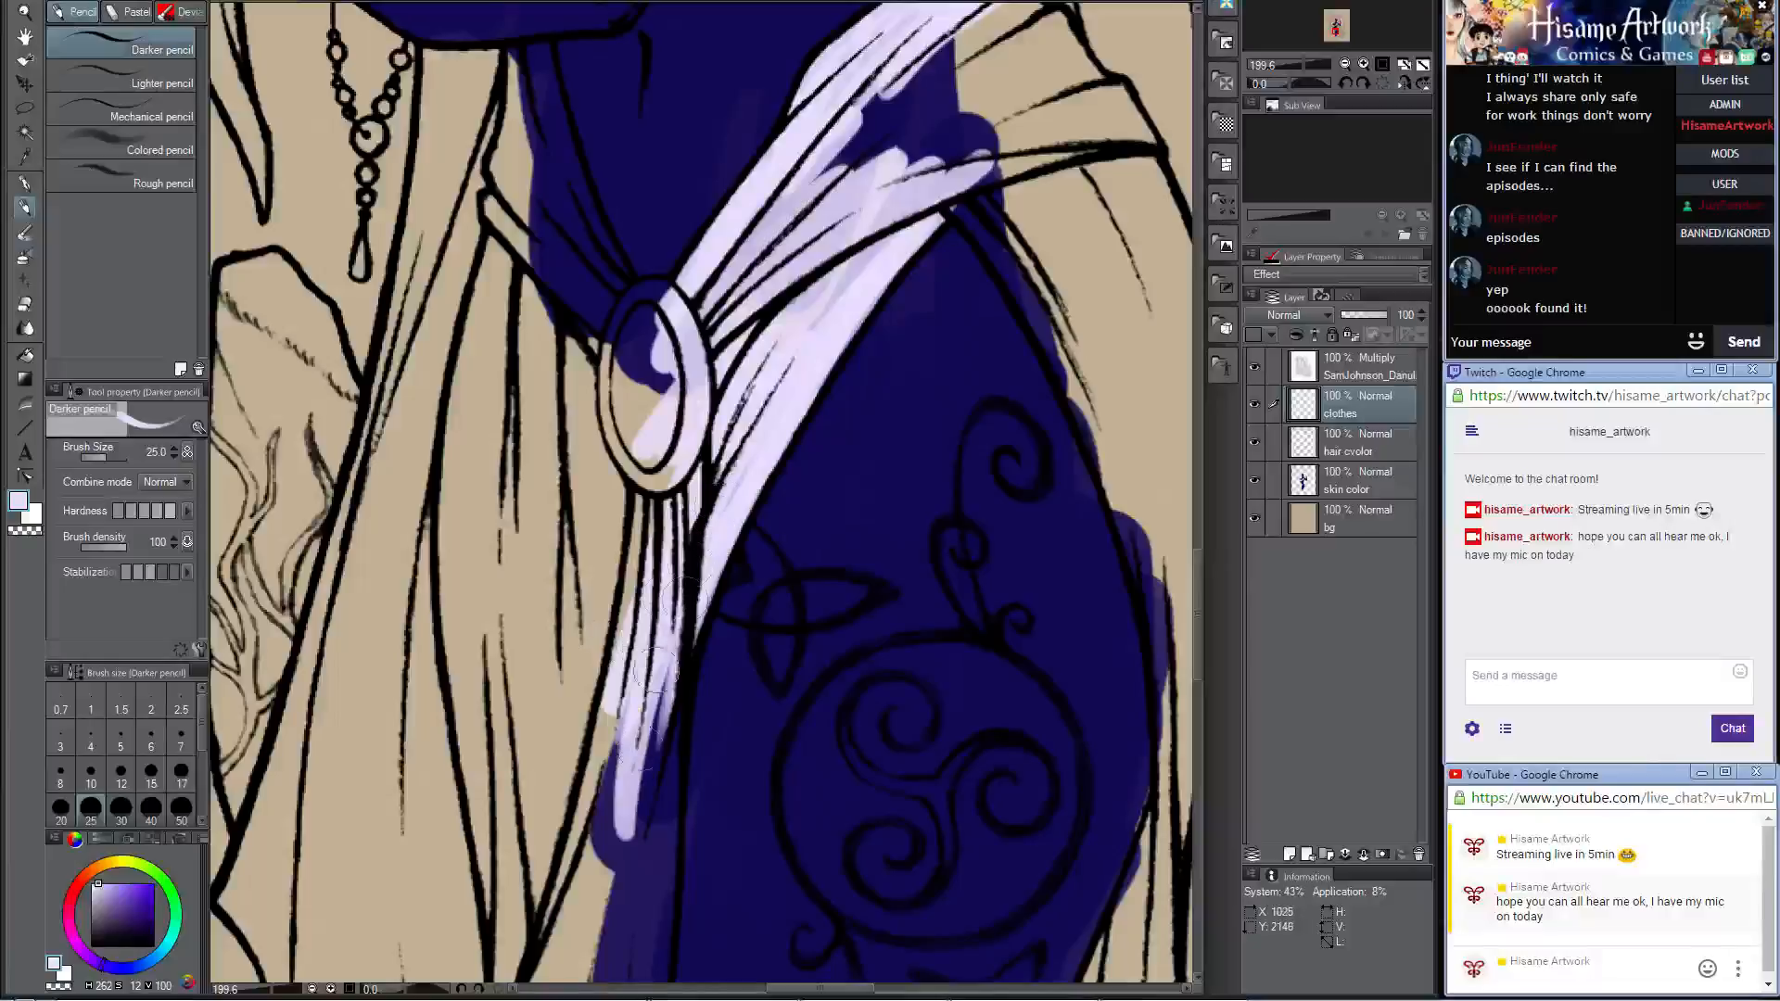
Step: Fill the rest of the hip sash with pale lavender, from the clasp out to its outer edge on the hip
mouse_move(760, 402)
mouse_down()
mouse_move(714, 519)
mouse_move(863, 250)
mouse_move(927, 206)
mouse_up()
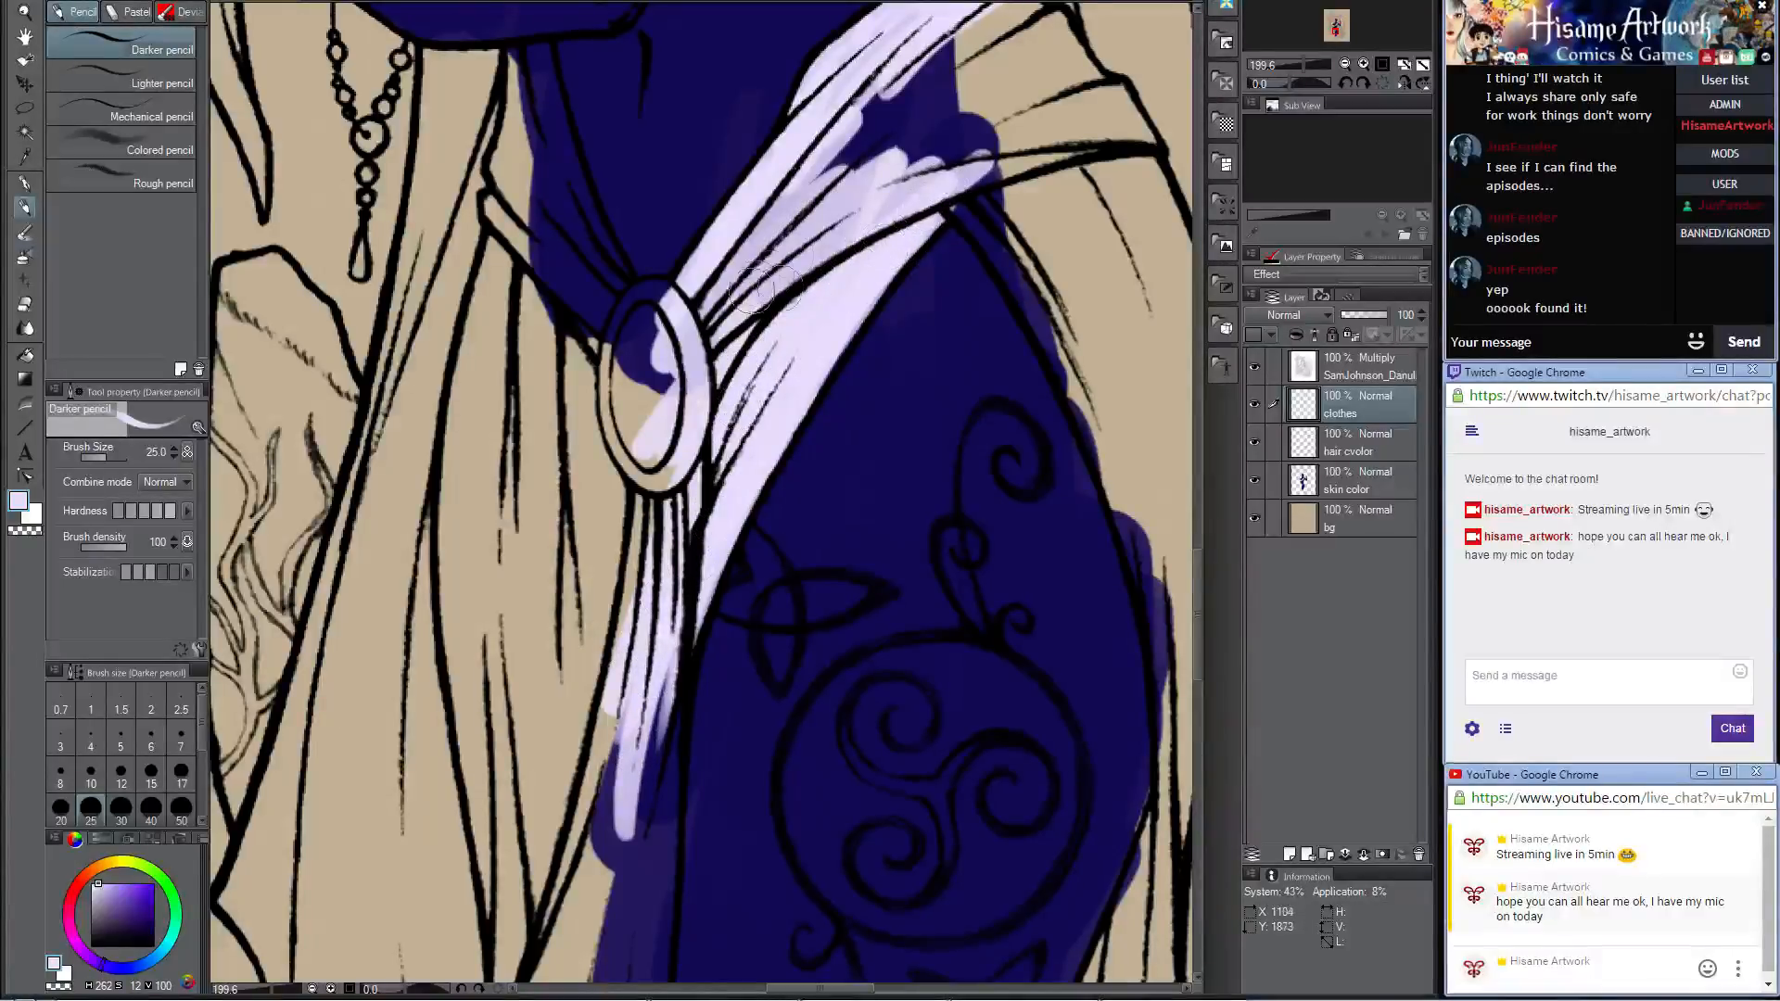
drag(793, 227, 725, 278)
mouse_move(675, 341)
mouse_down()
mouse_move(633, 397)
mouse_move(634, 444)
mouse_up()
mouse_move(981, 146)
mouse_down()
mouse_move(599, 570)
mouse_move(602, 557)
mouse_up()
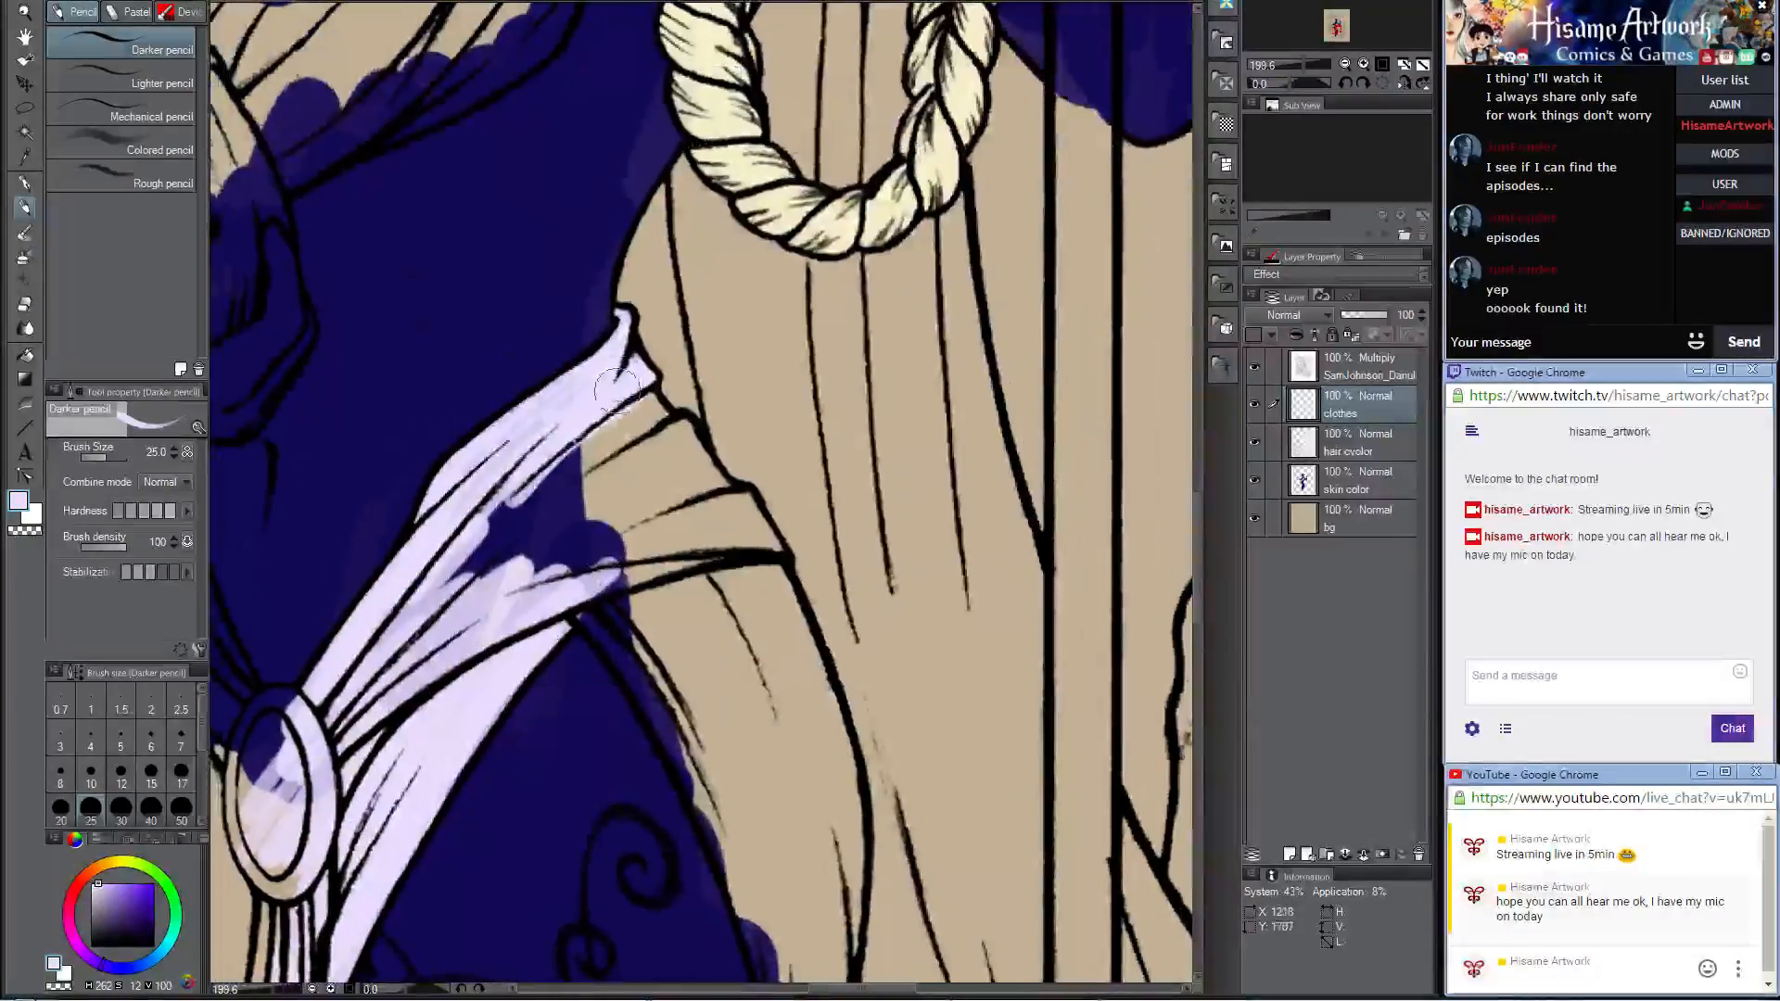
mouse_move(615, 389)
mouse_down()
mouse_move(691, 475)
mouse_move(682, 431)
mouse_move(765, 541)
mouse_move(498, 547)
mouse_up()
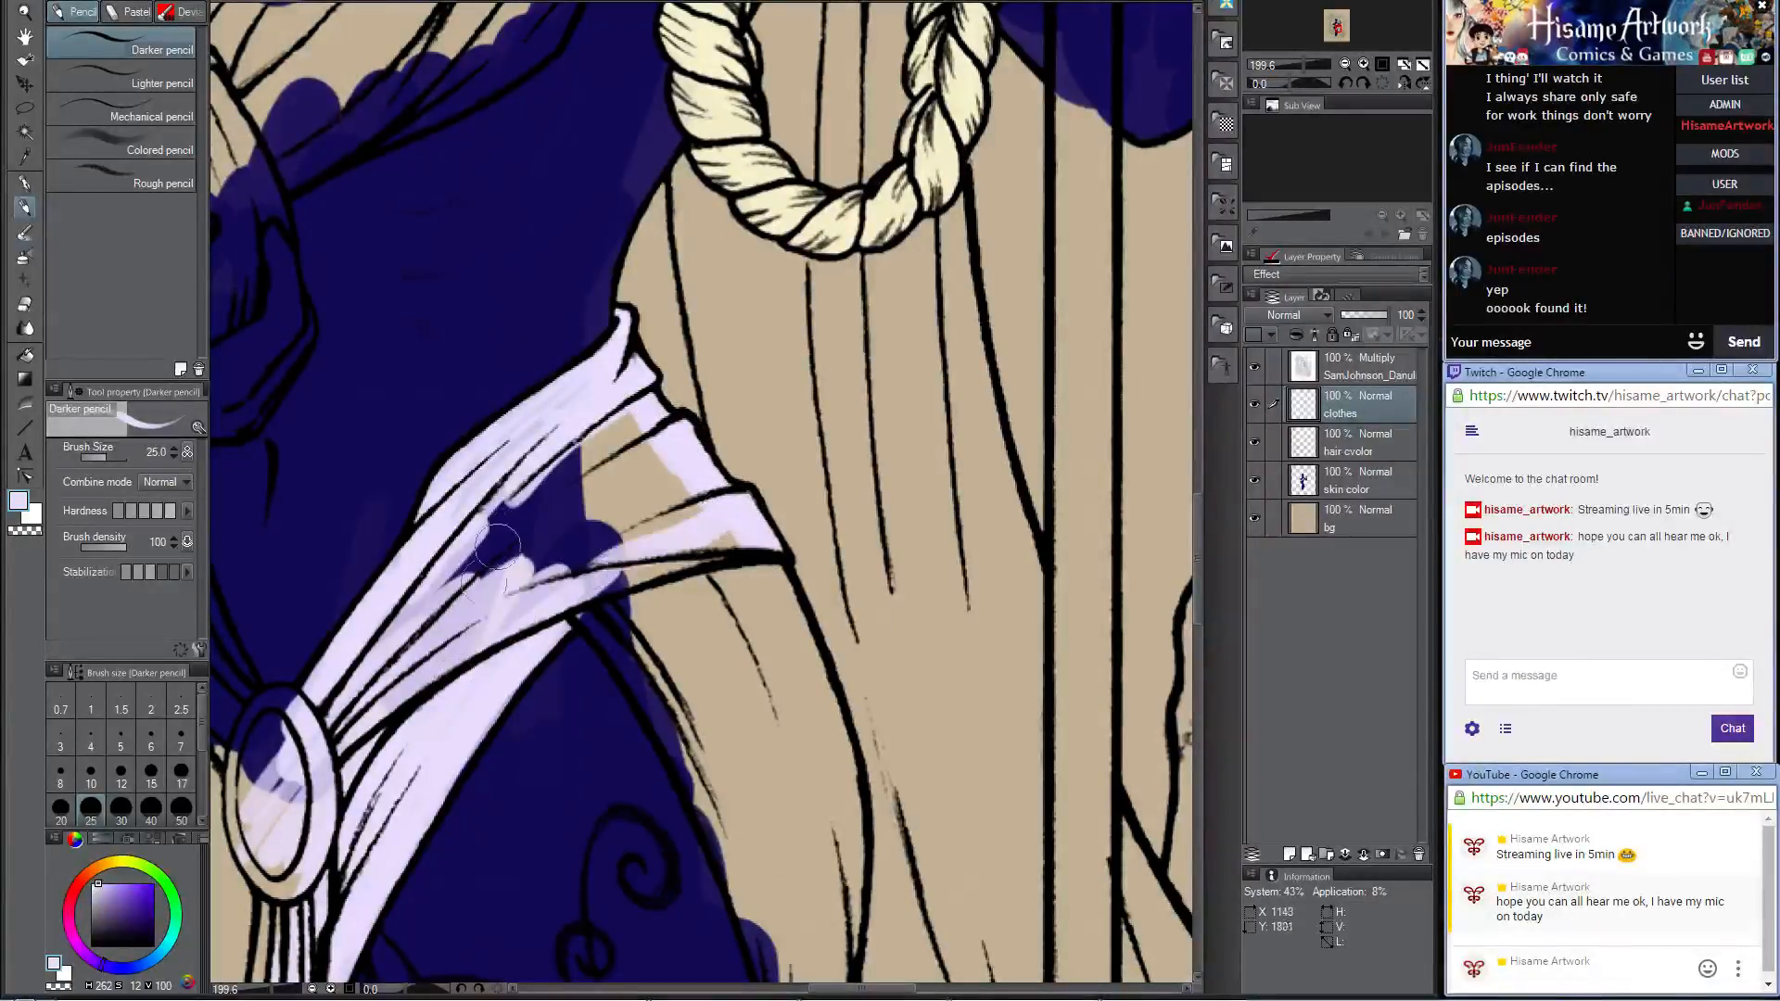
drag(754, 540, 466, 640)
drag(686, 565, 431, 671)
mouse_move(715, 507)
mouse_down()
mouse_move(439, 660)
mouse_move(710, 500)
mouse_move(502, 594)
mouse_move(674, 497)
mouse_move(459, 600)
mouse_move(665, 464)
mouse_move(483, 555)
mouse_move(623, 446)
mouse_move(670, 440)
mouse_move(432, 616)
mouse_move(648, 423)
mouse_move(602, 444)
mouse_move(637, 409)
mouse_move(463, 546)
mouse_move(577, 442)
mouse_move(466, 541)
mouse_move(426, 614)
mouse_move(650, 483)
mouse_move(632, 490)
mouse_move(678, 505)
mouse_move(403, 692)
mouse_up()
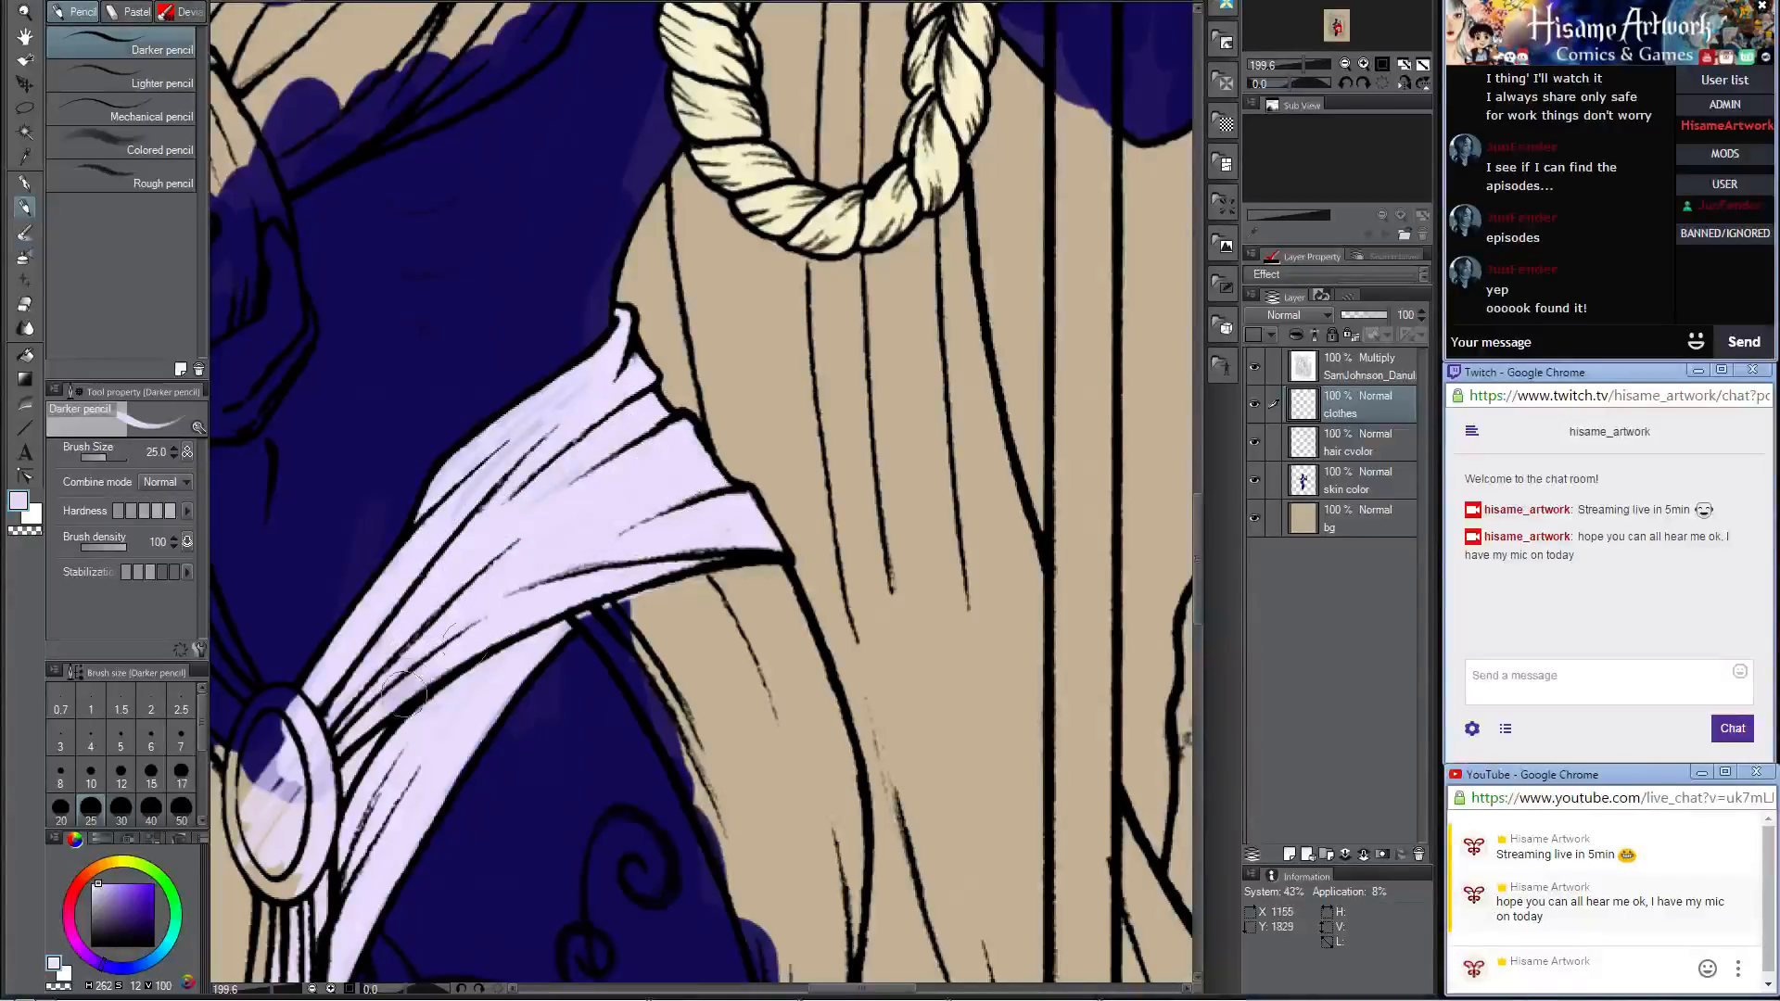
drag(542, 398, 470, 484)
Step: Paint the upper part of the skirt drape below the hip sash pale lavender, following the outer thigh
drag(757, 596, 702, 225)
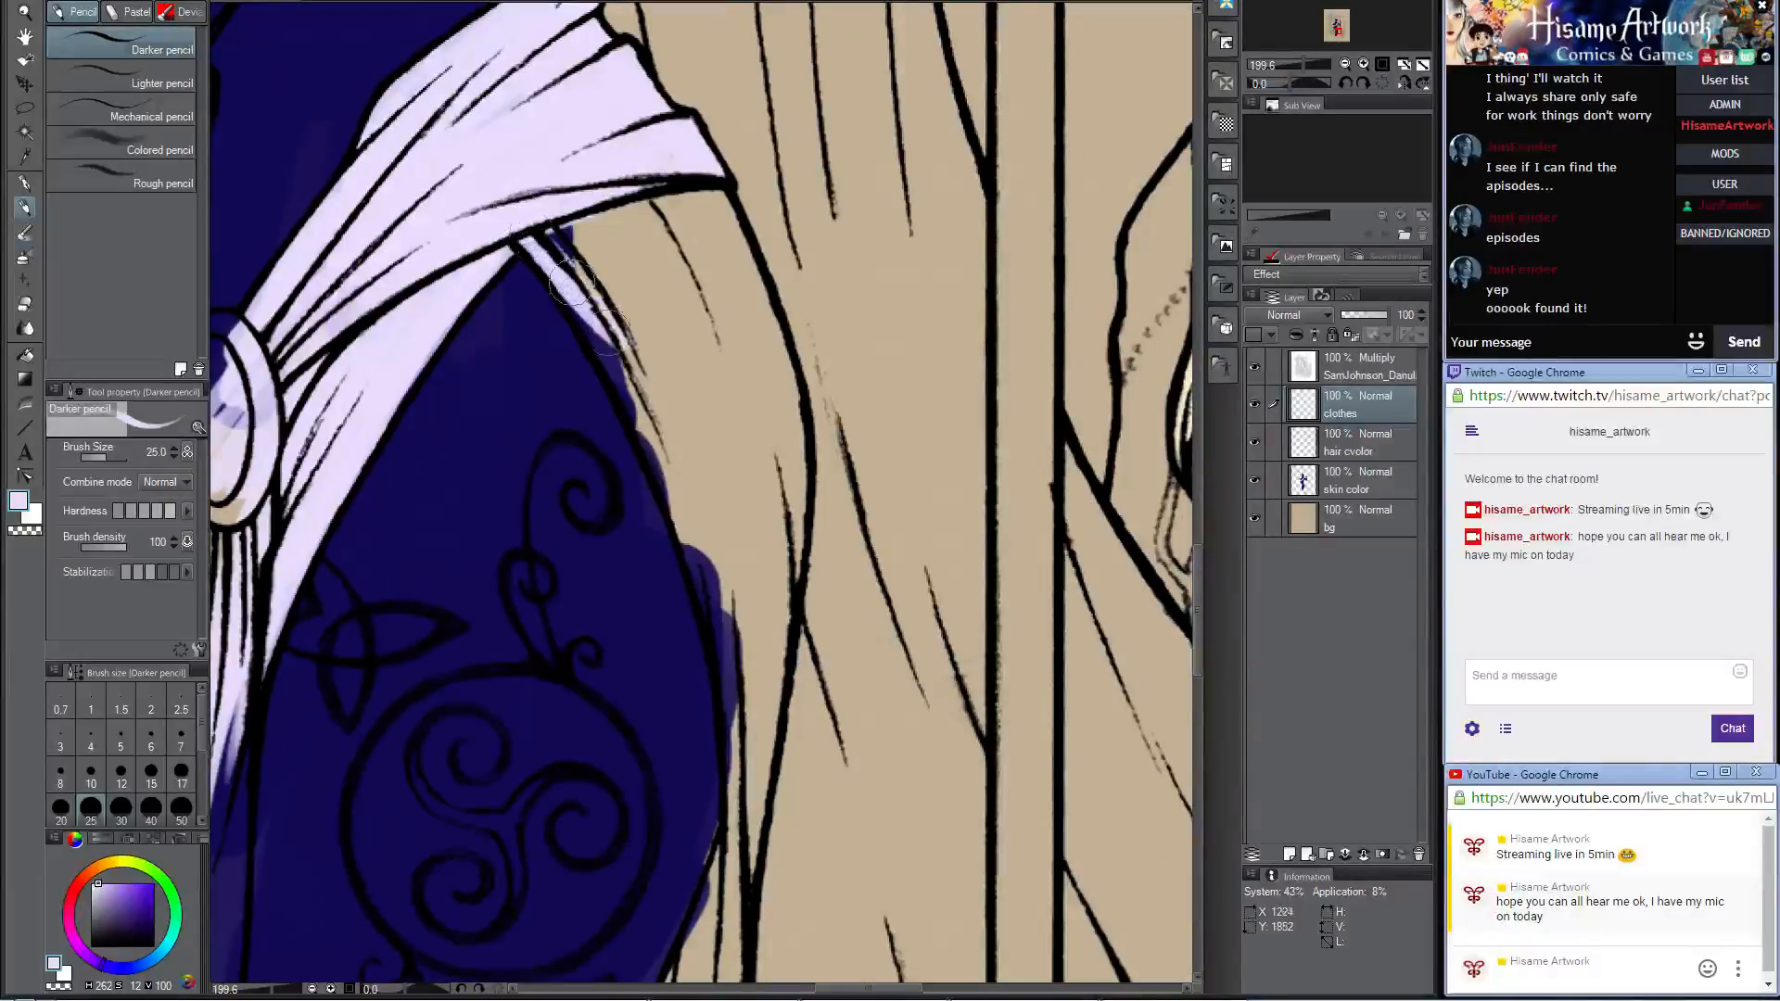
mouse_move(570, 284)
mouse_down()
mouse_move(601, 336)
mouse_move(544, 255)
mouse_move(661, 451)
mouse_move(575, 250)
mouse_move(617, 339)
mouse_move(587, 291)
mouse_up()
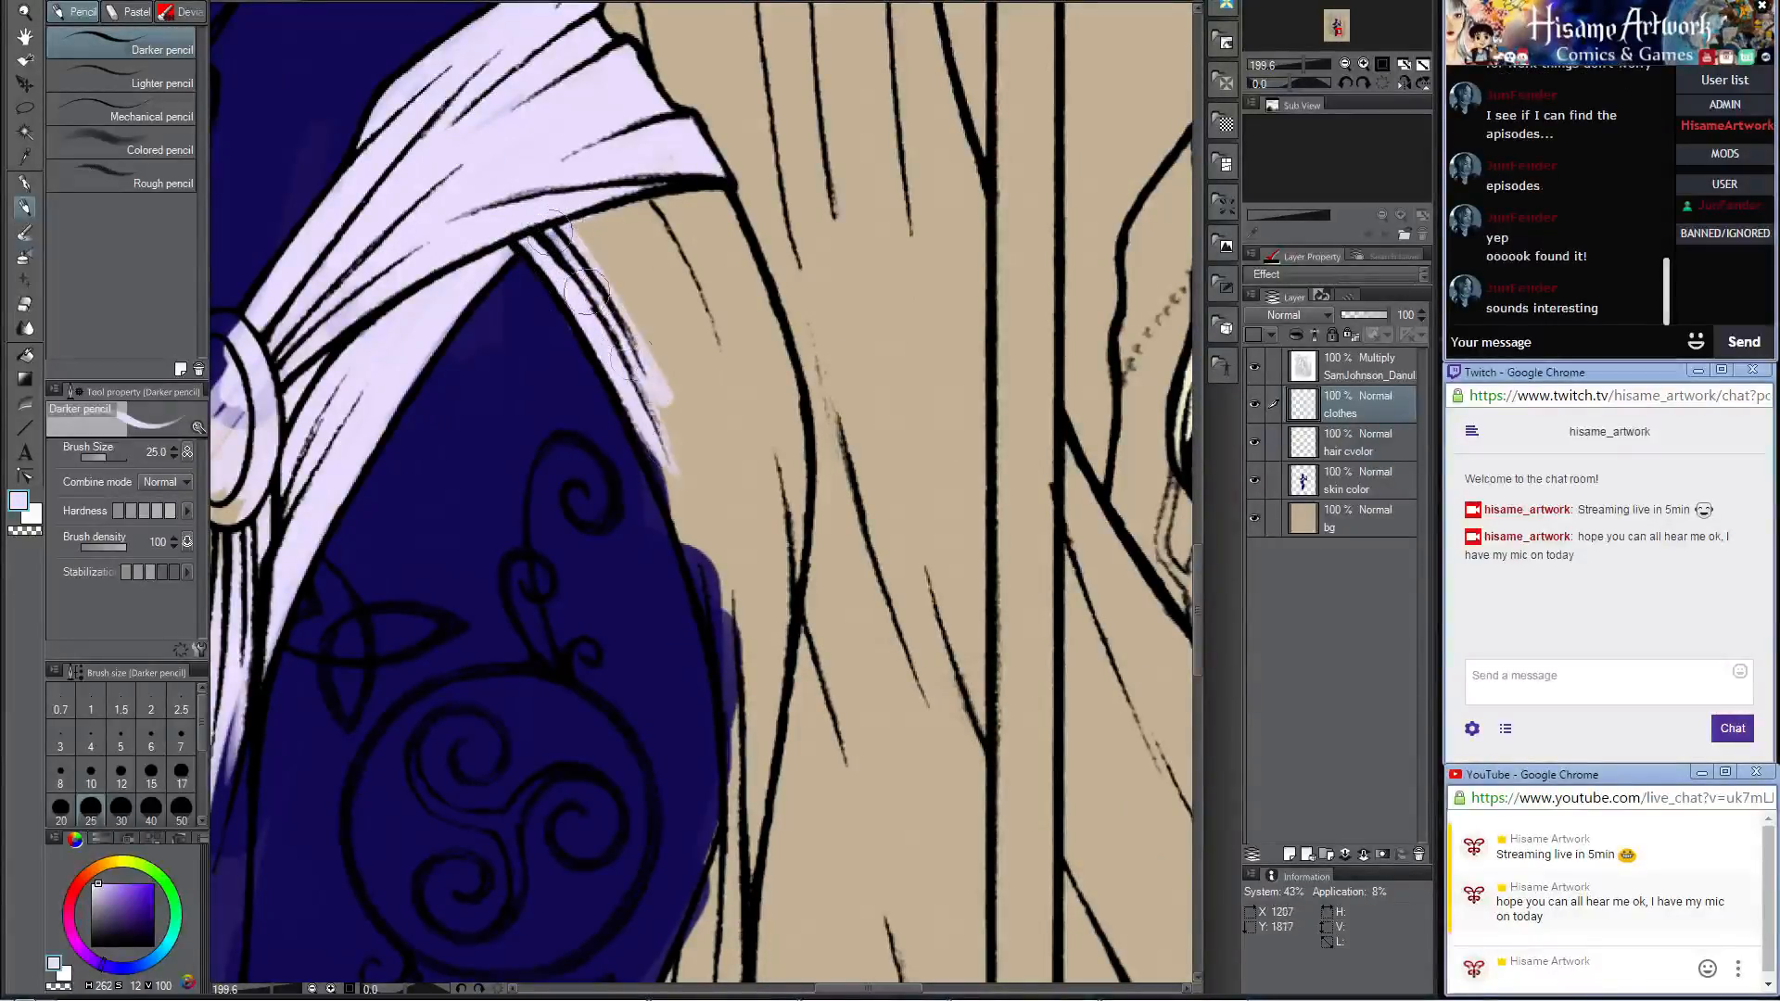
drag(573, 168, 680, 345)
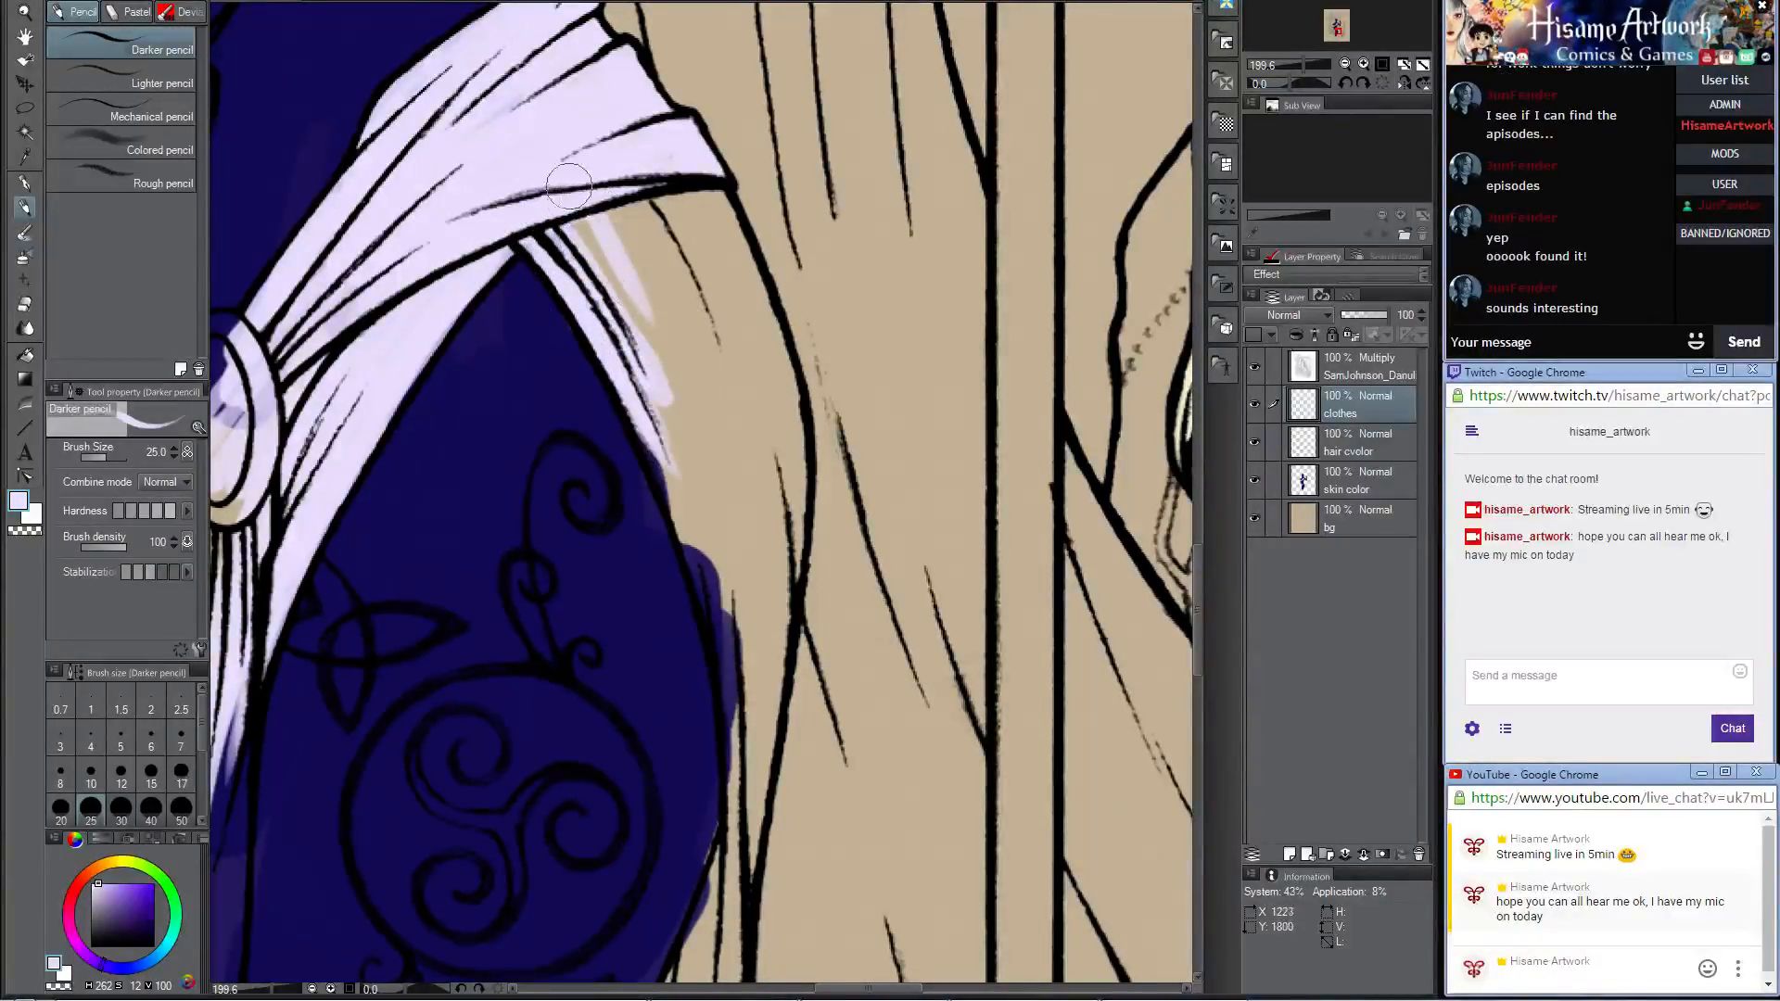
mouse_move(568, 187)
mouse_down()
mouse_move(643, 374)
mouse_move(681, 403)
mouse_move(676, 369)
mouse_move(706, 330)
mouse_move(730, 338)
mouse_move(700, 186)
mouse_move(715, 220)
mouse_up()
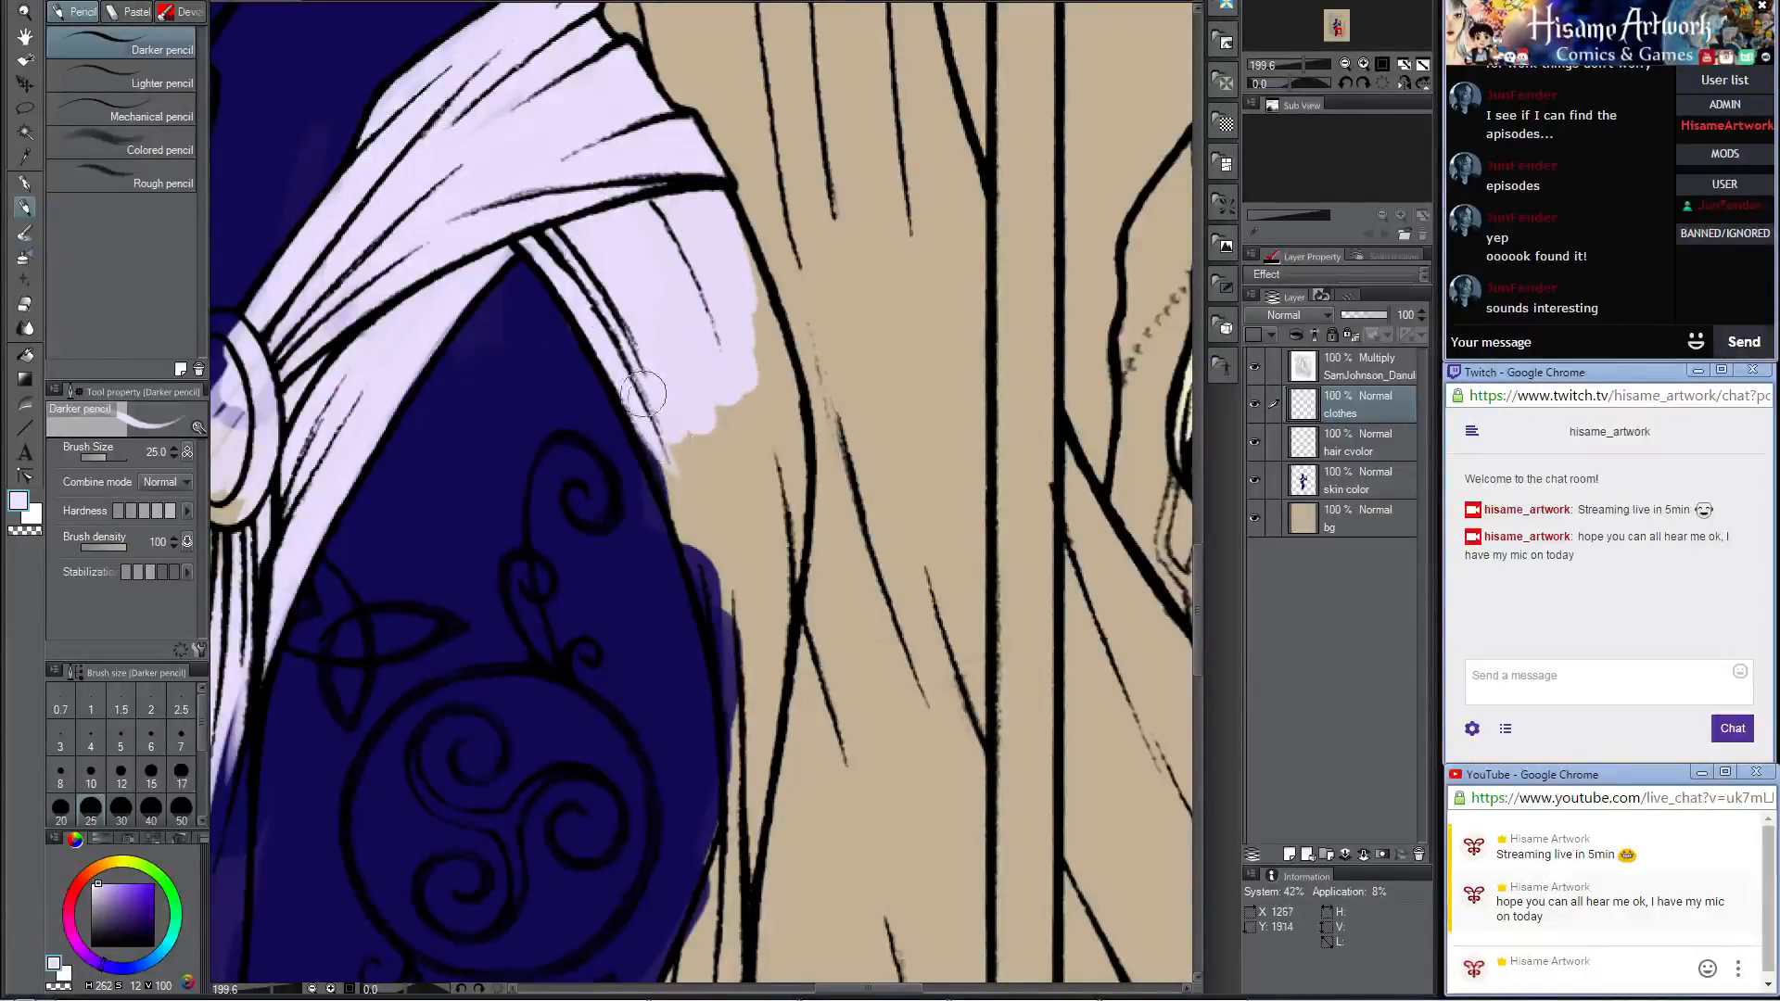
mouse_move(644, 394)
mouse_down()
mouse_move(723, 661)
mouse_move(662, 375)
mouse_move(713, 592)
mouse_move(716, 395)
mouse_move(745, 520)
mouse_move(735, 295)
mouse_move(721, 480)
mouse_up()
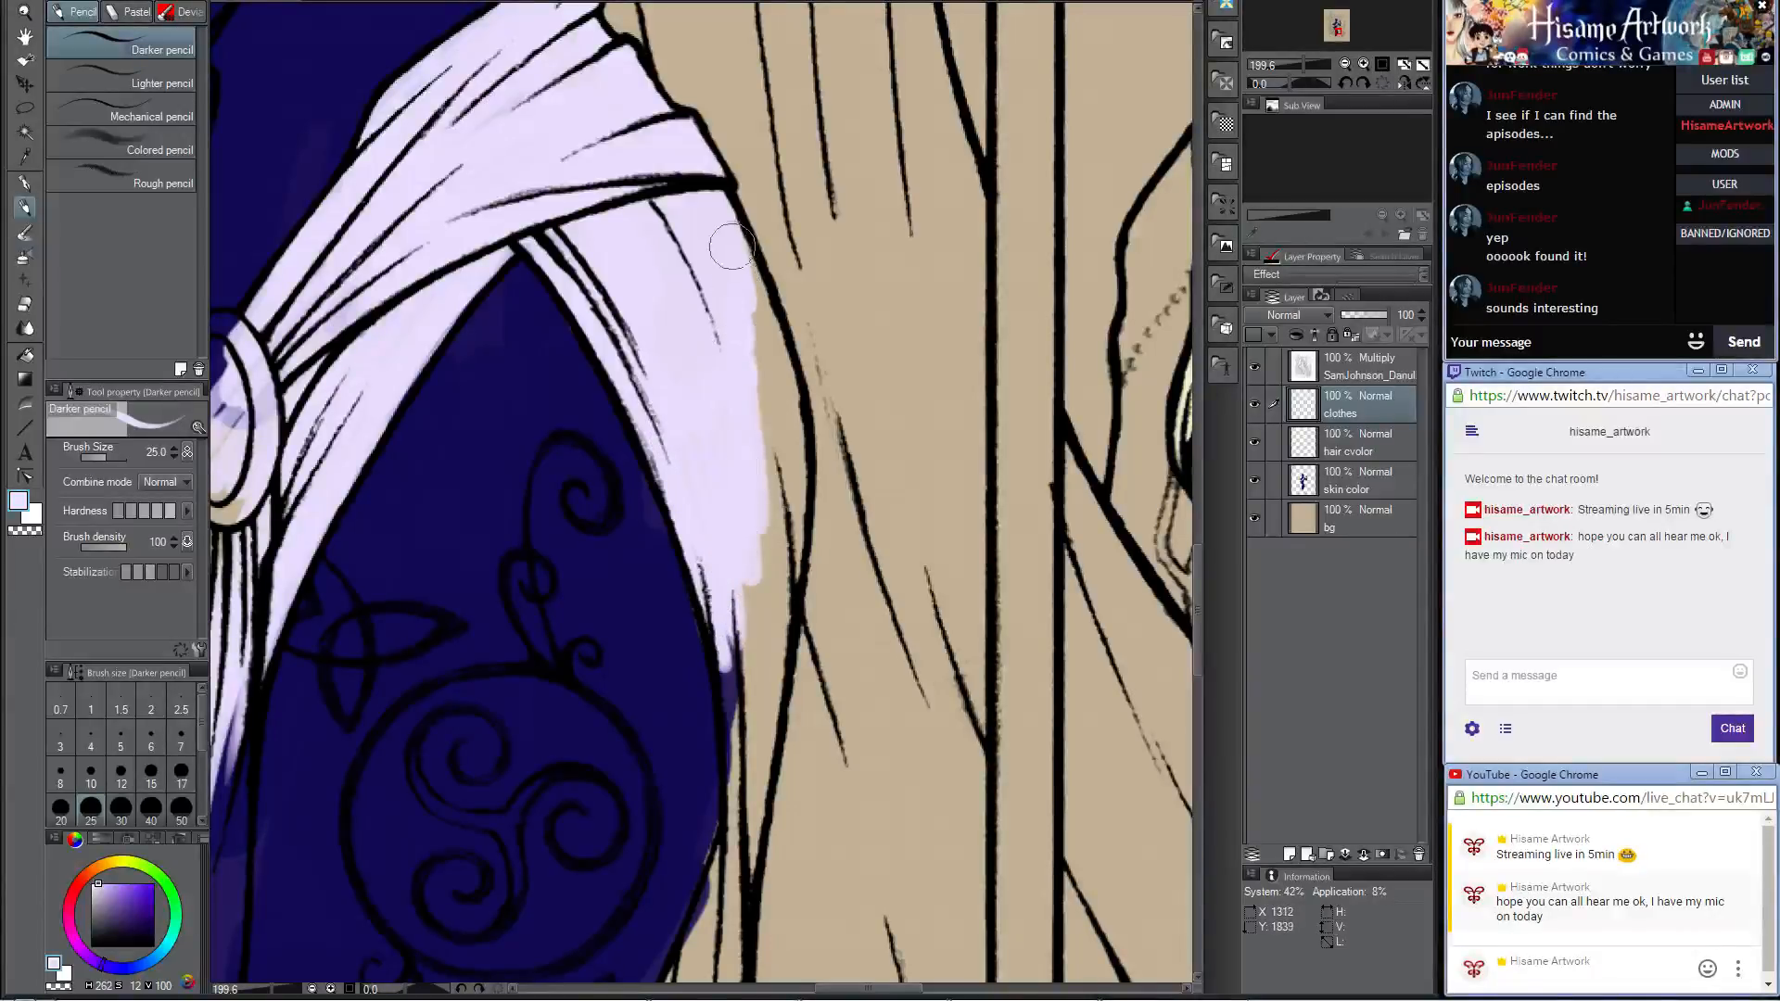
mouse_move(732, 246)
mouse_down()
mouse_move(784, 540)
mouse_move(735, 258)
mouse_up()
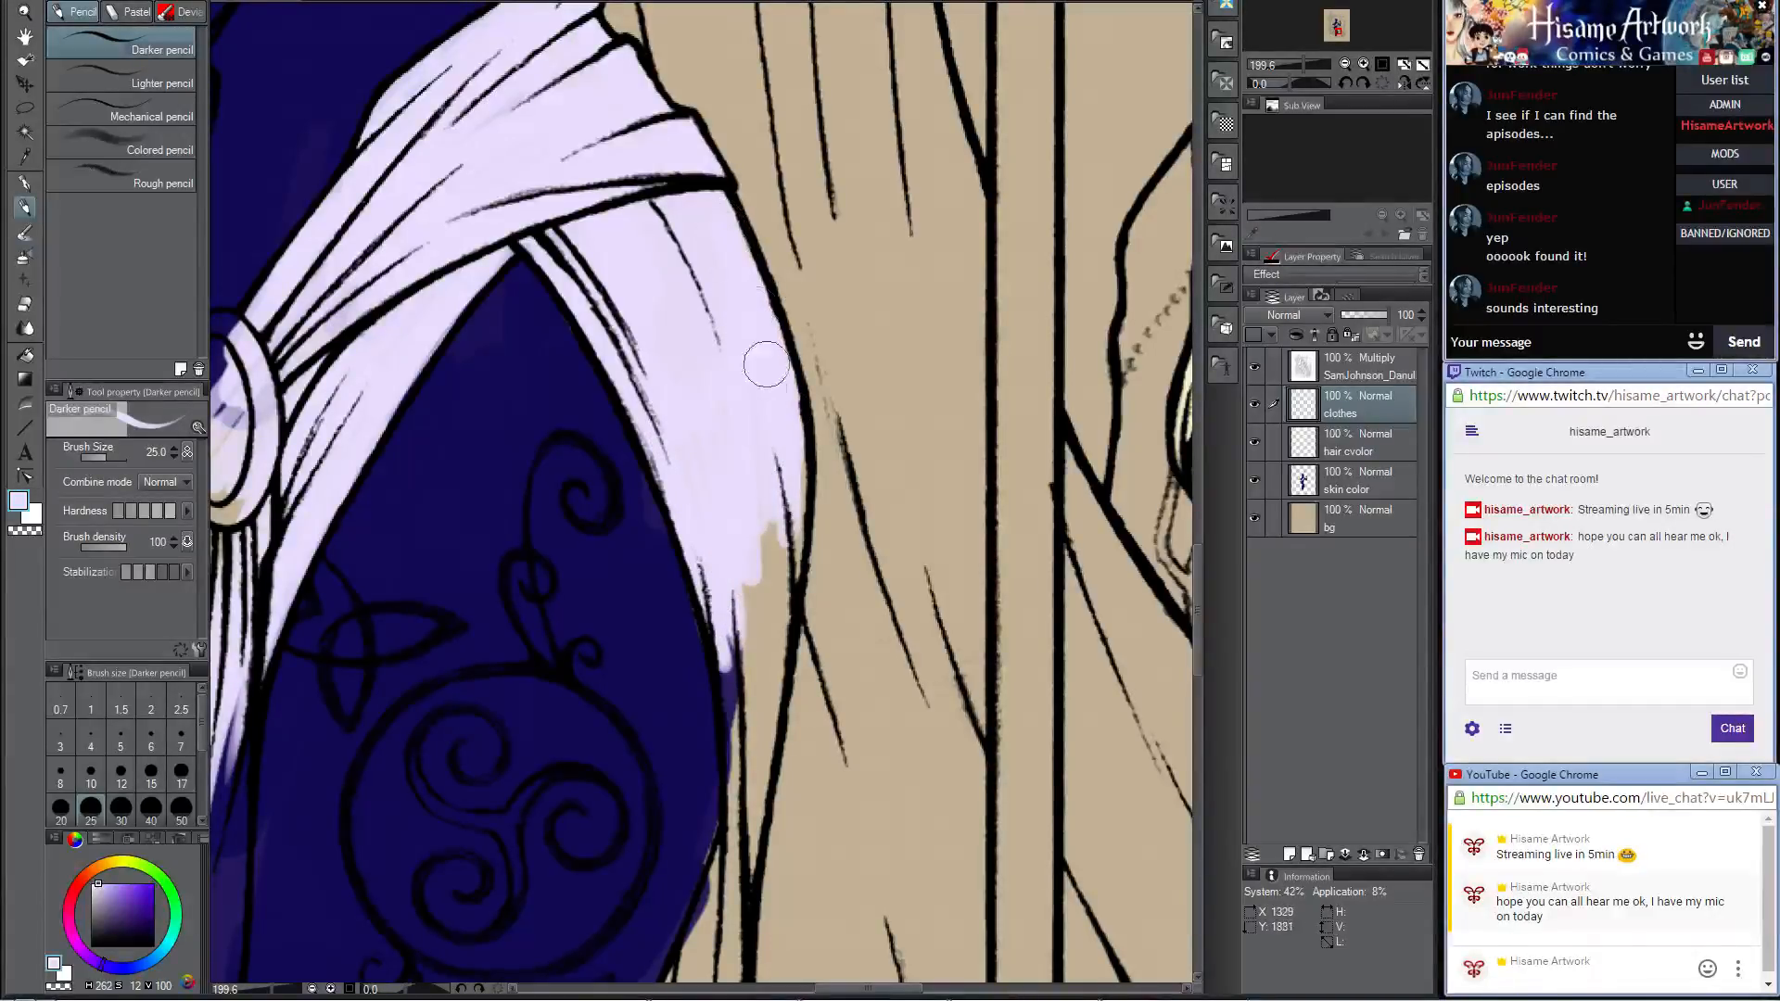
drag(695, 436, 744, 653)
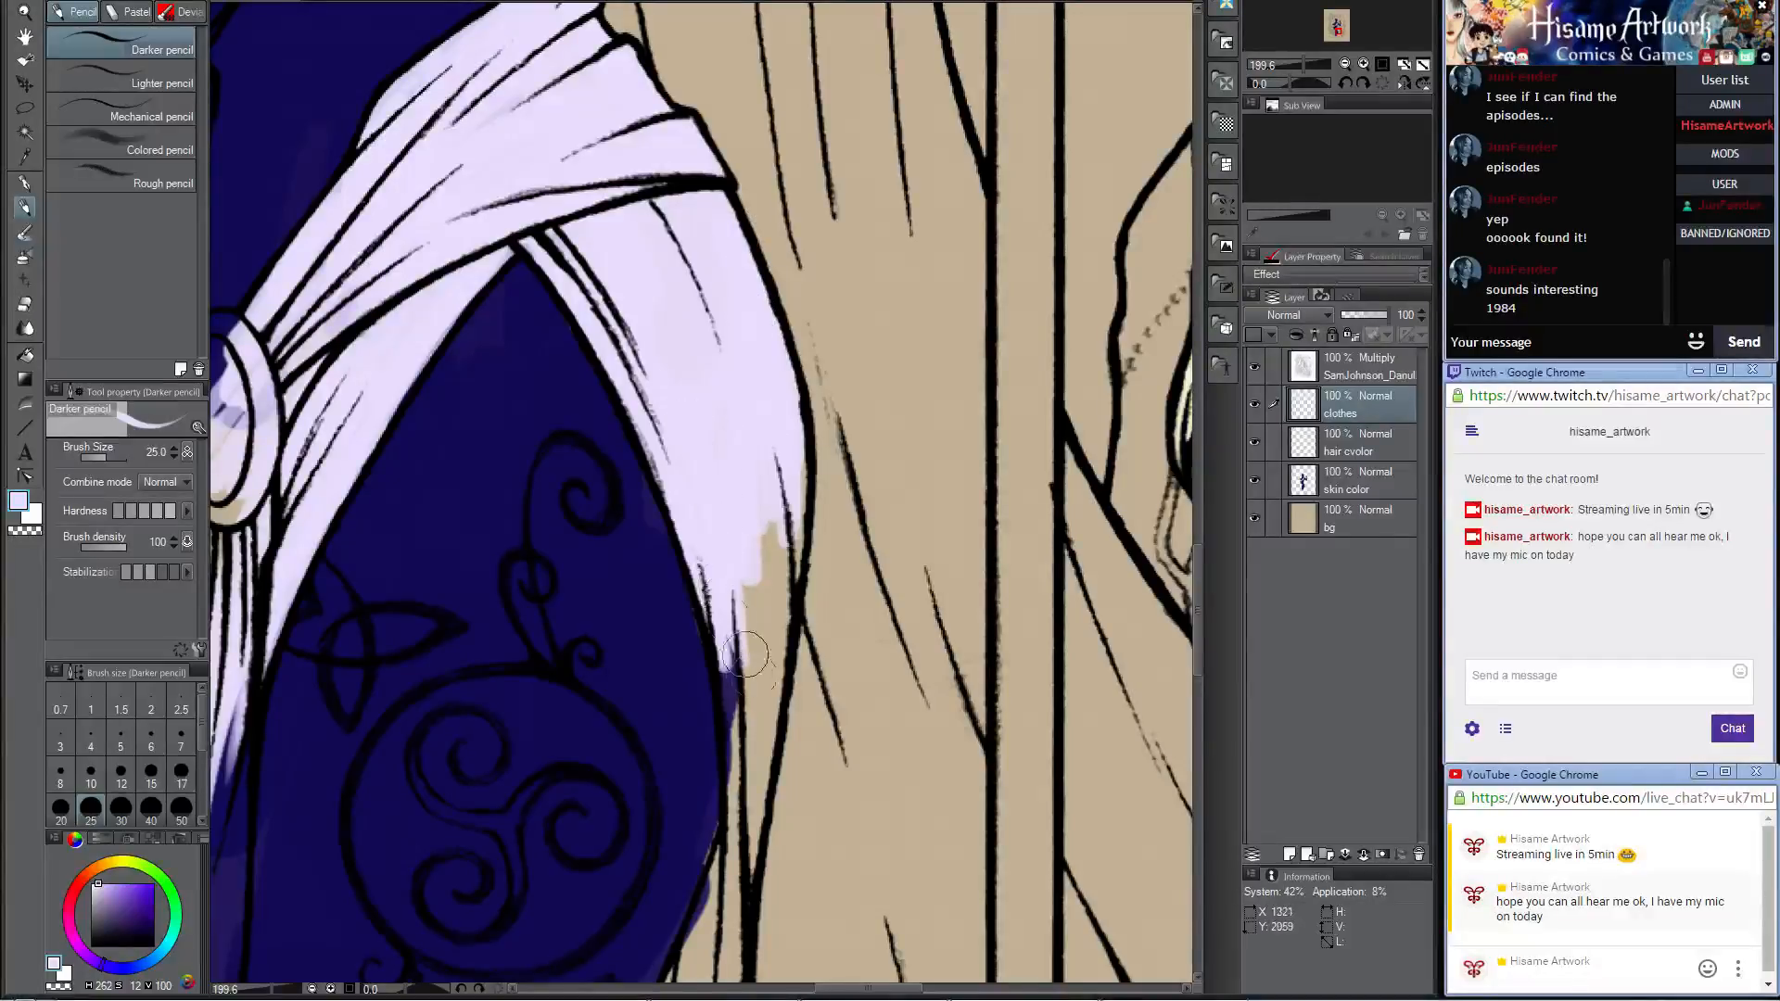
Step: Continue the pale lavender down the narrow outer-thigh drape and fill its flared end to the hem
mouse_move(717, 537)
mouse_down()
mouse_move(728, 724)
mouse_move(725, 537)
mouse_move(752, 487)
mouse_move(749, 706)
mouse_move(787, 464)
mouse_move(762, 743)
mouse_move(754, 306)
mouse_up()
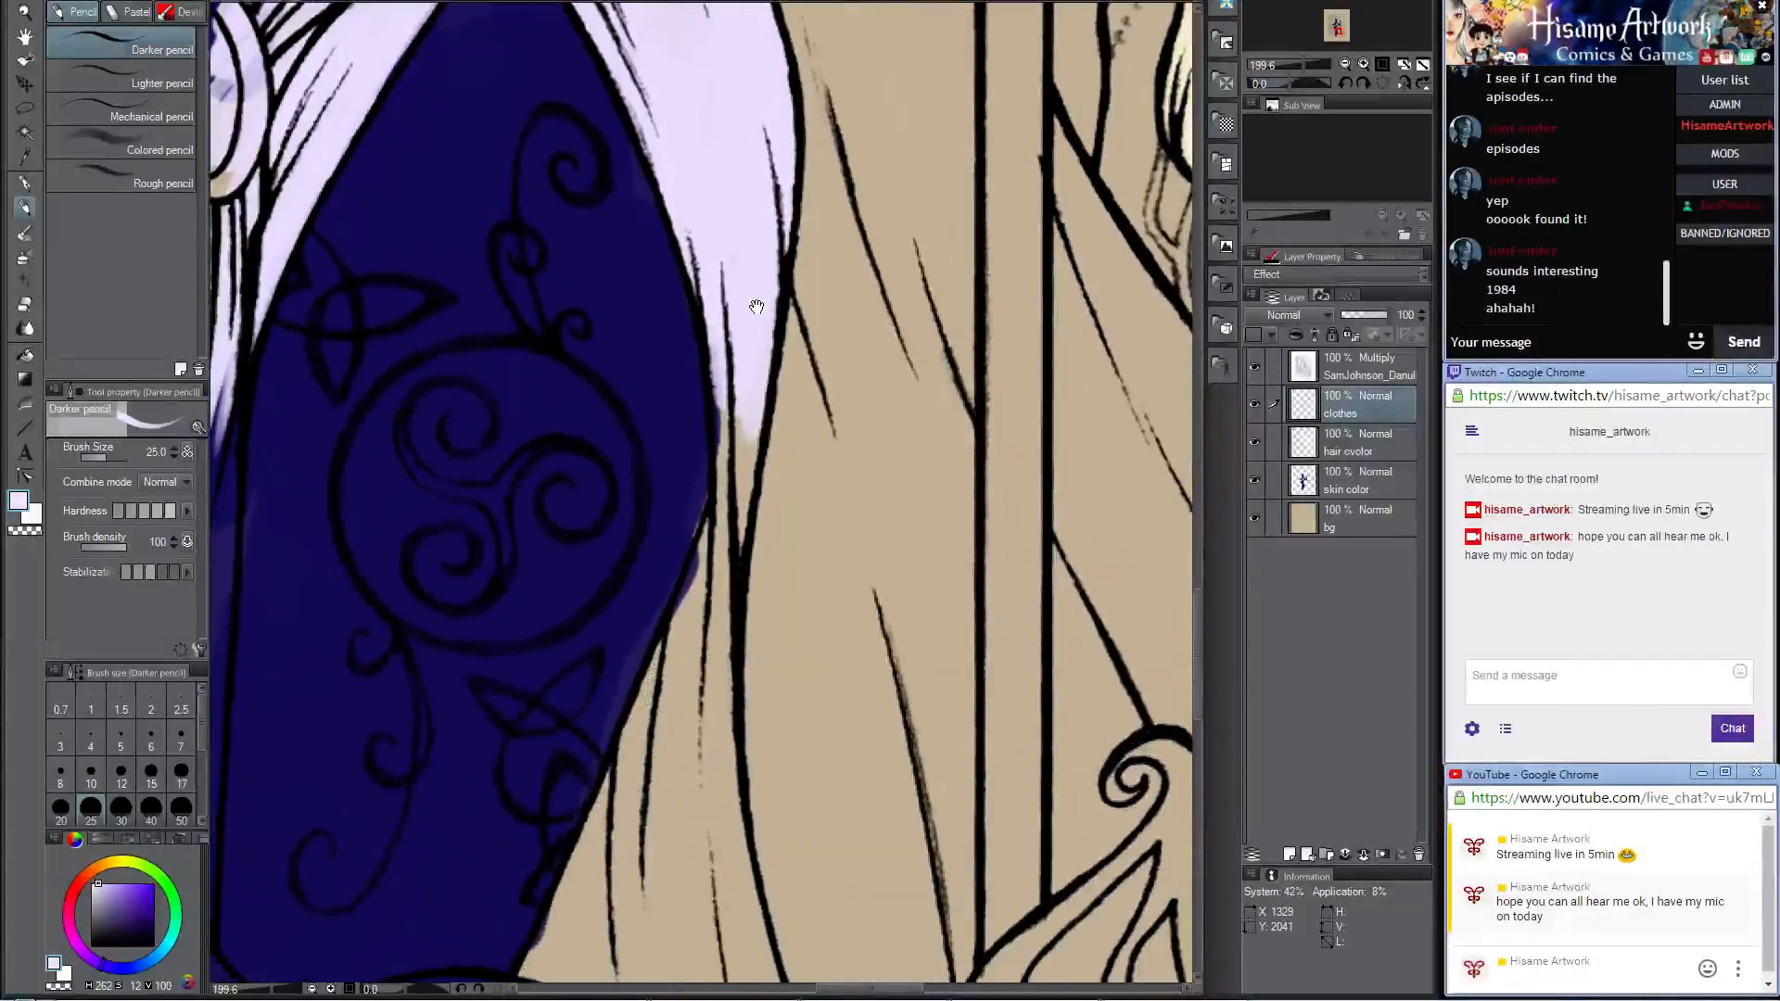
mouse_move(726, 385)
mouse_down()
mouse_move(723, 639)
mouse_move(777, 303)
mouse_move(758, 408)
mouse_up()
mouse_move(777, 311)
mouse_down()
mouse_move(744, 468)
mouse_move(791, 608)
mouse_move(805, 552)
mouse_up()
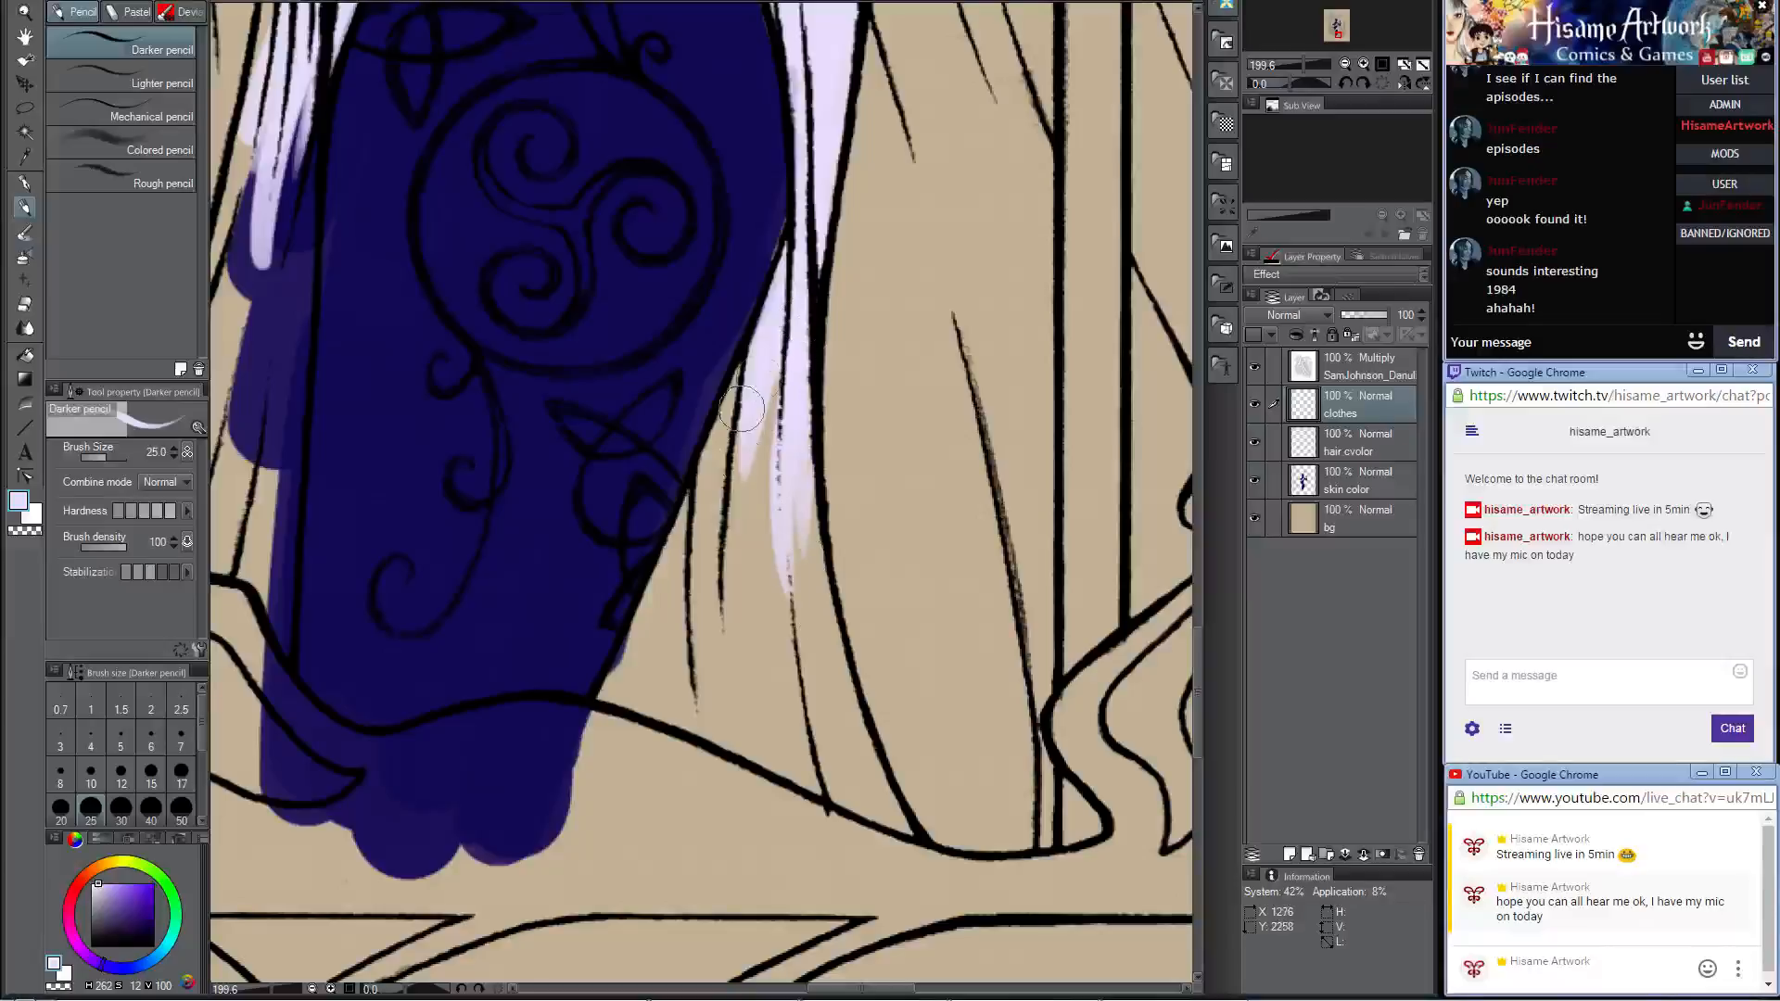
drag(742, 409, 717, 529)
drag(756, 369, 688, 551)
mouse_move(718, 454)
mouse_down()
mouse_move(602, 710)
mouse_move(621, 682)
mouse_move(657, 720)
mouse_move(704, 636)
mouse_up()
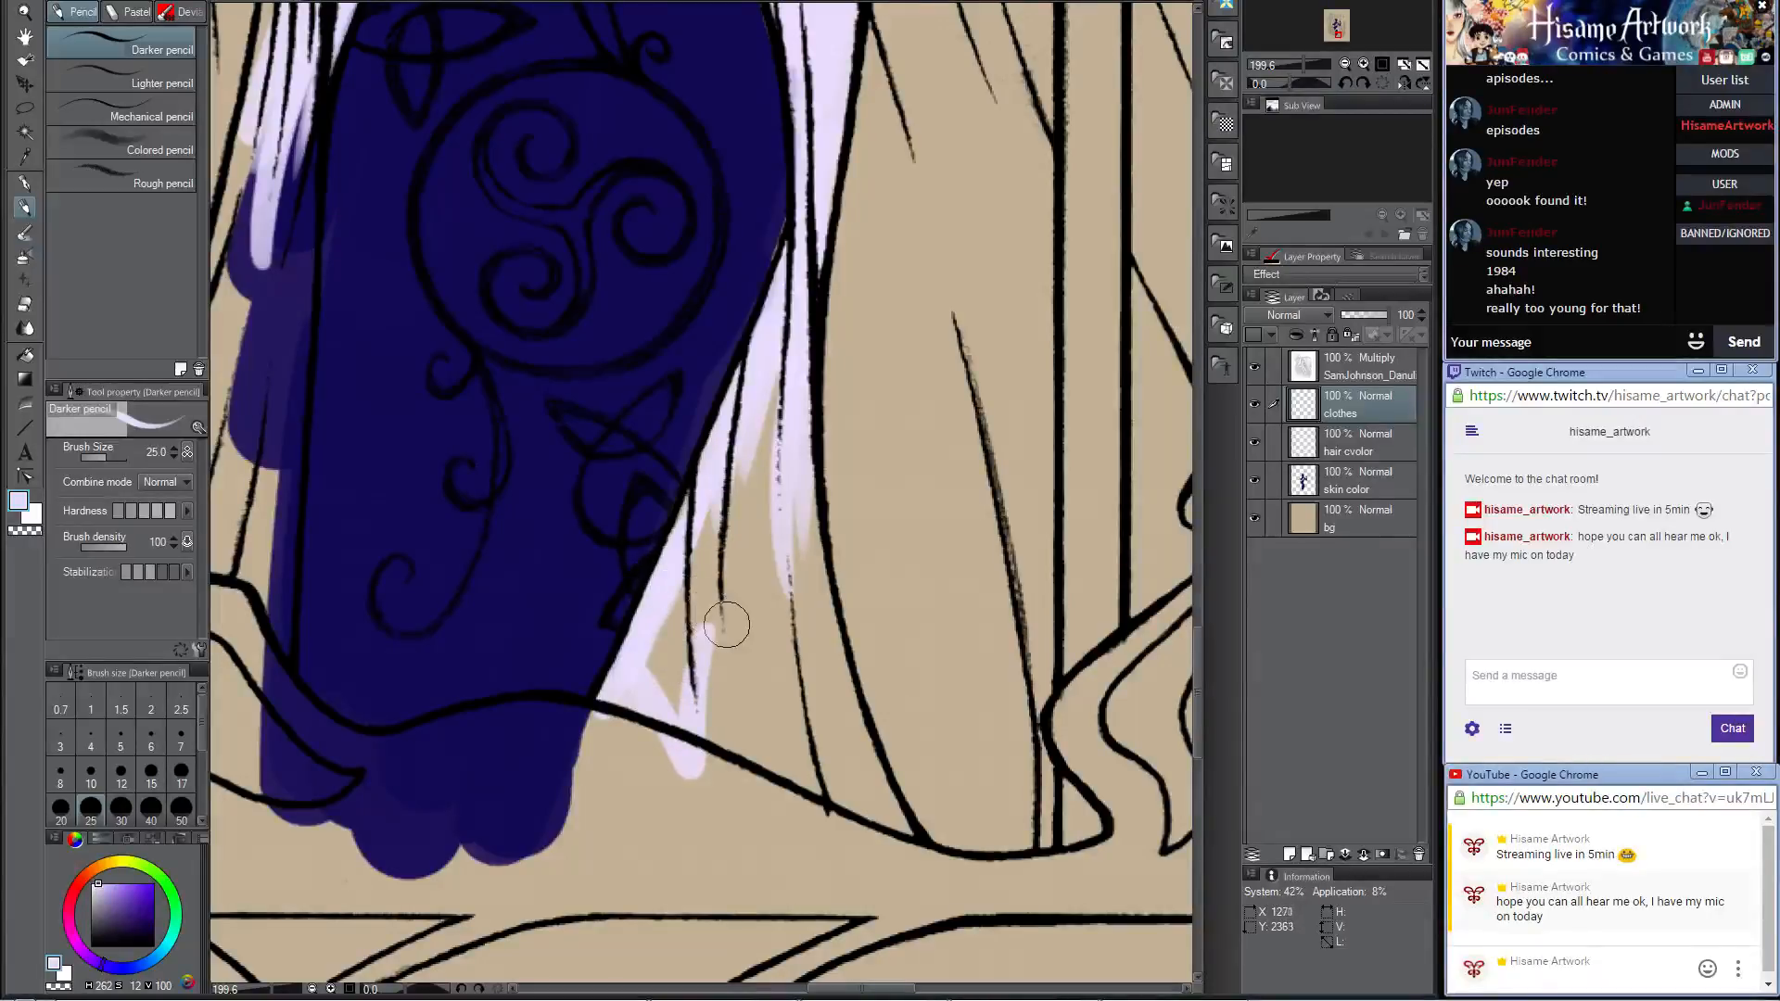
mouse_move(680, 584)
mouse_down()
mouse_move(669, 712)
mouse_move(697, 624)
mouse_move(724, 686)
mouse_move(743, 430)
mouse_move(771, 403)
mouse_move(804, 802)
mouse_move(771, 549)
mouse_move(810, 732)
mouse_move(793, 479)
mouse_move(873, 813)
mouse_move(814, 563)
mouse_up()
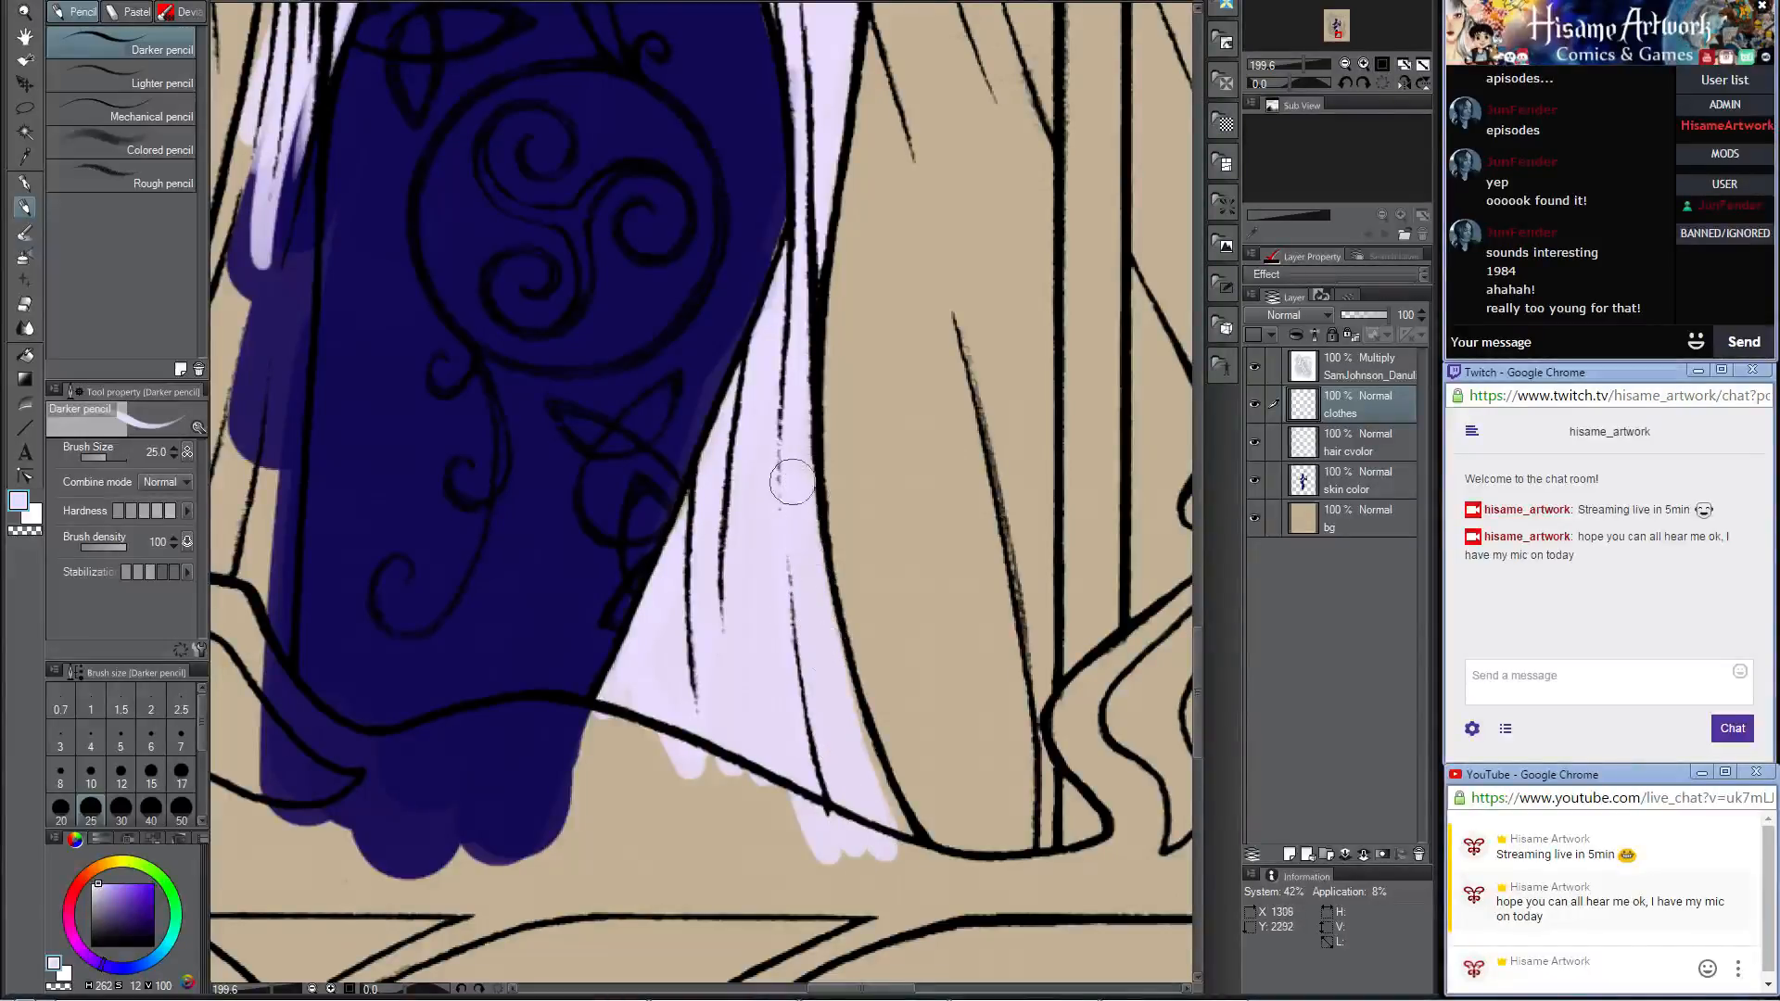
mouse_move(793, 482)
mouse_down()
mouse_move(858, 768)
mouse_move(853, 720)
mouse_move(903, 860)
mouse_up()
Step: Paint the sash on the opposite side of the waist pale lavender, from below the forearm down to the clasp
scroll(774, 642, down, 6)
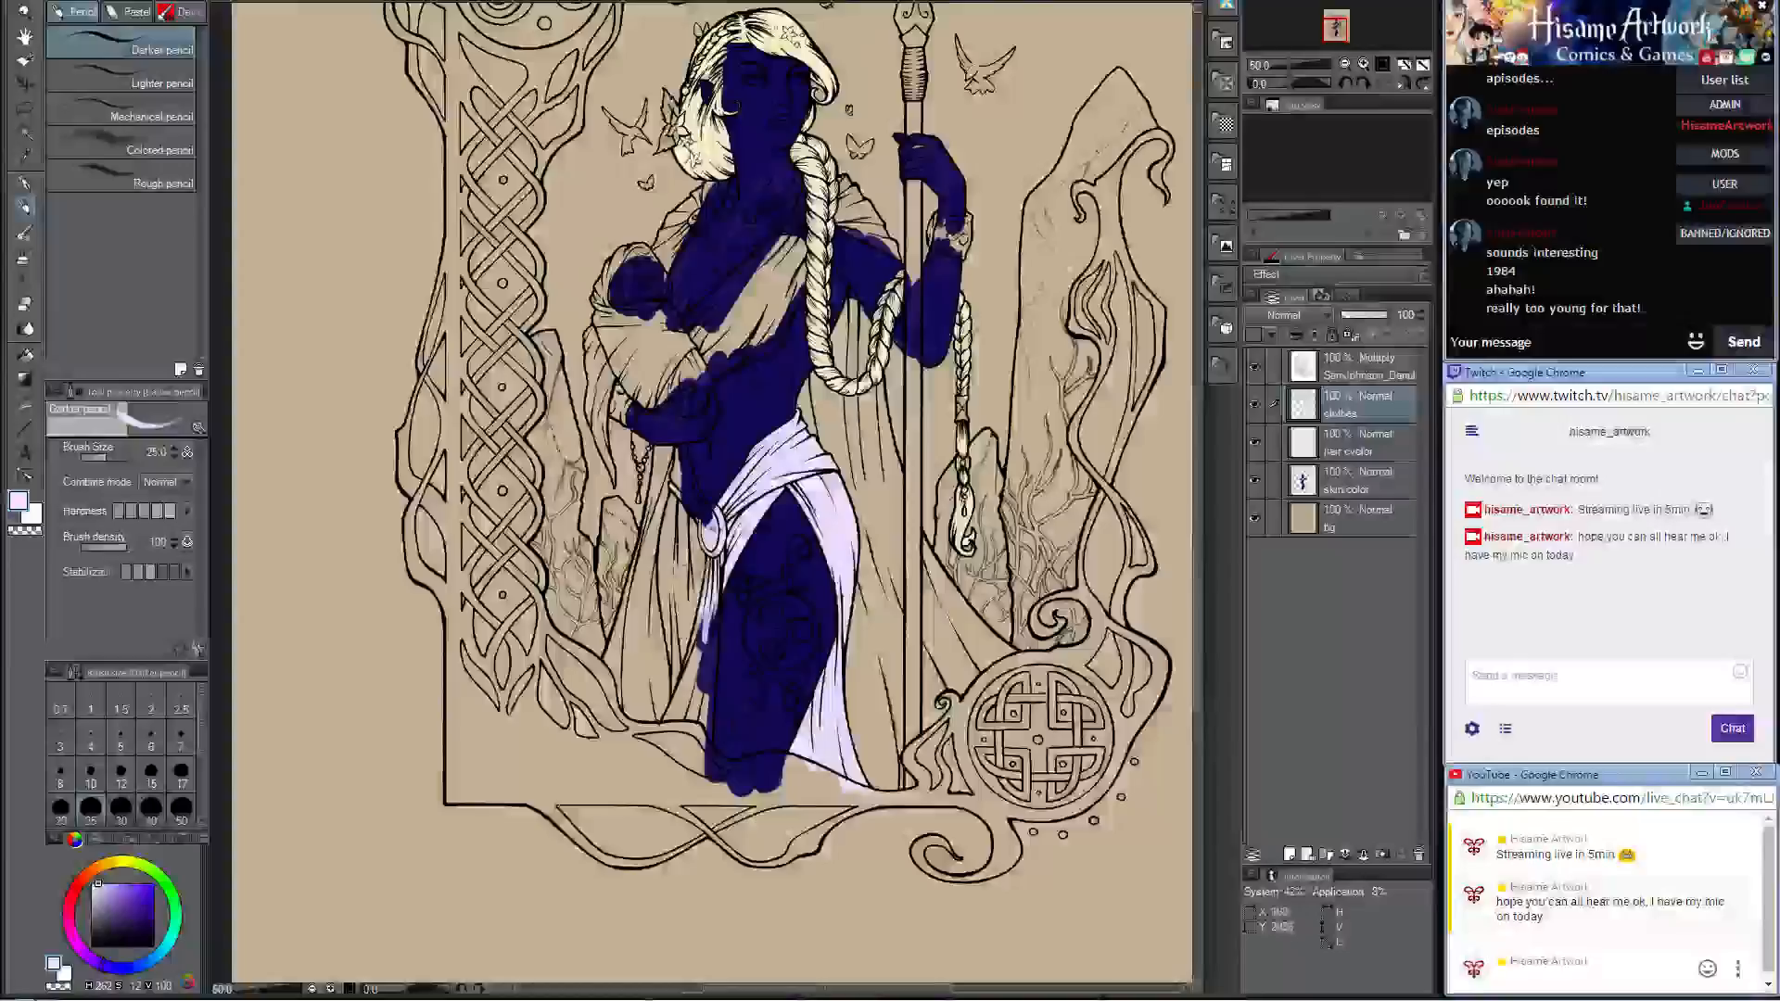
scroll(726, 322, up, 5)
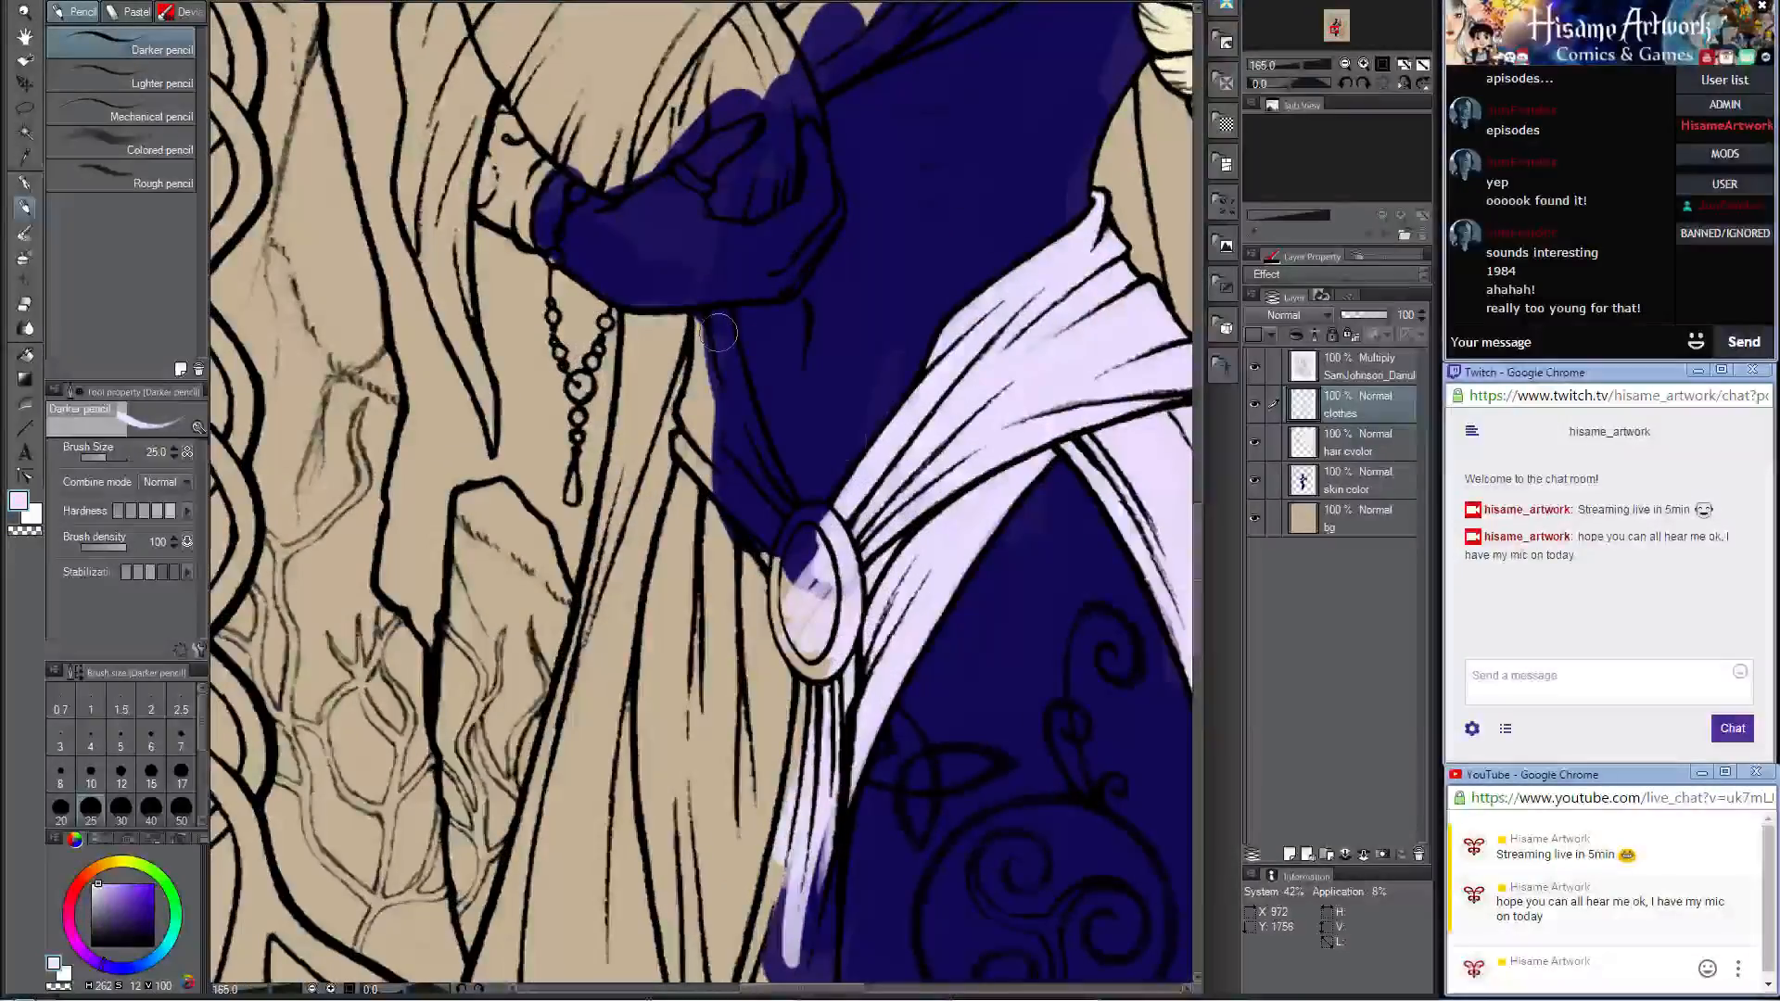
mouse_move(704, 320)
mouse_down()
mouse_move(737, 388)
mouse_move(713, 360)
mouse_move(803, 549)
mouse_up()
mouse_move(702, 350)
mouse_down()
mouse_move(689, 415)
mouse_move(747, 542)
mouse_up()
drag(686, 442, 796, 577)
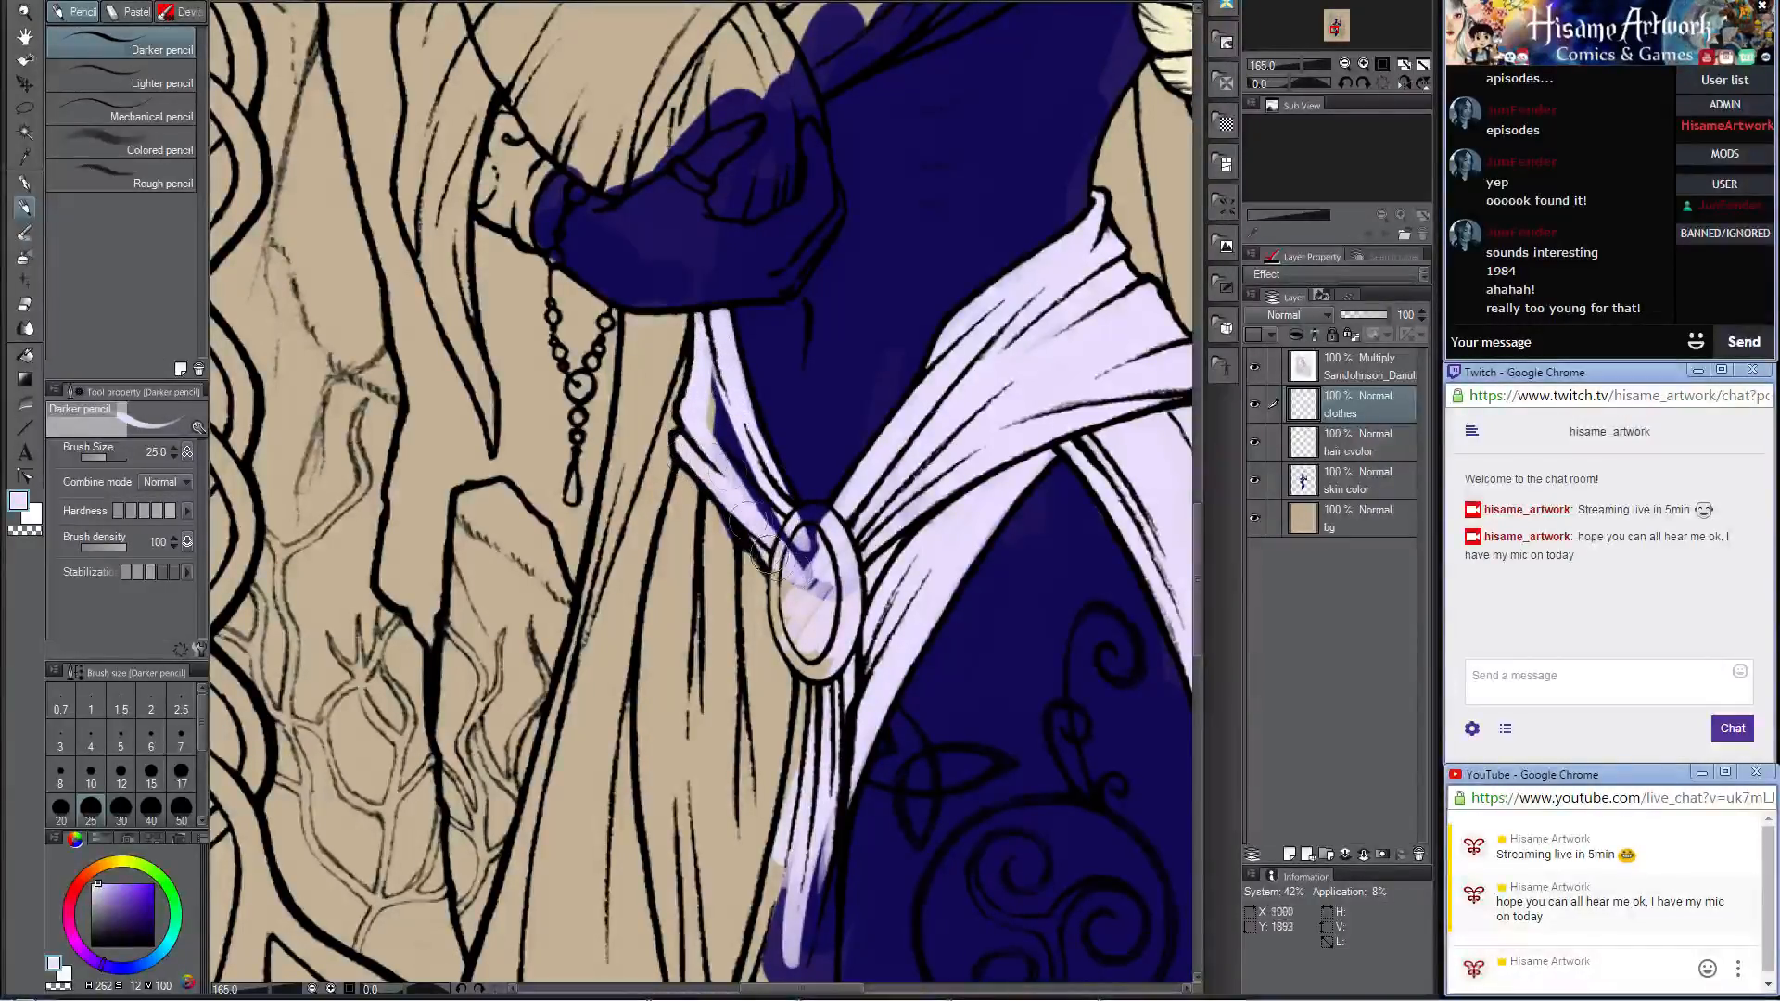
mouse_move(756, 514)
mouse_down()
mouse_move(718, 412)
mouse_move(809, 580)
mouse_up()
drag(702, 350, 750, 484)
mouse_move(719, 394)
mouse_down()
mouse_move(790, 546)
mouse_move(805, 384)
mouse_move(800, 433)
mouse_up()
Step: Fill the pleated skirt panel hanging below the sash beside the clasp with pale lavender
mouse_move(746, 292)
mouse_down()
mouse_move(715, 487)
mouse_move(750, 322)
mouse_move(773, 353)
mouse_move(767, 433)
mouse_move(791, 398)
mouse_move(792, 530)
mouse_move(802, 420)
mouse_move(816, 446)
mouse_move(820, 652)
mouse_up()
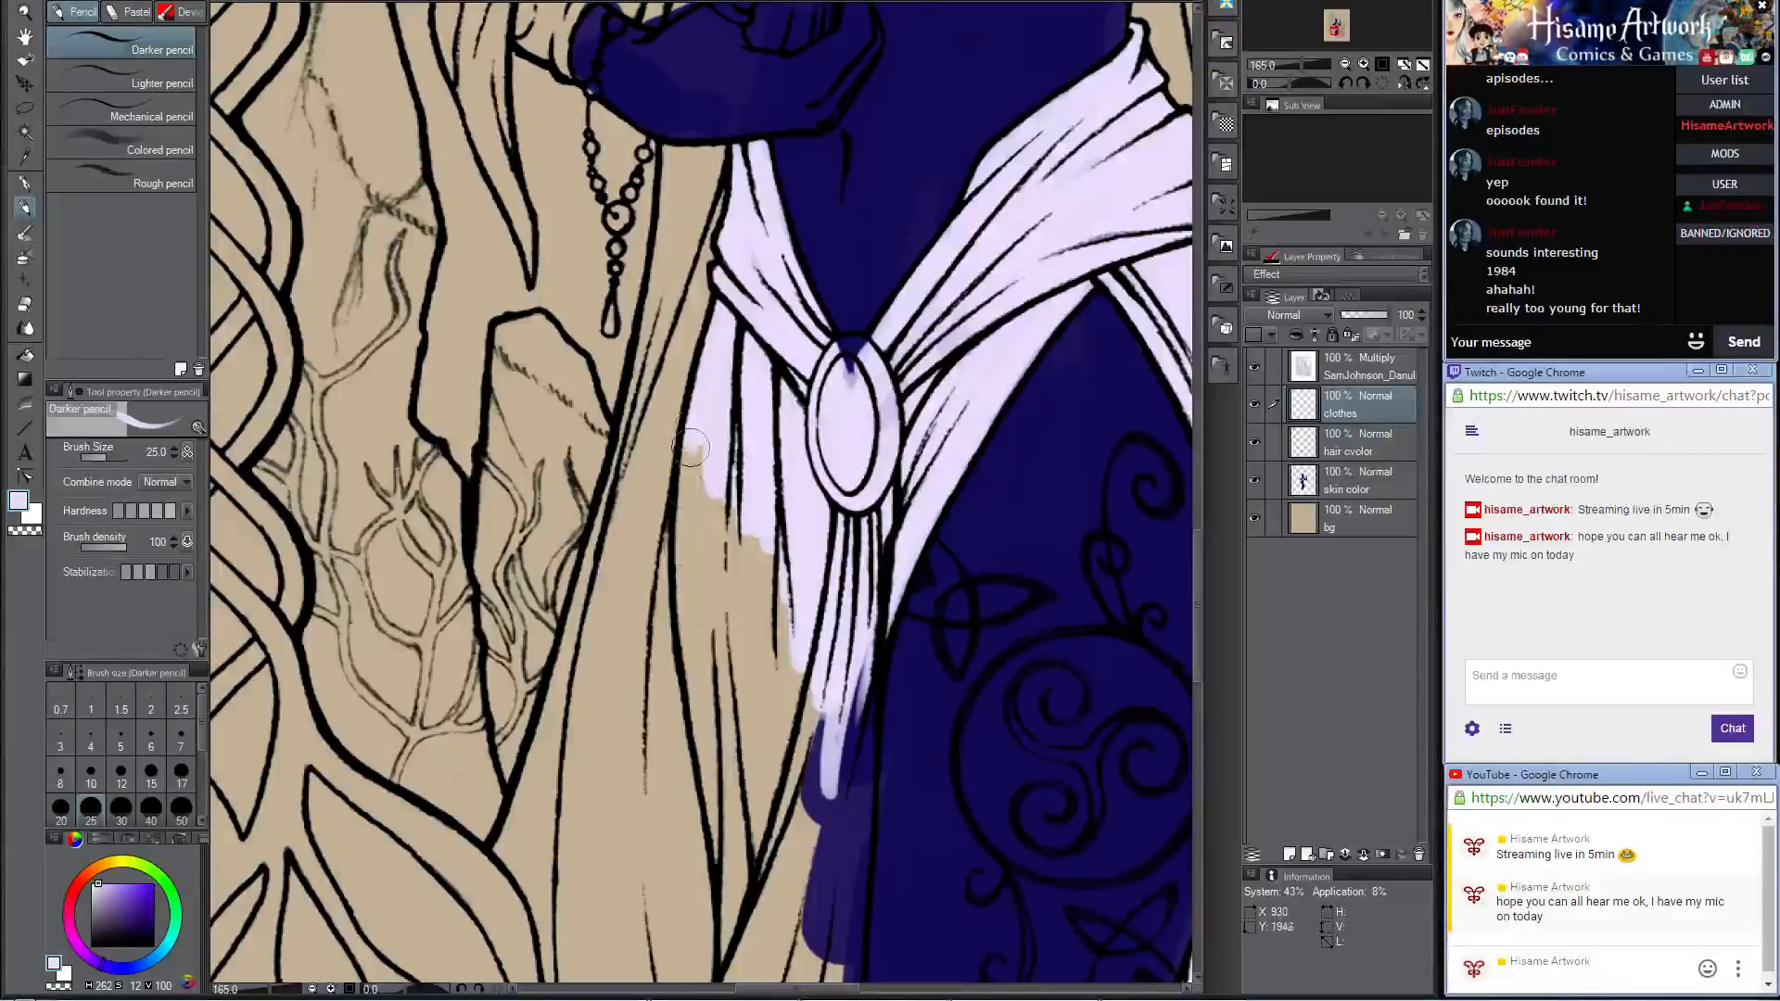
mouse_move(690, 448)
mouse_down()
mouse_move(698, 511)
mouse_move(726, 439)
mouse_move(727, 619)
mouse_move(710, 661)
mouse_move(709, 451)
mouse_move(755, 522)
mouse_move(755, 703)
mouse_up()
mouse_move(691, 644)
mouse_down()
mouse_move(732, 899)
mouse_move(713, 635)
mouse_move(733, 689)
mouse_up()
mouse_move(762, 482)
mouse_down()
mouse_move(770, 785)
mouse_move(786, 556)
mouse_move(820, 603)
mouse_move(814, 635)
mouse_move(879, 554)
mouse_up()
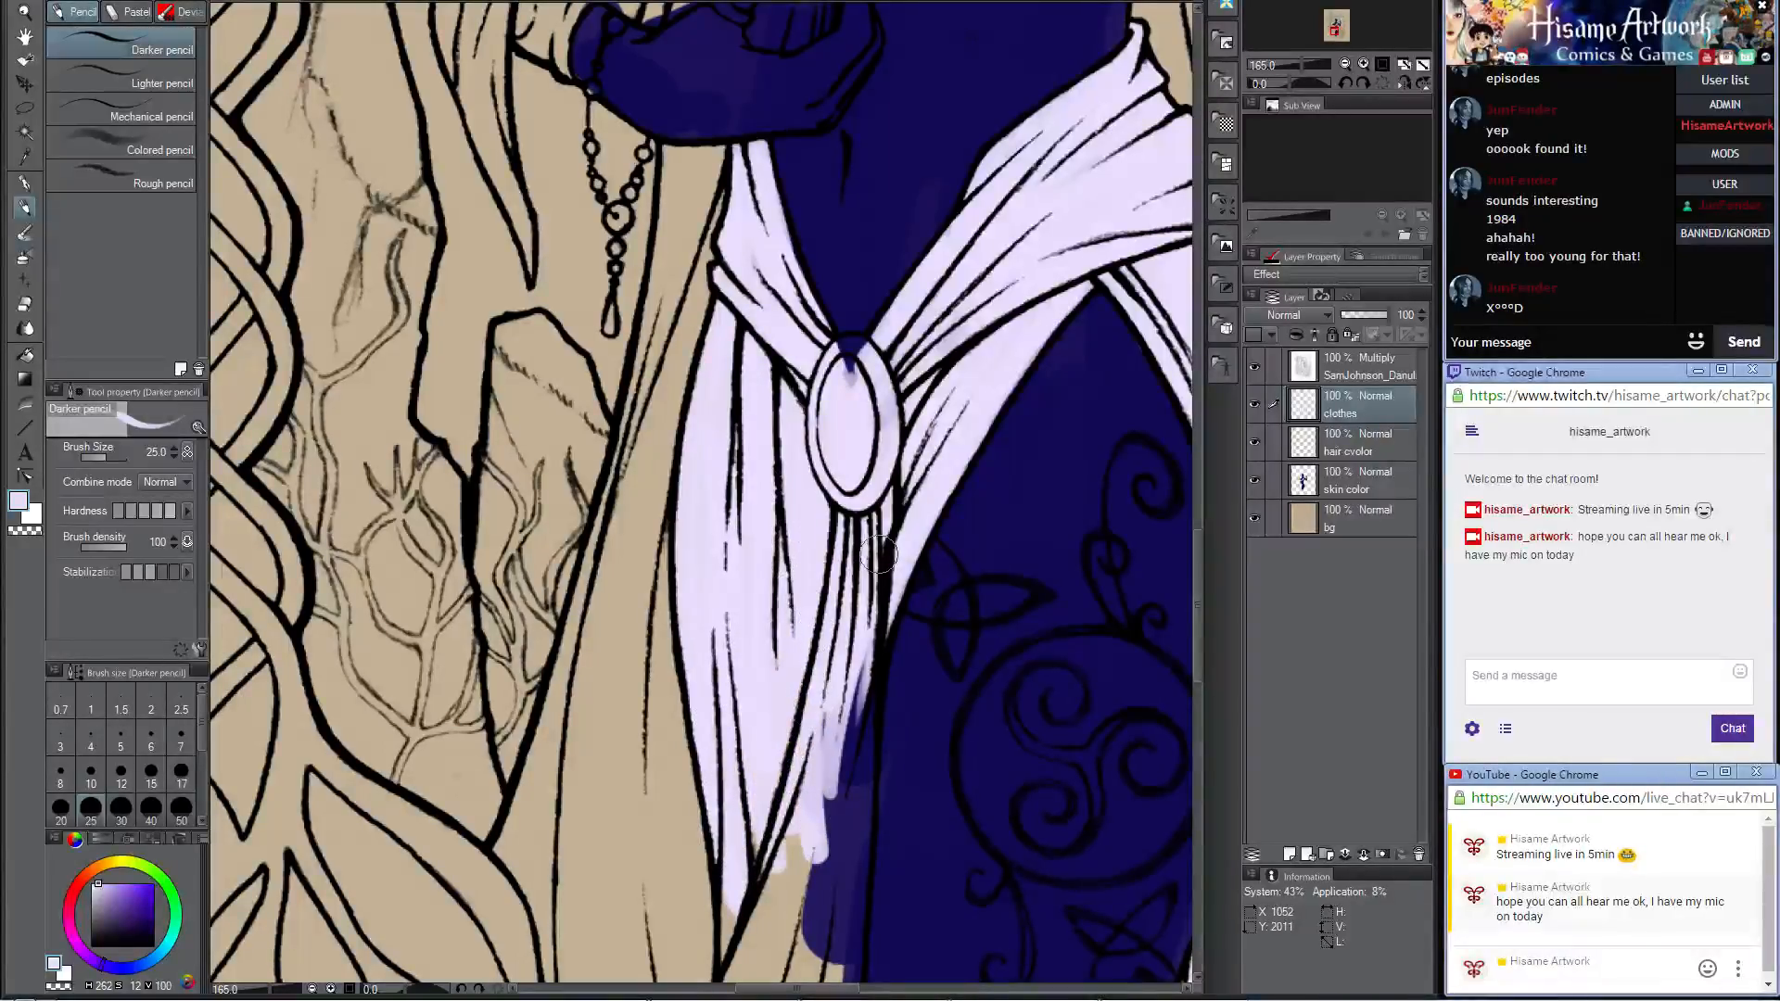
Step: Extend the pale lavender down the folds hanging beneath the clasp, along the inner edge of the tattooed thigh
scroll(872, 556, down, 7)
scroll(862, 649, up, 3)
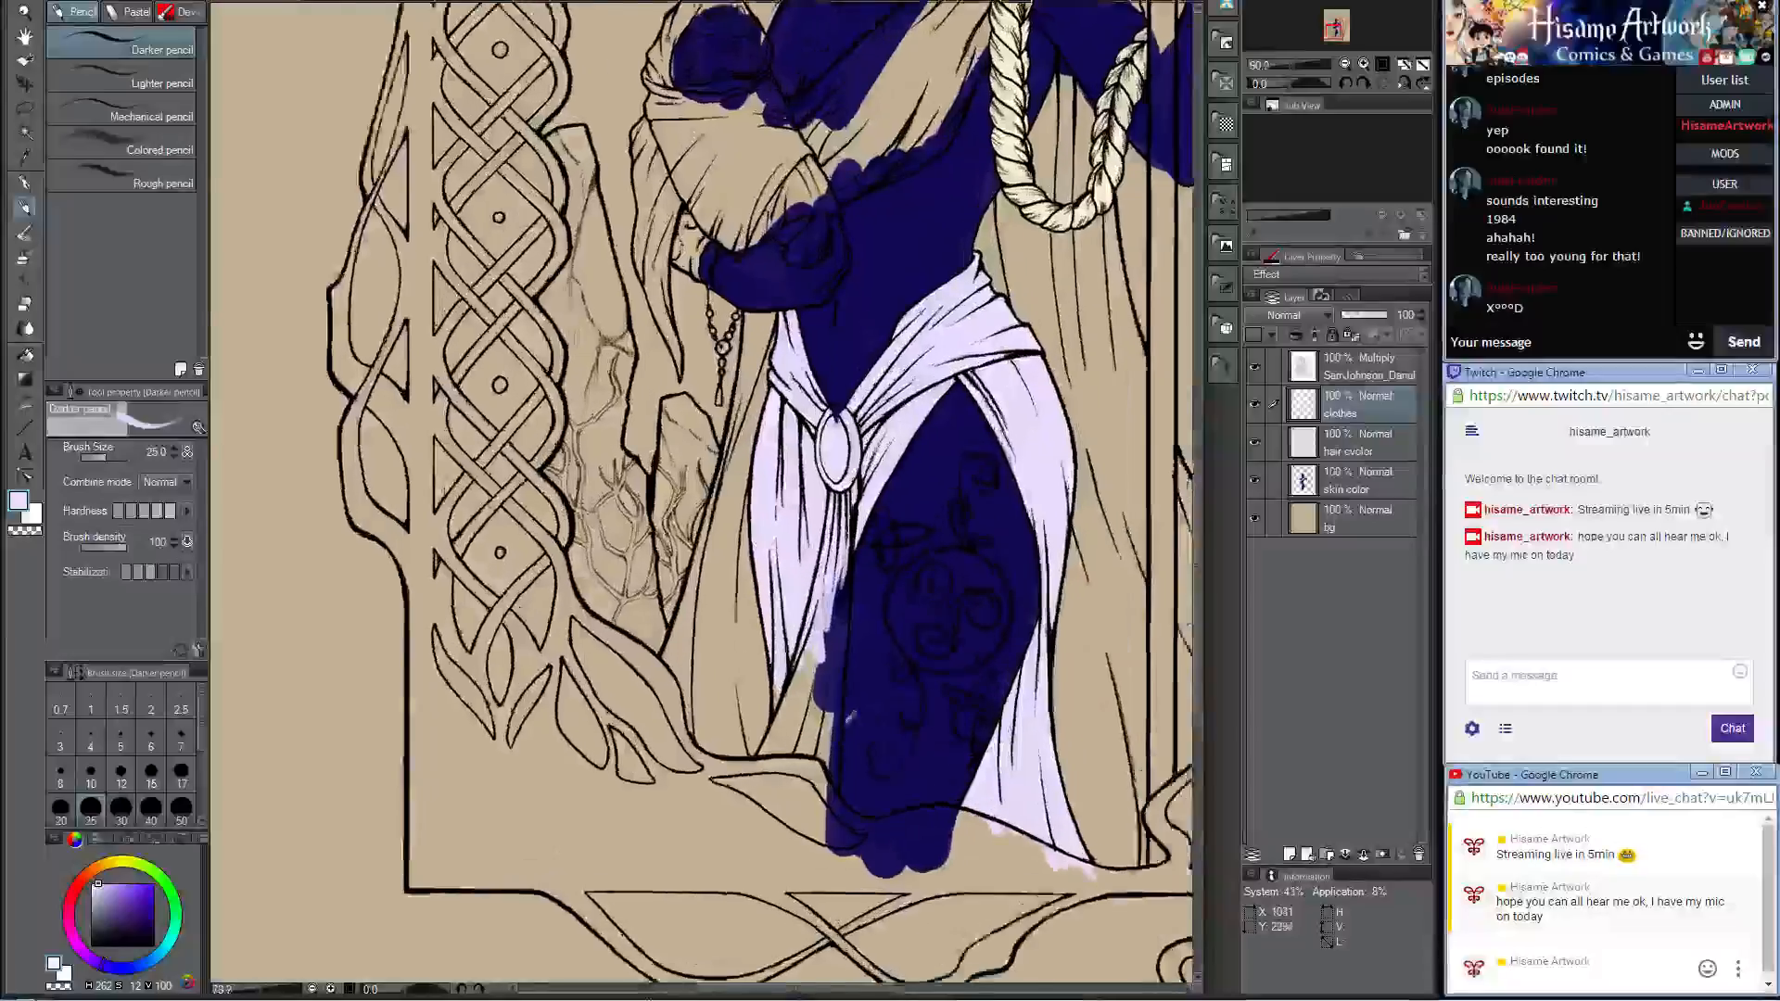
scroll(852, 715, up, 5)
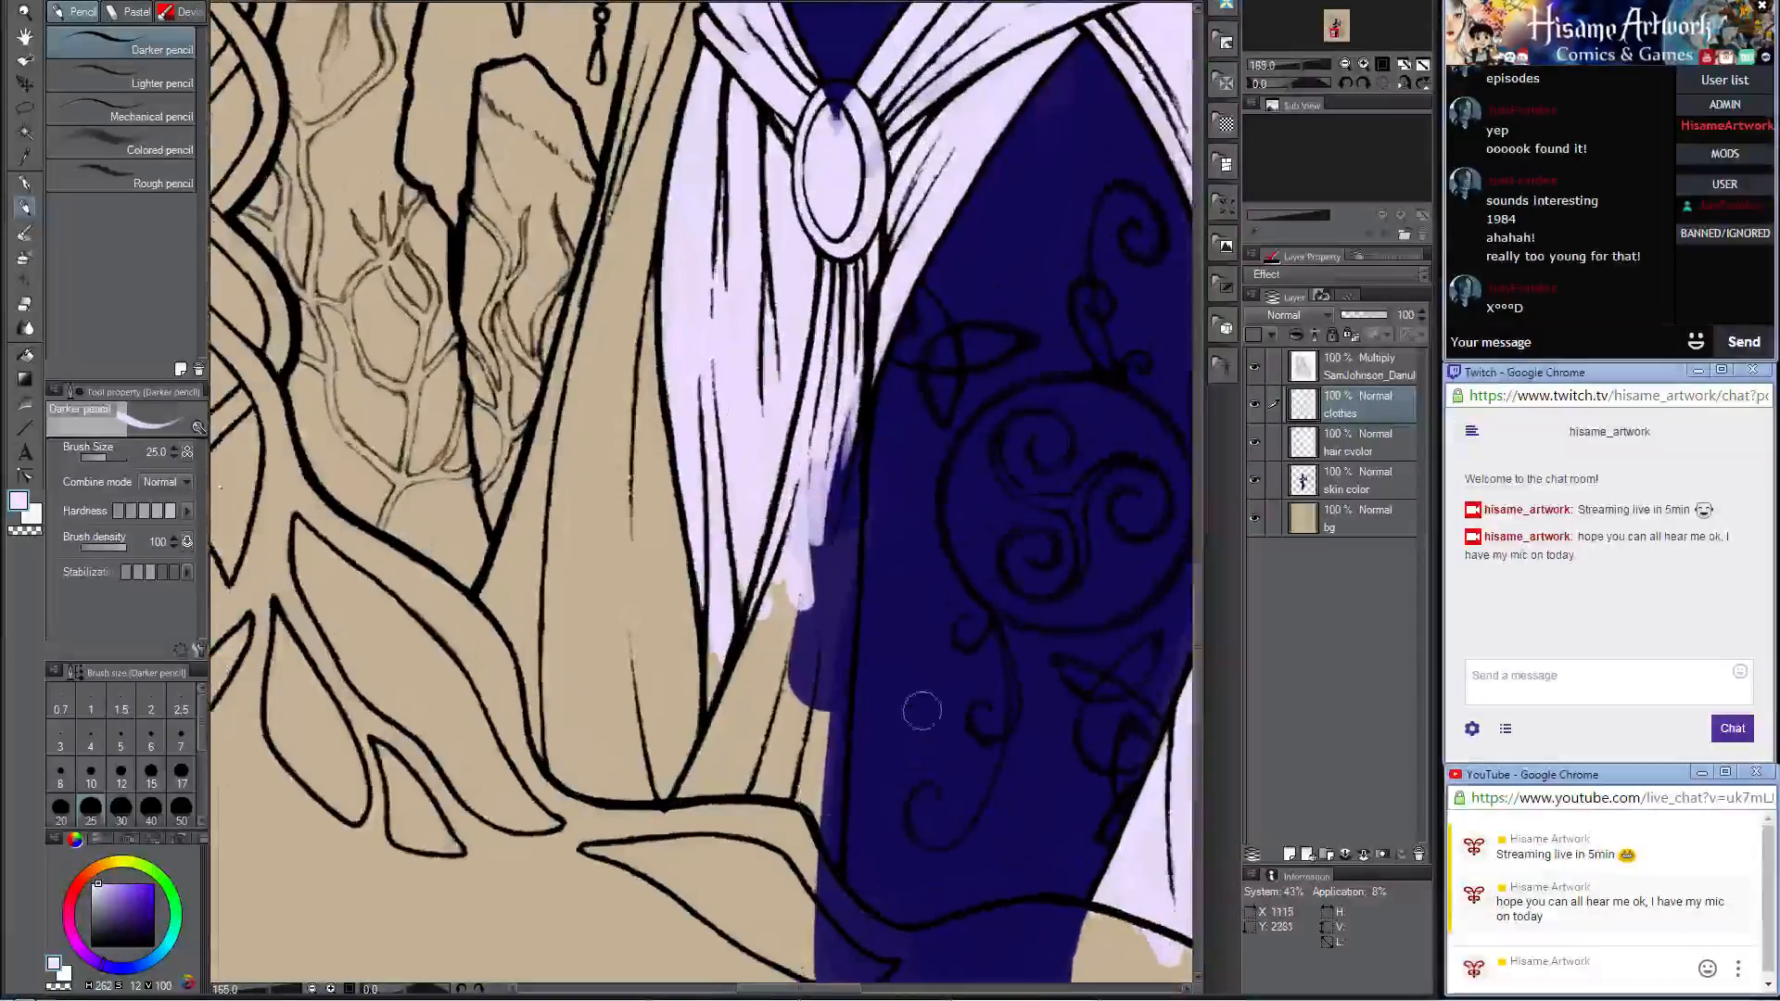
drag(837, 388, 831, 696)
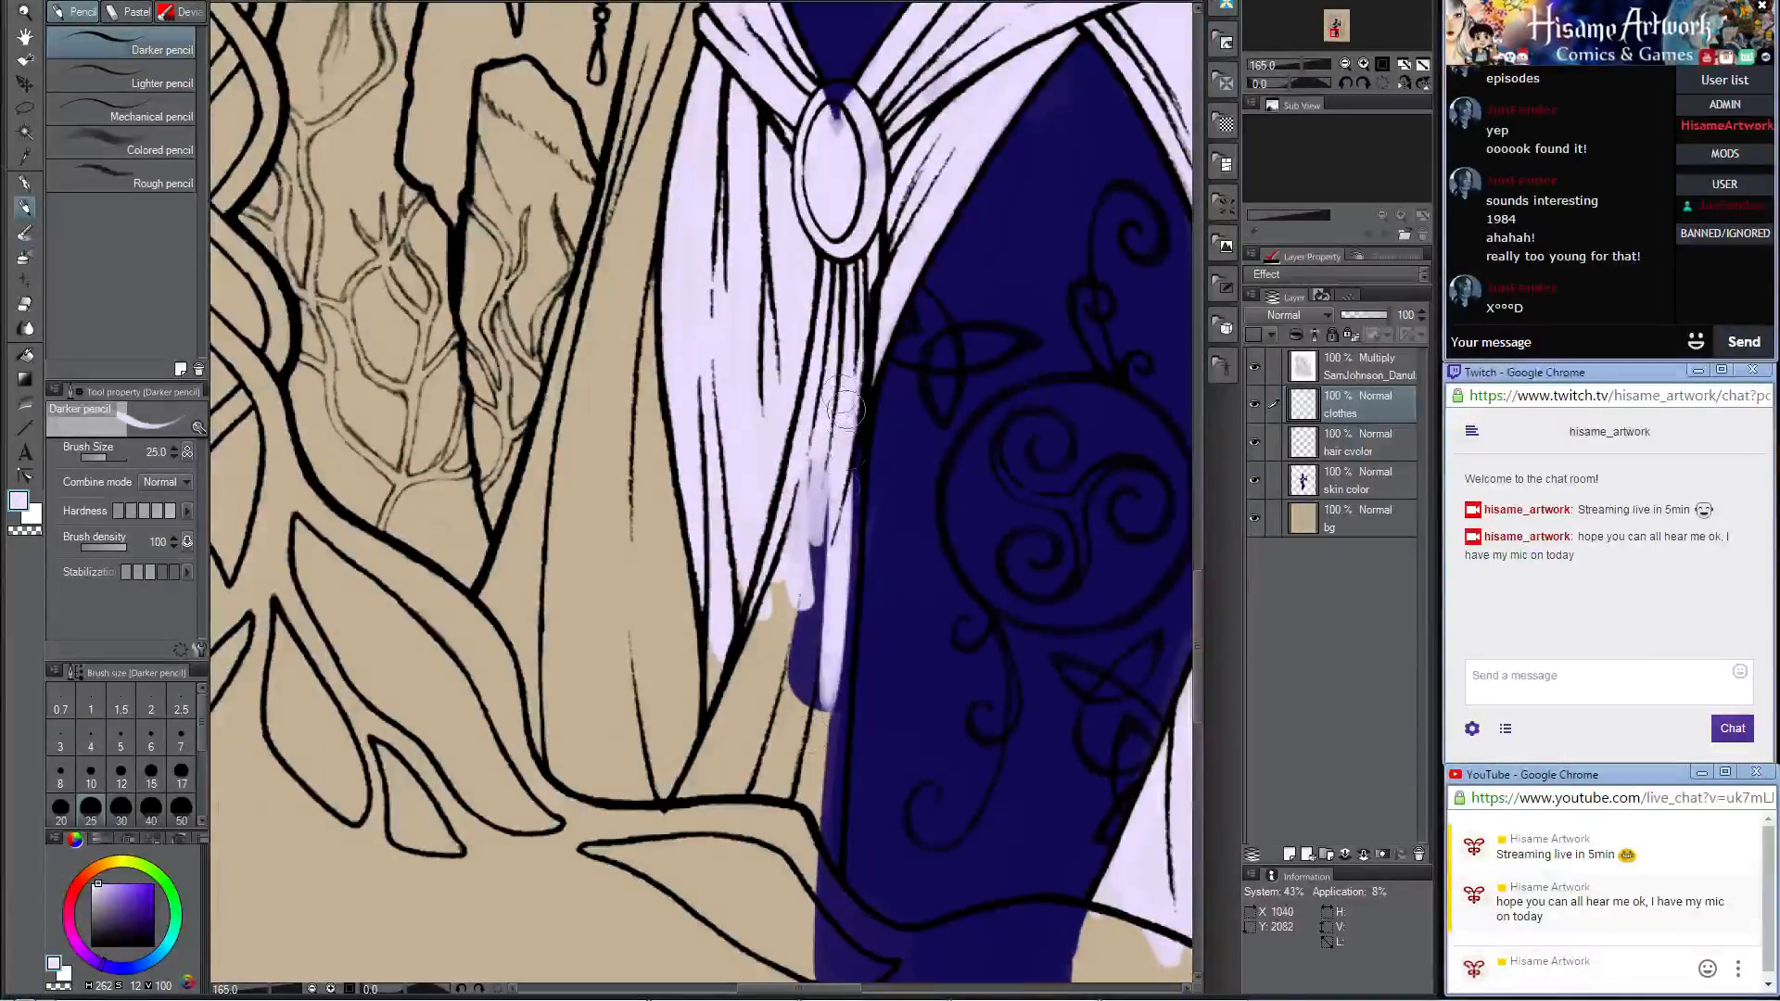
drag(844, 408, 833, 695)
drag(846, 371, 832, 742)
drag(834, 667, 830, 798)
Step: Fill the flared lower part of the front drape with pale lavender down to the hem
drag(783, 575, 723, 784)
drag(766, 614, 690, 788)
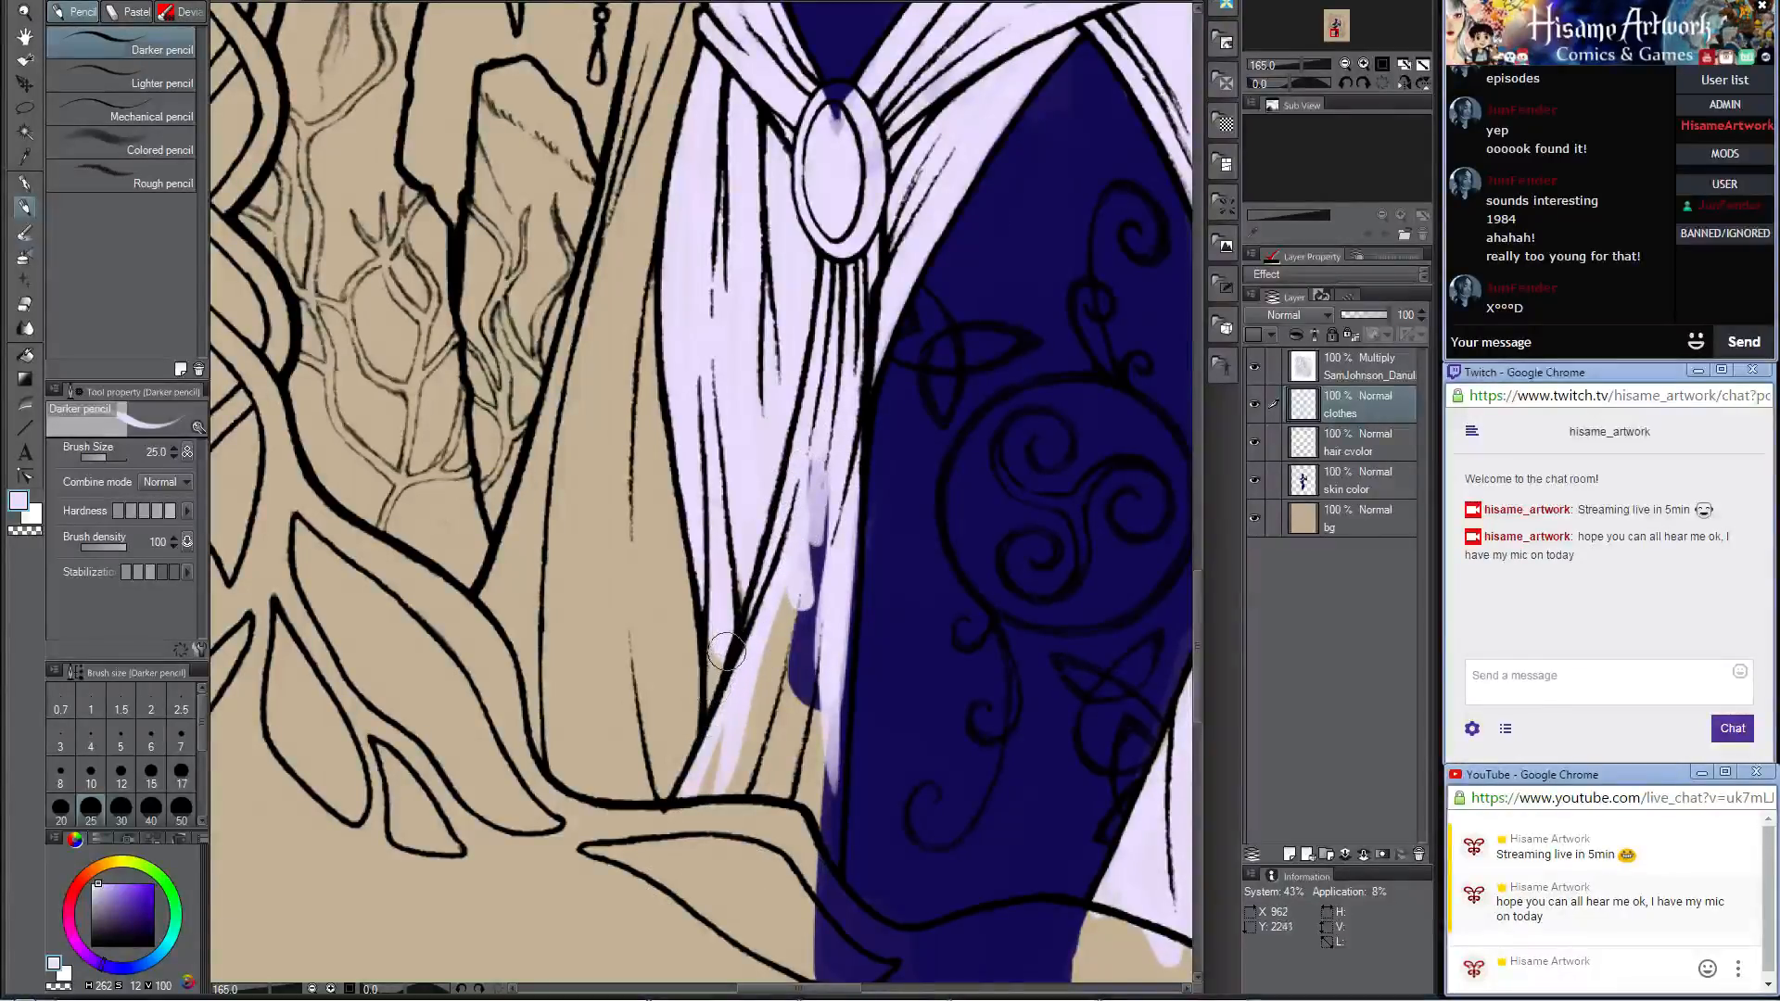
drag(750, 666, 710, 839)
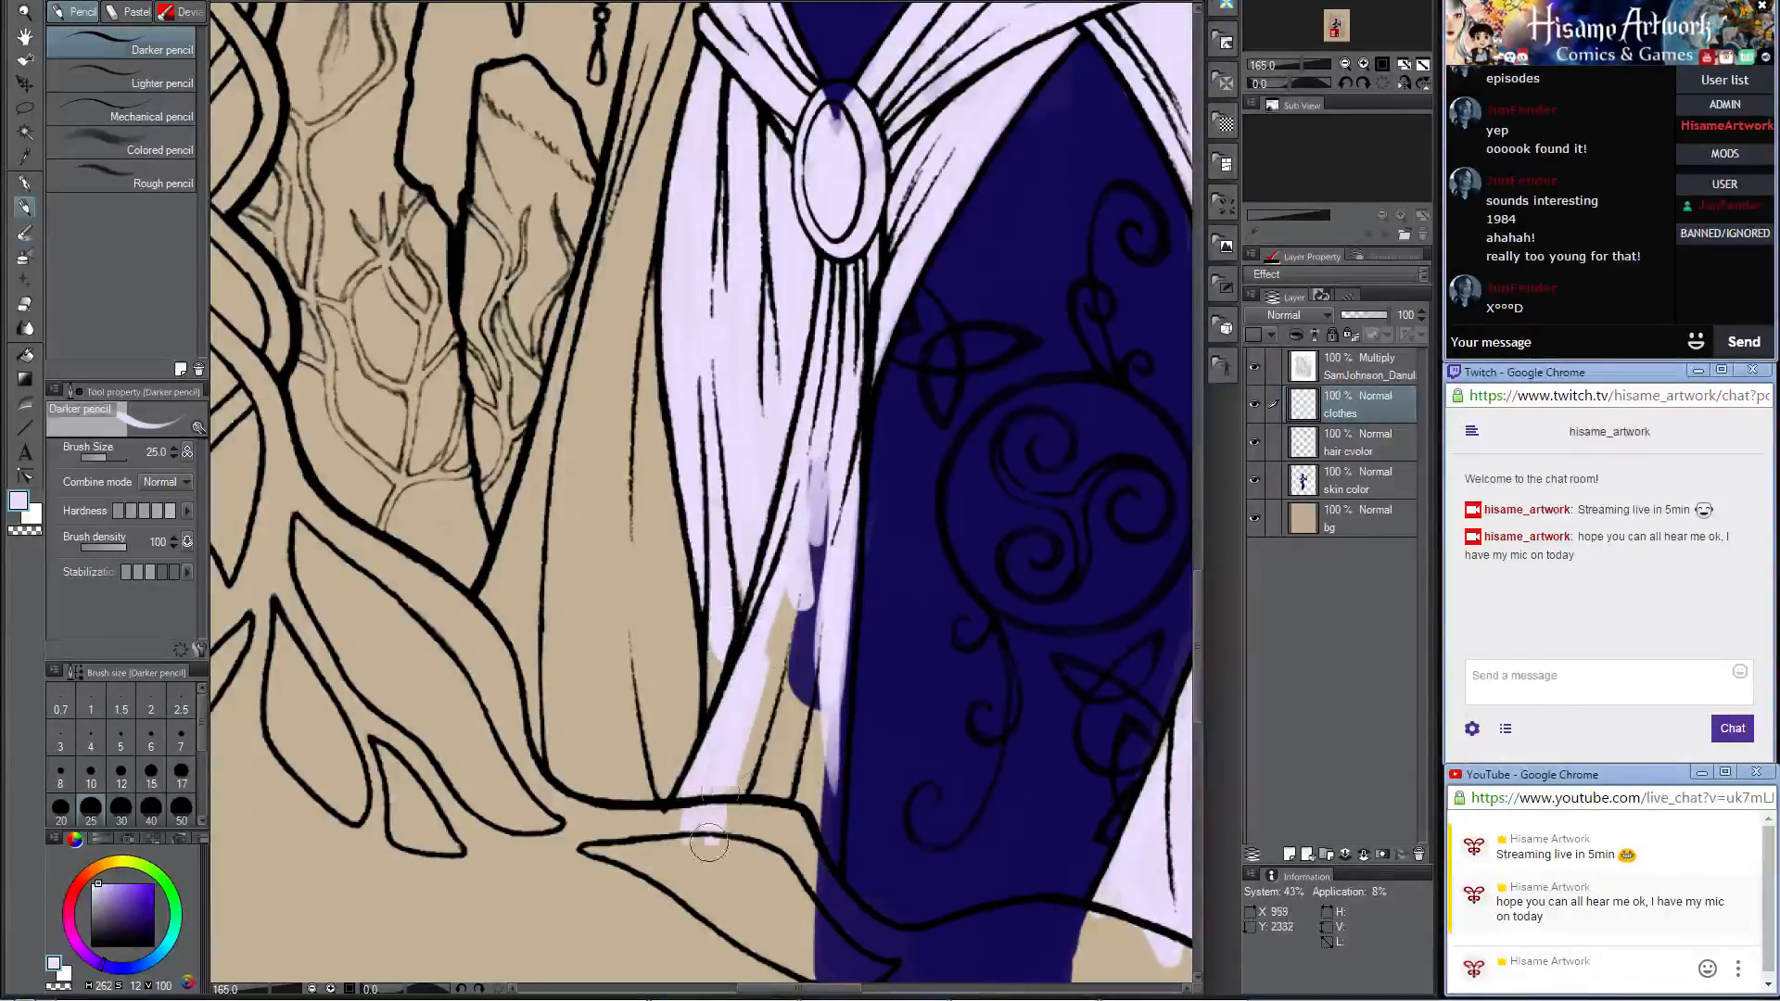
drag(783, 594, 741, 844)
drag(830, 445, 788, 806)
mouse_move(816, 529)
mouse_down()
mouse_move(830, 873)
mouse_move(814, 931)
mouse_up()
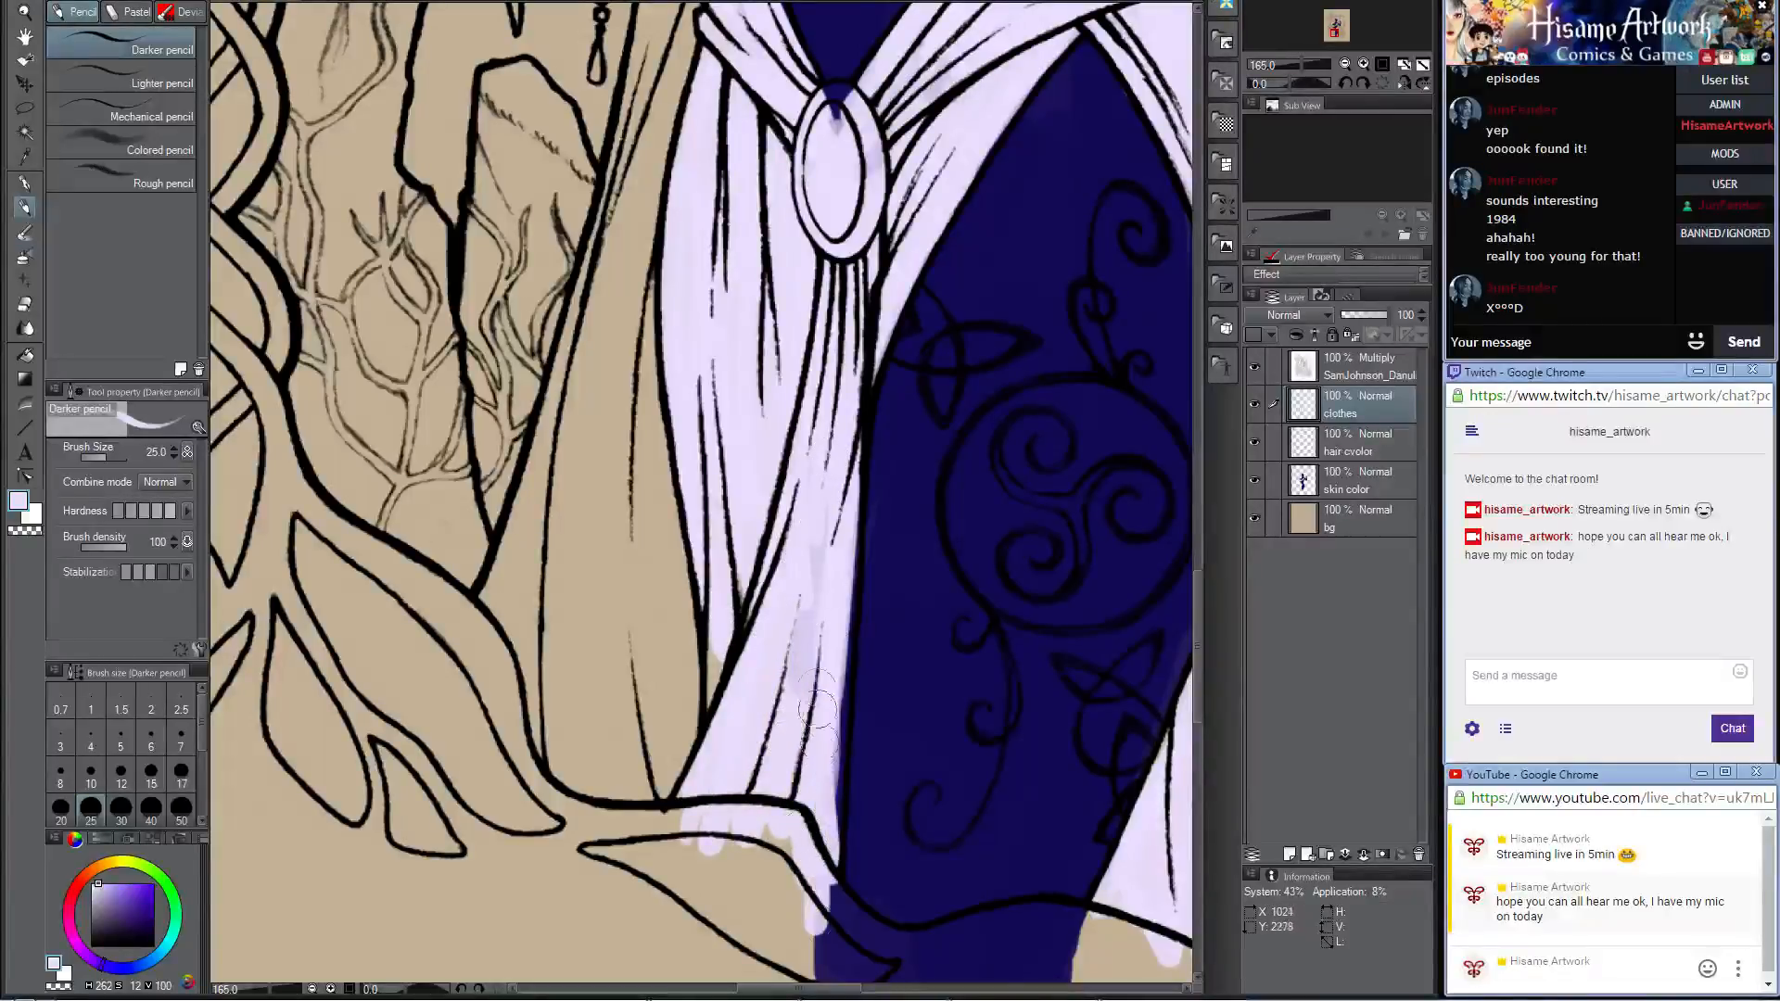
Step: Touch up the remaining gaps in the front drape beneath the clasp with pale lavender, down to the hem's corner
drag(834, 677, 839, 784)
drag(829, 593, 828, 739)
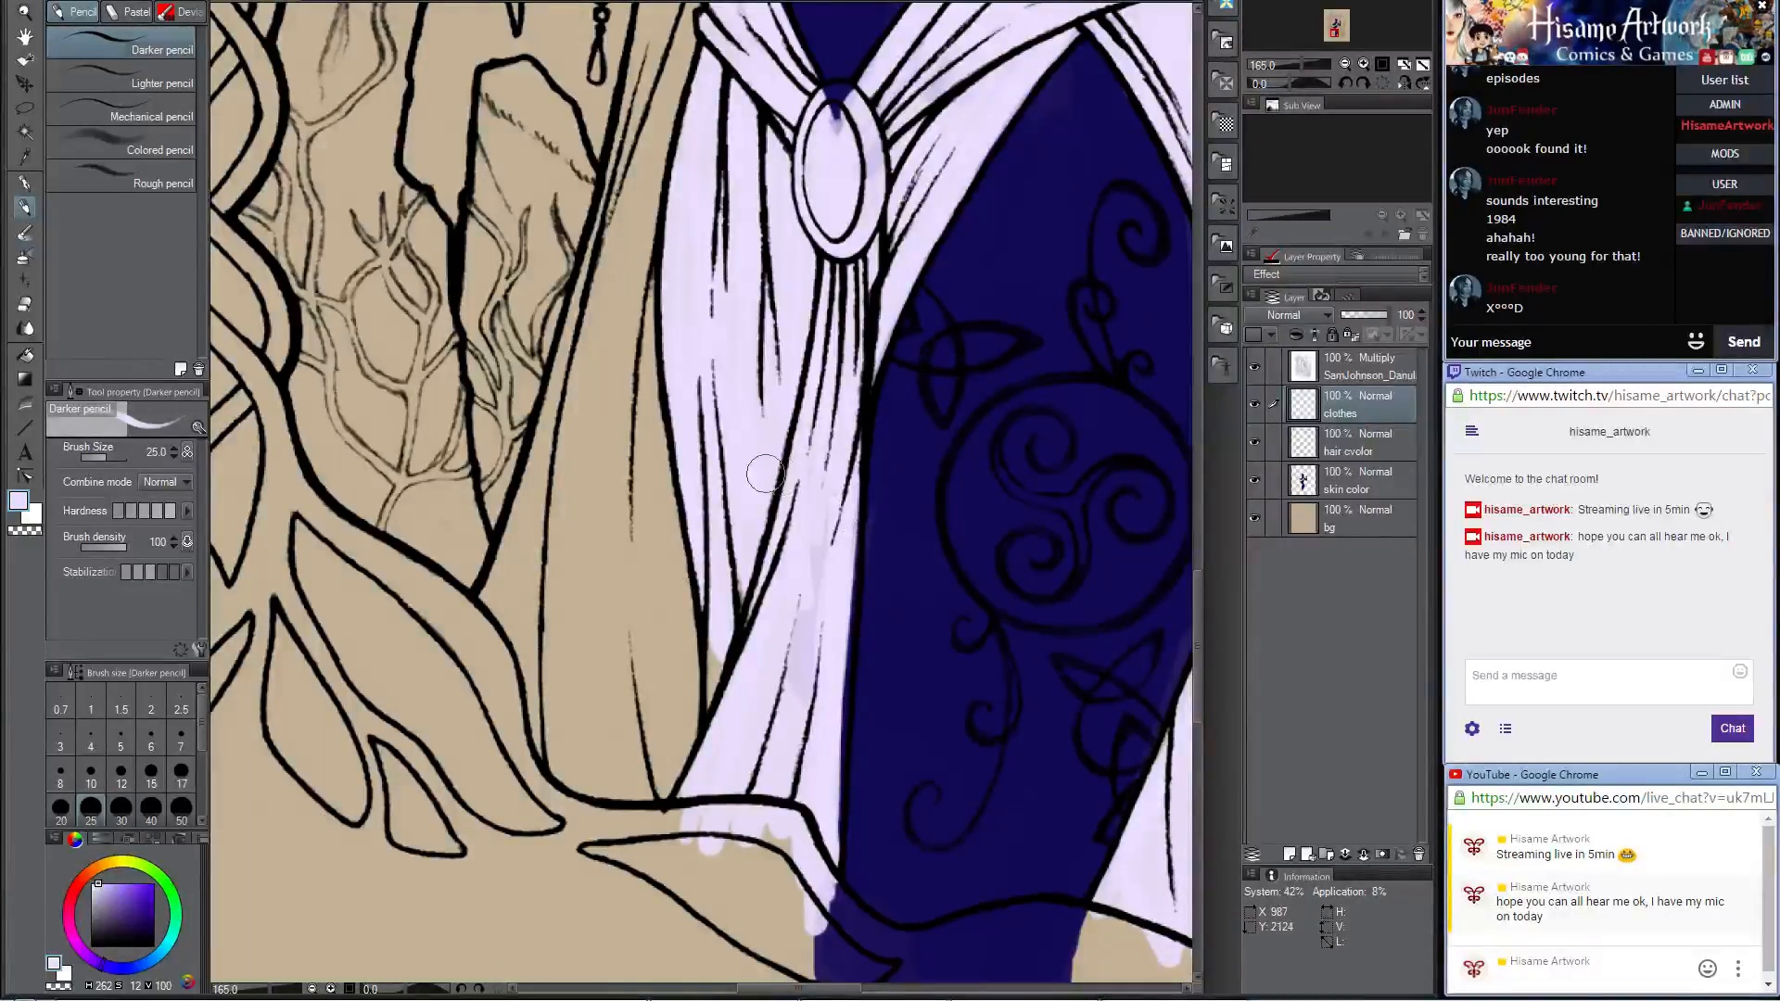
mouse_move(732, 559)
mouse_down()
mouse_move(728, 649)
mouse_move(793, 724)
mouse_up()
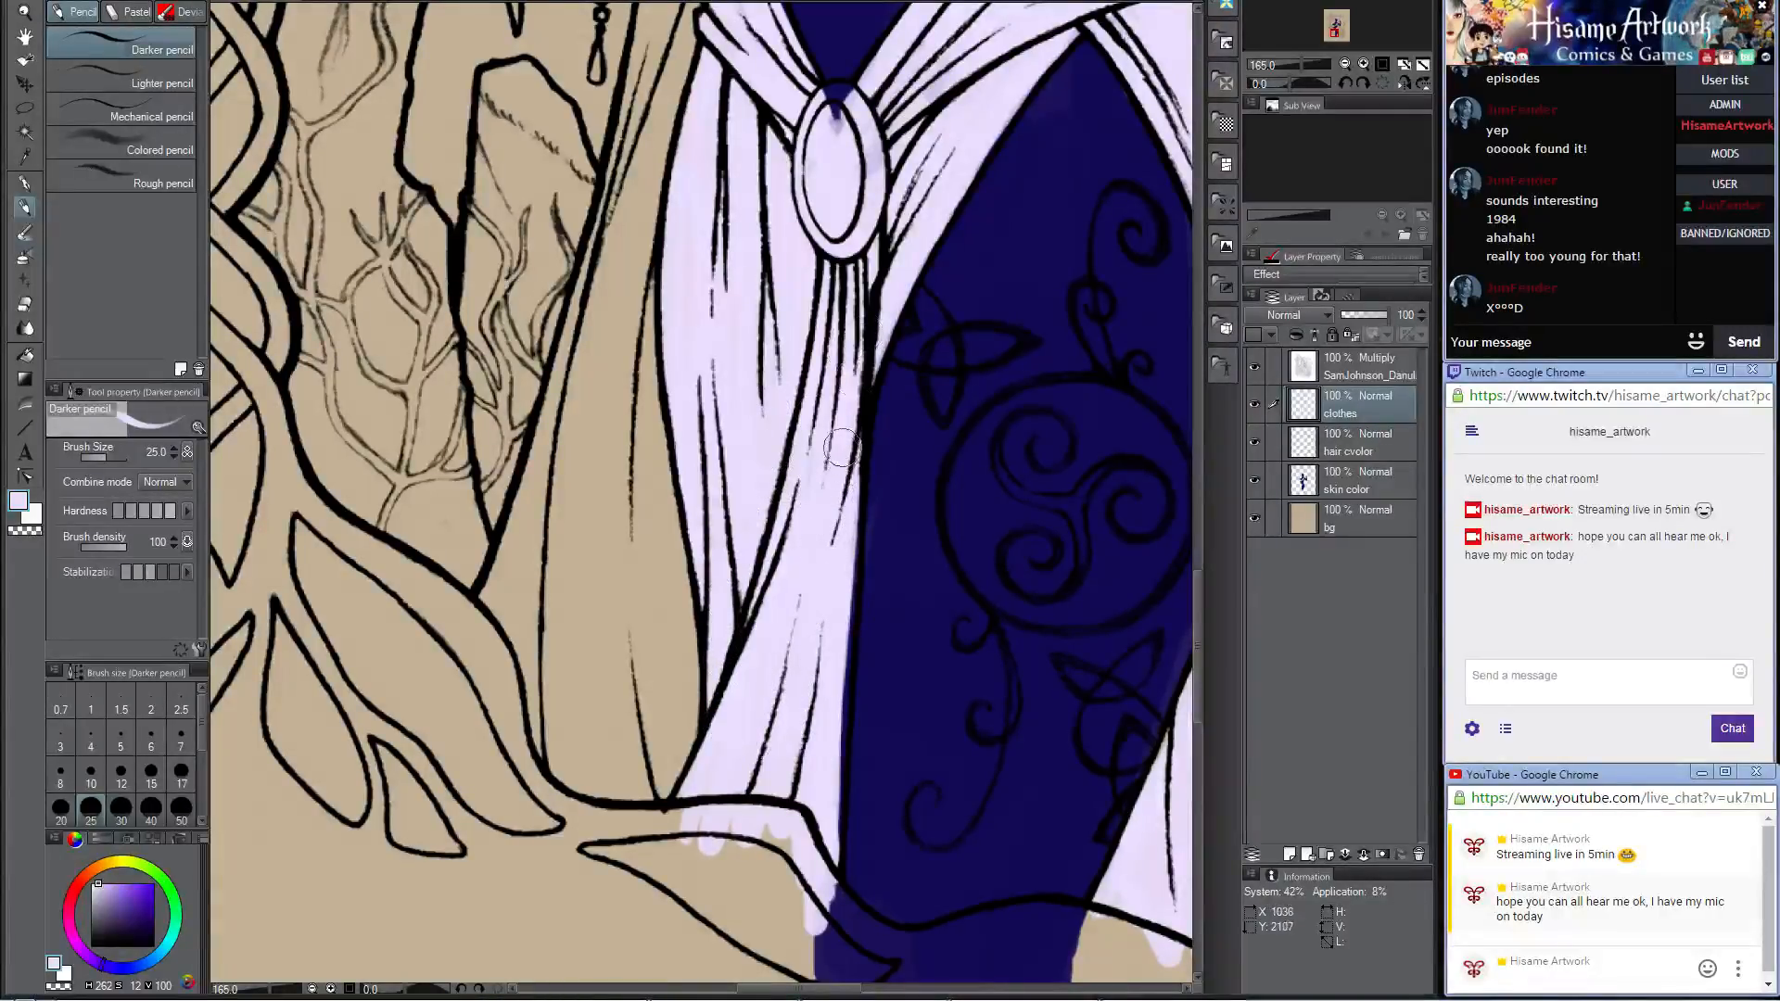
mouse_move(827, 559)
mouse_down()
mouse_move(844, 890)
mouse_move(845, 630)
mouse_move(824, 869)
mouse_up()
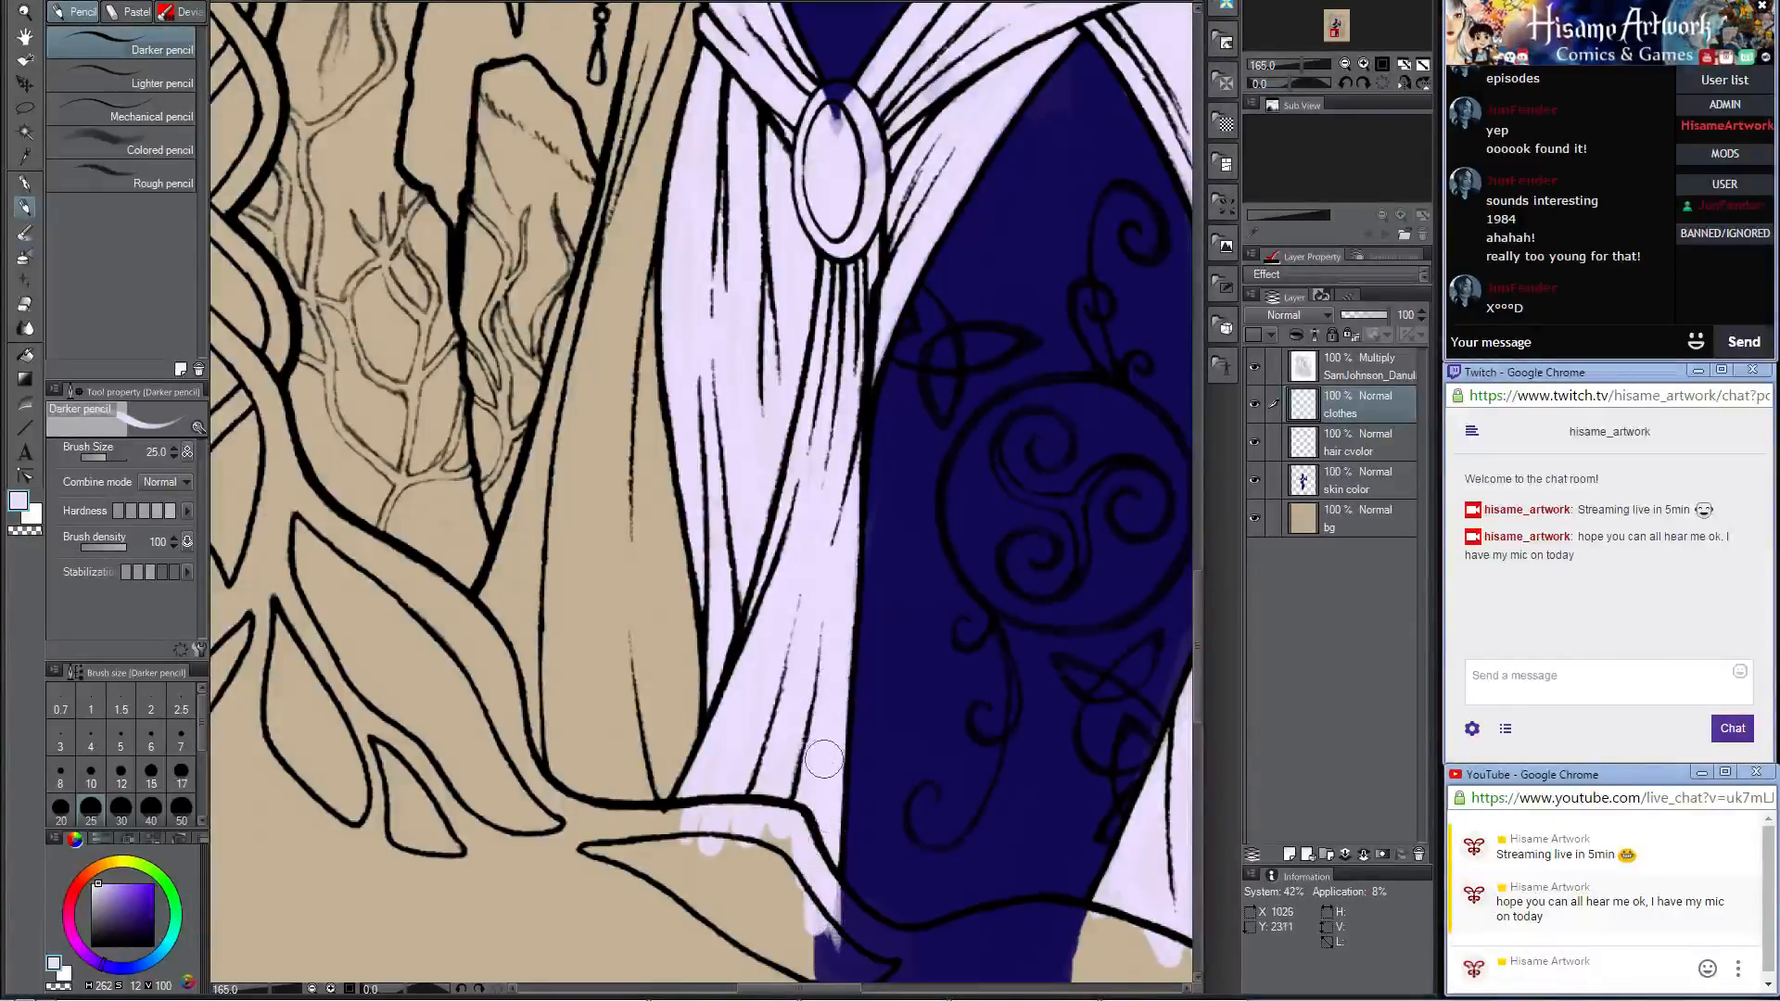
scroll(801, 276, down, 5)
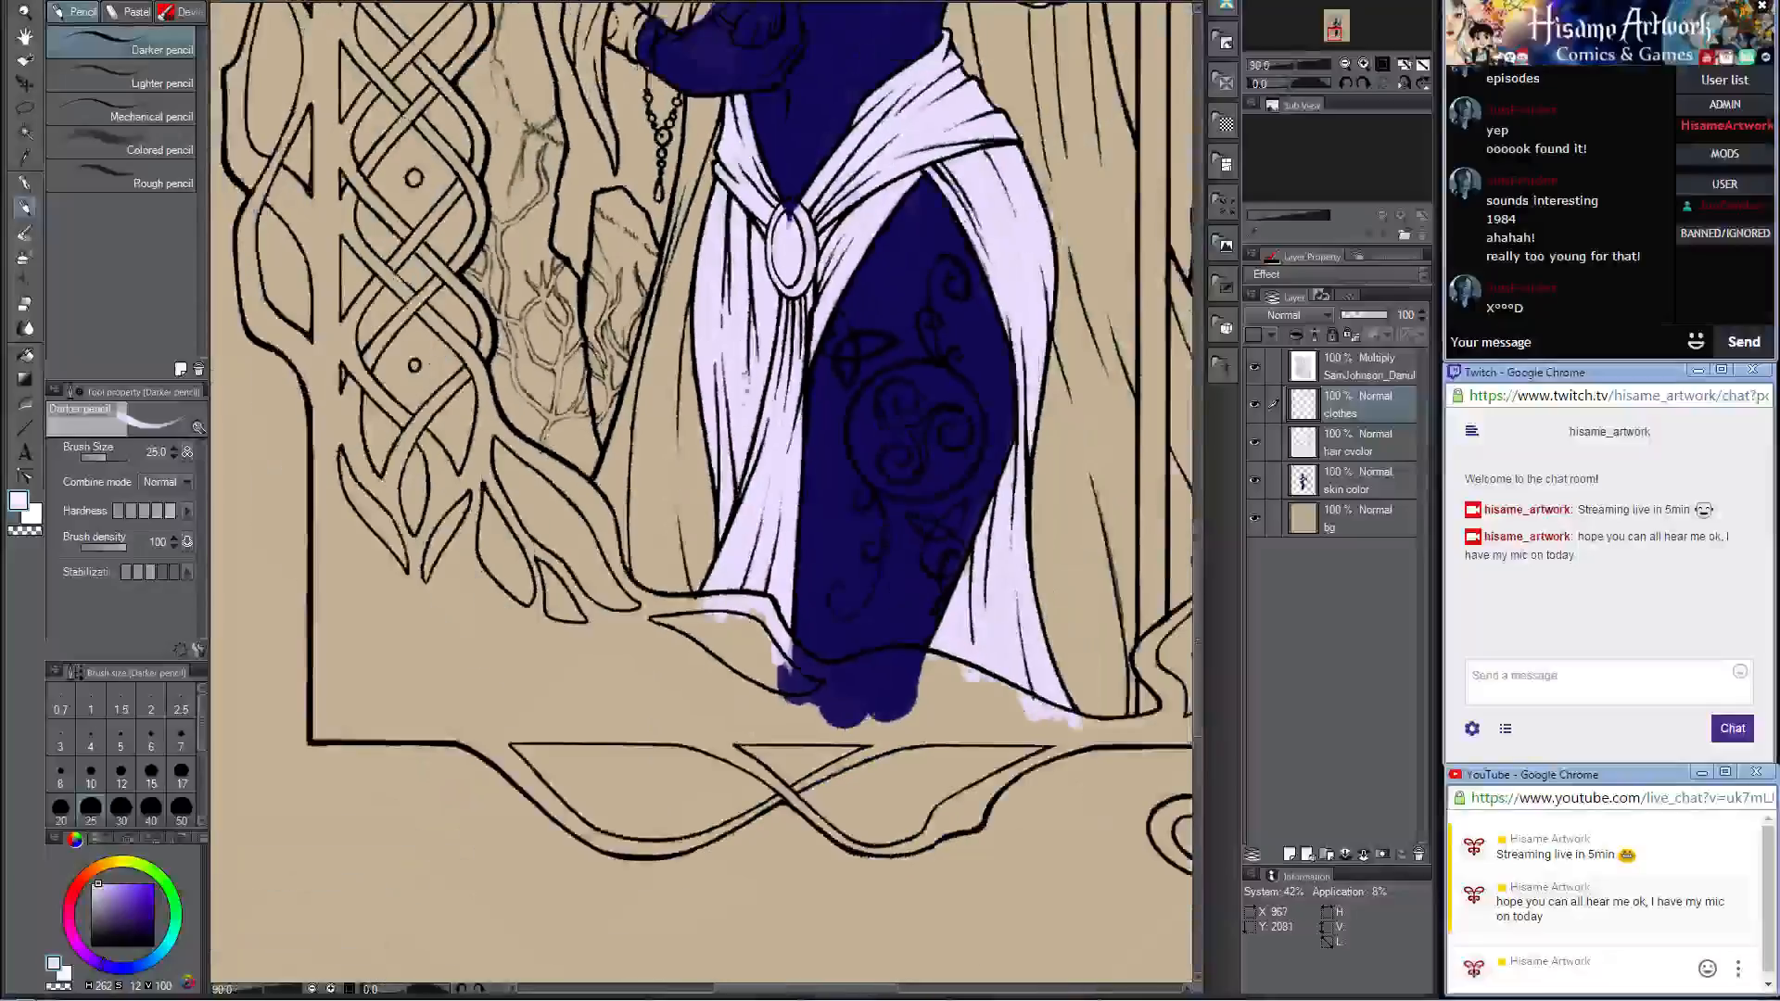
scroll(812, 172, down, 1)
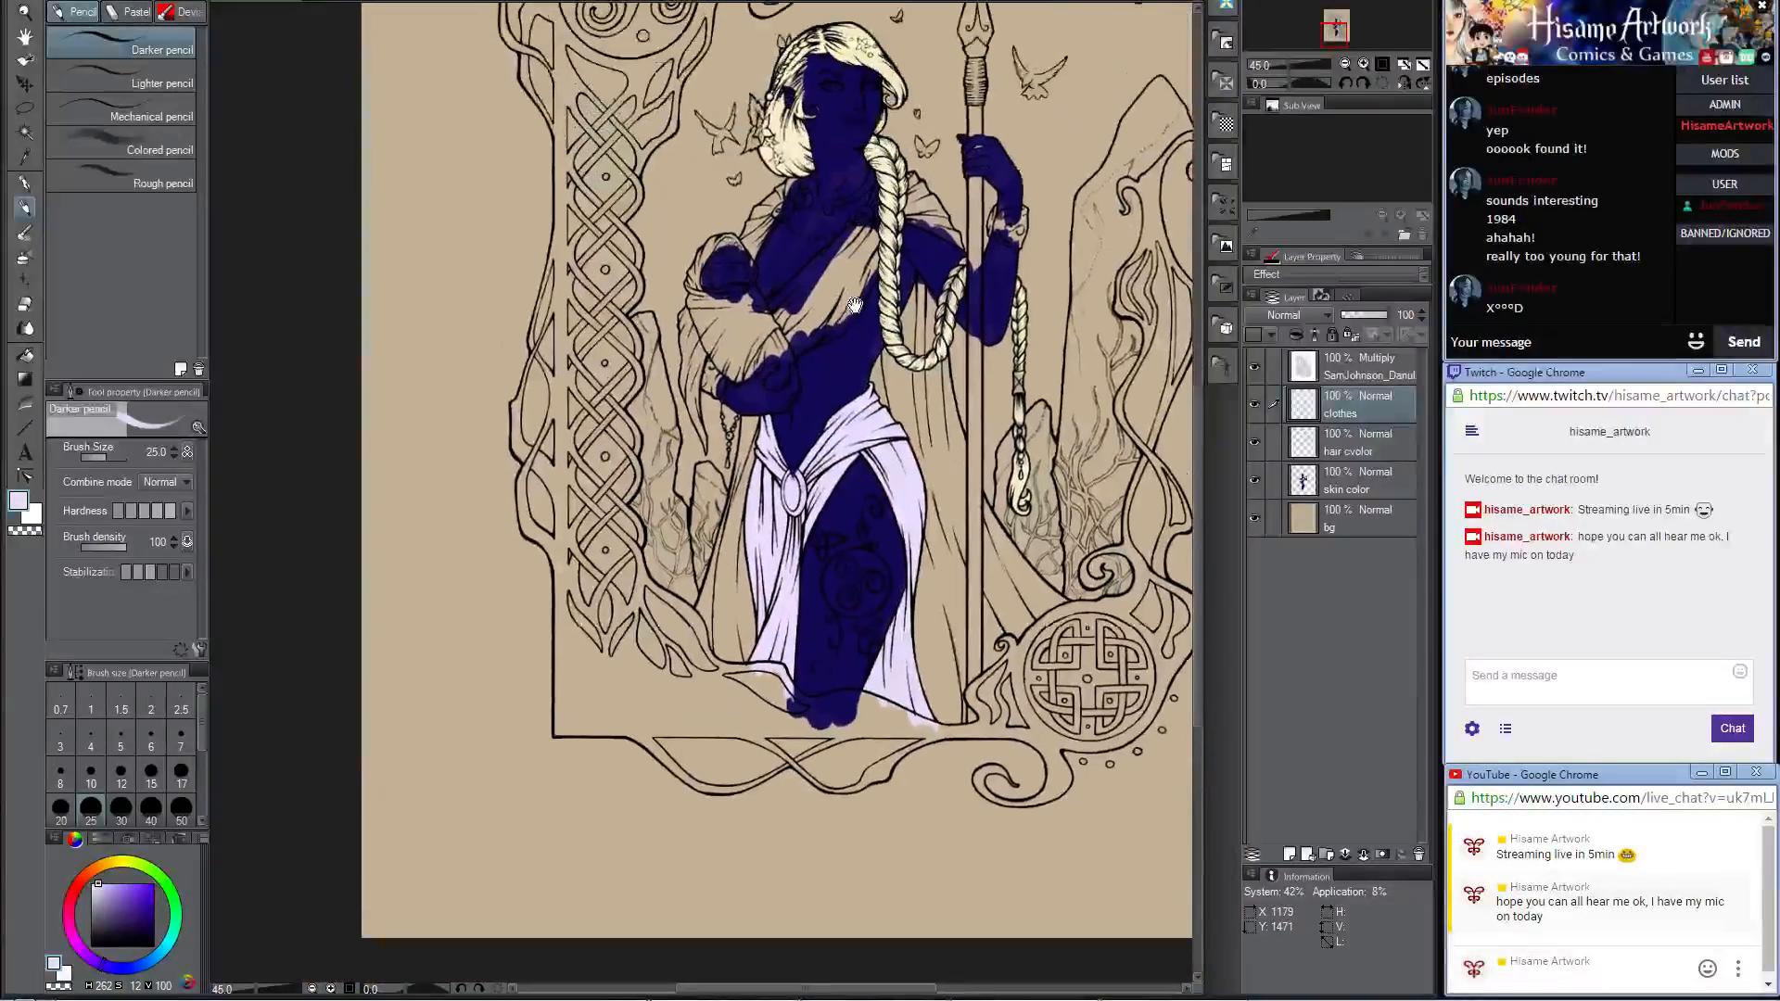
Step: Paint pale lavender along the neckline and lower edges of the bodice drape crossing the chest, from the shoulder brooch to the baby's wrap
scroll(849, 218, up, 5)
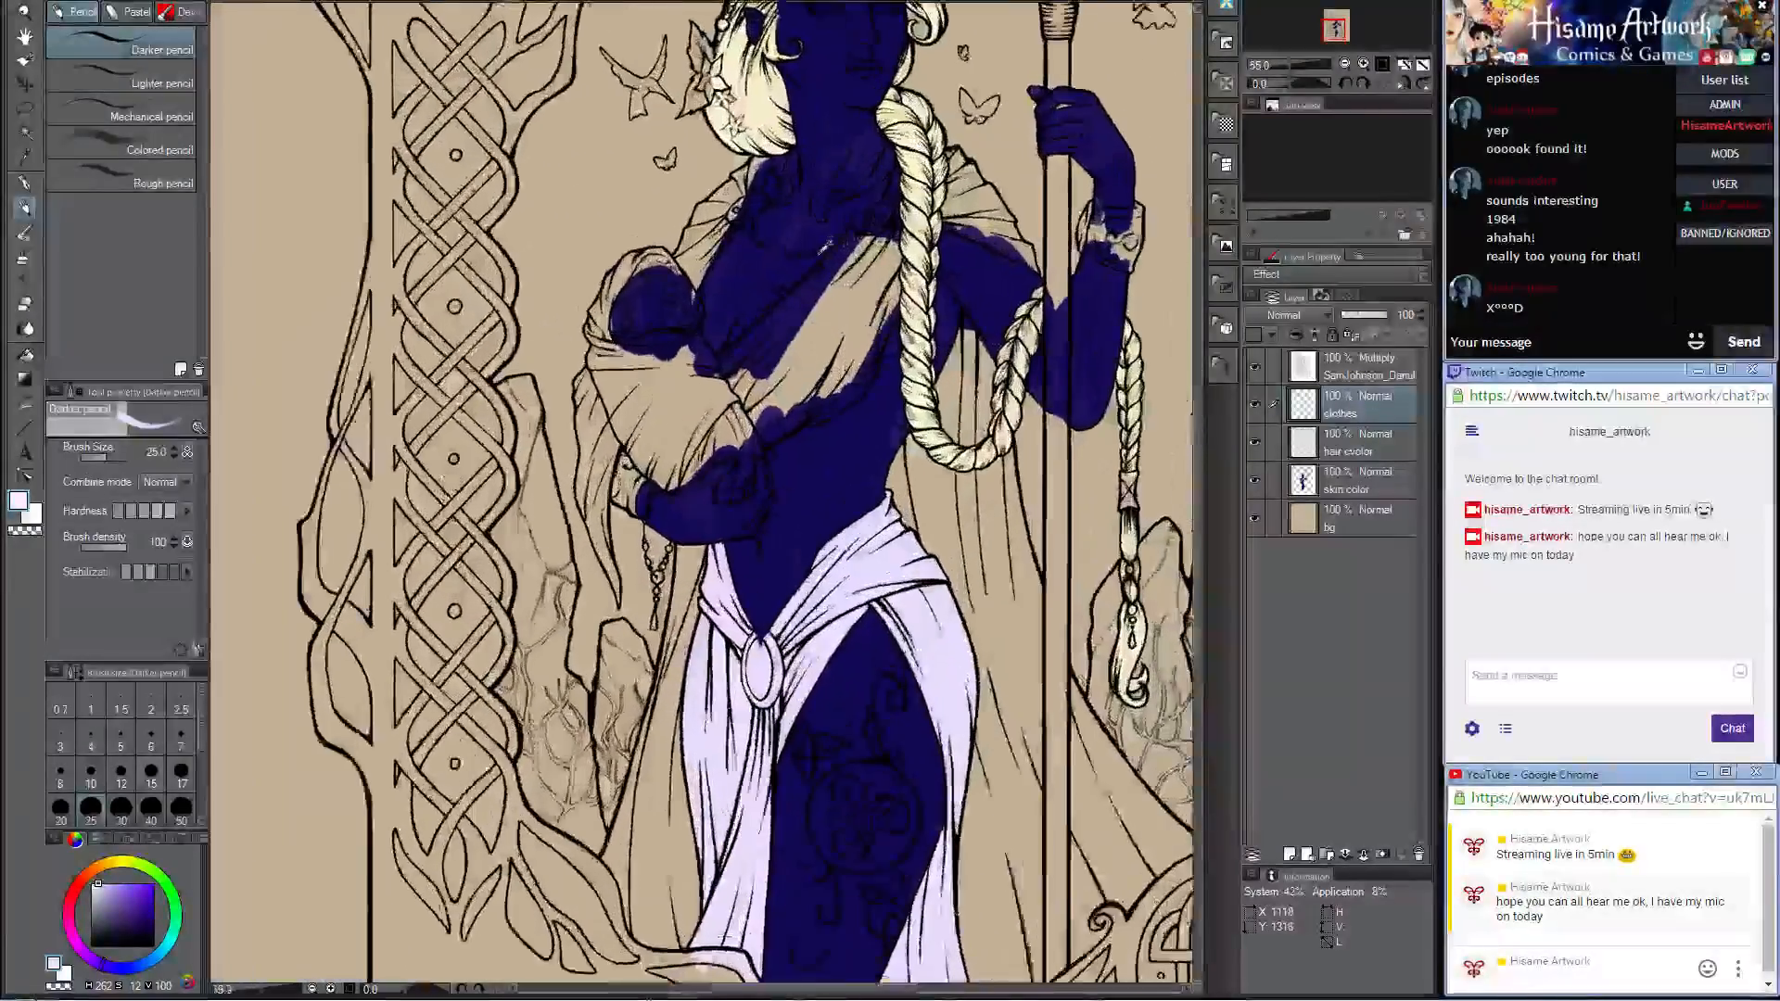
scroll(867, 209, up, 3)
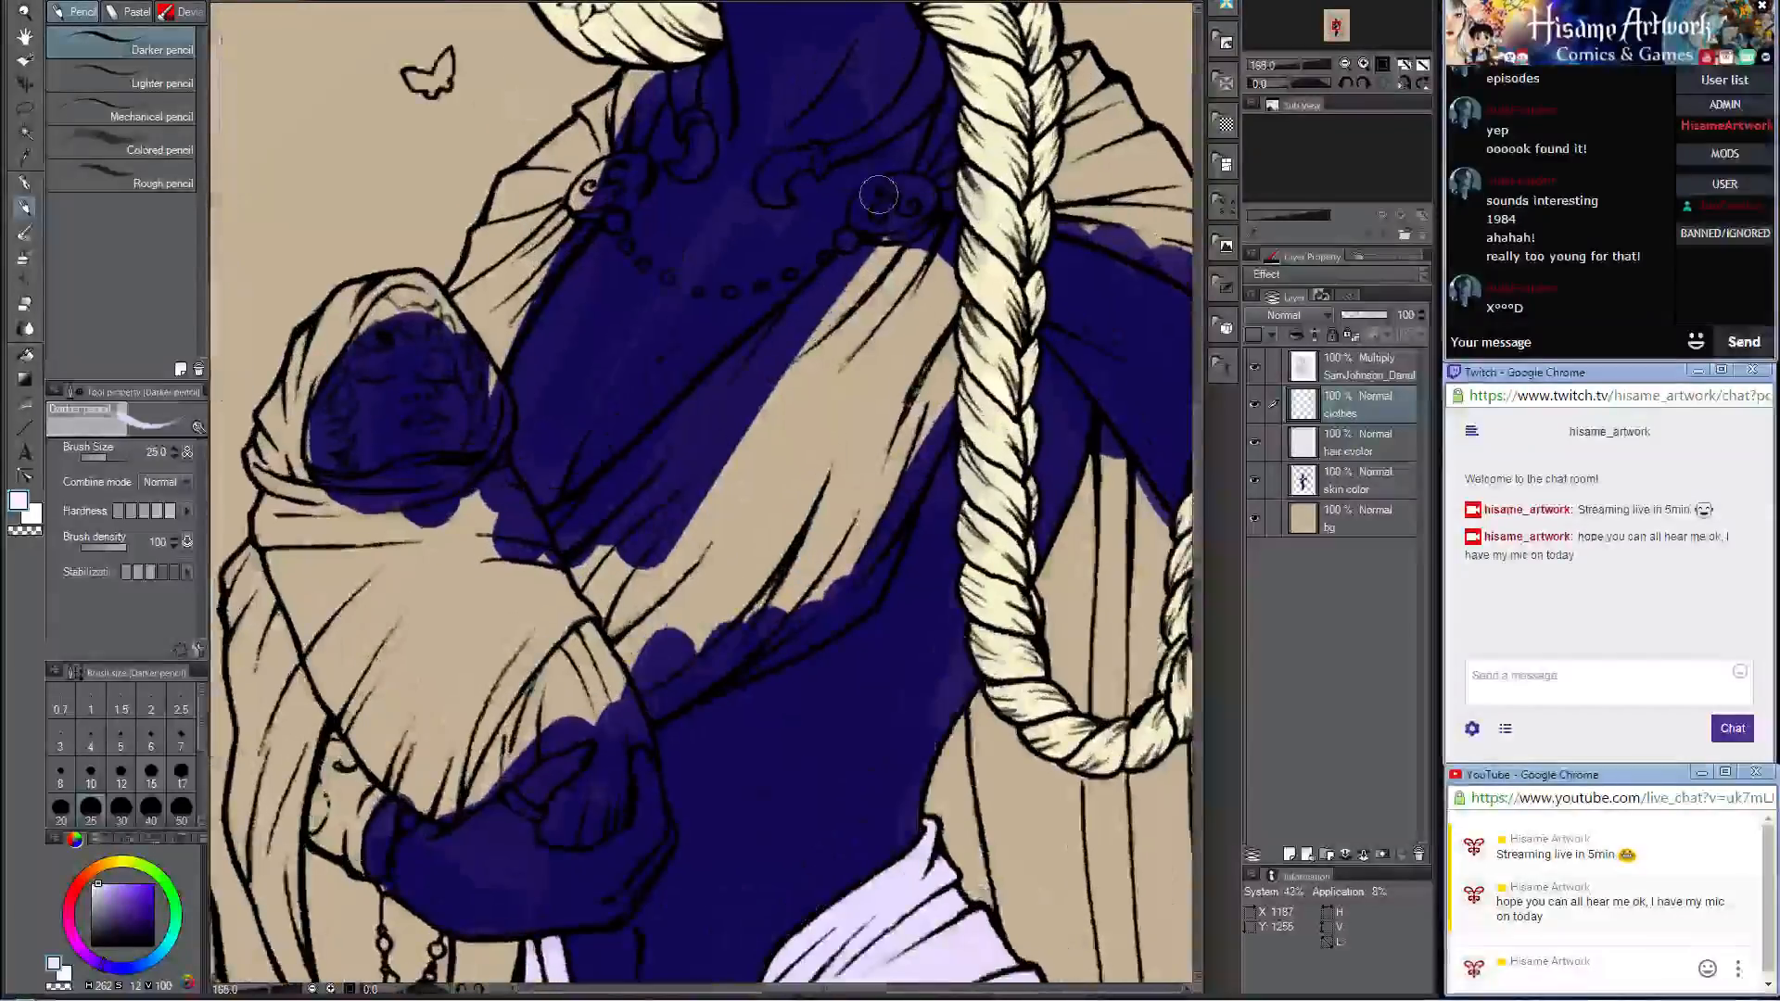
mouse_move(867, 259)
mouse_down()
mouse_move(770, 352)
mouse_move(881, 227)
mouse_move(834, 260)
mouse_move(890, 222)
mouse_move(959, 240)
mouse_move(895, 427)
mouse_move(783, 453)
mouse_move(828, 345)
mouse_move(524, 554)
mouse_move(594, 489)
mouse_move(640, 459)
mouse_move(523, 607)
mouse_move(658, 478)
mouse_move(613, 479)
mouse_move(533, 639)
mouse_move(593, 608)
mouse_move(654, 617)
mouse_move(623, 735)
mouse_move(843, 567)
mouse_up()
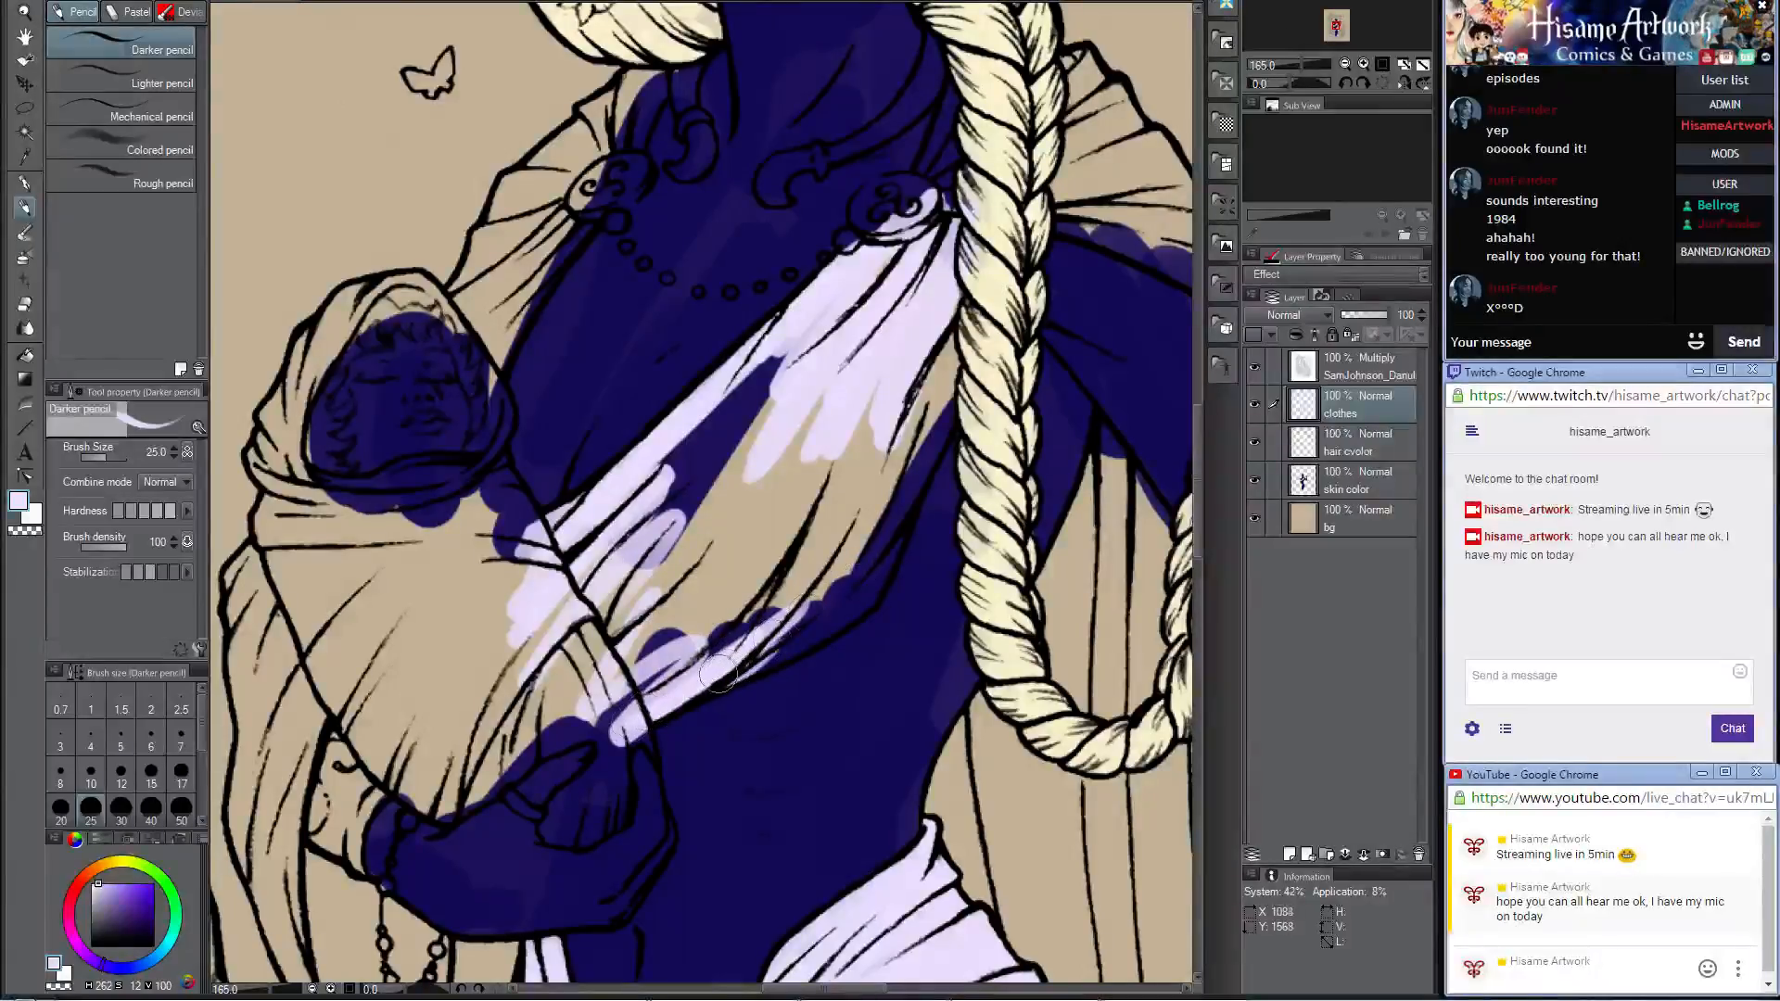
mouse_move(719, 674)
mouse_down()
mouse_move(881, 584)
mouse_move(806, 630)
mouse_move(876, 580)
mouse_move(969, 333)
mouse_move(881, 482)
mouse_move(907, 384)
mouse_up()
mouse_move(932, 243)
mouse_down()
mouse_move(952, 202)
mouse_move(970, 220)
mouse_up()
Step: Place the clothes layer beneath the hair cvolor layer and fill the remaining interior of the bodice drape with pale lavender
drag(1364, 440, 1356, 464)
mouse_move(773, 399)
mouse_down()
mouse_move(795, 345)
mouse_move(667, 463)
mouse_move(594, 649)
mouse_move(713, 545)
mouse_up()
mouse_move(592, 656)
mouse_down()
mouse_move(668, 631)
mouse_move(723, 668)
mouse_move(758, 649)
mouse_up()
drag(831, 593, 839, 575)
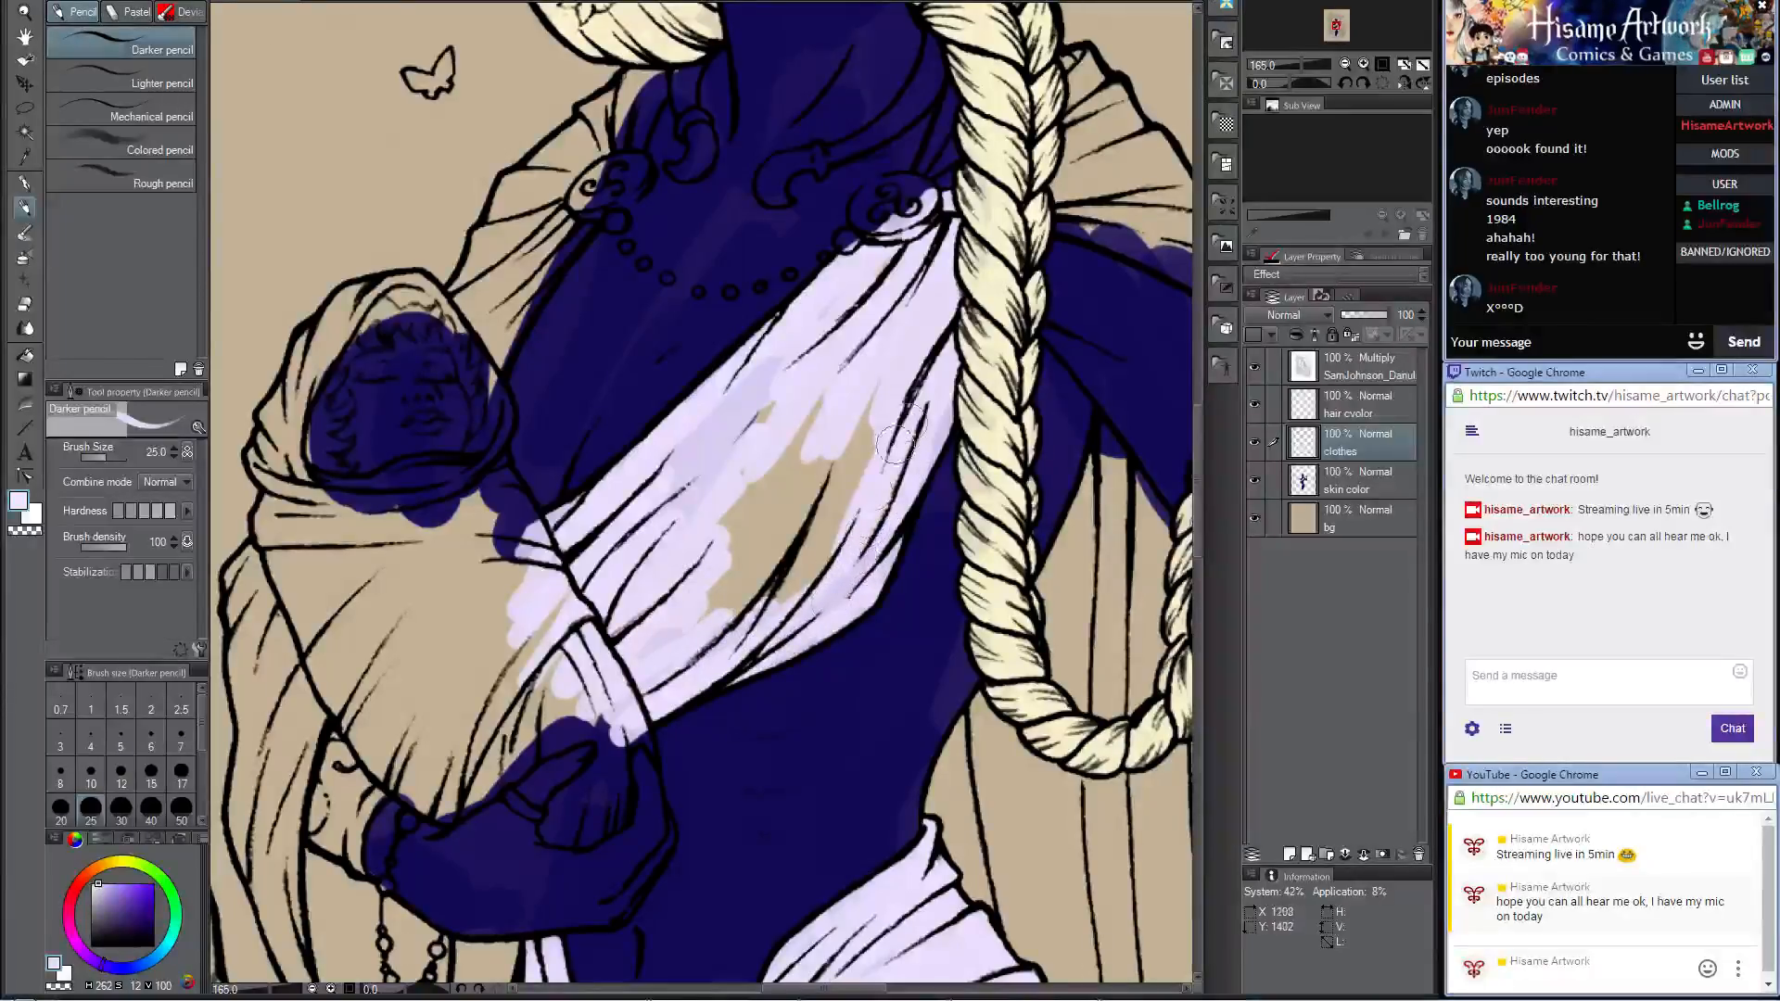
mouse_move(897, 443)
mouse_down()
mouse_move(788, 574)
mouse_move(742, 598)
mouse_move(837, 472)
mouse_move(770, 529)
mouse_move(863, 413)
mouse_move(752, 488)
mouse_up()
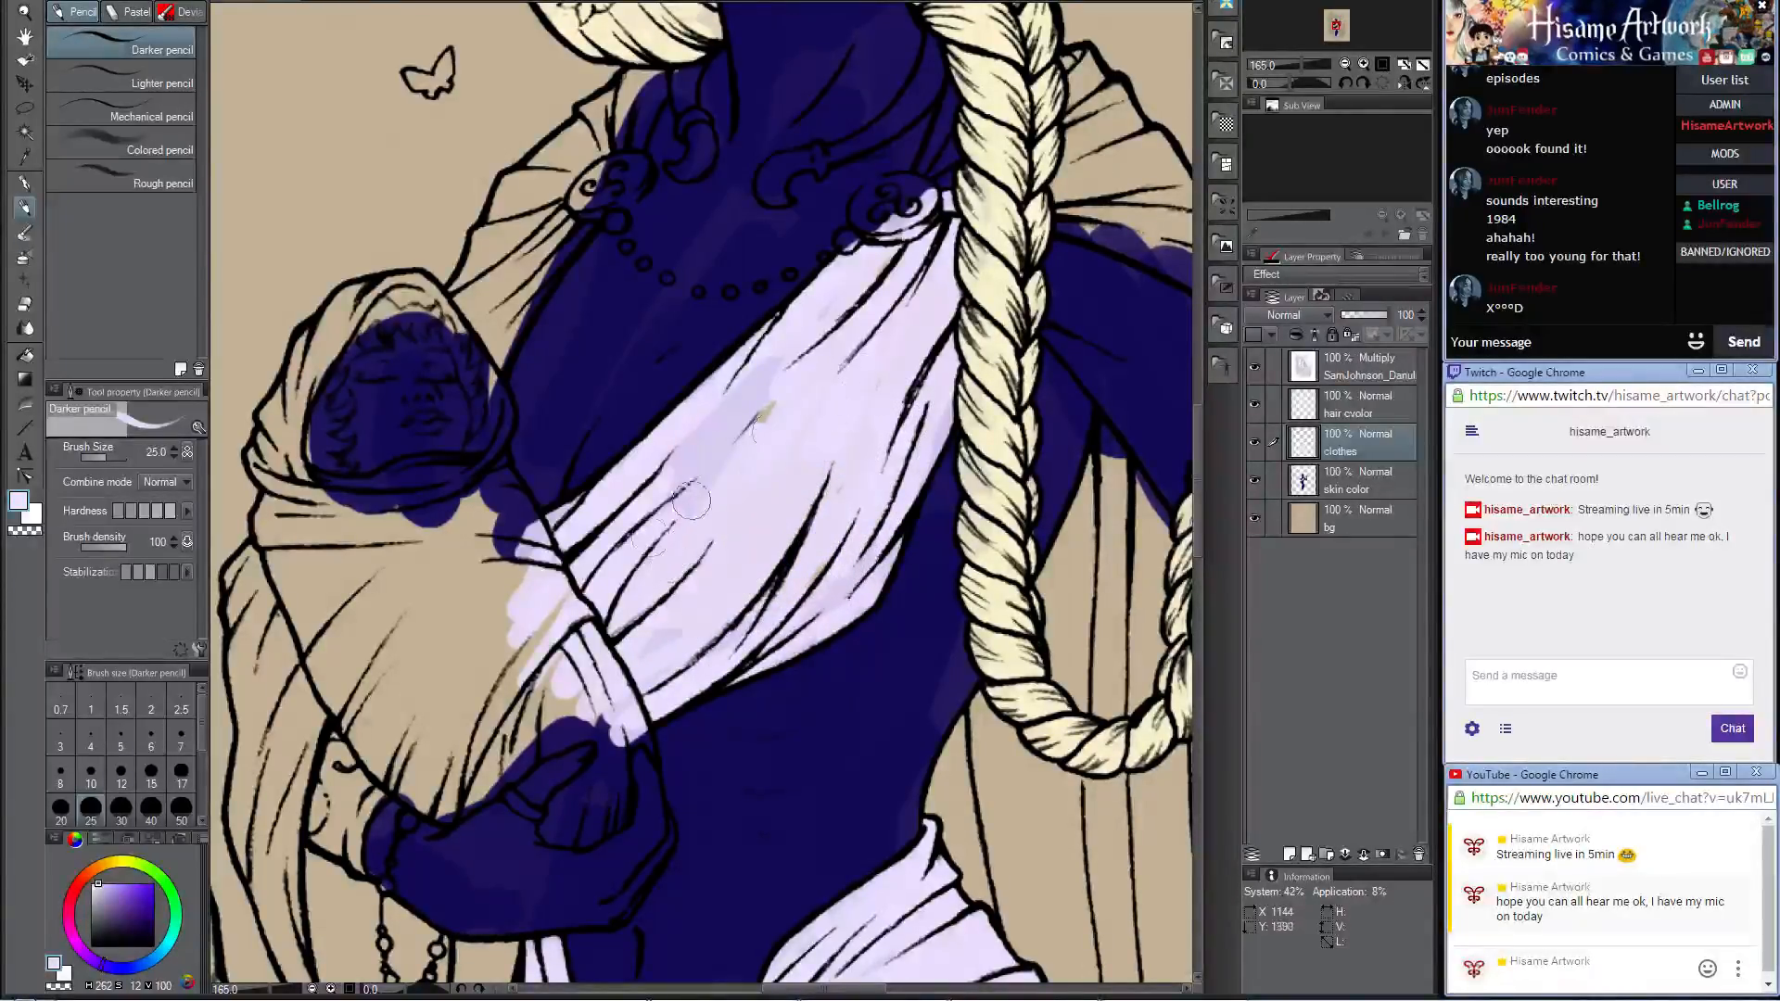
mouse_move(778, 363)
mouse_down()
mouse_move(742, 397)
mouse_move(697, 622)
mouse_up()
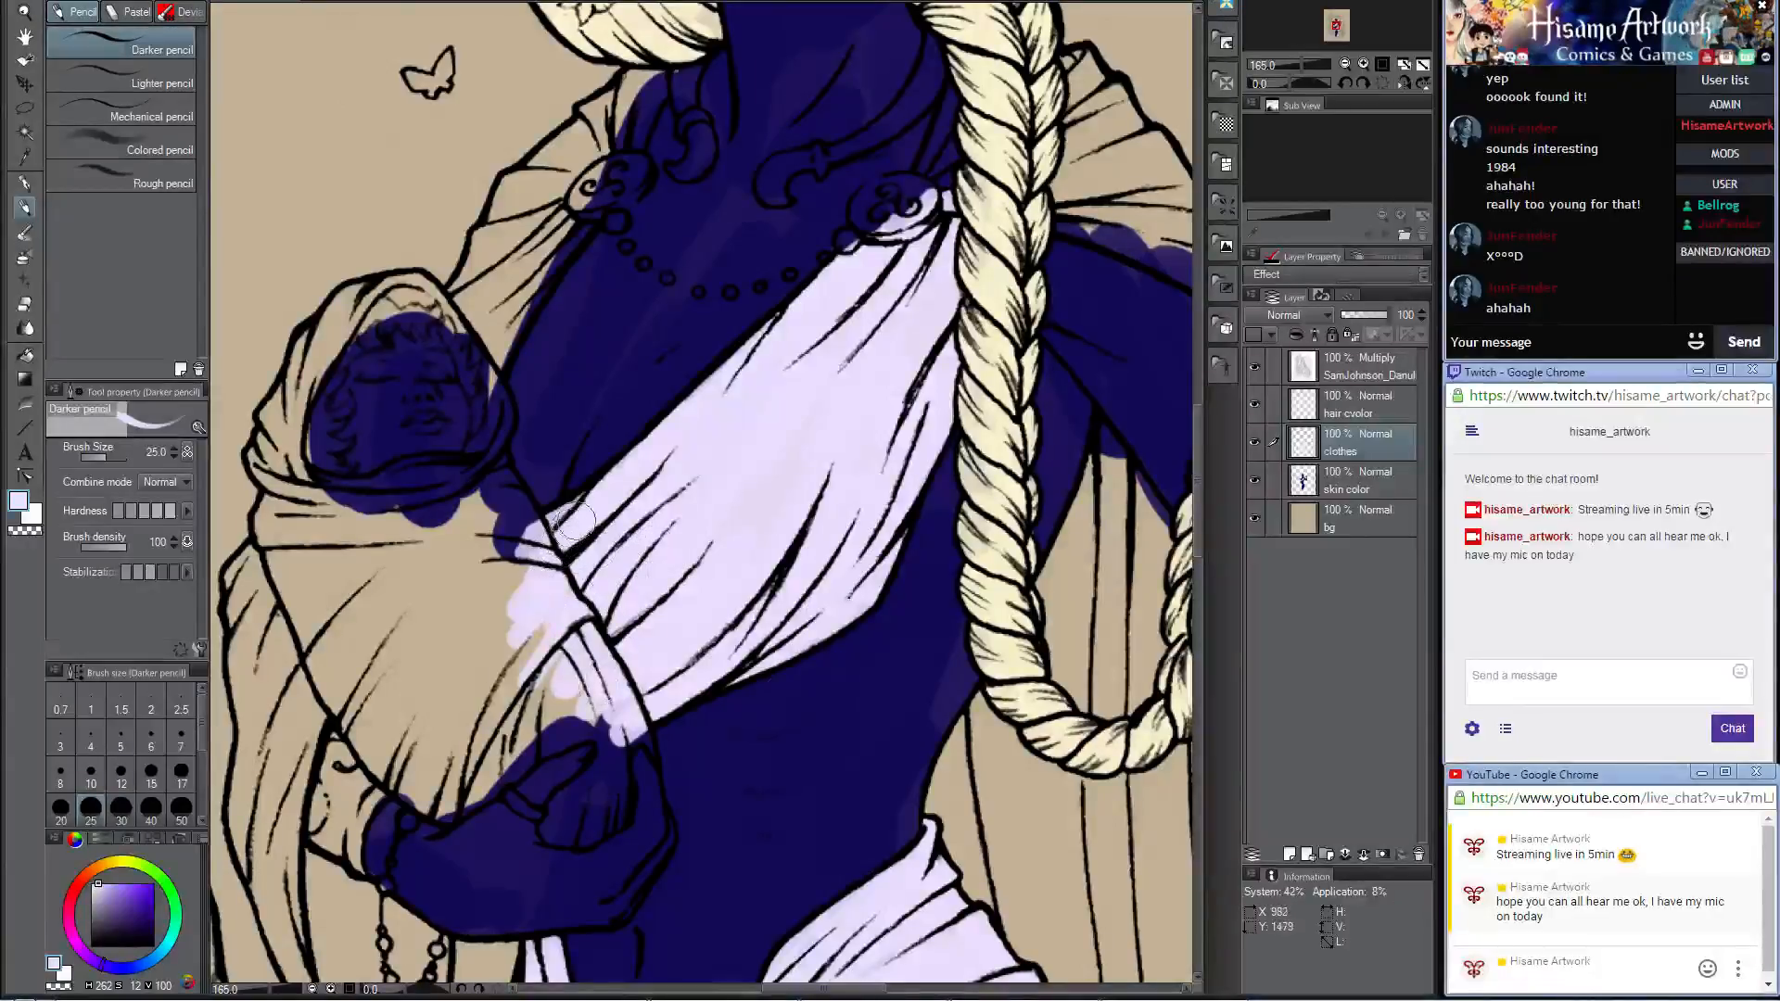
drag(575, 521, 524, 551)
Step: Fill the pleated shoulder drape behind the braid, above the staff arm, with pale lavender
drag(1000, 409, 703, 677)
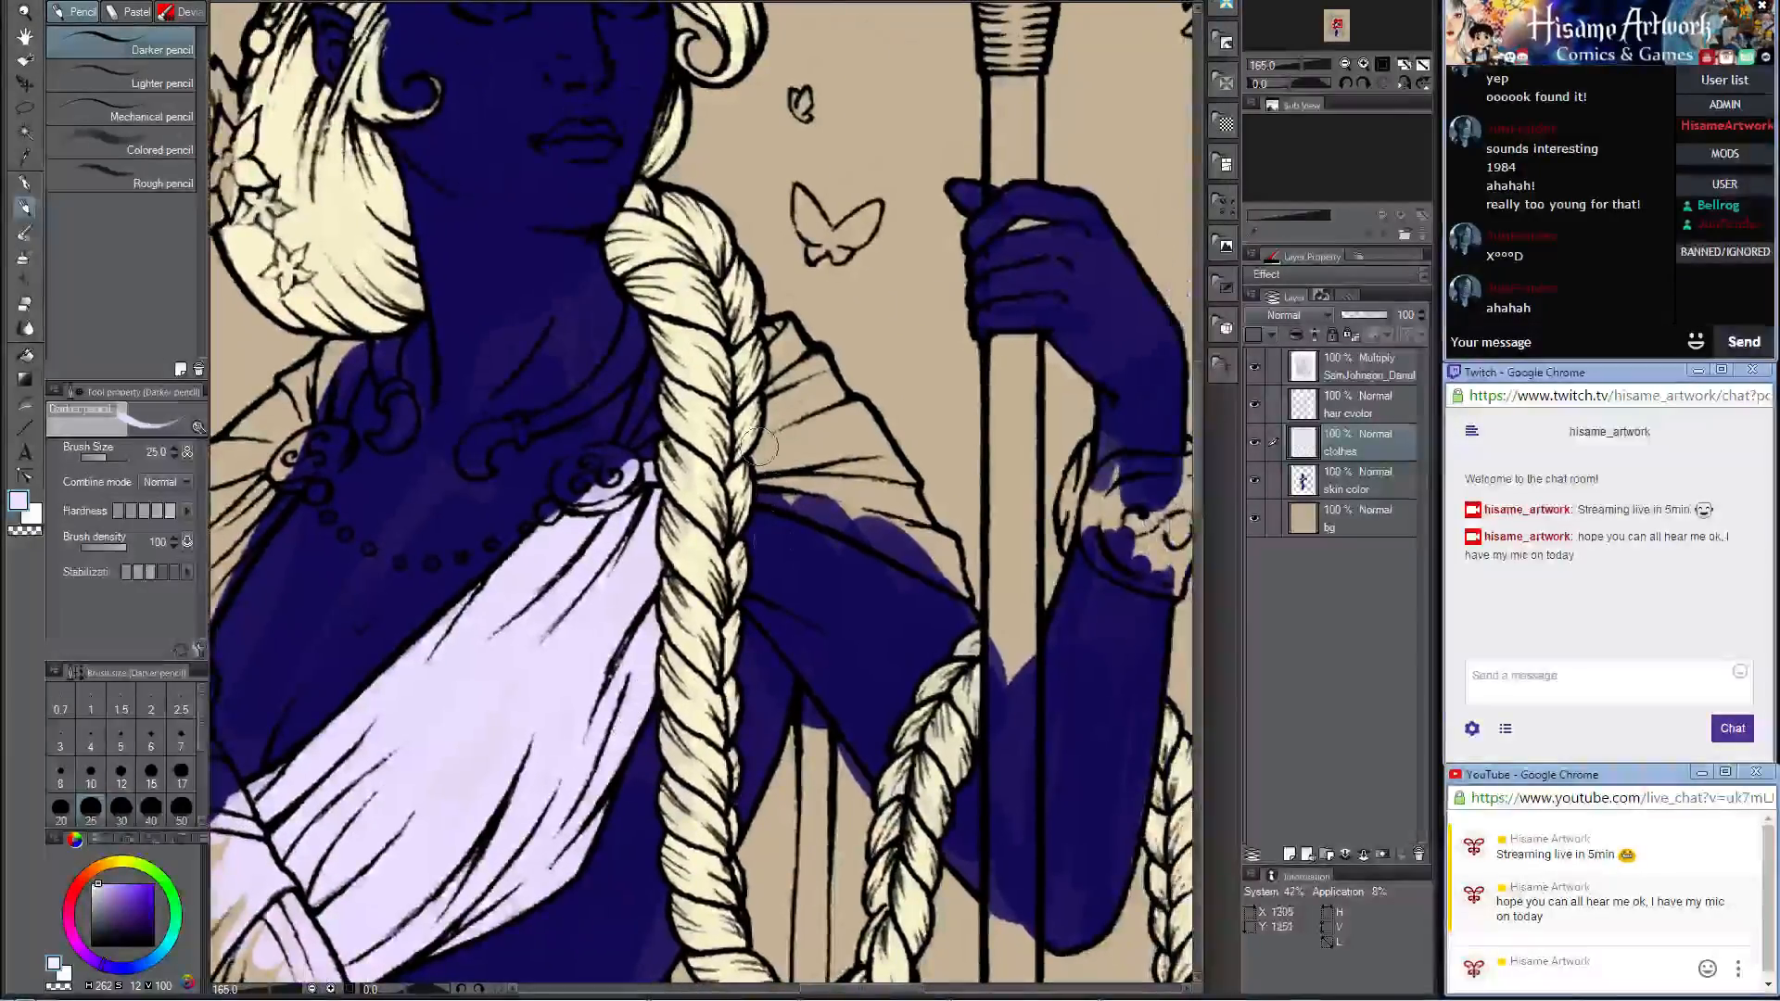
mouse_move(755, 447)
mouse_down()
mouse_move(770, 333)
mouse_move(801, 380)
mouse_move(762, 375)
mouse_move(742, 428)
mouse_move(746, 394)
mouse_move(777, 412)
mouse_up()
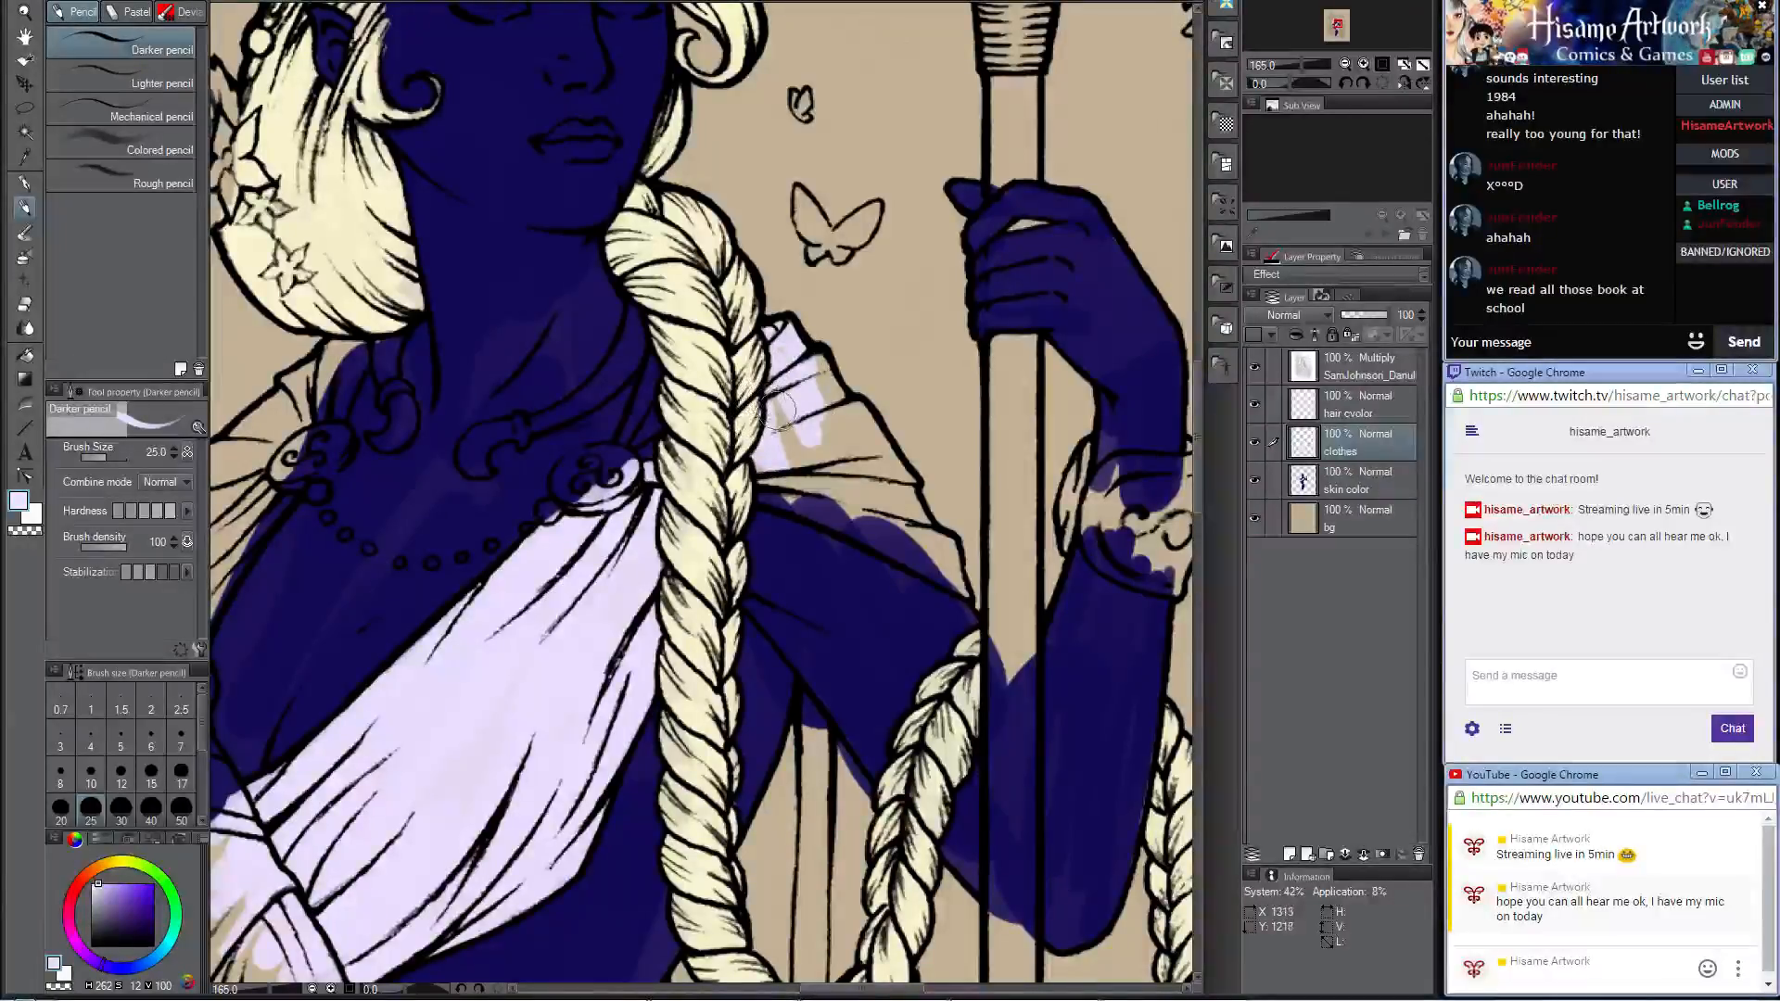
mouse_move(739, 471)
mouse_down()
mouse_move(952, 580)
mouse_move(806, 487)
mouse_move(749, 388)
mouse_move(820, 376)
mouse_move(871, 463)
mouse_move(844, 428)
mouse_up()
mouse_move(869, 512)
mouse_down()
mouse_move(891, 471)
mouse_move(913, 535)
mouse_move(884, 497)
mouse_move(880, 528)
mouse_move(780, 488)
mouse_move(766, 450)
mouse_move(787, 435)
mouse_move(763, 382)
mouse_up()
Step: Fill the upper cape folds inside and beneath the looped braid, beside the hip sash, with pale lavender
scroll(753, 371, down, 5)
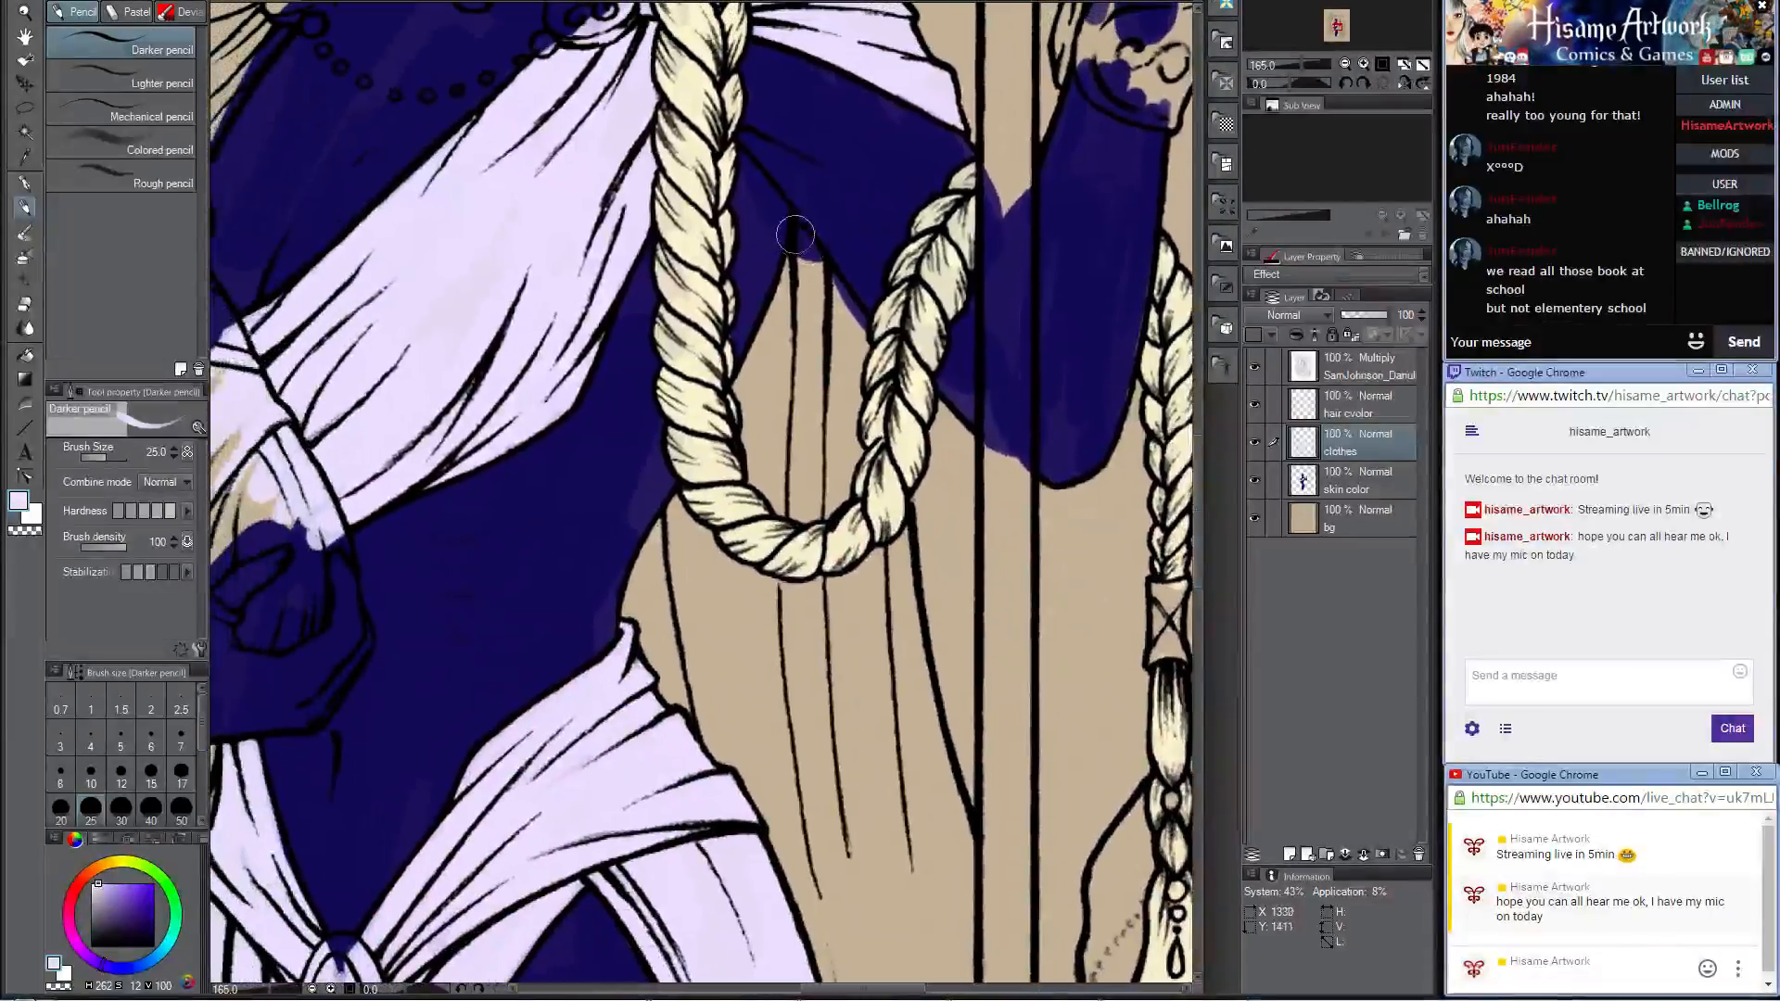
mouse_move(794, 235)
mouse_down()
mouse_move(786, 326)
mouse_move(797, 238)
mouse_move(818, 310)
mouse_move(797, 235)
mouse_move(857, 341)
mouse_move(822, 284)
mouse_move(819, 311)
mouse_move(718, 272)
mouse_move(799, 283)
mouse_move(788, 275)
mouse_move(755, 367)
mouse_move(800, 305)
mouse_move(772, 423)
mouse_move(821, 619)
mouse_move(848, 642)
mouse_move(822, 694)
mouse_move(867, 397)
mouse_move(872, 592)
mouse_move(848, 425)
mouse_move(865, 422)
mouse_move(909, 699)
mouse_up()
mouse_move(705, 501)
mouse_down()
mouse_move(681, 501)
mouse_move(639, 612)
mouse_move(626, 579)
mouse_move(710, 515)
mouse_move(707, 807)
mouse_move(825, 834)
mouse_move(863, 788)
mouse_move(870, 810)
mouse_move(750, 470)
mouse_up()
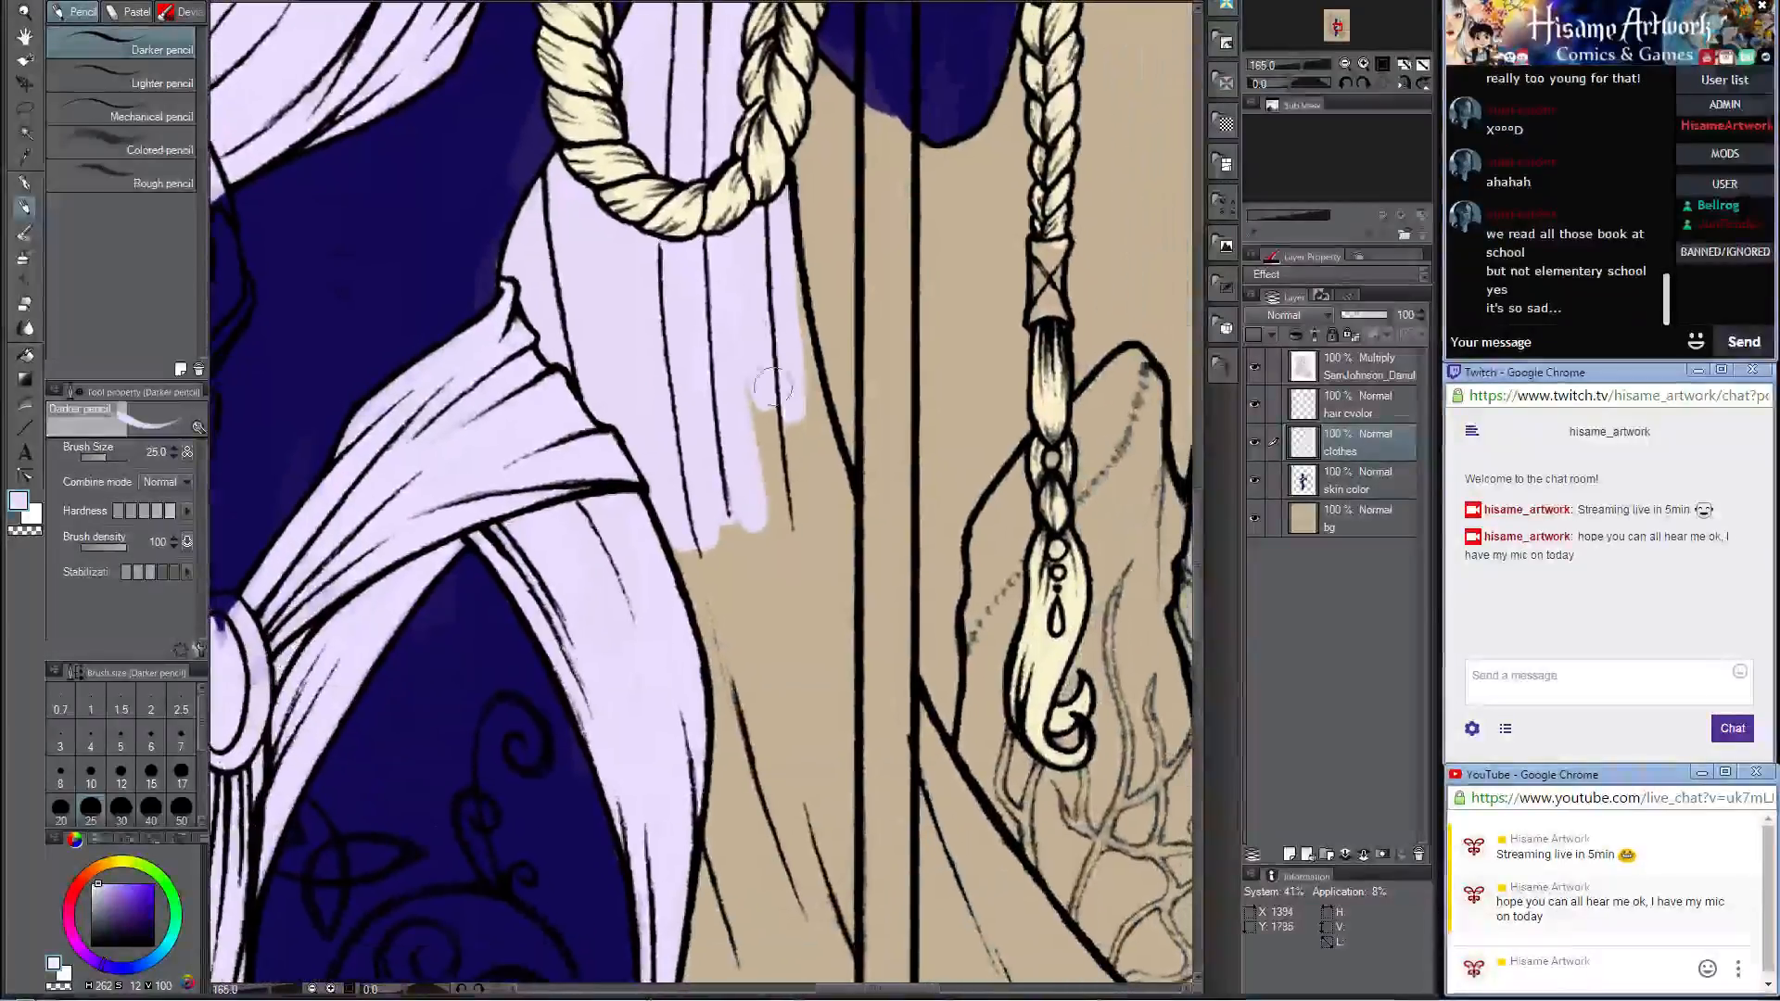
mouse_move(784, 278)
mouse_down()
mouse_move(824, 511)
mouse_move(789, 323)
mouse_move(851, 552)
mouse_move(774, 389)
mouse_move(760, 649)
mouse_move(784, 724)
mouse_move(710, 732)
mouse_move(675, 602)
mouse_up()
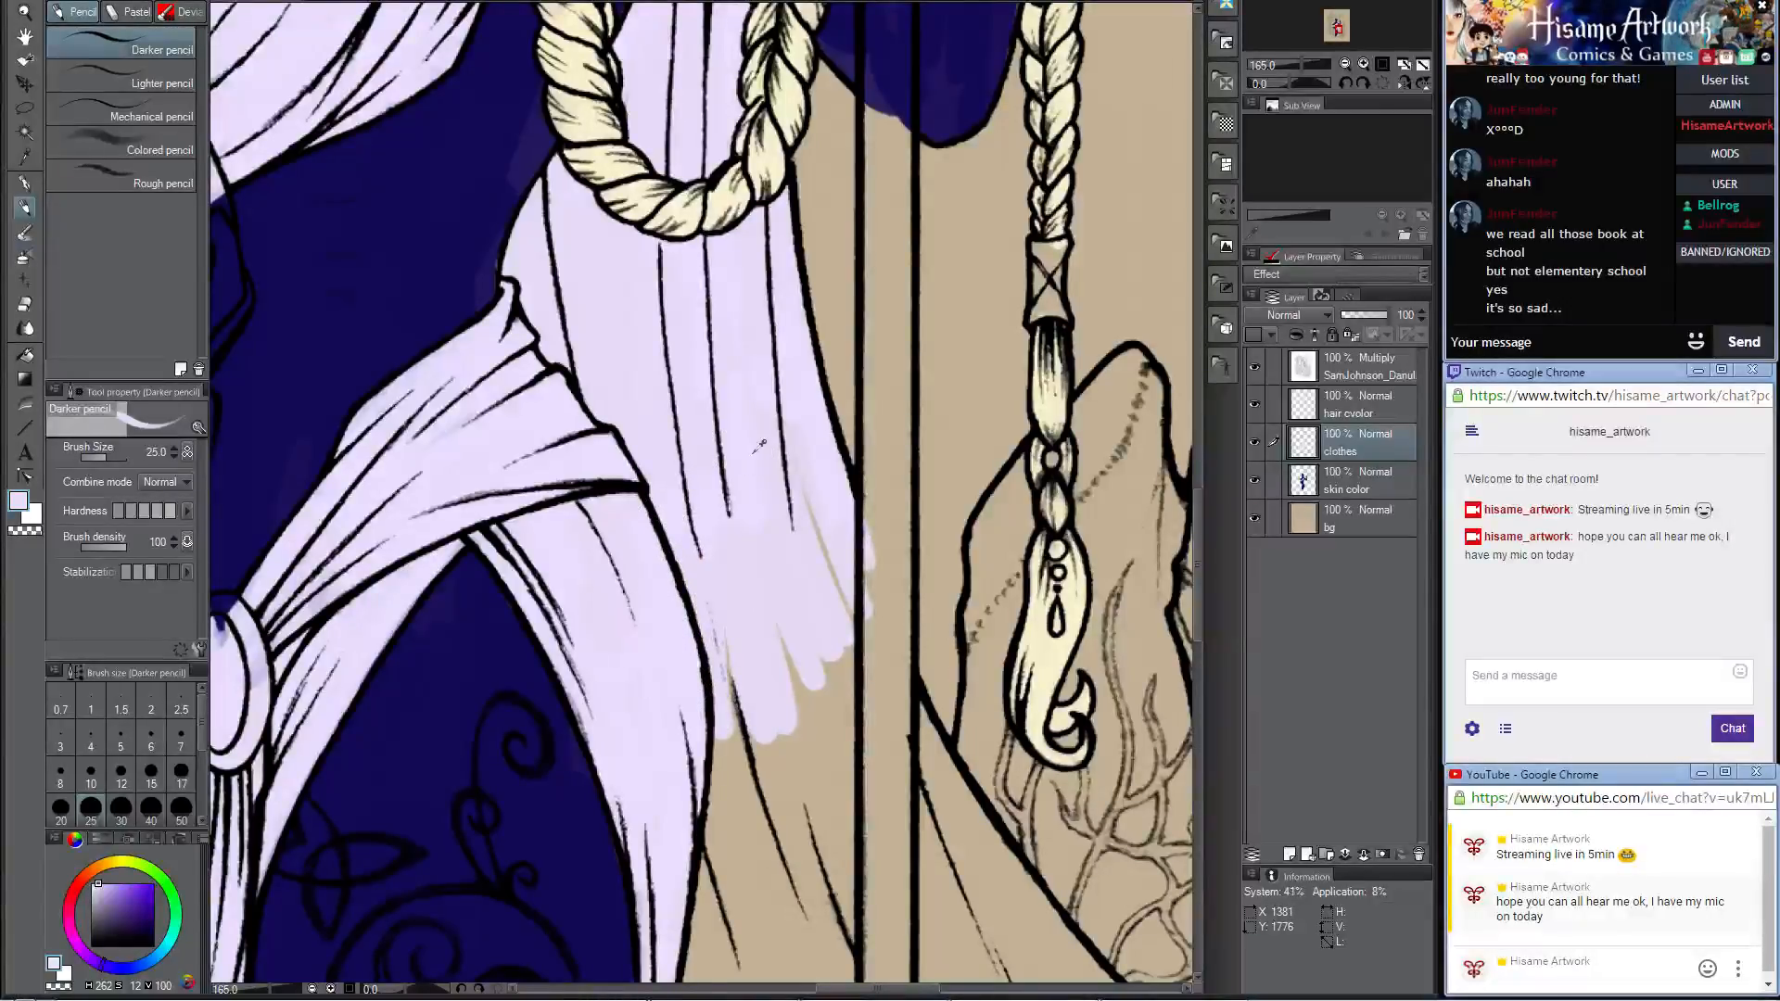
Step: Enlarge the brush to 70 and fill the lower cape on both sides of the staff with pale lavender, down to the hem
scroll(759, 448, down, 6)
scroll(738, 839, up, 2)
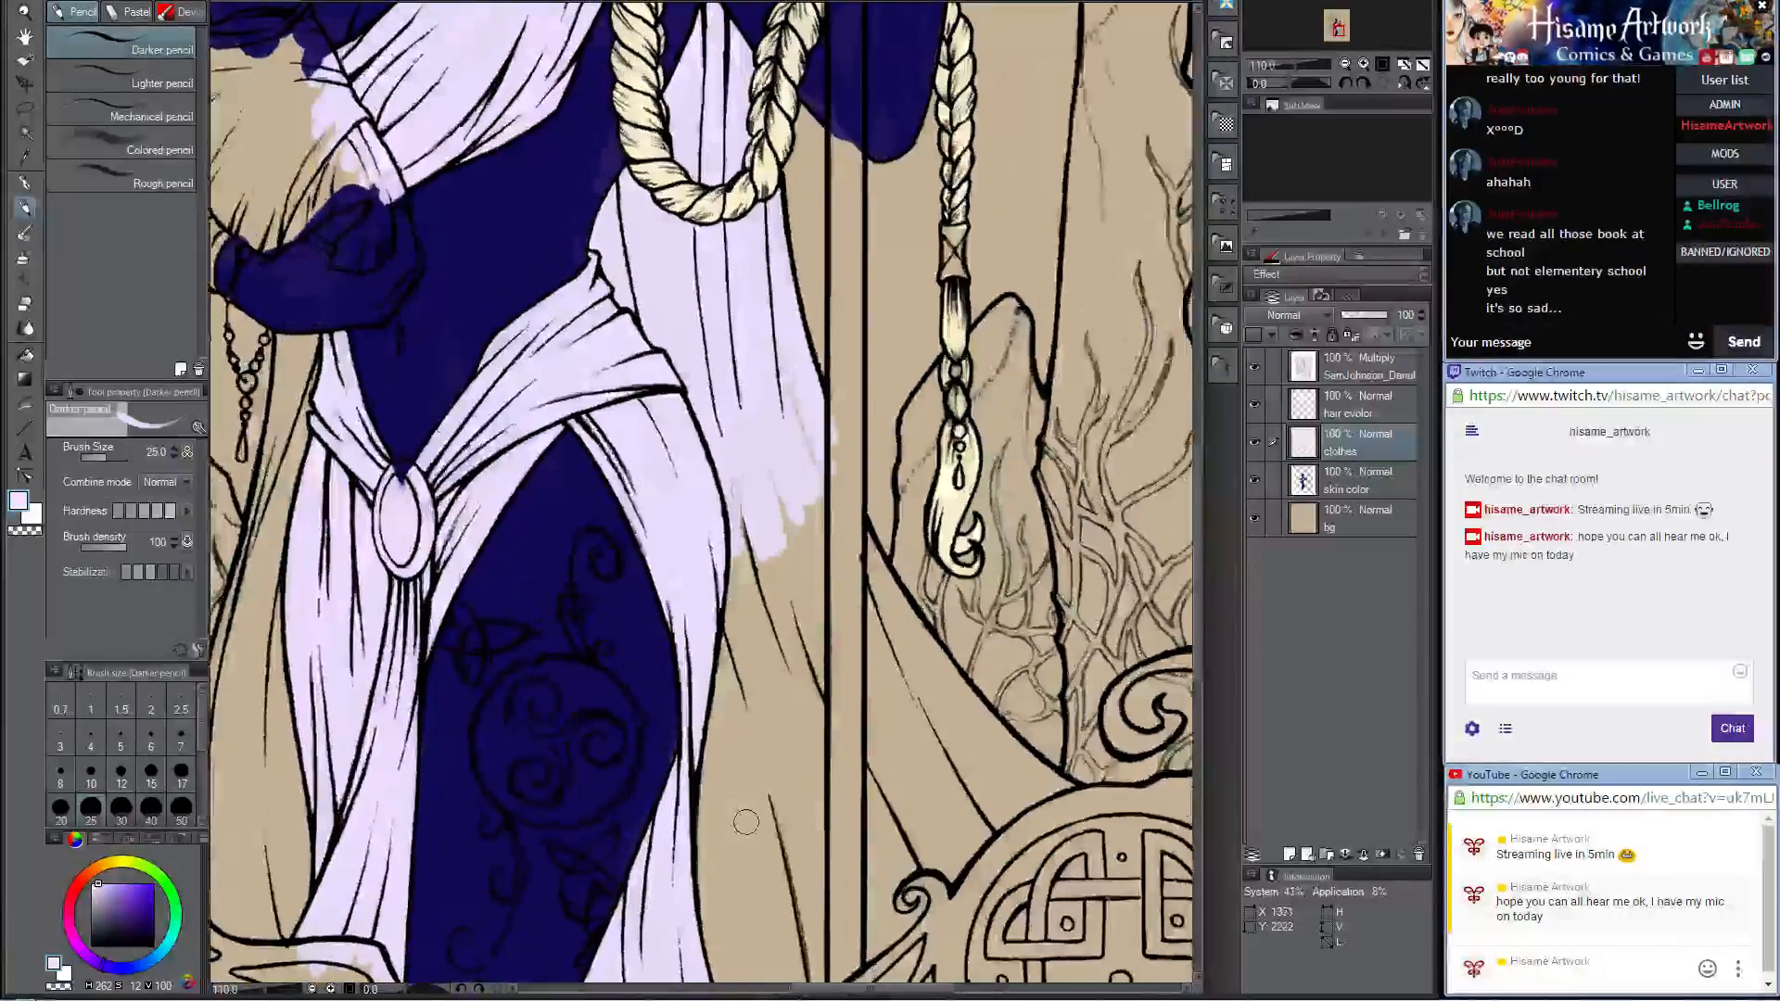
key(bracketright)
key(bracketright)
key(bracketright)
key(bracketright)
key(bracketright)
drag(779, 380, 823, 601)
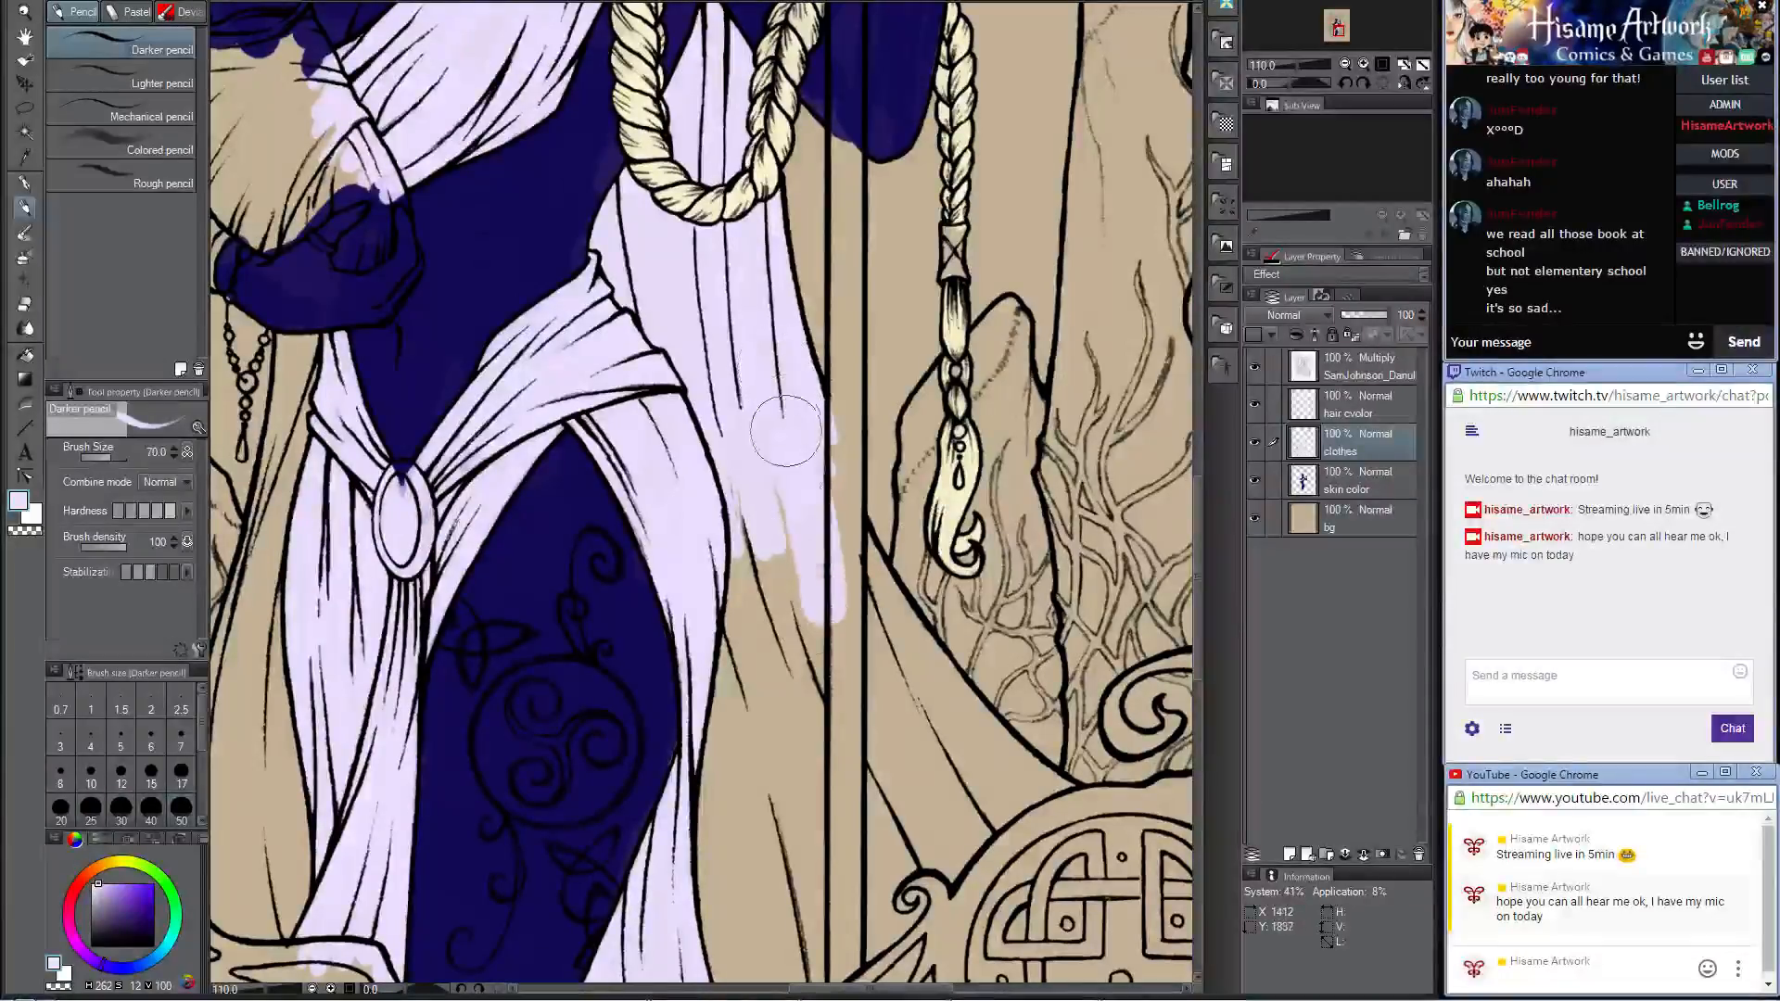
mouse_move(786, 432)
mouse_down()
mouse_move(733, 728)
mouse_move(737, 896)
mouse_move(754, 637)
mouse_move(798, 511)
mouse_move(830, 631)
mouse_move(836, 524)
mouse_move(913, 695)
mouse_move(844, 531)
mouse_move(874, 589)
mouse_move(845, 557)
mouse_up()
drag(864, 690, 791, 441)
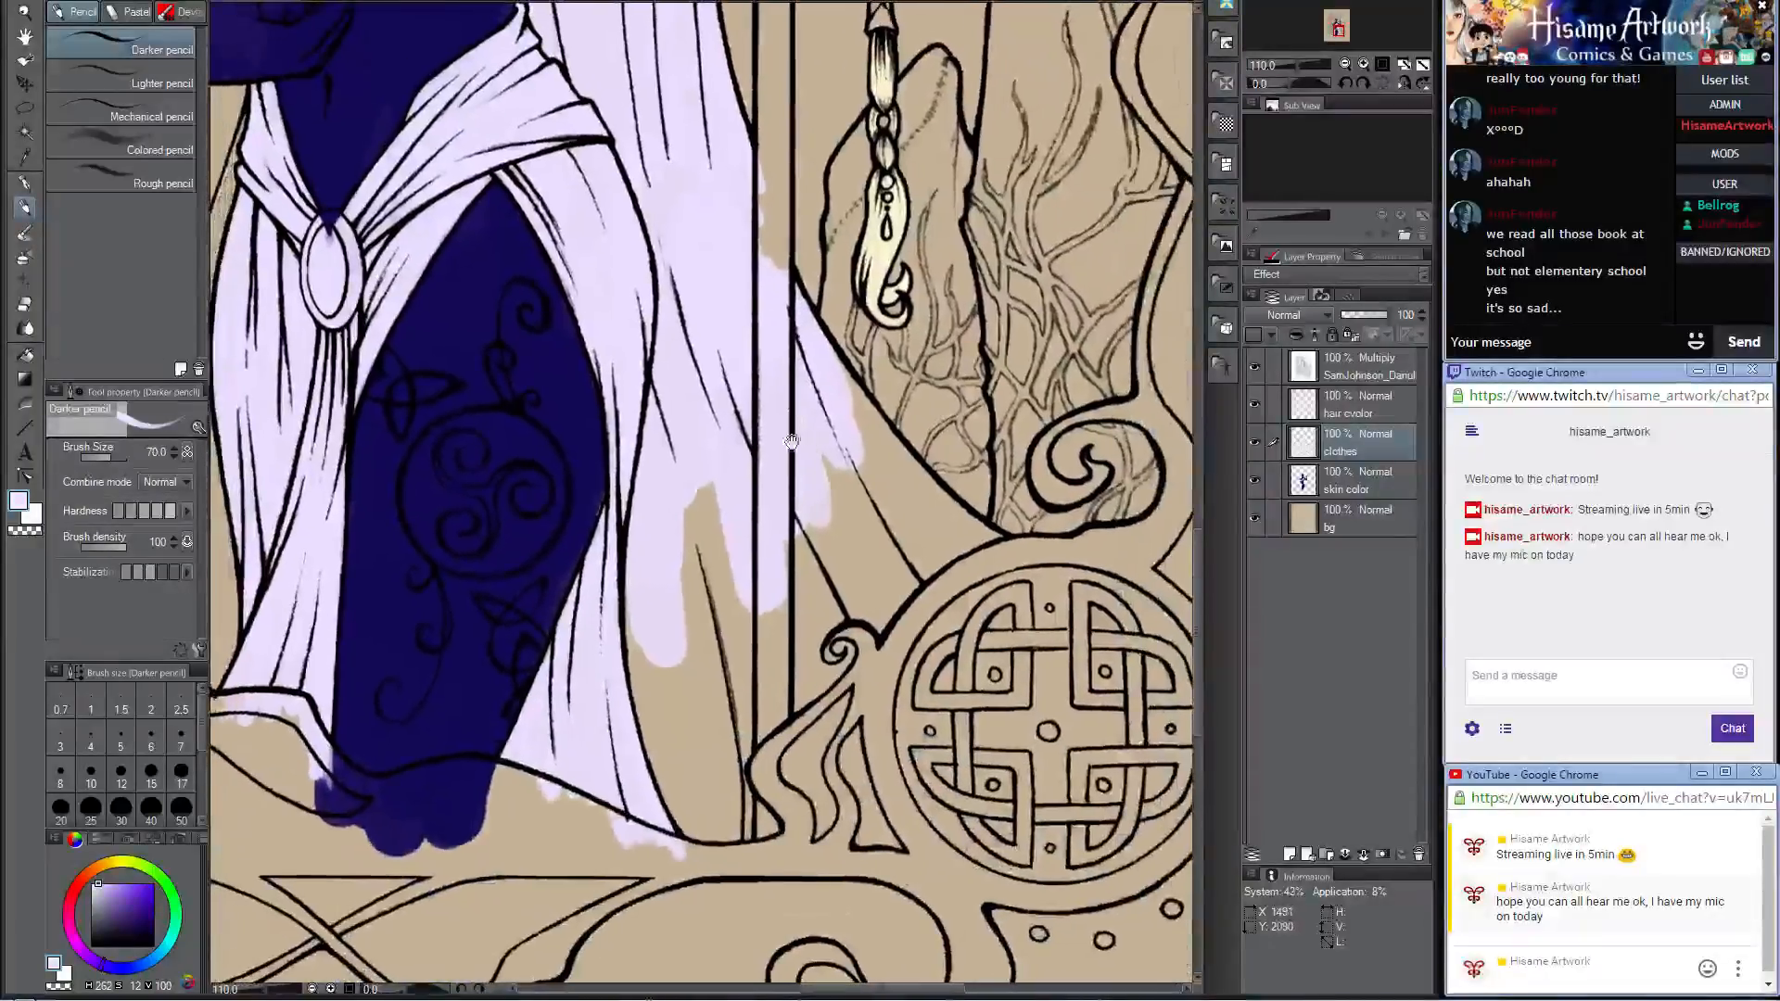
mouse_move(649, 556)
mouse_down()
mouse_move(714, 881)
mouse_move(741, 500)
mouse_move(816, 505)
mouse_move(867, 835)
mouse_move(853, 649)
mouse_move(927, 603)
mouse_move(825, 417)
mouse_move(880, 436)
mouse_move(853, 412)
mouse_move(983, 556)
mouse_move(876, 464)
mouse_move(992, 538)
mouse_move(830, 447)
mouse_up()
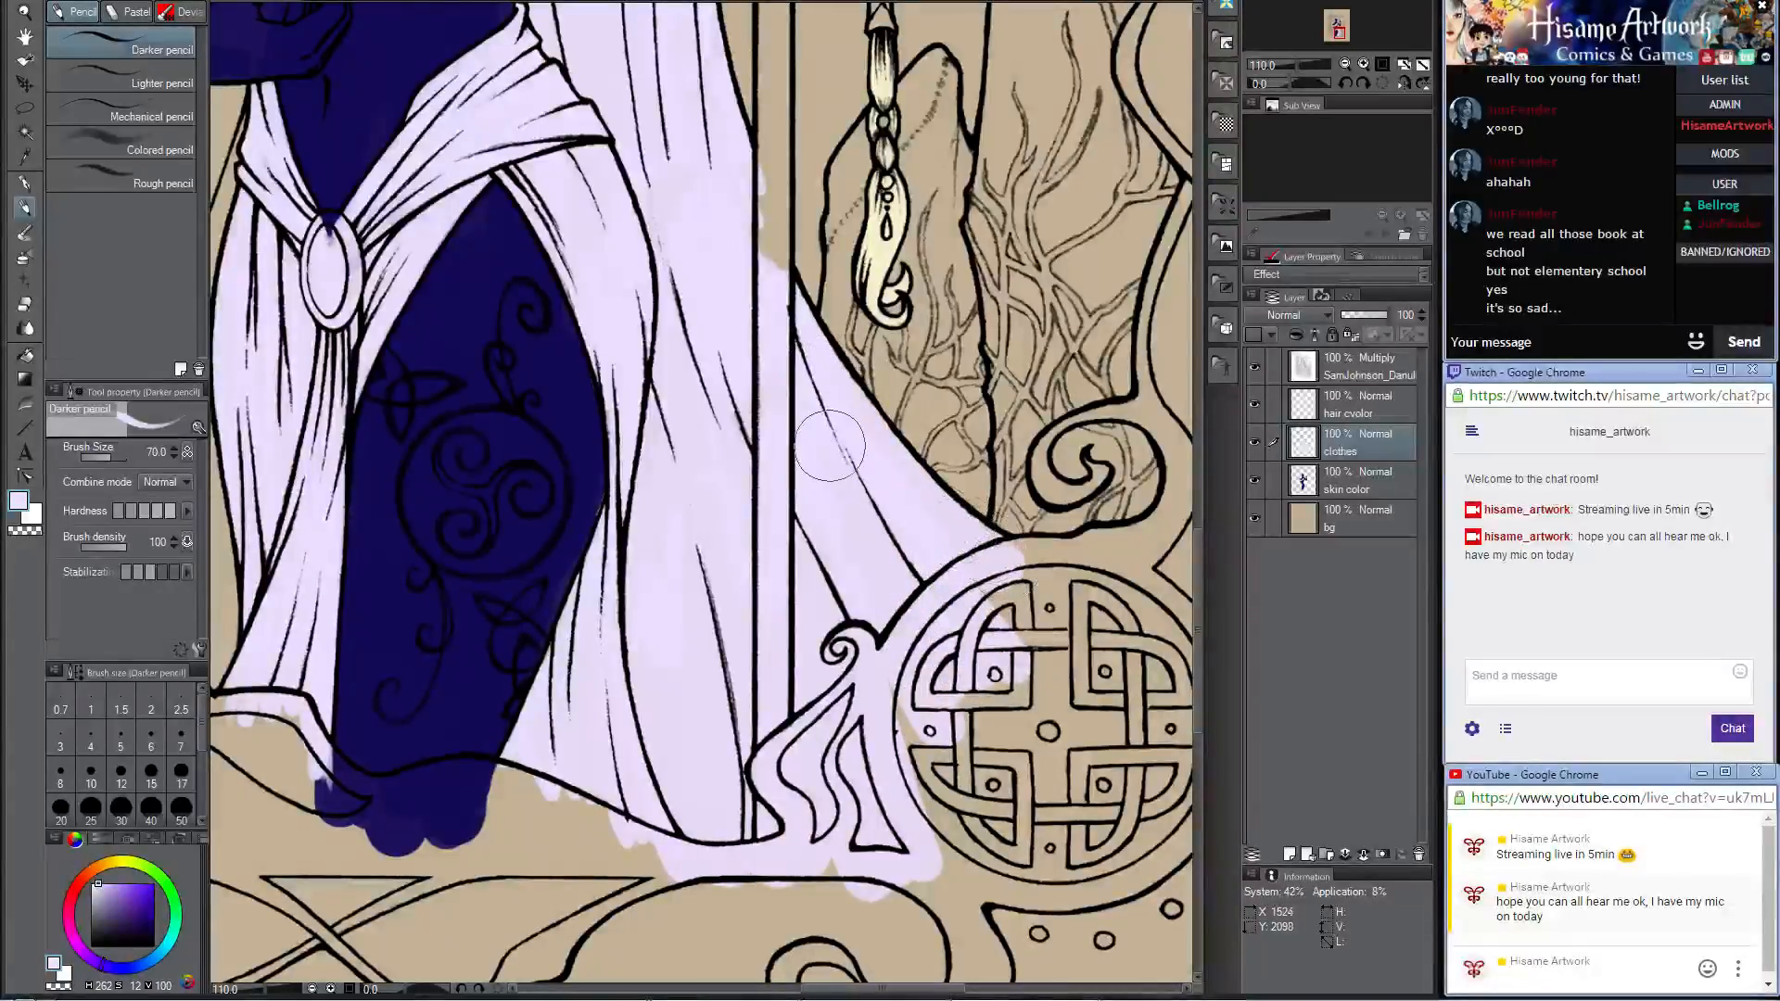
Step: Fill the cape section below the baby-holding arm, between the rocks and the skirt, with pale lavender down to the hem
scroll(902, 717, down, 5)
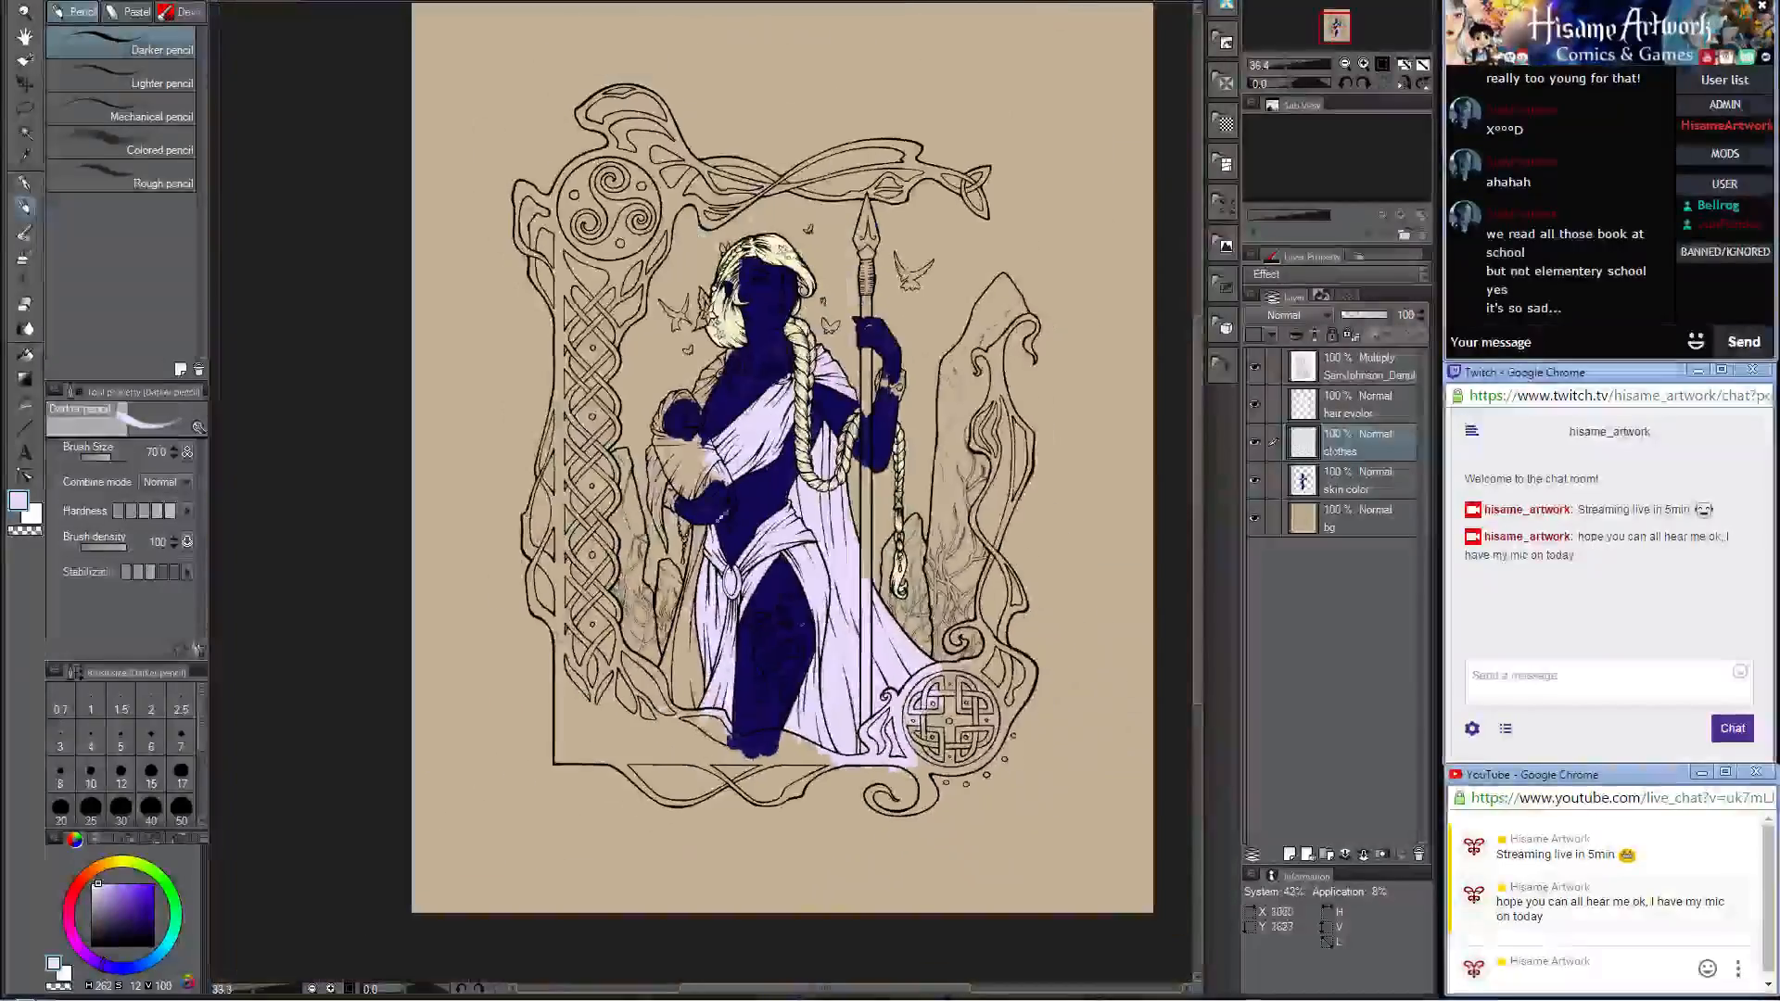
scroll(721, 516, up, 3)
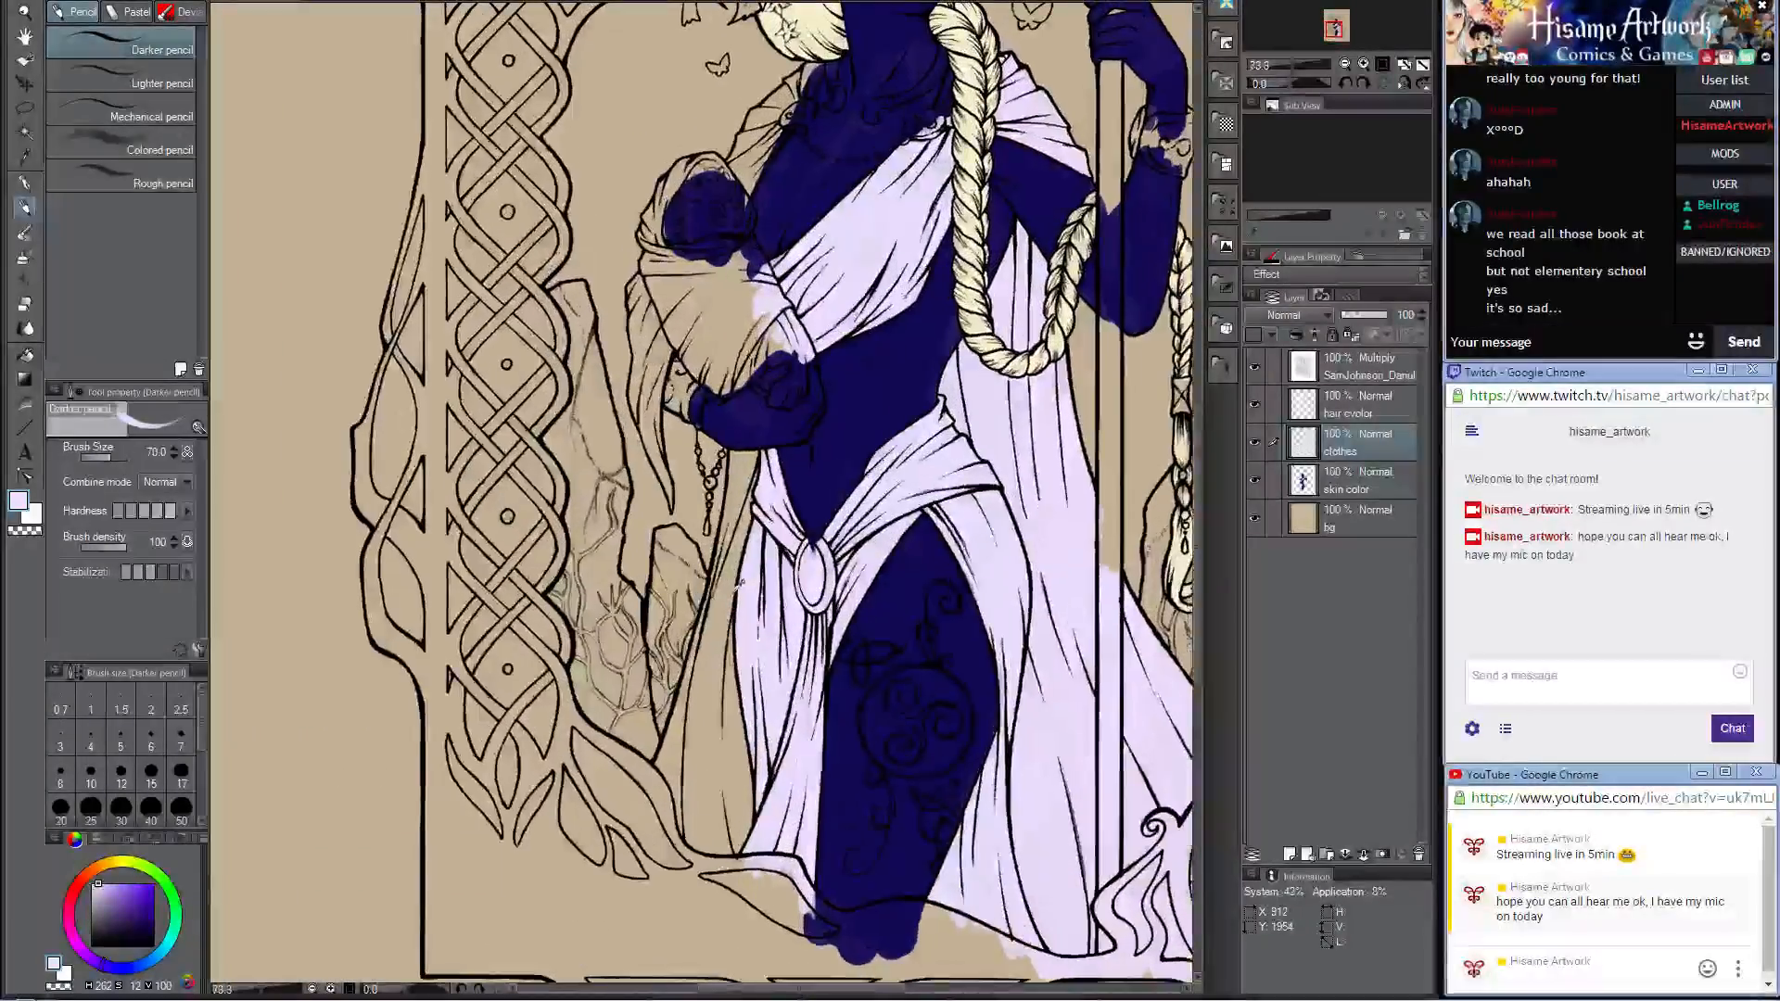
scroll(740, 582, down, 1)
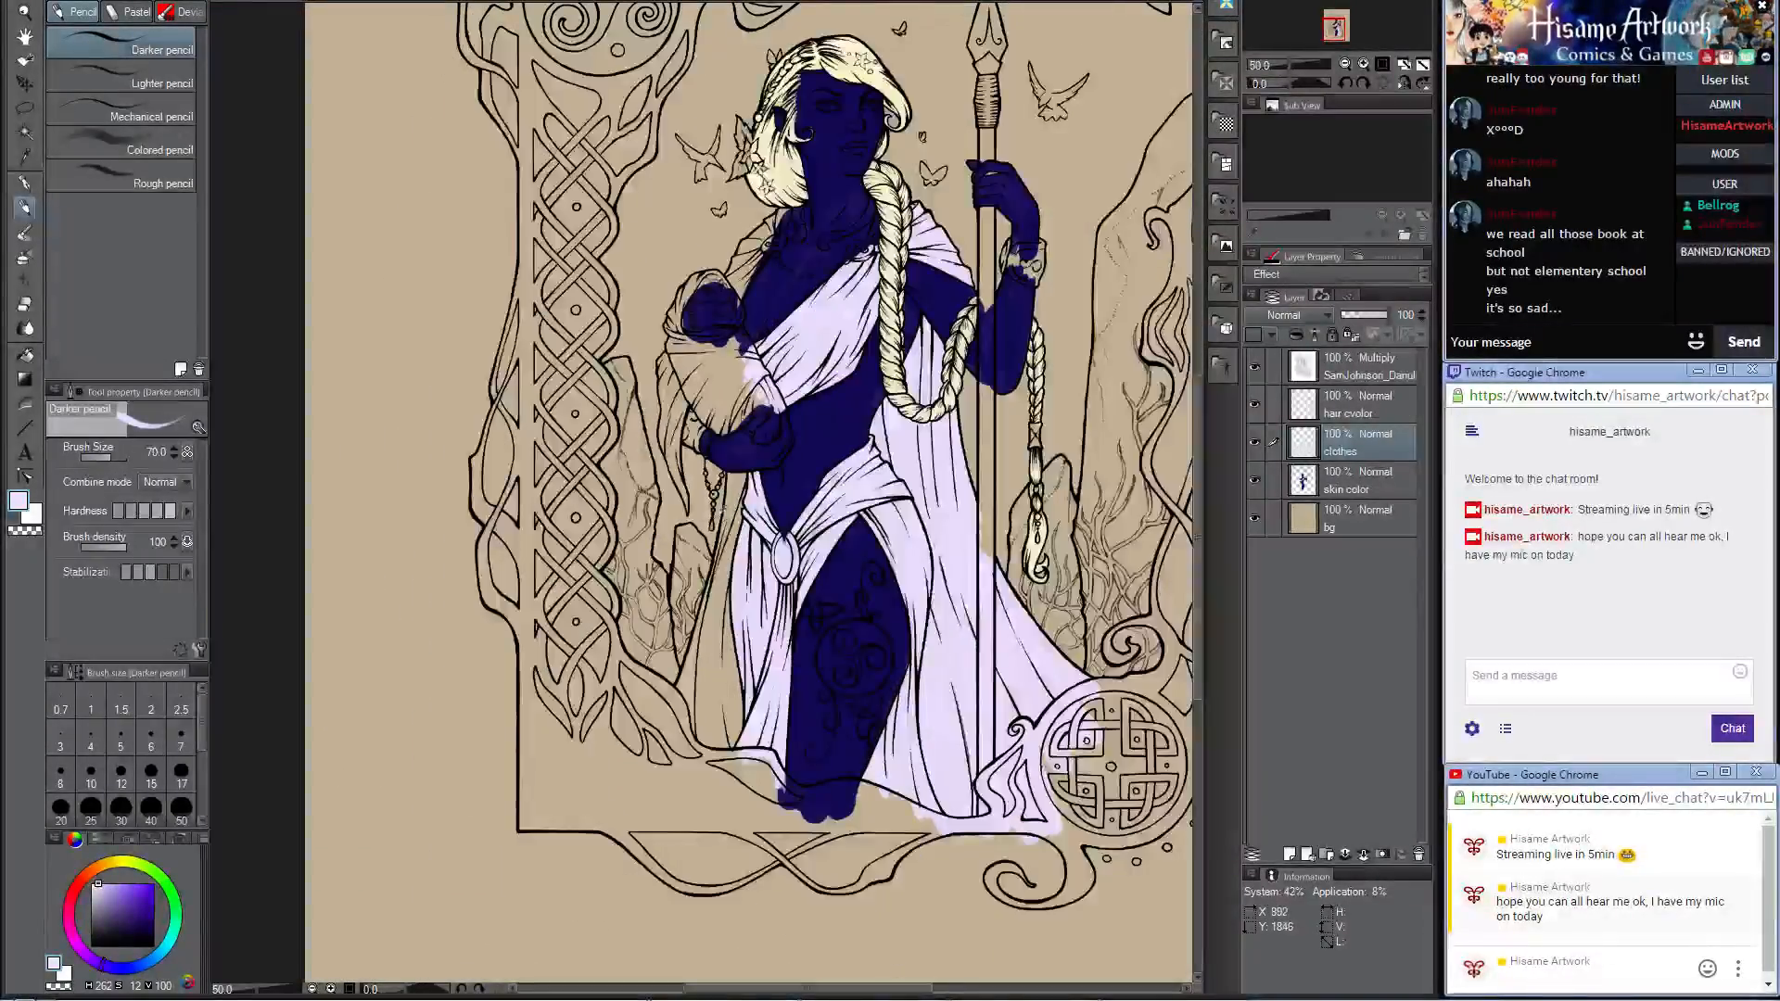
scroll(714, 675, up, 3)
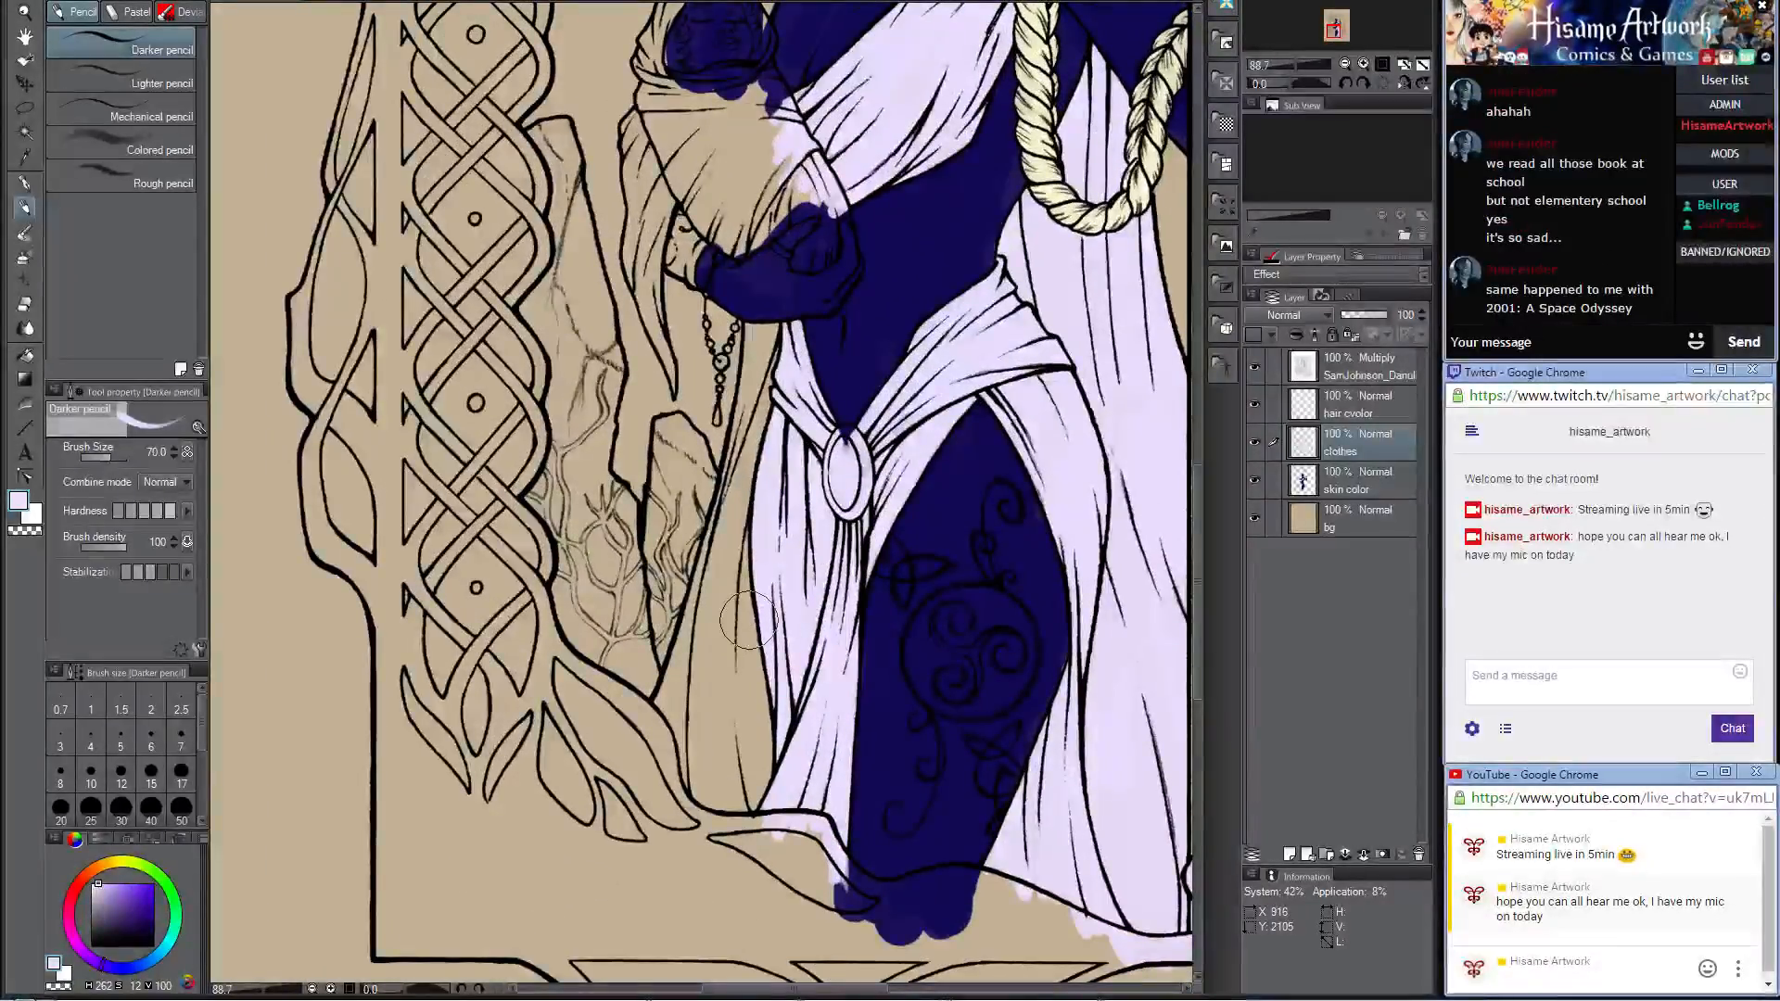
scroll(908, 531, up, 1)
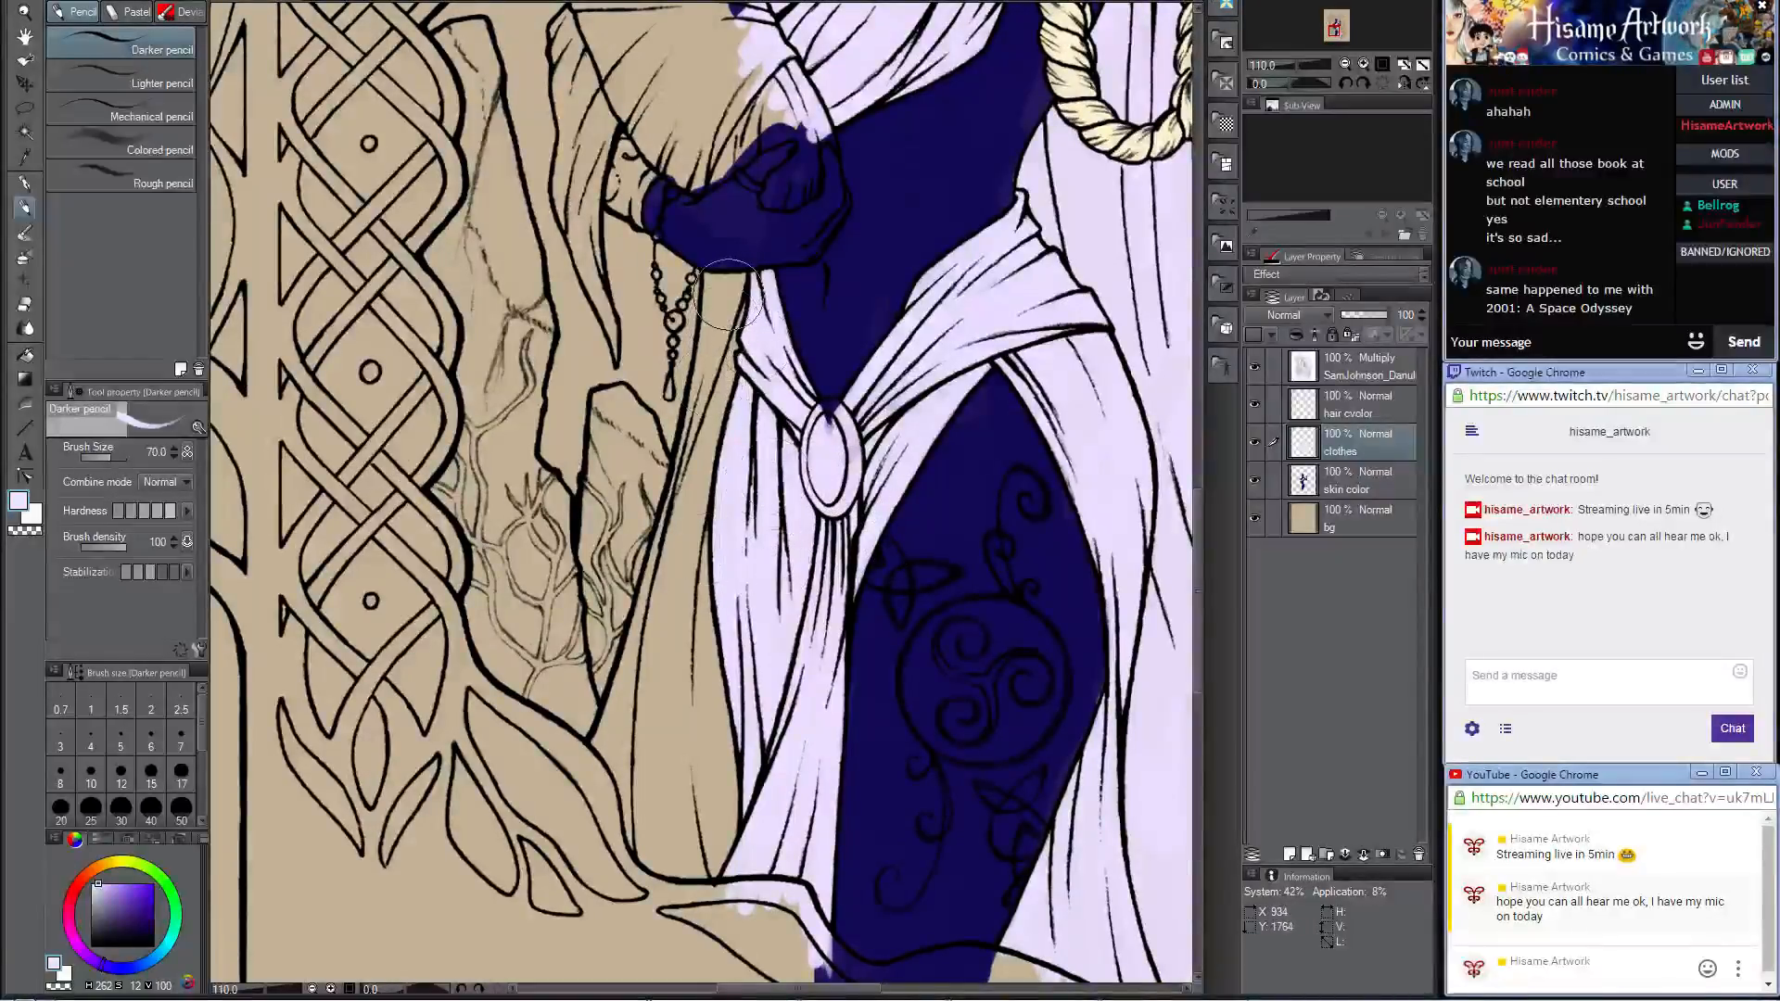
mouse_move(731, 289)
mouse_down()
mouse_move(712, 456)
mouse_move(716, 310)
mouse_move(693, 542)
mouse_up()
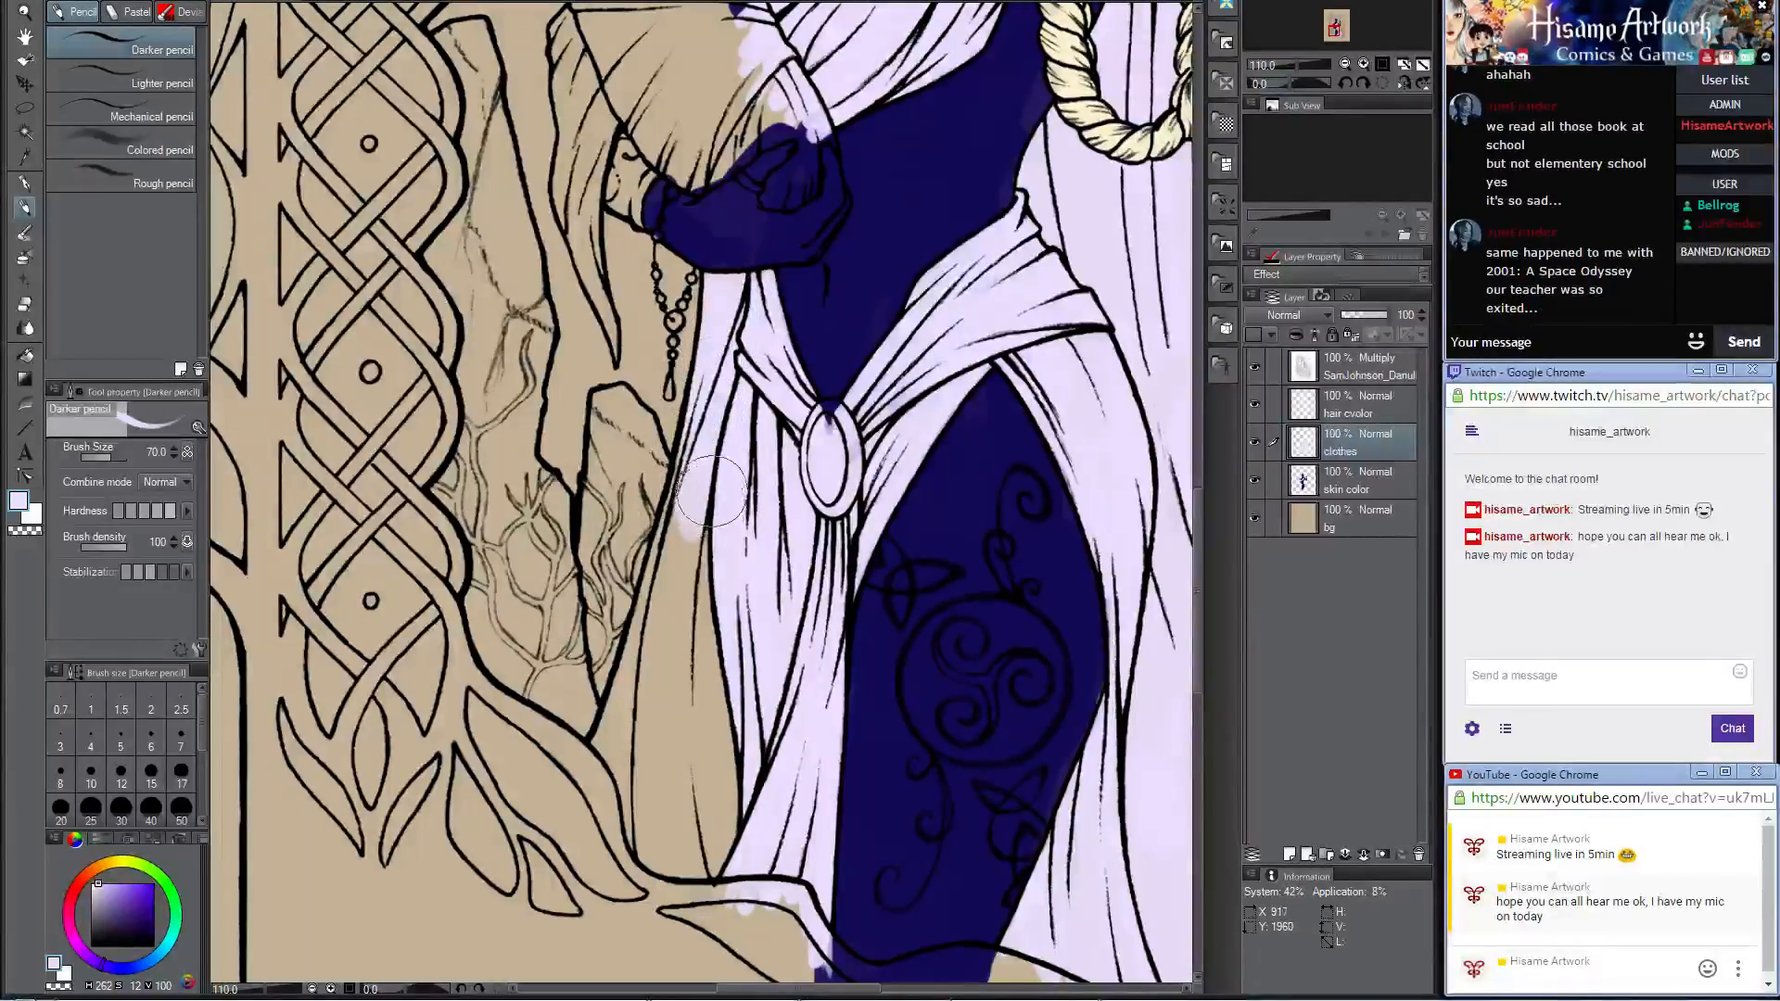
mouse_move(725, 433)
mouse_down()
mouse_move(668, 640)
mouse_move(691, 646)
mouse_move(732, 844)
mouse_up()
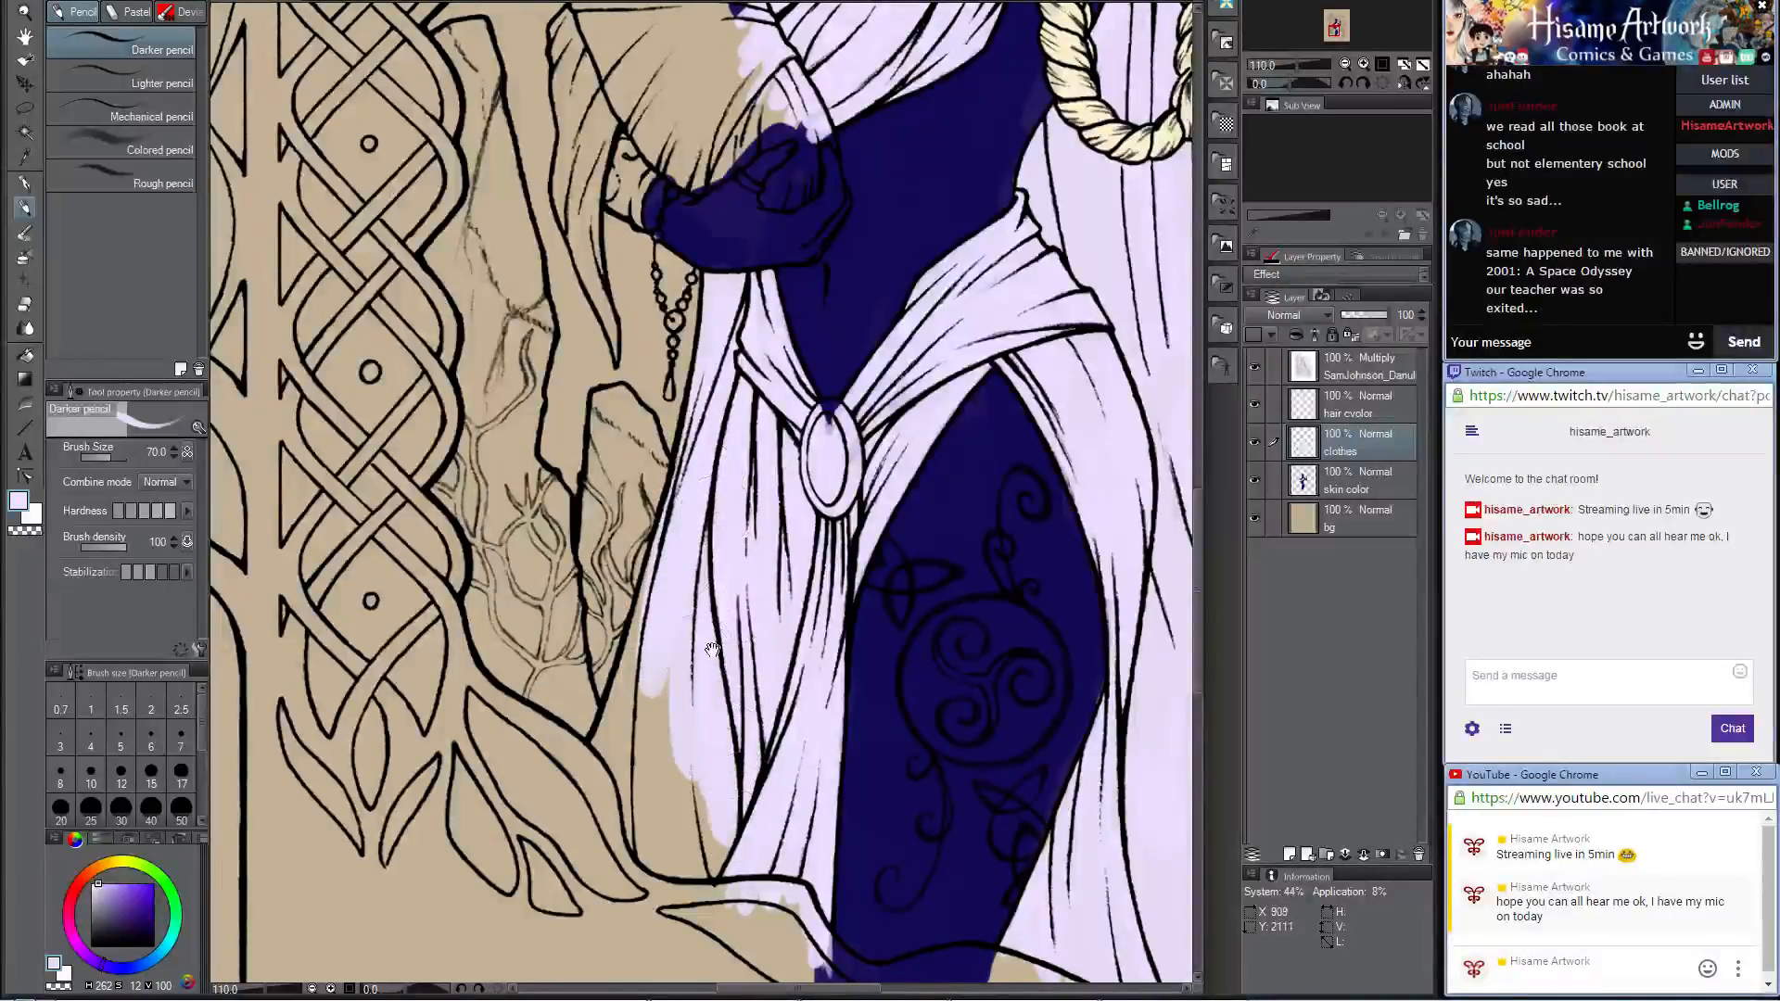
mouse_move(747, 703)
mouse_down()
mouse_move(748, 424)
mouse_move(755, 482)
mouse_up()
mouse_move(697, 304)
mouse_down()
mouse_move(621, 536)
mouse_move(670, 445)
mouse_move(673, 563)
mouse_move(689, 543)
mouse_move(633, 580)
mouse_move(681, 578)
mouse_move(705, 716)
mouse_move(741, 535)
mouse_move(765, 671)
mouse_move(792, 700)
mouse_up()
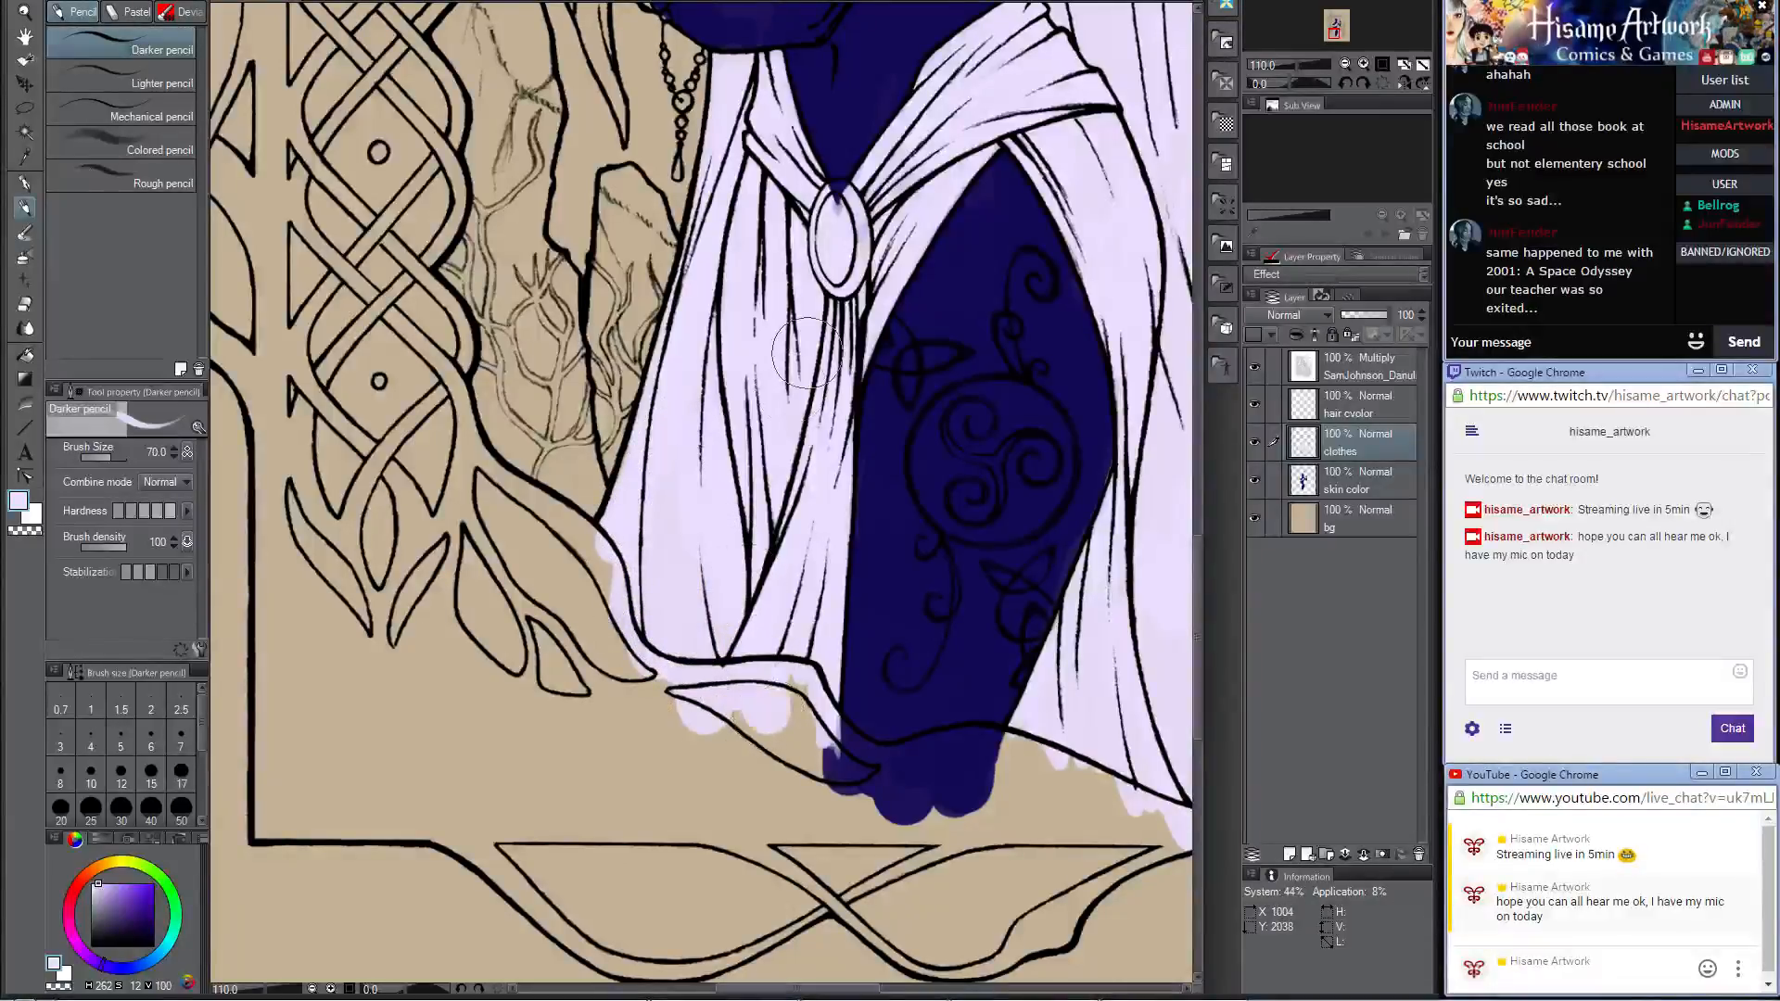
Step: Cover the brooch beside the braid and the strip of cloth between it and the neck with pale lavender
scroll(807, 353, down, 5)
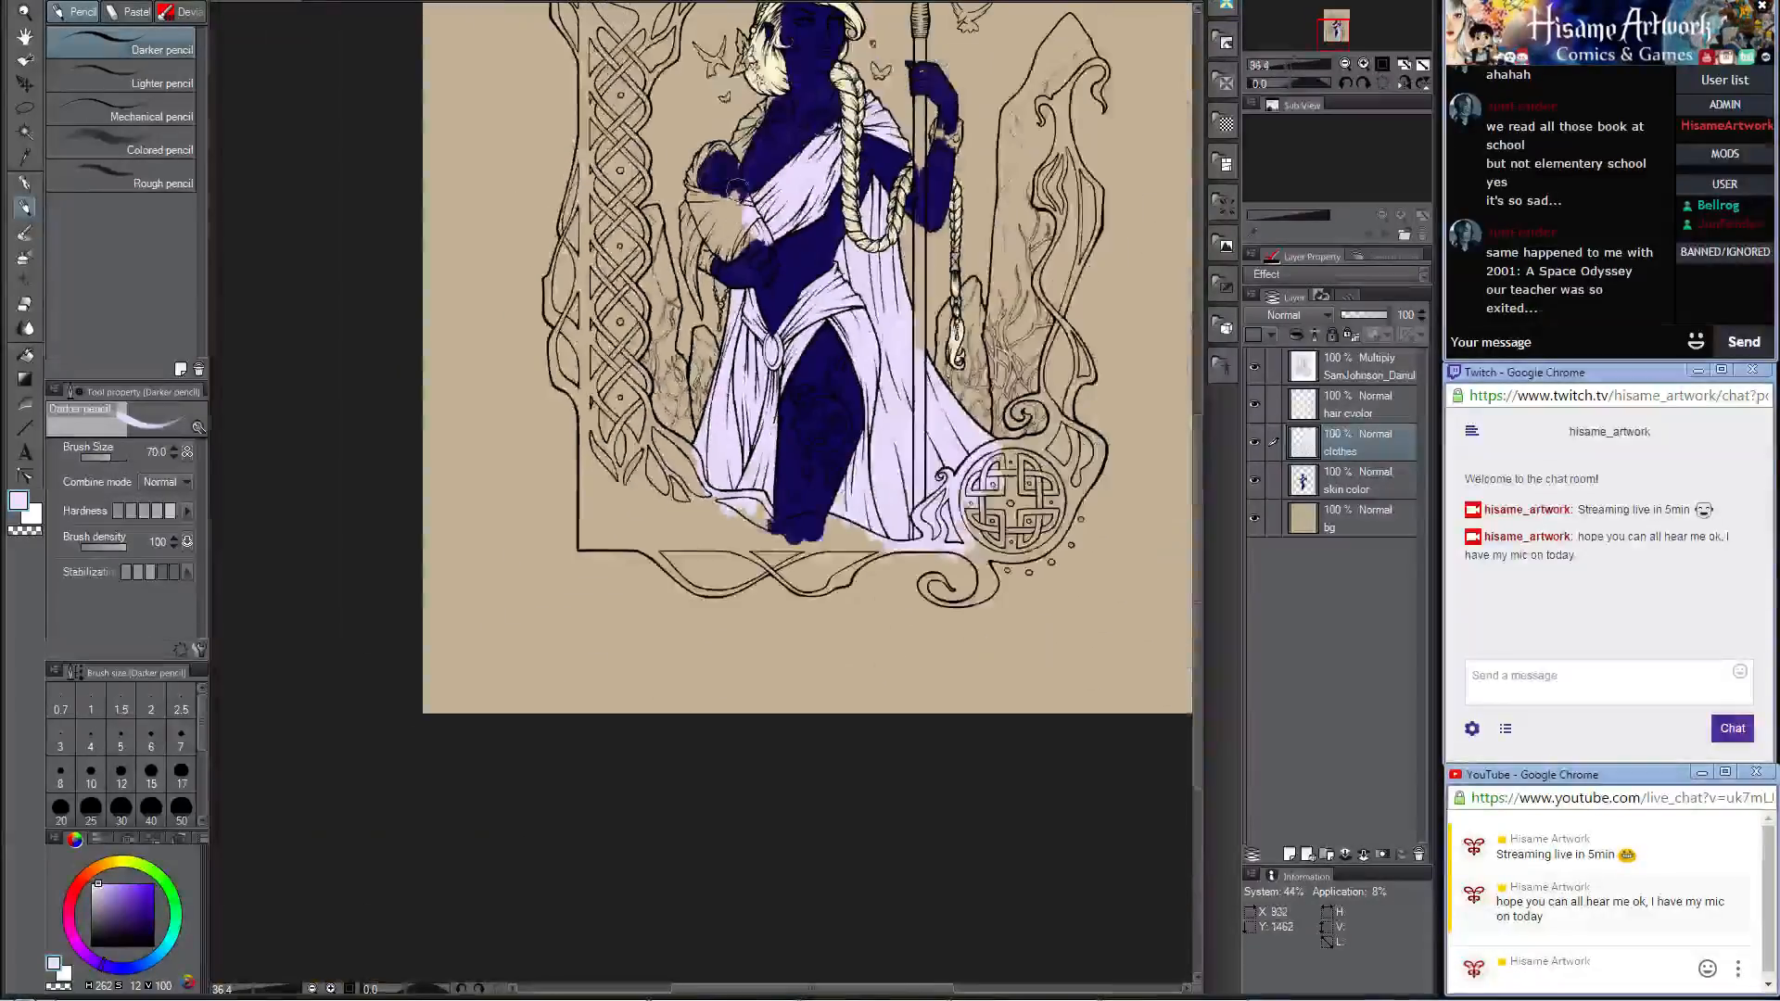
scroll(738, 191, up, 4)
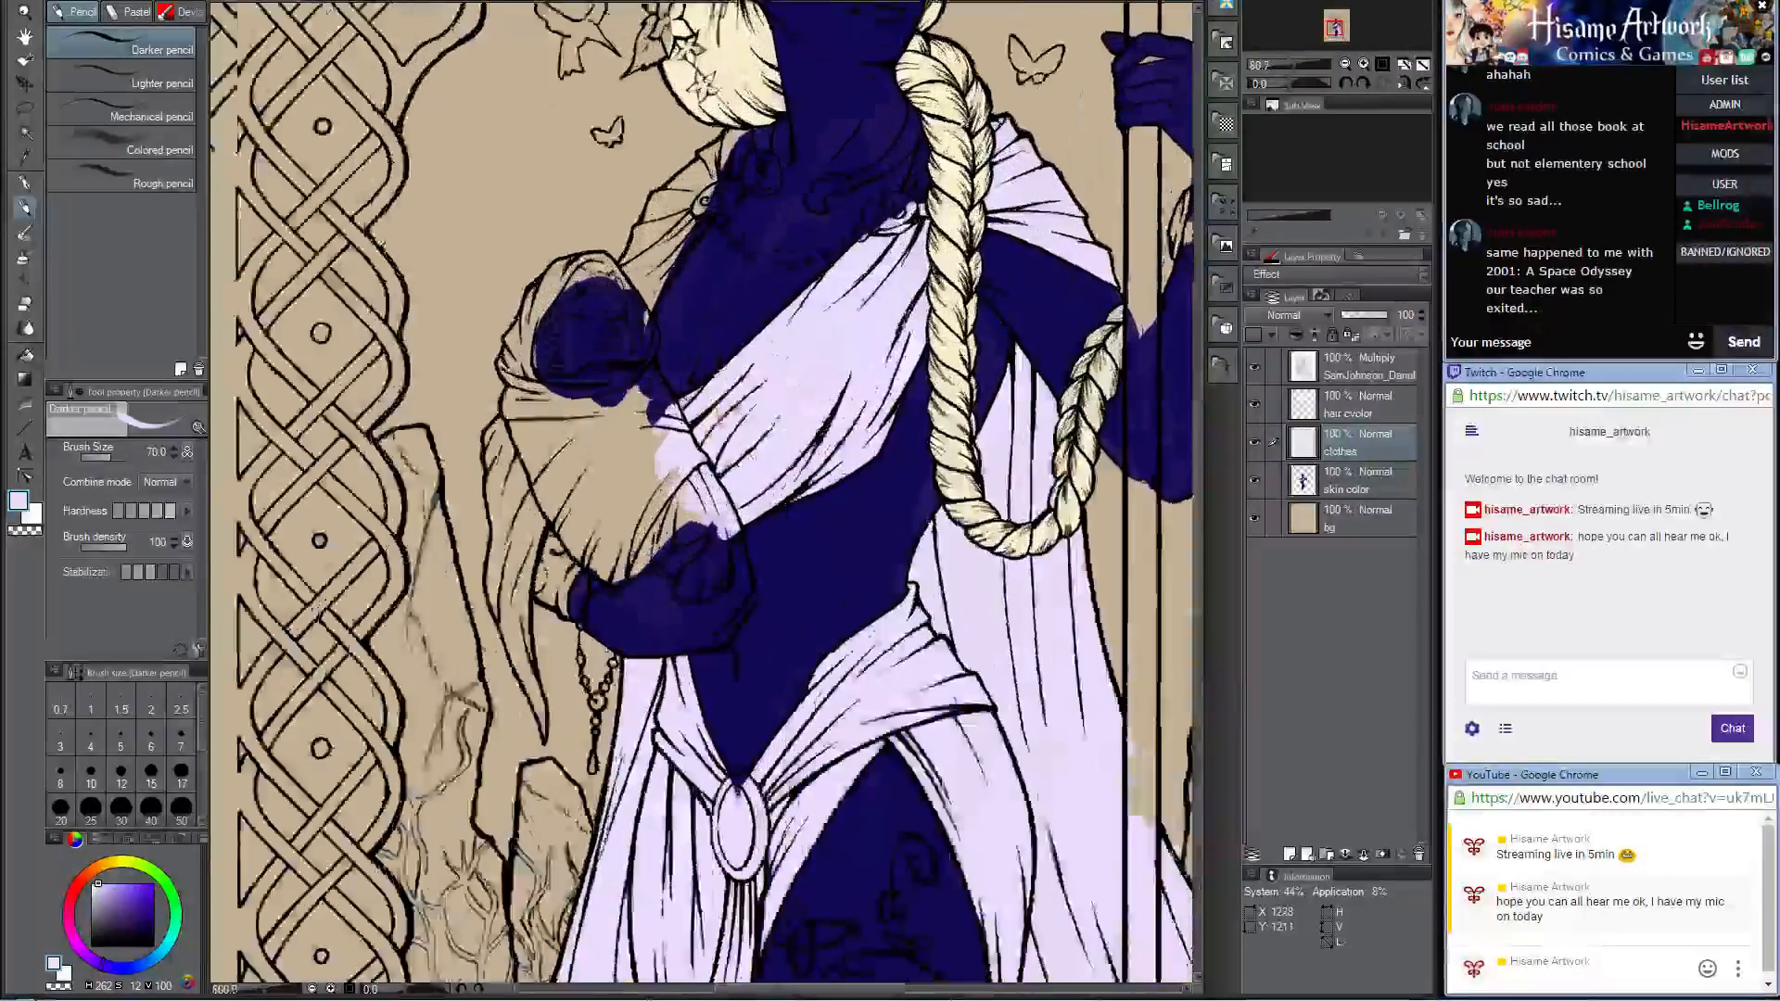
scroll(932, 237, up, 3)
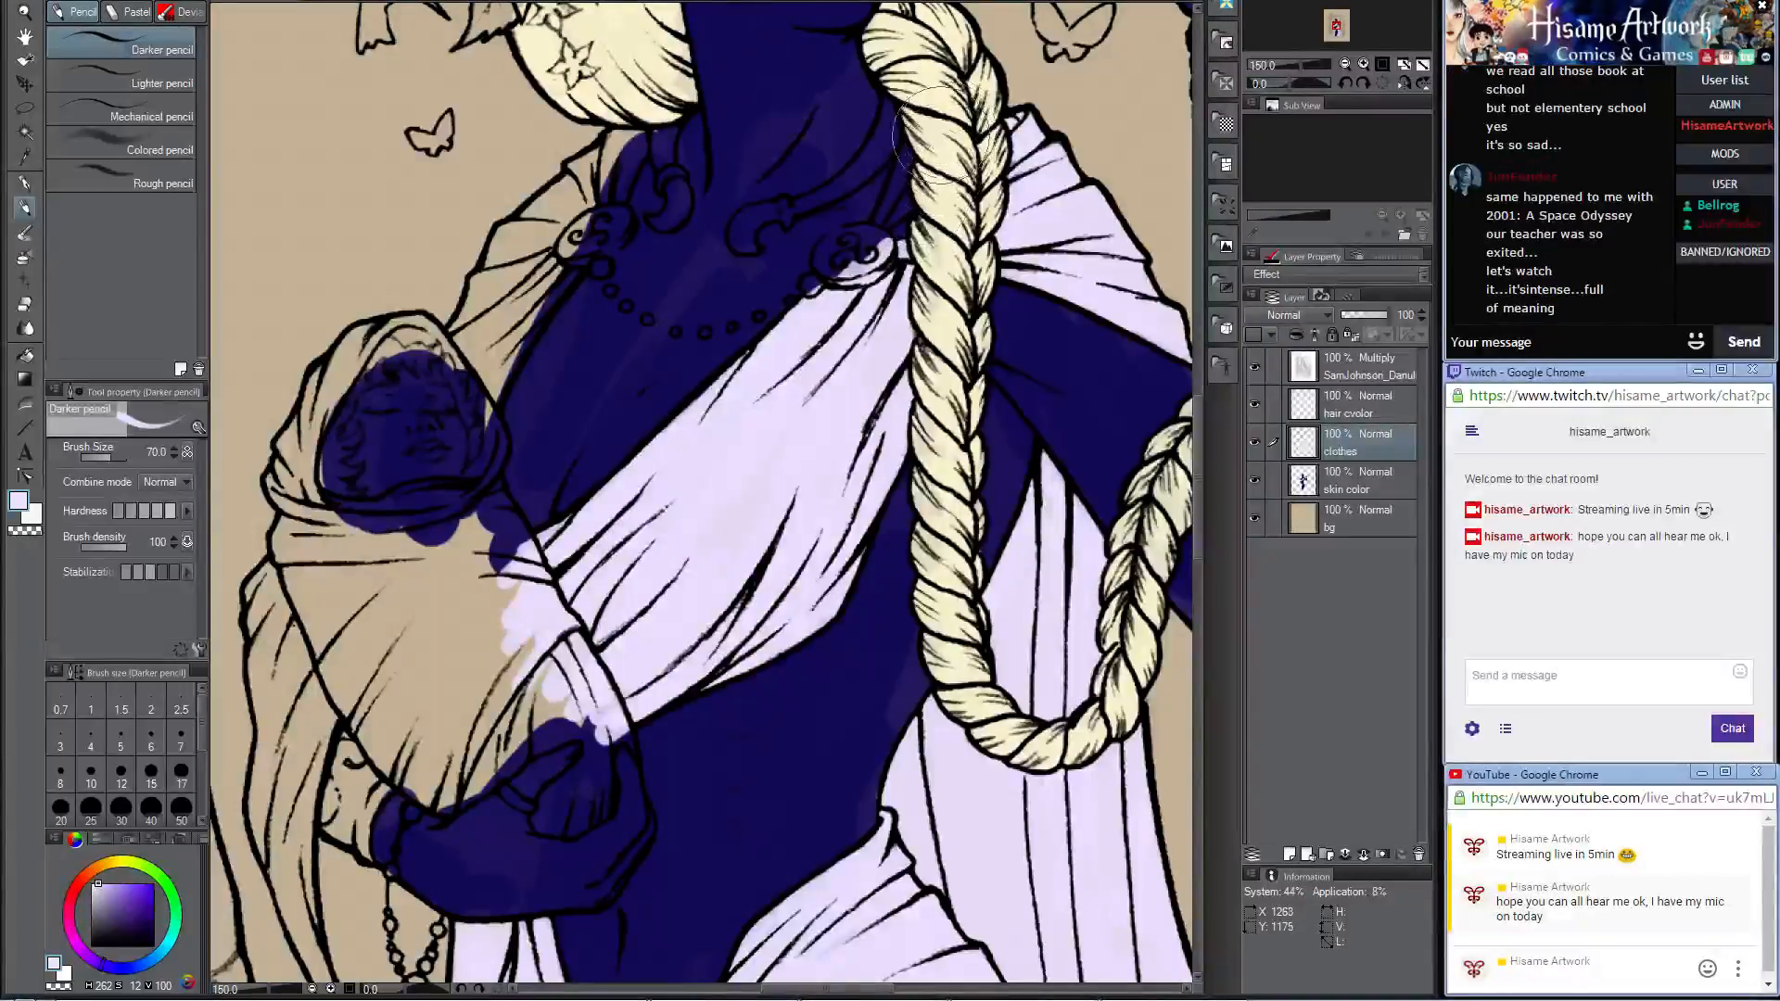
drag(922, 169, 894, 226)
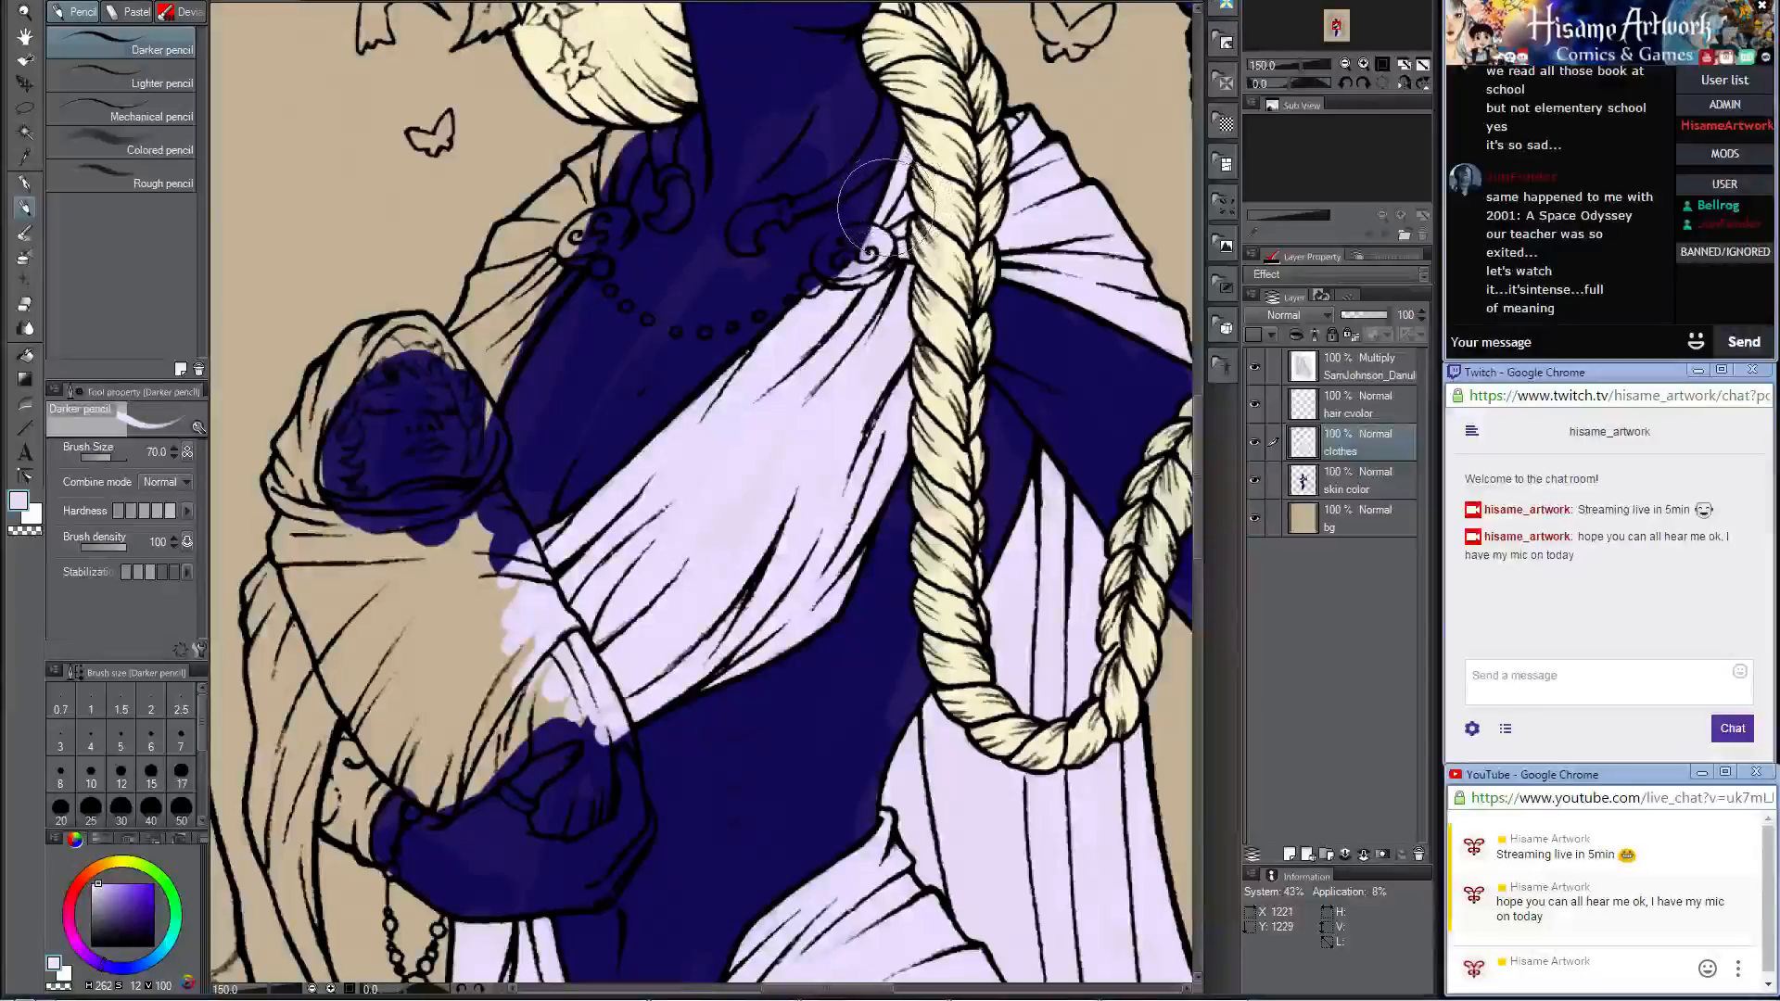
drag(871, 218, 964, 352)
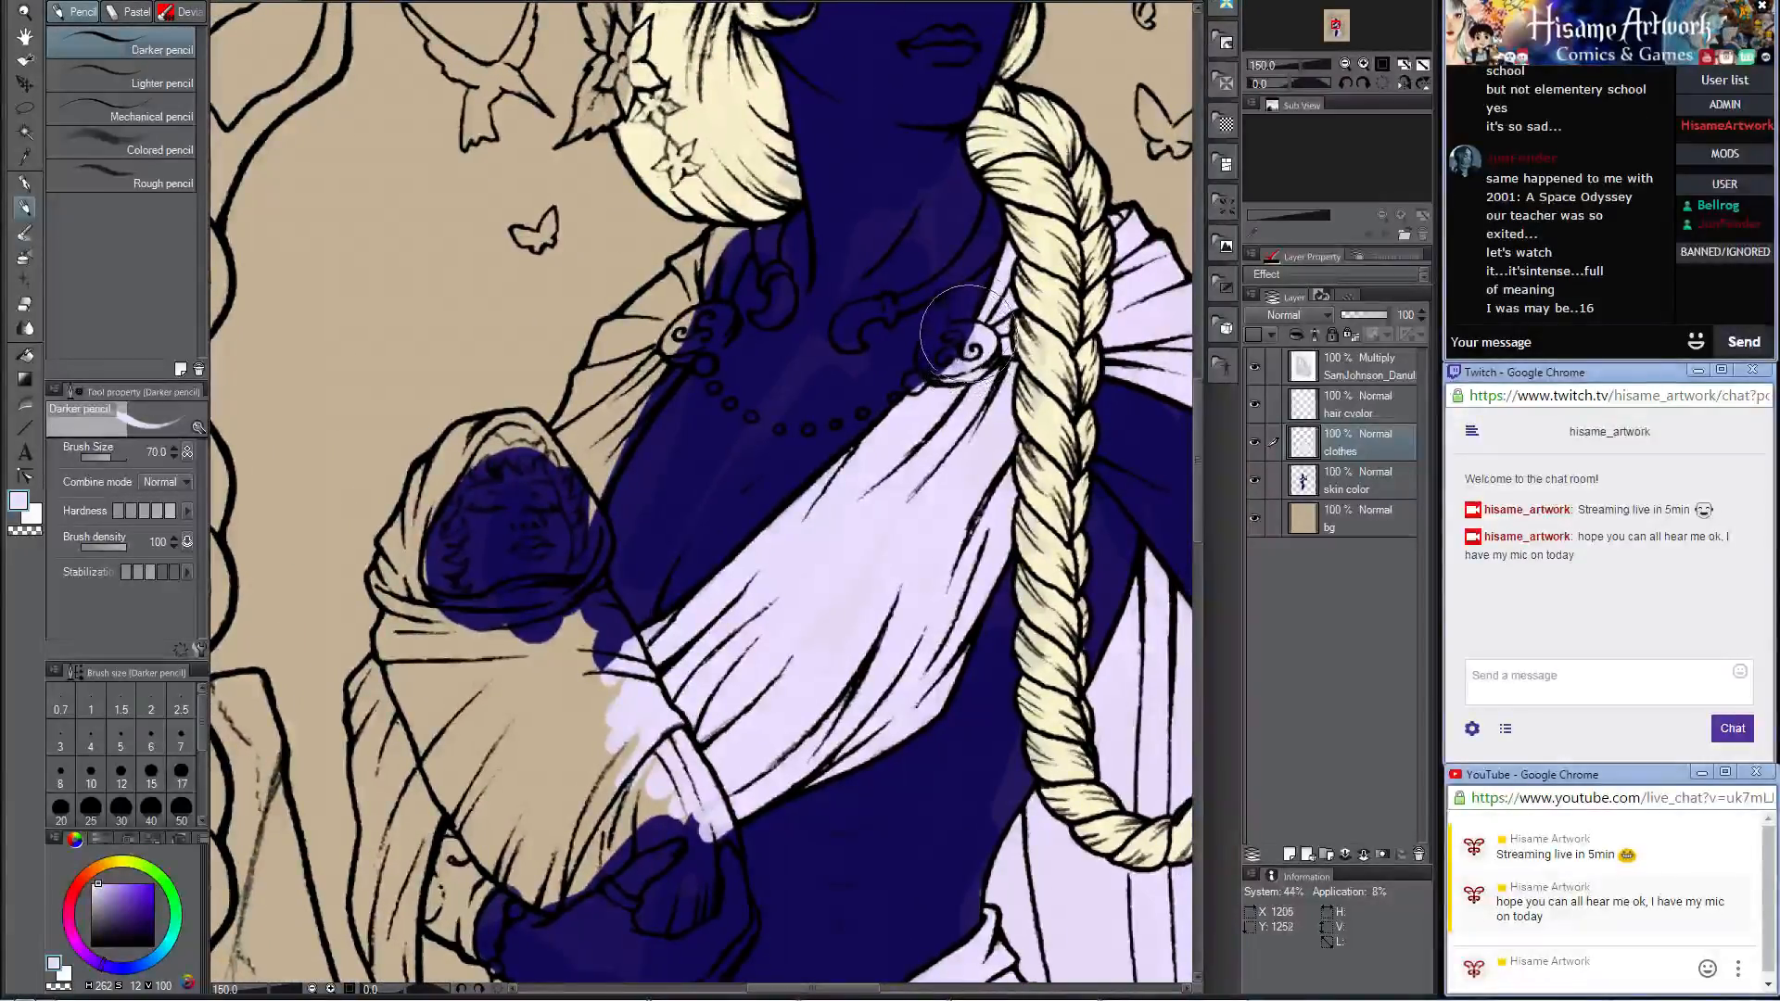
Step: Reduce the brush to 25 and fill the shoulder cloth and brooch above the baby's head with pale lavender
key(bracketleft)
key(bracketleft)
key(bracketleft)
key(bracketleft)
key(bracketleft)
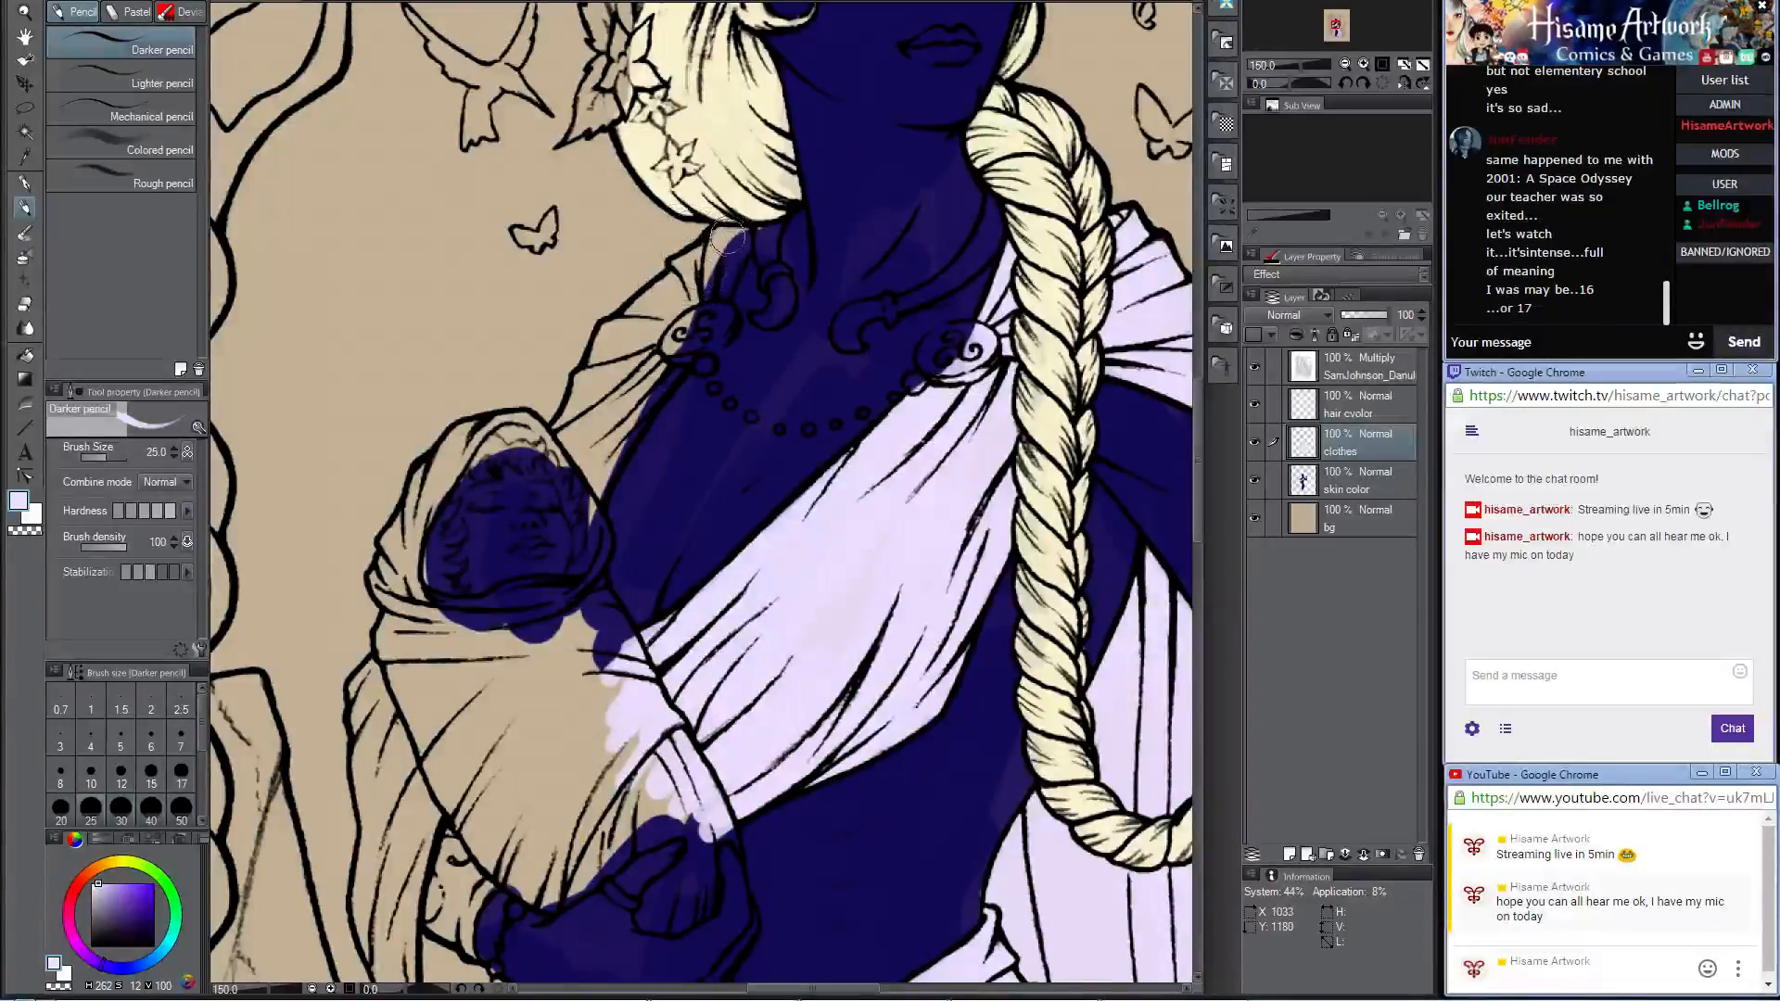
mouse_move(714, 232)
mouse_down()
mouse_move(706, 304)
mouse_move(738, 232)
mouse_move(689, 292)
mouse_move(713, 240)
mouse_move(669, 280)
mouse_move(687, 261)
mouse_move(622, 389)
mouse_move(645, 287)
mouse_move(662, 286)
mouse_move(571, 415)
mouse_move(563, 438)
mouse_move(588, 417)
mouse_move(580, 468)
mouse_move(665, 362)
mouse_move(588, 510)
mouse_move(675, 366)
mouse_move(606, 441)
mouse_move(616, 330)
mouse_up()
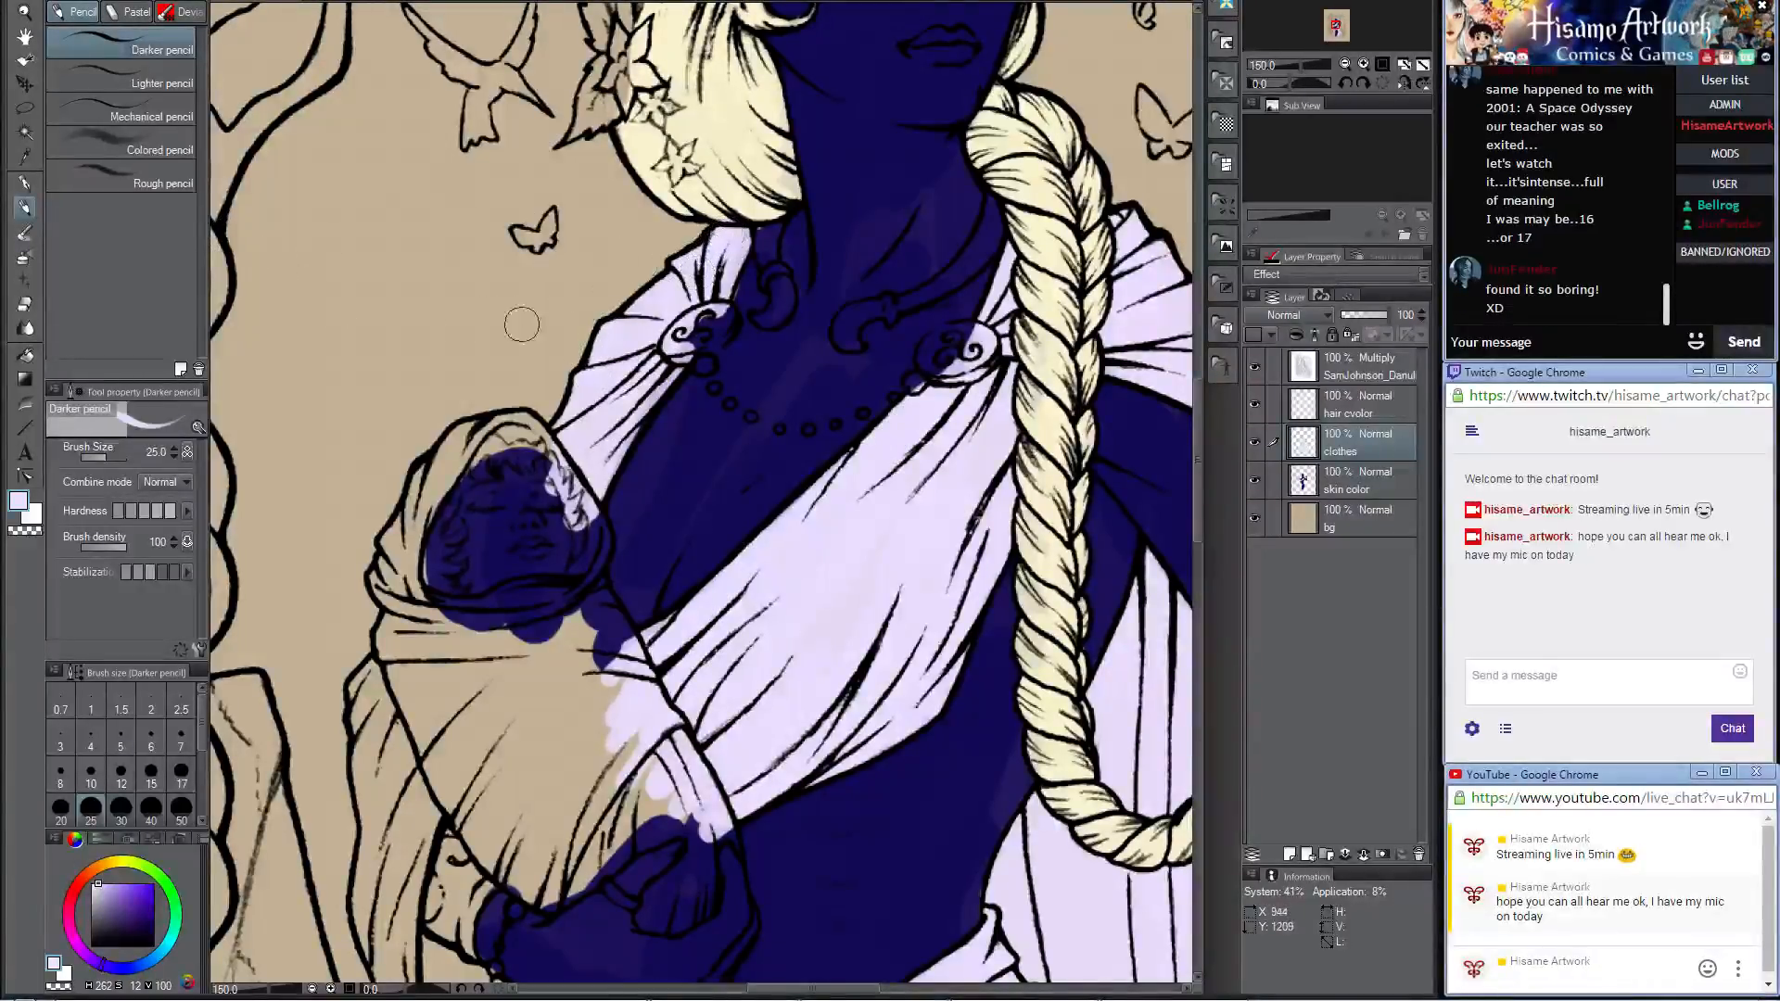
Step: Erase the stray lavender from the edge of the baby's face with the Hard eraser at size 10
click(26, 301)
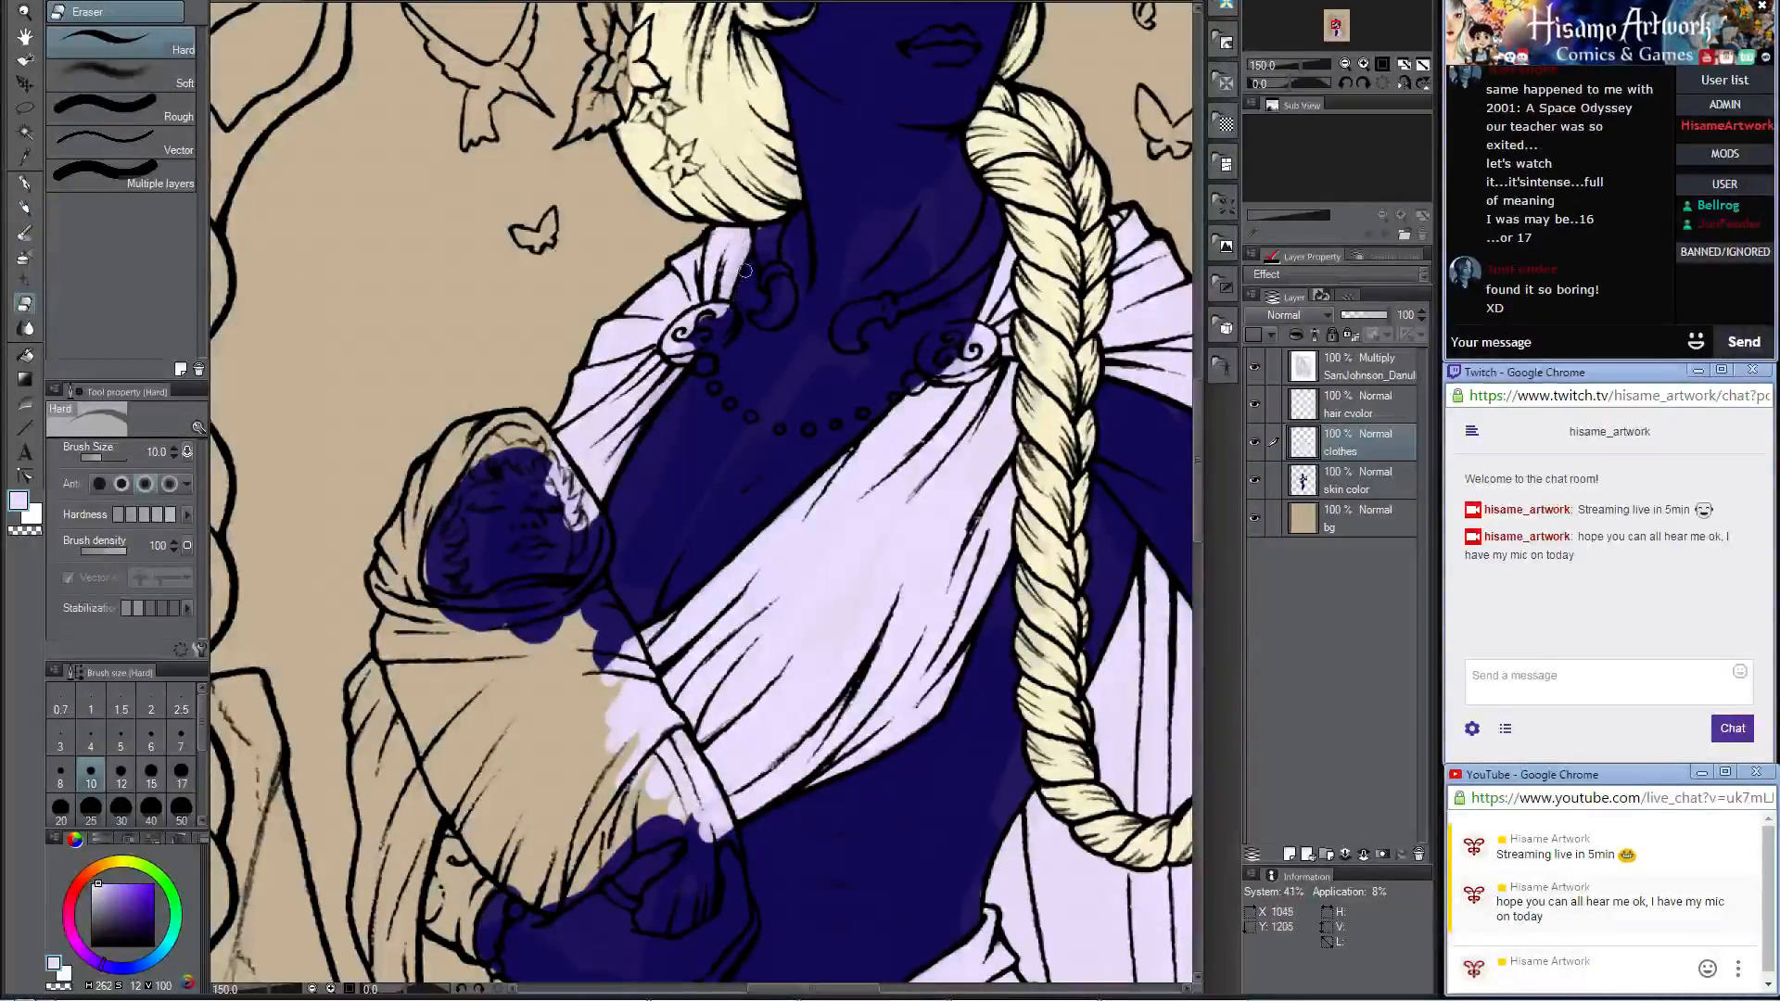
click(30, 225)
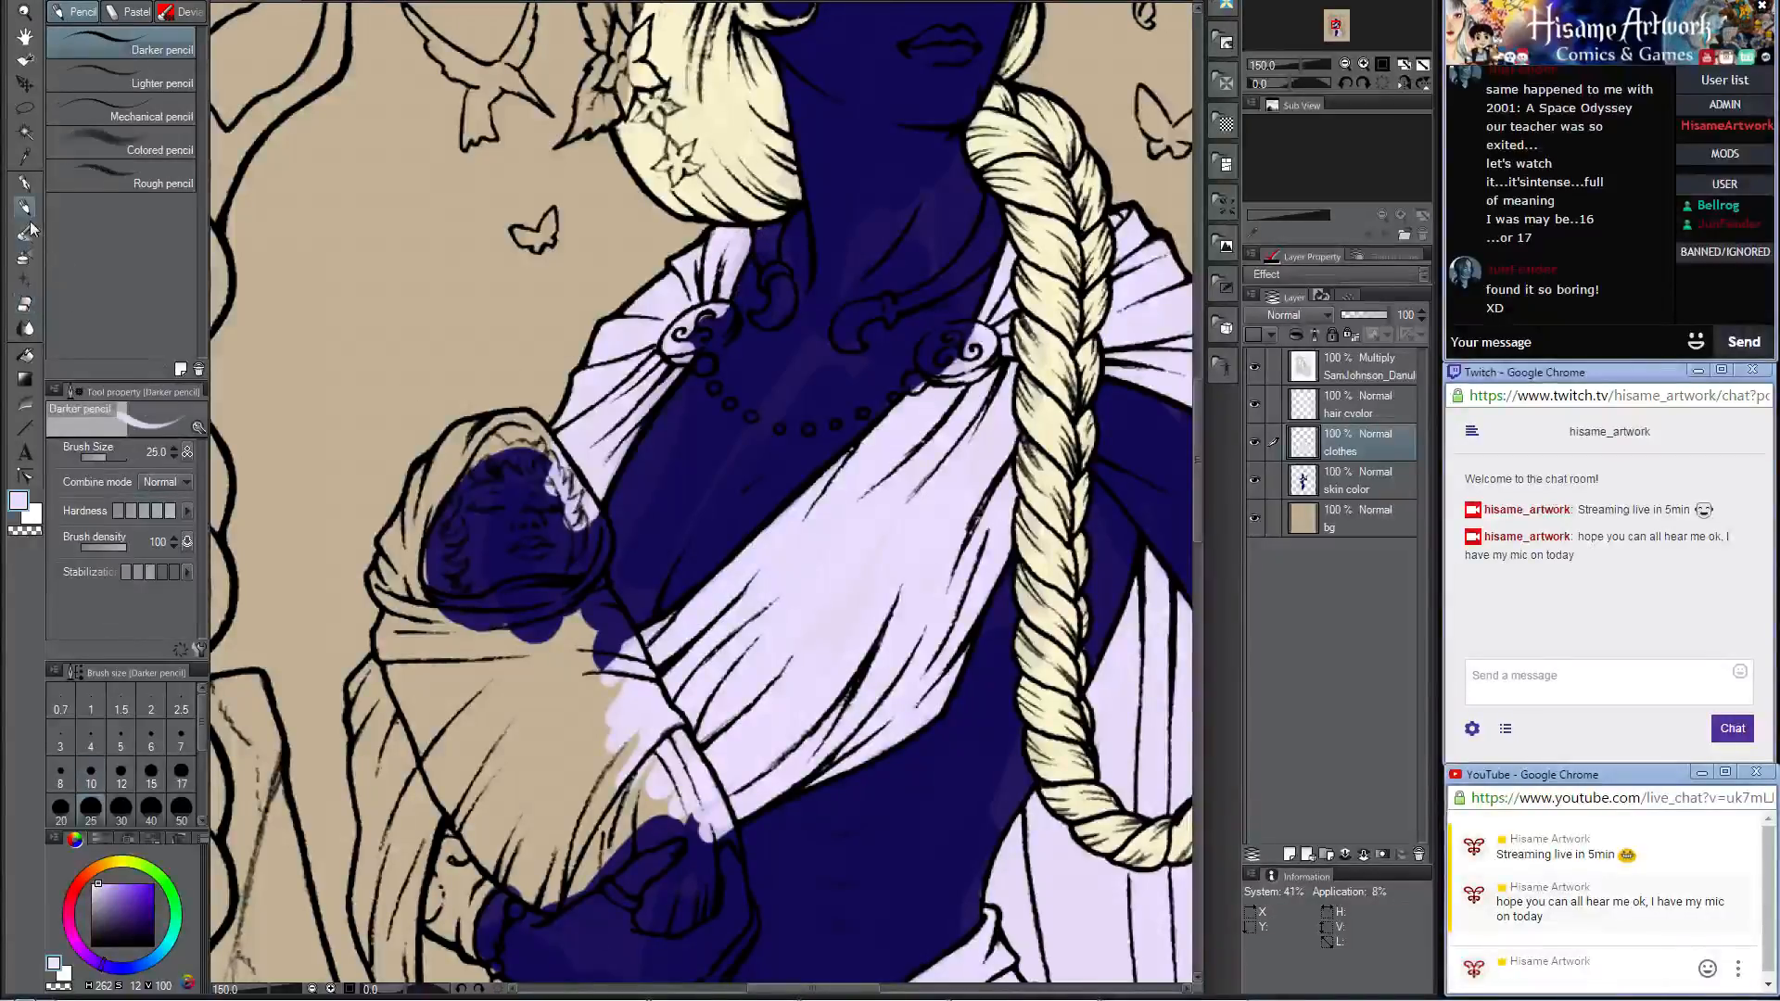
click(27, 303)
drag(551, 449, 590, 511)
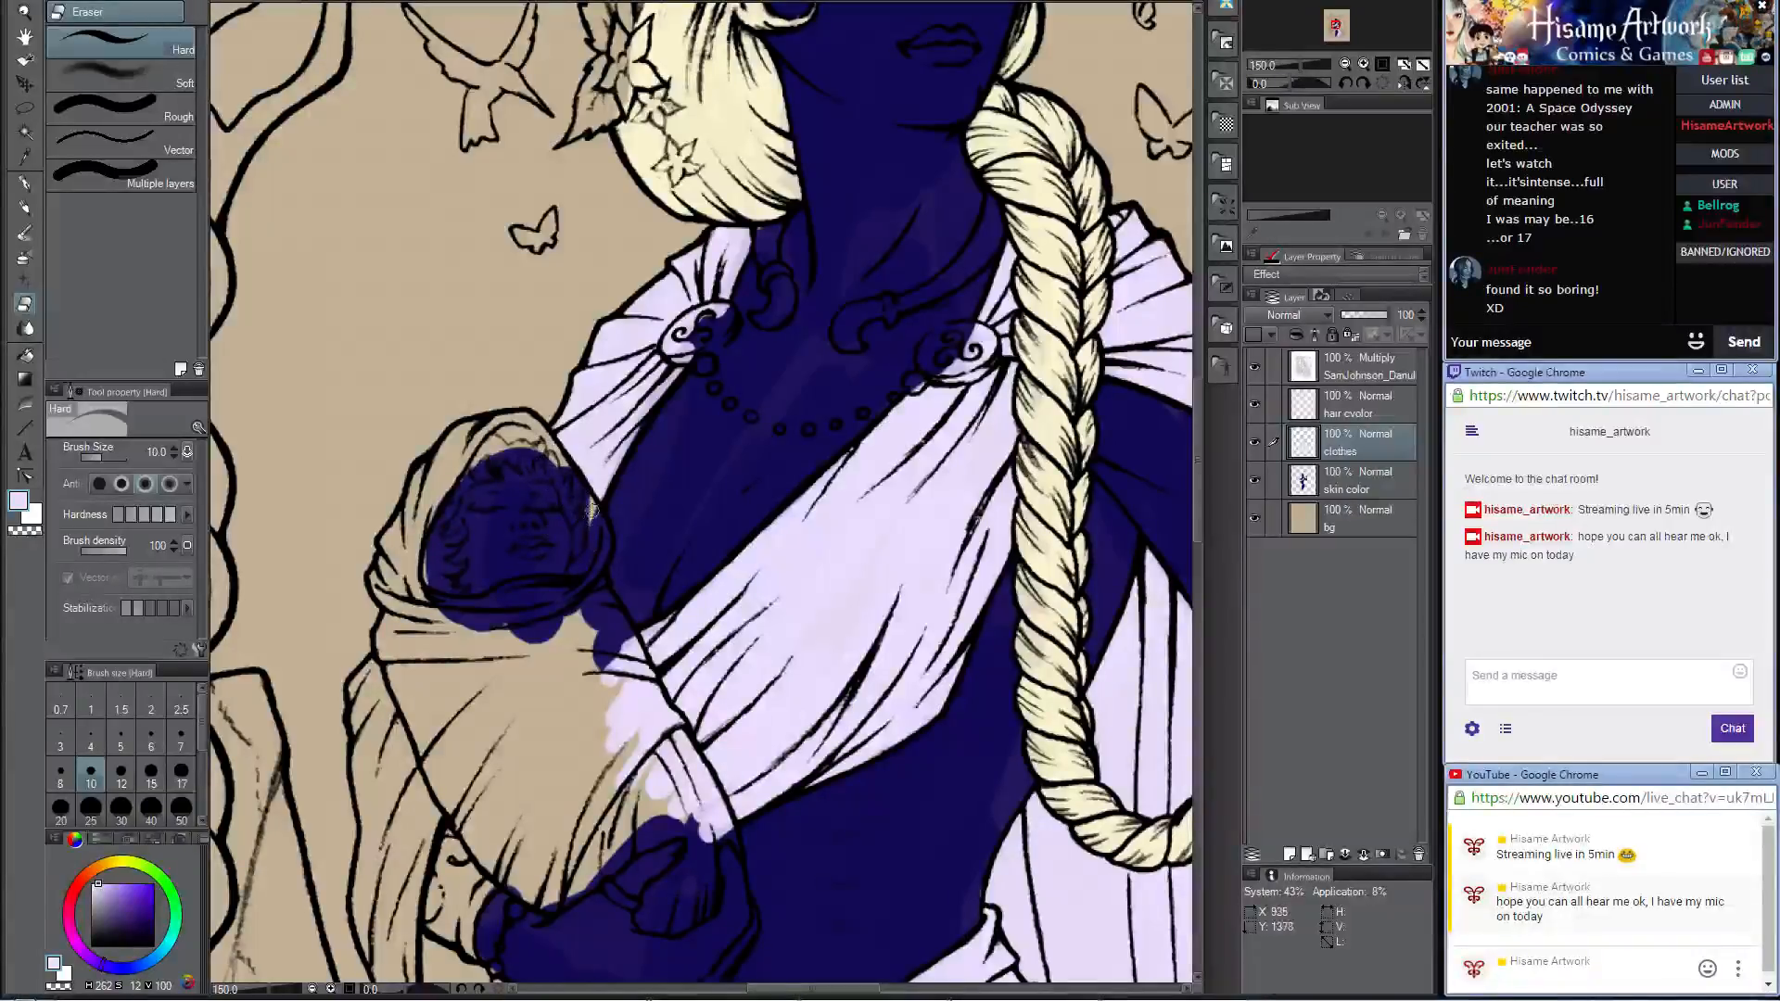
Step: Fill the crown of the baby's hood with pale lavender using the Darker pencil, then its rim beside the face at brush size 10
click(22, 212)
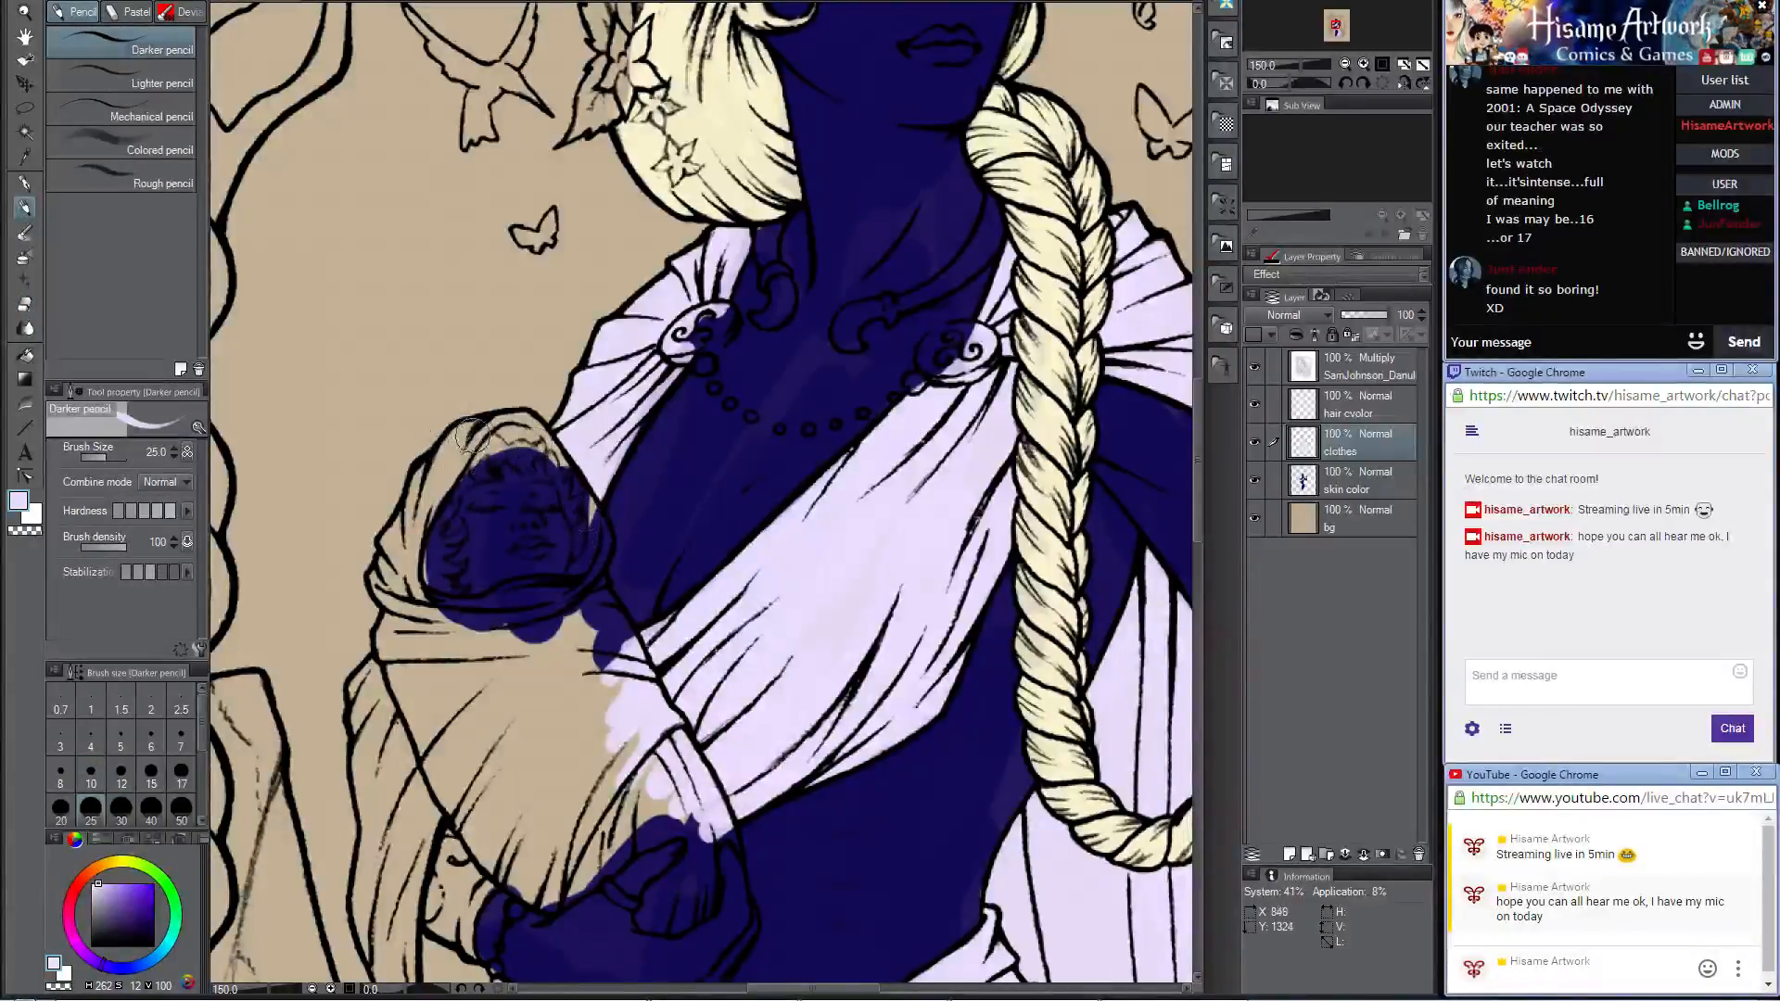
mouse_move(470, 434)
mouse_down()
mouse_move(459, 459)
mouse_move(443, 445)
mouse_move(409, 551)
mouse_up()
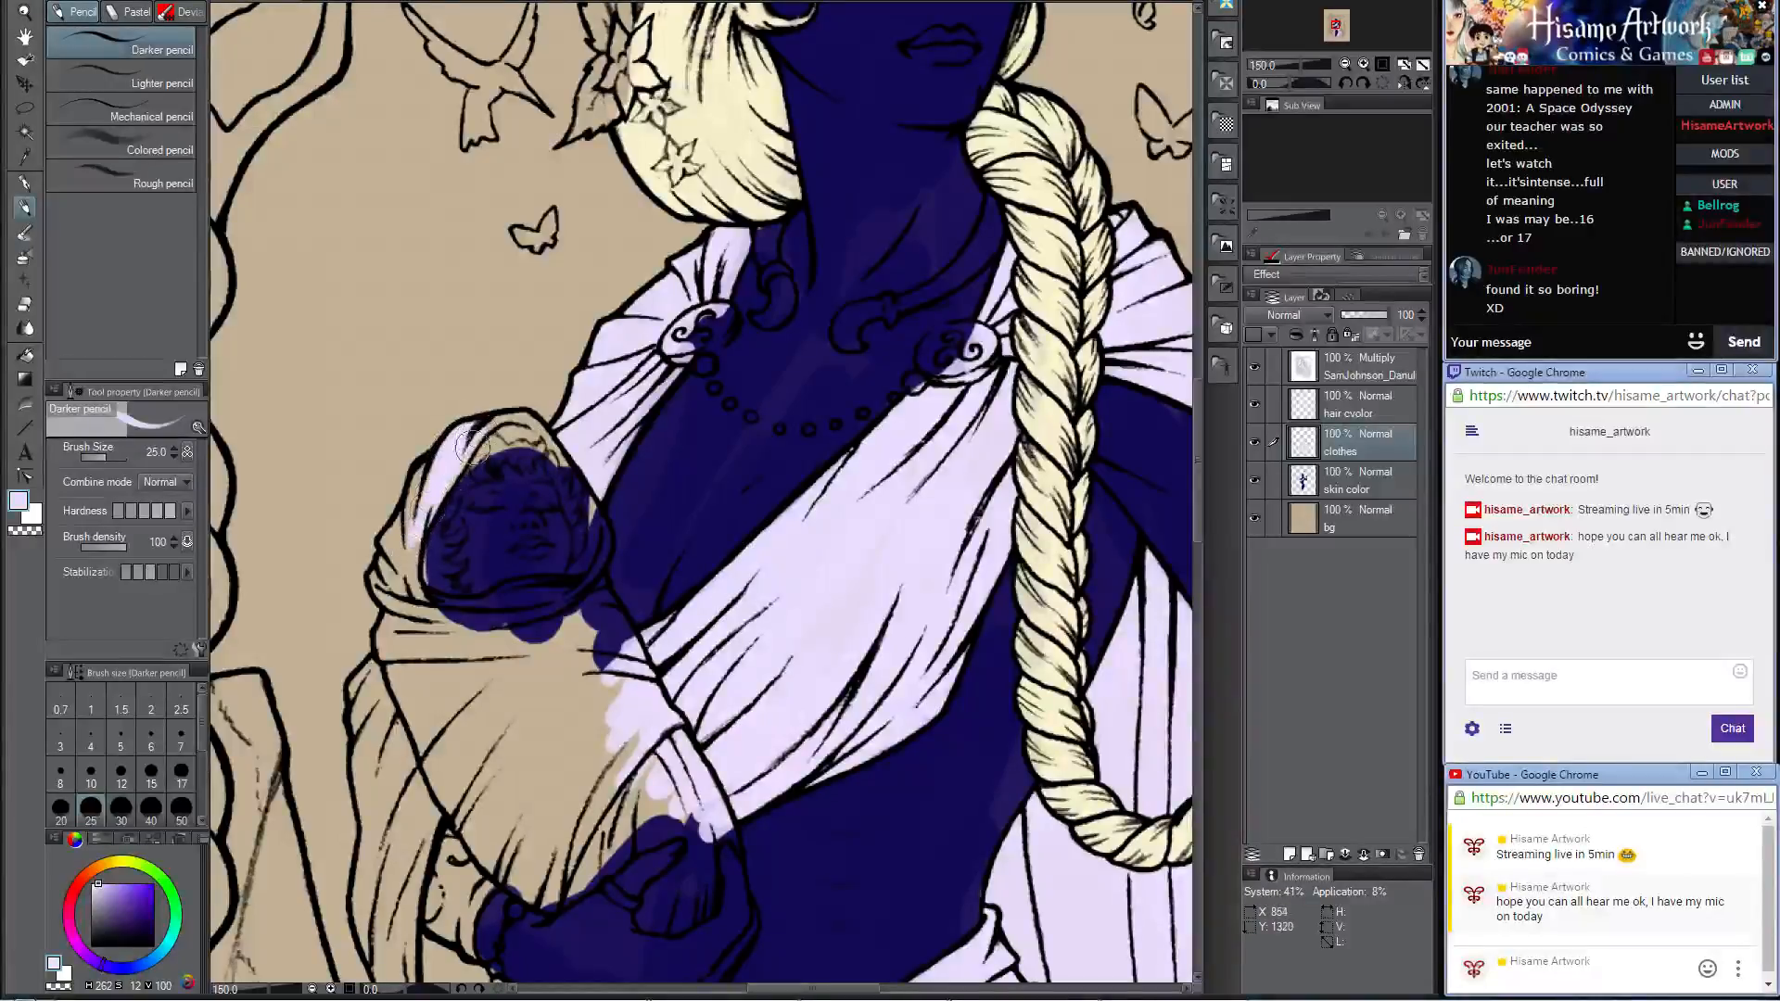
mouse_move(509, 412)
mouse_down()
mouse_move(488, 424)
mouse_move(549, 439)
mouse_up()
key(bracketleft)
key(bracketleft)
key(bracketleft)
key(bracketleft)
key(bracketleft)
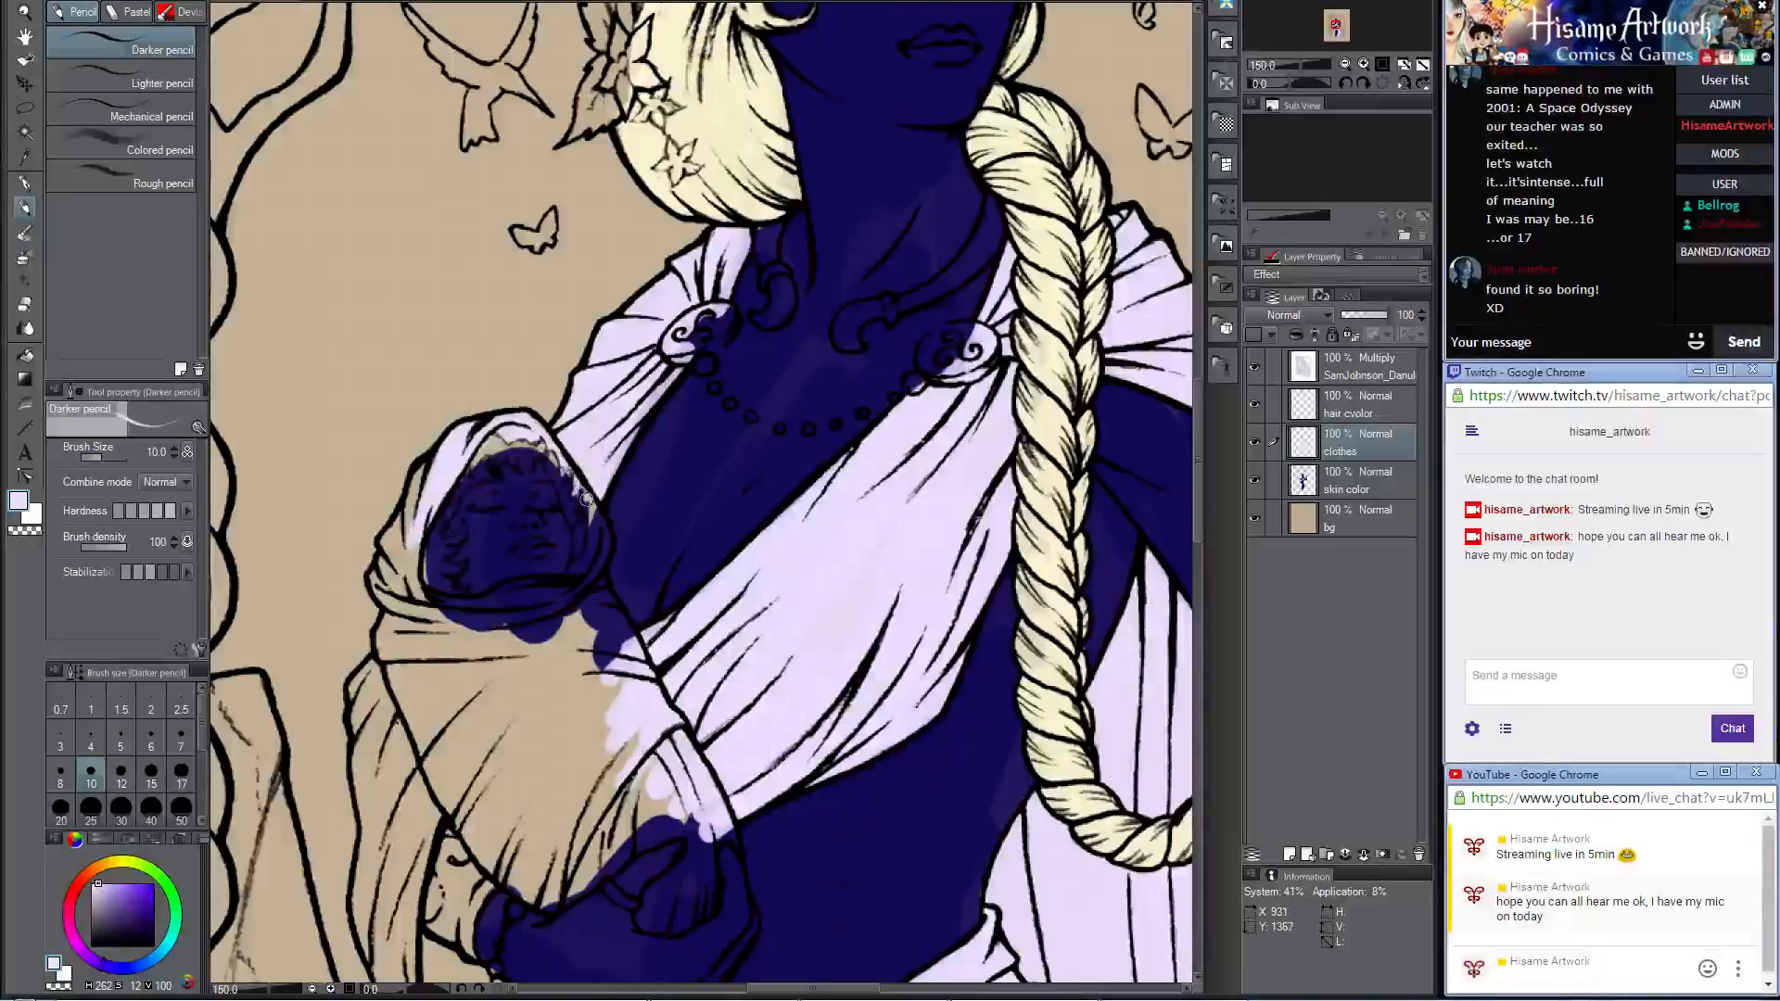
drag(586, 508, 567, 576)
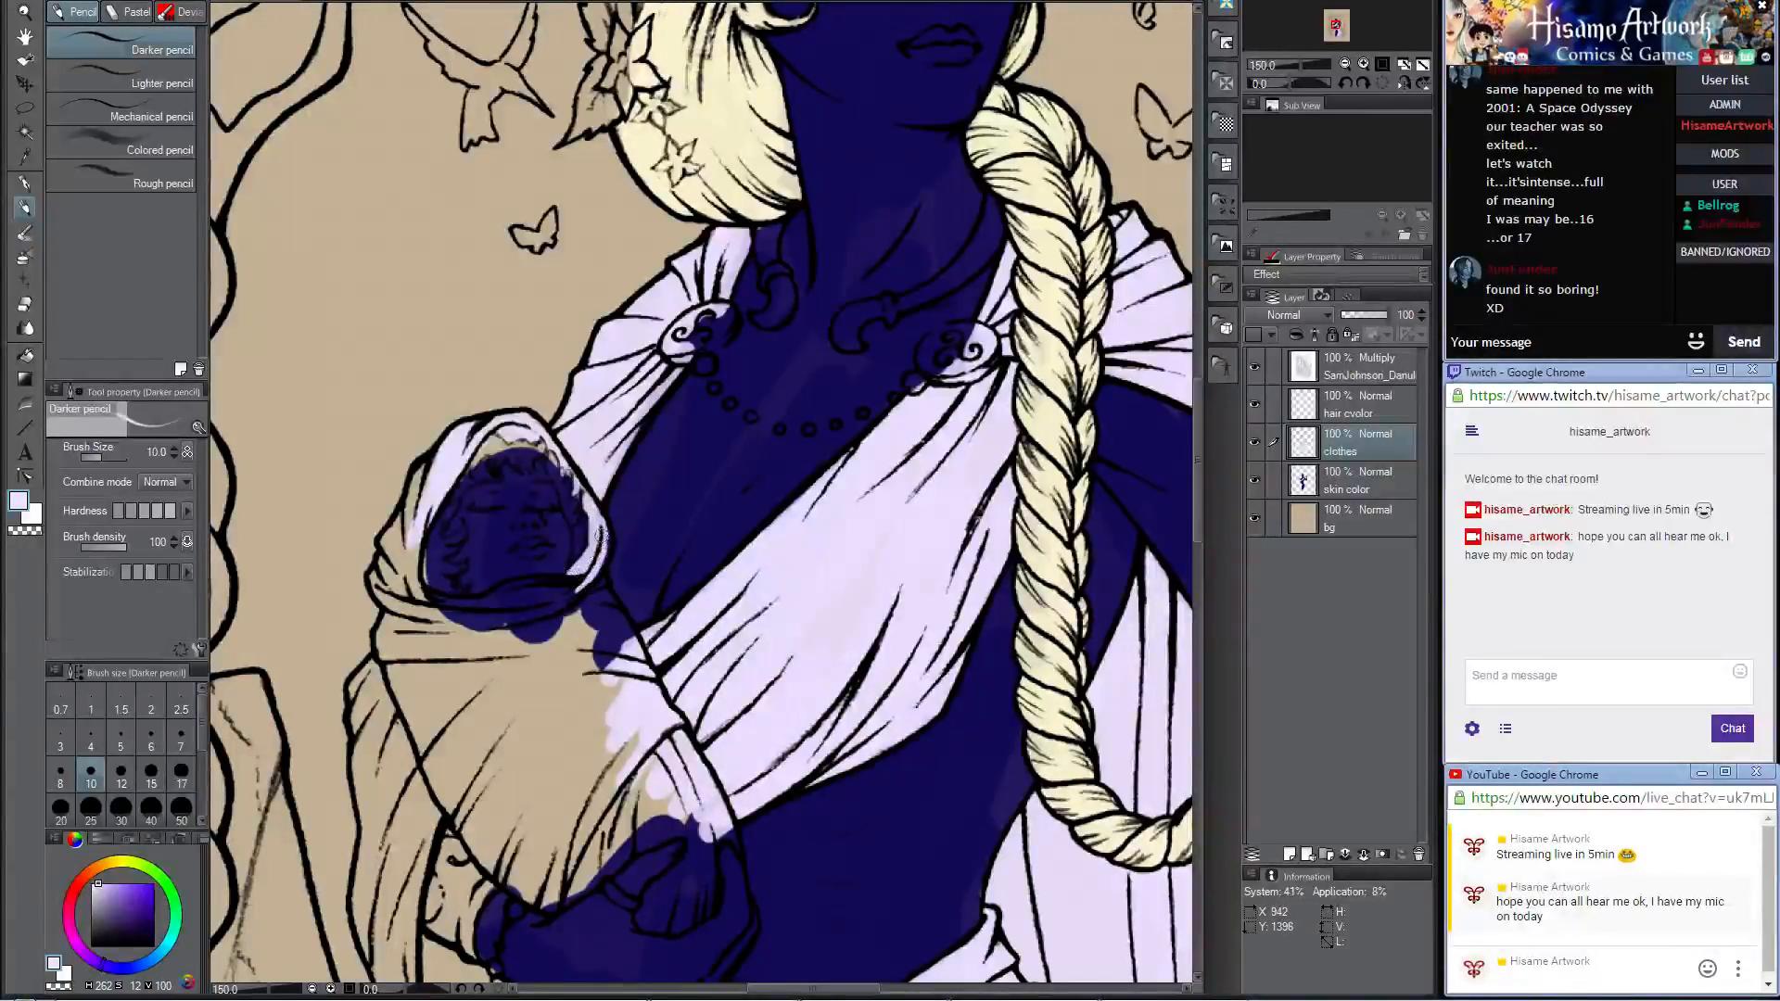
drag(587, 506, 605, 538)
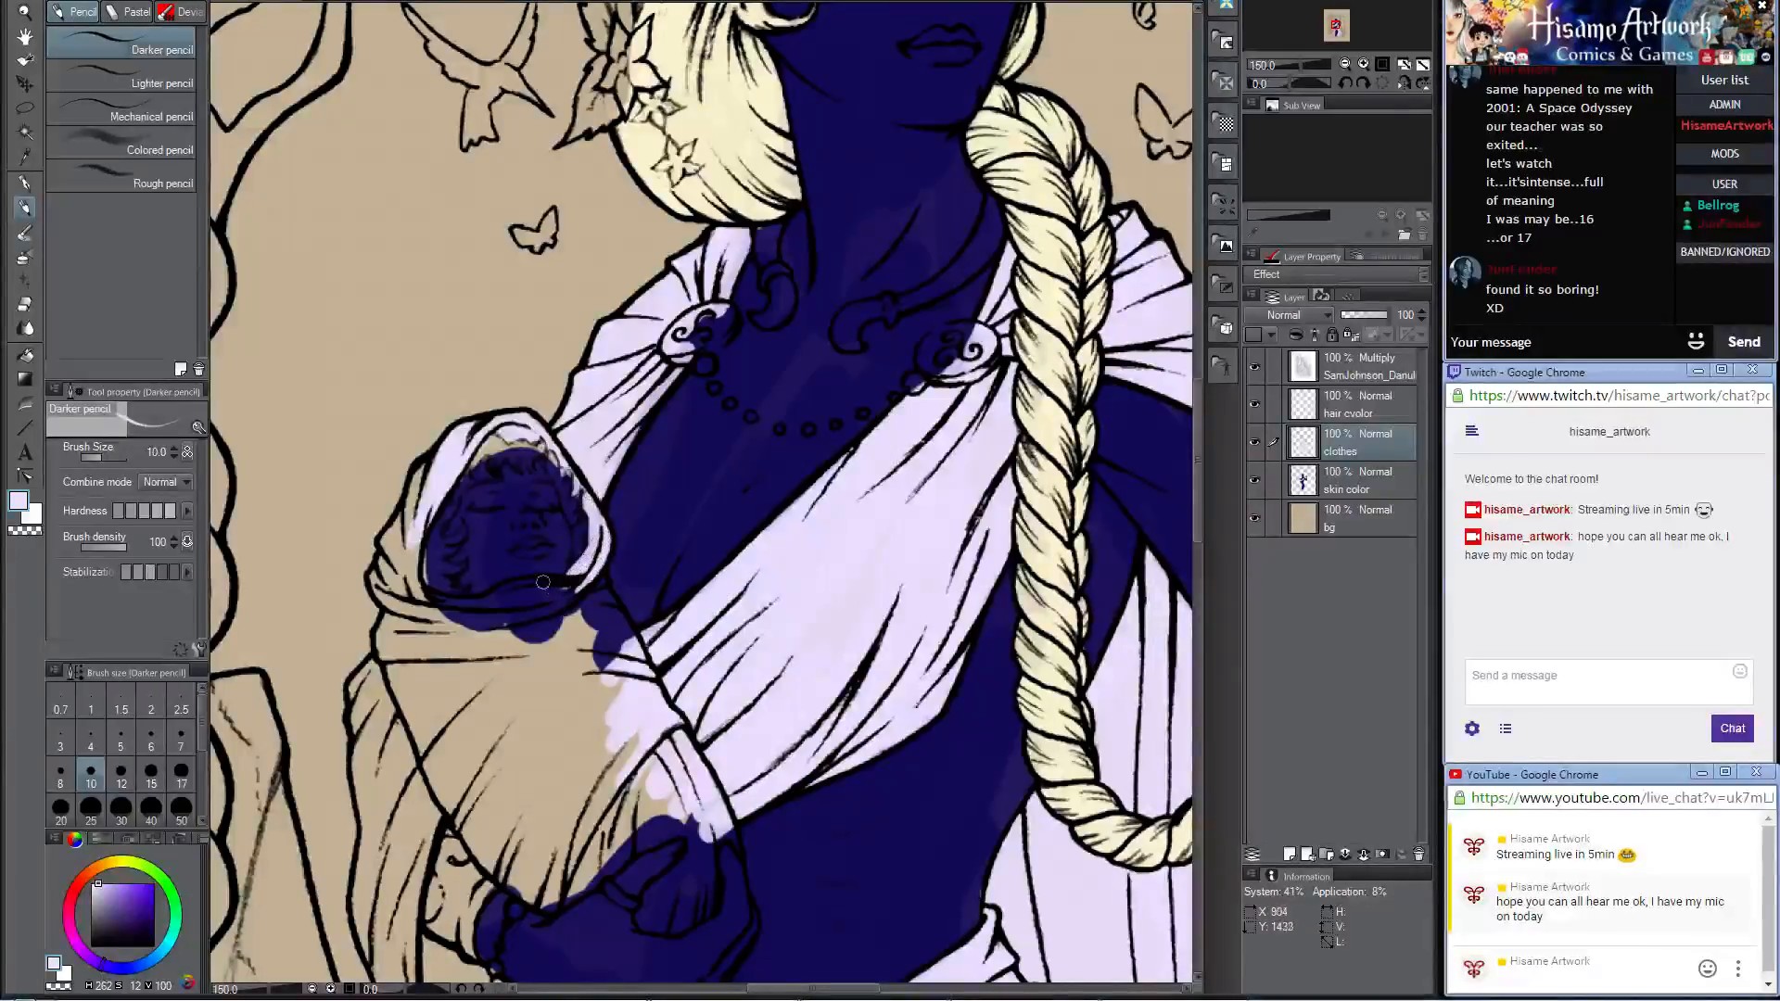
Step: Enlarge the brush to 17 and fill the outer side of the baby's hood, away from the woman, with pale lavender
key(bracketright)
key(bracketright)
key(bracketright)
mouse_move(448, 461)
mouse_down()
mouse_move(406, 585)
mouse_move(404, 522)
mouse_move(386, 542)
mouse_move(402, 516)
mouse_move(410, 582)
mouse_move(384, 551)
mouse_up()
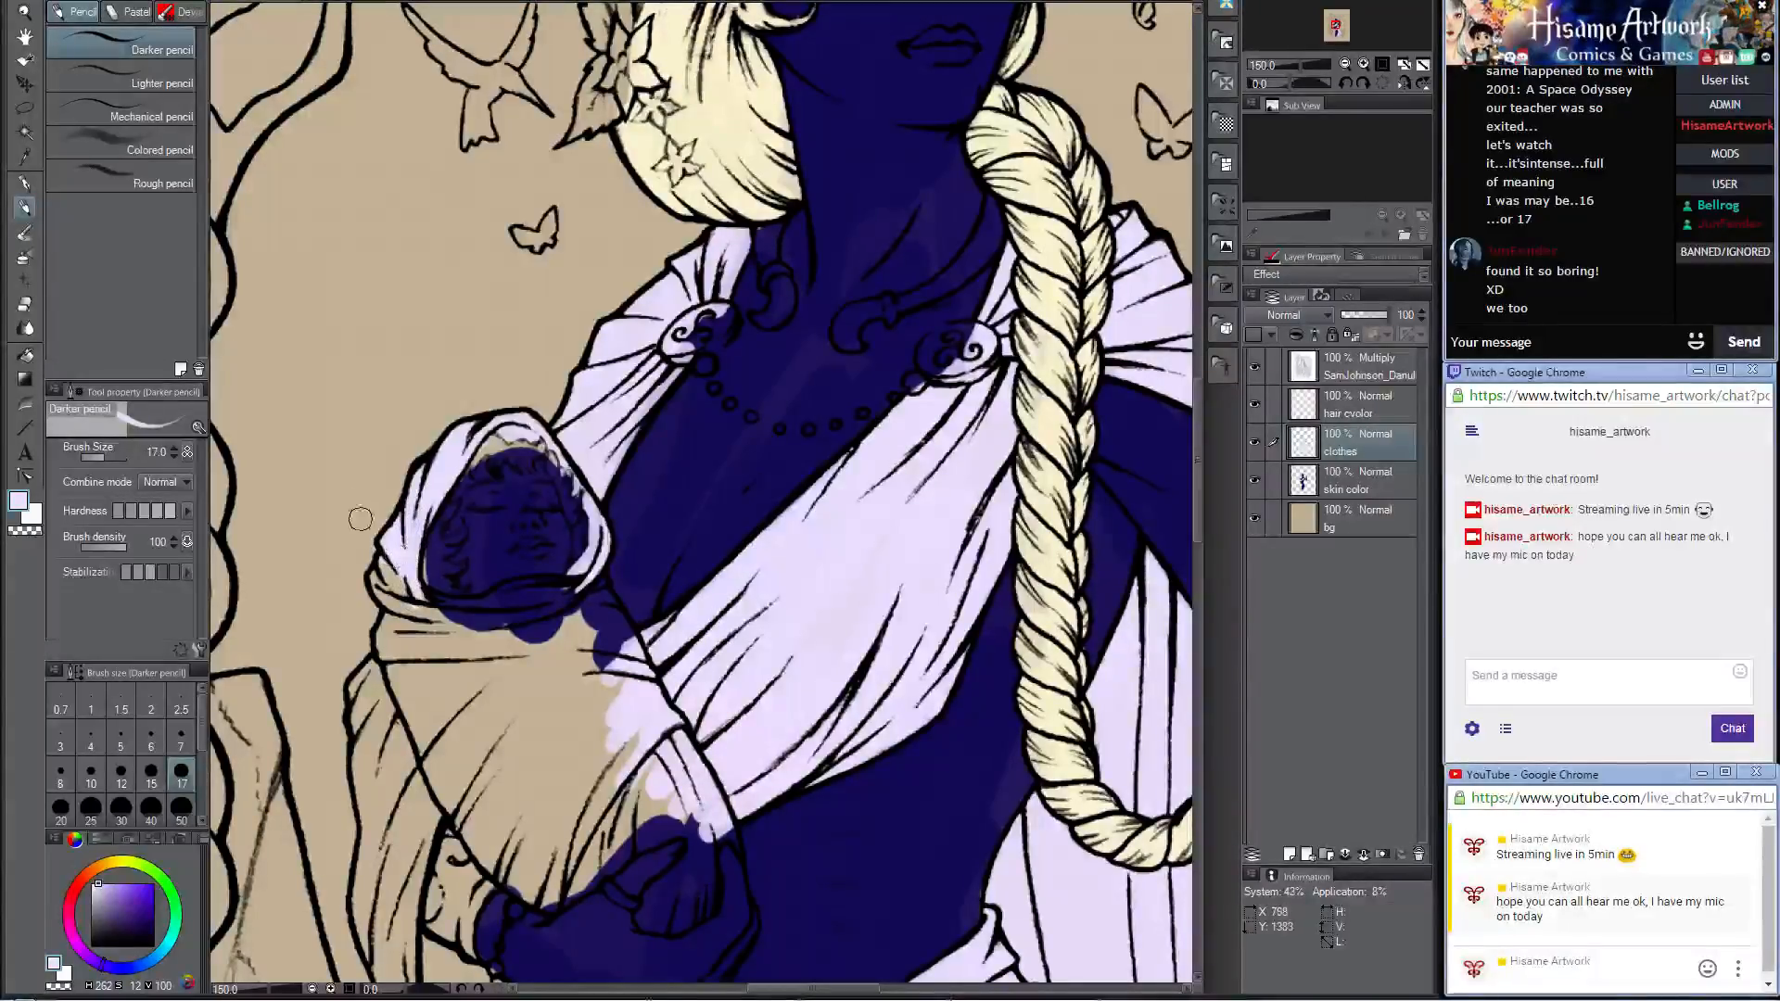
Step: Touch up the edge of the baby's face on the skin color layer with the sampled dark blue skin tone
click(1289, 477)
alt+click(664, 484)
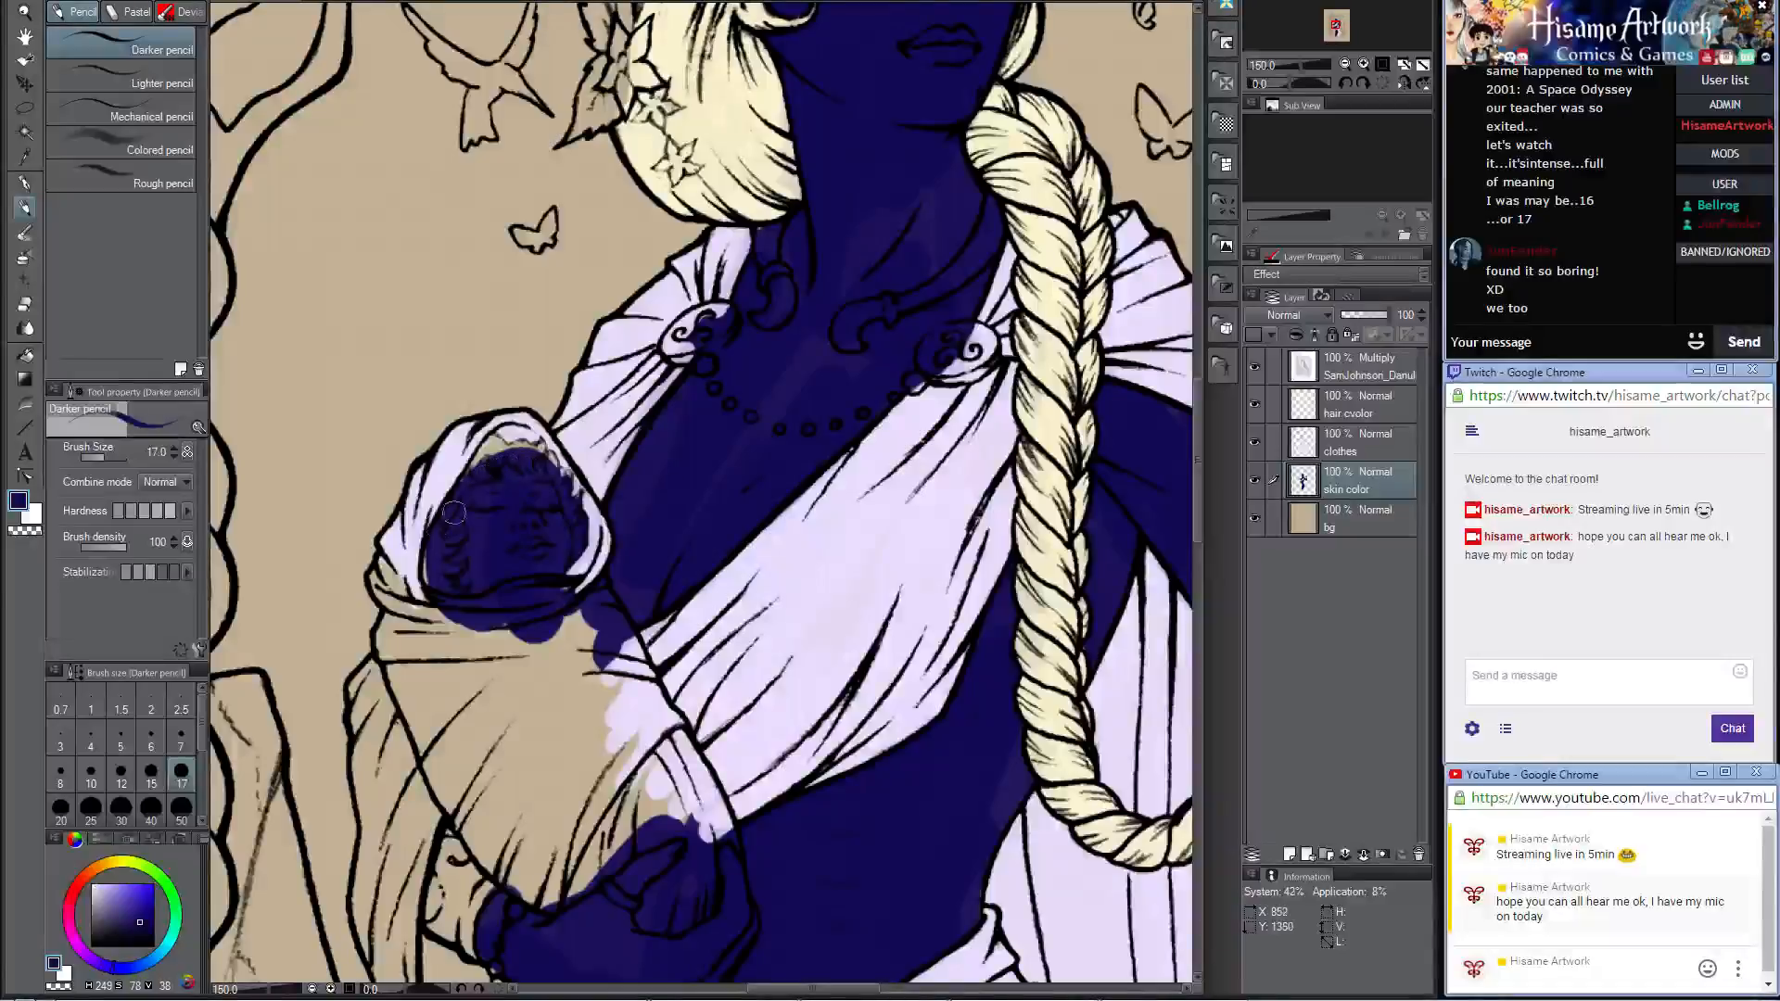
drag(427, 556, 448, 536)
Step: Return to the clothes layer, resample the pale lavender, and fill the hood's lower edge and the fold under the baby's chin
click(1309, 415)
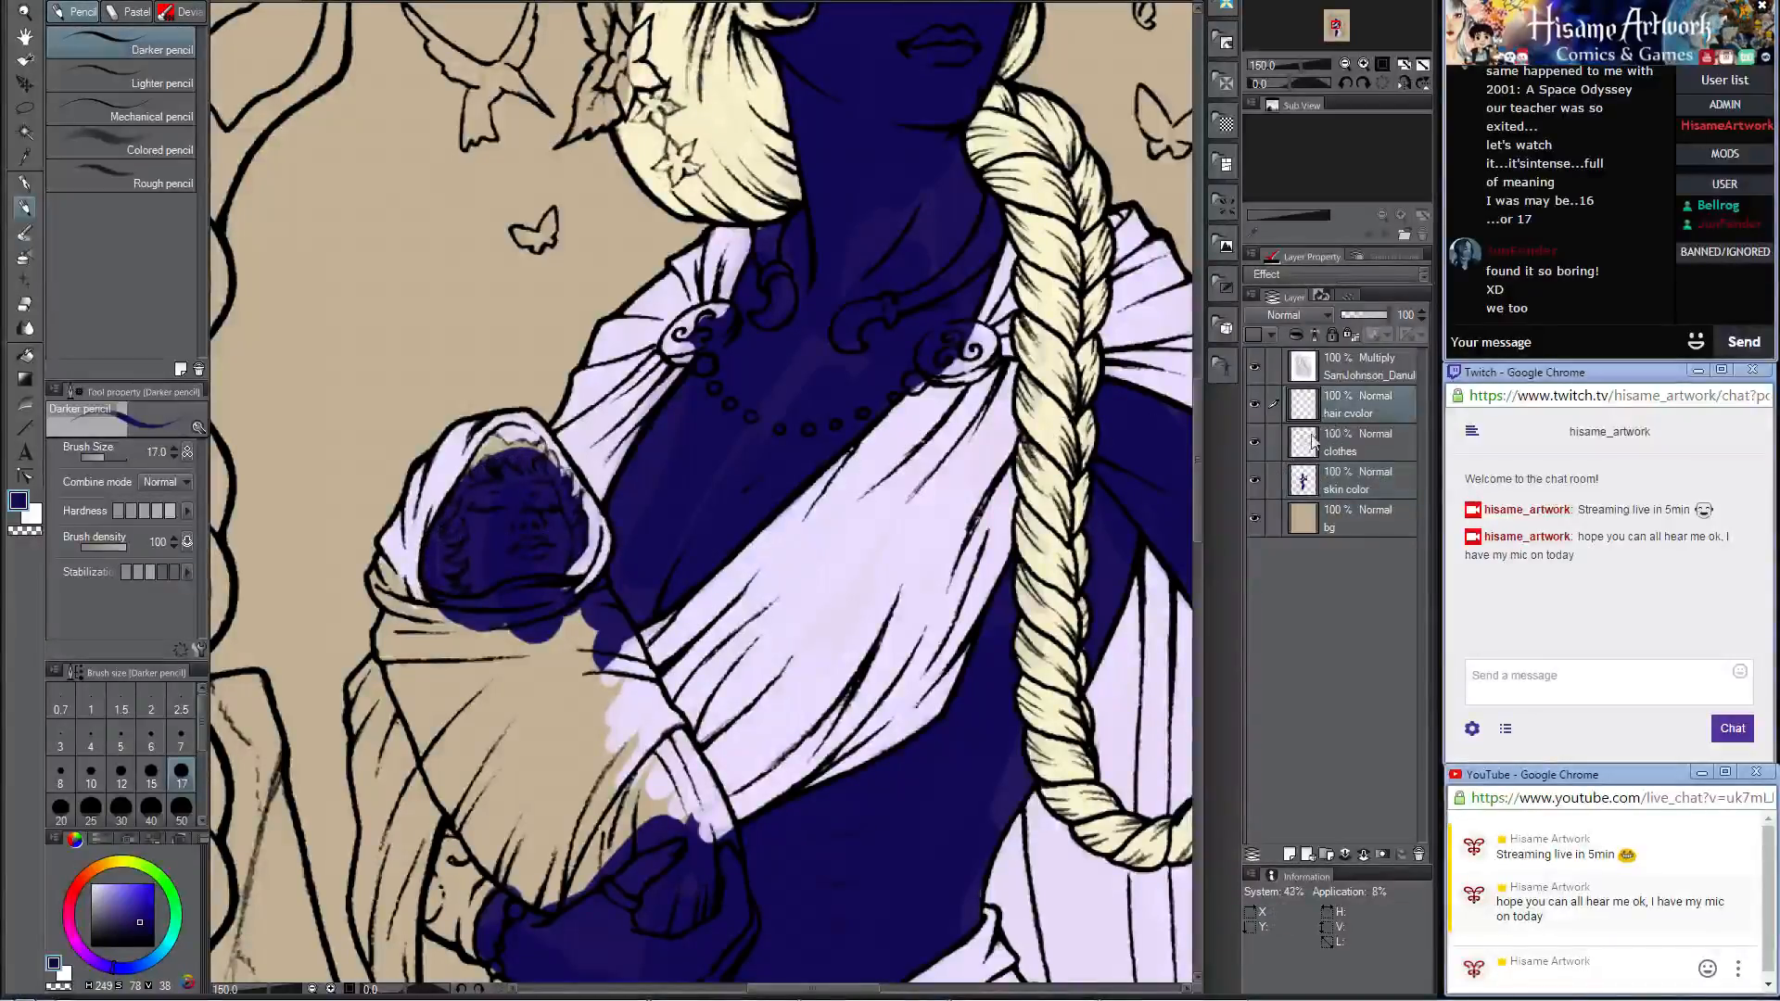
click(1298, 448)
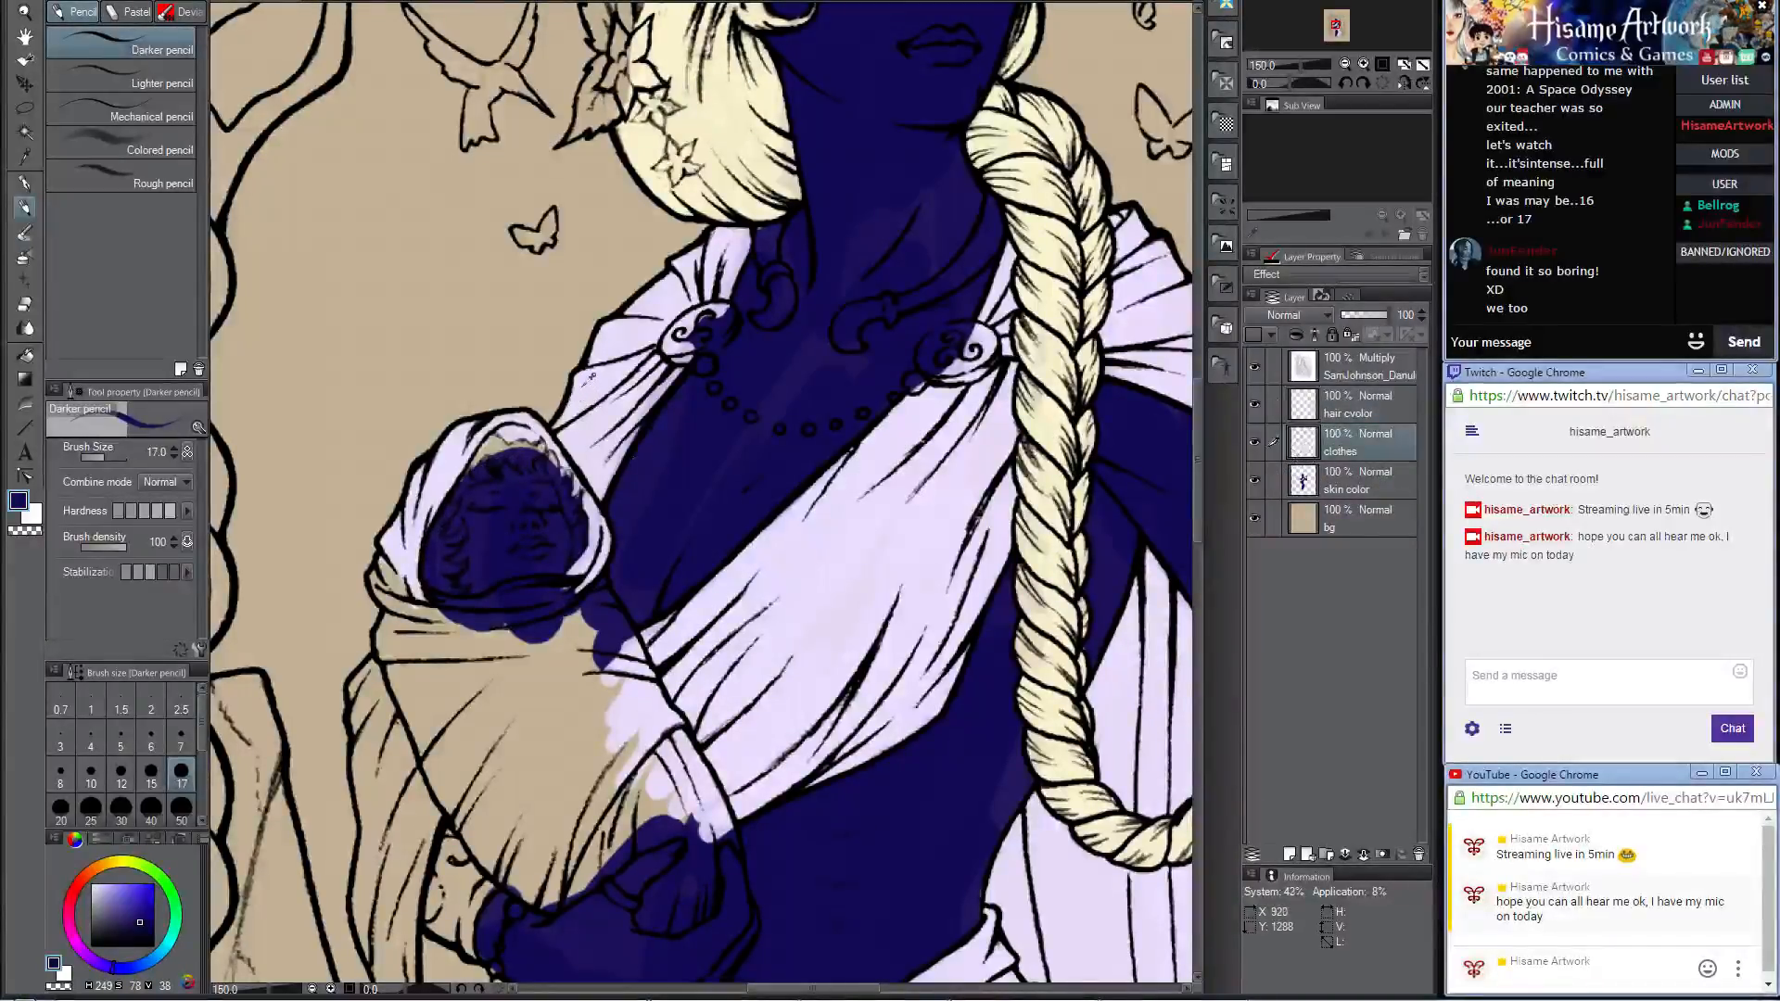
alt+click(590, 376)
mouse_move(564, 411)
mouse_down()
mouse_move(556, 432)
mouse_move(668, 375)
mouse_up()
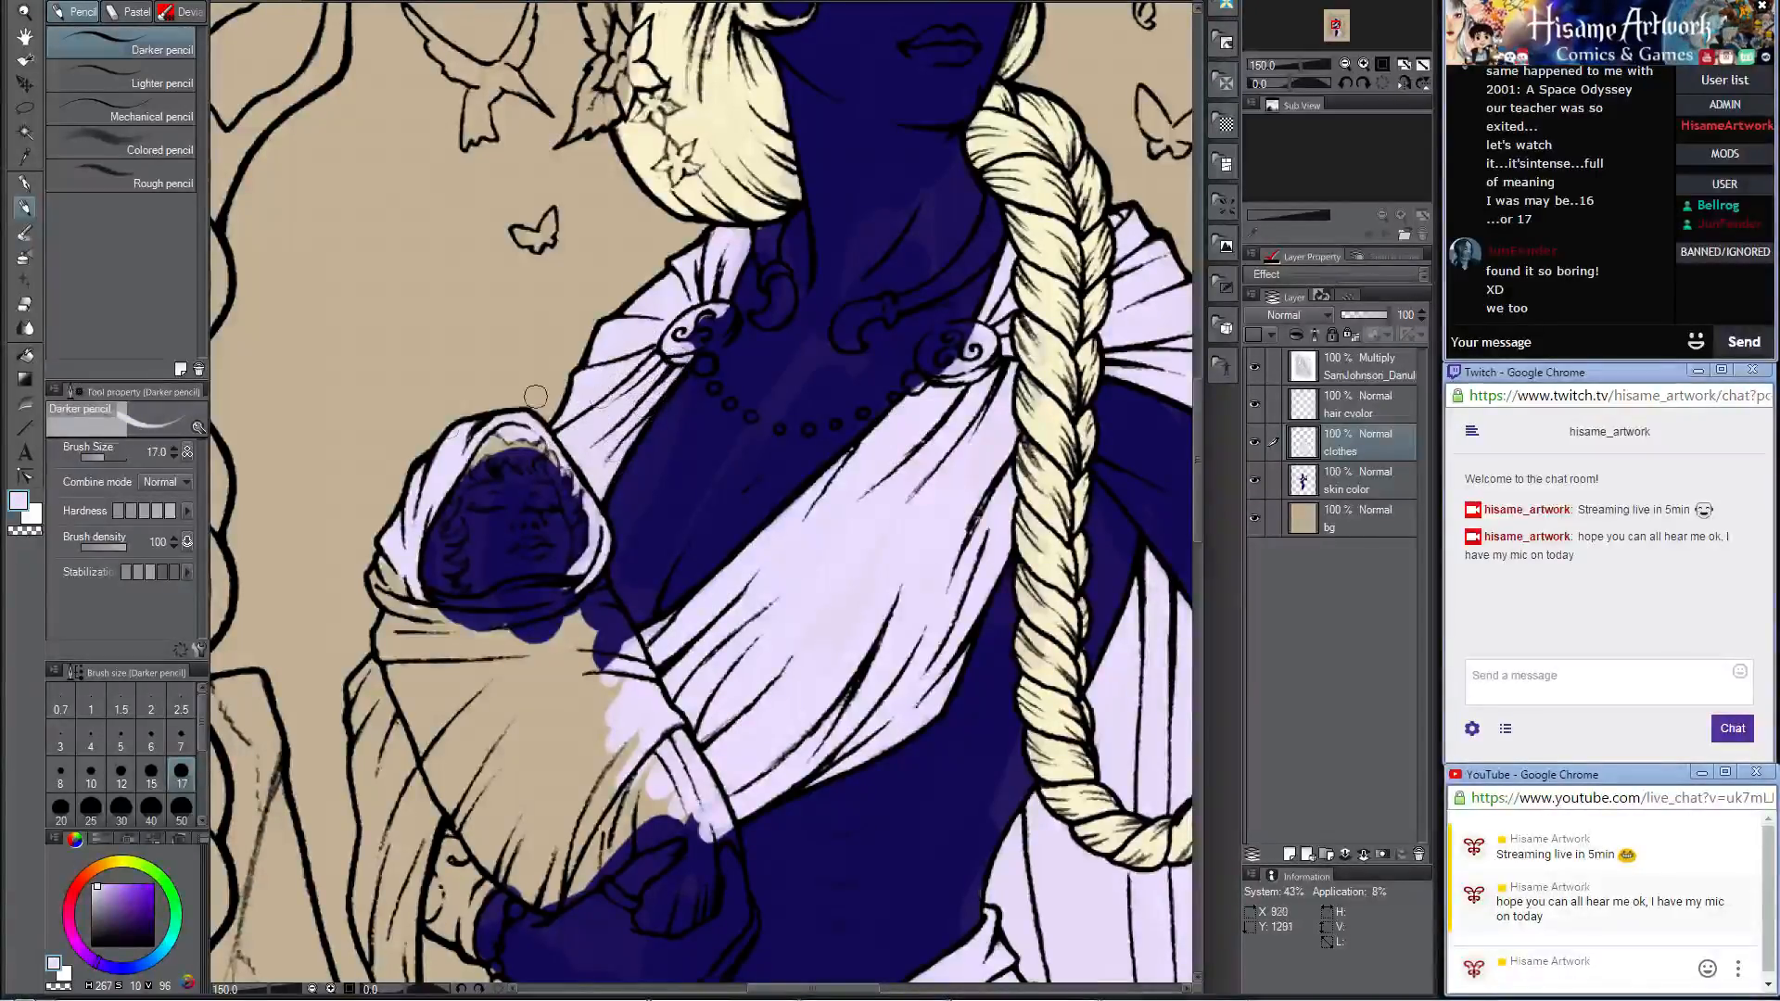
mouse_move(391, 563)
mouse_down()
mouse_move(387, 581)
mouse_move(429, 611)
mouse_move(519, 605)
mouse_move(506, 639)
mouse_move(556, 669)
mouse_move(510, 554)
mouse_up()
Step: Enlarge the brush to 30 and fill the upper part and outer edges of the baby's wrap with pale lavender
key(bracketright)
key(bracketright)
key(bracketright)
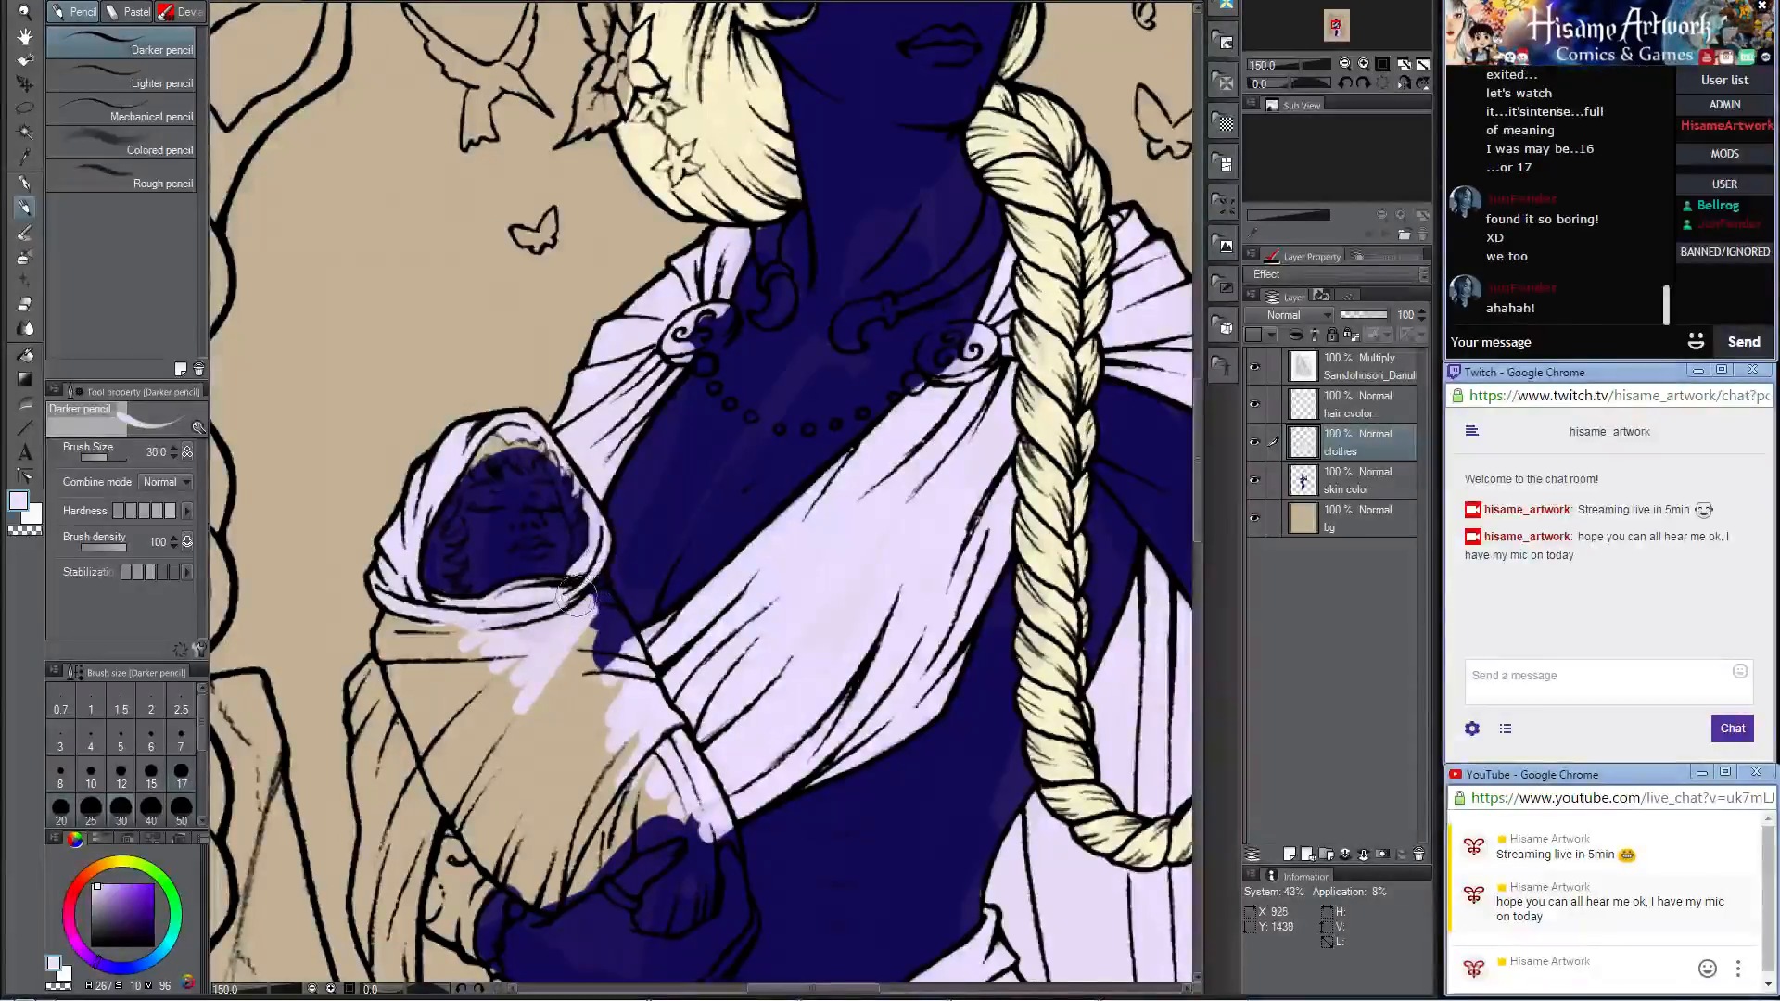
mouse_move(568, 607)
mouse_down()
mouse_move(598, 640)
mouse_move(603, 608)
mouse_move(623, 649)
mouse_move(584, 732)
mouse_up()
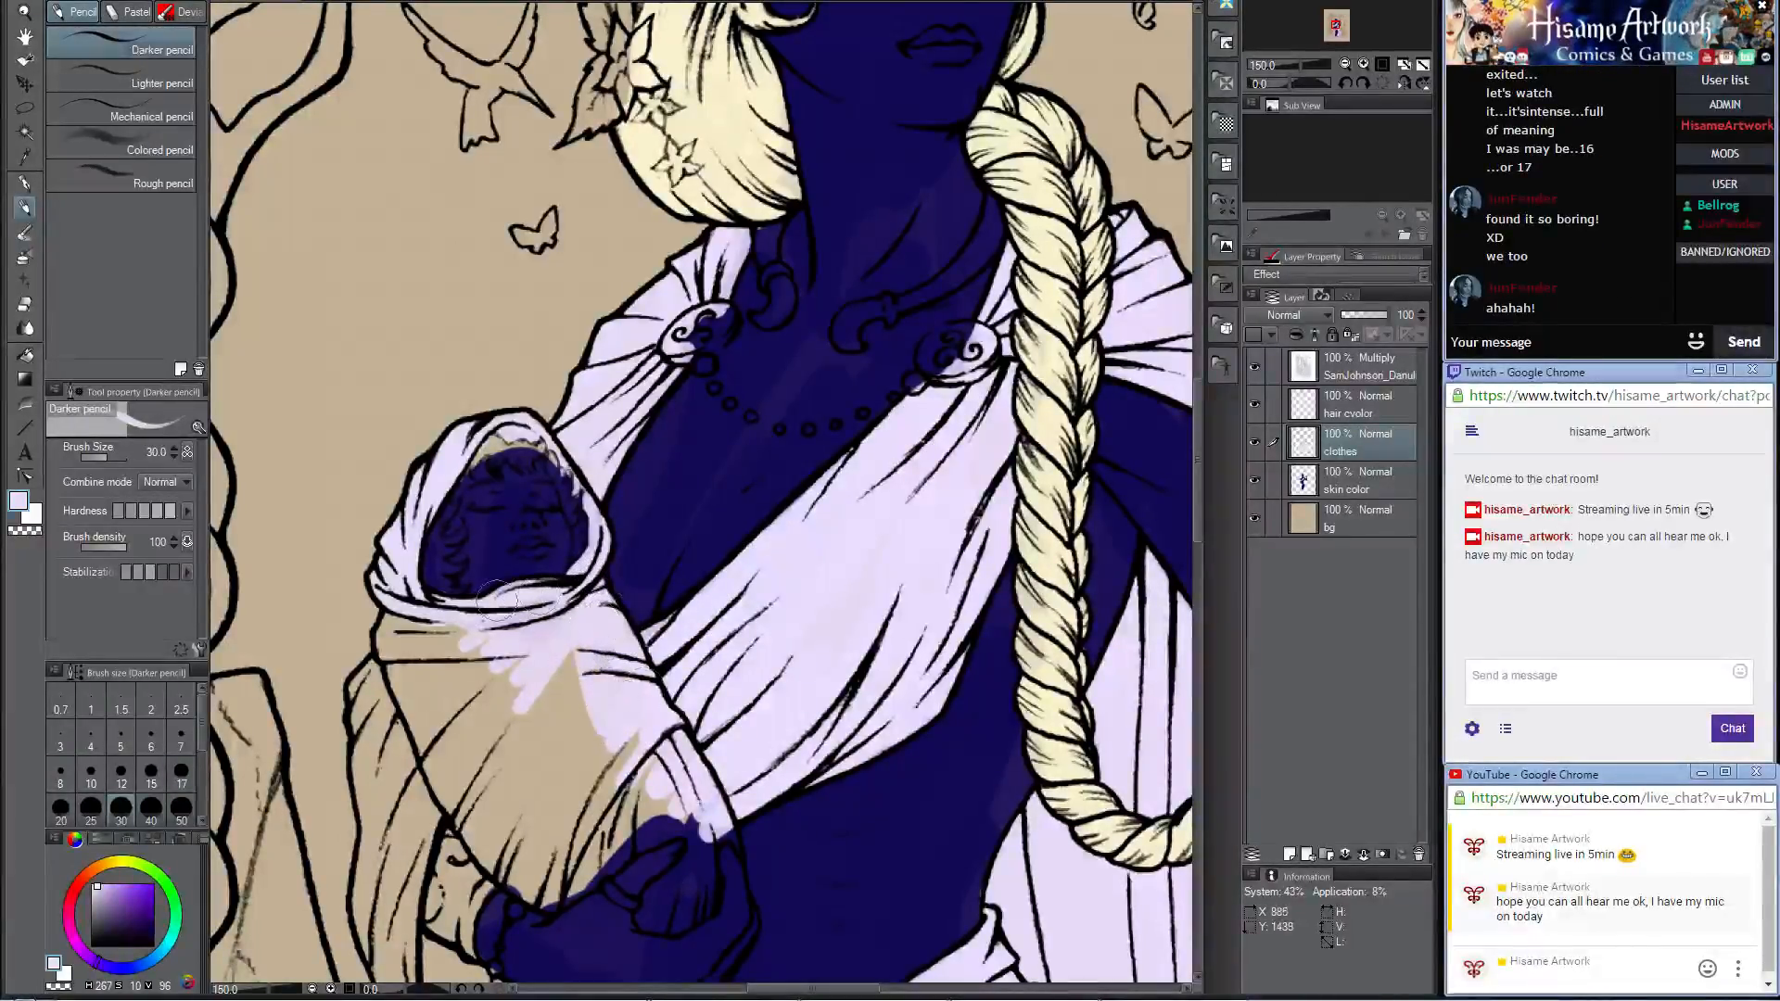
mouse_move(402, 615)
mouse_down()
mouse_move(396, 659)
mouse_move(487, 607)
mouse_move(491, 393)
mouse_up()
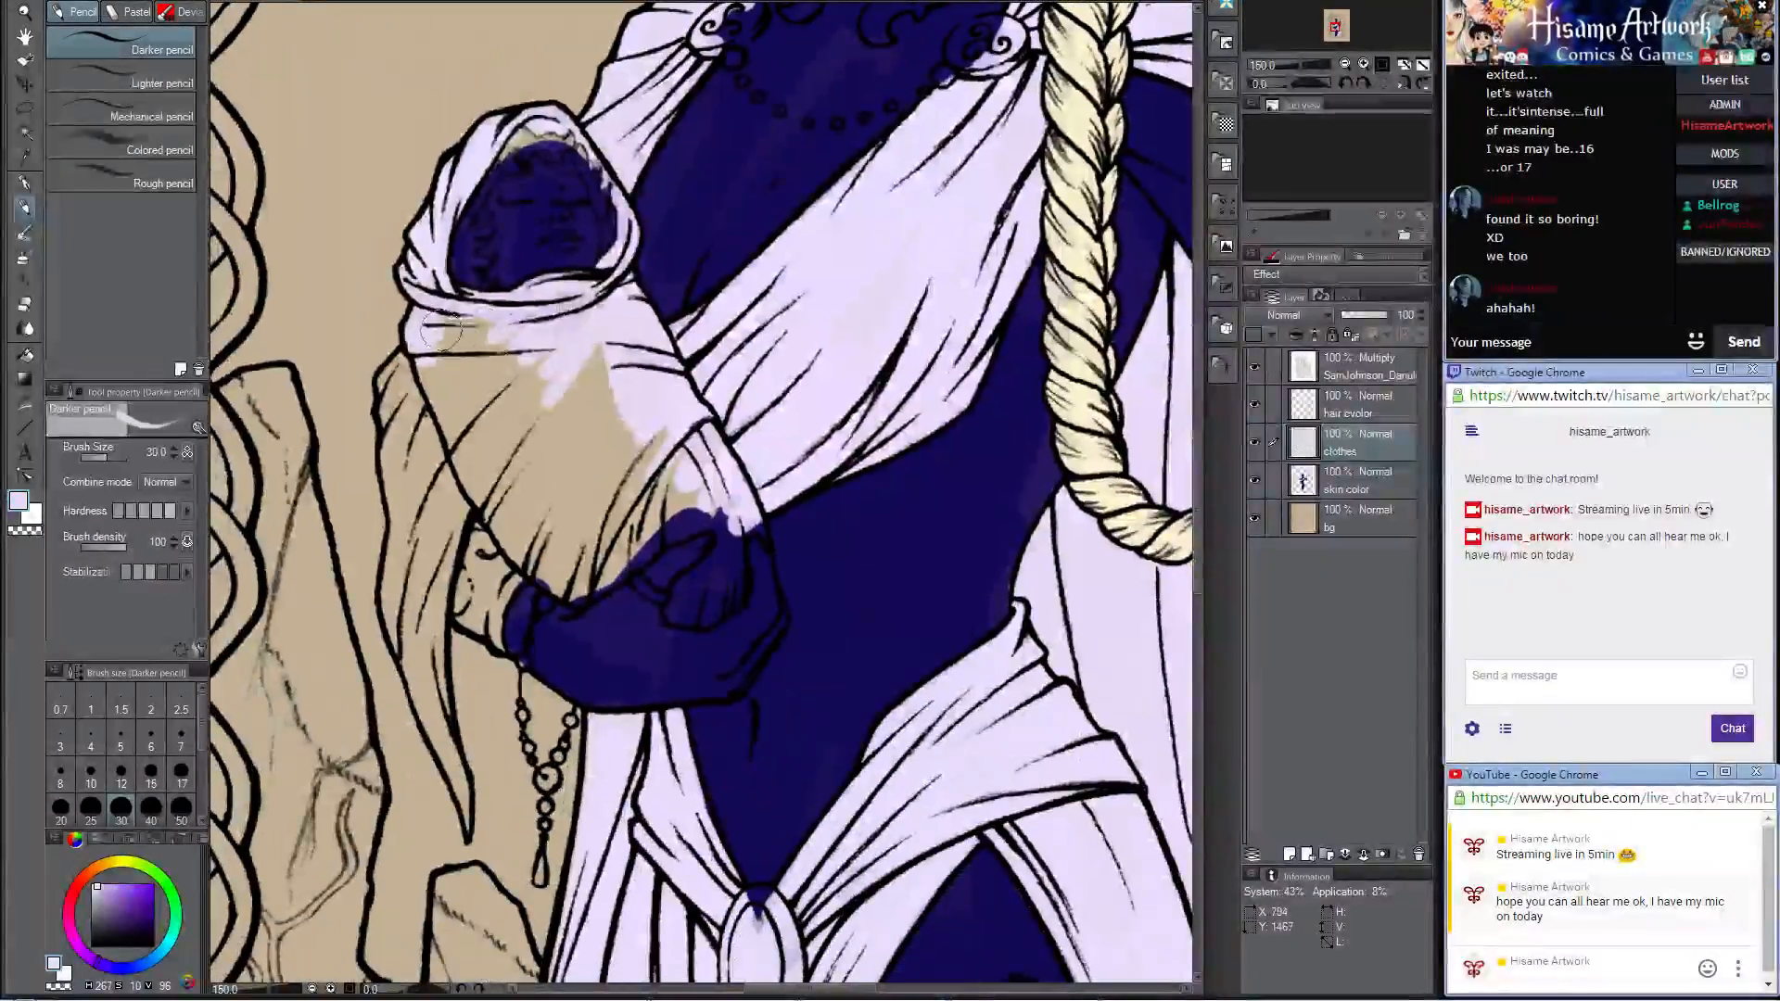
mouse_move(514, 329)
mouse_down()
mouse_move(449, 389)
mouse_move(436, 431)
mouse_move(468, 459)
mouse_move(429, 380)
mouse_move(398, 370)
mouse_move(417, 547)
mouse_move(469, 366)
mouse_move(528, 399)
mouse_move(478, 400)
mouse_move(524, 461)
mouse_move(547, 566)
mouse_move(519, 542)
mouse_move(570, 583)
mouse_move(668, 516)
mouse_move(741, 533)
mouse_move(728, 519)
mouse_up()
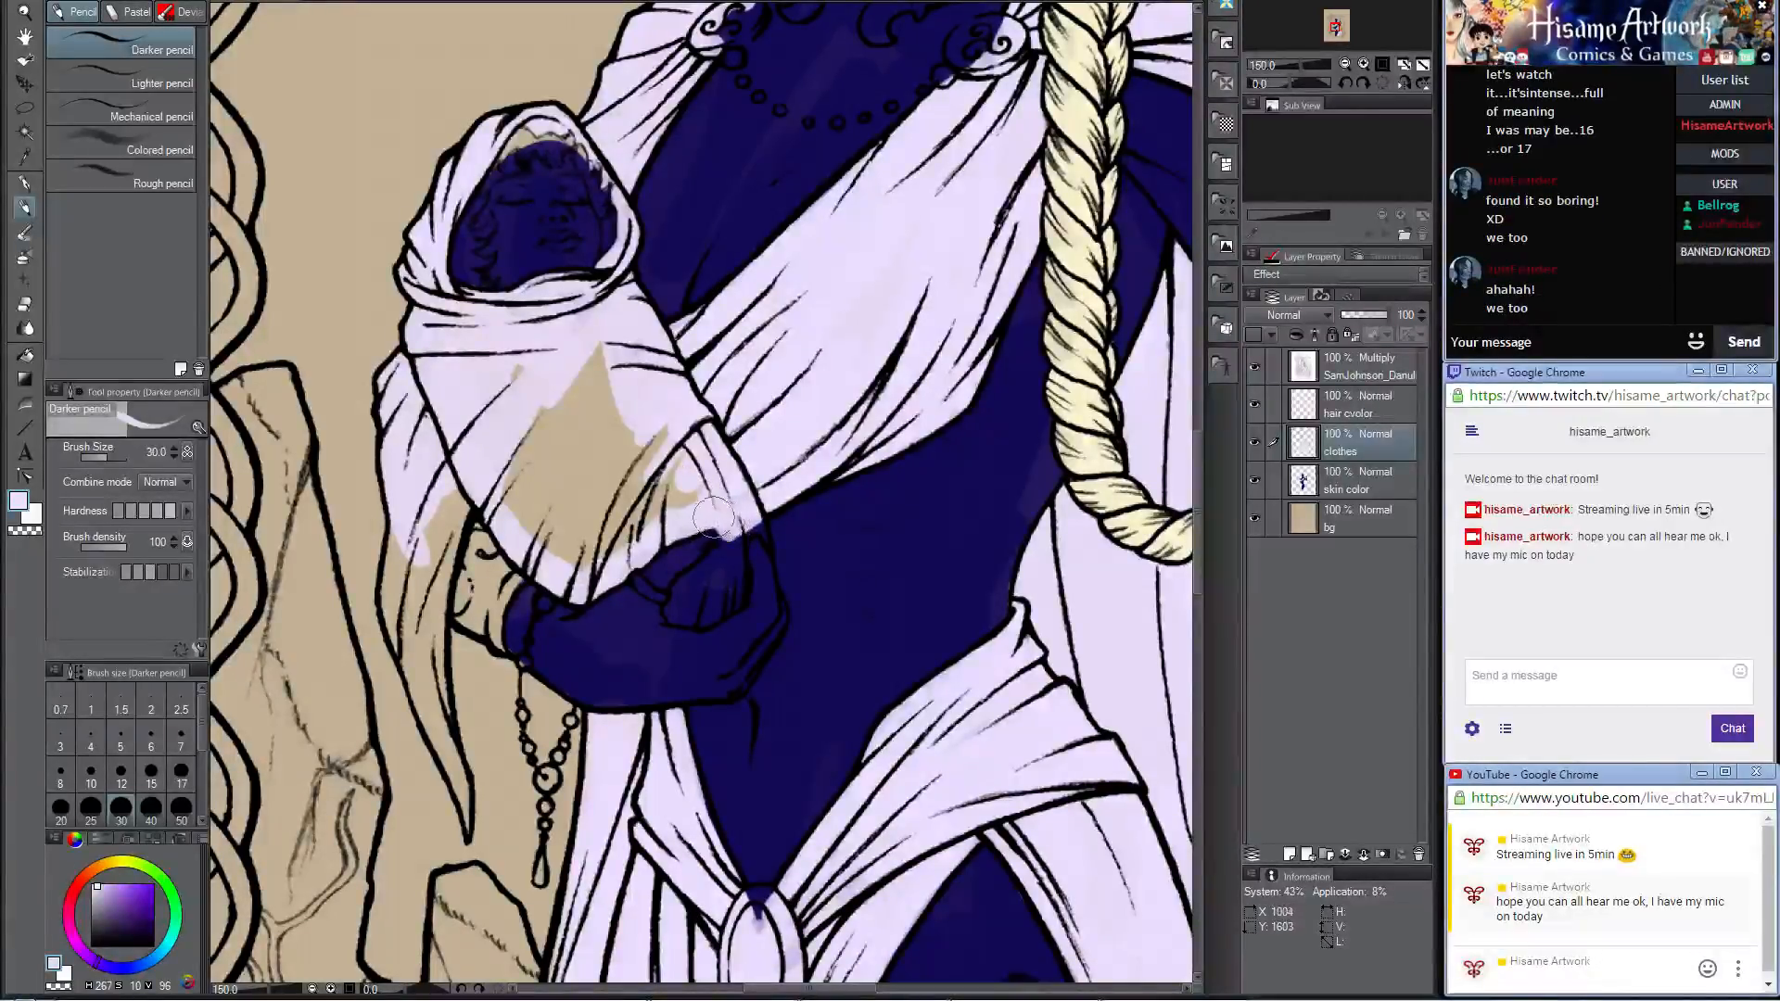
Step: Cover the area beside the thumb of the hand holding the baby with pale lavender and reduce the brush to 10
drag(726, 524, 730, 534)
mouse_move(722, 559)
mouse_down()
mouse_move(677, 616)
mouse_move(730, 598)
mouse_move(735, 543)
mouse_move(723, 582)
mouse_move(683, 610)
mouse_move(726, 591)
mouse_move(745, 540)
mouse_up()
key(bracketleft)
key(bracketleft)
key(bracketleft)
key(bracketleft)
key(bracketleft)
key(bracketleft)
key(bracketleft)
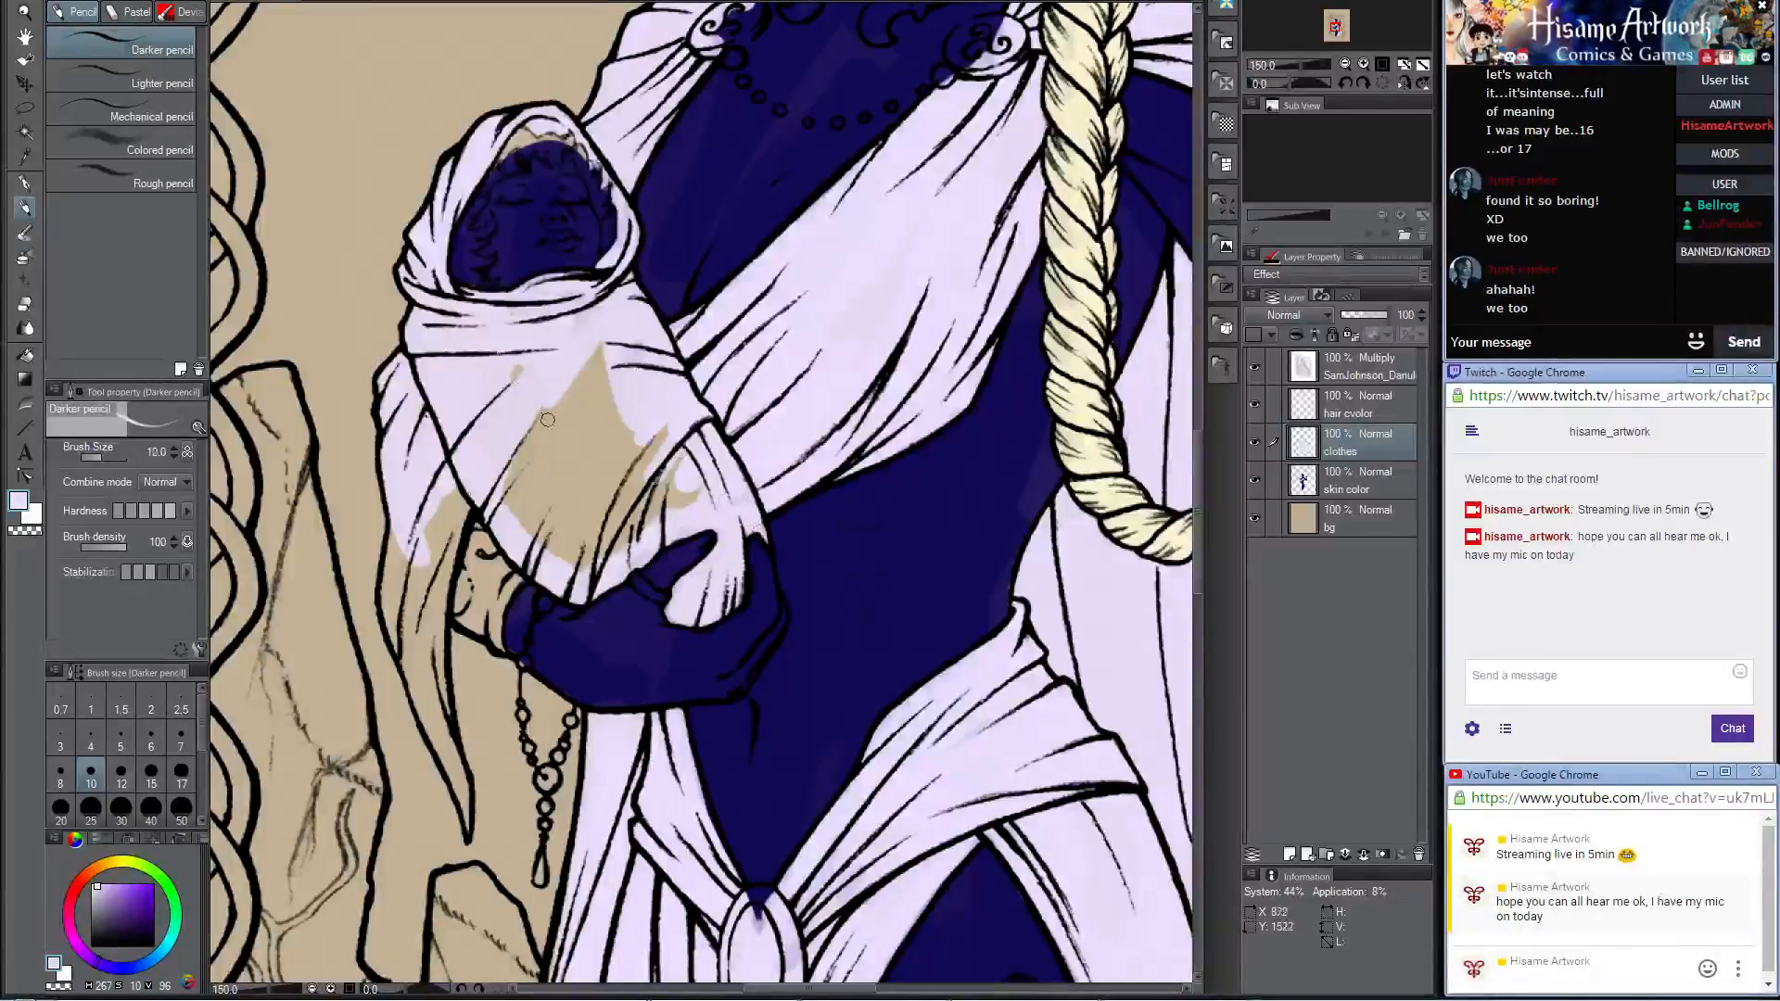
Step: Fill the remaining bare patches of the baby's wrap and its hanging tail with pale lavender at brush size 30
key(bracketright)
key(bracketright)
key(bracketright)
key(bracketright)
key(bracketright)
key(bracketright)
mouse_move(548, 420)
mouse_down()
mouse_move(533, 371)
mouse_move(584, 396)
mouse_move(537, 454)
mouse_move(621, 427)
mouse_move(649, 529)
mouse_move(700, 475)
mouse_move(561, 566)
mouse_move(593, 519)
mouse_move(556, 464)
mouse_move(535, 524)
mouse_move(417, 520)
mouse_move(413, 621)
mouse_move(399, 586)
mouse_move(408, 649)
mouse_move(422, 524)
mouse_move(425, 635)
mouse_move(436, 528)
mouse_move(440, 686)
mouse_move(399, 658)
mouse_move(422, 712)
mouse_move(428, 677)
mouse_move(446, 775)
mouse_move(437, 501)
mouse_move(459, 660)
mouse_up()
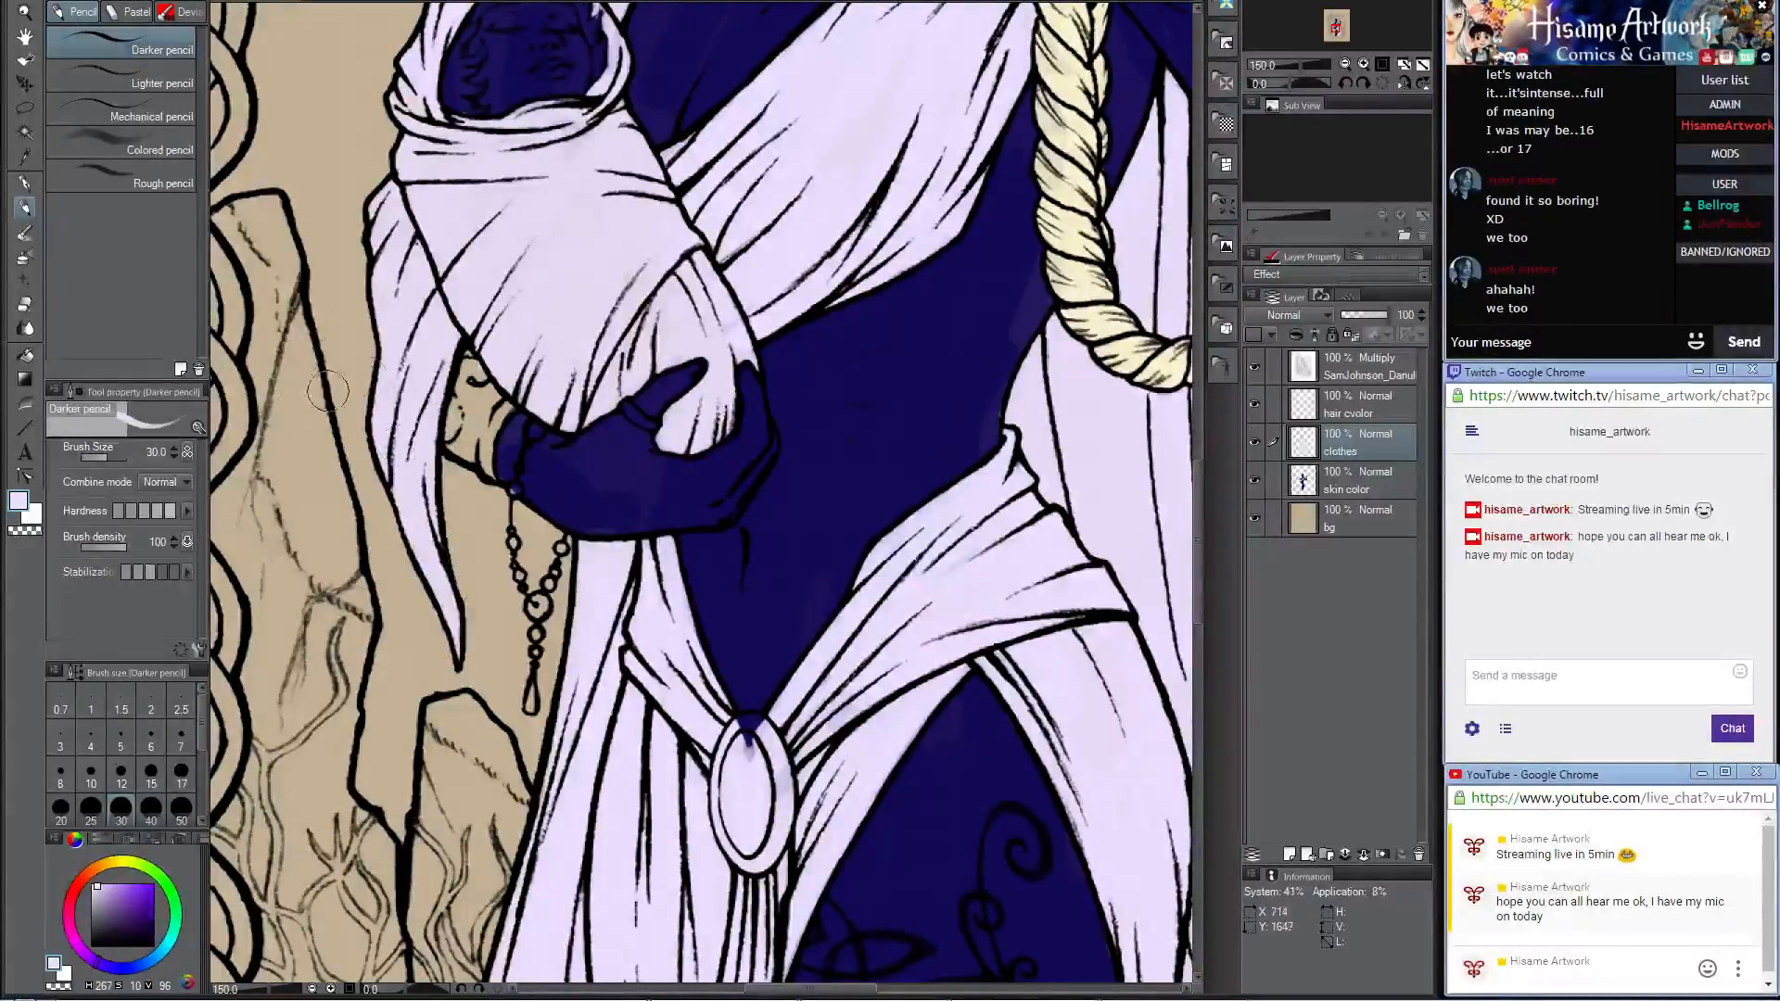
key(e)
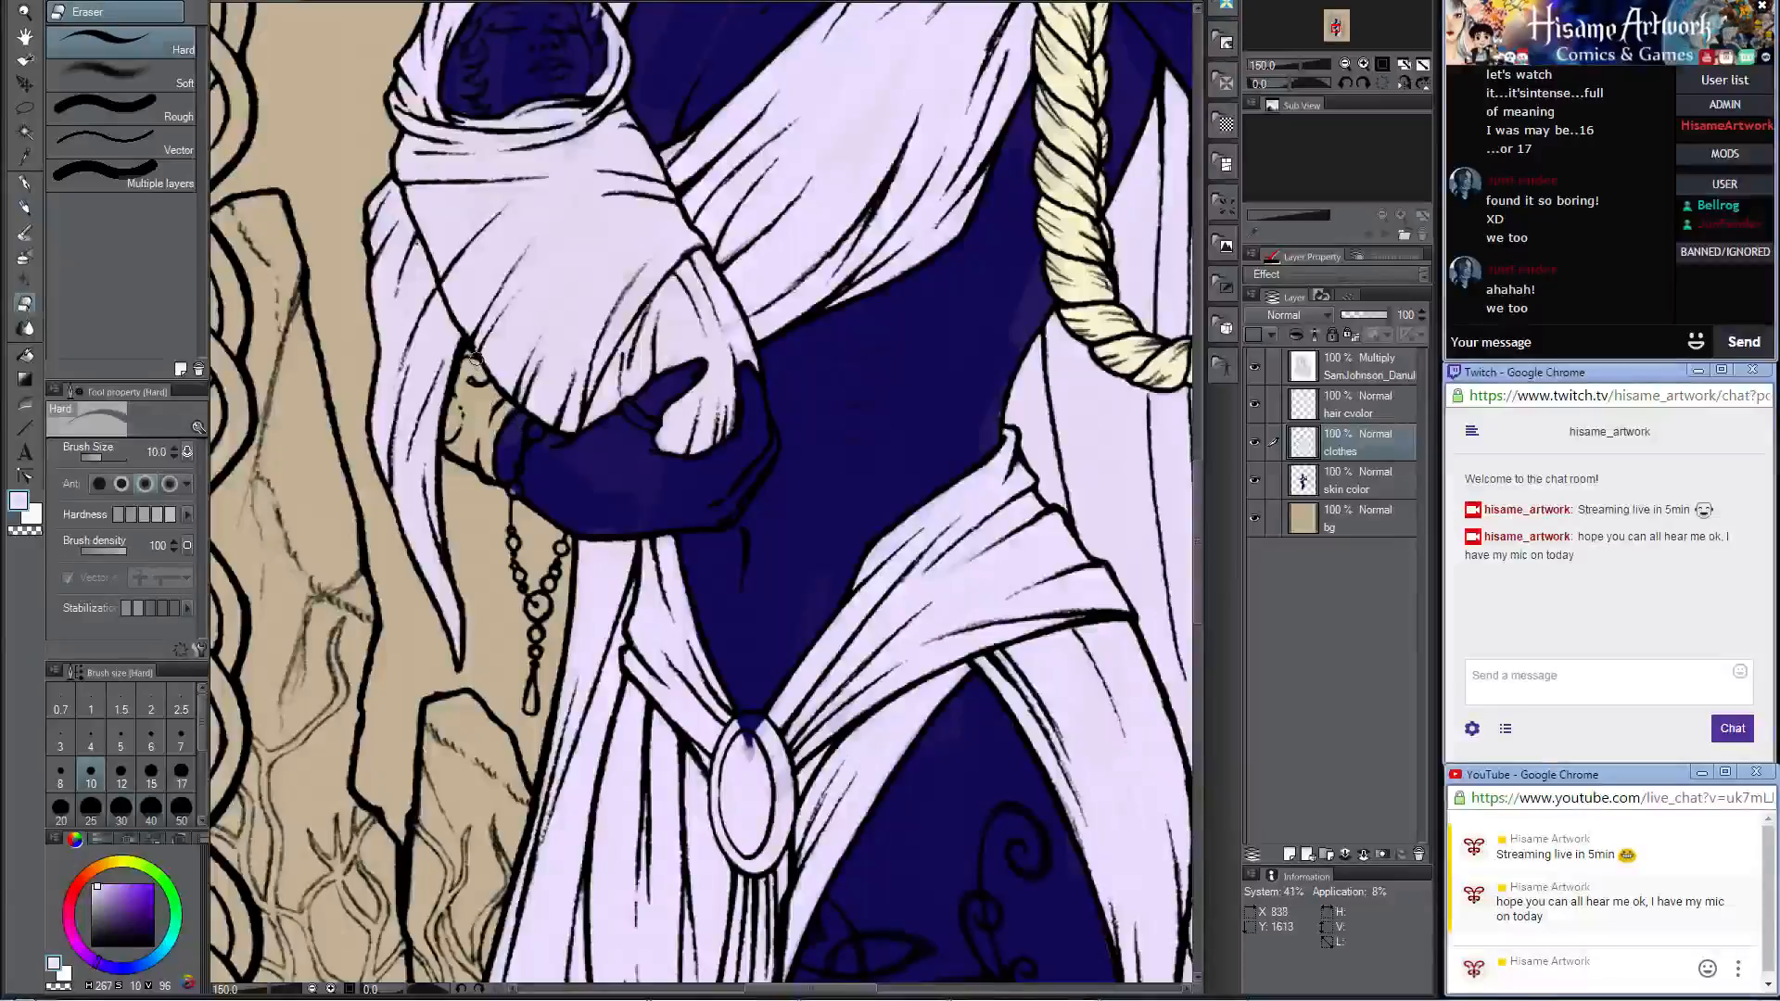
click(24, 208)
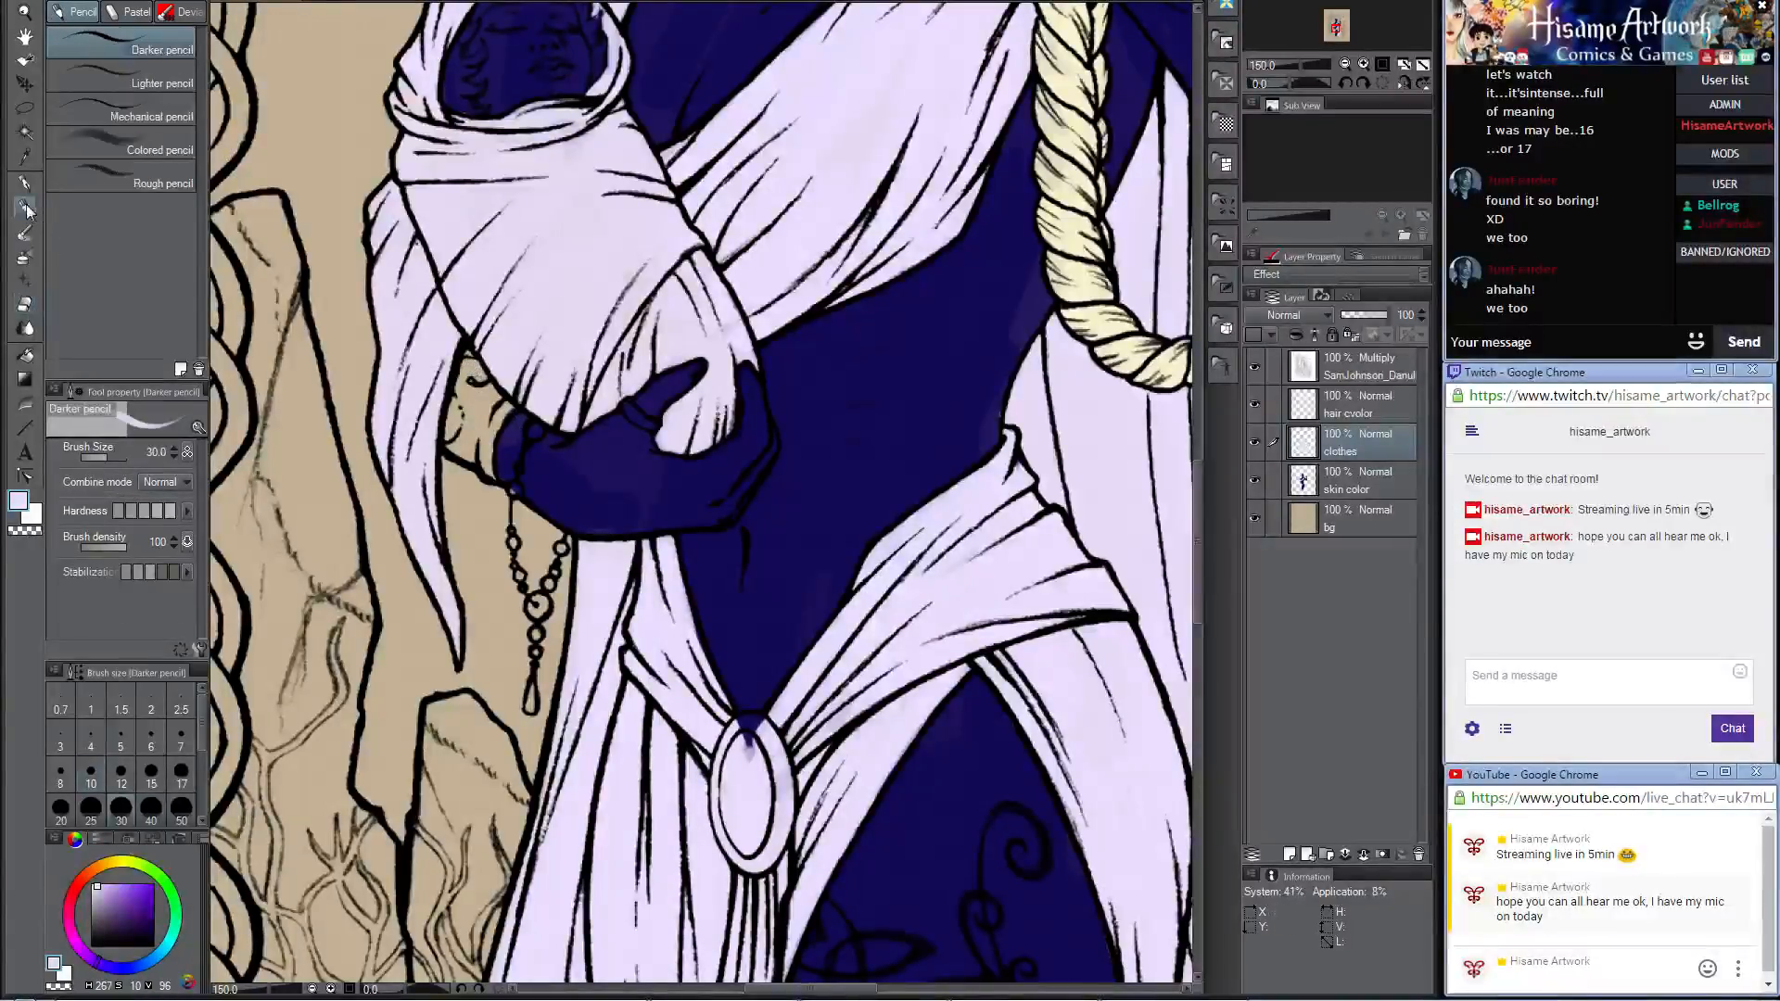
scroll(1026, 560, down, 8)
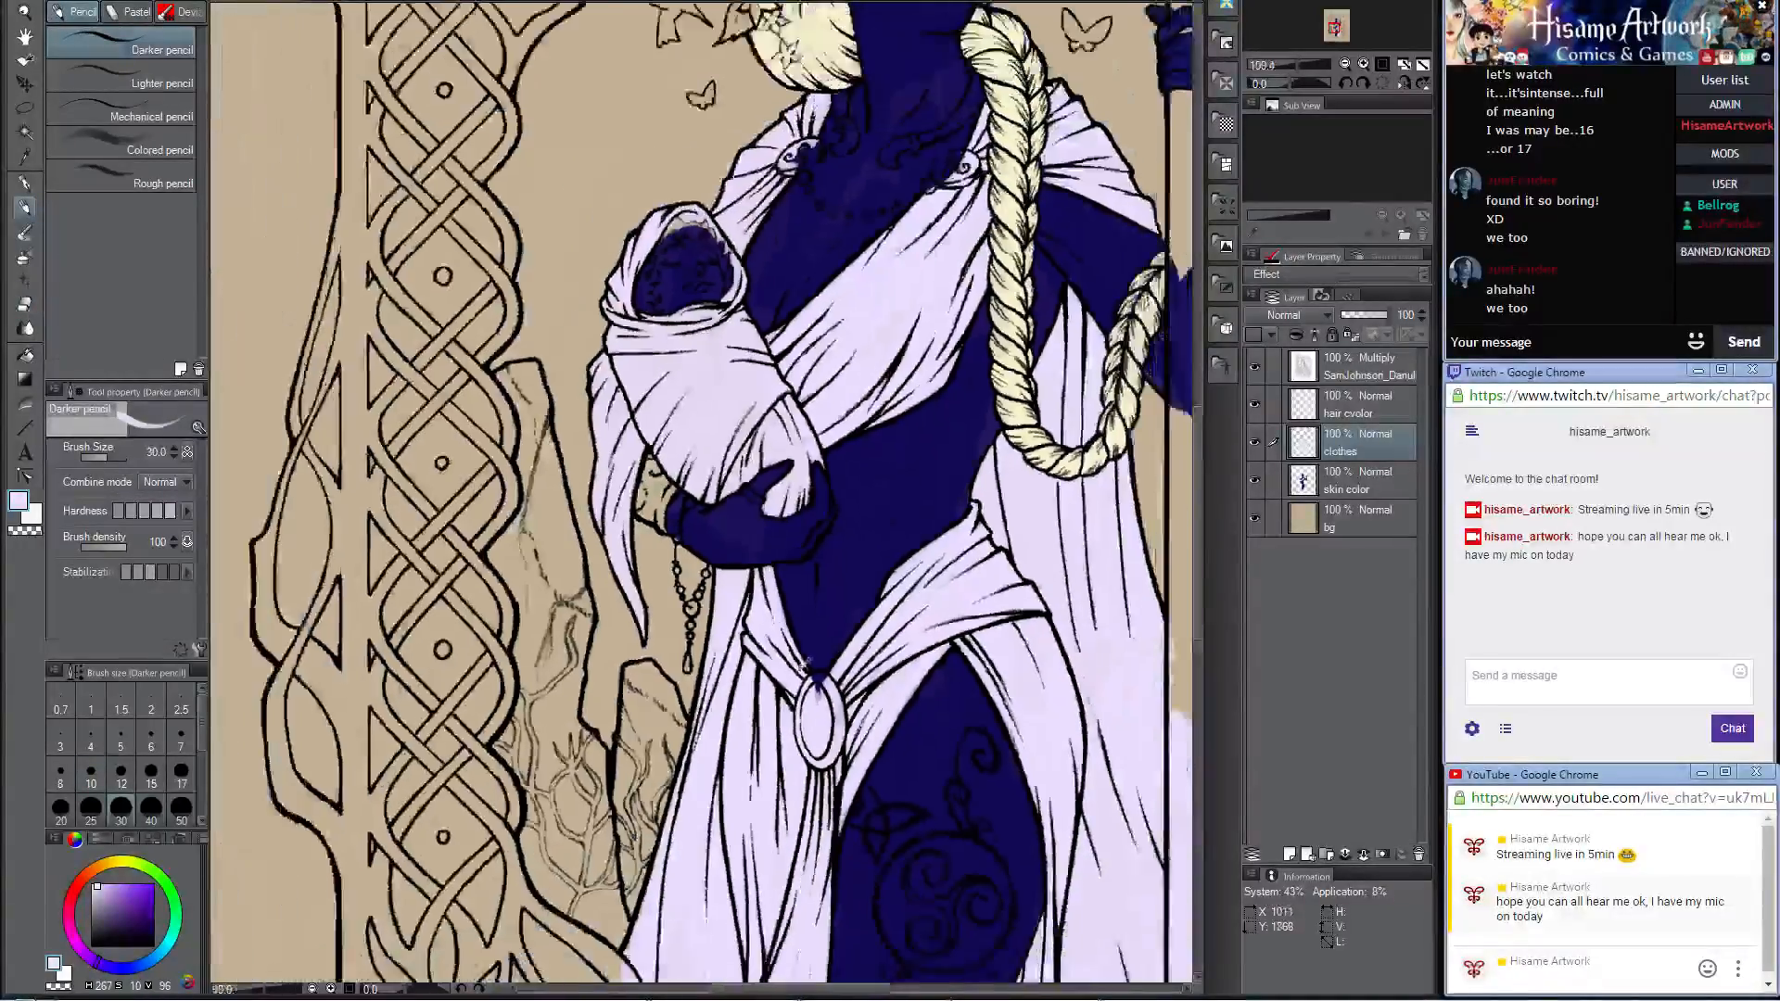
scroll(819, 802, up, 4)
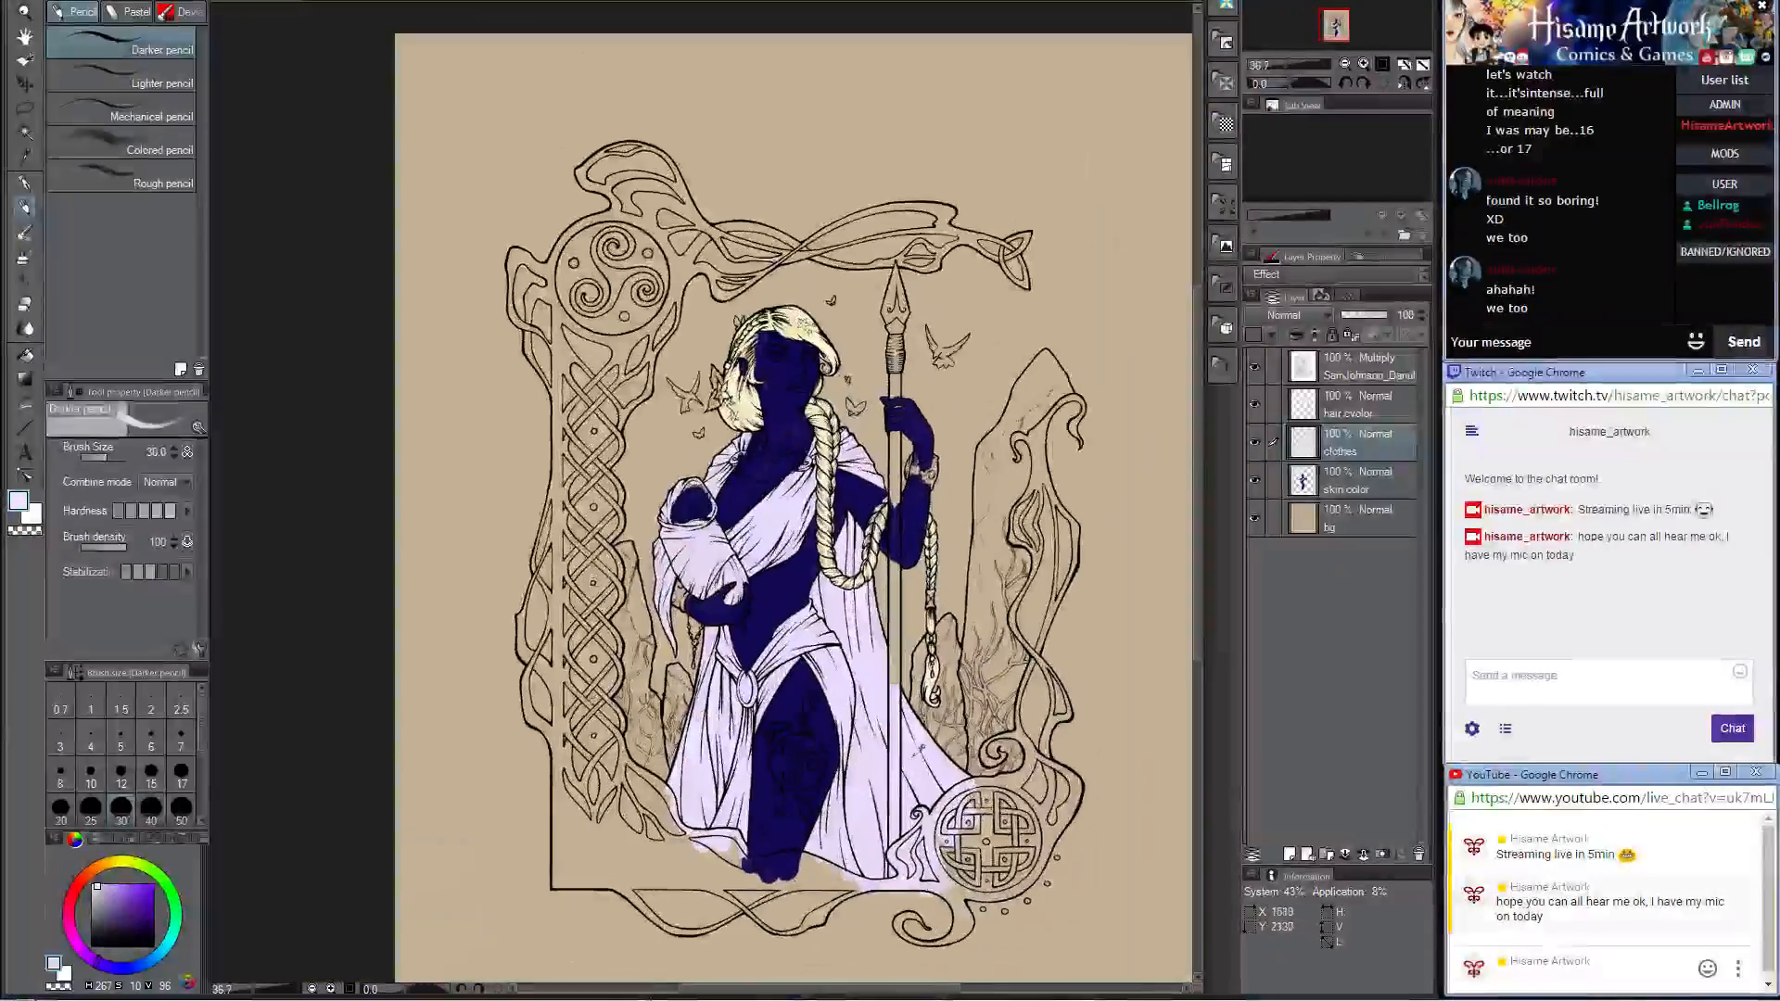
scroll(819, 802, down, 4)
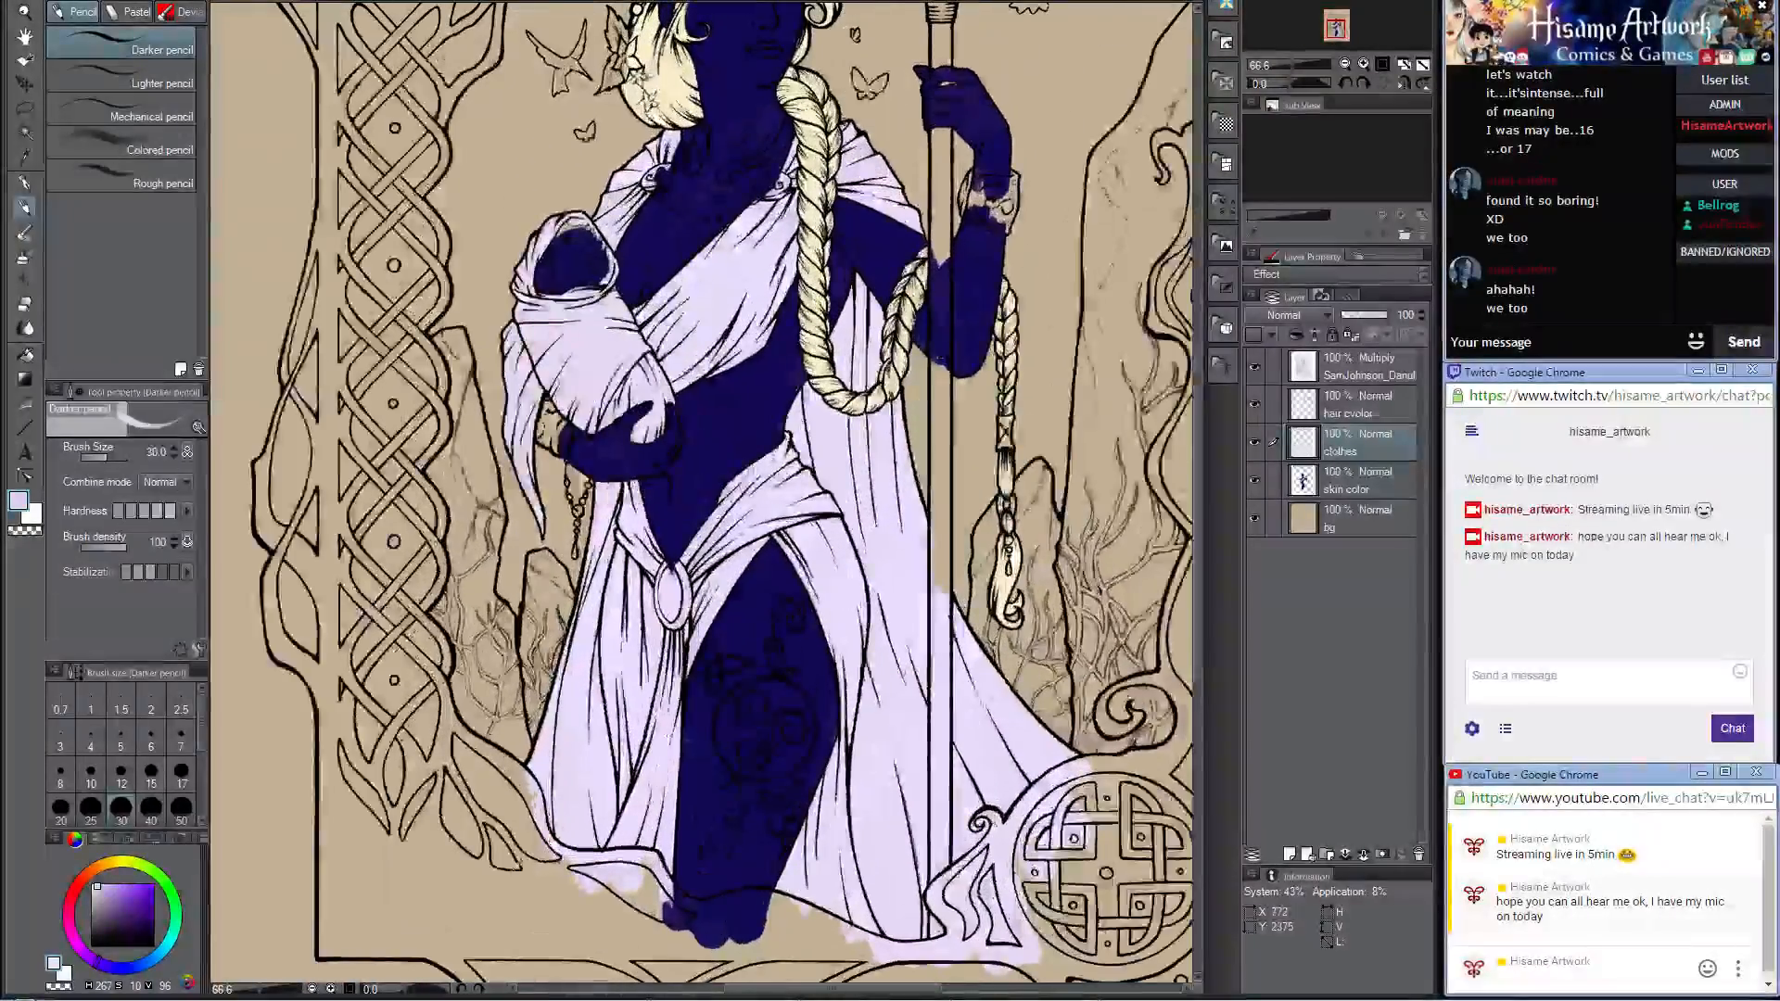
scroll(819, 802, up, 4)
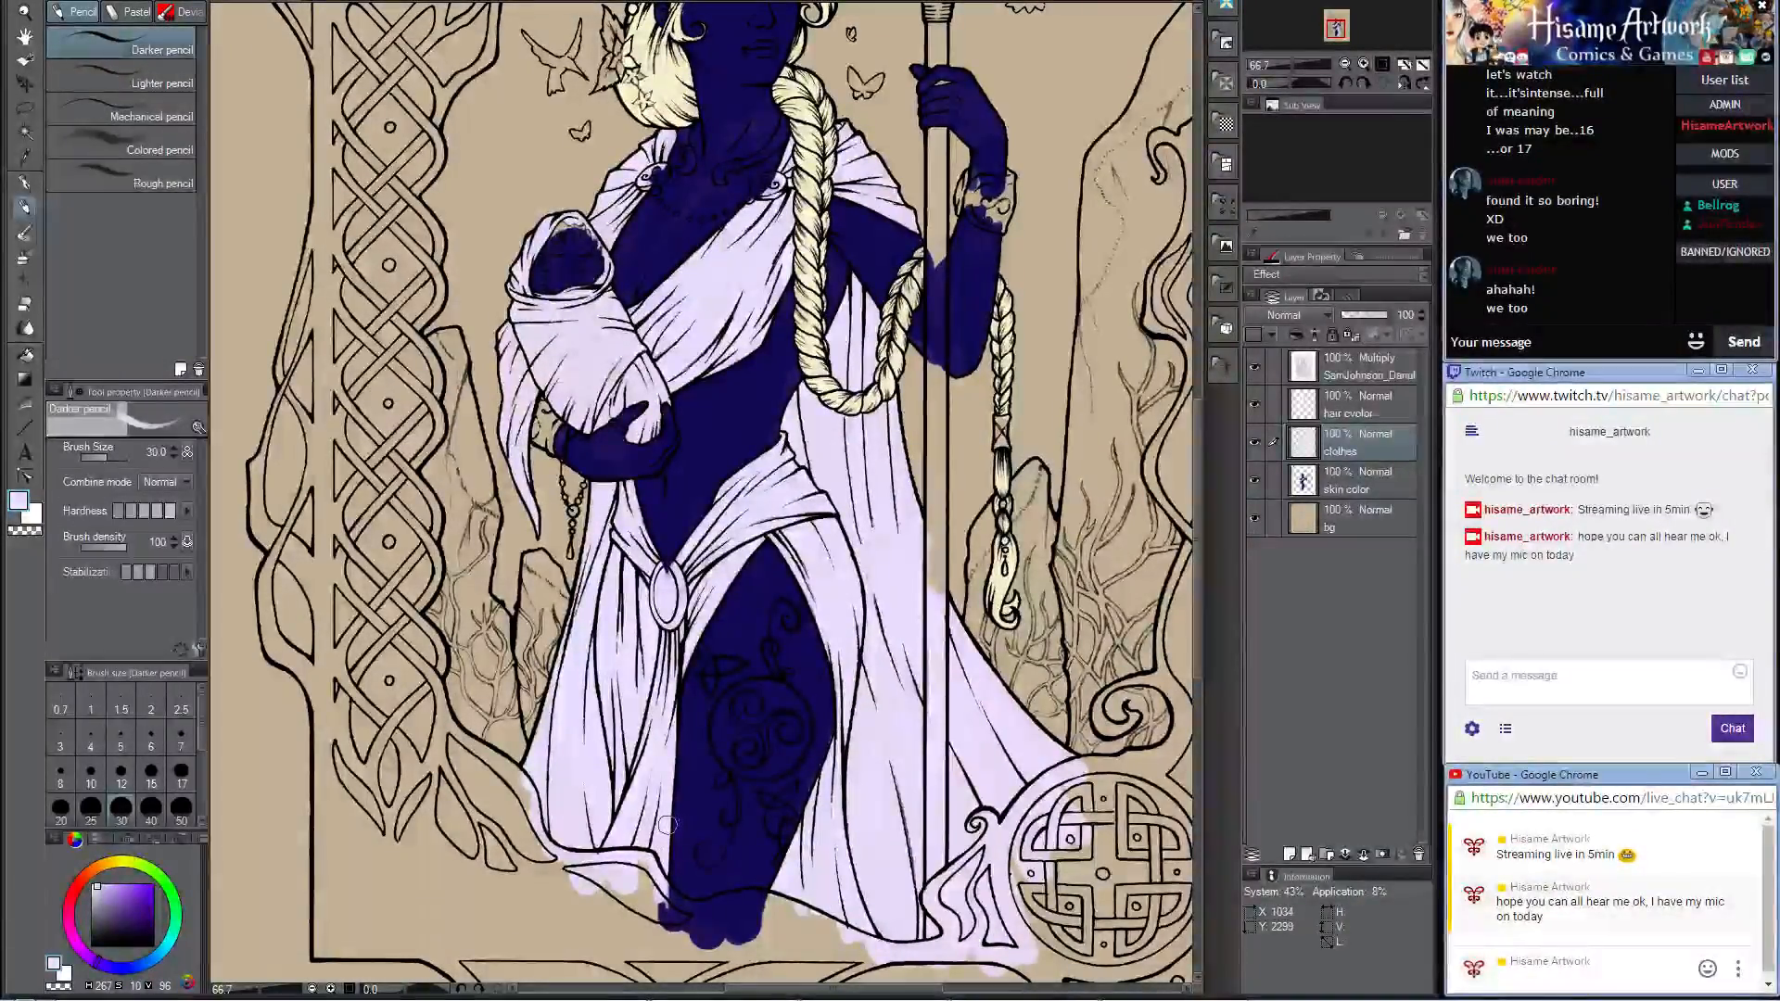
scroll(669, 823, down, 3)
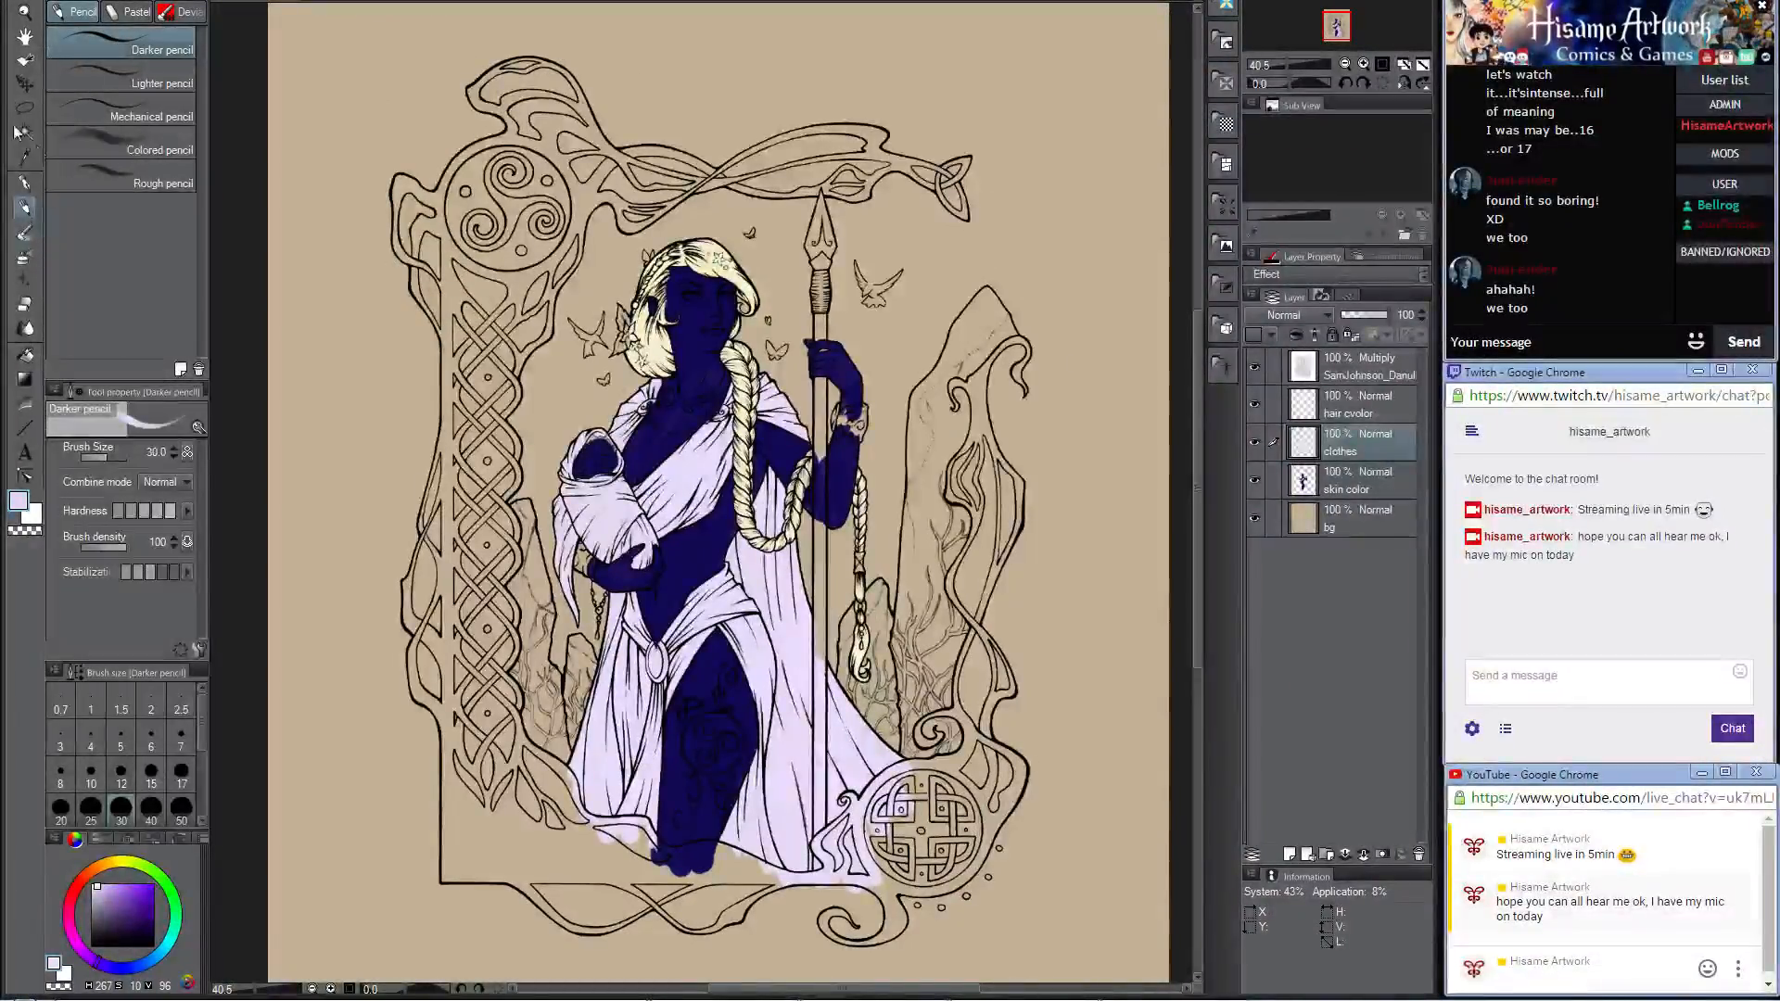
Step: Set the drawing color to a dark muted violet with hue 253, saturation 33 and value 23
click(19, 501)
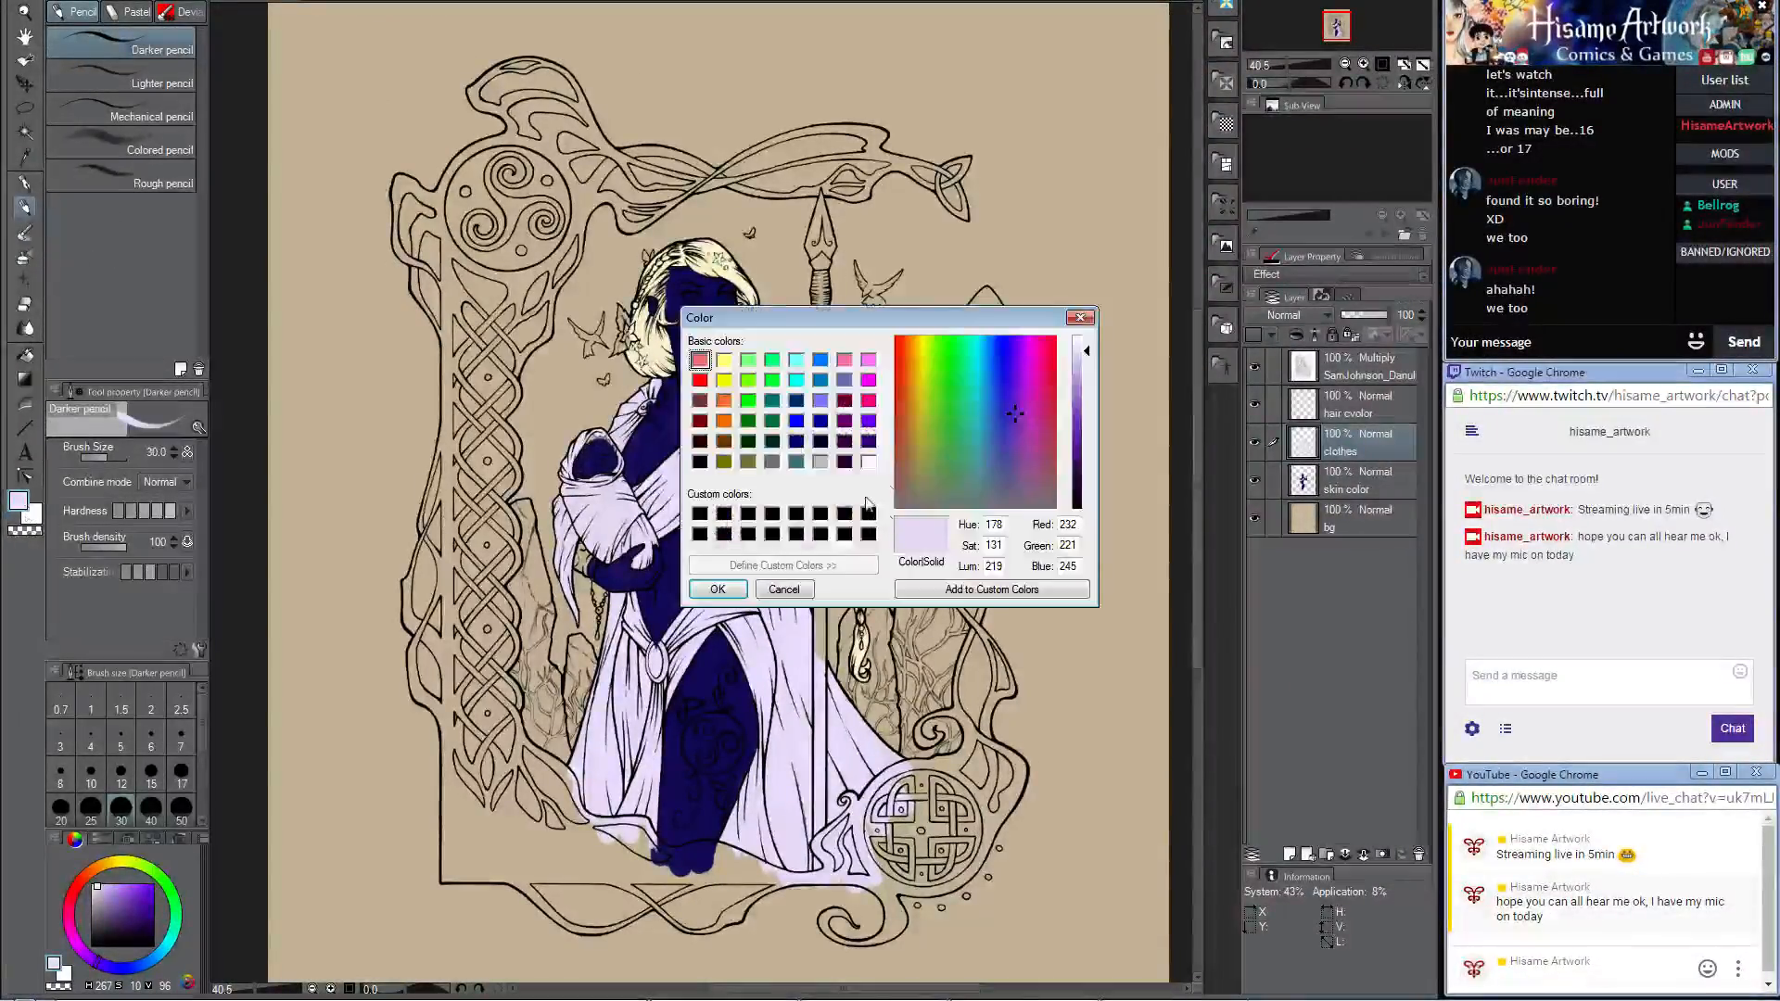
click(1080, 464)
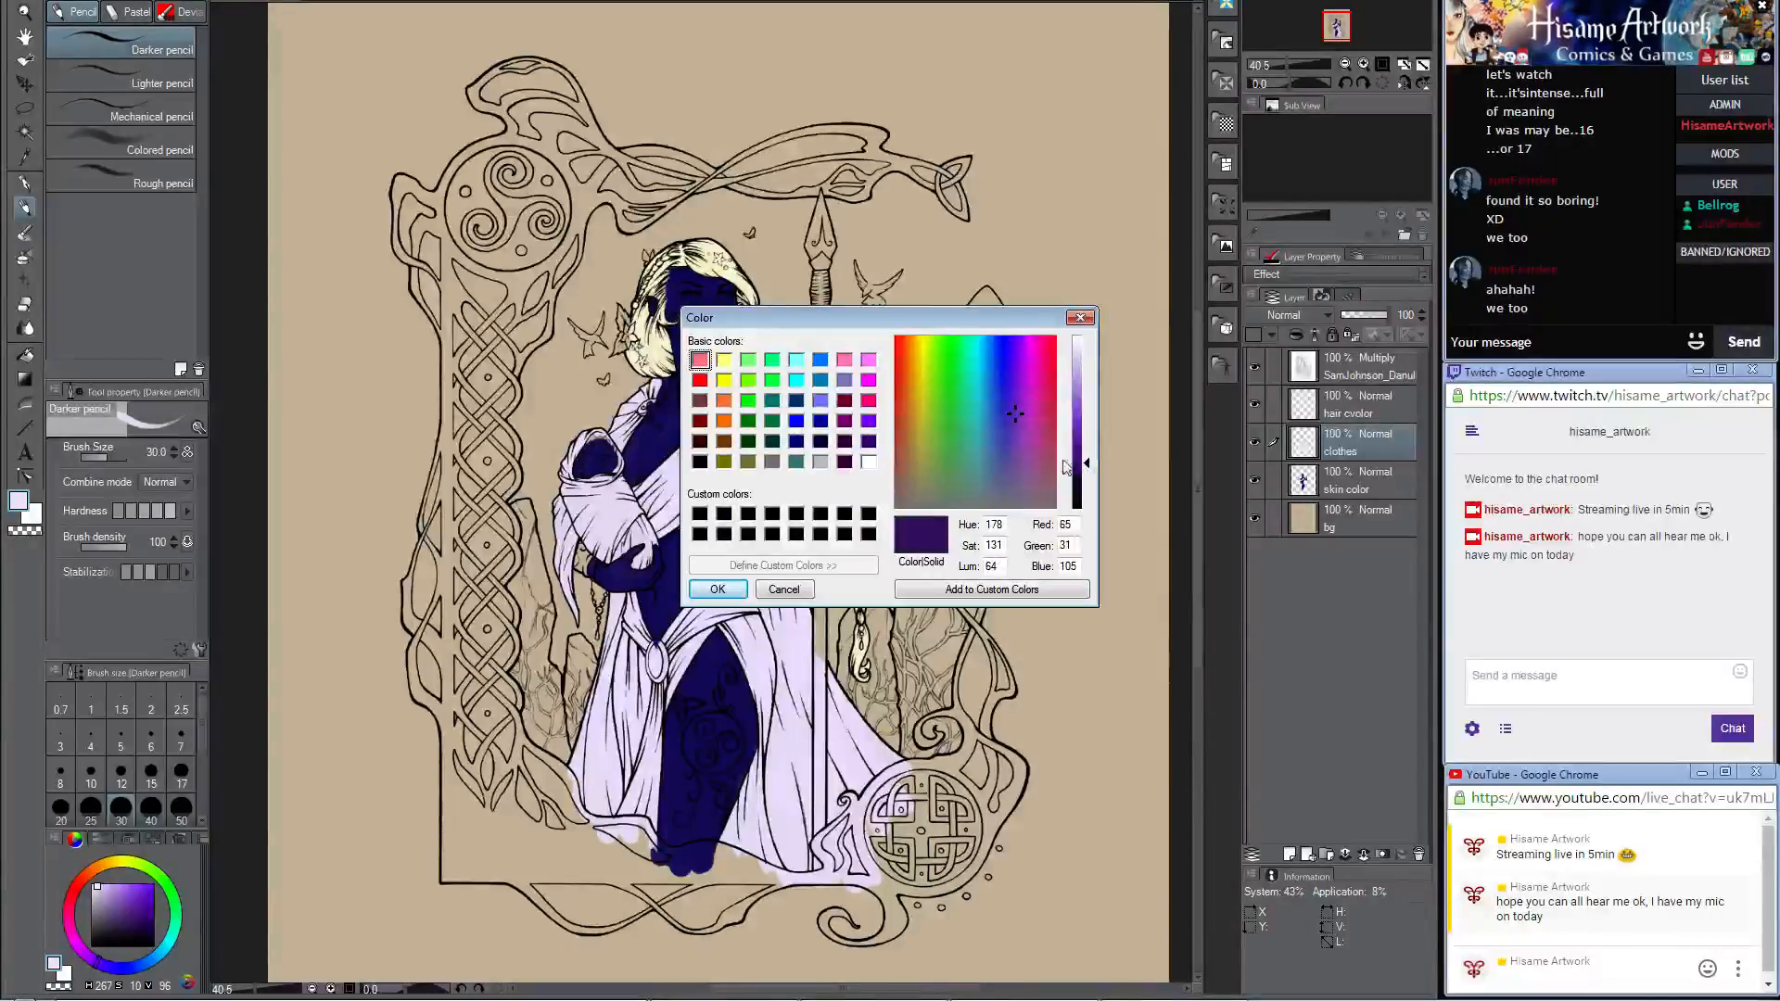
drag(1013, 445, 1008, 475)
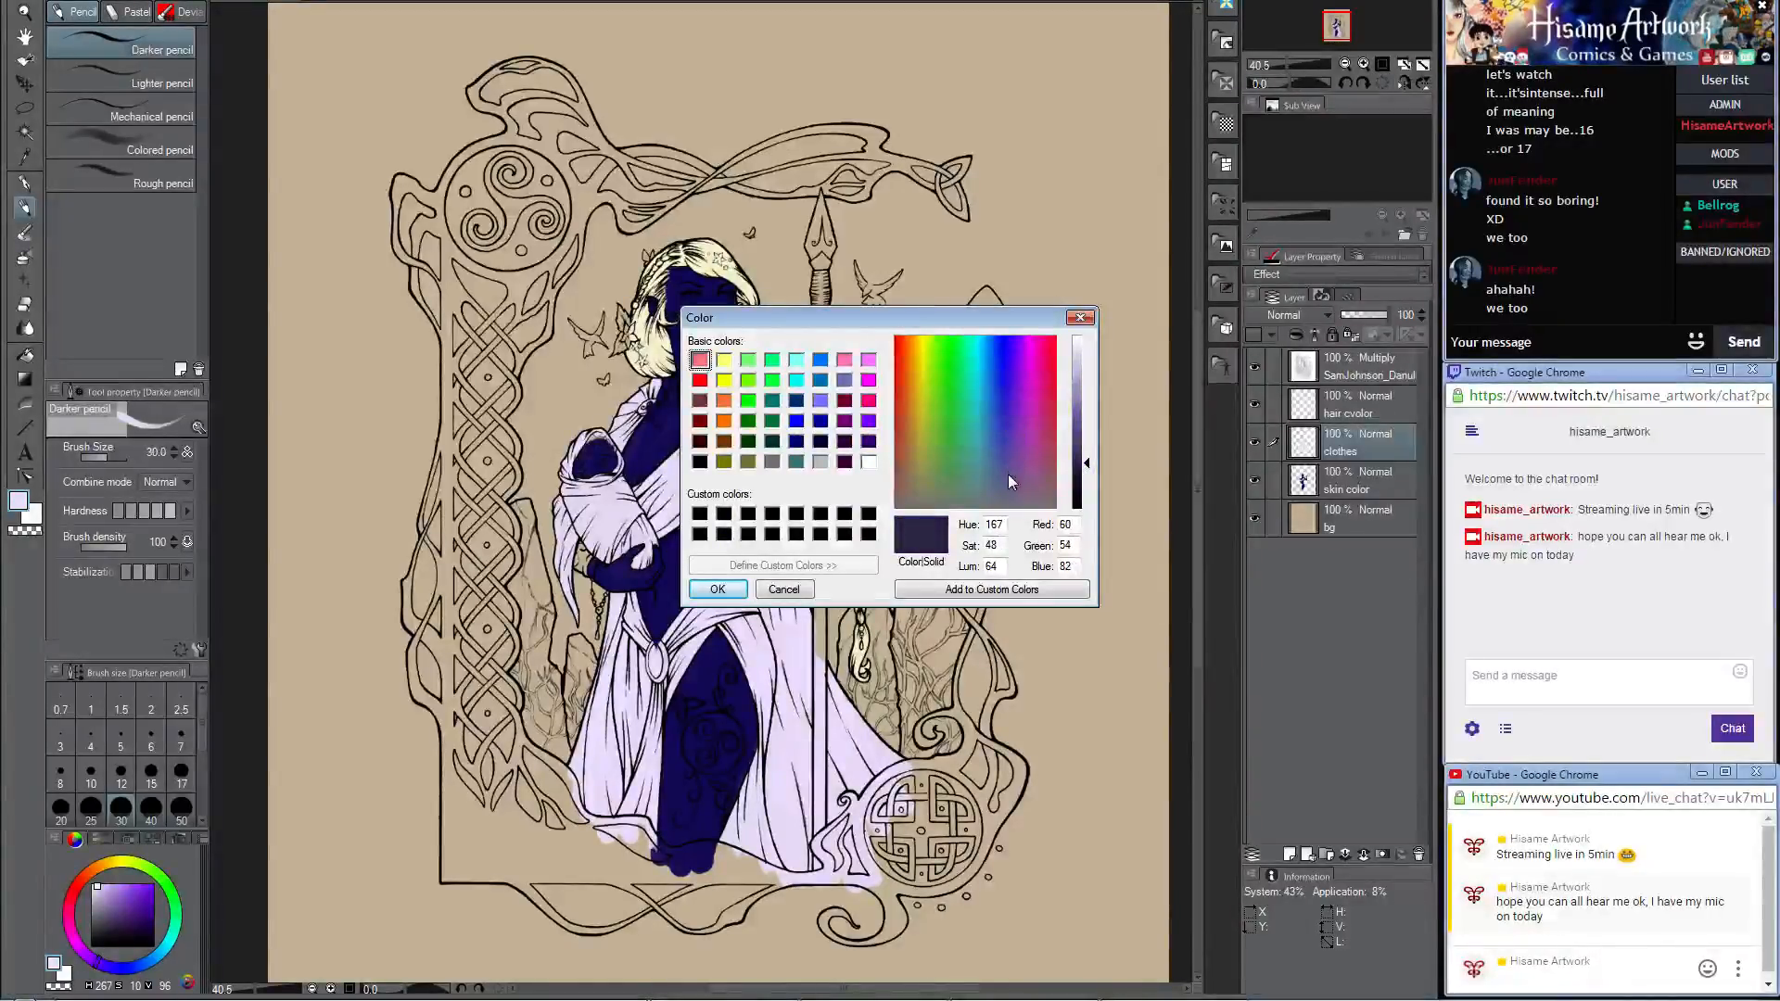
click(717, 590)
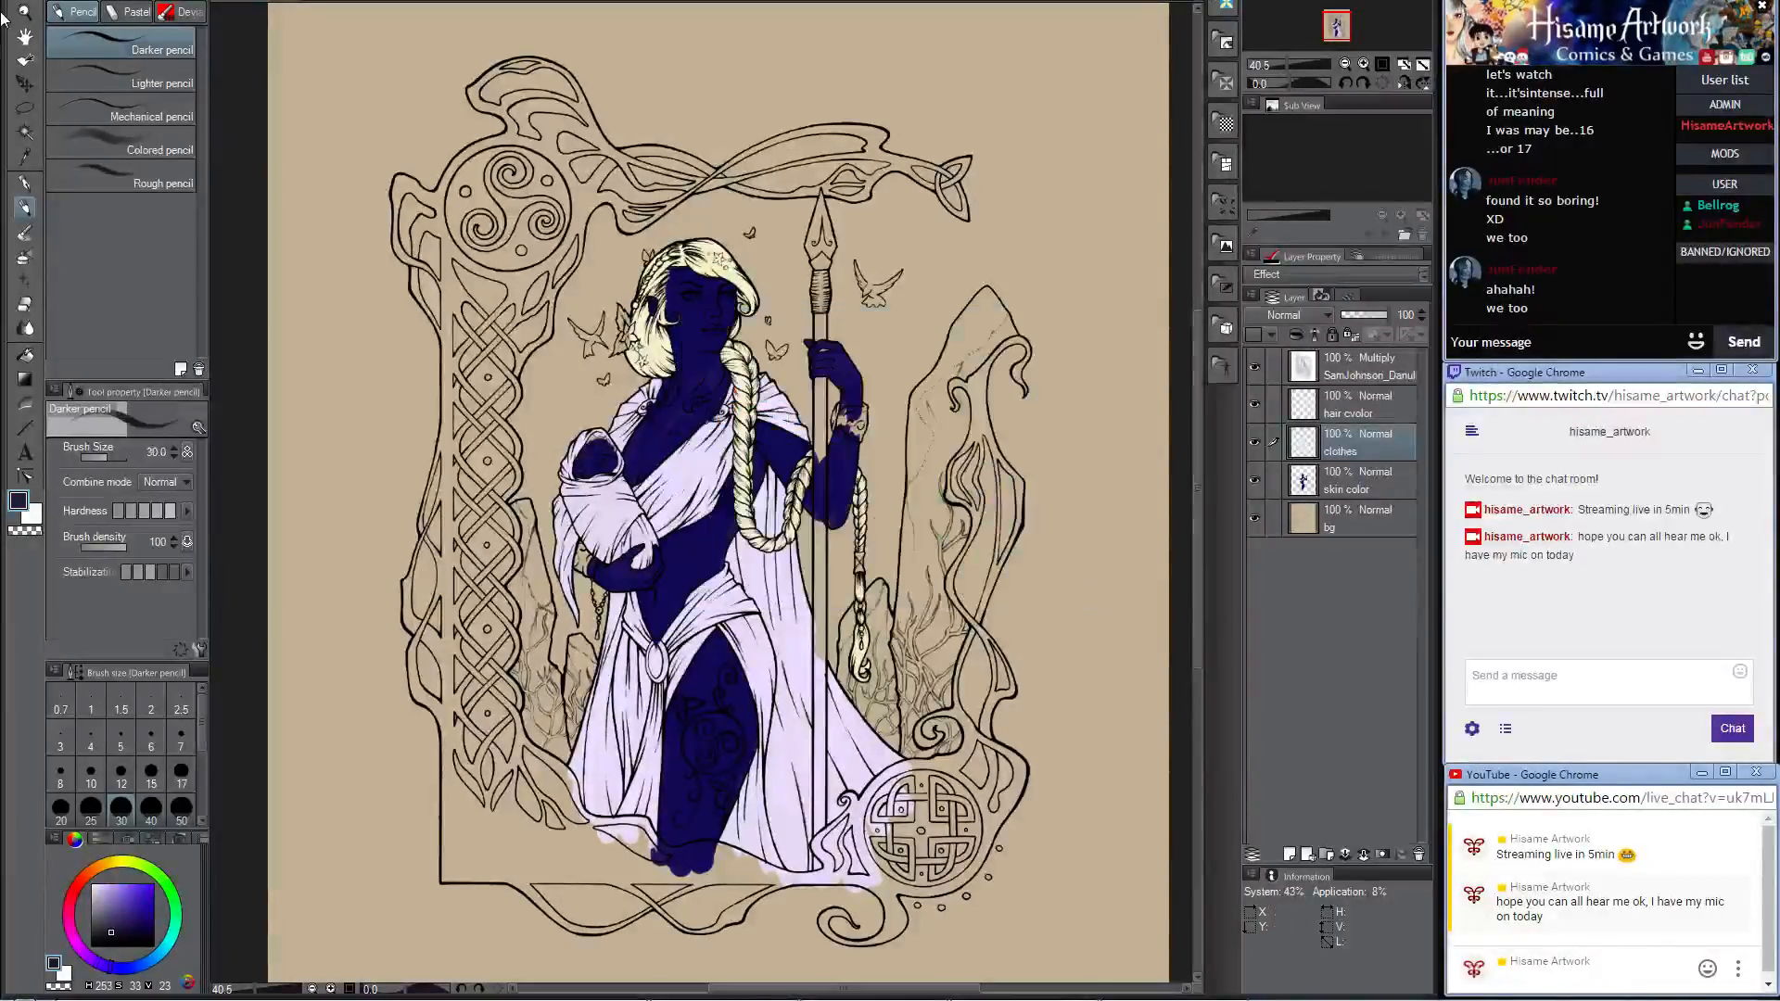
Step: Select the interior of the ornamental frame with Auto select, referring to the Multiply lineart layer
click(25, 132)
click(1354, 376)
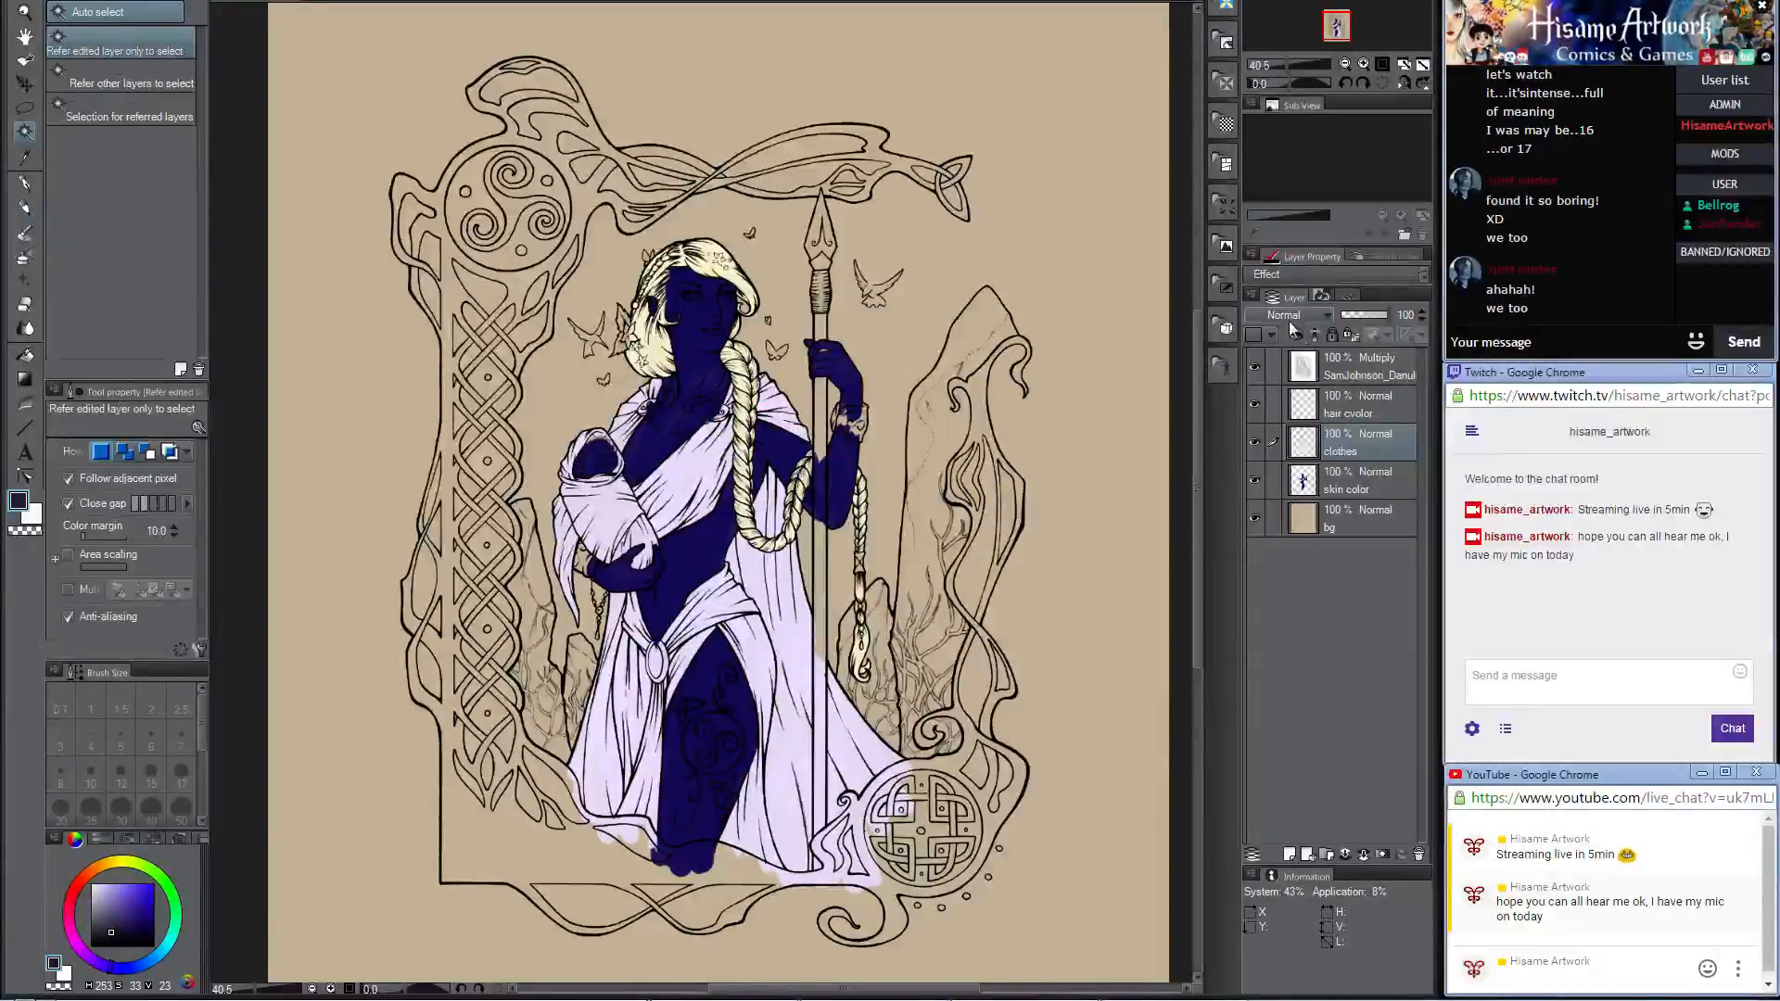
click(436, 226)
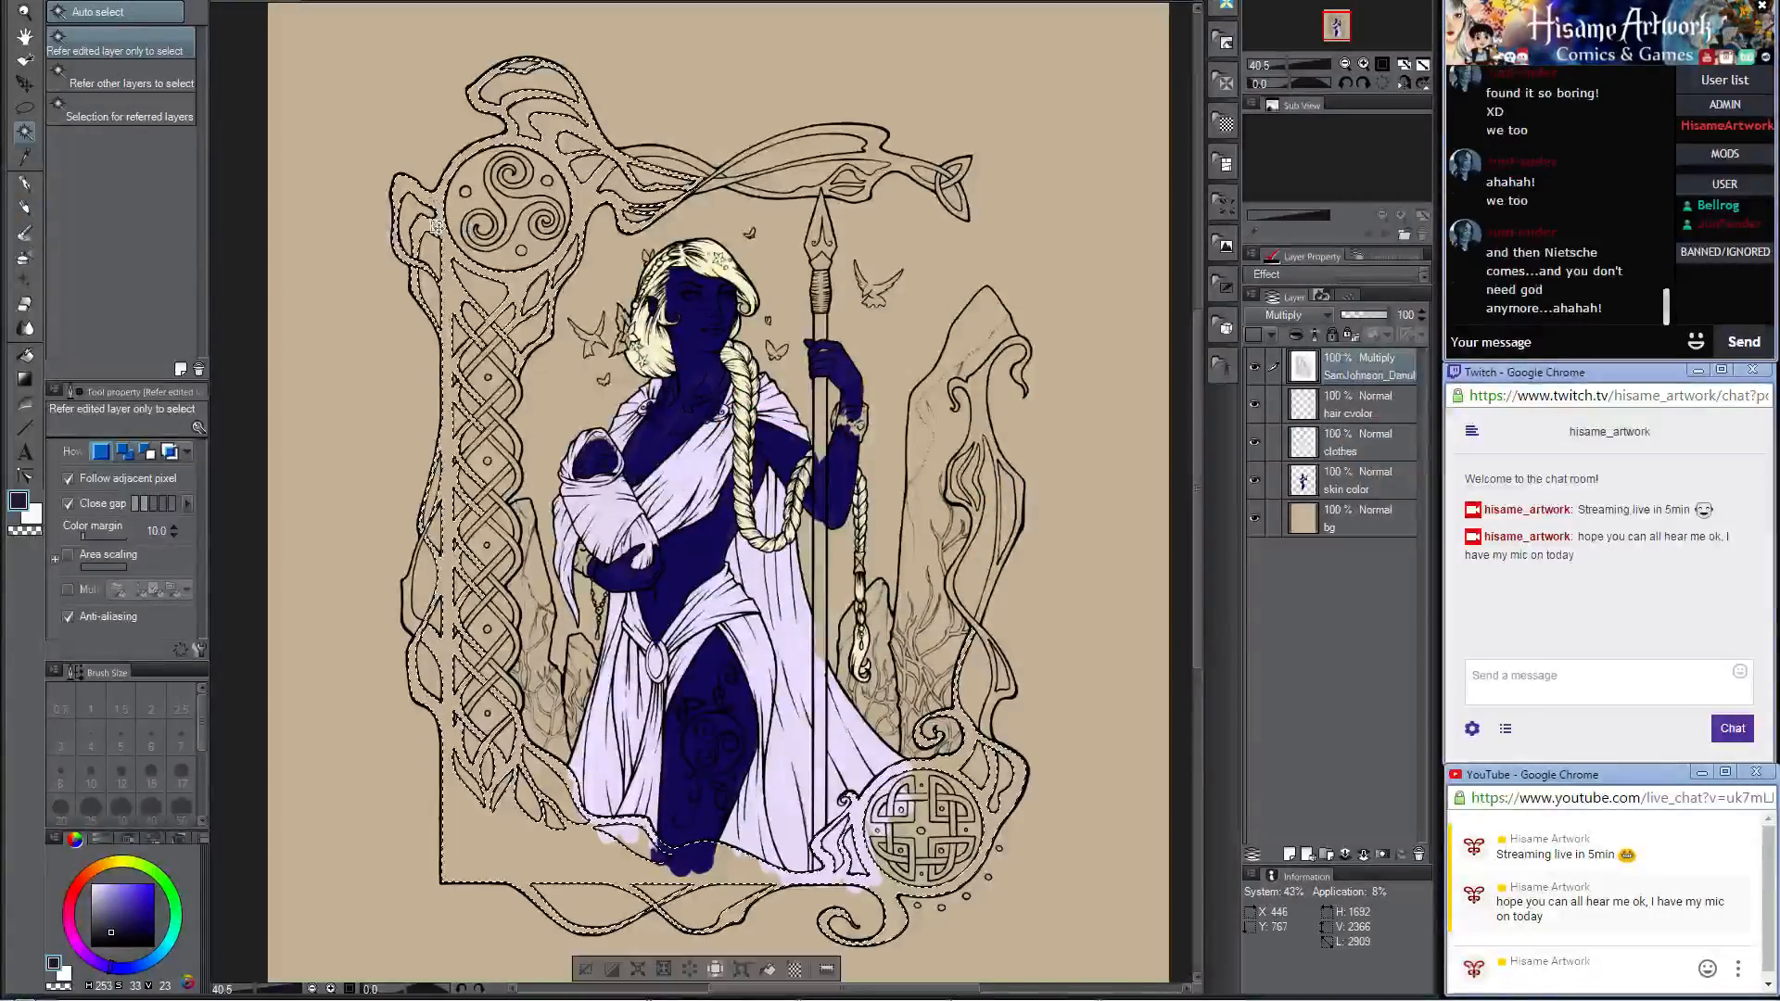
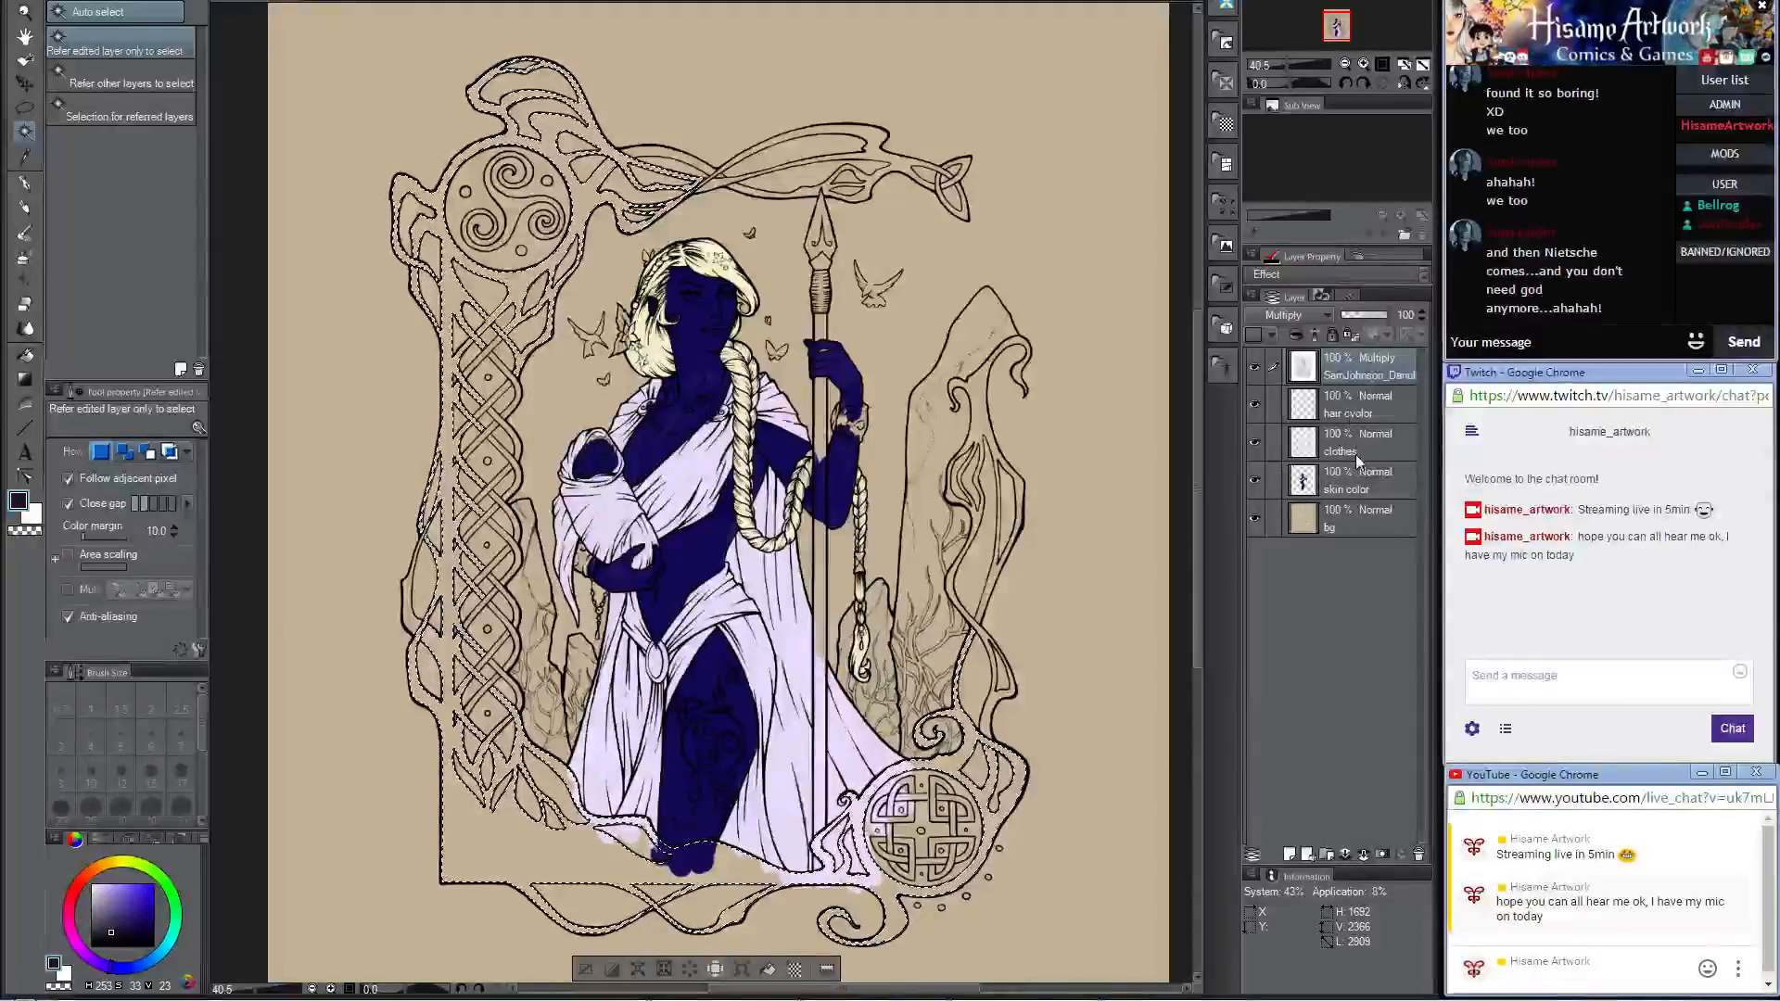
Step: Add a new layer directly above the hair color layer and name it frame
click(1364, 413)
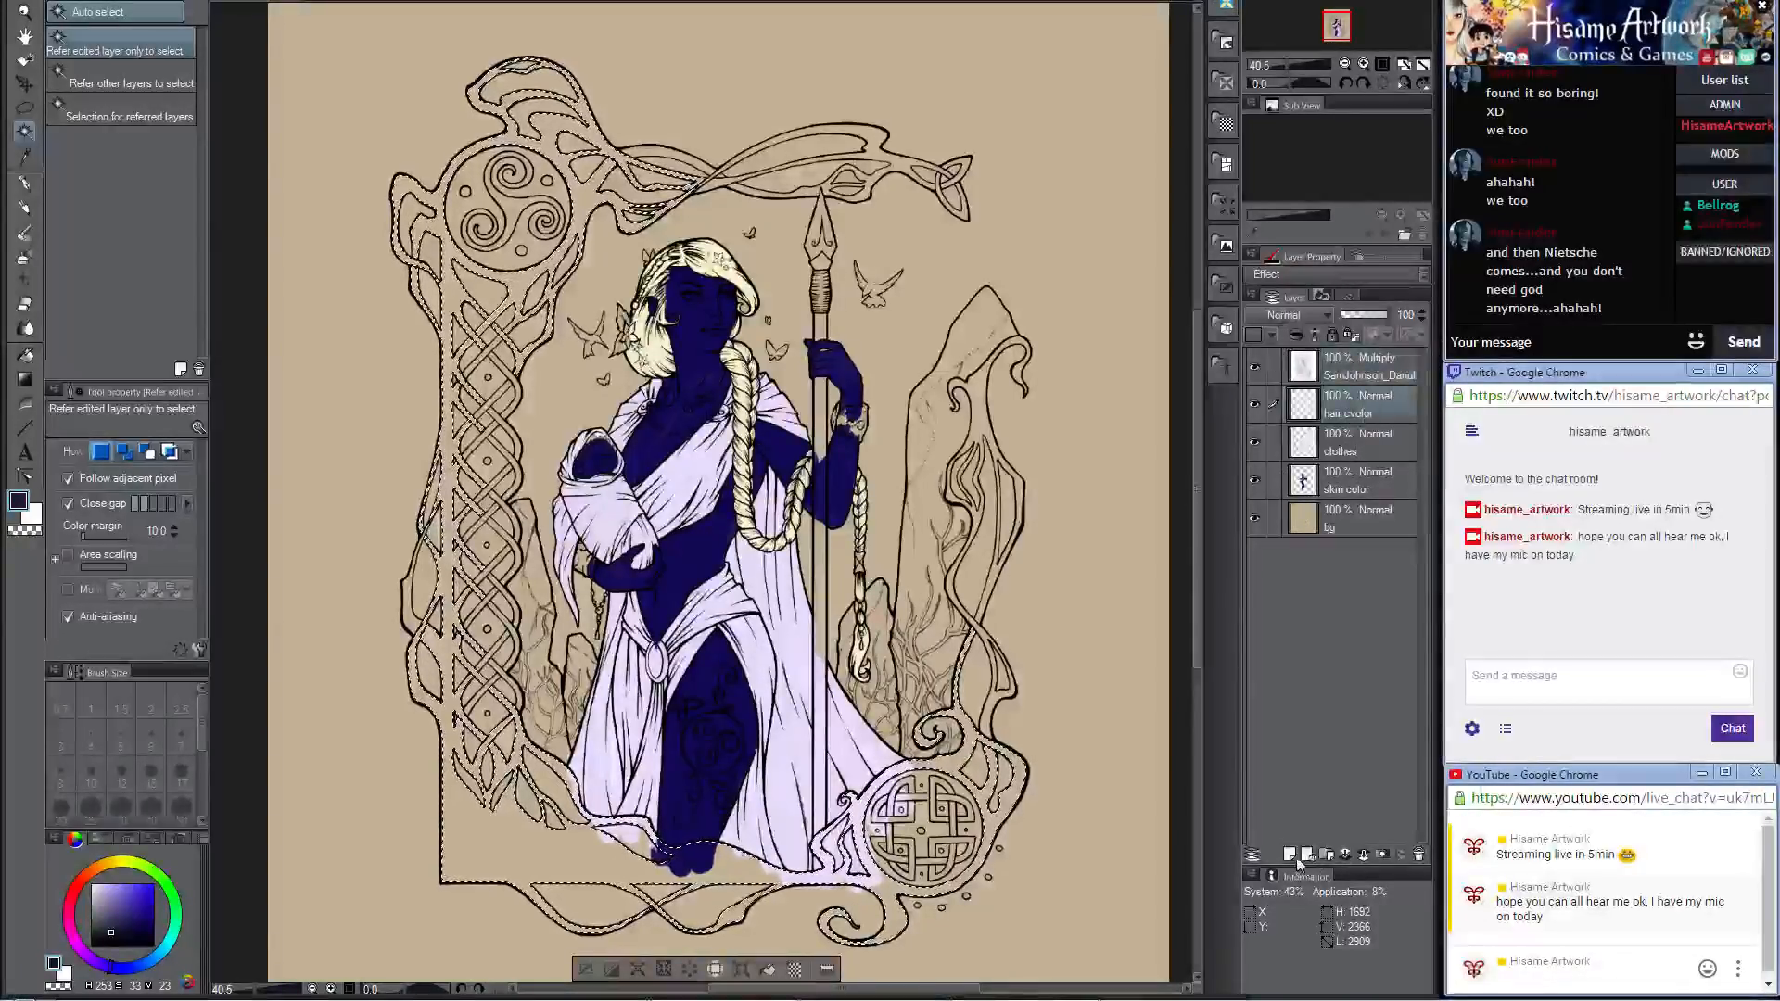
click(1296, 857)
double_click(1346, 413)
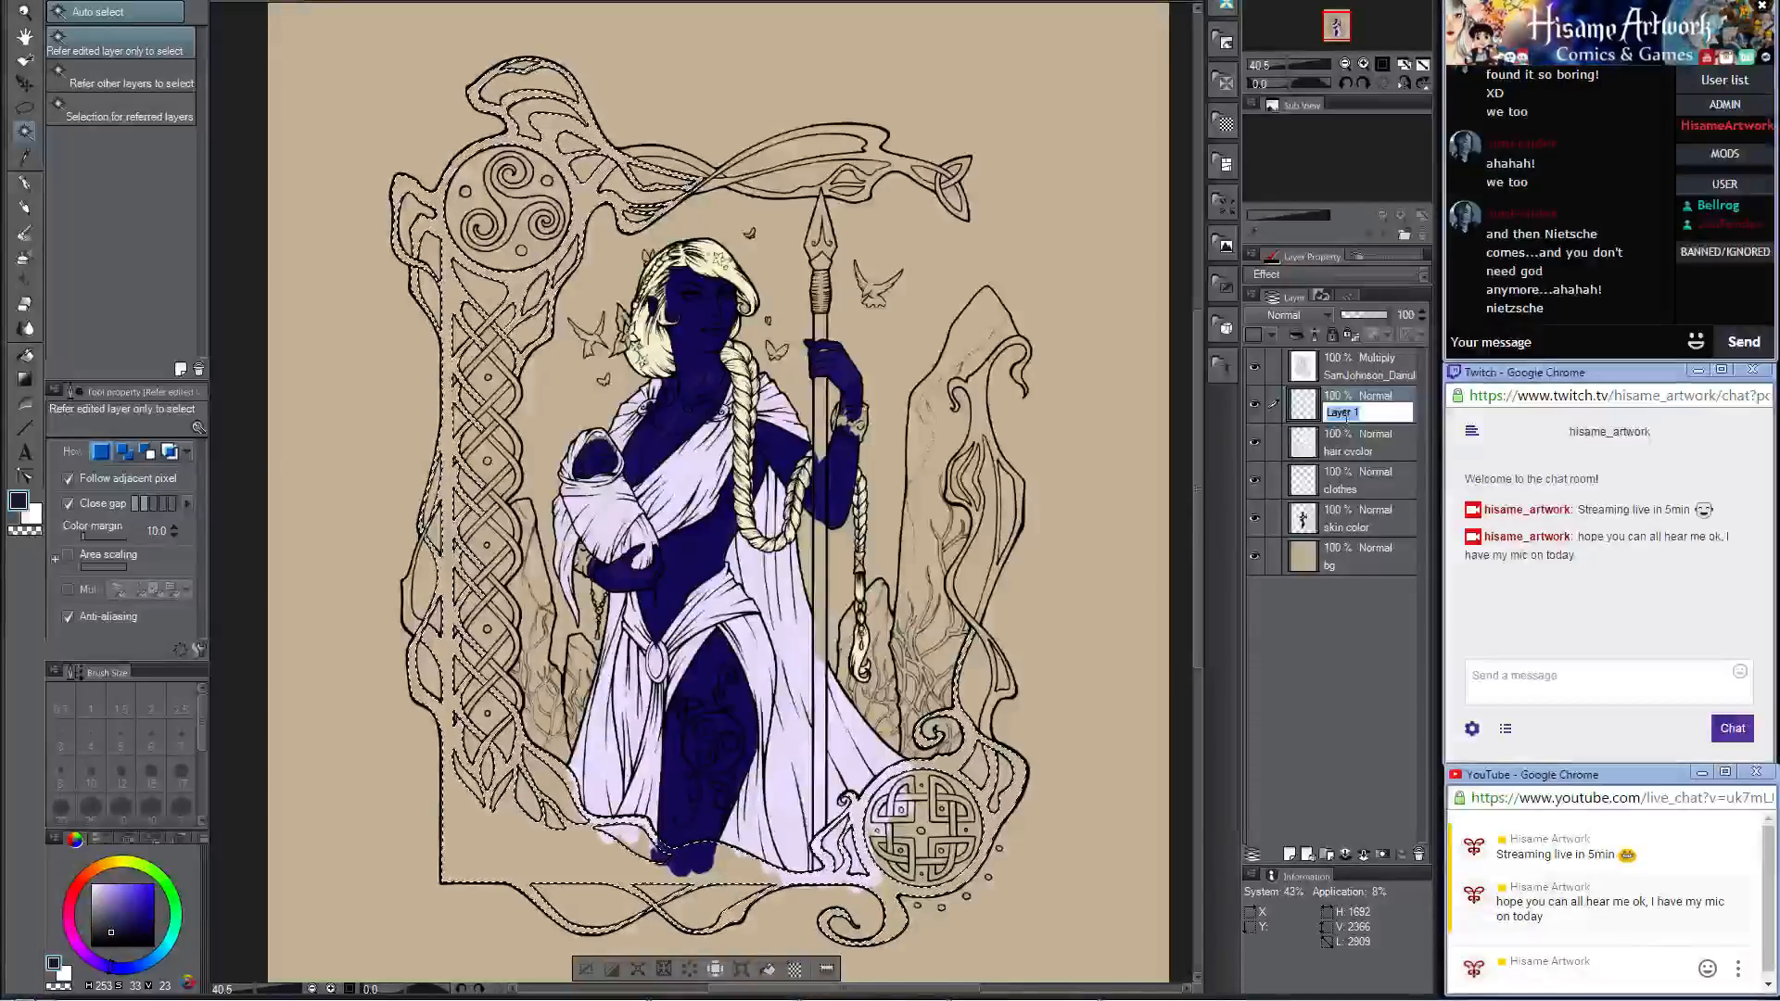
text(frame)
key(Return)
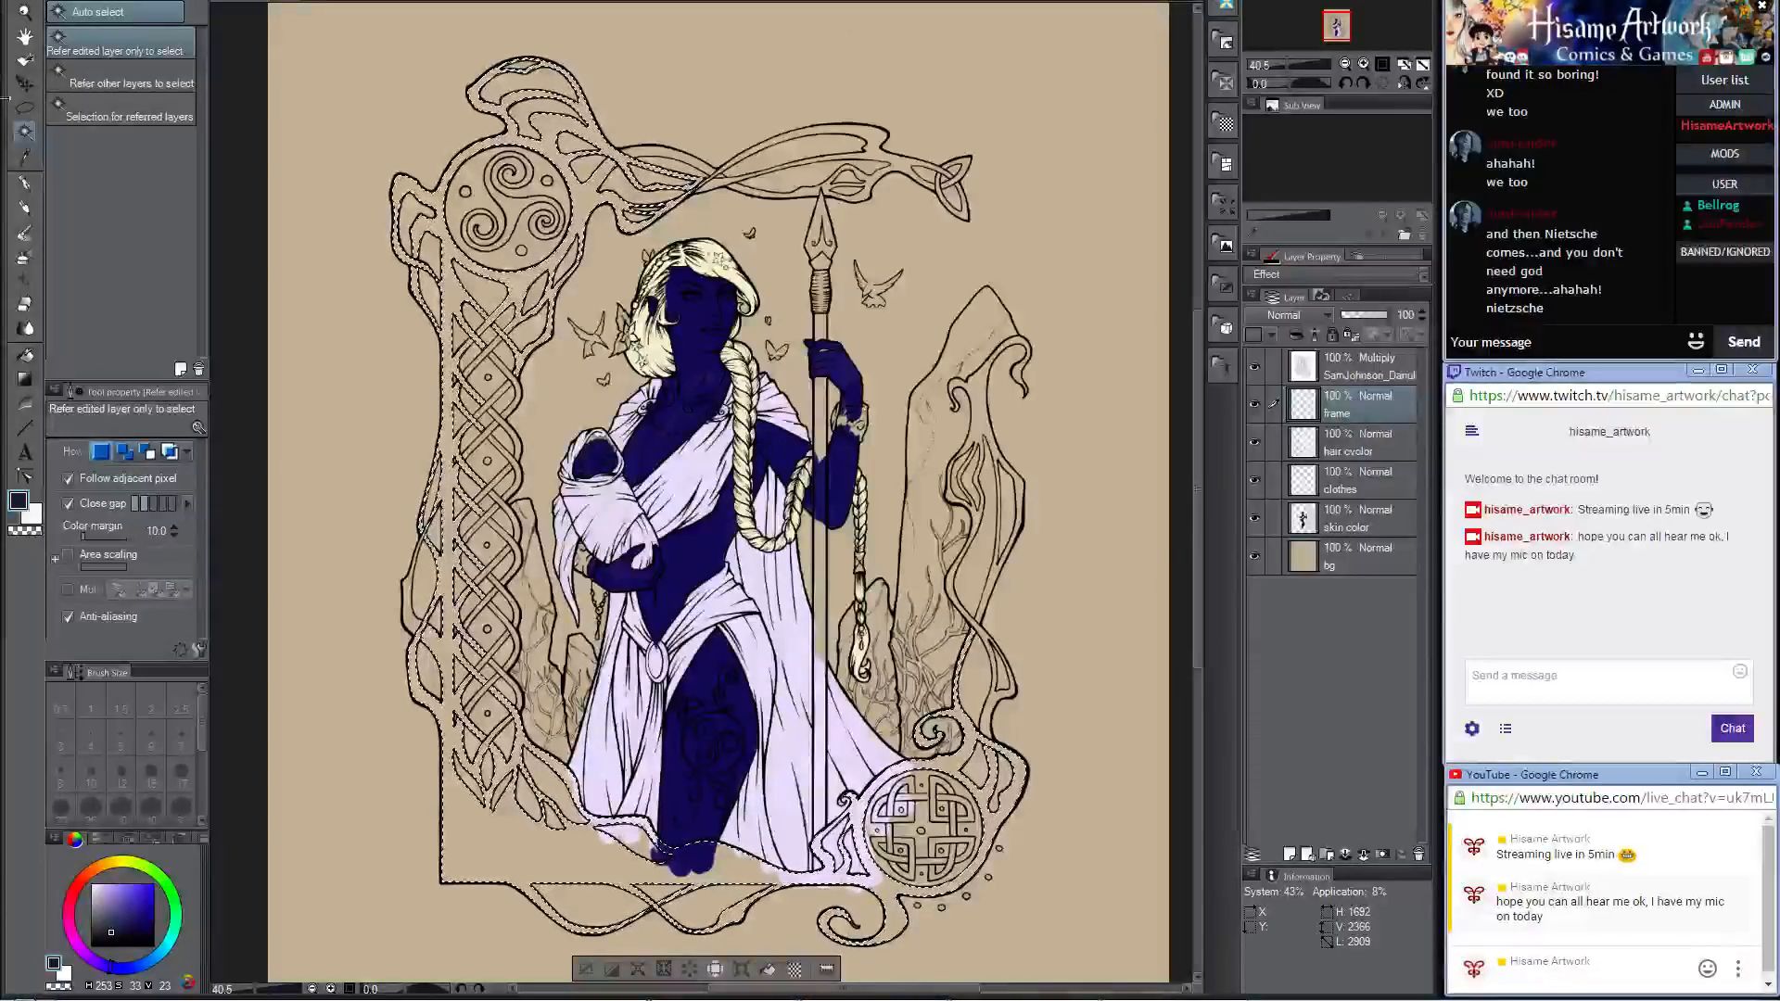
Step: Fill the selected frame interior with dark violet using the Darker pencil at brush size 800, and clear the selection
click(25, 208)
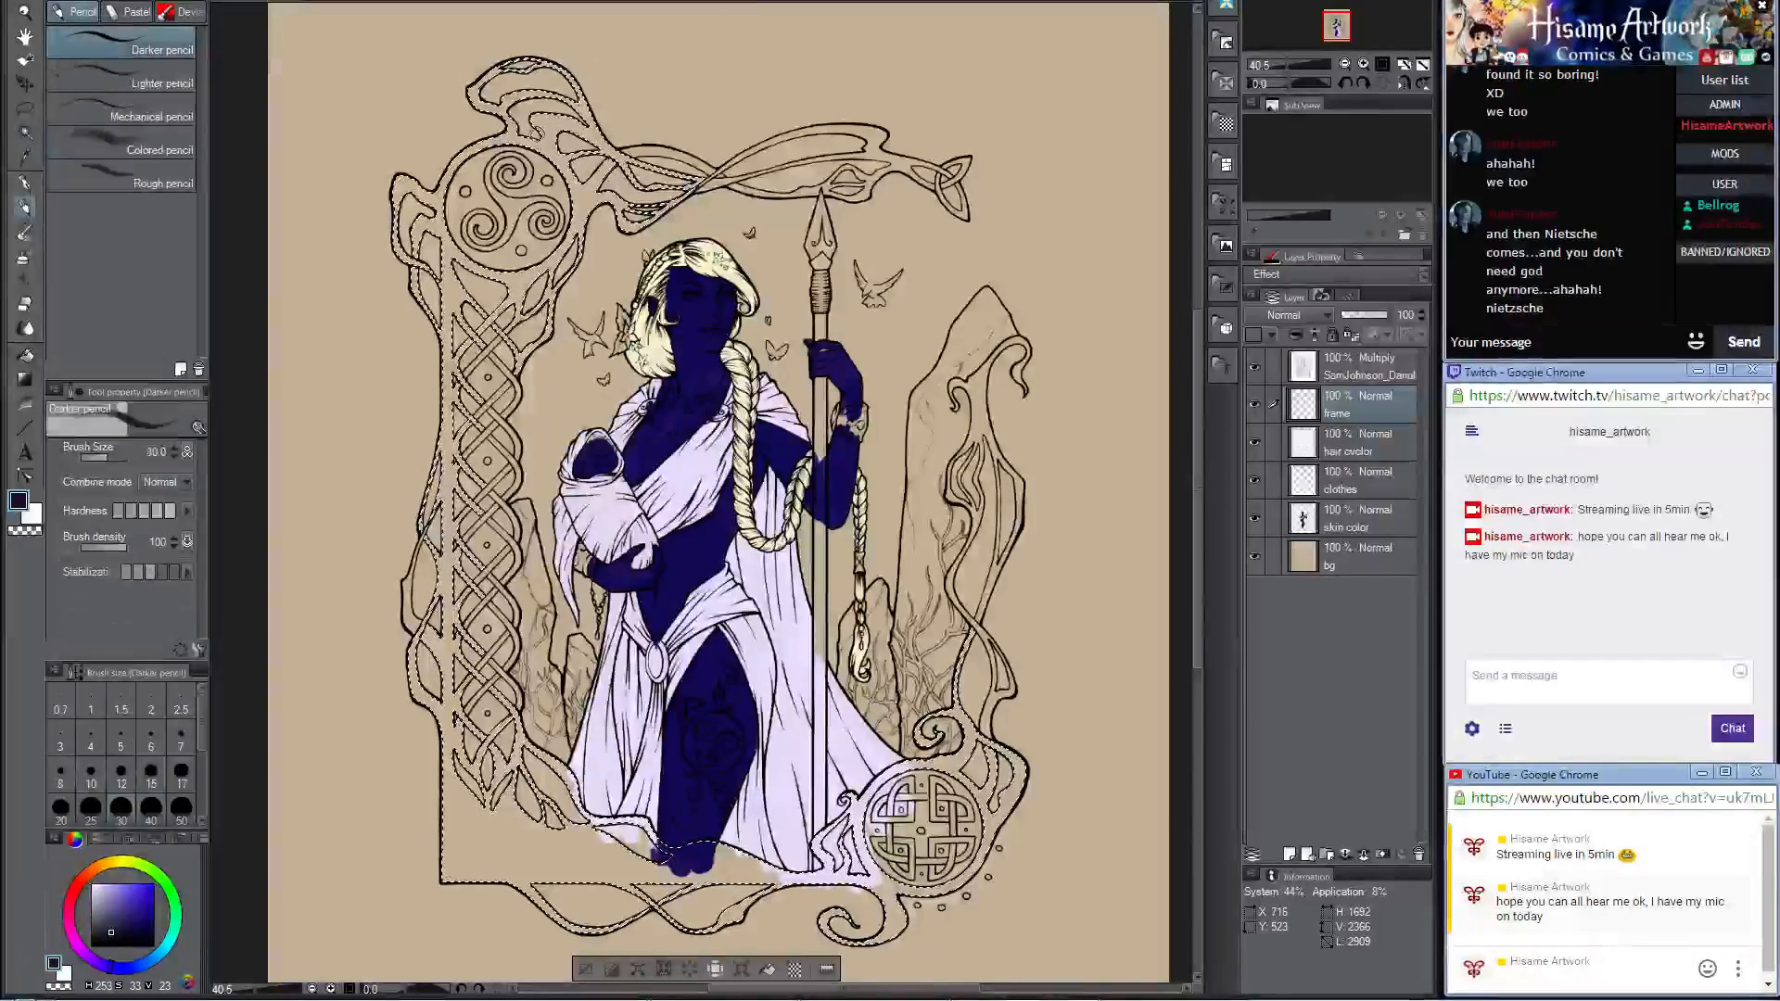
key(bracketright)
key(bracketright)
key(bracketright)
key(bracketright)
key(bracketright)
key(bracketright)
key(bracketright)
key(bracketright)
key(bracketright)
key(bracketright)
key(bracketright)
key(bracketright)
key(bracketright)
key(bracketright)
key(bracketright)
mouse_move(536, 146)
mouse_down()
mouse_move(392, 221)
mouse_move(717, 166)
mouse_move(379, 321)
mouse_move(590, 293)
mouse_move(619, 85)
mouse_move(438, 60)
mouse_move(521, 276)
mouse_move(430, 777)
mouse_move(465, 875)
mouse_move(257, 585)
mouse_move(379, 428)
mouse_move(519, 732)
mouse_up()
mouse_move(753, 865)
mouse_down()
mouse_move(964, 802)
mouse_move(918, 835)
mouse_up()
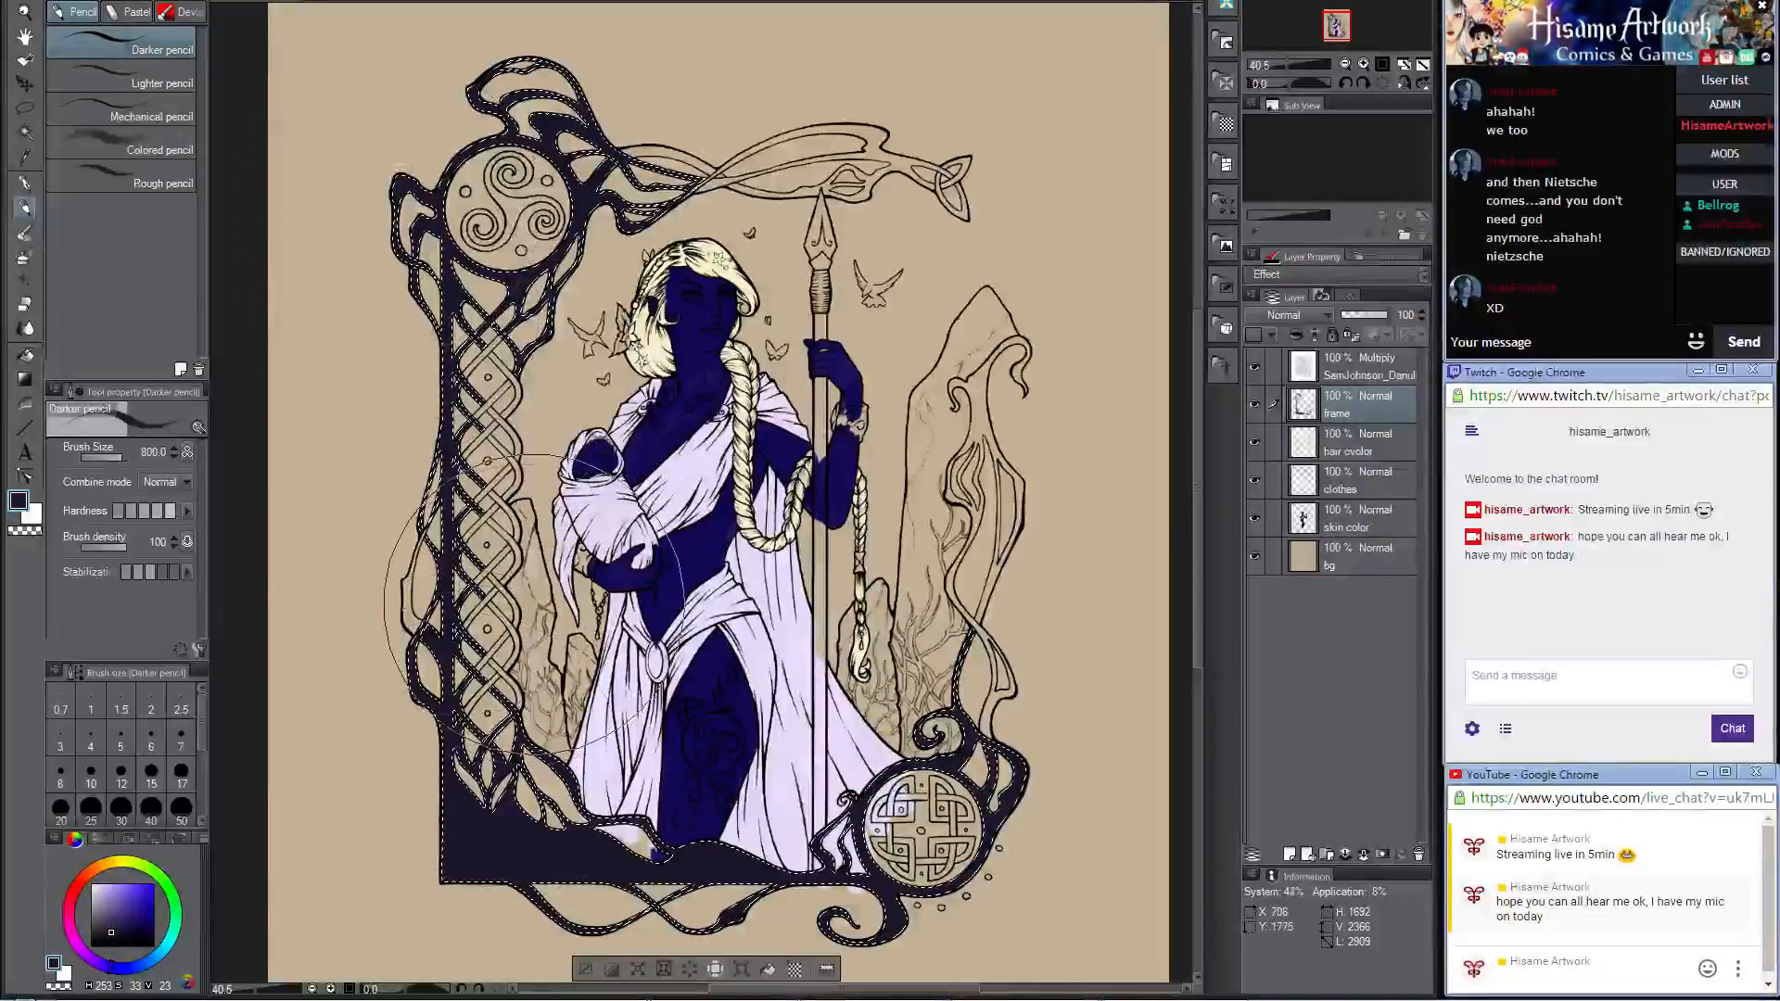
key(ctrl+d)
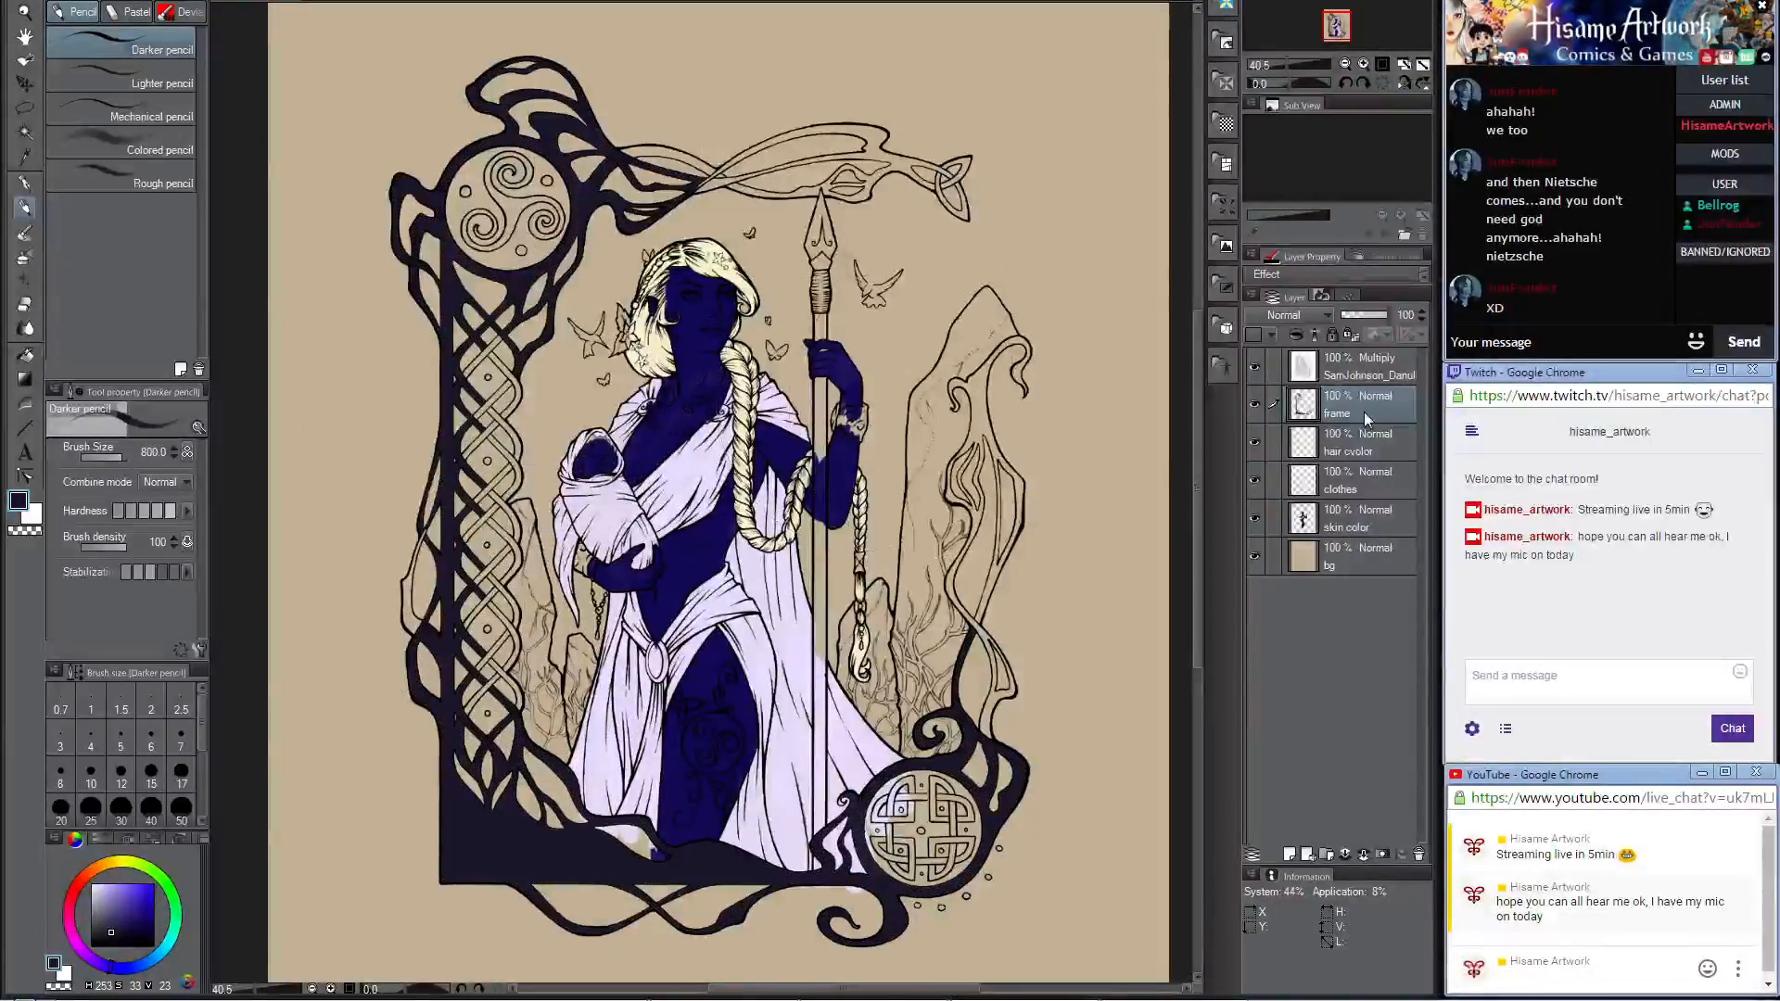
Step: Set the pencil size to 15 and cover the bare edge of the frame branch below the spiral medallion
scroll(445, 371, up, 6)
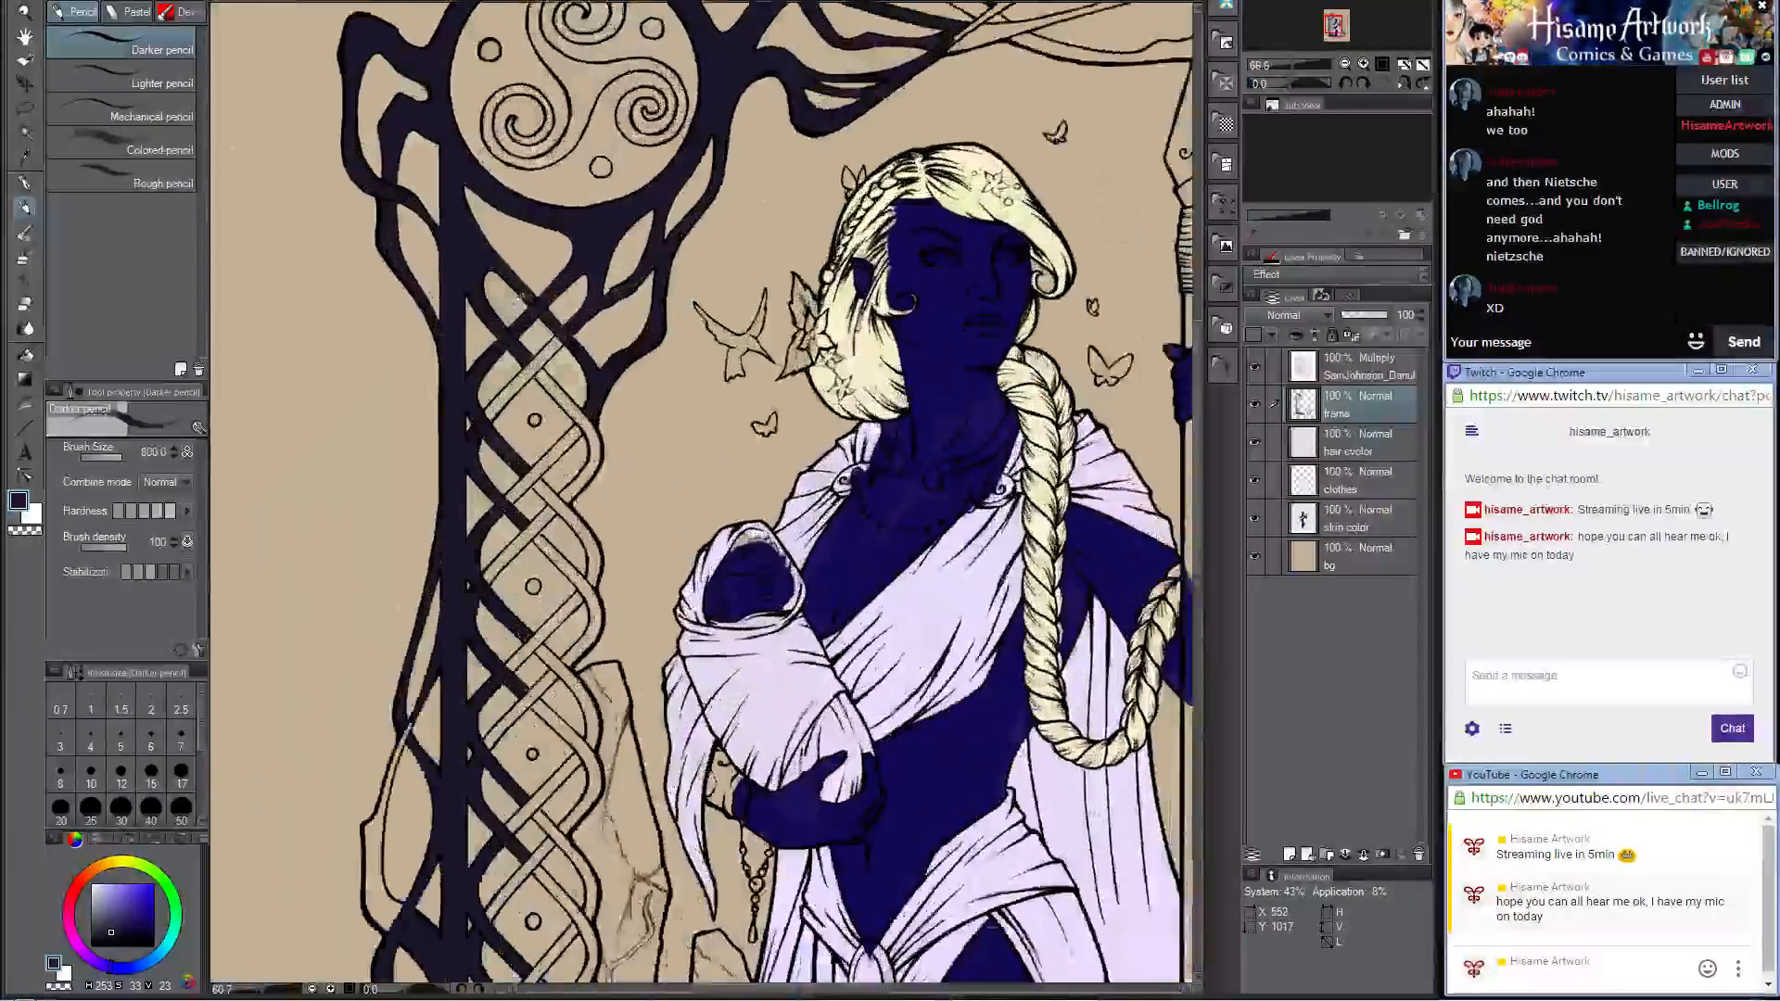
scroll(575, 296, up, 4)
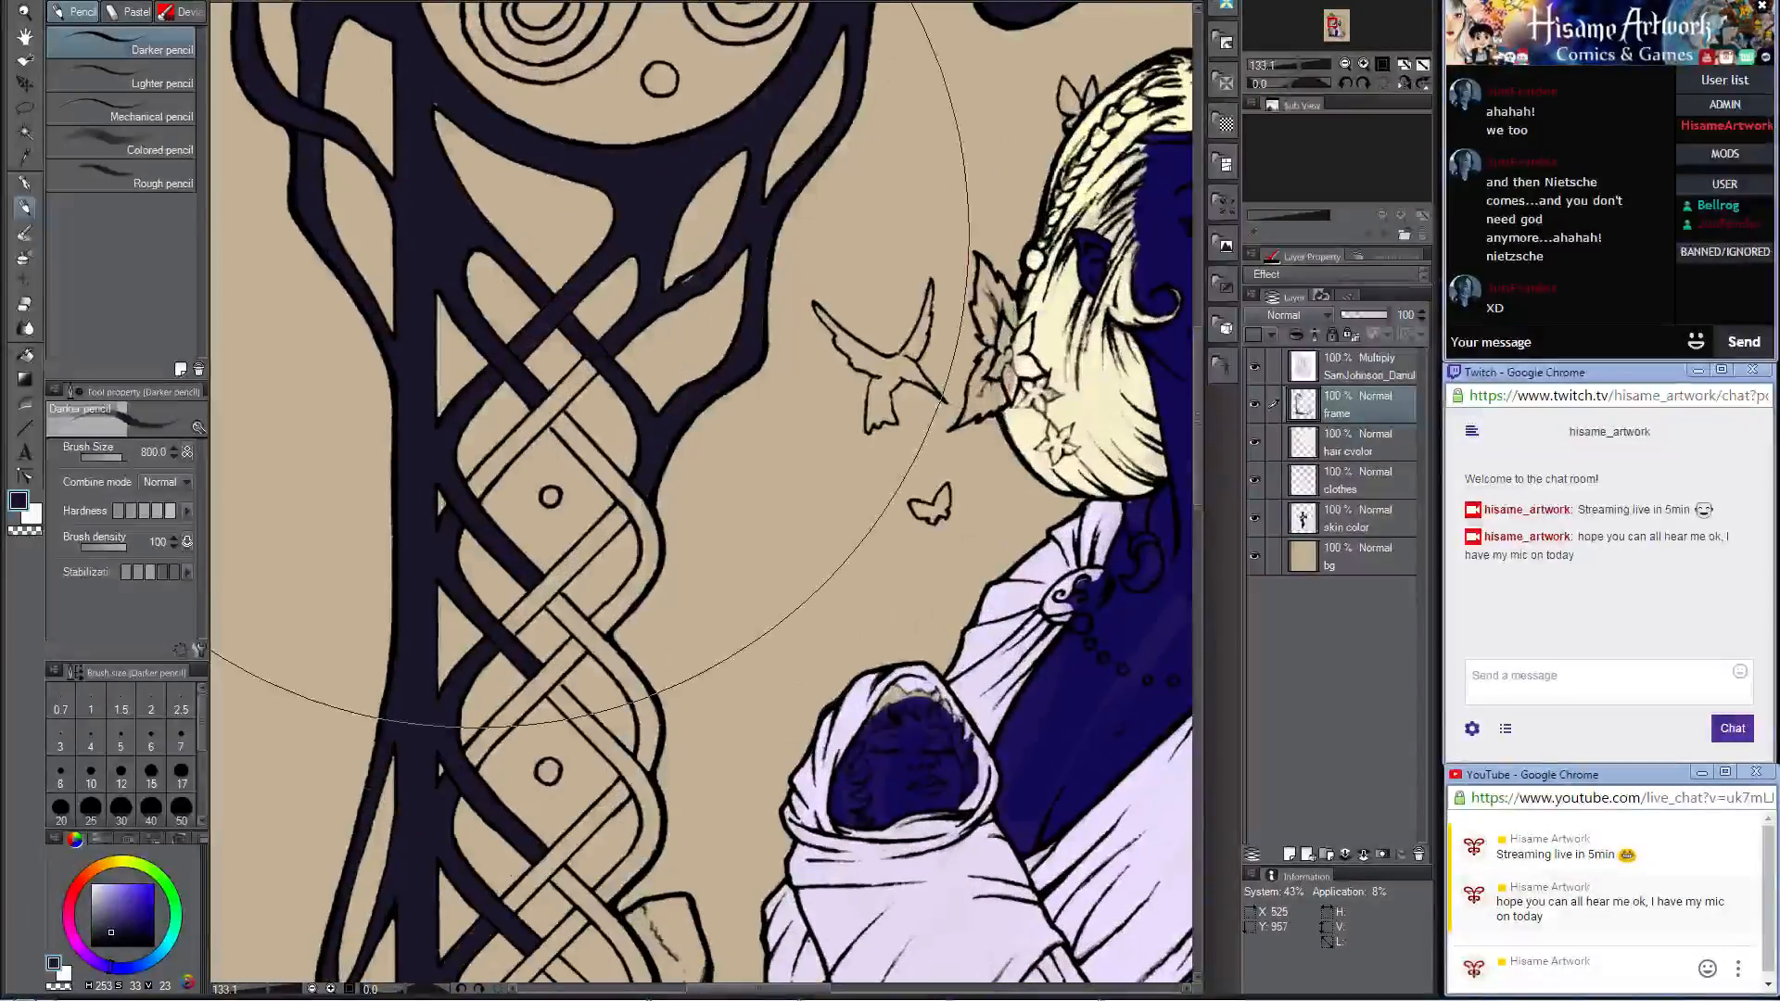
click(121, 808)
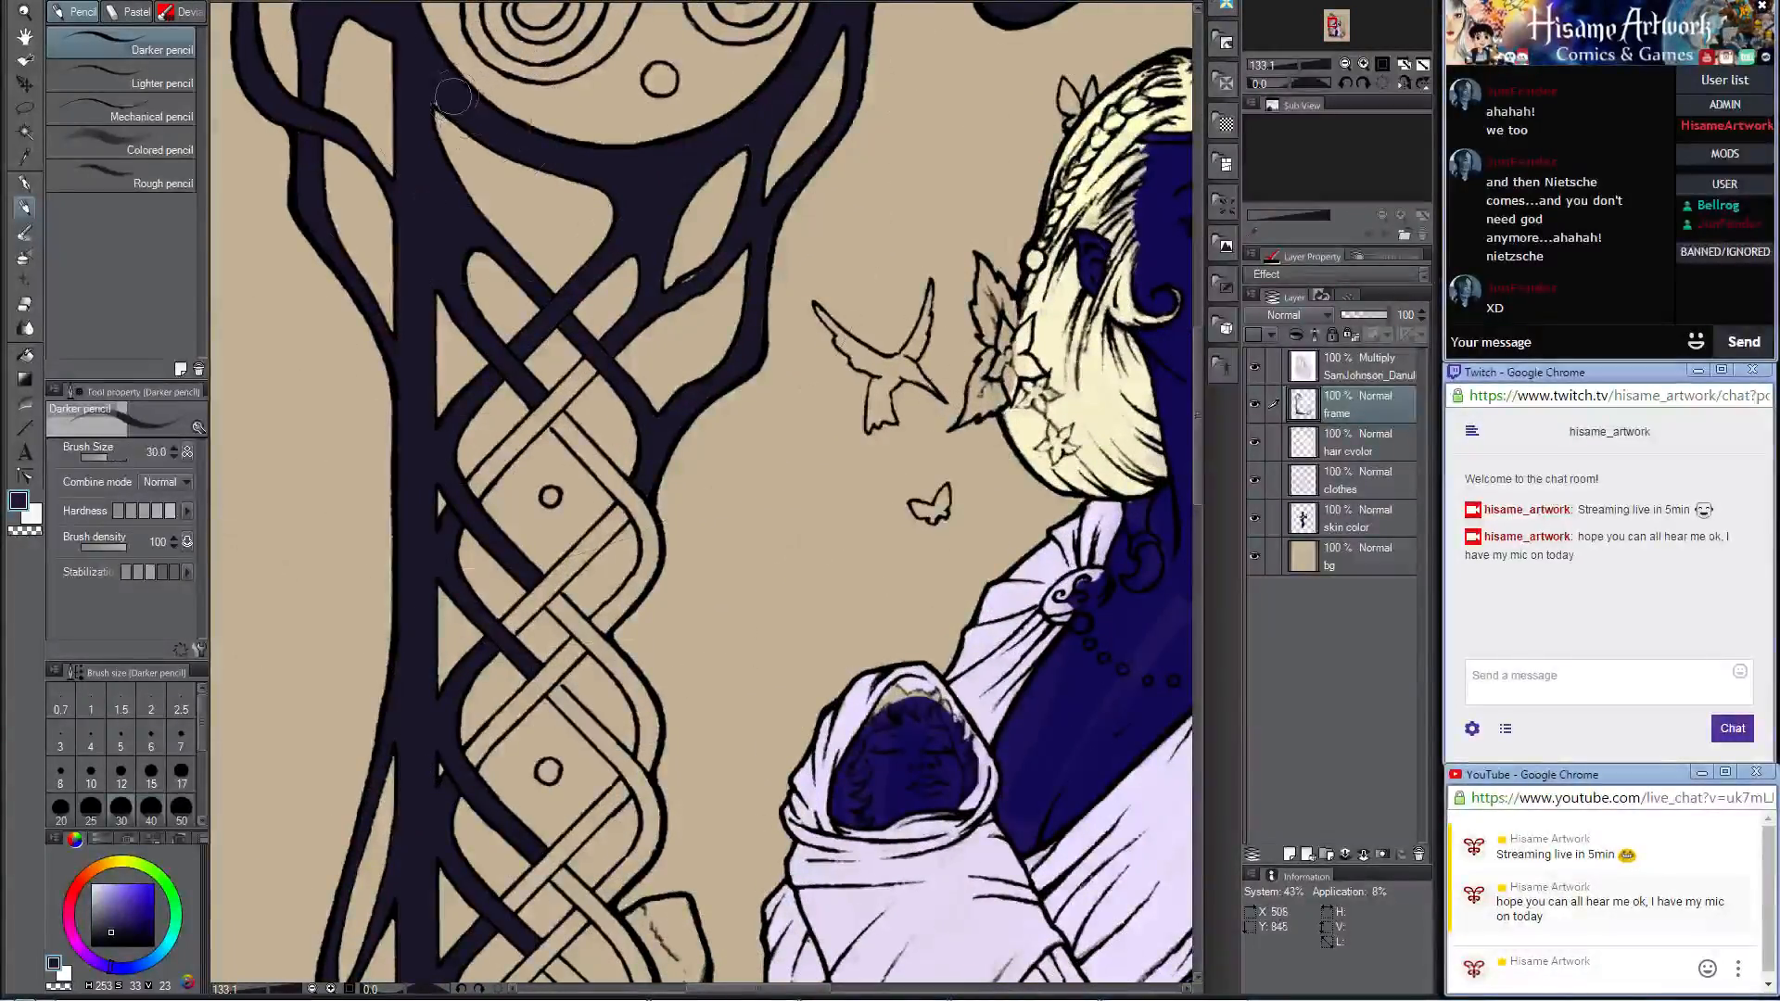
key(bracketleft)
key(bracketleft)
key(bracketleft)
key(bracketleft)
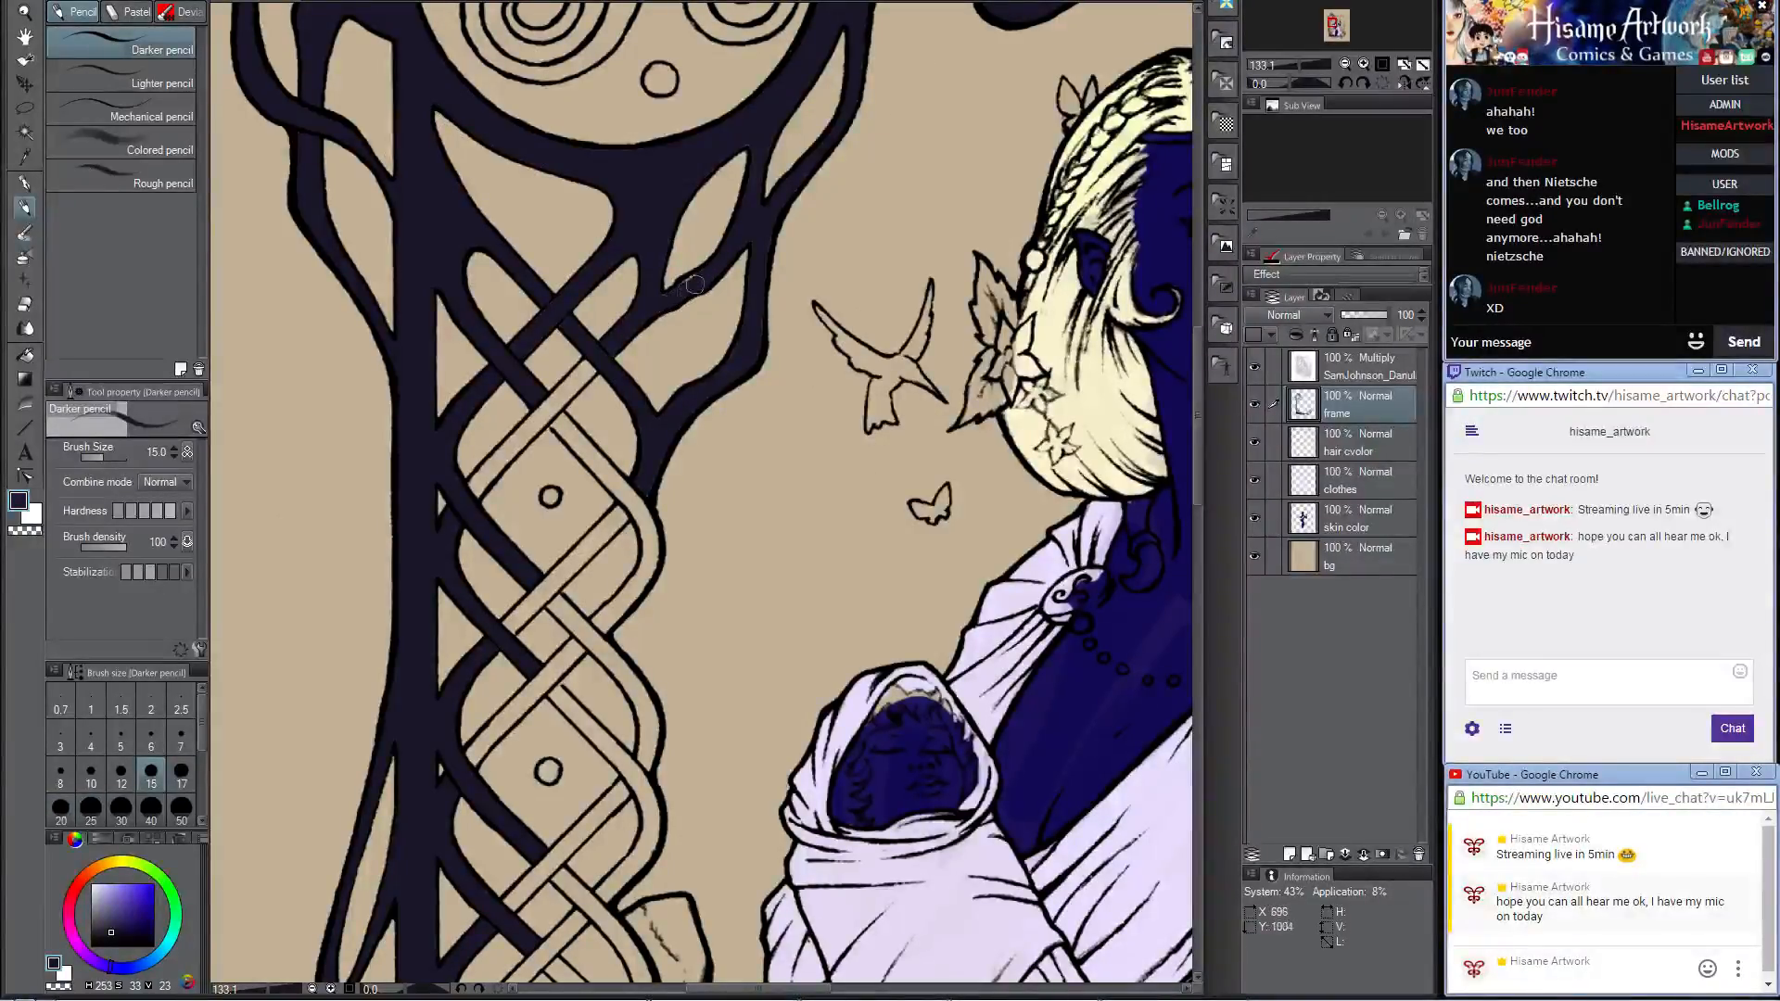
drag(696, 285, 675, 289)
Step: Fill the knotwork column's uppermost bare diagonal strands and the first small center dot with dark violet
mouse_move(839, 83)
mouse_down()
mouse_move(847, 179)
mouse_move(937, 68)
mouse_up()
mouse_move(680, 335)
mouse_down()
mouse_move(626, 407)
mouse_move(701, 337)
mouse_move(575, 456)
mouse_move(618, 409)
mouse_up()
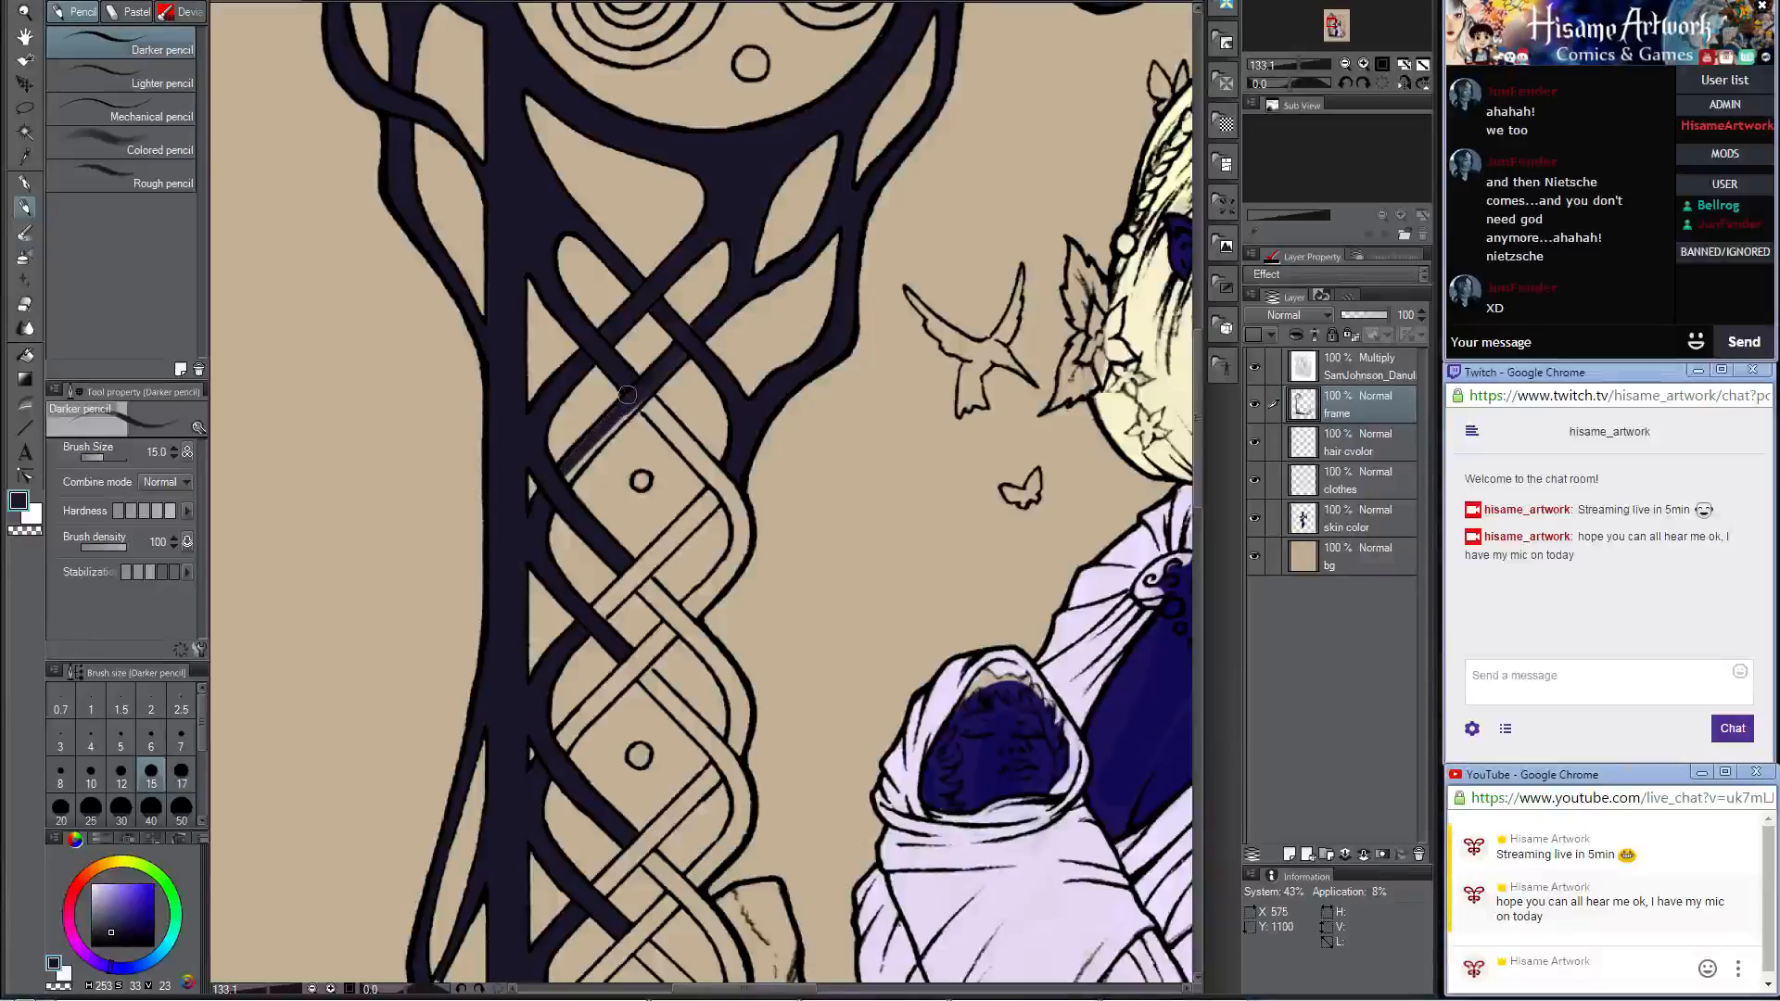
mouse_move(556, 483)
mouse_down()
mouse_move(632, 400)
mouse_move(592, 446)
mouse_up()
scroll(742, 473, up, 2)
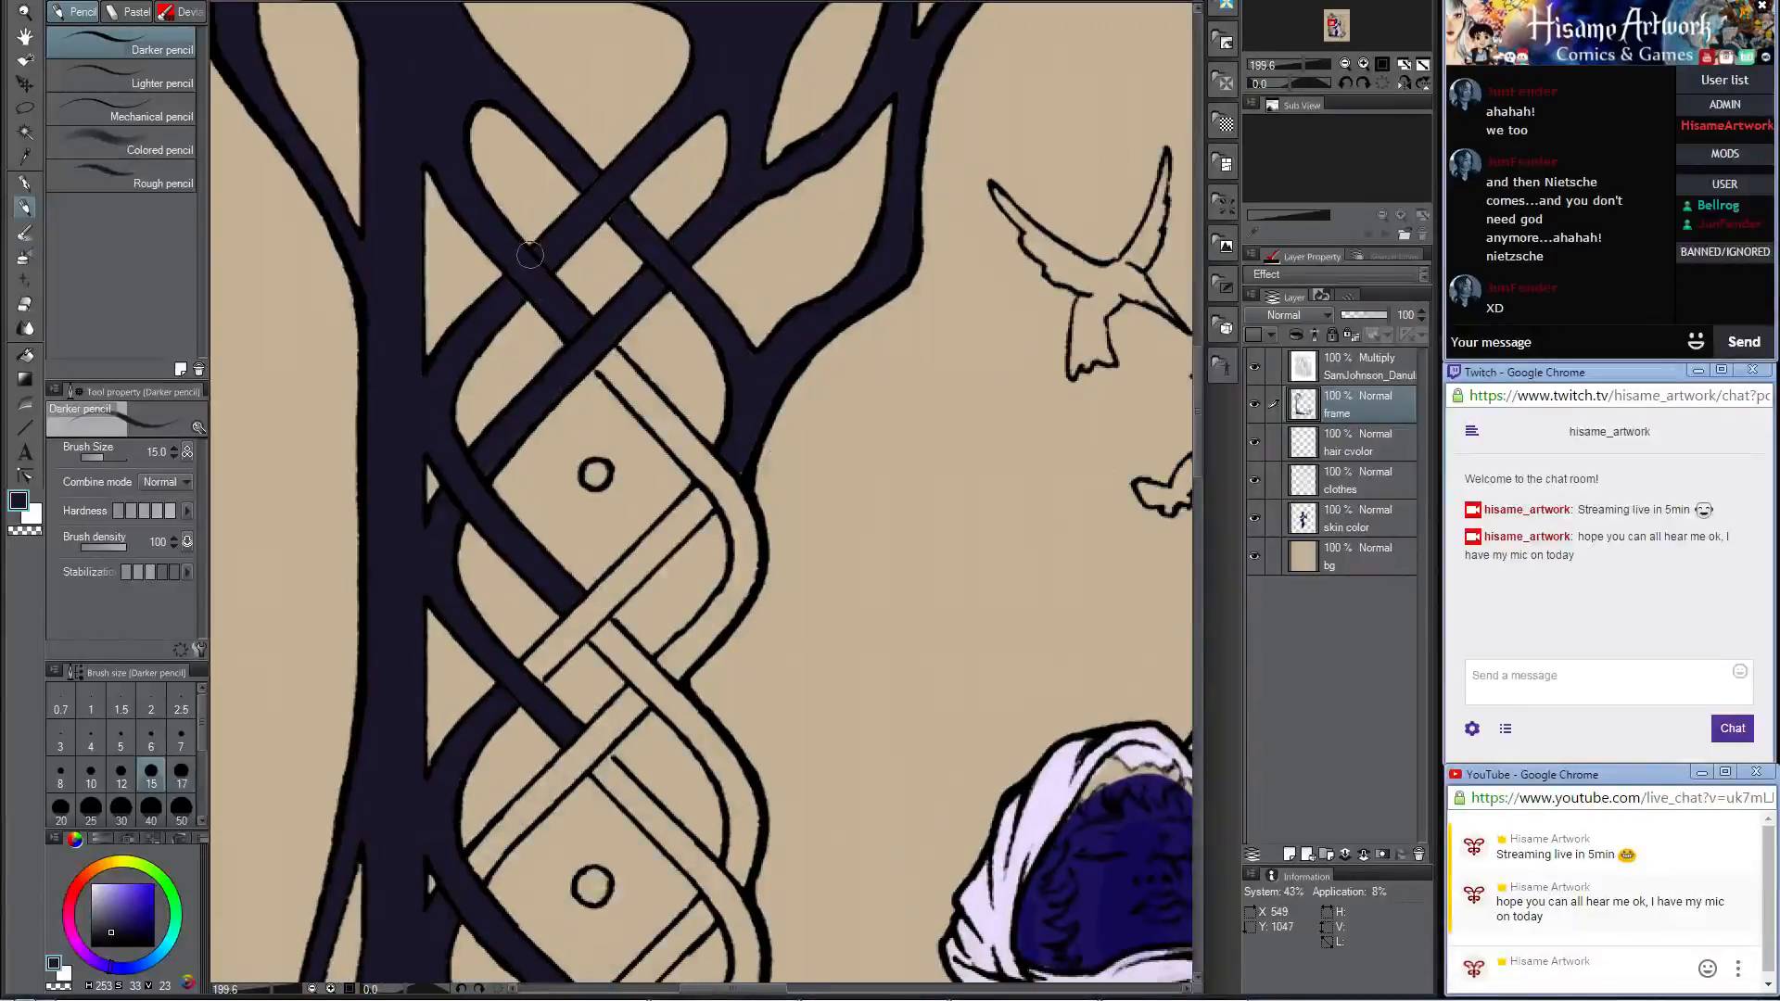
drag(590, 469, 596, 475)
drag(600, 370, 695, 459)
mouse_move(649, 399)
mouse_down()
mouse_move(733, 491)
mouse_move(678, 431)
mouse_move(664, 439)
mouse_move(724, 509)
mouse_up()
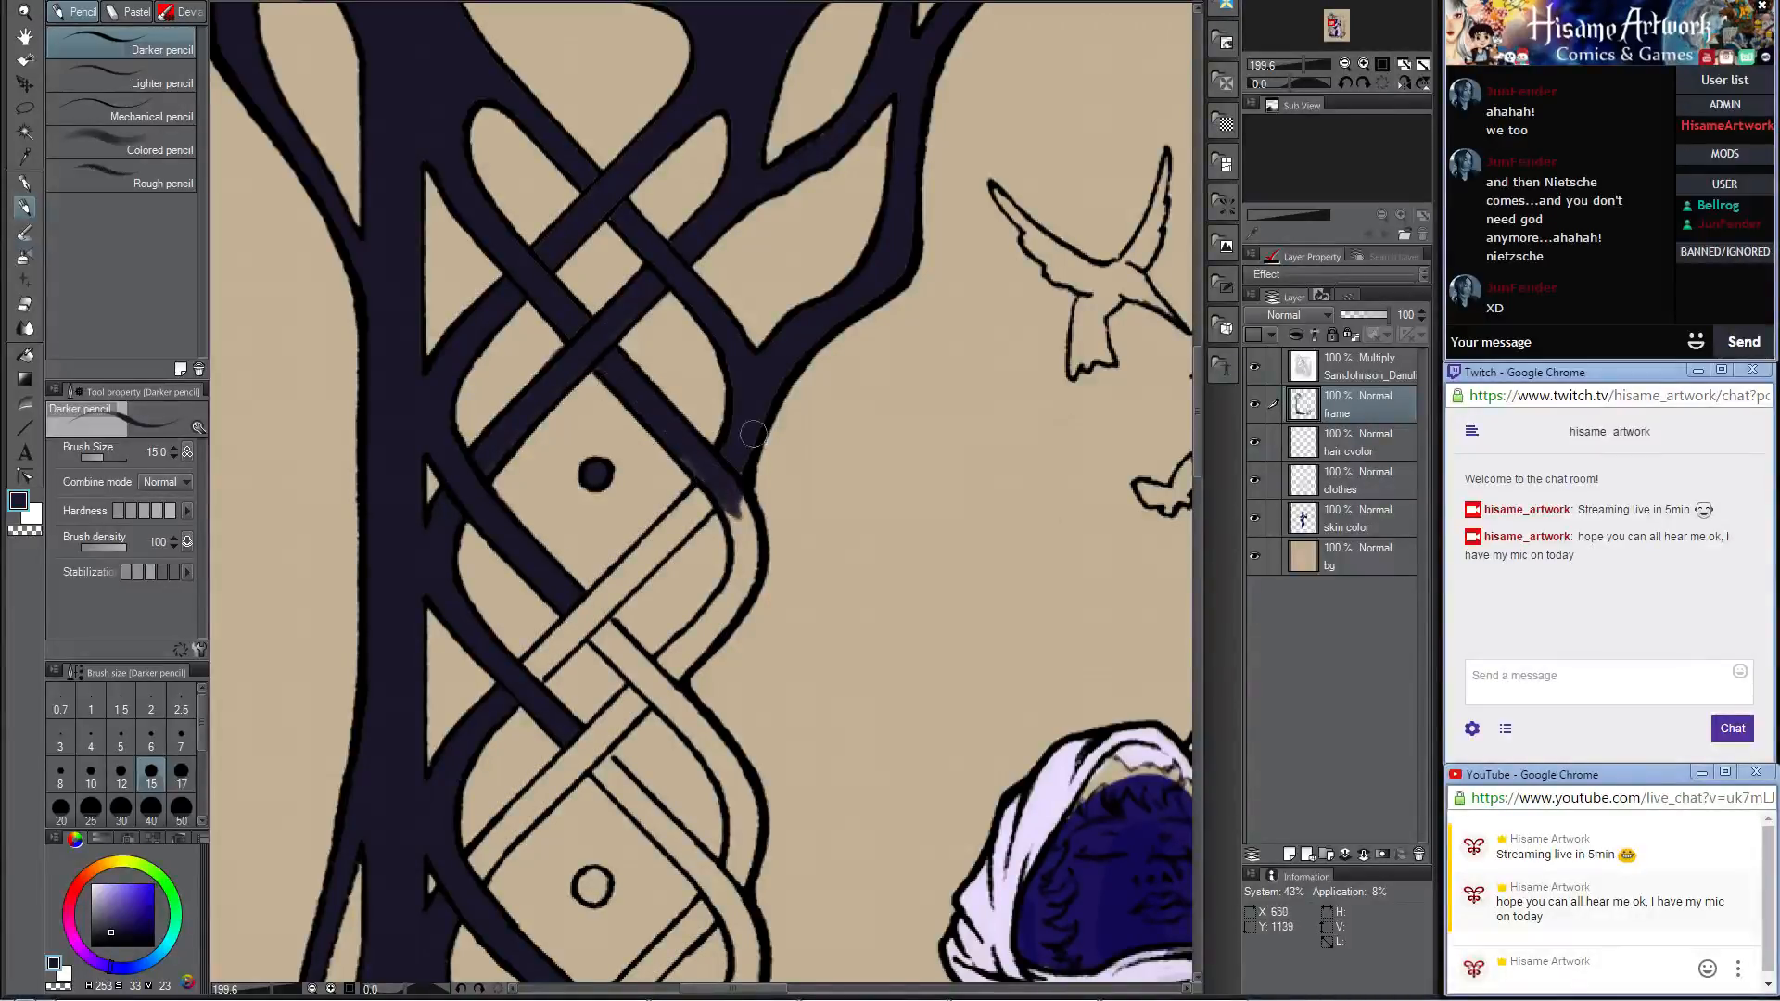
Step: Color the outer curve beside the knotwork's first dot and its continuation diagonally down to the vertical bar
drag(808, 428, 912, 298)
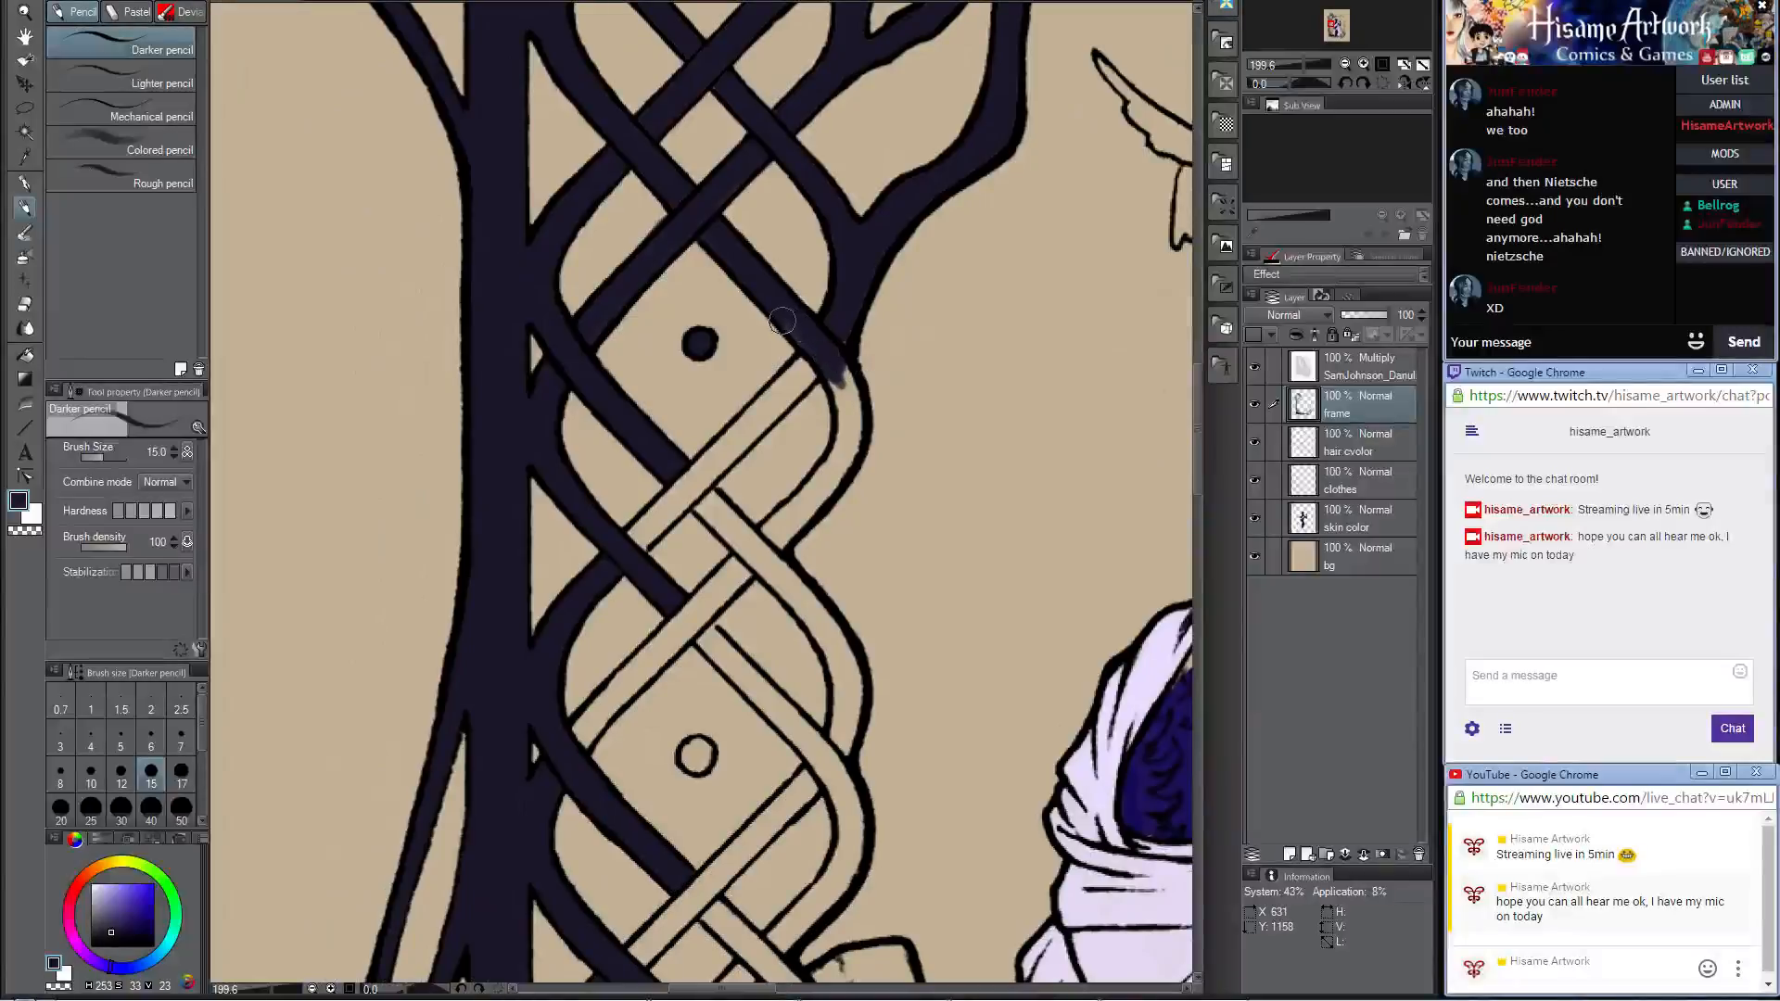
mouse_move(816, 359)
mouse_down()
mouse_move(846, 448)
mouse_move(837, 370)
mouse_move(853, 418)
mouse_move(810, 499)
mouse_move(831, 485)
mouse_move(746, 572)
mouse_move(832, 463)
mouse_move(752, 560)
mouse_move(800, 516)
mouse_up()
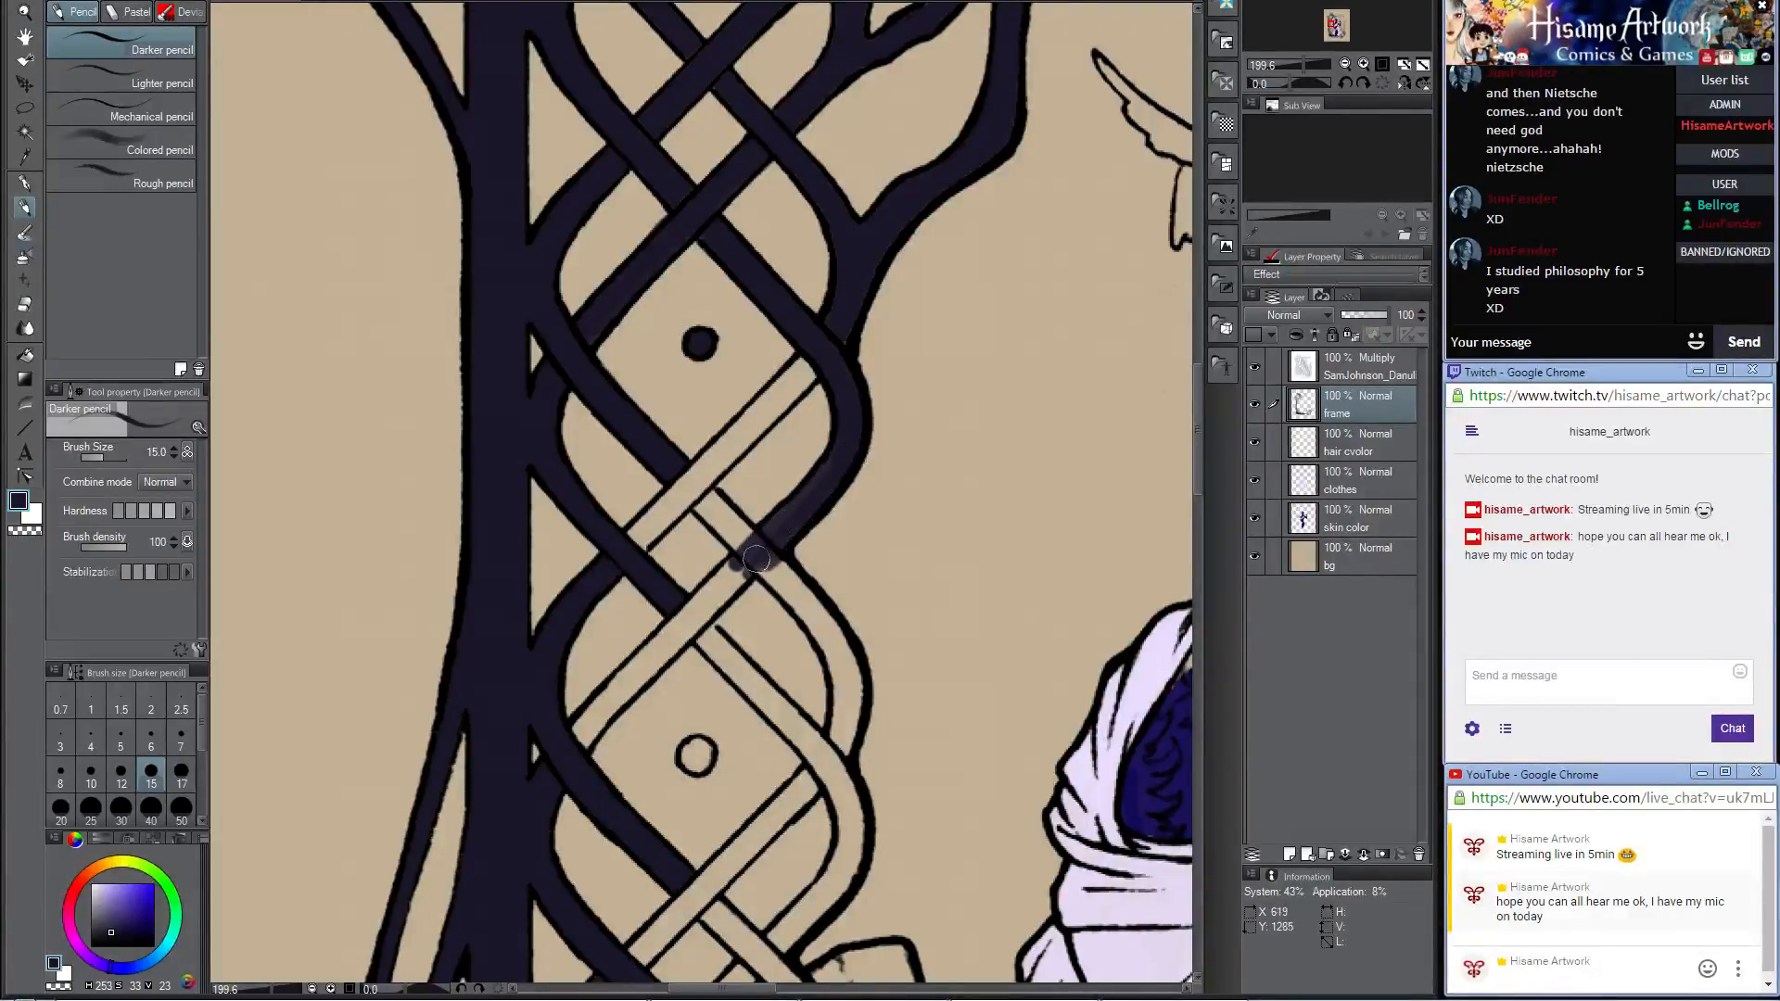
mouse_move(843, 434)
mouse_down()
mouse_move(731, 583)
mouse_move(785, 527)
mouse_move(637, 669)
mouse_up()
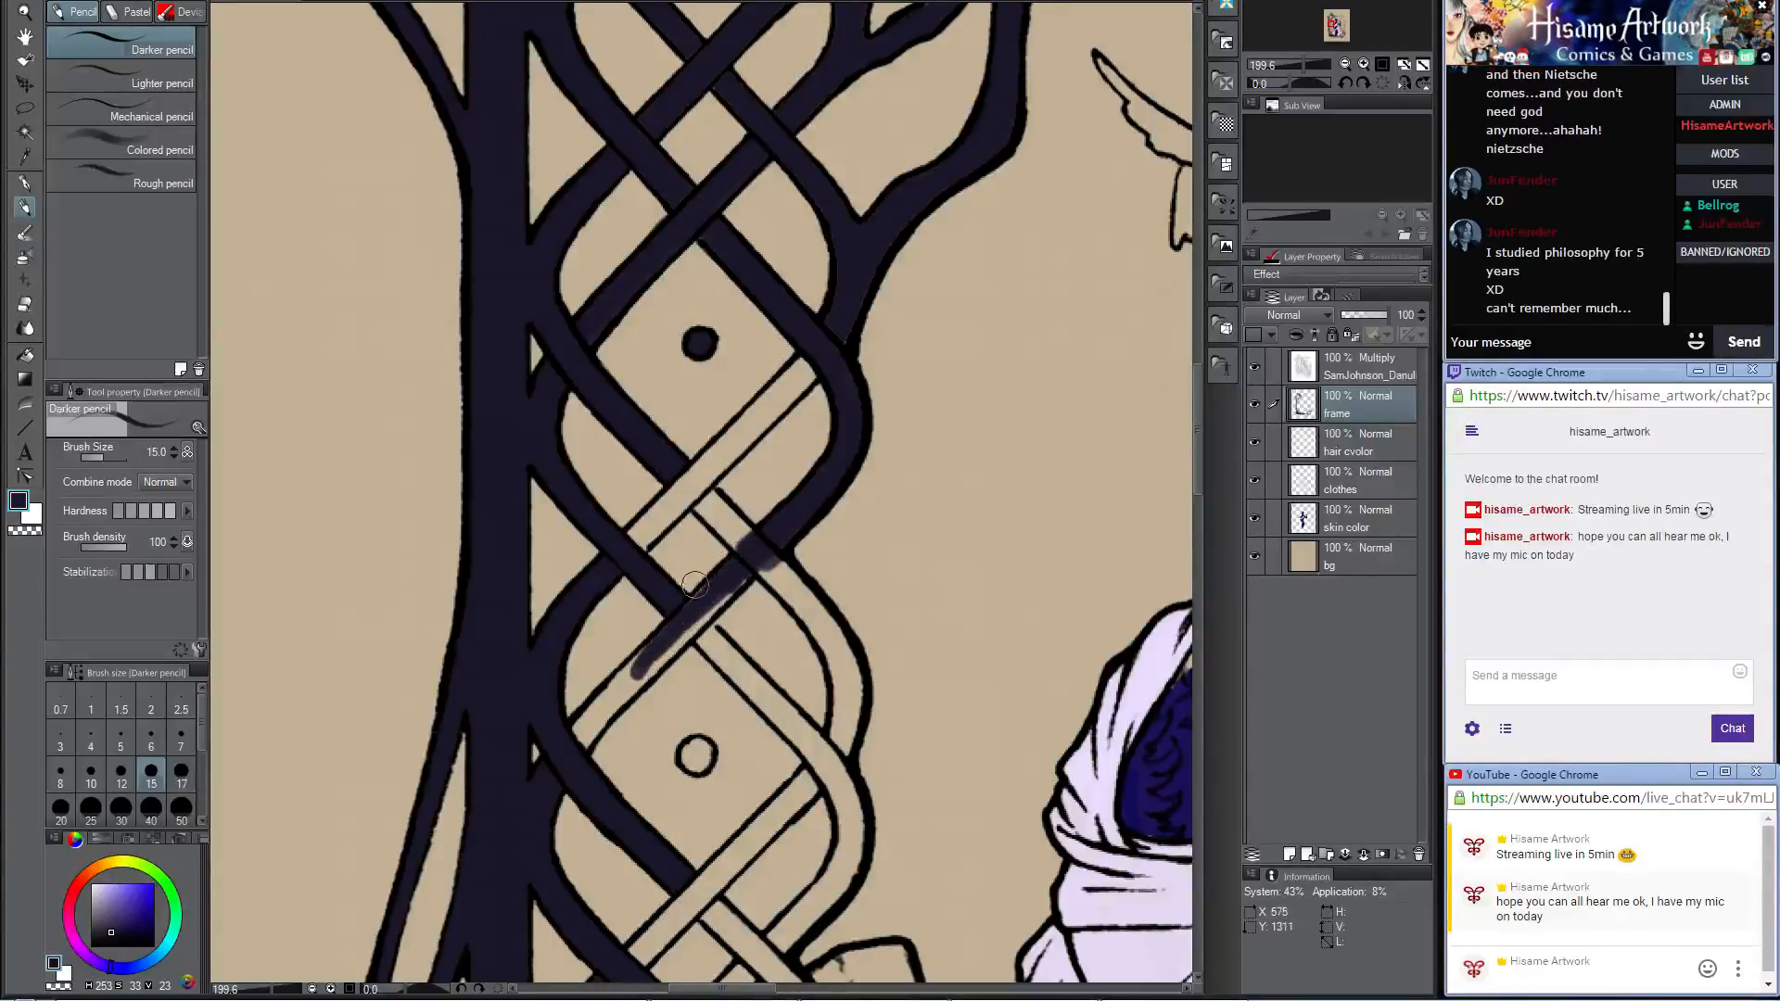
mouse_move(764, 550)
mouse_down()
mouse_move(825, 460)
mouse_move(677, 610)
mouse_up()
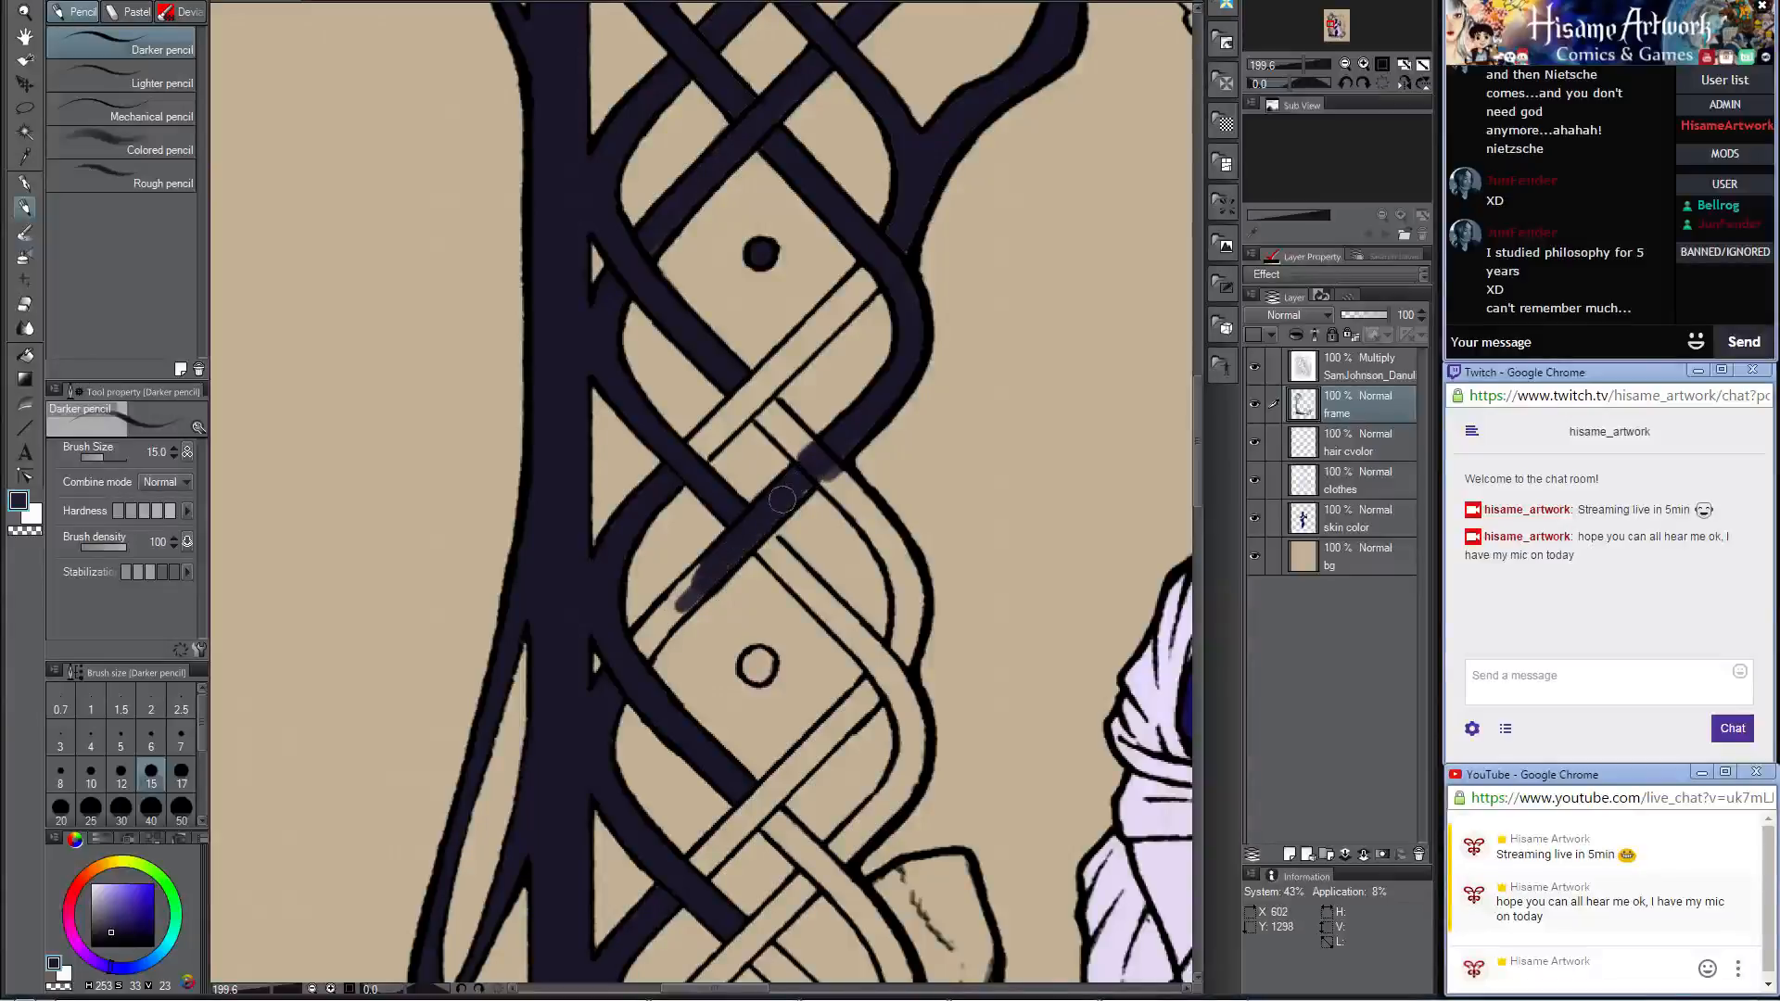
mouse_move(730, 547)
mouse_down()
mouse_move(617, 676)
mouse_move(709, 573)
mouse_move(625, 650)
mouse_up()
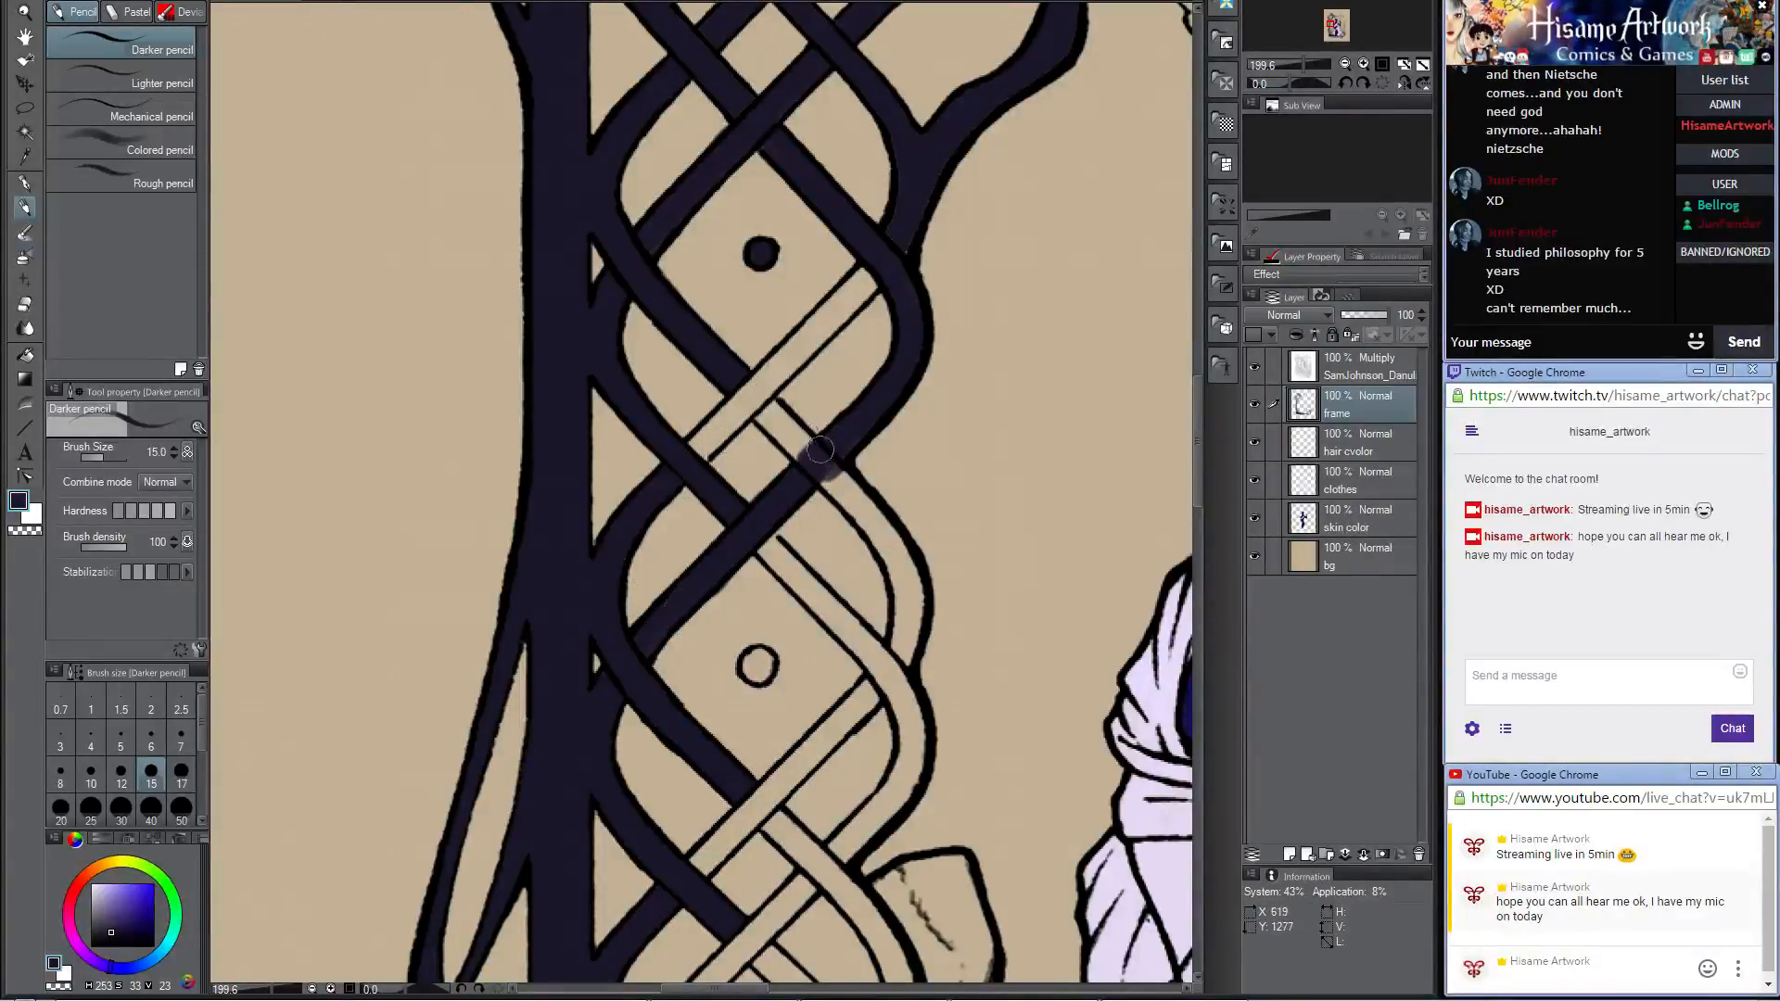
Step: Fill the diagonal strand along the lower side of the first dot's diamond and touch up the strands above it
mouse_move(695, 447)
mouse_down()
mouse_move(743, 447)
mouse_move(757, 384)
mouse_up()
mouse_move(698, 451)
mouse_down()
mouse_move(854, 306)
mouse_move(712, 448)
mouse_up()
drag(804, 350, 688, 444)
mouse_move(789, 357)
mouse_down()
mouse_move(820, 298)
mouse_move(756, 384)
mouse_move(831, 316)
mouse_move(751, 386)
mouse_move(867, 264)
mouse_move(799, 347)
mouse_move(891, 276)
mouse_up()
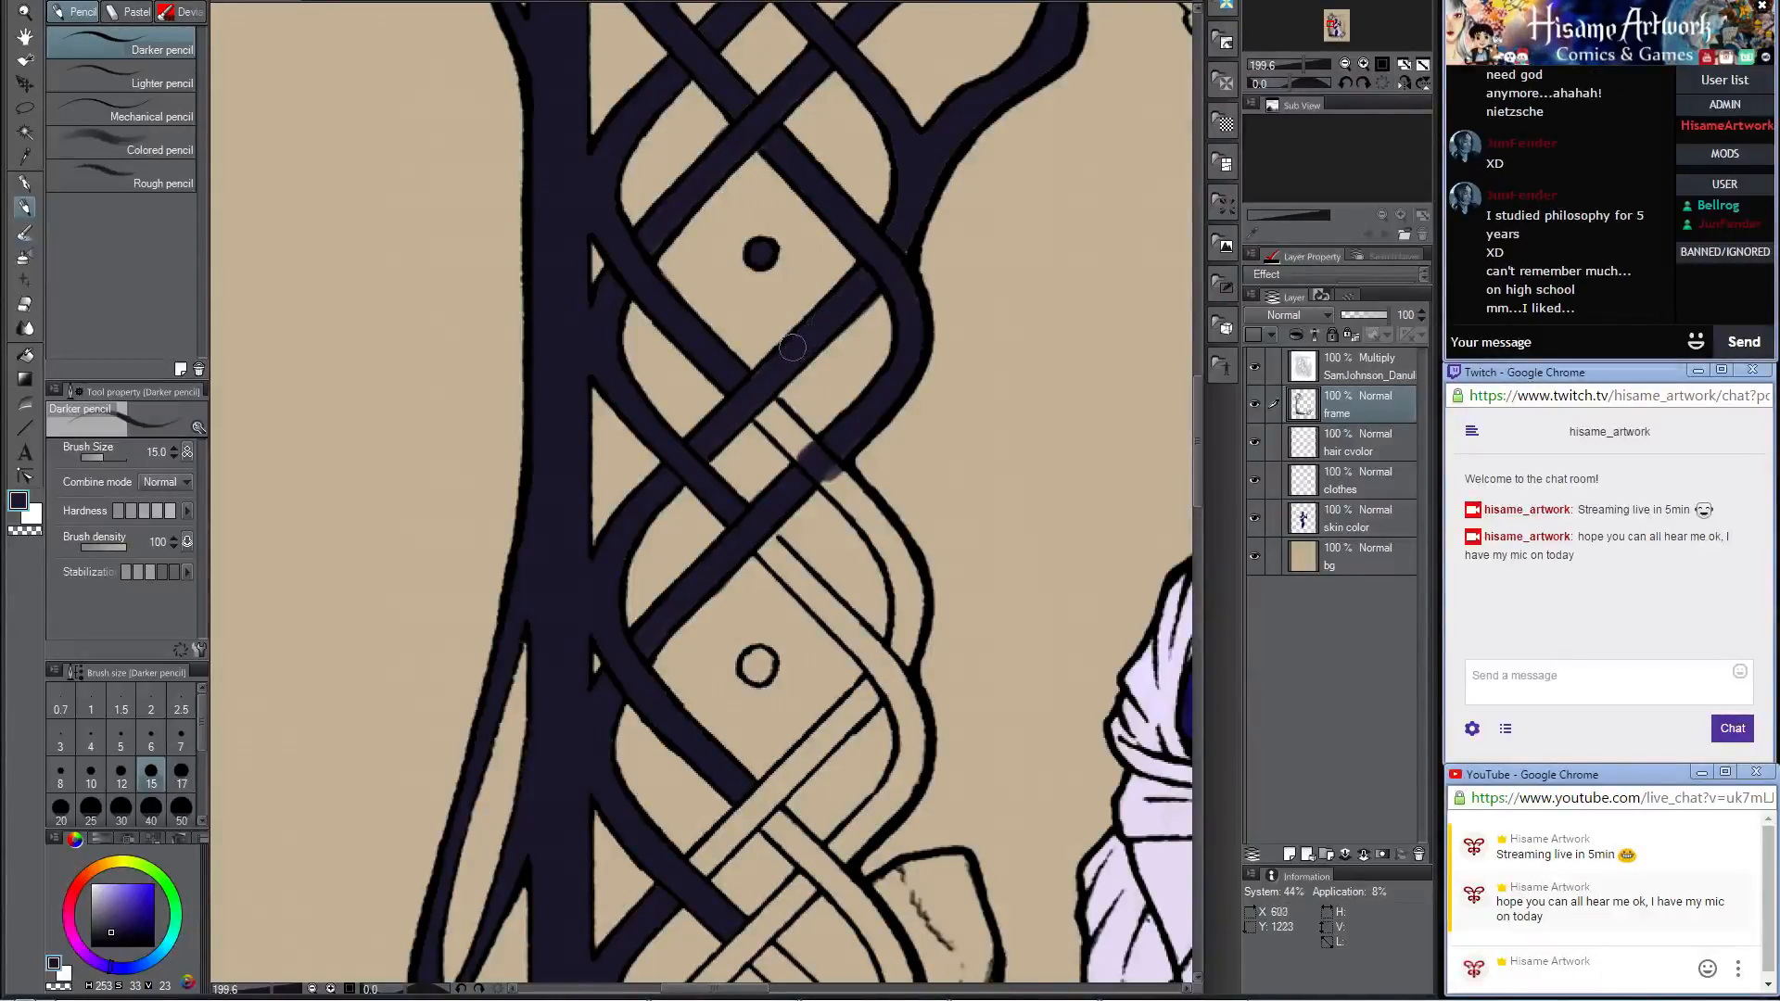
drag(792, 347, 756, 383)
drag(958, 214, 935, 431)
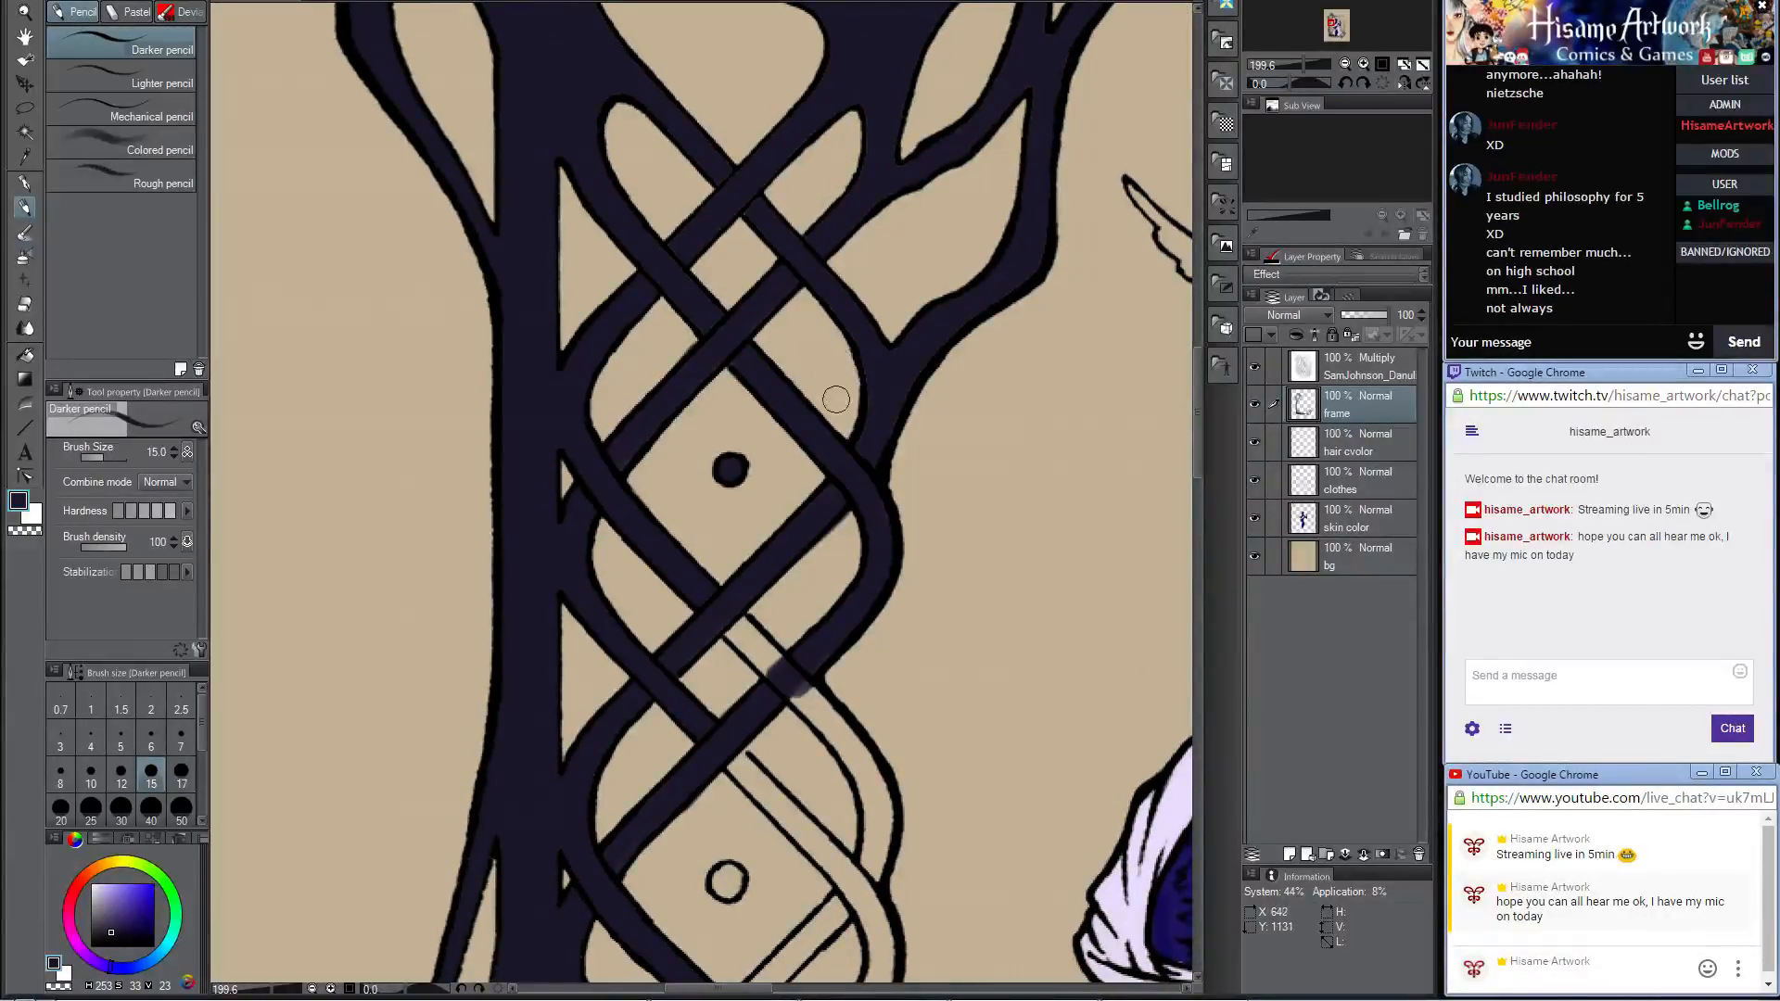
drag(867, 353, 872, 432)
drag(1045, 241, 1025, 176)
Step: Fill the crossing strand and outer bend above the second dot, plus the diagonal on its diamond's upper side
scroll(751, 399, down, 5)
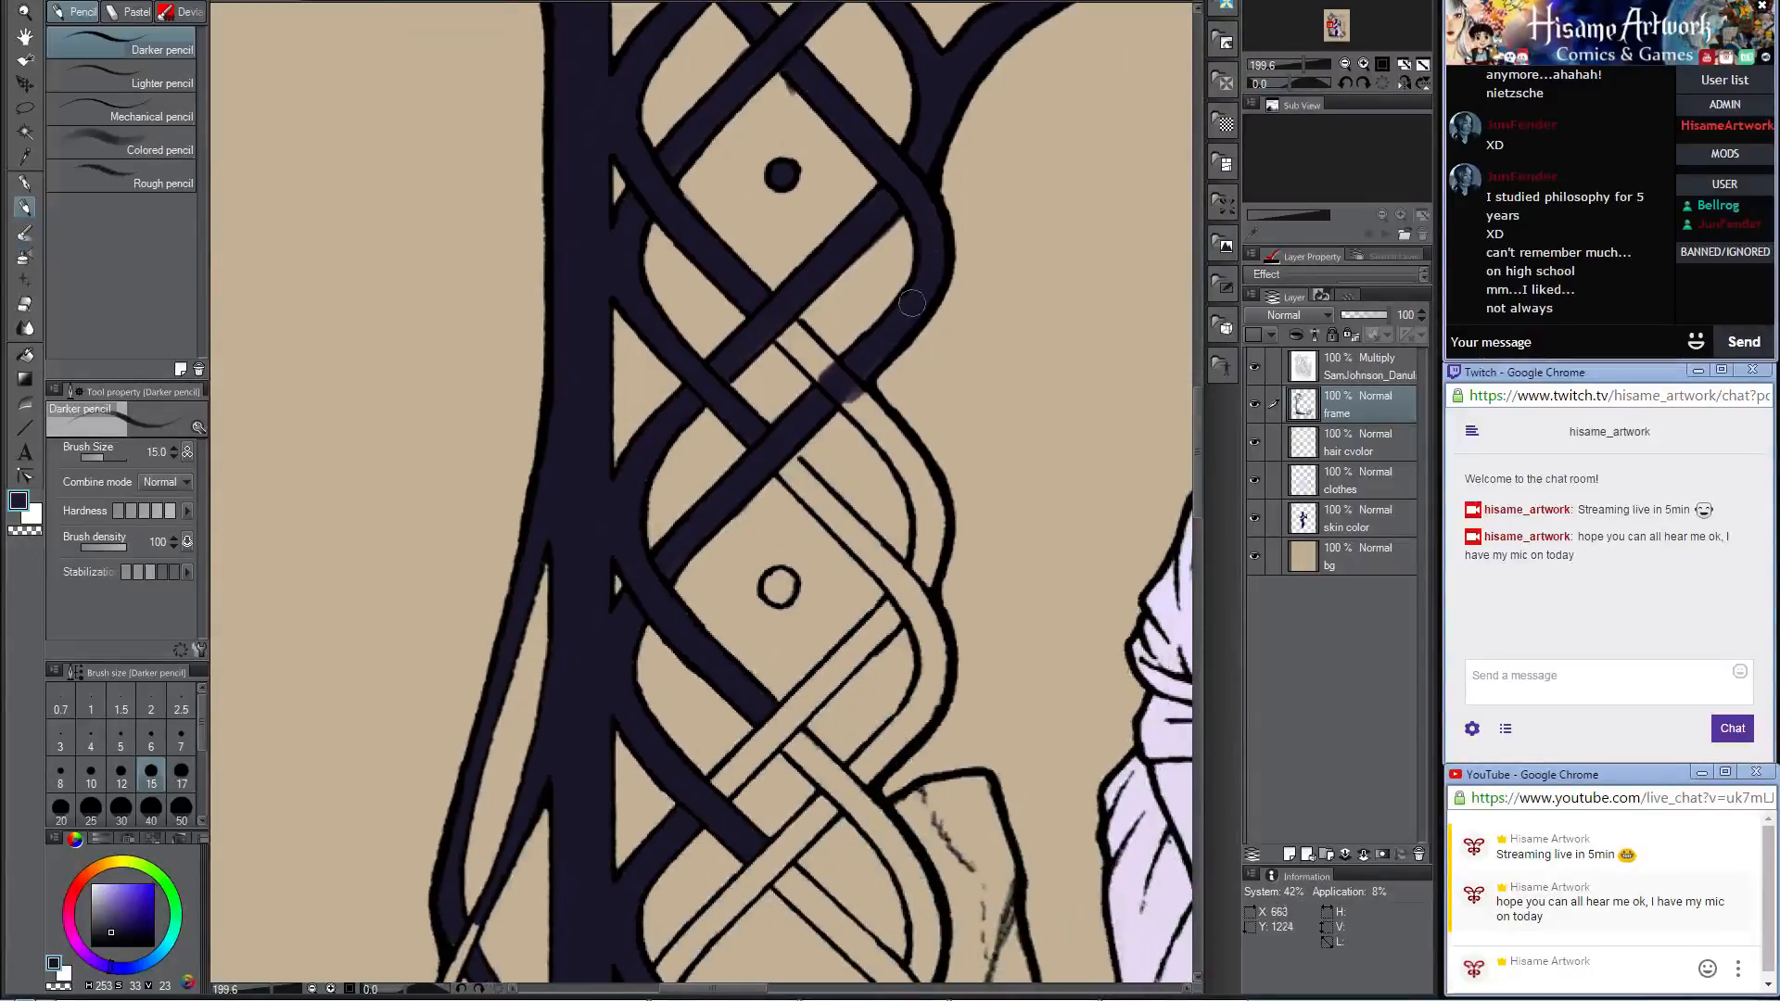
mouse_move(757, 318)
mouse_down()
mouse_move(896, 459)
mouse_move(781, 317)
mouse_move(853, 396)
mouse_up()
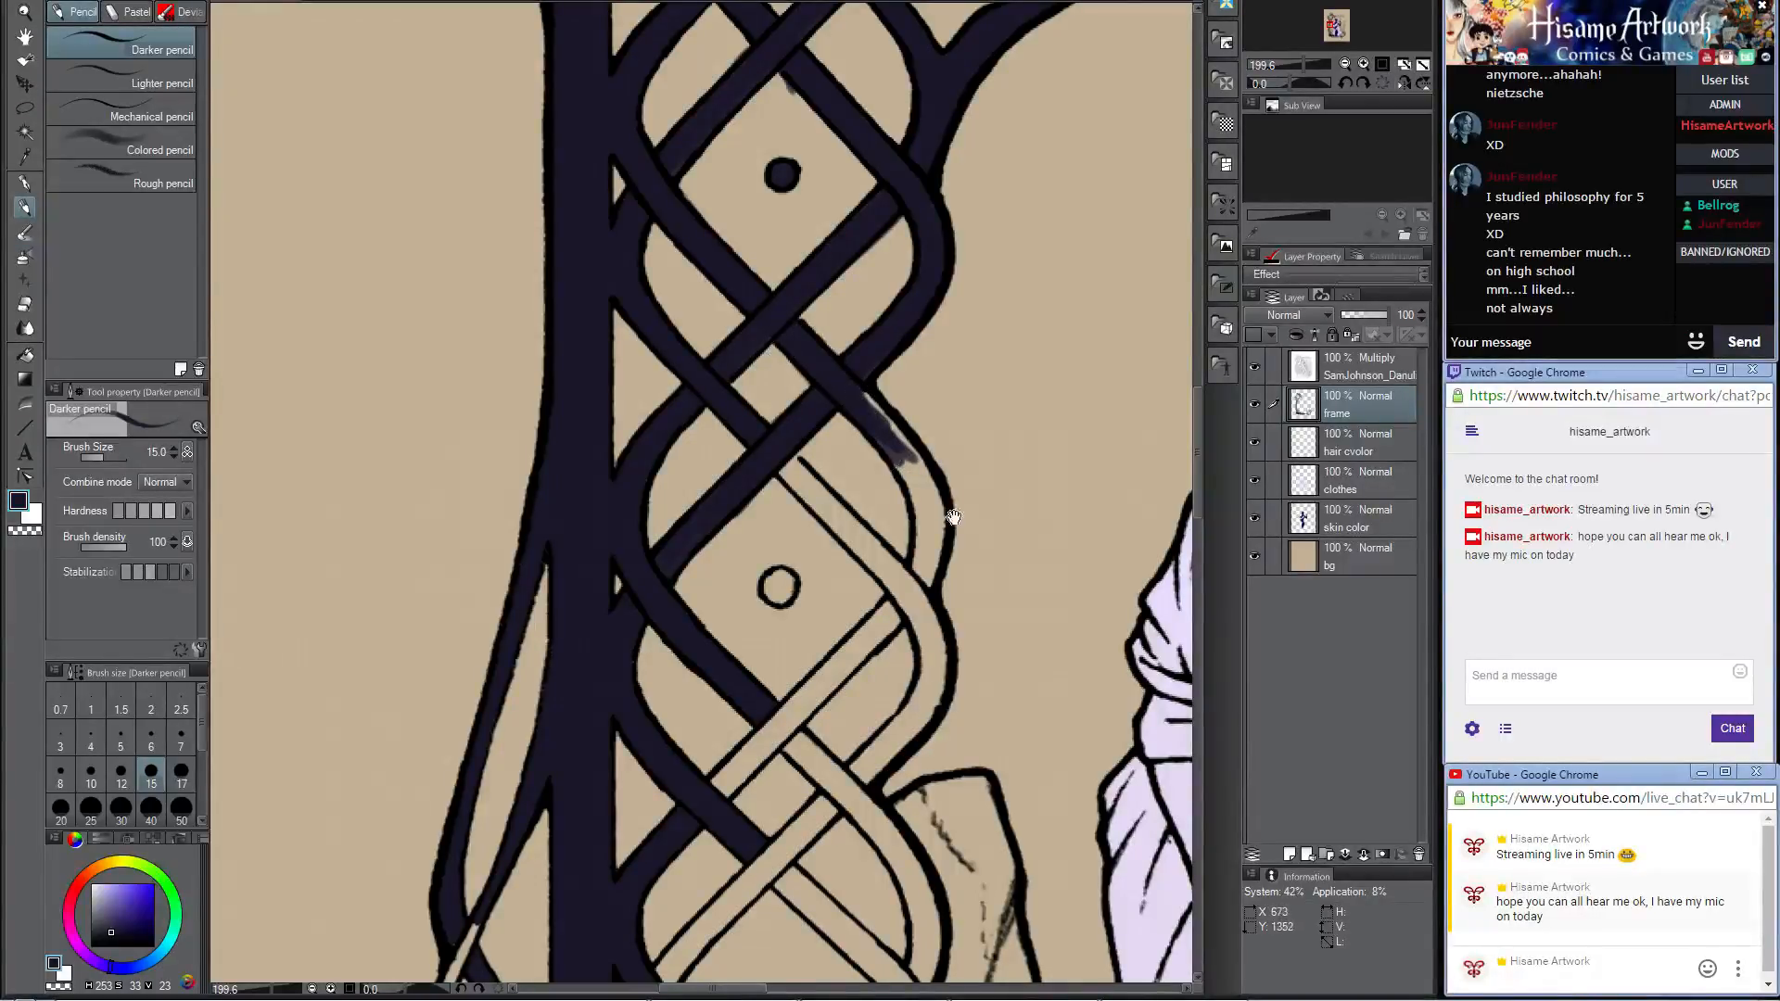
drag(953, 517, 948, 372)
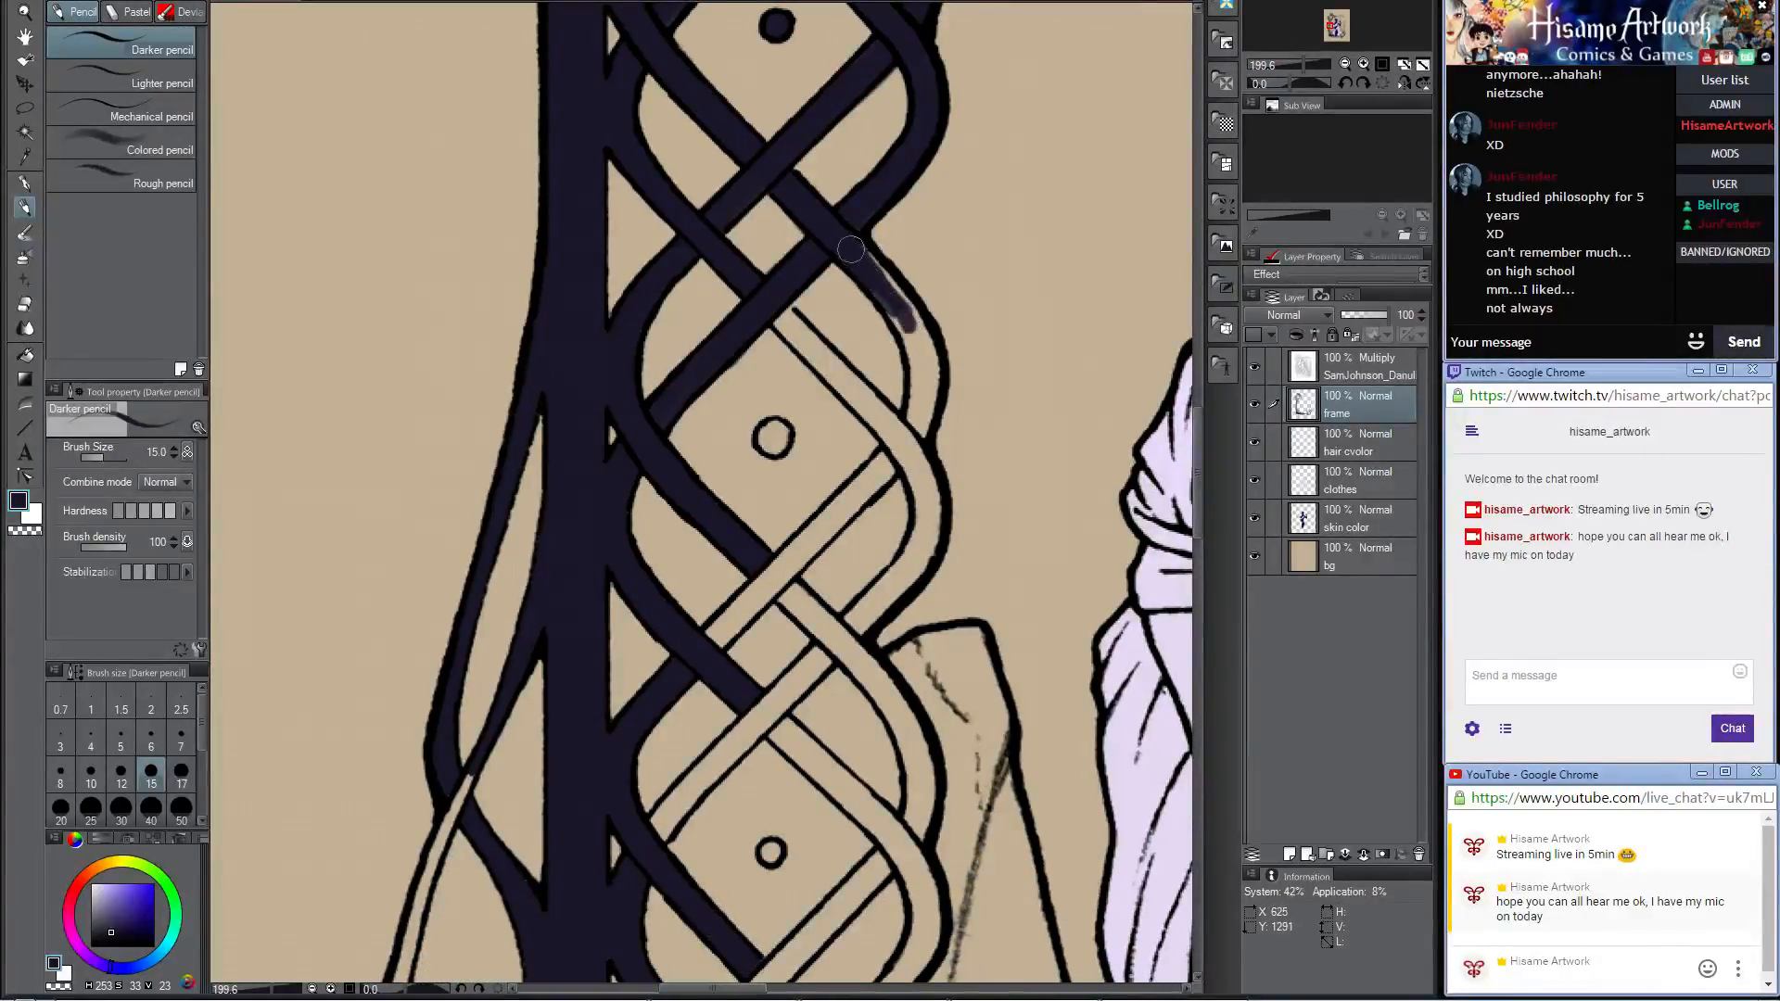
mouse_move(853, 249)
mouse_down()
mouse_move(909, 313)
mouse_move(842, 233)
mouse_move(911, 340)
mouse_move(888, 301)
mouse_move(915, 420)
mouse_move(917, 372)
mouse_move(911, 421)
mouse_move(927, 363)
mouse_up()
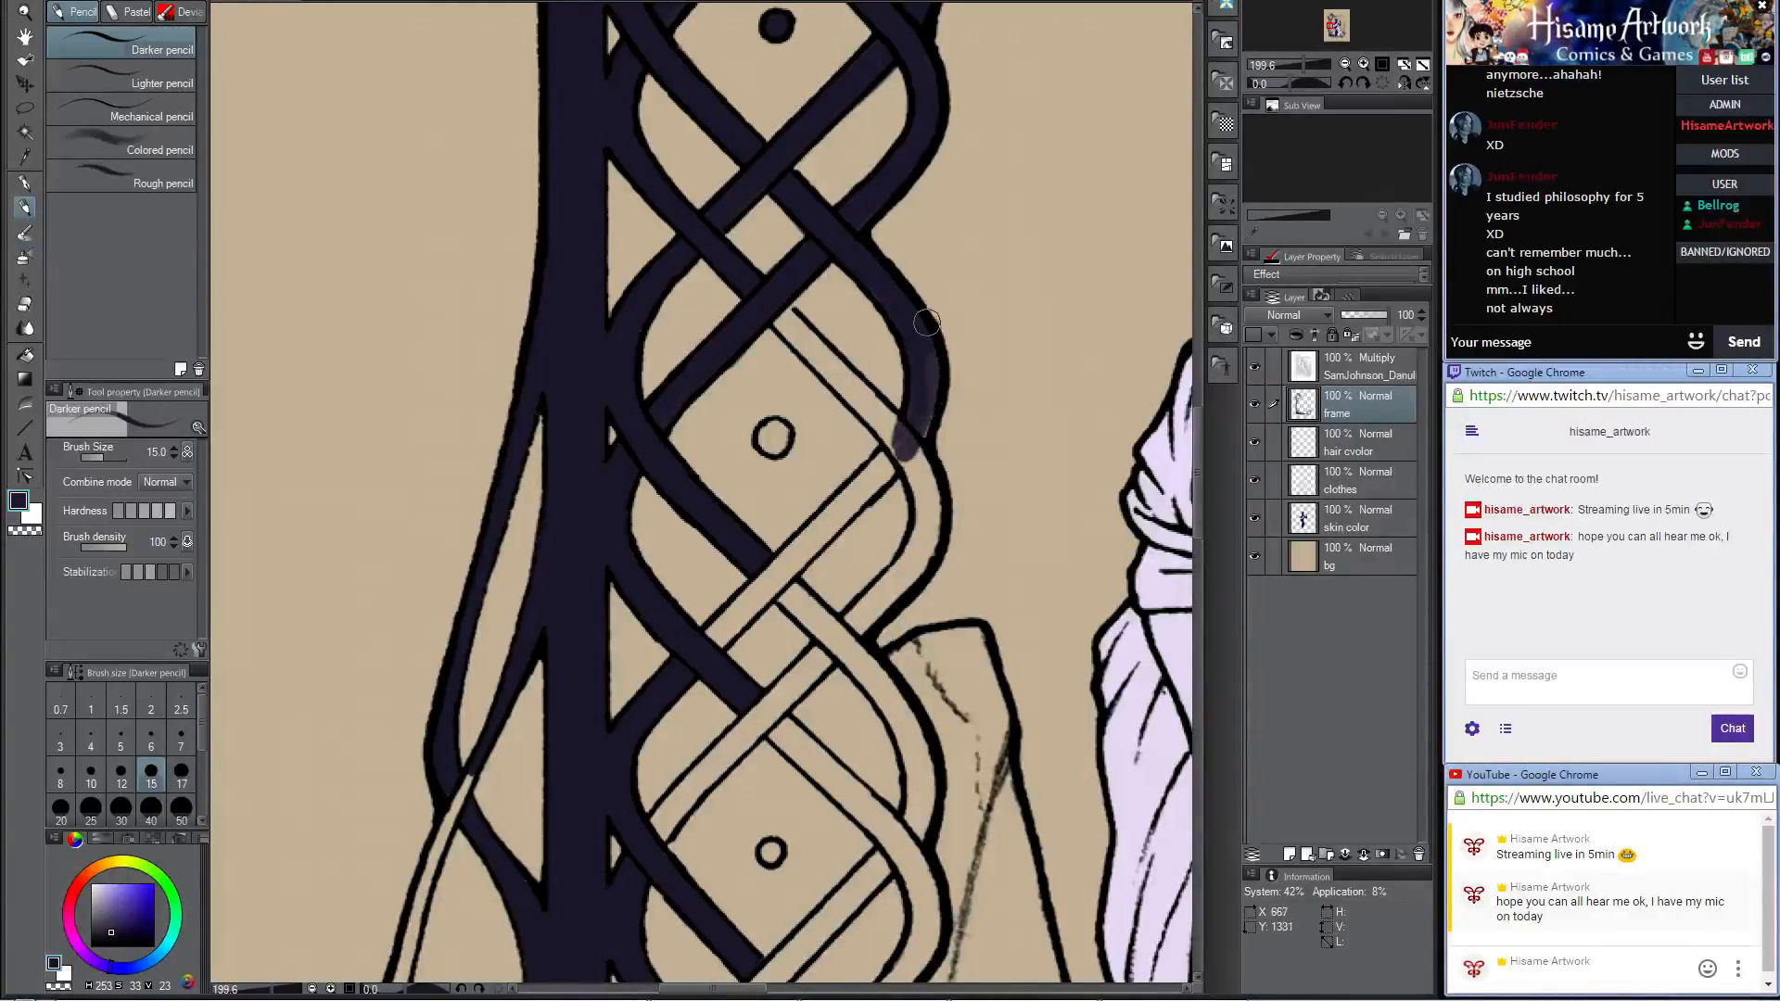
mouse_move(781, 312)
mouse_down()
mouse_move(904, 449)
mouse_move(844, 380)
mouse_move(857, 375)
mouse_move(913, 459)
mouse_move(883, 443)
mouse_up()
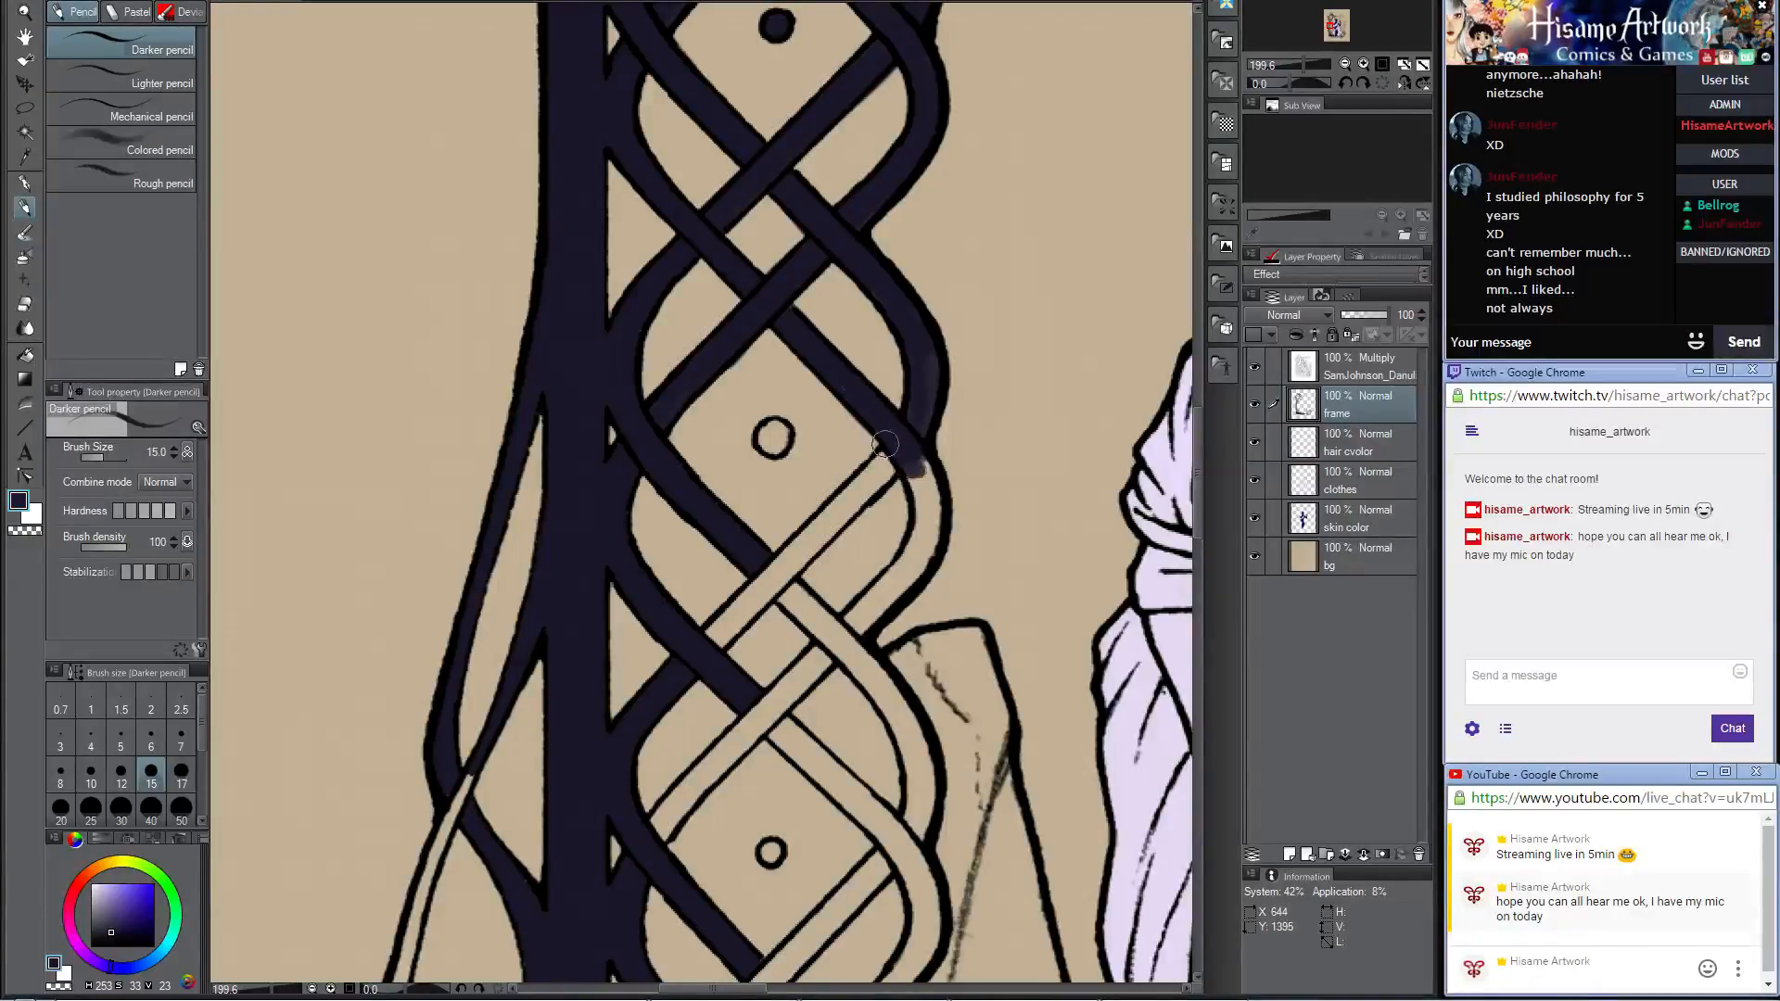
drag(925, 371, 916, 444)
Step: Color the diagonal strand along the lower side of the second dot's diamond, redoing the first stroke
drag(936, 523, 996, 395)
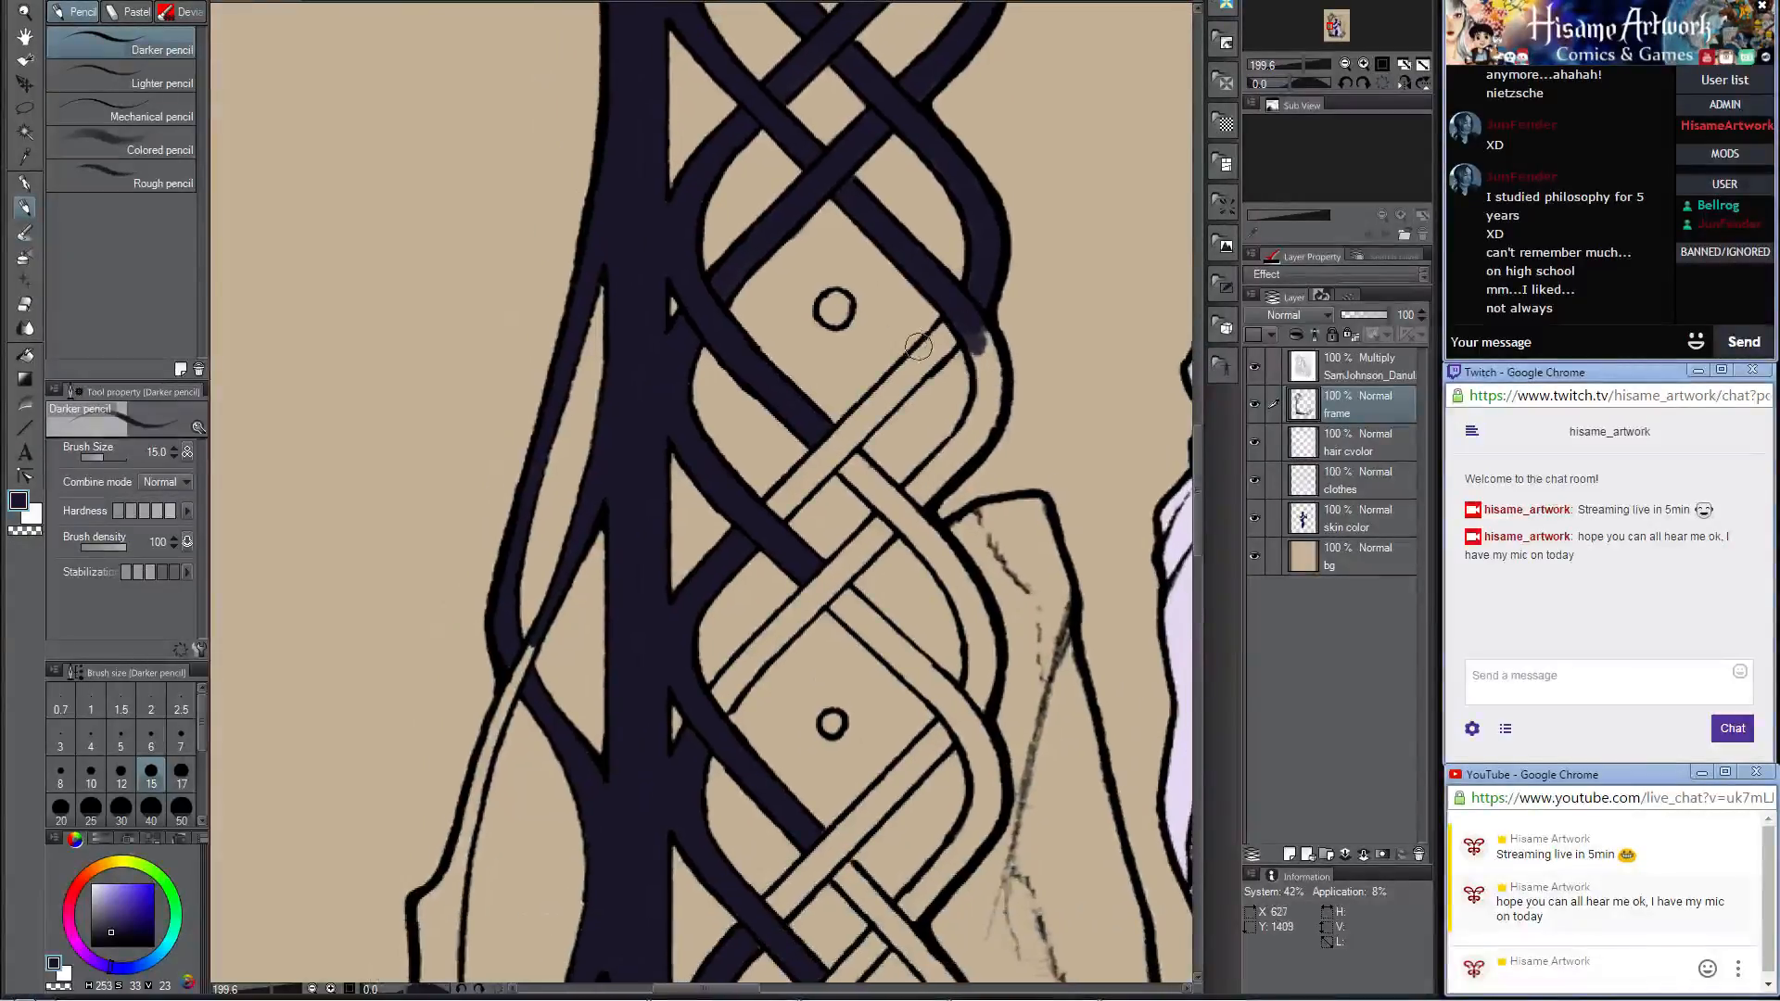
mouse_move(932, 339)
mouse_down()
mouse_move(945, 329)
mouse_move(876, 413)
mouse_move(952, 340)
mouse_move(825, 447)
mouse_up()
key(ctrl+z)
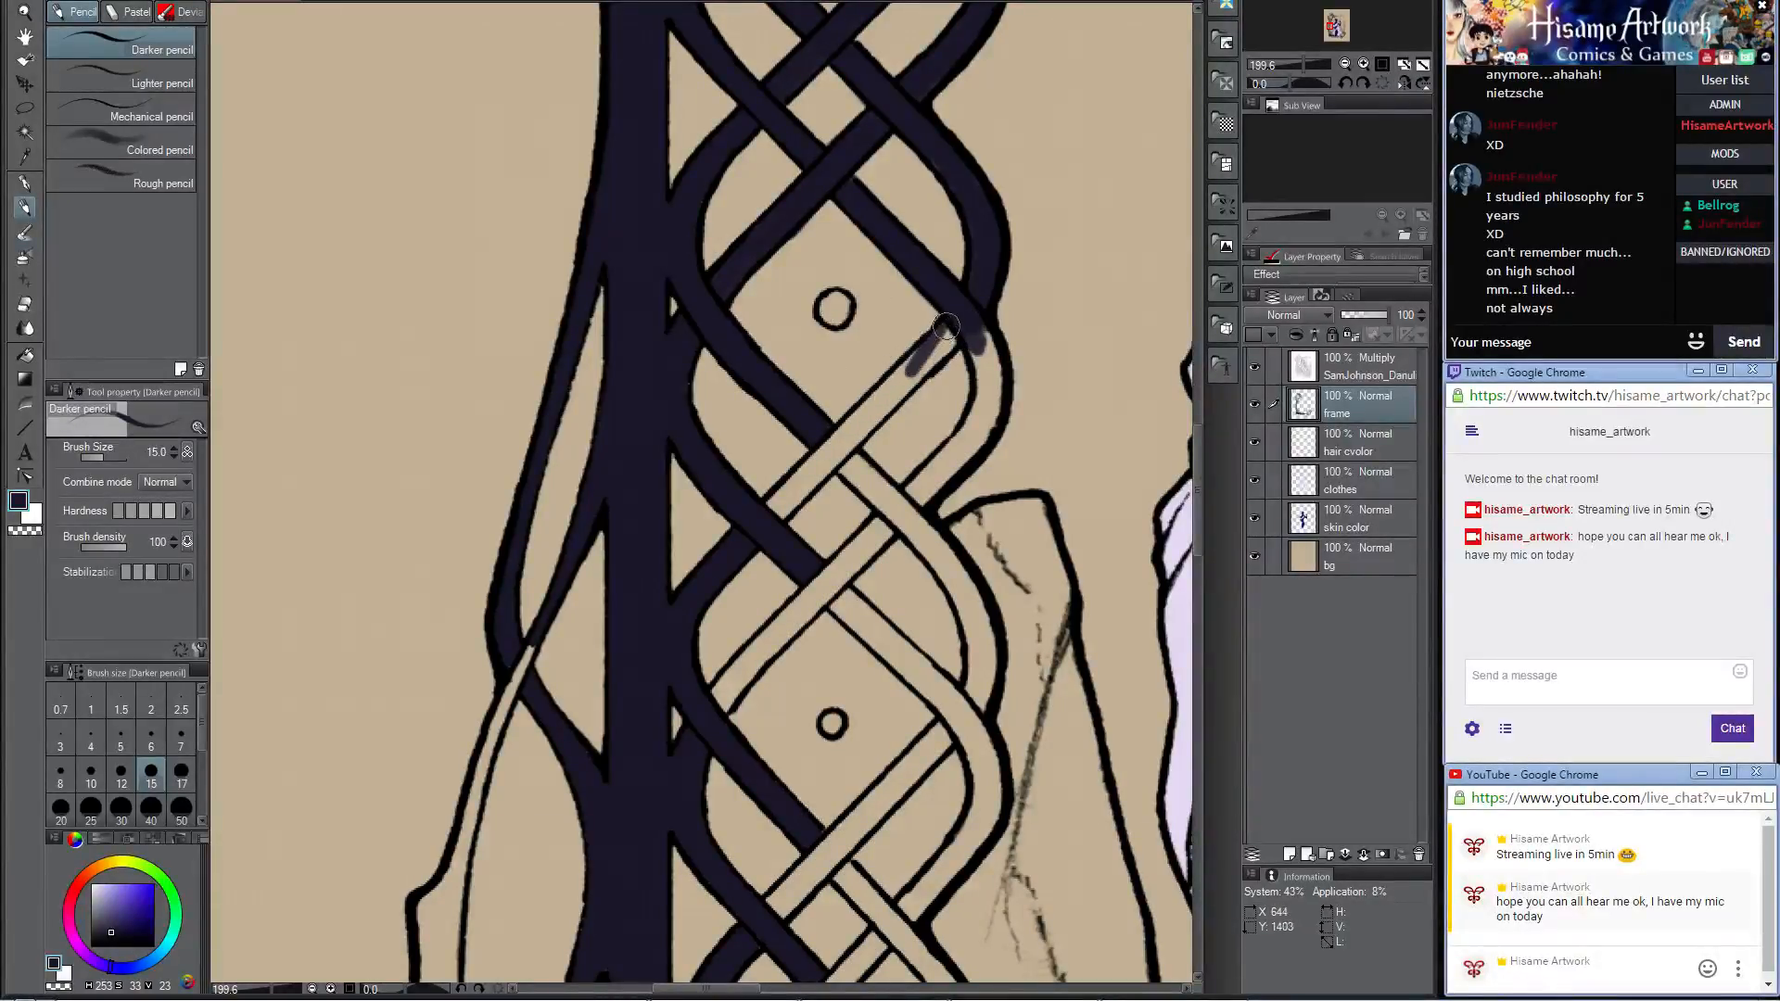
mouse_move(946, 326)
mouse_down()
mouse_move(849, 441)
mouse_move(958, 337)
mouse_move(820, 459)
mouse_up()
drag(896, 389, 781, 515)
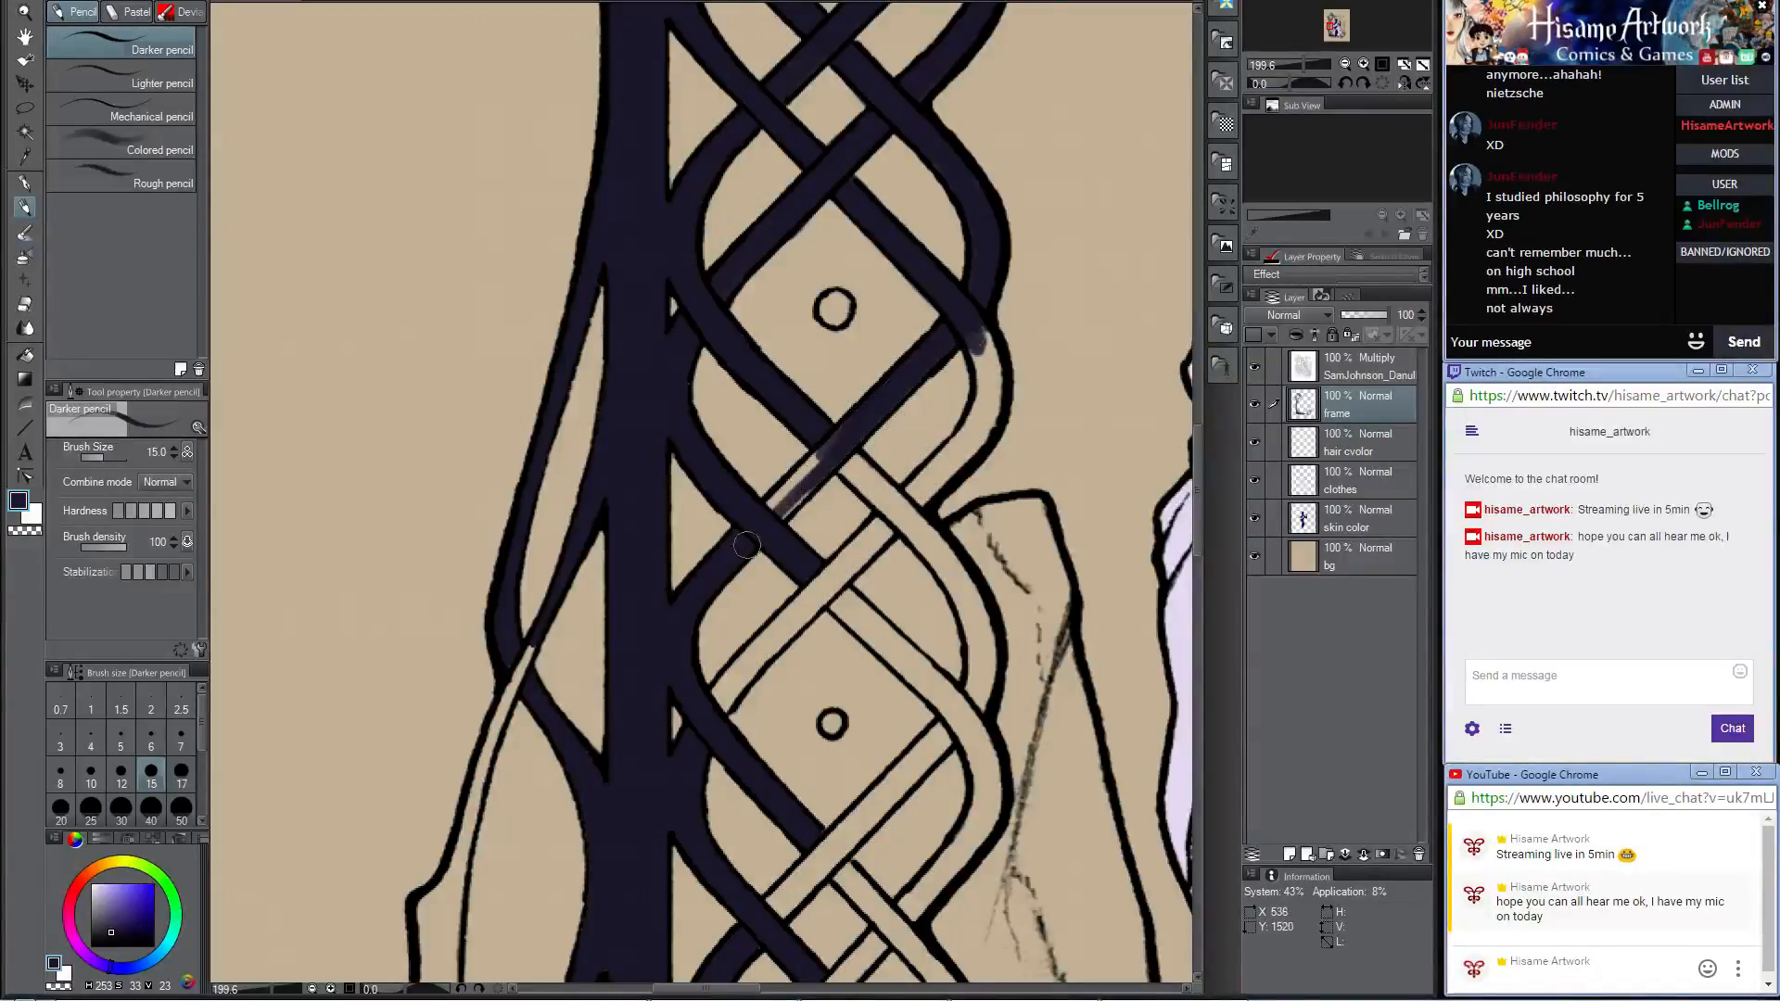
mouse_move(843, 441)
mouse_down()
mouse_move(757, 519)
mouse_move(818, 476)
mouse_up()
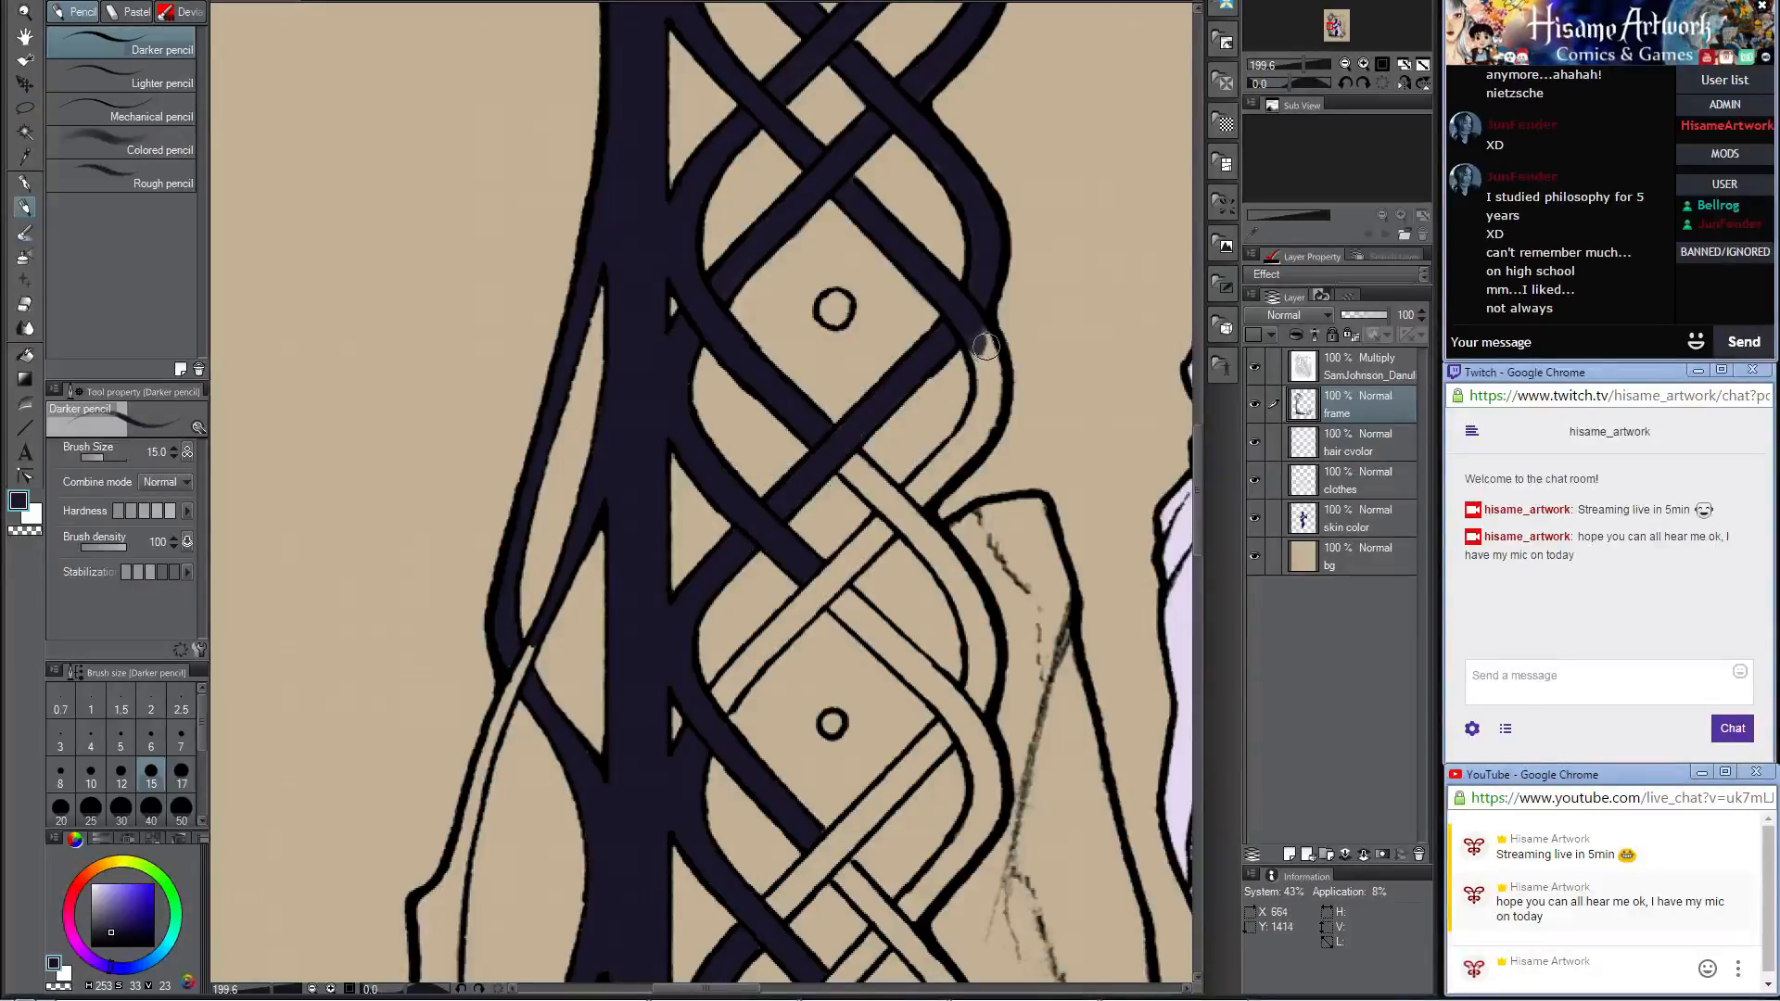
Step: Fill the outer curve beside the second dot and the crossing strand below it around its next outer bend
mouse_move(974, 330)
mouse_down()
mouse_move(979, 421)
mouse_move(975, 325)
mouse_move(998, 382)
mouse_move(995, 349)
mouse_move(922, 510)
mouse_move(898, 511)
mouse_move(987, 396)
mouse_move(909, 488)
mouse_move(928, 477)
mouse_move(824, 401)
mouse_move(847, 446)
mouse_up()
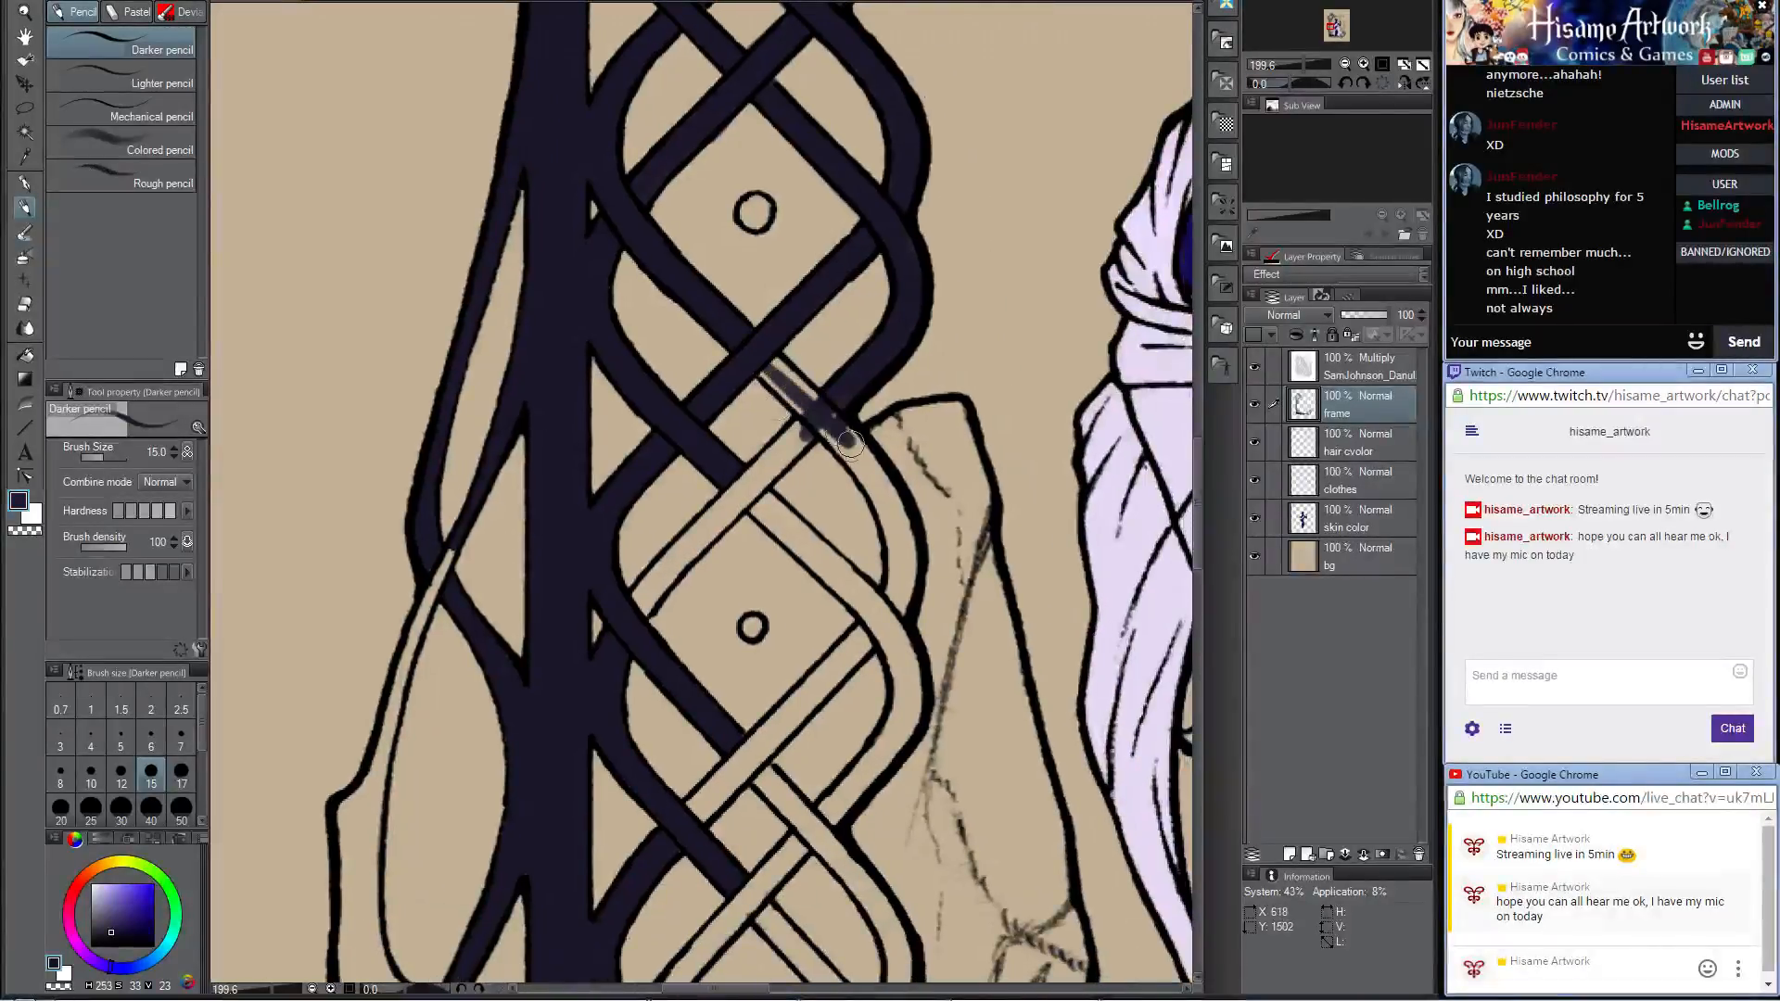
mouse_move(754, 369)
mouse_down()
mouse_move(895, 510)
mouse_move(843, 436)
mouse_up()
drag(864, 628, 902, 496)
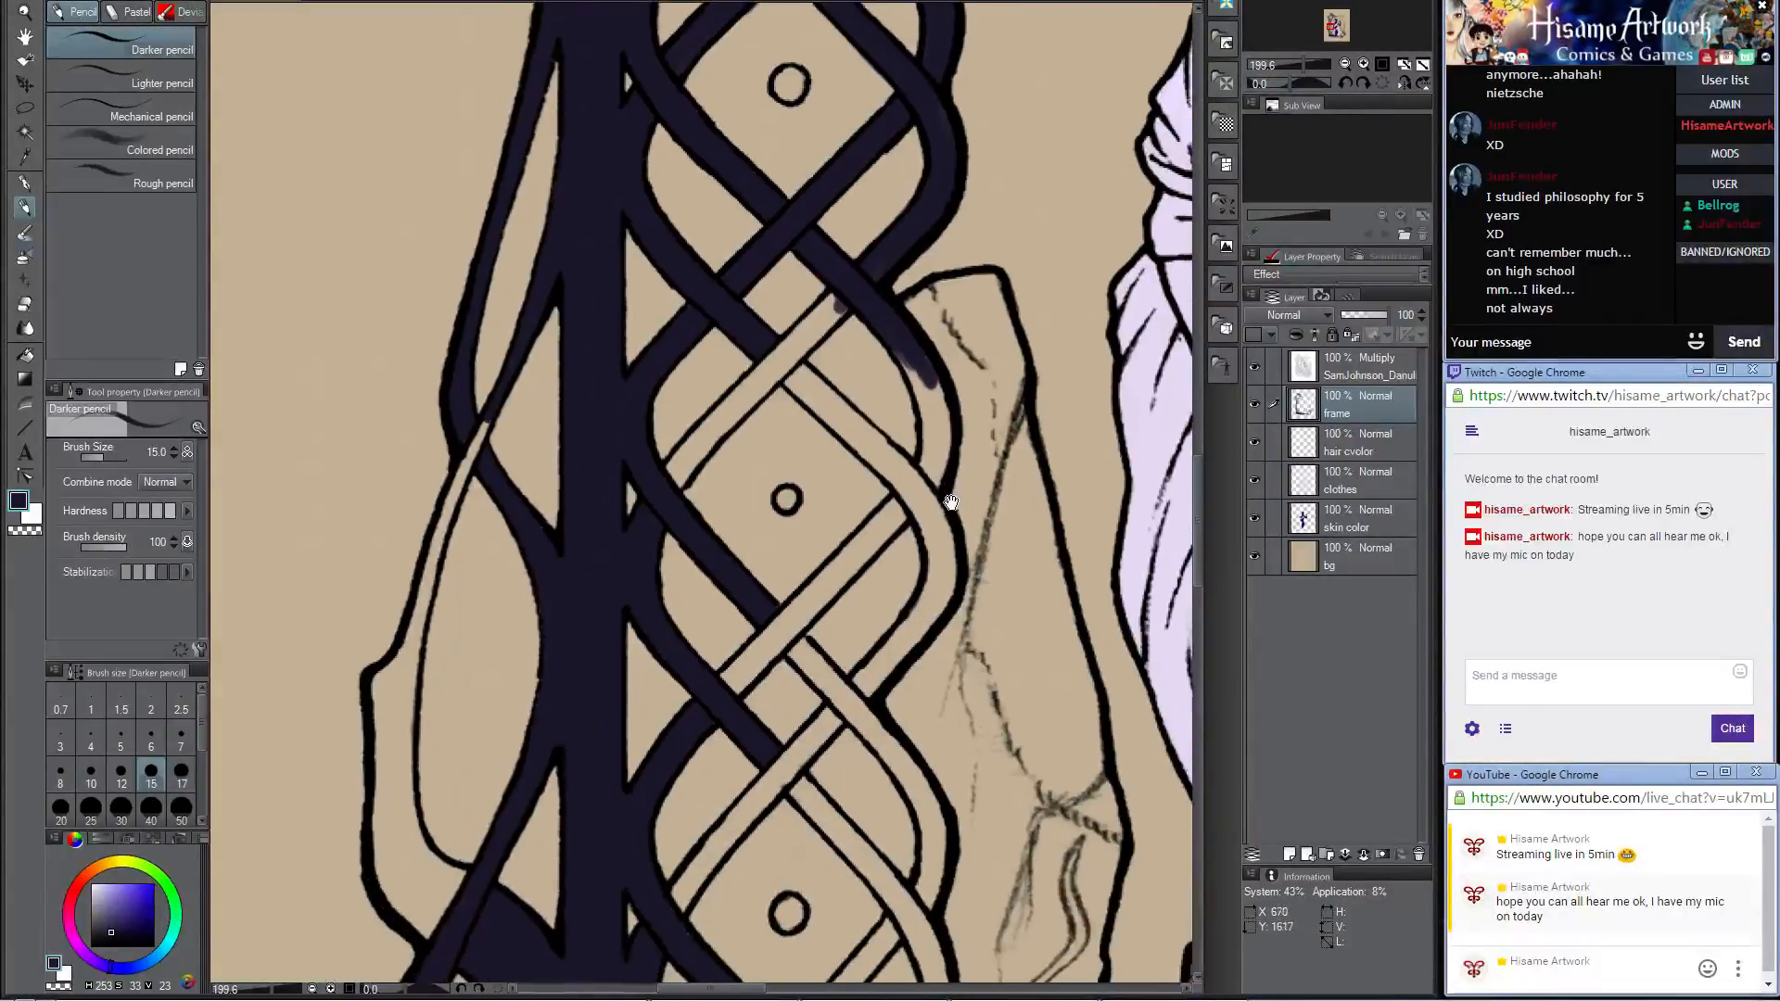
drag(914, 366, 937, 412)
mouse_move(904, 343)
mouse_down()
mouse_move(932, 430)
mouse_move(914, 496)
mouse_move(932, 438)
mouse_move(915, 481)
mouse_move(918, 363)
mouse_move(927, 480)
mouse_move(942, 407)
mouse_move(913, 493)
mouse_up()
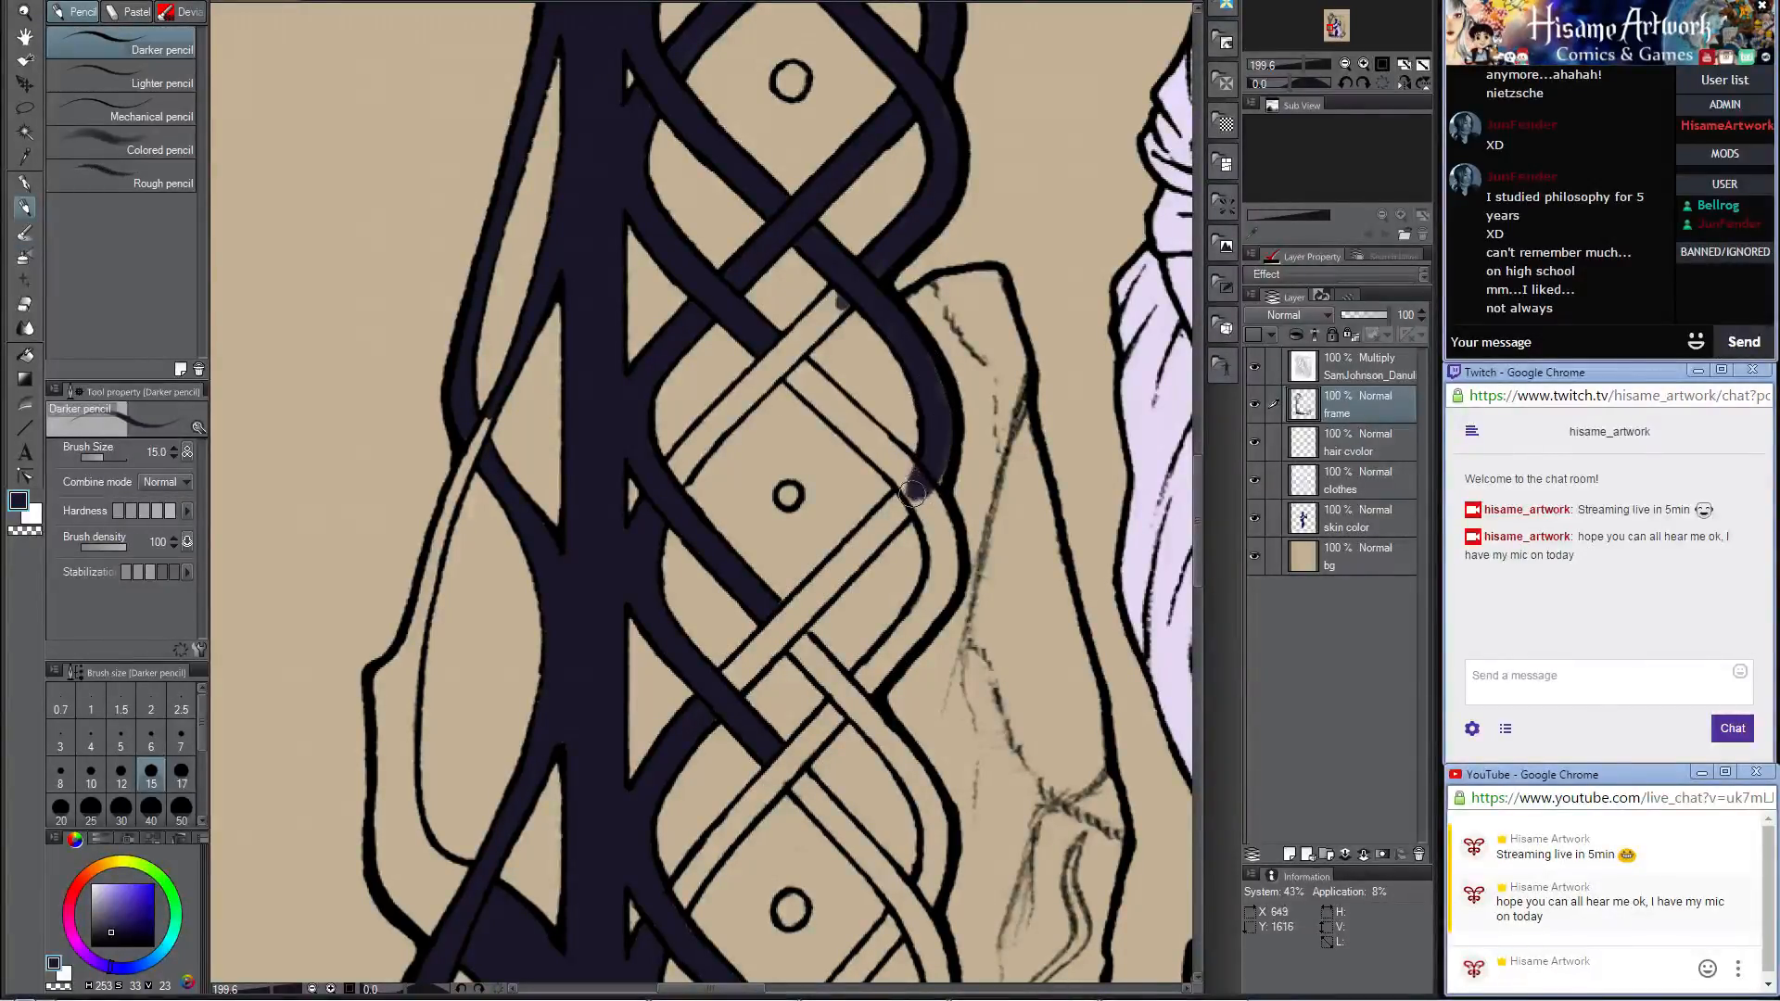
mouse_move(917, 336)
mouse_down()
mouse_move(943, 448)
mouse_move(922, 483)
mouse_up()
Step: Fill both diagonal strands along the upper sides of the third dot's diamond and begin coloring the outer bend beside it
mouse_move(661, 483)
mouse_down()
mouse_move(691, 425)
mouse_move(657, 479)
mouse_move(740, 393)
mouse_move(662, 486)
mouse_move(762, 364)
mouse_move(665, 499)
mouse_move(839, 296)
mouse_move(702, 440)
mouse_move(812, 318)
mouse_move(712, 410)
mouse_move(828, 327)
mouse_move(861, 273)
mouse_move(753, 378)
mouse_move(797, 349)
mouse_move(742, 333)
mouse_up()
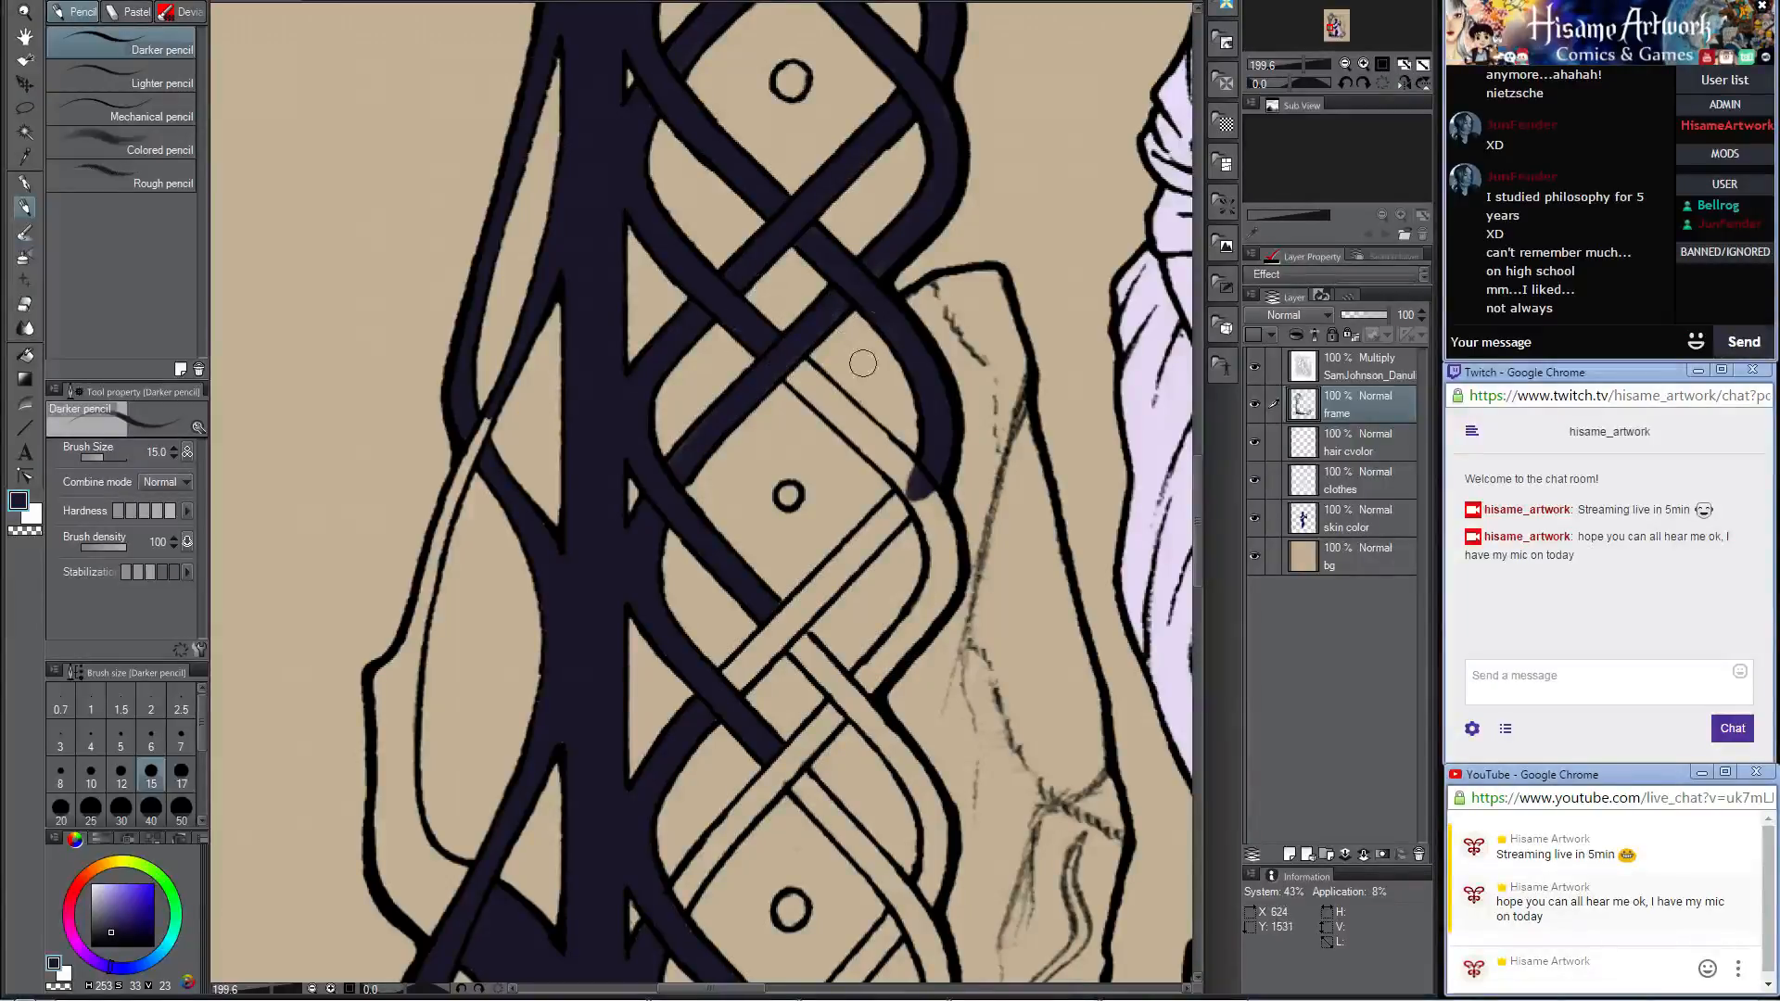
mouse_move(794, 416)
mouse_down()
mouse_move(778, 366)
mouse_move(886, 466)
mouse_move(777, 345)
mouse_move(923, 491)
mouse_move(867, 439)
mouse_move(912, 473)
mouse_up()
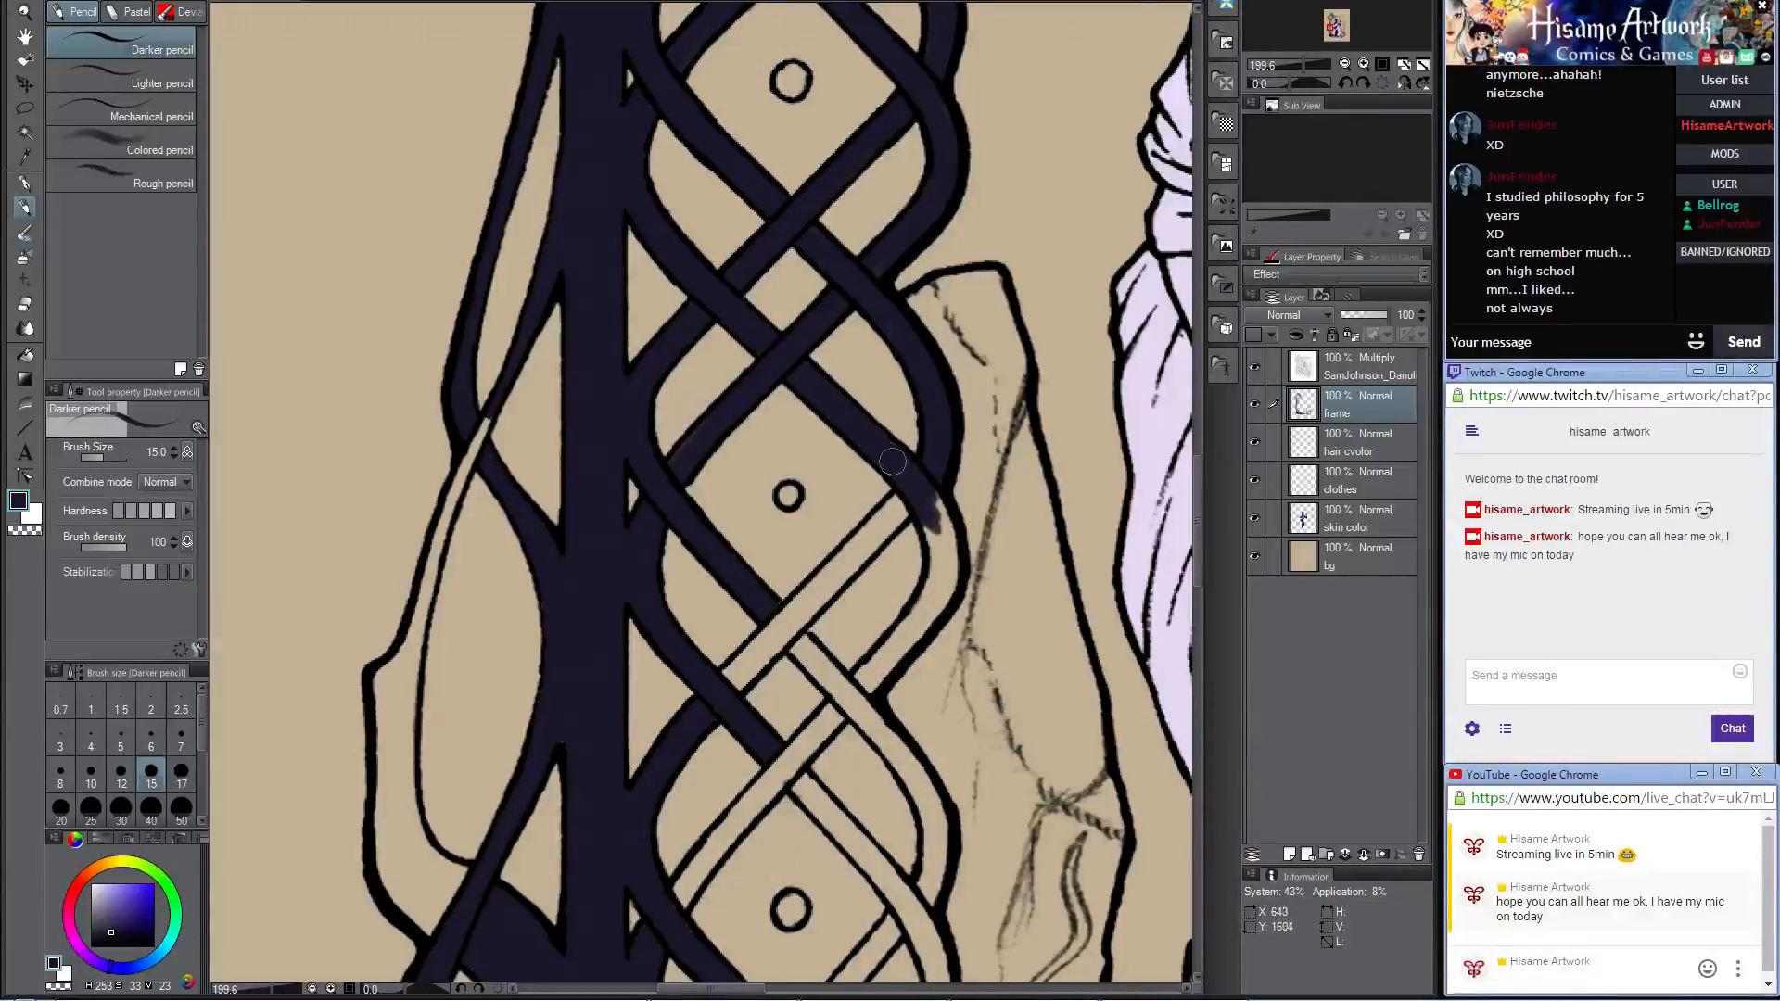
drag(801, 408, 858, 252)
mouse_move(994, 343)
mouse_down()
mouse_move(1006, 399)
mouse_move(932, 513)
mouse_move(967, 434)
mouse_up()
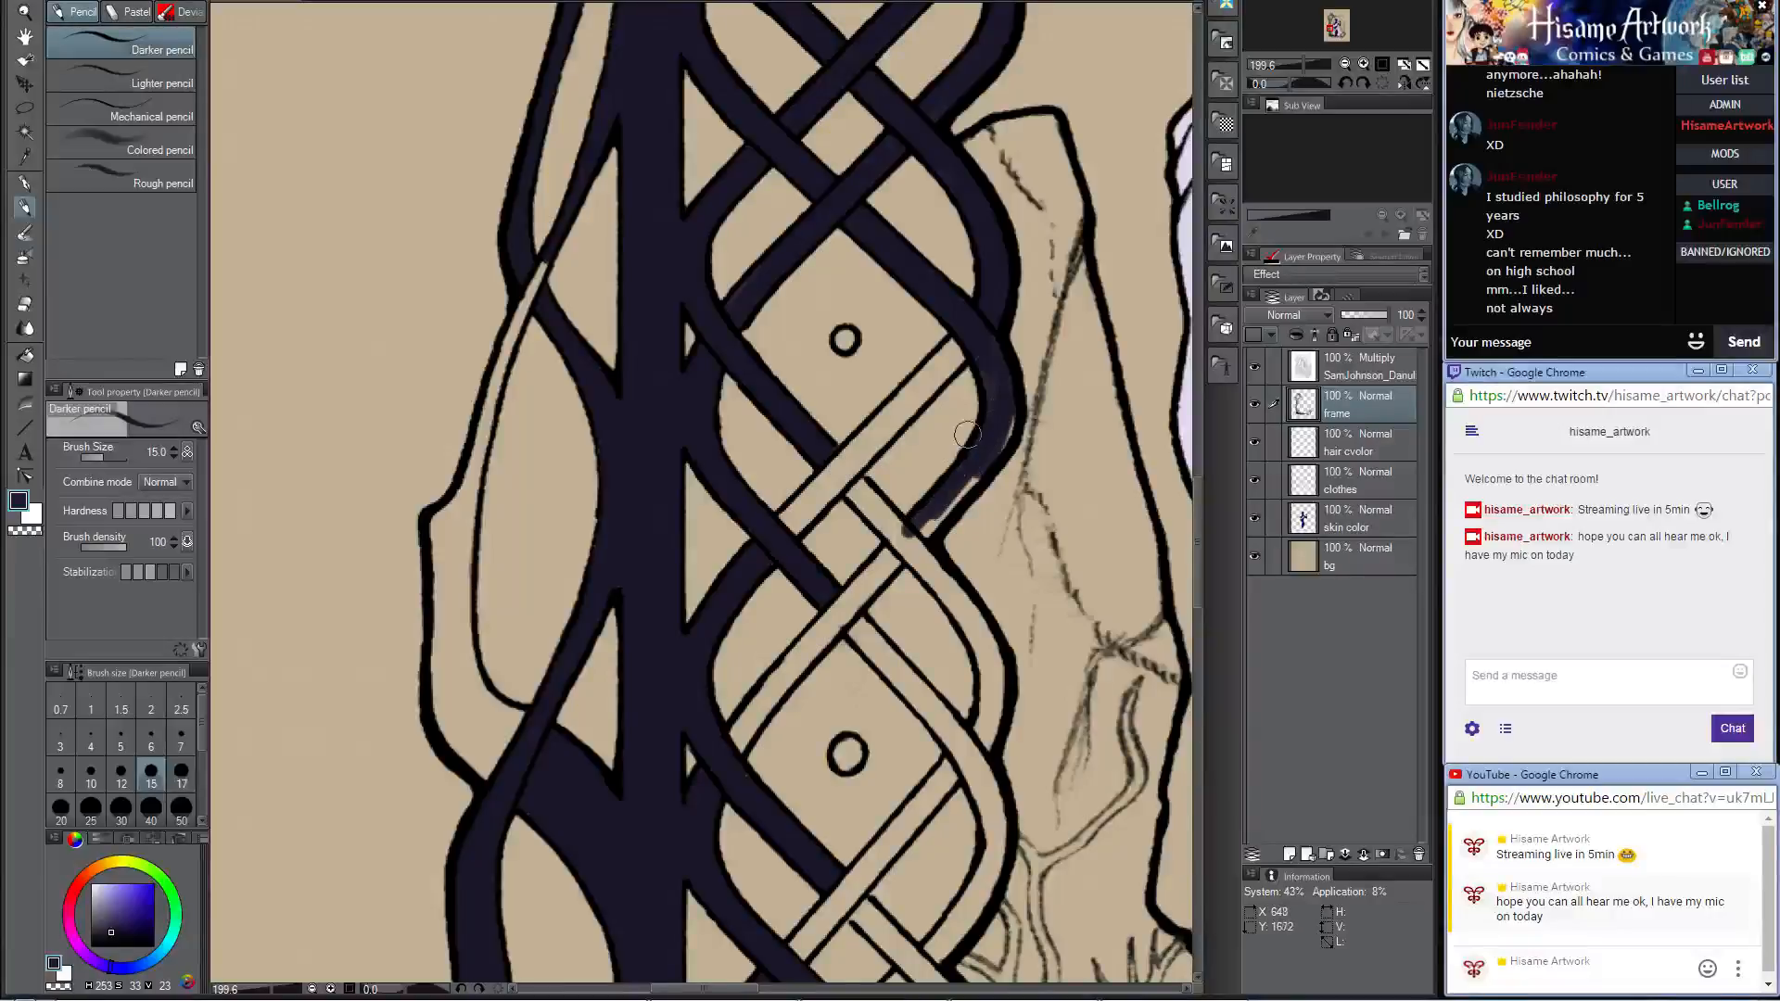
Step: Post "Crash Course" and "Philosophy" as two messages in the stream chat
click(1518, 344)
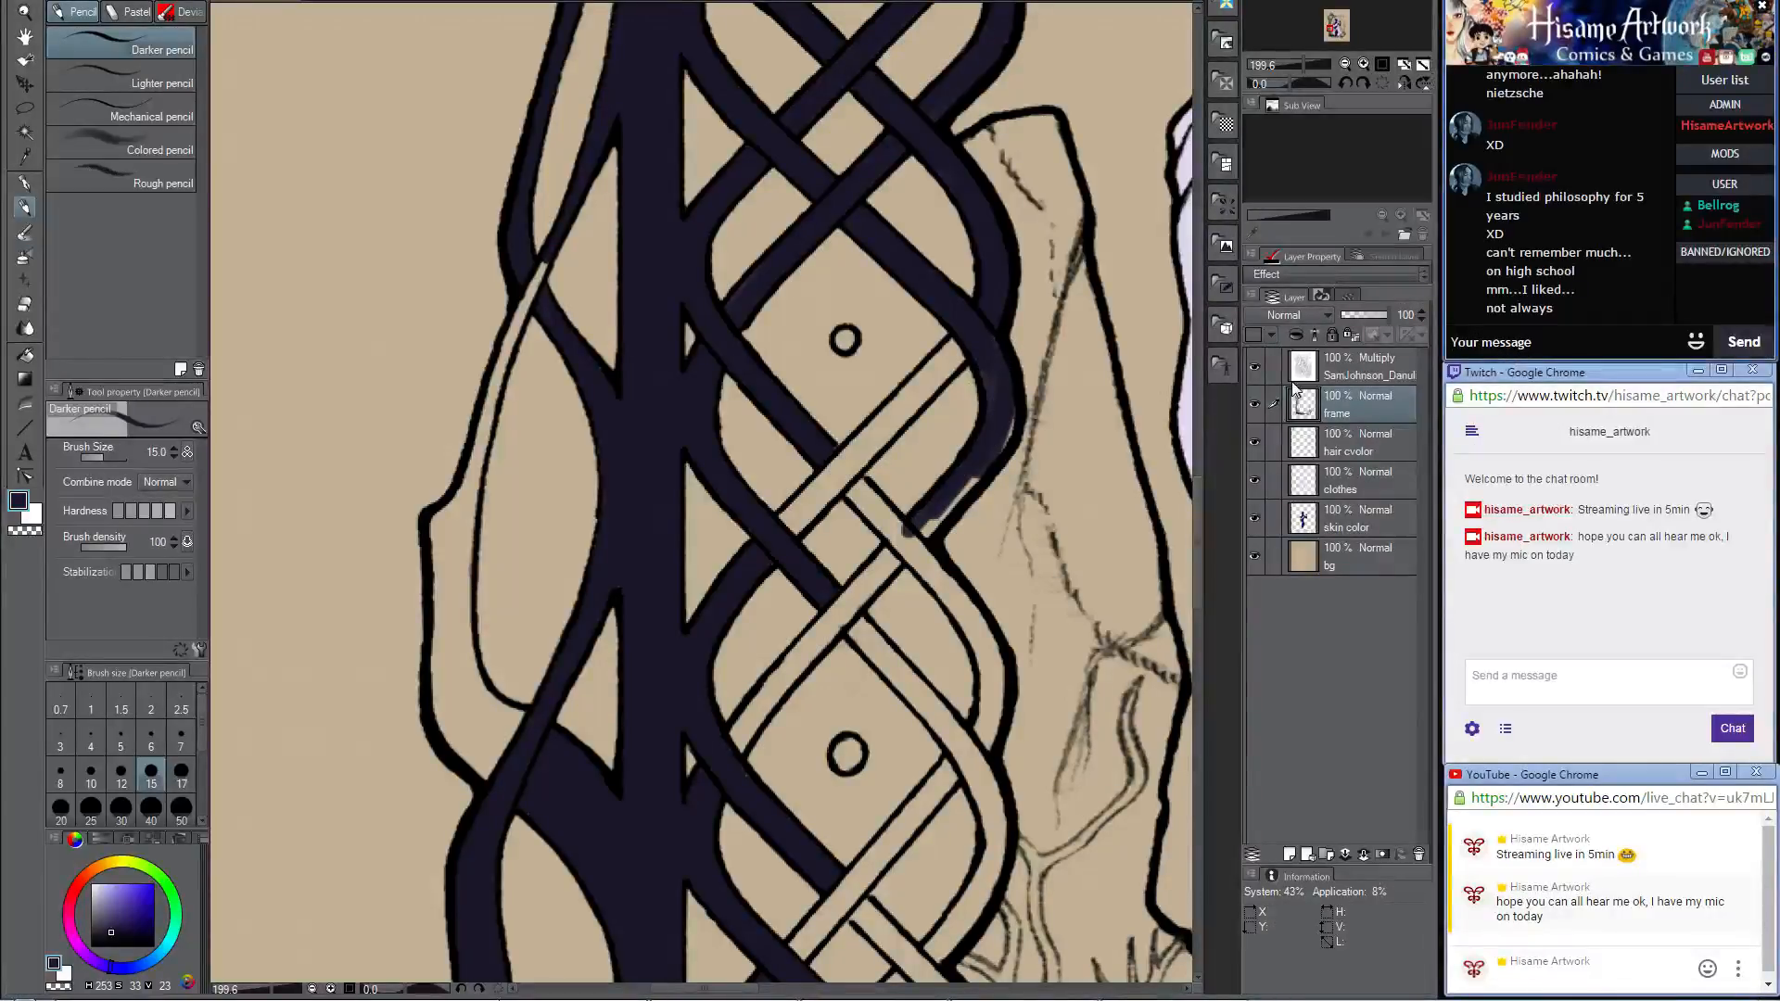
text(Crash Course)
key(Return)
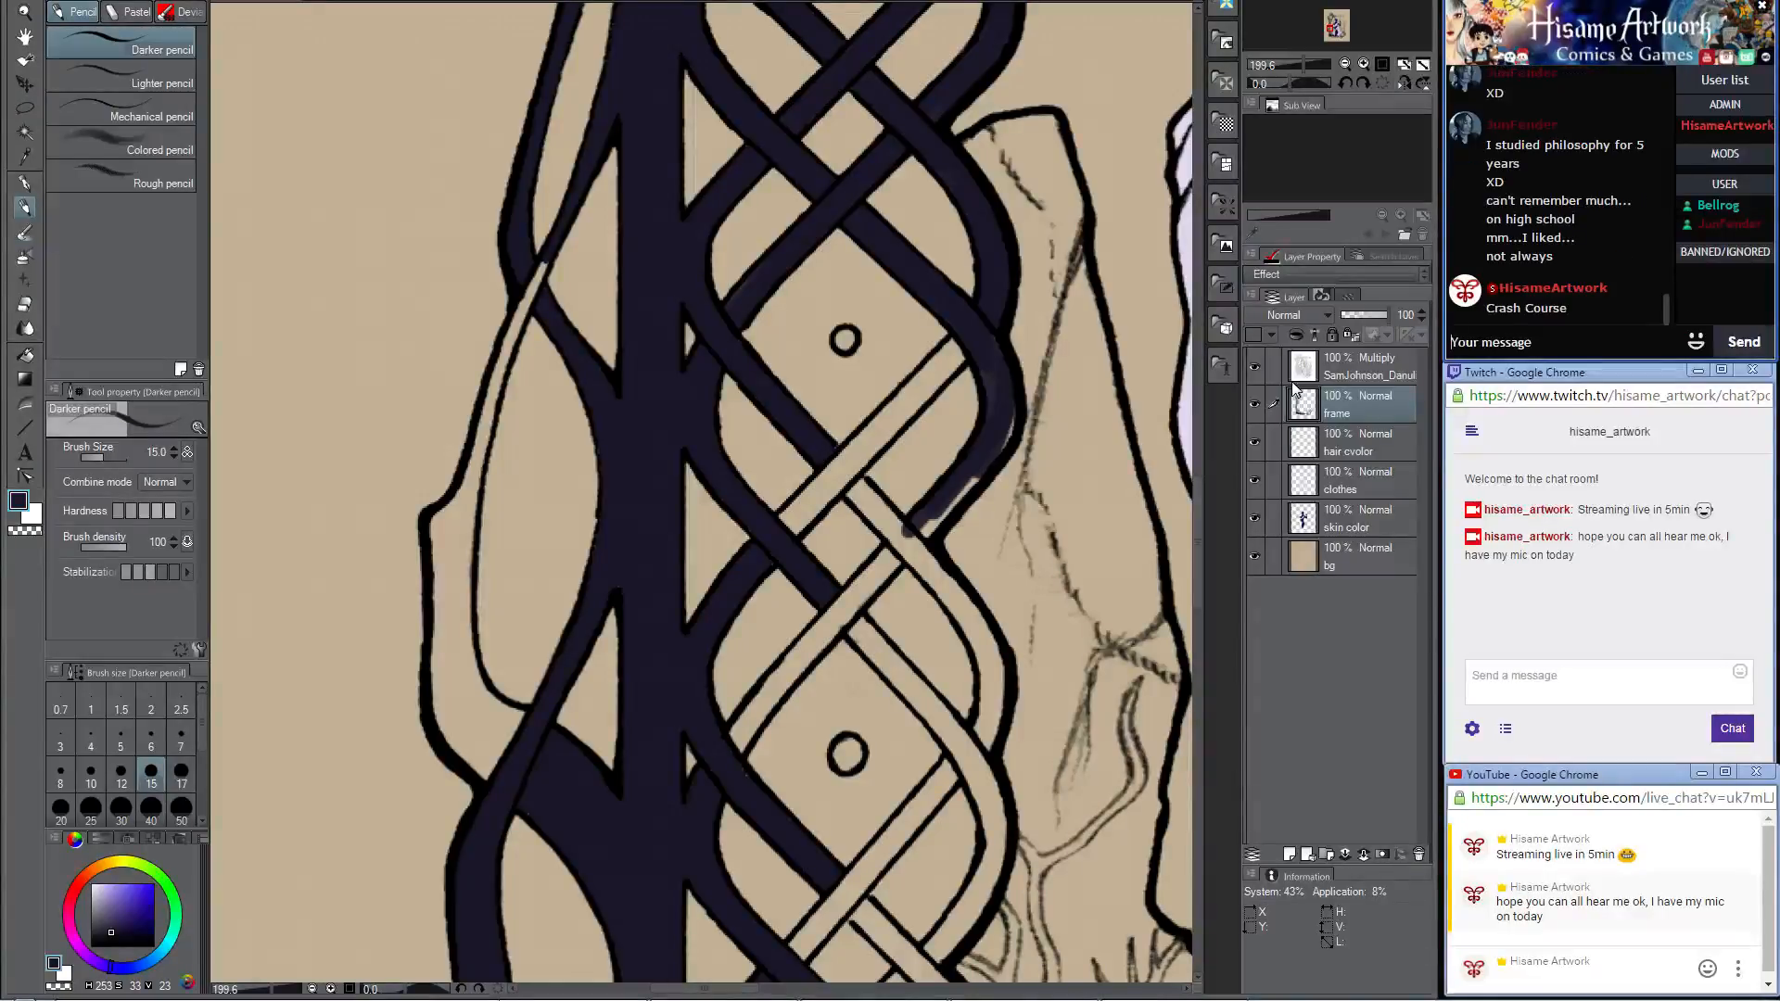
text(Philoso[p)
key(BackSpace)
key(BackSpace)
text(phy)
key(Return)
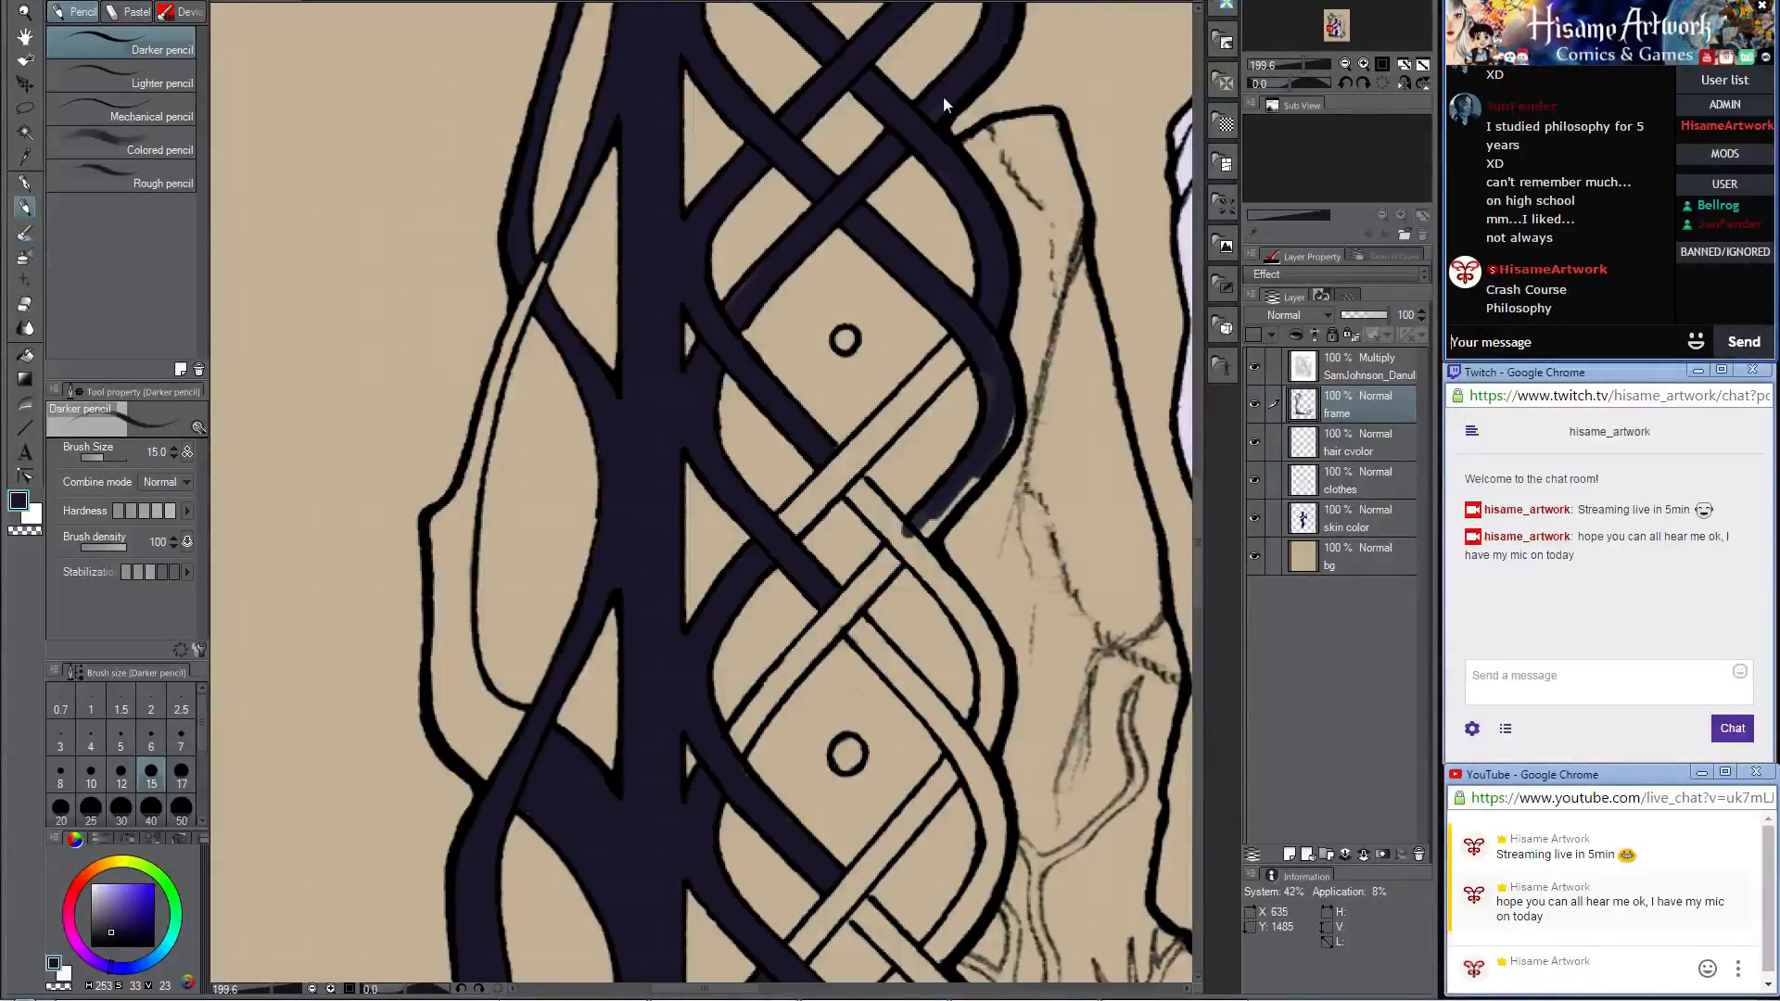
Step: Post the follow-up chat message "hosted by Hank Green :)"
text(hosted by Hank Green :))
key(Return)
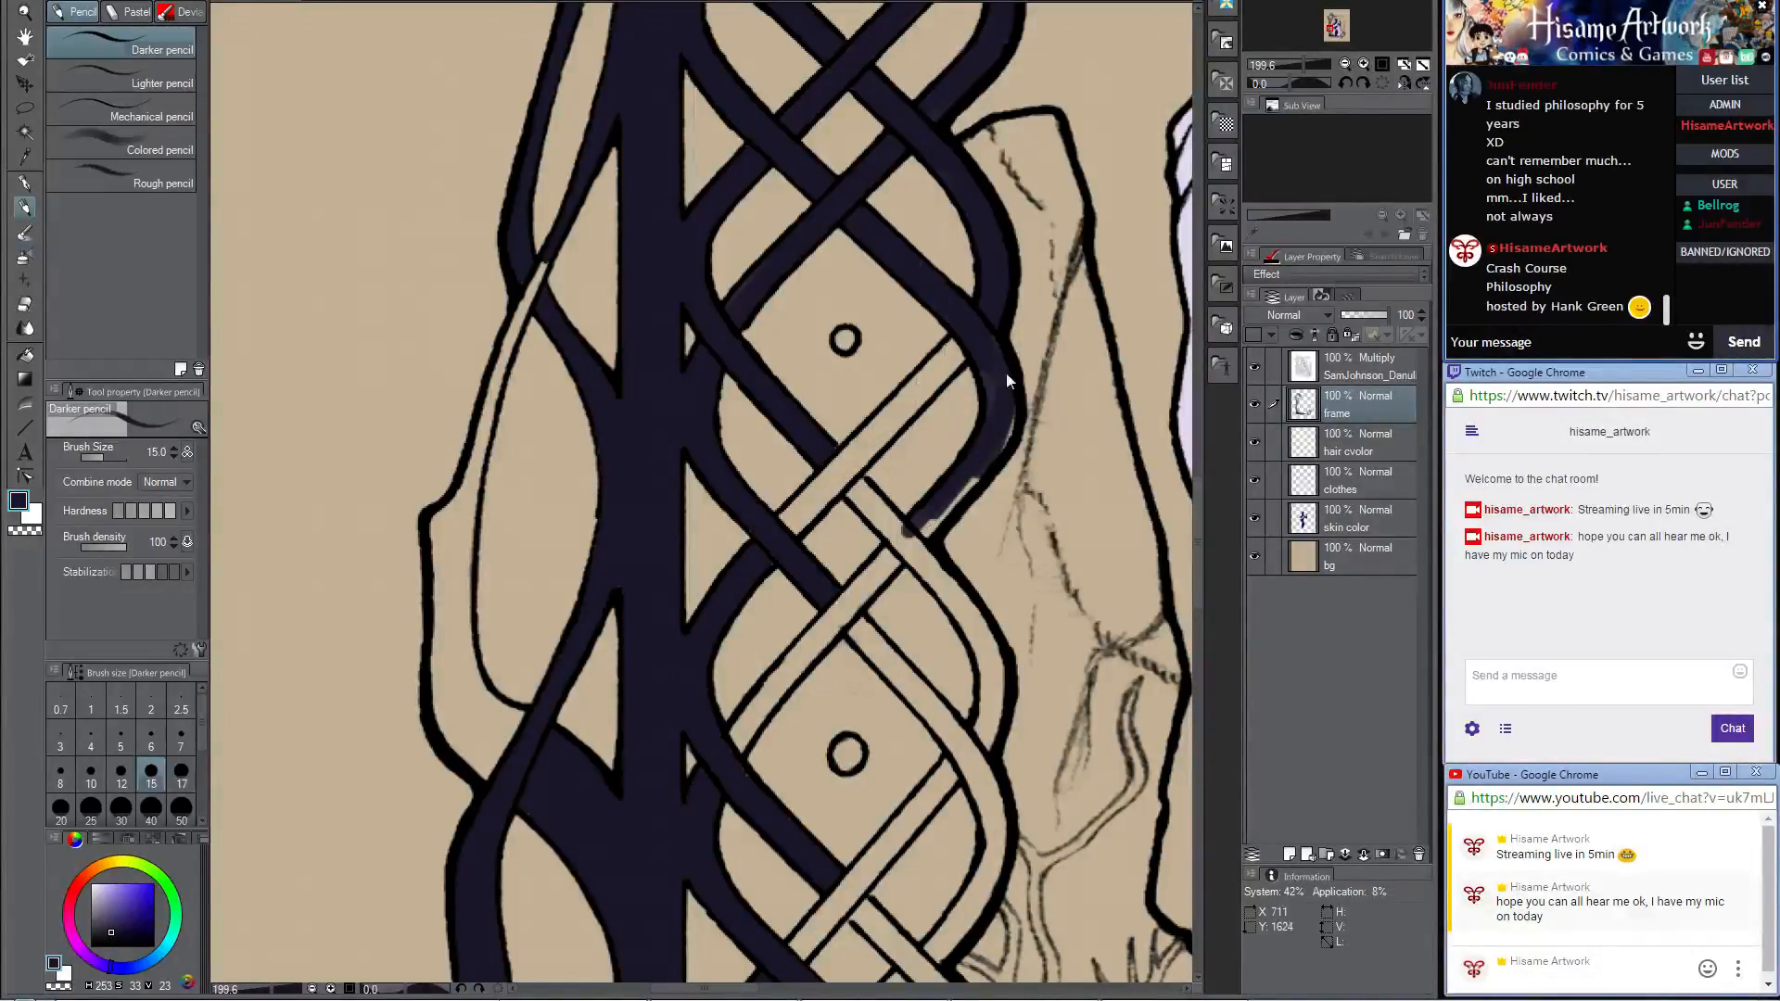
Step: Finish the outer bend beside the third dot and color the strands crossing beneath its diamond
mouse_move(987, 406)
mouse_down()
mouse_move(988, 343)
mouse_move(980, 464)
mouse_move(1006, 420)
mouse_move(977, 454)
mouse_up()
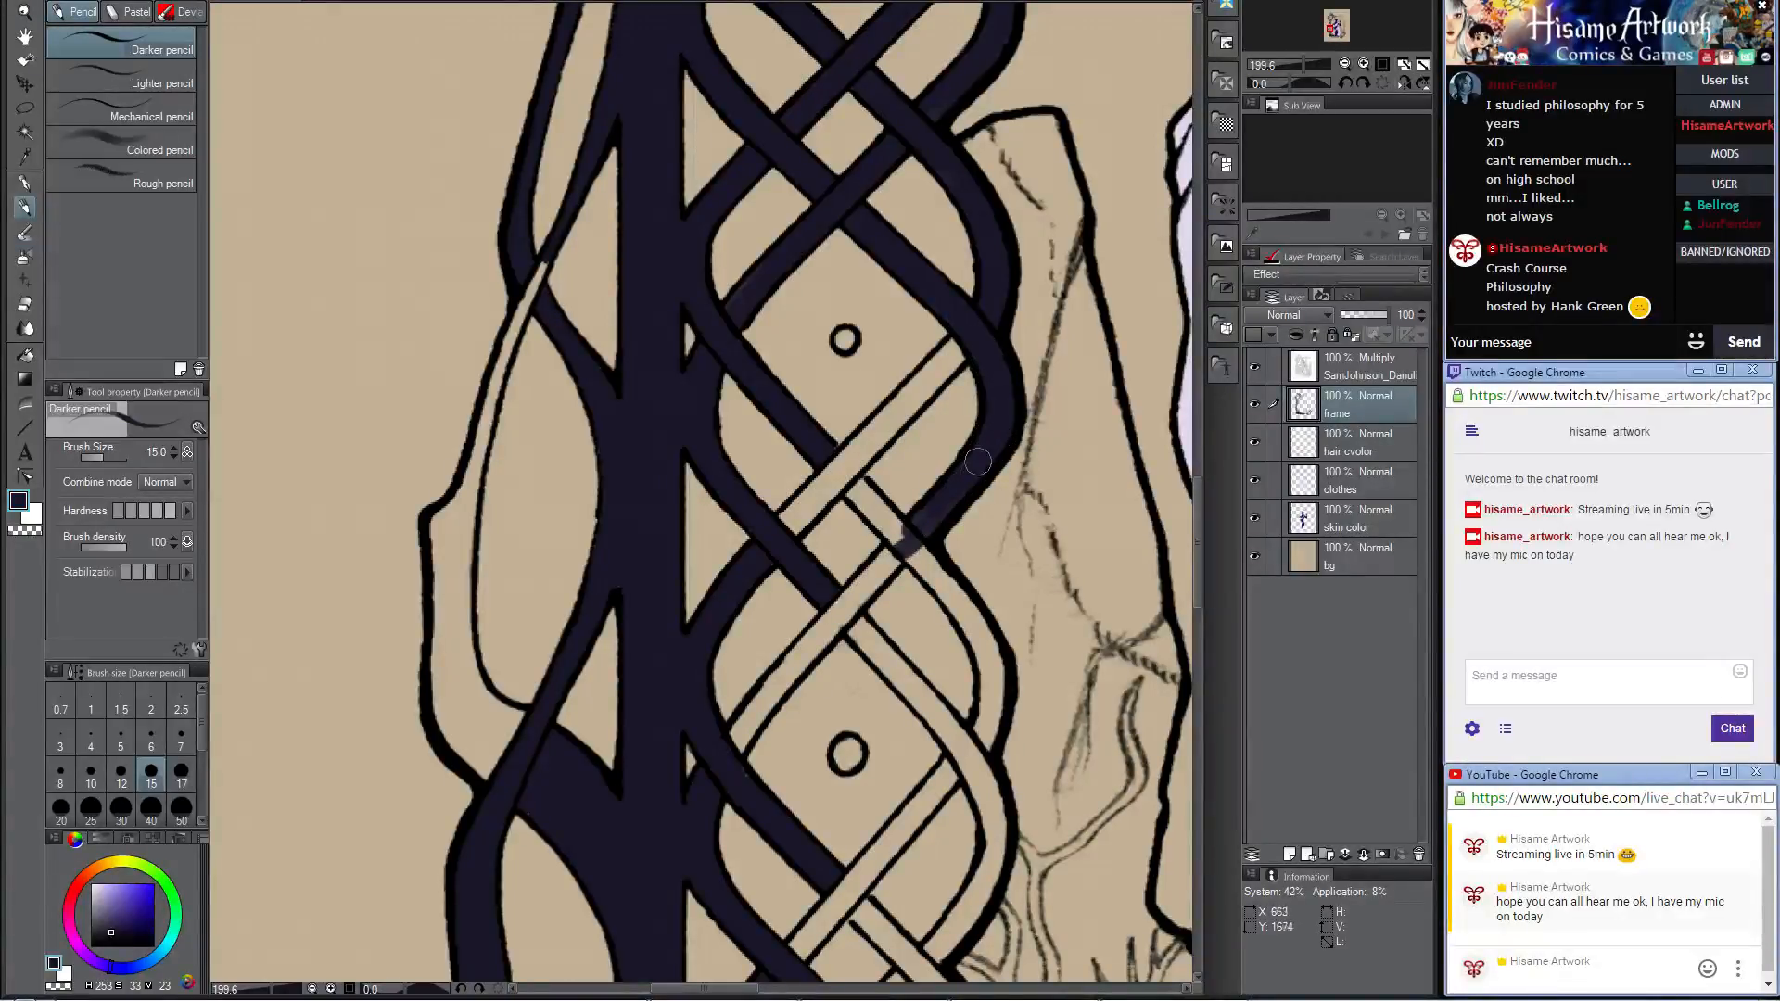
mouse_move(804, 467)
mouse_down()
mouse_move(766, 537)
mouse_move(969, 330)
mouse_move(860, 459)
mouse_move(961, 347)
mouse_move(858, 451)
mouse_up()
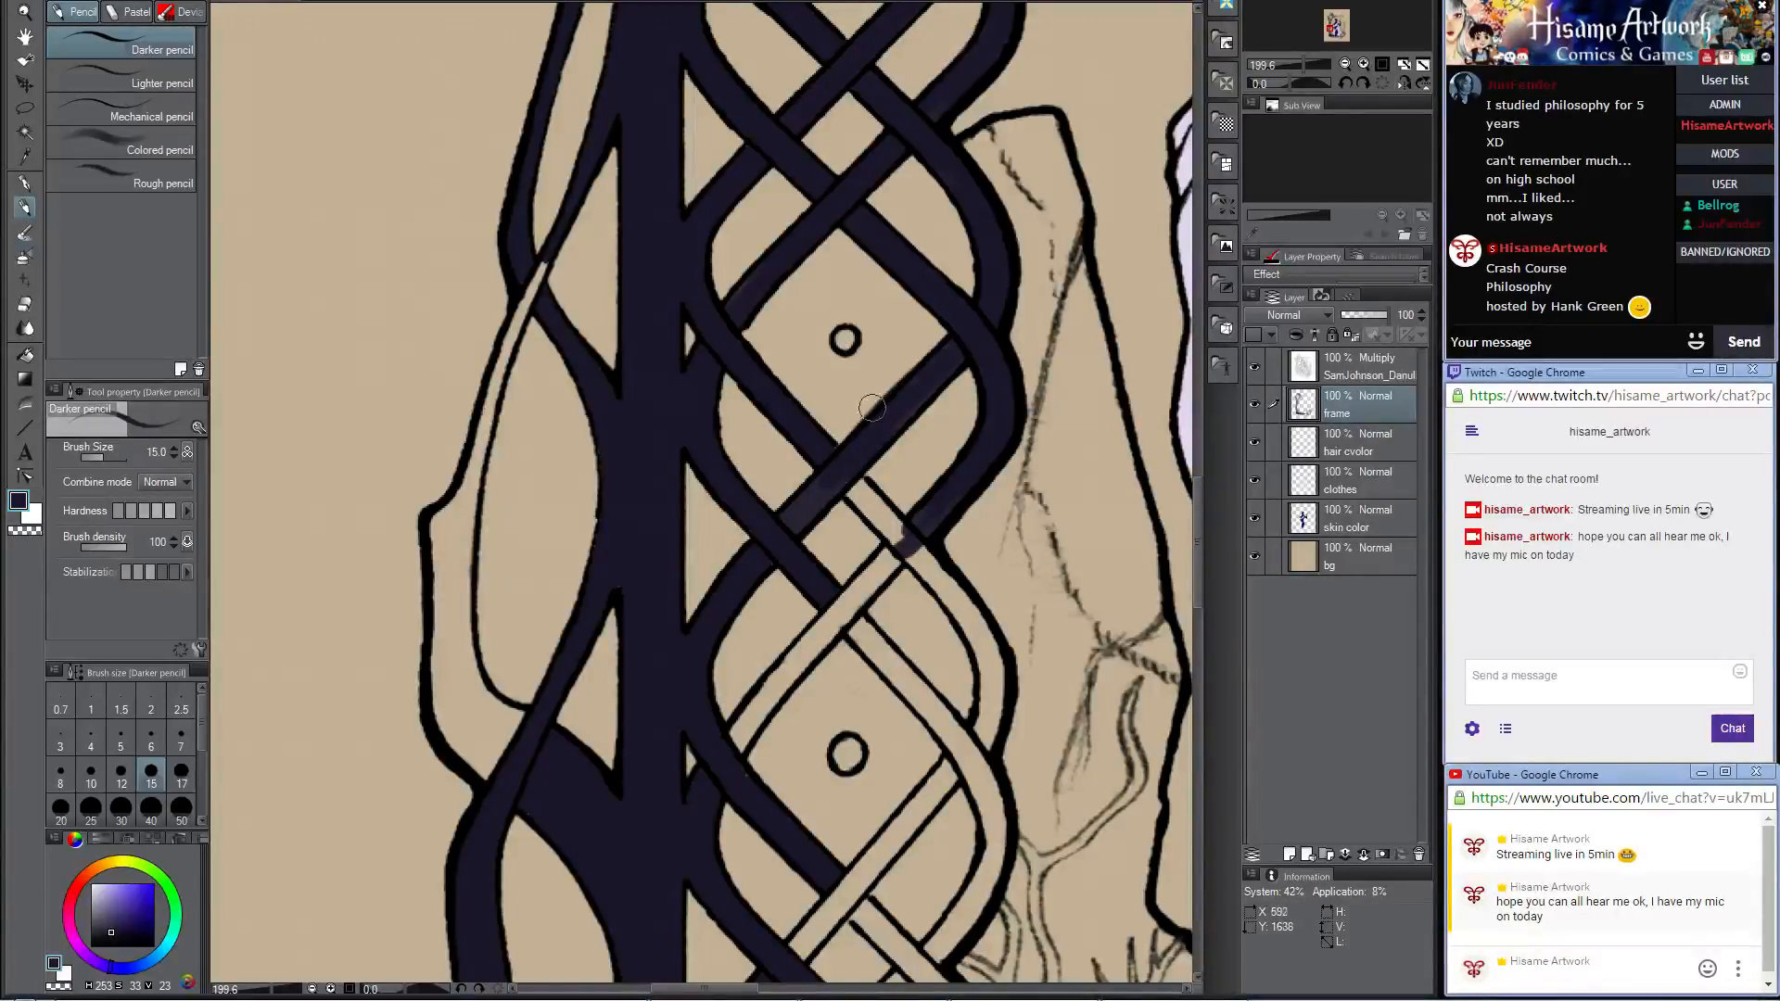
drag(947, 499, 921, 276)
mouse_move(814, 254)
mouse_down()
mouse_move(921, 358)
mouse_move(821, 287)
mouse_up()
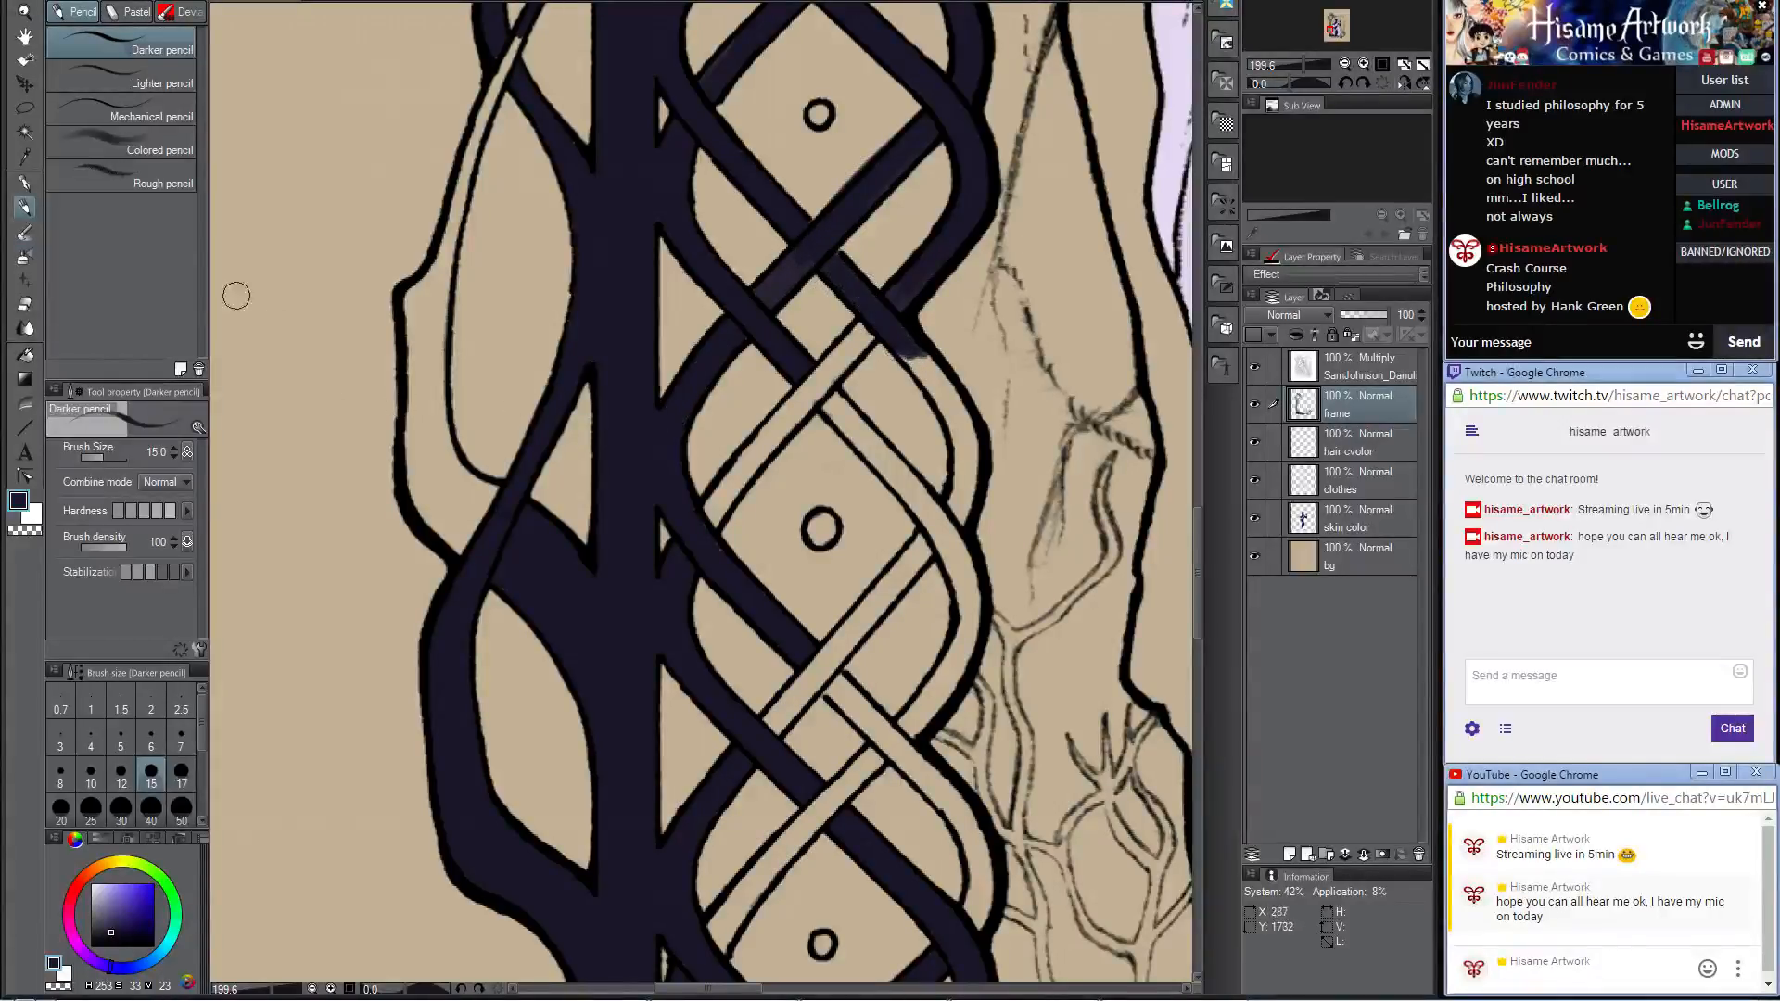
Step: Auto-select the remaining uncolored knotwork strands, small dots and outer loop of the left frame on the Multiply lineart layer
click(28, 133)
click(1377, 368)
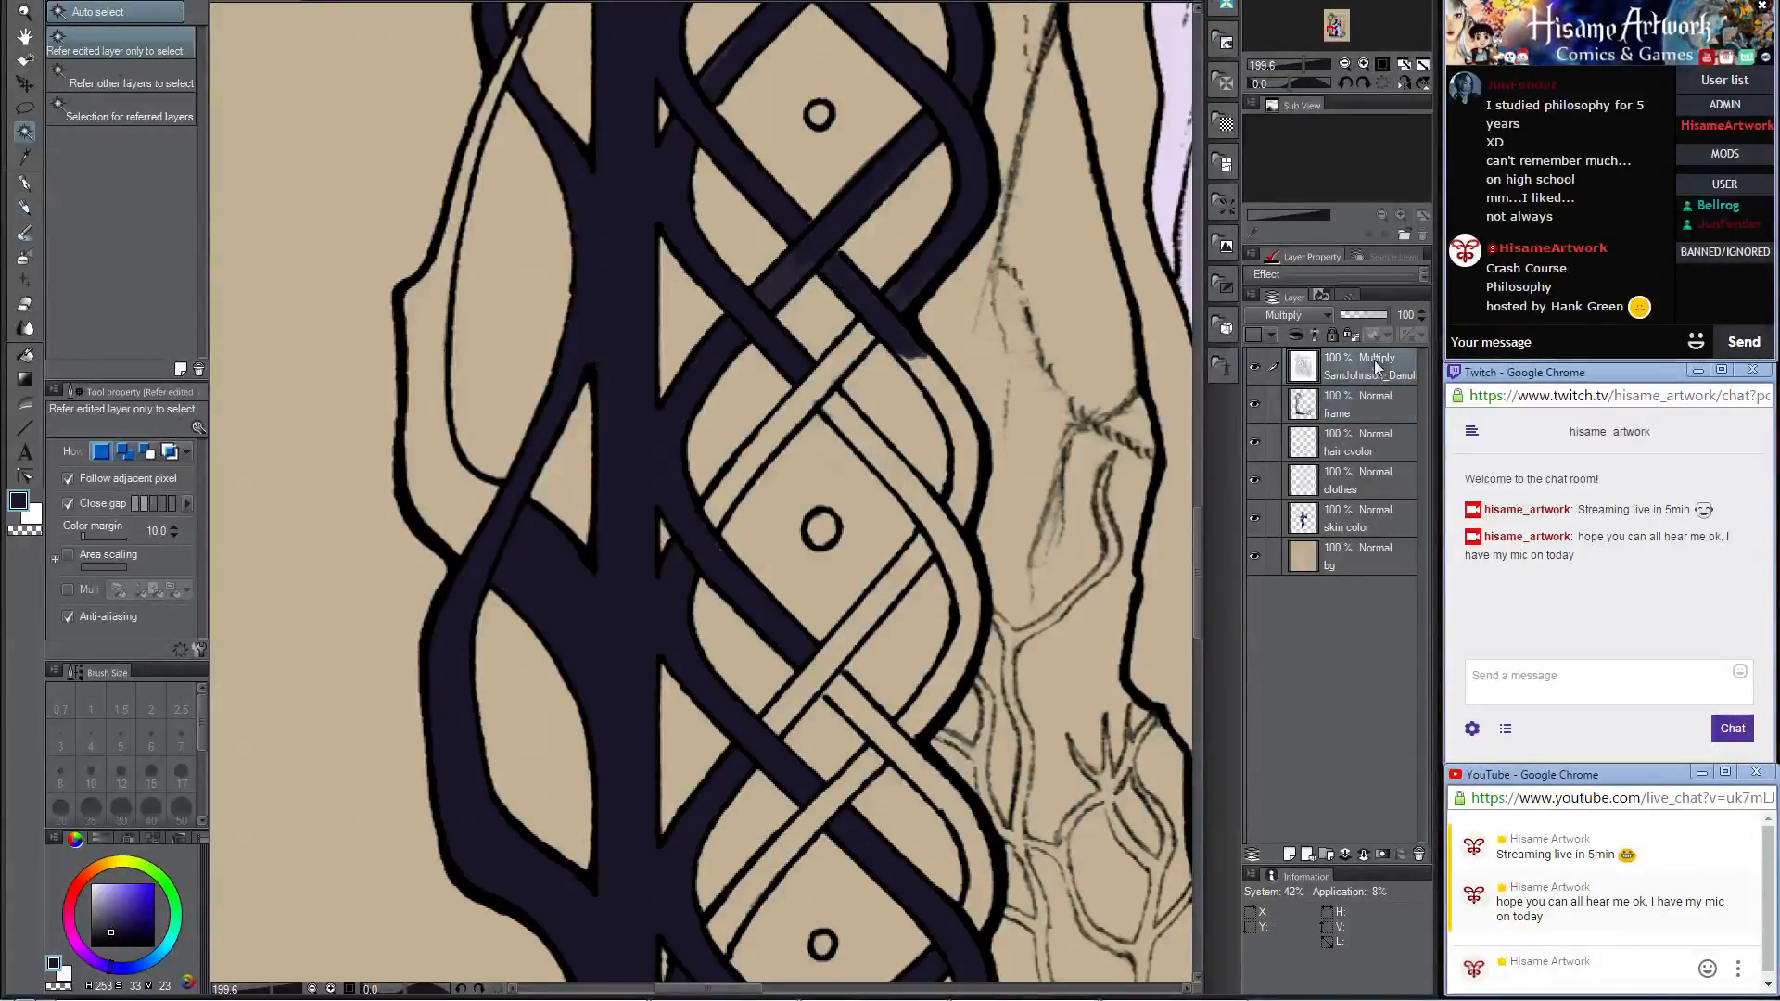
click(791, 411)
shift+click(949, 570)
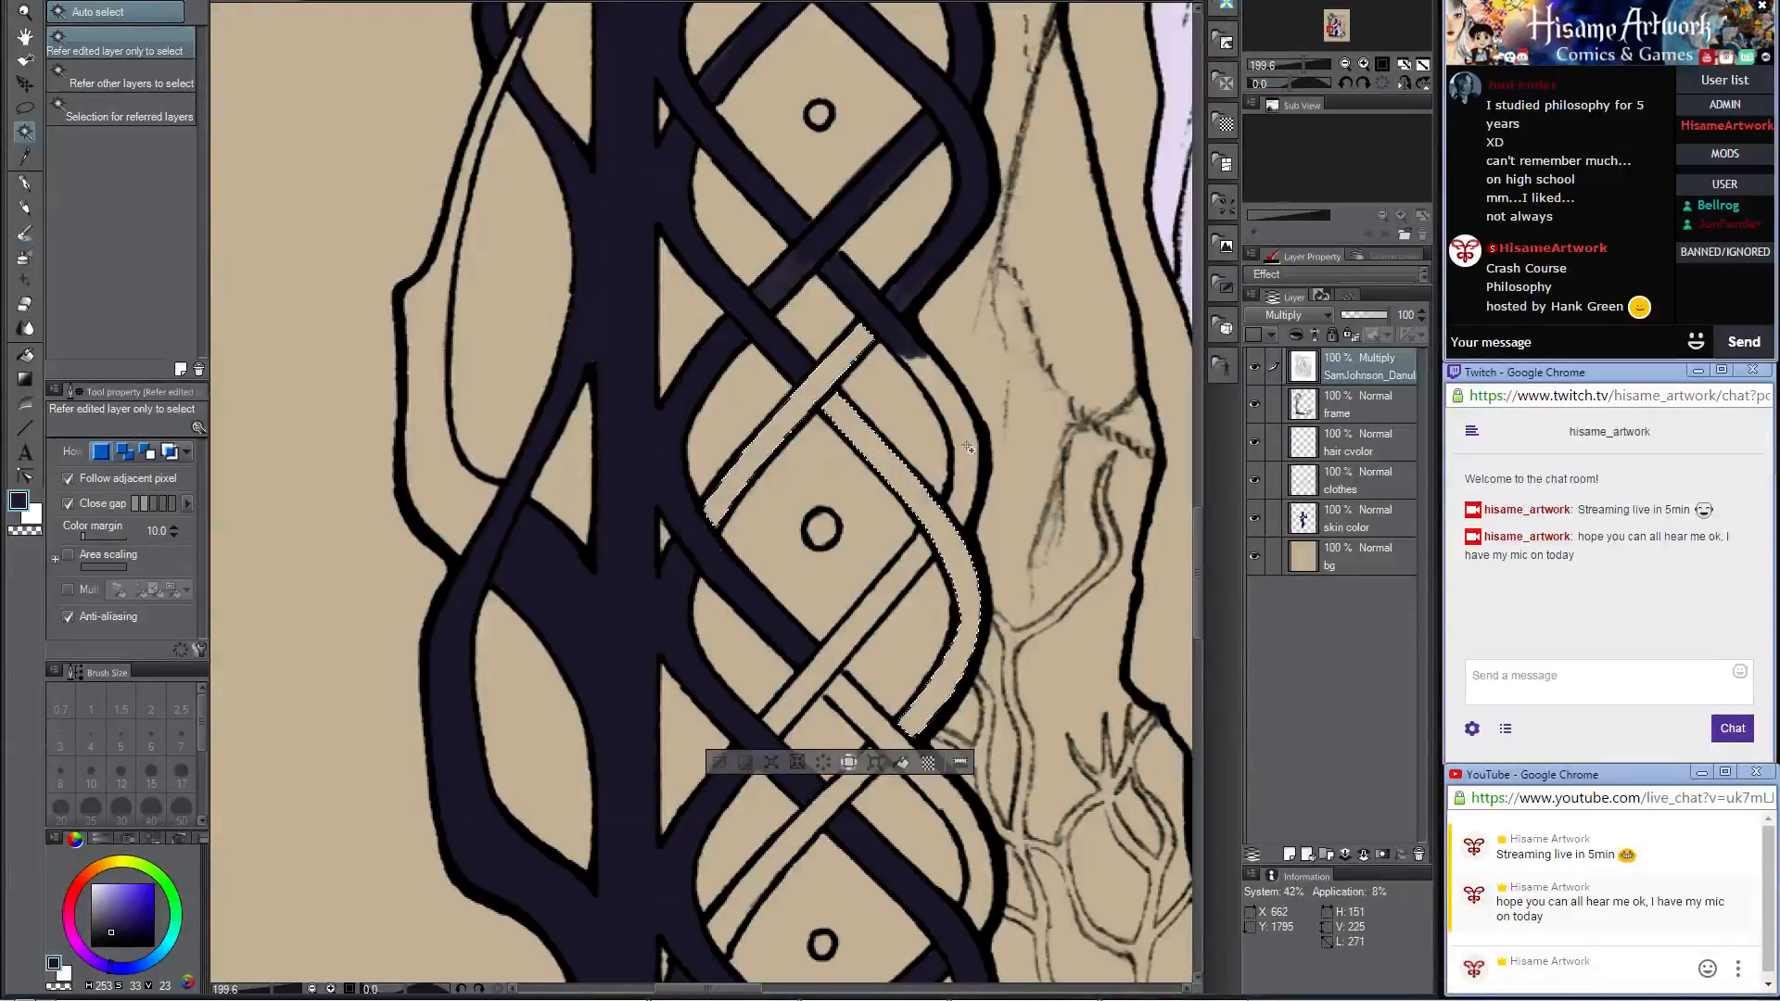
shift+click(854, 626)
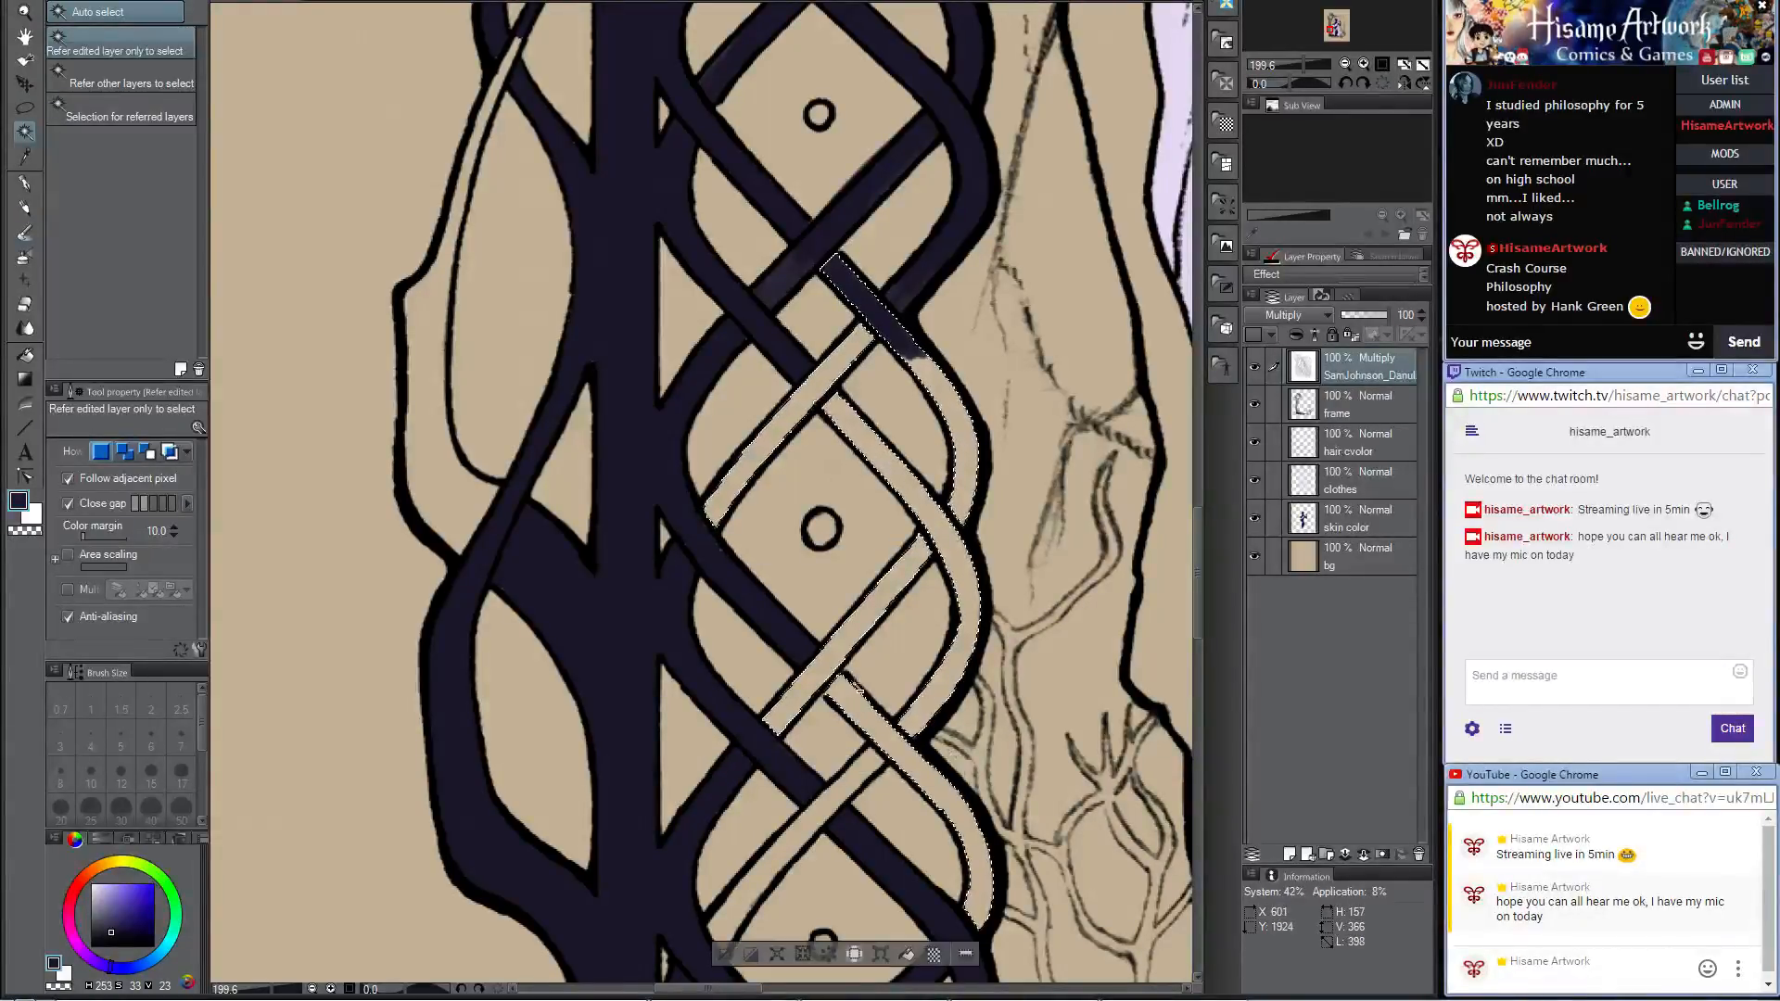
scroll(815, 667, down, 1)
scroll(815, 668, down, 3)
drag(890, 712, 795, 464)
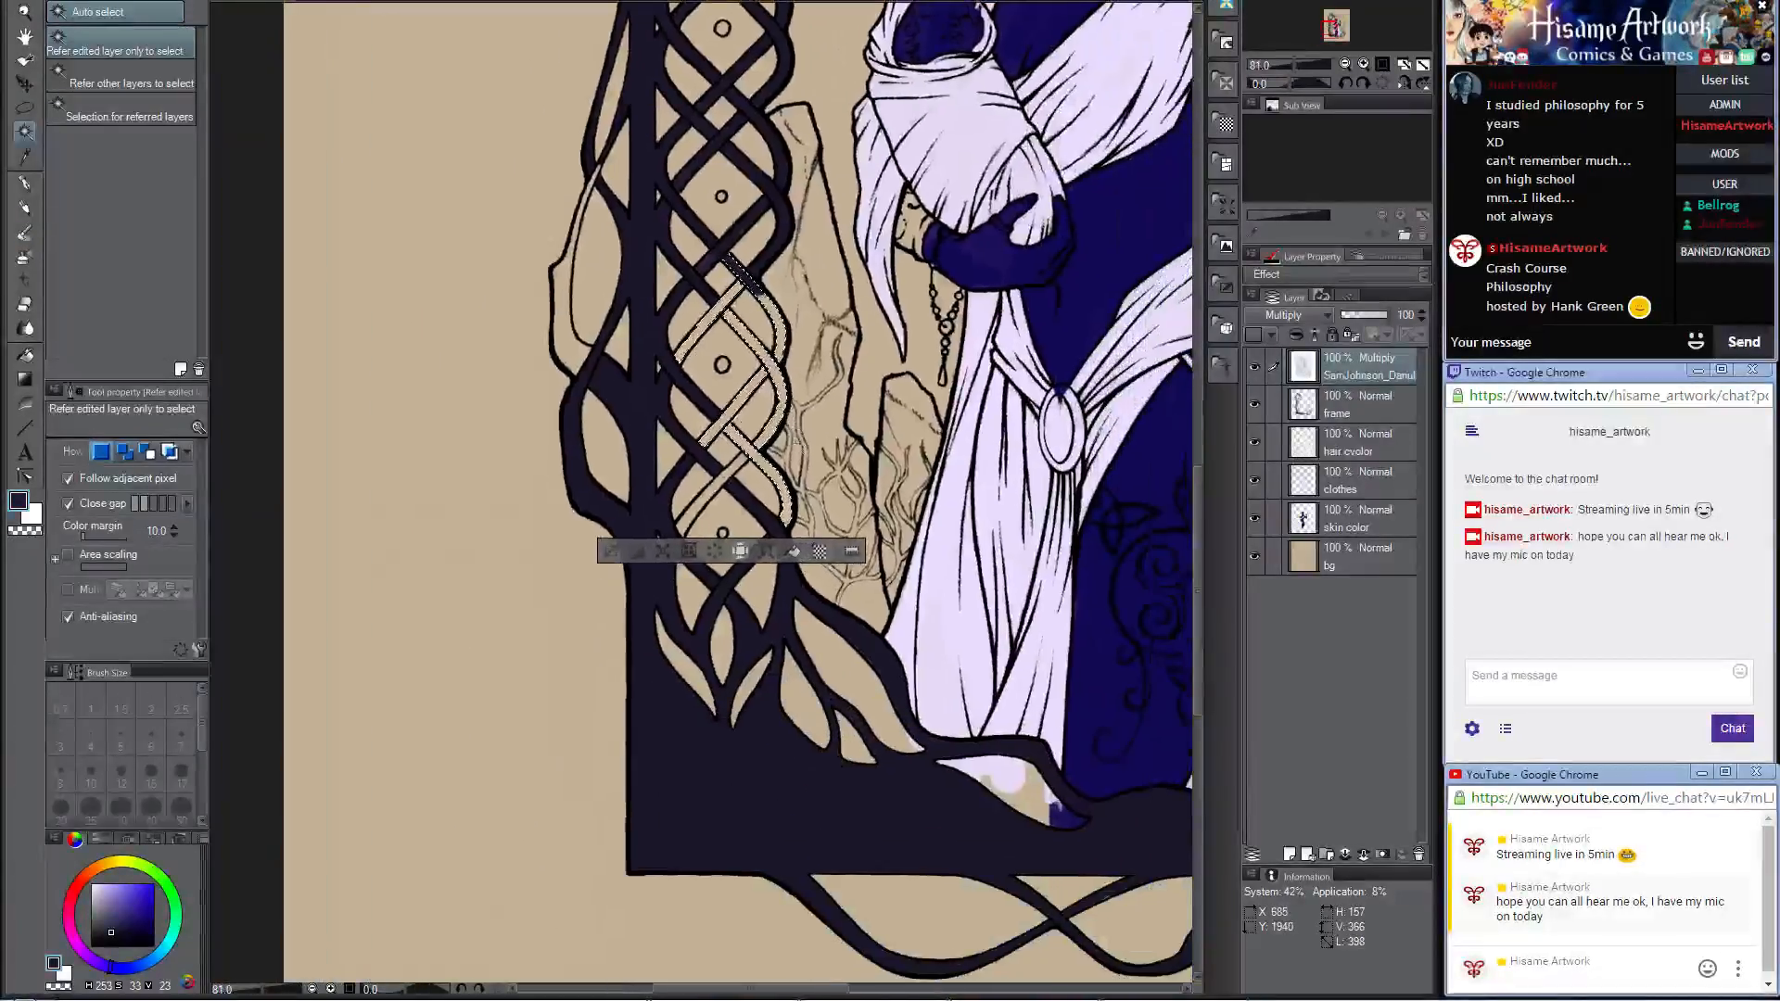
scroll(694, 503, up, 1)
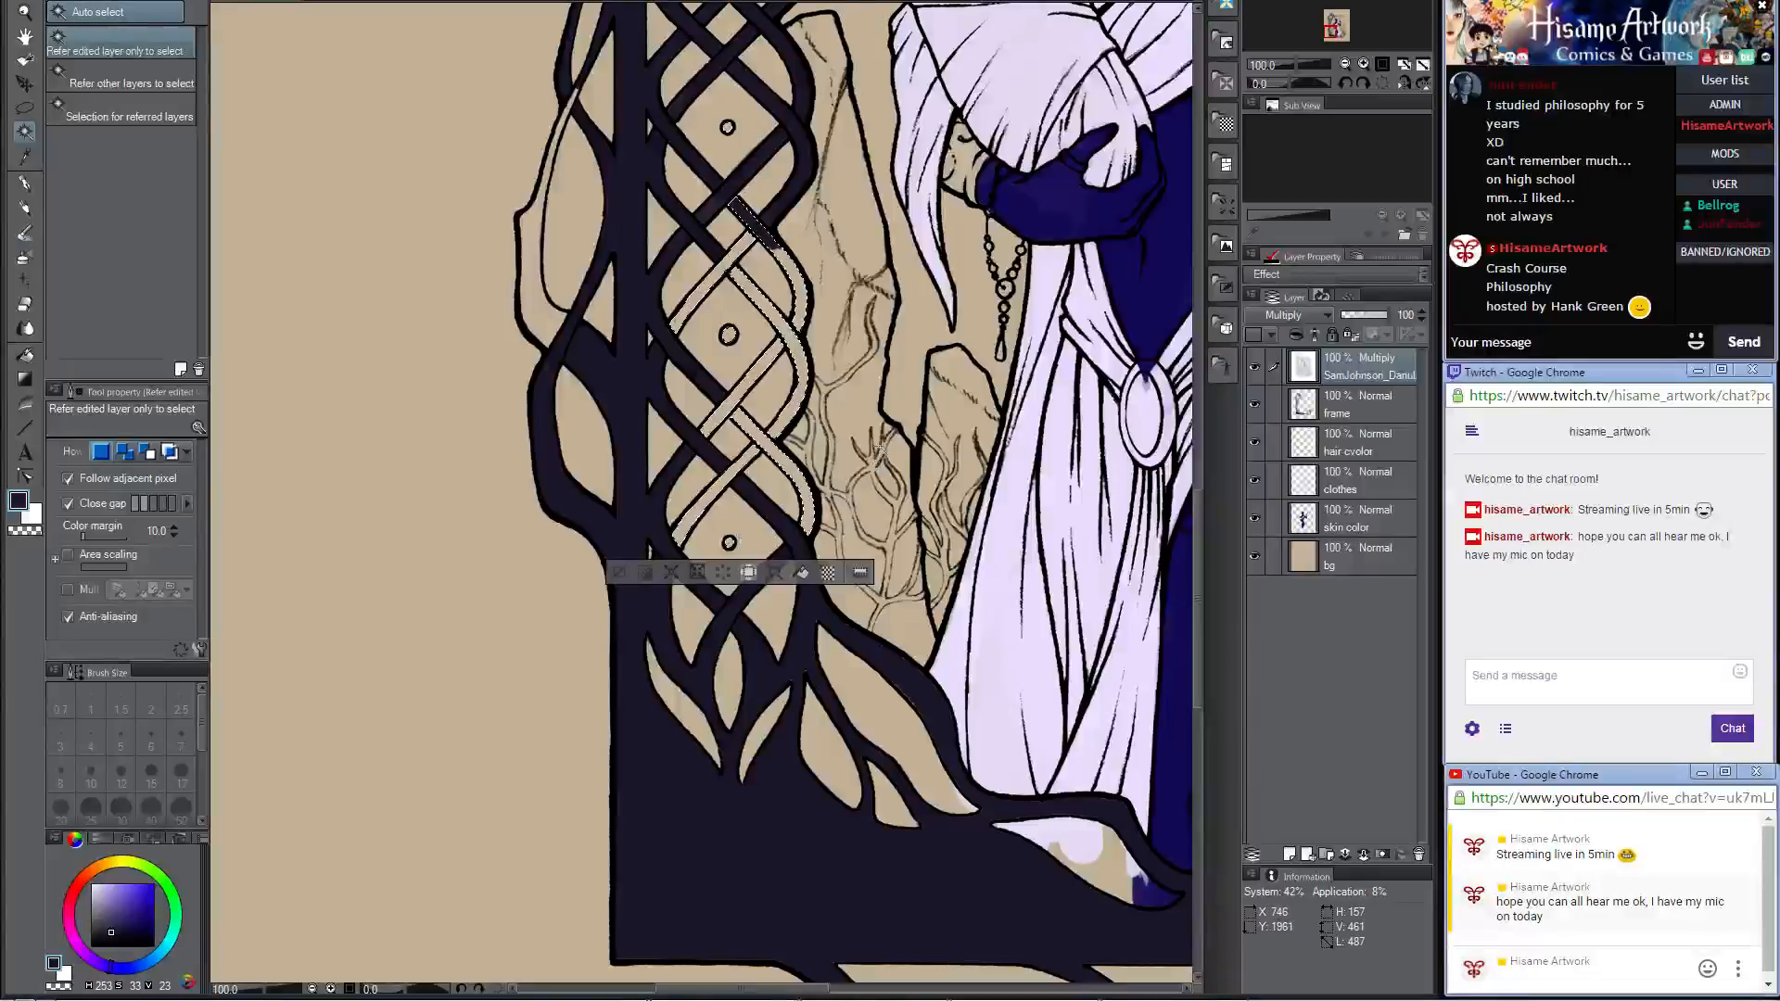
click(551, 317)
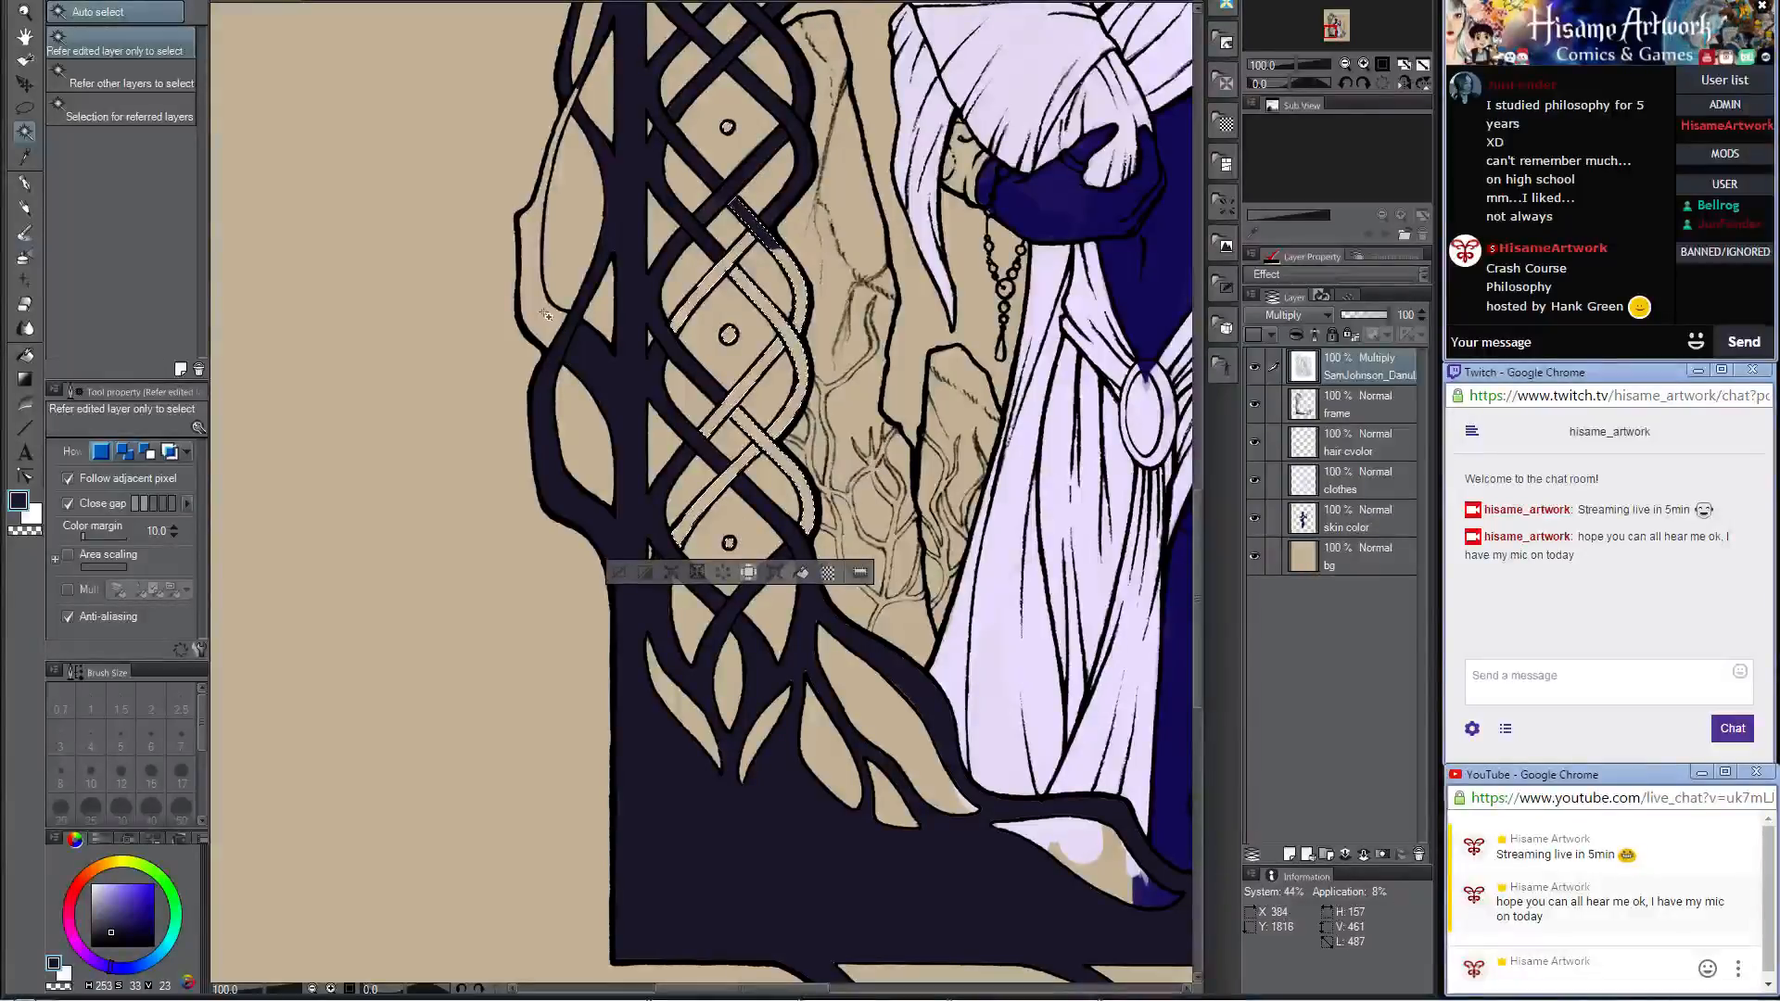
Step: Paint all selected frame areas dark violet on the frame layer with a much larger Darker pencil
click(1356, 397)
key(p)
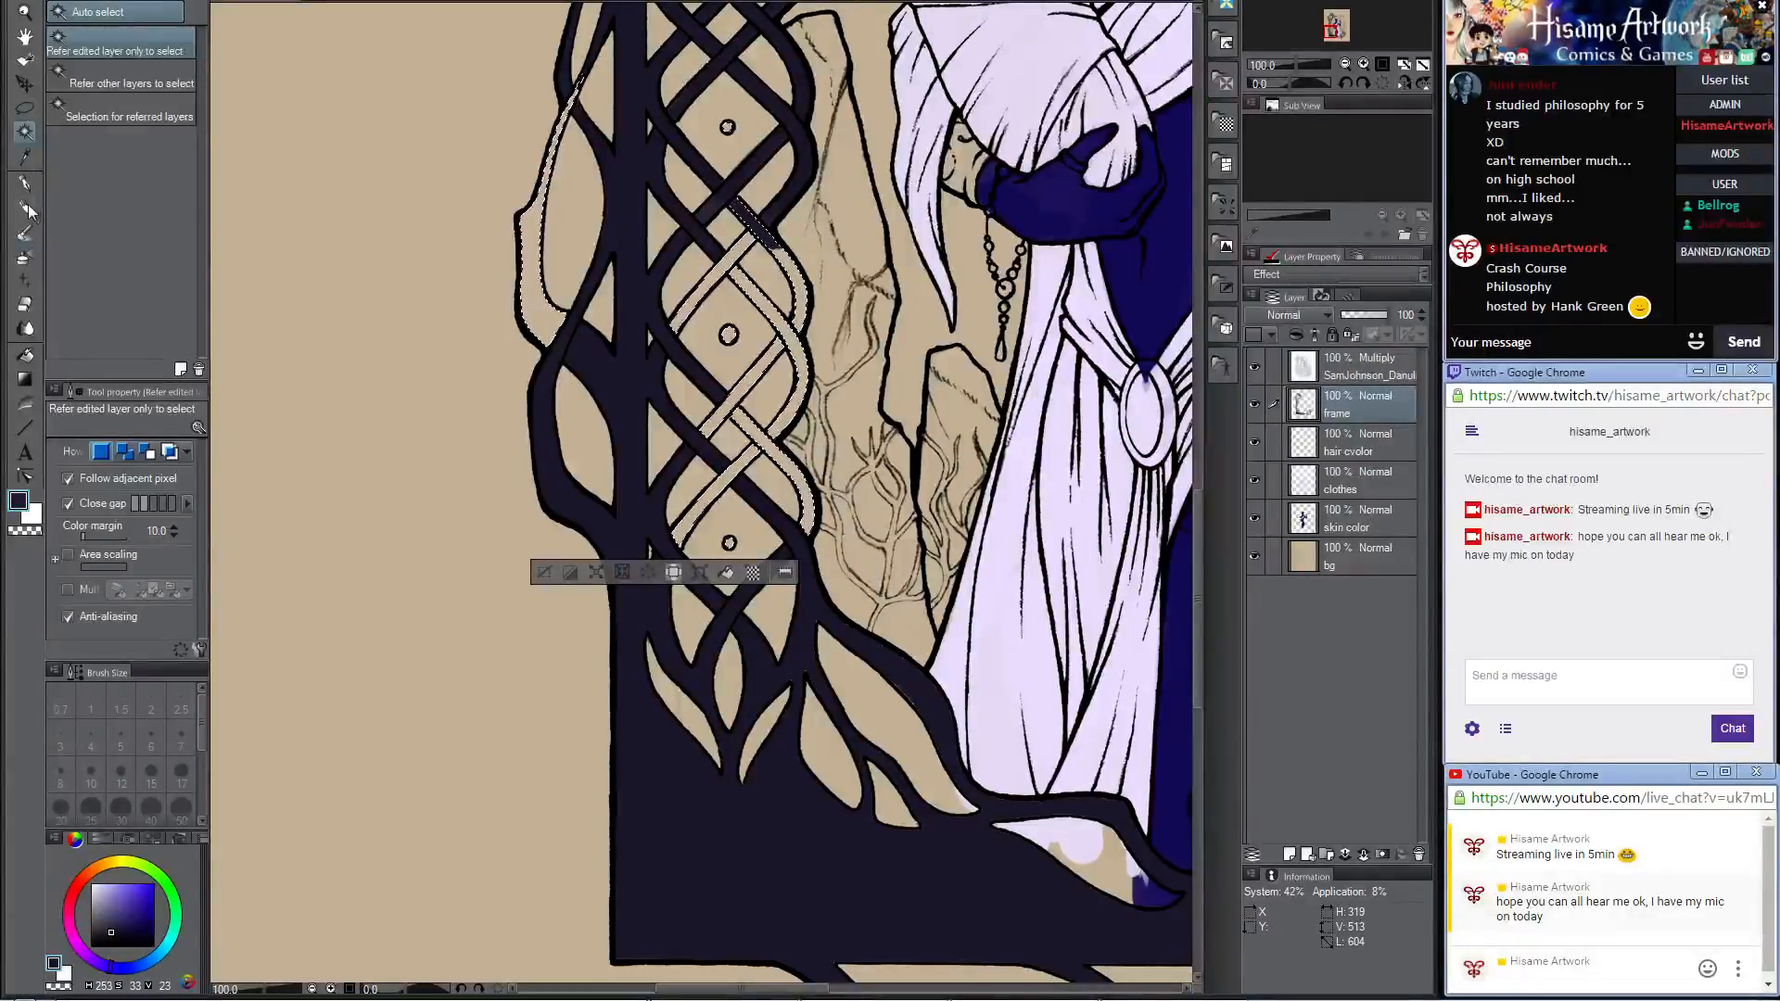
key(bracketright)
key(bracketright)
key(bracketright)
key(bracketright)
key(bracketright)
key(bracketright)
key(bracketright)
key(bracketright)
key(bracketright)
key(bracketright)
key(bracketright)
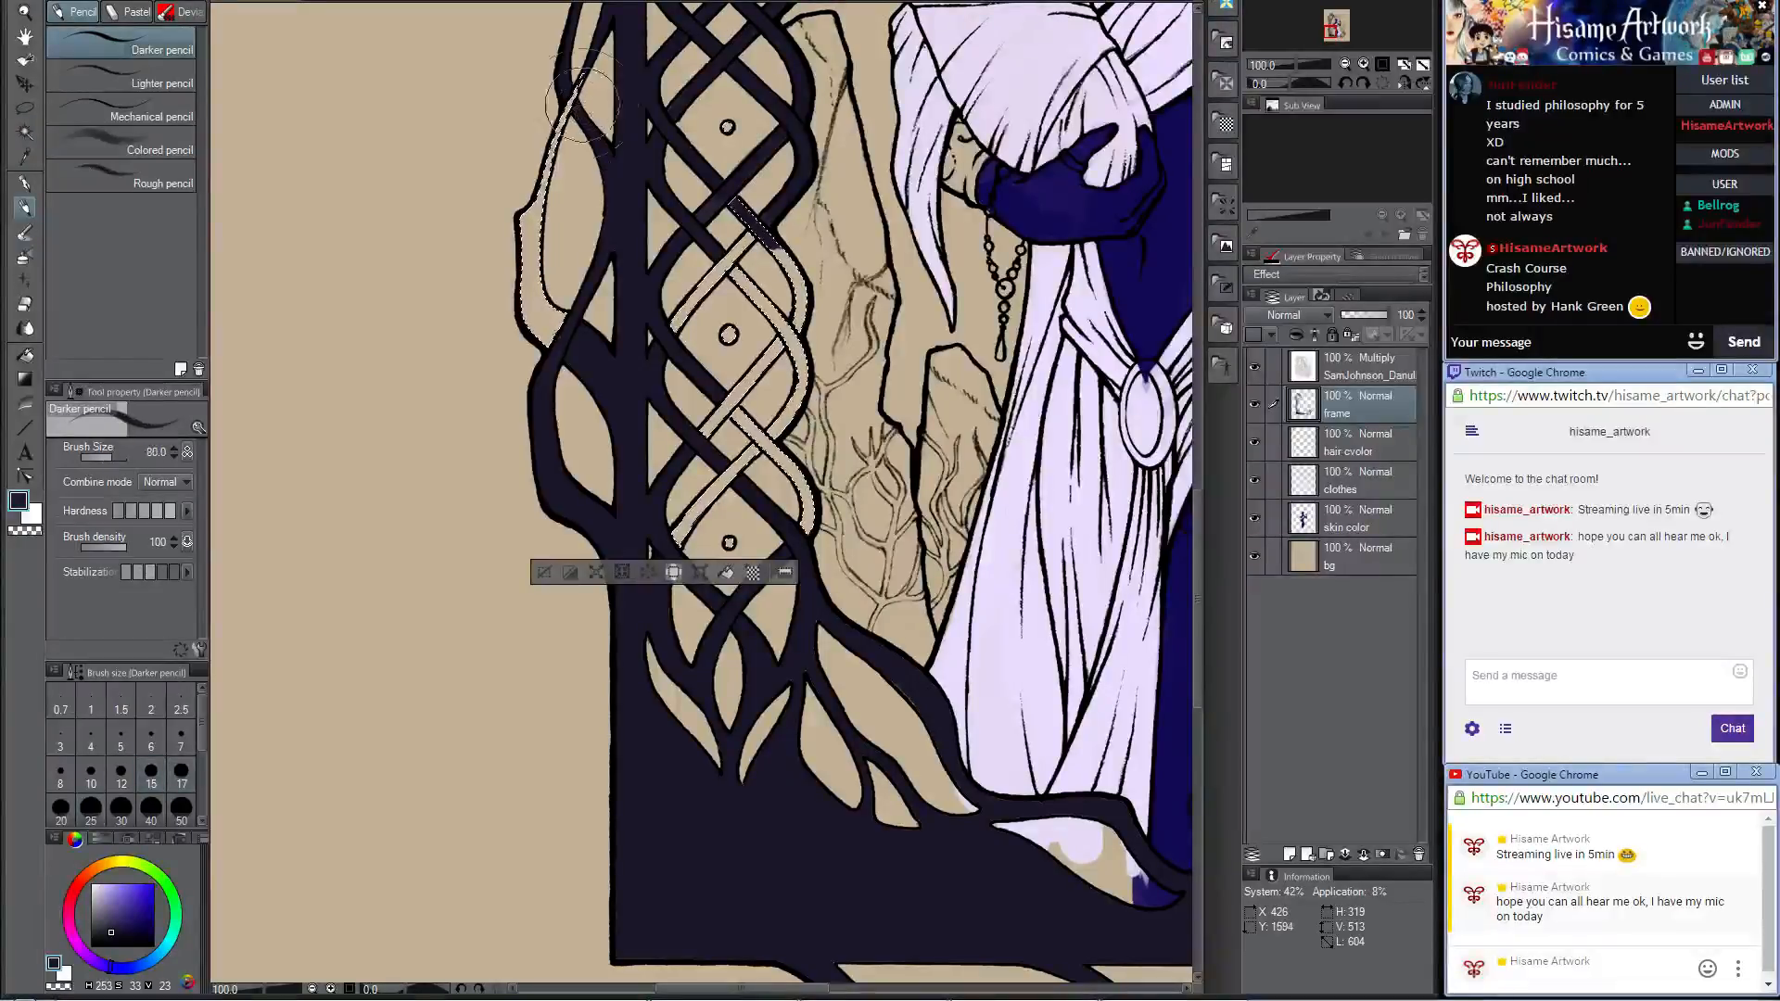
mouse_move(589, 94)
mouse_down()
mouse_move(411, 406)
mouse_move(679, 153)
mouse_move(597, 156)
mouse_move(627, 190)
mouse_move(764, 93)
mouse_move(750, 297)
mouse_move(779, 170)
mouse_move(569, 297)
mouse_move(660, 313)
mouse_move(558, 400)
mouse_move(905, 206)
mouse_move(713, 320)
mouse_move(861, 296)
mouse_move(671, 464)
mouse_move(667, 552)
mouse_up()
scroll(469, 686, down, 3)
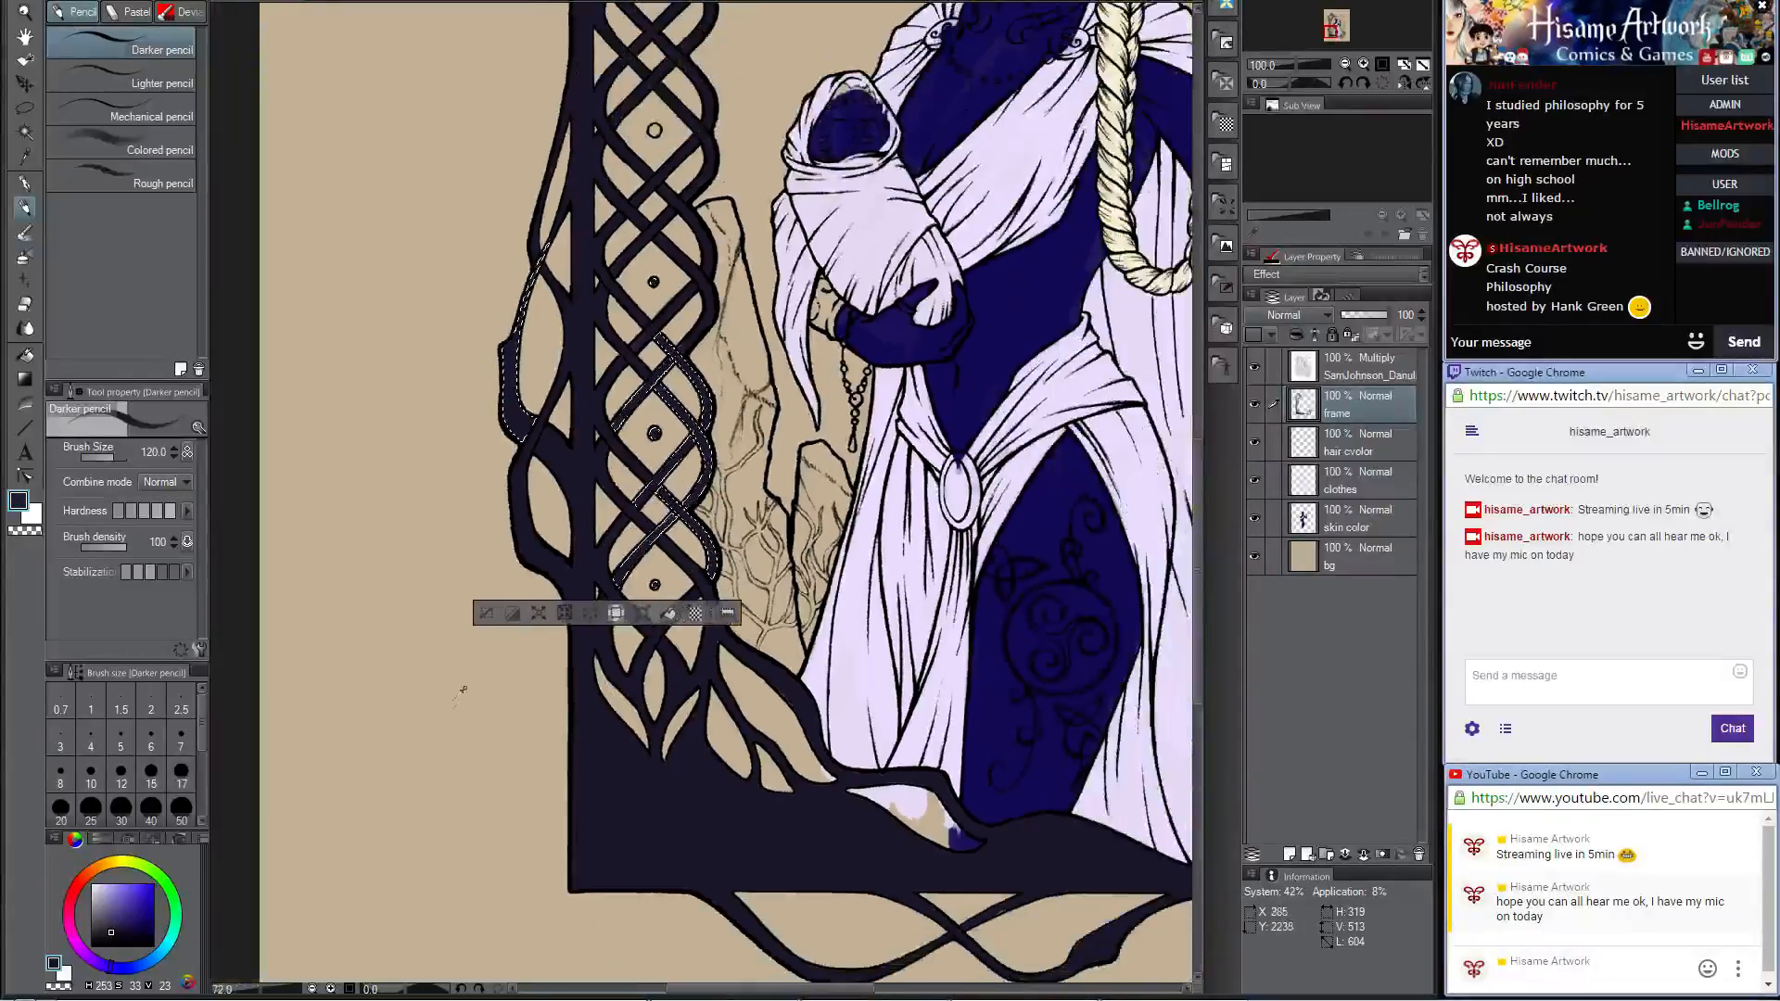
Step: Fill the remaining empty dot in the knotwork column dark violet with a size 20 brush
scroll(591, 417, up, 5)
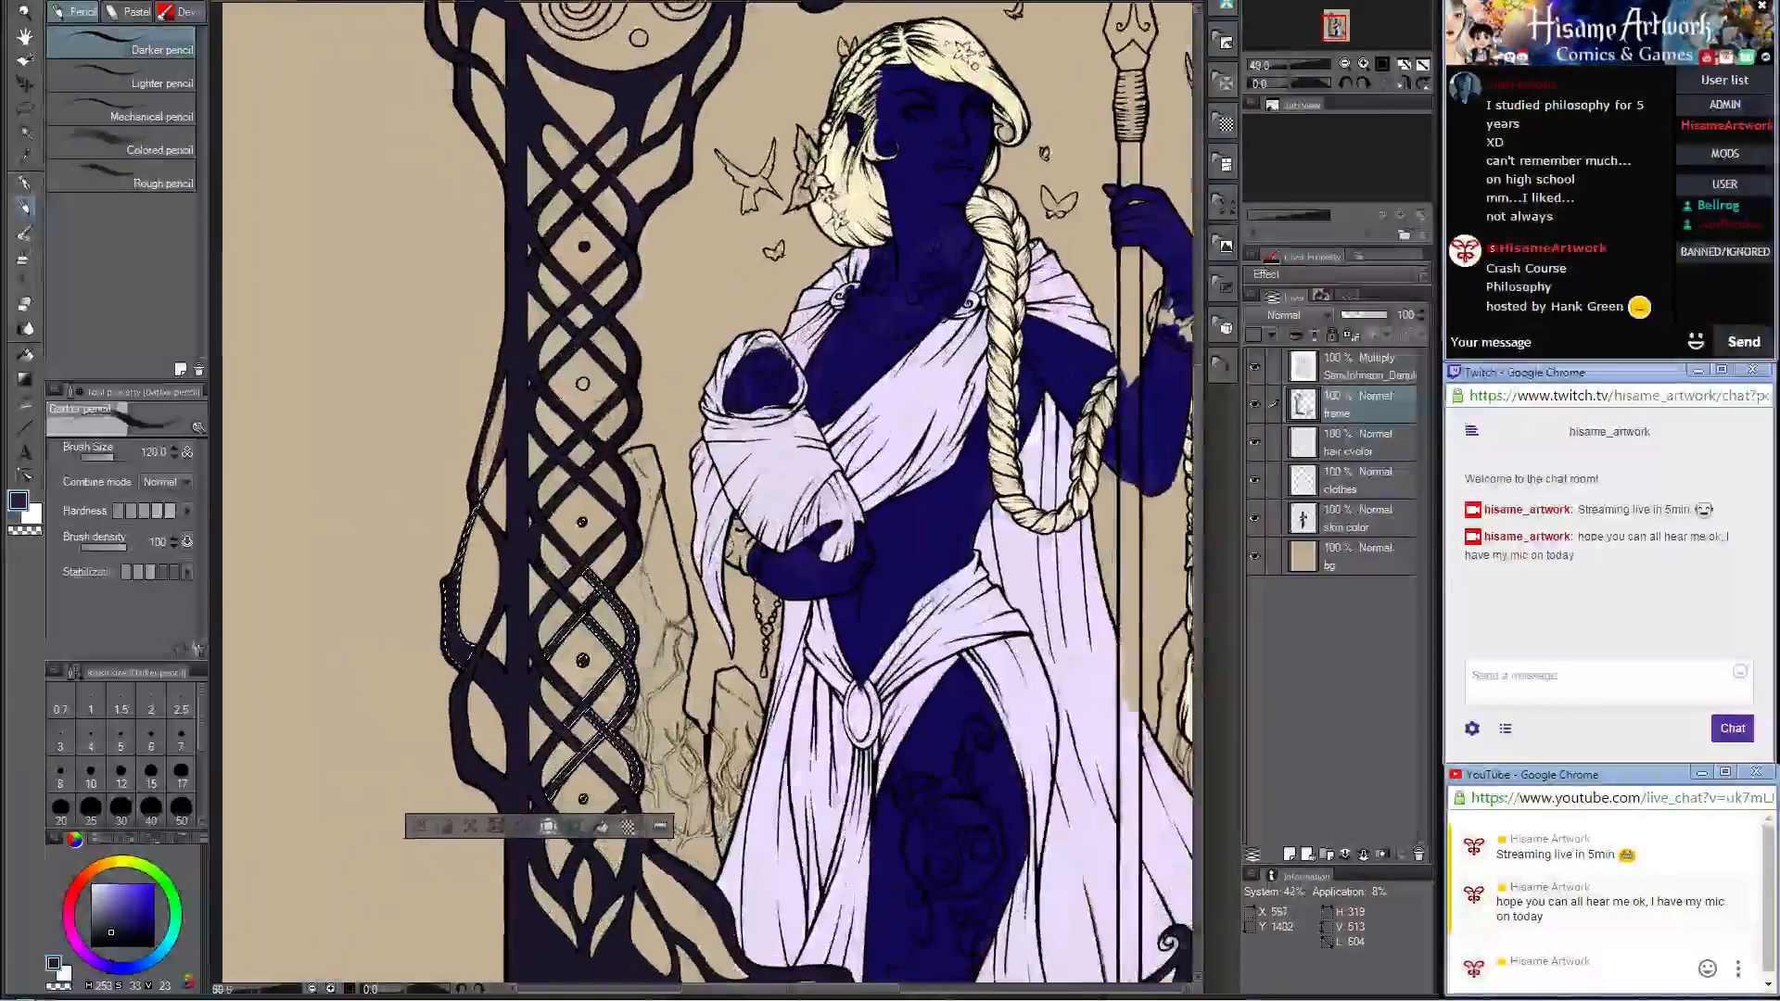
scroll(590, 418, up, 4)
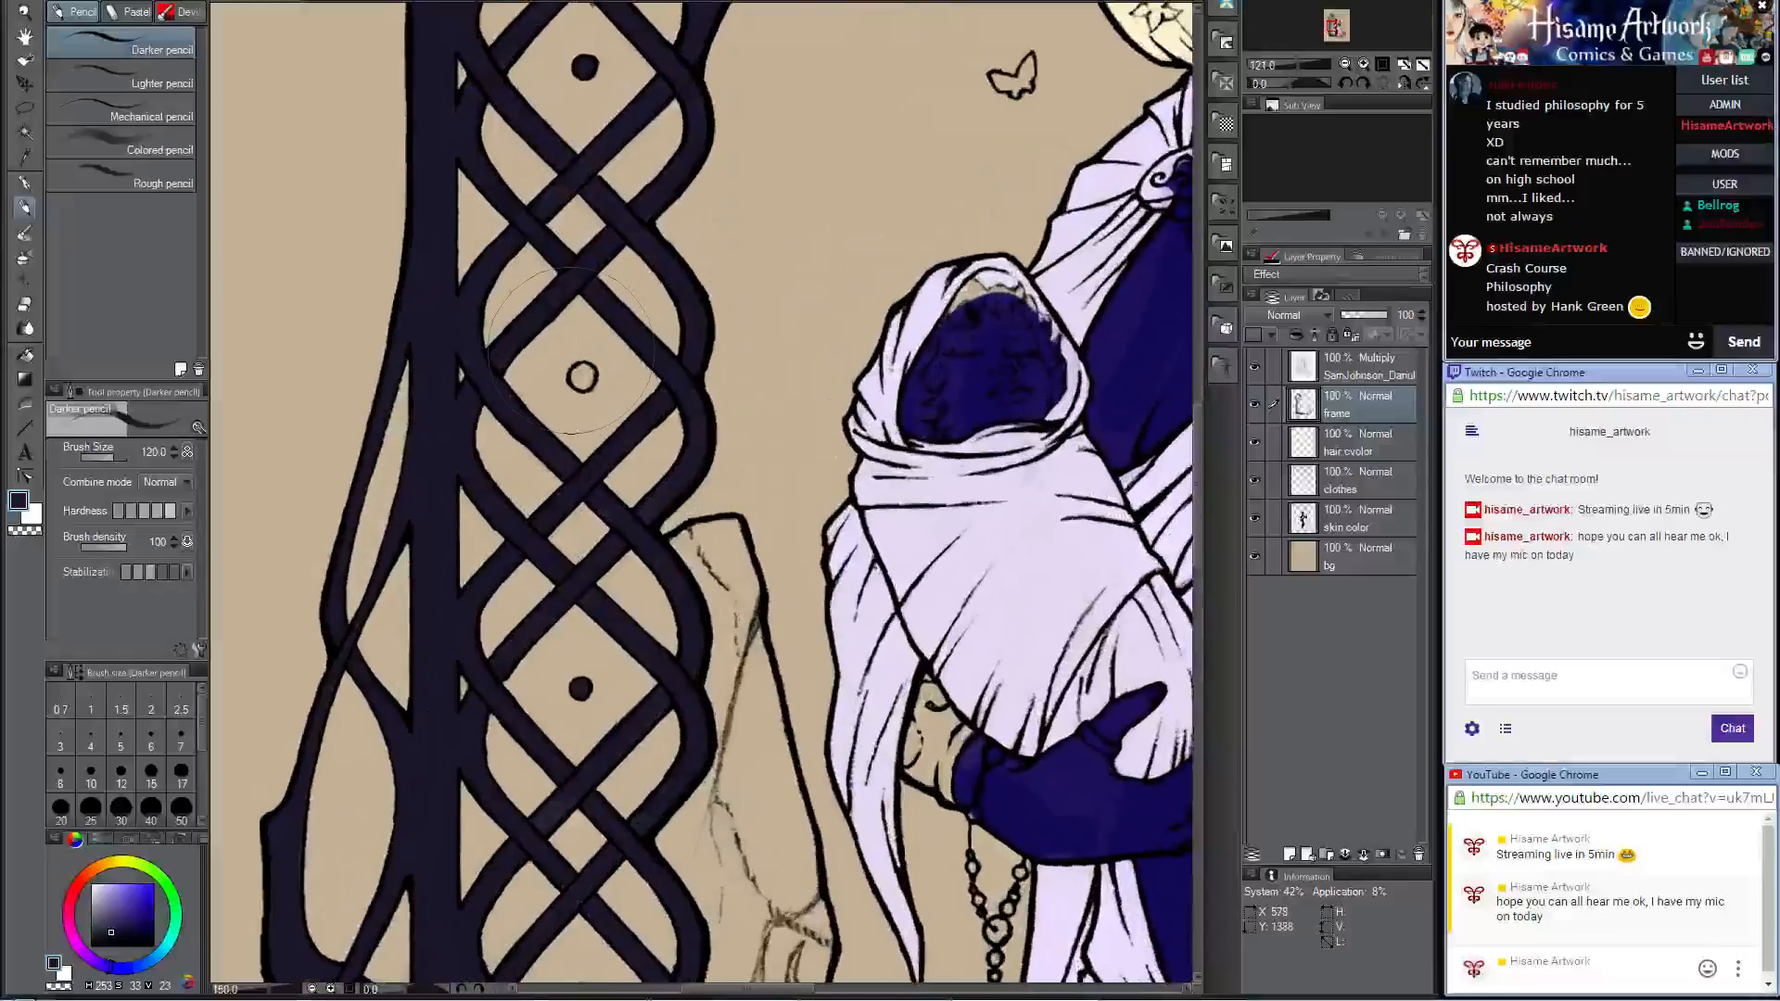
key(bracketleft)
key(bracketleft)
key(bracketleft)
key(bracketleft)
key(bracketleft)
key(bracketleft)
key(bracketleft)
key(bracketleft)
key(bracketleft)
key(bracketleft)
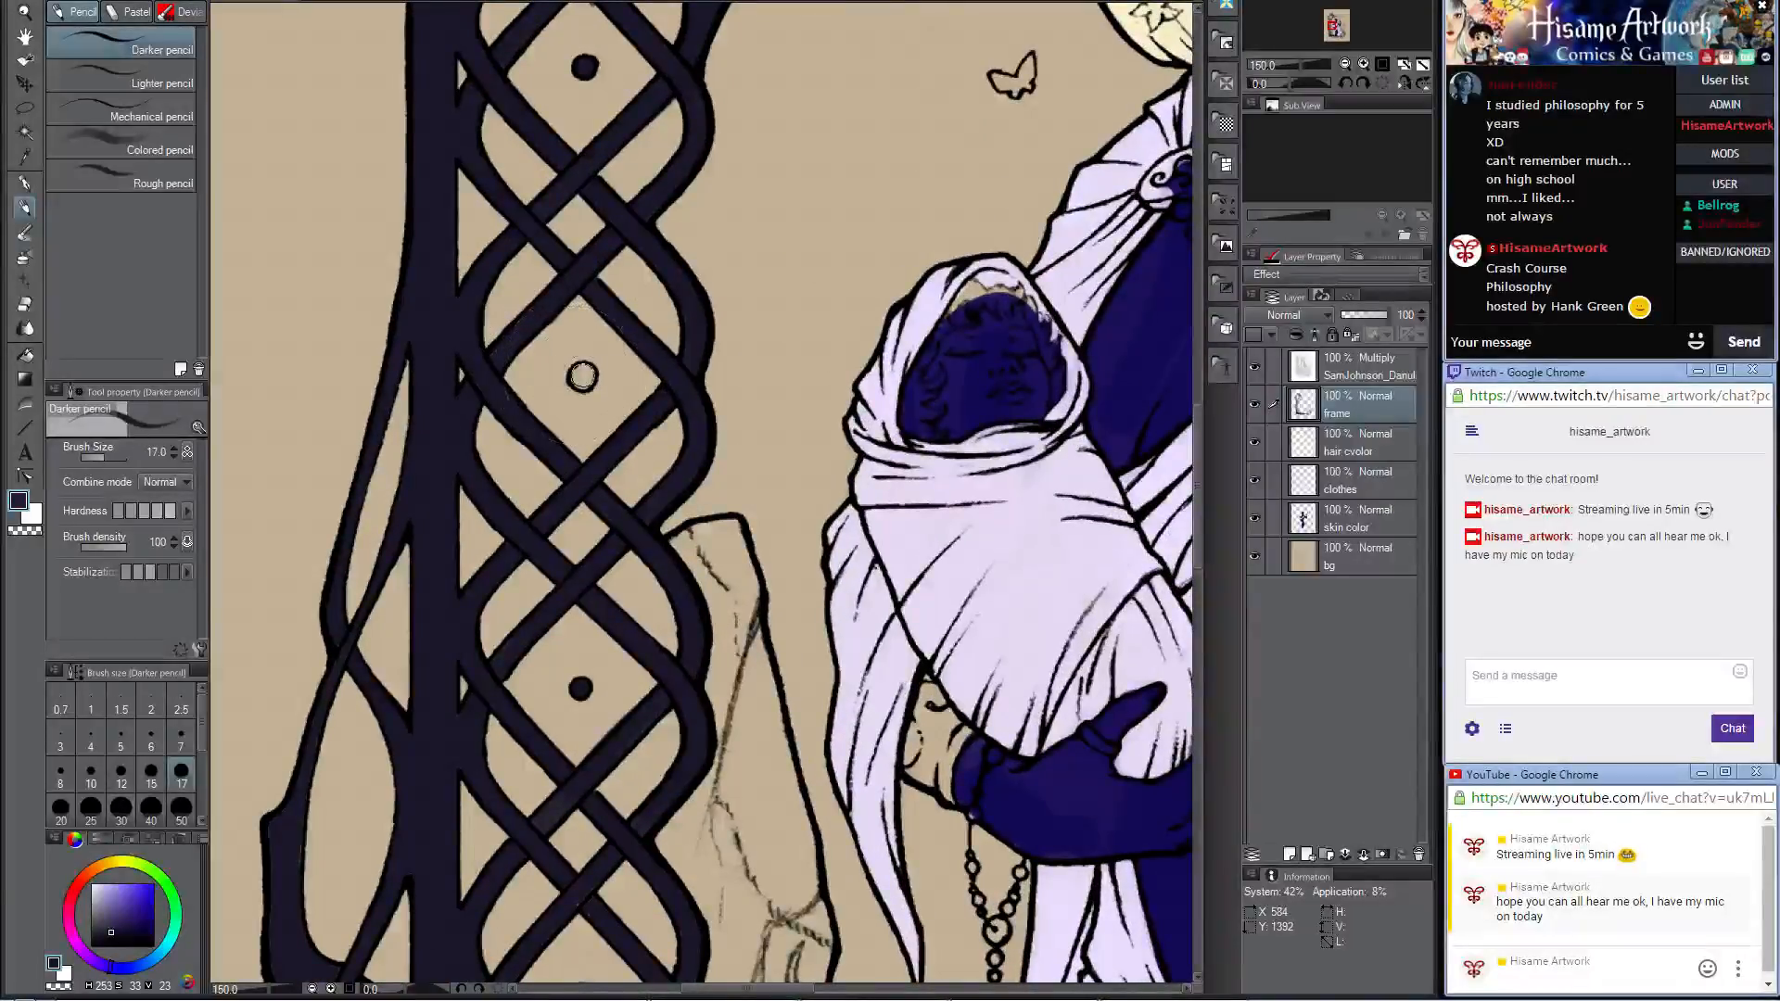
key(bracketright)
click(583, 376)
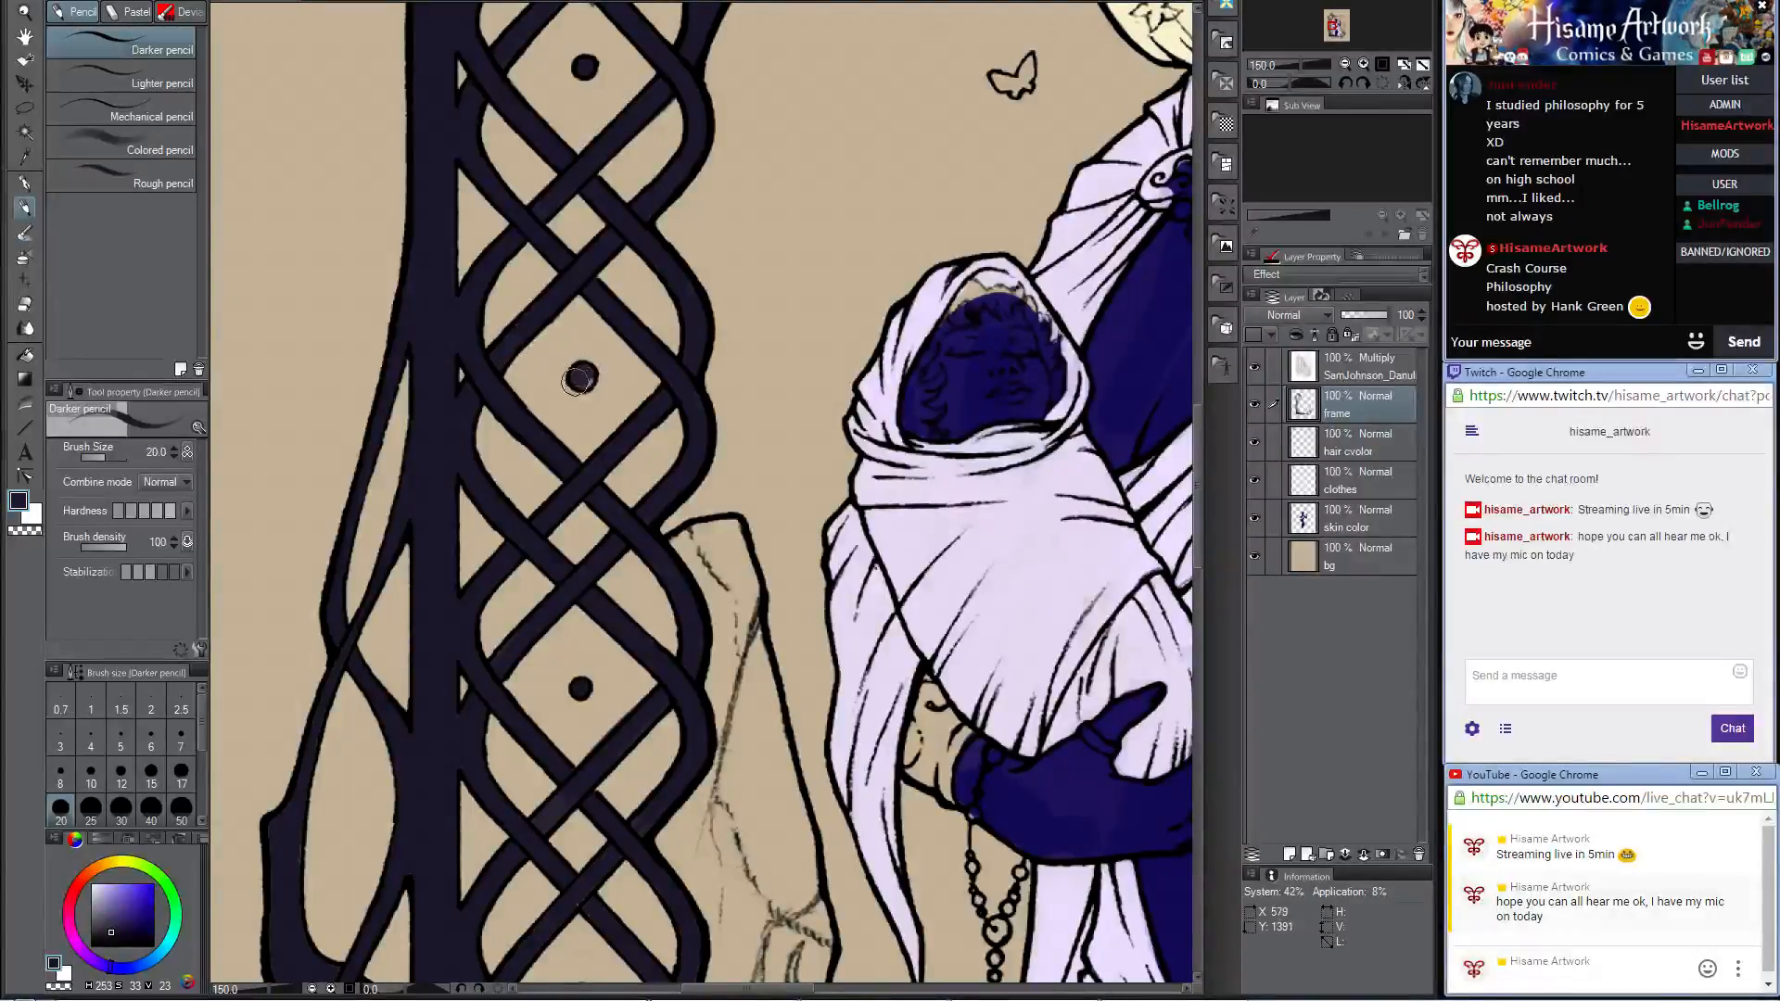
key(ctrl+z)
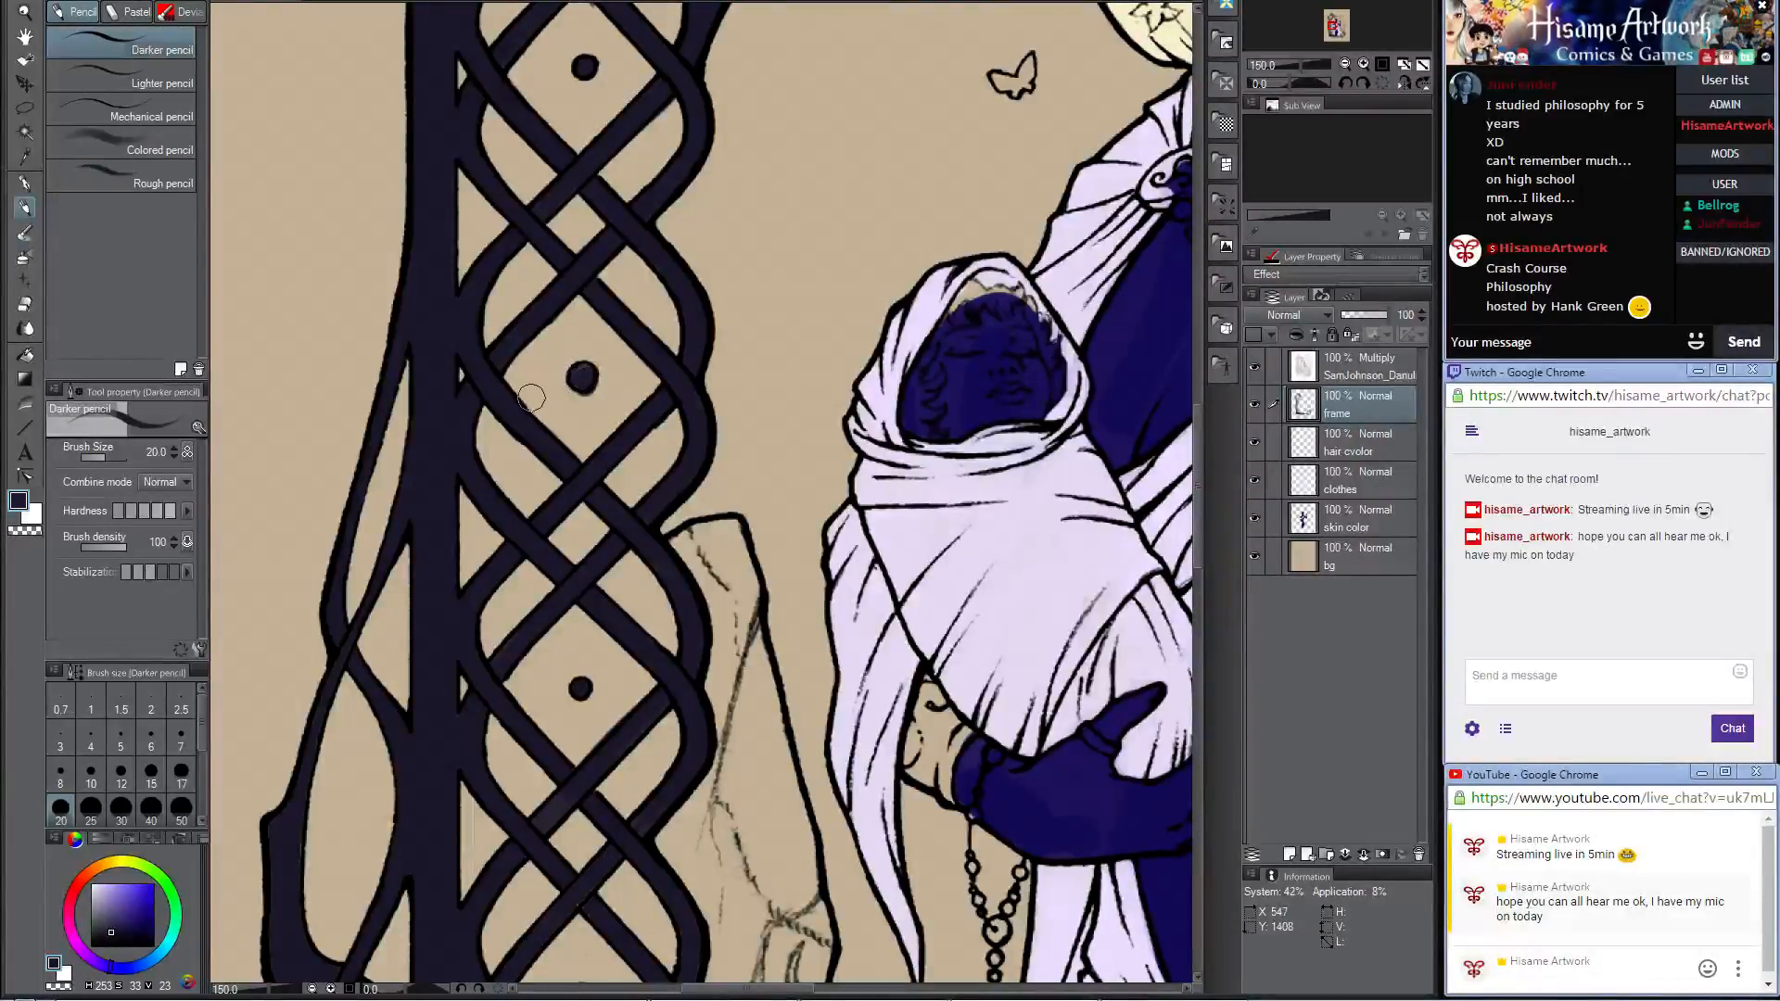
Step: Set up for the baby's hair: brush size 8, cream sampled from the woman's hair, and the hair color layer active
key(bracketleft)
key(bracketleft)
key(bracketleft)
key(bracketleft)
key(bracketleft)
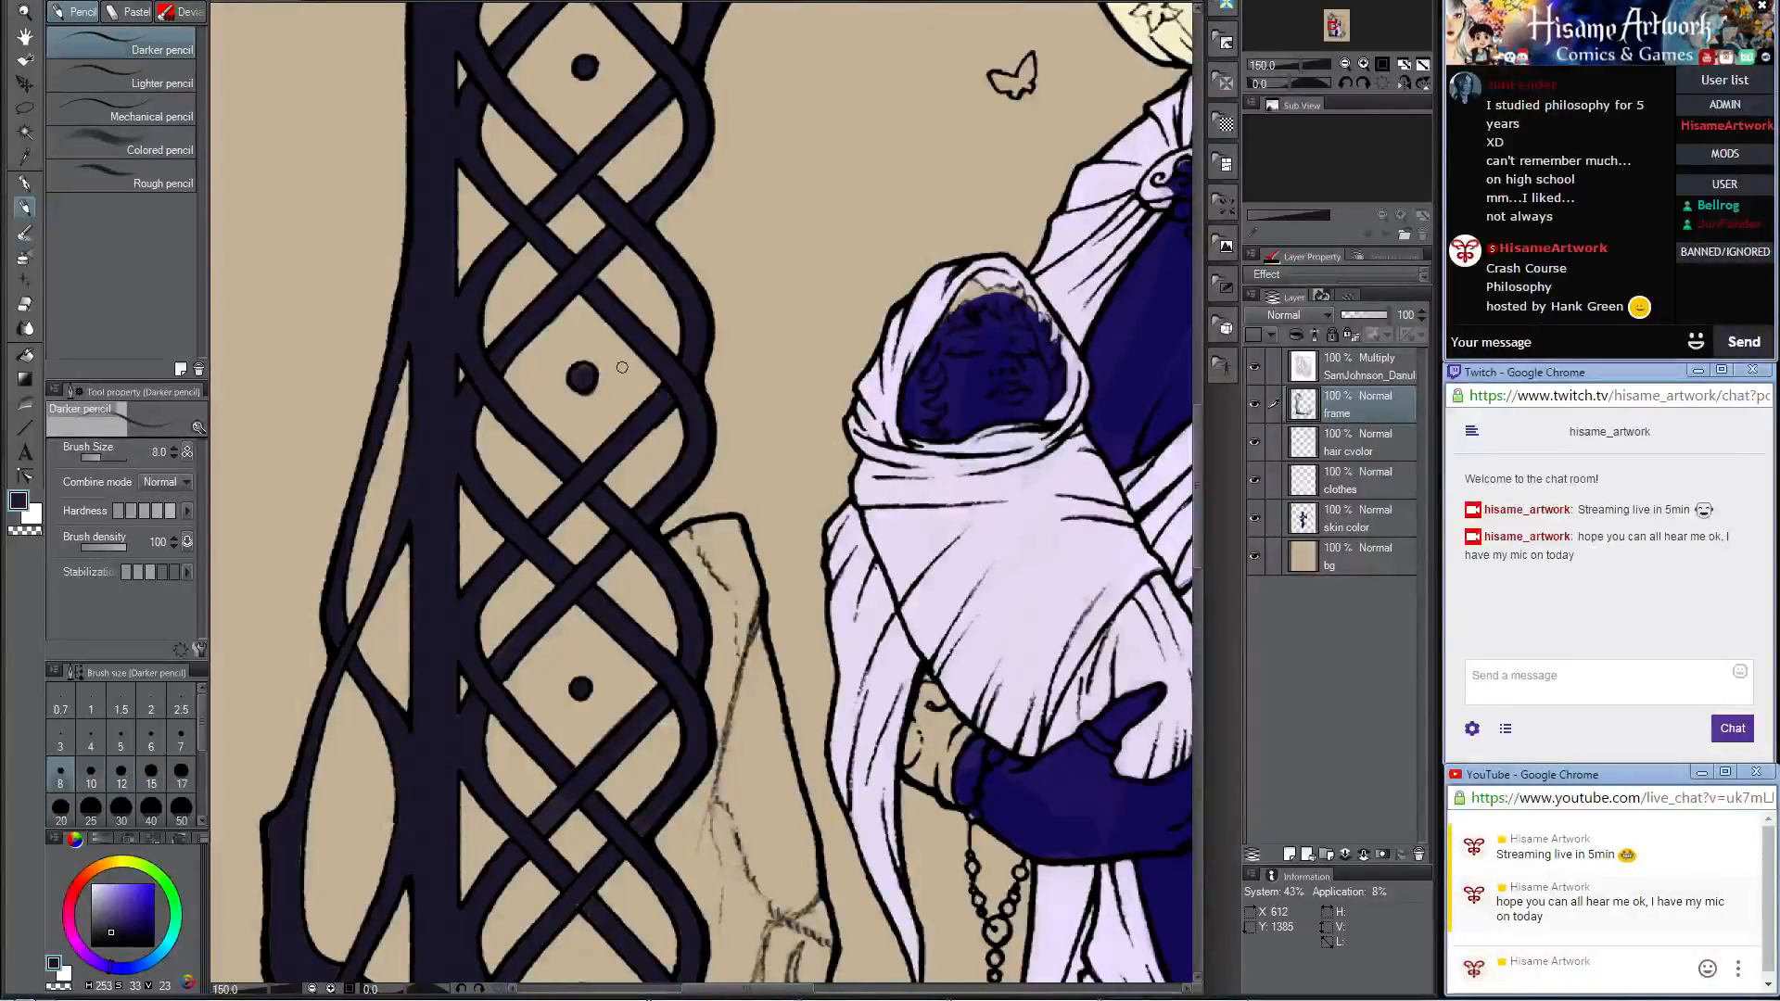
scroll(622, 367, down, 6)
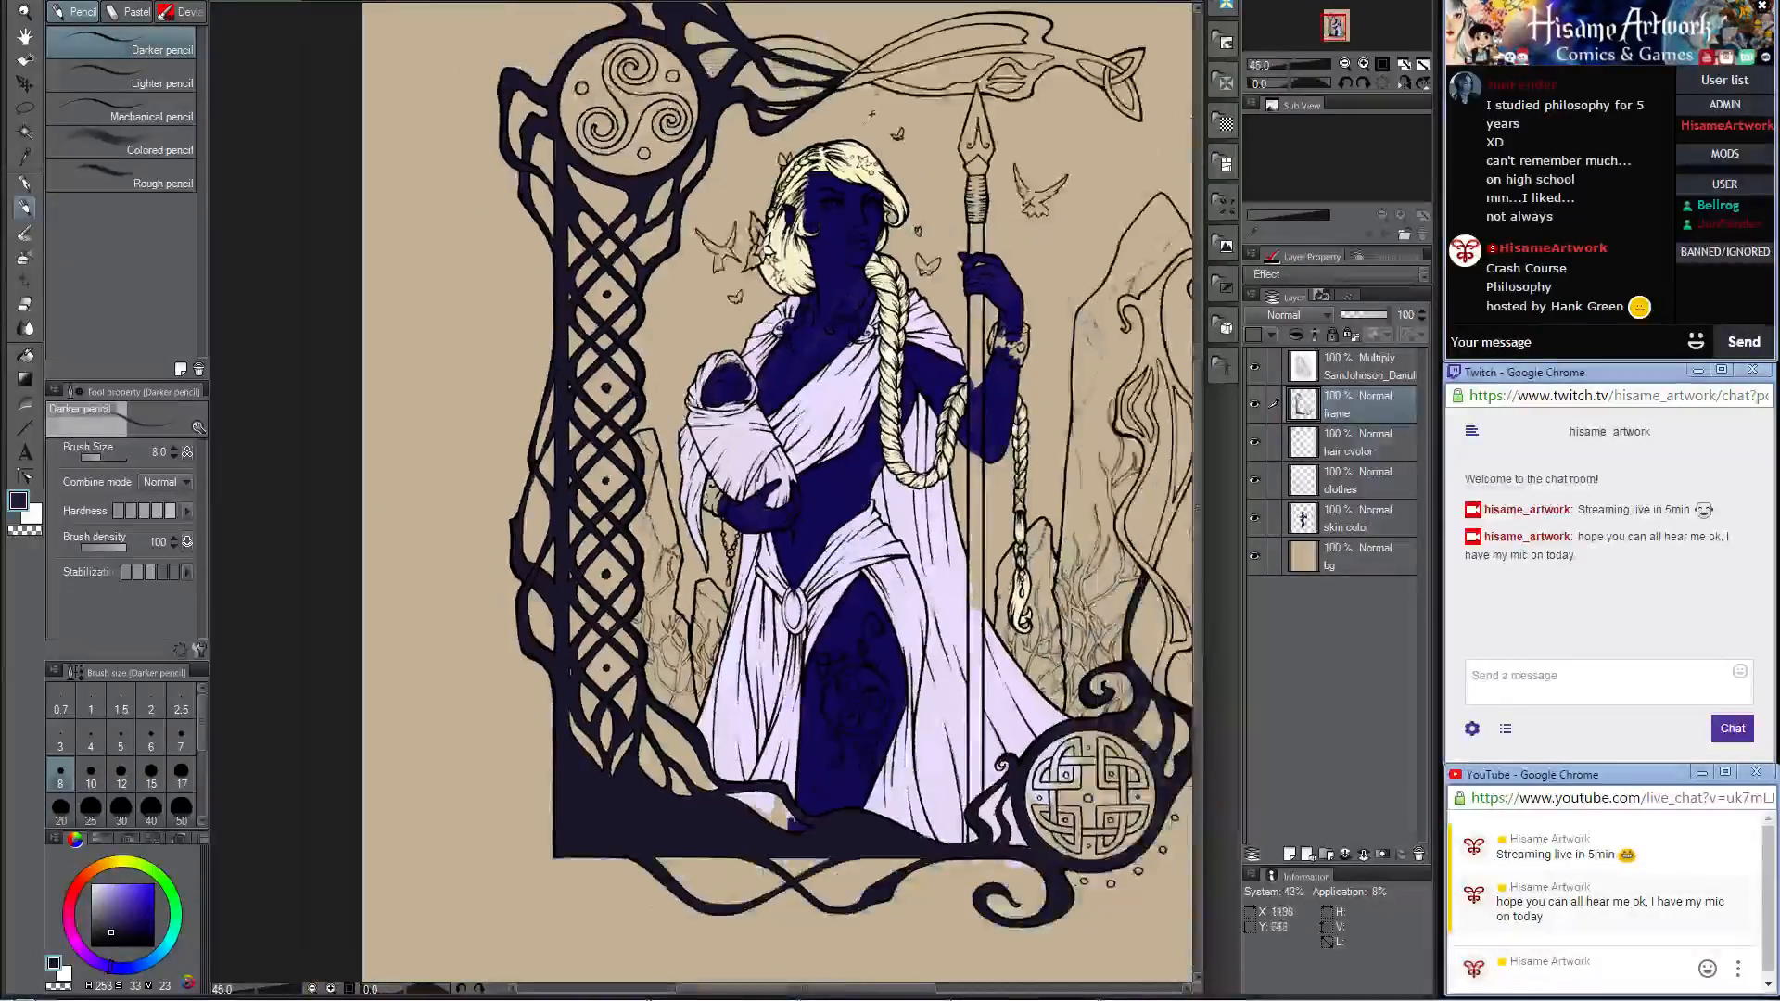
alt+click(868, 146)
click(1358, 438)
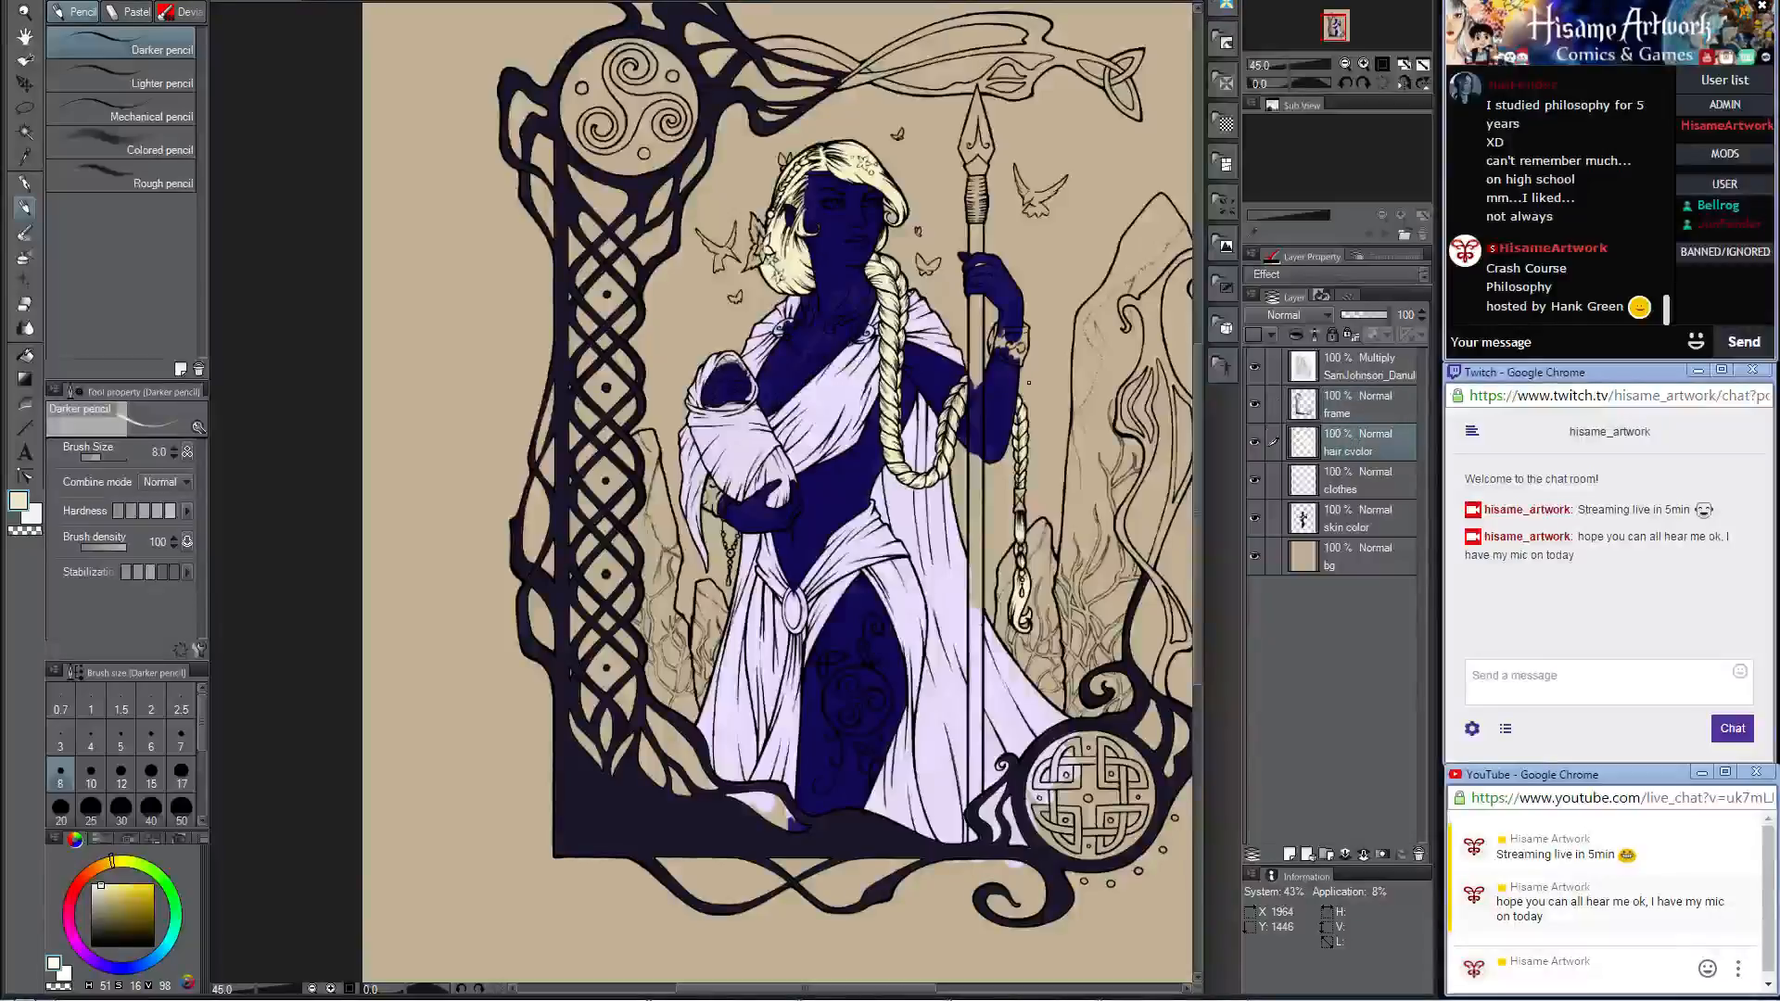
scroll(782, 361, up, 3)
scroll(793, 320, up, 2)
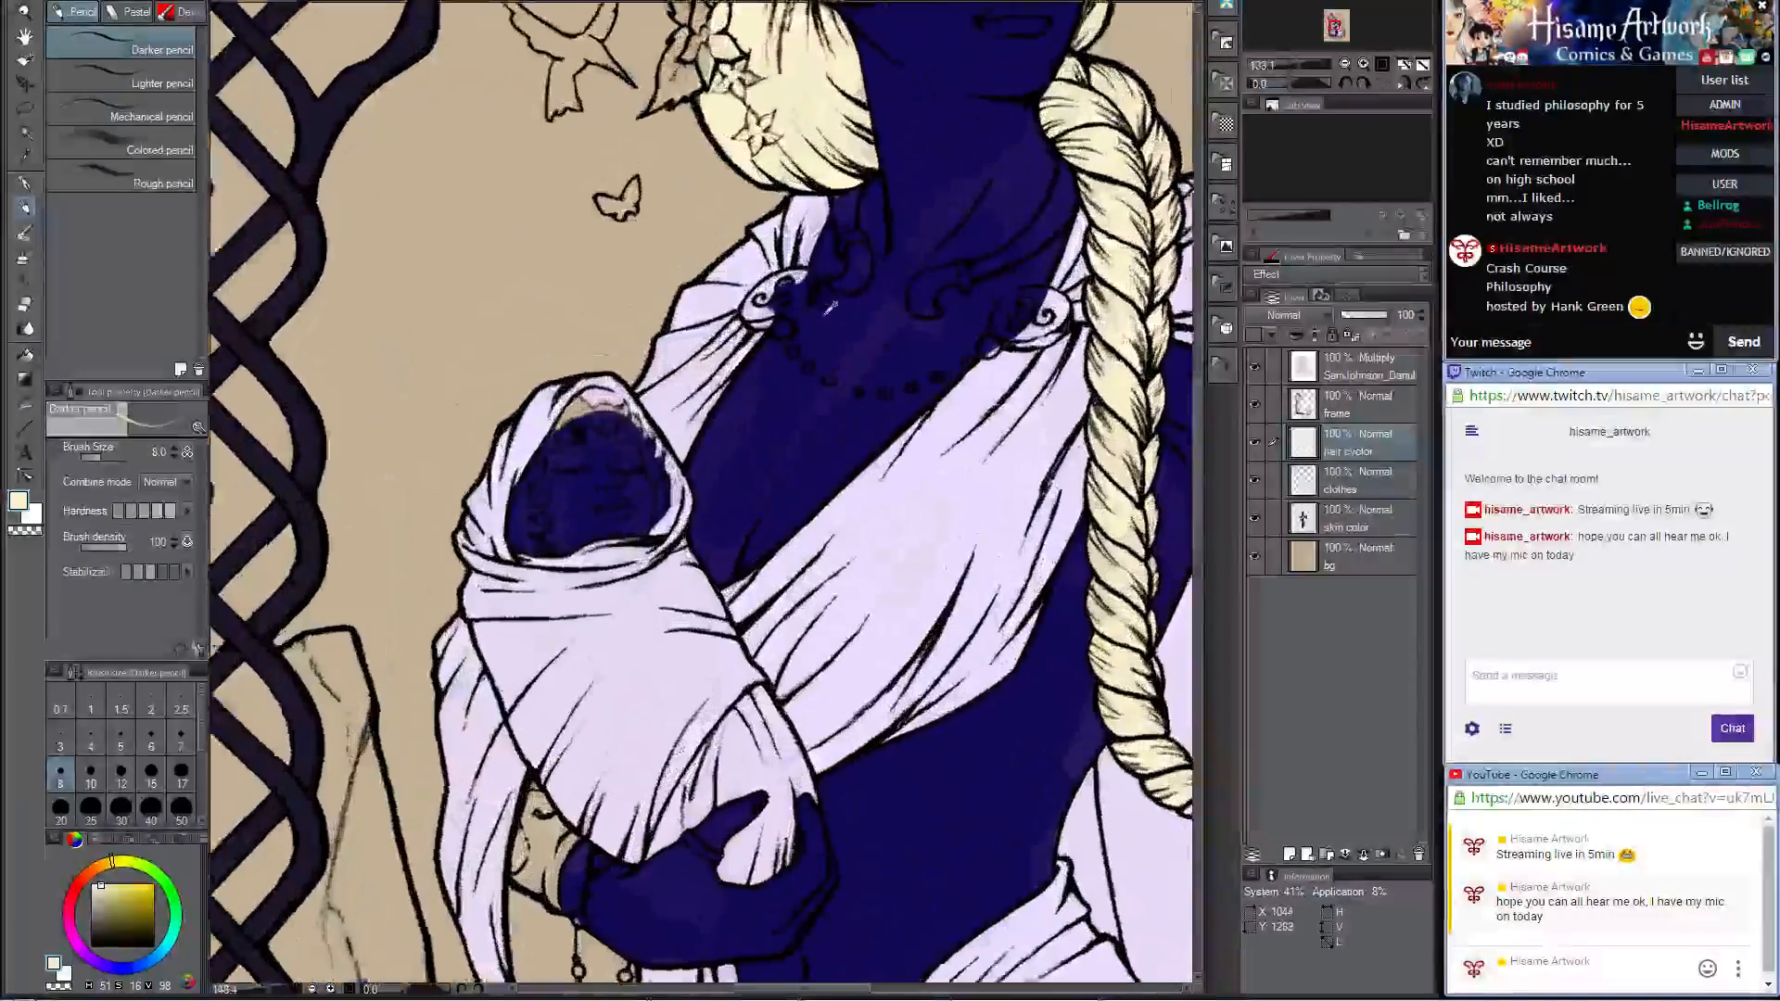
drag(935, 233, 861, 385)
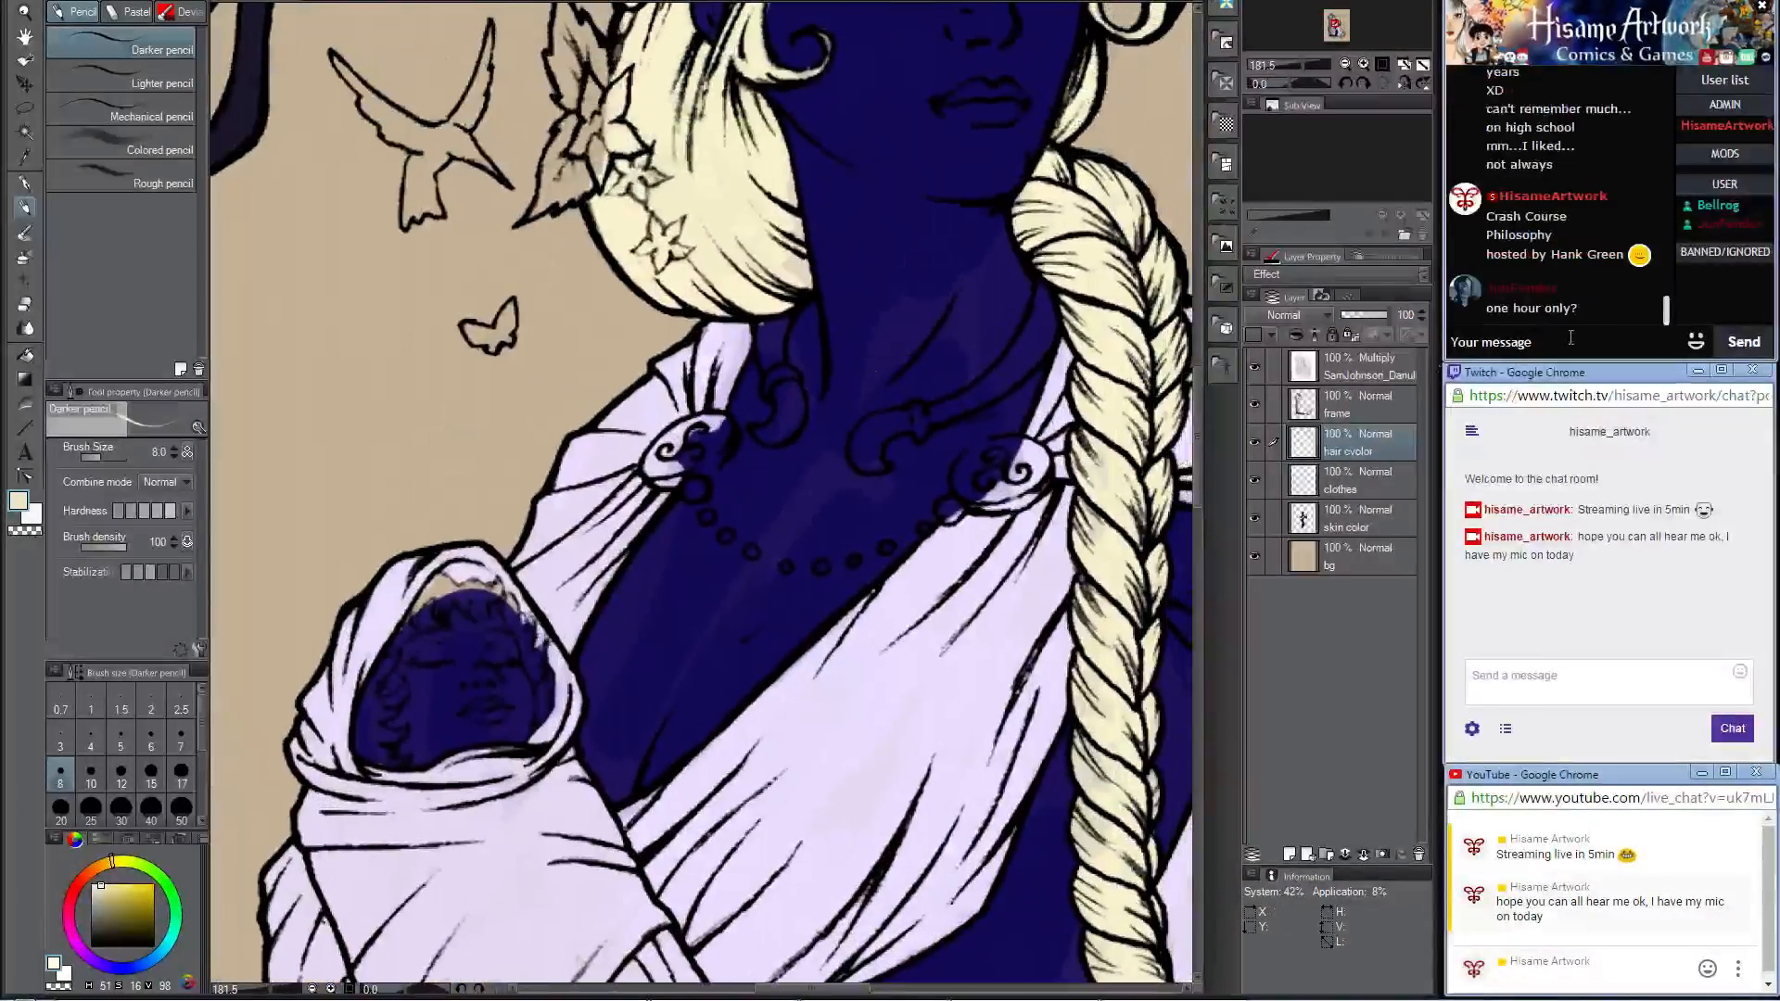
Step: Greet the newly arrived viewer by username in the stream chat
click(1577, 344)
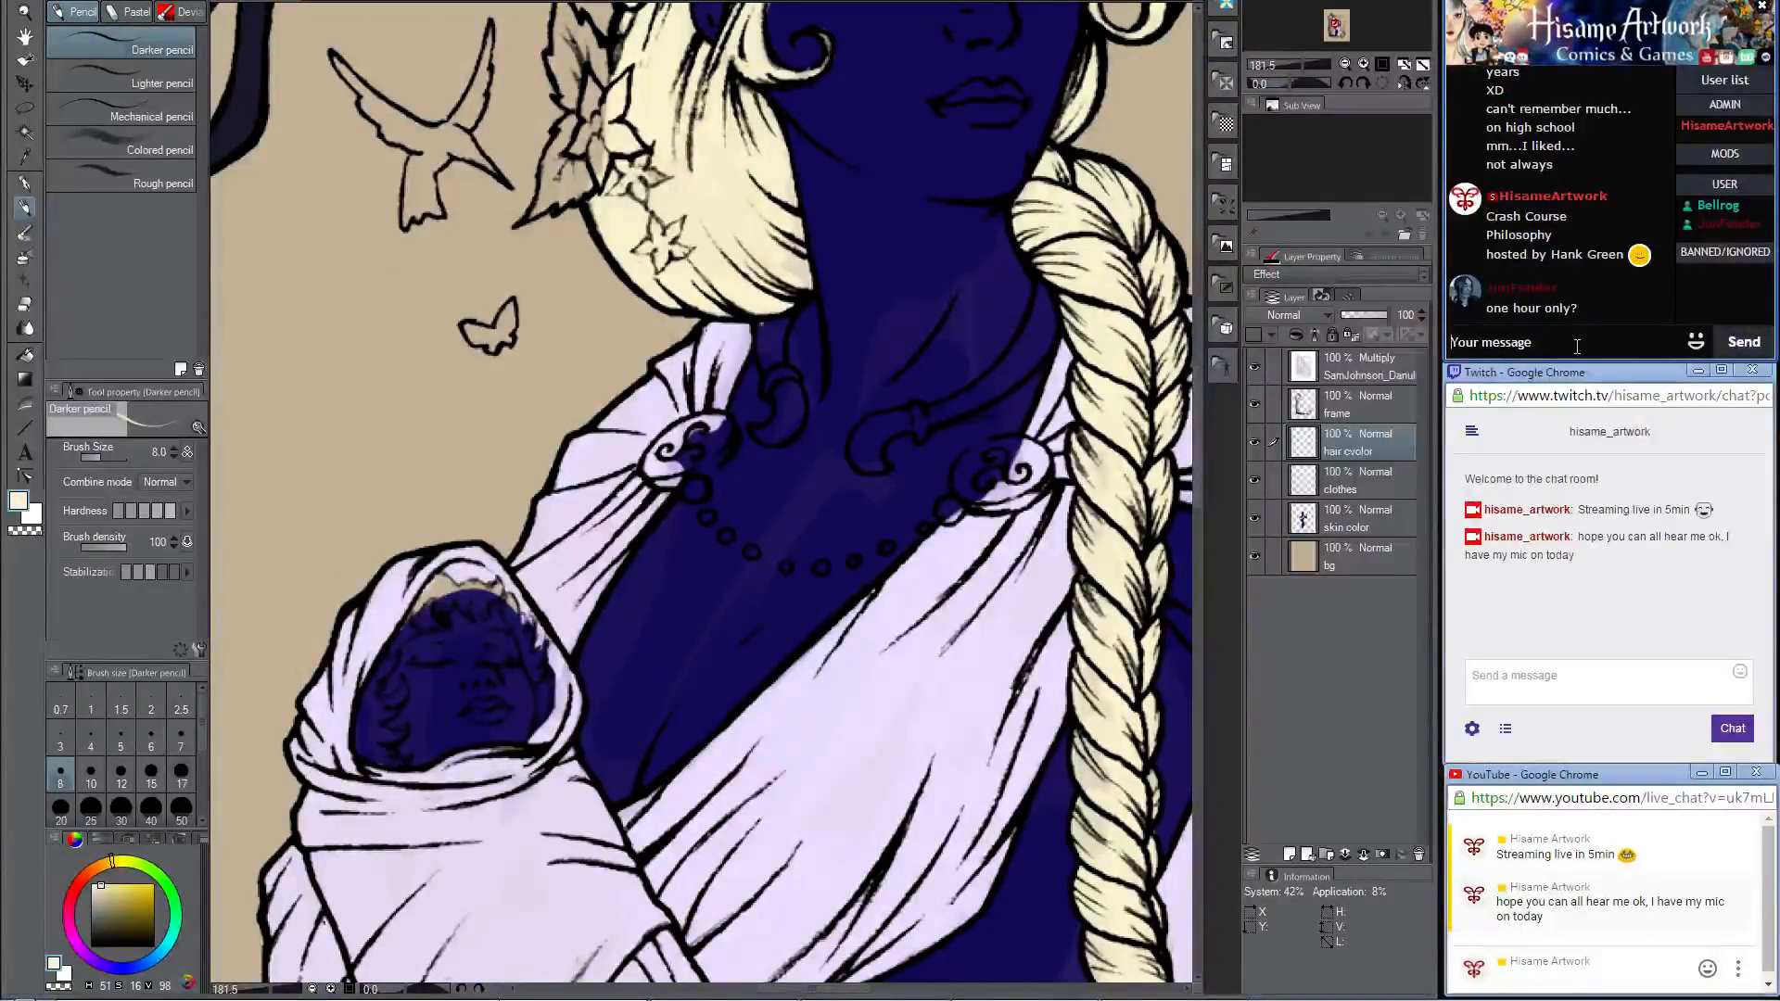
text(Hi Bell)
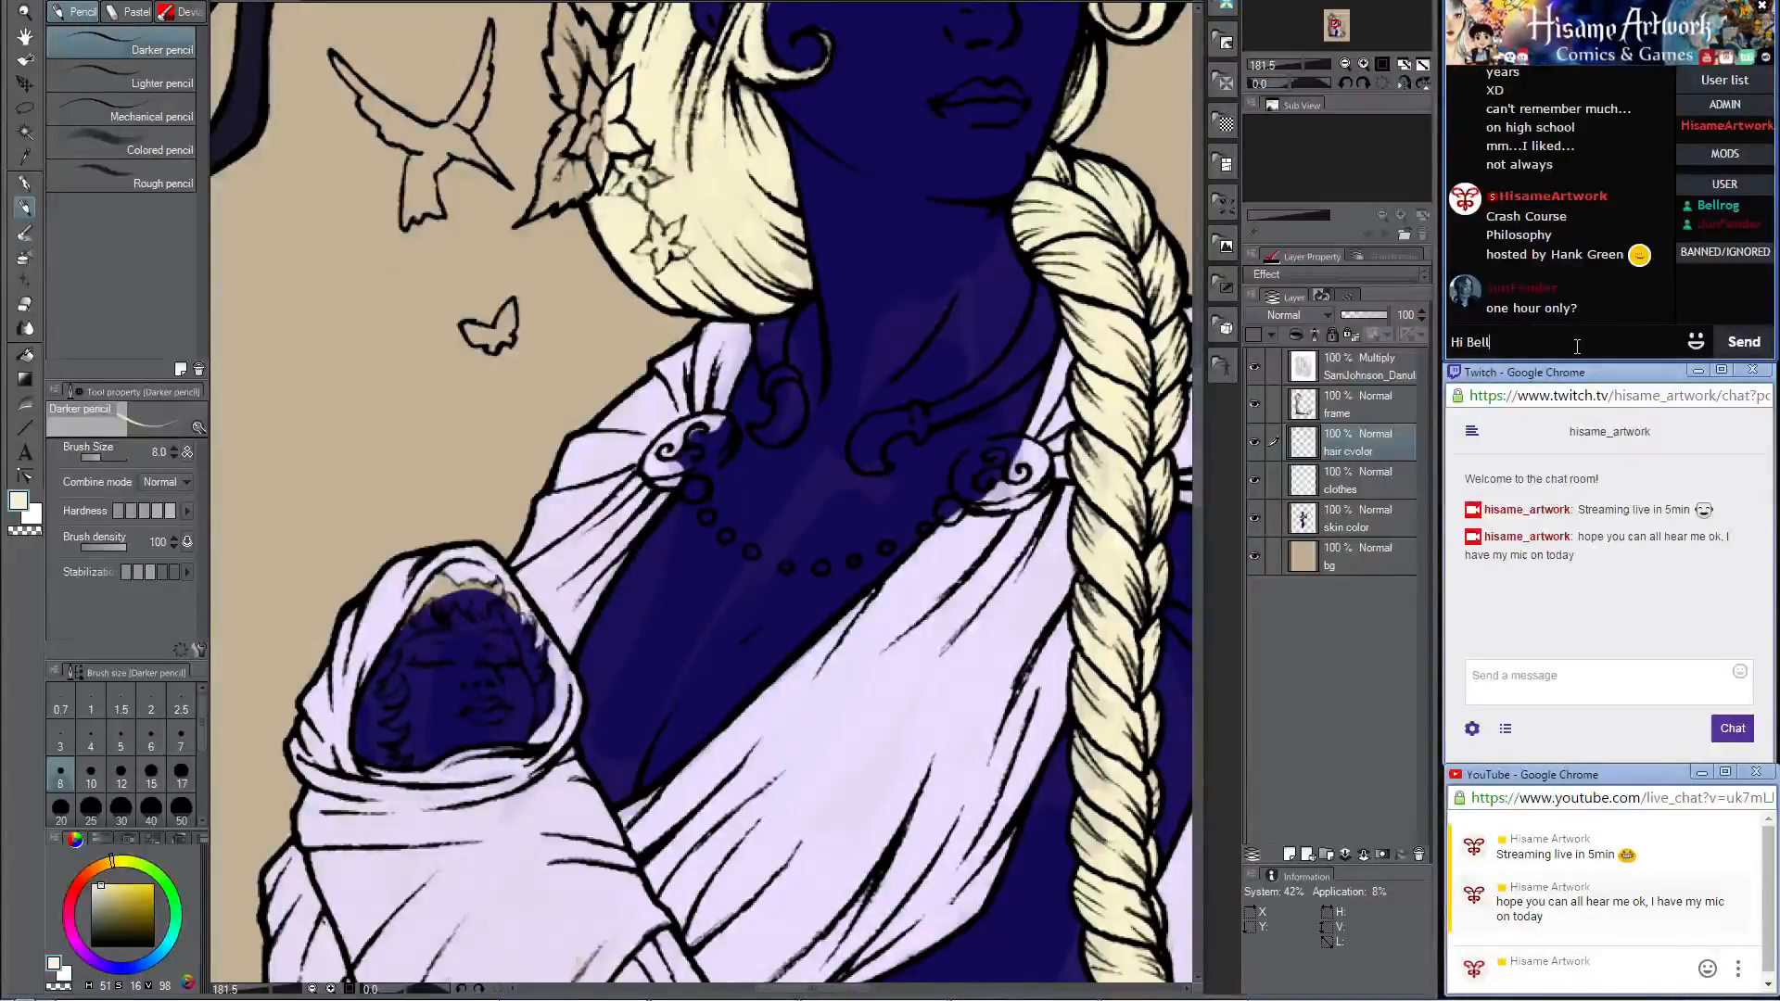
text(rog :D)
key(Return)
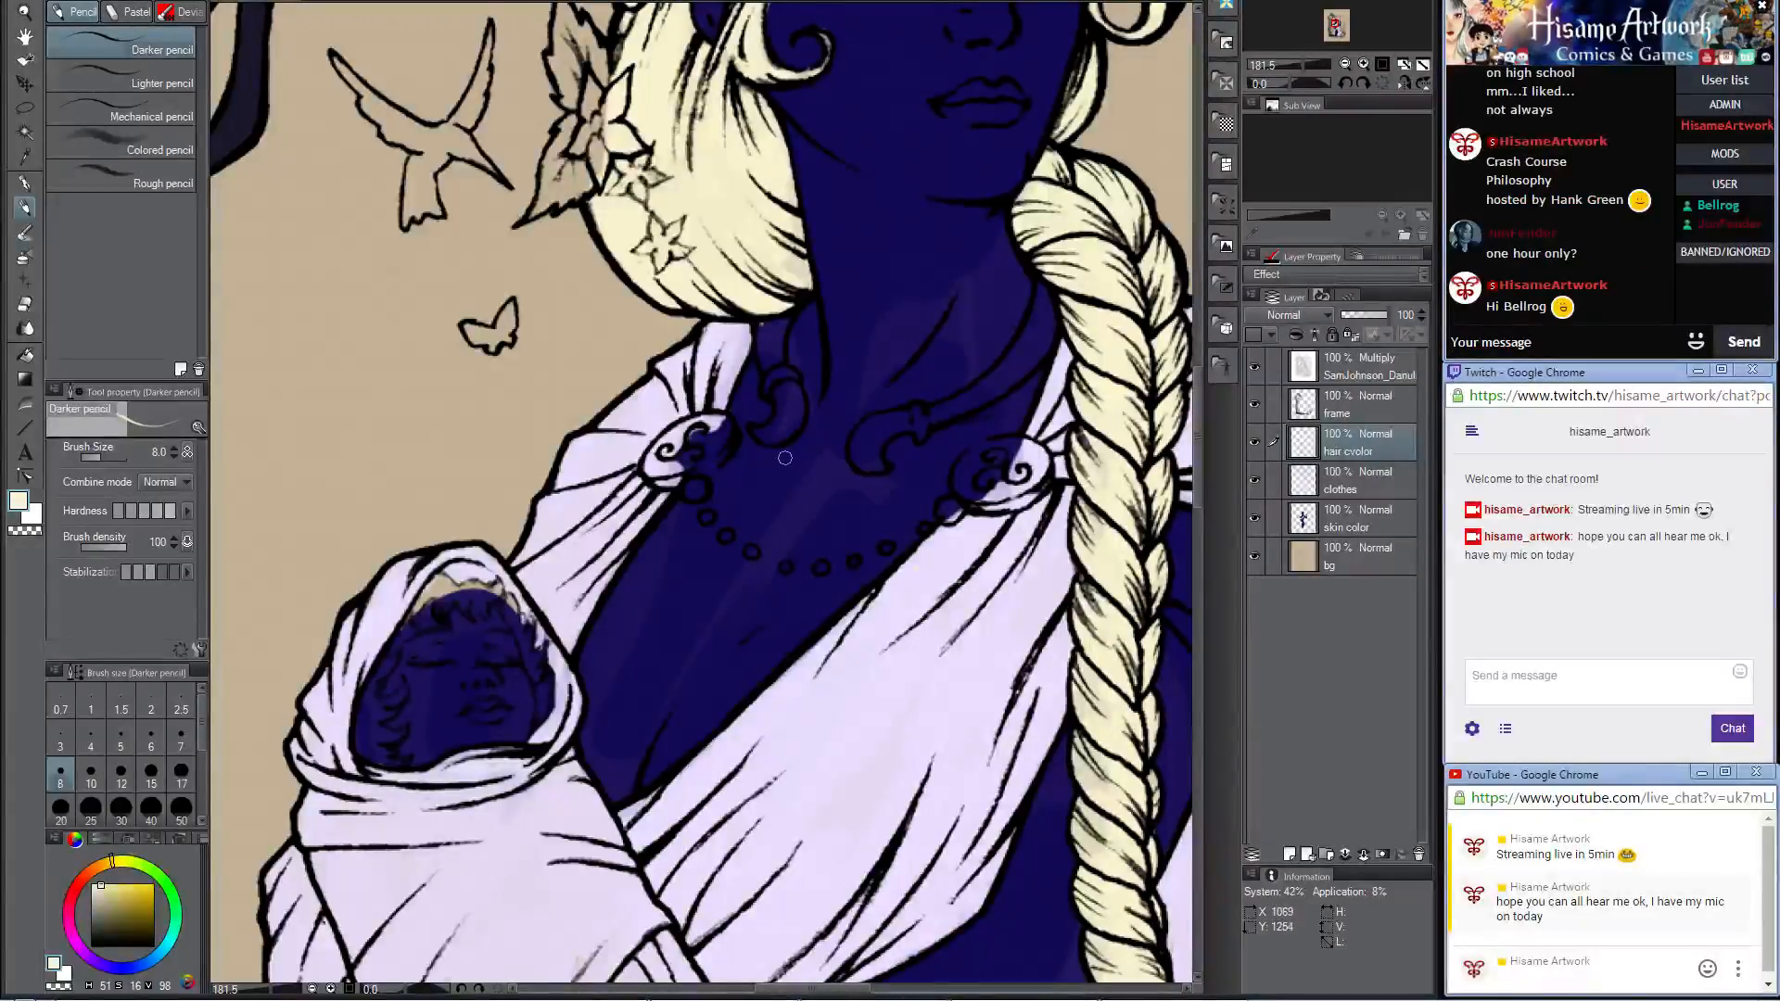
Step: Send two messages in the stream chat: "how are you?" and "can you hear me oky?"
drag(614, 655, 729, 551)
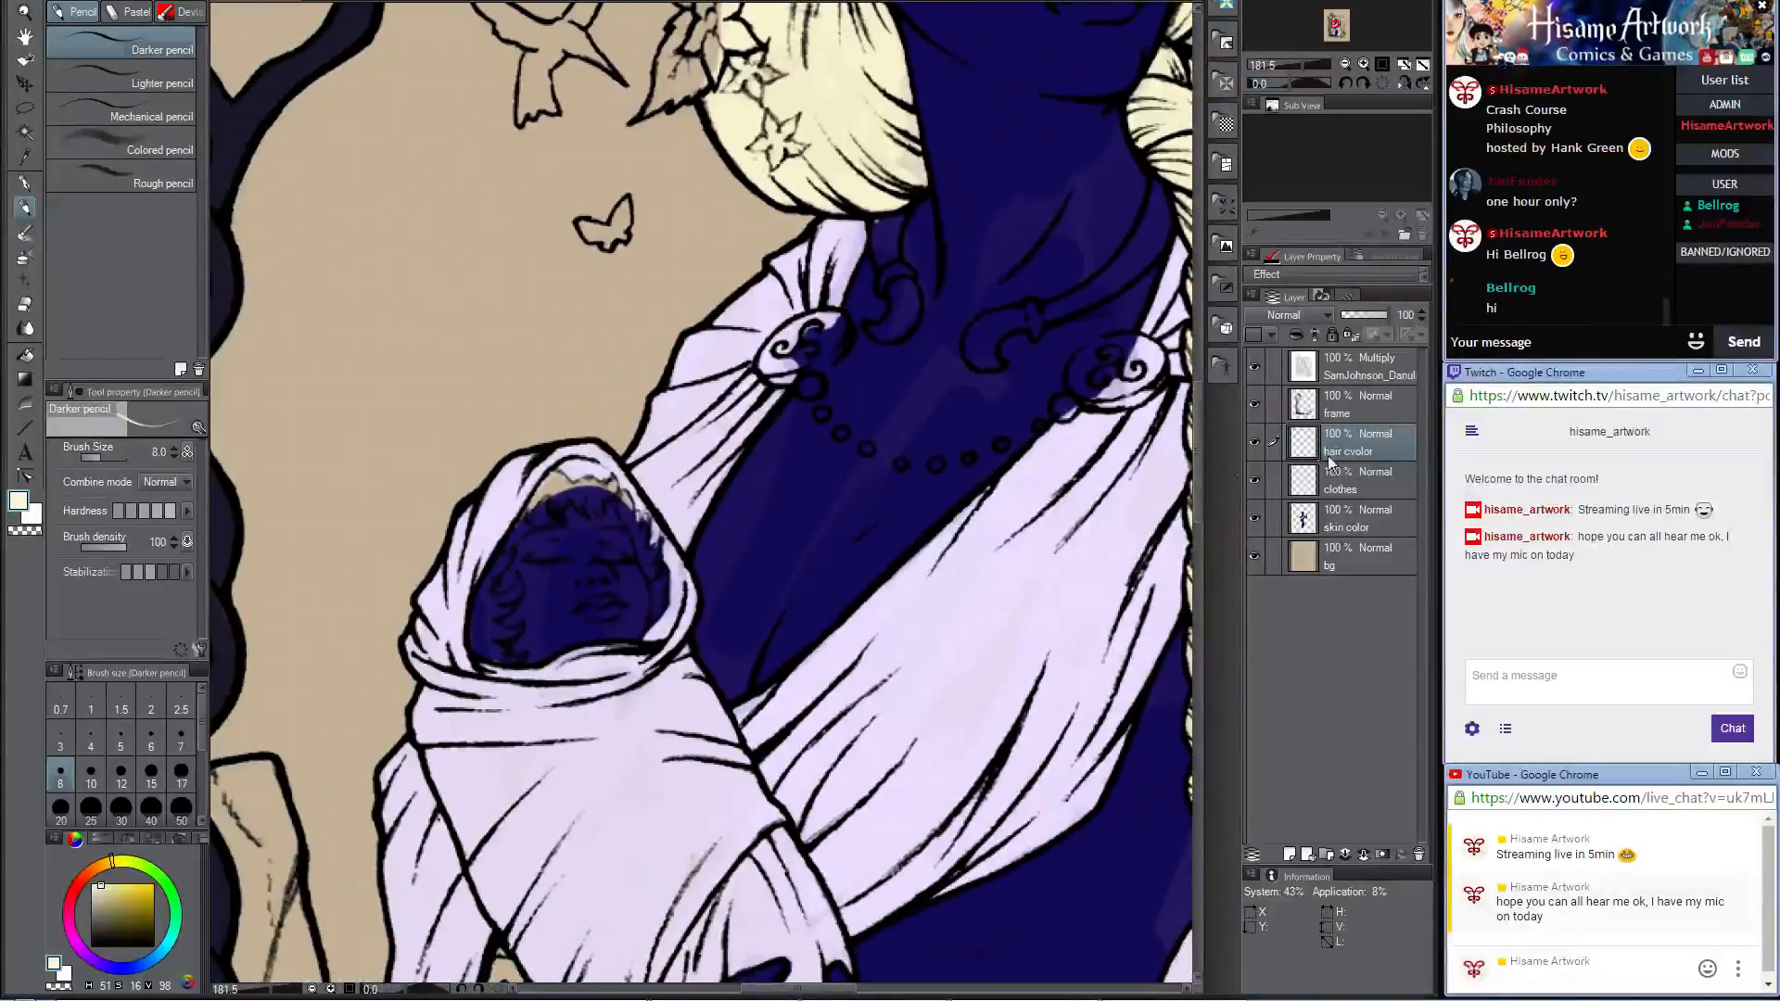
click(1457, 345)
text(how)
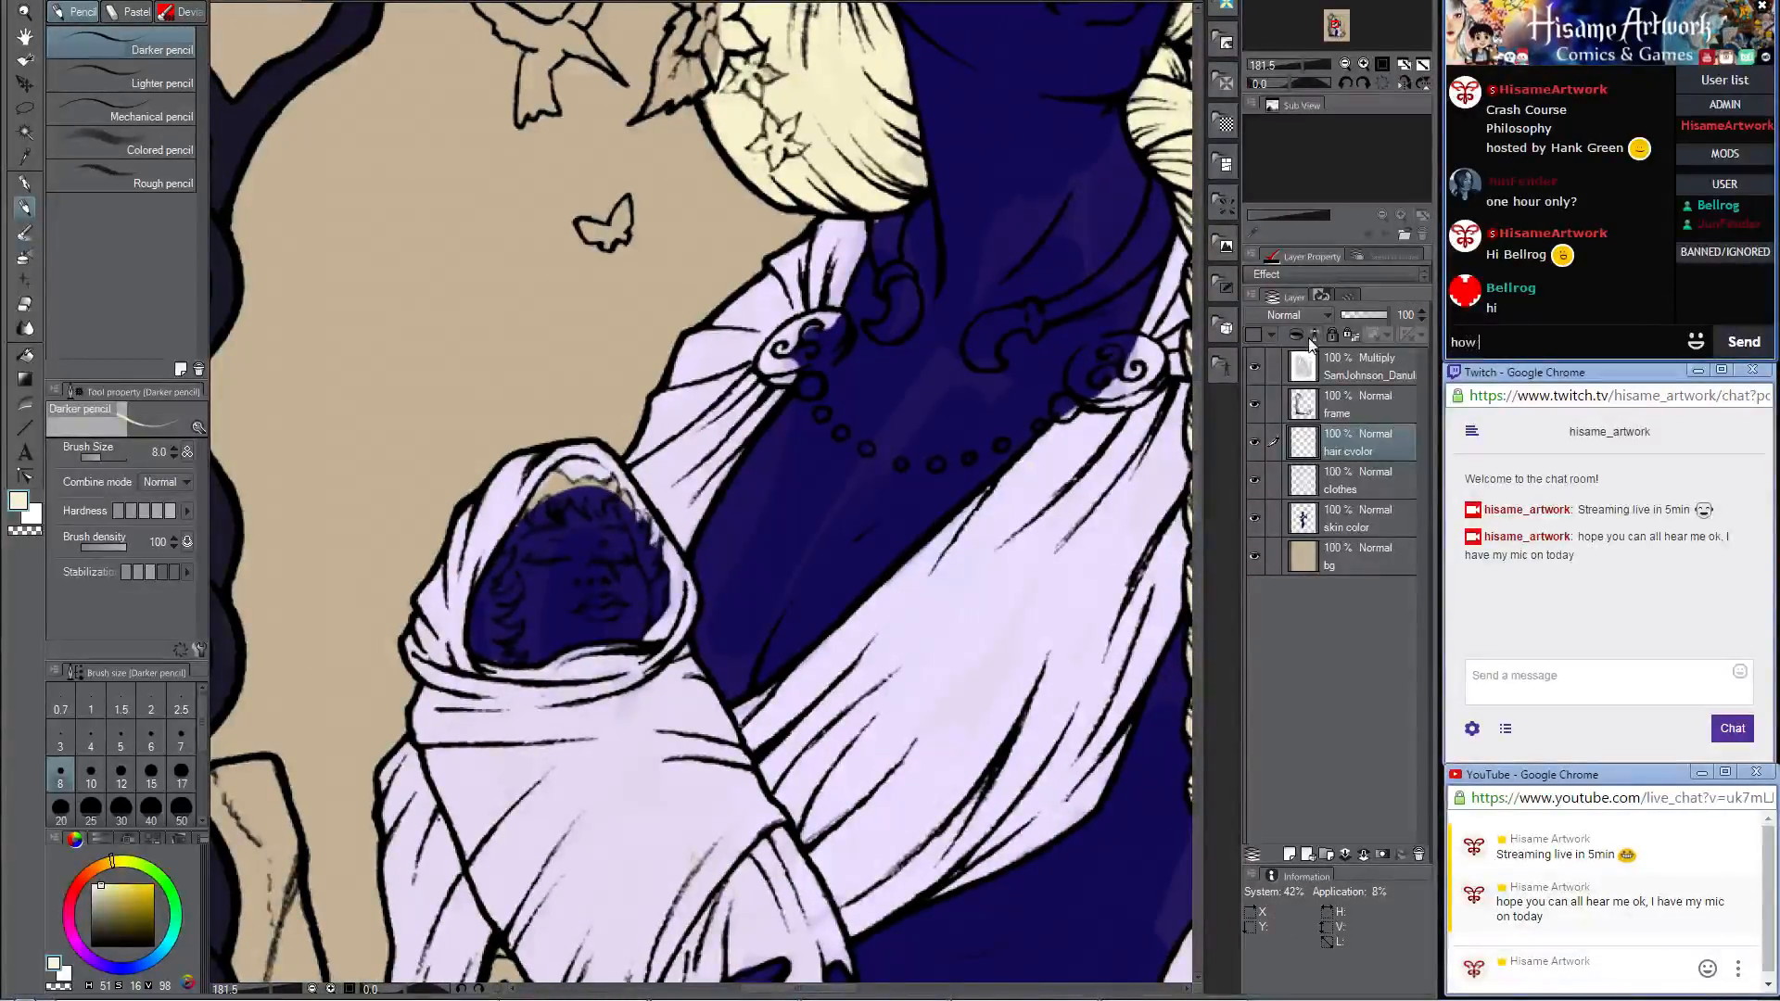
text( are you?)
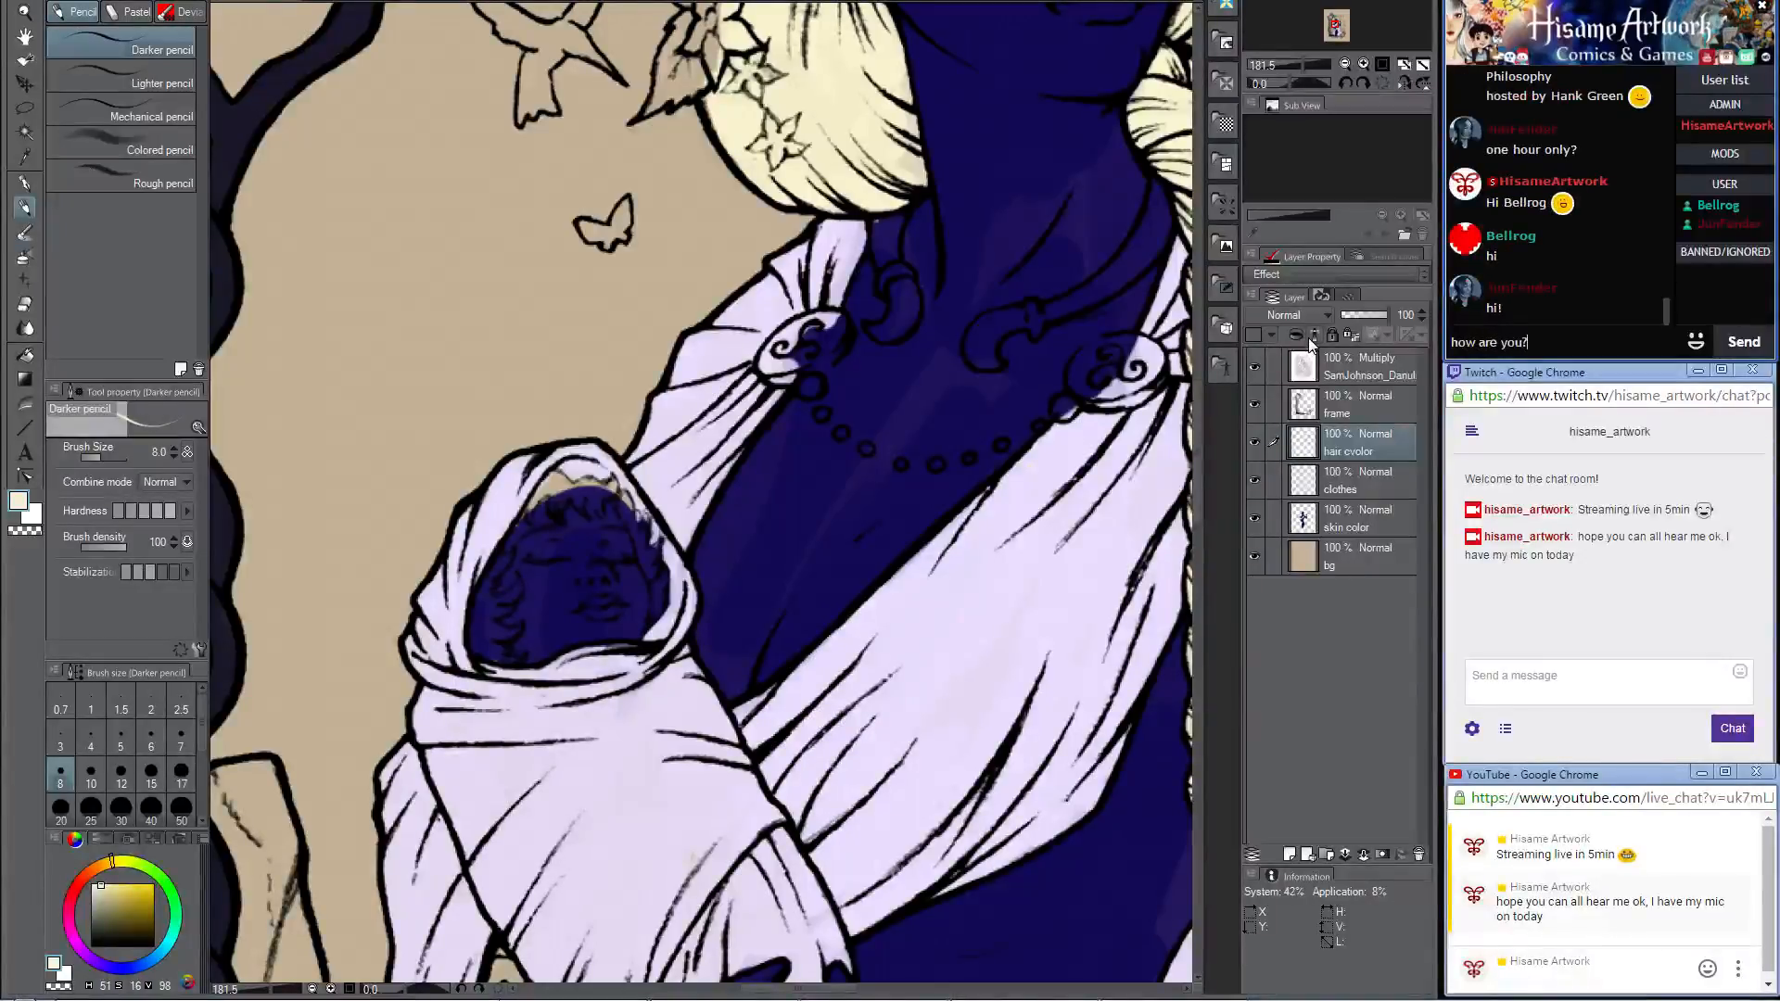
key(Return)
text(can)
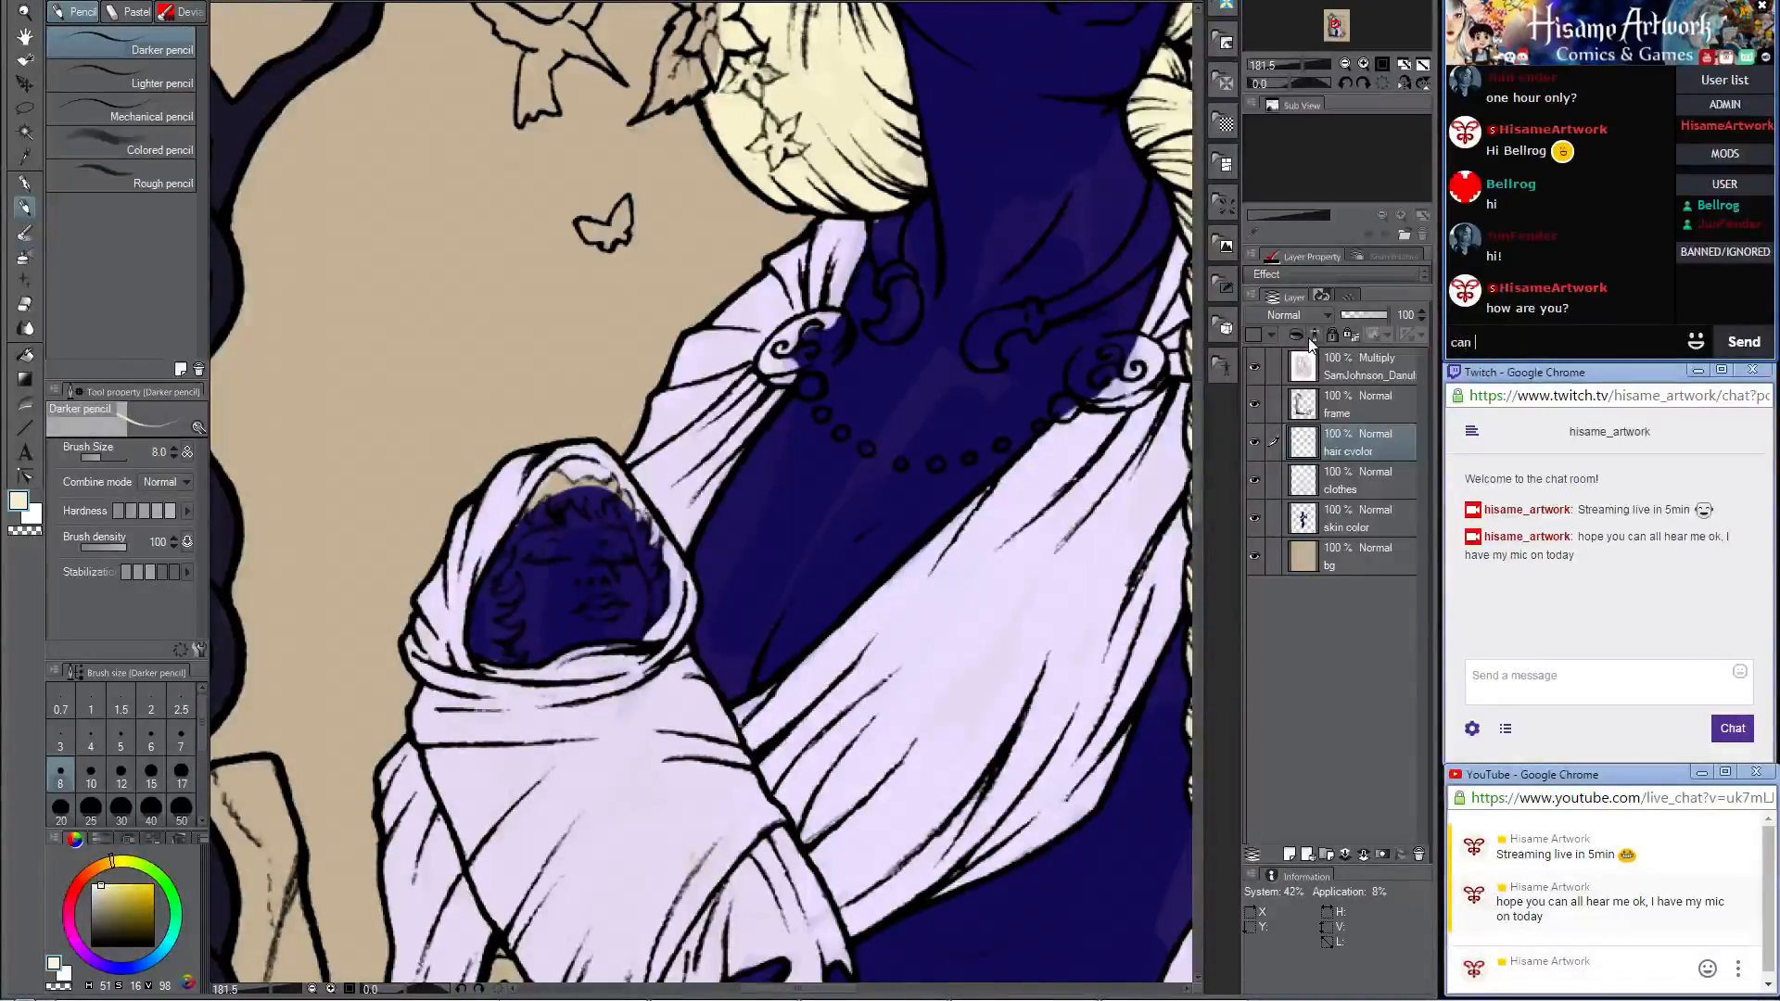
text( you hear me oky?)
key(Return)
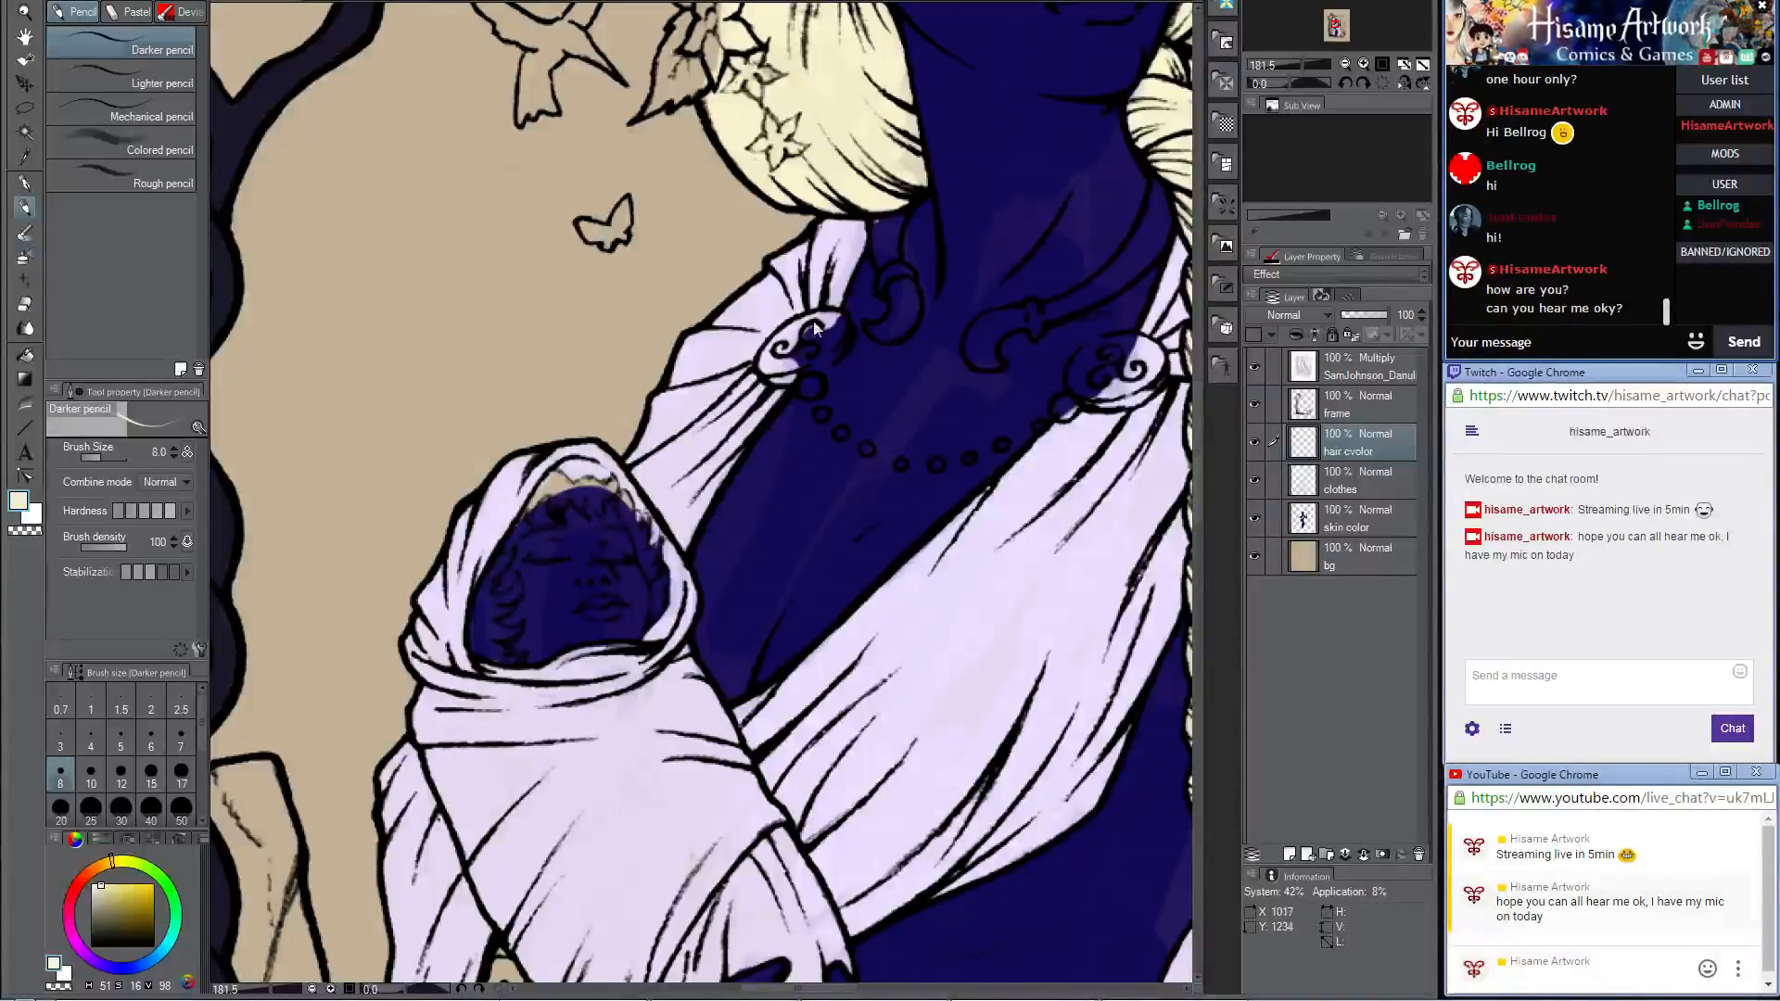
Step: Paint the baby's fringe and the adjoining locks beside the forehead cream on the hair color layer, enlarging the brush to 15
click(544, 499)
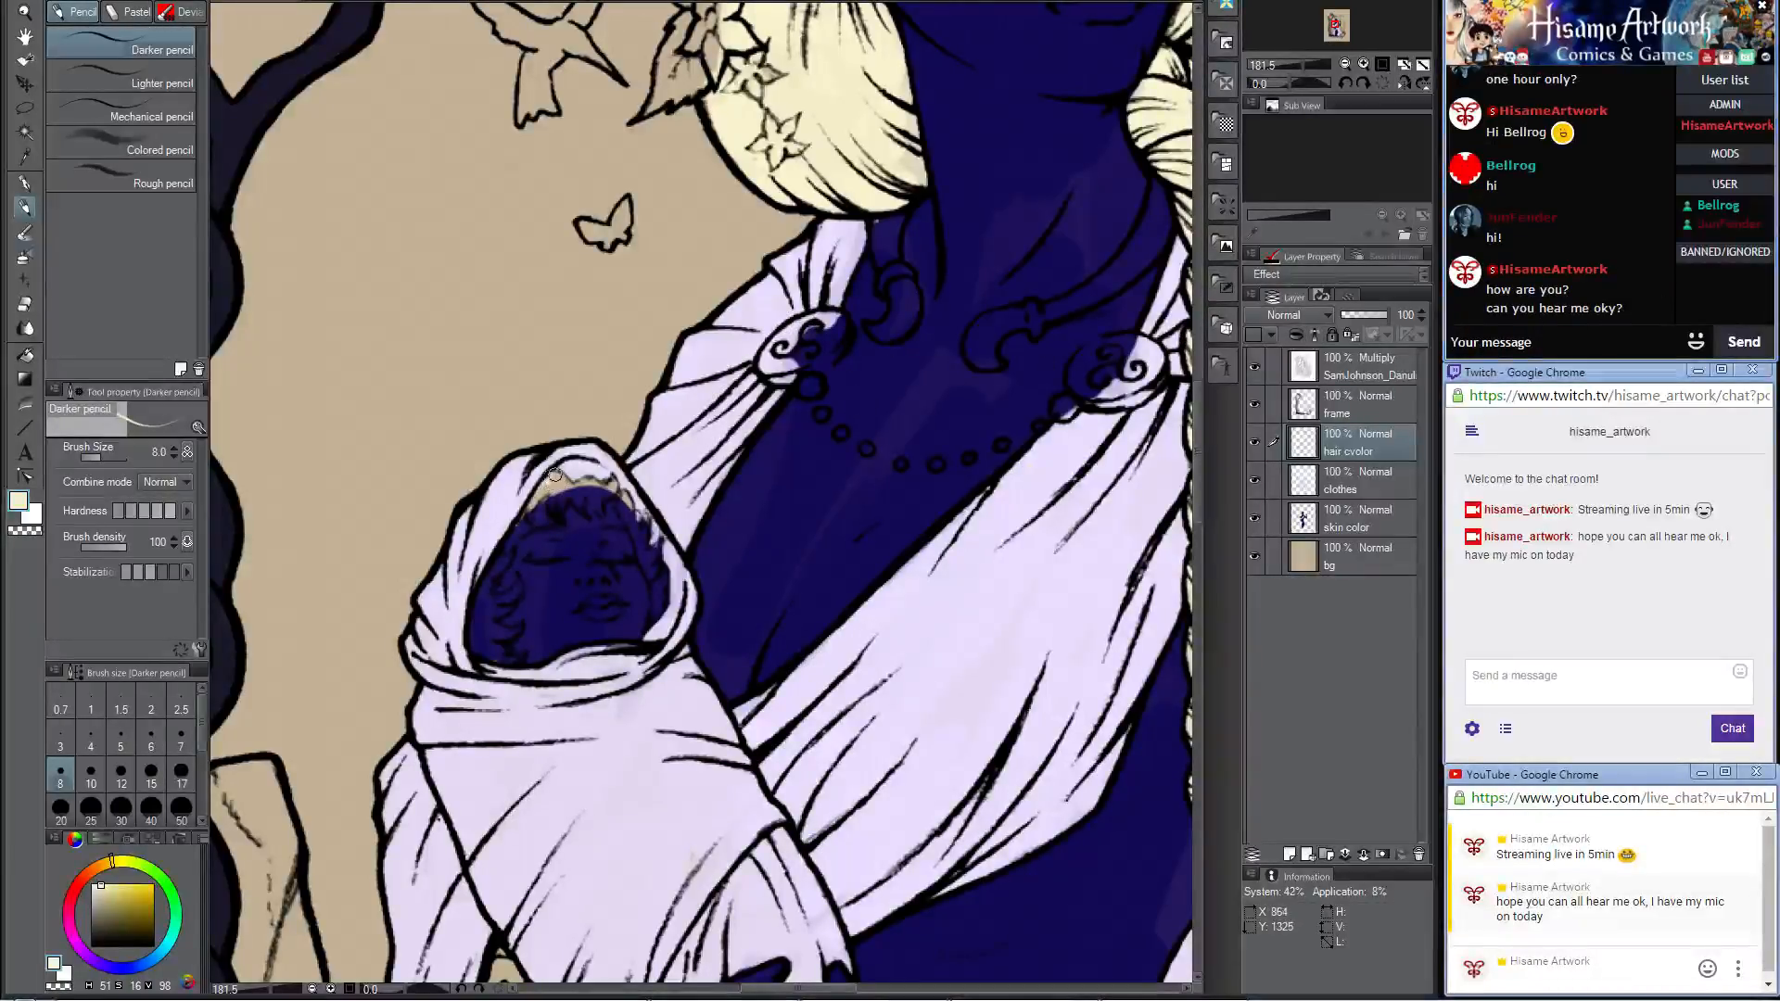
drag(535, 503, 558, 509)
key(bracketright)
key(bracketright)
key(bracketright)
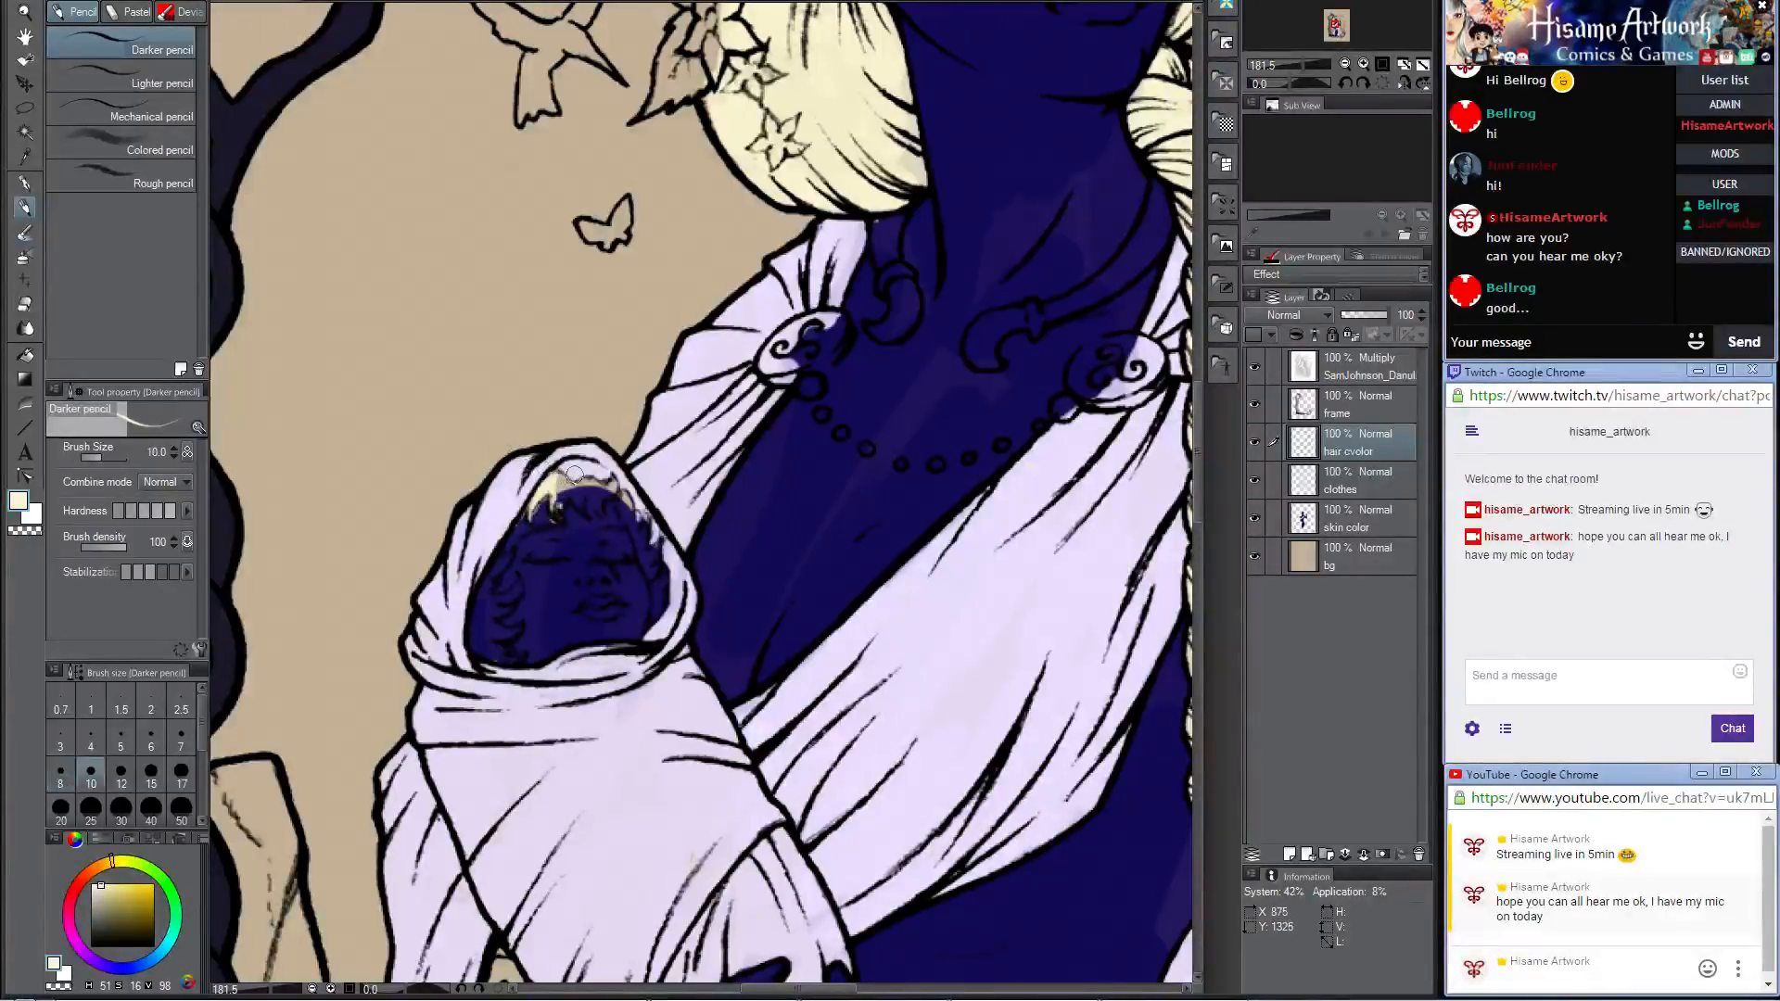
mouse_move(559, 481)
mouse_down()
mouse_move(599, 504)
mouse_move(611, 479)
mouse_move(646, 562)
mouse_up()
scroll(604, 564, up, 4)
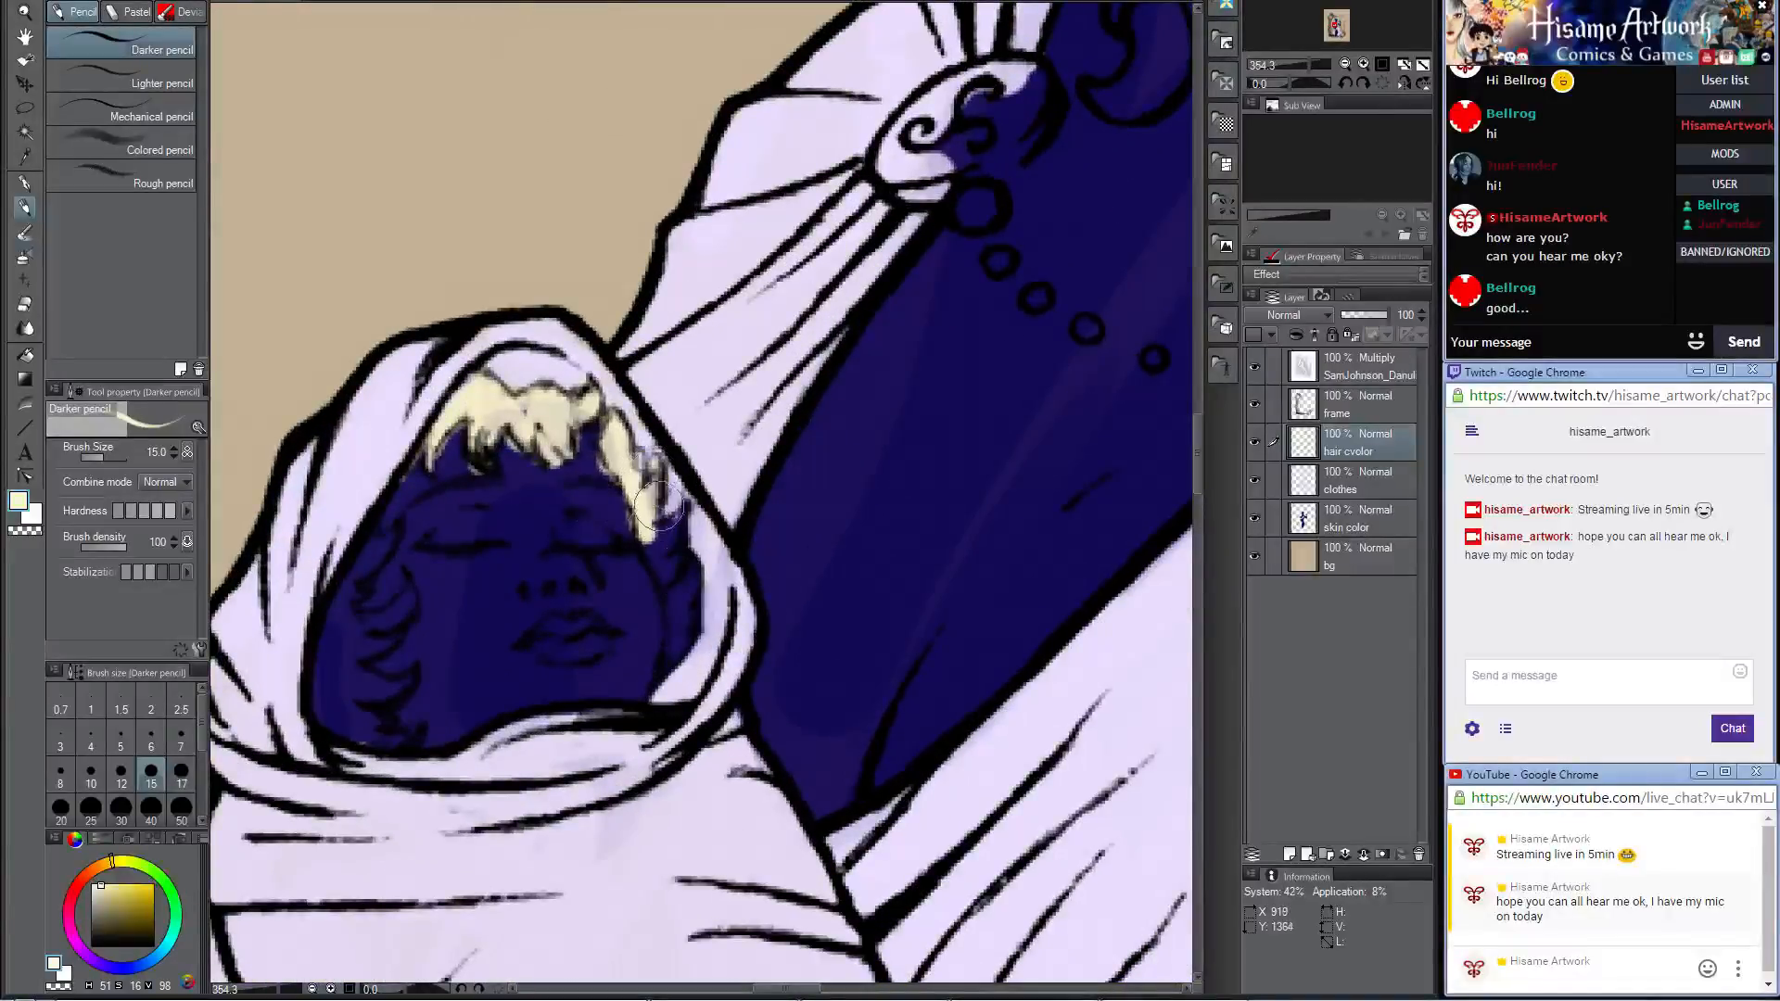
Step: Fill the remaining curls along both sides of the baby's face with cream
mouse_move(675, 577)
mouse_down()
mouse_move(656, 678)
mouse_move(684, 618)
mouse_move(681, 563)
mouse_move(673, 668)
mouse_move(675, 593)
mouse_move(973, 469)
mouse_up()
mouse_move(738, 377)
mouse_down()
mouse_move(700, 430)
mouse_move(717, 385)
mouse_move(709, 400)
mouse_move(674, 509)
mouse_move(670, 478)
mouse_move(675, 555)
mouse_move(700, 568)
mouse_move(676, 511)
mouse_move(744, 427)
mouse_move(739, 466)
mouse_move(692, 494)
mouse_move(724, 479)
mouse_move(697, 524)
mouse_move(699, 507)
mouse_move(711, 528)
mouse_move(746, 520)
mouse_move(687, 535)
mouse_move(707, 571)
mouse_move(751, 576)
mouse_move(710, 578)
mouse_move(665, 525)
mouse_up()
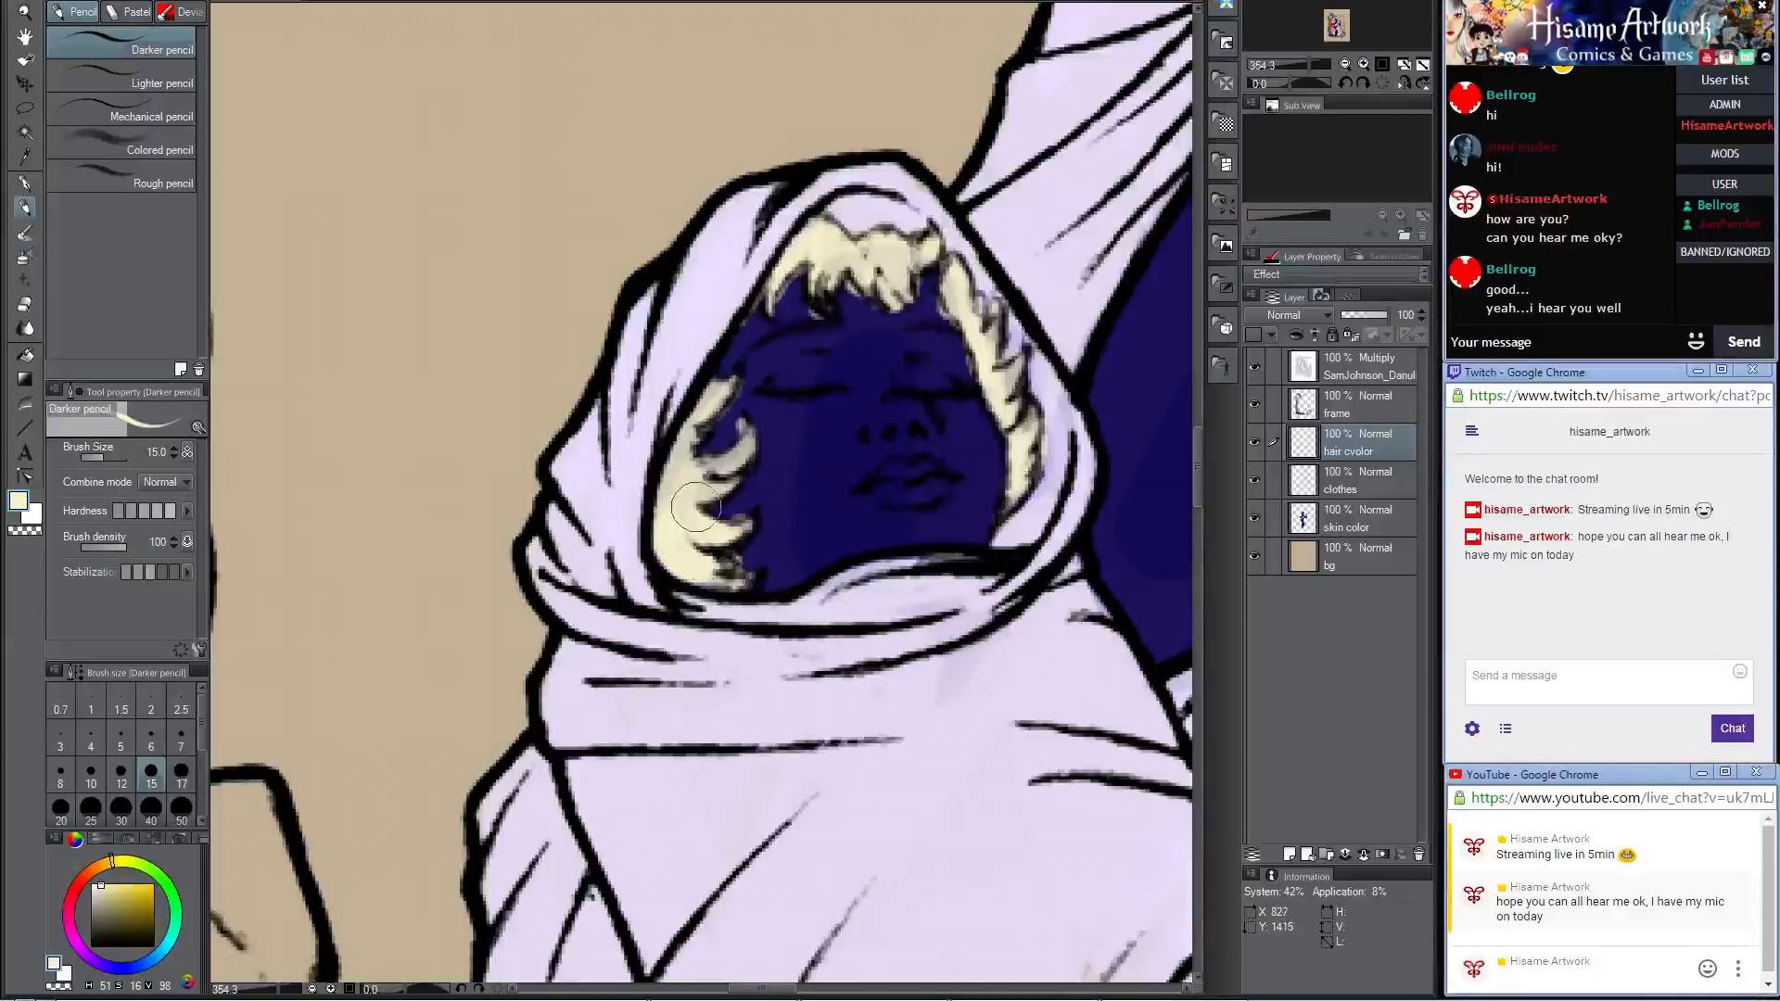
scroll(683, 394, down, 8)
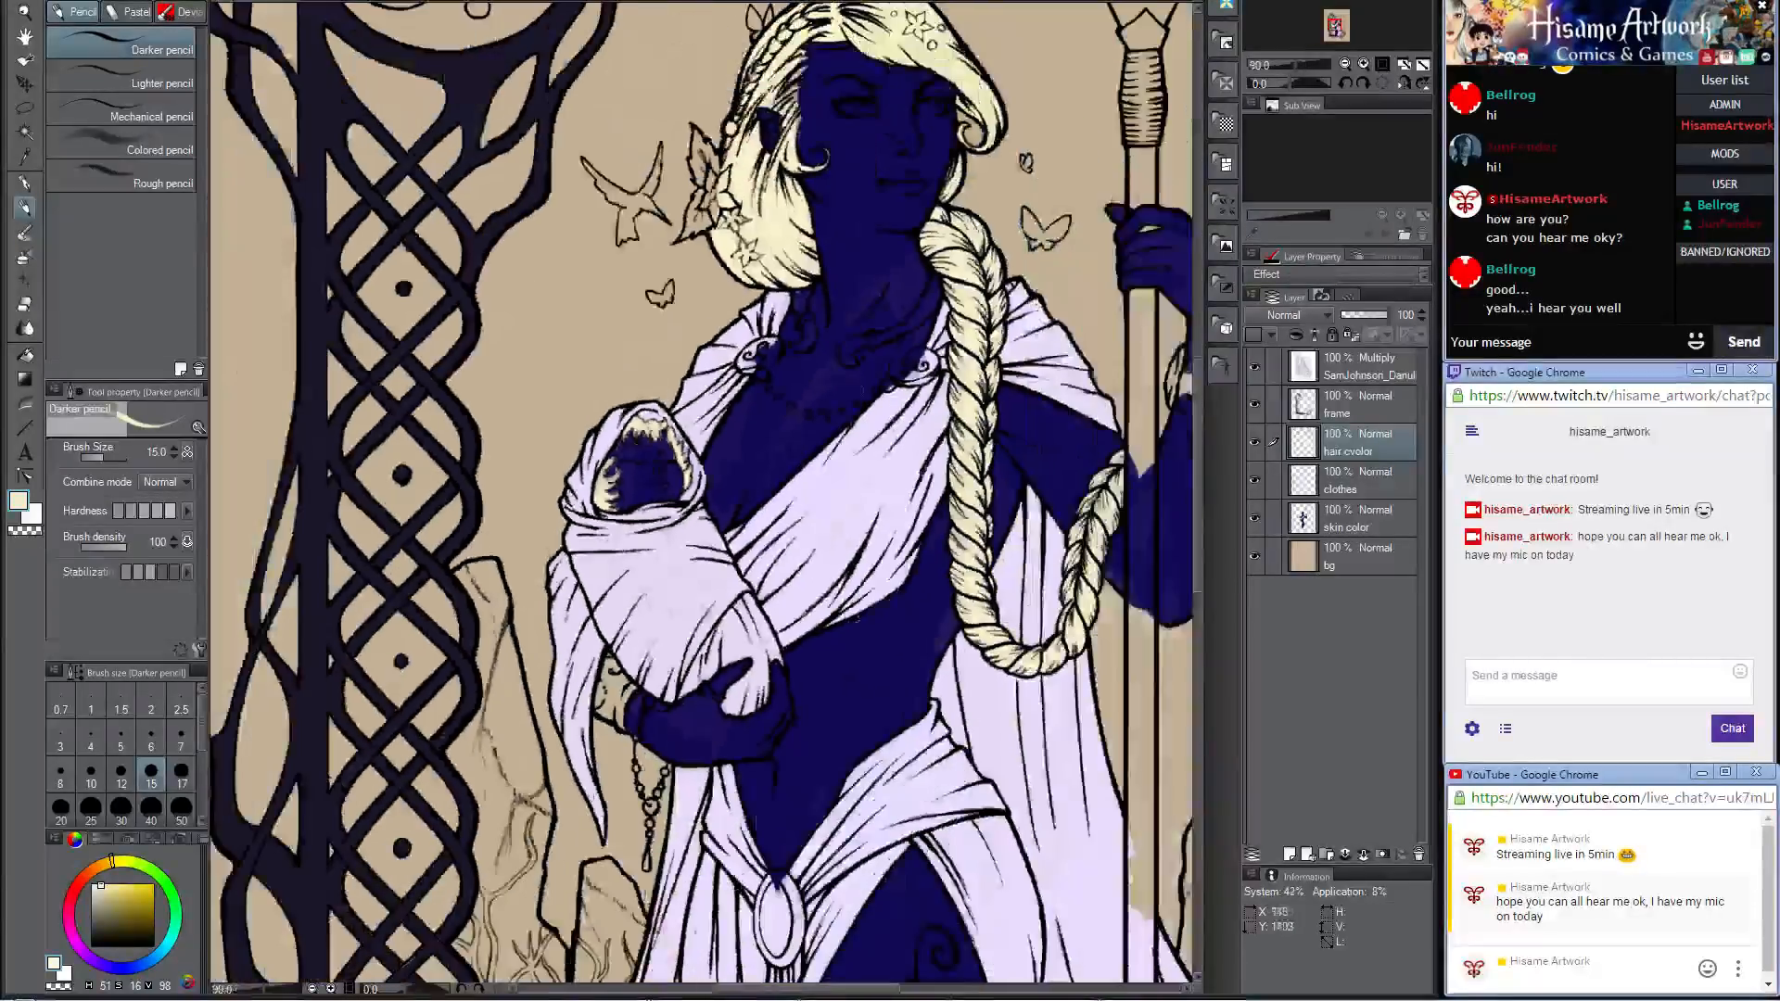
Step: Sample the dark blue skin color and even out the baby's face on the skin color layer with a size 50 brush
drag(904, 378, 790, 484)
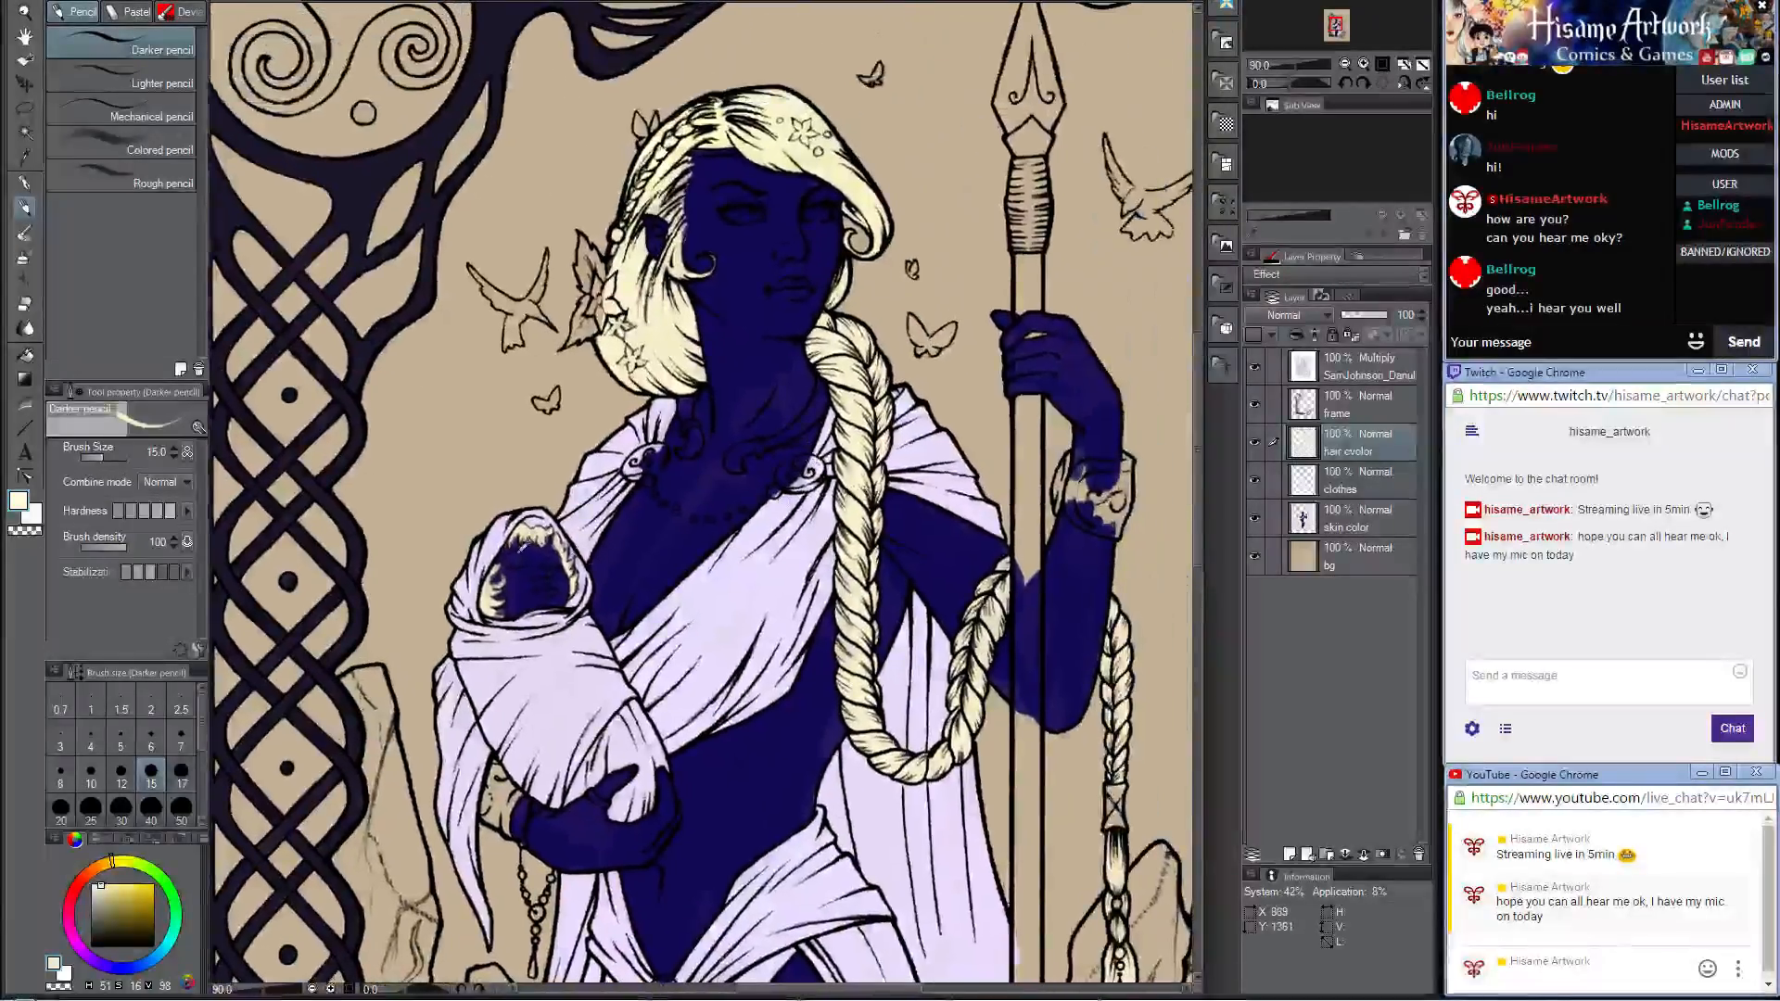
scroll(523, 547, up, 3)
alt+click(538, 575)
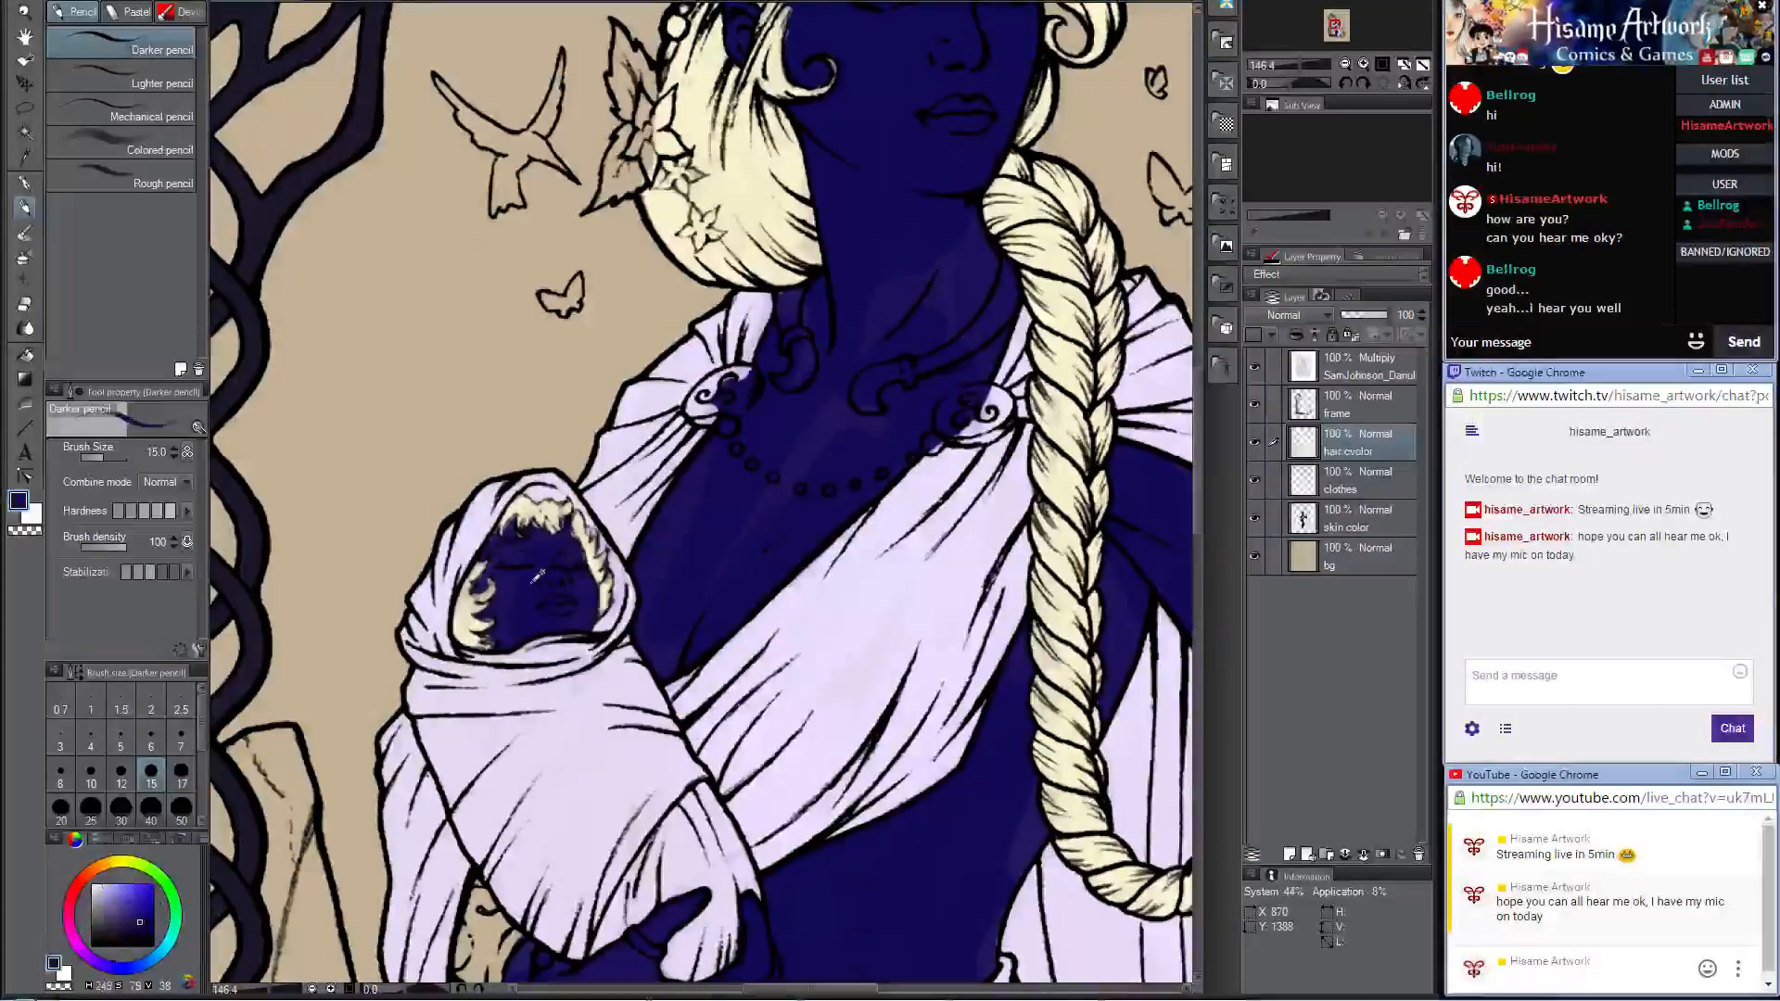
click(1349, 527)
scroll(603, 539, up, 3)
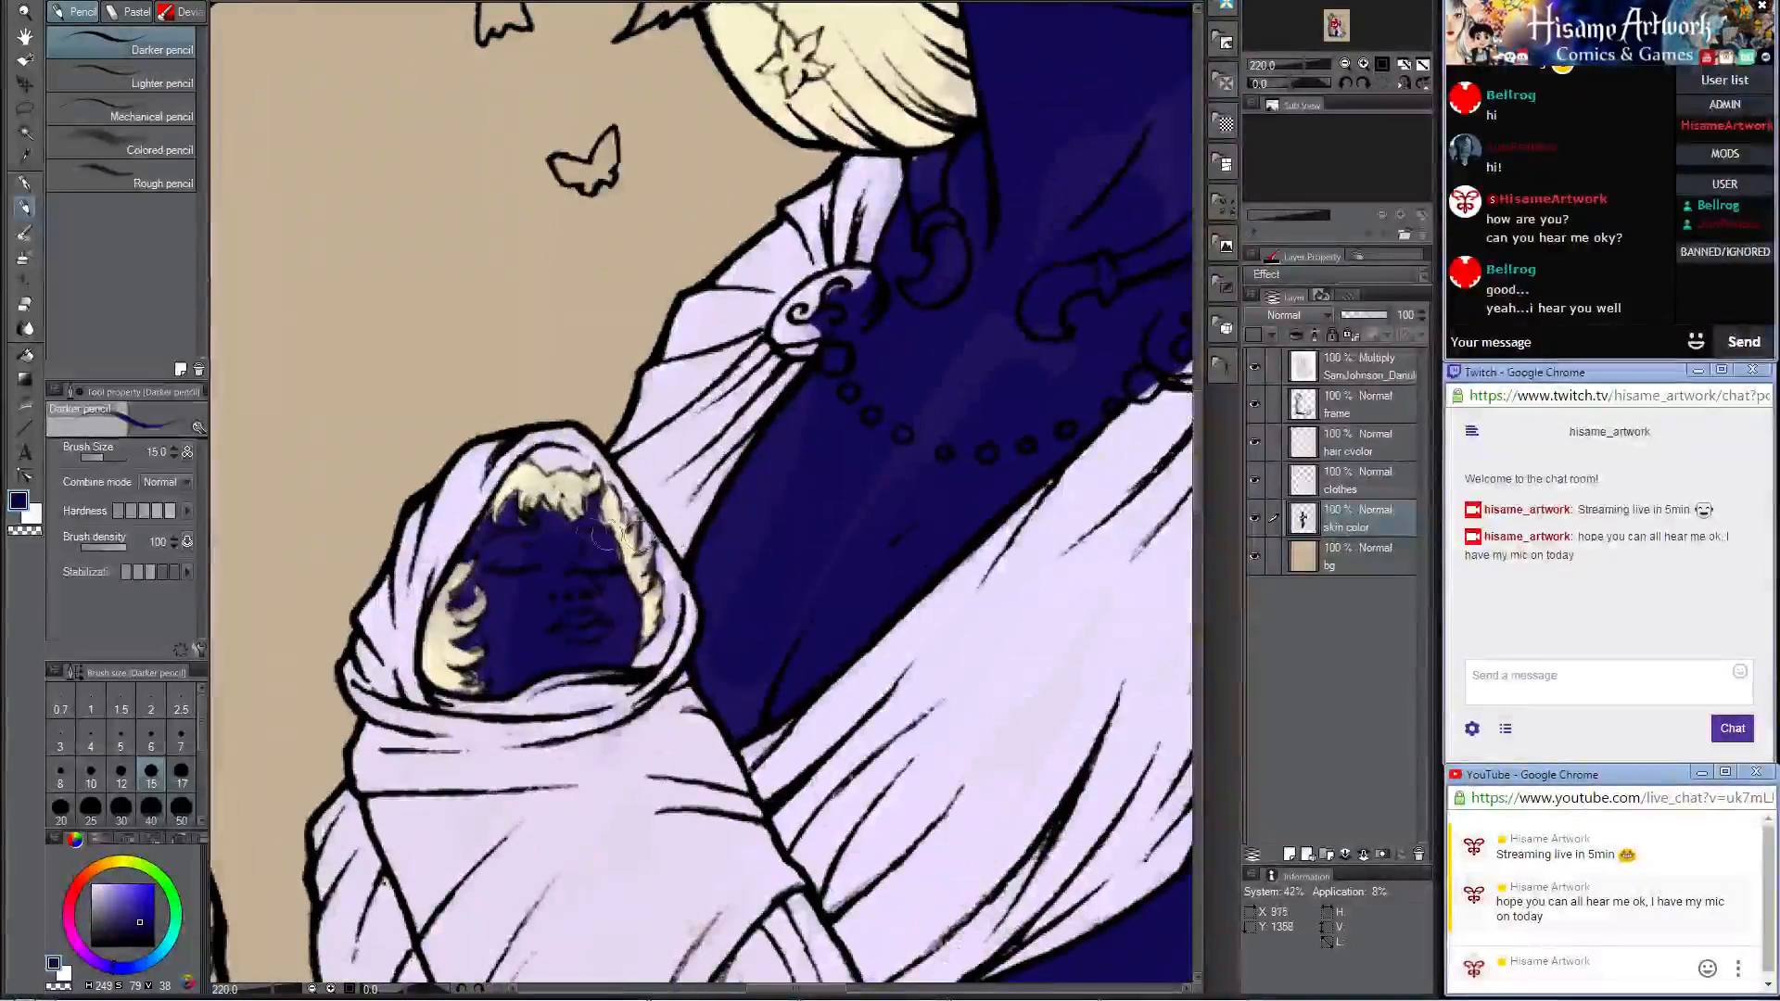
key(bracketright)
key(bracketright)
key(bracketright)
key(bracketright)
key(bracketright)
key(bracketright)
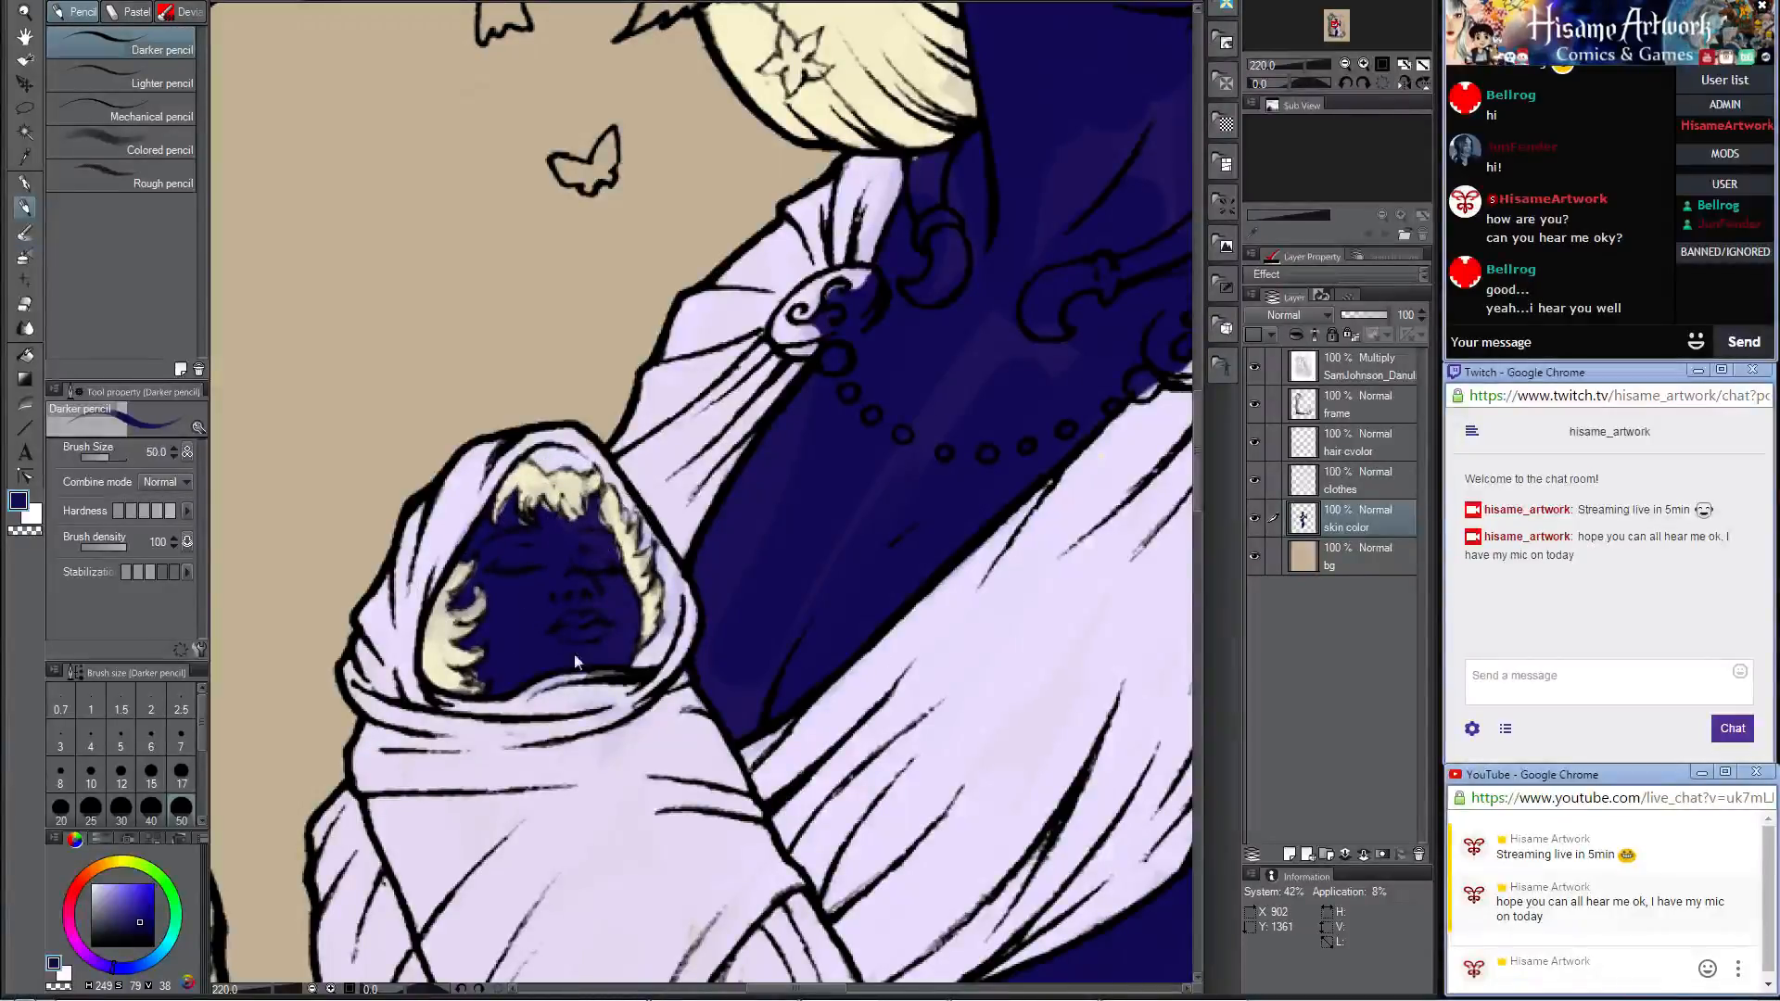
Step: Even out the patchy dark blue skin on the woman's neck and chest with the size 50 brush
scroll(582, 461, down, 4)
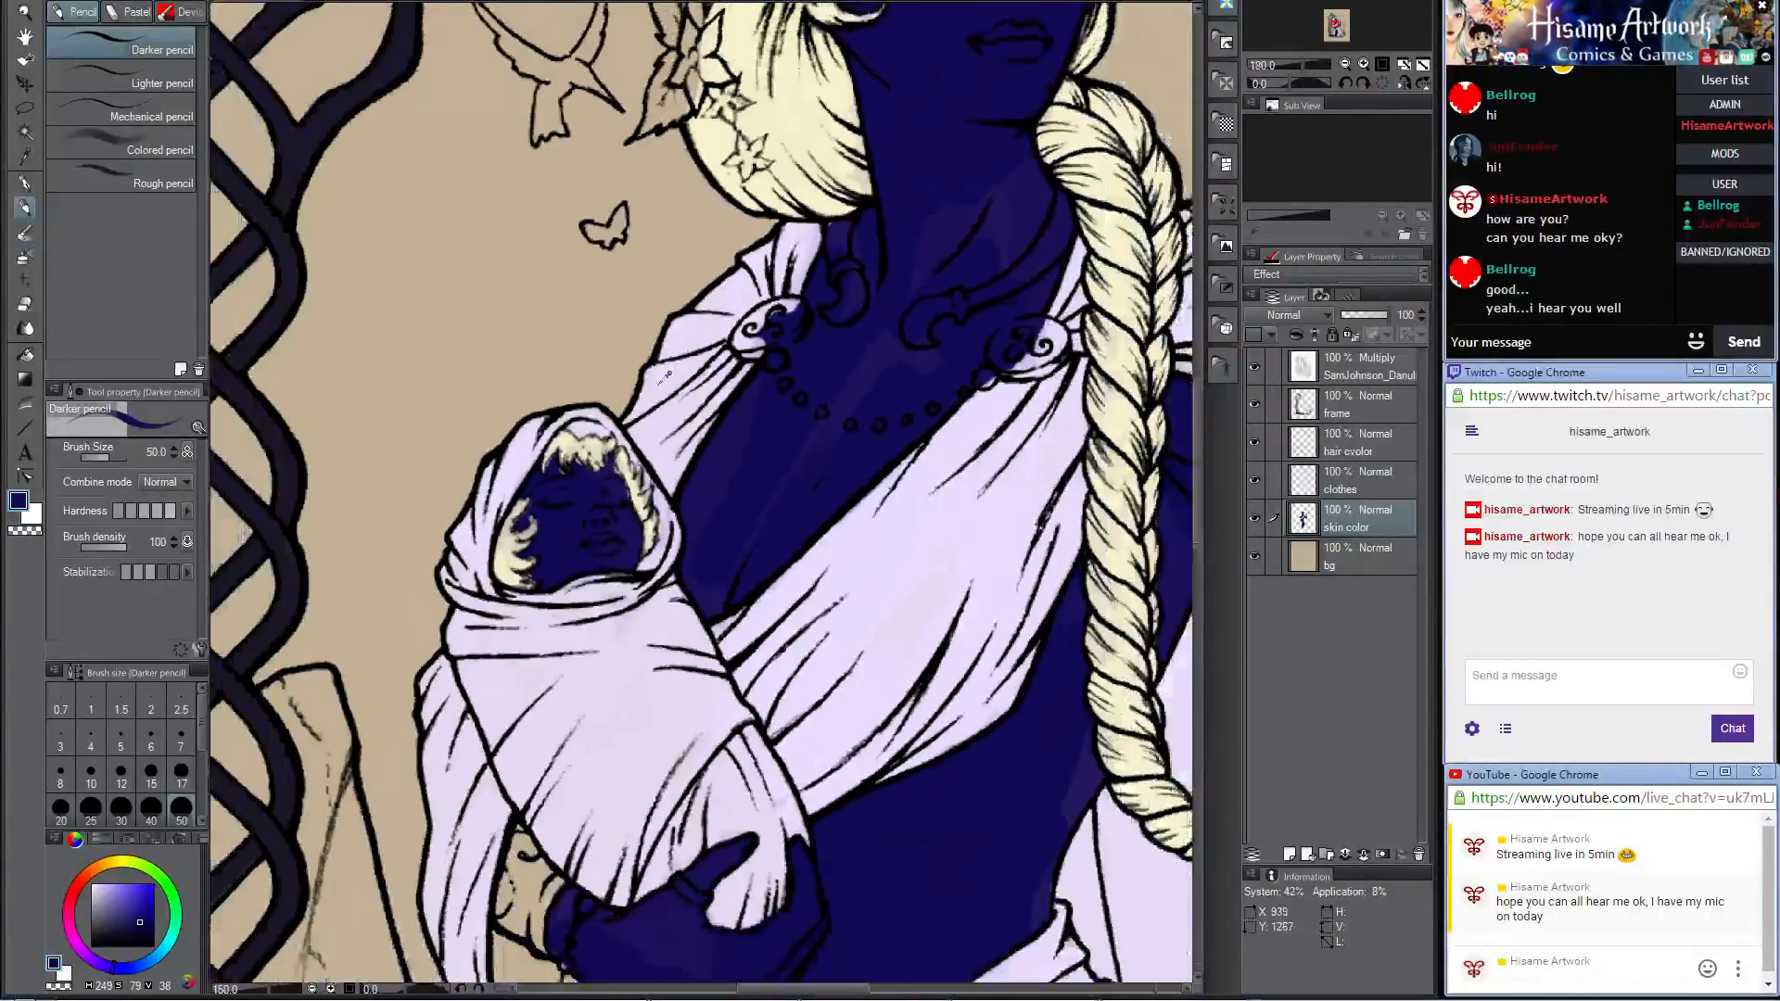
drag(1009, 239, 842, 533)
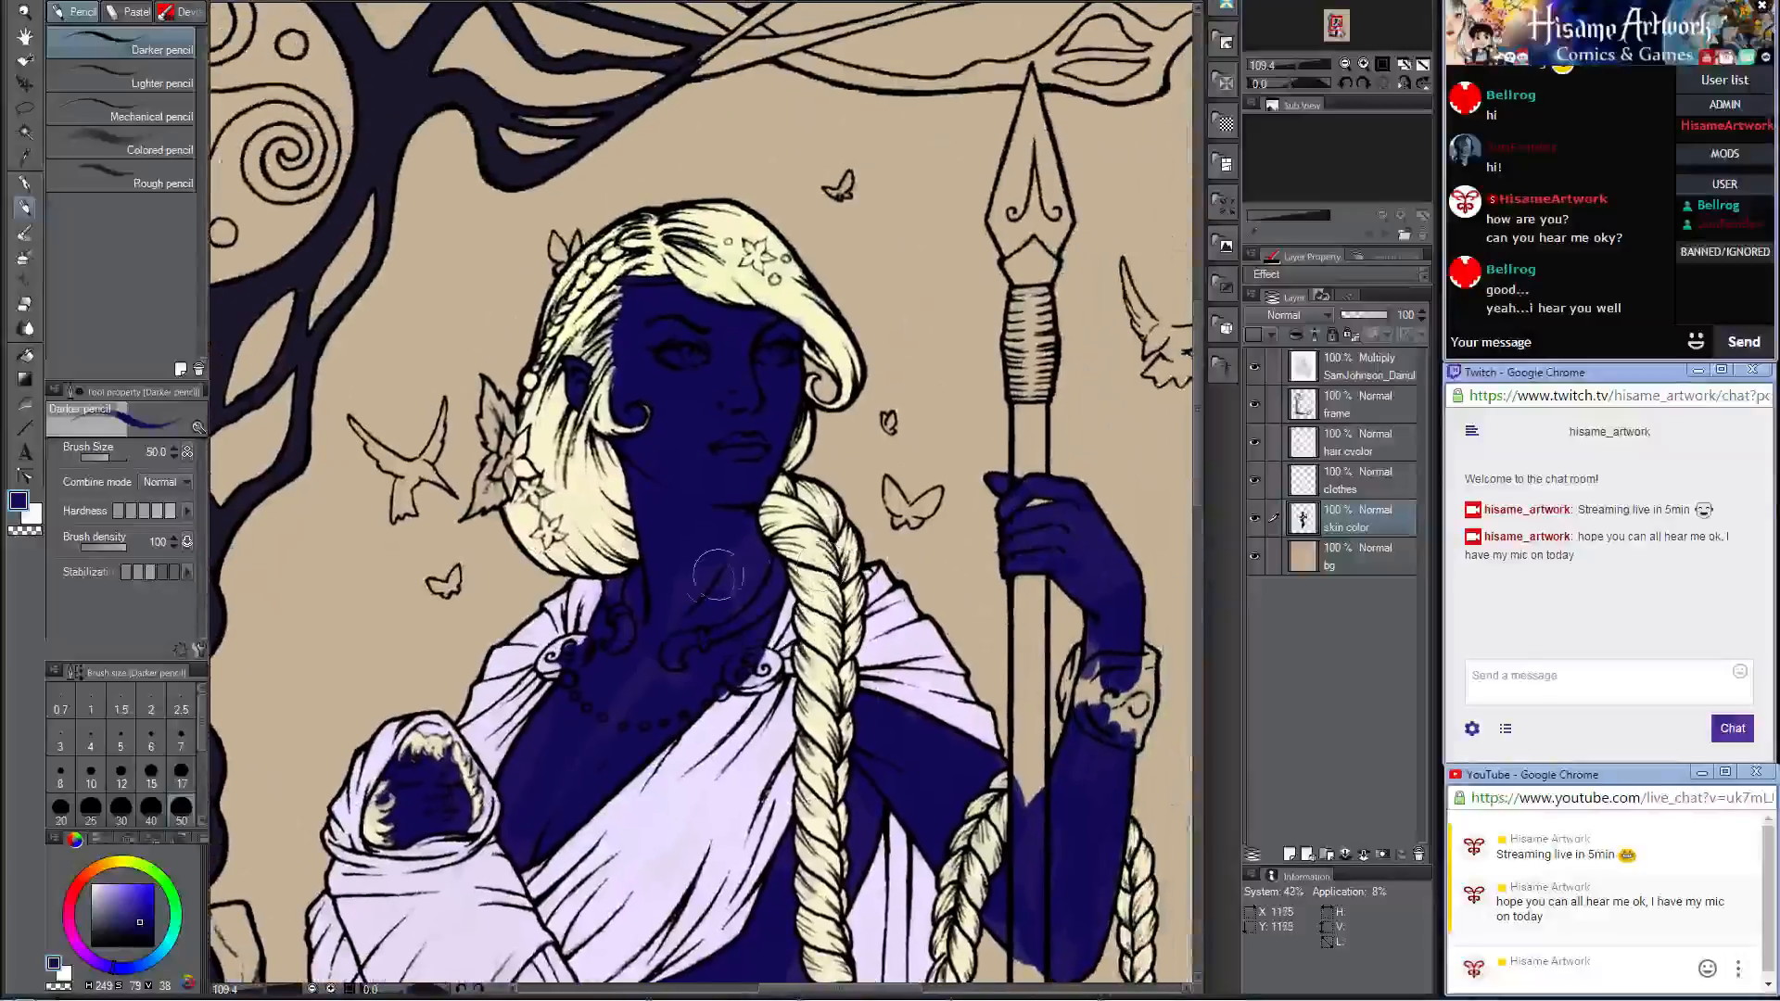
scroll(715, 576, up, 2)
drag(683, 696, 795, 590)
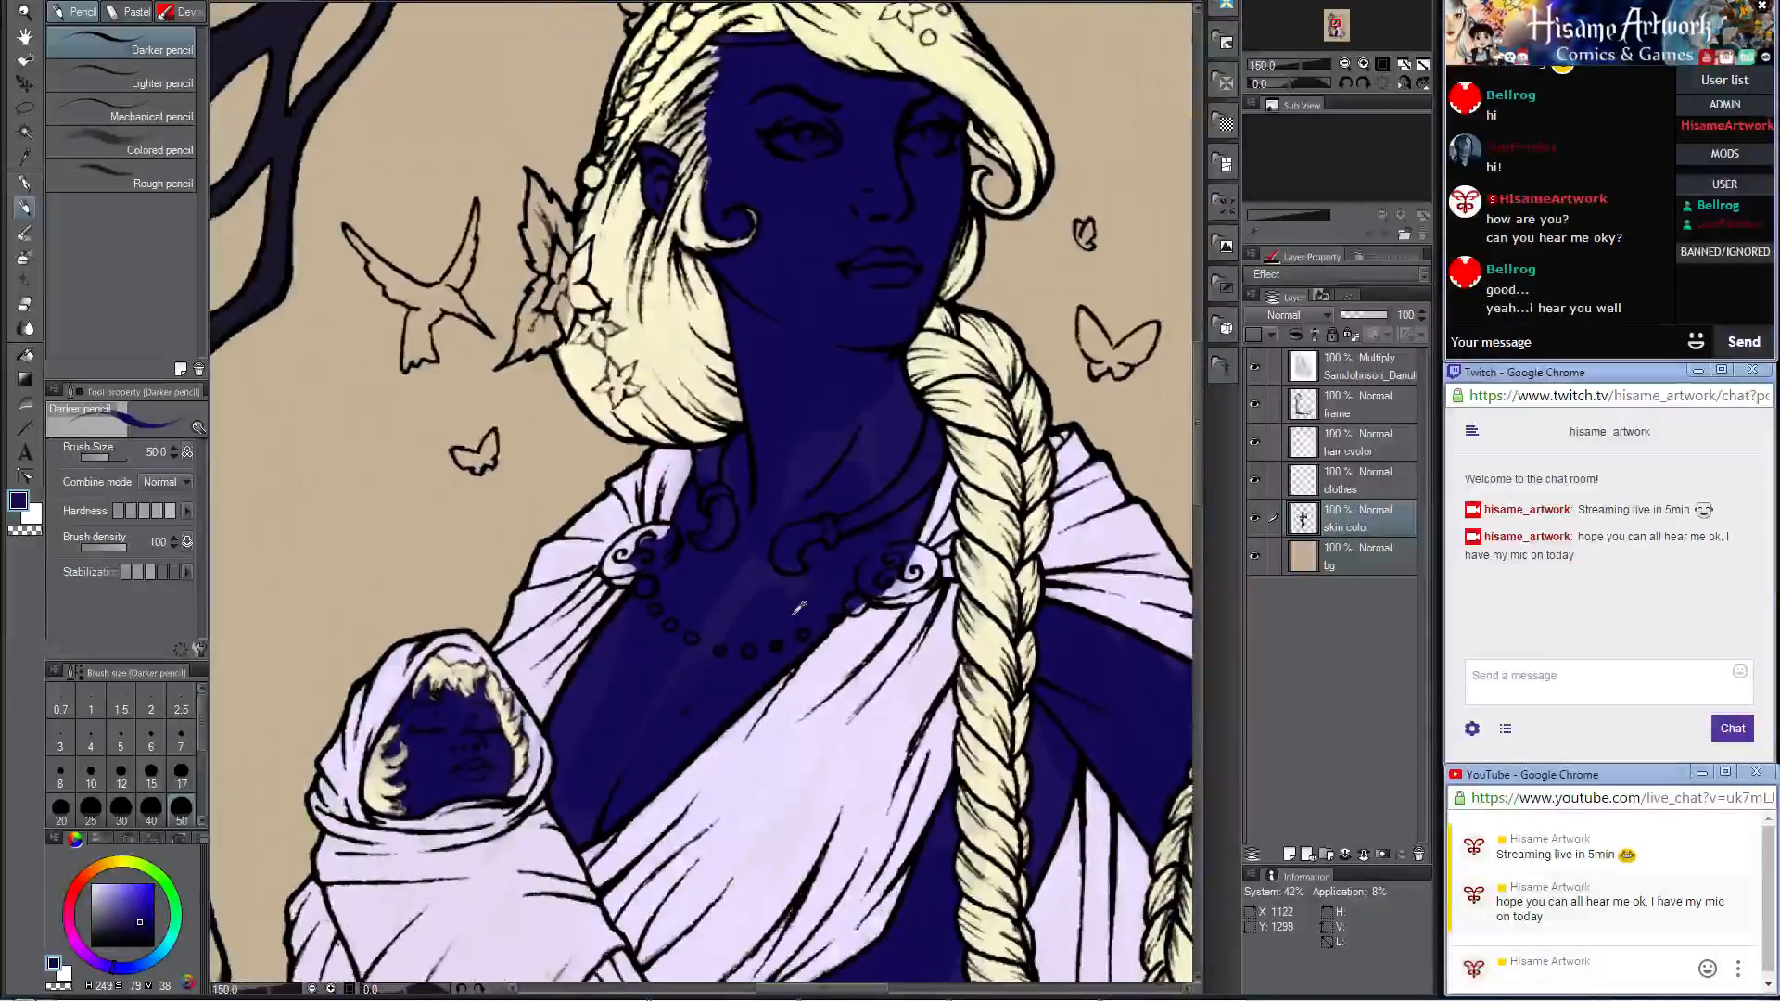
scroll(797, 607, up, 2)
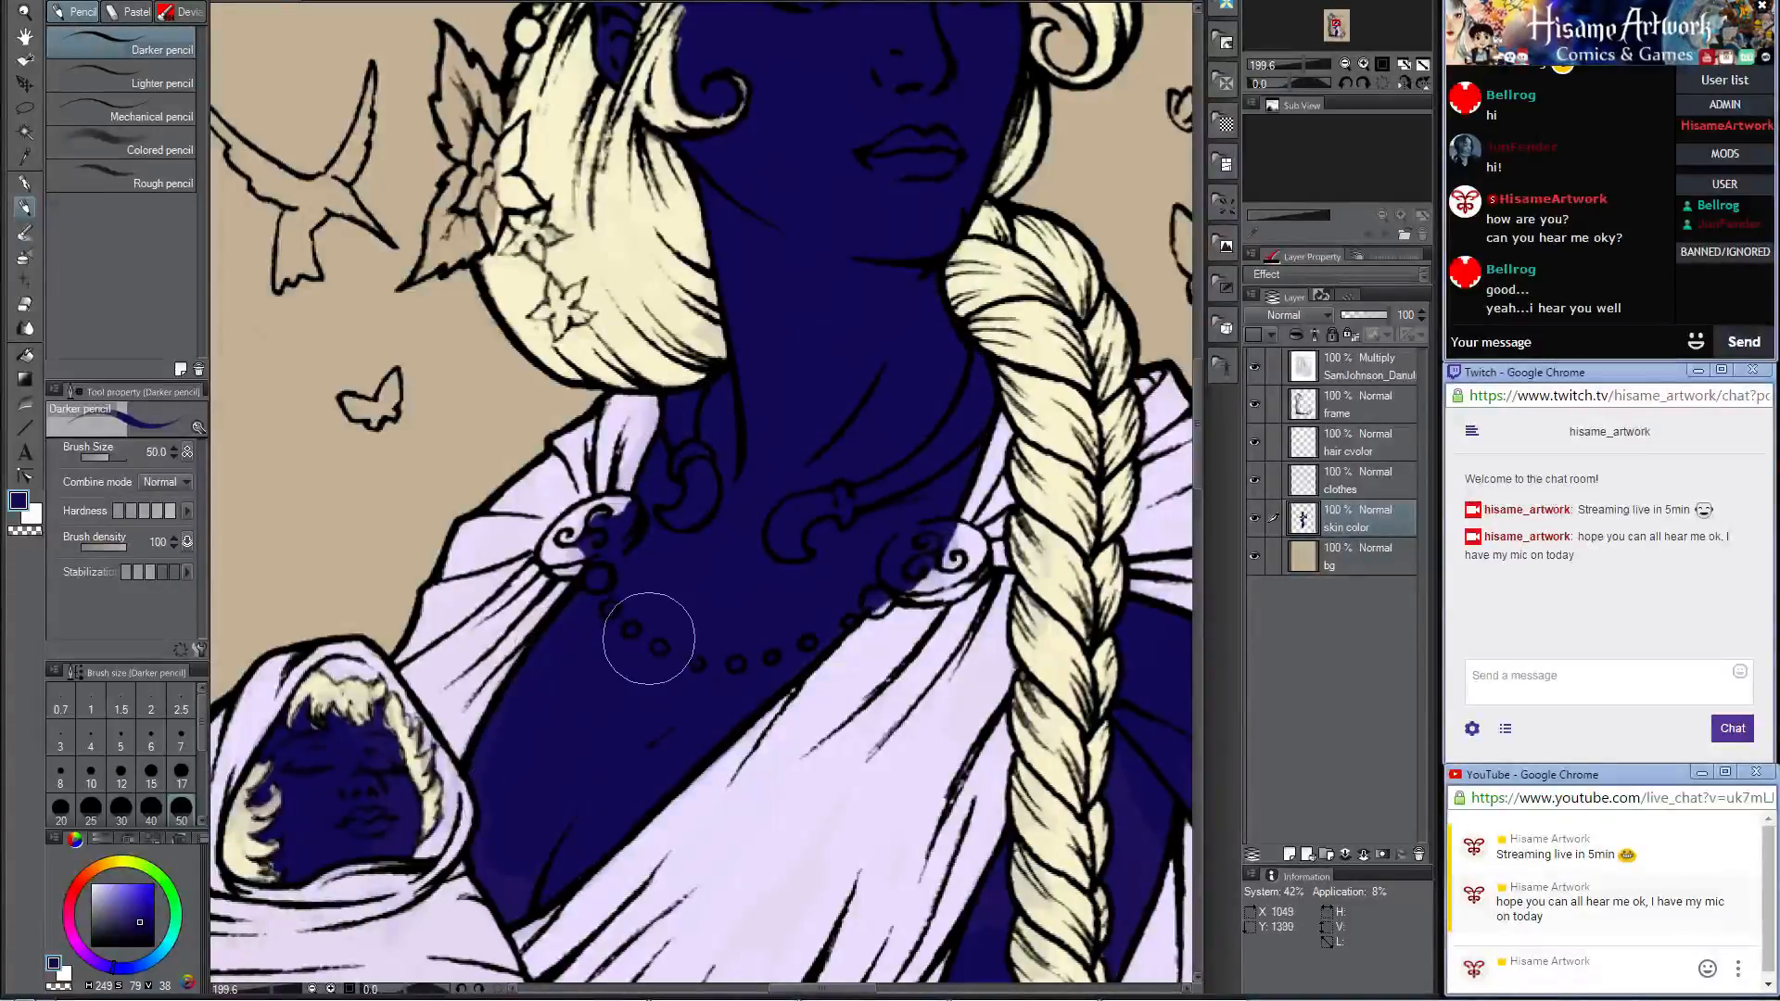
Step: Even out the dark blue skin on the woman's spear arm and hand, reducing the brush to 20 for the fingers
scroll(646, 631, down, 5)
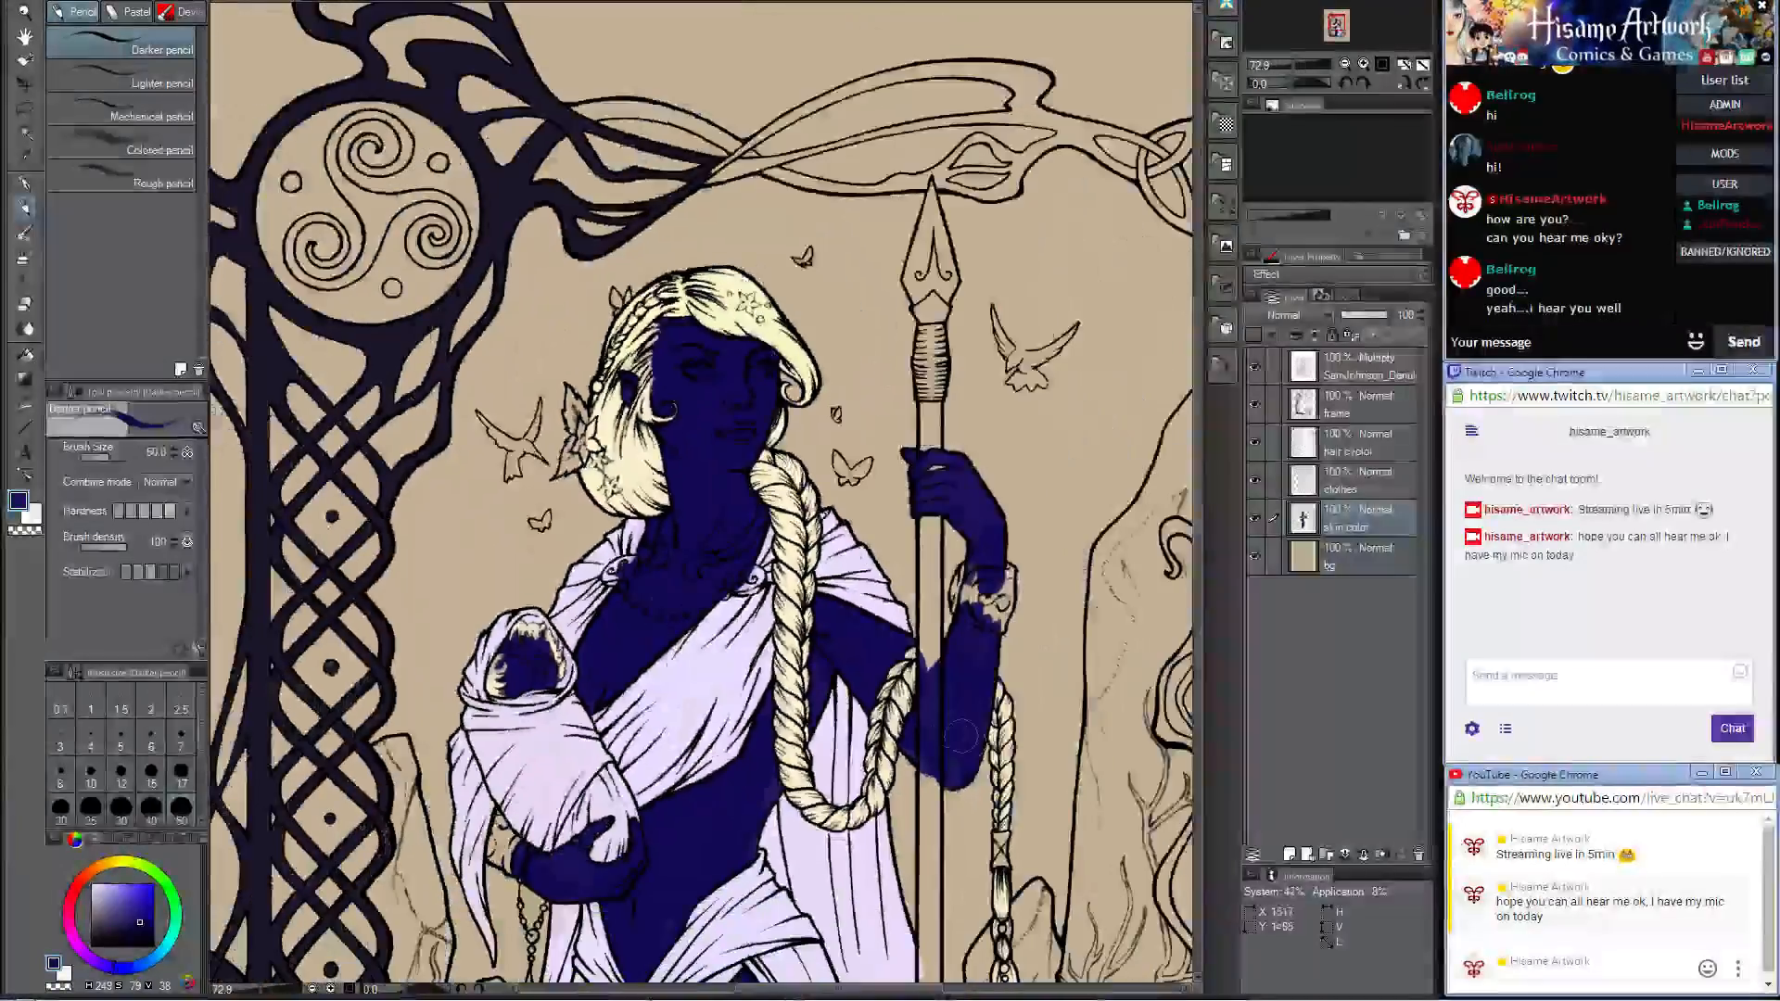
scroll(1039, 718, up, 4)
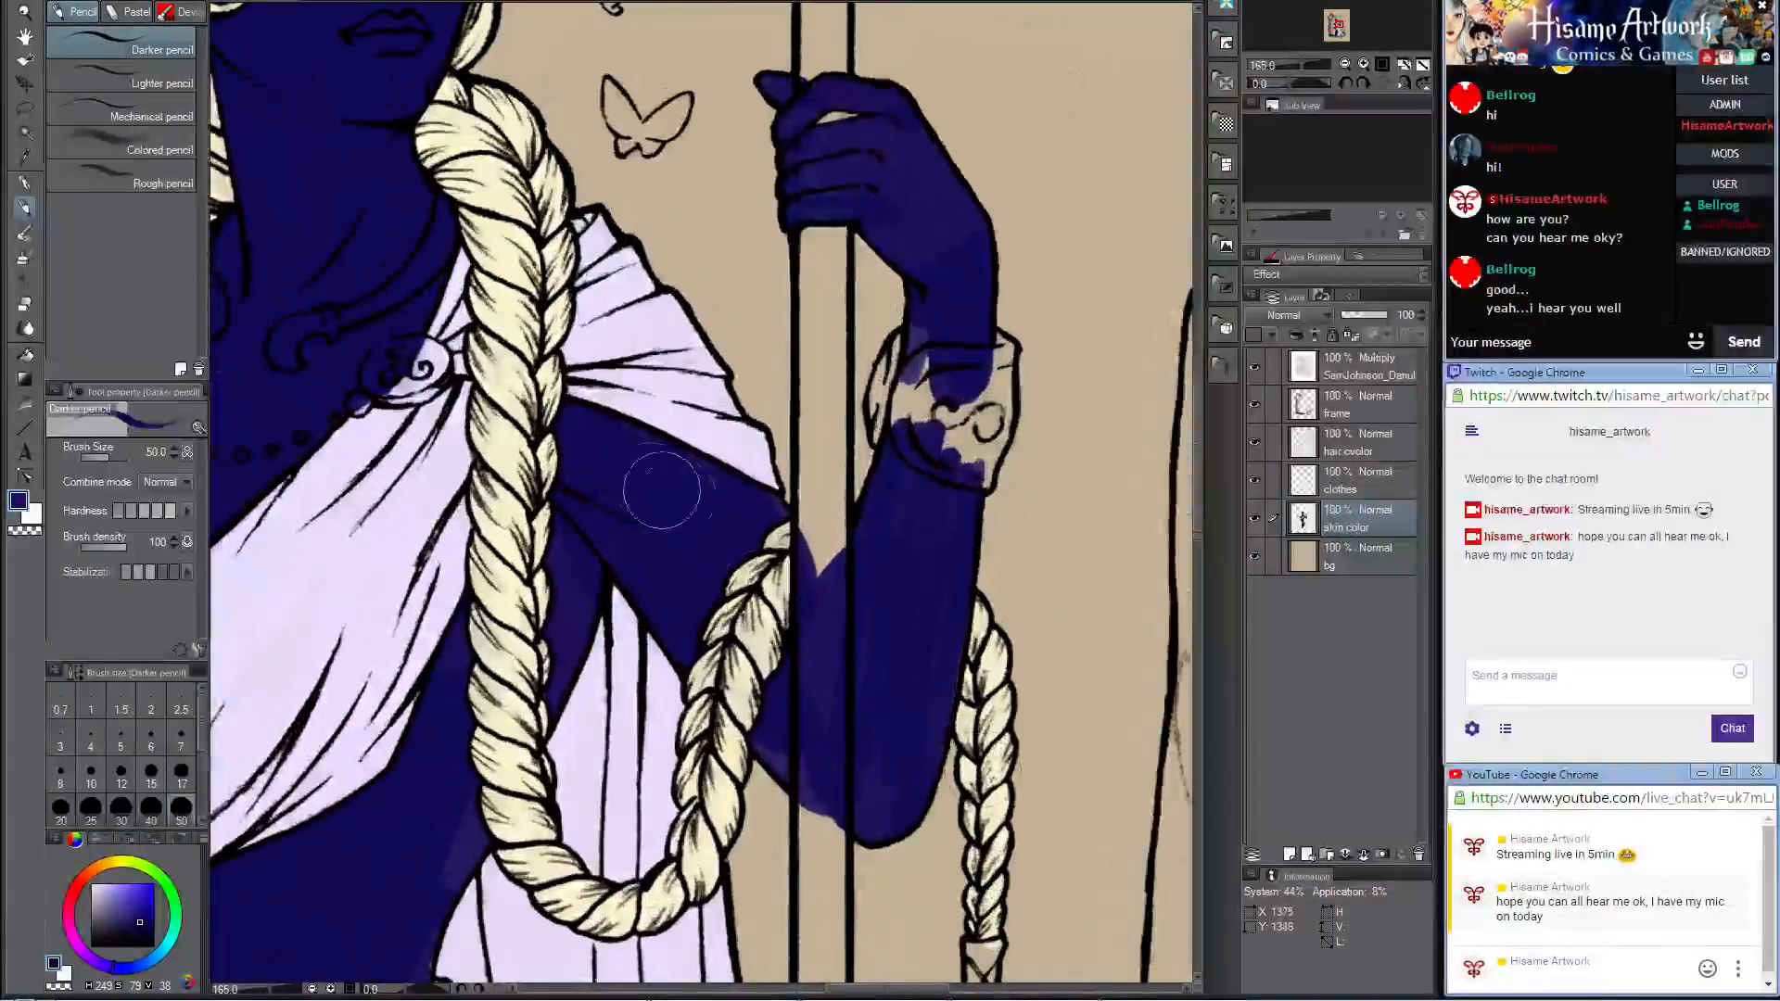
mouse_move(899, 541)
mouse_down()
mouse_move(904, 745)
mouse_move(780, 737)
mouse_move(849, 772)
mouse_up()
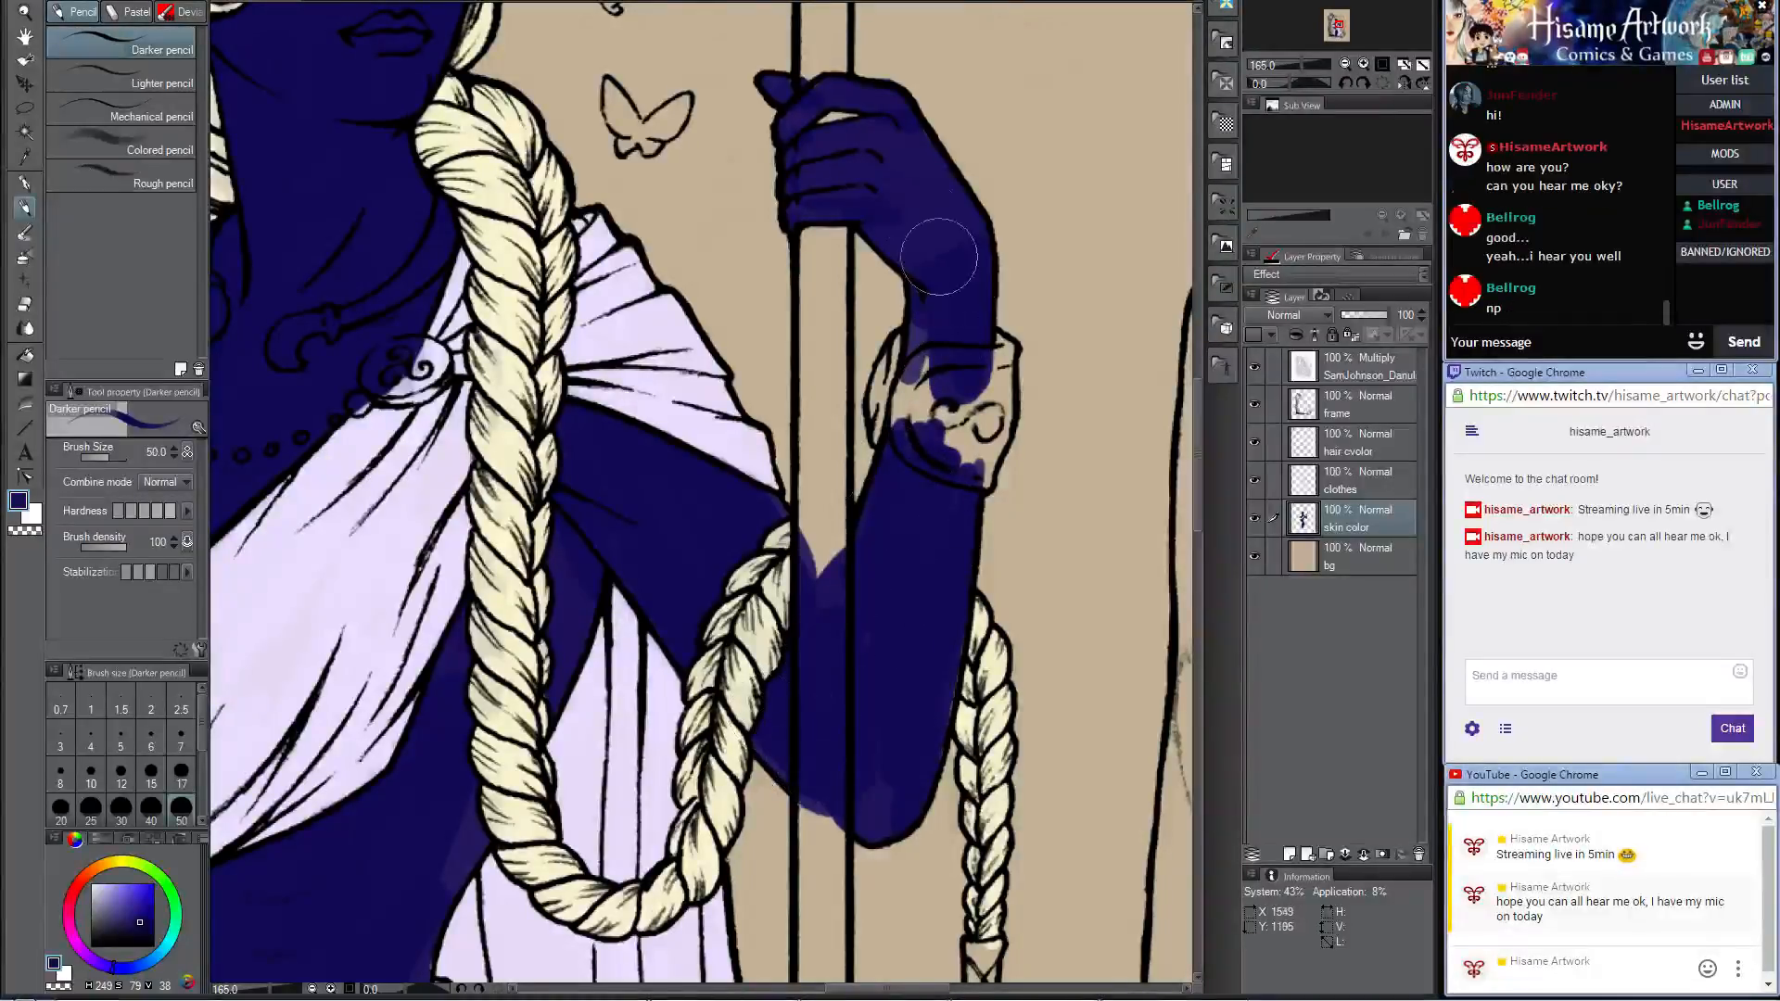
mouse_move(937, 256)
mouse_down()
mouse_move(885, 178)
mouse_move(890, 192)
mouse_move(898, 170)
mouse_move(939, 235)
mouse_move(908, 131)
mouse_move(957, 209)
mouse_move(869, 146)
mouse_up()
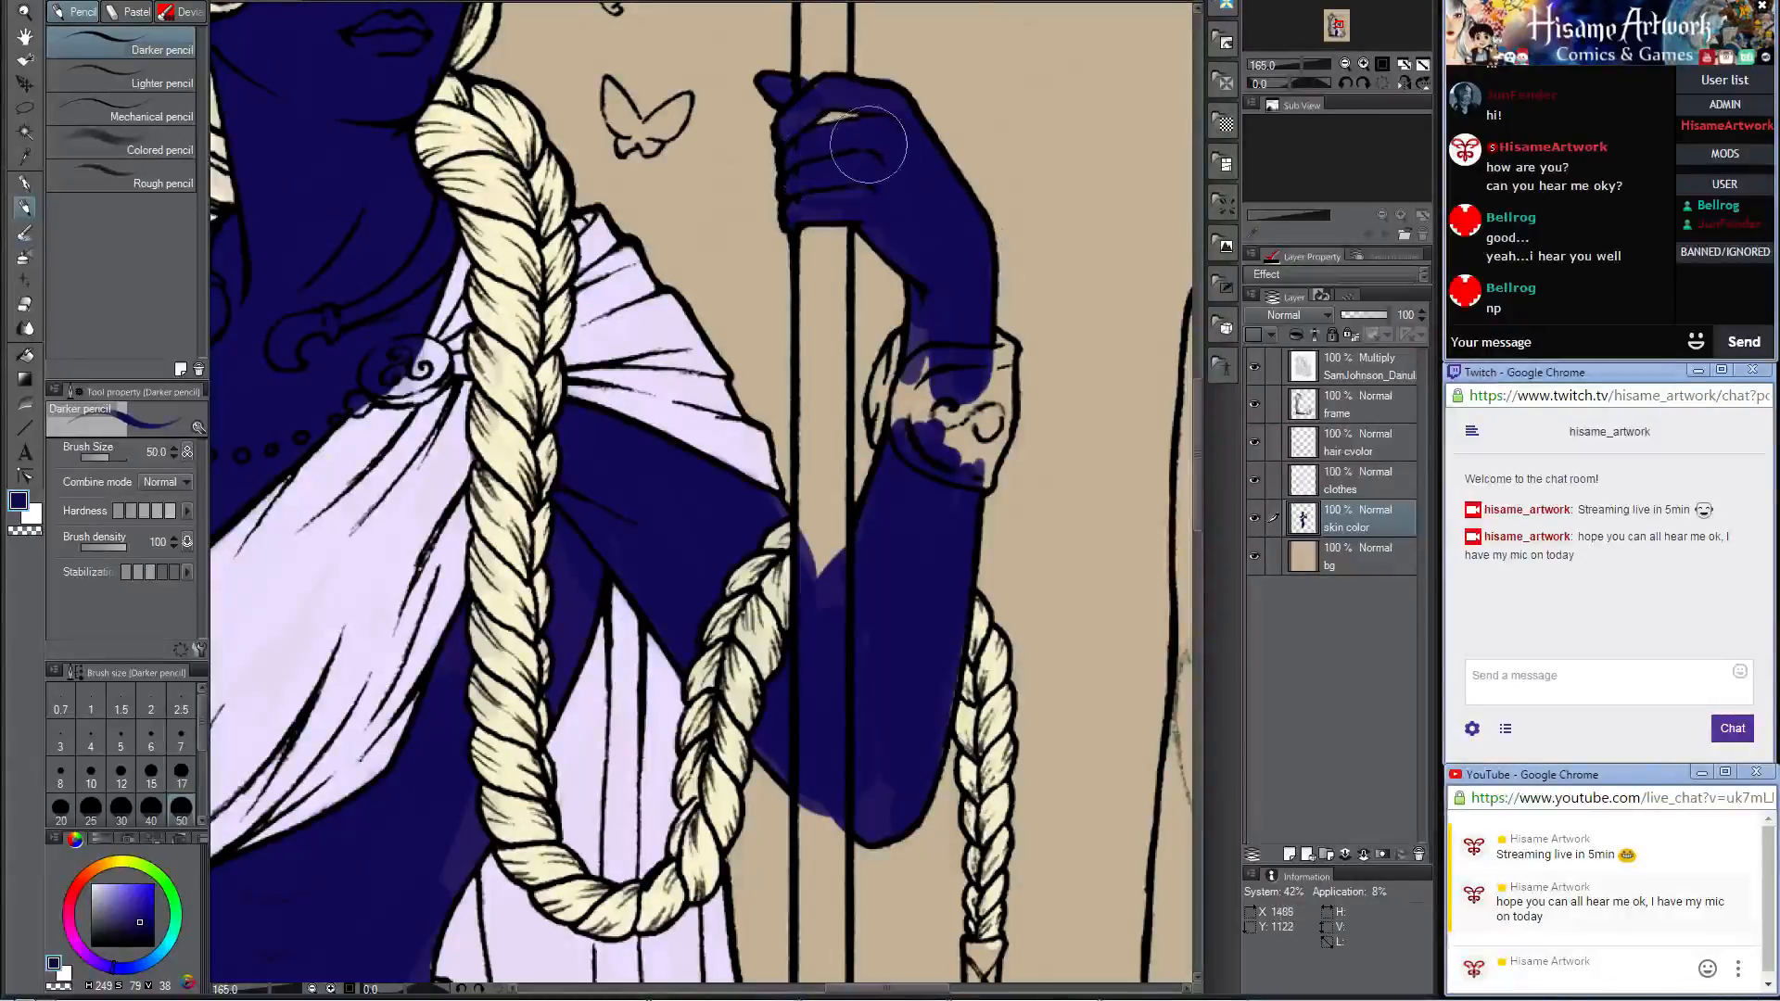
key(bracketleft)
key(bracketleft)
key(bracketleft)
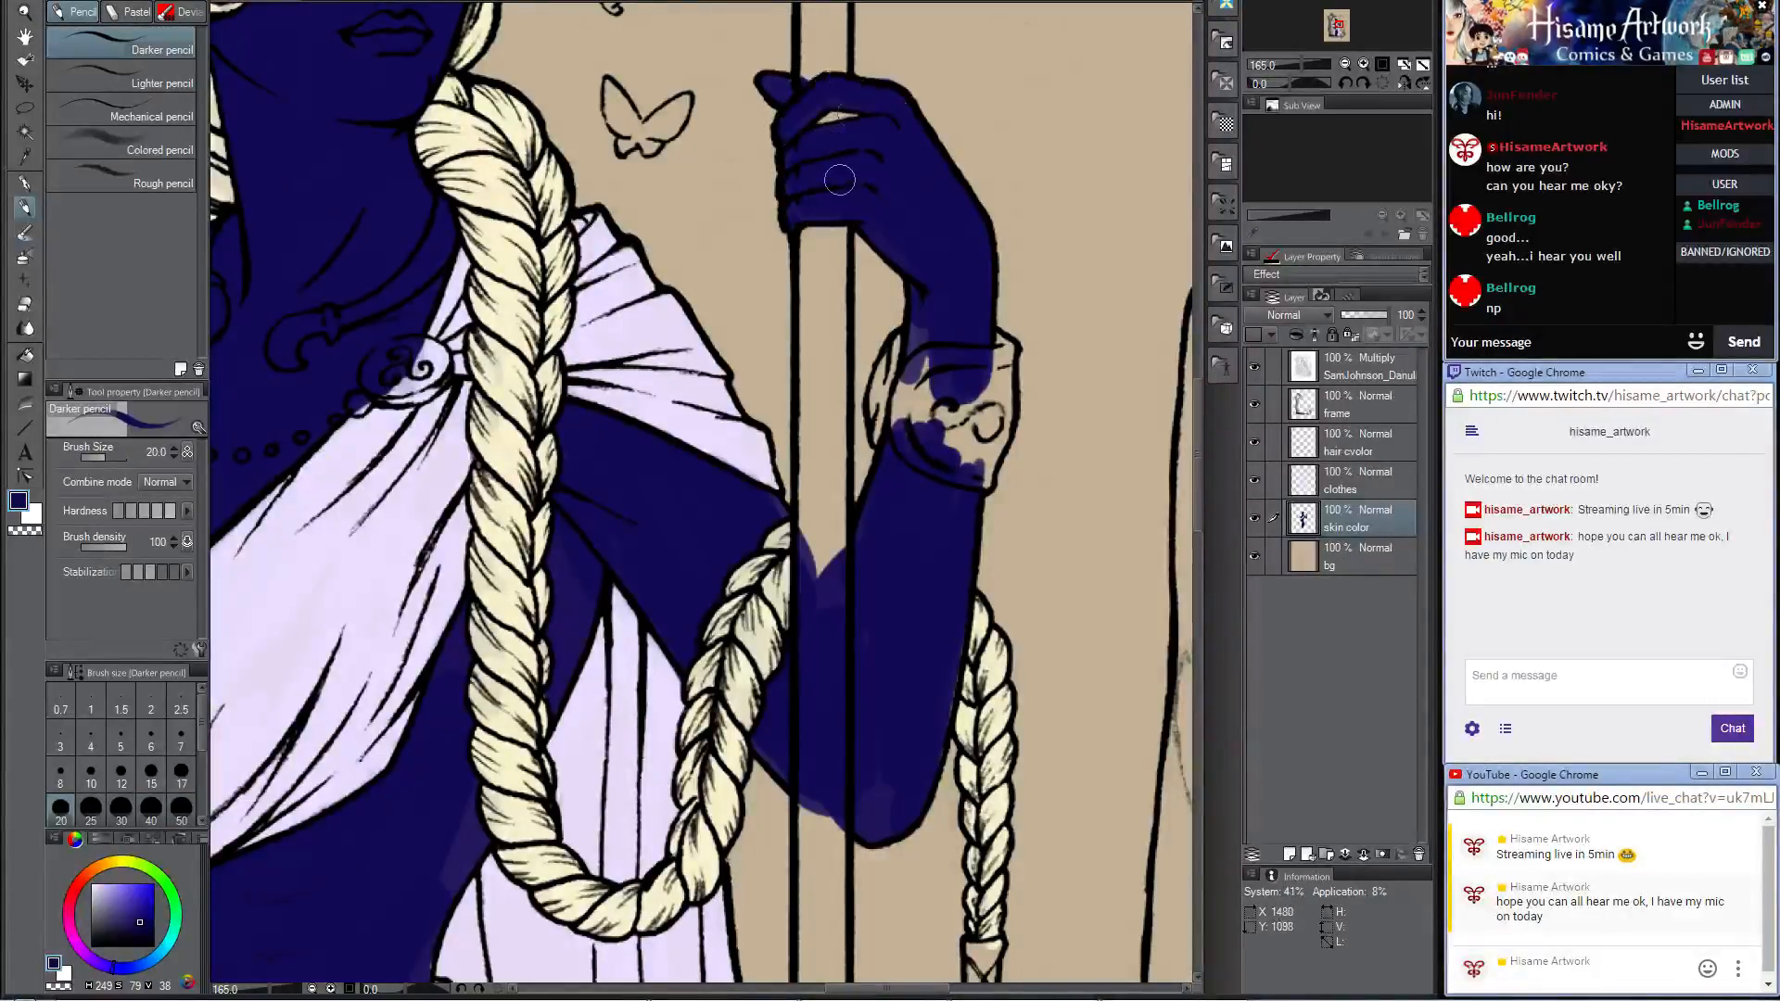
Step: Change the drawing color to a saturated teal with hue 172, saturation 100 and value 66
scroll(848, 176, down, 8)
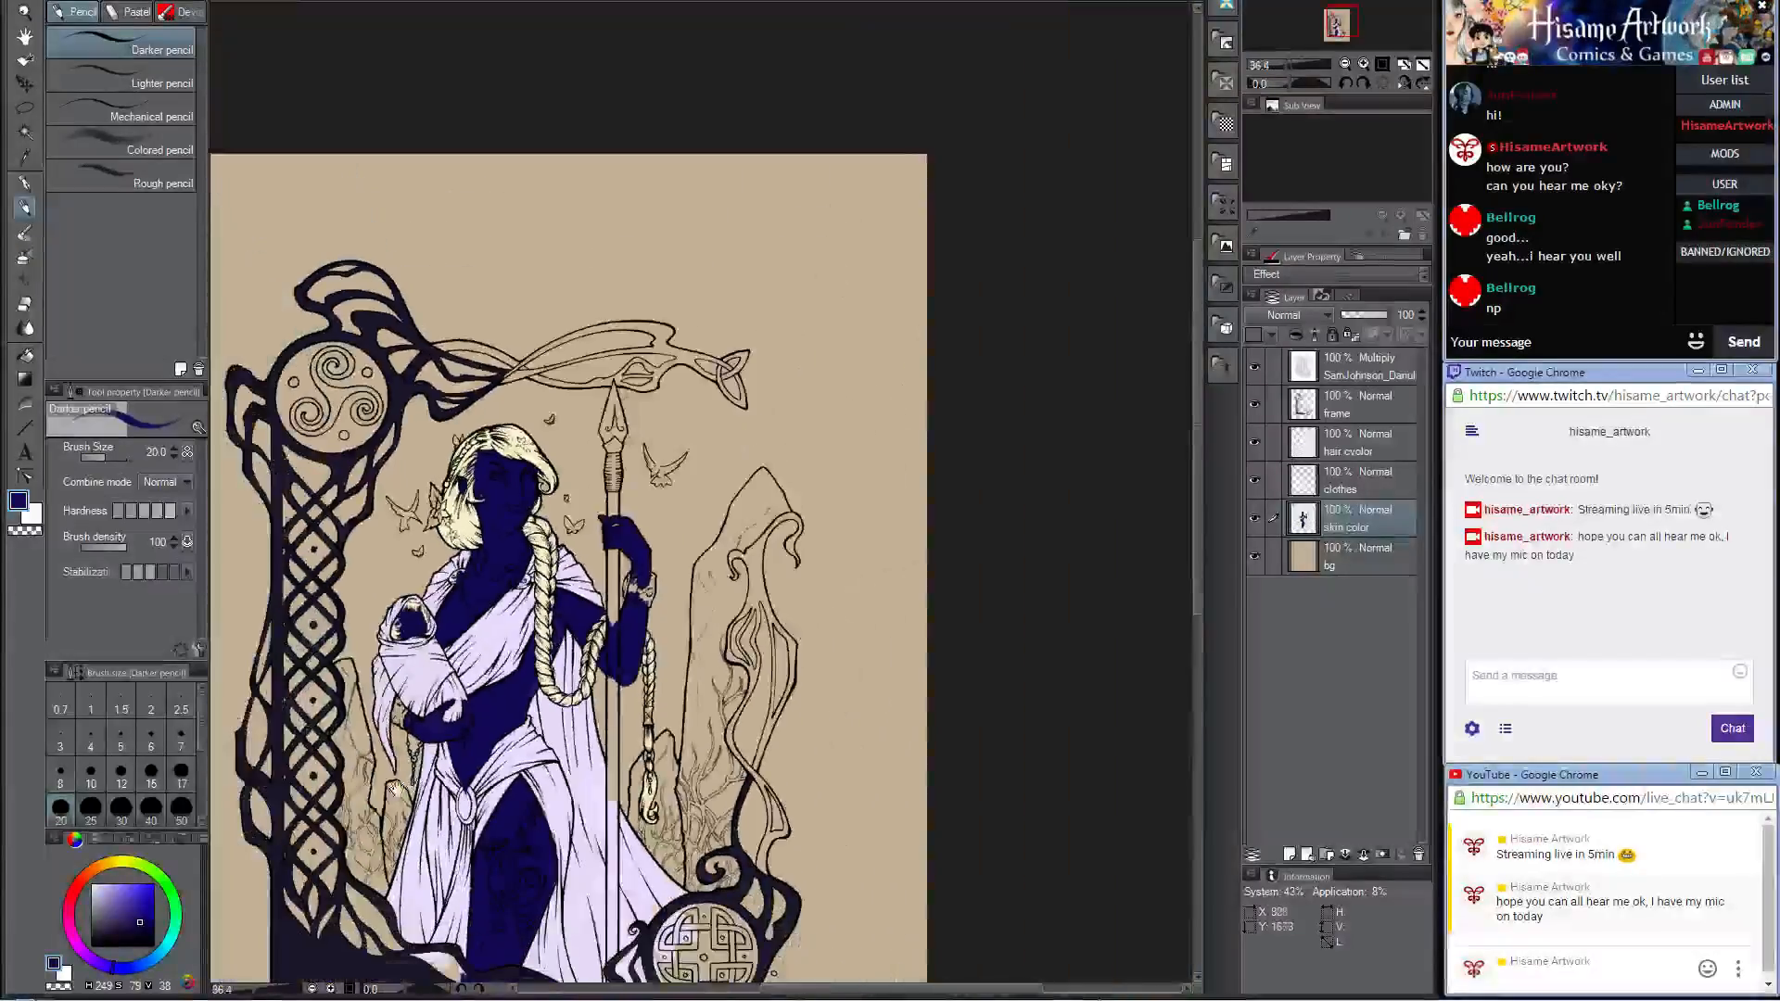
drag(397, 789, 577, 611)
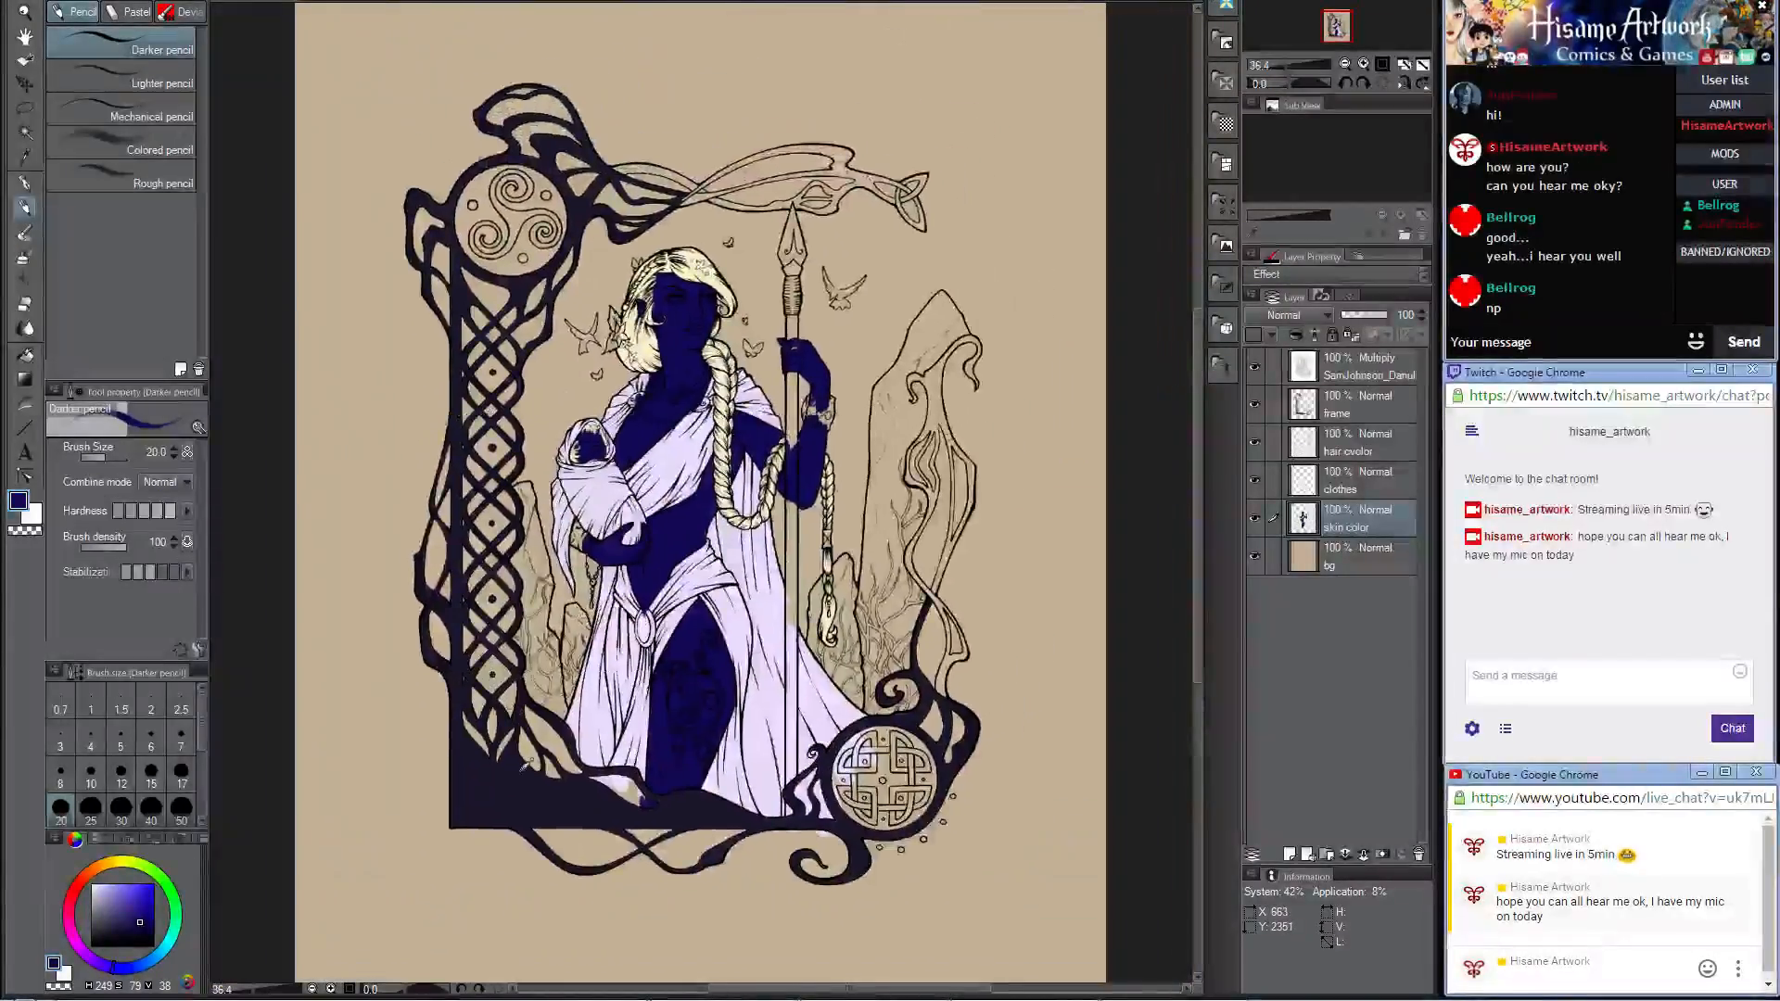
scroll(529, 762, up, 2)
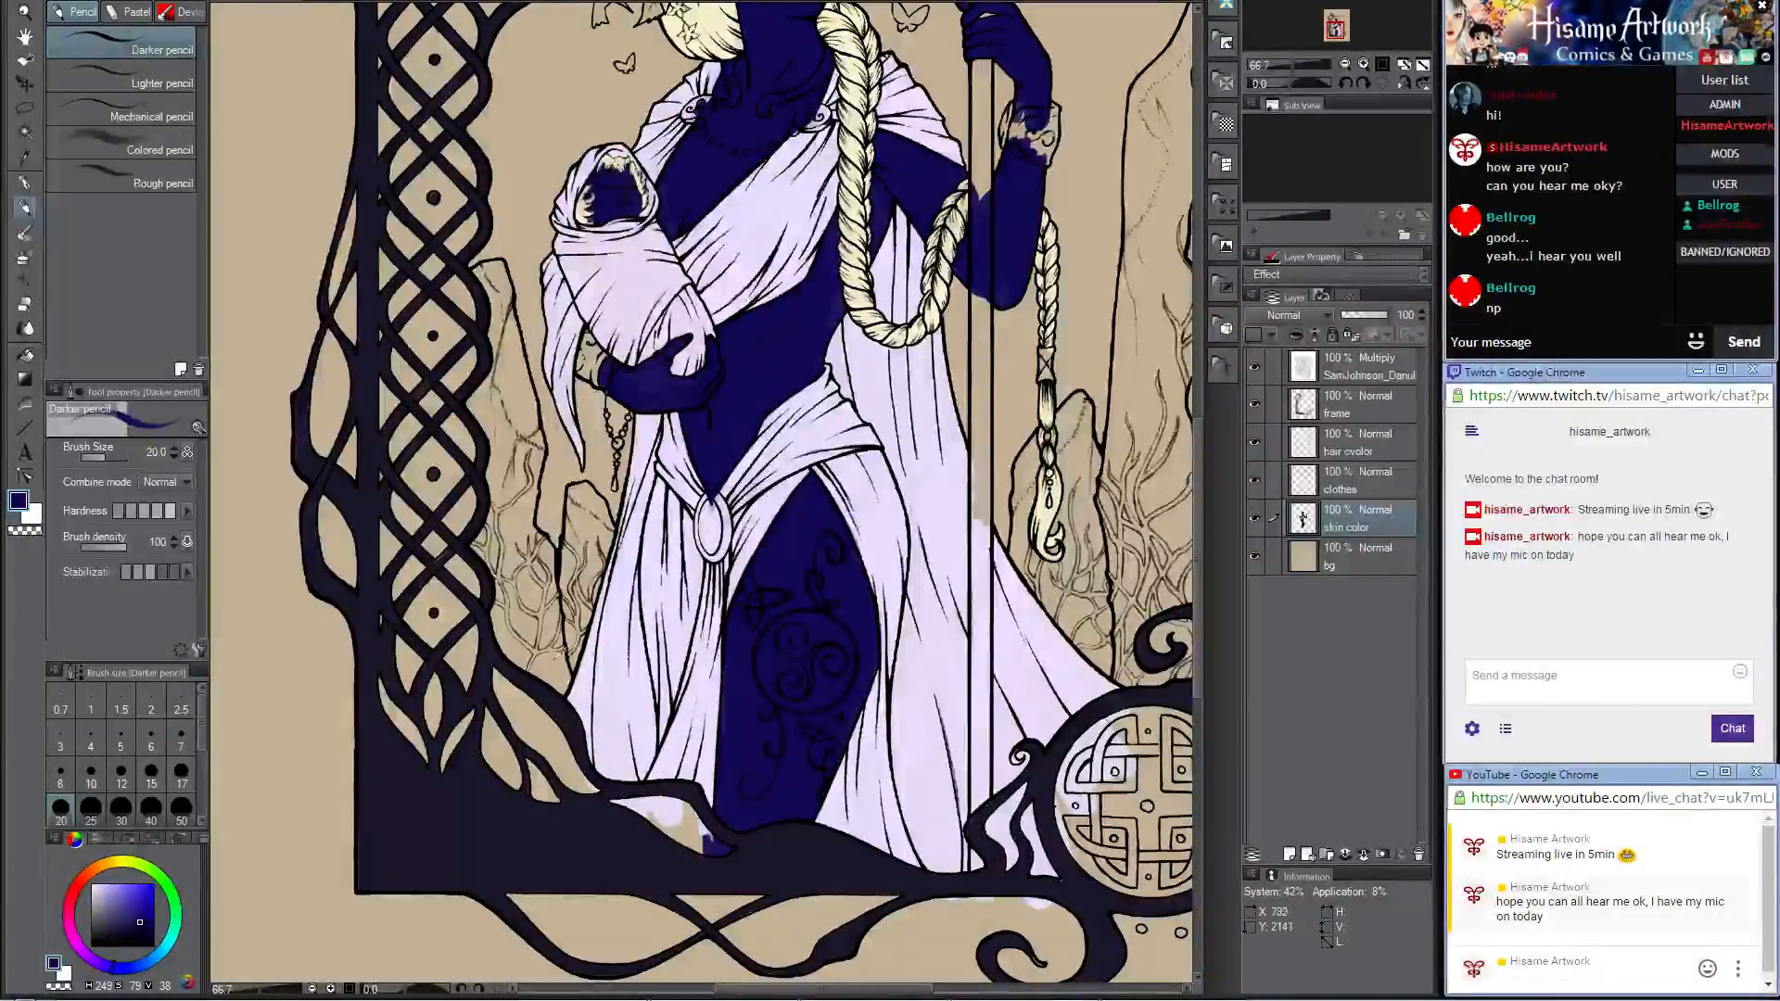
scroll(552, 663, down, 2)
scroll(538, 649, down, 2)
scroll(733, 670, up, 1)
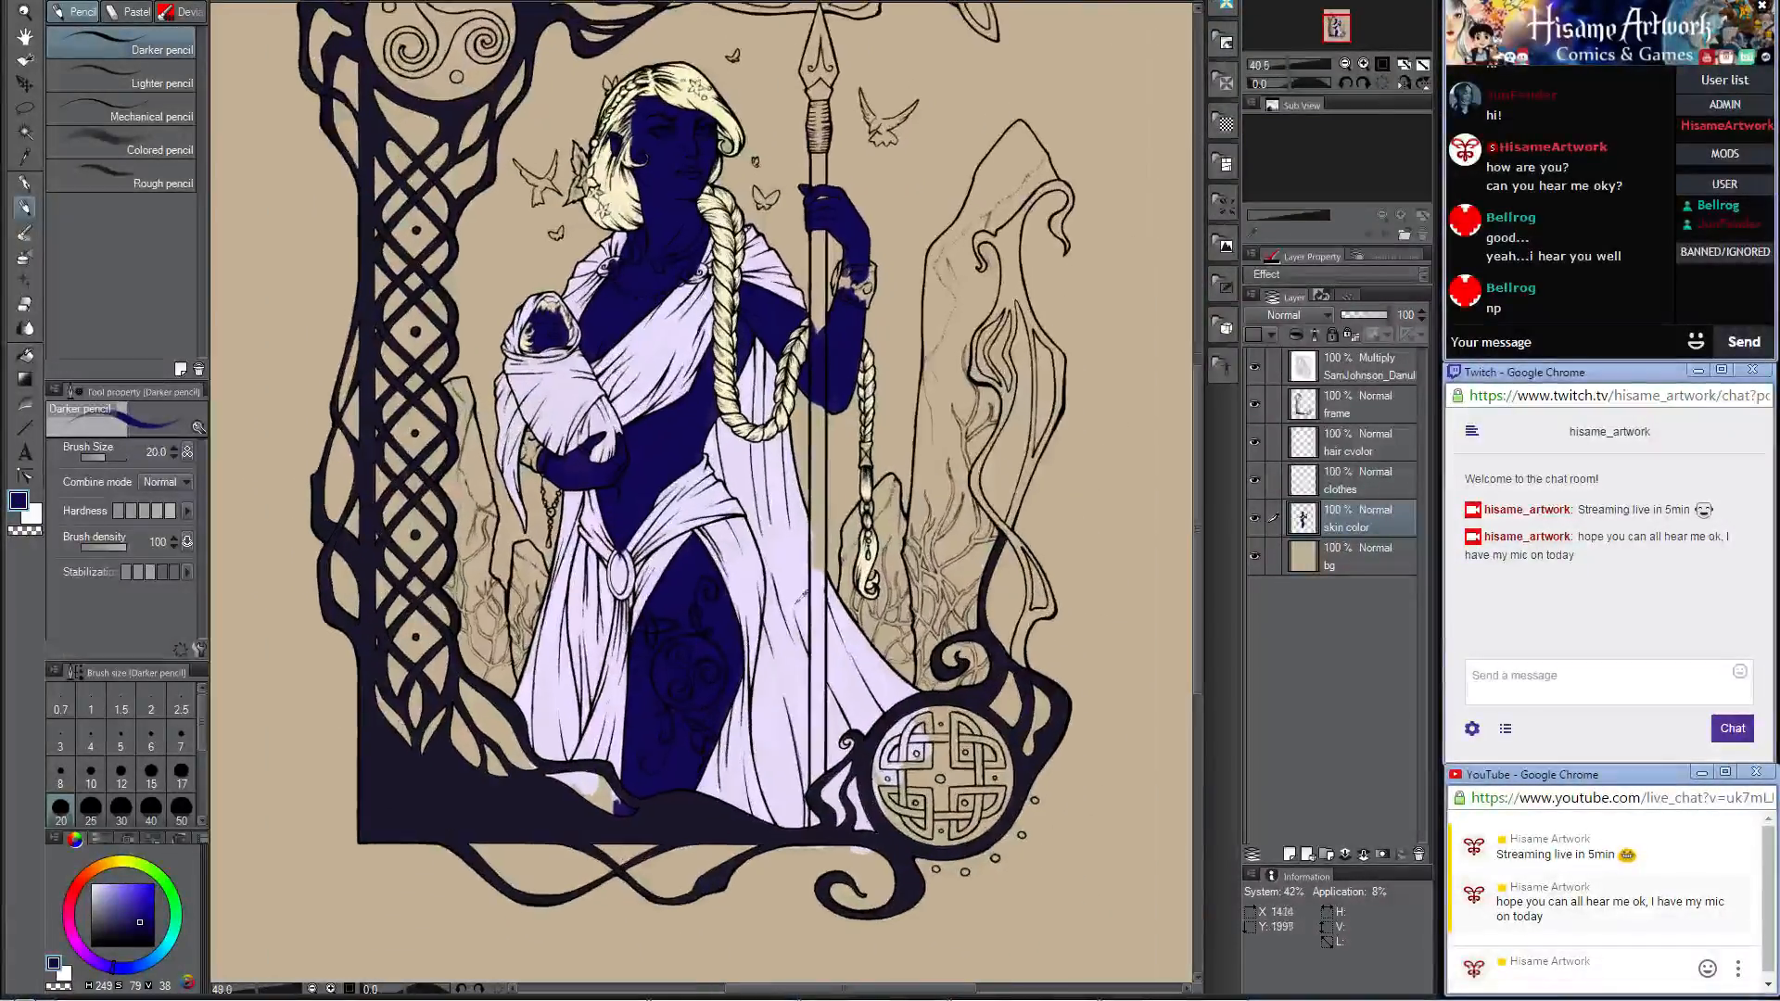
click(19, 500)
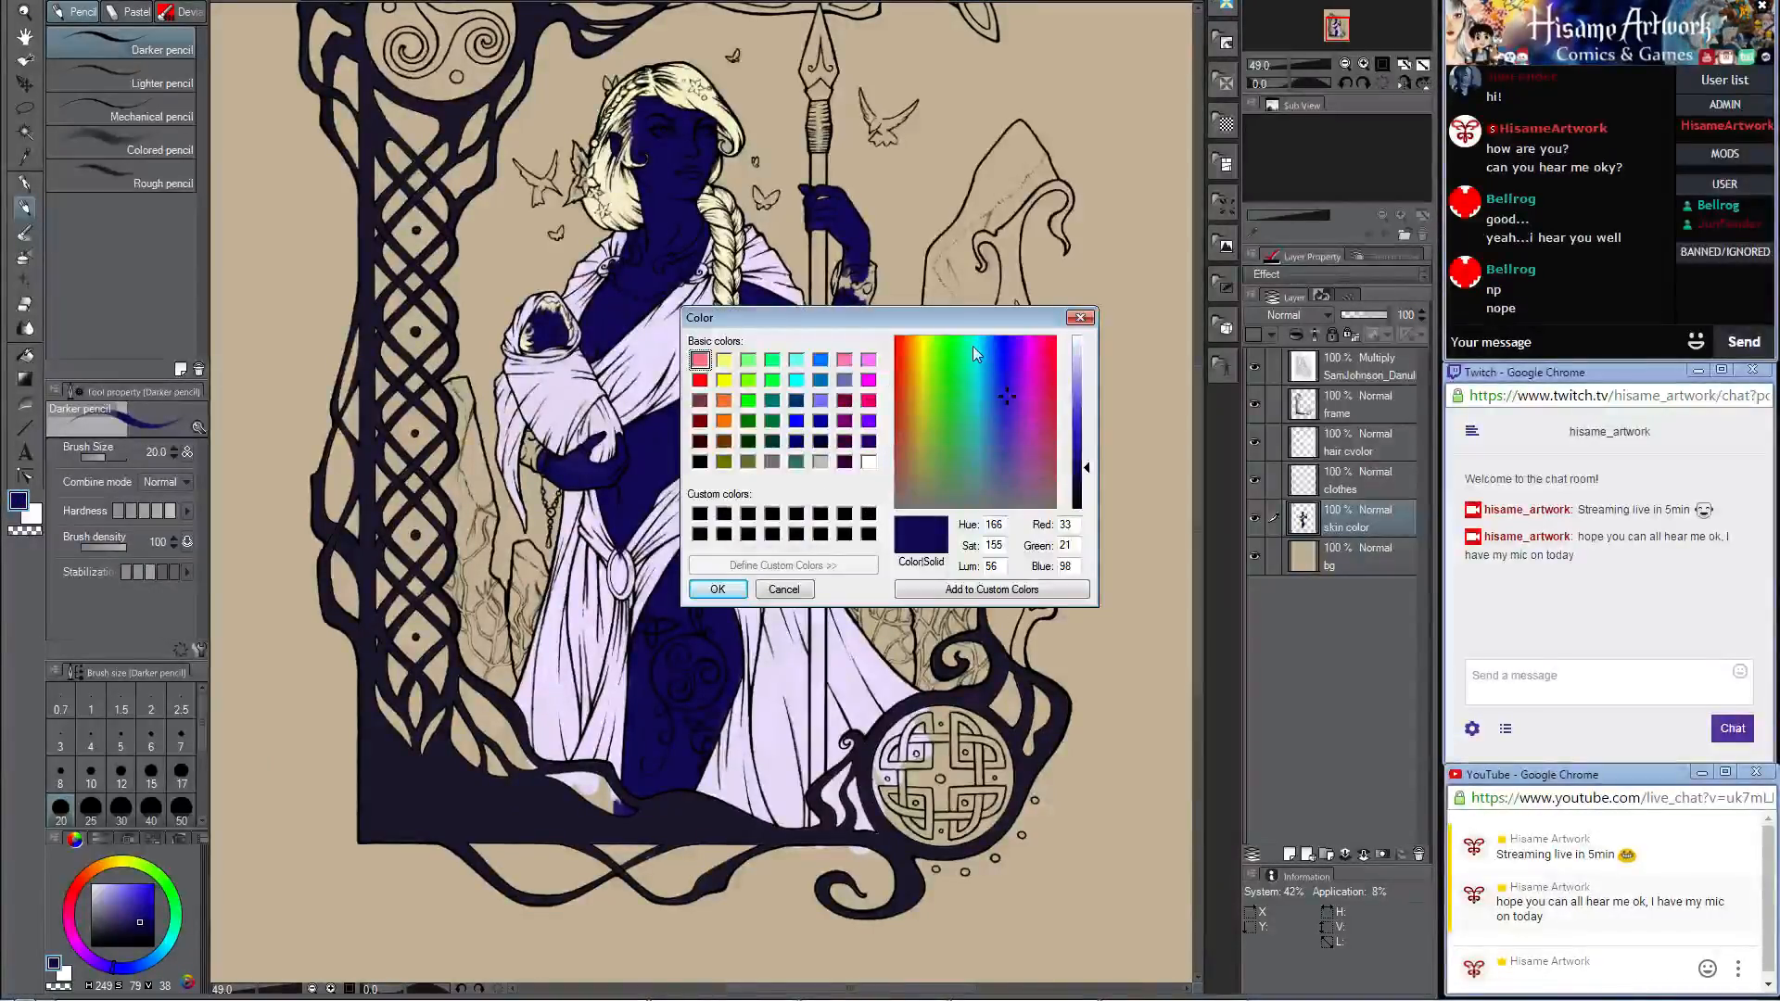
drag(972, 347, 971, 335)
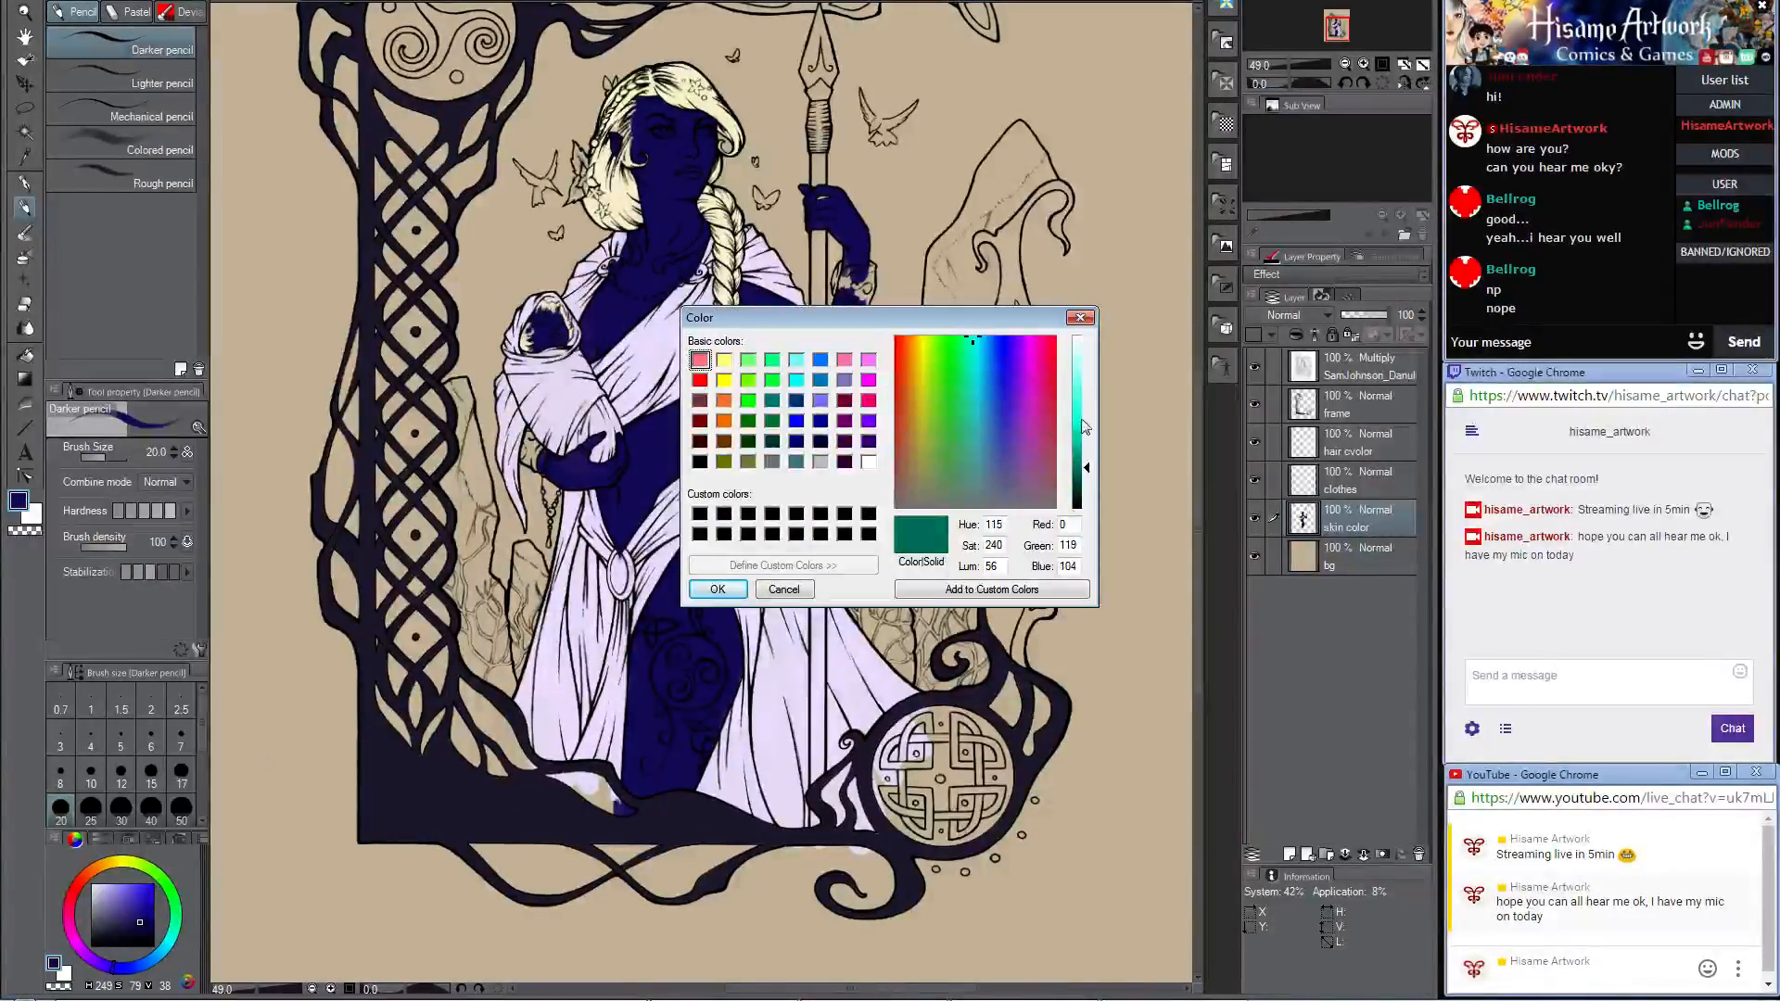
drag(1087, 467, 1087, 451)
click(729, 594)
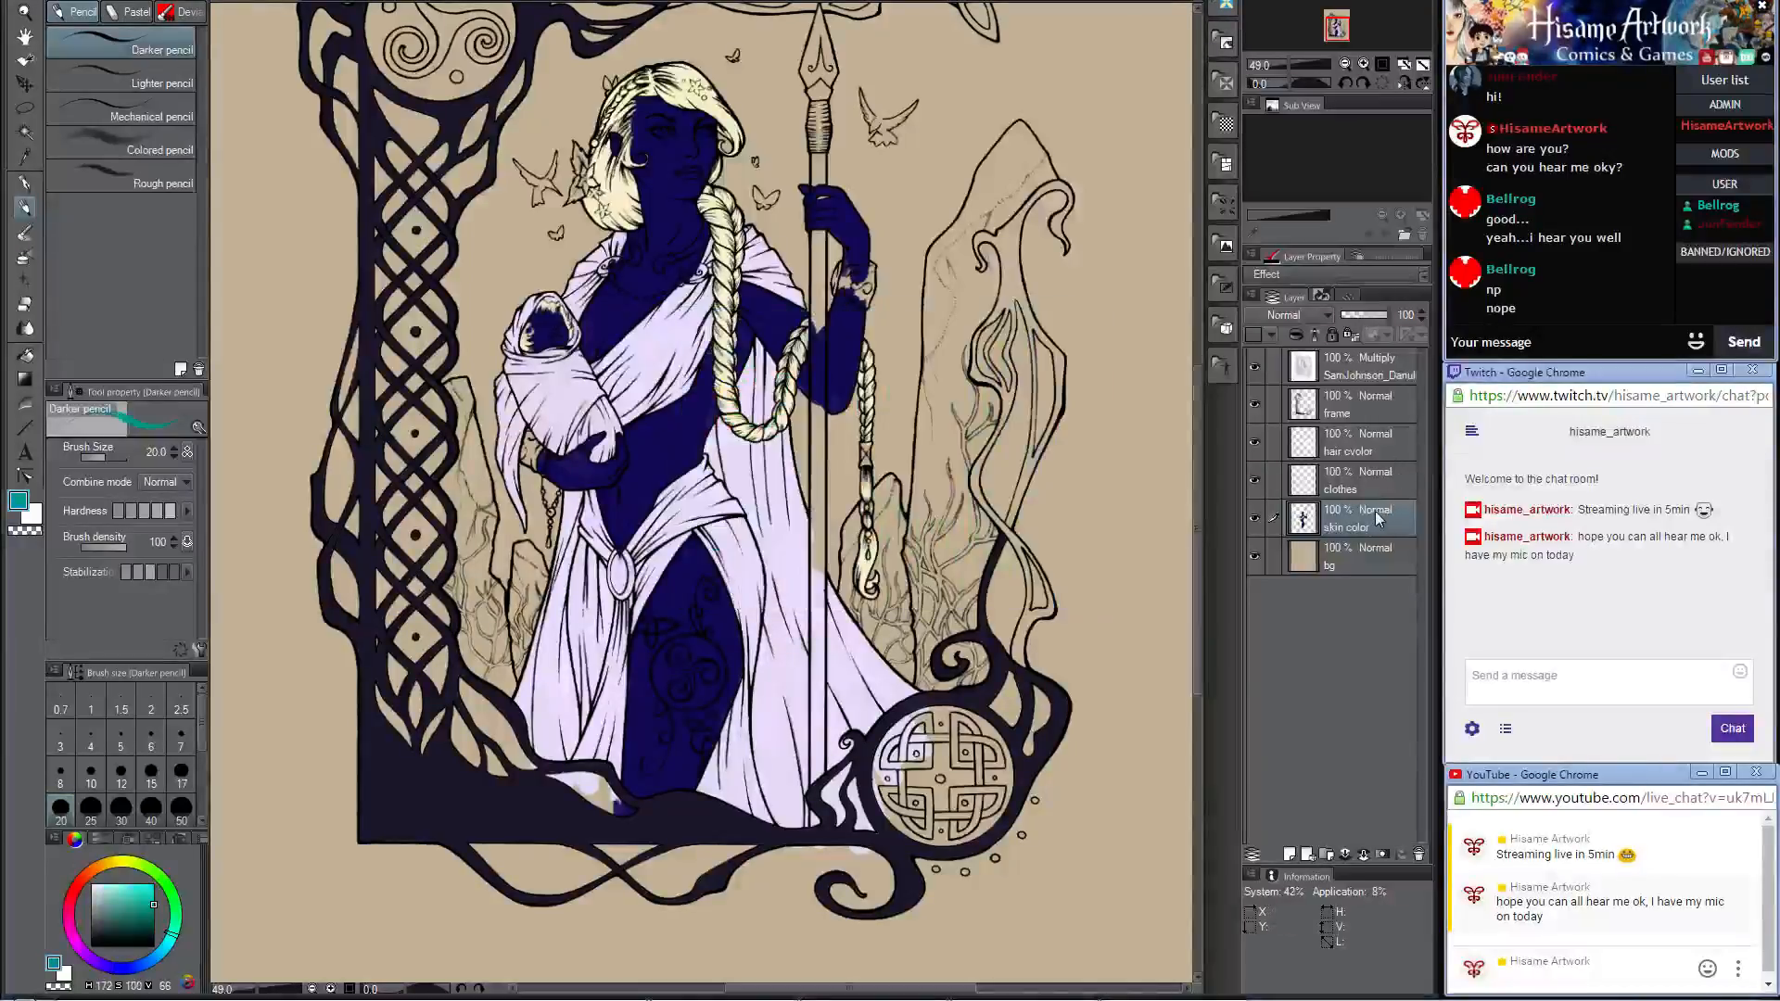
Step: Add a new layer directly above the hair color layer and name it "cristals"
click(1370, 430)
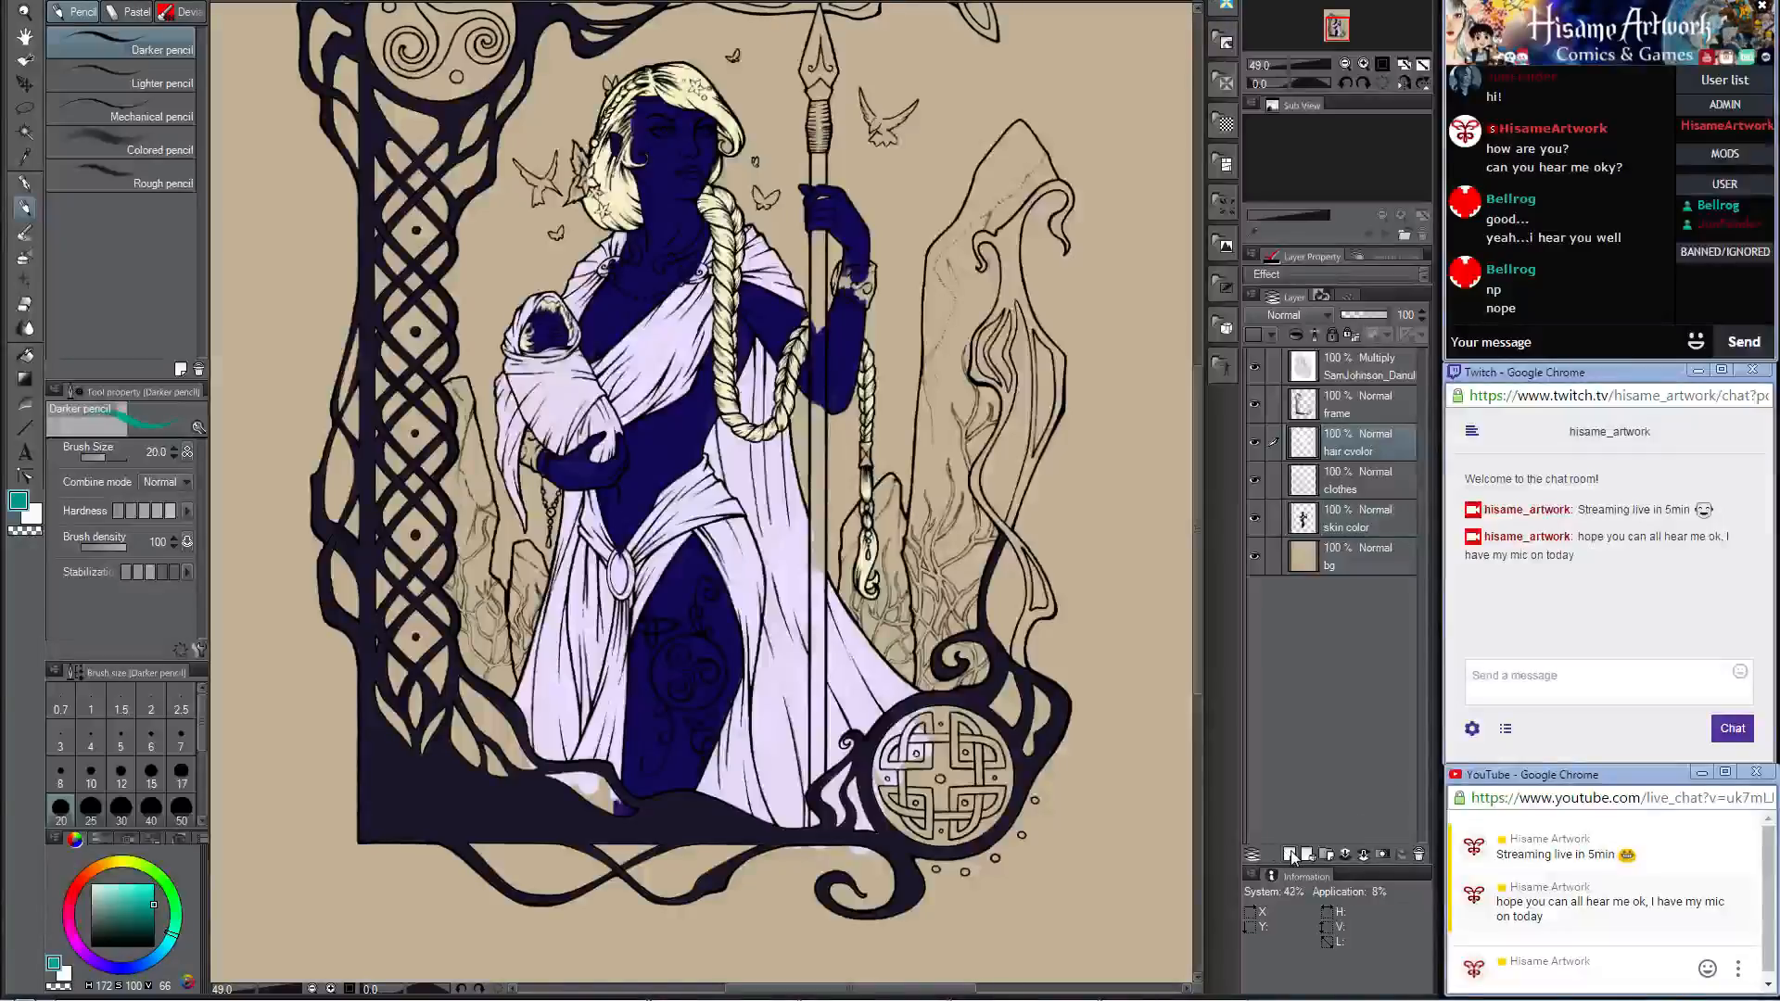
click(1290, 853)
double_click(1343, 451)
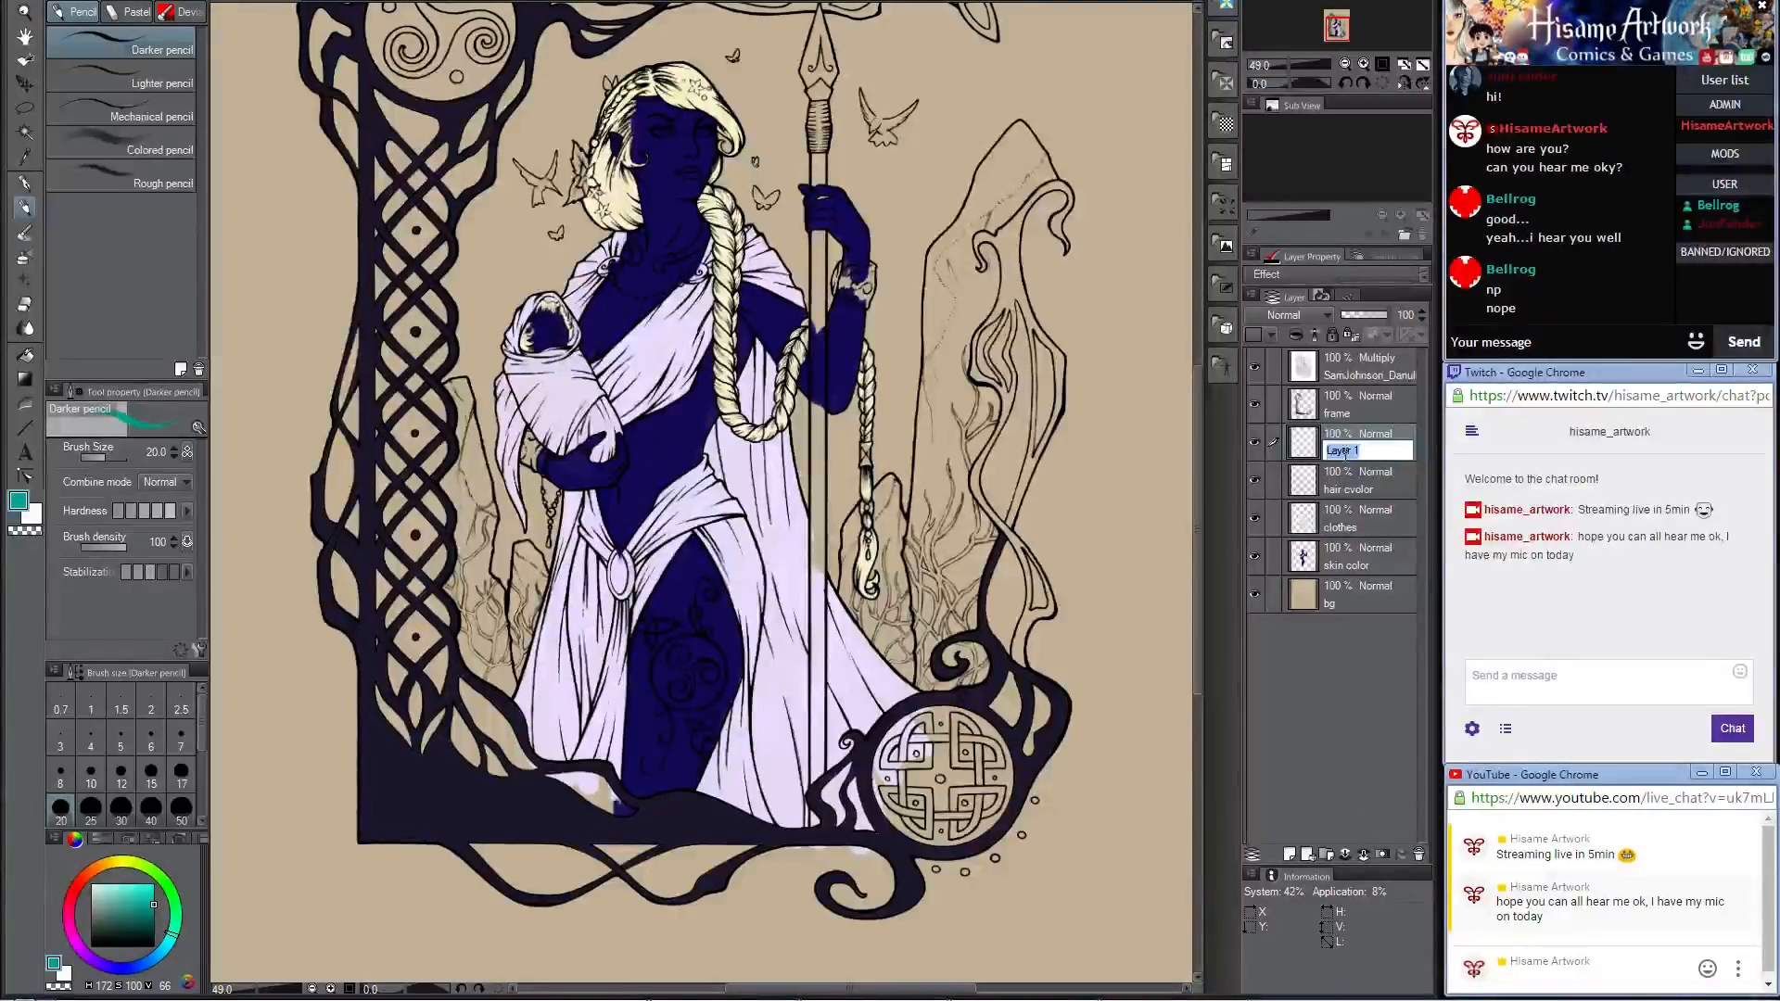
text(cristals)
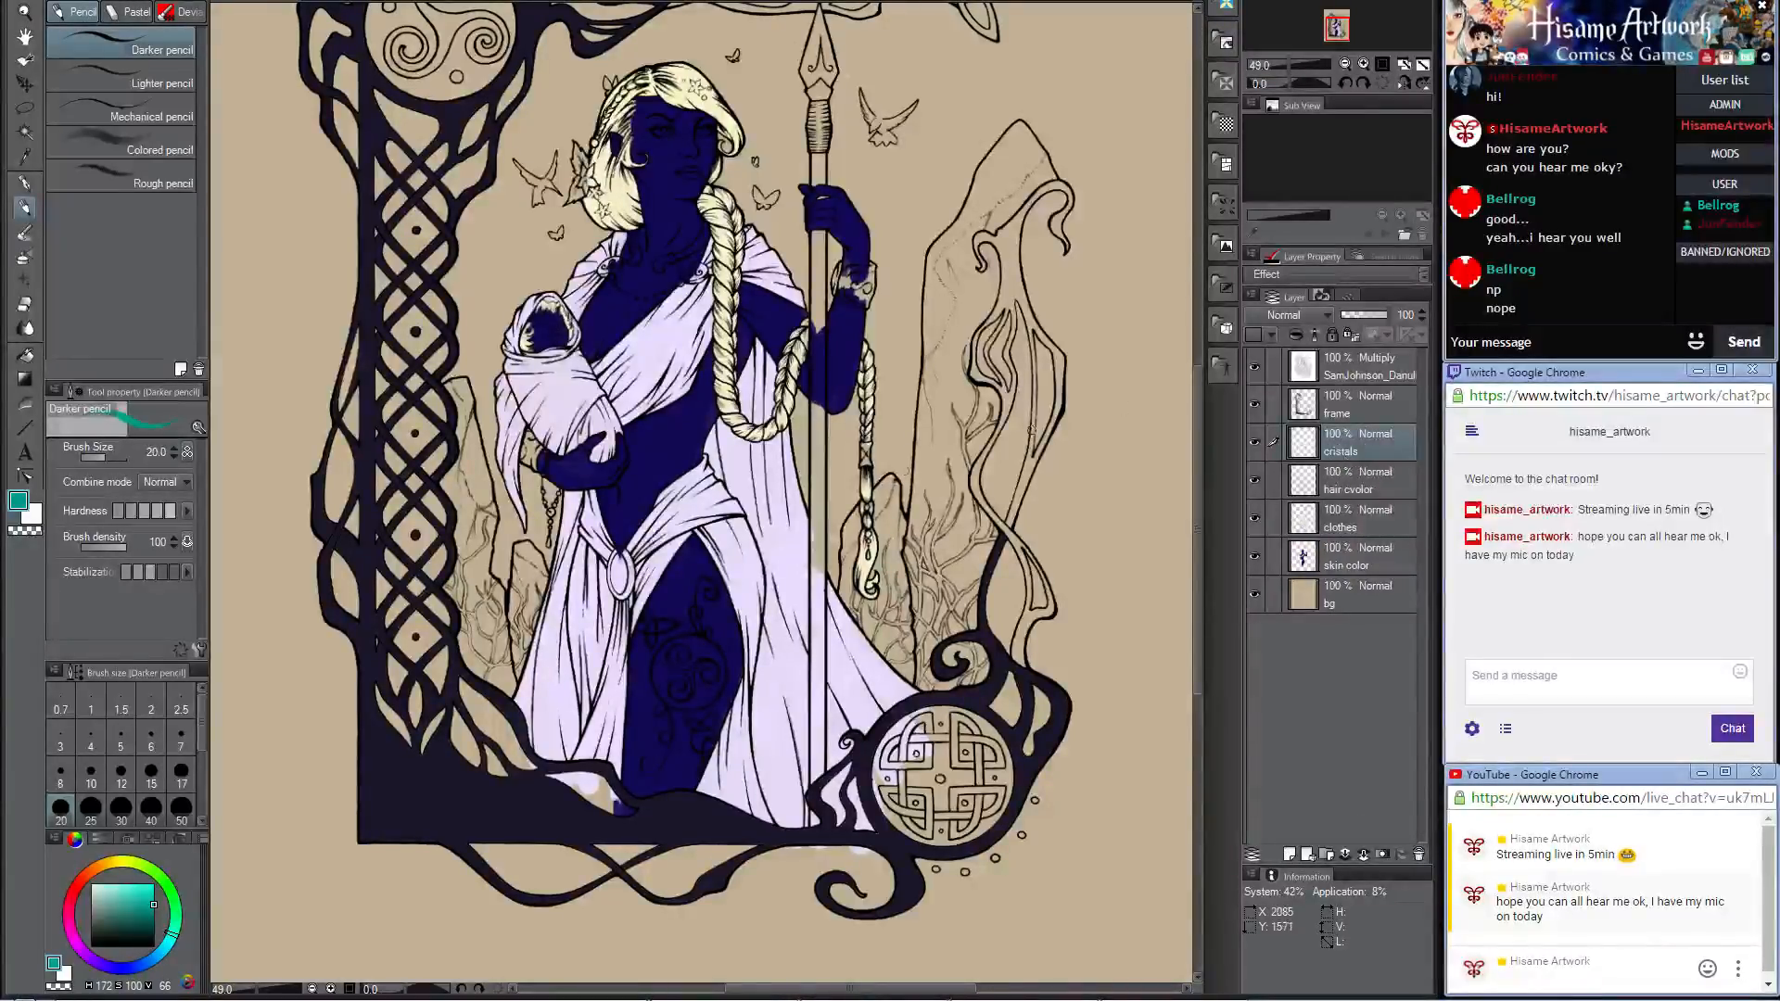
Step: Enlarge the Darker pencil to brush size 80 for the tall crystal behind the woman
scroll(970, 183, up, 3)
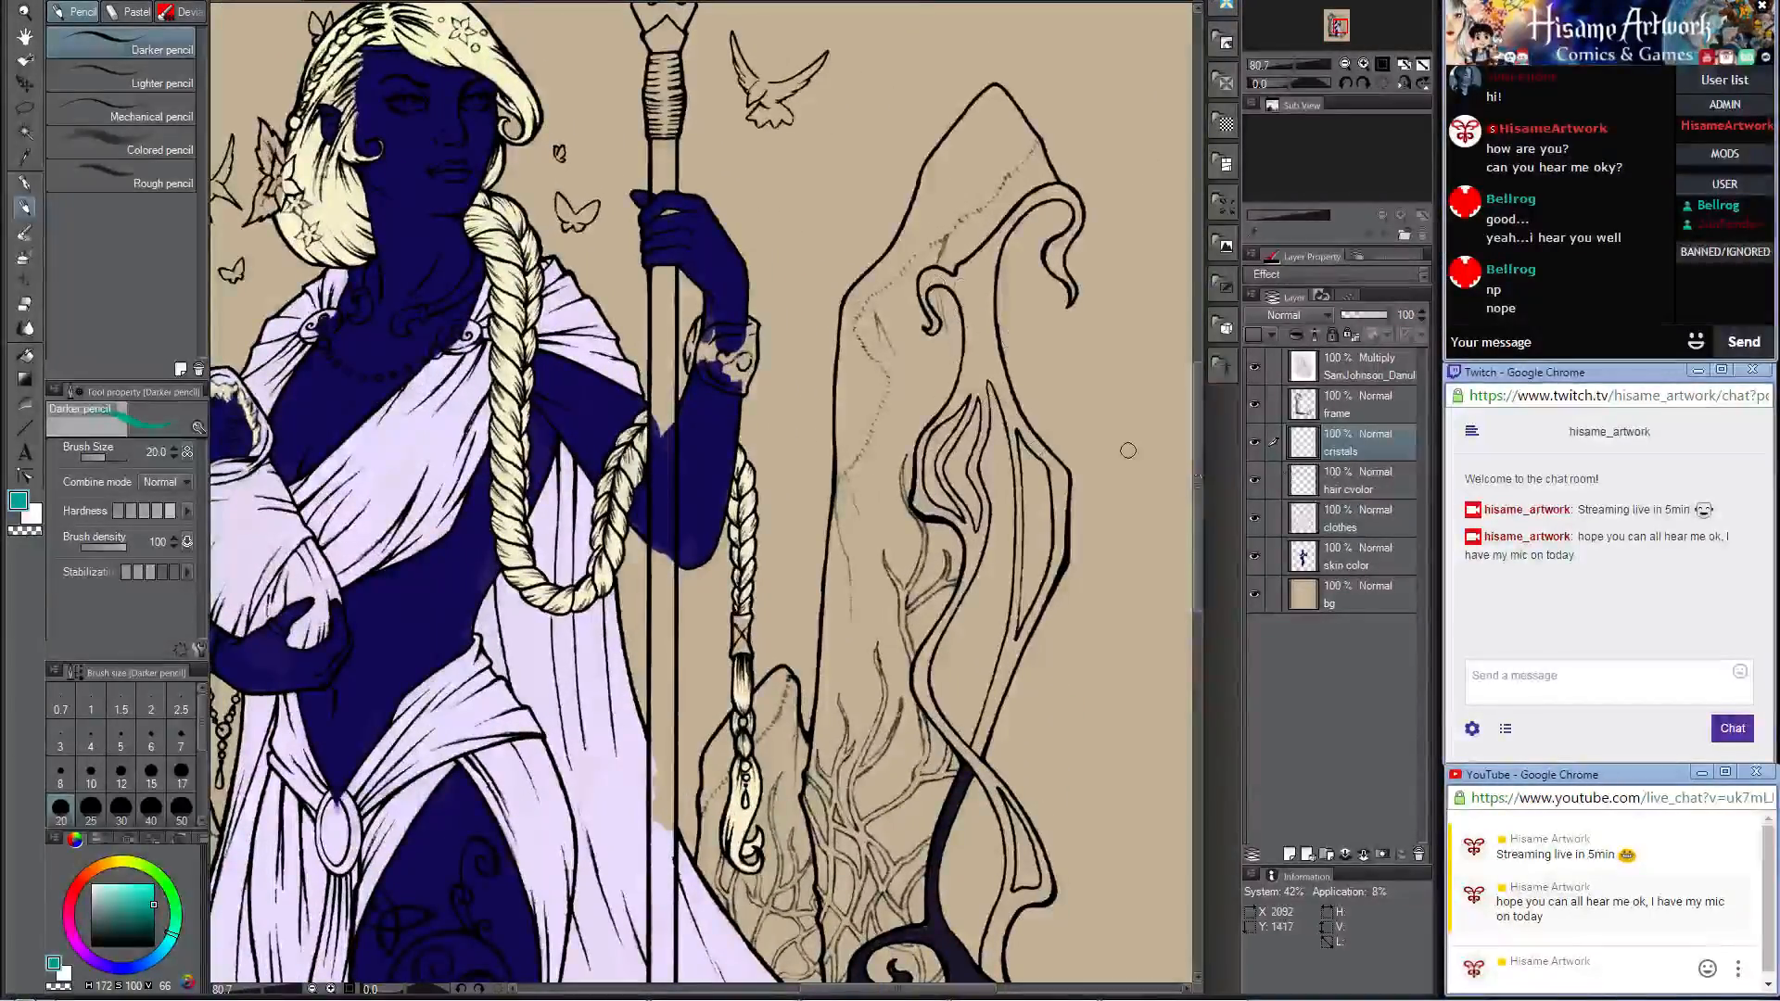
key(bracketright)
key(bracketright)
key(bracketright)
key(bracketright)
key(bracketright)
key(bracketright)
key(bracketright)
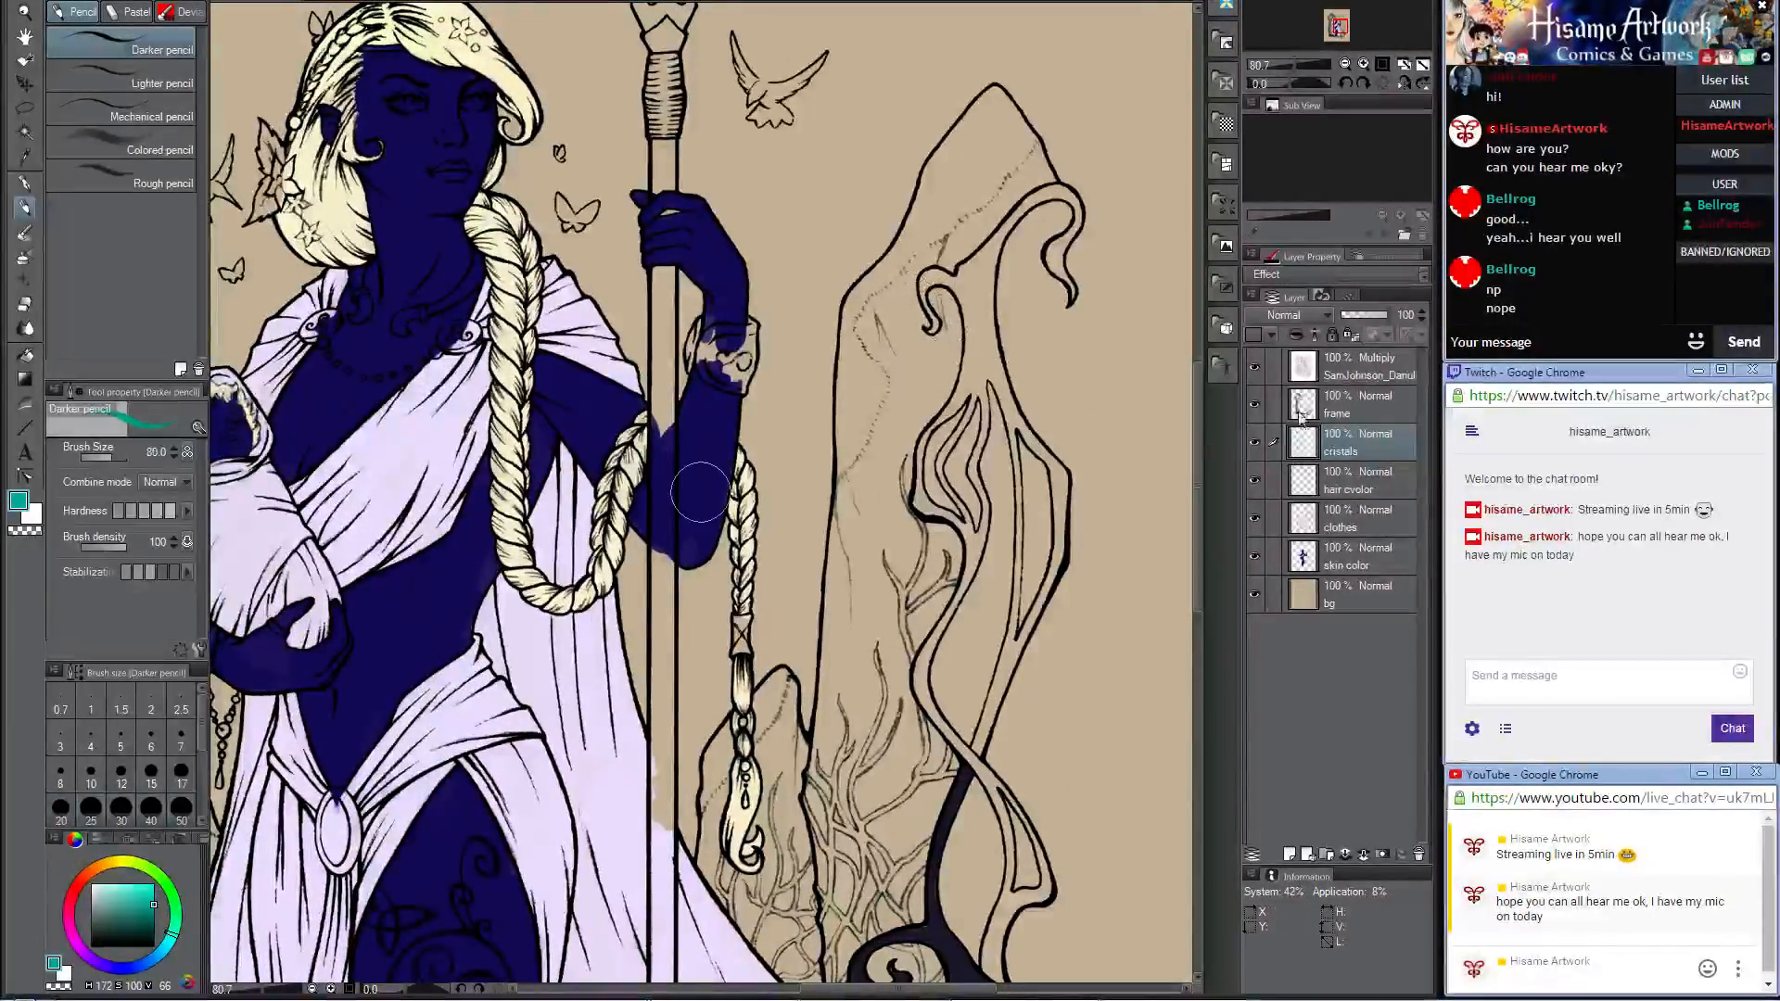
Step: Select the crystal areas on both sides of the woman on the Multiply lineart layer with Auto select, referring only to the edited layer
ctrl+shift+click(702, 492)
click(26, 135)
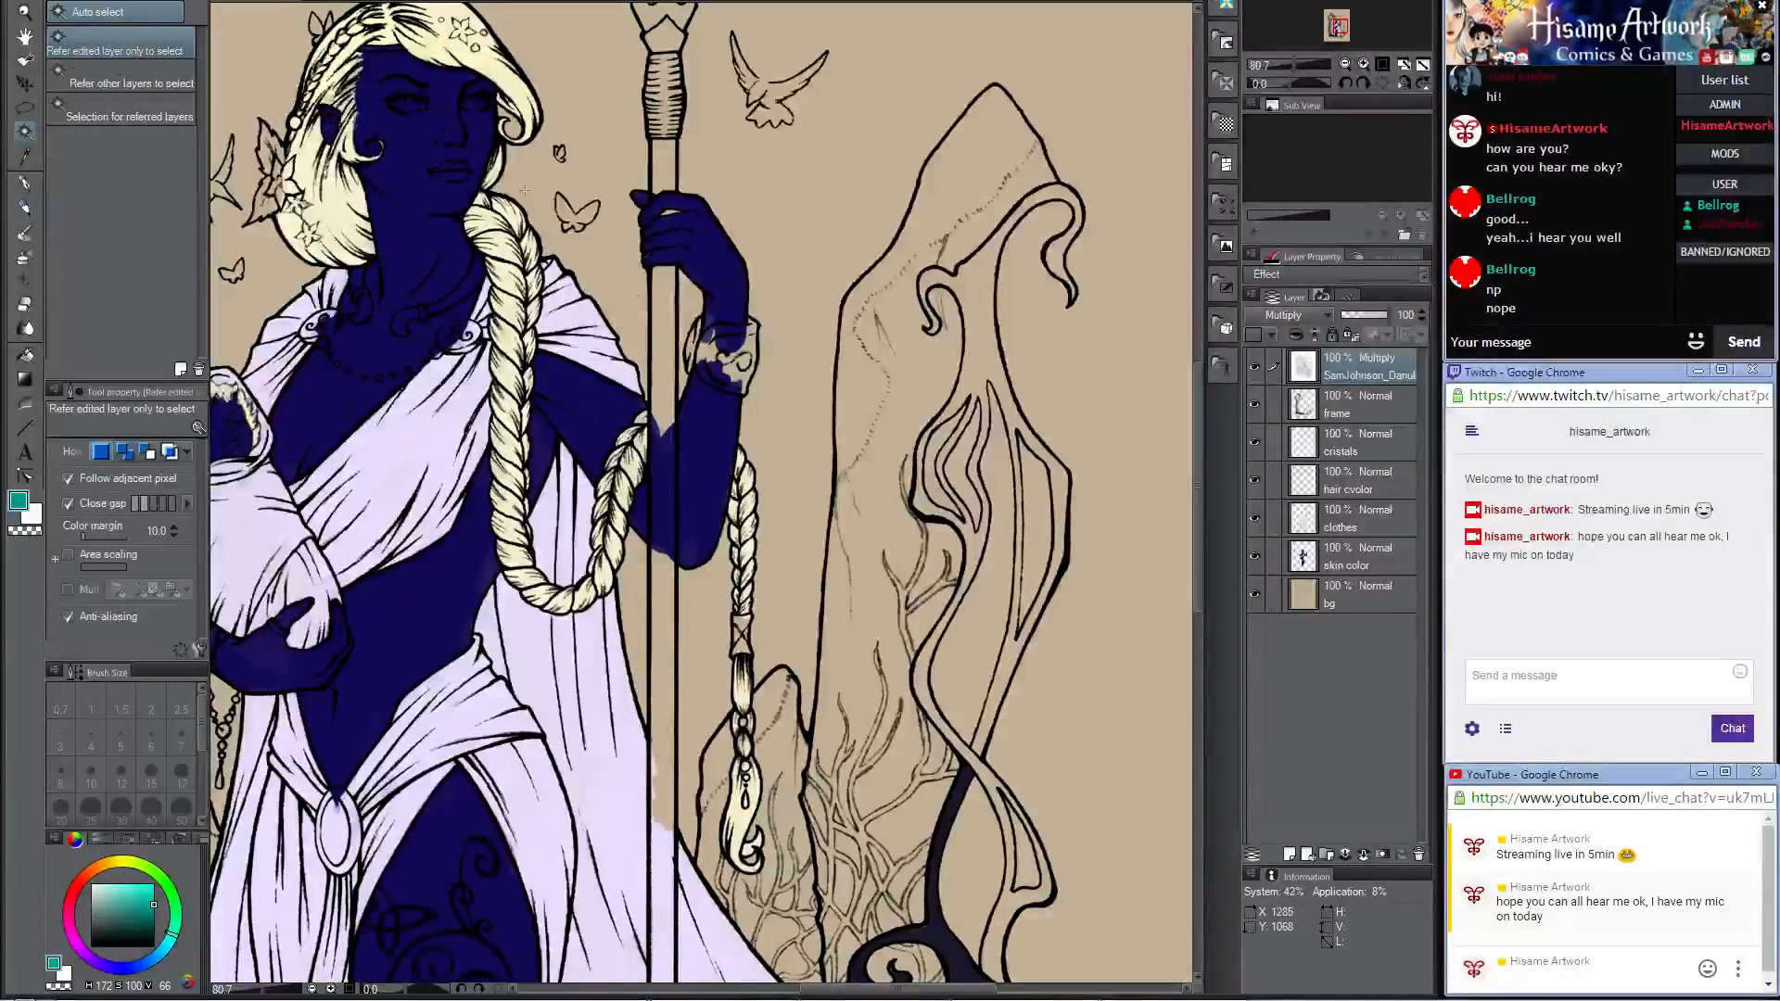
scroll(906, 362, down, 5)
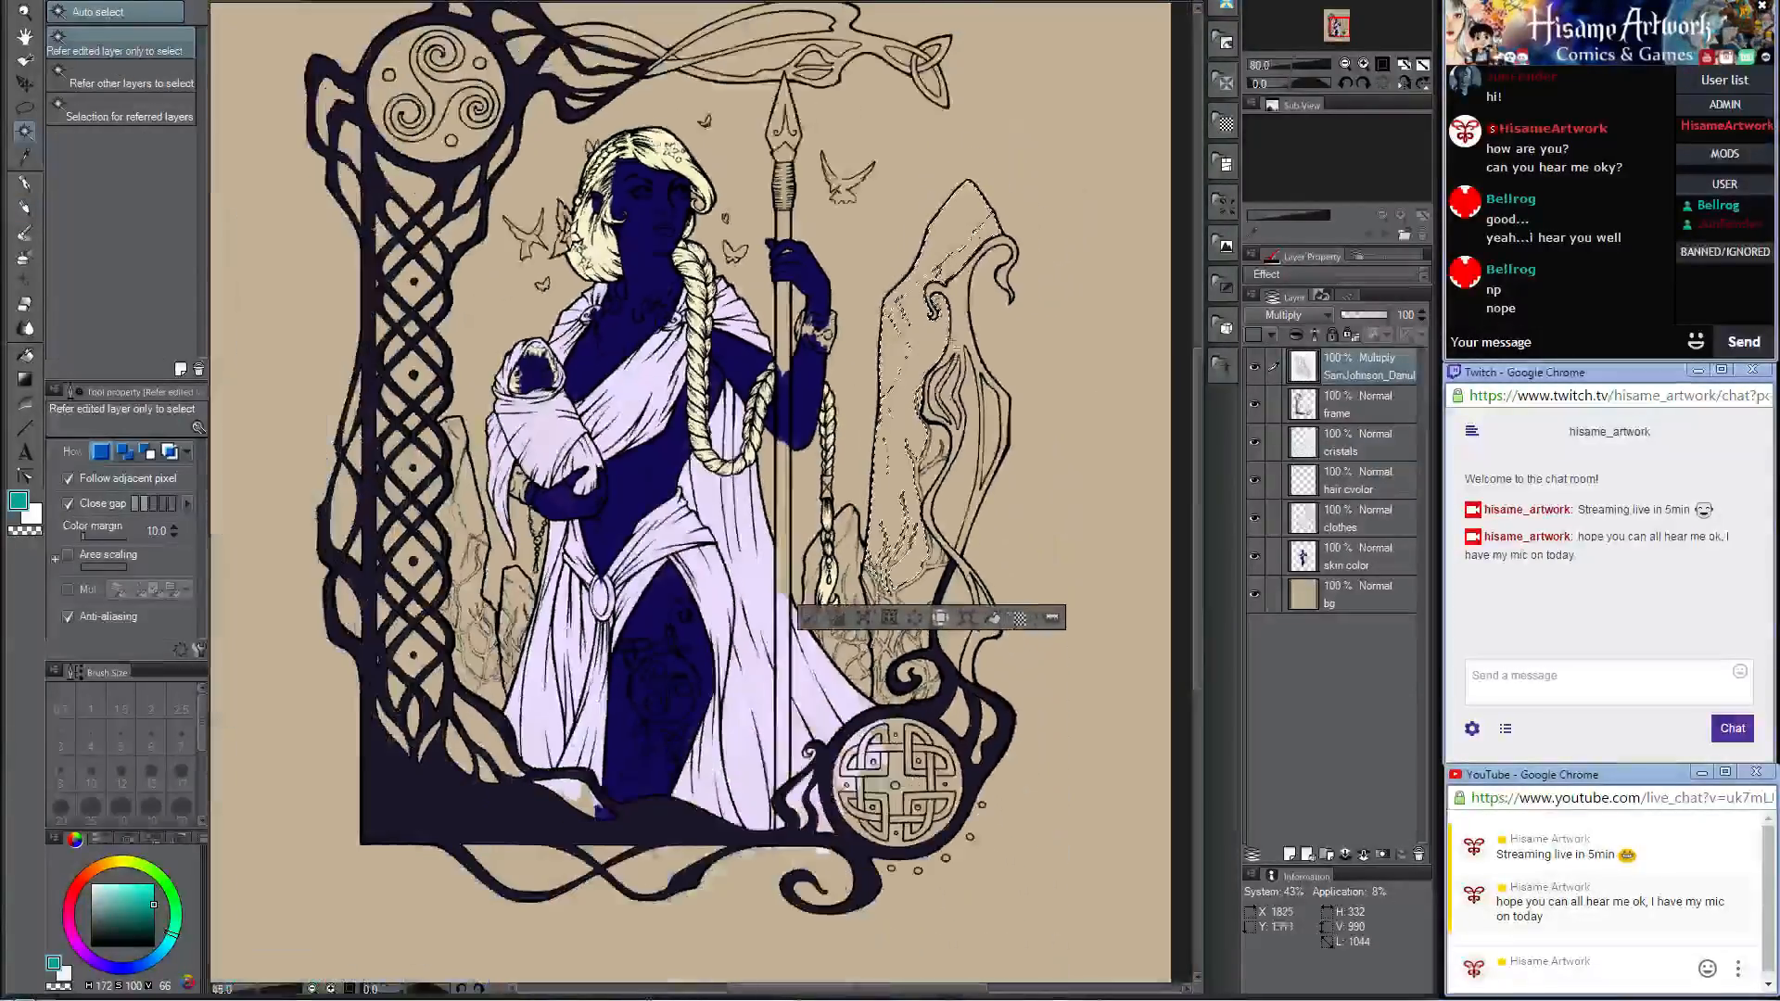
scroll(925, 406, up, 2)
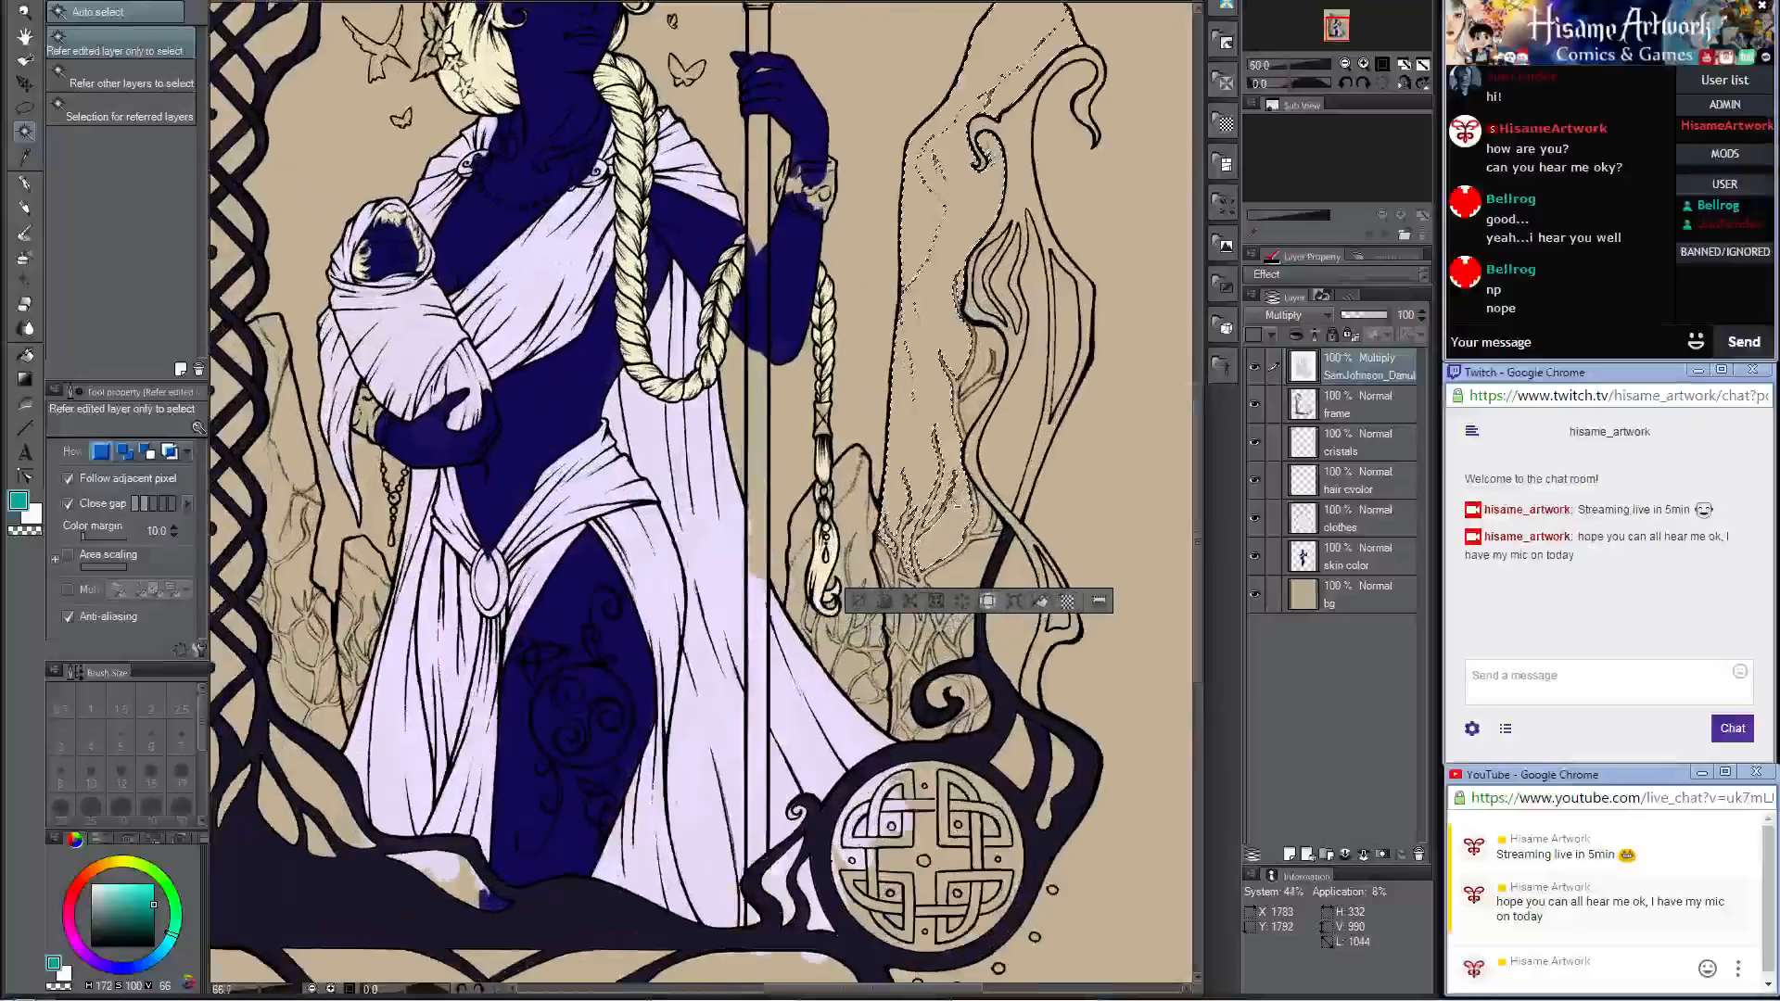
scroll(953, 499, up, 2)
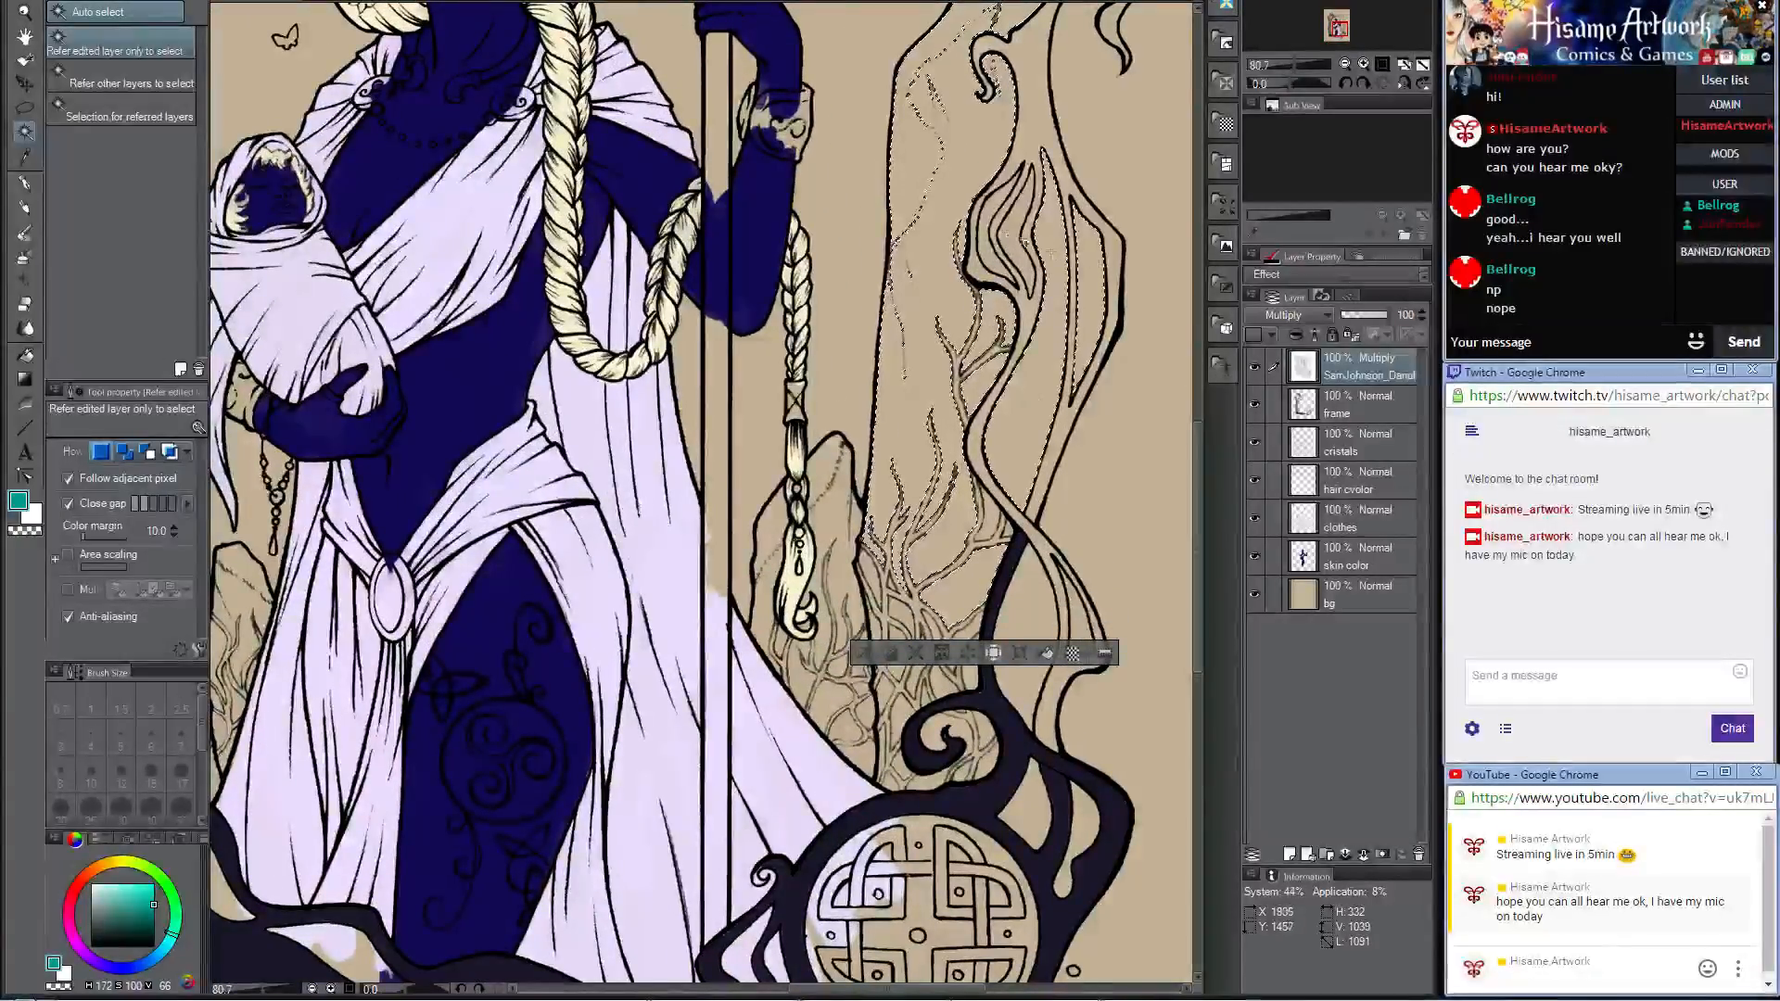
scroll(1059, 335, down, 1)
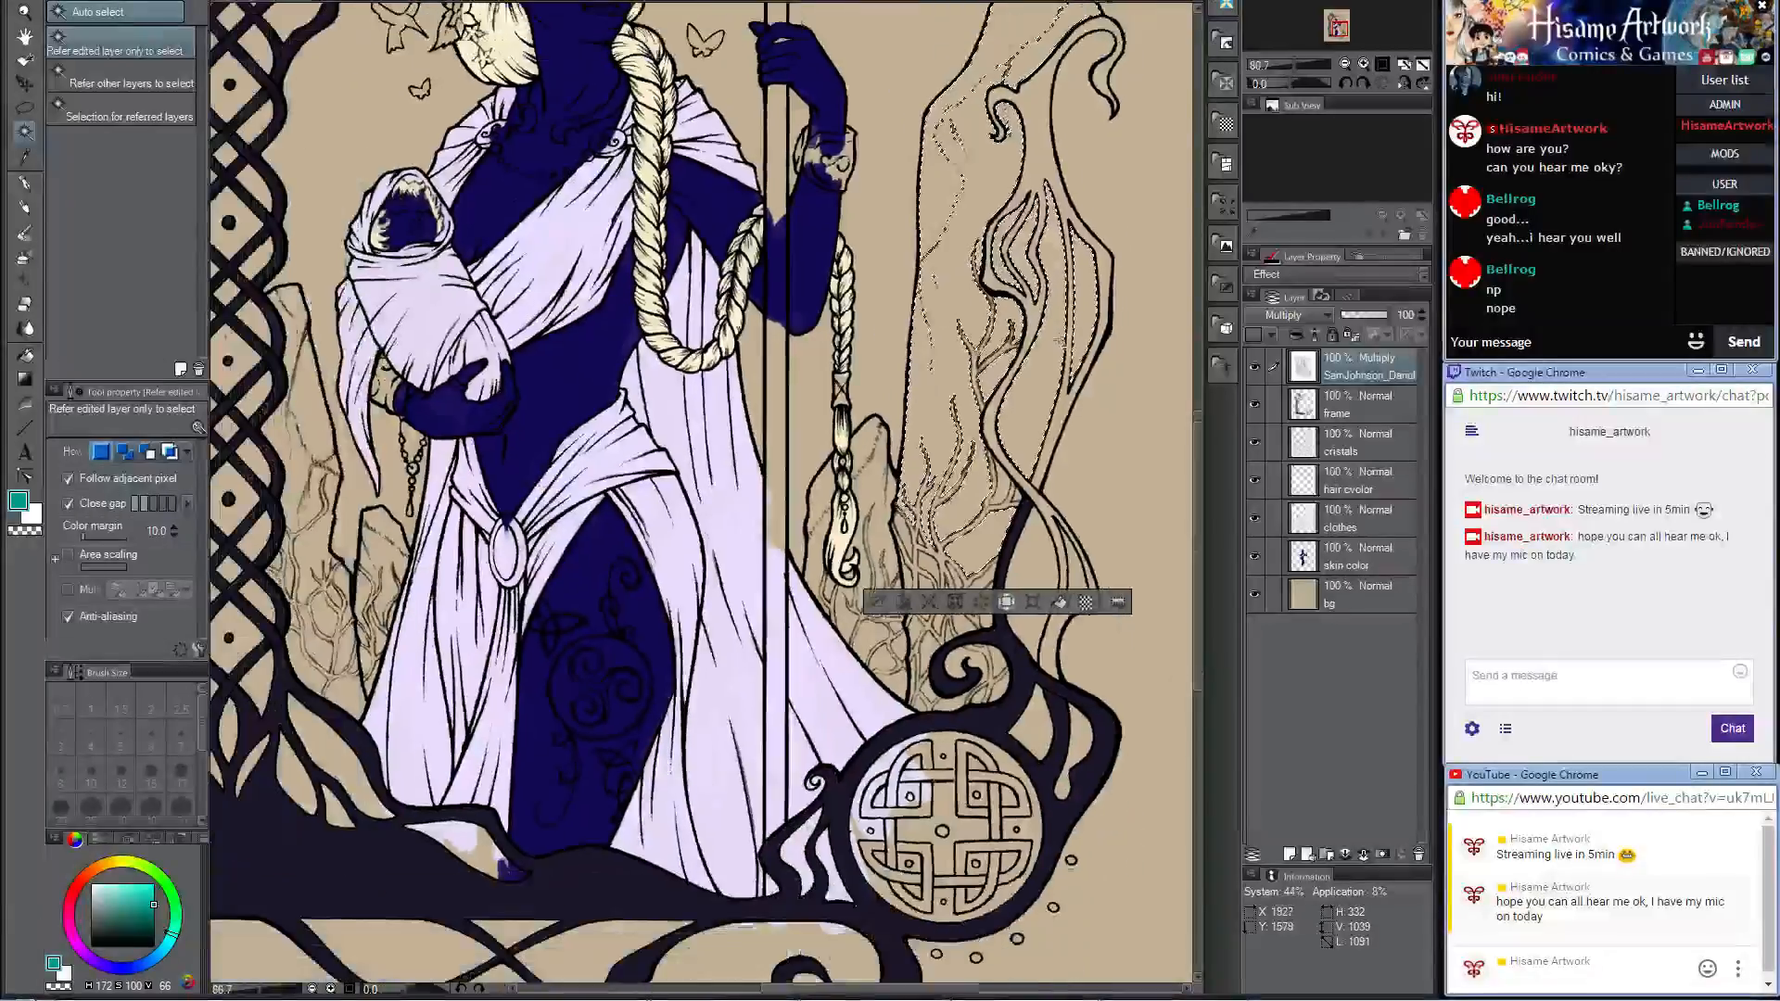
scroll(1108, 496, down, 1)
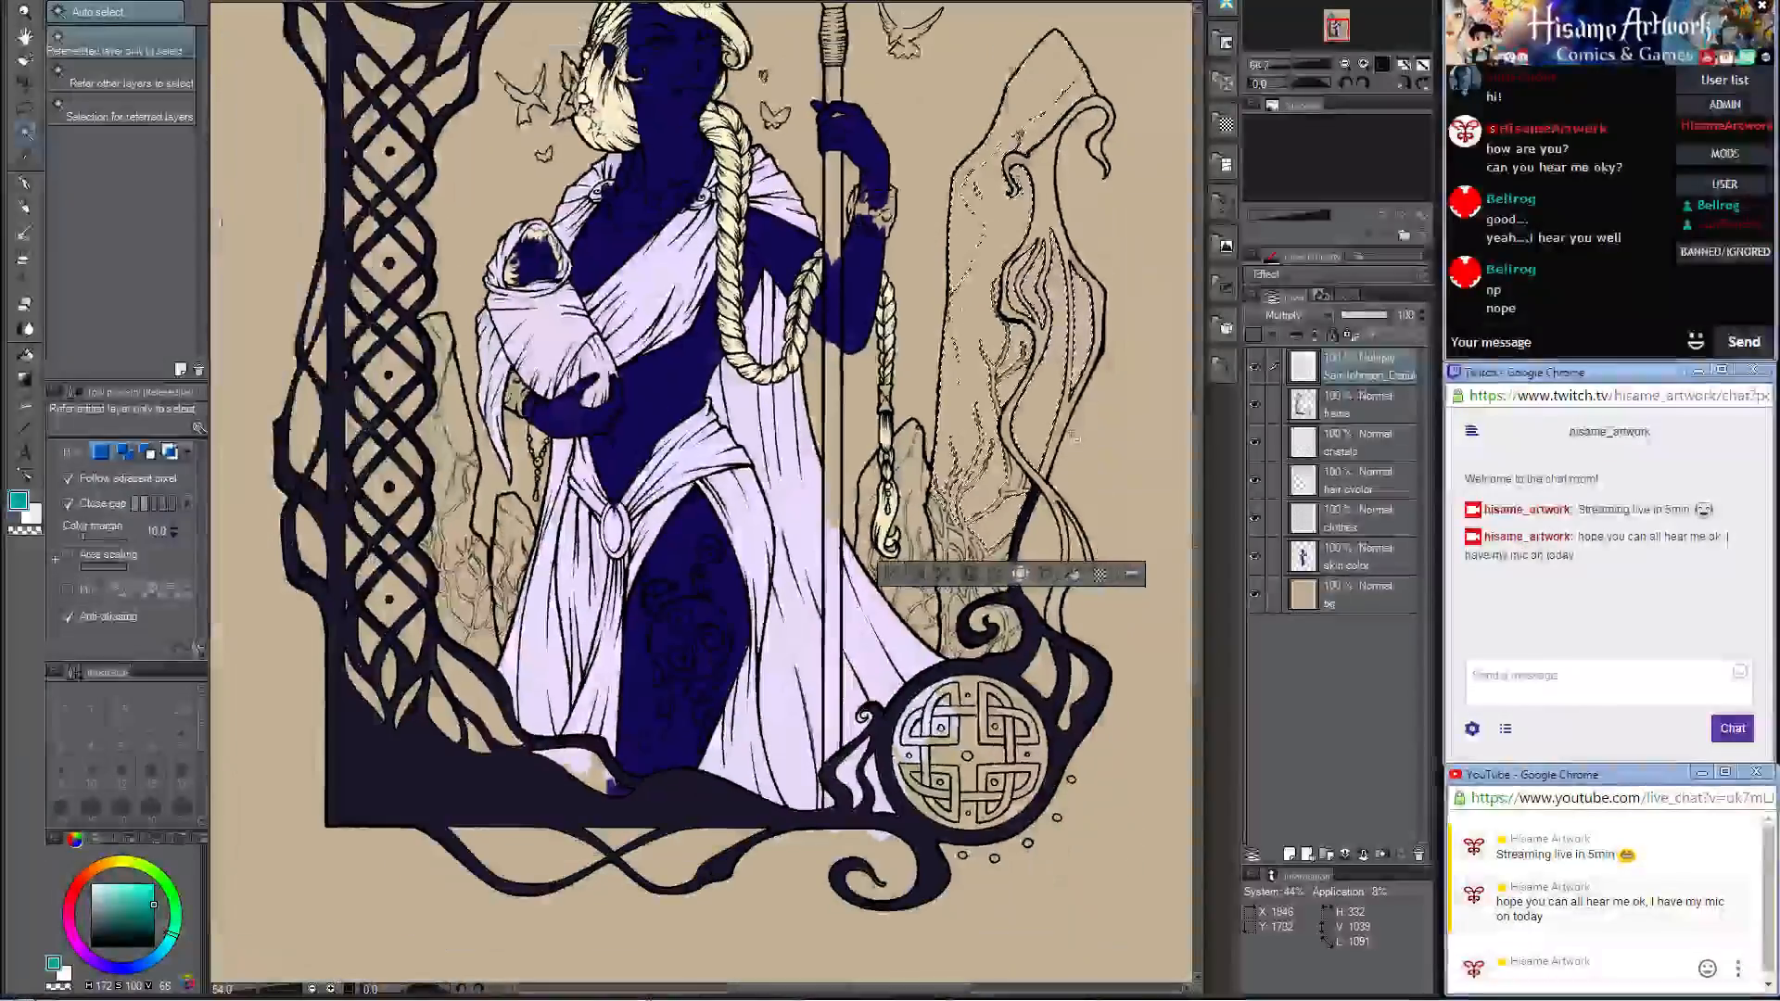
click(1040, 531)
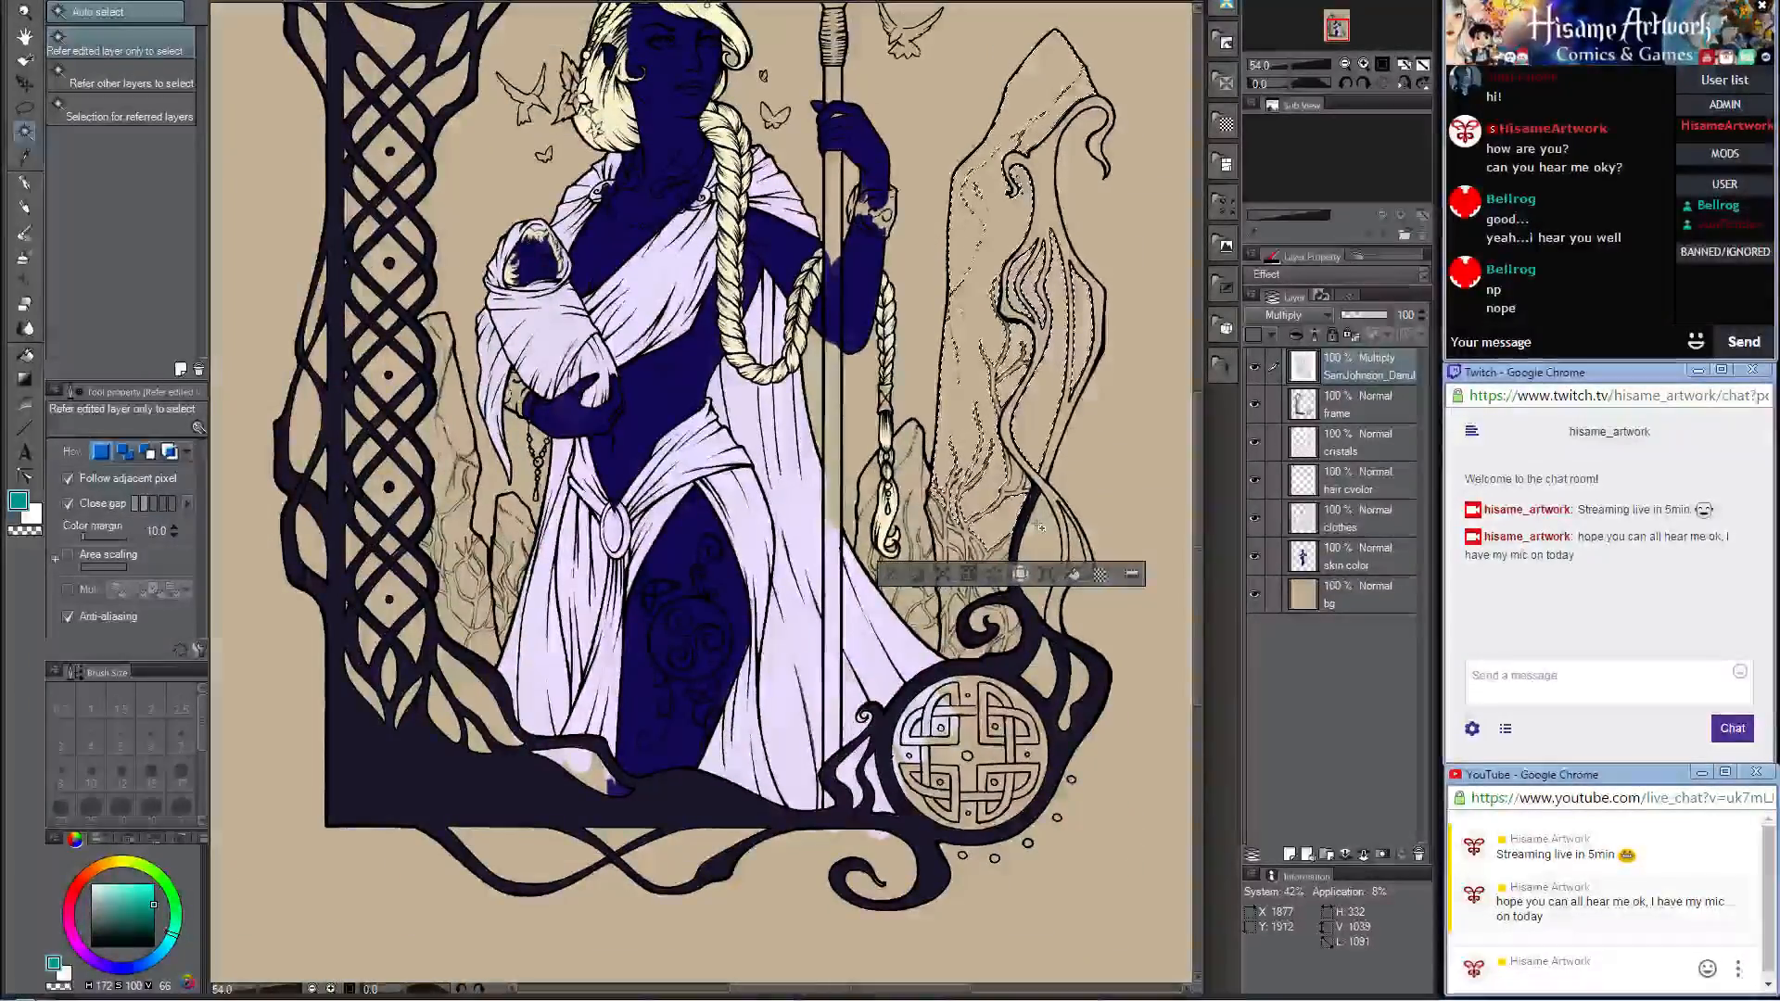
click(447, 415)
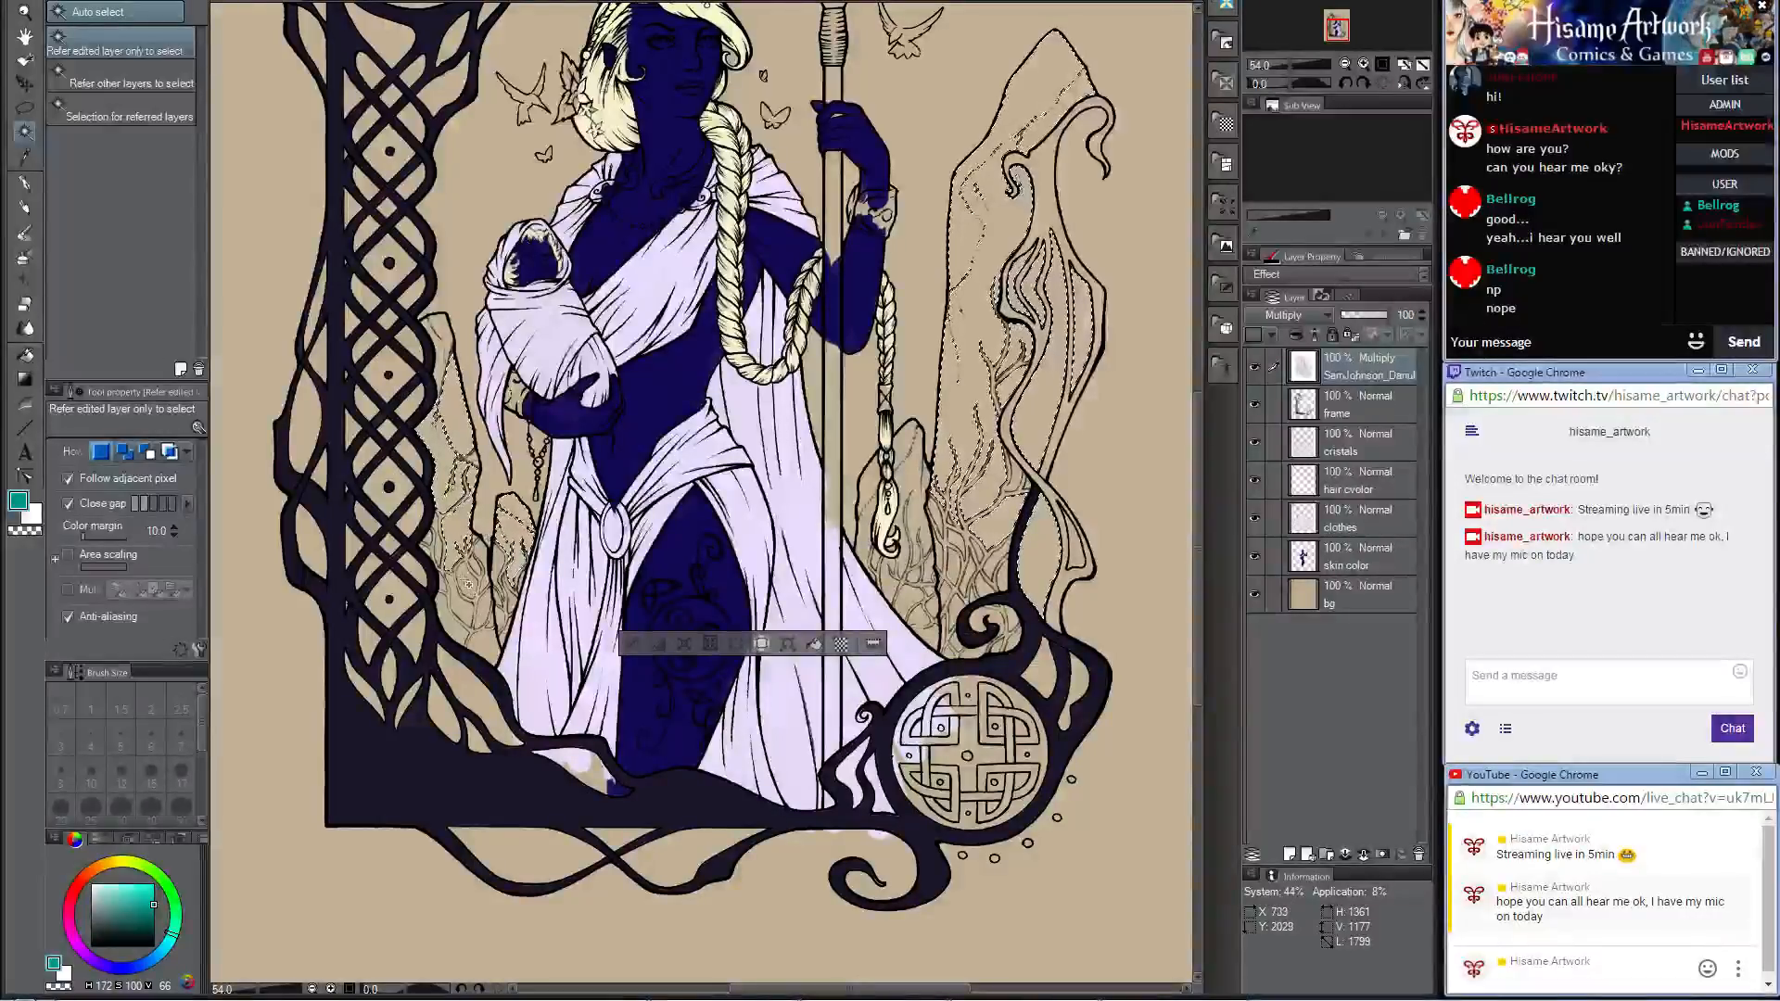
shift+click(465, 613)
shift+click(471, 634)
shift+click(487, 648)
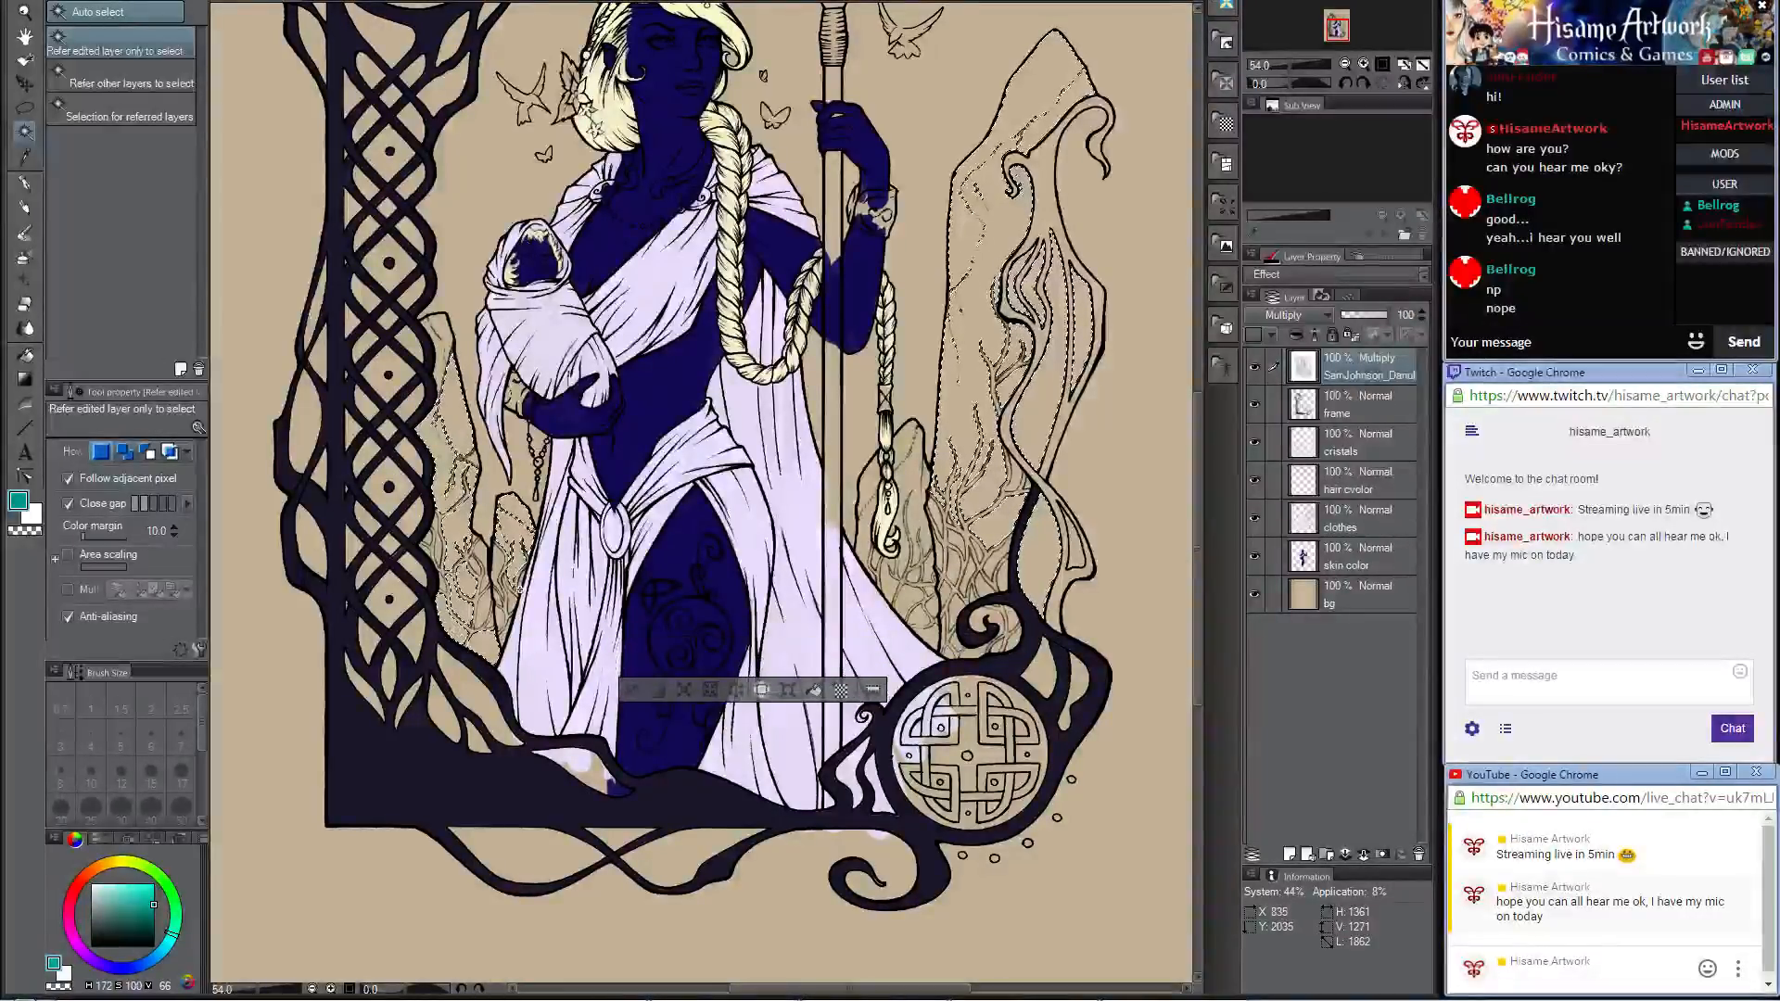
Step: Paint the selected crystal areas teal on the "cristals" layer using the Darker pencil at brush size 500
click(1363, 459)
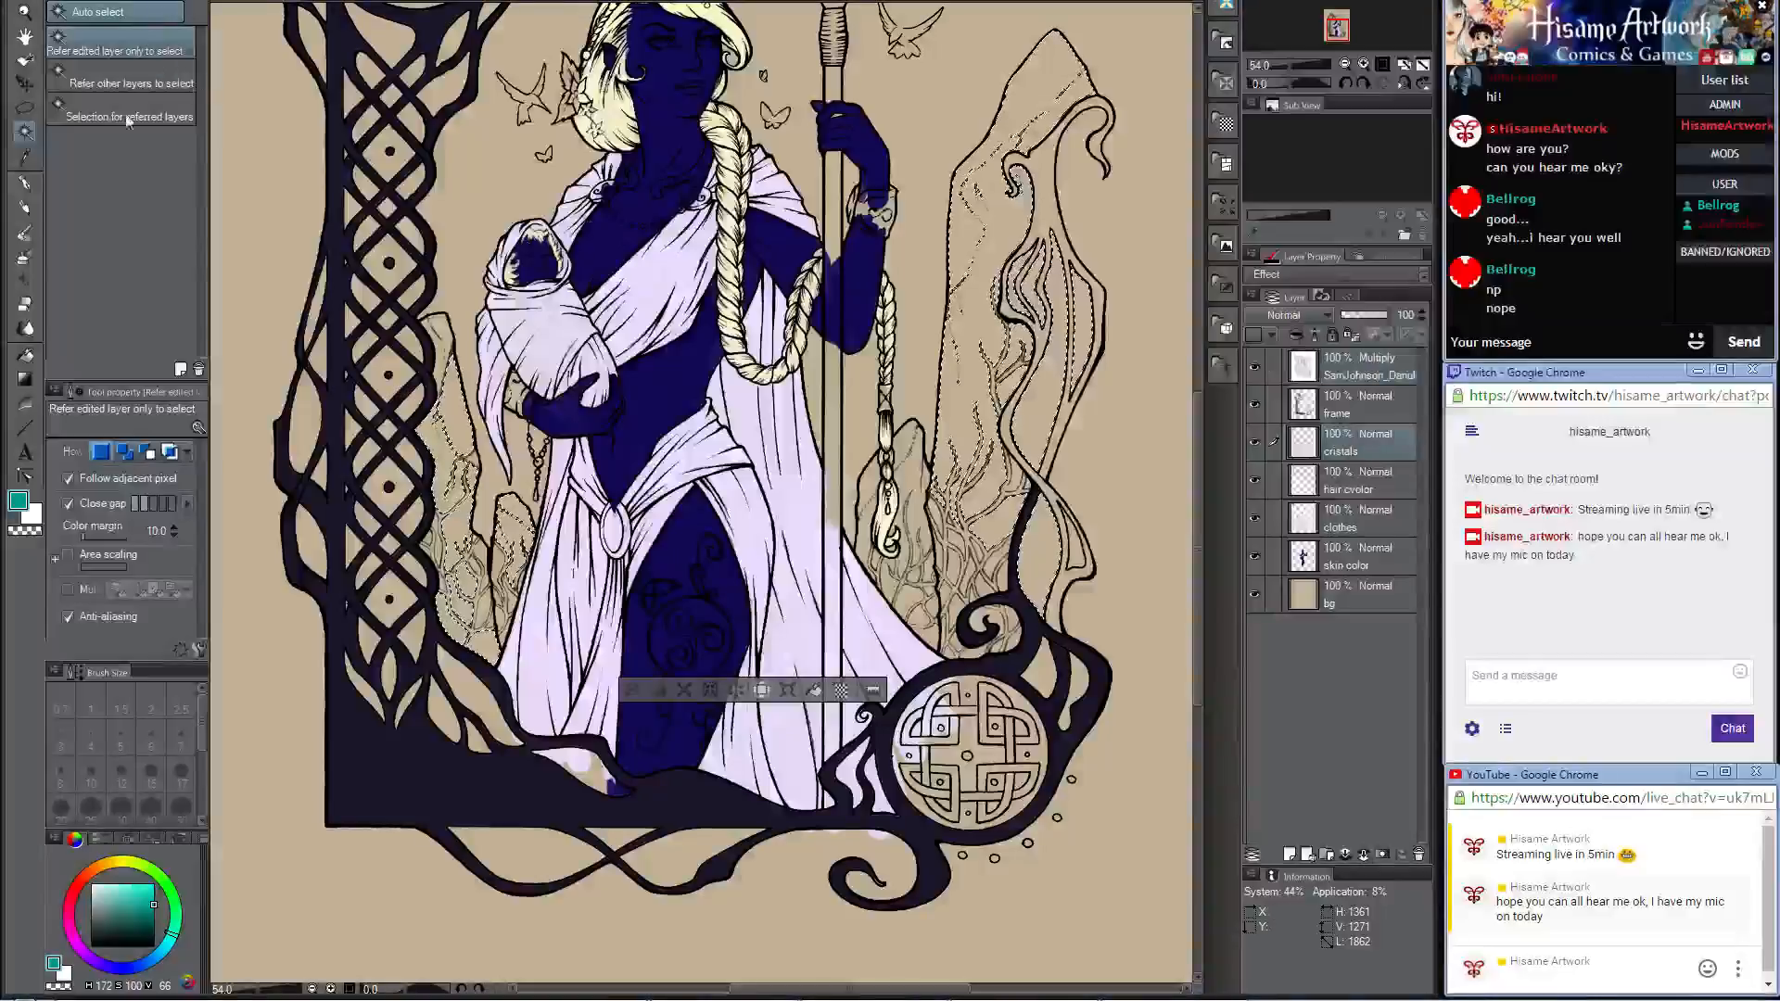
click(25, 206)
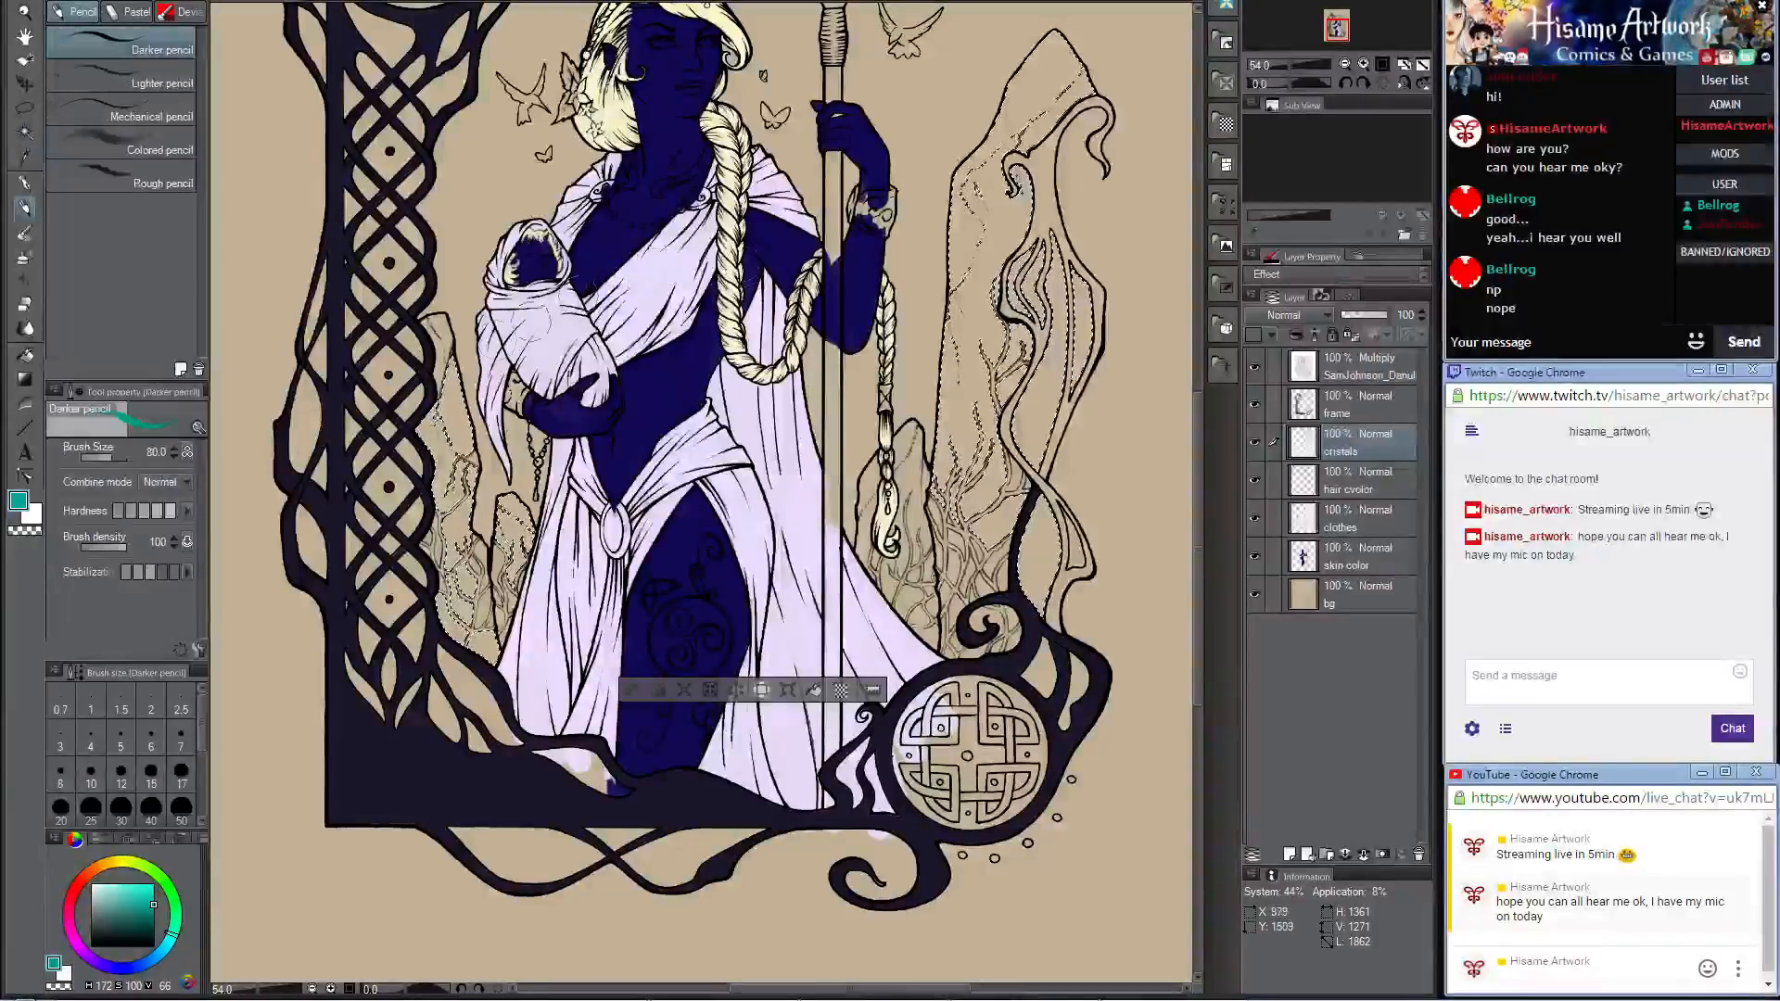
key(bracketright)
key(bracketright)
key(bracketright)
key(bracketright)
key(bracketright)
key(bracketright)
key(bracketright)
key(bracketright)
key(bracketright)
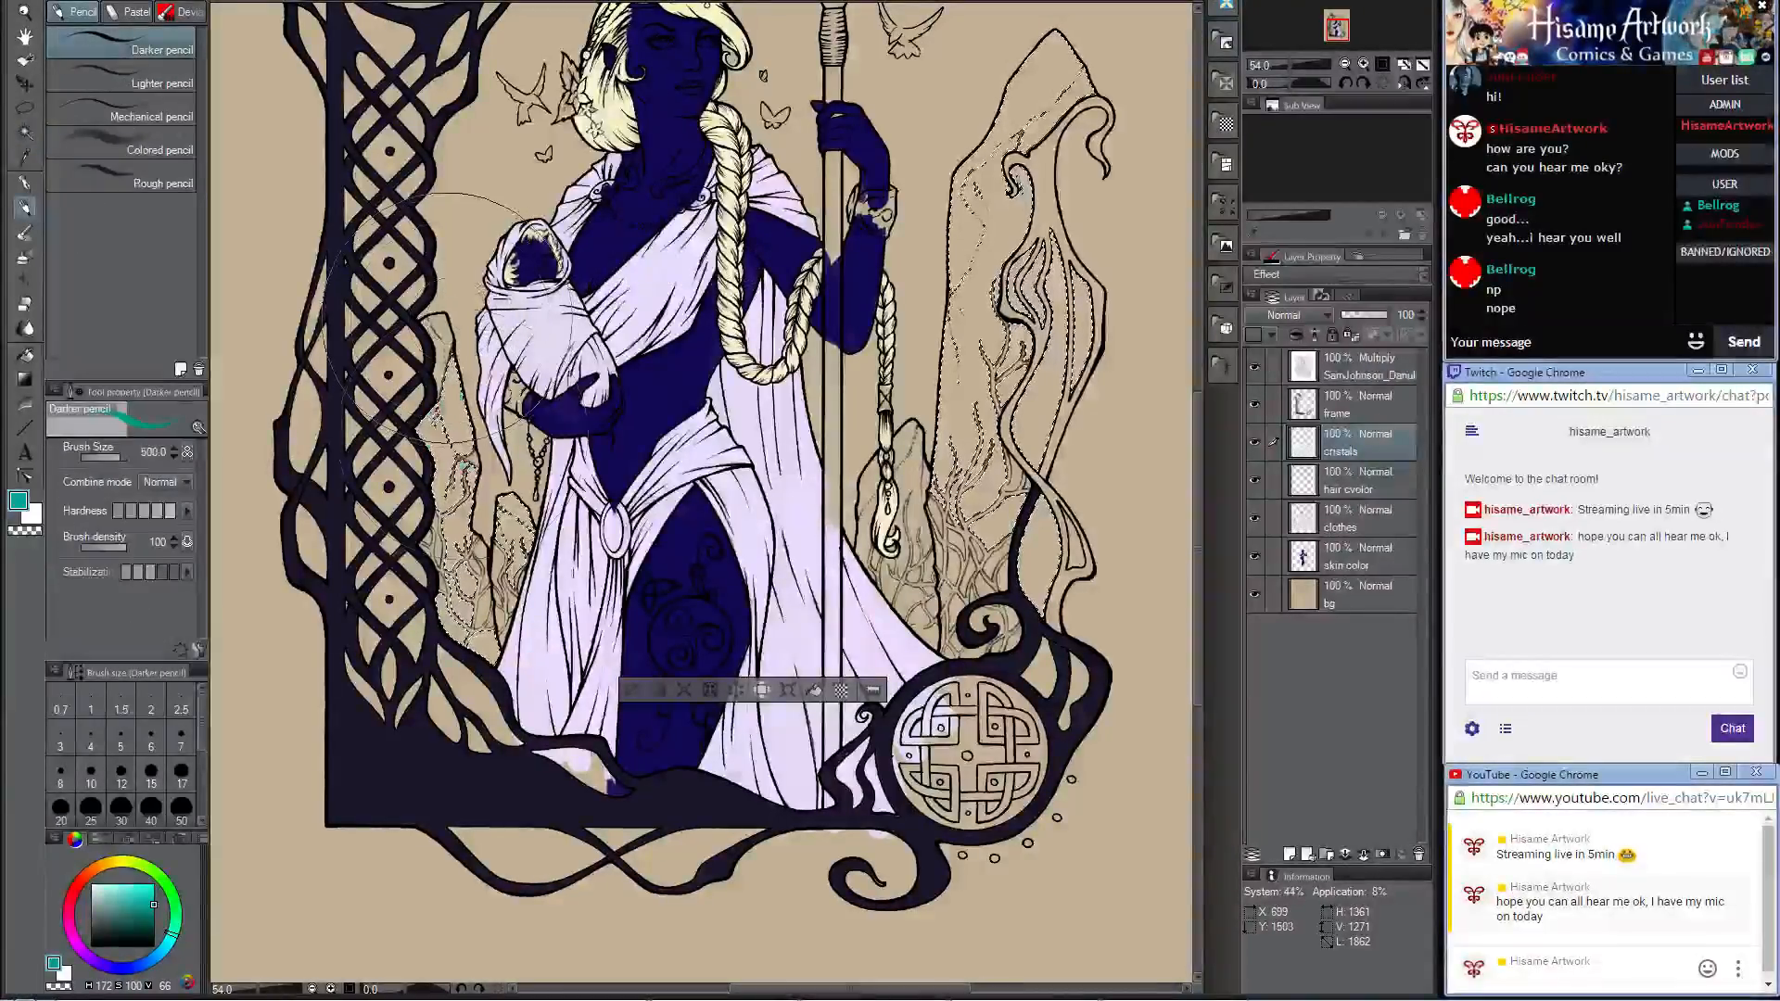
mouse_move(454, 320)
mouse_down()
mouse_move(460, 635)
mouse_move(484, 685)
mouse_up()
drag(893, 607, 1000, 664)
mouse_move(916, 360)
mouse_down()
mouse_move(945, 554)
mouse_move(1005, 531)
mouse_move(1044, 347)
mouse_move(939, 511)
mouse_up()
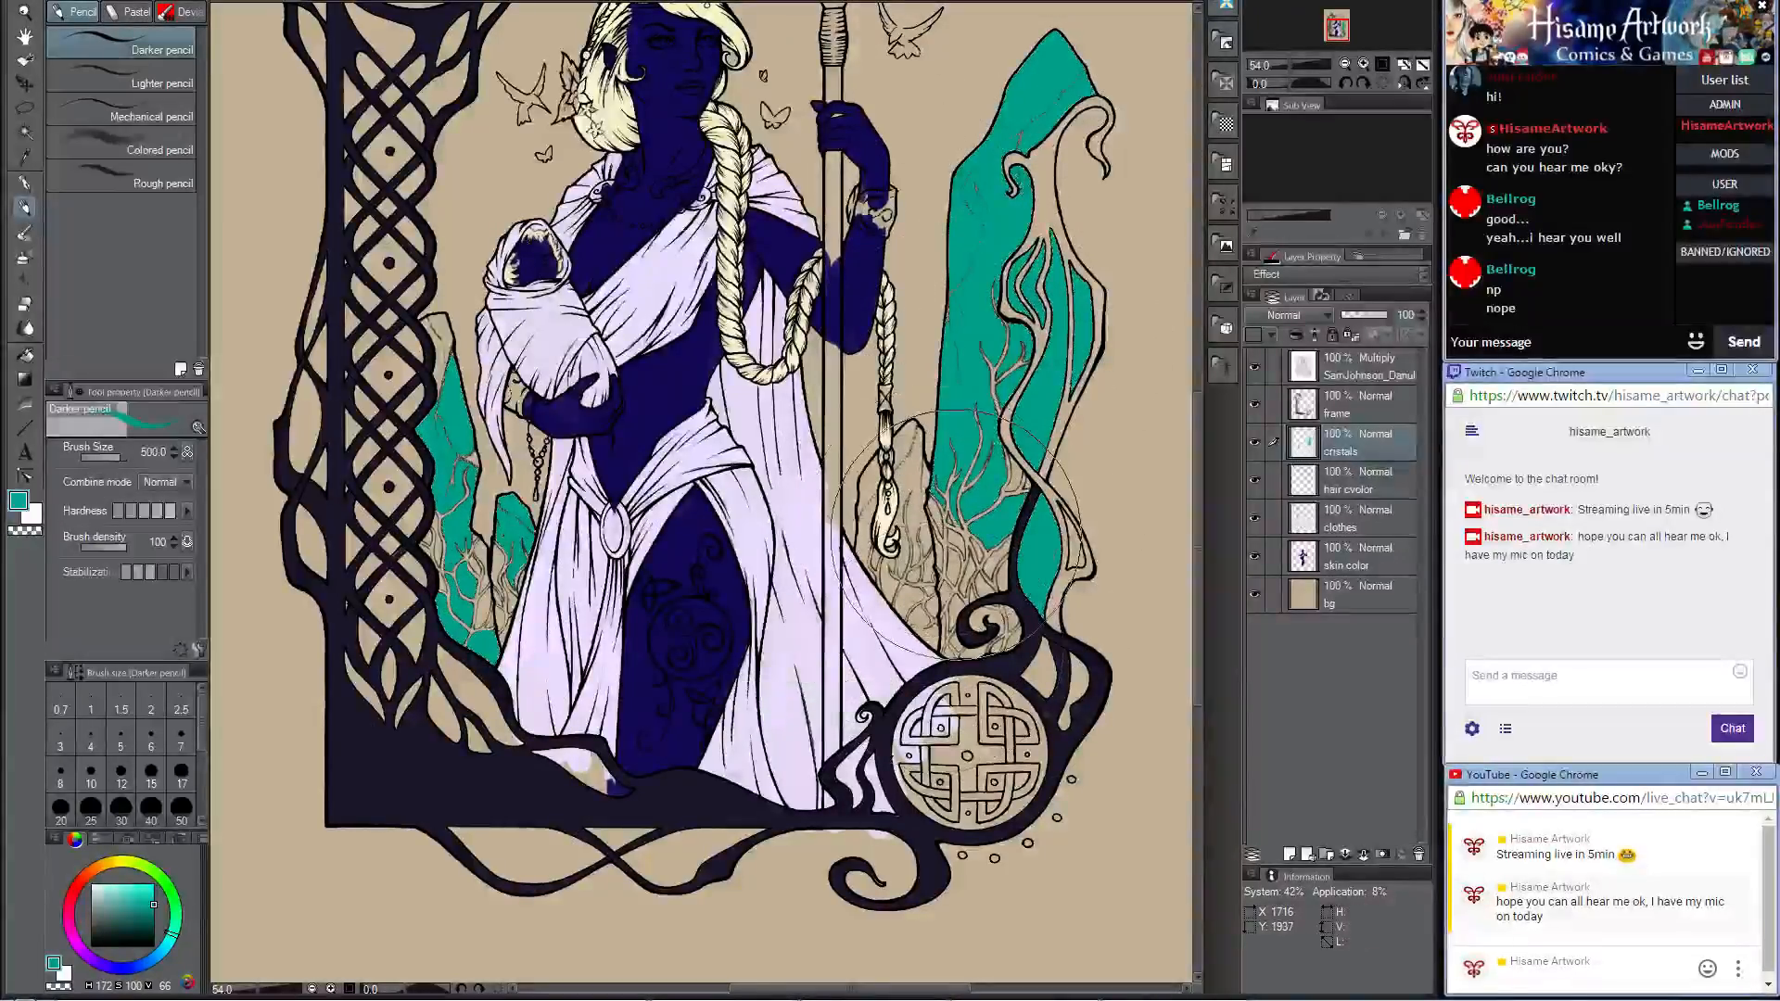
Step: Move the "cristals" layer below the clothes layer, directly above the skin color layer
scroll(939, 518, up, 3)
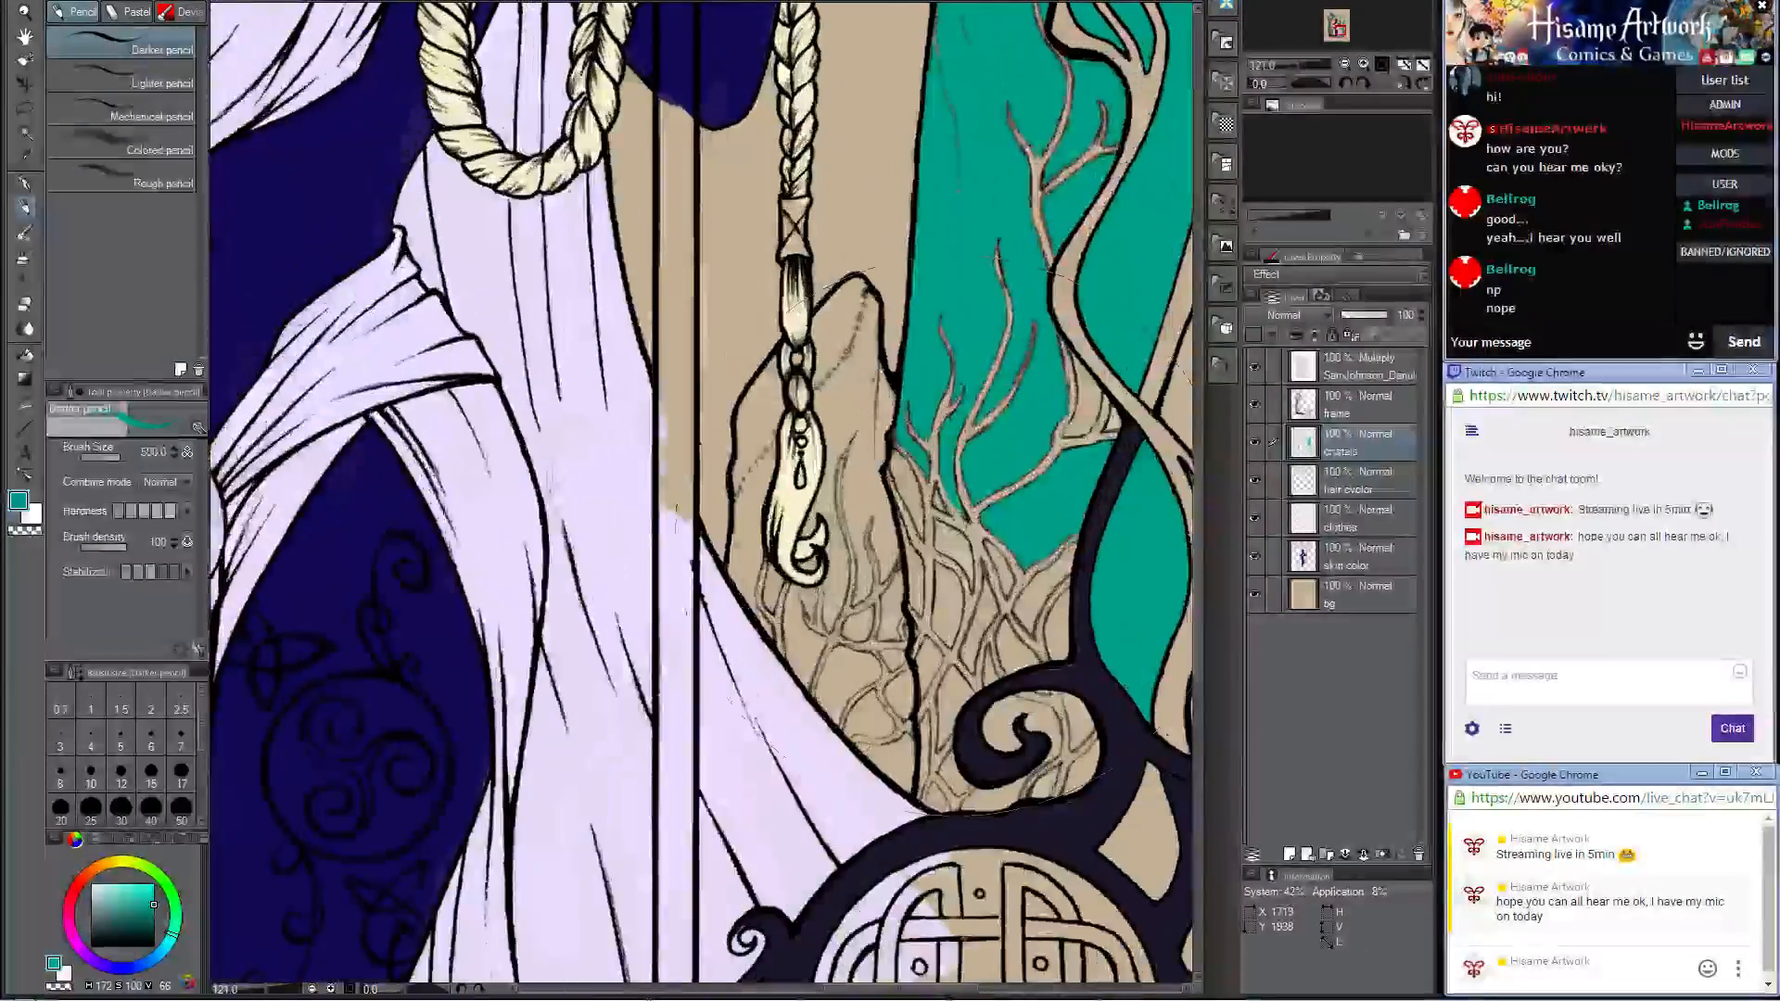
mouse_move(1387, 527)
mouse_down()
mouse_move(1389, 564)
mouse_move(1374, 525)
mouse_up()
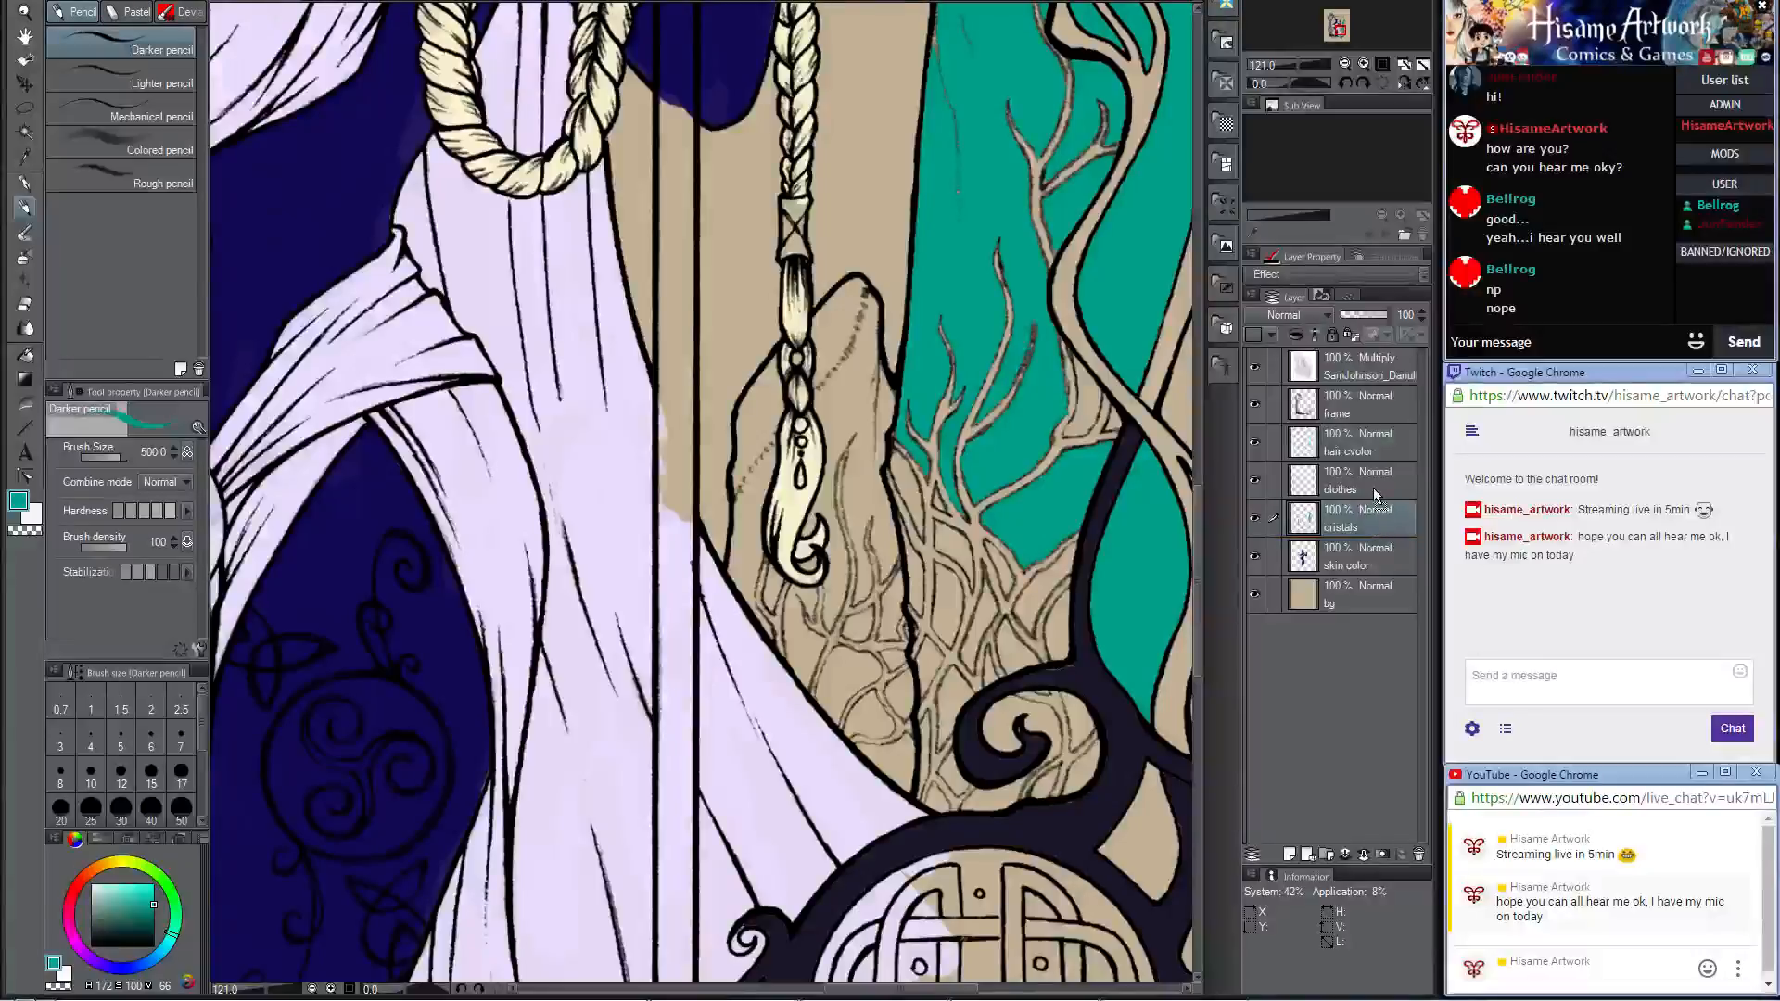
scroll(866, 508, down, 5)
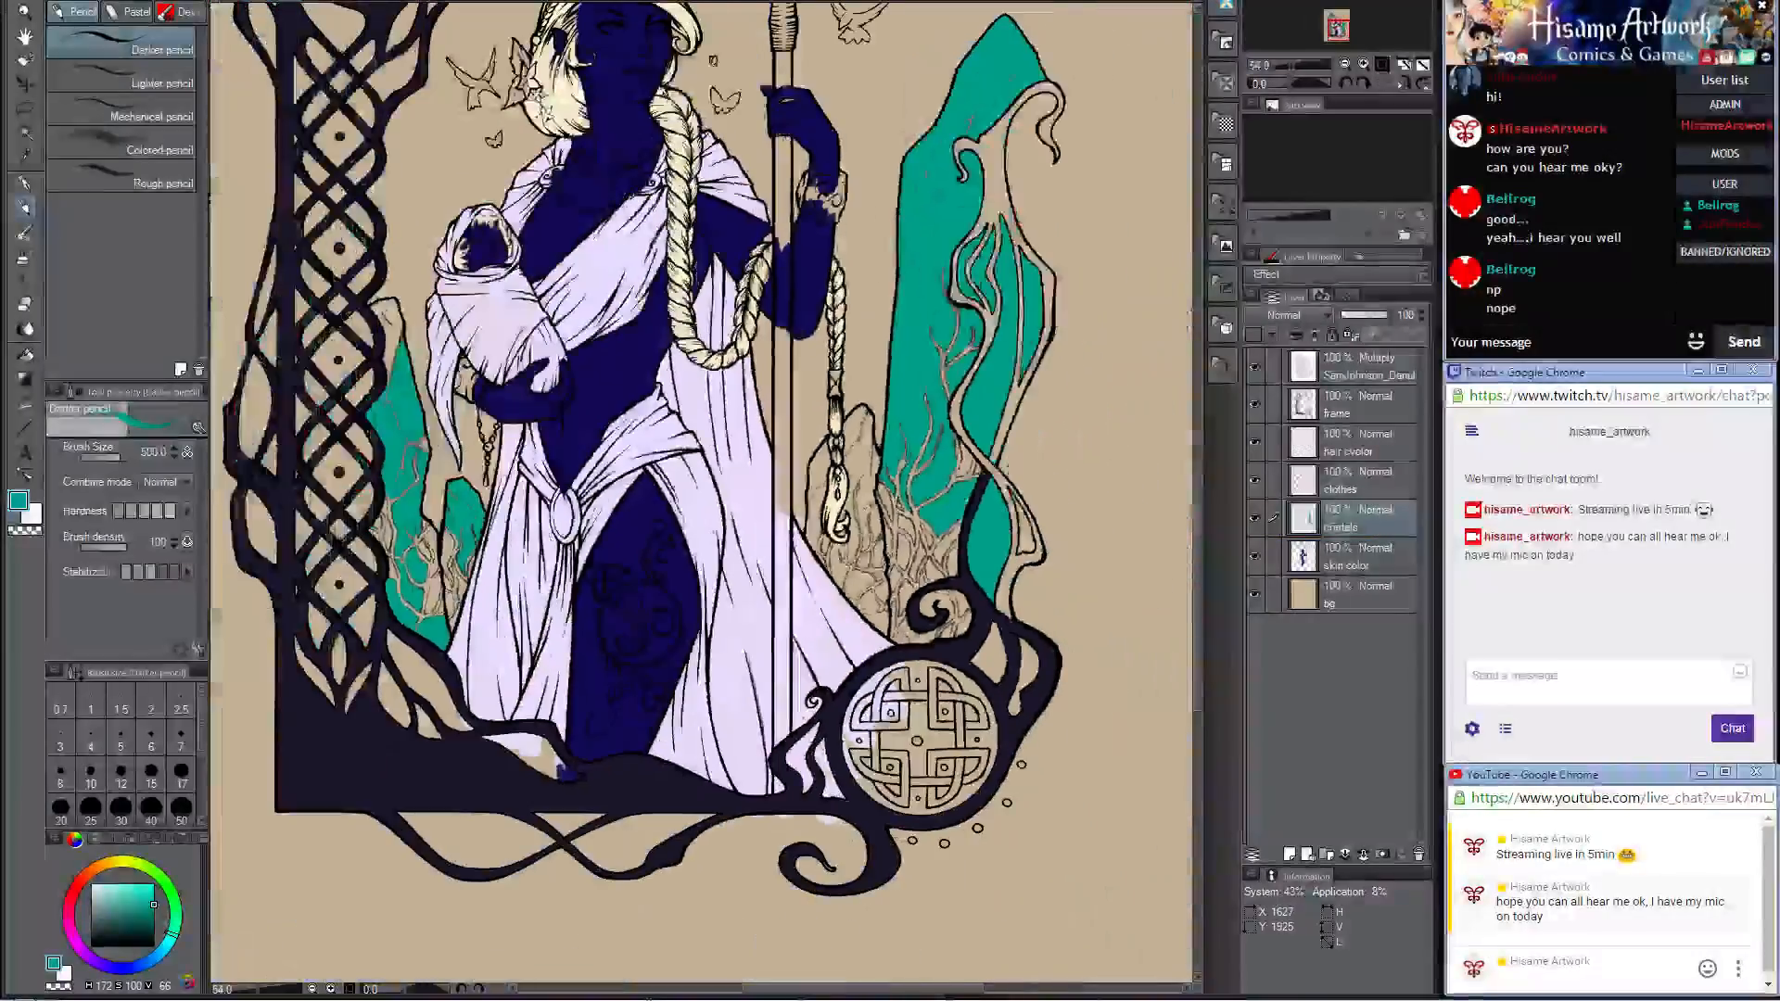
Step: Cover the unpainted branches, cracks and vine shapes on the tall crystal with teal at brush size 120
scroll(865, 519, up, 4)
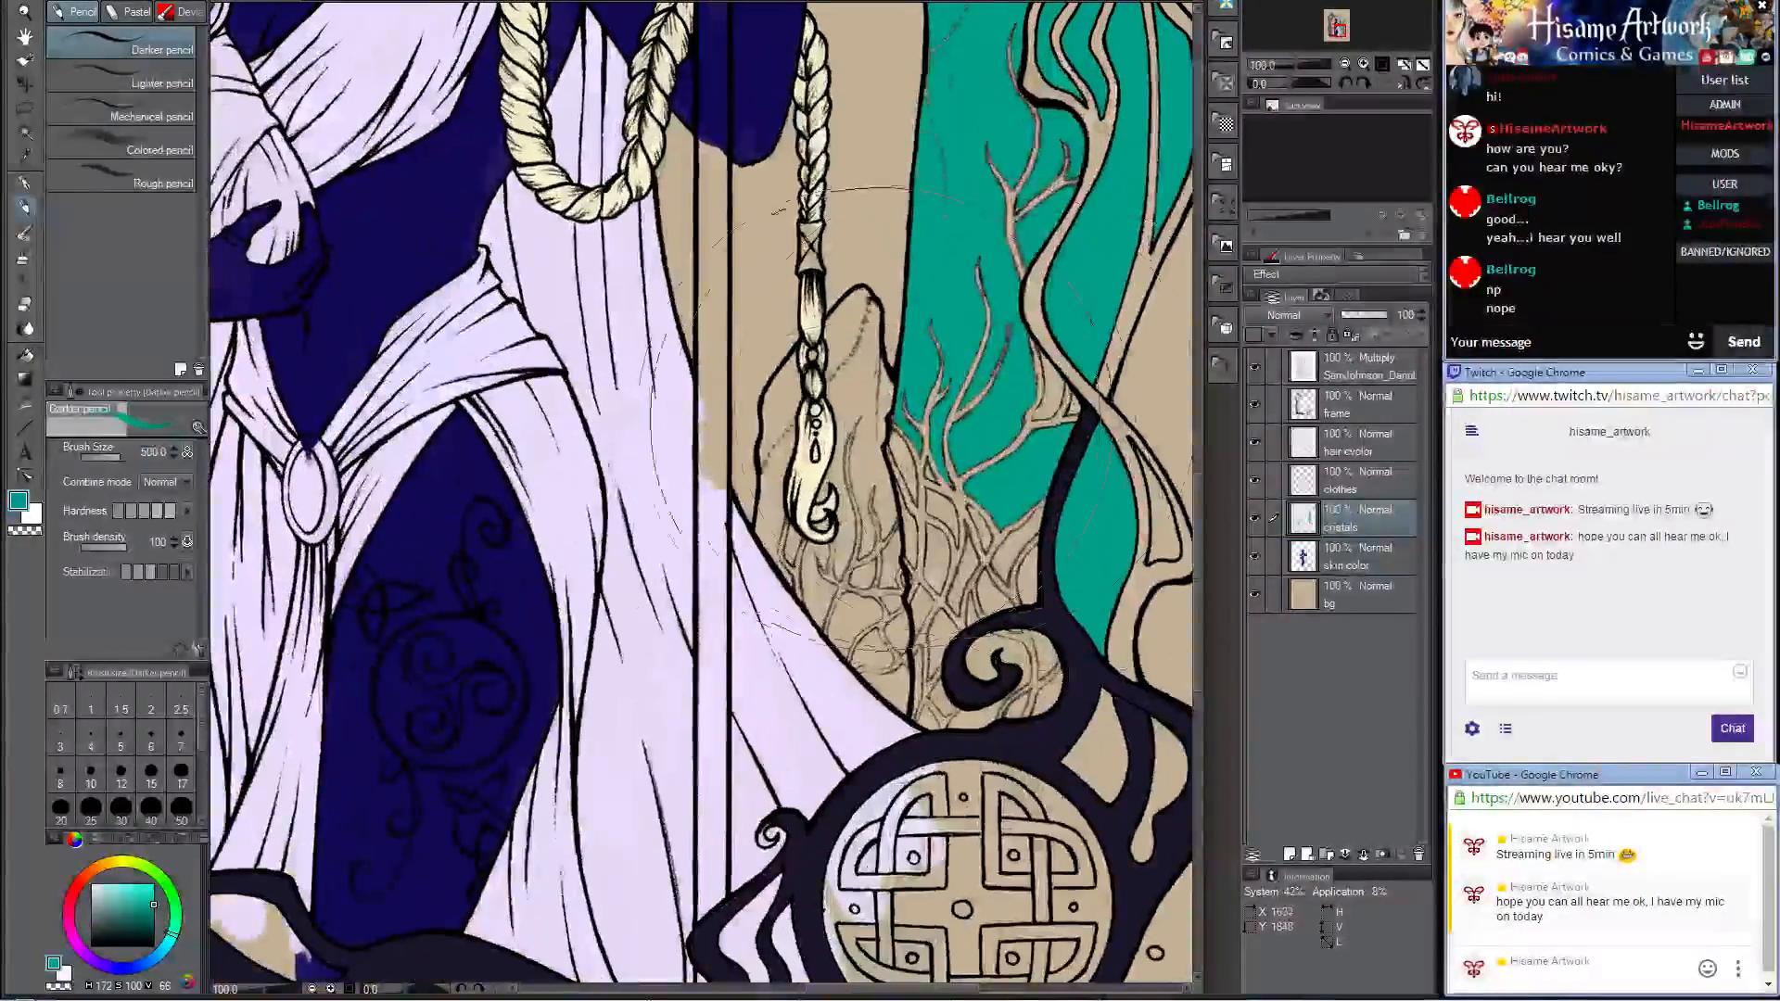
key(bracketleft)
key(bracketleft)
key(bracketleft)
key(bracketleft)
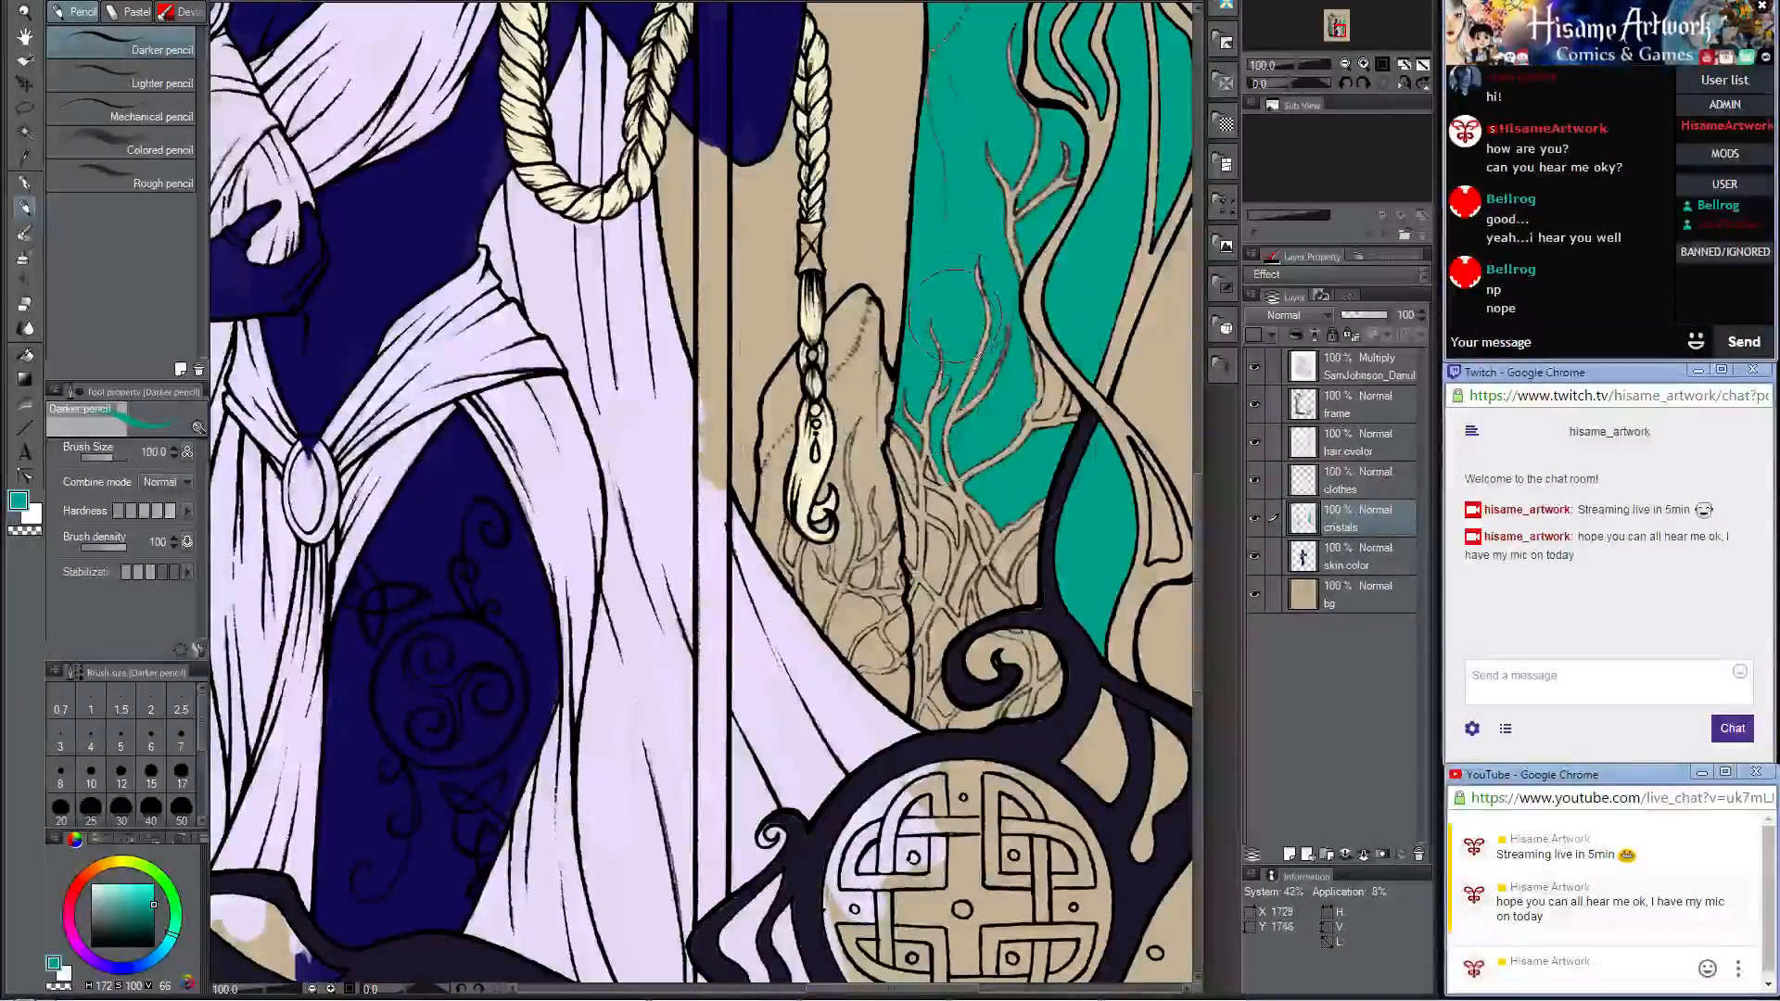
key(bracketright)
mouse_move(960, 317)
mouse_down()
mouse_move(915, 568)
mouse_move(997, 394)
mouse_move(1008, 425)
mouse_move(1050, 365)
mouse_move(1022, 233)
mouse_move(1031, 134)
mouse_move(1054, 201)
mouse_move(996, 538)
mouse_up()
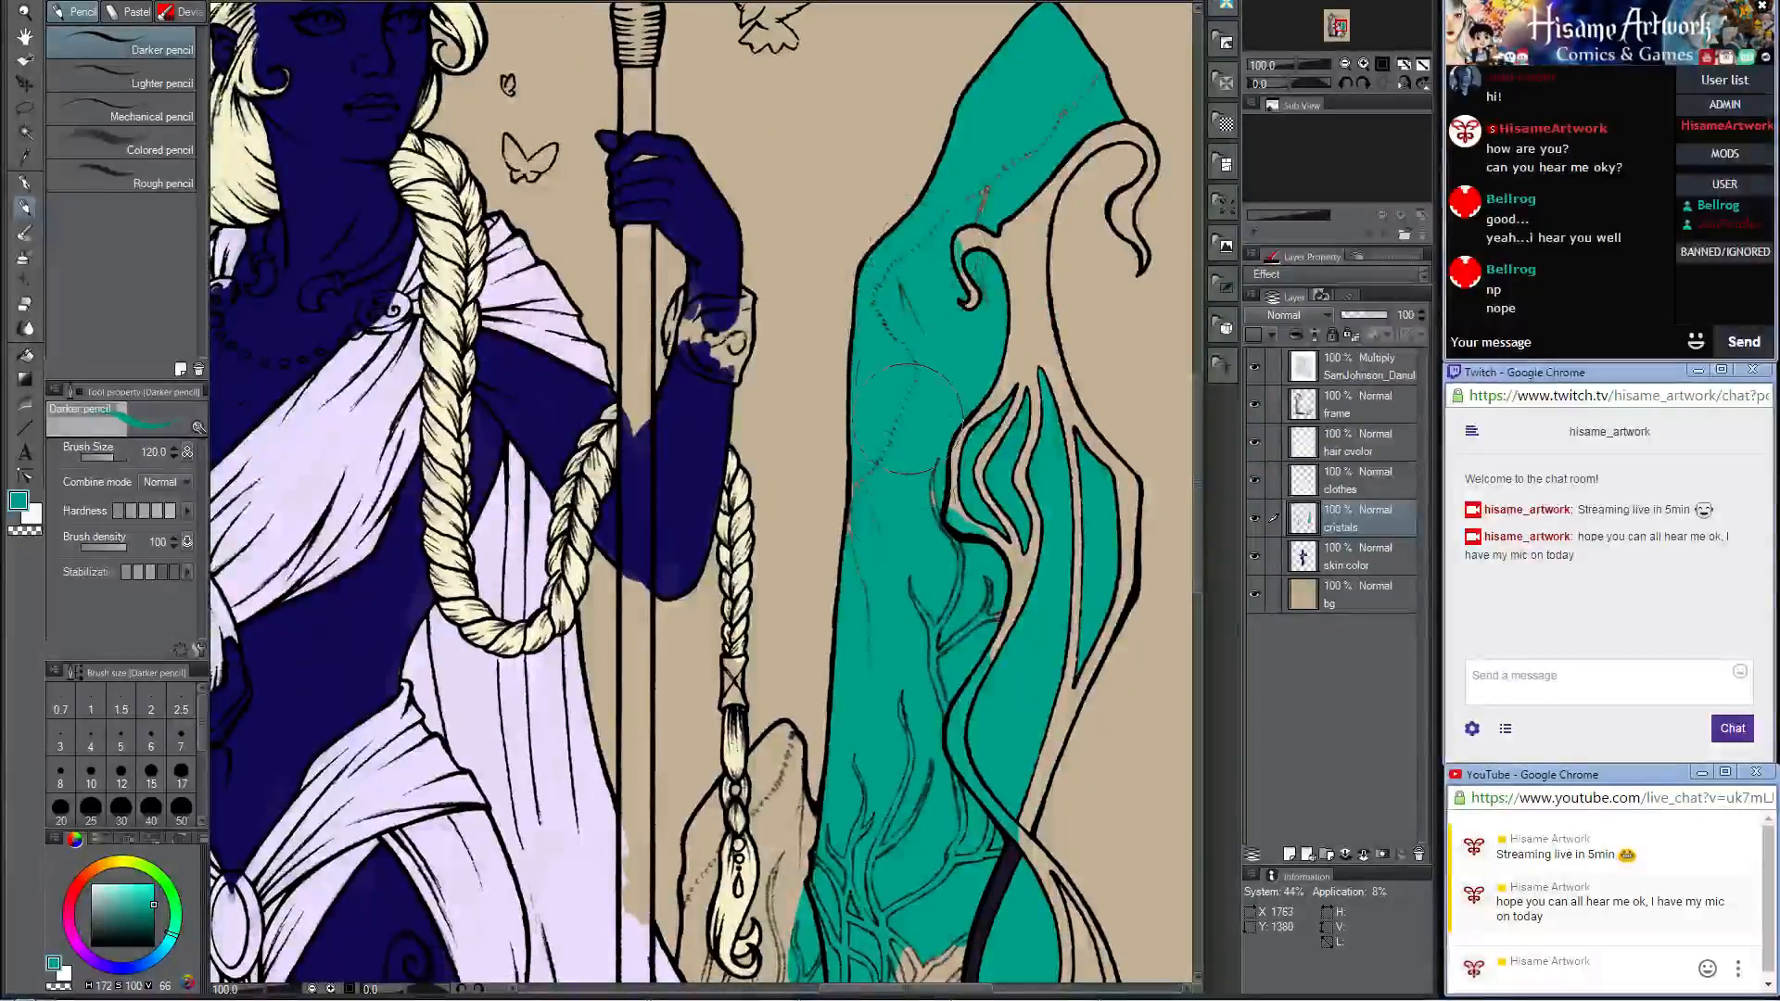
mouse_move(960, 404)
mouse_down()
mouse_move(968, 584)
mouse_move(969, 547)
mouse_up()
drag(973, 220, 968, 232)
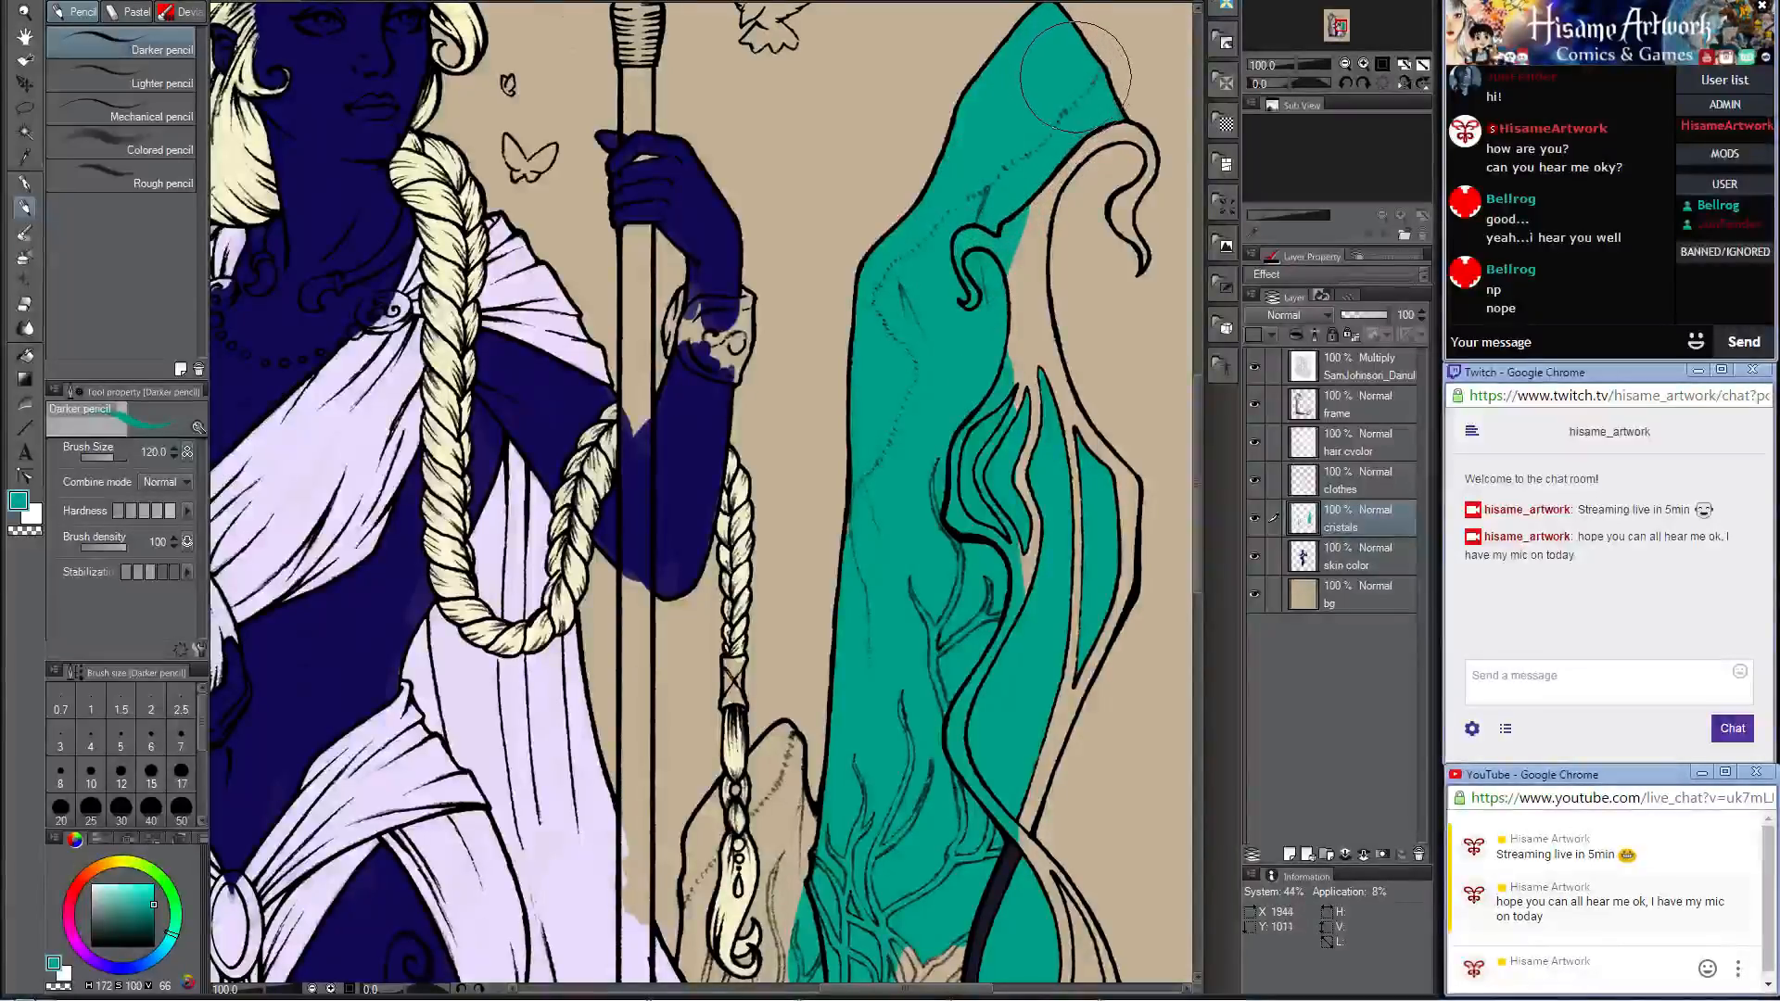
mouse_move(1062, 181)
mouse_down()
mouse_move(1029, 278)
mouse_move(987, 617)
mouse_up()
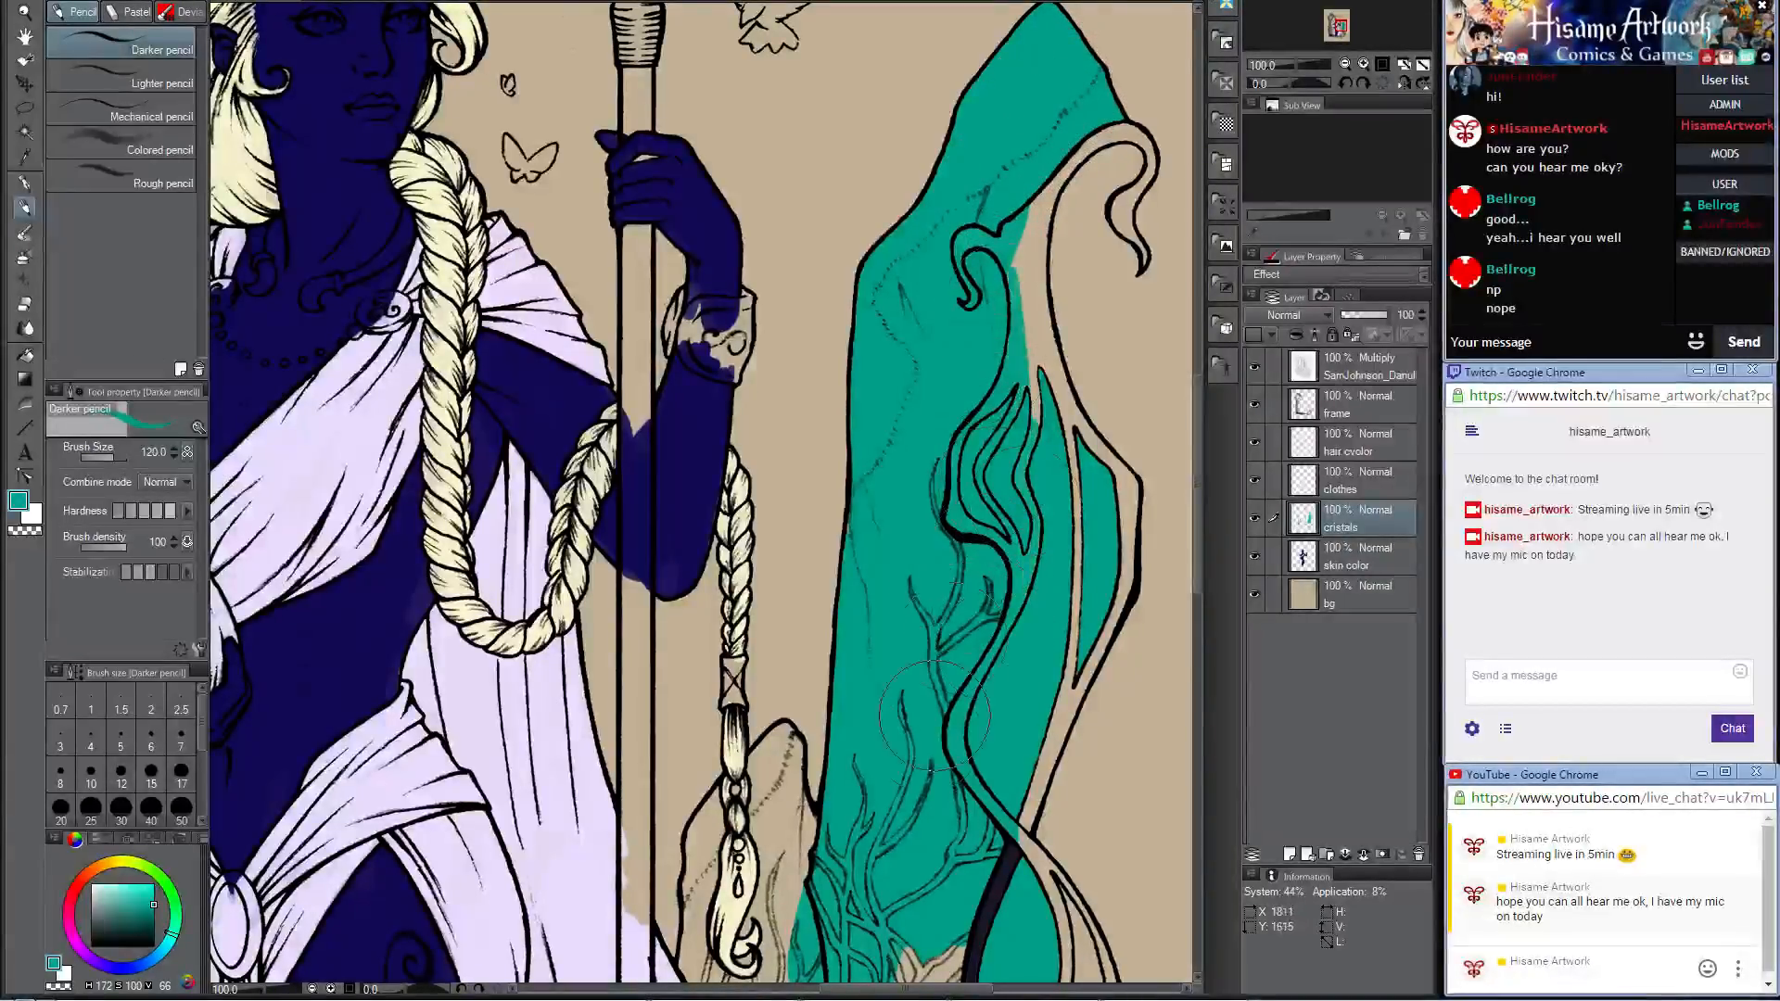
Step: Fill the roots and the small crystal behind the hanging braid with teal, reducing the brush to 40 for its edges and tip
mouse_move(916, 671)
mouse_down()
mouse_move(1014, 83)
mouse_move(909, 219)
mouse_up()
mouse_move(843, 524)
mouse_down()
mouse_move(881, 644)
mouse_move(968, 673)
mouse_up()
mouse_move(774, 445)
mouse_down()
mouse_move(756, 380)
mouse_move(723, 454)
mouse_move(695, 417)
mouse_move(728, 473)
mouse_move(718, 496)
mouse_move(696, 417)
mouse_move(691, 468)
mouse_move(689, 426)
mouse_move(689, 501)
mouse_move(750, 639)
mouse_move(758, 598)
mouse_move(774, 612)
mouse_move(763, 499)
mouse_move(811, 556)
mouse_move(753, 519)
mouse_move(748, 589)
mouse_up()
key(bracketleft)
key(bracketleft)
key(bracketleft)
key(bracketleft)
key(bracketleft)
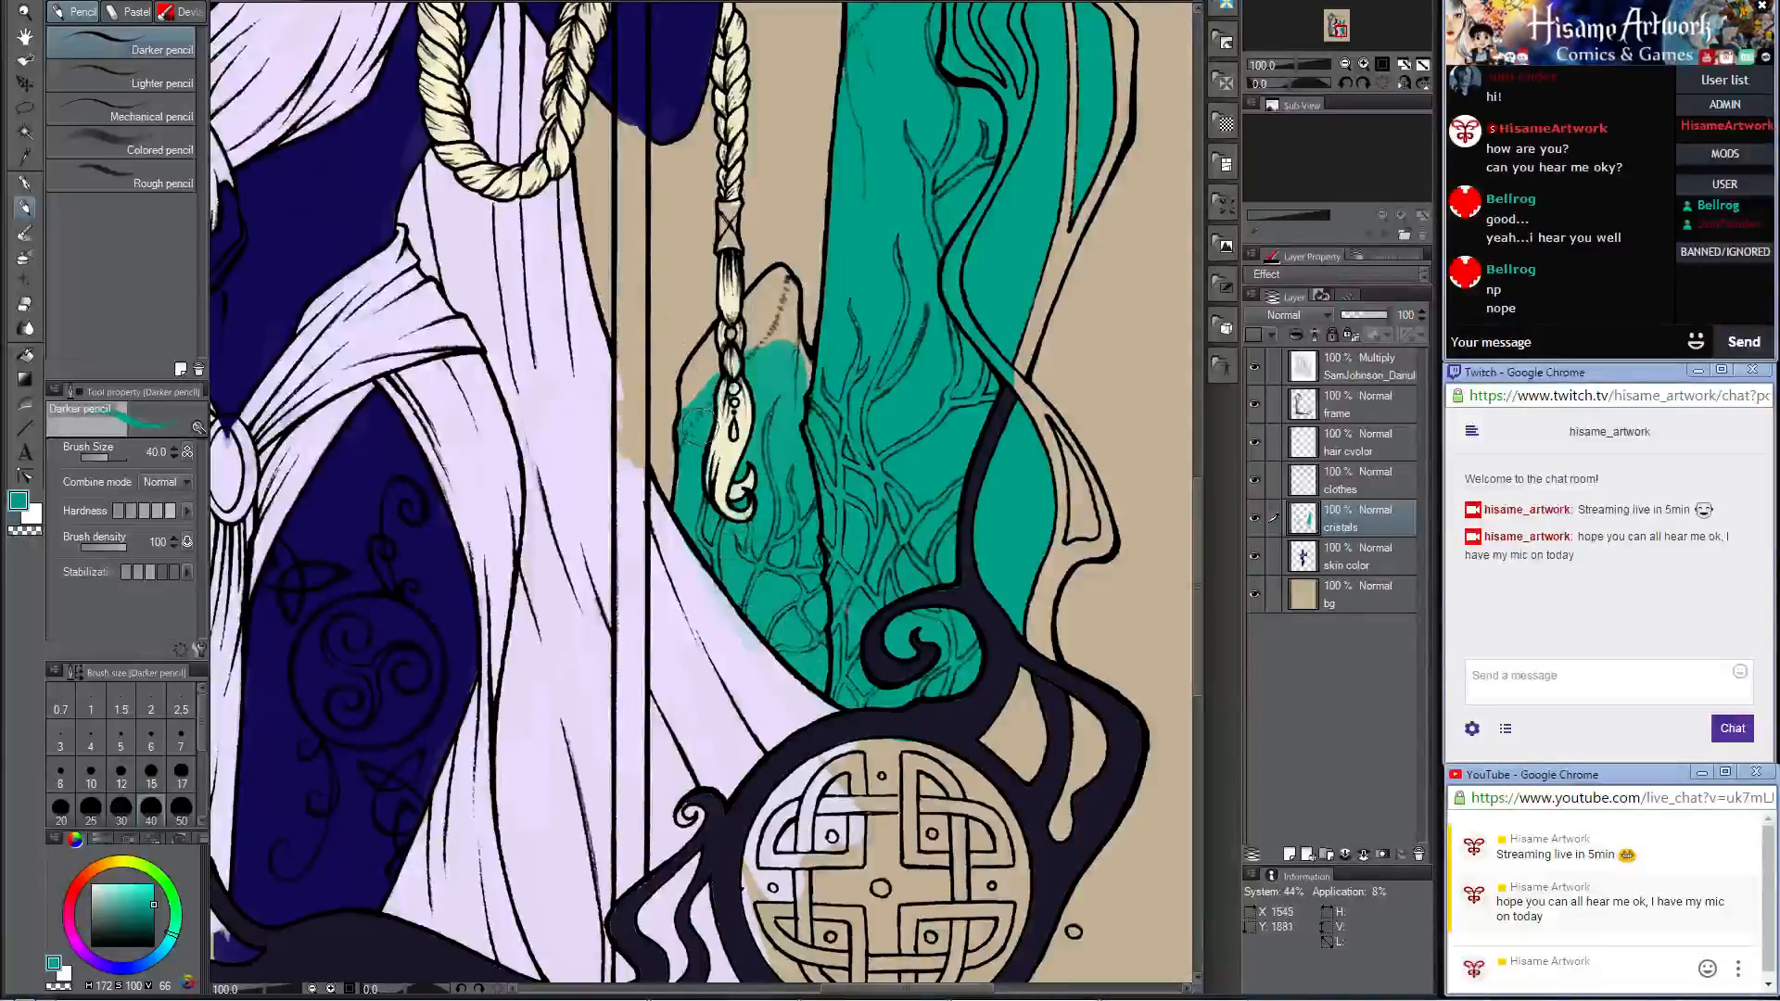
mouse_move(696, 424)
mouse_down()
mouse_move(694, 389)
mouse_move(690, 432)
mouse_up()
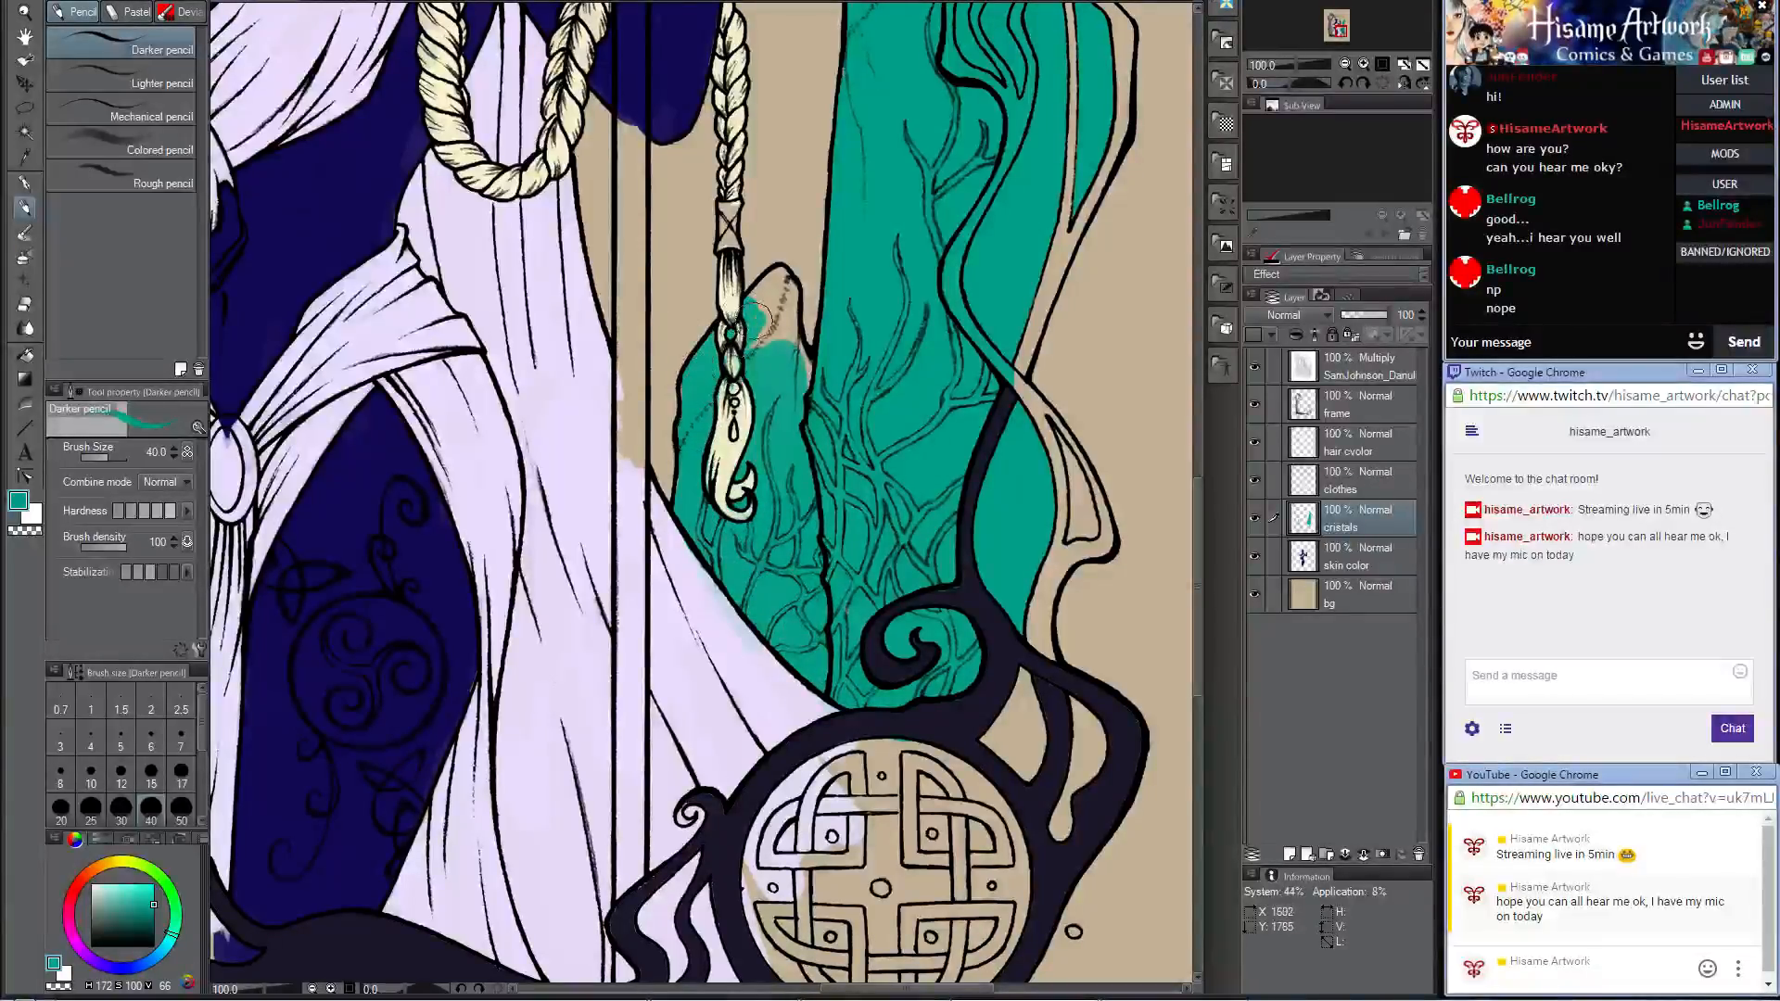
mouse_move(762, 316)
mouse_down()
mouse_move(741, 357)
mouse_move(775, 292)
mouse_move(760, 299)
mouse_move(778, 284)
mouse_move(785, 331)
mouse_up()
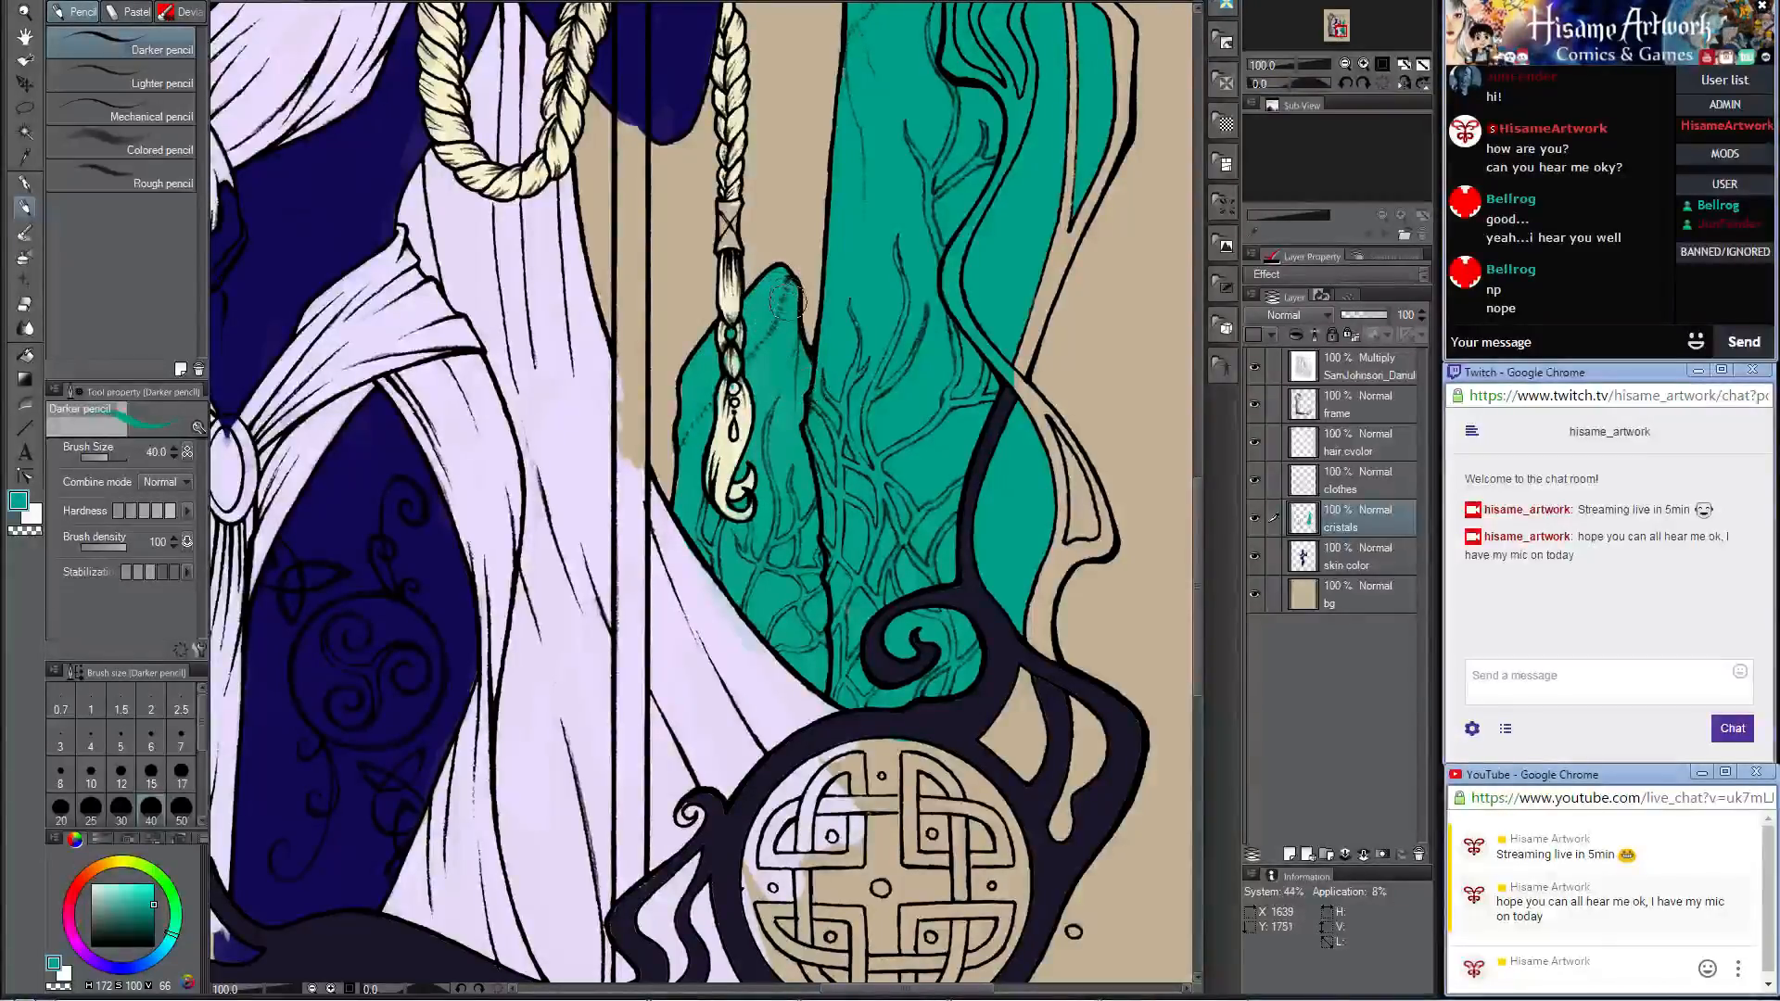
Step: Paint teal into the frame openings above the Celtic medallion and the curled vine beside the tall crystal
mouse_move(859, 716)
mouse_down()
mouse_move(896, 445)
mouse_move(834, 403)
mouse_move(793, 498)
mouse_up()
mouse_move(923, 501)
mouse_down()
mouse_move(960, 543)
mouse_move(953, 477)
mouse_move(1000, 598)
mouse_move(1022, 511)
mouse_up()
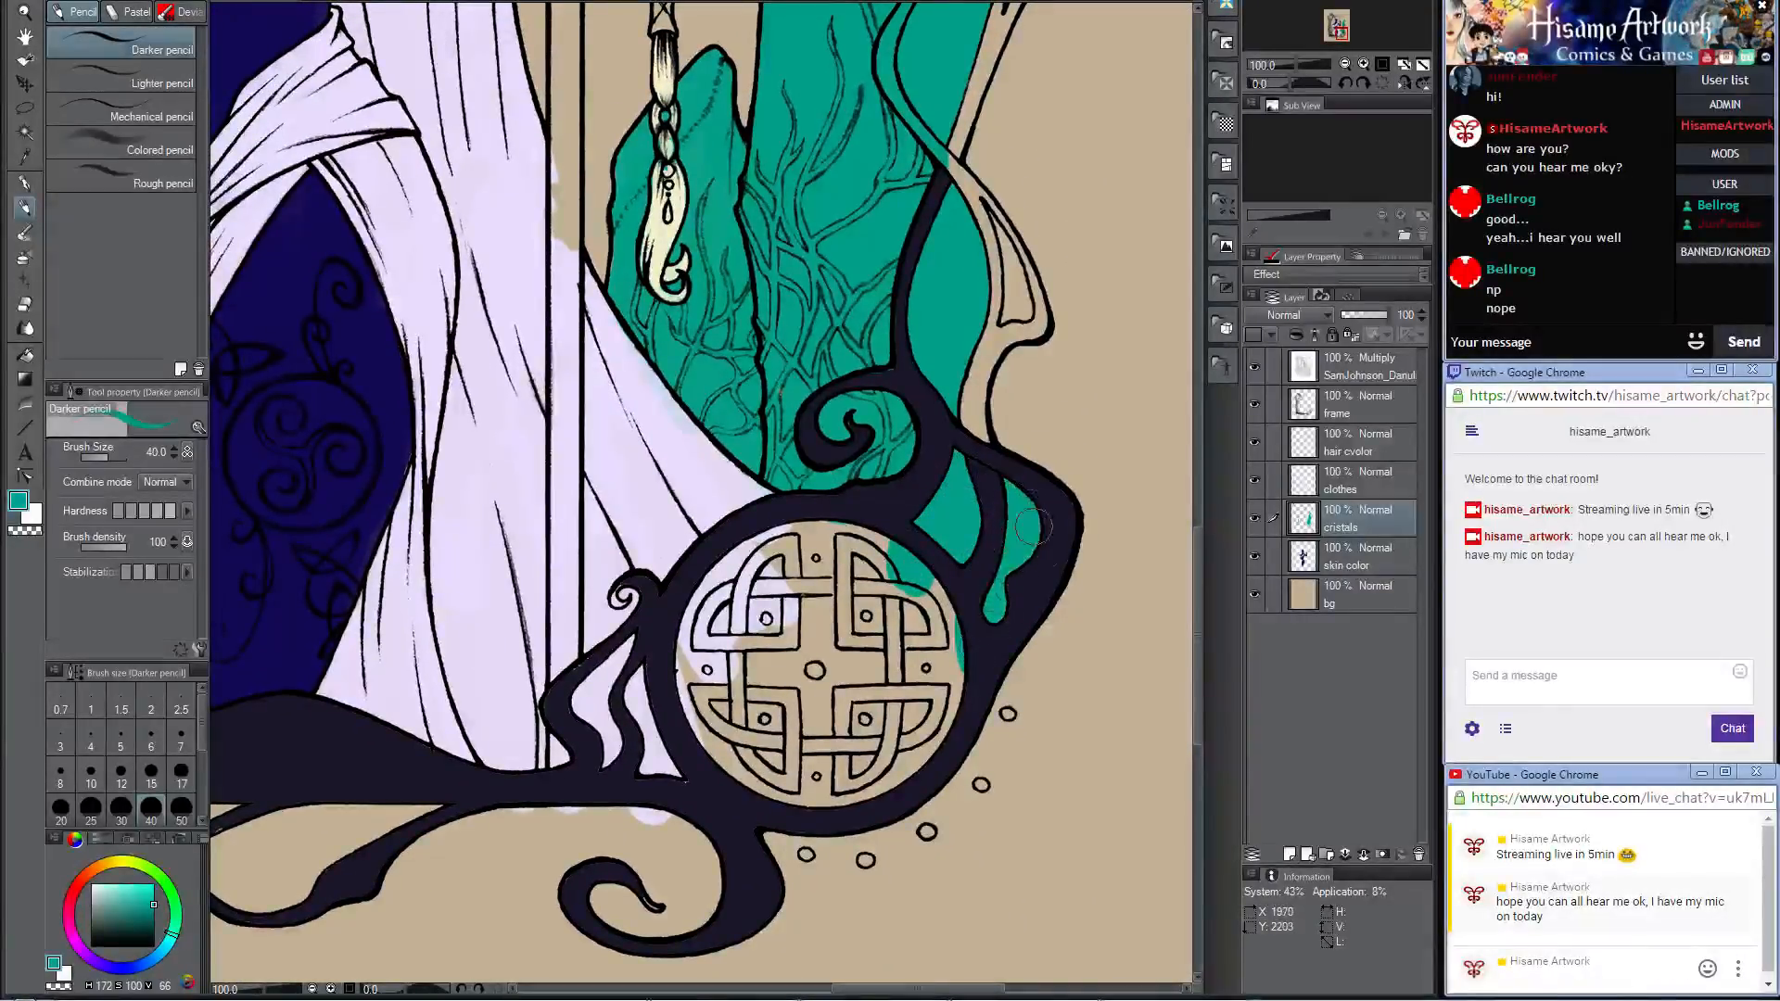
drag(1021, 399, 945, 559)
mouse_move(905, 369)
mouse_down()
mouse_move(936, 458)
mouse_move(936, 443)
mouse_move(917, 481)
mouse_move(921, 382)
mouse_up()
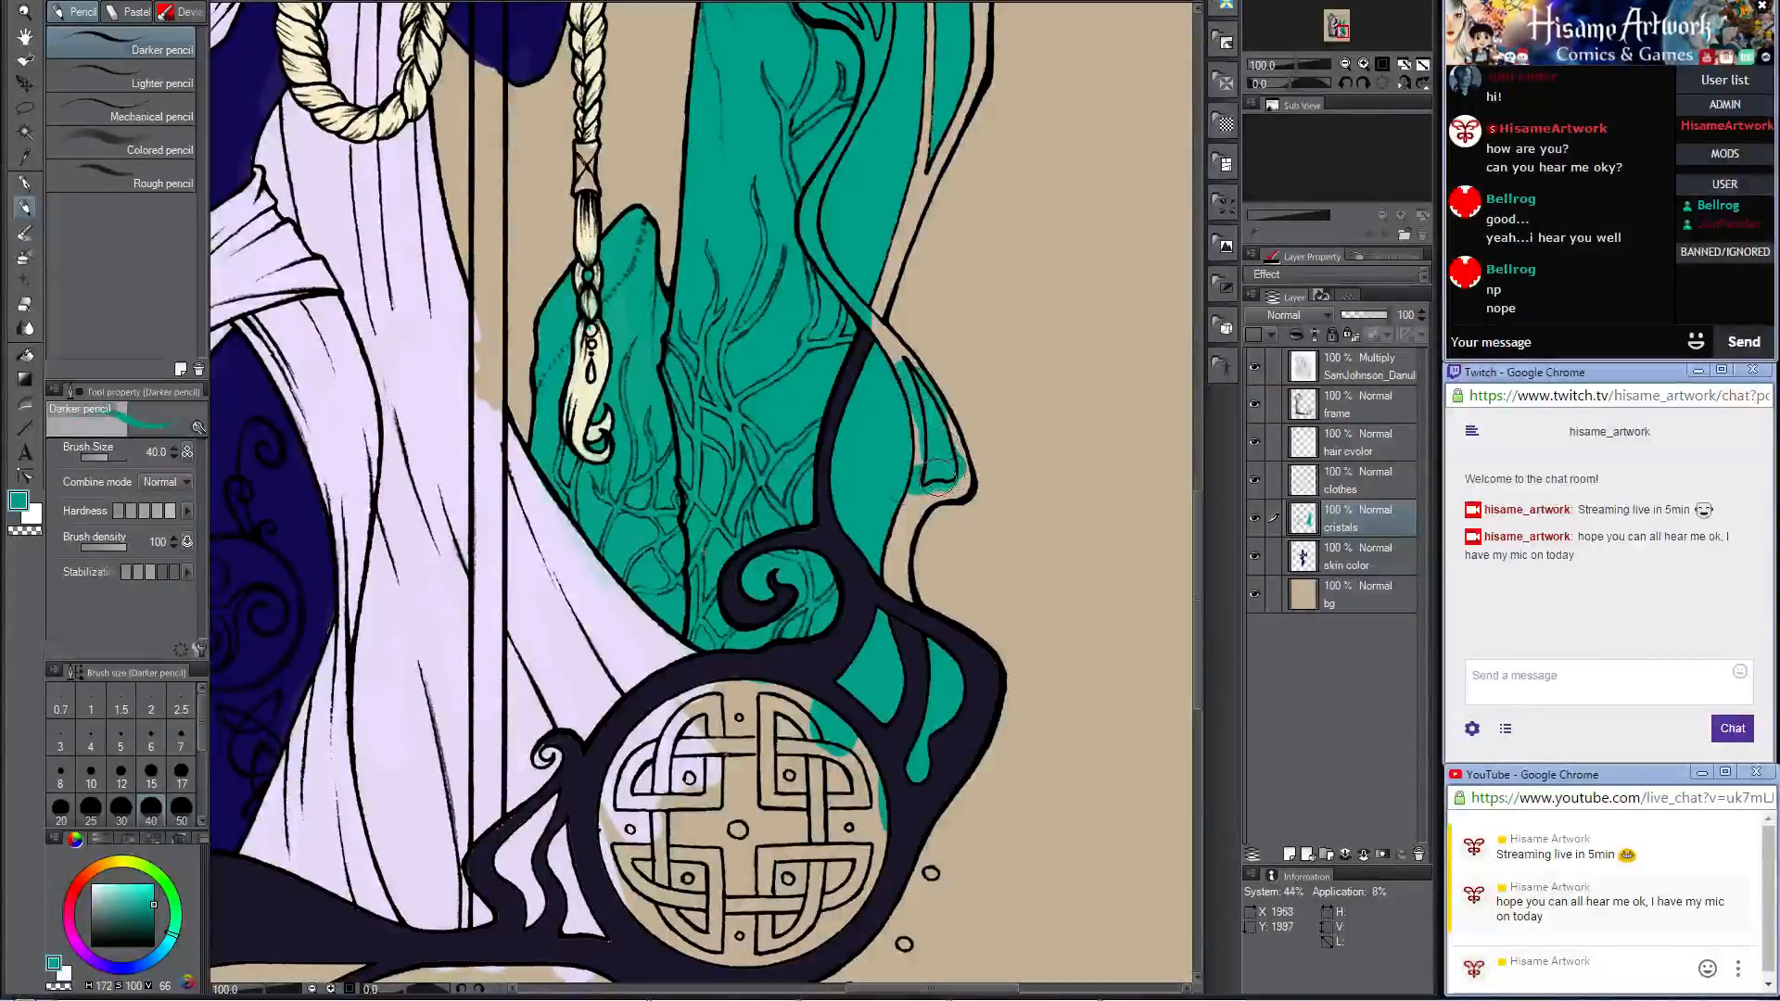
mouse_move(938, 477)
mouse_down()
mouse_move(918, 491)
mouse_move(899, 417)
mouse_up()
drag(881, 621, 958, 302)
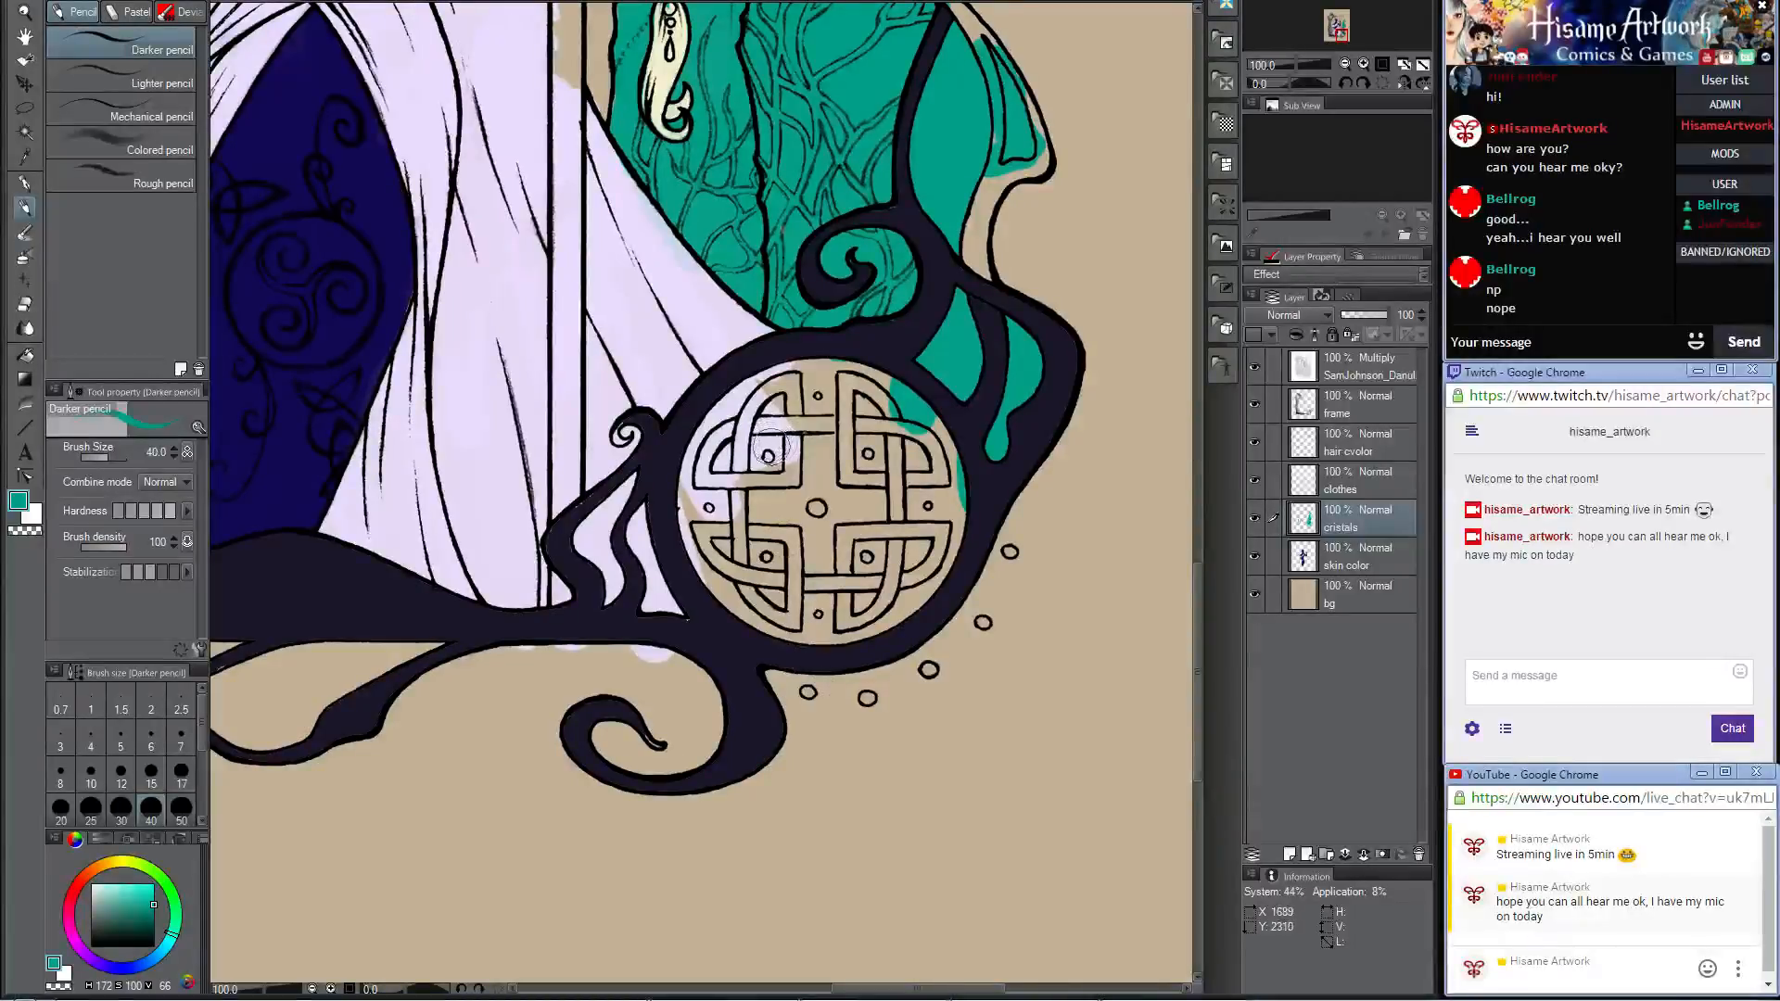
Step: Fill the openings in the twisted vines beneath the frame's lower border with teal at brush size 80
scroll(742, 456, down, 5)
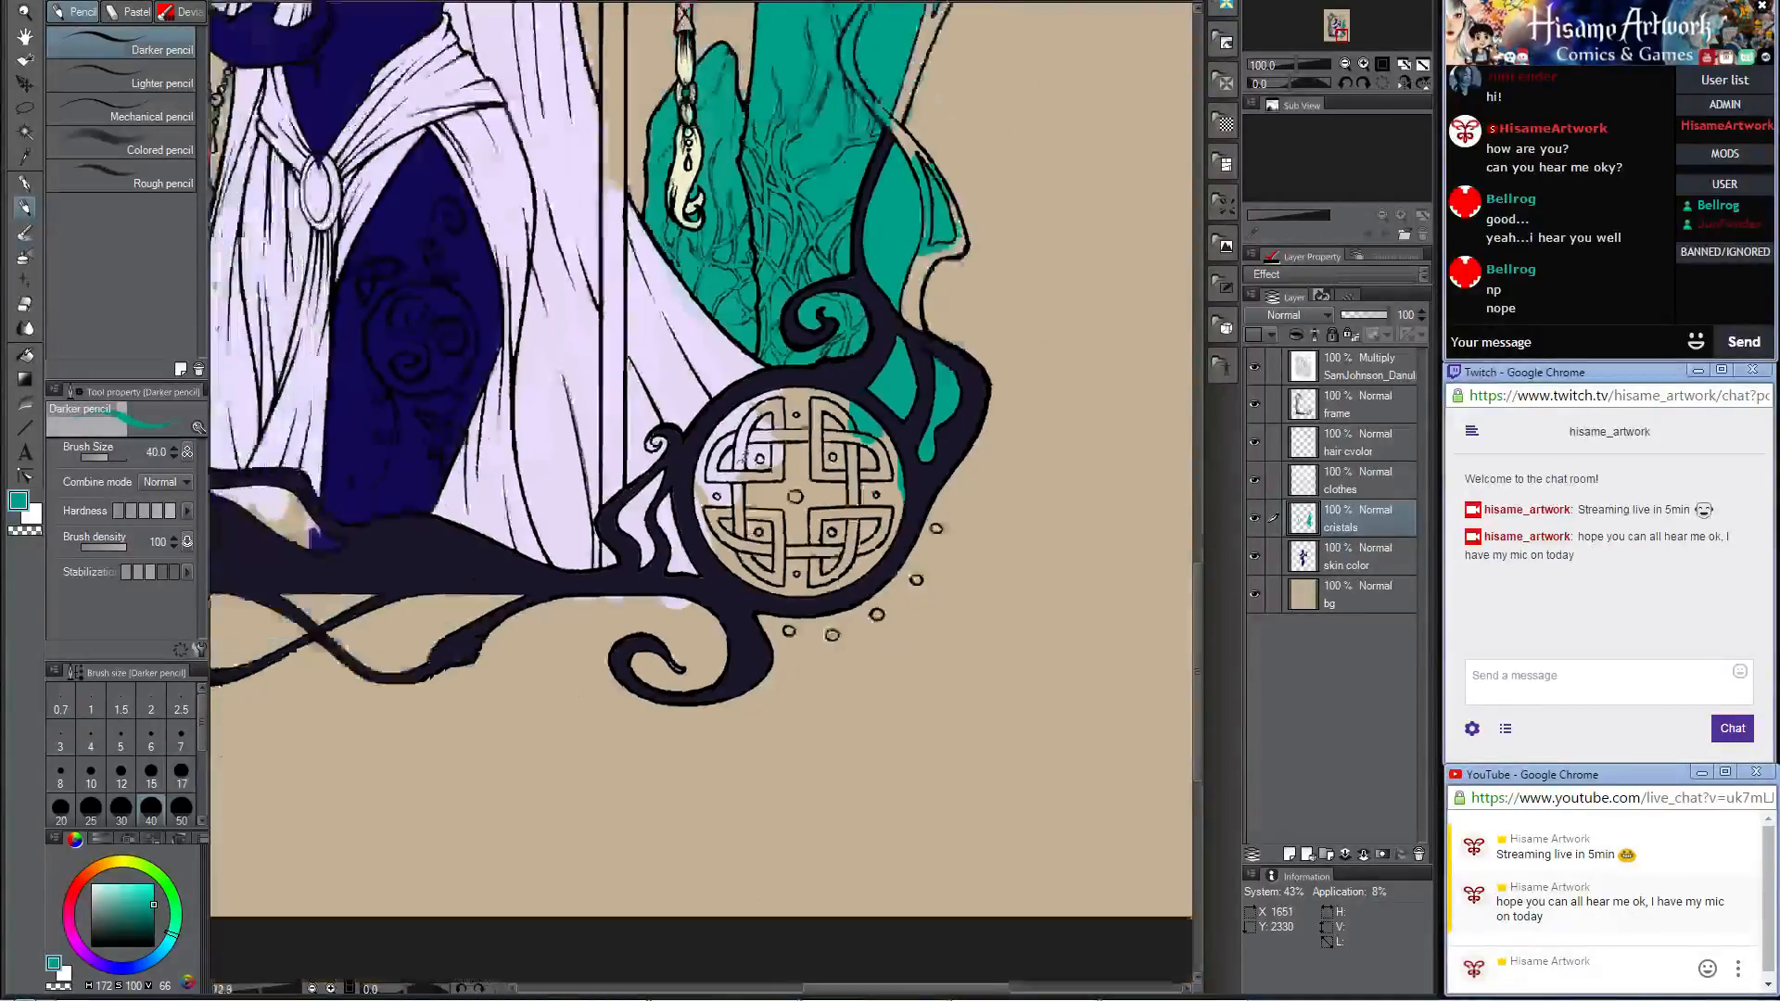
scroll(830, 567, up, 6)
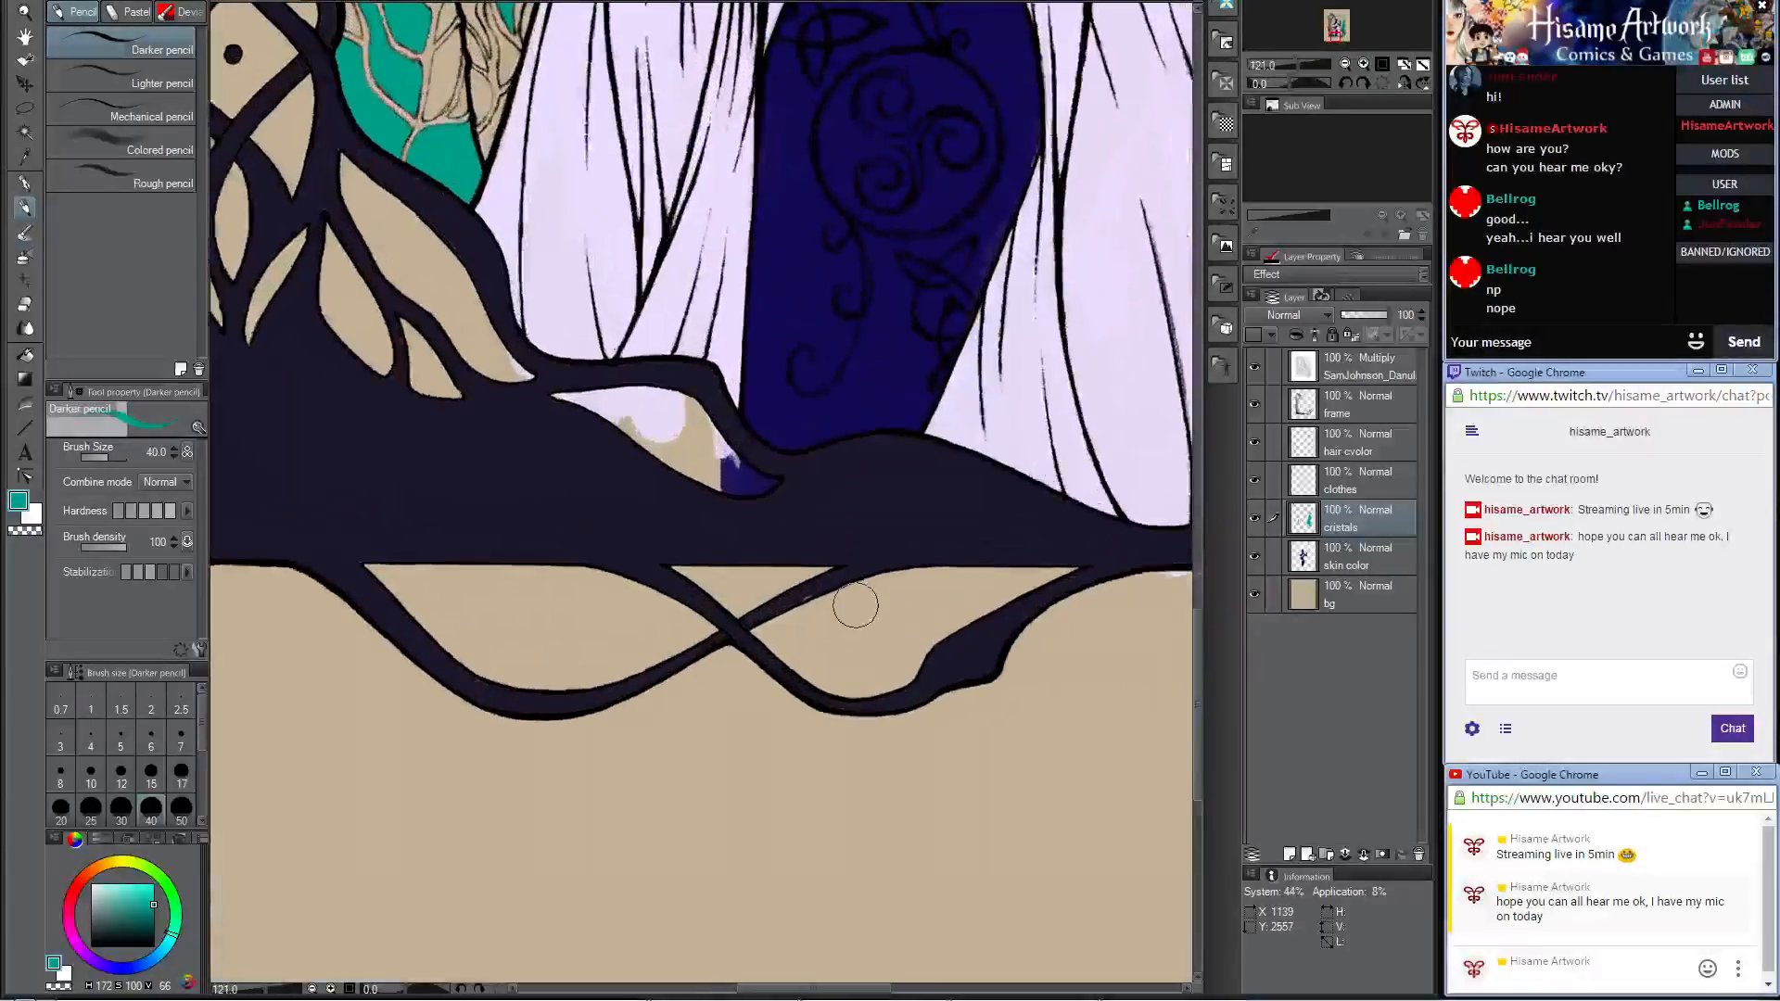
key(bracketright)
key(bracketright)
key(bracketright)
key(bracketright)
mouse_move(365, 528)
mouse_down()
mouse_move(495, 655)
mouse_move(454, 632)
mouse_move(552, 672)
mouse_move(788, 566)
mouse_move(442, 569)
mouse_up()
mouse_move(813, 623)
mouse_down()
mouse_move(756, 630)
mouse_move(797, 653)
mouse_move(918, 663)
mouse_move(952, 603)
mouse_move(905, 571)
mouse_move(1029, 570)
mouse_move(964, 551)
mouse_up()
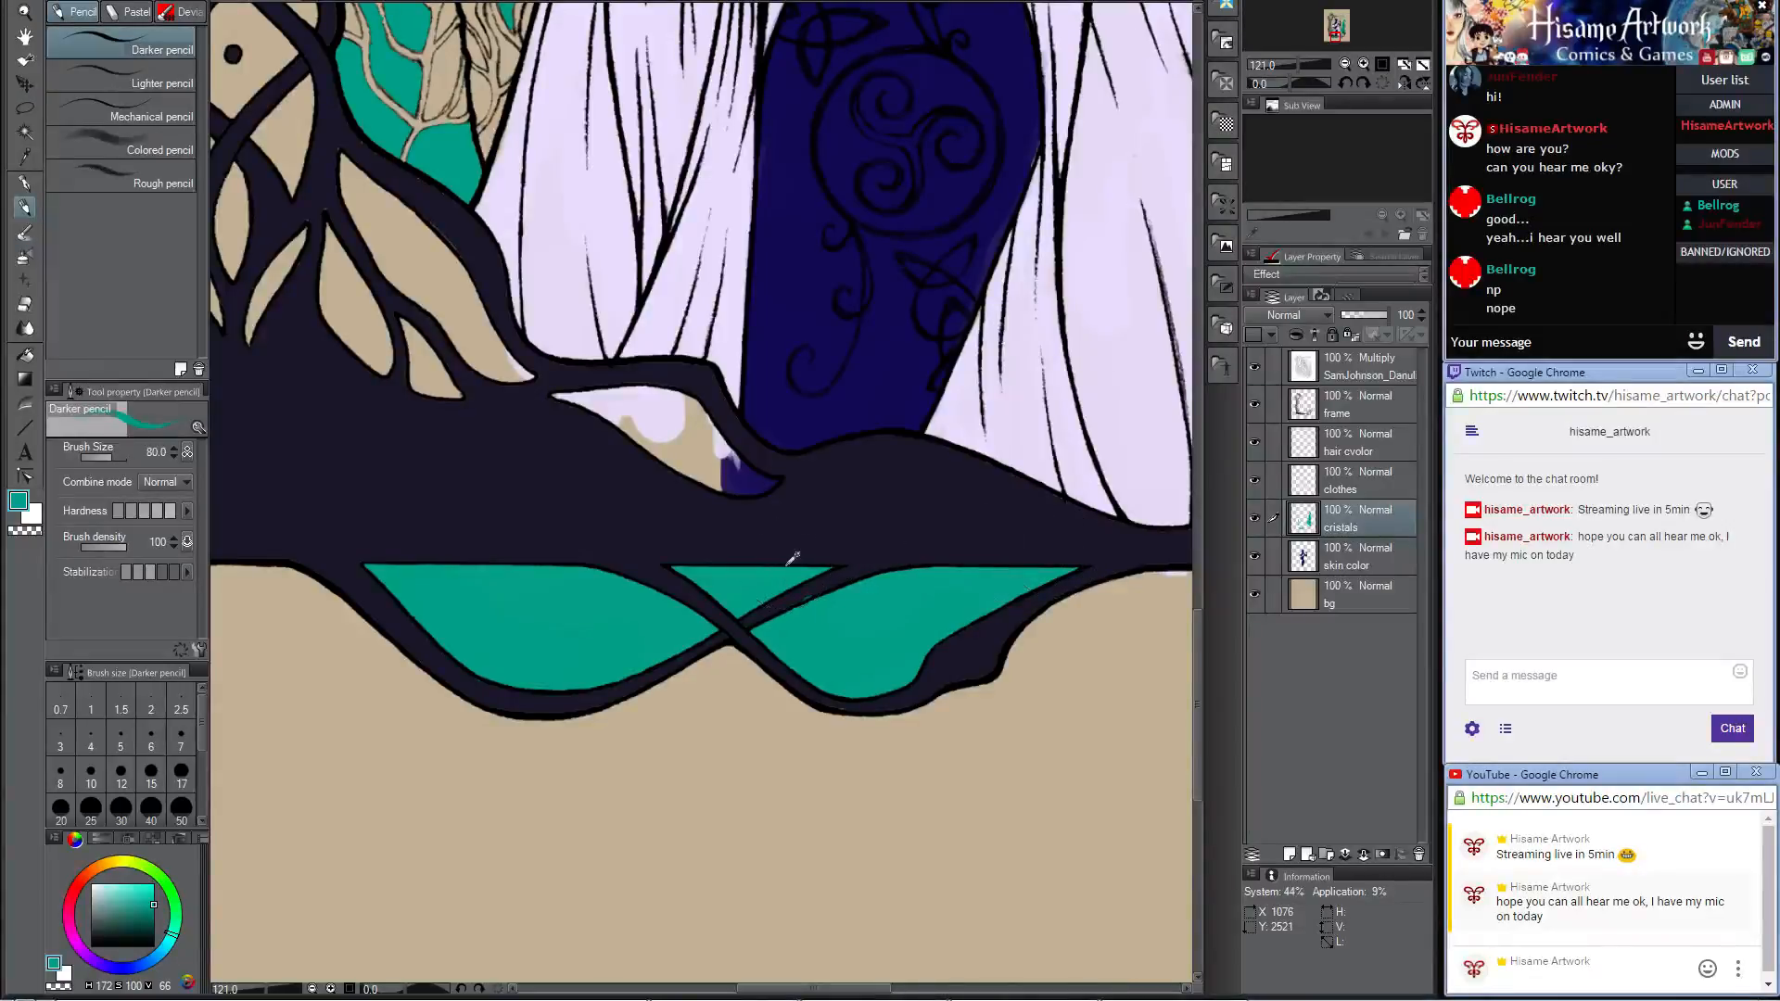
Step: Paint teal into the leaf-shaped openings in the frame's lower corner beside the woman's dress
scroll(792, 557, down, 3)
drag(793, 719, 632, 576)
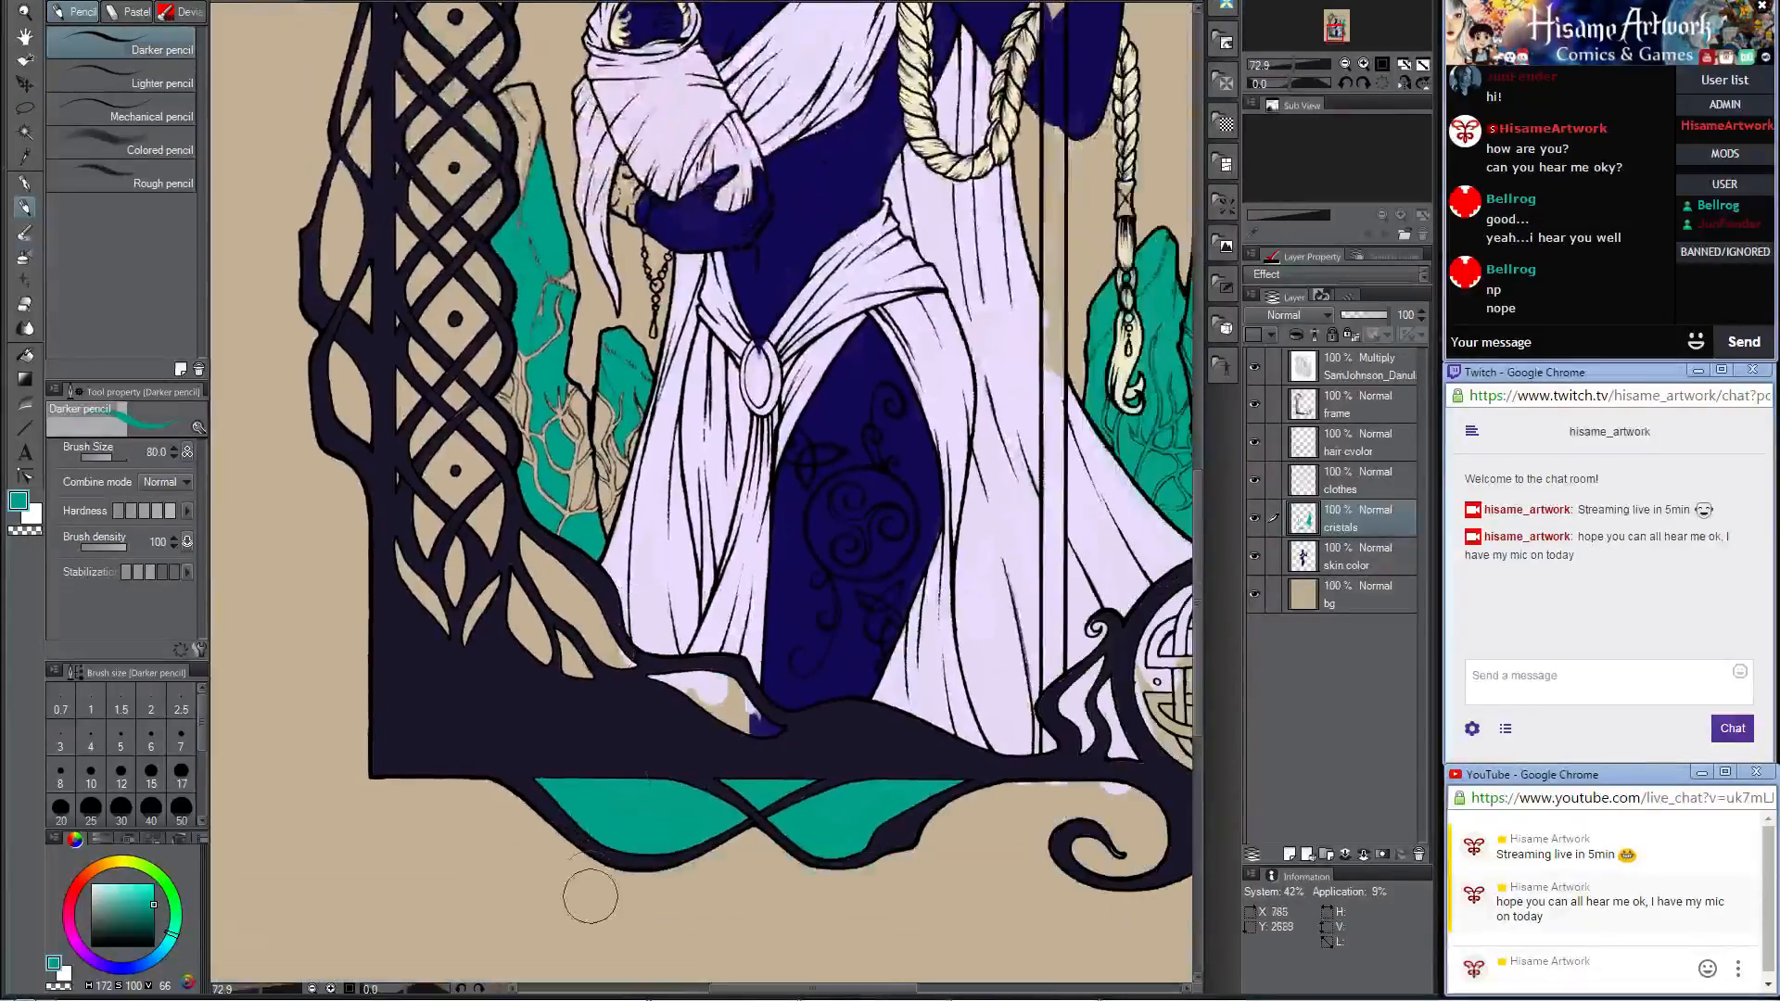
scroll(647, 771, up, 3)
mouse_move(695, 667)
mouse_down()
mouse_move(655, 646)
mouse_move(723, 640)
mouse_move(776, 690)
mouse_move(751, 660)
mouse_move(828, 707)
mouse_move(542, 589)
mouse_move(474, 454)
mouse_move(501, 596)
mouse_move(520, 516)
mouse_move(488, 468)
mouse_move(613, 612)
mouse_up()
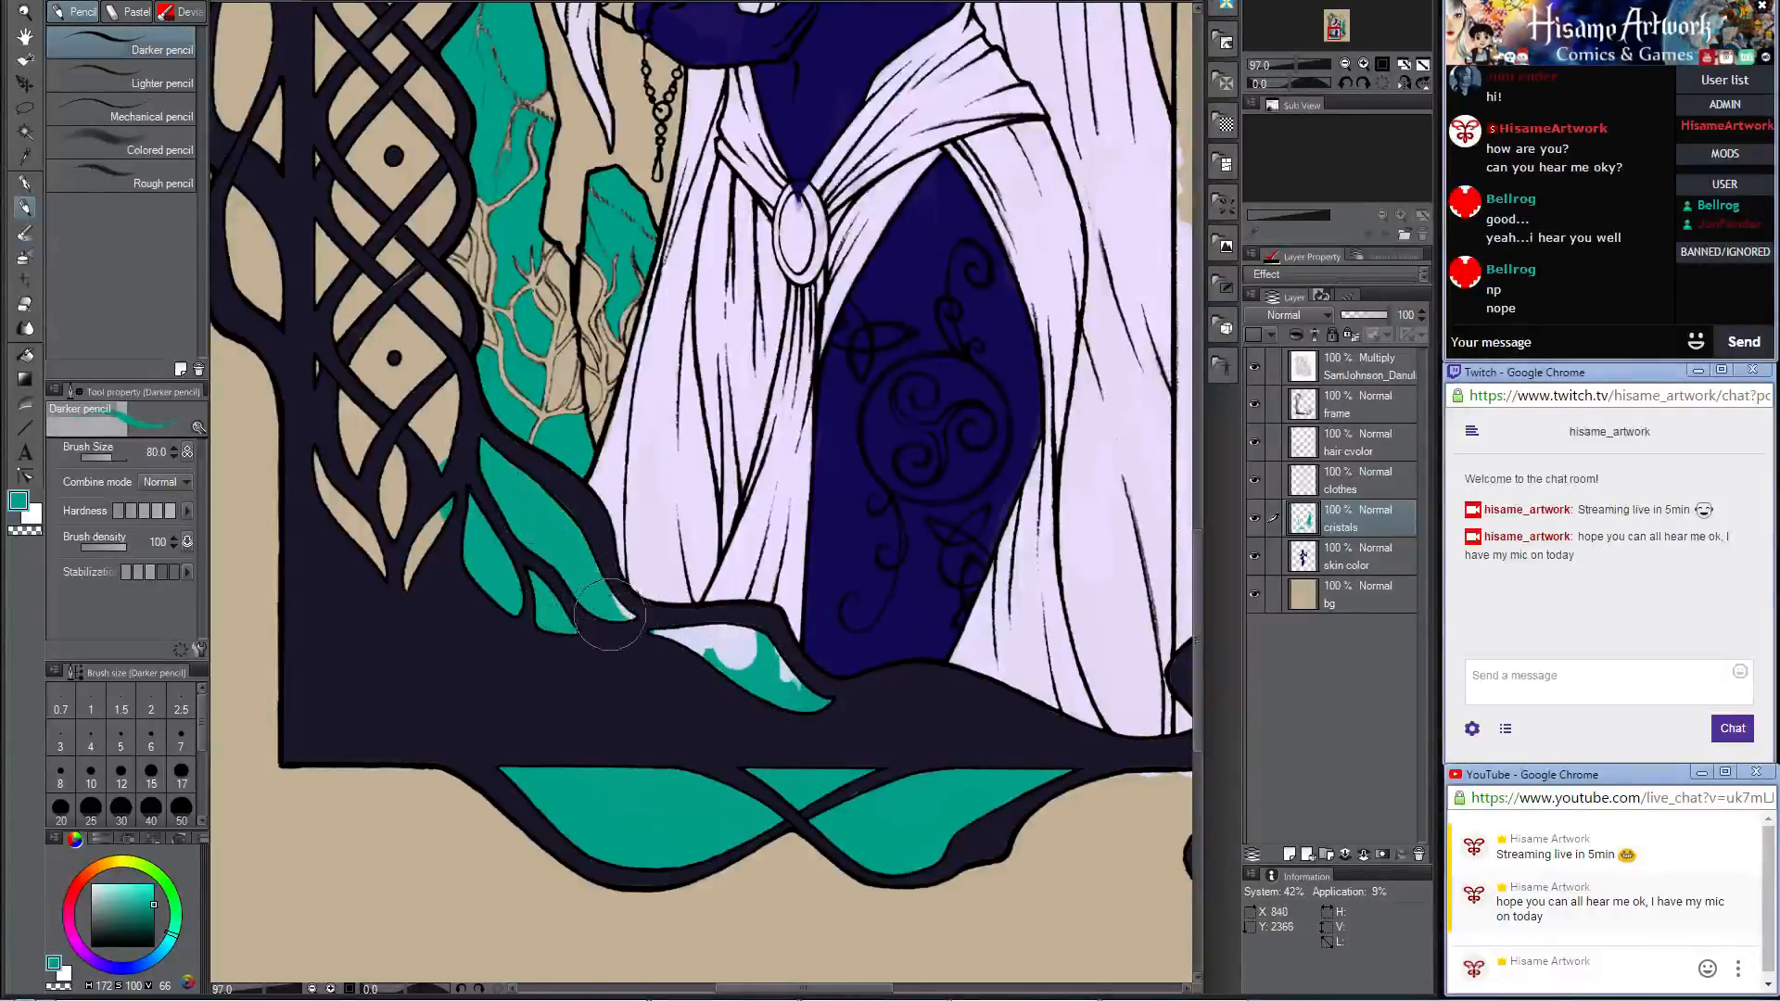
drag(483, 485, 616, 643)
Step: Paint teal into the leaf-shaped openings and the lowest diamond gaps at the base of the frame's knotwork column
mouse_move(456, 598)
mouse_down()
mouse_move(453, 499)
mouse_move(472, 543)
mouse_move(515, 526)
mouse_move(564, 561)
mouse_move(573, 666)
mouse_move(530, 389)
mouse_move(488, 590)
mouse_move(461, 399)
mouse_move(470, 280)
mouse_move(525, 325)
mouse_move(573, 506)
mouse_up()
mouse_move(540, 389)
mouse_down()
mouse_move(524, 326)
mouse_move(574, 341)
mouse_move(634, 452)
mouse_move(604, 315)
mouse_move(611, 138)
mouse_move(627, 196)
mouse_move(620, 383)
mouse_move(662, 279)
mouse_up()
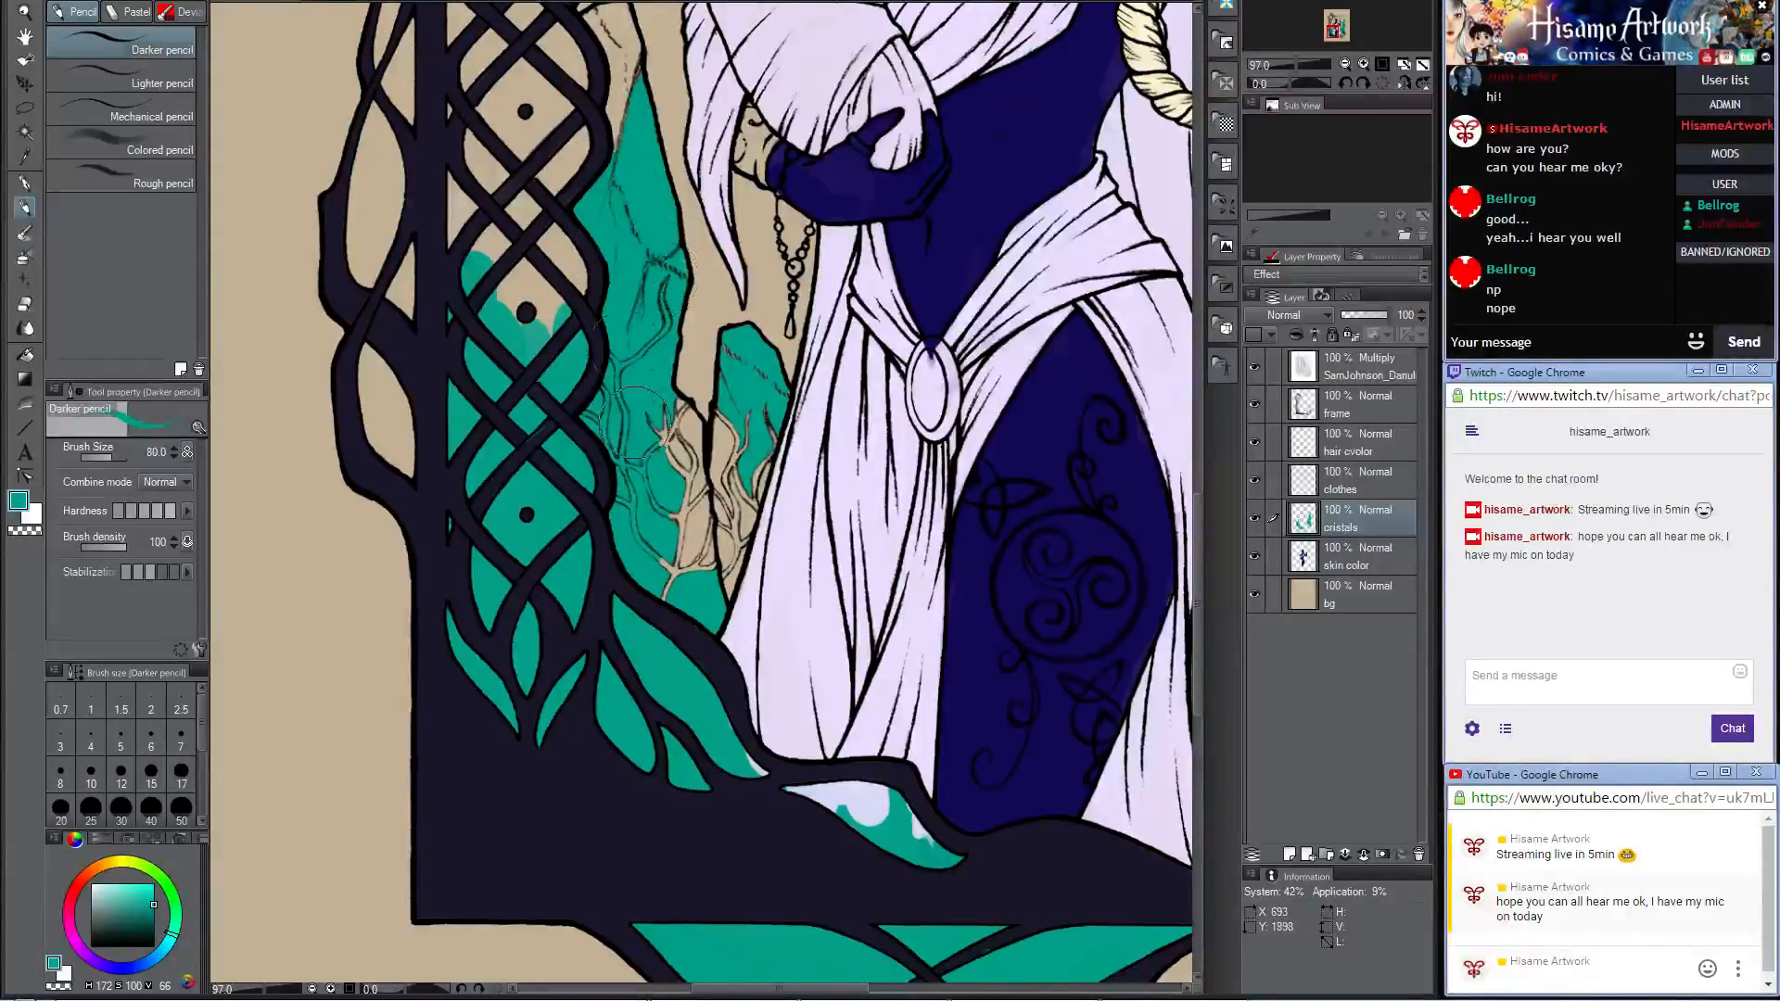
mouse_move(635, 421)
mouse_down()
mouse_move(687, 431)
mouse_move(656, 419)
mouse_move(702, 465)
mouse_move(732, 428)
mouse_move(739, 361)
mouse_move(748, 374)
mouse_move(747, 496)
mouse_move(725, 507)
mouse_move(733, 463)
mouse_move(707, 484)
mouse_move(672, 469)
mouse_move(787, 677)
mouse_up()
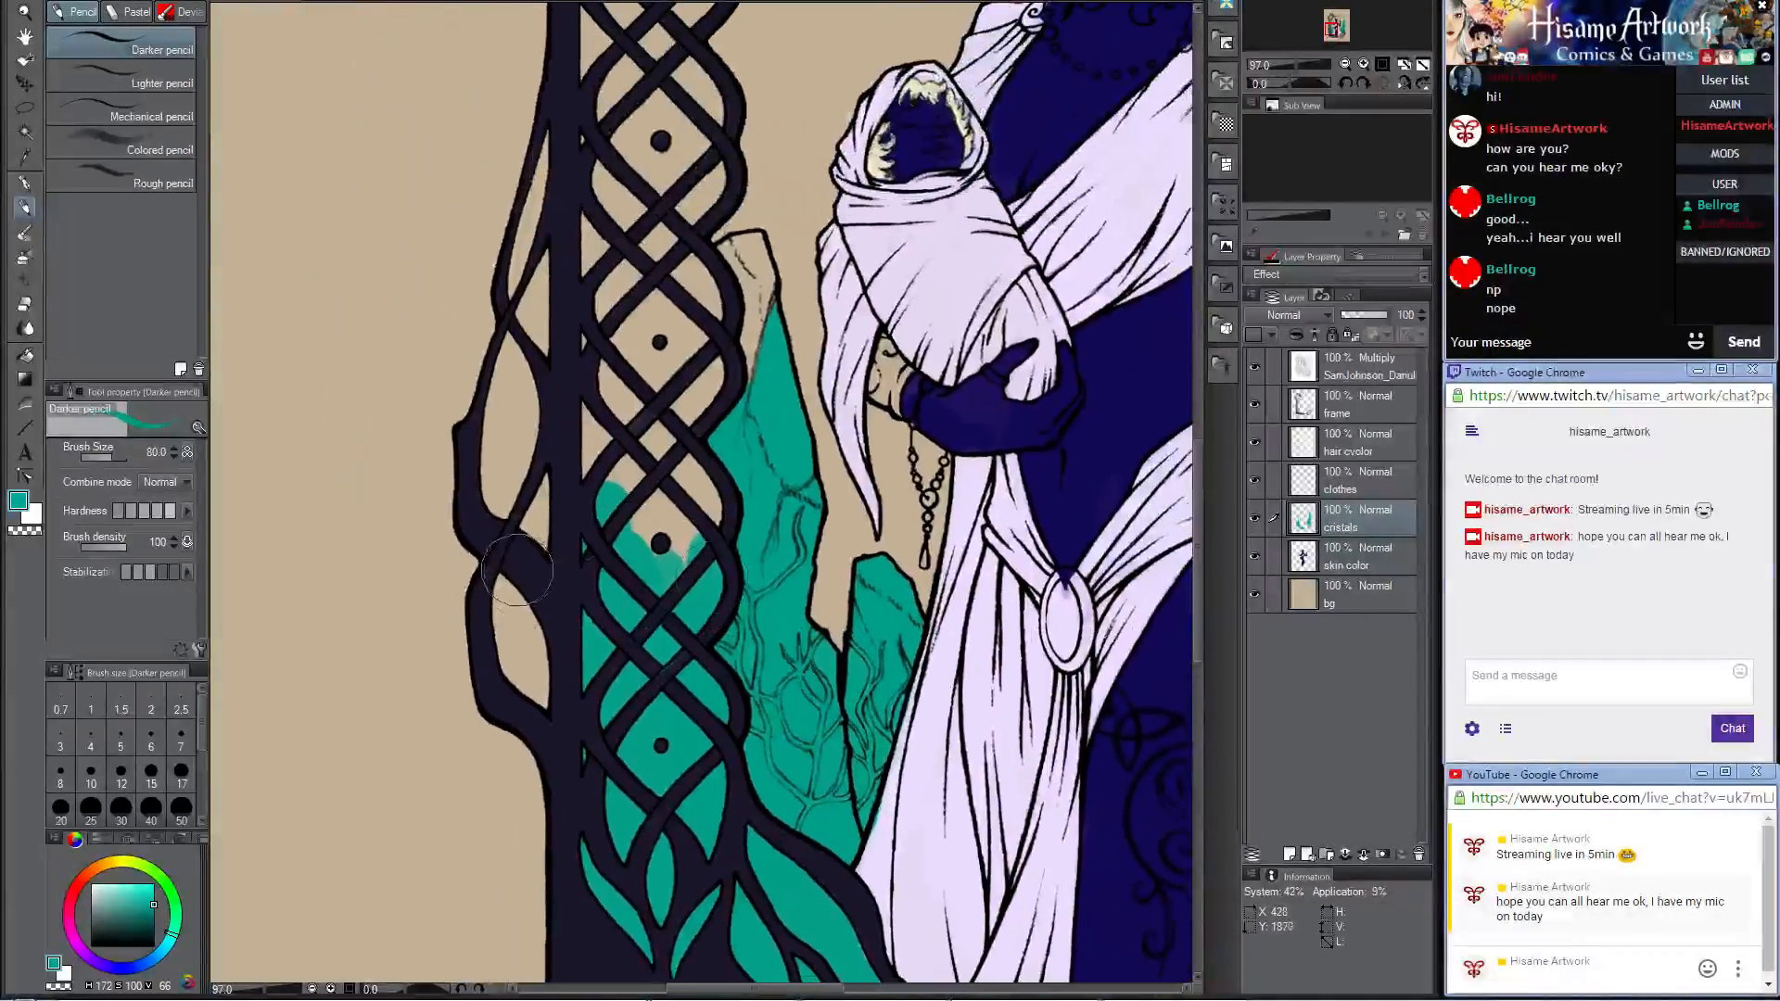
Step: Fill the column's outer openings and the knotwork gaps beside the crystal with teal, redo the stray stroke, and cover the crystal's tip
mouse_move(517, 569)
mouse_down()
mouse_move(533, 705)
mouse_move(524, 390)
mouse_move(501, 470)
mouse_move(492, 445)
mouse_move(575, 213)
mouse_move(653, 547)
mouse_move(704, 501)
mouse_move(730, 276)
mouse_move(782, 573)
mouse_move(762, 542)
mouse_up()
mouse_move(579, 394)
mouse_down()
mouse_move(570, 542)
mouse_move(573, 487)
mouse_move(649, 384)
mouse_move(767, 371)
mouse_move(699, 549)
mouse_up()
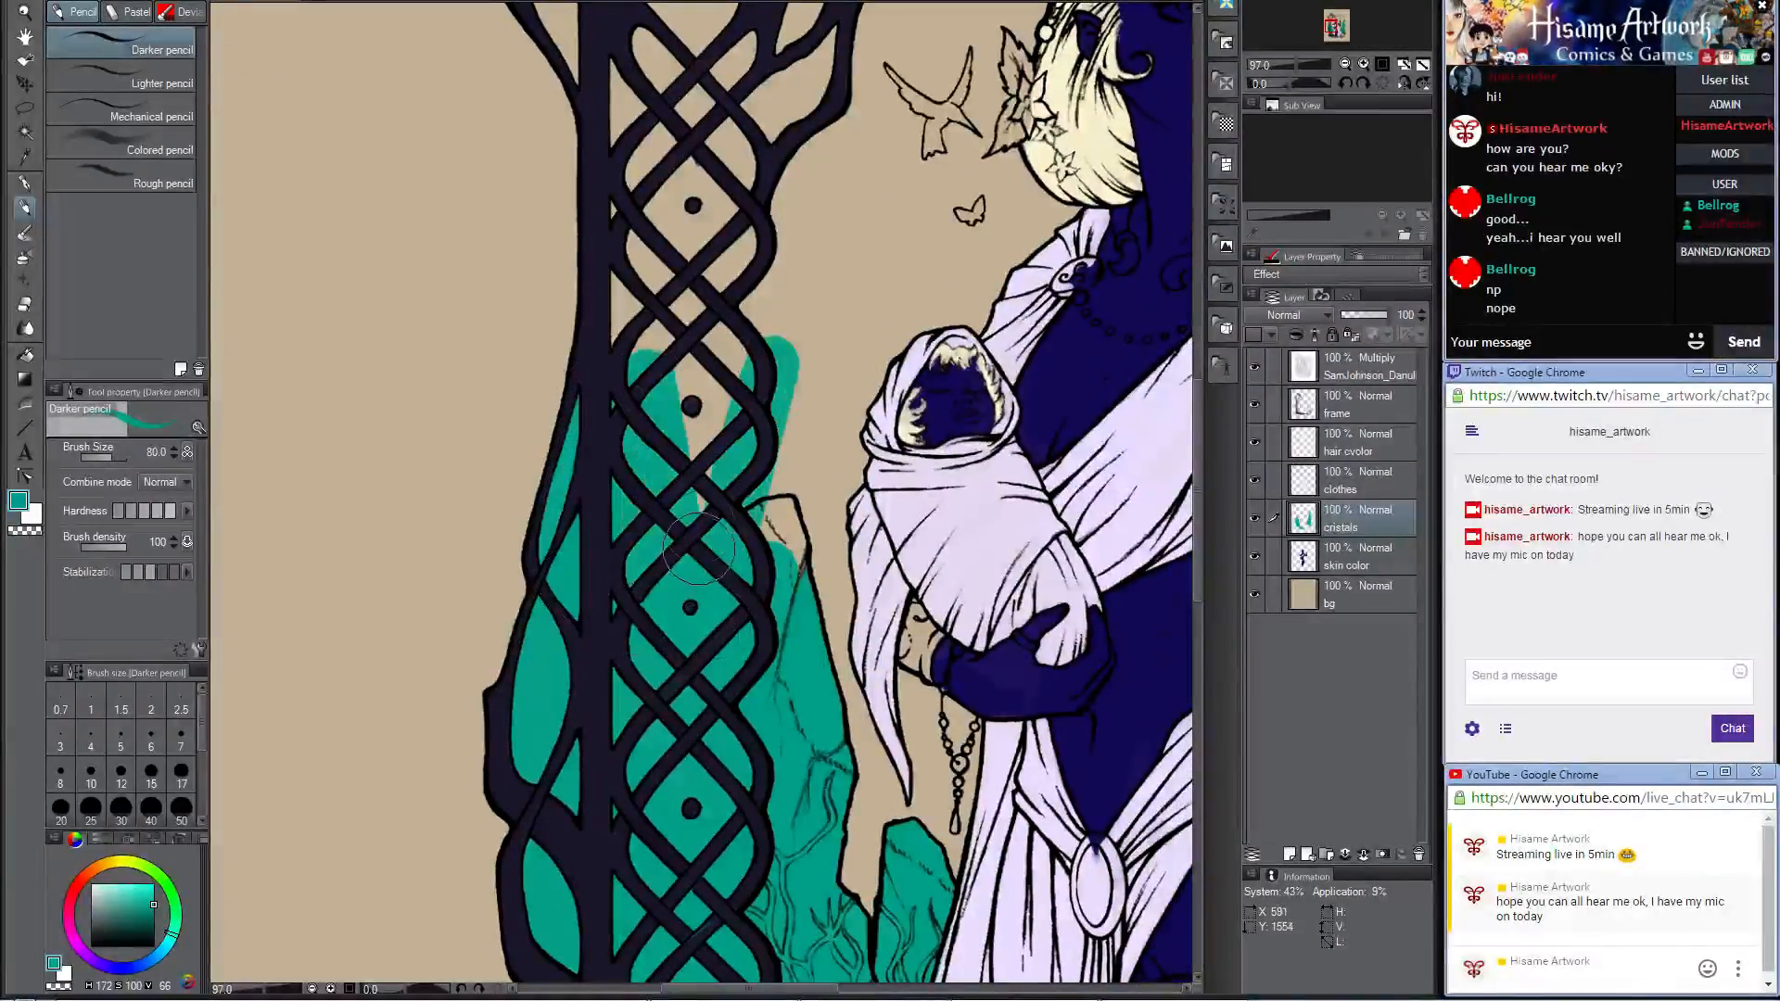
key(ctrl+z)
mouse_move(597, 390)
mouse_down()
mouse_move(563, 564)
mouse_move(629, 362)
mouse_move(656, 481)
mouse_move(695, 485)
mouse_move(697, 527)
mouse_up()
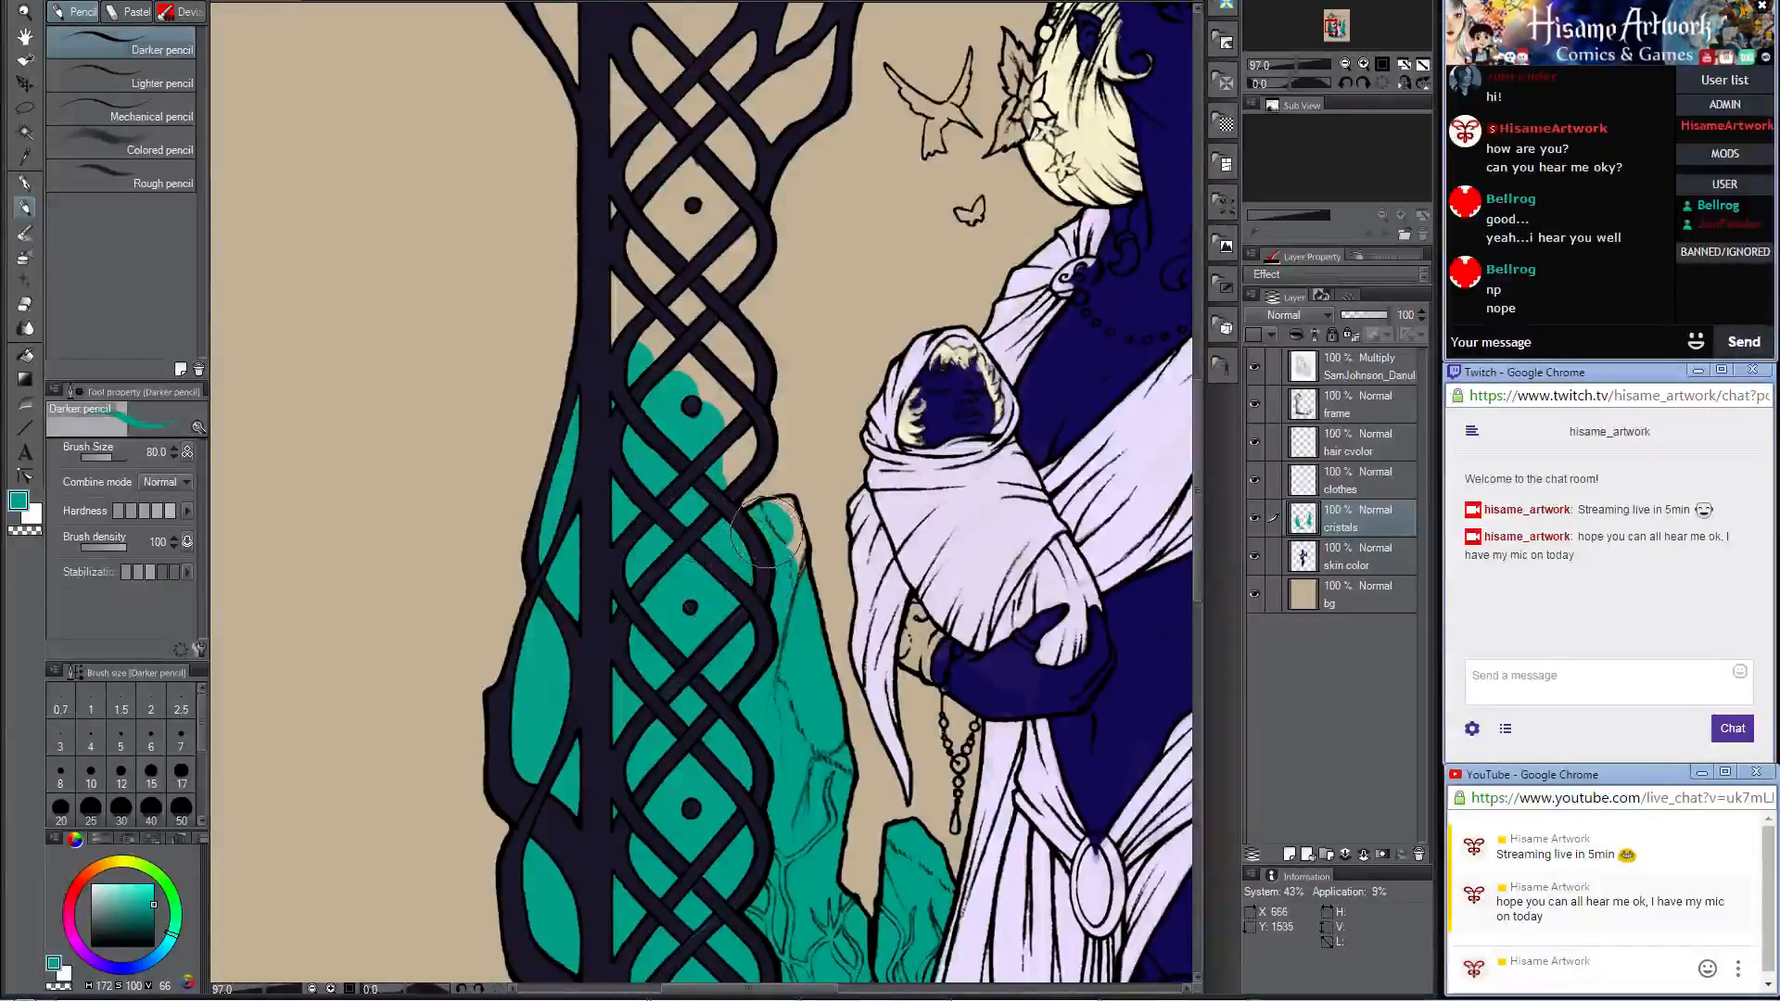
mouse_move(780, 505)
mouse_down()
mouse_move(788, 577)
mouse_move(751, 556)
mouse_up()
Step: Paint teal into the upper knotwork gaps beneath the triskele medallion and the vine openings along its outer side
drag(702, 400, 760, 607)
mouse_move(755, 680)
mouse_down()
mouse_move(793, 610)
mouse_move(777, 552)
mouse_move(737, 643)
mouse_move(749, 508)
mouse_move(725, 422)
mouse_move(700, 460)
mouse_move(704, 359)
mouse_move(791, 393)
mouse_move(756, 623)
mouse_move(654, 658)
mouse_move(643, 401)
mouse_move(666, 434)
mouse_move(711, 417)
mouse_move(729, 487)
mouse_move(774, 494)
mouse_move(806, 568)
mouse_move(823, 546)
mouse_move(834, 557)
mouse_move(836, 450)
mouse_move(776, 596)
mouse_move(660, 419)
mouse_up()
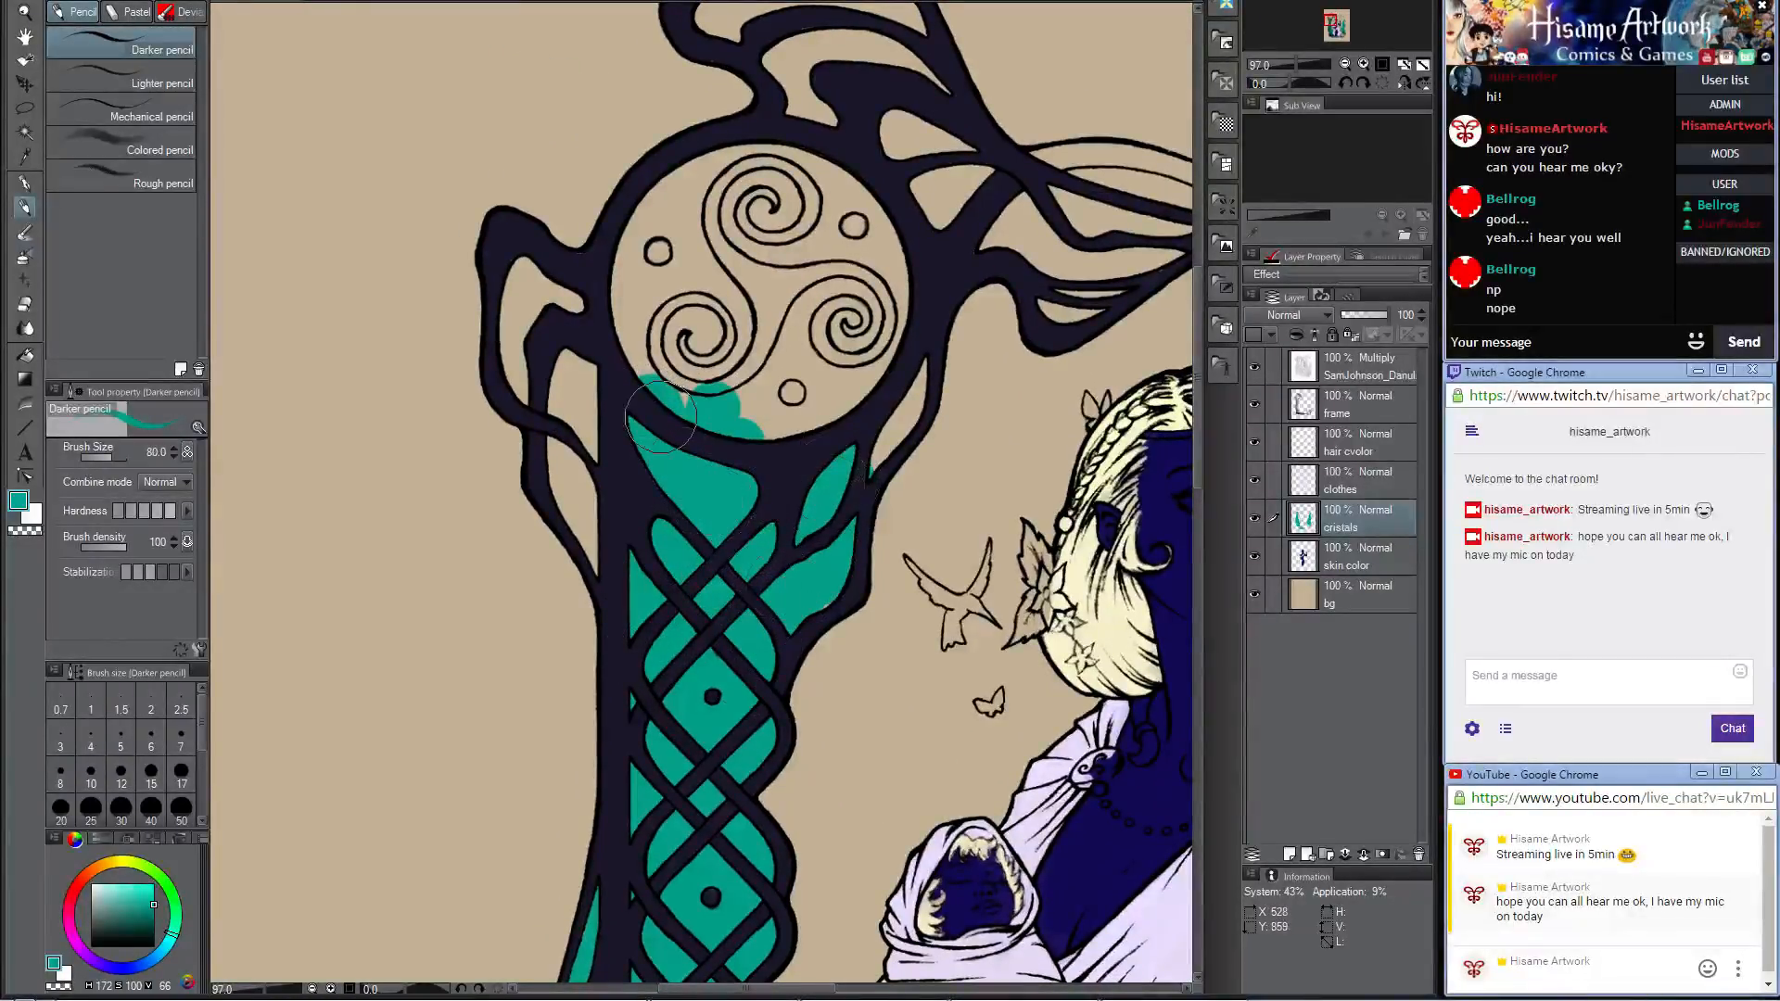
scroll(664, 397, down, 6)
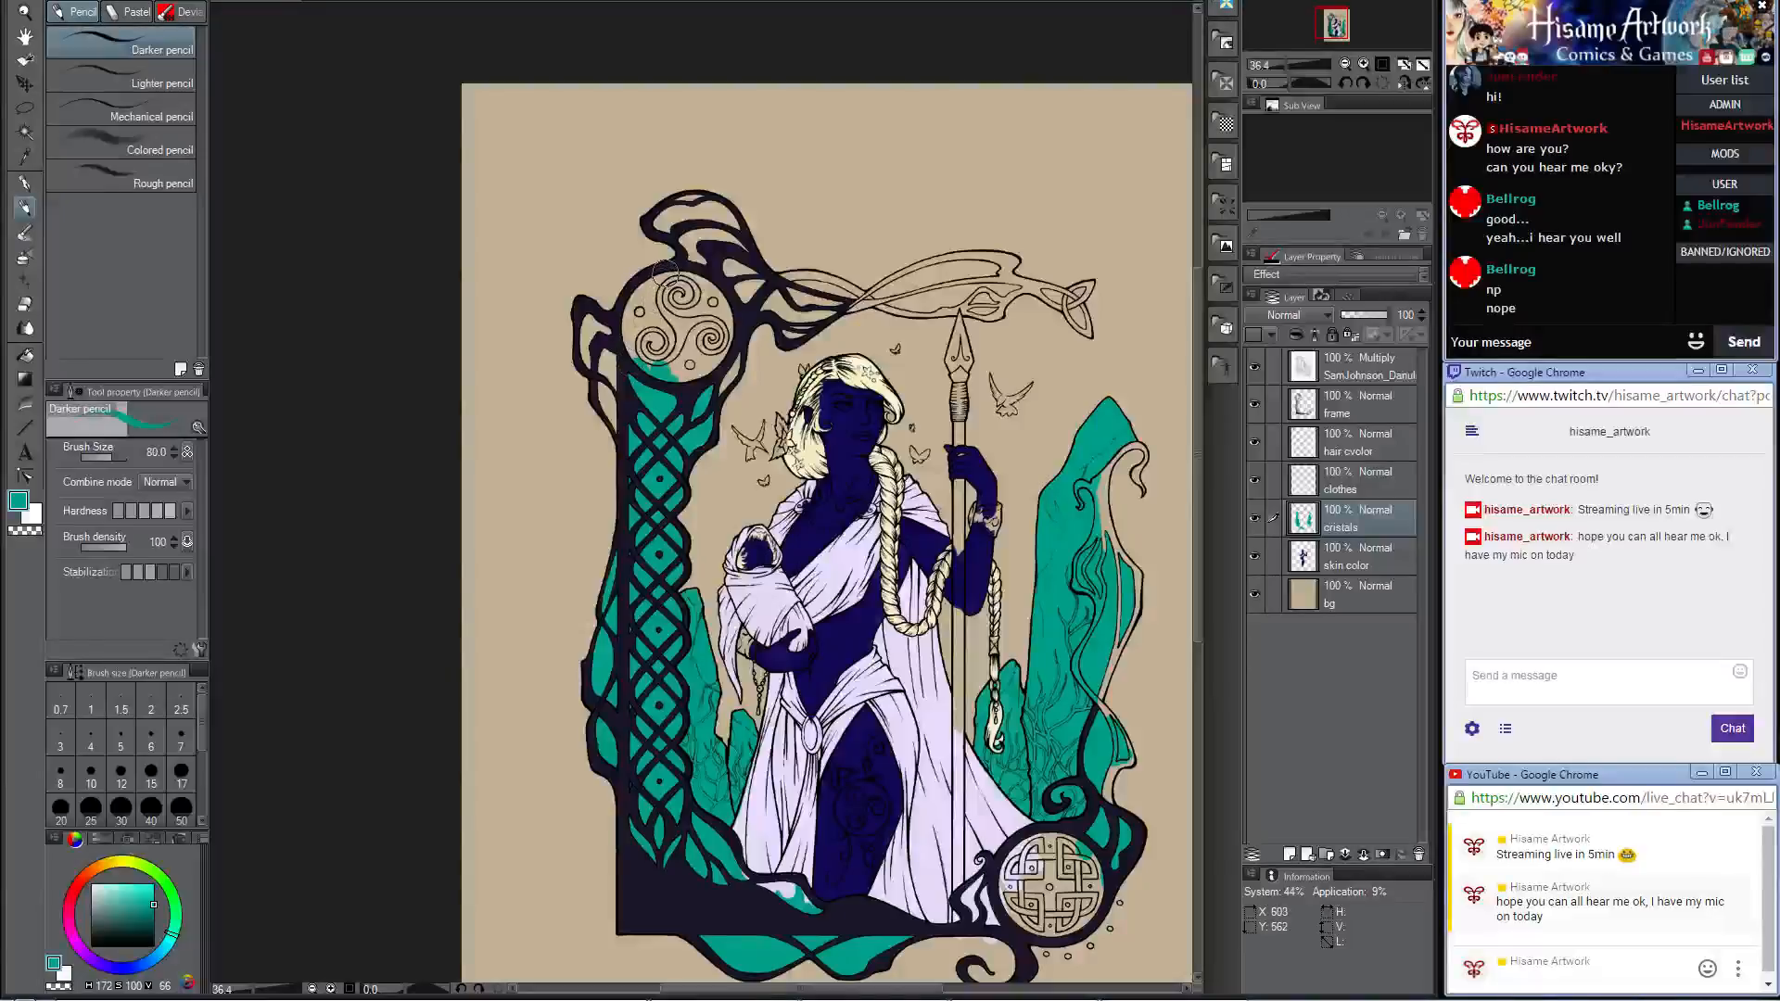
scroll(672, 268, up, 4)
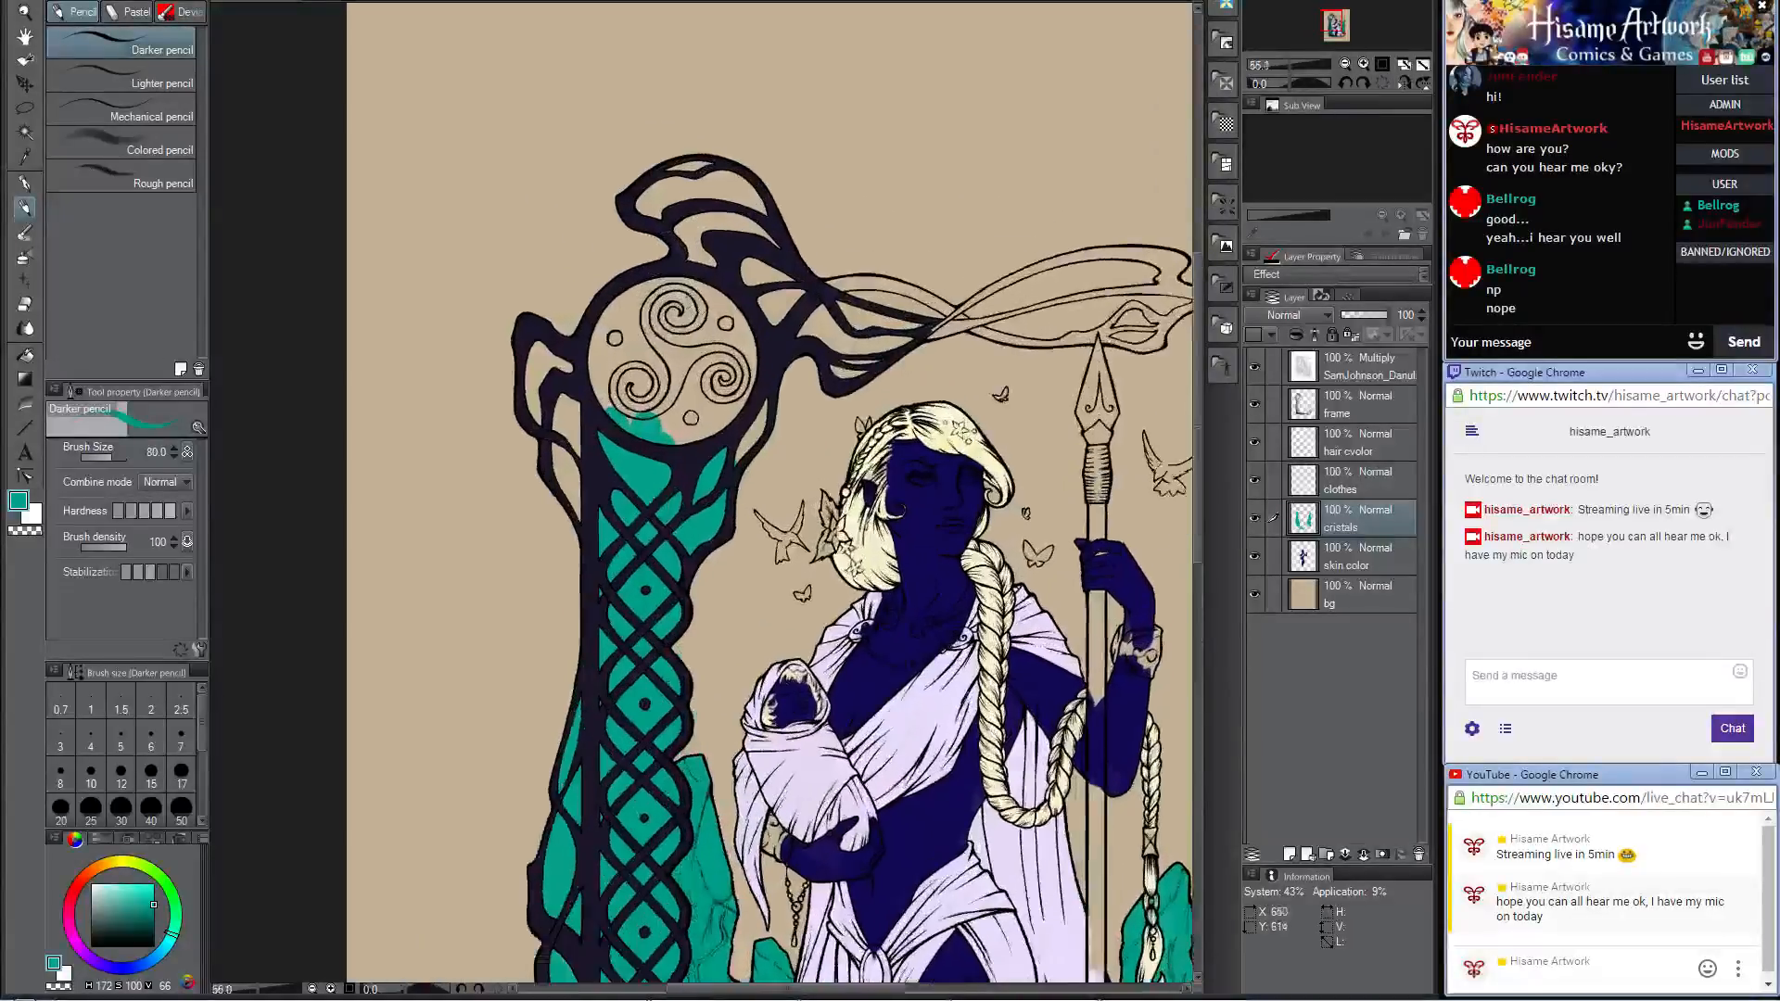
mouse_move(528, 473)
mouse_down()
mouse_move(522, 435)
mouse_move(531, 541)
mouse_move(544, 450)
mouse_move(536, 487)
mouse_move(512, 363)
mouse_move(489, 362)
mouse_move(481, 417)
mouse_move(529, 547)
mouse_up()
mouse_move(542, 417)
mouse_down()
mouse_move(571, 328)
mouse_move(536, 369)
mouse_up()
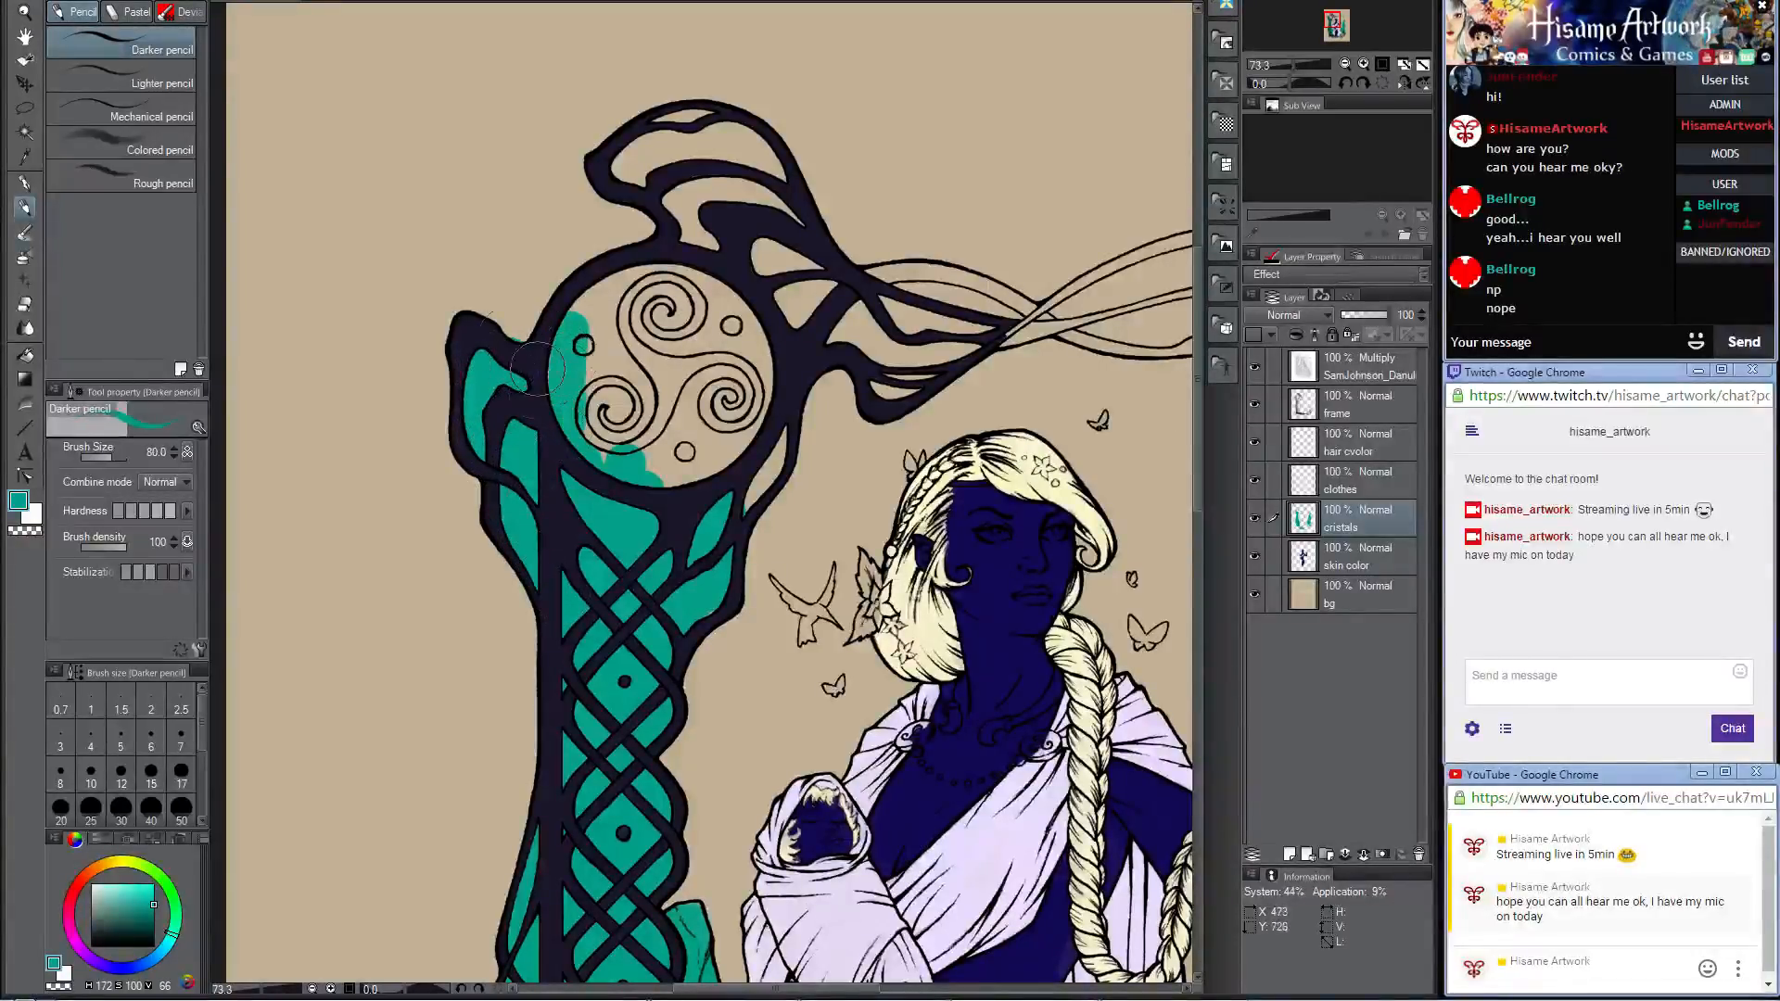
Step: Fill the narrow opening on the triskele medallion's inner side and the openings in the curls above it with teal
click(25, 305)
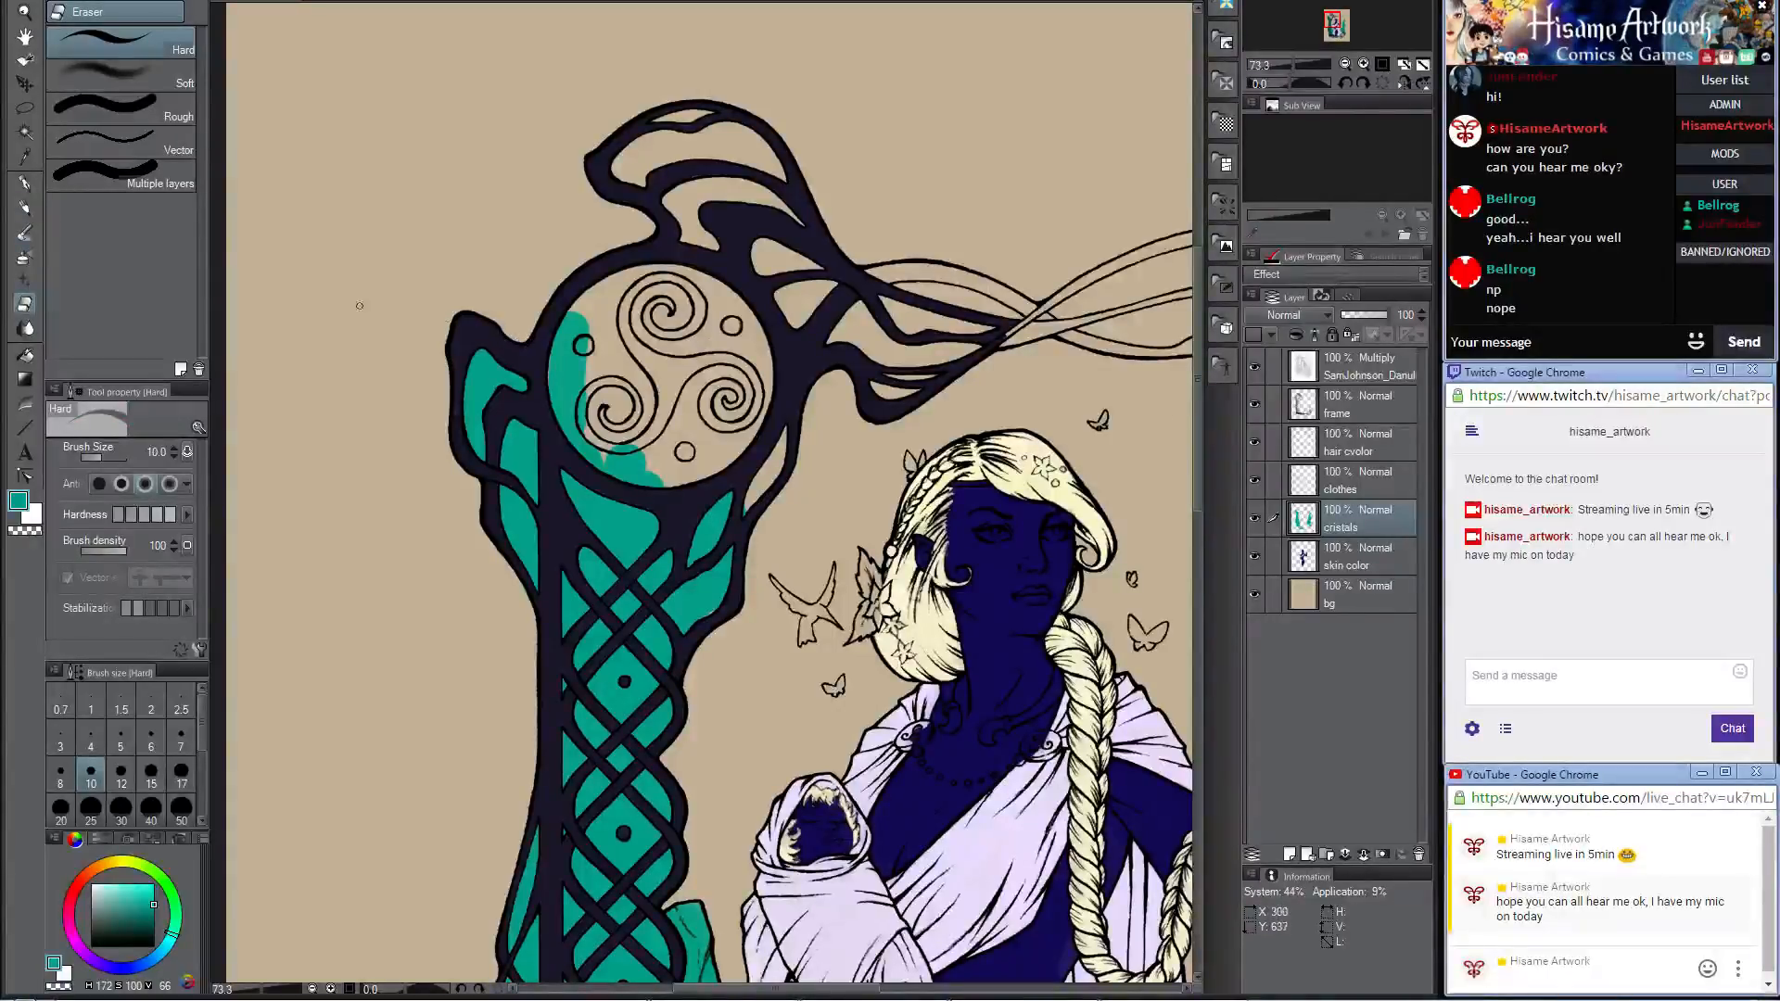
click(25, 209)
mouse_move(709, 515)
mouse_down()
mouse_move(737, 489)
mouse_move(712, 539)
mouse_move(786, 397)
mouse_up()
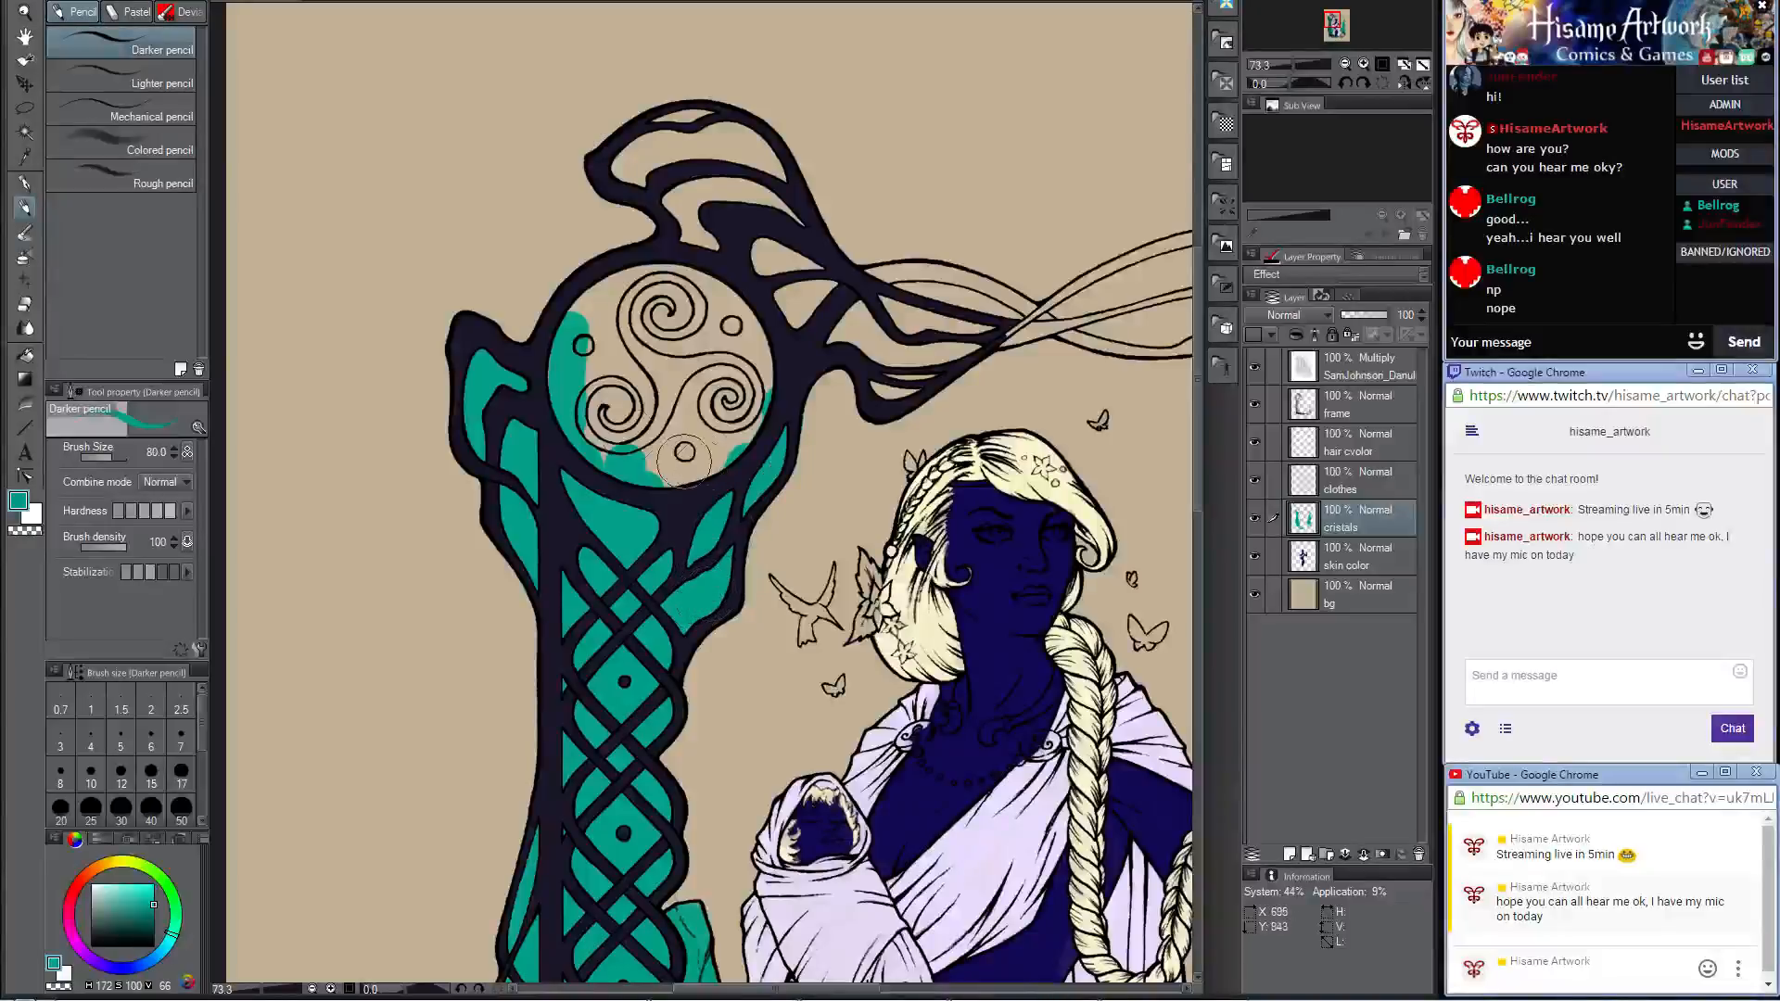
click(25, 305)
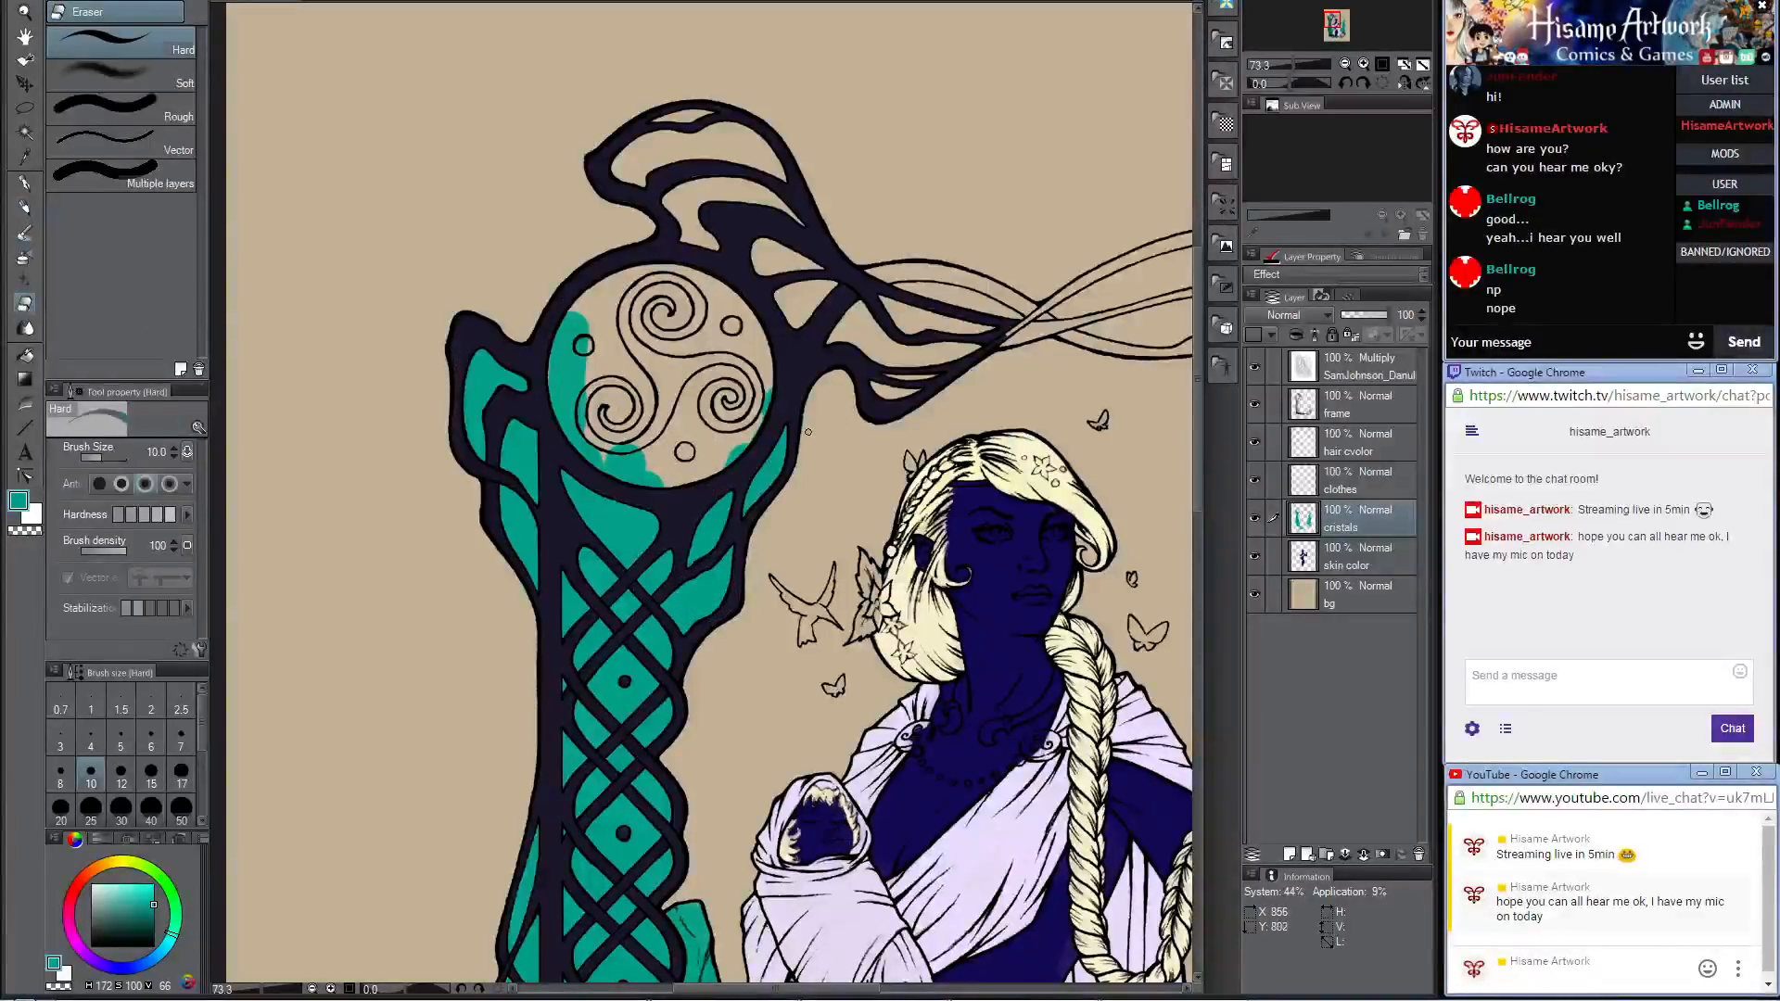
click(120, 807)
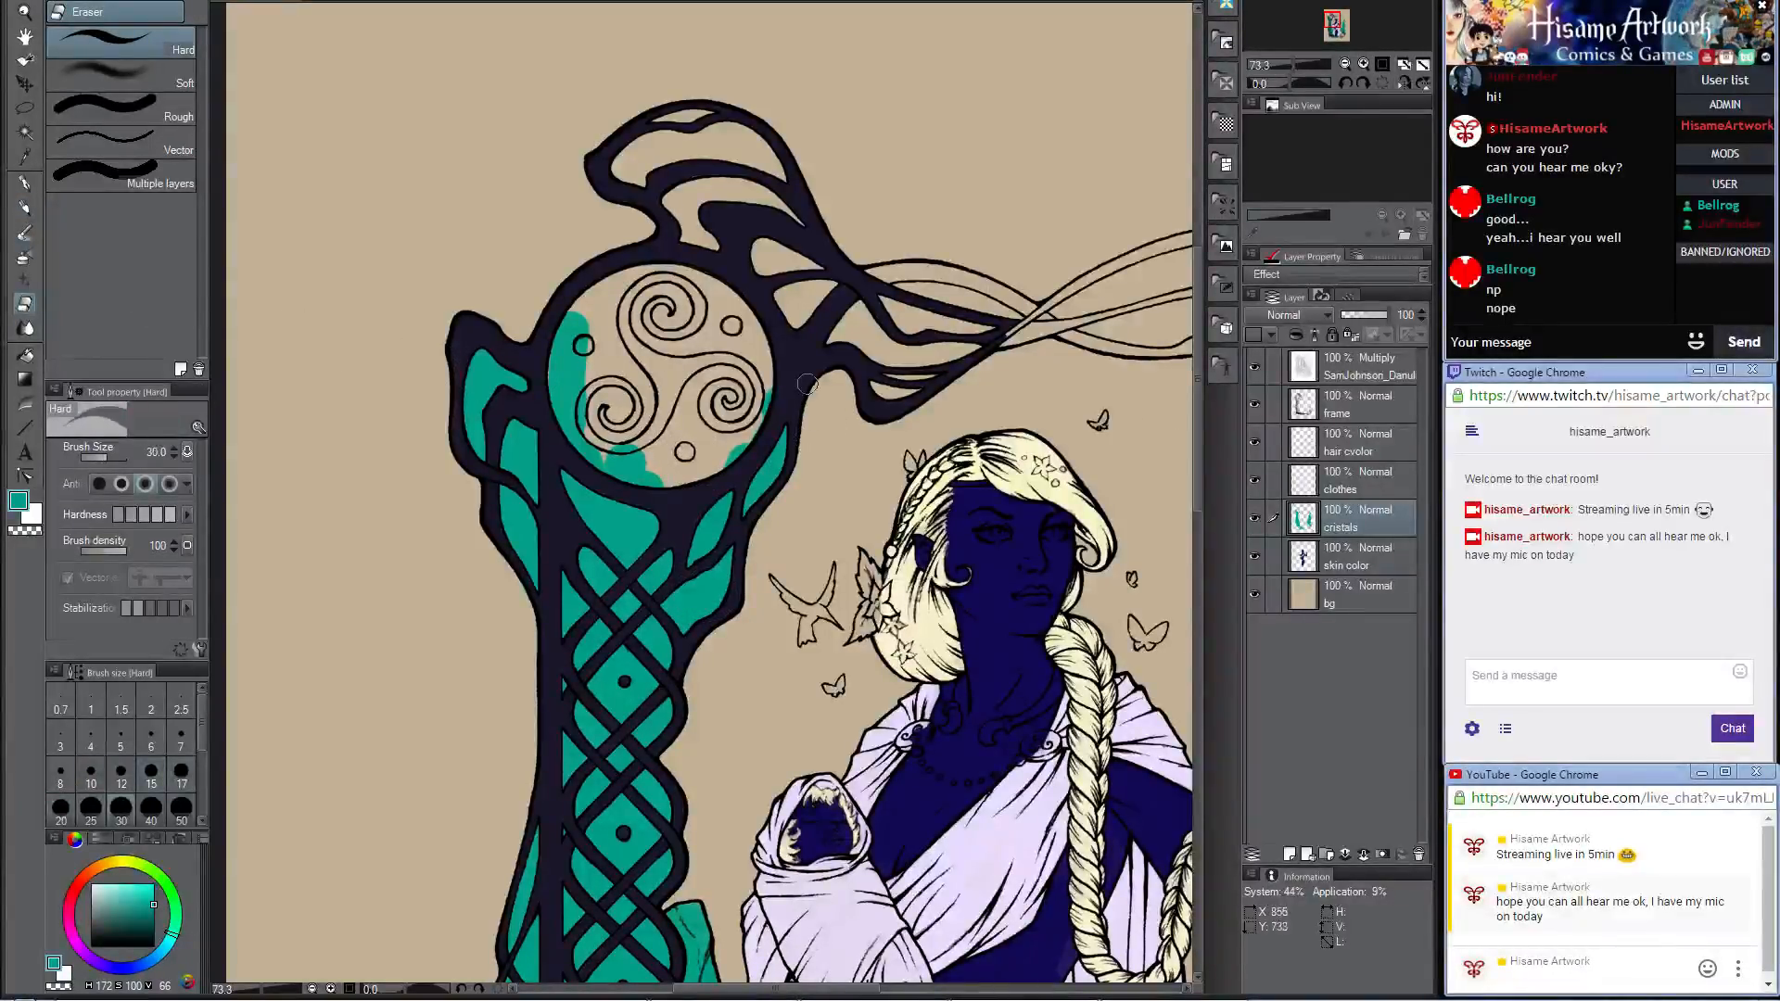
key(p)
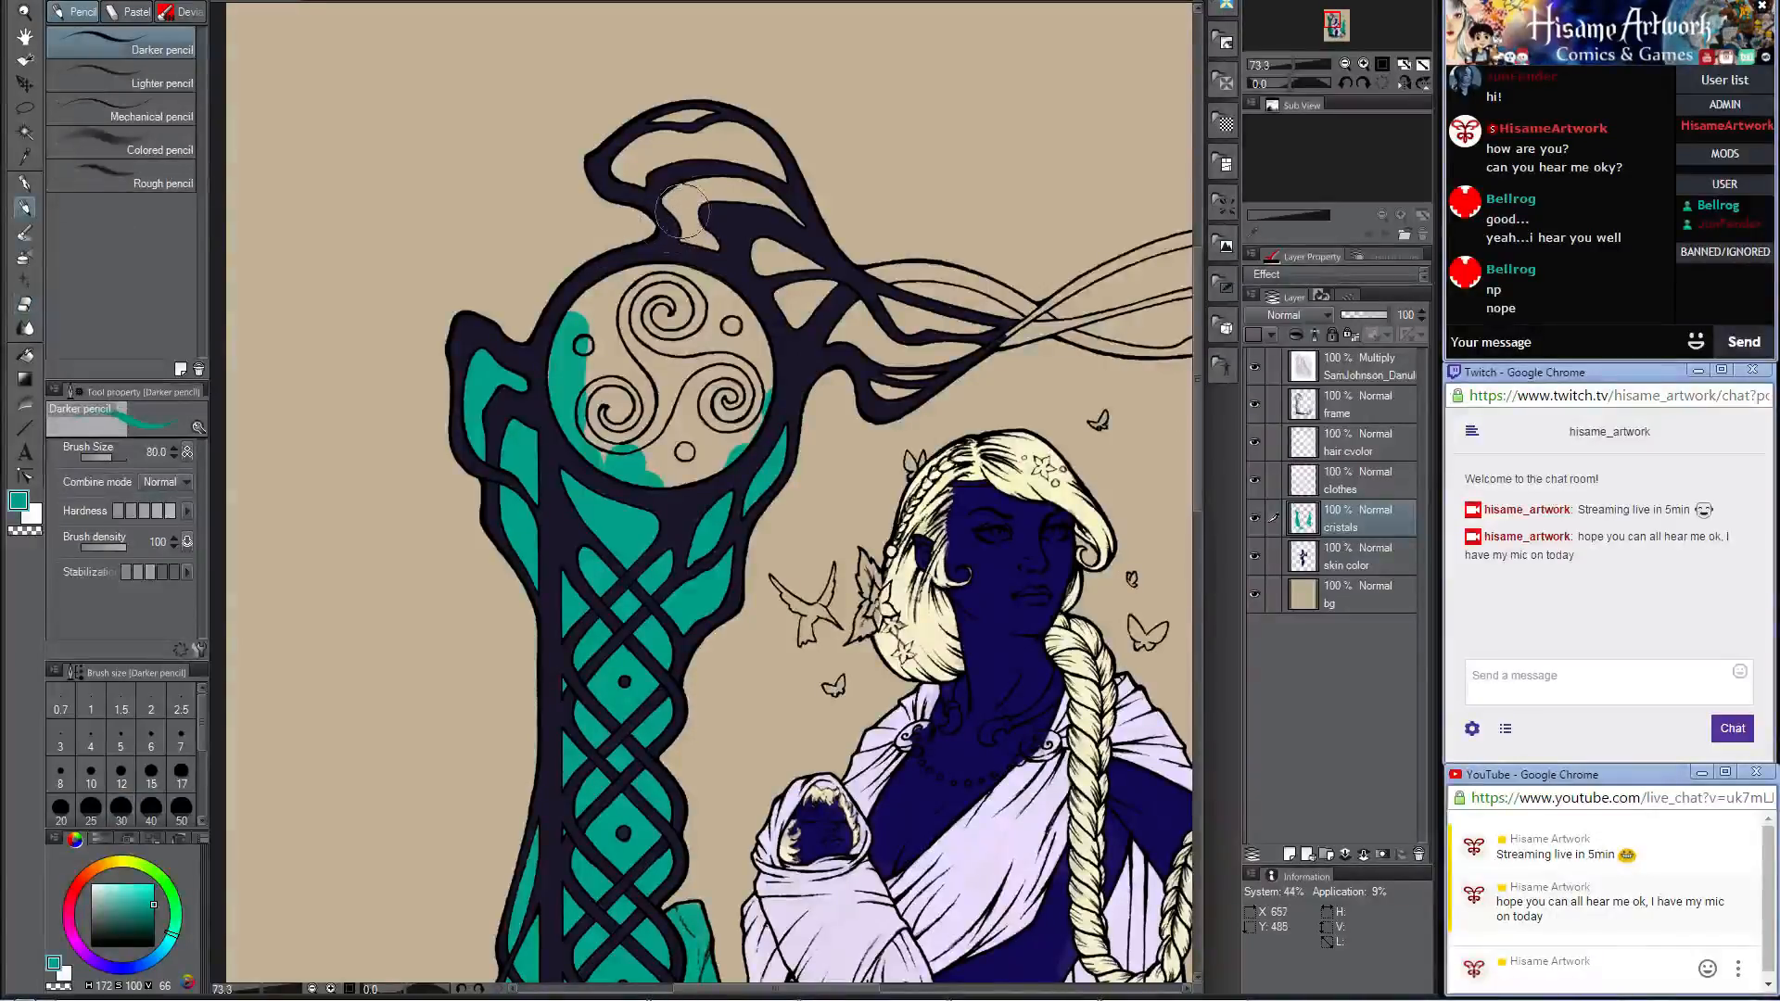
mouse_move(682, 212)
mouse_down()
mouse_move(669, 199)
mouse_move(703, 278)
mouse_move(771, 243)
mouse_move(852, 464)
mouse_up()
mouse_move(695, 315)
mouse_down()
mouse_move(644, 315)
mouse_move(708, 283)
mouse_move(747, 292)
mouse_move(722, 281)
mouse_move(695, 290)
mouse_move(755, 320)
mouse_move(720, 295)
mouse_move(765, 306)
mouse_move(755, 289)
mouse_move(796, 335)
mouse_up()
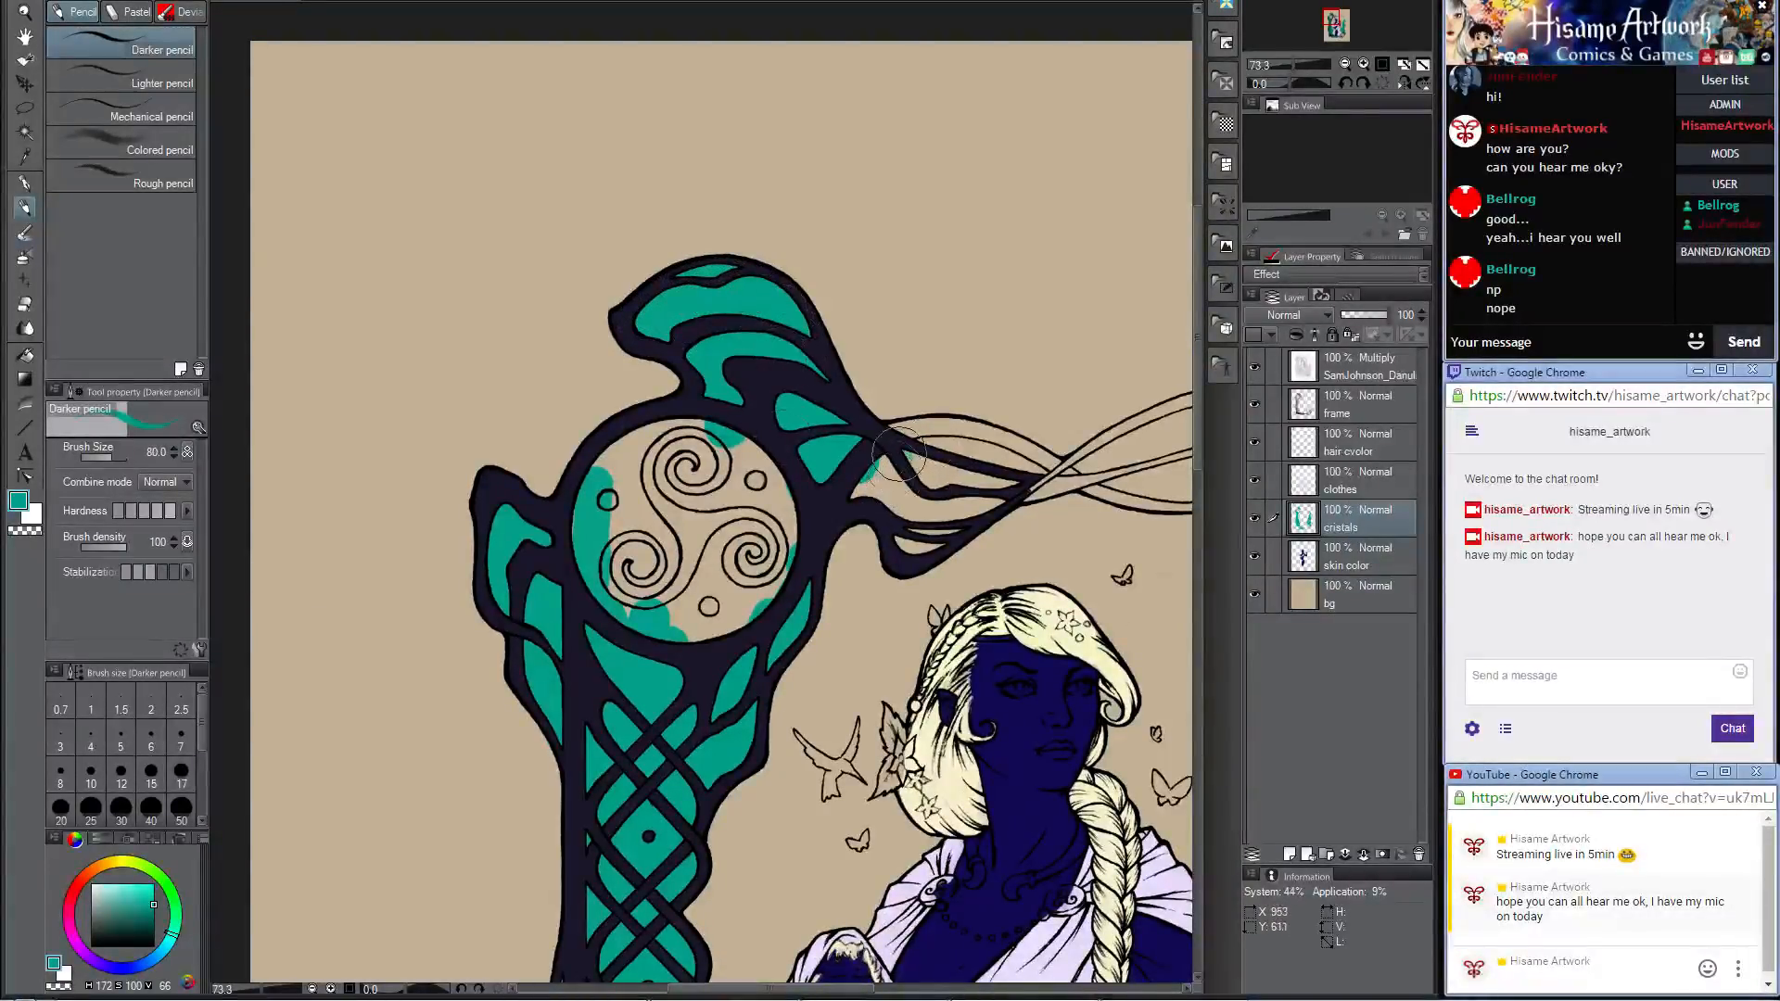
Step: Fill the twisted upper branch above the spearhead with teal, reducing the brush to 40 for its knotted tip
mouse_move(897, 454)
mouse_down()
mouse_move(871, 482)
mouse_move(913, 450)
mouse_move(976, 446)
mouse_move(1024, 472)
mouse_move(915, 537)
mouse_move(897, 497)
mouse_move(943, 485)
mouse_move(566, 522)
mouse_move(679, 527)
mouse_move(589, 563)
mouse_move(873, 459)
mouse_move(951, 476)
mouse_move(724, 522)
mouse_move(849, 530)
mouse_move(925, 501)
mouse_move(842, 518)
mouse_move(934, 542)
mouse_move(949, 508)
mouse_move(991, 492)
mouse_move(970, 526)
mouse_move(1119, 511)
mouse_up()
key(bracketleft)
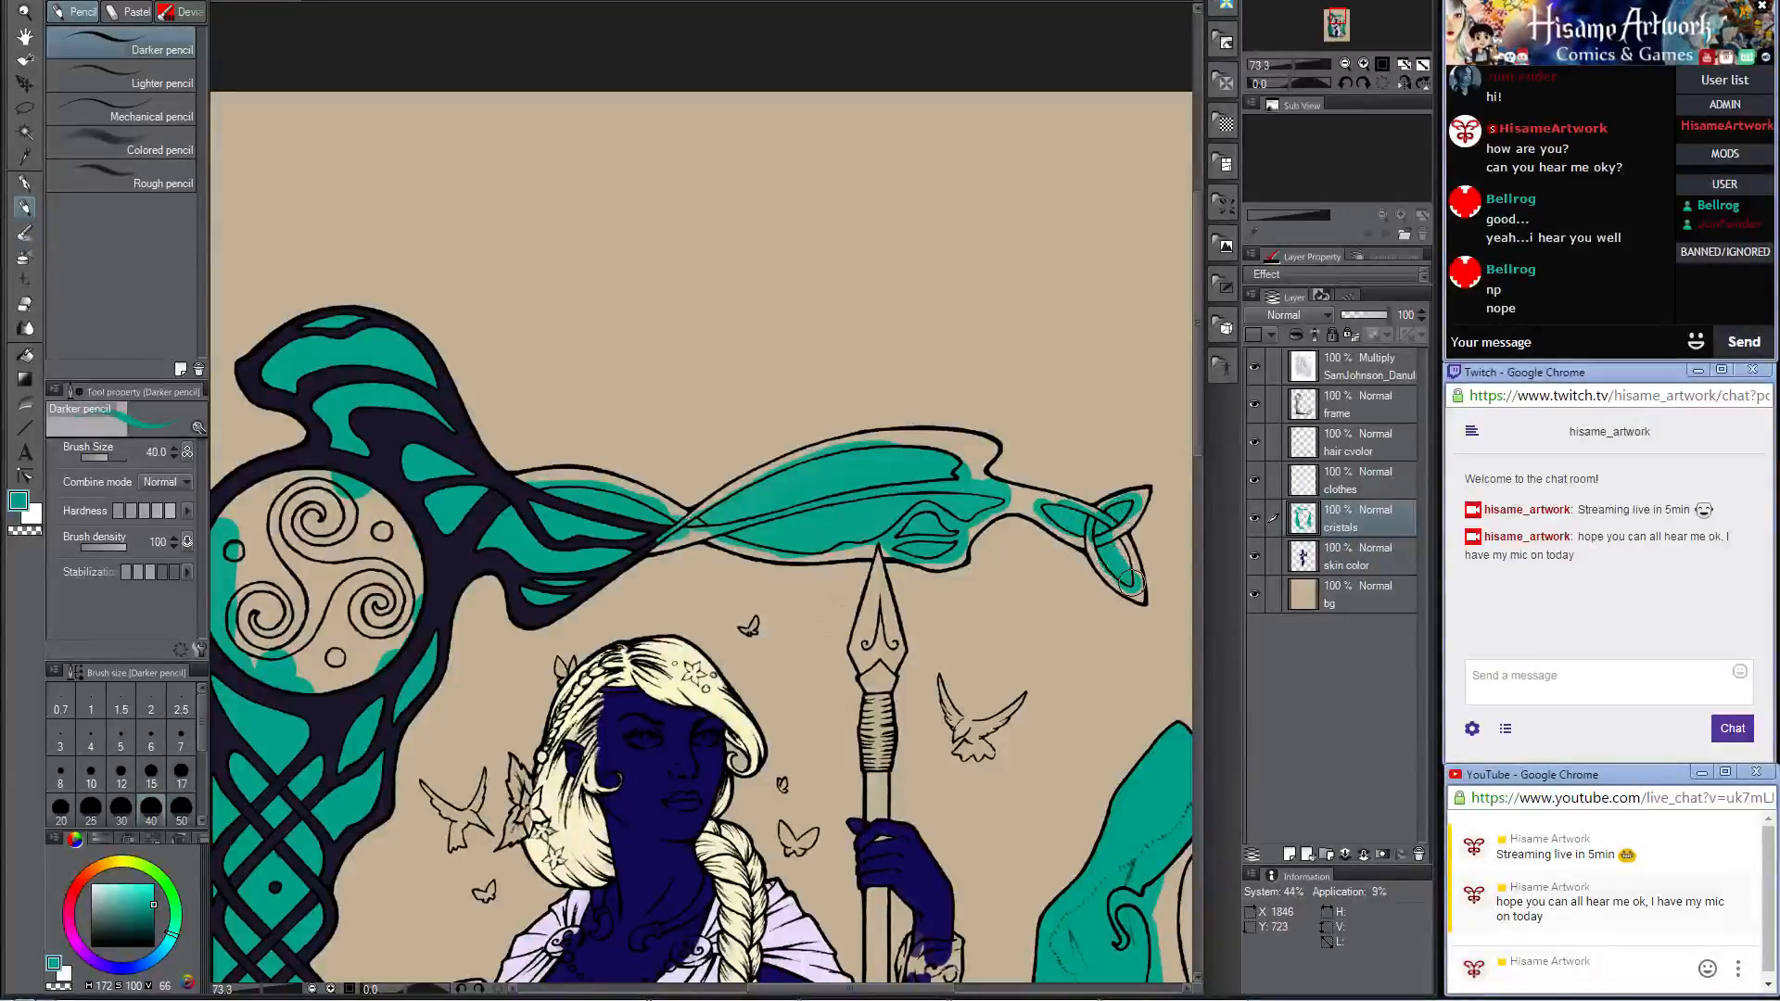
drag(1131, 581, 1099, 525)
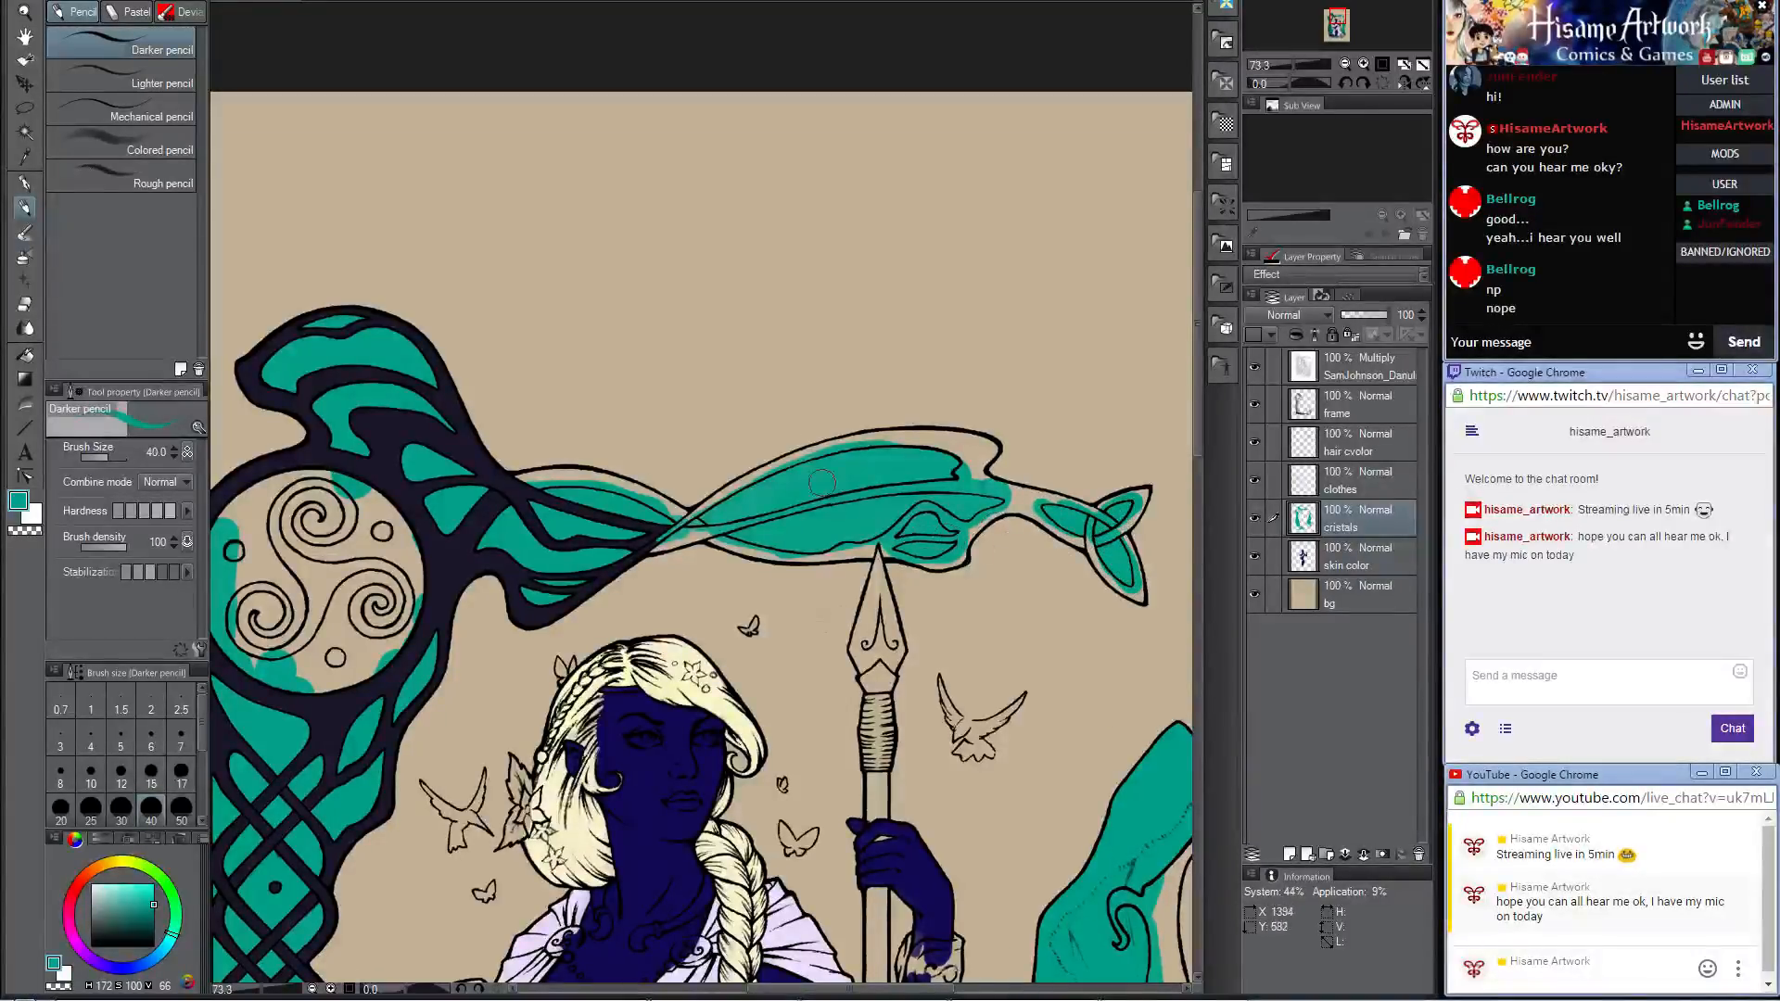
Step: On the clothes layer, erase the stray lavender from the leaf opening and beneath the lower border with a size 70 hard eraser
scroll(821, 482, down, 5)
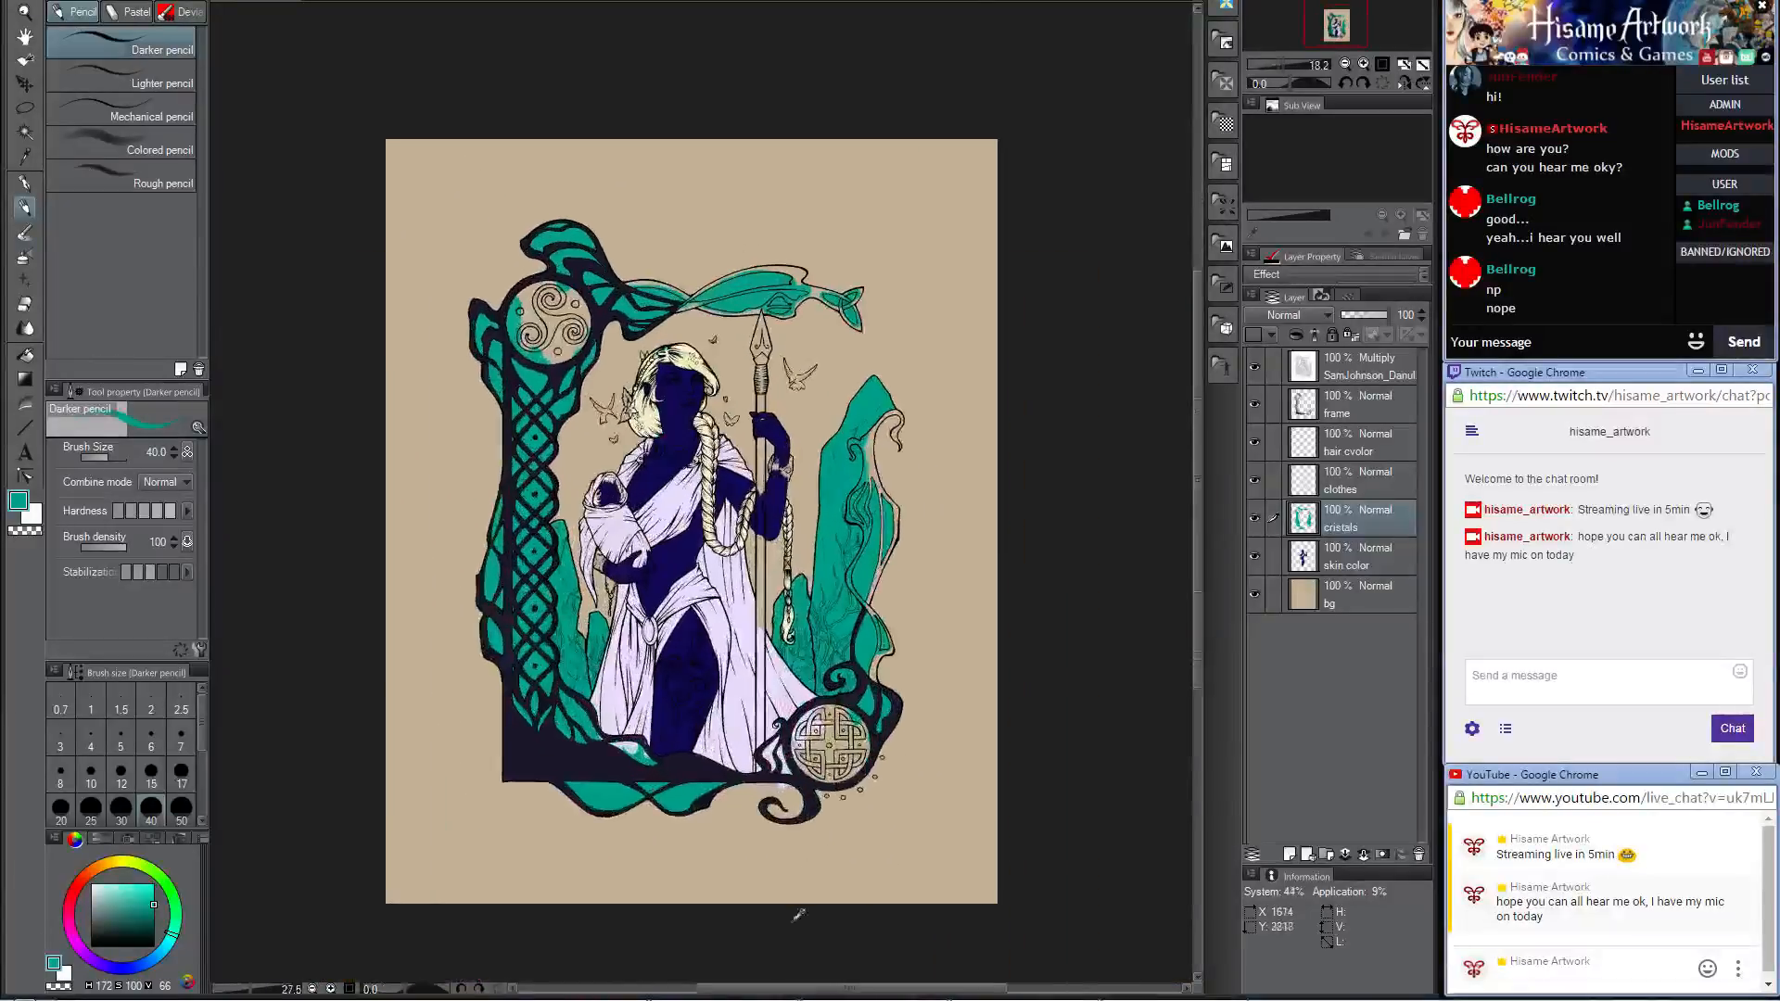
scroll(835, 723, up, 4)
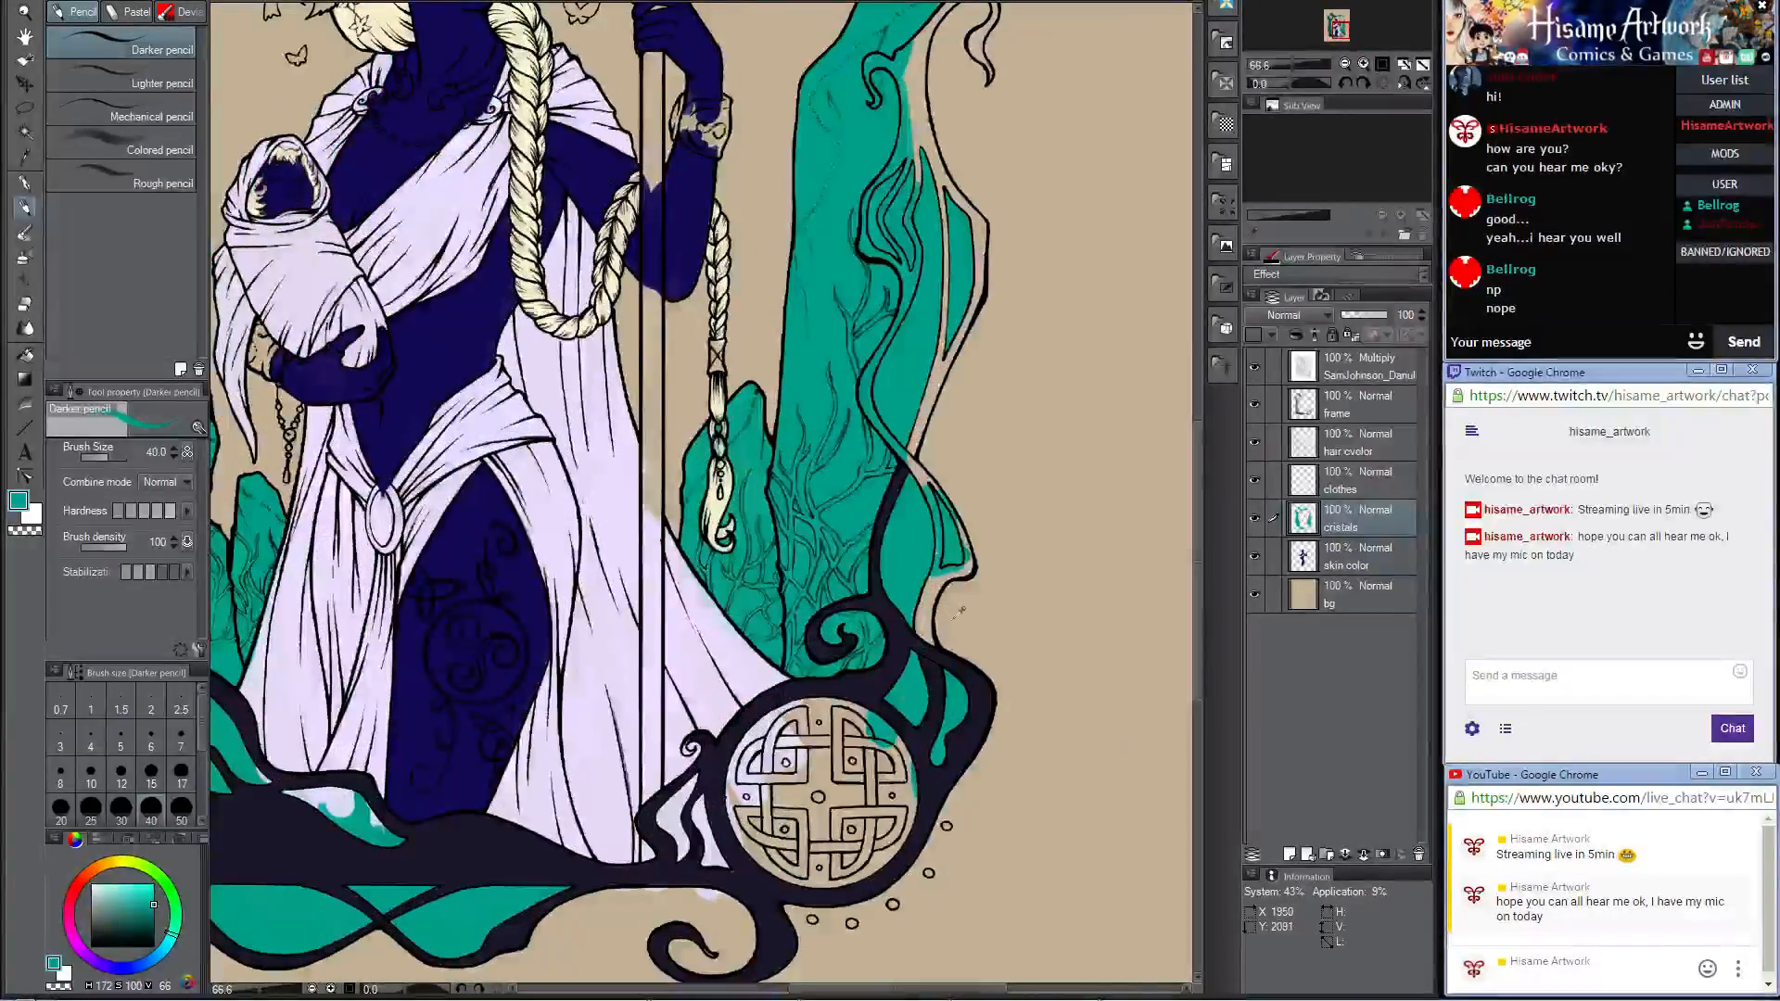
scroll(927, 617, down, 2)
scroll(801, 702, up, 2)
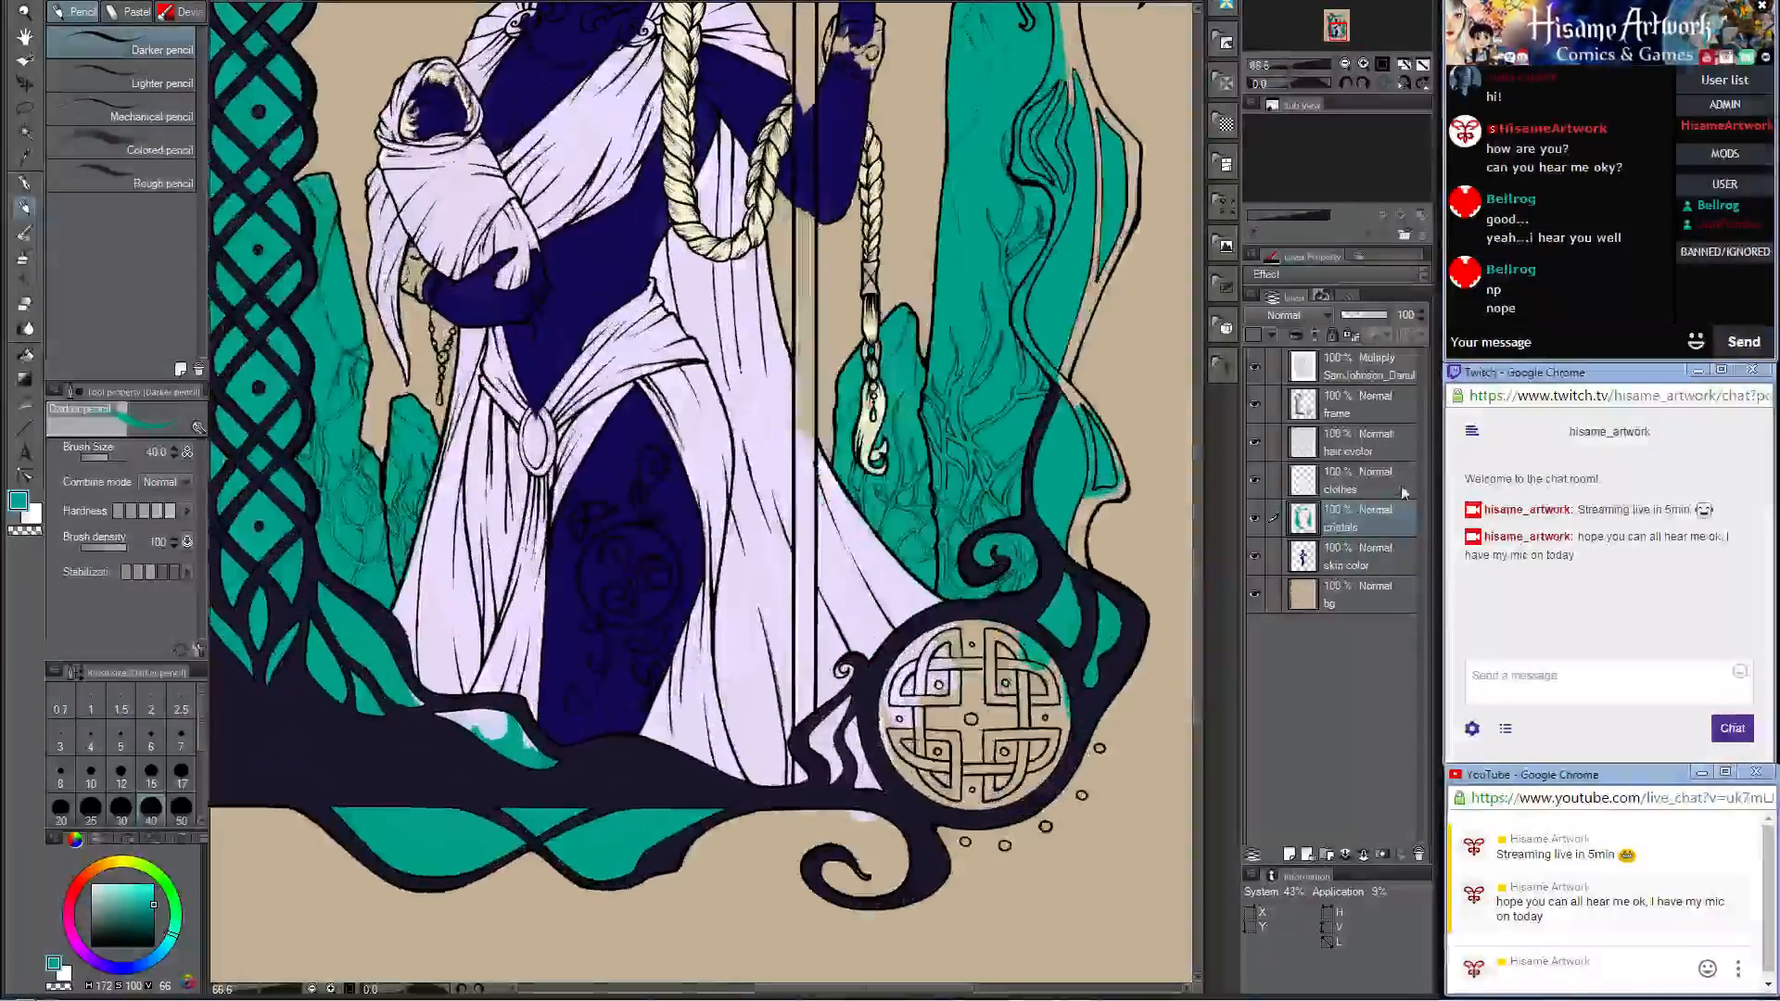
click(1391, 482)
click(25, 303)
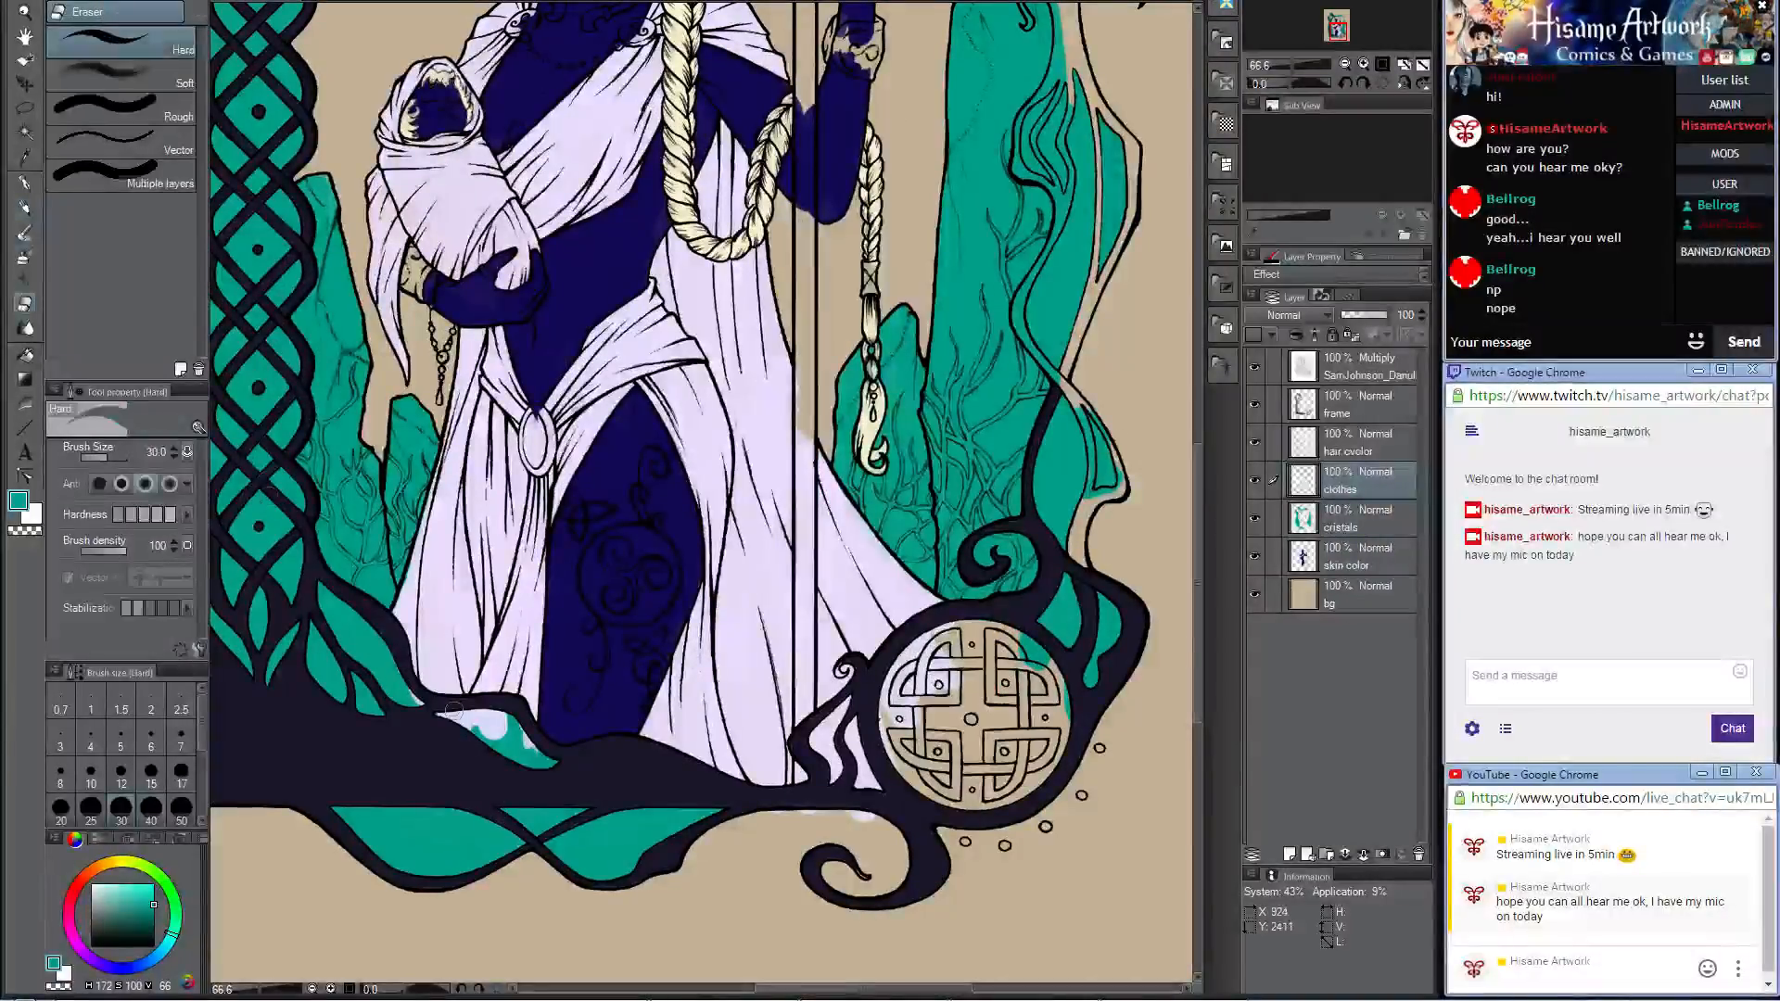
key(bracketright)
key(bracketright)
key(bracketright)
key(bracketright)
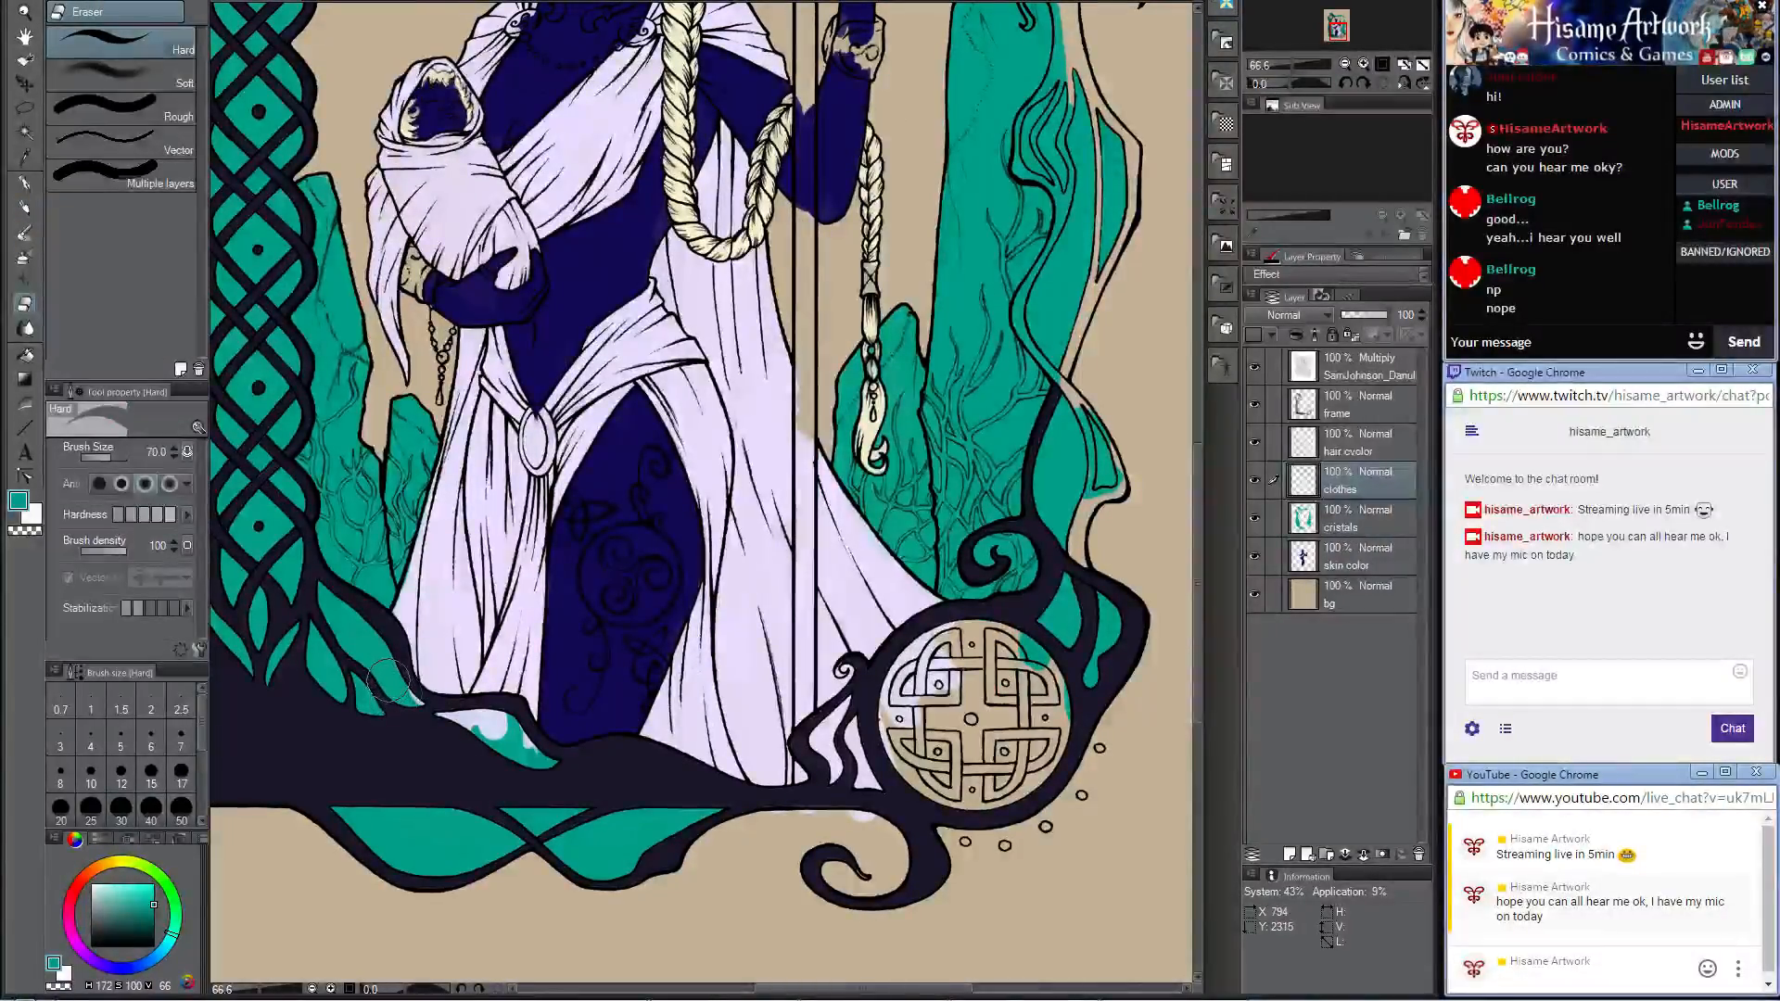
drag(442, 719, 519, 749)
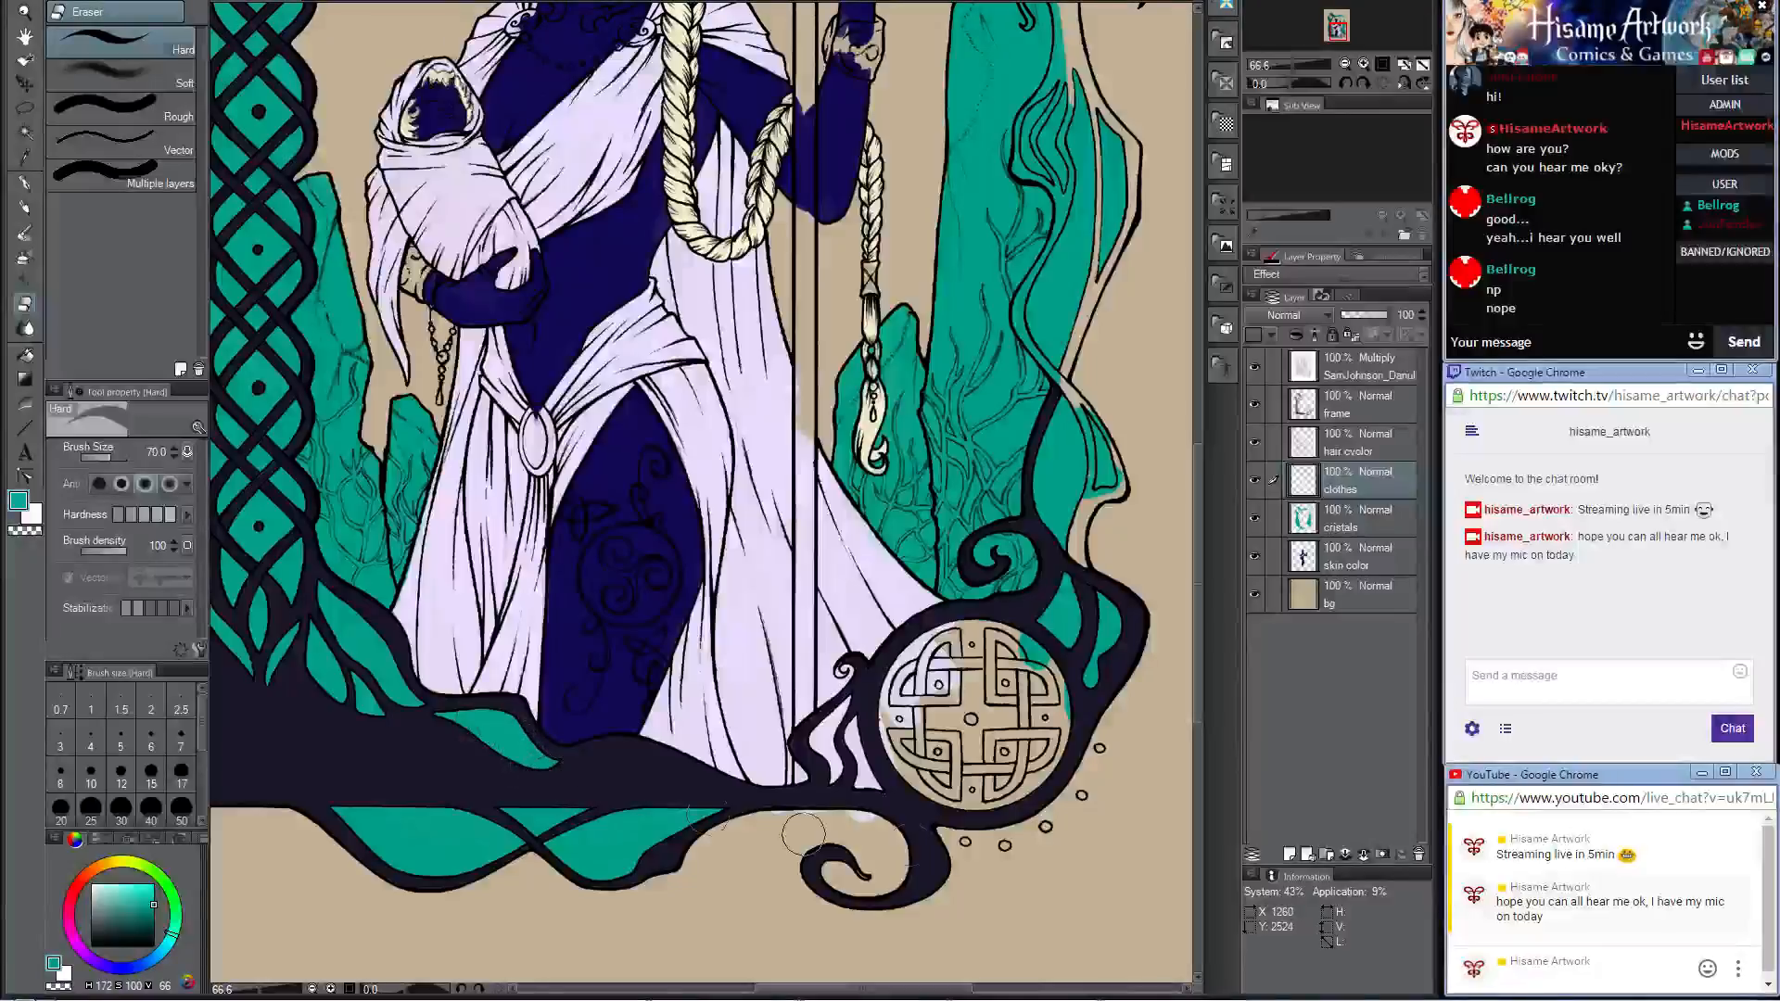
drag(803, 835, 888, 839)
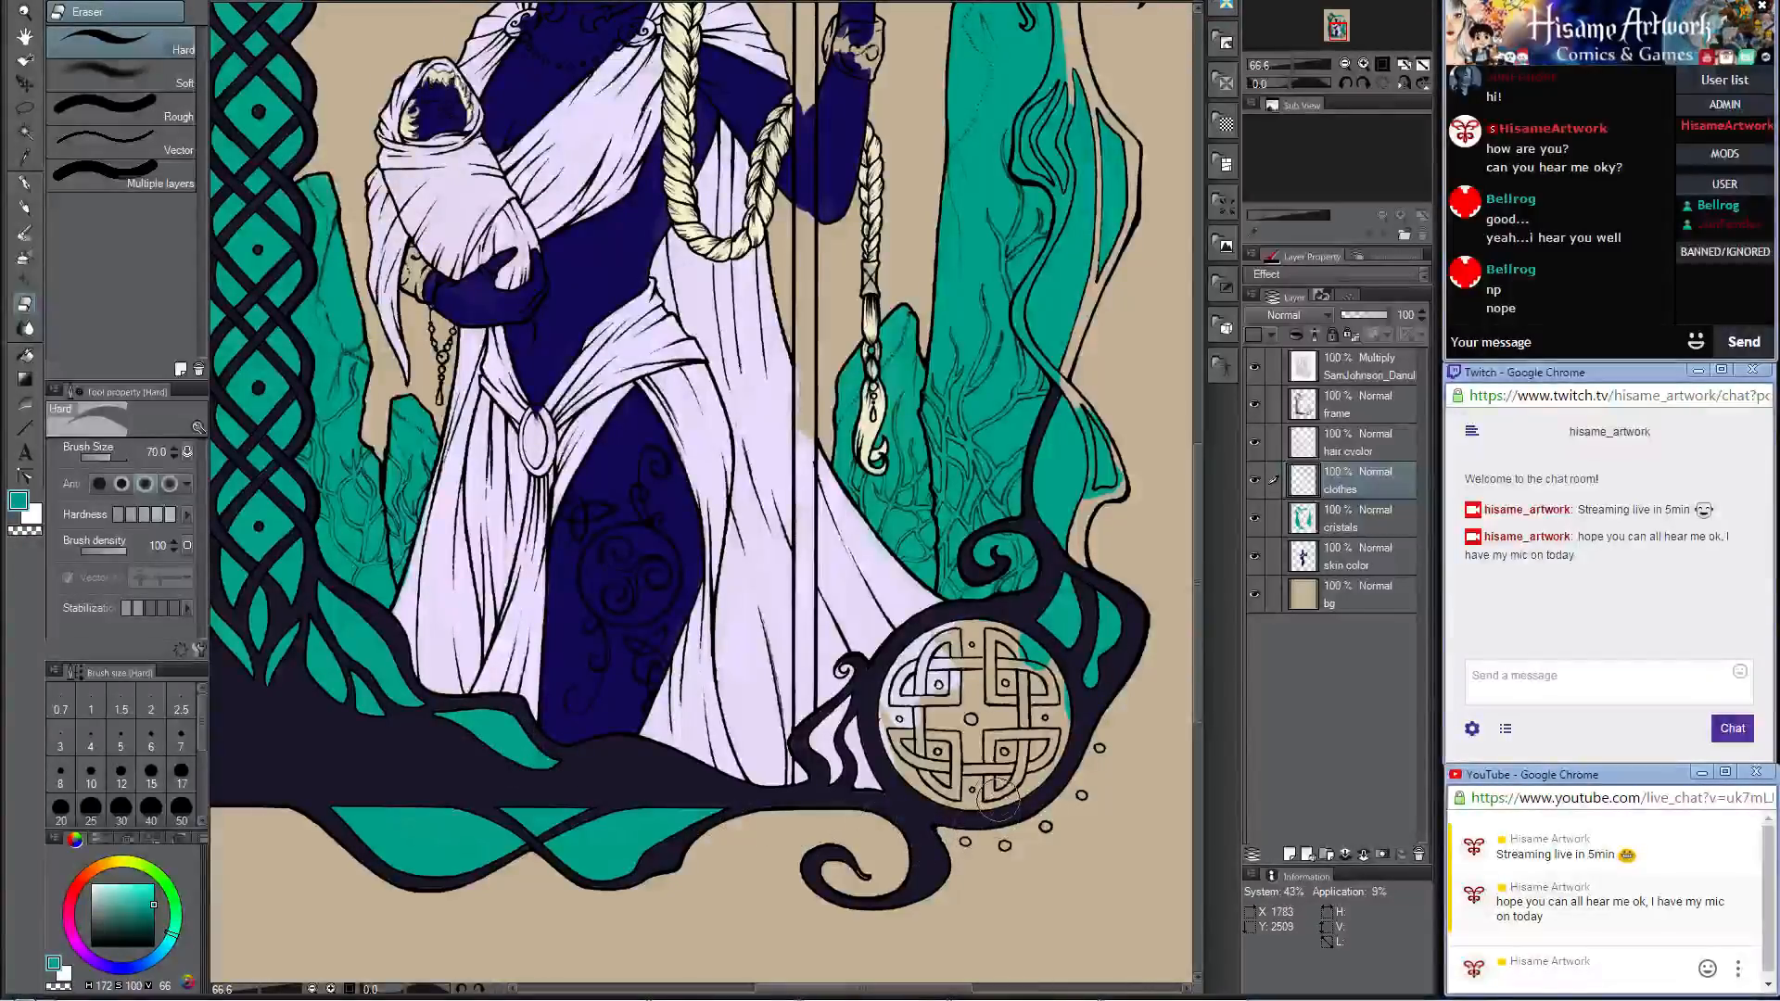
Step: Sample the frame's dark color and paint the twisted branch's upper band on the frame layer up to the crossing, at brush sizes 20 and 30
scroll(996, 800, down, 2)
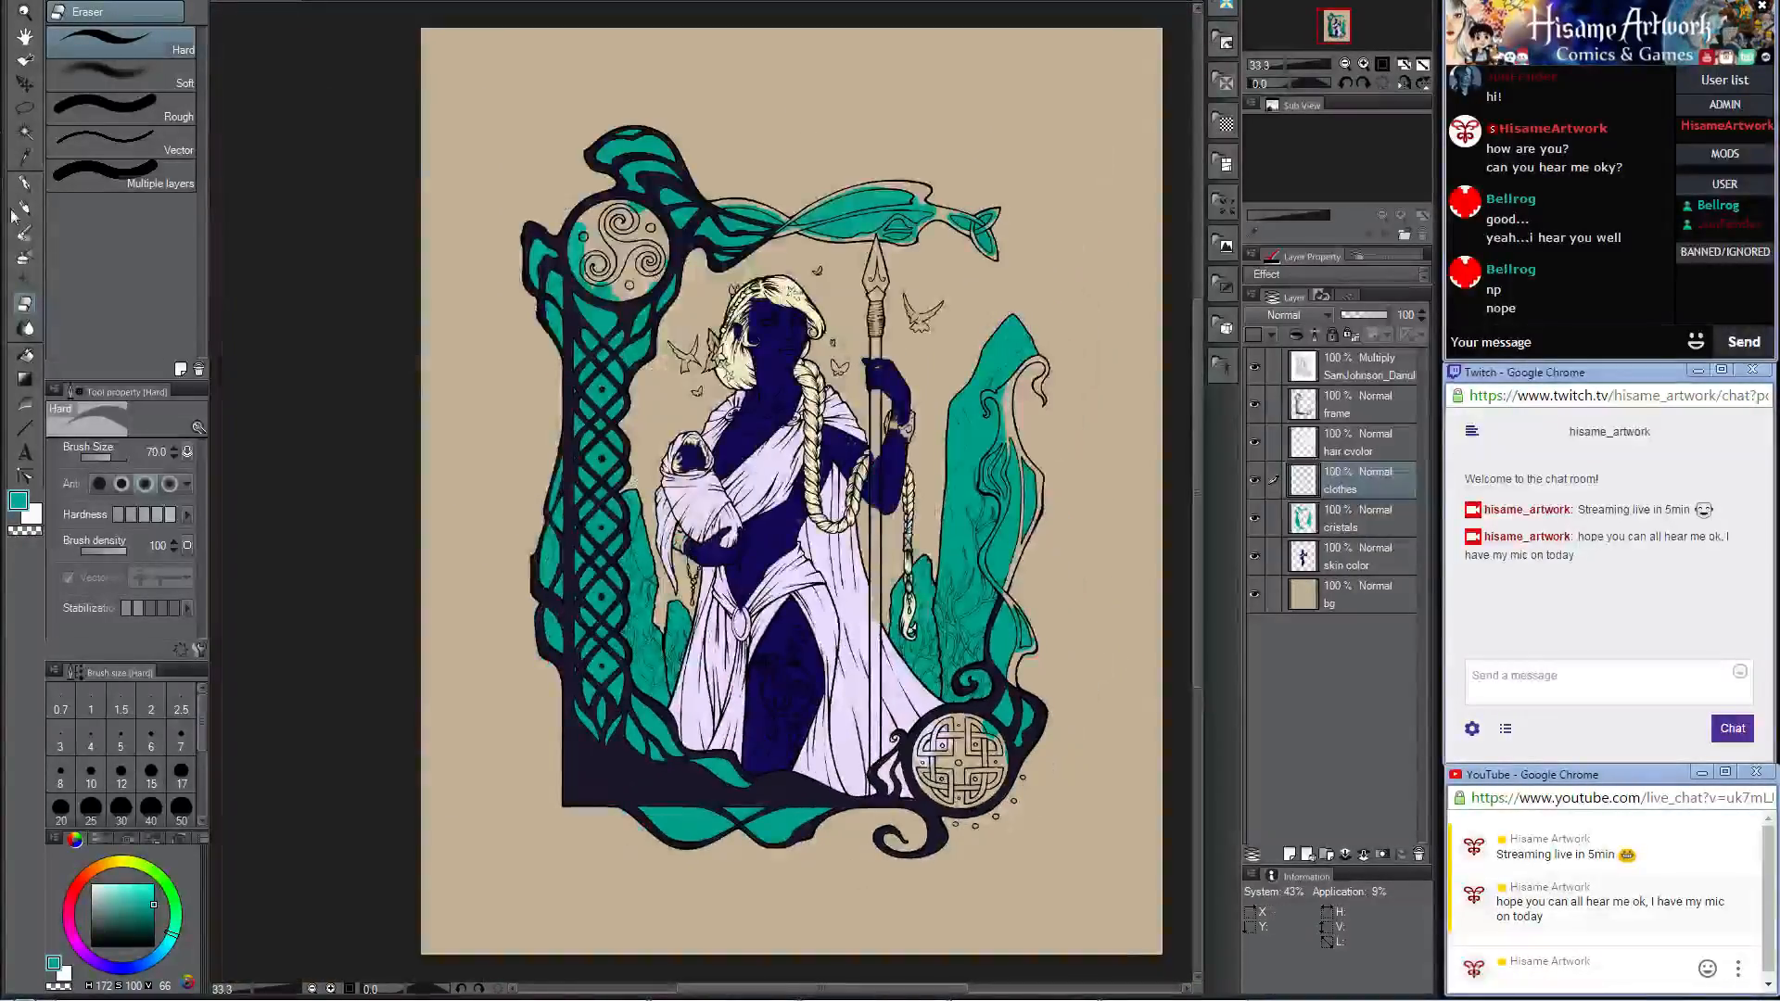
click(25, 210)
alt+click(634, 303)
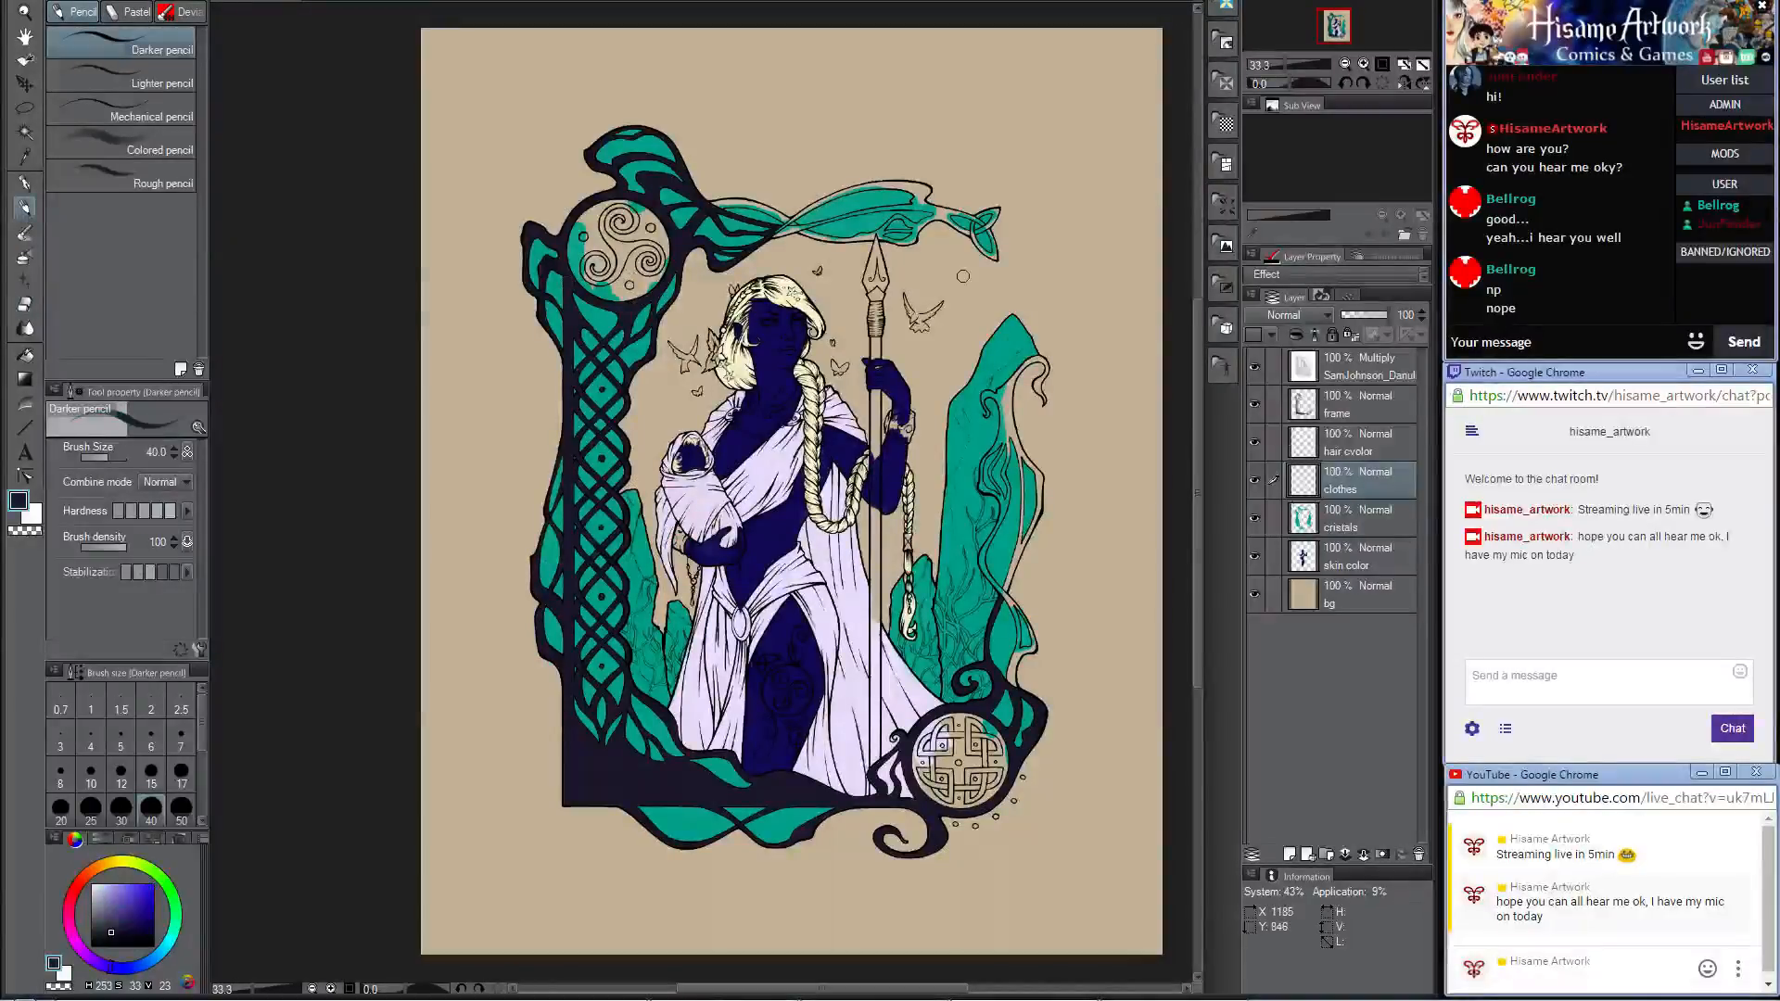
click(1343, 408)
scroll(793, 189, up, 2)
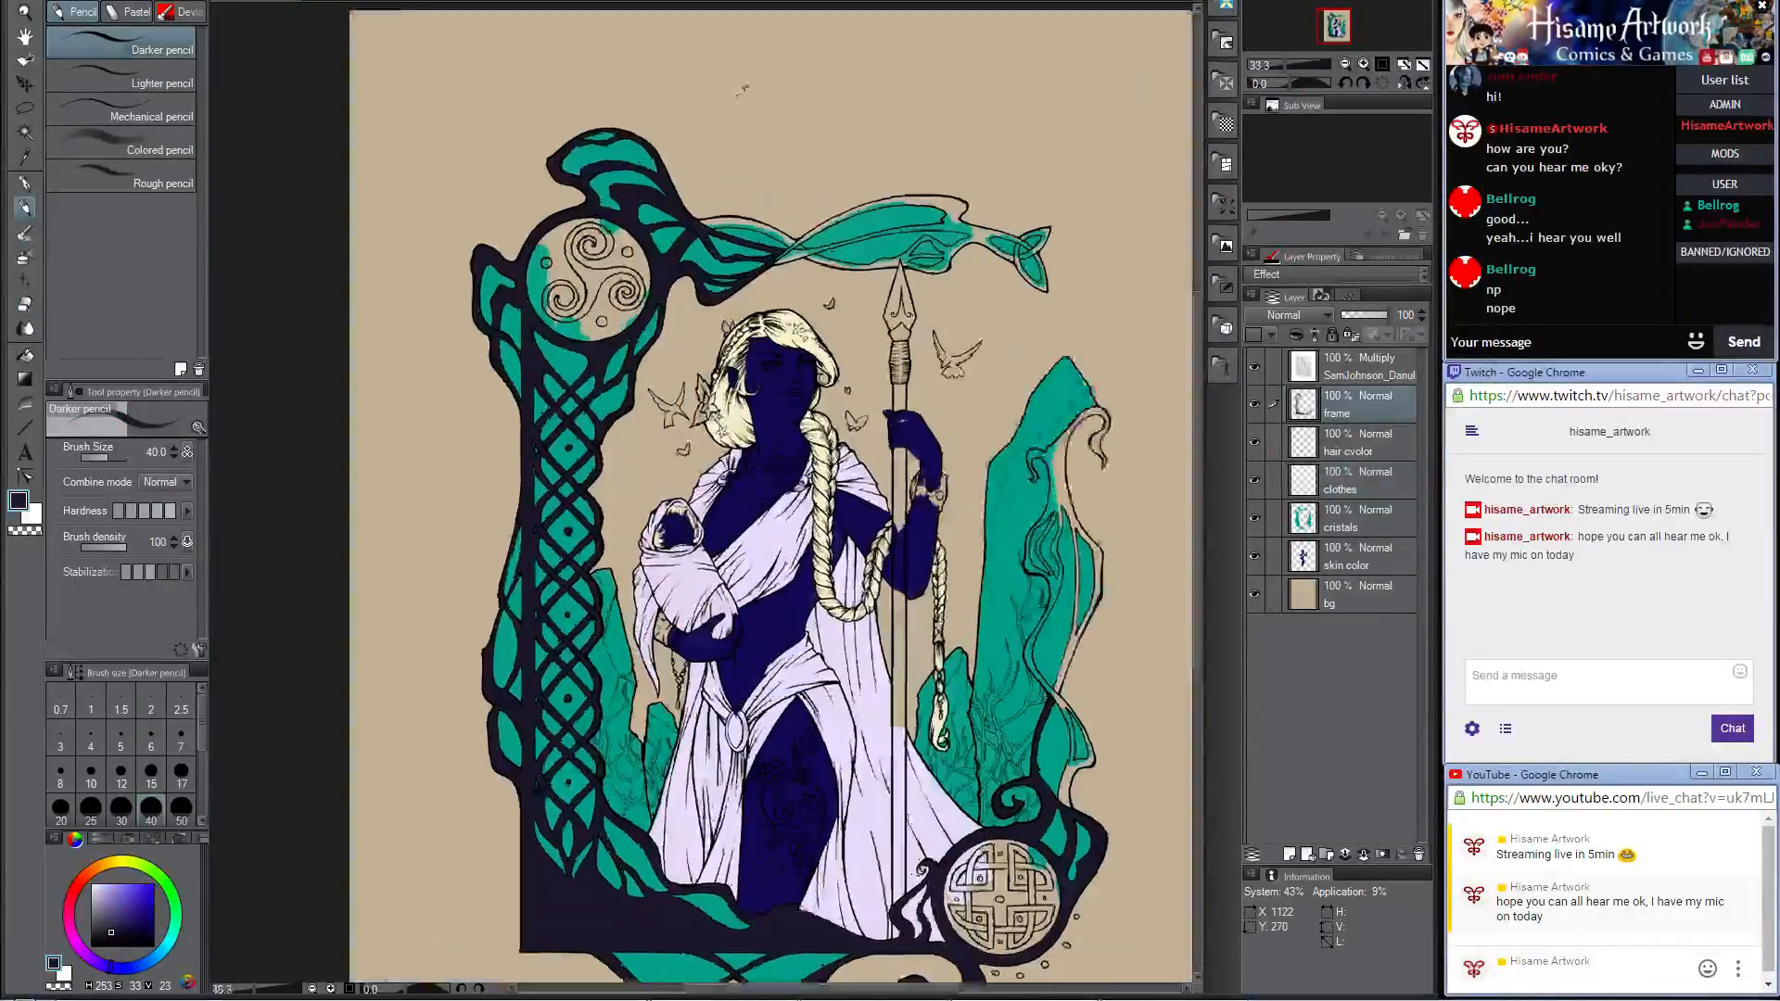
scroll(905, 501, up, 3)
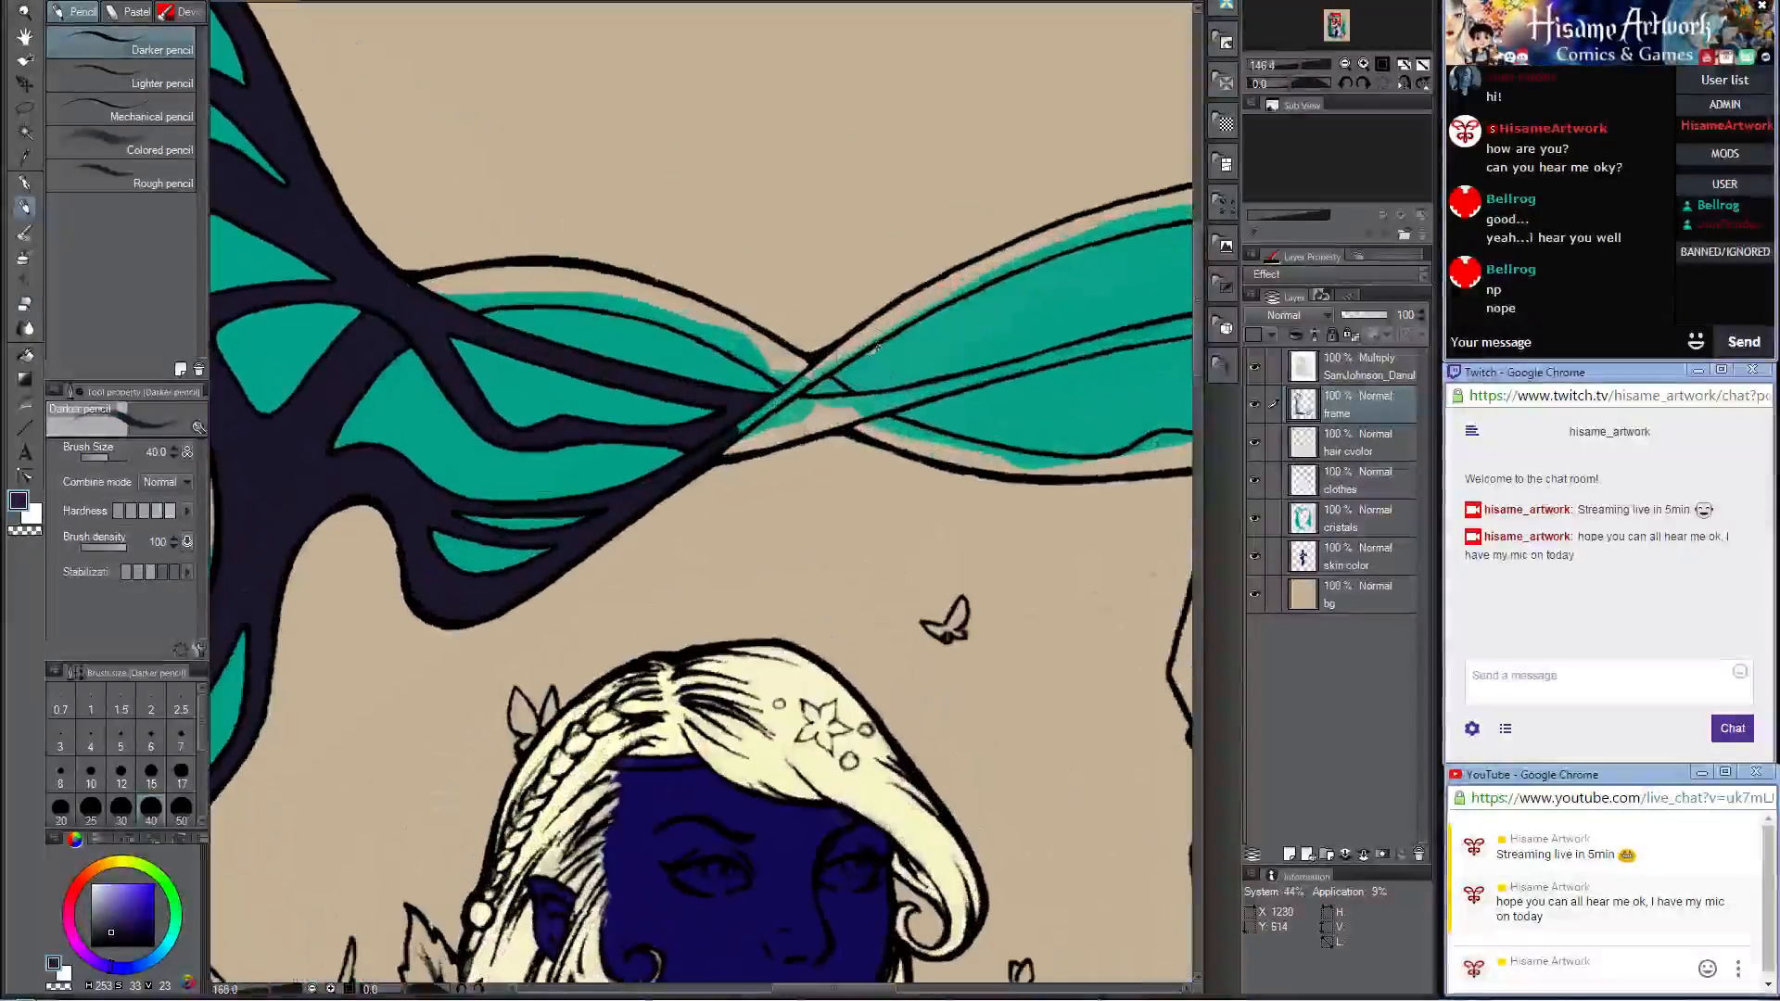
key(bracketleft)
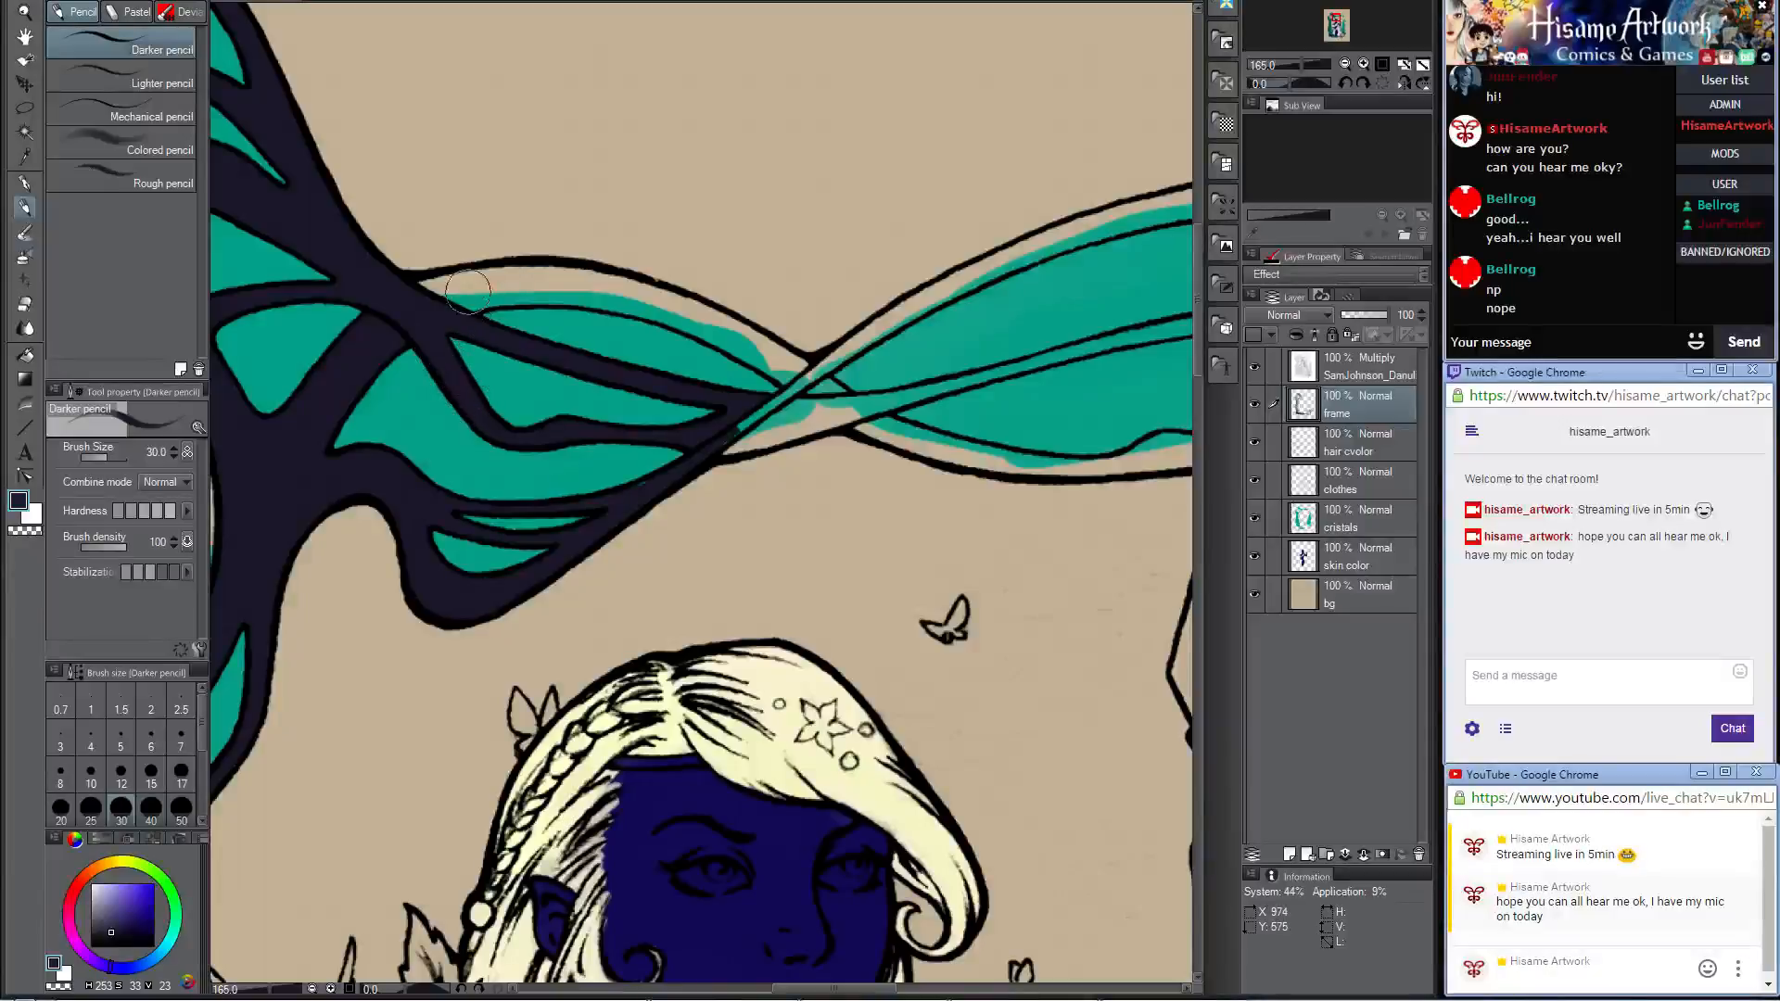
key(bracketleft)
key(bracketleft)
mouse_move(468, 293)
mouse_down()
mouse_move(533, 285)
mouse_move(481, 281)
mouse_up()
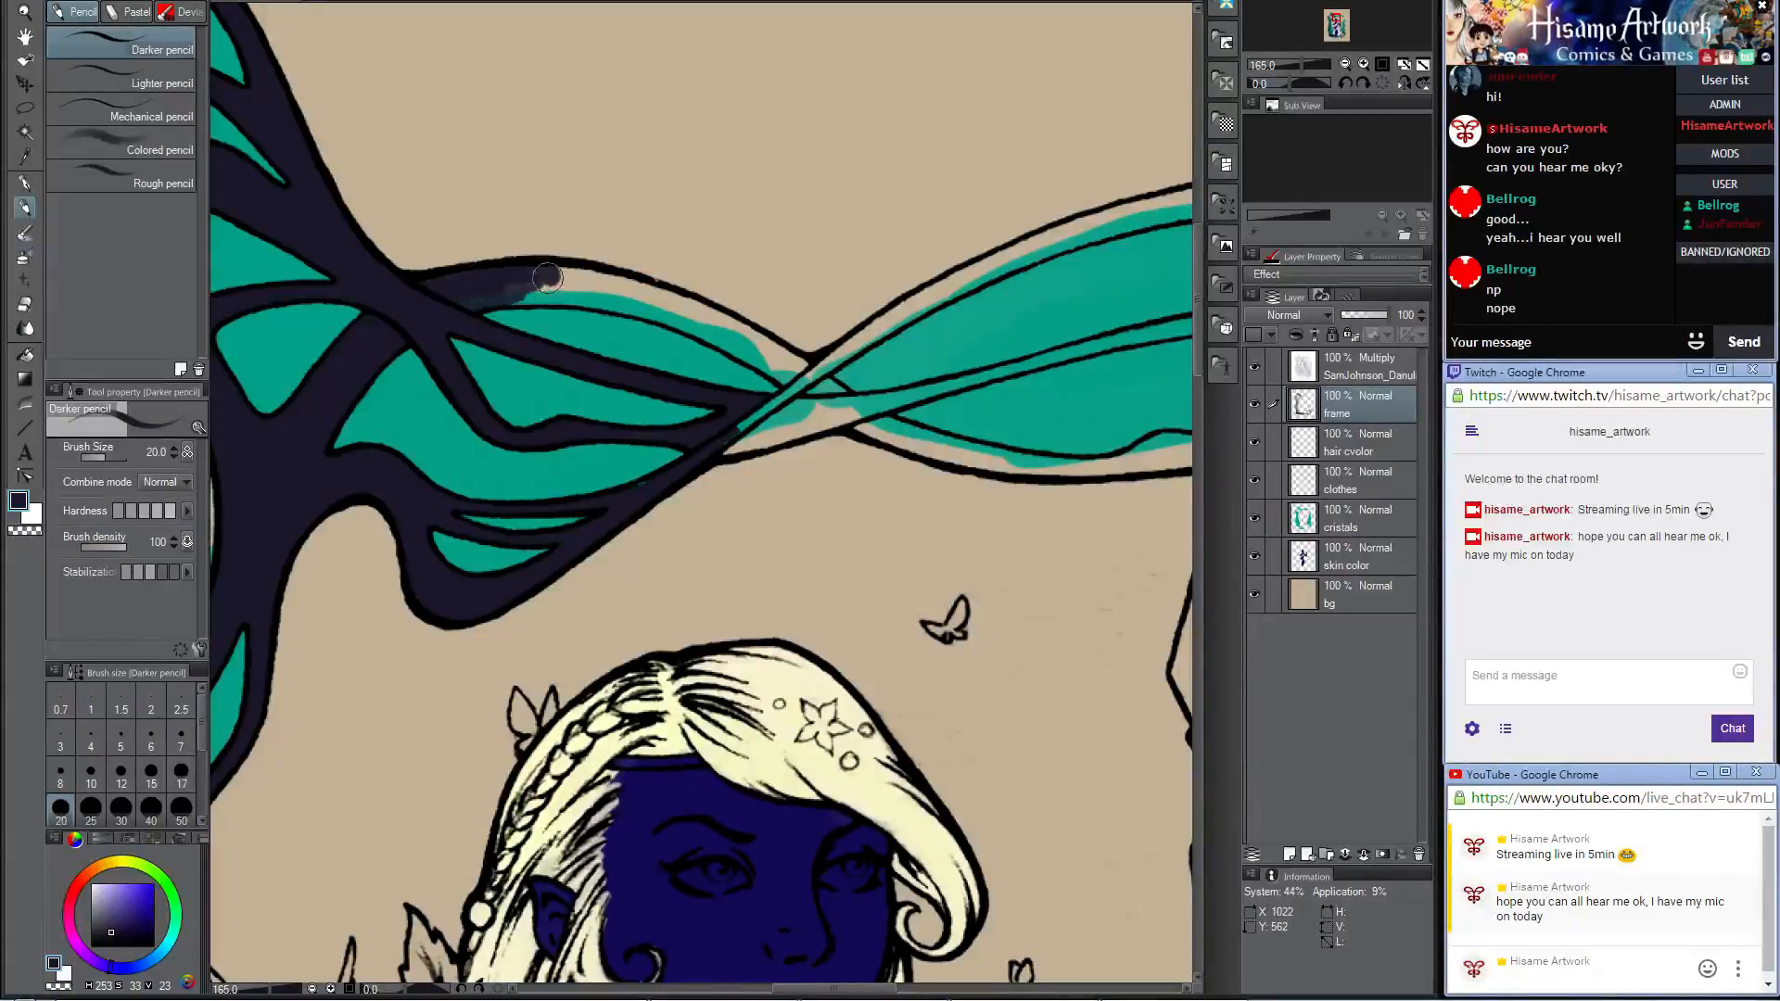
mouse_move(547, 278)
mouse_down()
mouse_move(498, 301)
mouse_move(623, 279)
mouse_move(624, 301)
mouse_move(556, 287)
mouse_move(717, 326)
mouse_move(797, 374)
mouse_up()
key(bracketright)
key(bracketright)
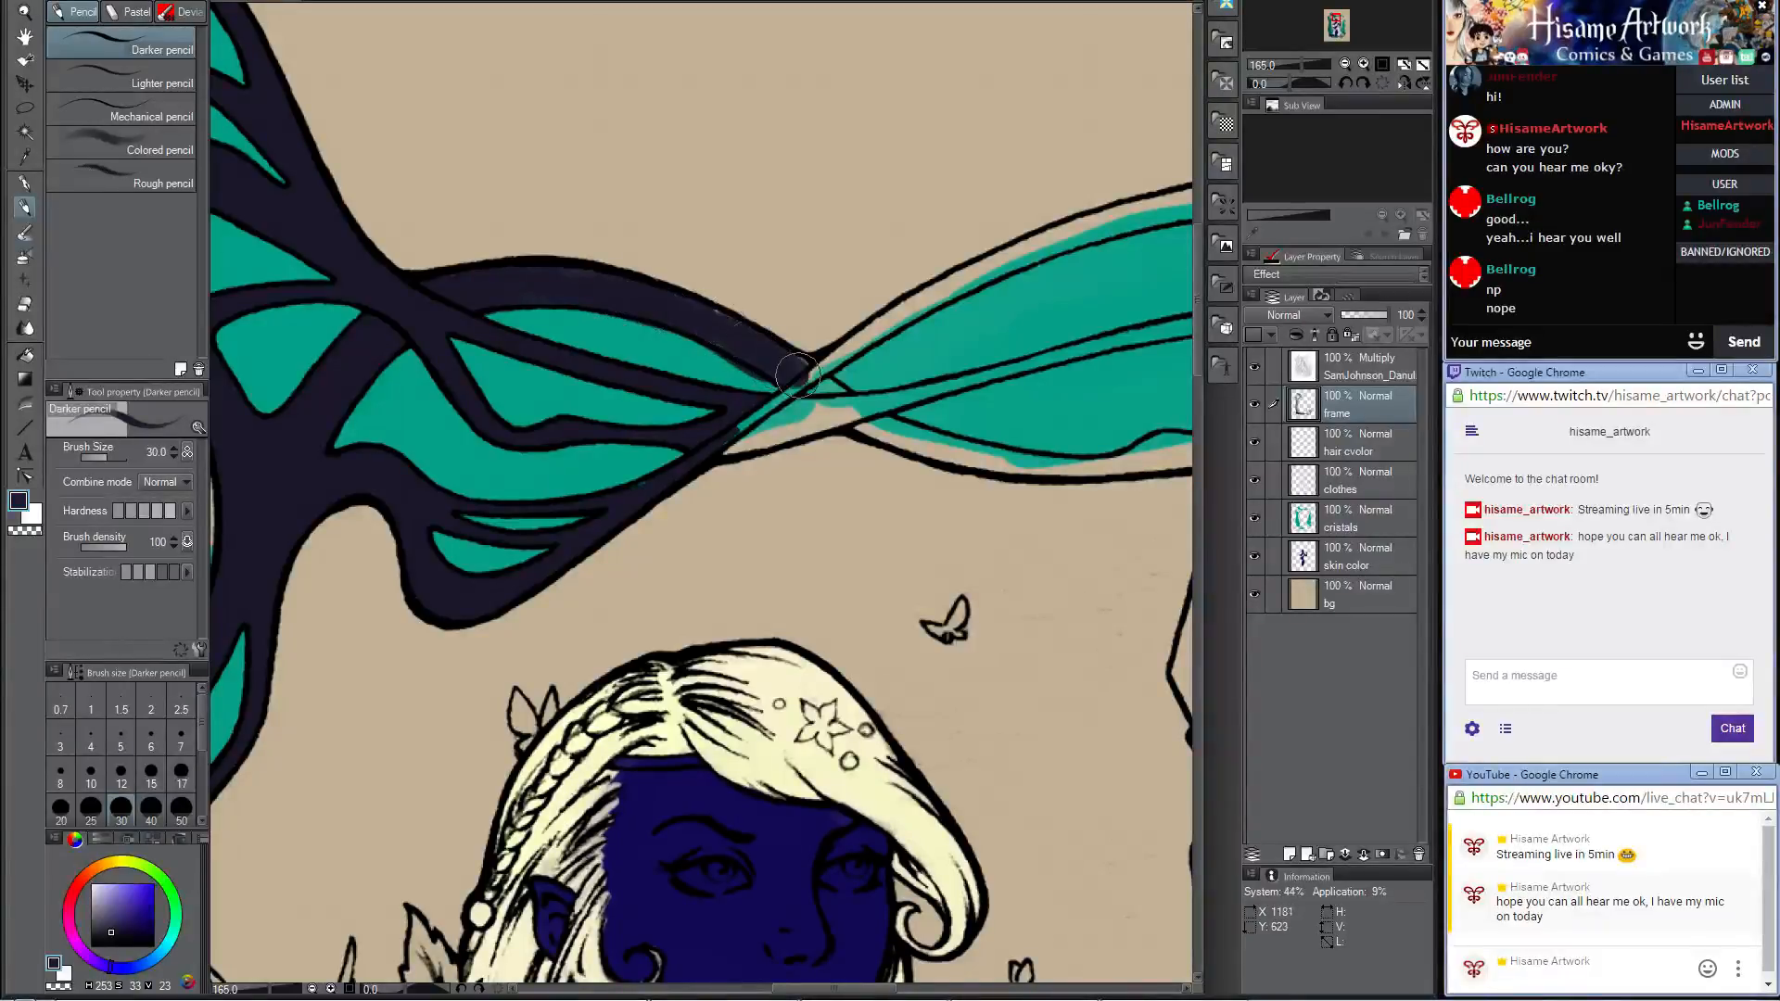
drag(695, 313, 730, 332)
click(26, 304)
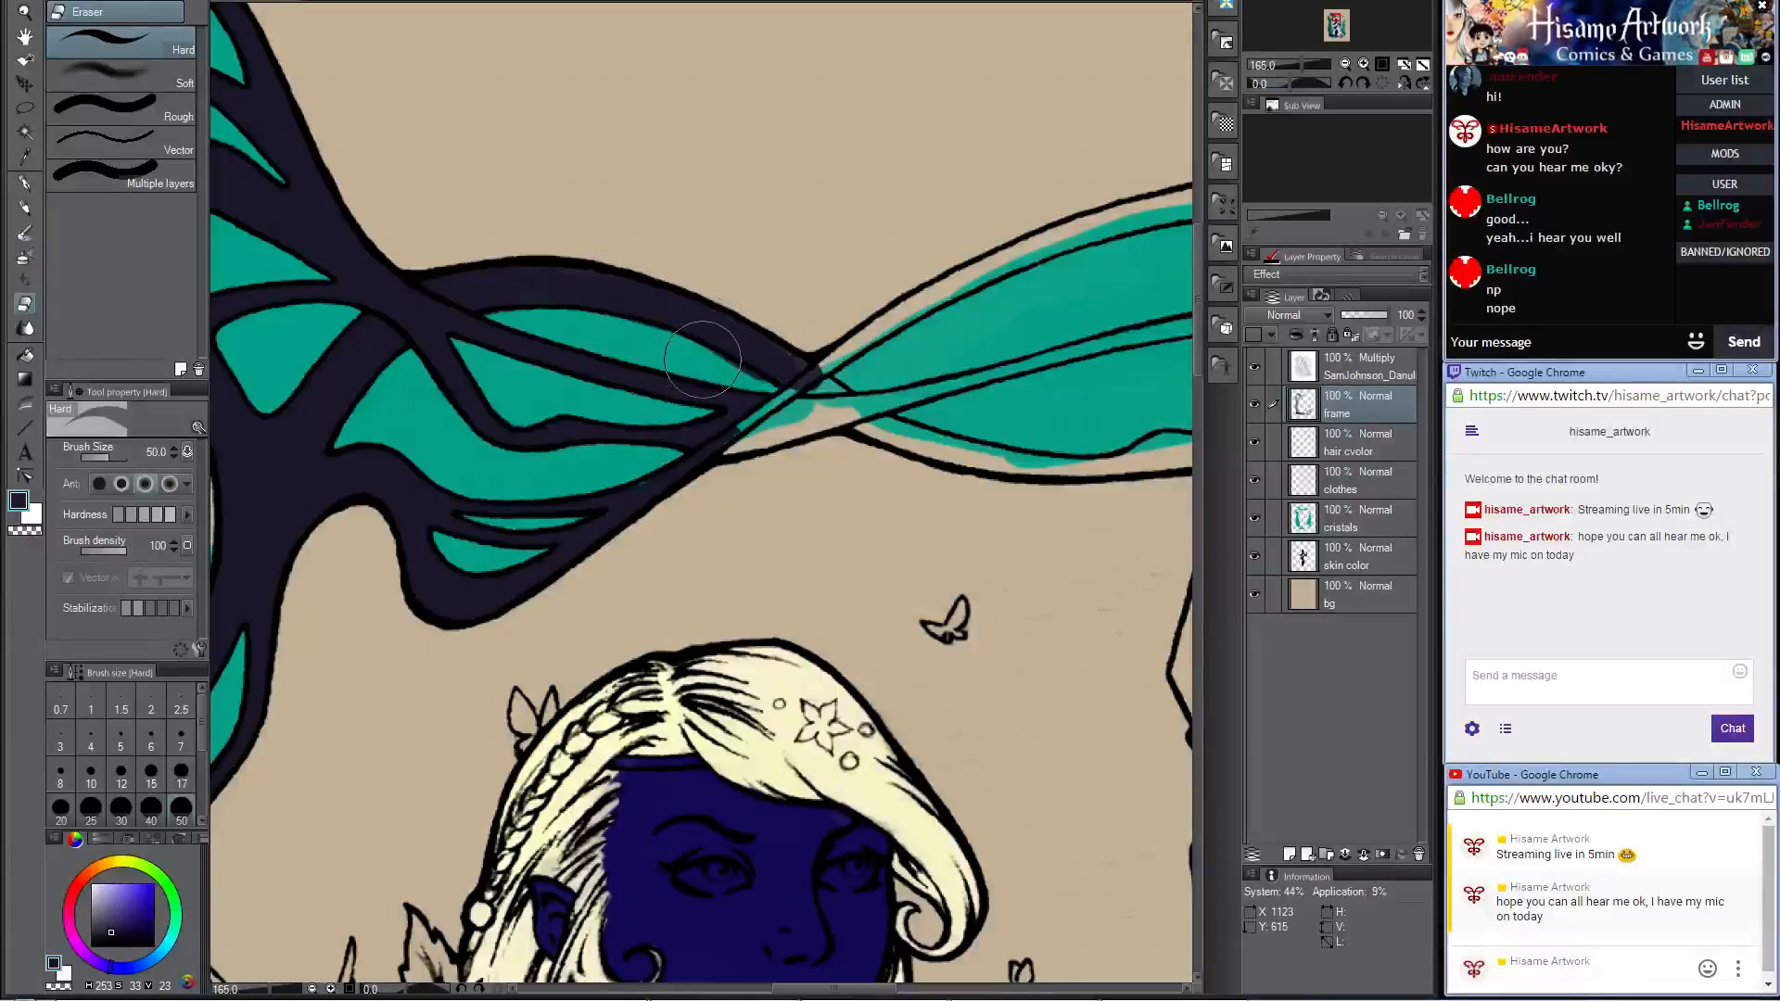
key(bracketleft)
key(bracketleft)
key(bracketleft)
key(bracketleft)
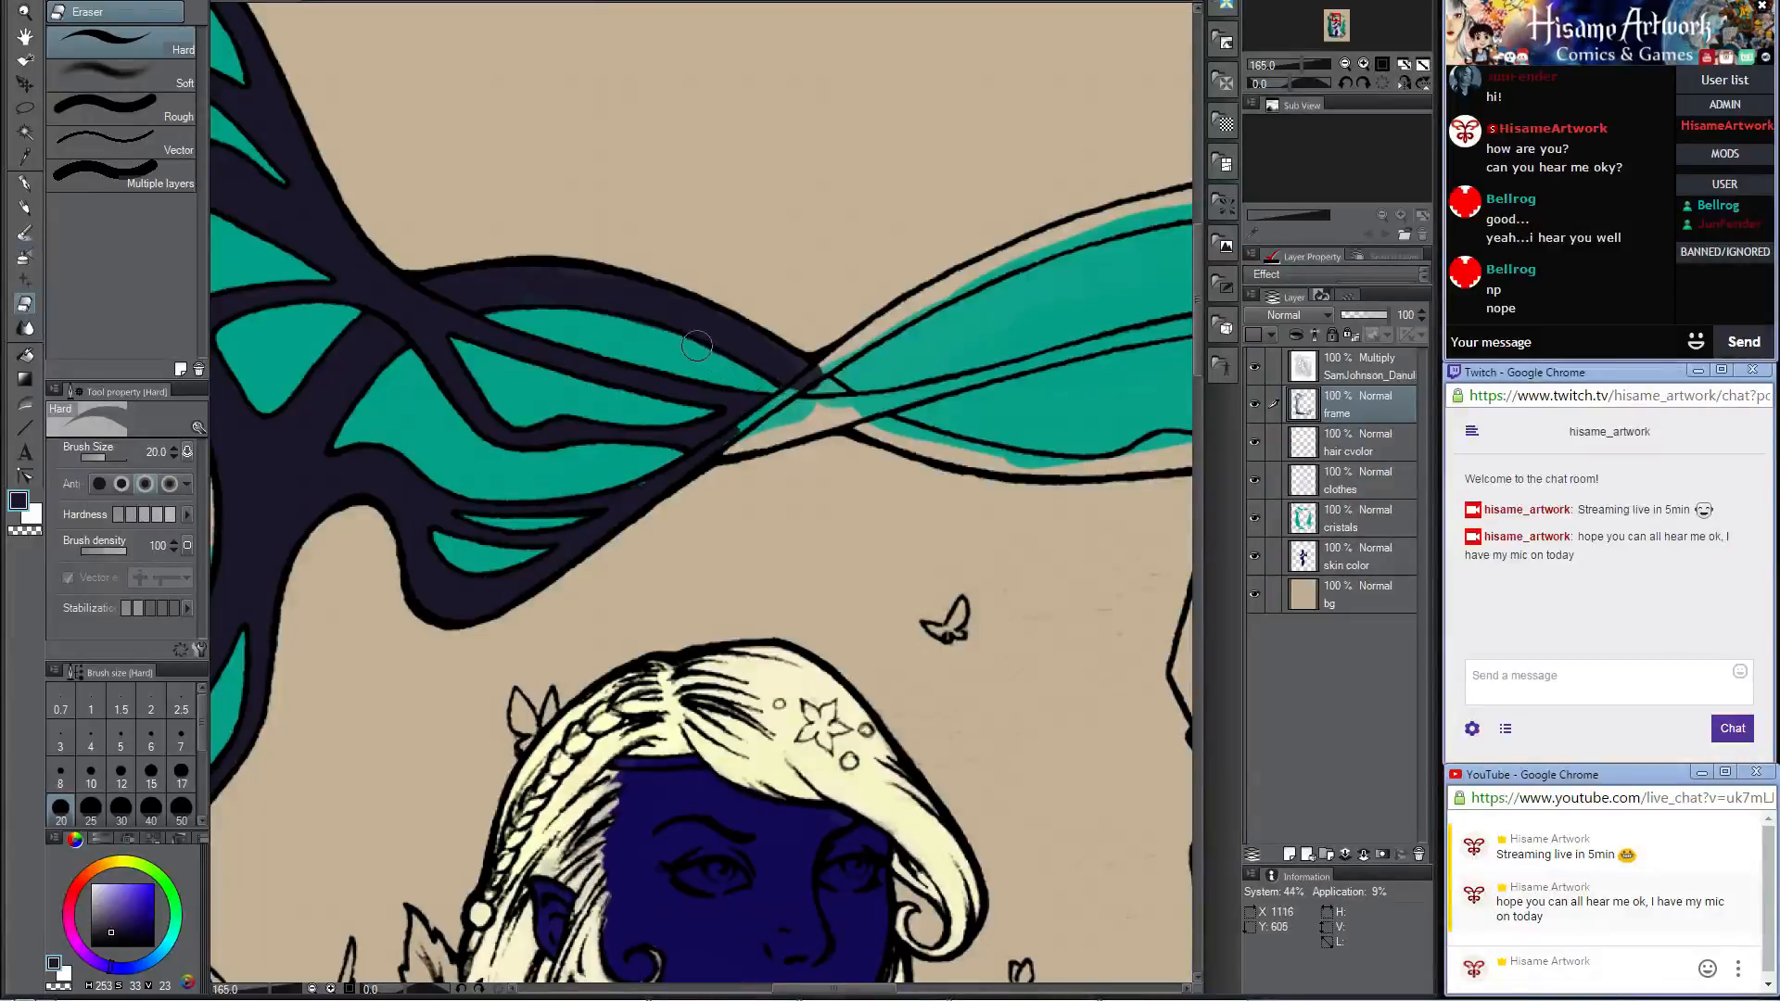
click(25, 207)
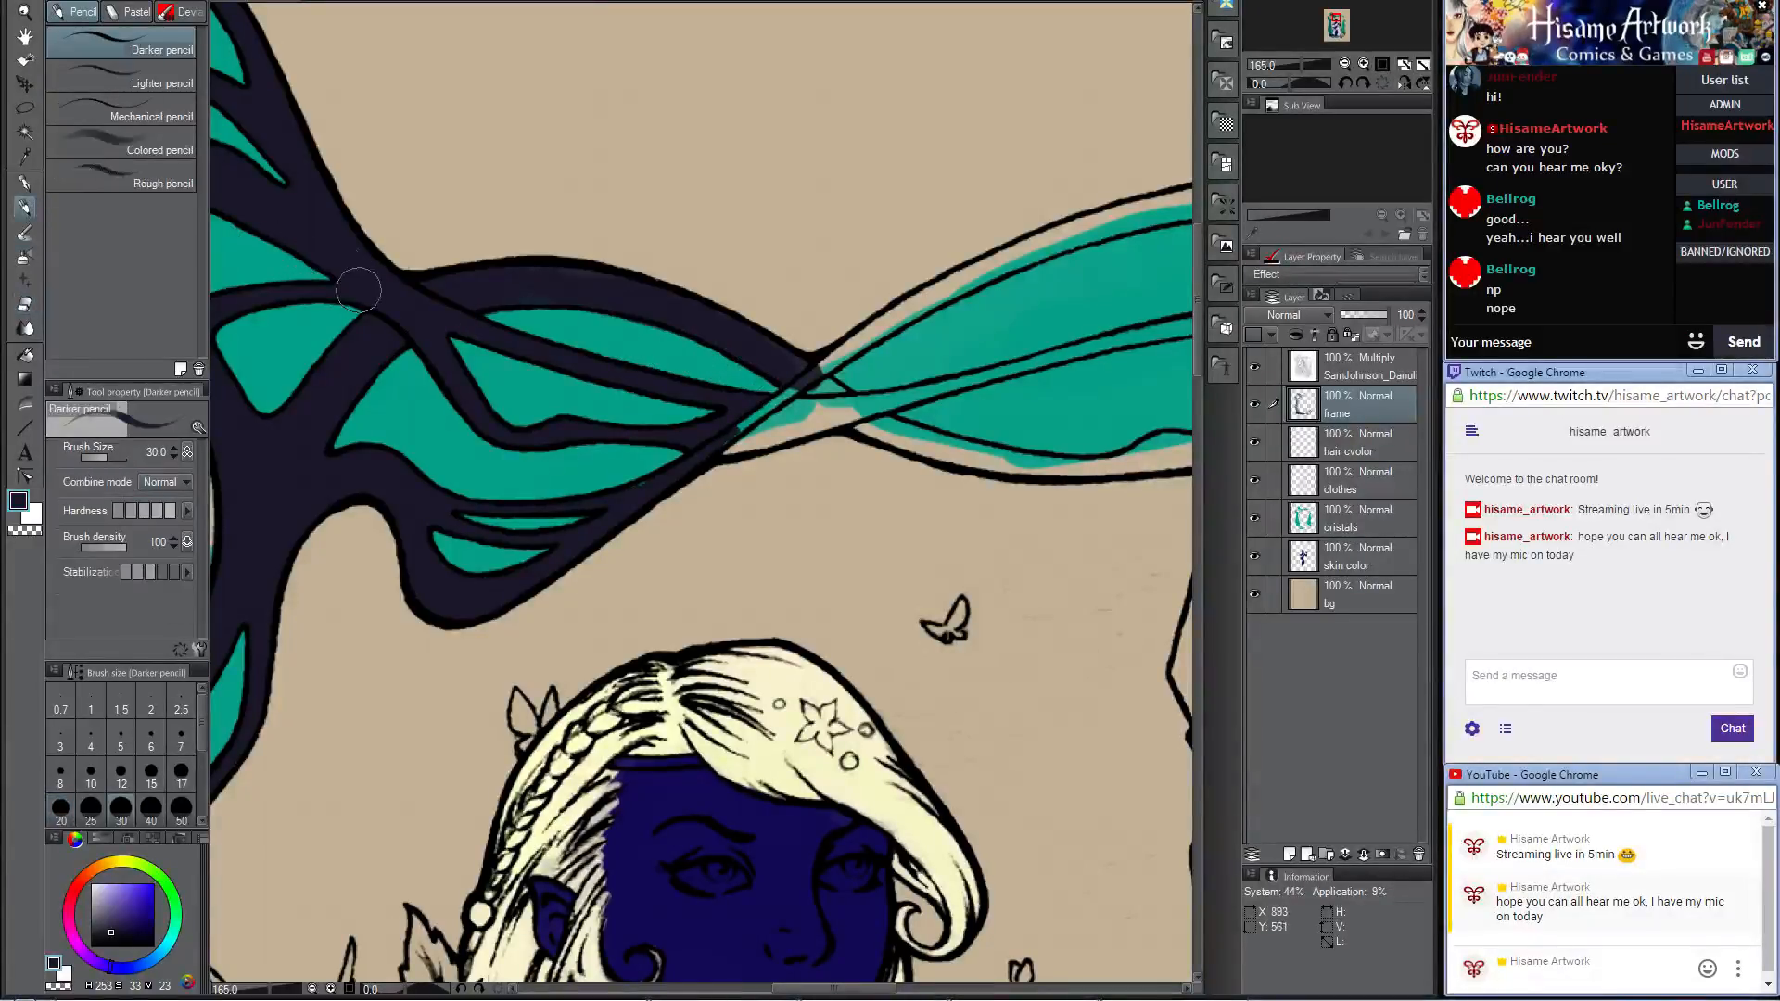
Step: On the lineart layer, auto-select the enclosed outer band of the twisted branch above the spearhead
click(1311, 363)
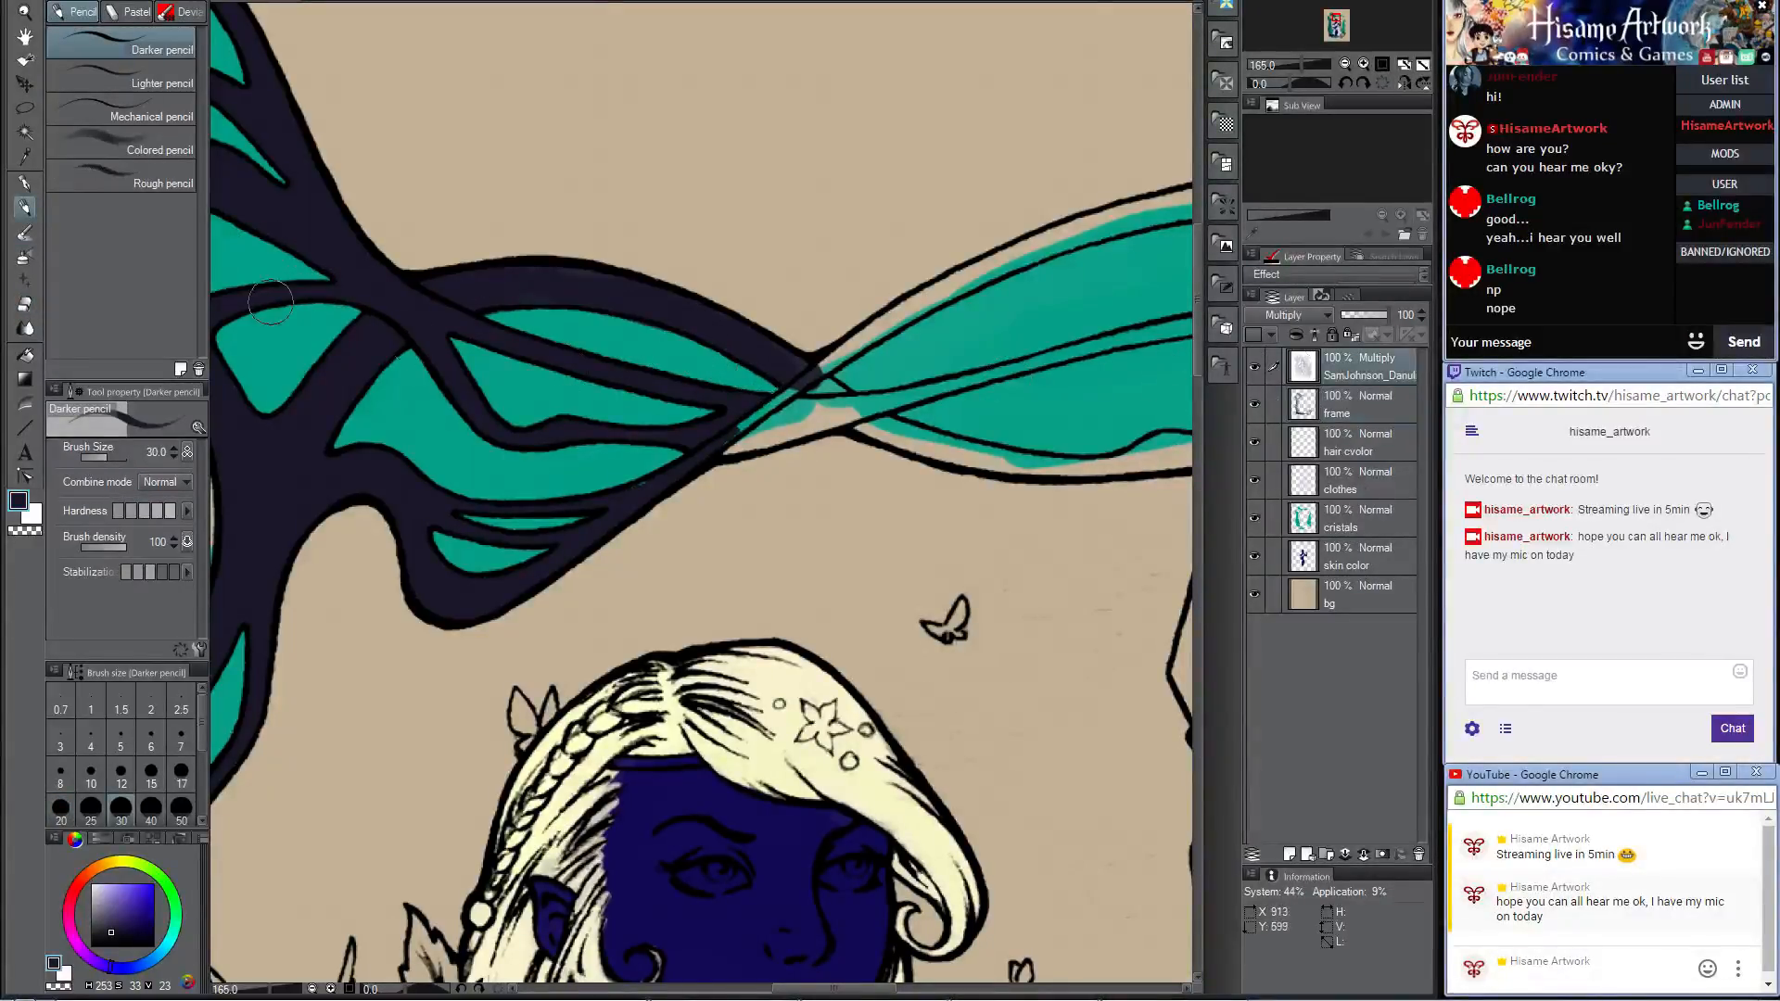
click(25, 131)
drag(1007, 448, 642, 521)
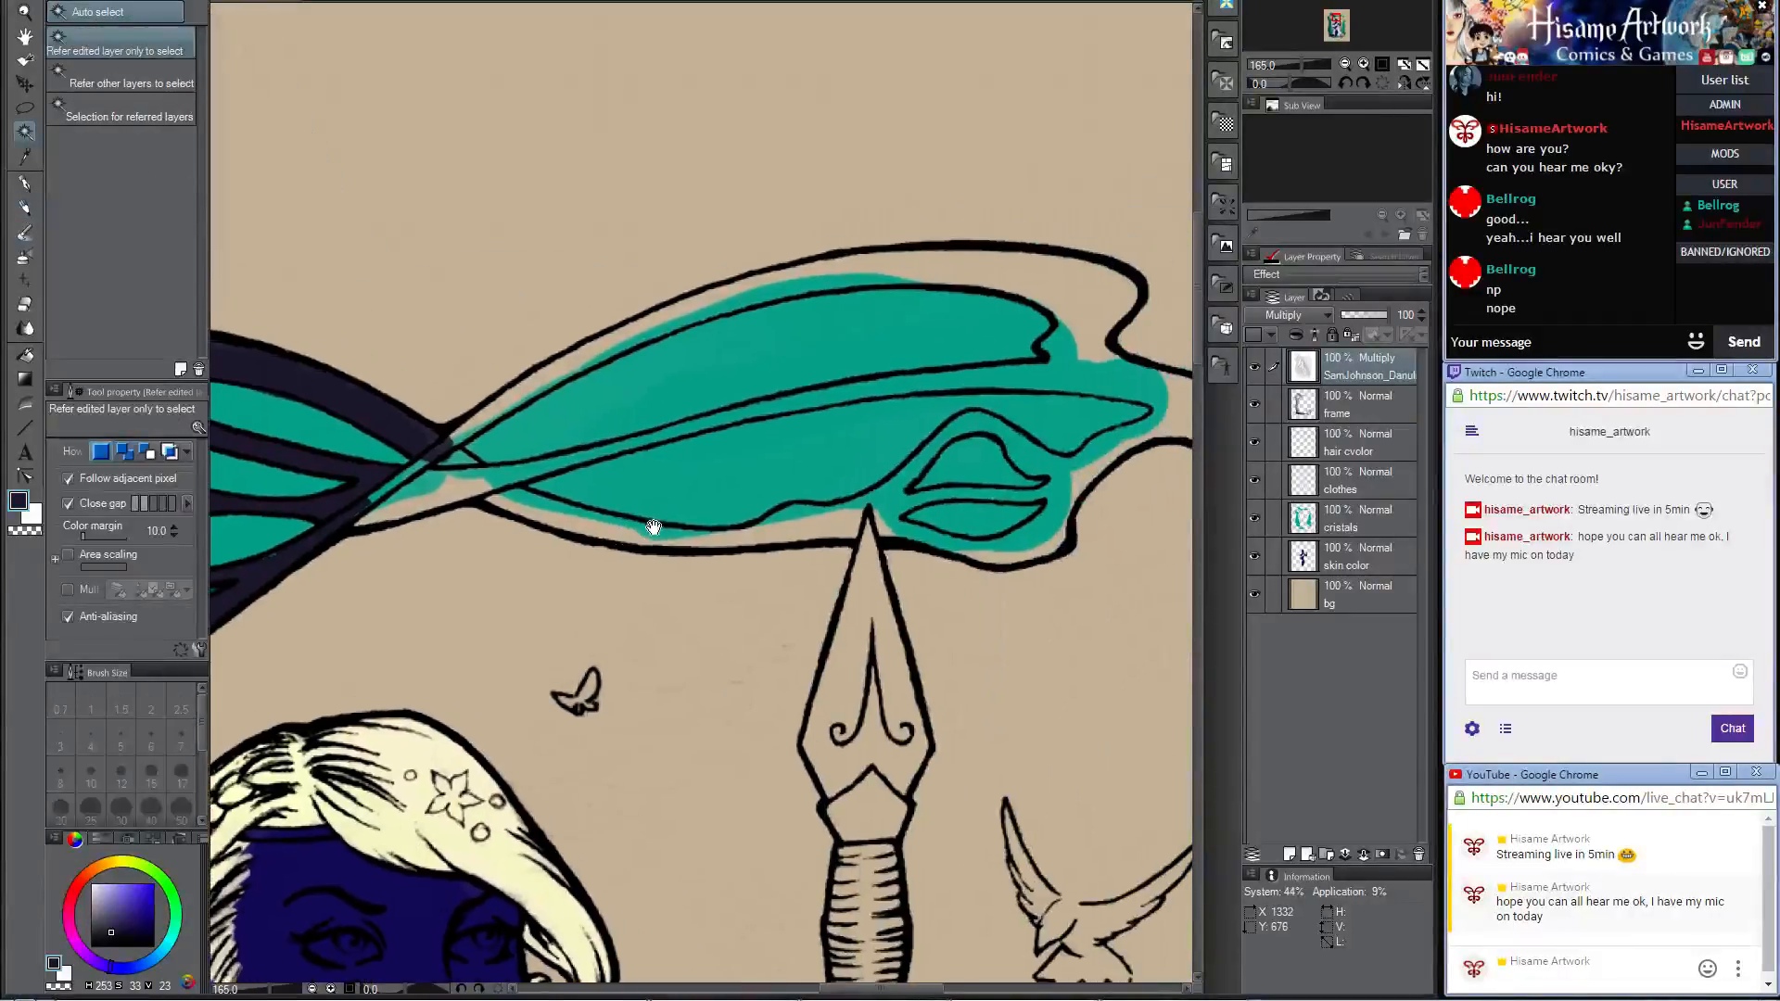
click(790, 536)
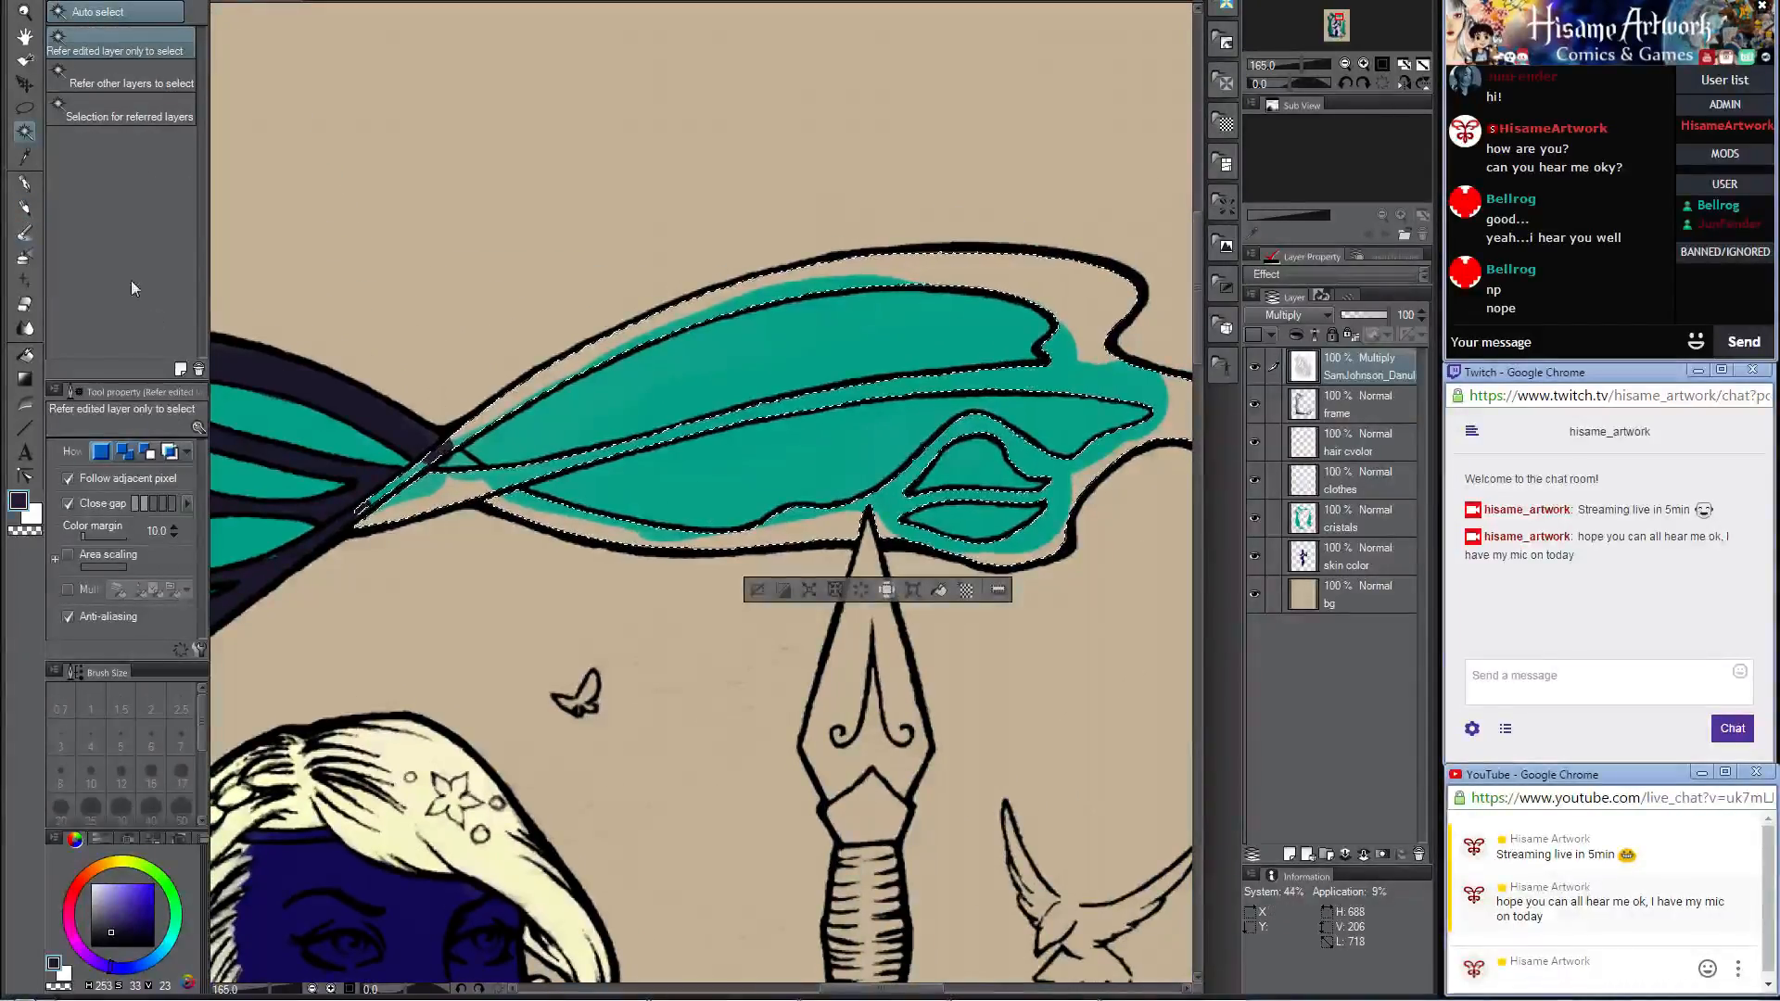
Step: On the frame layer, paint the selected branch band dark with the Darker pencil at size 170, and clear the selection
click(25, 208)
click(1358, 405)
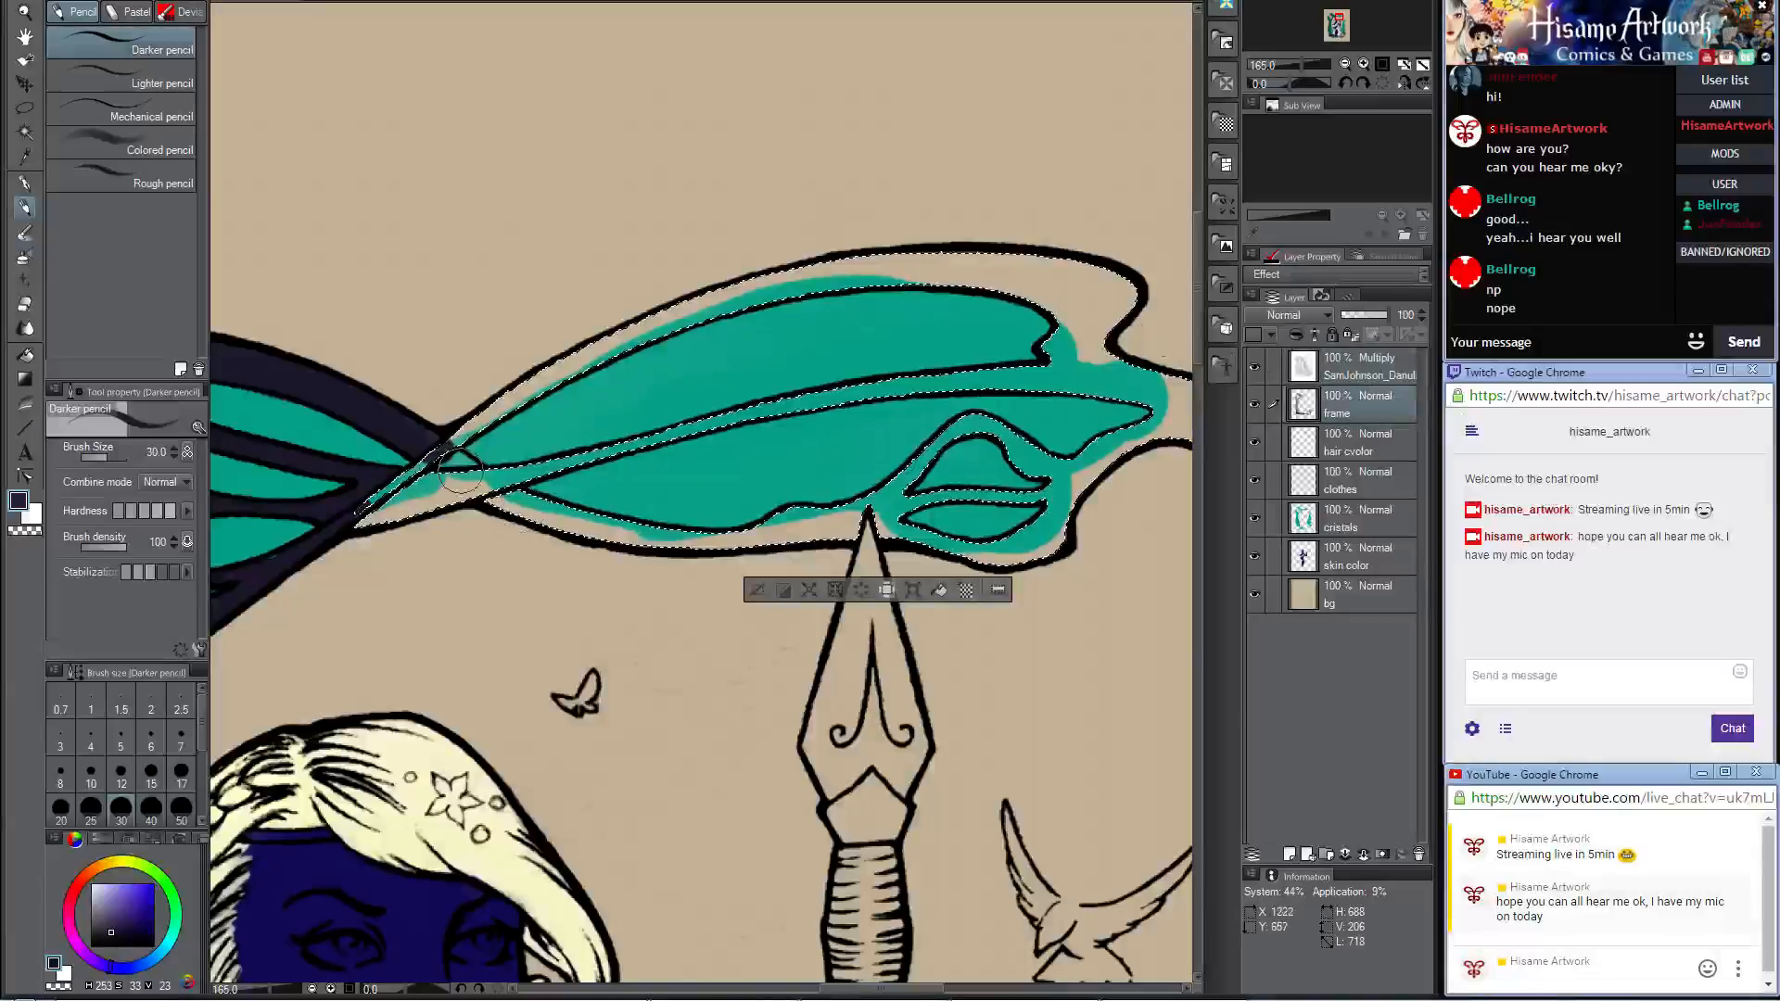
key(bracketright)
key(bracketright)
key(bracketright)
key(bracketright)
key(bracketright)
key(bracketright)
key(bracketright)
key(bracketright)
key(bracketright)
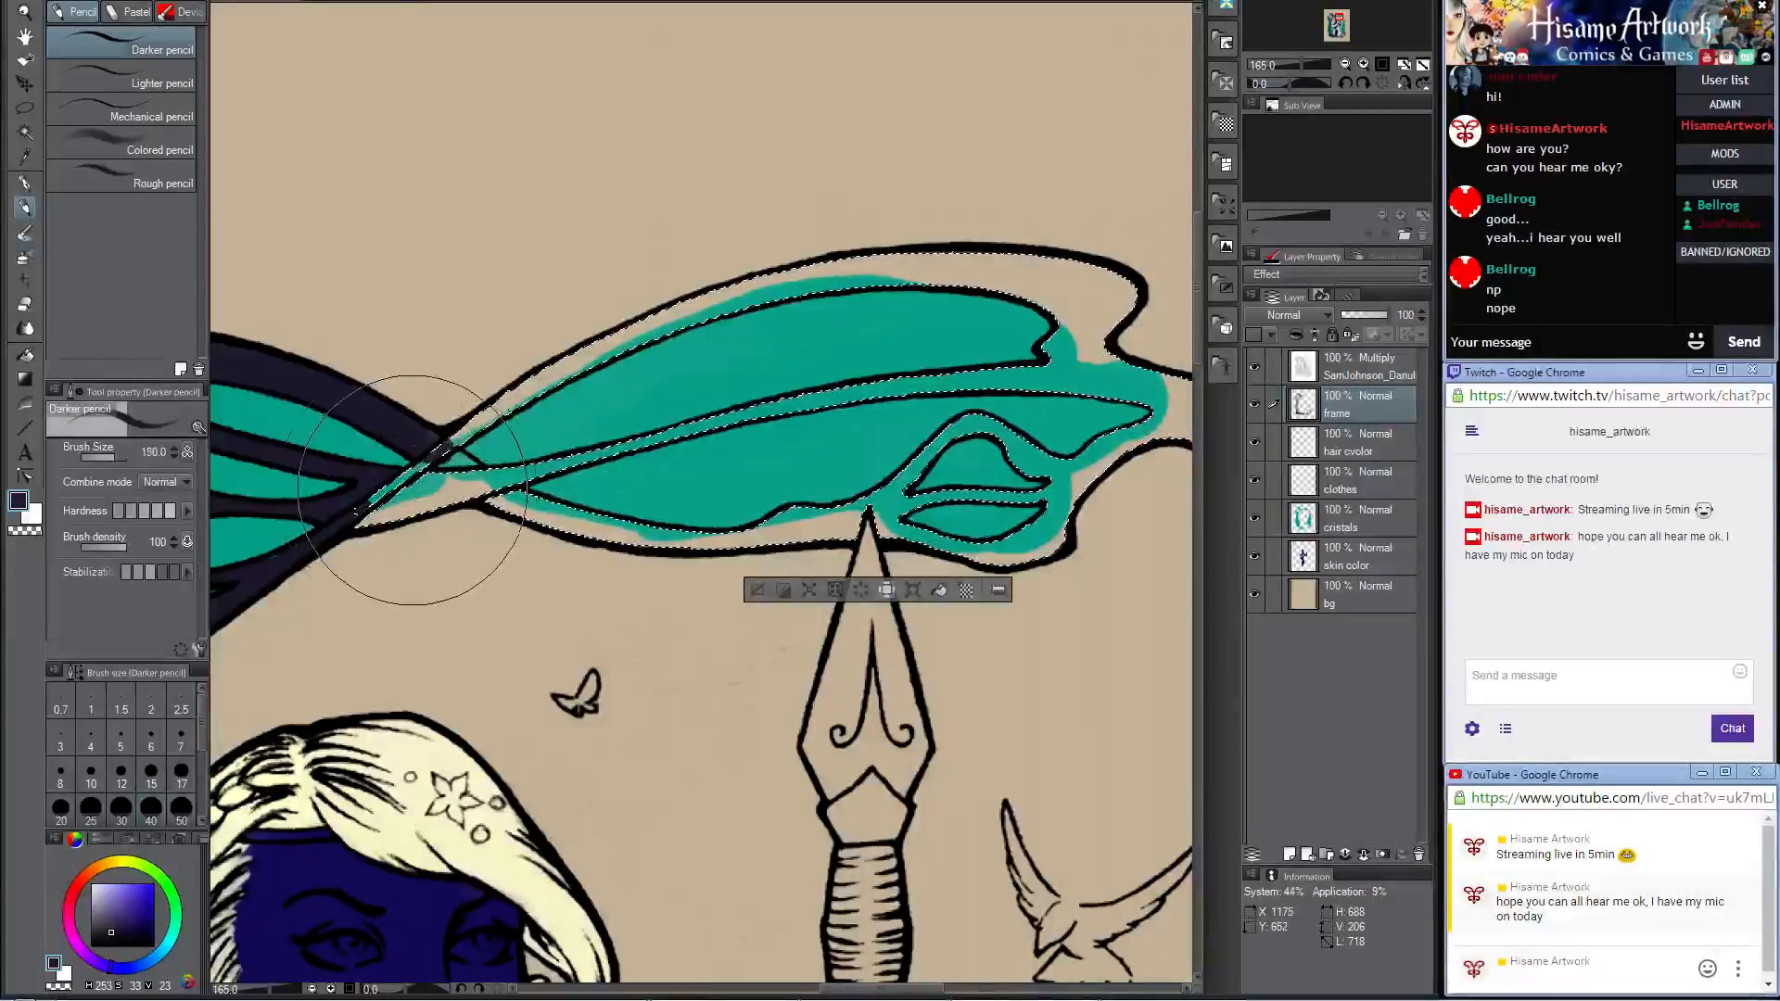
mouse_move(400, 491)
mouse_down()
mouse_move(784, 276)
mouse_move(419, 506)
mouse_move(840, 350)
mouse_move(1030, 318)
mouse_move(1082, 369)
mouse_move(1076, 450)
mouse_up()
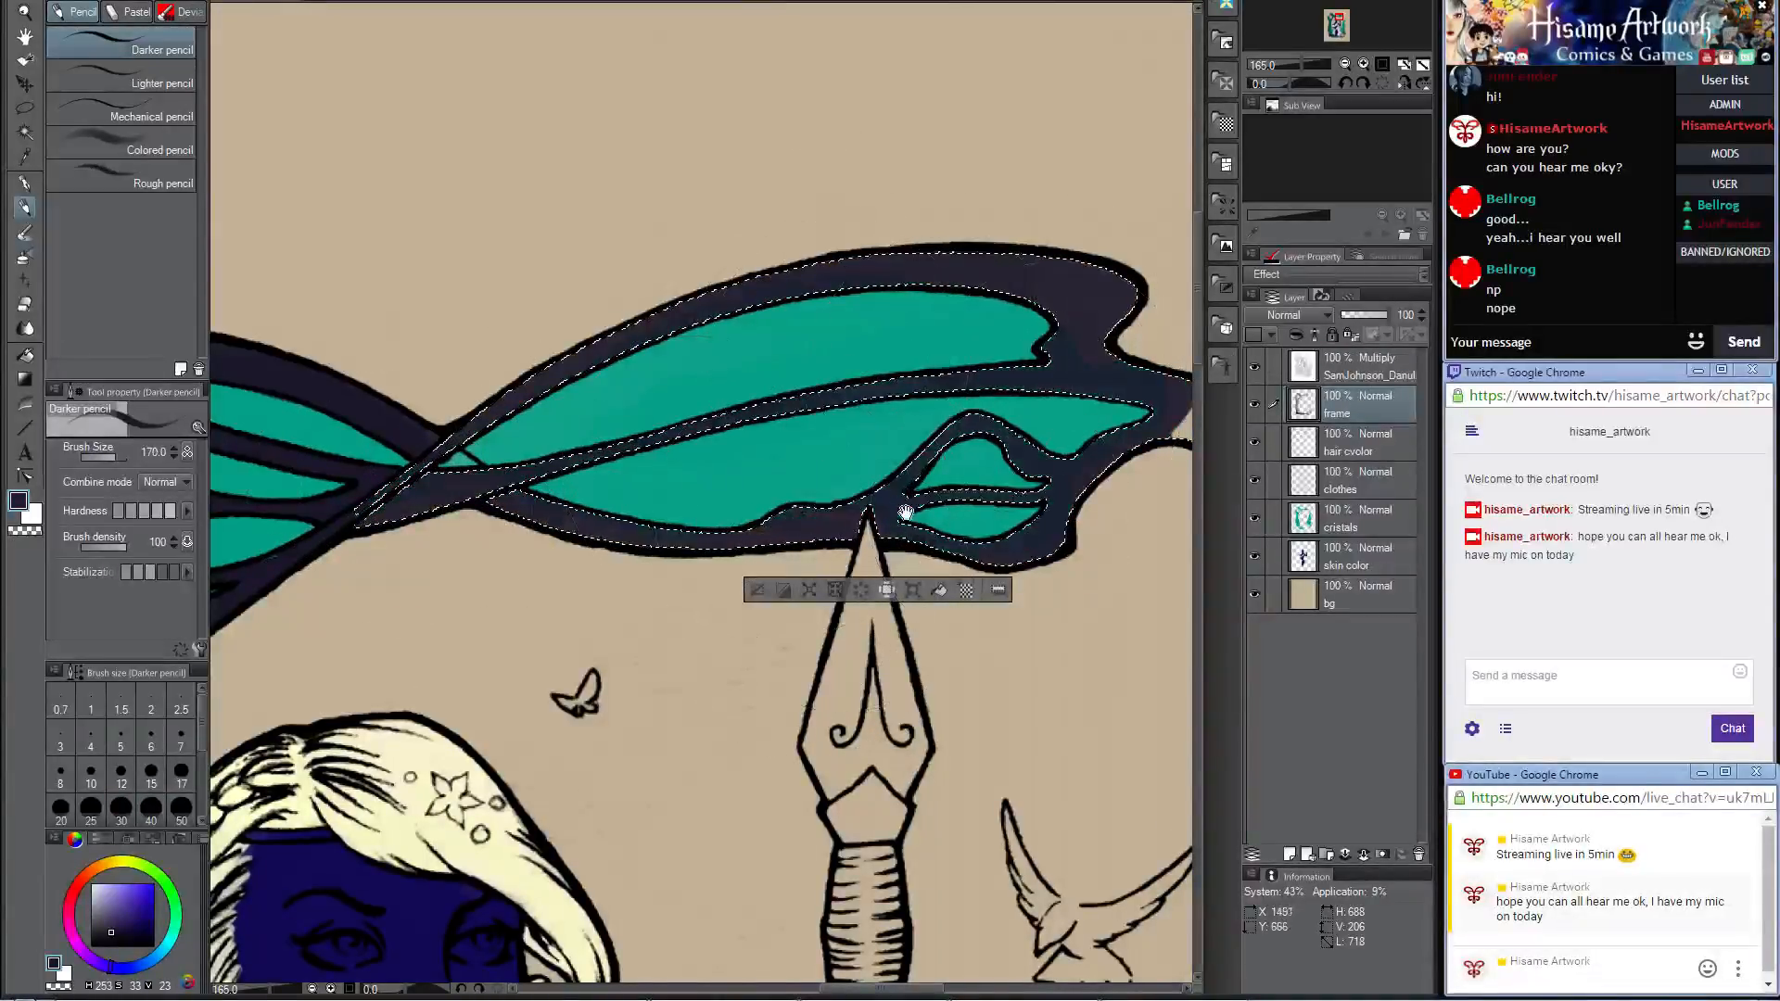
drag(908, 511, 572, 565)
mouse_move(862, 447)
mouse_down()
mouse_move(840, 550)
mouse_move(956, 618)
mouse_up()
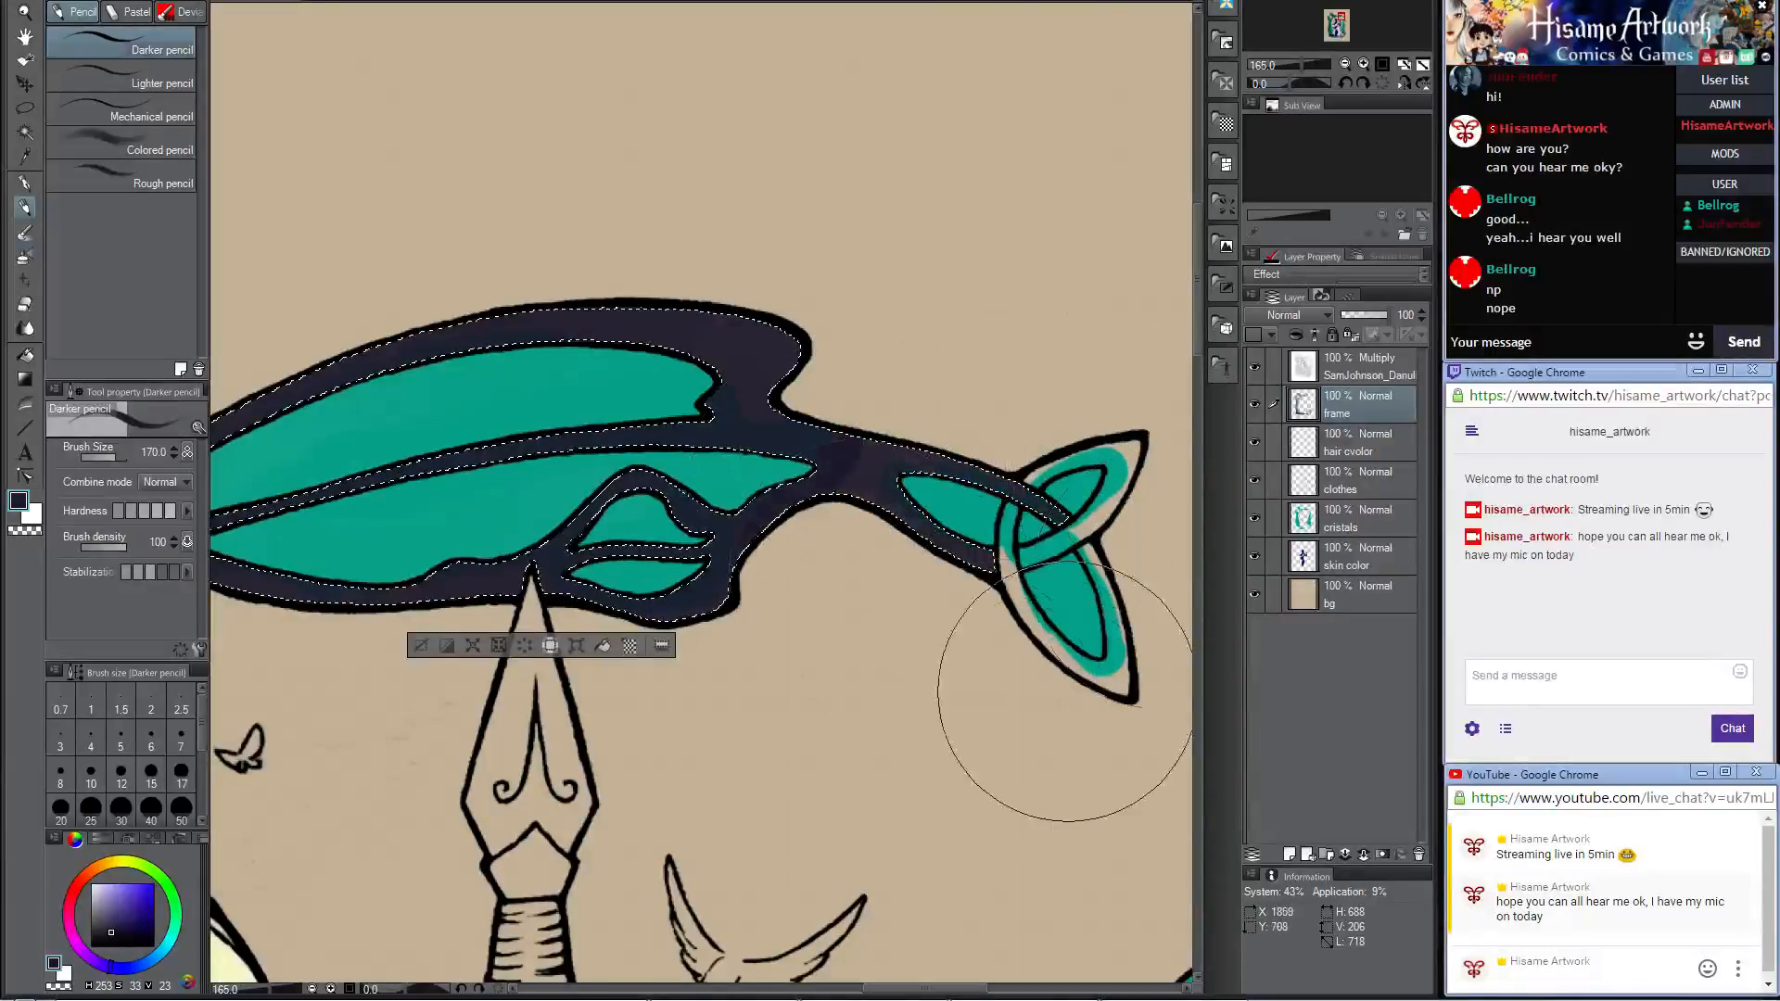
drag(589, 530, 1100, 489)
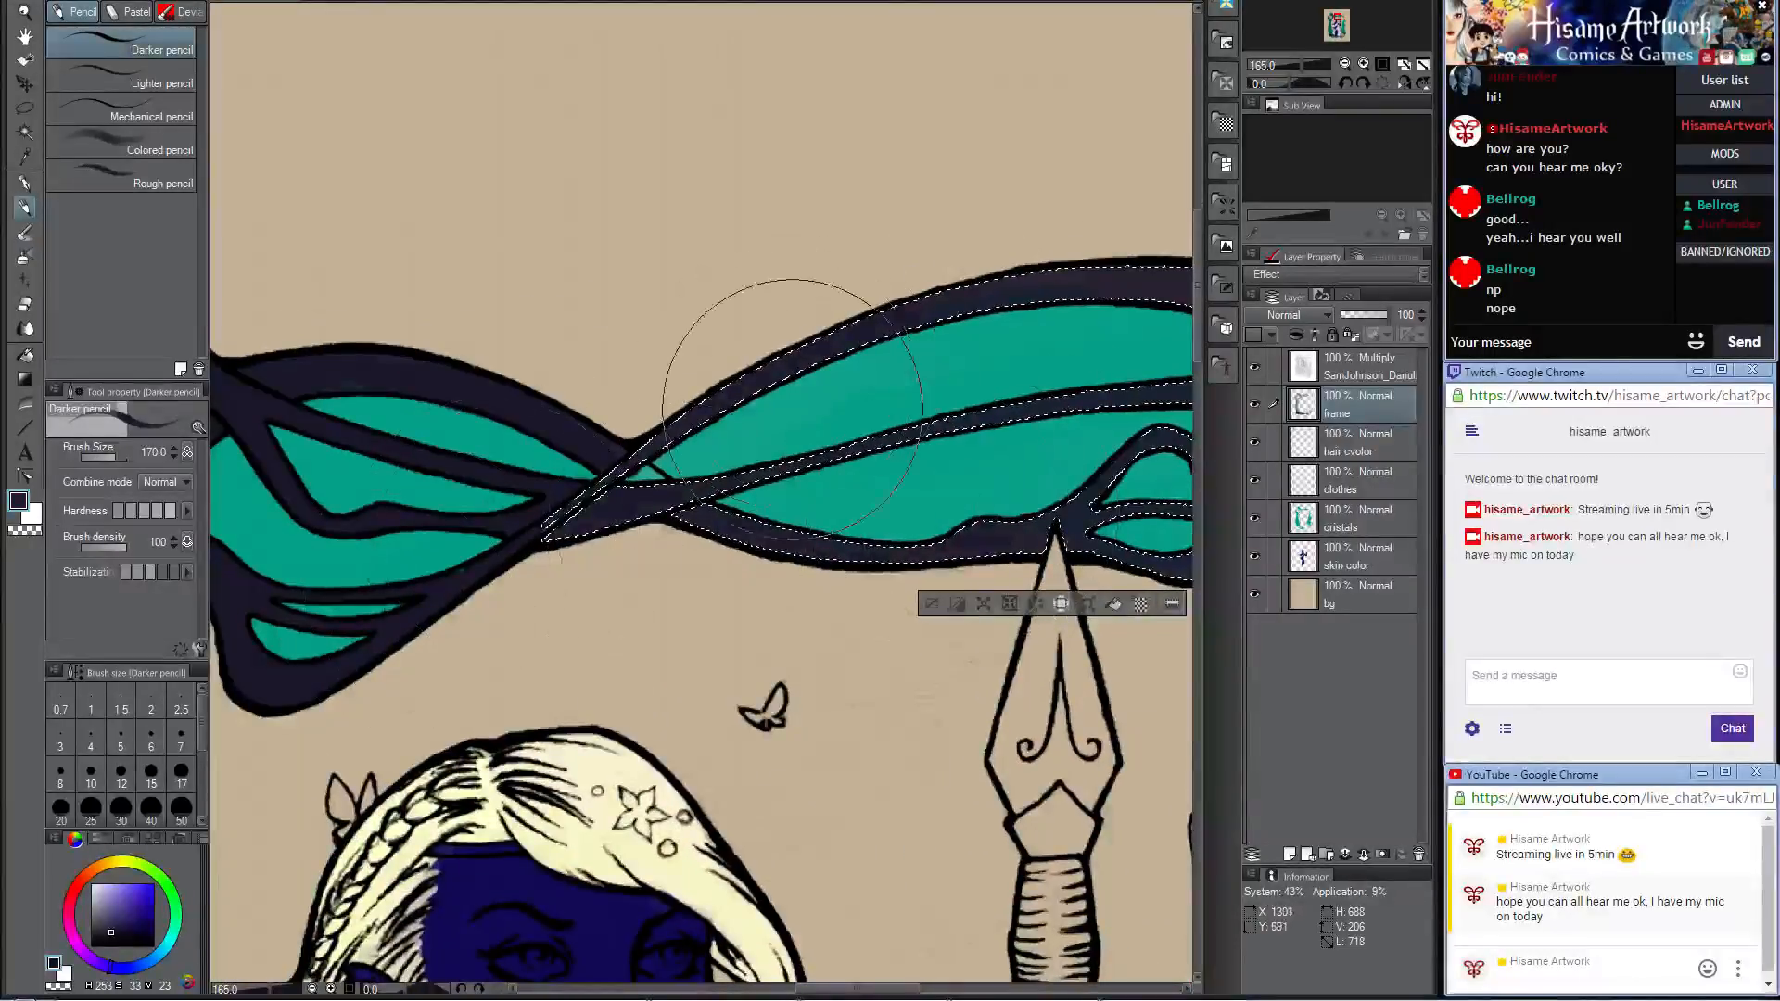
key(ctrl+d)
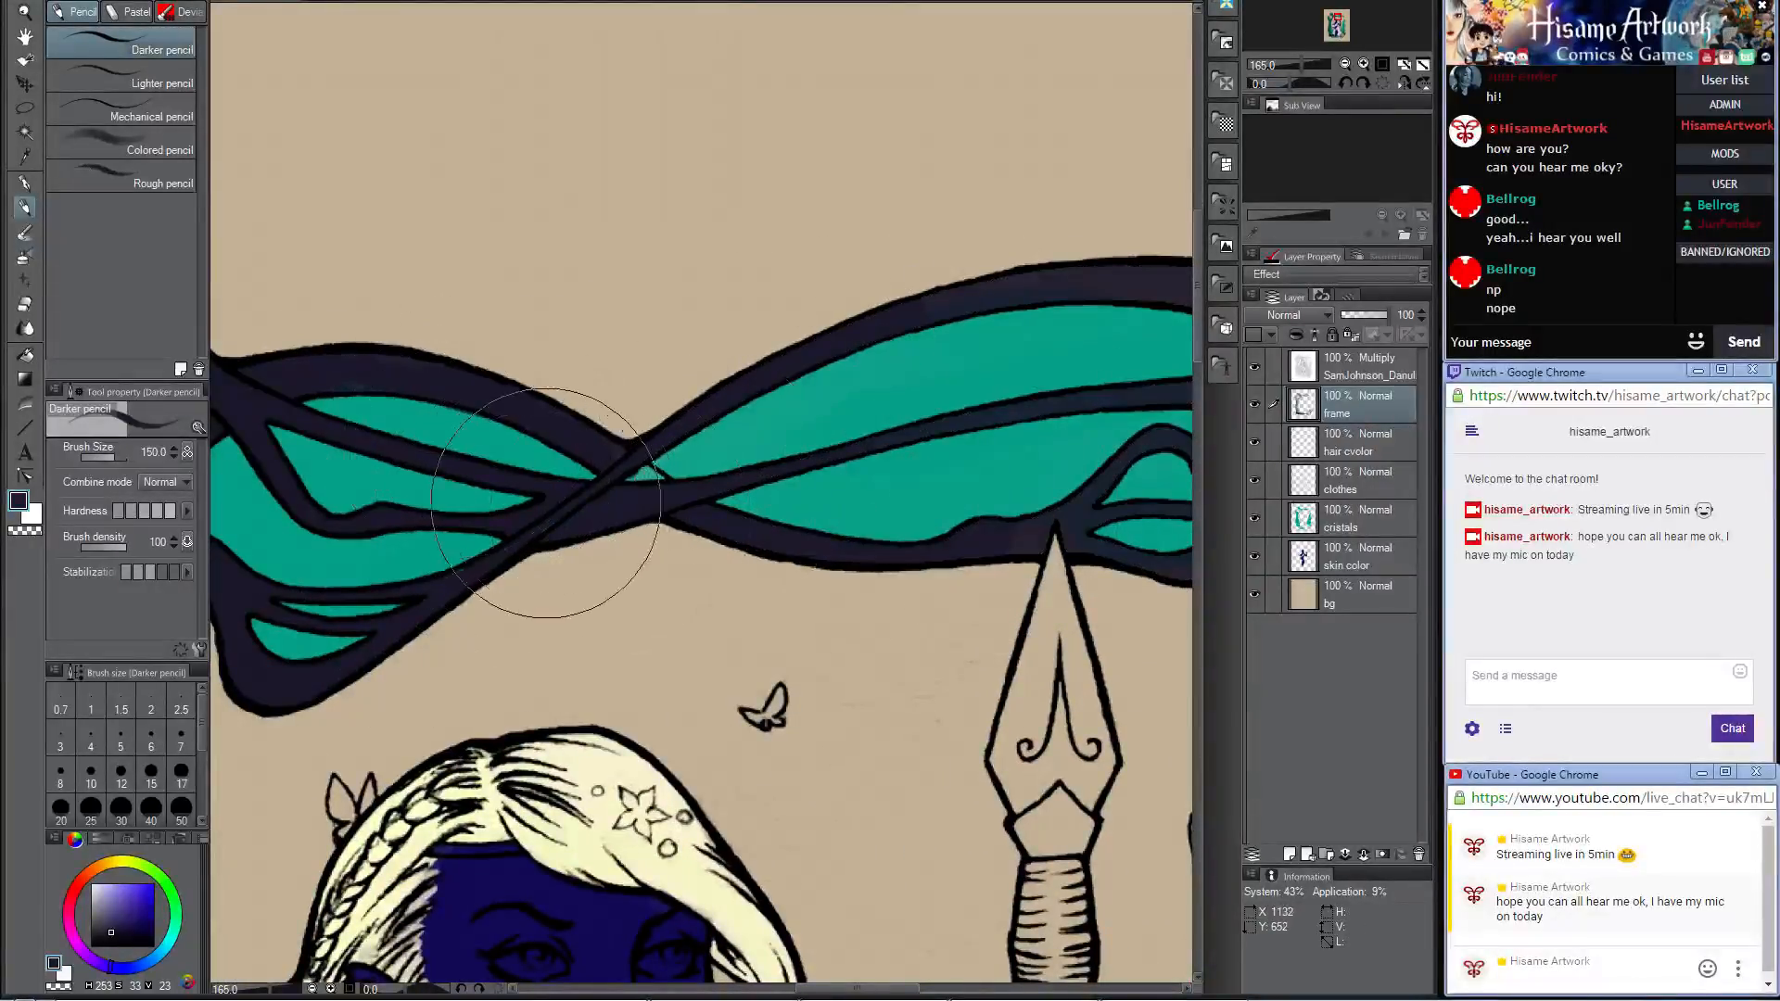
Step: Reduce the brush to 12 and touch up the small gap at the branch crossing with the dark frame color
key(bracketleft)
key(bracketleft)
key(bracketleft)
key(bracketleft)
key(bracketleft)
key(bracketleft)
key(bracketleft)
key(bracketleft)
key(bracketleft)
key(bracketleft)
key(bracketleft)
key(bracketleft)
key(bracketleft)
key(bracketleft)
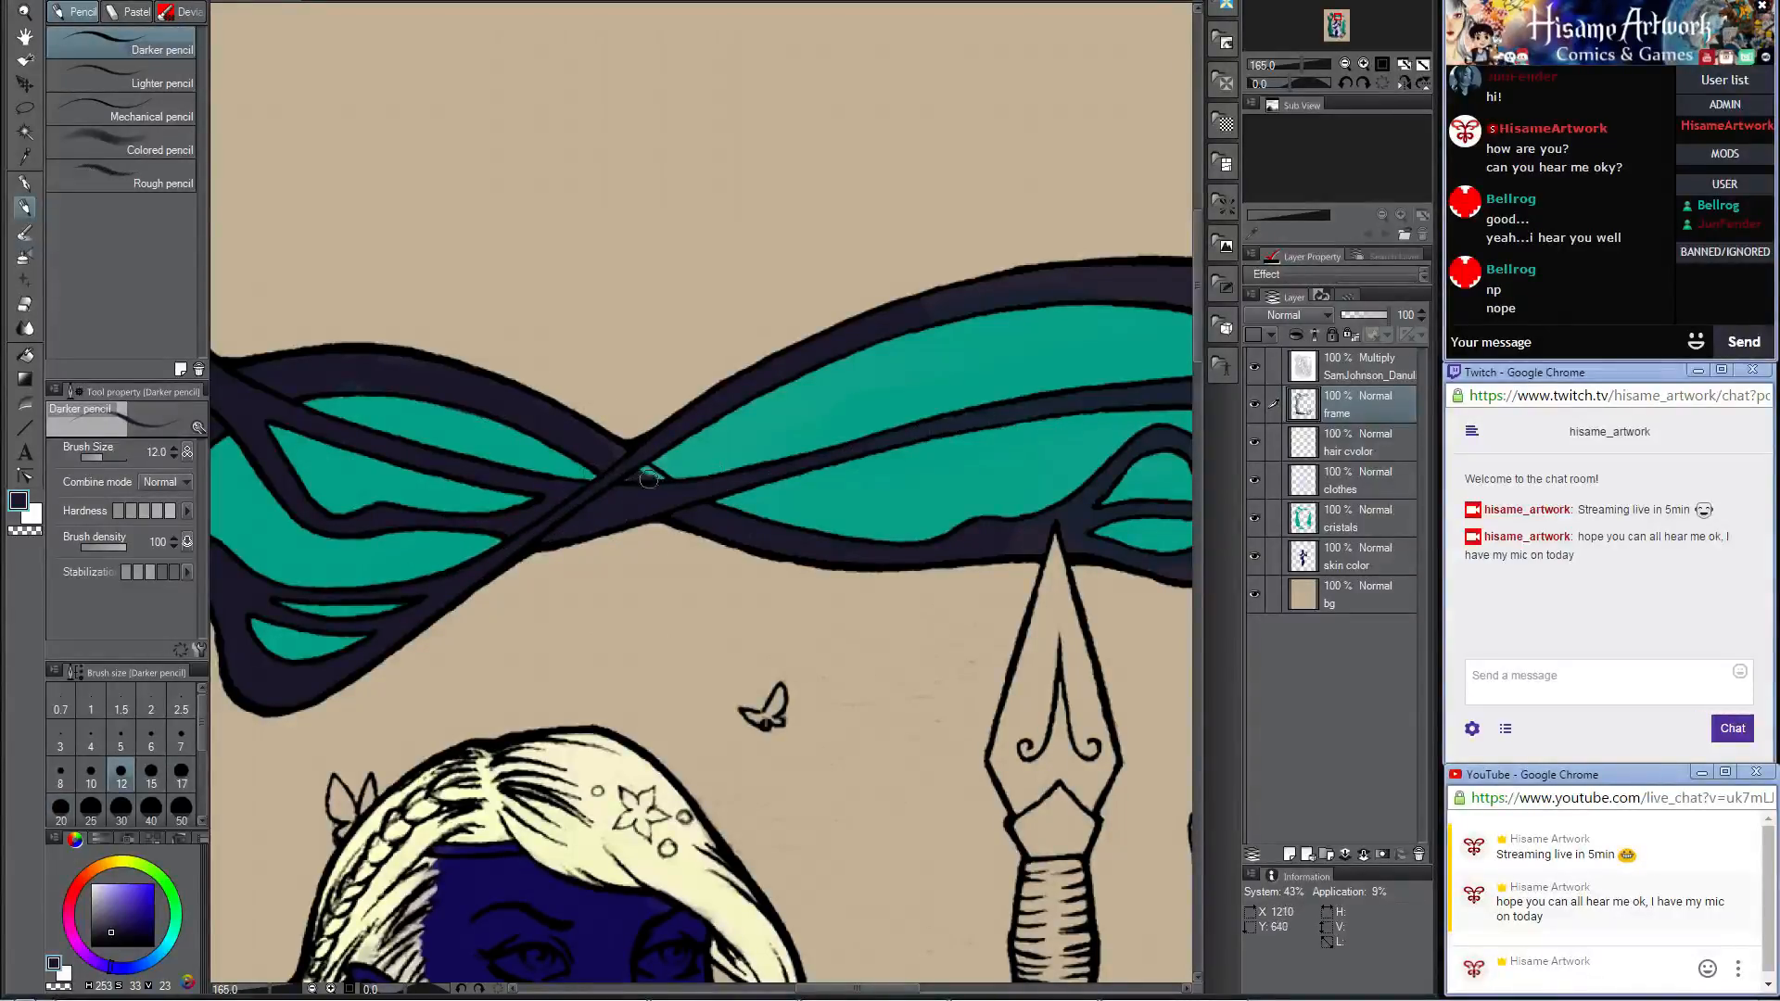
Step: Paint the bands of the upper branch's knotted tip dark around its teal openings at brush size 17
drag(874, 502, 421, 516)
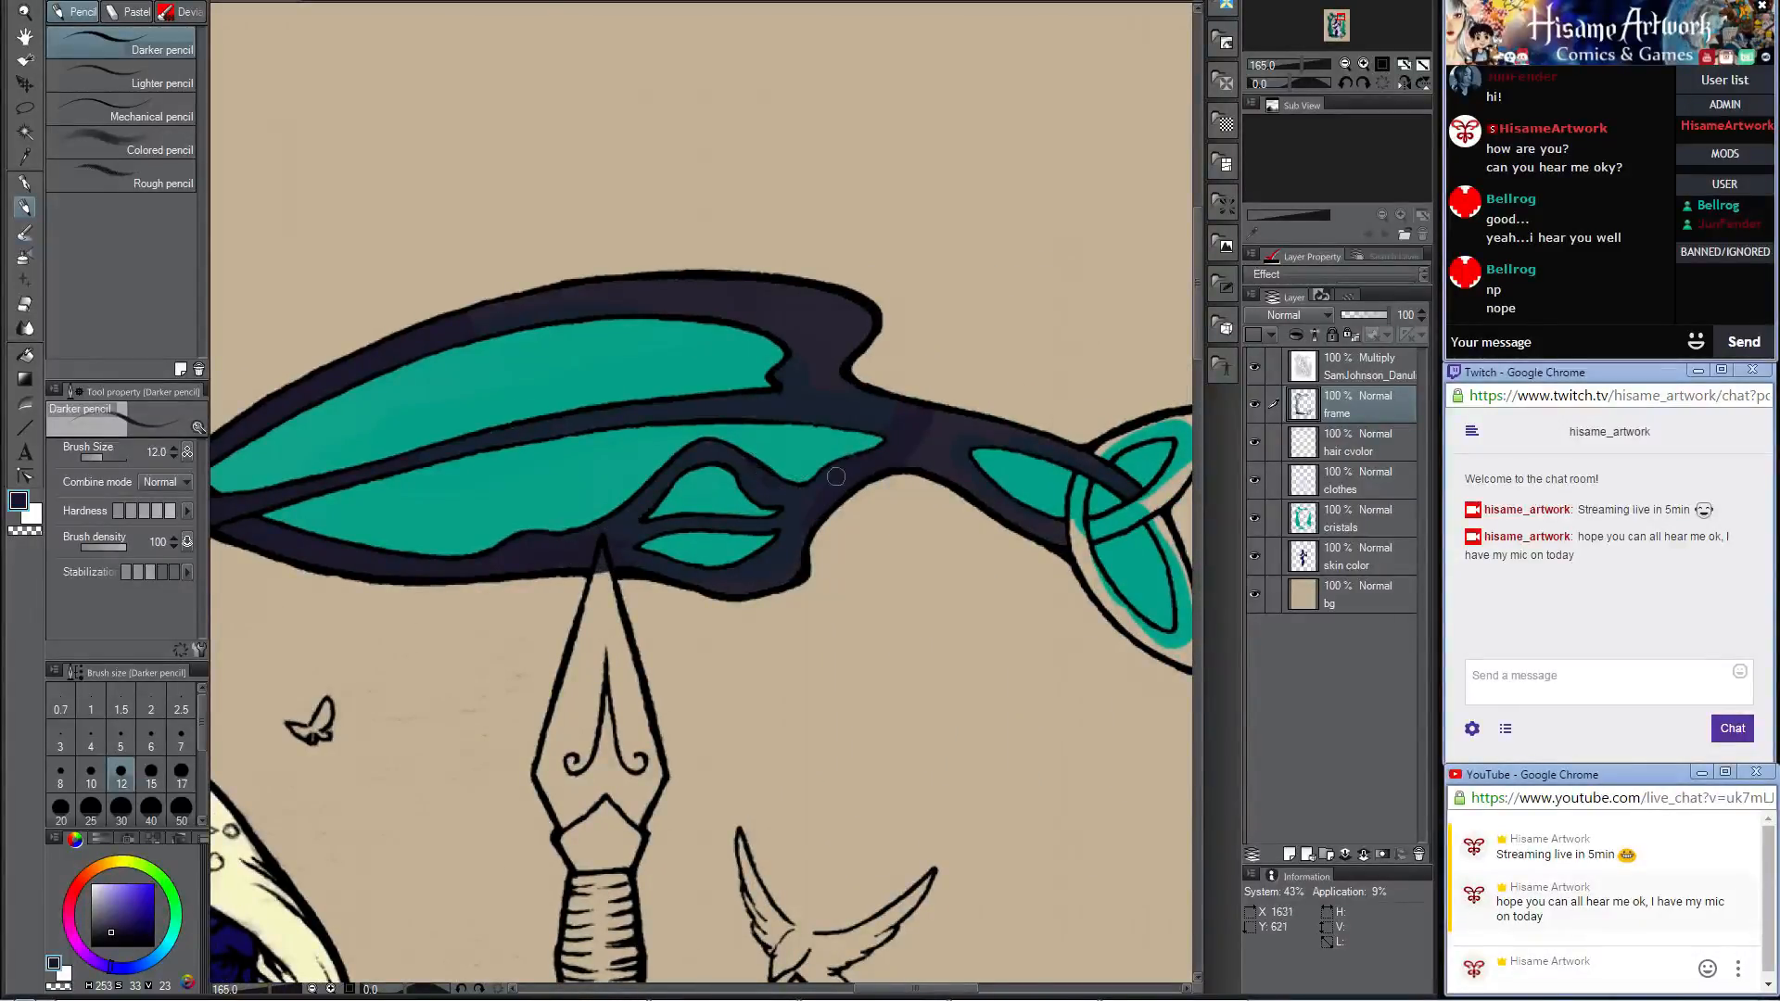
drag(1012, 509, 612, 494)
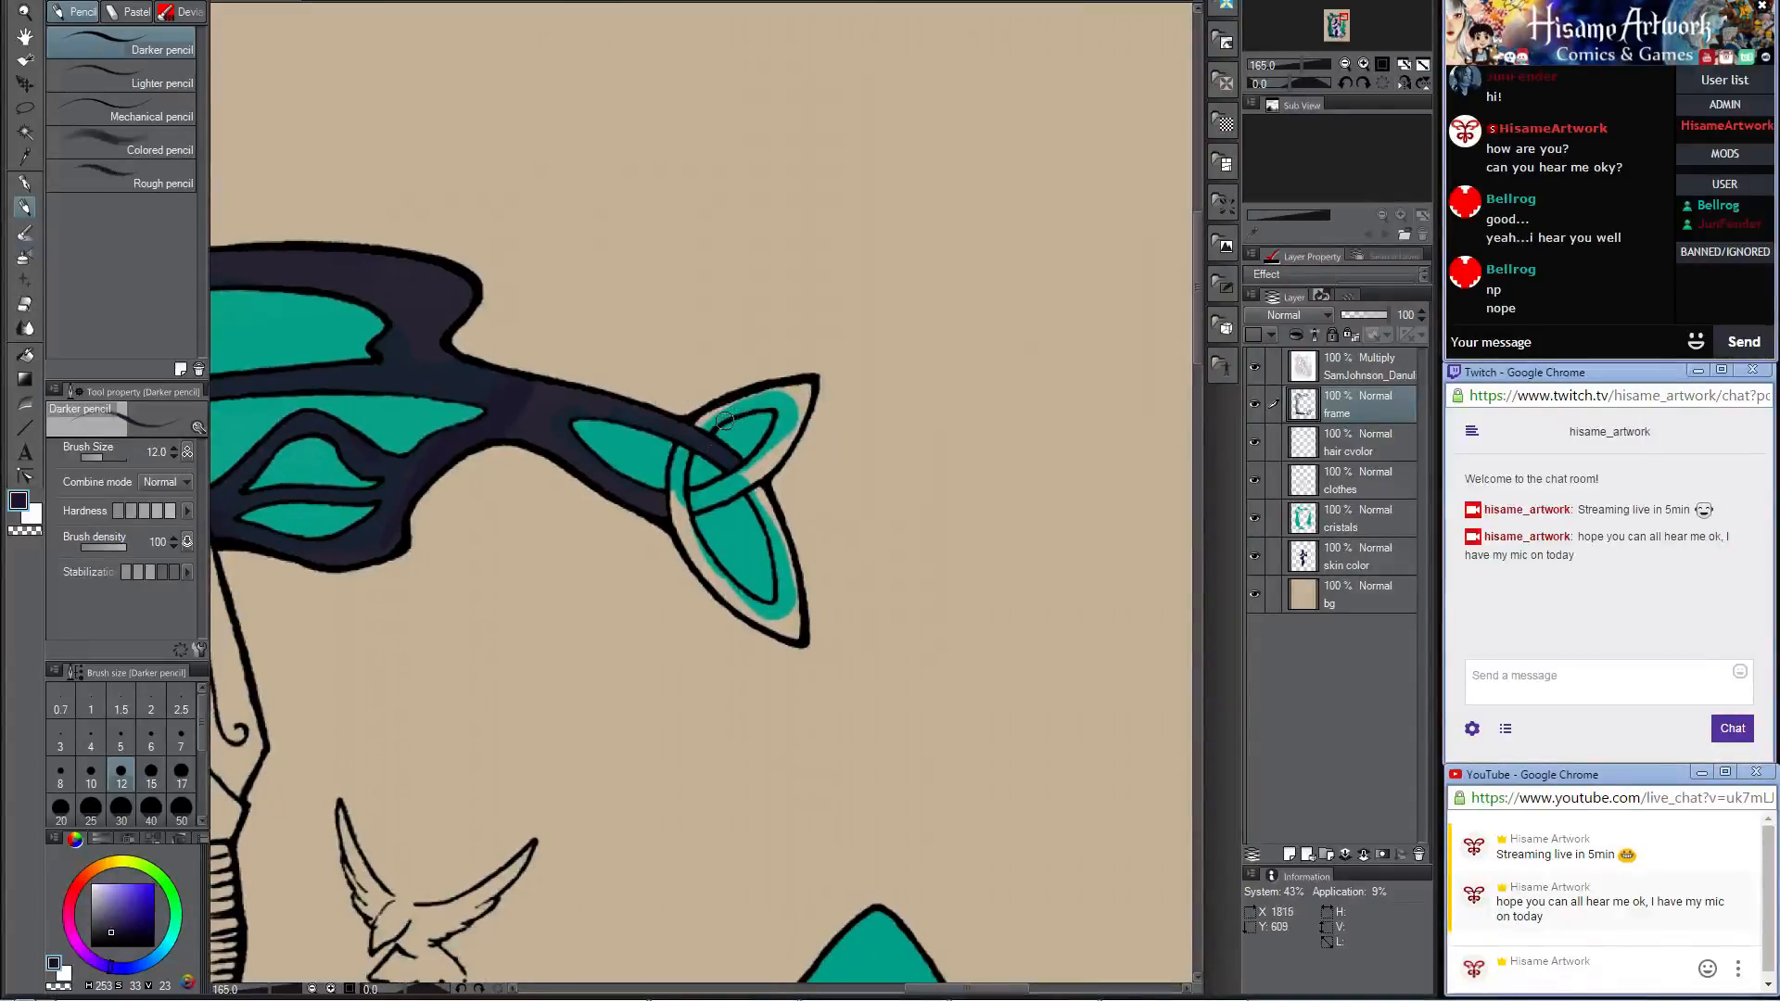
key(bracketright)
key(bracketright)
drag(698, 432, 737, 407)
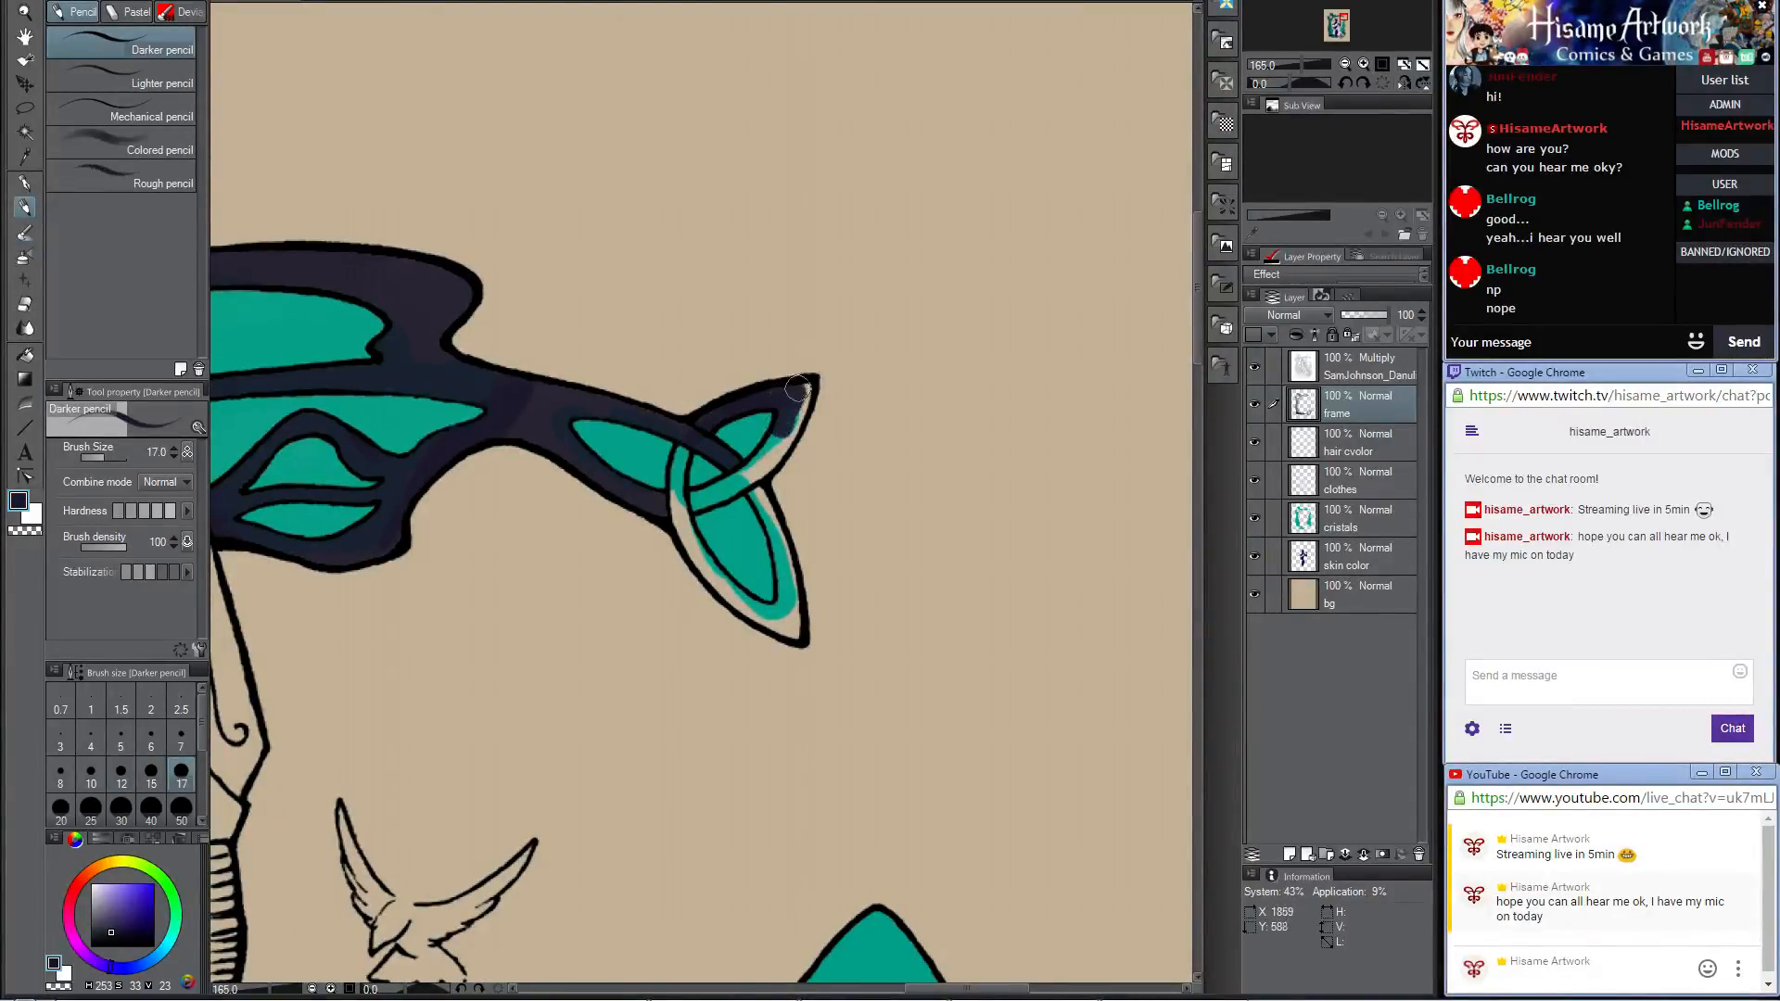
mouse_move(798, 390)
mouse_down()
mouse_move(729, 485)
mouse_move(673, 513)
mouse_up()
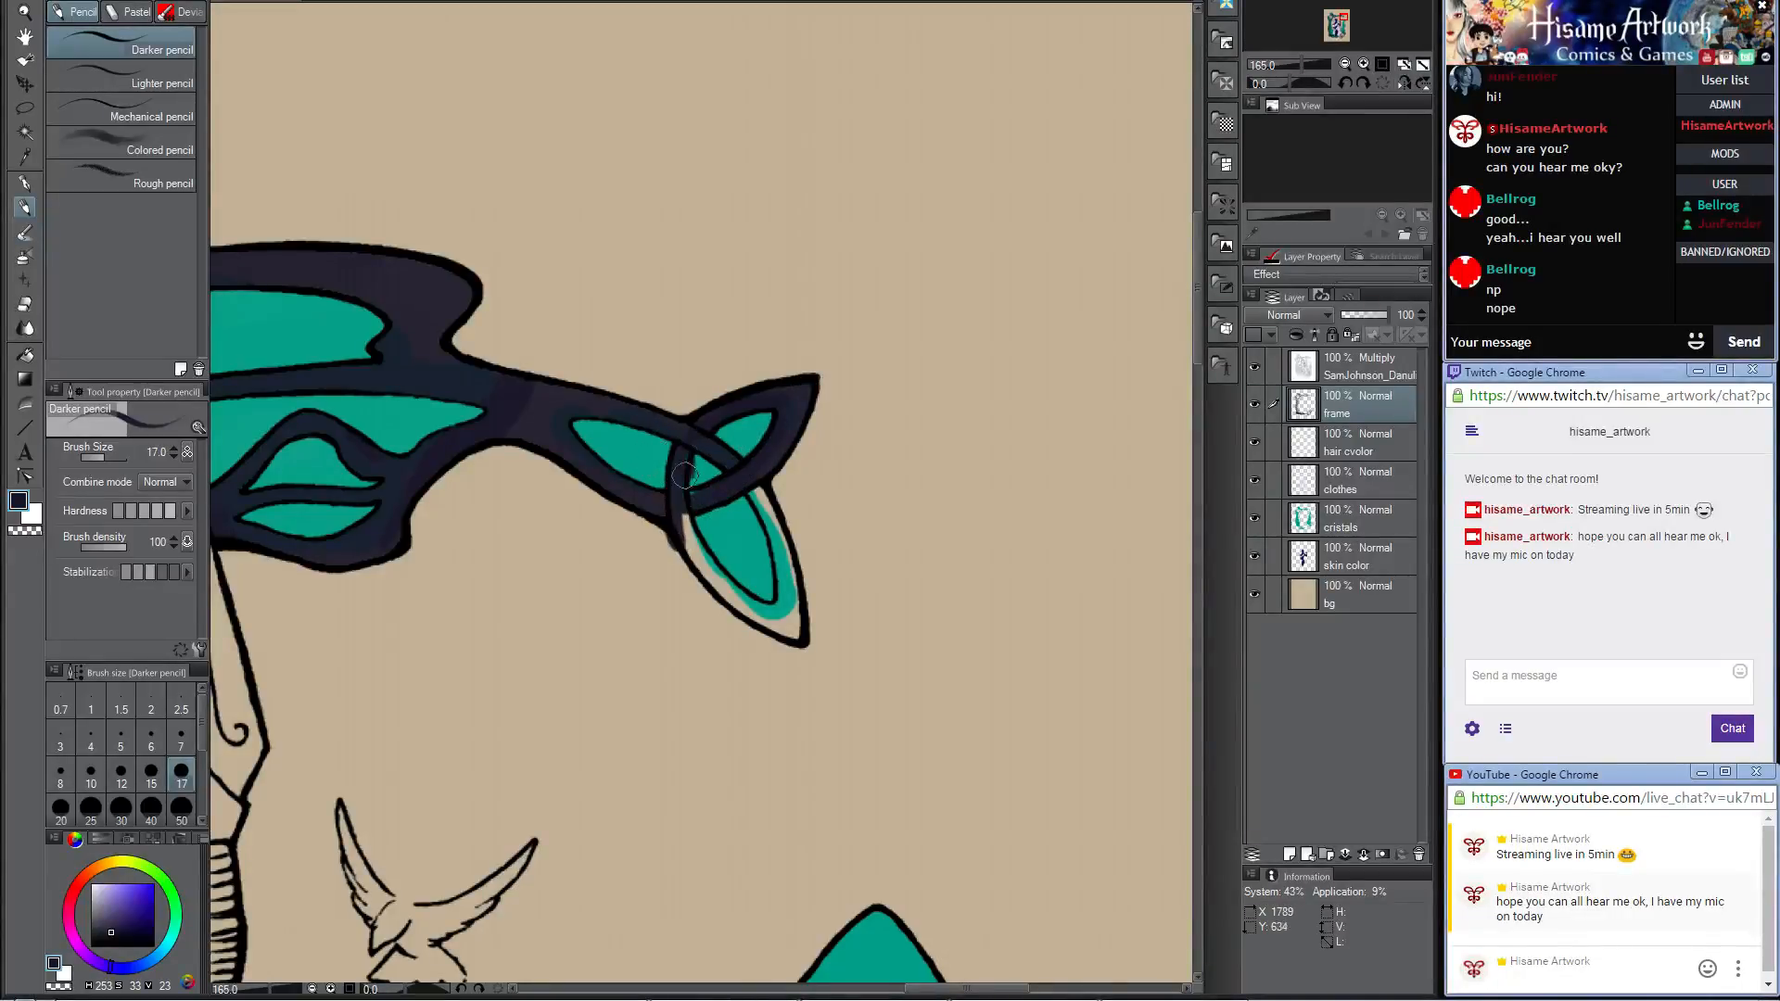
mouse_move(686, 440)
mouse_down()
mouse_move(697, 488)
mouse_move(684, 451)
mouse_move(708, 564)
mouse_move(674, 485)
mouse_move(696, 555)
mouse_move(681, 536)
mouse_move(727, 595)
mouse_move(681, 519)
mouse_move(728, 574)
mouse_up()
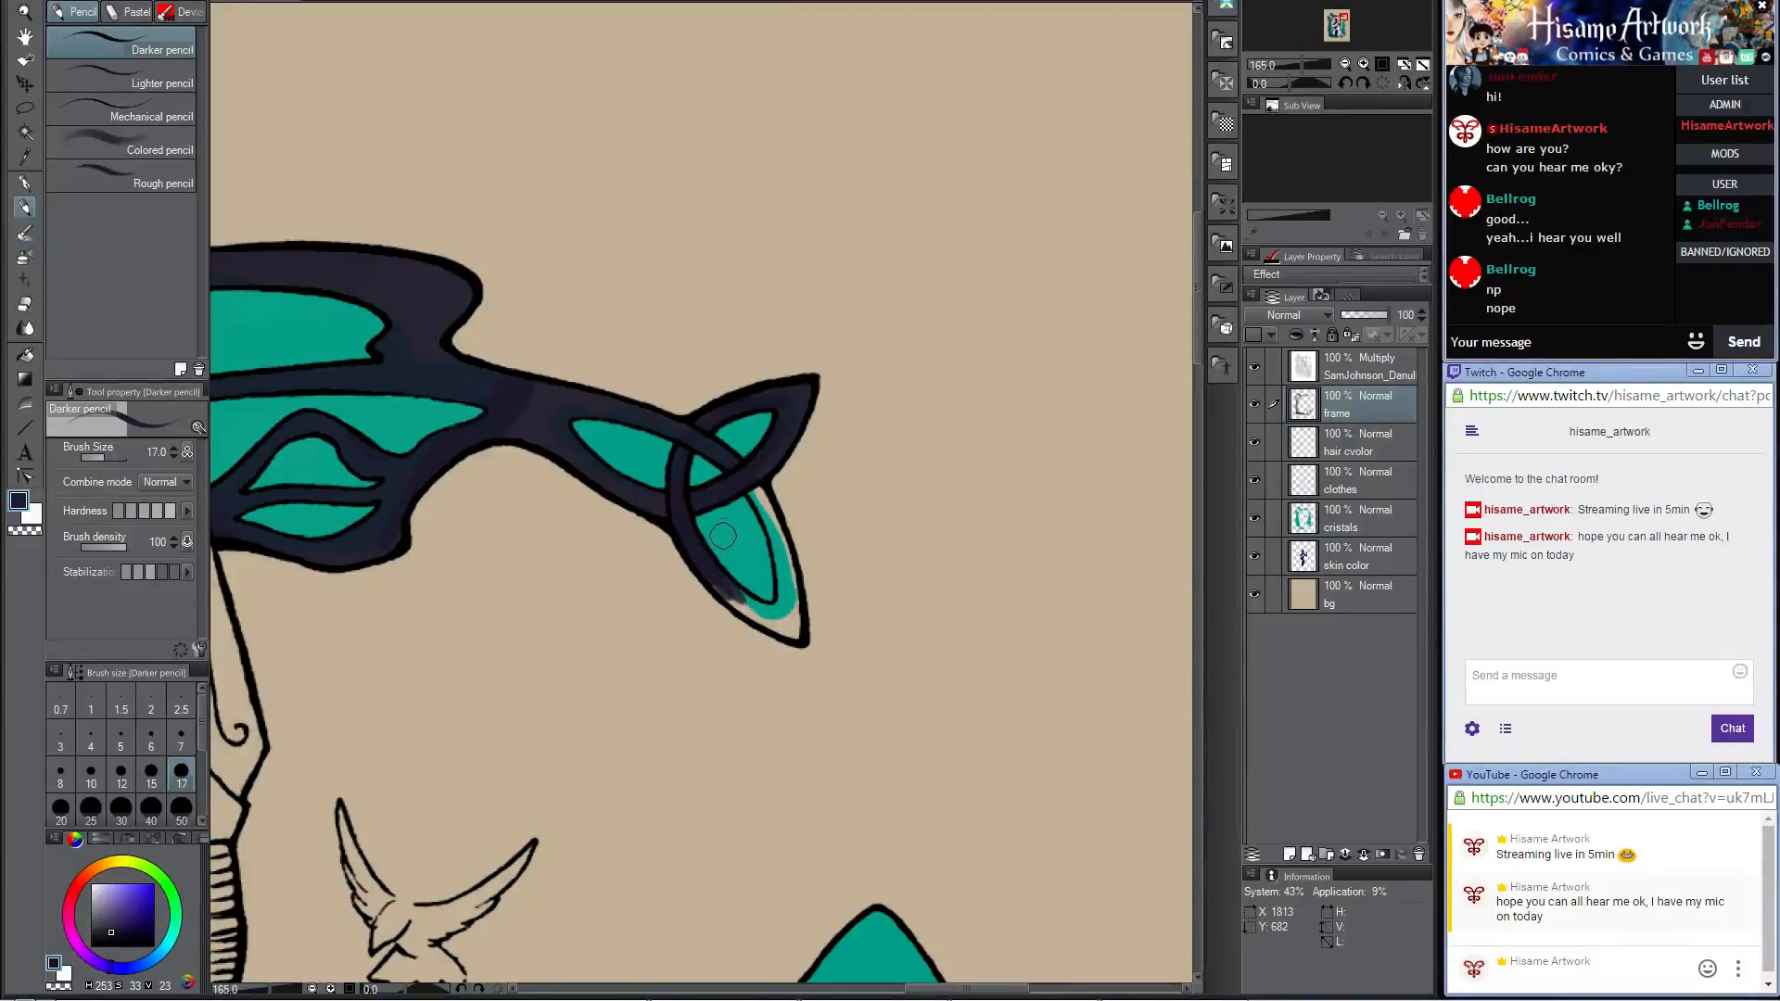
mouse_move(751, 484)
mouse_down()
mouse_move(793, 635)
mouse_move(789, 566)
mouse_move(768, 615)
mouse_move(747, 601)
mouse_move(776, 613)
mouse_up()
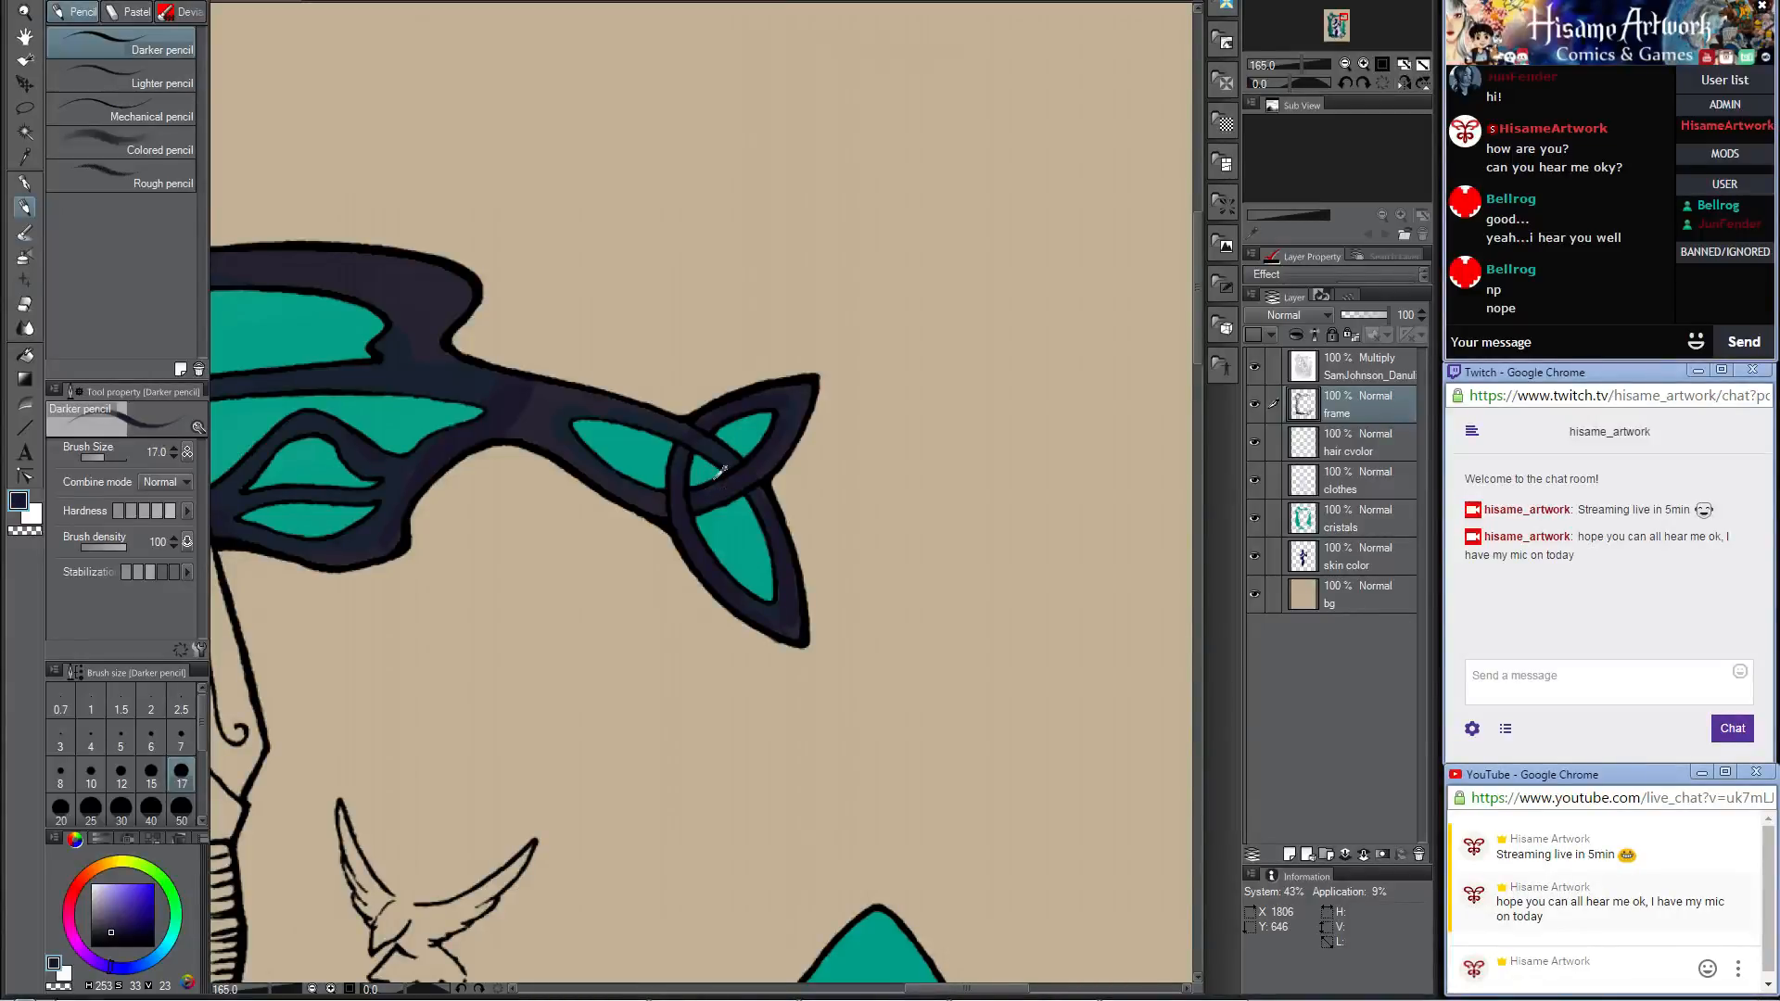
Step: Paint the frame's outer band dark from above the knotwork medallion to the lower edge of the pointed lobe, enlarging the brush to 25
scroll(718, 477, down, 5)
drag(723, 610, 919, 118)
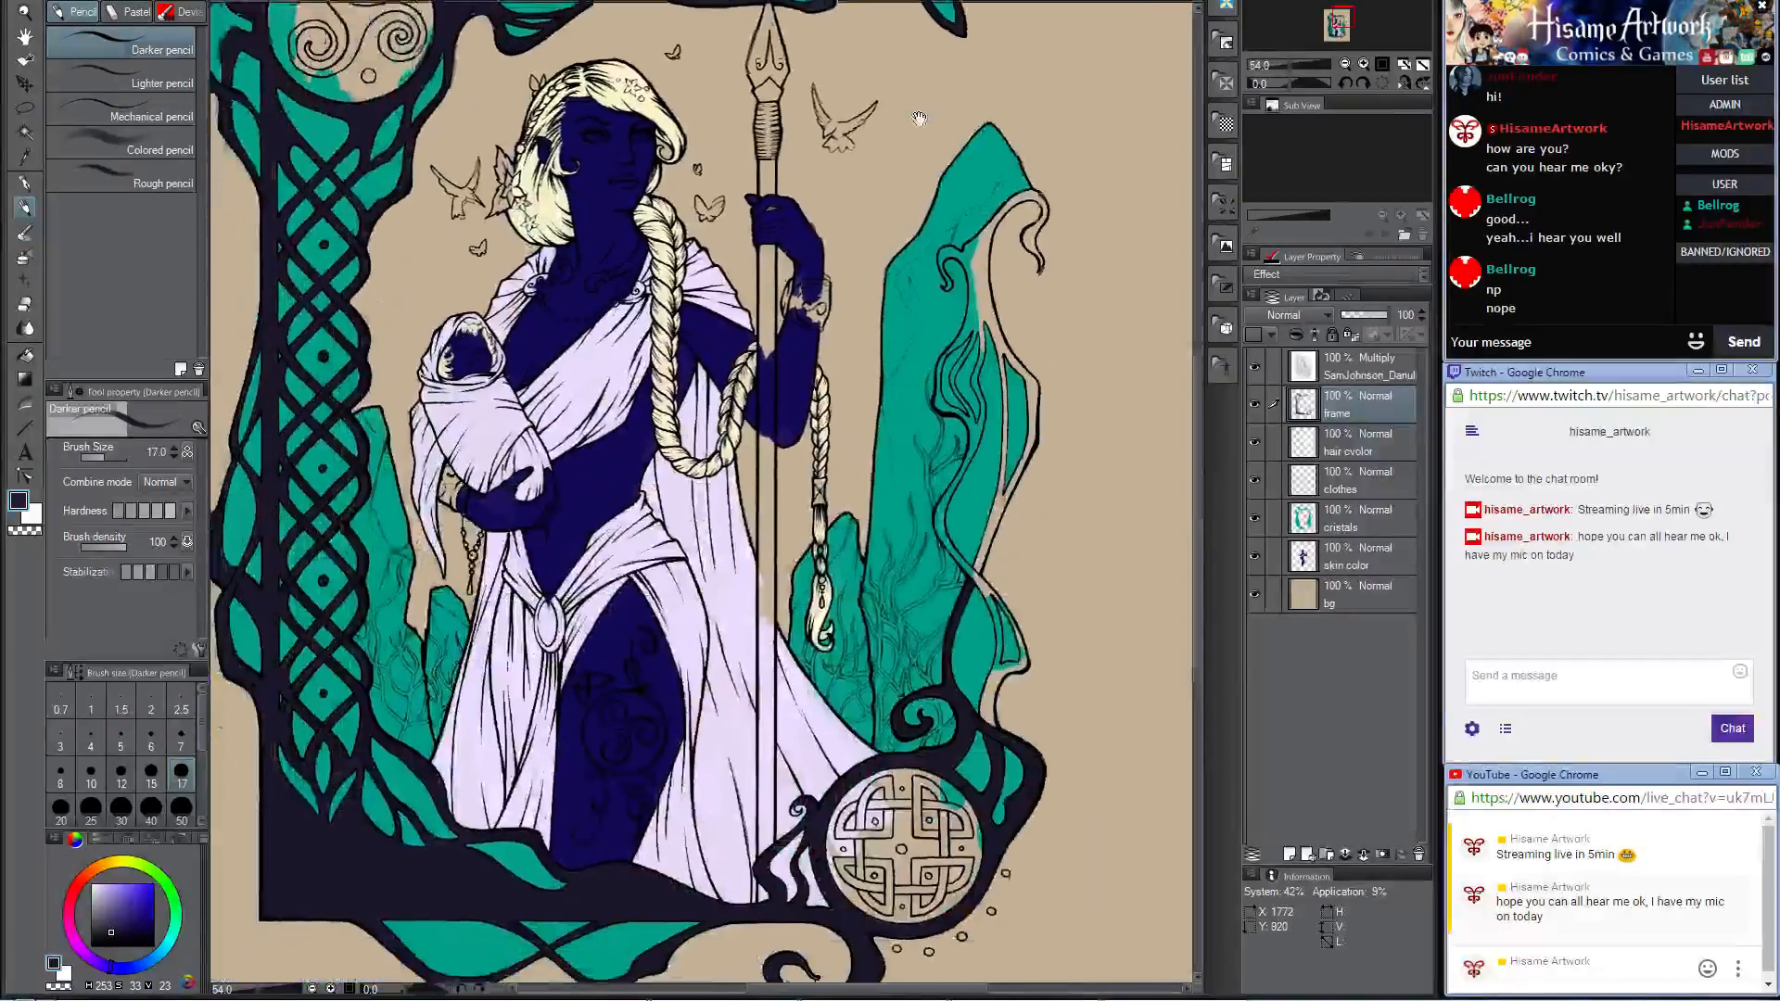
scroll(1045, 715, up, 5)
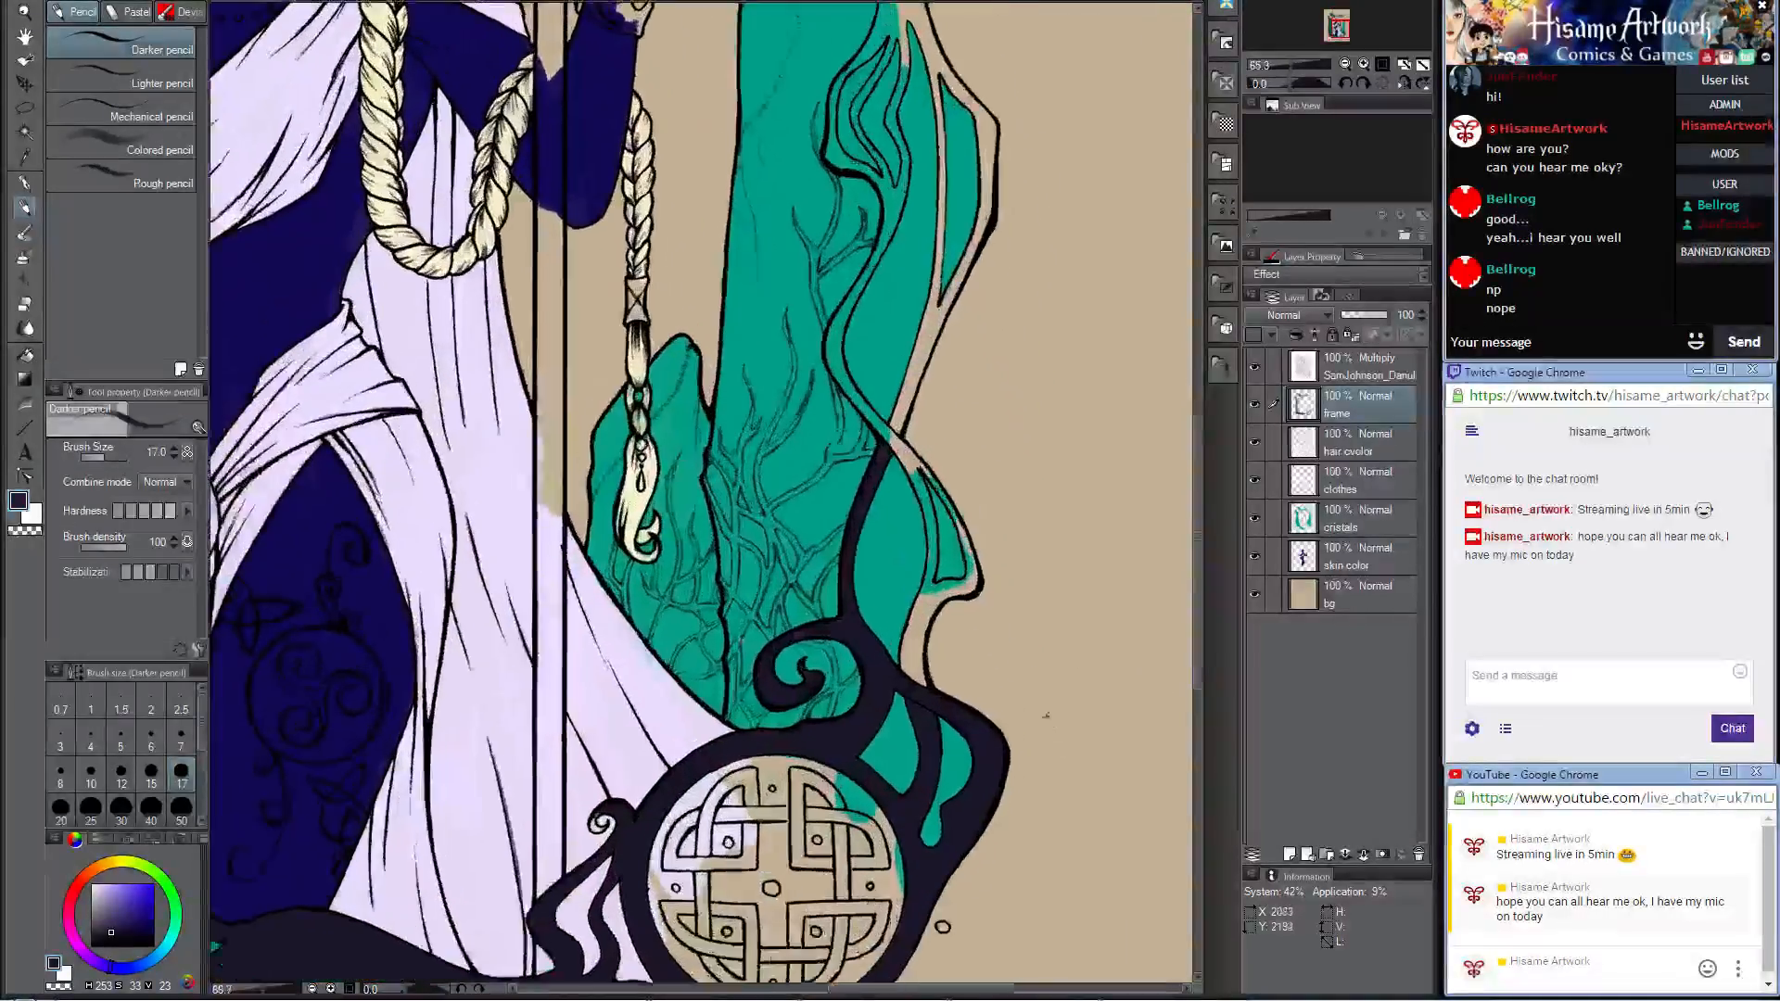
scroll(1046, 715, up, 5)
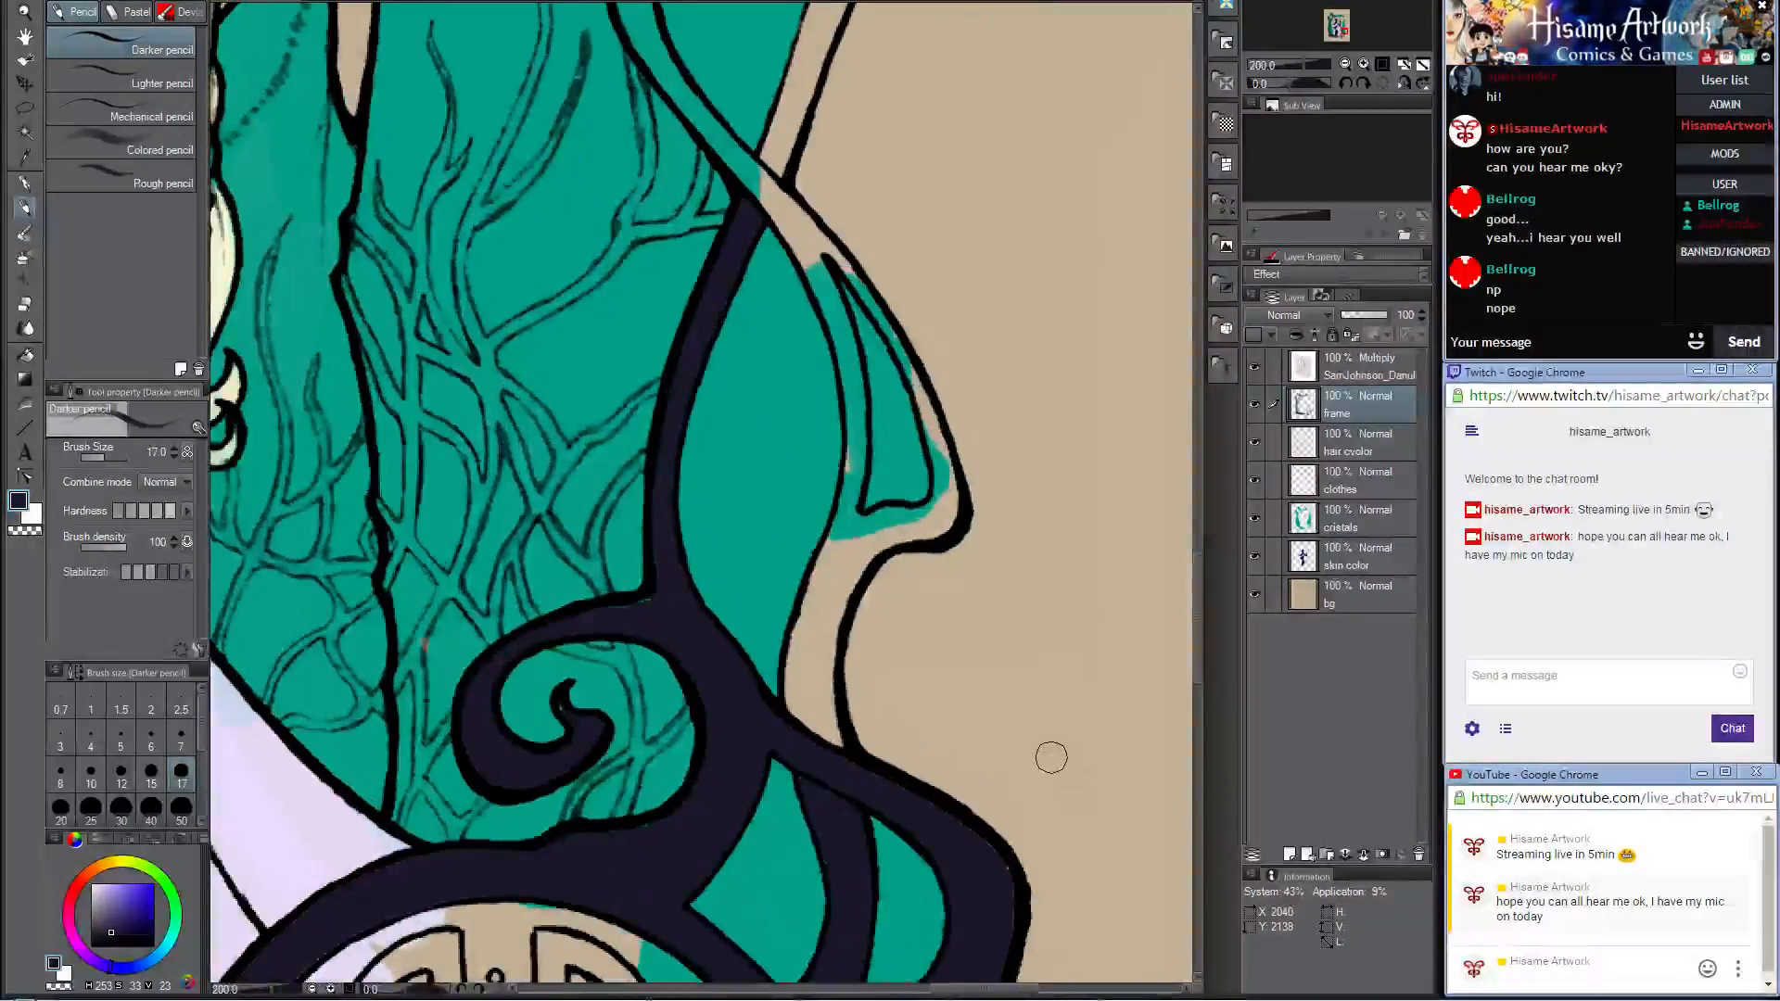
drag(1036, 754, 1023, 589)
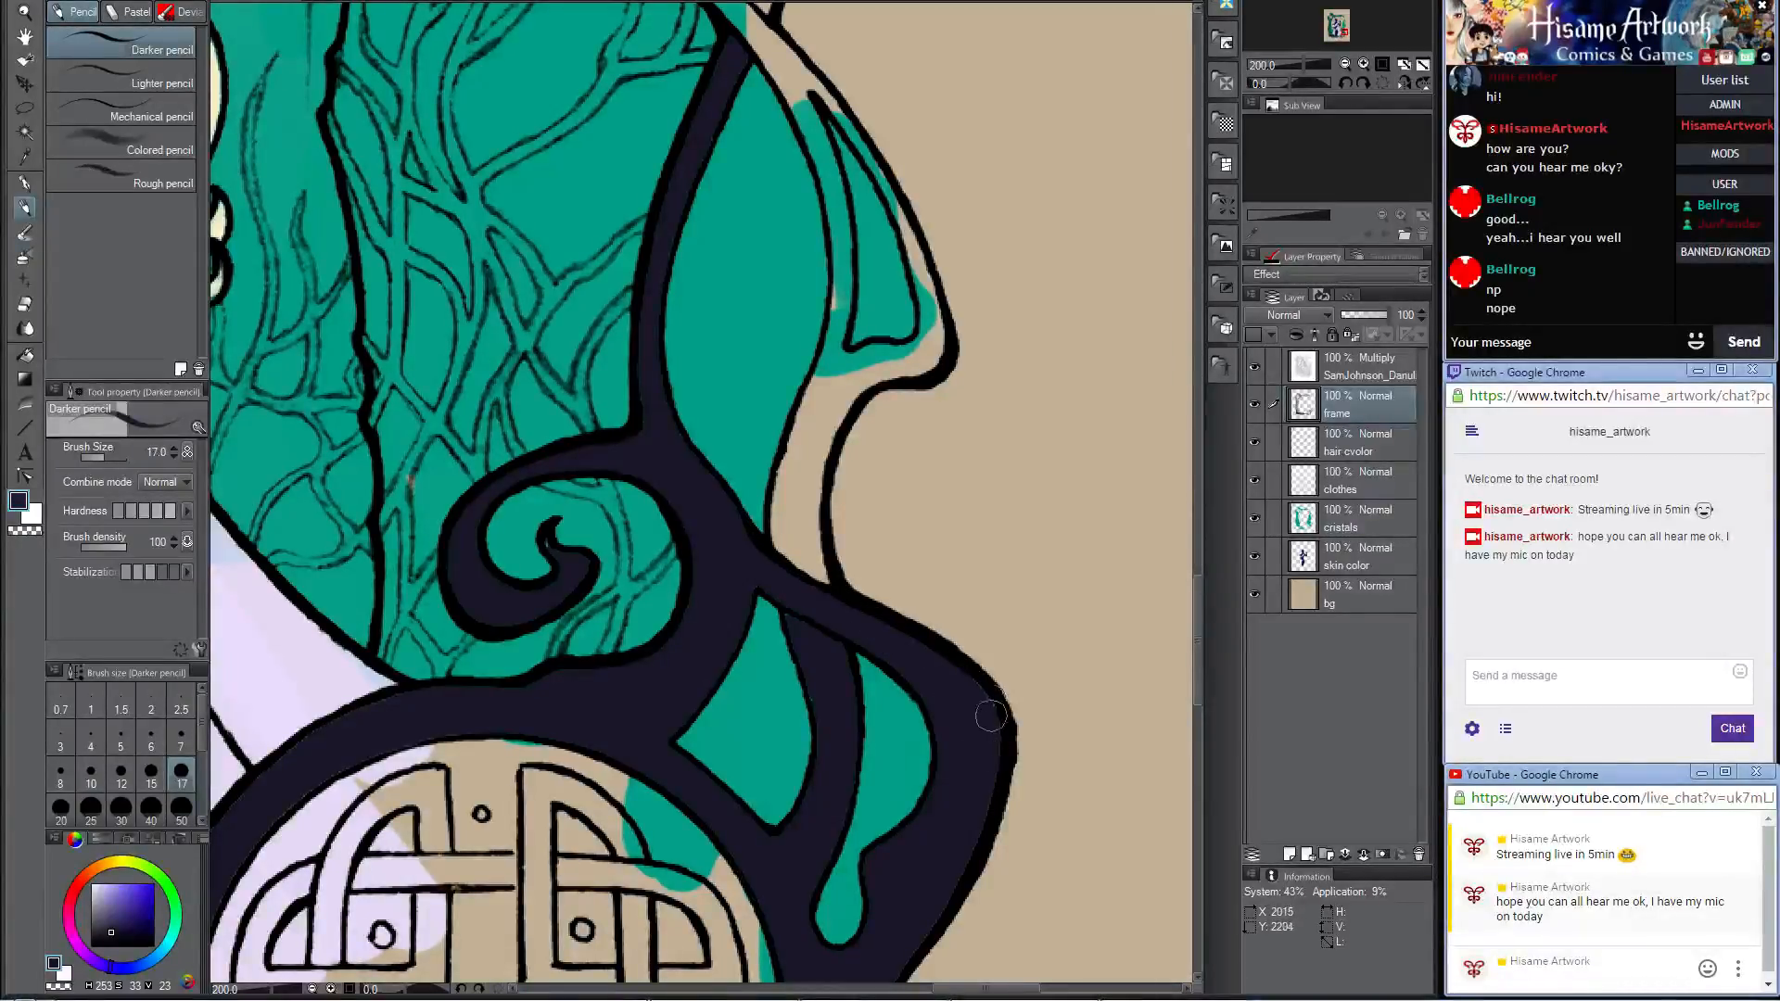
mouse_move(960, 630)
mouse_down()
mouse_move(894, 786)
mouse_move(899, 755)
mouse_up()
mouse_move(736, 739)
mouse_down()
mouse_move(724, 651)
mouse_move(747, 655)
mouse_move(744, 674)
mouse_move(720, 663)
mouse_move(775, 517)
mouse_move(749, 697)
mouse_move(772, 494)
mouse_move(739, 613)
mouse_move(778, 514)
mouse_move(805, 485)
mouse_move(820, 482)
mouse_move(798, 504)
mouse_move(857, 494)
mouse_move(866, 454)
mouse_move(863, 475)
mouse_move(782, 513)
mouse_move(834, 482)
mouse_move(797, 494)
mouse_move(871, 487)
mouse_move(872, 460)
mouse_move(864, 551)
mouse_up()
key(bracketright)
key(bracketright)
key(ctrl+z)
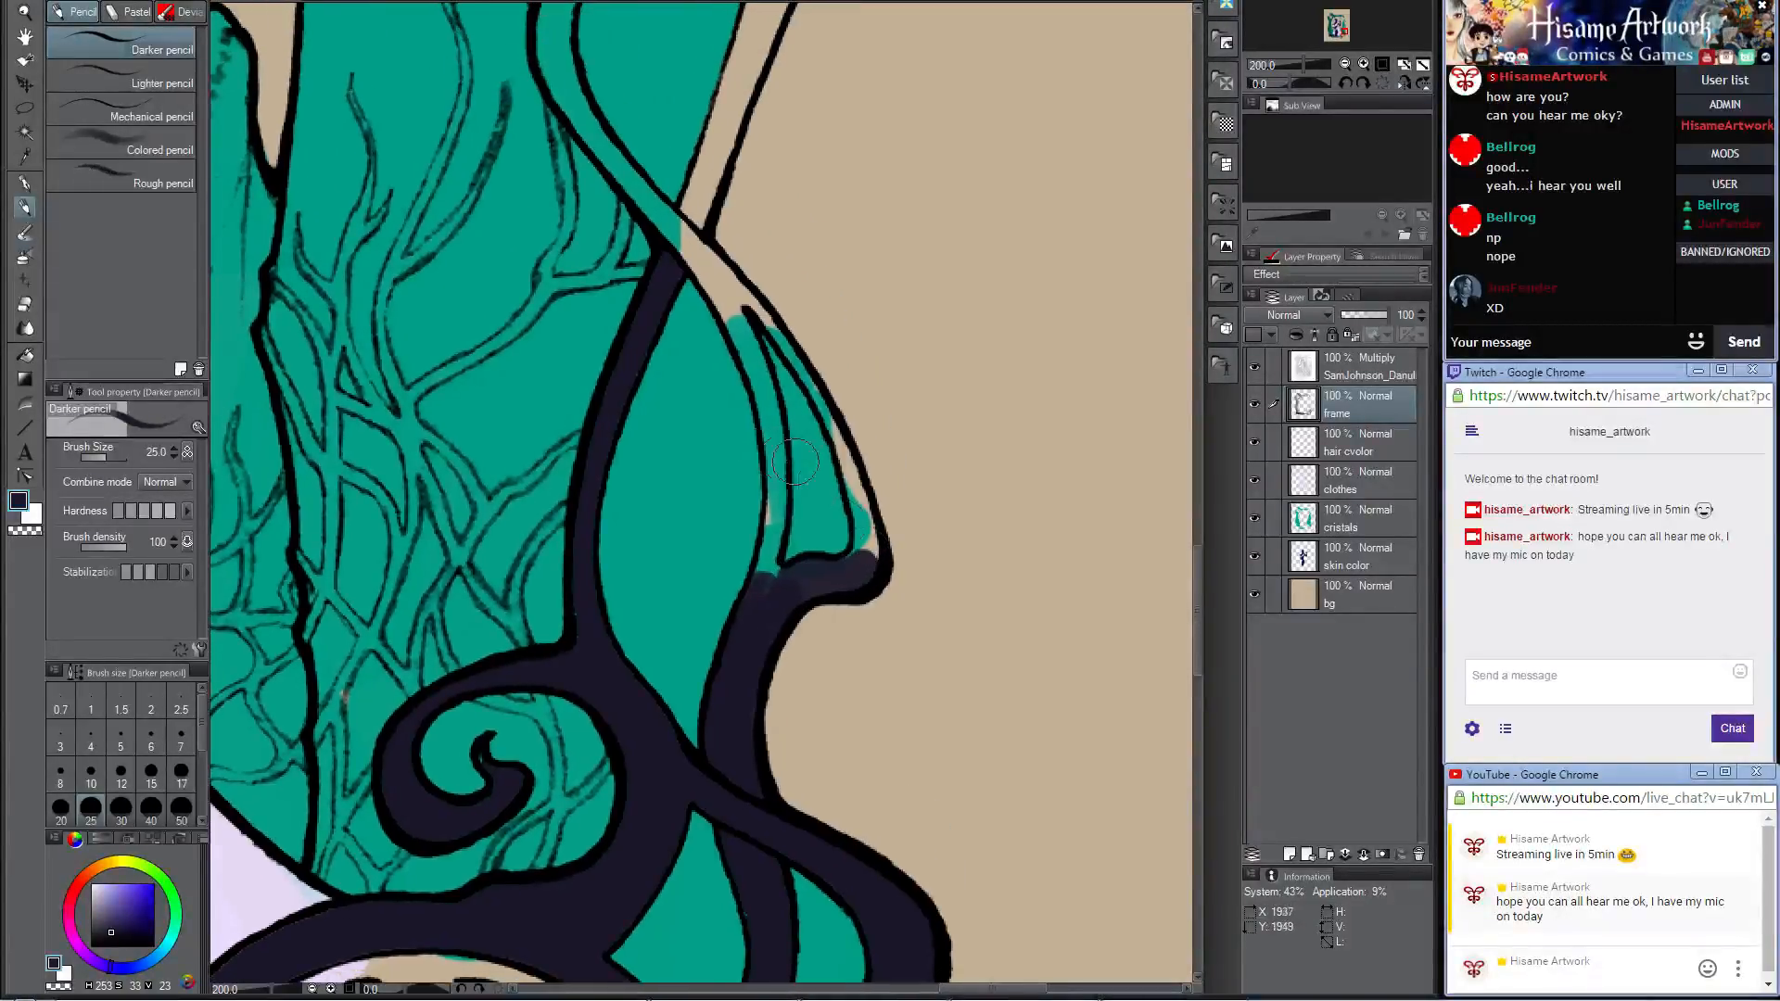
Step: Paint both sides of the pointed lobe dark around its narrow teal opening at brush size 15
click(152, 777)
mouse_move(855, 468)
mouse_down()
mouse_move(851, 562)
mouse_move(828, 426)
mouse_move(871, 547)
mouse_move(866, 532)
mouse_up()
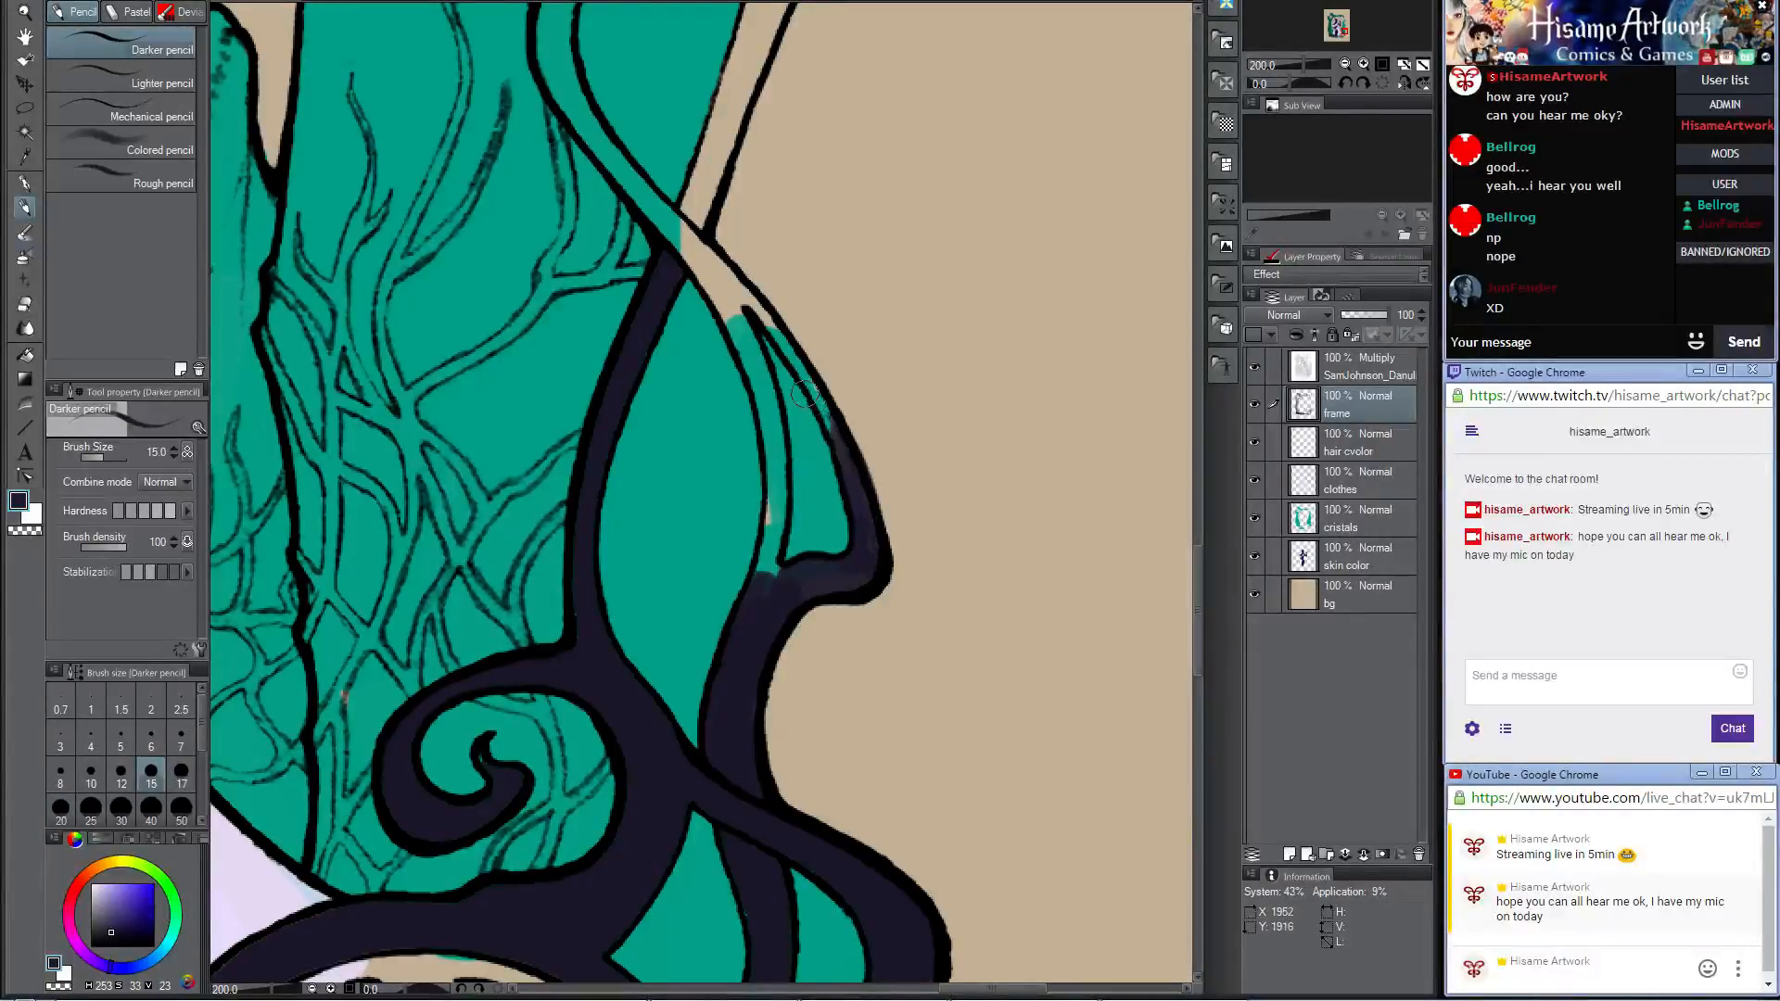
mouse_move(759, 580)
mouse_down()
mouse_move(768, 437)
mouse_move(767, 572)
mouse_up()
mouse_move(760, 405)
mouse_down()
mouse_move(772, 508)
mouse_move(747, 361)
mouse_move(767, 471)
mouse_move(770, 401)
mouse_move(772, 553)
mouse_up()
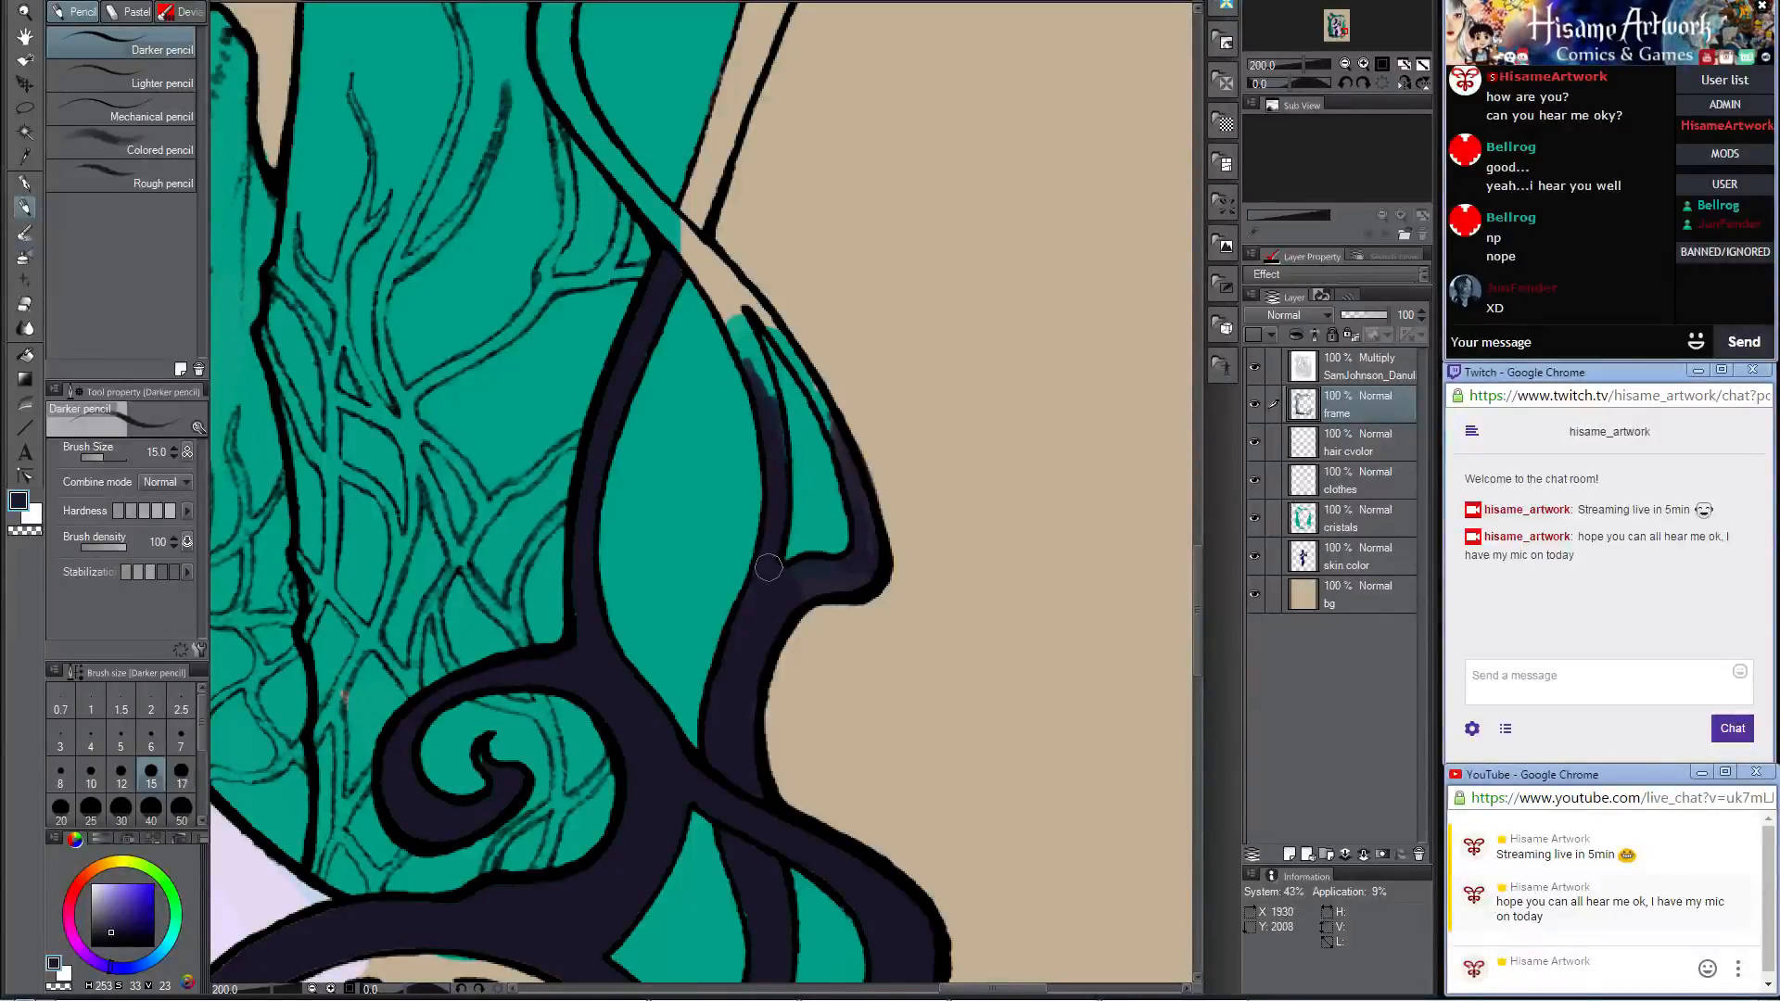
drag(770, 424, 825, 664)
mouse_move(743, 477)
mouse_down()
mouse_move(772, 515)
mouse_move(721, 444)
mouse_move(788, 550)
mouse_move(725, 434)
mouse_move(838, 547)
mouse_move(807, 509)
mouse_move(870, 612)
mouse_up()
mouse_move(828, 550)
mouse_down()
mouse_move(856, 598)
mouse_move(833, 546)
mouse_up()
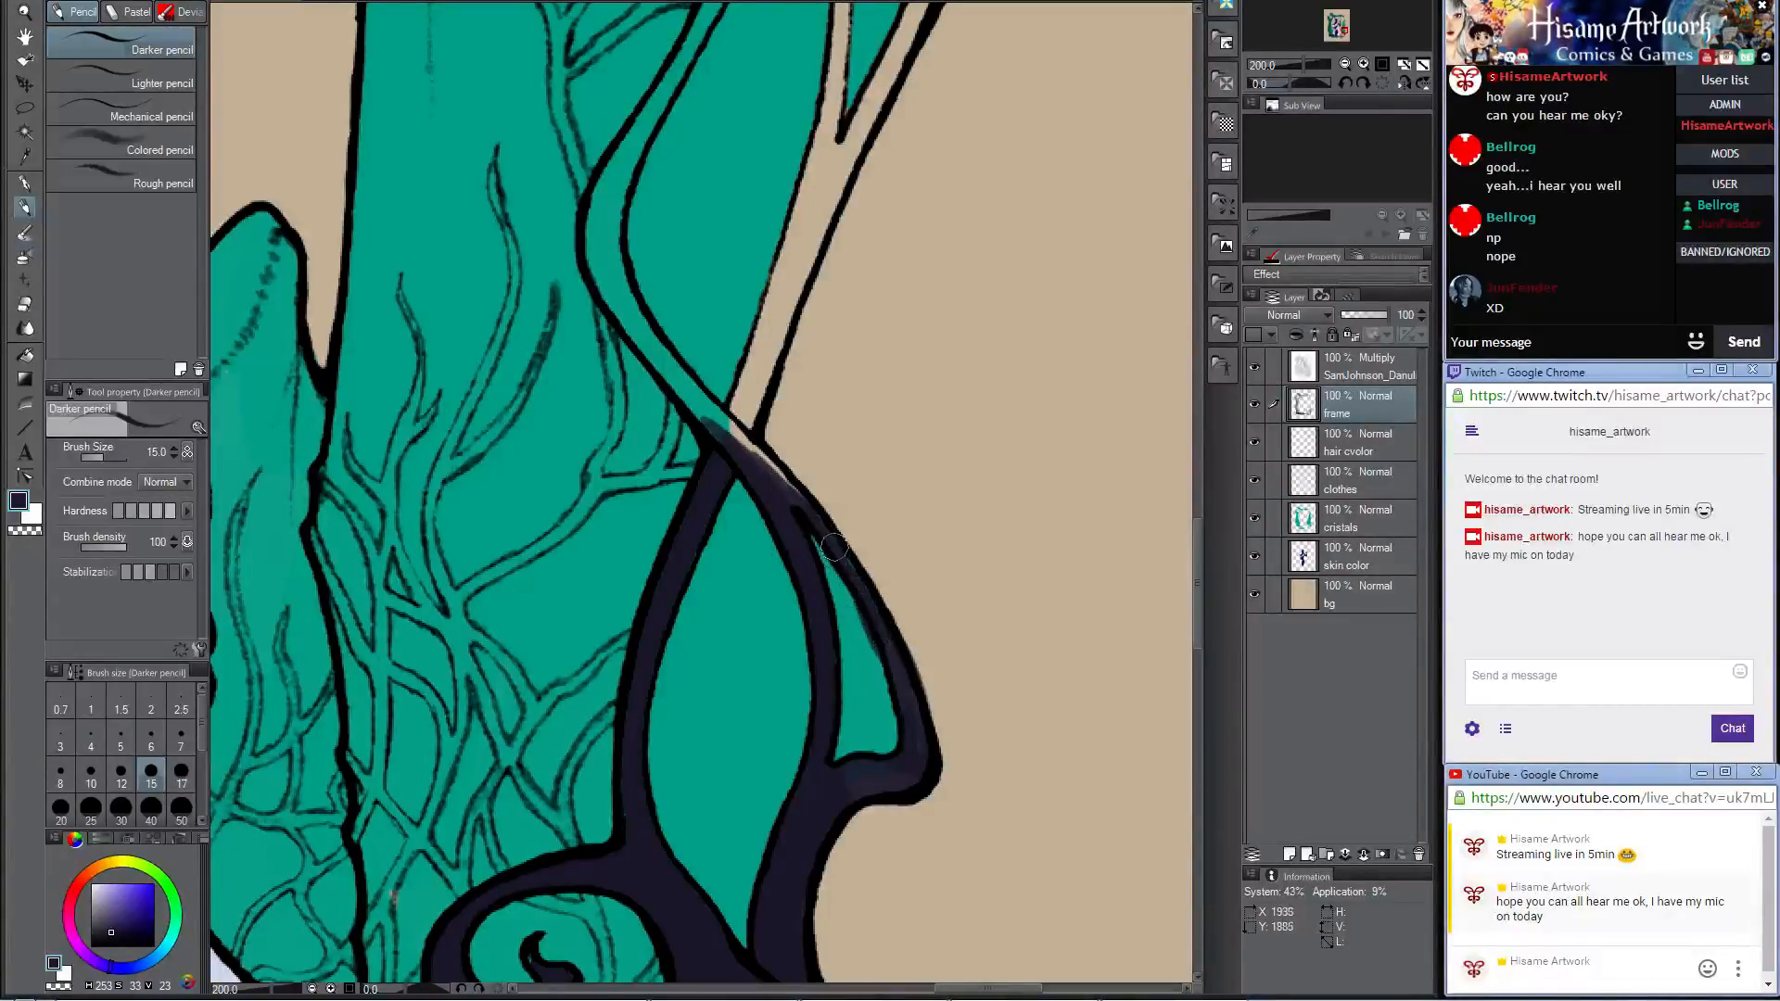
Step: Paint the strand crossing above the pointed lobe and the start of the thin curved strand dark, finishing at brush size 17
mouse_move(729, 447)
mouse_down()
mouse_move(872, 630)
mouse_move(850, 614)
mouse_up()
mouse_move(737, 484)
mouse_down()
mouse_move(904, 649)
mouse_move(867, 612)
mouse_move(888, 634)
mouse_up()
drag(712, 378, 738, 469)
key(])
key(])
key(])
key(])
drag(723, 362, 756, 499)
key([)
key([)
mouse_move(726, 390)
mouse_down()
mouse_move(762, 468)
mouse_move(731, 422)
mouse_move(733, 459)
mouse_move(796, 560)
mouse_move(756, 489)
mouse_move(859, 603)
mouse_up()
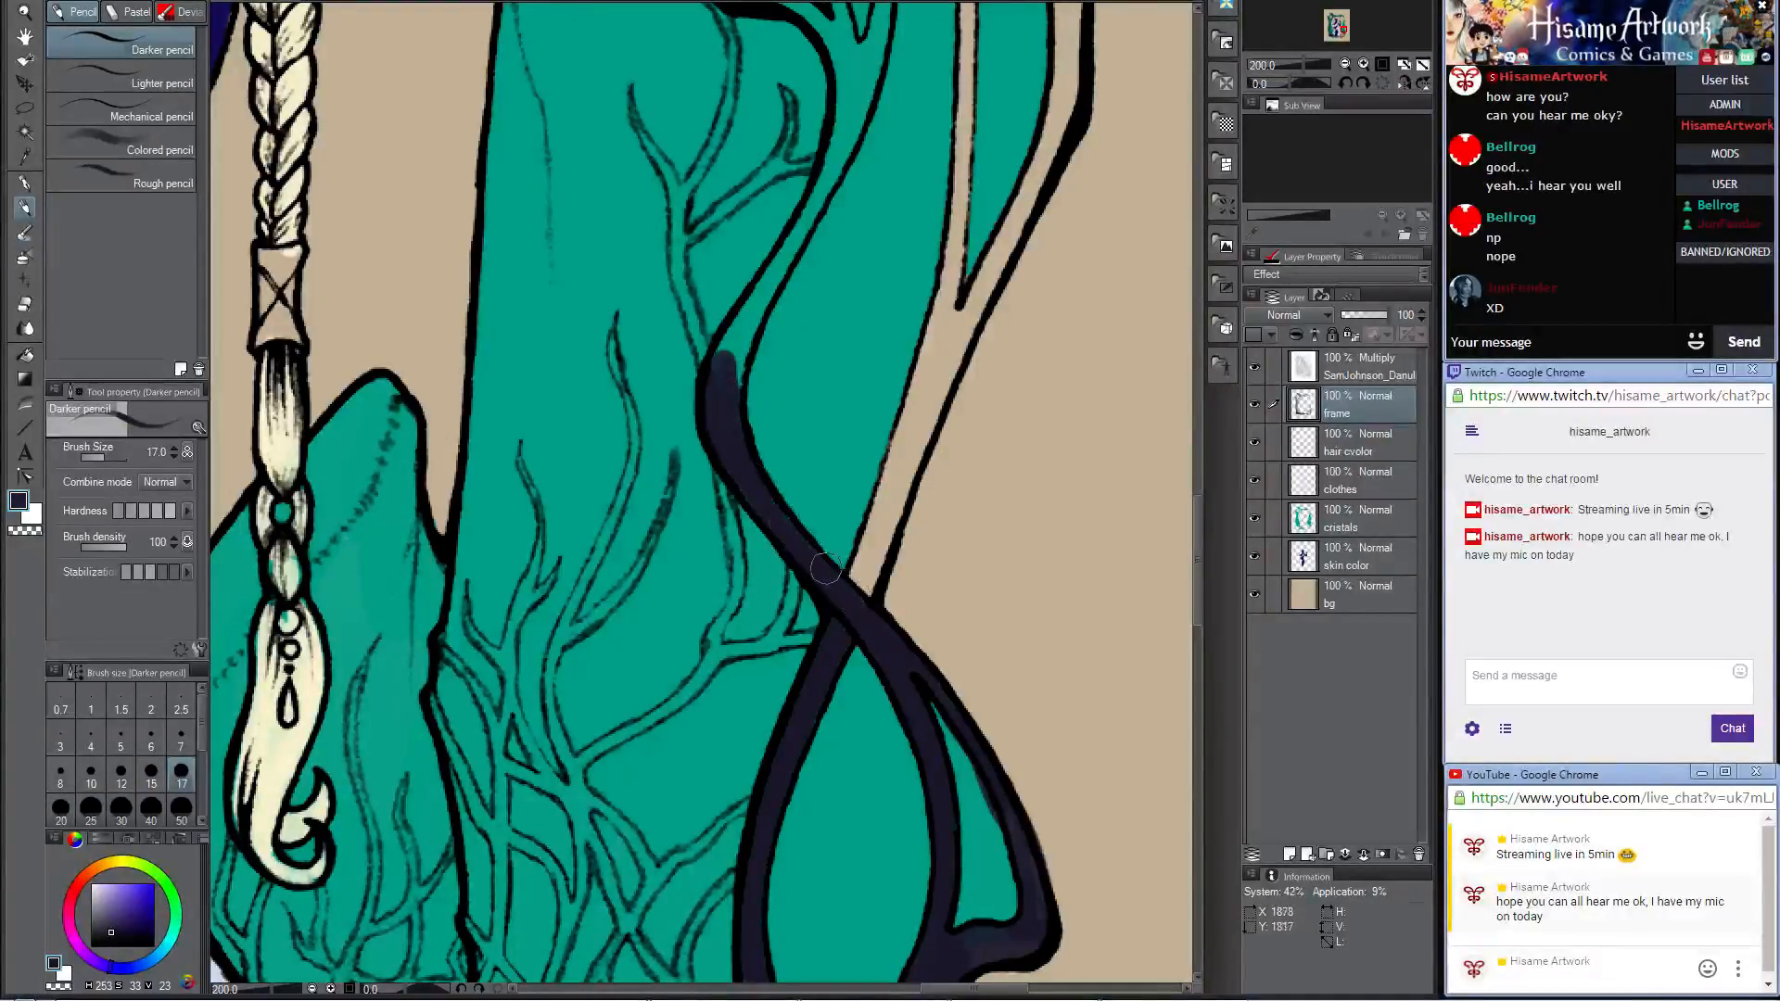
Step: On the lineart layer, auto-select the enclosed, curling frame branch that runs along the tall crystal
key(ctrl+minus)
key(ctrl+minus)
key(ctrl+minus)
key(ctrl+minus)
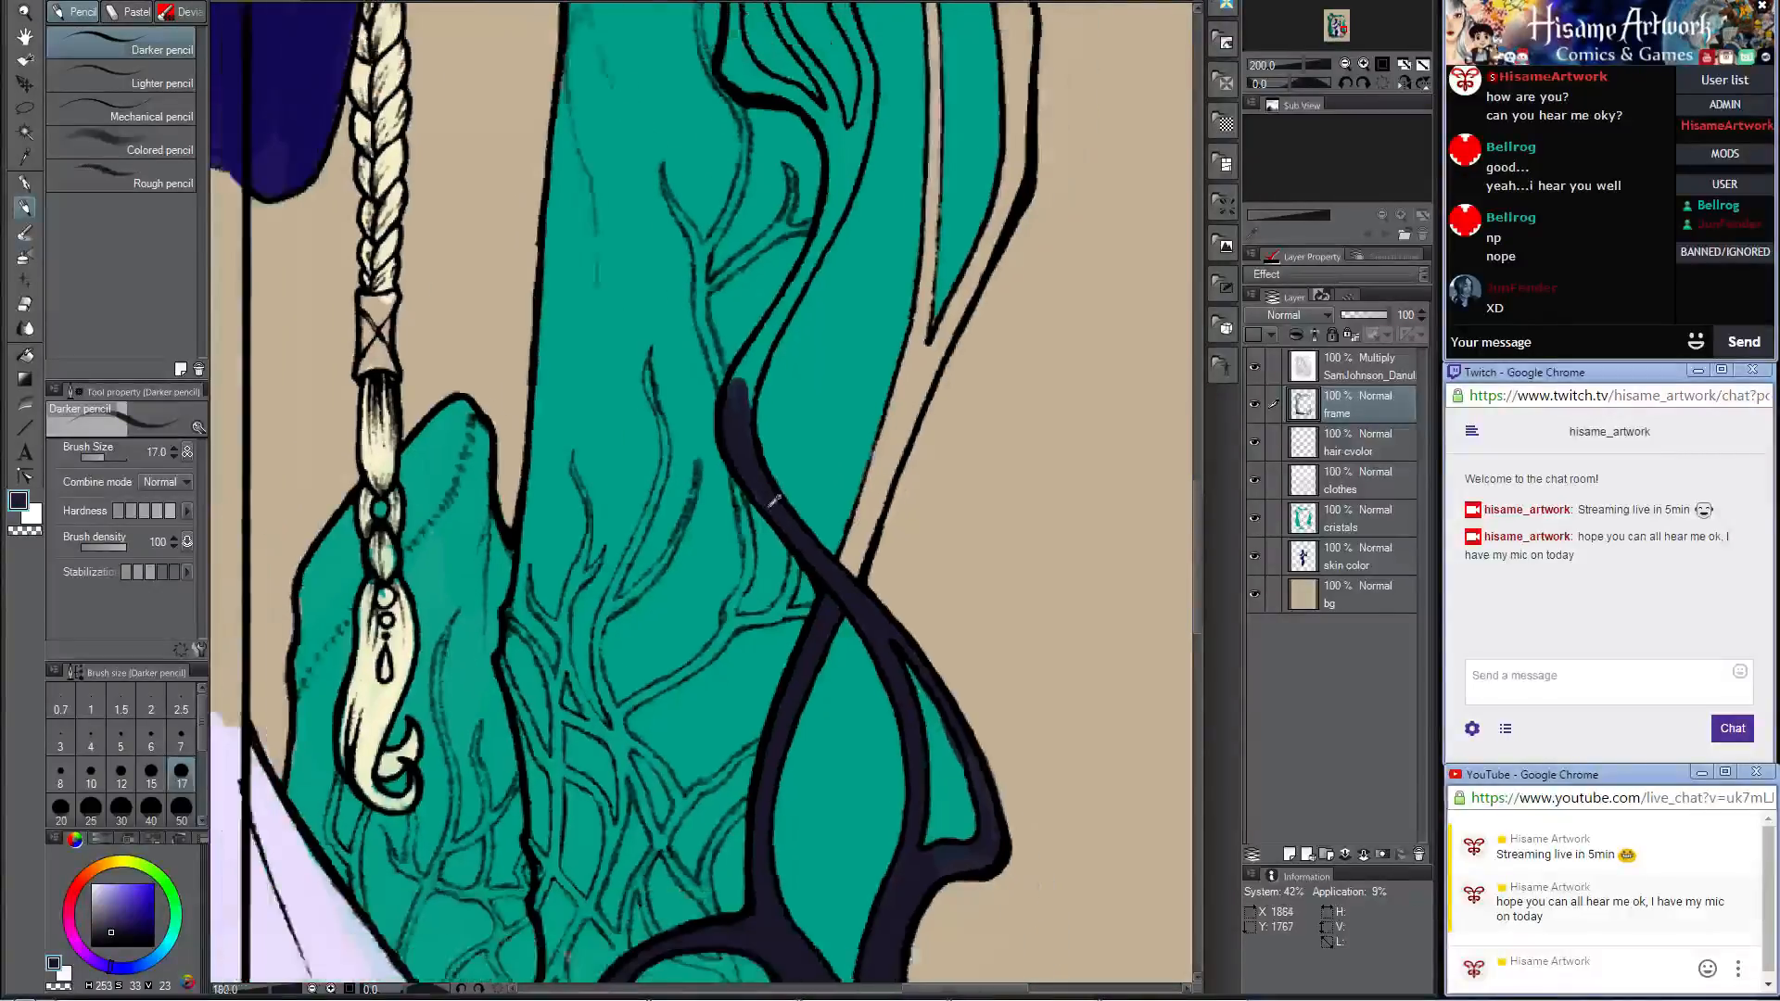
drag(837, 278, 850, 491)
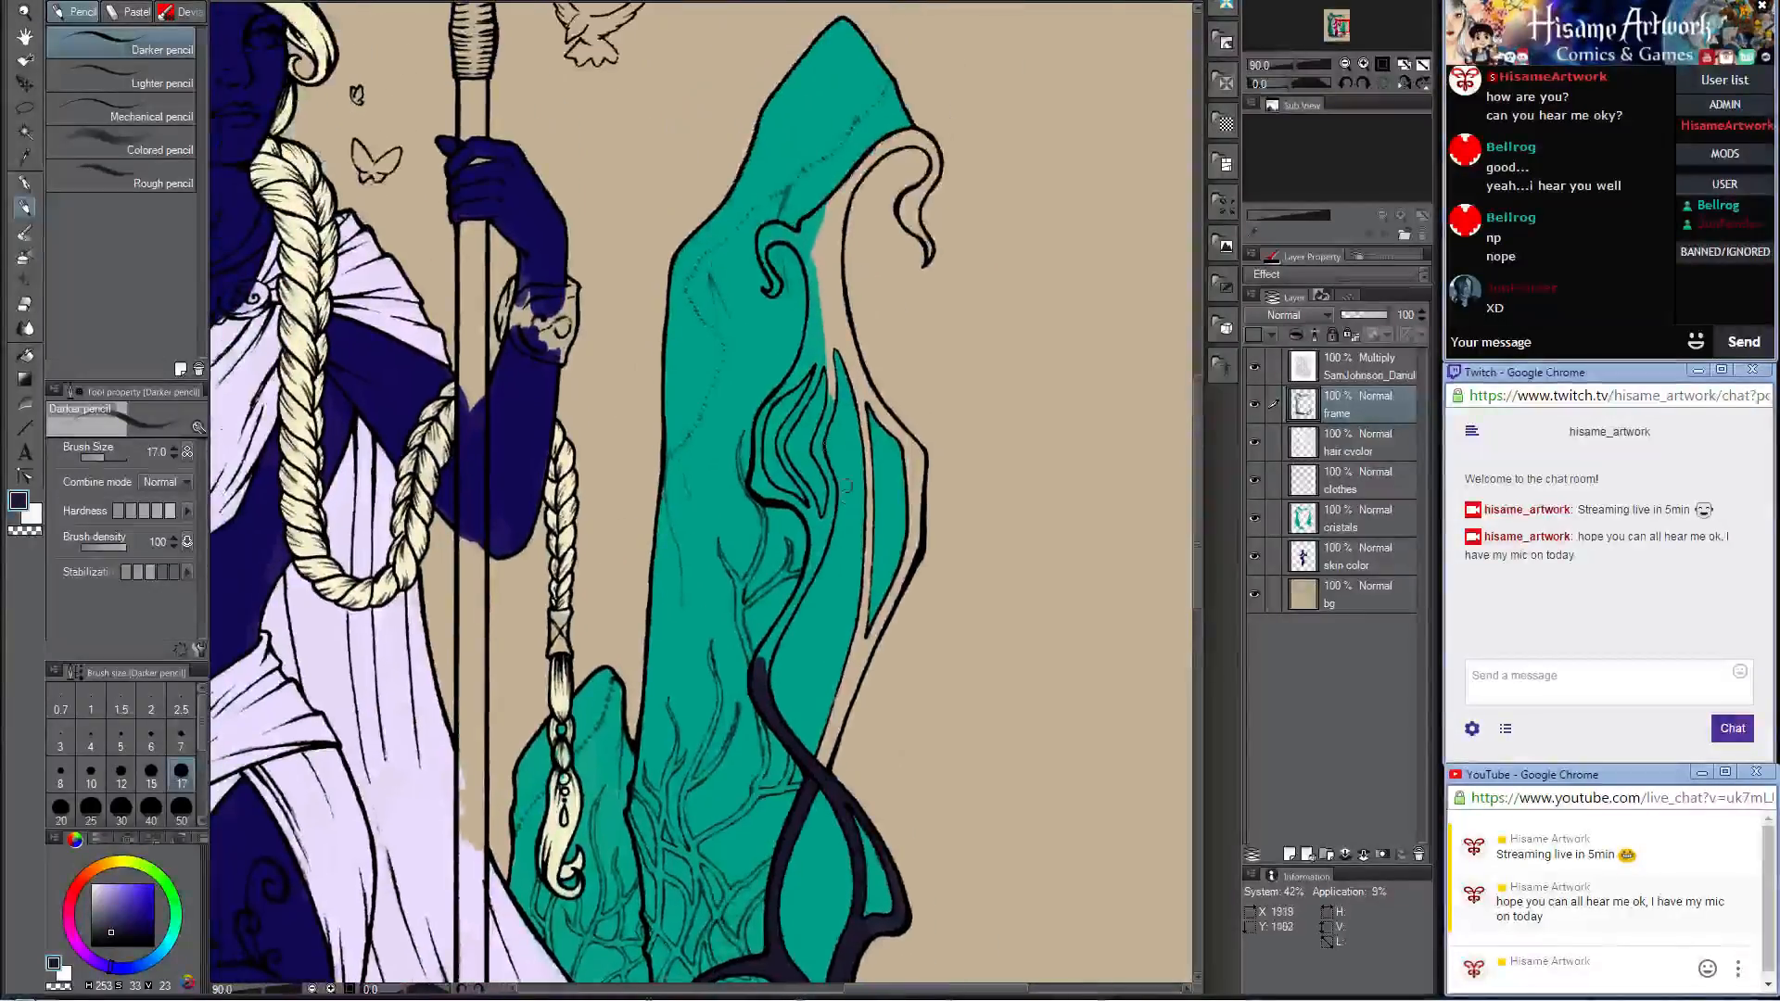
key(w)
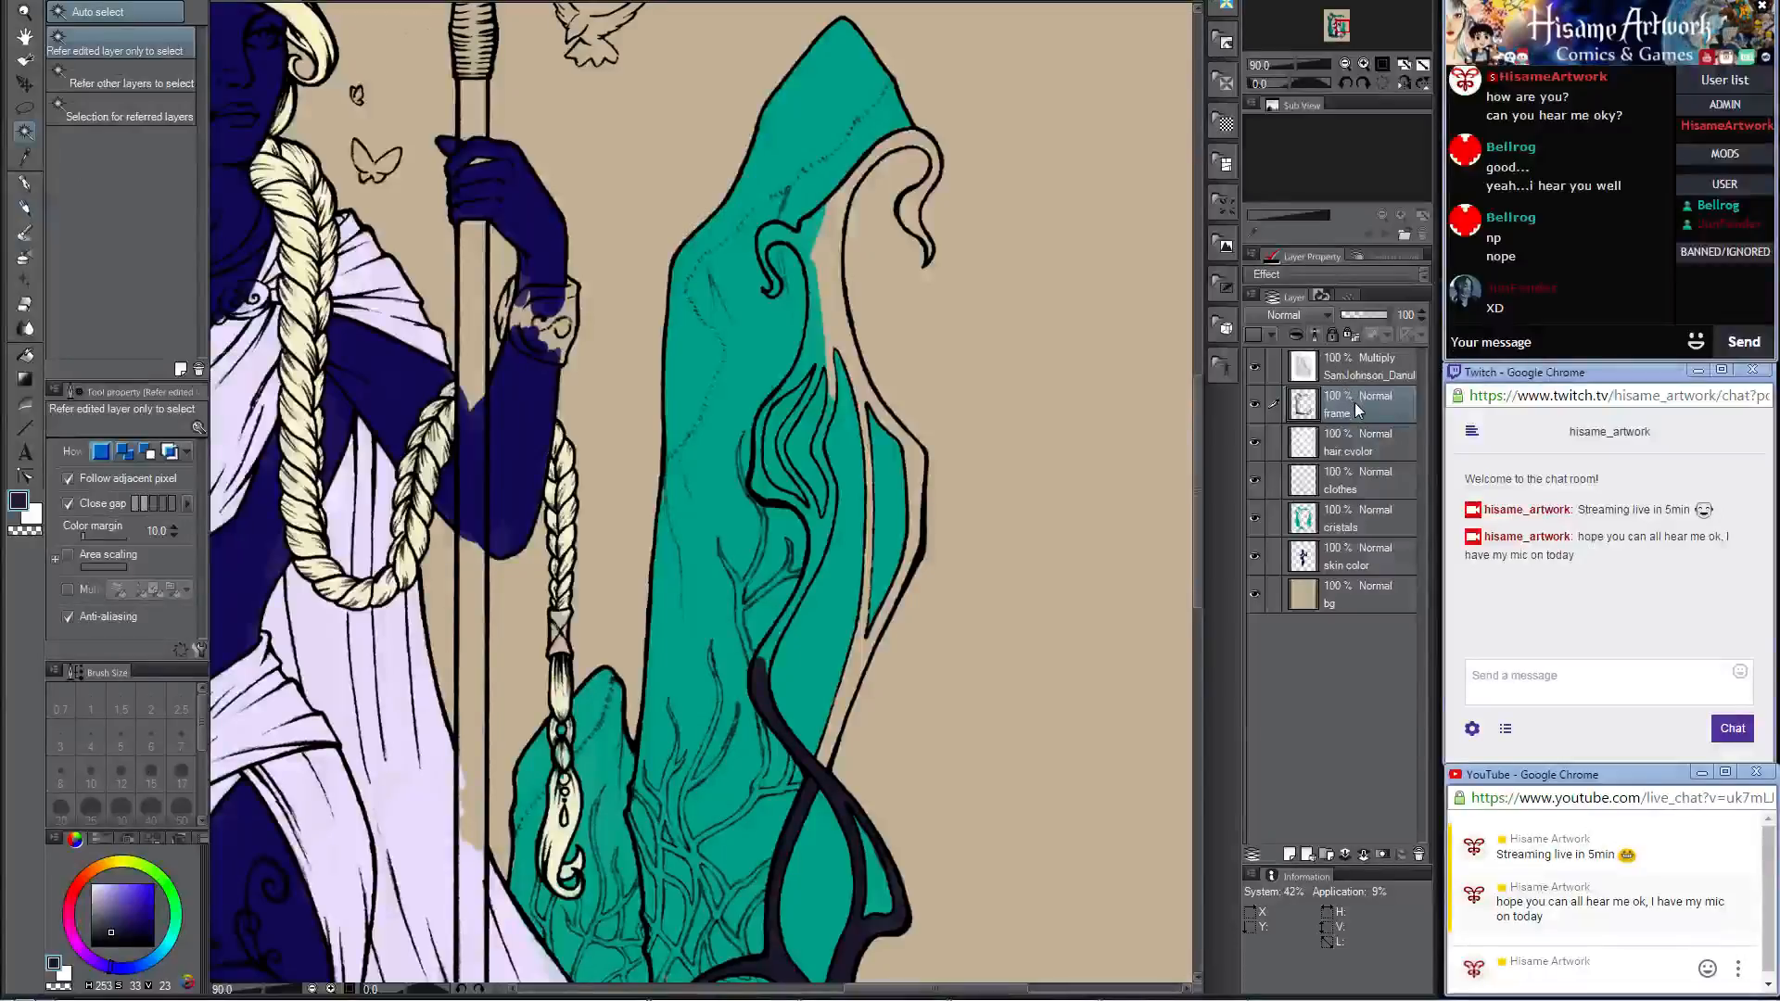
click(821, 307)
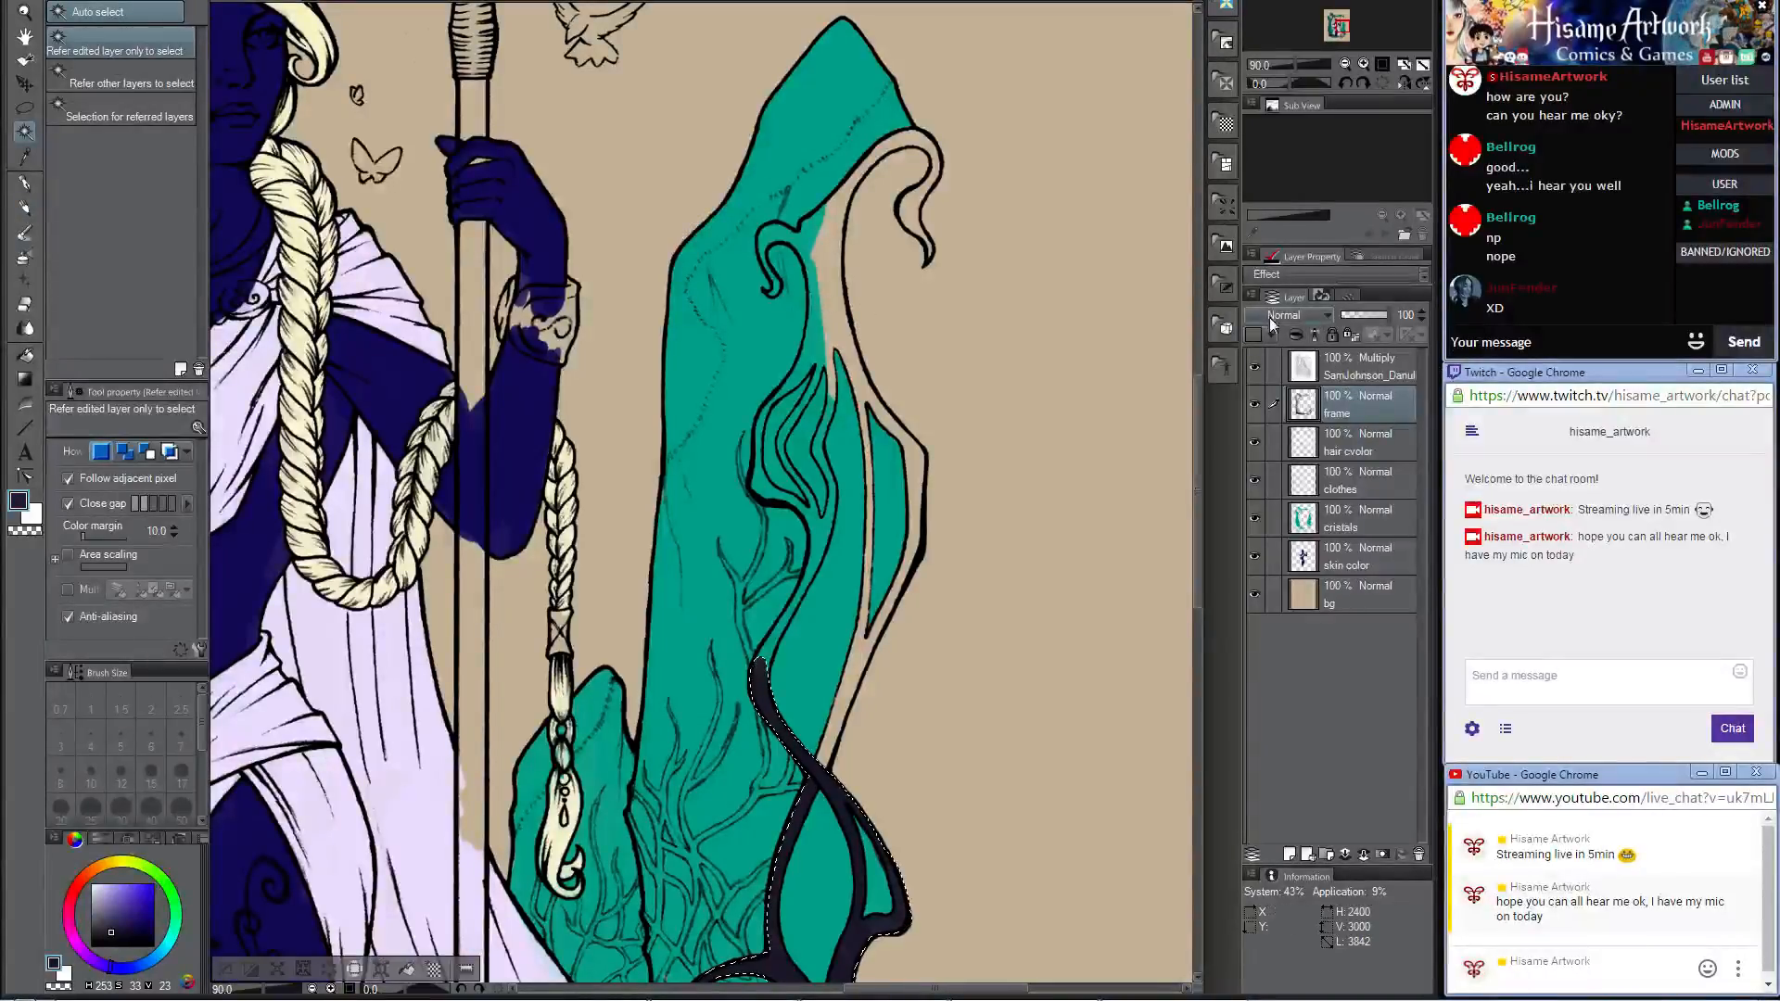
click(1310, 372)
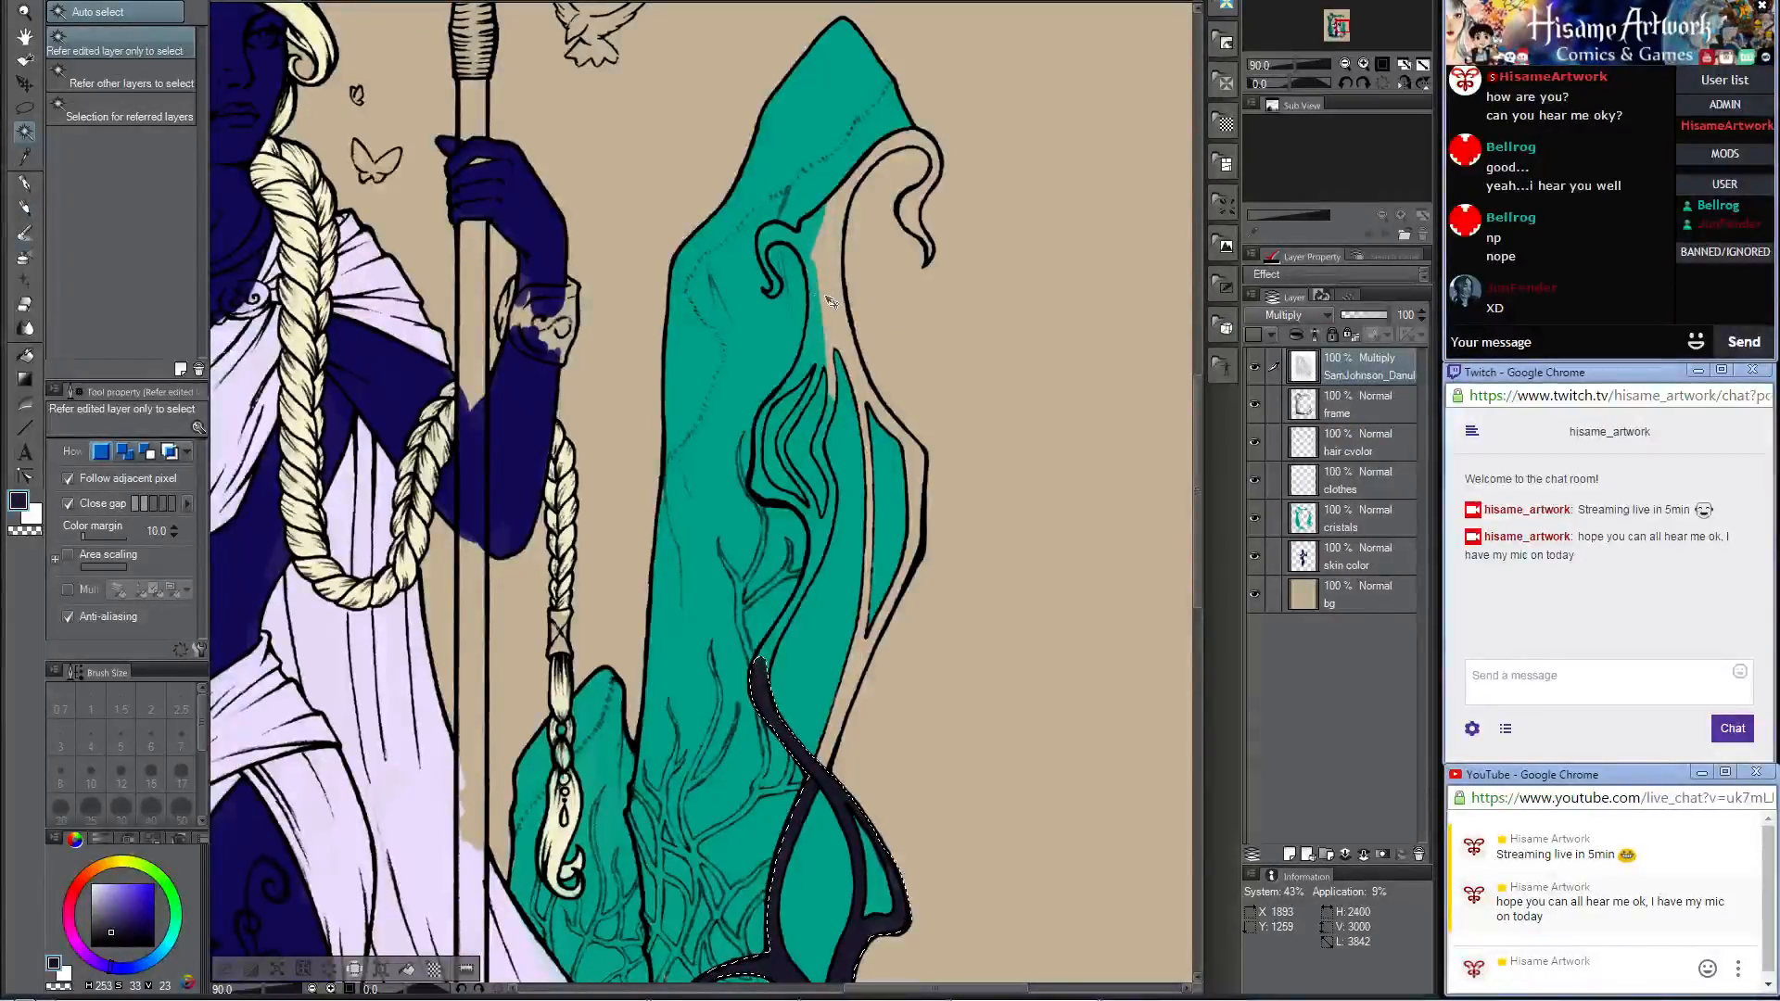
shift+click(824, 291)
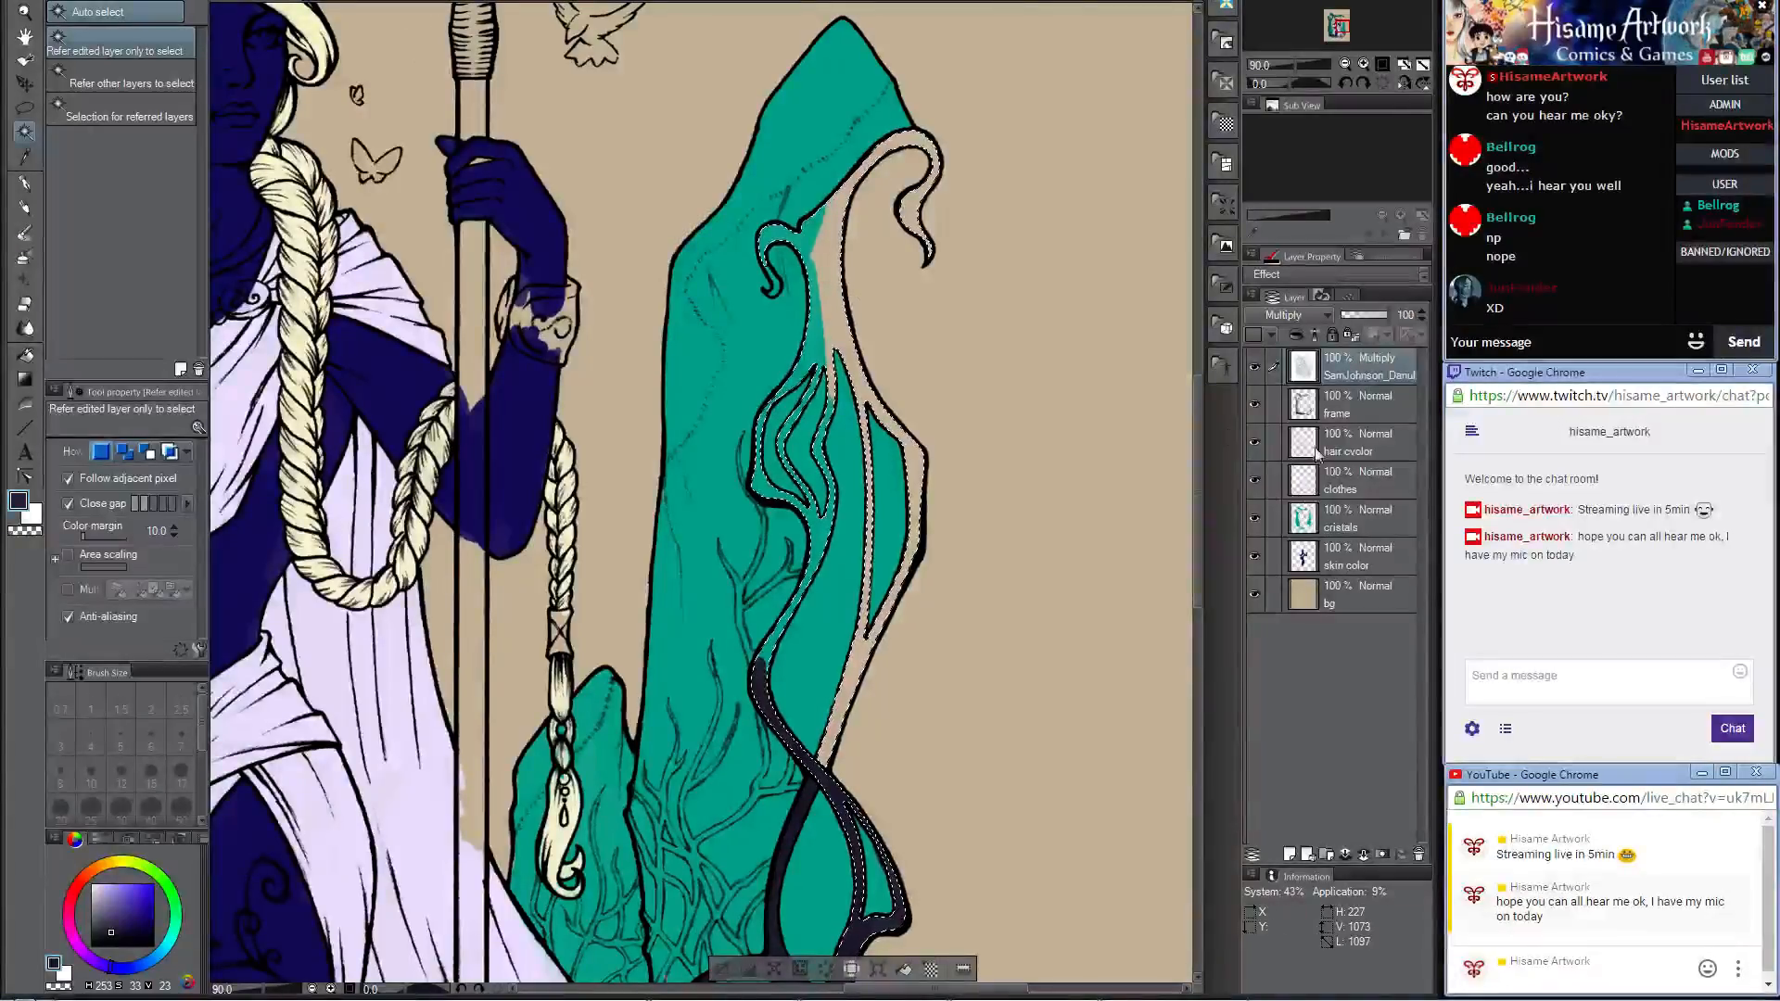
Step: On the frame layer, paint the selected curling branch beside the tall crystal dark with the Darker pencil at size 500
click(1318, 417)
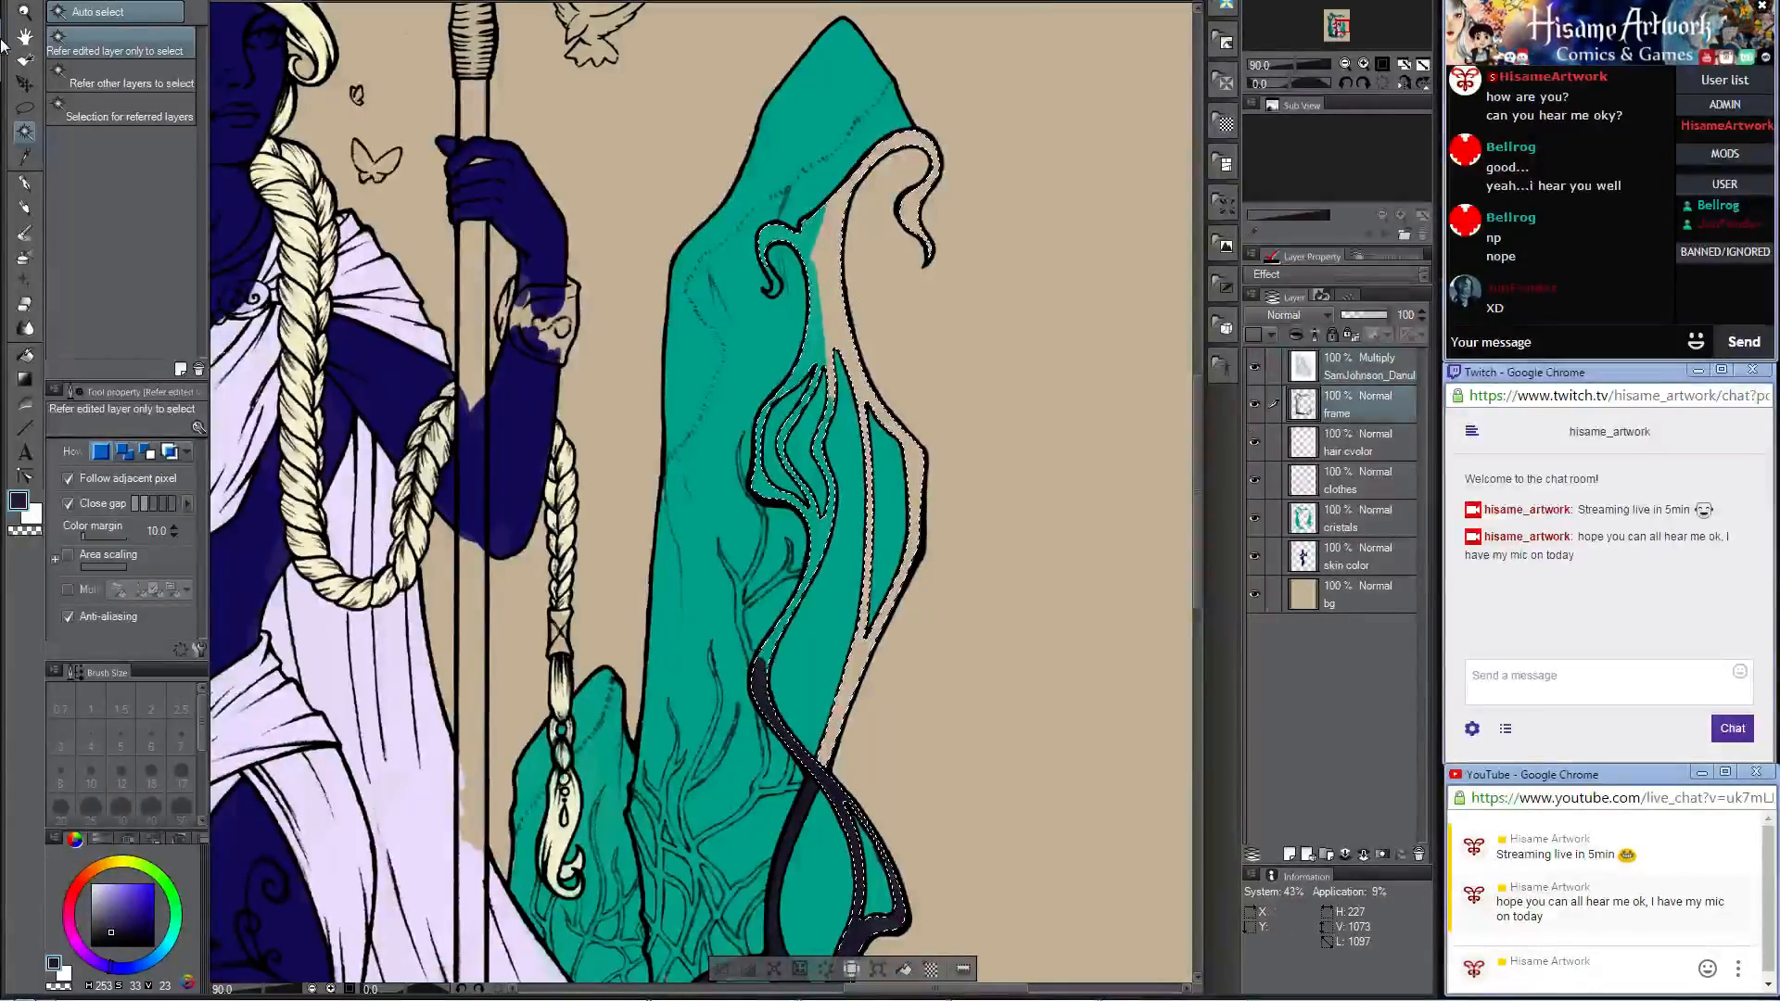
click(22, 208)
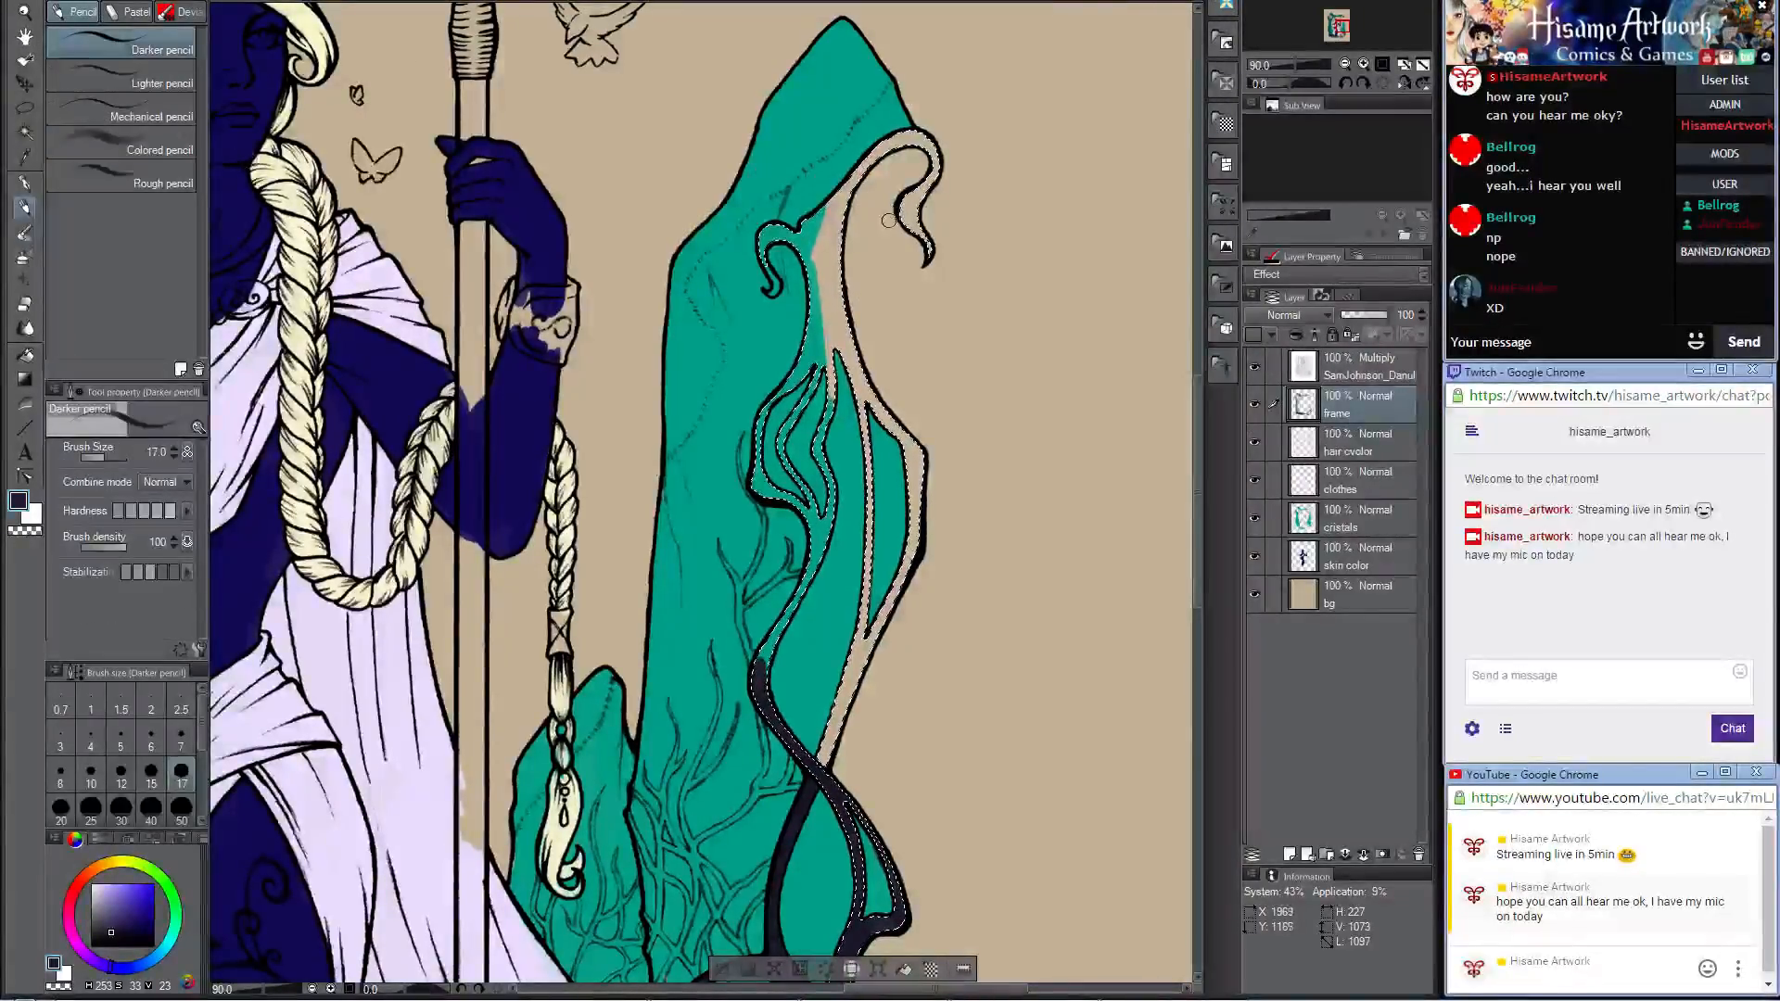
key(bracketright)
key(bracketright)
key(bracketright)
key(bracketright)
key(bracketright)
key(bracketright)
key(bracketright)
key(bracketright)
key(bracketright)
key(bracketright)
key(bracketright)
key(bracketright)
key(bracketright)
key(bracketright)
key(bracketright)
key(bracketright)
key(bracketright)
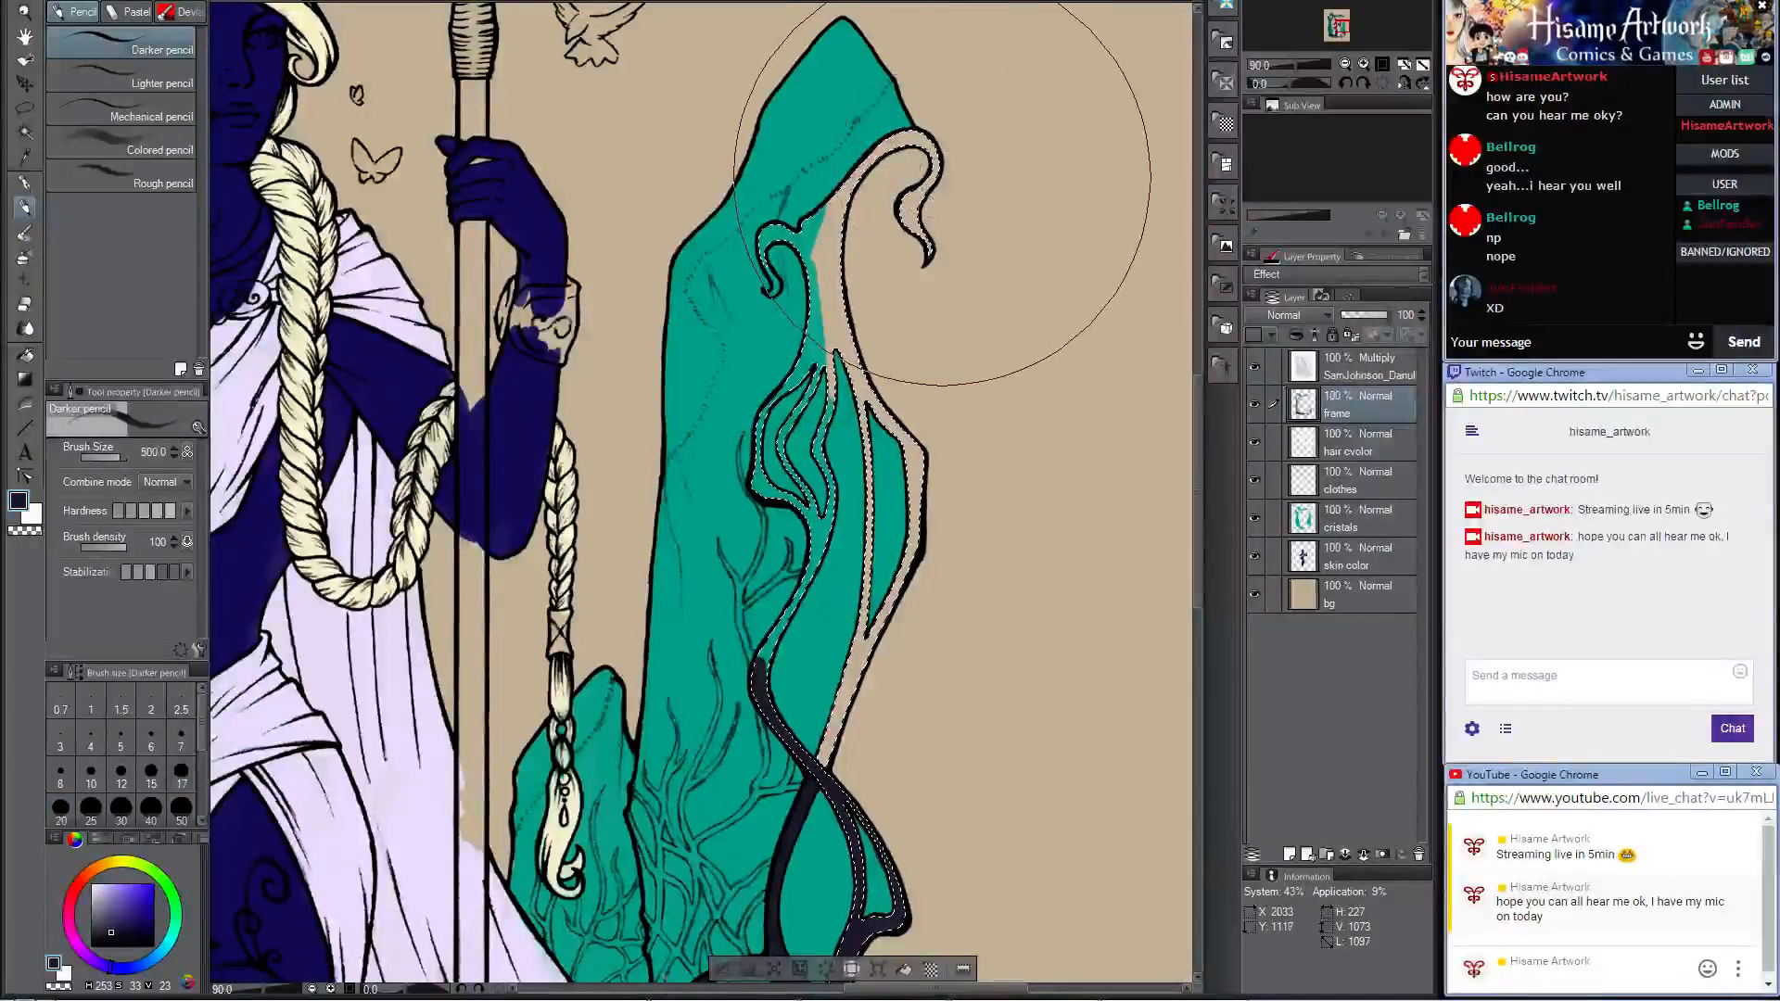
mouse_move(942, 177)
mouse_down()
mouse_move(844, 202)
mouse_move(799, 410)
mouse_move(841, 491)
mouse_move(818, 839)
mouse_move(887, 543)
mouse_move(904, 334)
mouse_move(865, 301)
mouse_move(772, 660)
mouse_up()
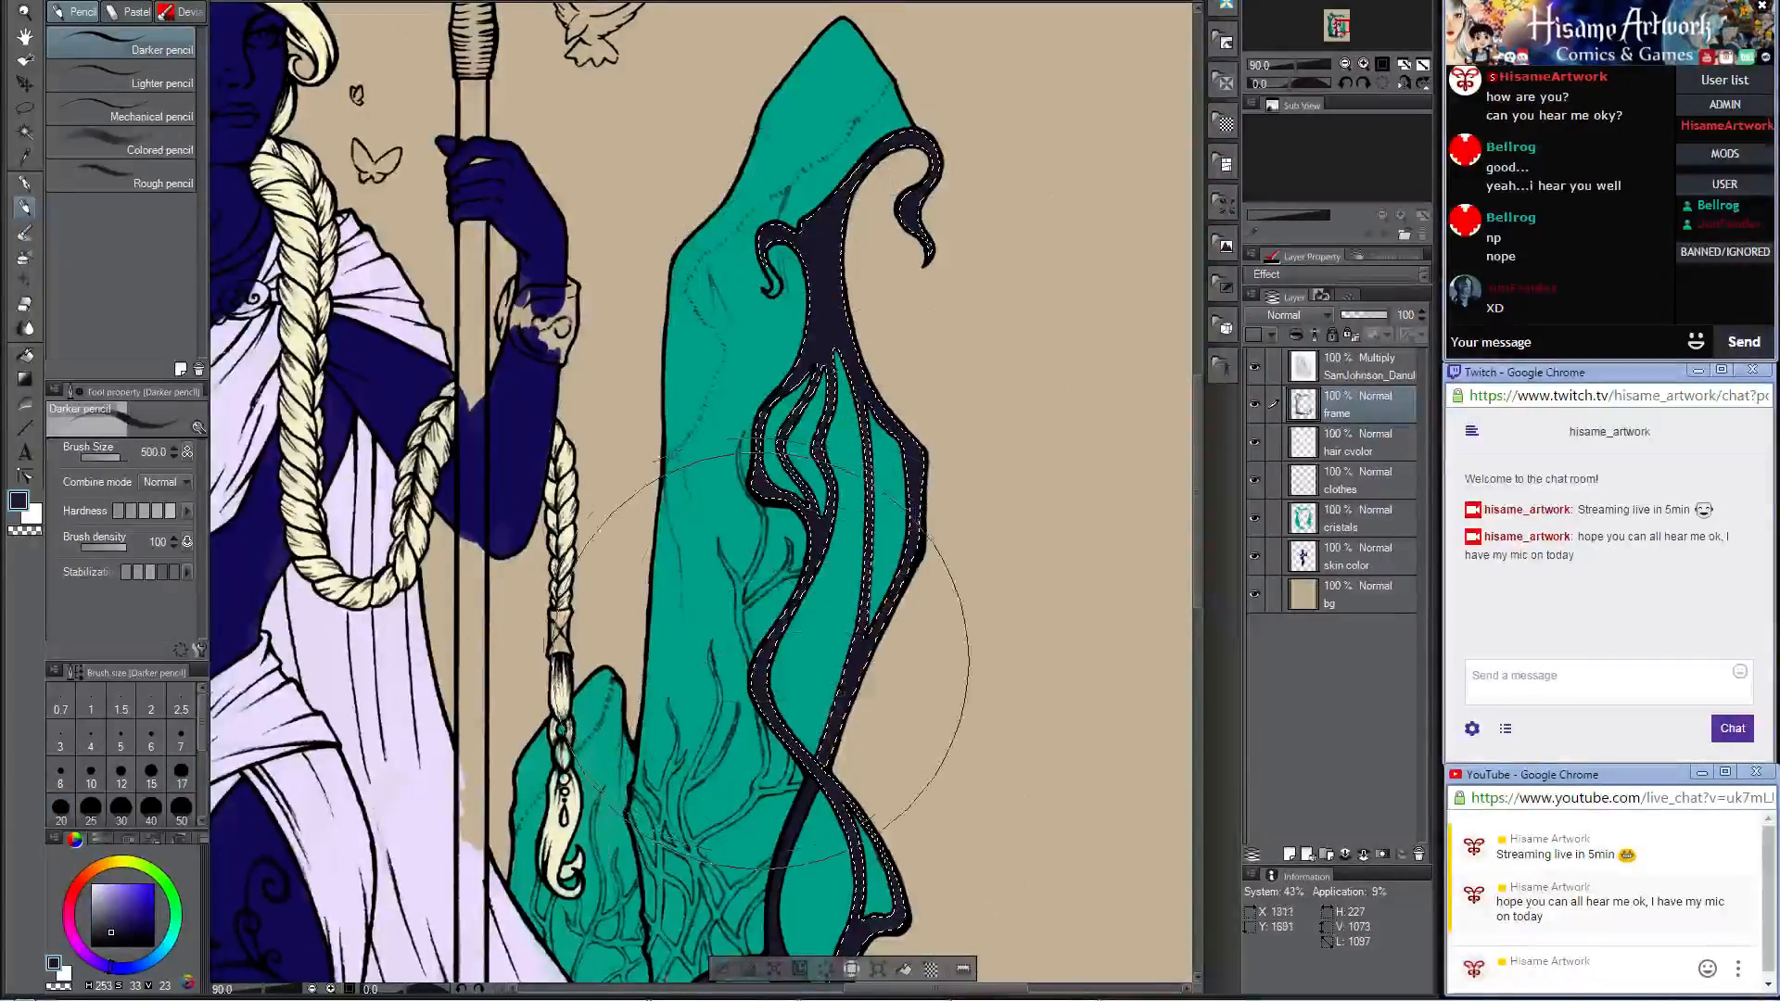
Step: Clear the selection and fill the gaps in the small hooked curl beside the tall crystal dark at brush size 10
key(ctrl+d)
scroll(854, 235, up, 3)
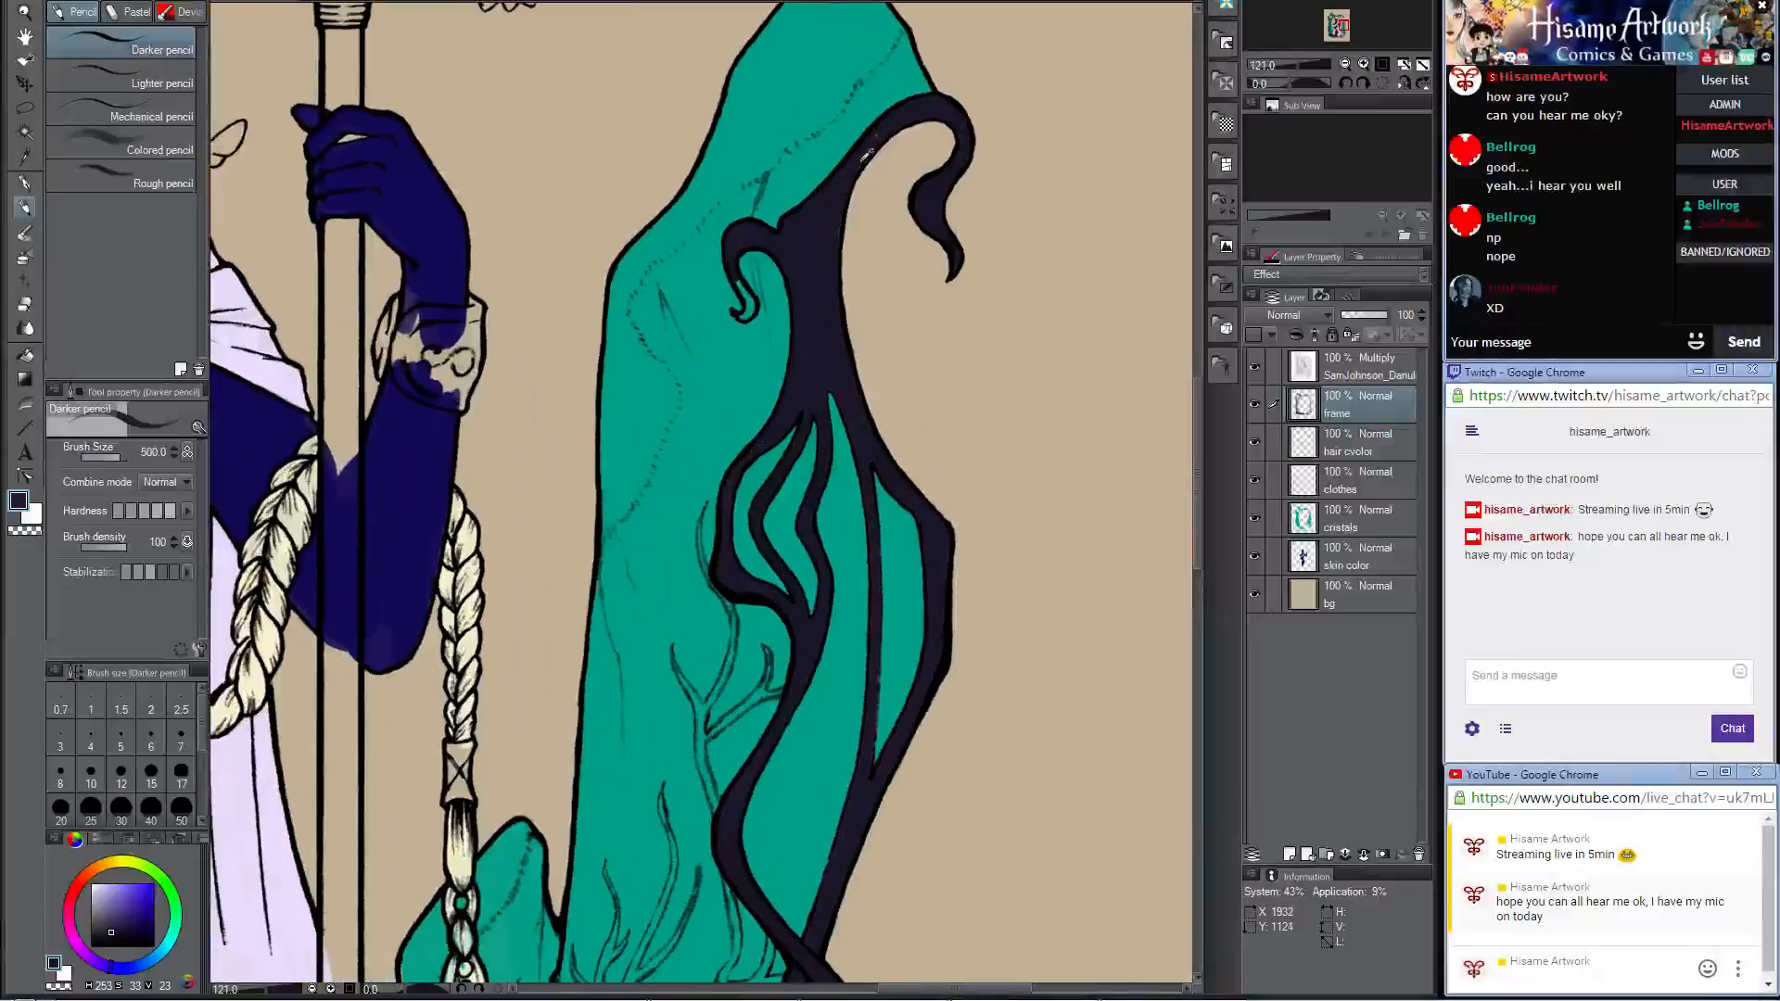
scroll(868, 152, up, 3)
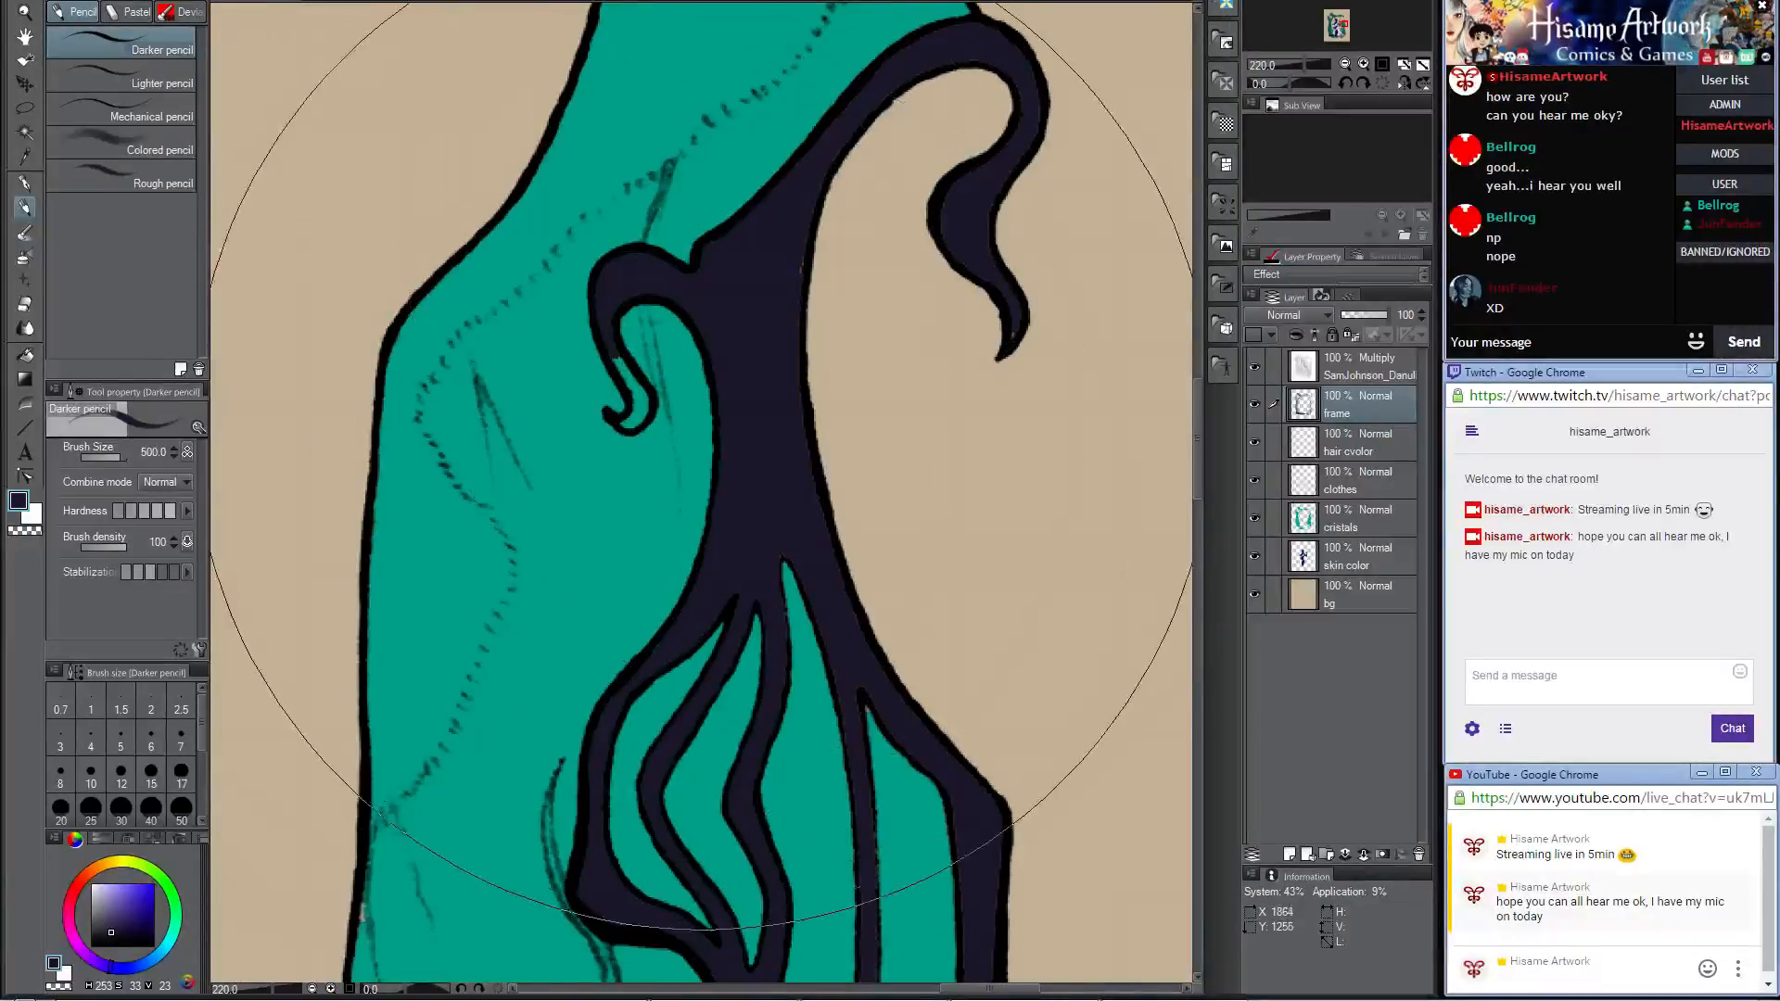
click(151, 772)
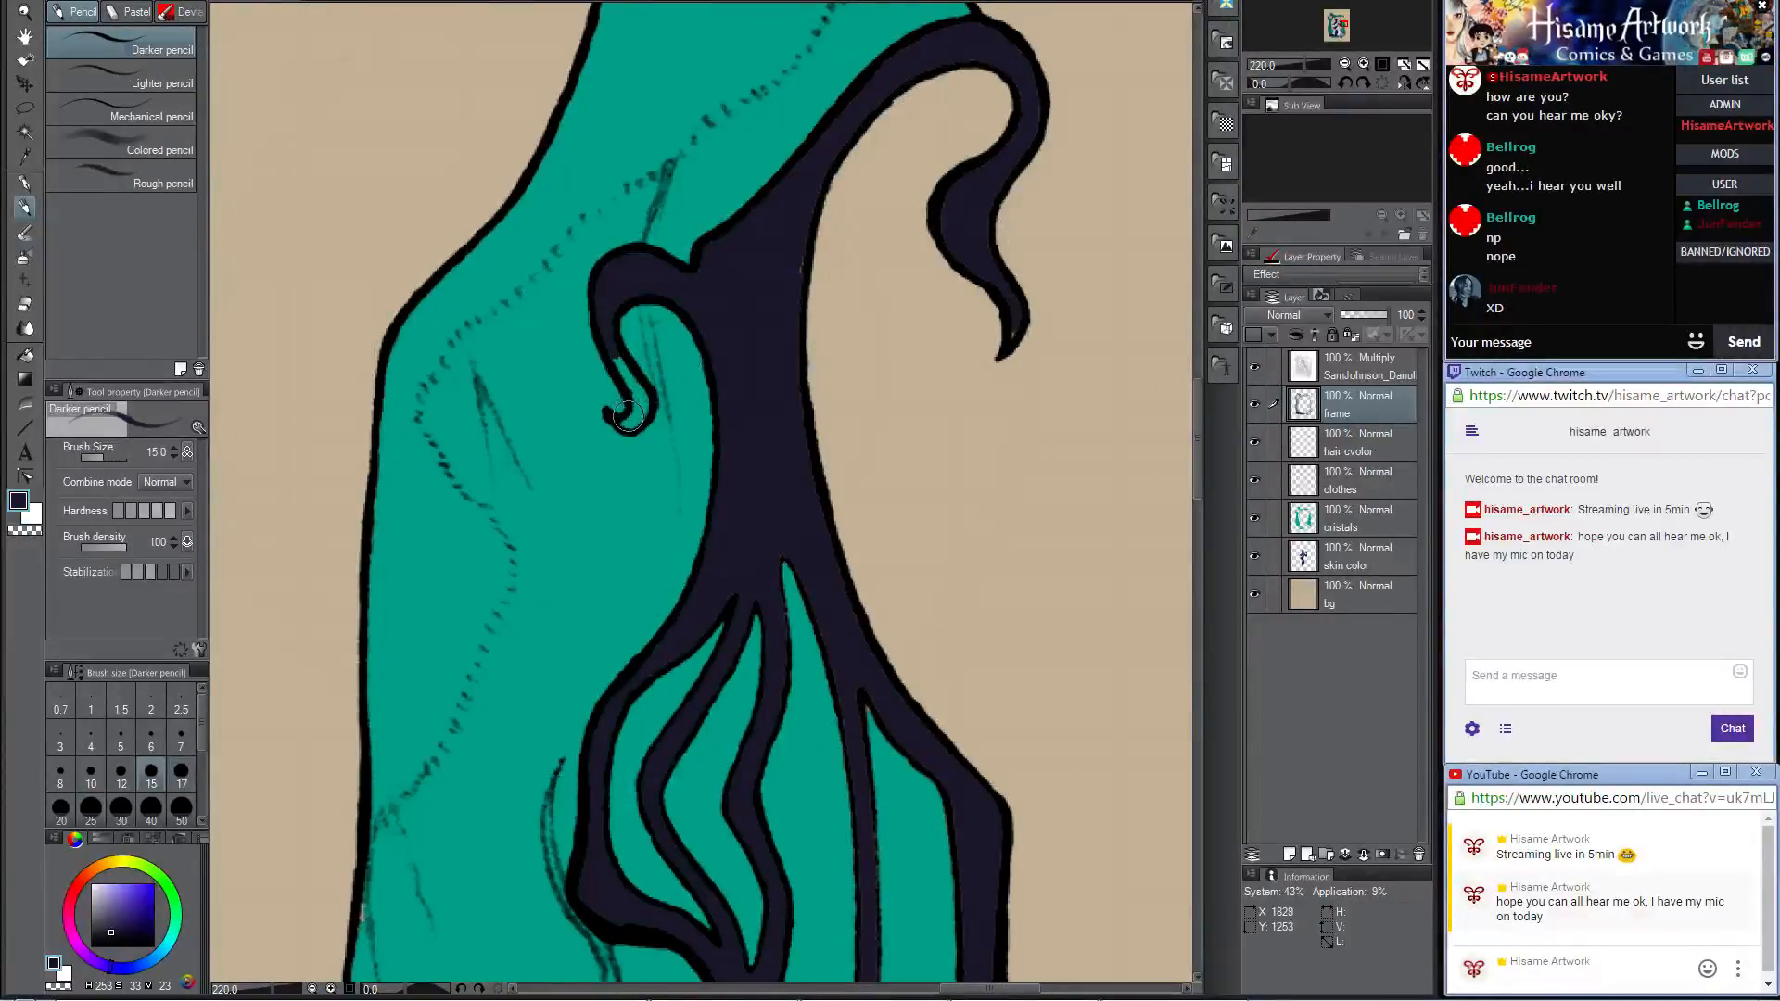
key(bracketleft)
key(bracketleft)
drag(630, 422, 622, 374)
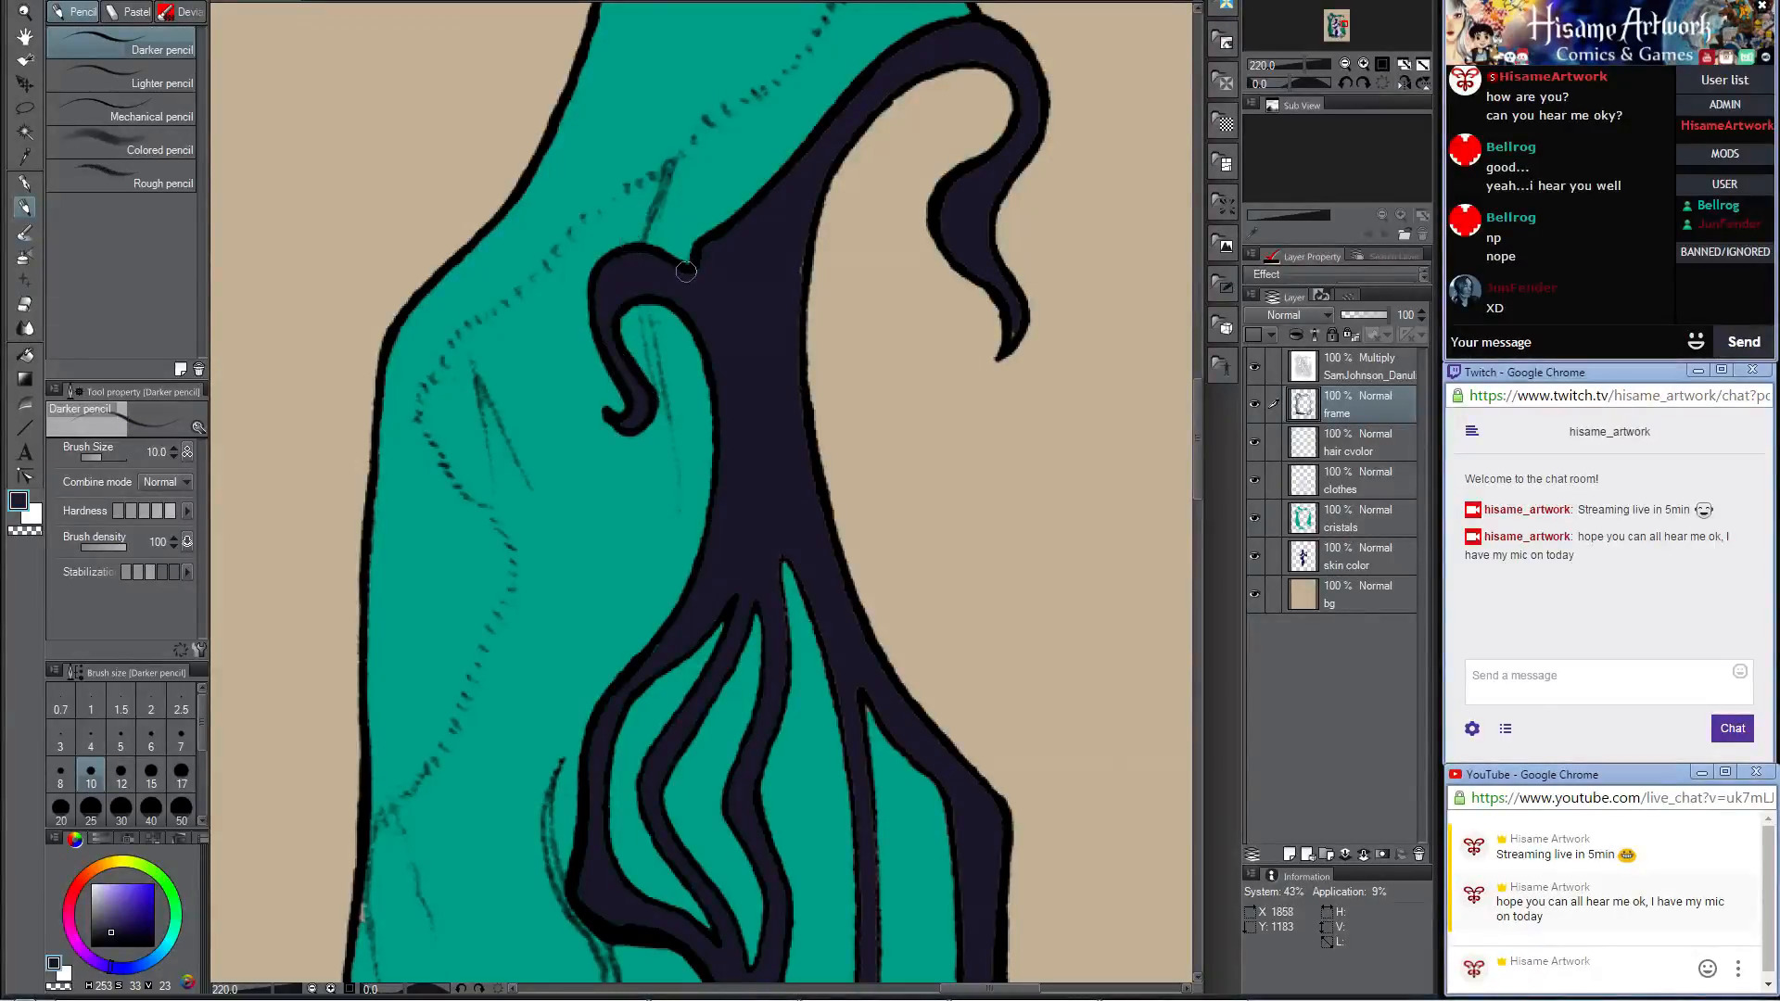
Step: Touch up the upper frame branch and the tip of its outer hanging curl with dark color, finishing at brush size 15
mouse_move(709, 248)
mouse_down()
mouse_move(778, 227)
mouse_move(796, 270)
mouse_move(781, 429)
mouse_up()
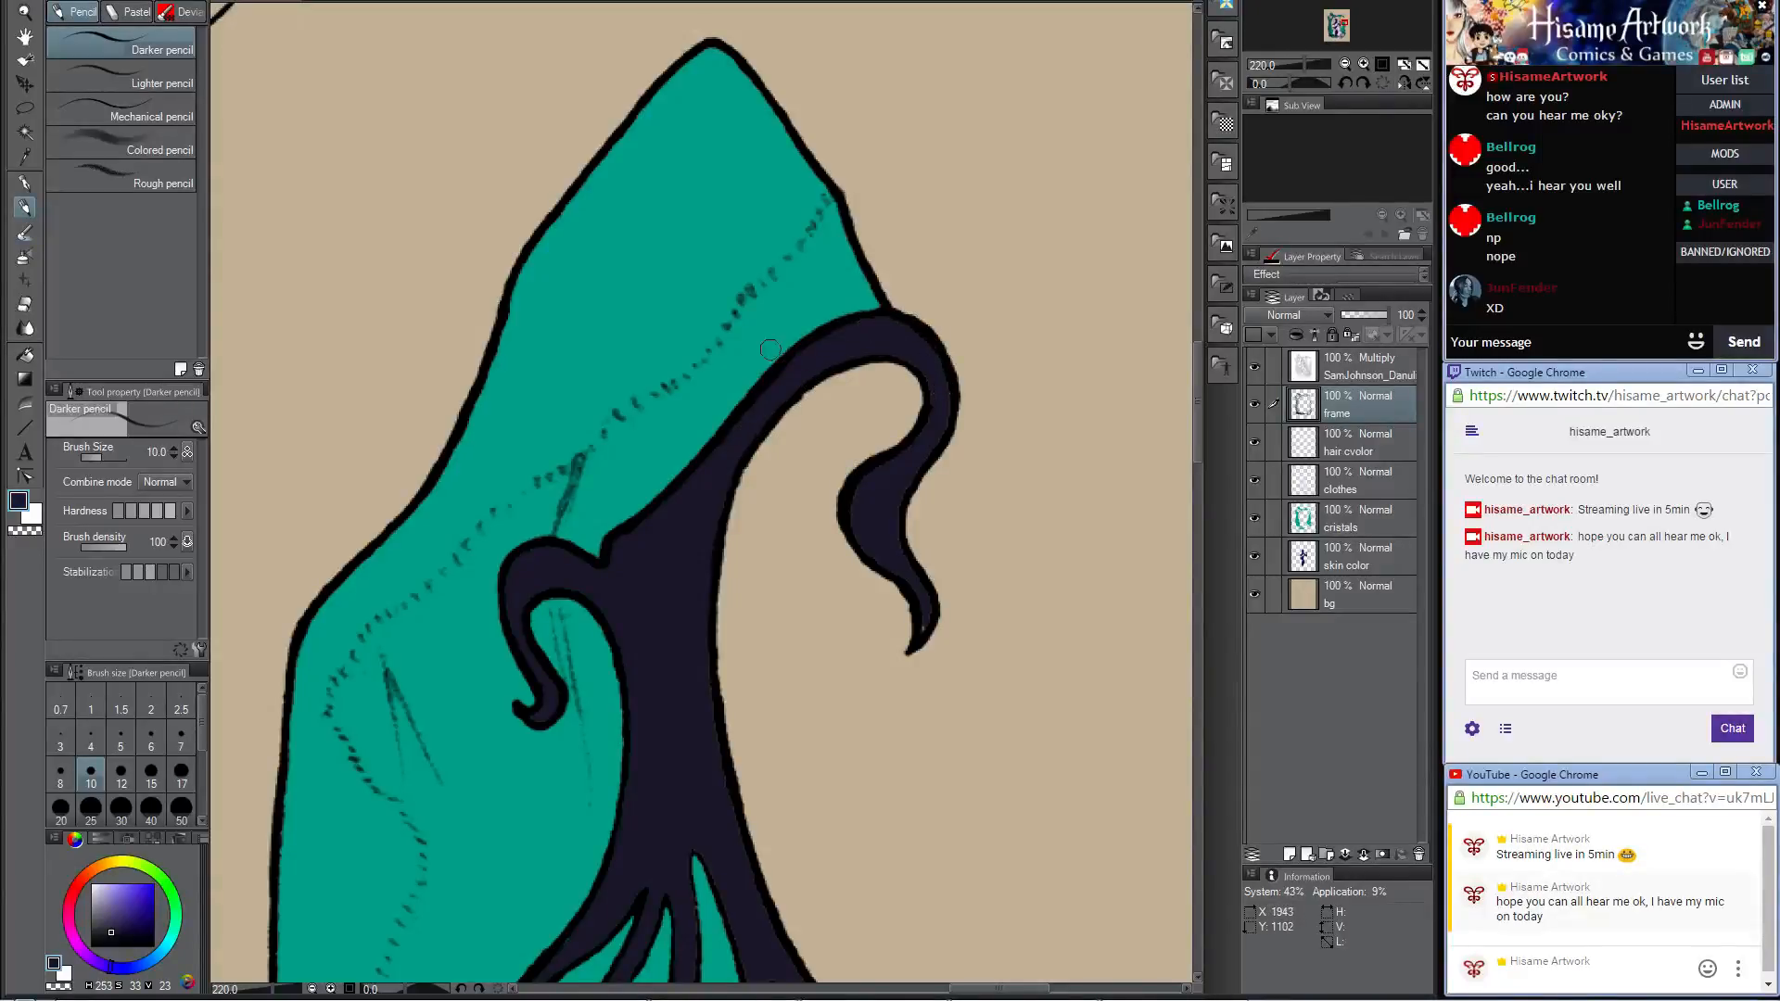
key(bracketright)
key(bracketright)
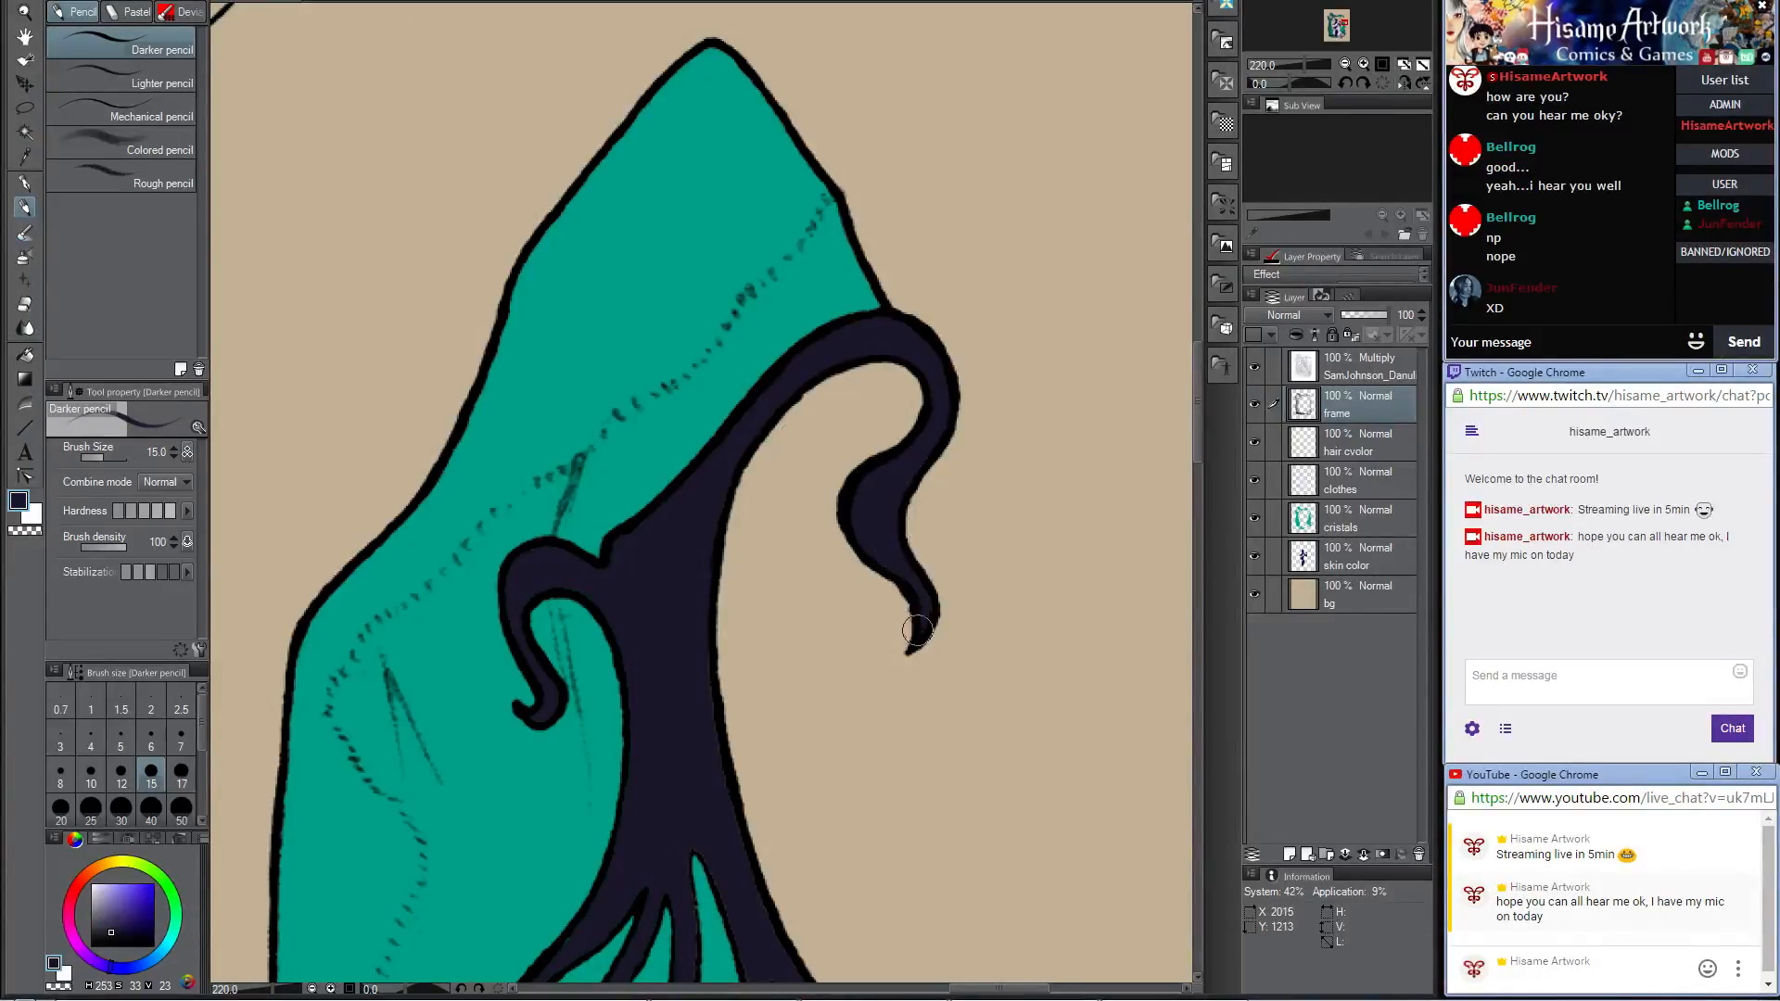
scroll(808, 636, down, 4)
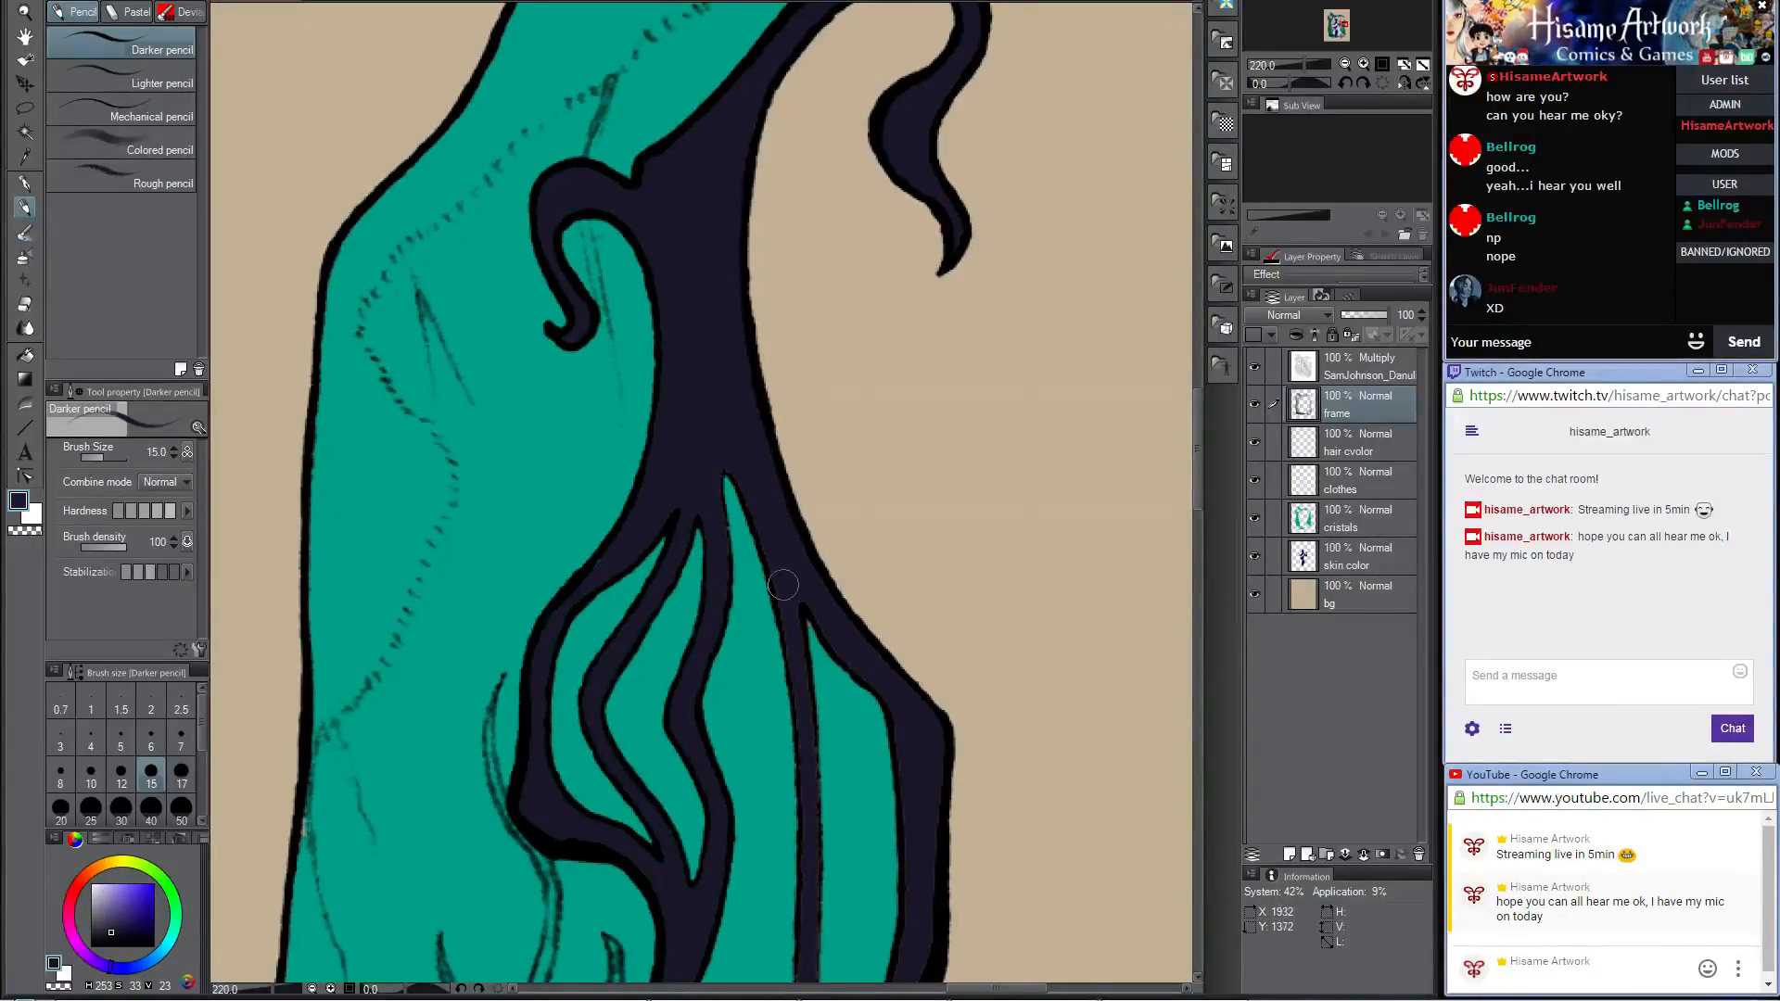
Step: Cover the light gaps along the thin inner strand and the adjoining outer branch with dark color at brush size 15
drag(837, 655, 874, 456)
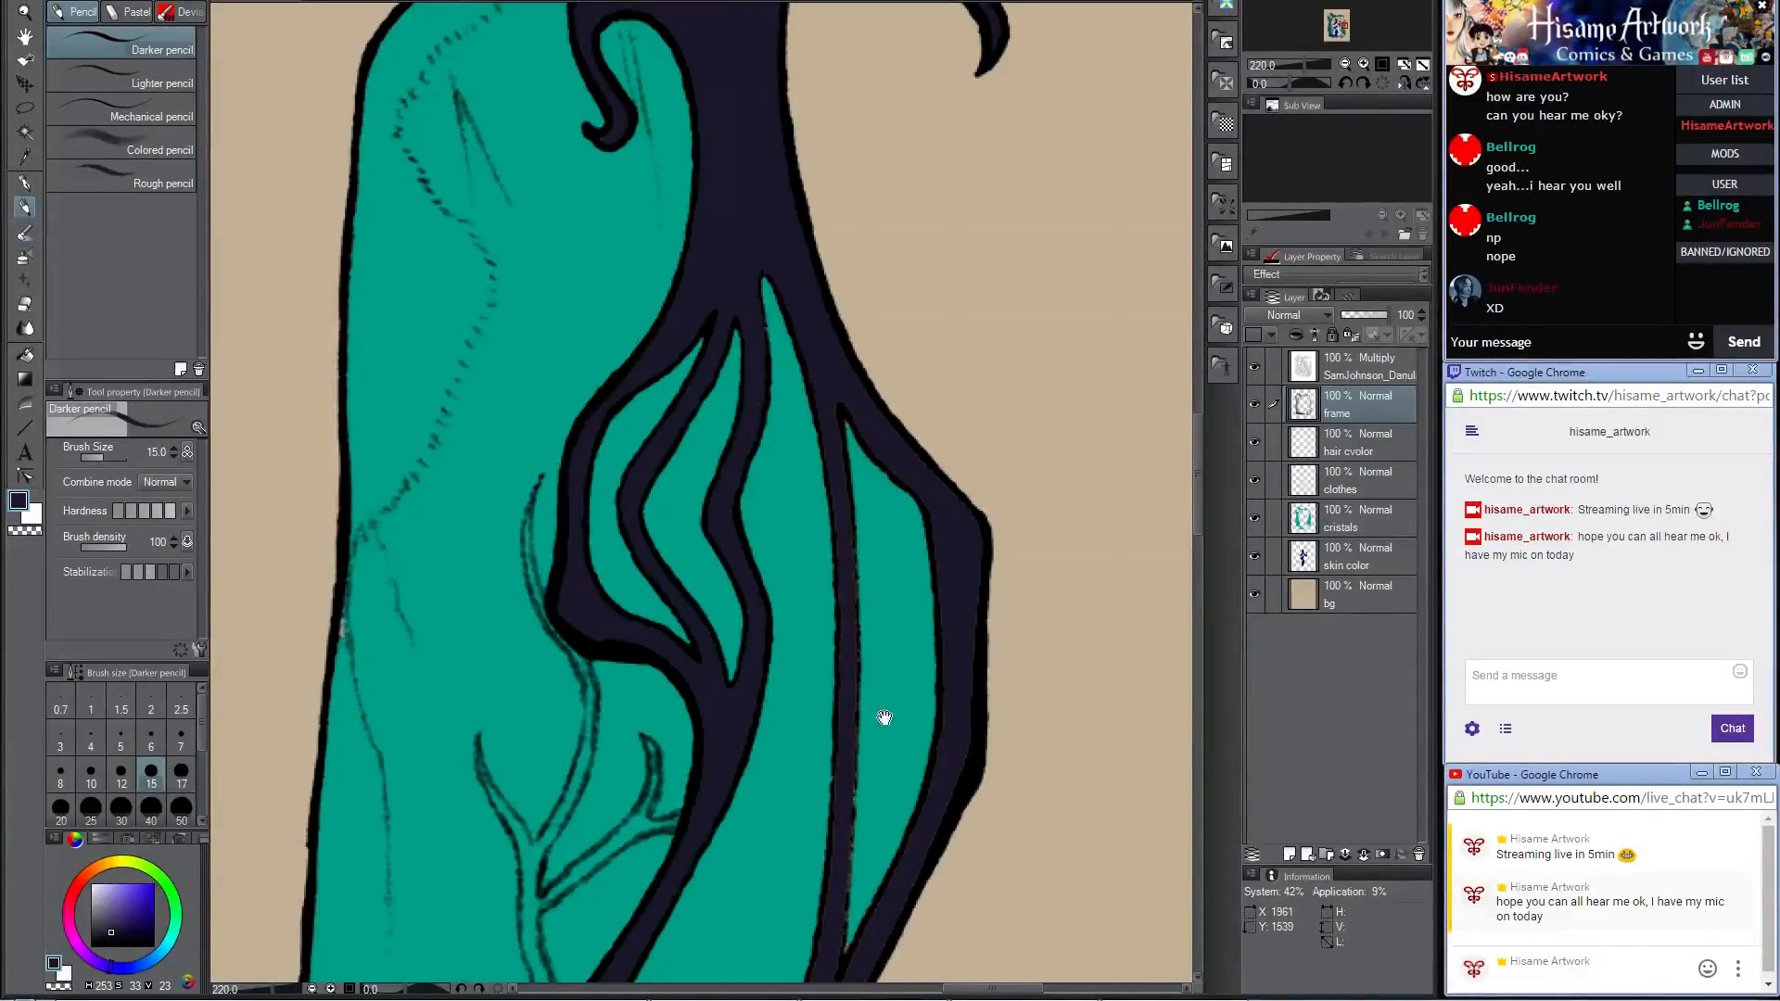
drag(882, 714, 917, 449)
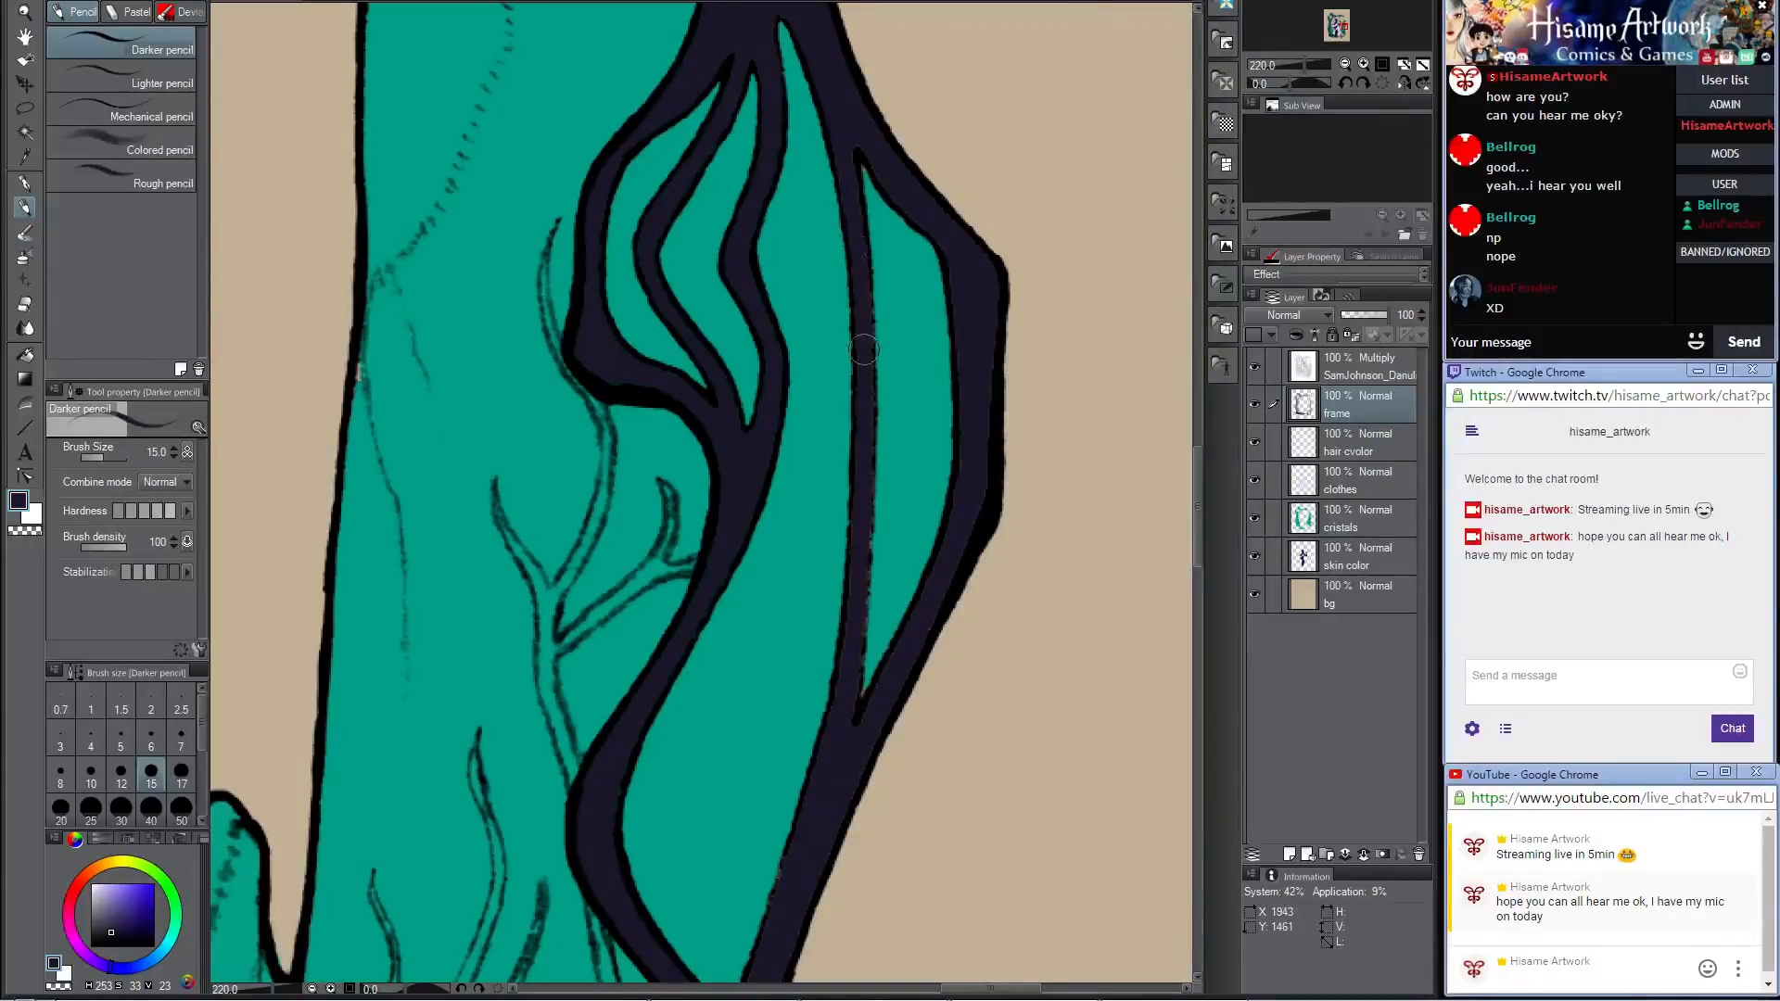
drag(850, 218, 849, 304)
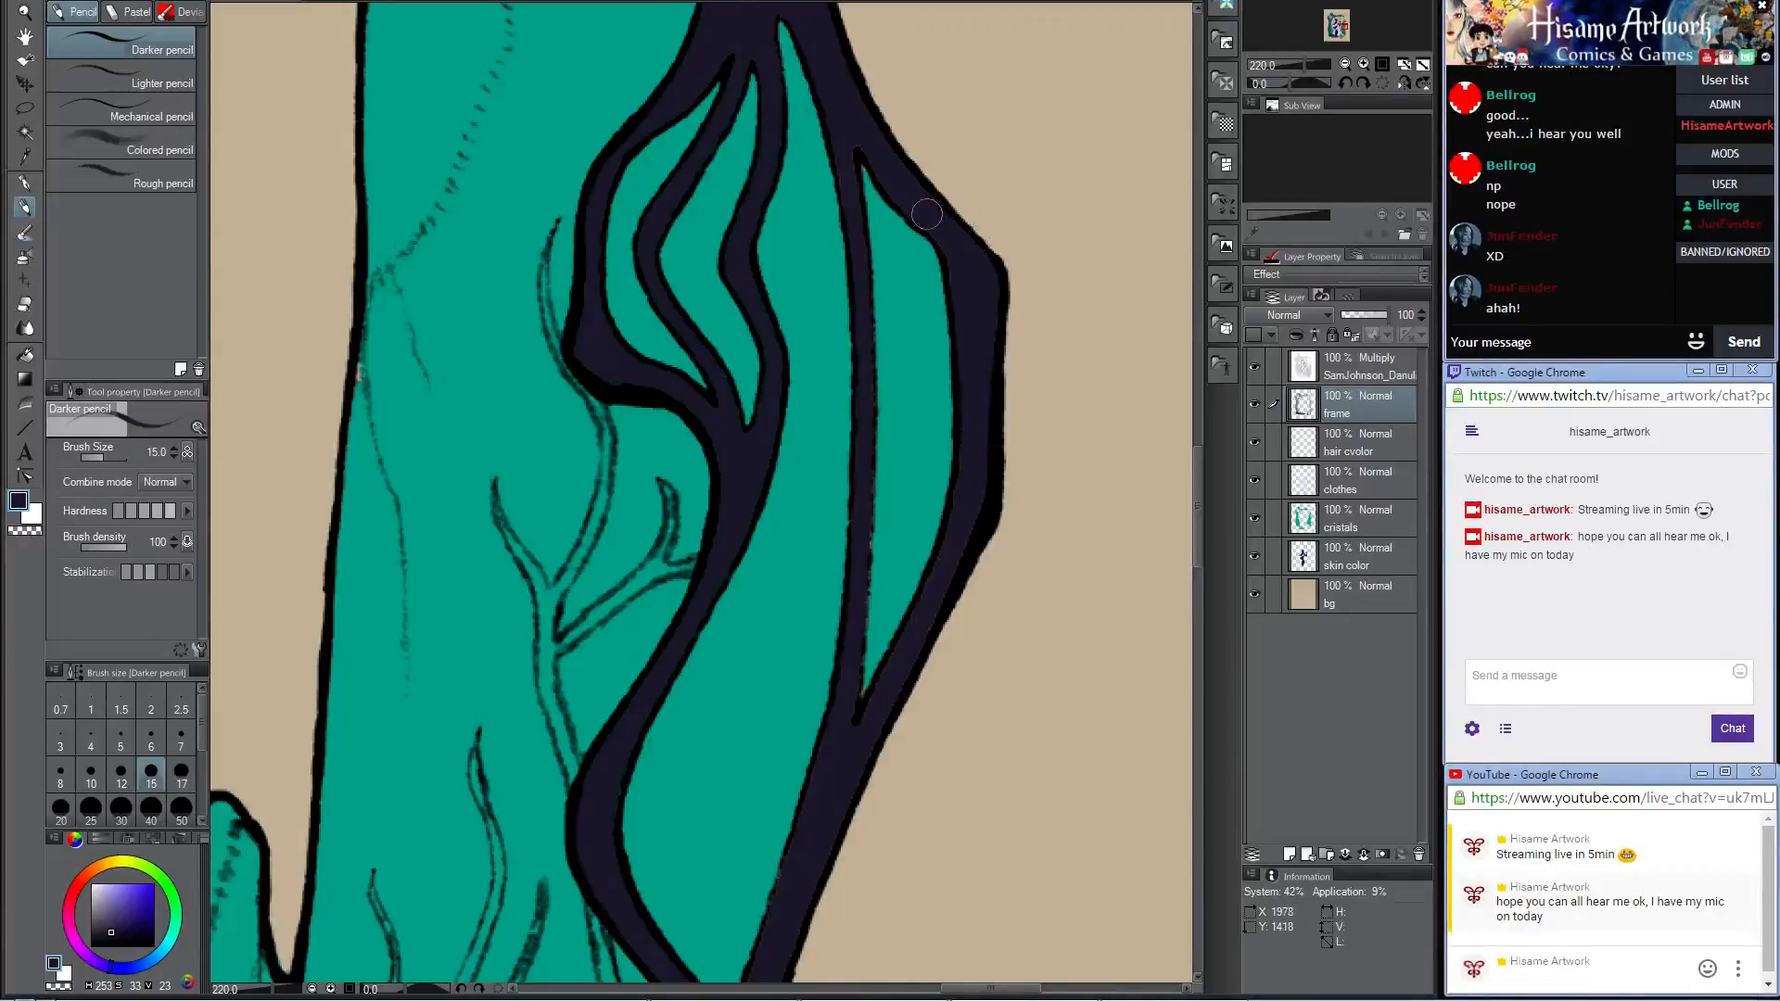
drag(892, 184, 963, 273)
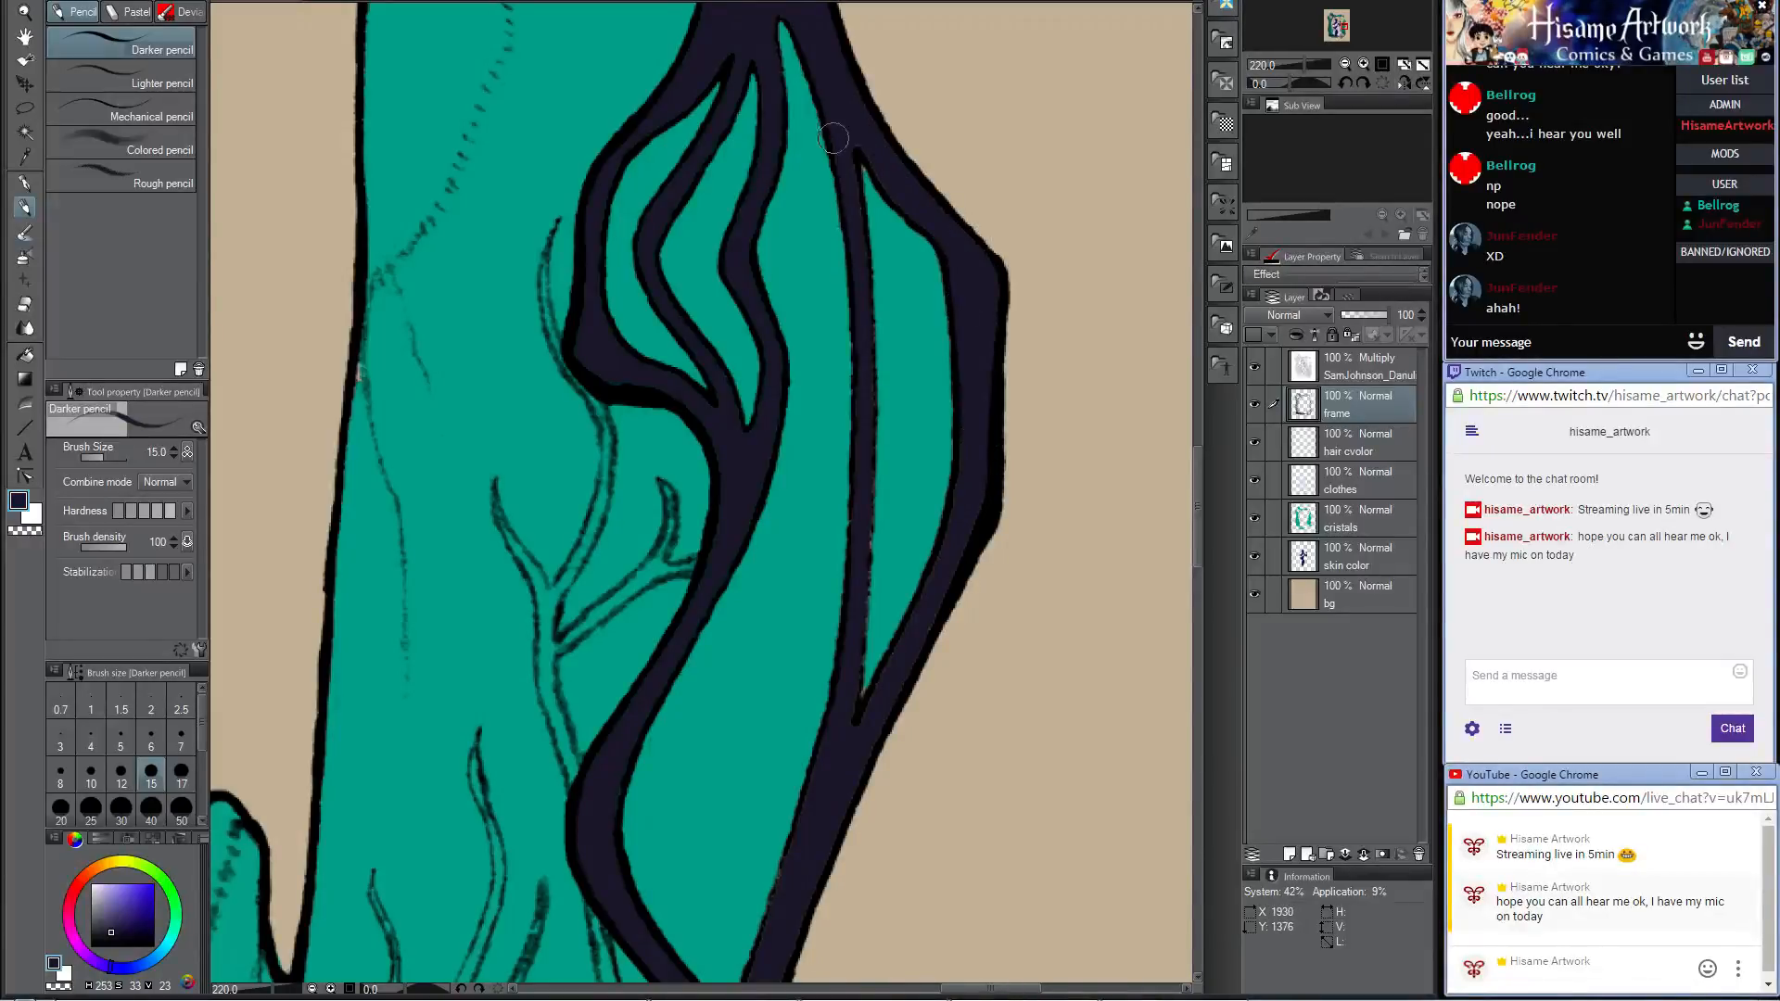
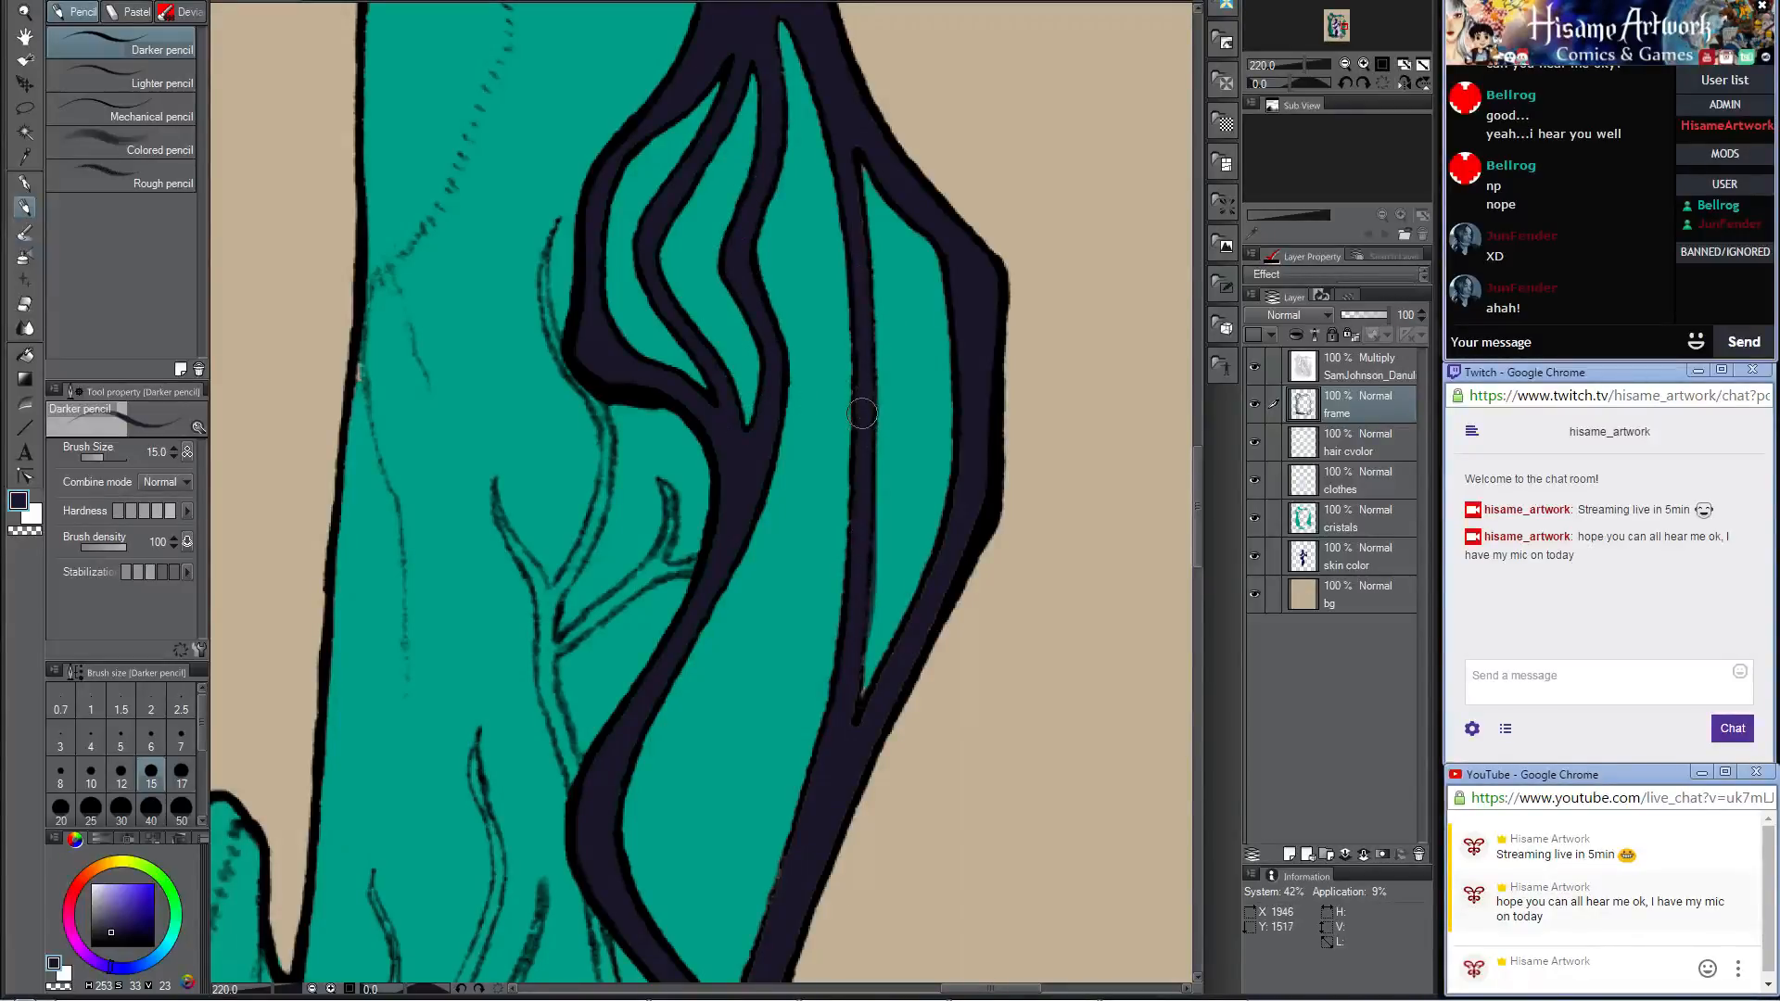
Step: Fill the remaining gaps on the lower thin inner strand and the branch below its junction with dark color at brush size 15
key(ctrl+x)
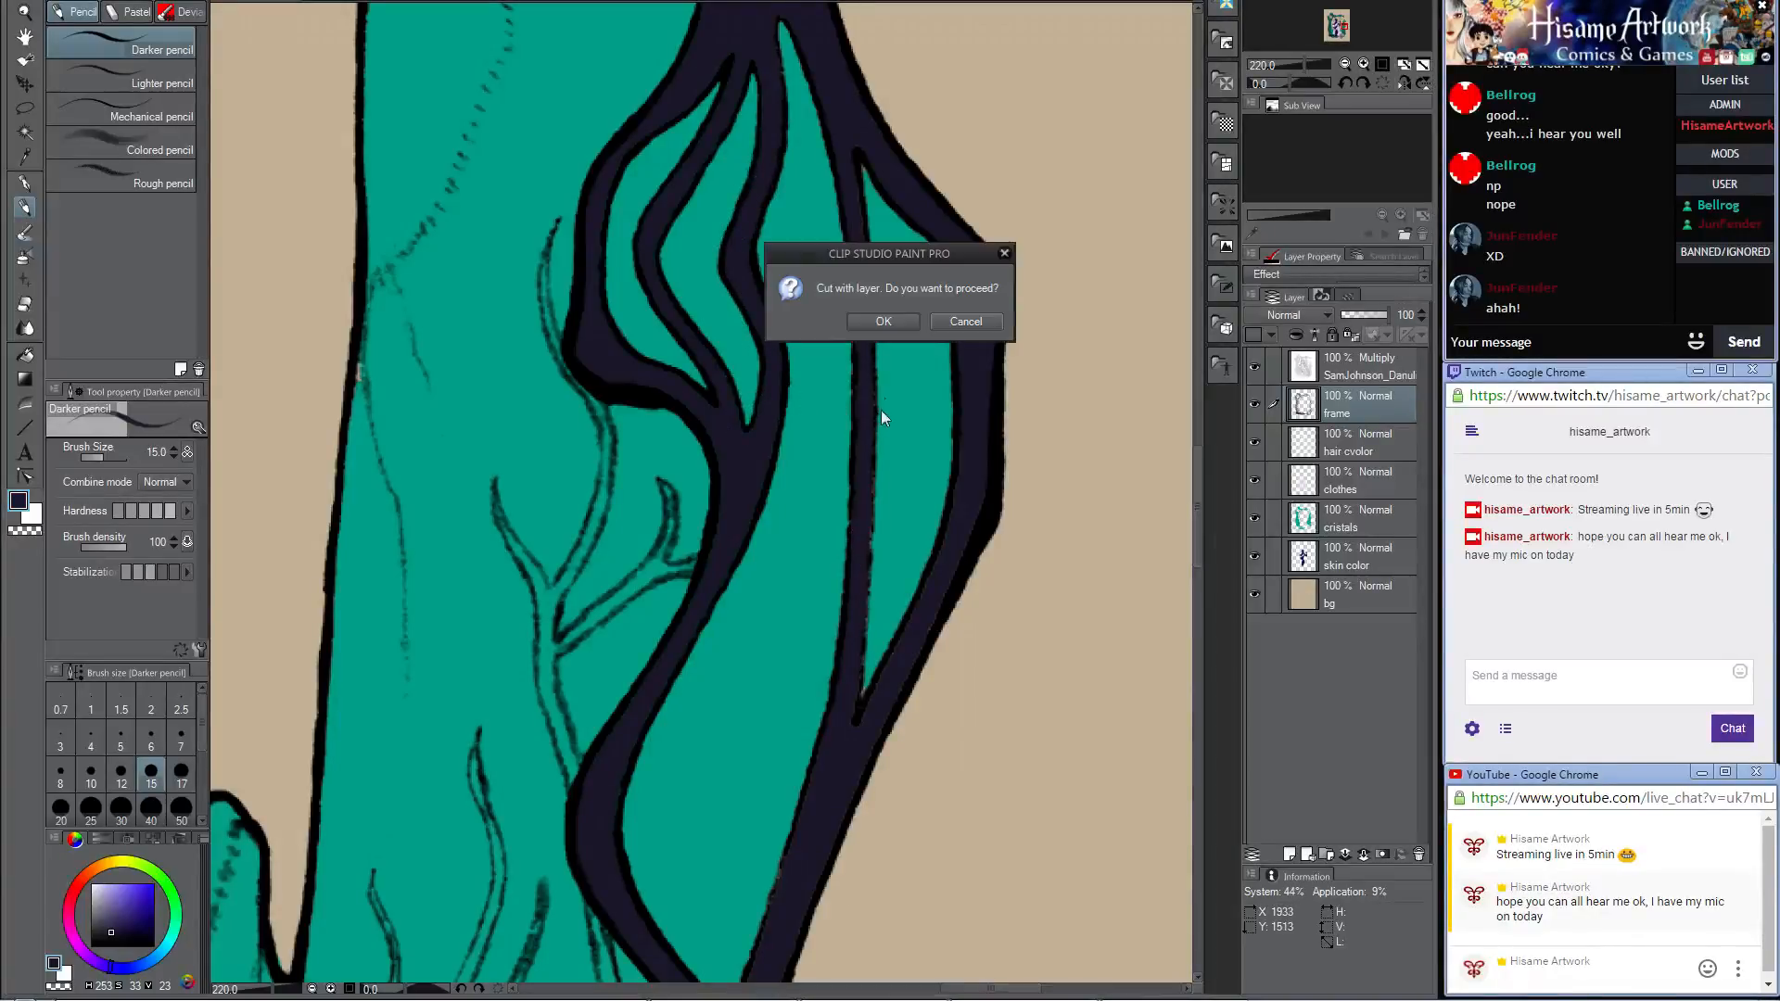
click(963, 322)
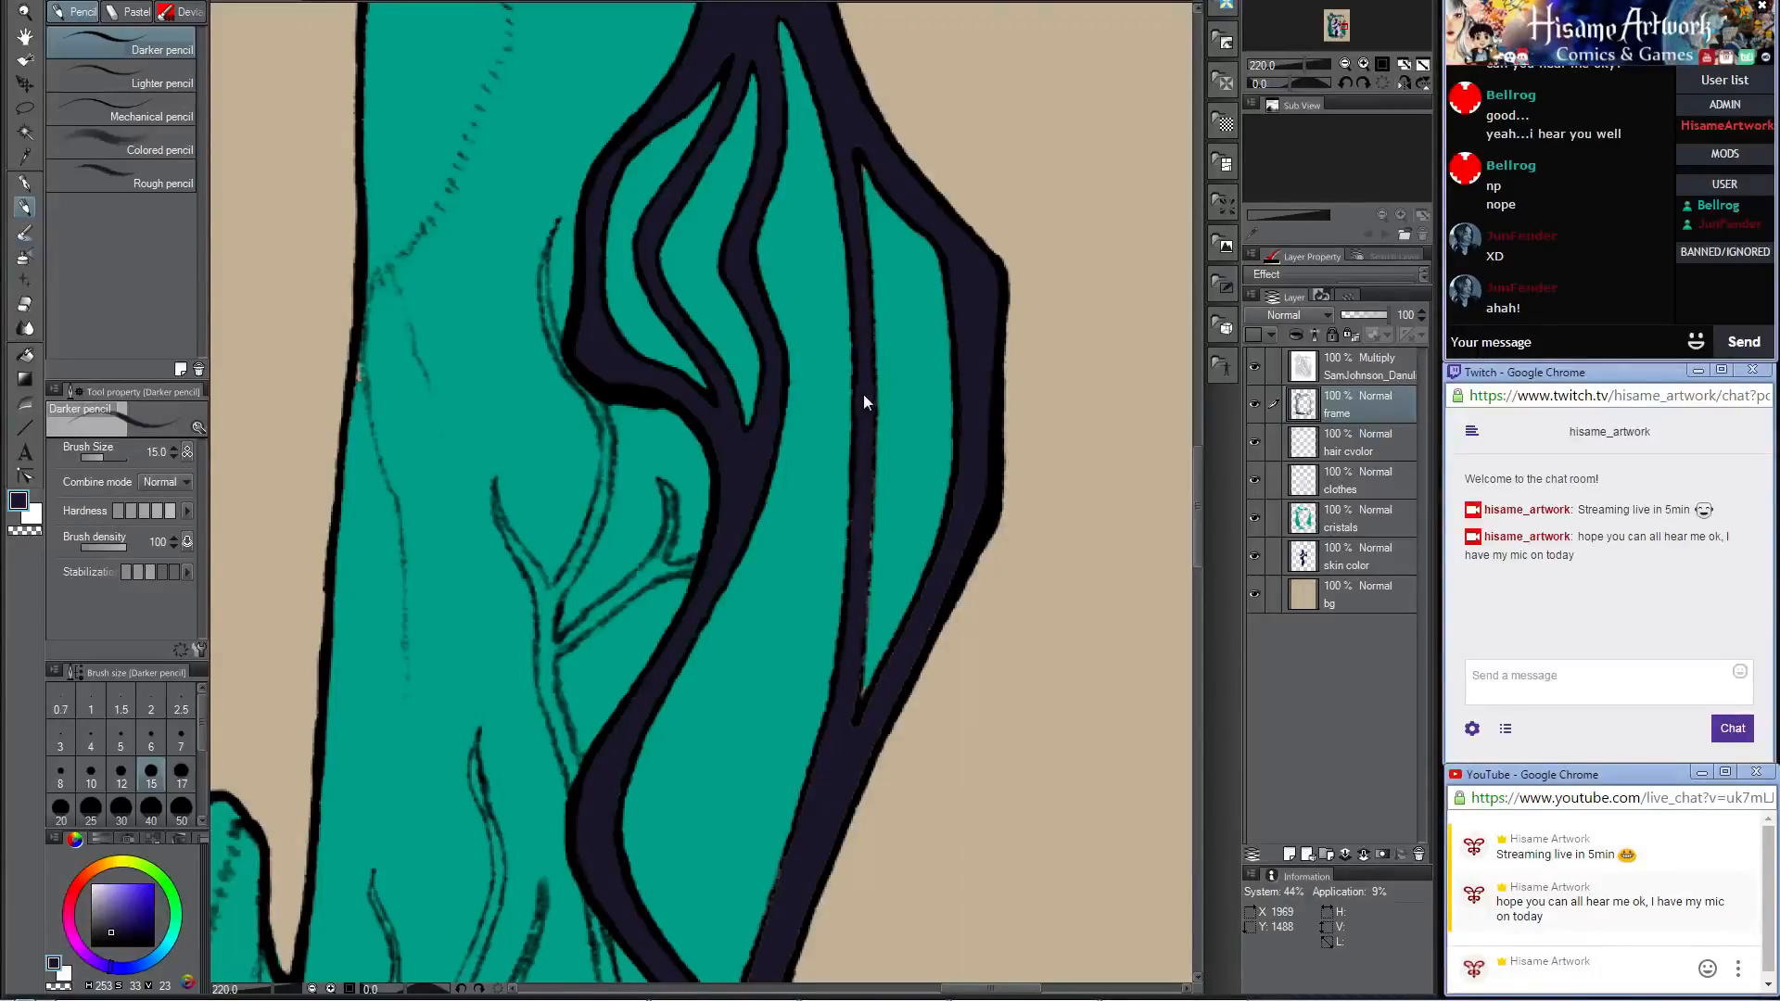
drag(865, 373, 849, 628)
drag(865, 417, 851, 637)
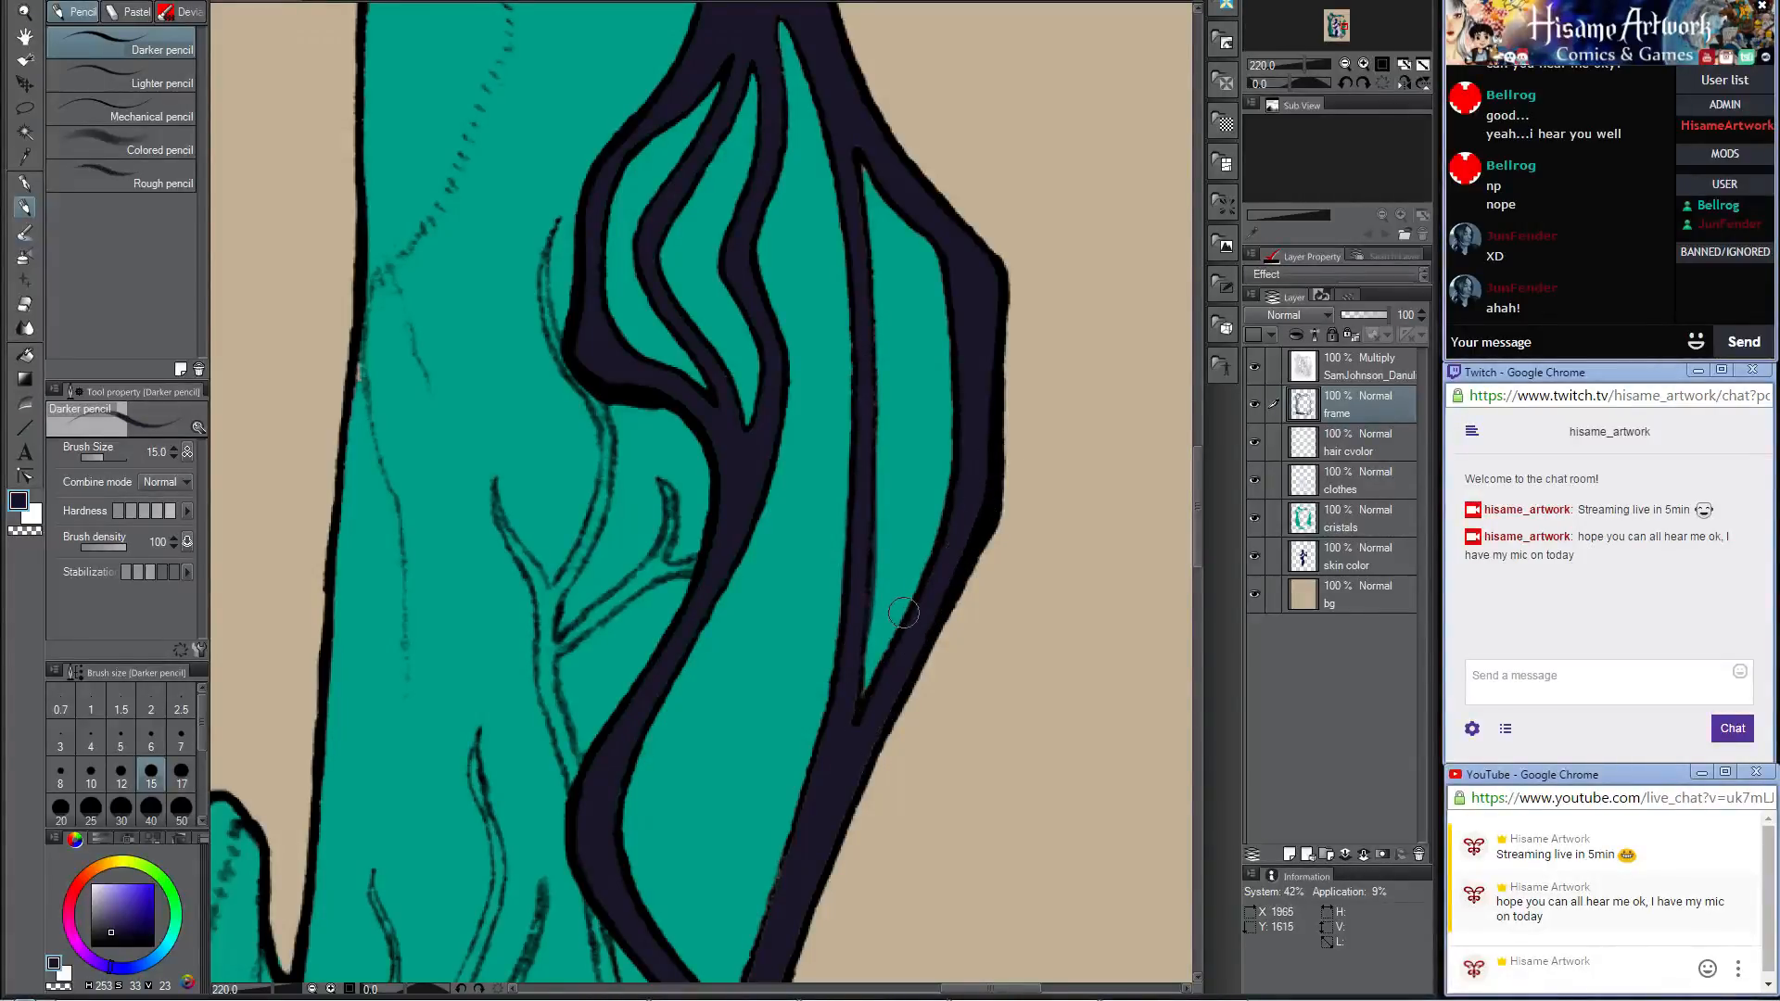
drag(838, 757, 874, 437)
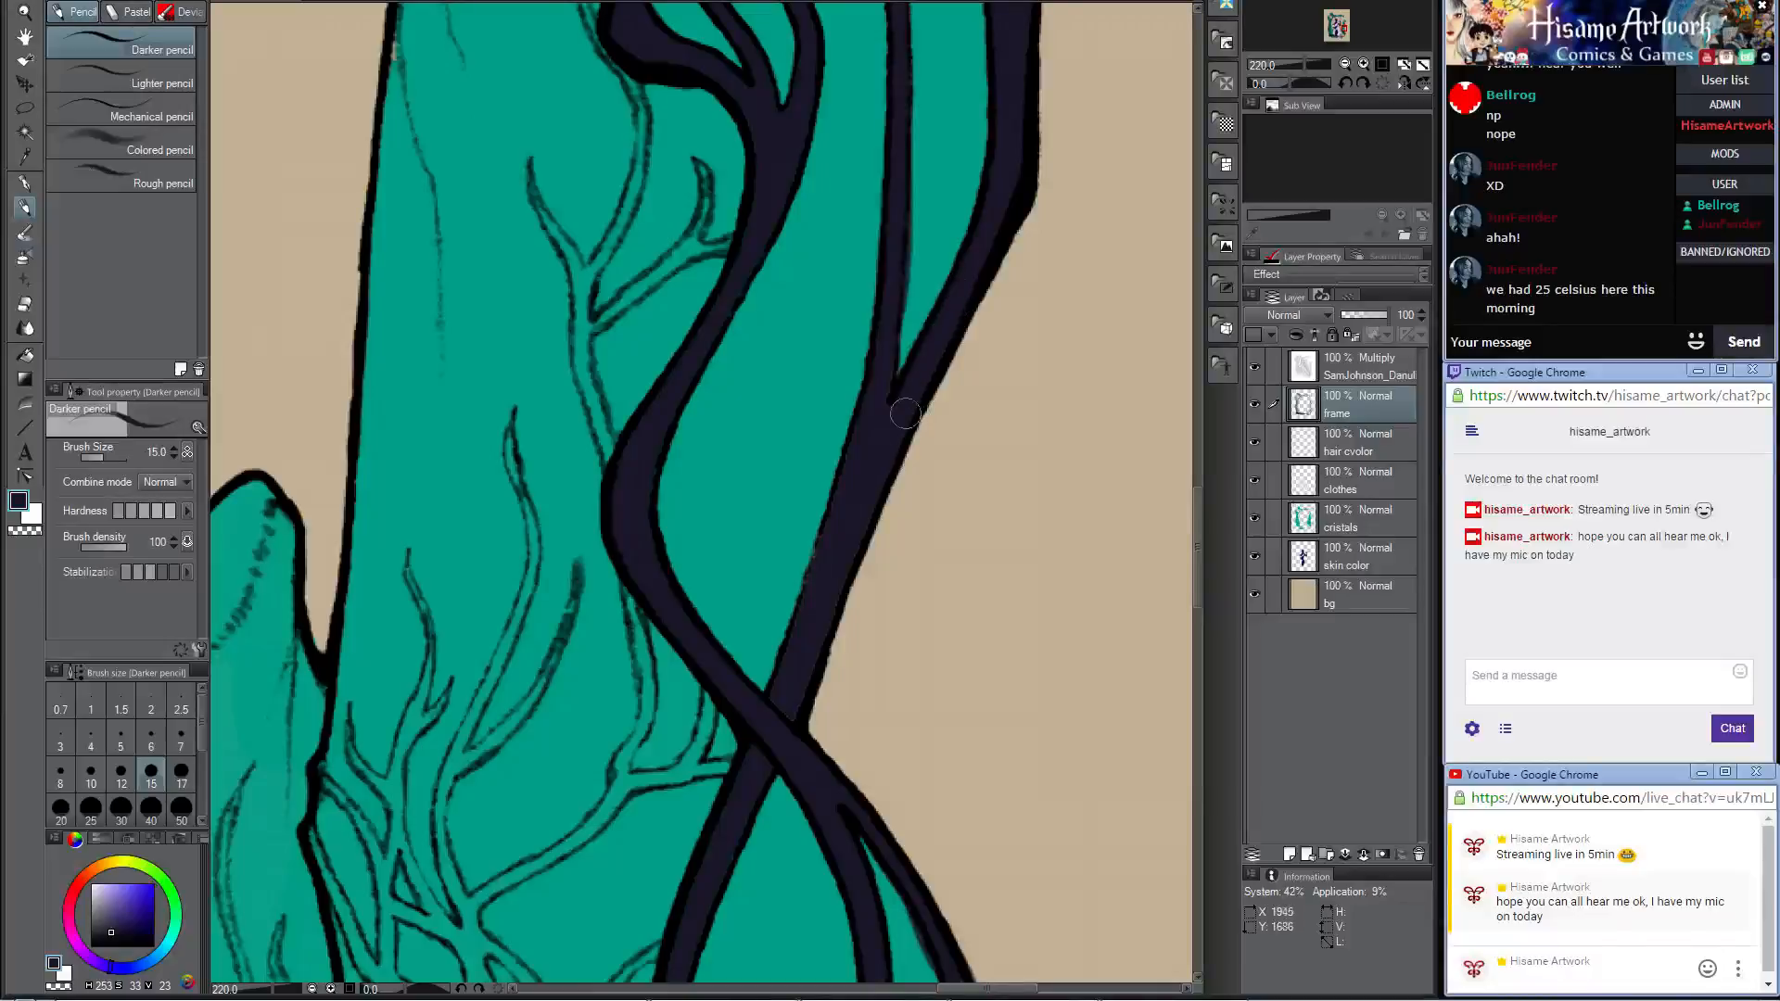
mouse_move(904, 413)
mouse_down()
mouse_move(884, 469)
mouse_move(843, 470)
mouse_move(858, 405)
mouse_move(805, 619)
mouse_move(839, 507)
mouse_move(823, 569)
mouse_up()
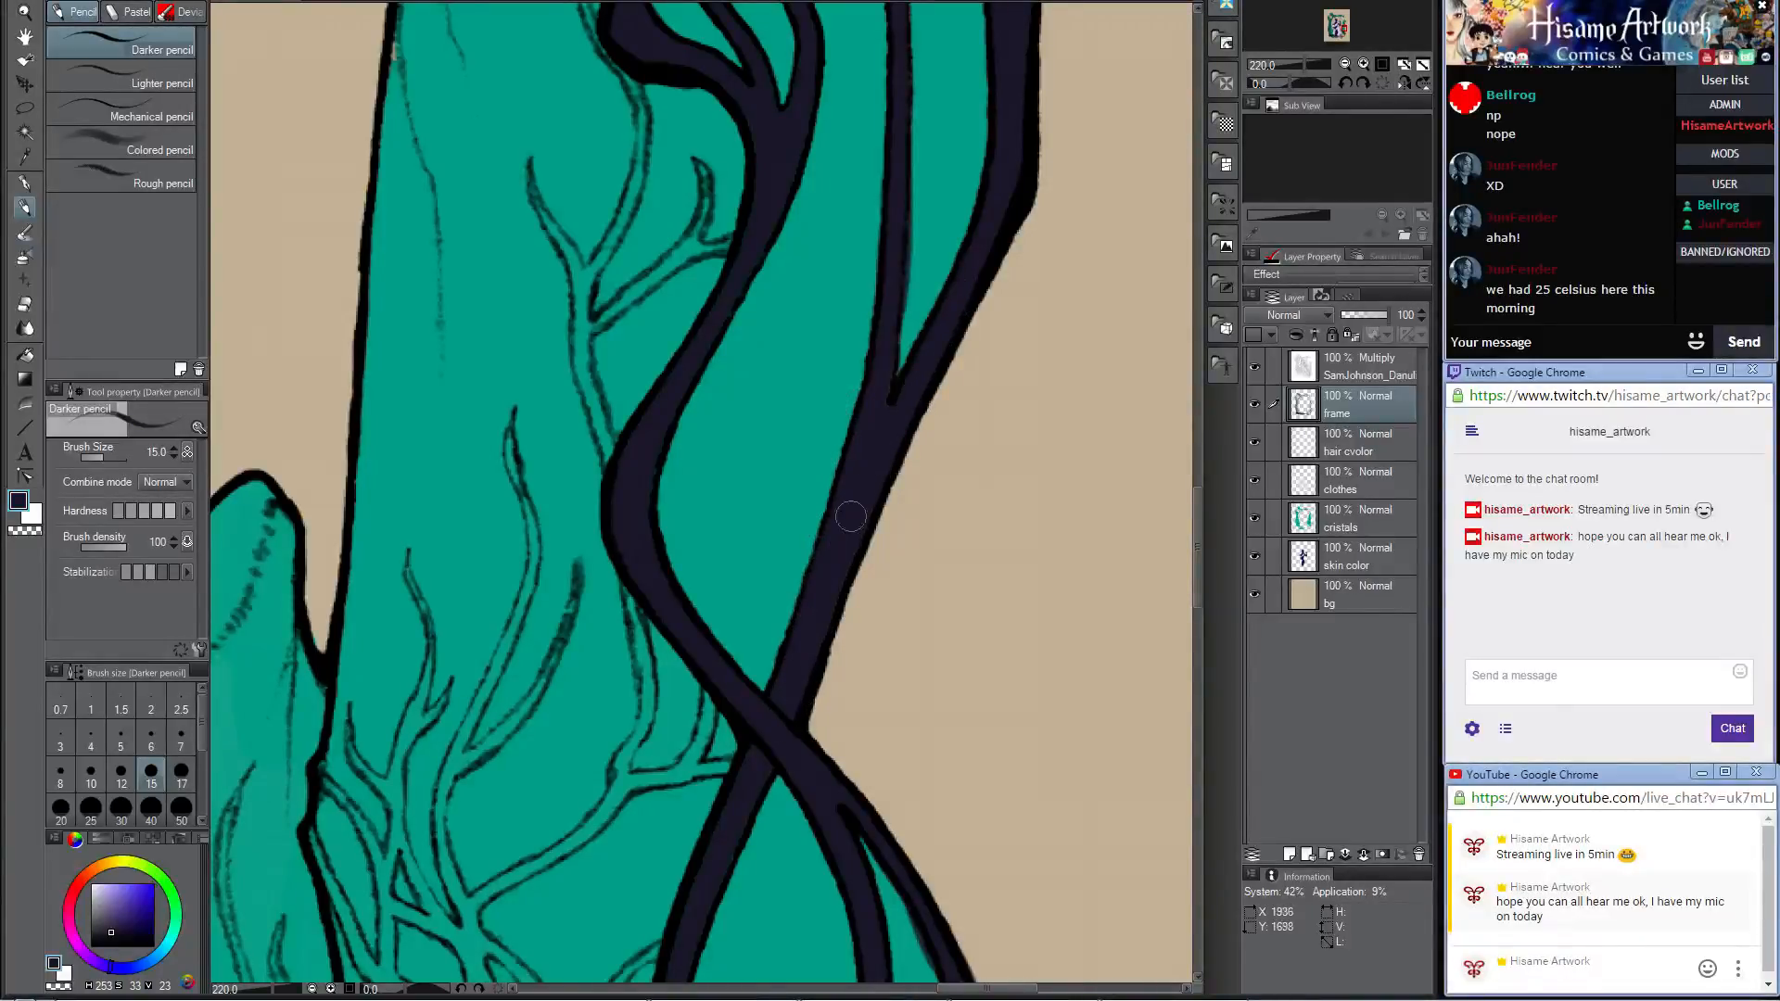
Step: Paint the whole round knotwork medallion at the frame's lower corner dark with the Darker pencil at size 80
scroll(795, 322, down, 7)
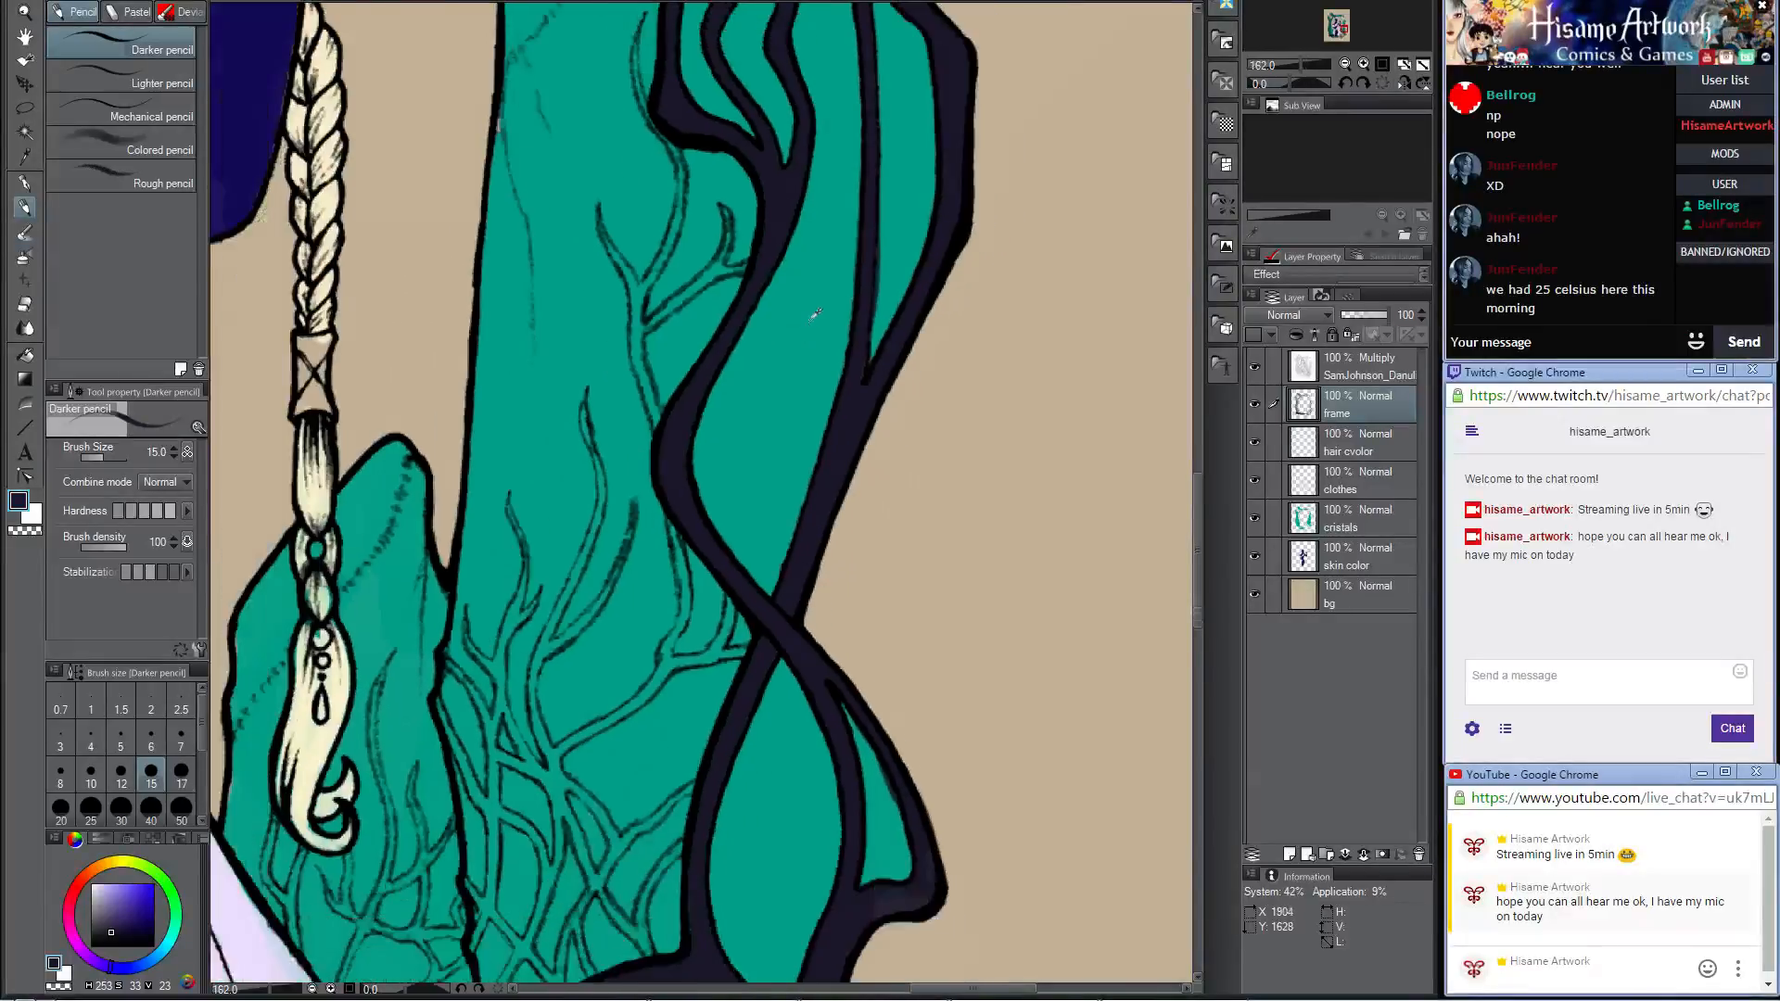
scroll(886, 486, up, 5)
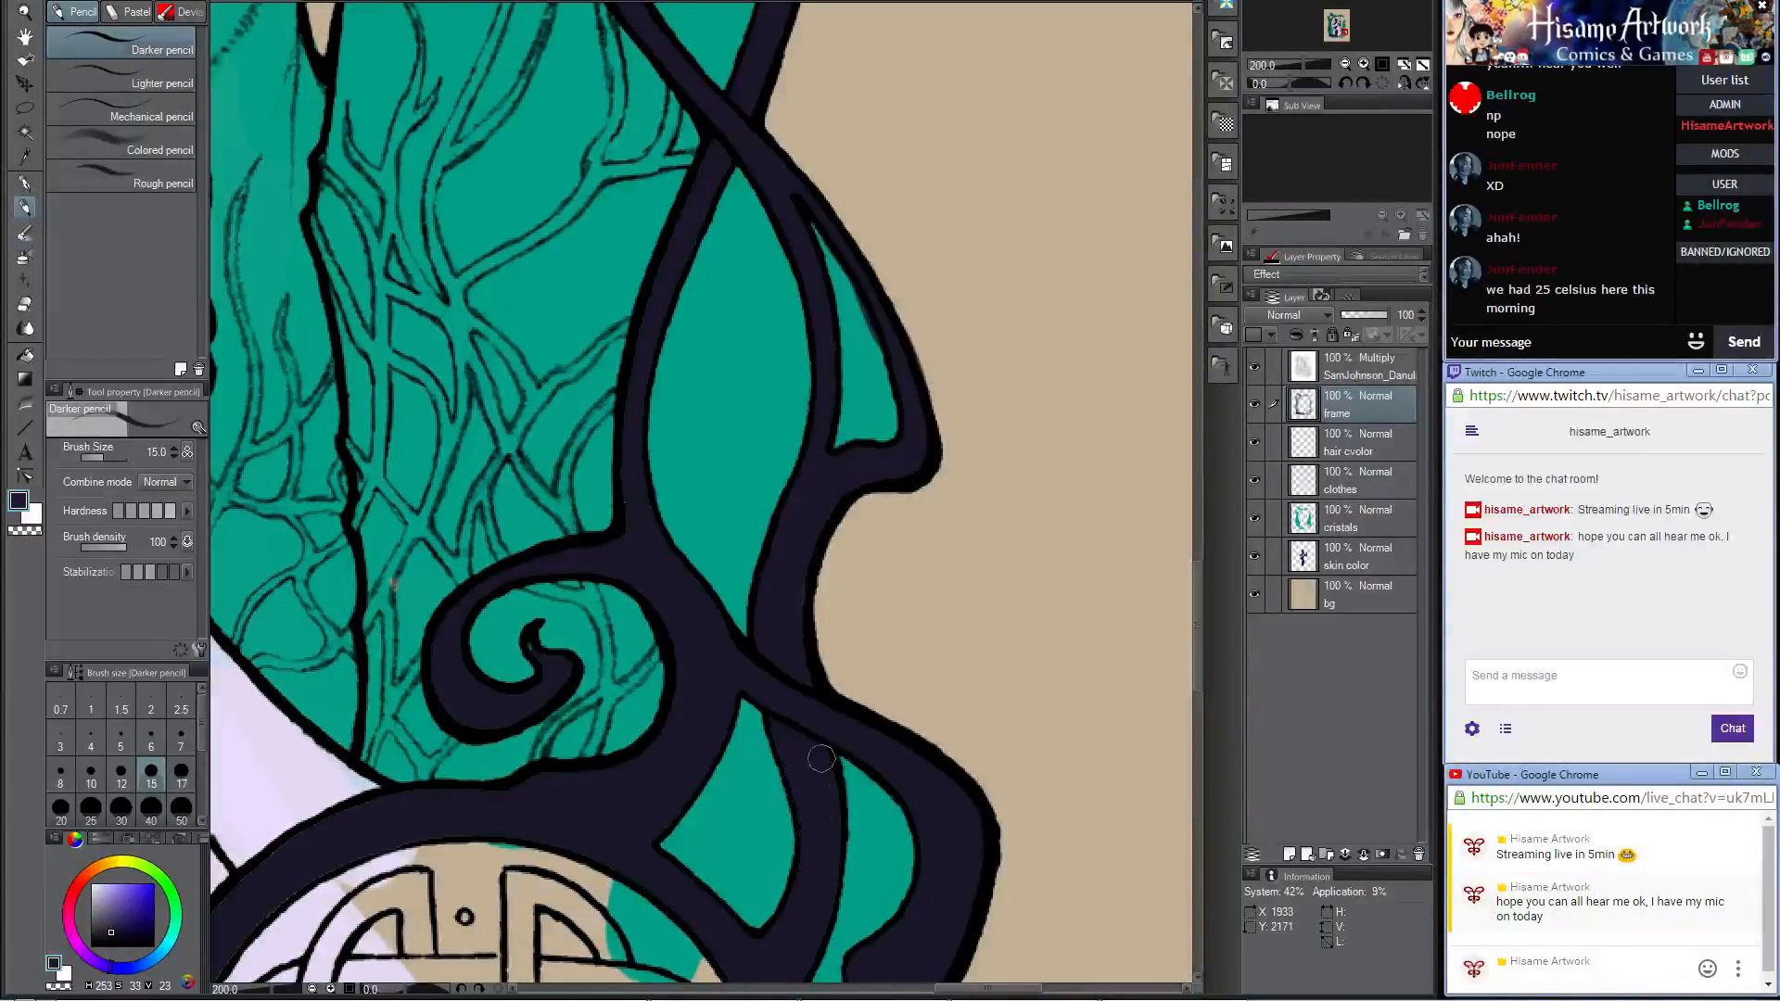
drag(937, 801, 965, 545)
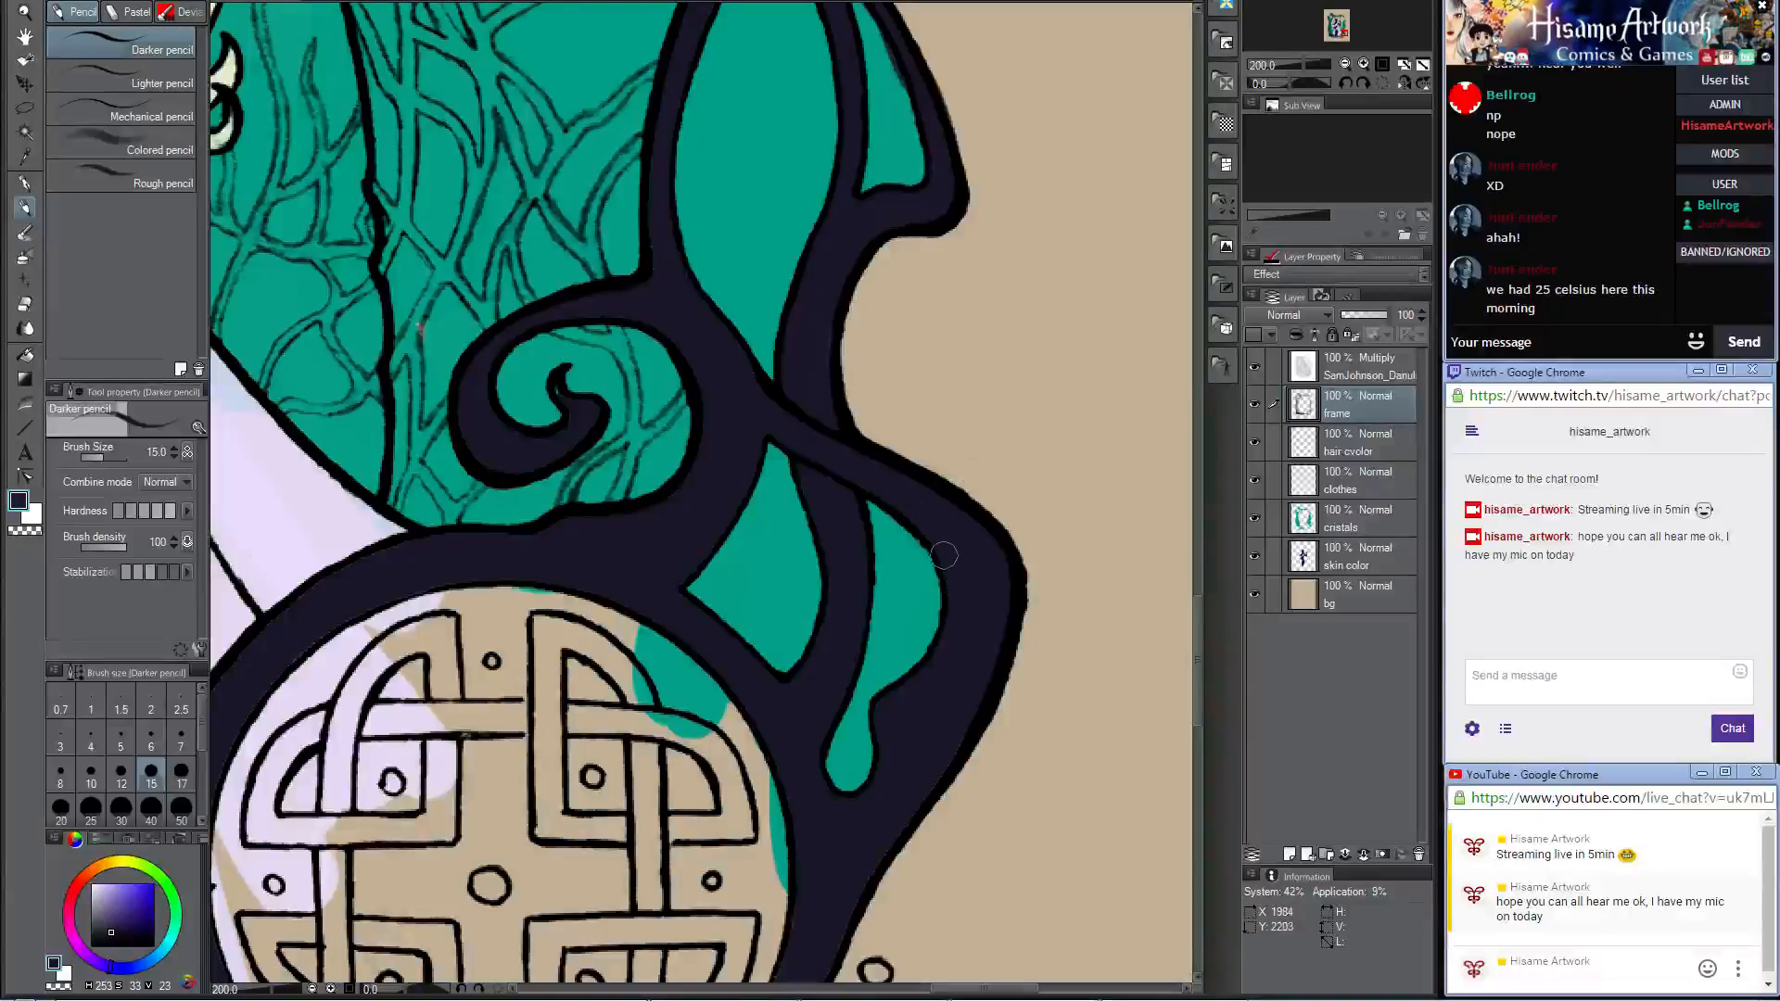
scroll(931, 435, down, 5)
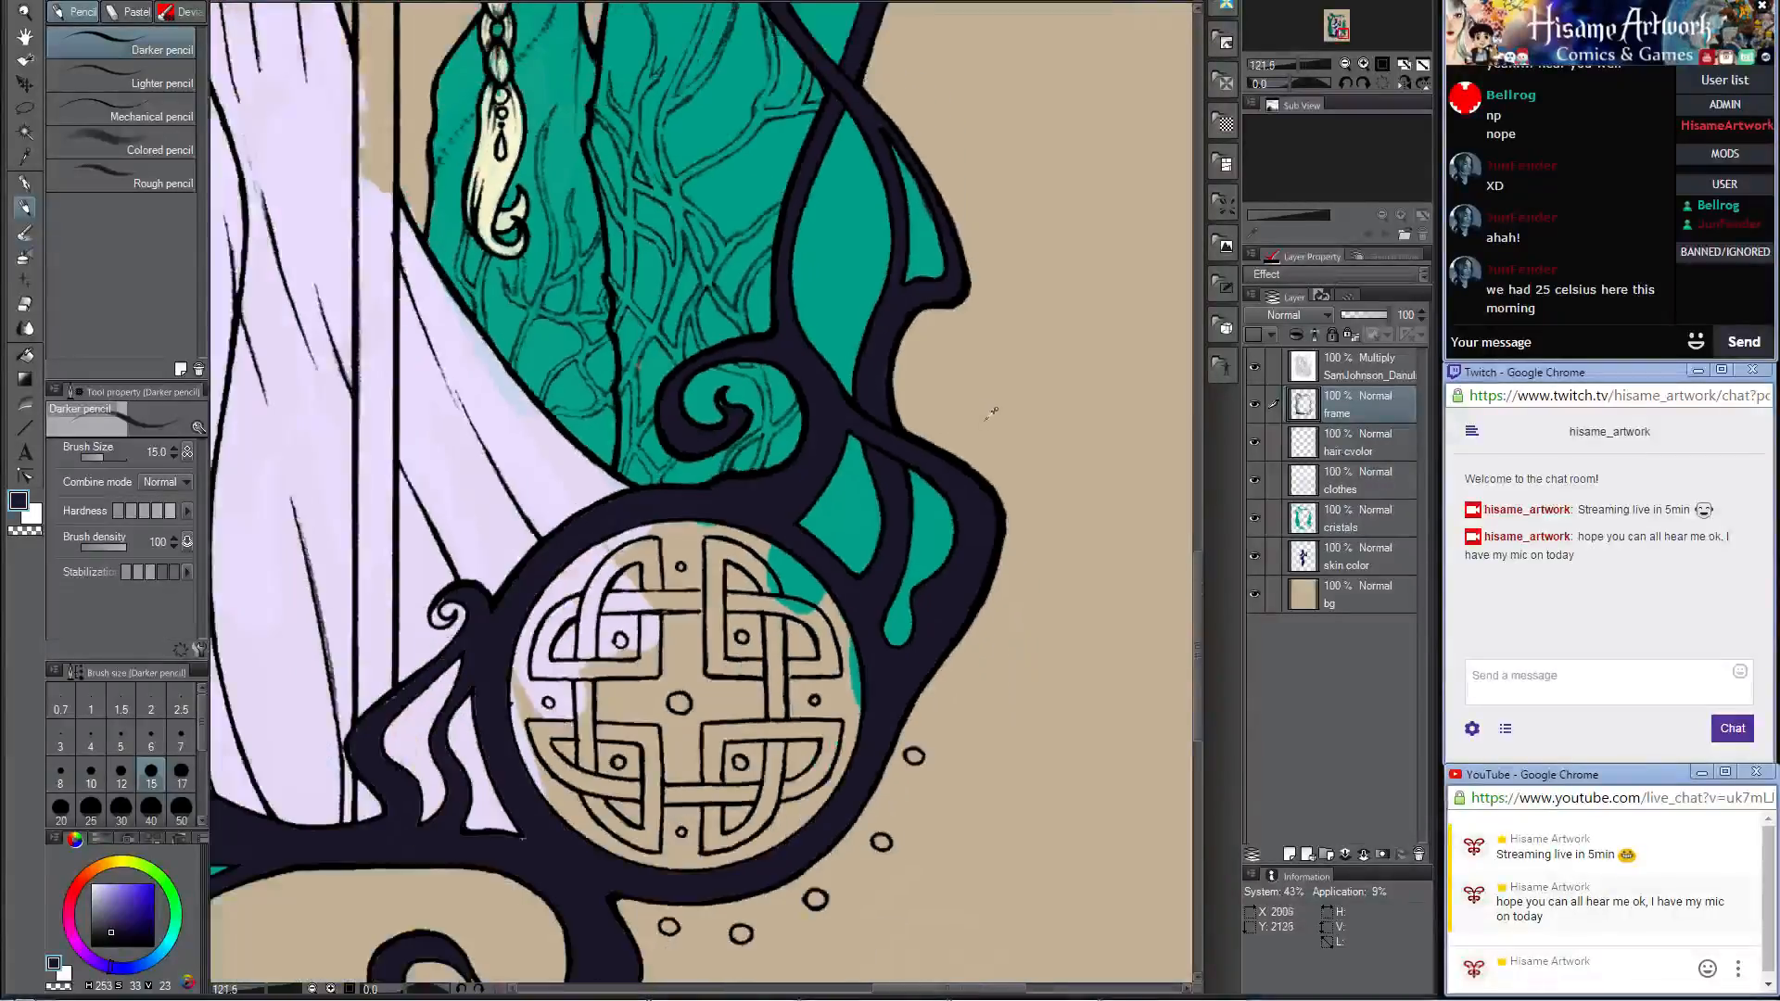
scroll(997, 529, down, 3)
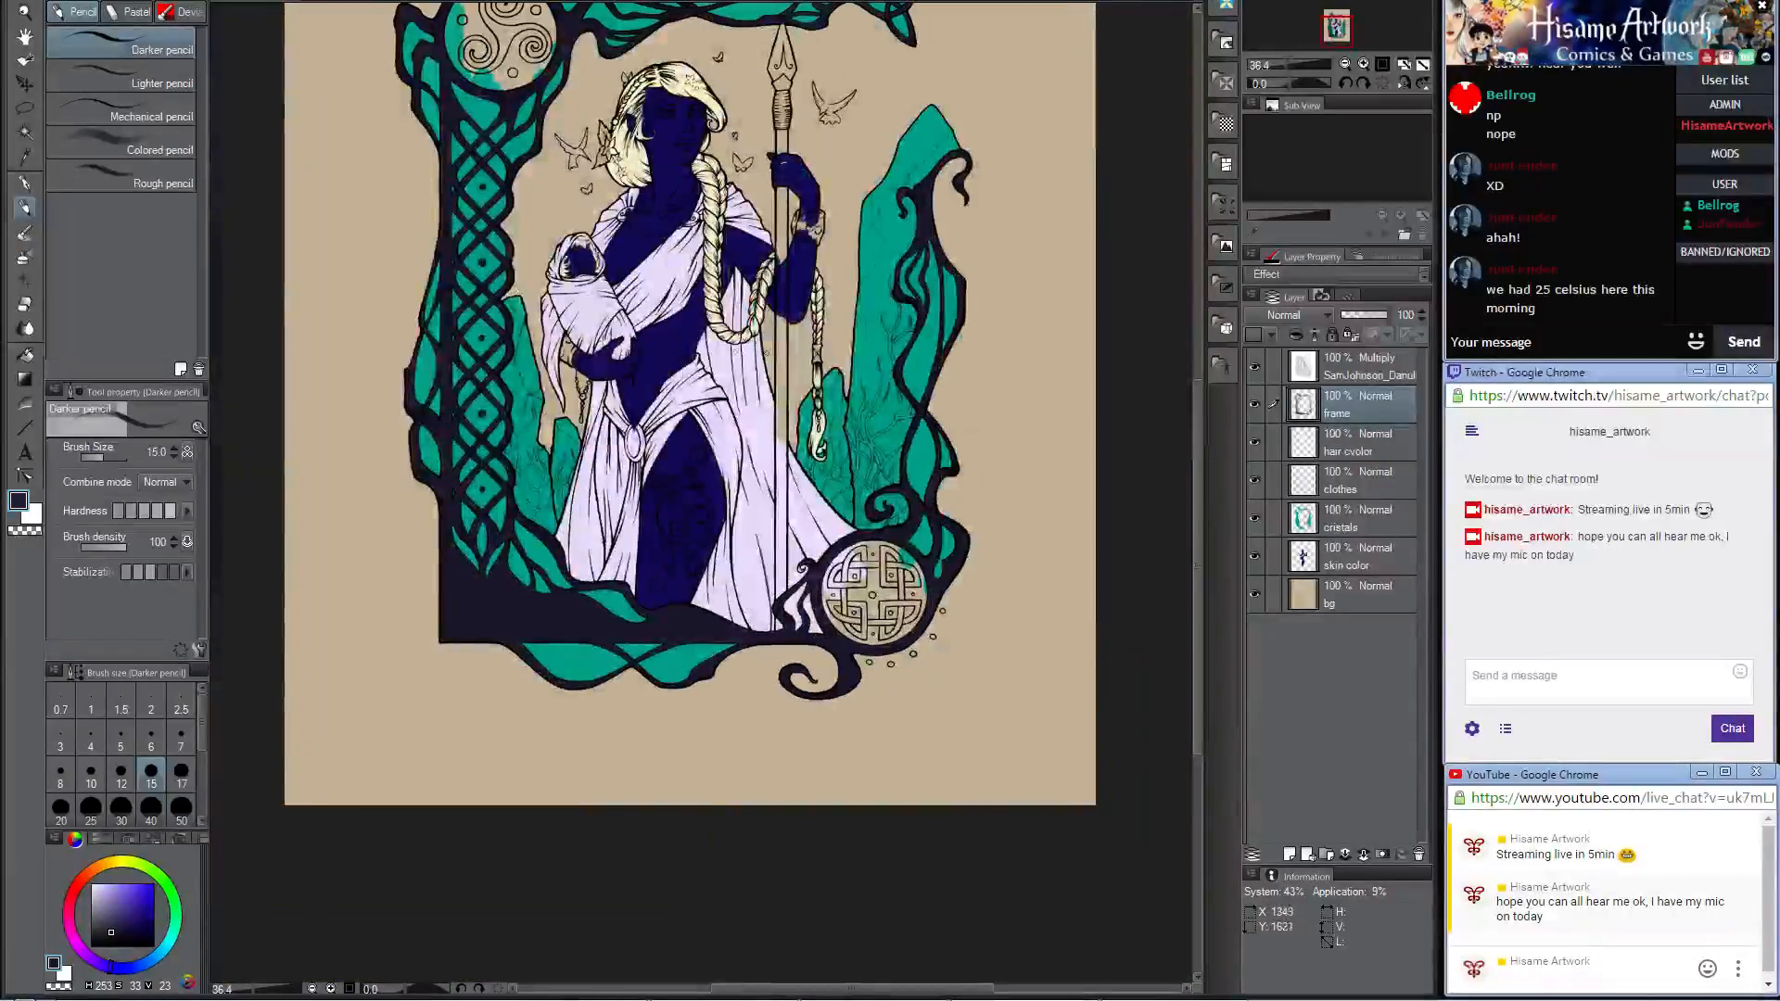
scroll(899, 692, up, 5)
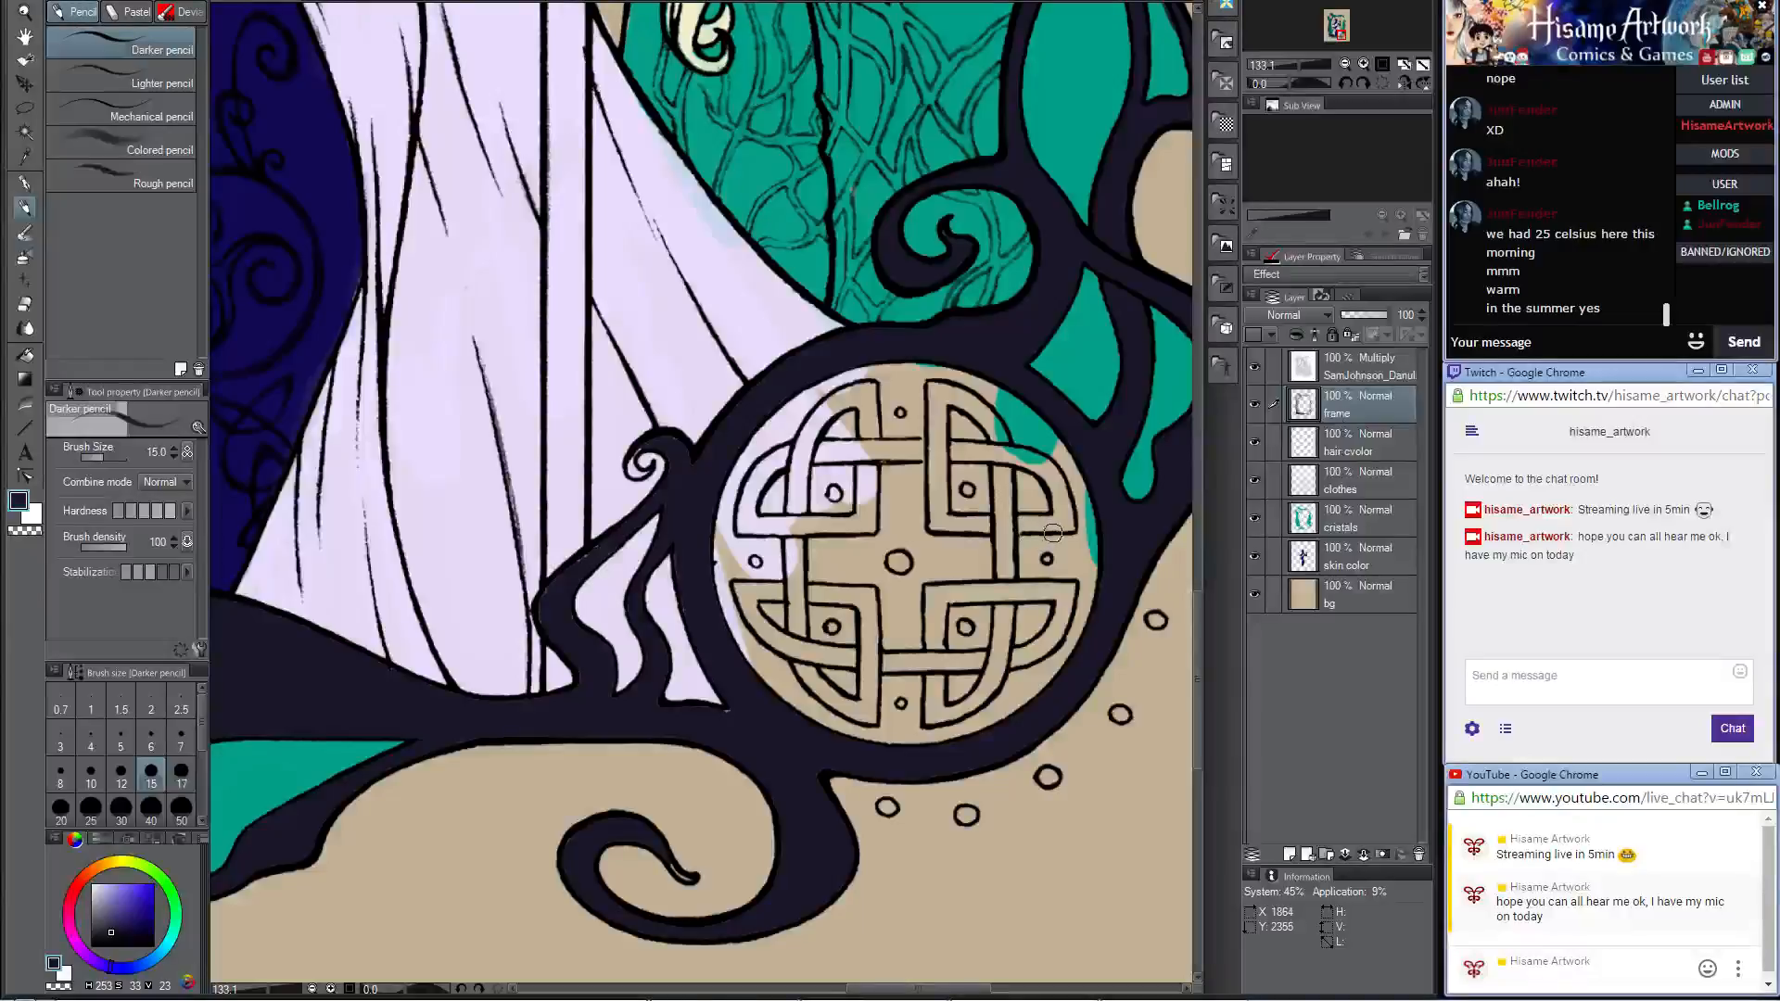
scroll(1068, 554, up, 2)
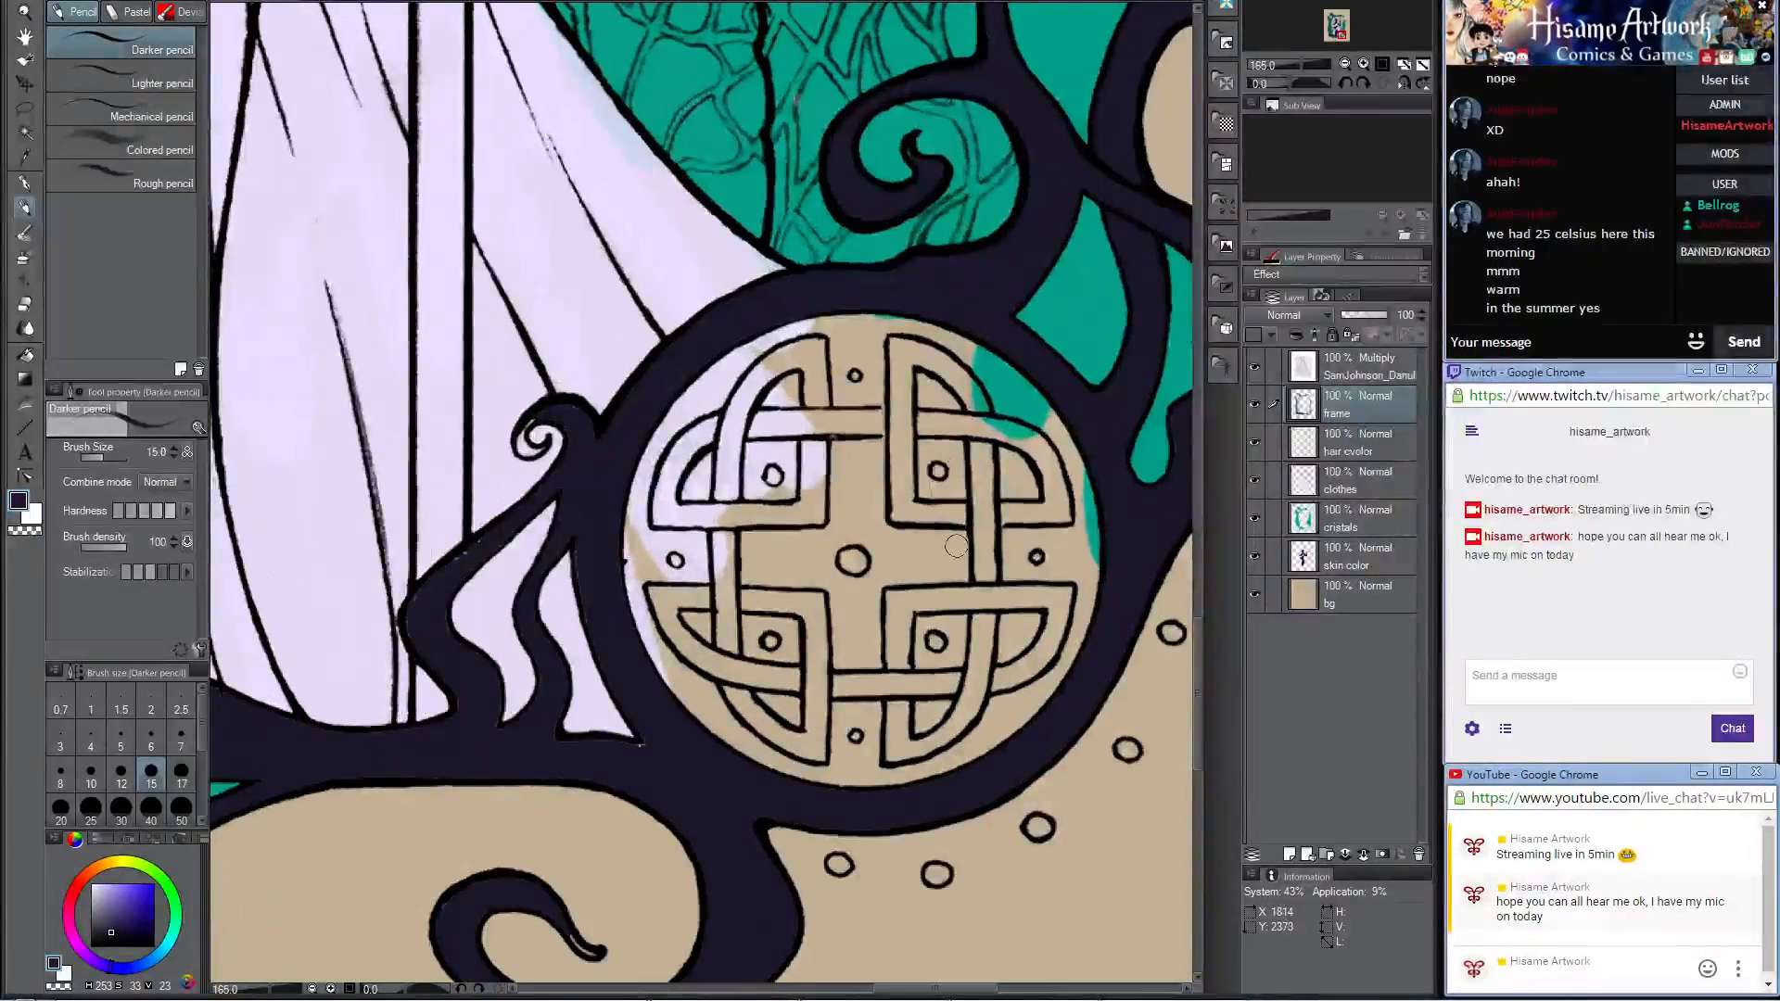
key(bracketright)
key(bracketright)
key(bracketright)
key(bracketright)
key(bracketright)
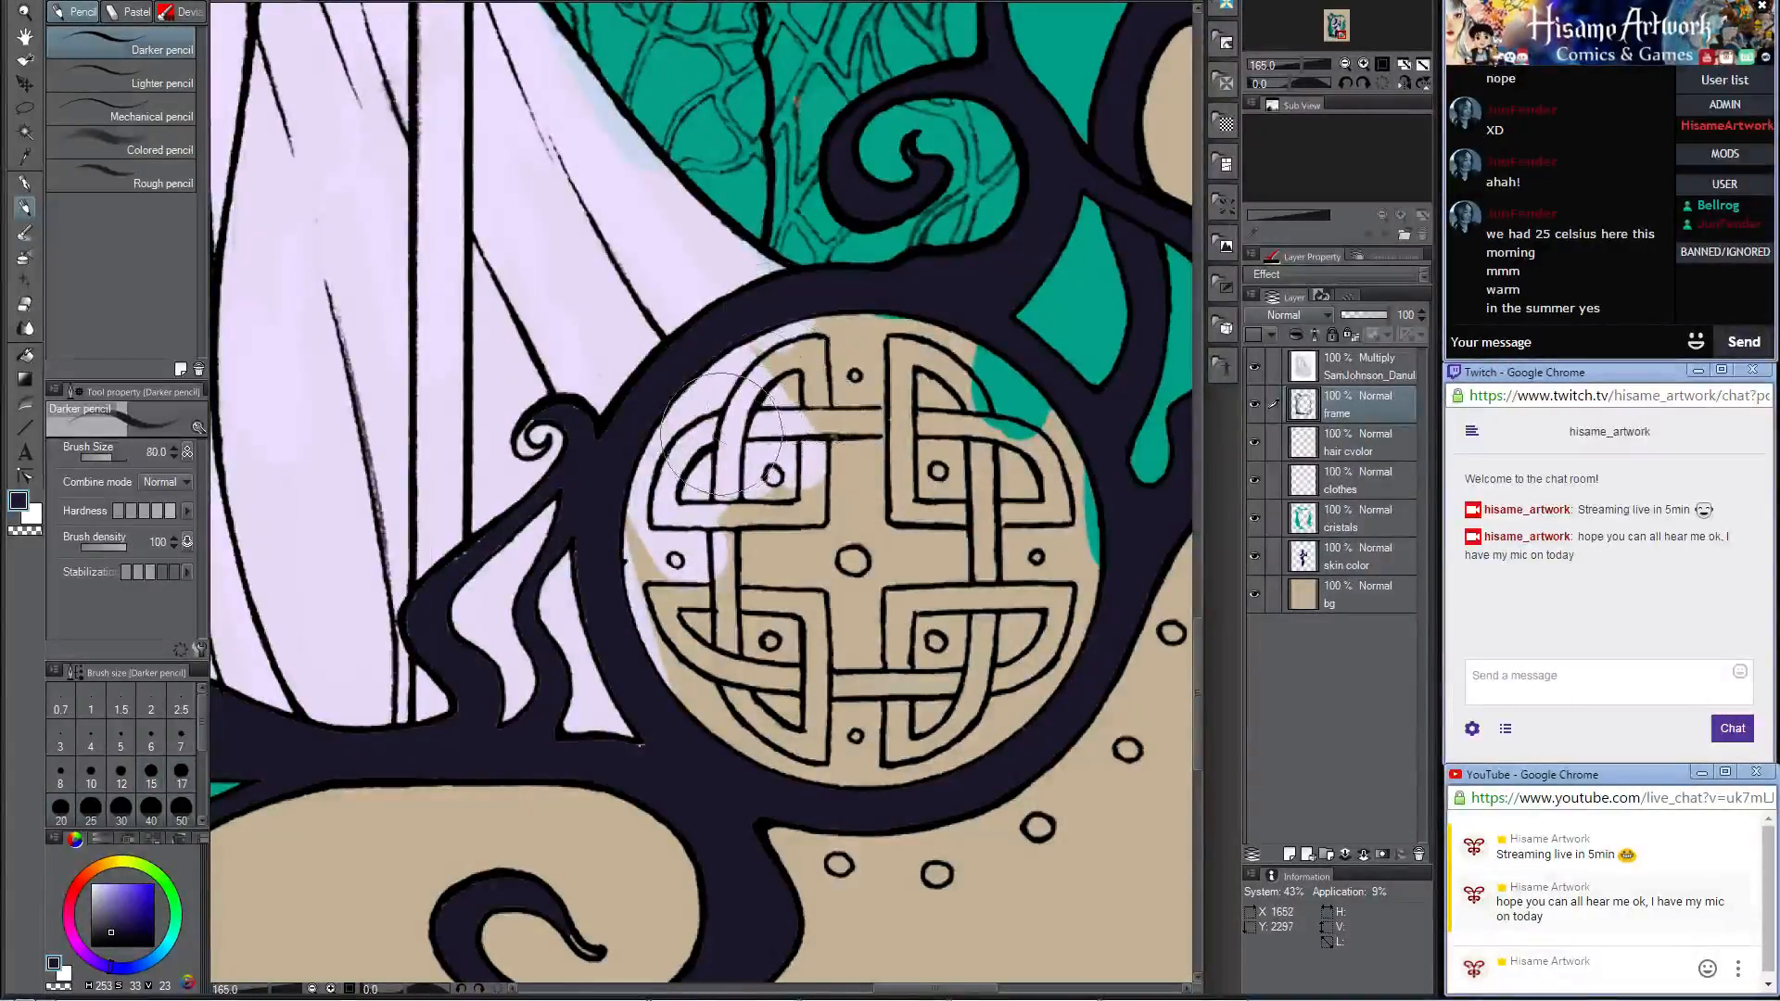
mouse_move(777, 319)
mouse_down()
mouse_move(705, 435)
mouse_move(667, 603)
mouse_move(834, 751)
mouse_move(992, 732)
mouse_move(1066, 602)
mouse_move(1009, 515)
mouse_move(1002, 390)
mouse_move(890, 371)
mouse_move(816, 520)
mouse_move(838, 688)
mouse_move(955, 557)
mouse_move(890, 566)
mouse_move(675, 465)
mouse_up()
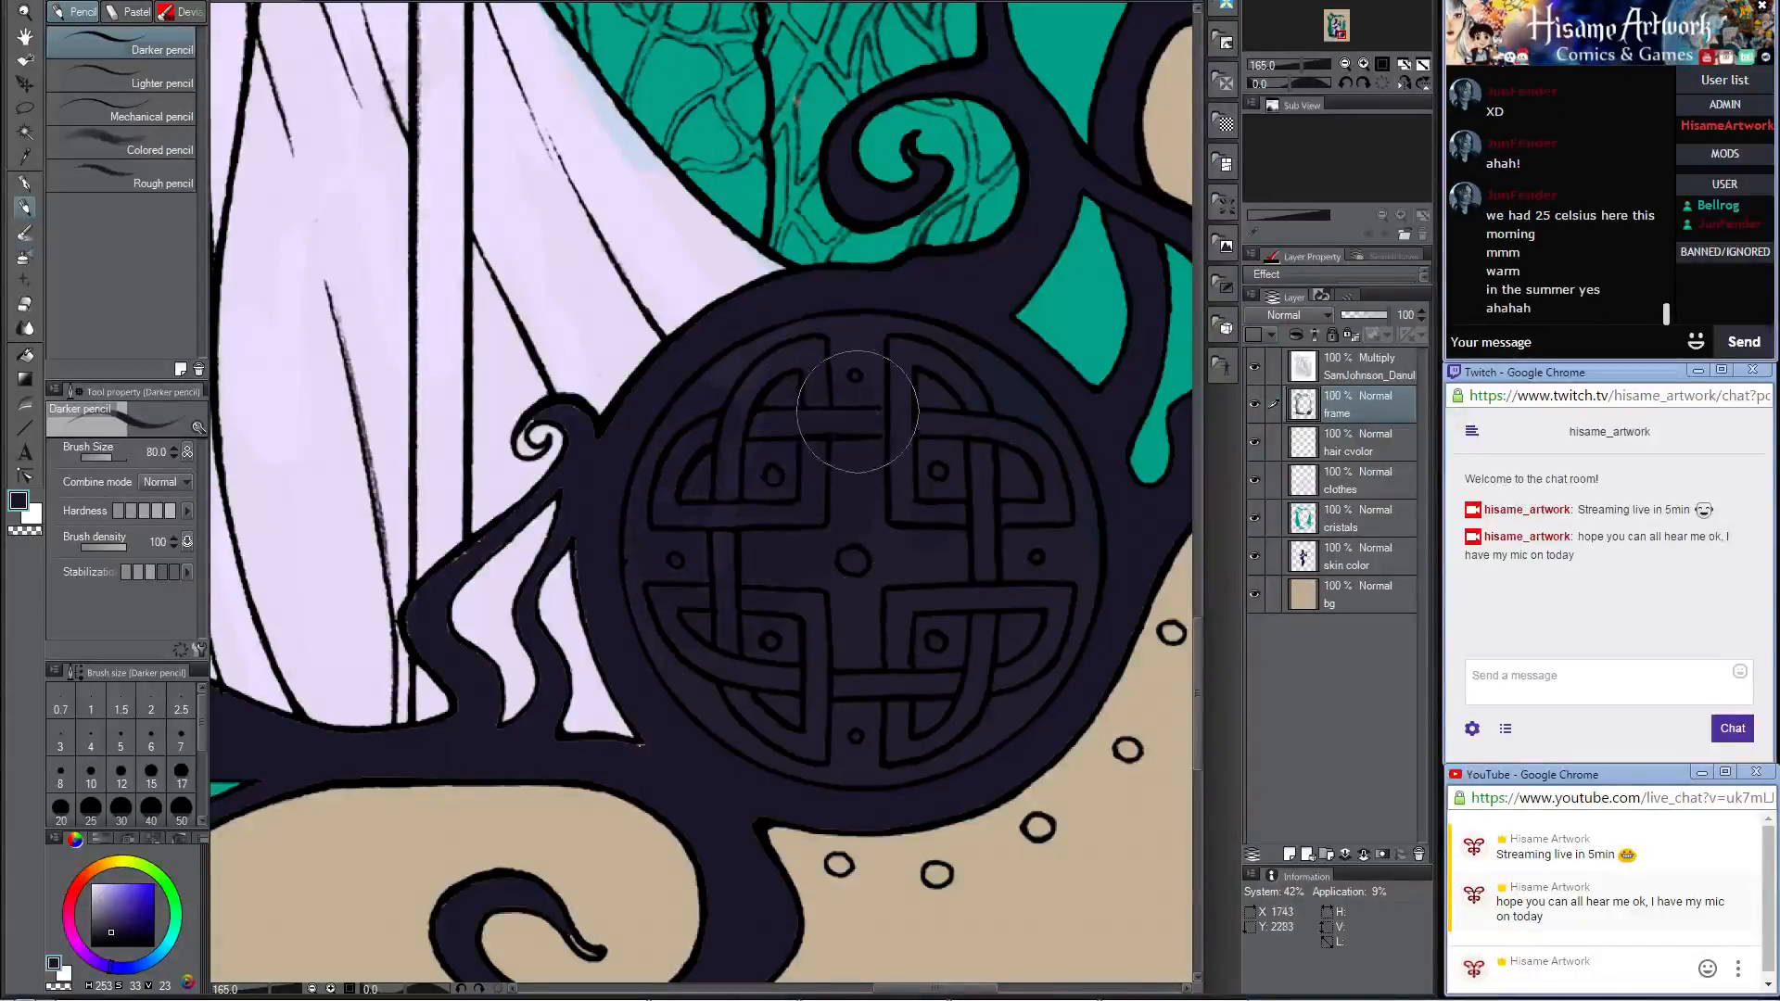
Step: Fill the small spiral curl beside the knotwork medallion with dark color, reducing the brush to size 17 and finally 10
key([)
key(bracketleft)
key(bracketleft)
key(bracketleft)
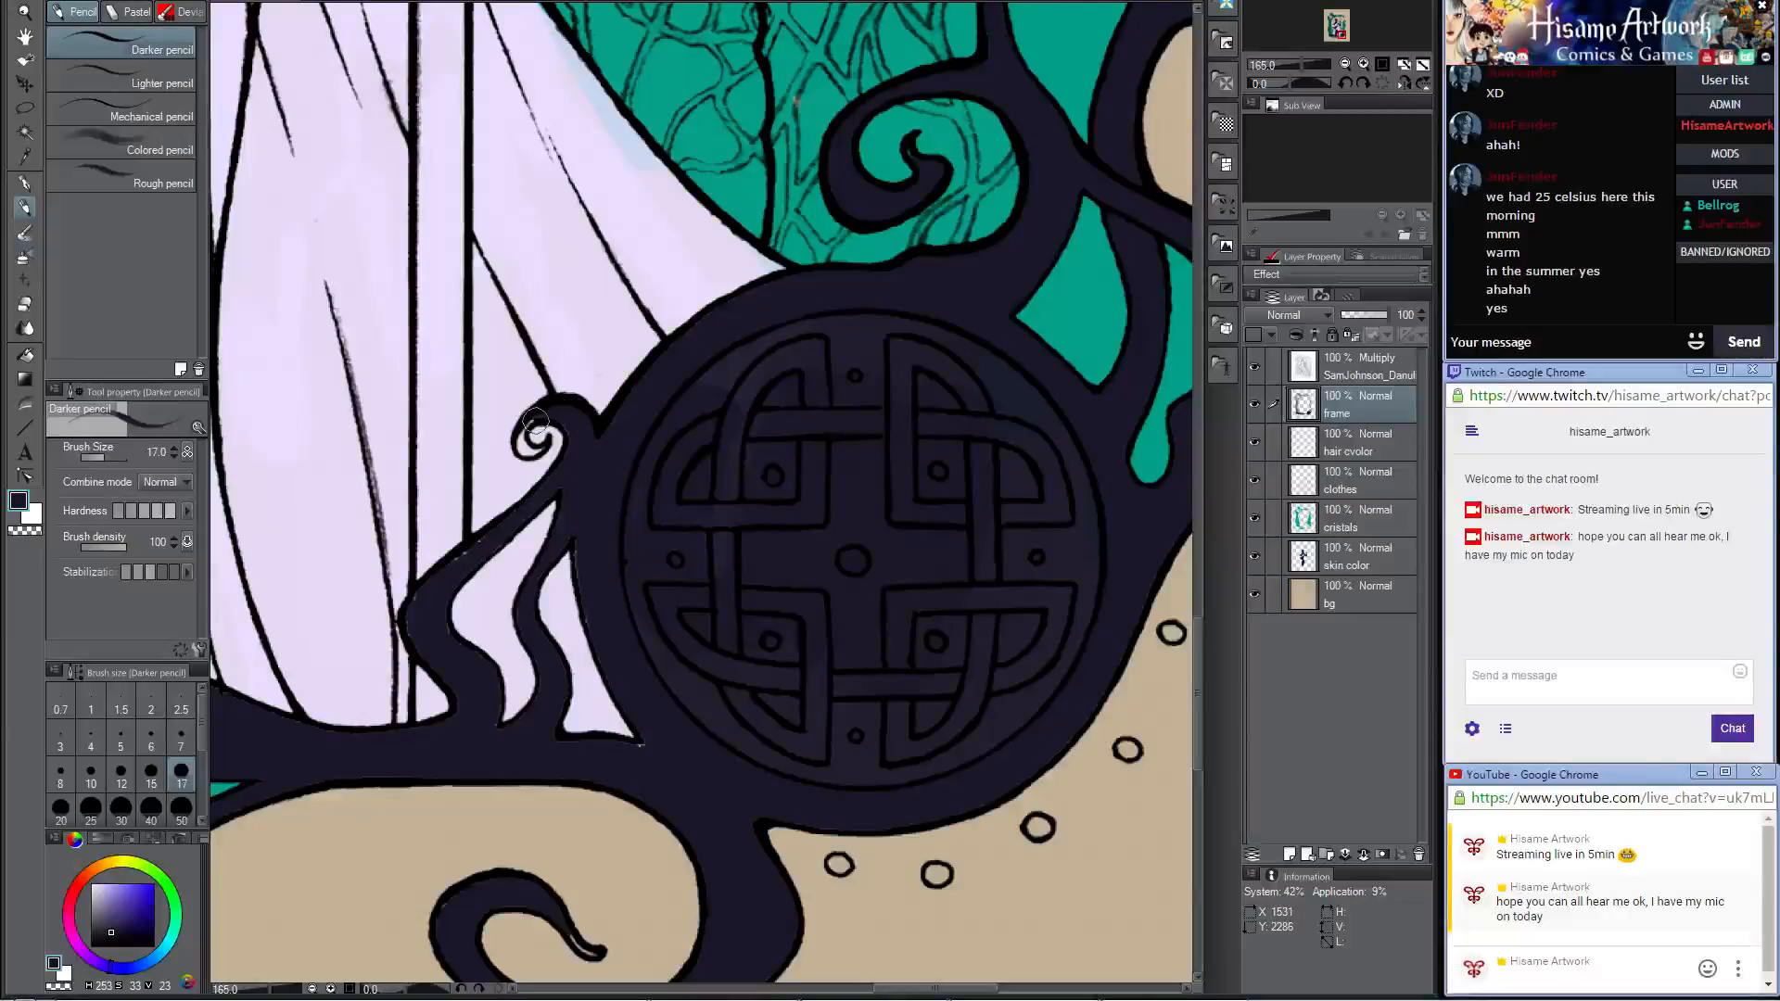
key(bracketleft)
key(bracketleft)
key(bracketleft)
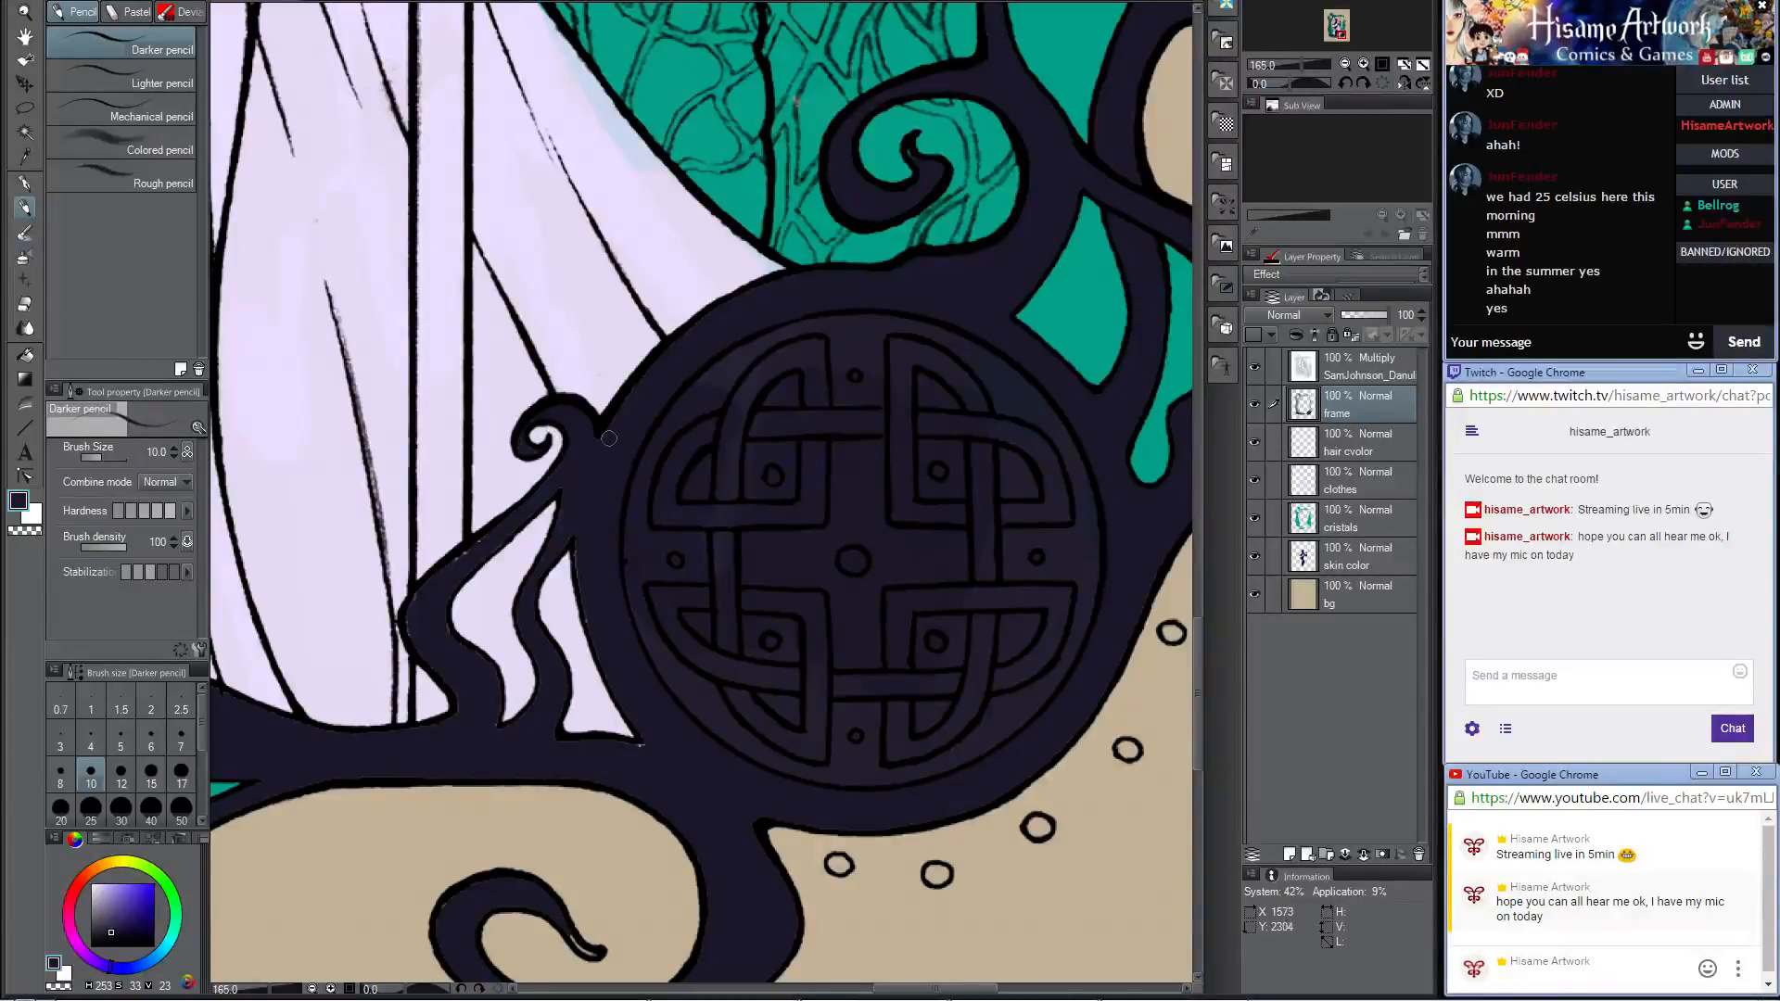
Step: Touch up the knotwork medallion's rim and the large curl beneath it with dark color at brush sizes 25 and 17
key(bracketright)
key(bracketright)
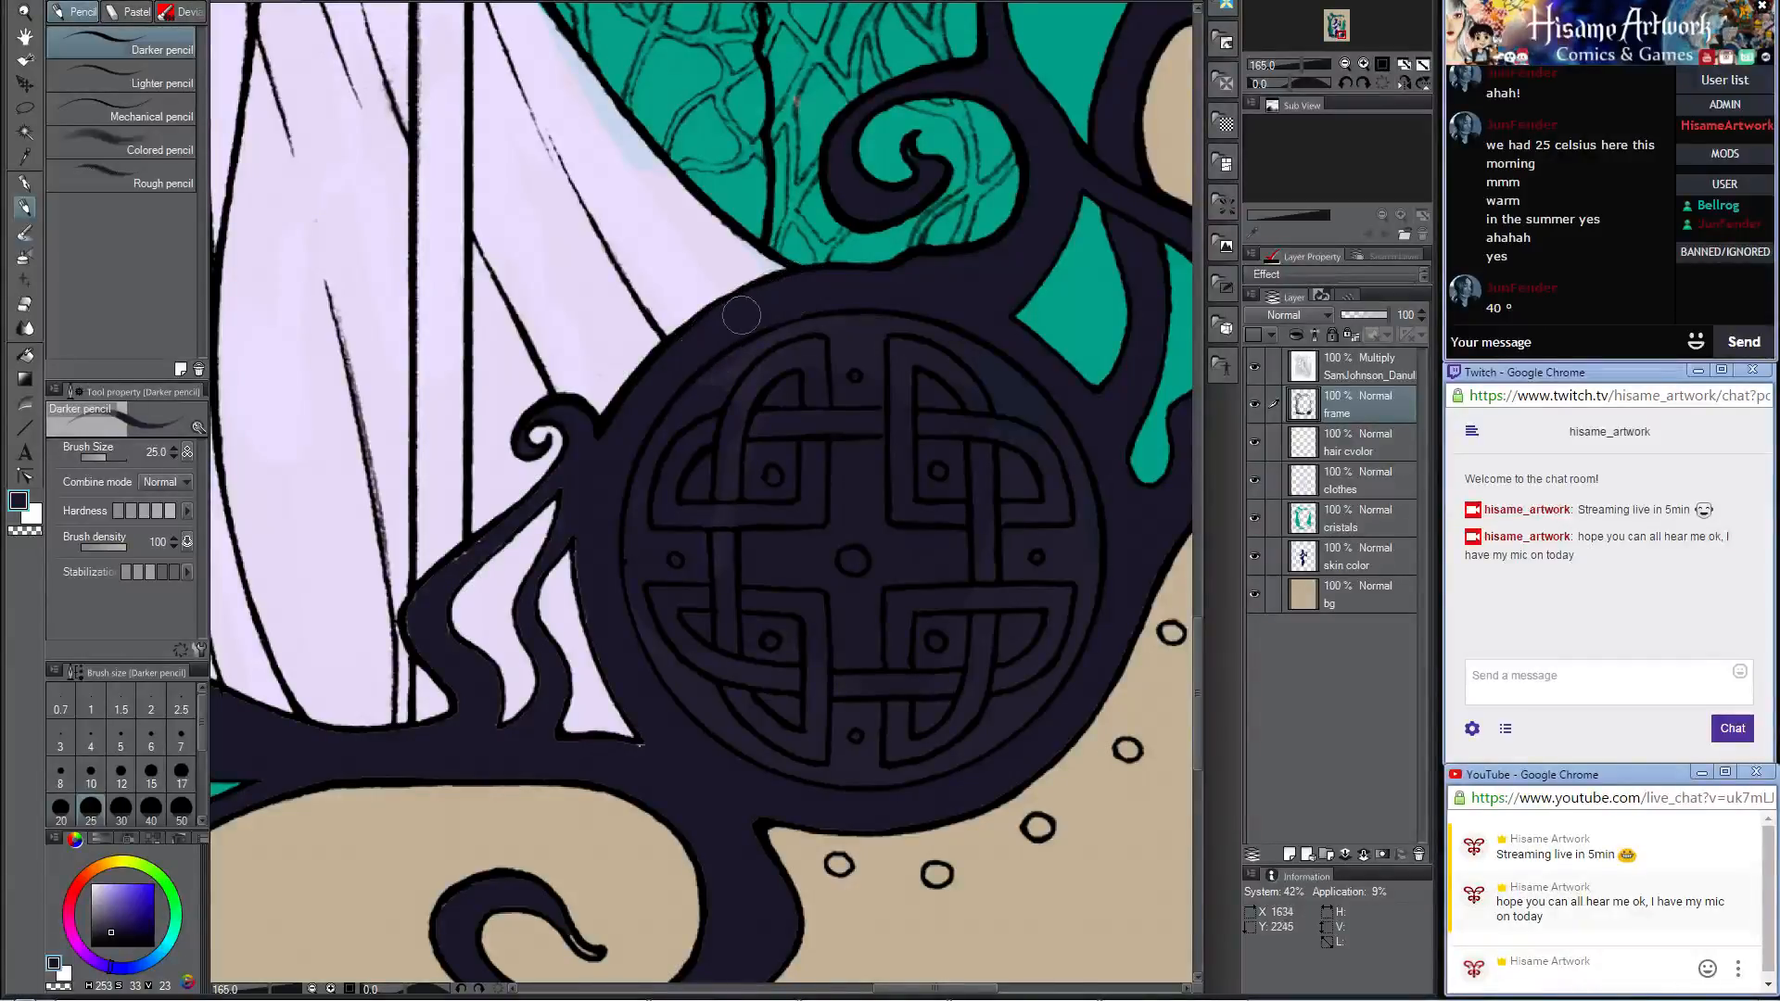
drag(698, 600, 861, 450)
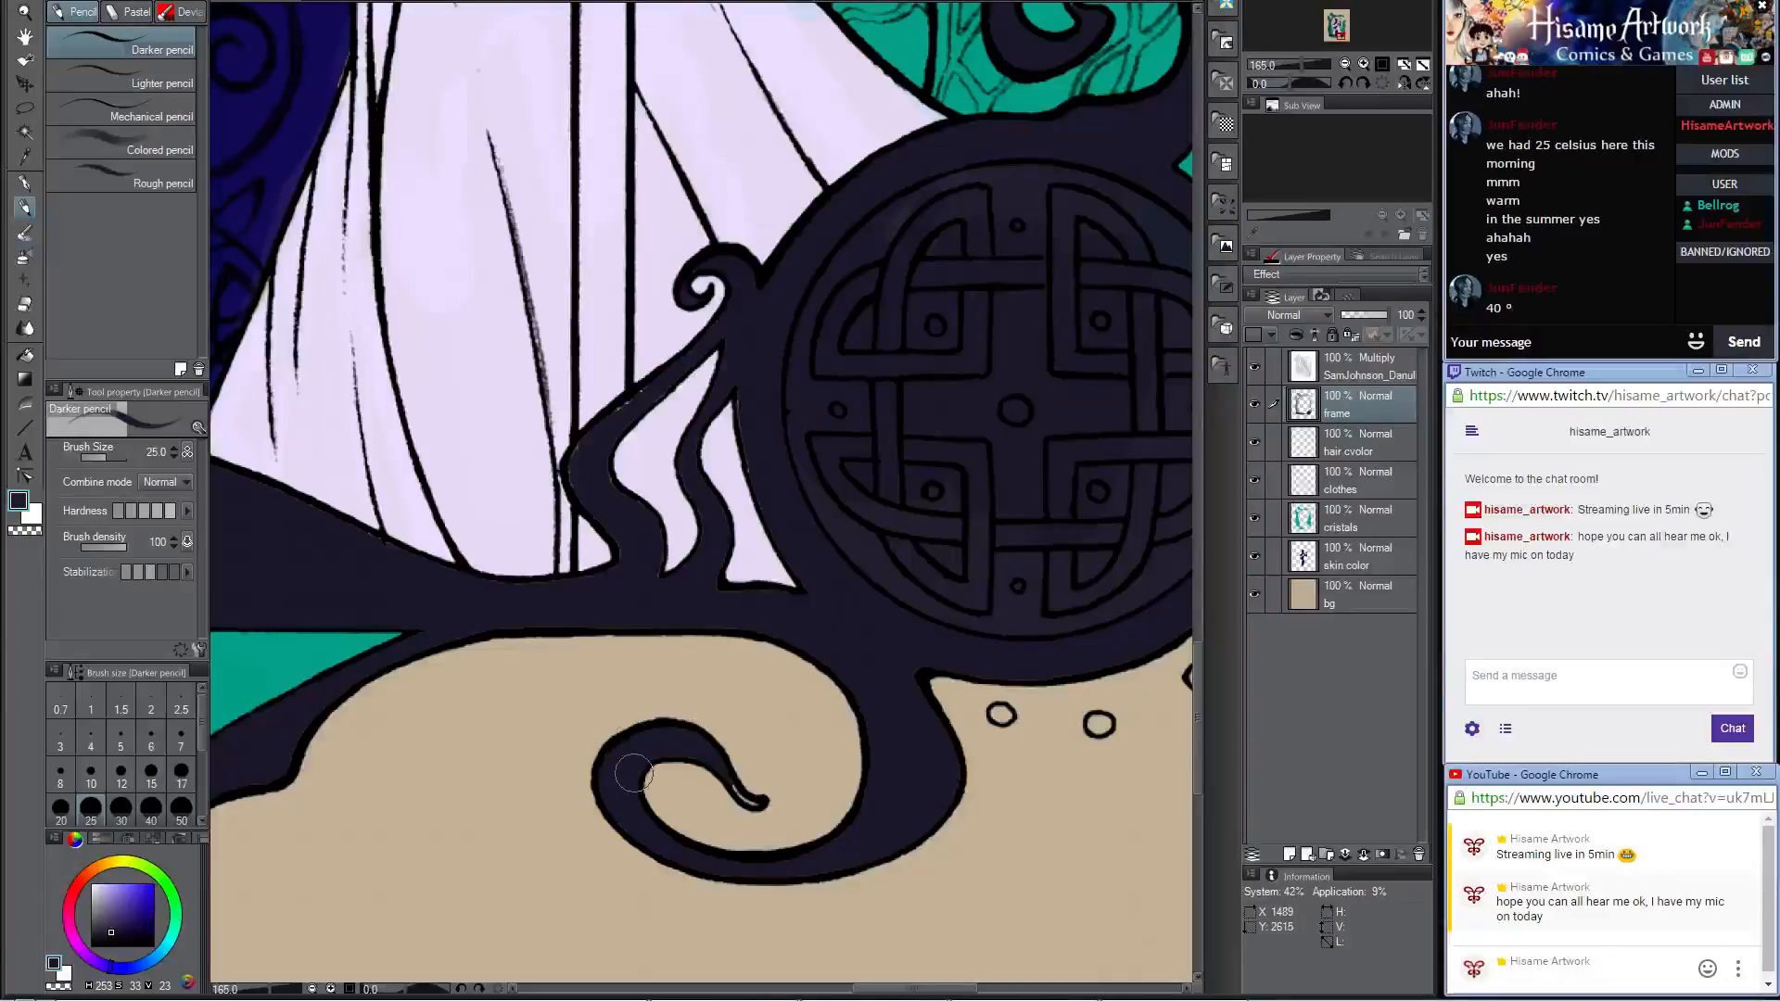
key(bracketleft)
key(bracketleft)
key(bracketleft)
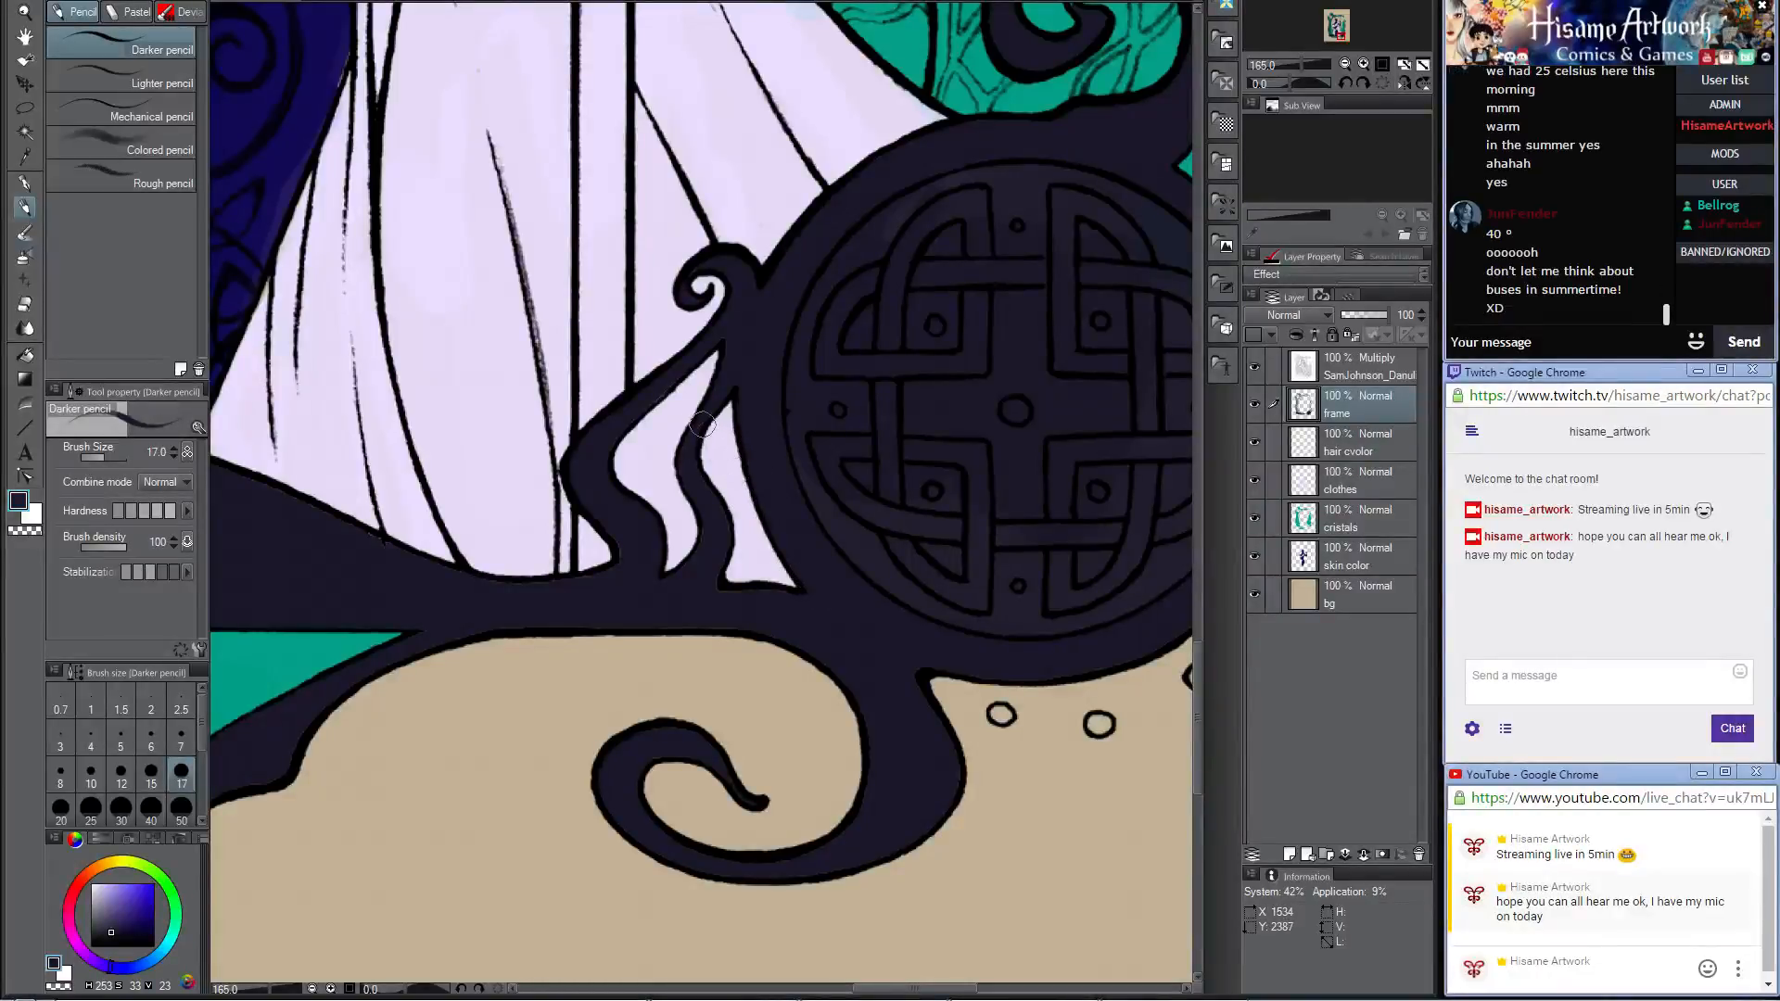
Step: Paint the triple-spiral medallion at the frame's upper corner entirely dark at brush size 80
scroll(715, 433, down, 6)
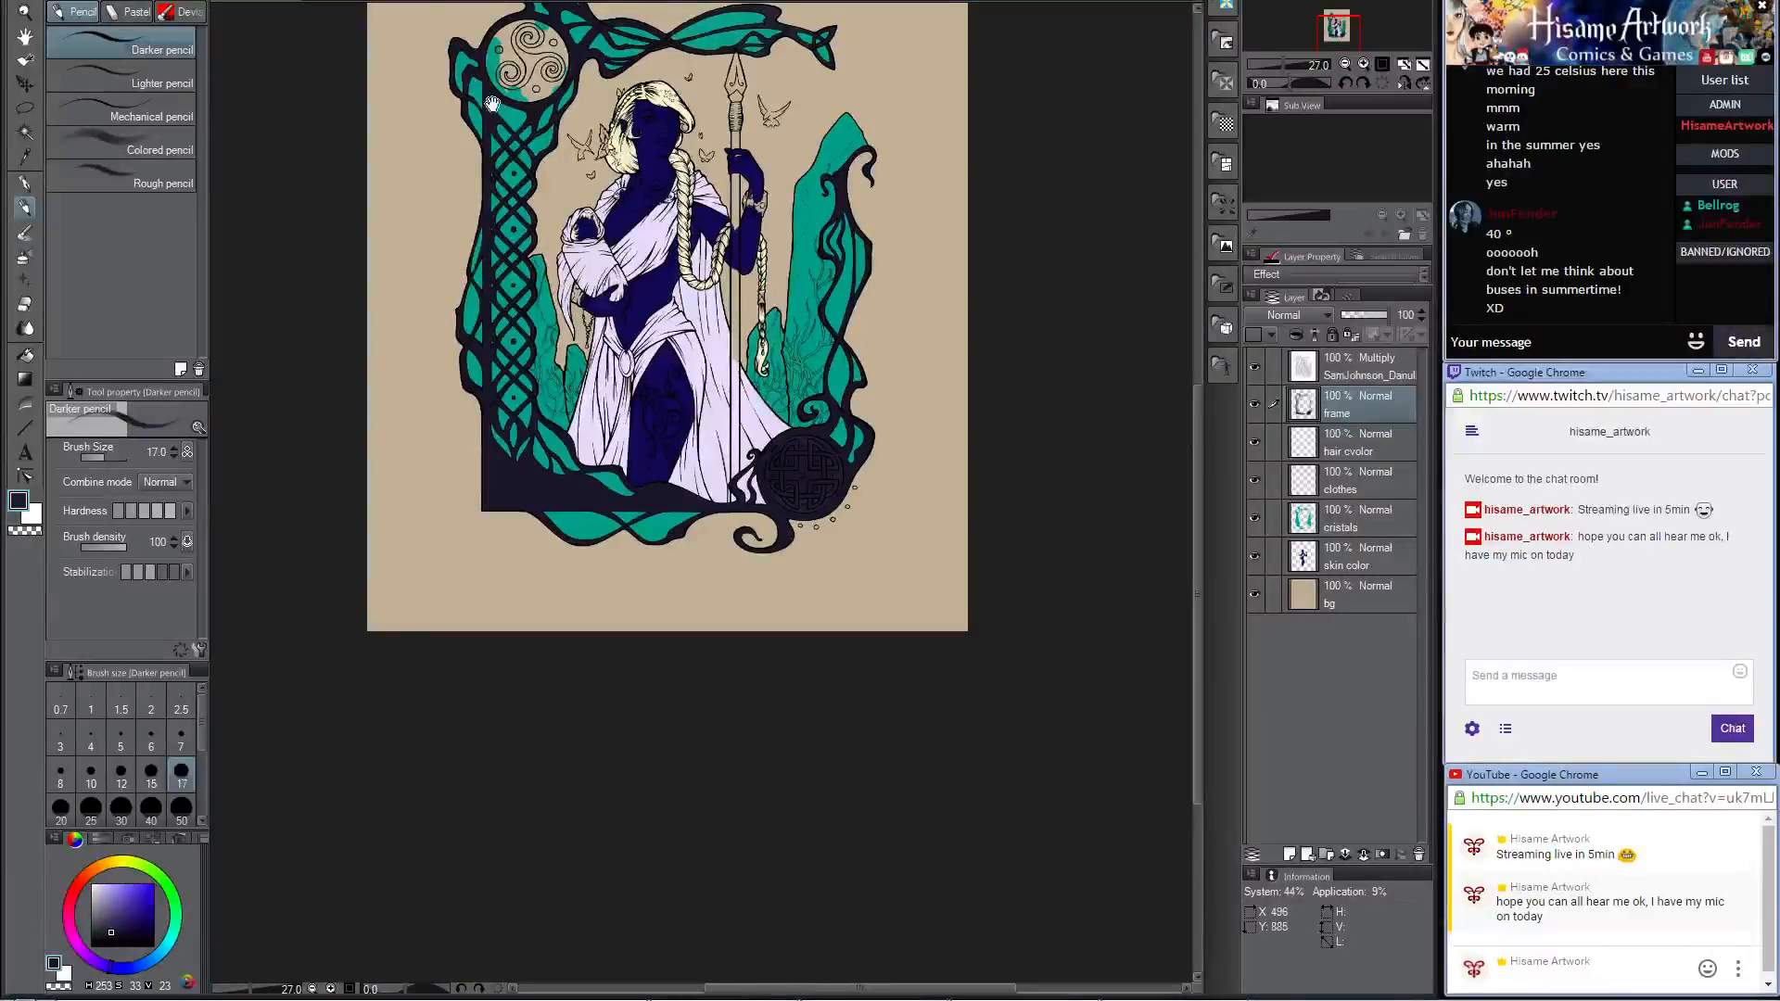
drag(493, 103, 557, 382)
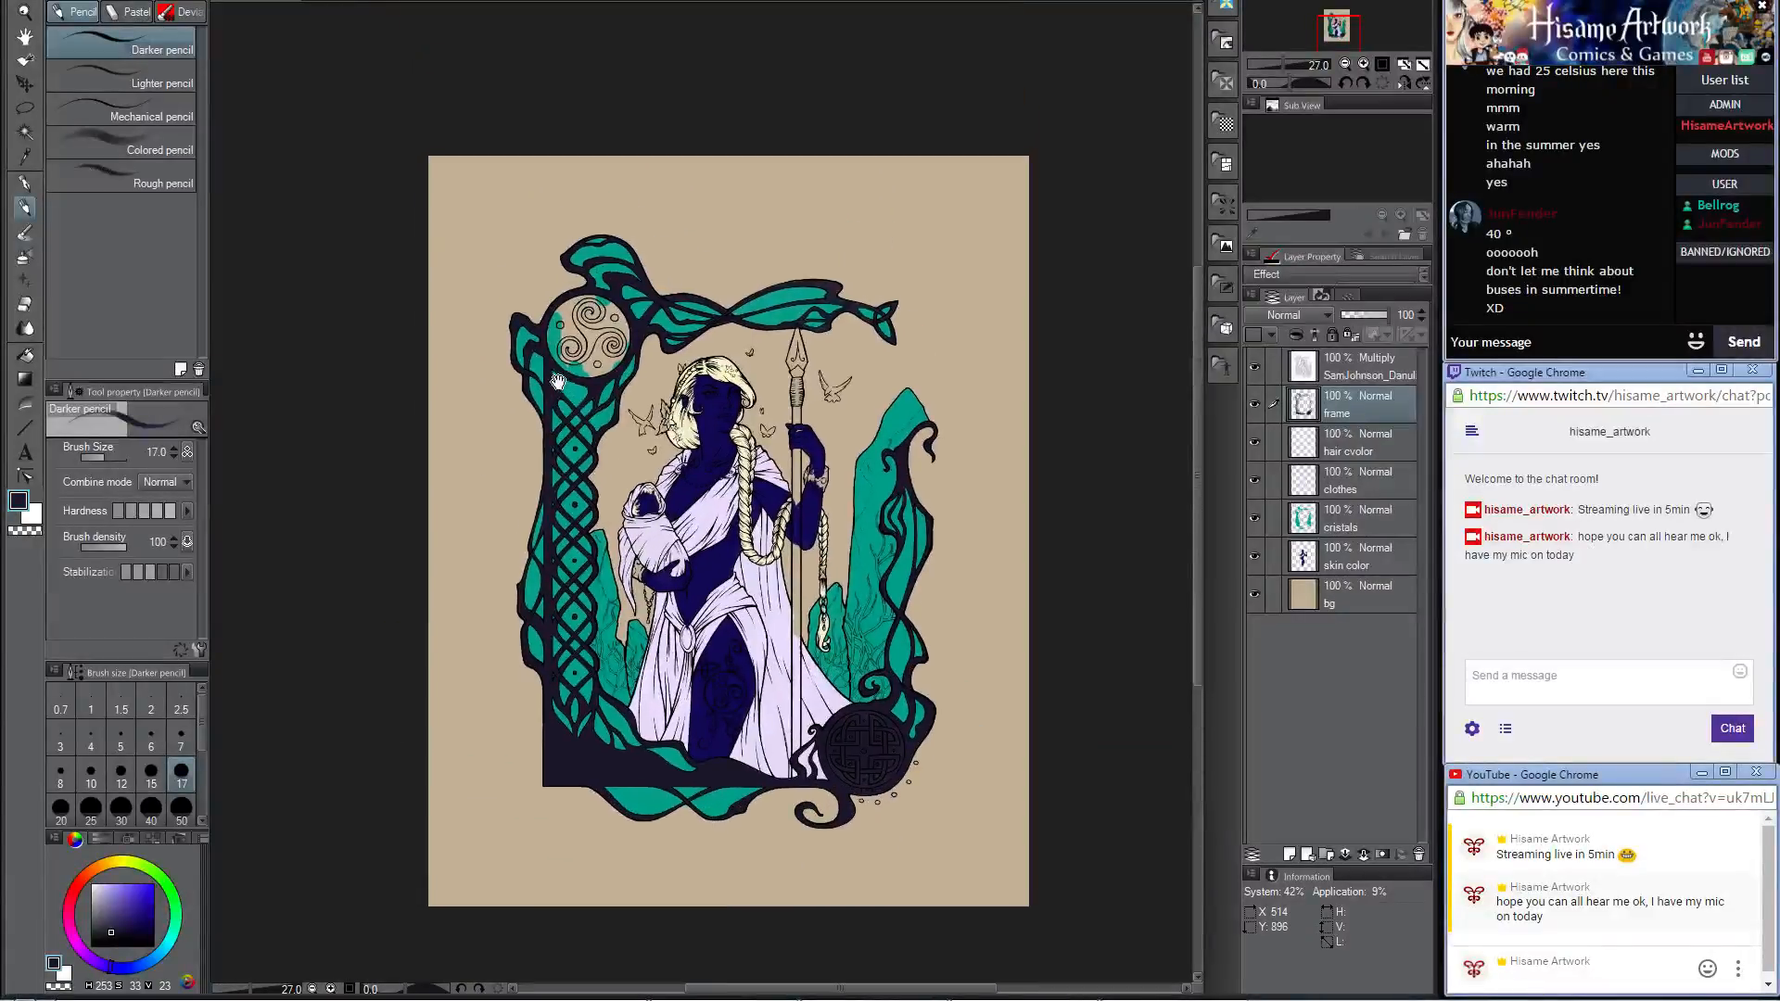
scroll(593, 302, up, 5)
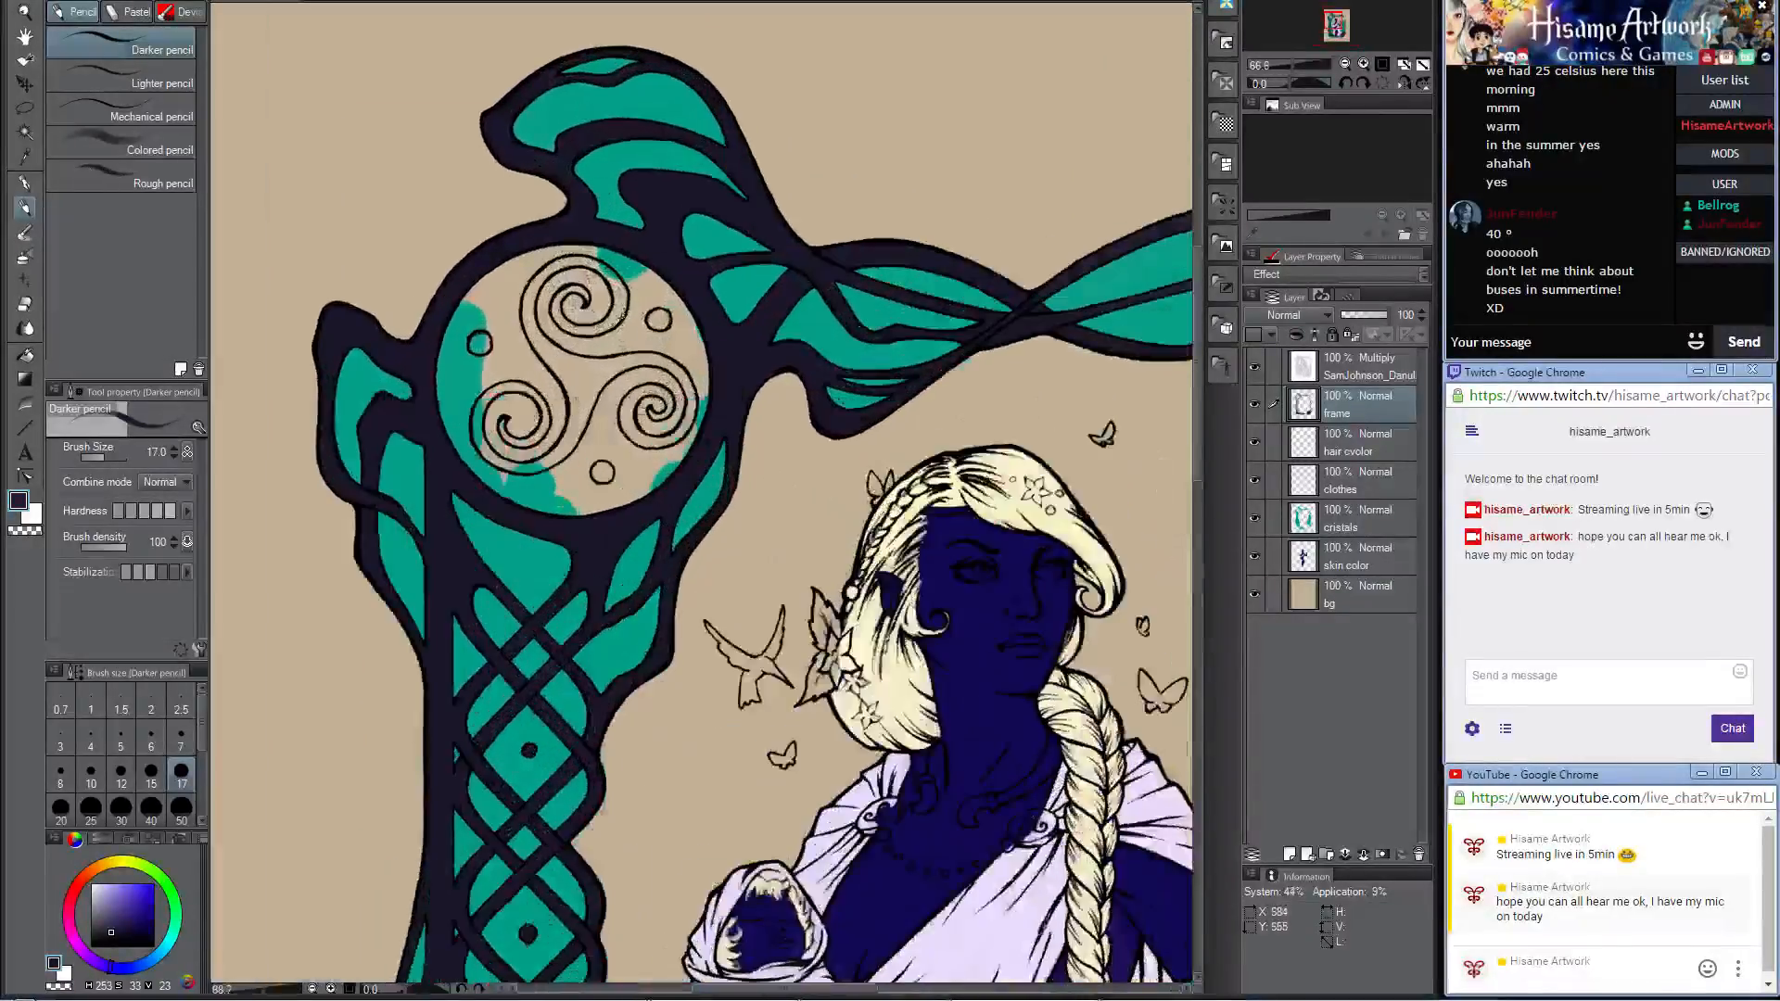
scroll(616, 319, up, 1)
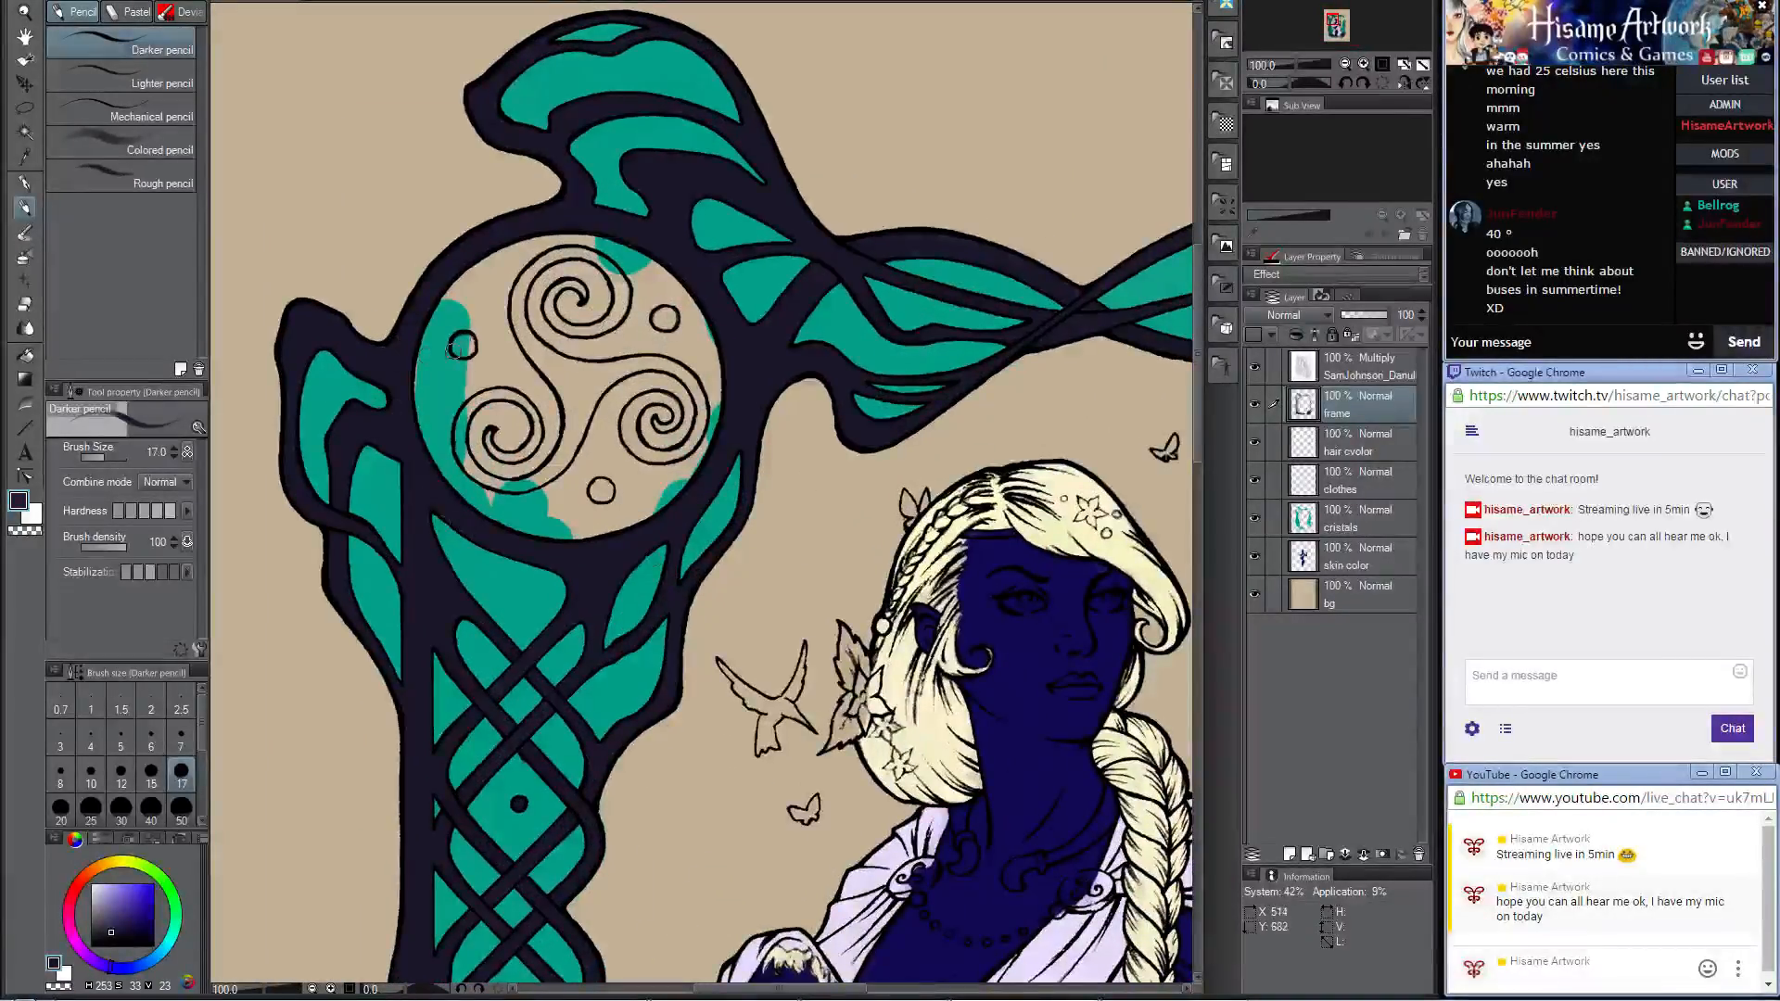
key(bracketright)
key(bracketright)
key(bracketright)
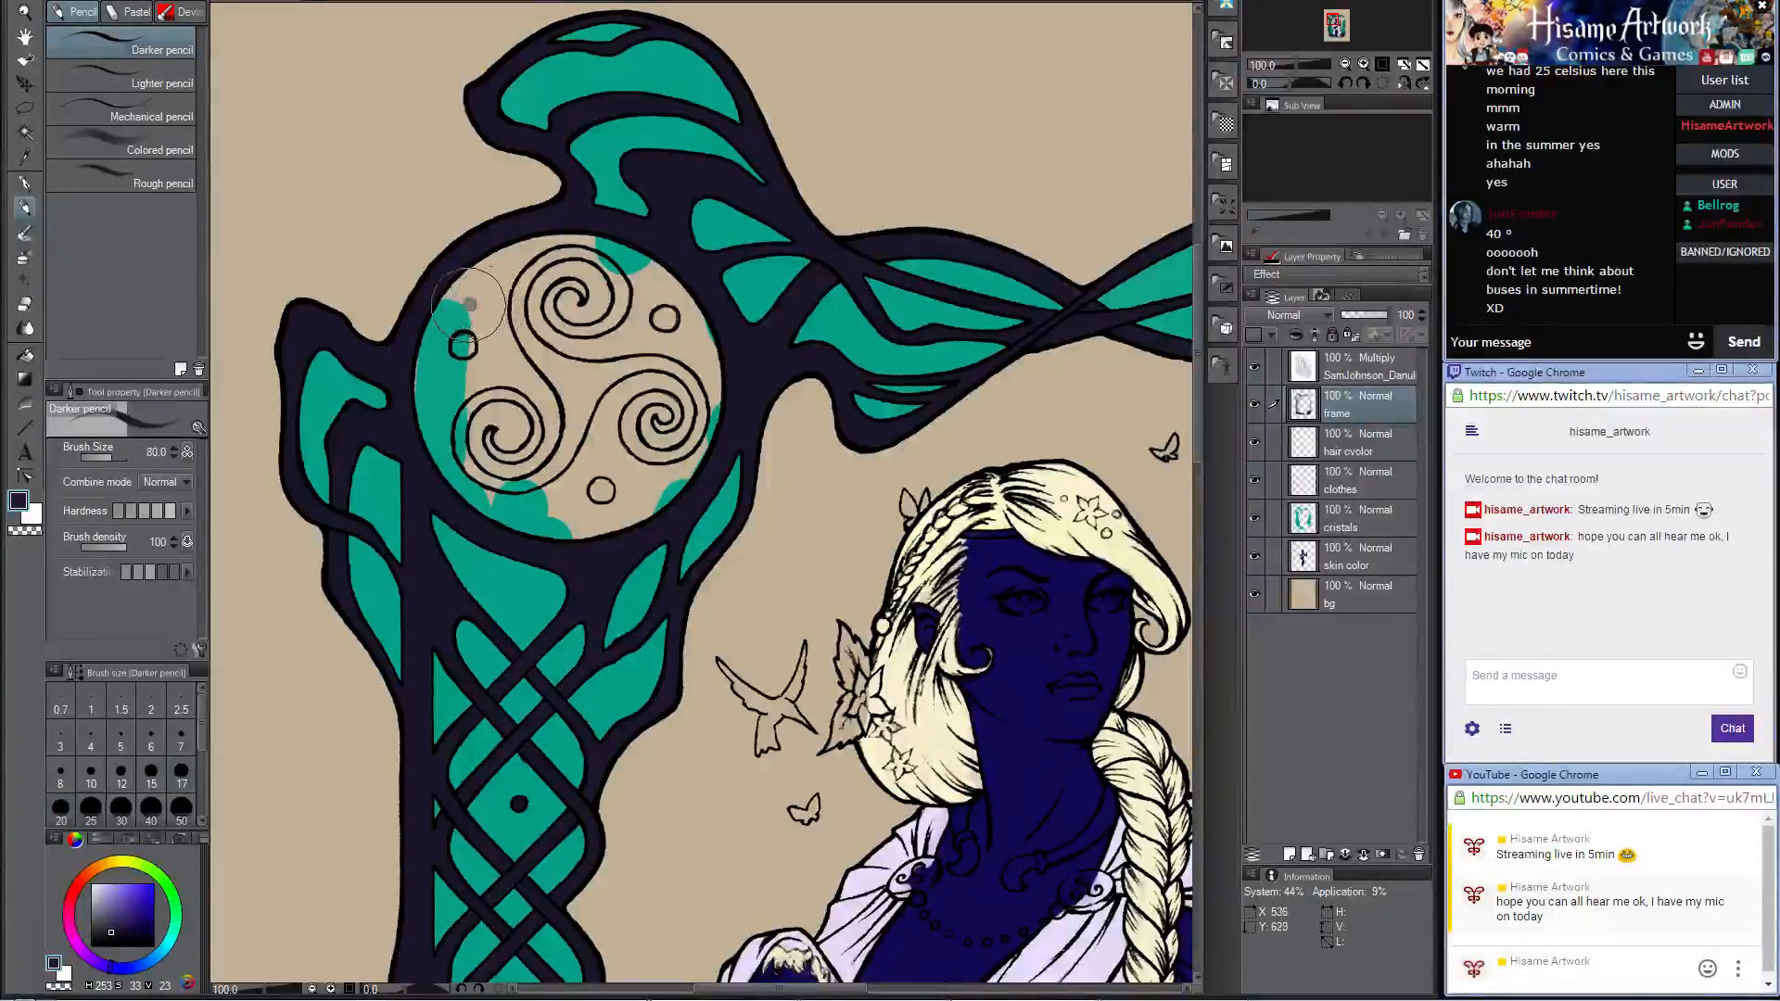
mouse_move(468, 304)
mouse_down()
mouse_move(442, 397)
mouse_move(506, 493)
mouse_move(423, 373)
mouse_move(433, 332)
mouse_move(533, 491)
mouse_move(529, 521)
mouse_move(644, 471)
mouse_move(604, 518)
mouse_move(686, 415)
mouse_move(664, 471)
mouse_move(695, 317)
mouse_move(655, 340)
mouse_move(519, 345)
mouse_move(477, 404)
mouse_move(489, 380)
mouse_move(565, 480)
mouse_up()
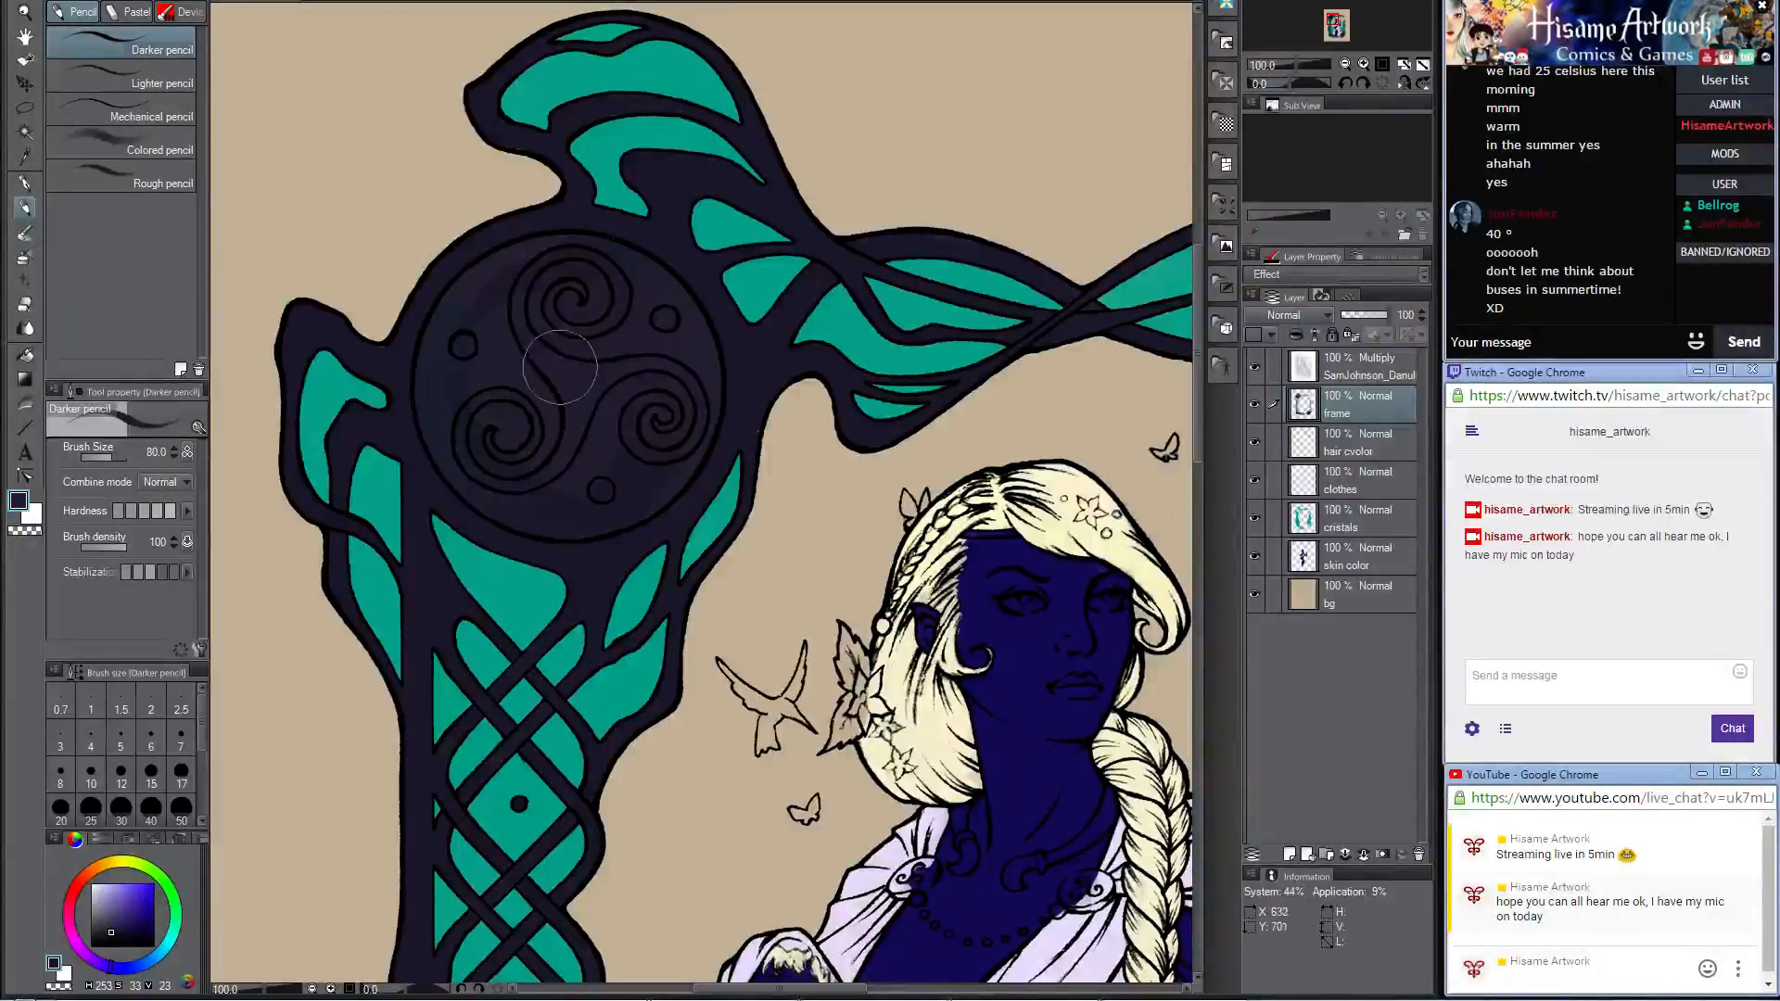
scroll(528, 376, down, 2)
scroll(528, 377, up, 2)
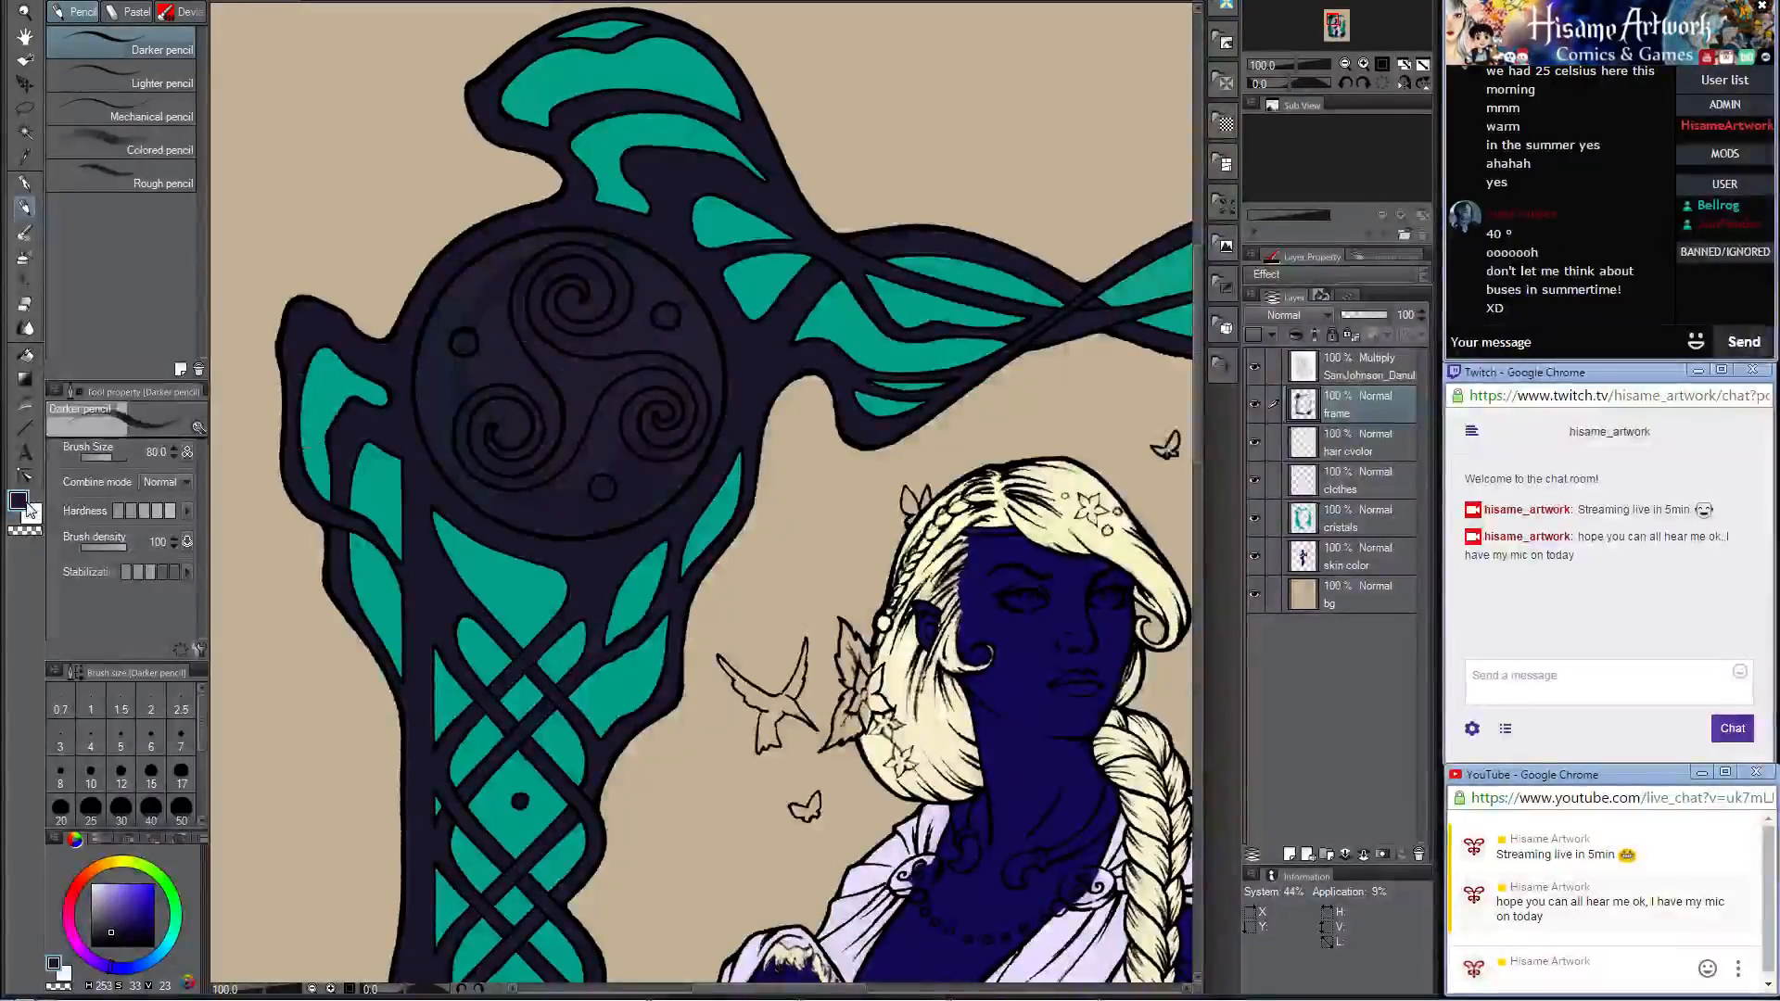
Step: Change the drawing color to a very pale blue with red 221, green 250 and blue 255
click(20, 503)
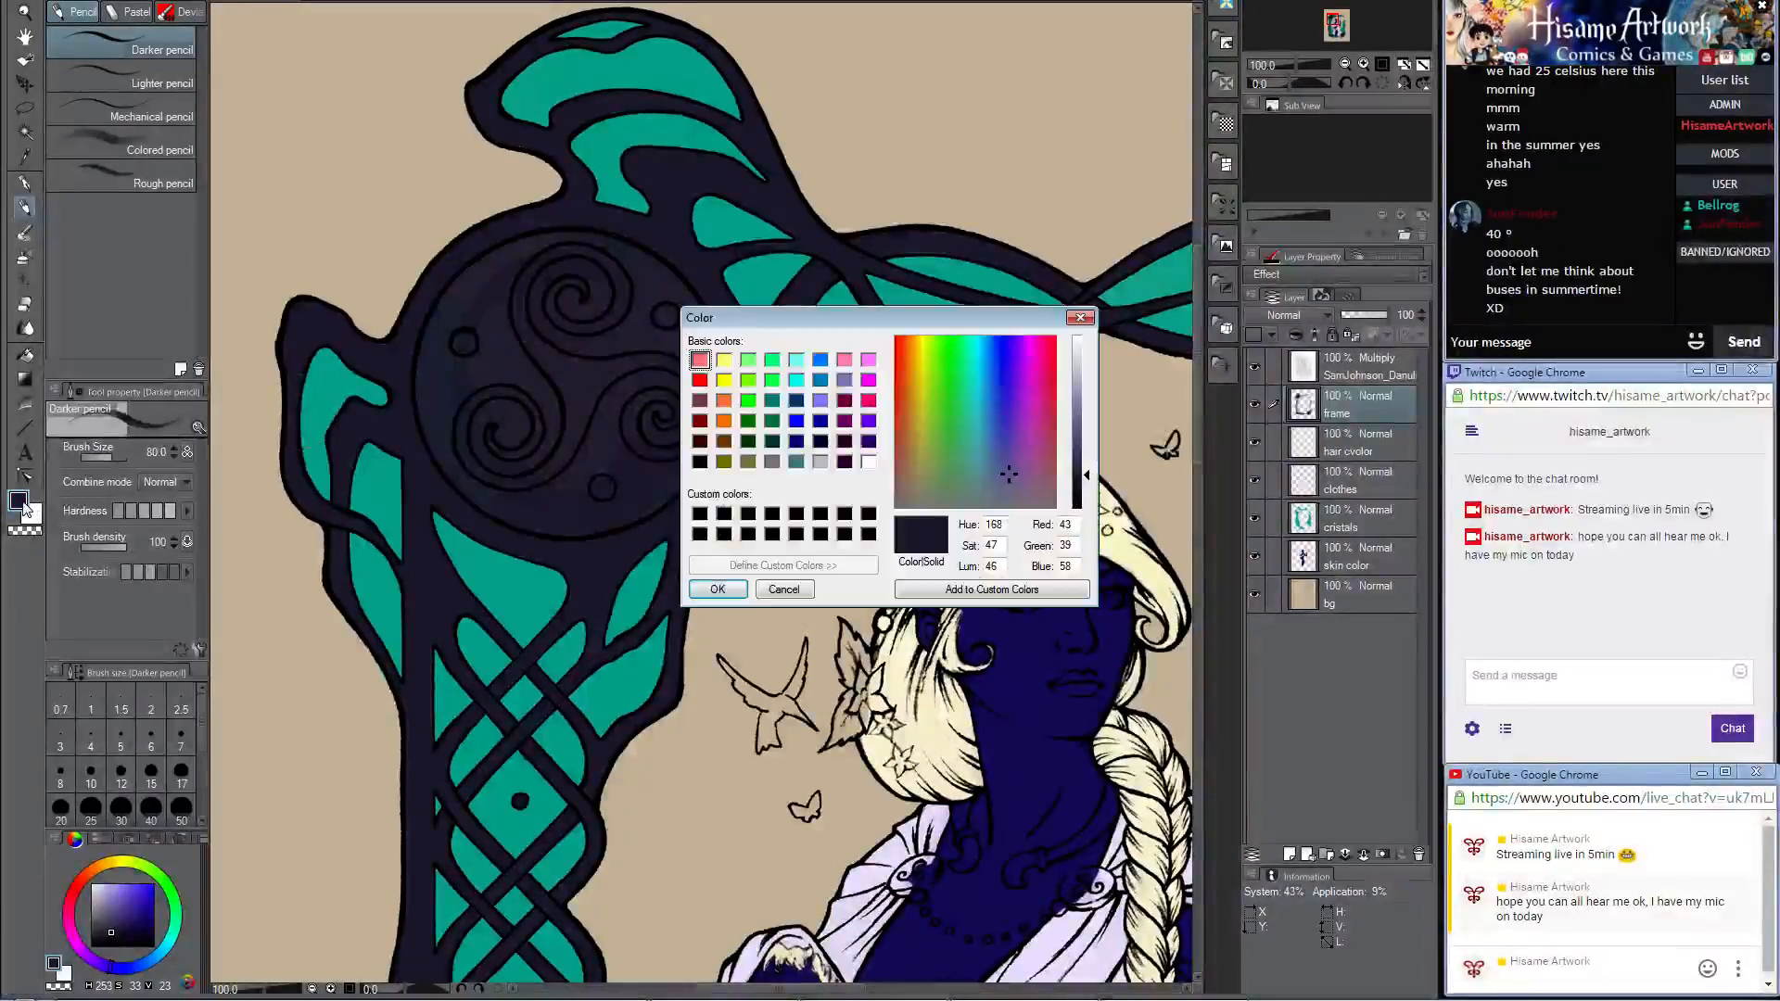
click(1075, 365)
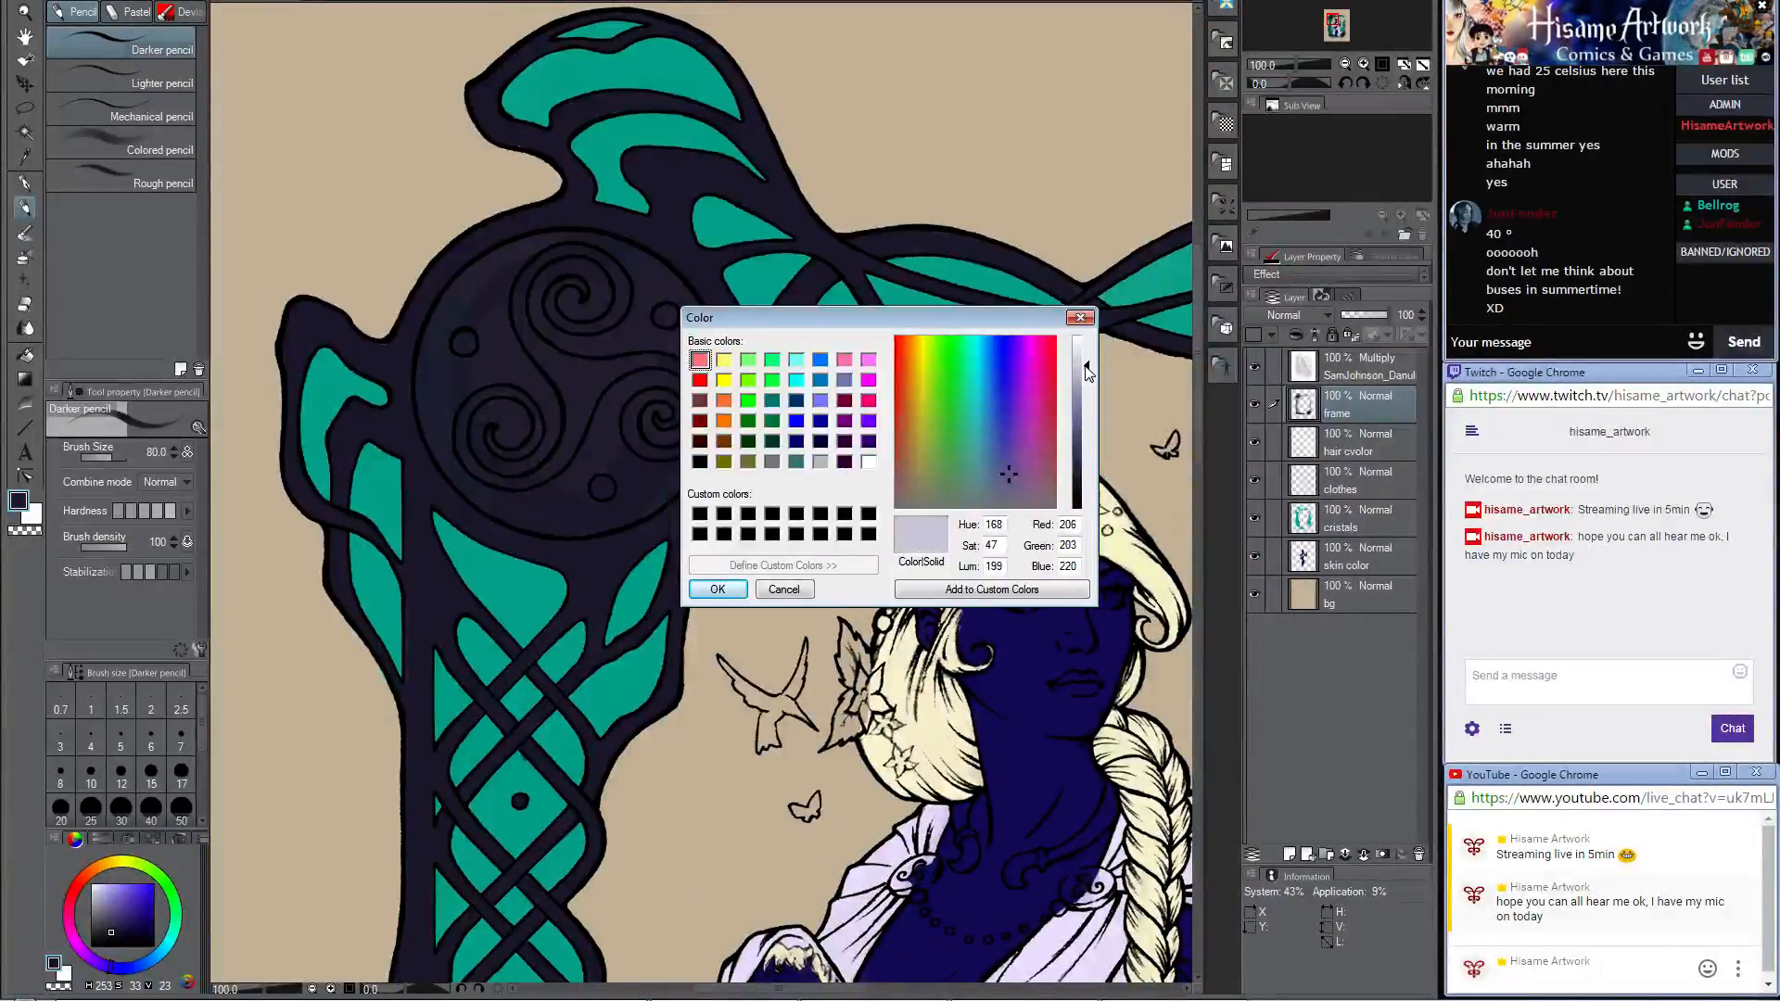
click(974, 344)
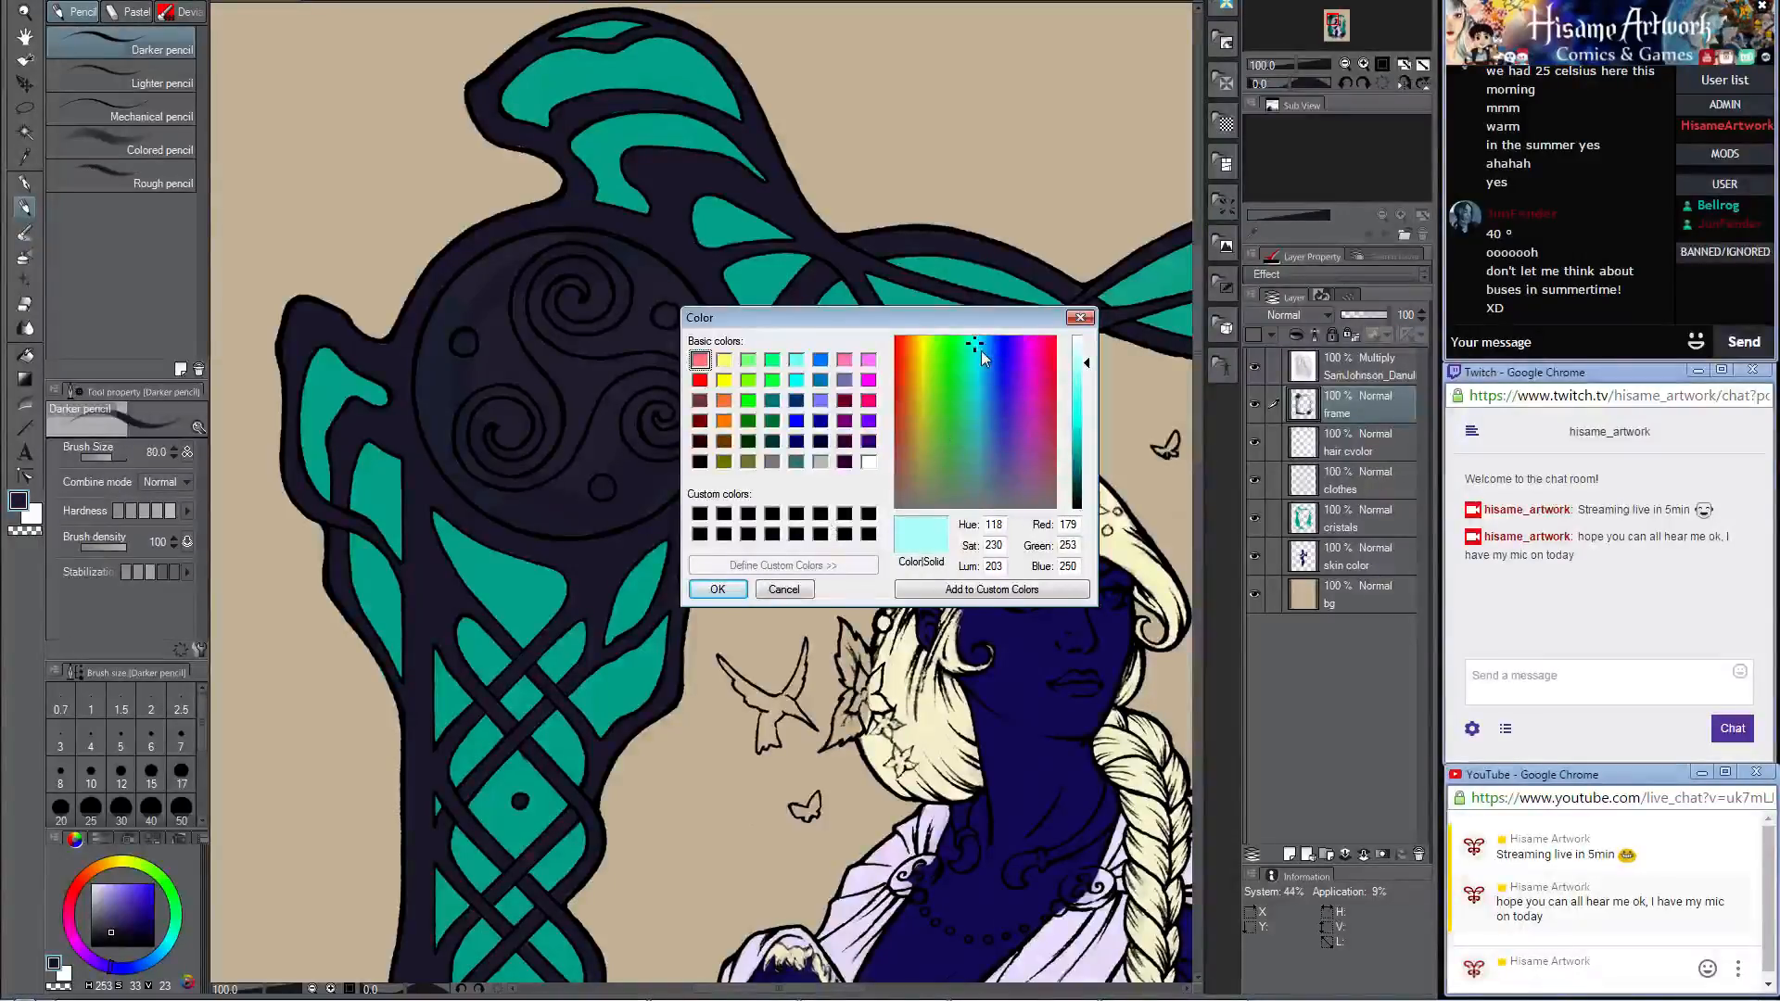
drag(984, 342, 981, 340)
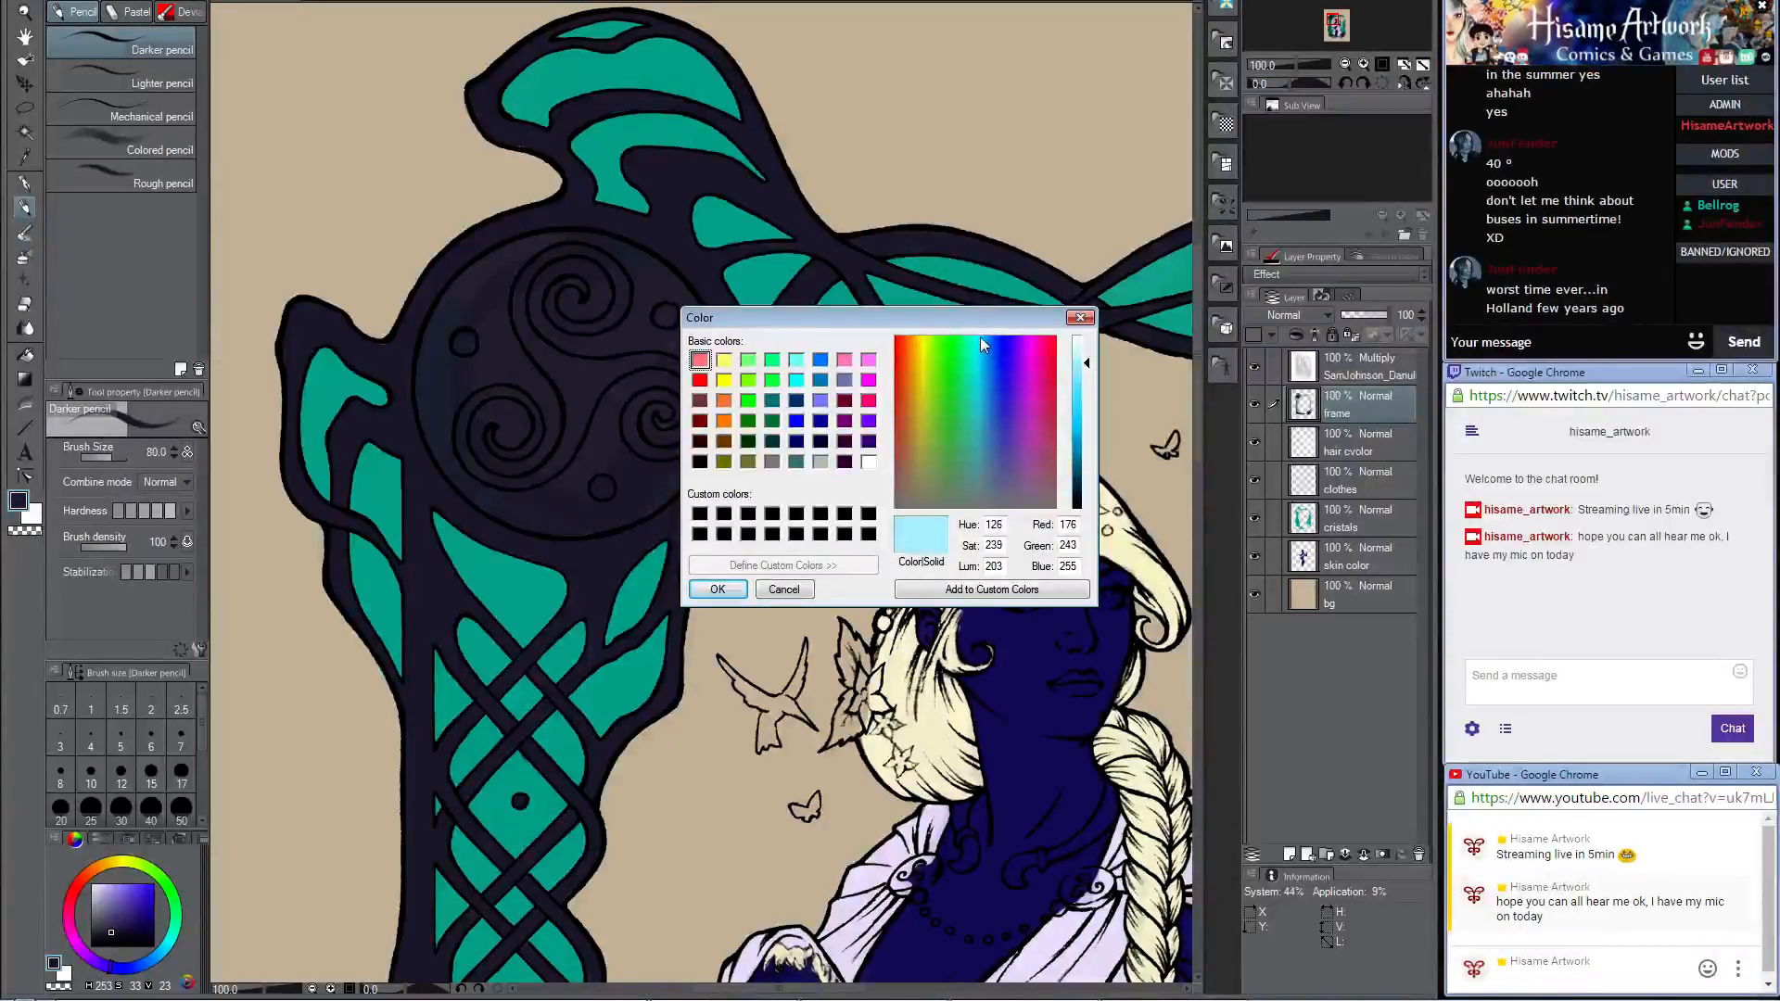
click(1078, 348)
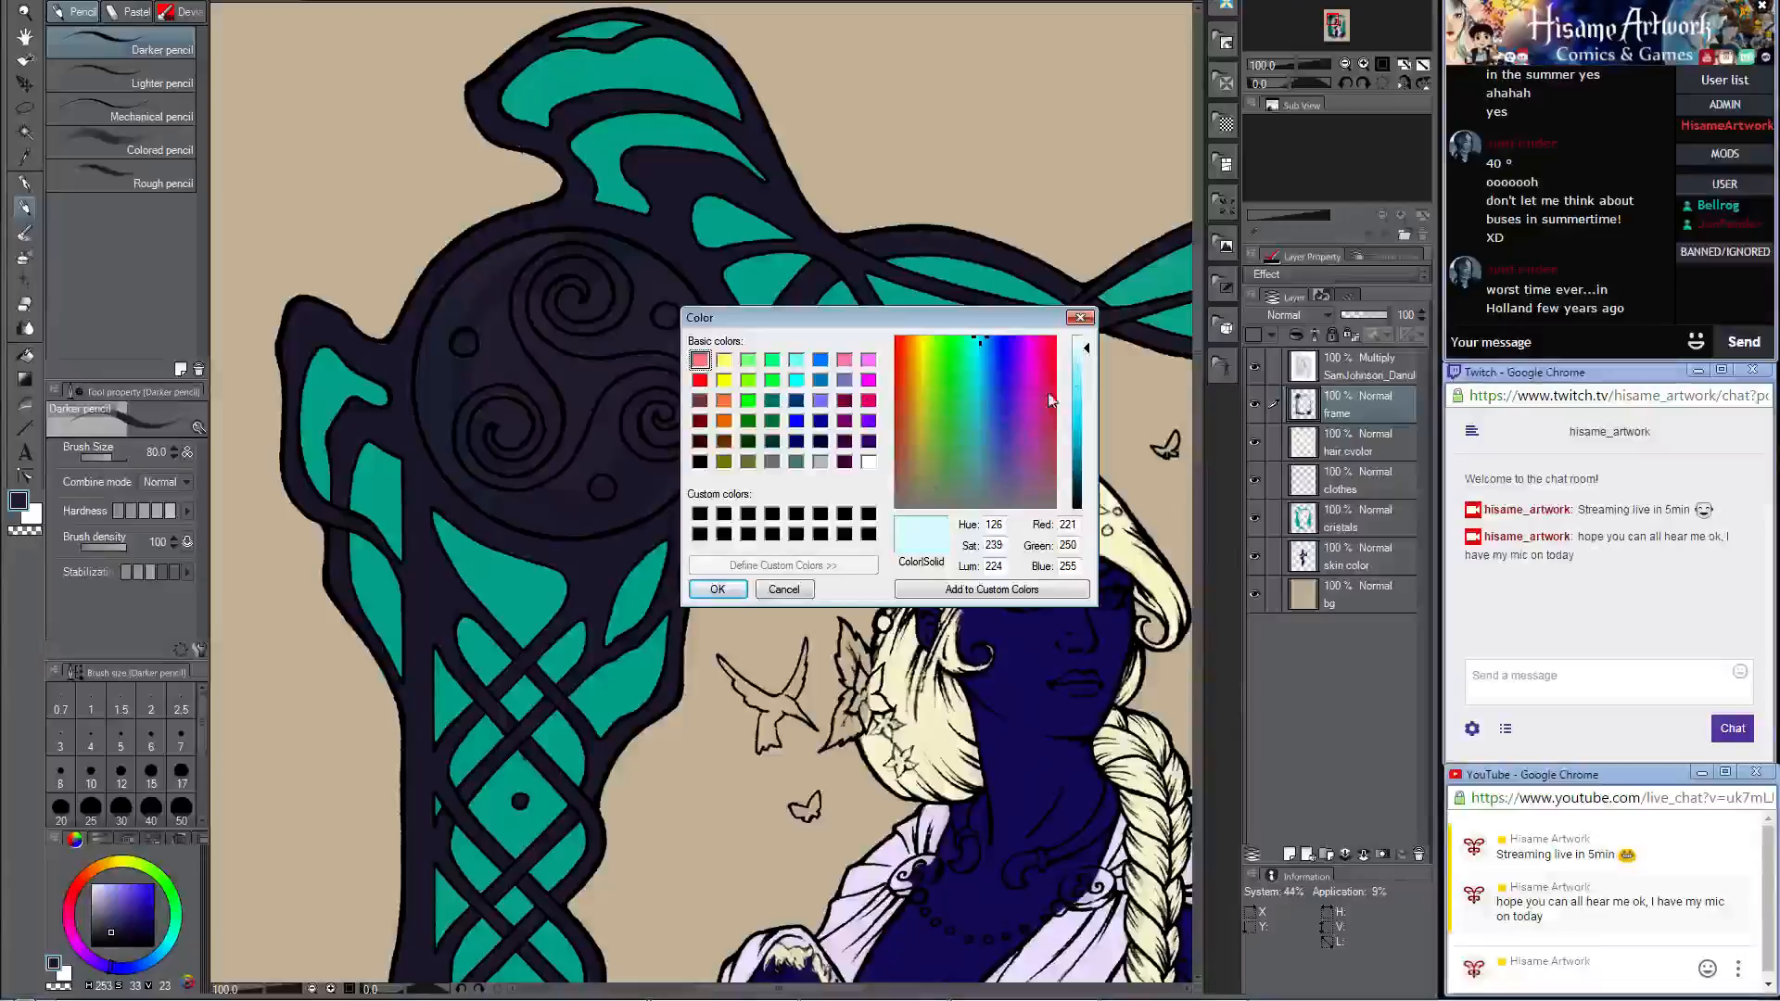
click(740, 592)
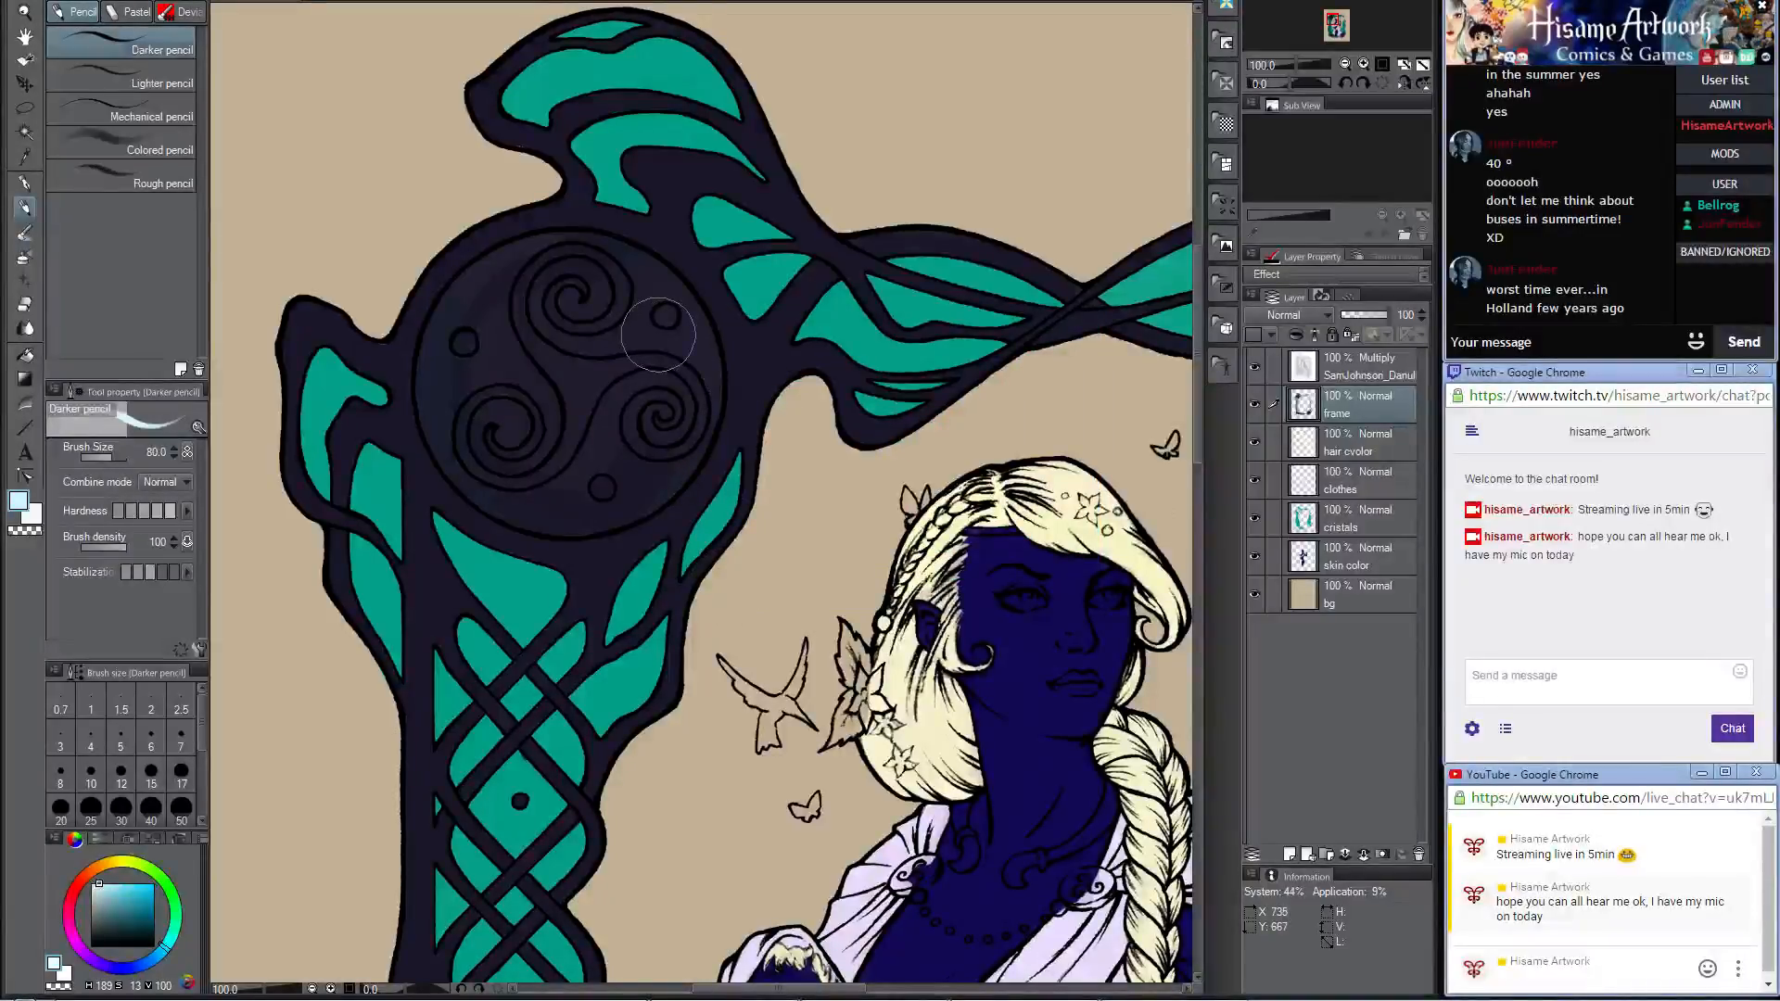
Step: Paint the triple-spiral medallion at the frame's upper corner entirely pale blue at brush size 80
scroll(677, 316, up, 2)
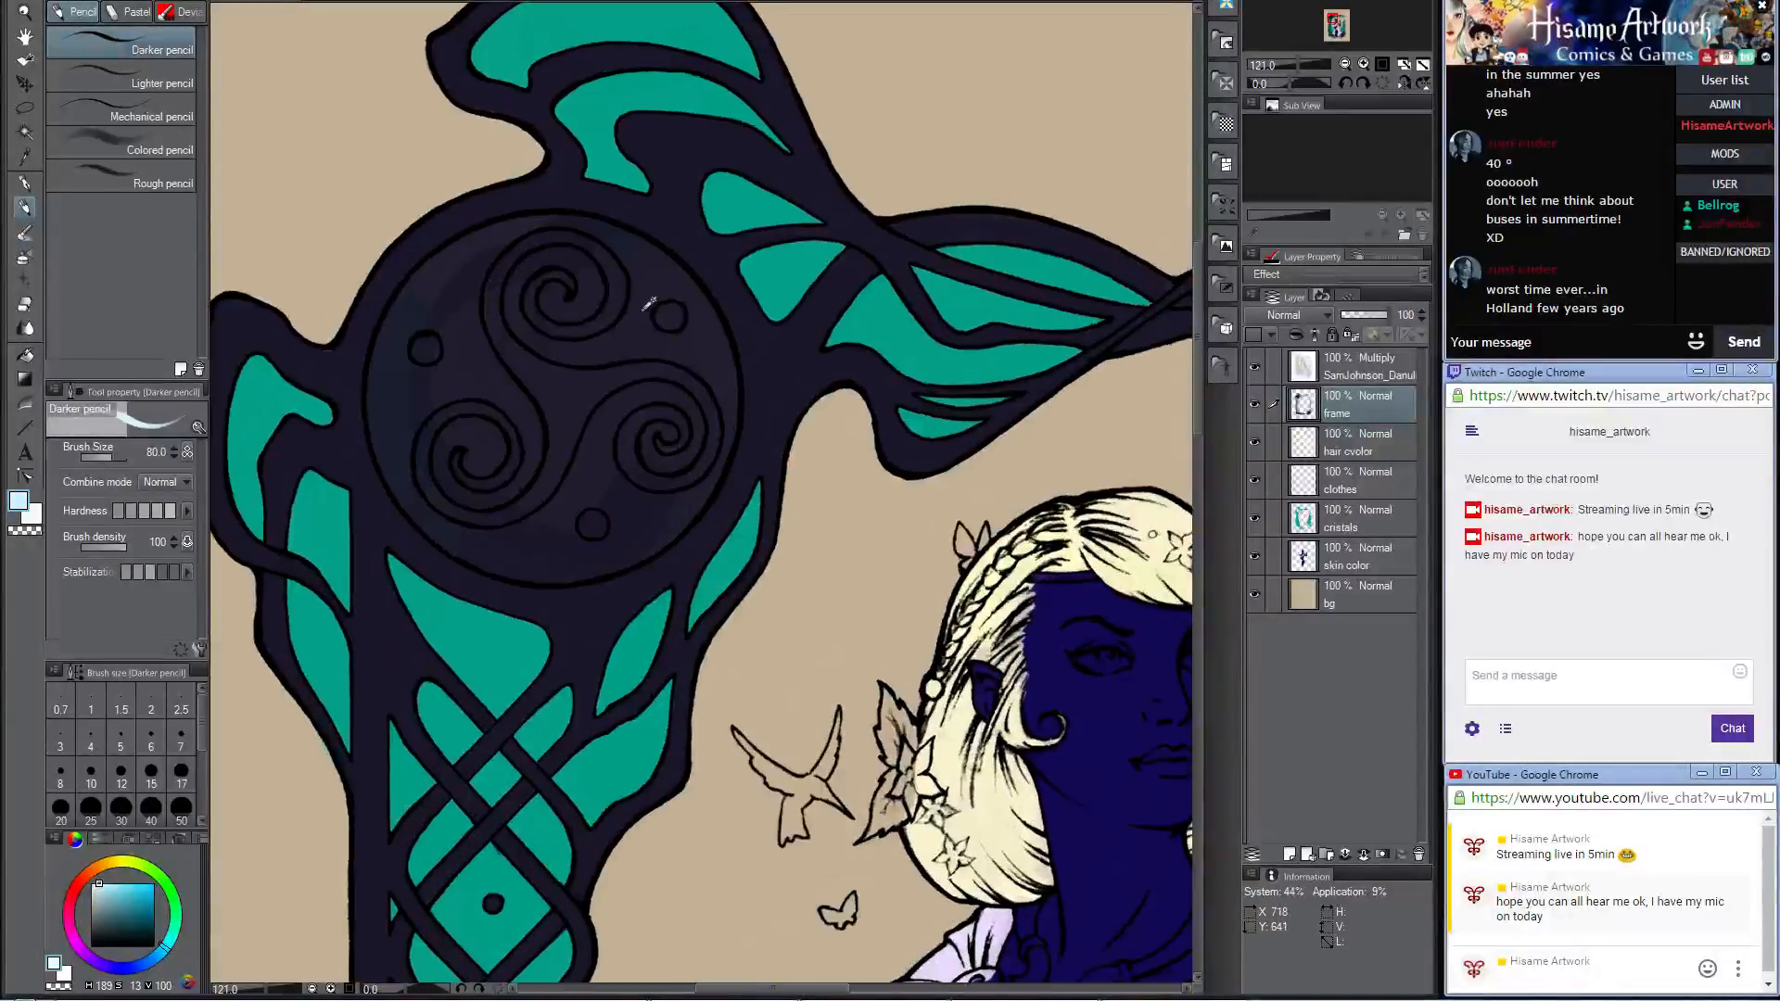
mouse_move(531, 369)
mouse_down()
mouse_move(546, 408)
mouse_move(497, 347)
mouse_move(488, 440)
mouse_move(468, 292)
mouse_move(449, 366)
mouse_move(416, 351)
mouse_move(429, 334)
mouse_move(399, 389)
mouse_move(425, 304)
mouse_move(471, 268)
mouse_up()
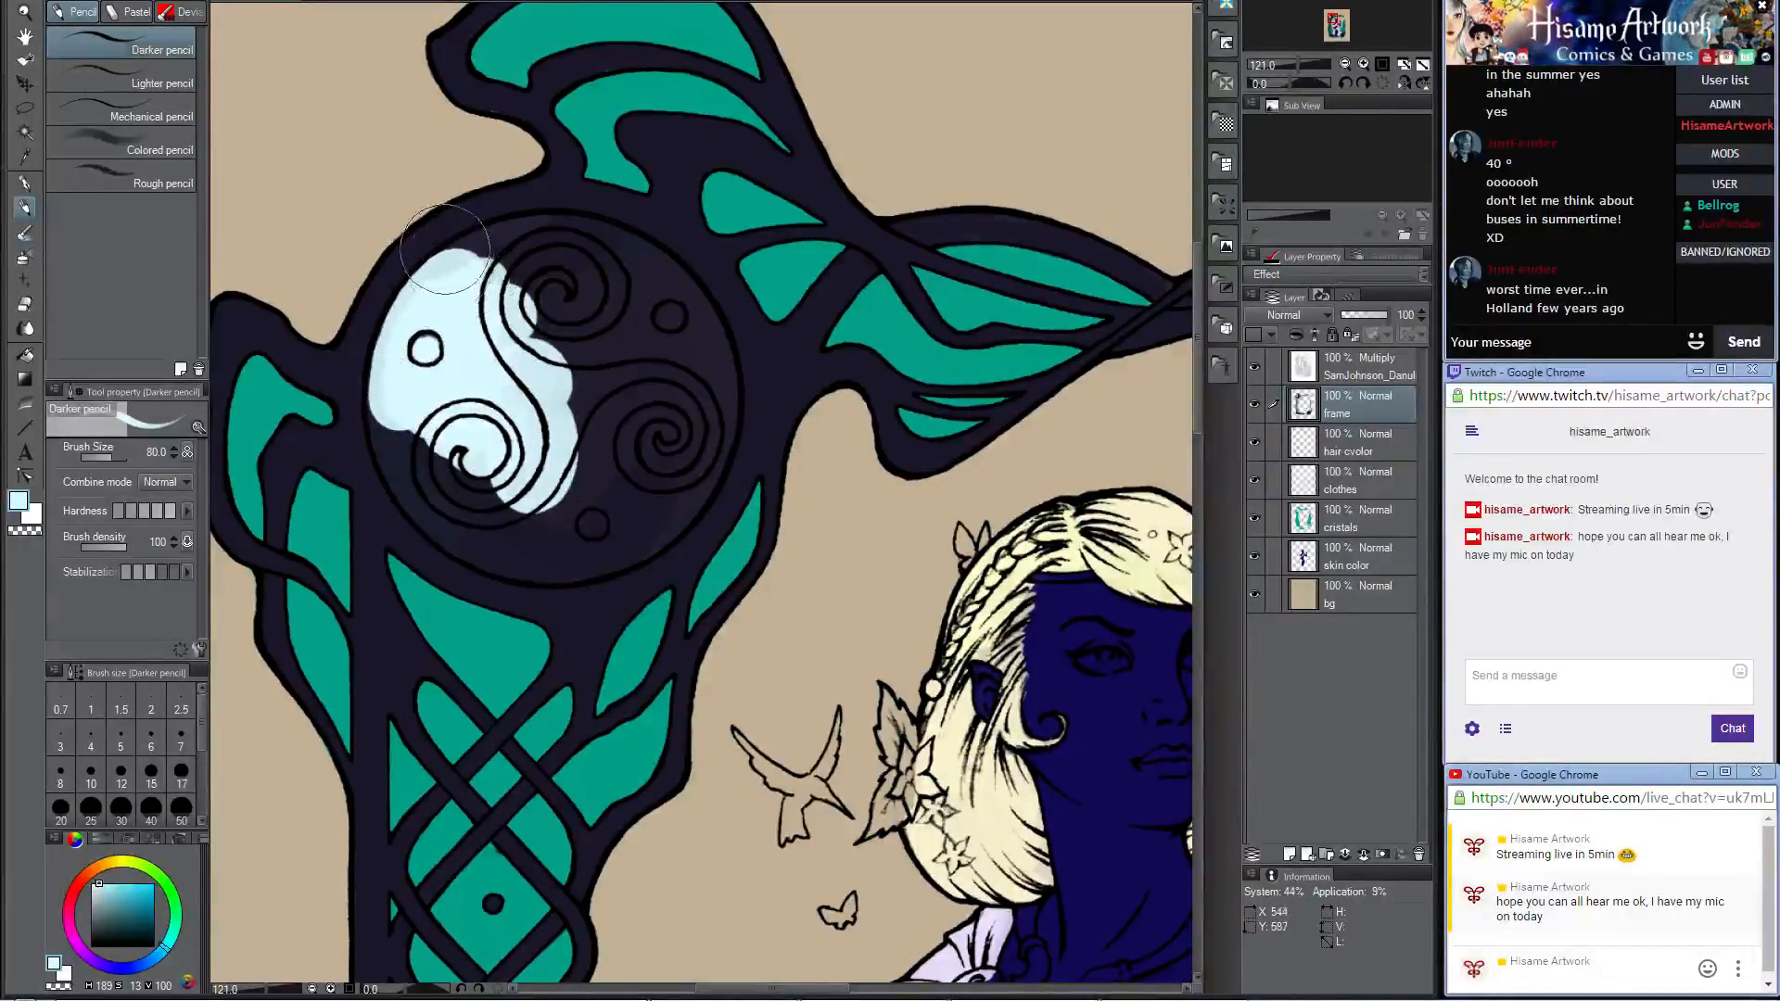
scroll(466, 258, up, 2)
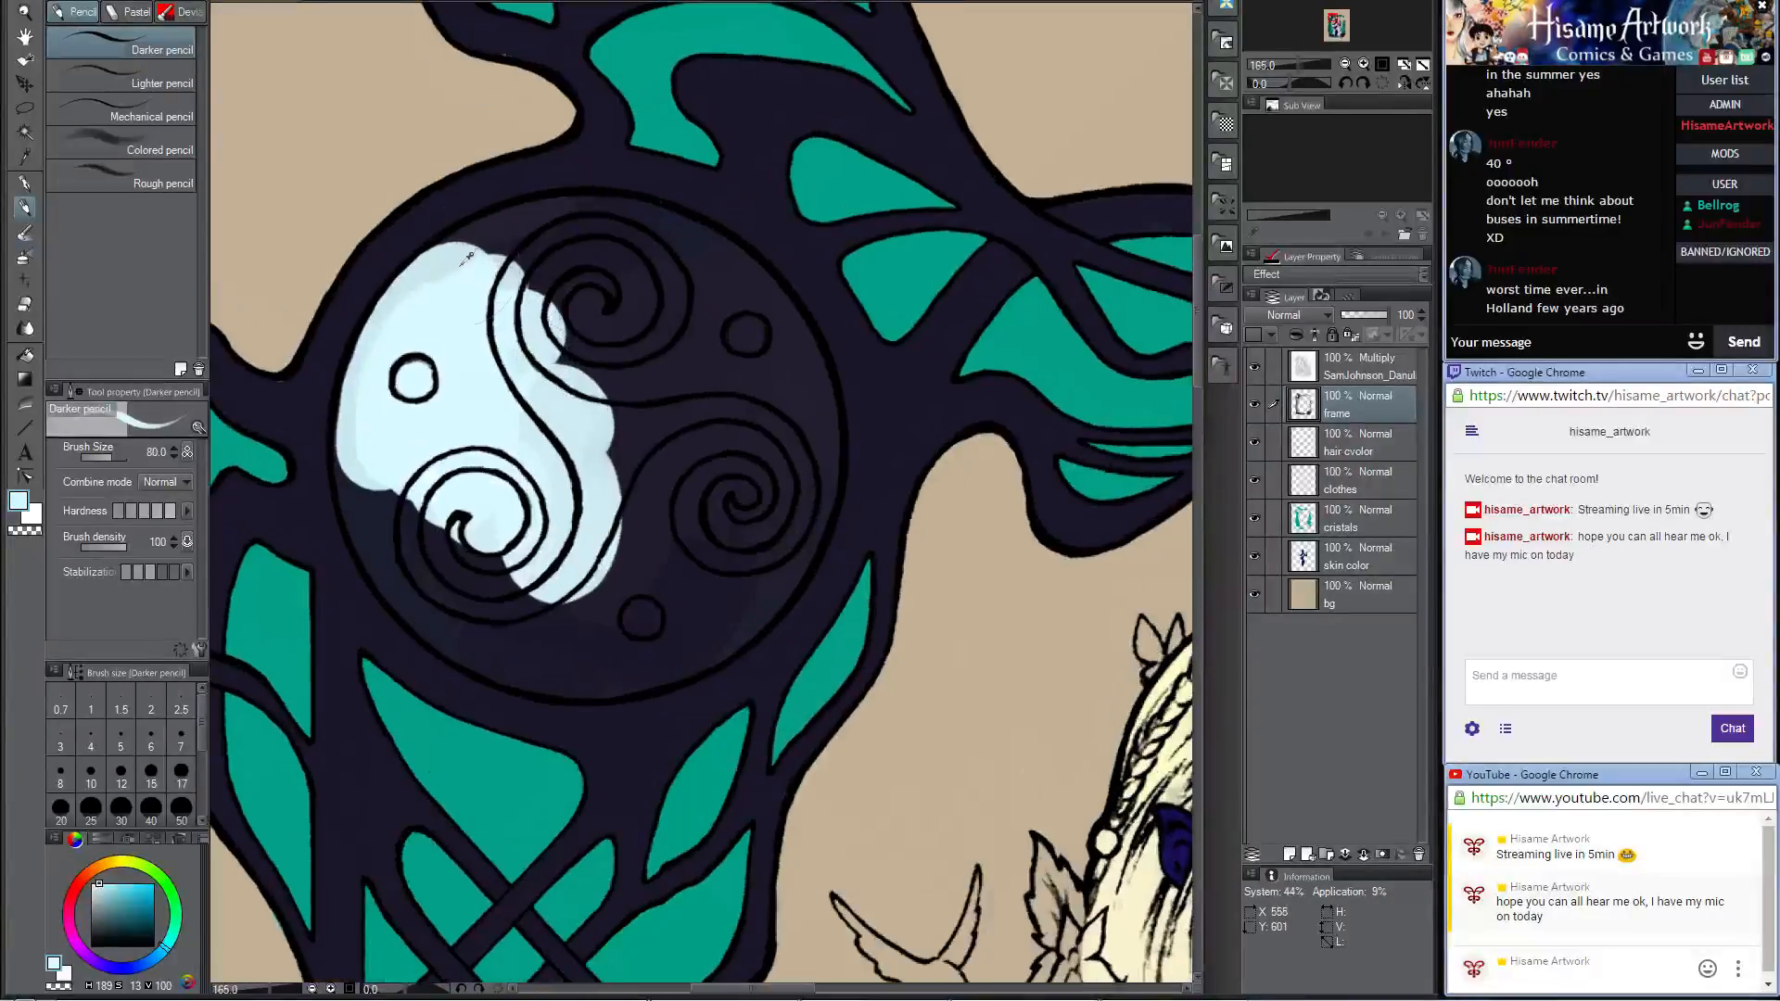
mouse_move(458, 303)
mouse_down()
mouse_move(547, 243)
mouse_move(579, 278)
mouse_move(524, 264)
mouse_move(445, 325)
mouse_move(519, 243)
mouse_move(450, 283)
mouse_move(565, 243)
mouse_move(695, 297)
mouse_move(668, 260)
mouse_move(610, 246)
mouse_move(700, 288)
mouse_move(593, 243)
mouse_move(690, 334)
mouse_move(696, 288)
mouse_move(760, 422)
mouse_move(714, 297)
mouse_move(770, 352)
mouse_move(761, 519)
mouse_move(733, 371)
mouse_move(797, 547)
mouse_move(760, 575)
mouse_up()
mouse_move(626, 535)
mouse_down()
mouse_move(711, 456)
mouse_move(698, 362)
mouse_move(619, 327)
mouse_move(533, 329)
mouse_up()
mouse_move(405, 371)
mouse_down()
mouse_move(375, 466)
mouse_move(403, 542)
mouse_move(402, 394)
mouse_move(415, 494)
mouse_move(391, 399)
mouse_move(391, 514)
mouse_move(389, 380)
mouse_move(378, 478)
mouse_move(415, 554)
mouse_move(382, 485)
mouse_move(393, 534)
mouse_move(501, 632)
mouse_move(467, 617)
mouse_move(528, 646)
mouse_move(579, 645)
mouse_move(596, 624)
mouse_move(582, 592)
mouse_move(504, 538)
mouse_move(604, 581)
mouse_move(551, 642)
mouse_move(619, 621)
mouse_move(514, 647)
mouse_move(598, 648)
mouse_move(655, 602)
mouse_move(547, 646)
mouse_move(569, 658)
mouse_move(696, 603)
mouse_up()
key(ctrl+z)
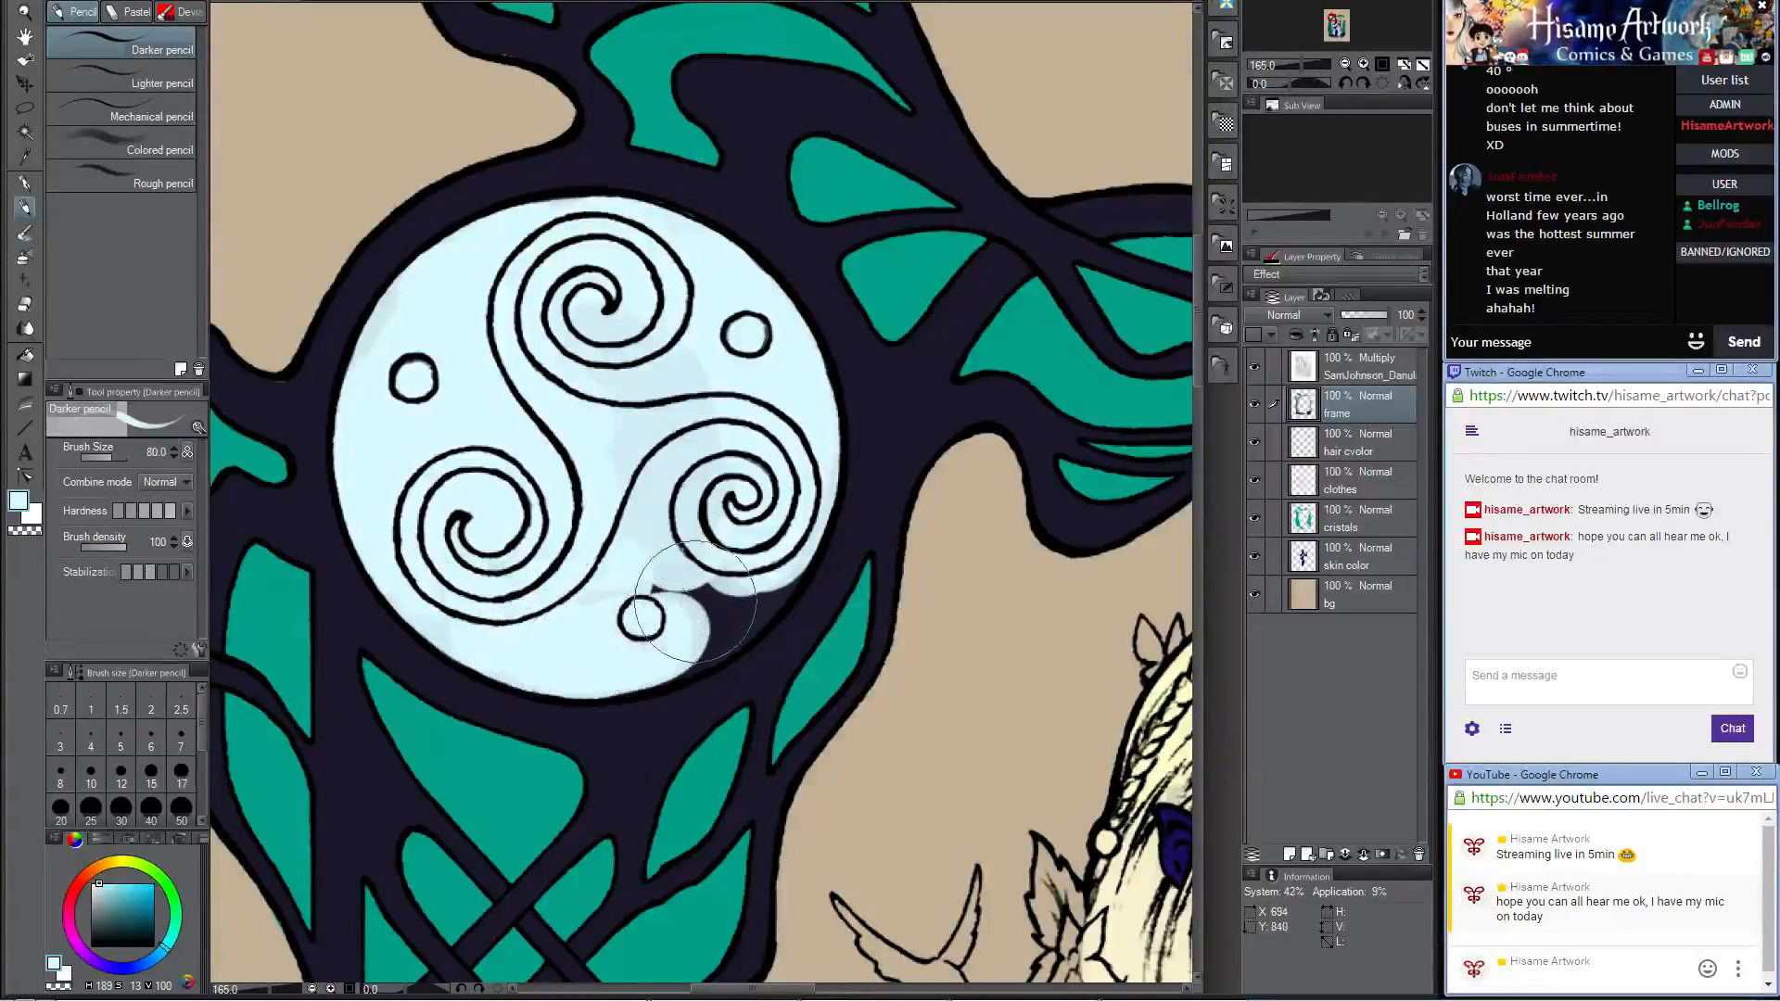
mouse_move(625, 655)
mouse_down()
mouse_move(736, 587)
mouse_move(575, 656)
mouse_move(654, 647)
mouse_move(718, 571)
mouse_move(681, 560)
mouse_move(694, 548)
mouse_move(723, 594)
mouse_move(705, 619)
mouse_move(774, 518)
mouse_move(728, 573)
mouse_up()
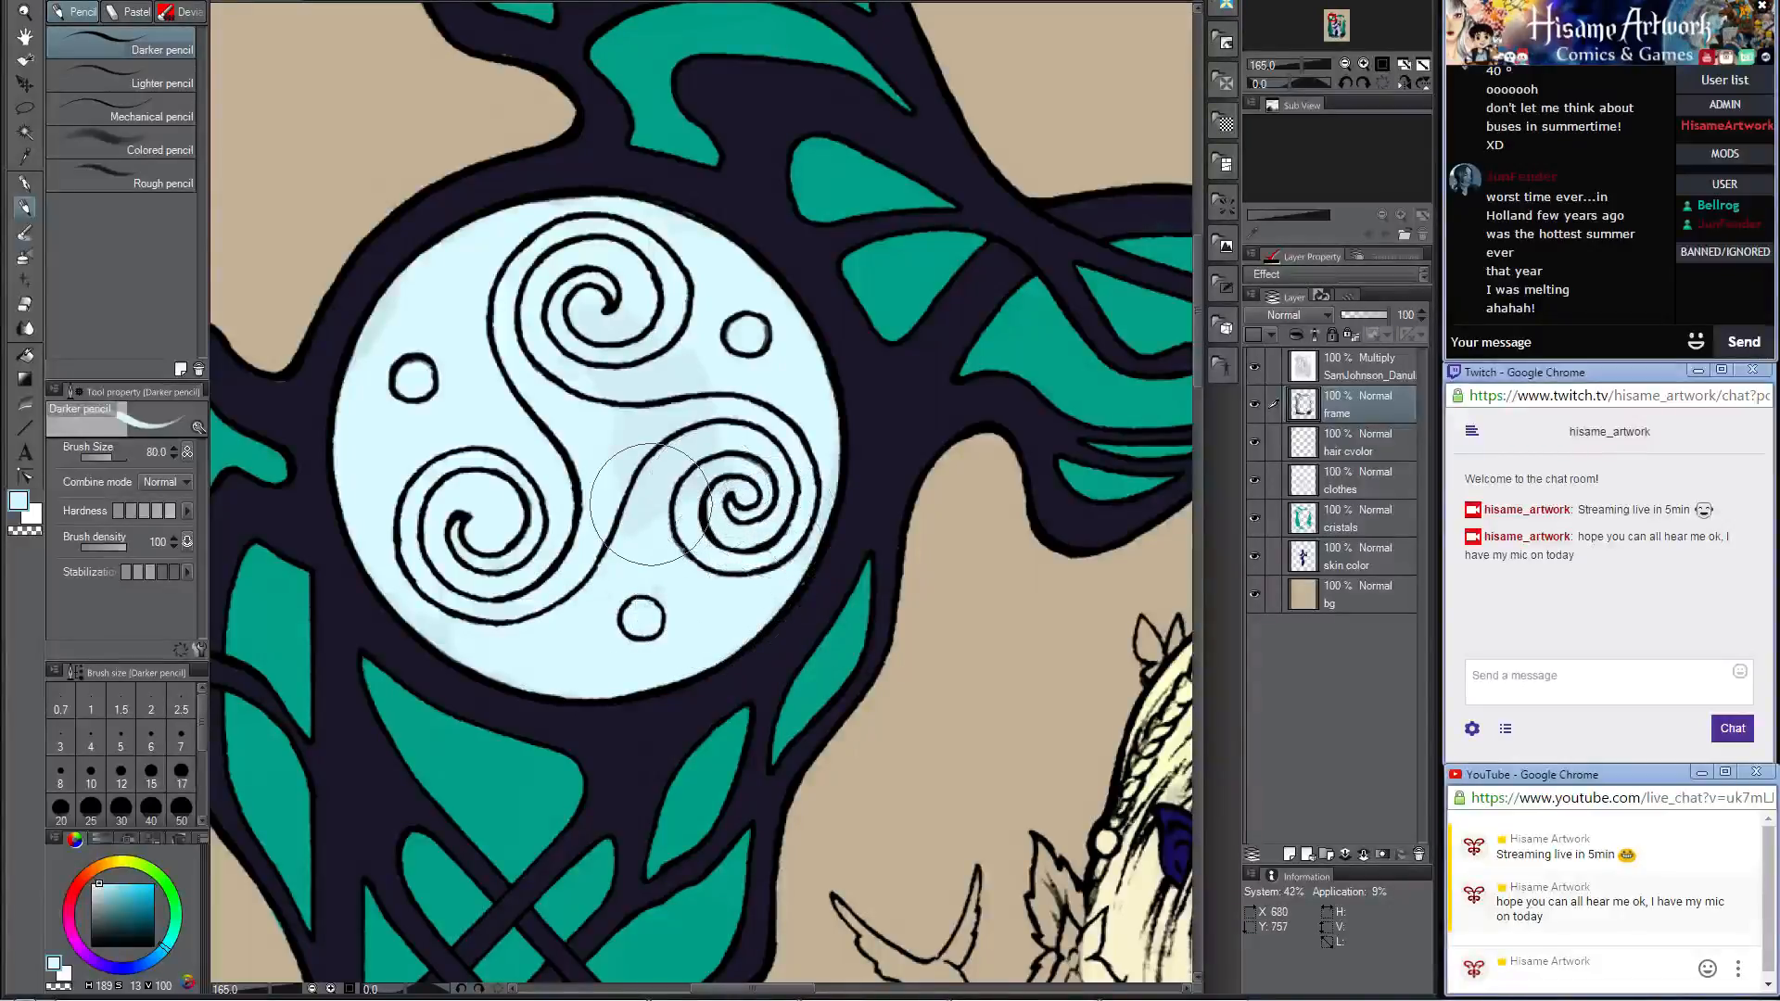
Step: Paint the knotwork medallion at the frame's lower corner pale blue across its whole disc
scroll(658, 496, down, 7)
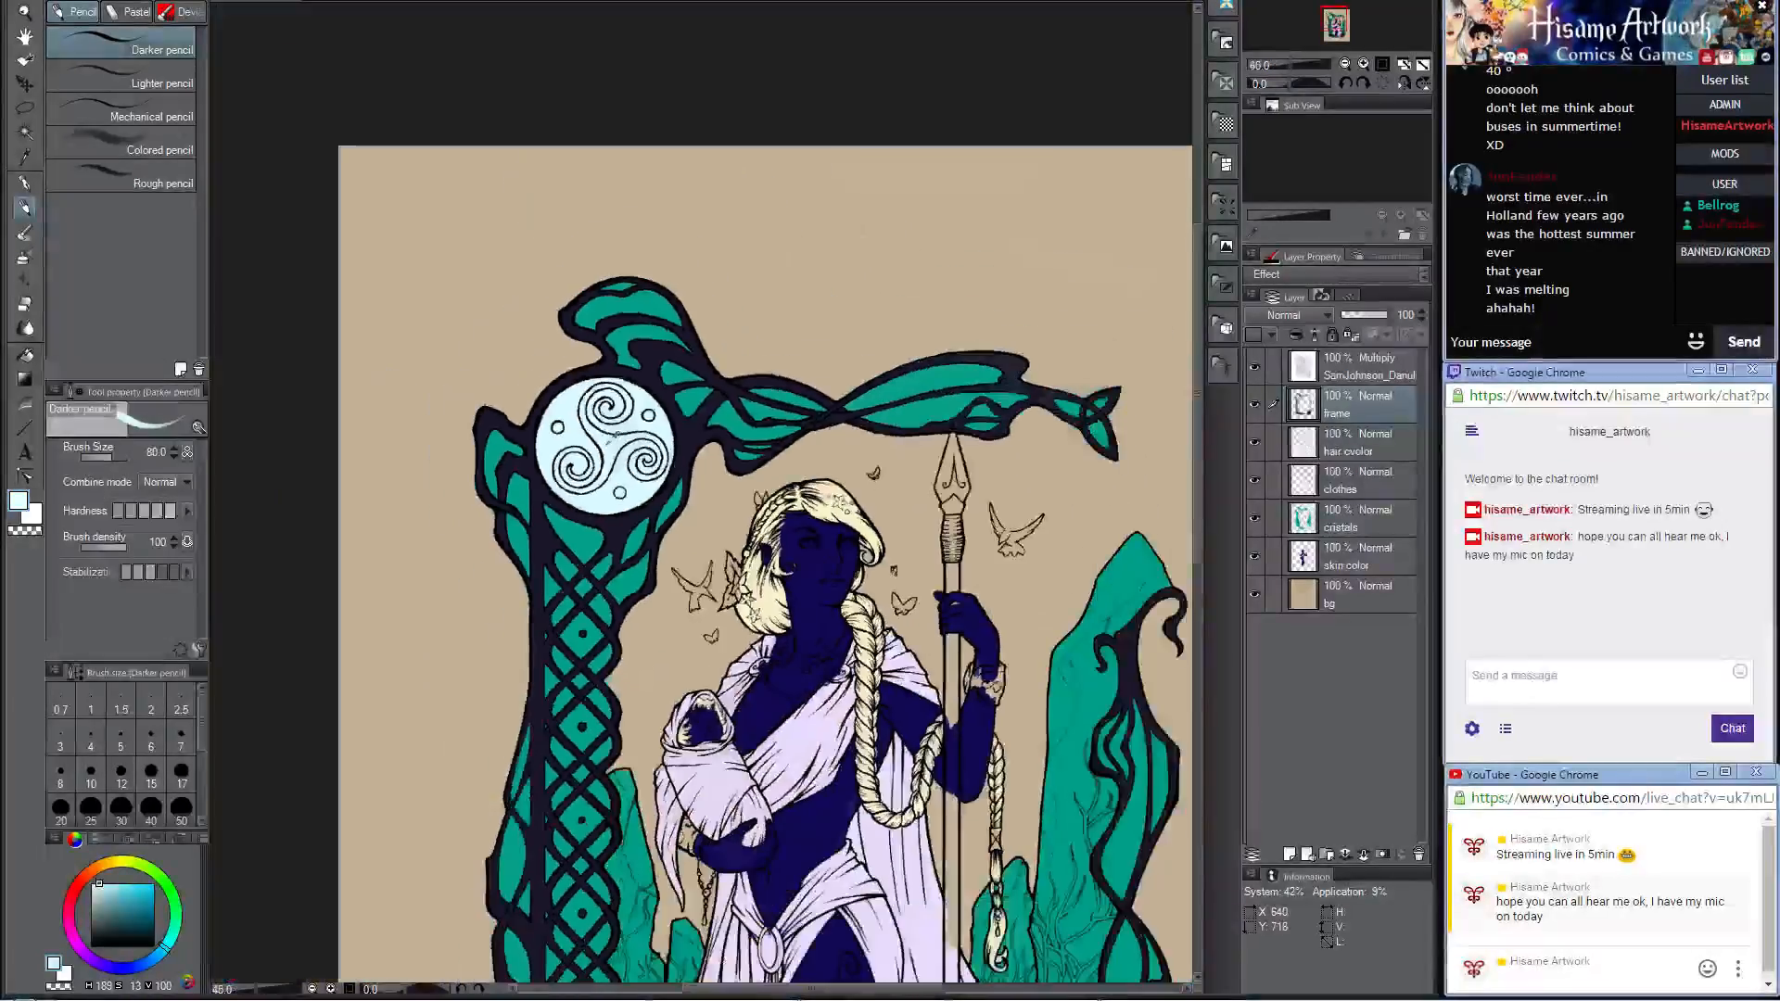
drag(960, 886, 872, 561)
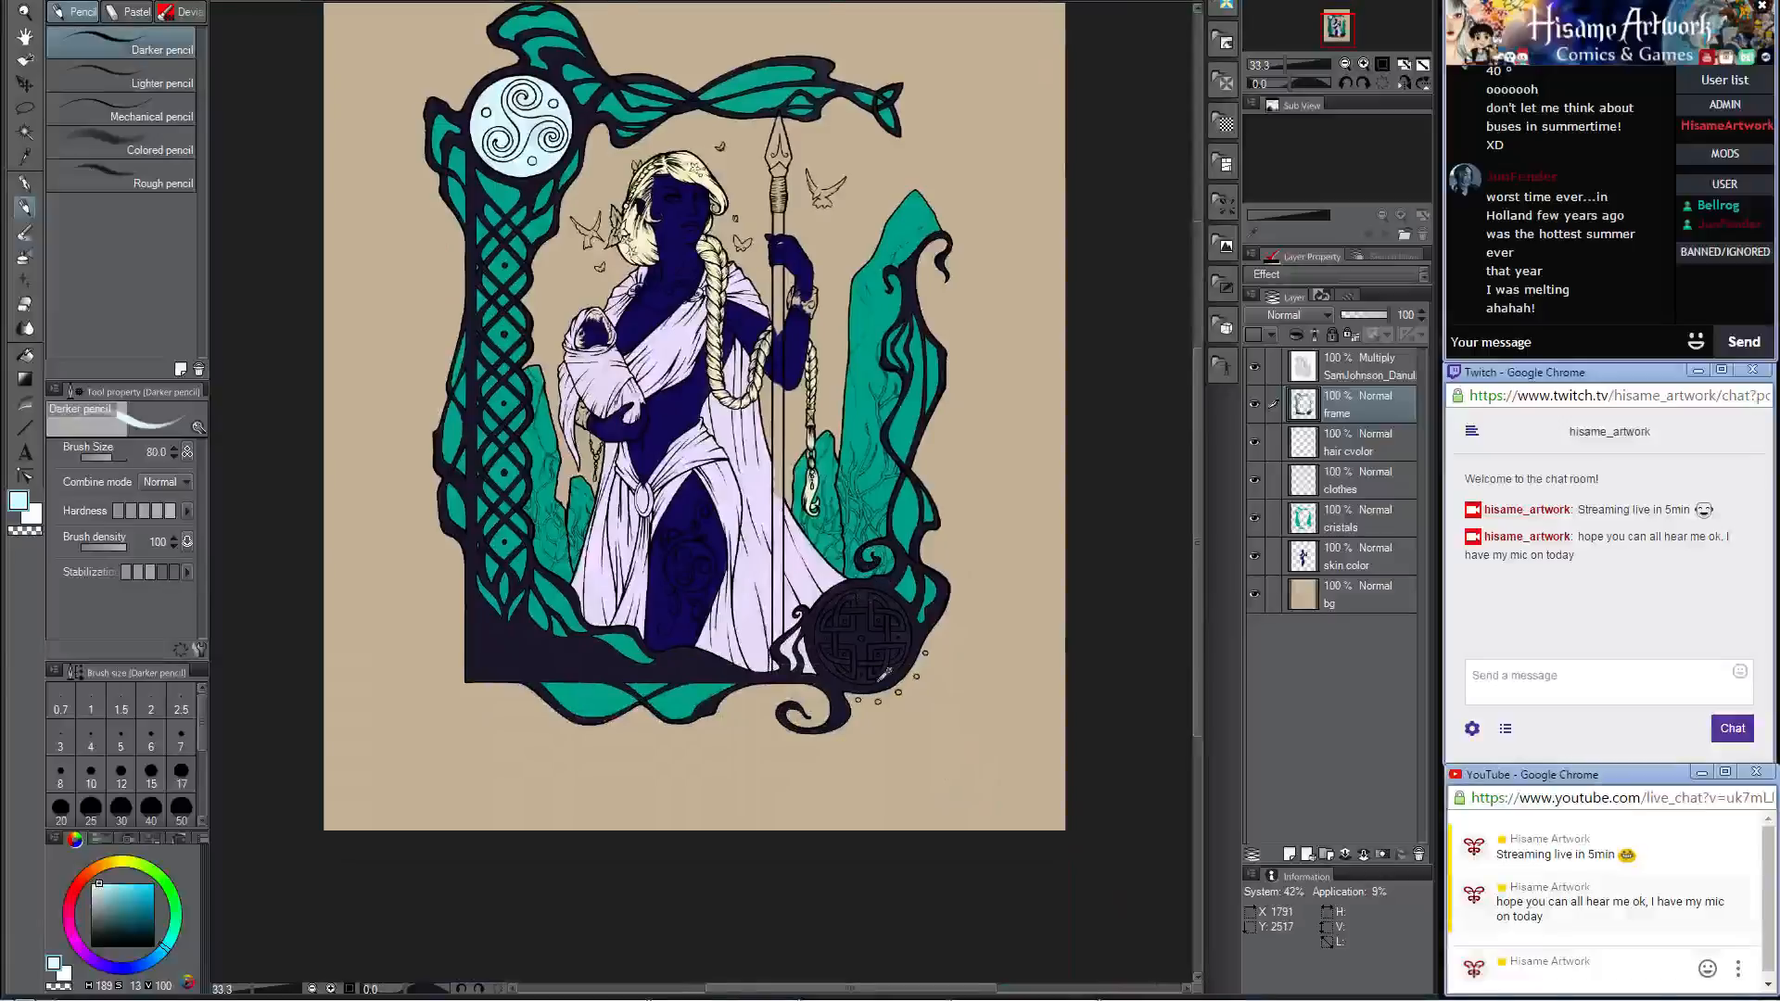
scroll(886, 674, up, 6)
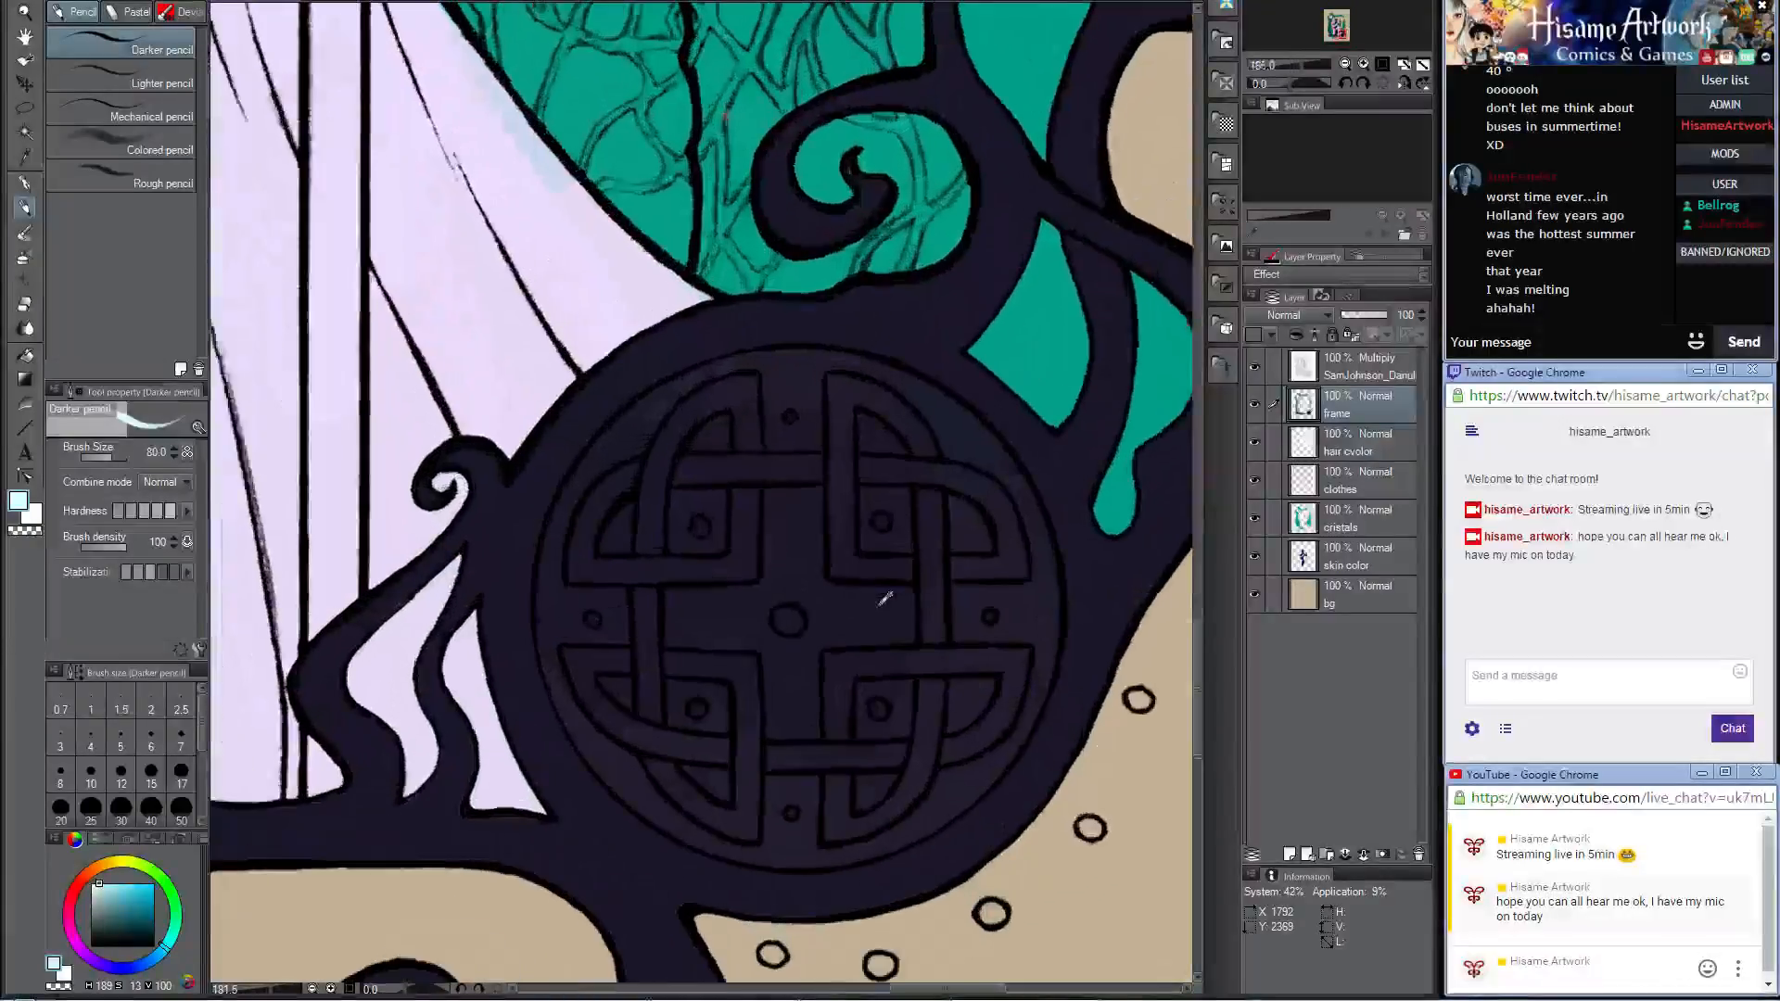
mouse_move(754, 494)
mouse_down()
mouse_move(653, 533)
mouse_move(683, 440)
mouse_move(635, 506)
mouse_move(641, 462)
mouse_move(660, 447)
mouse_move(598, 533)
mouse_move(588, 591)
mouse_move(642, 463)
mouse_move(603, 514)
mouse_move(598, 668)
mouse_move(587, 572)
mouse_move(605, 689)
mouse_move(666, 758)
mouse_move(591, 652)
mouse_move(591, 668)
mouse_move(681, 775)
mouse_move(779, 817)
mouse_move(725, 768)
mouse_move(699, 781)
mouse_move(651, 753)
mouse_move(683, 789)
mouse_move(646, 760)
mouse_move(662, 779)
mouse_move(777, 795)
mouse_up()
key(ctrl+z)
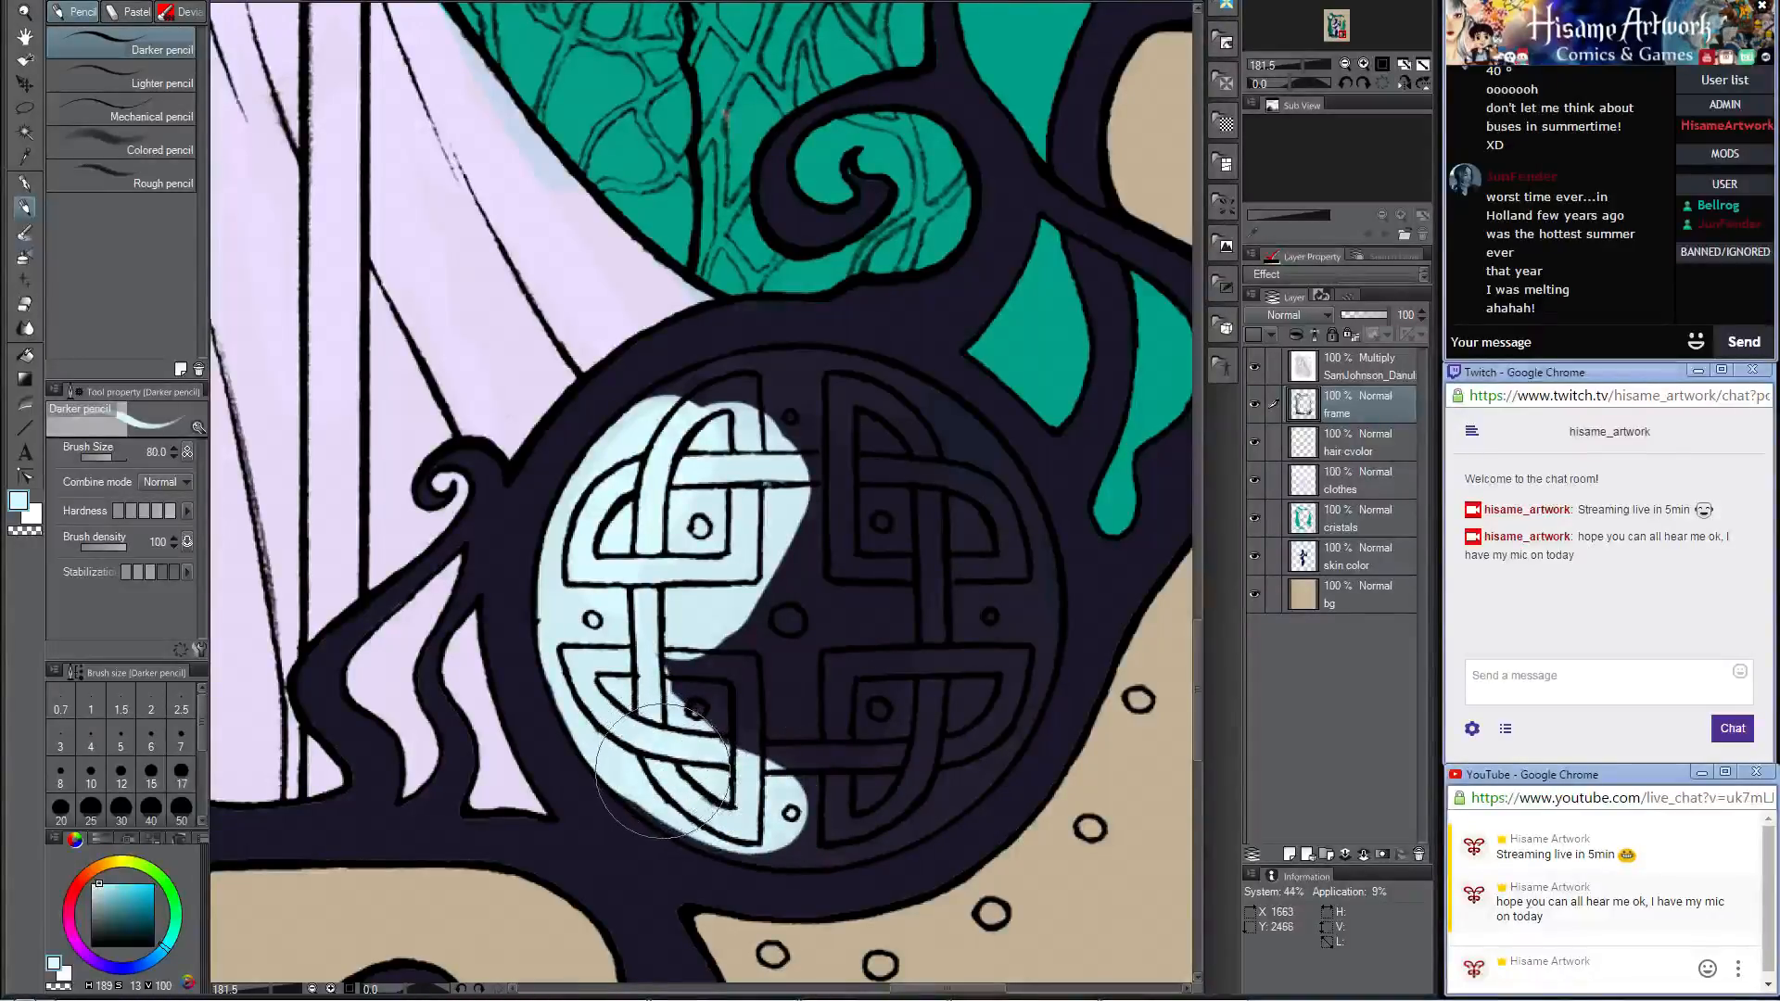
mouse_move(662, 770)
mouse_down()
mouse_move(788, 816)
mouse_move(880, 790)
mouse_move(640, 759)
mouse_move(681, 795)
mouse_move(725, 796)
mouse_move(851, 645)
mouse_move(876, 658)
mouse_move(830, 695)
mouse_move(727, 728)
mouse_move(668, 668)
mouse_up()
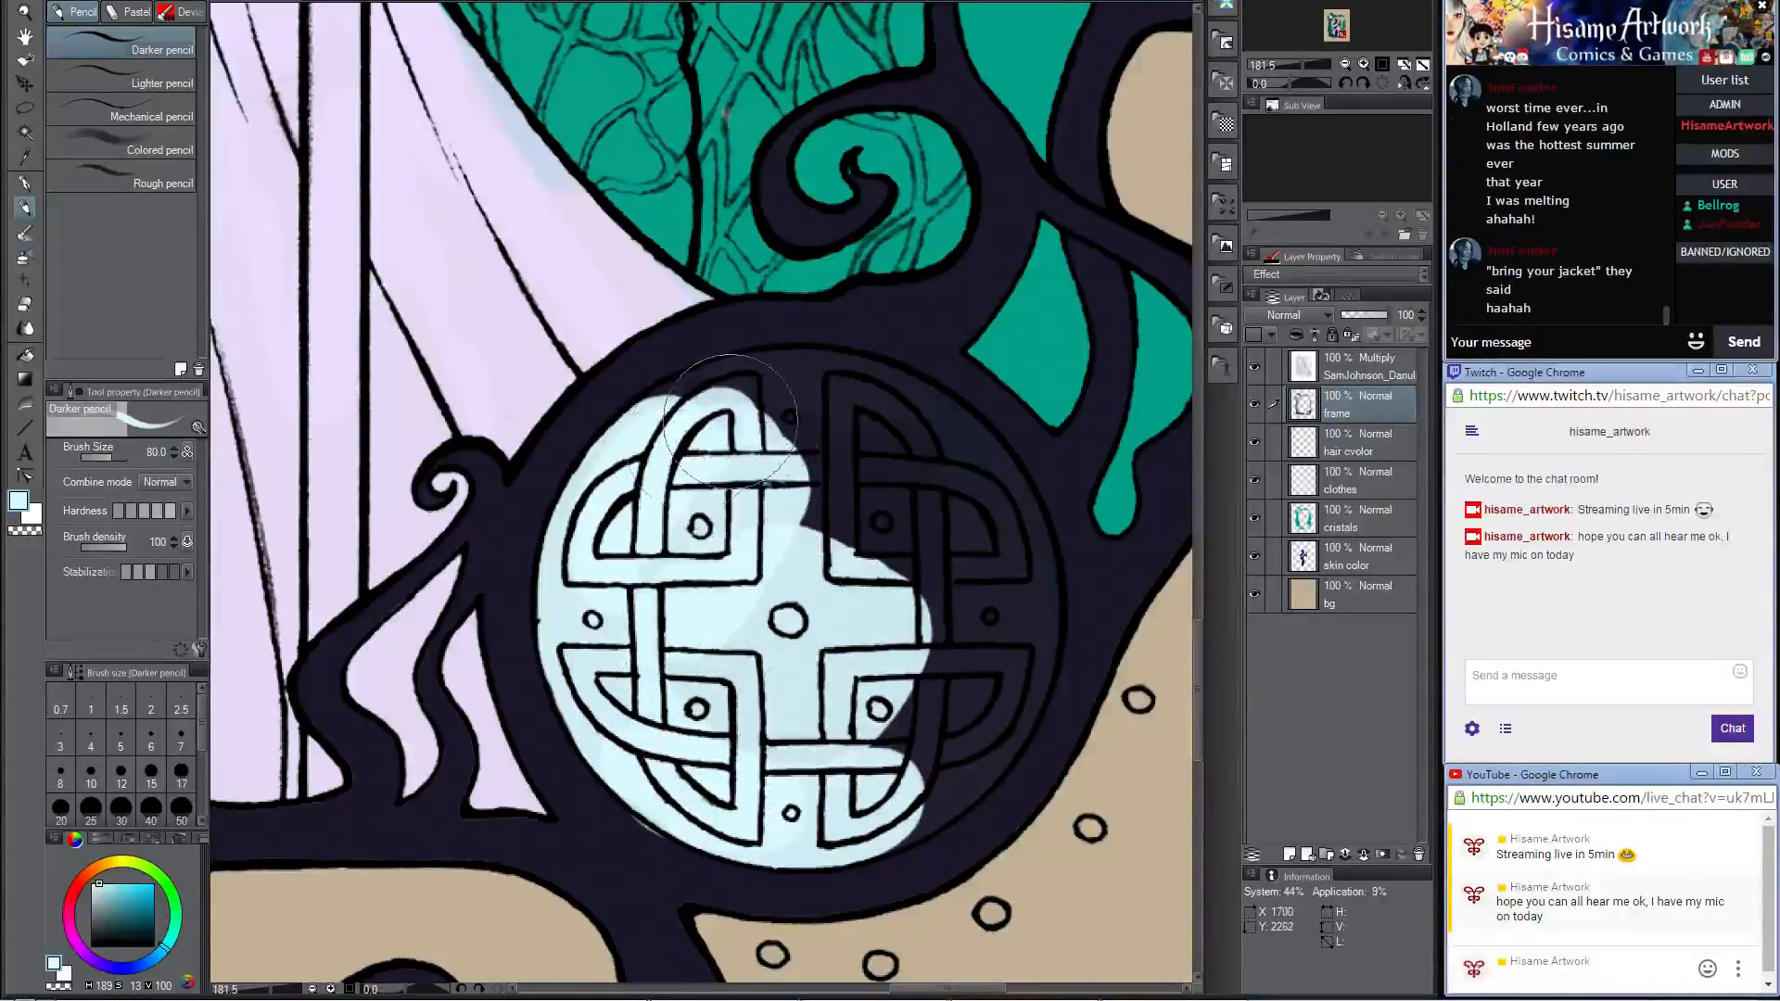
mouse_move(733, 421)
mouse_down()
mouse_move(667, 445)
mouse_move(741, 389)
mouse_move(697, 411)
mouse_move(863, 390)
mouse_move(982, 482)
mouse_move(992, 630)
mouse_move(937, 686)
mouse_move(815, 482)
mouse_move(788, 556)
mouse_move(943, 673)
mouse_move(918, 741)
mouse_move(853, 806)
mouse_move(834, 798)
mouse_move(913, 779)
mouse_move(1001, 690)
mouse_move(978, 519)
mouse_move(1010, 594)
mouse_move(973, 533)
mouse_move(1001, 519)
mouse_move(1003, 657)
mouse_move(969, 733)
mouse_move(895, 723)
mouse_up()
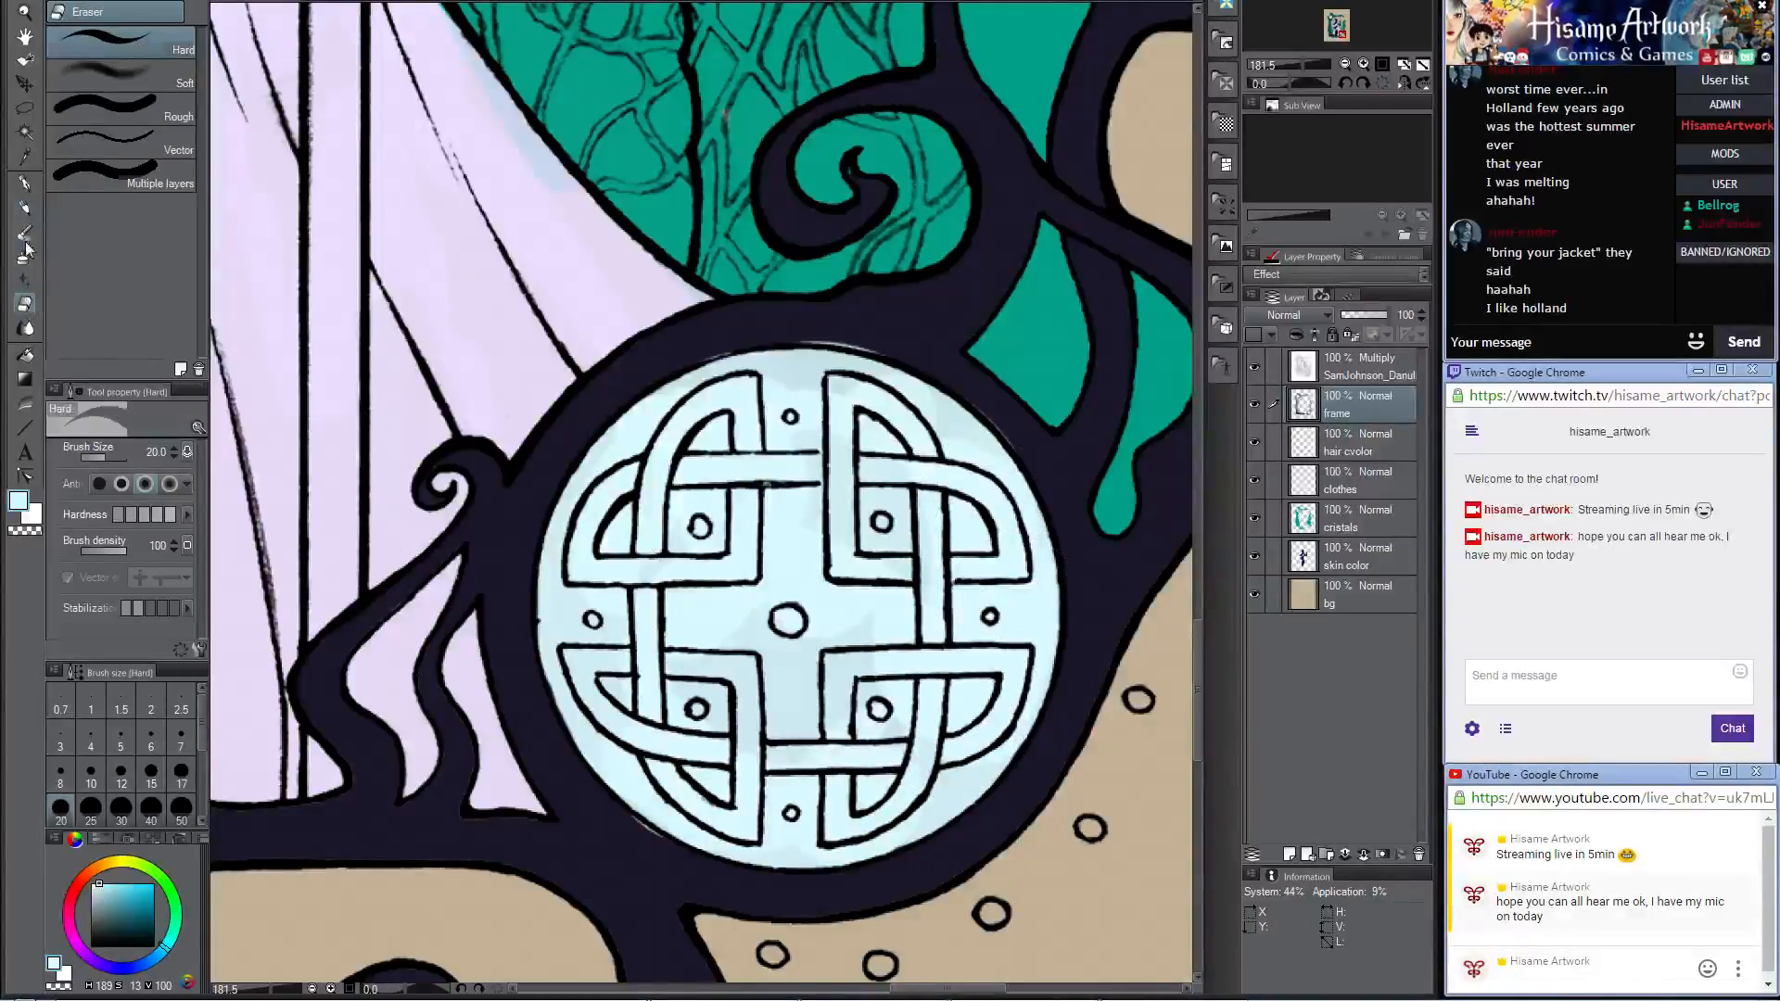
Step: Restore the knotwork medallion's rim with the frame's dark color at brush size 17
alt+click(874, 327)
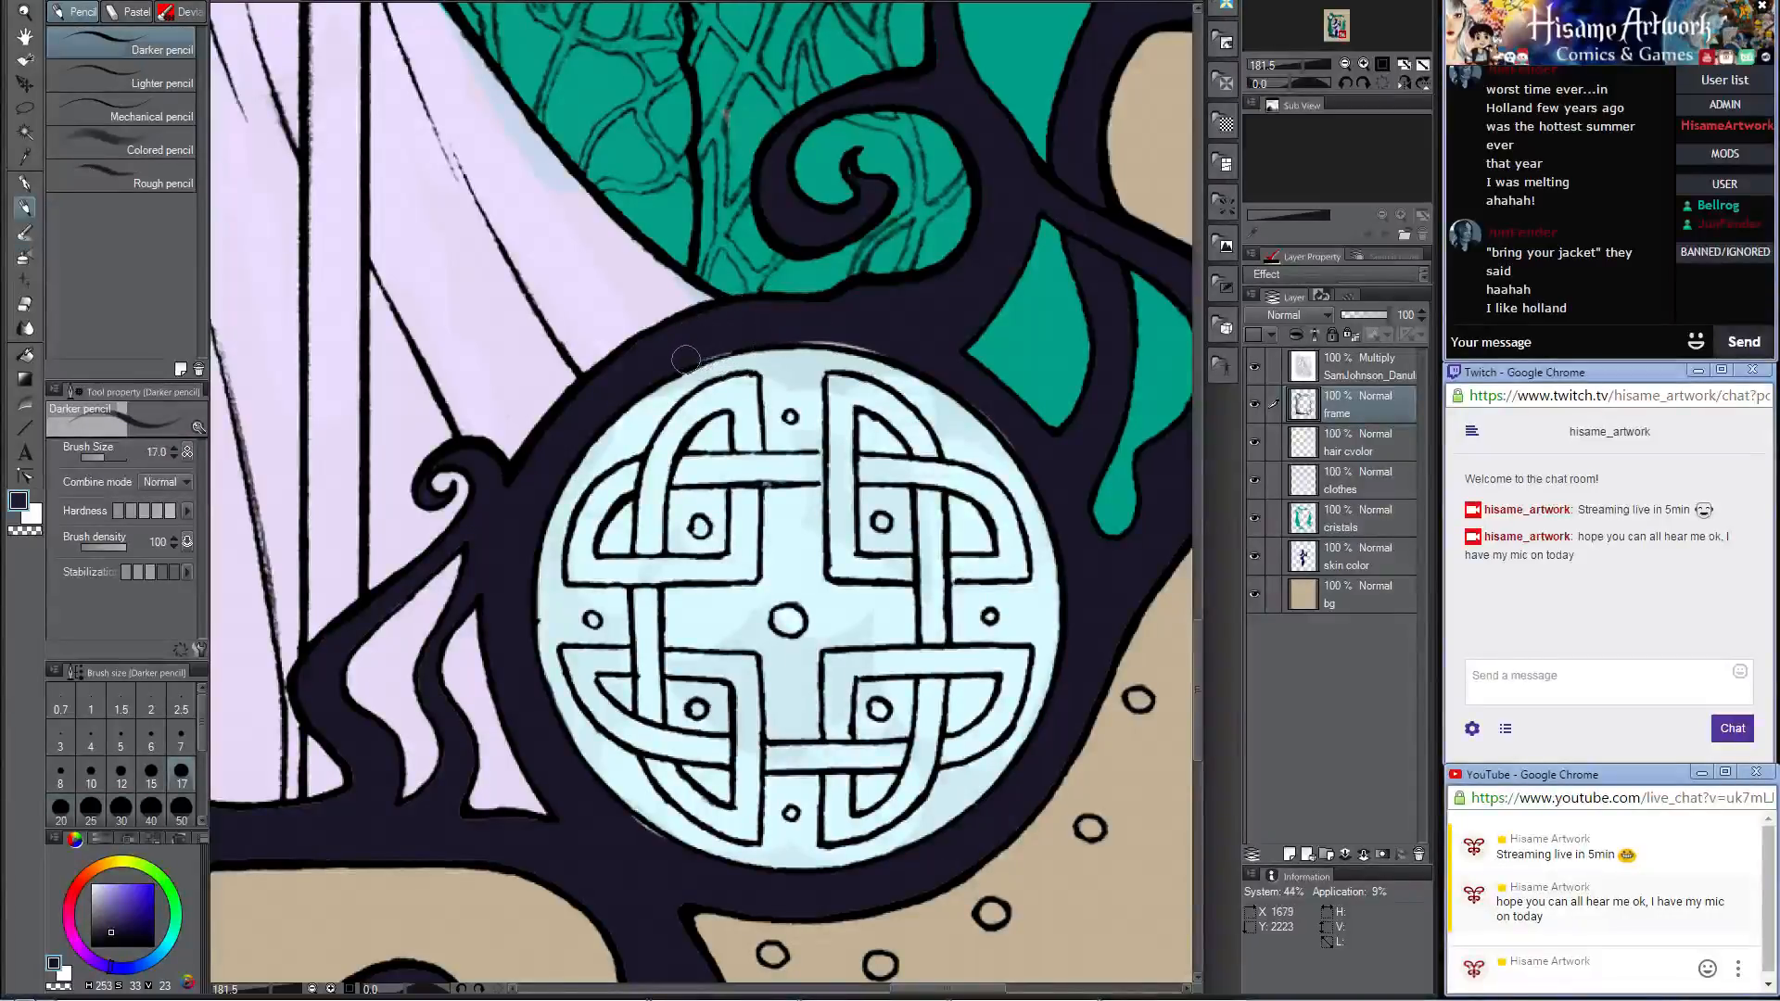
drag(691, 361, 723, 351)
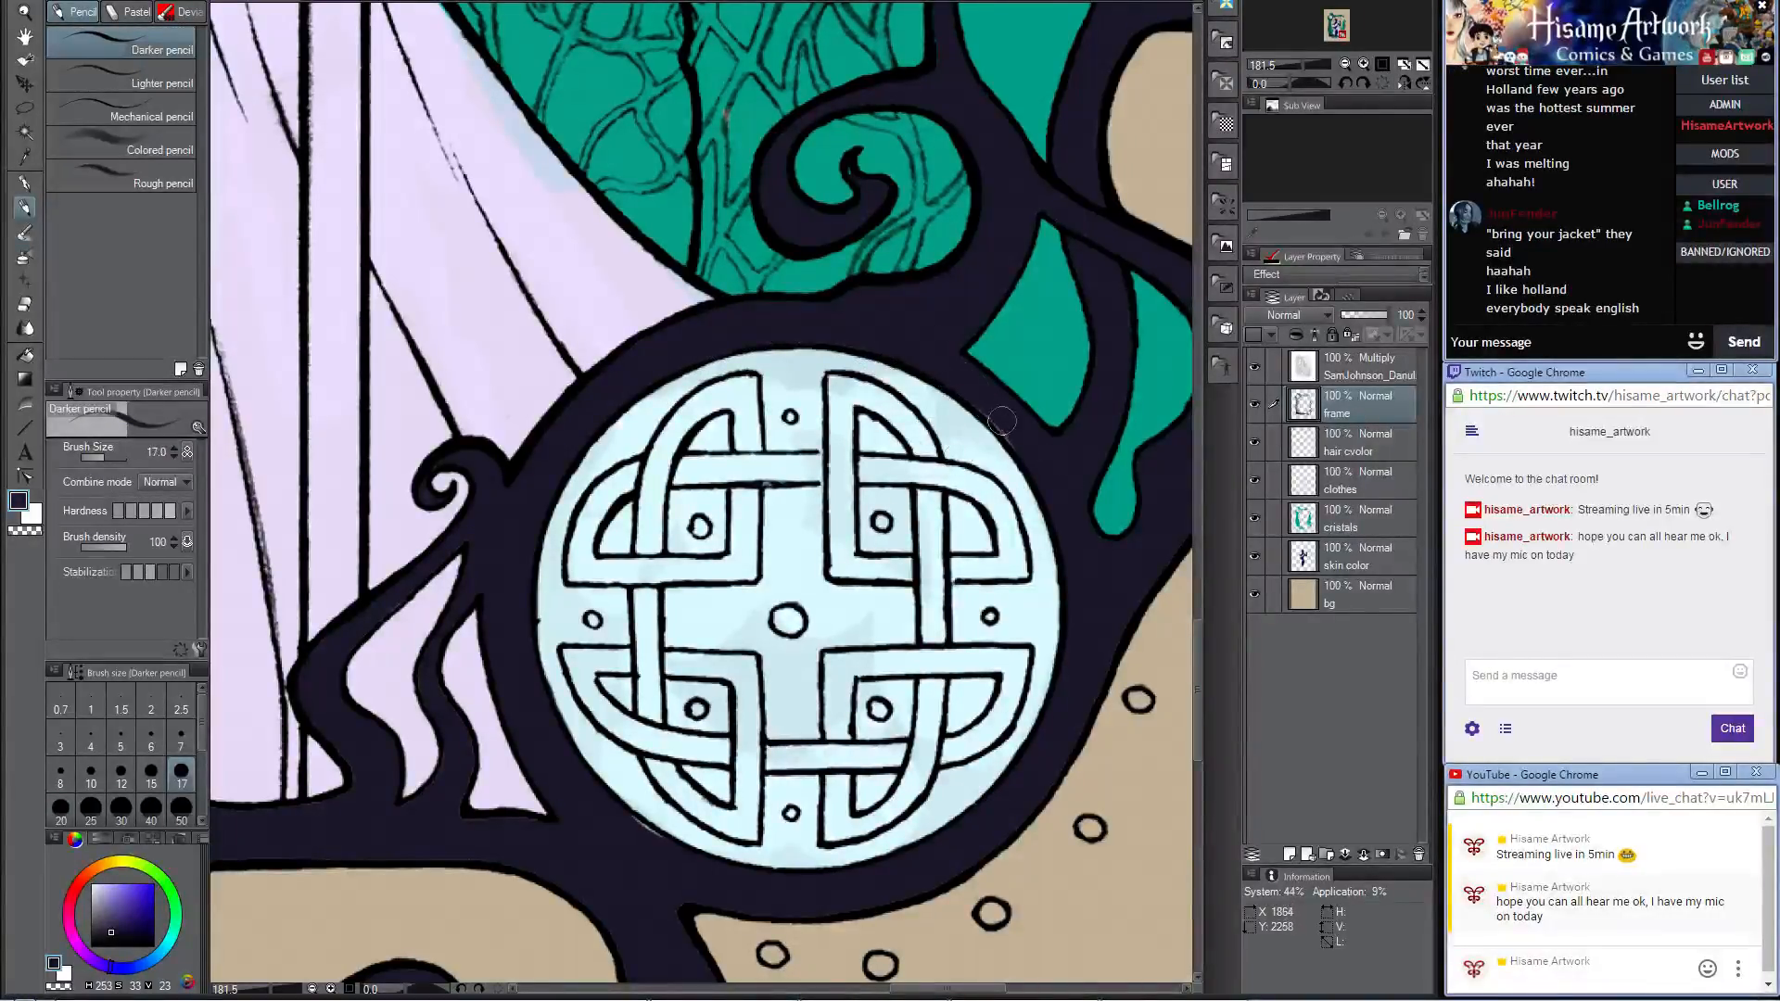
drag(1034, 456, 1080, 263)
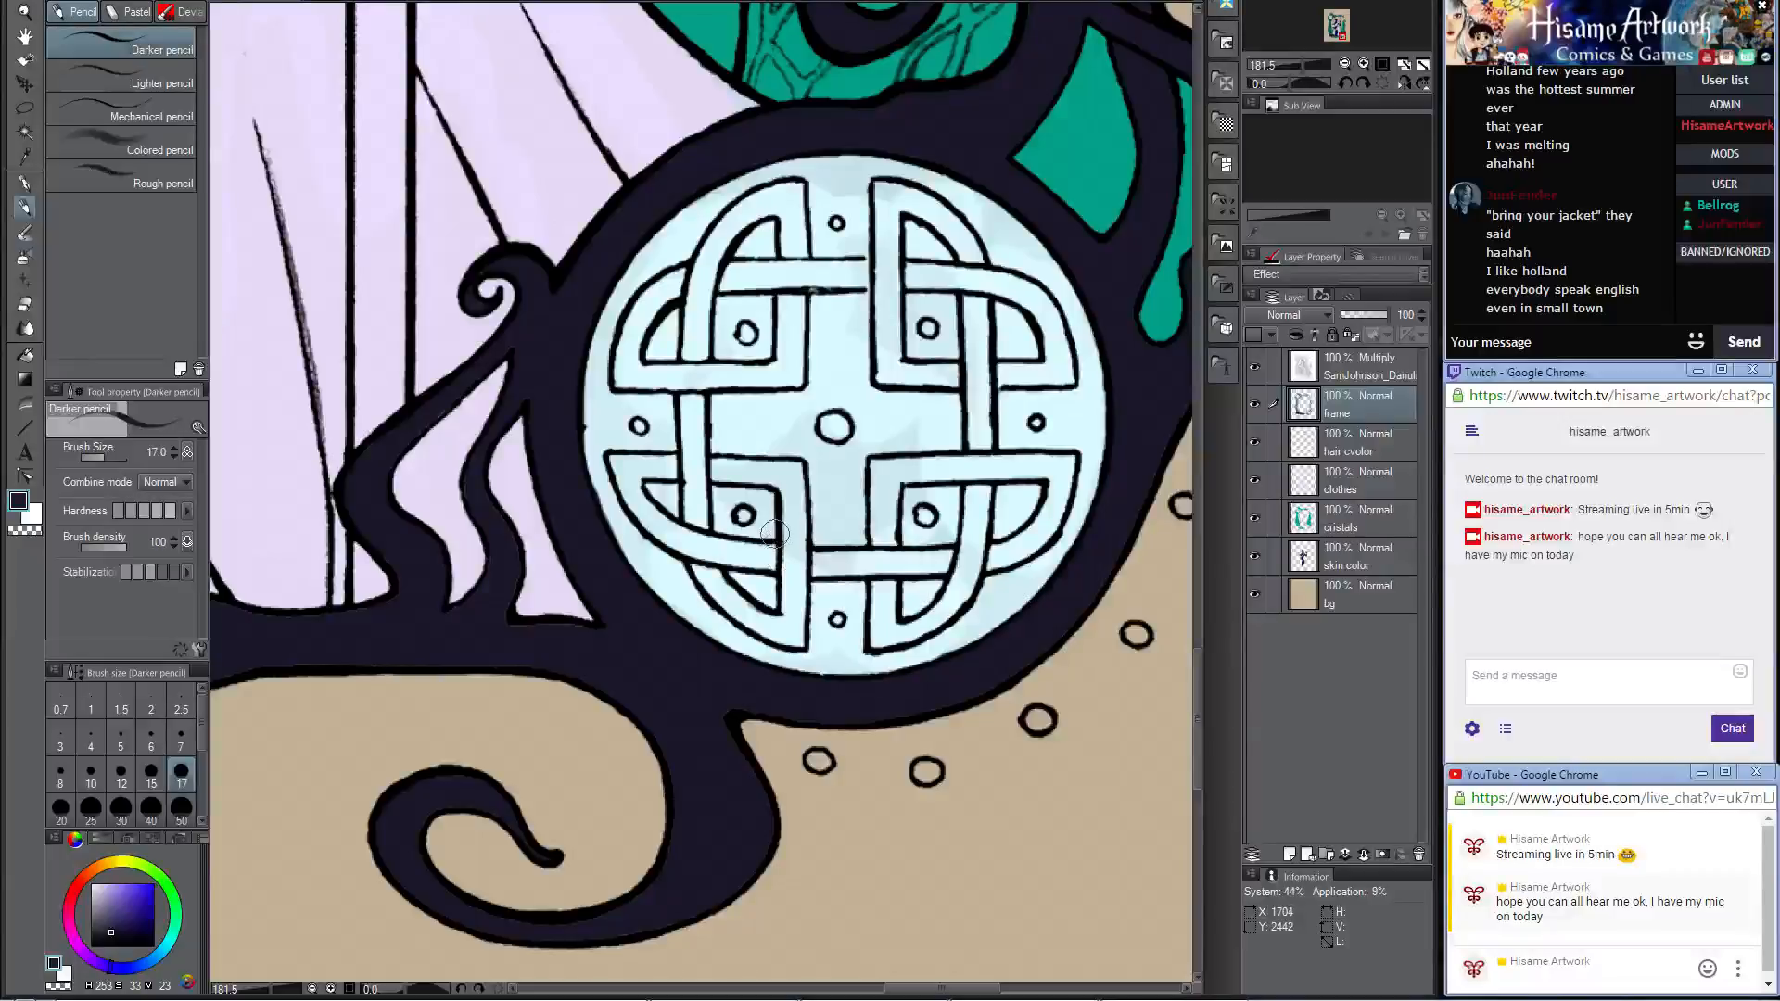
Step: Even out the knotwork medallion's fill using the triple-spiral medallion's pale blue at brush size 150
scroll(774, 533, down, 8)
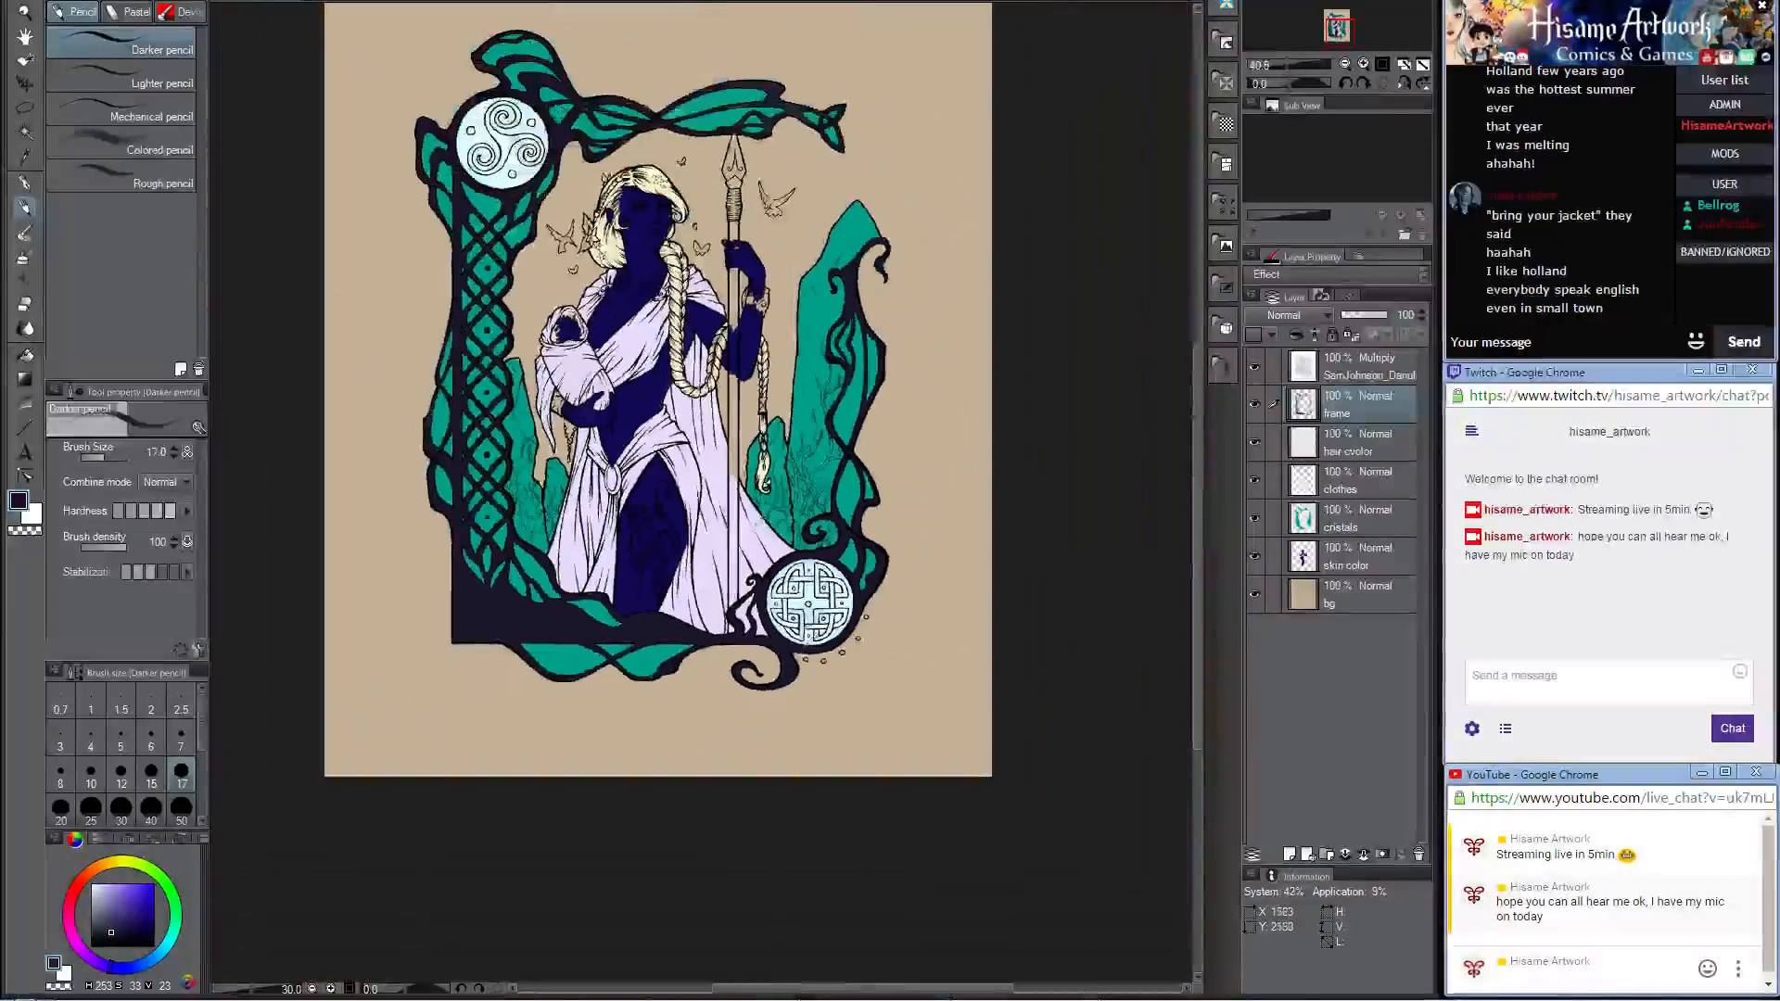
scroll(490, 135, up, 4)
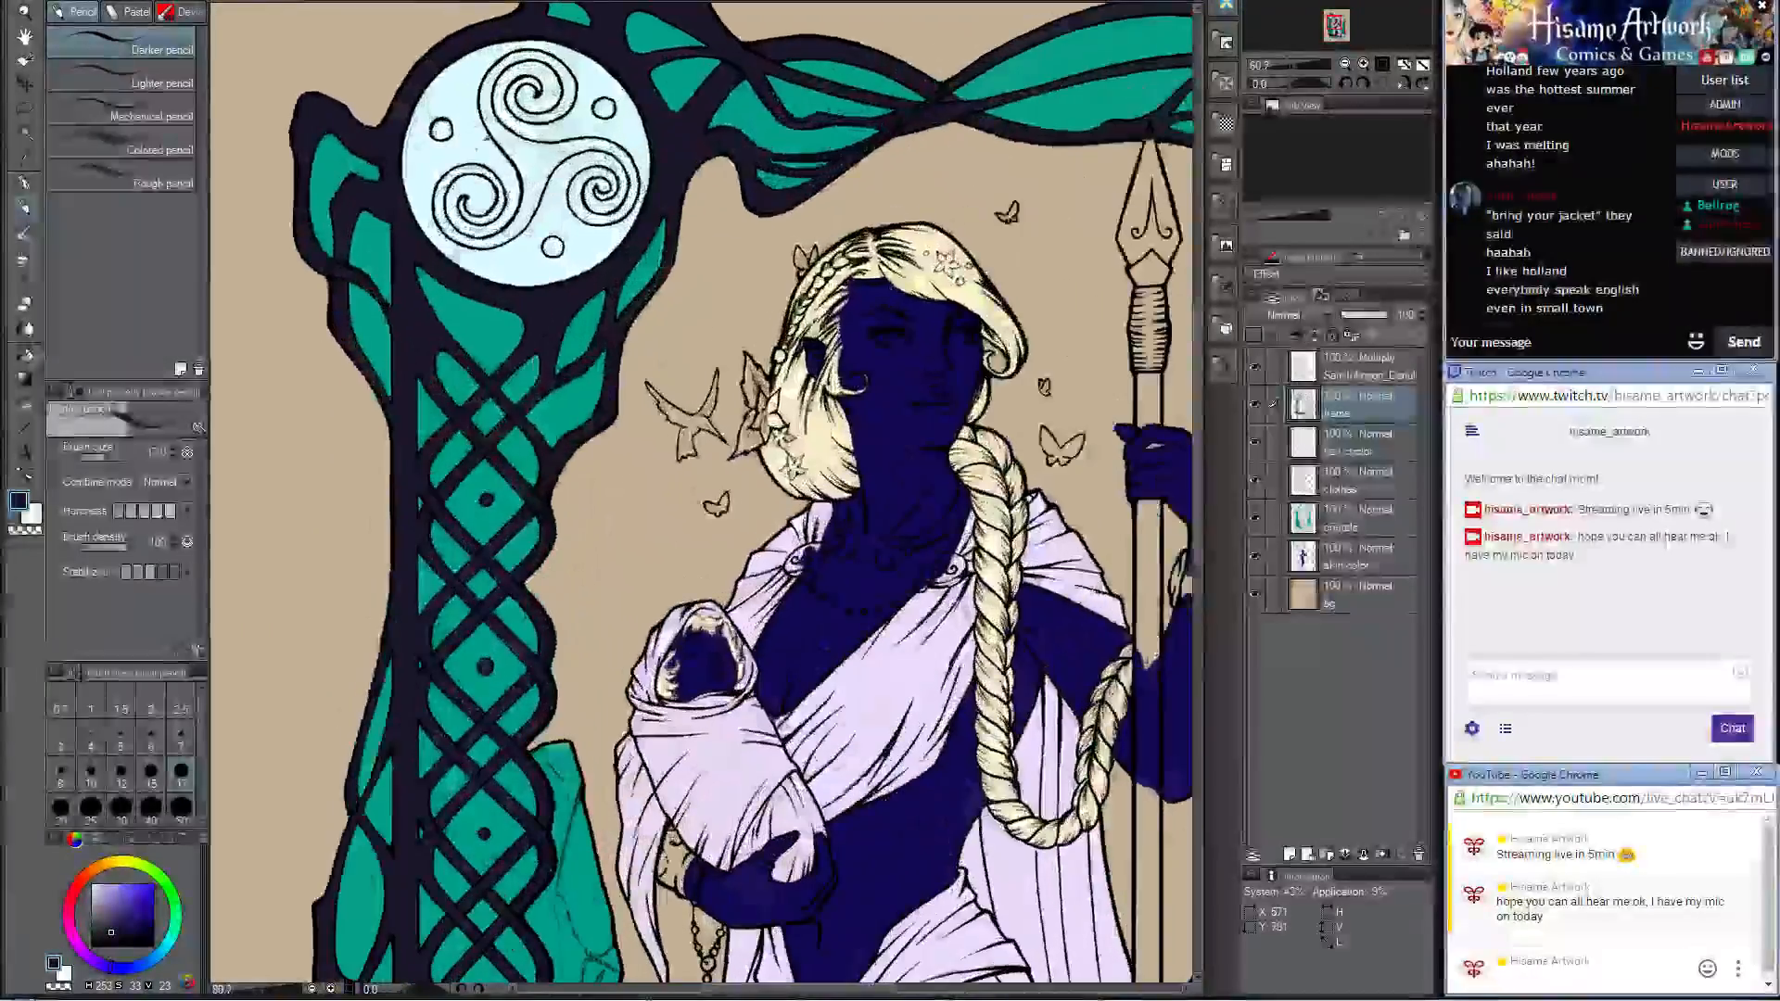
alt+click(482, 146)
scroll(470, 165, down, 4)
scroll(842, 733, up, 2)
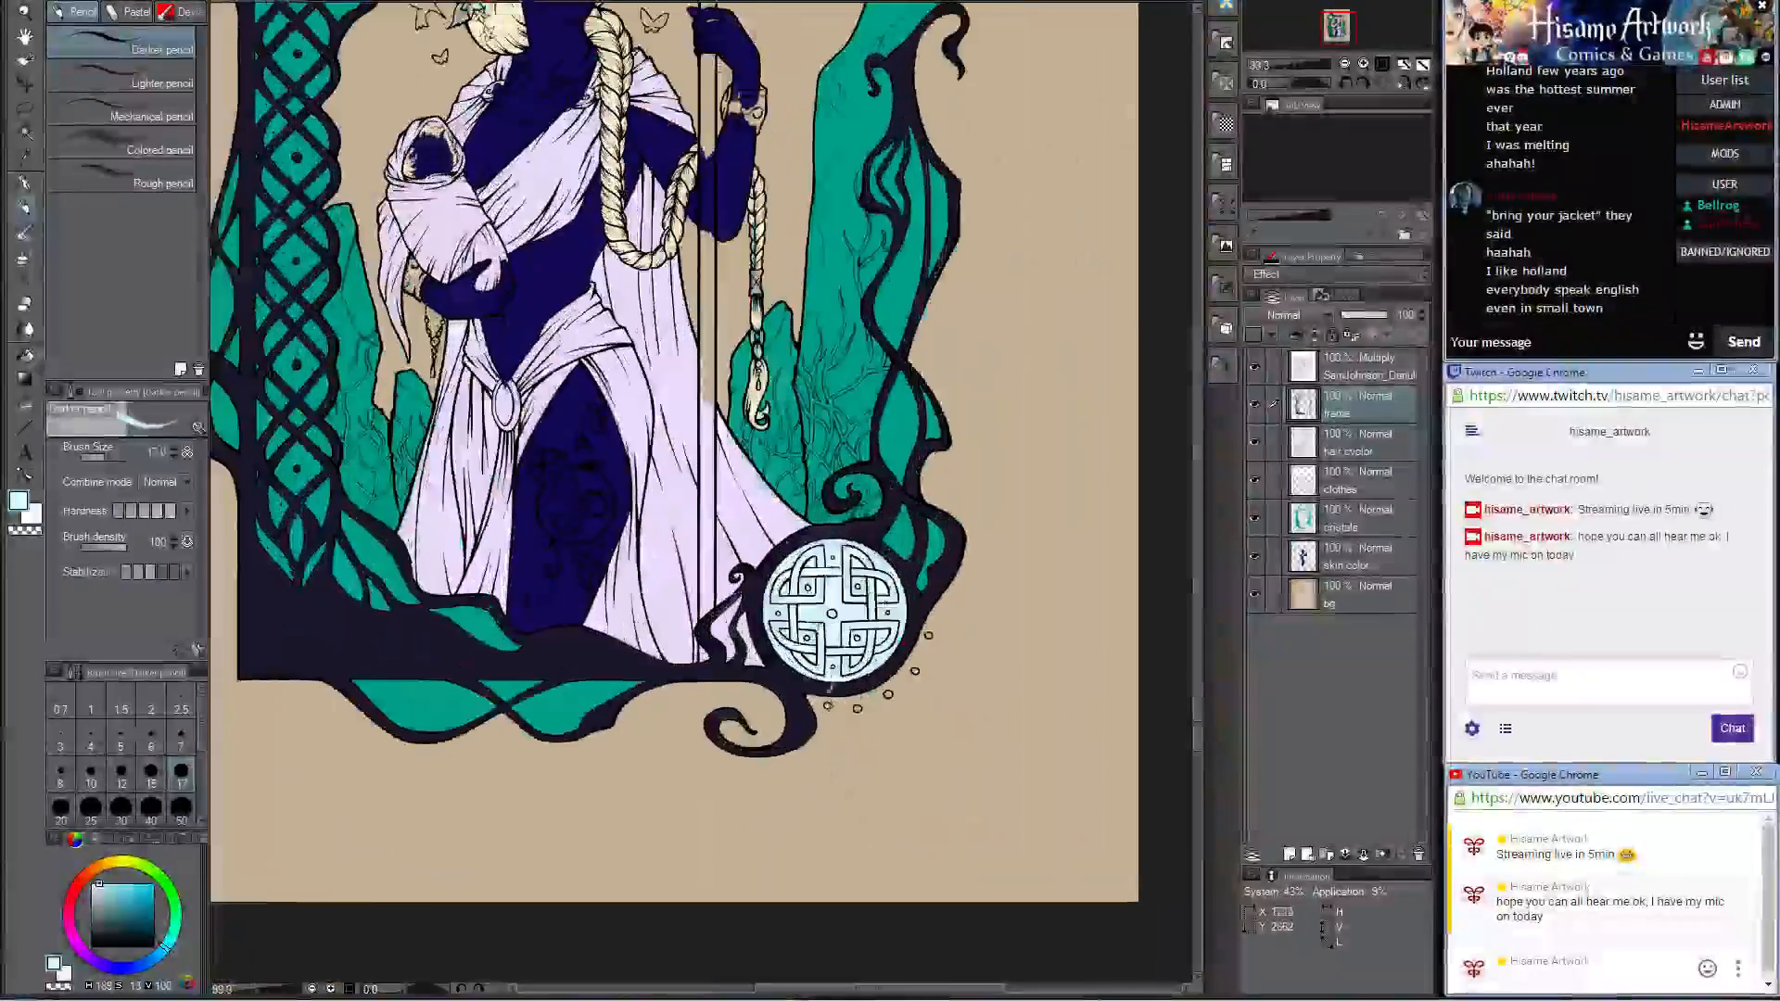
scroll(830, 653, up, 2)
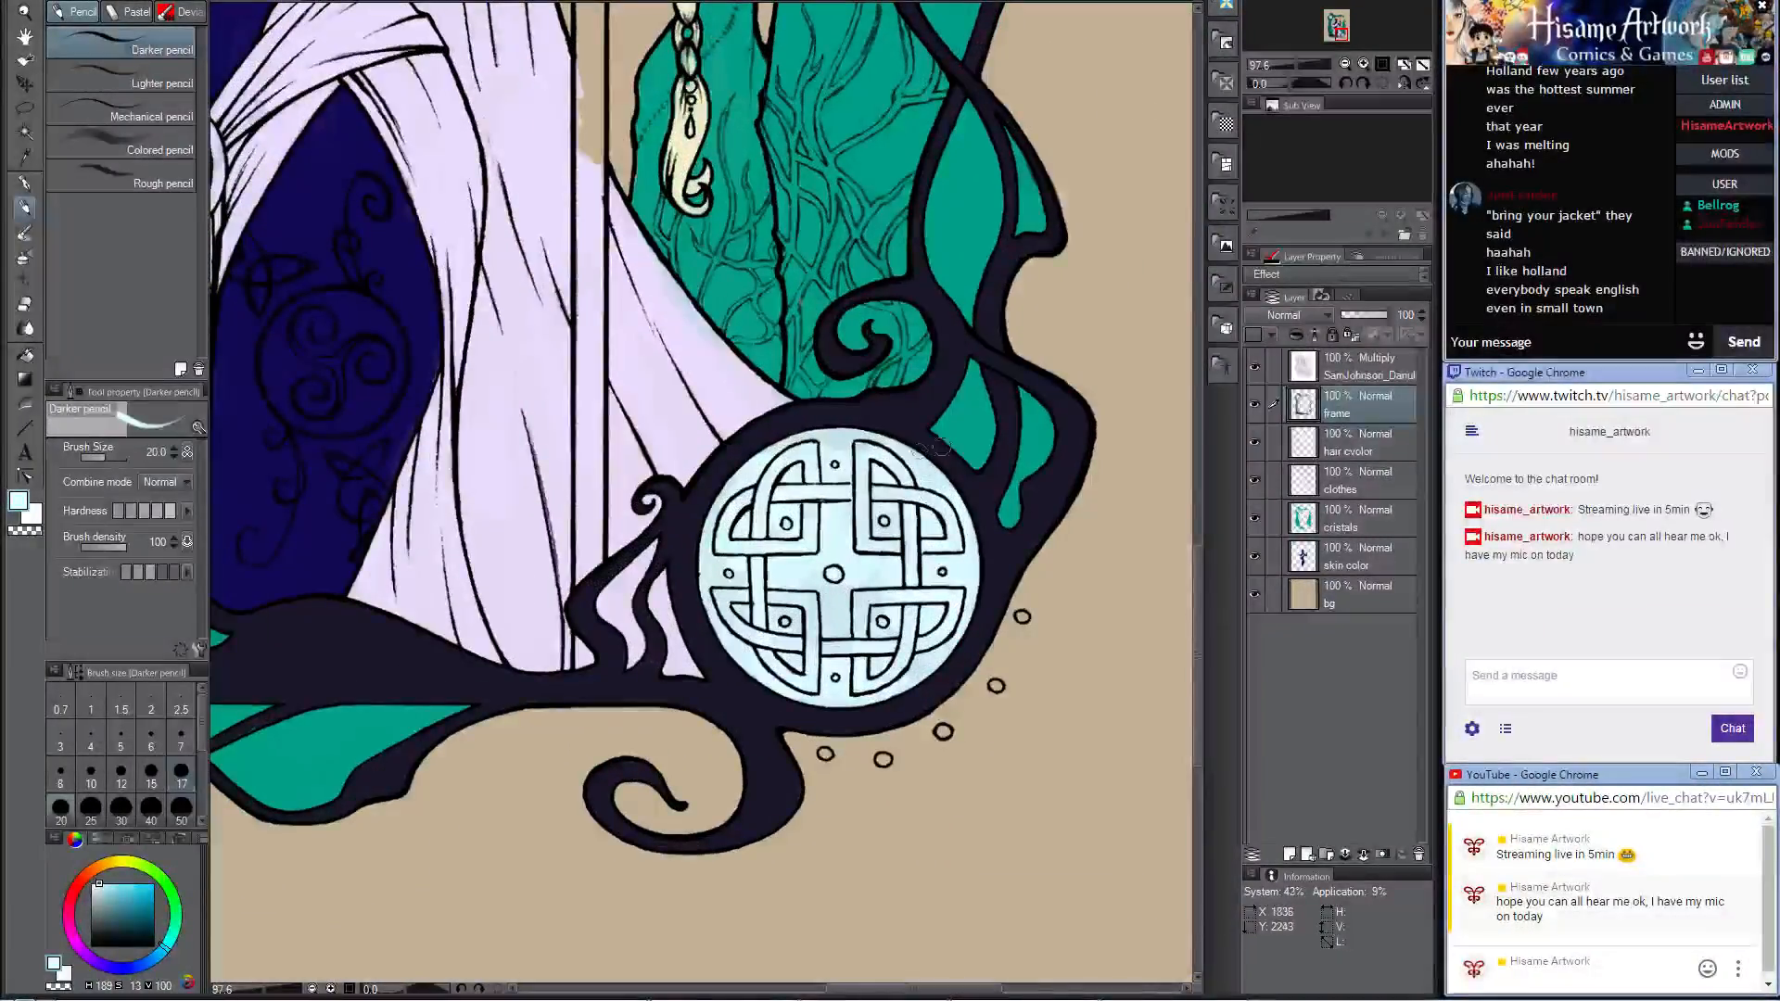
key(])
key(])
key(])
key(])
key(])
key(])
key(])
key(])
key(])
key(])
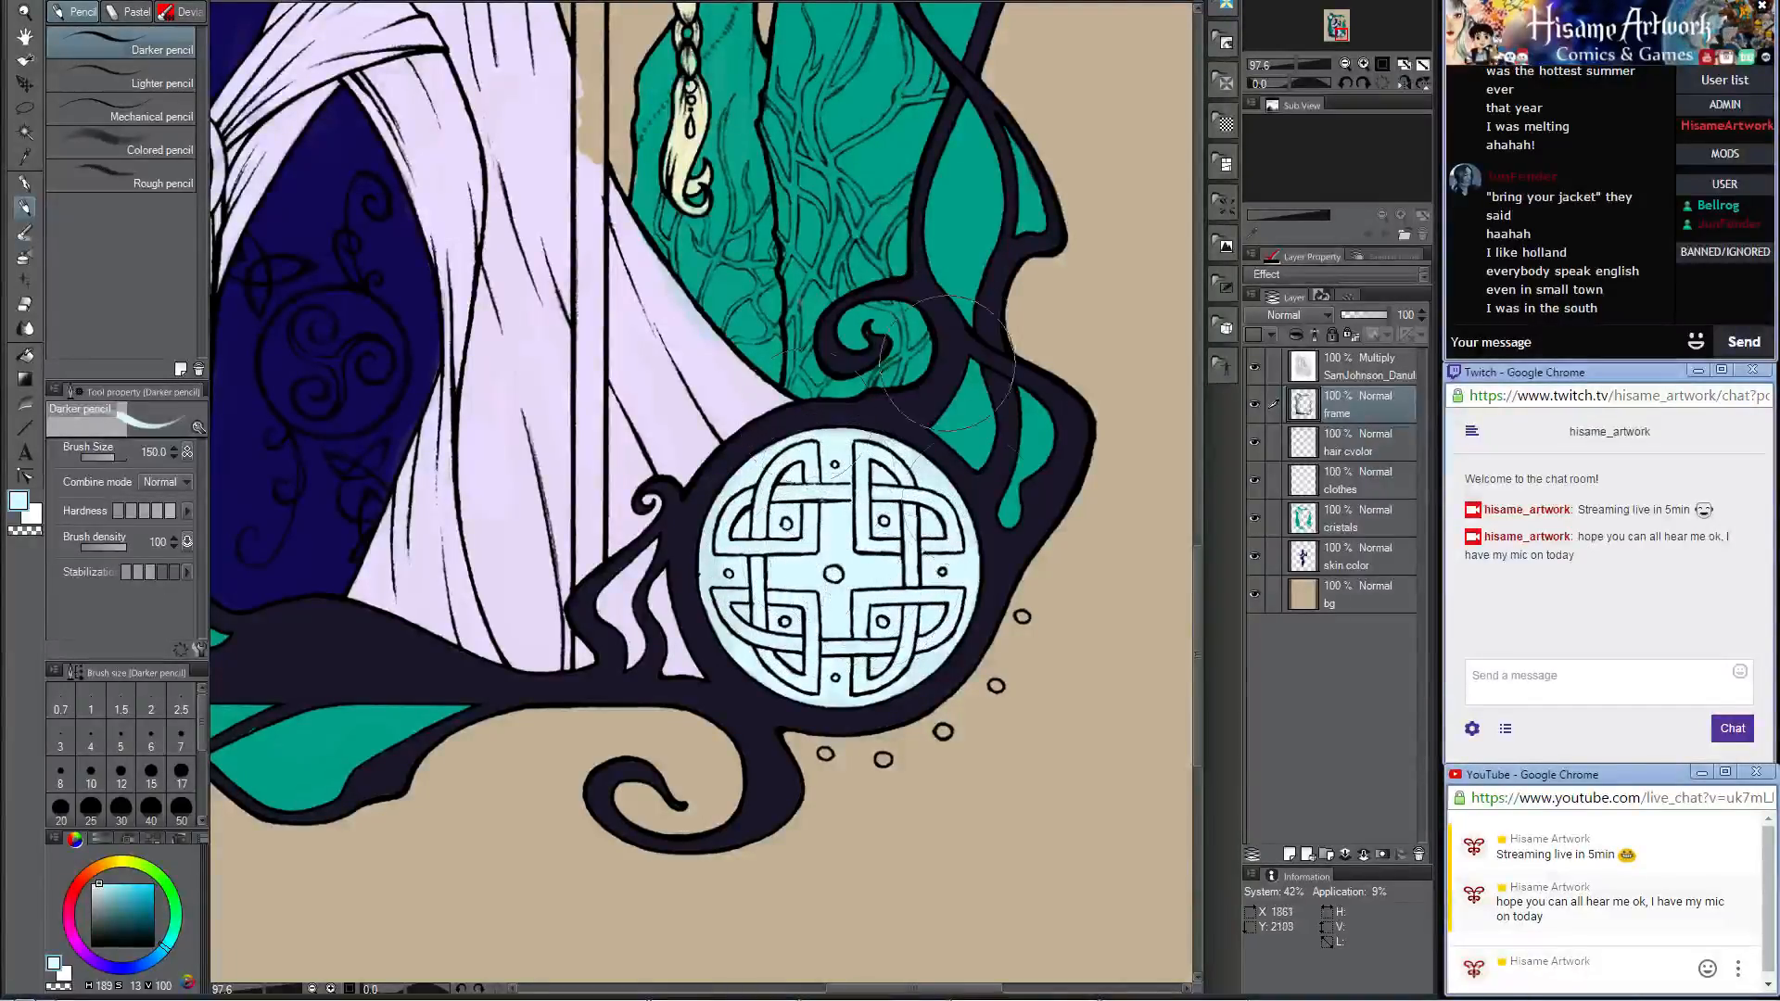
Step: Fill the five small circles outside the knotwork medallion with the frame's dark color at brush size 15
alt+click(985, 492)
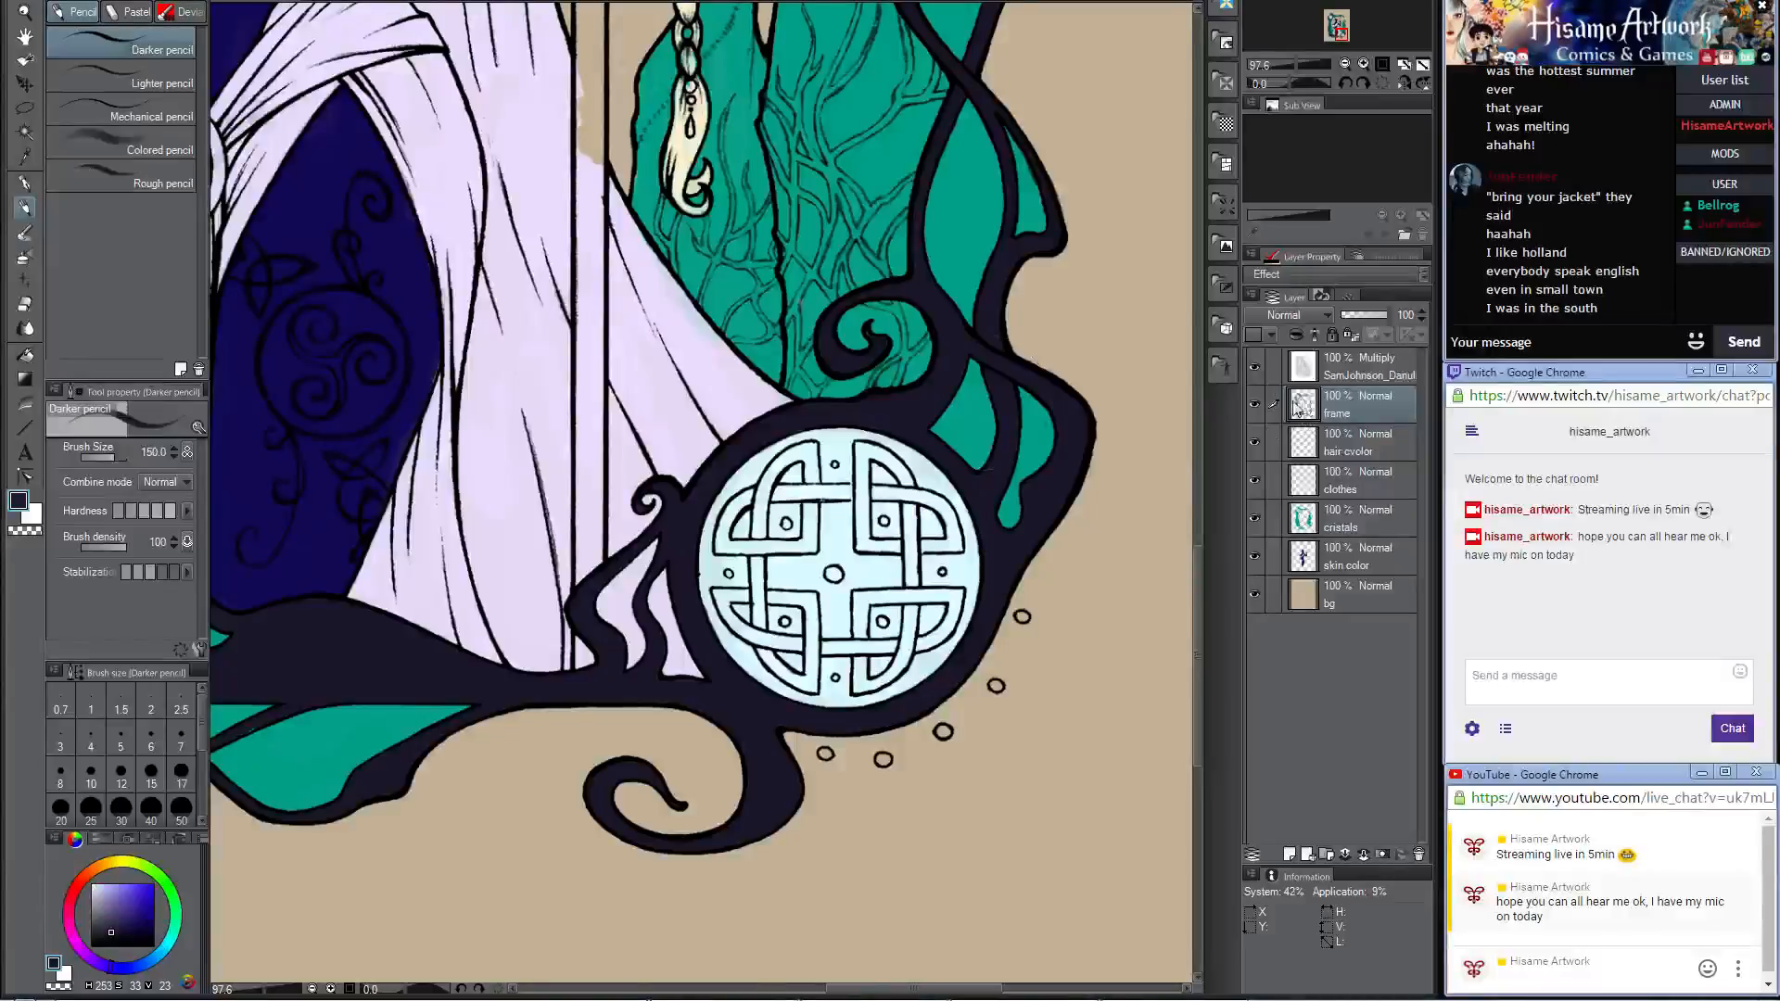
scroll(975, 702, up, 2)
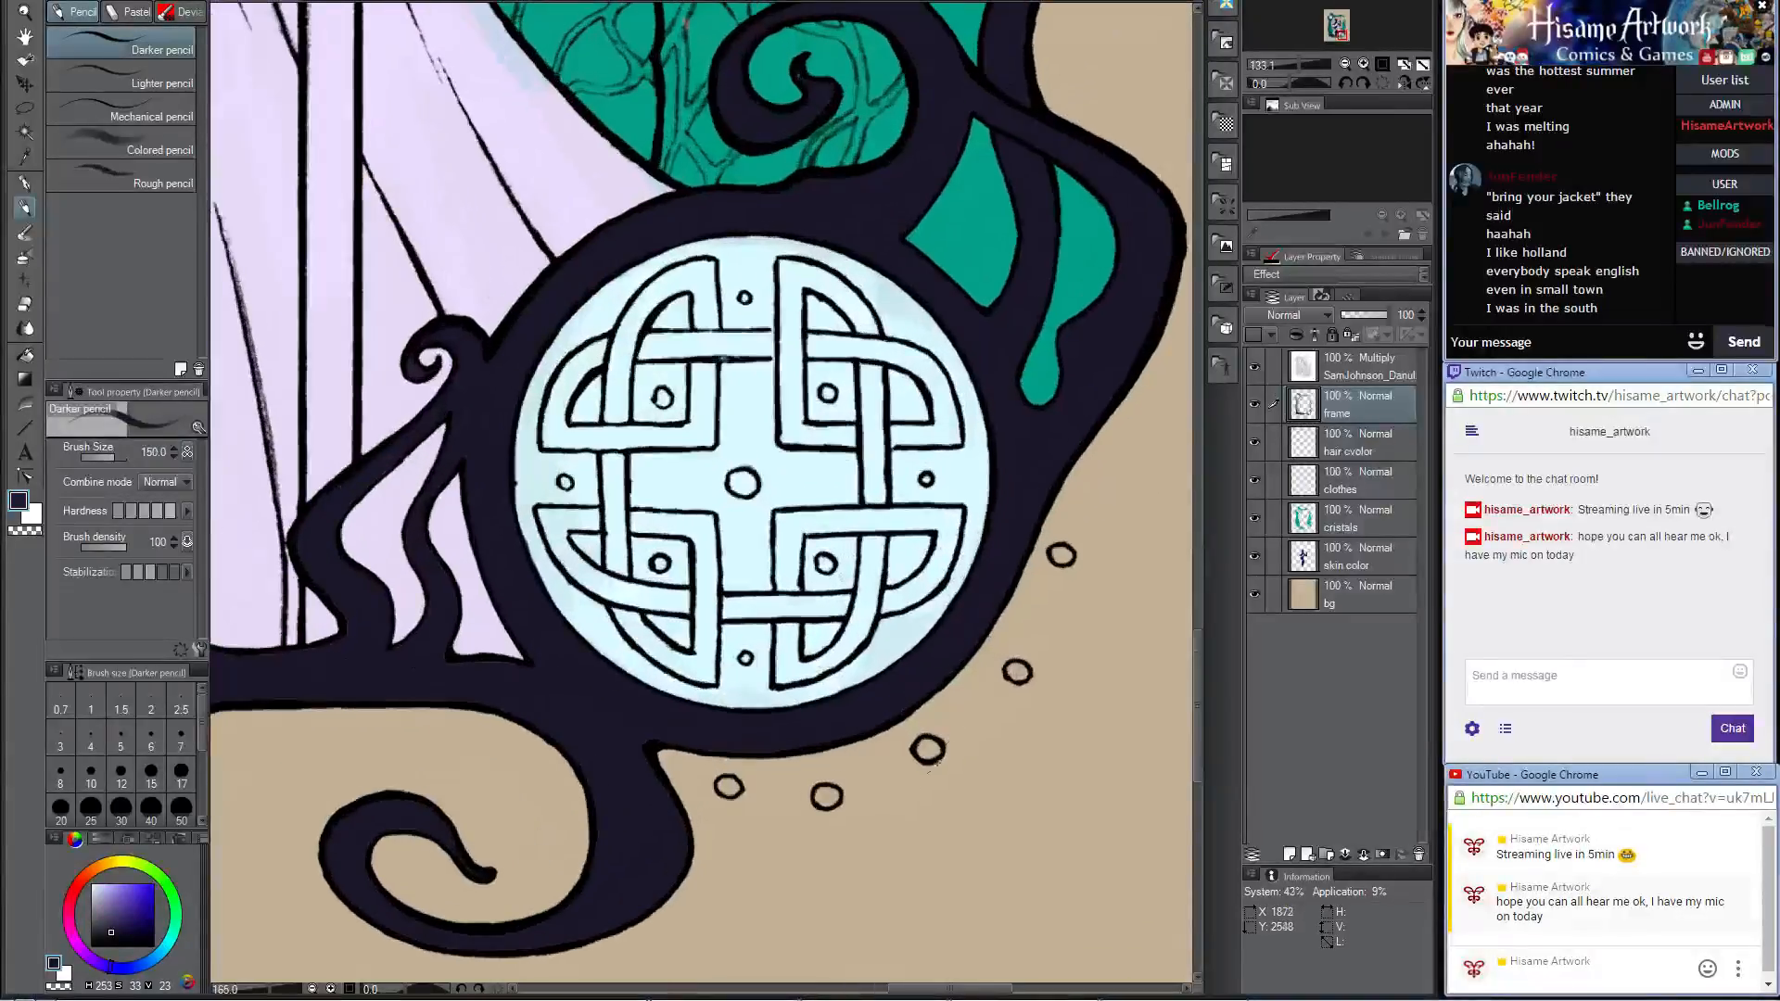
key(bracketleft)
key(bracketleft)
key(bracketleft)
key(bracketleft)
key(bracketleft)
key(bracketleft)
key(bracketleft)
key(bracketleft)
key(bracketleft)
key(bracketleft)
key(bracketleft)
key(bracketleft)
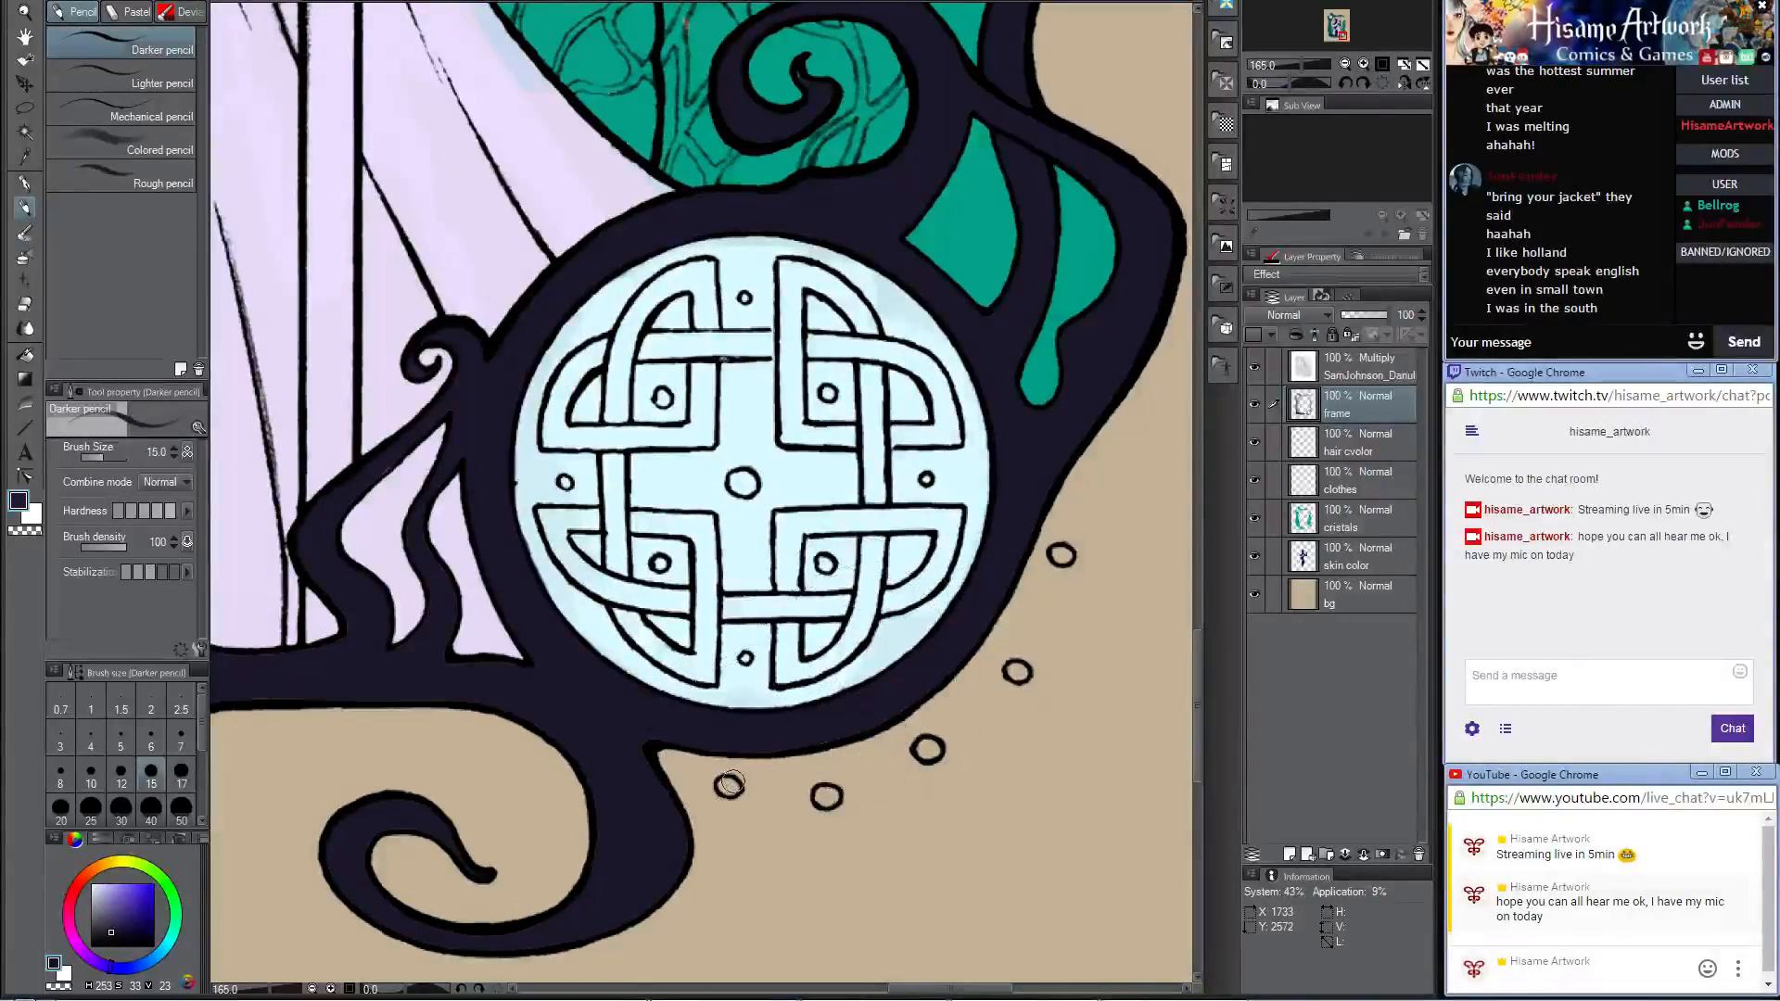
drag(730, 785, 728, 787)
drag(848, 801, 826, 796)
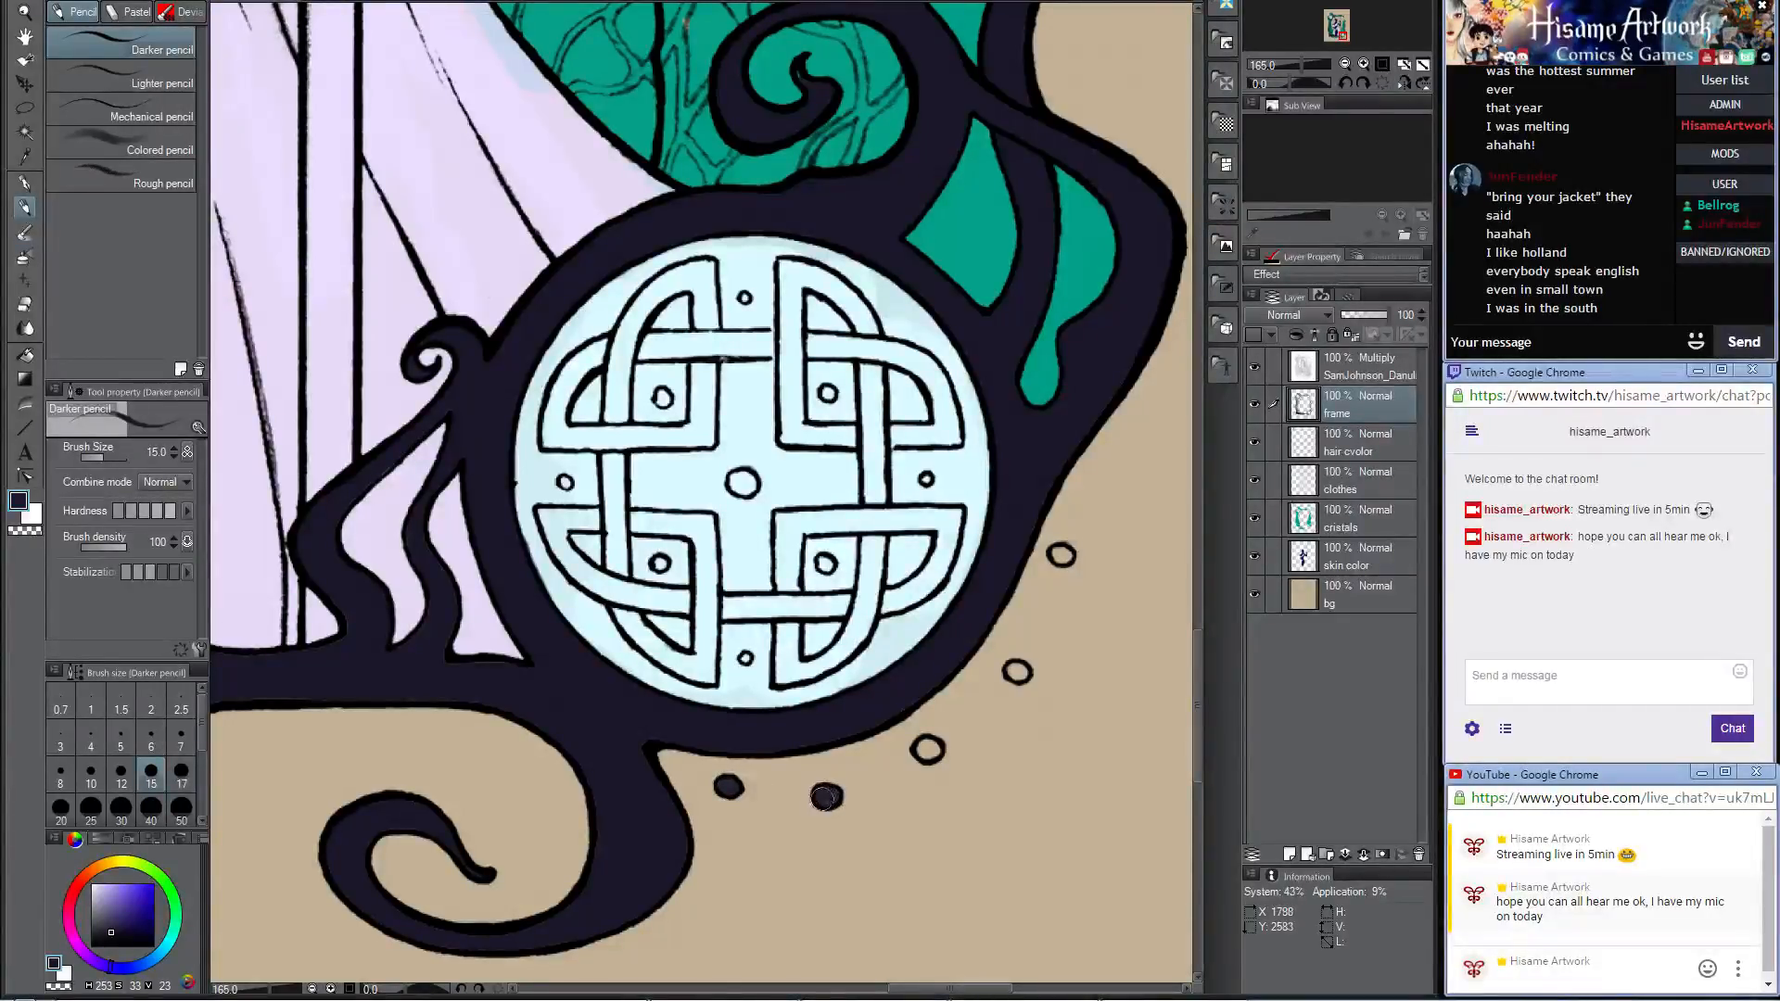
drag(938, 749, 932, 750)
drag(1017, 671, 1016, 674)
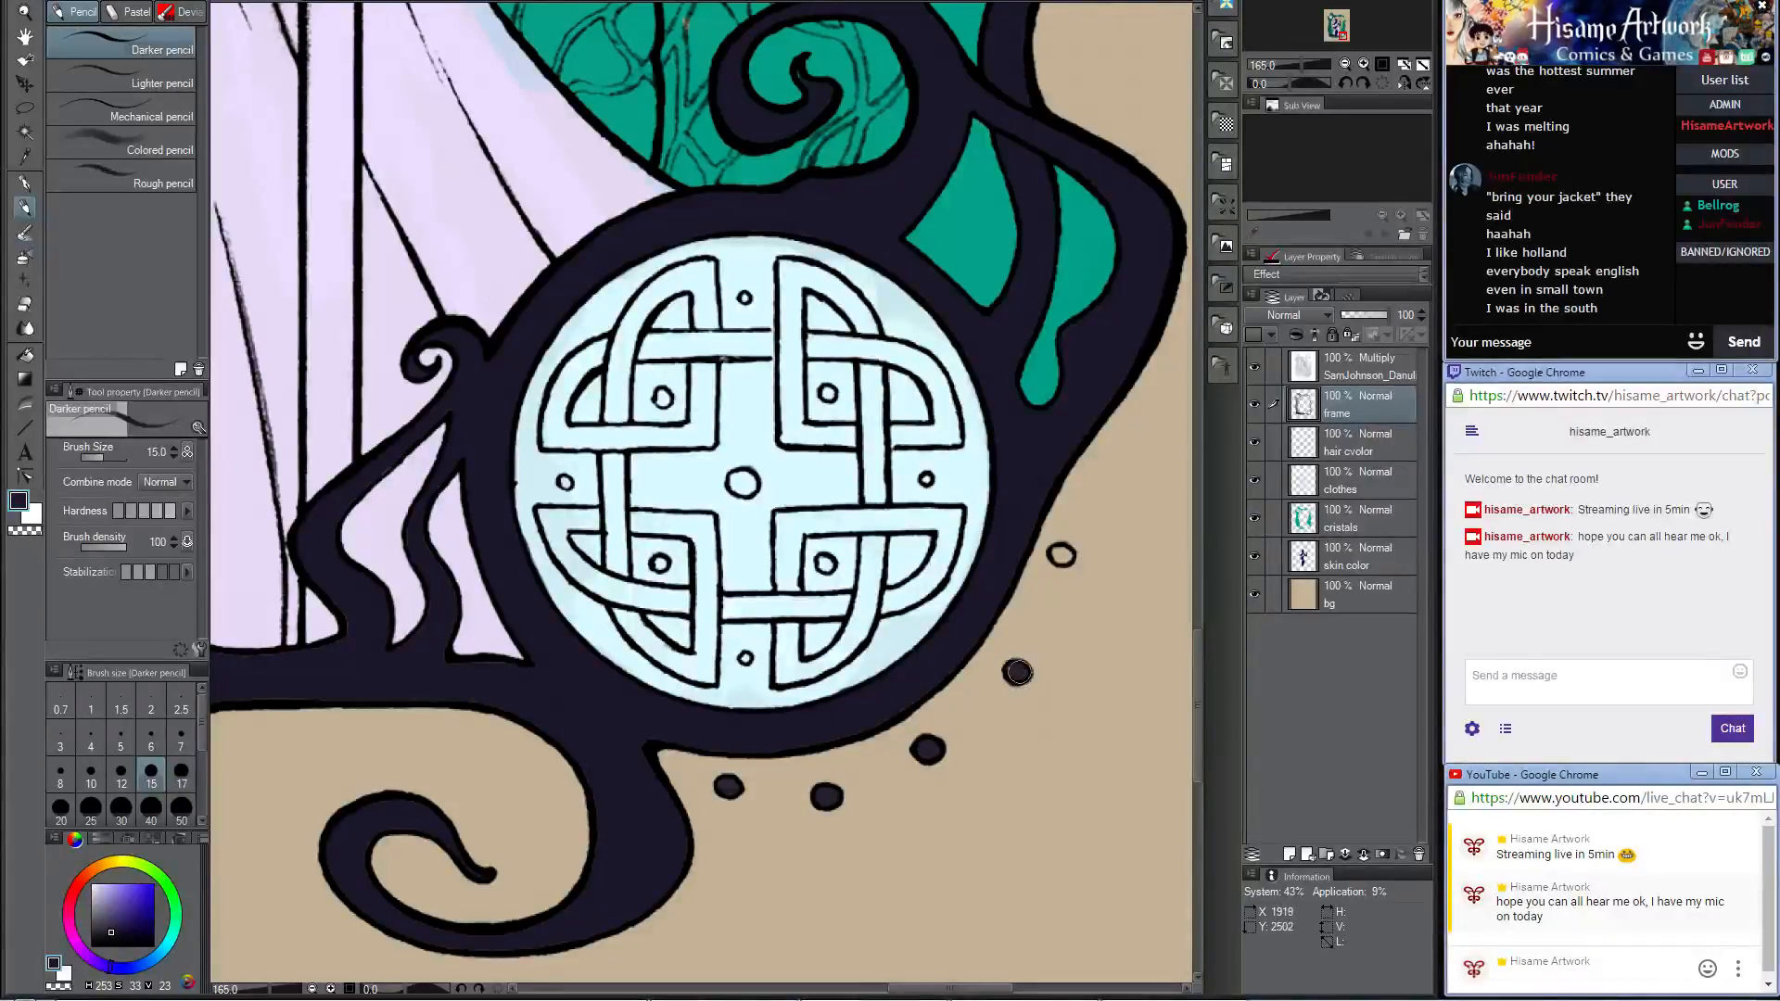
drag(1057, 550, 1063, 556)
Step: Touch up the wavy tendrils and the spiral curls around the knotwork medallion with dark color at brush size 15
mouse_move(641, 601)
mouse_down()
mouse_move(805, 503)
mouse_move(980, 476)
mouse_move(930, 566)
mouse_move(797, 519)
mouse_move(832, 588)
mouse_up()
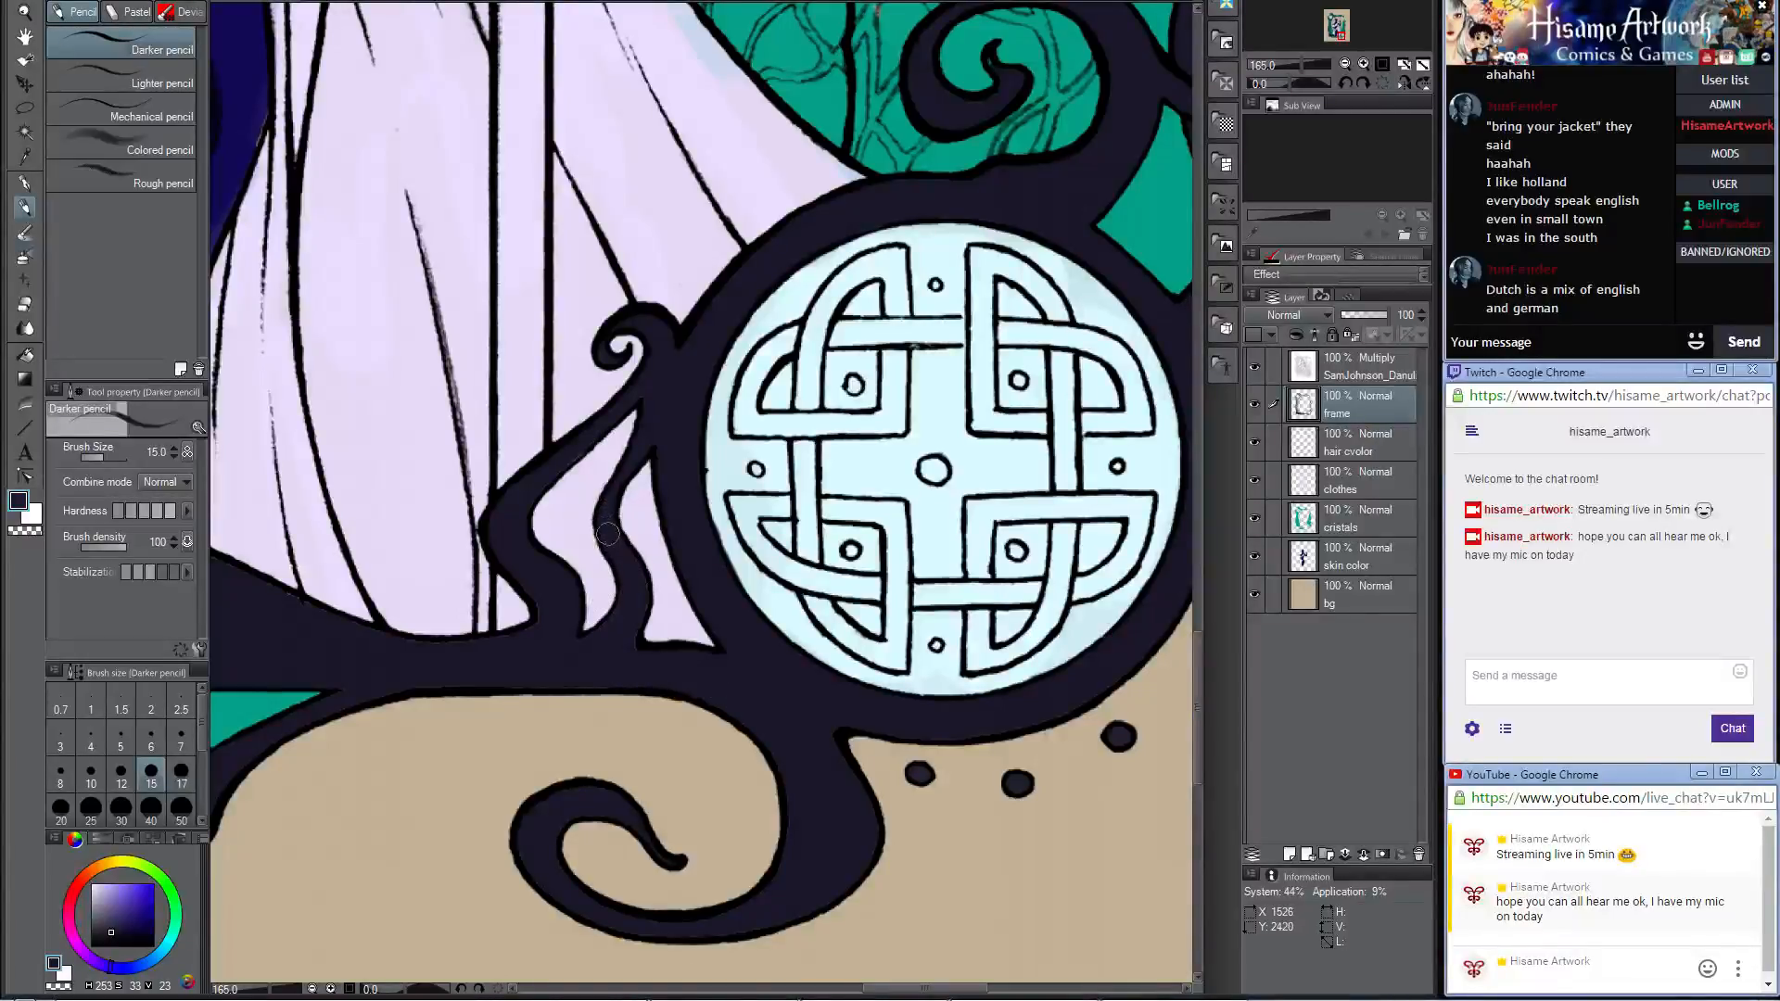
drag(627, 590, 578, 645)
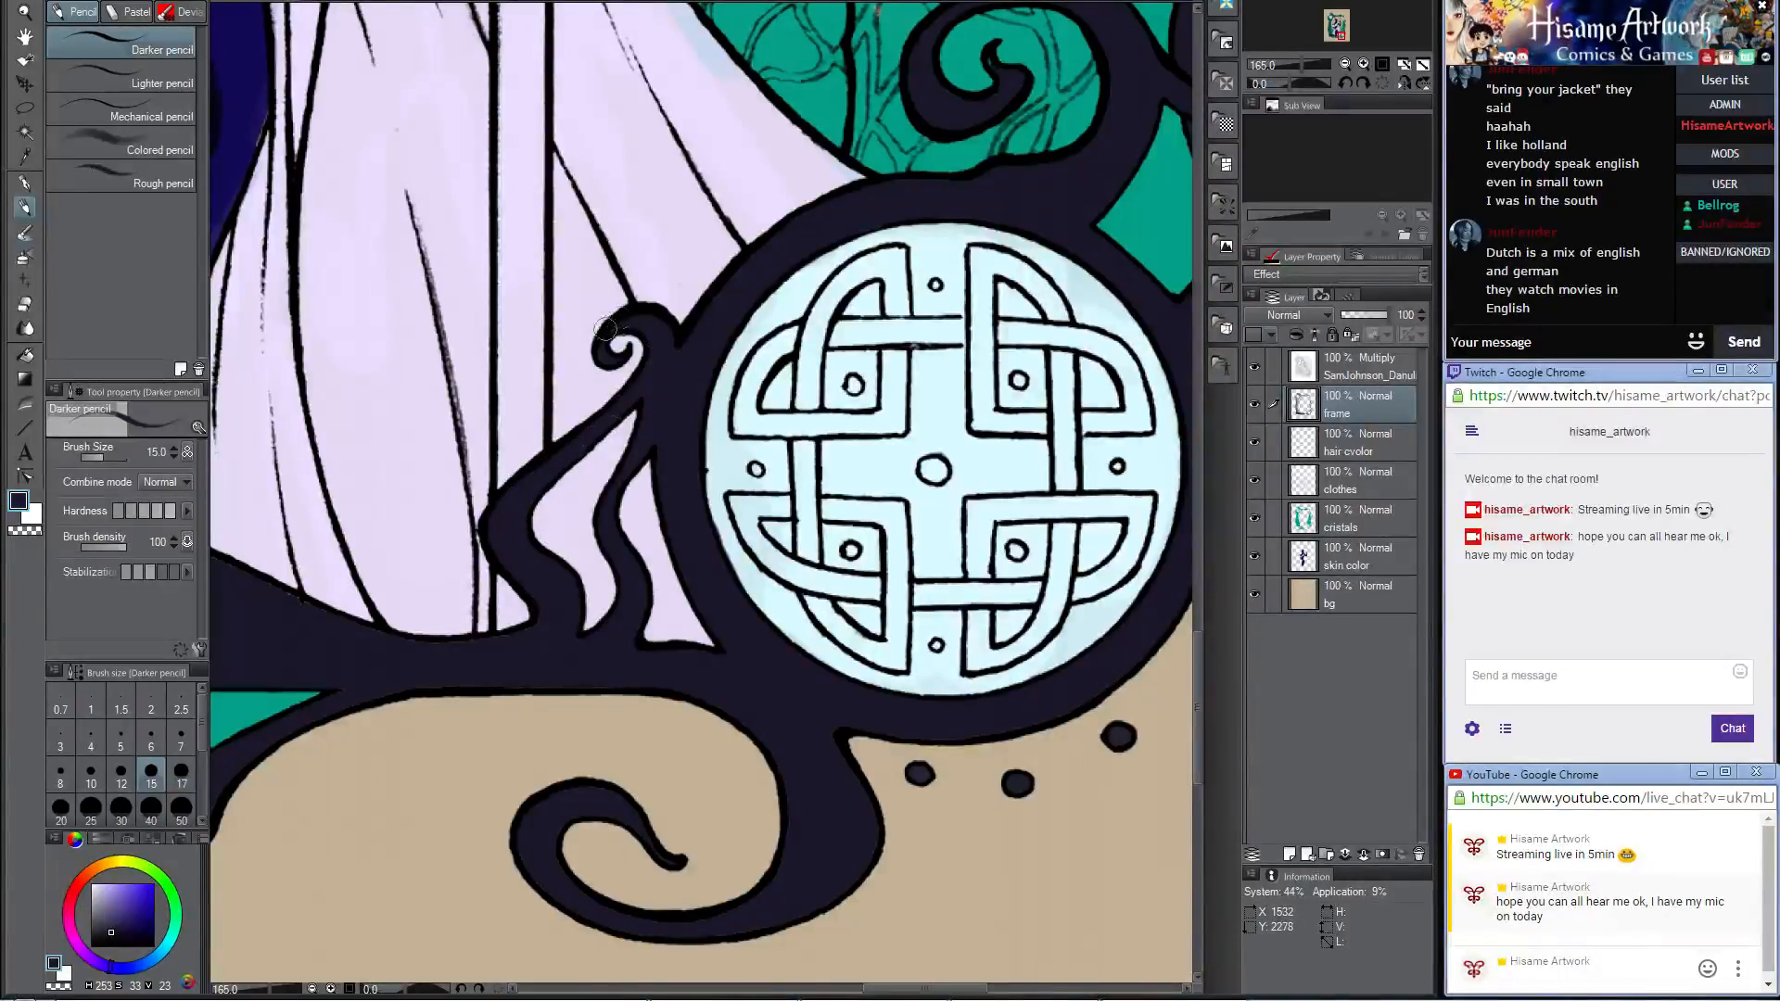
drag(1069, 278, 782, 641)
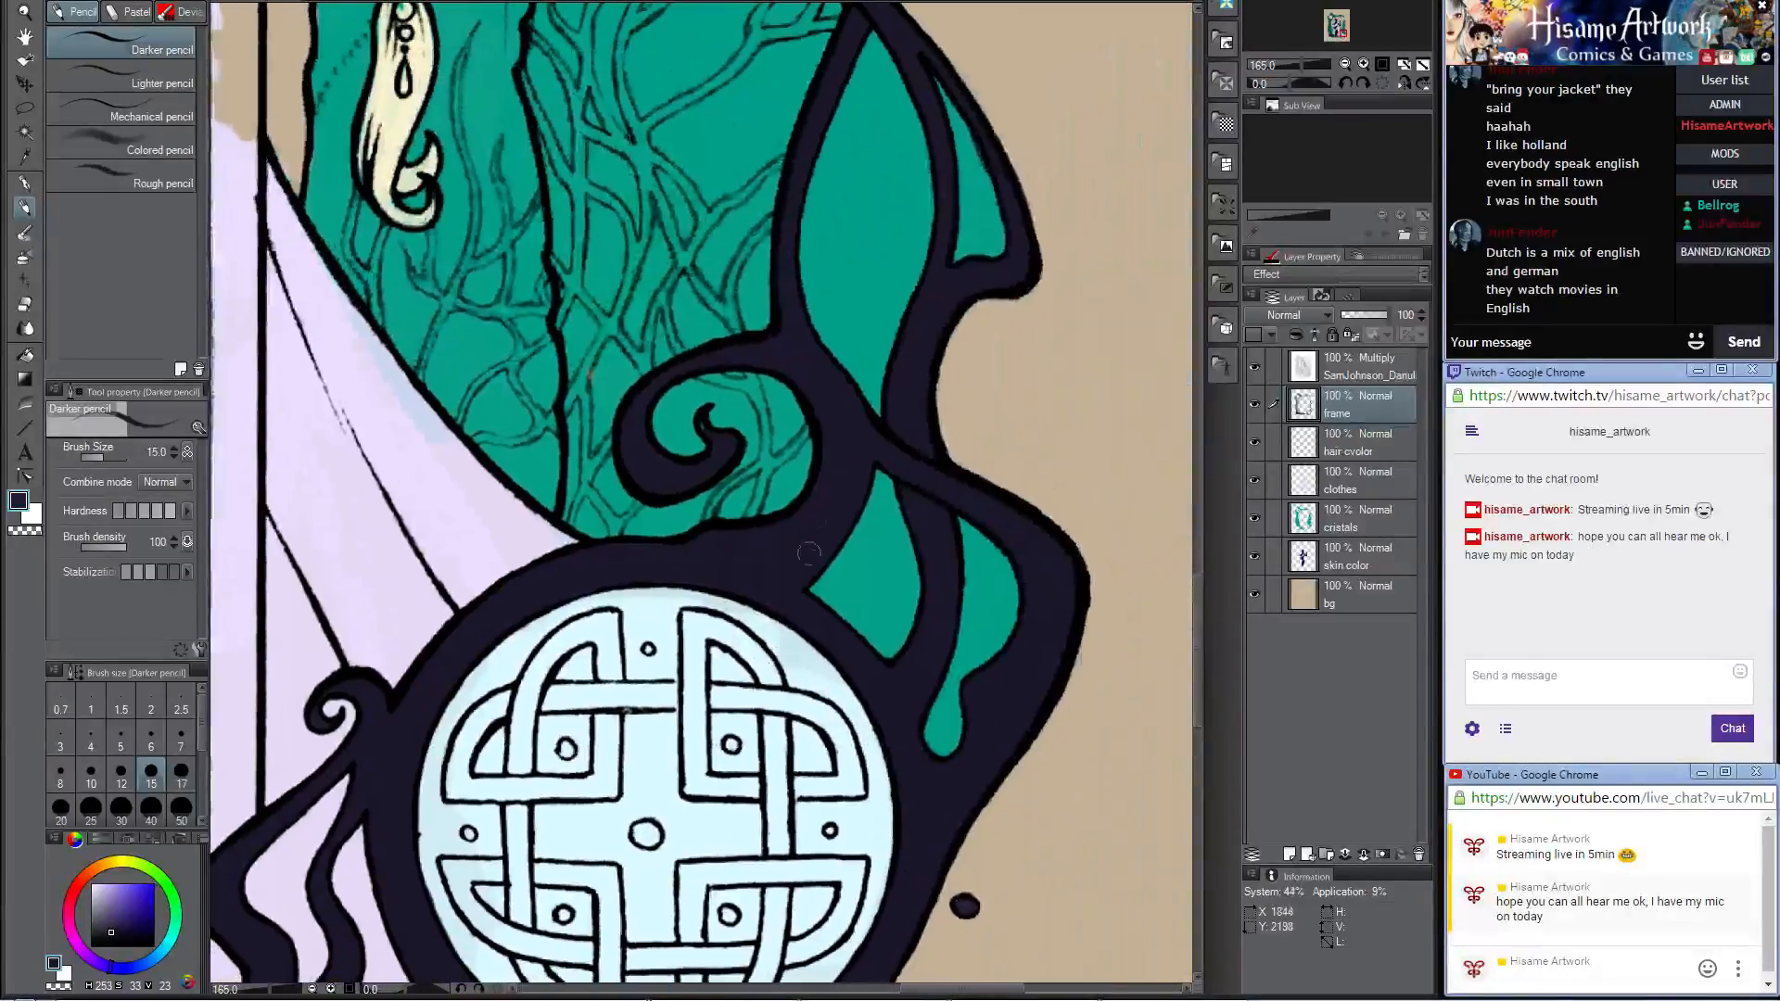
mouse_move(706, 408)
mouse_down()
mouse_move(682, 485)
mouse_move(736, 440)
mouse_move(654, 496)
mouse_up()
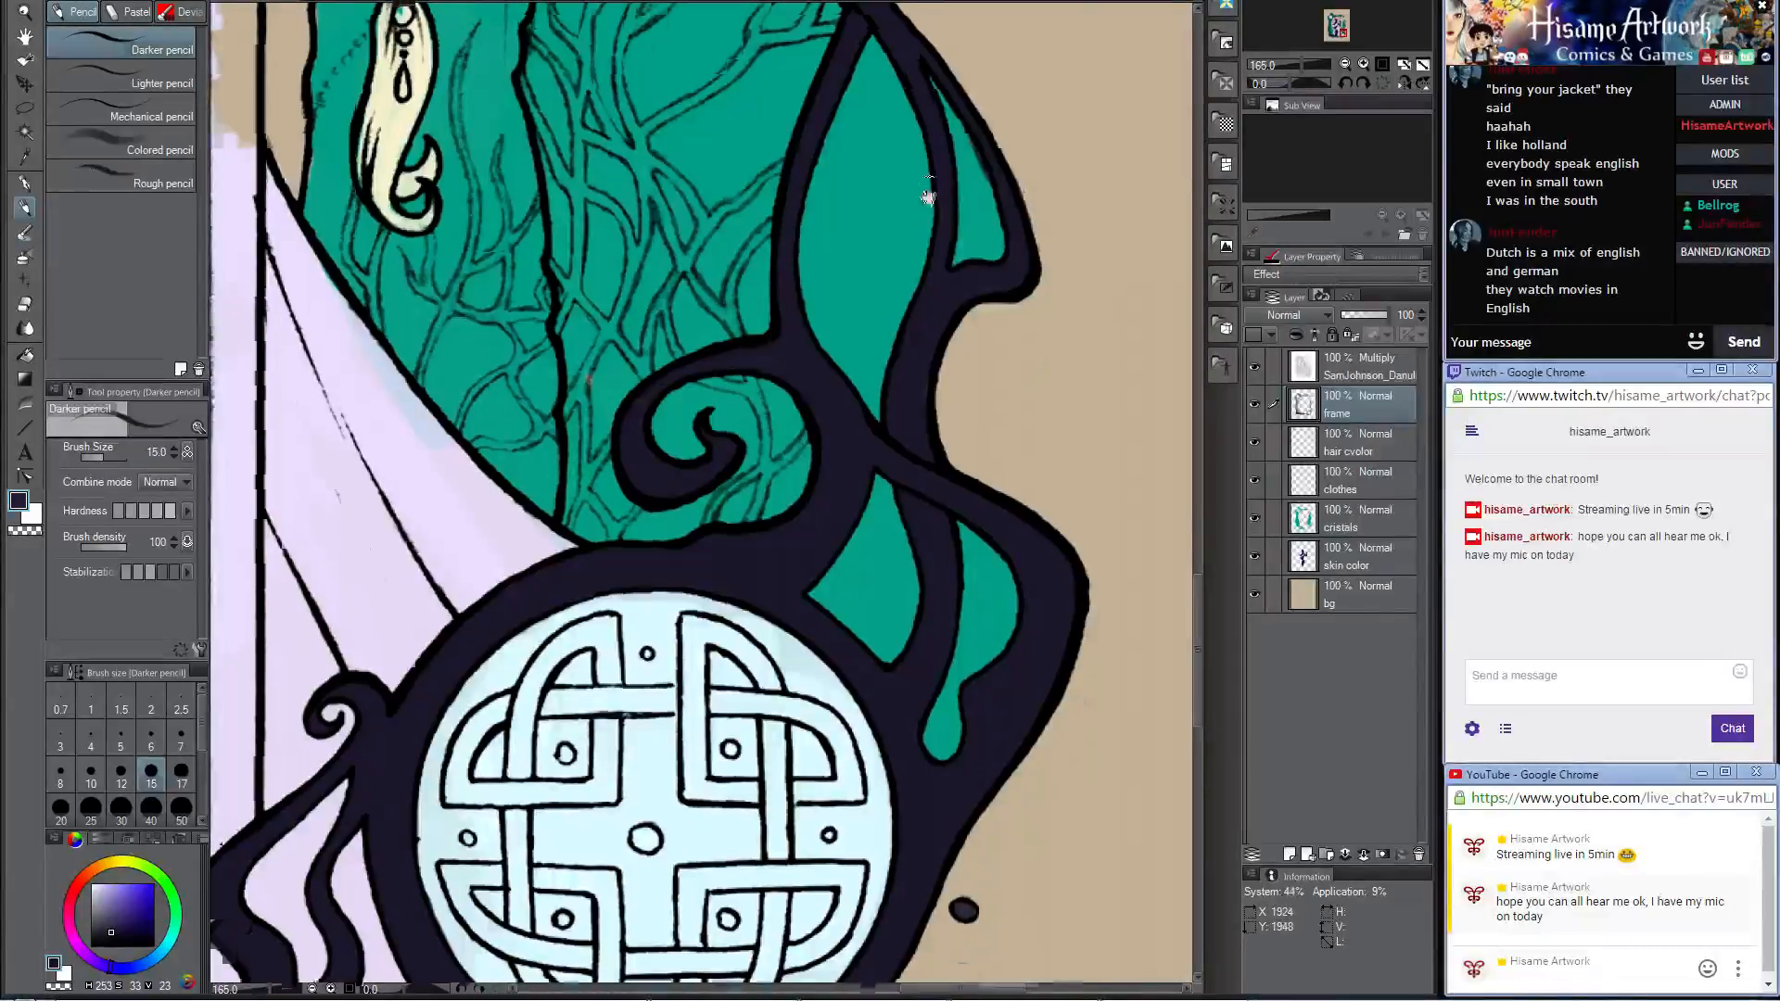
Step: Clean up the dark intertwined frame strands beside the tall crystal with the Darker pencil at size 15
scroll(807, 297, up, 4)
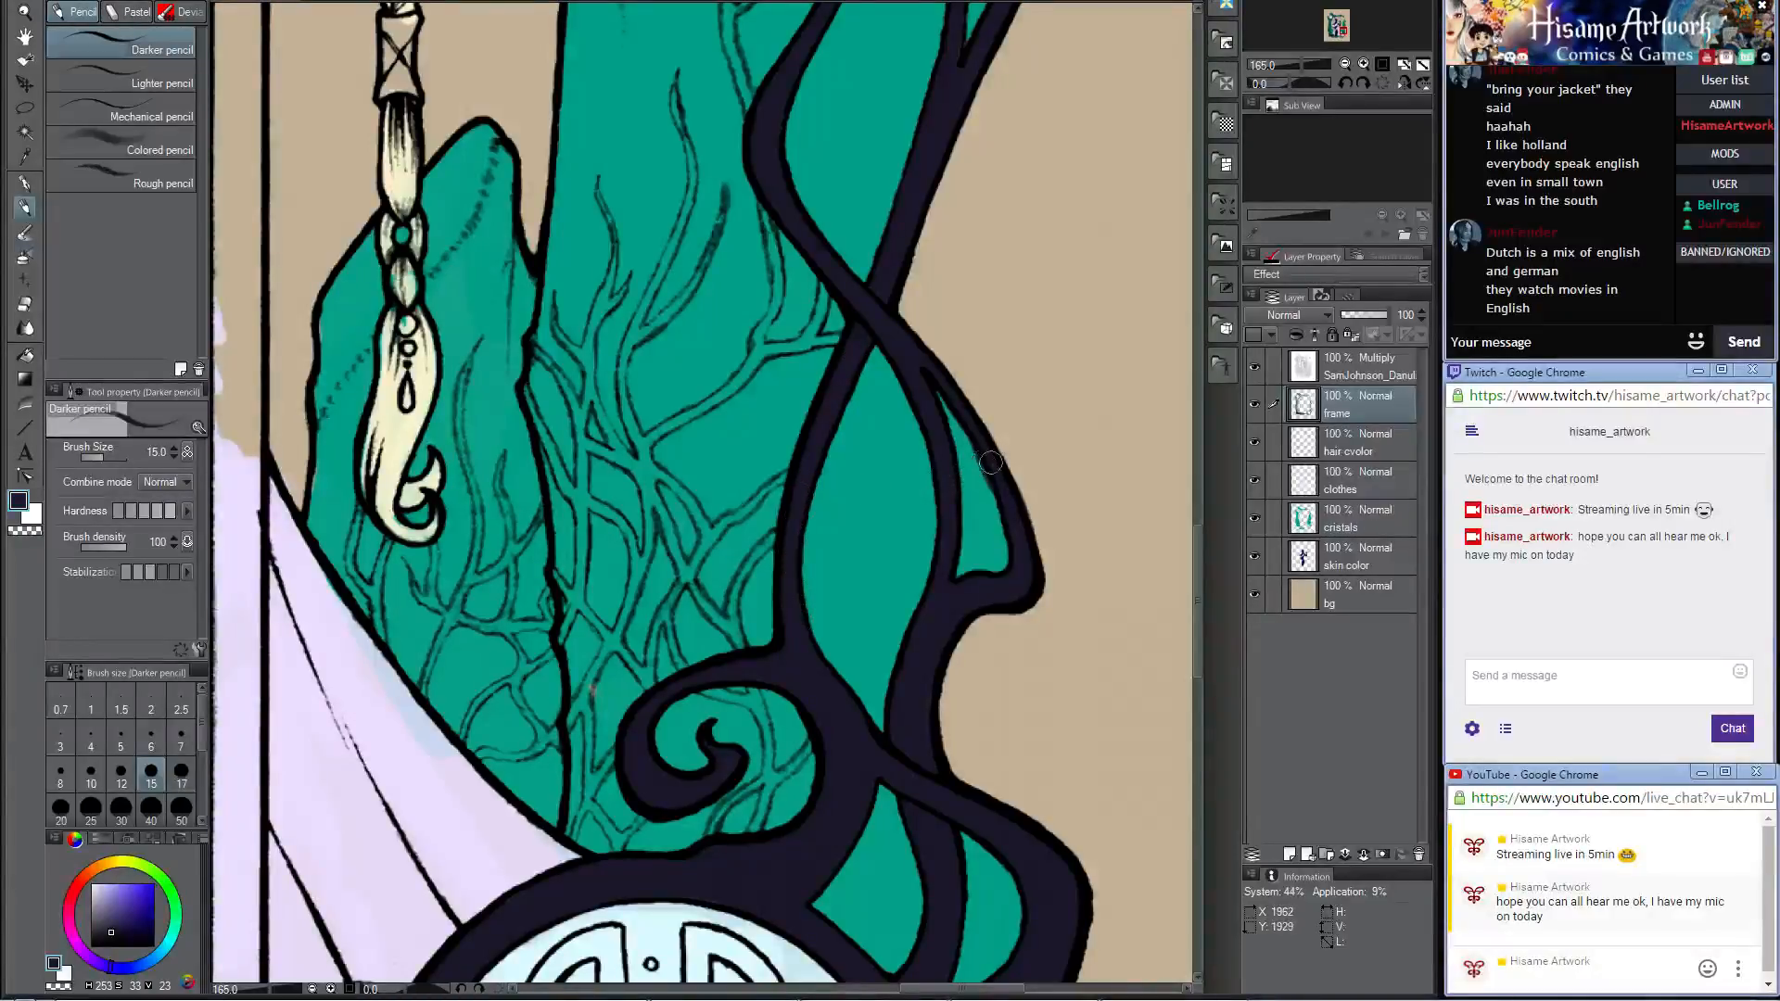
click(26, 303)
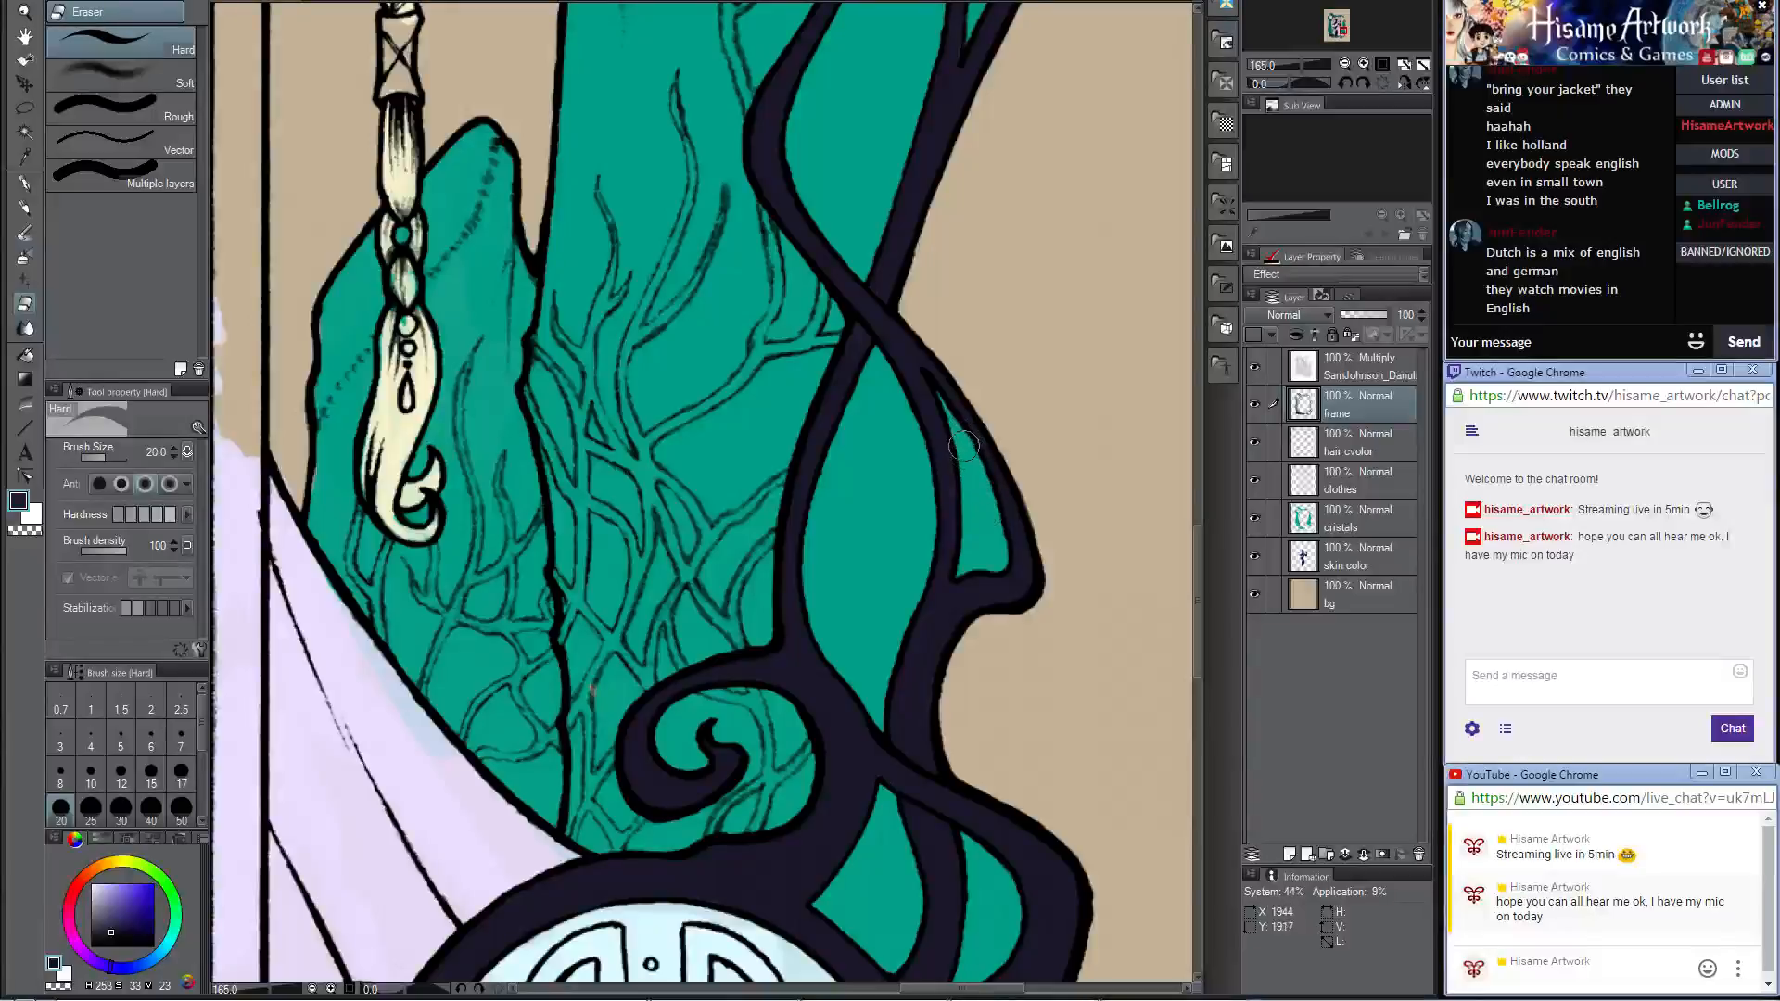
key(p)
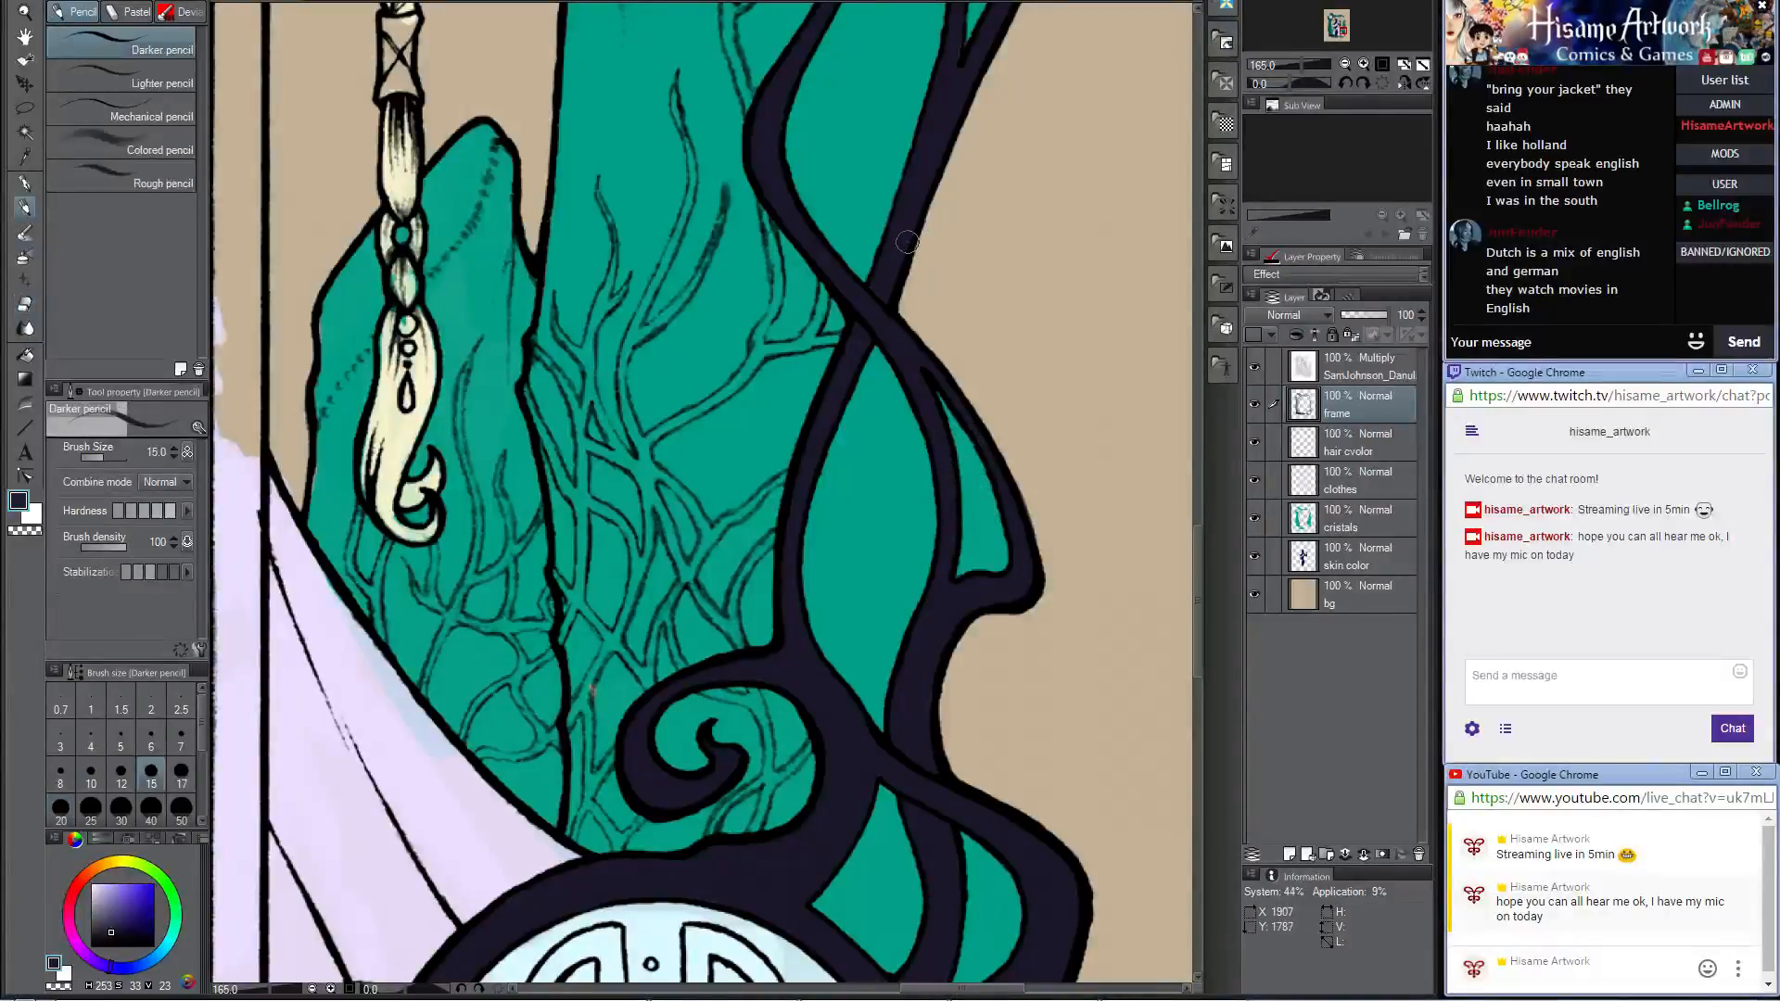
drag(927, 197, 888, 630)
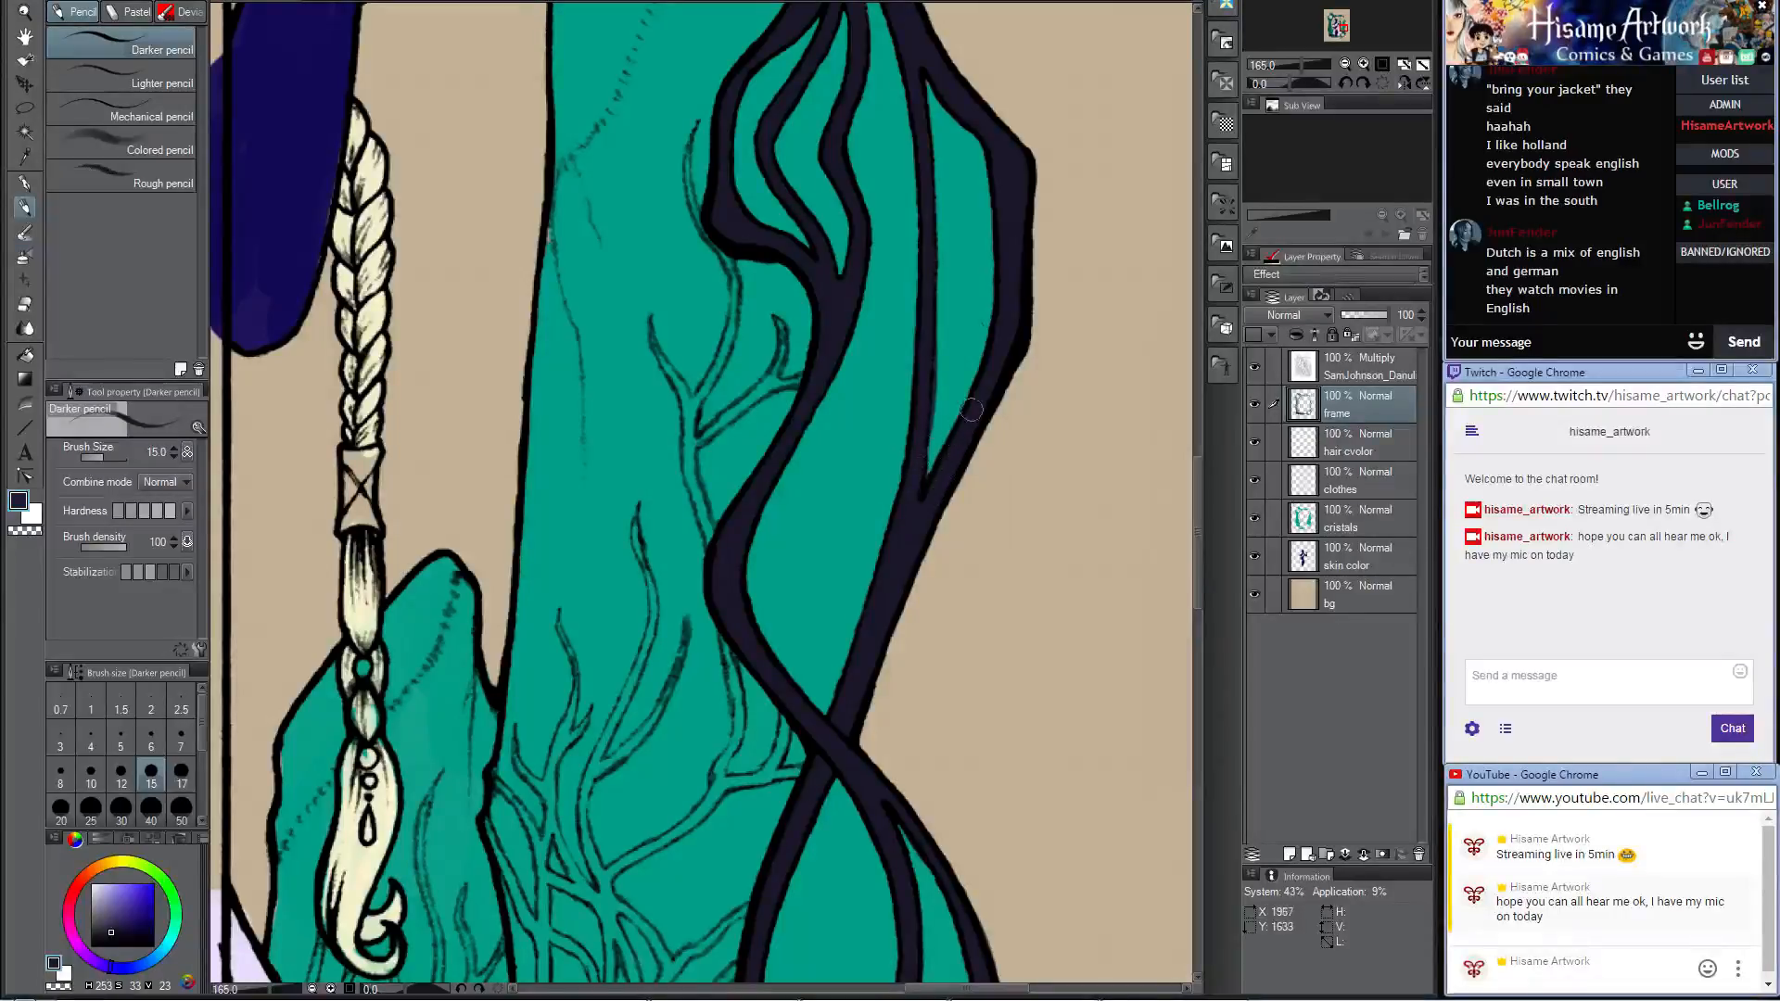
drag(993, 278, 1021, 588)
mouse_move(893, 191)
mouse_down()
mouse_move(868, 489)
mouse_move(836, 510)
mouse_up()
Step: Inspect the frame's dark color along the braided column and around its lower leafy corner for gaps
scroll(834, 409, down, 10)
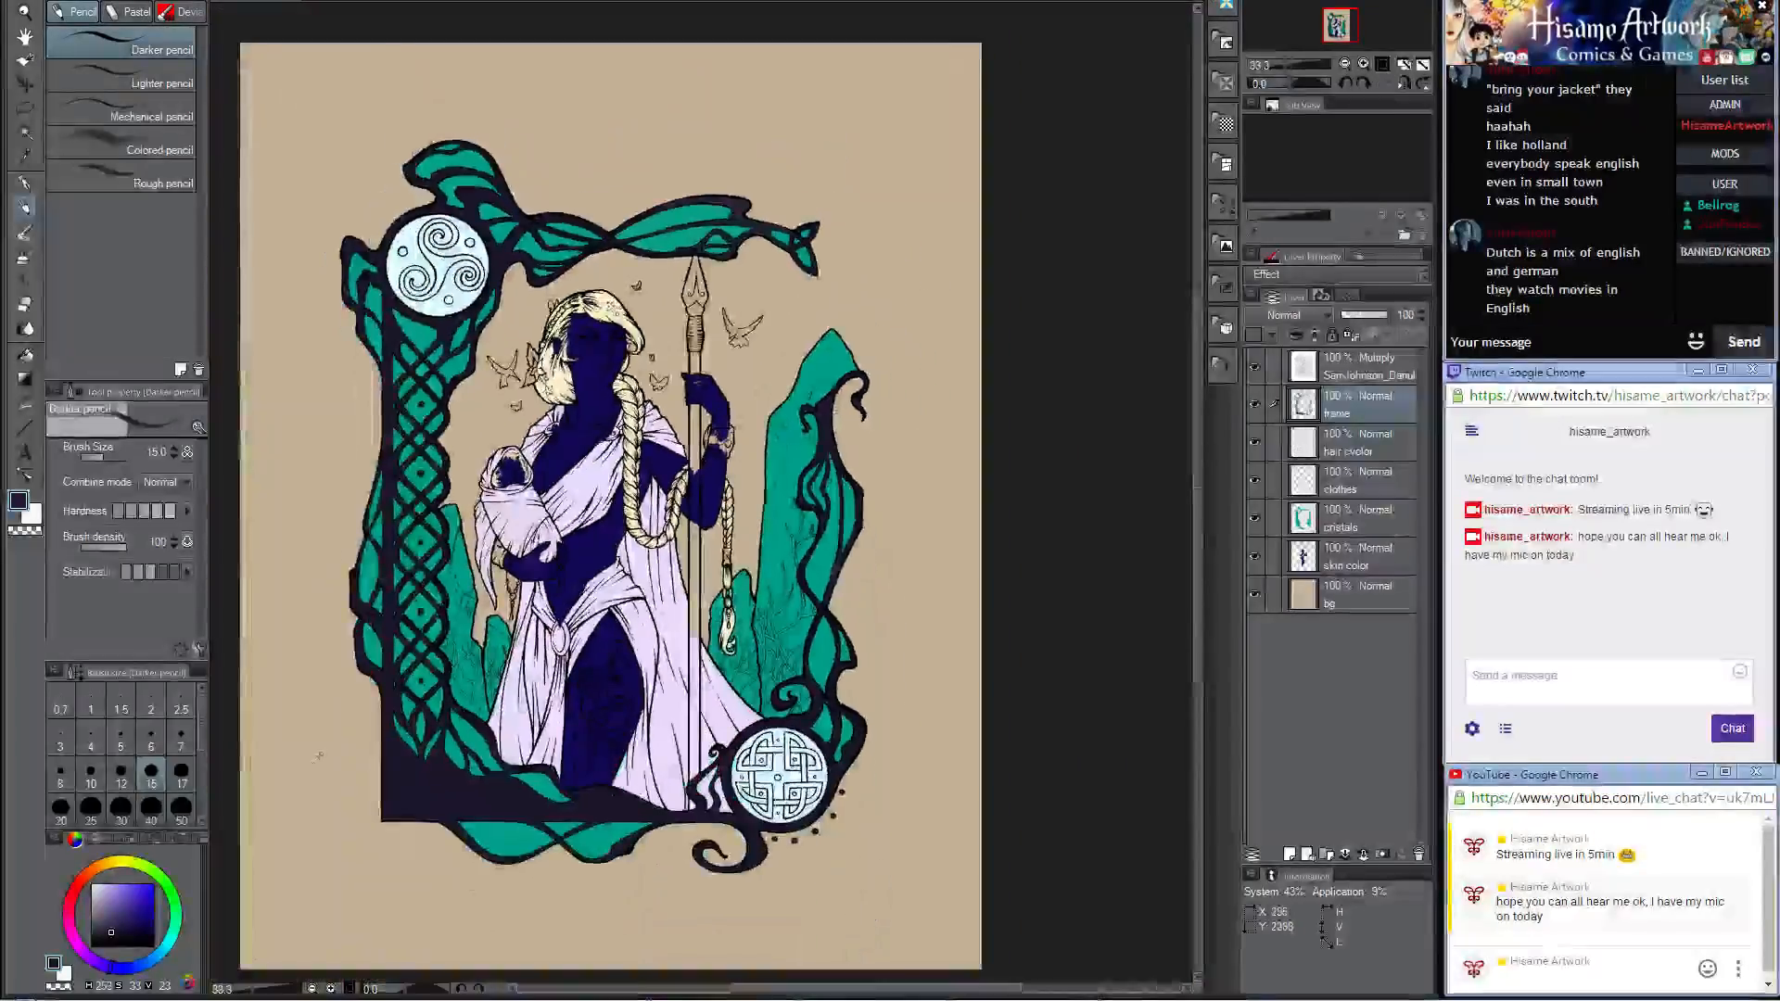
scroll(912, 869, up, 3)
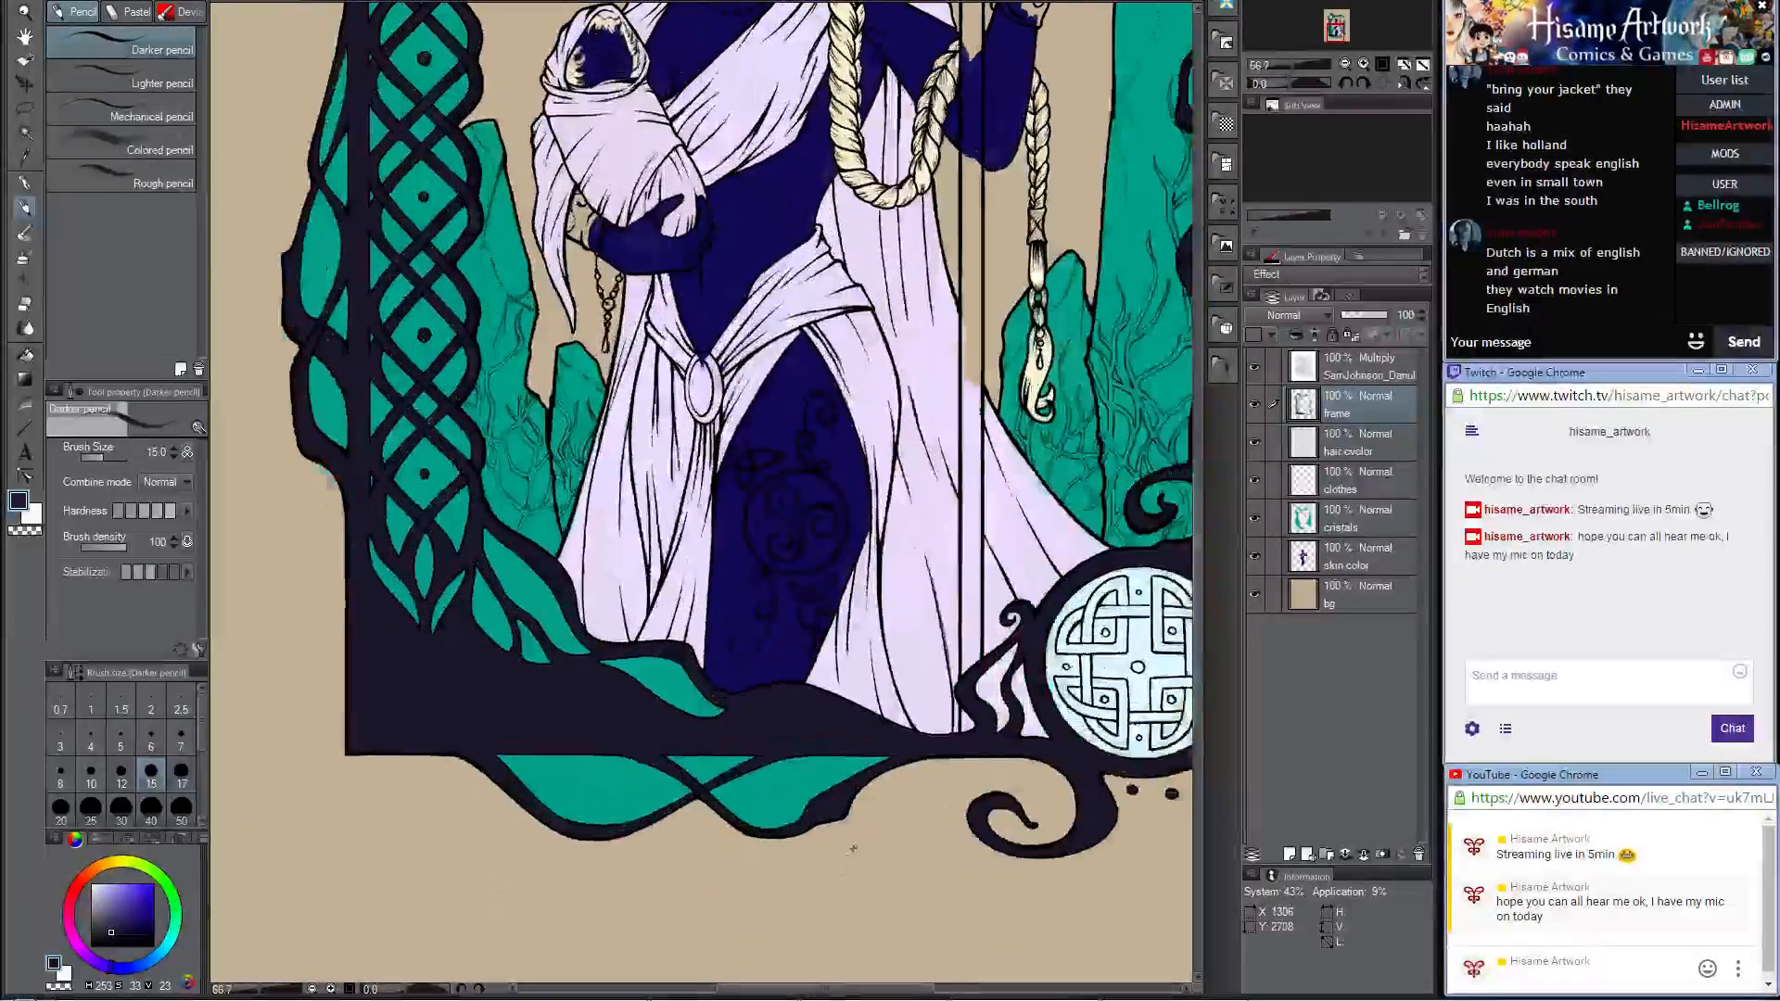
scroll(276, 357, down, 2)
scroll(276, 351, up, 4)
scroll(554, 515, up, 4)
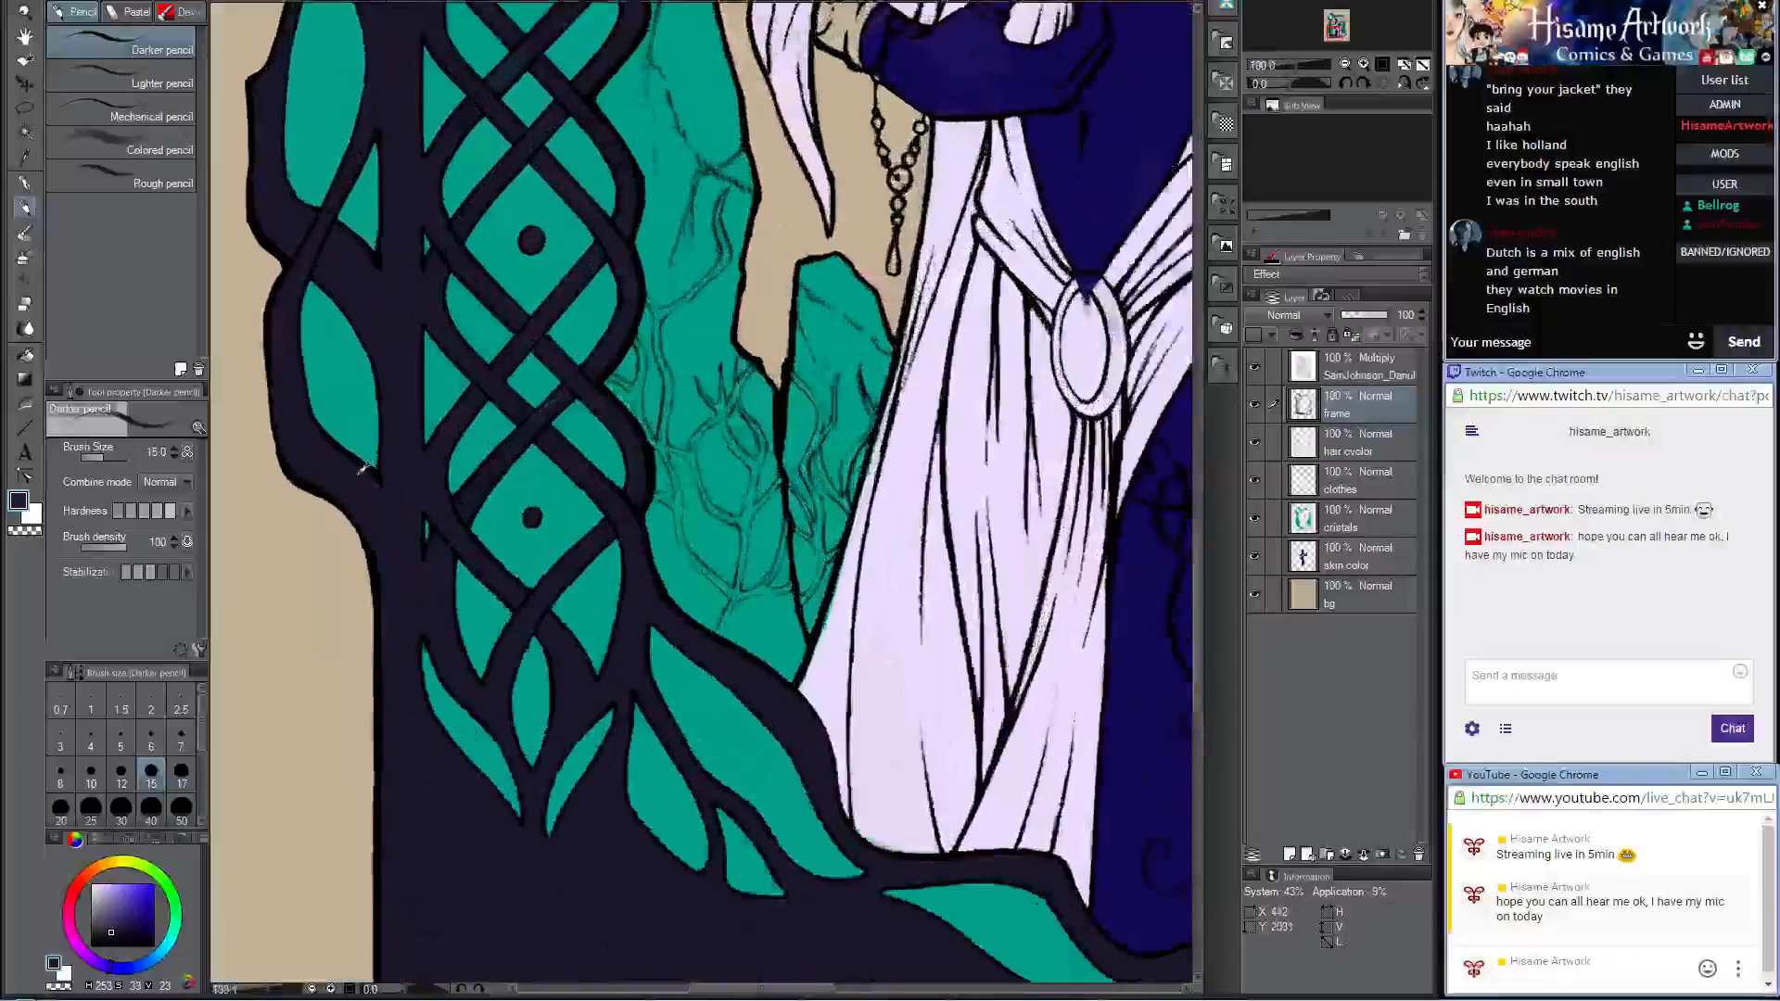
scroll(553, 515, down, 1)
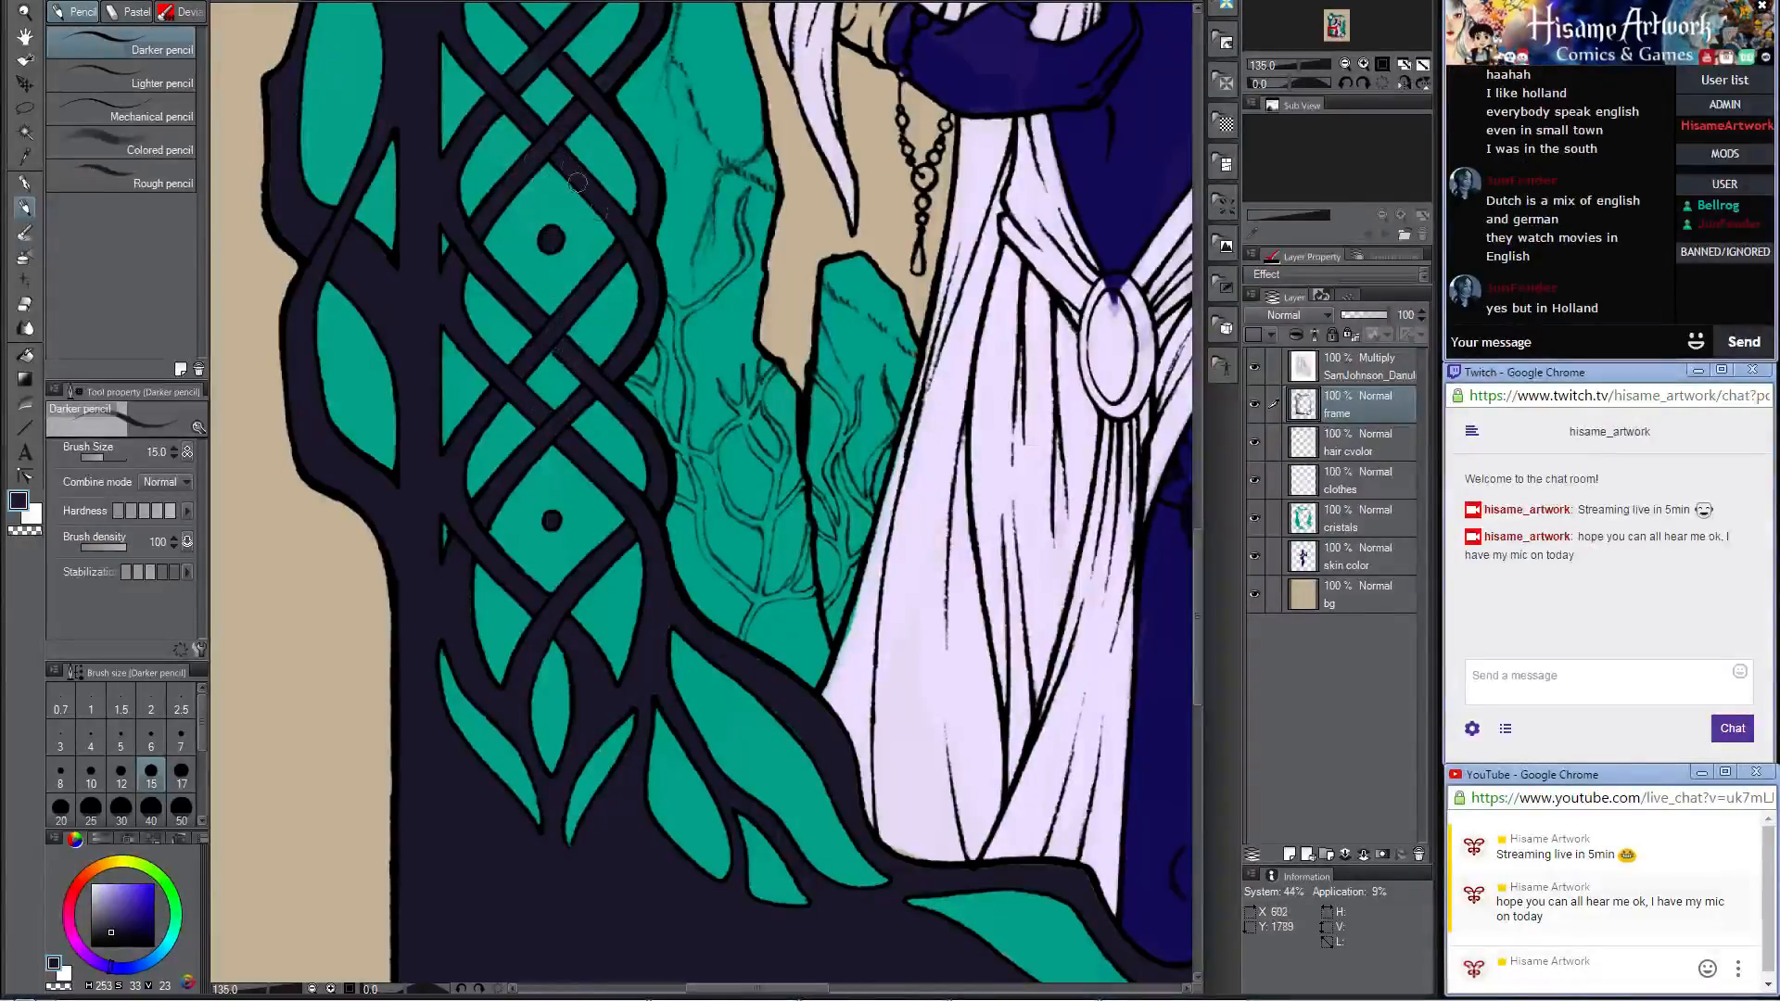
drag(603, 205, 672, 395)
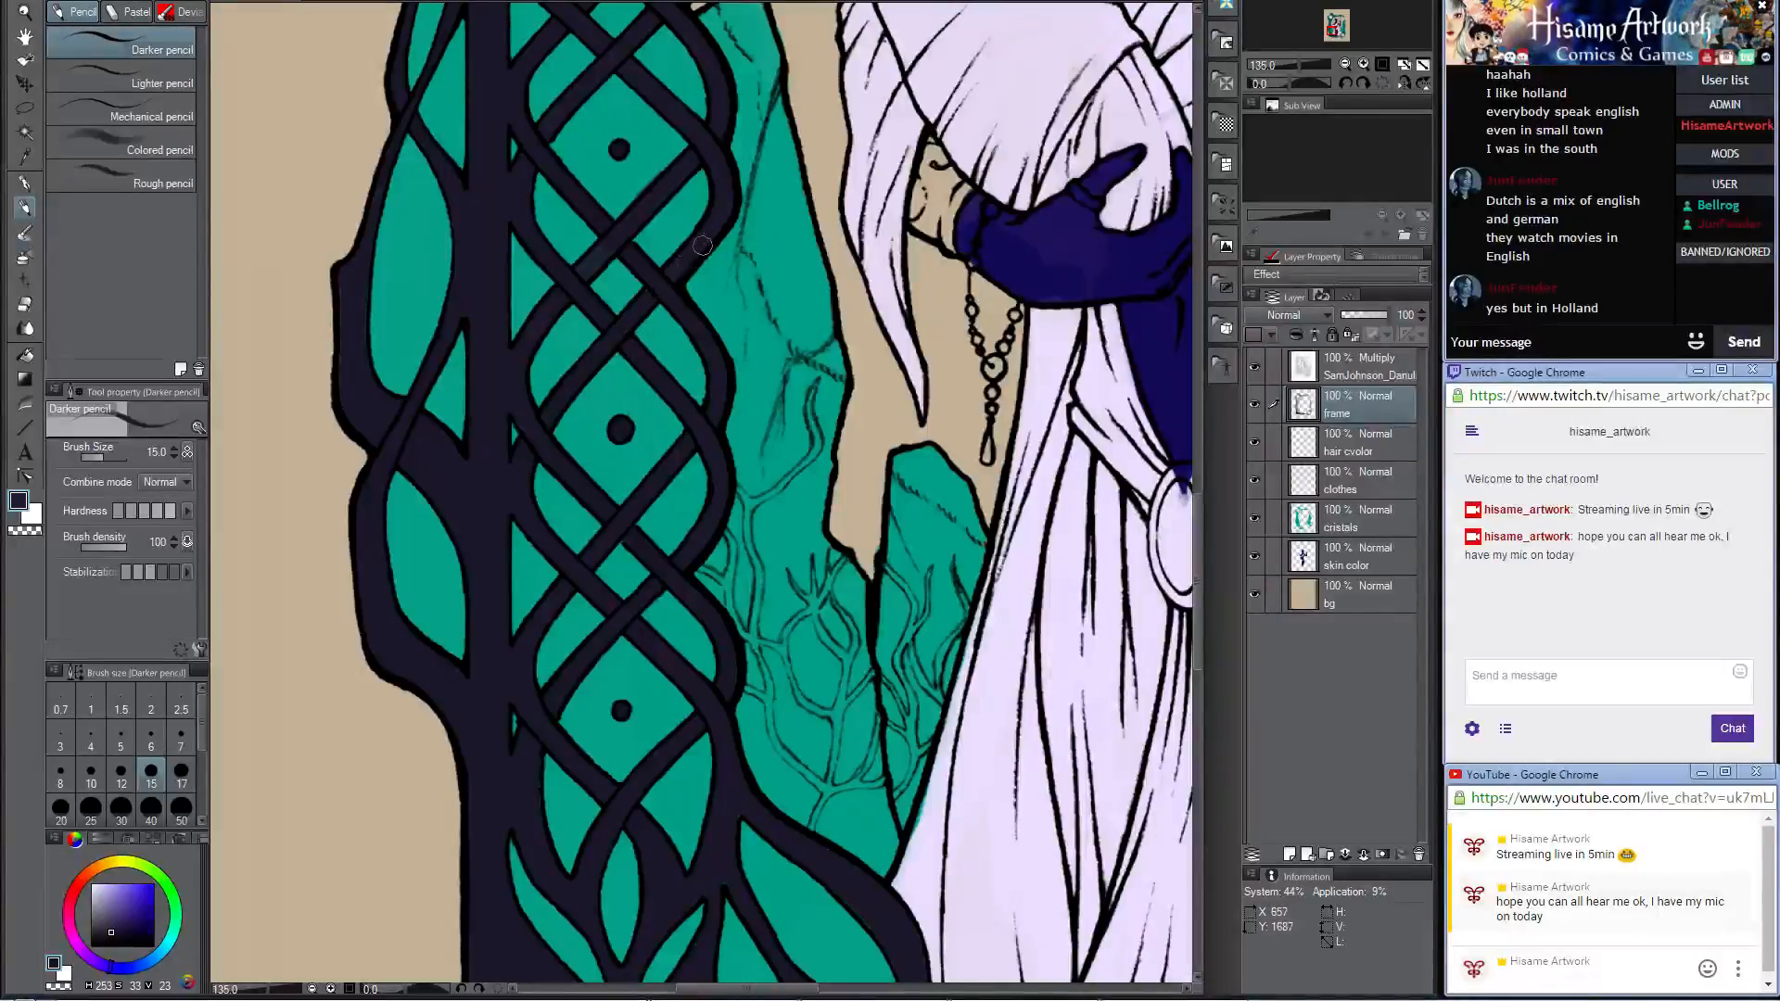
drag(713, 714, 685, 338)
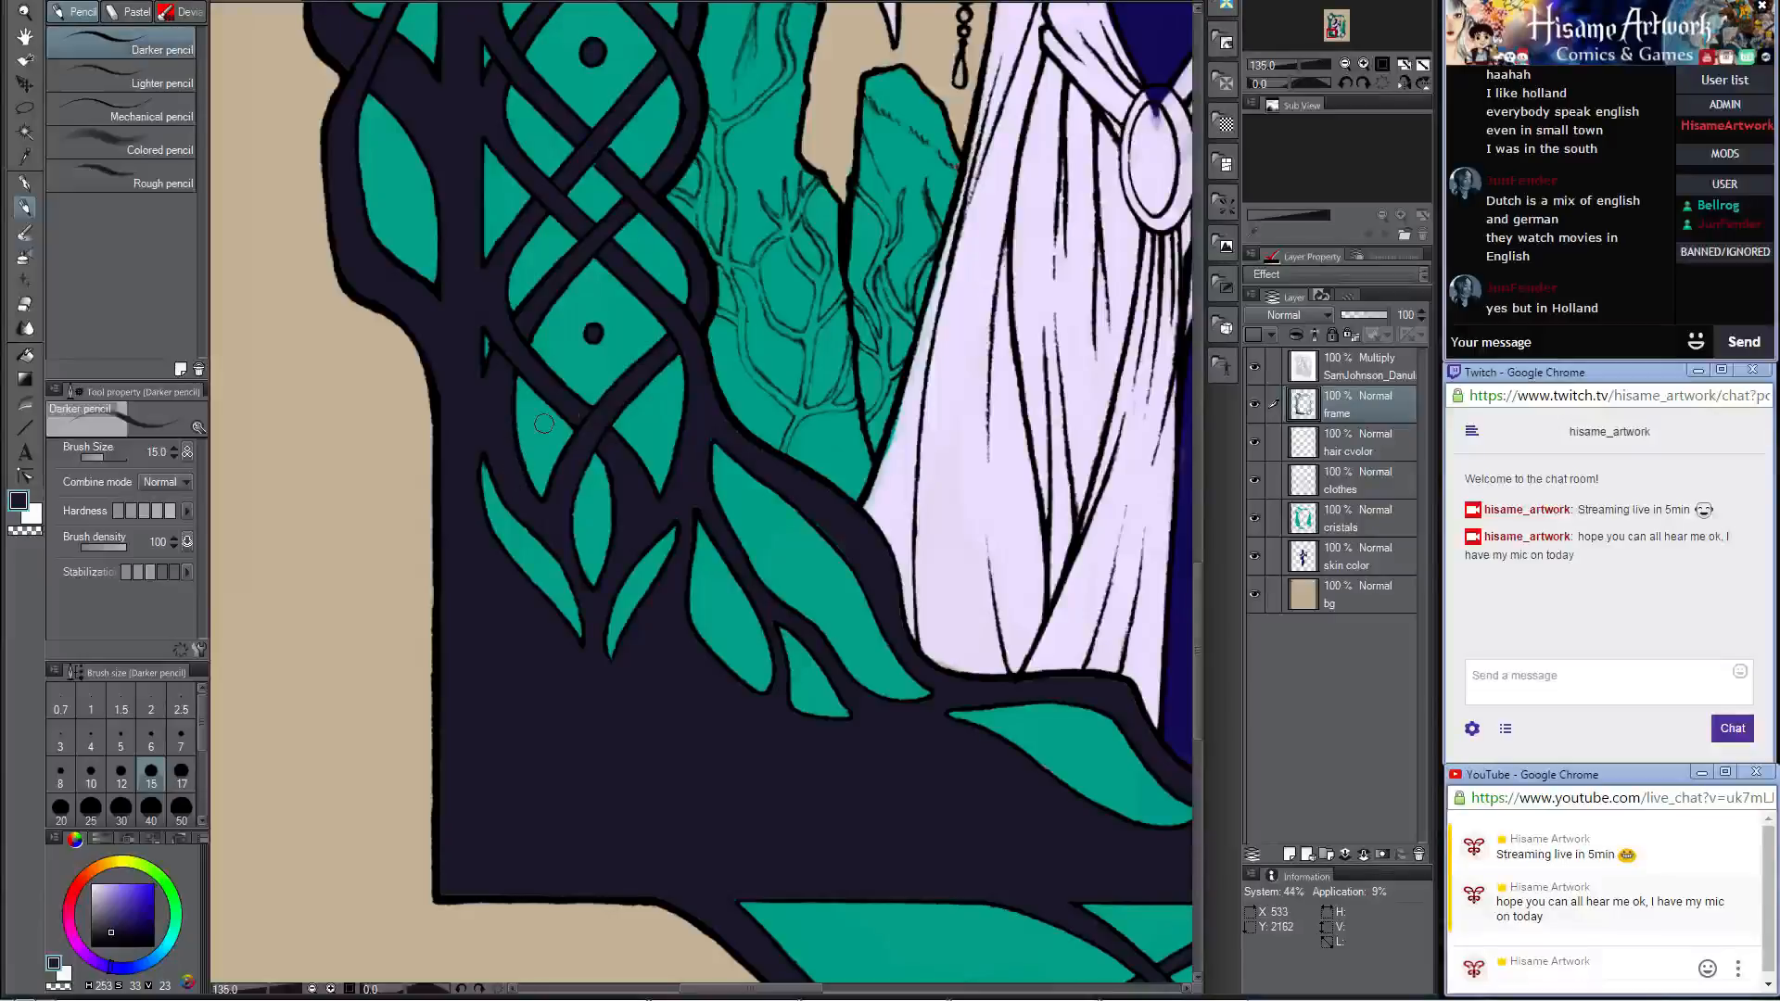
mouse_move(607, 405)
mouse_down()
mouse_move(649, 362)
mouse_move(682, 406)
mouse_up()
mouse_move(731, 492)
mouse_down()
mouse_move(636, 517)
mouse_move(620, 556)
mouse_move(580, 575)
mouse_up()
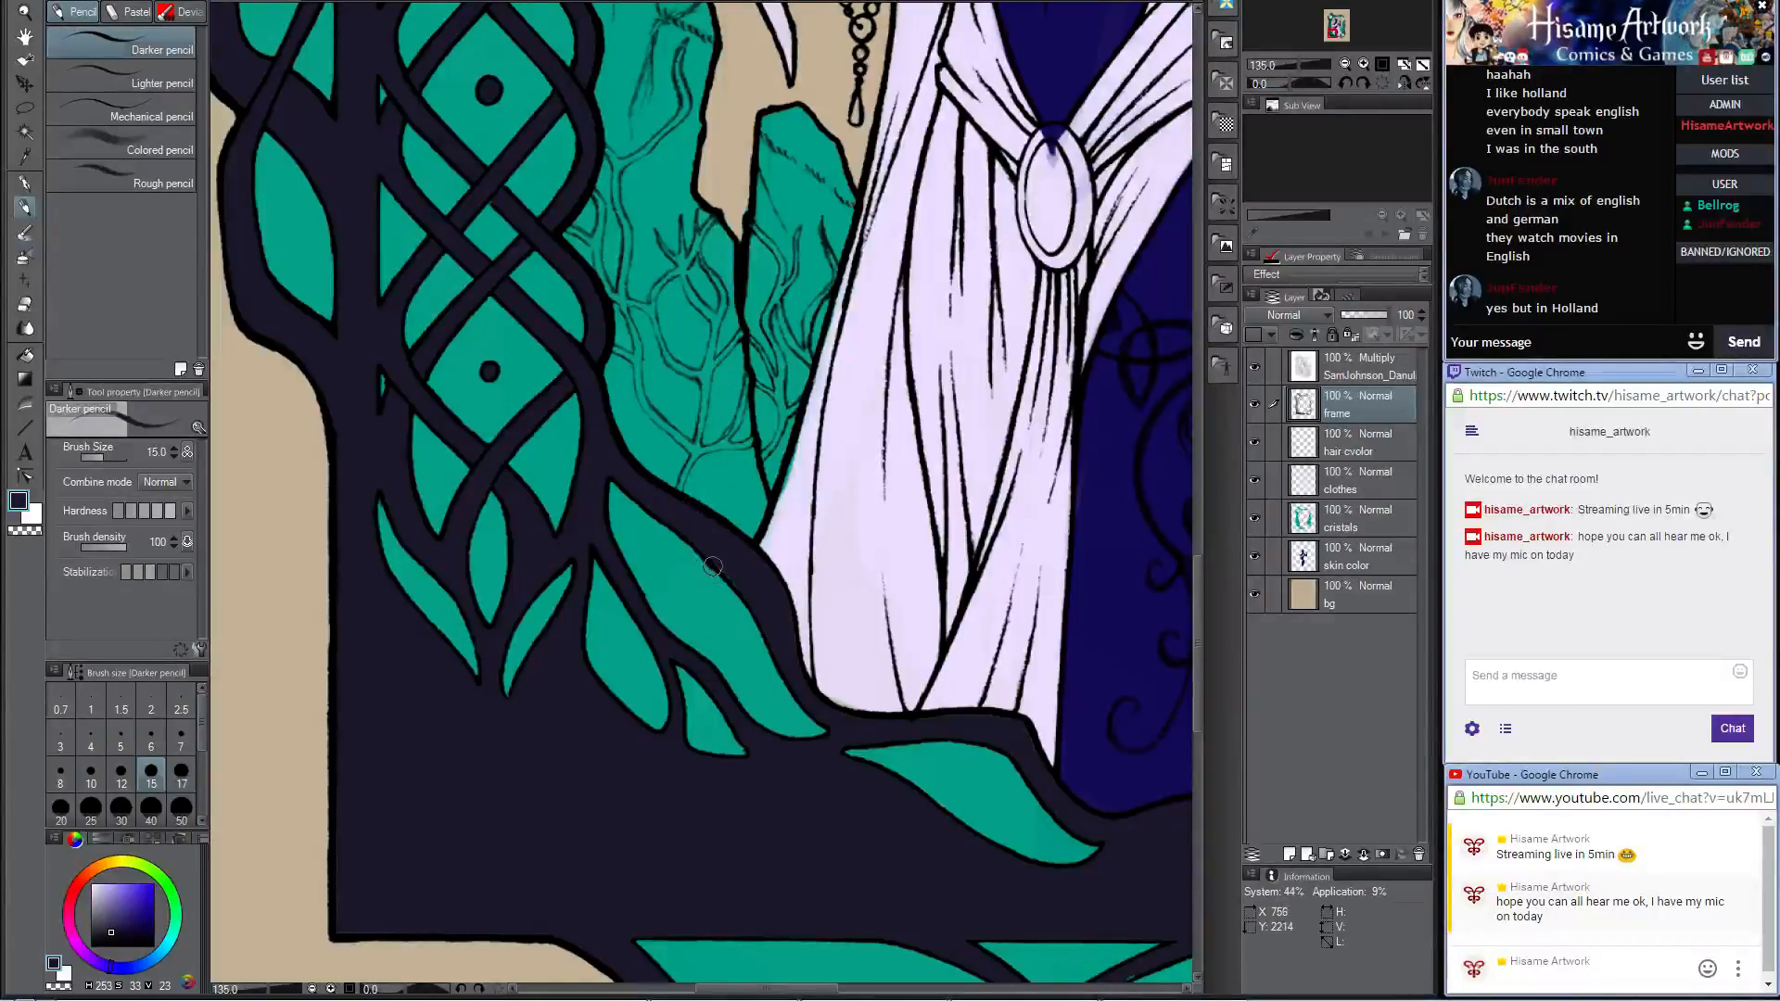
scroll(686, 471, up, 1)
scroll(686, 470, up, 3)
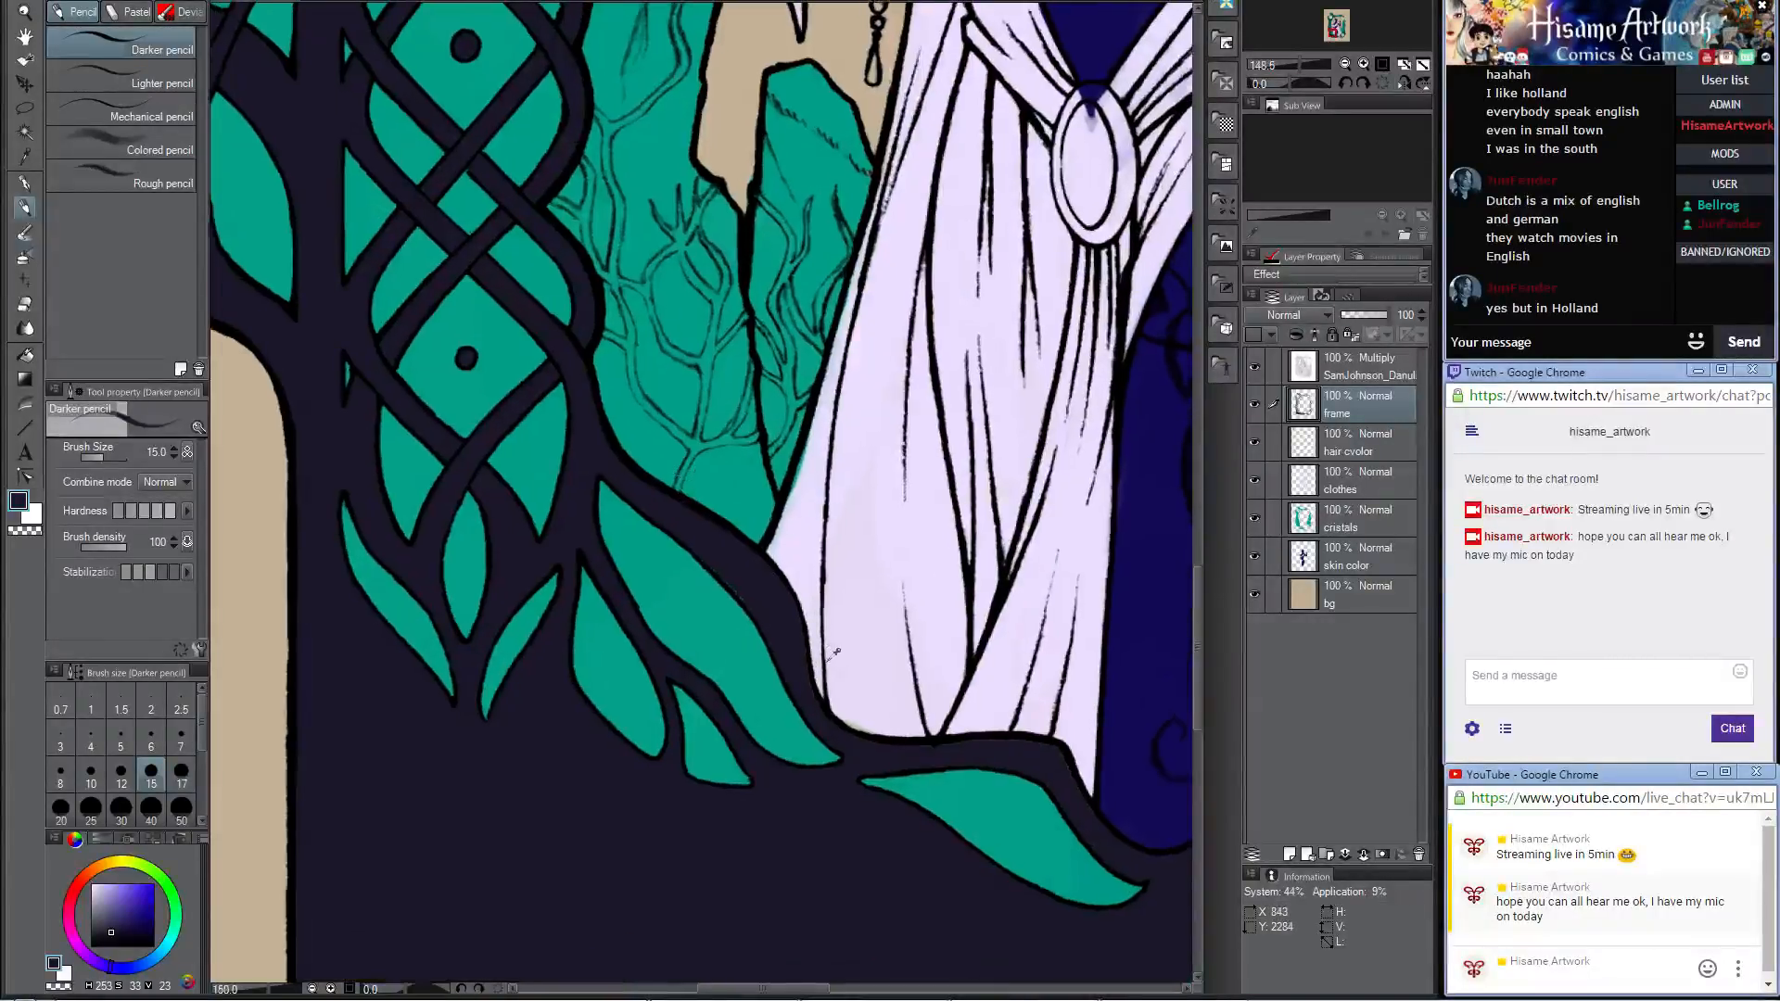
Step: Touch up the skirt's lower edge beside the crystal with its sampled pale lavender on the clothes layer at brush size 20
key(bracketright)
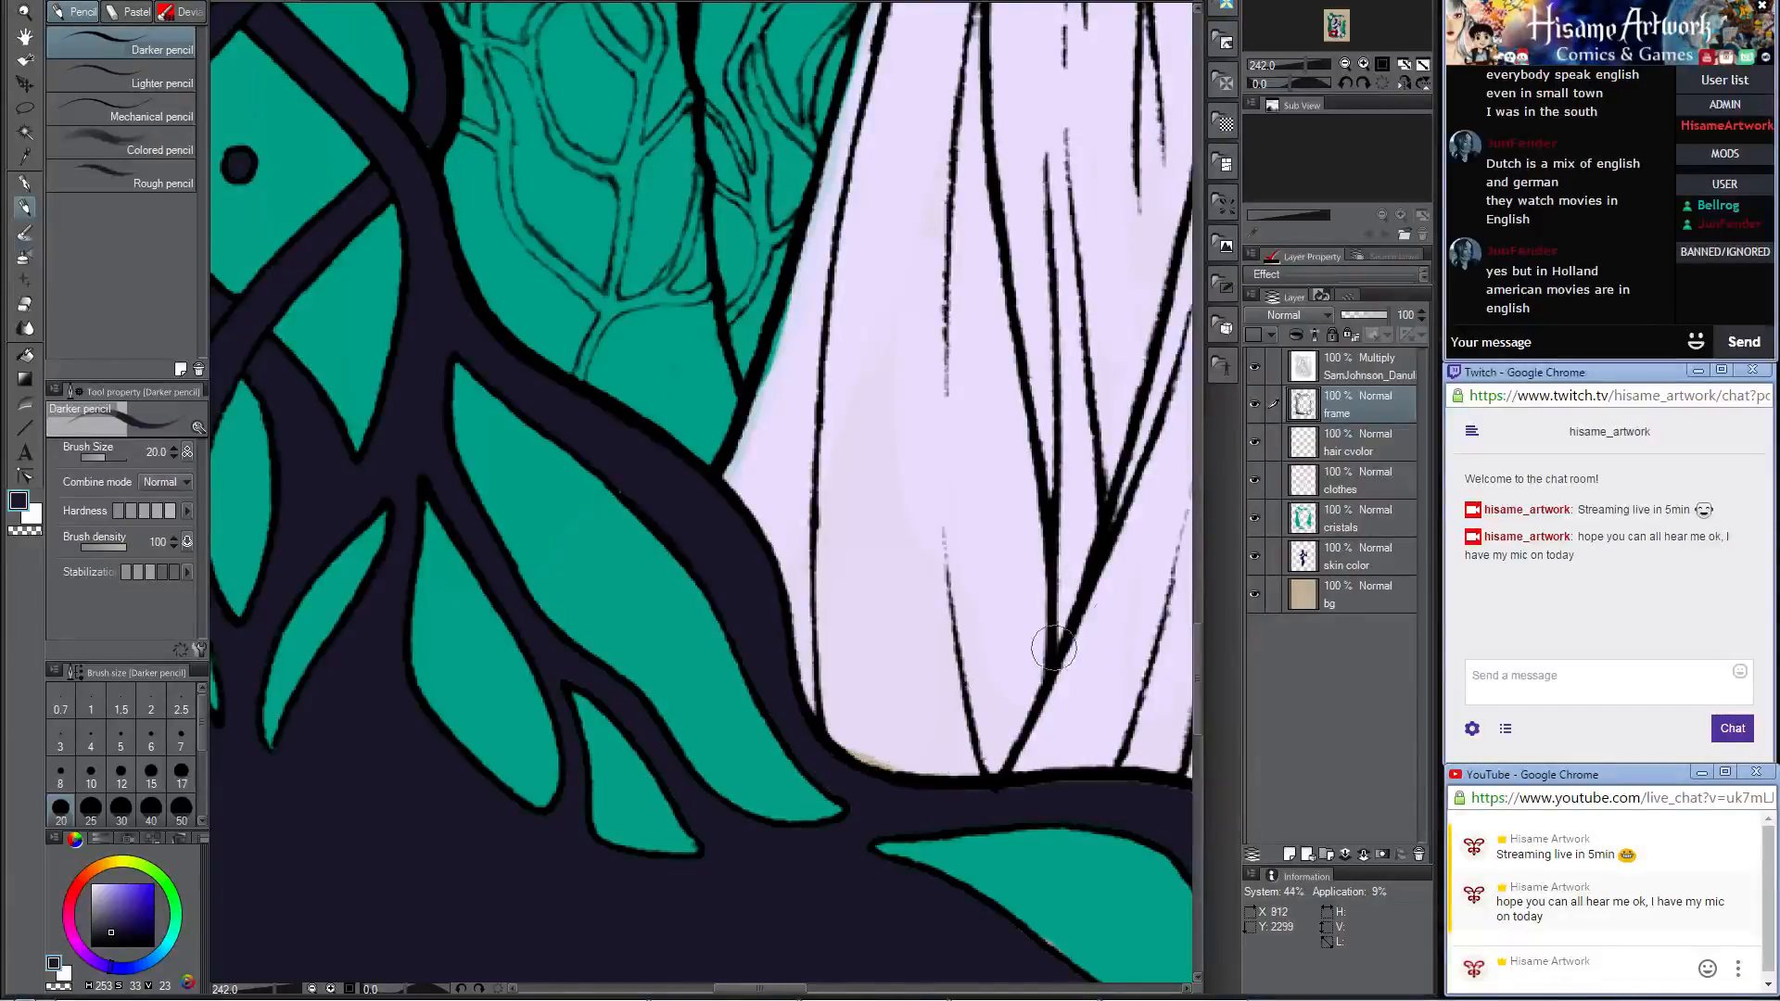
click(1349, 556)
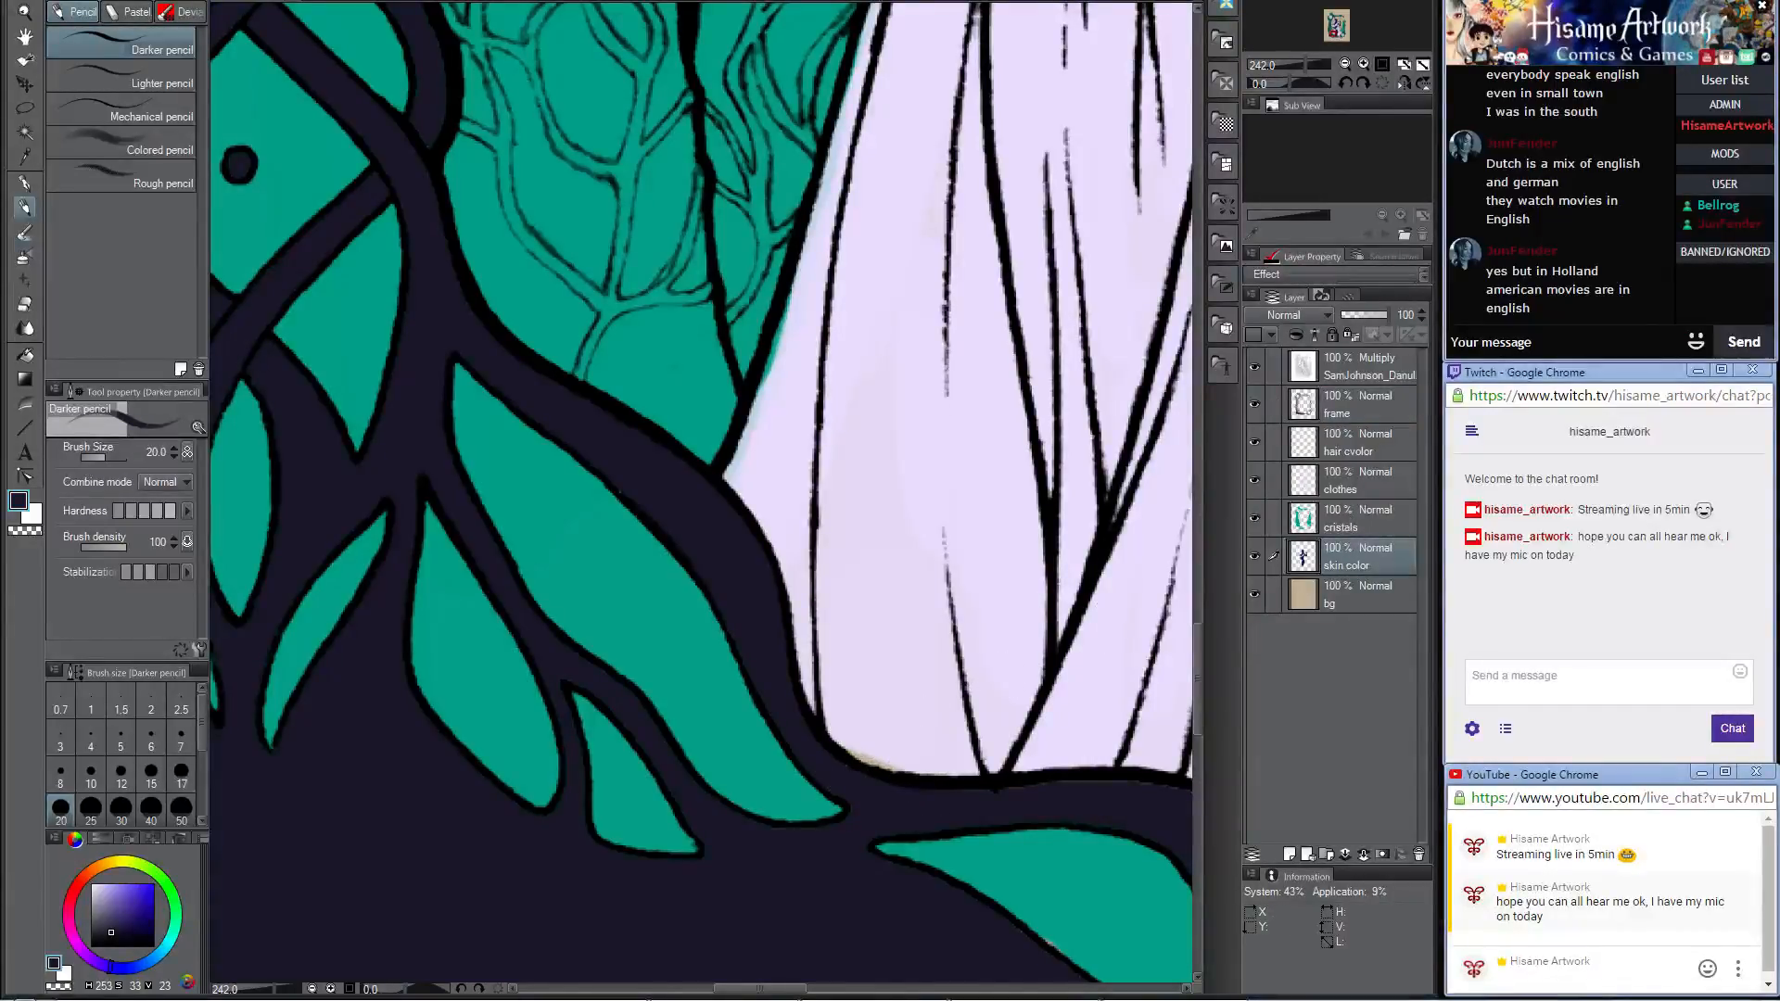
click(1381, 485)
alt+click(877, 686)
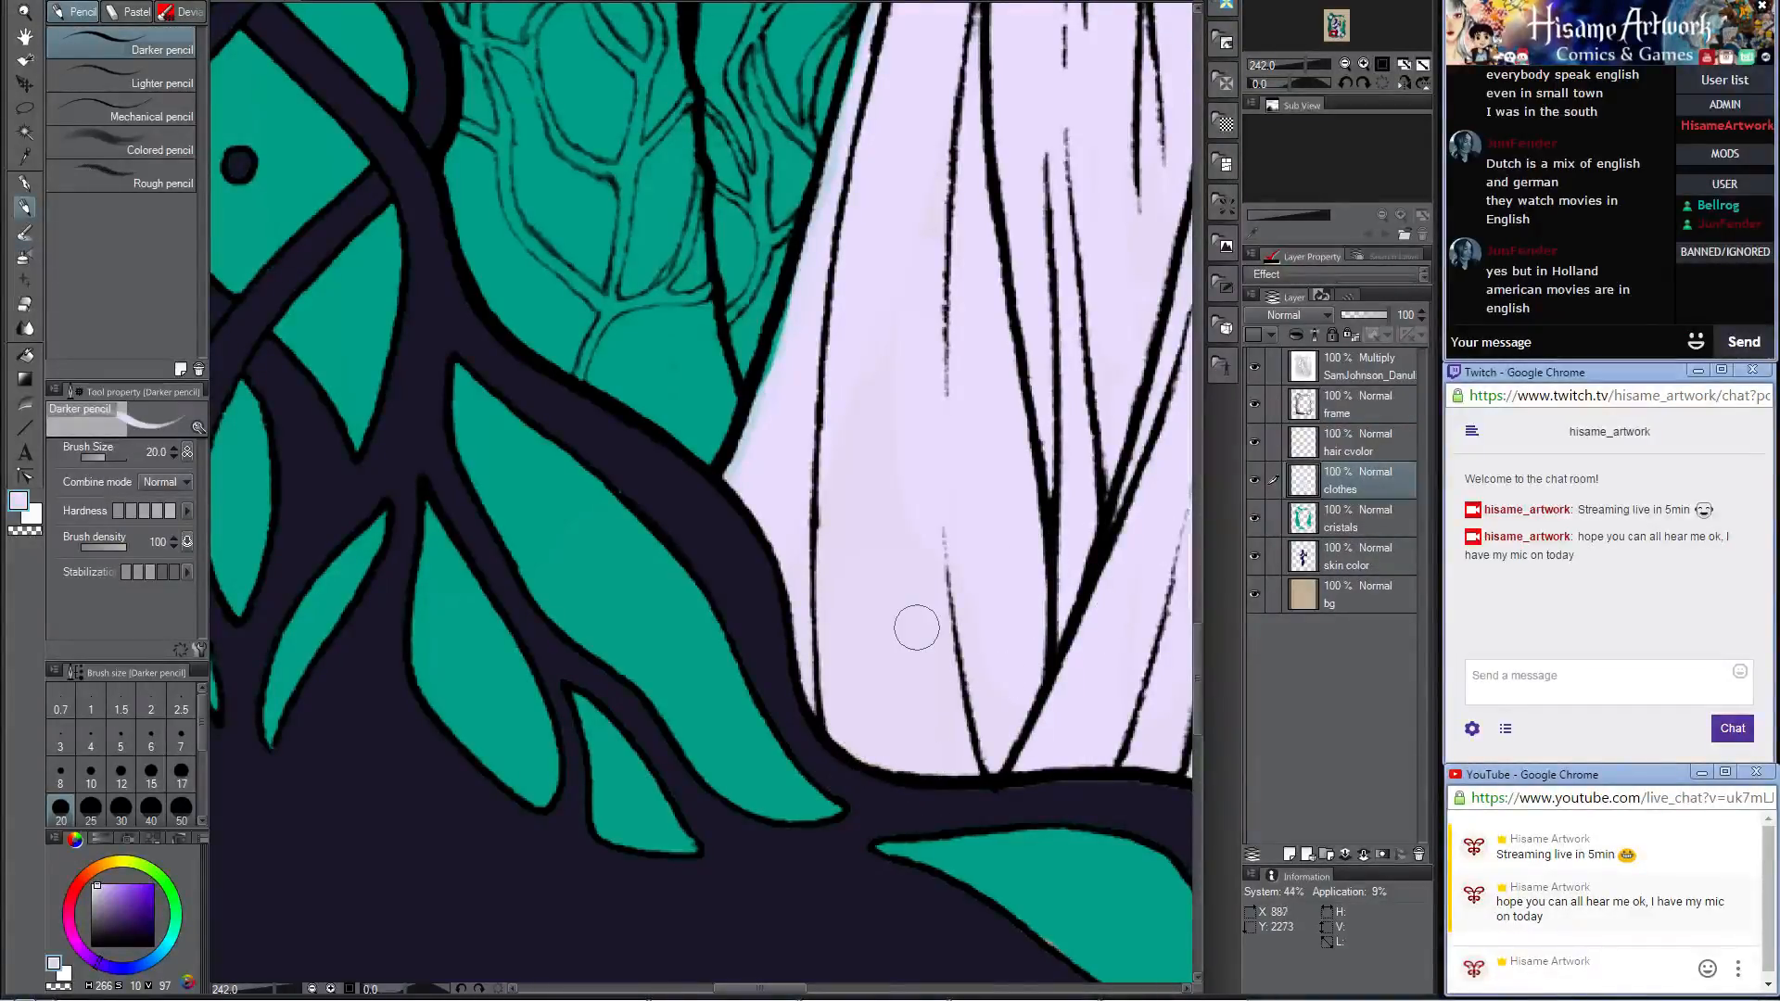
drag(1055, 371, 889, 539)
drag(700, 269, 611, 565)
drag(638, 452, 609, 556)
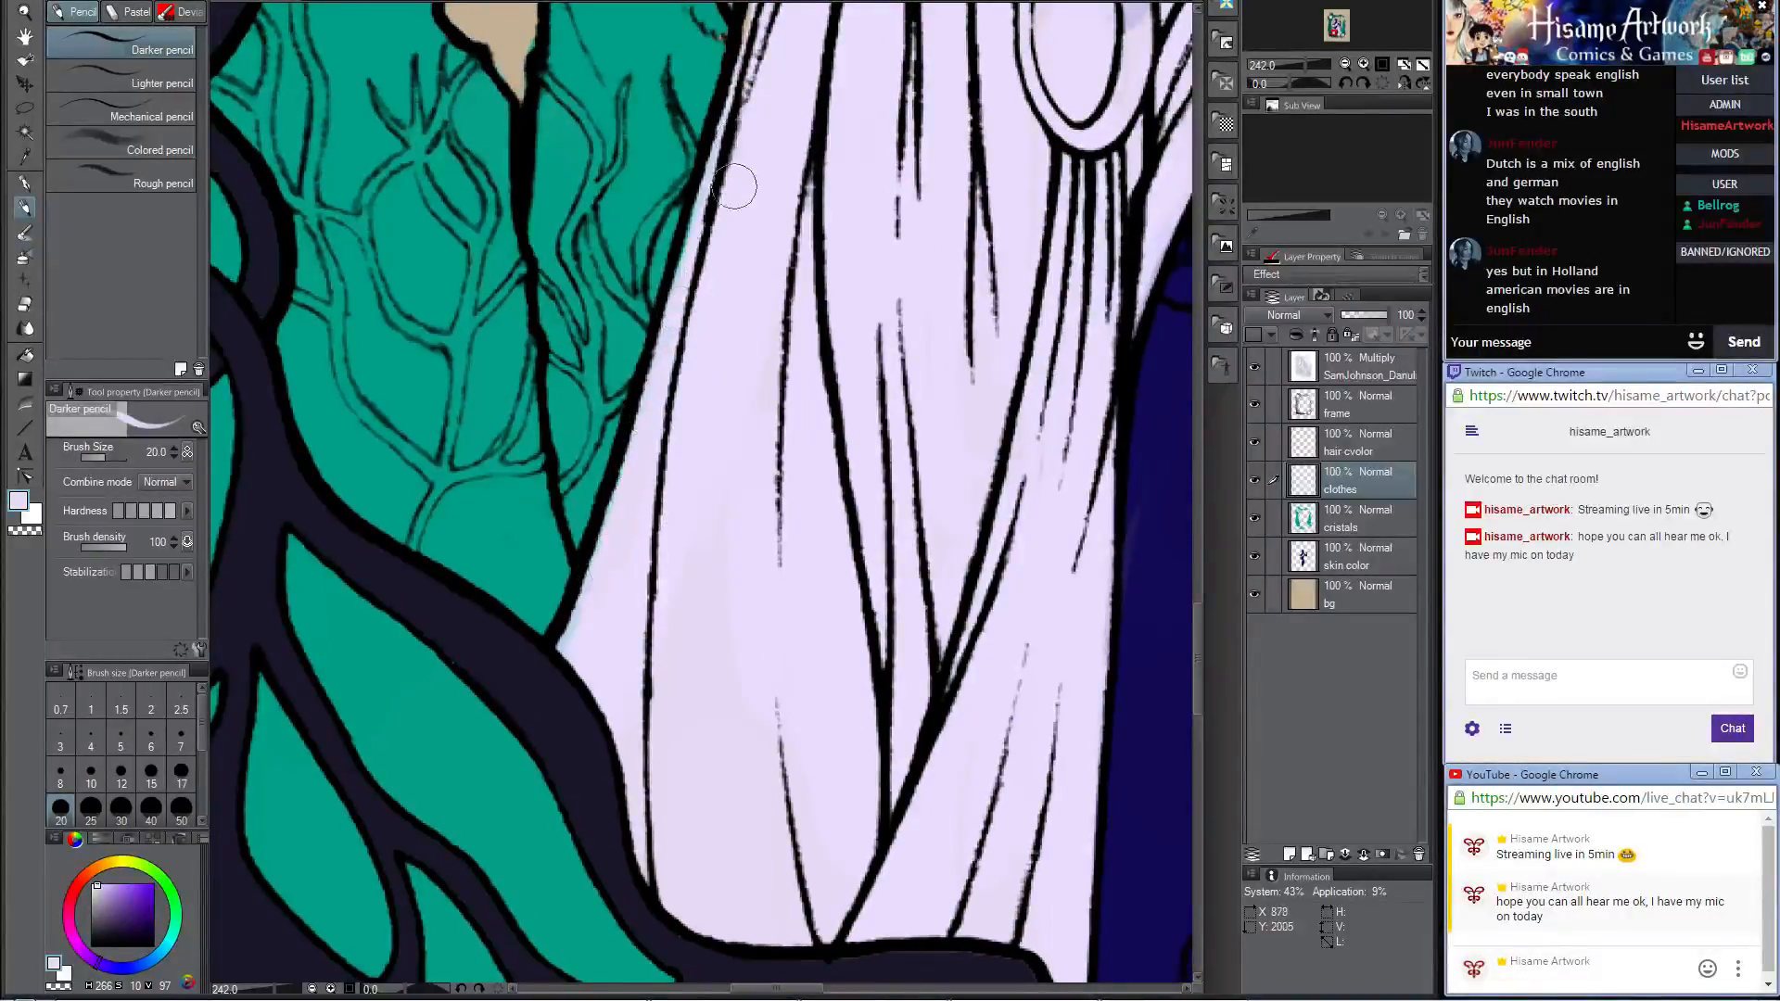
drag(747, 77, 667, 341)
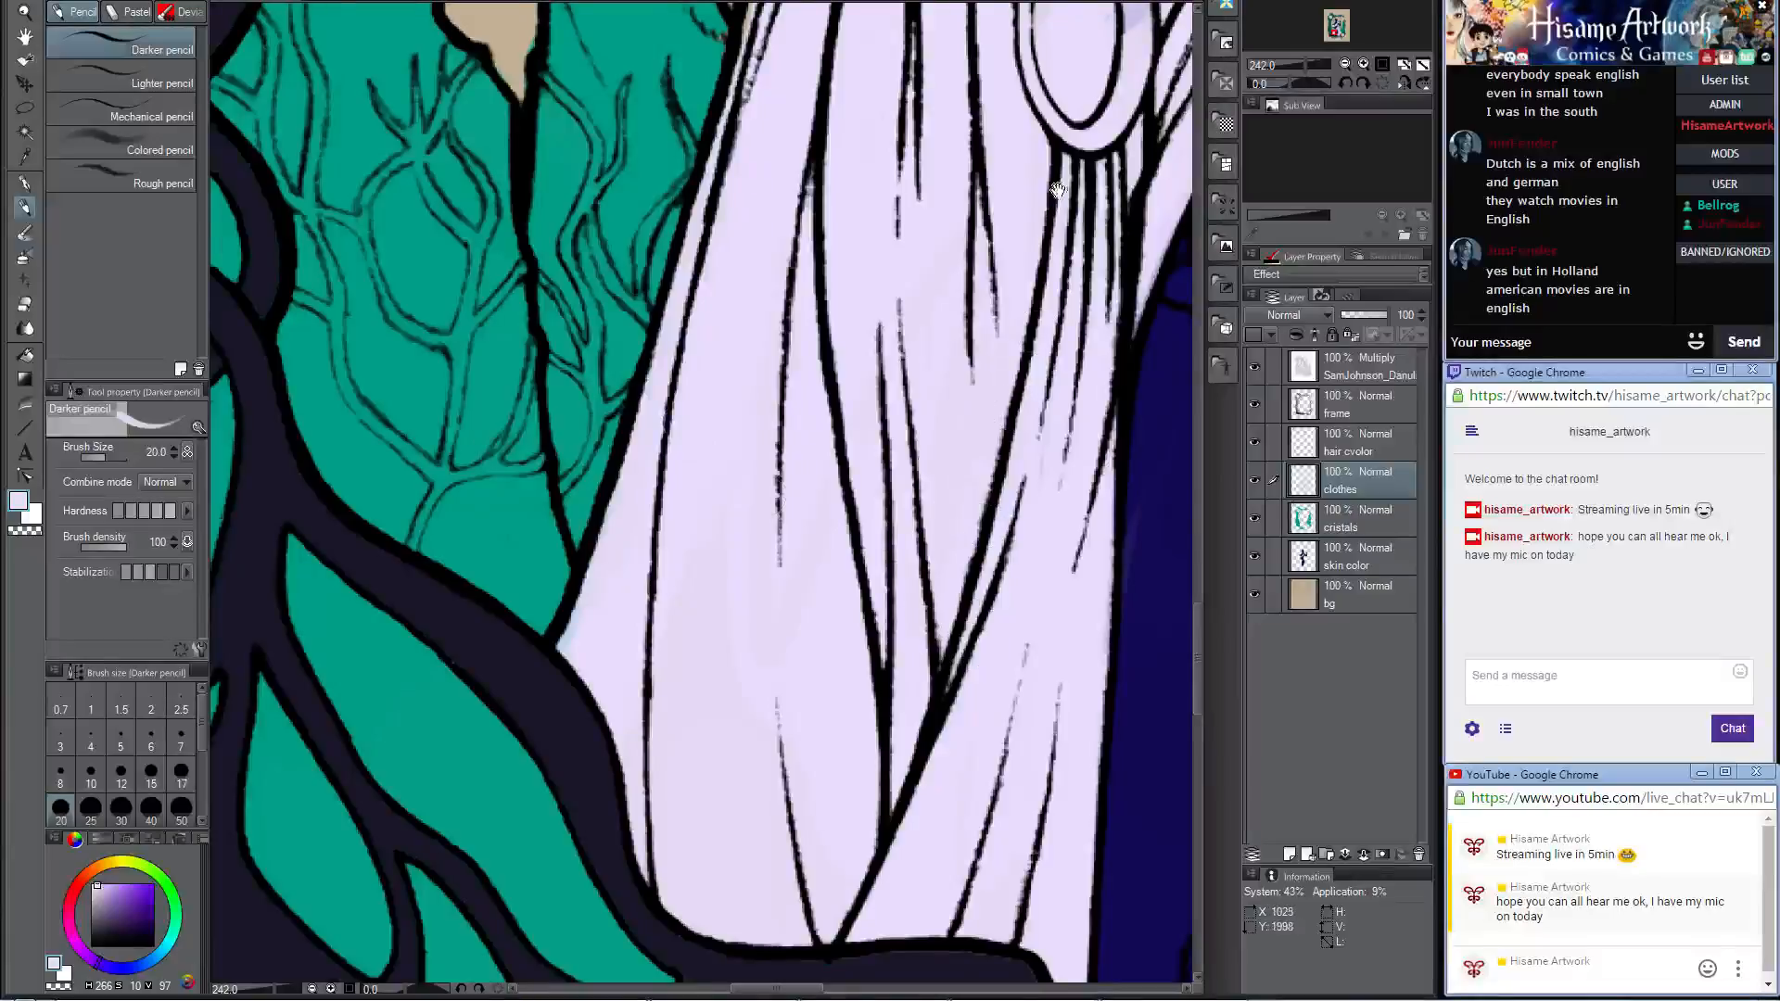
Step: Even out the pale lavender along the skirt's upper outer edge below the hanging bead chain
drag(1058, 189, 918, 649)
mouse_move(694, 160)
mouse_down()
mouse_move(684, 346)
mouse_move(645, 505)
mouse_up()
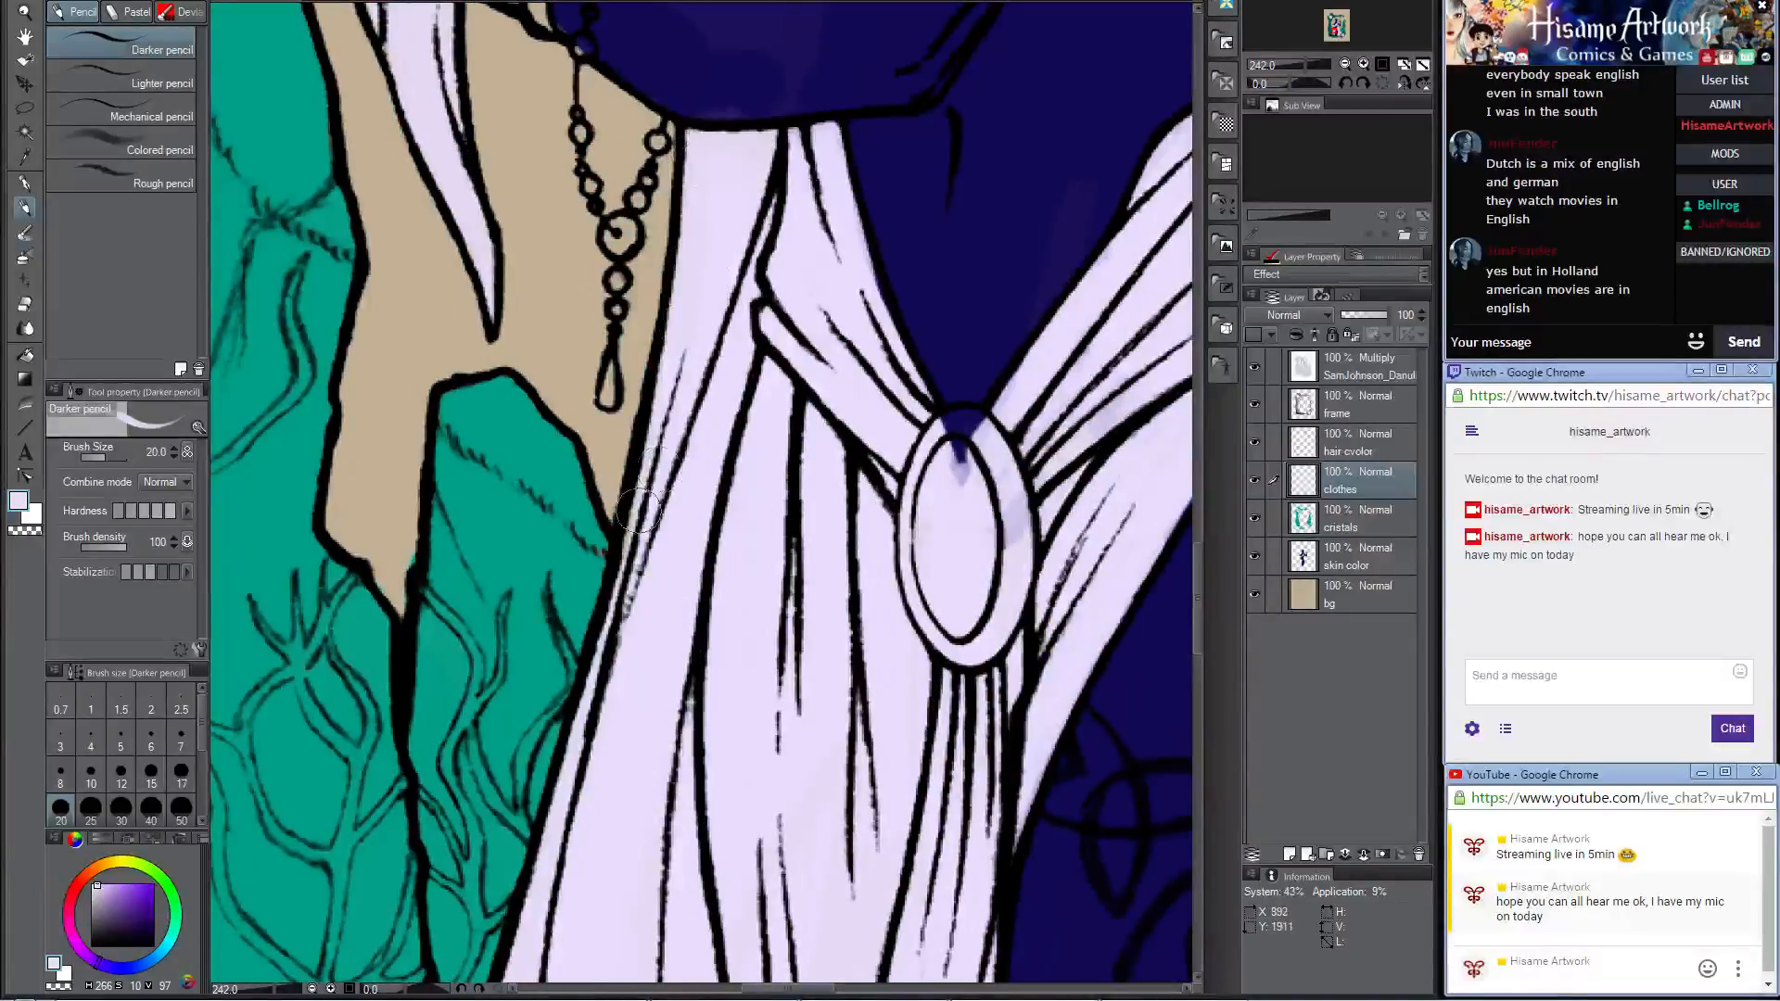
drag(671, 401, 633, 639)
drag(647, 477, 624, 666)
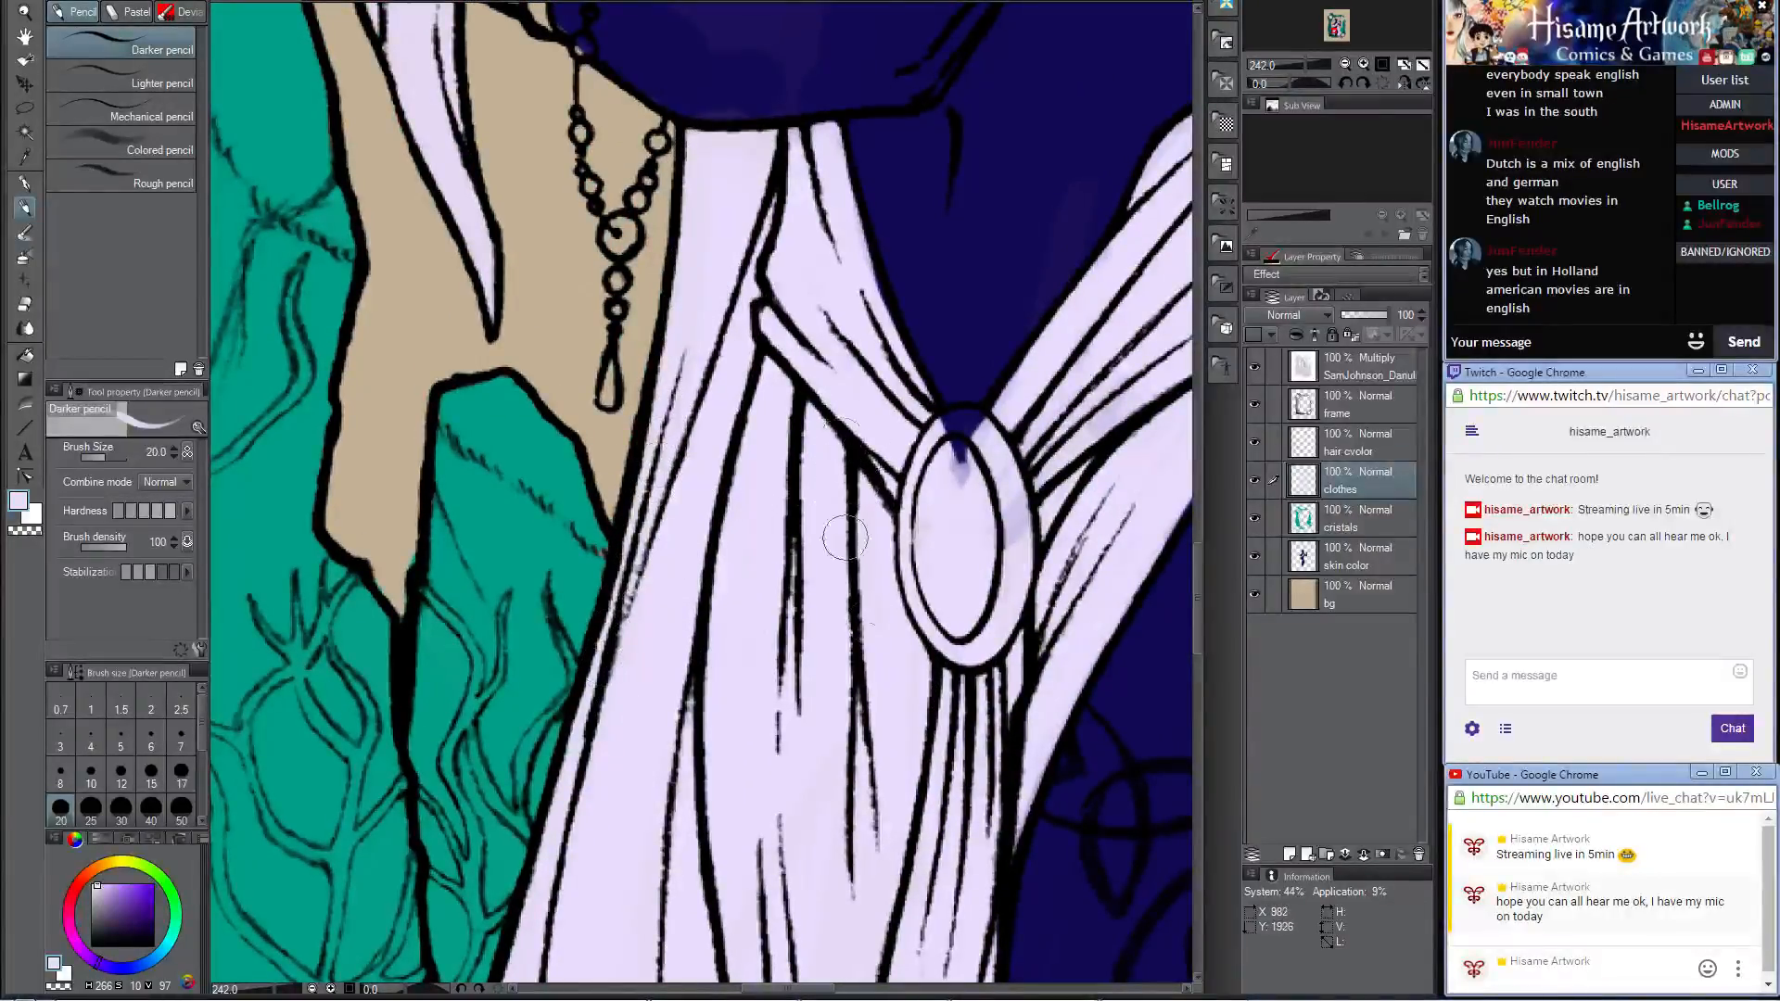
Step: Review the whole illustration, checking the figure, baby, clothing, spear and frame for areas still lacking base color
scroll(859, 632, down, 6)
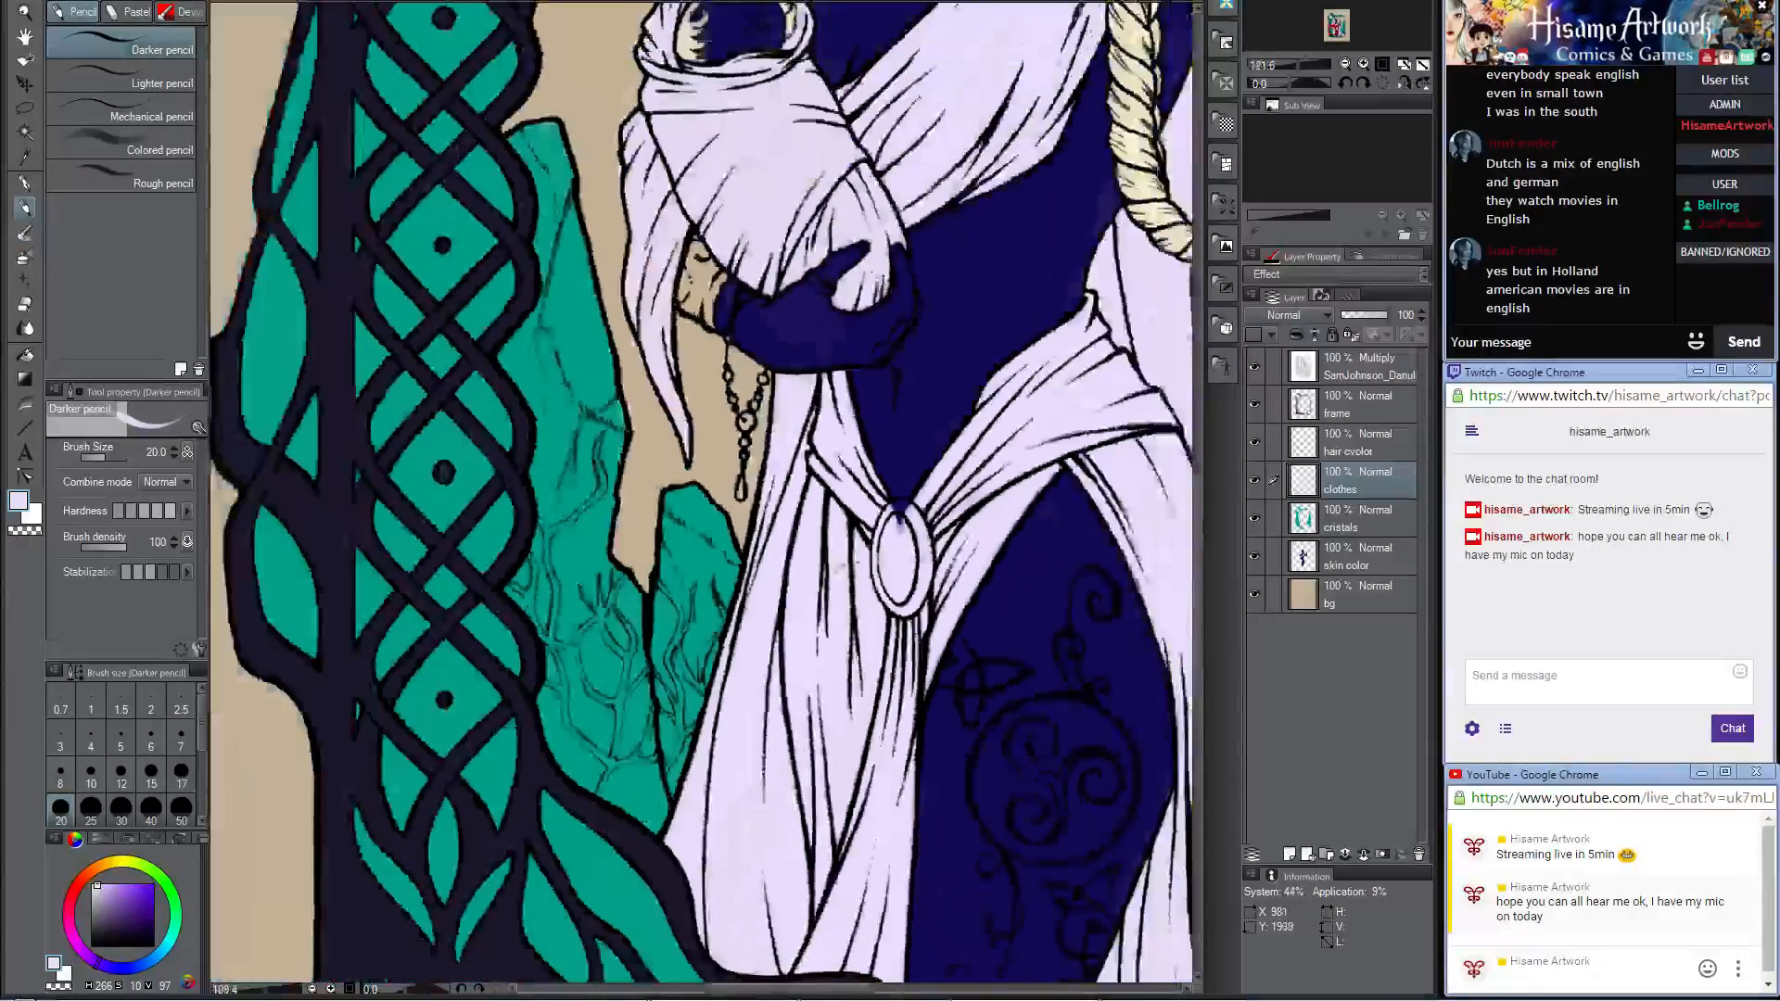
scroll(761, 537, down, 1)
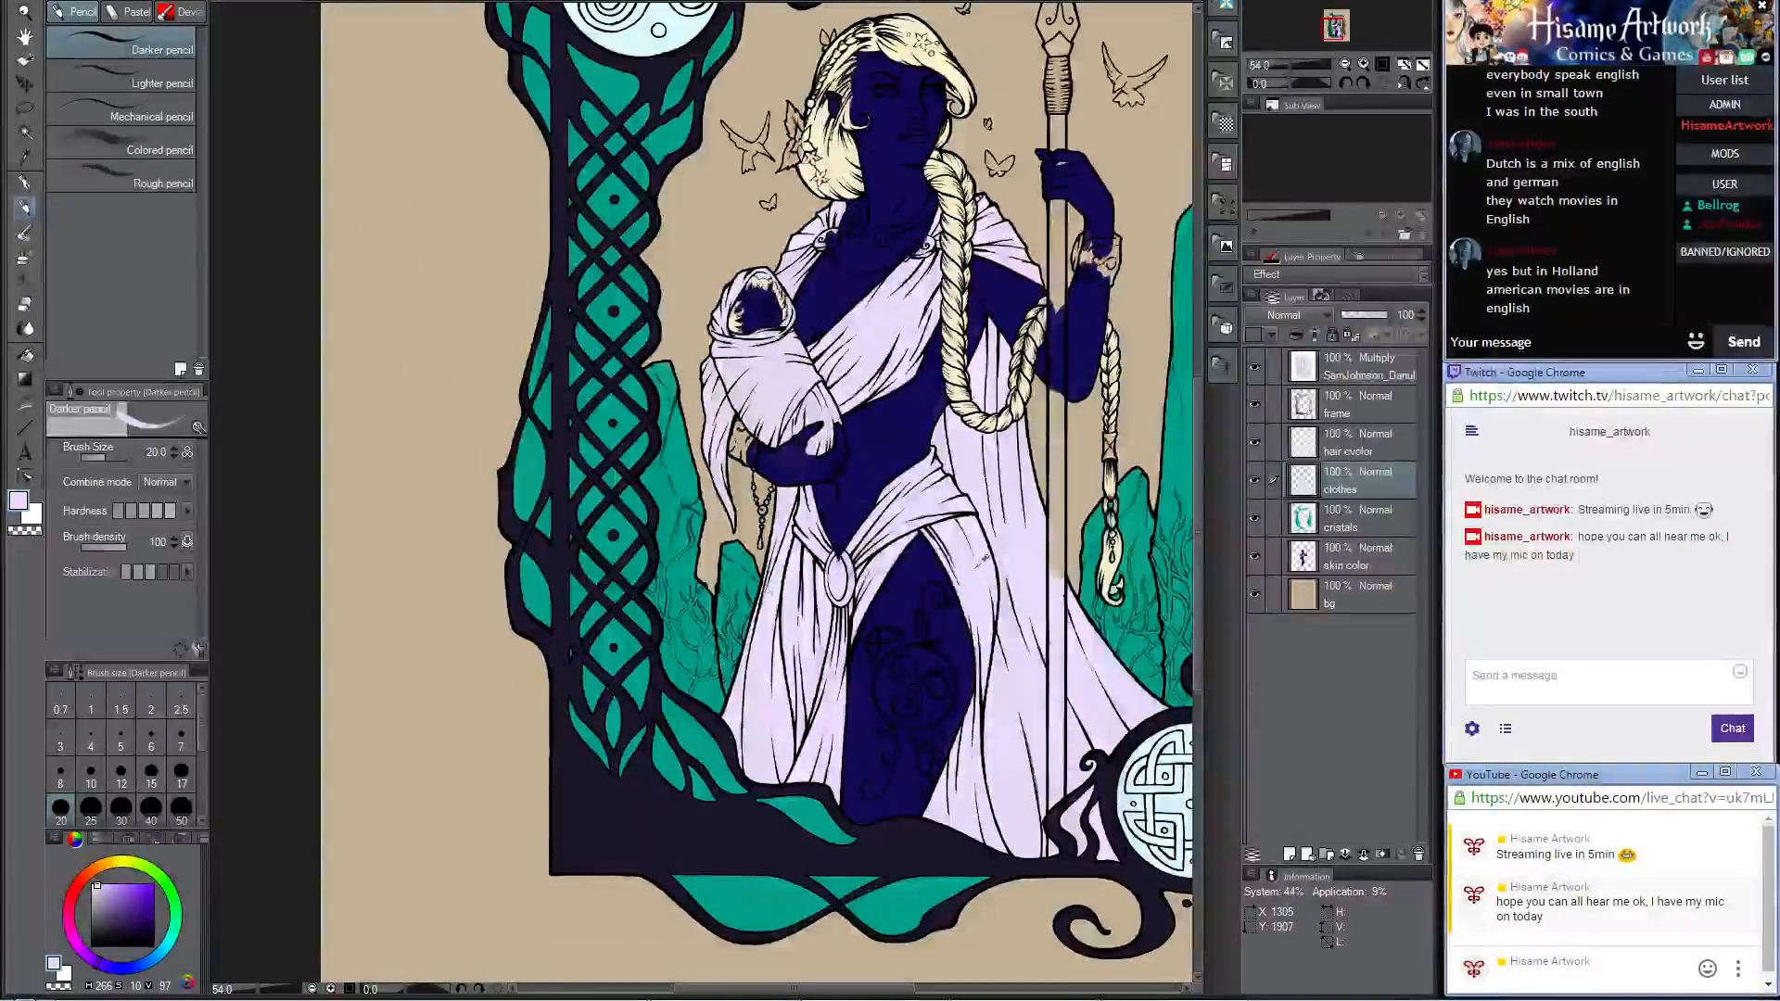
scroll(786, 250, up, 5)
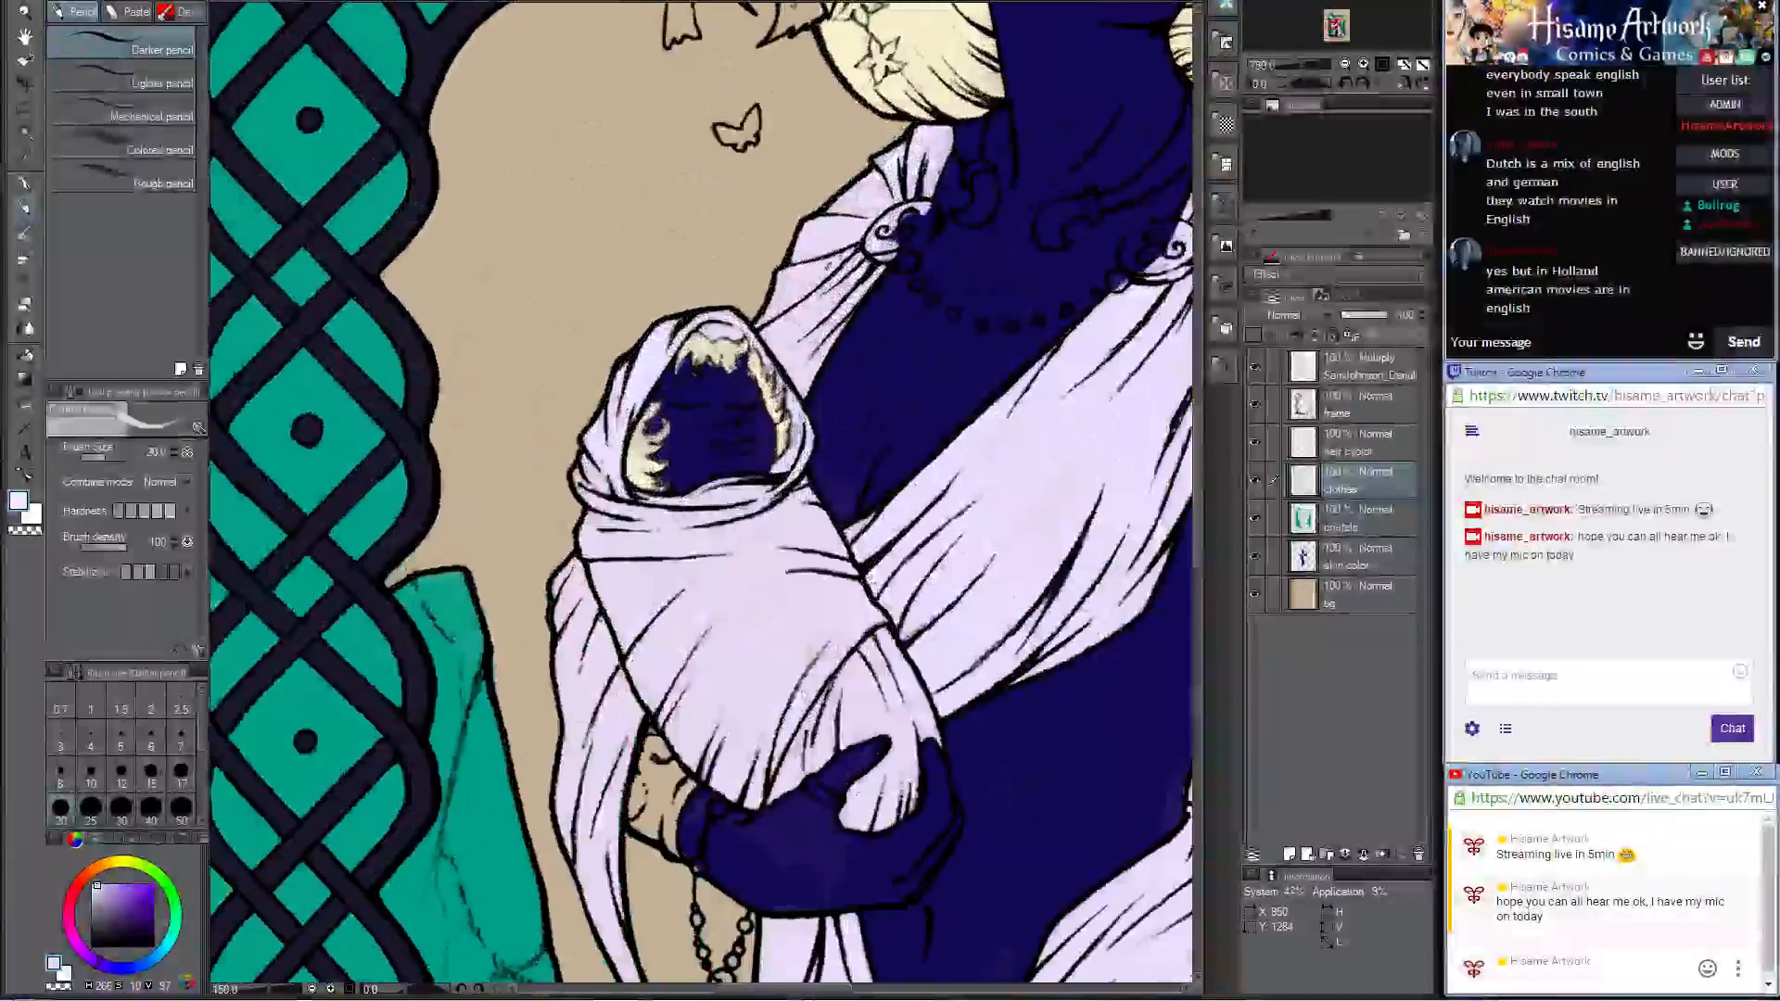
scroll(802, 273, down, 5)
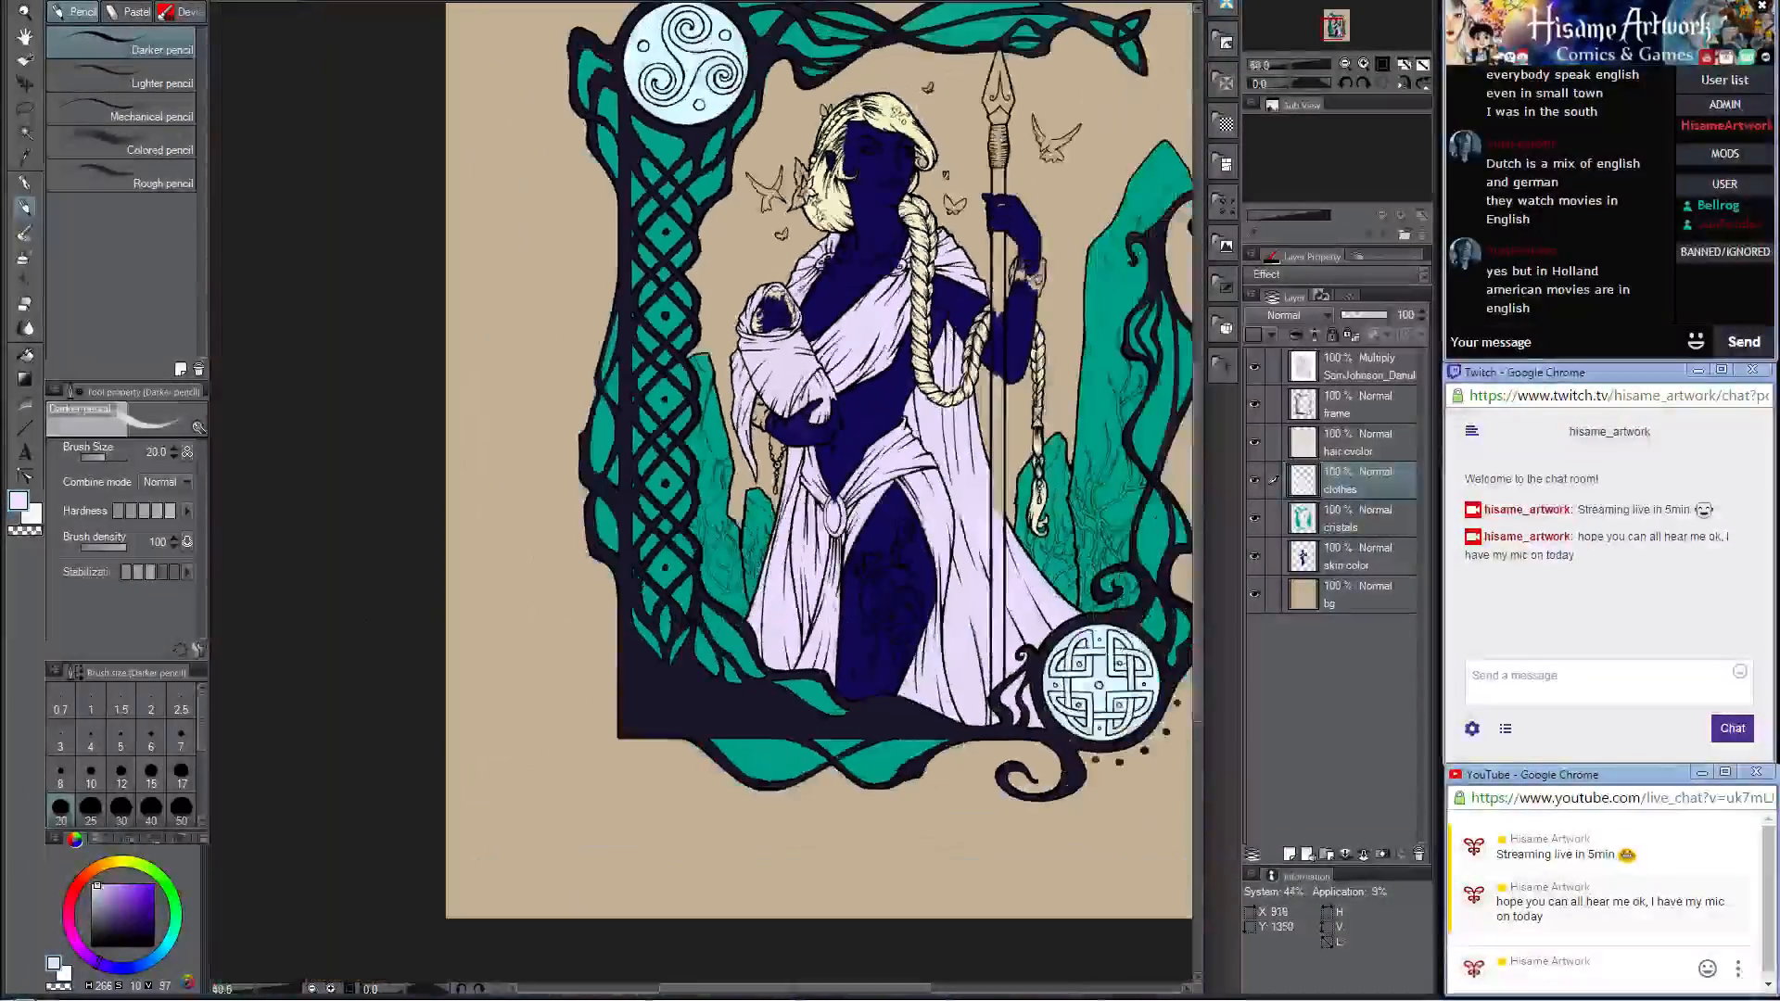
drag(896, 243, 770, 323)
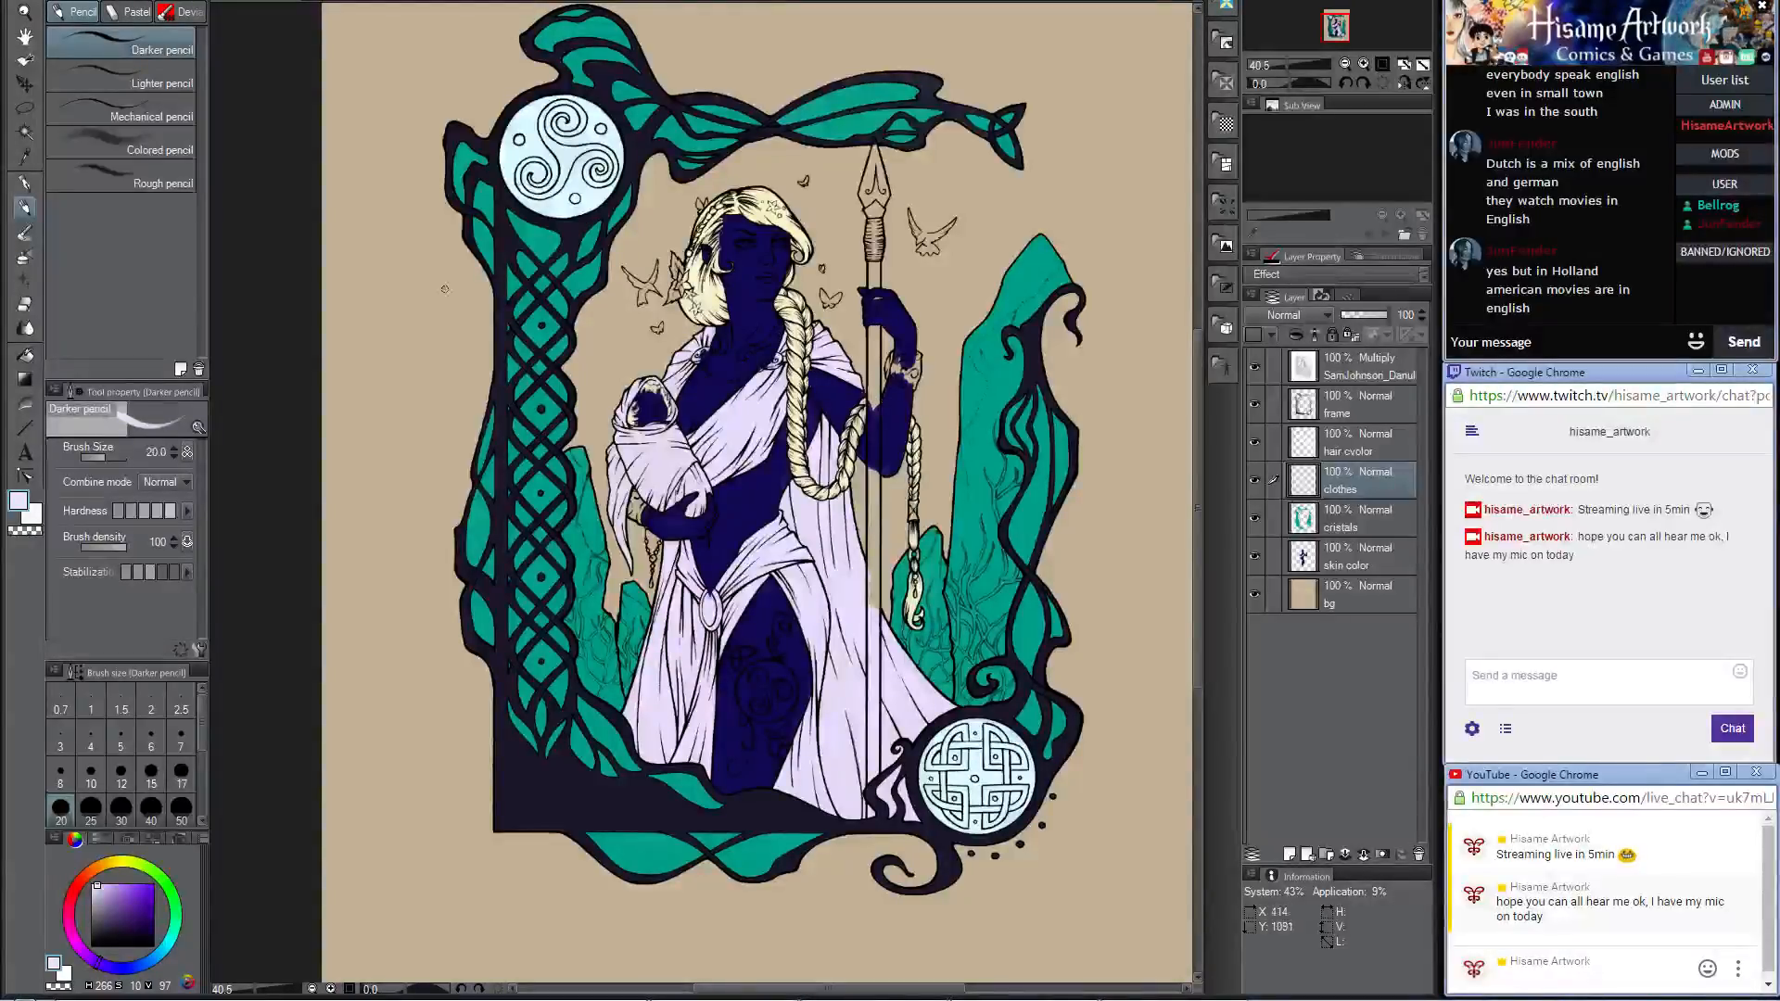
scroll(726, 604, up, 4)
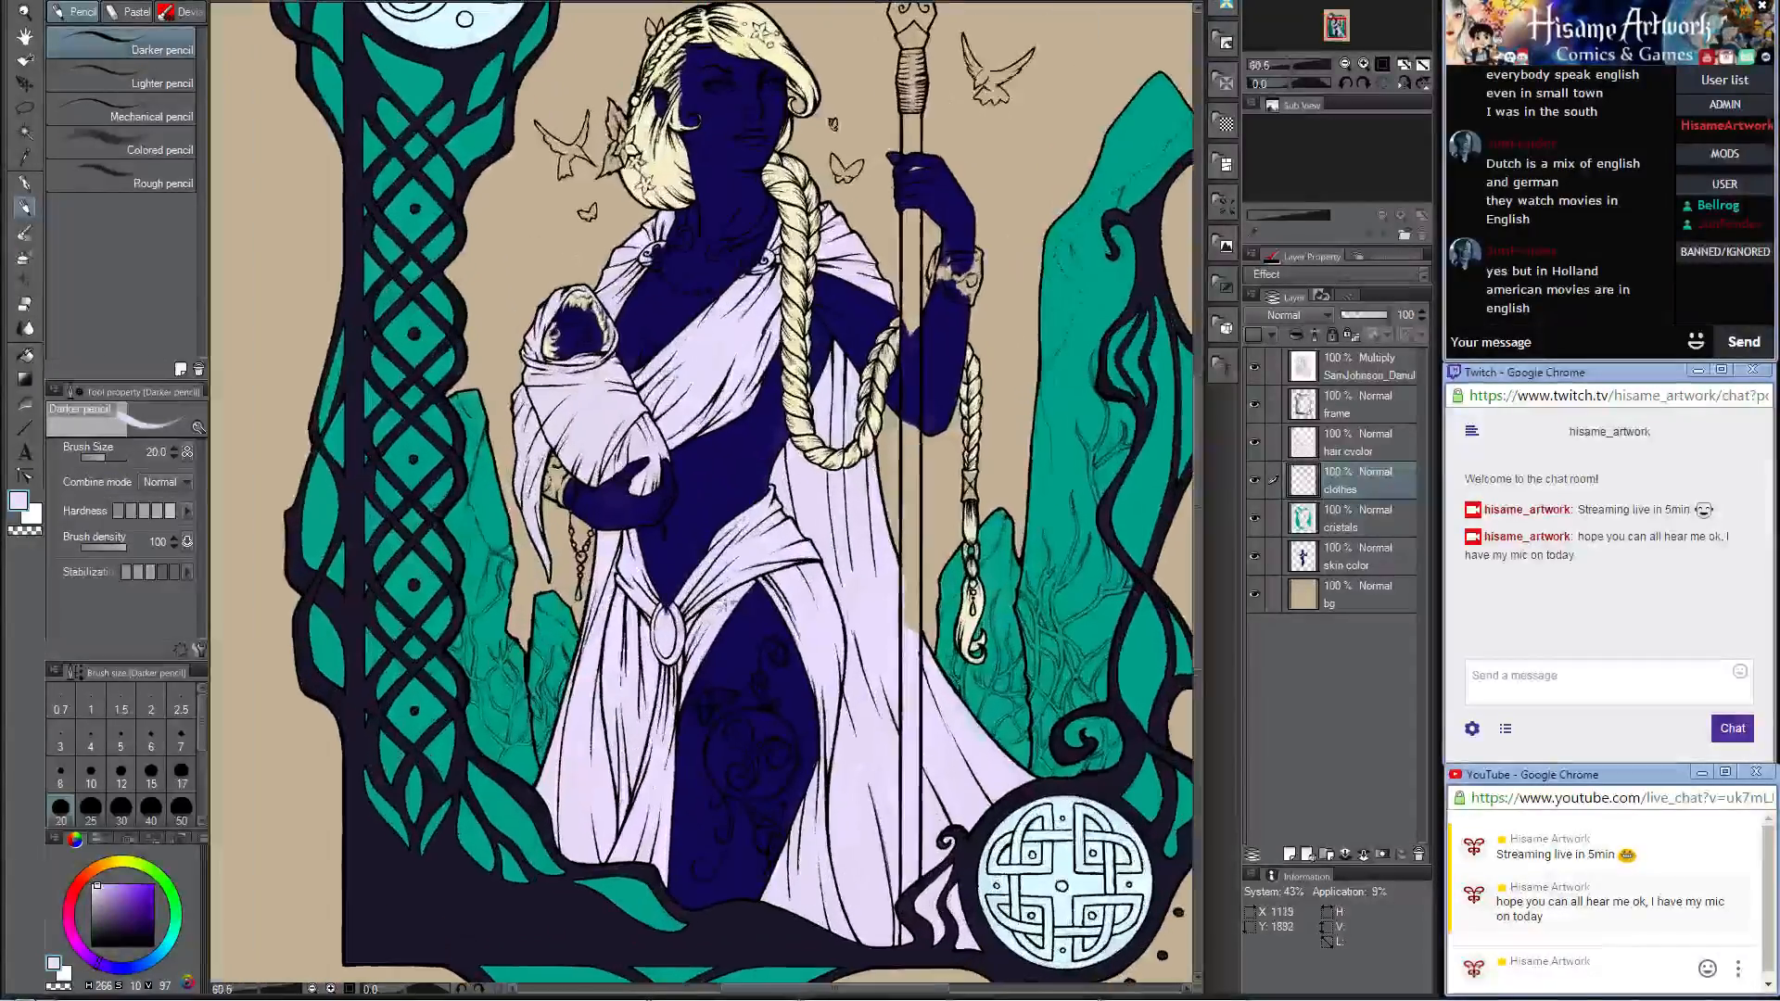
scroll(737, 608, down, 3)
scroll(862, 955, up, 3)
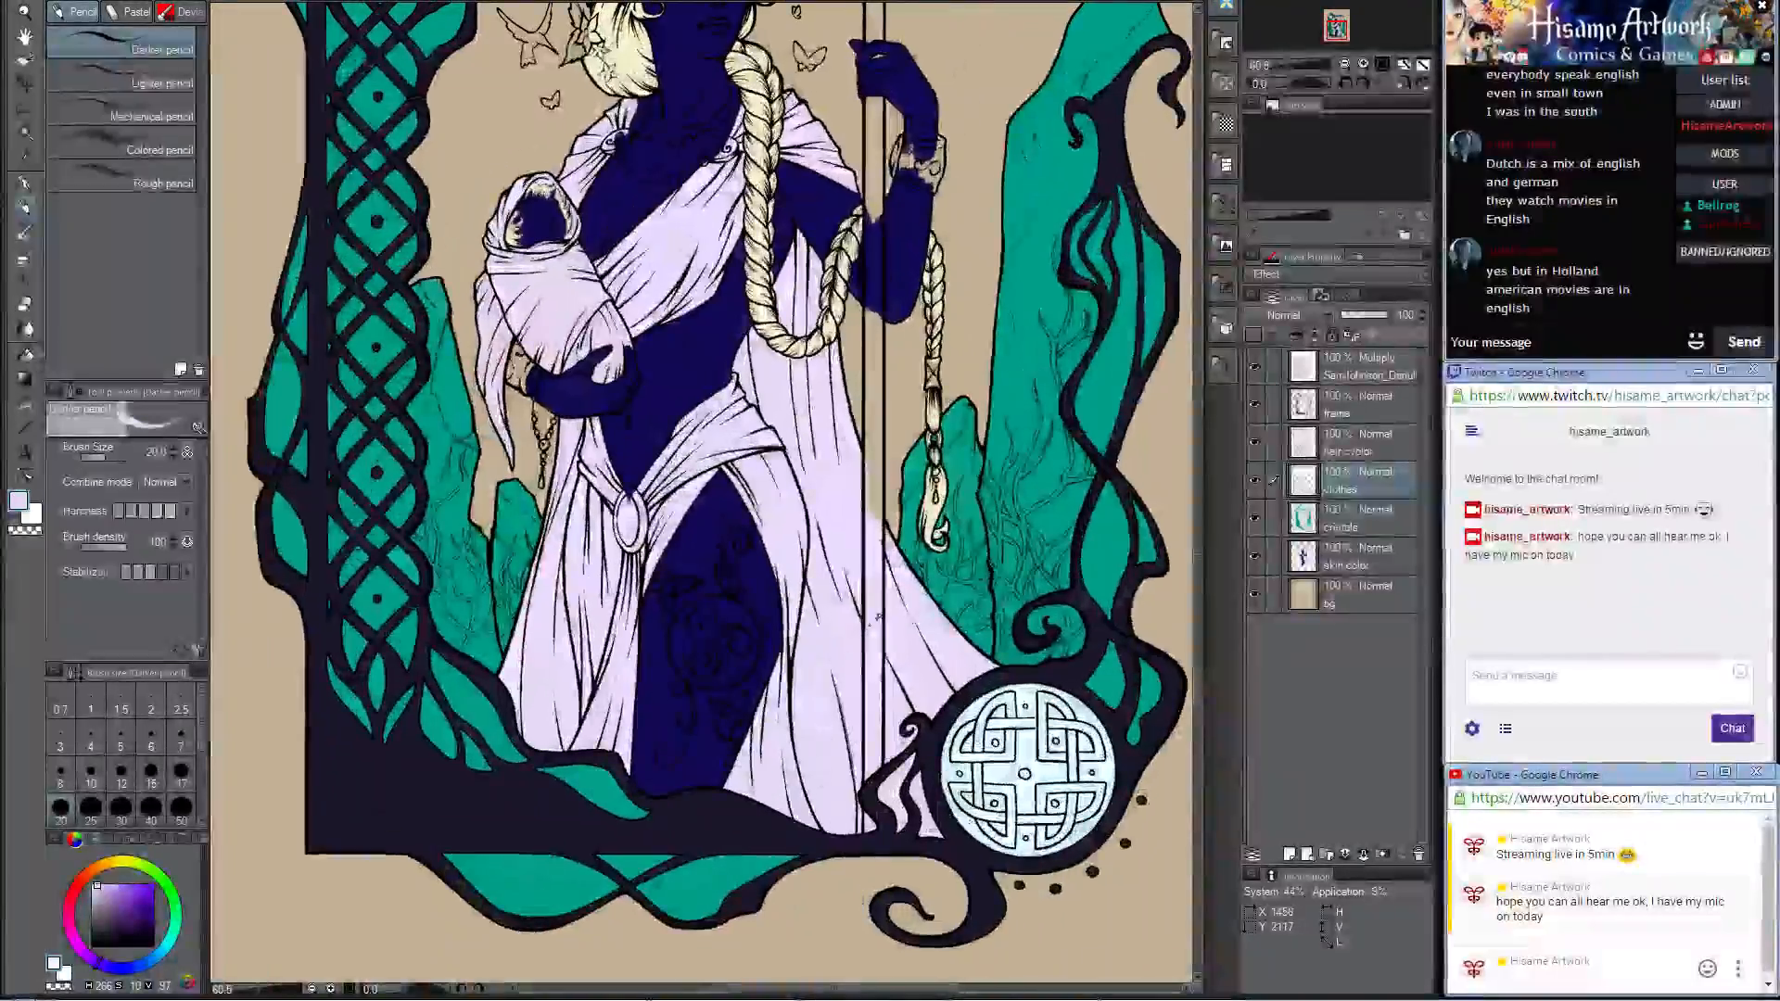
scroll(862, 641, down, 3)
scroll(726, 492, down, 2)
drag(815, 185, 809, 353)
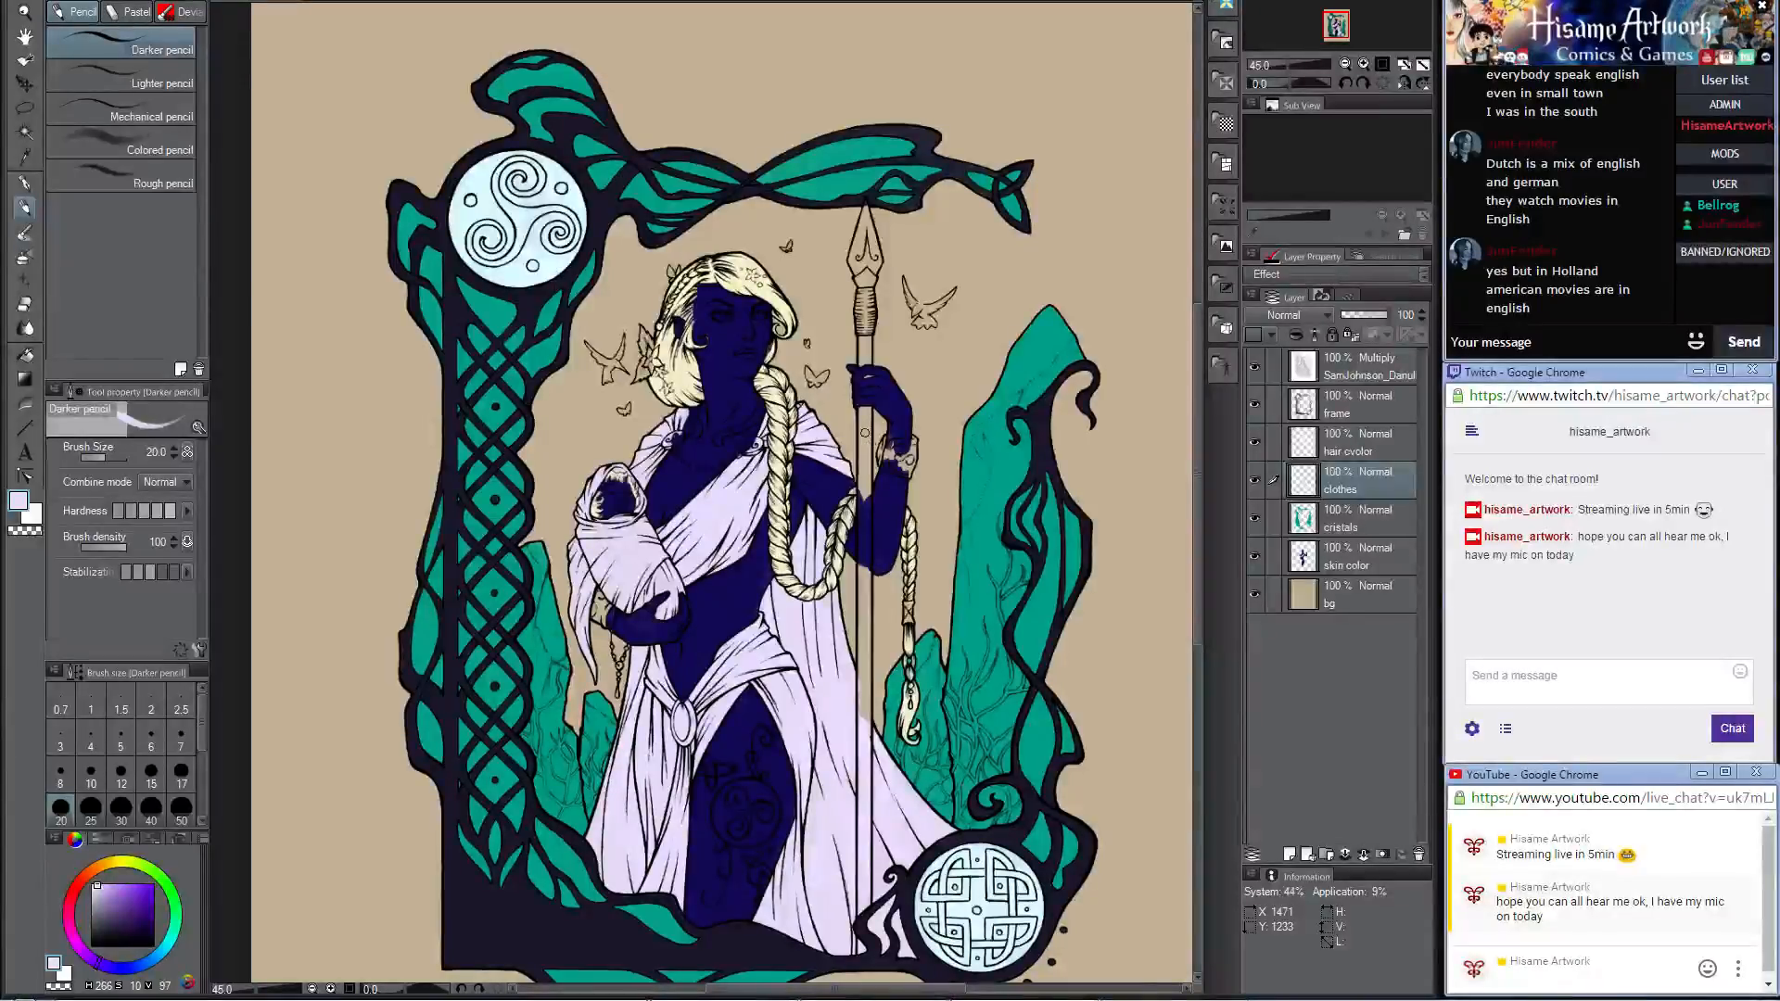
scroll(789, 510, up, 2)
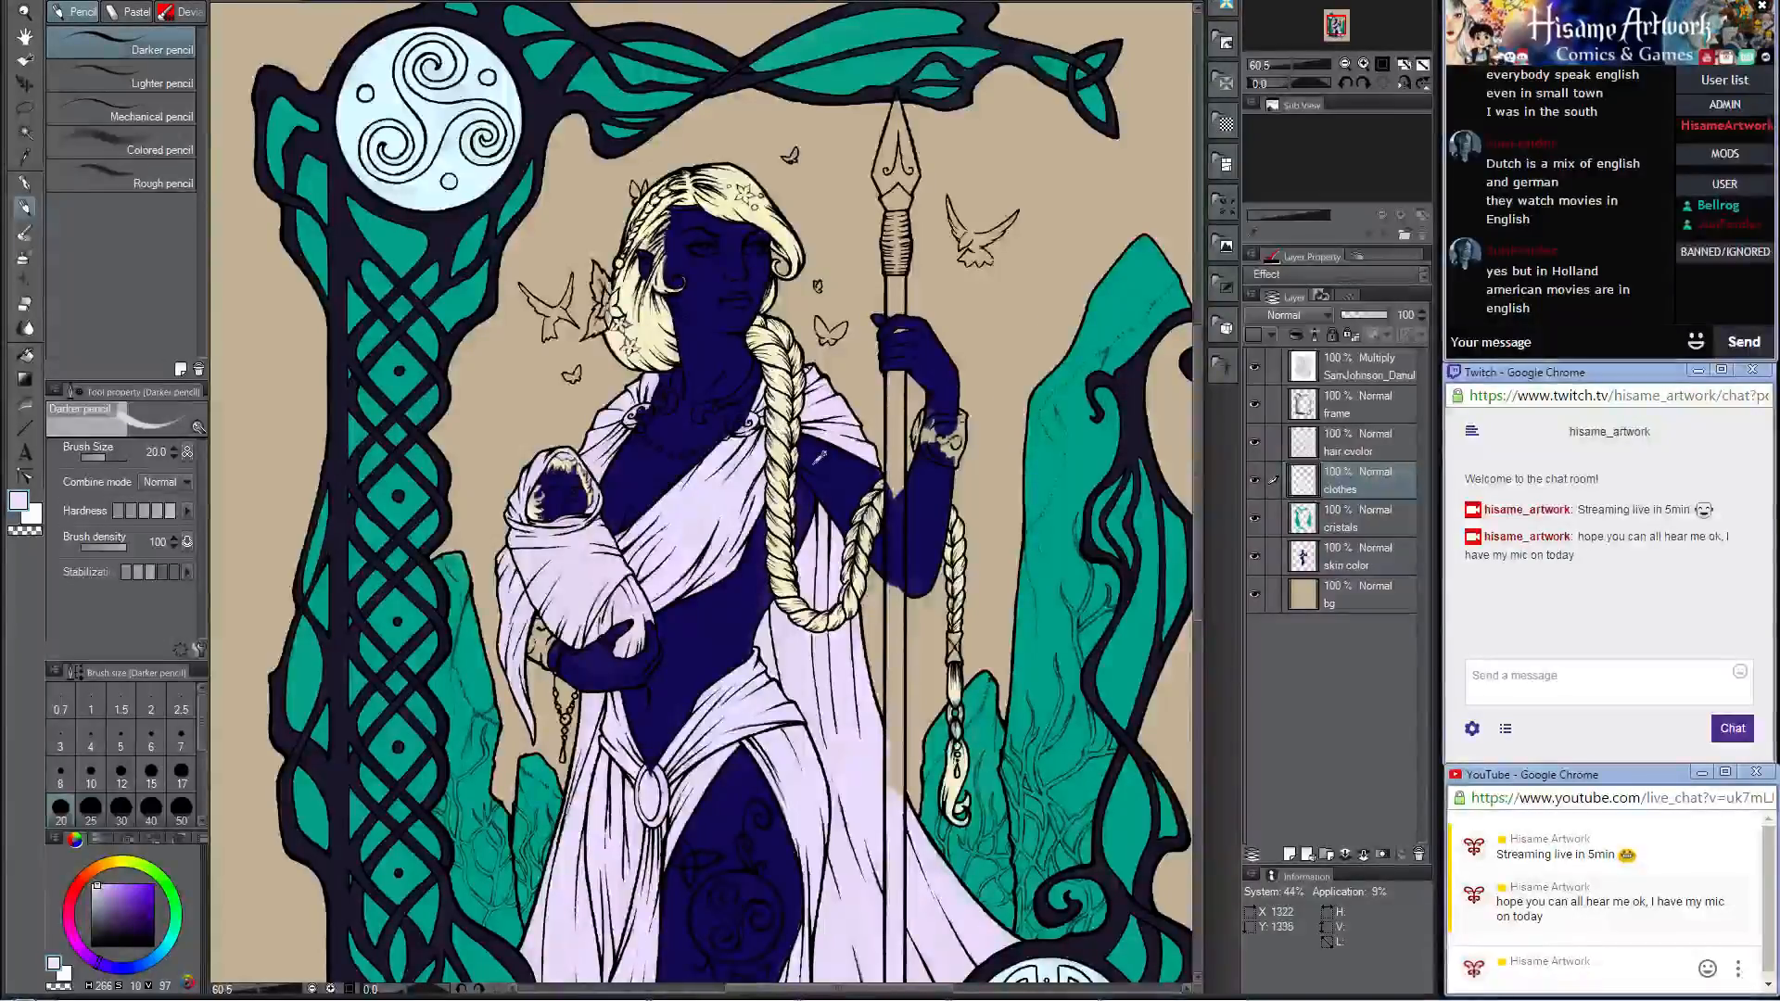
scroll(814, 466, down, 6)
scroll(737, 571, up, 4)
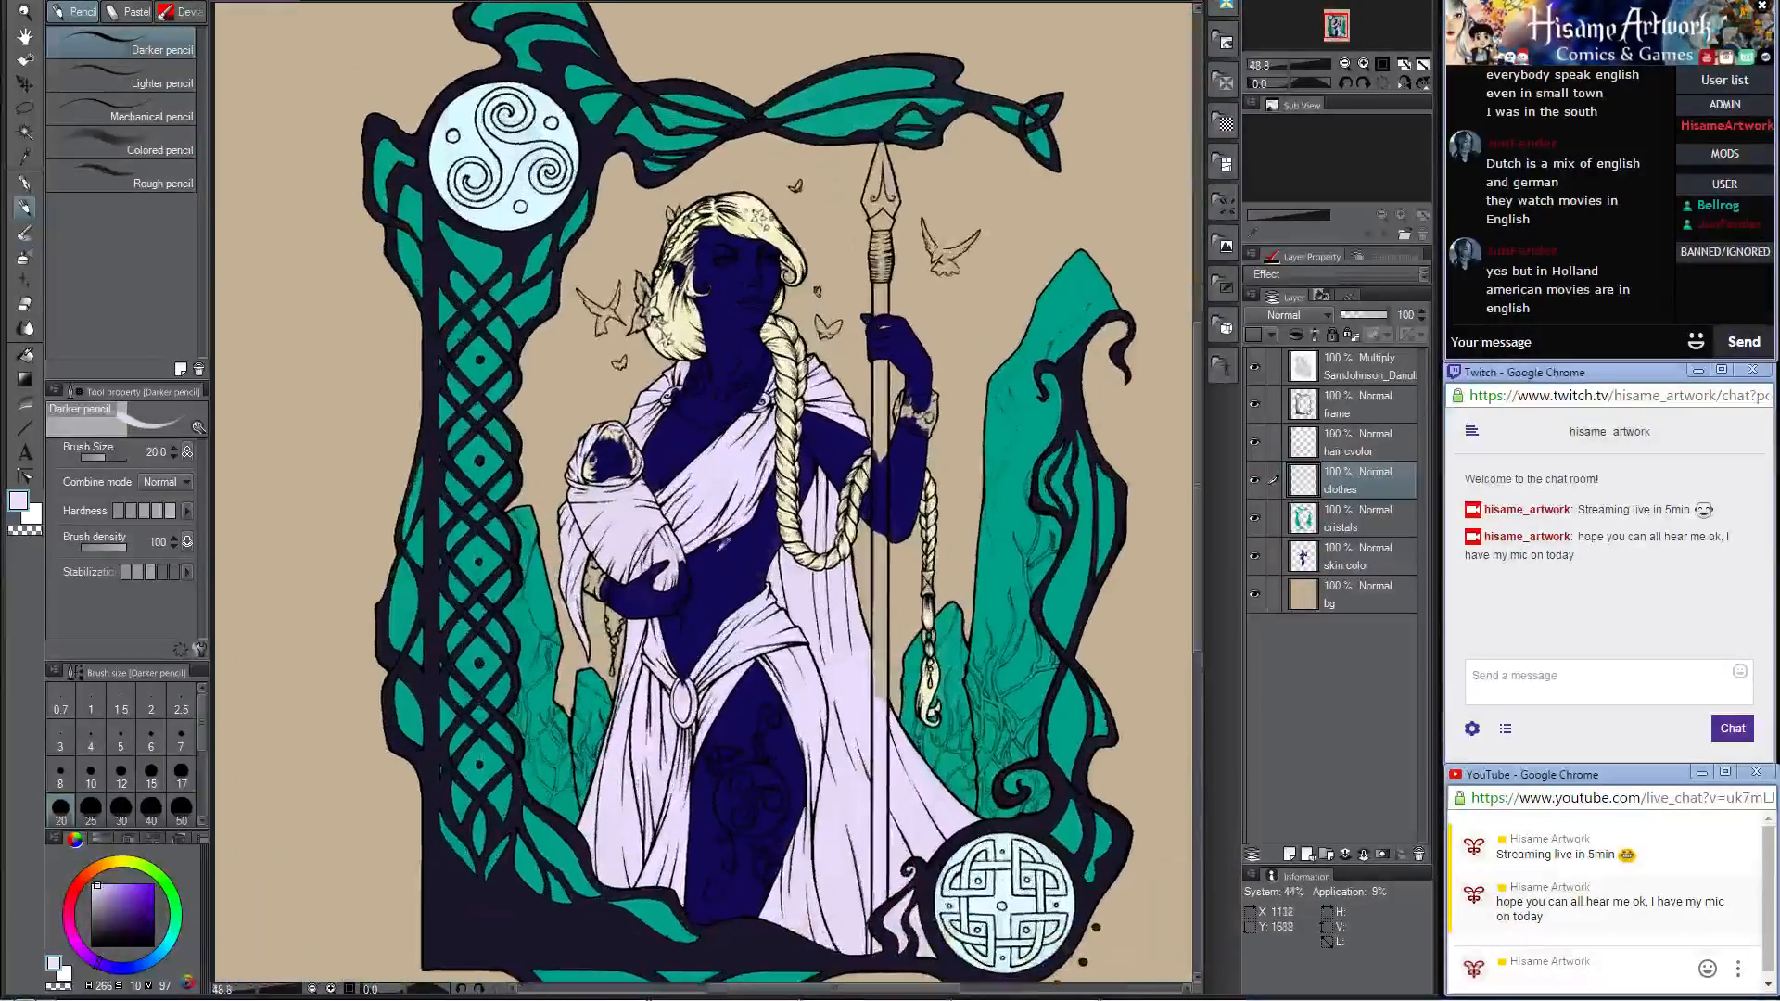
drag(738, 482, 751, 389)
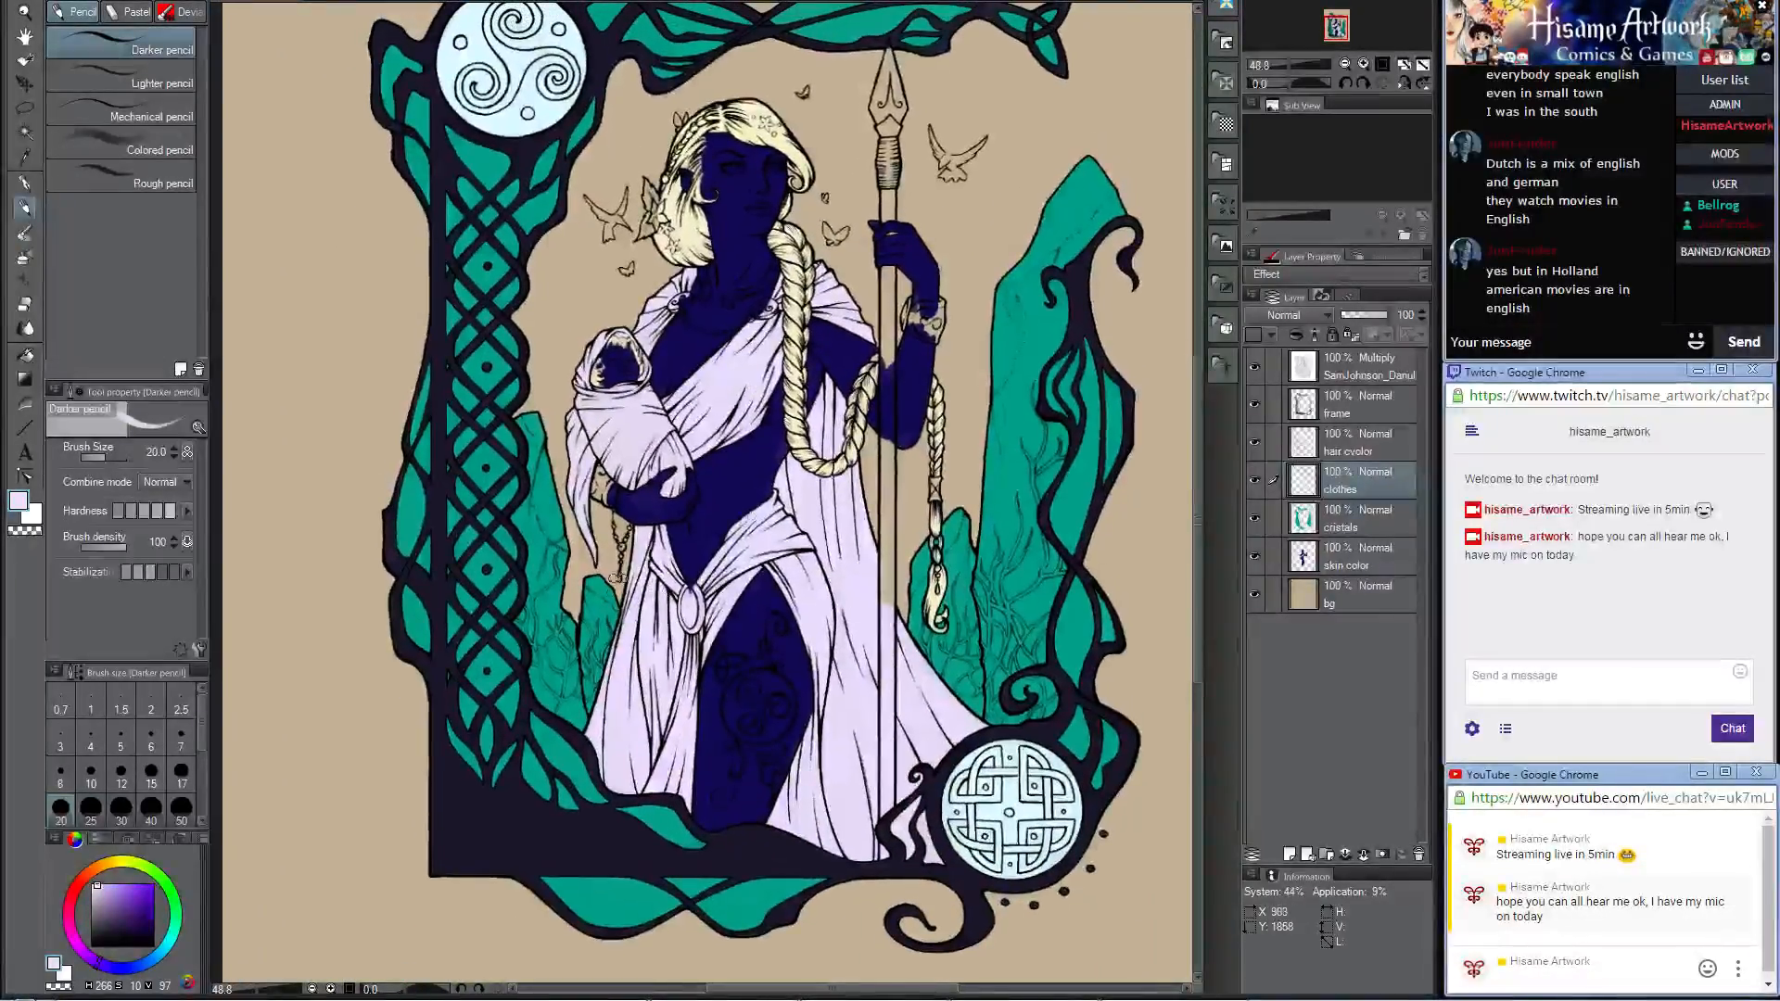
Step: Add a new layer above the cristals layer and name it vines
click(1354, 525)
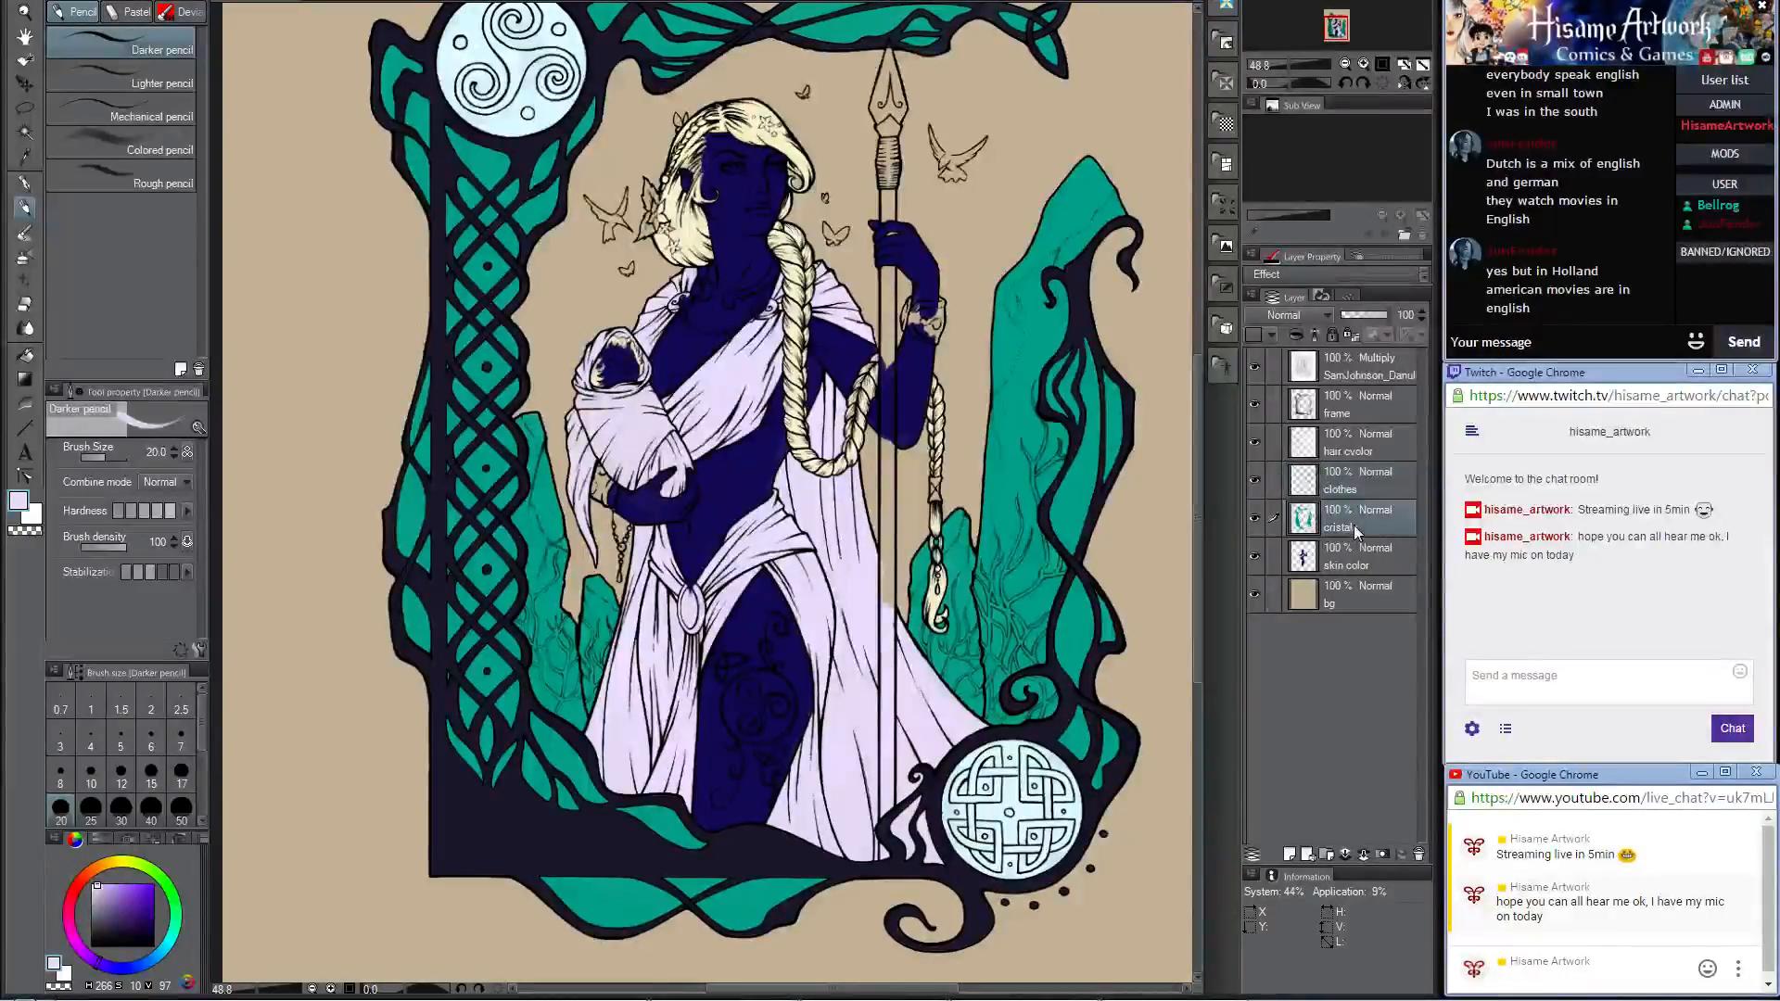
click(1290, 854)
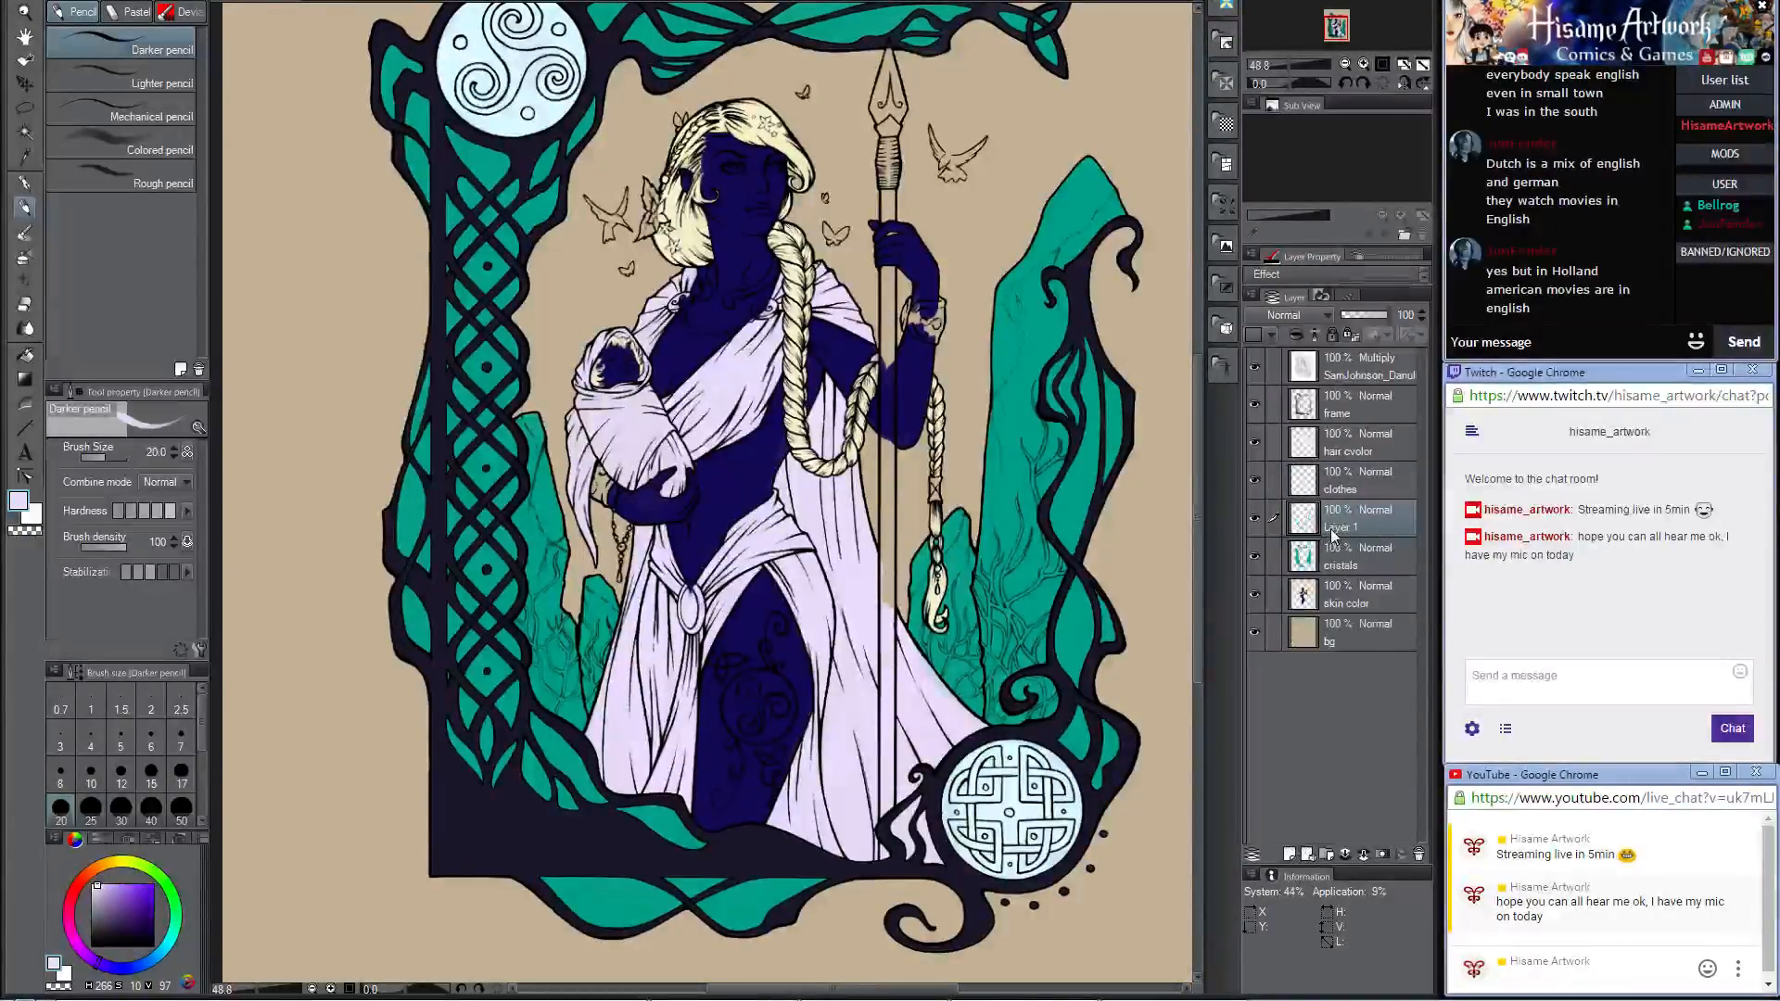
double_click(1332, 528)
text(vine)
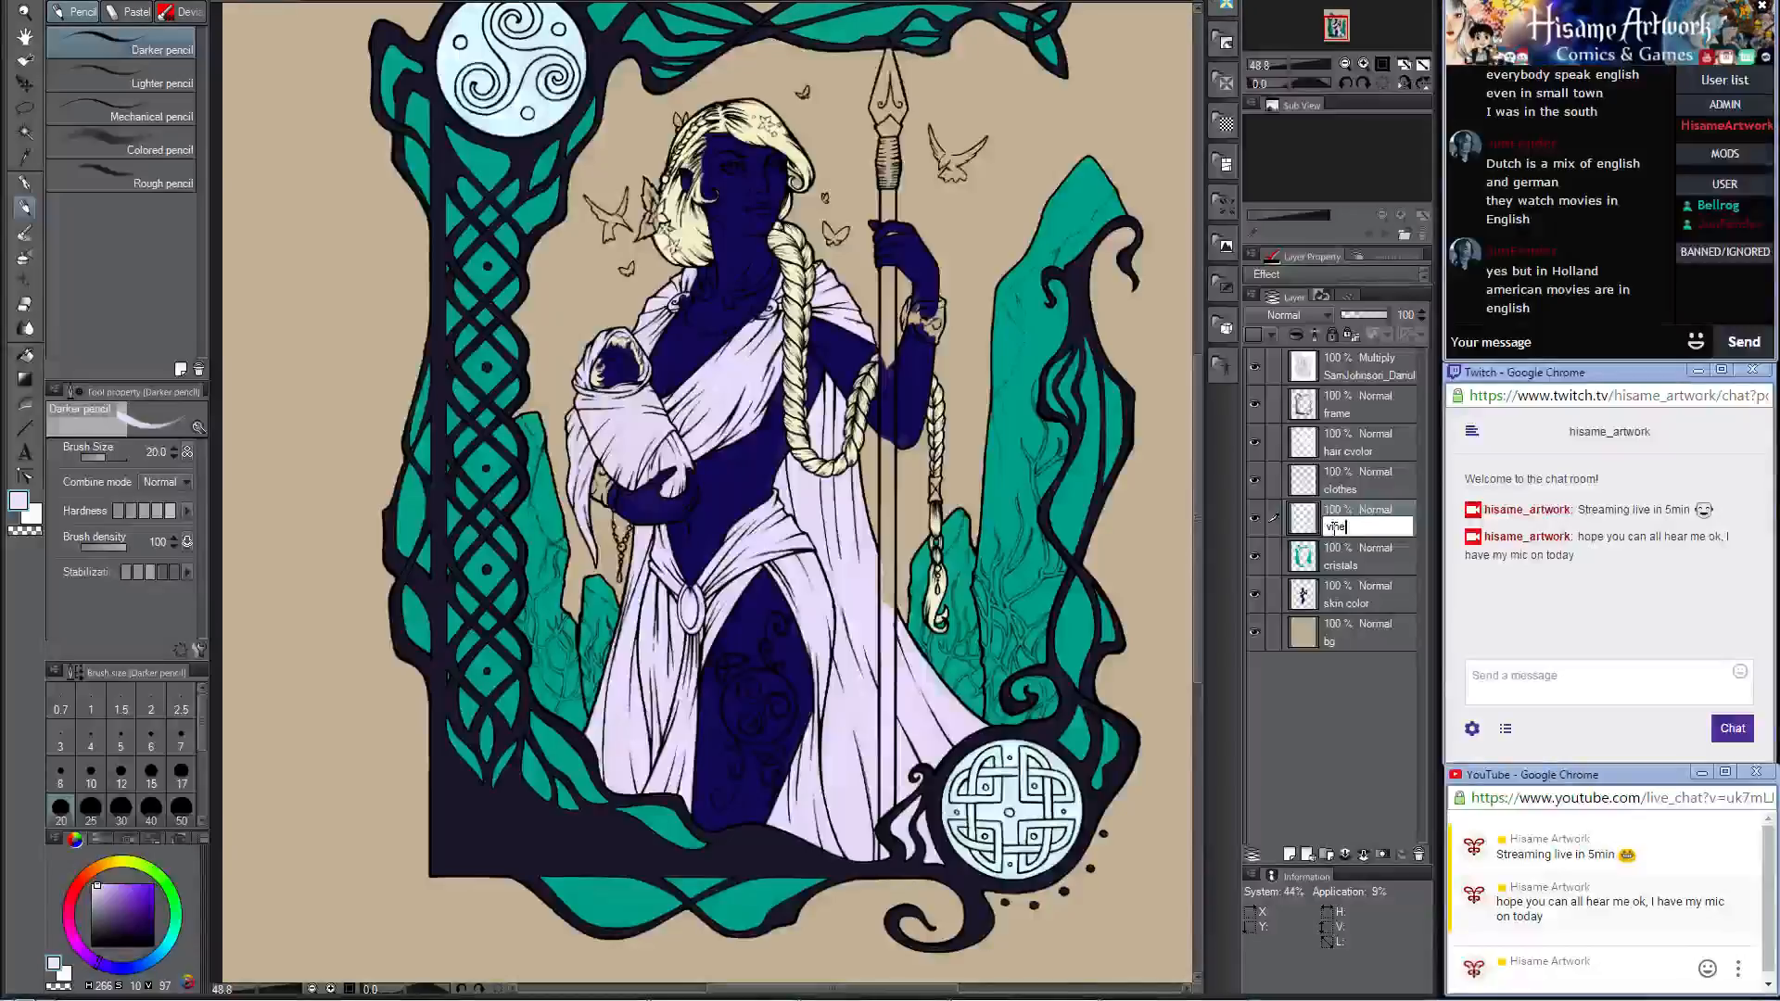
text(s)
key(Return)
Step: Set the drawing color to a pale green with hue 68, saturation 240 and luminosity 221
scroll(562, 507, up, 3)
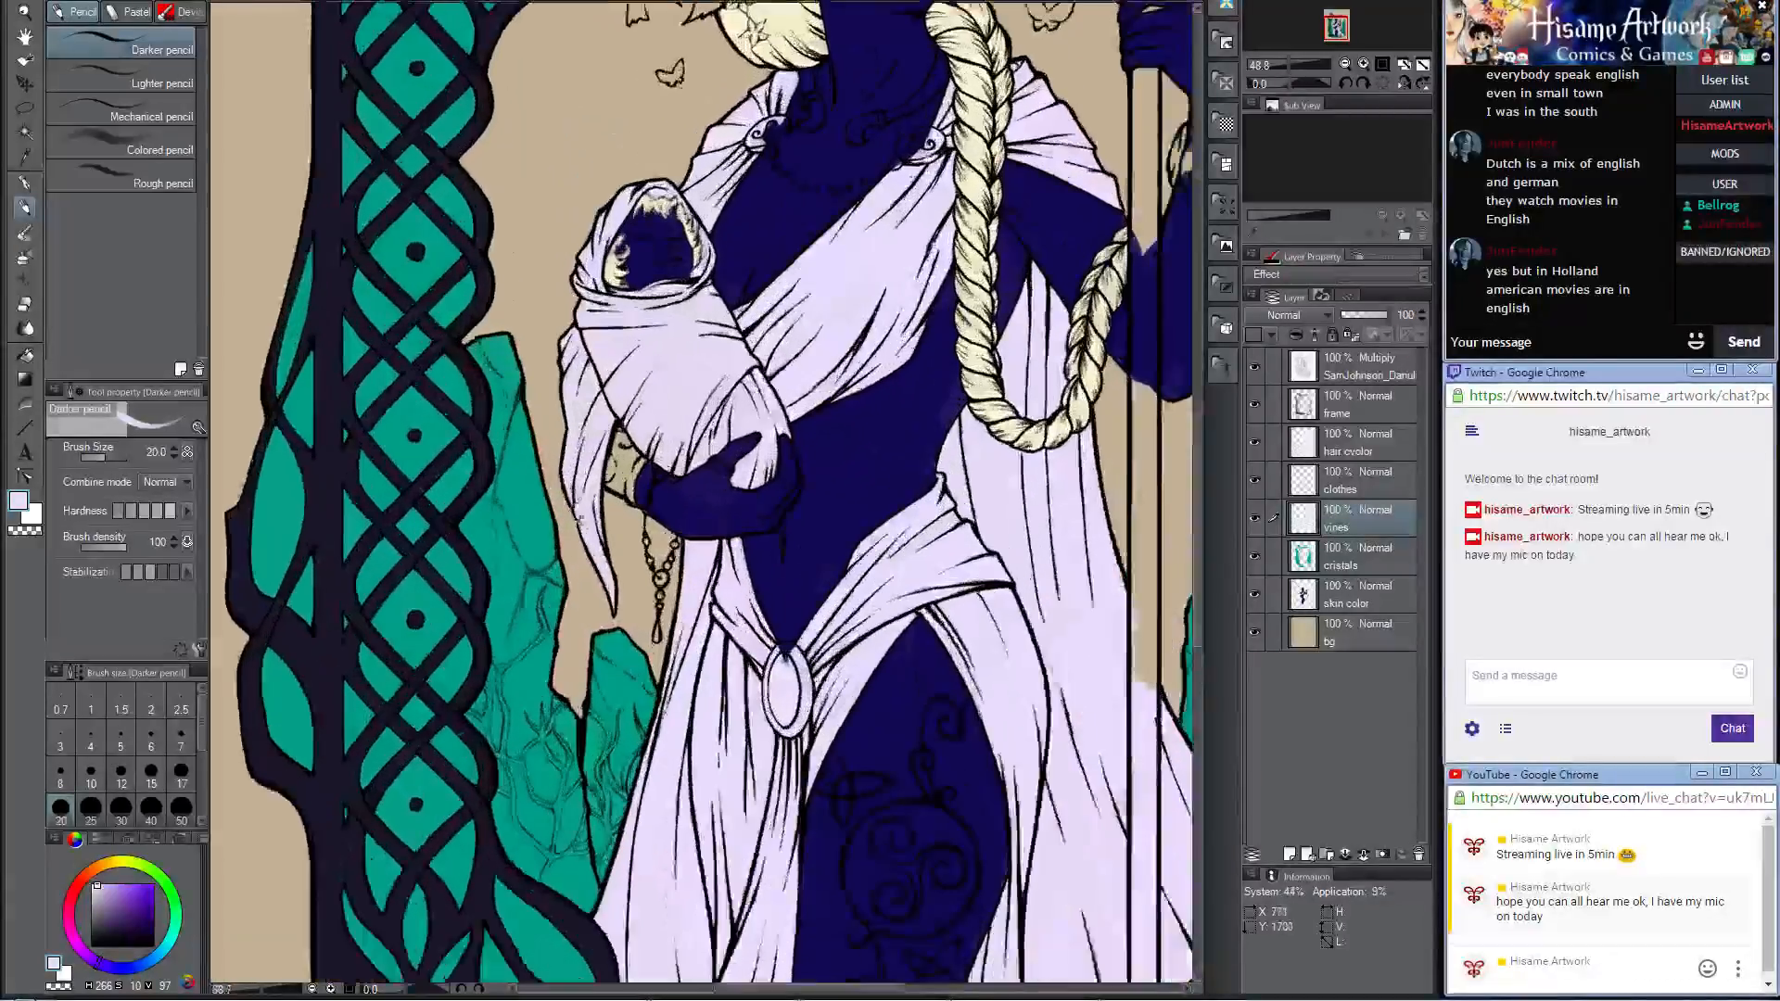
scroll(570, 534, up, 2)
double_click(19, 501)
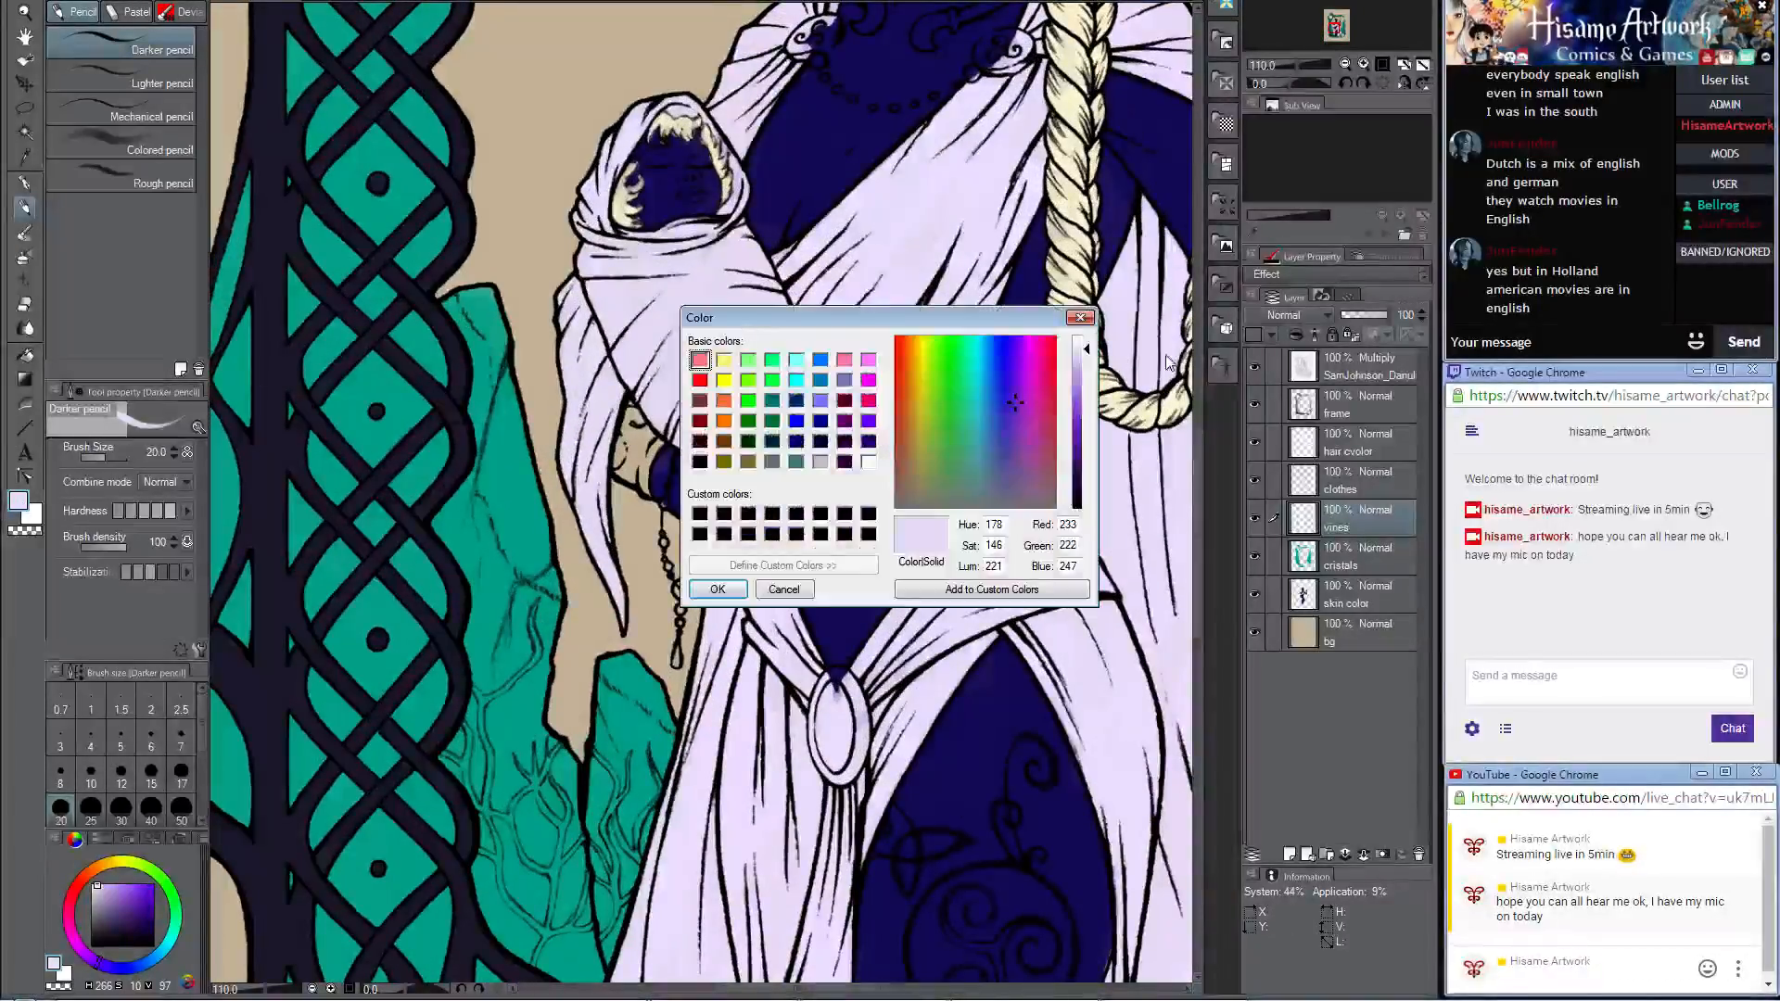
mouse_move(961, 347)
mouse_down()
mouse_move(921, 335)
mouse_move(942, 335)
mouse_up()
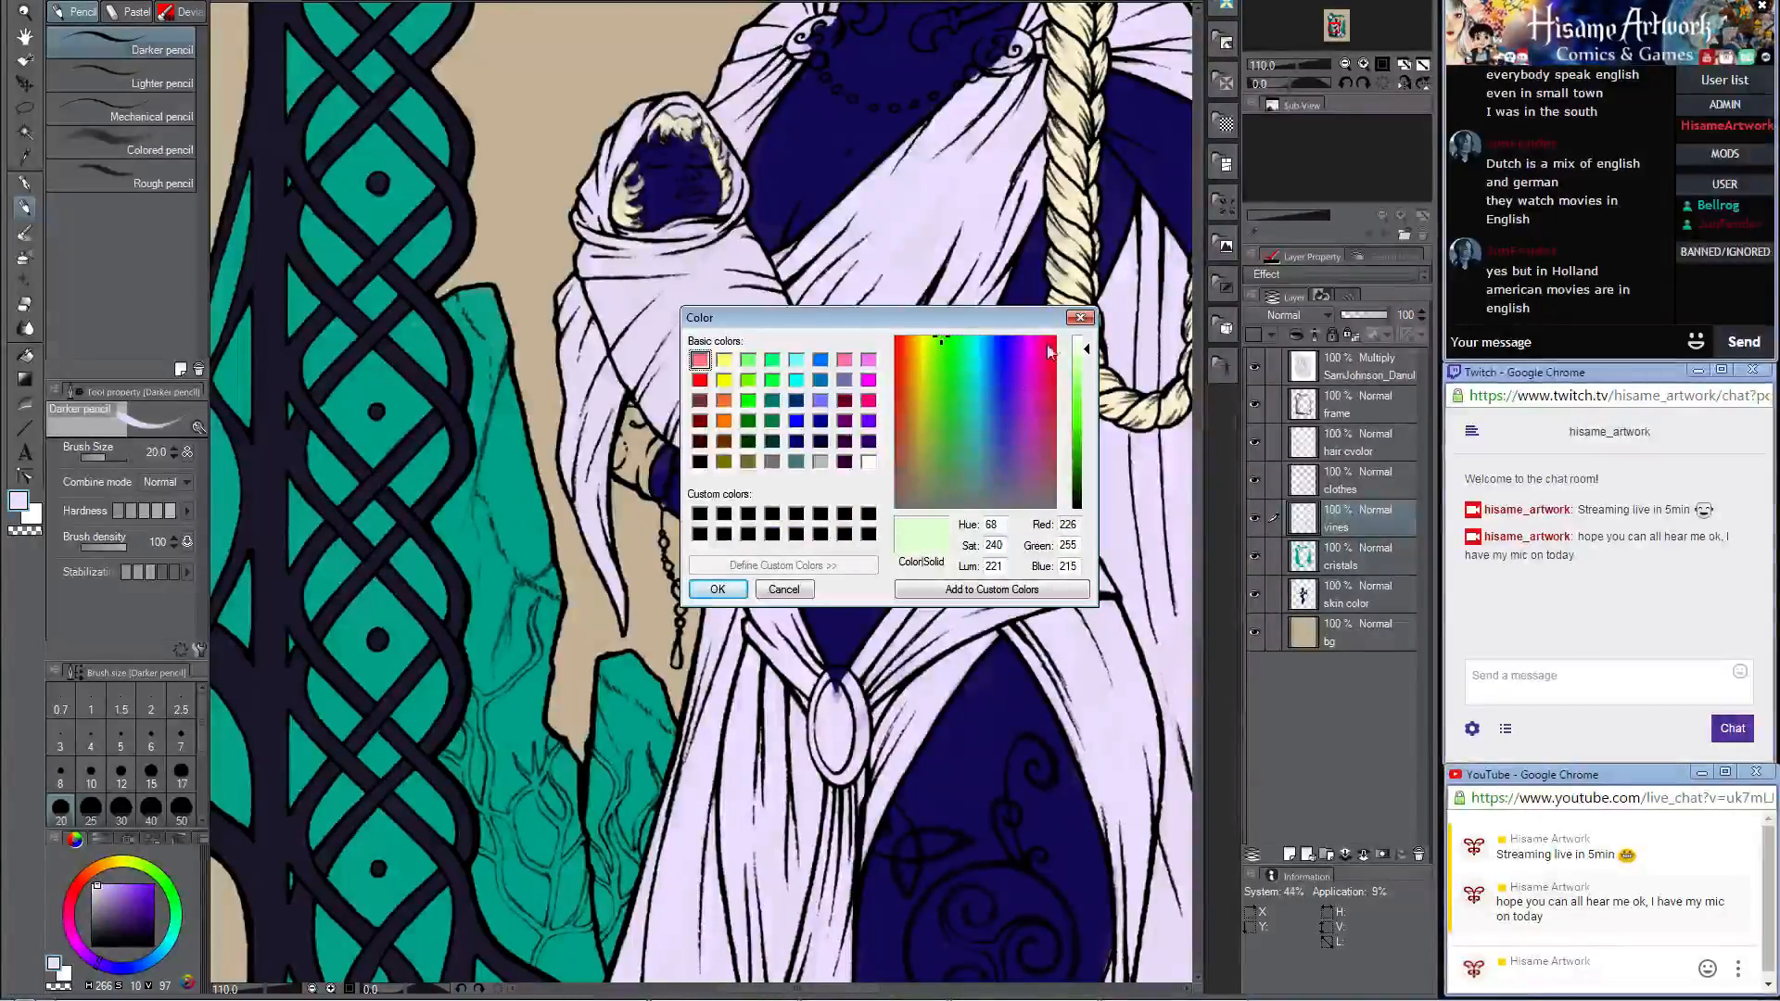
click(719, 592)
Step: Paint the uppermost forked vine on the tall crystal beside the left knotwork frame in pale green with brush size 8
drag(462, 724, 720, 556)
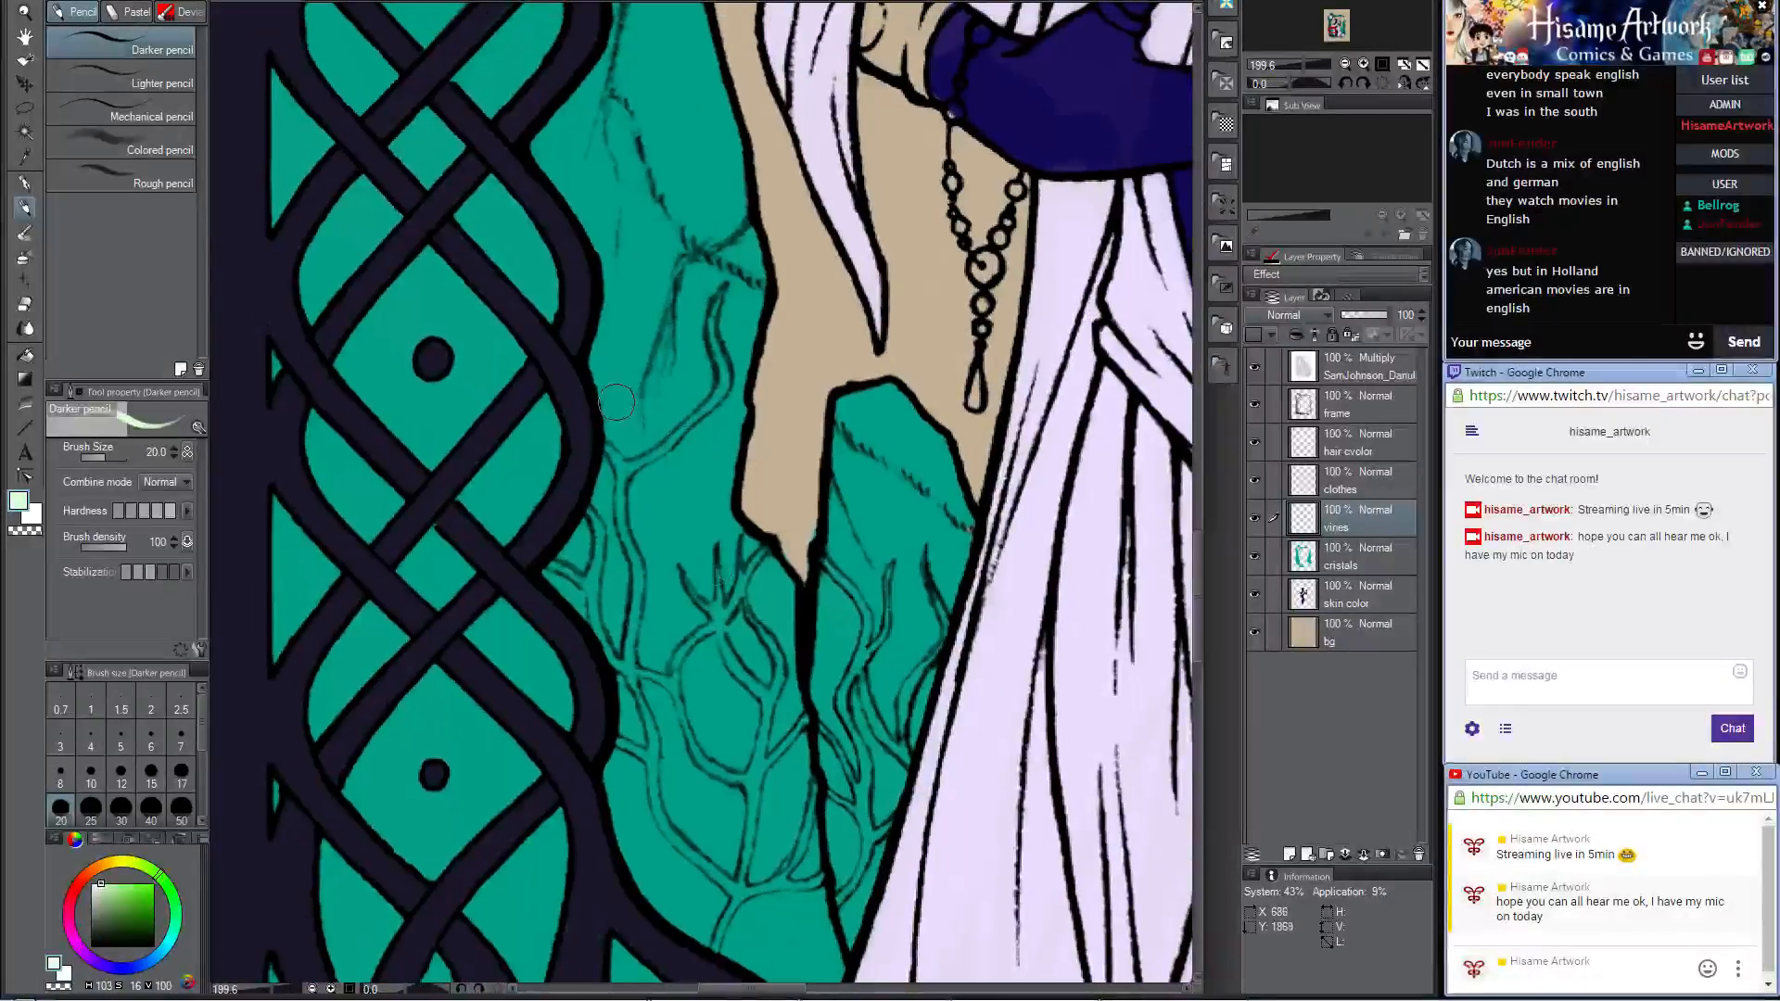
drag(607, 449, 623, 484)
key([)
key(bracketleft)
key(bracketleft)
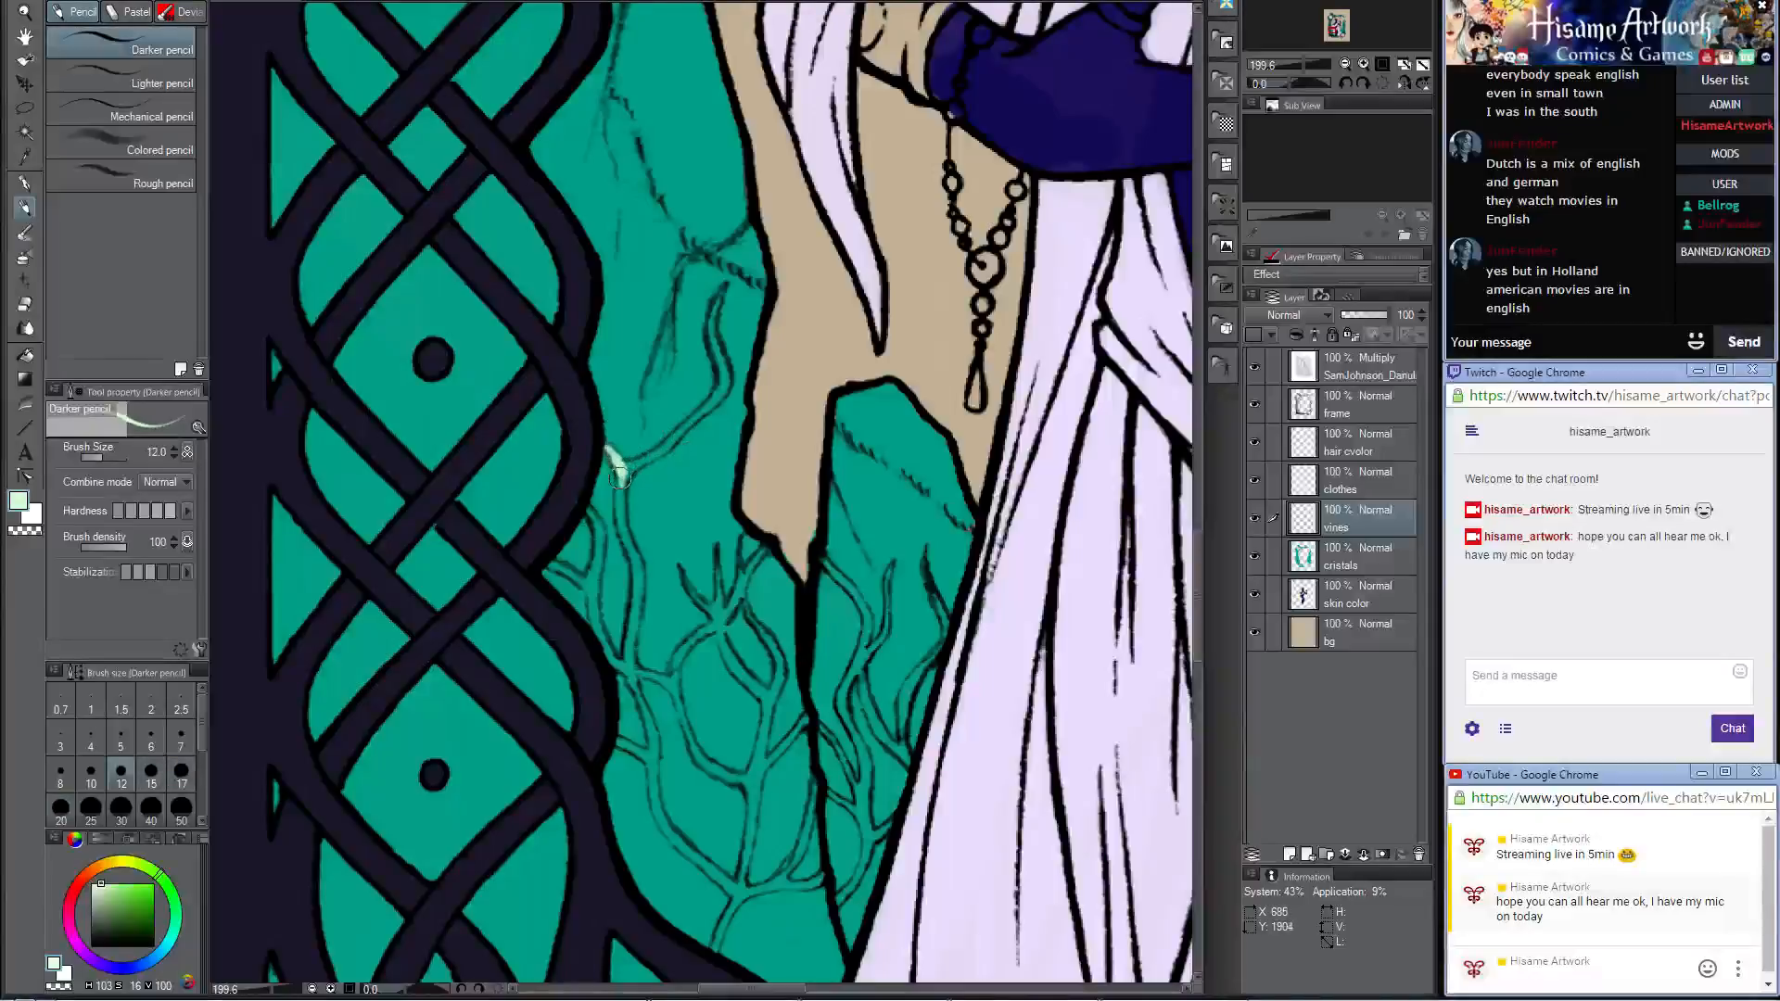
key(bracketleft)
key(bracketleft)
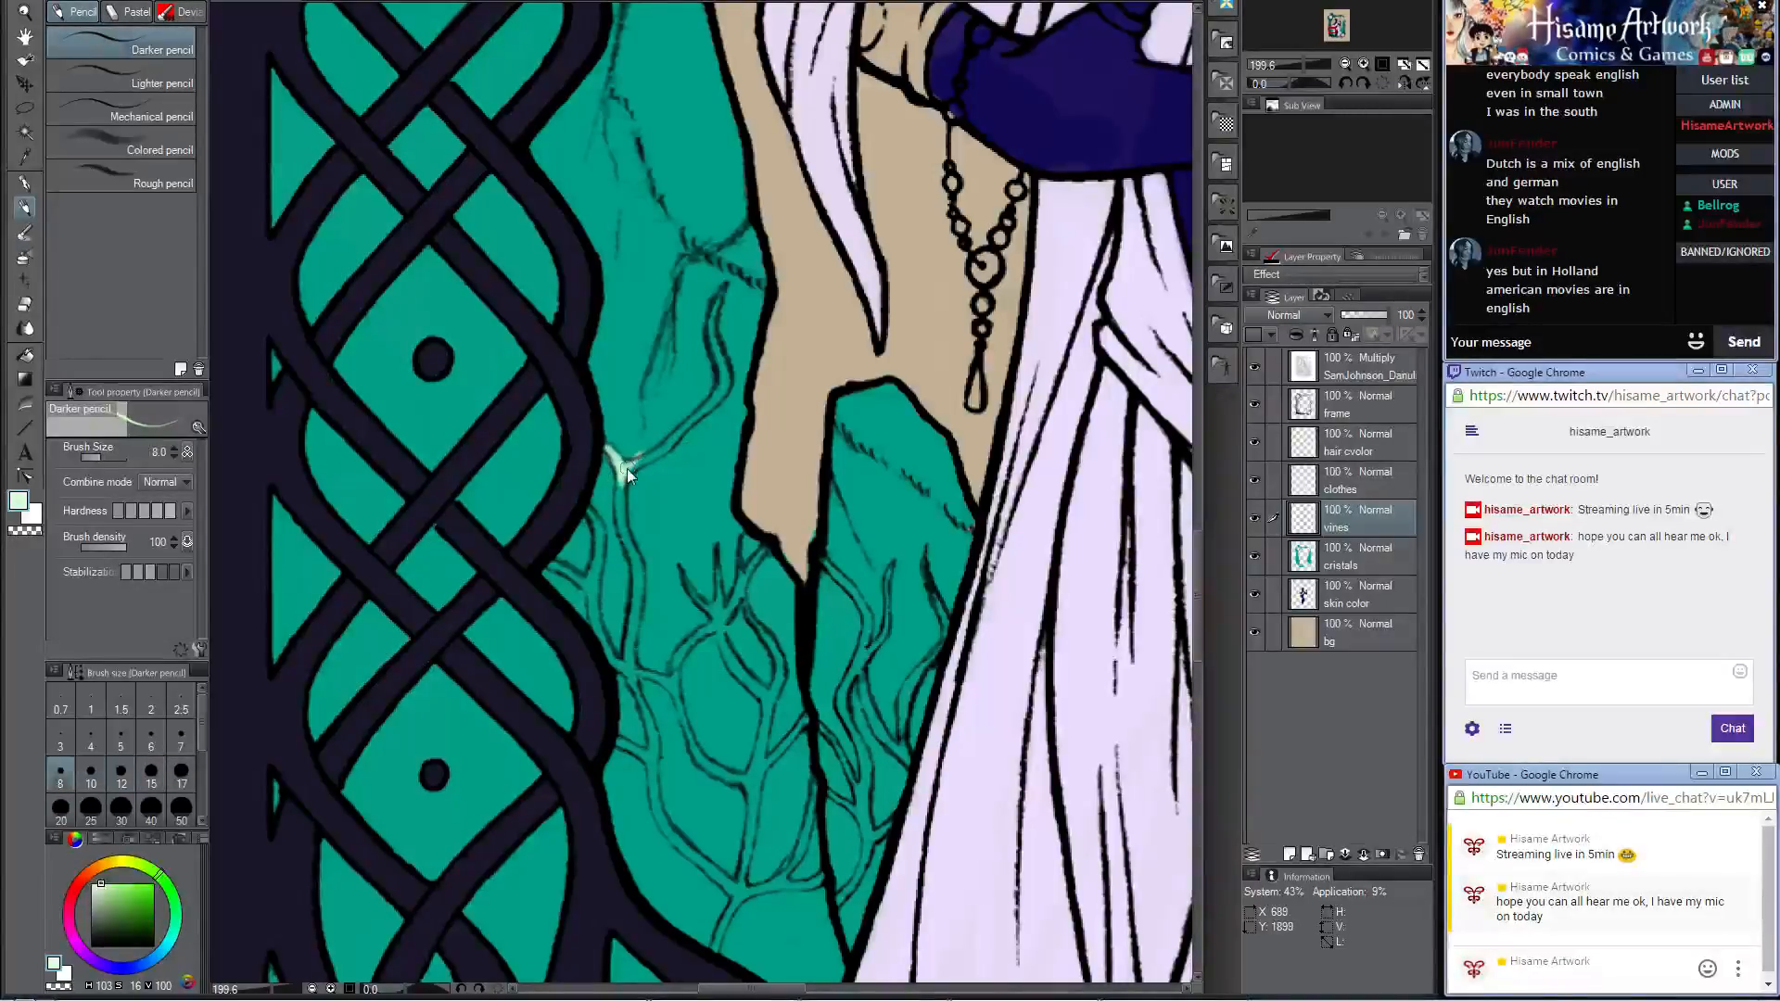
mouse_move(622, 467)
mouse_down()
mouse_move(685, 434)
mouse_move(723, 360)
mouse_up()
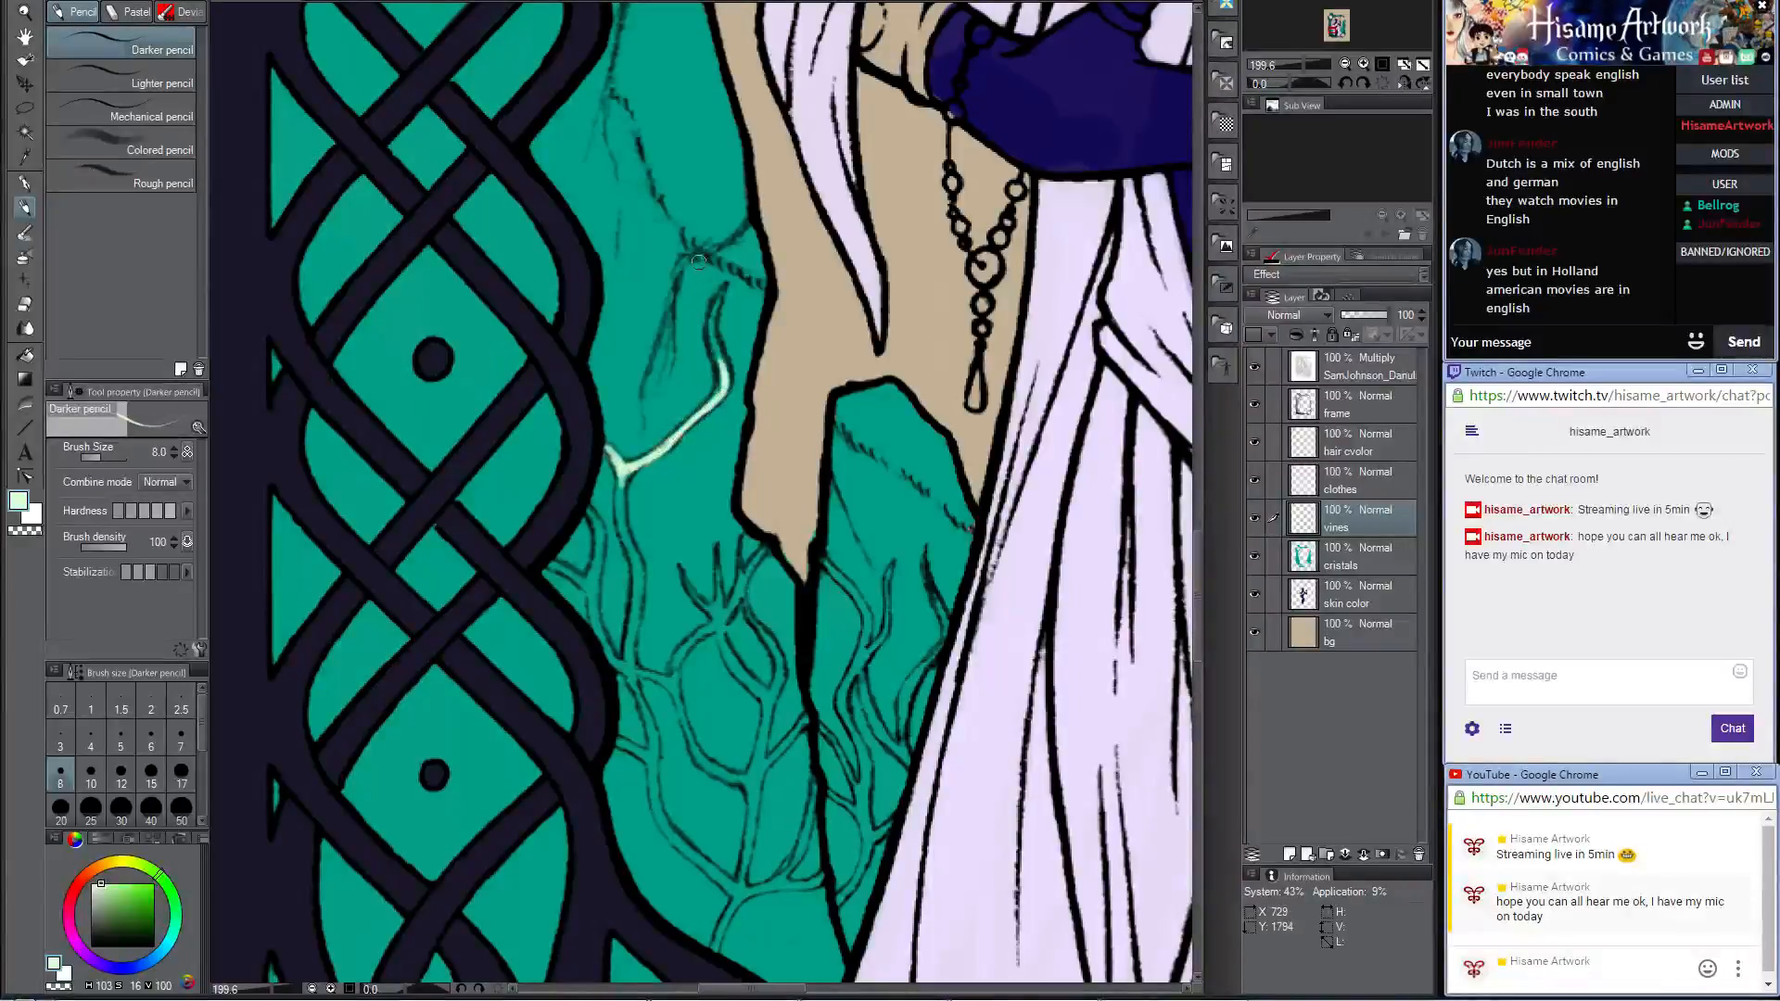
Step: Set the brush size to 10 and color the vine stems and short twigs running along the left knotwork frame's inner edge
key(bracketright)
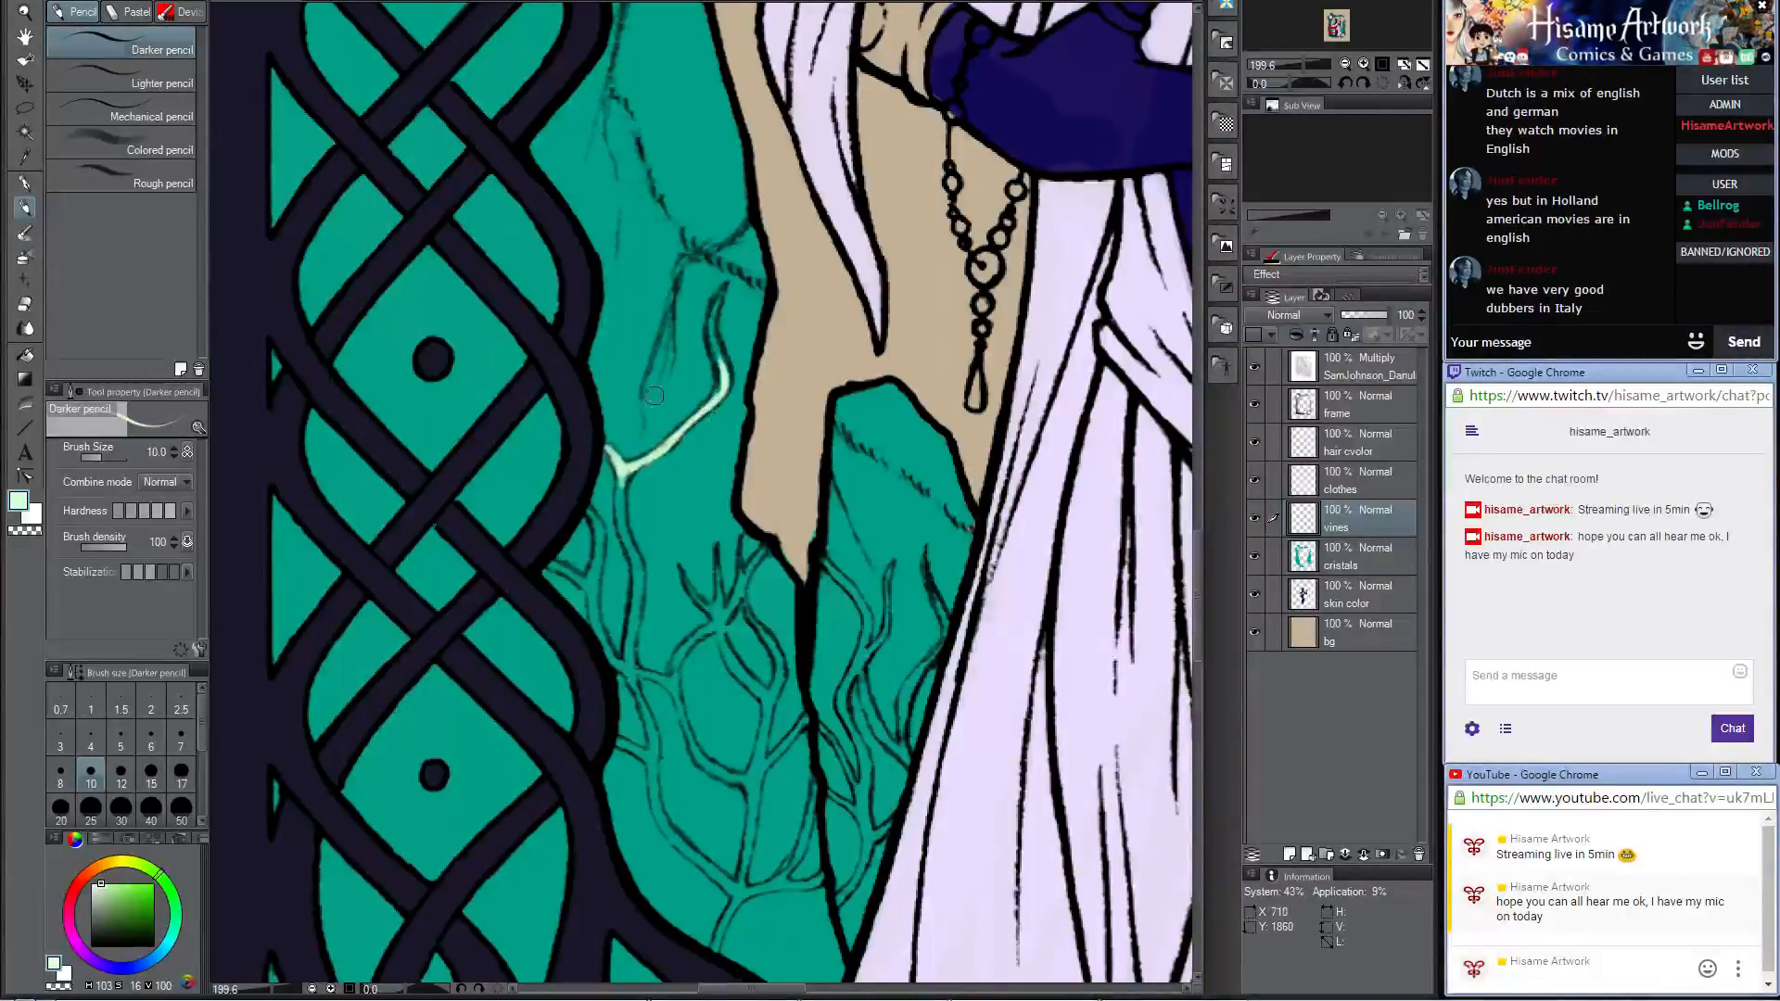
mouse_move(712, 396)
mouse_down()
mouse_move(714, 297)
mouse_move(737, 320)
mouse_move(783, 196)
mouse_up()
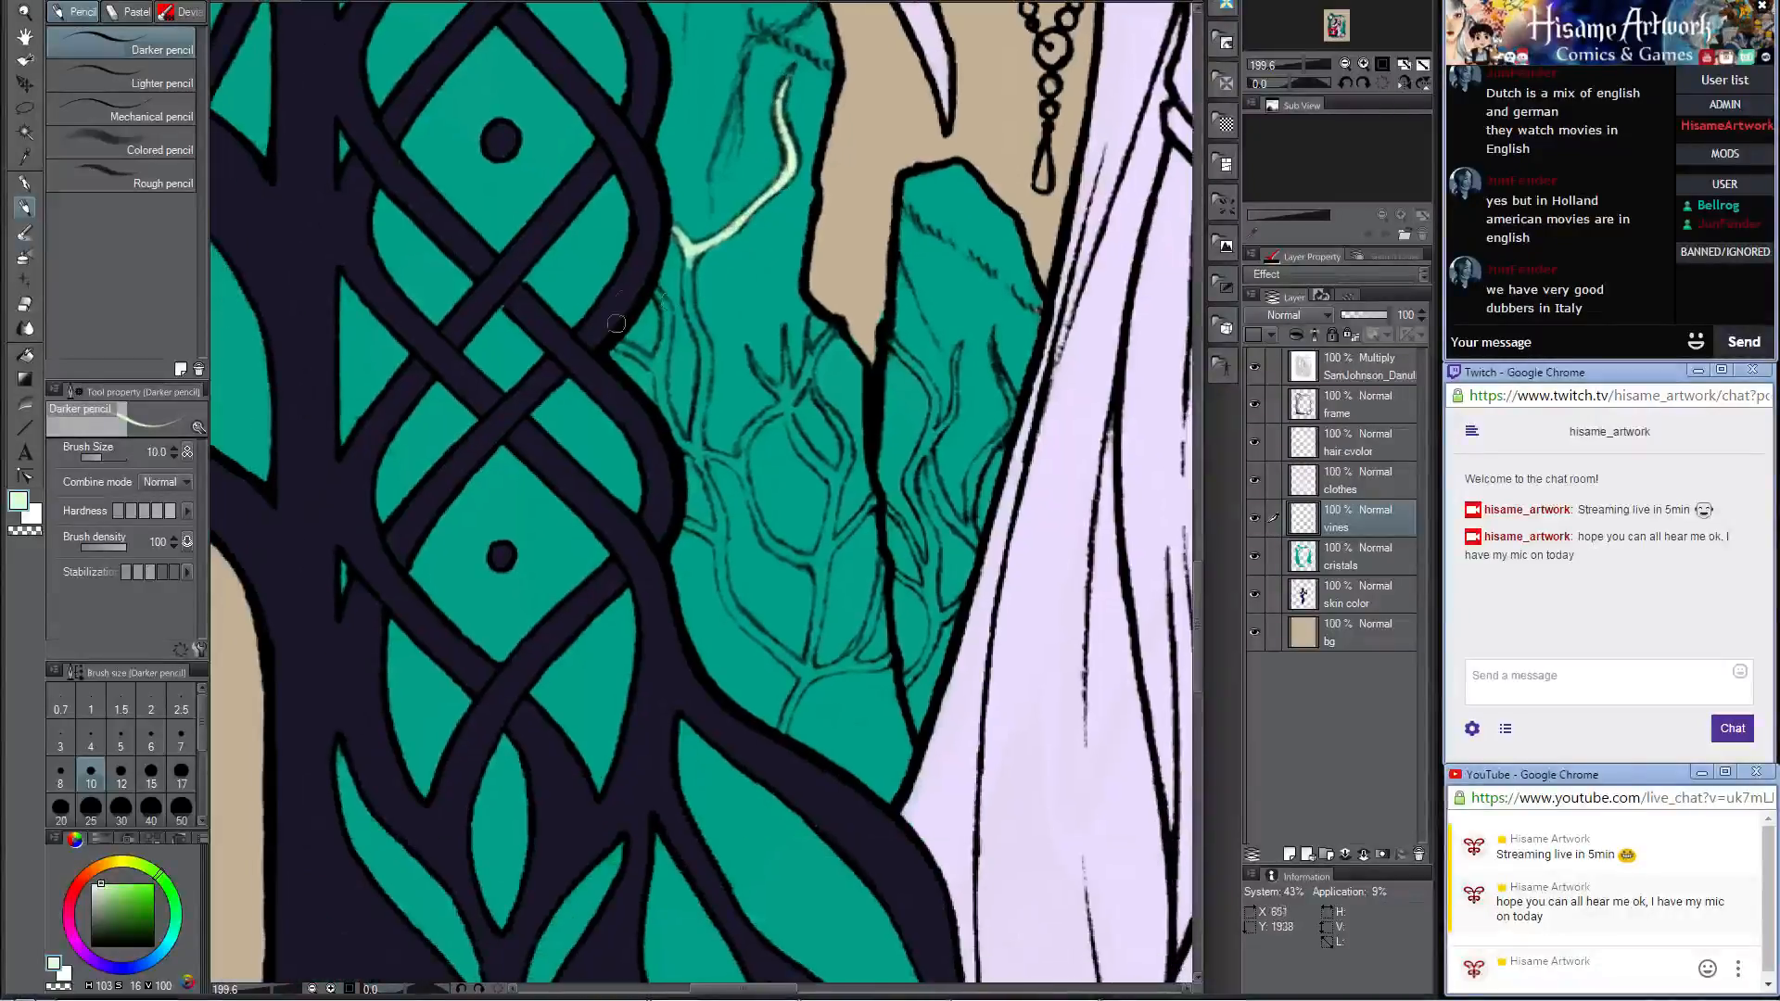
mouse_move(657, 291)
mouse_down()
mouse_move(660, 390)
mouse_move(698, 454)
mouse_up()
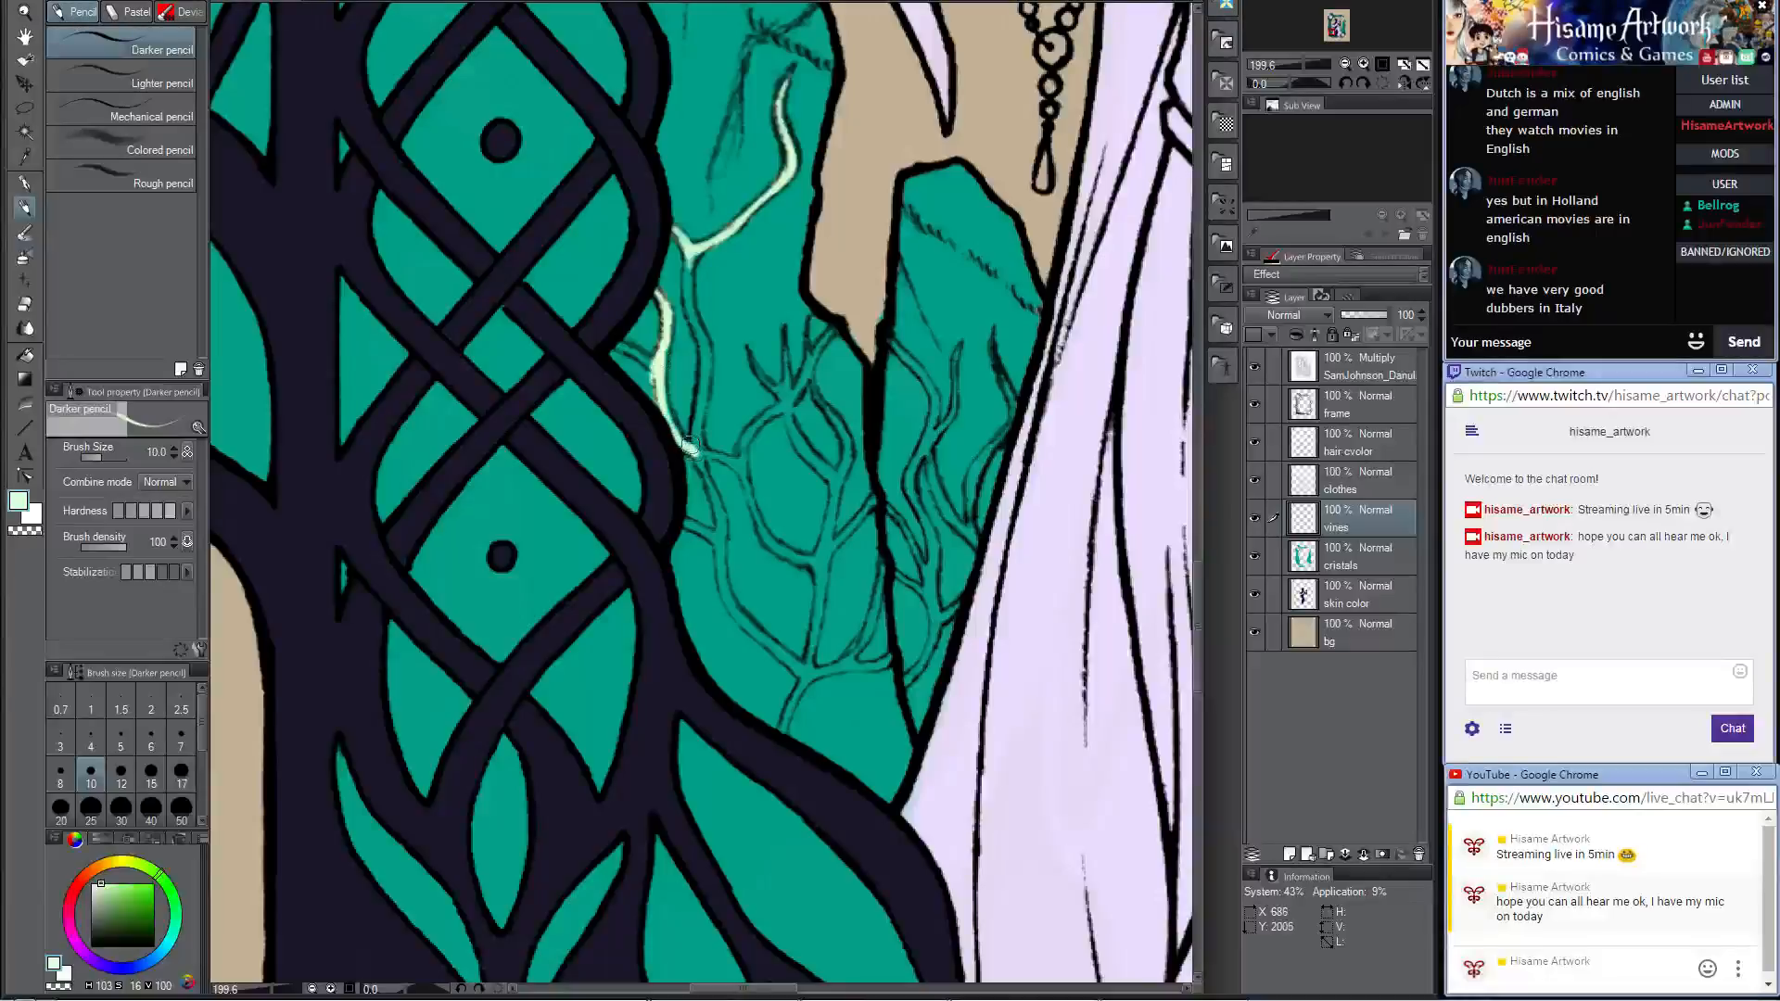
drag(651, 367, 612, 341)
mouse_move(690, 264)
mouse_down()
mouse_move(707, 358)
mouse_move(702, 399)
mouse_move(702, 337)
mouse_move(692, 447)
mouse_move(704, 457)
mouse_move(695, 416)
mouse_move(745, 524)
mouse_move(731, 403)
mouse_move(680, 318)
mouse_move(703, 437)
mouse_up()
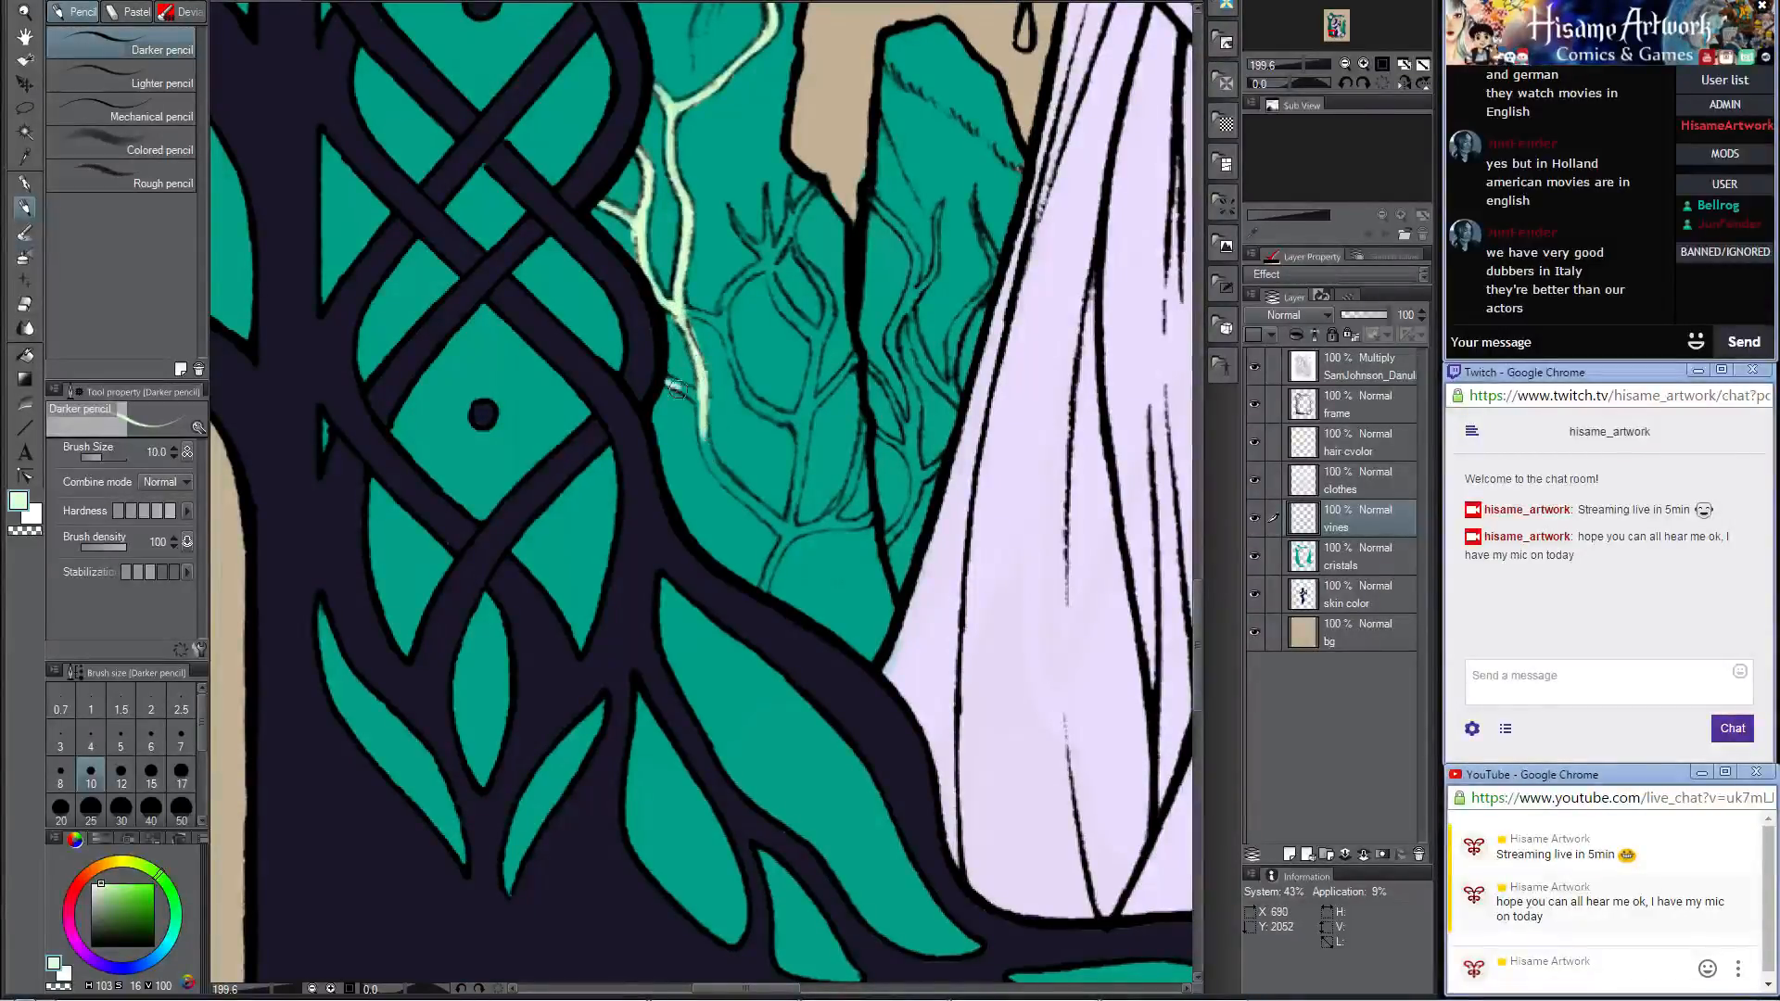
Step: Color the tall left crystal's lower main vine, its root fork and the branches rising toward the crystal's inner edge
mouse_move(667, 376)
mouse_down()
mouse_move(698, 401)
mouse_move(715, 468)
mouse_move(774, 524)
mouse_up()
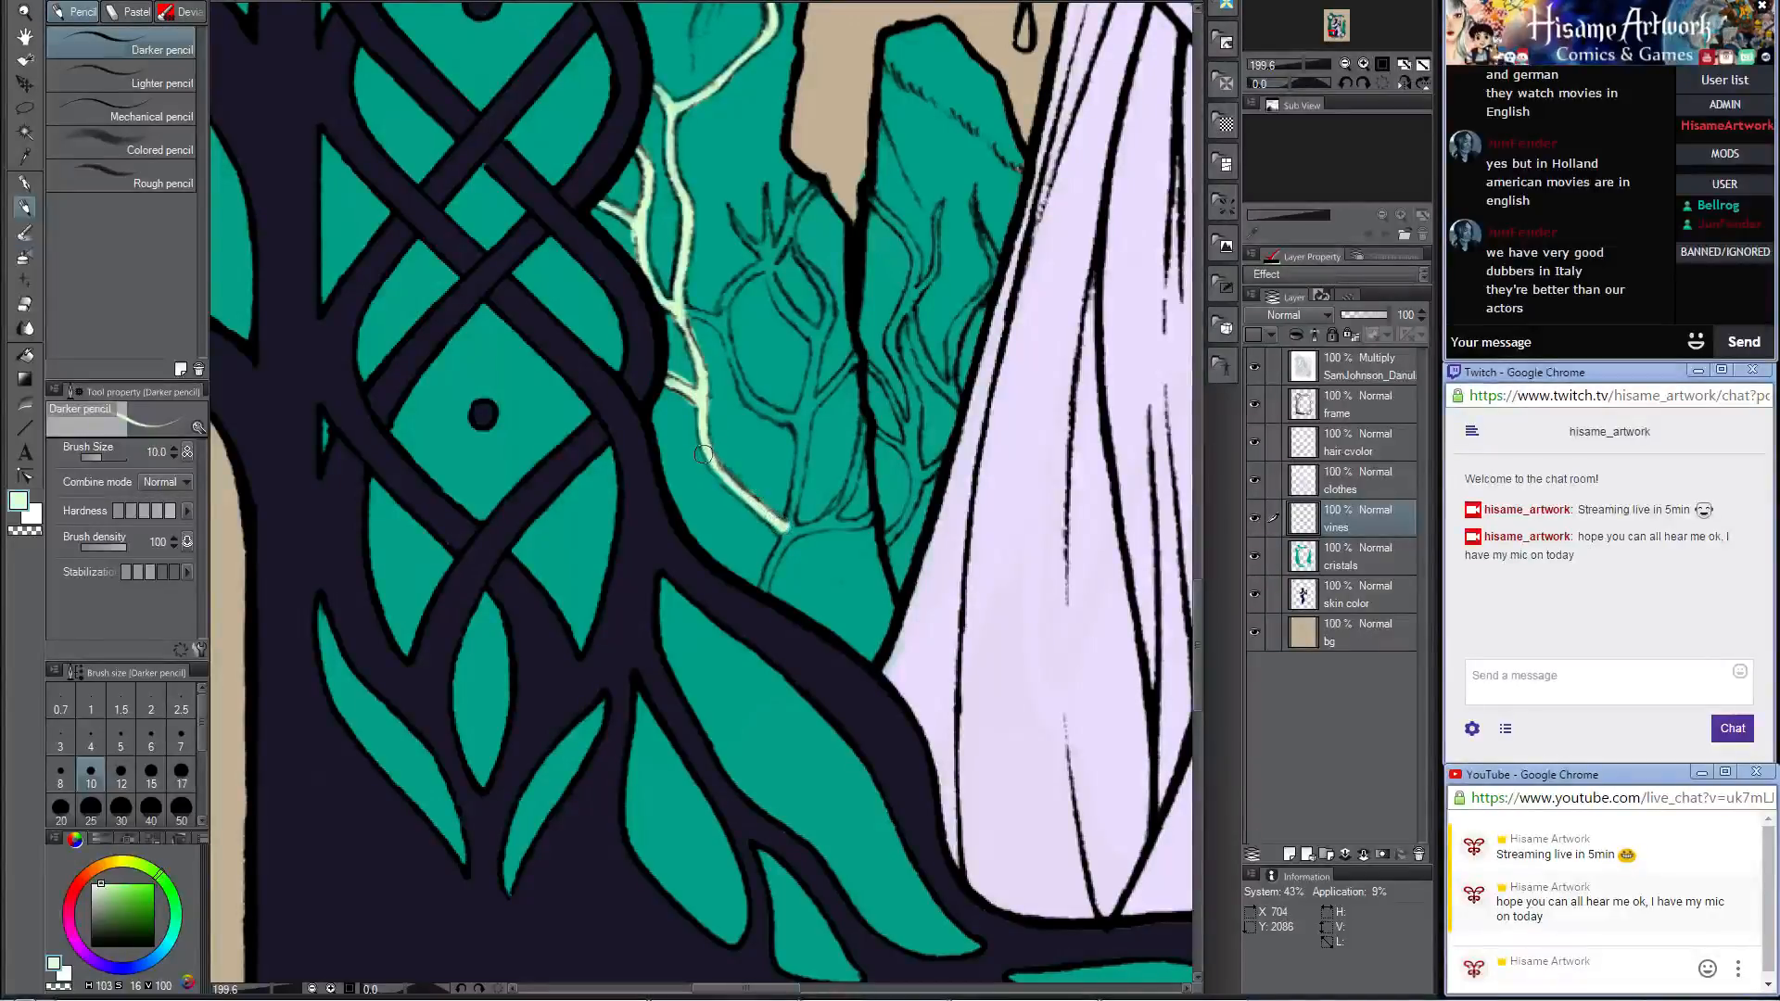
drag(703, 455, 778, 524)
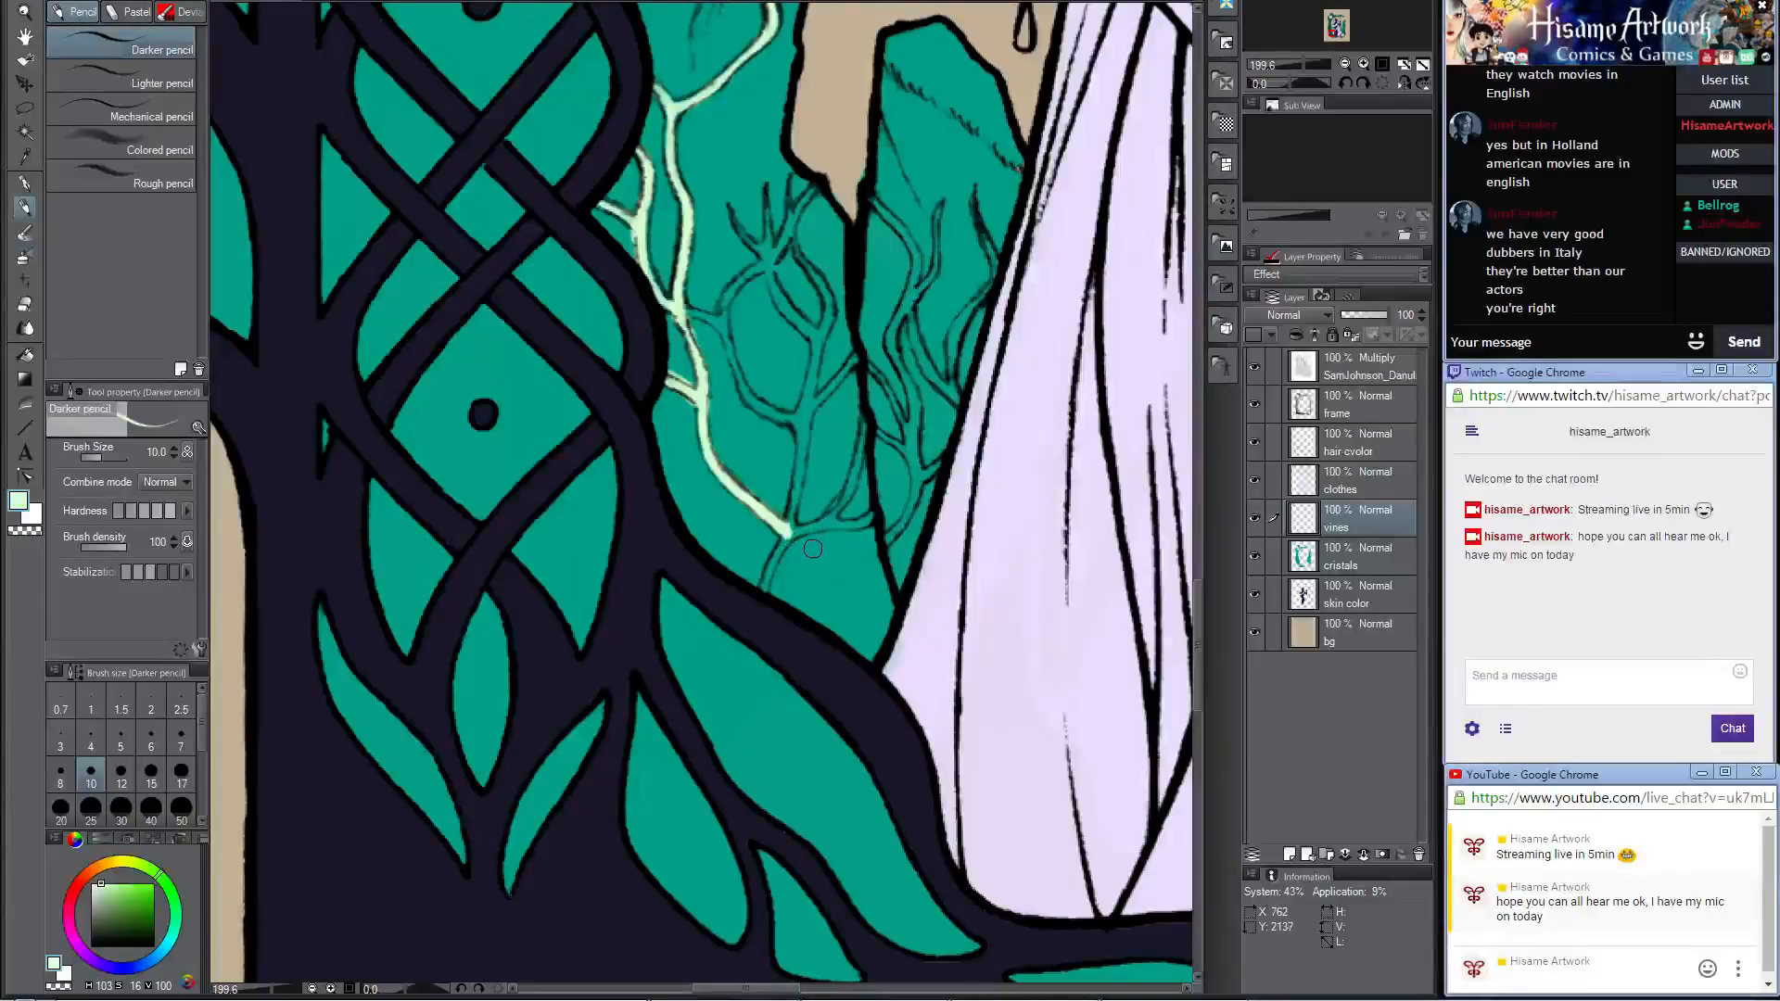
drag(789, 533, 760, 584)
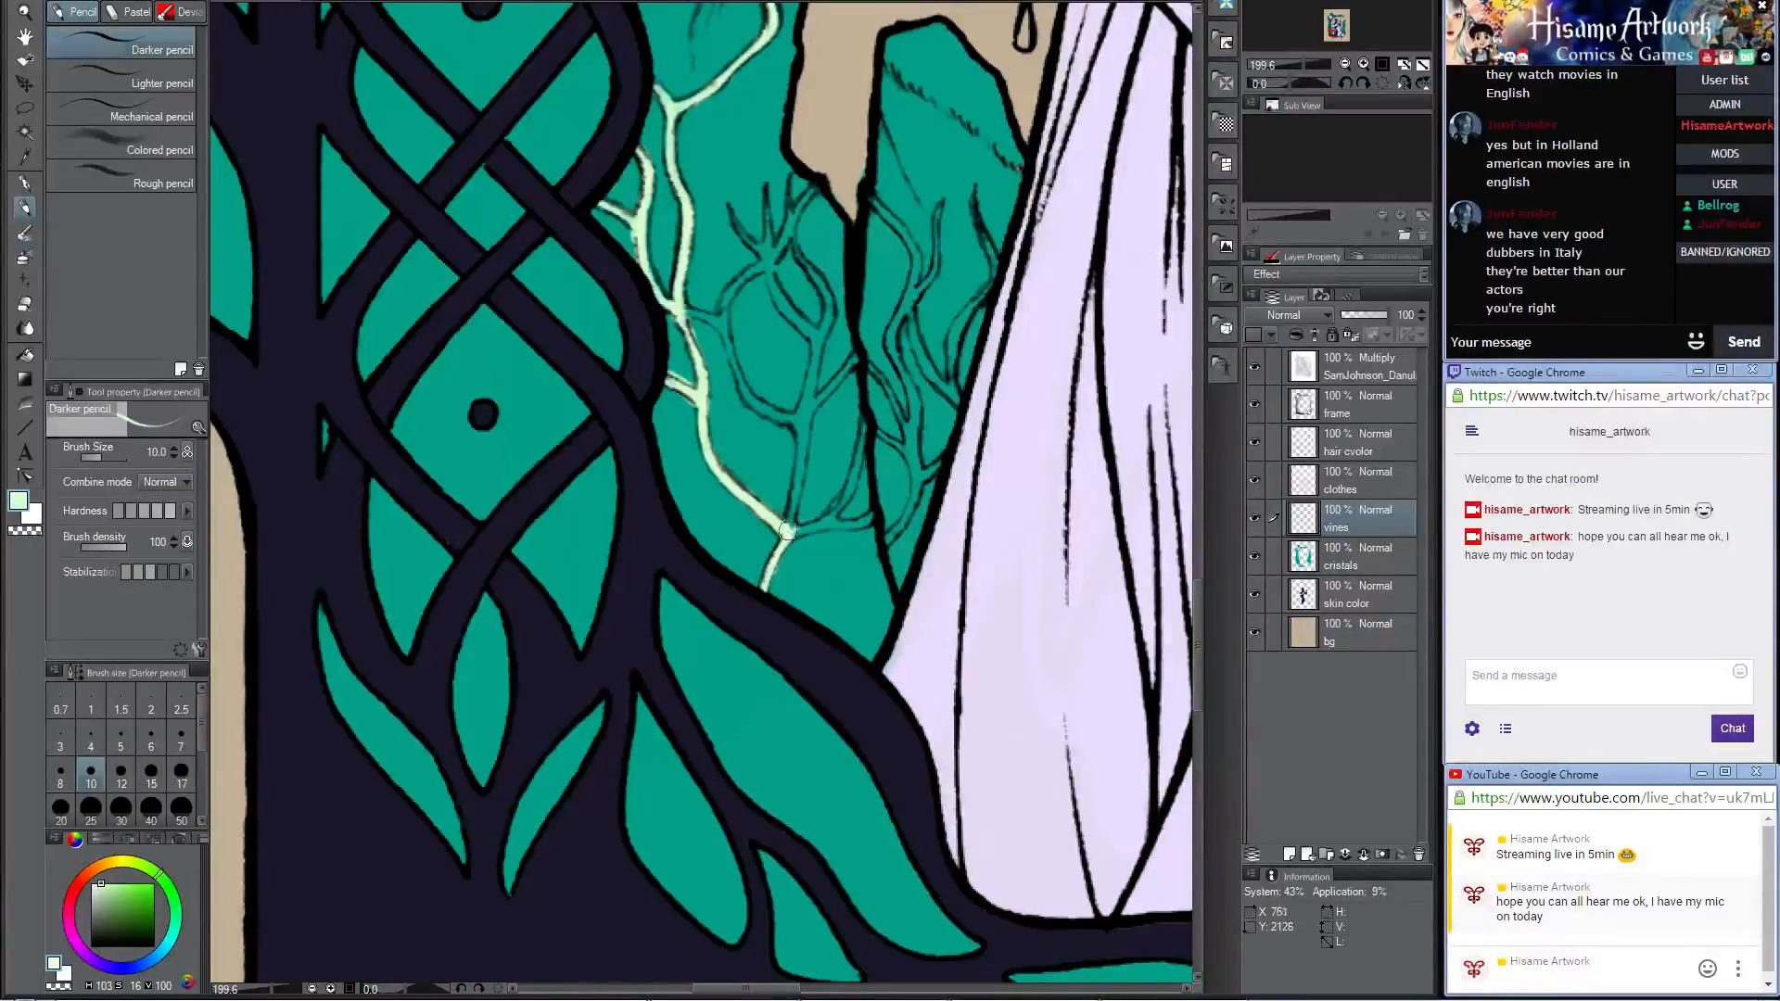
mouse_move(786, 533)
mouse_down()
mouse_move(840, 511)
mouse_move(860, 420)
mouse_up()
drag(822, 521, 857, 472)
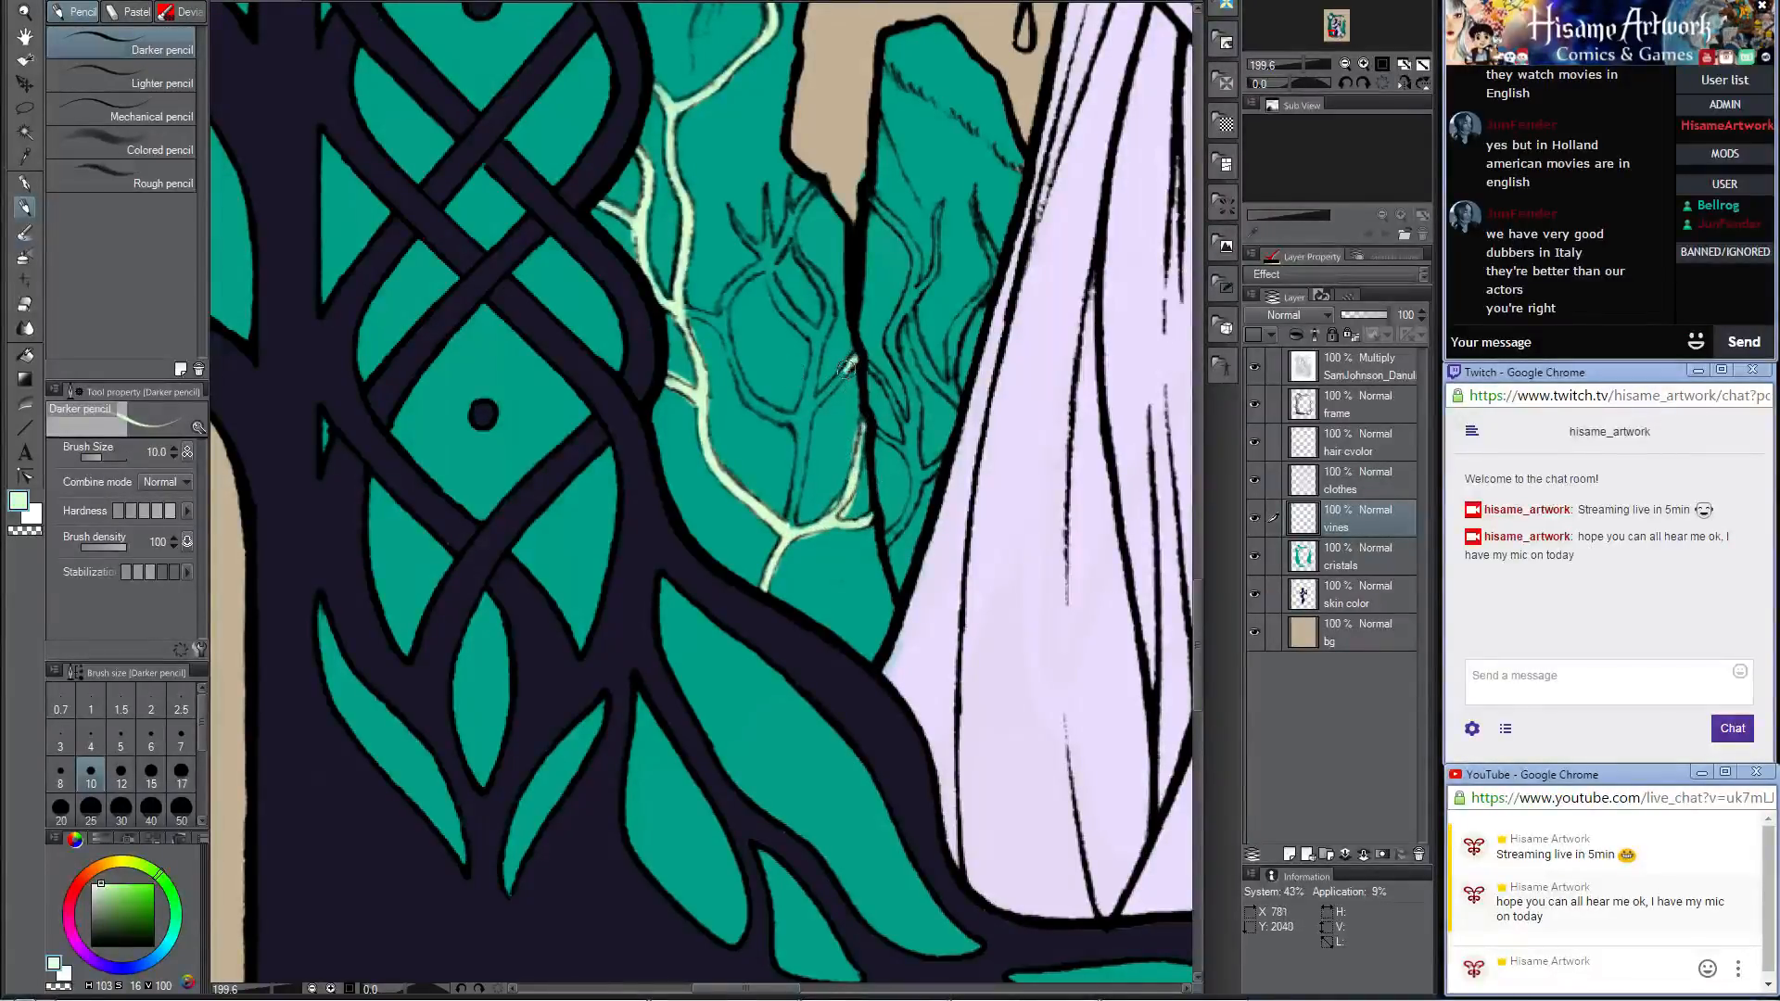
mouse_move(846, 368)
mouse_down()
mouse_move(814, 410)
mouse_move(781, 531)
mouse_up()
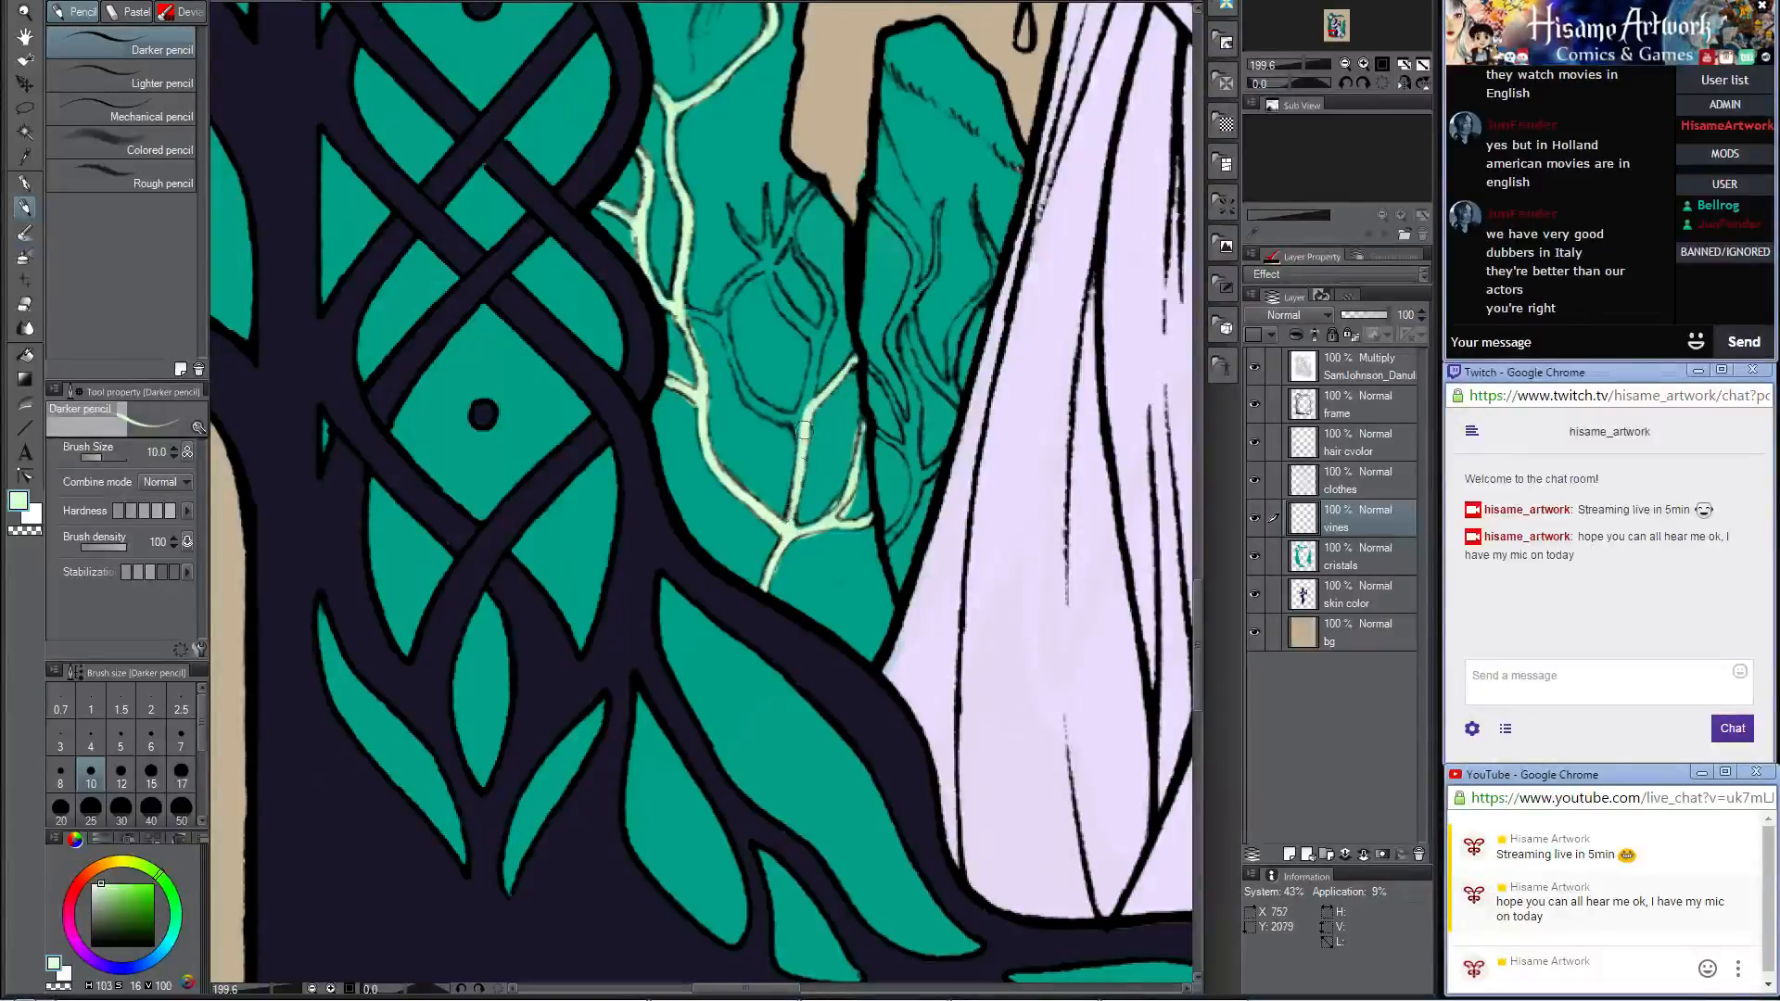
Step: Fill in the looping vines and upper twigs in the middle of the tall left crystal with pale green
mouse_move(722, 278)
mouse_down()
mouse_move(748, 441)
mouse_move(732, 485)
mouse_move(787, 413)
mouse_move(788, 367)
mouse_move(790, 414)
mouse_up()
mouse_move(809, 348)
mouse_down()
mouse_move(785, 435)
mouse_move(840, 349)
mouse_move(806, 429)
mouse_move(810, 396)
mouse_move(851, 478)
mouse_up()
mouse_move(818, 415)
mouse_down()
mouse_move(835, 501)
mouse_move(848, 472)
mouse_move(819, 599)
mouse_move(842, 481)
mouse_move(814, 482)
mouse_move(790, 428)
mouse_move(834, 501)
mouse_up()
mouse_move(786, 436)
mouse_down()
mouse_move(833, 501)
mouse_move(784, 431)
mouse_up()
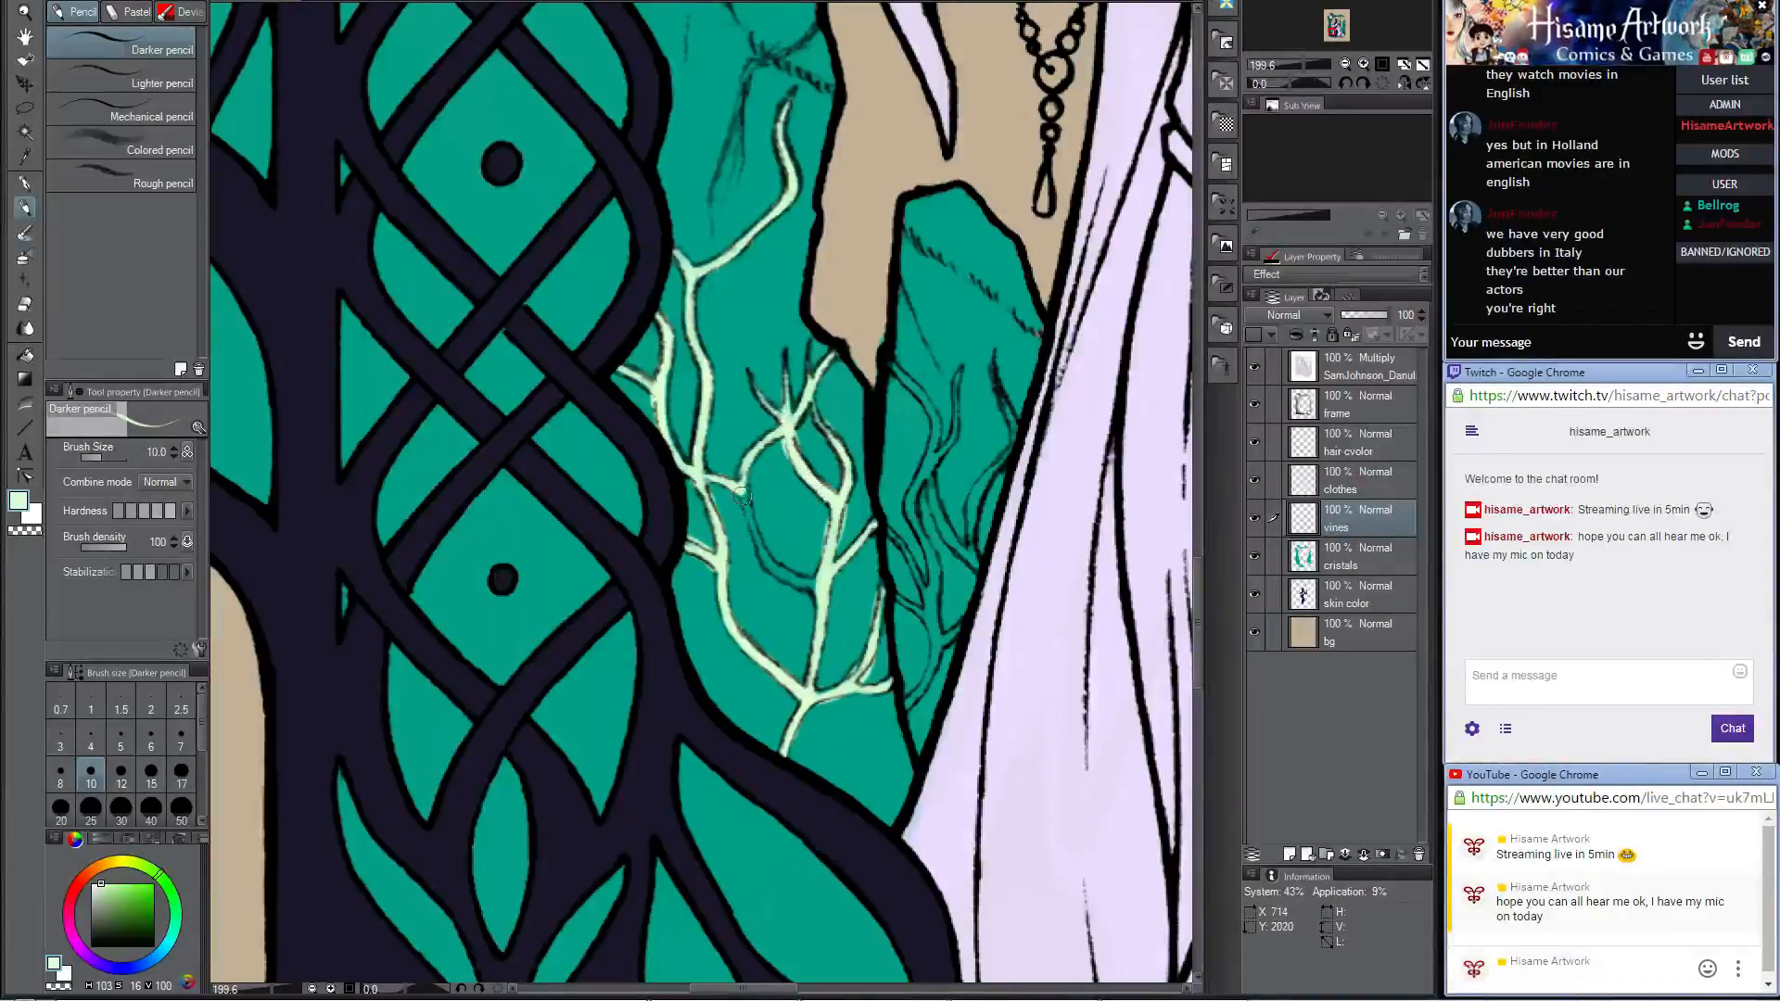
drag(742, 493, 811, 594)
Step: Color the upper forked vine and its long central stem on the small crystal between the tall left crystal and the skirt
mouse_move(972, 375)
mouse_down()
mouse_move(916, 365)
mouse_move(879, 406)
mouse_move(872, 461)
mouse_up()
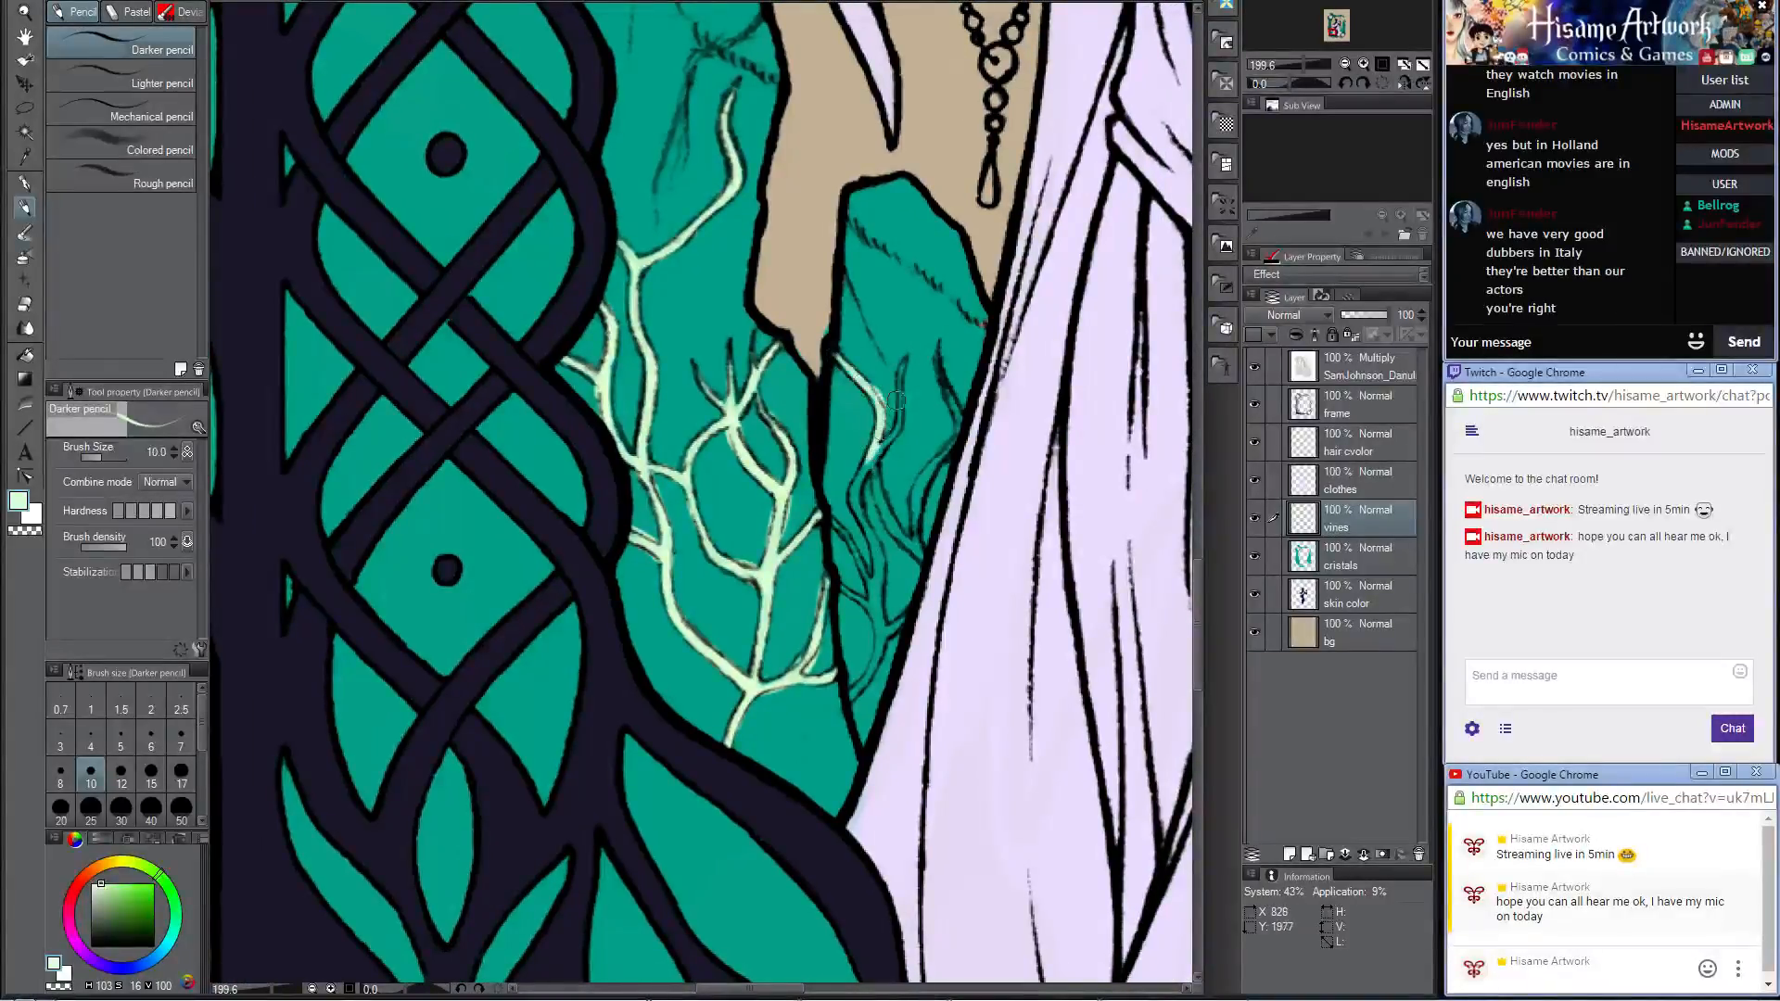
drag(900, 361, 880, 439)
key(ctrl+z)
mouse_move(905, 362)
mouse_down()
mouse_move(857, 489)
mouse_move(875, 451)
mouse_move(856, 498)
mouse_move(877, 602)
mouse_up()
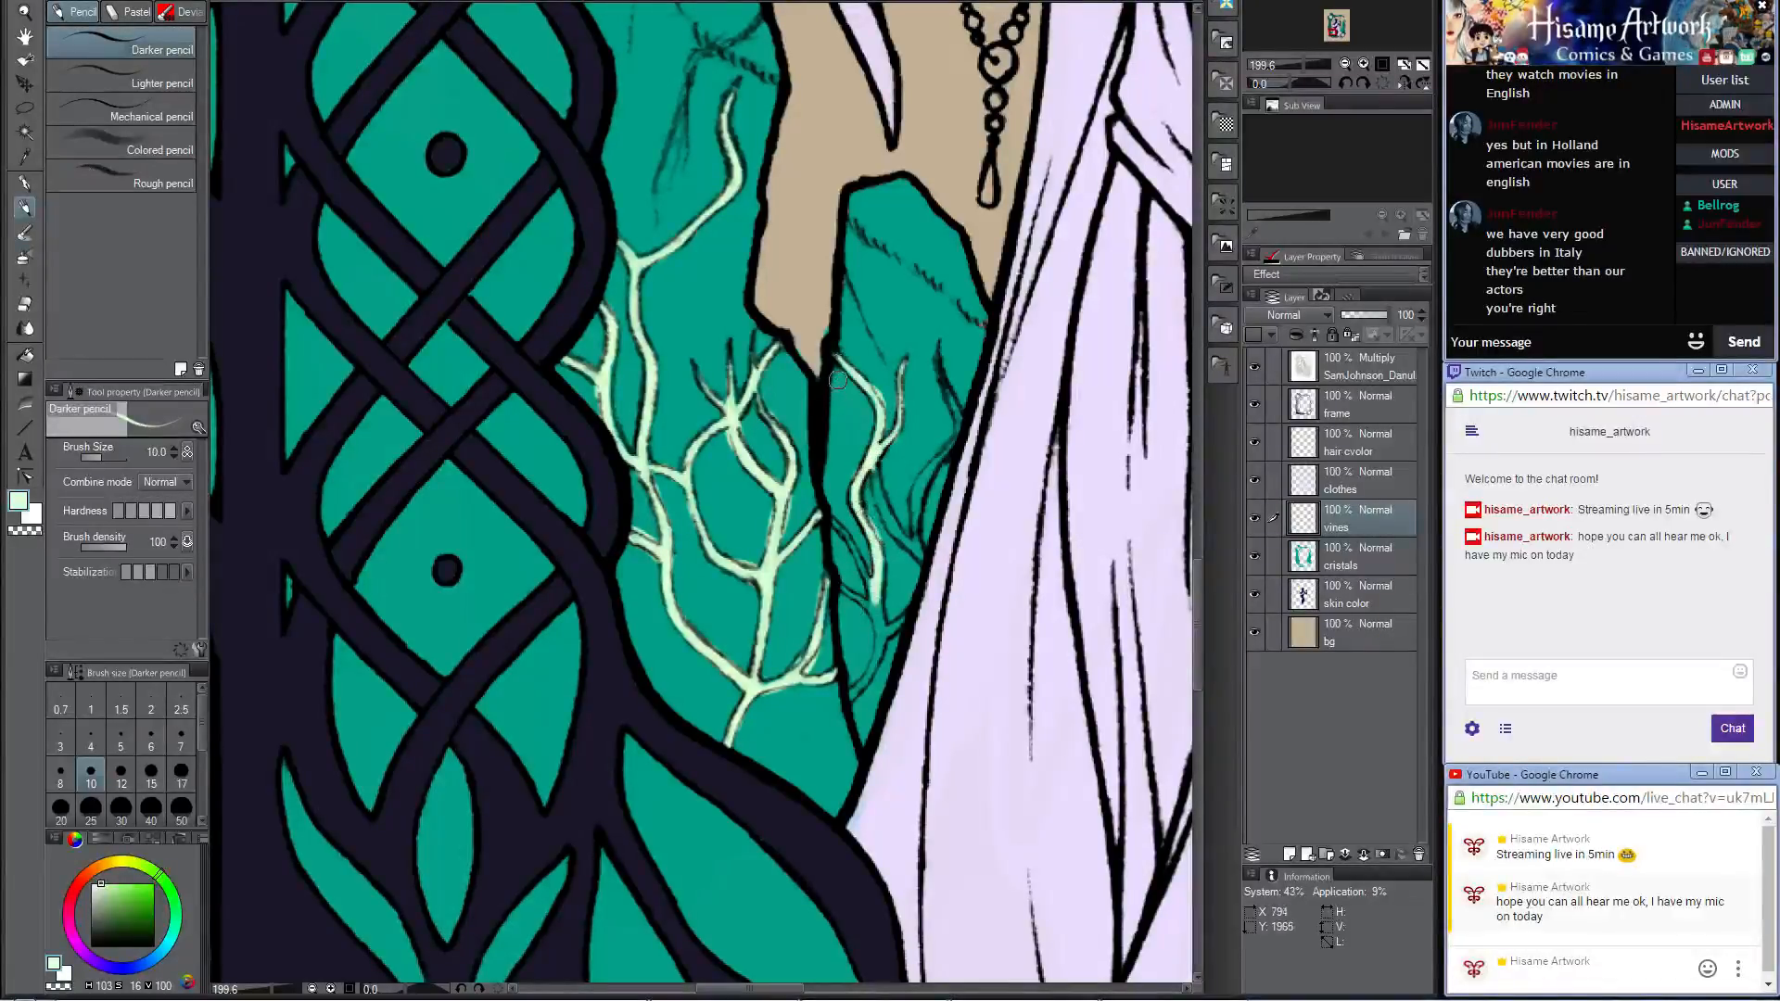
Step: Switch to the cristals layer and color the remaining side and lower vines on the small crystal beside the skirt
click(25, 305)
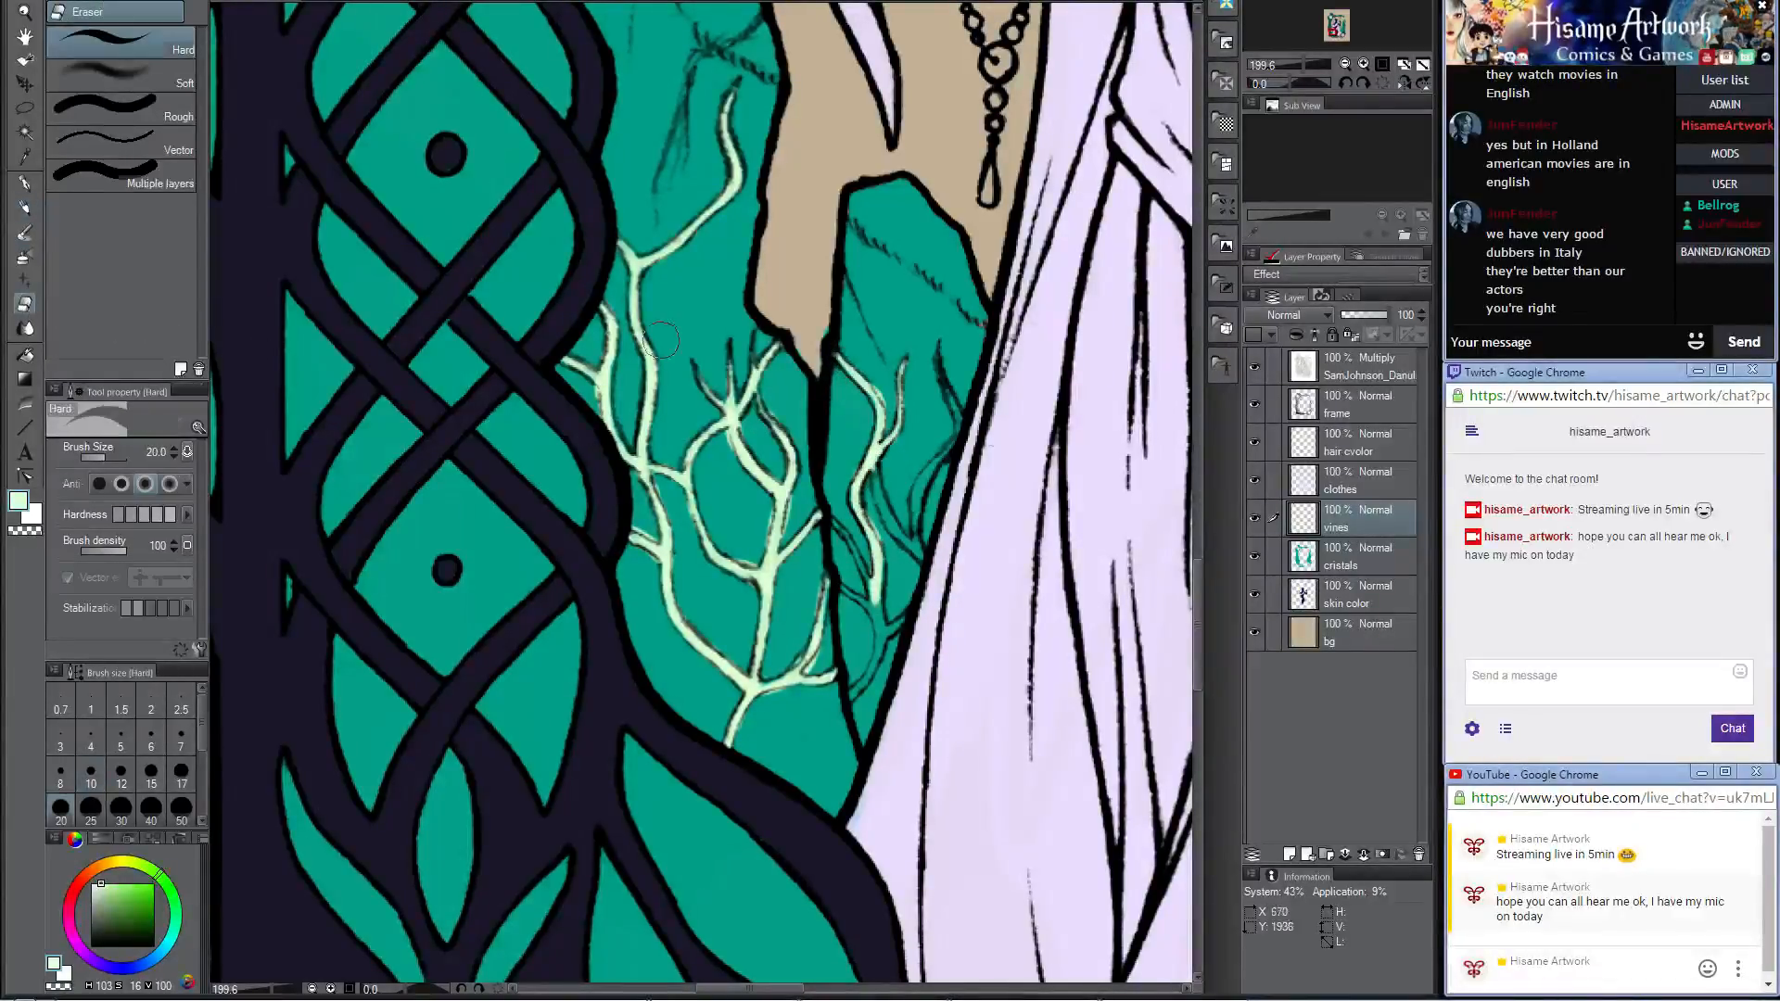
click(1363, 556)
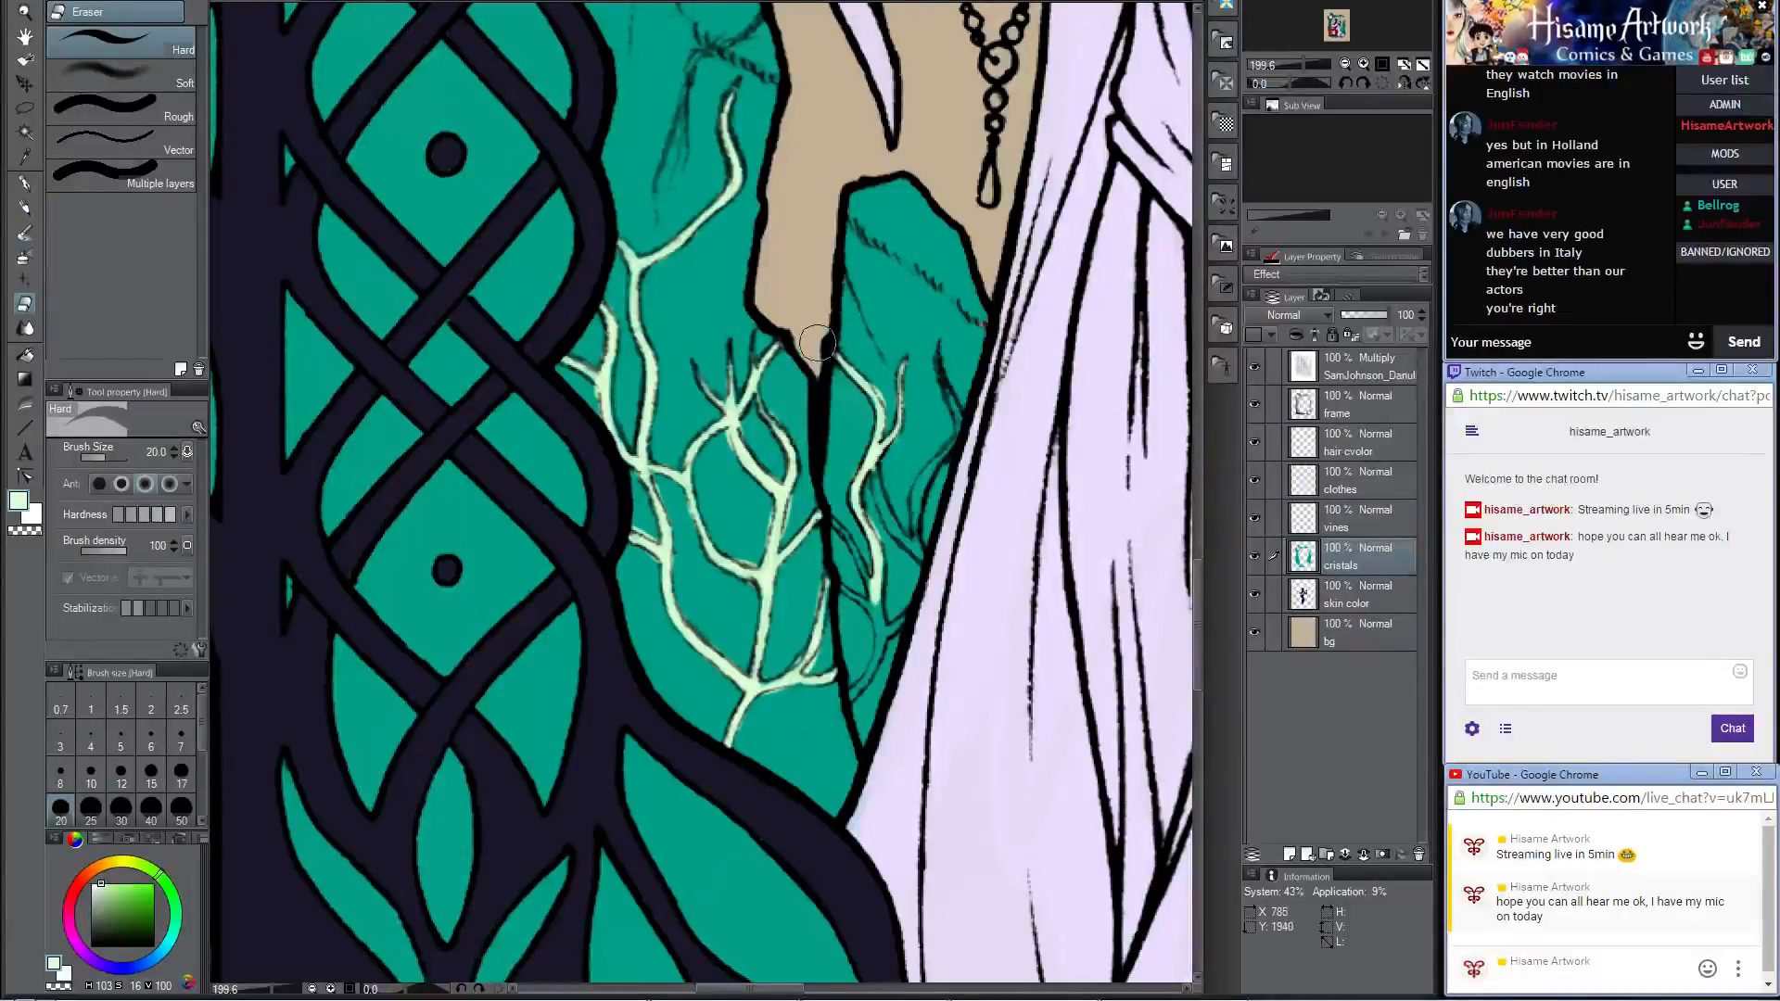
click(25, 208)
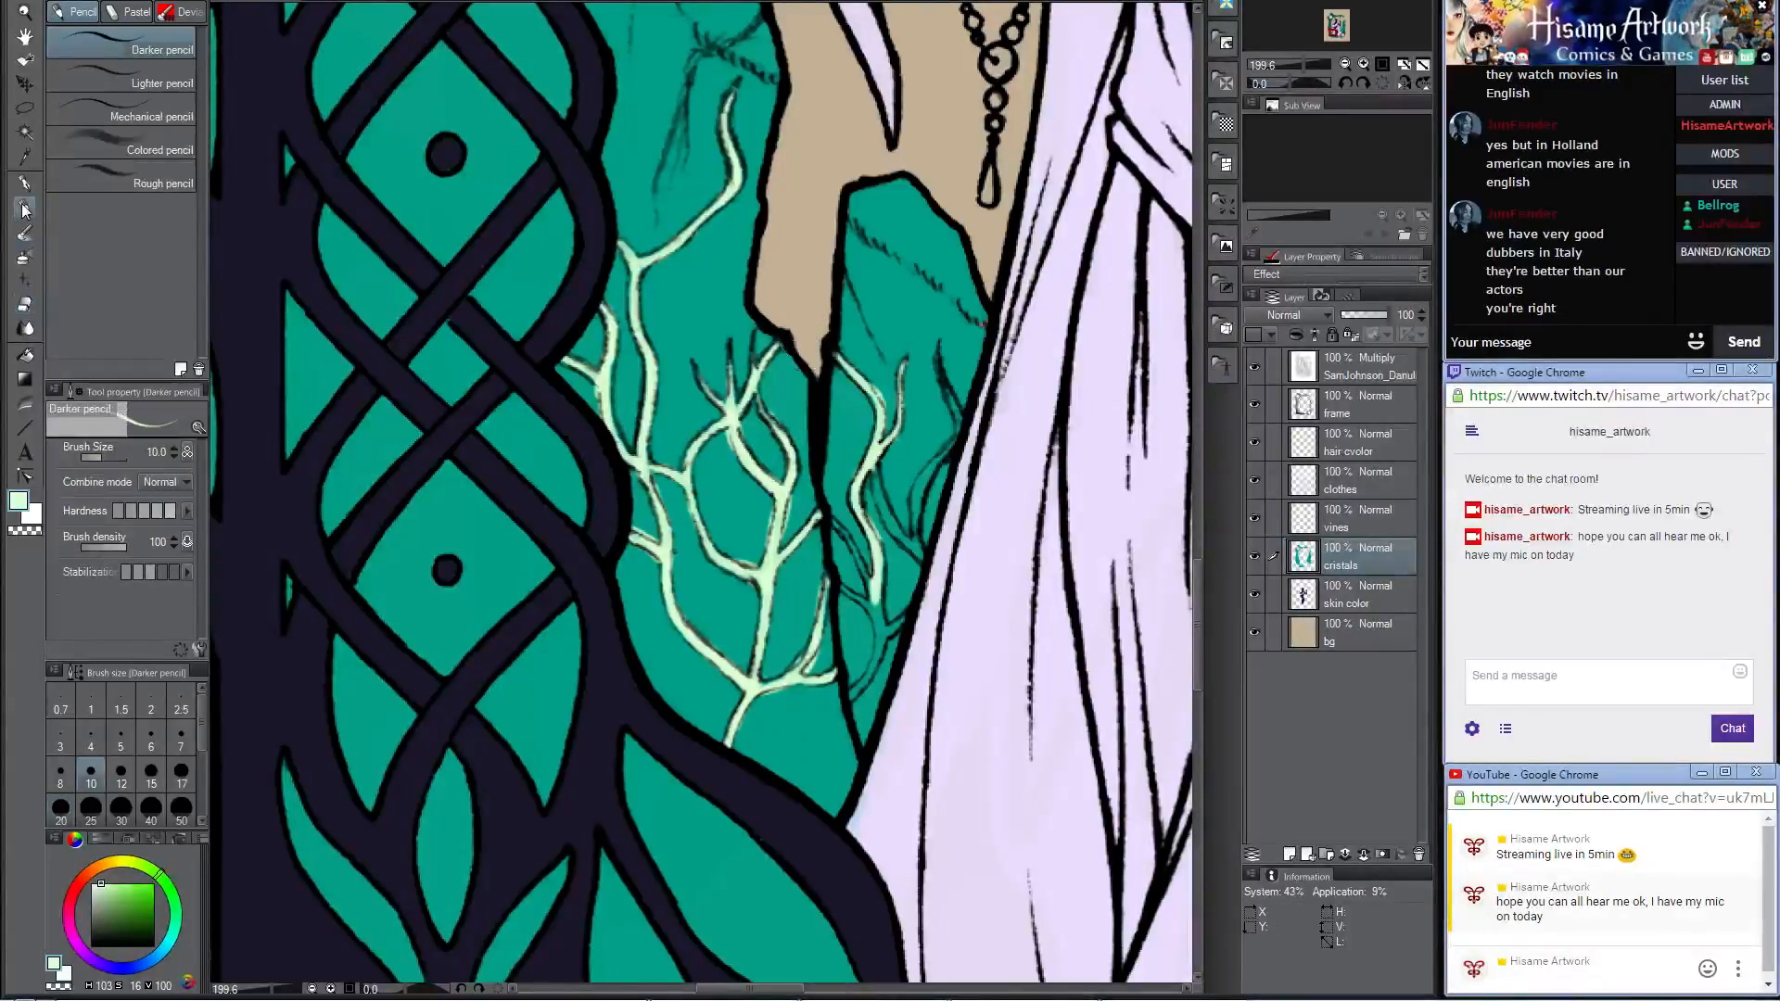
mouse_move(879, 475)
mouse_down()
mouse_move(922, 561)
mouse_move(927, 477)
mouse_move(955, 422)
mouse_move(946, 362)
mouse_move(927, 364)
mouse_up()
scroll(863, 397, down, 3)
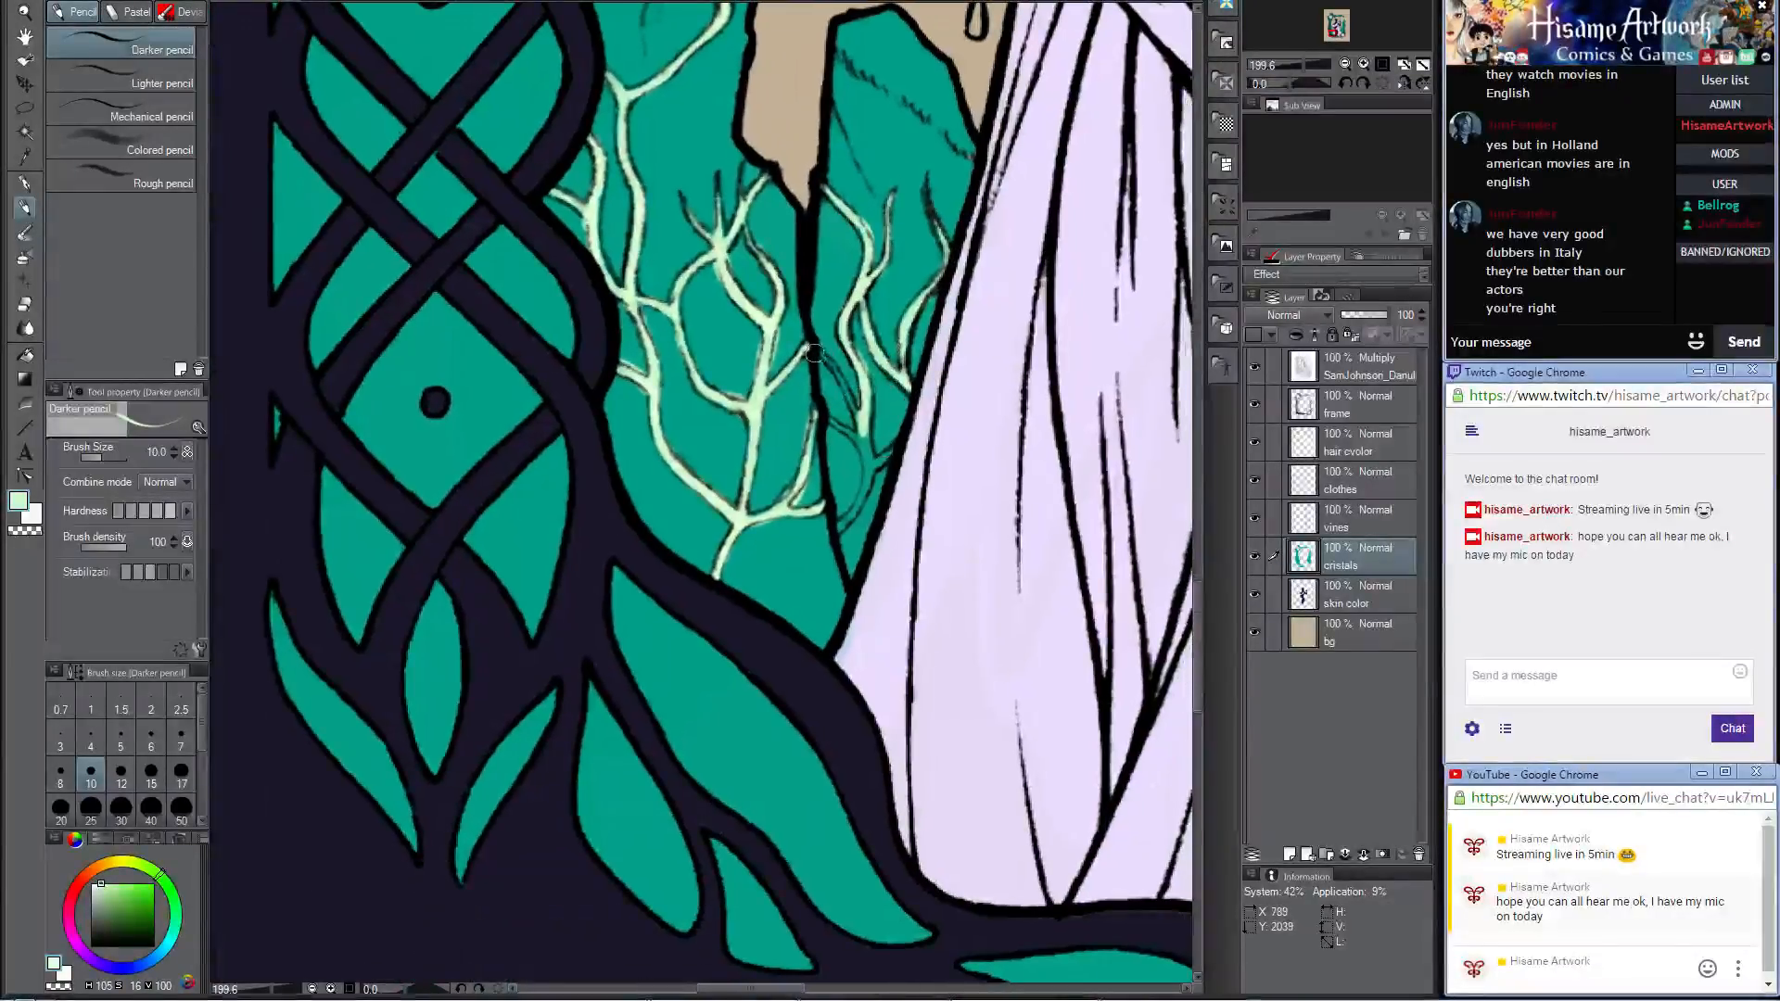
mouse_move(816, 349)
mouse_down()
mouse_move(861, 428)
mouse_move(825, 417)
mouse_move(857, 443)
mouse_move(862, 427)
mouse_move(865, 470)
mouse_move(890, 448)
mouse_move(830, 533)
mouse_move(881, 459)
mouse_up()
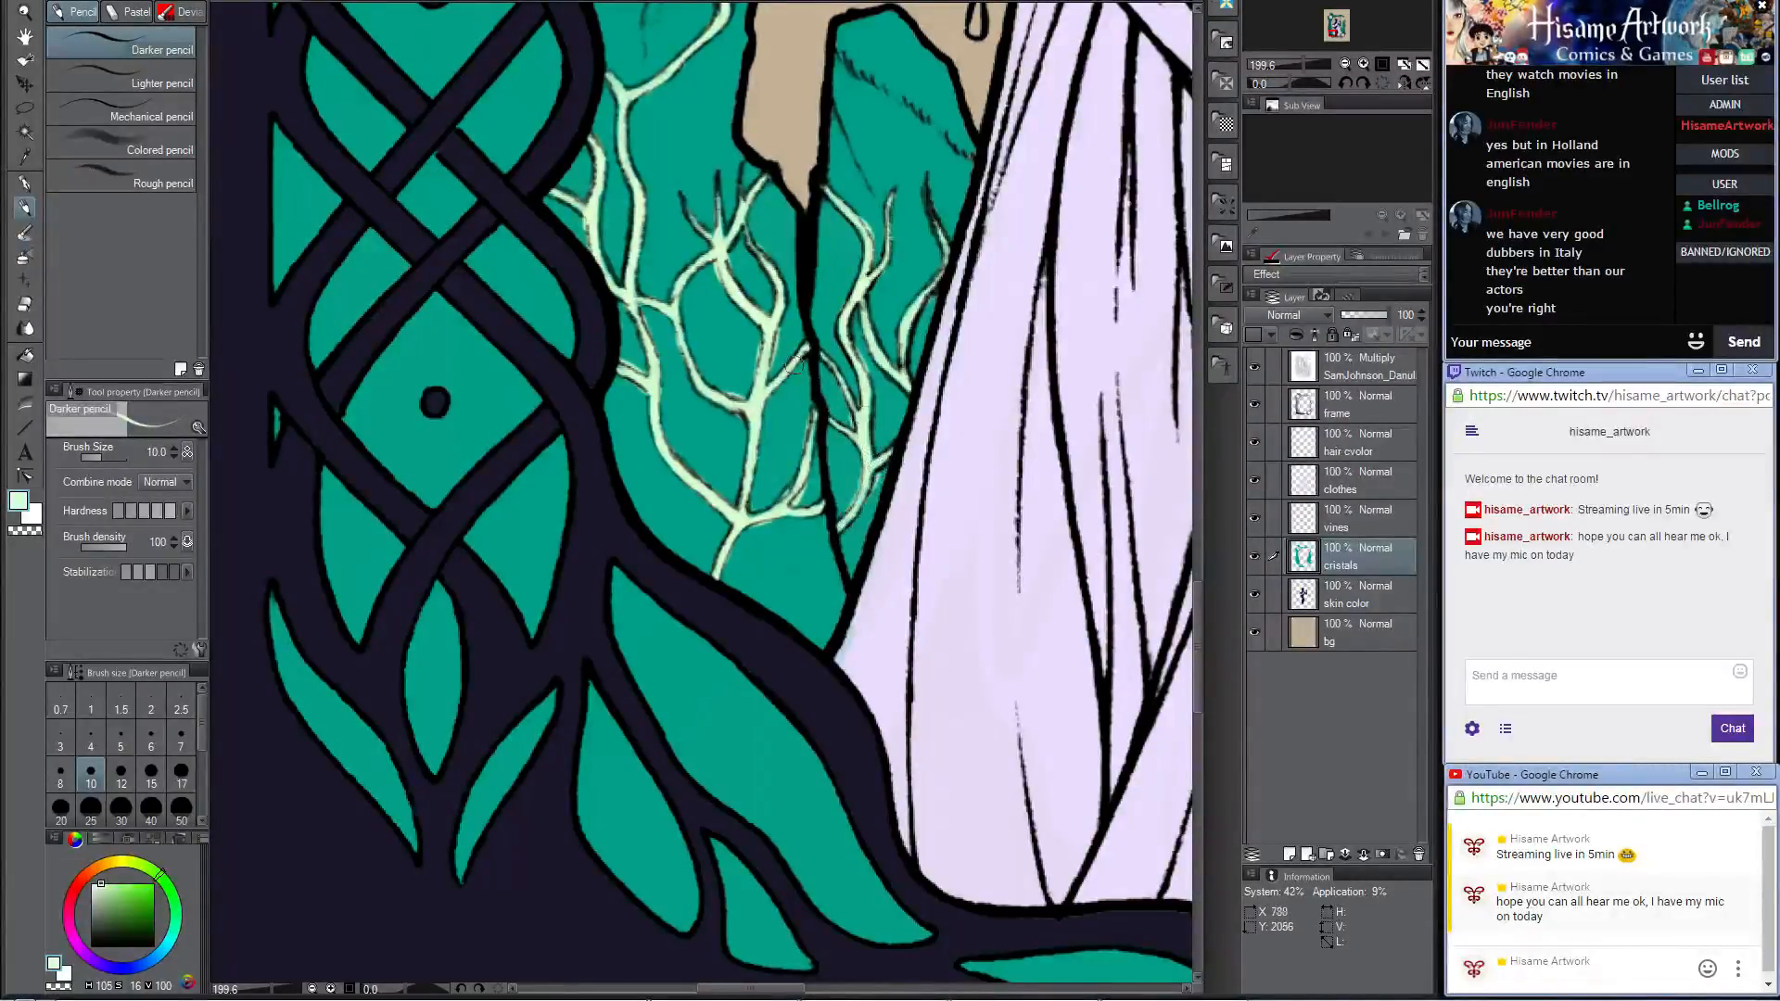
Step: Combine the vines and cristals layers into a single layer
scroll(837, 393, down, 2)
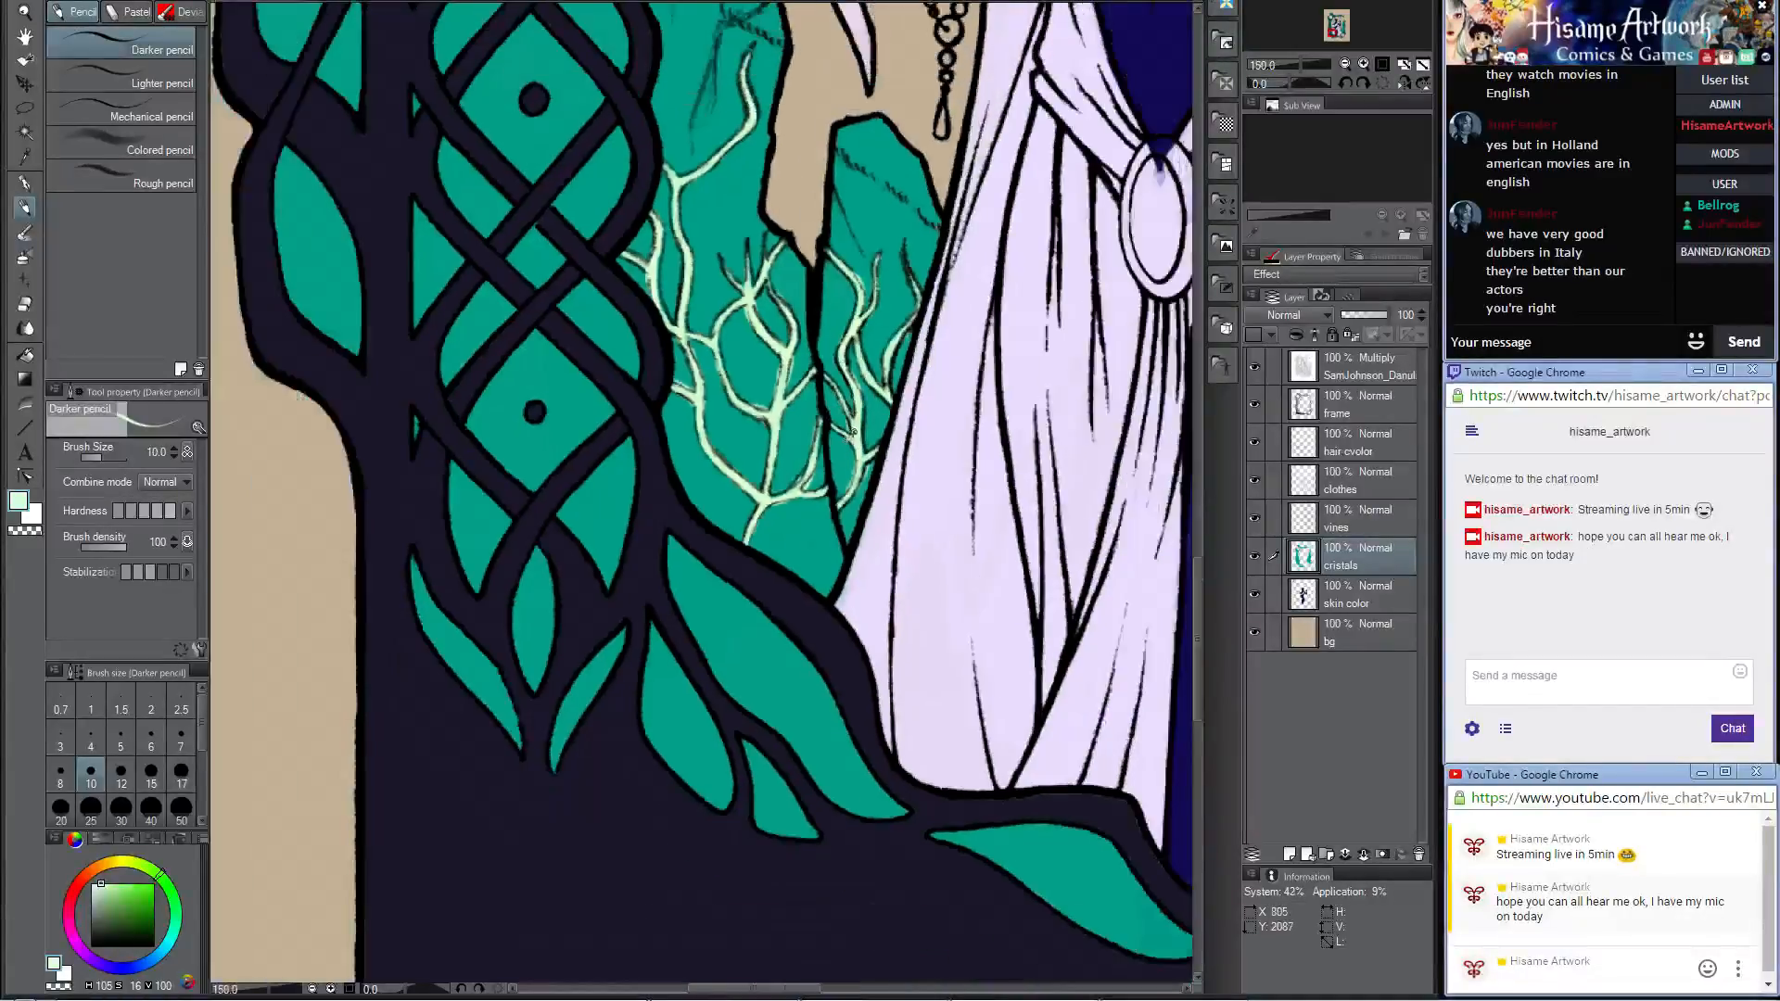
drag(735, 219, 731, 742)
drag(1168, 575, 799, 401)
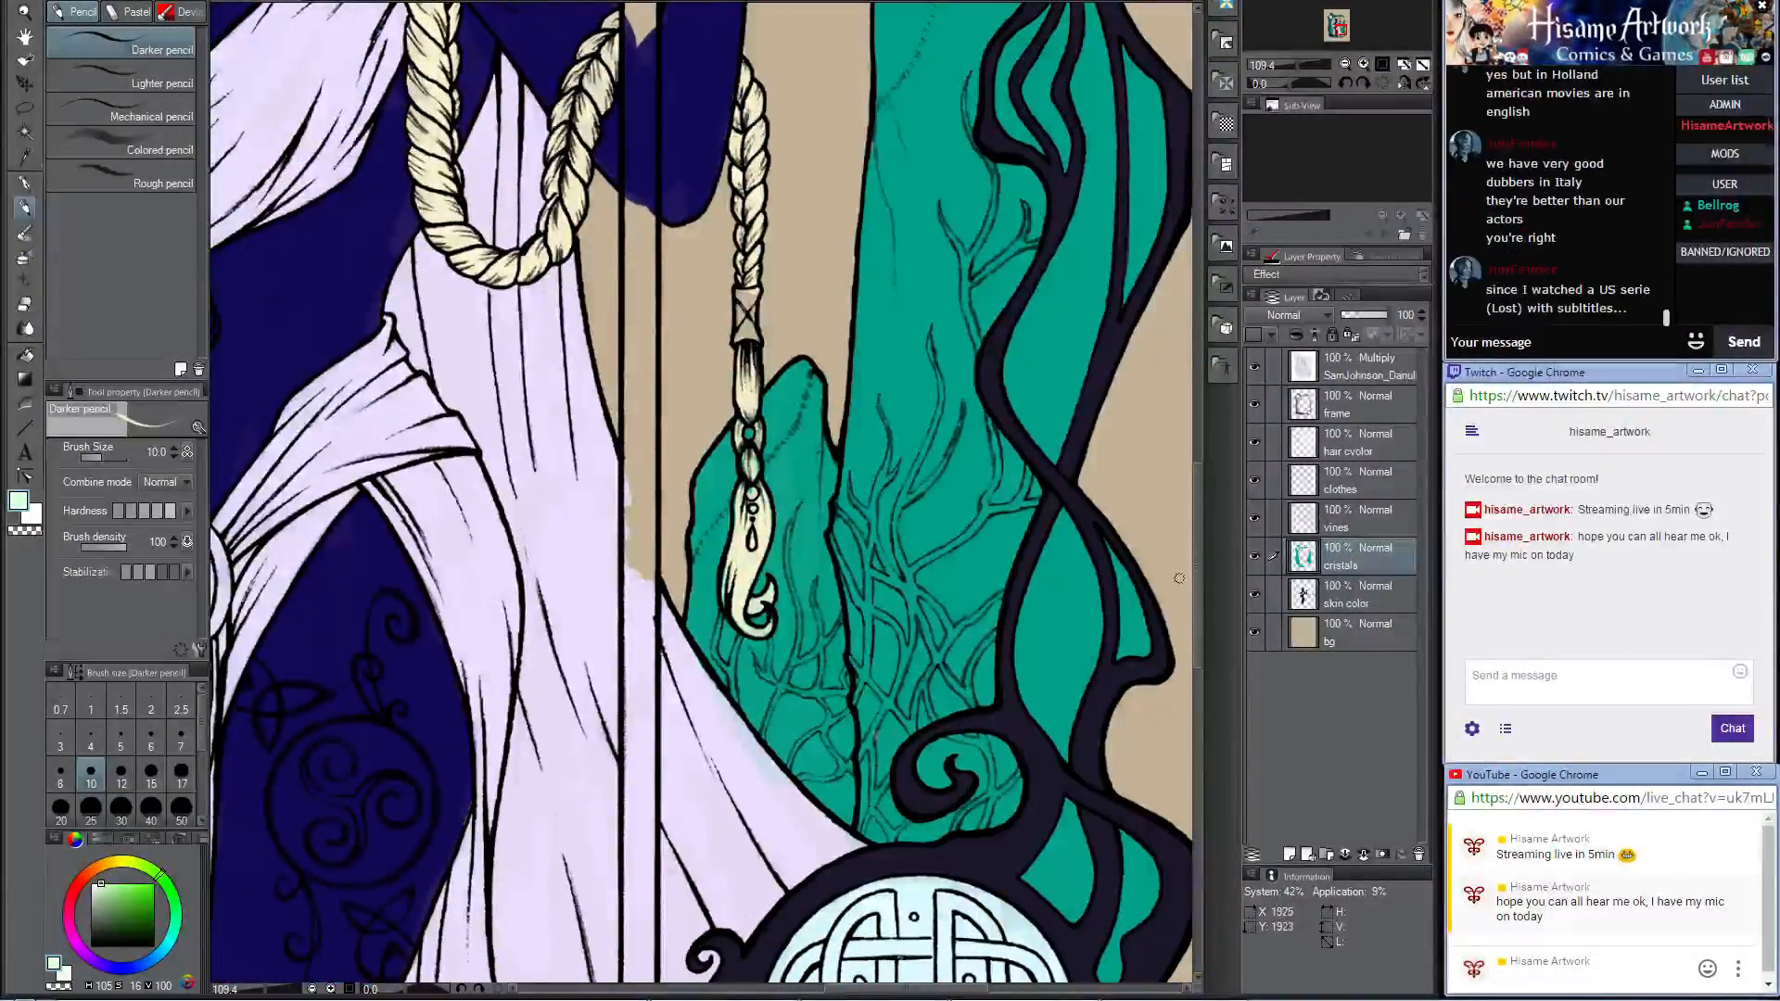
ctrl+click(1387, 513)
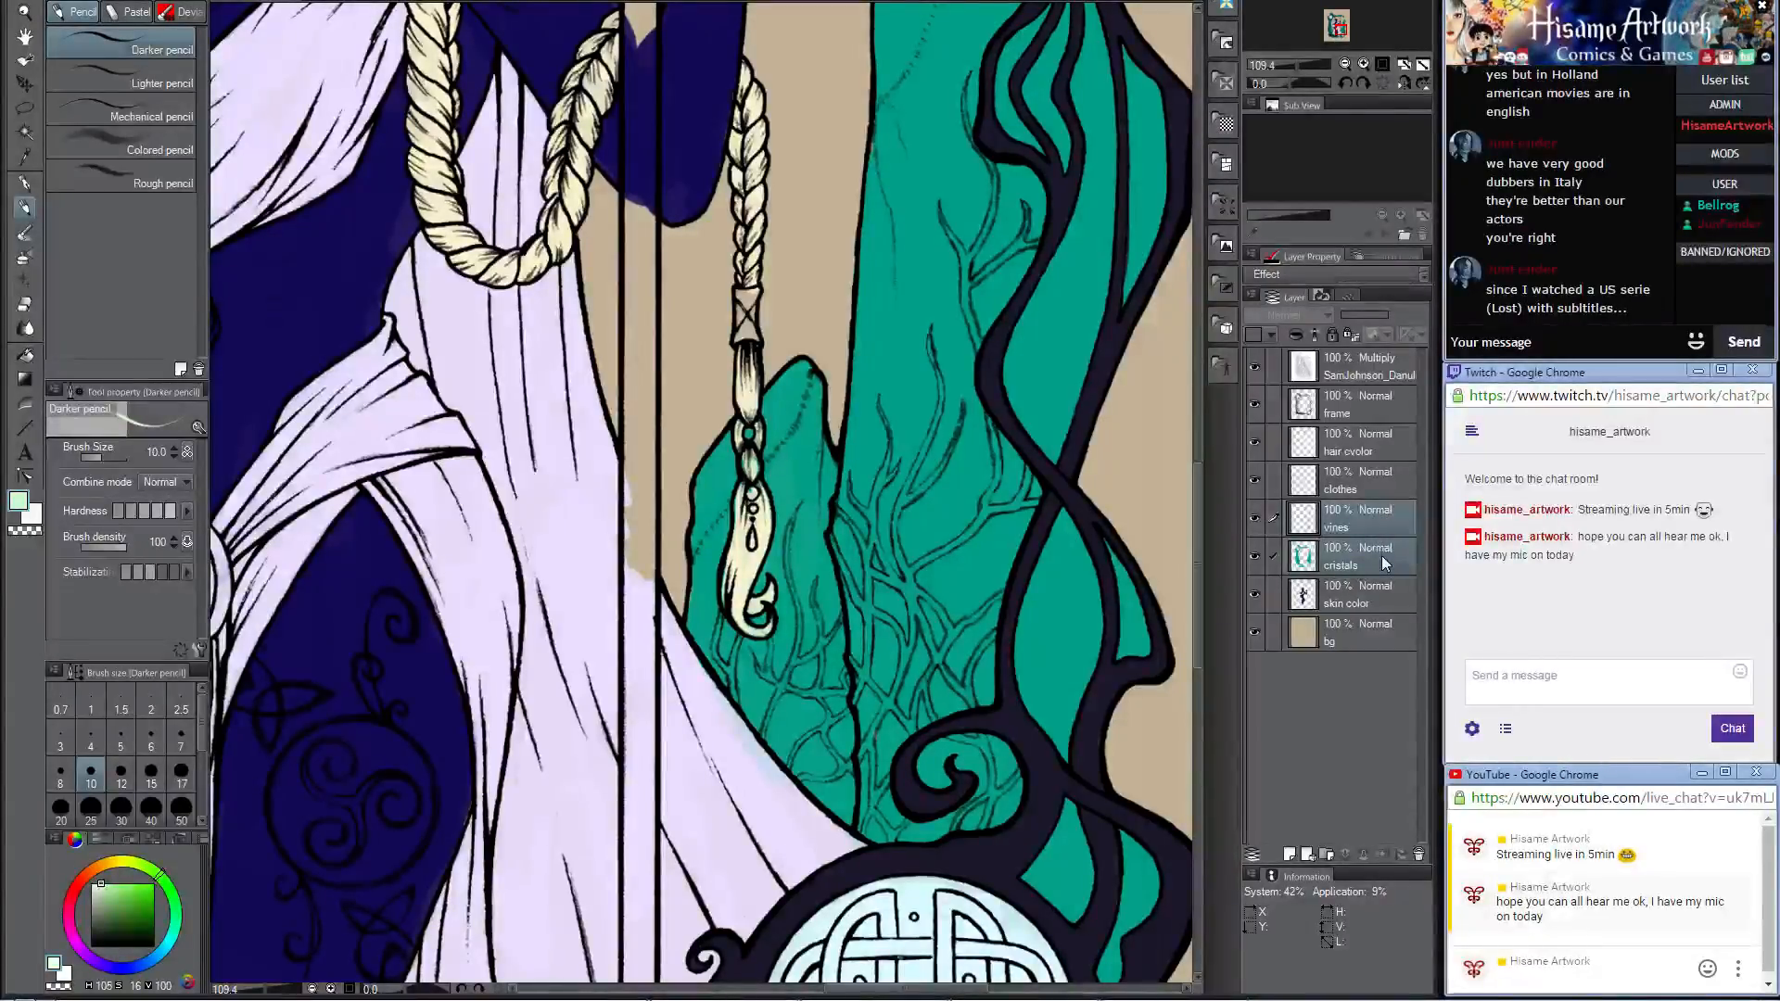
right_click(1359, 510)
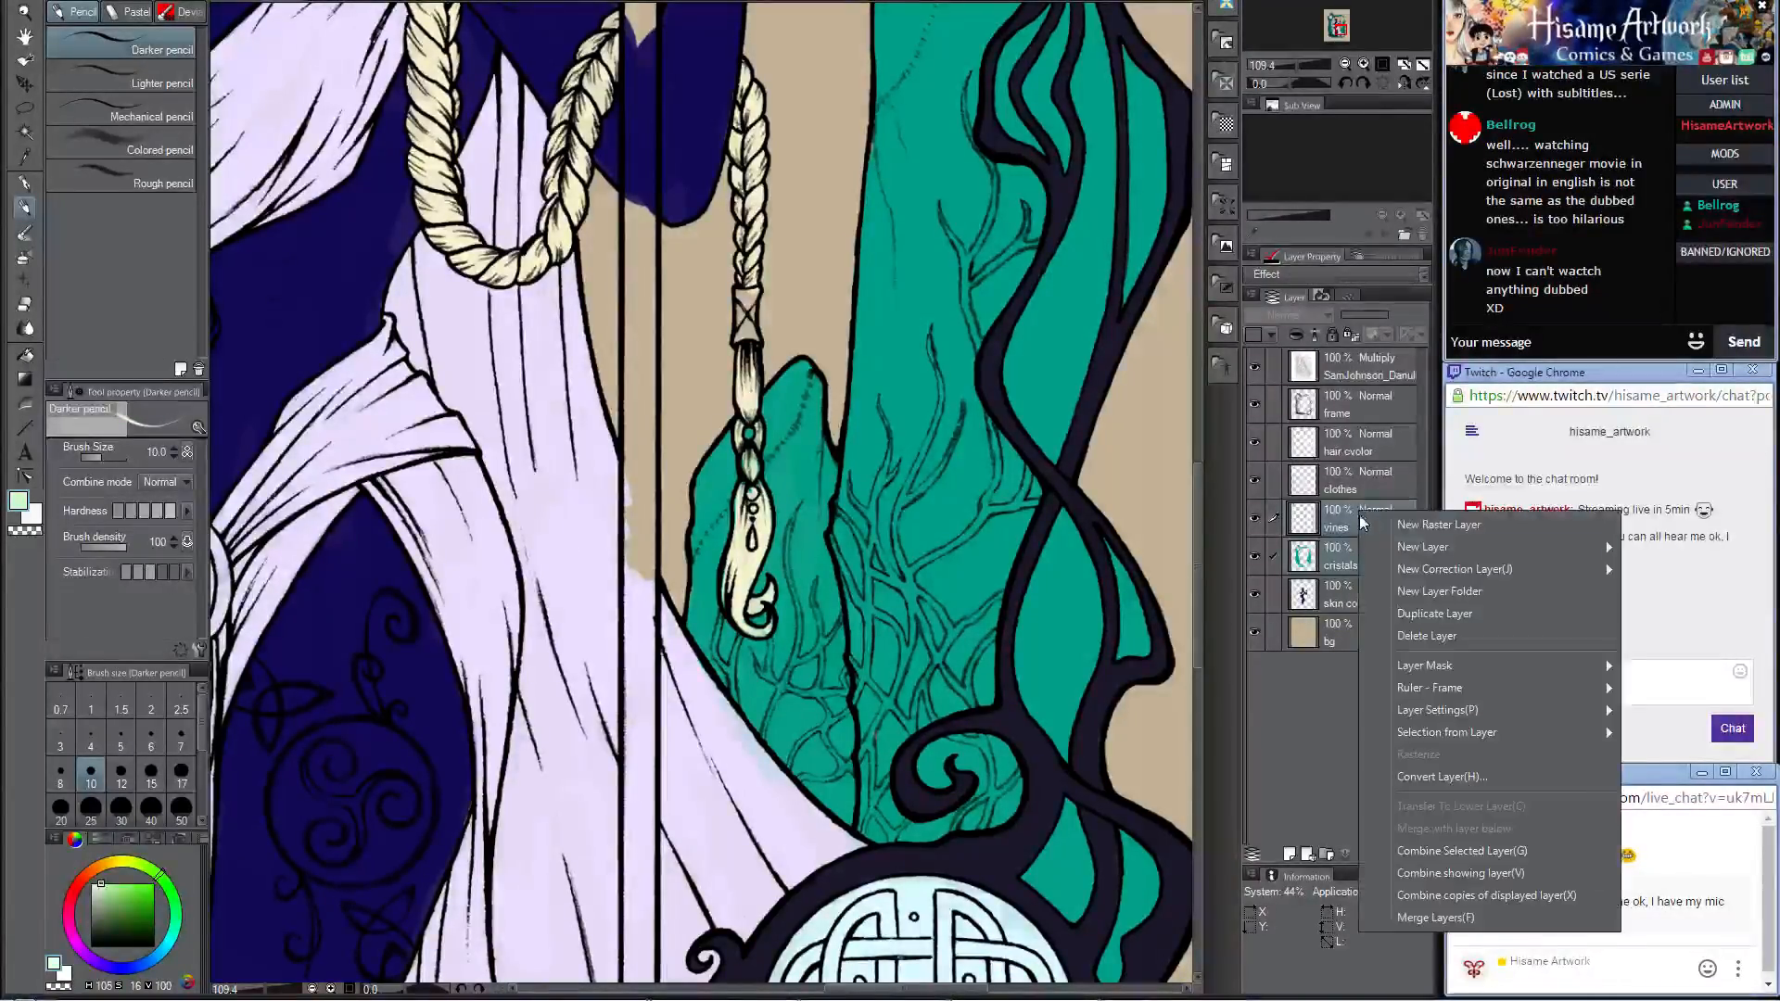
click(1448, 849)
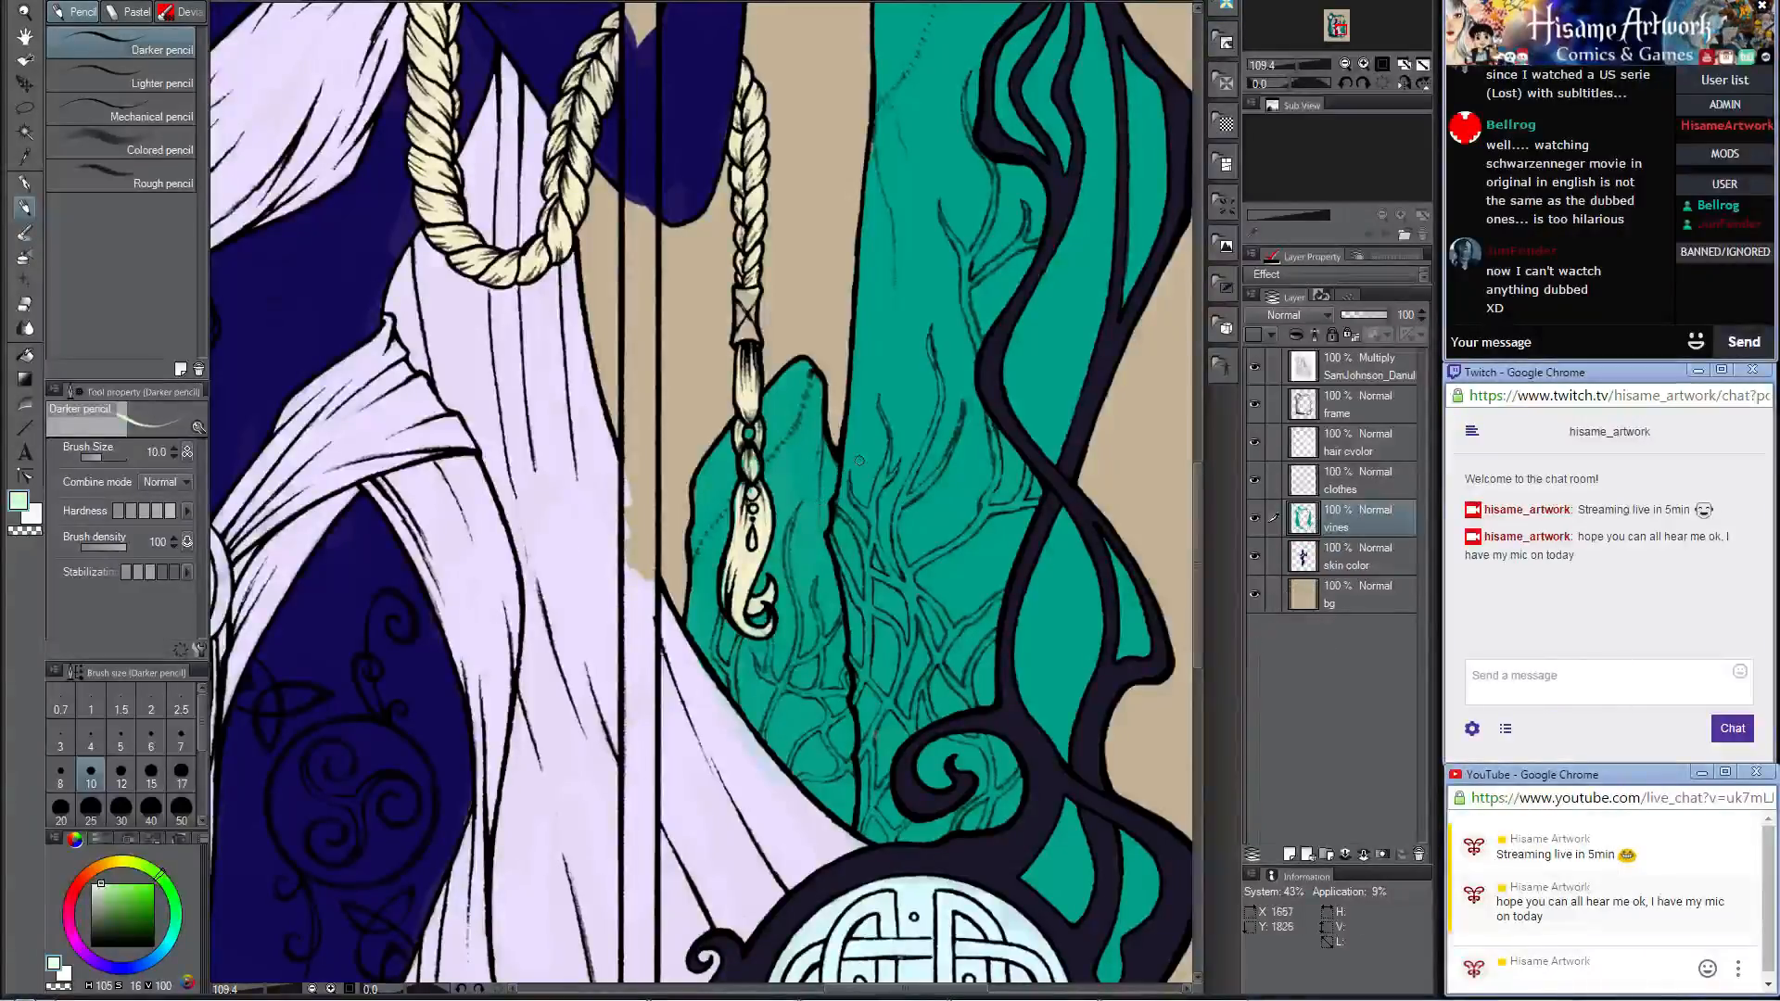
Step: Paint the long curved vine beside the braid's tip on the small right crystal, redoing the first stroke
drag(963, 485, 853, 411)
scroll(812, 562, up, 3)
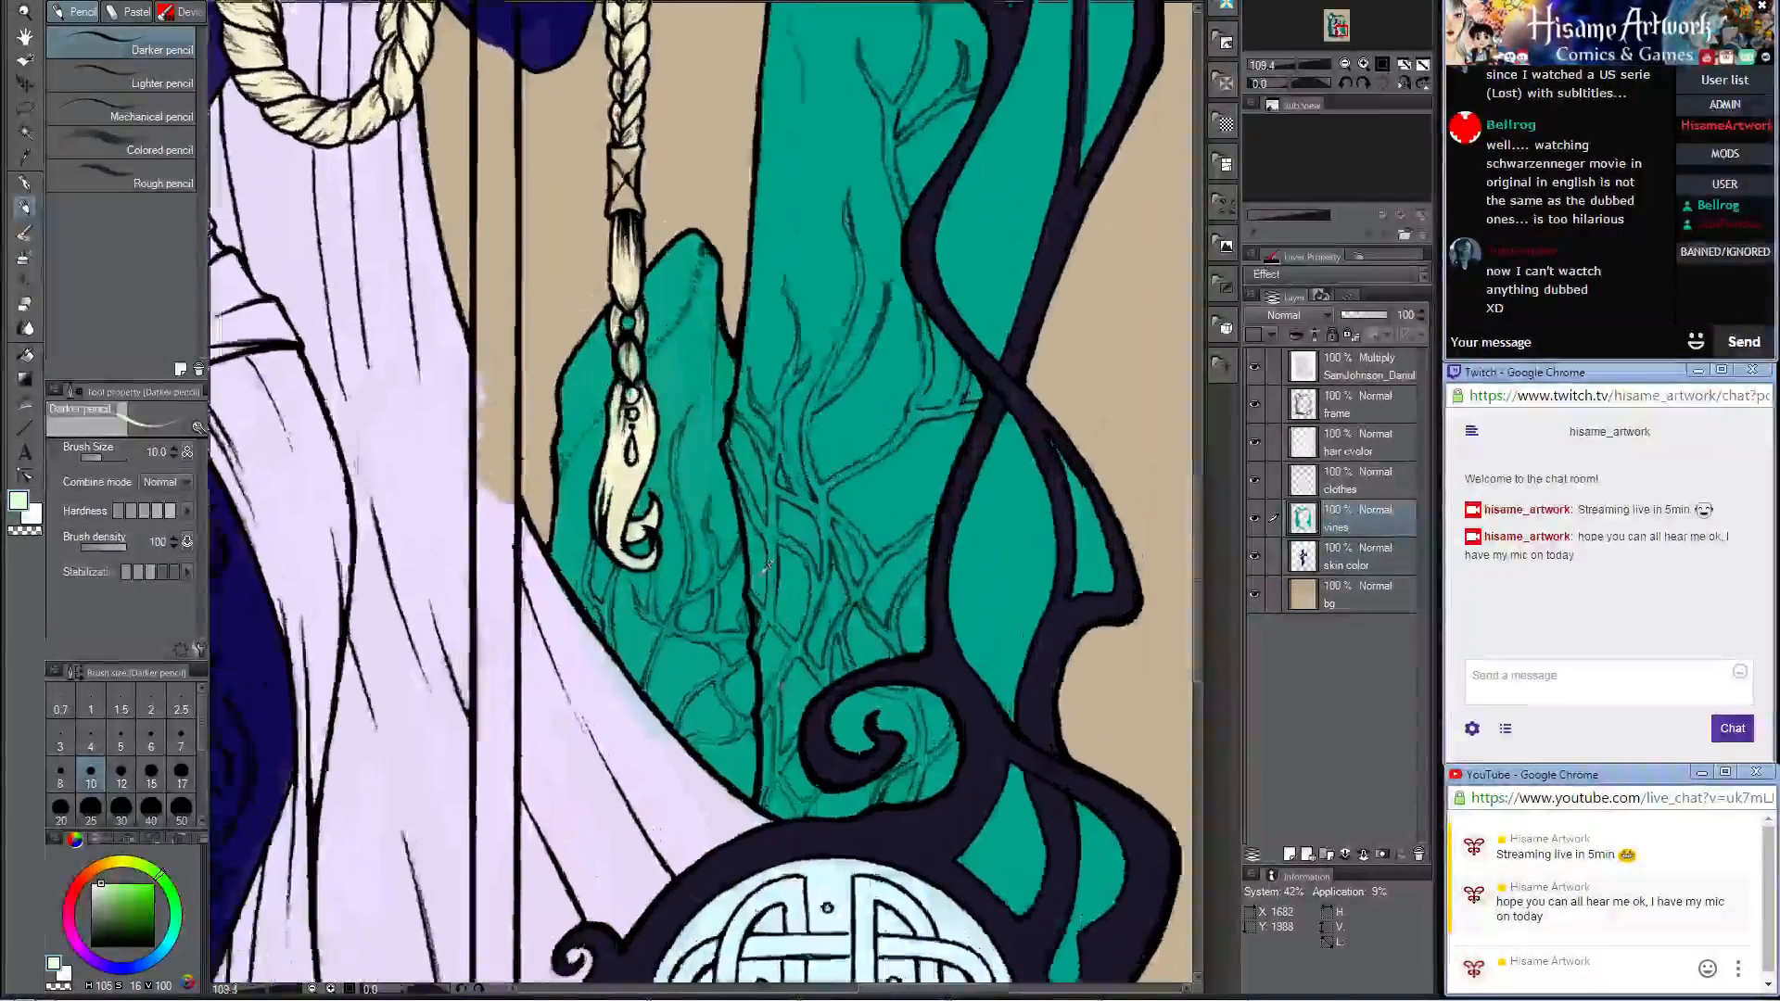
mouse_move(665, 443)
mouse_down()
mouse_move(772, 457)
mouse_move(851, 403)
mouse_move(844, 426)
mouse_move(768, 334)
mouse_move(780, 432)
mouse_move(774, 320)
mouse_move(782, 493)
mouse_move(727, 617)
mouse_up()
key(ctrl+z)
drag(770, 527, 737, 619)
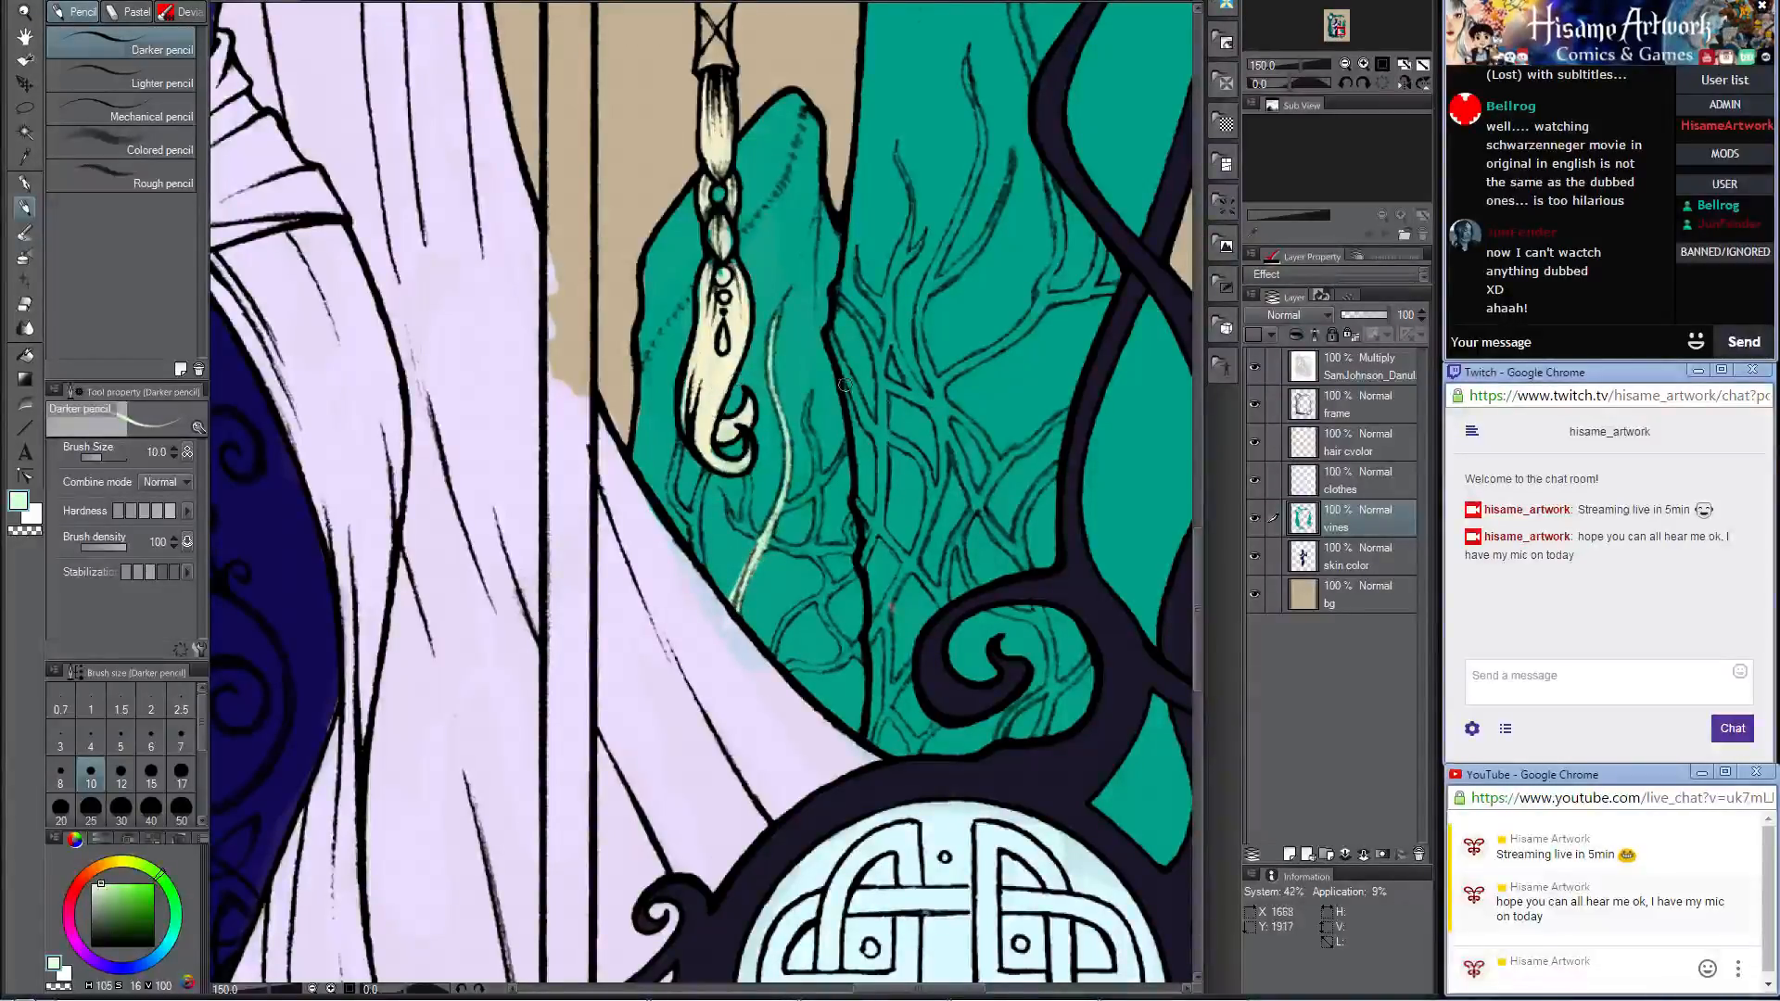
Step: Color the short vines below the braid's tip and the branches spreading across the small right crystal
scroll(916, 413, up, 2)
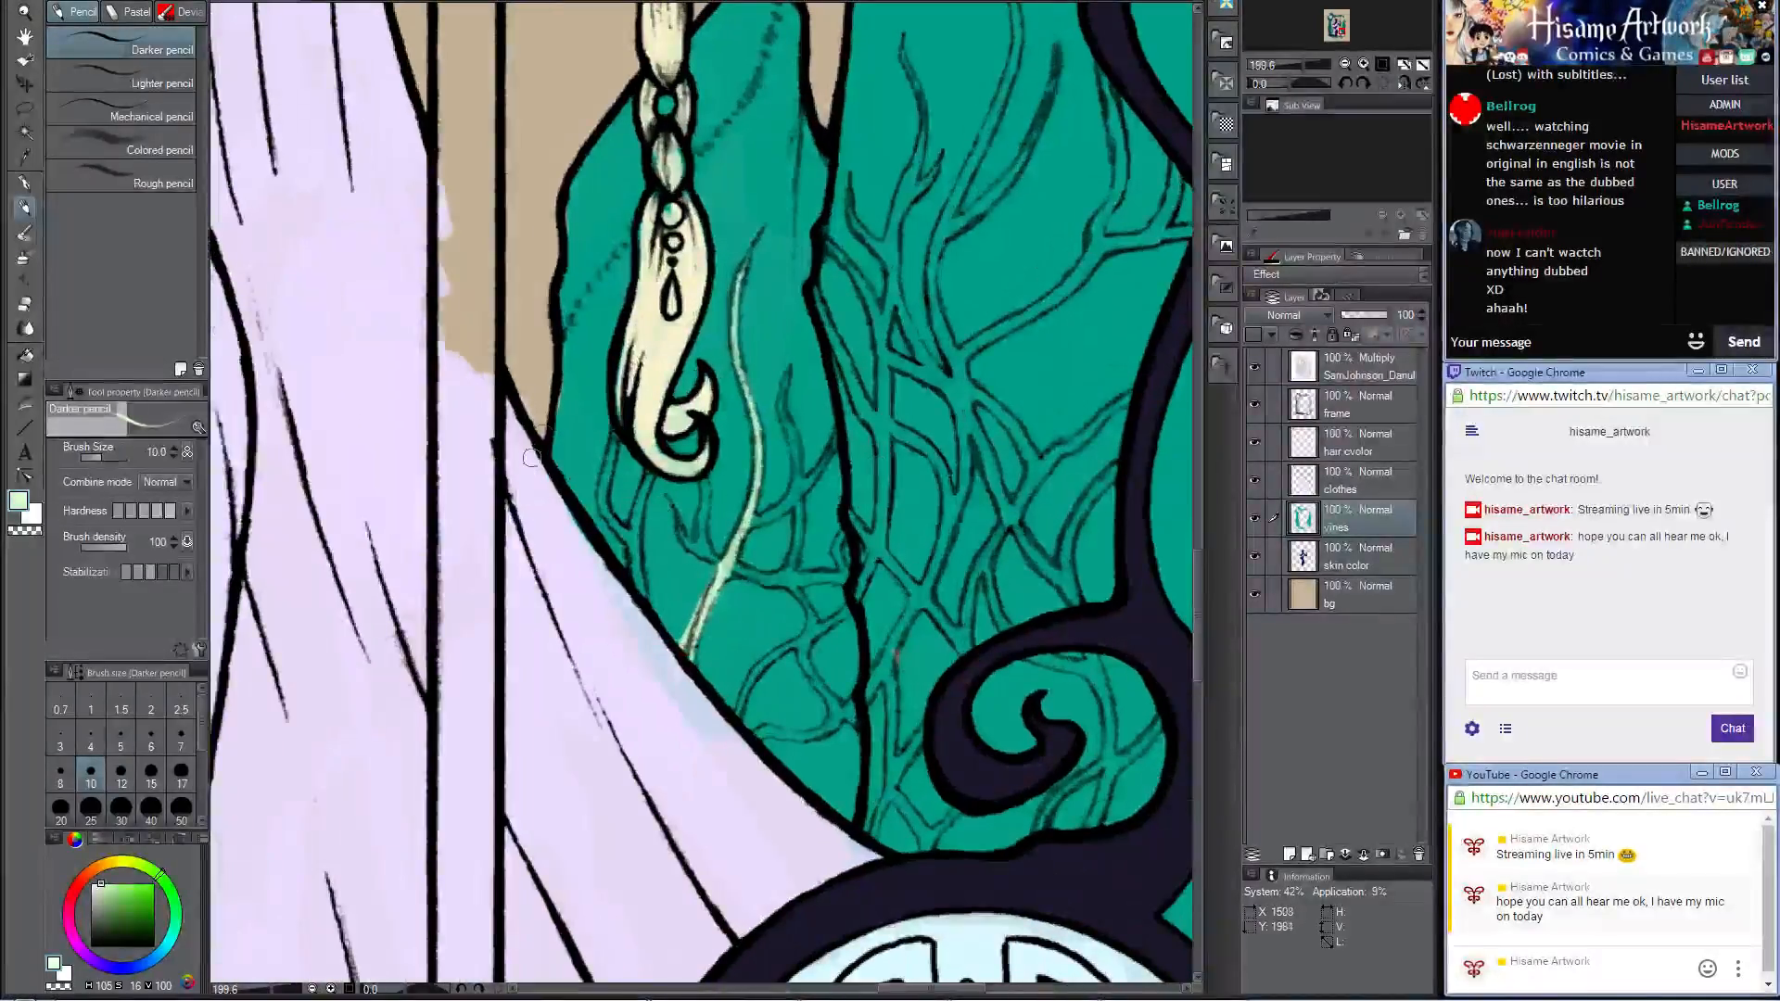
mouse_move(615, 436)
mouse_down()
mouse_move(603, 510)
mouse_move(631, 549)
mouse_up()
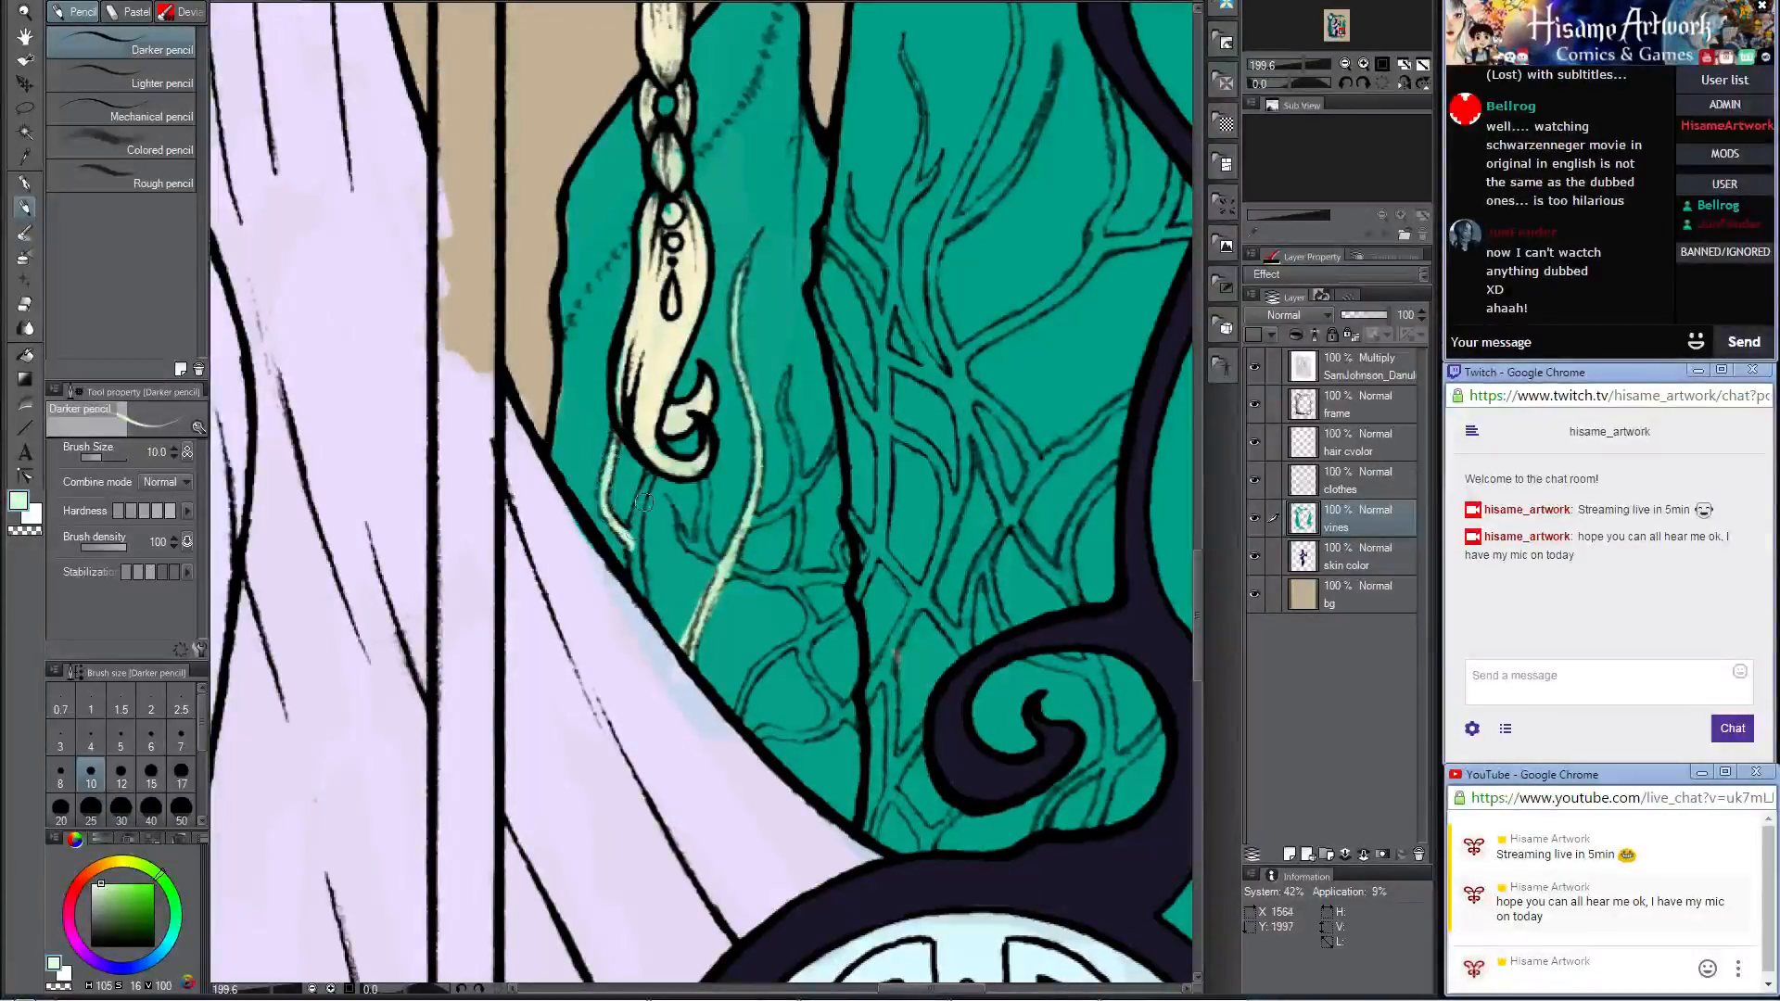
drag(652, 468, 628, 599)
drag(680, 509, 723, 567)
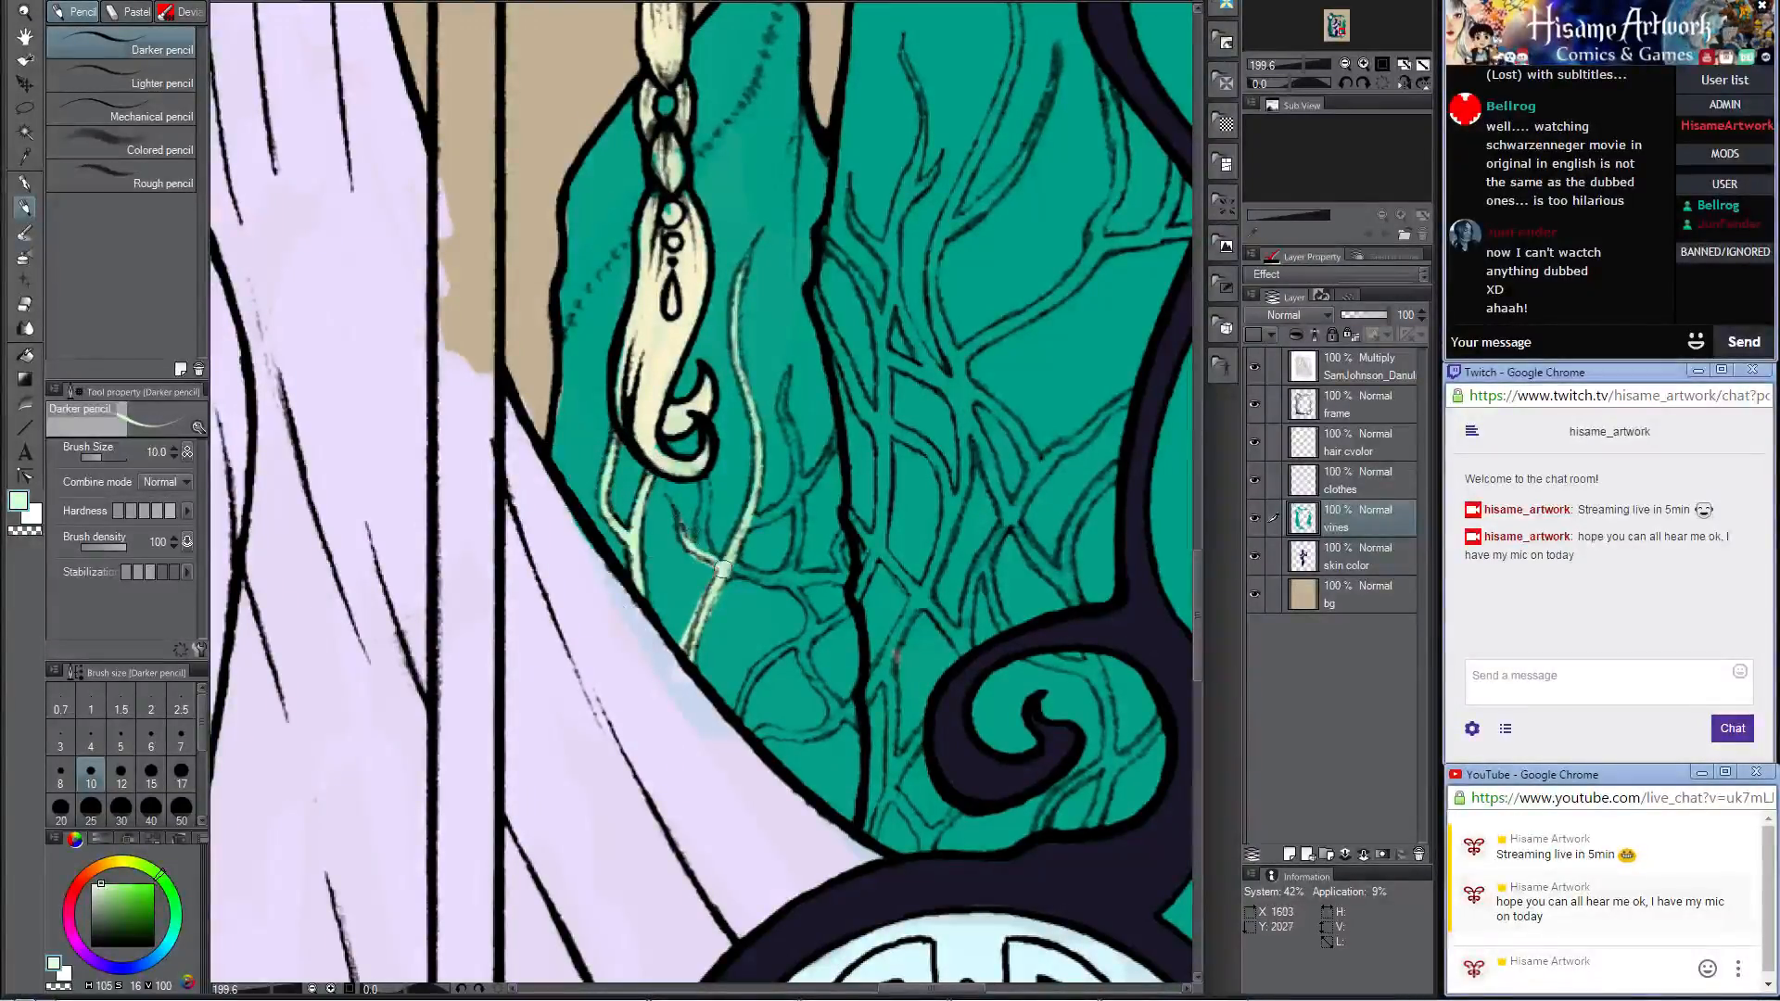
drag(702, 476, 713, 561)
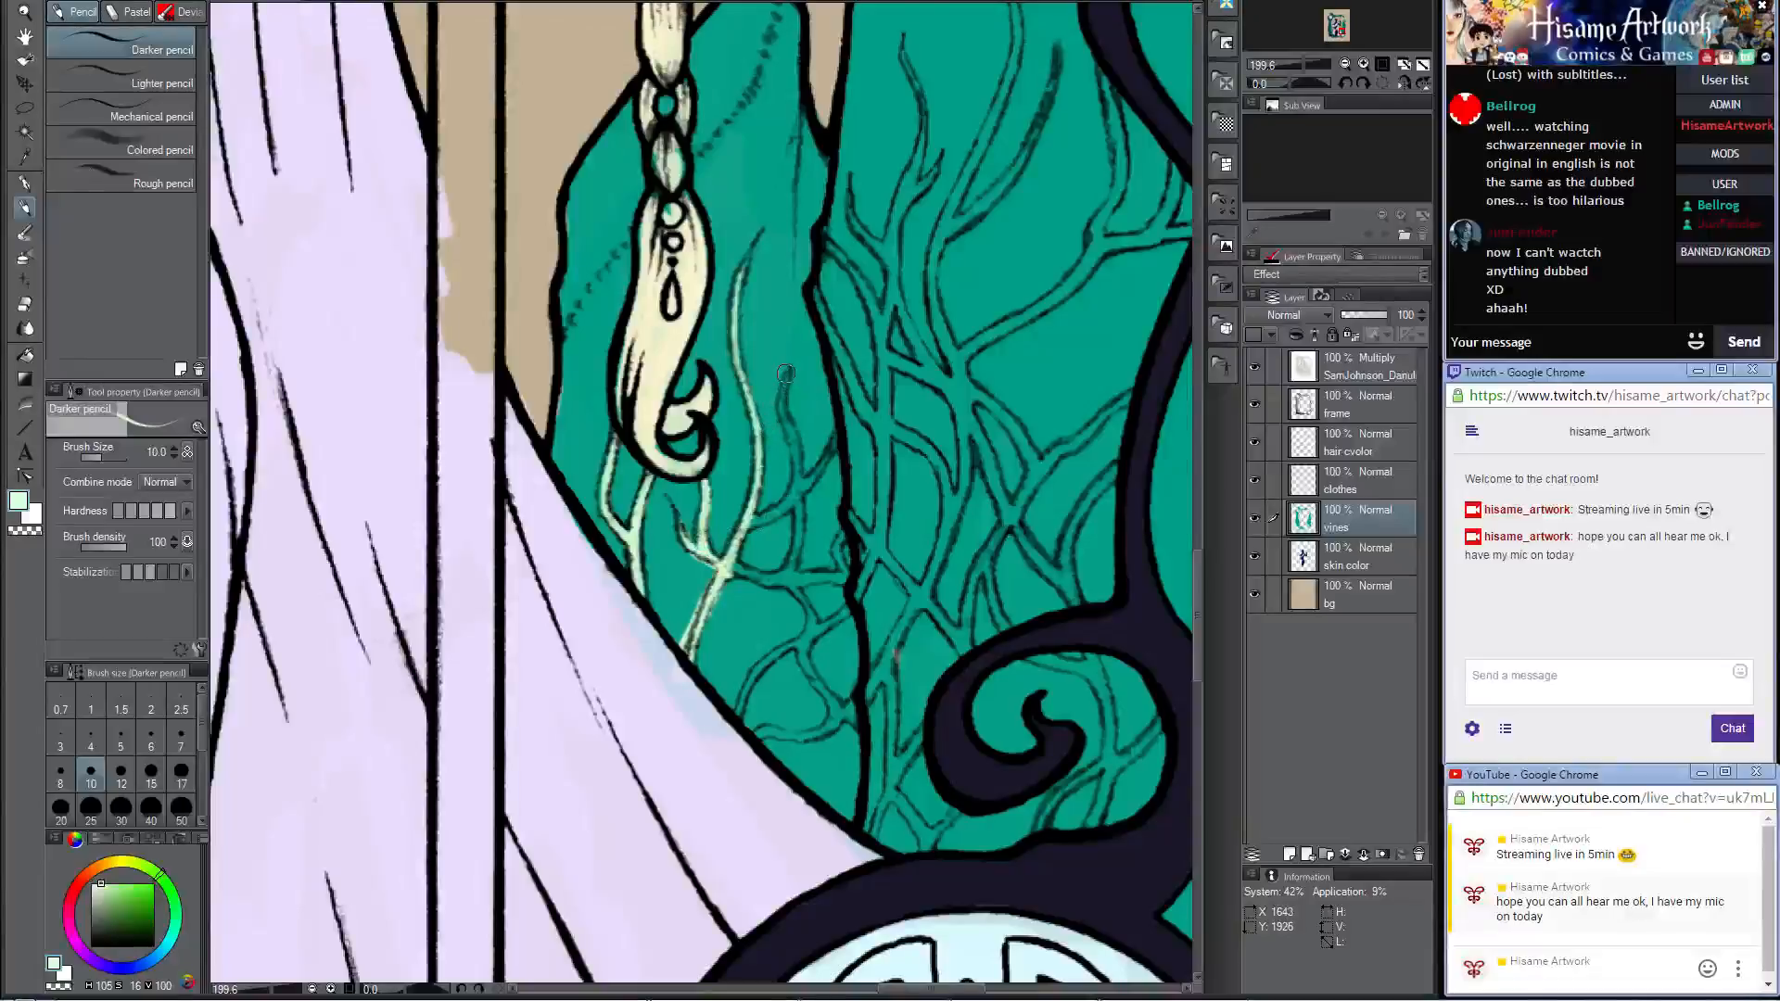
mouse_move(785, 374)
mouse_down()
mouse_move(802, 470)
mouse_move(788, 555)
mouse_move(777, 505)
mouse_move(834, 436)
mouse_up()
mouse_move(724, 556)
mouse_down()
mouse_move(844, 578)
mouse_move(837, 546)
mouse_move(811, 575)
mouse_move(757, 513)
mouse_move(784, 566)
mouse_move(814, 525)
mouse_move(732, 582)
mouse_move(695, 647)
mouse_up()
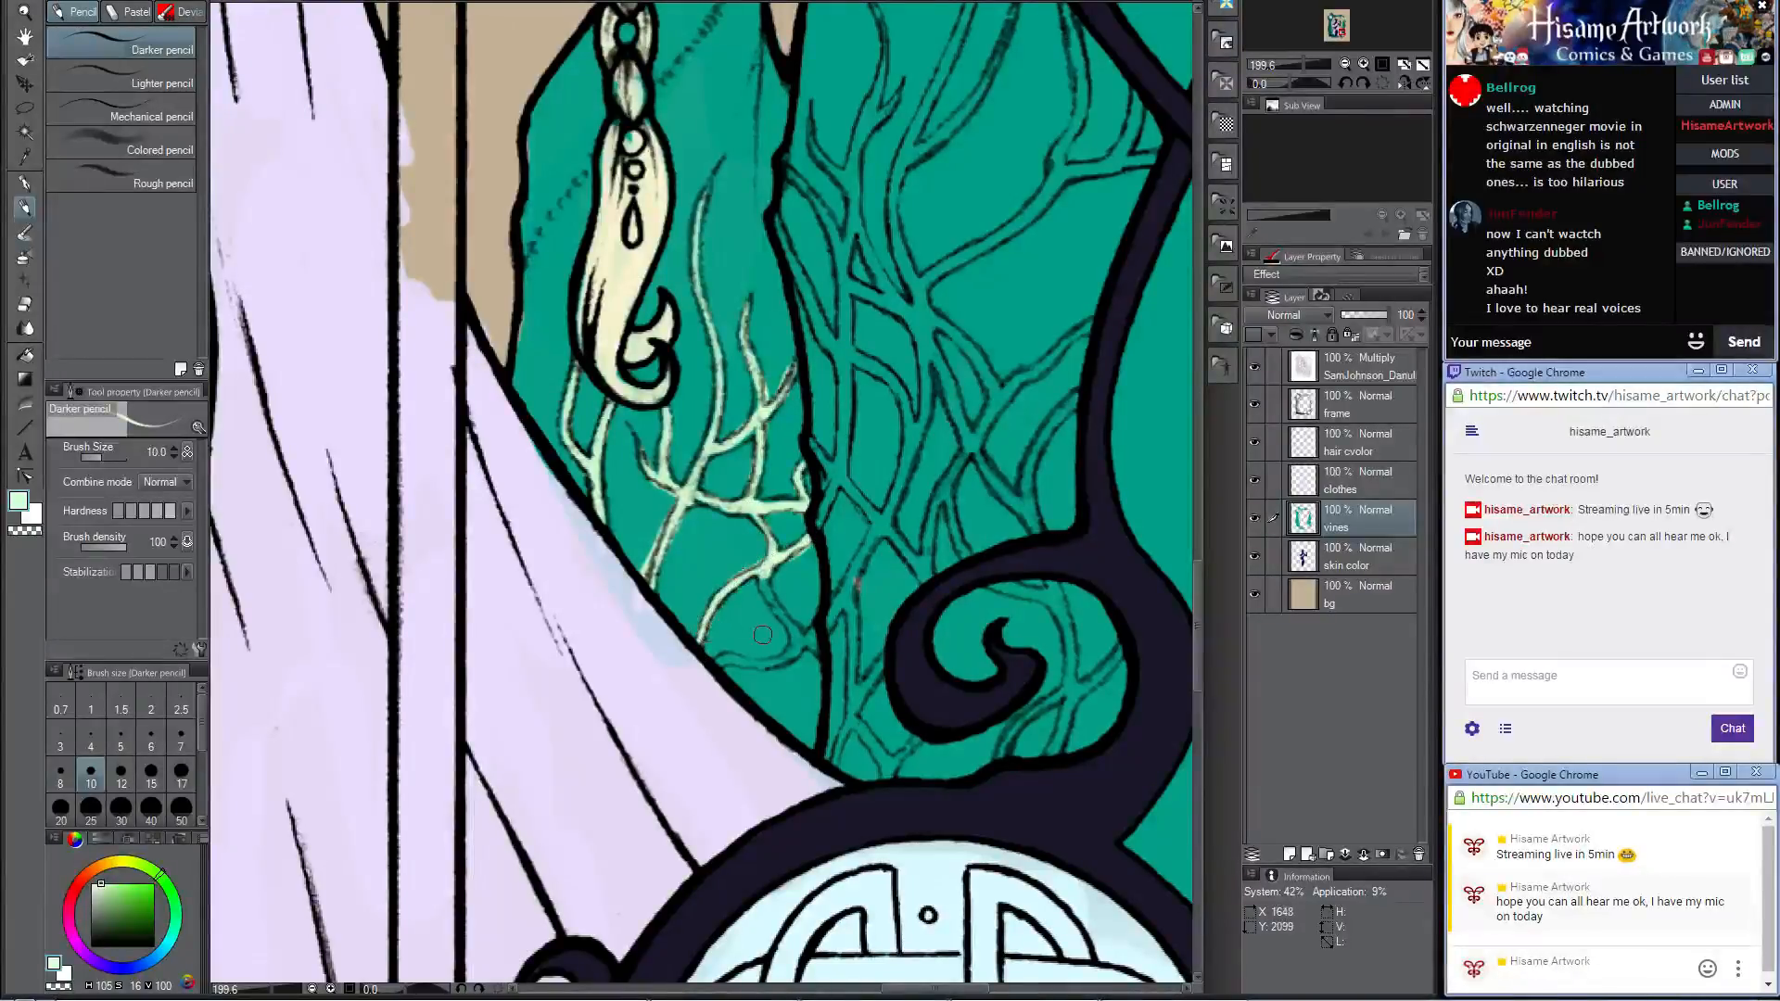
Step: Color the lowest vine on the small right crystal and the neighboring vines at the base of the large crystal
mouse_move(762, 569)
mouse_down()
mouse_move(795, 644)
mouse_move(716, 663)
mouse_move(817, 638)
mouse_move(908, 452)
mouse_up()
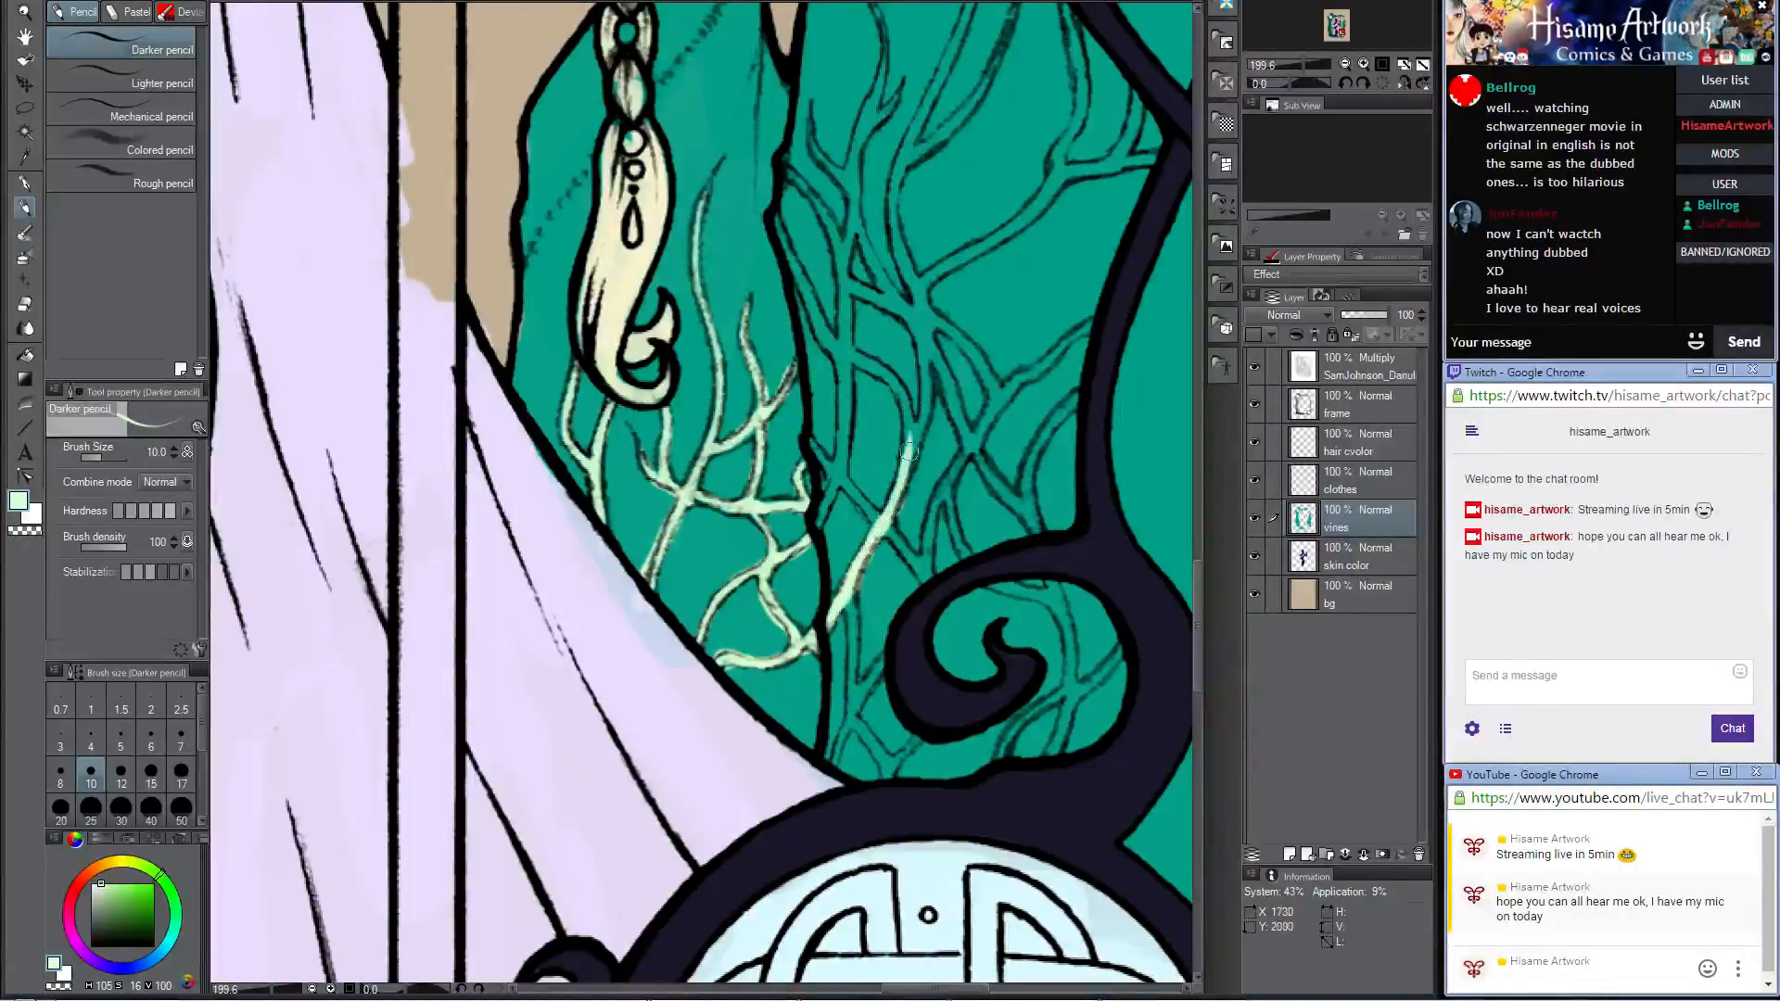
mouse_move(855, 603)
mouse_down()
mouse_move(837, 733)
mouse_move(828, 719)
mouse_up()
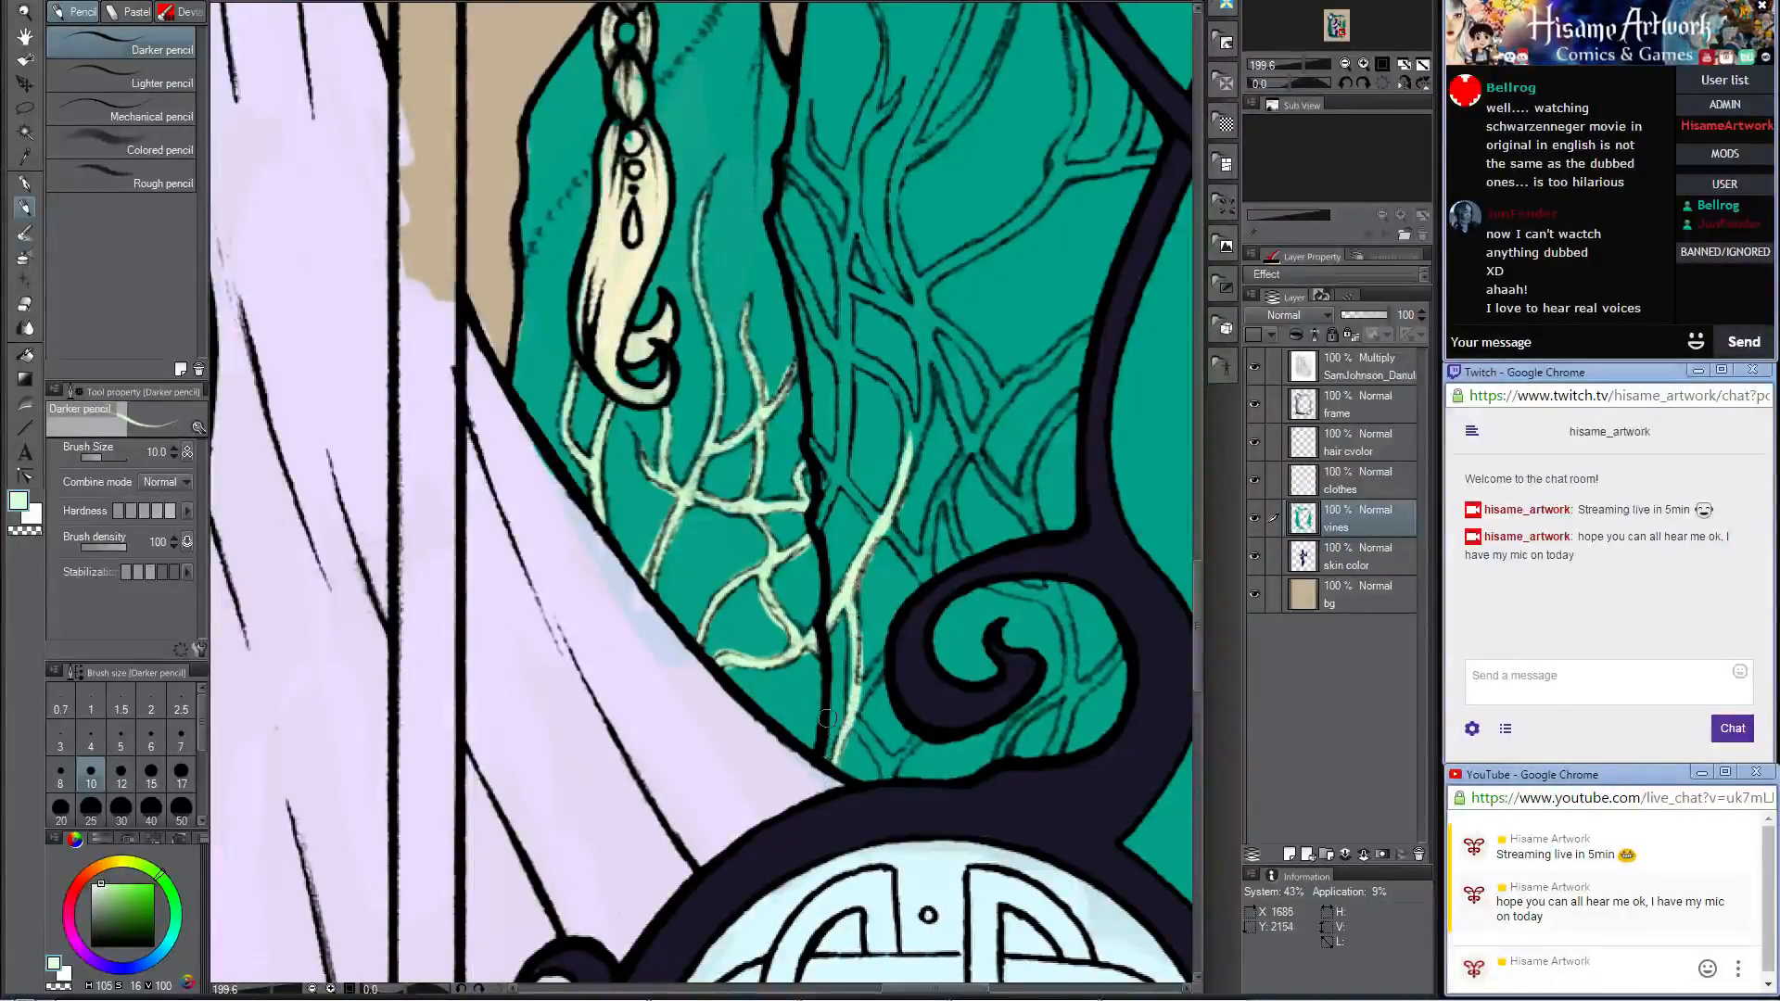
mouse_move(851, 622)
mouse_down()
mouse_move(853, 710)
mouse_move(891, 645)
mouse_move(856, 717)
mouse_move(888, 787)
mouse_move(869, 744)
mouse_move(891, 772)
mouse_move(921, 739)
mouse_up()
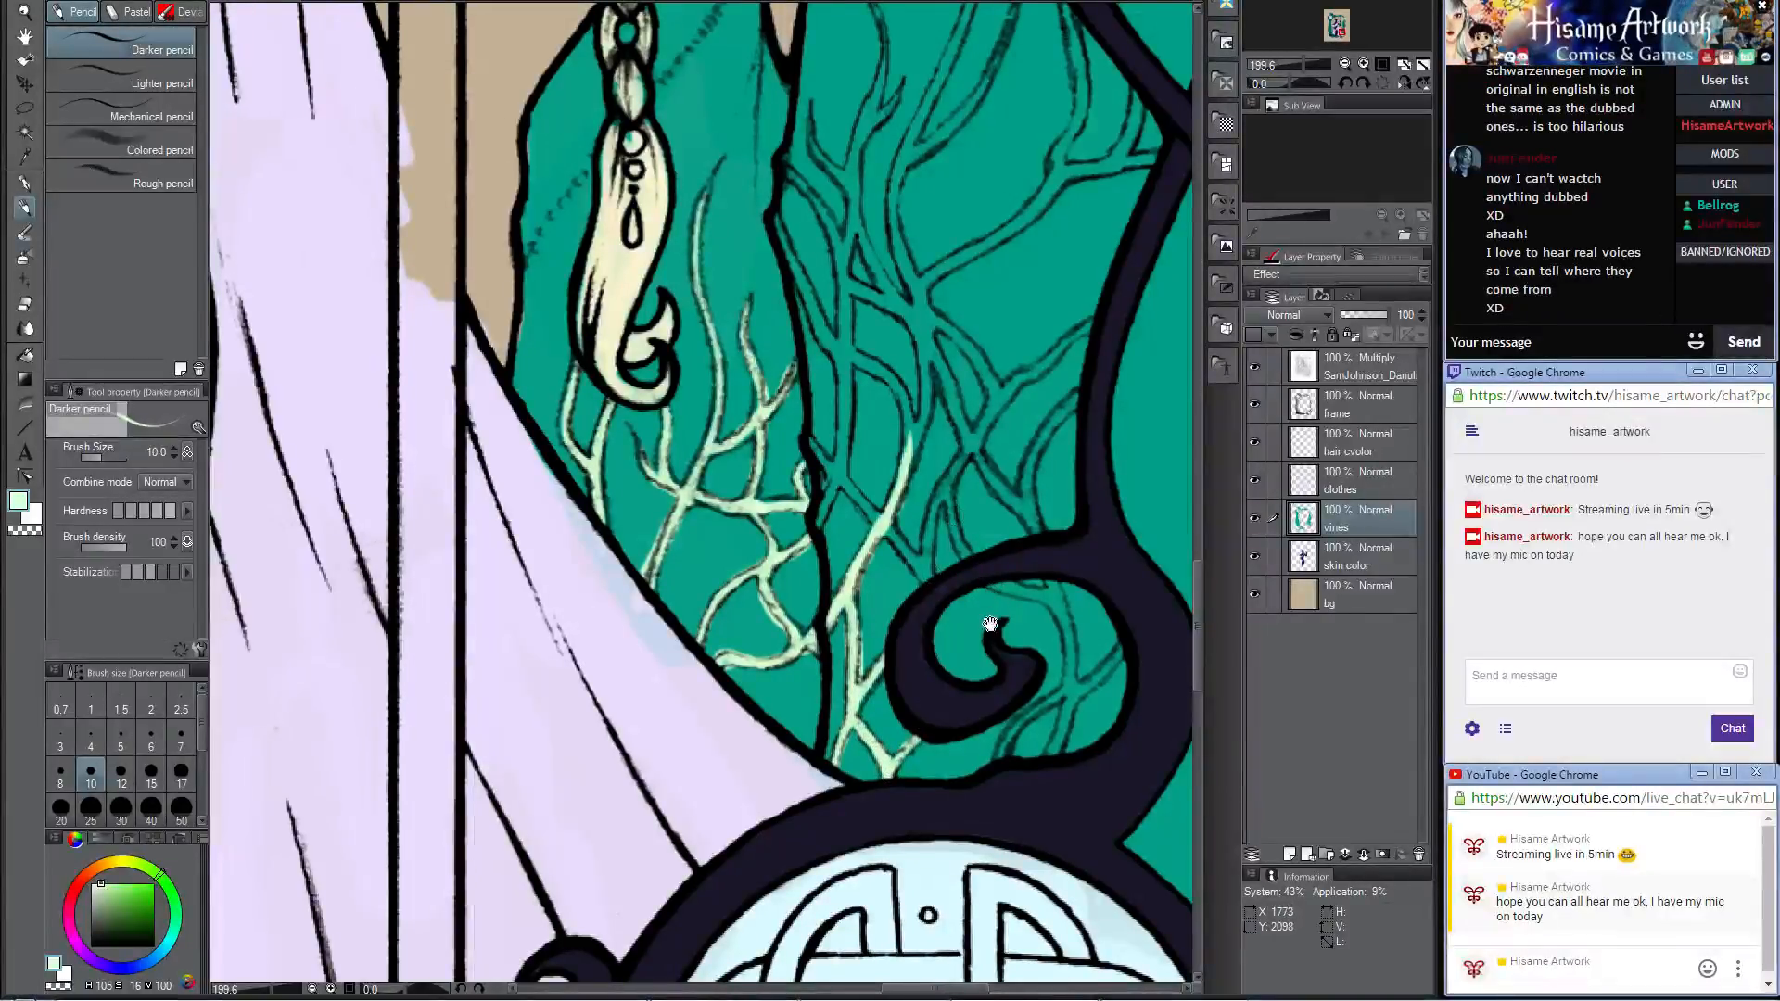
Step: Color the branching vine on the large right crystal that shows inside the frame's curl
drag(992, 619, 873, 575)
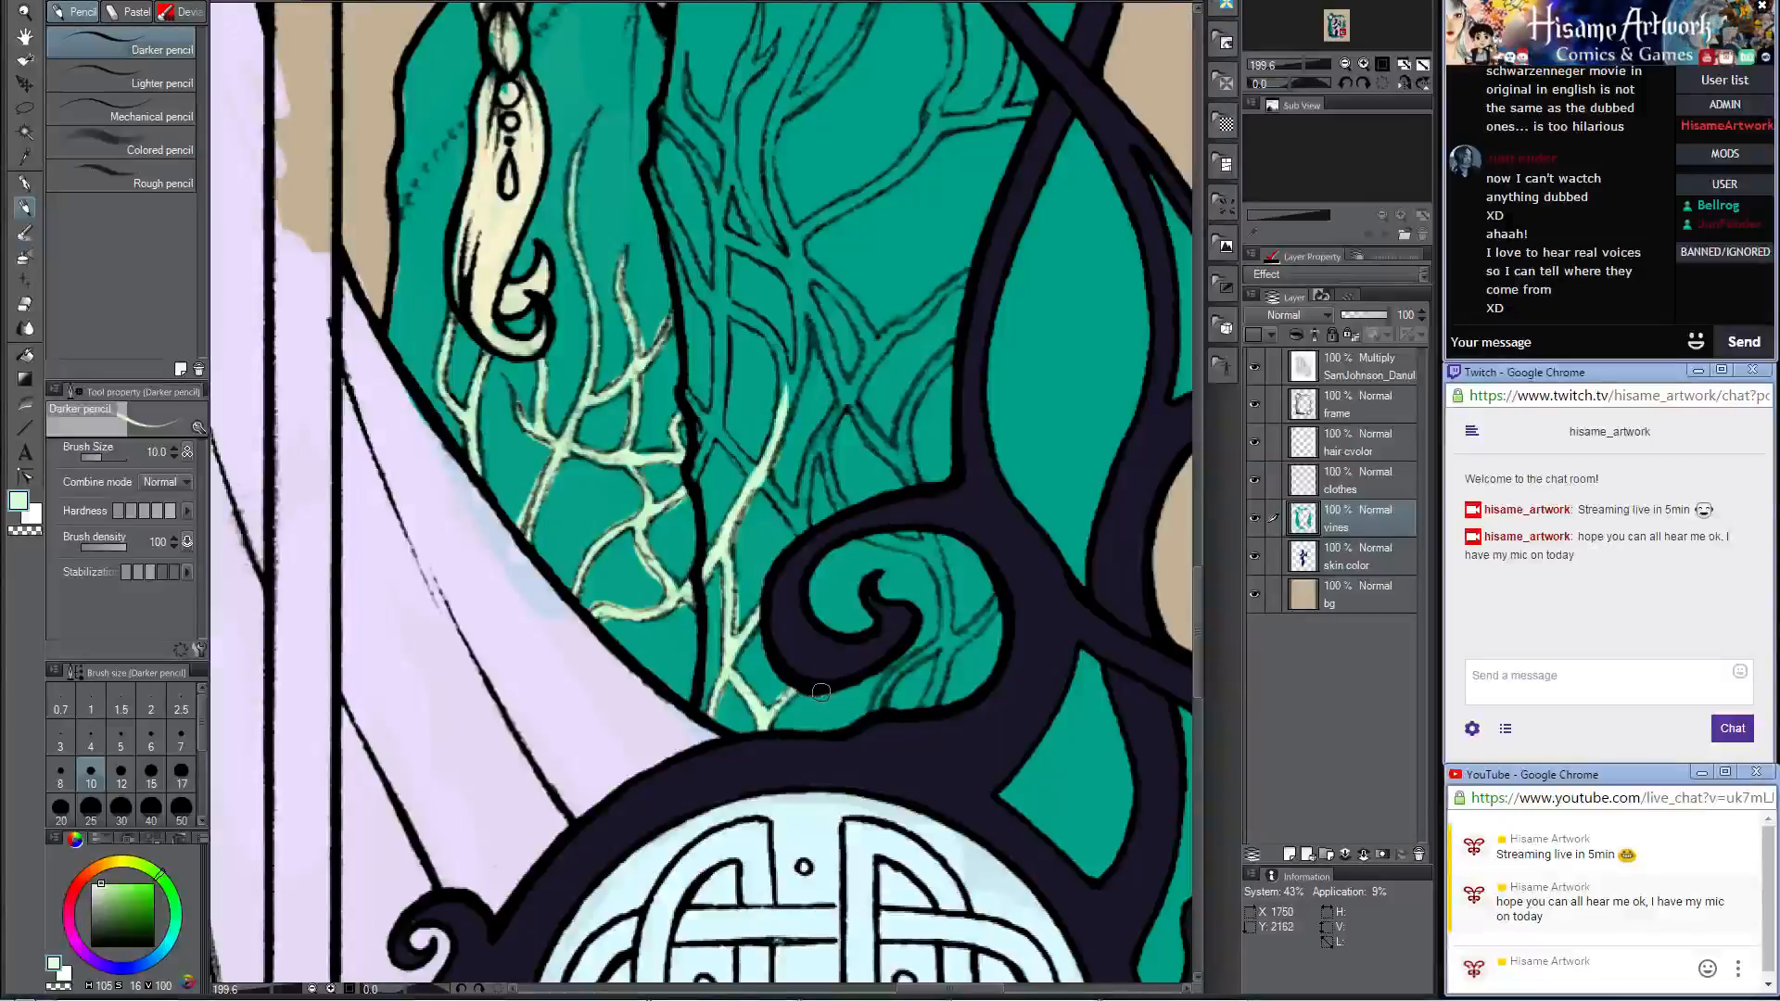
mouse_move(853, 702)
mouse_down()
mouse_move(881, 721)
mouse_move(1005, 575)
mouse_up()
drag(950, 630, 909, 746)
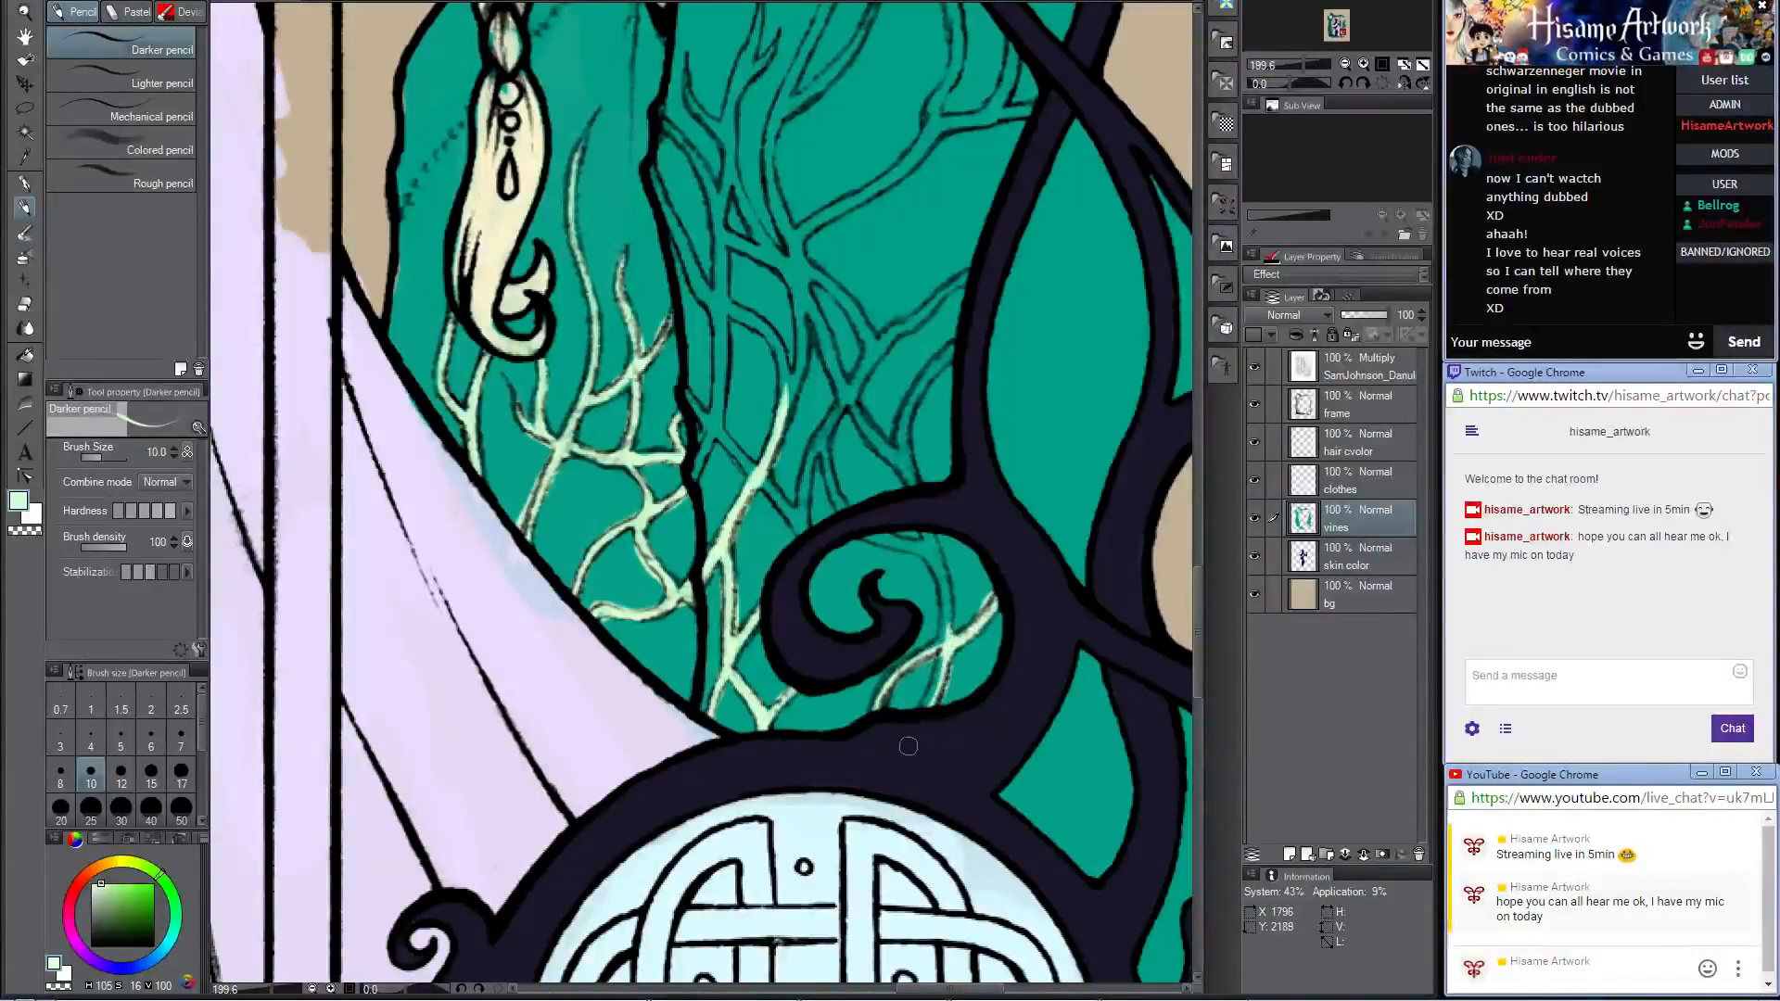
drag(948, 635, 908, 697)
drag(932, 541, 953, 649)
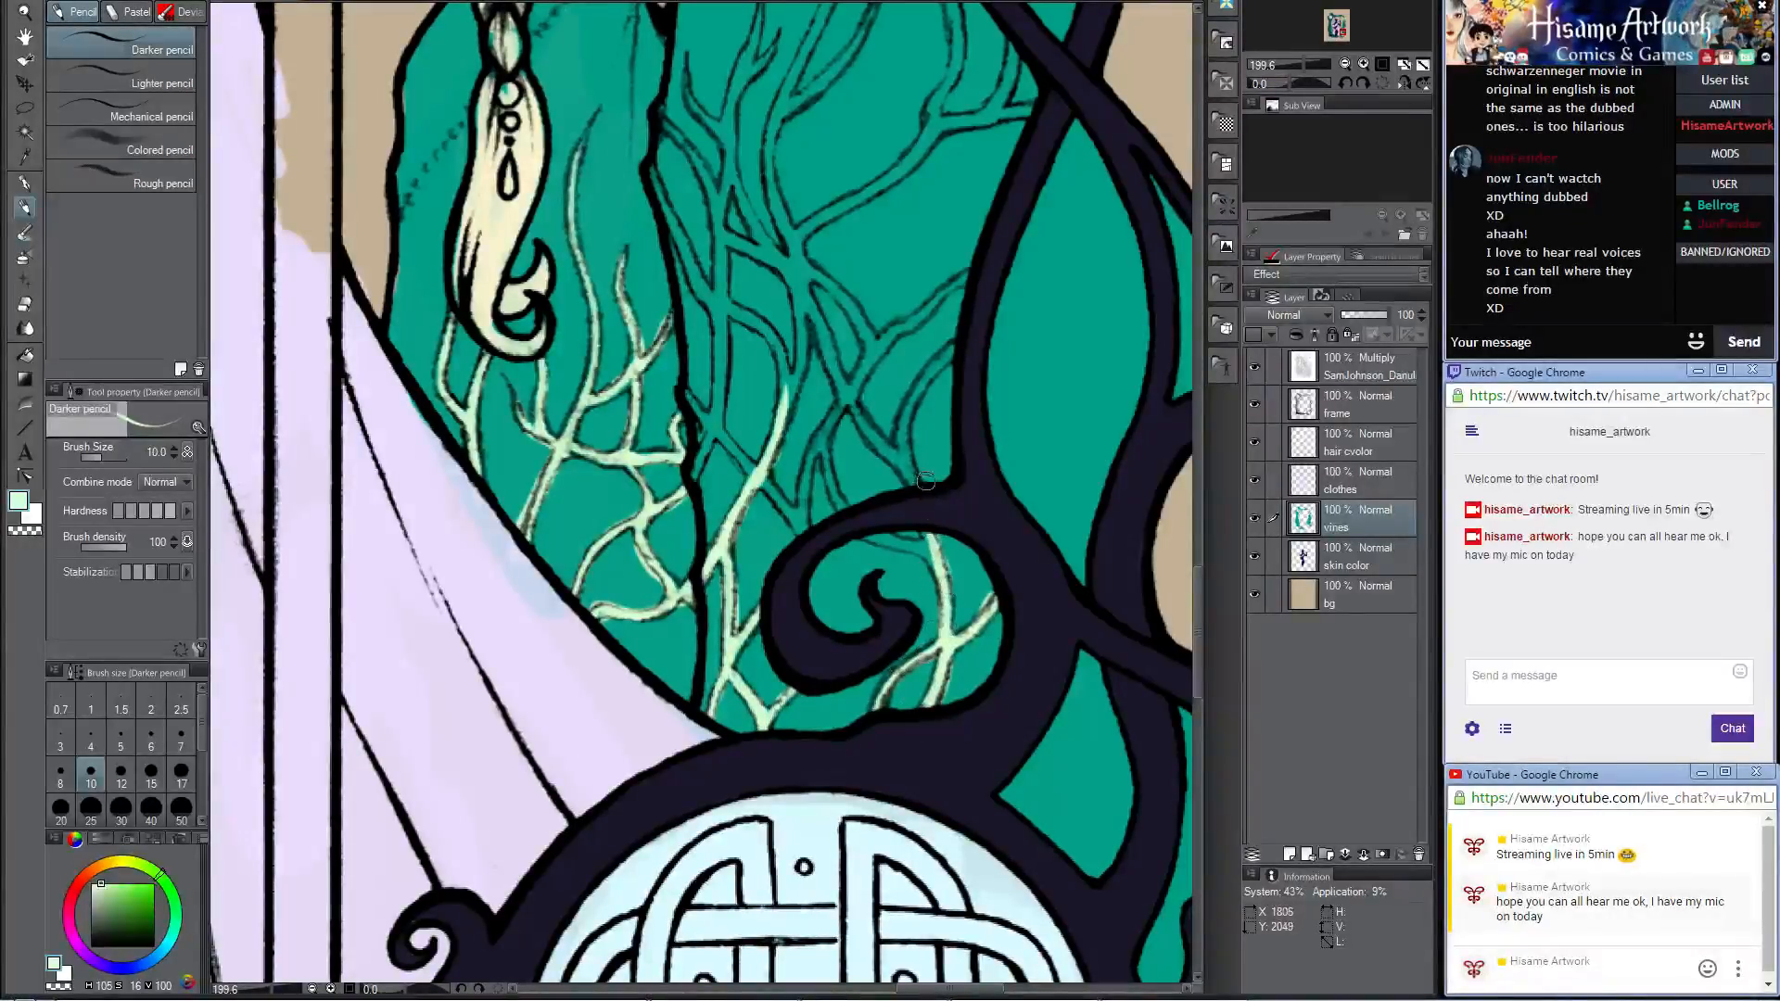
Step: Fill in the curved, forking vines just above the frame's curl on the large right crystal
drag(938, 376, 930, 520)
mouse_move(937, 705)
mouse_down()
mouse_move(901, 538)
mouse_move(957, 483)
mouse_up()
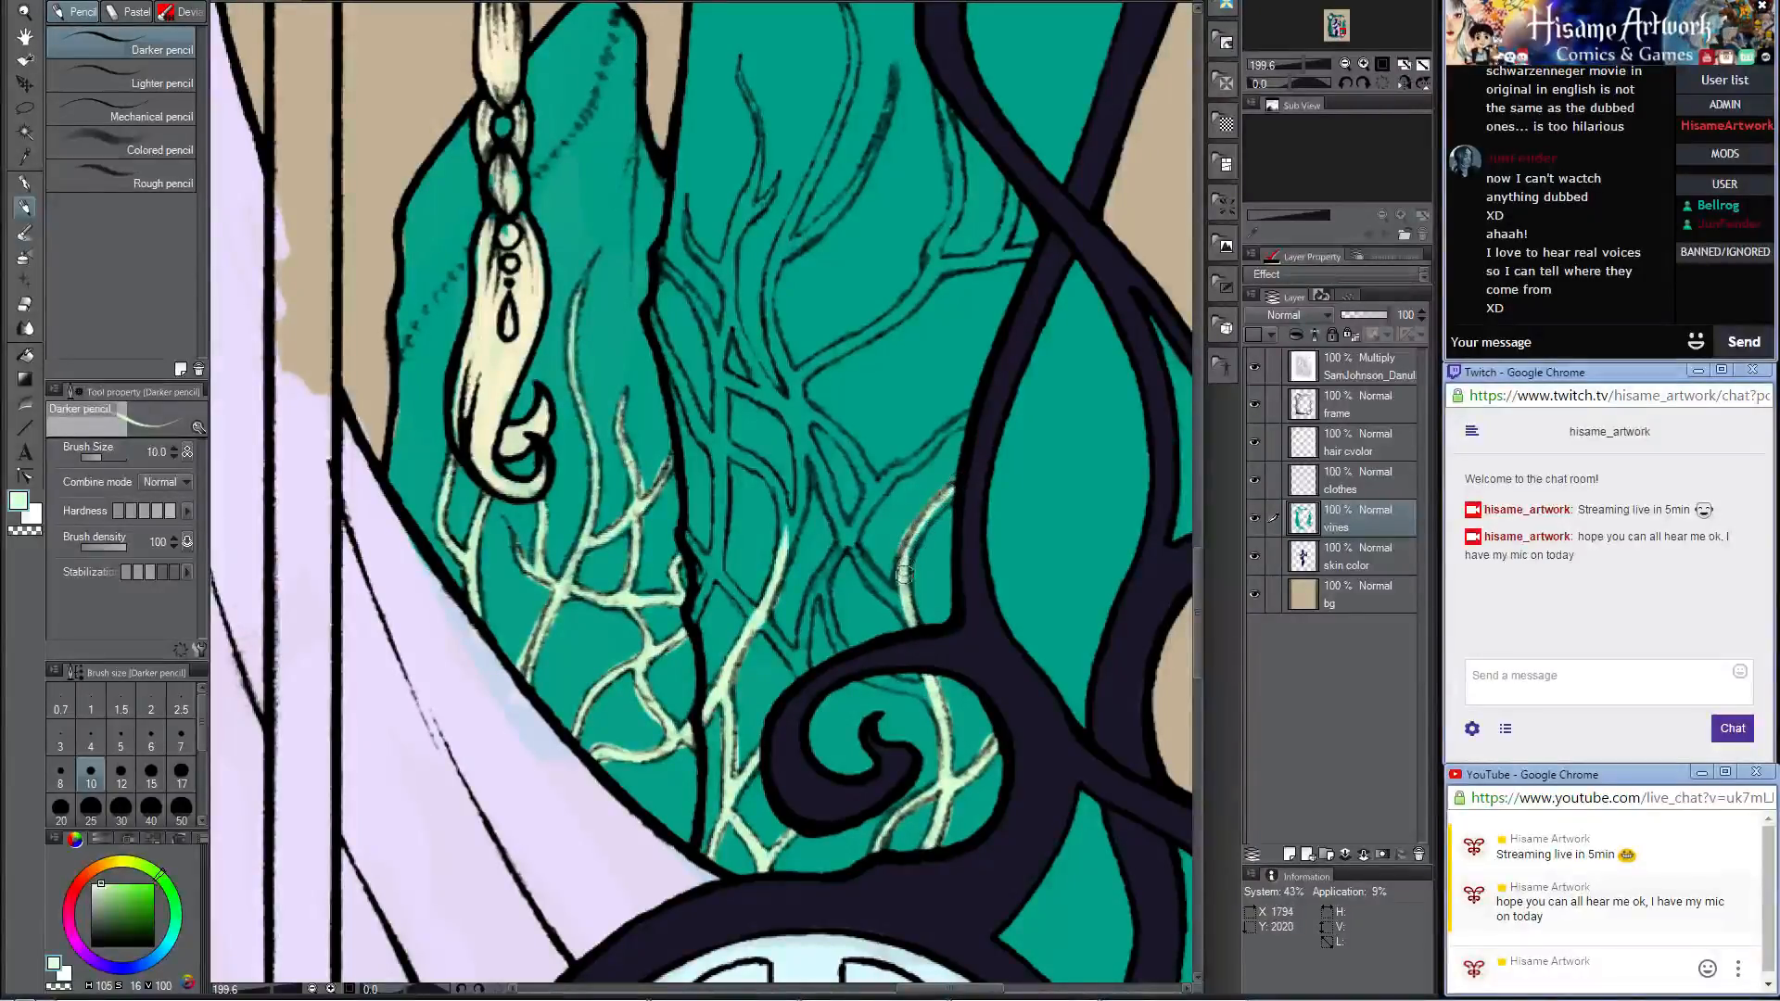
mouse_move(847, 541)
mouse_down()
mouse_move(909, 619)
mouse_move(864, 563)
mouse_move(892, 589)
mouse_up()
mouse_move(909, 540)
mouse_down()
mouse_move(833, 619)
mouse_move(862, 671)
mouse_move(921, 693)
mouse_move(938, 723)
mouse_up()
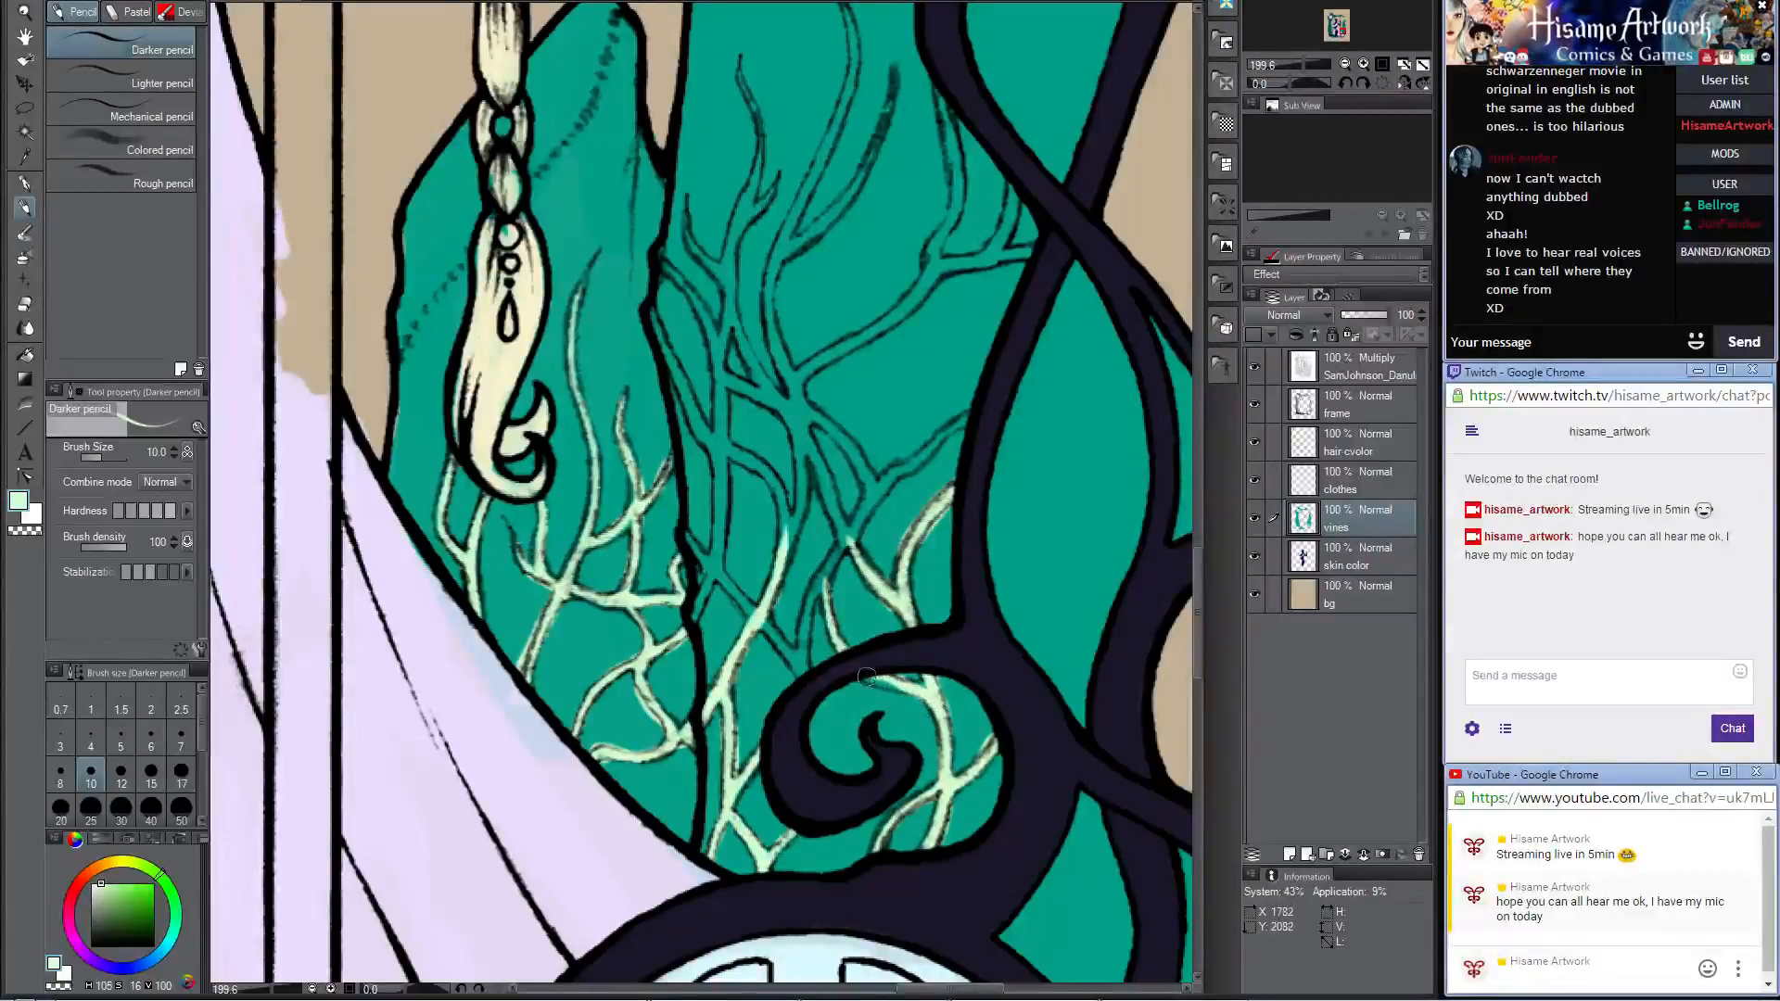
drag(862, 676, 926, 686)
drag(803, 681, 845, 540)
drag(820, 631, 850, 533)
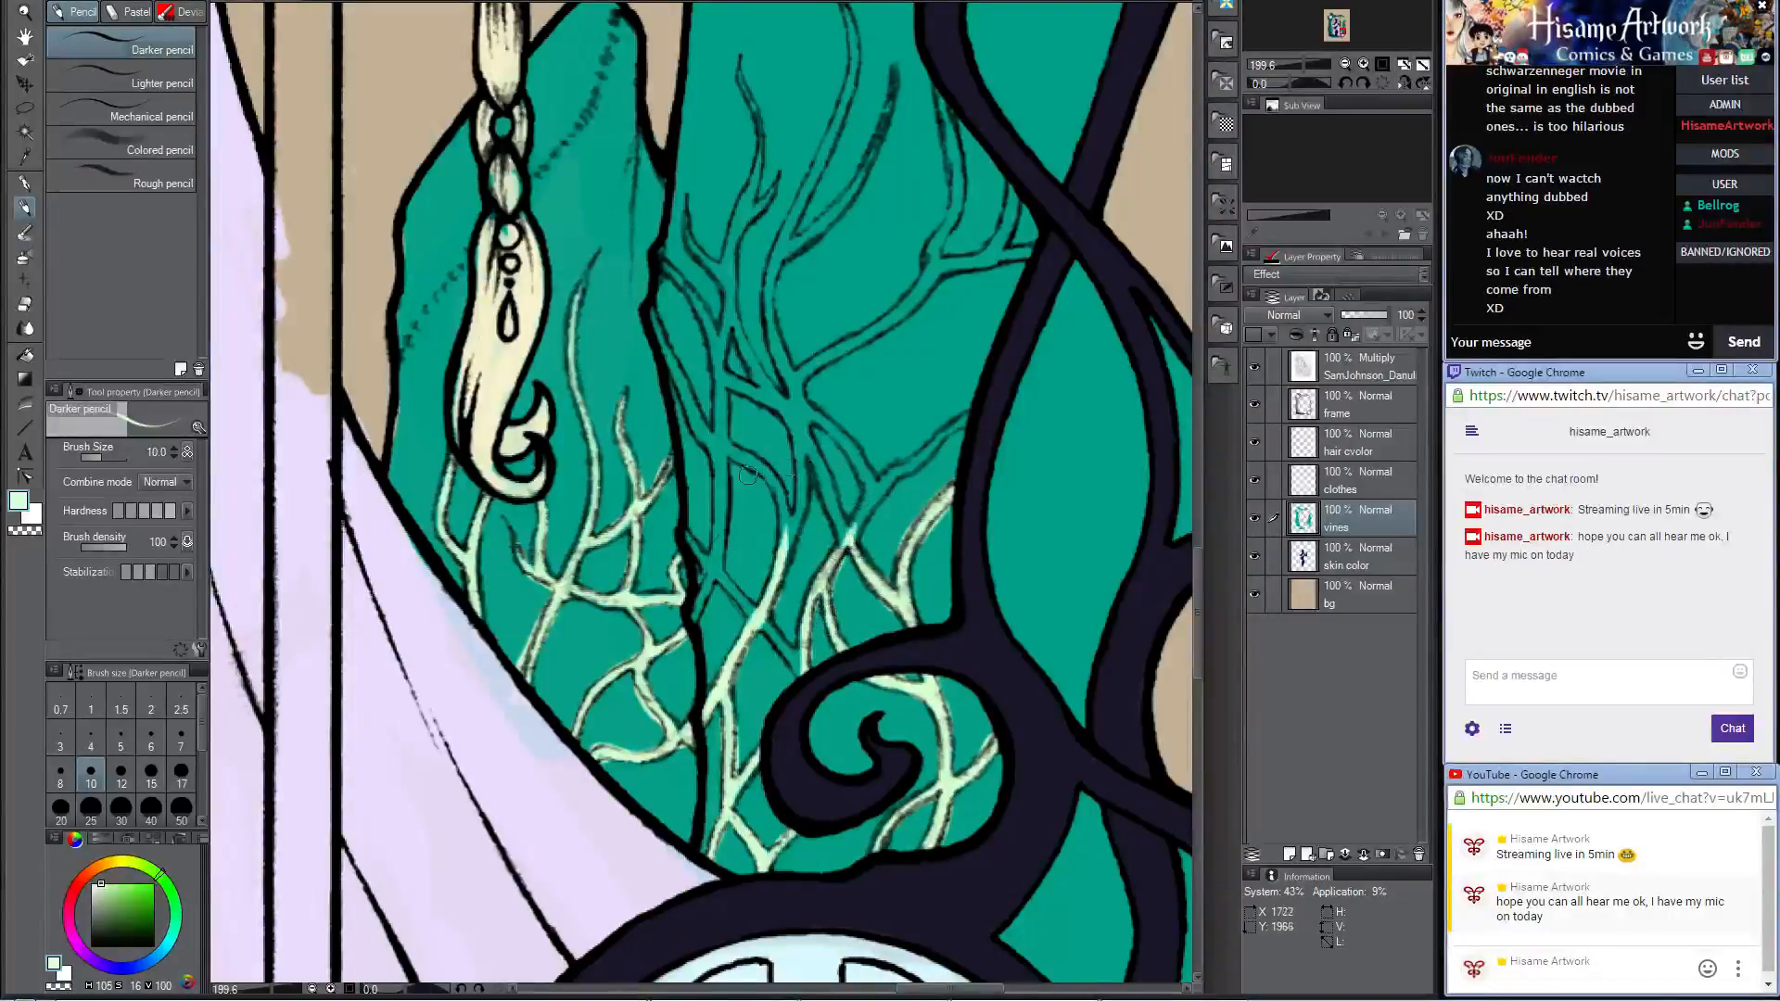
Step: Color the crossing vines beside the small crystal's edge, including the long strands running up from them on the large crystal
mouse_move(764, 625)
mouse_down()
mouse_move(805, 678)
mouse_move(810, 614)
mouse_up()
drag(687, 535, 771, 633)
mouse_move(711, 571)
mouse_down()
mouse_move(695, 616)
mouse_move(719, 524)
mouse_move(738, 579)
mouse_up()
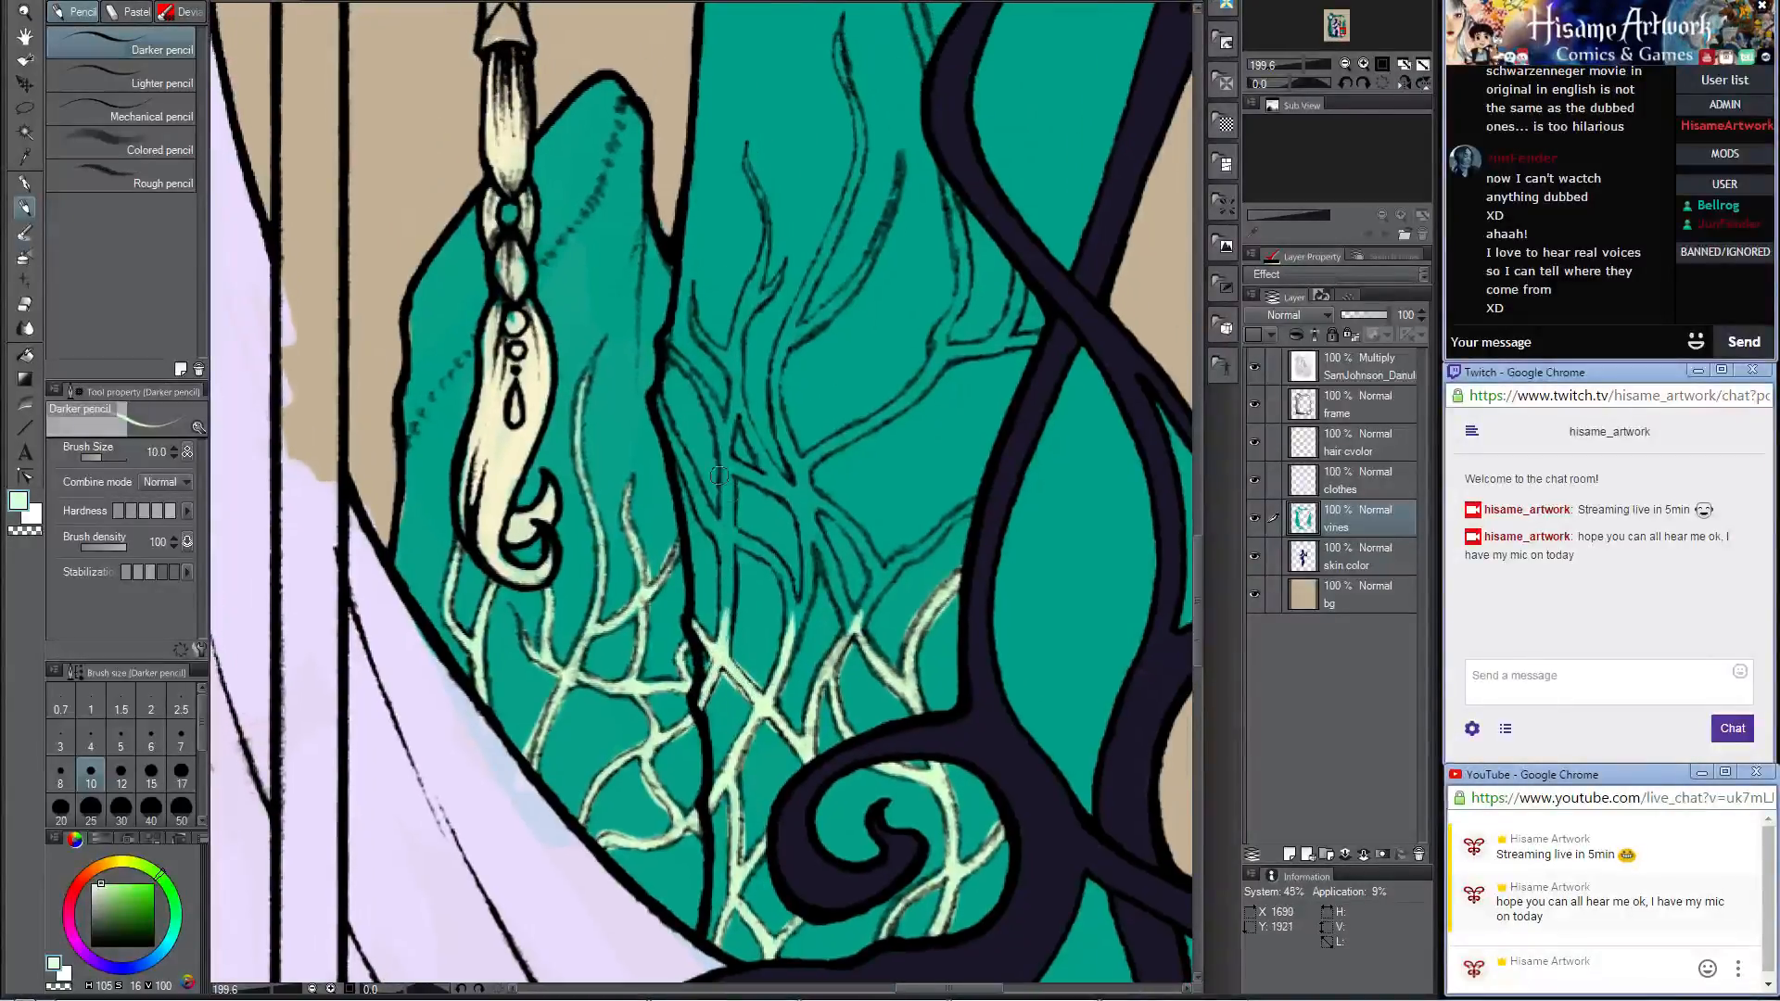
mouse_move(719, 652)
mouse_down()
mouse_move(726, 496)
mouse_move(731, 617)
mouse_up()
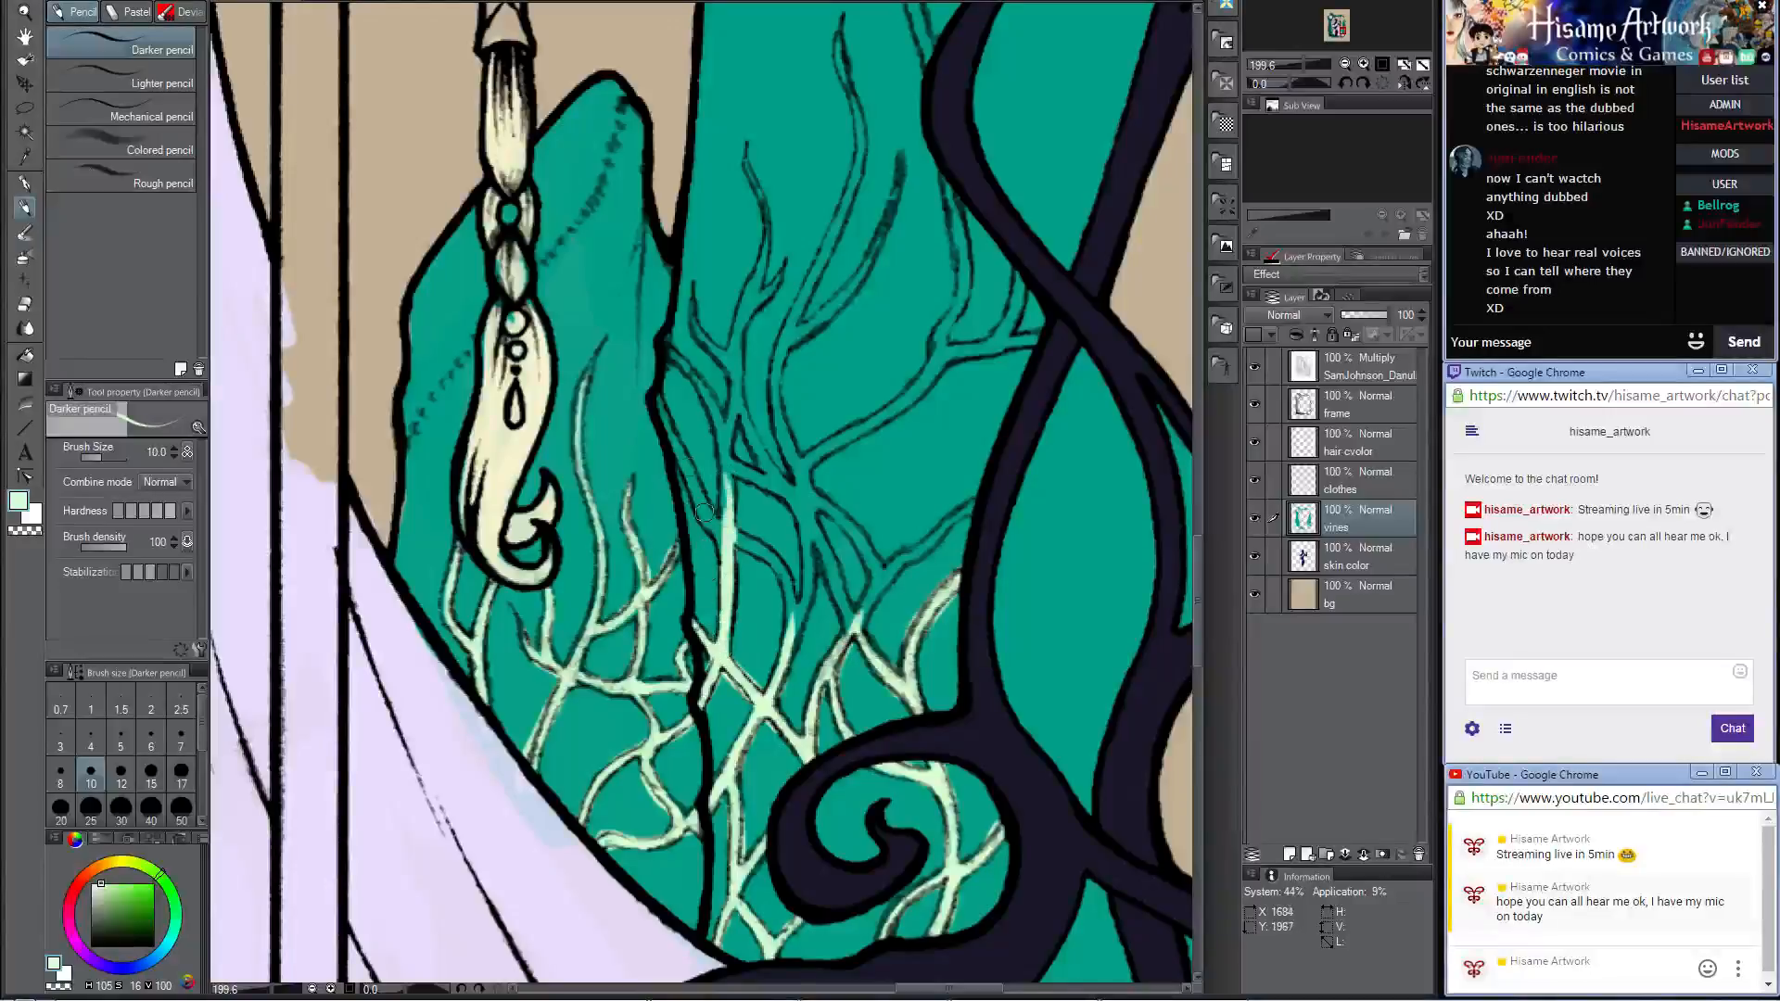
drag(654, 389, 733, 555)
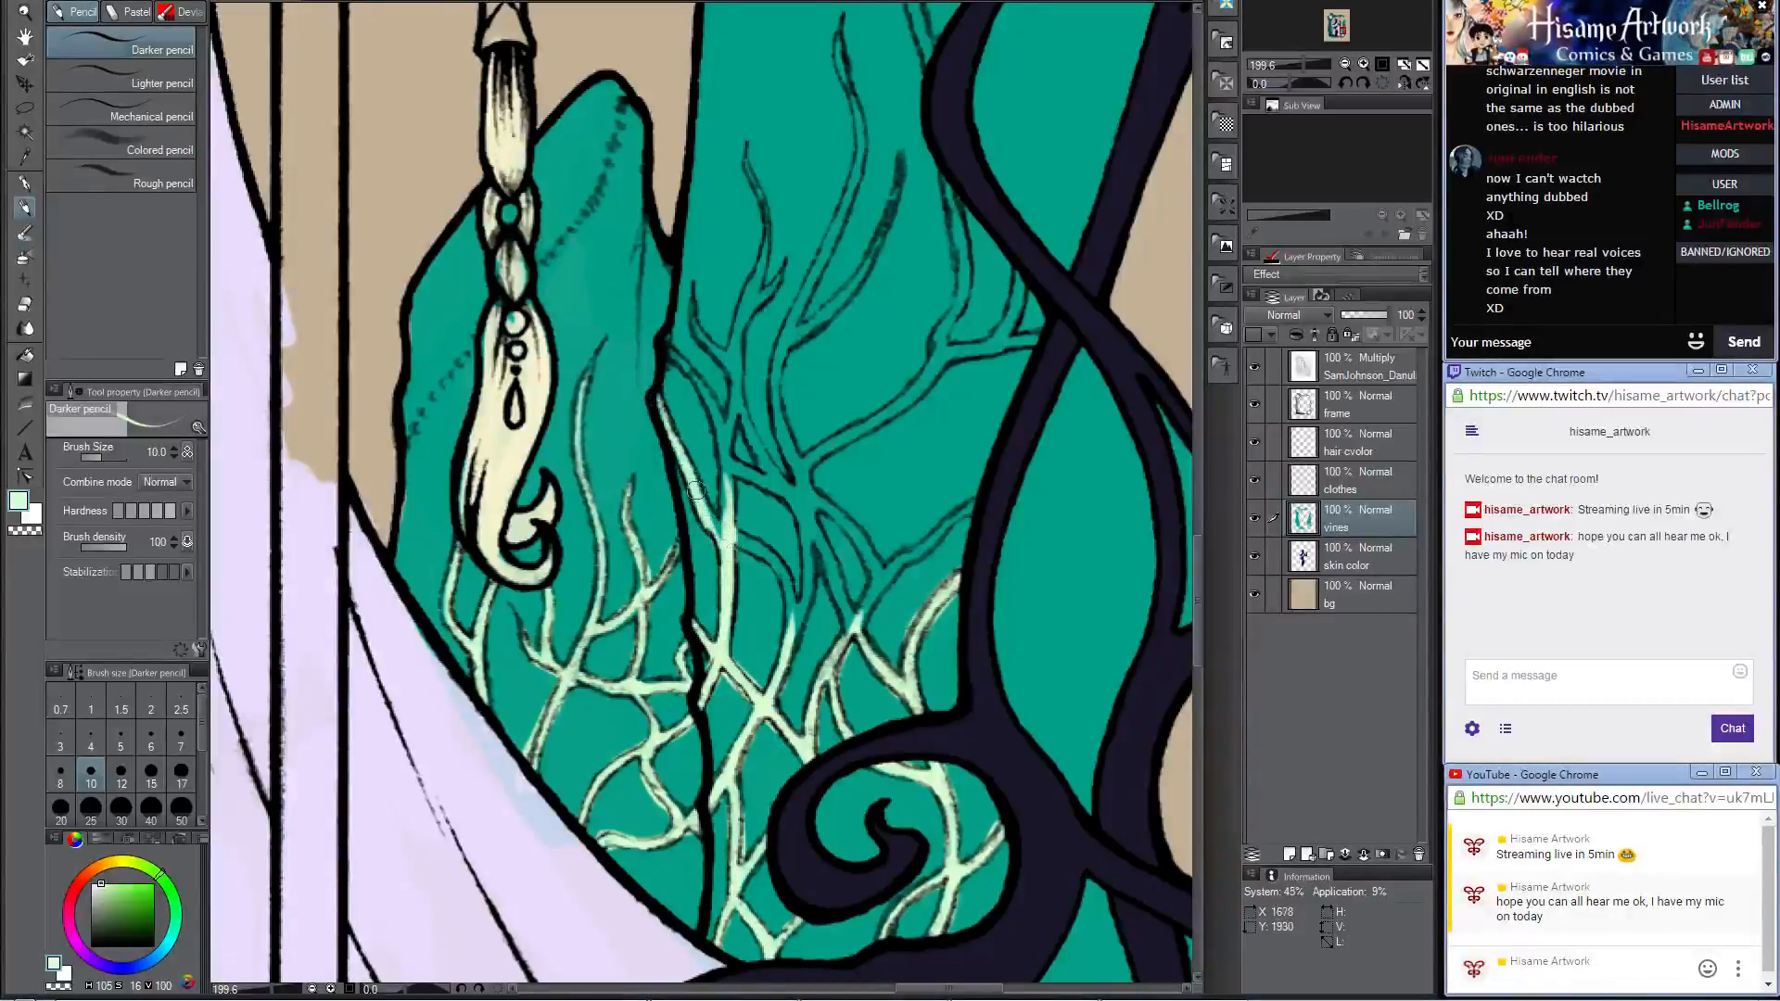
mouse_move(695, 484)
mouse_down()
mouse_move(783, 571)
mouse_move(719, 520)
mouse_move(783, 596)
mouse_move(781, 572)
mouse_move(794, 634)
mouse_up()
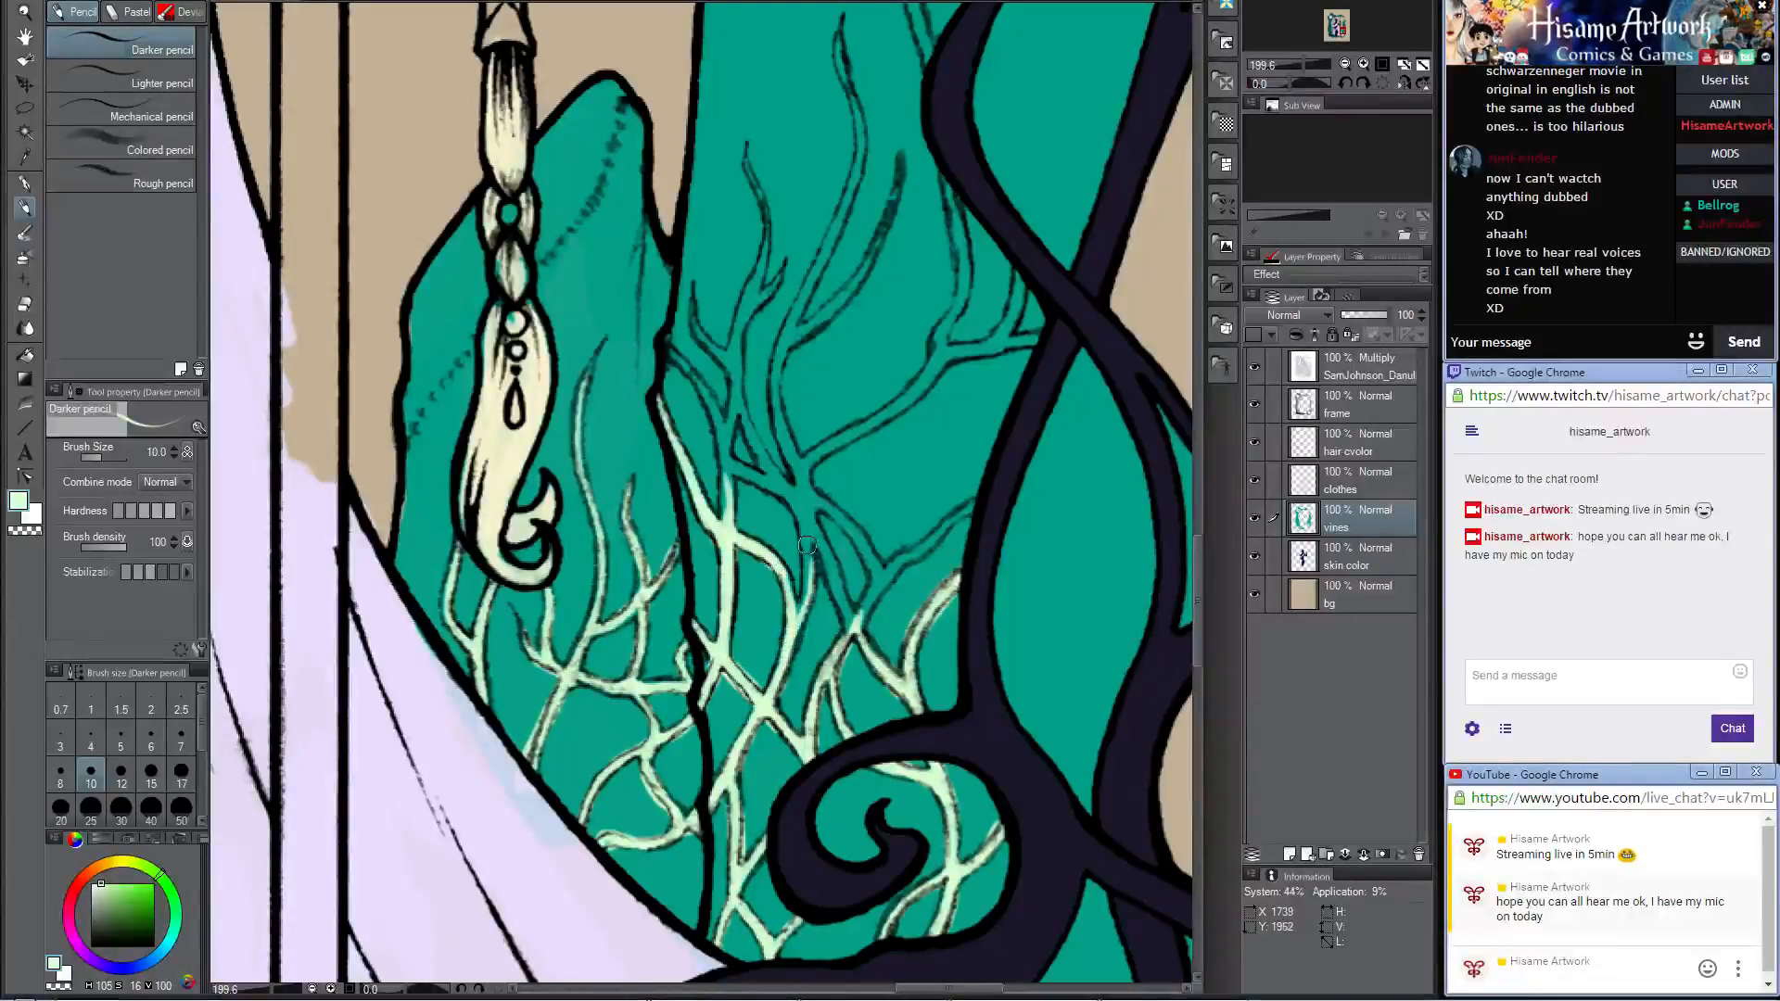
Step: Color the thick central vine on the large right crystal and its branch reaching toward the frame
mouse_move(808, 560)
mouse_down()
mouse_move(793, 628)
mouse_move(793, 487)
mouse_move(851, 619)
mouse_move(839, 588)
mouse_move(886, 568)
mouse_move(863, 612)
mouse_up()
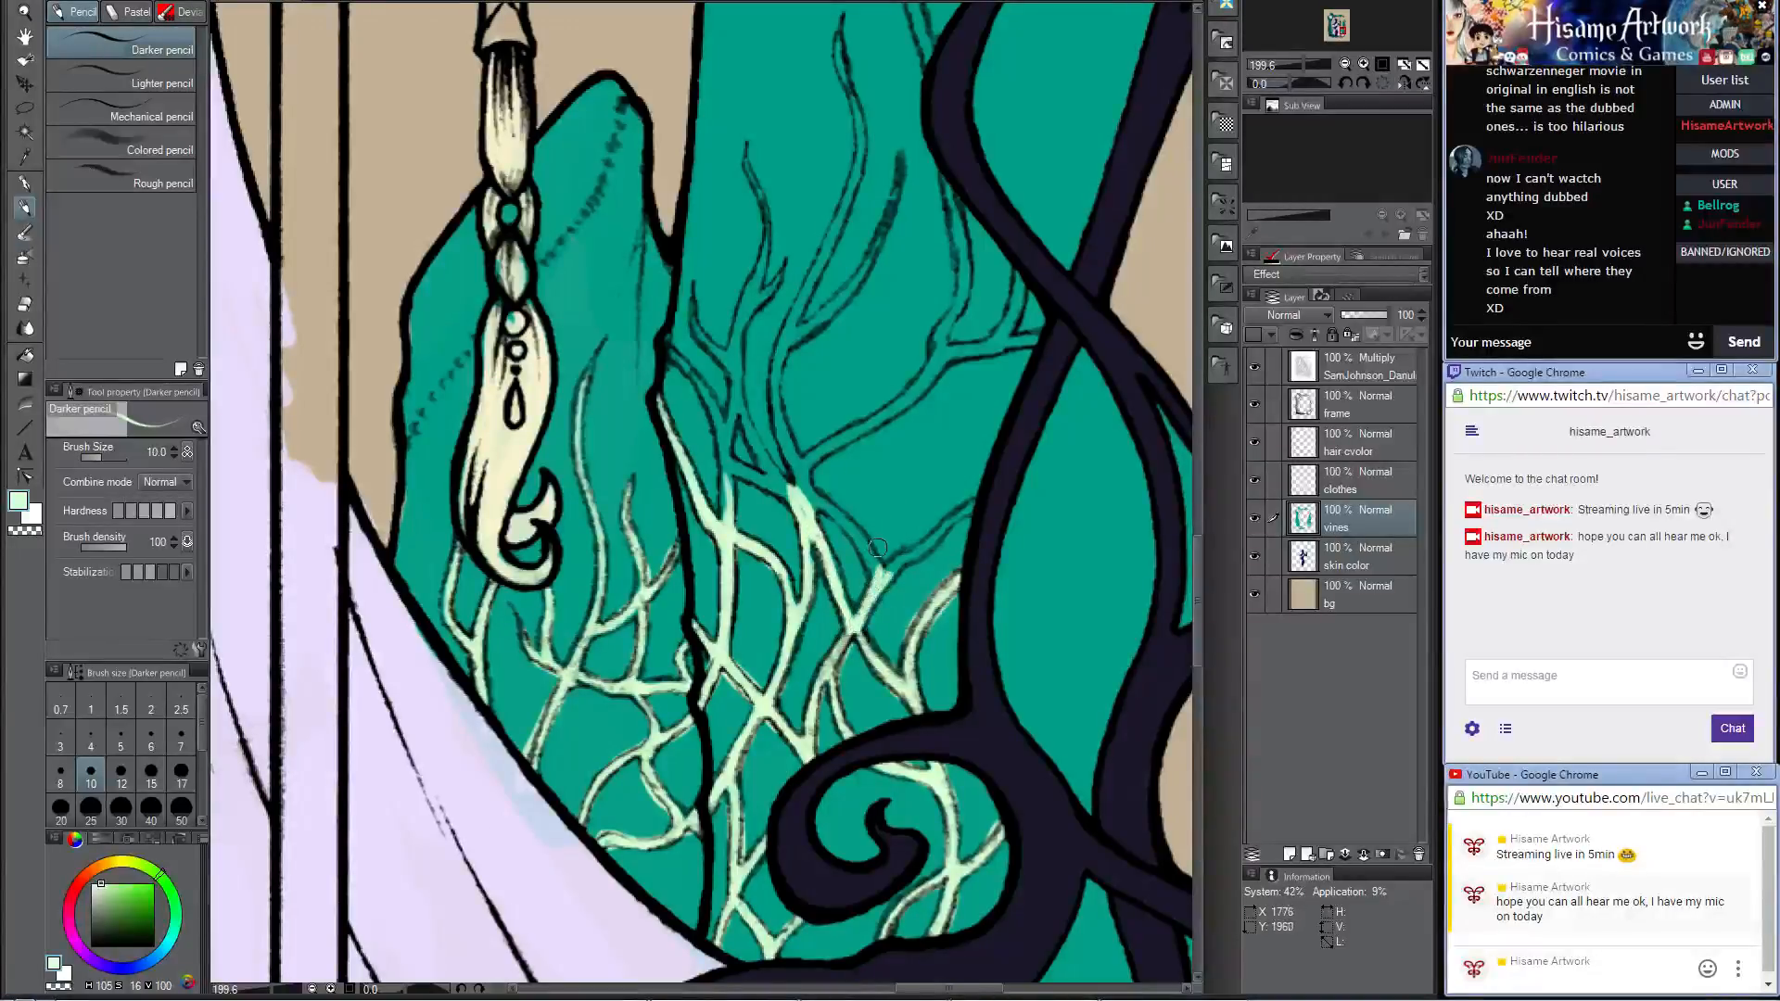
mouse_move(877, 548)
mouse_down()
mouse_move(879, 579)
mouse_move(969, 501)
mouse_up()
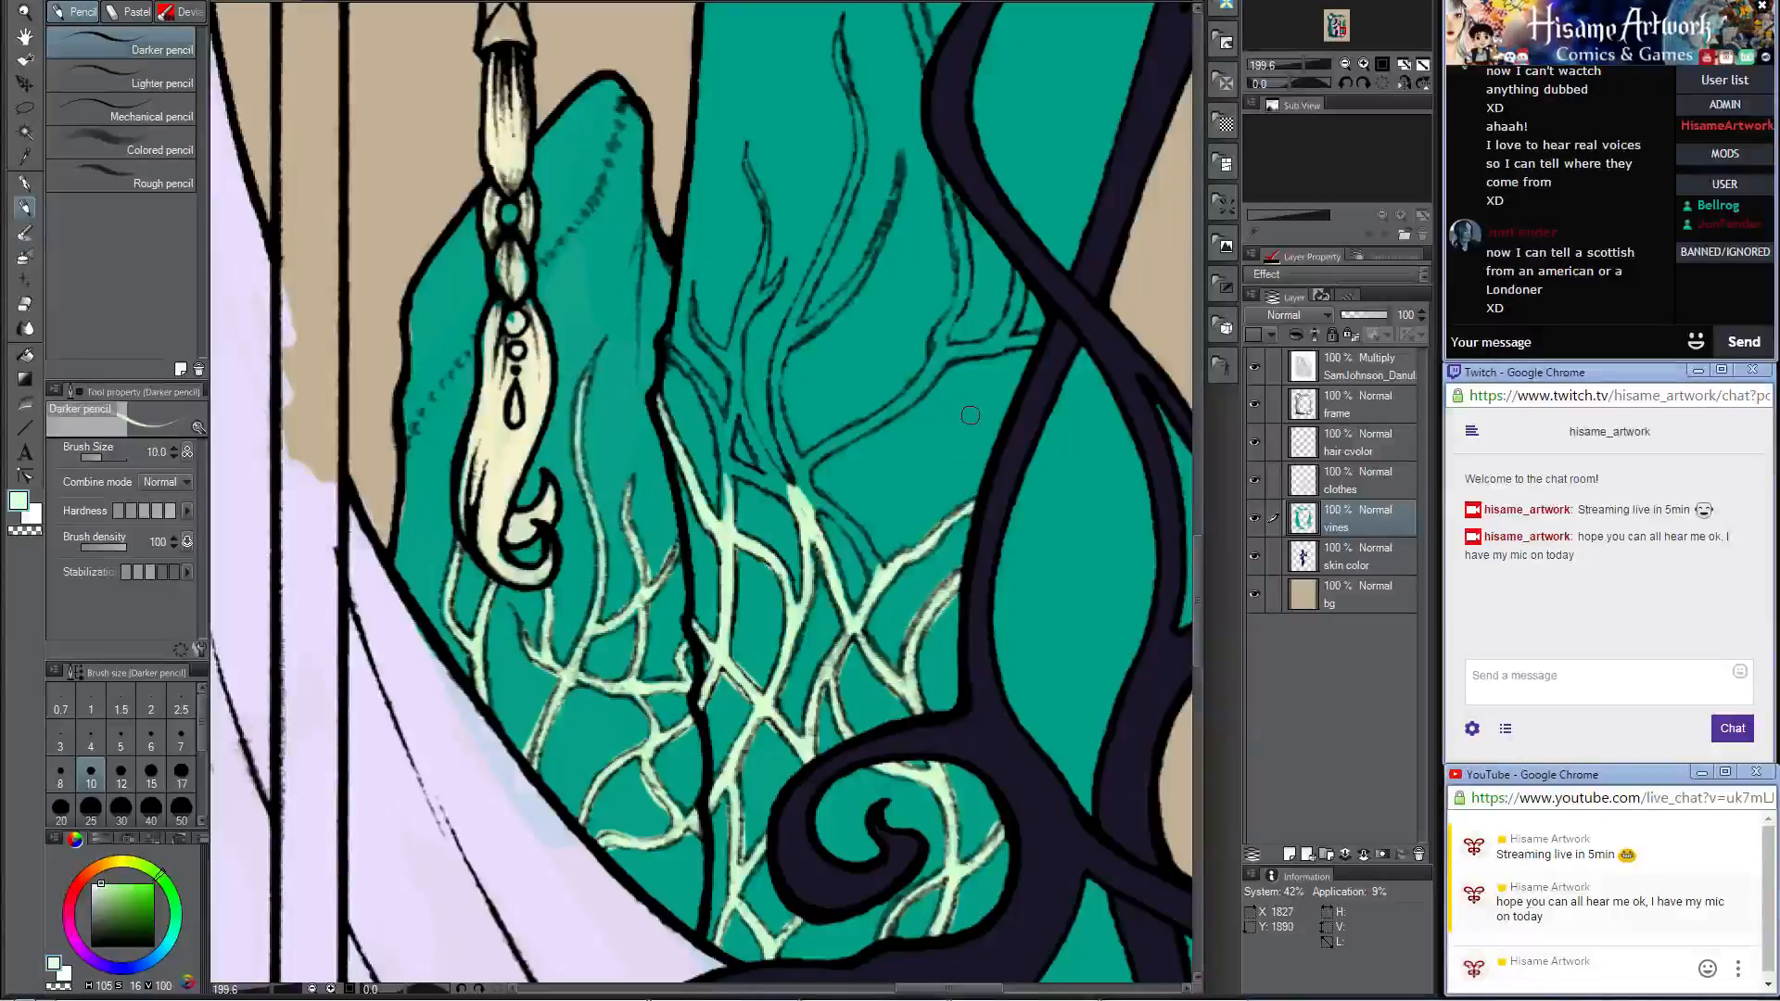
drag(967, 395, 938, 507)
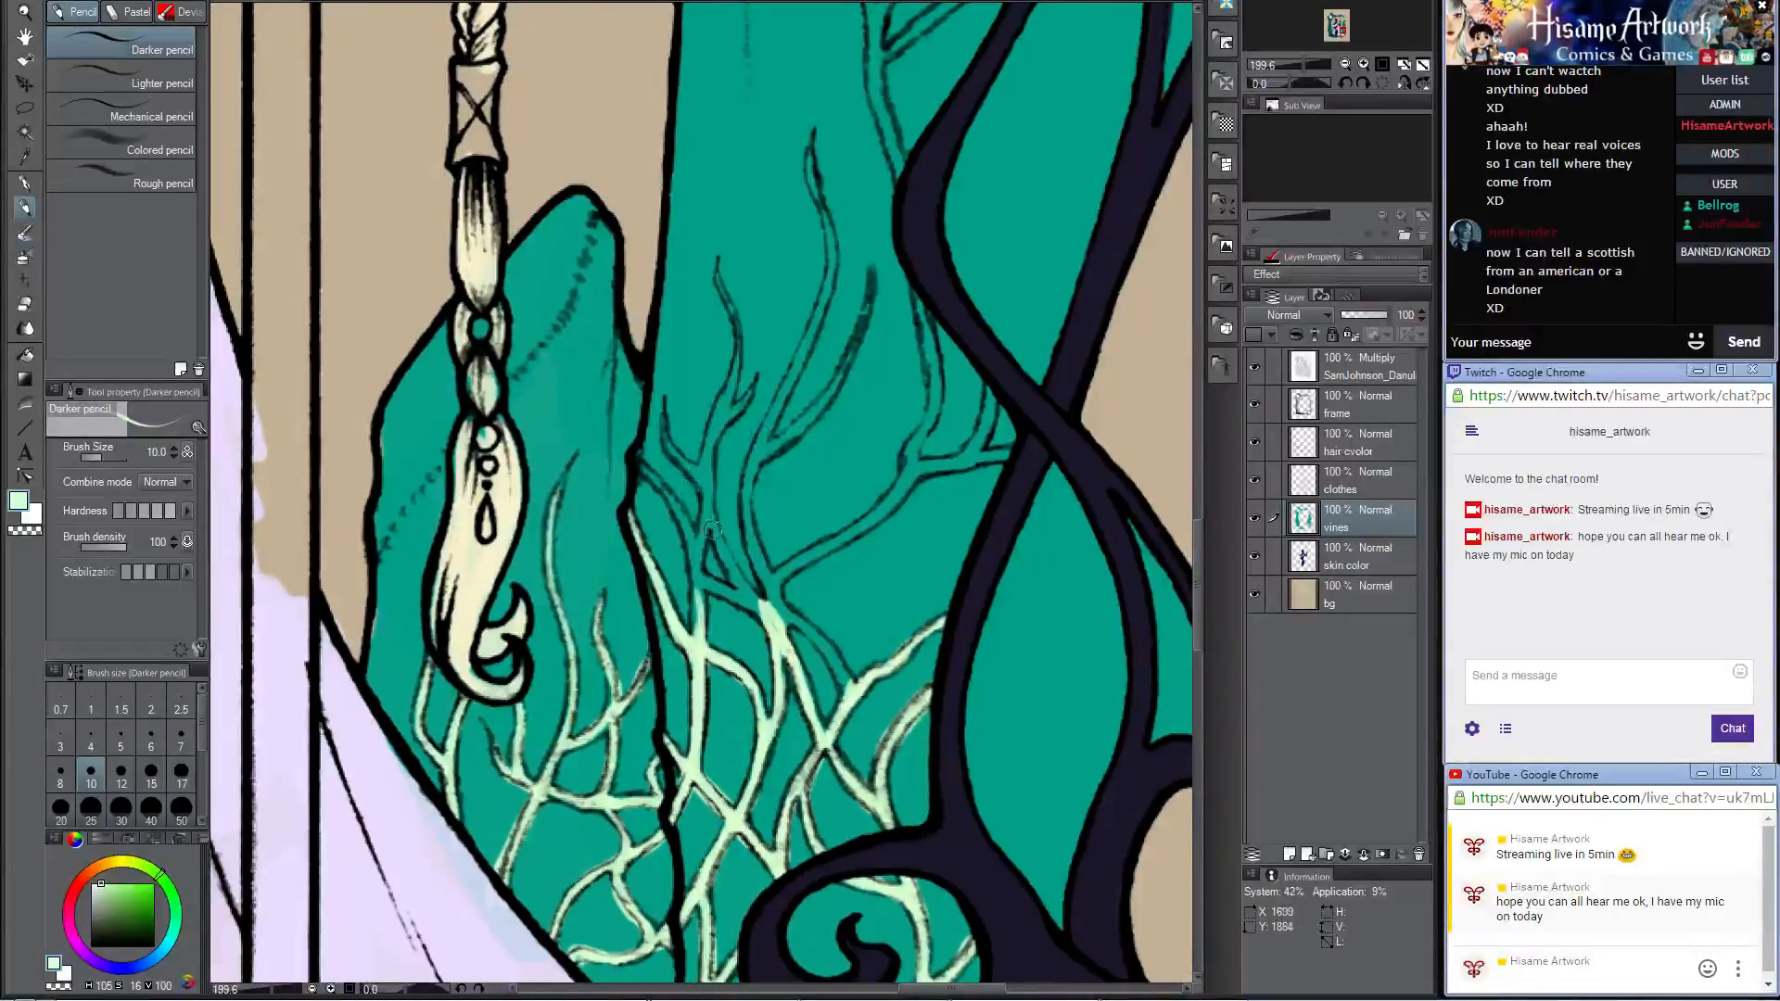
drag(776, 613, 776, 658)
mouse_move(784, 614)
mouse_down()
mouse_move(849, 686)
mouse_move(823, 744)
mouse_move(801, 663)
mouse_up()
Step: Color the vine rising along the large crystal's inner edge with its short forked twigs, undoing a faulty stroke
drag(695, 638, 708, 489)
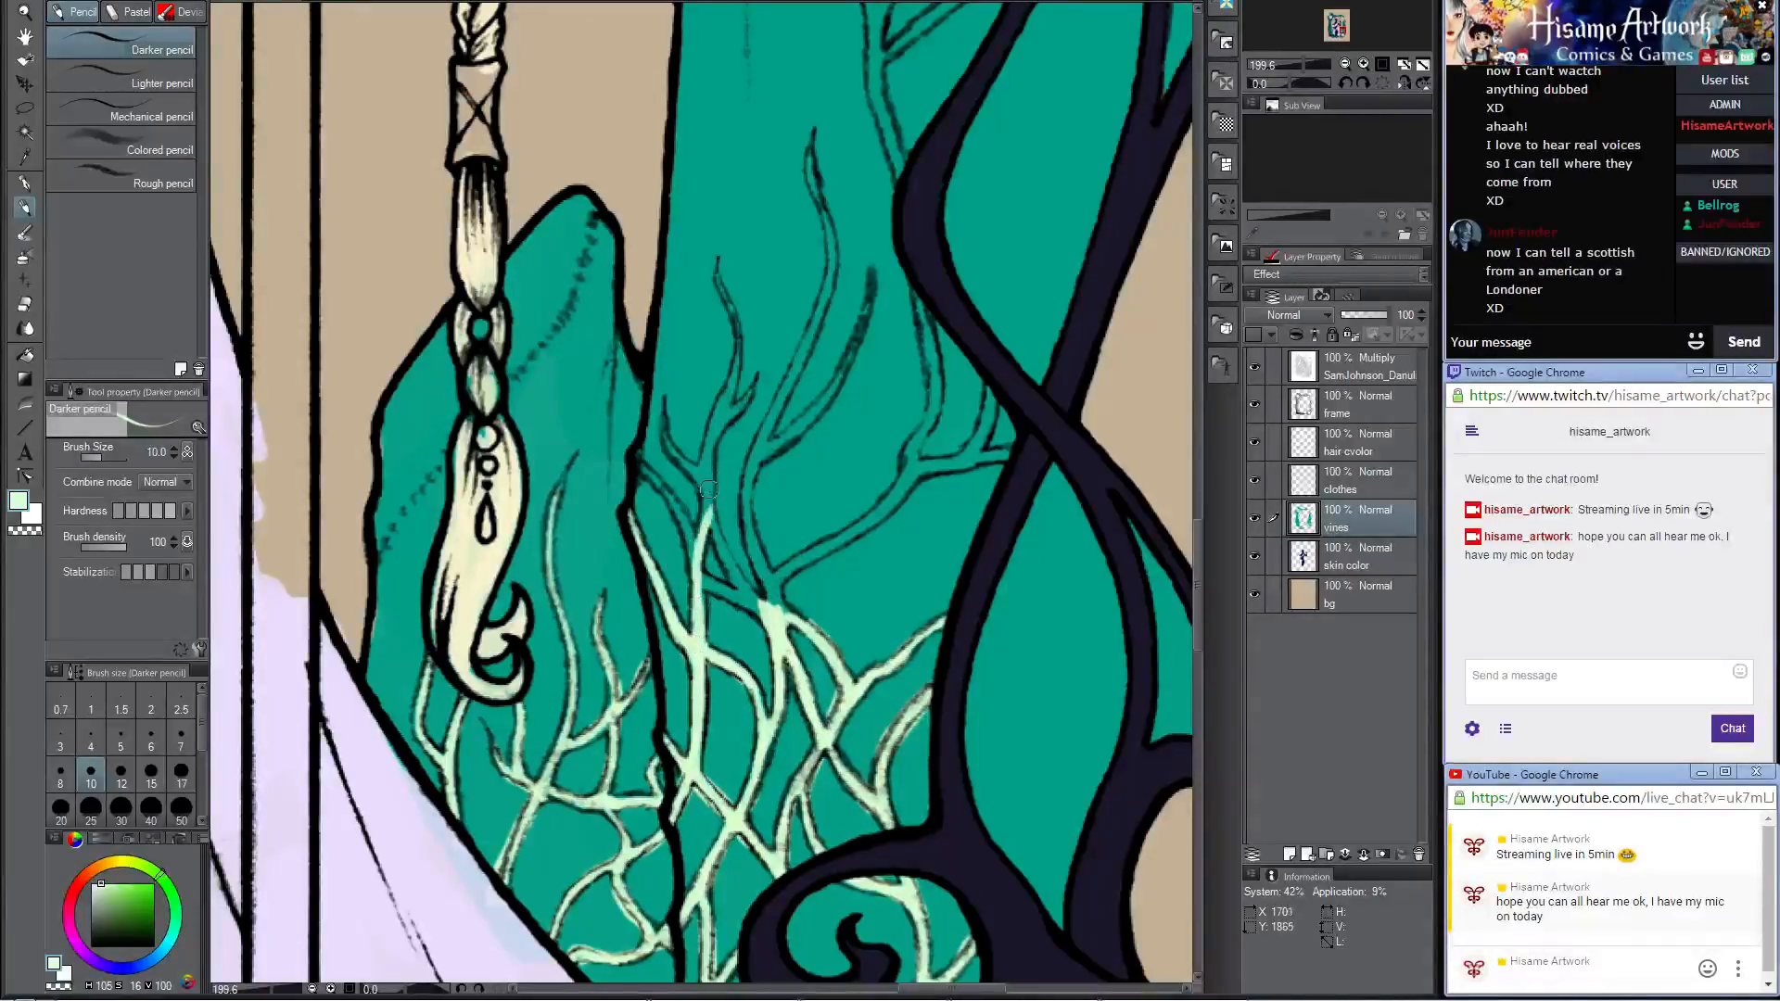
mouse_move(695, 593)
mouse_down()
mouse_move(700, 570)
mouse_move(767, 616)
mouse_move(709, 491)
mouse_move(644, 490)
mouse_move(640, 449)
mouse_move(694, 561)
mouse_move(742, 594)
mouse_move(660, 402)
mouse_up()
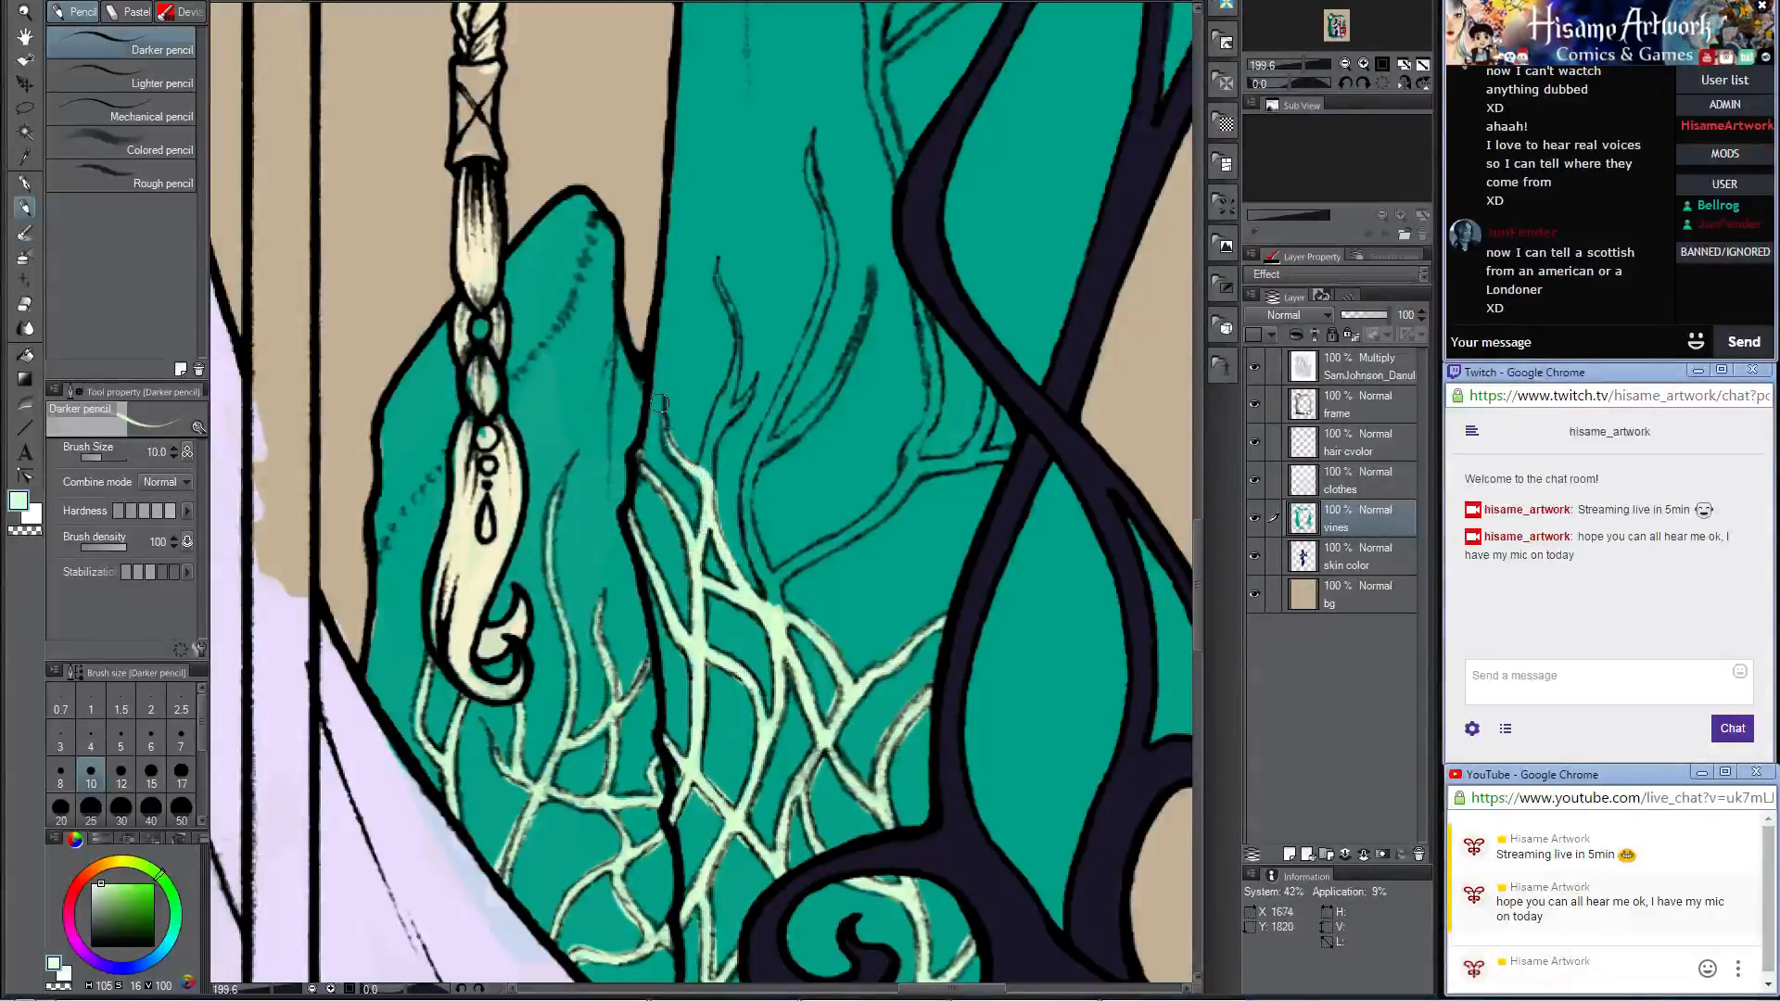
mouse_move(702, 481)
mouse_down()
mouse_move(689, 442)
mouse_move(706, 481)
mouse_move(725, 406)
mouse_up()
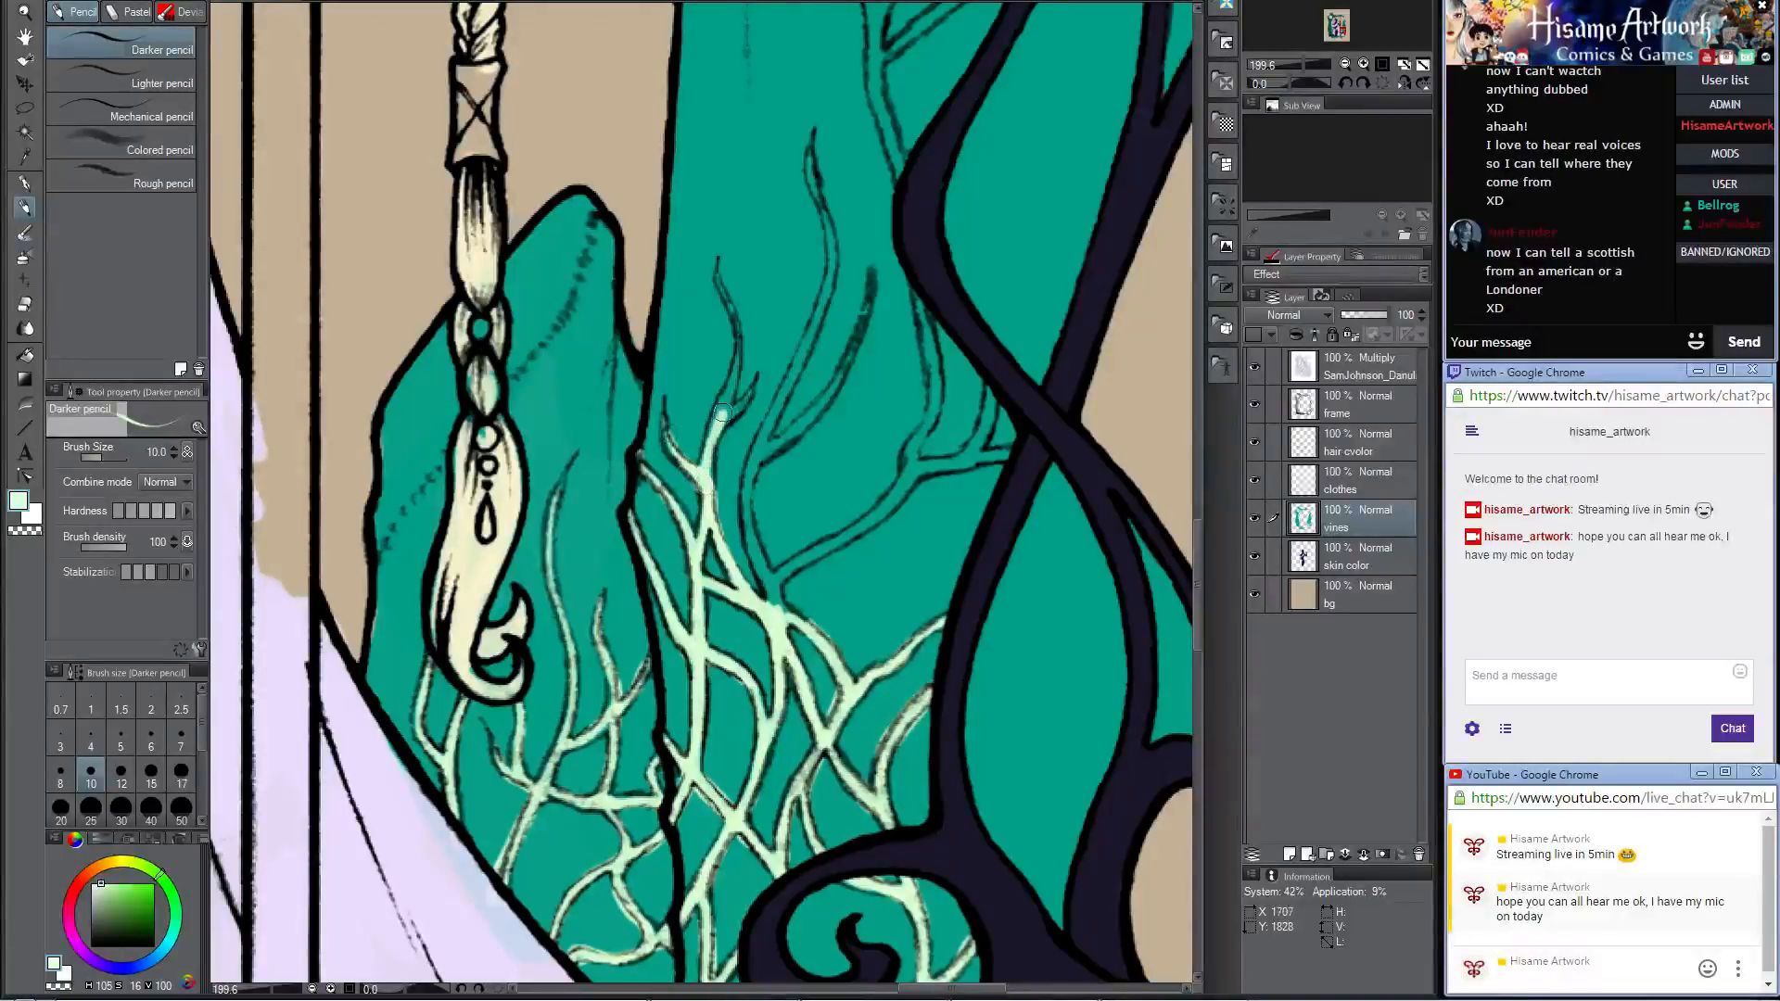
mouse_move(702, 494)
mouse_down()
mouse_move(733, 343)
mouse_move(705, 251)
mouse_move(731, 371)
mouse_move(723, 262)
mouse_move(733, 353)
mouse_move(705, 446)
mouse_move(753, 376)
mouse_up()
key(ctrl+z)
Step: Paint the stem rising from the central vine junction and the long branch forking toward the frame's crossing
drag(777, 617, 748, 488)
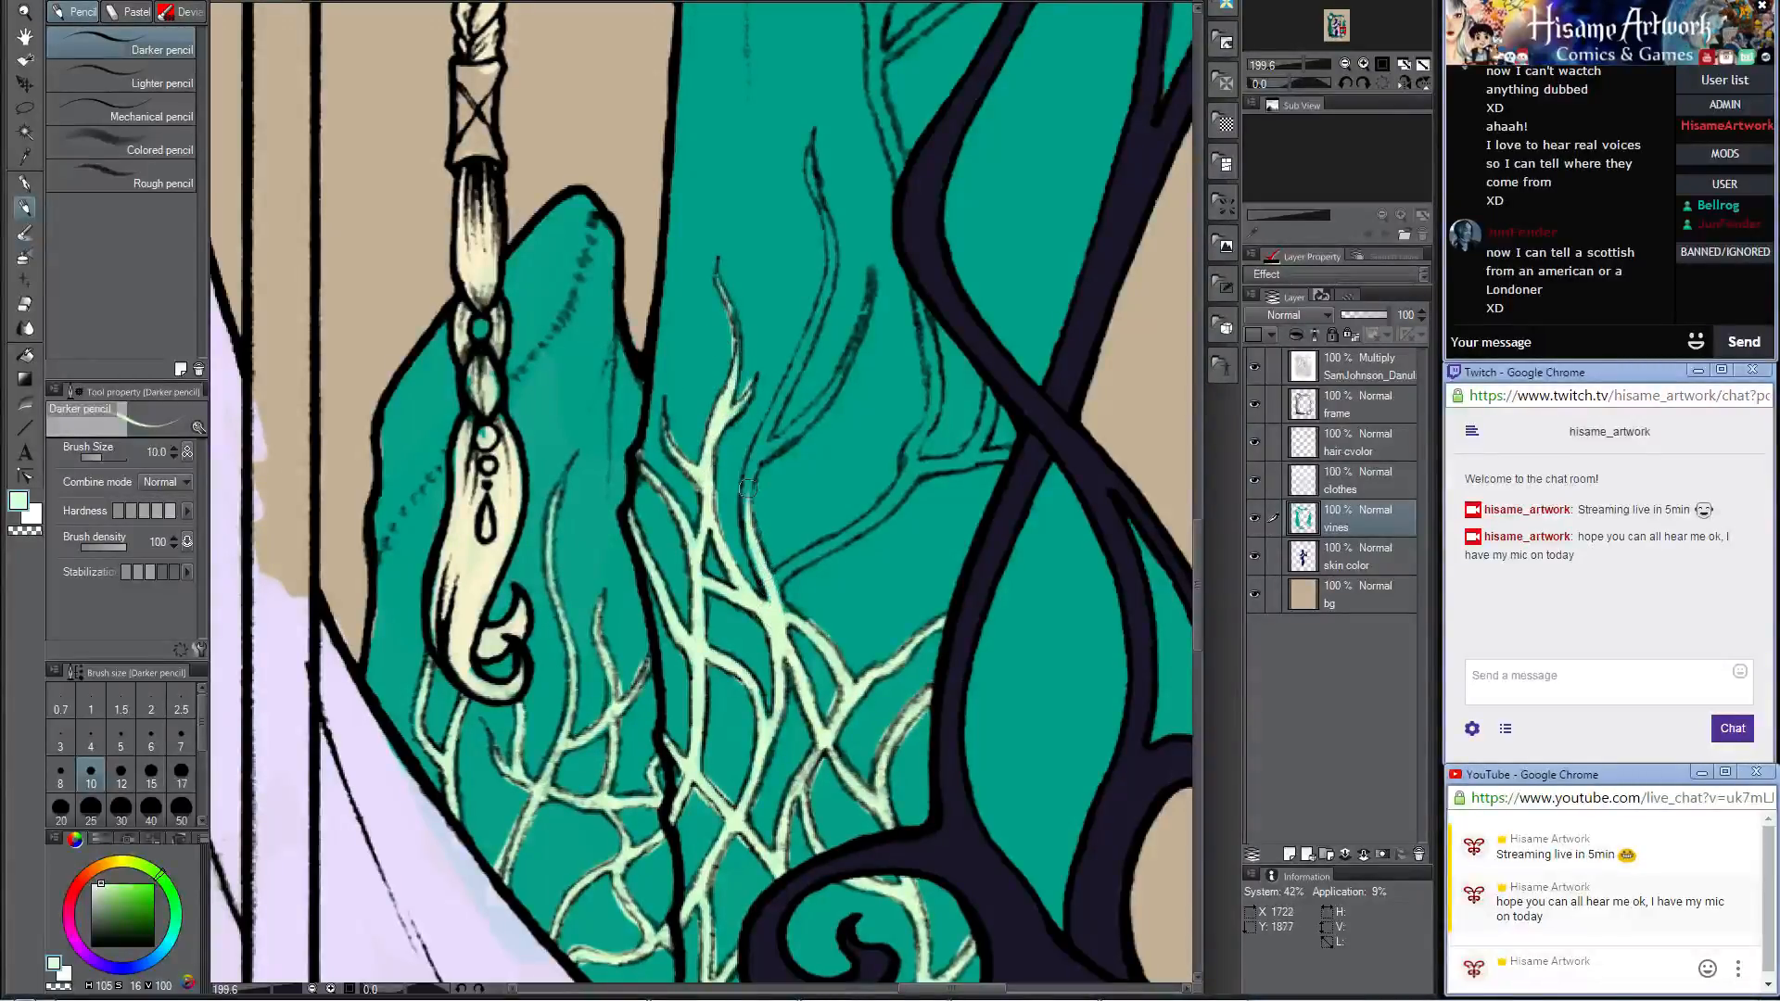
drag(772, 594, 748, 475)
mouse_move(788, 614)
mouse_down()
mouse_move(793, 559)
mouse_move(773, 613)
mouse_move(773, 550)
mouse_move(741, 487)
mouse_move(841, 513)
mouse_move(766, 586)
mouse_move(894, 498)
mouse_move(804, 559)
mouse_move(912, 458)
mouse_up()
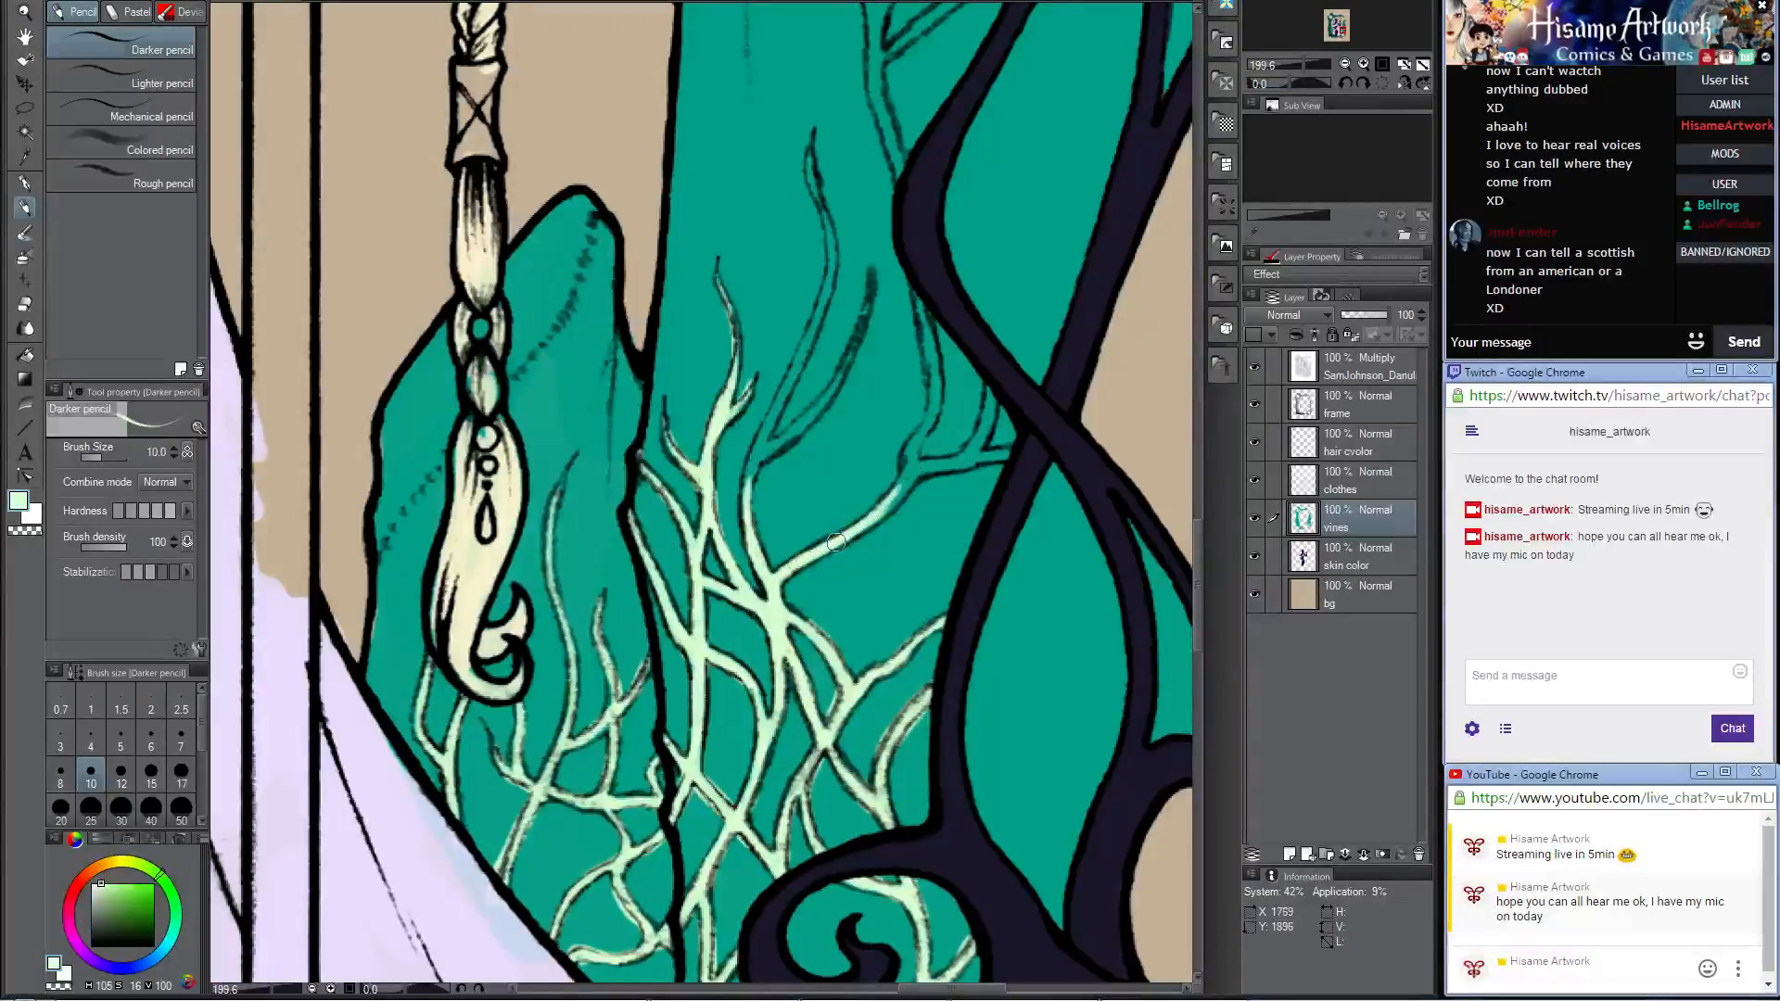
mouse_move(835, 541)
mouse_down()
mouse_move(904, 483)
mouse_move(910, 452)
mouse_move(908, 476)
mouse_move(920, 298)
mouse_up()
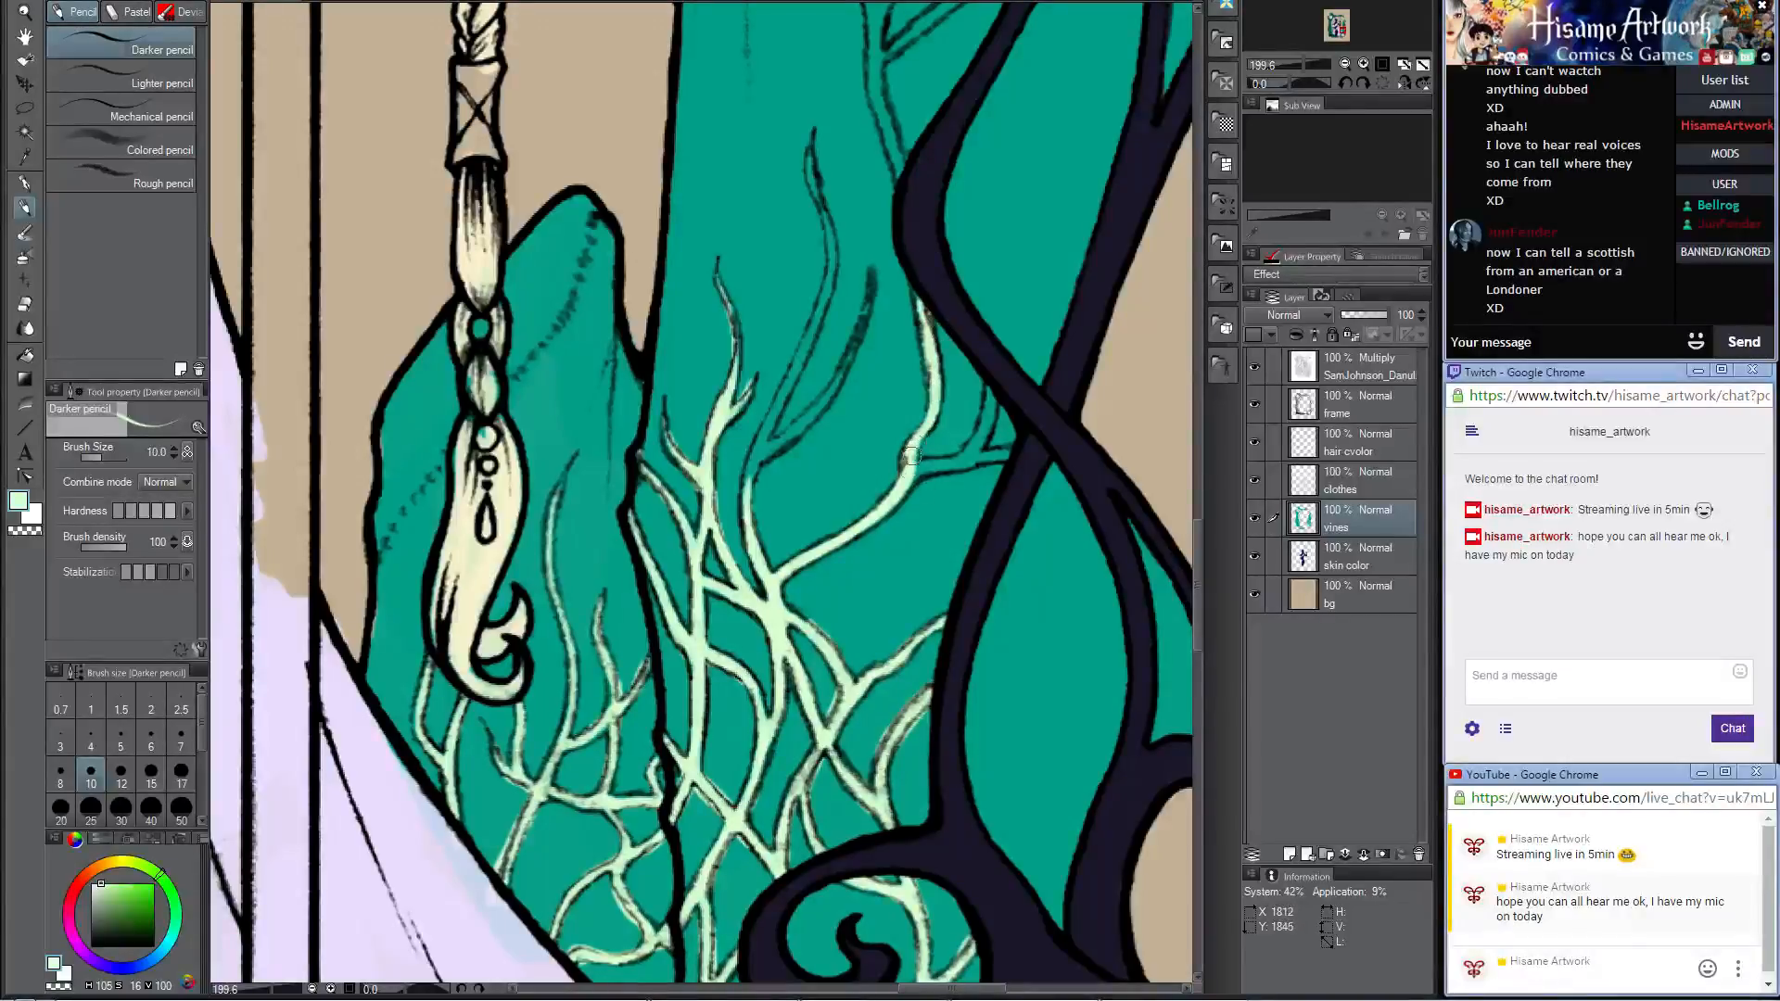
mouse_move(912, 457)
mouse_down()
mouse_move(969, 456)
mouse_move(927, 464)
mouse_move(973, 449)
mouse_move(990, 387)
mouse_up()
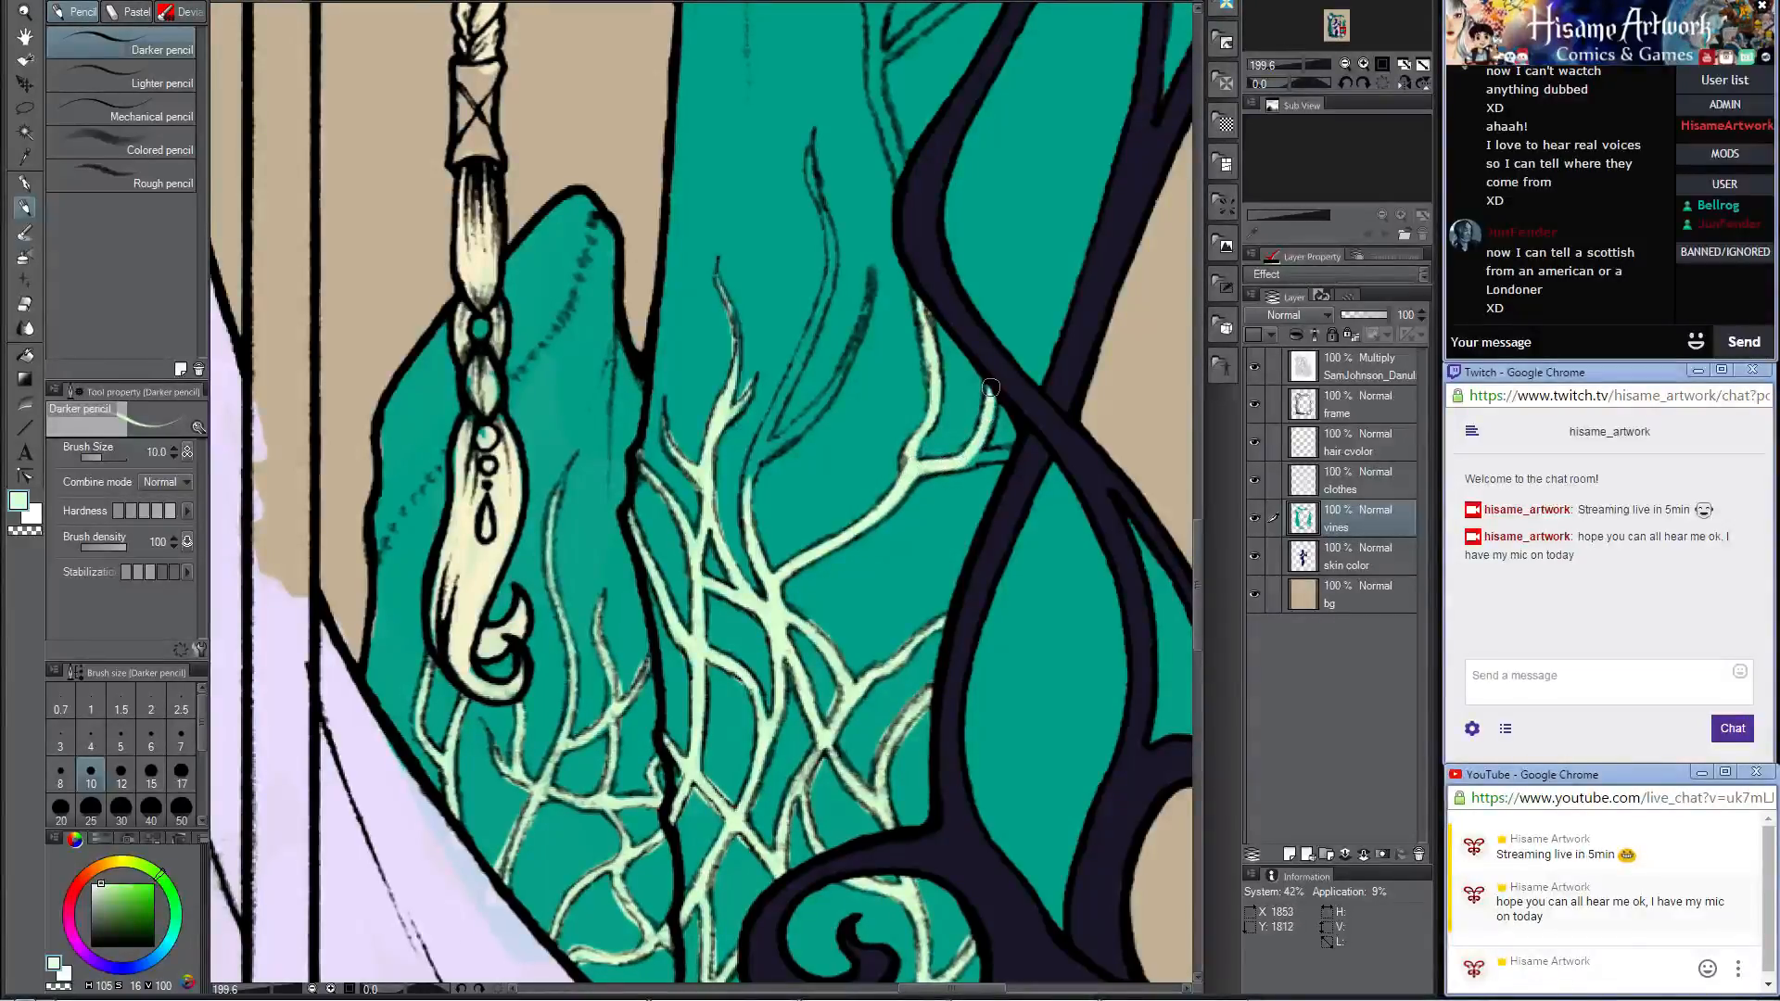
mouse_move(955, 467)
mouse_down()
mouse_move(1024, 454)
mouse_move(955, 449)
mouse_up()
Step: Color the two tall curved vine tips rising in the middle of the large right crystal
drag(908, 303, 848, 507)
mouse_move(686, 684)
mouse_down()
mouse_move(718, 599)
mouse_move(685, 670)
mouse_move(749, 526)
mouse_up()
drag(701, 627, 775, 447)
mouse_move(742, 541)
mouse_down()
mouse_move(770, 457)
mouse_move(756, 365)
mouse_up()
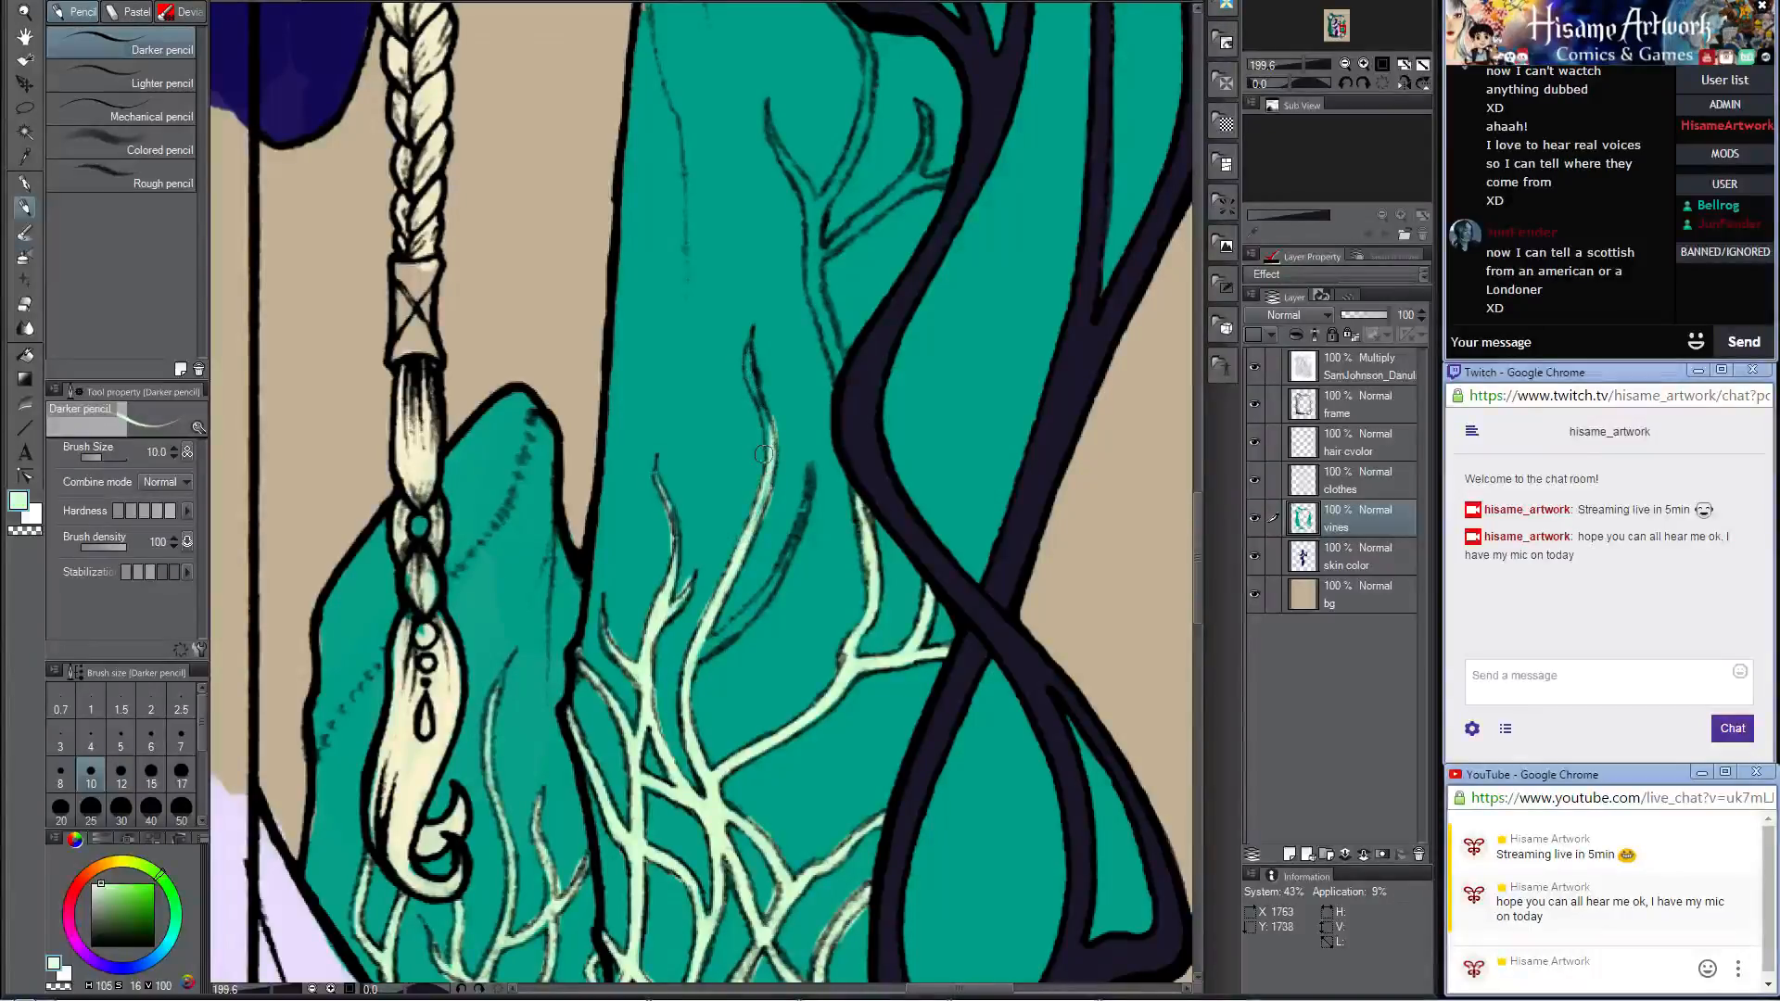
drag(750, 527, 758, 319)
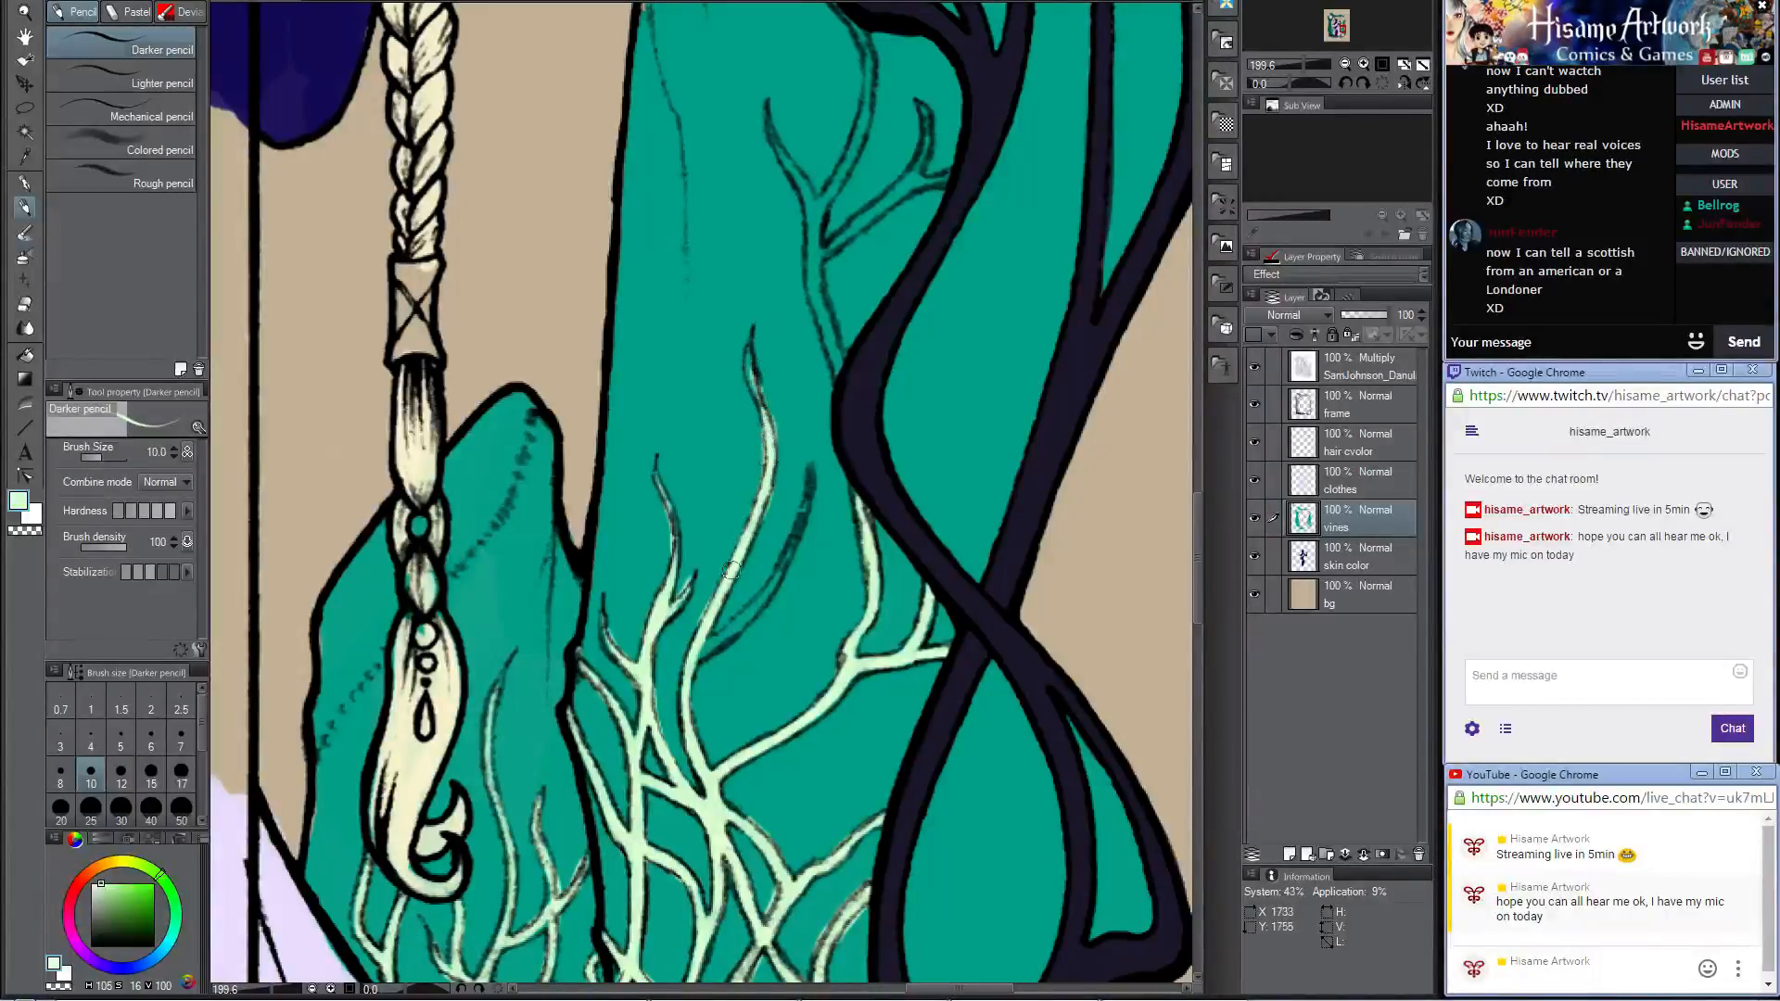
mouse_move(700, 660)
mouse_down()
mouse_move(743, 599)
mouse_move(703, 643)
mouse_move(760, 606)
mouse_move(736, 623)
mouse_move(808, 504)
mouse_move(769, 586)
mouse_move(794, 535)
mouse_up()
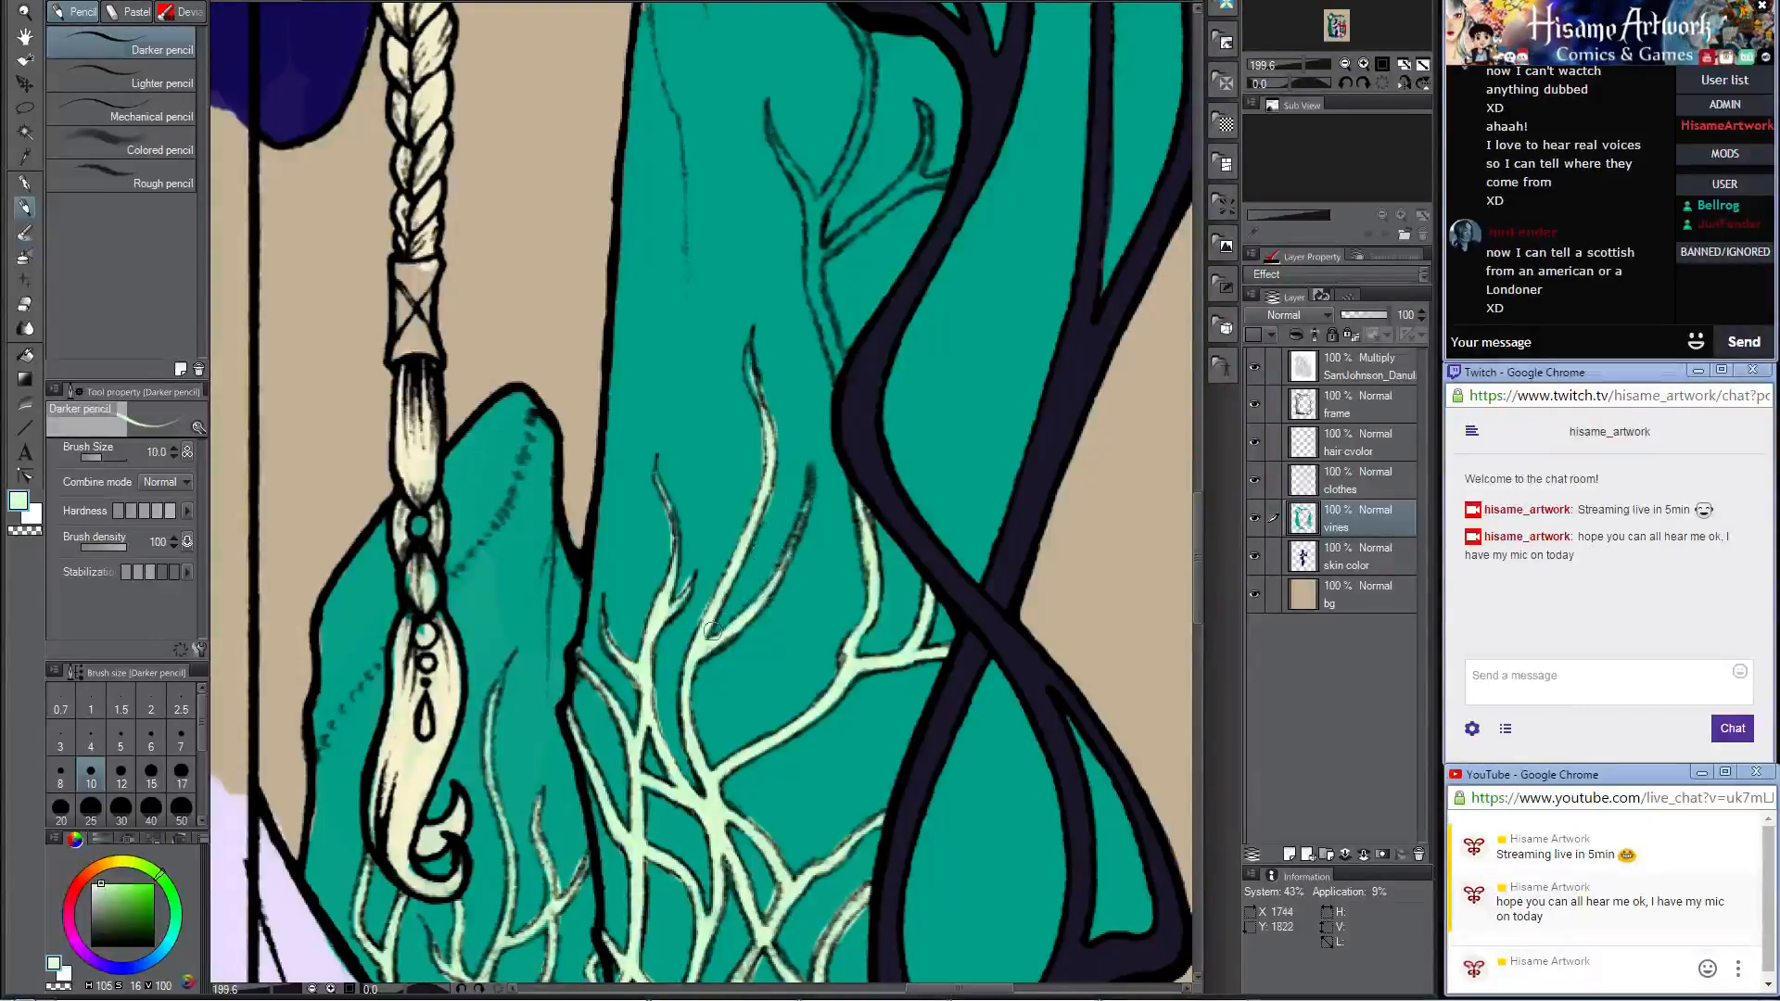
drag(704, 643, 686, 688)
Step: Color the forked vine higher up the large crystal, from its twigs down to where it meets the frame
scroll(758, 409, up, 5)
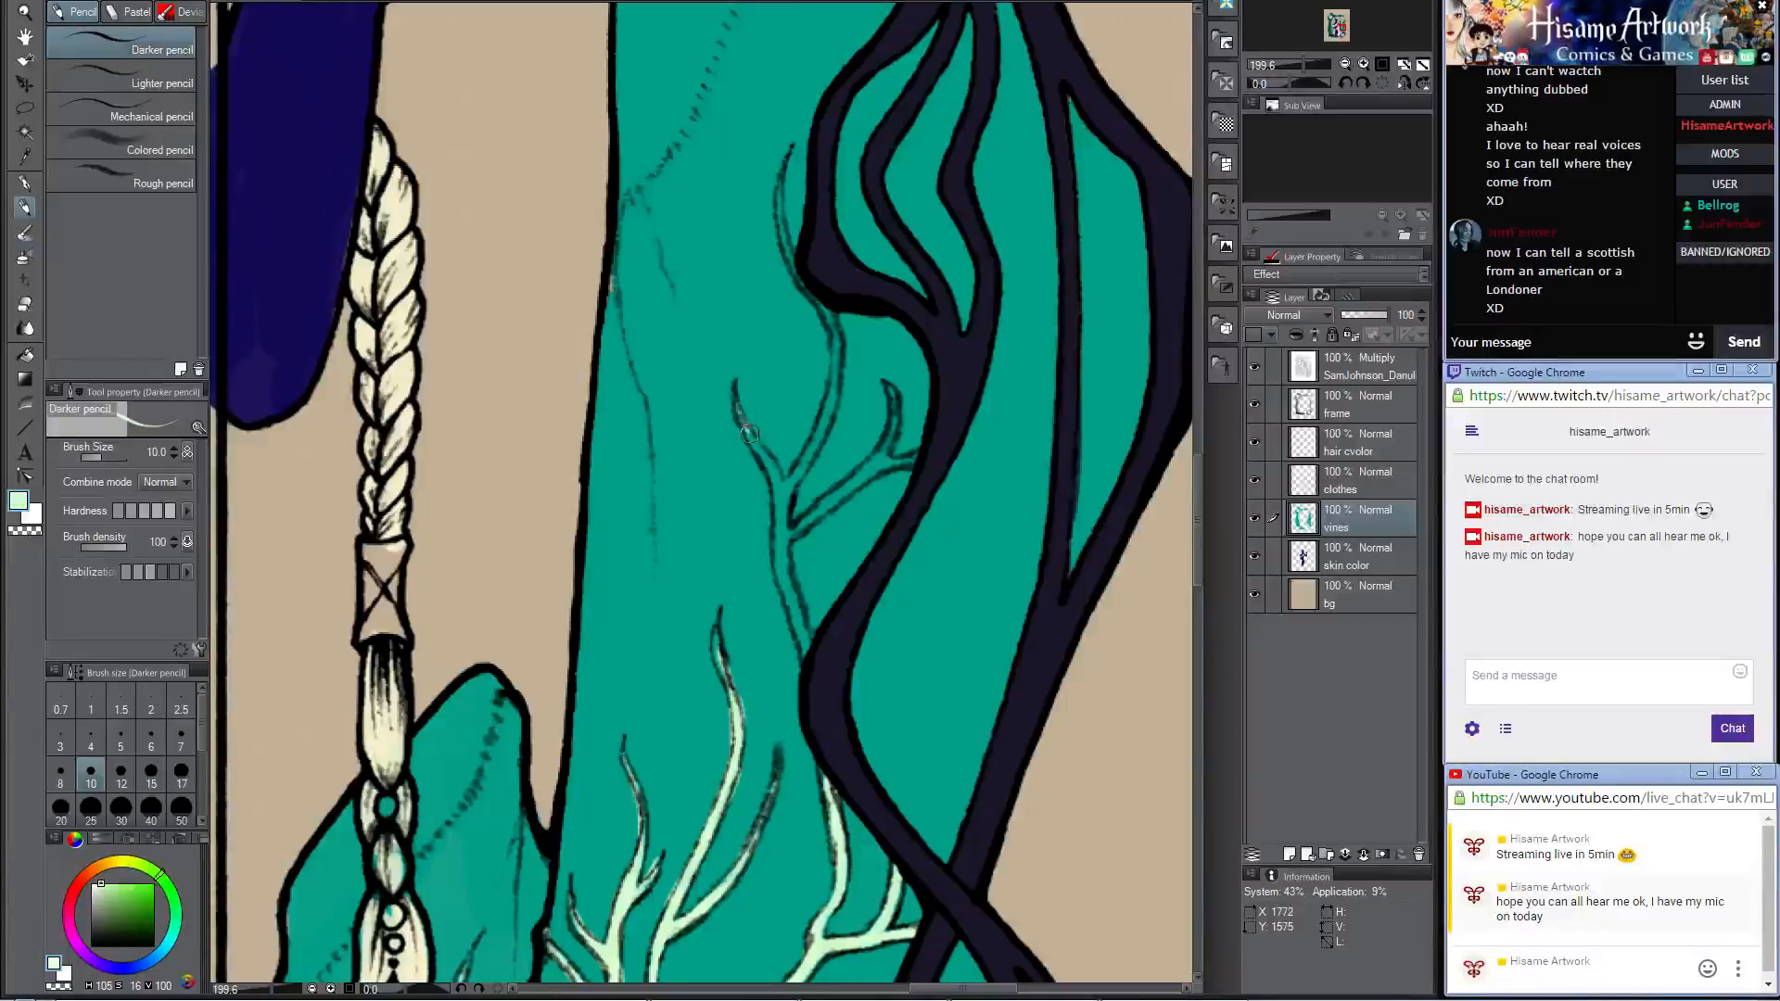
mouse_move(749, 434)
mouse_down()
mouse_move(776, 527)
mouse_move(827, 408)
mouse_up()
mouse_move(807, 516)
mouse_down()
mouse_move(811, 417)
mouse_move(854, 363)
mouse_move(816, 397)
mouse_move(873, 356)
mouse_move(858, 361)
mouse_move(882, 329)
mouse_move(884, 271)
mouse_move(864, 361)
mouse_move(909, 351)
mouse_up()
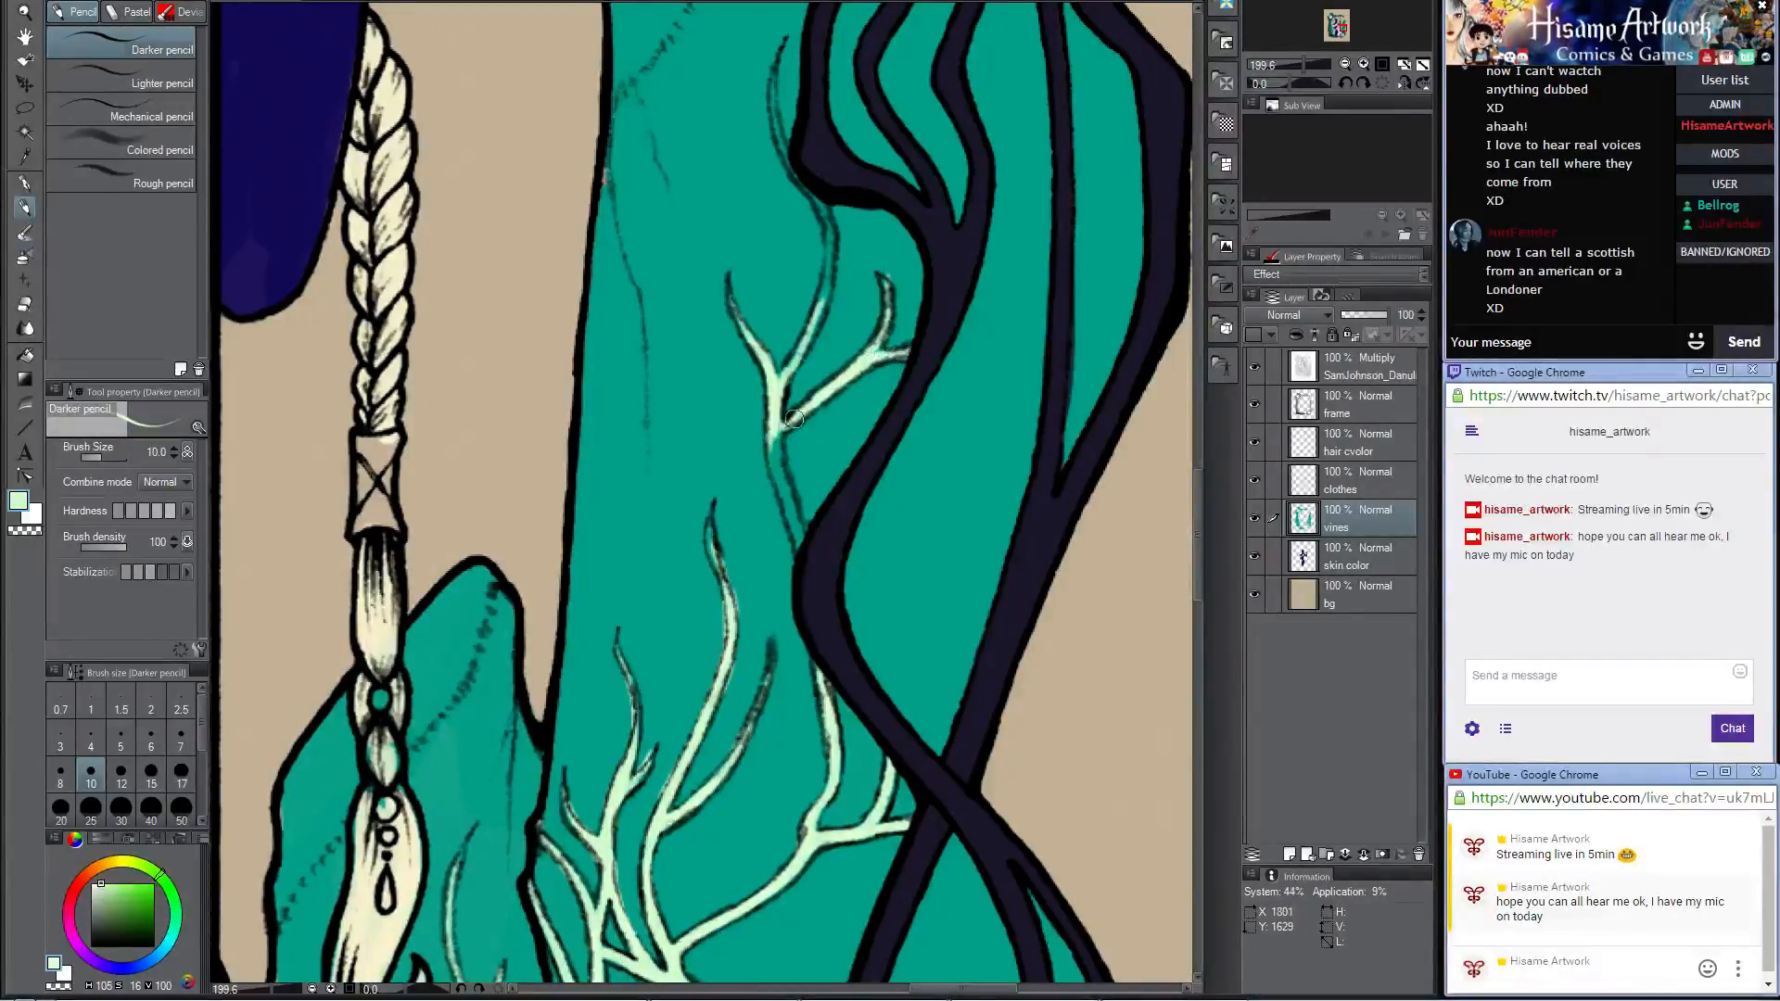
mouse_move(795, 419)
mouse_down()
mouse_move(789, 518)
mouse_move(769, 431)
mouse_move(776, 485)
mouse_move(798, 550)
mouse_move(775, 464)
mouse_move(806, 577)
mouse_move(774, 401)
mouse_move(789, 514)
mouse_move(792, 394)
mouse_move(827, 637)
mouse_up()
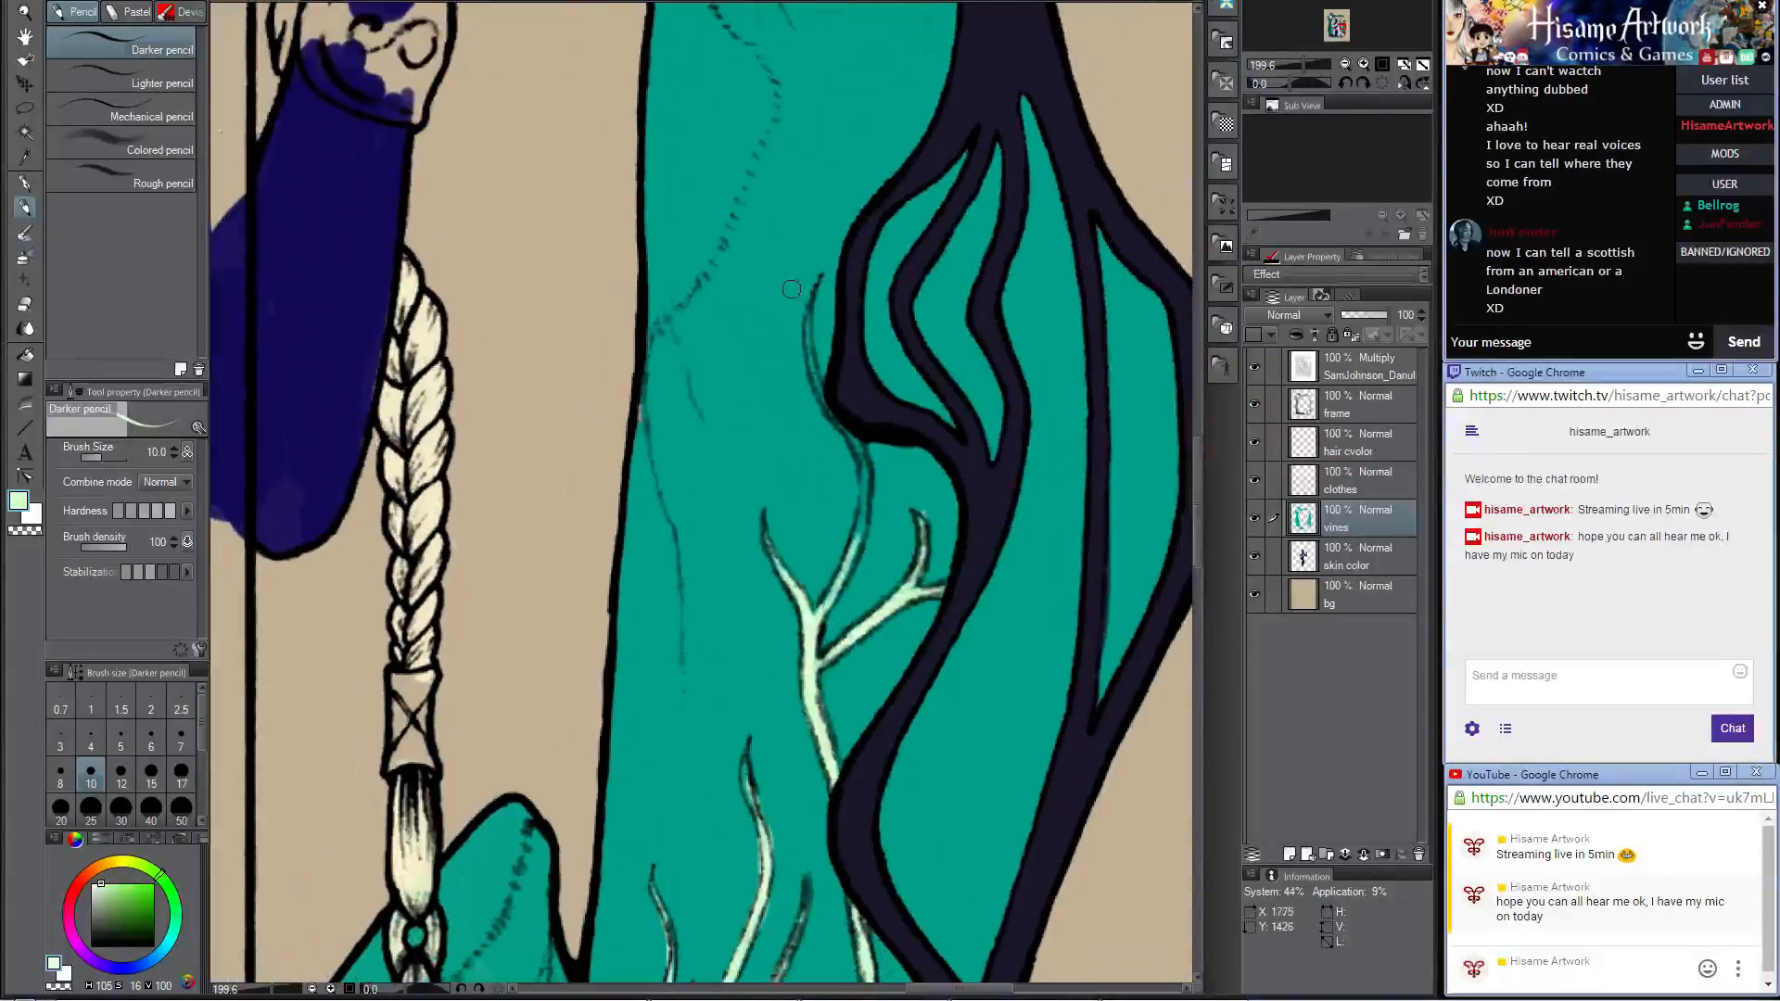
Step: Color the topmost curved vine down to the fork, redoing its first stroke, and touch up the small side twig
drag(808, 318, 840, 427)
key(ctrl+z)
mouse_move(809, 311)
mouse_down()
mouse_move(806, 361)
mouse_move(859, 454)
mouse_move(849, 563)
mouse_up()
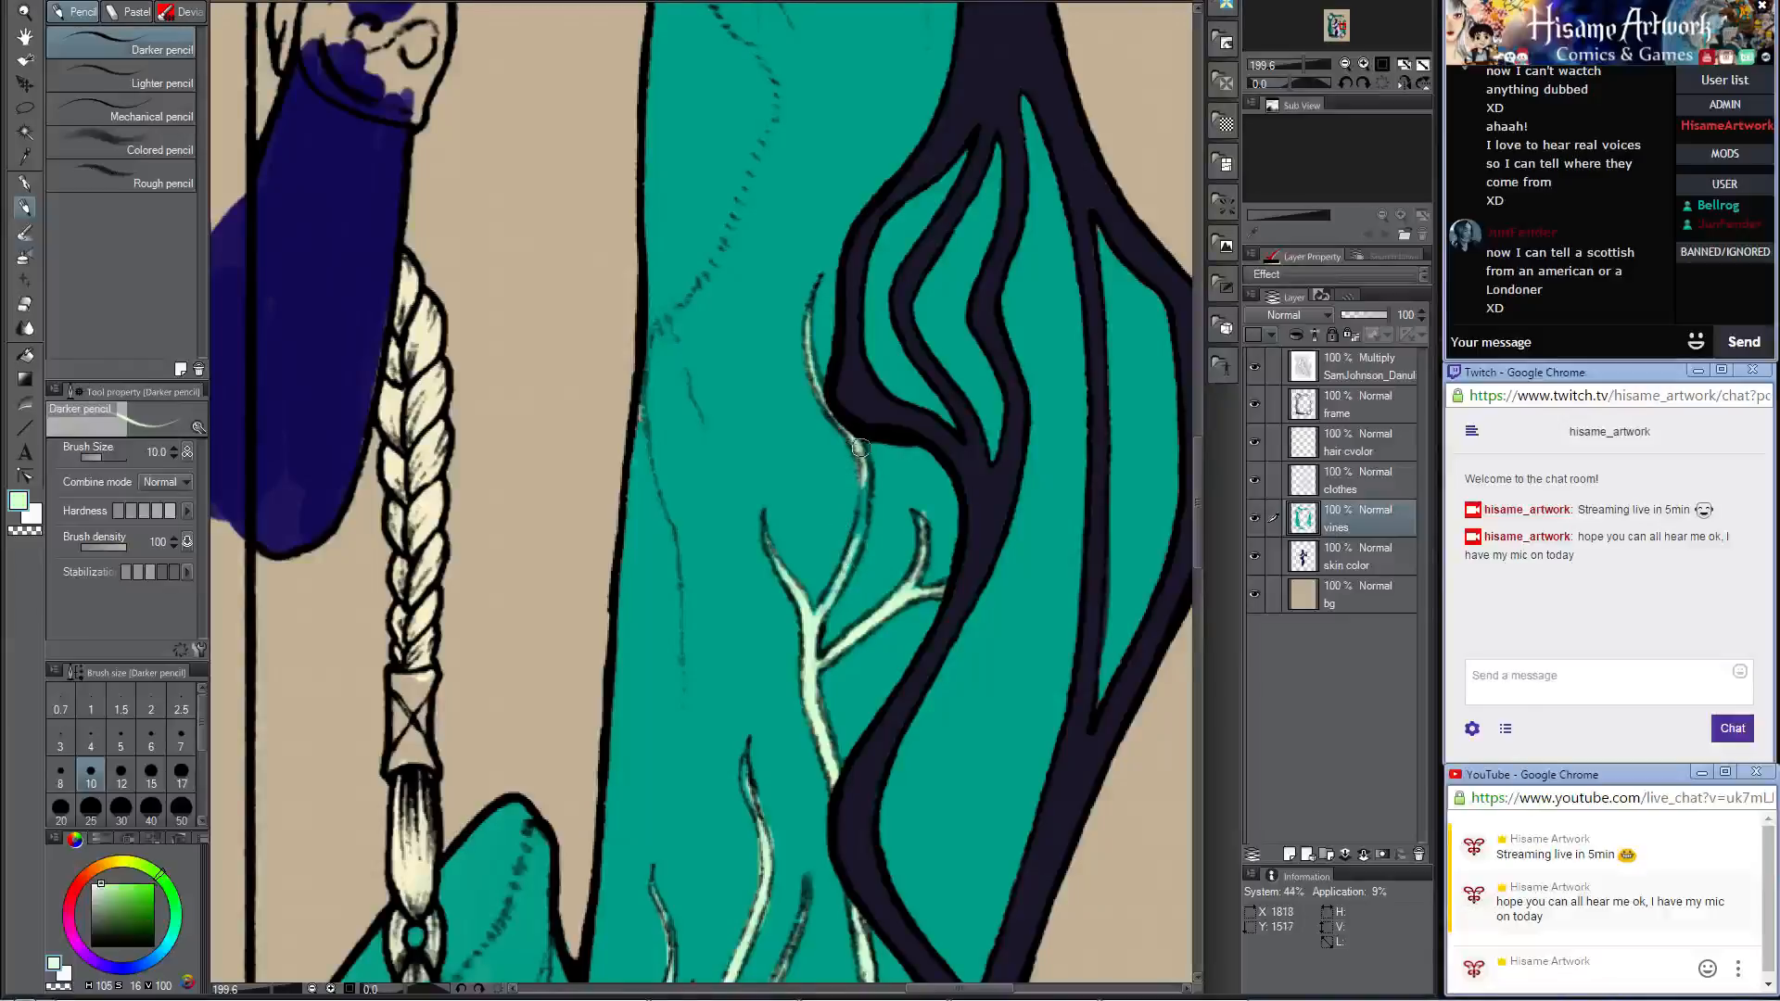
mouse_move(861, 448)
mouse_down()
mouse_move(839, 593)
mouse_move(817, 624)
mouse_up()
drag(853, 541, 815, 614)
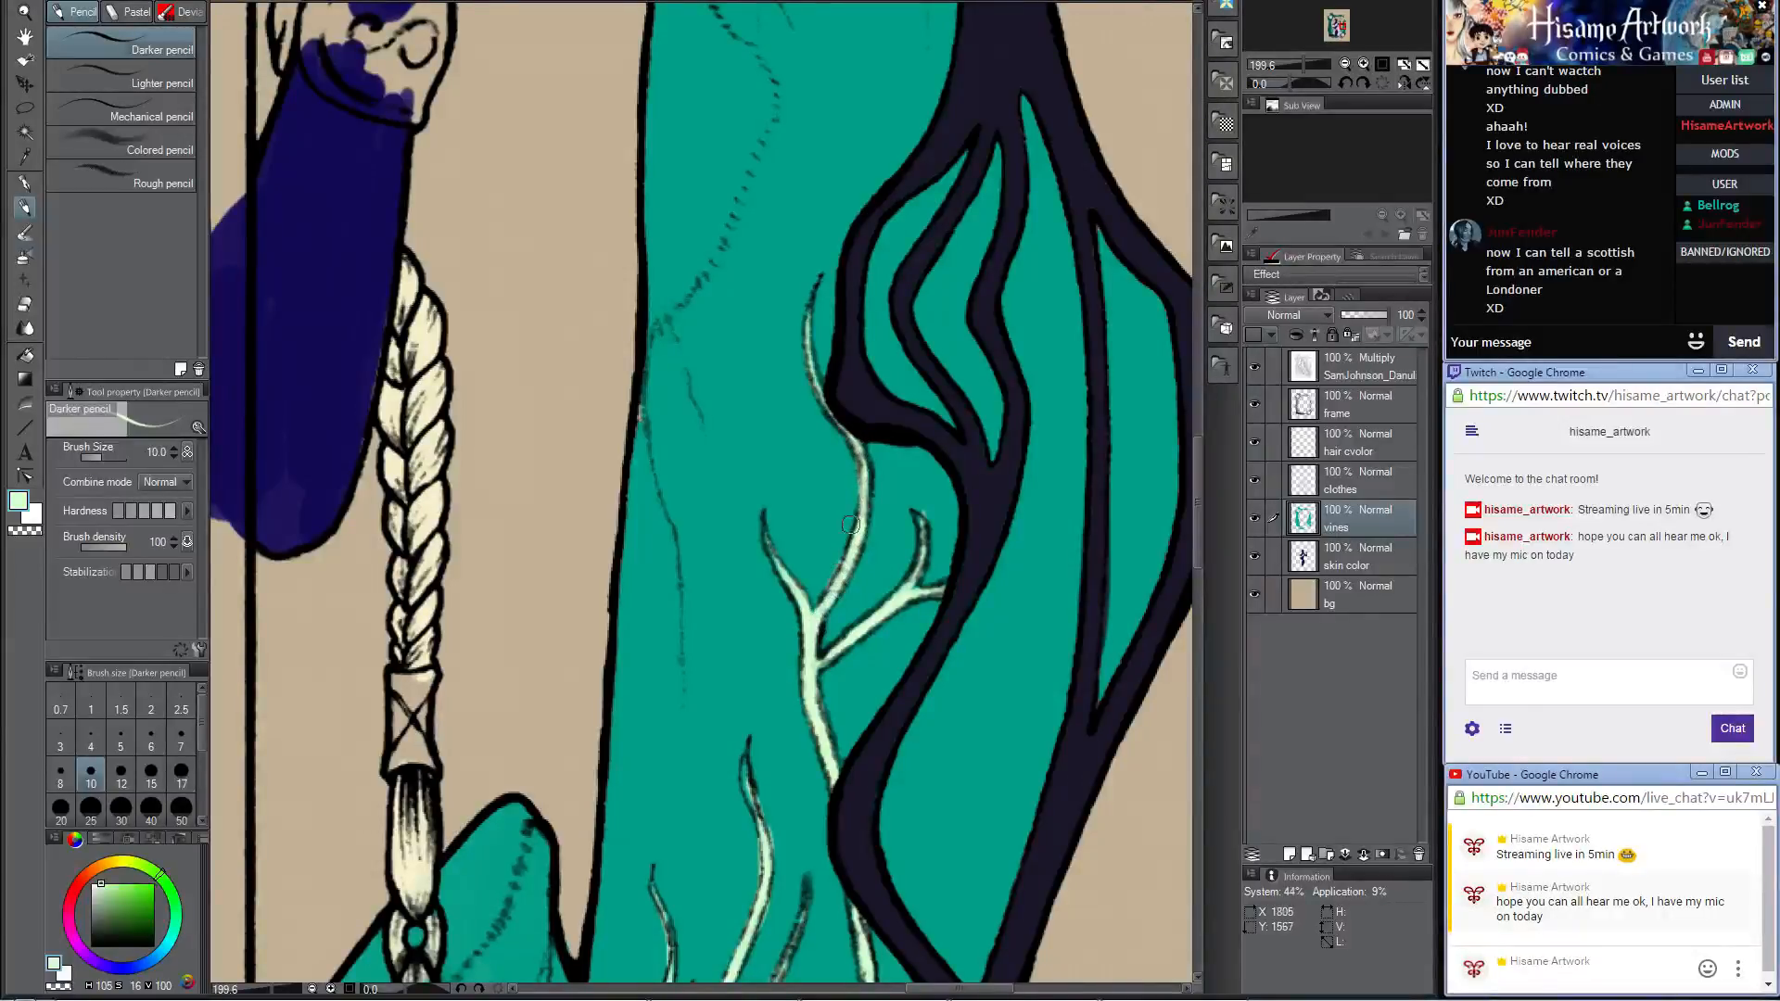
drag(915, 516, 920, 557)
Step: Sample the crystal's teal and touch up the inner edge of the large right crystal near the upper crack lines
scroll(764, 492, down, 2)
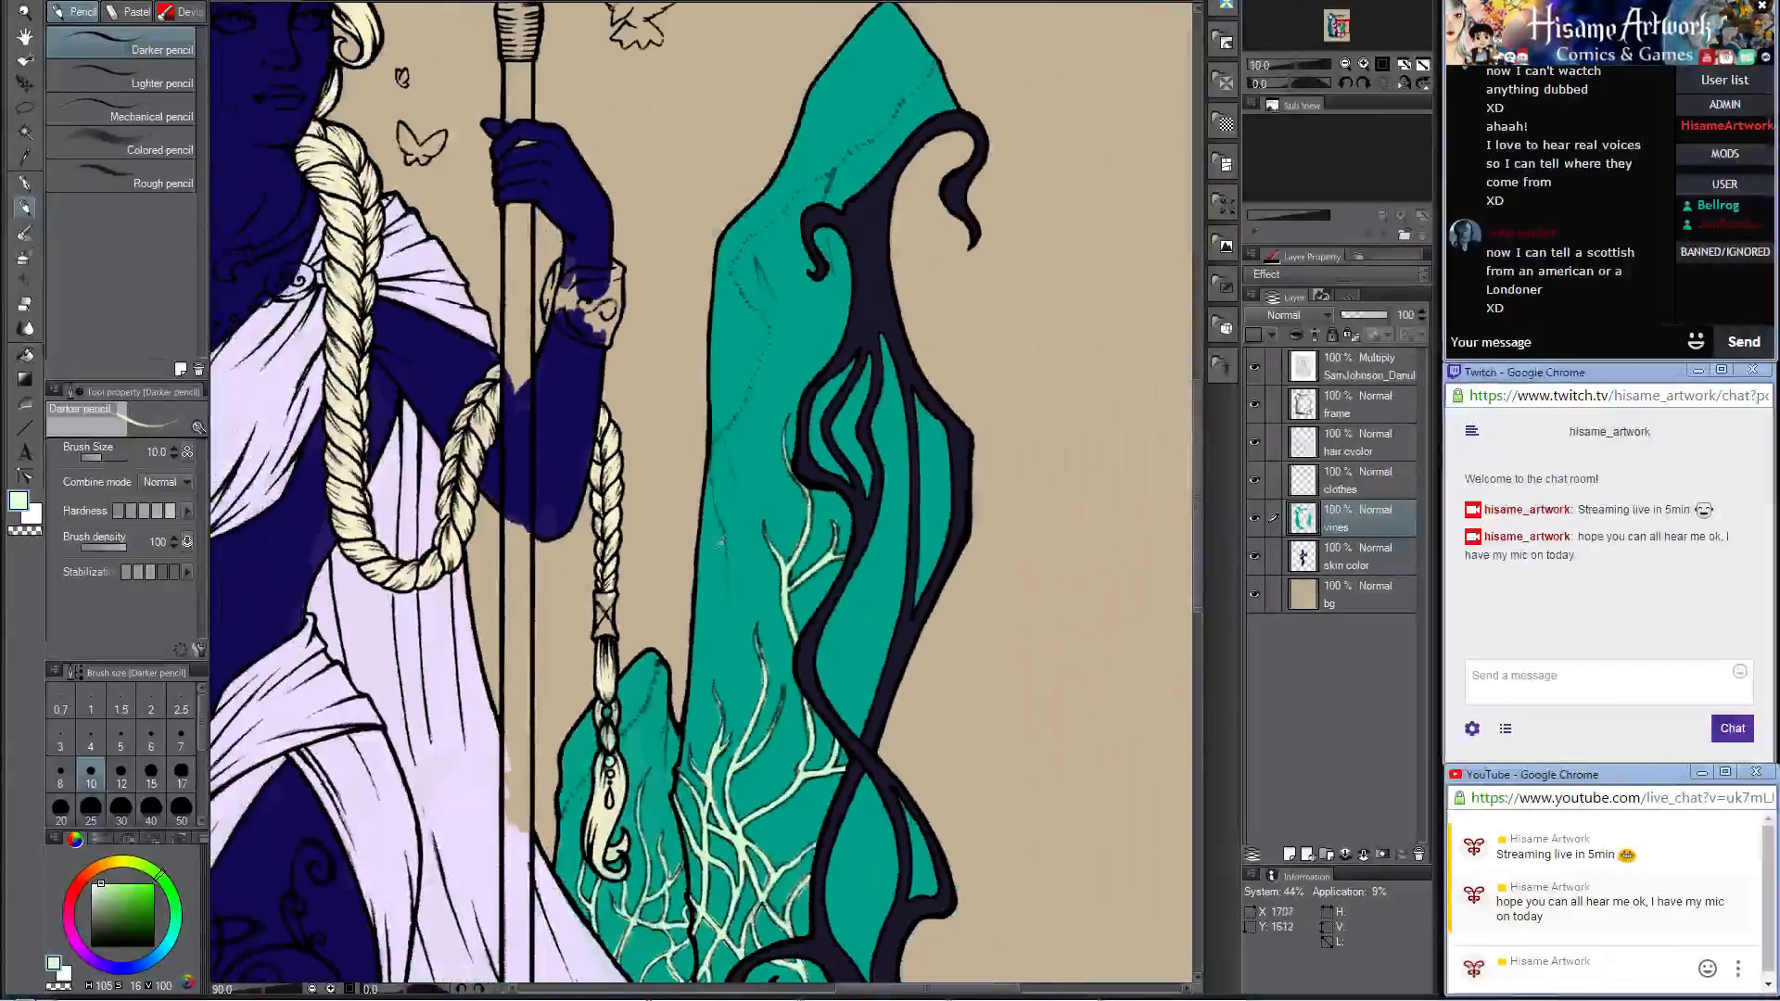
scroll(712, 468, up, 1)
scroll(712, 468, up, 1)
scroll(733, 470, up, 1)
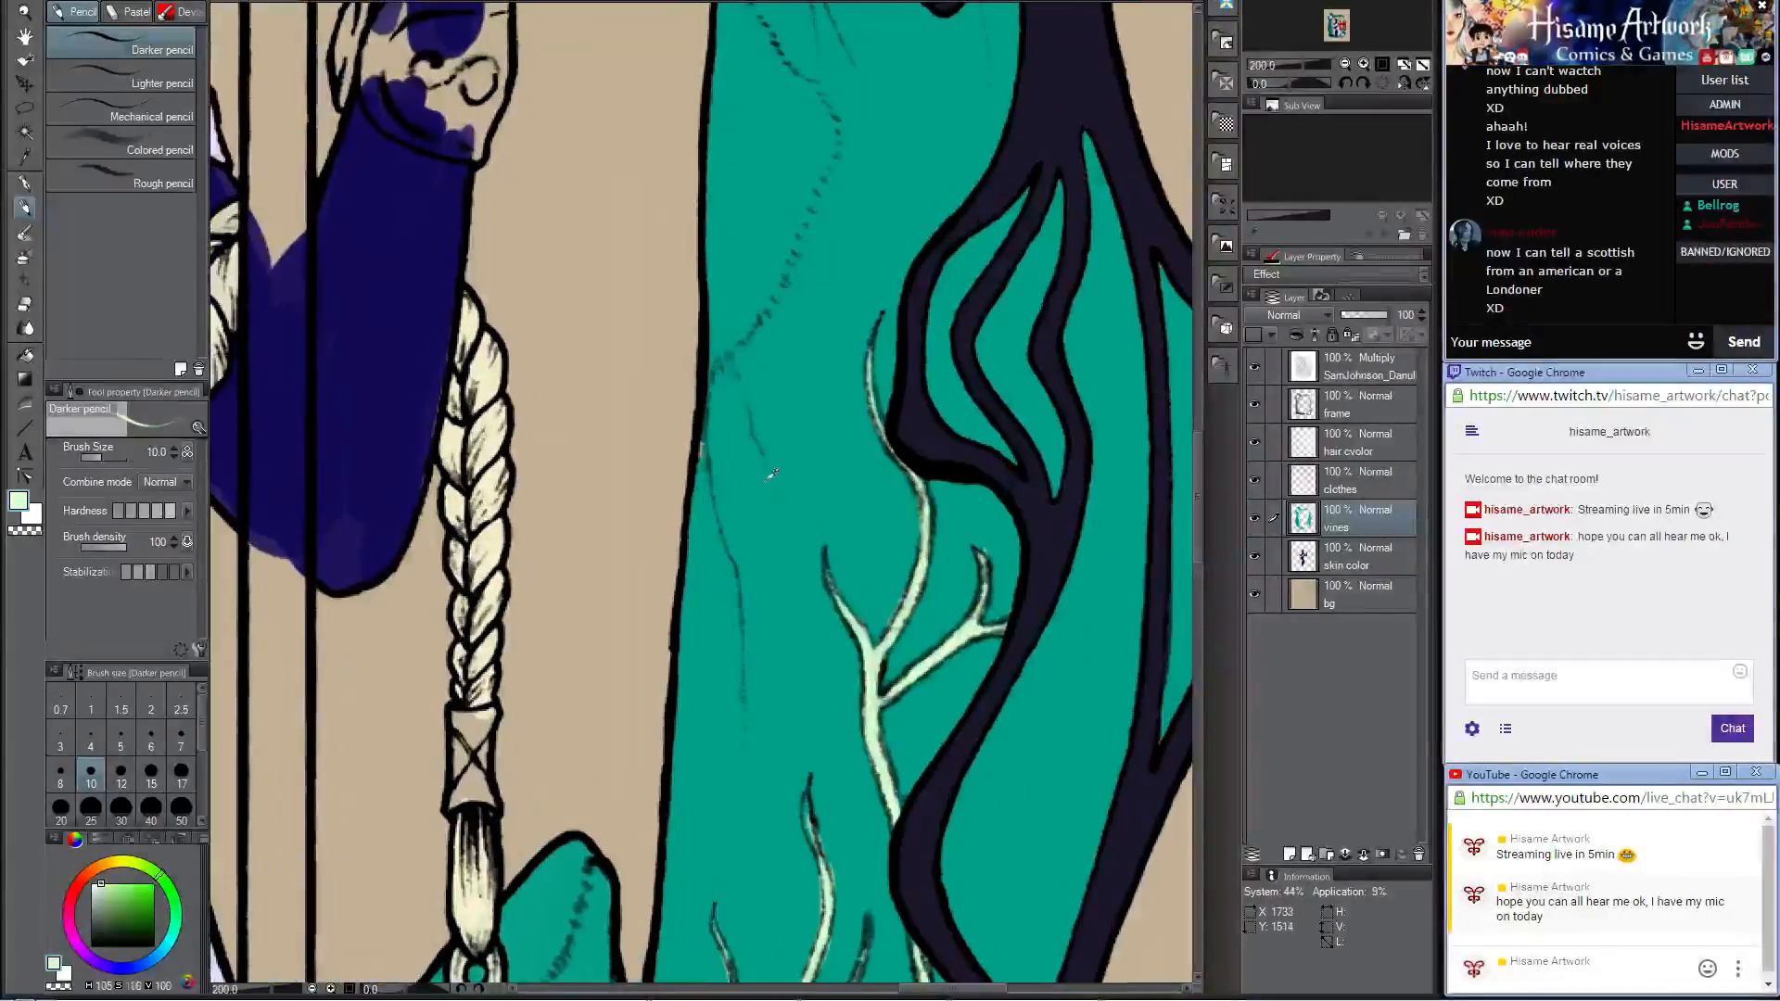
alt+click(733, 470)
drag(705, 424, 702, 526)
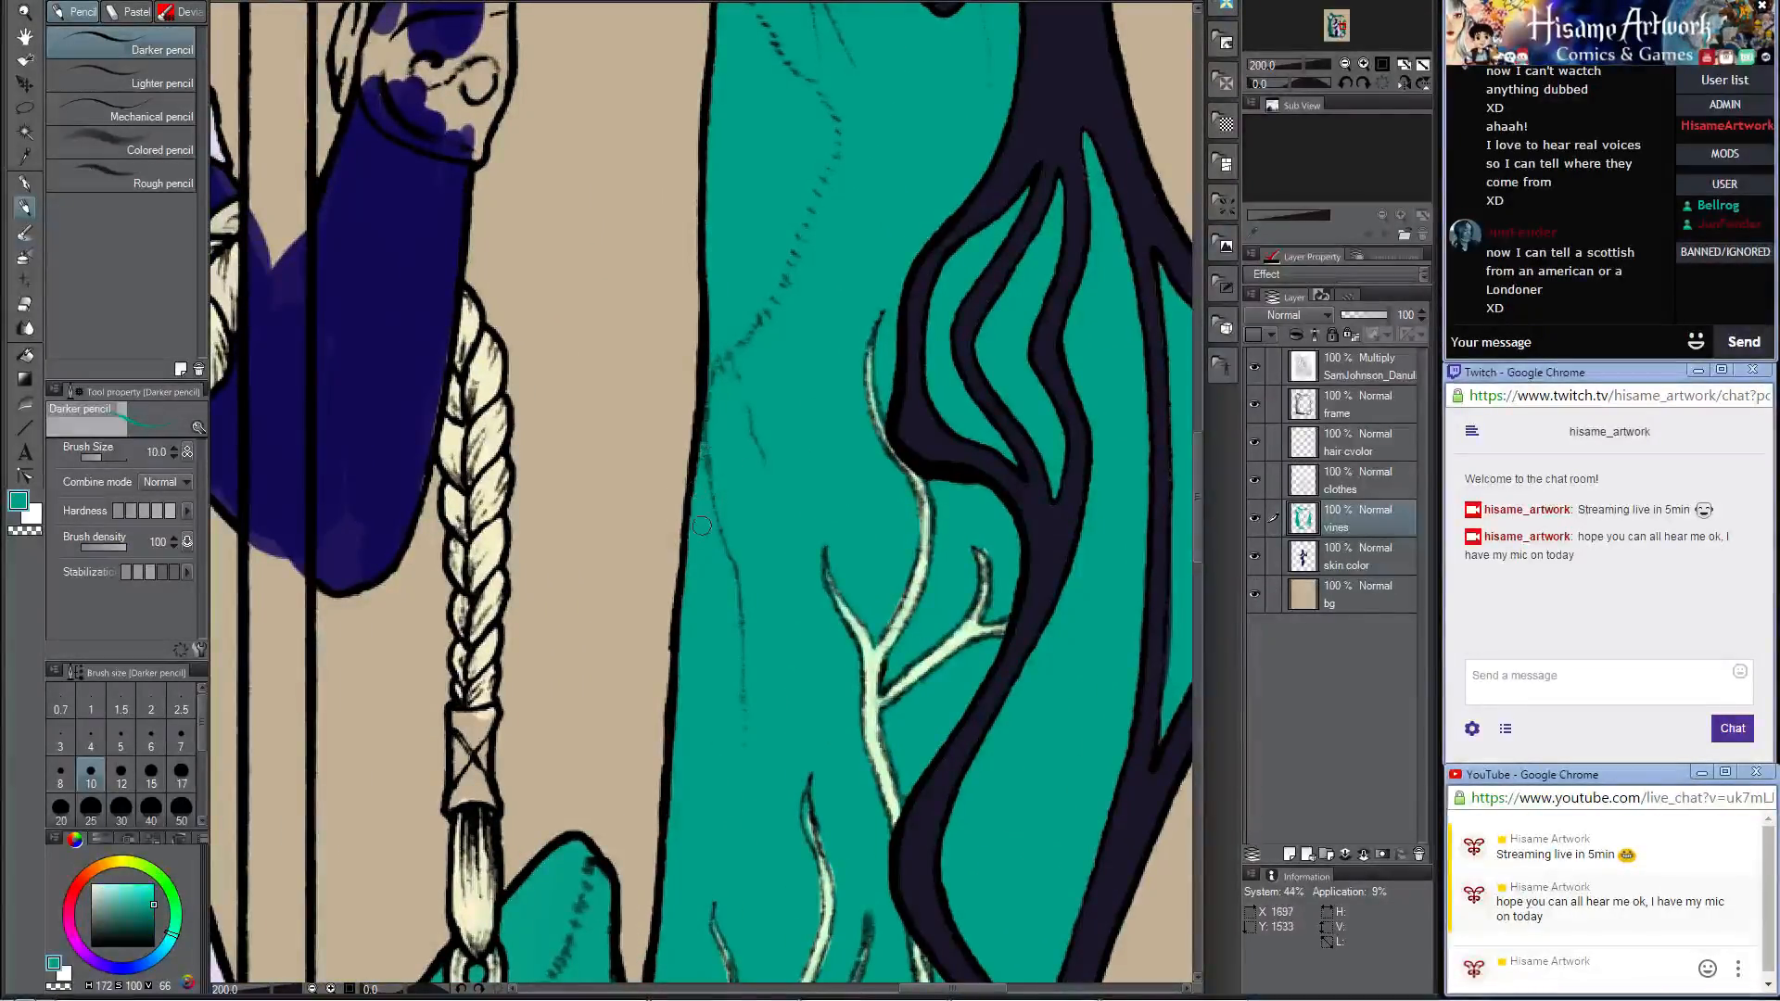
scroll(719, 492, down, 5)
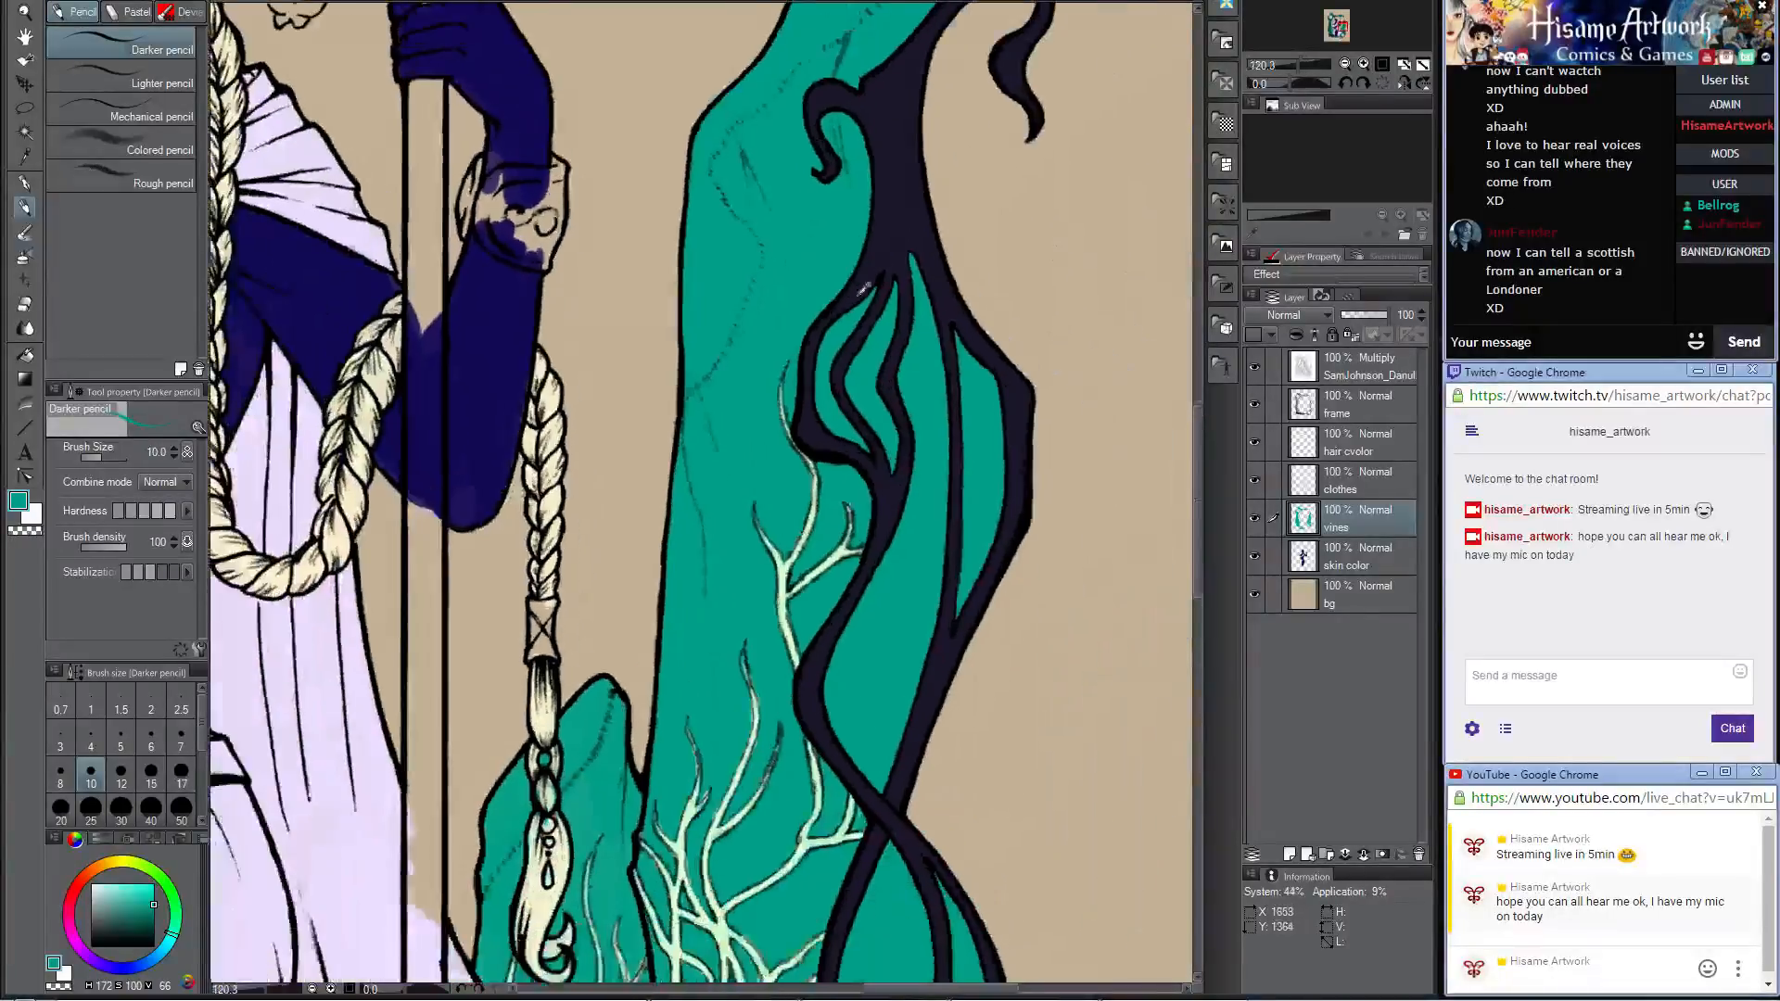
Step: Lasso the swirl tattoo on the bare thigh, then cut it from the lineart layer and paste it onto its own layer
scroll(719, 492, down, 2)
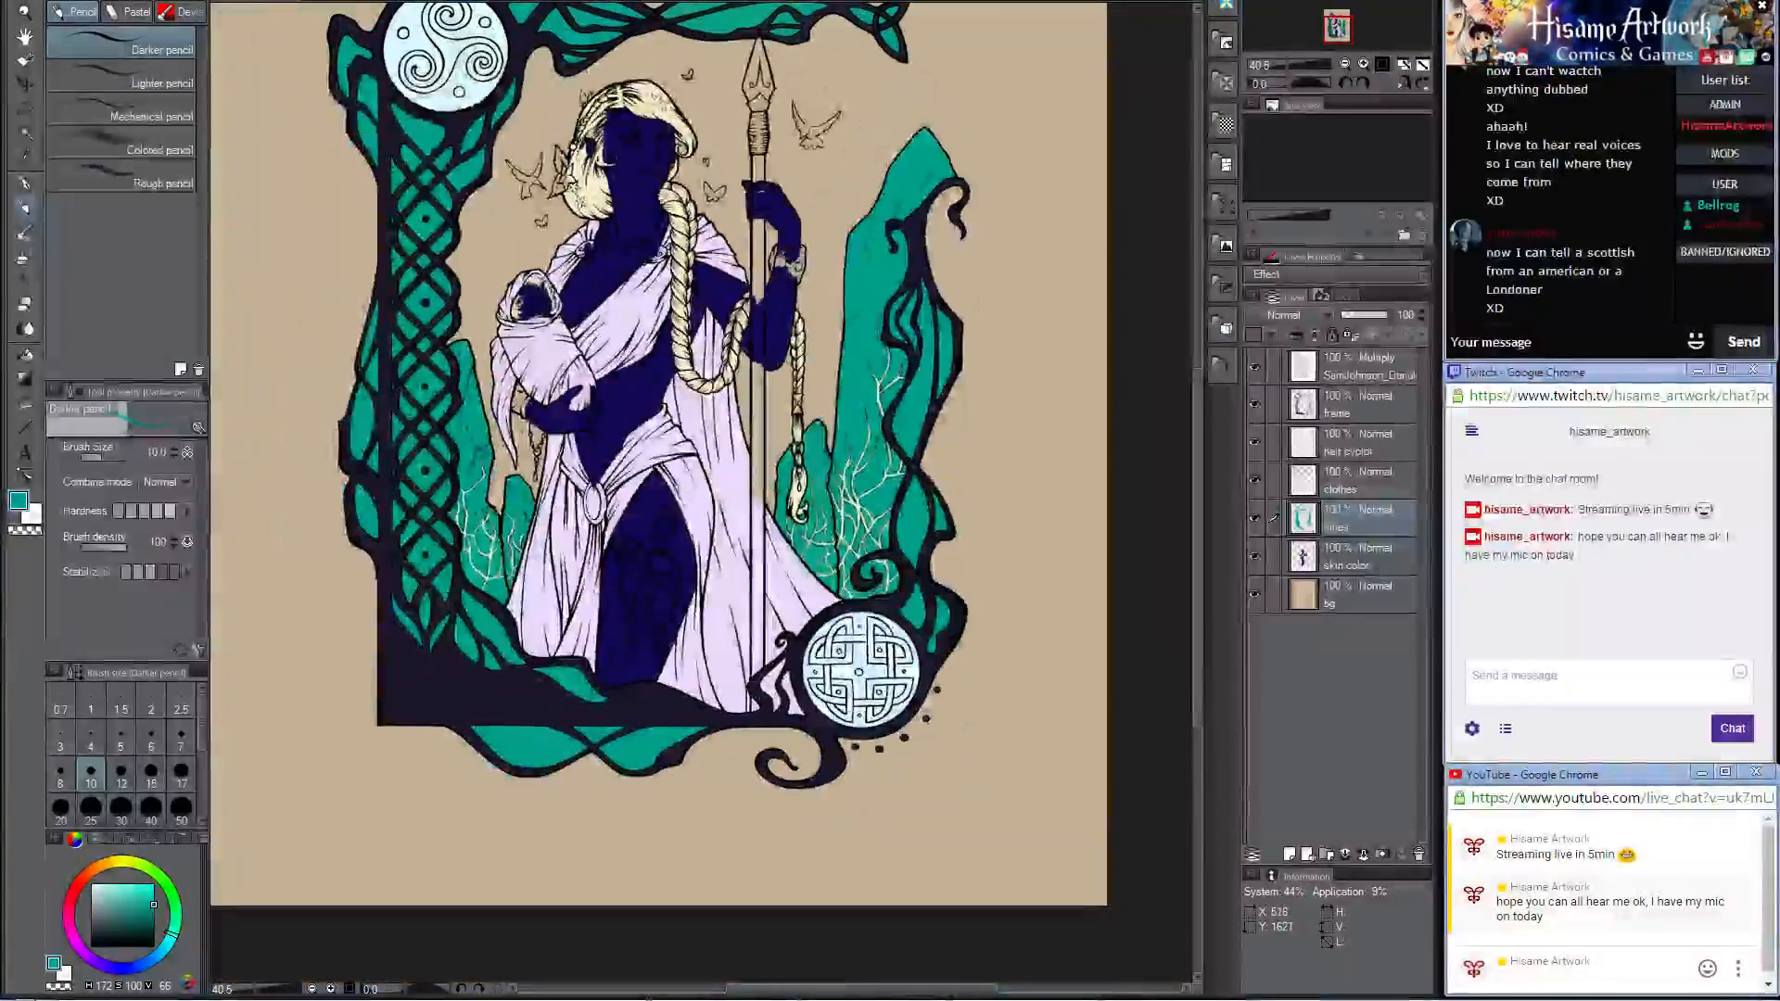
drag(705, 358, 810, 491)
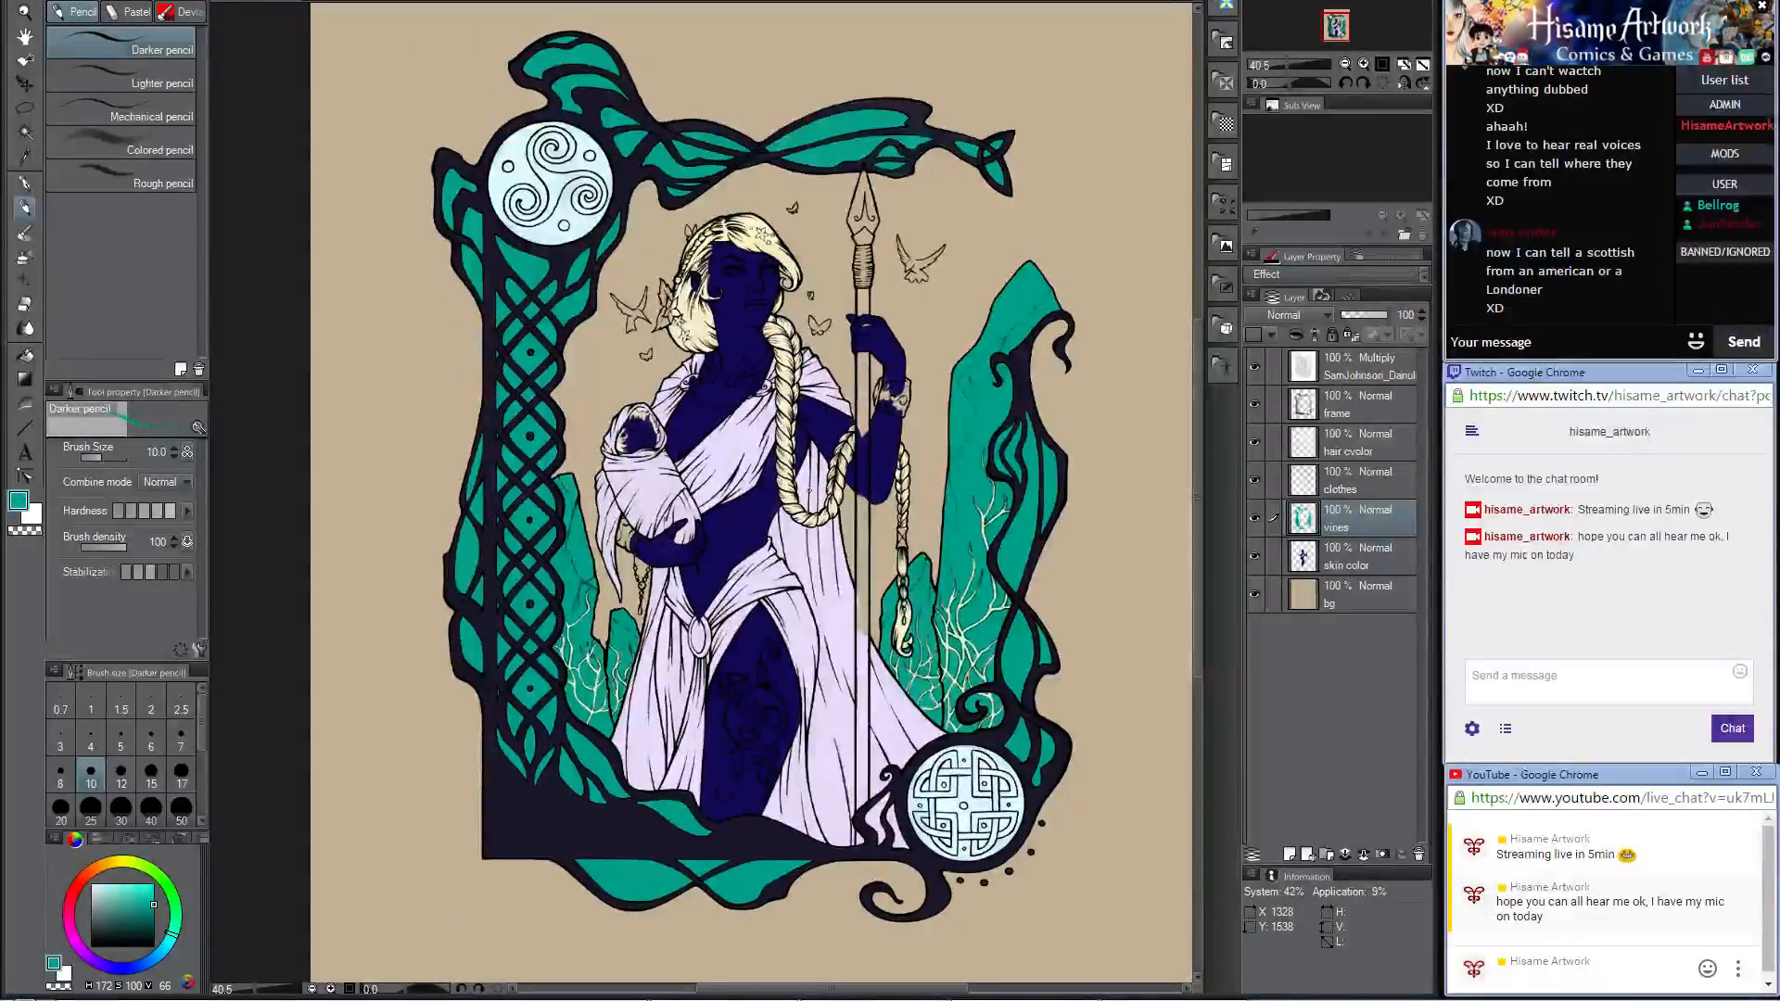
scroll(758, 803, up, 5)
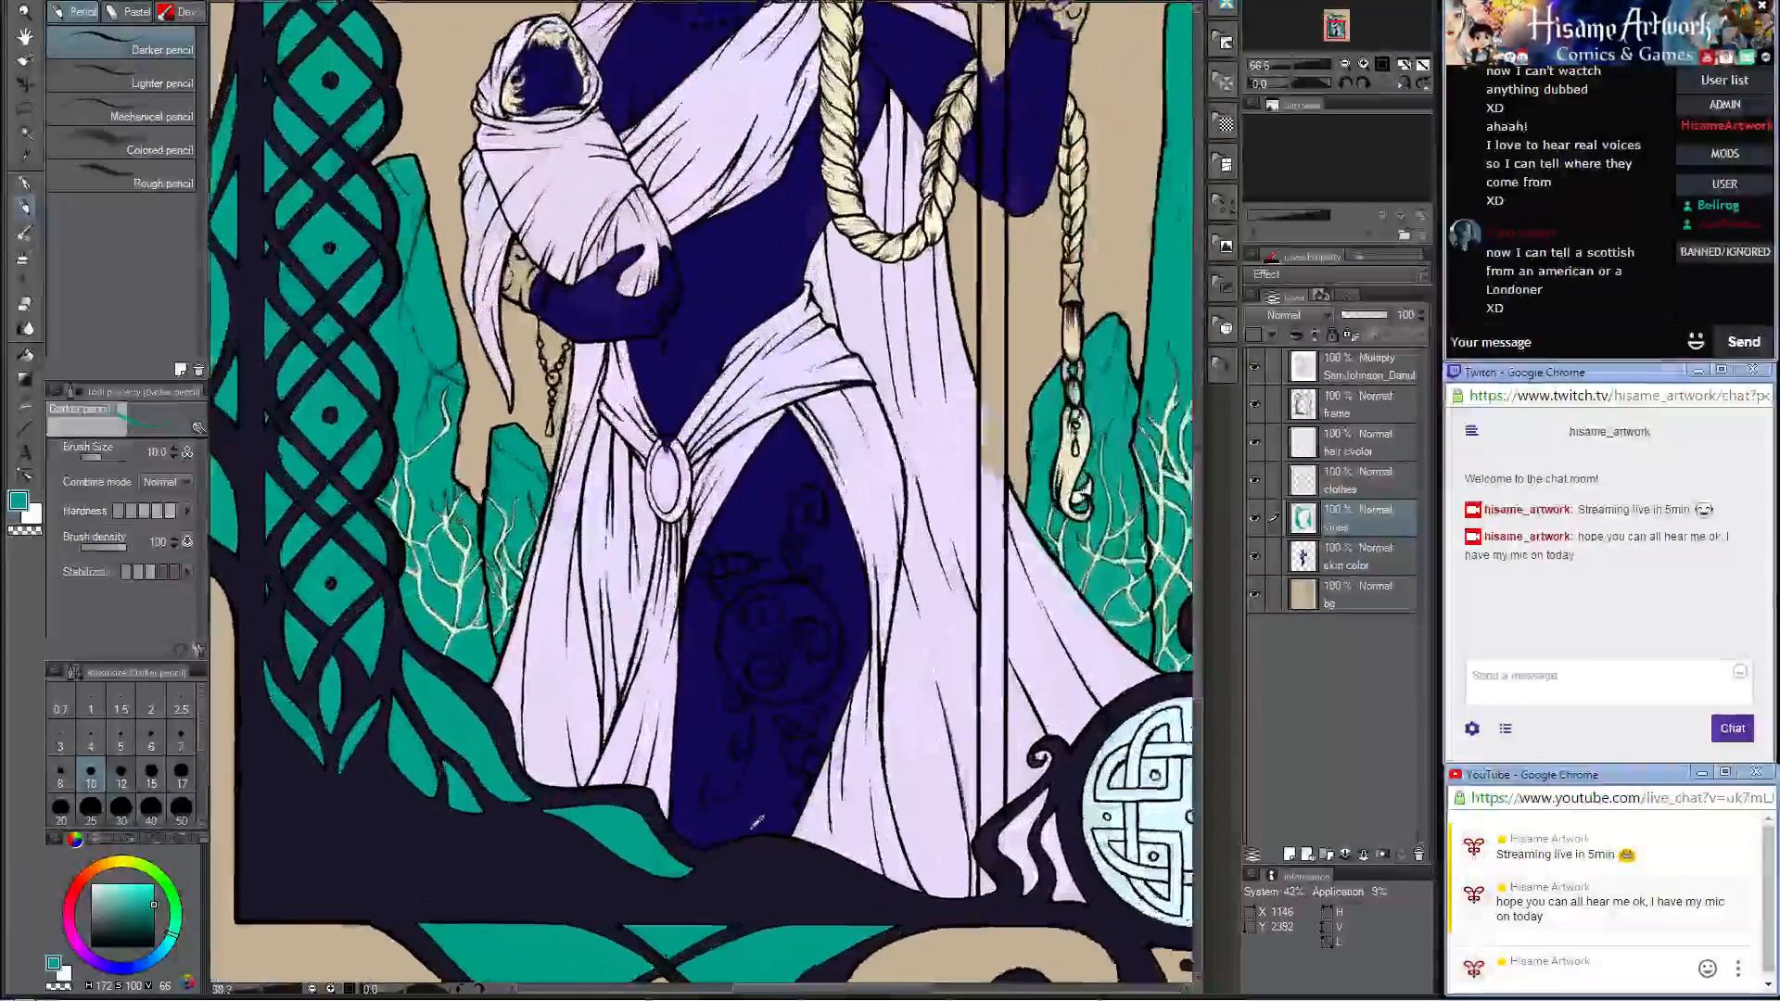
scroll(758, 803, up, 1)
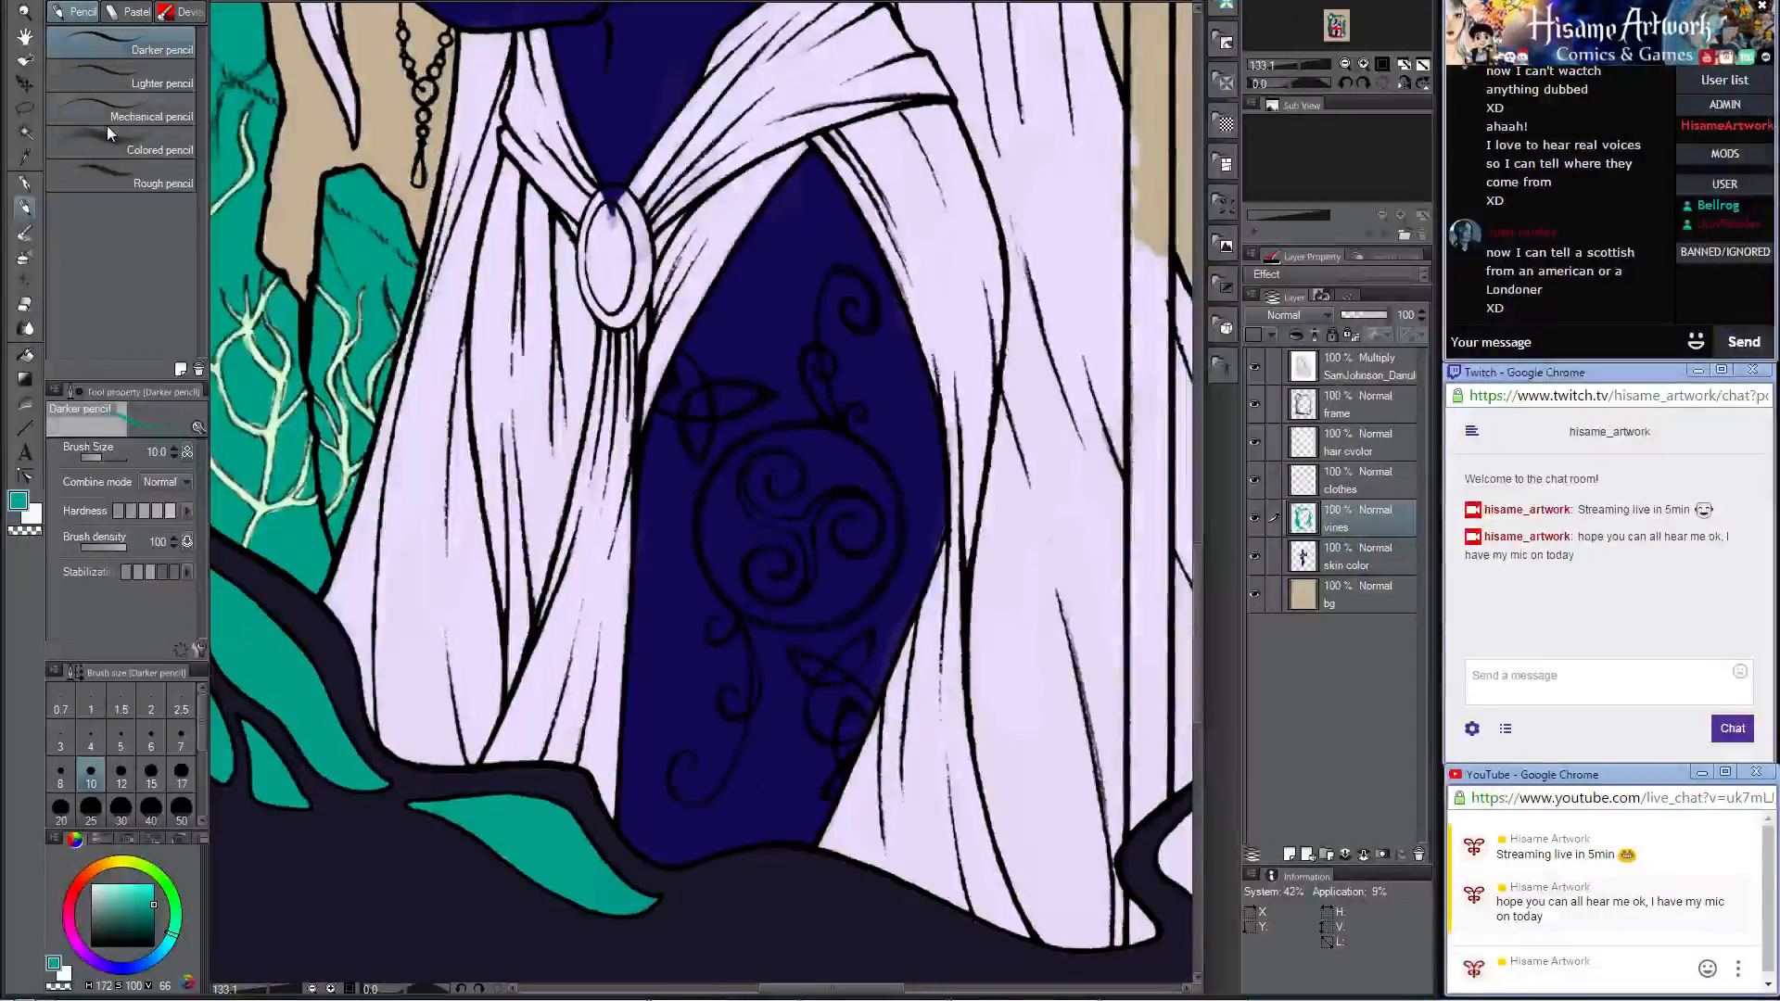
click(25, 108)
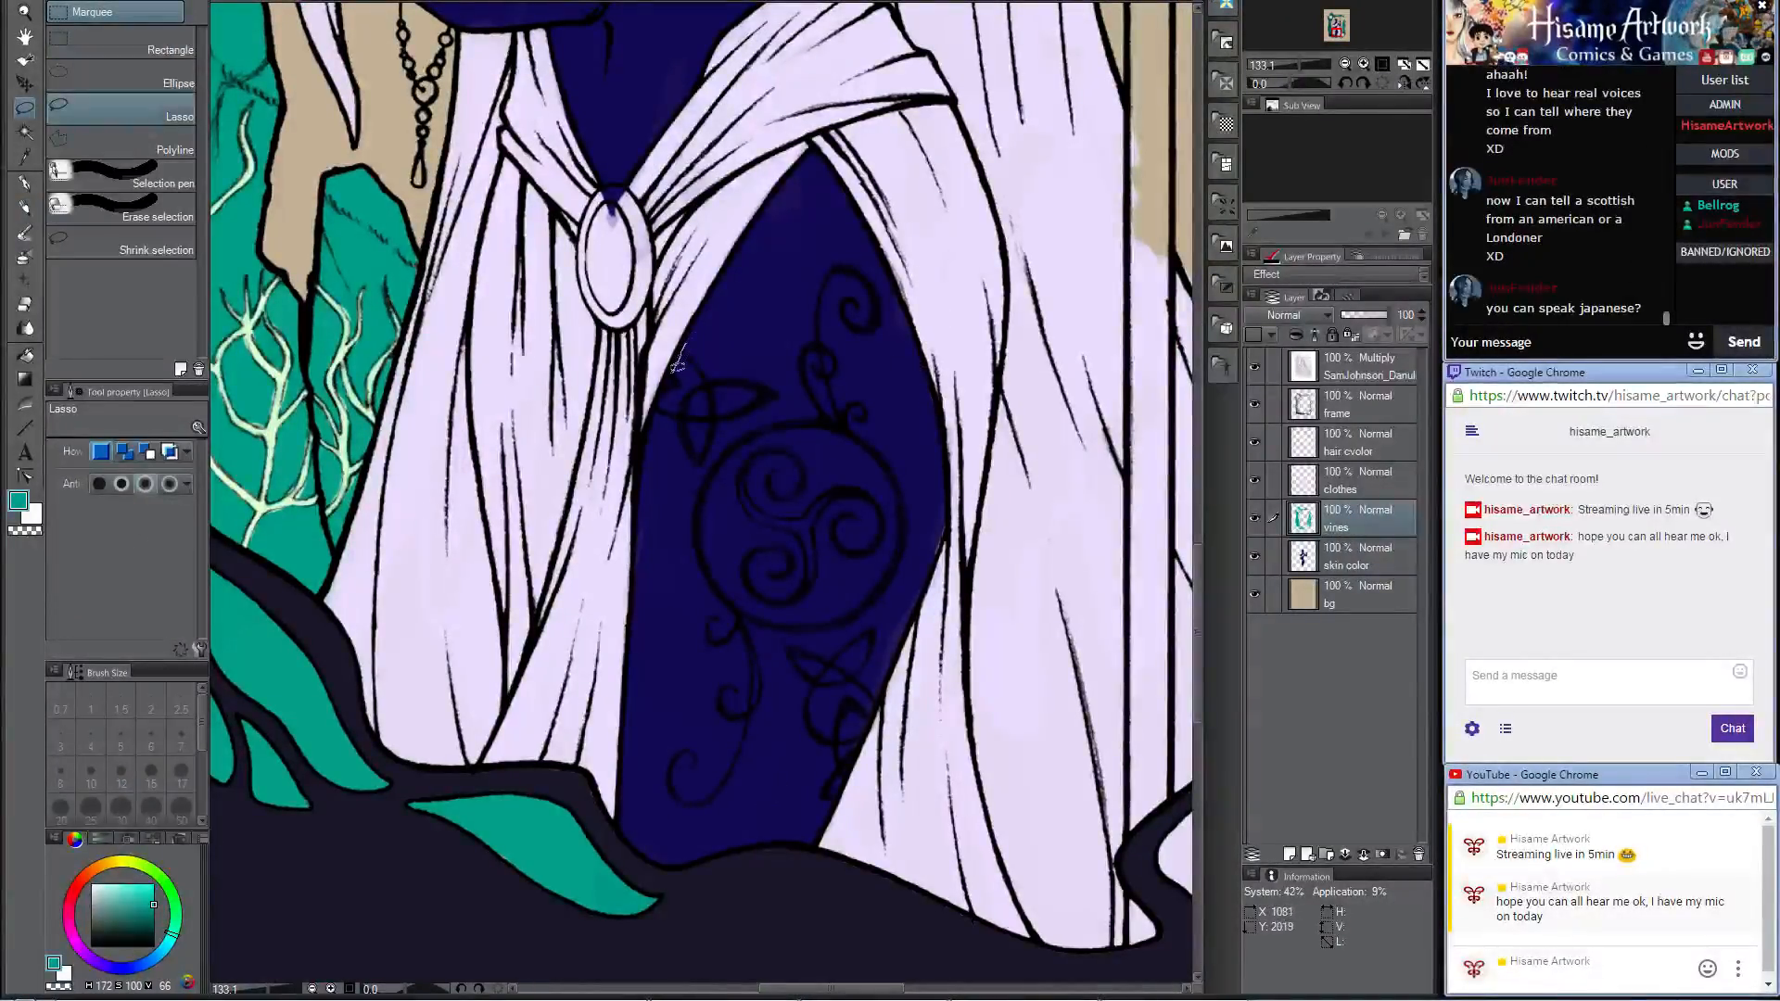
drag(663, 390, 653, 713)
mouse_move(683, 813)
mouse_down()
mouse_move(834, 797)
mouse_move(848, 773)
mouse_up()
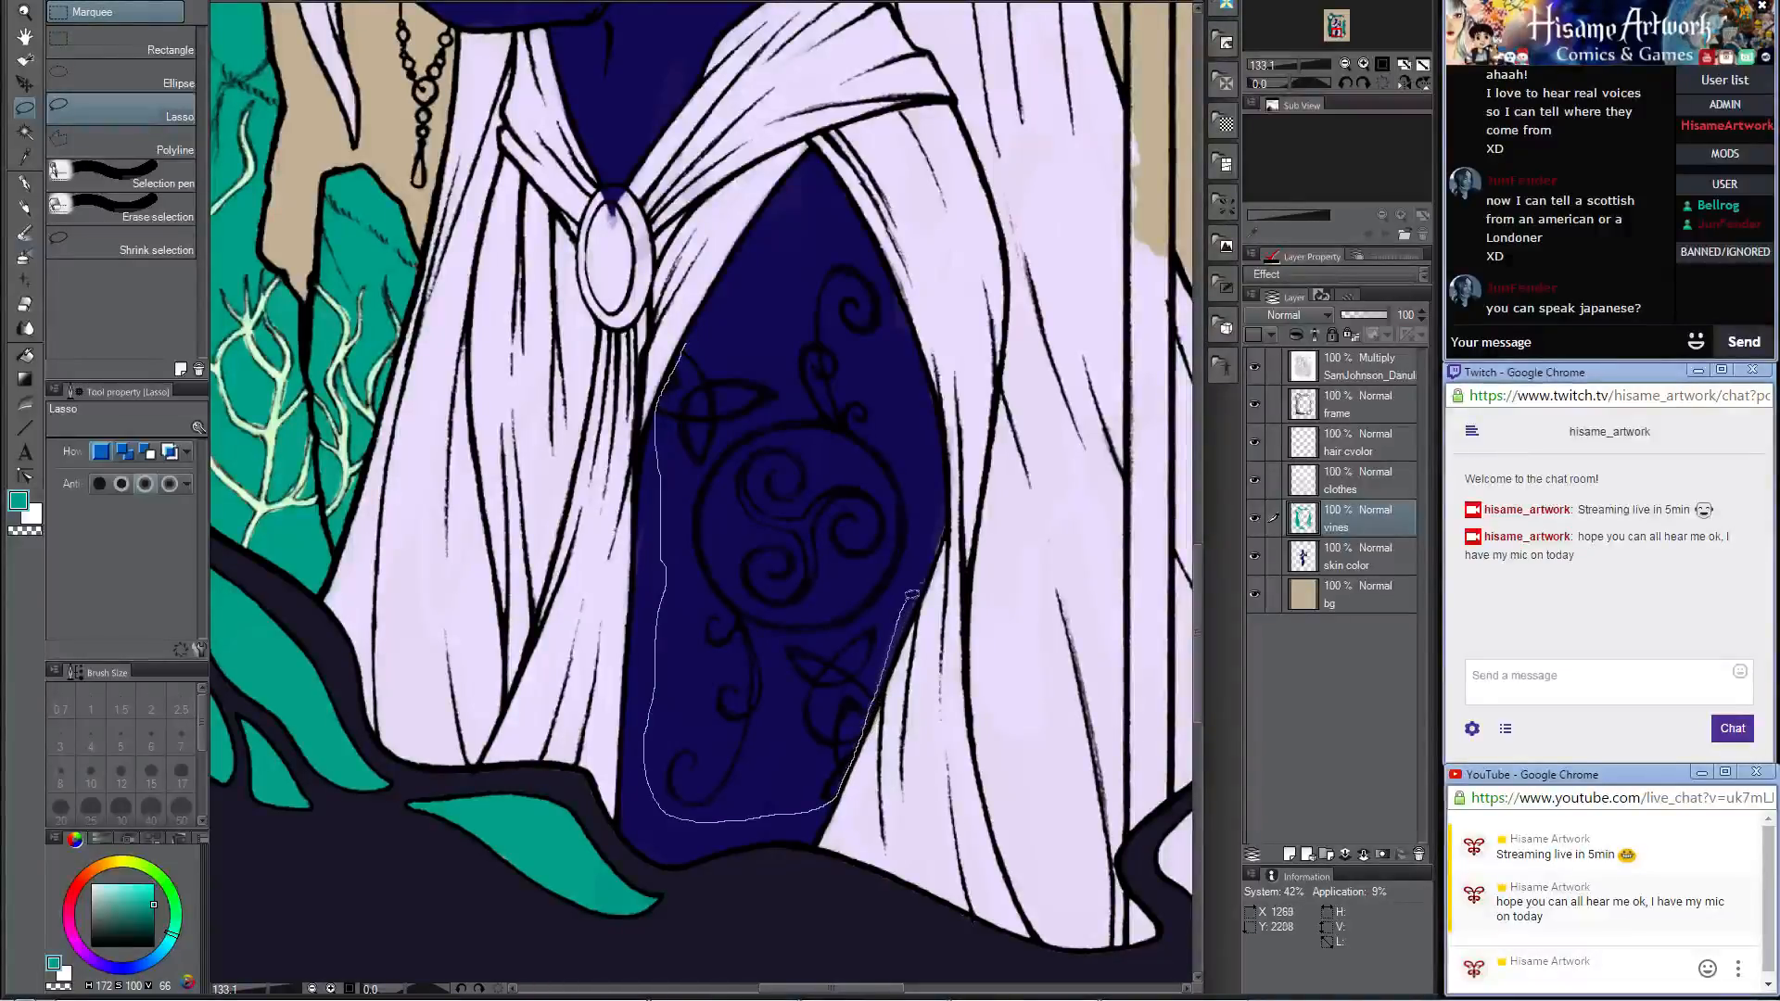
drag(922, 496, 923, 495)
mouse_move(897, 293)
mouse_down()
mouse_move(876, 255)
mouse_move(688, 345)
mouse_up()
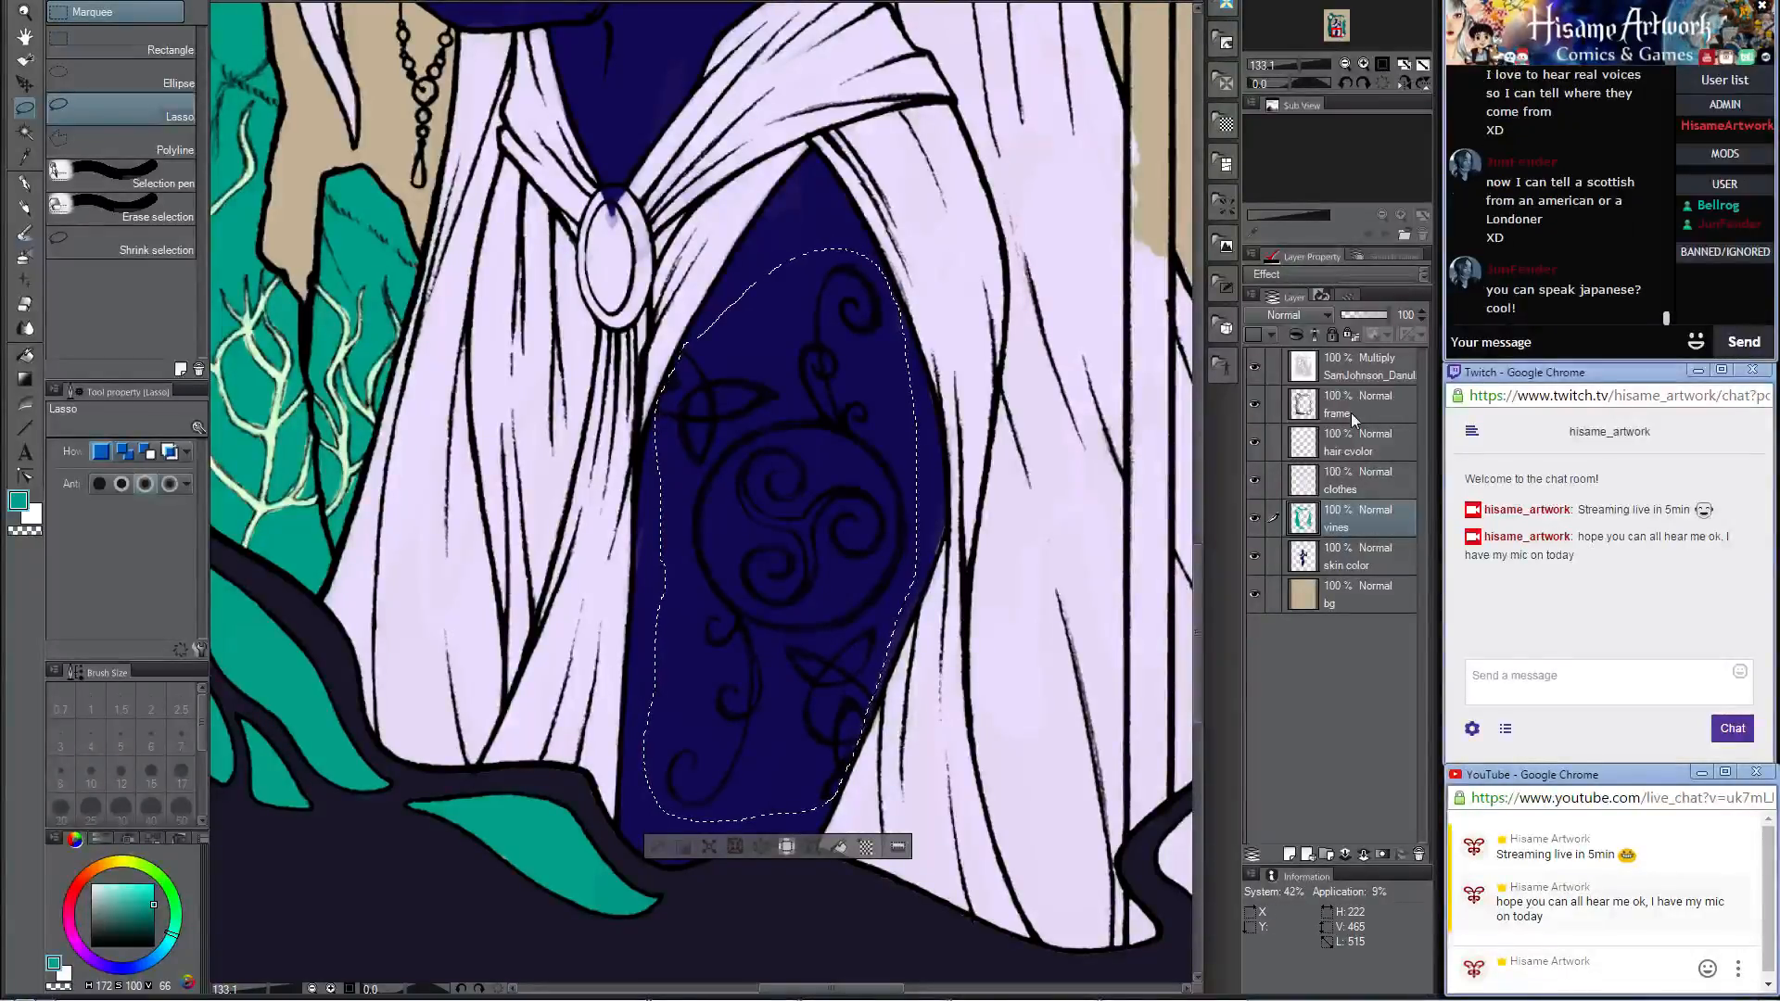
click(1360, 375)
key(Delete)
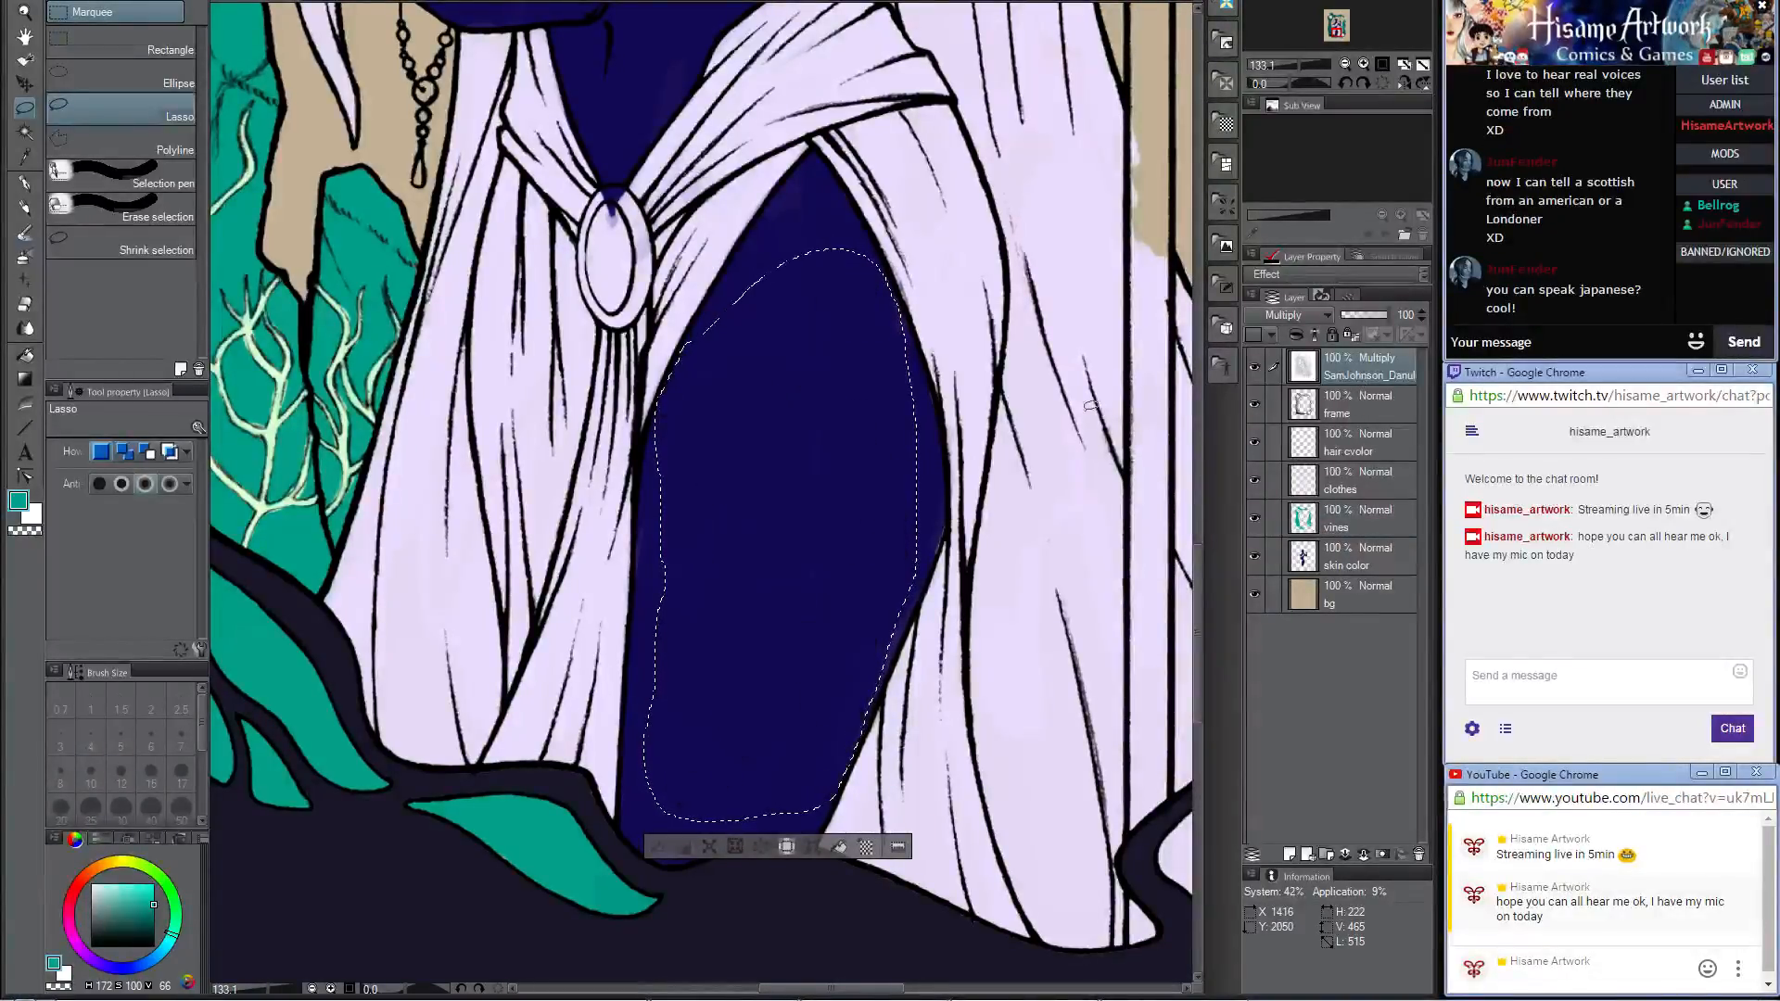
key(ctrl+v)
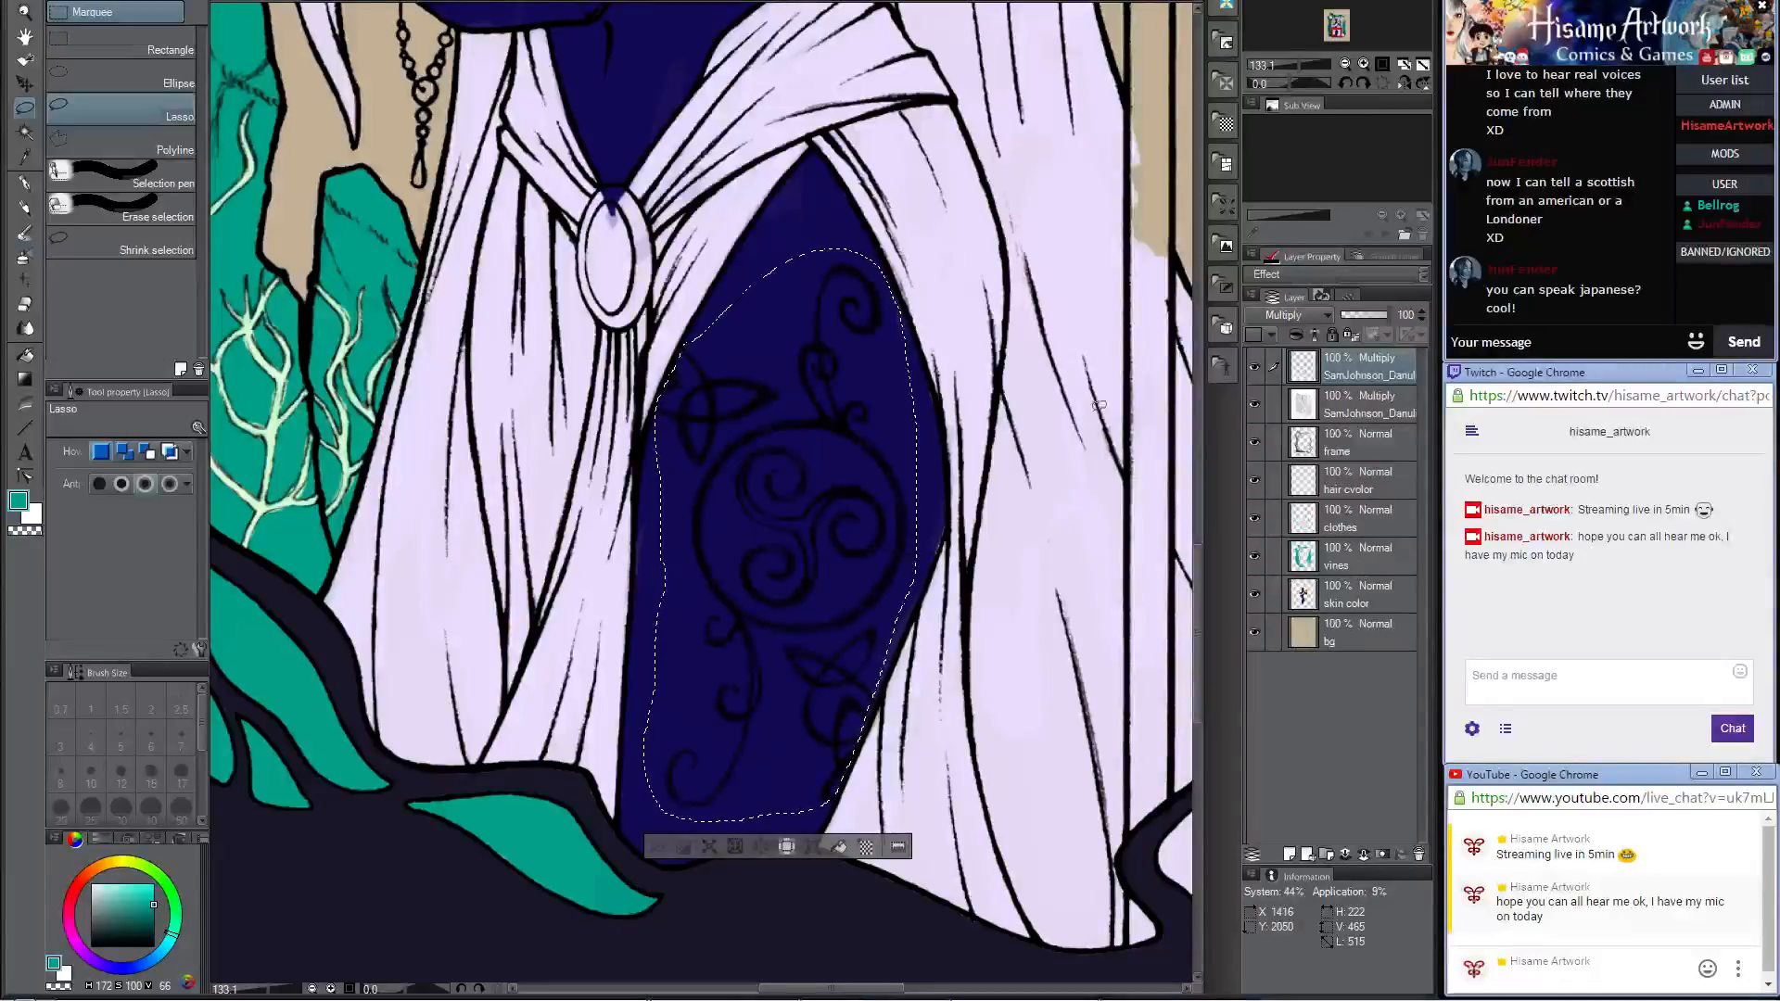
Step: Rename the pasted tattoo layer as tatoos and clear the selection
double_click(1381, 375)
click(1302, 367)
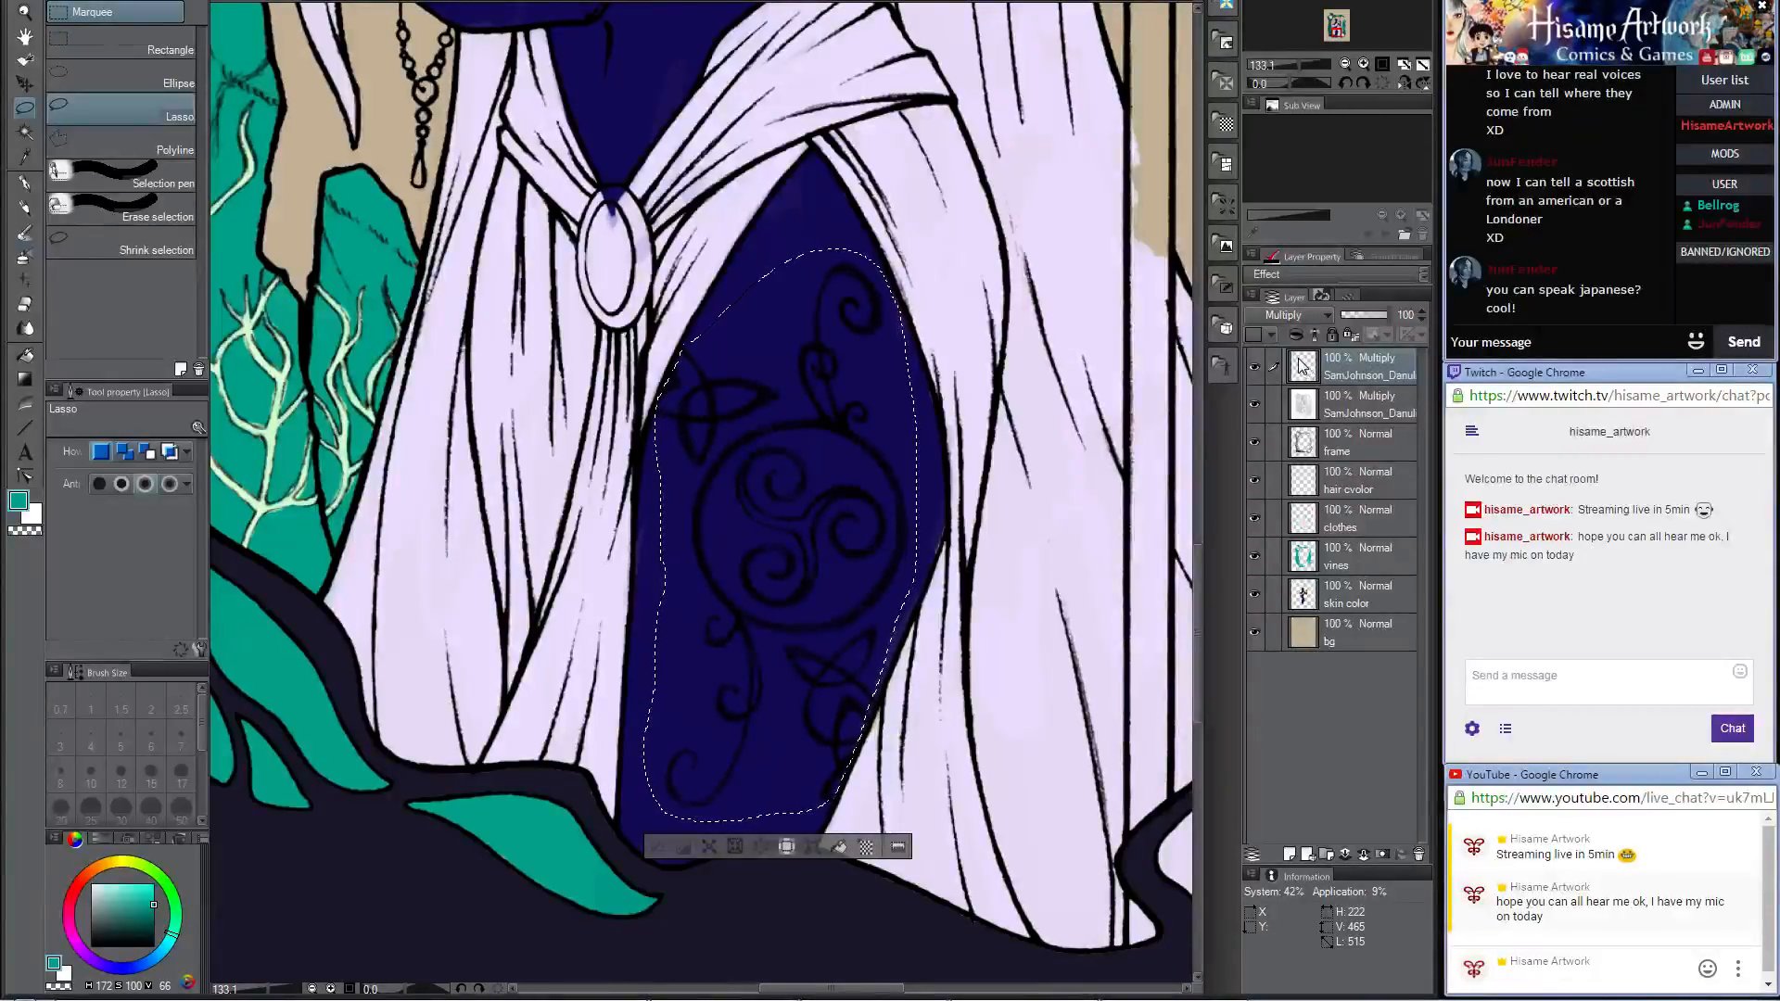
double_click(1354, 374)
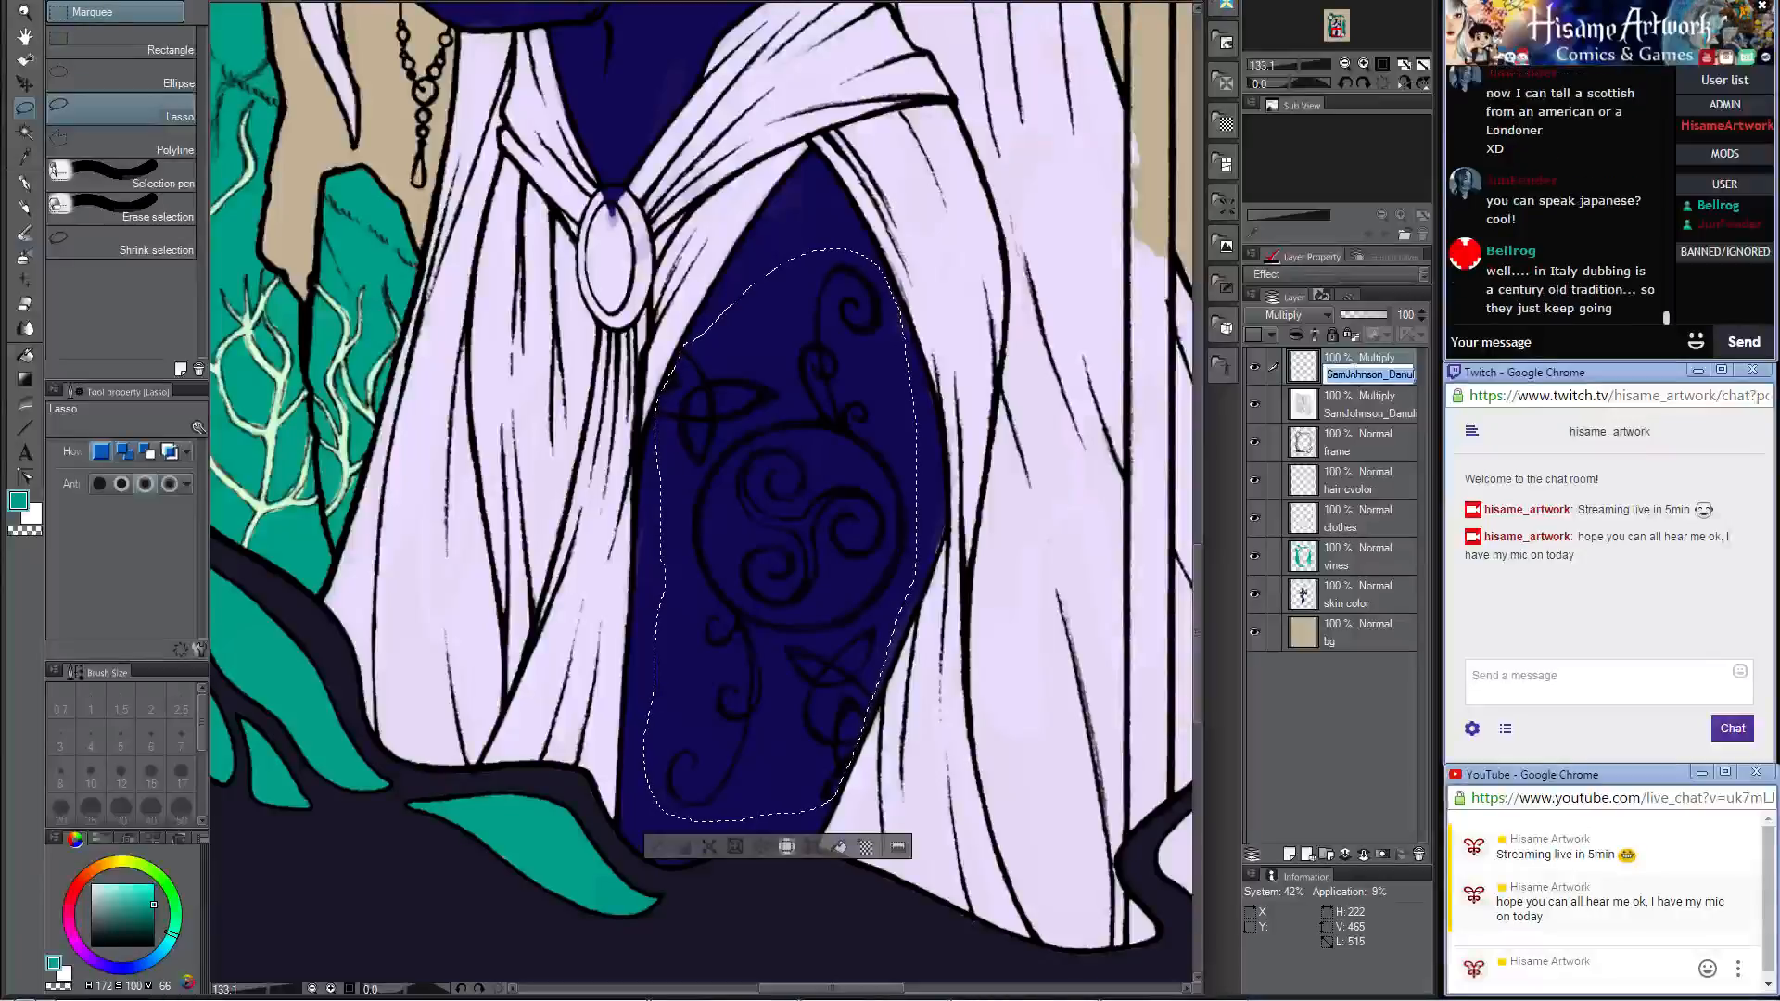
text(tatoo)
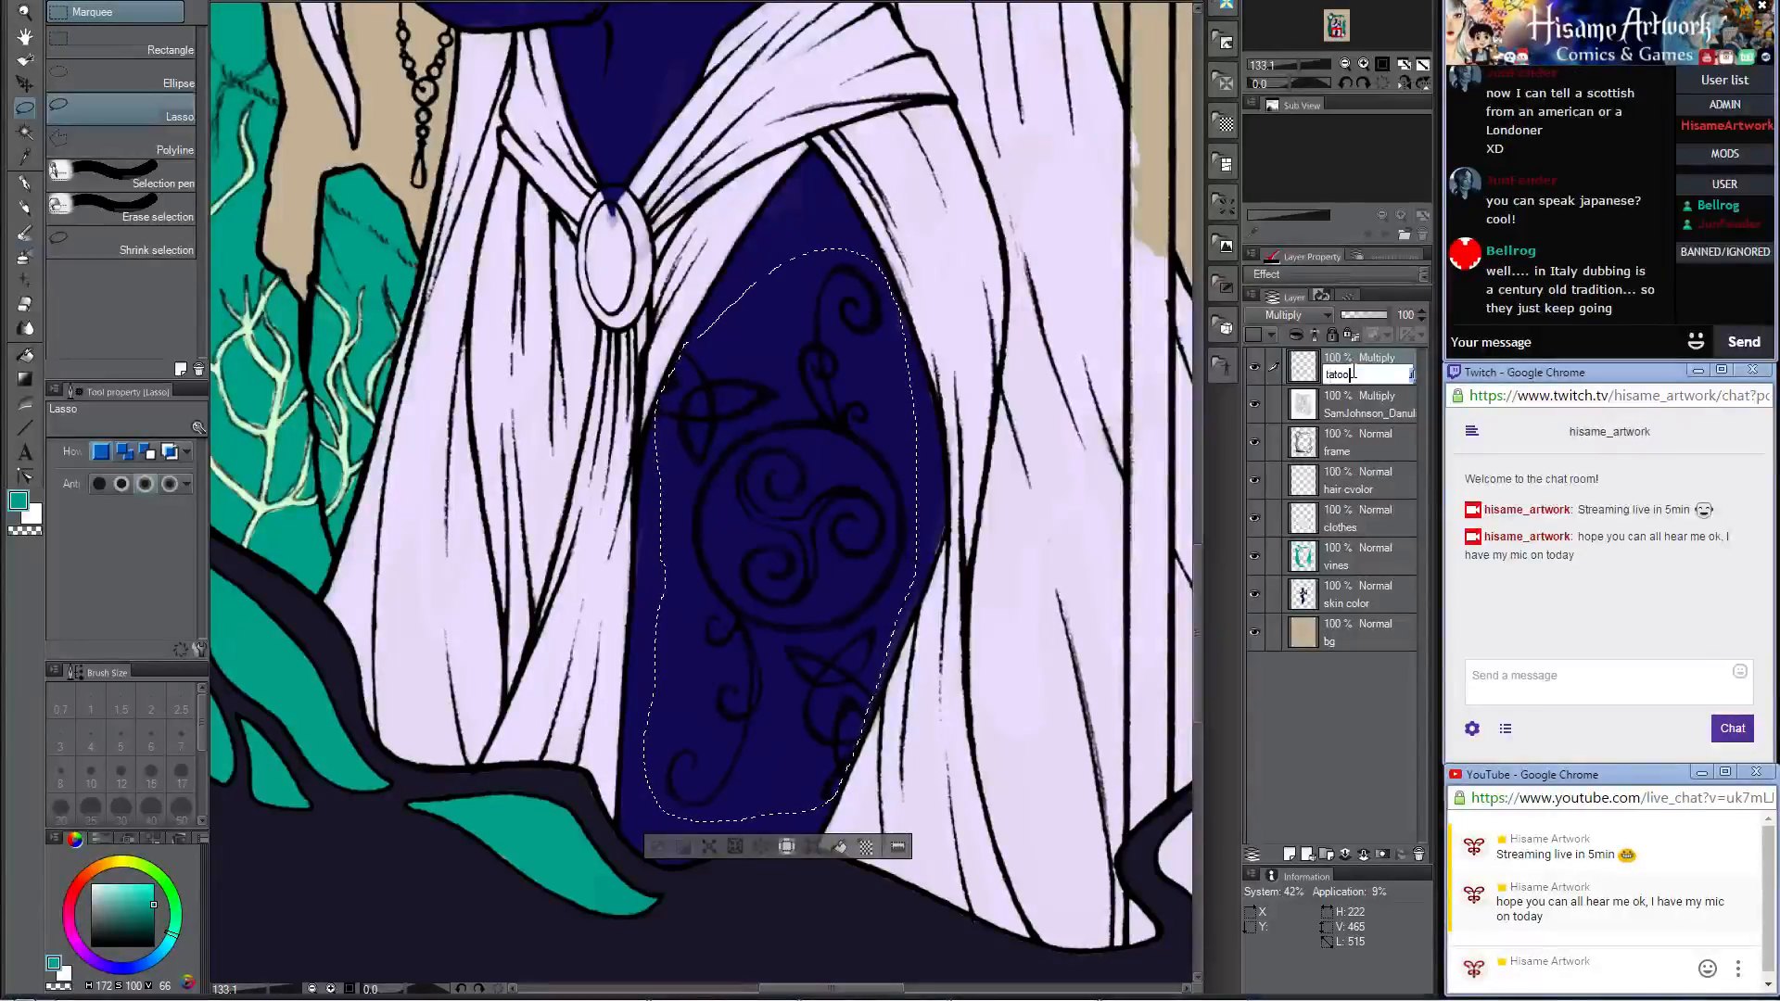
text(s)
key(Return)
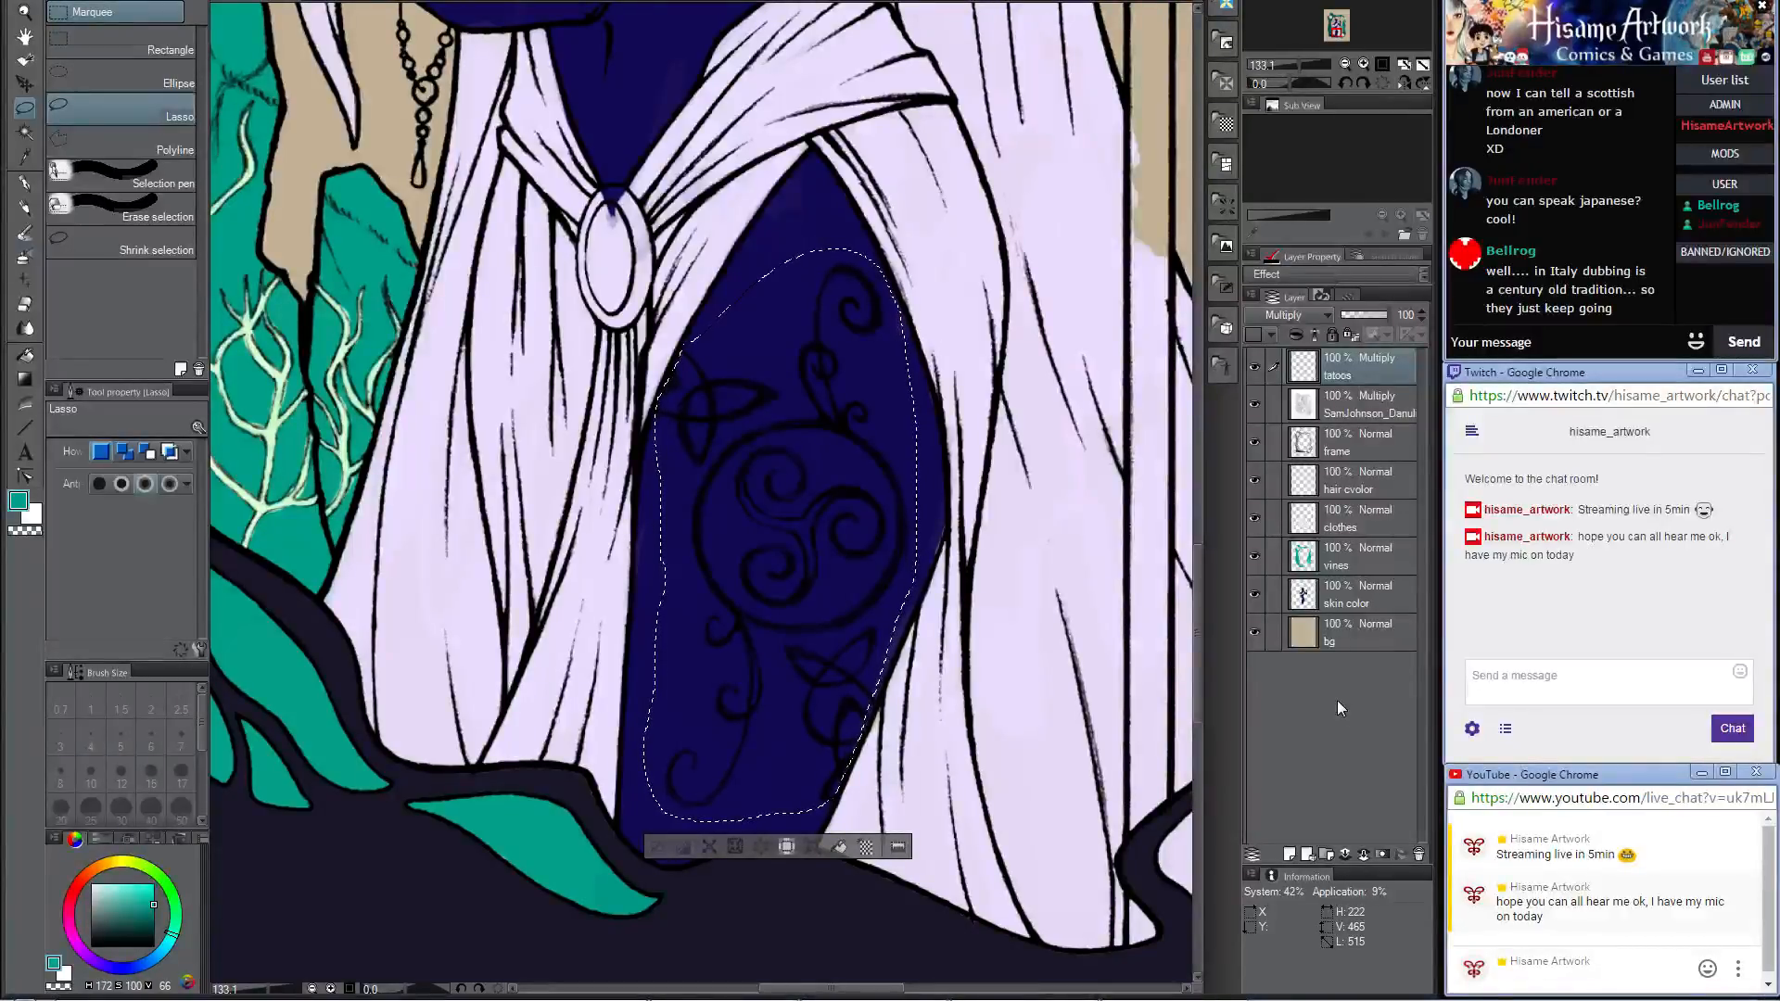
click(25, 83)
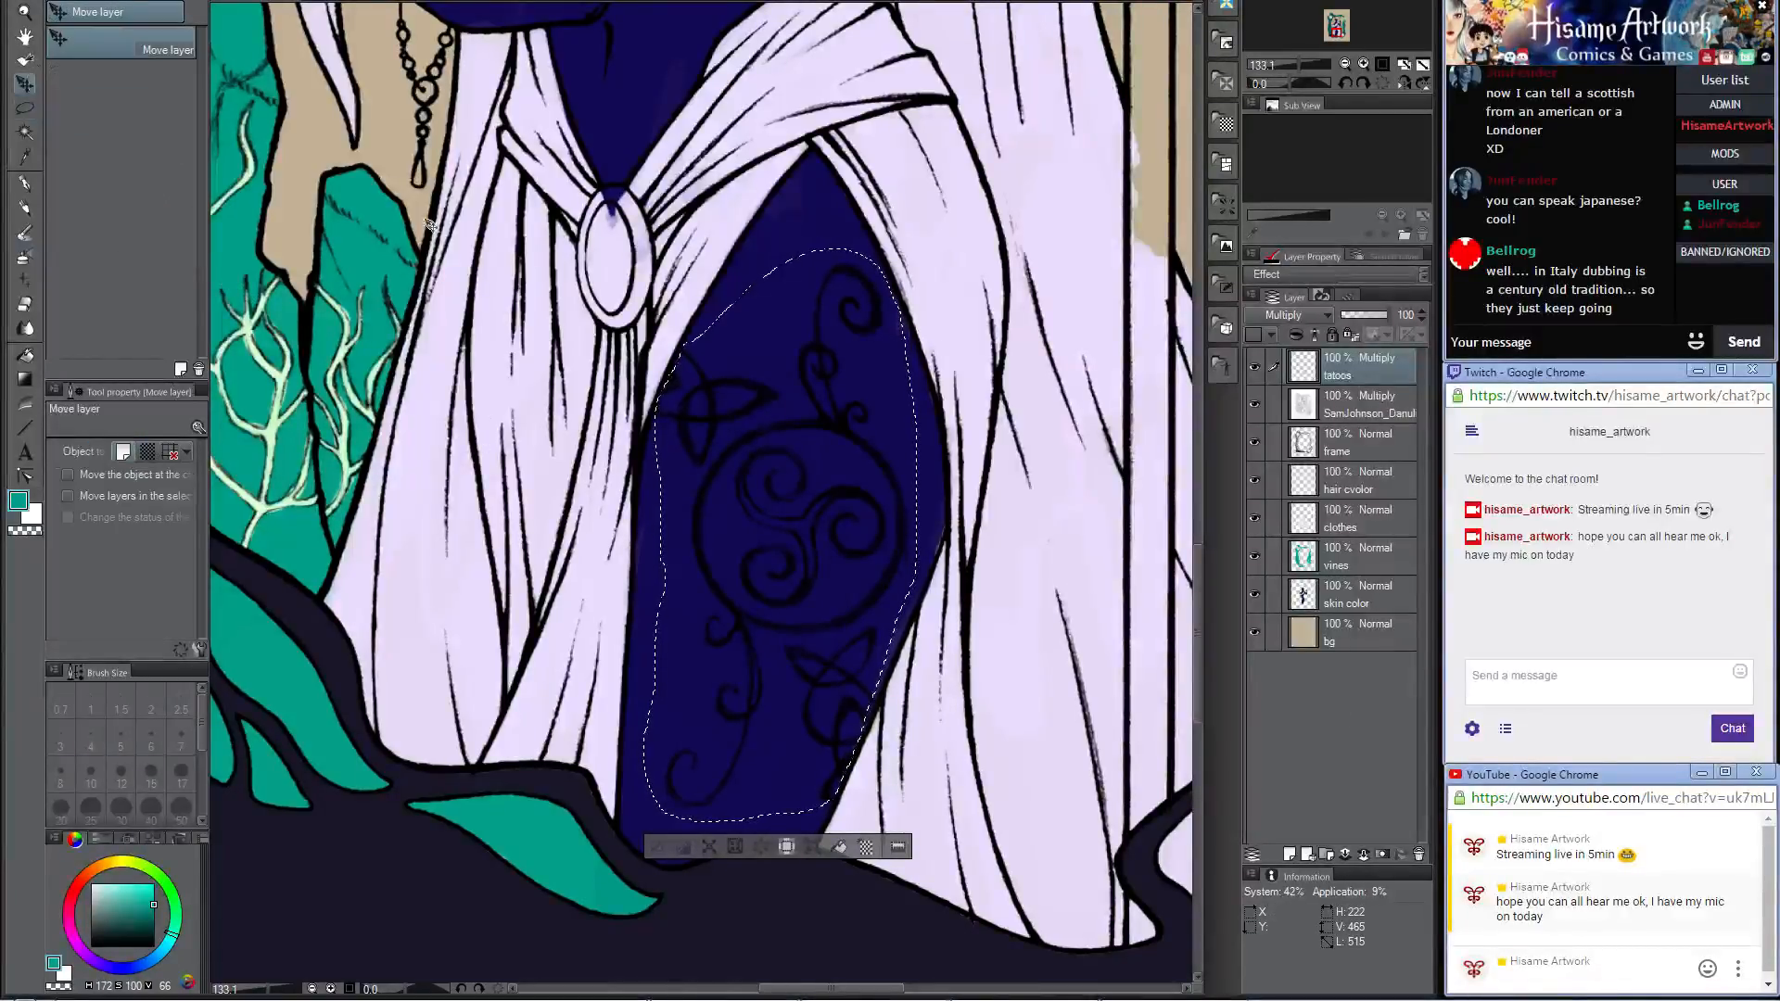
key(ctrl+d)
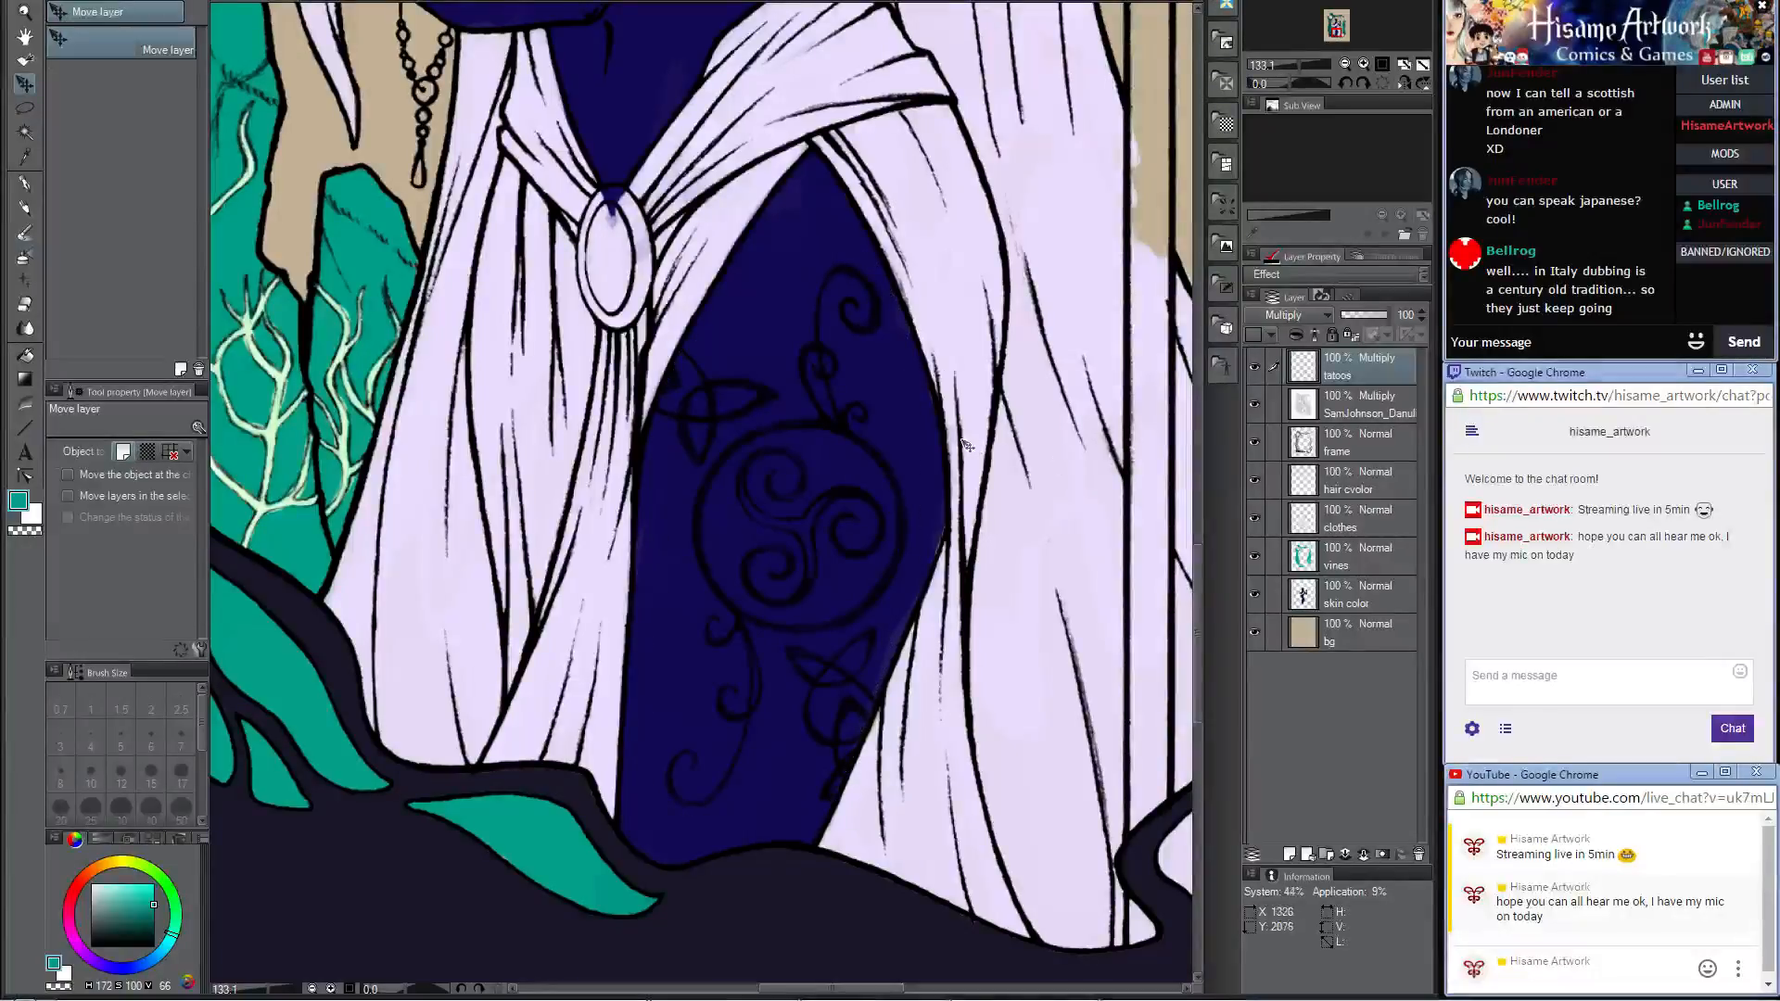
click(1253, 367)
Step: Switch to the Darker pencil and sample the dark color of the knotwork frame
scroll(704, 491, down, 1)
scroll(885, 192, down, 4)
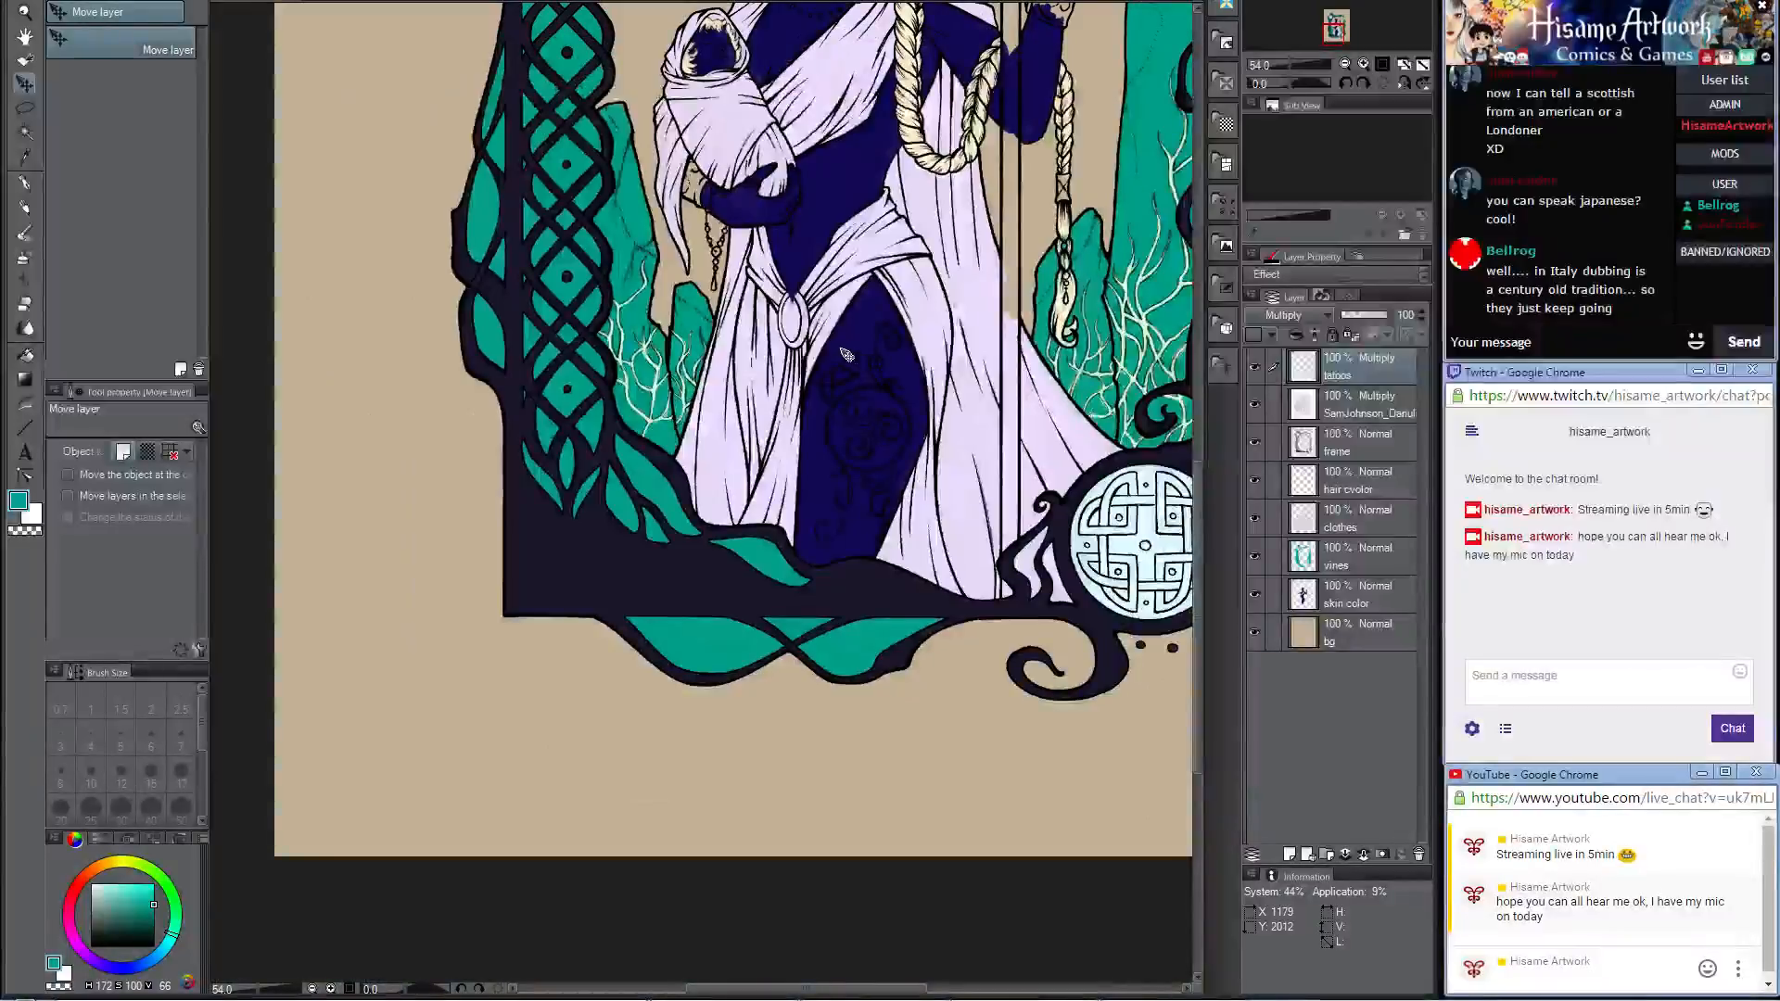
drag(888, 194, 756, 435)
drag(854, 254, 980, 354)
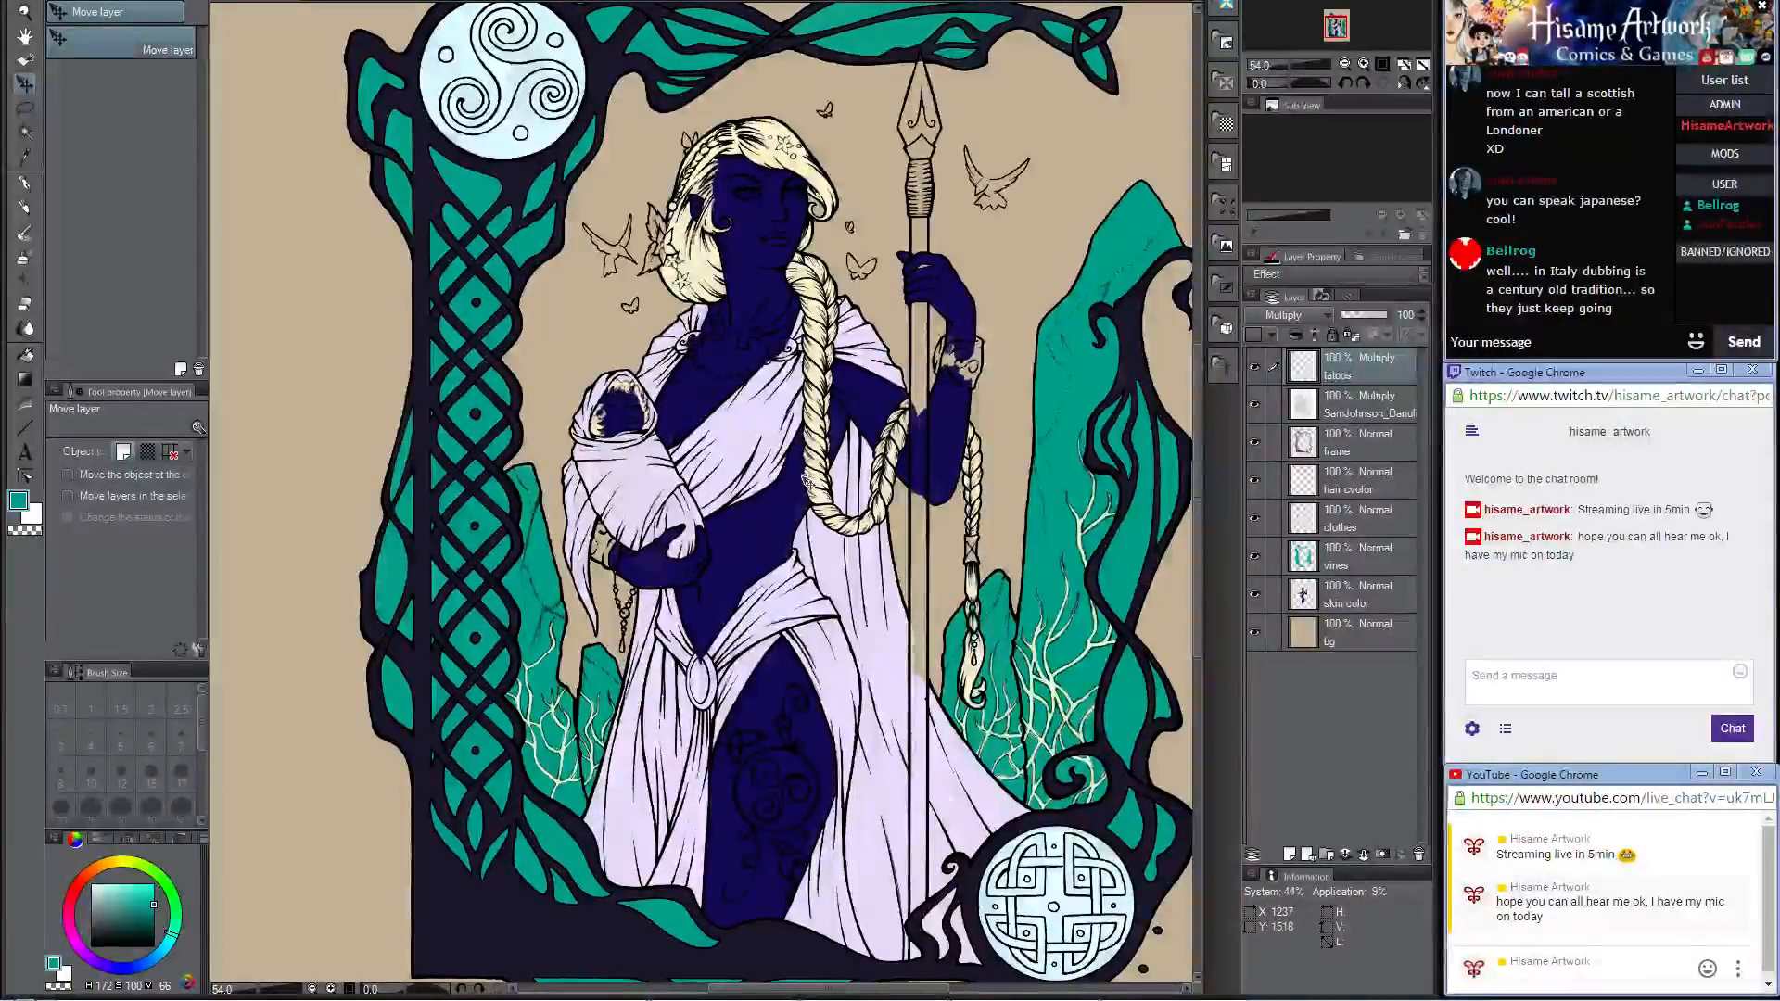
scroll(719, 490, up, 3)
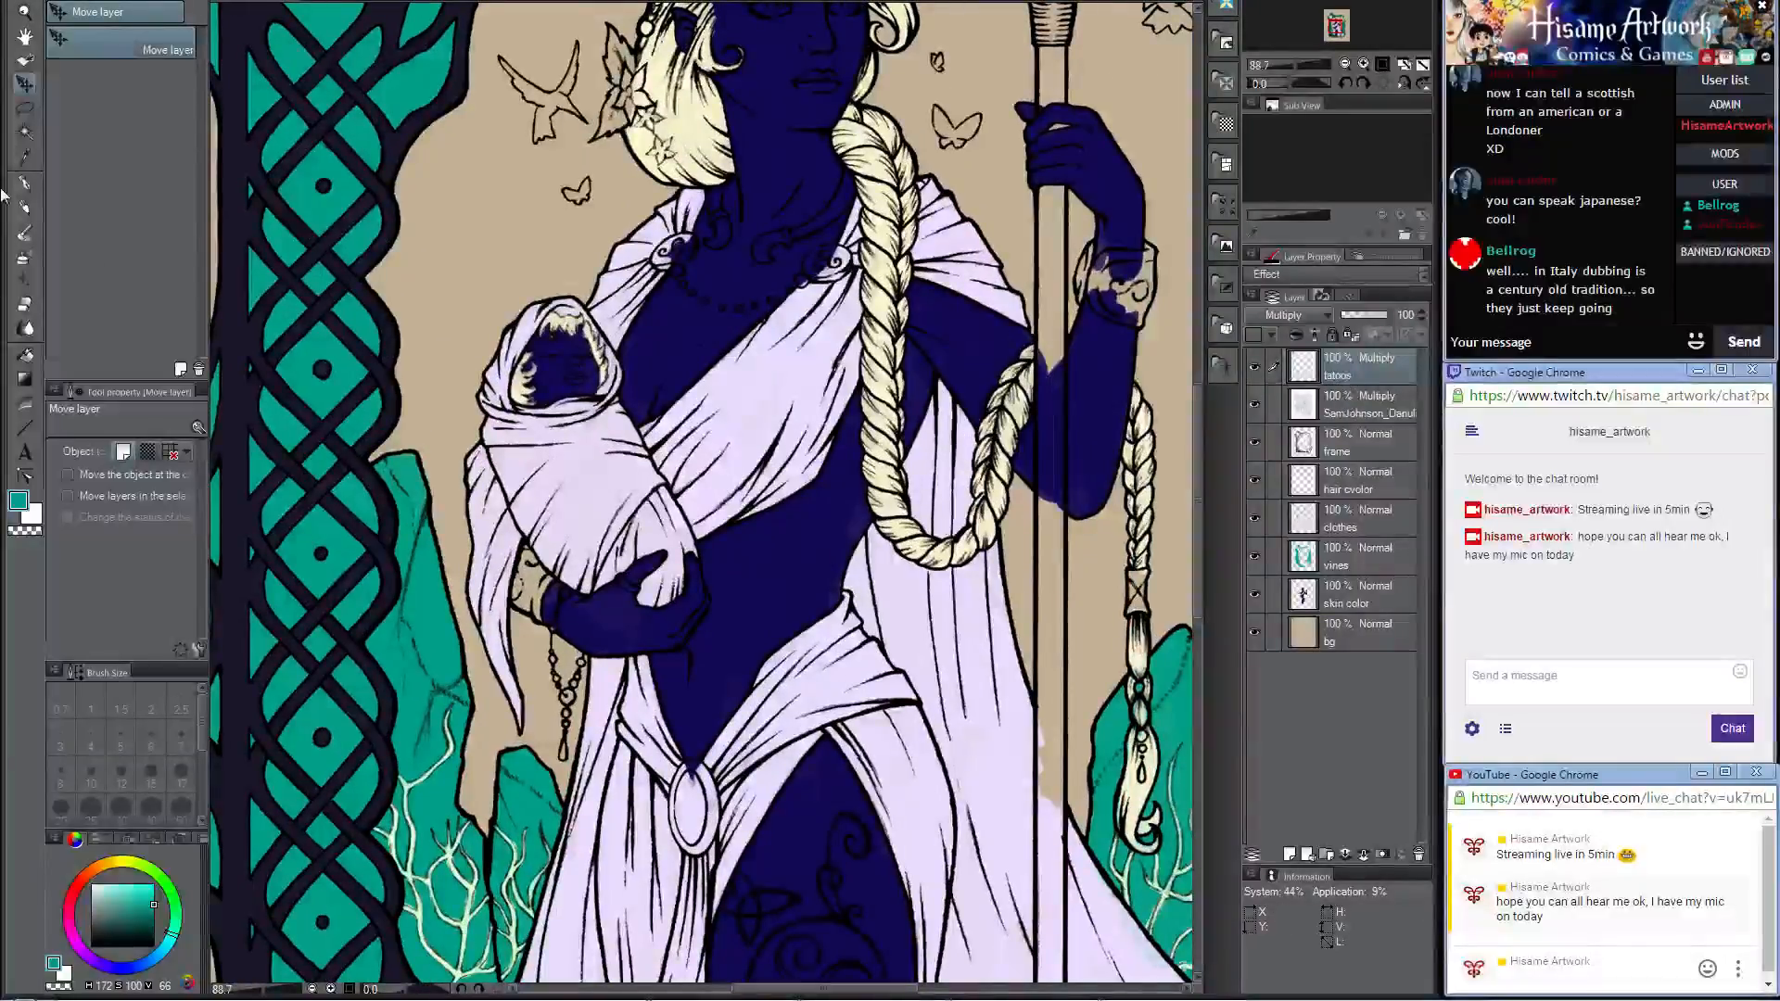
click(24, 205)
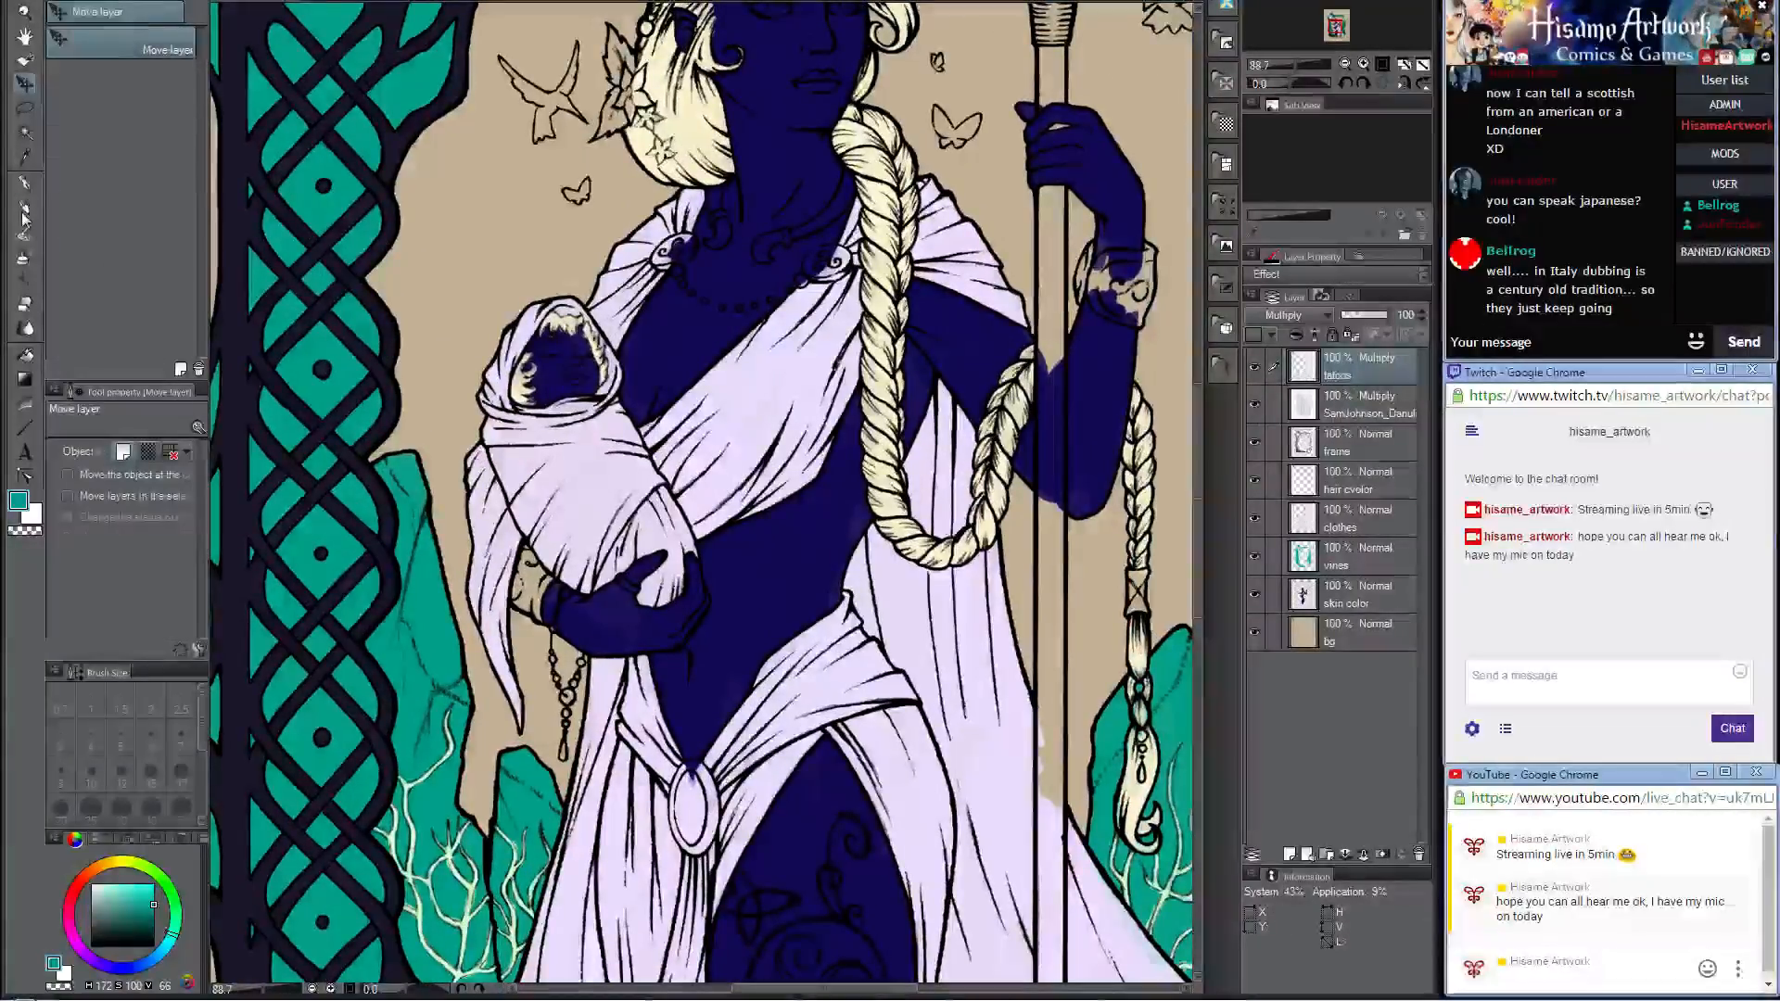
alt+click(240, 319)
scroll(585, 666, up, 4)
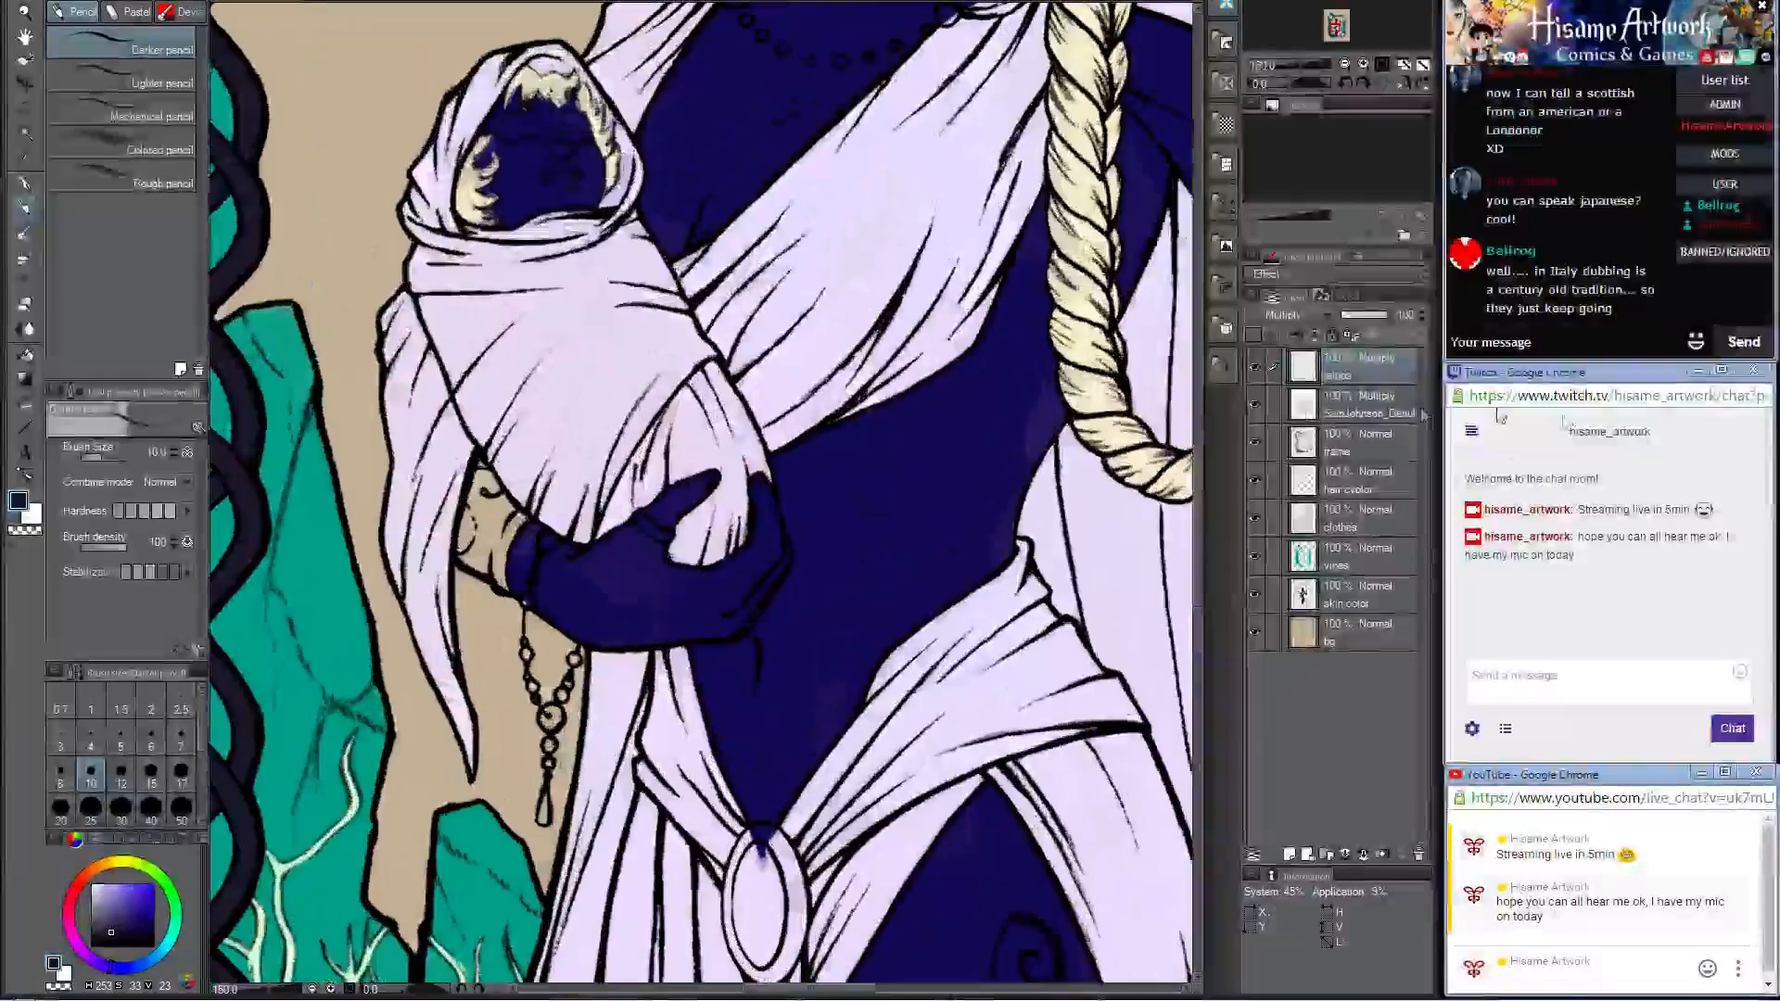
Step: Add a new layer named extras directly above the hair color layer
click(1372, 472)
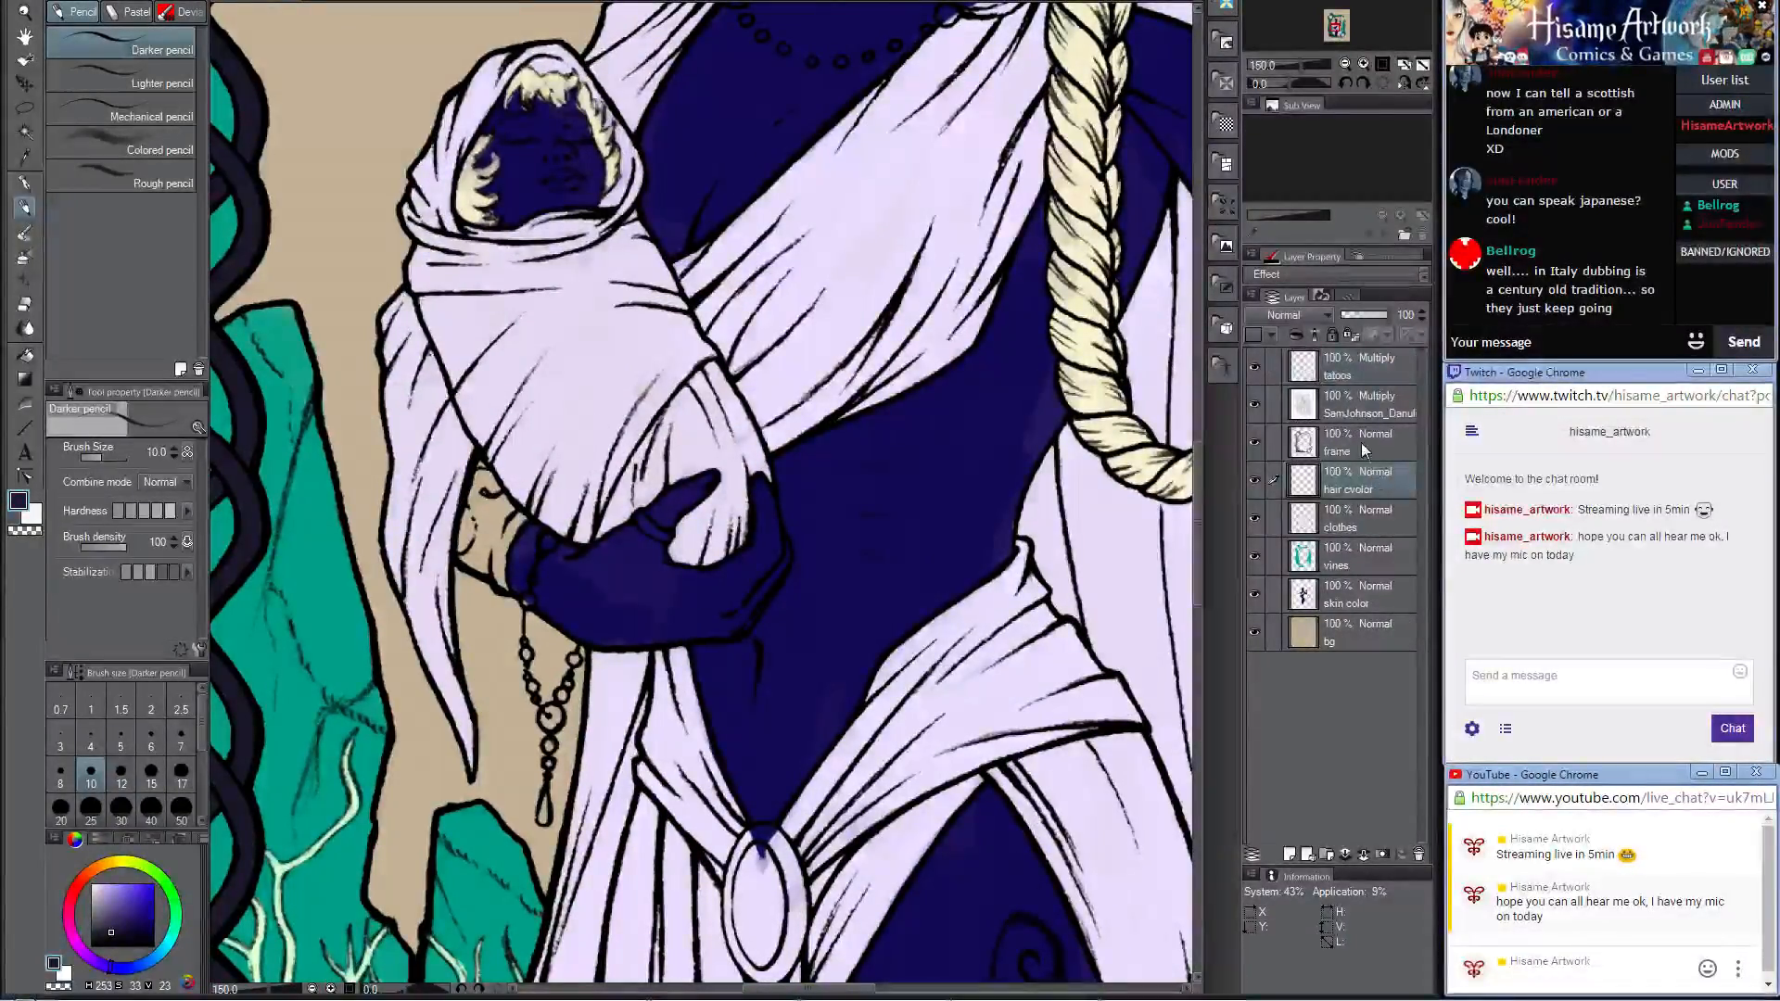
click(1292, 853)
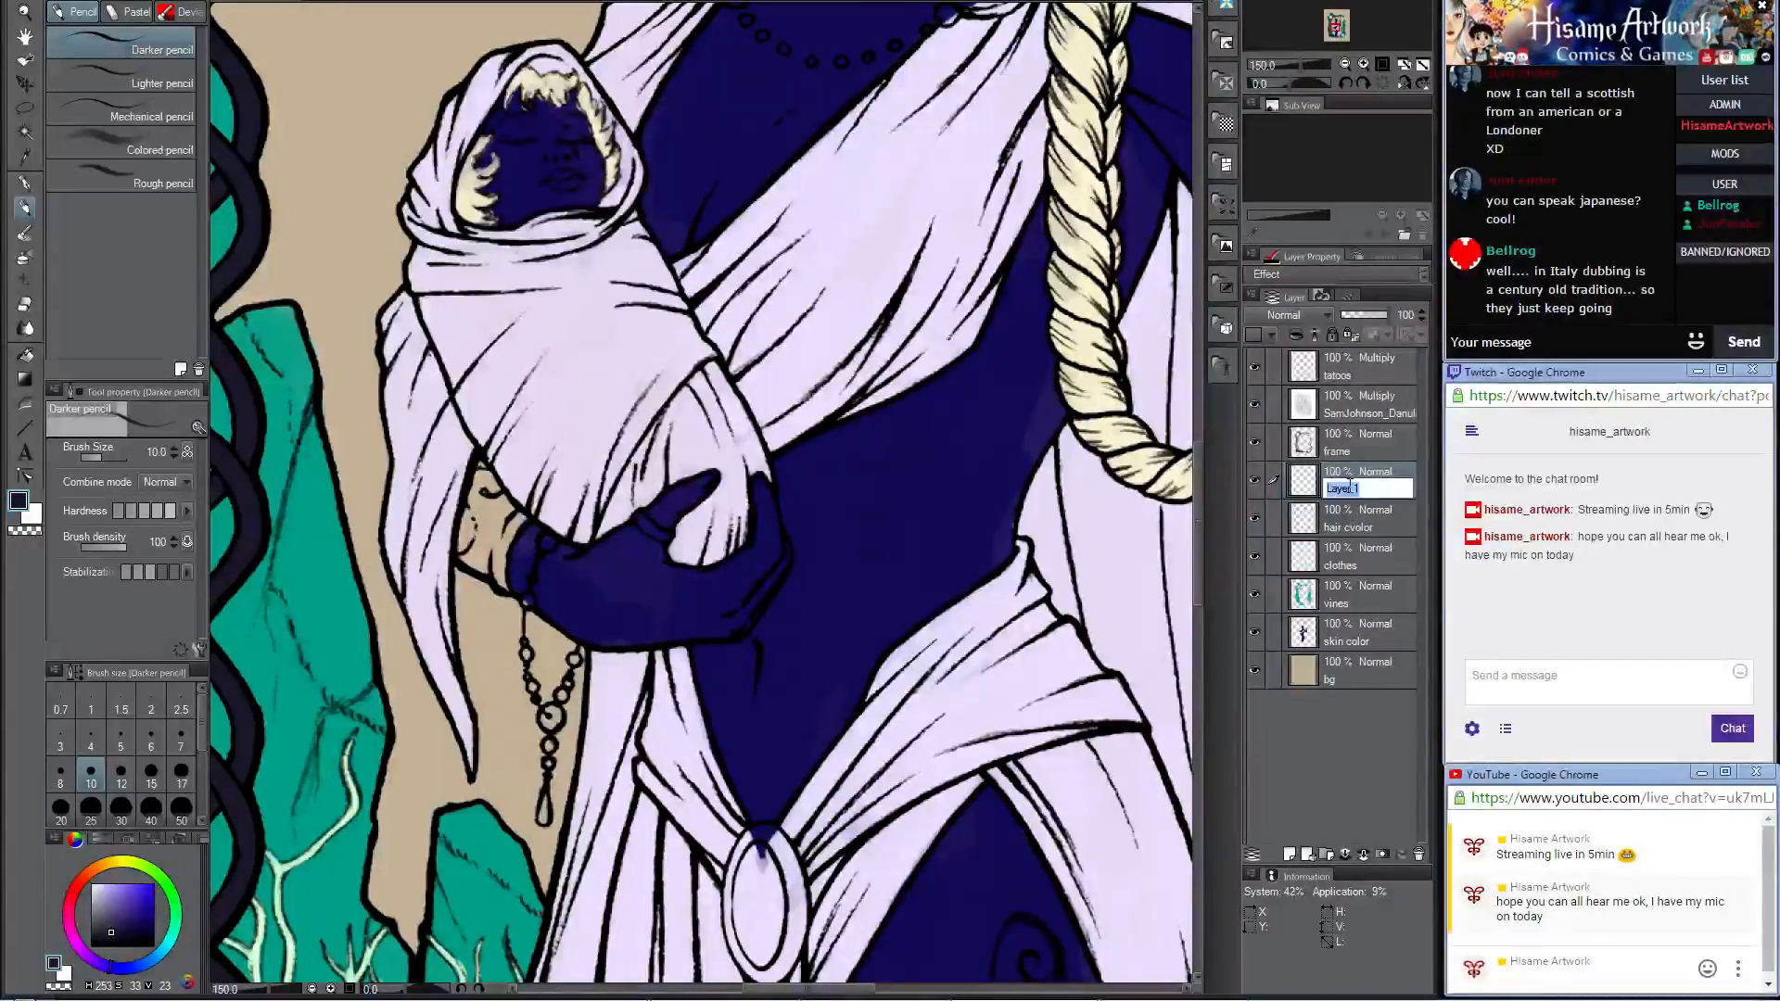
text(ras)
key(Return)
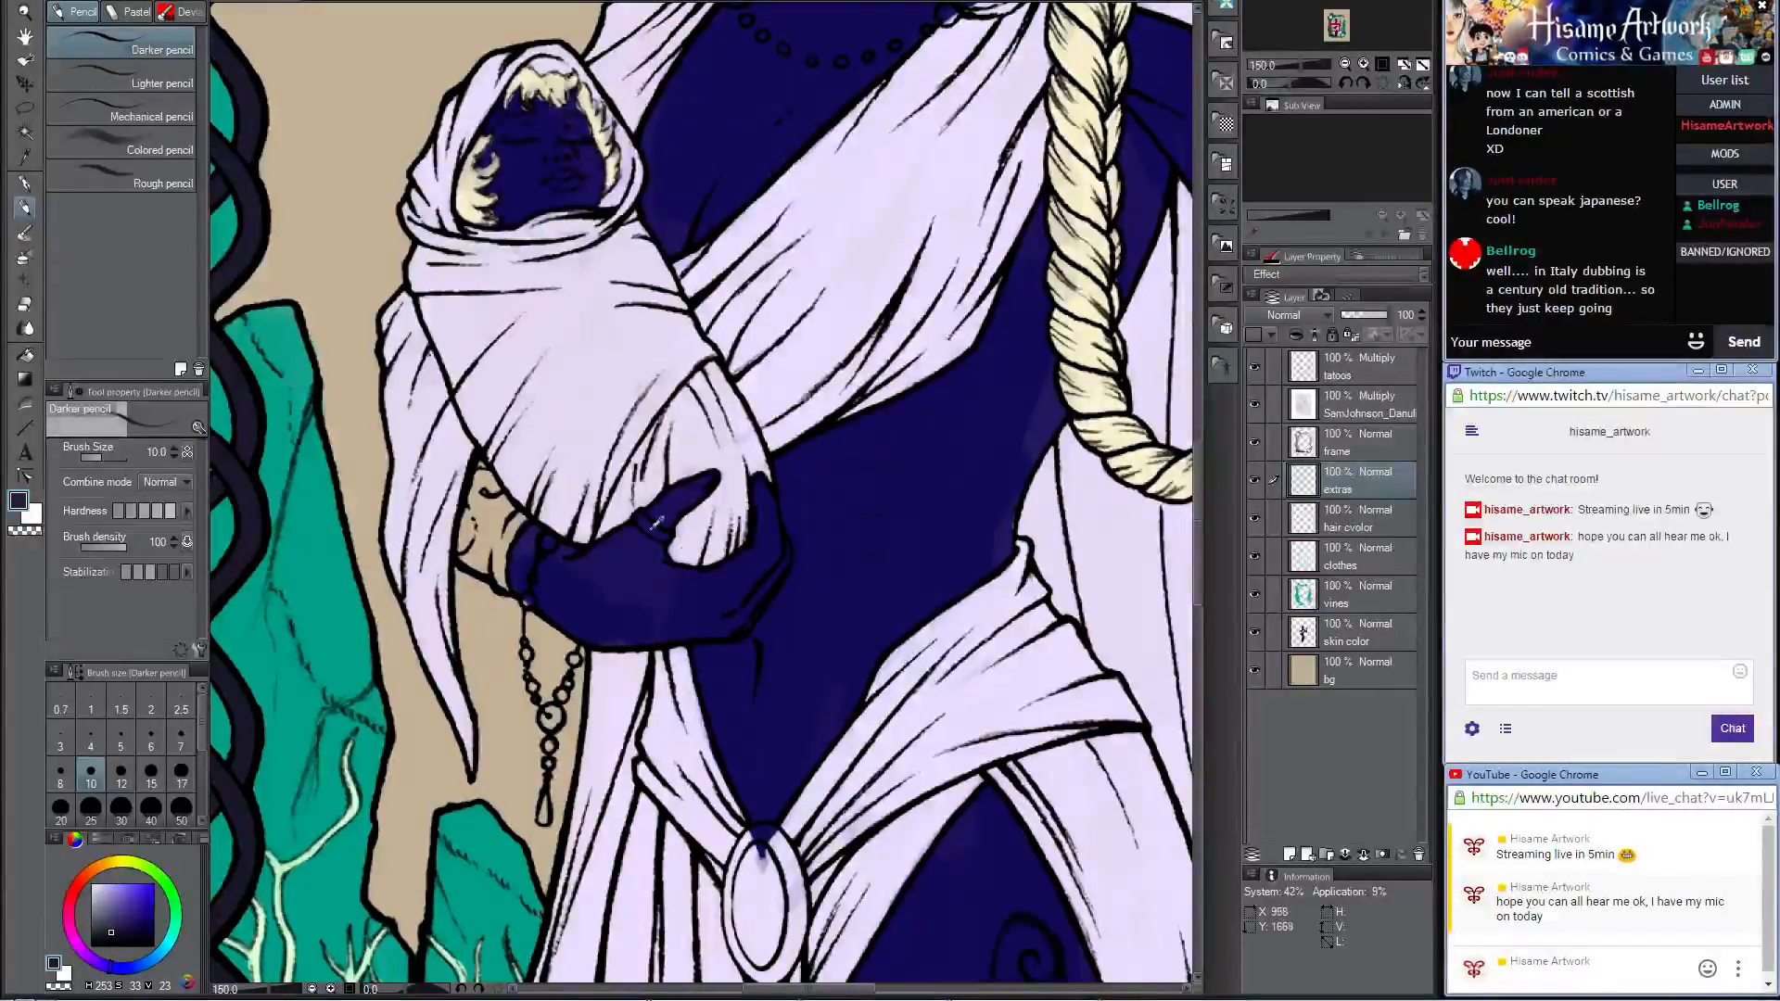
Step: Paint the cuff on the forearm holding the baby in the frame's dark color, enlarging the brush to 17
scroll(656, 523, up, 4)
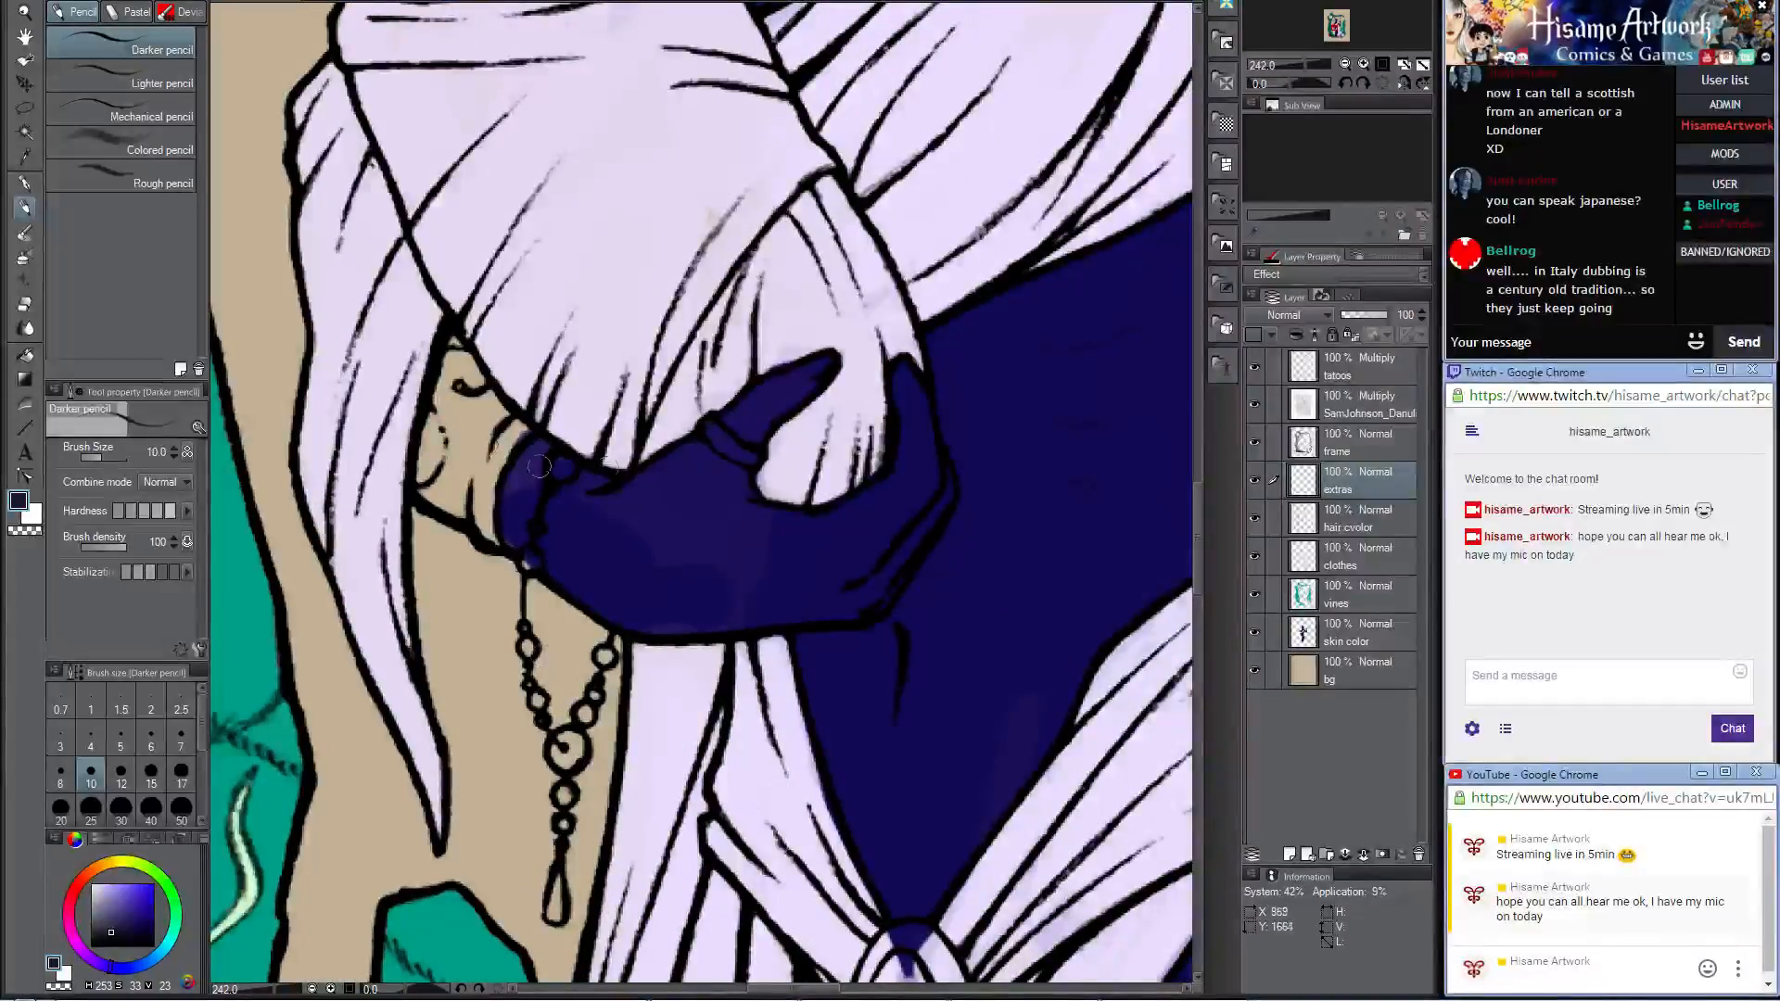
mouse_move(462, 368)
mouse_down()
mouse_move(439, 418)
mouse_move(450, 358)
mouse_move(428, 339)
mouse_move(480, 342)
mouse_move(457, 349)
mouse_move(478, 401)
mouse_move(447, 366)
mouse_move(429, 490)
mouse_move(462, 510)
mouse_move(437, 400)
mouse_move(491, 543)
mouse_move(489, 455)
mouse_move(516, 429)
mouse_up()
key(bracketright)
key(bracketright)
key(bracketright)
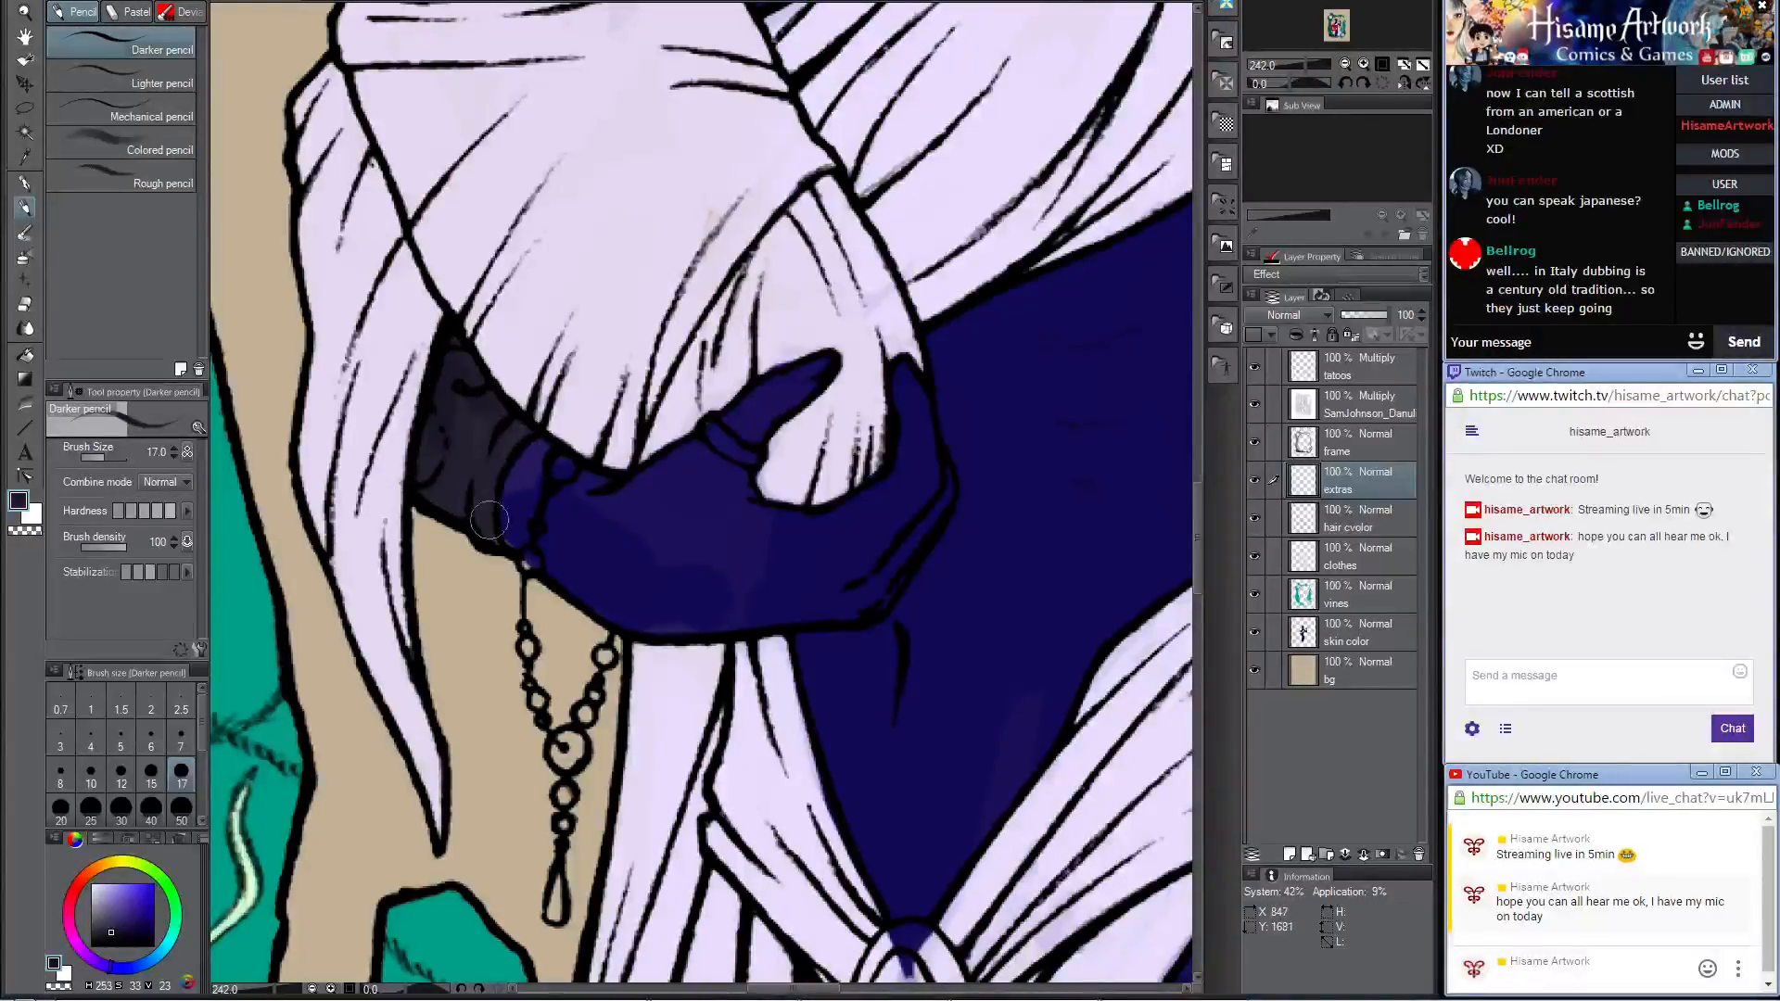
drag(441, 474, 438, 482)
Step: Sample the crystal's teal and color the wrist beads and the looped upper part of the hanging bead chain
alt+click(282, 589)
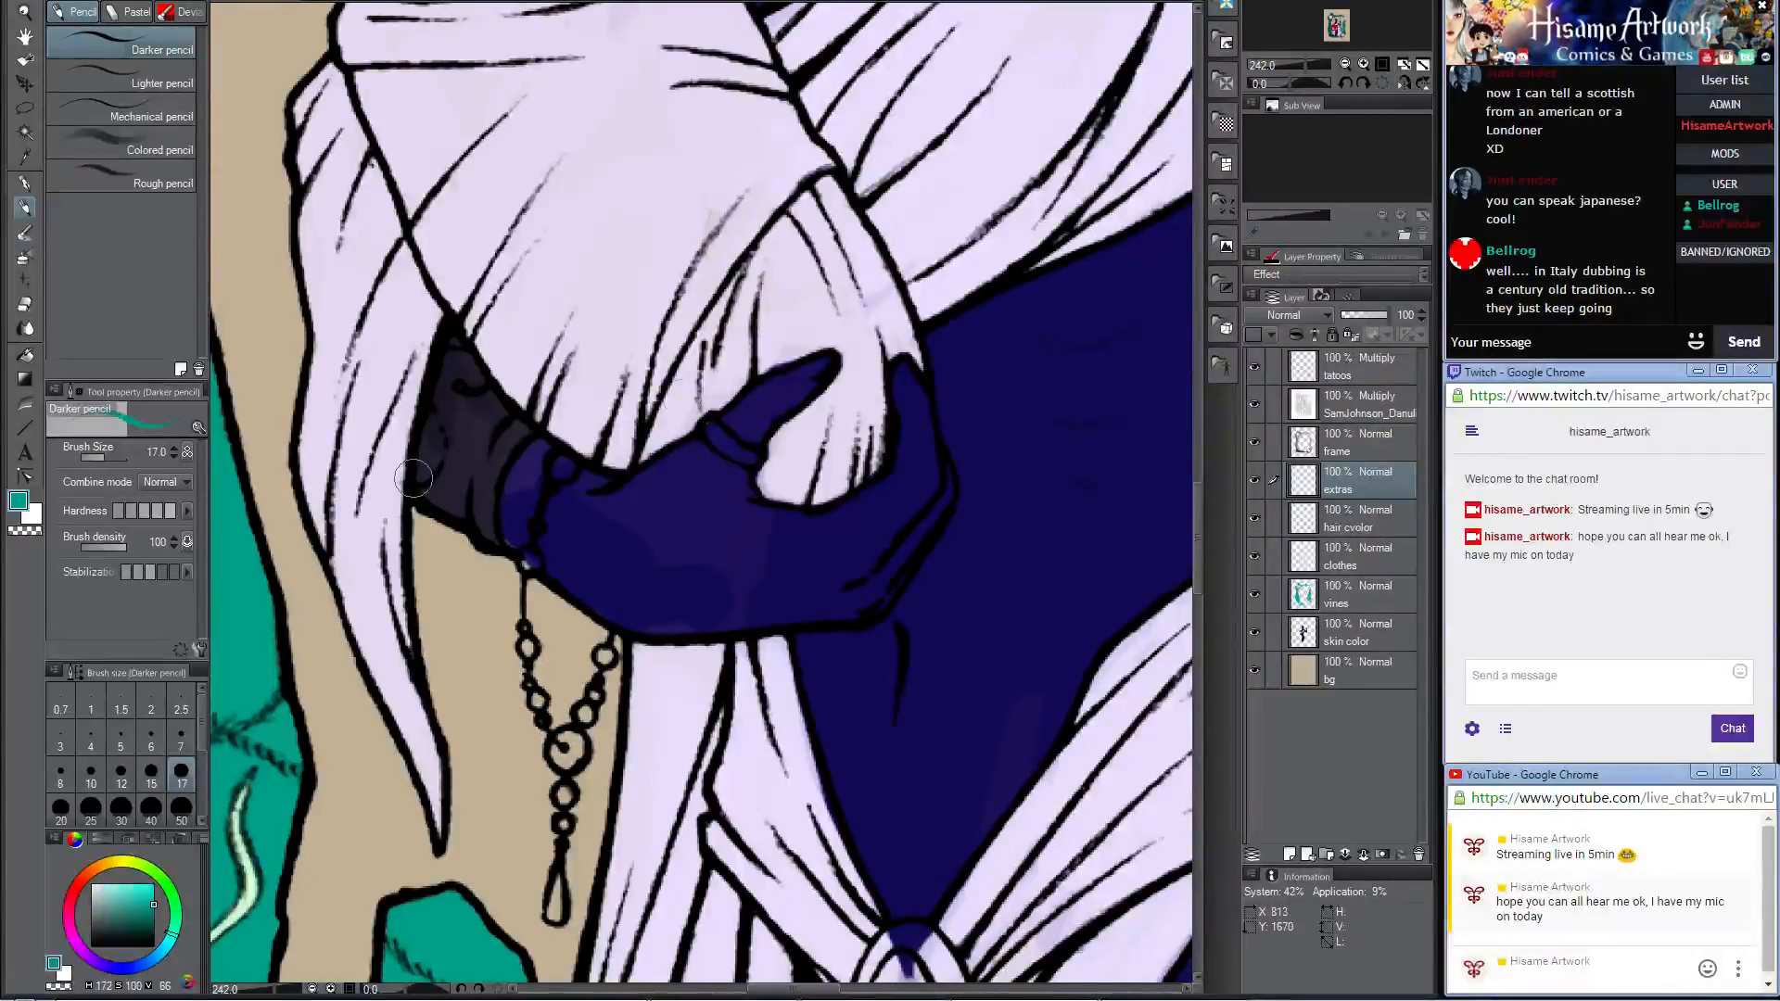
click(562, 468)
click(536, 528)
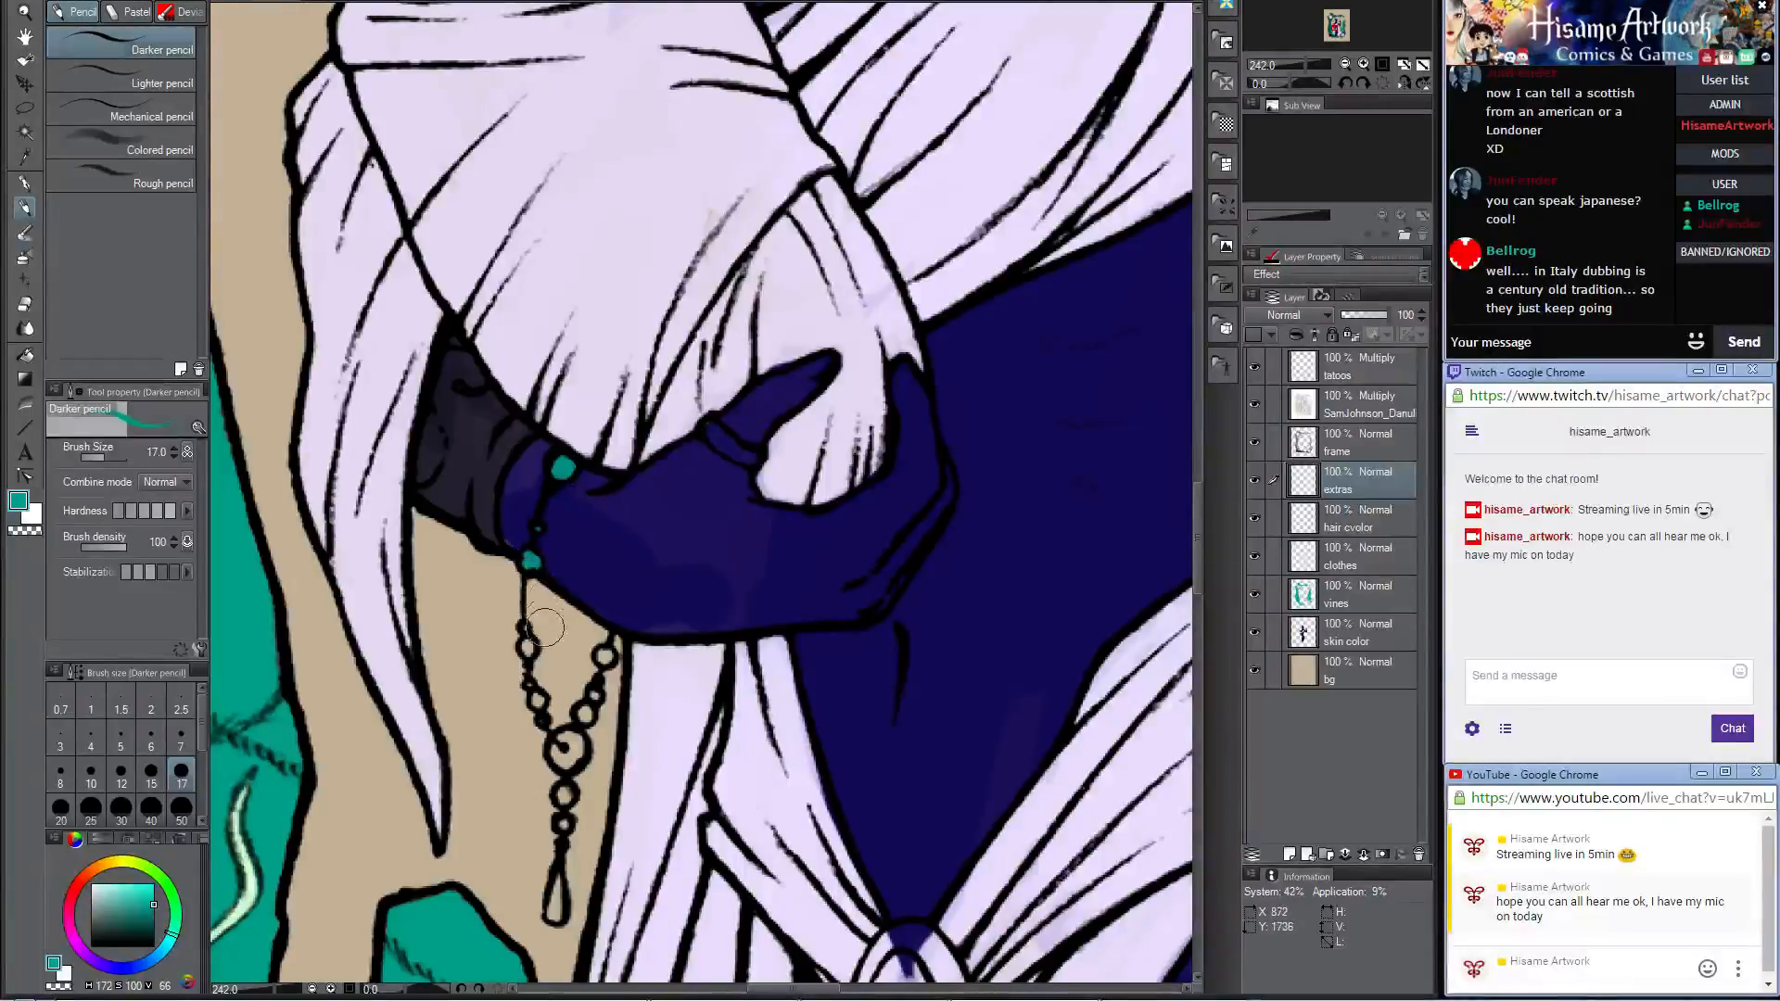
click(528, 647)
click(538, 703)
drag(567, 743, 564, 749)
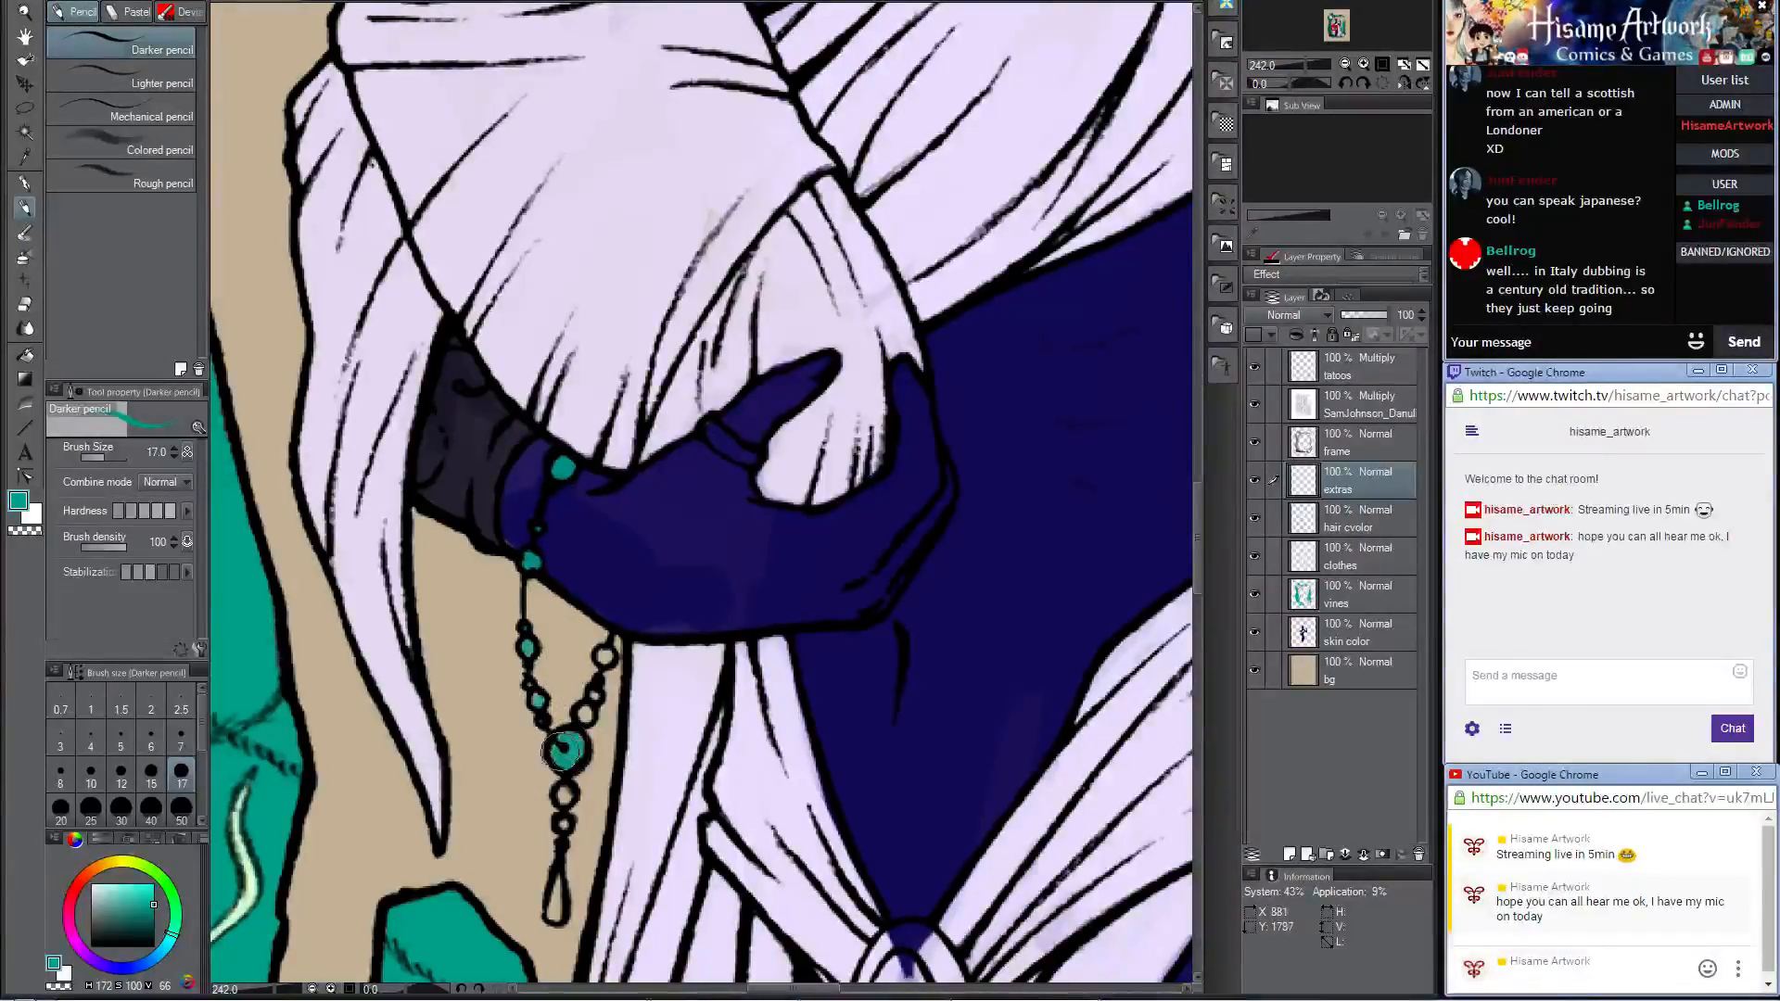
click(604, 658)
Step: Color the lower beads and the teardrop pendant of the hanging chain teal
scroll(579, 635, down, 3)
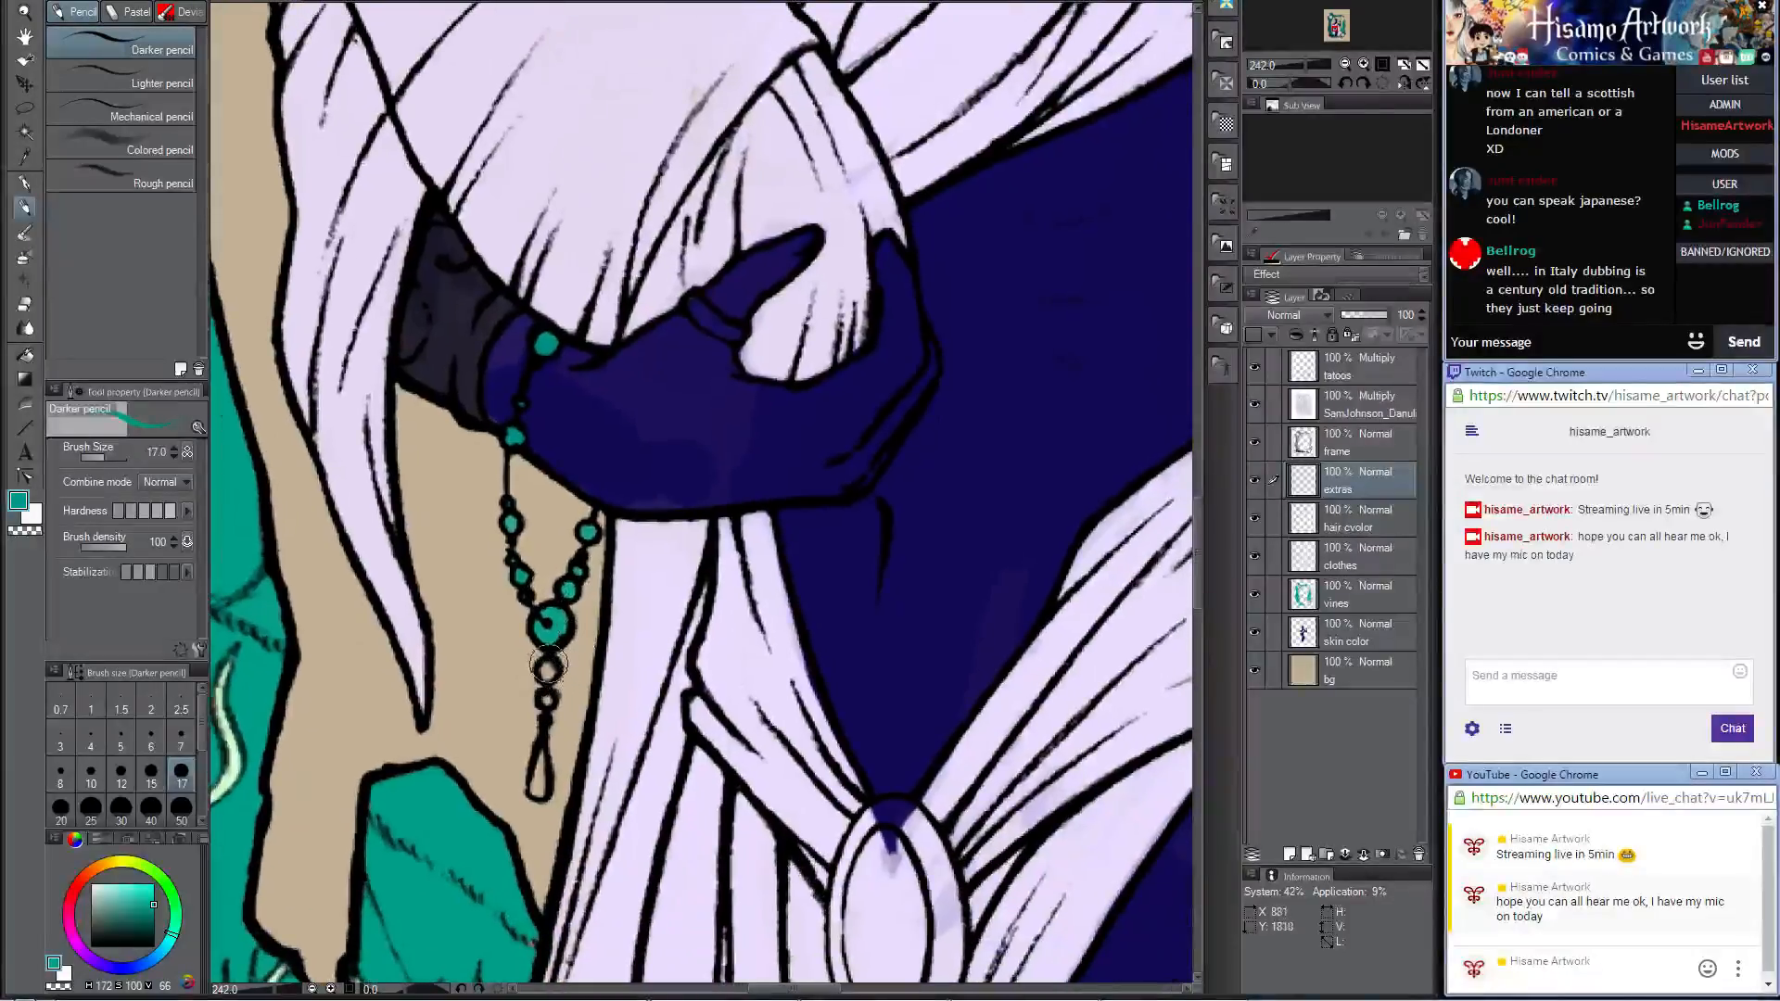
click(548, 665)
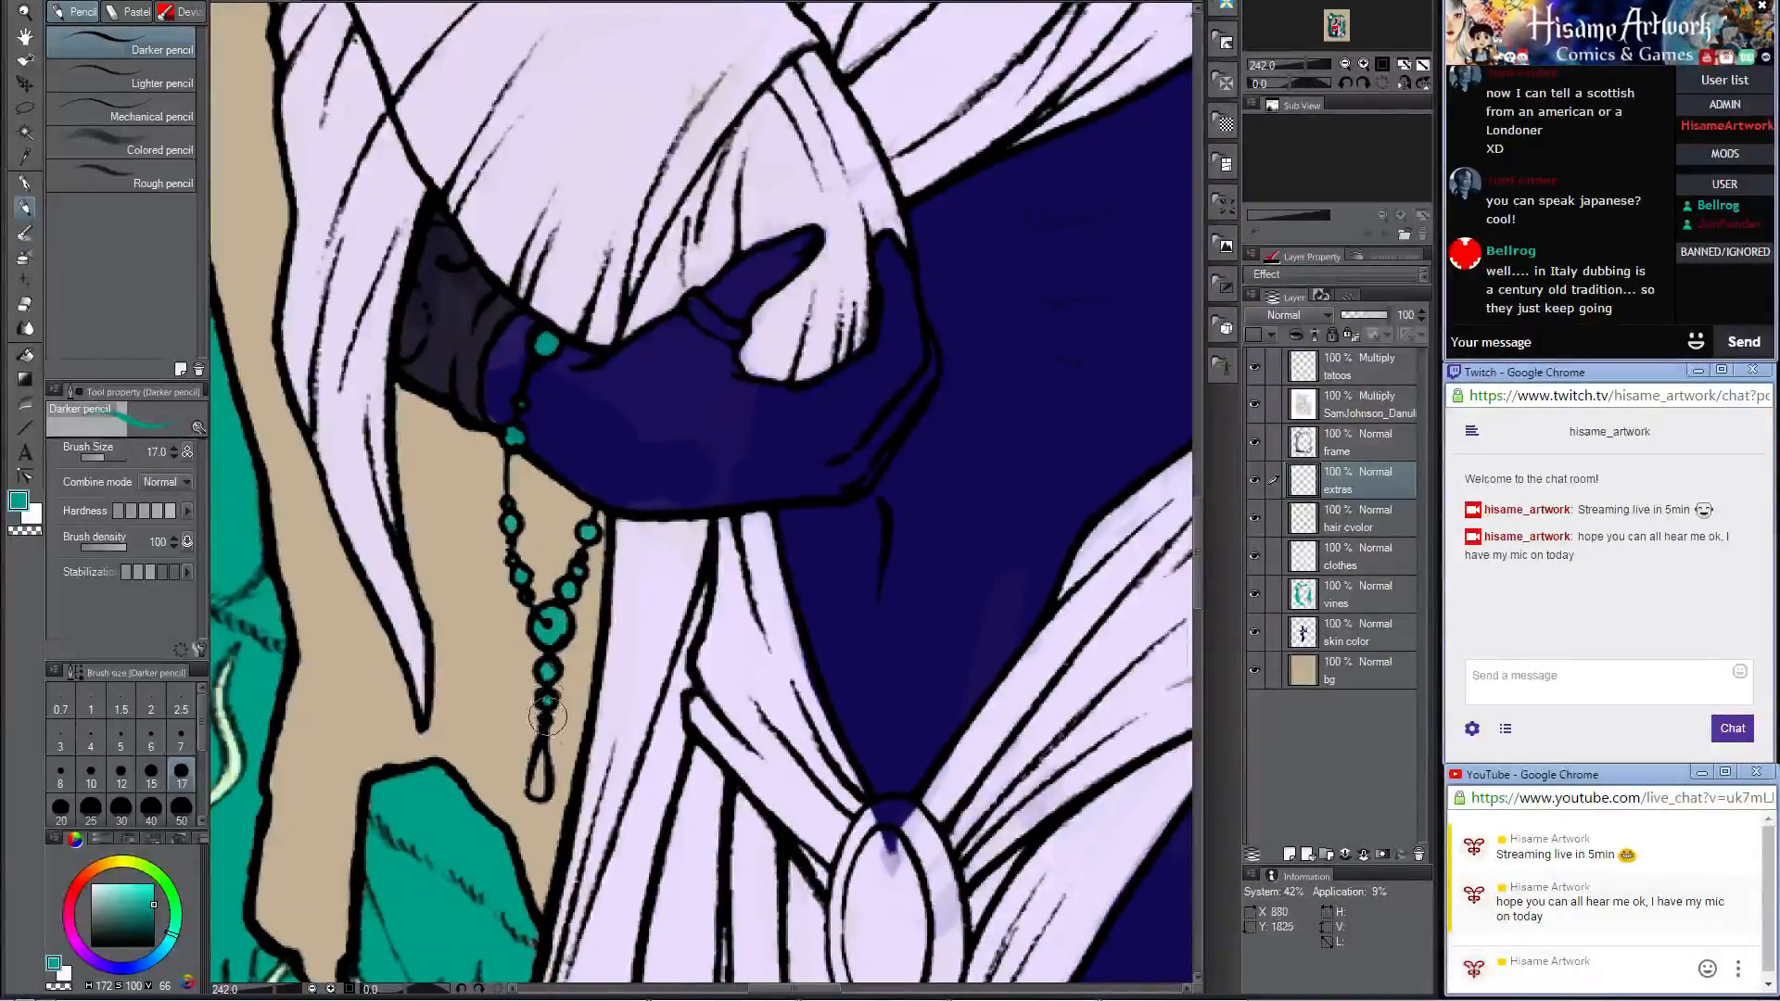
drag(540, 749, 537, 792)
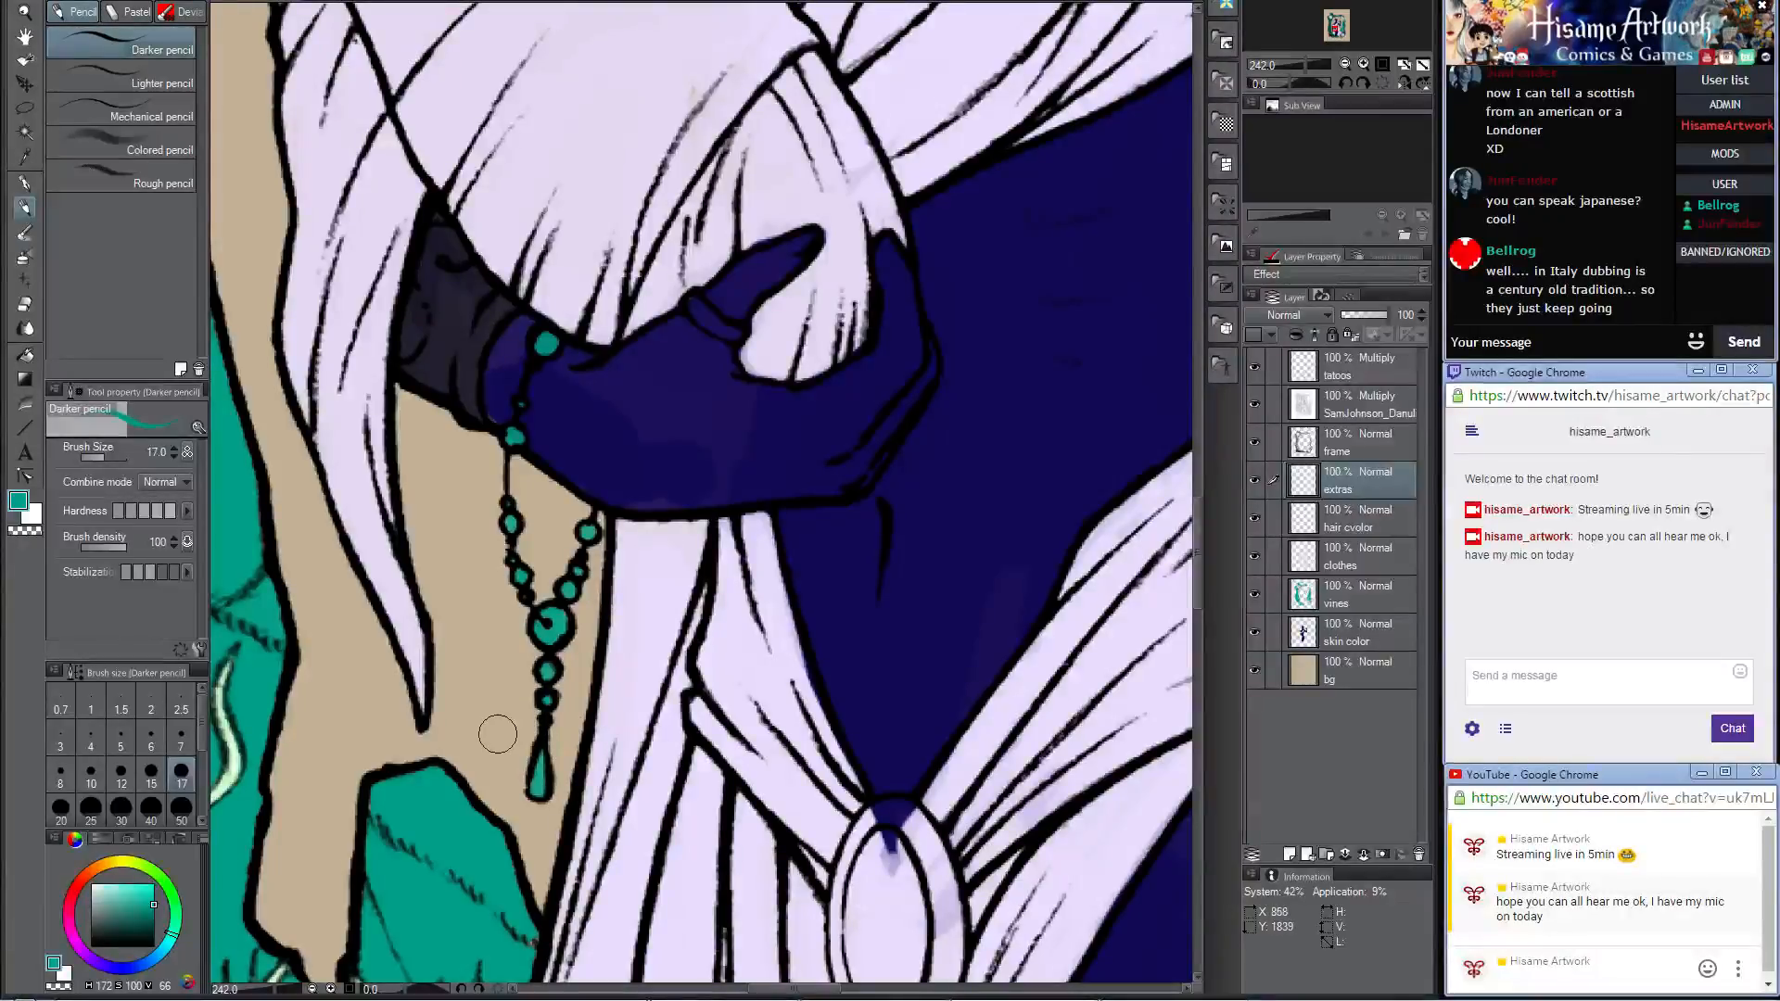
Step: Sample the forearm cuff's dark color and paint the cuff on the arm holding the spear, using brush sizes 30 and 12
scroll(536, 454, down, 4)
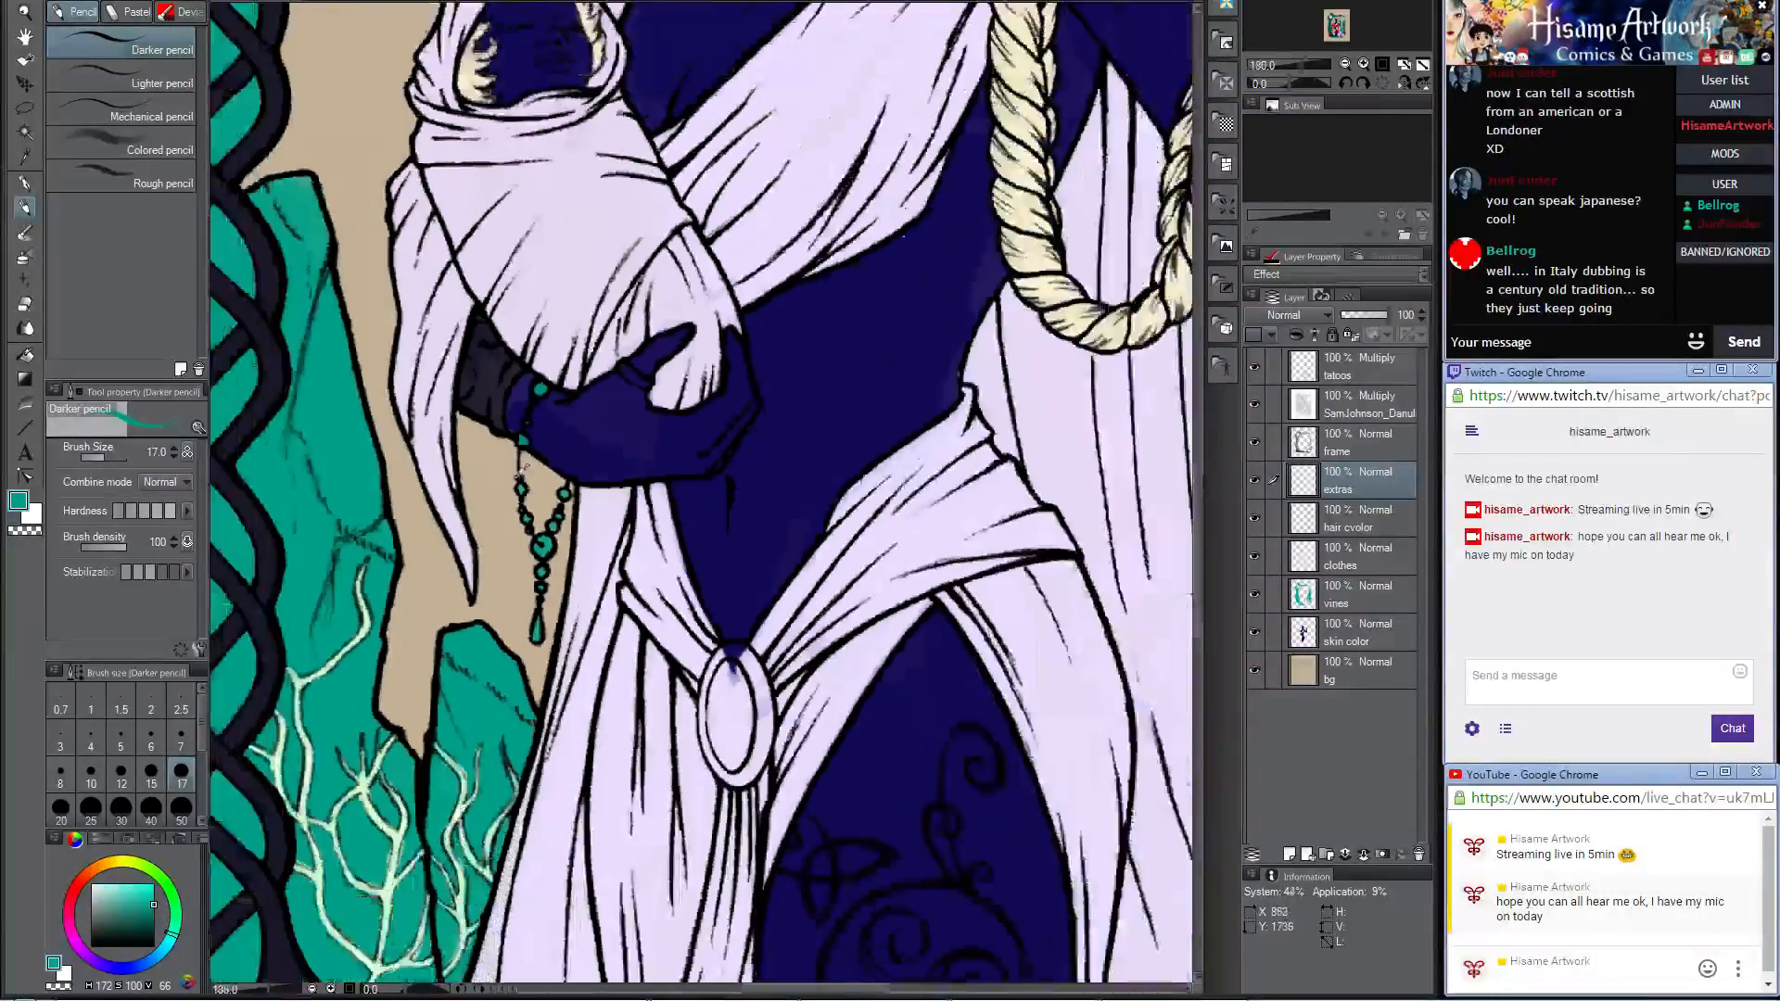
scroll(515, 478, down, 3)
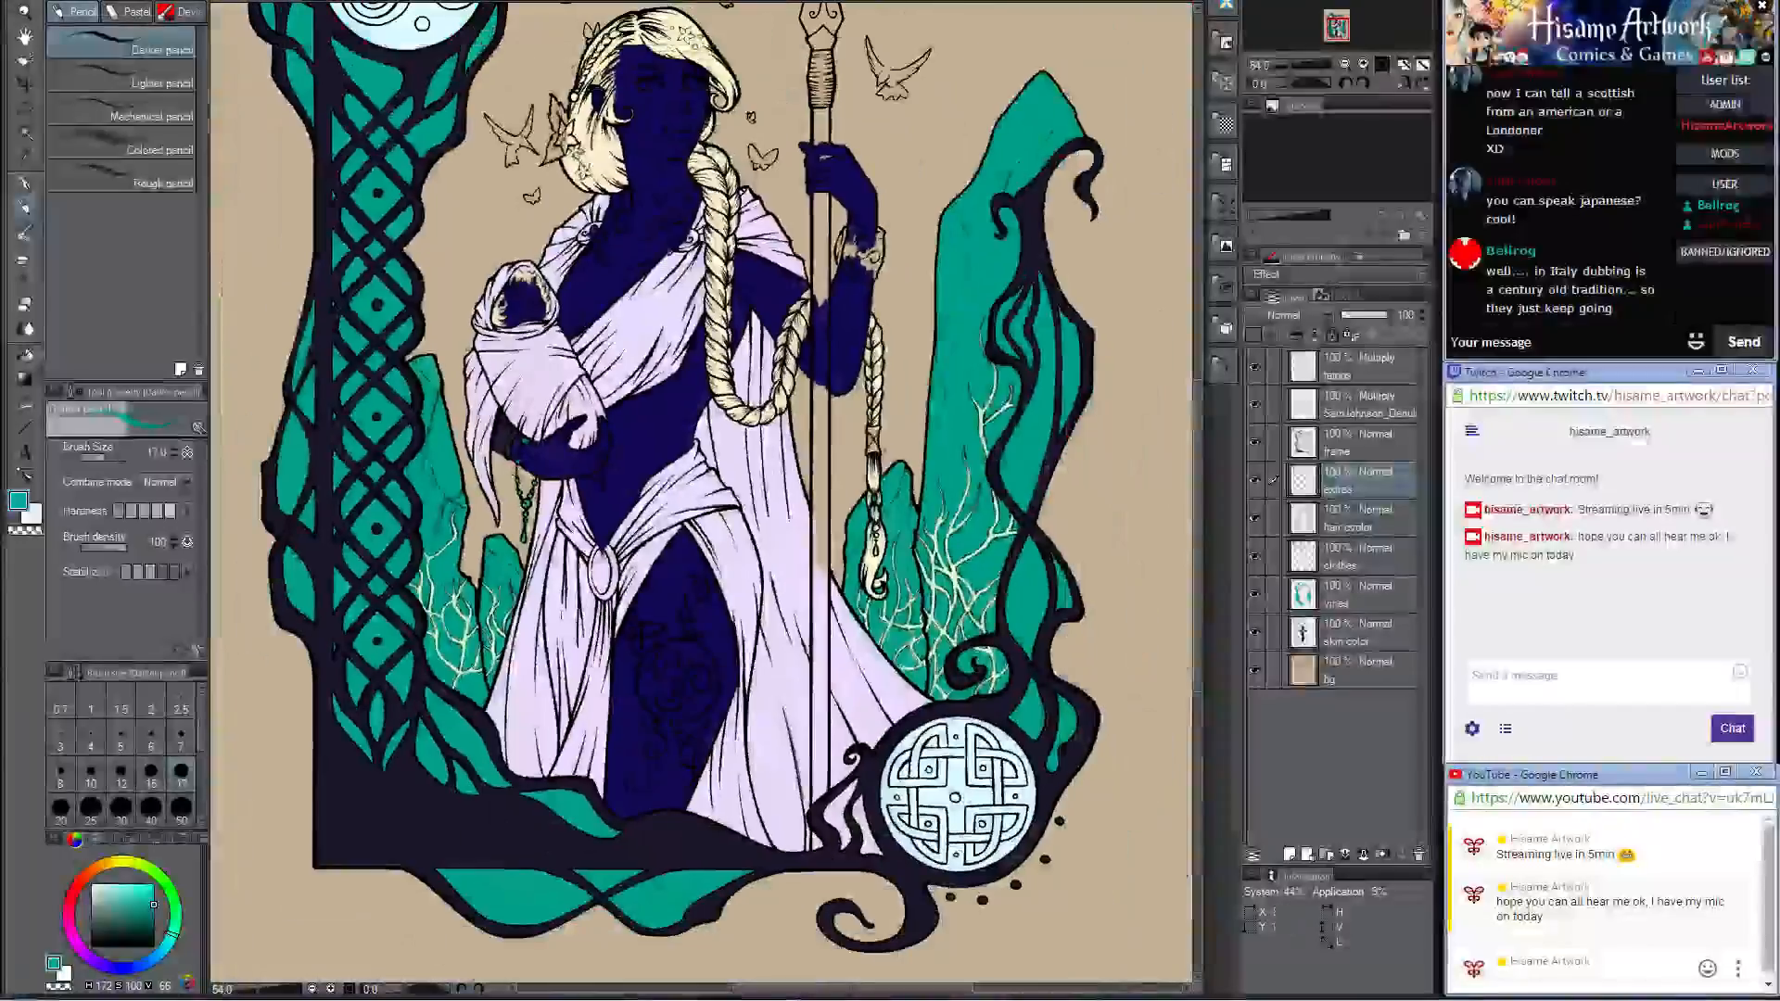
scroll(807, 211, up, 3)
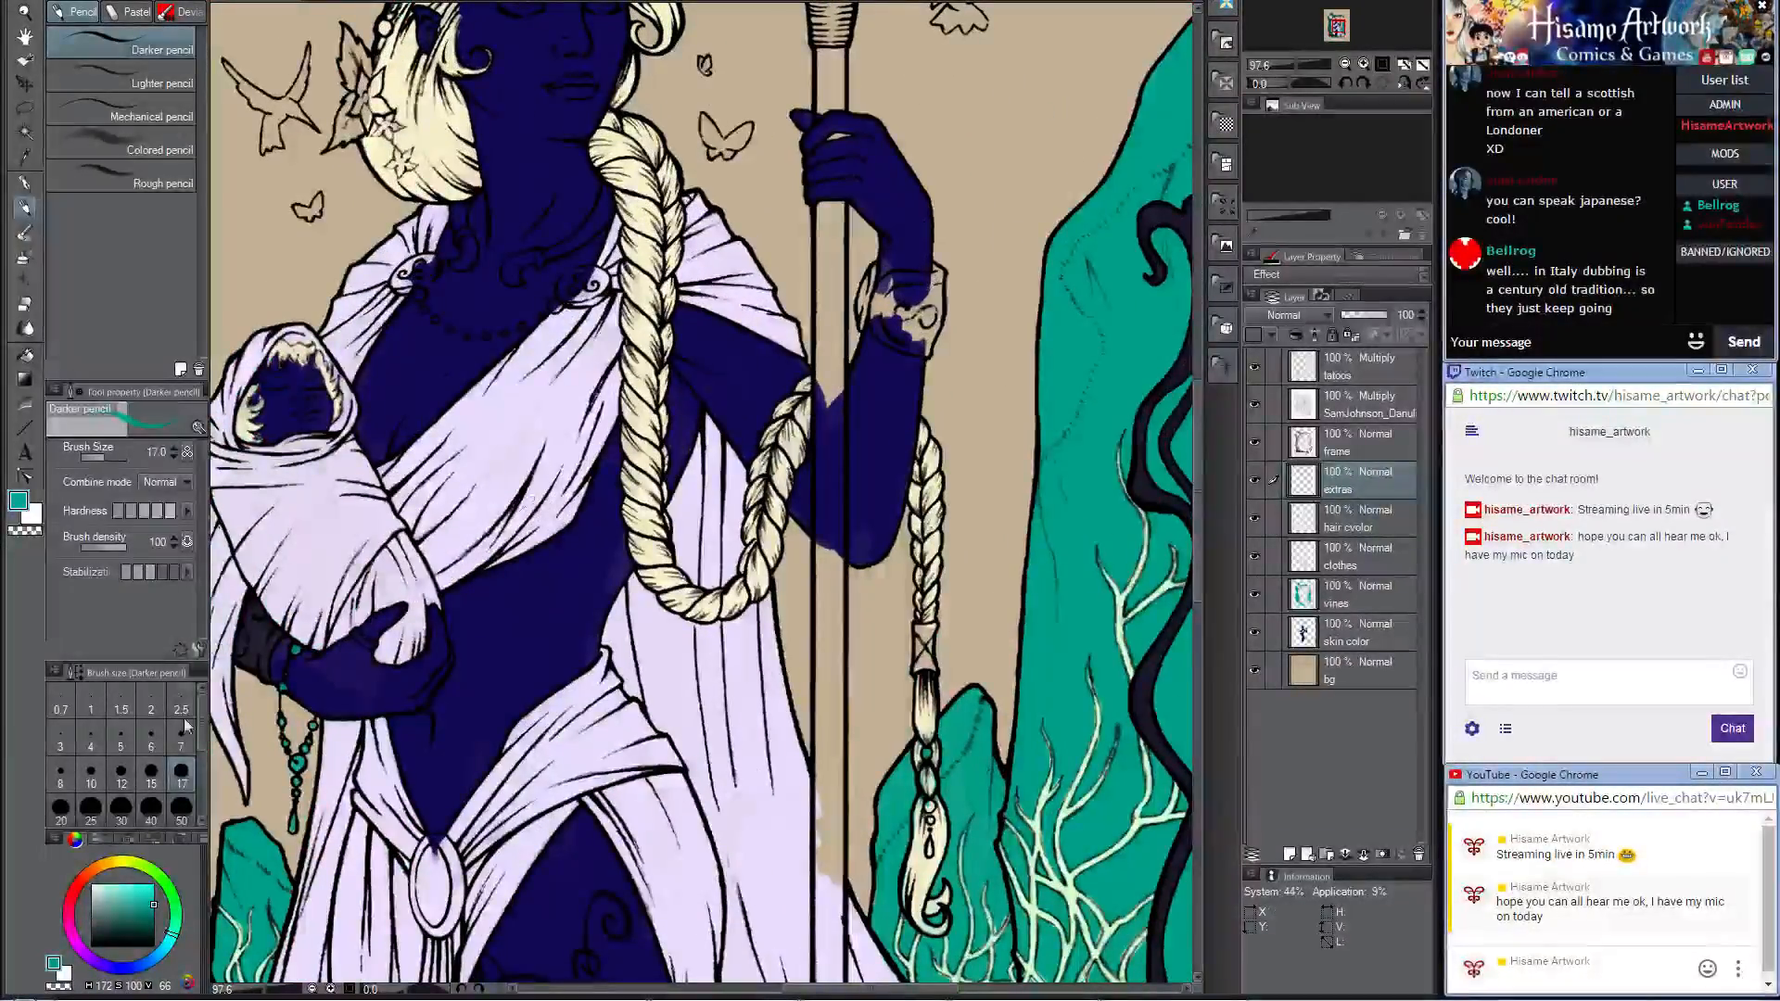
alt+click(252, 617)
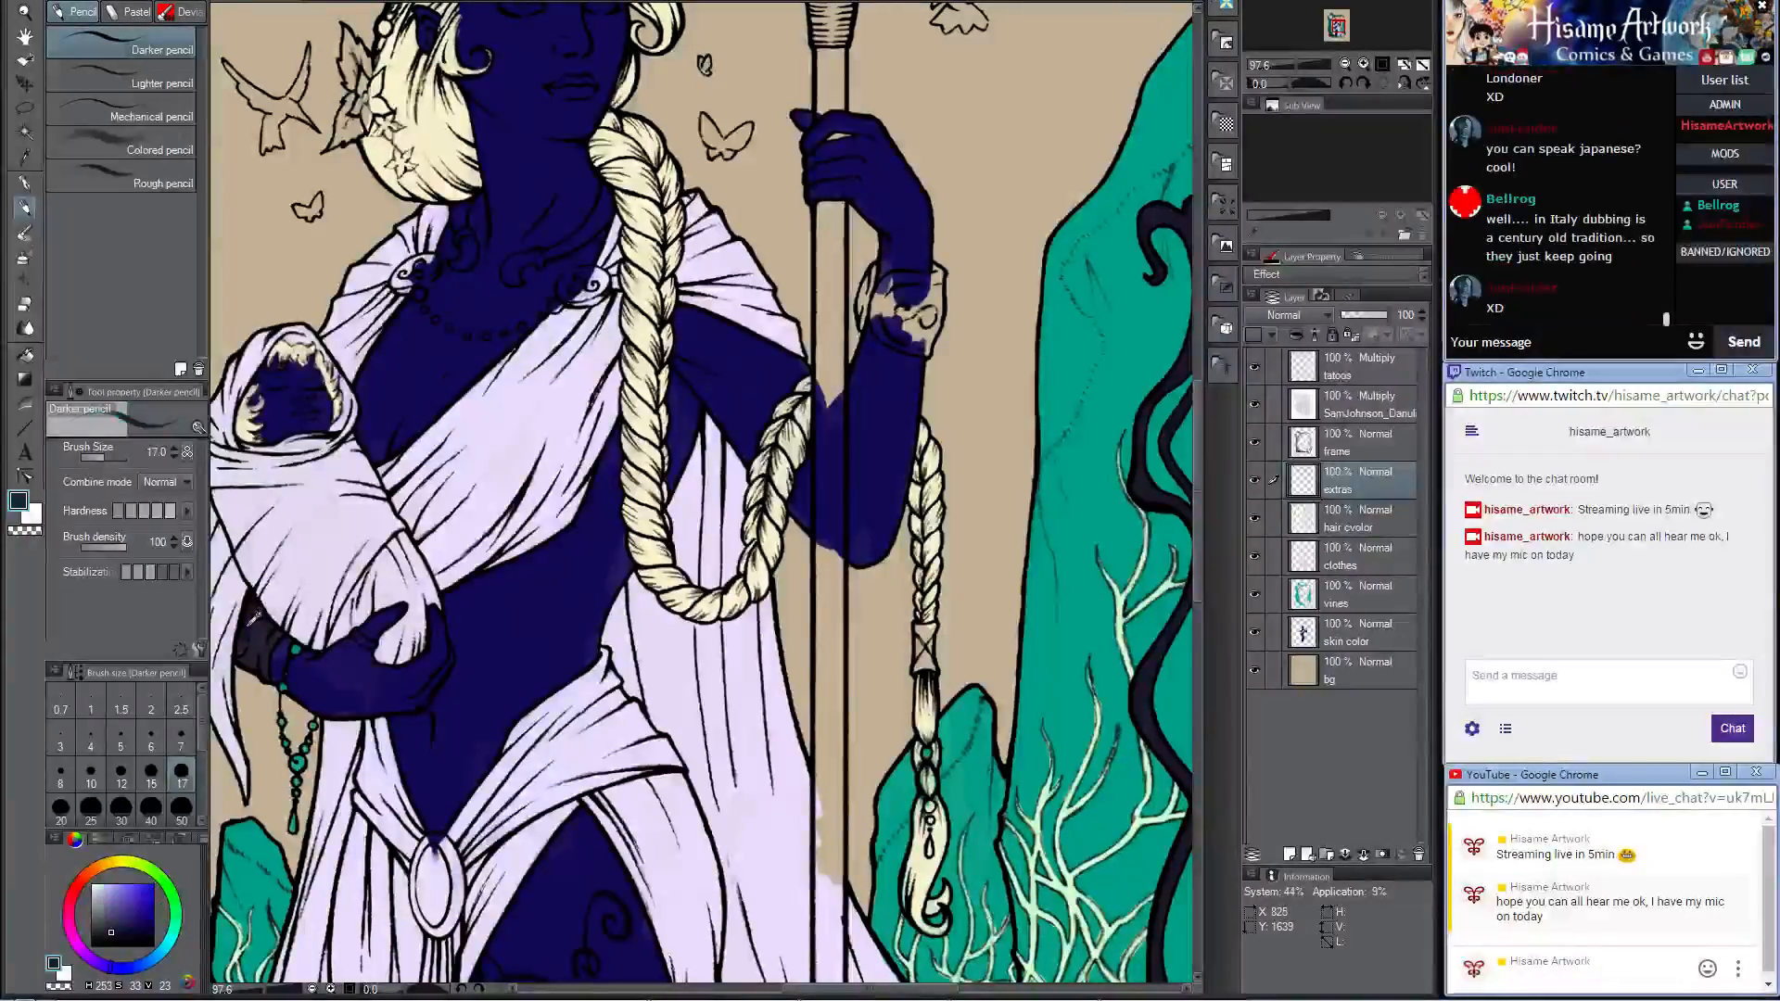
scroll(851, 204, up, 5)
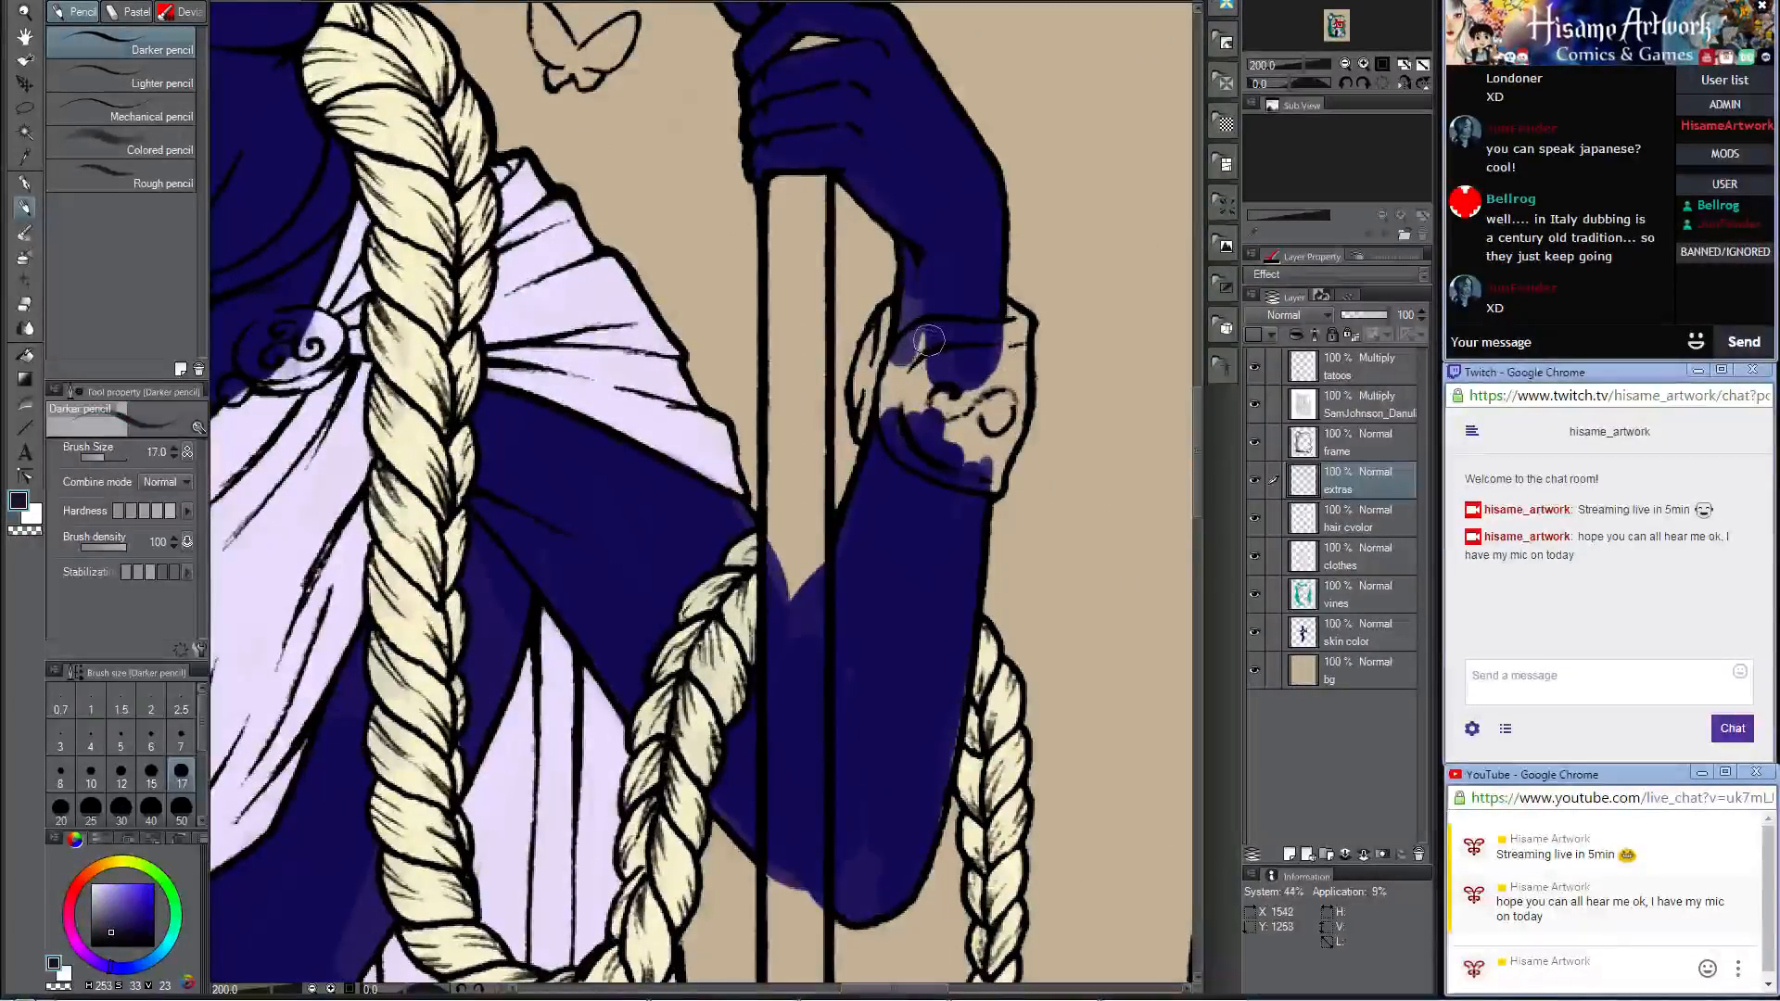
key(bracketright)
key(bracketright)
key(bracketright)
mouse_move(947, 342)
mouse_down()
mouse_move(902, 381)
mouse_move(912, 365)
mouse_move(925, 431)
mouse_move(902, 391)
mouse_move(910, 436)
mouse_move(935, 445)
mouse_move(900, 395)
mouse_move(911, 365)
mouse_move(919, 433)
mouse_move(942, 449)
mouse_move(905, 437)
mouse_move(996, 478)
mouse_move(972, 391)
mouse_move(944, 425)
mouse_move(976, 340)
mouse_move(960, 338)
mouse_move(1008, 333)
mouse_move(1011, 311)
mouse_move(989, 461)
mouse_move(1017, 316)
mouse_move(940, 357)
mouse_move(870, 339)
mouse_move(888, 311)
mouse_move(858, 432)
mouse_up()
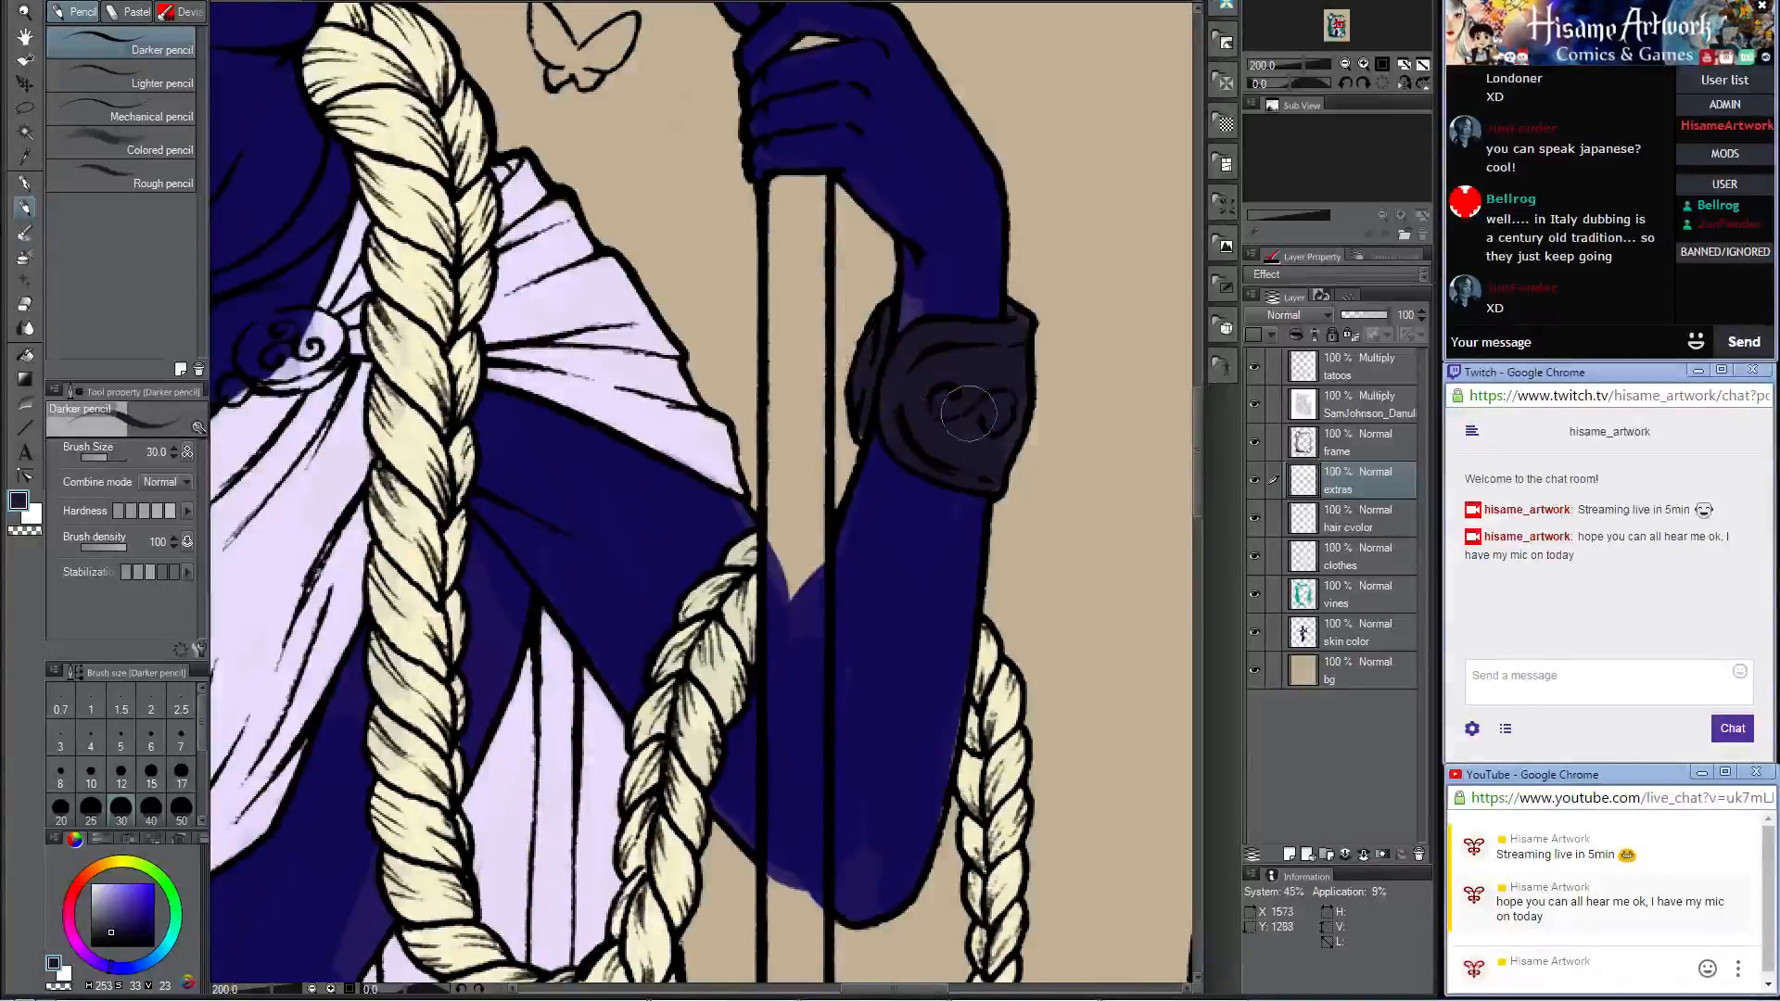
key(bracketleft)
key(bracketleft)
key(bracketleft)
key(bracketleft)
key(bracketleft)
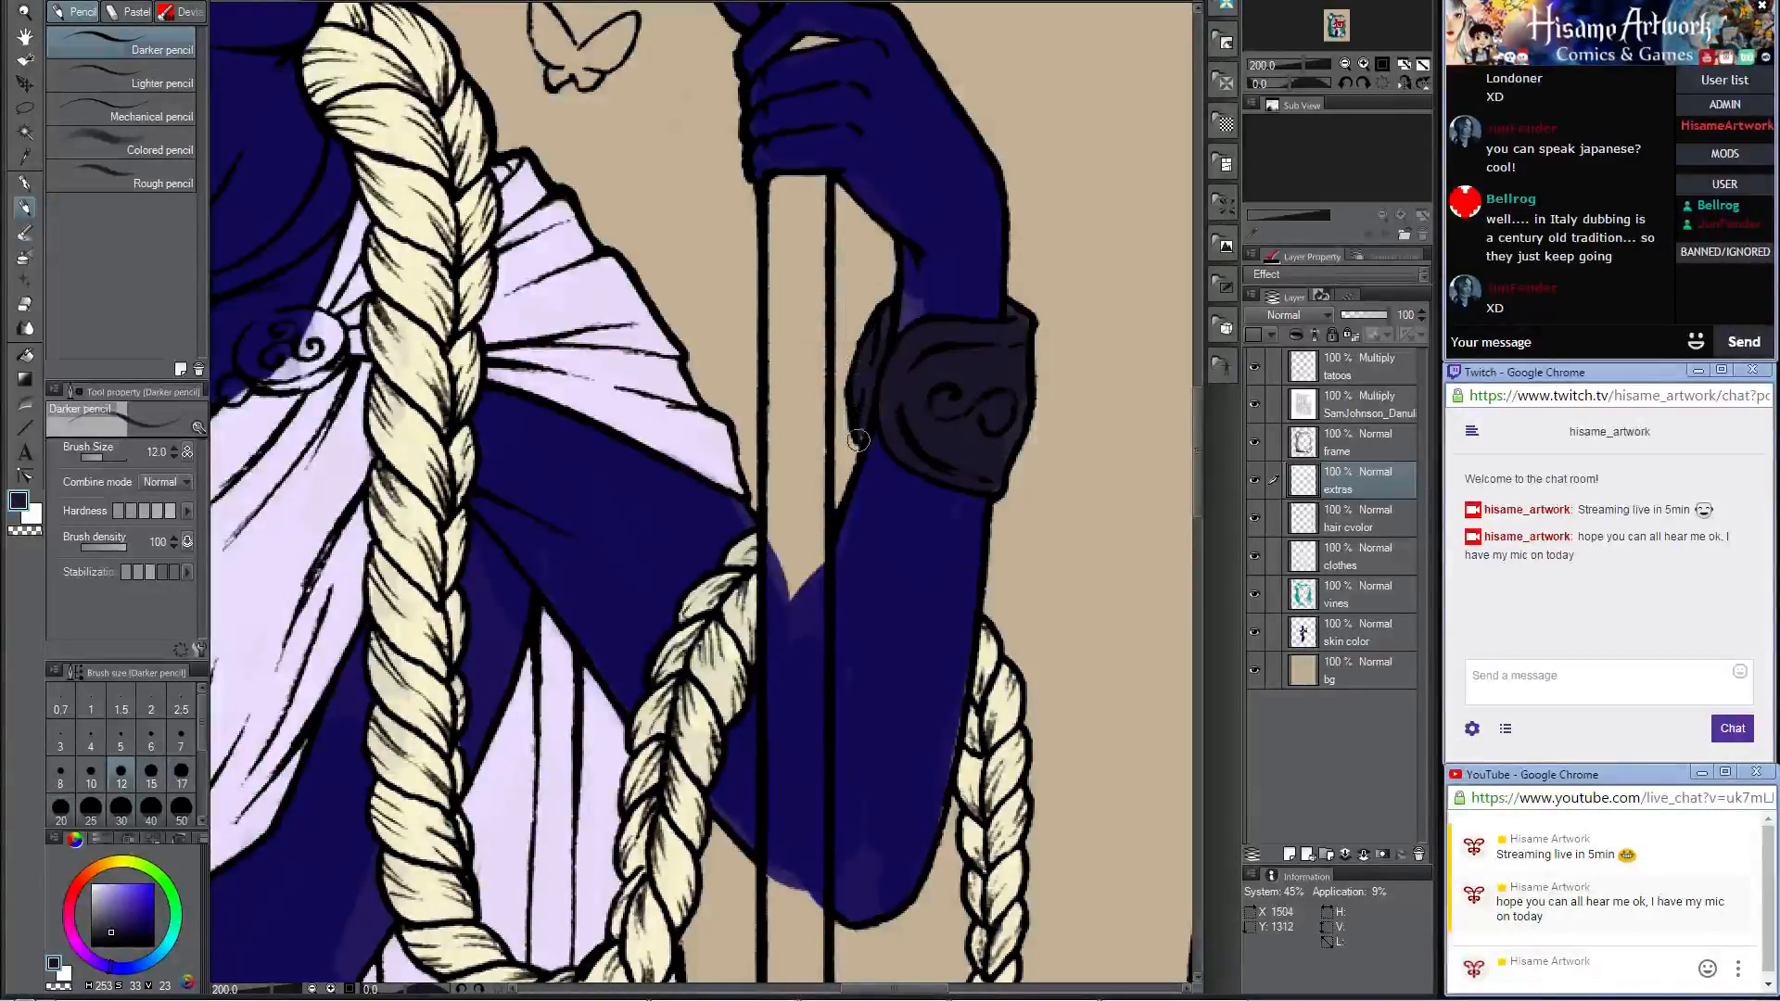
Step: Paint the top and braid-side edge of the oval belt brooch's rim dark, enlarging the brush to 20
scroll(890, 315, down, 6)
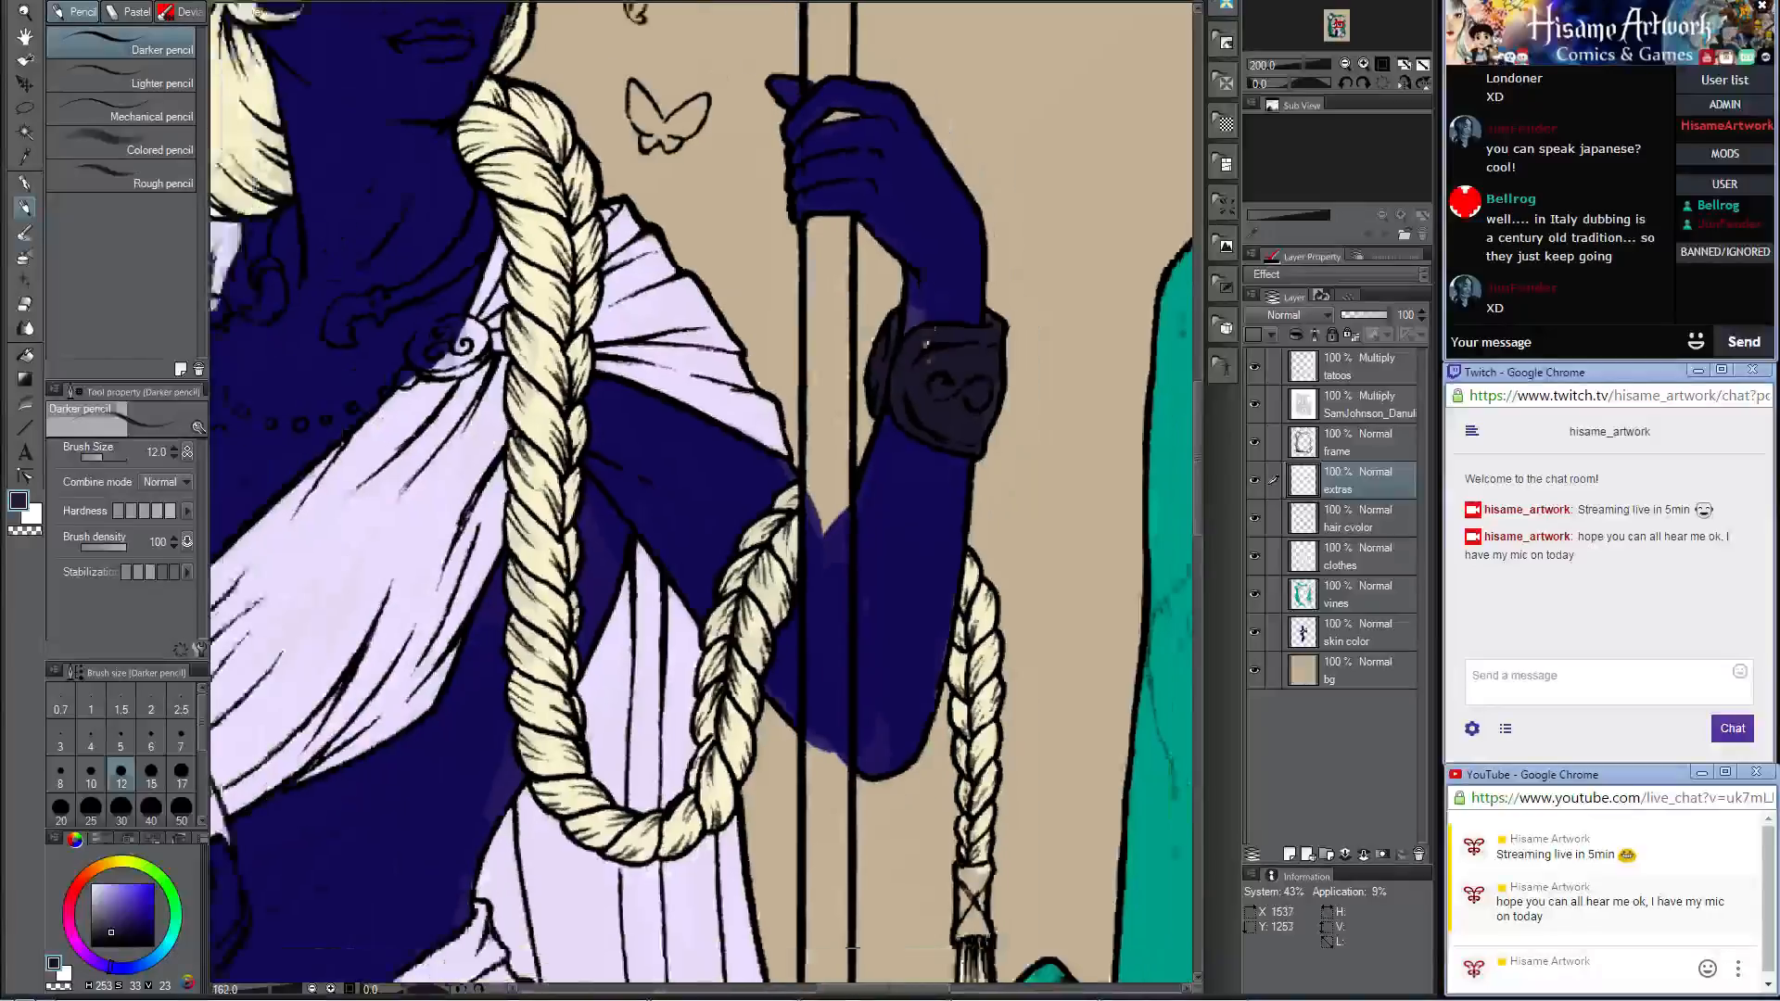
scroll(753, 283, down, 3)
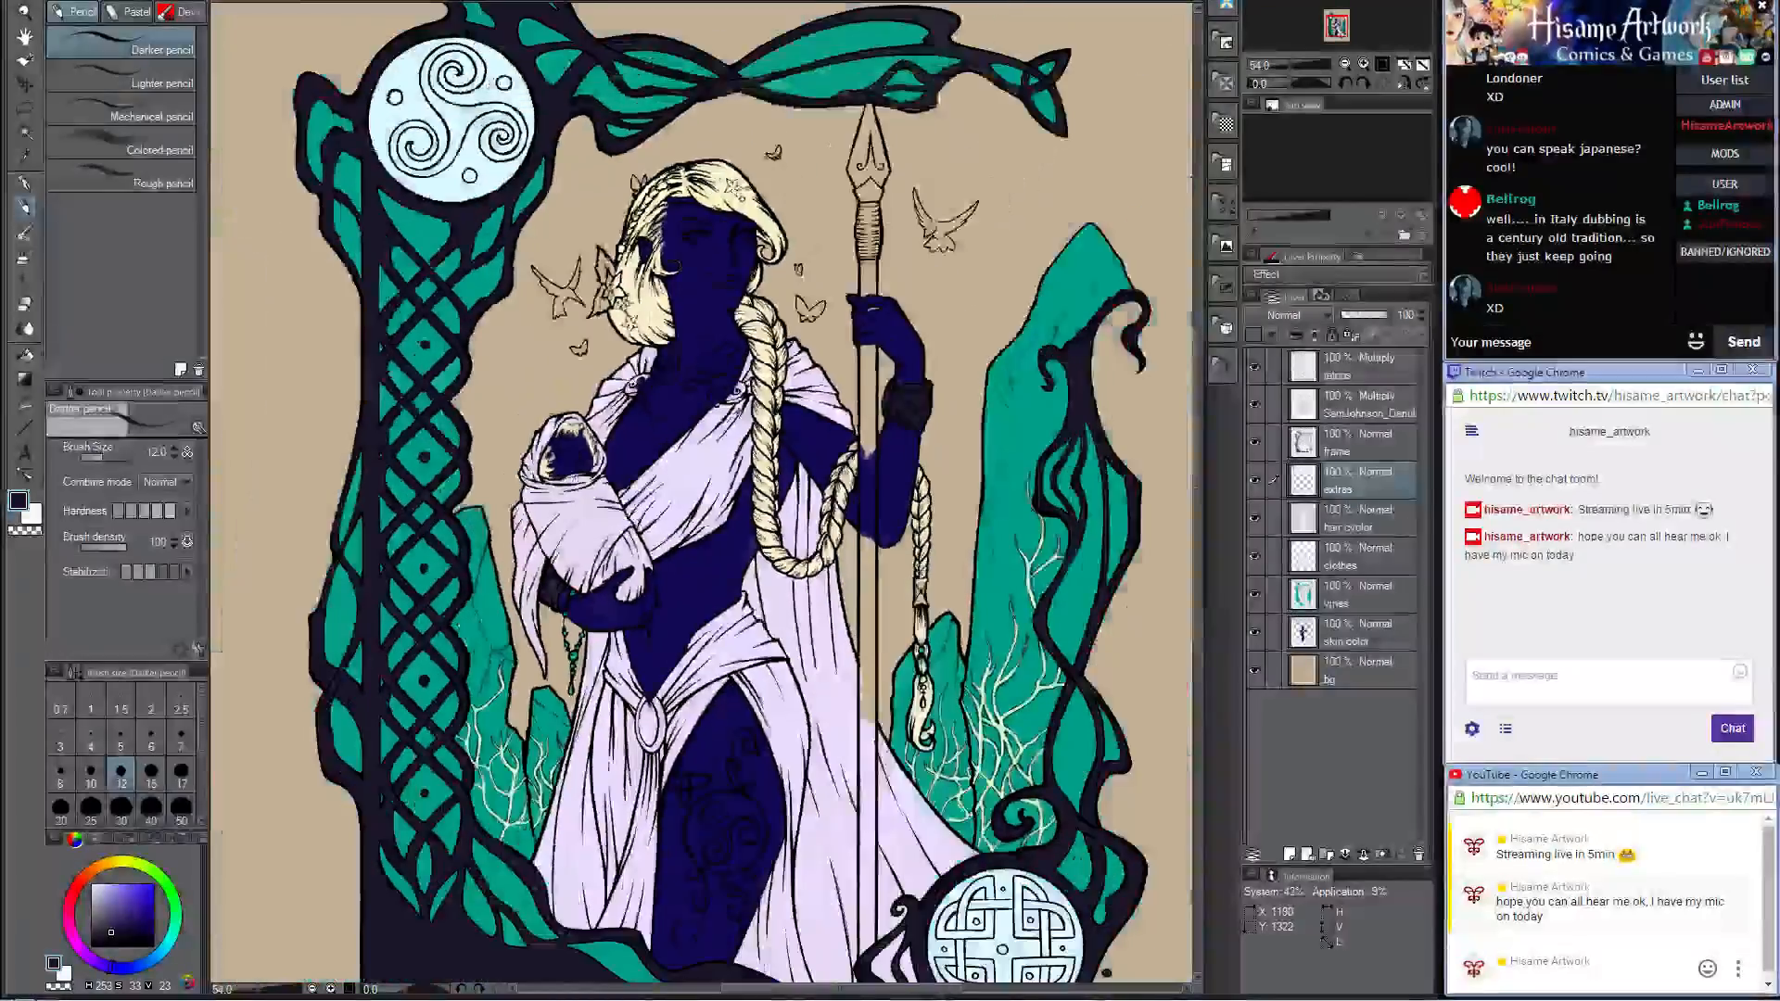
scroll(666, 596, up, 8)
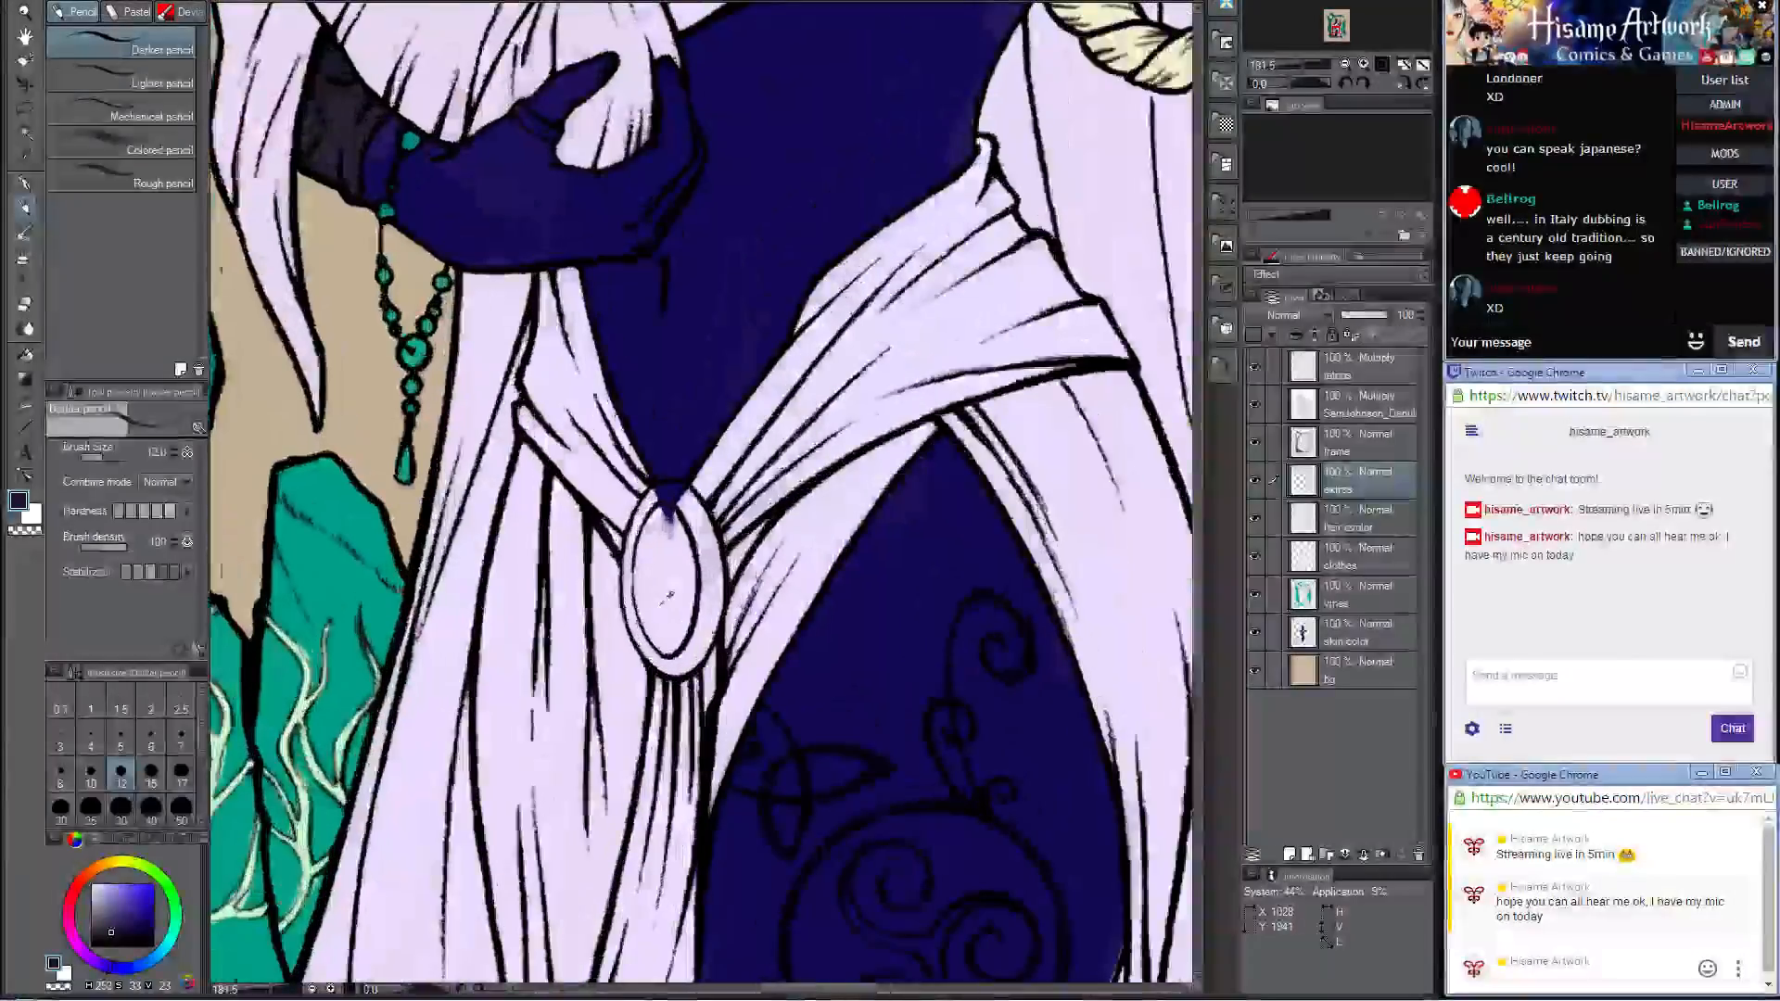
scroll(600, 455, up, 2)
drag(678, 460, 721, 554)
drag(689, 456, 730, 574)
drag(687, 457, 728, 529)
key(])
key(])
key(])
mouse_move(669, 463)
mouse_down()
mouse_move(712, 499)
mouse_move(691, 461)
mouse_move(724, 598)
mouse_move(716, 556)
mouse_move(710, 682)
mouse_up()
mouse_move(737, 593)
mouse_down()
mouse_move(719, 504)
mouse_move(728, 600)
mouse_move(712, 655)
mouse_move(705, 509)
mouse_move(676, 456)
mouse_move(639, 438)
mouse_up()
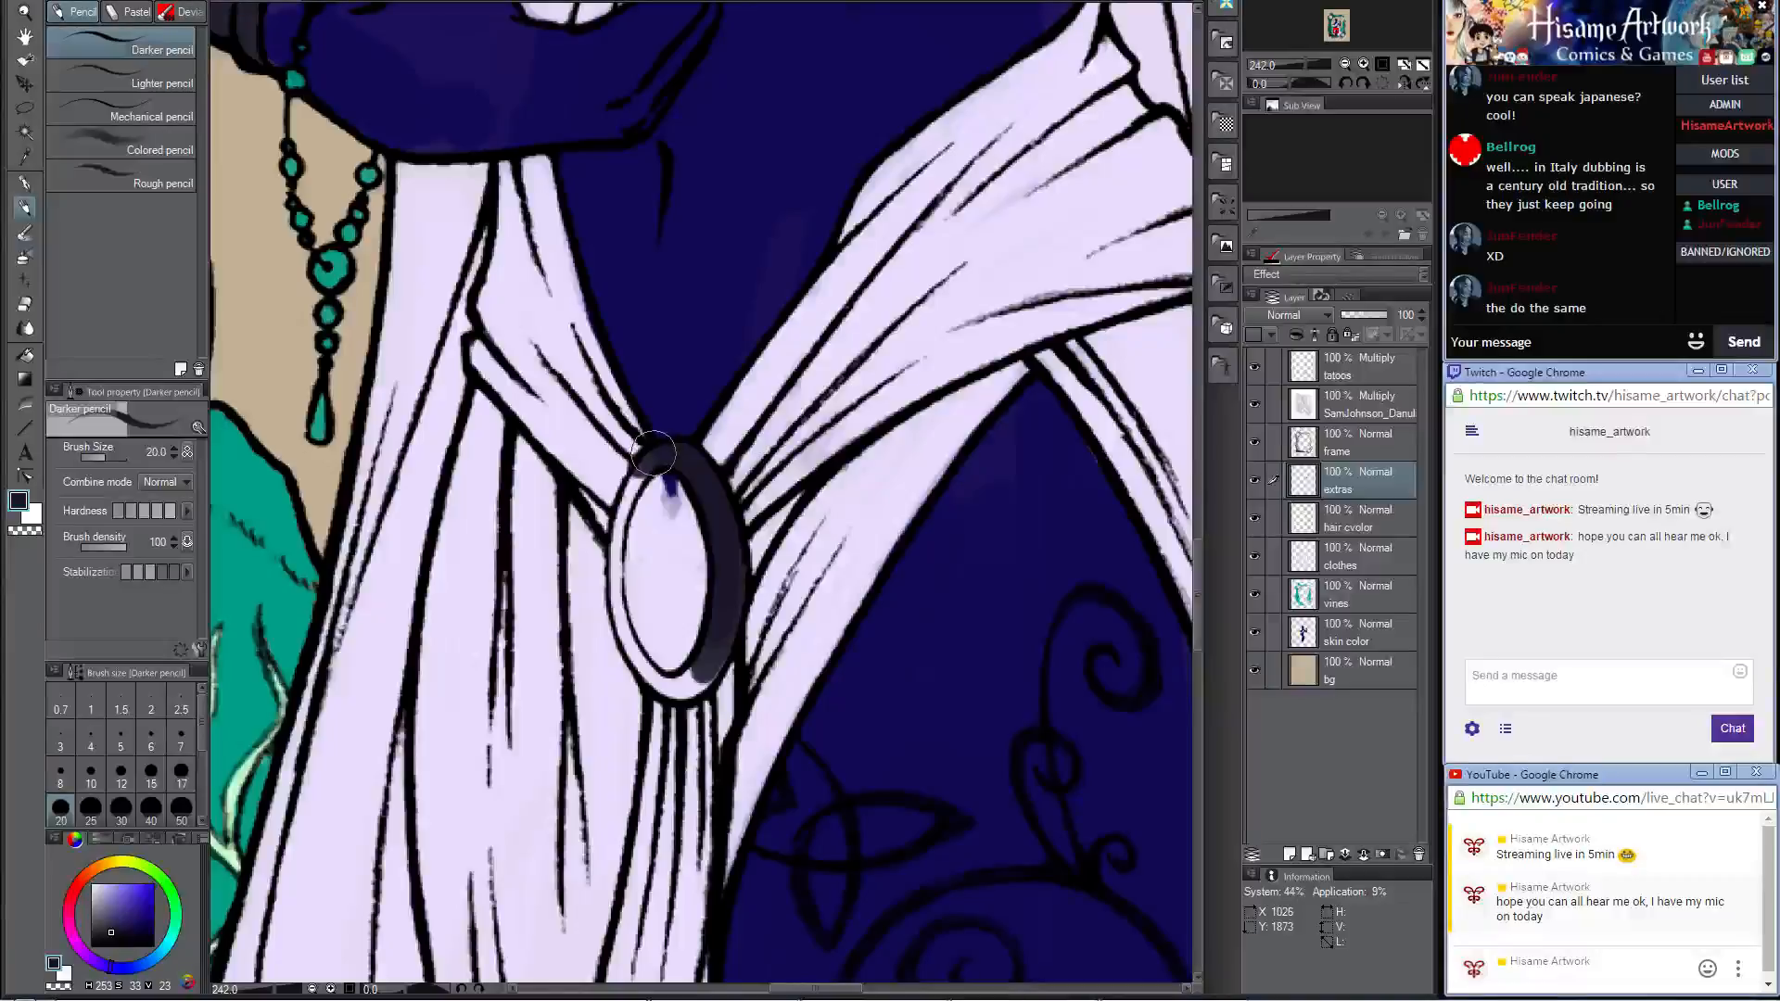
Step: Fill the rest of the belt brooch's rim dark along the baby-side edge and underside, using brush sizes 15, 8 and 12
key(bracketleft)
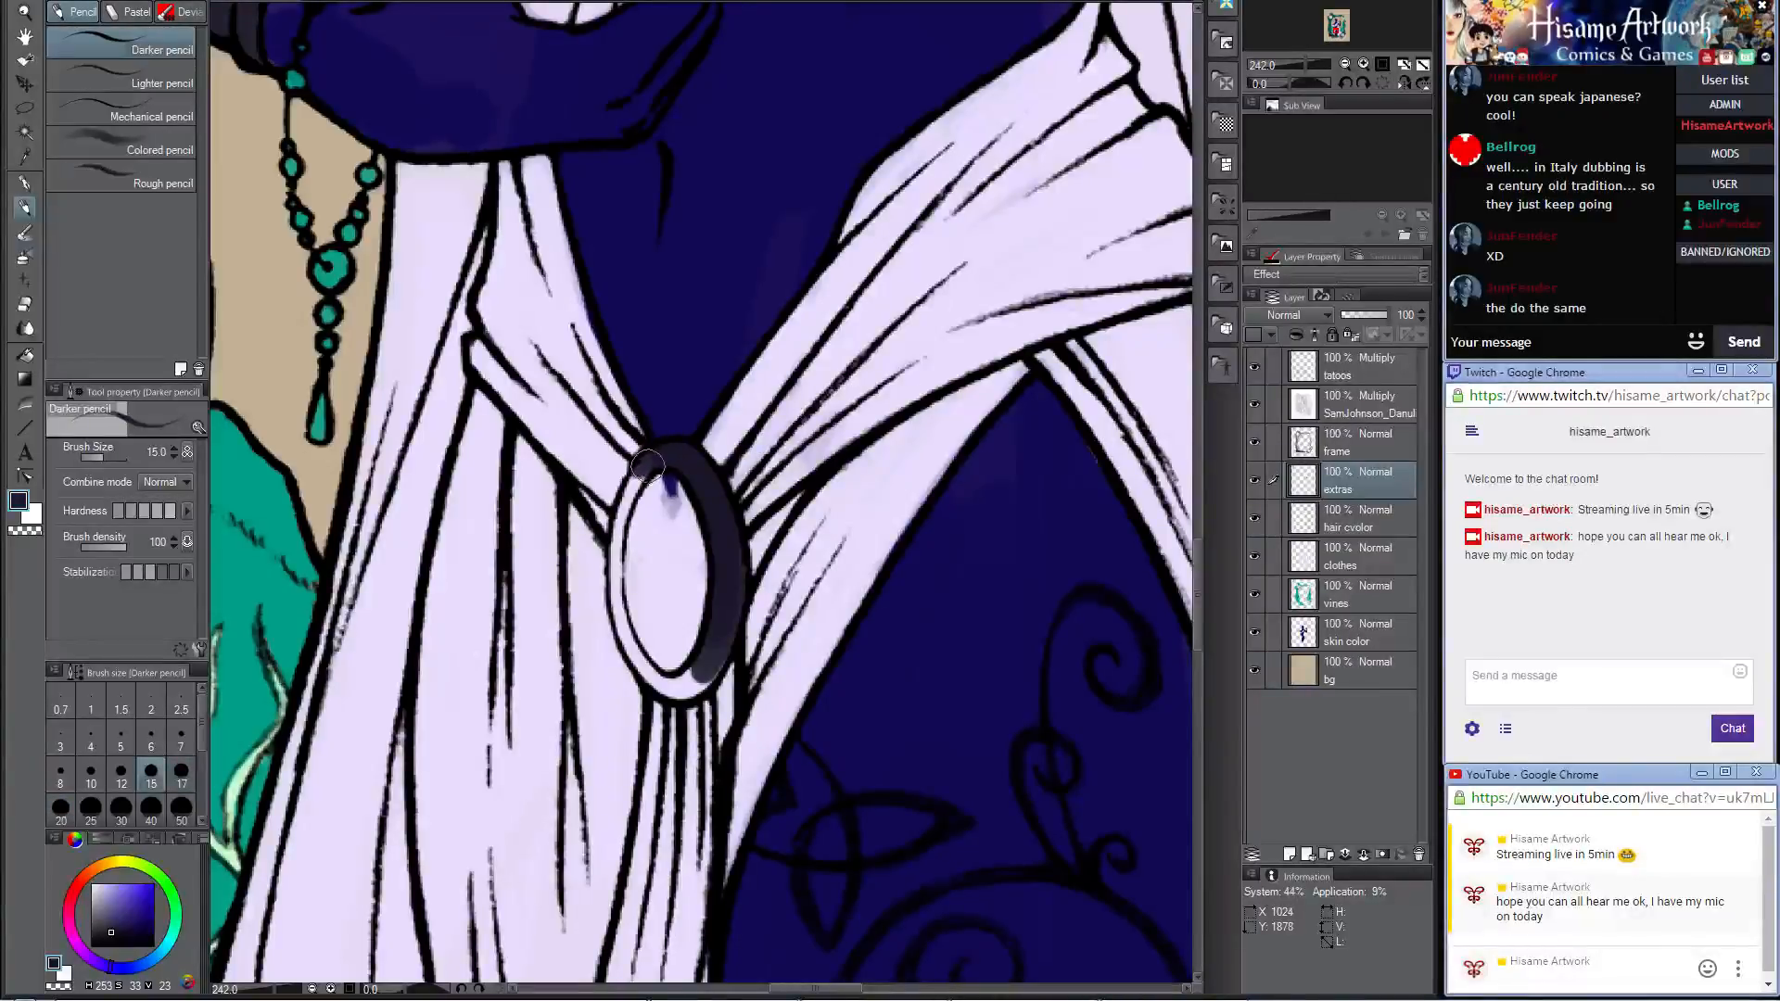
drag(647, 468, 631, 486)
key(bracketleft)
key(bracketleft)
key(bracketleft)
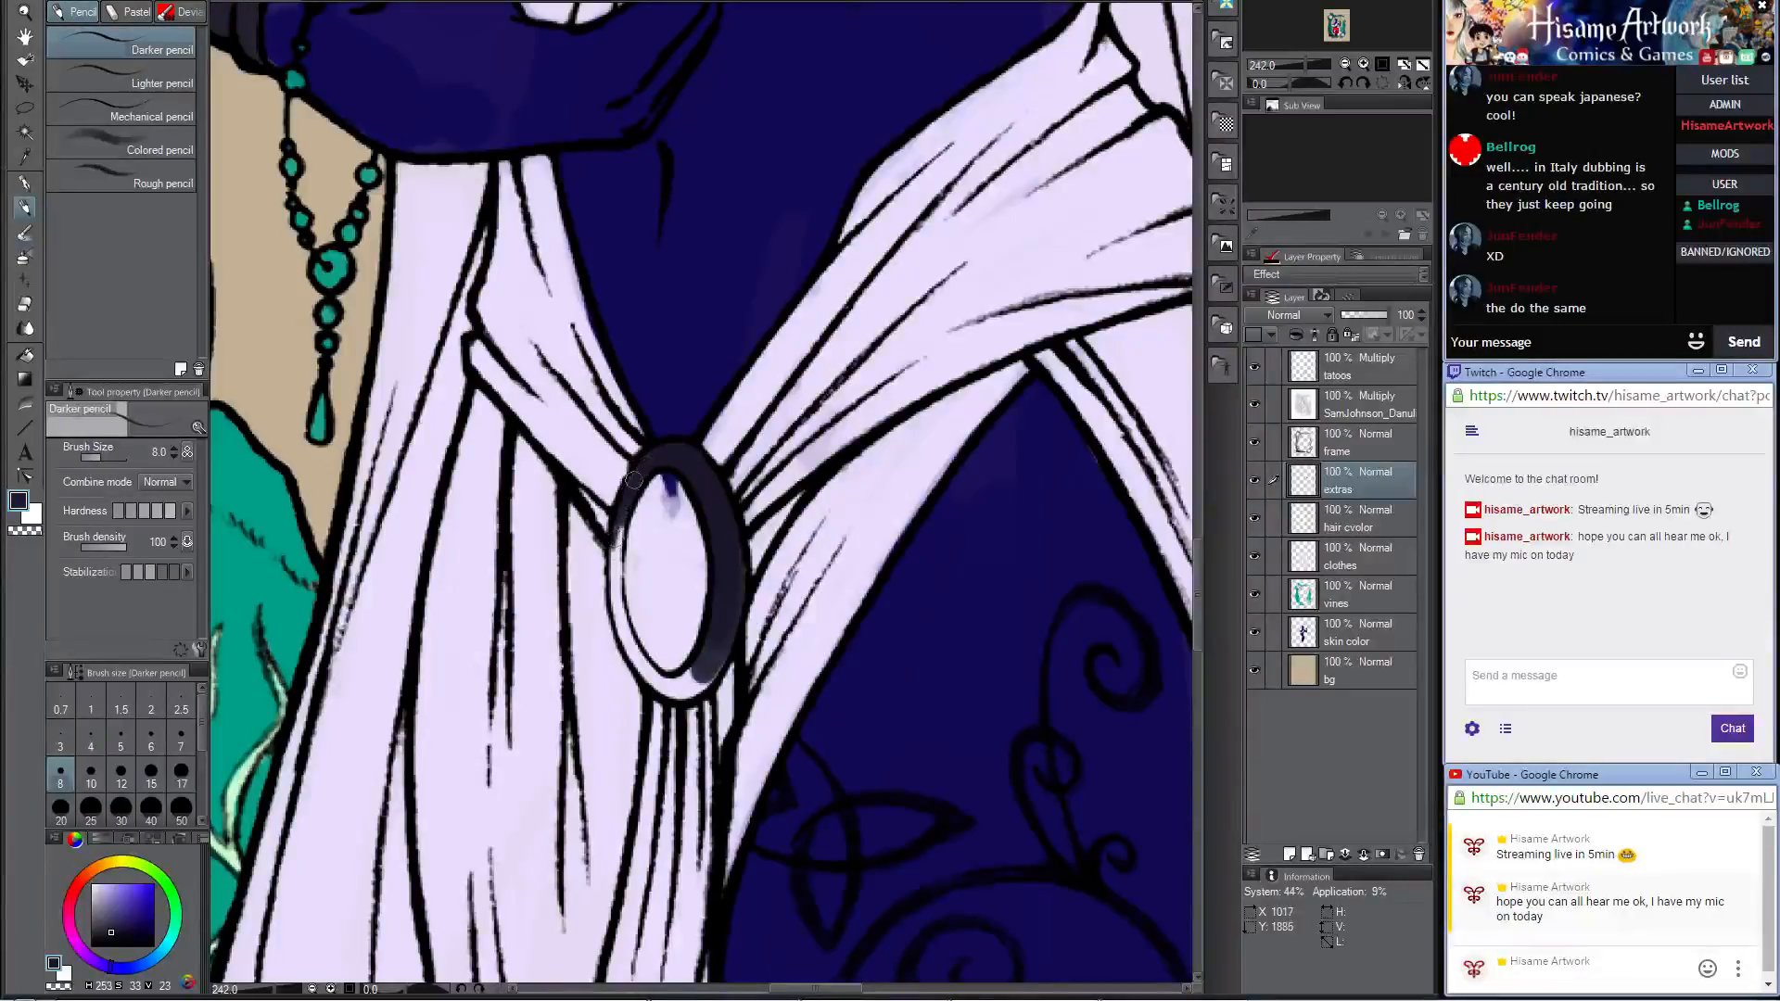
mouse_move(635, 480)
mouse_down()
mouse_move(621, 630)
mouse_move(609, 590)
mouse_up()
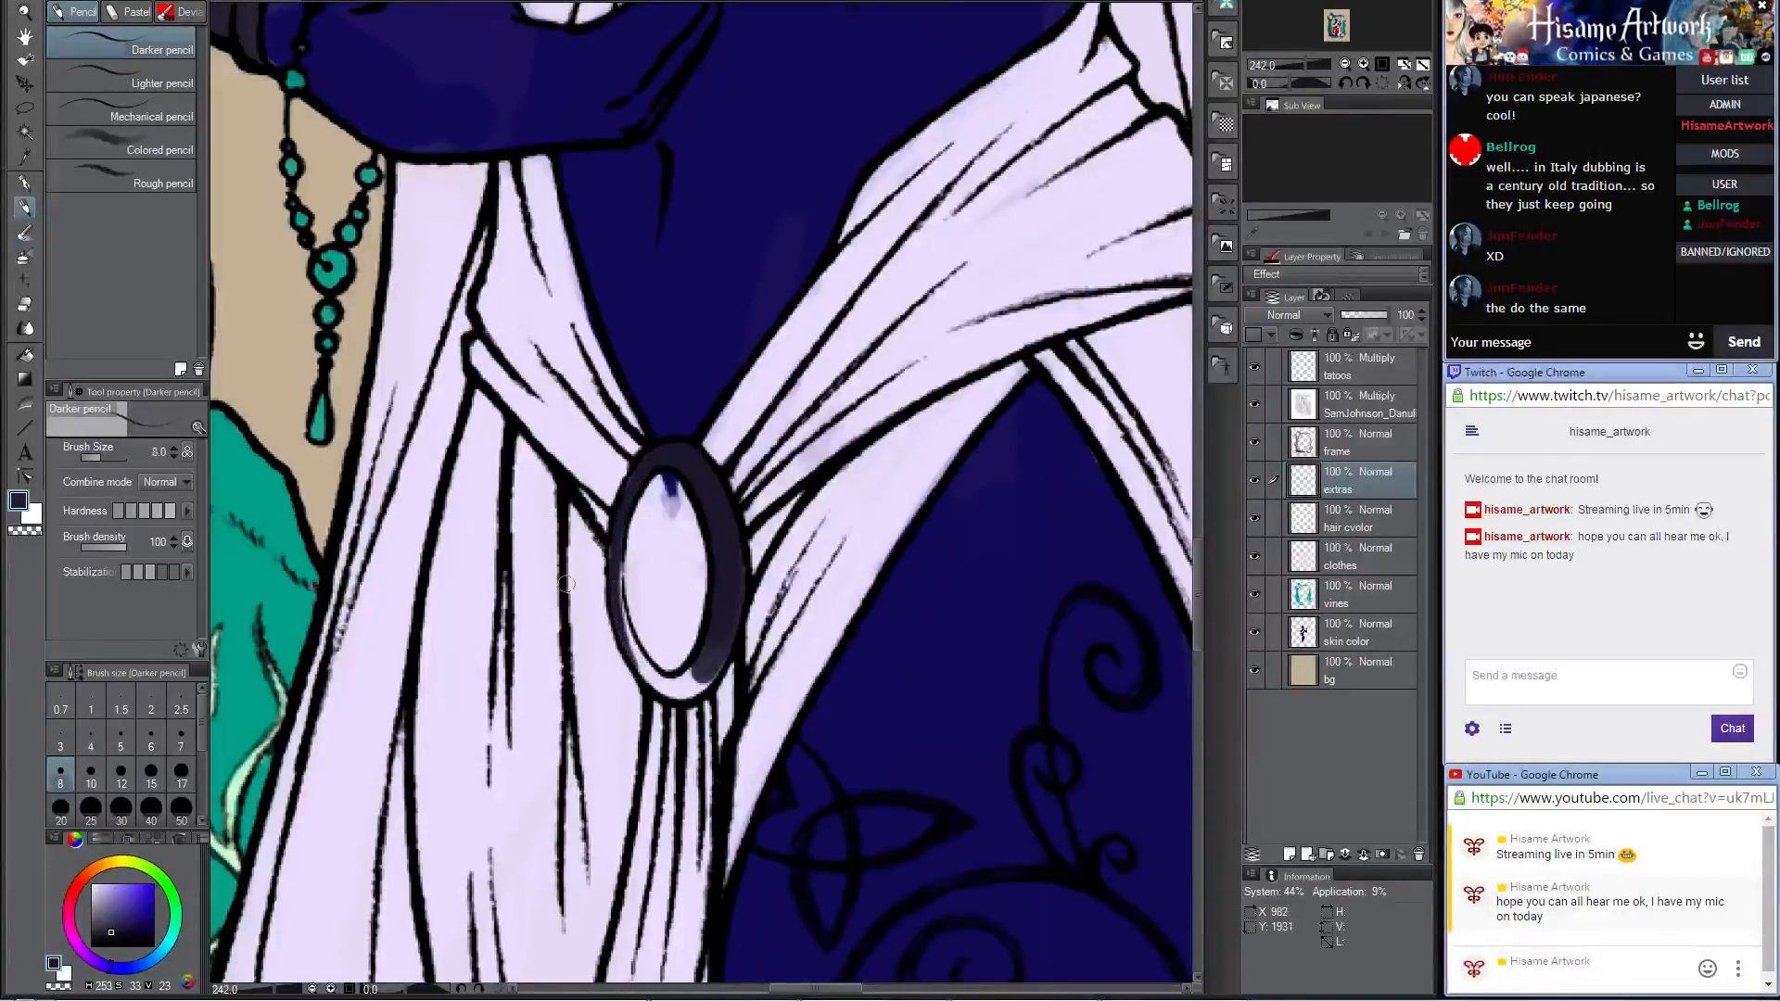
key(bracketright)
key(bracketright)
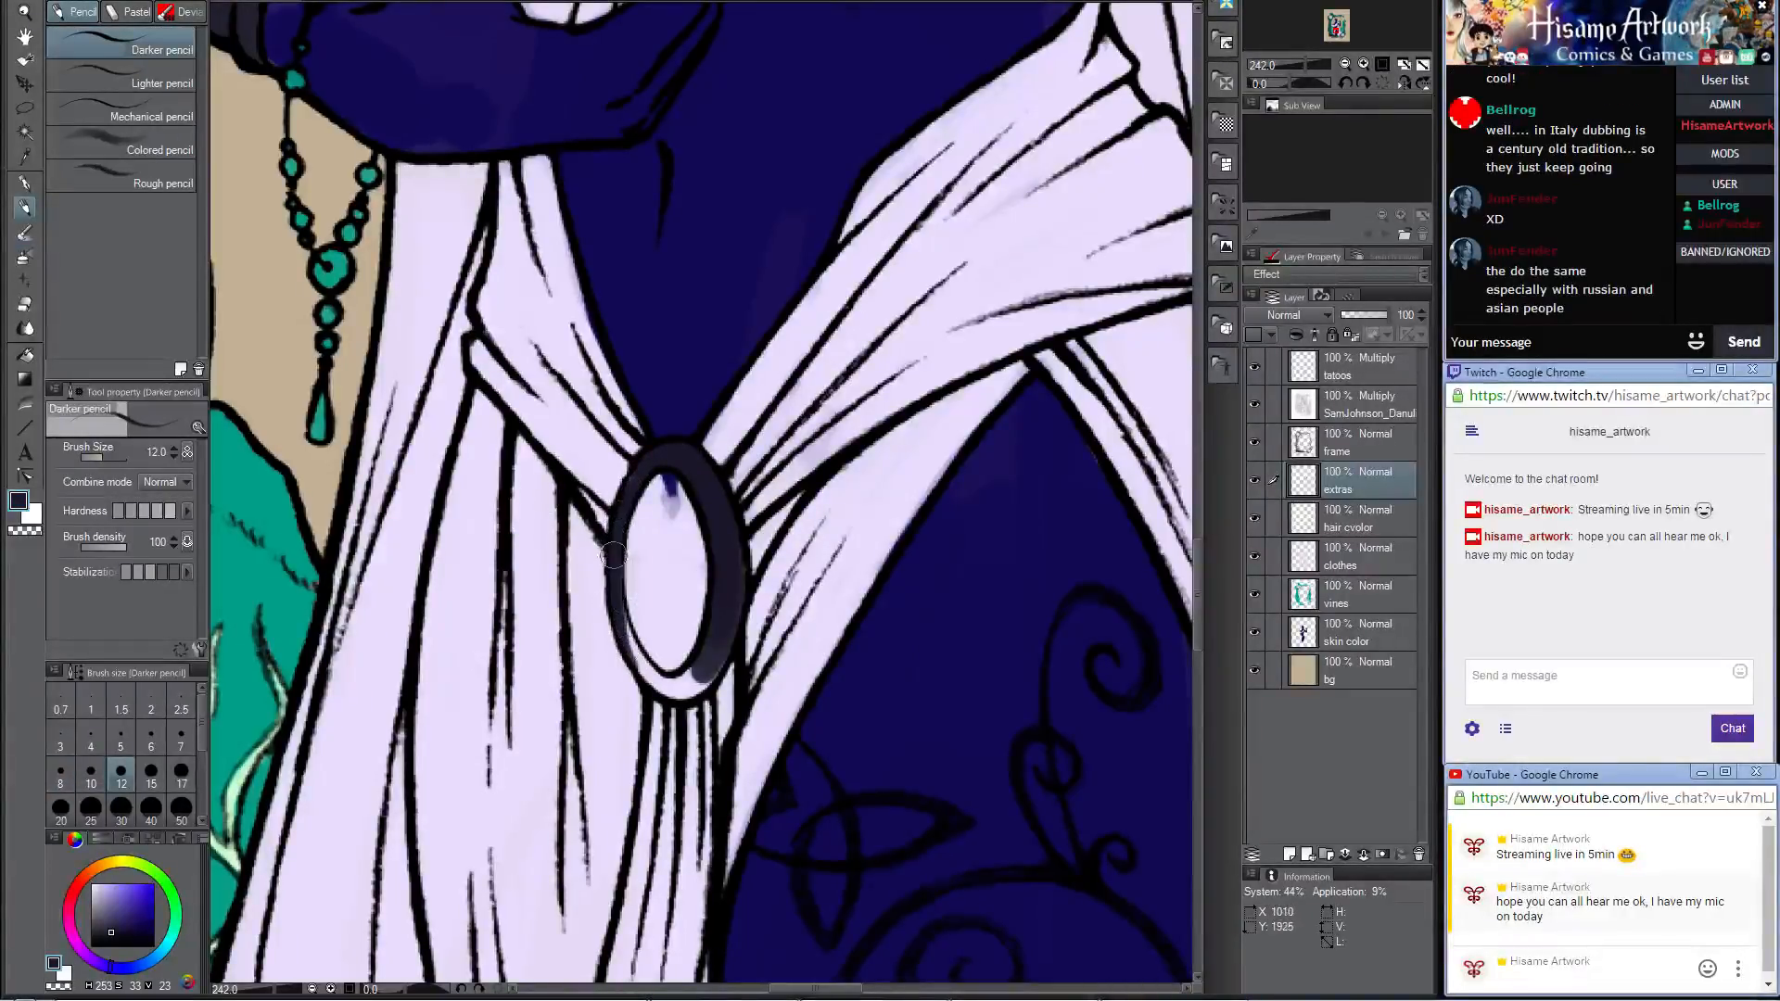
mouse_move(613, 555)
mouse_down()
mouse_move(648, 672)
mouse_move(616, 617)
mouse_move(667, 681)
mouse_move(629, 650)
mouse_move(682, 694)
mouse_move(634, 662)
mouse_move(613, 608)
mouse_move(657, 675)
mouse_move(712, 668)
mouse_up()
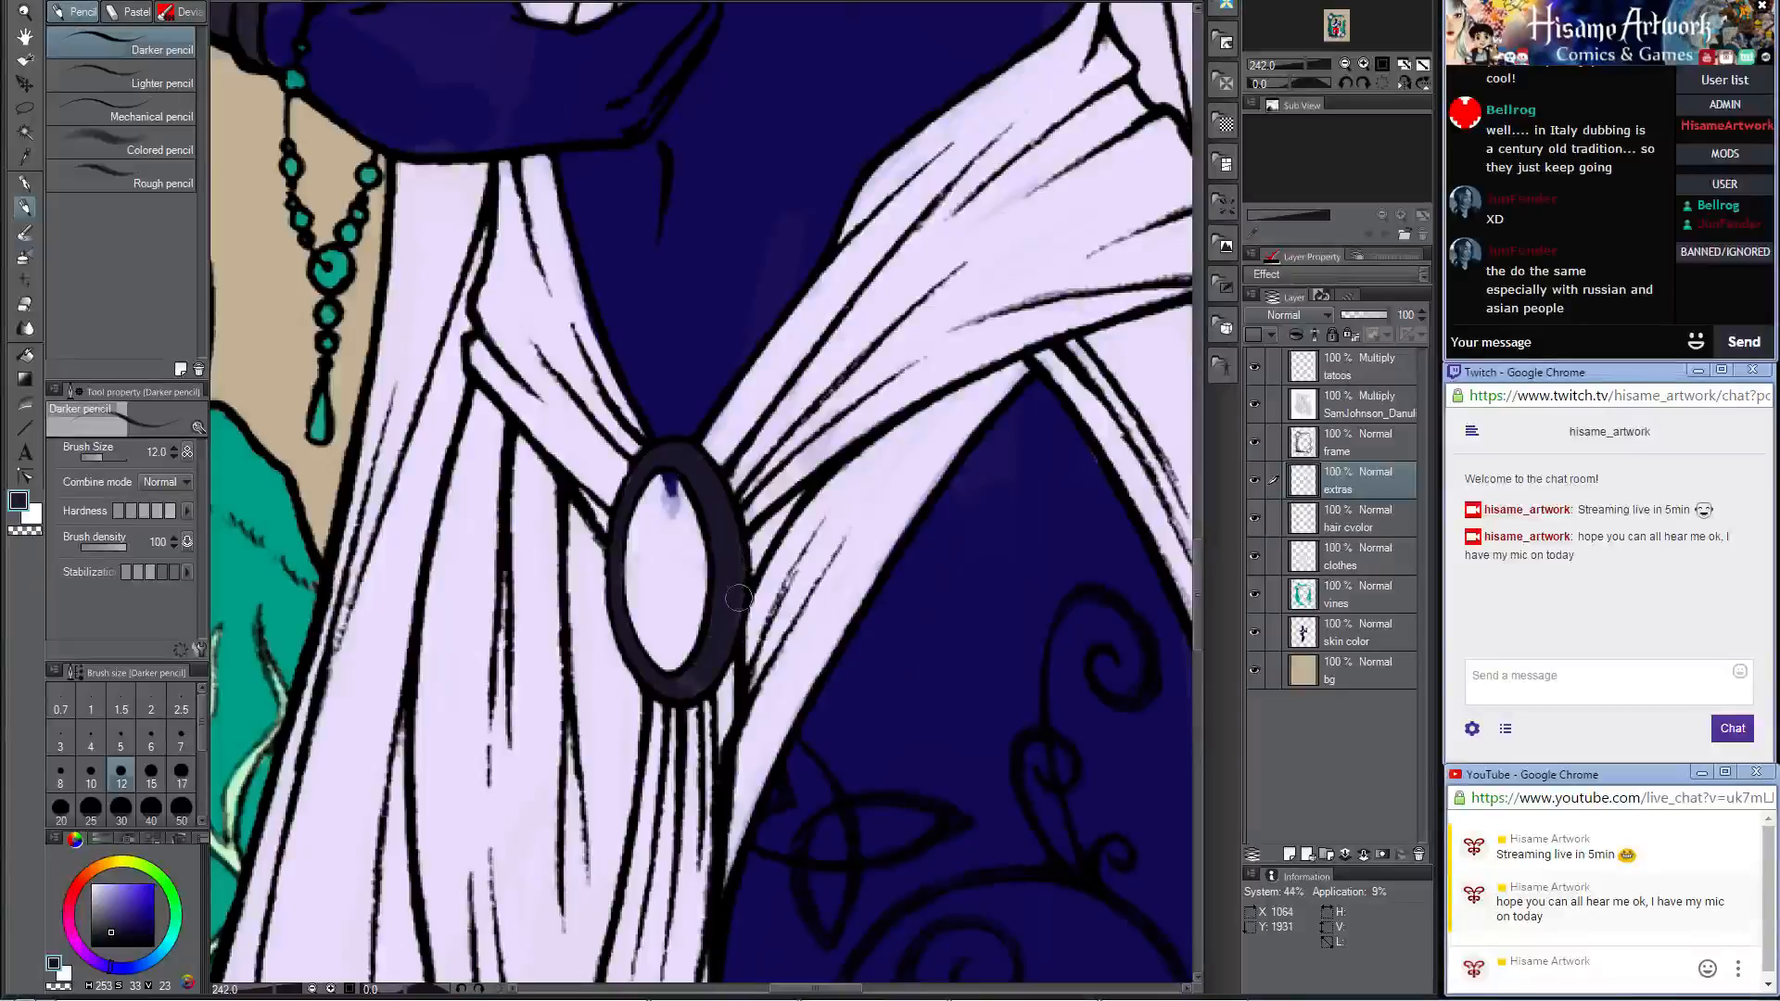
Step: Sample the crystal's teal and fill the oval stone inside the belt brooch
alt+click(259, 460)
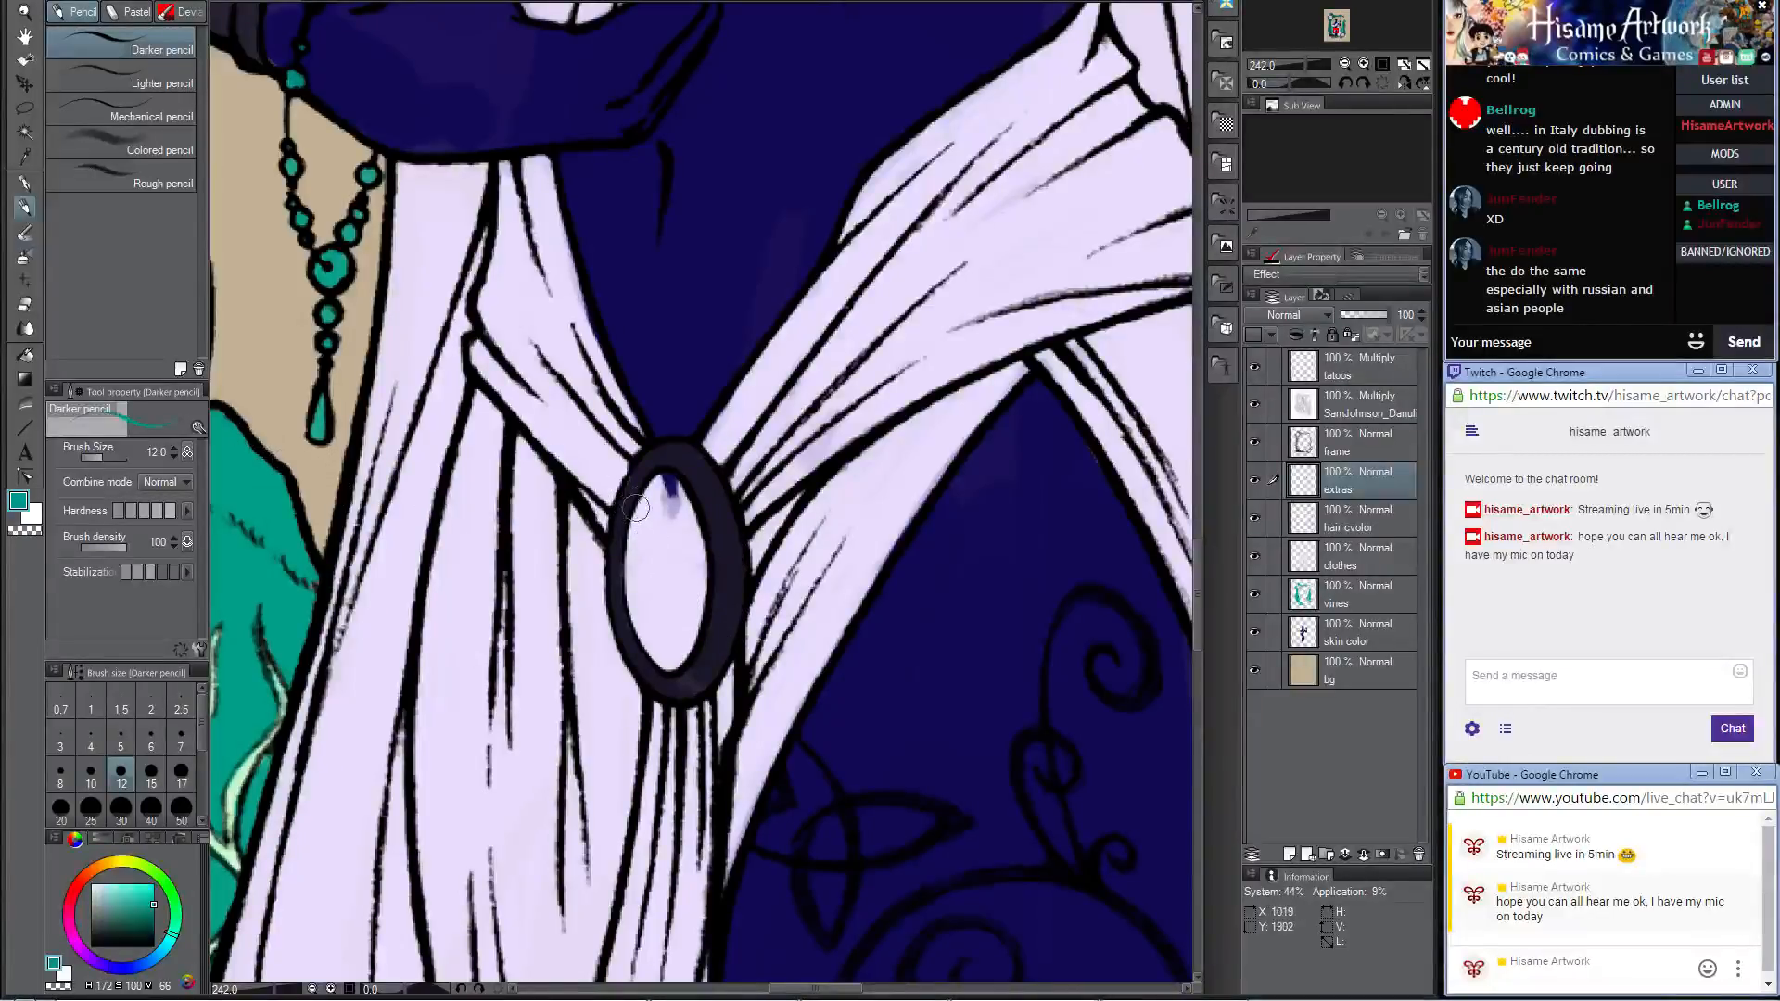
drag(669, 480, 636, 578)
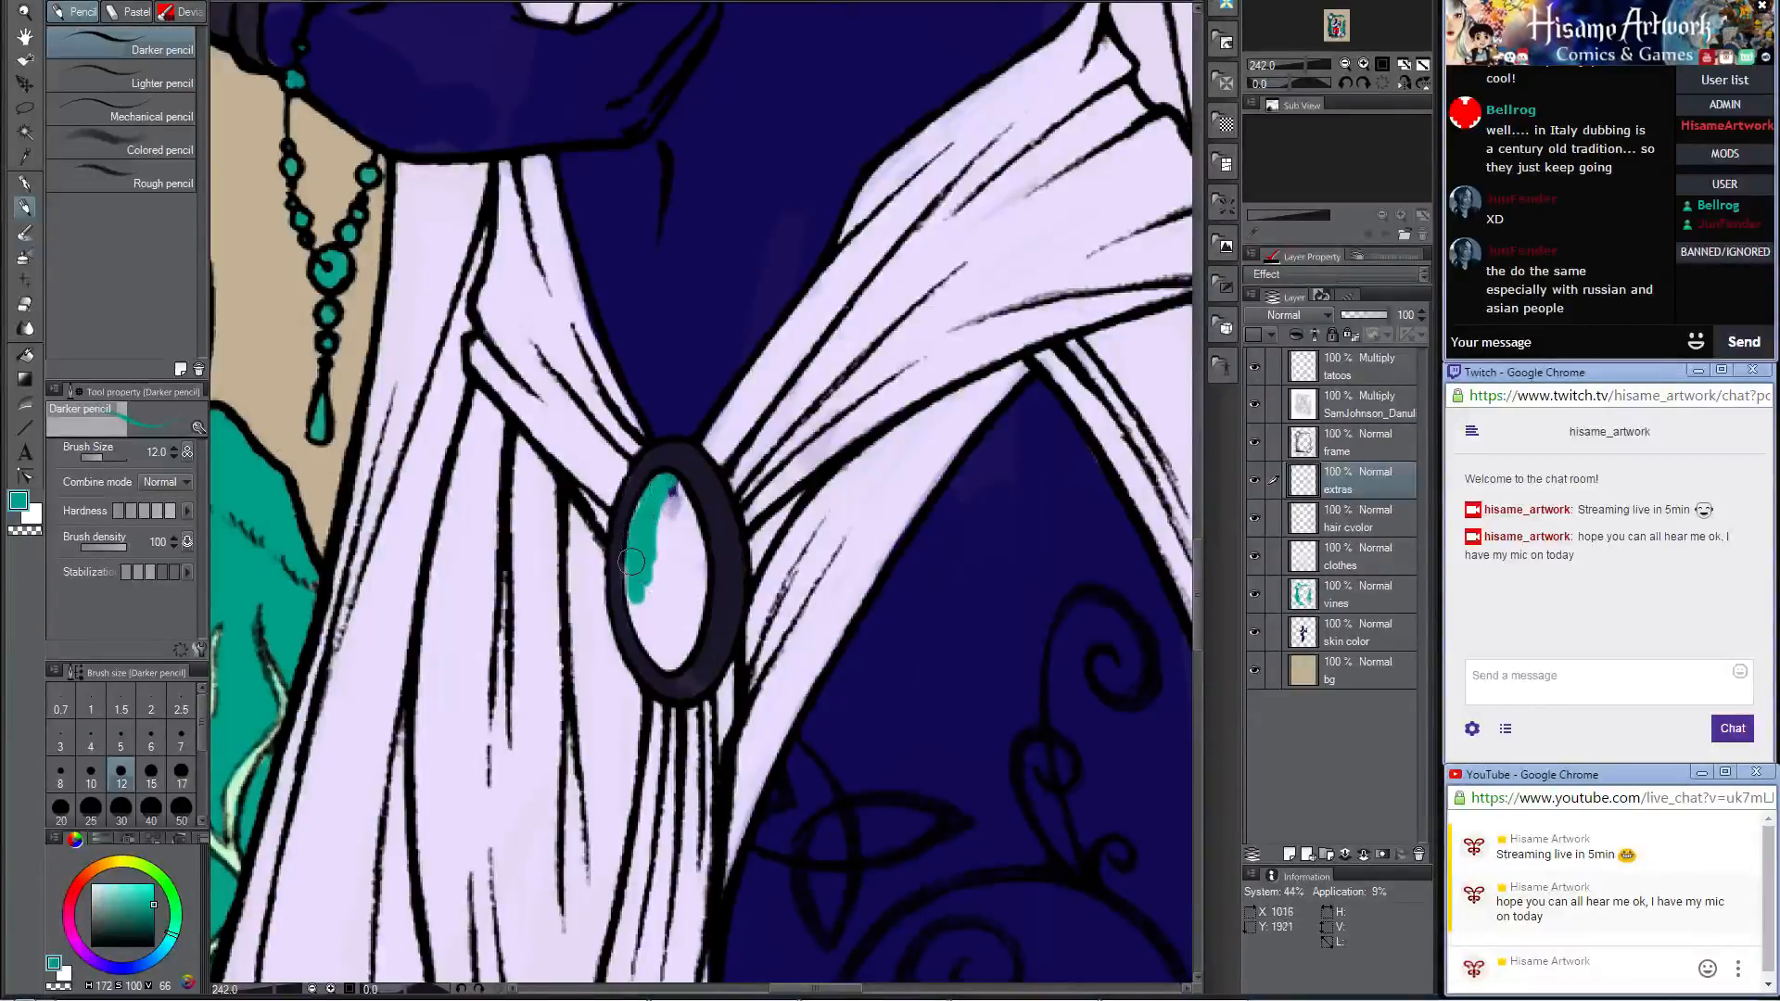
mouse_move(662, 487)
mouse_down()
mouse_move(694, 549)
mouse_move(671, 502)
mouse_move(668, 591)
mouse_up()
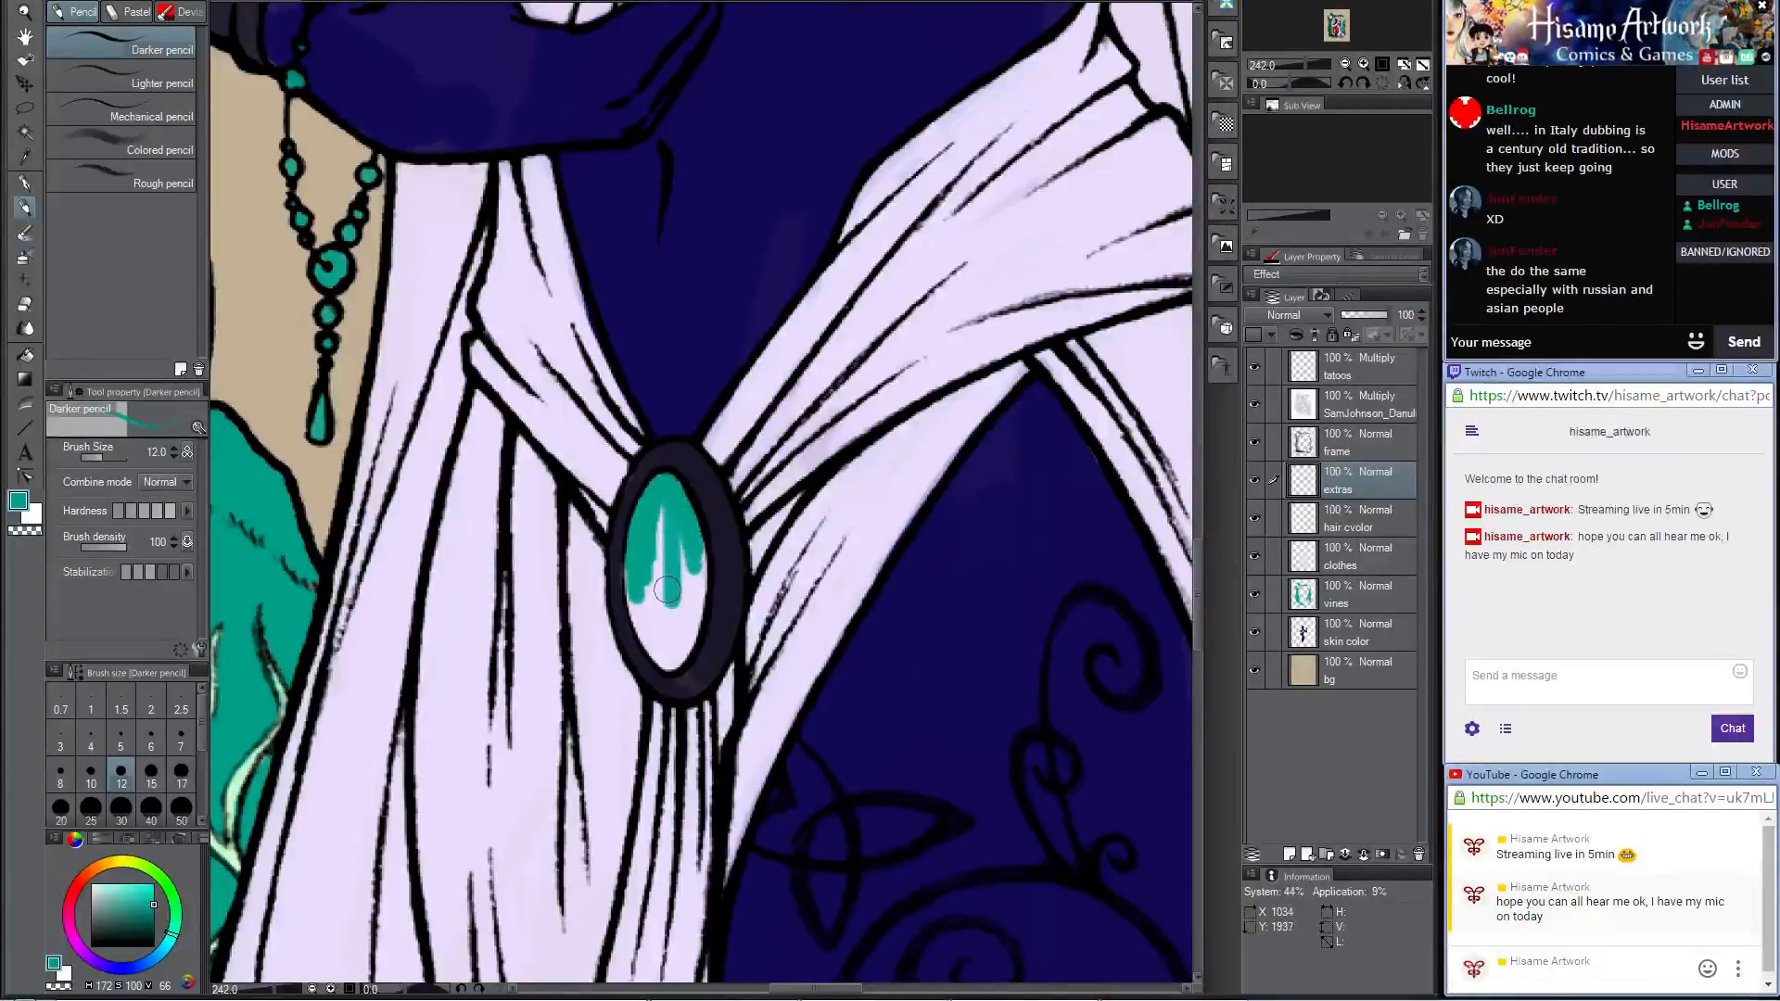
mouse_move(666, 526)
mouse_down()
mouse_move(665, 610)
mouse_move(640, 561)
mouse_up()
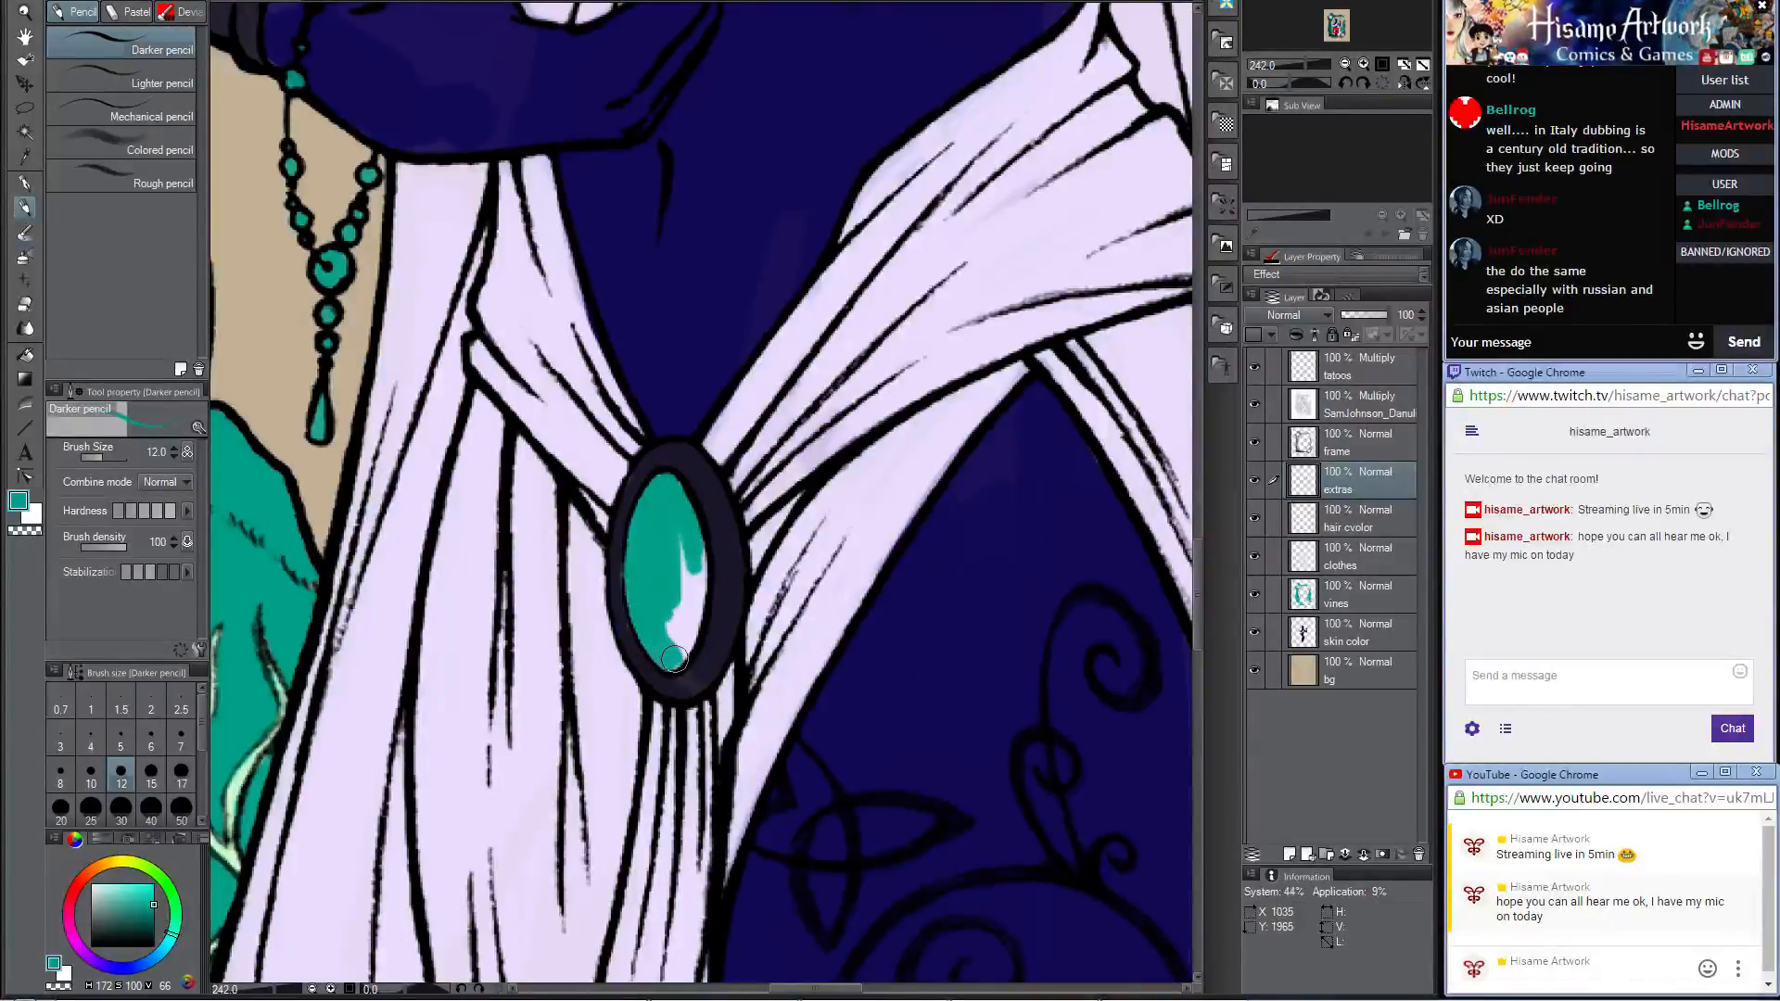
mouse_move(674, 658)
mouse_down()
mouse_move(691, 560)
mouse_move(666, 637)
mouse_up()
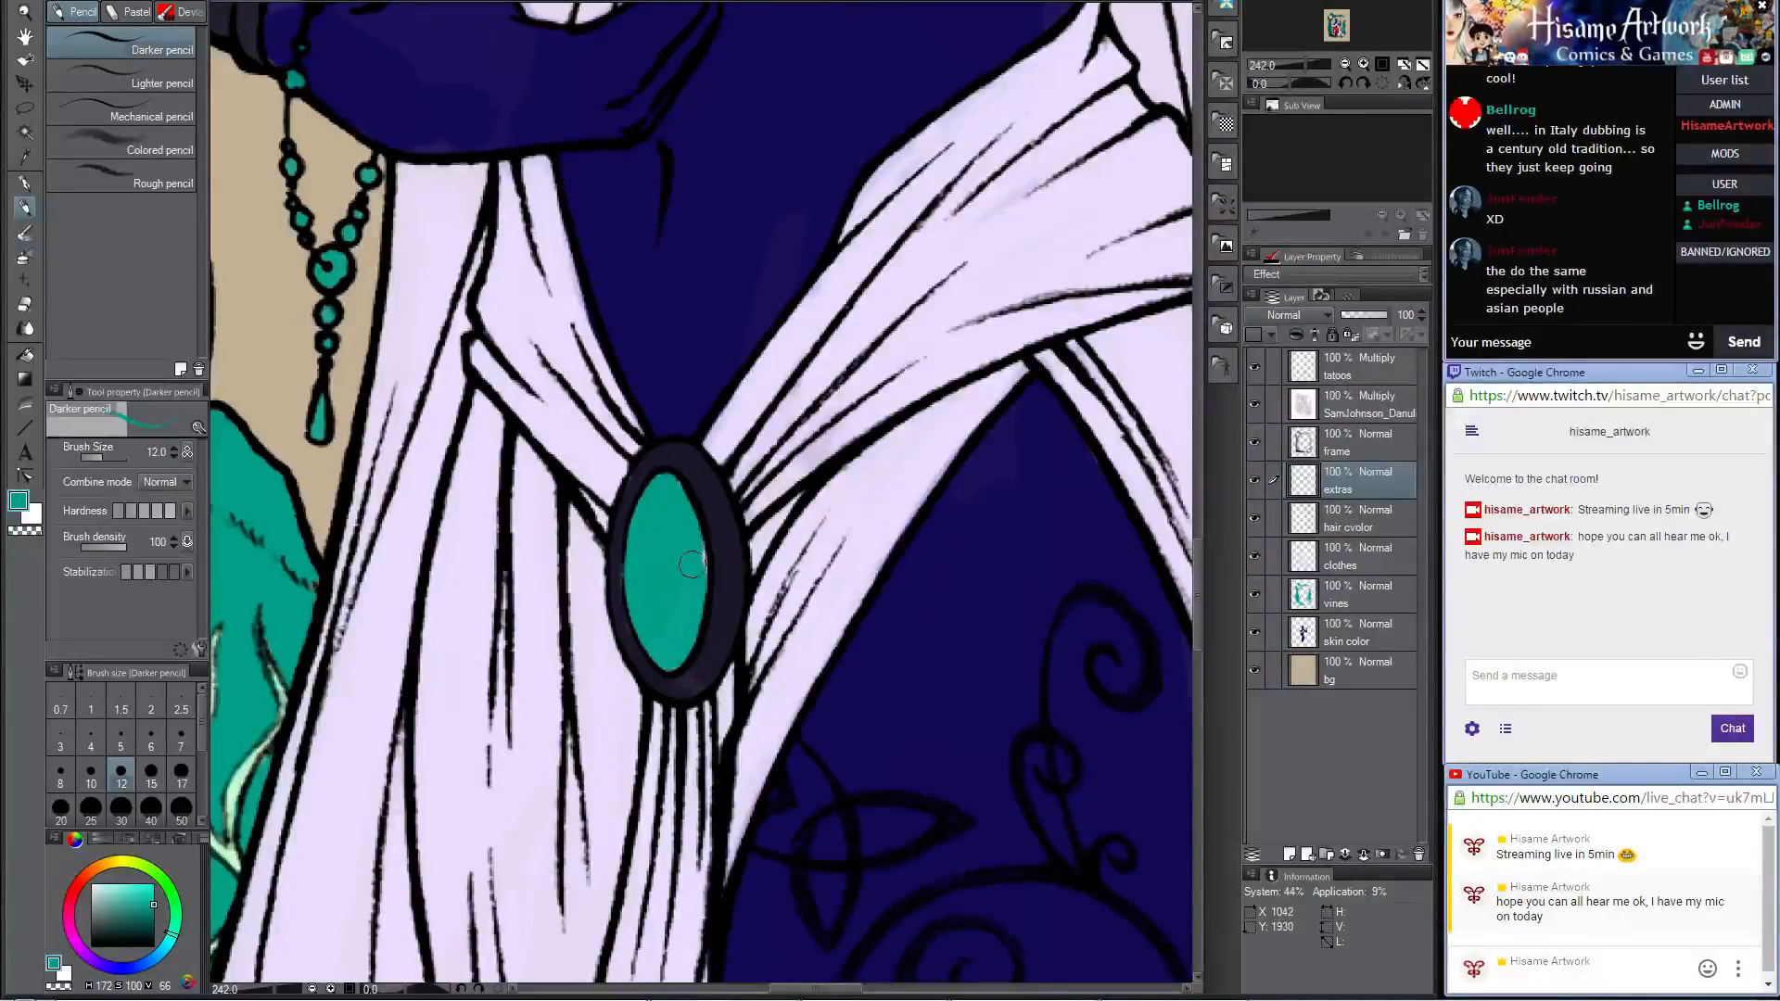
drag(661, 479, 682, 508)
Step: Sample the cuff's dark color and paint the ring on the thumb of the hand holding the baby
scroll(601, 416, down, 10)
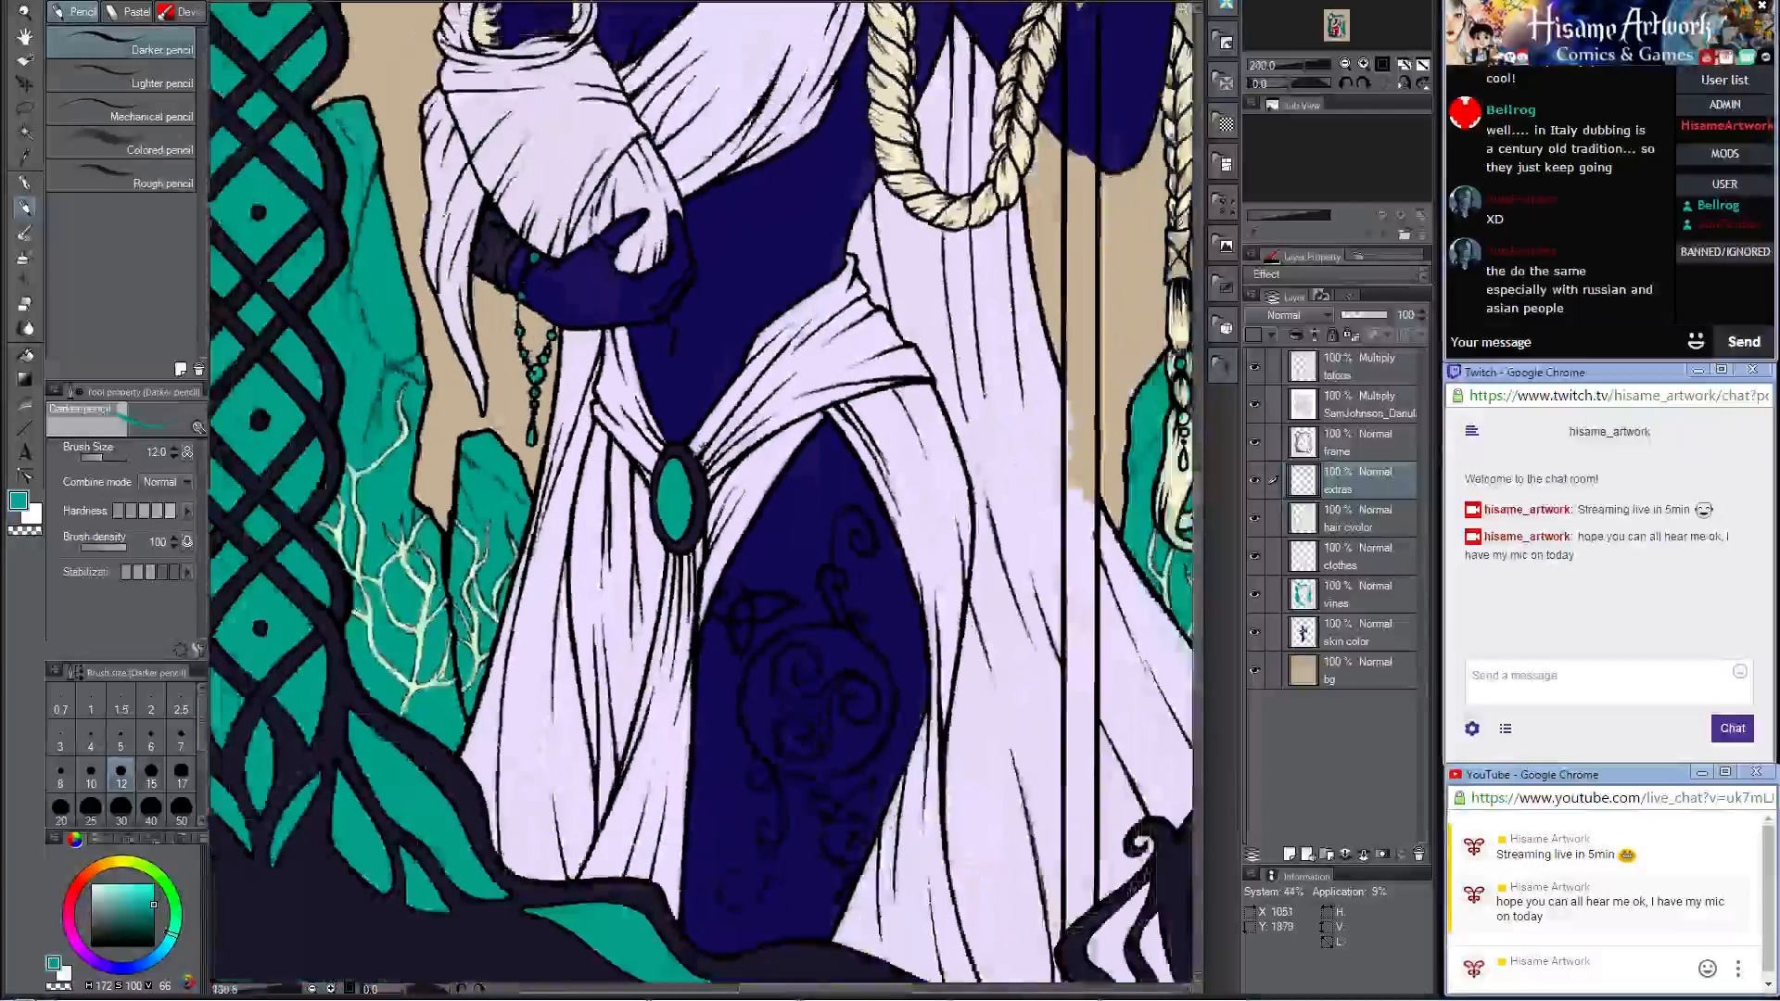
scroll(644, 439, up, 5)
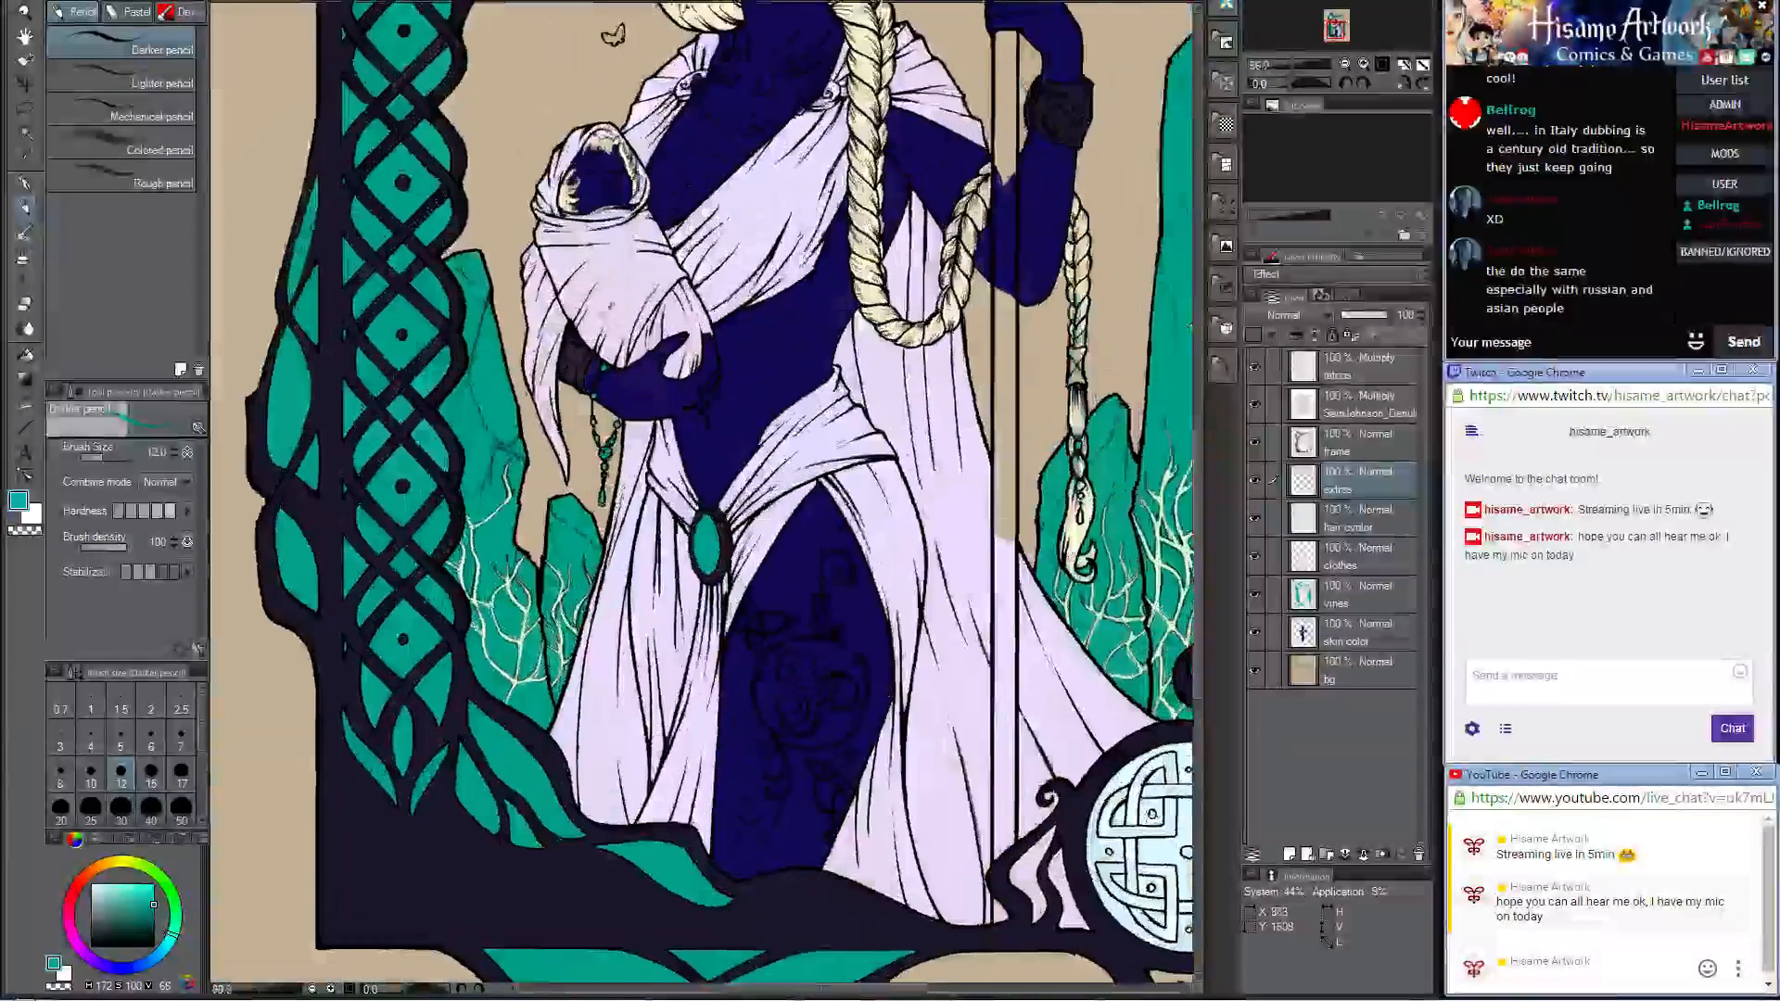
scroll(818, 460, up, 2)
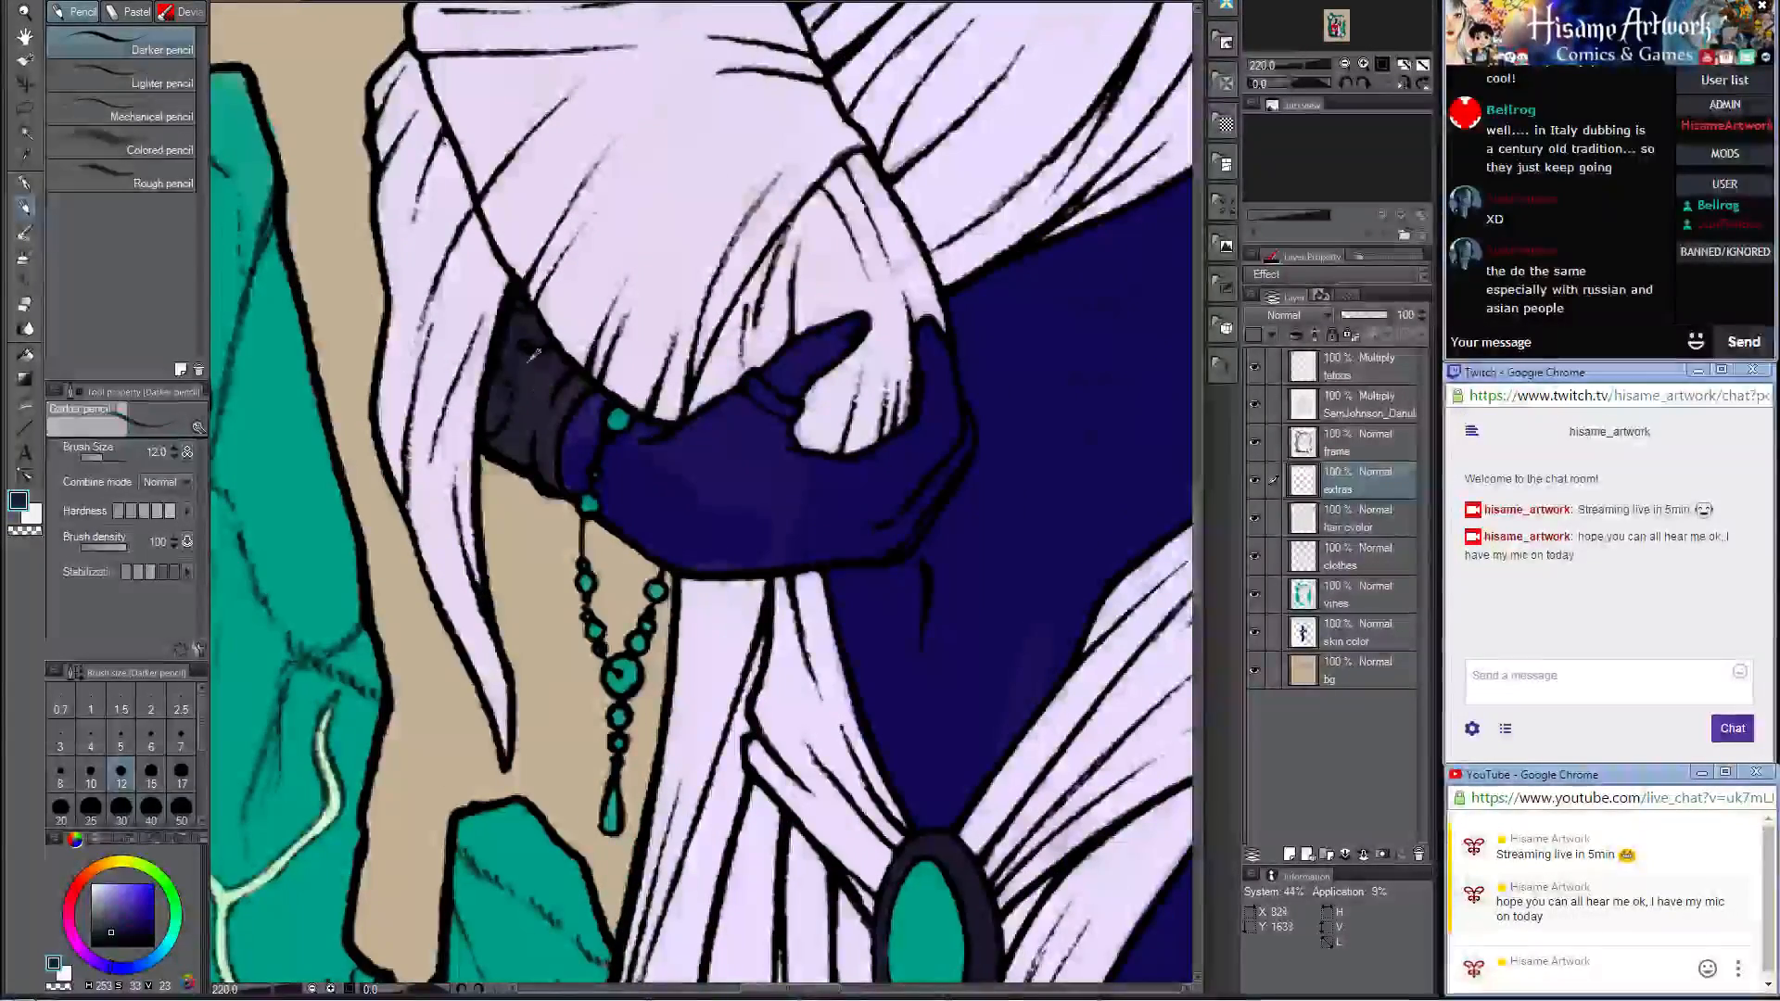
scroll(837, 383, up, 2)
scroll(837, 383, up, 2)
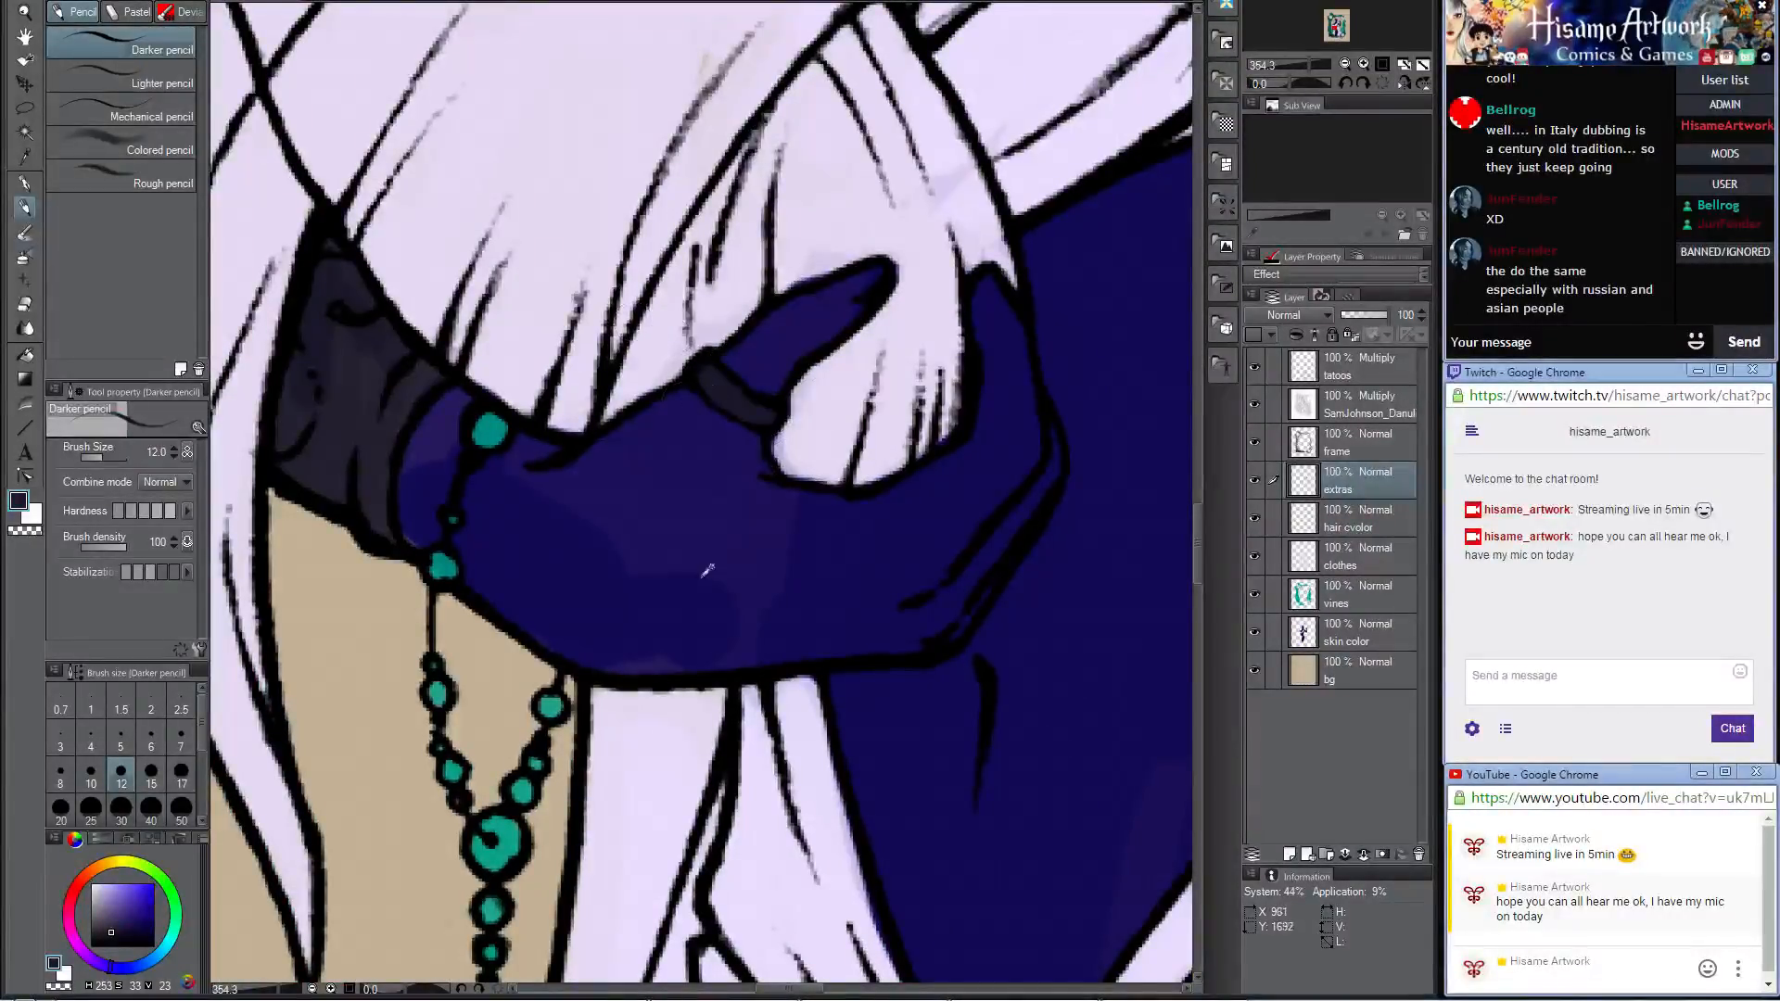
Step: Paint both round spiral brooches at the shoulders dark with brush size 20
scroll(708, 569, down, 6)
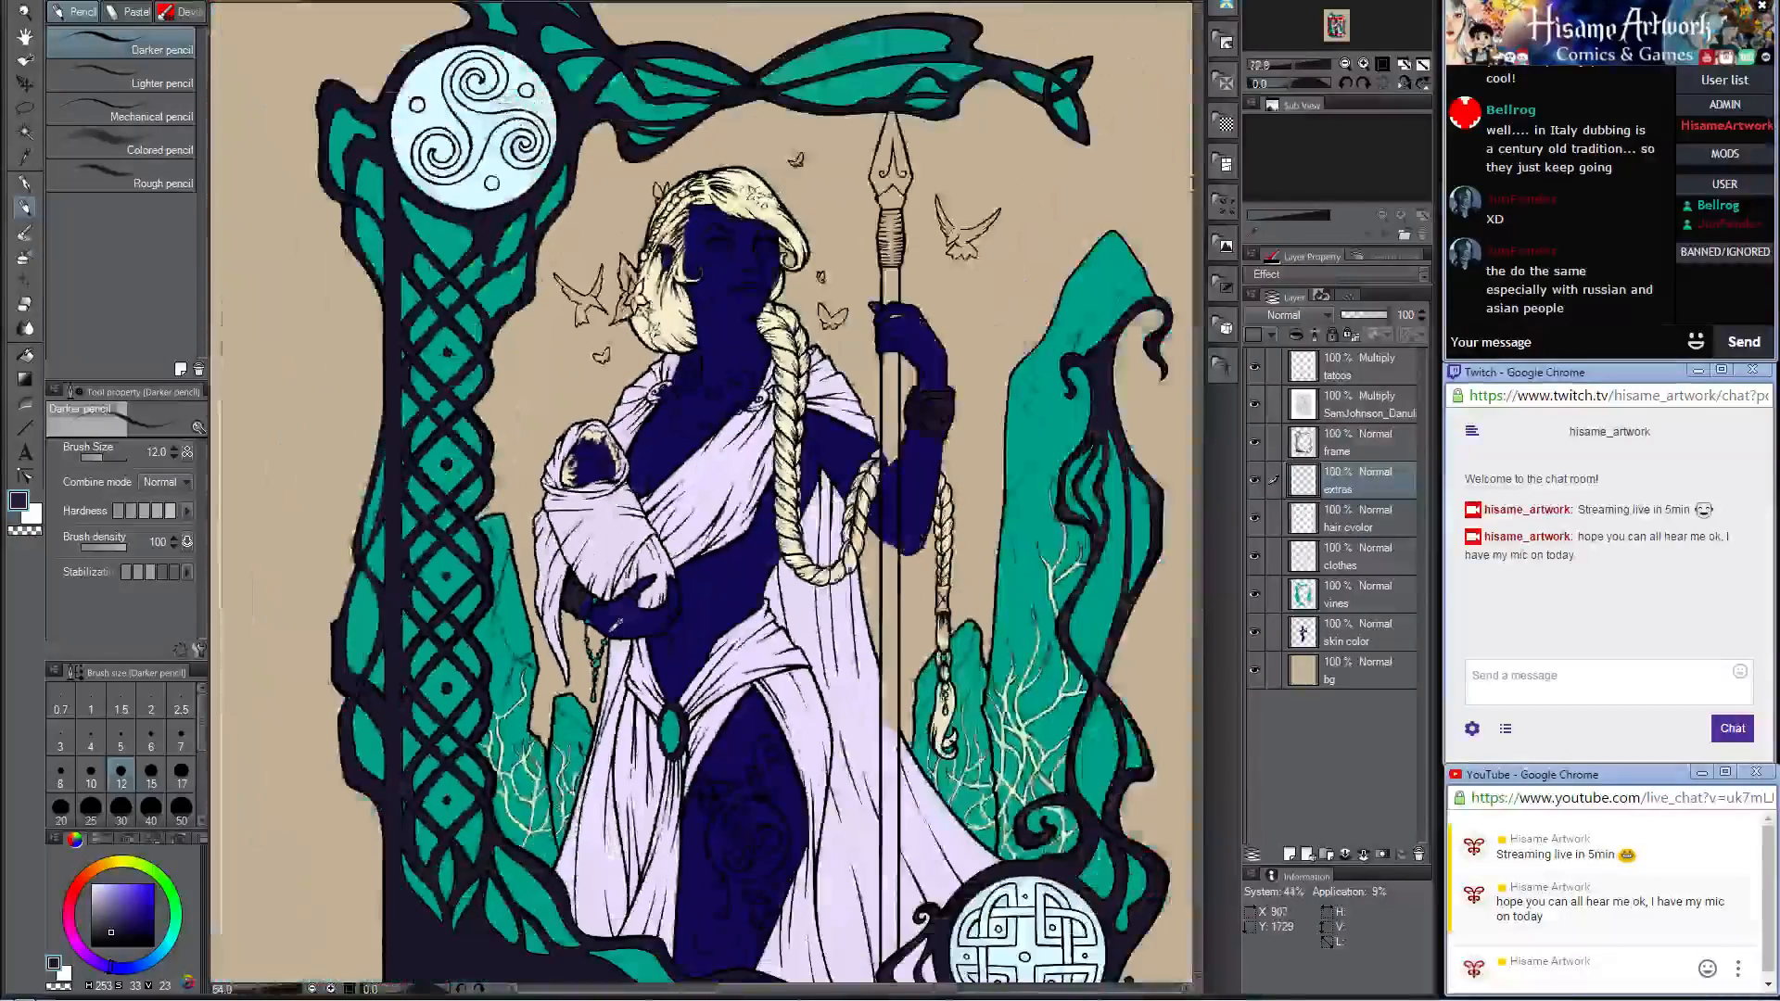
scroll(719, 357, up, 3)
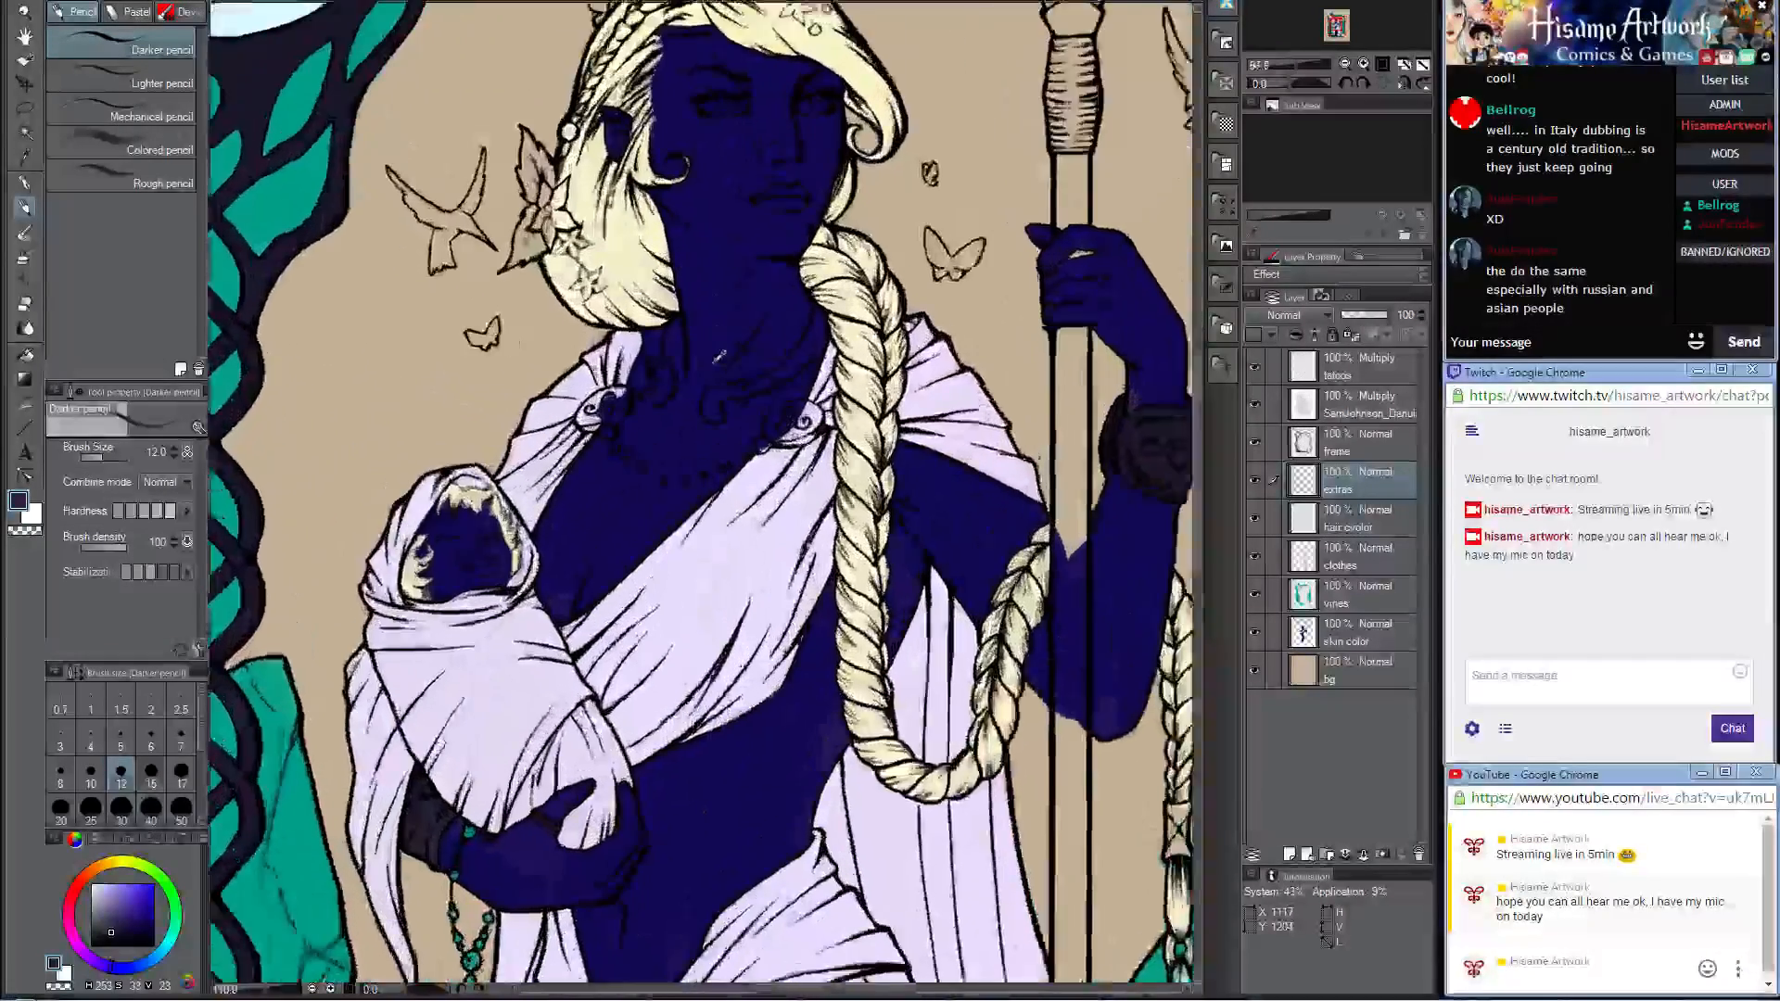
scroll(720, 356, up, 5)
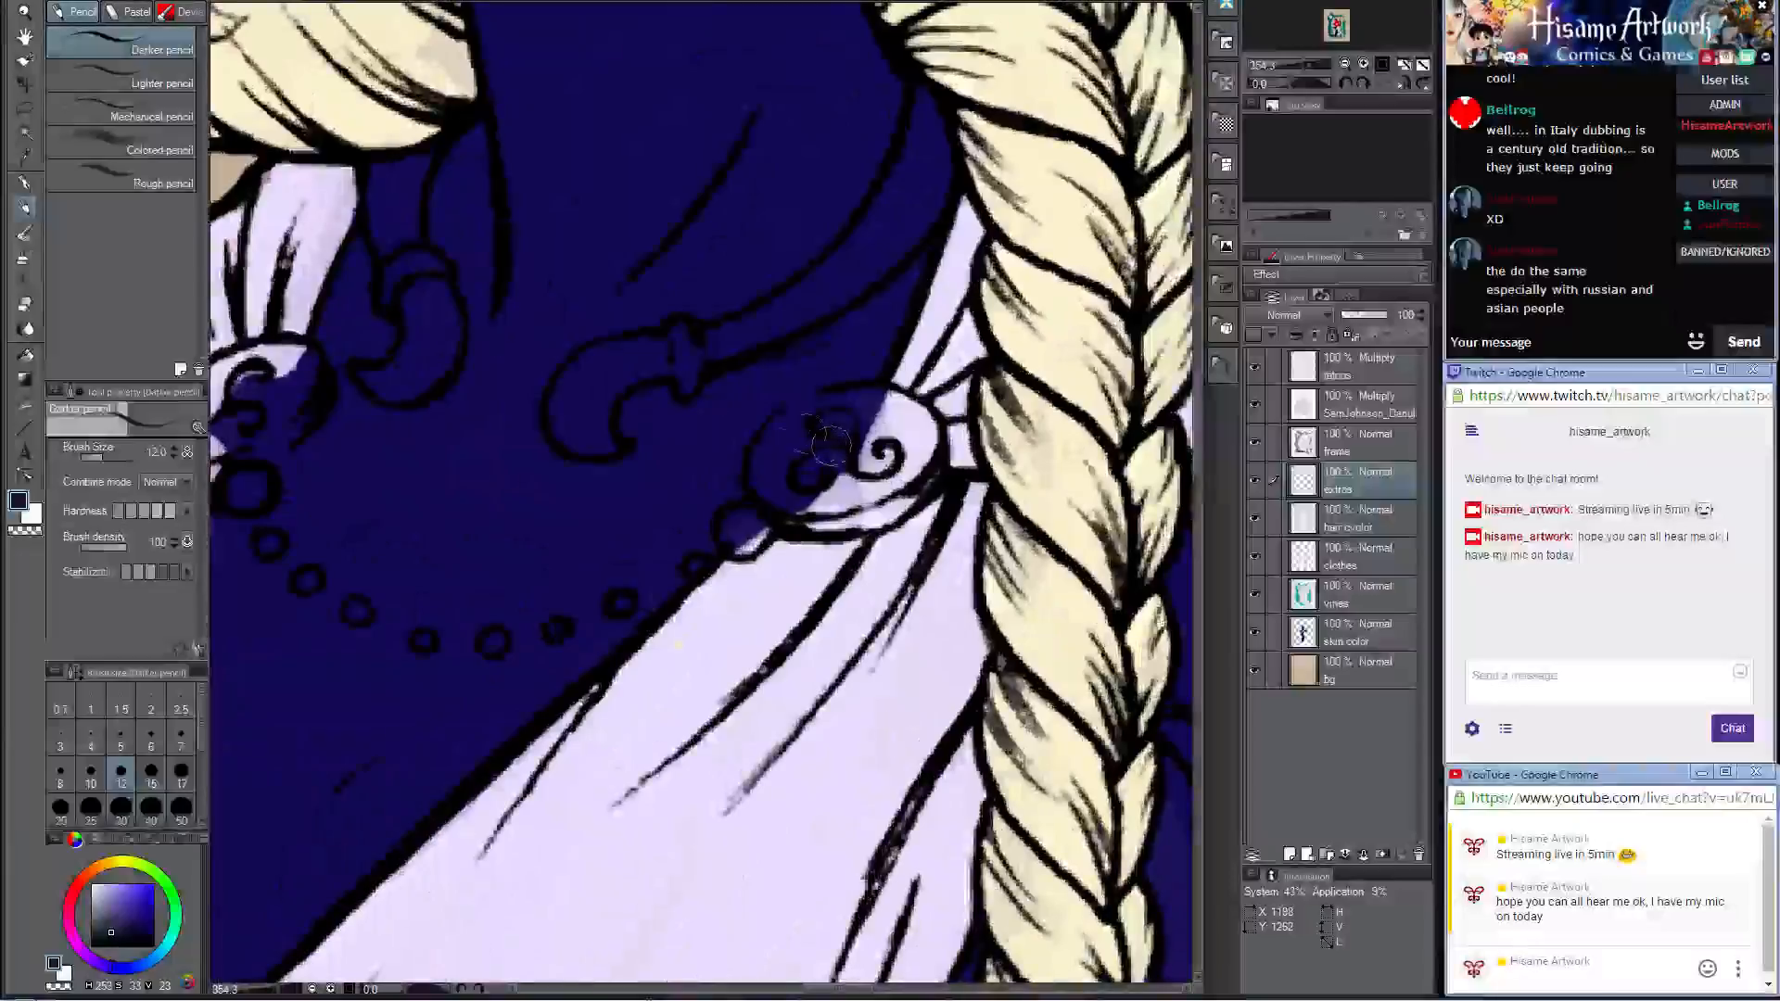
key(bracketright)
key(bracketright)
key(bracketright)
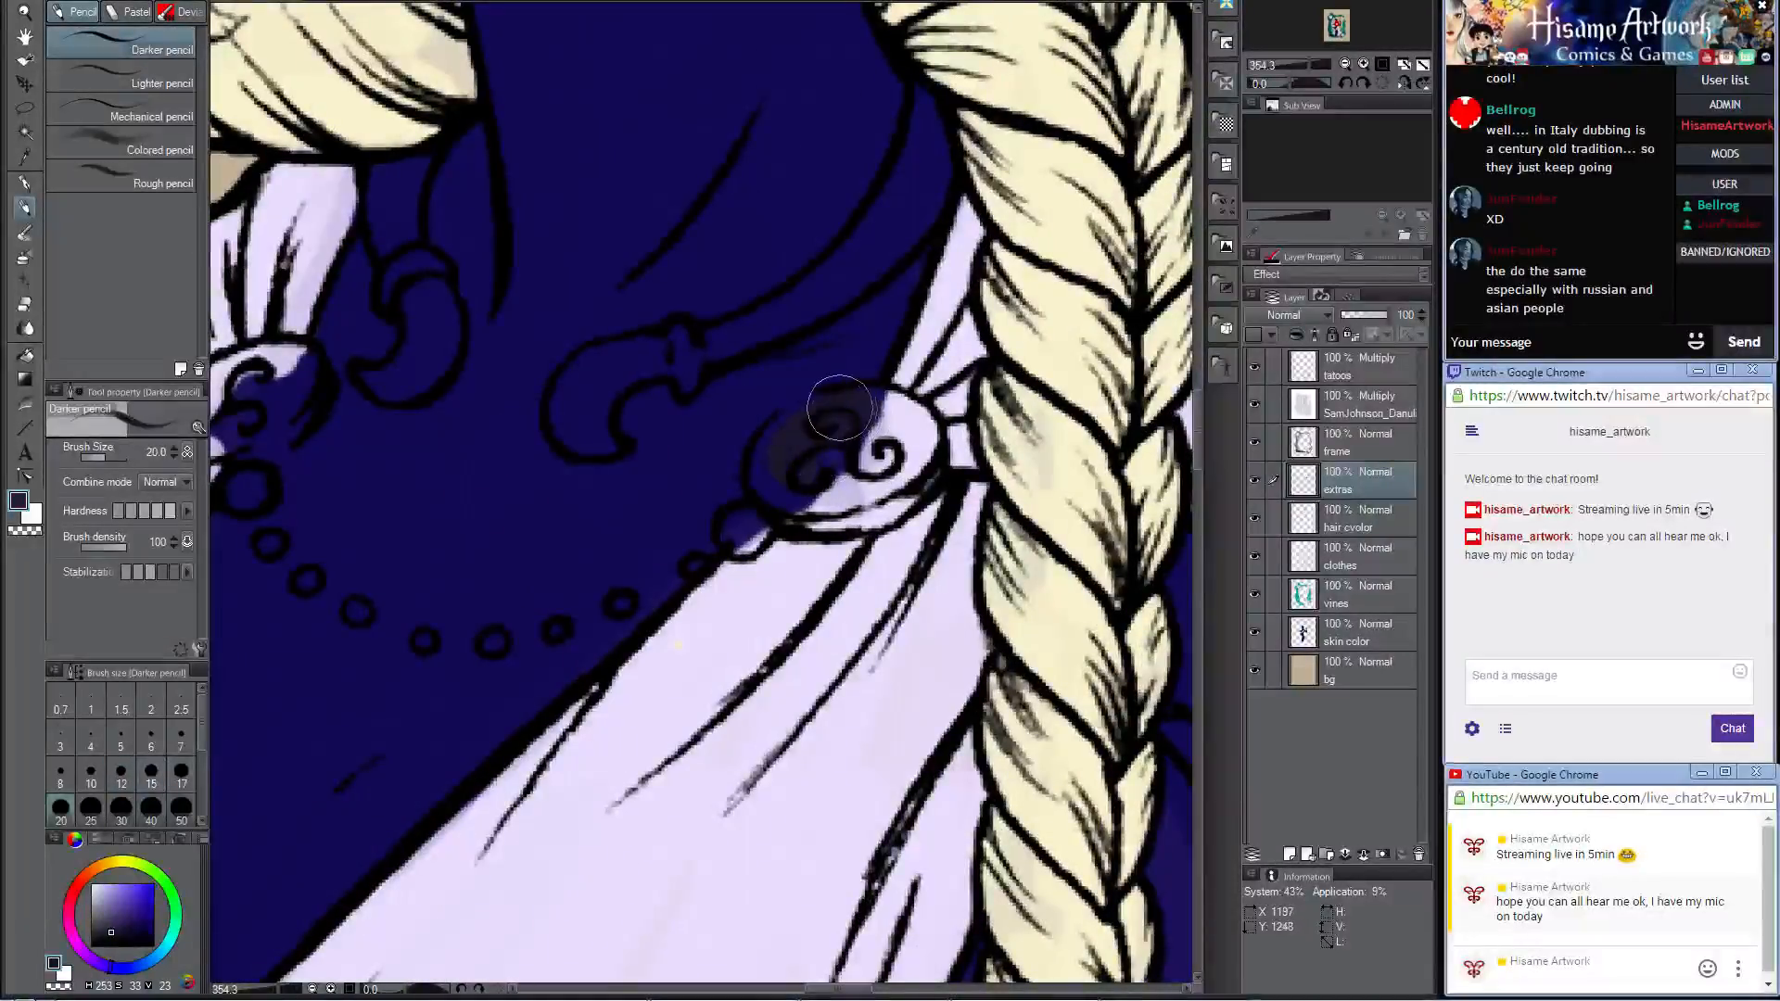
mouse_move(839, 408)
mouse_down()
mouse_move(781, 443)
mouse_move(779, 487)
mouse_move(853, 502)
mouse_move(831, 506)
mouse_move(886, 487)
mouse_move(900, 422)
mouse_move(827, 434)
mouse_move(862, 450)
mouse_move(847, 486)
mouse_move(904, 478)
mouse_move(857, 507)
mouse_move(811, 454)
mouse_move(751, 510)
mouse_up()
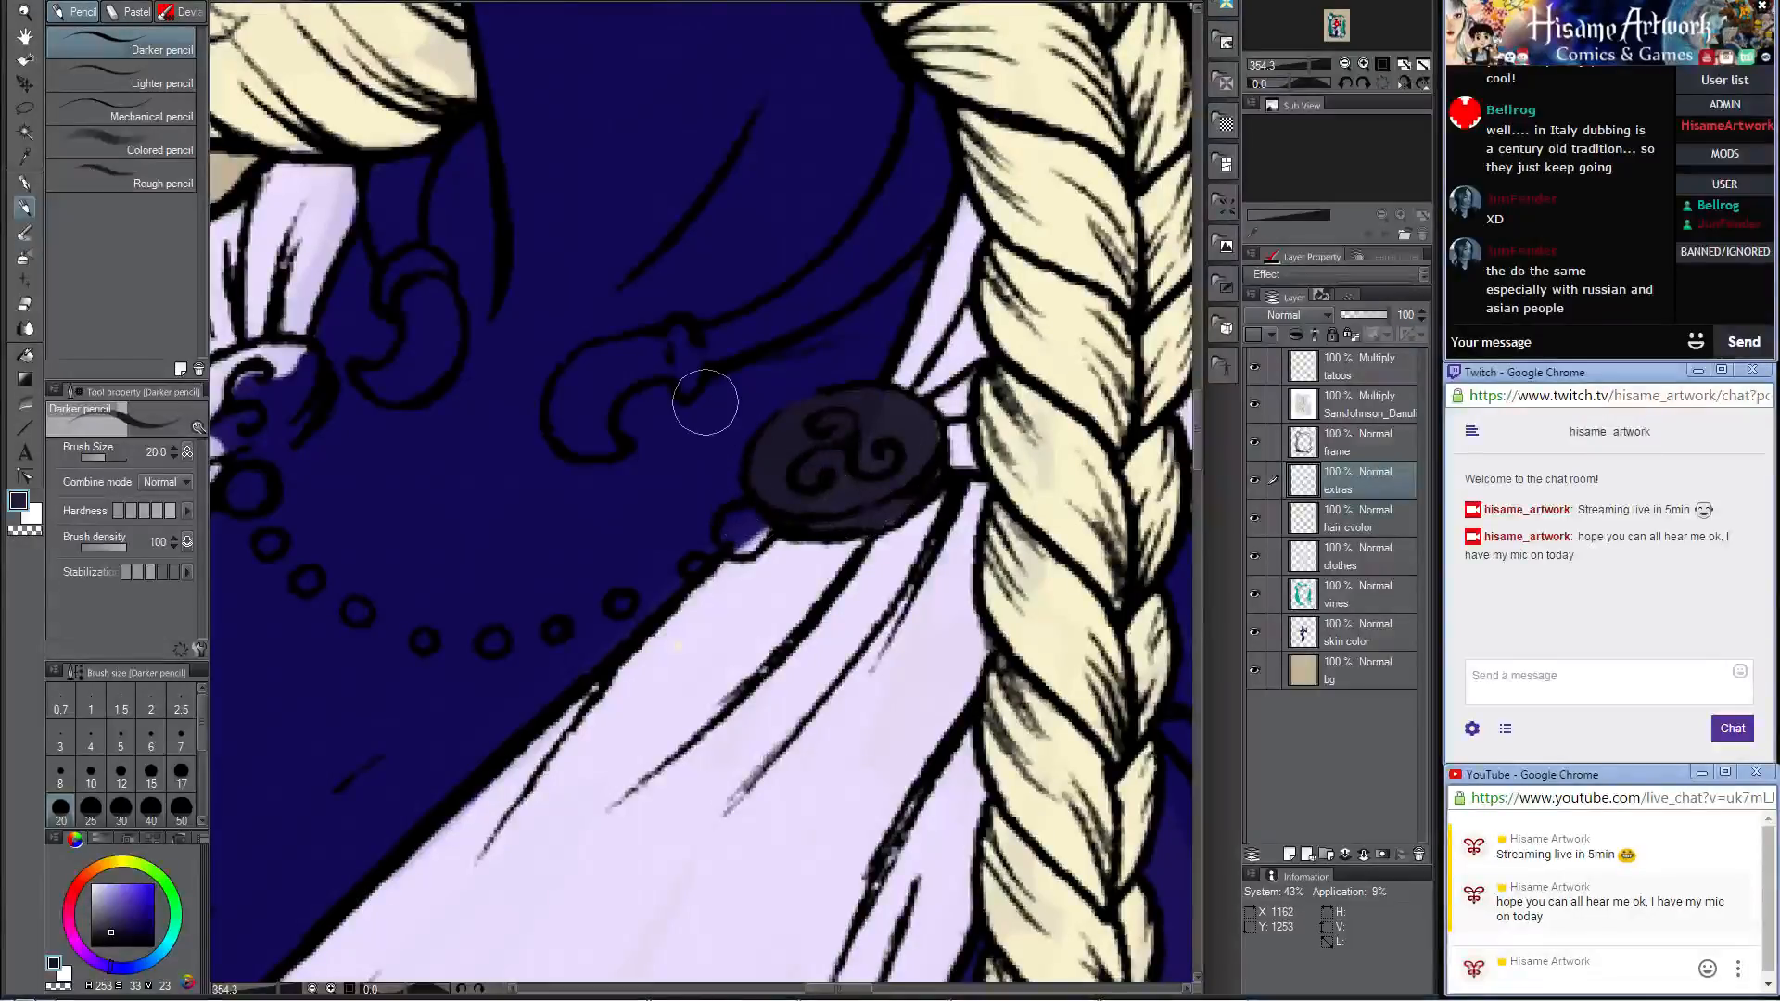
drag(530, 364, 782, 470)
mouse_move(529, 472)
mouse_down()
mouse_move(429, 545)
mouse_move(458, 563)
mouse_move(420, 547)
mouse_move(443, 520)
mouse_move(434, 571)
mouse_move(519, 545)
mouse_move(560, 477)
mouse_move(503, 487)
mouse_move(561, 493)
mouse_move(533, 450)
mouse_up()
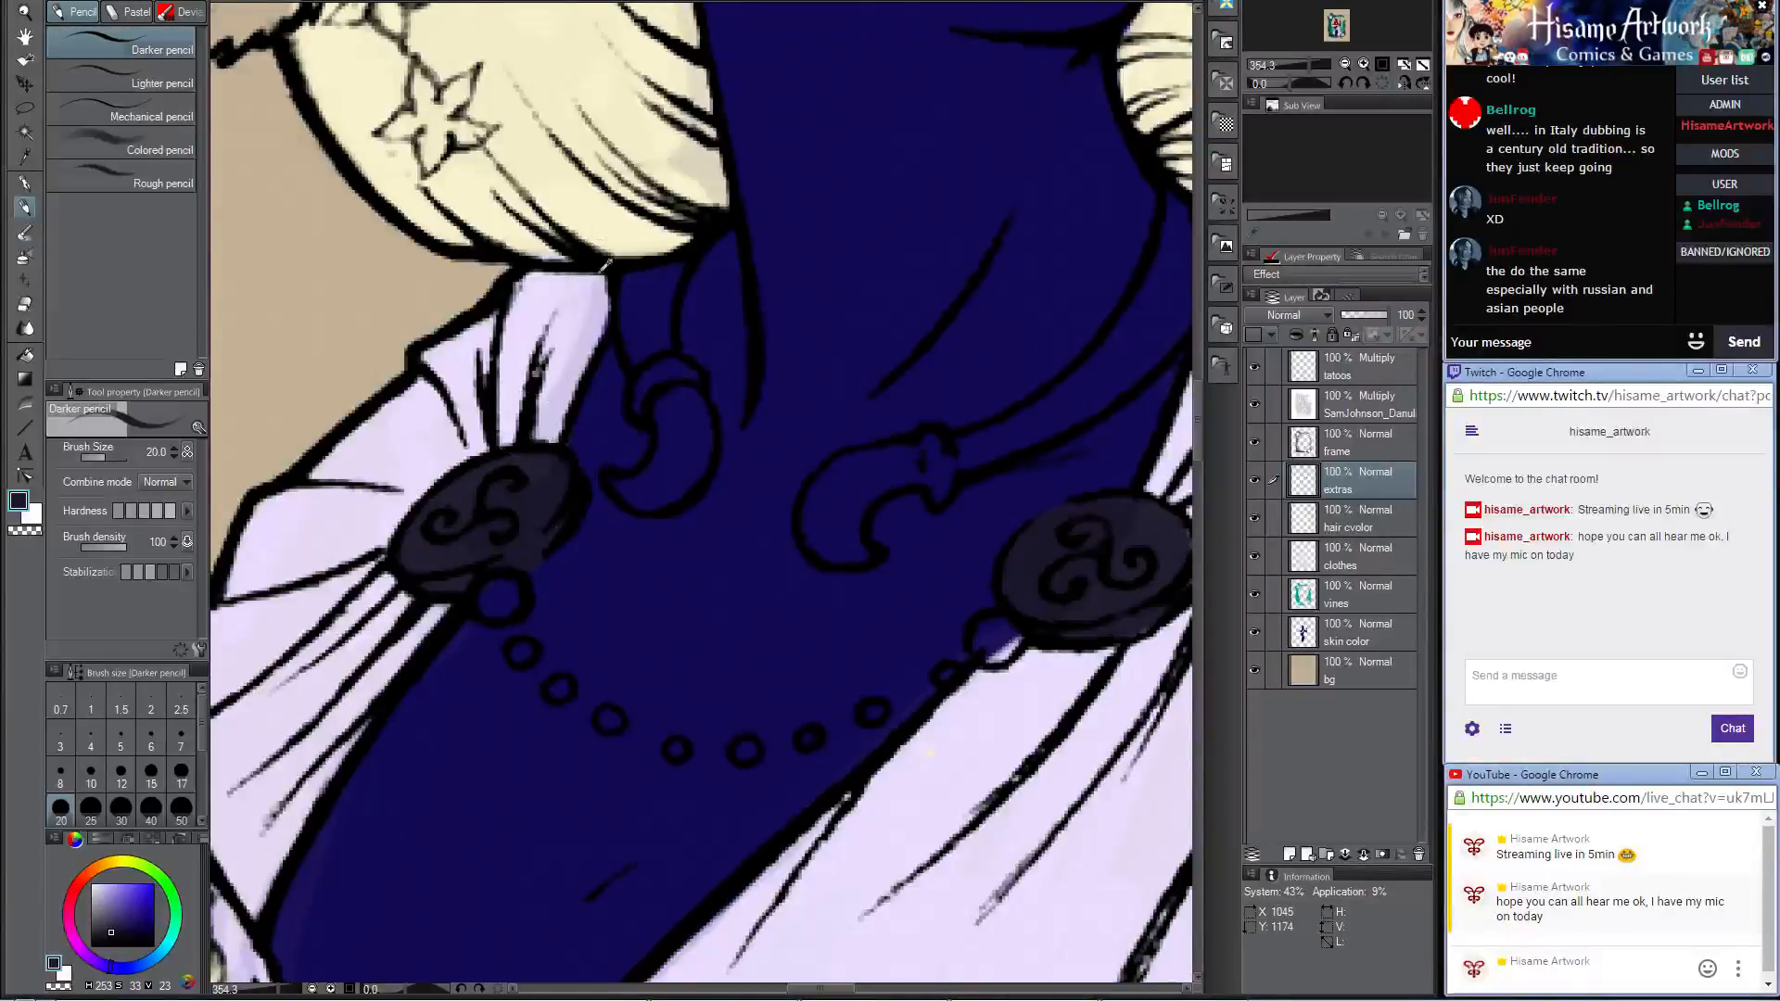
Step: Sample the frame's teal and color the large chain bead beside each shoulder brooch
scroll(605, 266, down, 10)
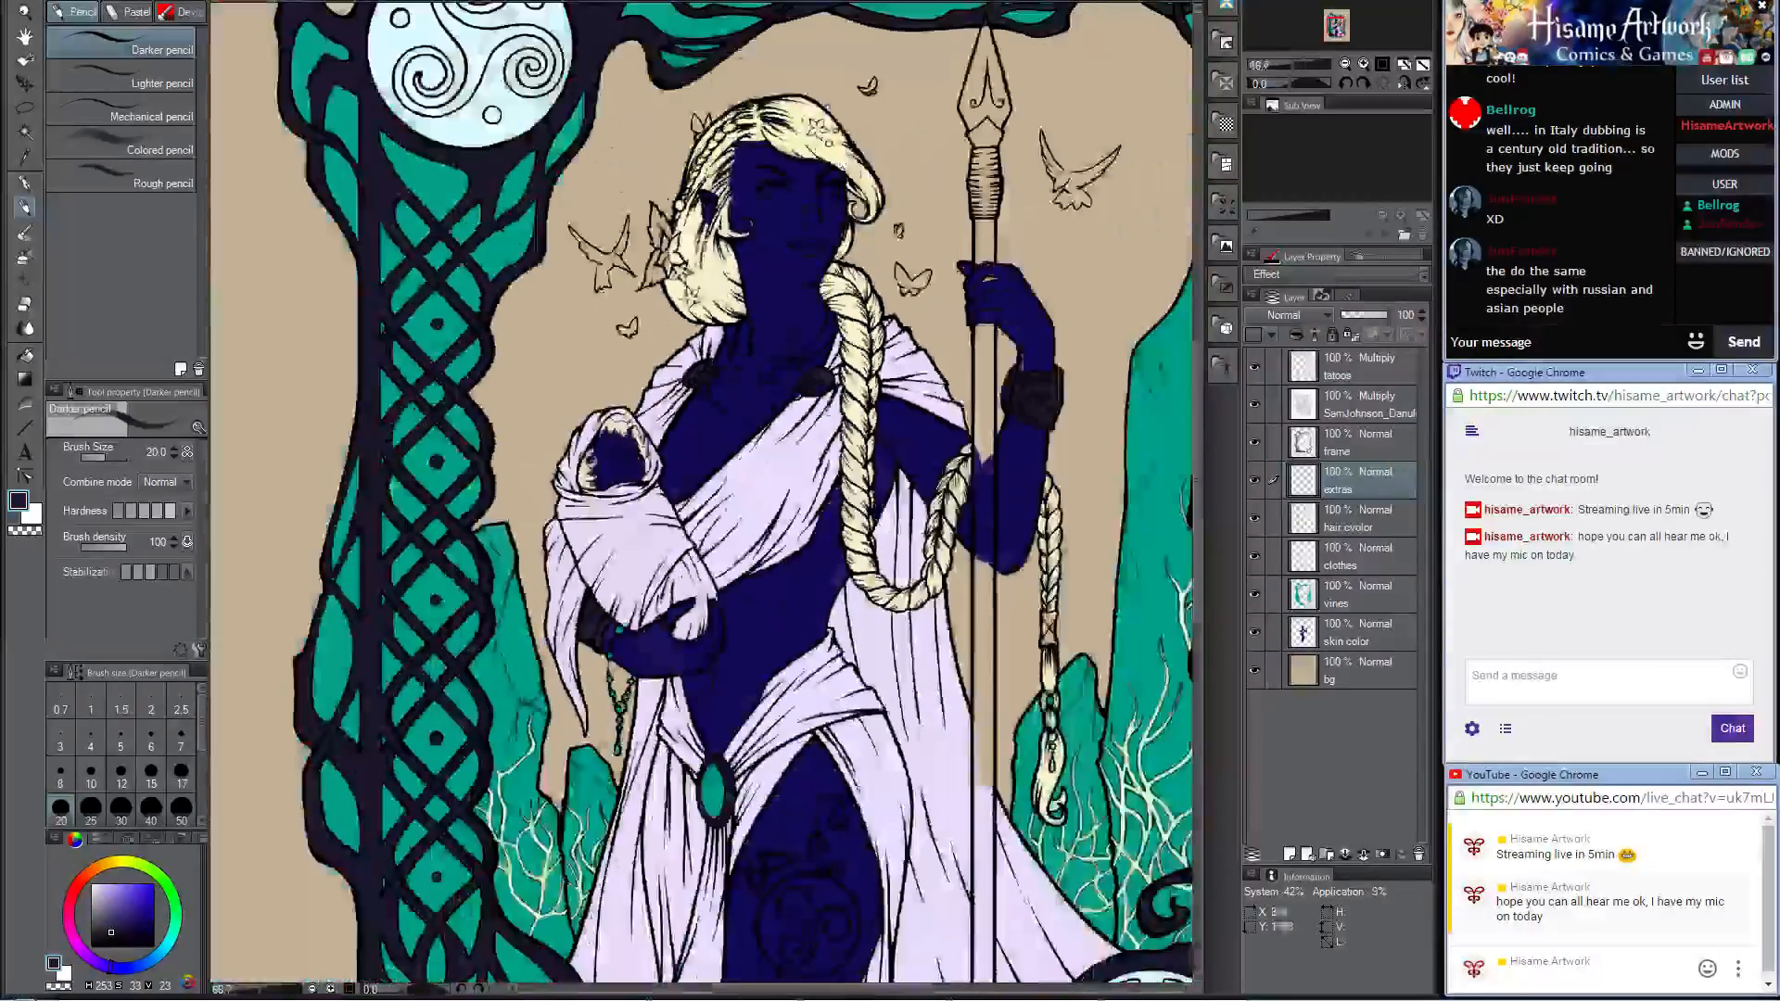
alt+click(438, 475)
scroll(781, 367, up, 7)
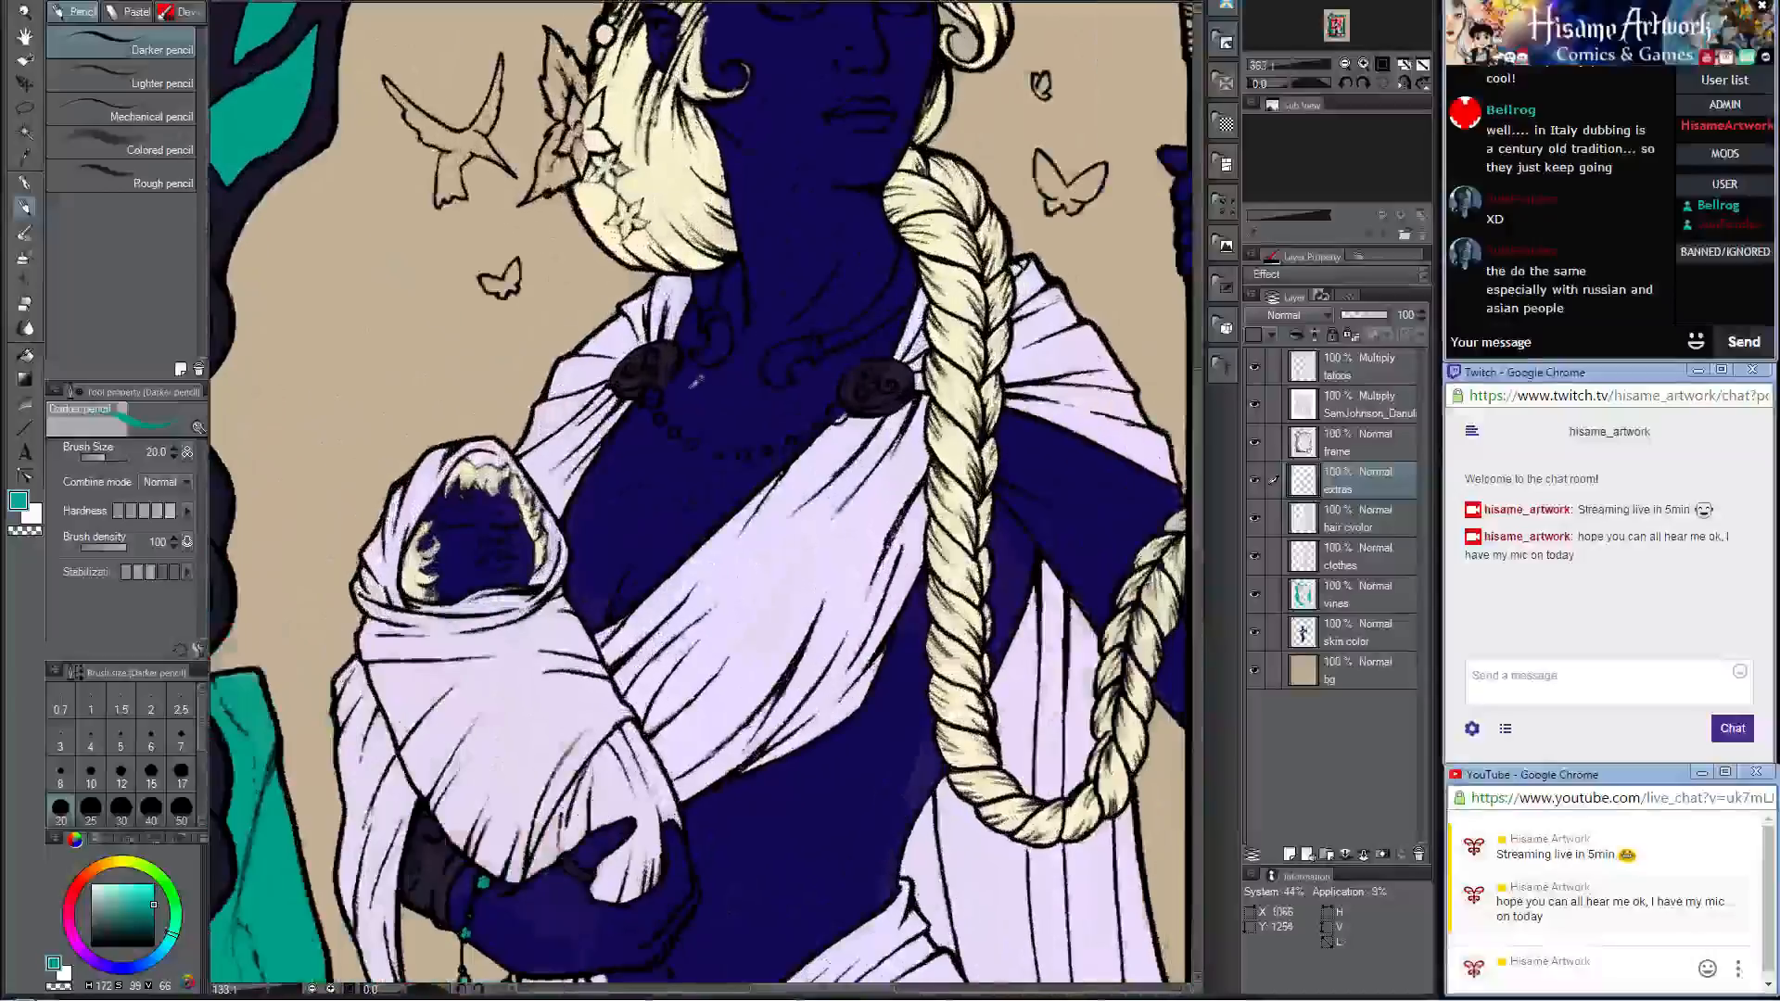
scroll(873, 364, up, 7)
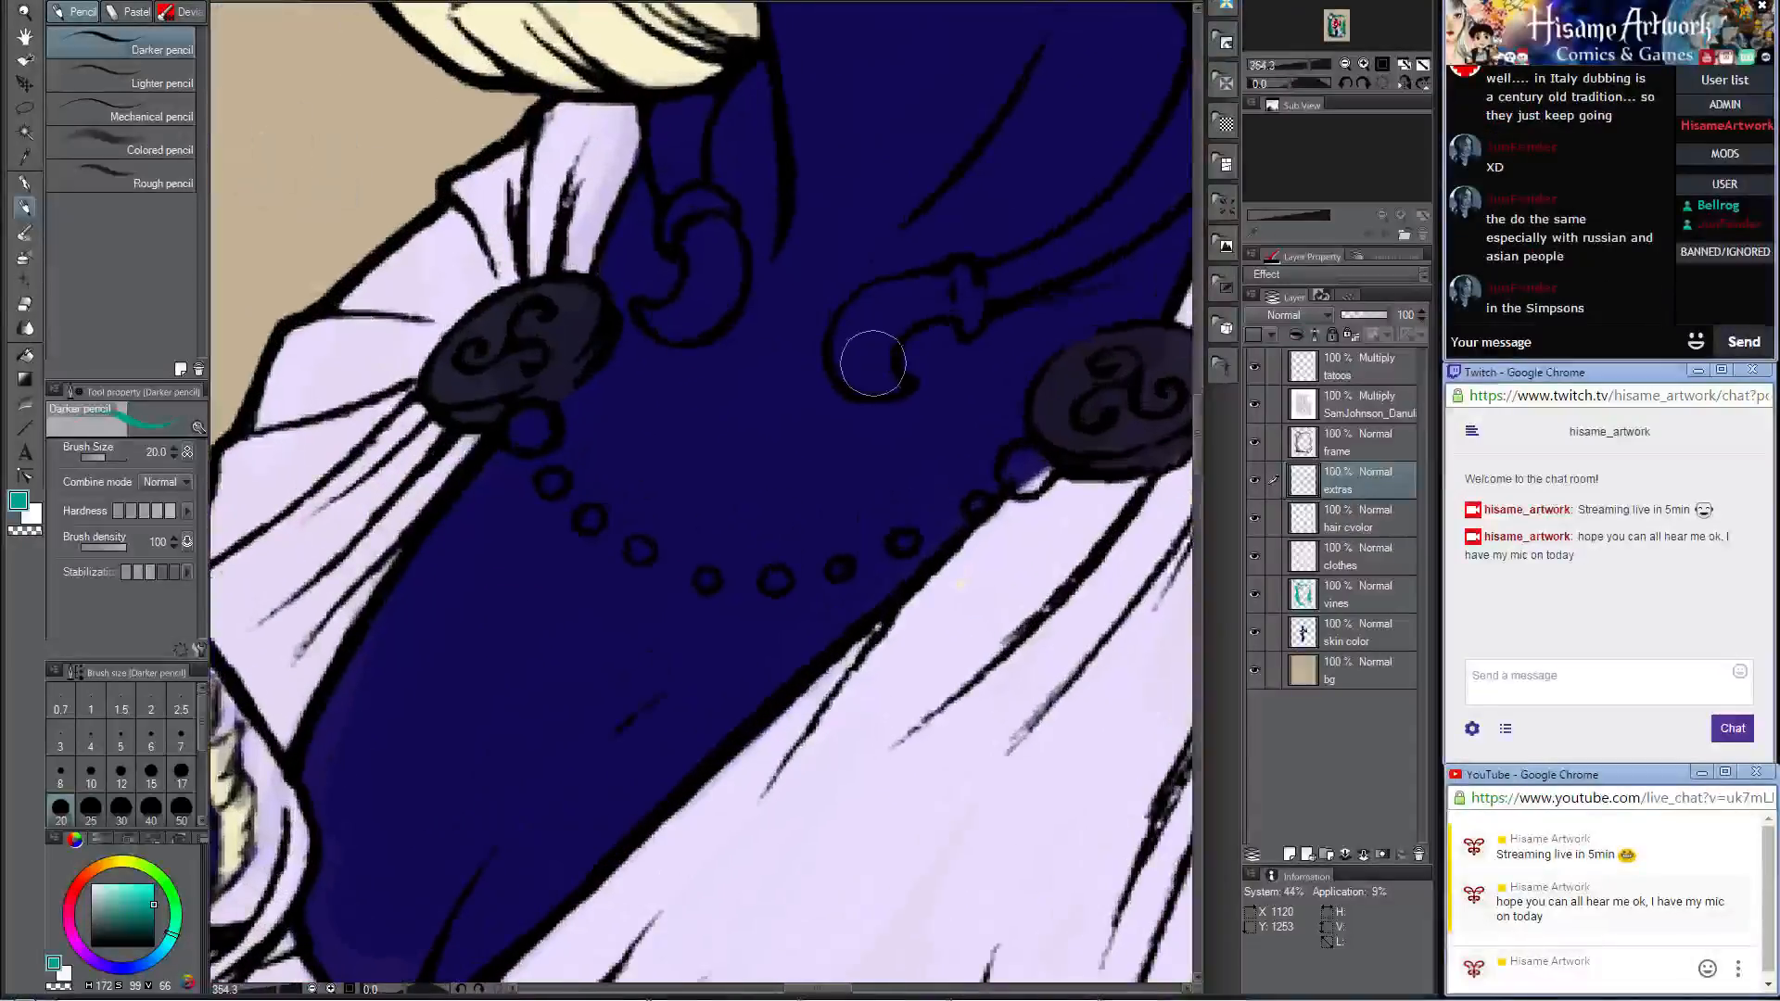
click(529, 429)
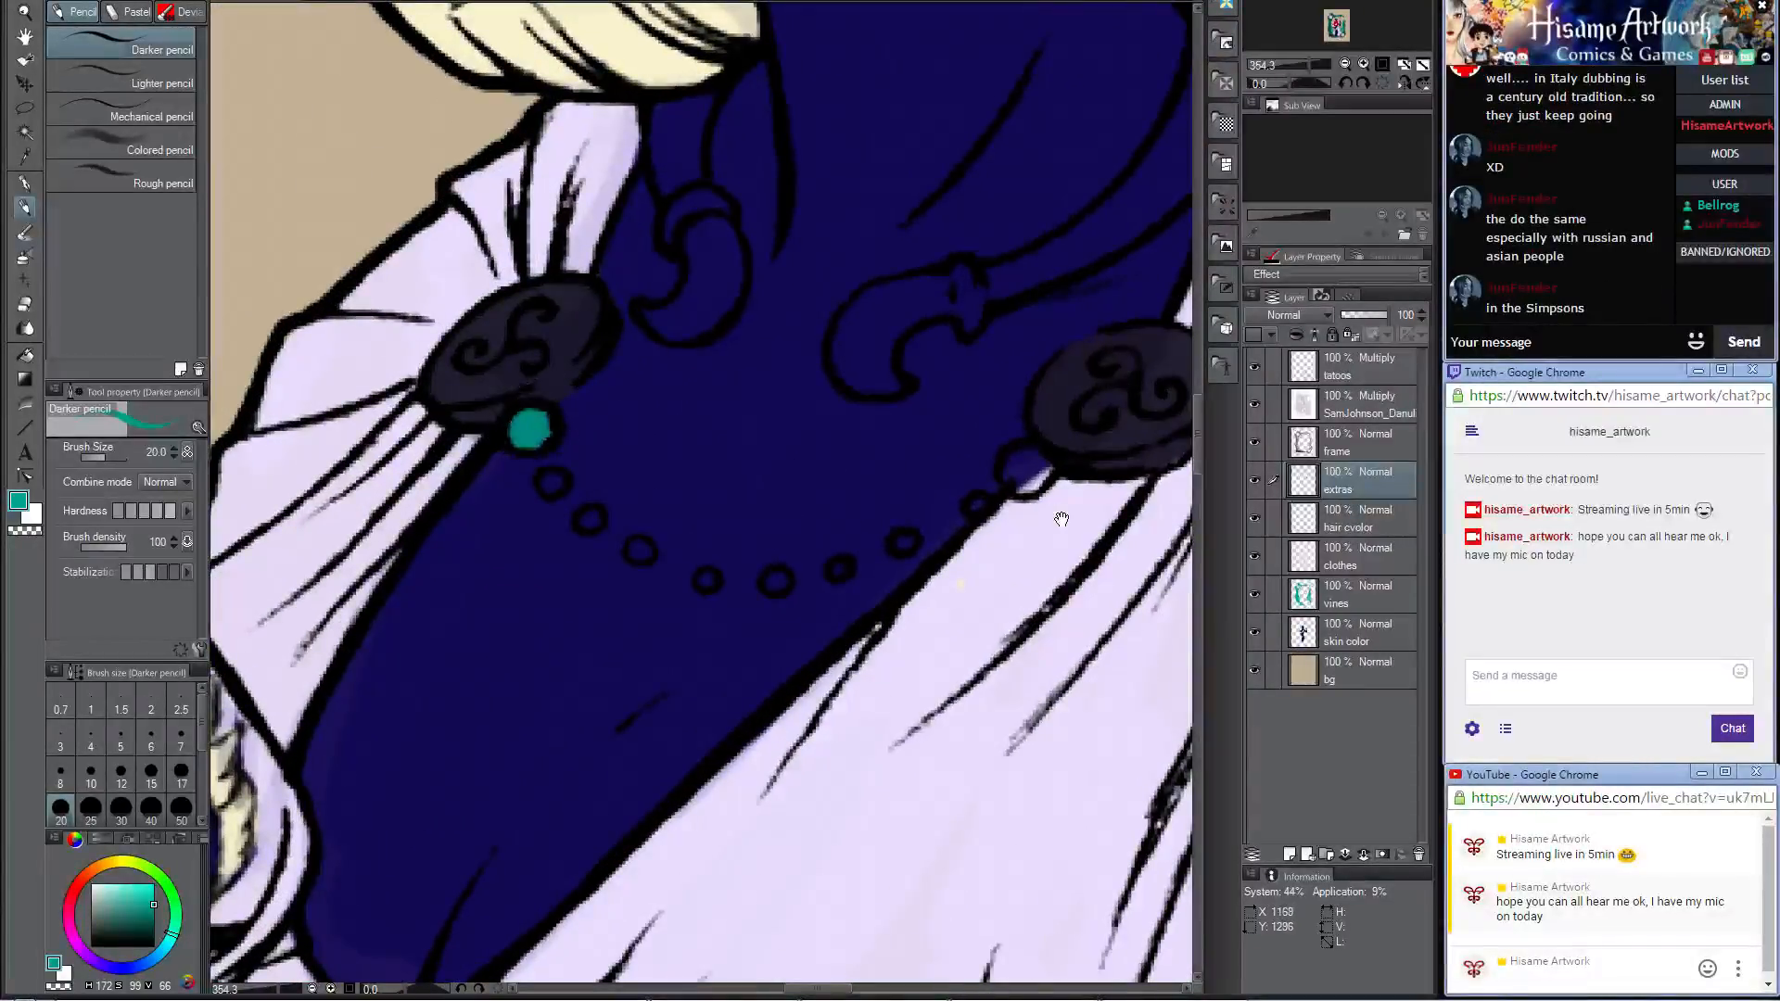
drag(1062, 519, 907, 508)
click(867, 461)
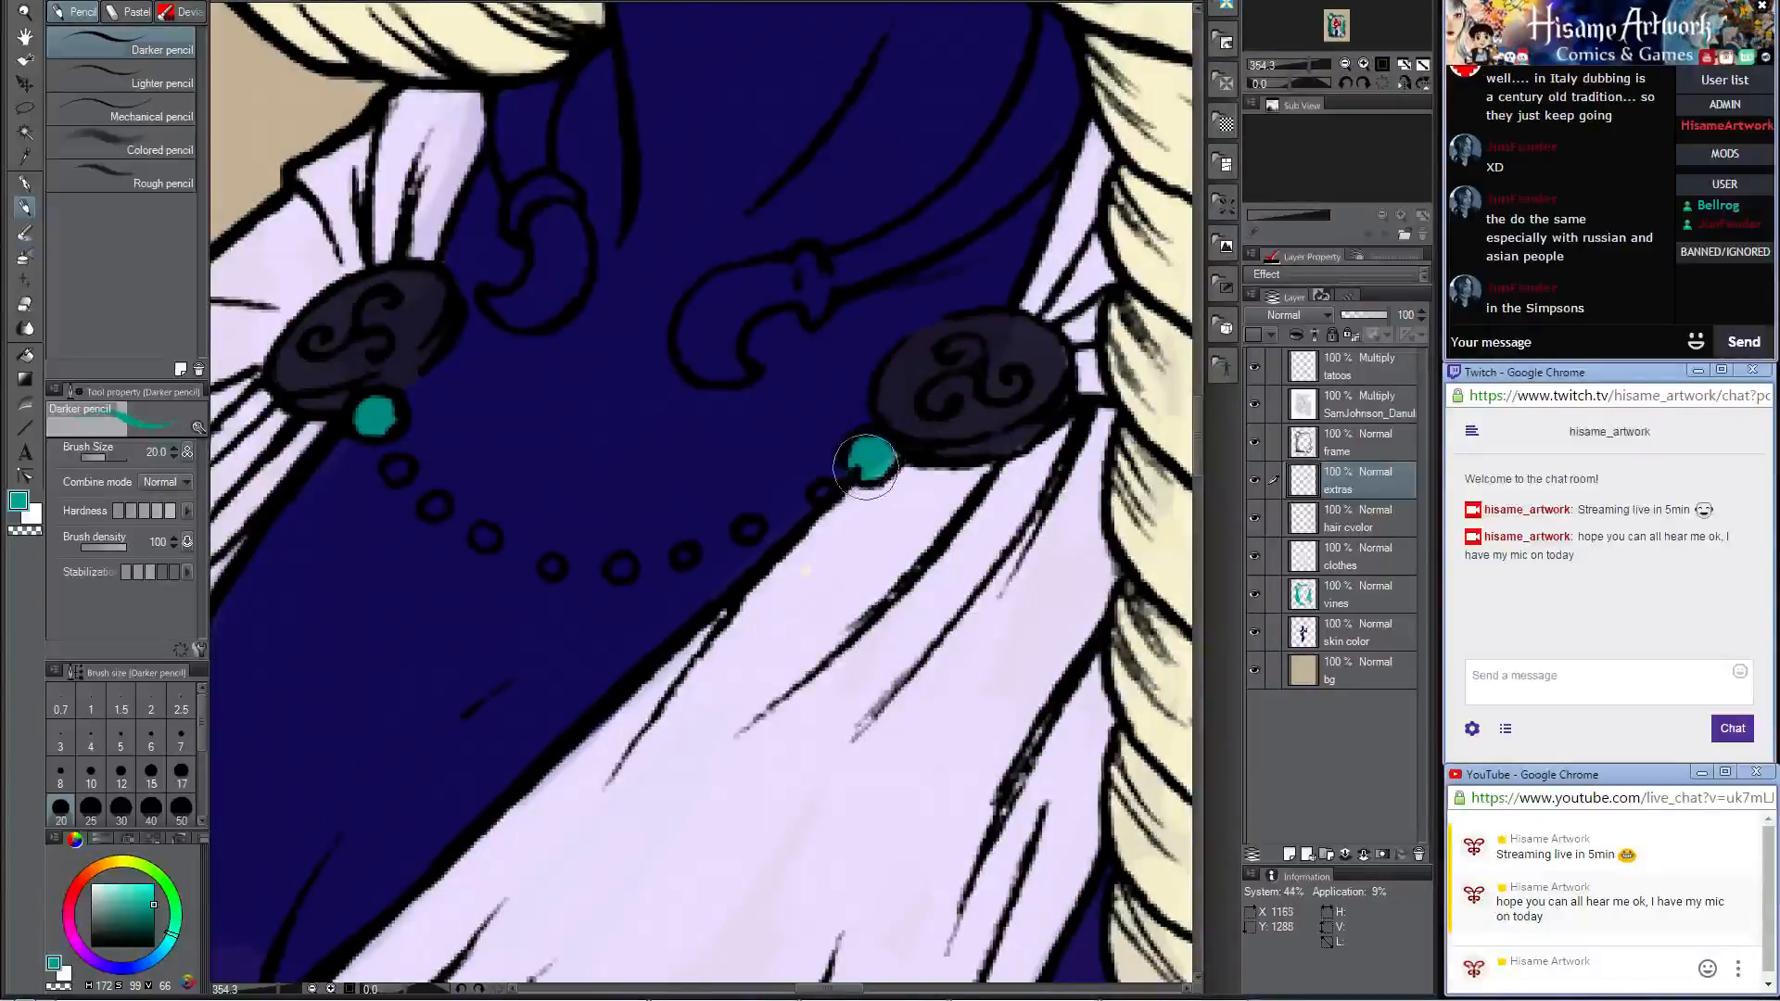
Step: Reduce the brush to 8 and color the small chain beads teal, working inward from the braid-side brooch
key(bracketleft)
key(bracketleft)
key(bracketleft)
key(bracketleft)
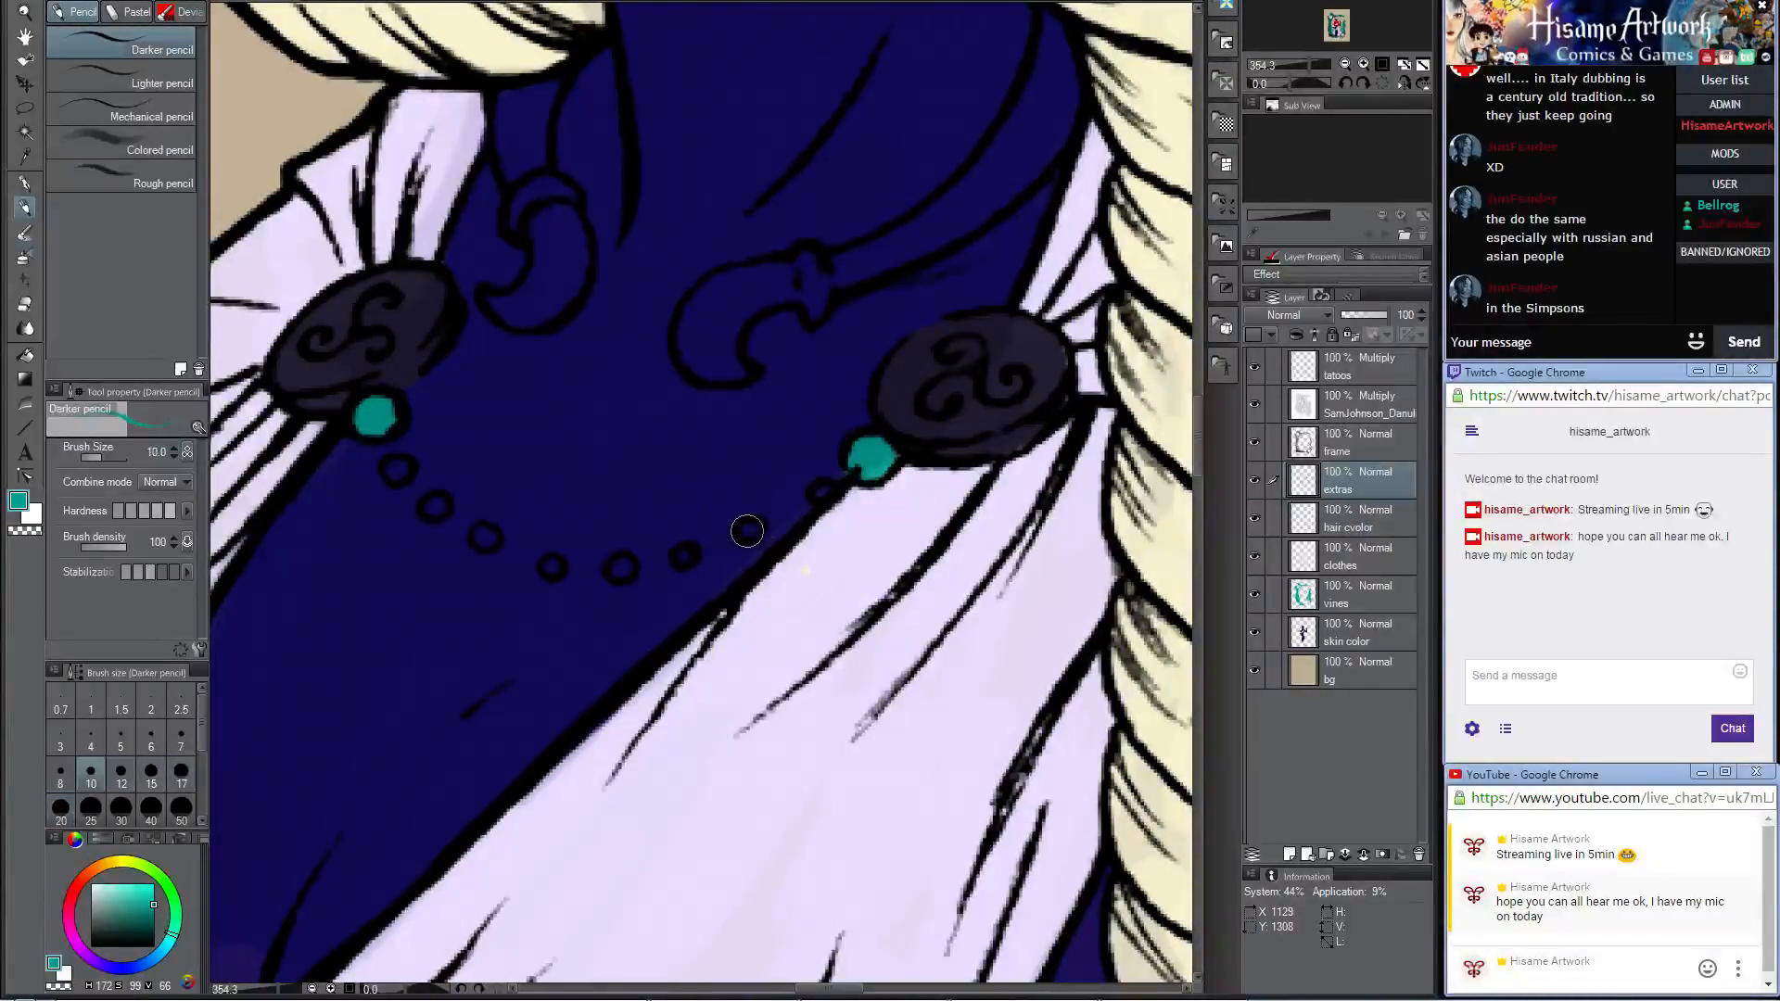
key(bracketleft)
click(749, 530)
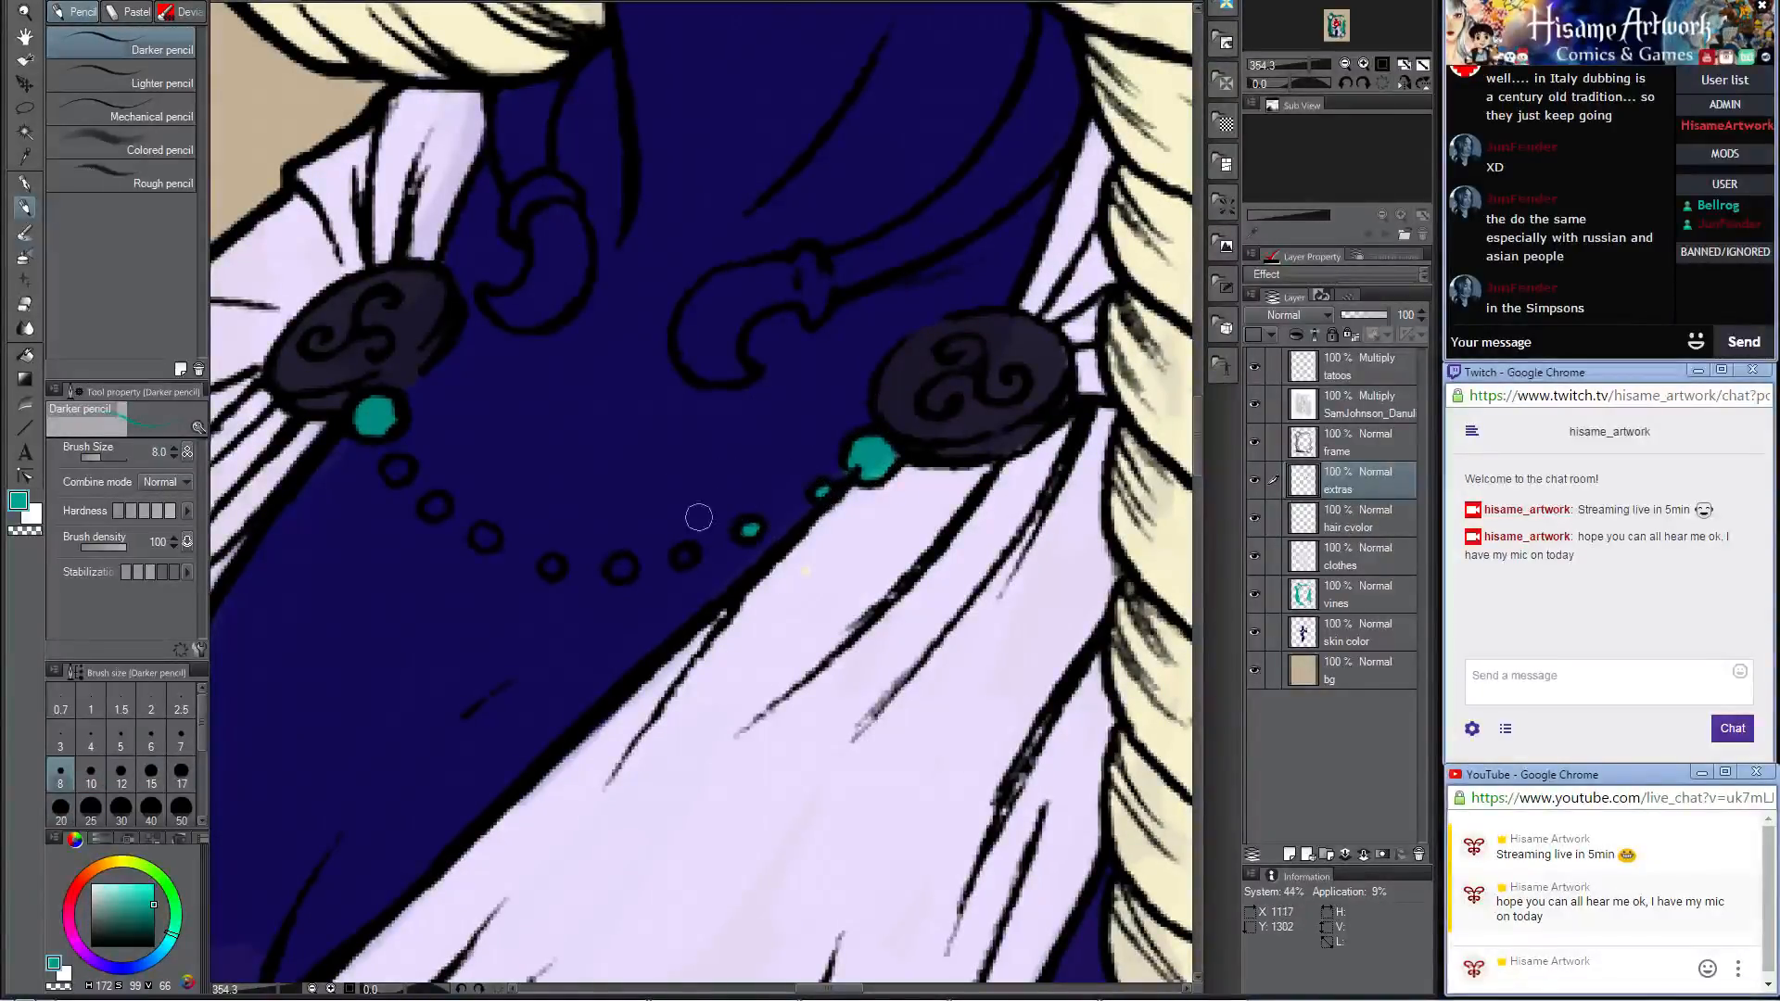
click(624, 570)
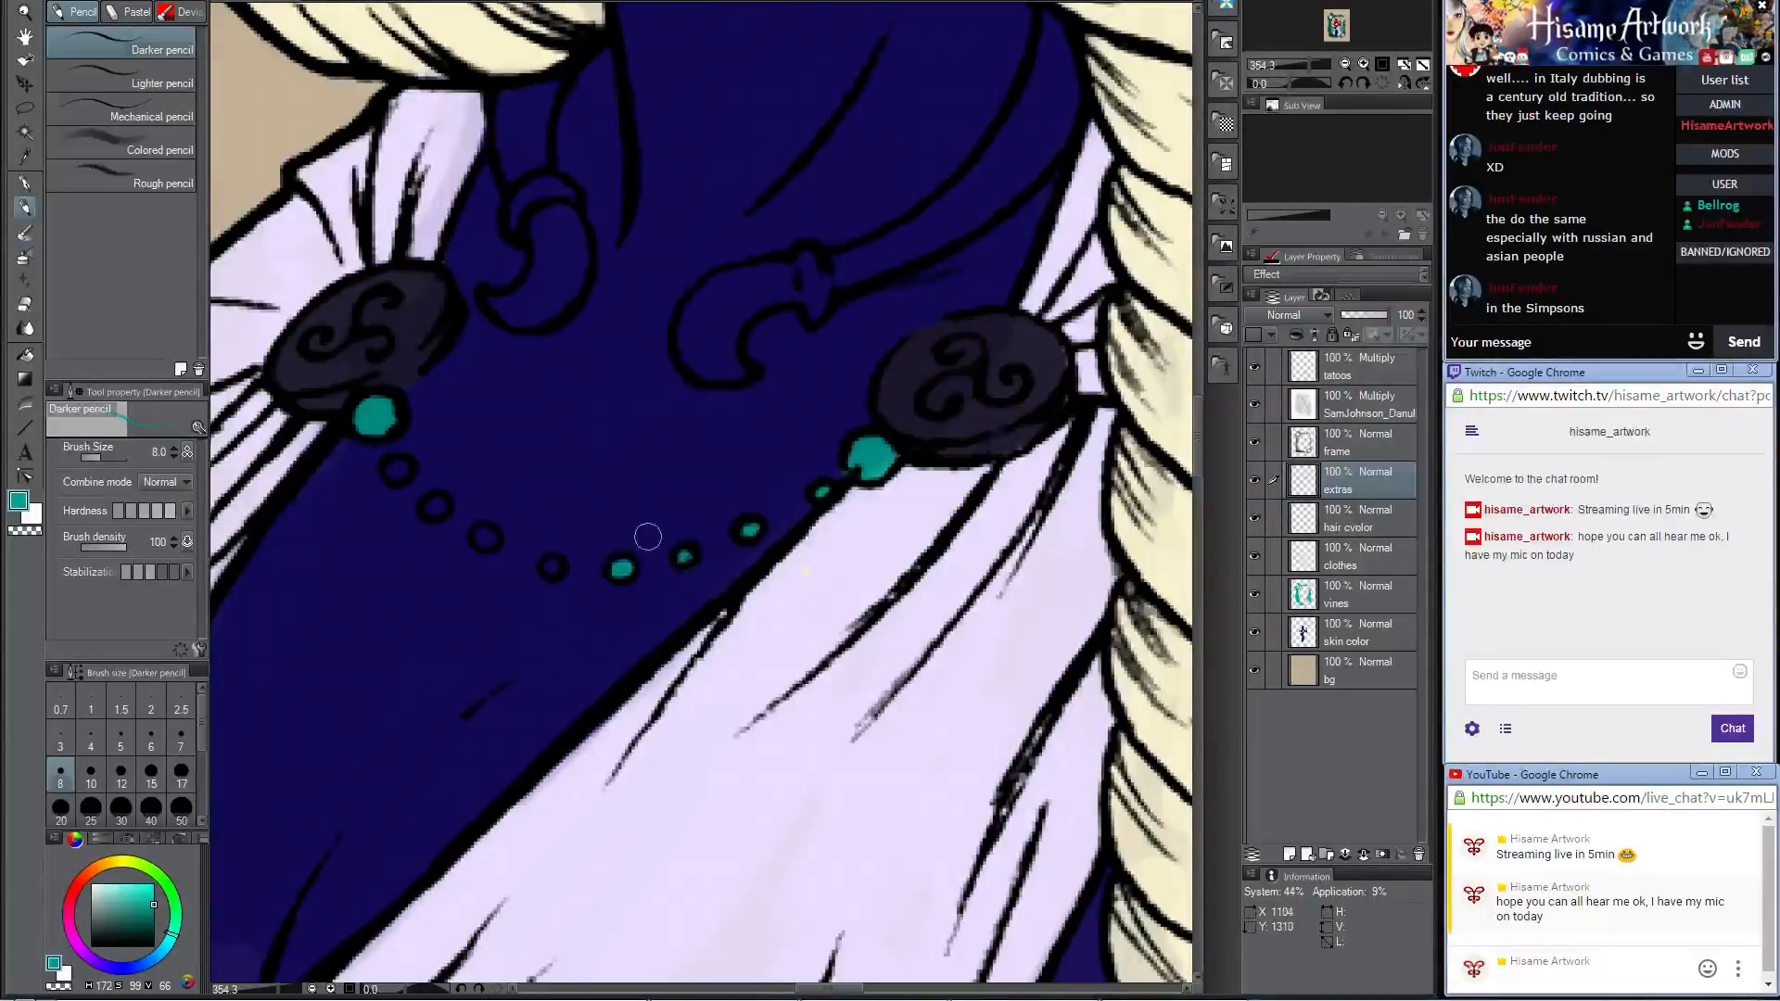
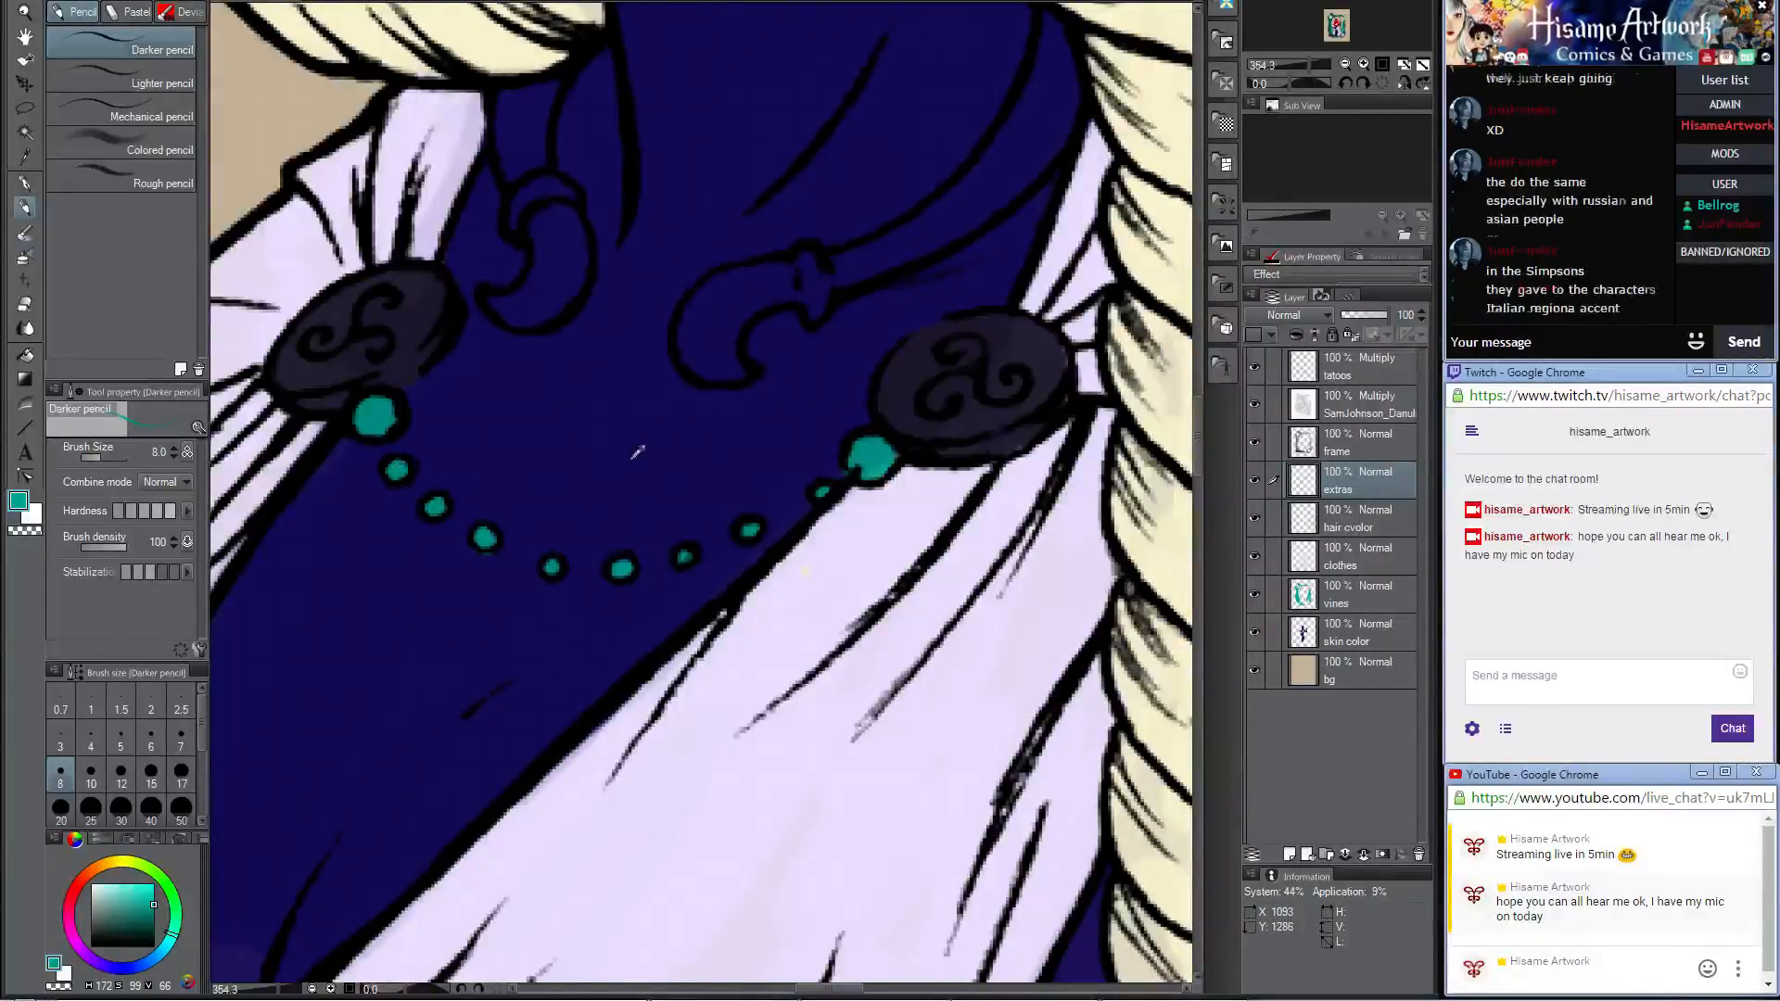
Step: Sample the robe's pale lavender and paint the open neck ring, including its hooked end beside the braid, with brush size 12
scroll(631, 460, down, 6)
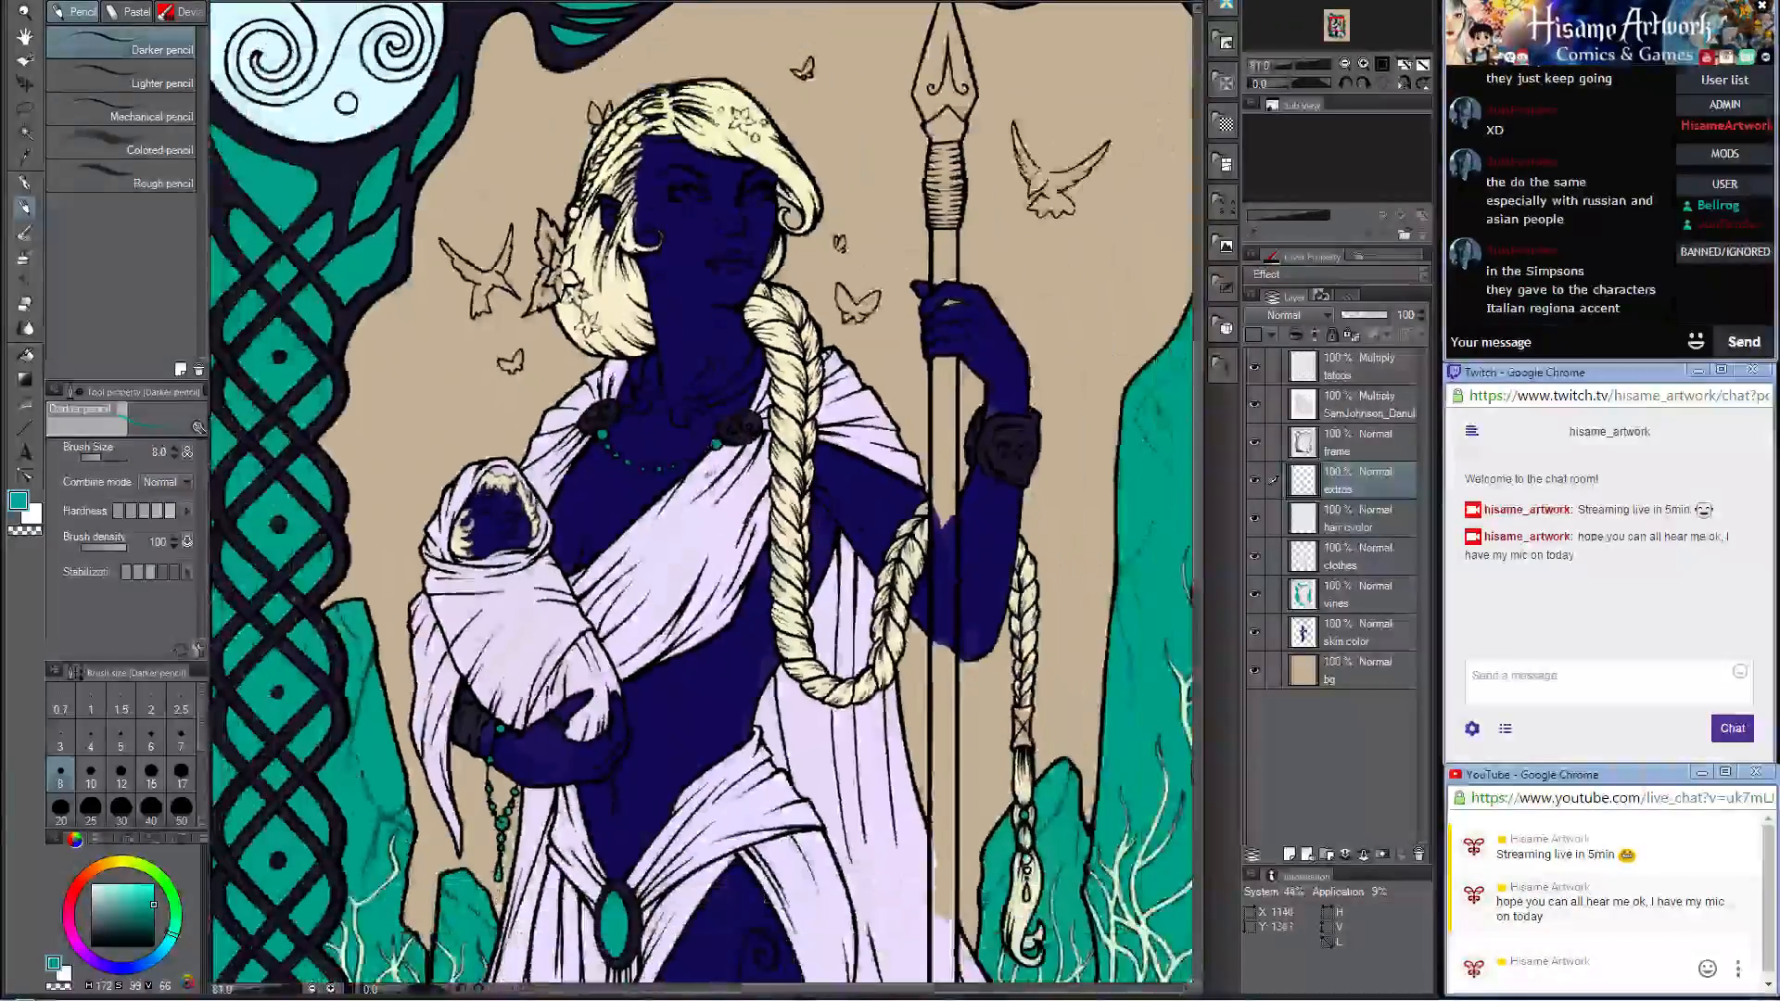
alt+click(725, 490)
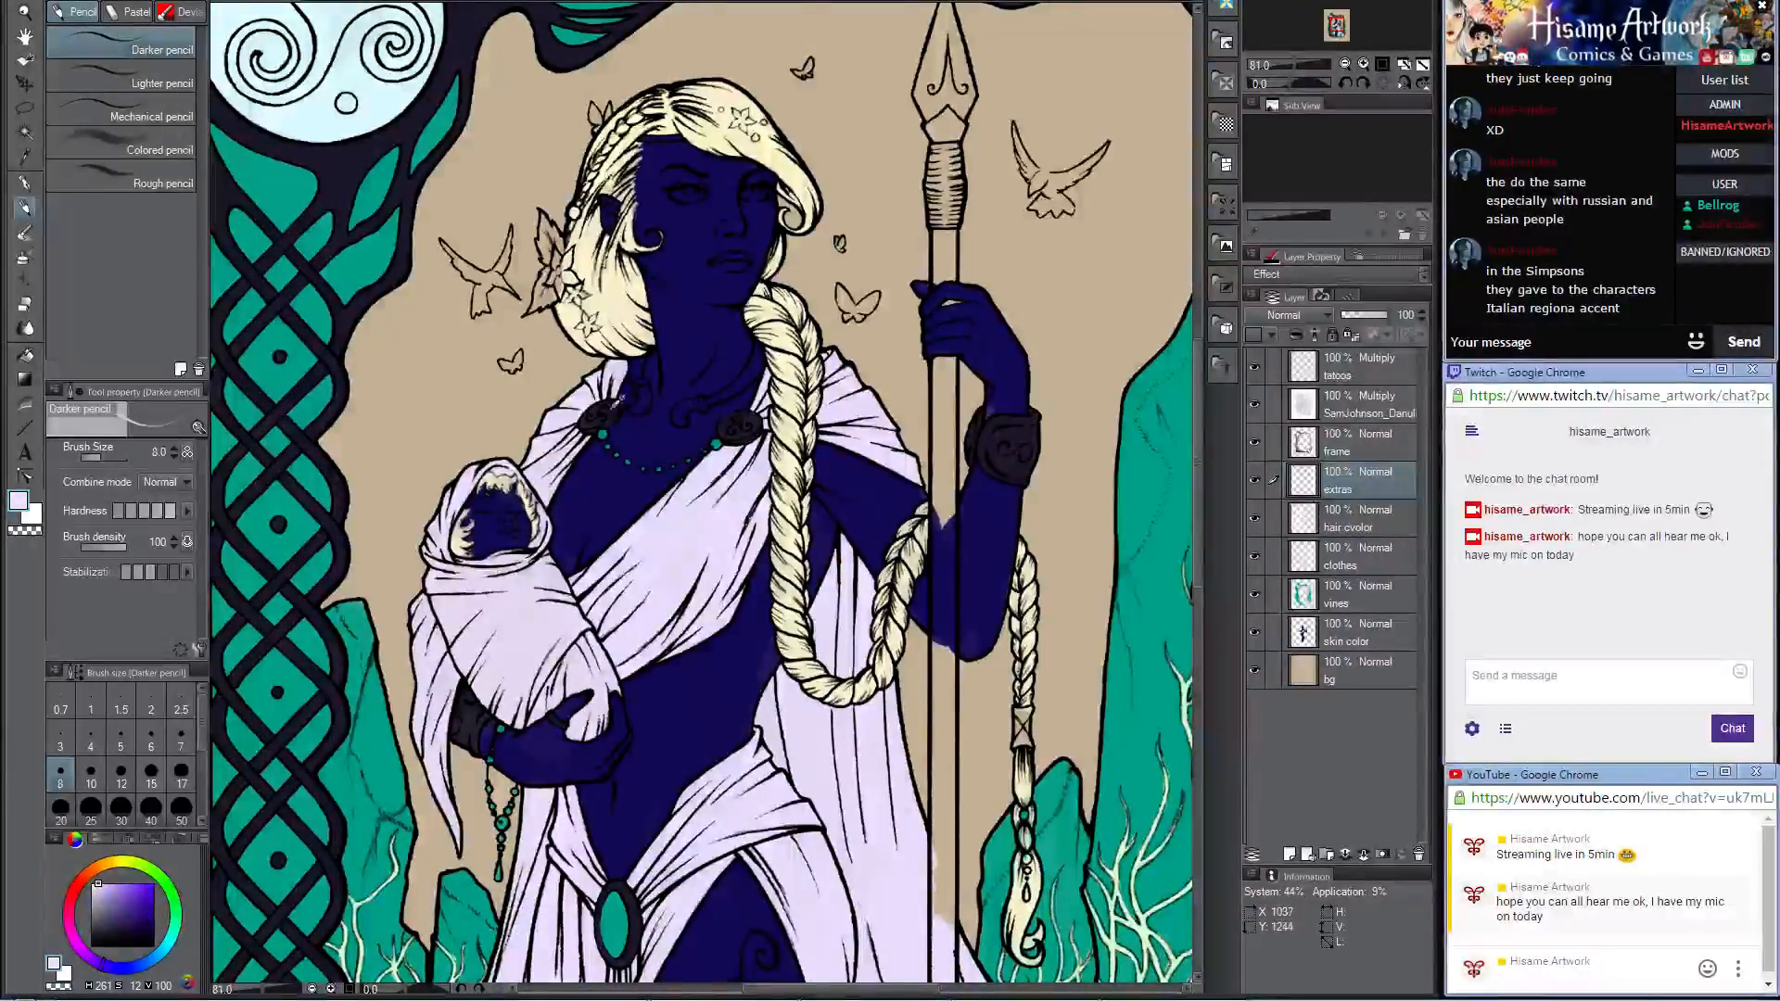
scroll(620, 396, up, 5)
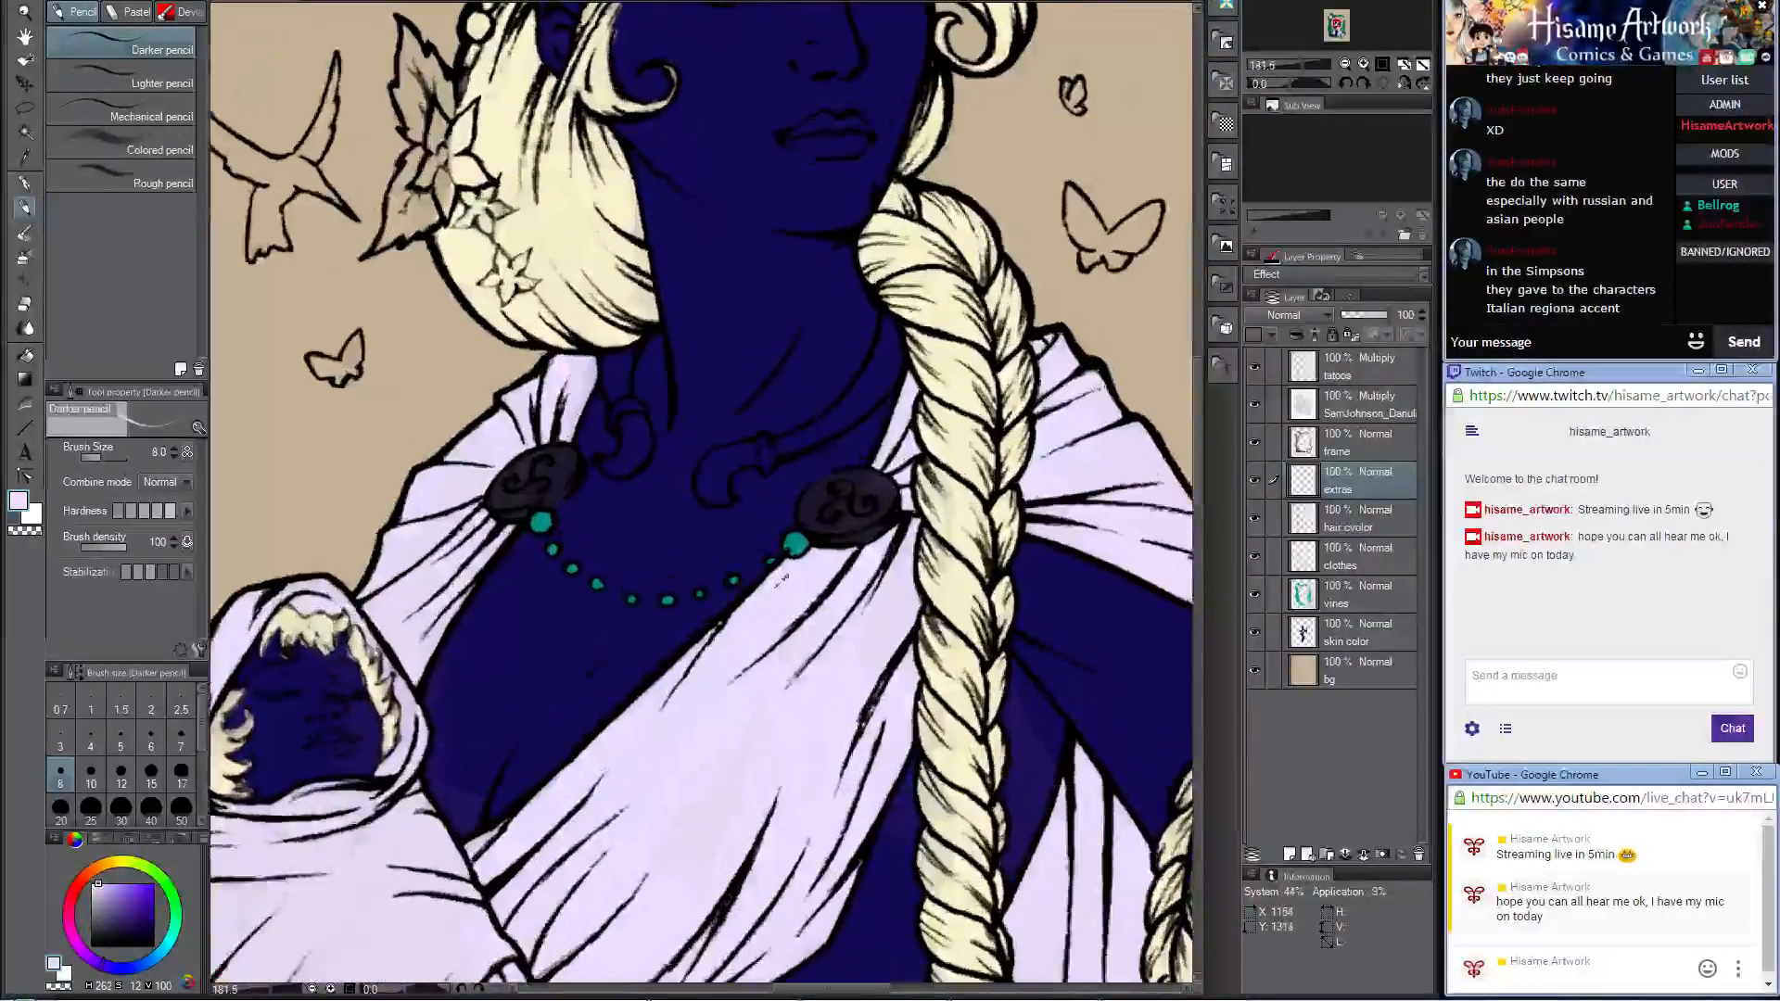
scroll(751, 423, up, 3)
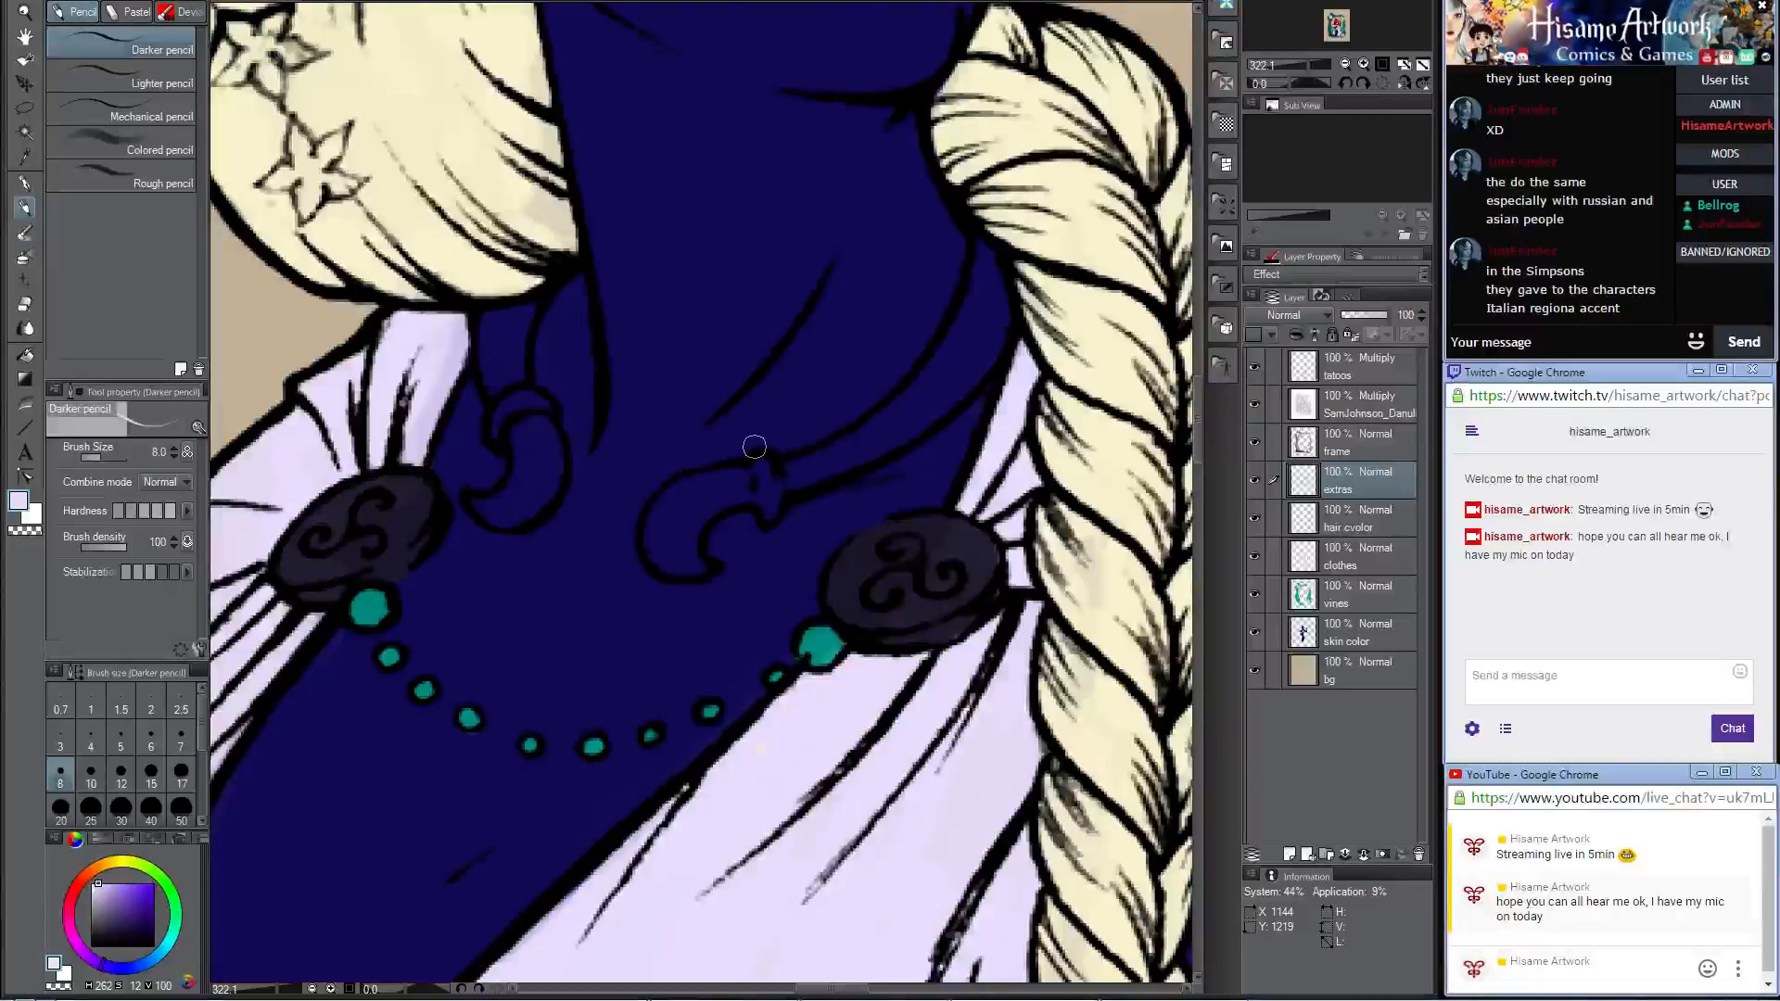
scroll(919, 473, down, 4)
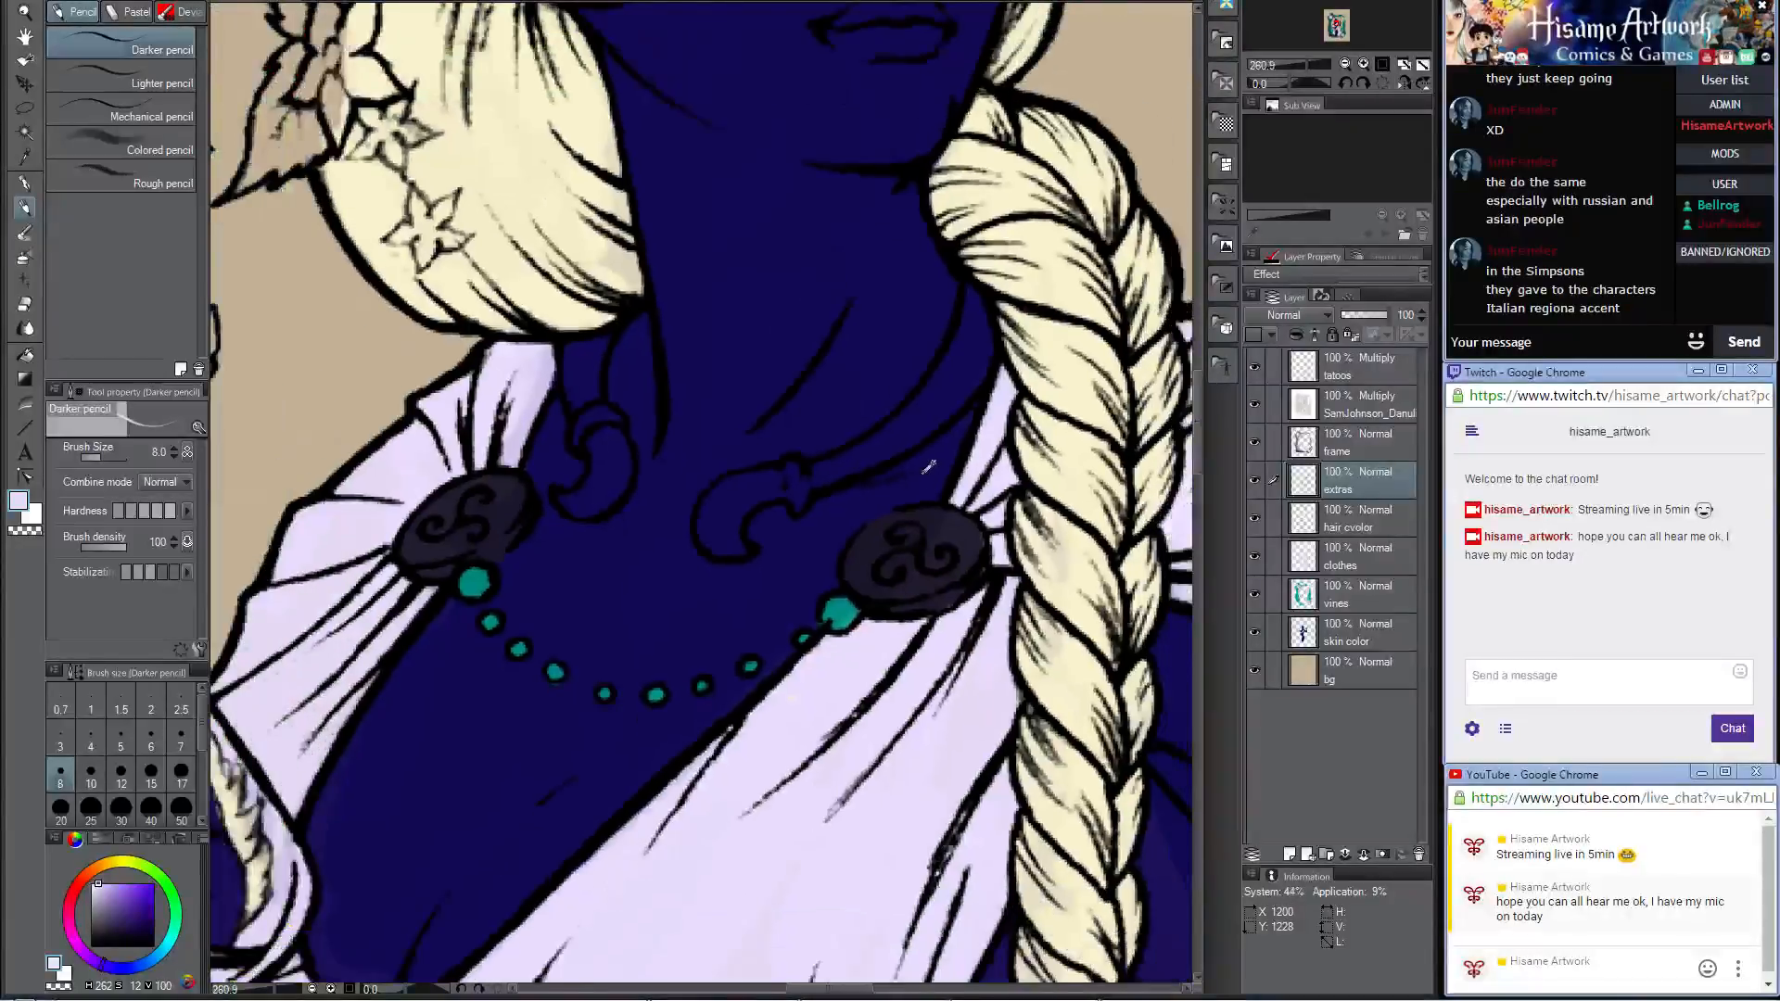
scroll(750, 449, up, 2)
scroll(1027, 390, up, 2)
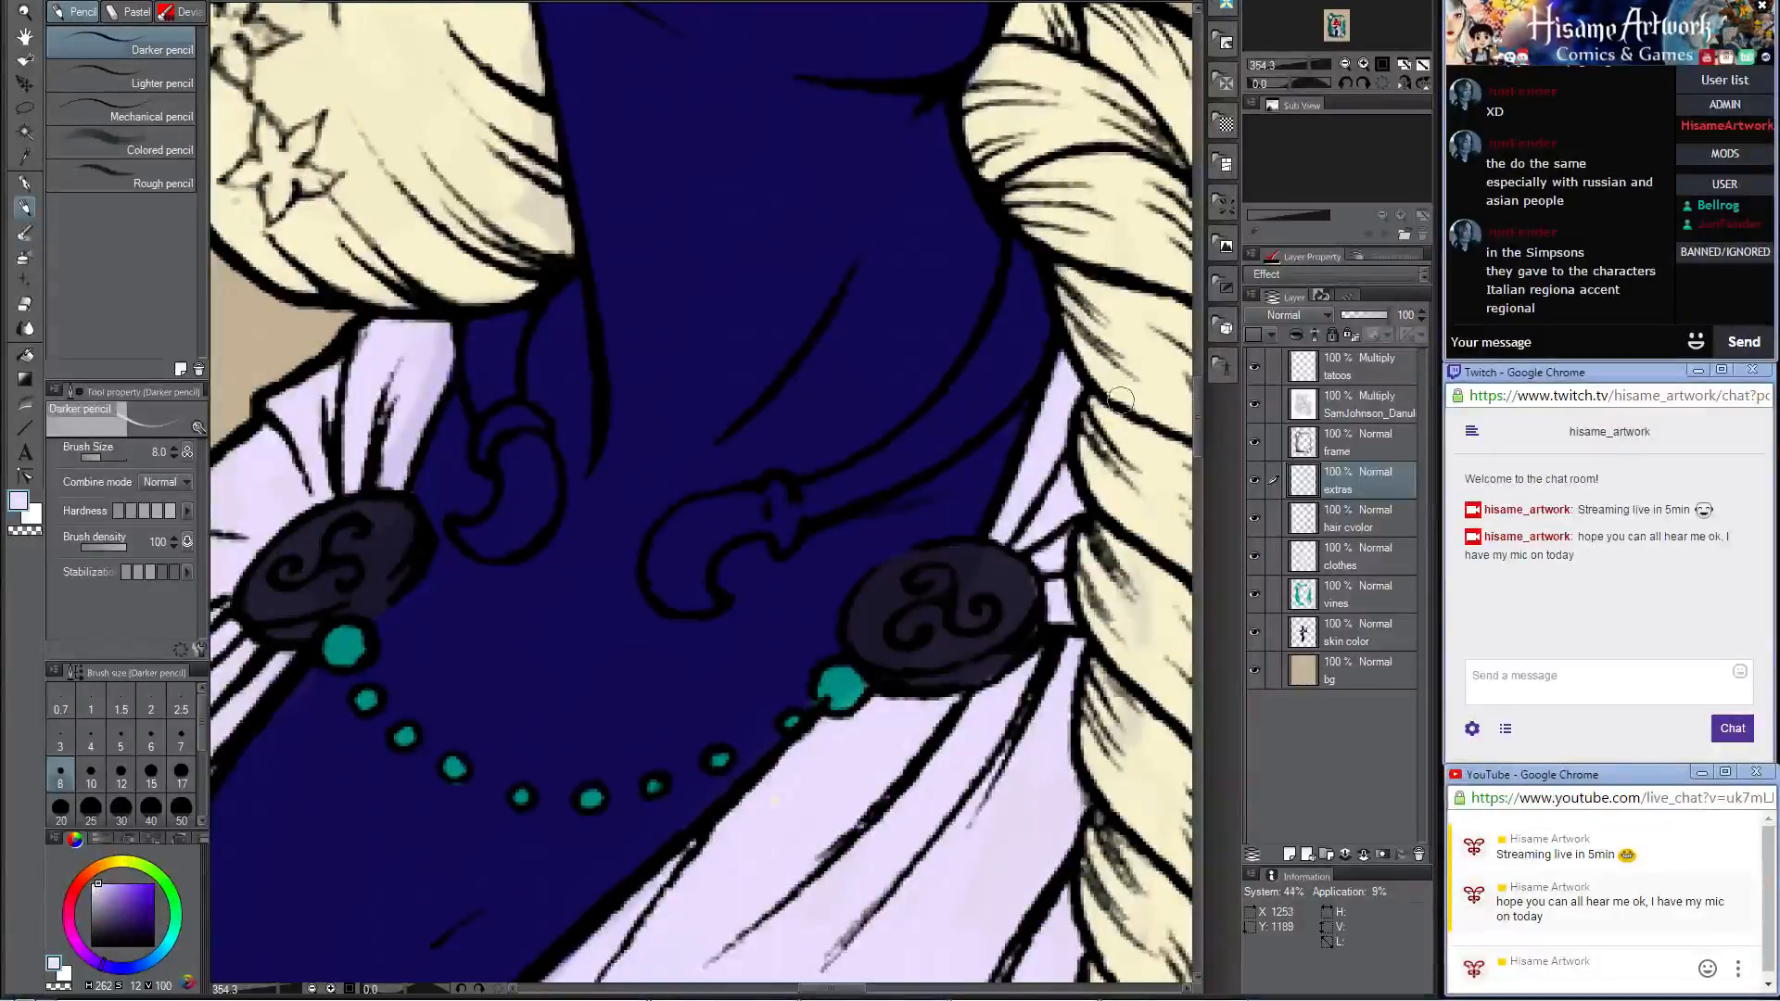
key(bracketright)
key(bracketright)
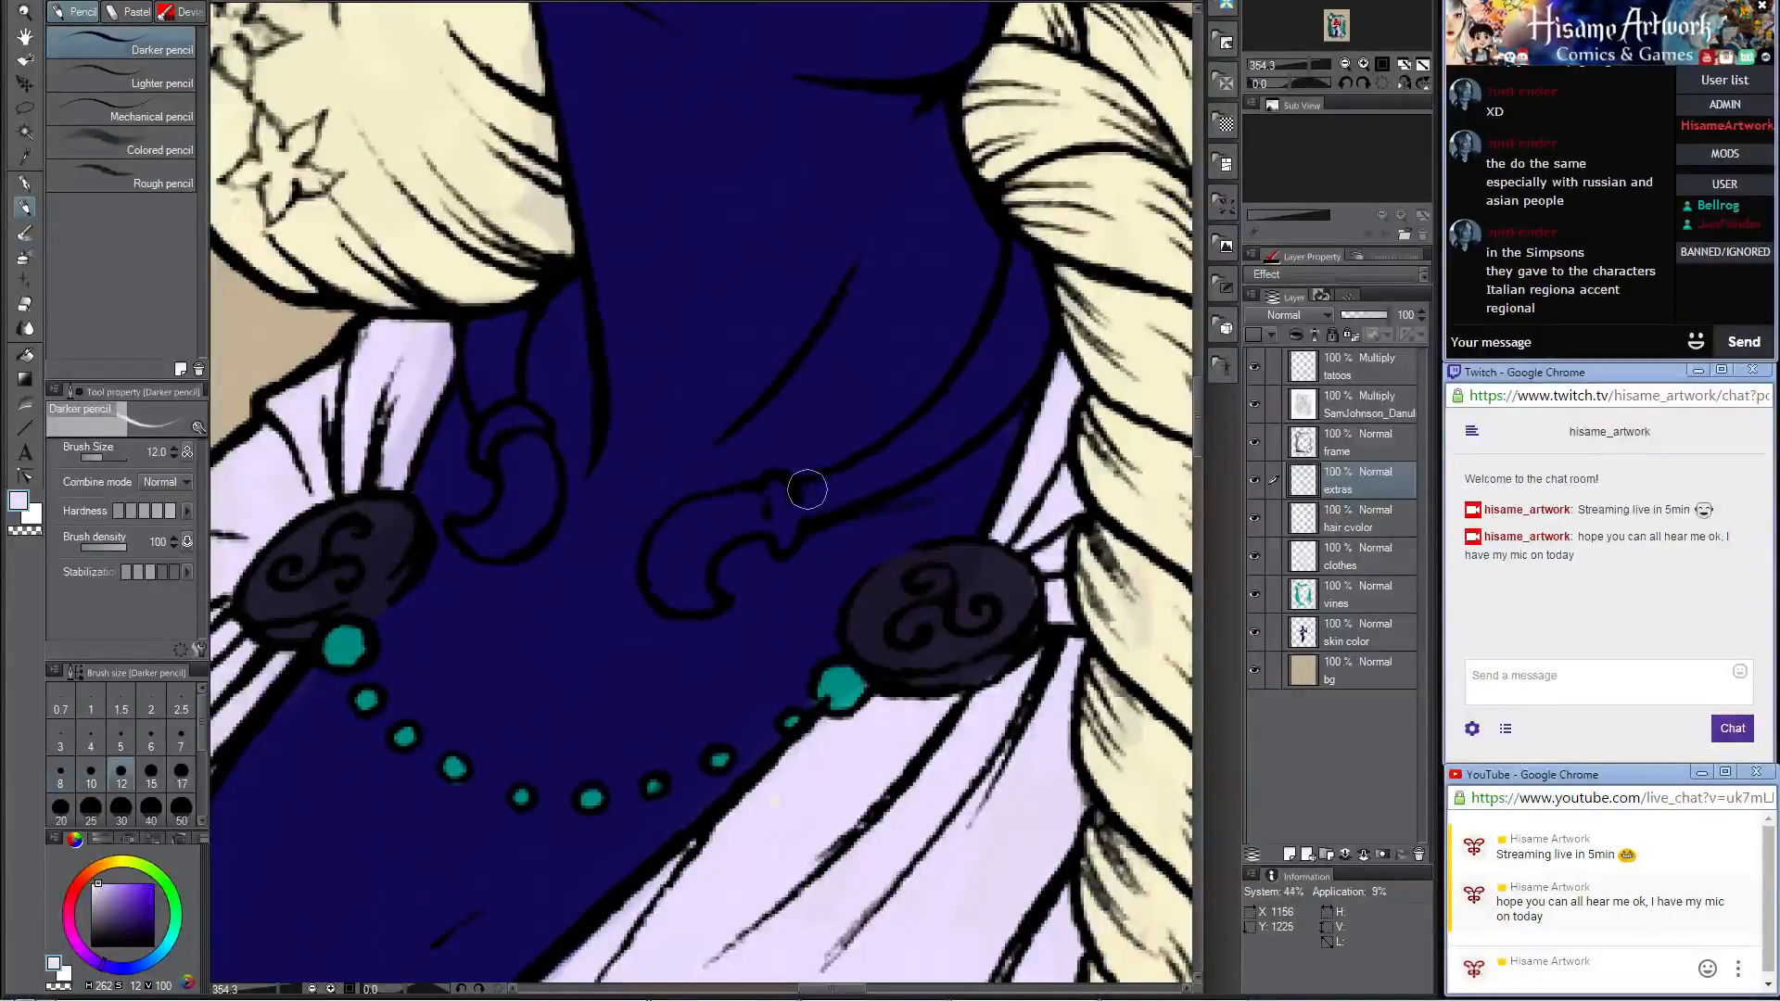
mouse_move(808, 498)
mouse_down()
mouse_move(920, 437)
mouse_move(840, 490)
mouse_move(885, 482)
mouse_move(917, 442)
mouse_move(832, 486)
mouse_move(988, 378)
mouse_move(893, 477)
mouse_move(980, 360)
mouse_move(910, 424)
mouse_move(1012, 310)
mouse_move(974, 371)
mouse_move(1019, 255)
mouse_move(1038, 321)
mouse_move(991, 407)
mouse_move(1021, 335)
mouse_up()
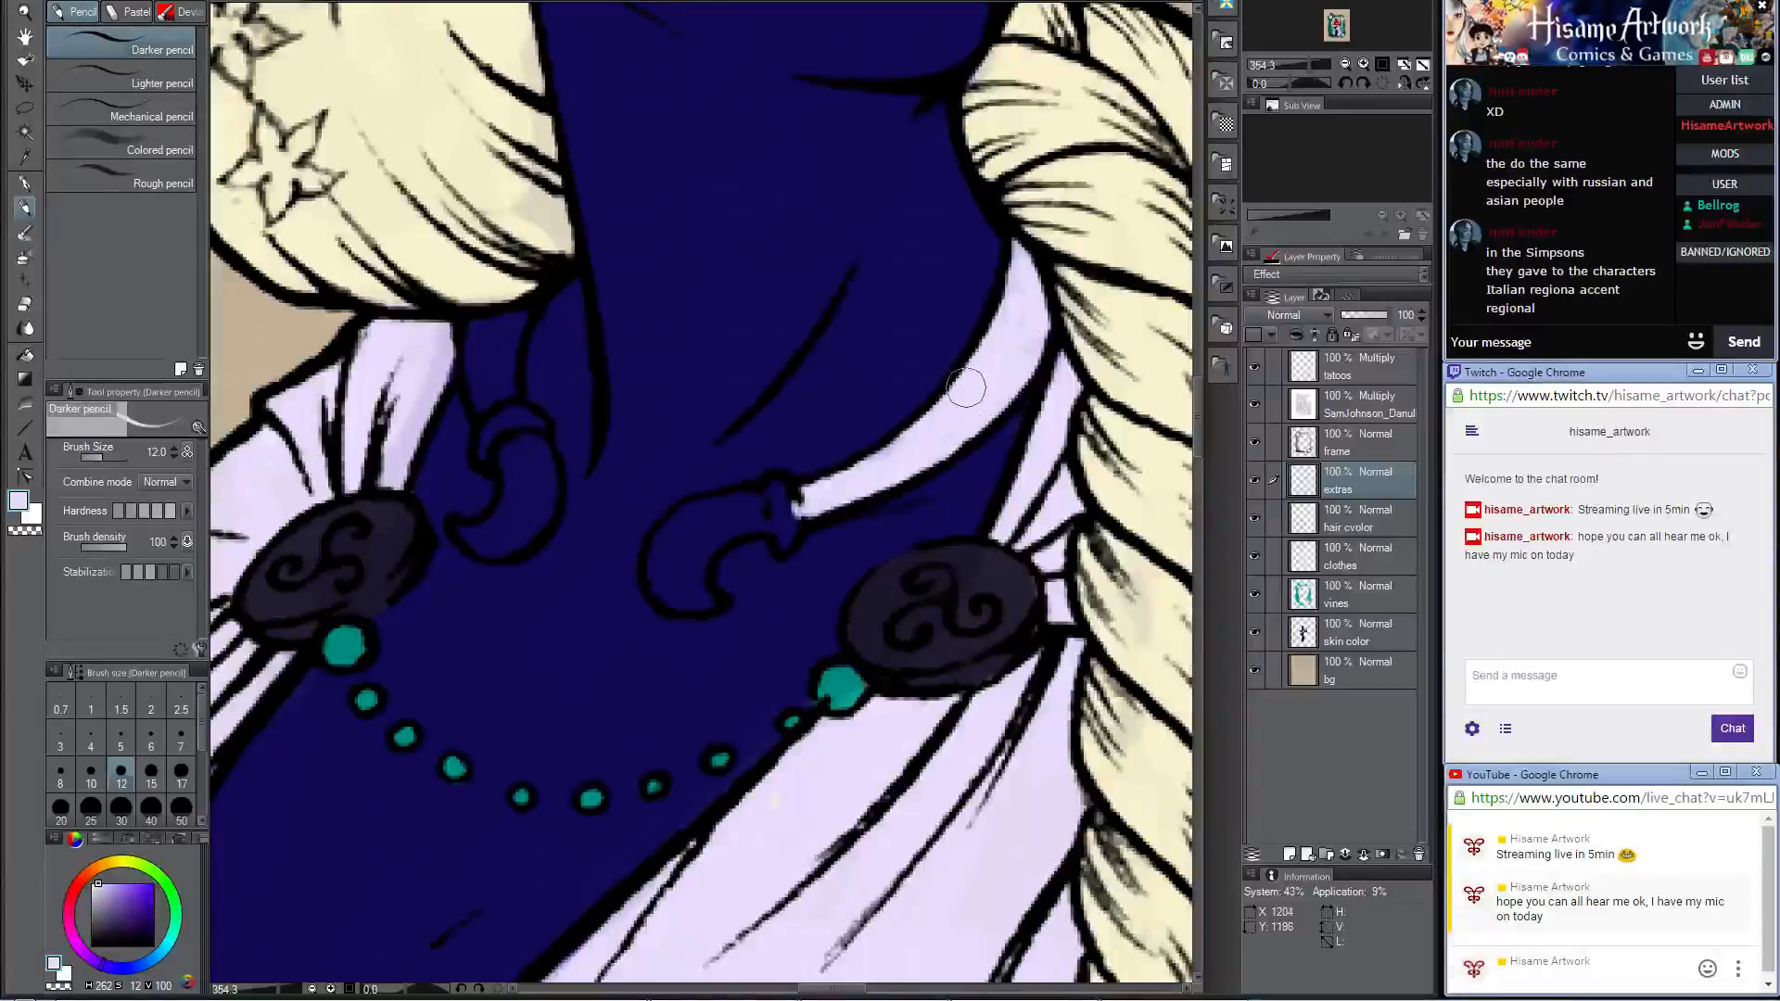
mouse_move(765, 524)
mouse_down()
mouse_move(683, 520)
mouse_move(659, 575)
mouse_move(689, 601)
mouse_move(662, 587)
mouse_move(701, 522)
mouse_move(685, 553)
mouse_move(711, 598)
mouse_move(694, 606)
mouse_move(716, 601)
mouse_move(689, 567)
mouse_move(744, 521)
mouse_up()
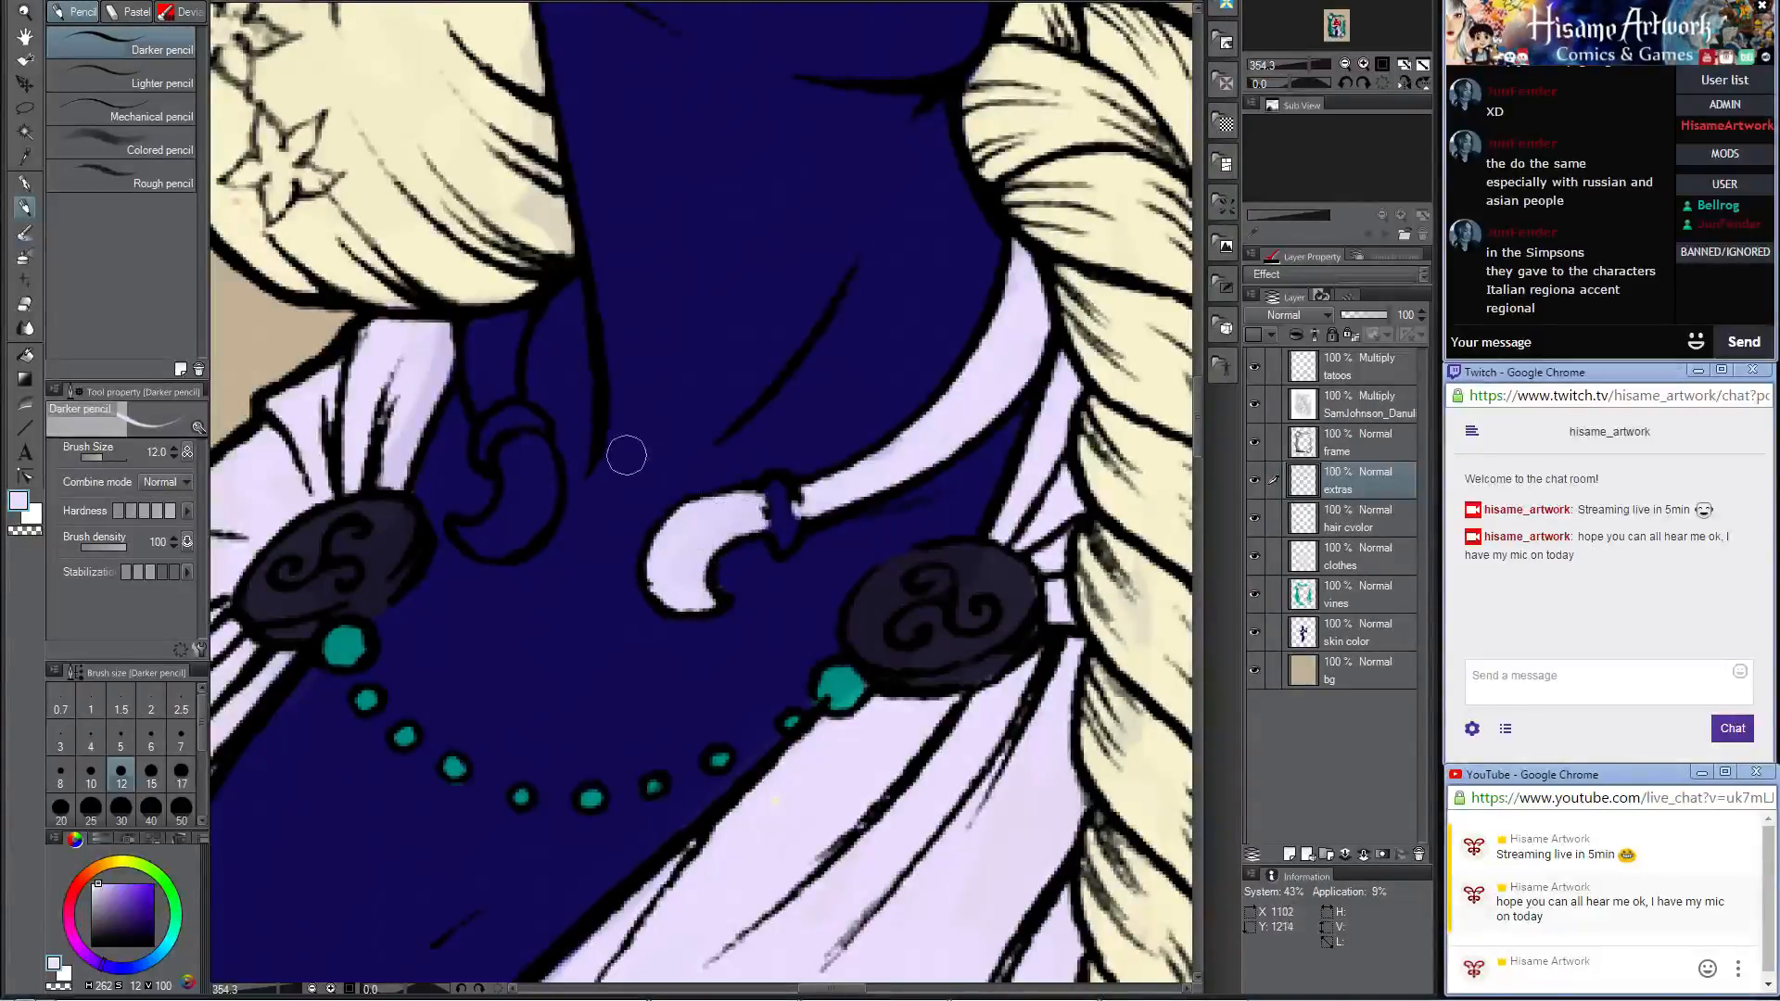
mouse_move(480, 330)
mouse_down()
mouse_move(479, 389)
mouse_move(486, 352)
mouse_move(503, 389)
mouse_move(517, 315)
mouse_up()
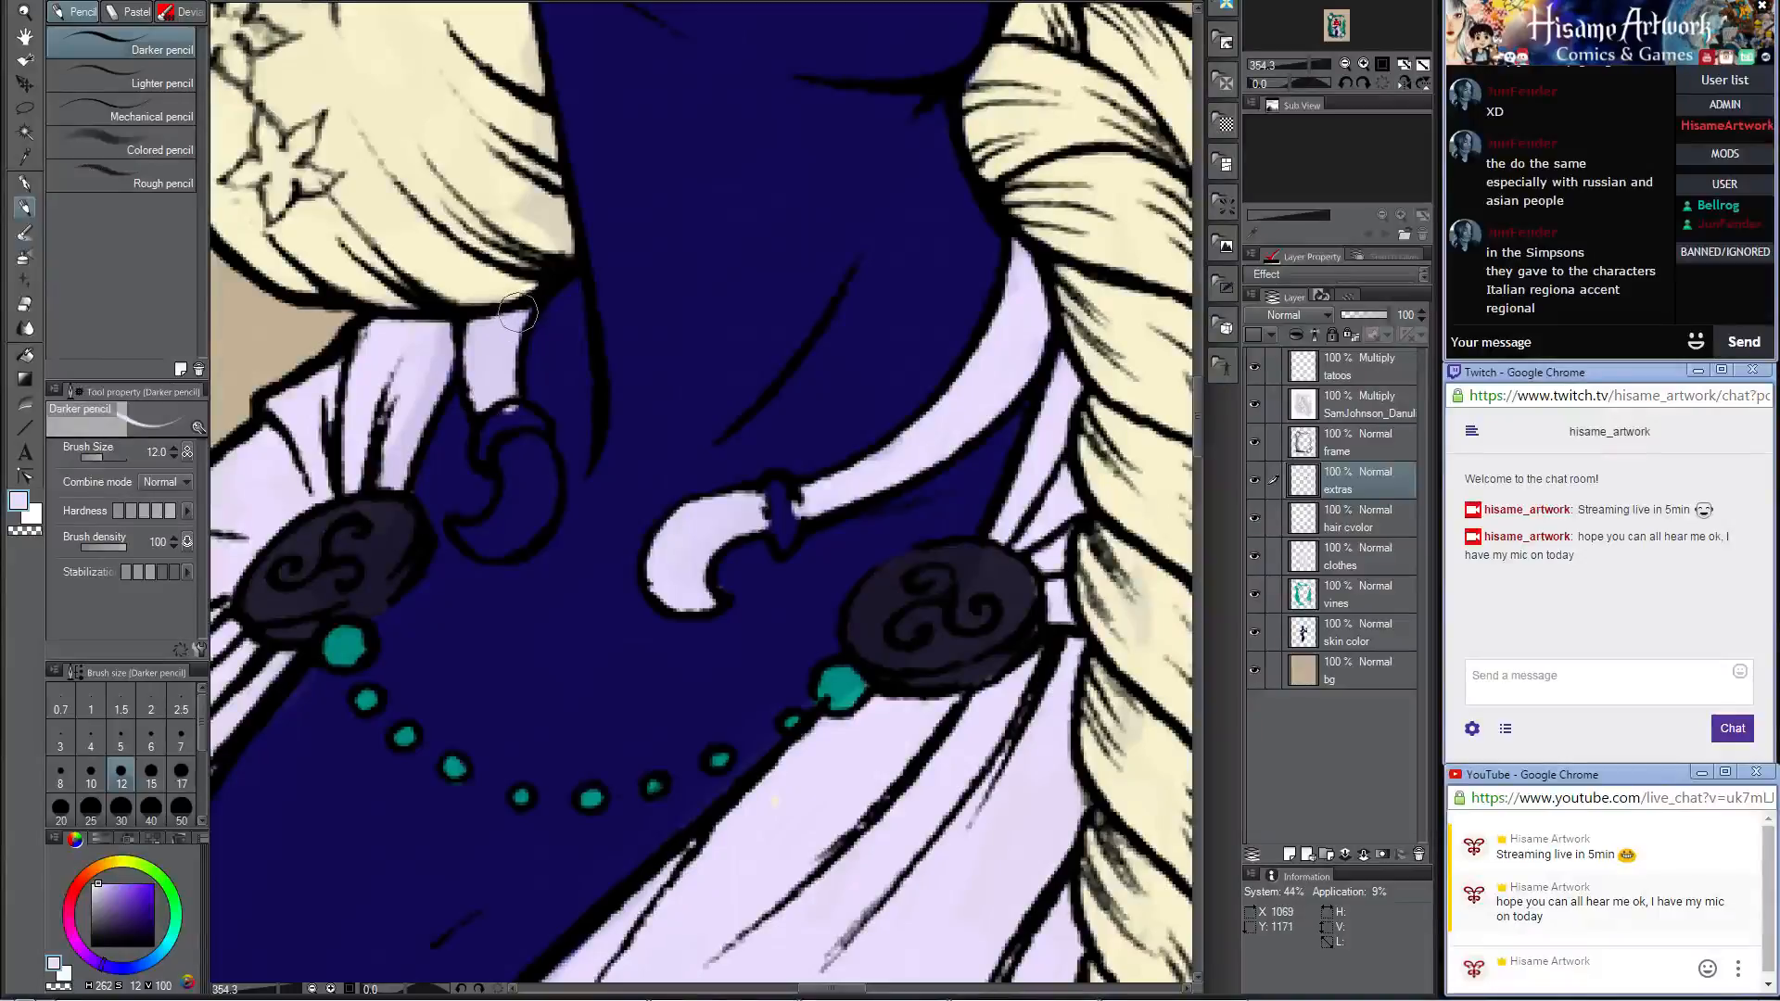
Step: Change the paint color to a pale cream (RGB 253, 238, 227) and paint the whole neck ring and both its hooked ends
click(21, 503)
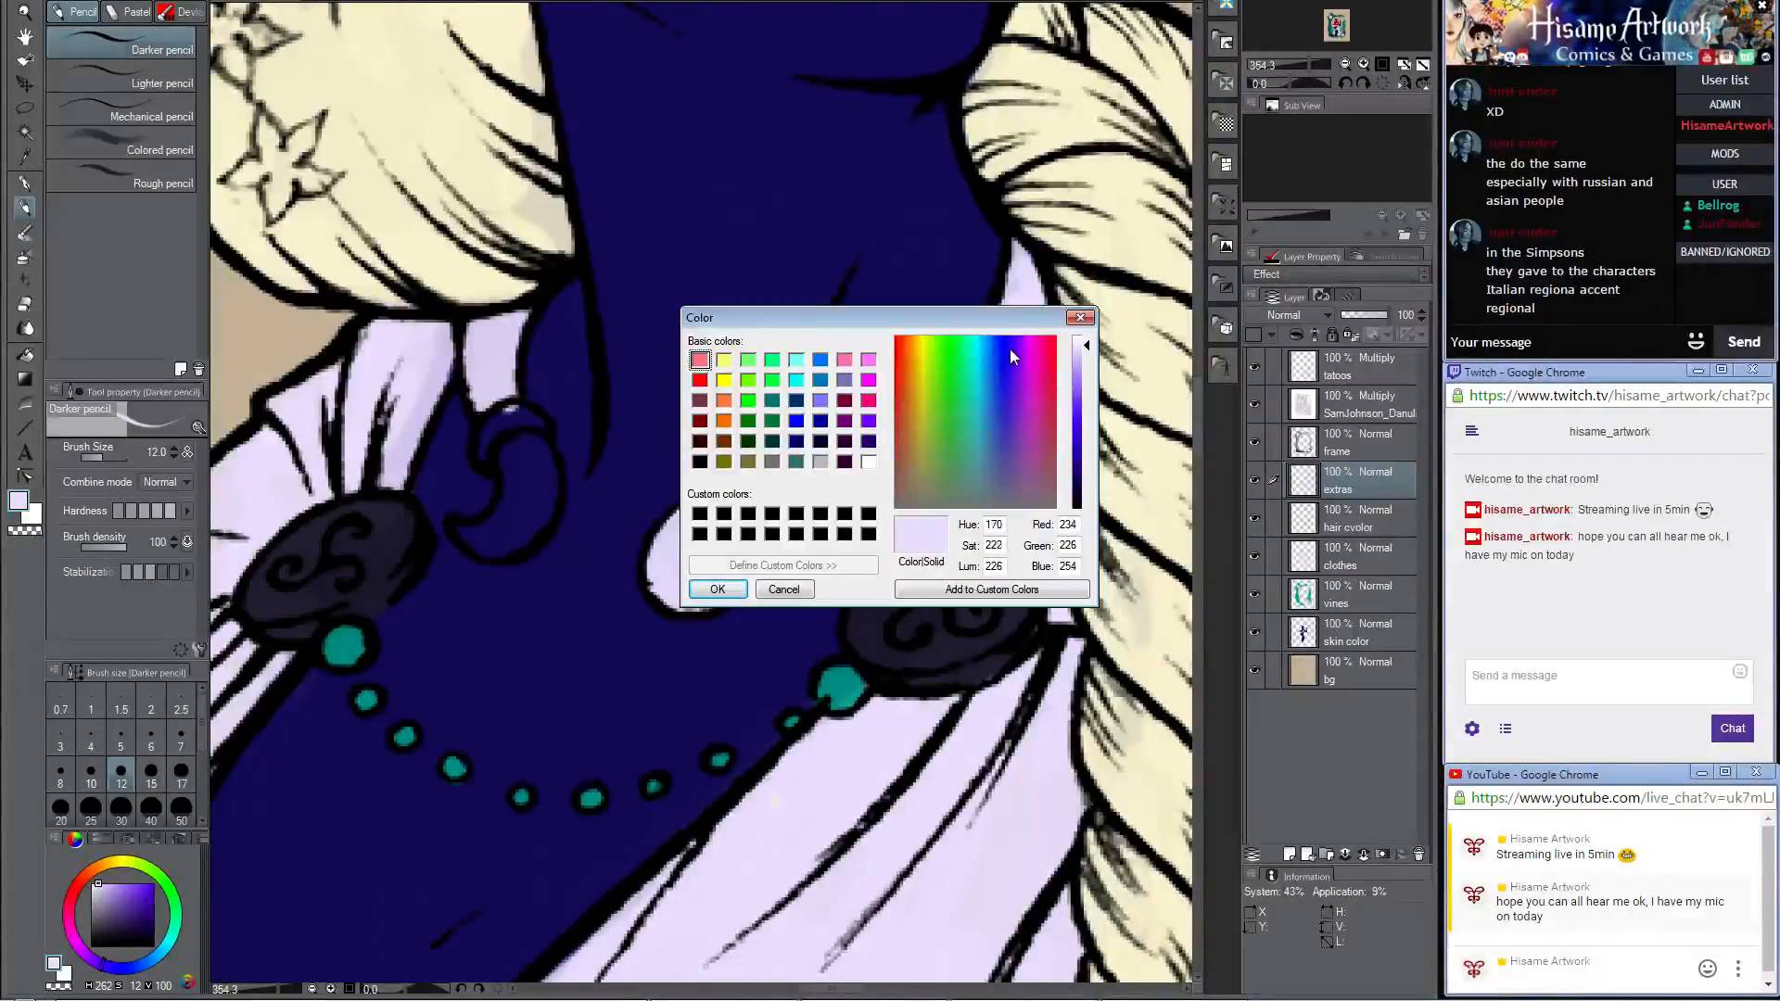
click(982, 354)
drag(981, 353, 907, 358)
click(717, 589)
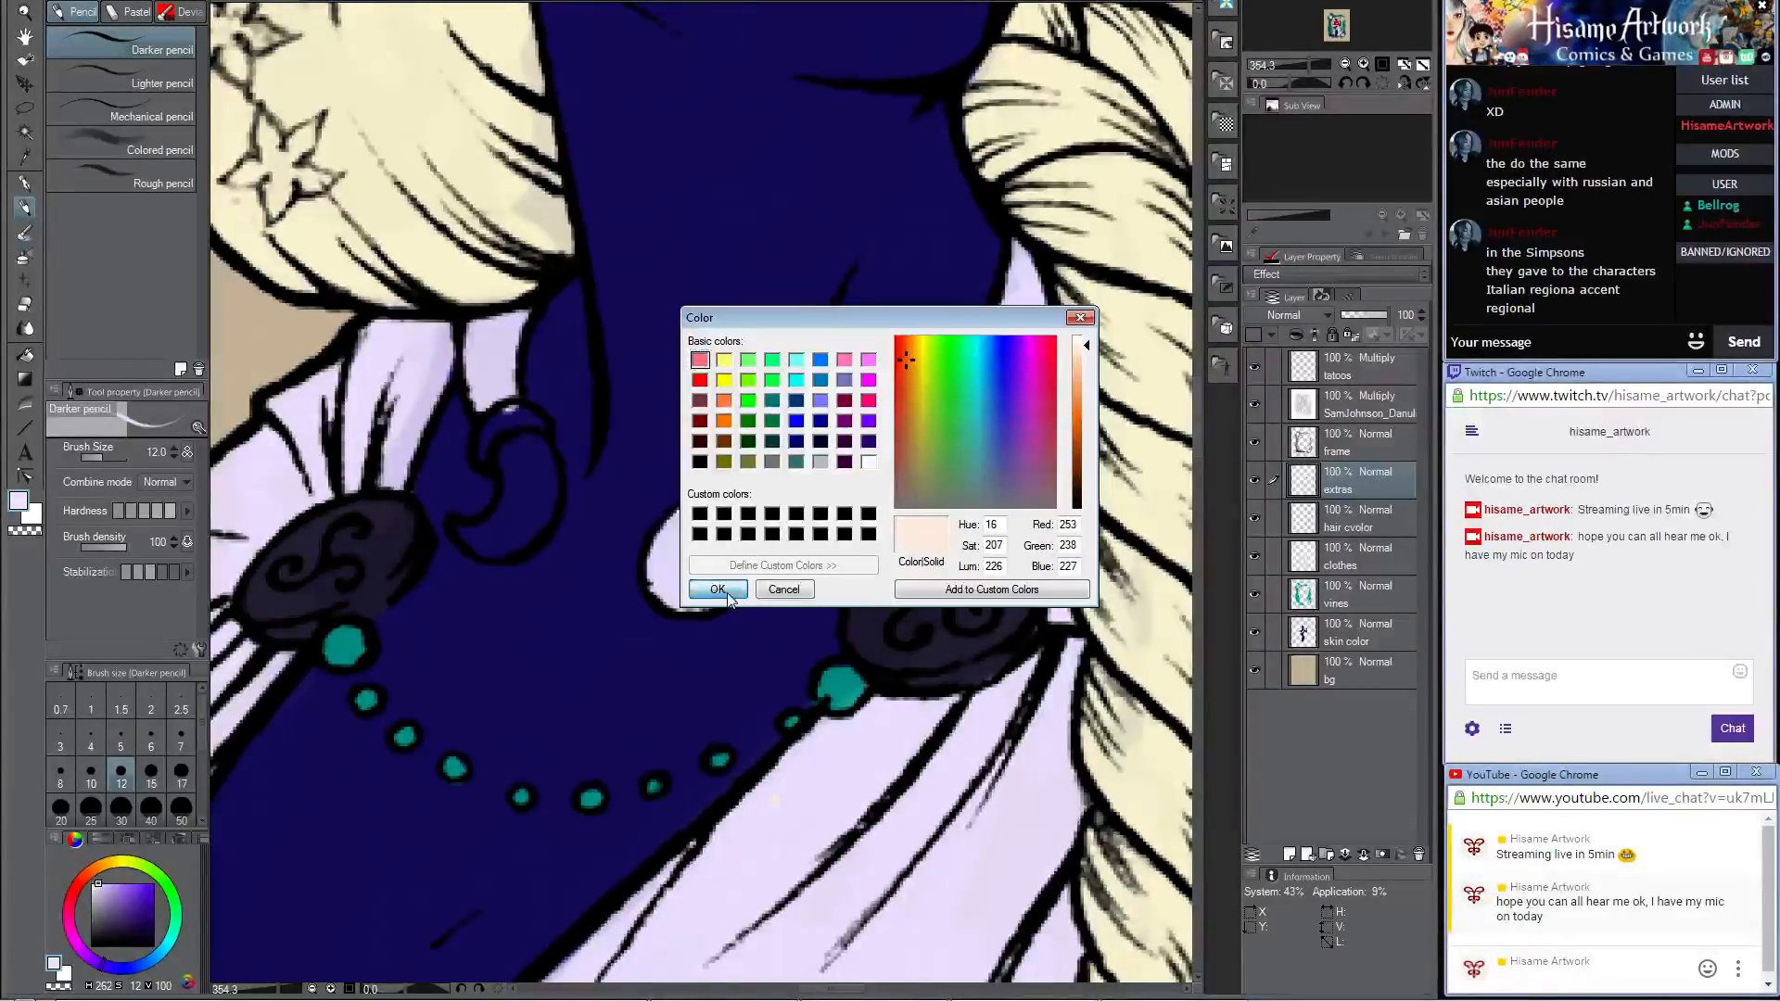
mouse_move(717, 515)
mouse_down()
mouse_move(675, 568)
mouse_move(697, 598)
mouse_move(733, 510)
mouse_move(712, 546)
mouse_move(758, 514)
mouse_move(700, 517)
mouse_up()
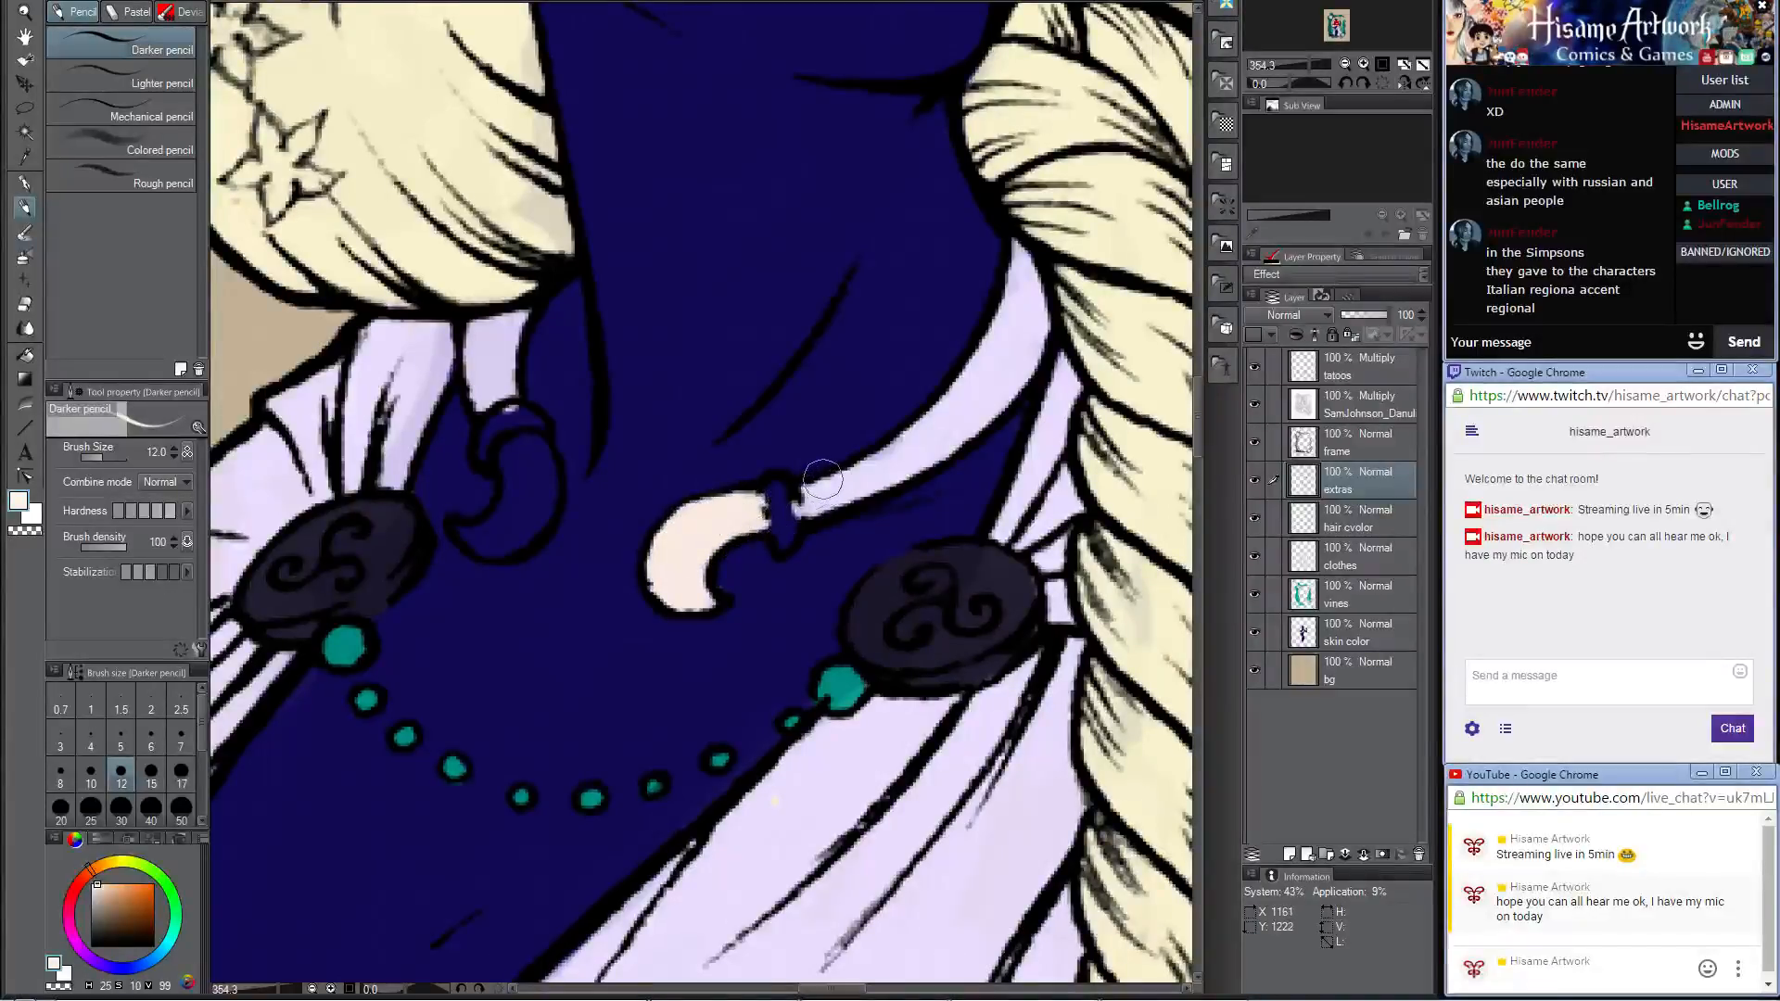
mouse_move(822, 479)
mouse_down()
mouse_move(968, 406)
mouse_move(925, 423)
mouse_move(962, 400)
mouse_move(1020, 265)
mouse_move(1006, 339)
mouse_move(1029, 381)
mouse_move(1001, 353)
mouse_up()
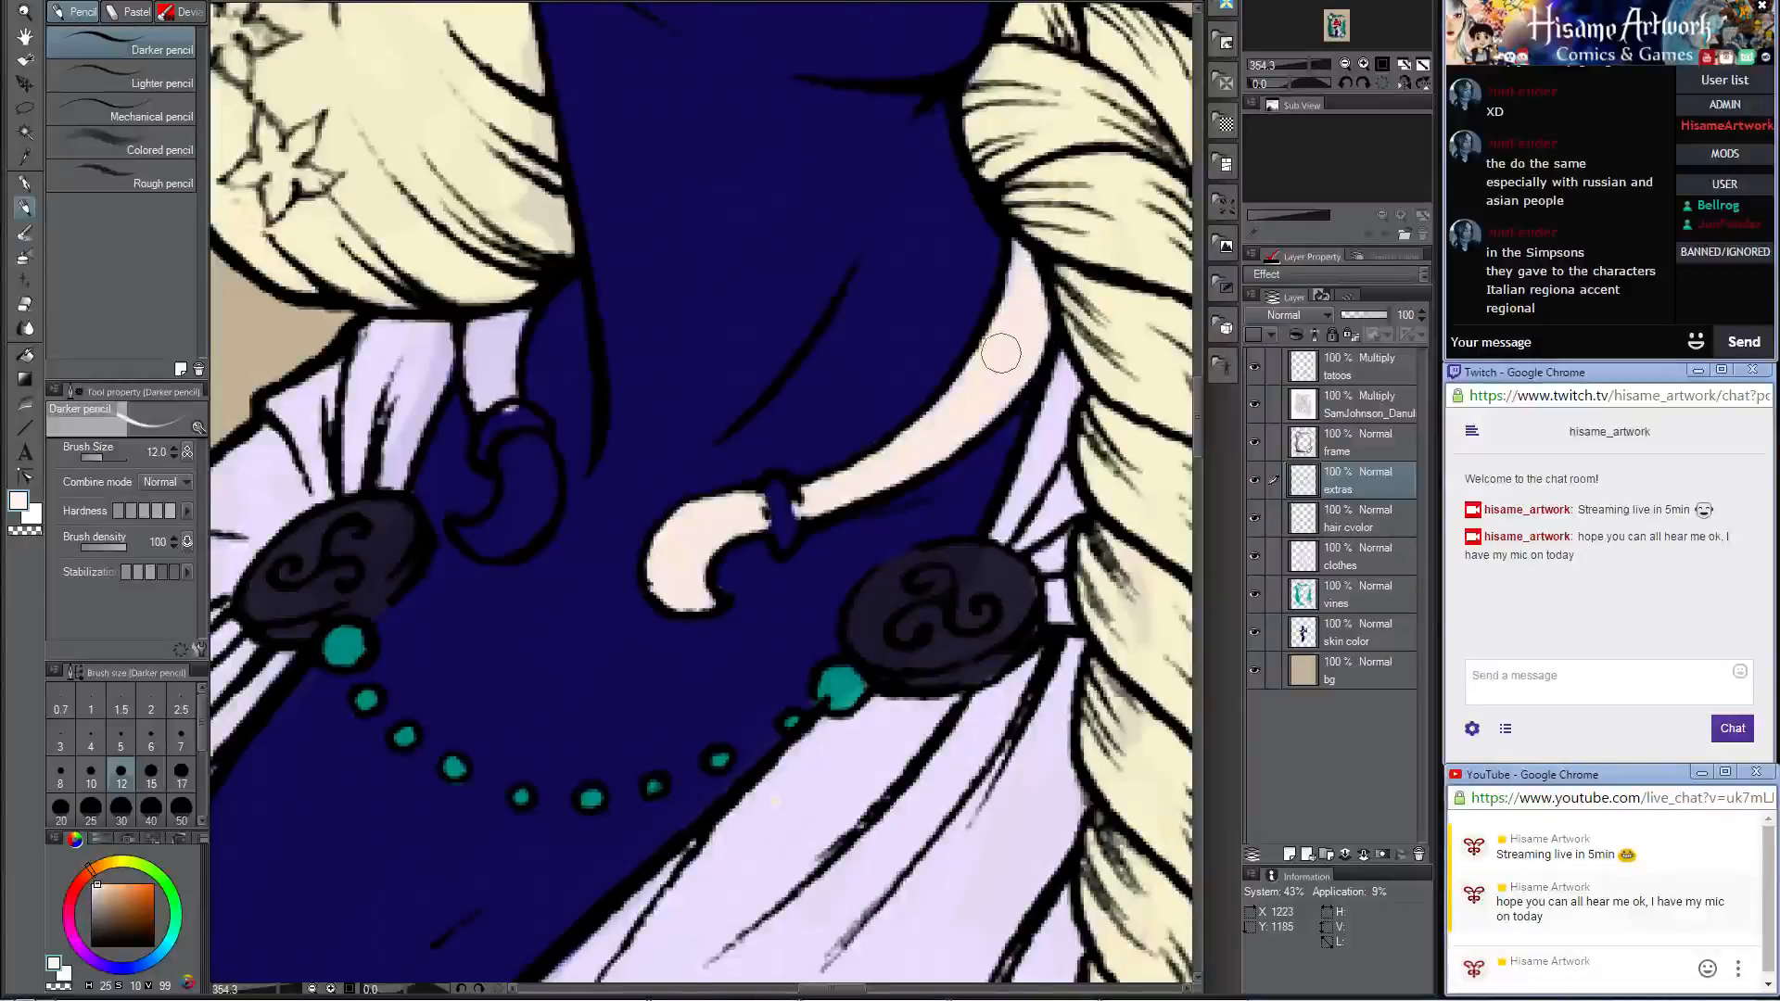
mouse_move(480, 339)
mouse_down()
mouse_move(483, 404)
mouse_move(479, 324)
mouse_move(496, 392)
mouse_move(515, 316)
mouse_move(504, 405)
mouse_move(485, 322)
mouse_up()
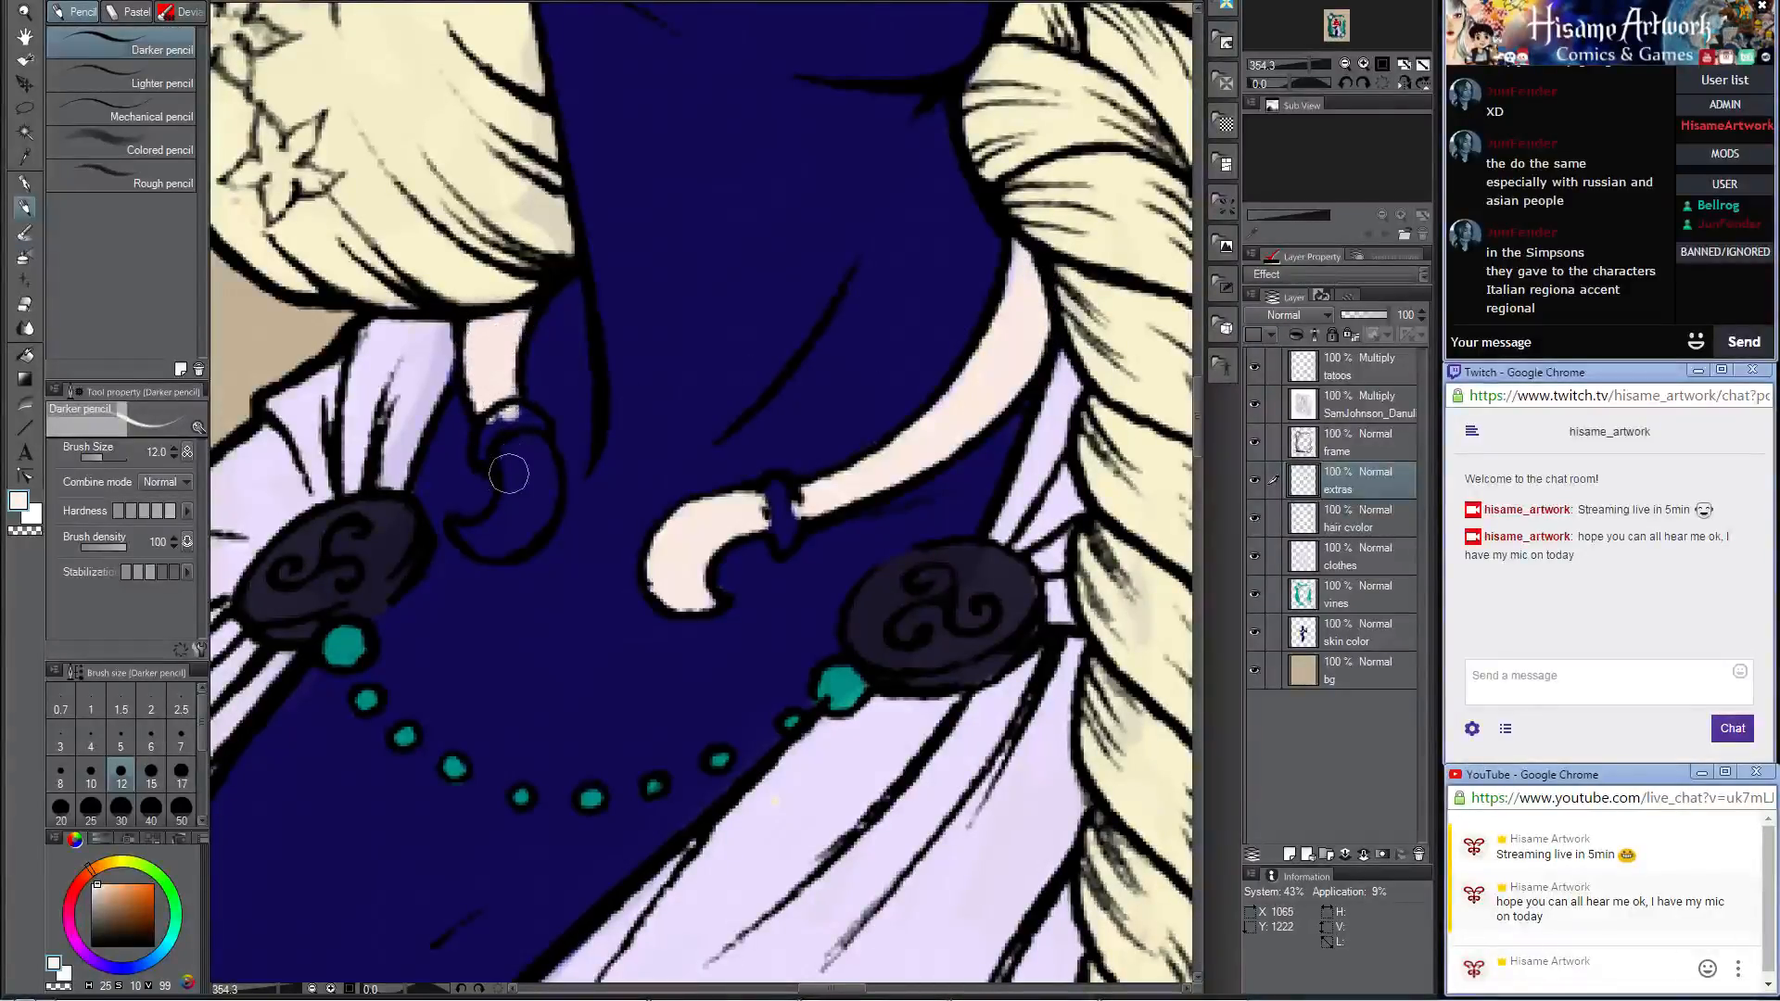
mouse_move(509, 475)
mouse_down()
mouse_move(507, 515)
mouse_move(462, 525)
mouse_move(482, 546)
mouse_move(539, 524)
mouse_move(508, 546)
mouse_move(520, 457)
mouse_move(486, 540)
mouse_move(533, 441)
mouse_move(538, 525)
mouse_up()
Step: Sample the shoulder brooch's dark color and paint the small band near each end of the neck ring
alt+click(406, 522)
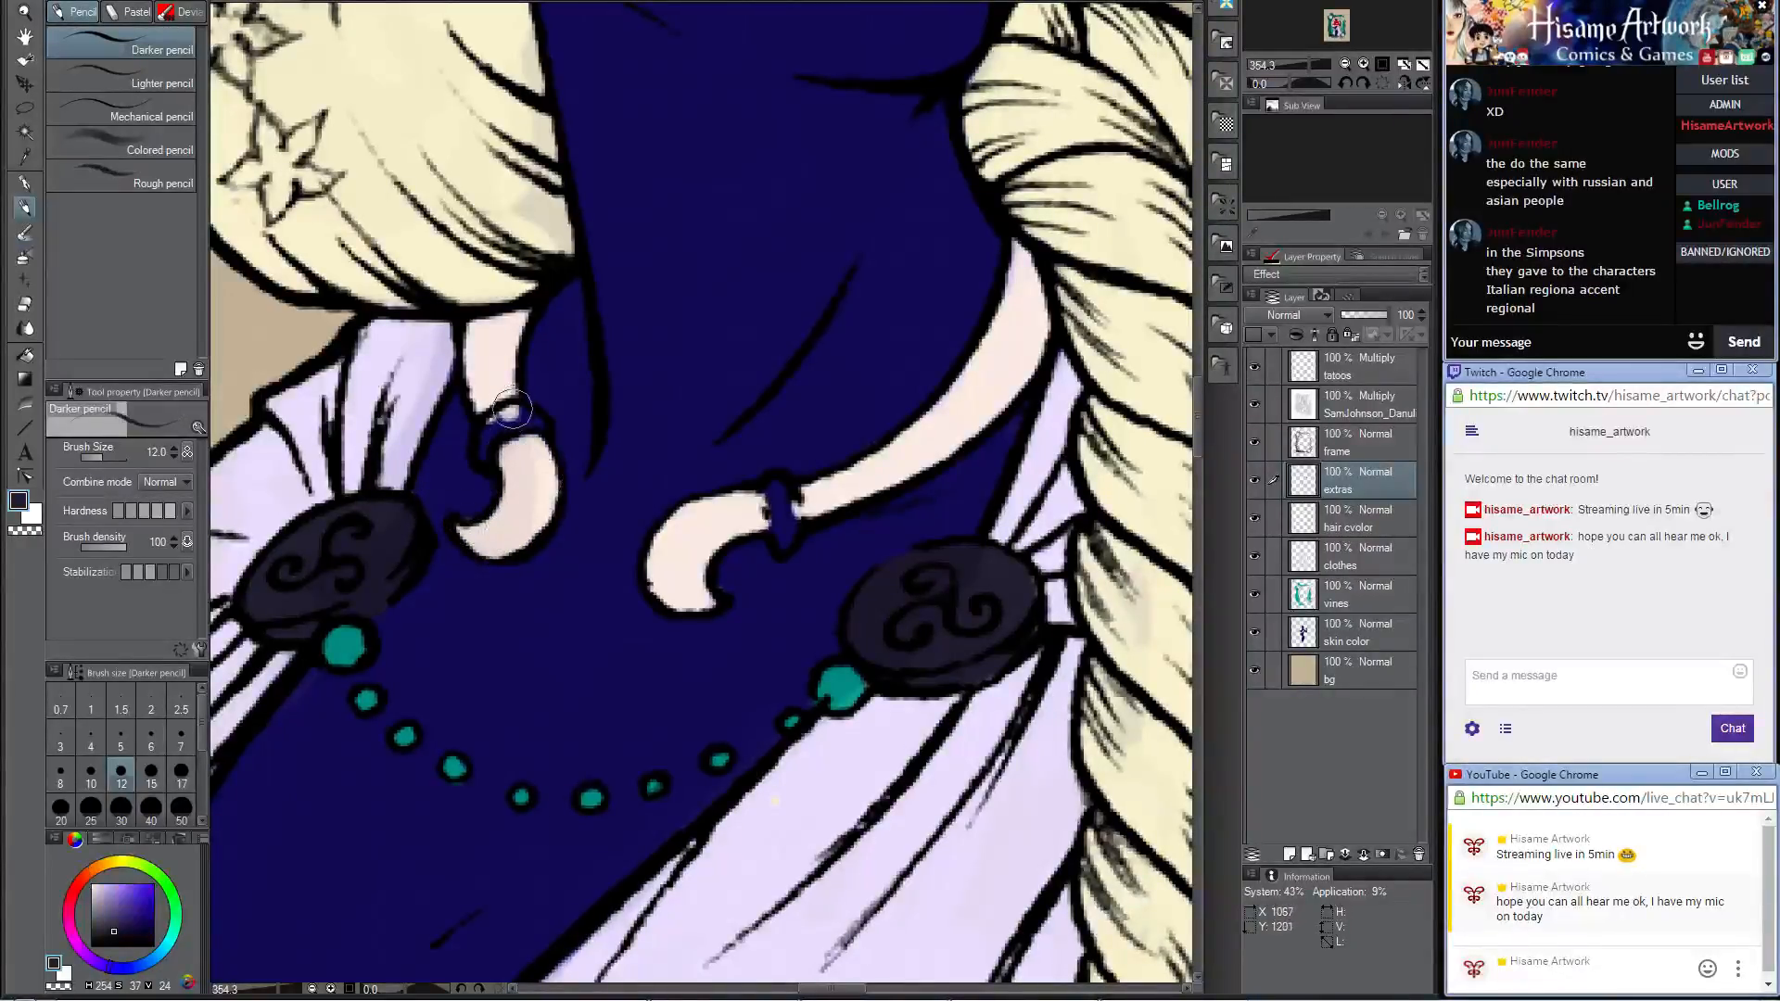
drag(483, 454, 498, 421)
mouse_move(771, 491)
mouse_down()
mouse_move(792, 519)
mouse_move(779, 493)
mouse_up()
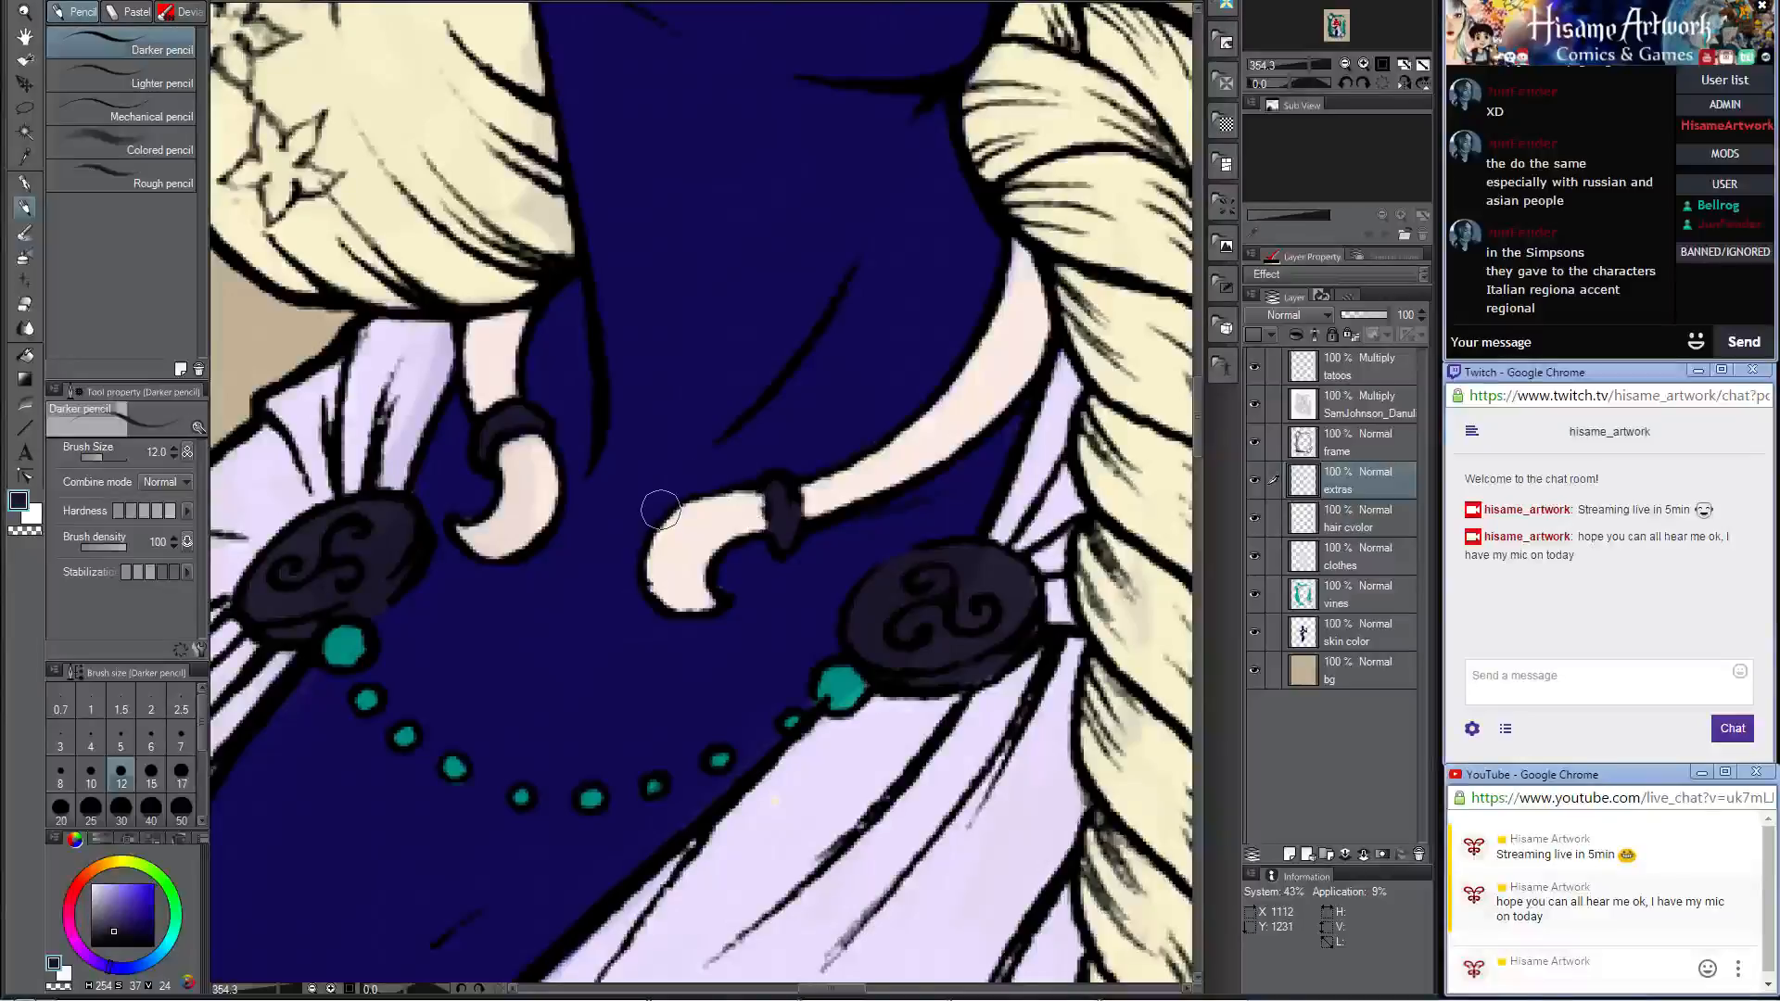
Step: Try the dark cuff color along one edge of the spearhead with brush size 20
scroll(660, 509, down, 8)
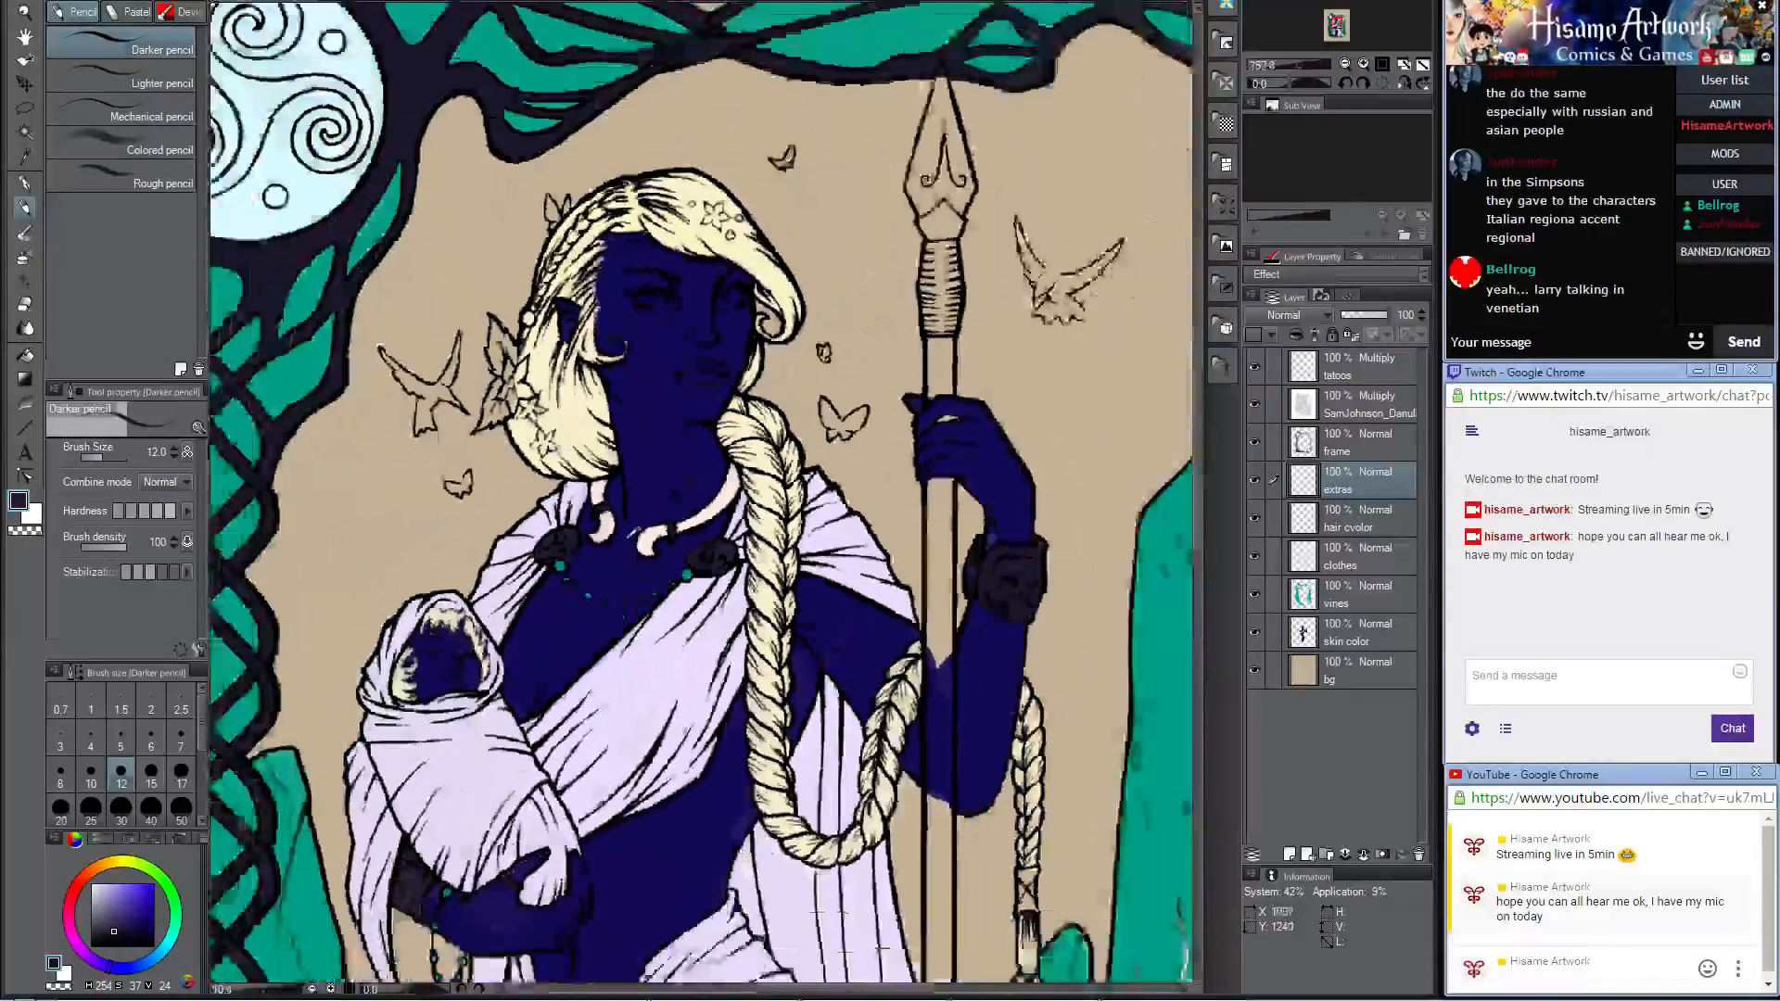
scroll(638, 534, down, 2)
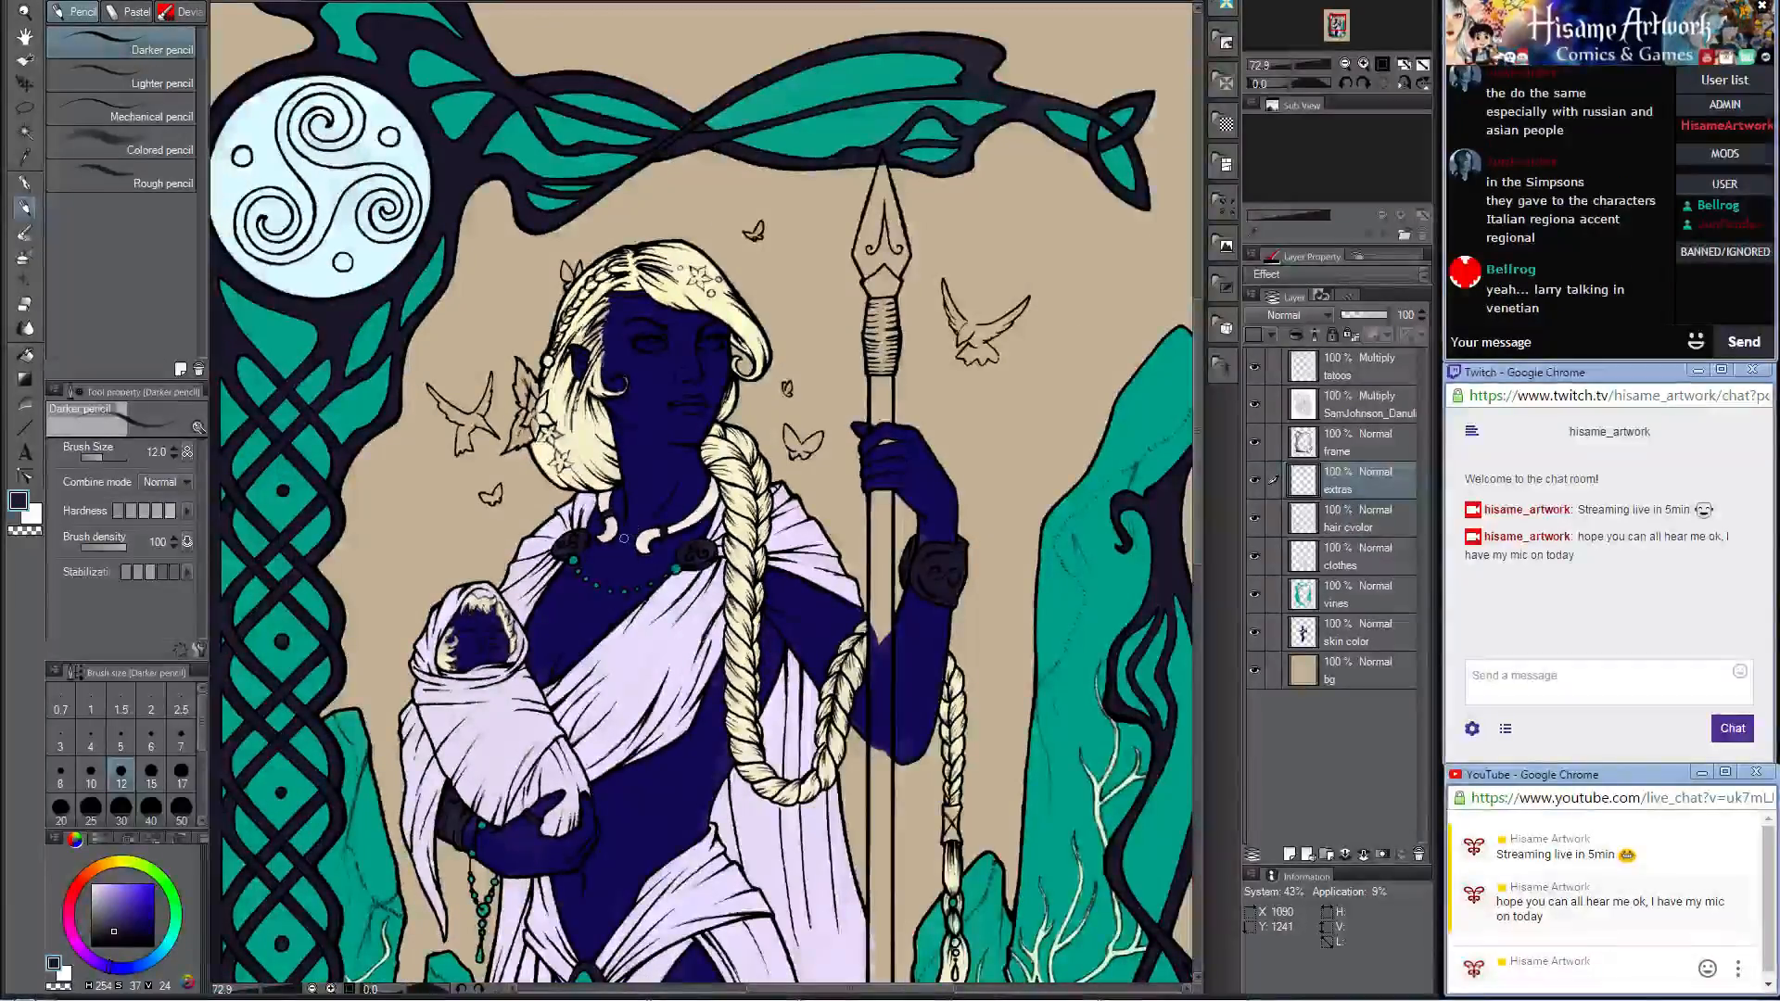
scroll(603, 542, up, 5)
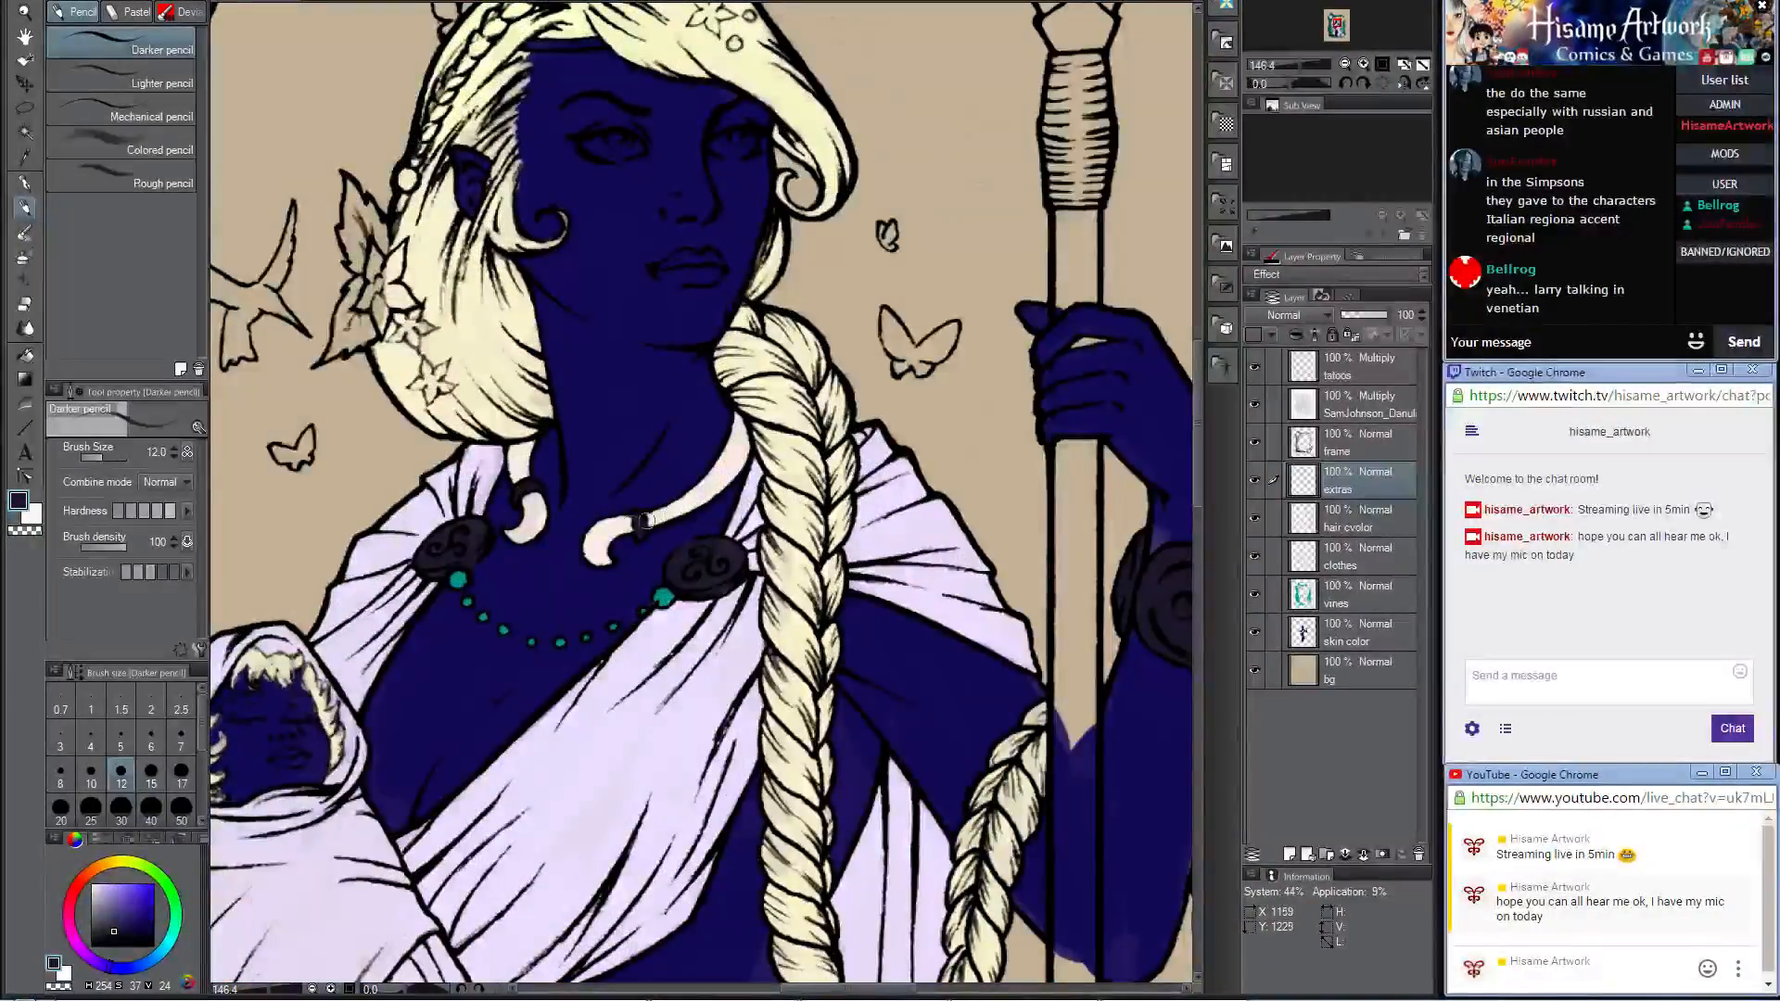
scroll(575, 528, down, 5)
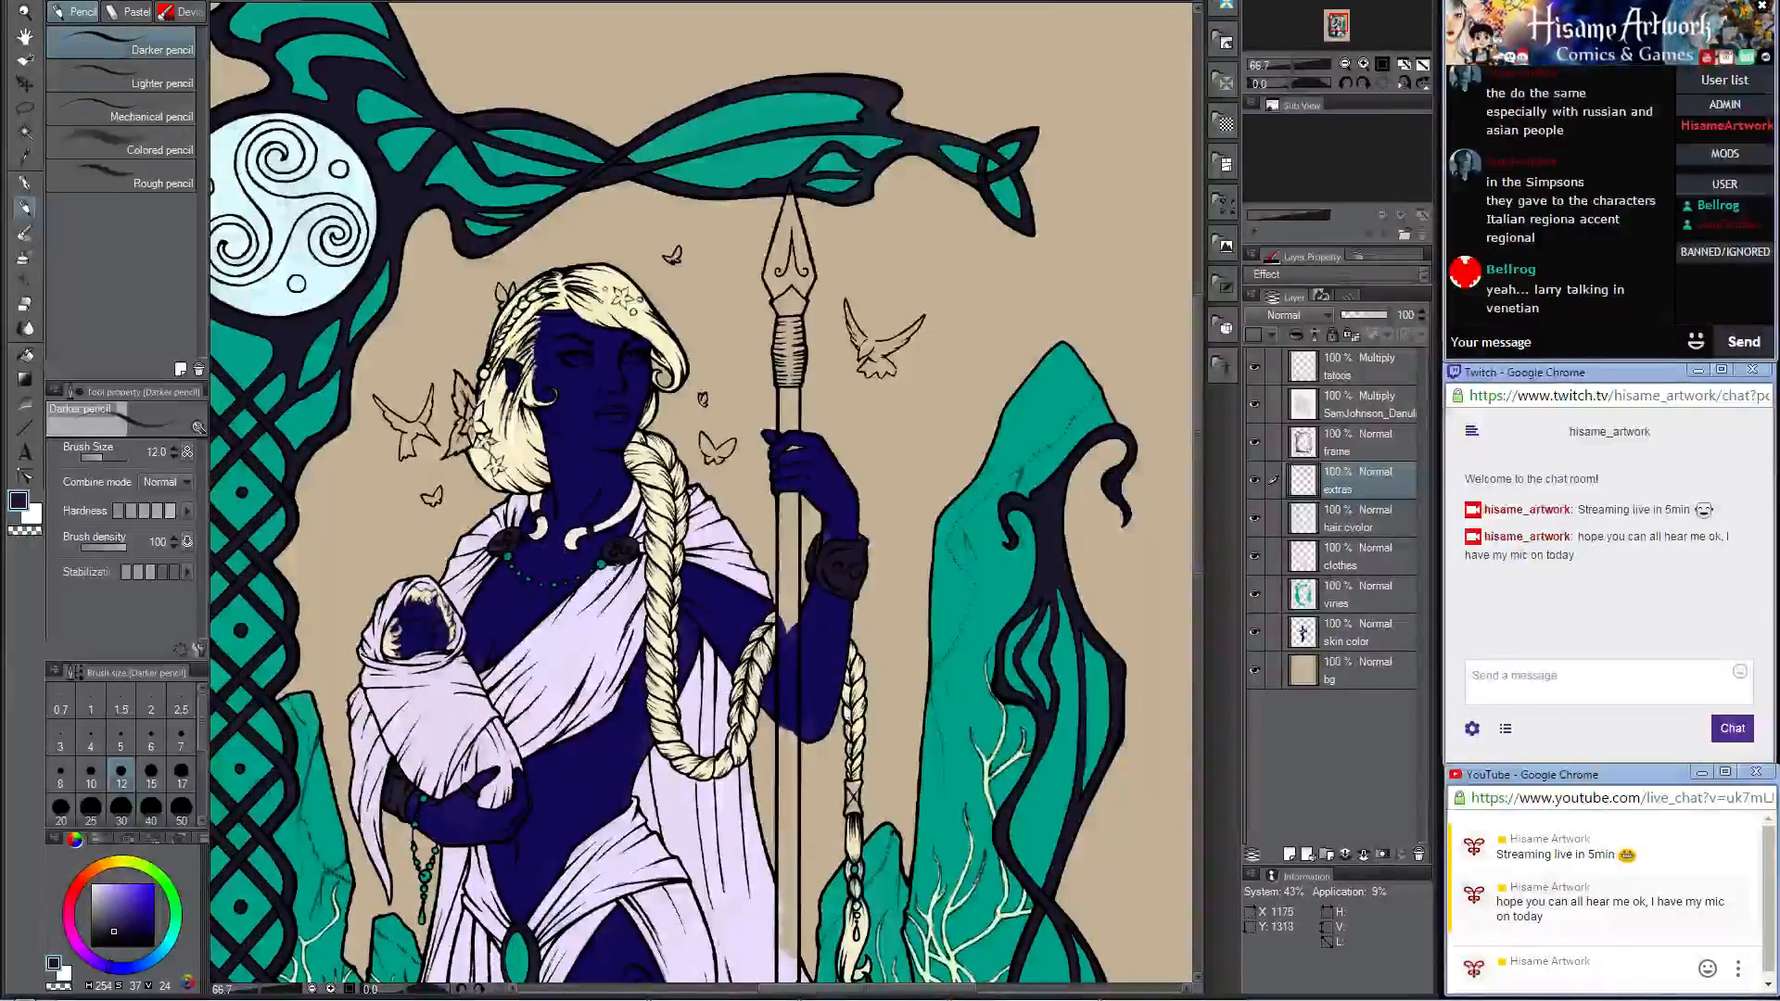
scroll(635, 501, up, 1)
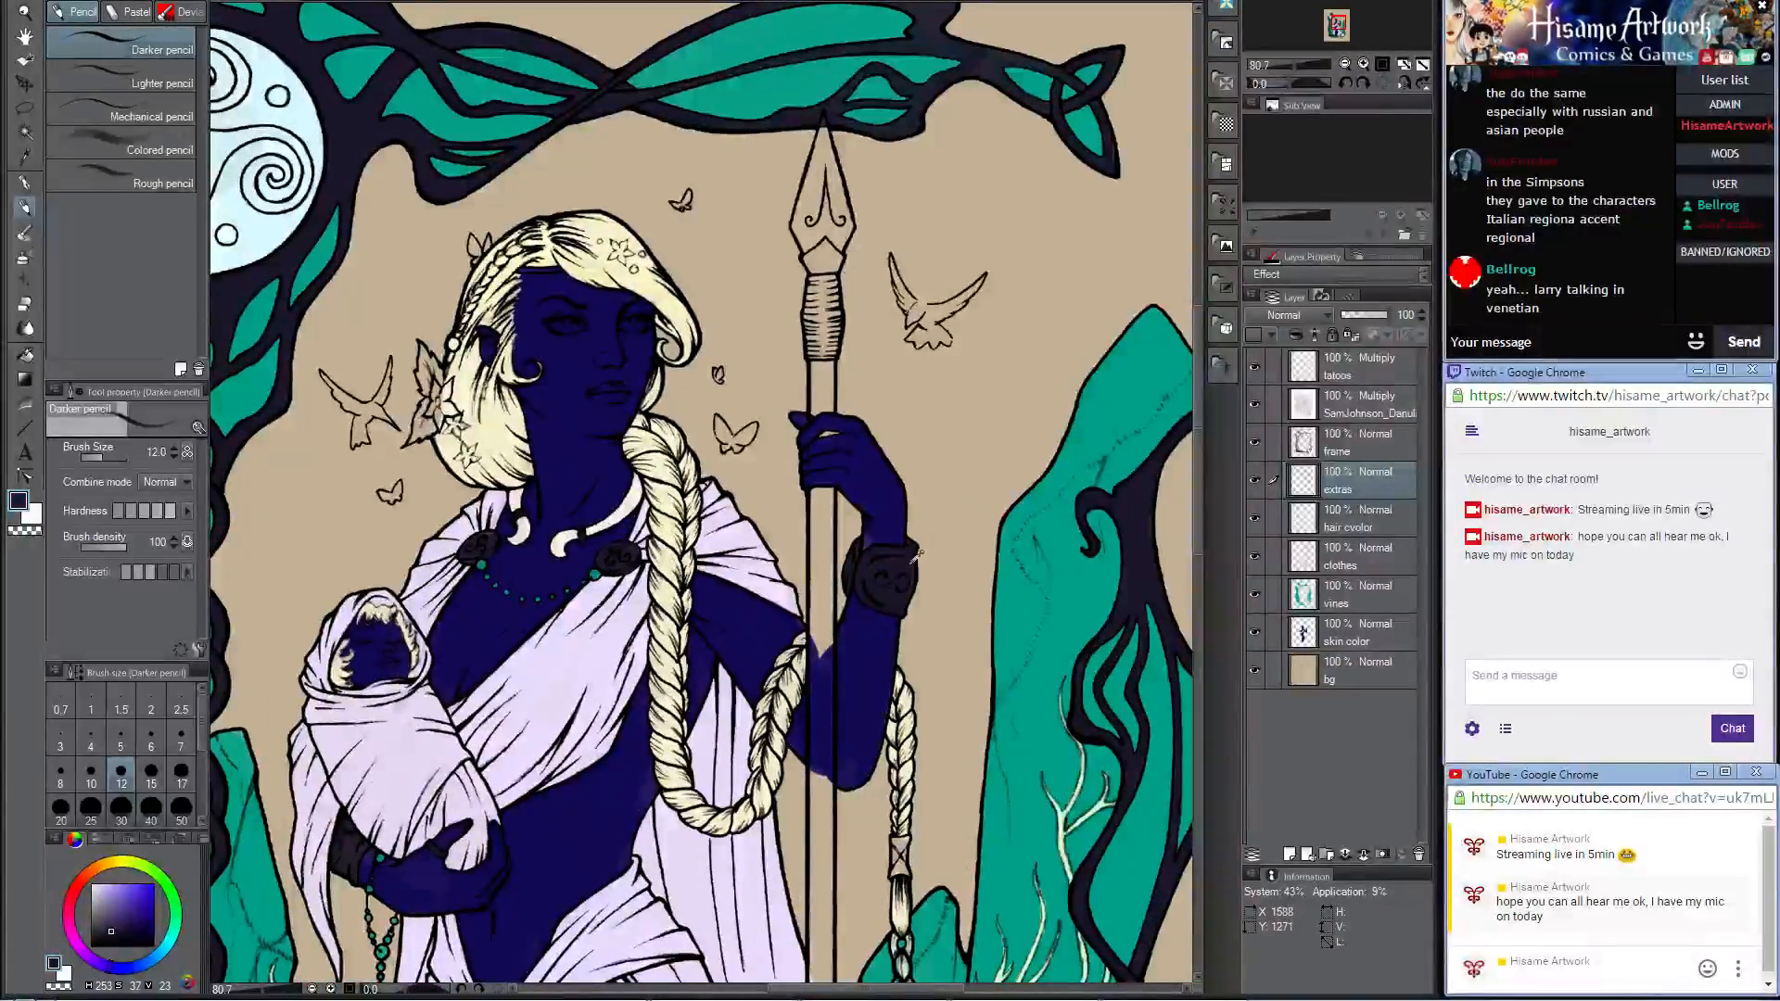
scroll(854, 145, up, 4)
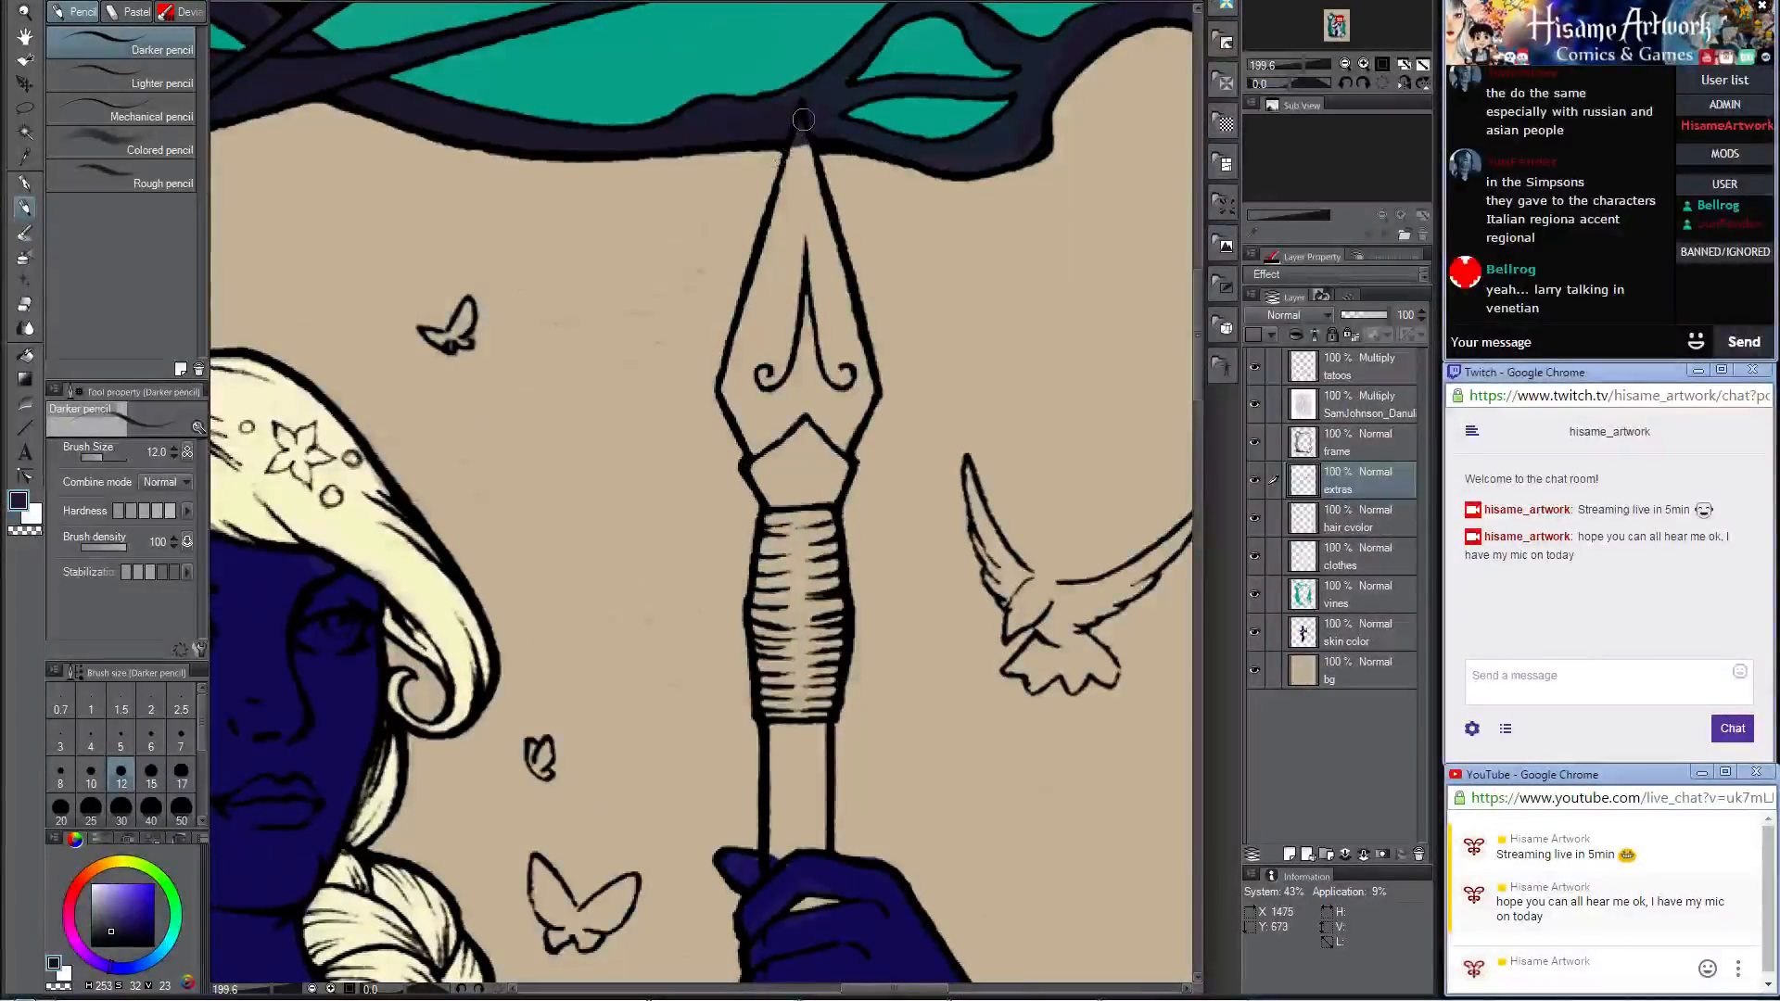
drag(803, 123, 766, 283)
key(bracketright)
key(bracketright)
key(bracketright)
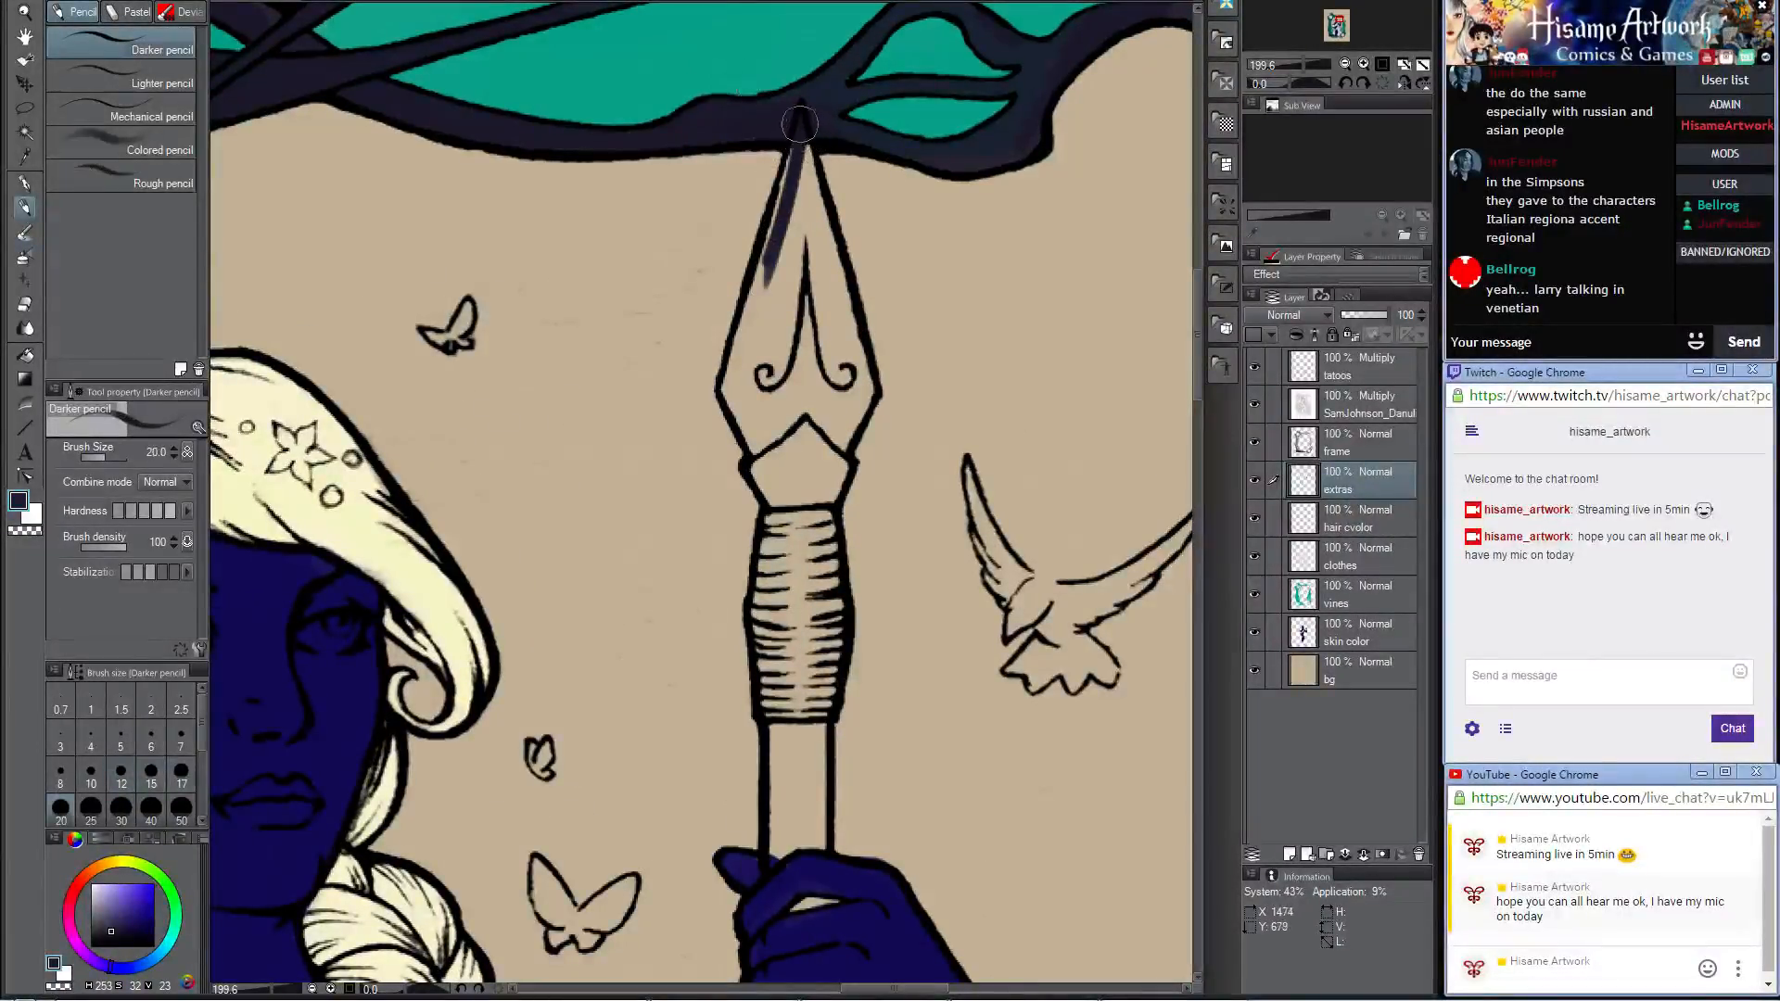
drag(799, 123, 759, 320)
drag(794, 169, 766, 335)
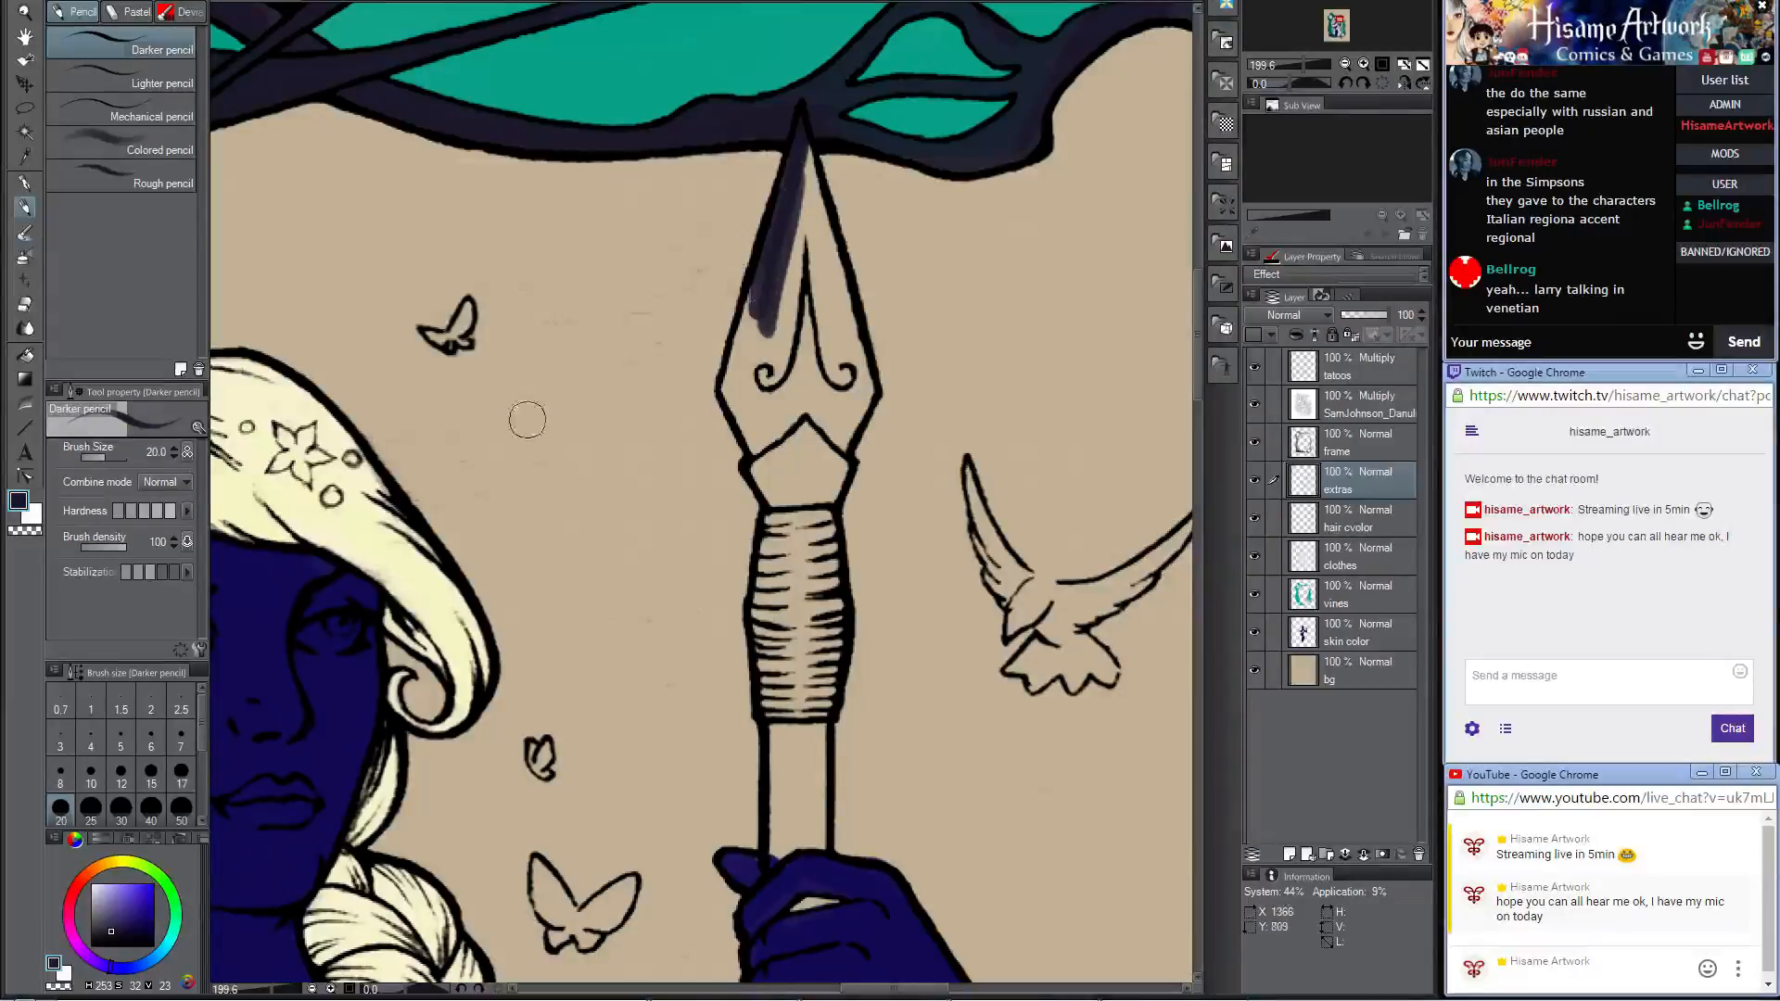
Step: Lighten the paint color to a grayish purple (RGB 79, 72, 98) and paint both edges of the spearhead from its tip
click(18, 502)
drag(1080, 473, 1086, 469)
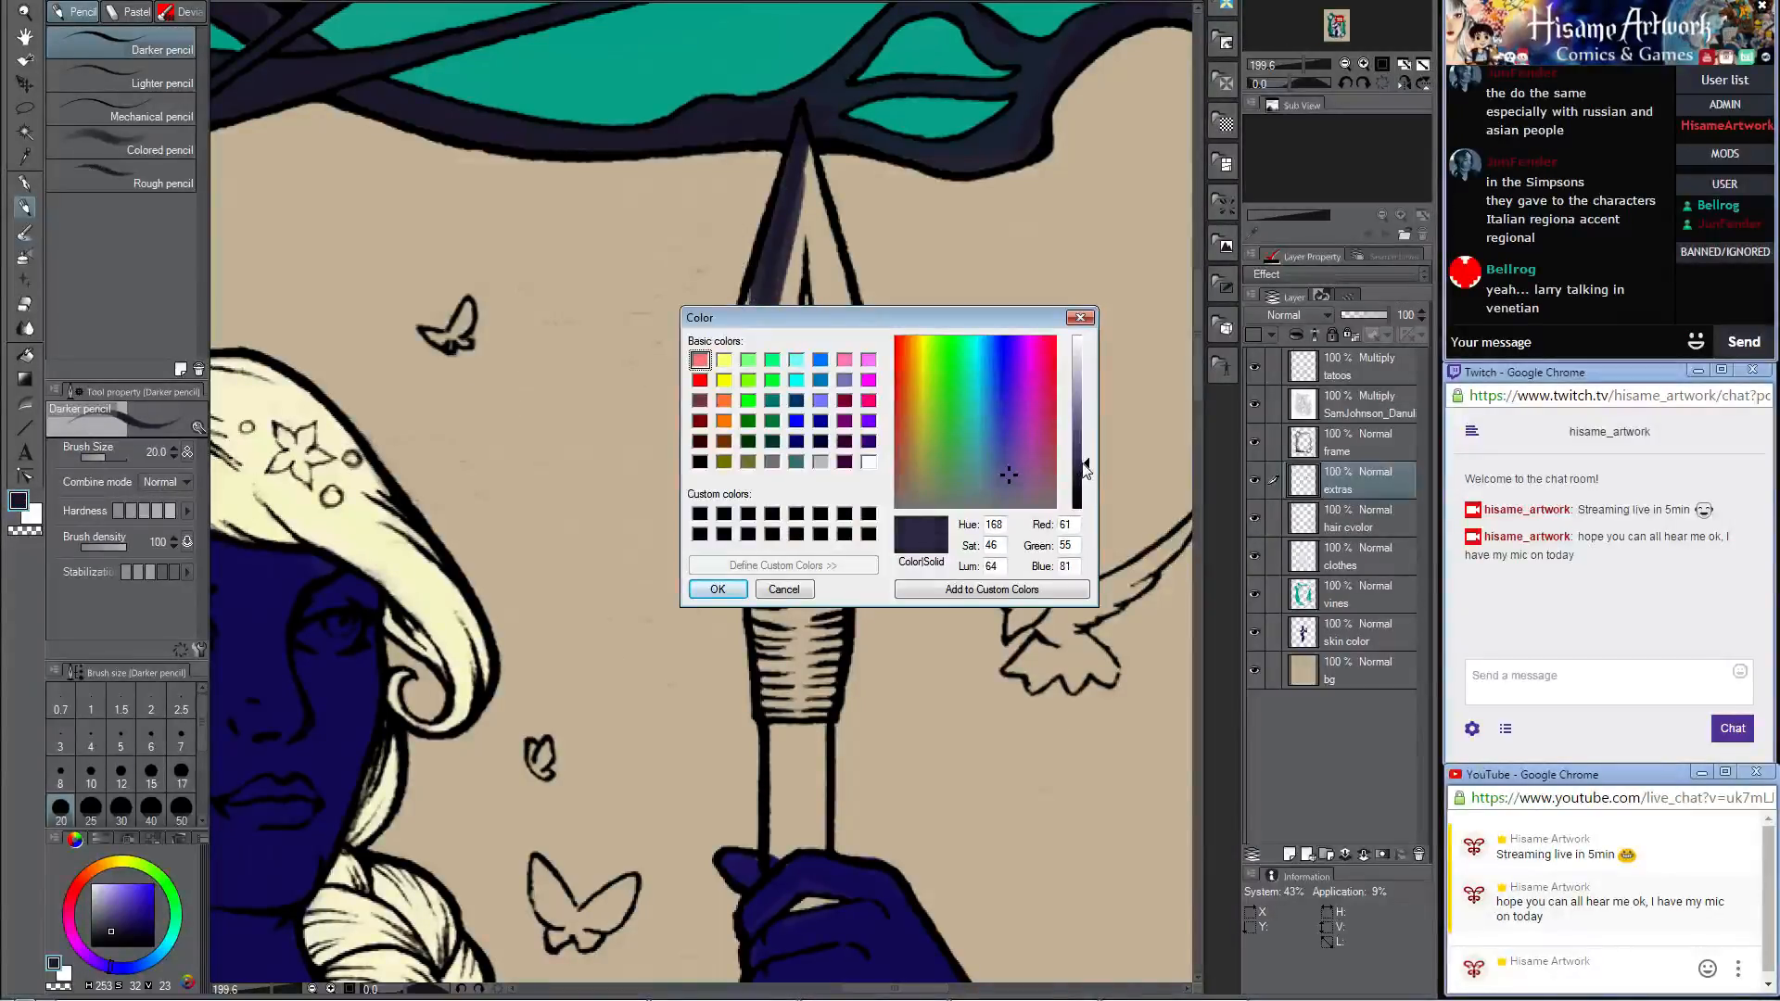
click(1010, 482)
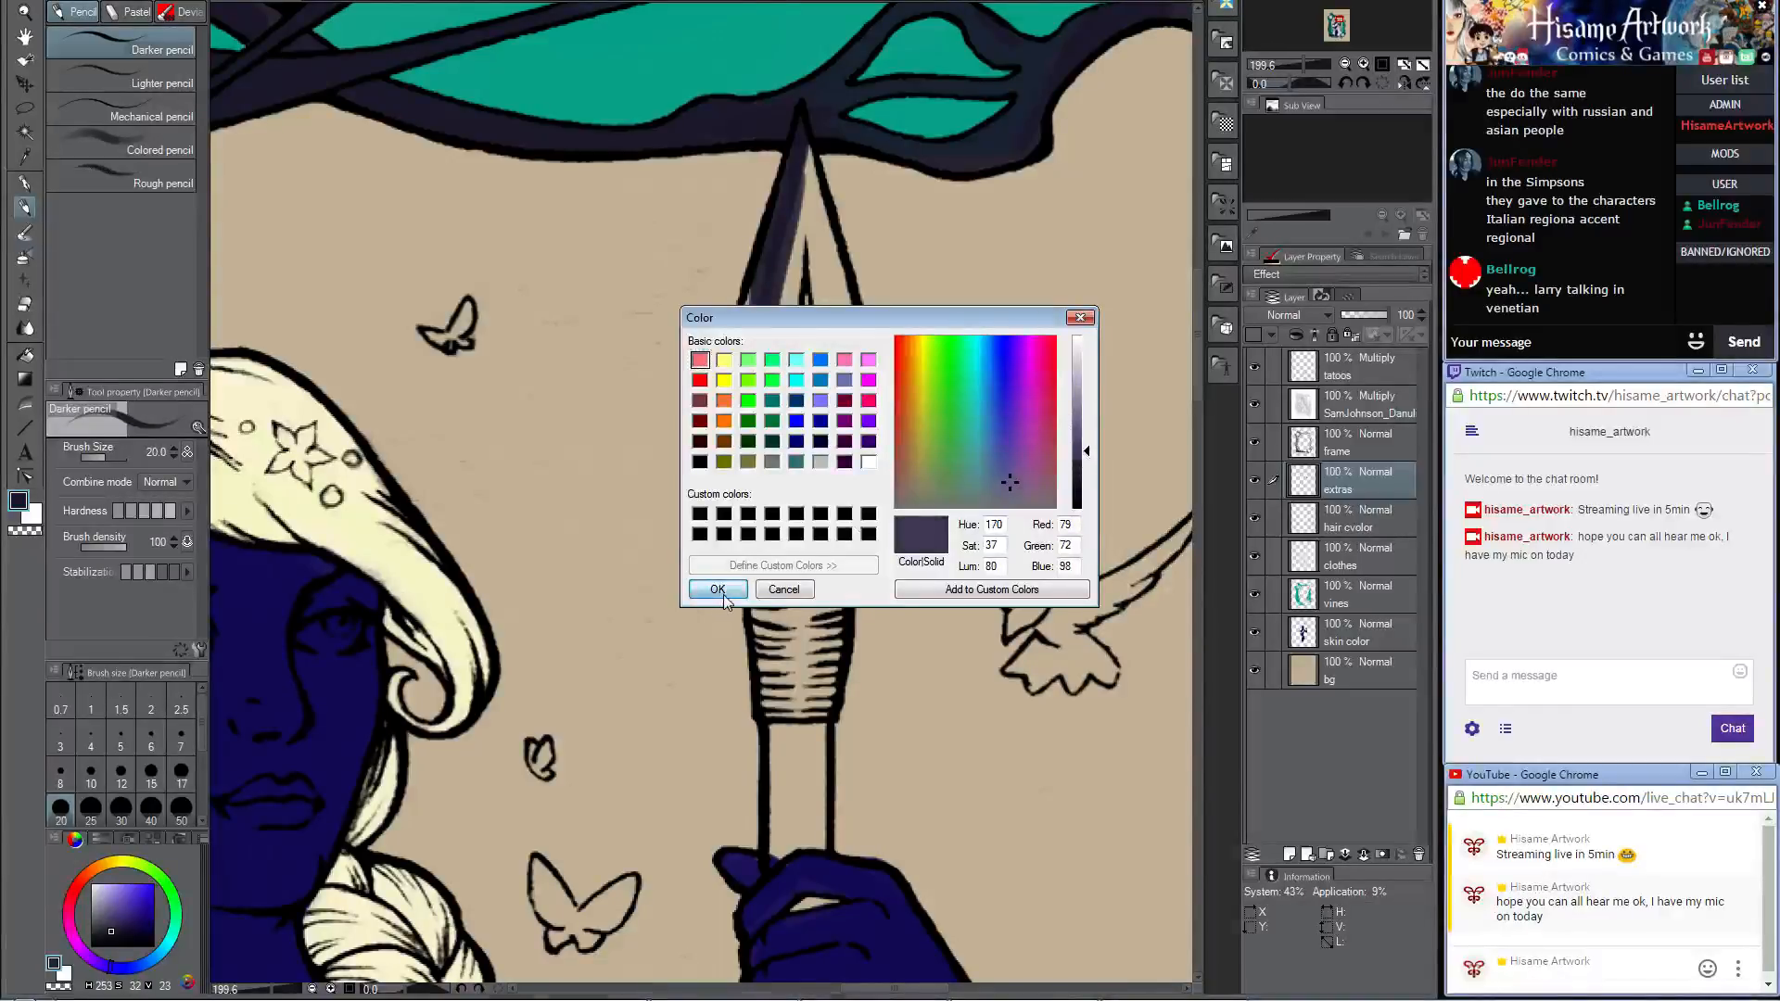
click(718, 593)
drag(801, 119, 764, 298)
mouse_move(802, 150)
mouse_down()
mouse_move(781, 288)
mouse_move(830, 296)
mouse_move(841, 334)
mouse_up()
drag(805, 186, 834, 310)
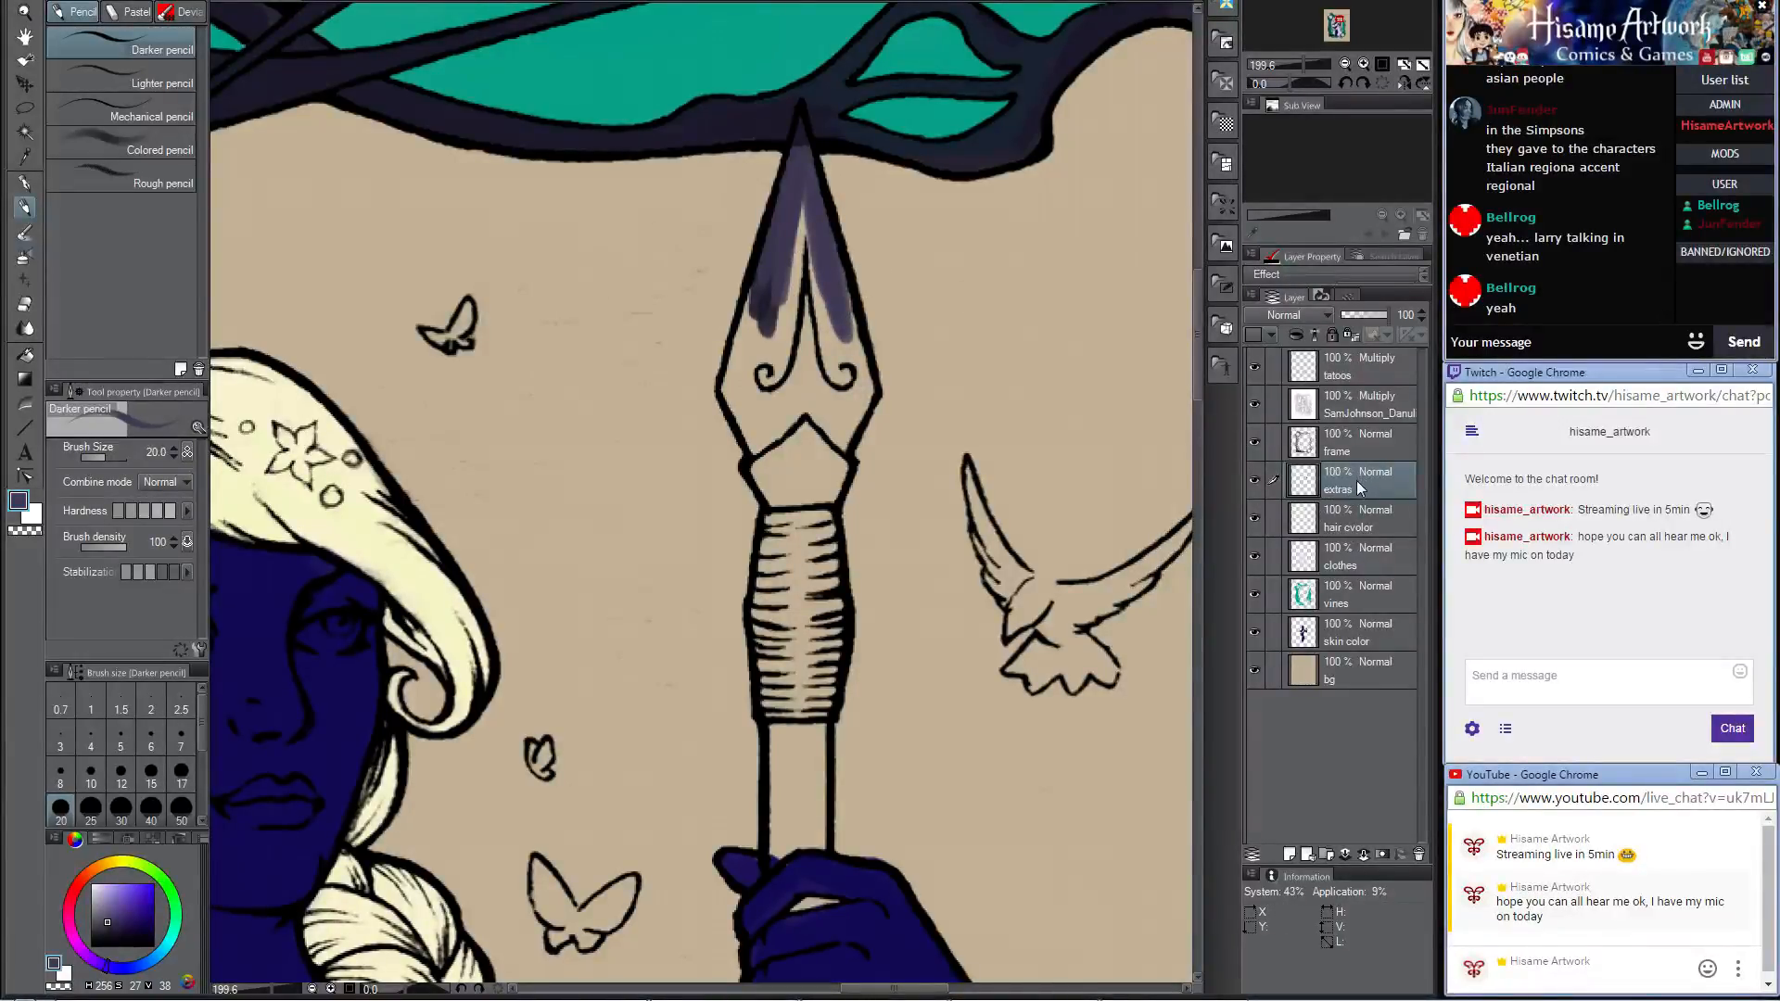
Step: Move the extras layer above the frame layer and fill the rest of the spearhead blade with the grayish purple
drag(1365, 482, 1356, 433)
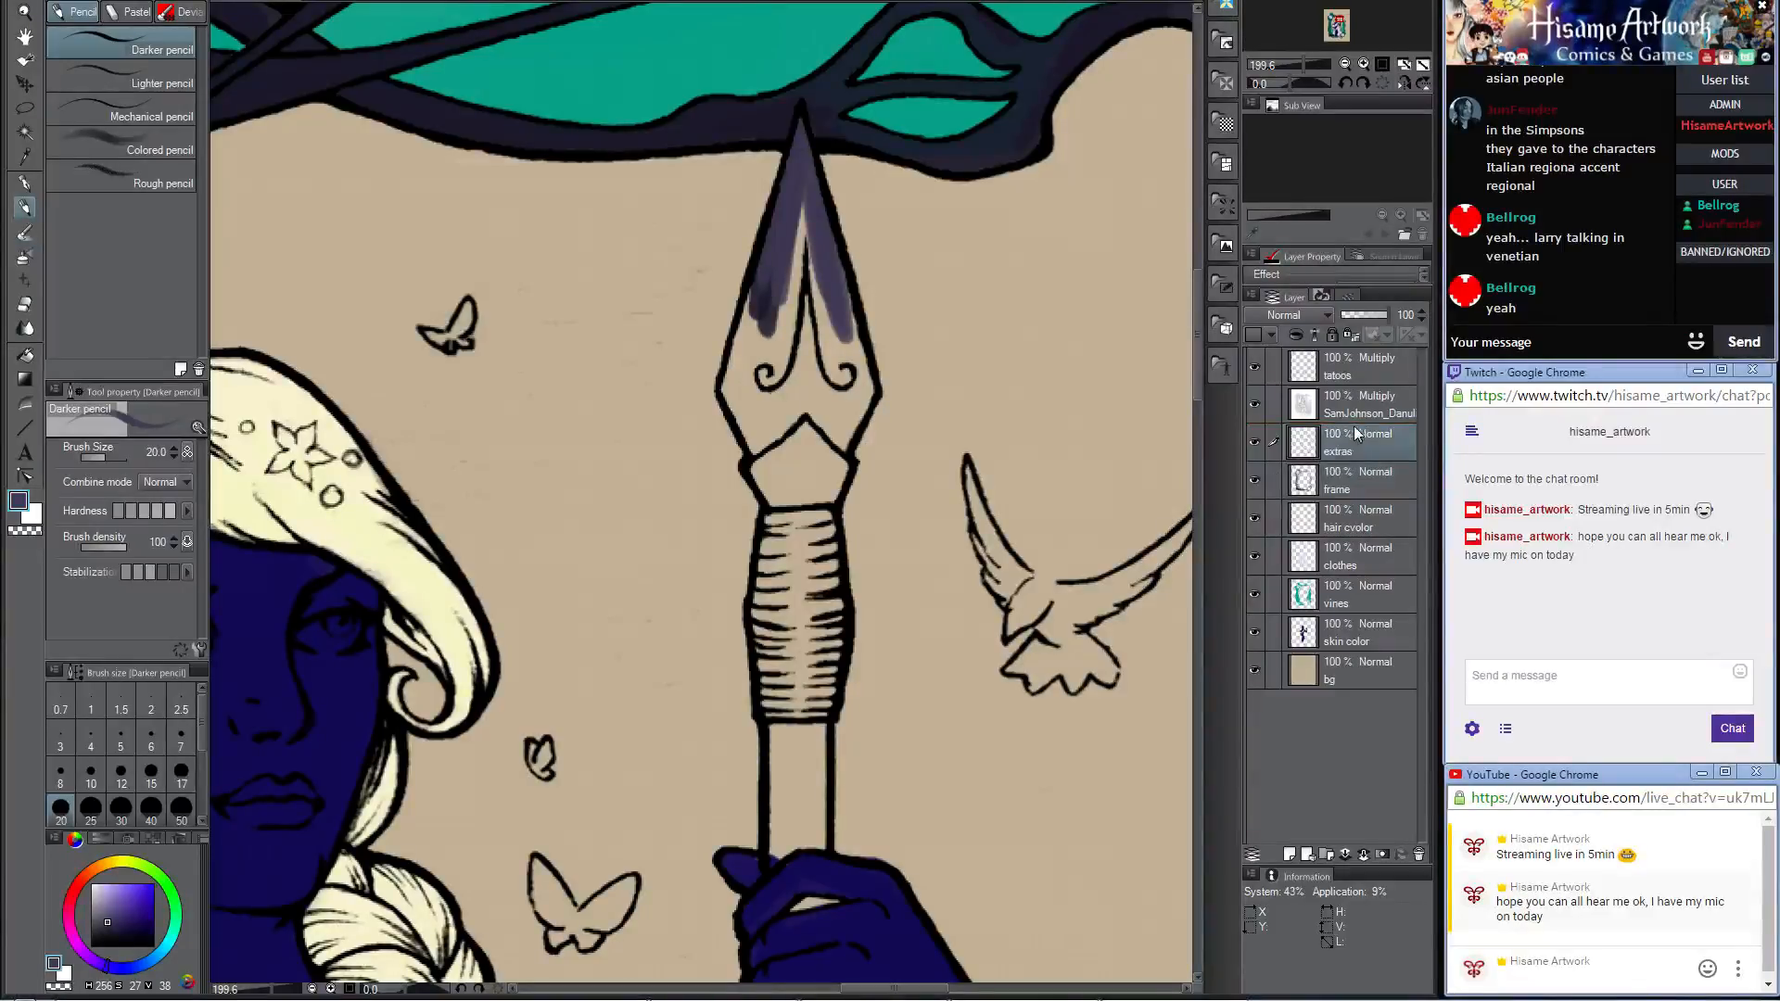
mouse_move(792, 208)
mouse_down()
mouse_move(771, 375)
mouse_move(809, 371)
mouse_up()
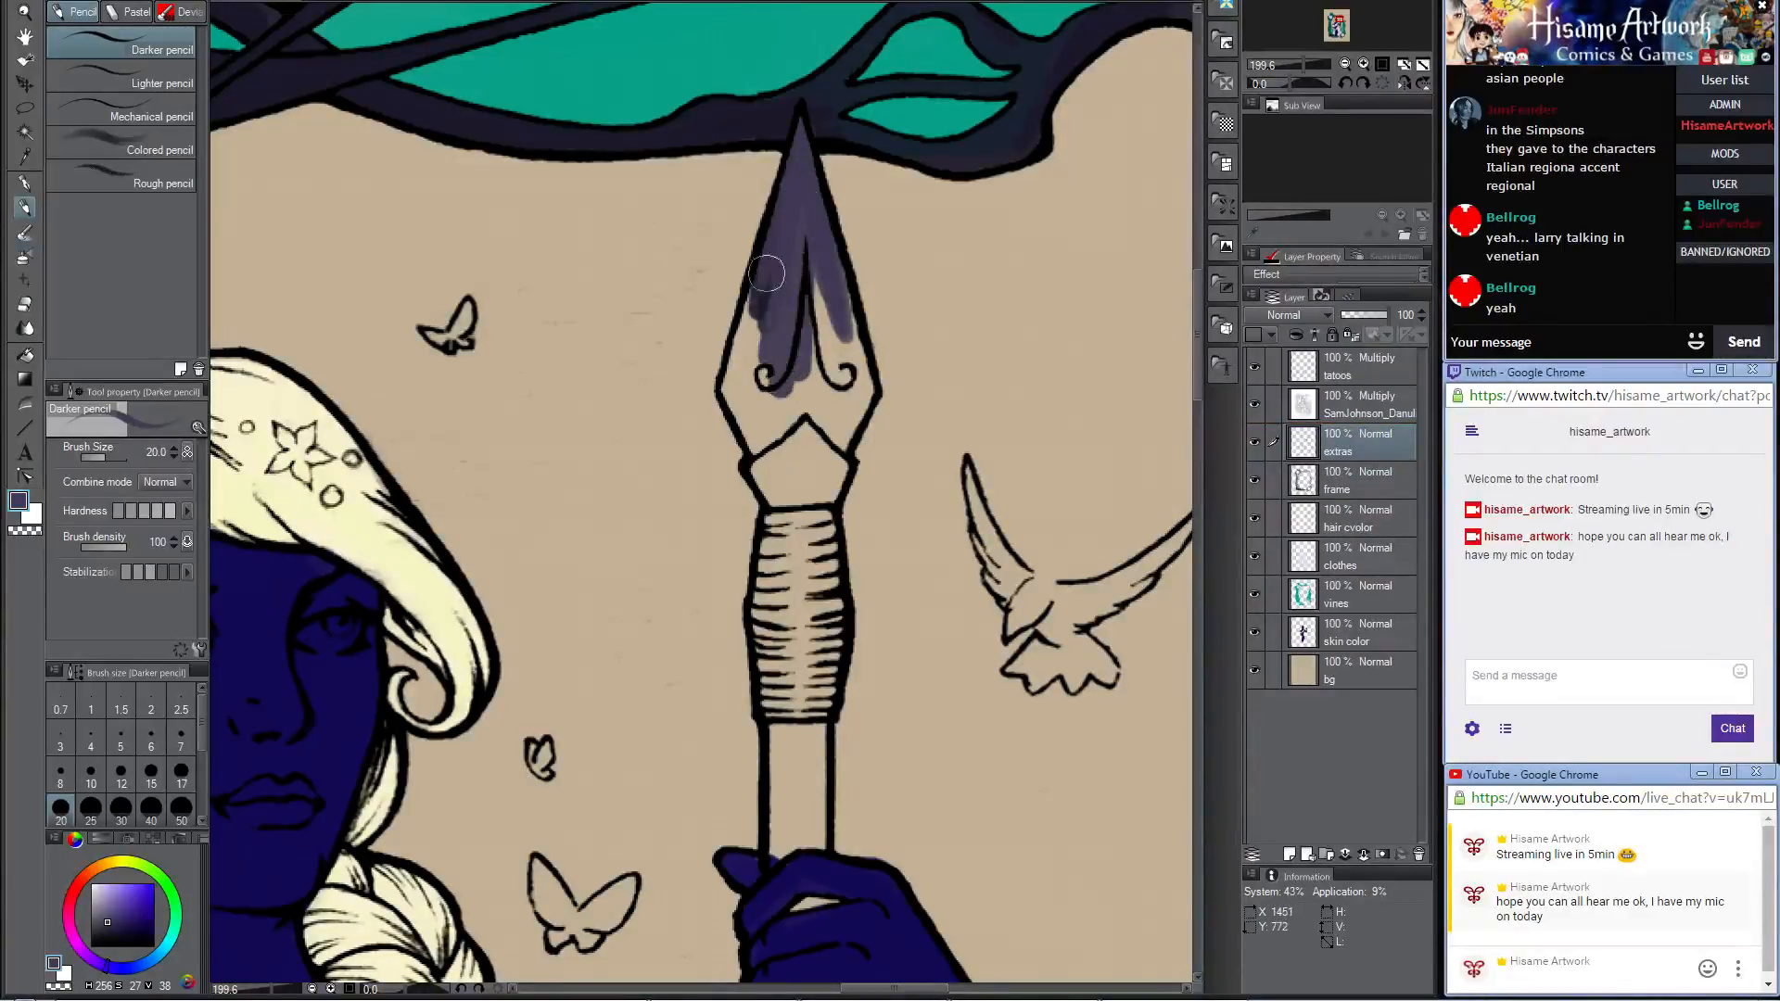
mouse_move(770, 269)
mouse_down()
mouse_move(734, 400)
mouse_move(759, 448)
mouse_move(732, 385)
mouse_move(763, 366)
mouse_move(788, 301)
mouse_move(755, 332)
mouse_move(765, 318)
mouse_move(807, 310)
mouse_move(820, 239)
mouse_move(827, 470)
mouse_move(842, 307)
mouse_up()
drag(855, 398, 863, 383)
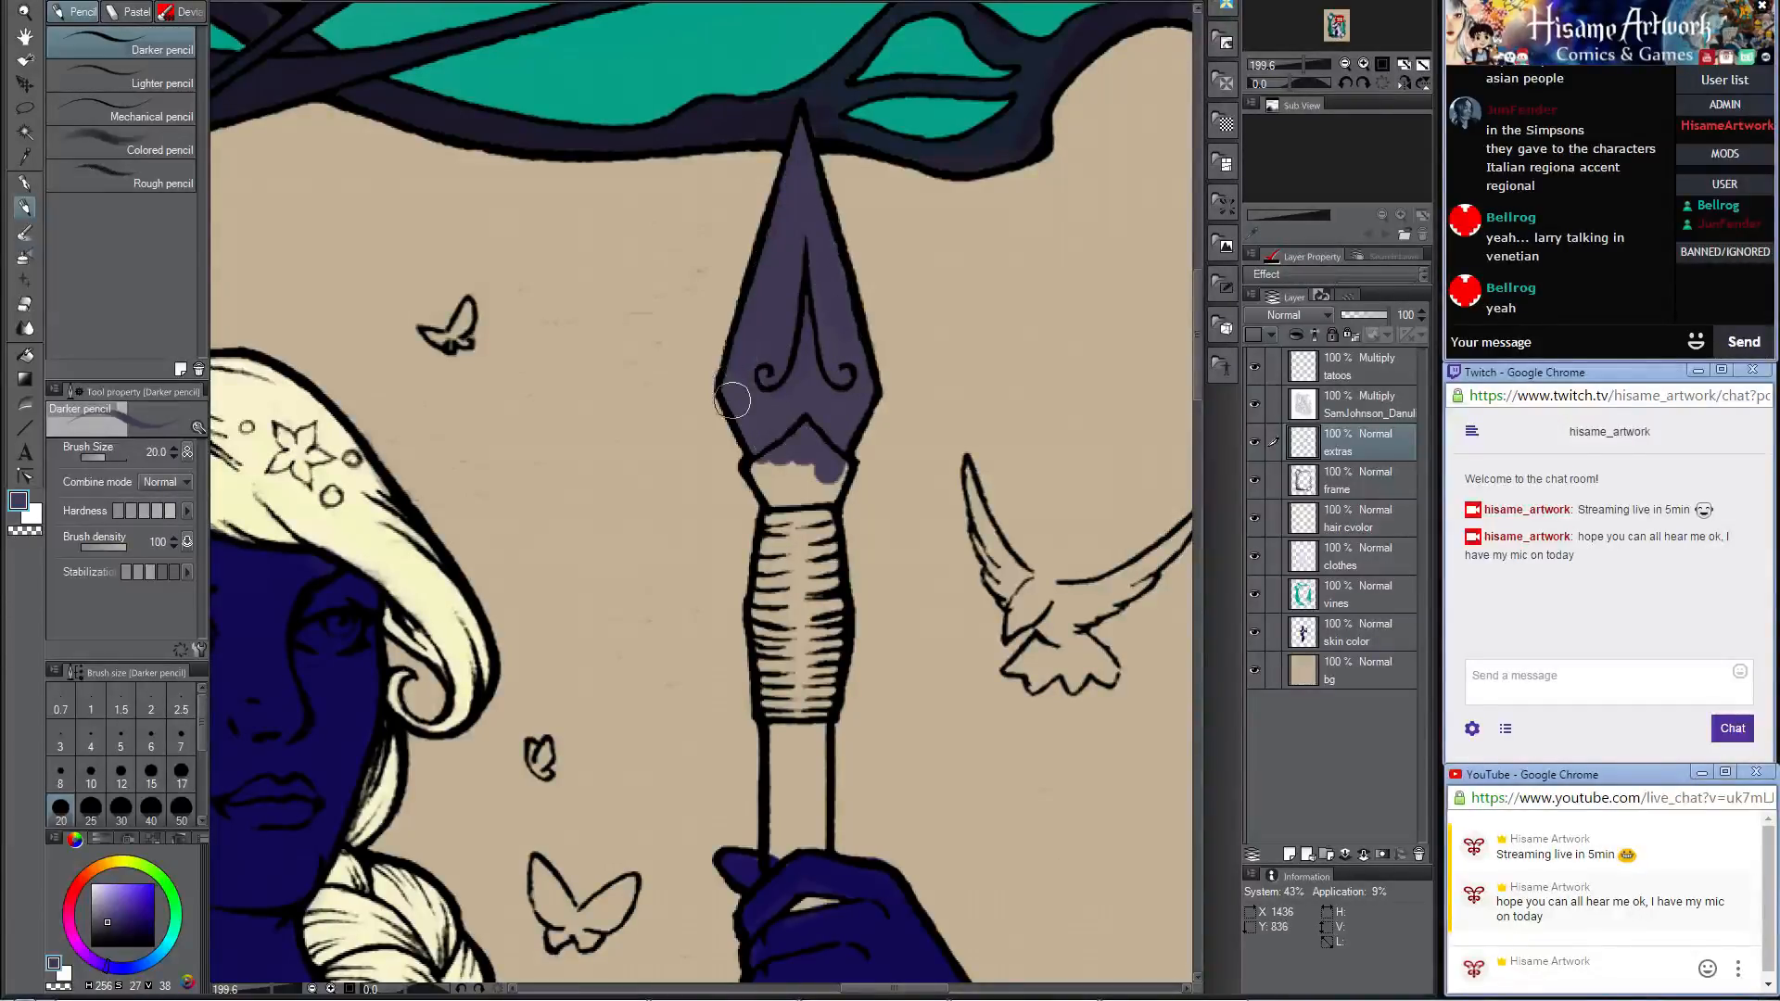
Step: Set the paint color to dark purple (RGB 64, 0, 64) and fill the collar just below the spearhead
scroll(721, 266, down, 8)
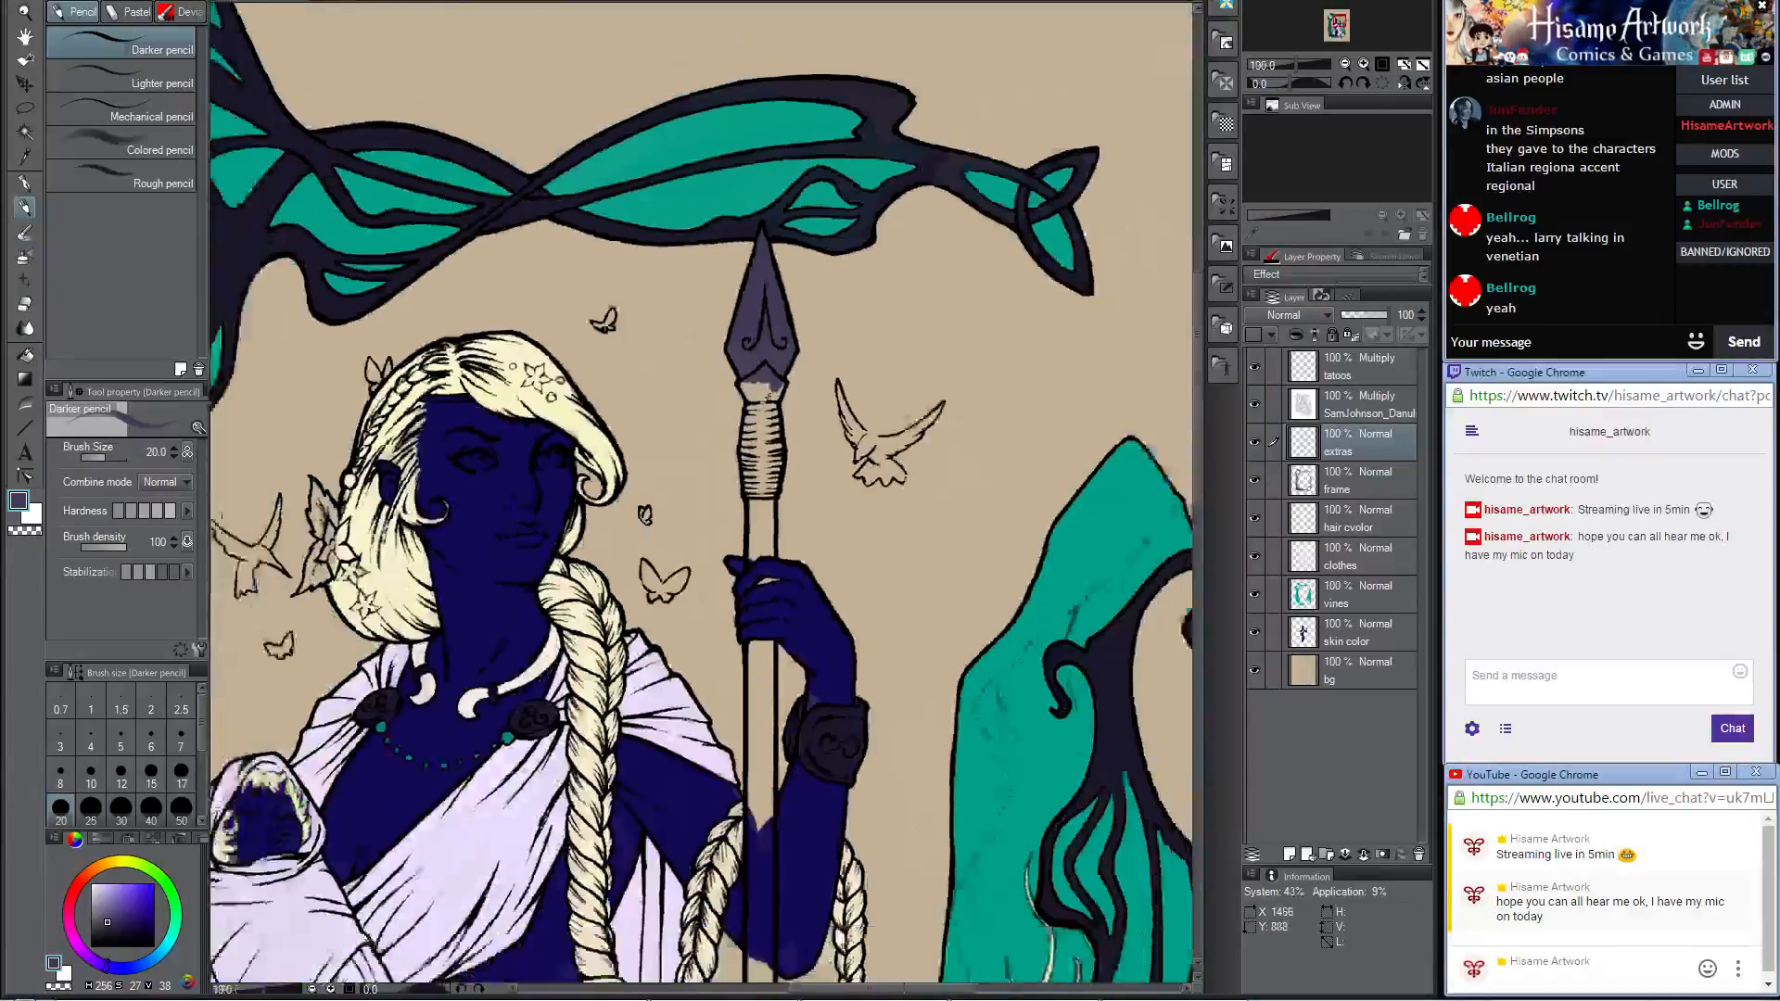
scroll(719, 598, up, 3)
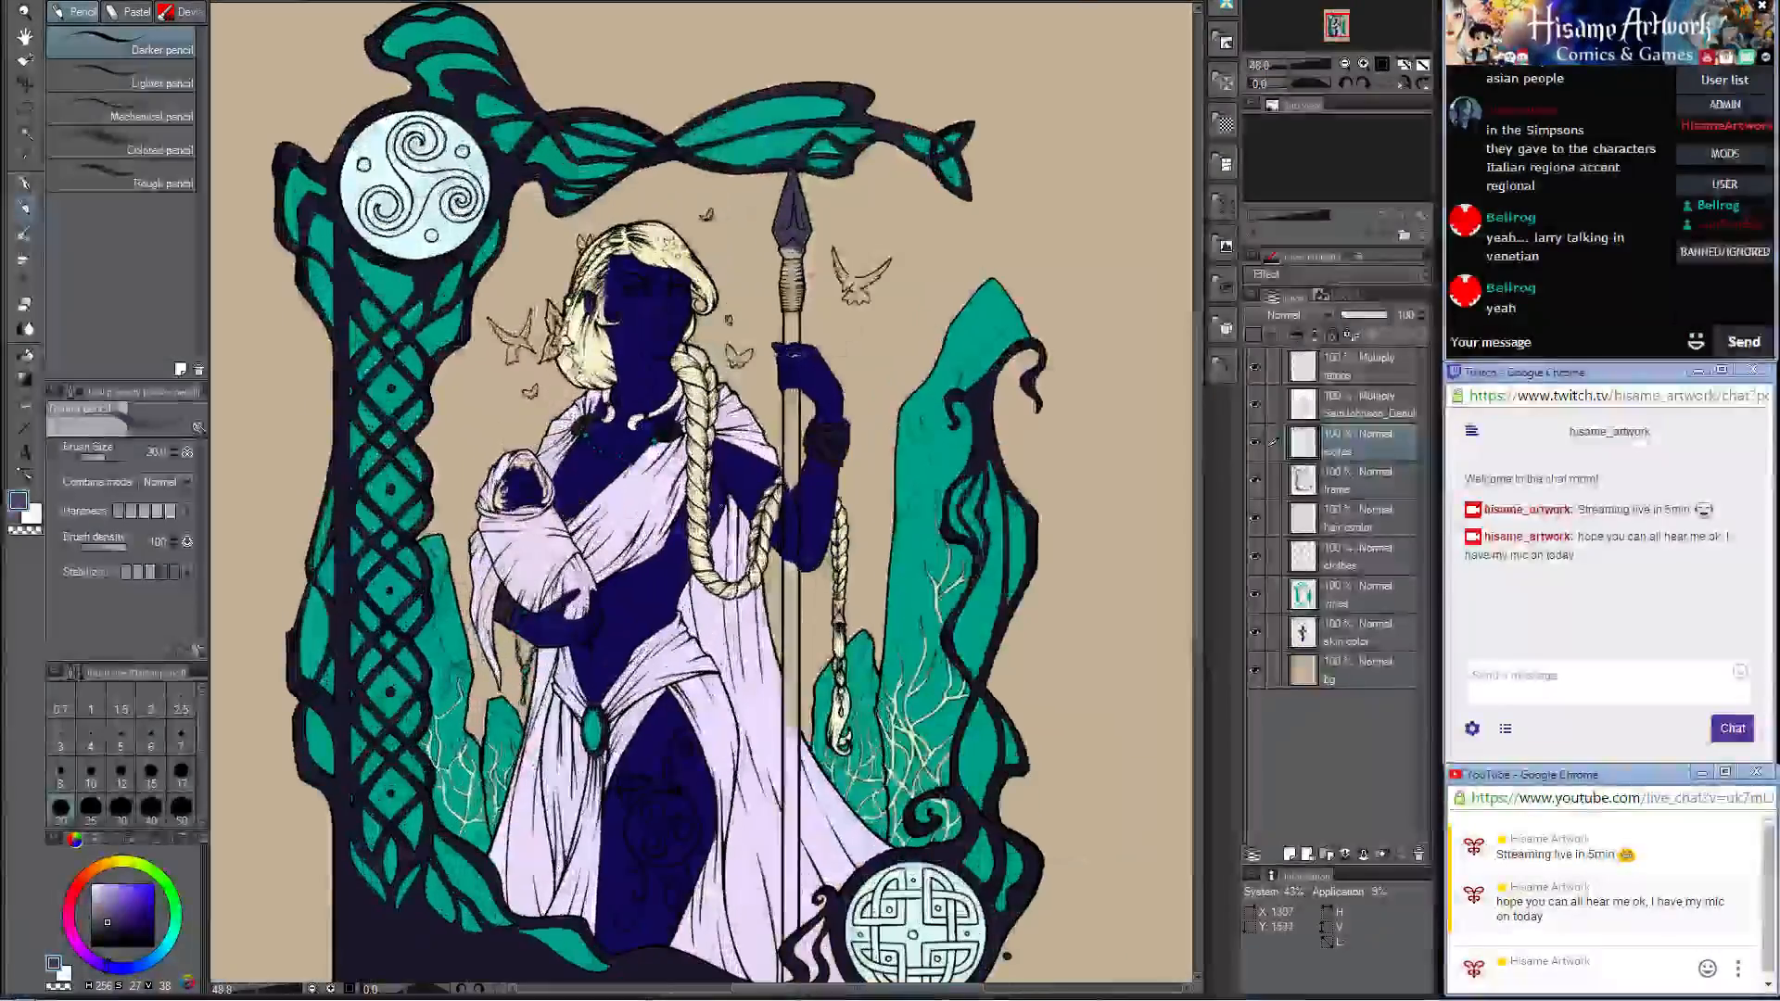
scroll(803, 260, up, 3)
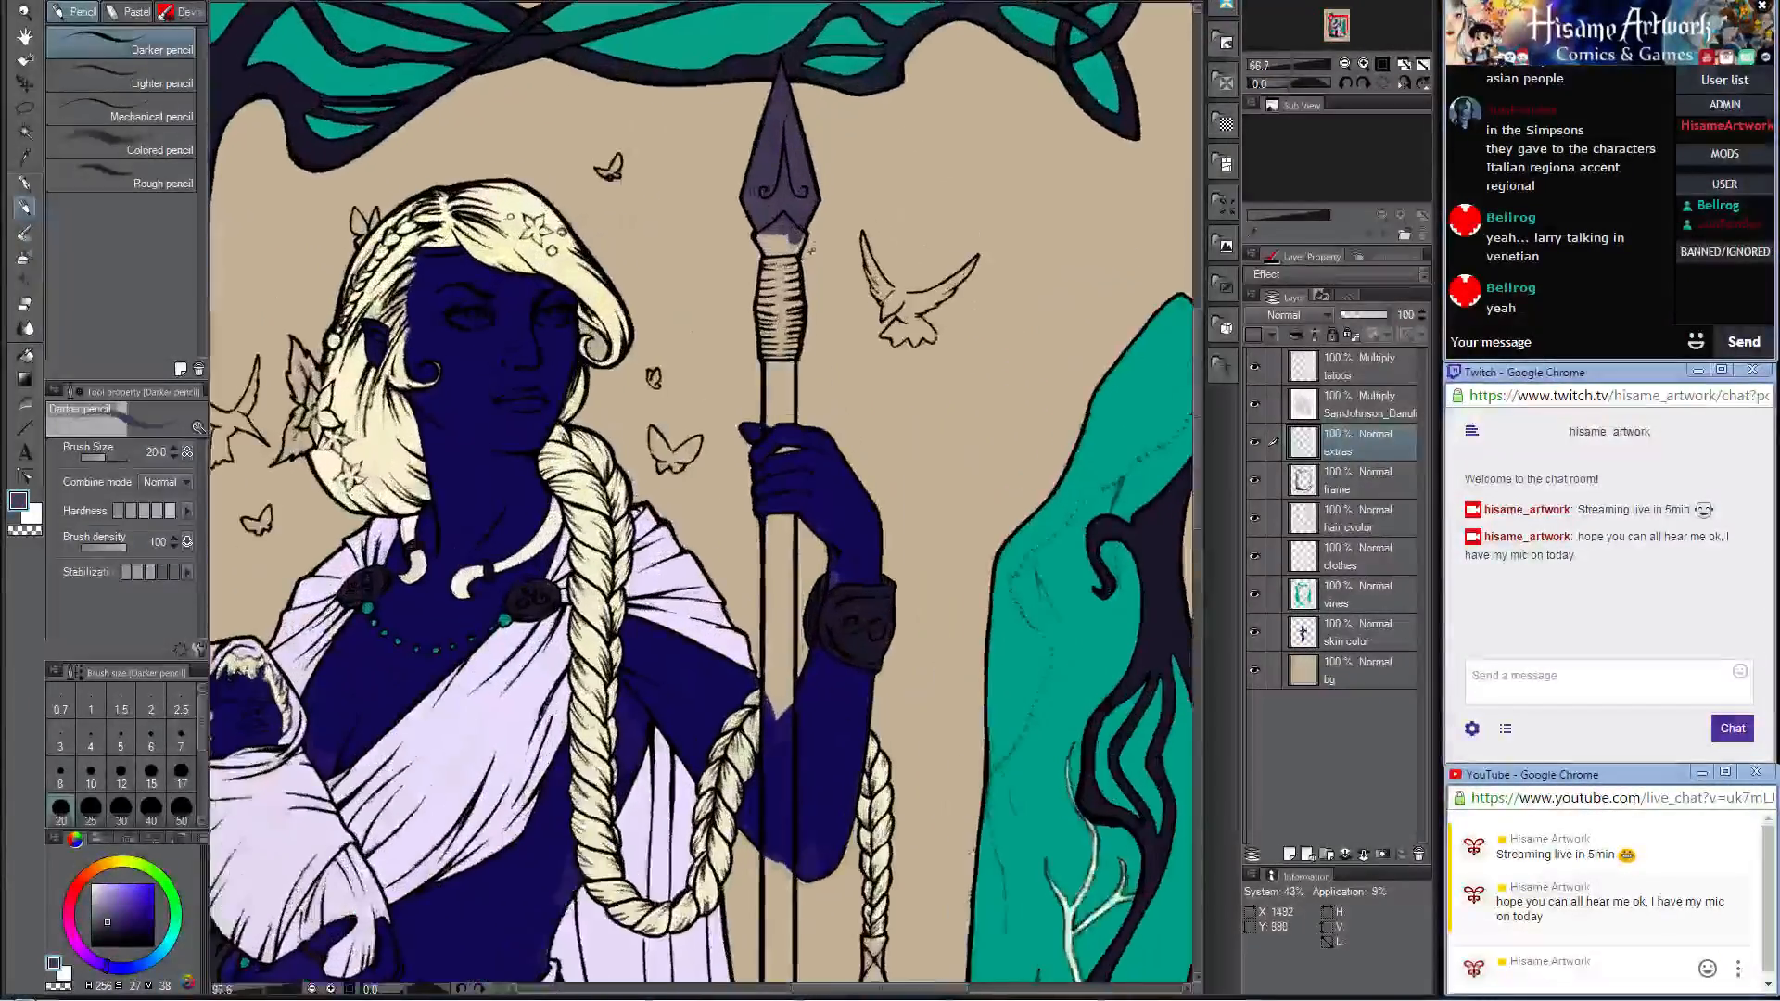
click(19, 502)
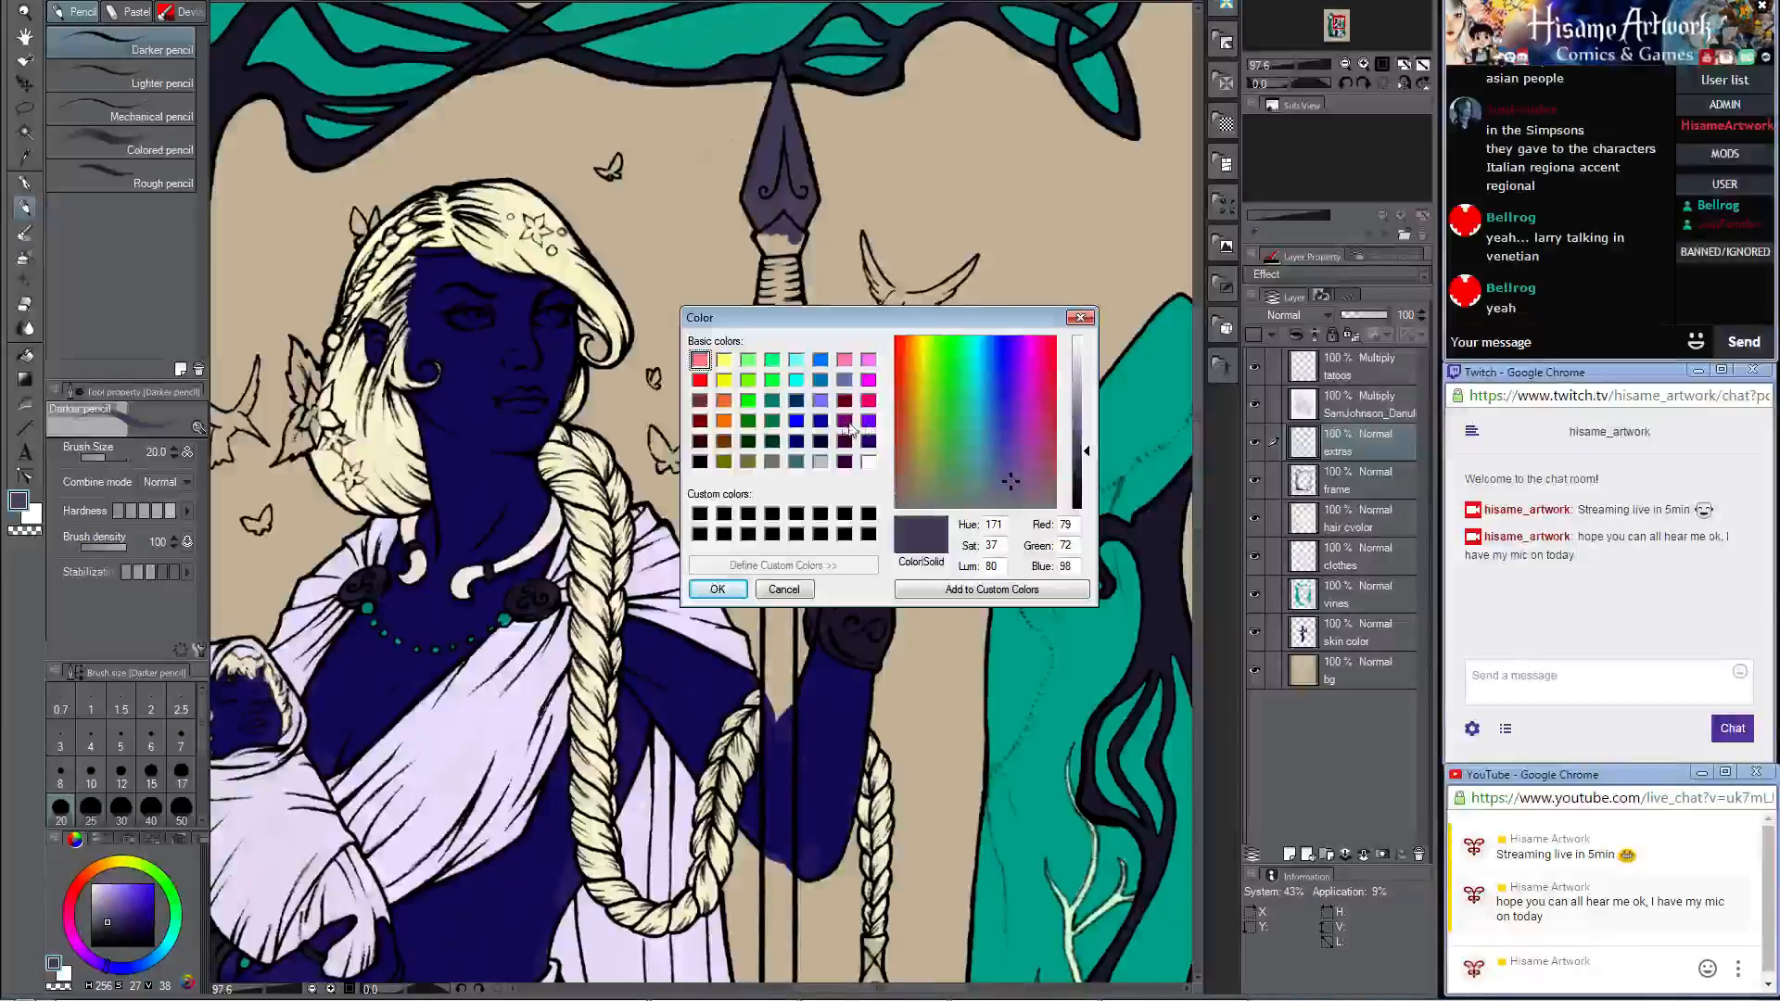
click(845, 441)
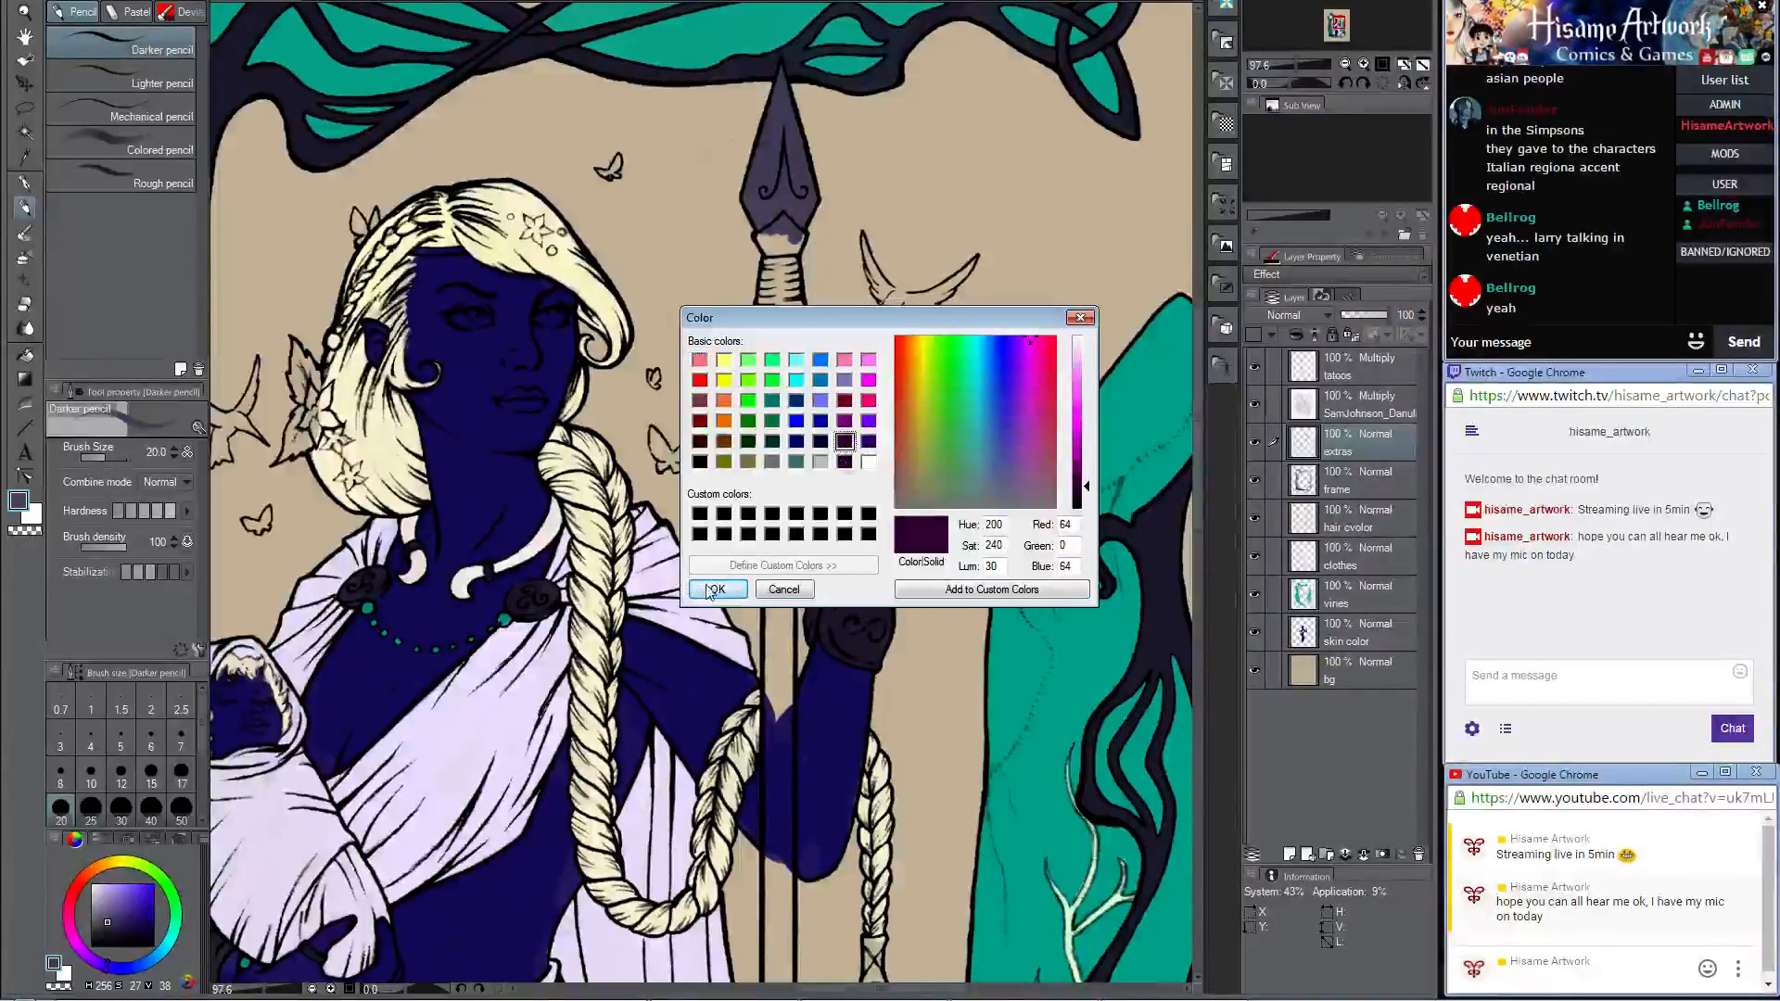
click(714, 590)
scroll(797, 227, up, 3)
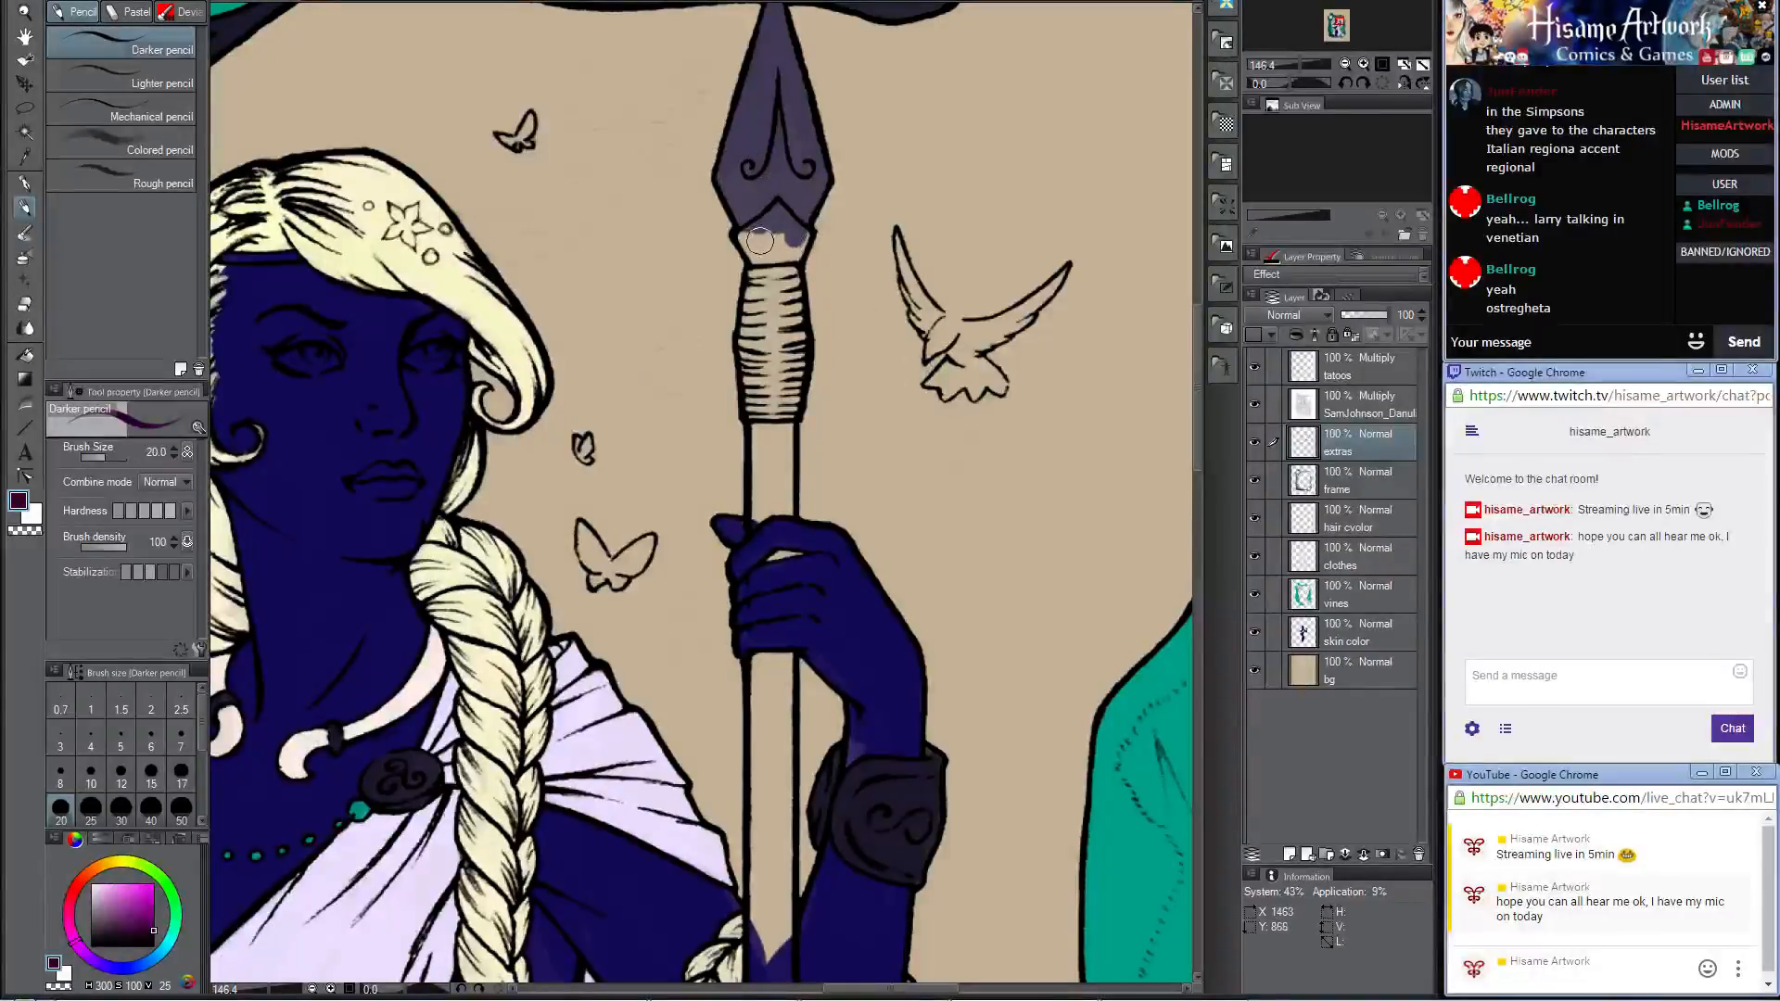
mouse_move(762, 219)
mouse_down()
mouse_move(758, 258)
mouse_move(786, 224)
mouse_up()
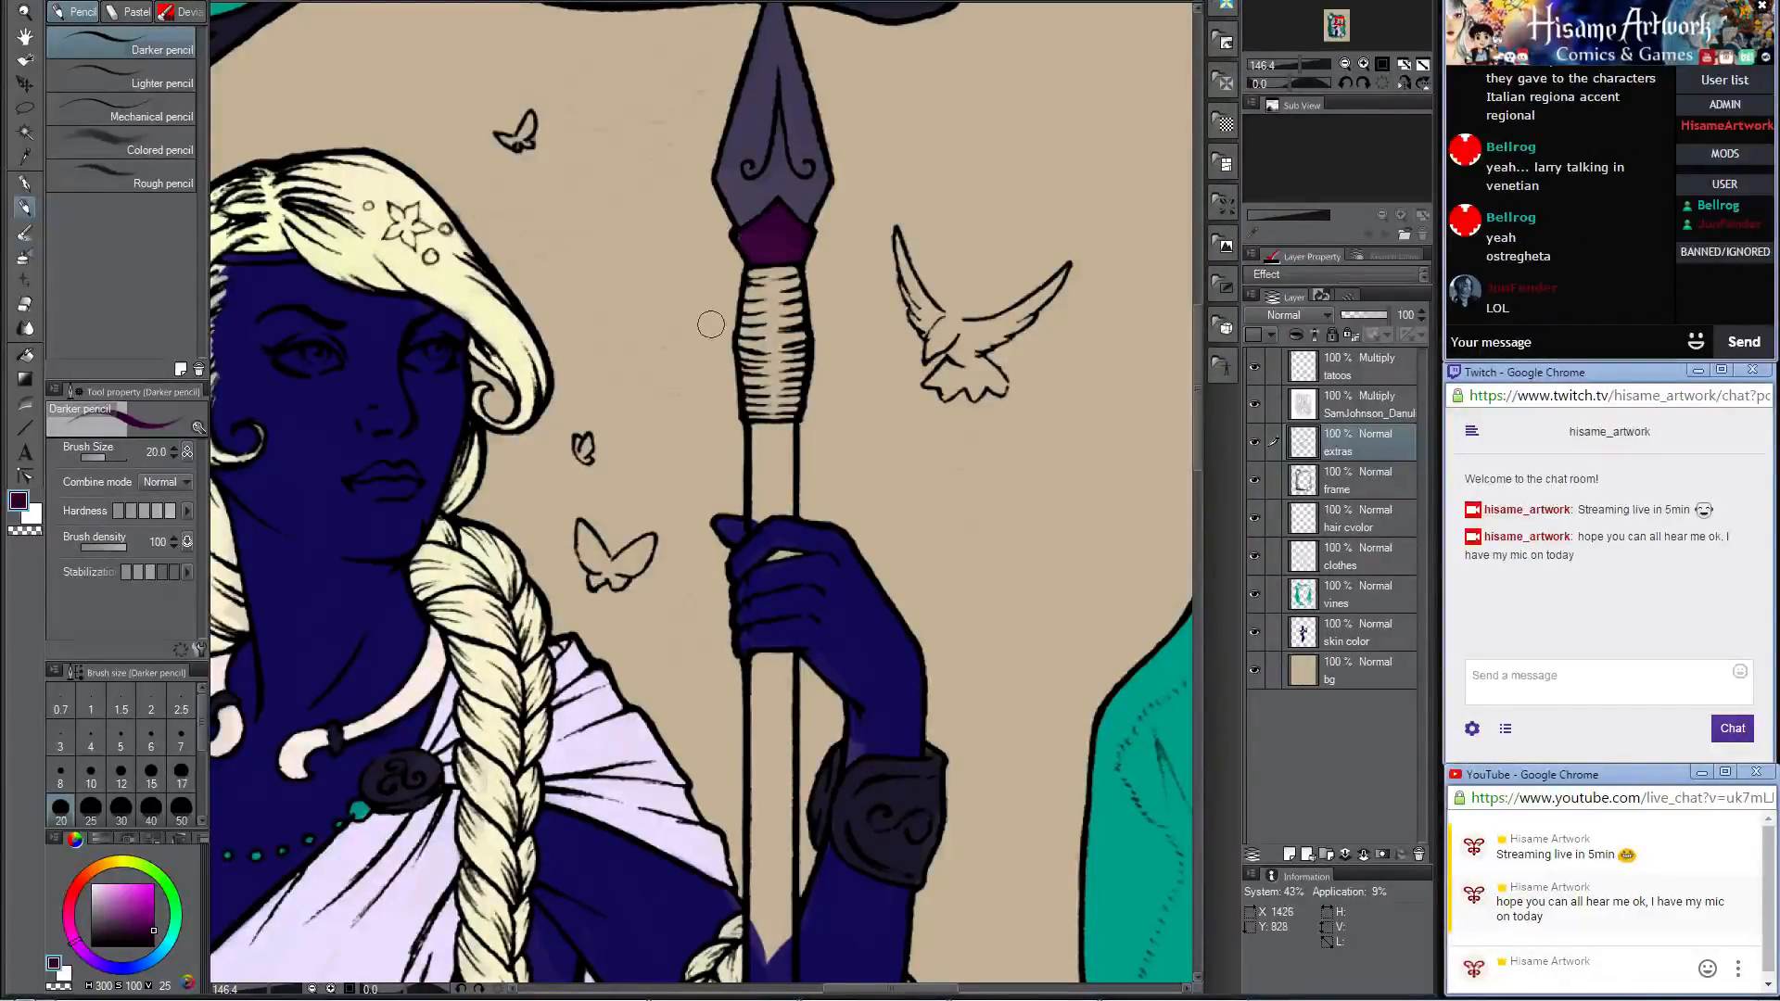
Step: Paint the spear shaft between the wrapped grip and the hand, plus the gap between the fingers, in dark purple
mouse_move(779, 478)
mouse_down()
mouse_move(810, 318)
mouse_move(779, 279)
mouse_move(779, 333)
mouse_move(776, 262)
mouse_move(806, 263)
mouse_move(808, 344)
mouse_move(772, 358)
mouse_move(797, 270)
mouse_move(796, 320)
mouse_up()
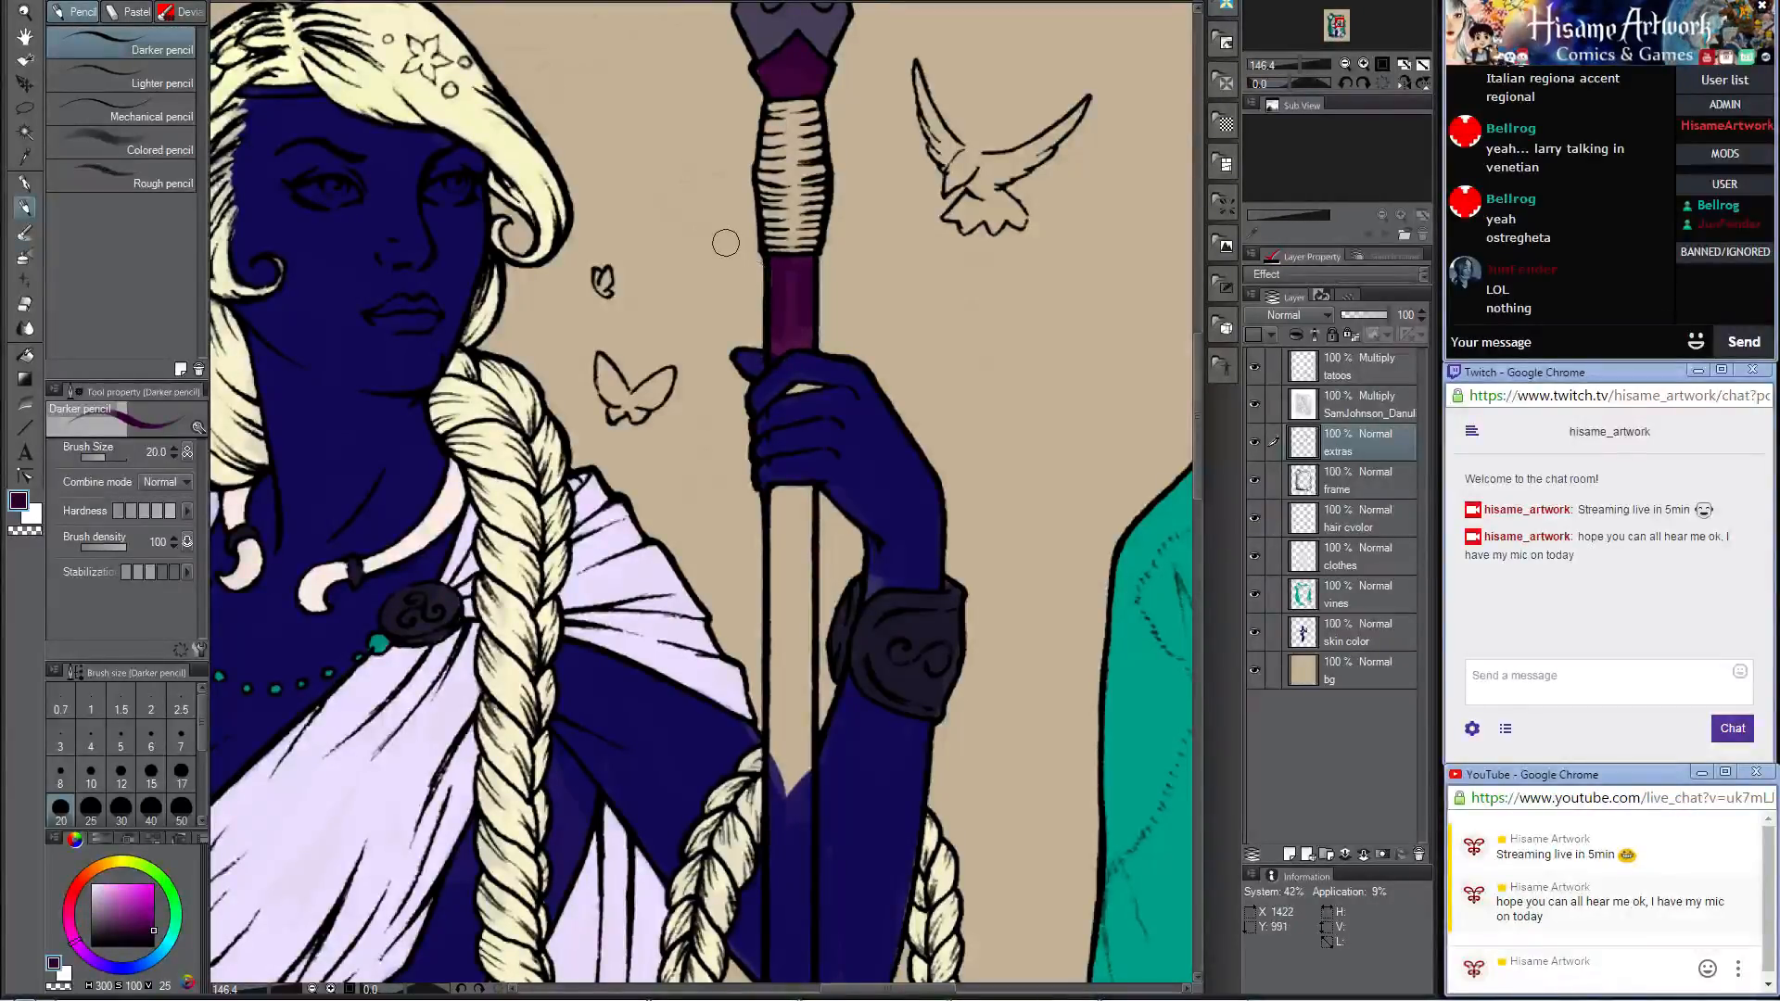
scroll(815, 320, up, 3)
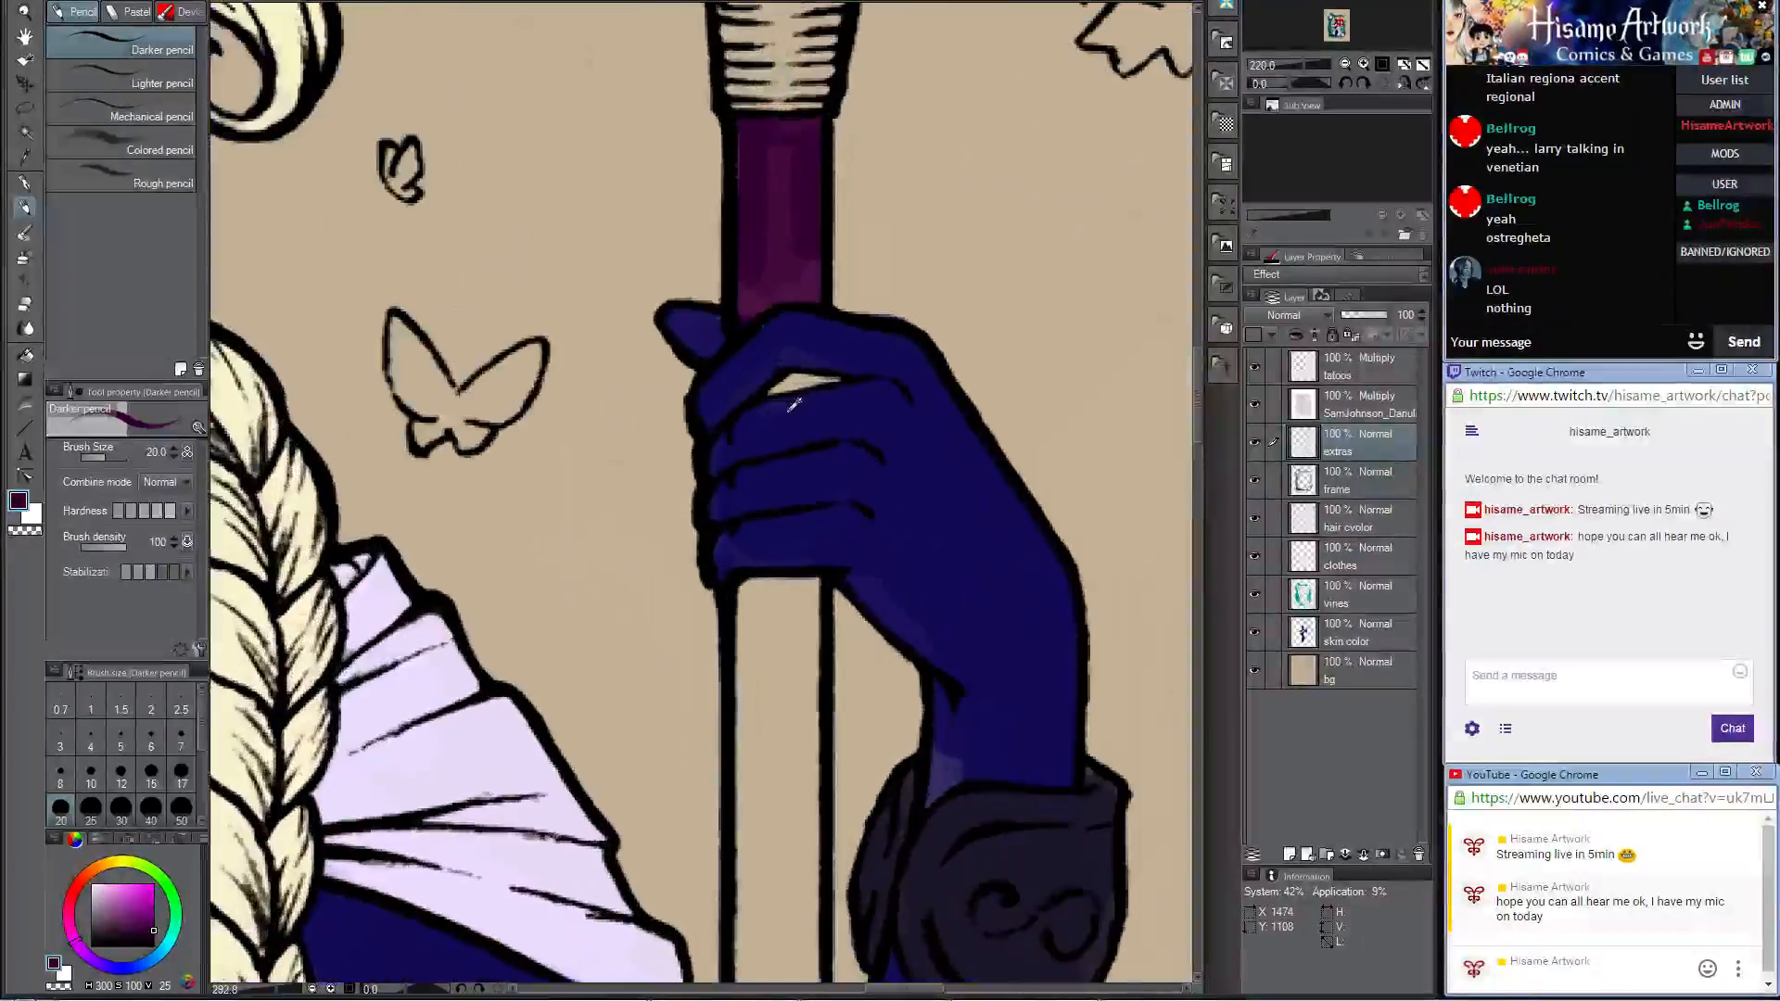
mouse_move(779, 175)
mouse_down()
mouse_move(807, 259)
mouse_move(783, 211)
mouse_move(736, 269)
mouse_move(775, 359)
mouse_up()
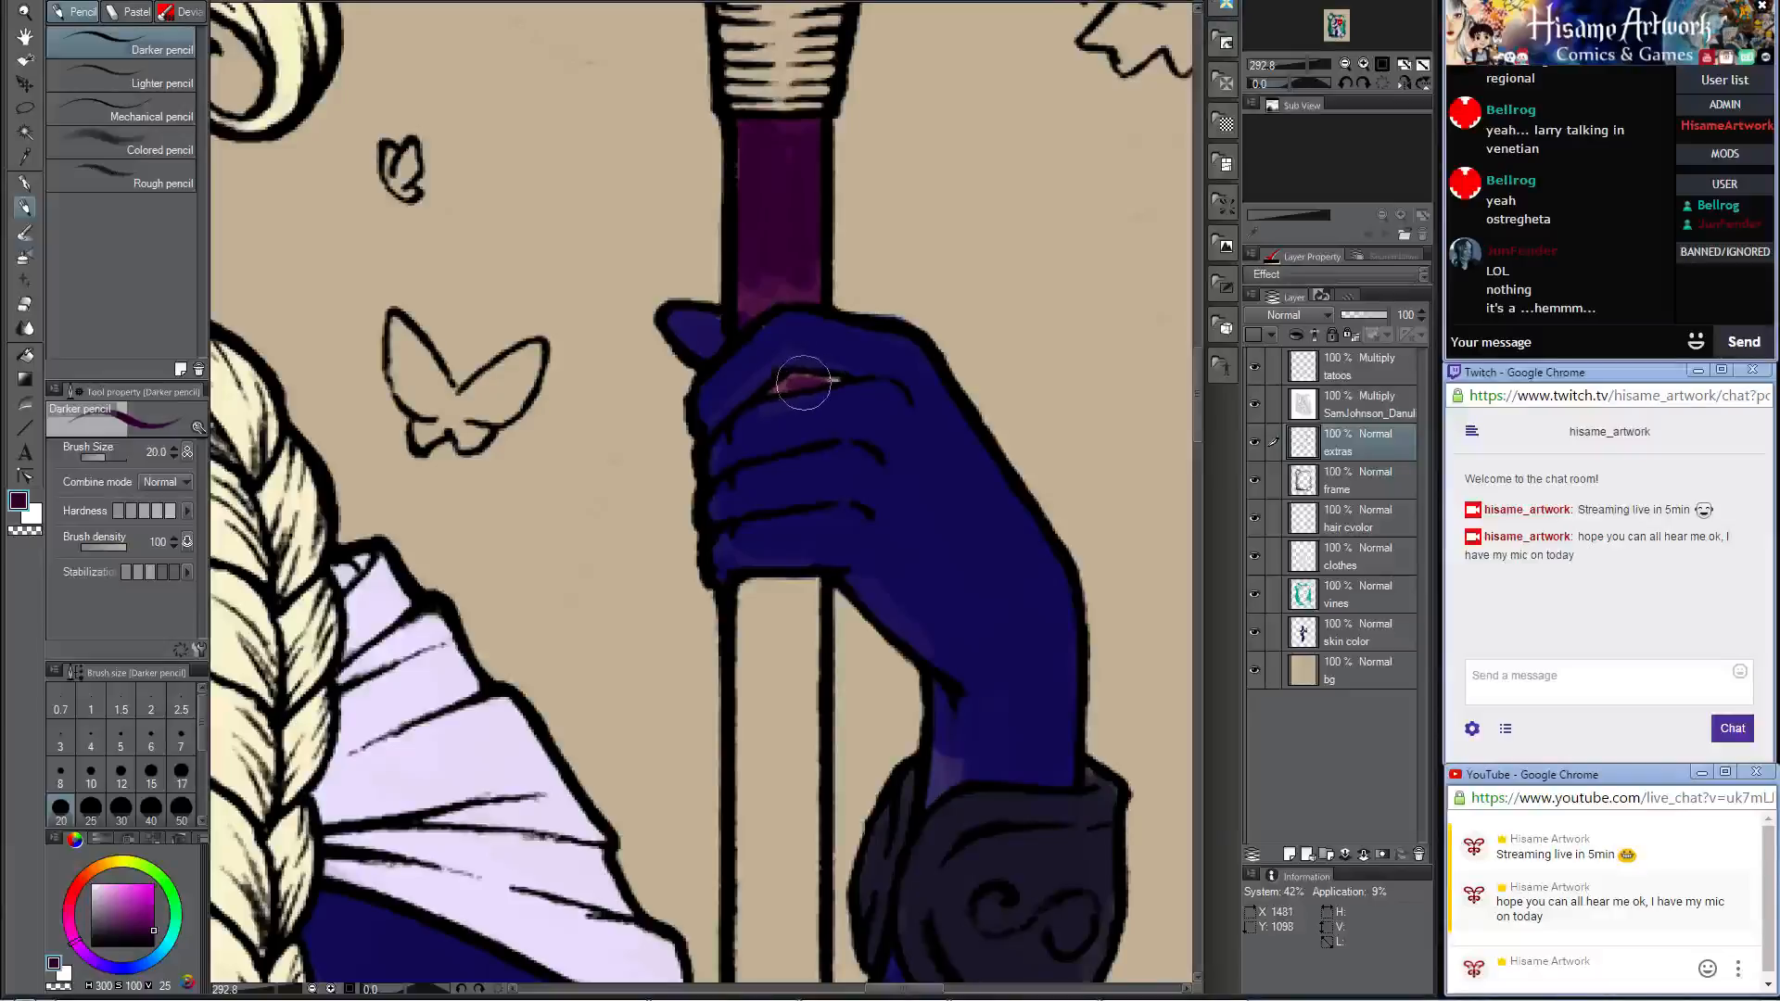
drag(803, 381, 834, 379)
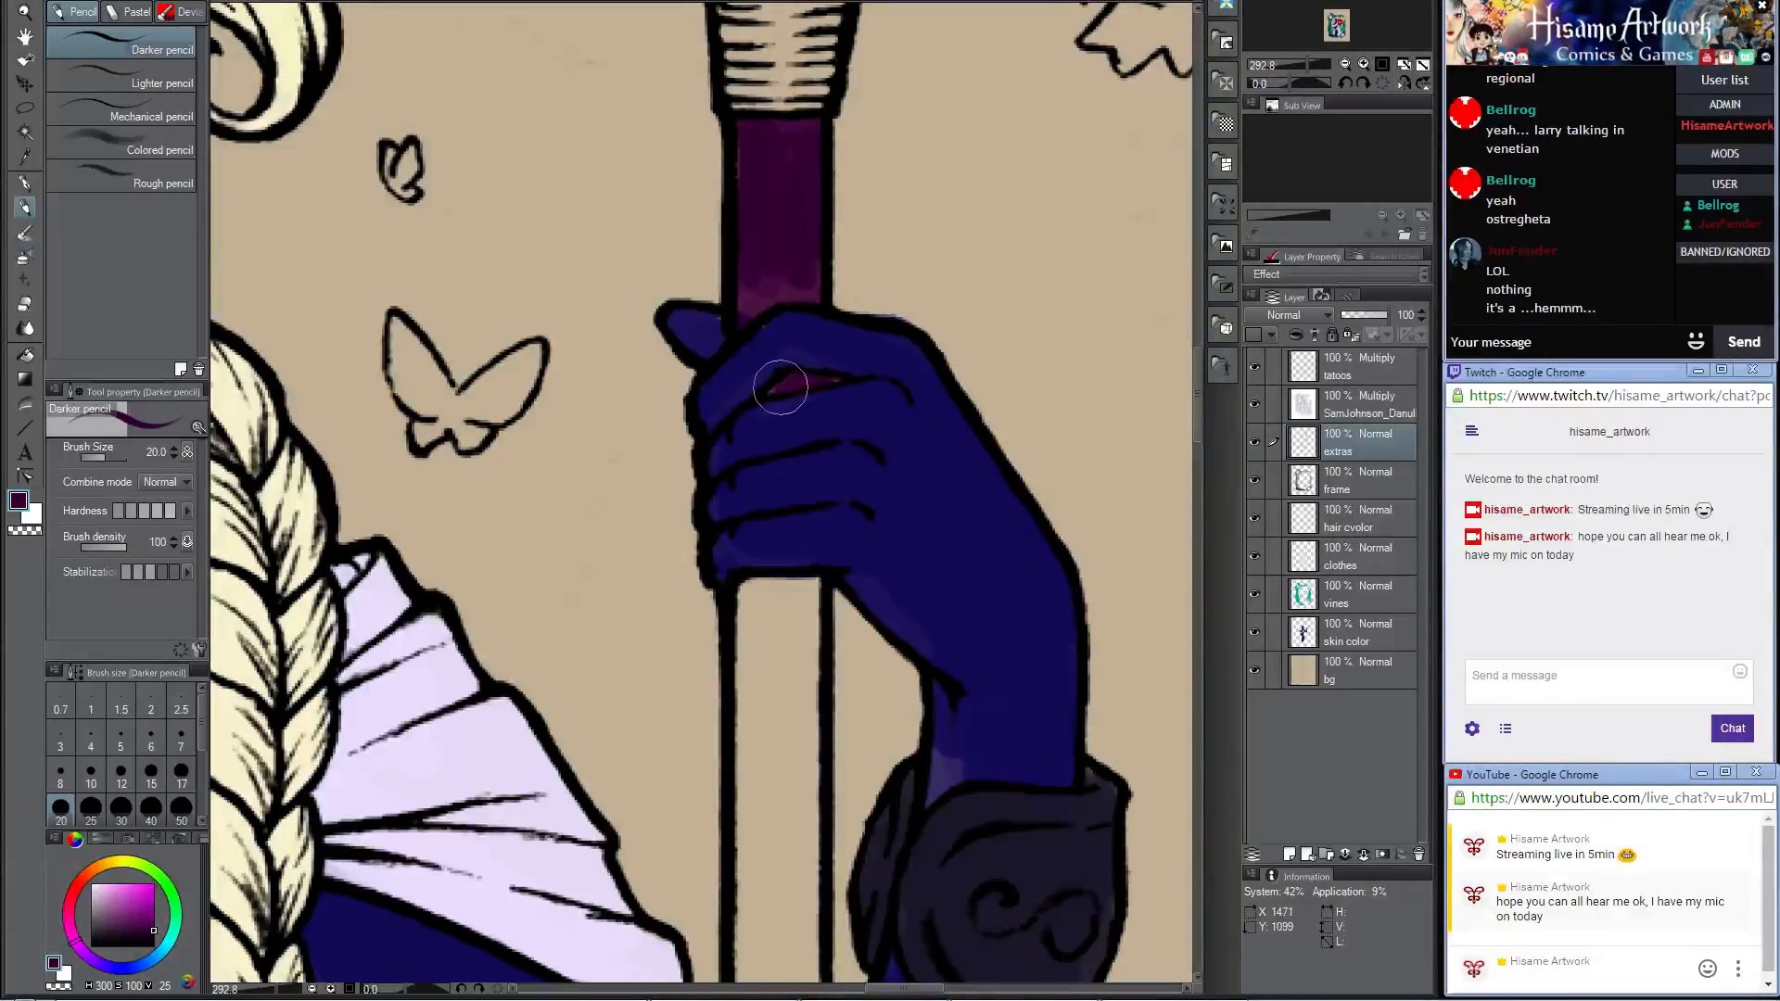
Step: Paint the spear shaft dark purple from just below the hand down past the wrist cuff and across the upper arm
drag(788, 479, 805, 257)
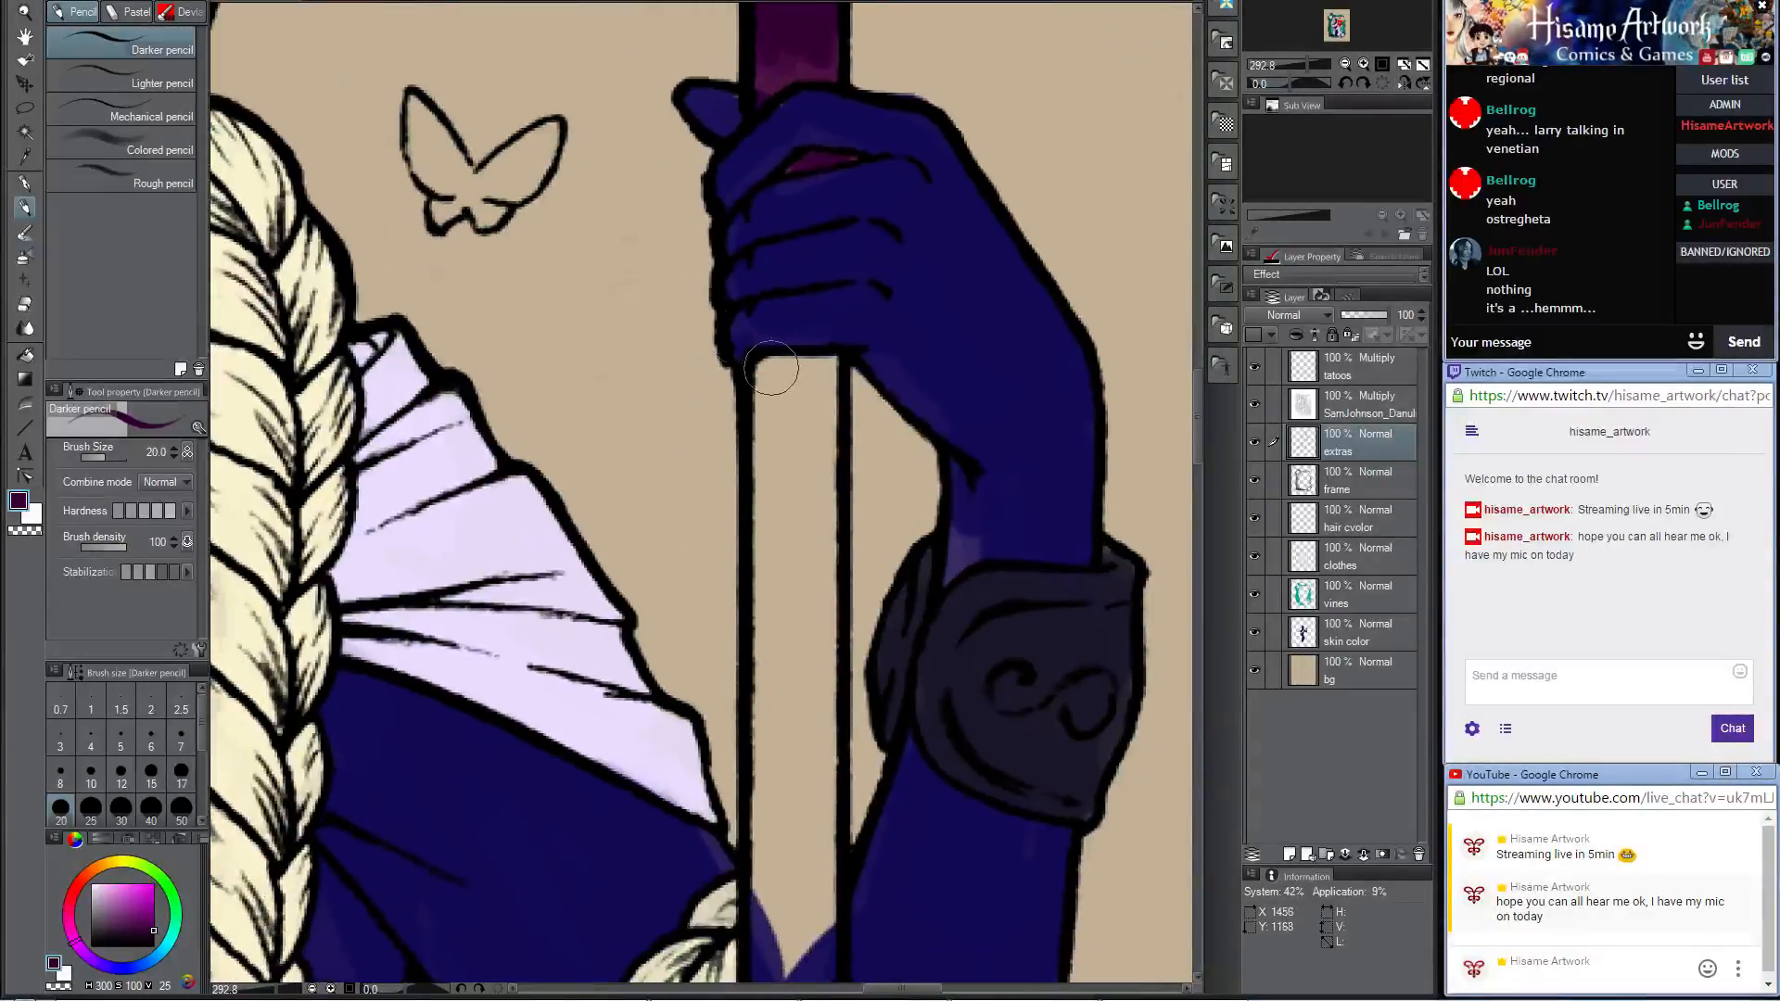
mouse_move(770, 359)
mouse_down()
mouse_move(830, 397)
mouse_move(826, 362)
mouse_move(780, 616)
mouse_move(761, 539)
mouse_move(769, 383)
mouse_move(776, 713)
mouse_move(822, 724)
mouse_move(805, 541)
mouse_move(827, 692)
mouse_move(829, 536)
mouse_move(809, 667)
mouse_move(781, 305)
mouse_move(786, 364)
mouse_move(839, 353)
mouse_move(822, 399)
mouse_move(821, 357)
mouse_up()
click(25, 303)
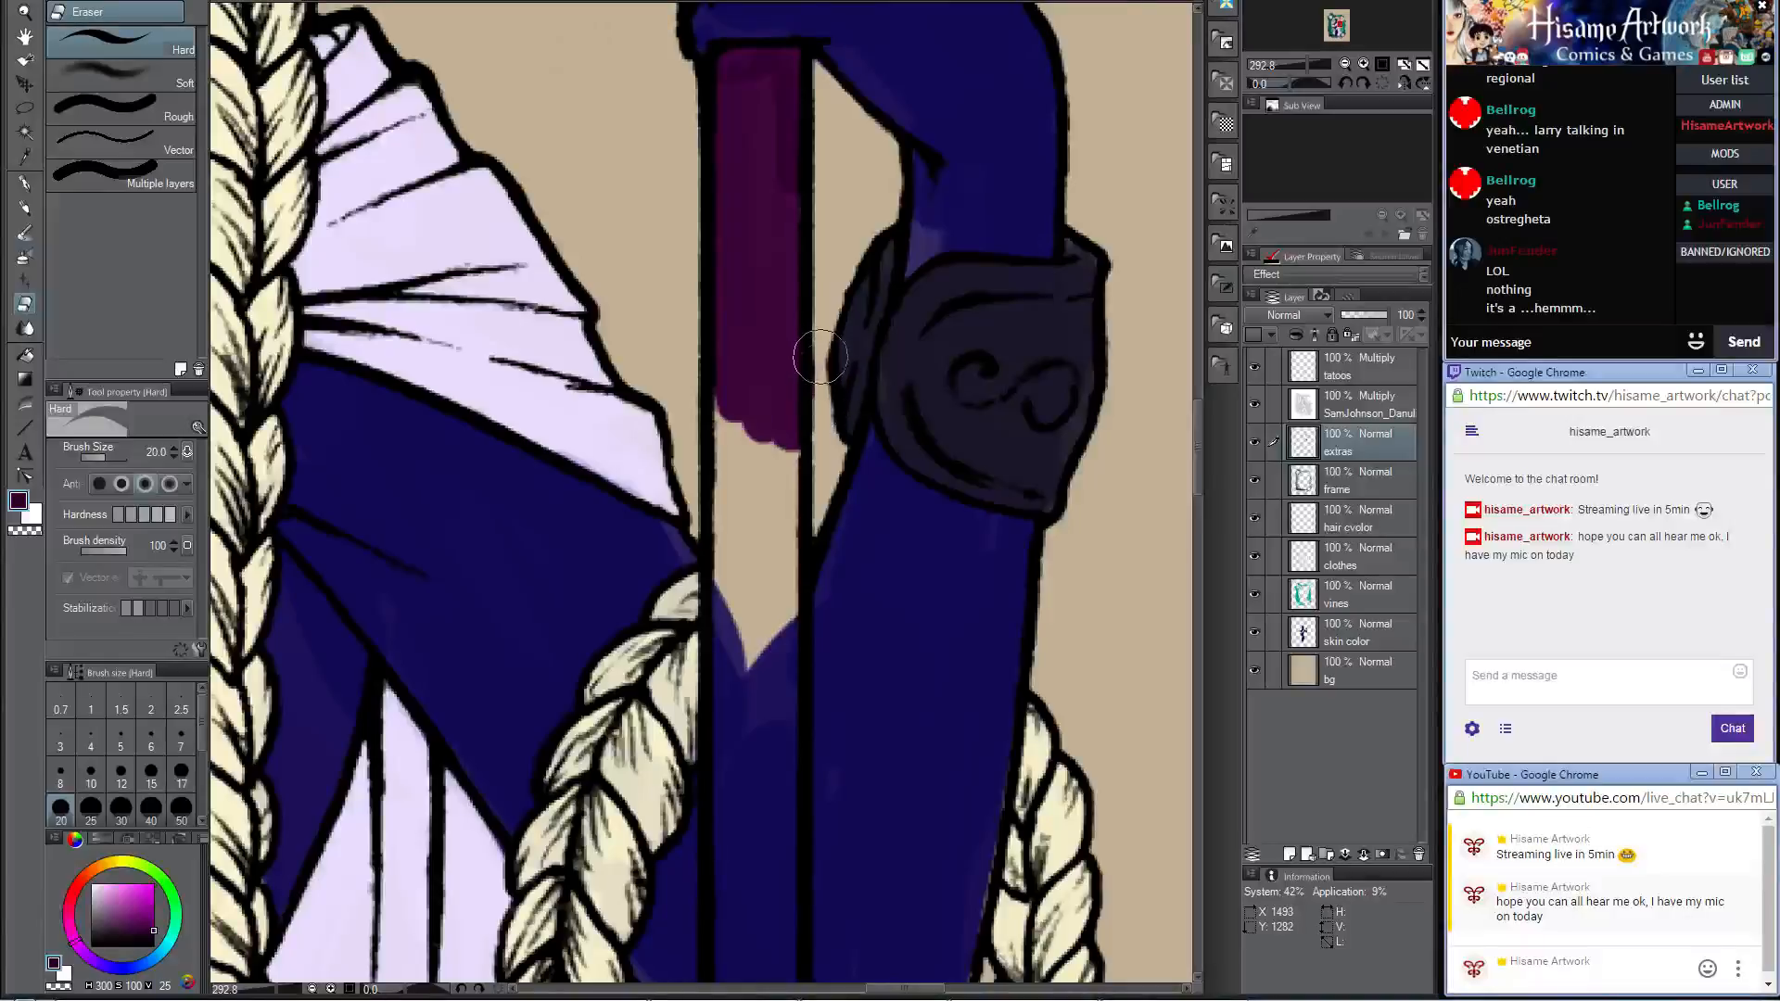
click(27, 212)
mouse_move(735, 426)
mouse_down()
mouse_move(734, 519)
mouse_move(727, 363)
mouse_move(727, 535)
mouse_move(753, 670)
mouse_move(776, 449)
mouse_move(743, 540)
mouse_up()
mouse_move(787, 648)
mouse_down()
mouse_move(771, 303)
mouse_move(716, 342)
mouse_move(739, 600)
mouse_move(774, 336)
mouse_move(779, 609)
mouse_move(739, 593)
mouse_move(725, 511)
mouse_move(767, 303)
mouse_up()
Step: Continue the dark purple fill down the spear shaft from the elbow past the looped braid to the skirt
mouse_move(712, 149)
mouse_down()
mouse_move(701, 387)
mouse_move(718, 246)
mouse_move(739, 238)
mouse_move(757, 447)
mouse_move(778, 391)
mouse_move(772, 284)
mouse_move(720, 642)
mouse_up()
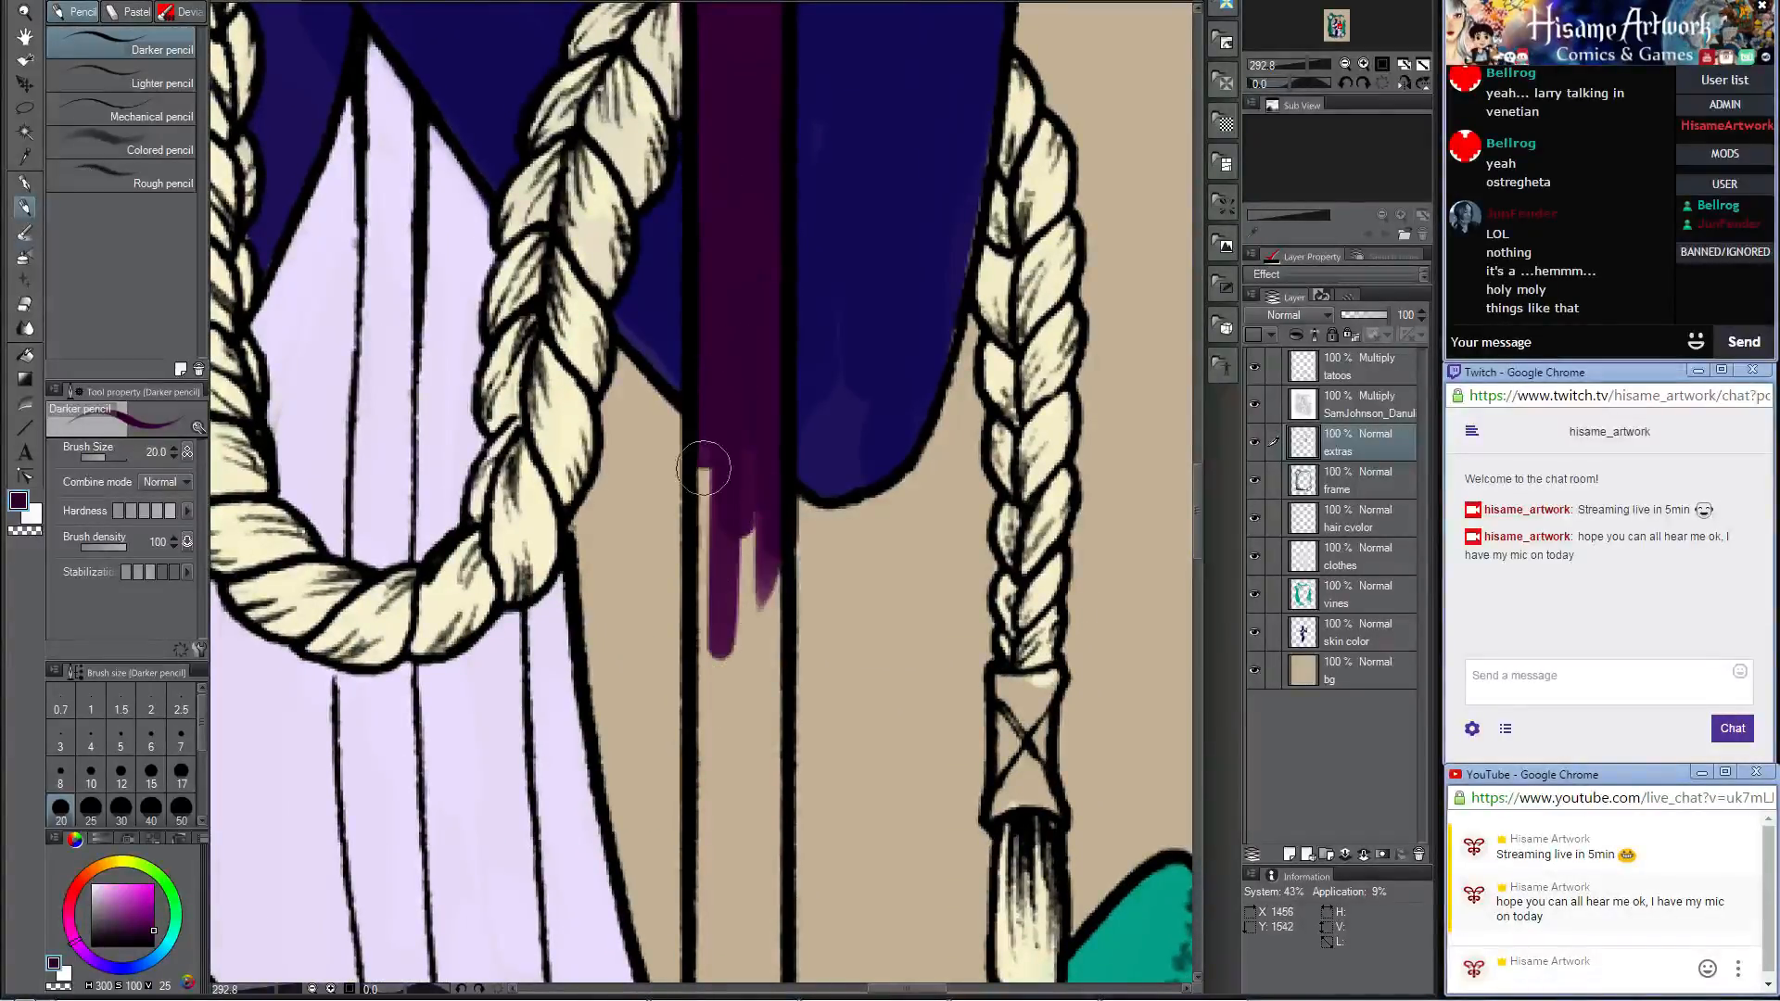
drag(706, 466, 707, 675)
mouse_move(735, 599)
mouse_down()
mouse_move(718, 279)
mouse_move(738, 273)
mouse_move(747, 527)
mouse_move(760, 308)
mouse_up()
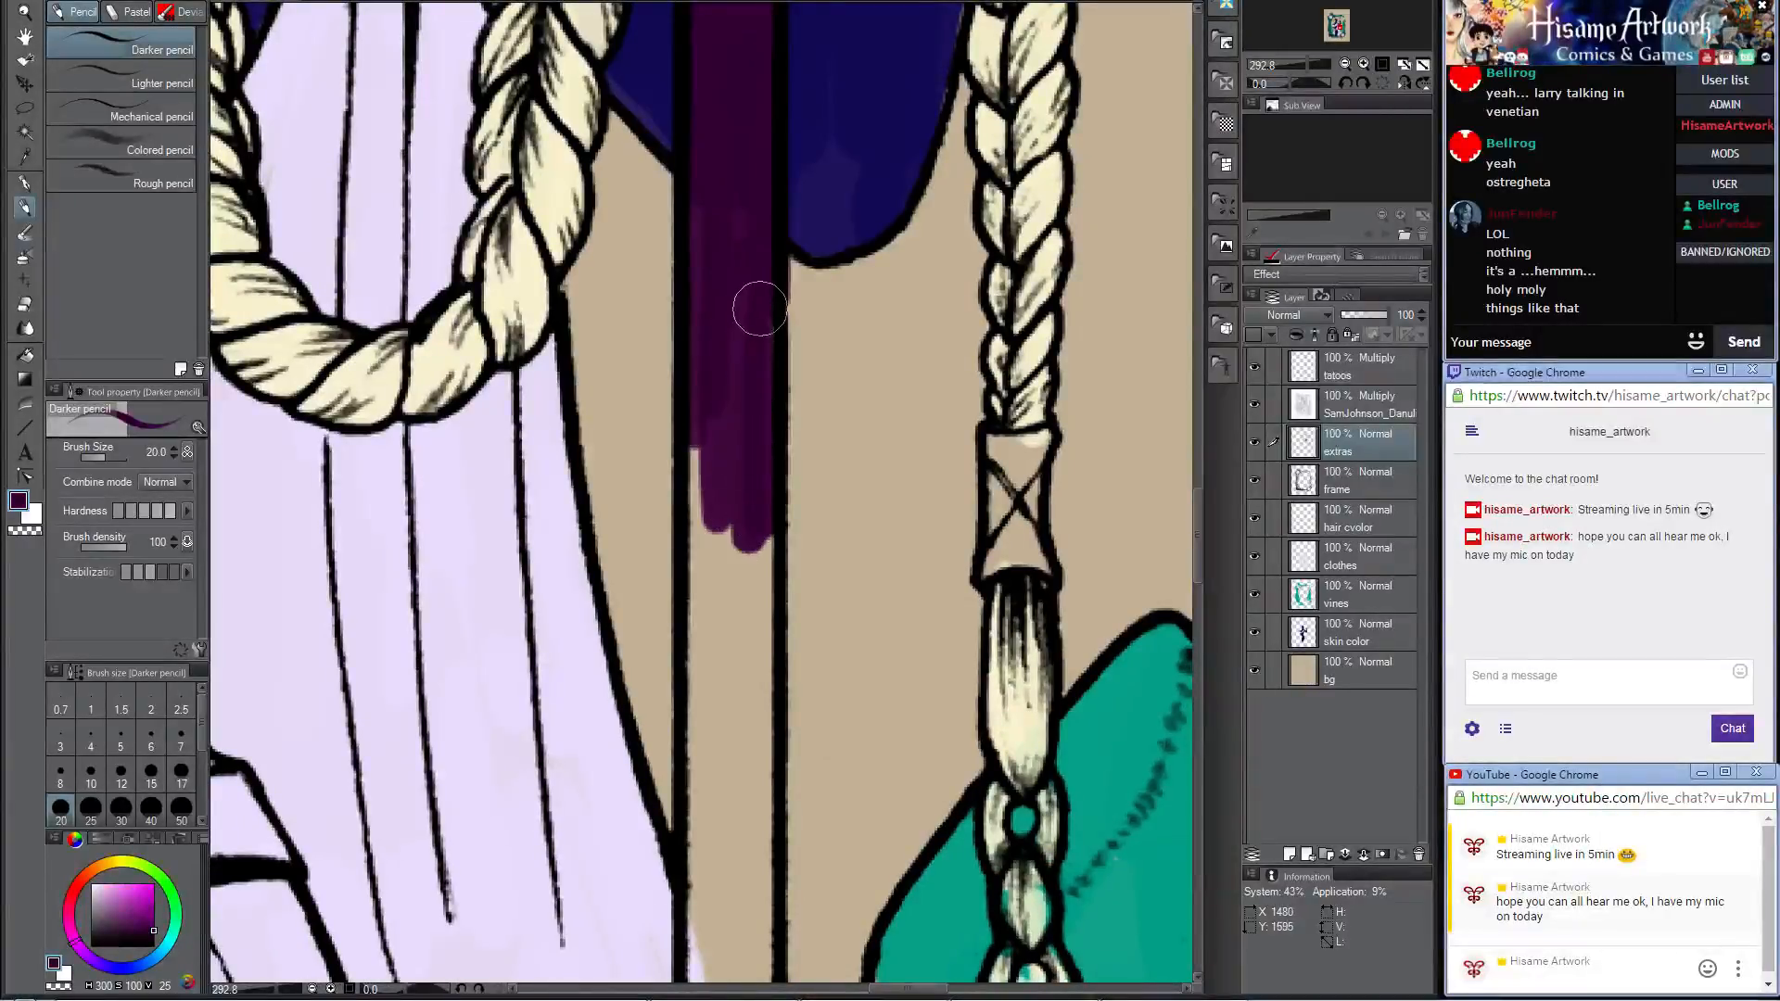
drag(767, 508, 771, 213)
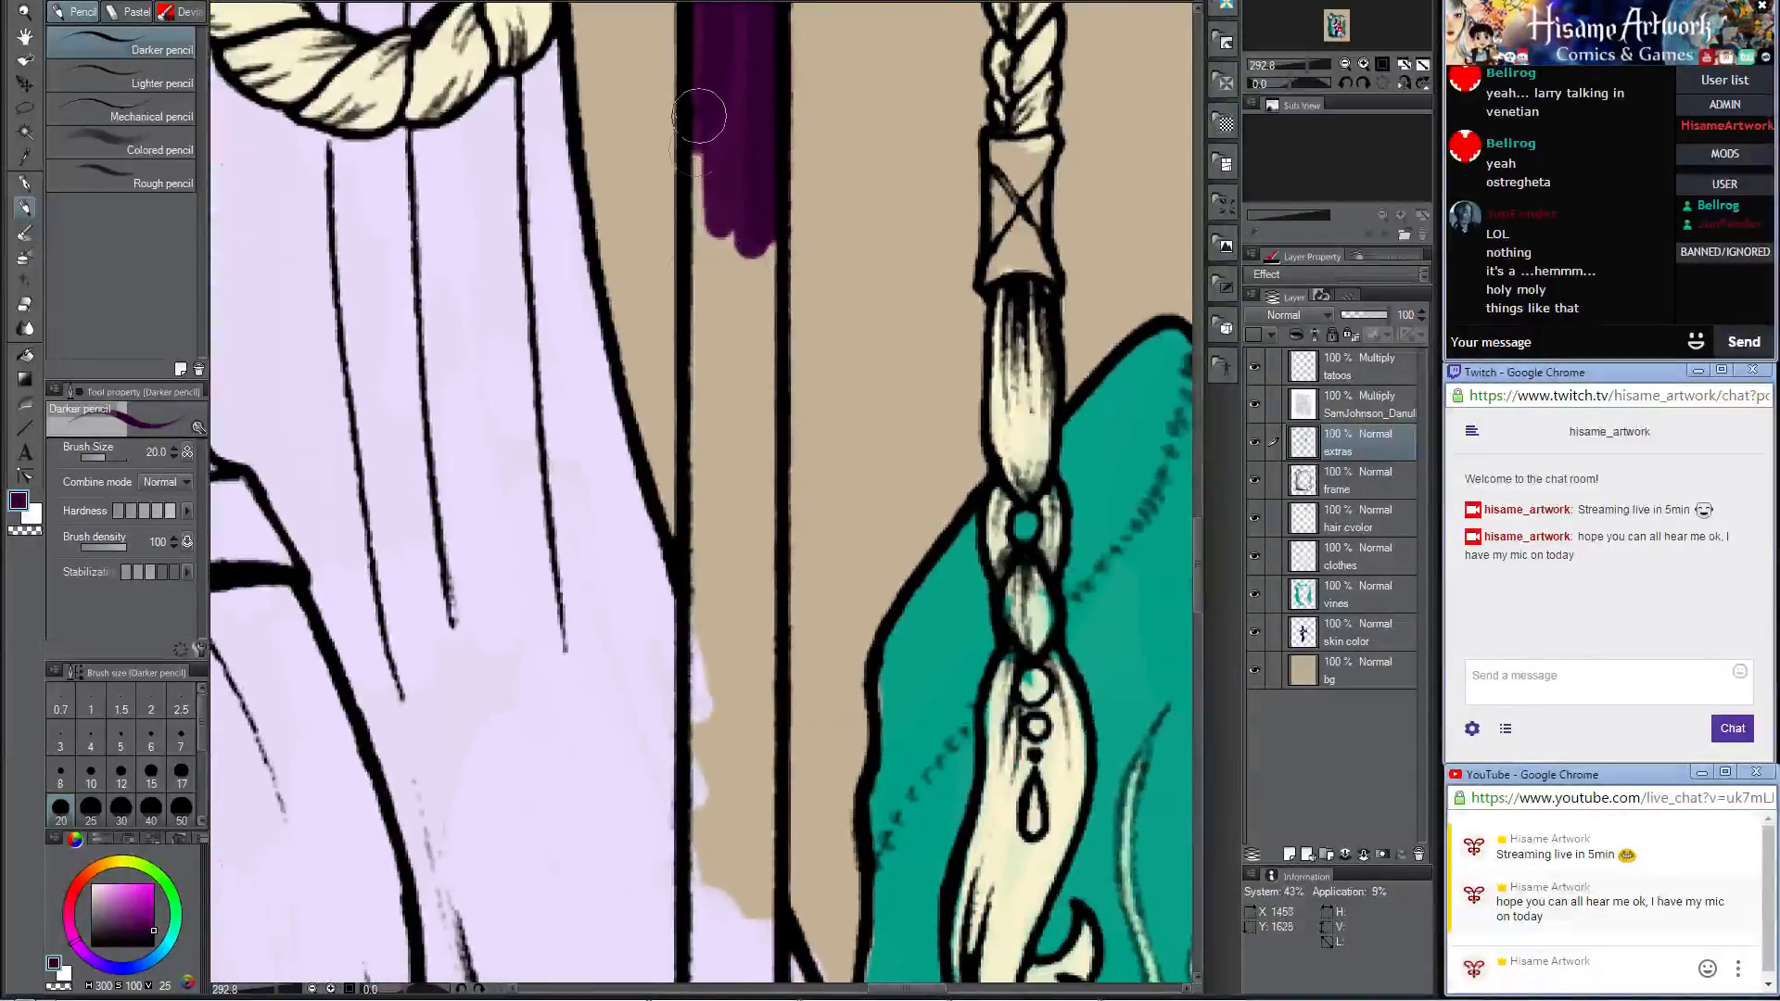
drag(700, 113, 701, 364)
mouse_move(710, 263)
mouse_down()
mouse_move(743, 409)
mouse_move(723, 222)
mouse_move(714, 505)
mouse_up()
drag(769, 578, 786, 371)
Step: Fill the spear shaft over the lower skirt with dark purple down to the frame's curl
mouse_move(715, 139)
mouse_down()
mouse_move(770, 278)
mouse_move(783, 227)
mouse_move(705, 554)
mouse_move(709, 445)
mouse_move(737, 788)
mouse_move(763, 464)
mouse_move(770, 782)
mouse_move(767, 258)
mouse_move(811, 492)
mouse_move(816, 733)
mouse_move(770, 259)
mouse_up()
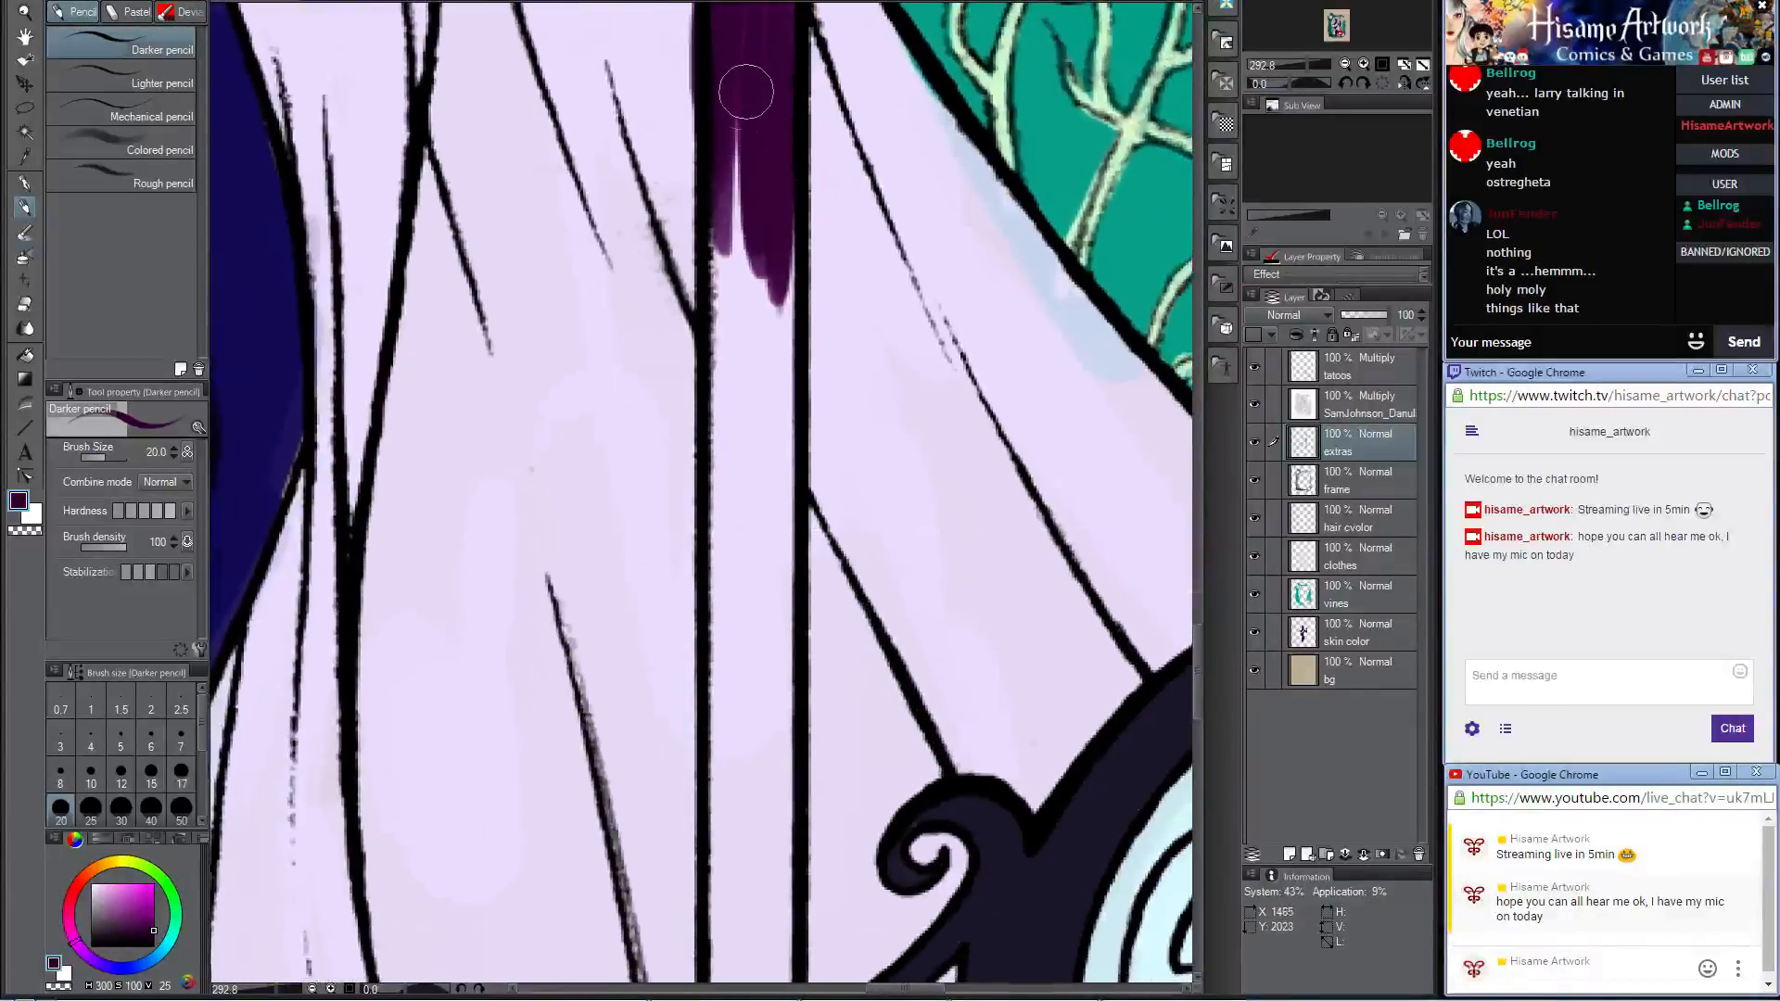
drag(745, 98, 739, 471)
mouse_move(731, 160)
mouse_down()
mouse_move(735, 457)
mouse_move(768, 492)
mouse_up()
drag(781, 246, 781, 598)
drag(784, 167, 767, 544)
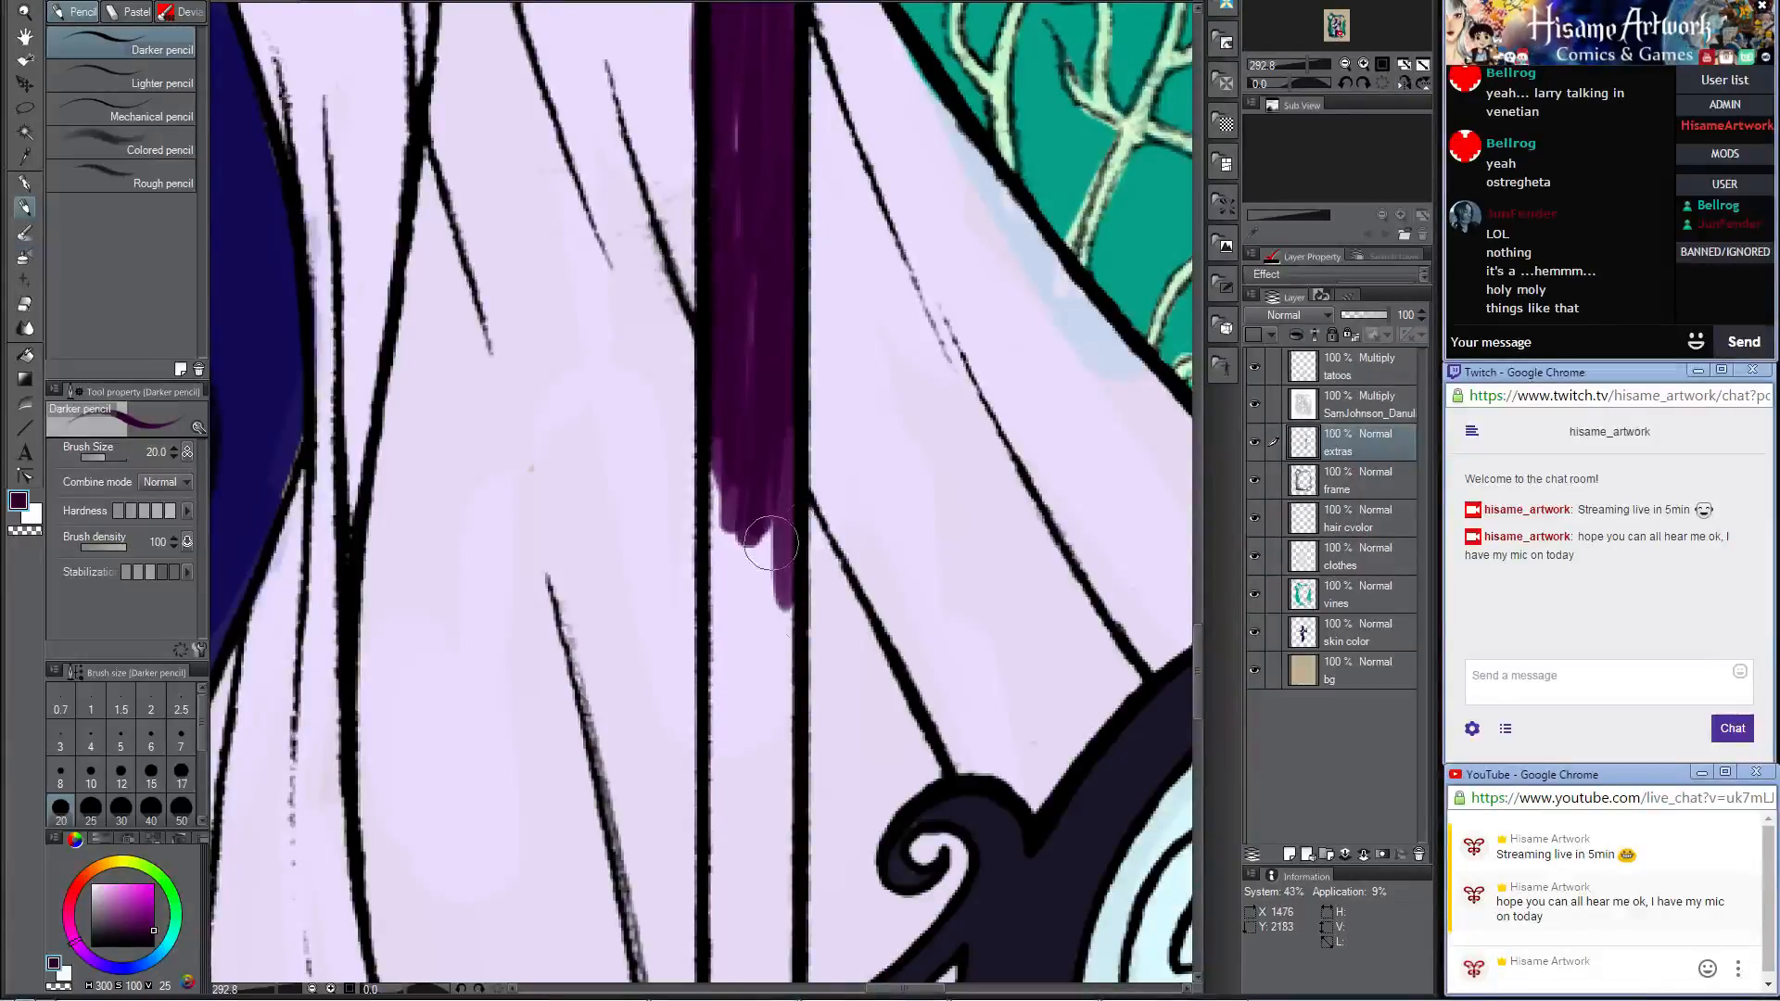
drag(792, 712, 797, 363)
mouse_move(732, 323)
mouse_down()
mouse_move(749, 288)
mouse_move(757, 402)
mouse_move(781, 436)
mouse_move(795, 377)
mouse_move(746, 202)
mouse_move(727, 526)
mouse_move(726, 362)
mouse_move(712, 397)
mouse_move(730, 425)
mouse_move(730, 624)
mouse_move(734, 385)
mouse_move(747, 507)
mouse_move(781, 458)
mouse_move(764, 649)
mouse_move(783, 324)
mouse_move(783, 469)
mouse_up()
mouse_move(744, 395)
mouse_down()
mouse_move(725, 580)
mouse_move(731, 526)
mouse_move(737, 547)
mouse_move(788, 477)
mouse_move(764, 511)
mouse_up()
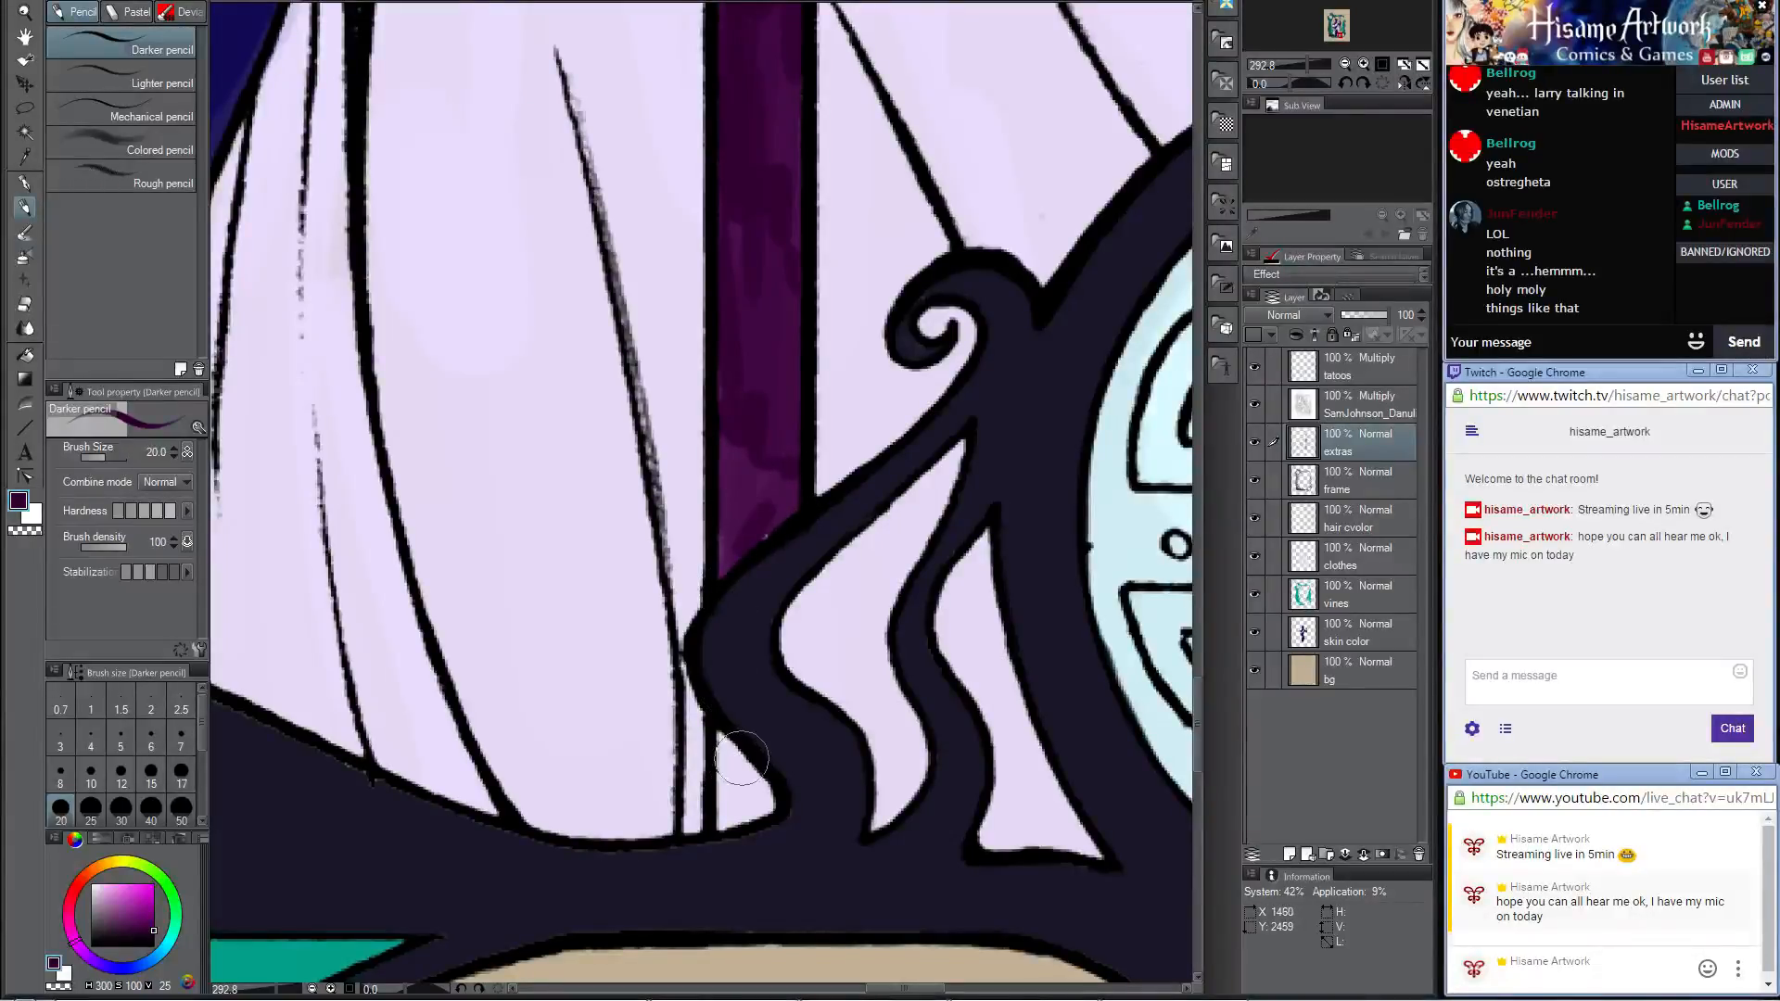
Step: Paint the shaft pieces showing through the frame's lower openings dark purple and even out the fill above them
mouse_move(742, 746)
mouse_down()
mouse_move(727, 813)
mouse_move(756, 807)
mouse_move(718, 730)
mouse_move(723, 819)
mouse_move(764, 804)
mouse_move(735, 760)
mouse_up()
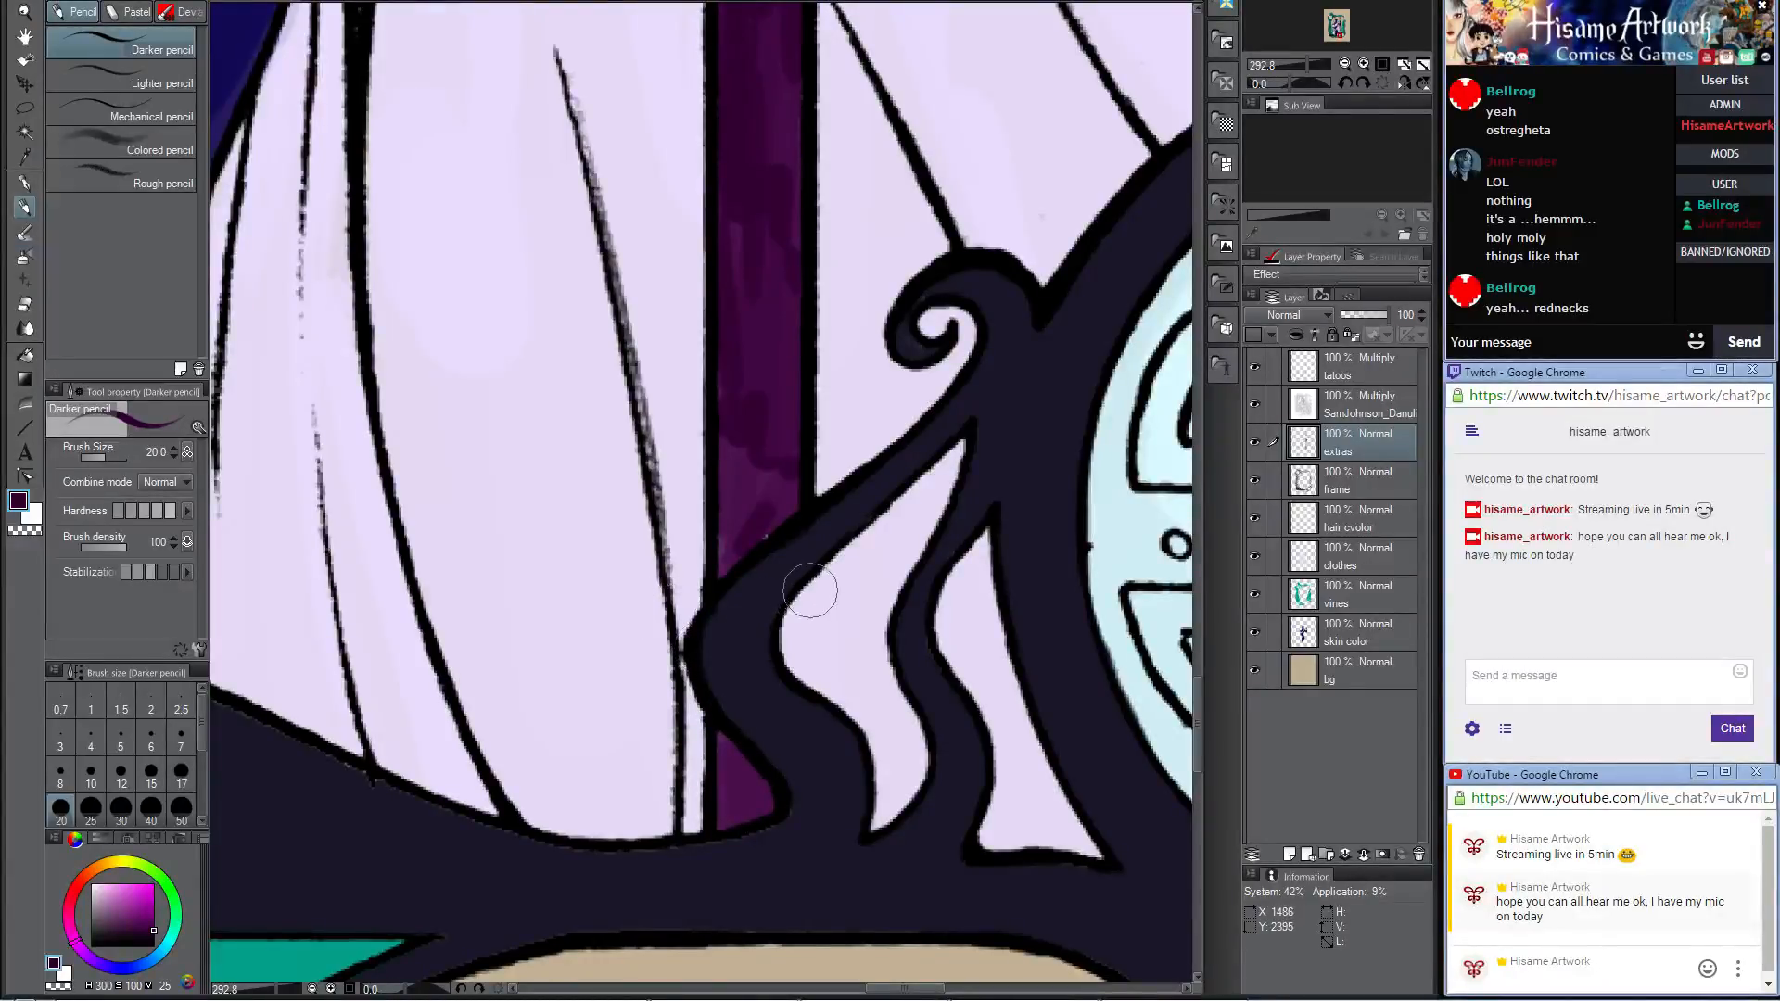
mouse_move(805, 652)
mouse_down()
mouse_move(805, 585)
mouse_move(797, 700)
mouse_move(804, 593)
mouse_up()
mouse_move(784, 529)
mouse_down()
mouse_move(726, 567)
mouse_move(702, 522)
mouse_move(720, 501)
mouse_move(717, 586)
mouse_move(733, 393)
mouse_move(759, 500)
mouse_move(777, 231)
mouse_move(773, 261)
mouse_move(741, 188)
mouse_move(729, 475)
mouse_move(736, 239)
mouse_up()
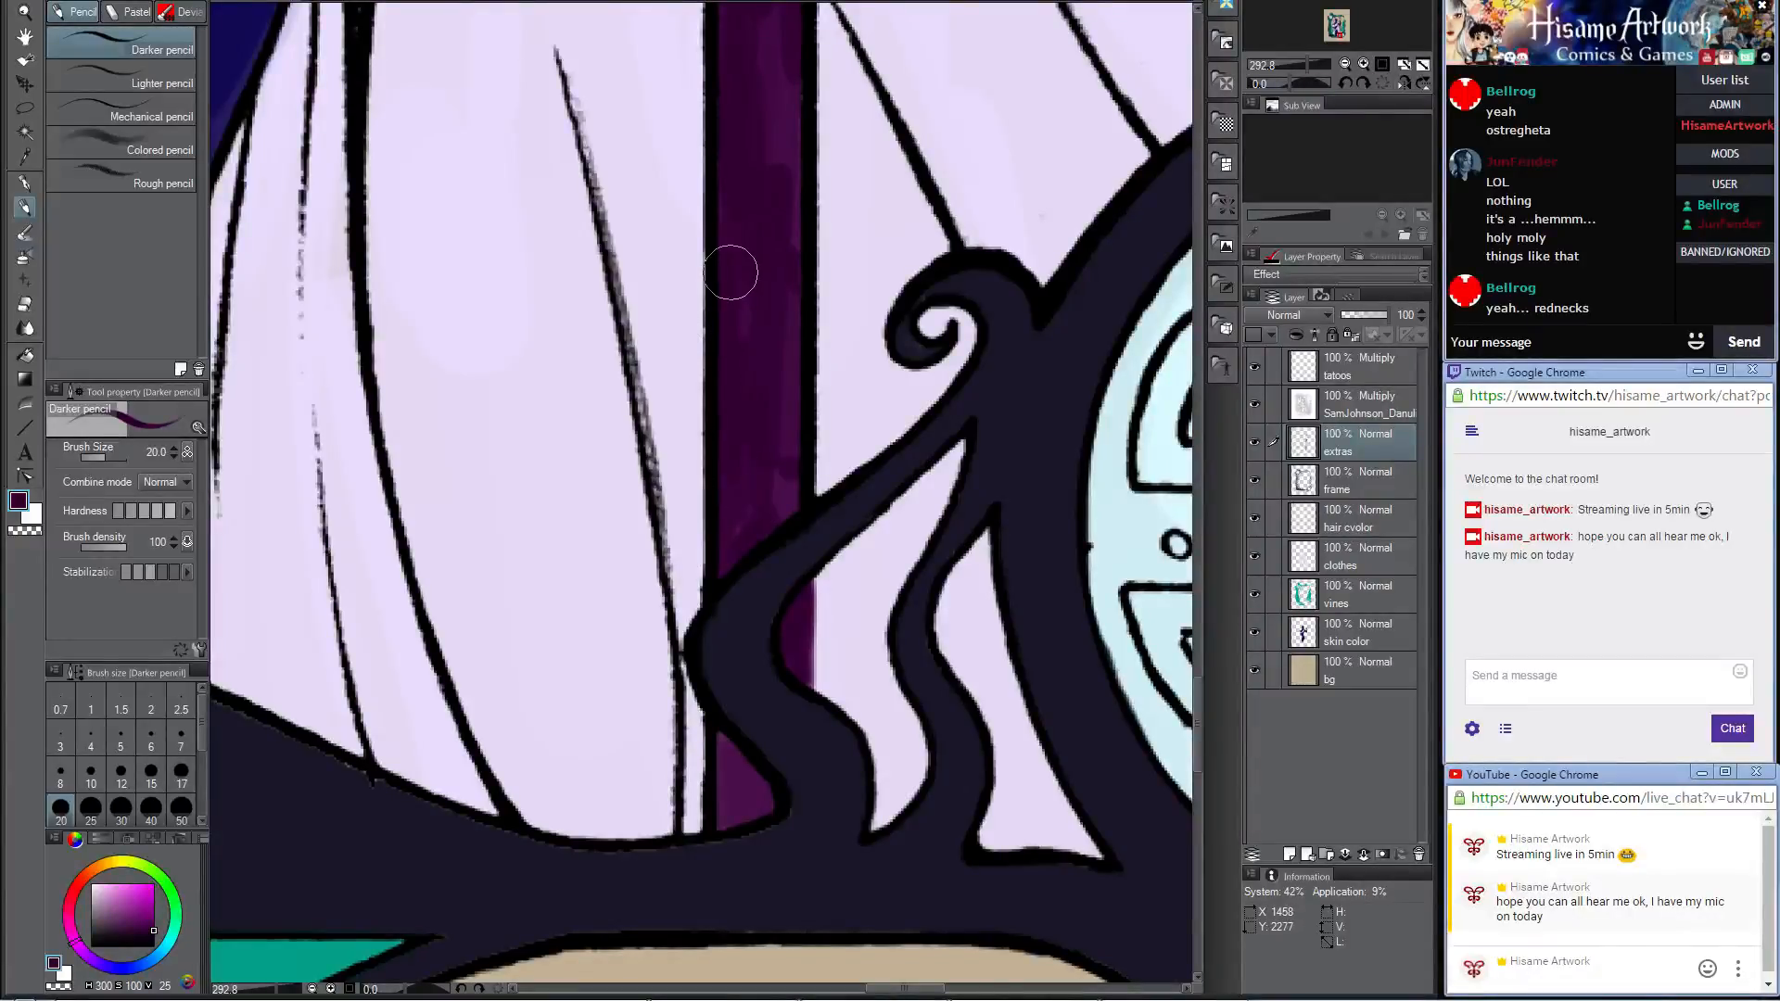
Step: Set the paint color to a light grayish purple (HSV 272, 15, 72) and fill the wrapped grip below the spearhead
scroll(812, 529, down, 10)
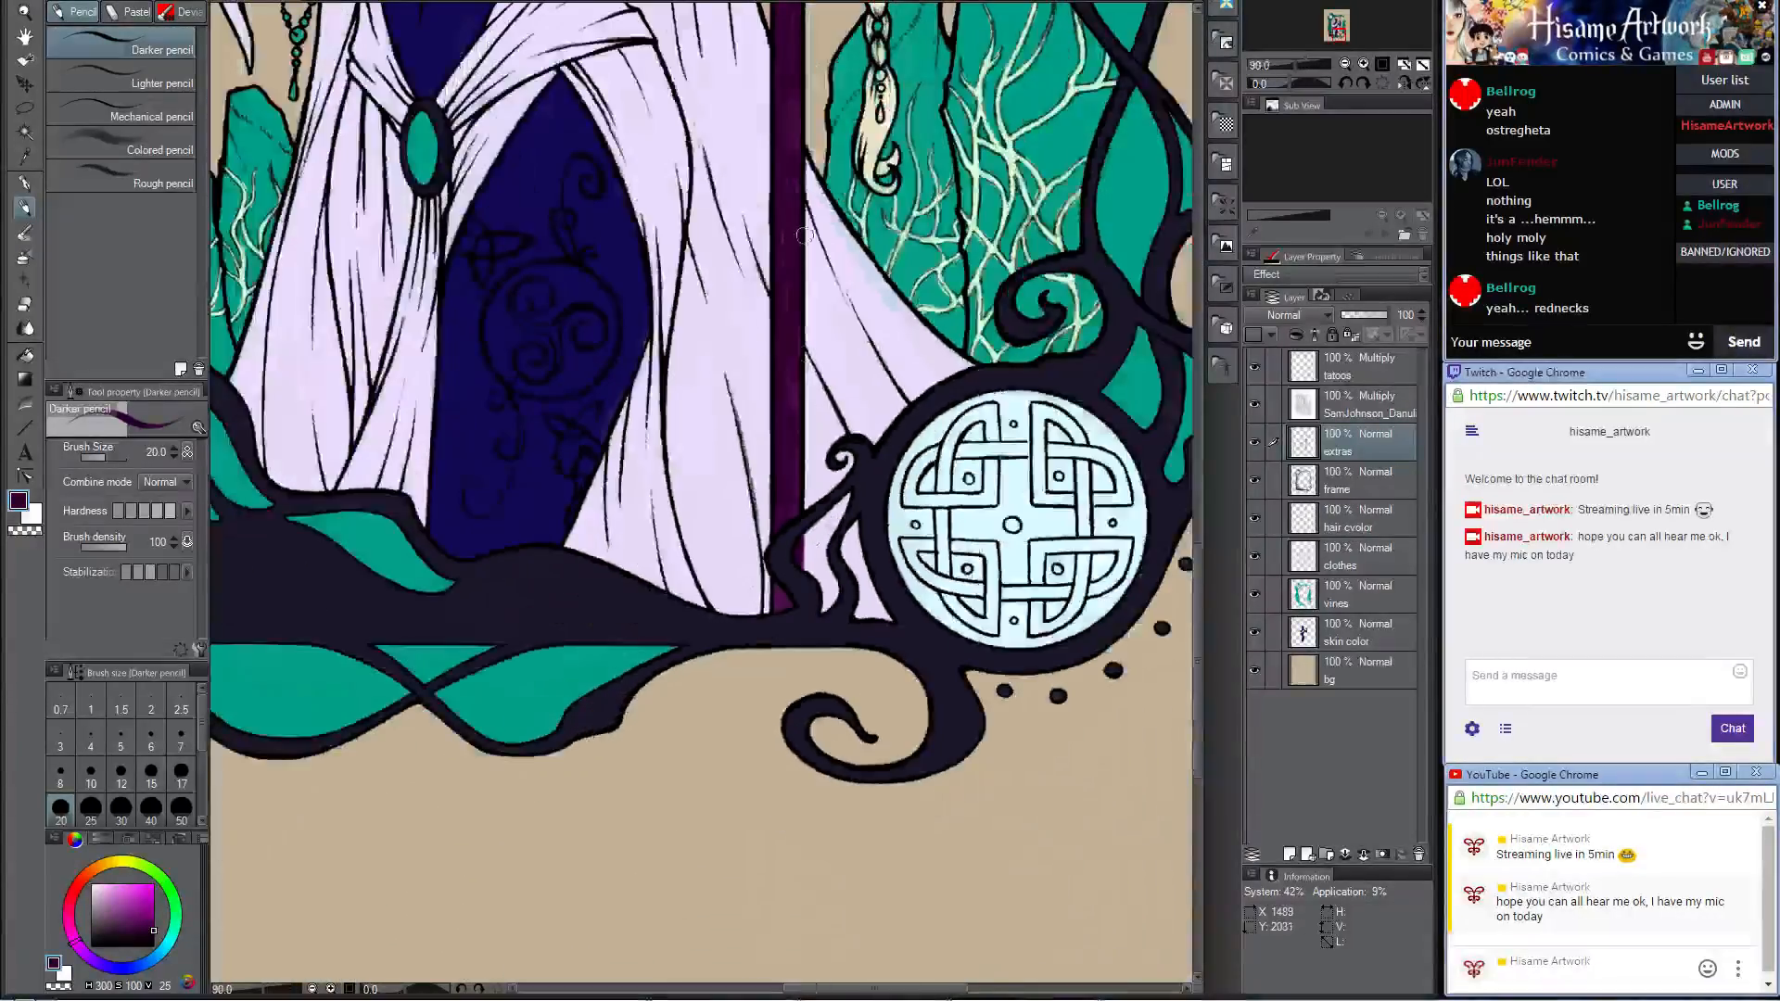
drag(803, 120, 852, 912)
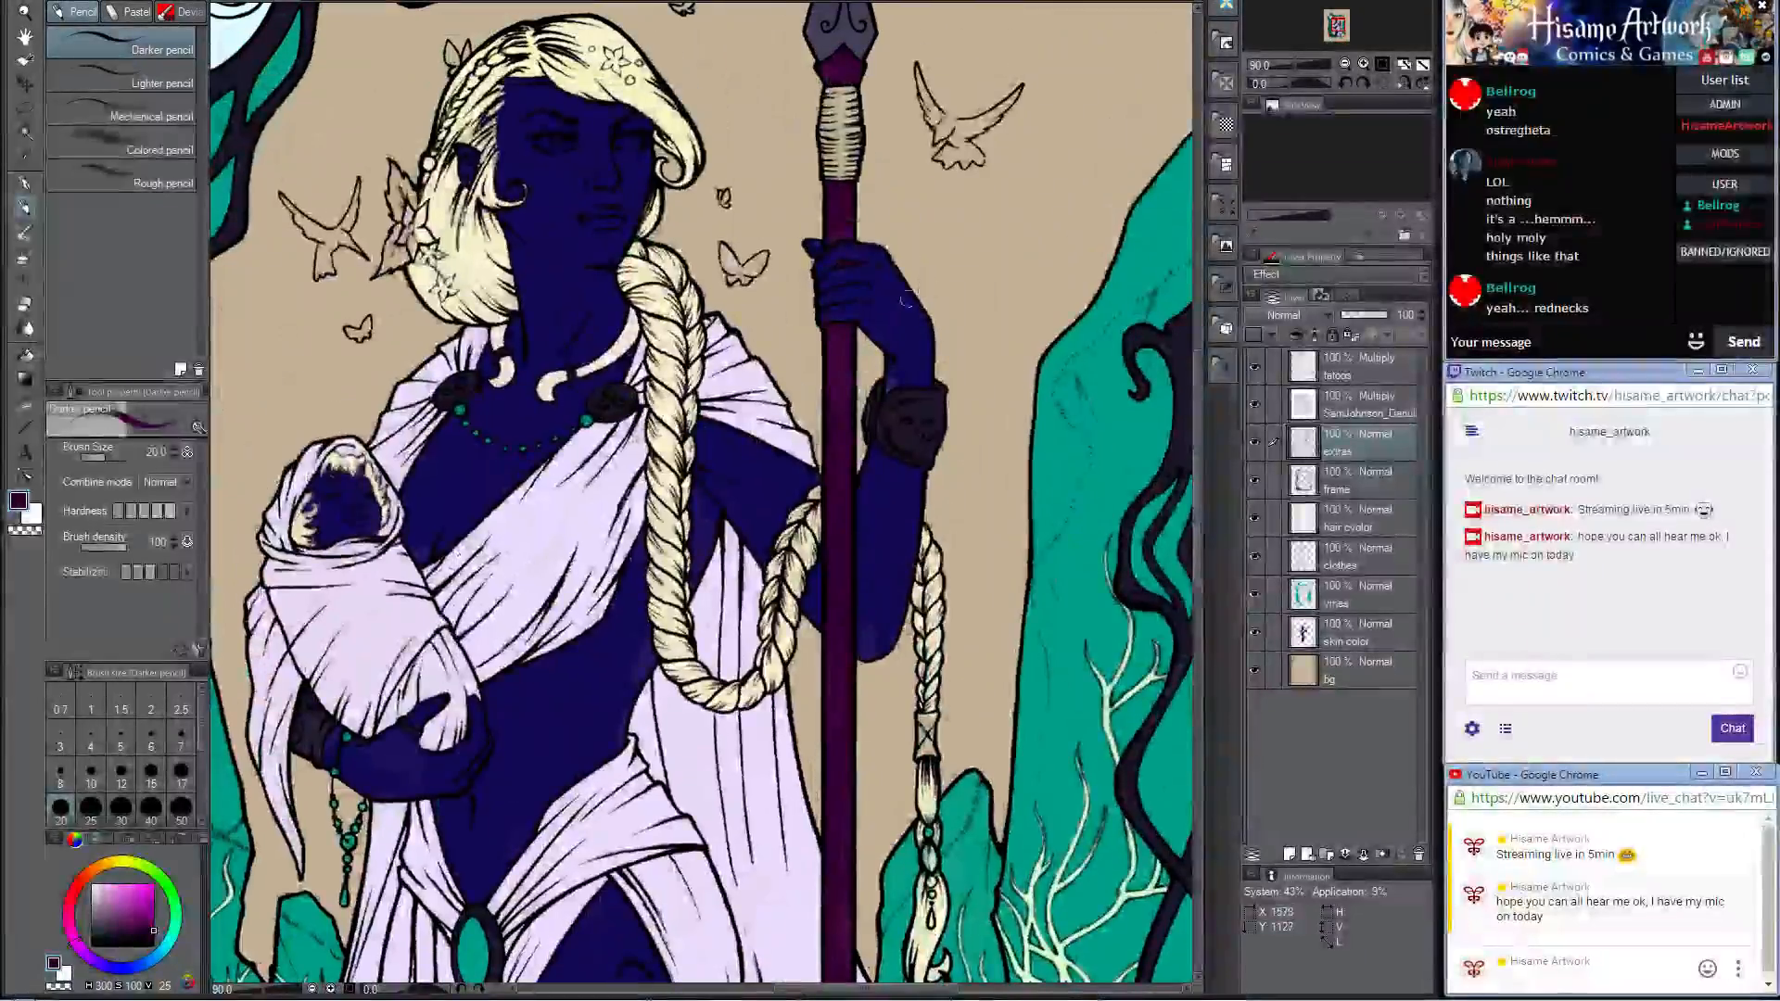
scroll(905, 299, down, 4)
scroll(869, 130, up, 5)
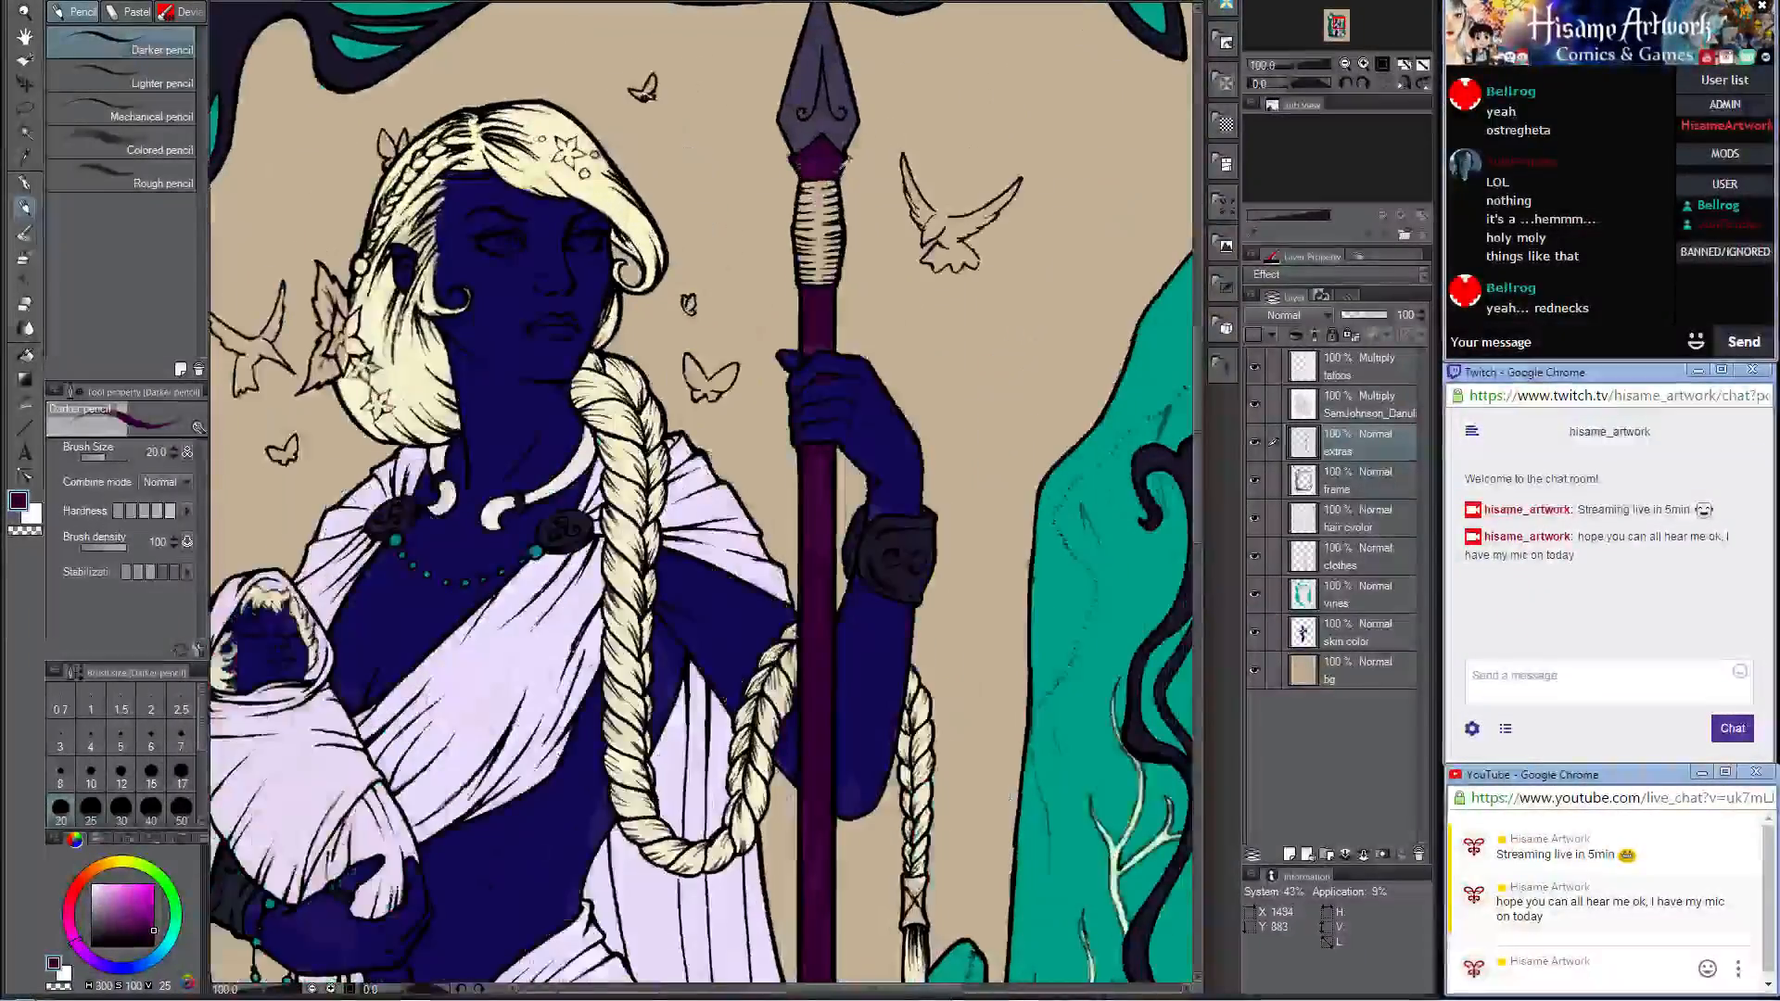
scroll(874, 223, up, 2)
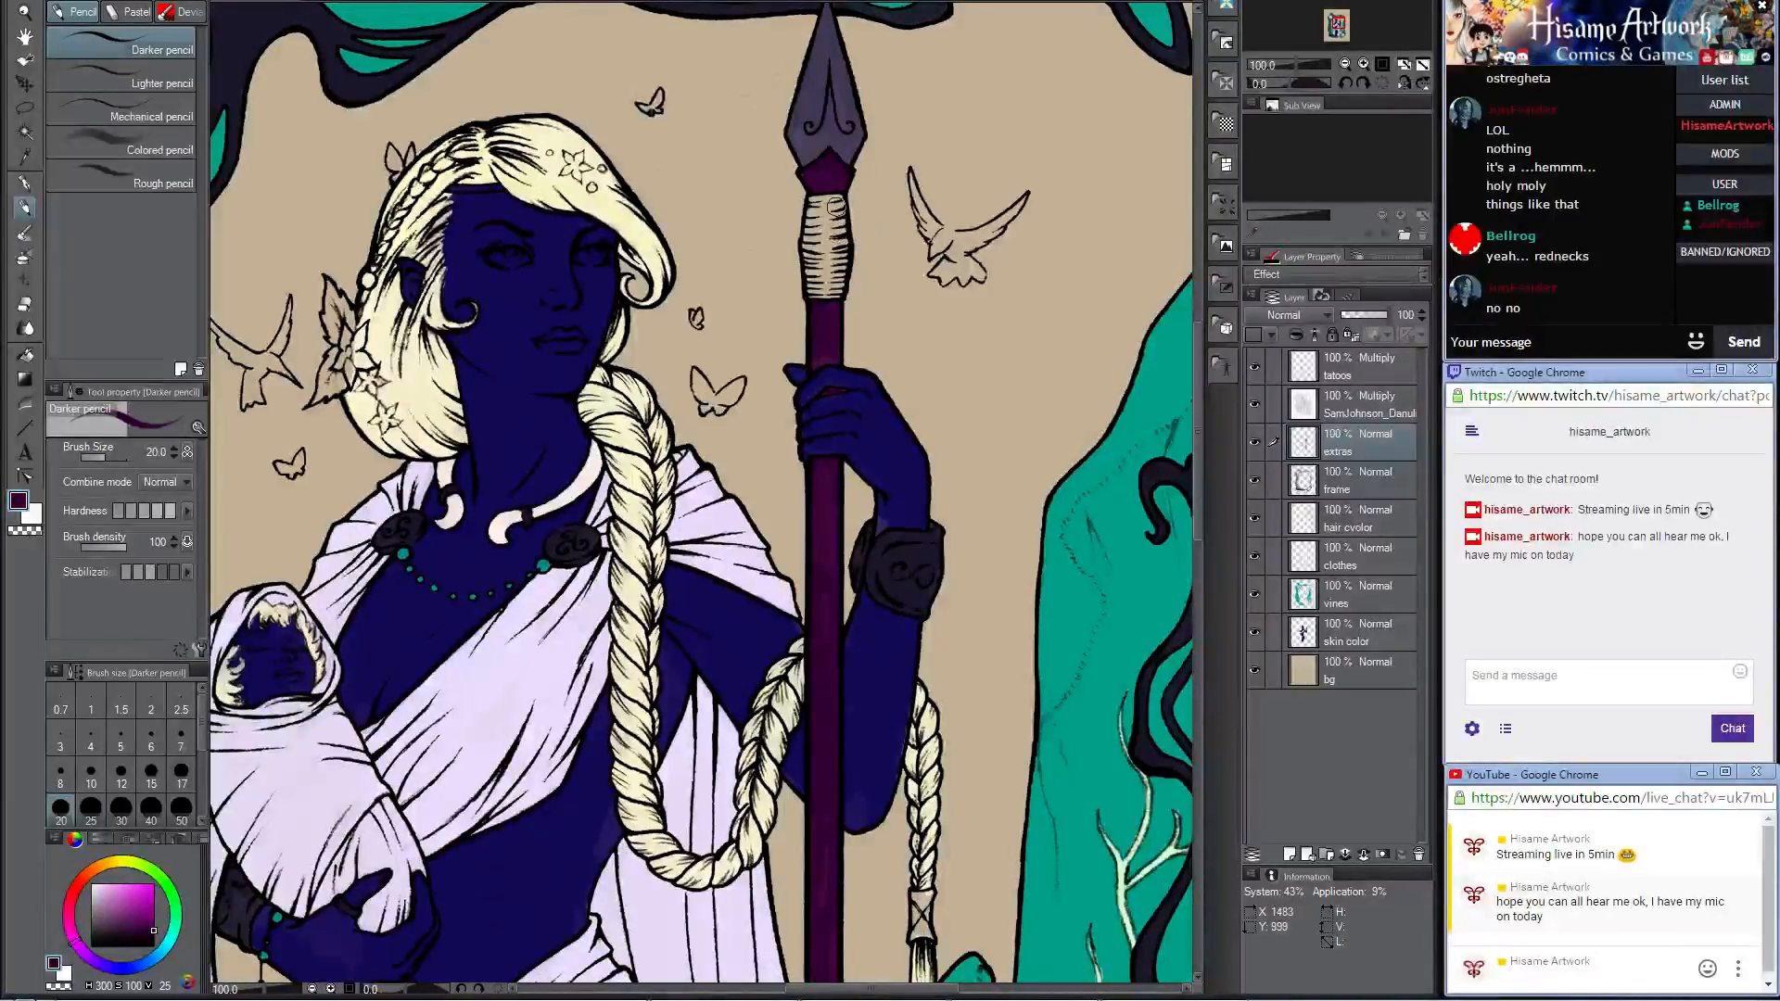
click(26, 501)
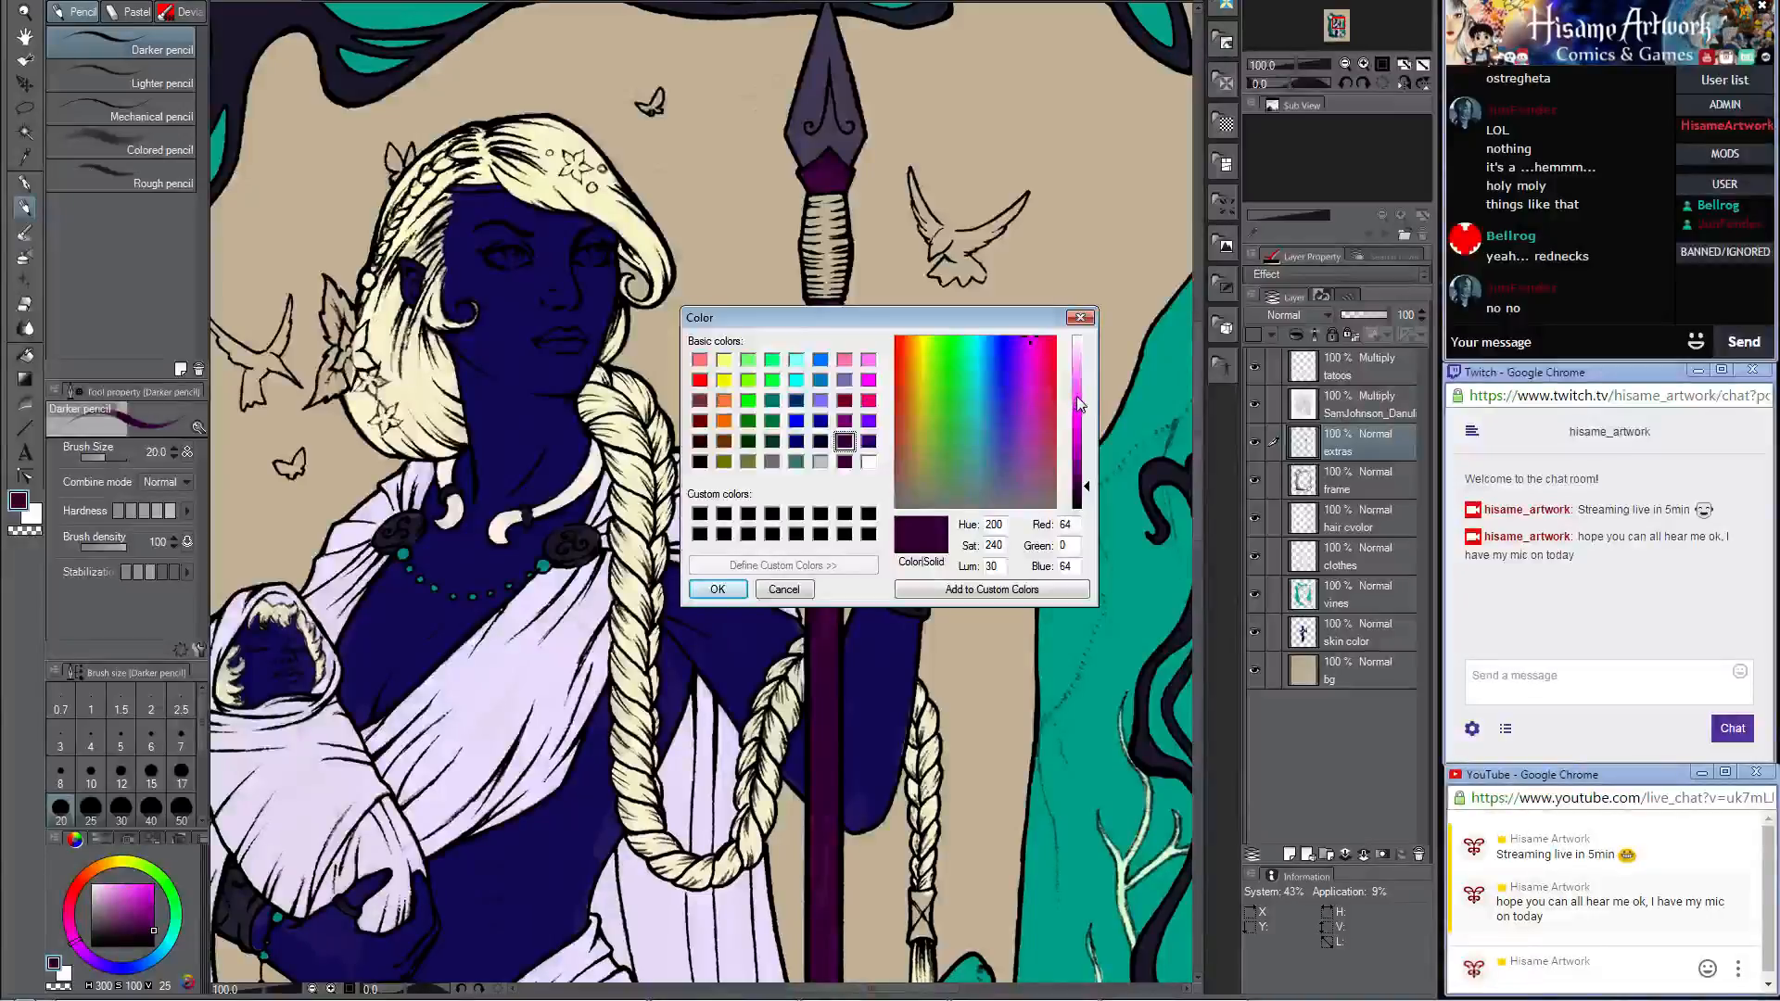
click(1017, 480)
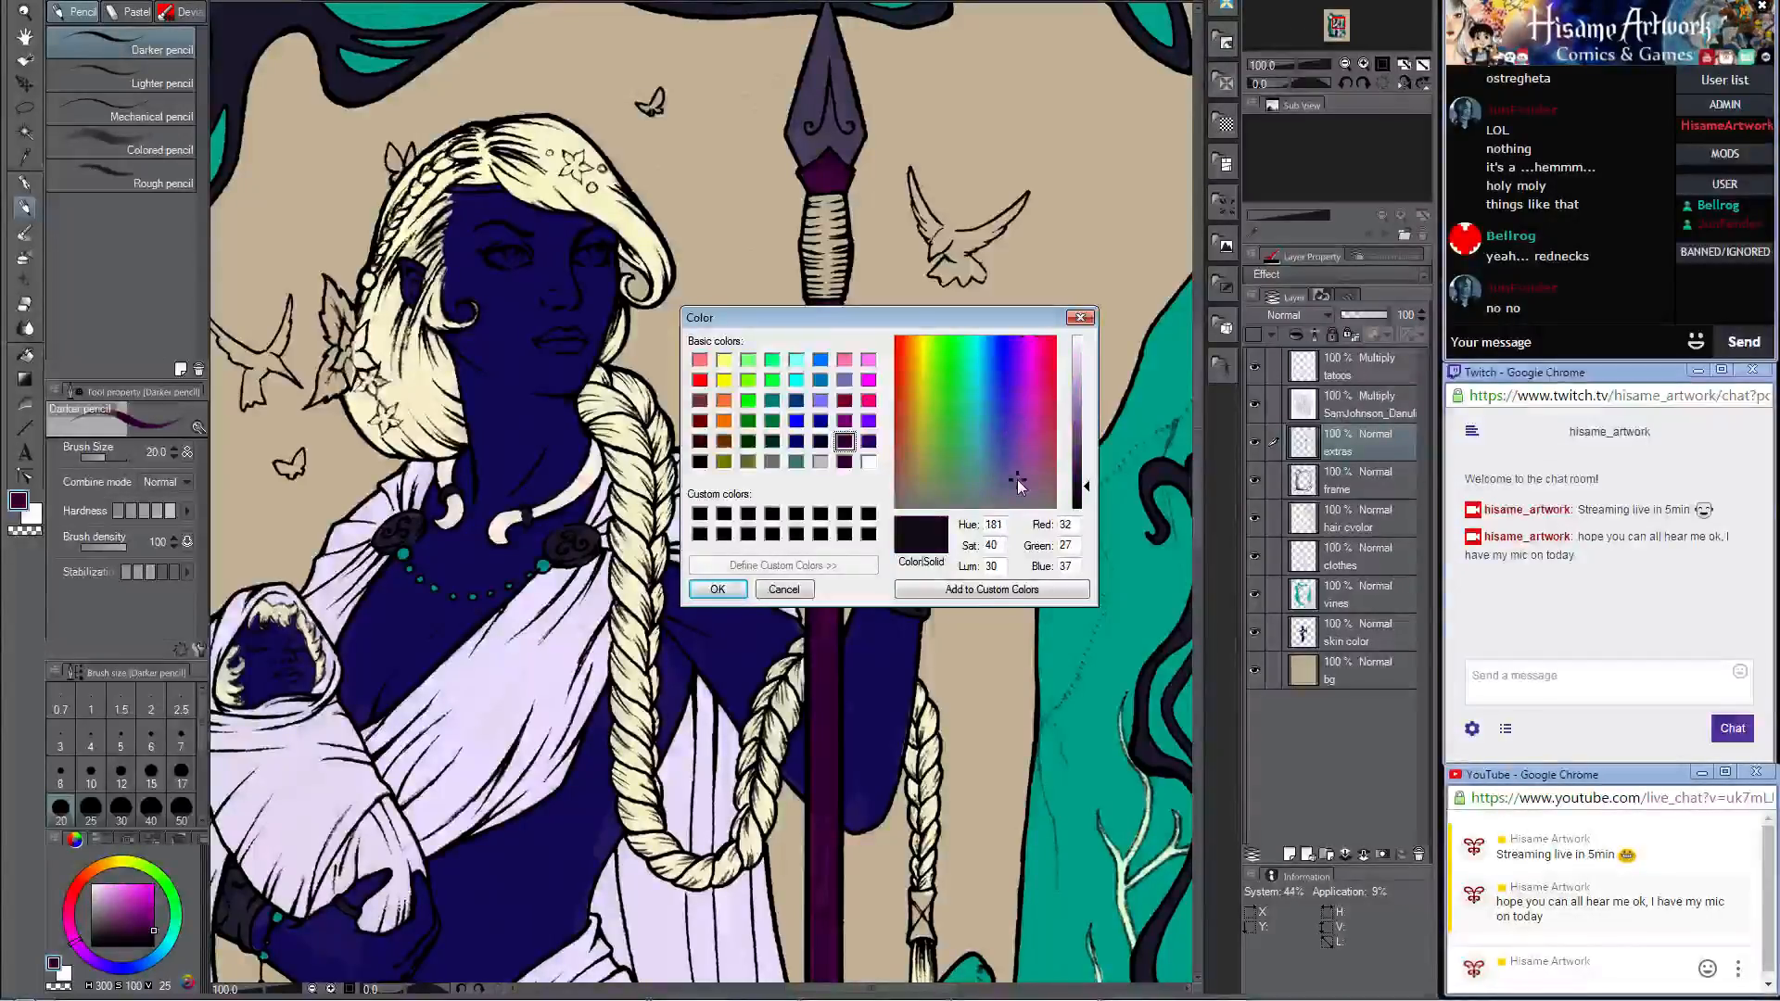
click(1076, 397)
click(718, 590)
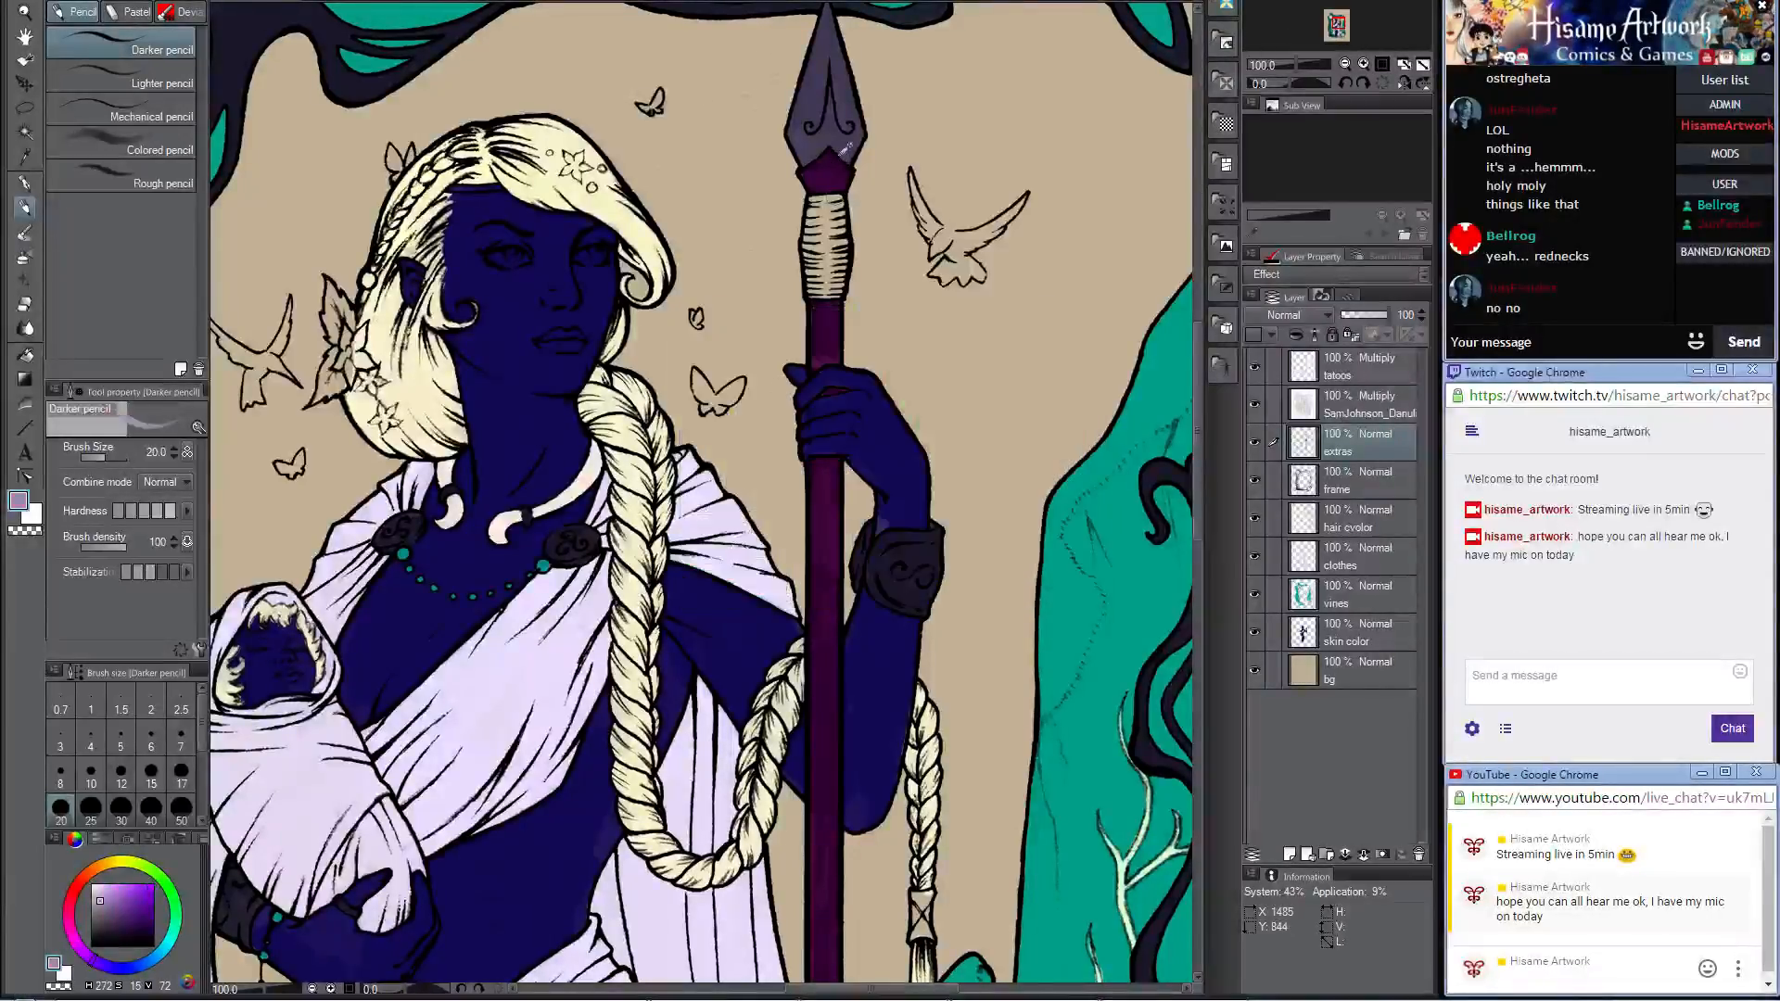
scroll(816, 250, up, 4)
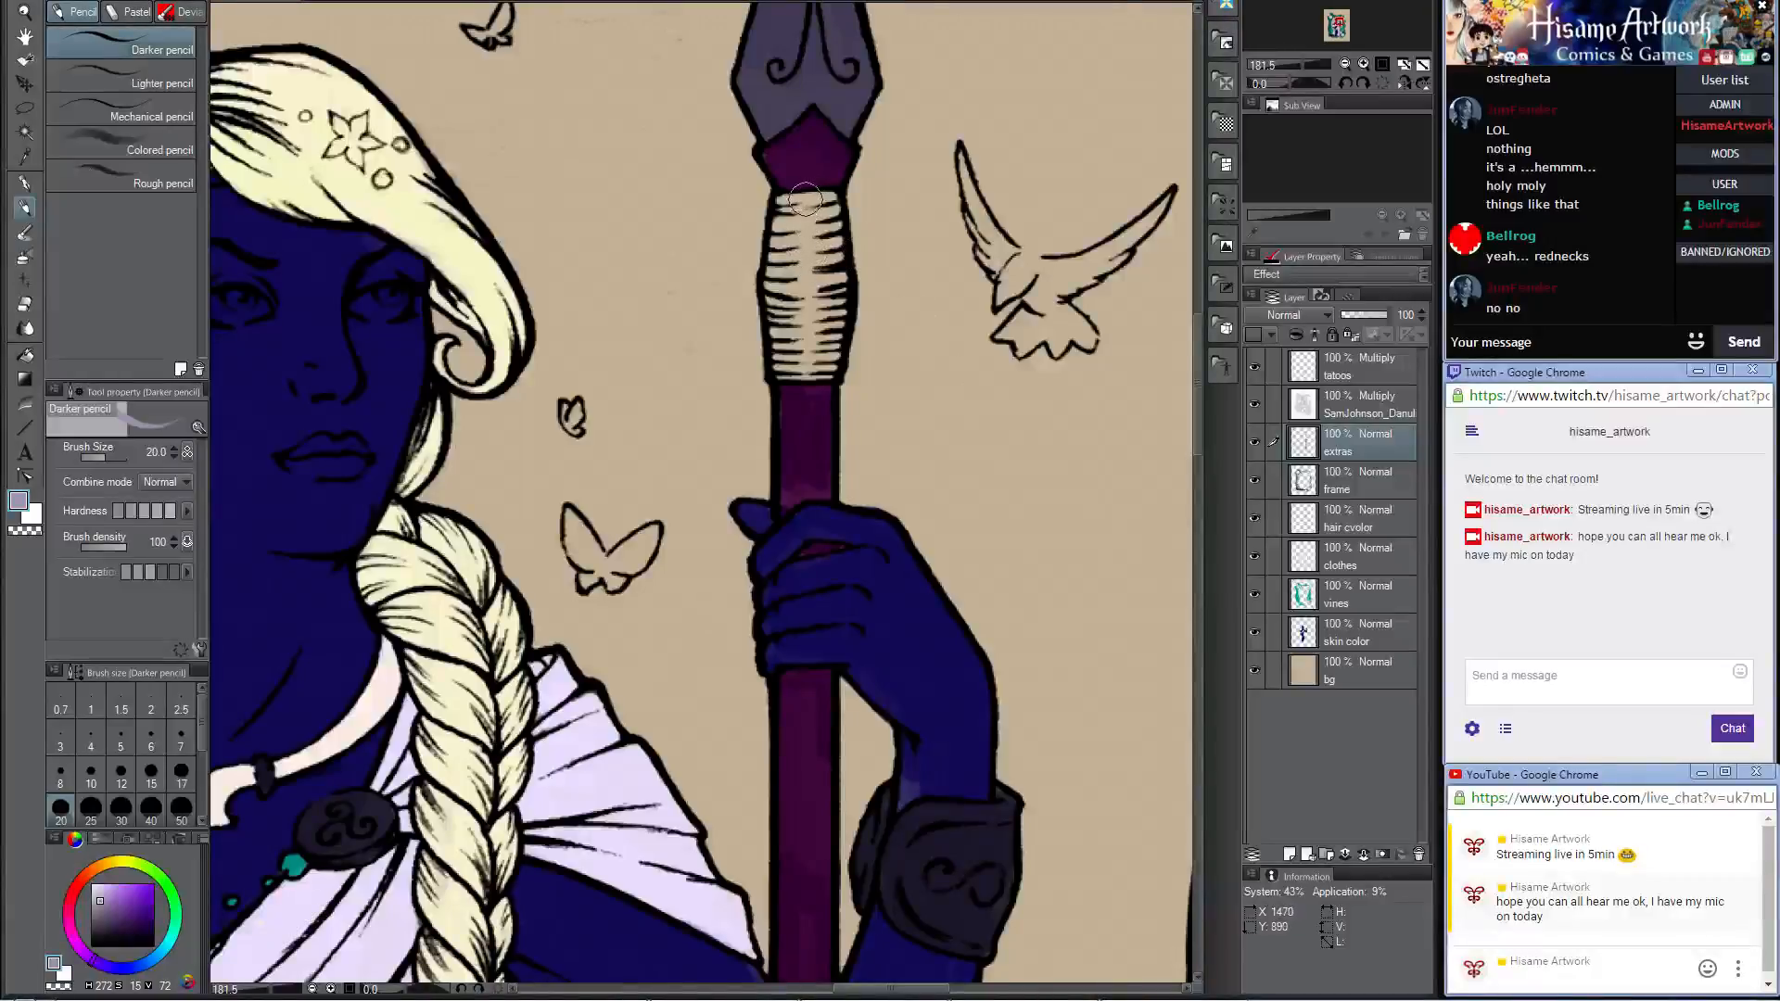
mouse_move(789, 206)
mouse_down()
mouse_move(774, 278)
mouse_move(787, 371)
mouse_move(826, 363)
mouse_move(826, 200)
mouse_move(808, 205)
mouse_move(797, 359)
mouse_move(808, 198)
mouse_move(823, 241)
mouse_up()
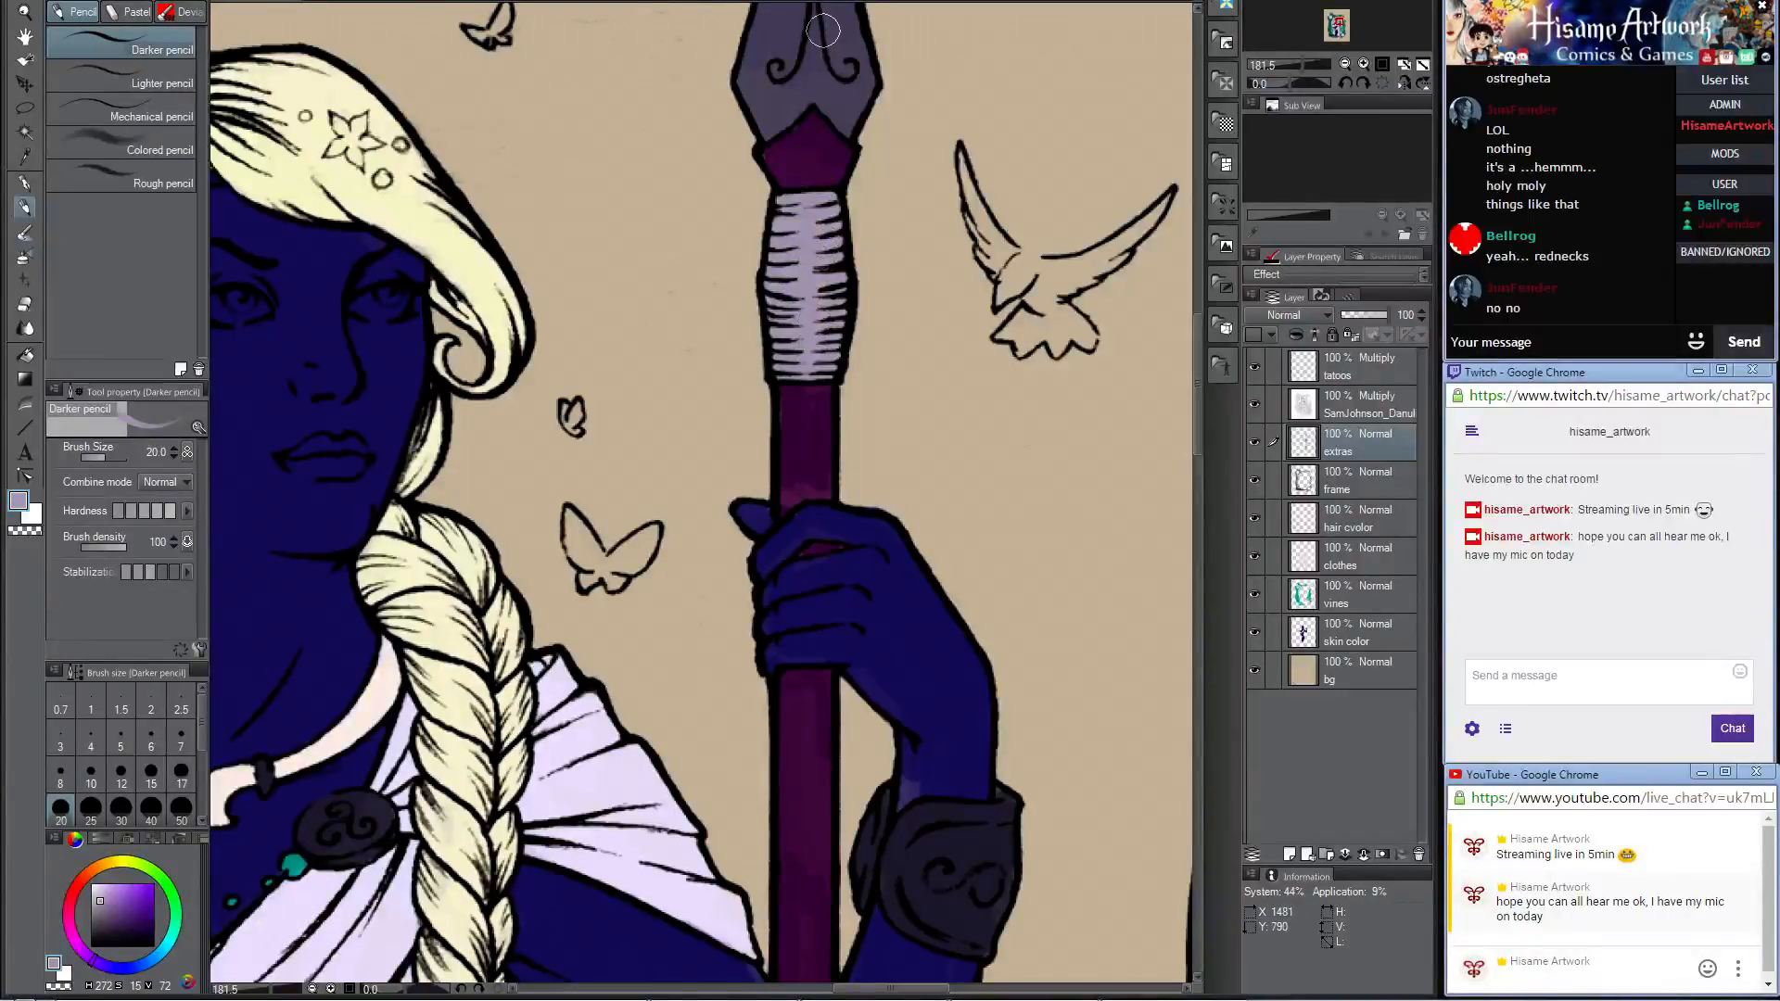
Step: Sample the dark grayish purple (HSV 254, 37, 24) from the shoulder brooch and fill the forehead band under the hairline with brush size 10
scroll(807, 232, down, 6)
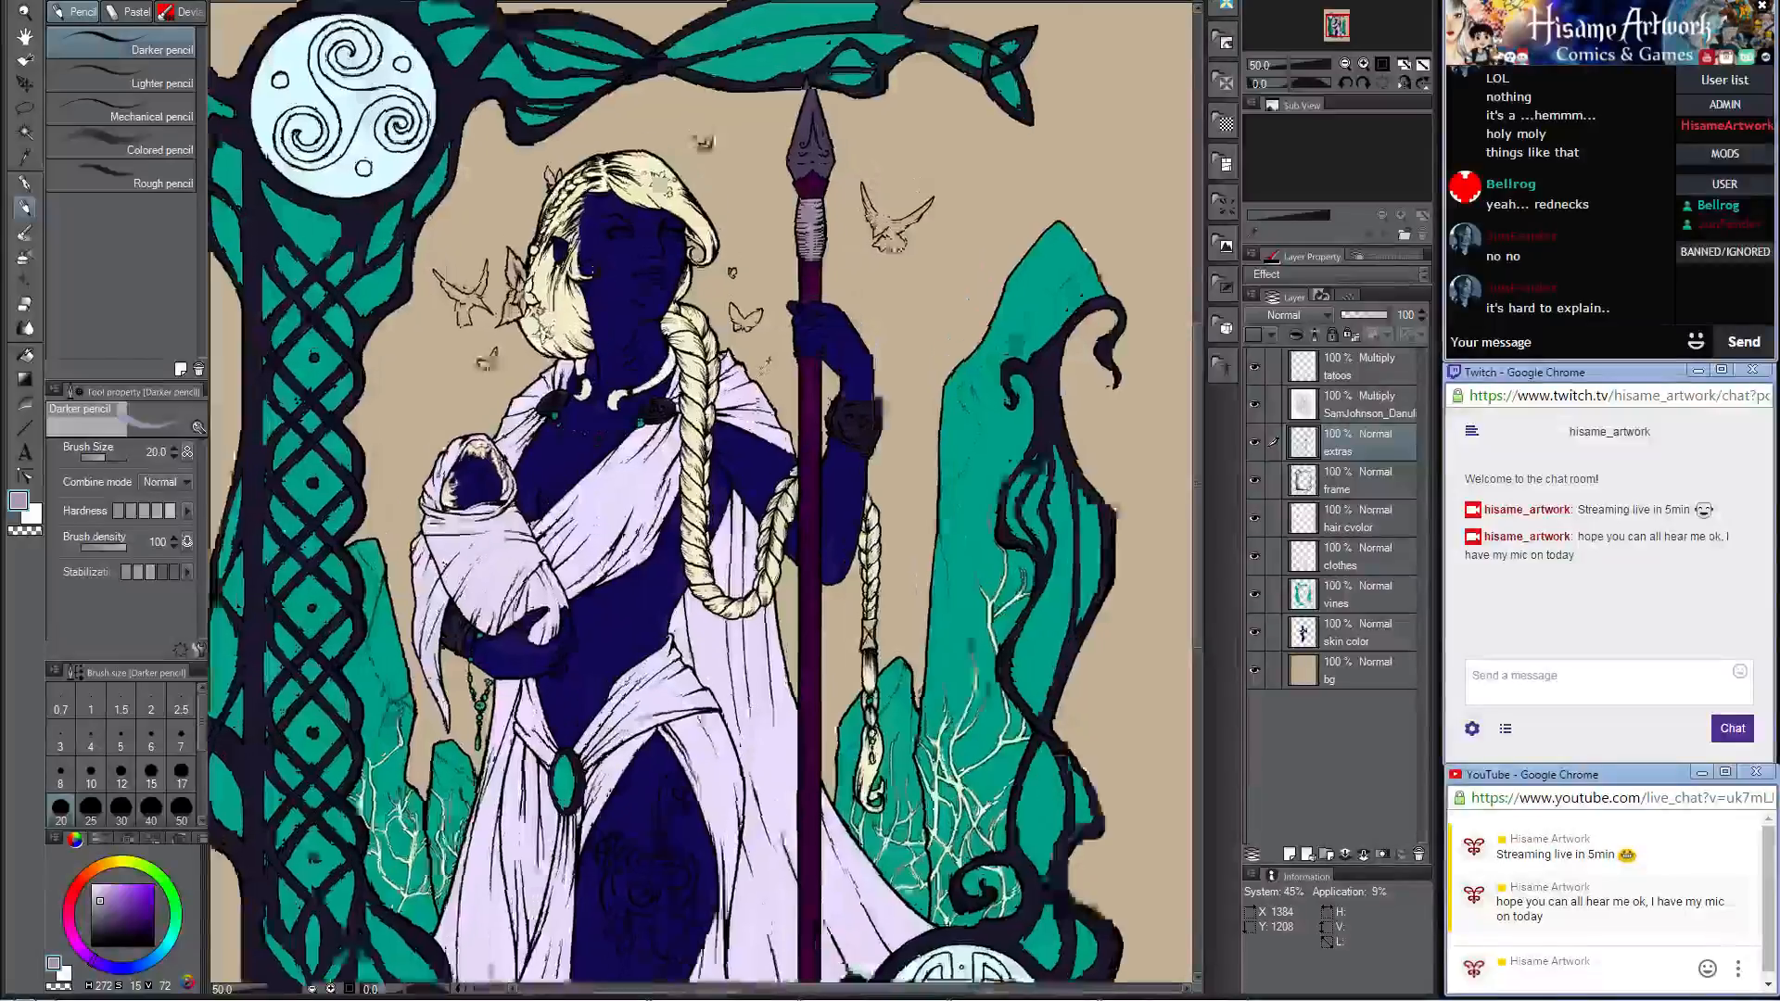
scroll(756, 369, down, 1)
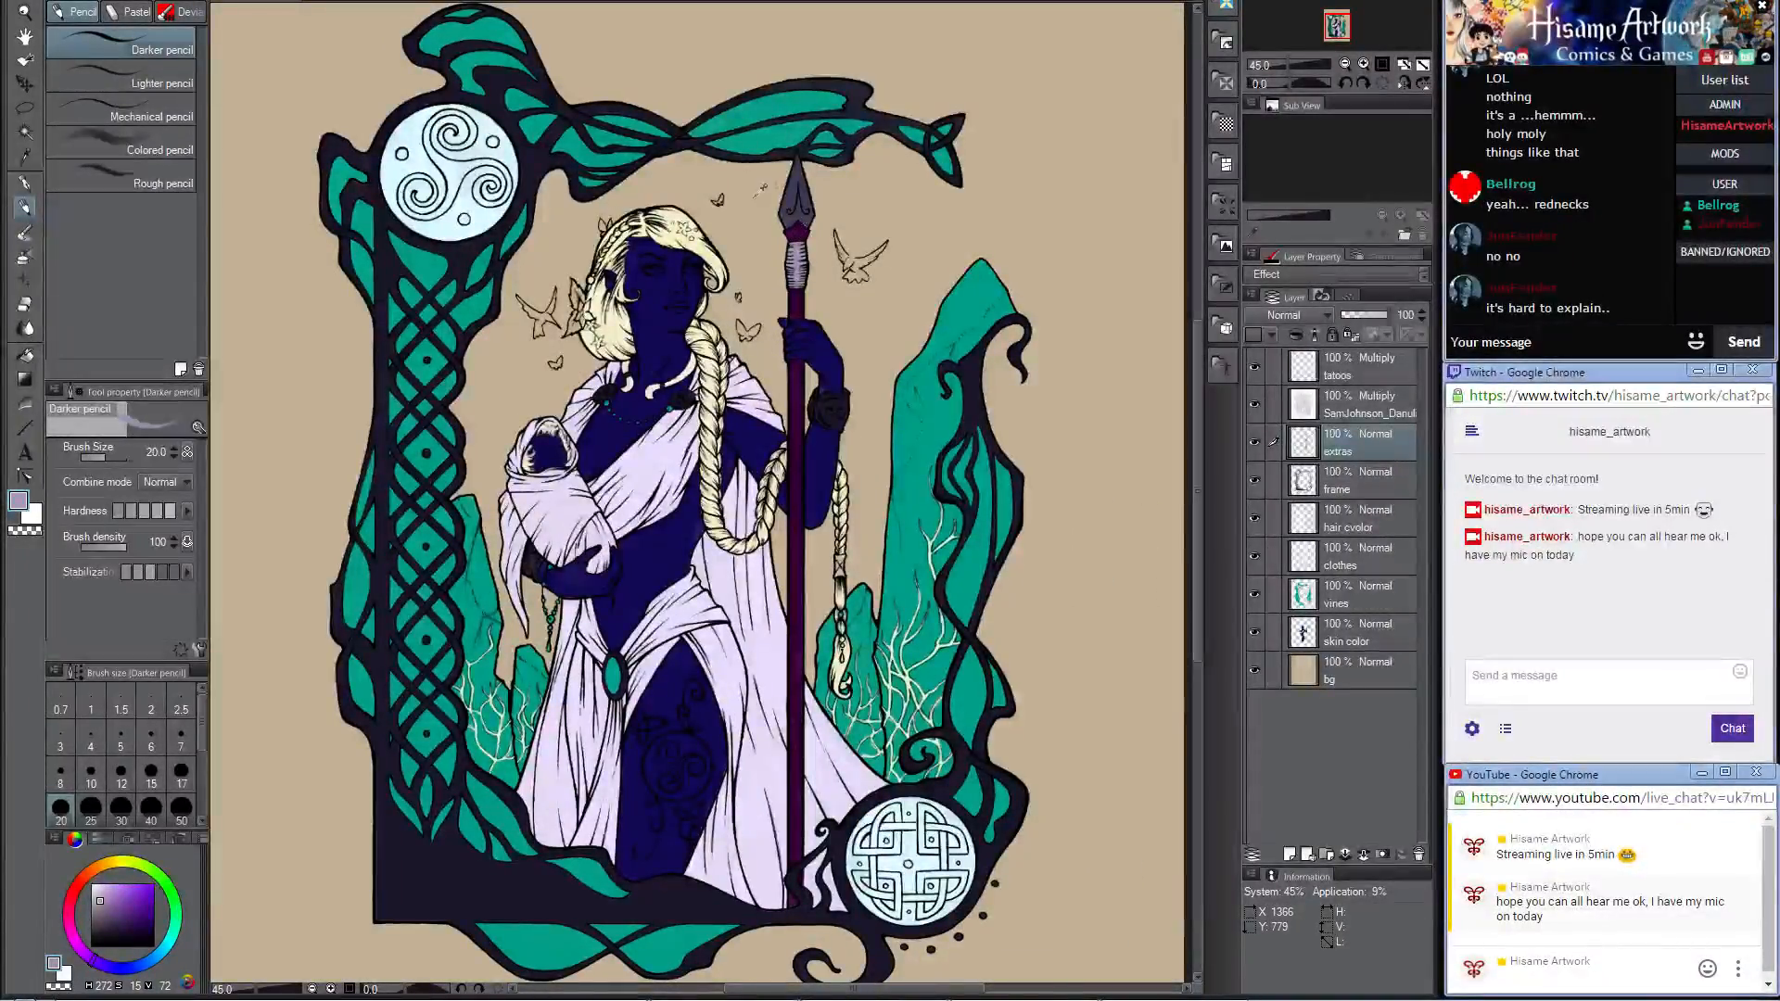
scroll(757, 194, up, 1)
scroll(760, 189, up, 4)
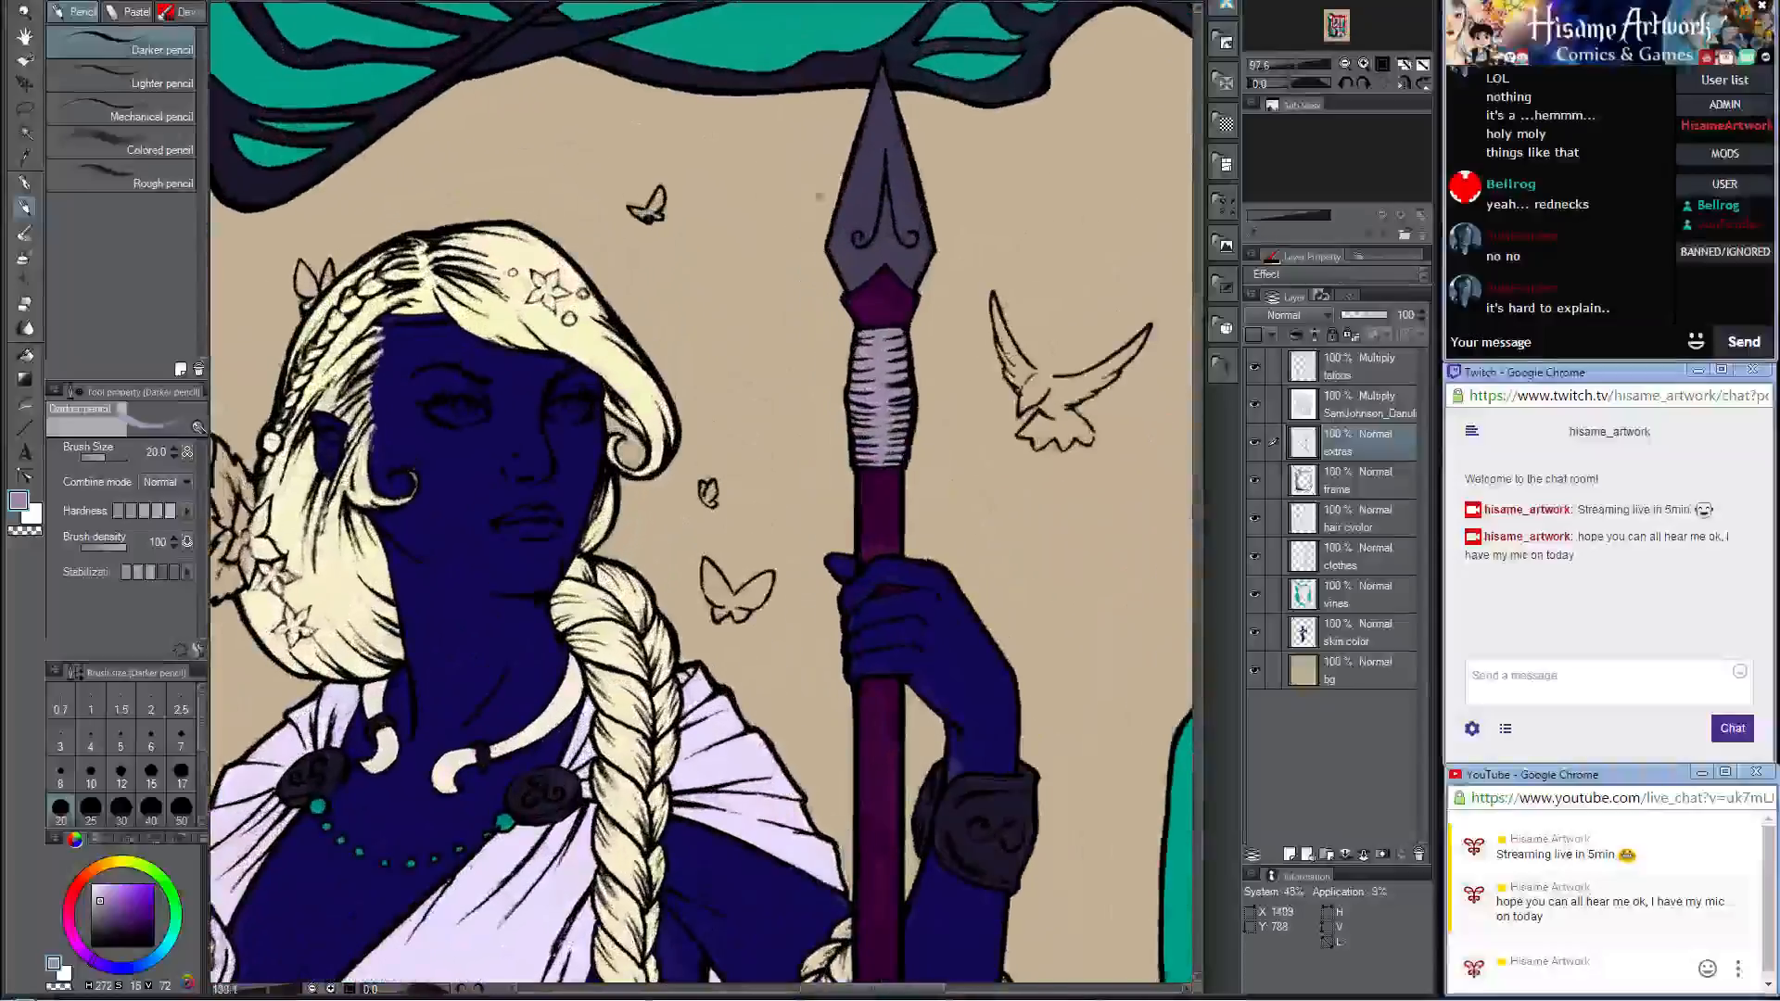
scroll(733, 357, down, 2)
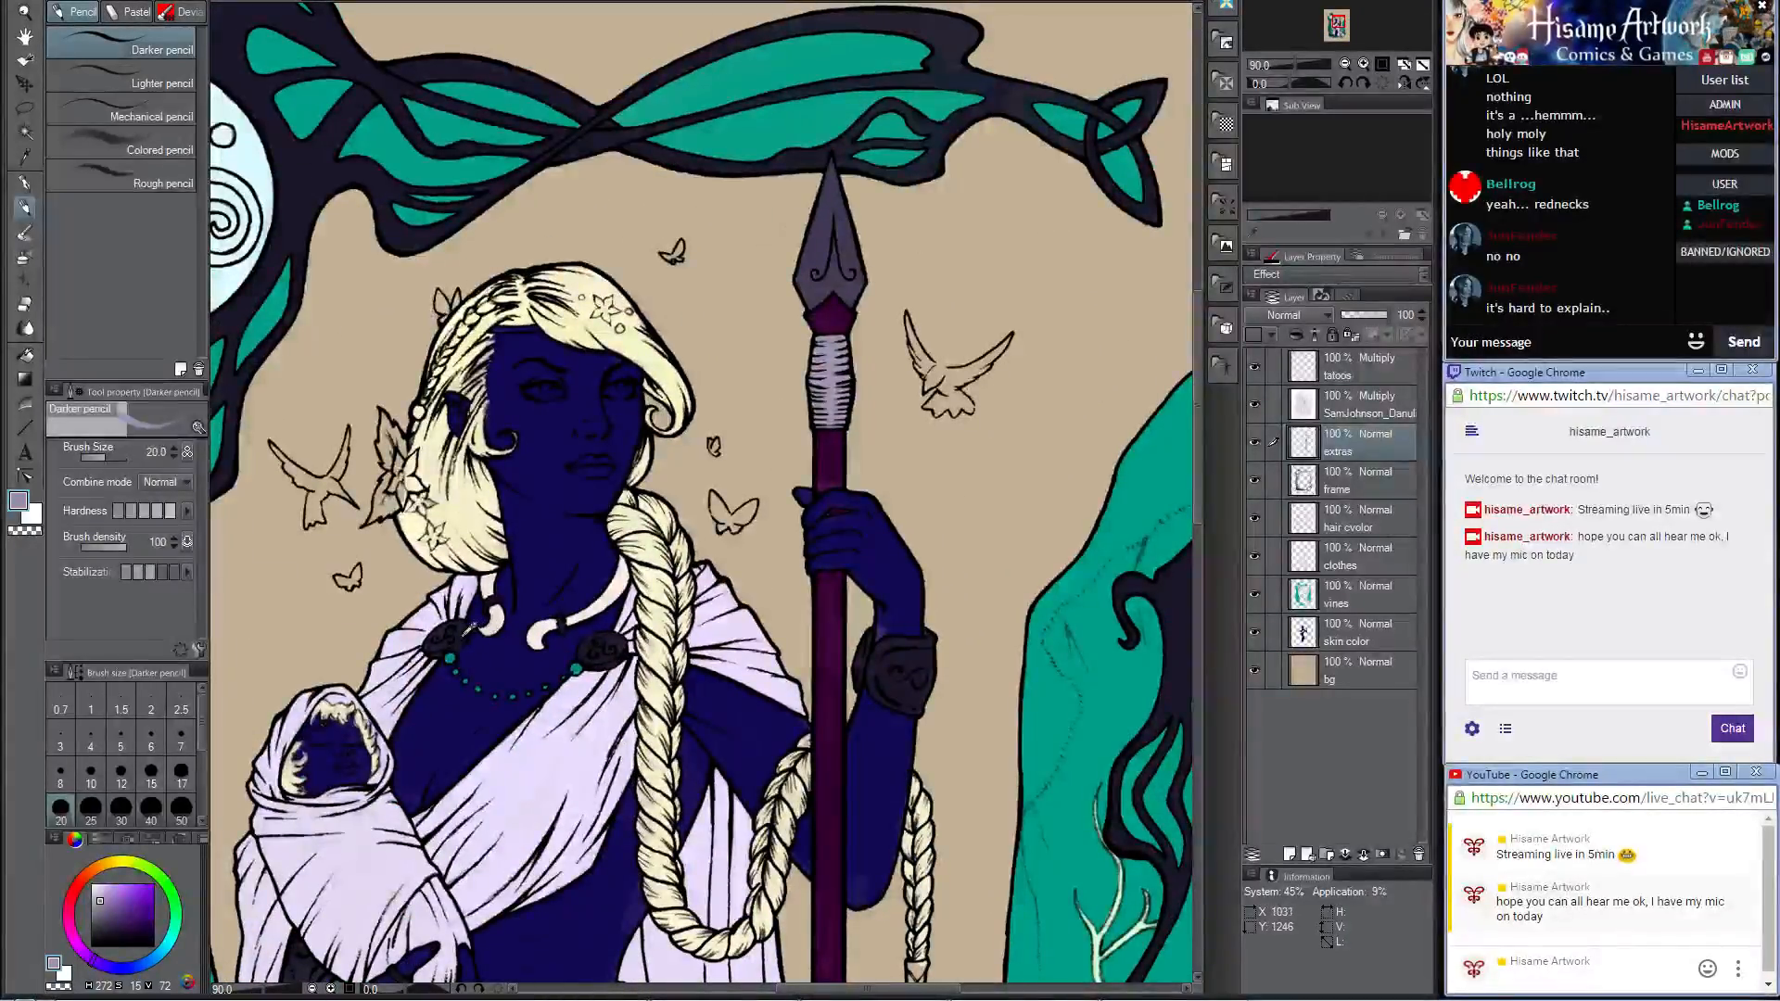
alt+click(466, 625)
scroll(715, 405, up, 4)
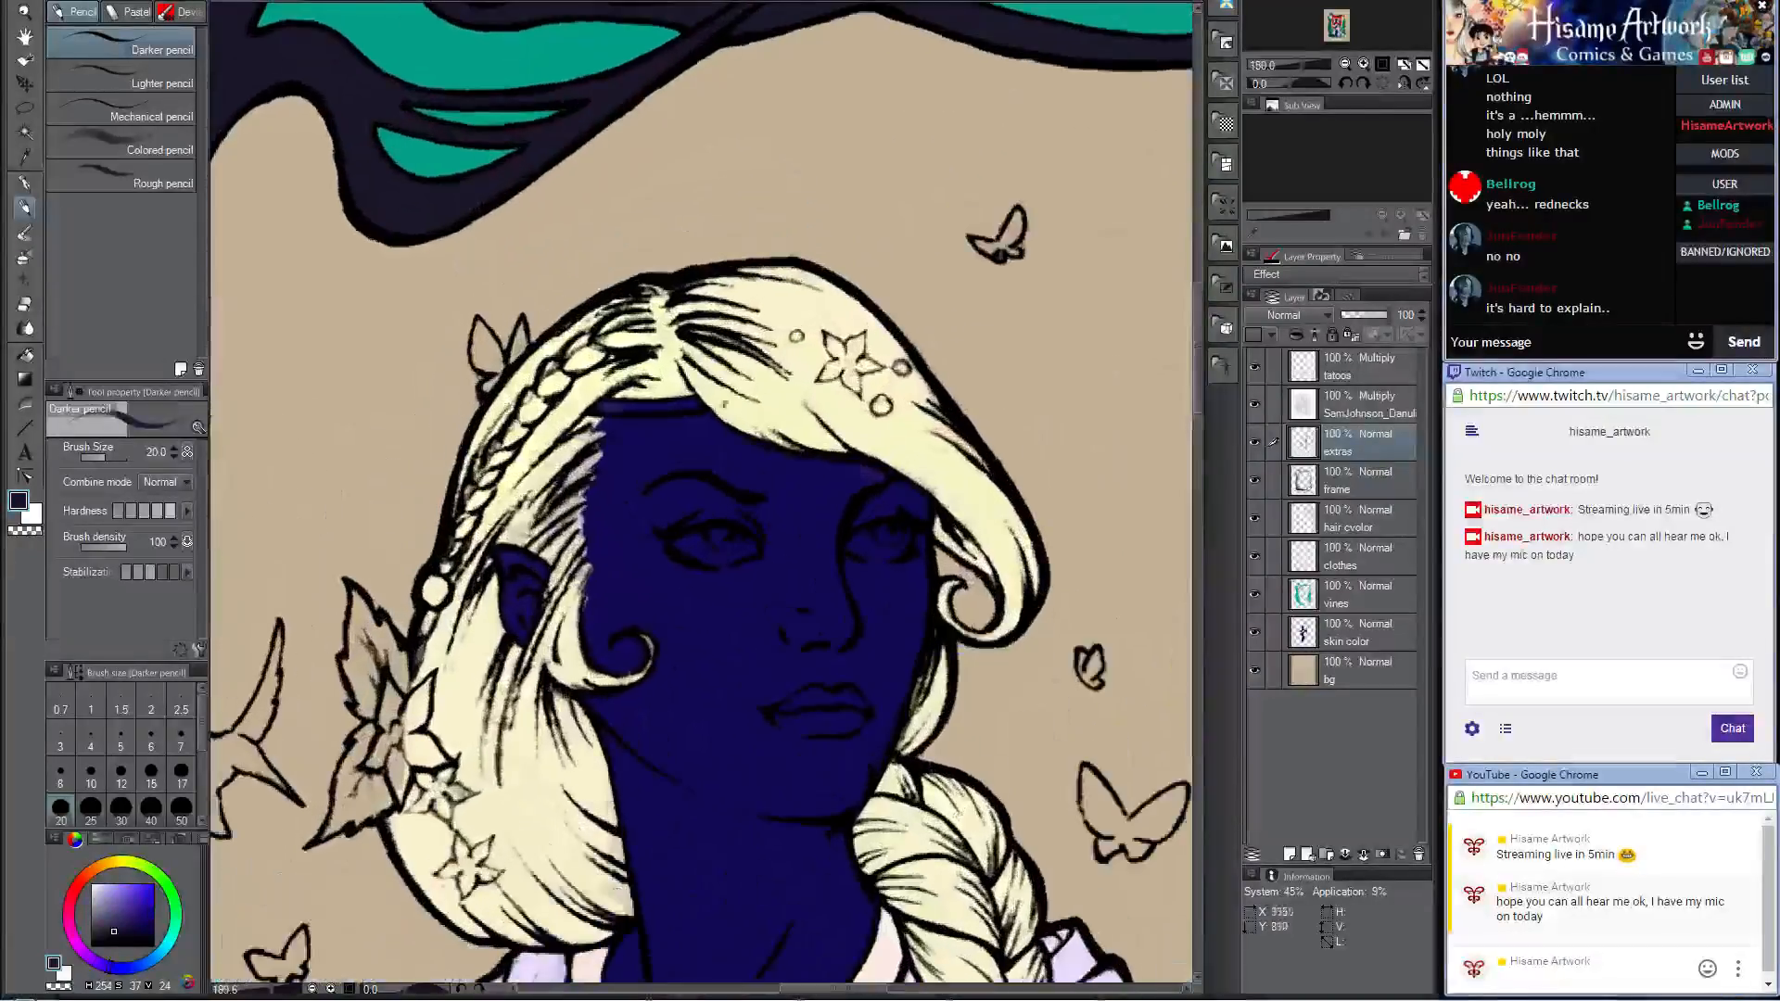
key(bracketleft)
key(bracketleft)
key(bracketleft)
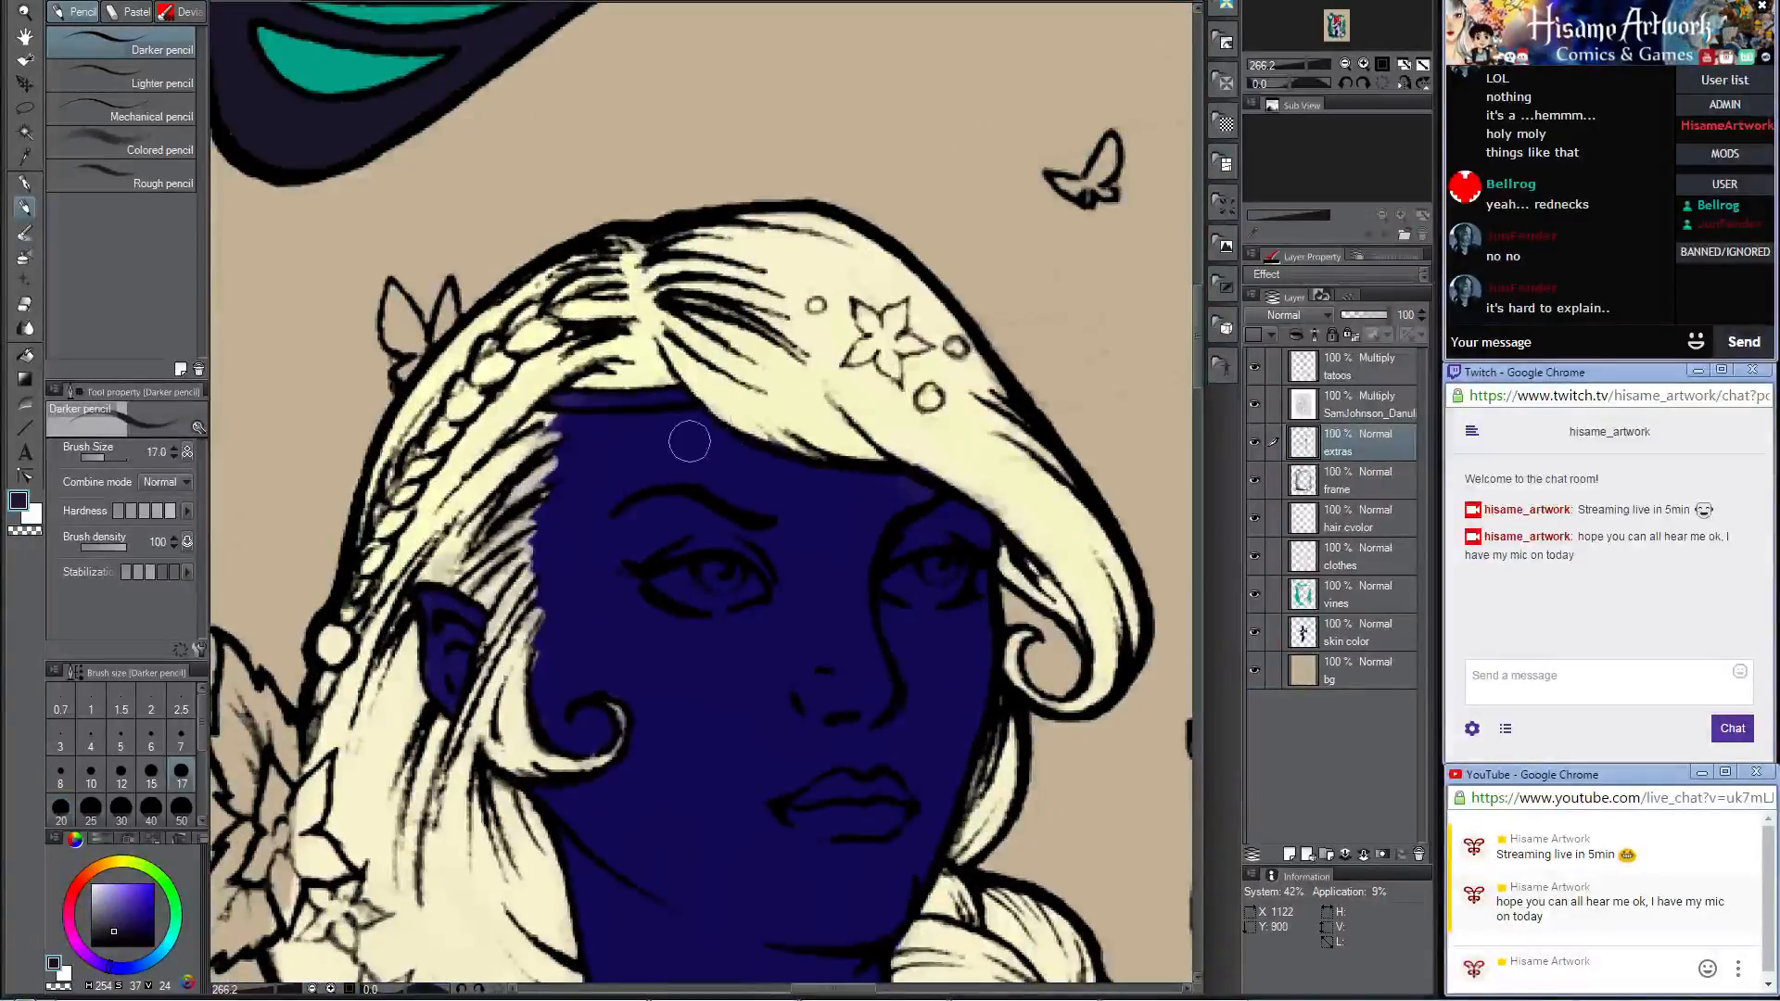
key(bracketleft)
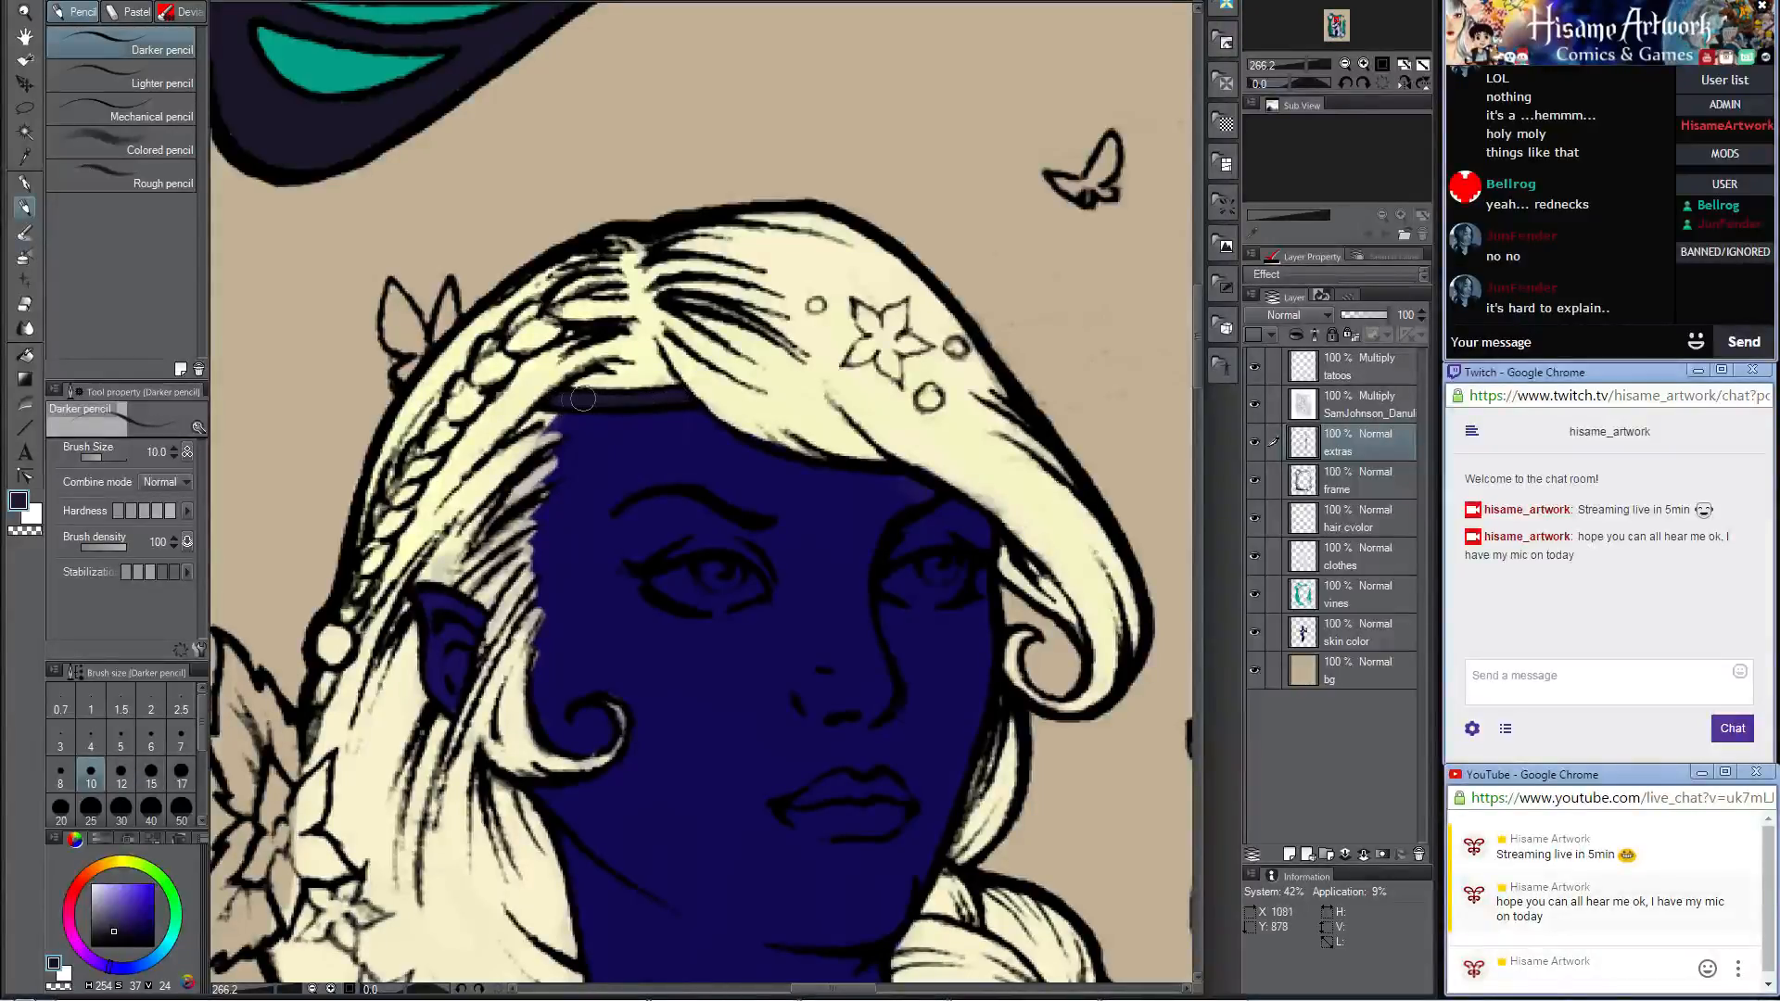
drag(566, 402, 672, 397)
Step: Fill the whites of the woman's two eyes with the same dark grayish purple
scroll(535, 360, down, 8)
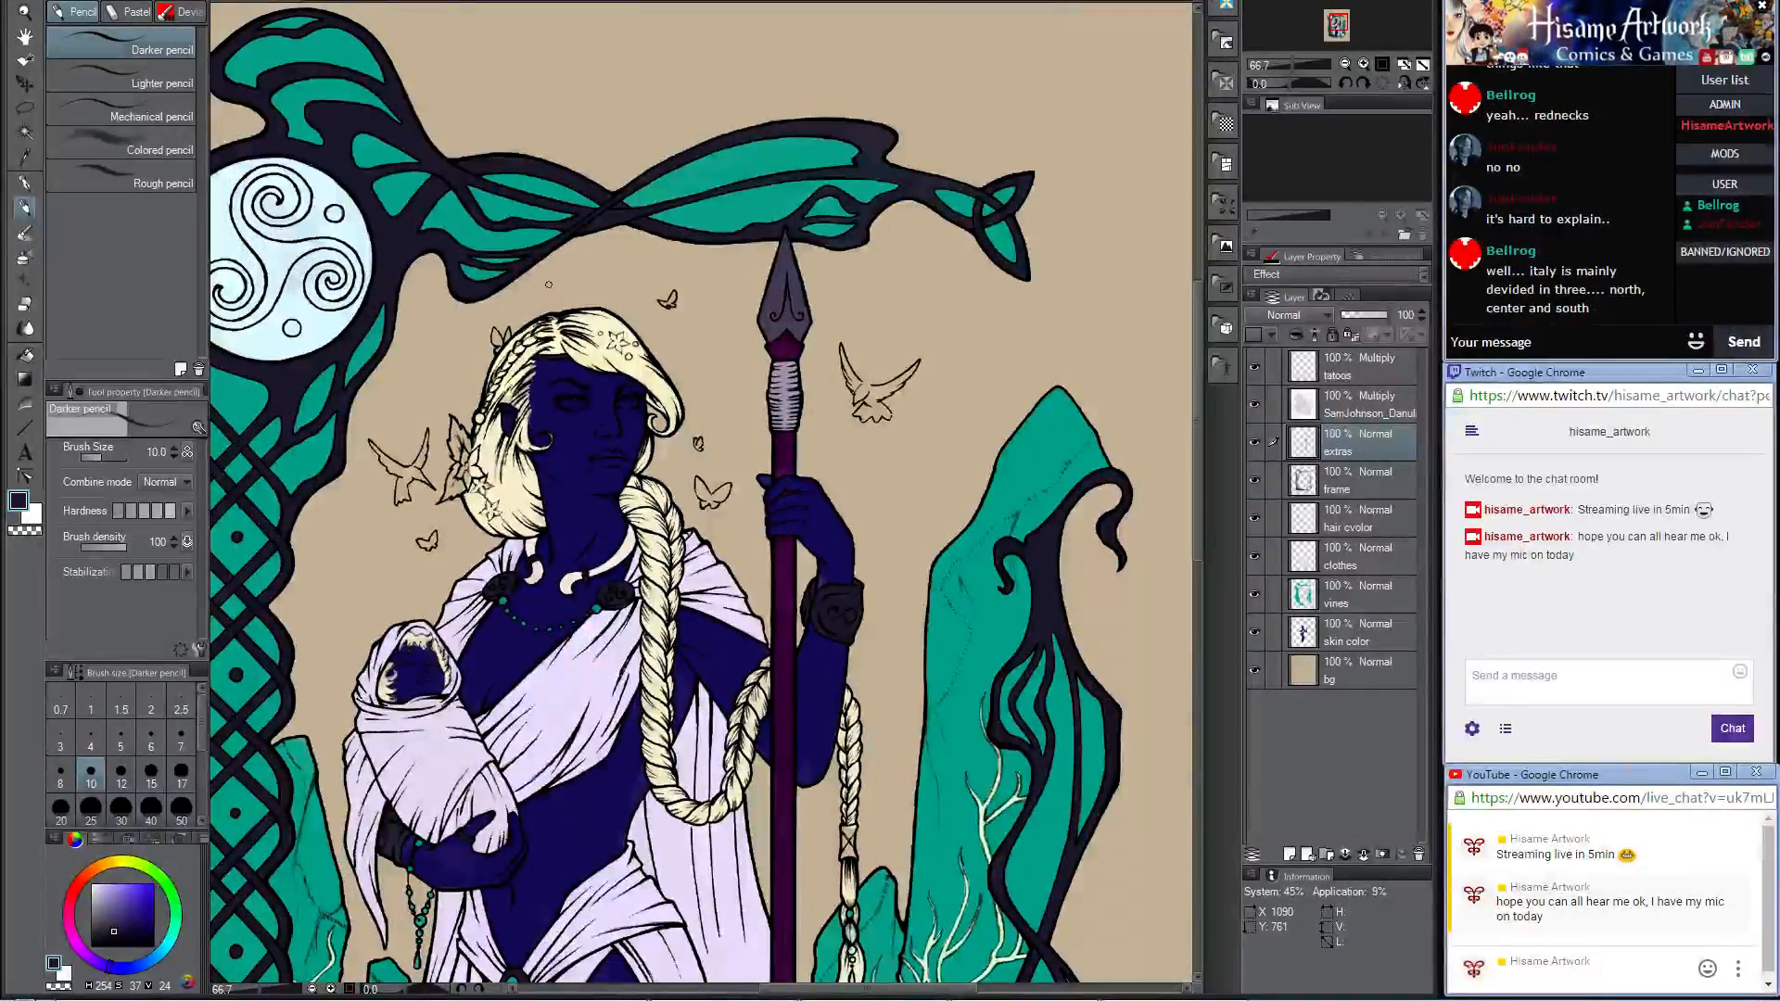
scroll(640, 333, down, 1)
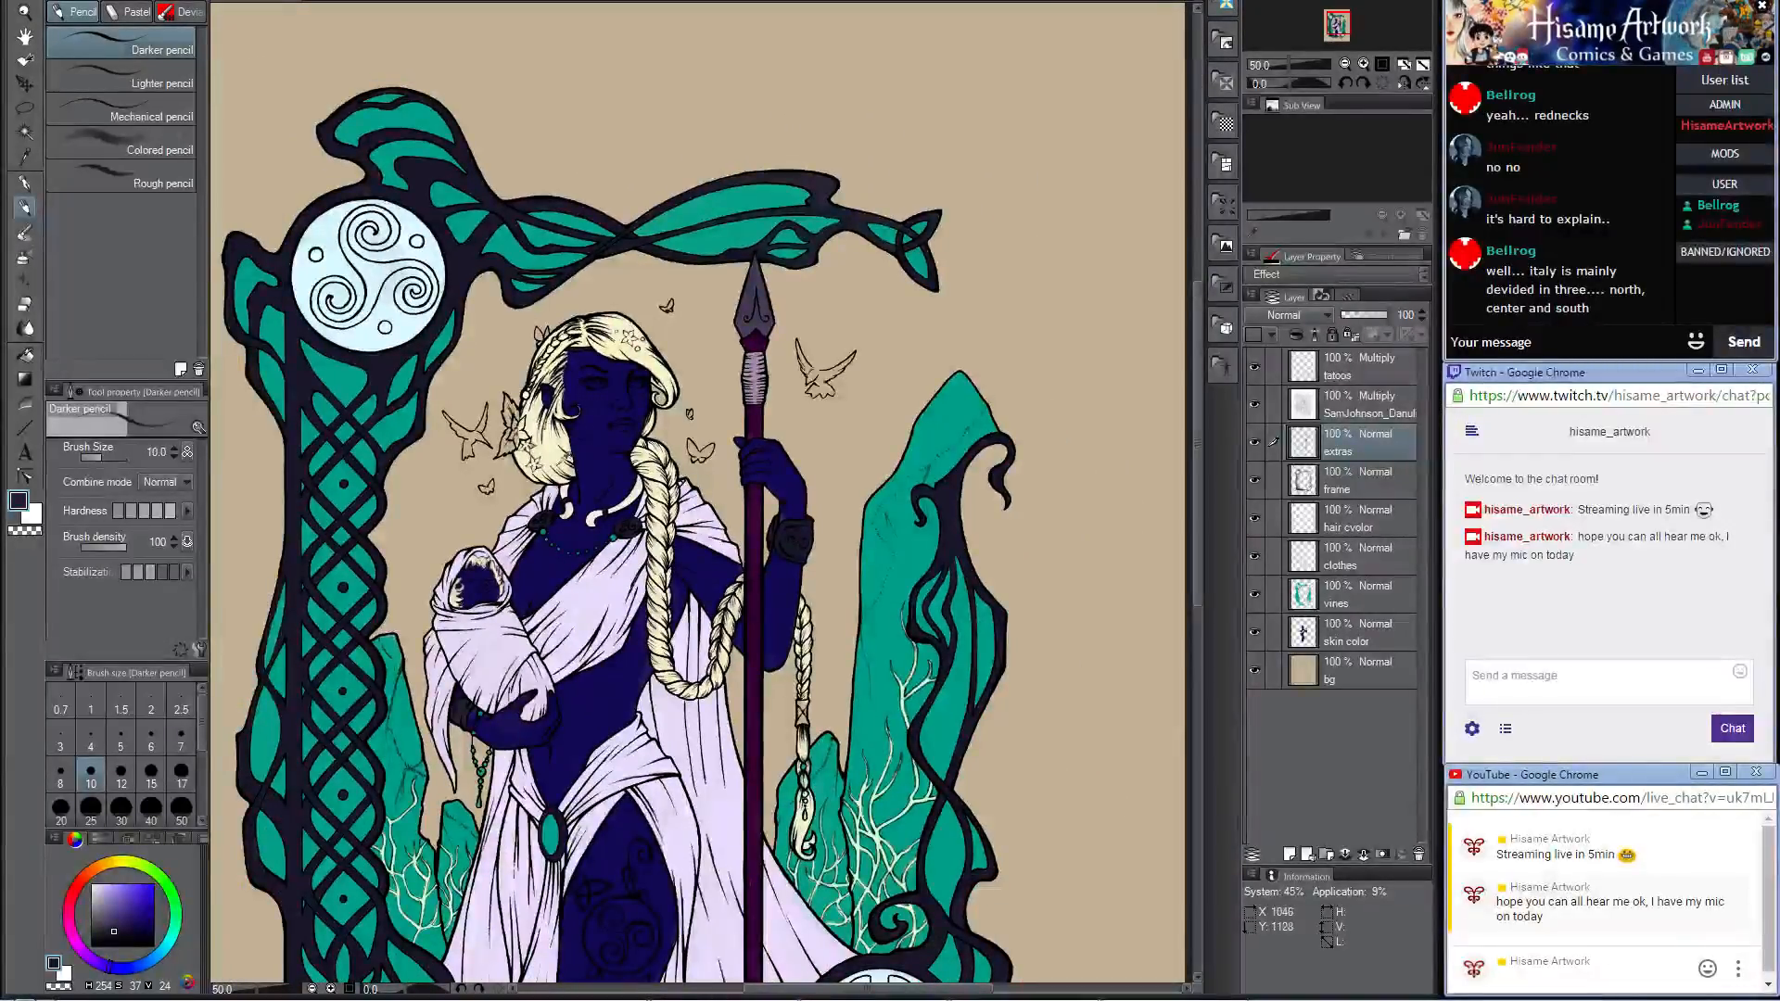
scroll(560, 459, up, 1)
drag(667, 533, 698, 229)
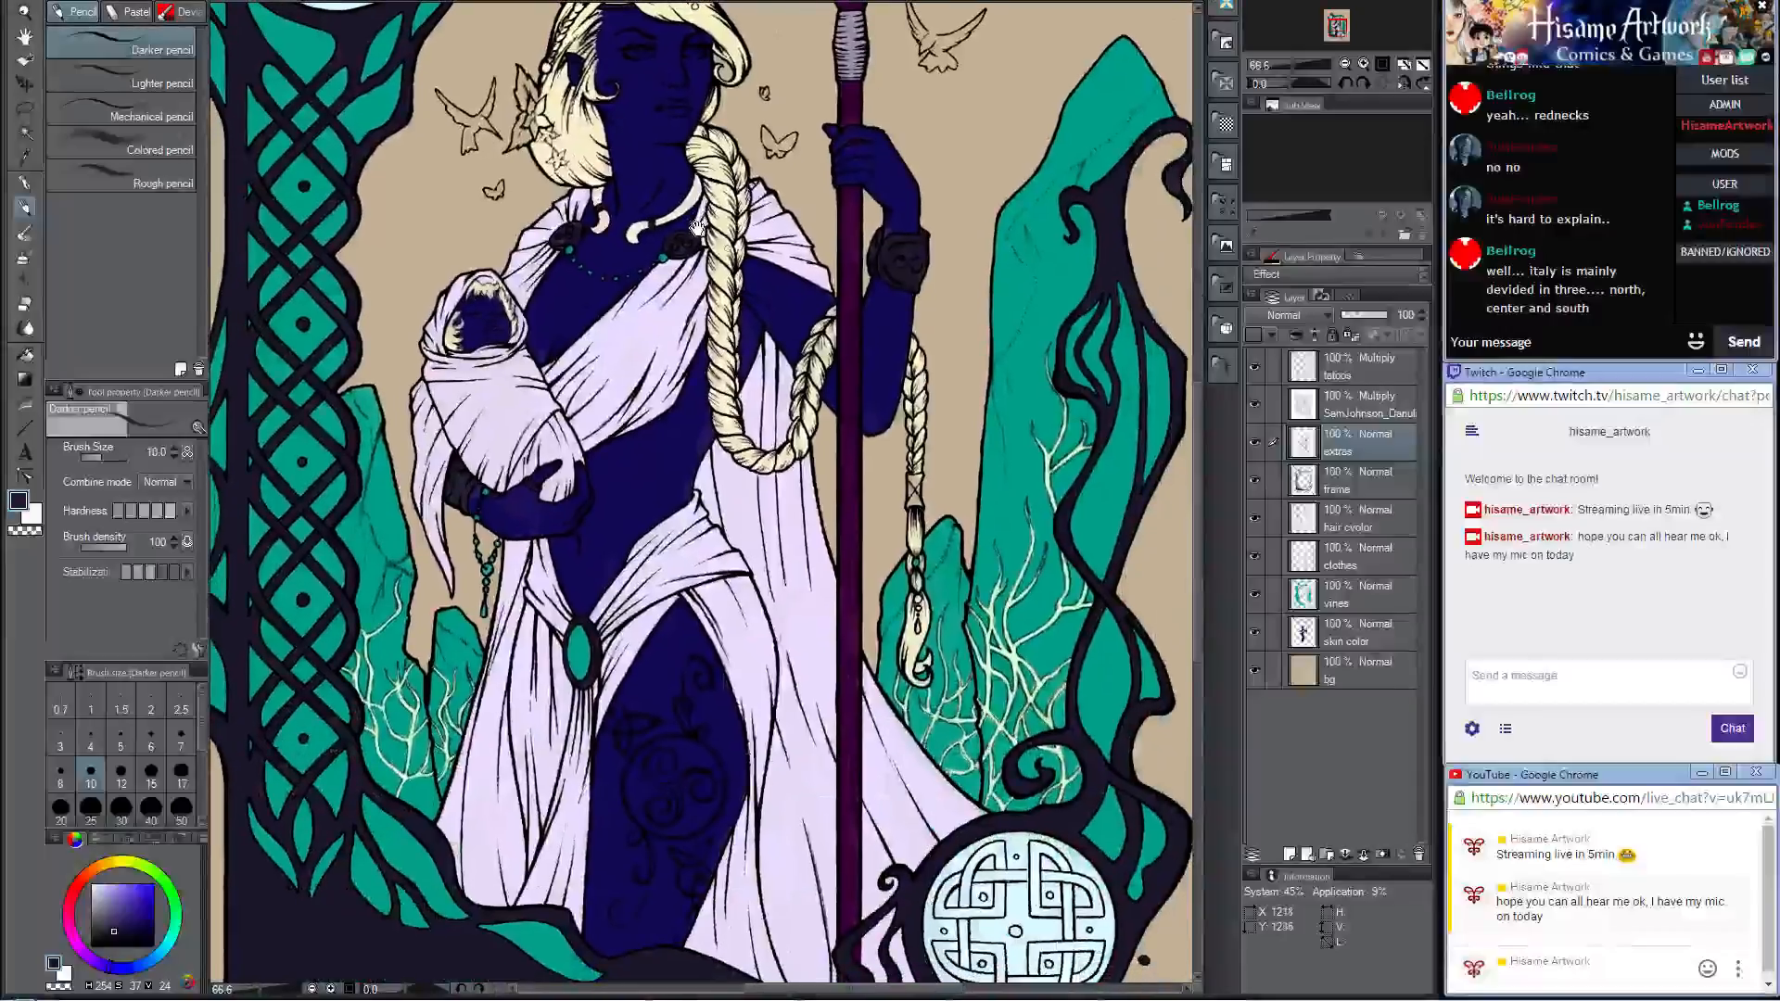
scroll(697, 228, down, 1)
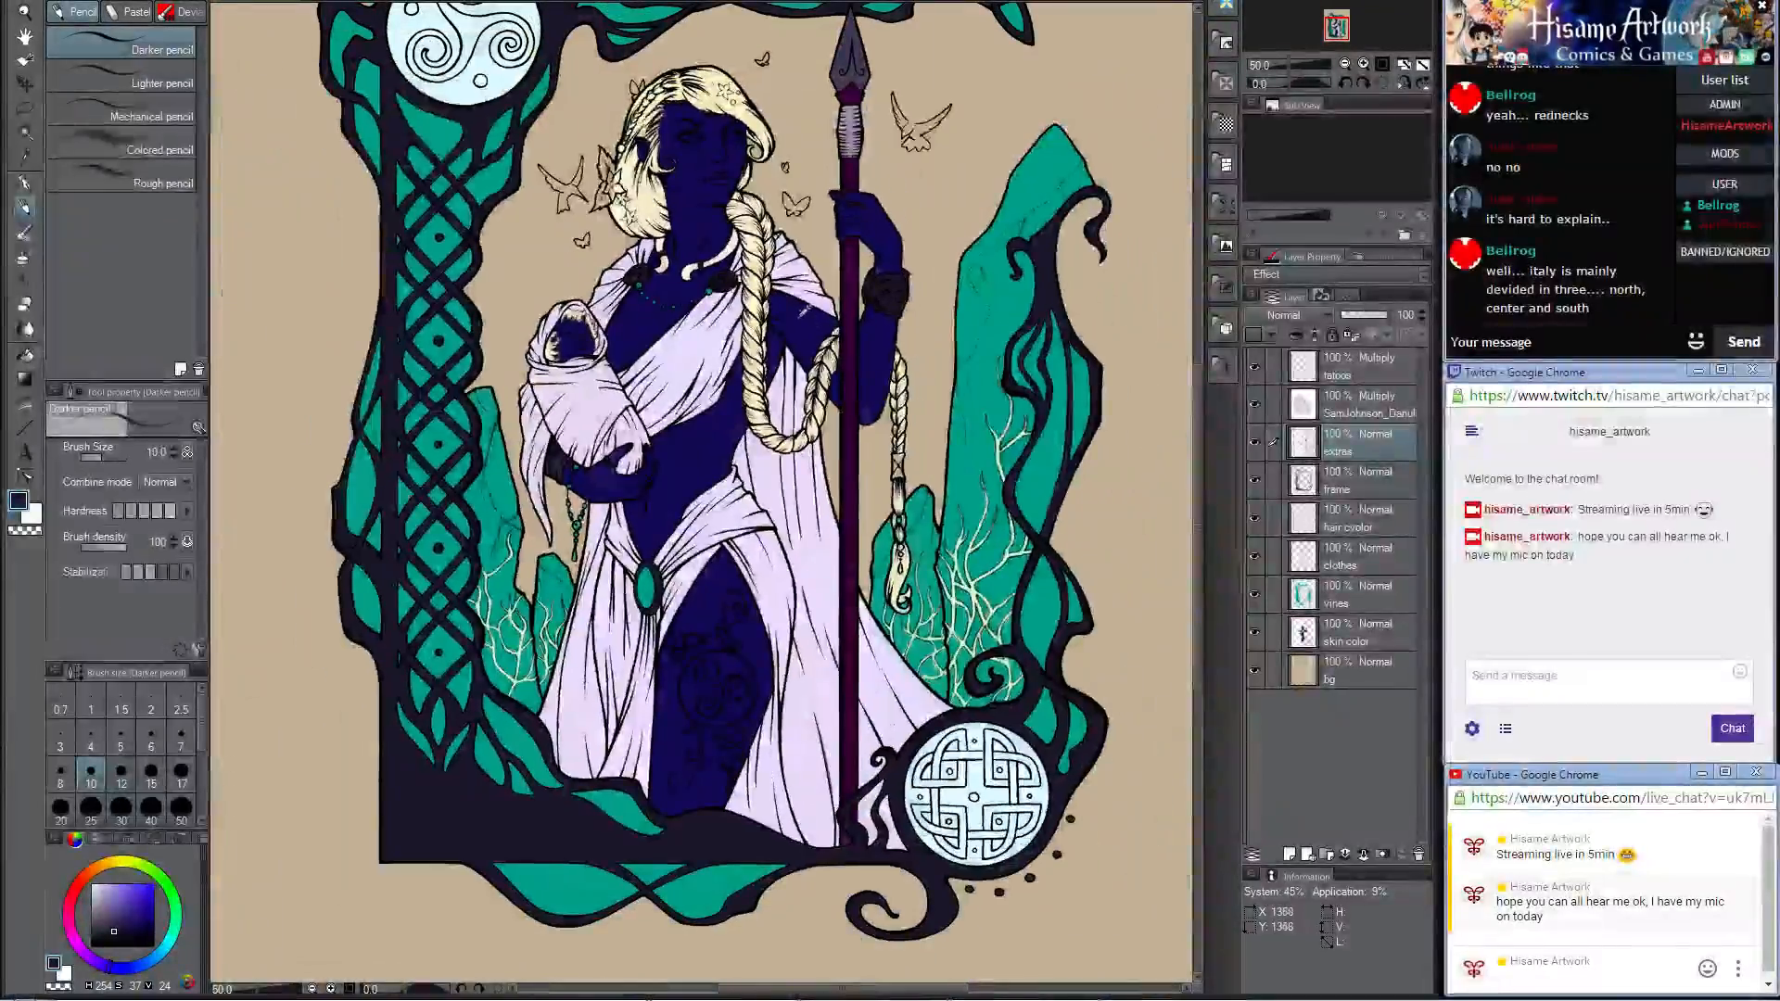
drag(792, 309, 816, 390)
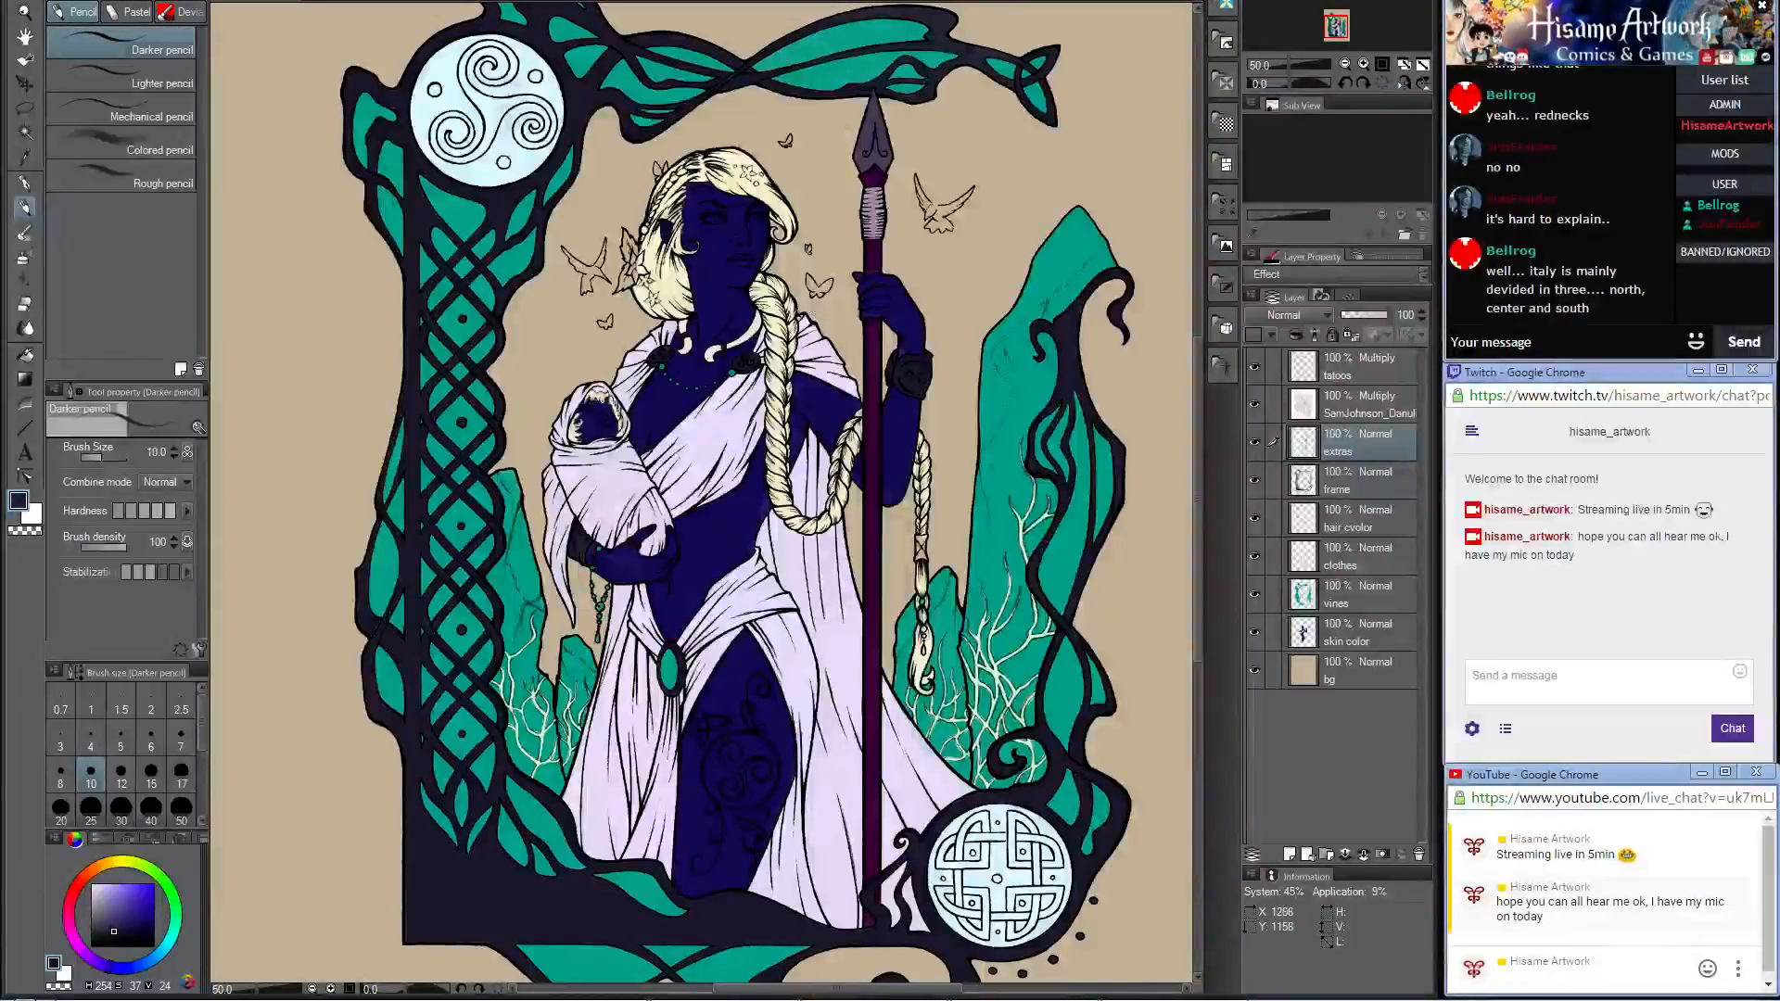
scroll(712, 252, up, 3)
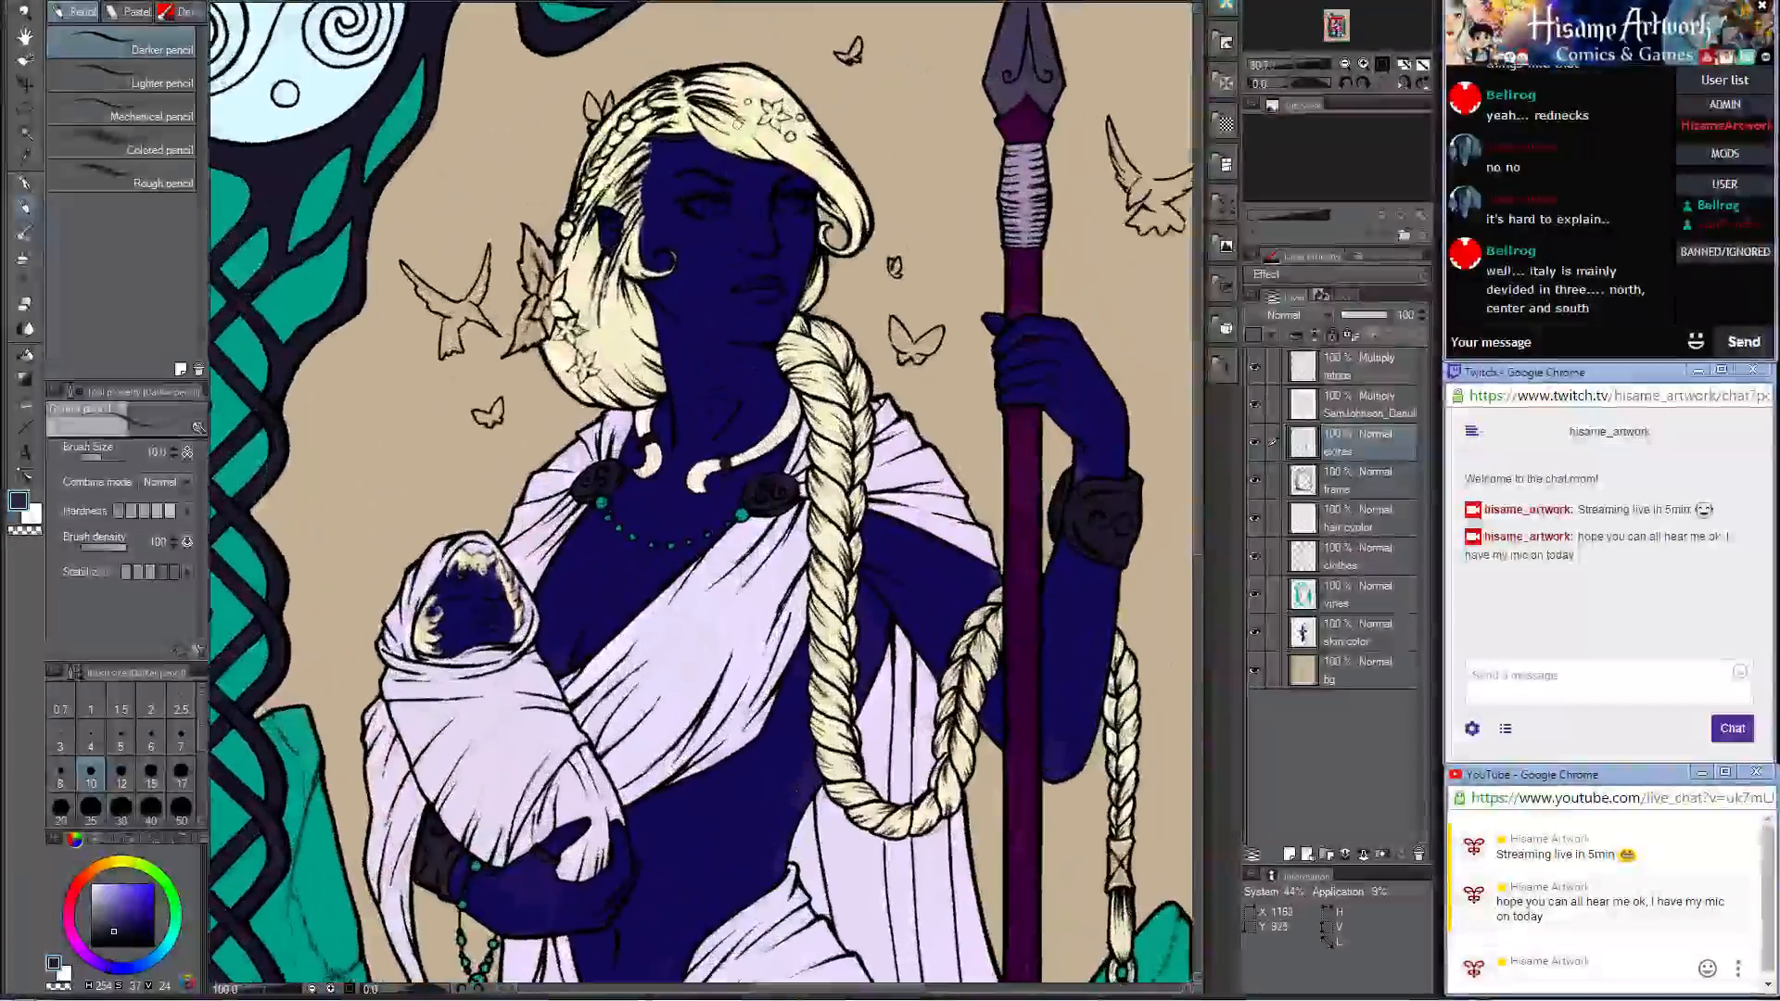
scroll(723, 195, up, 4)
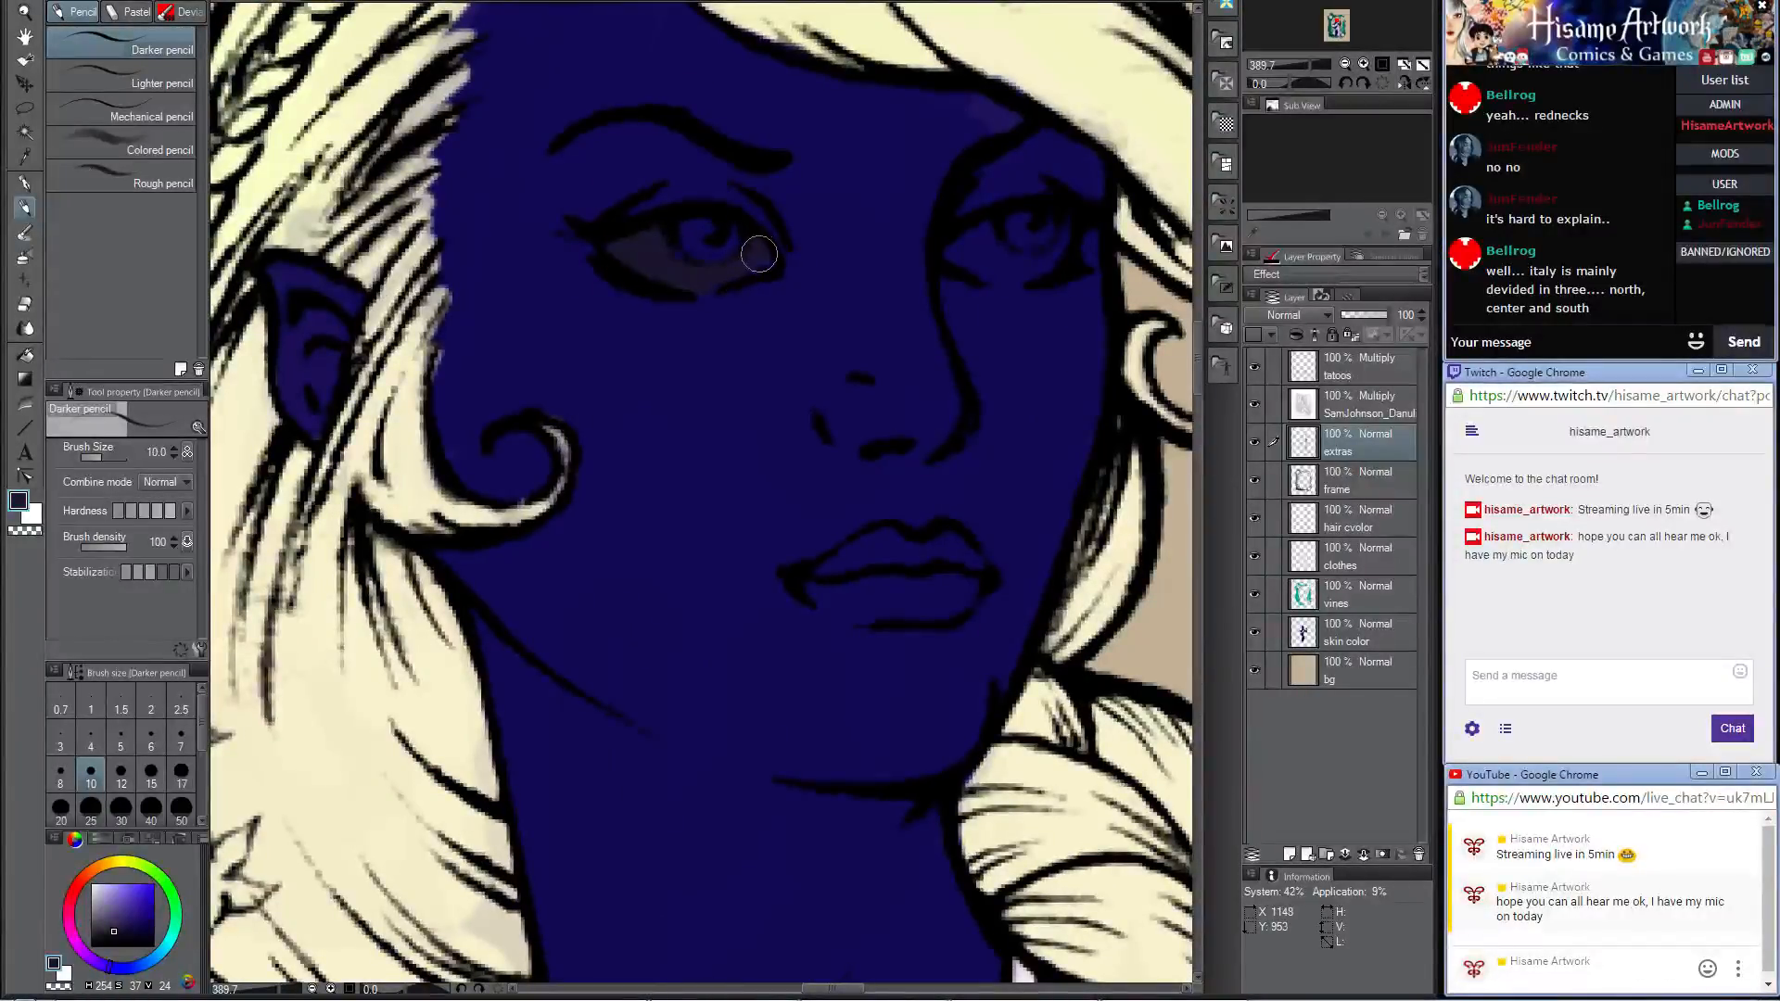
drag(651, 252, 657, 252)
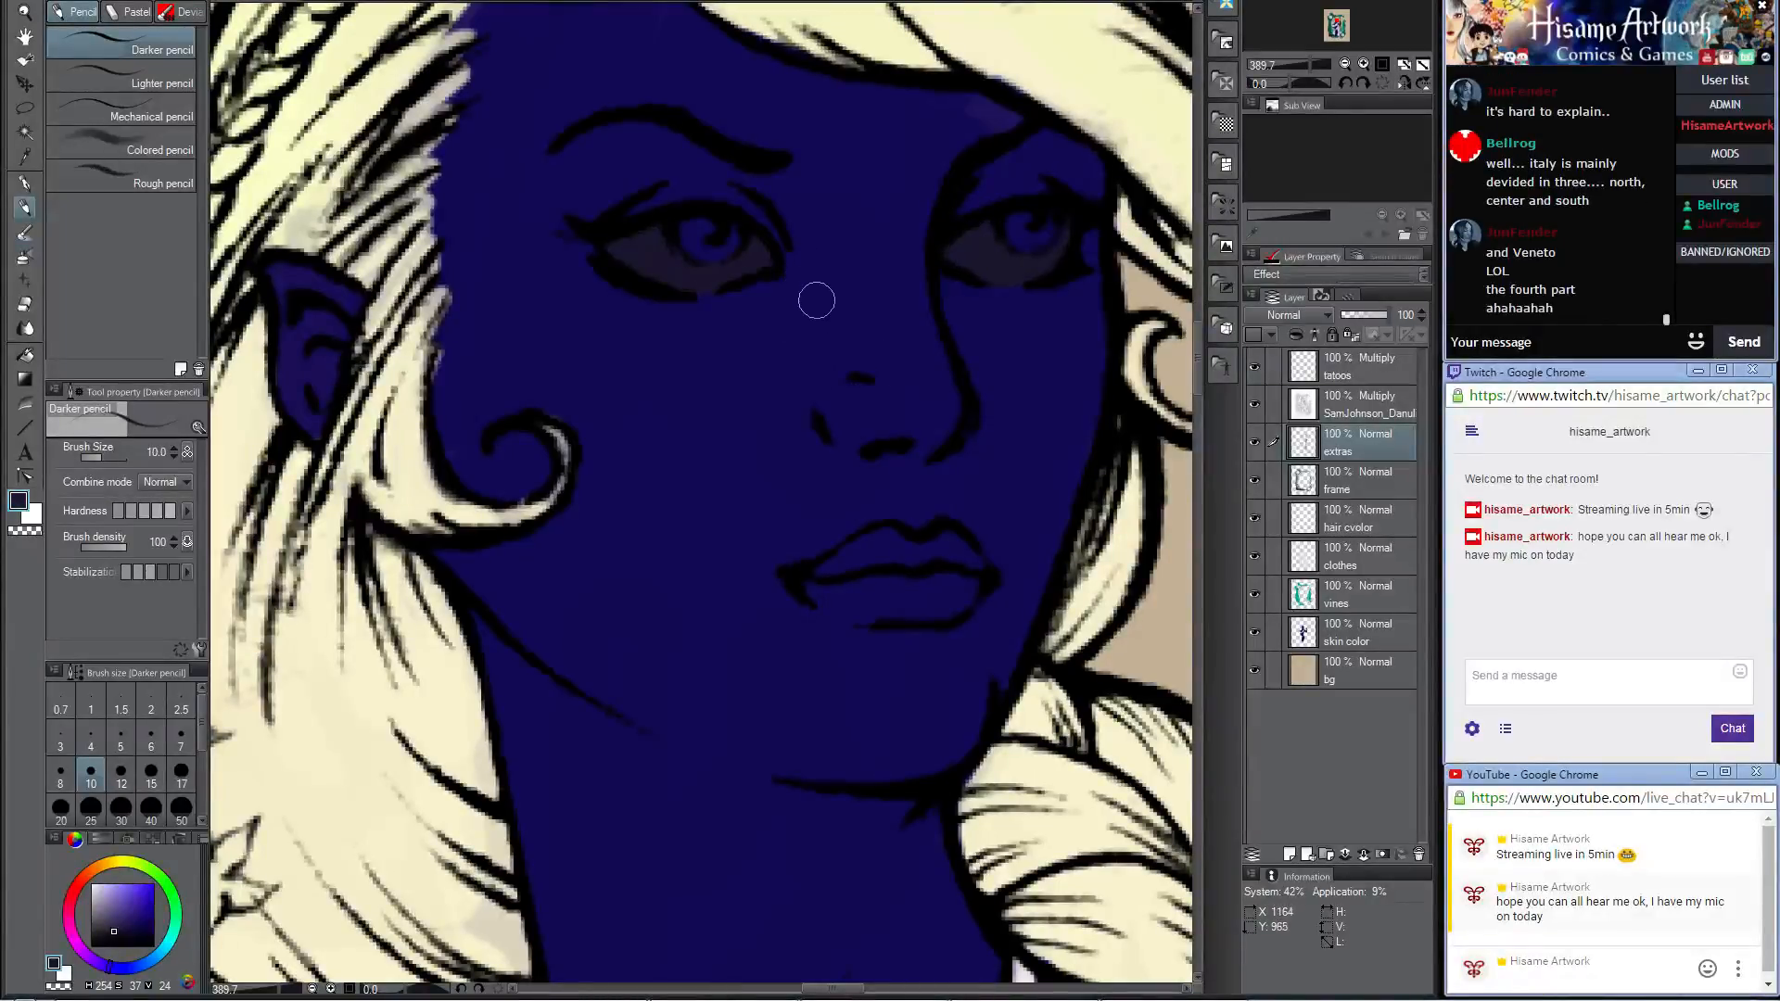
Step: Set the paint color to teal (RGB 0, 128, 128) and fill the irises of both eyes, undoing the stray stroke
click(23, 501)
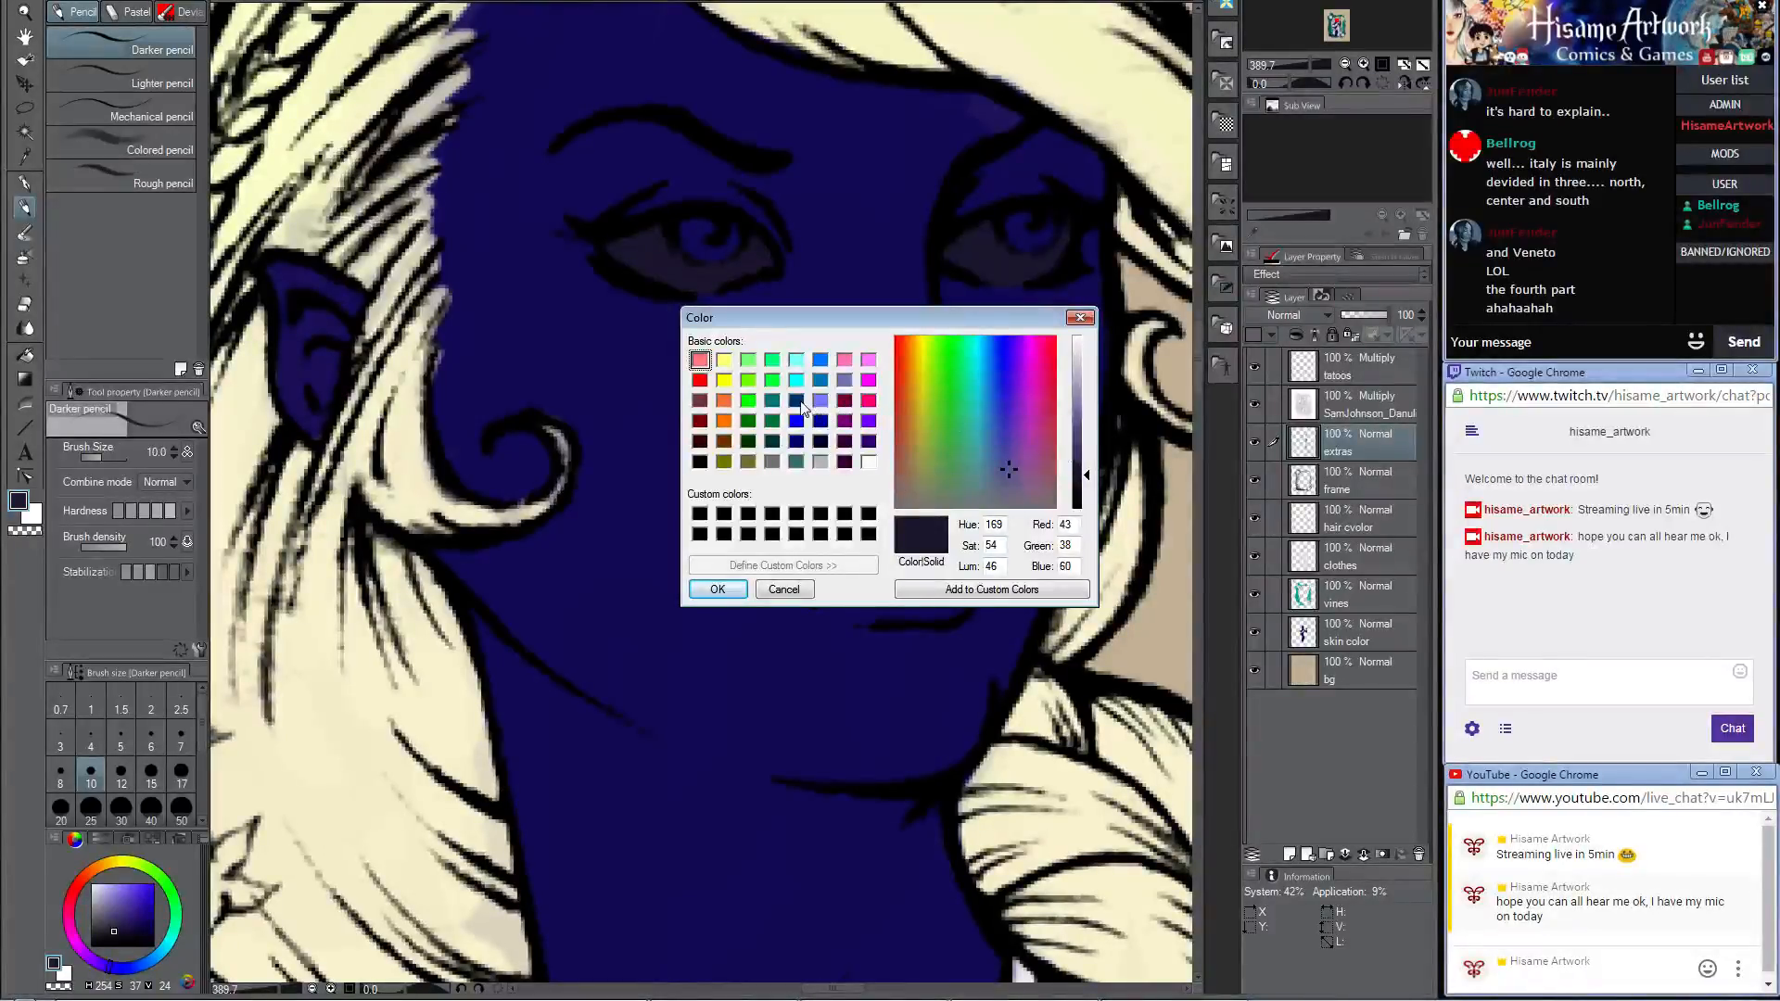
click(771, 404)
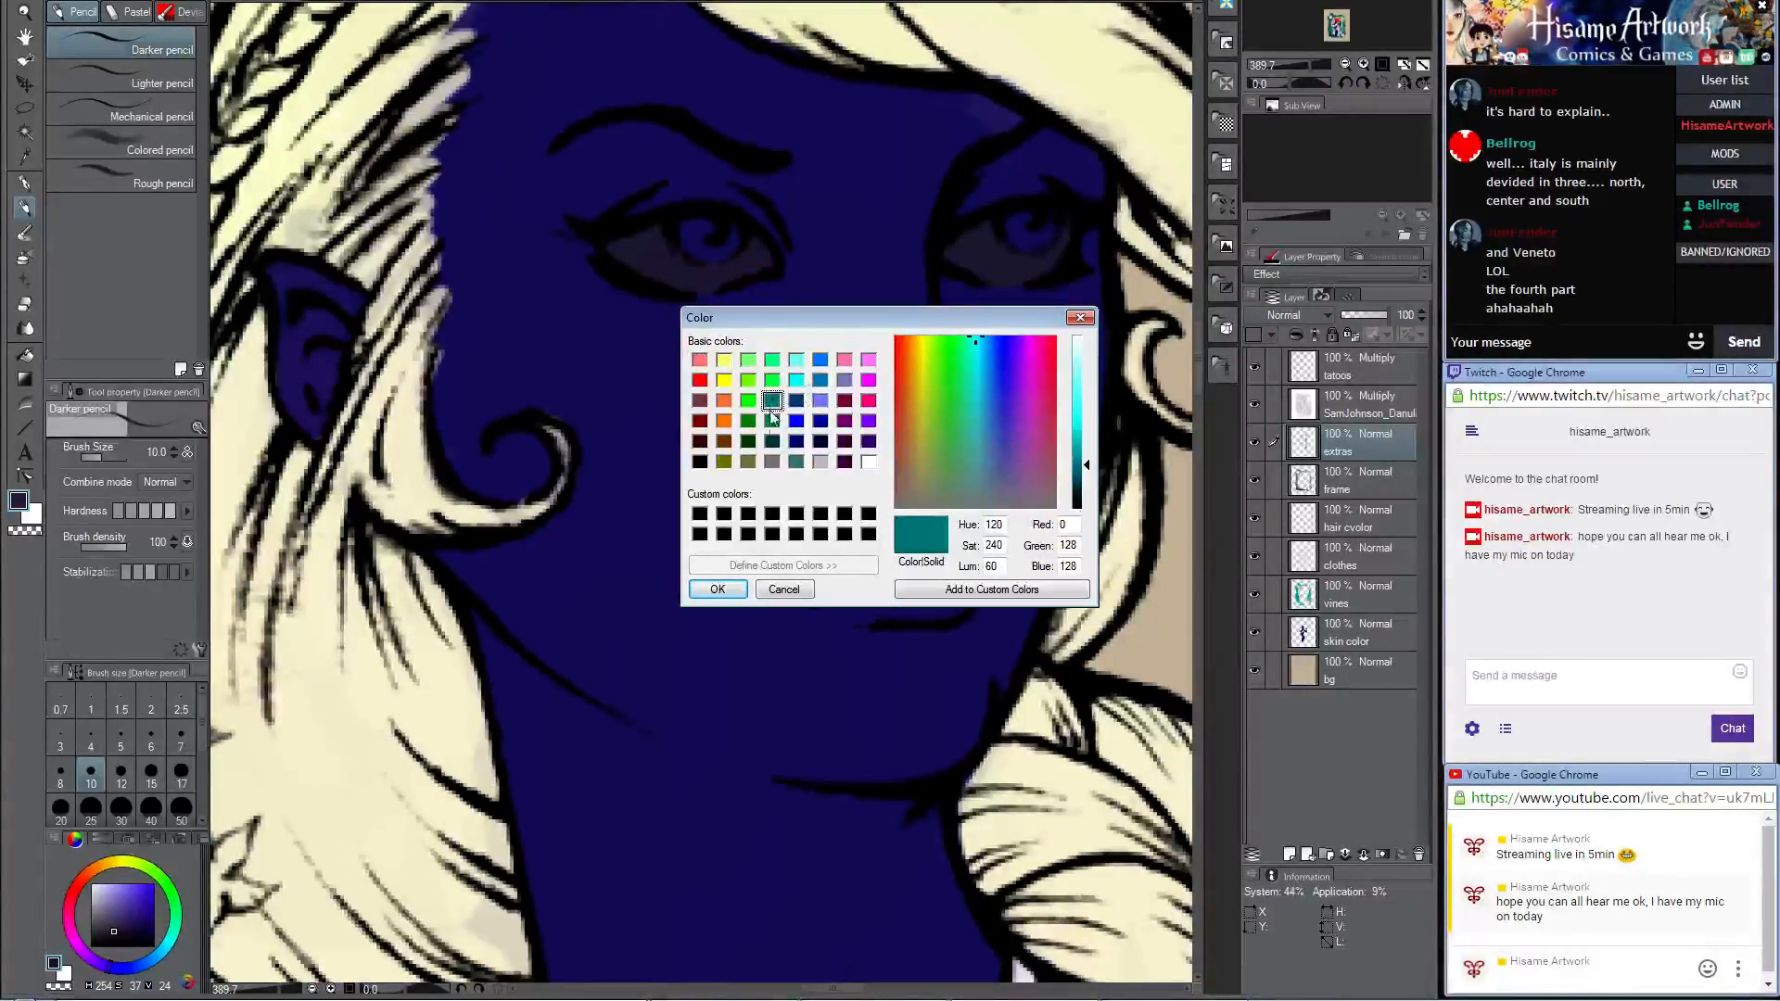
click(717, 589)
drag(686, 237, 729, 238)
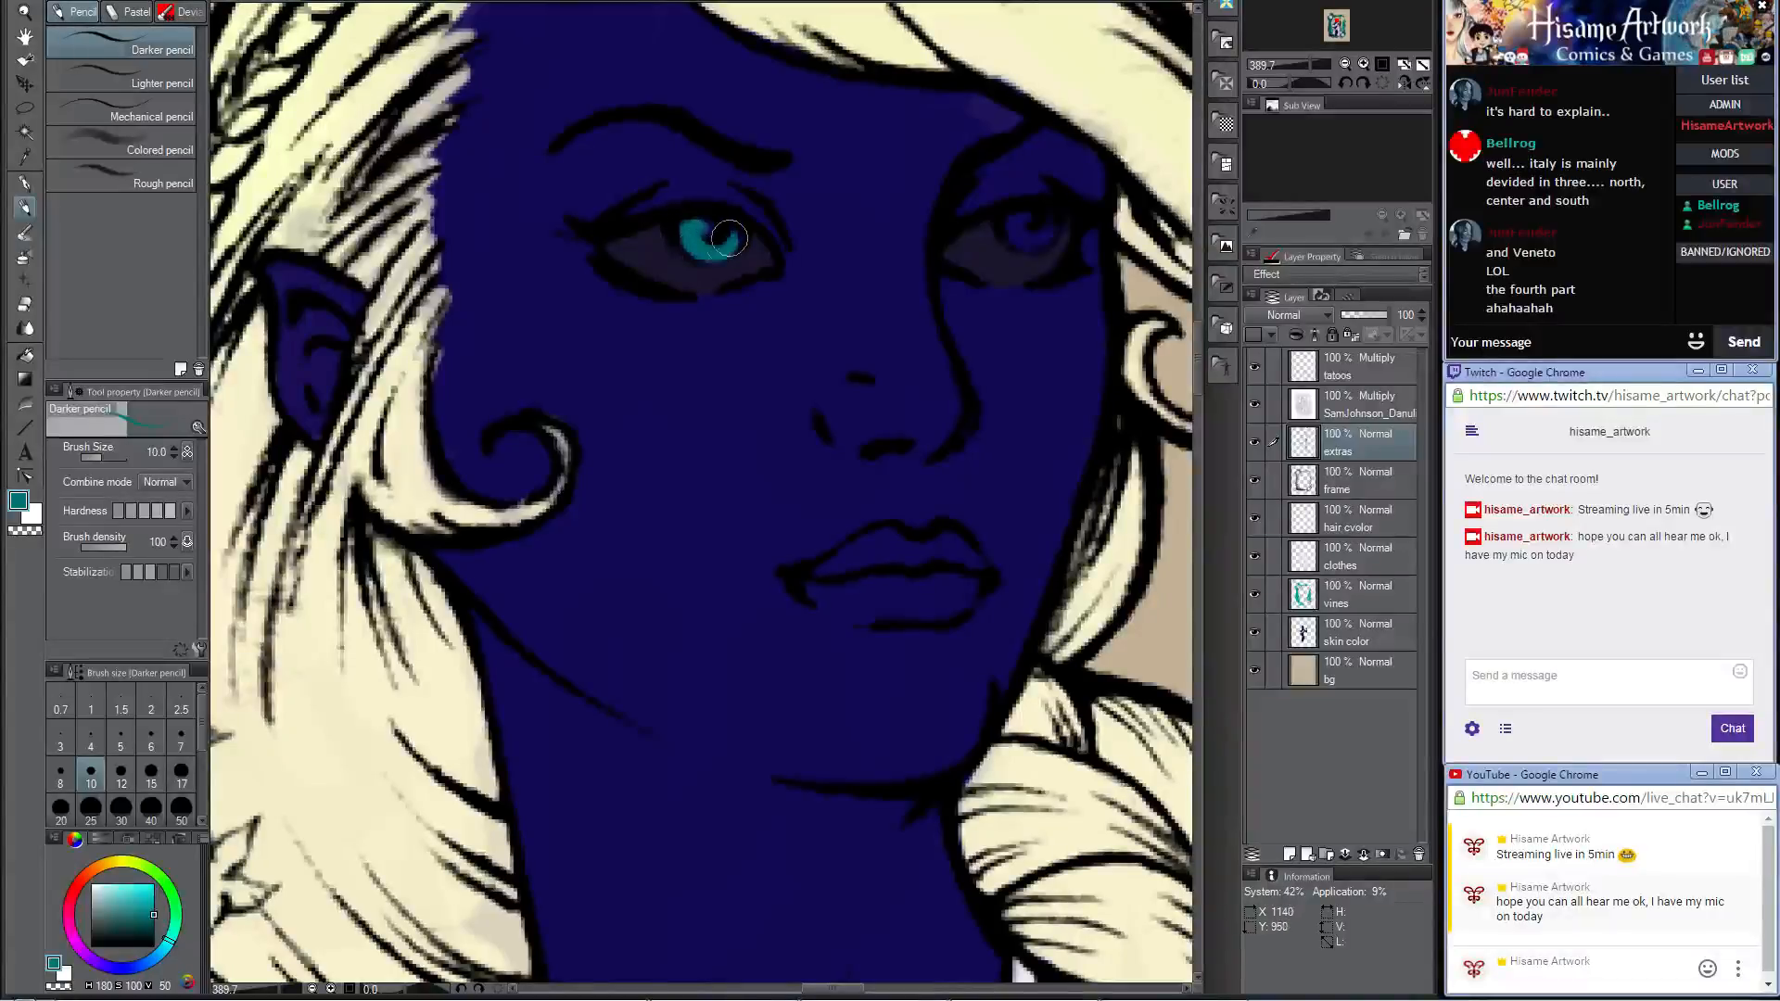
drag(1025, 231, 1048, 220)
key(ctrl+z)
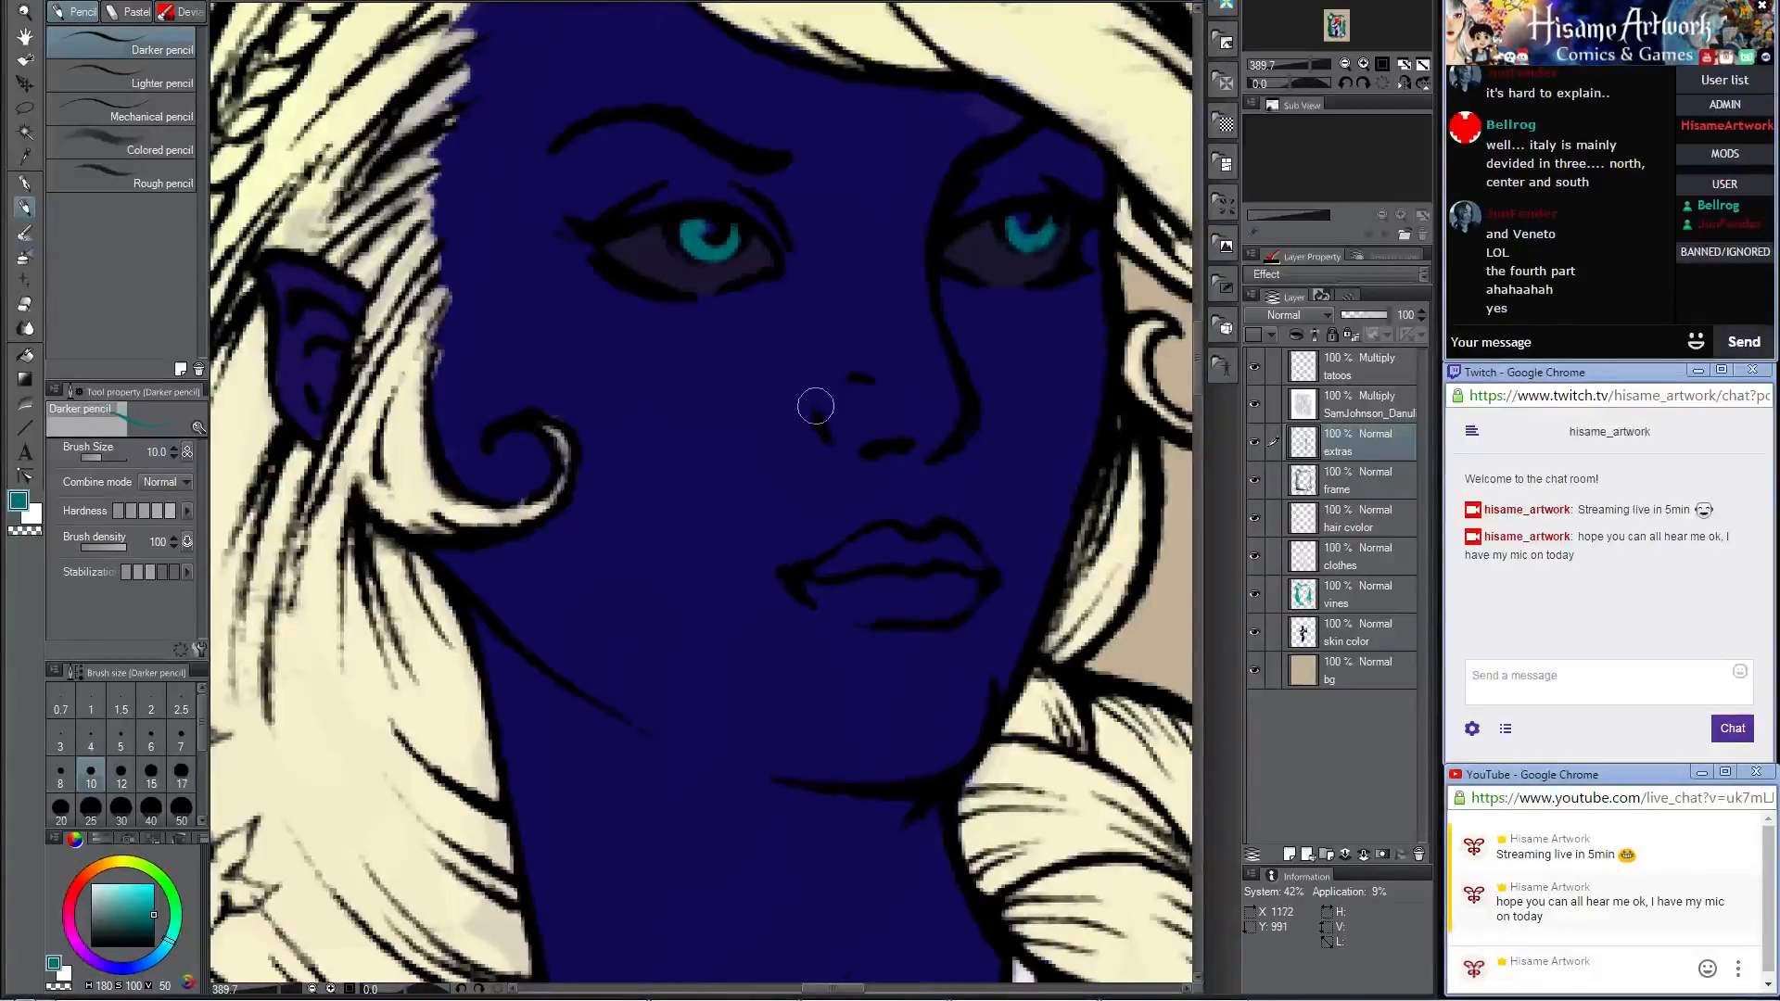
Step: Set the paint color to bright pink (RGB 255, 0, 128)
scroll(769, 406, down, 10)
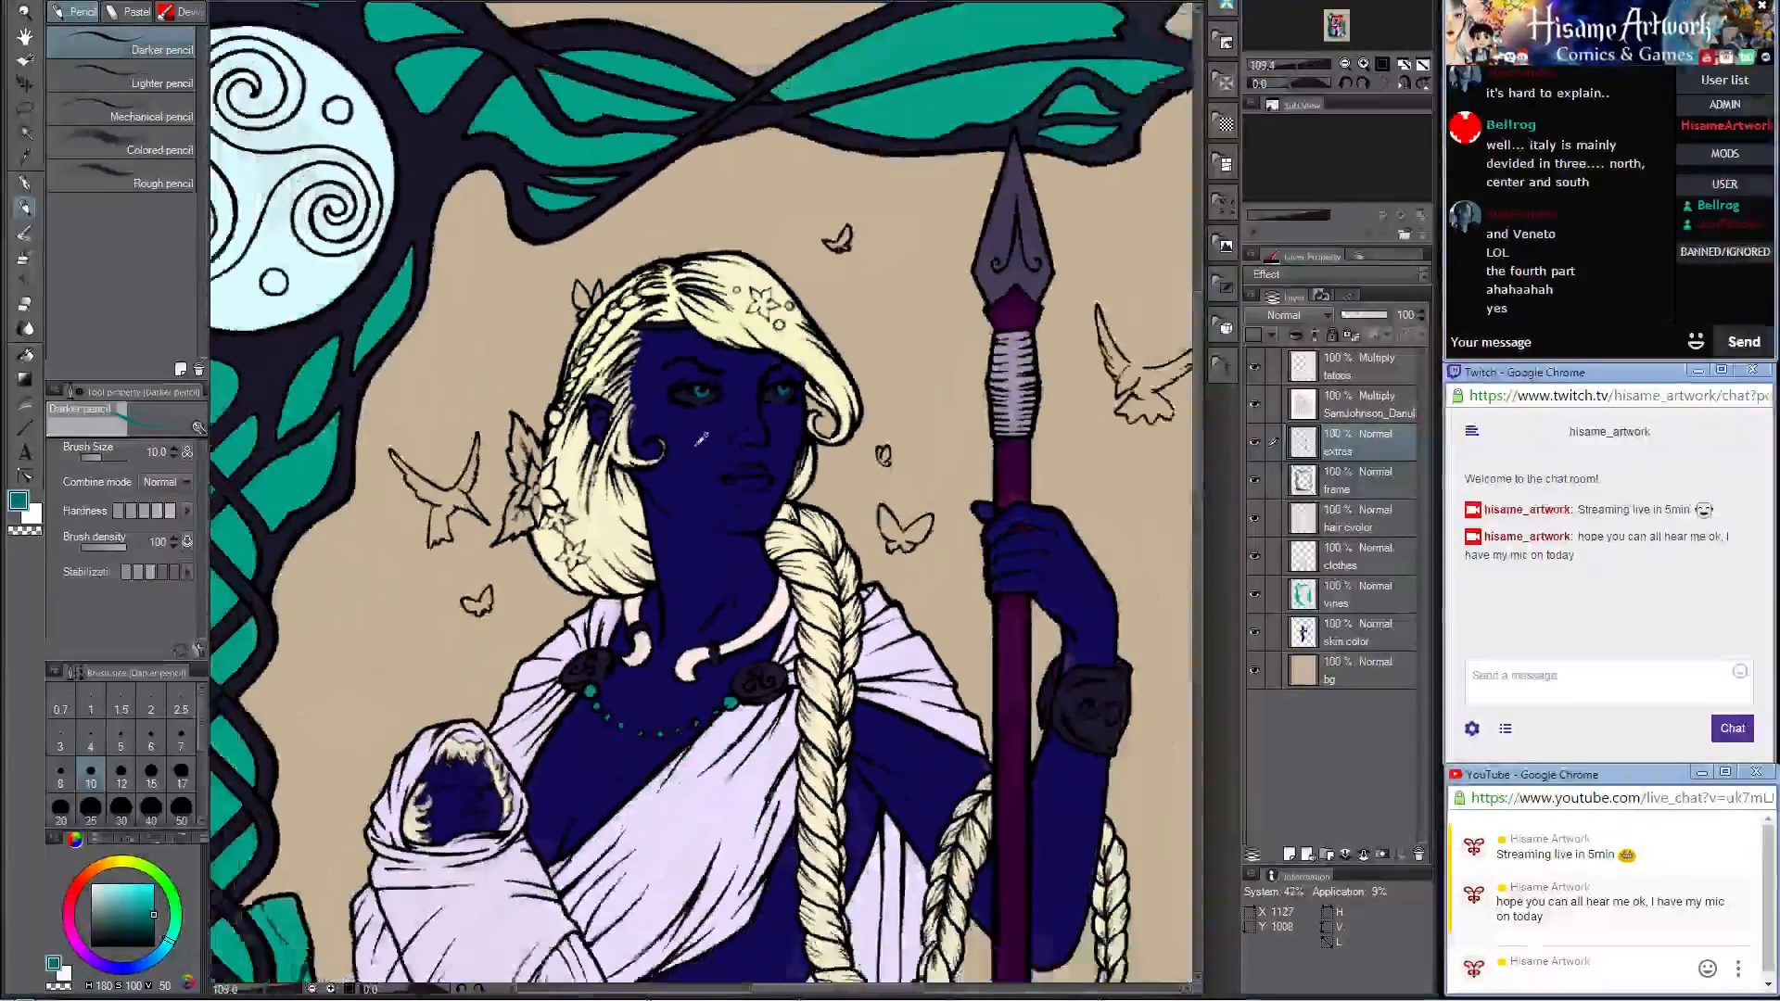
scroll(779, 422, down, 3)
scroll(705, 408, up, 5)
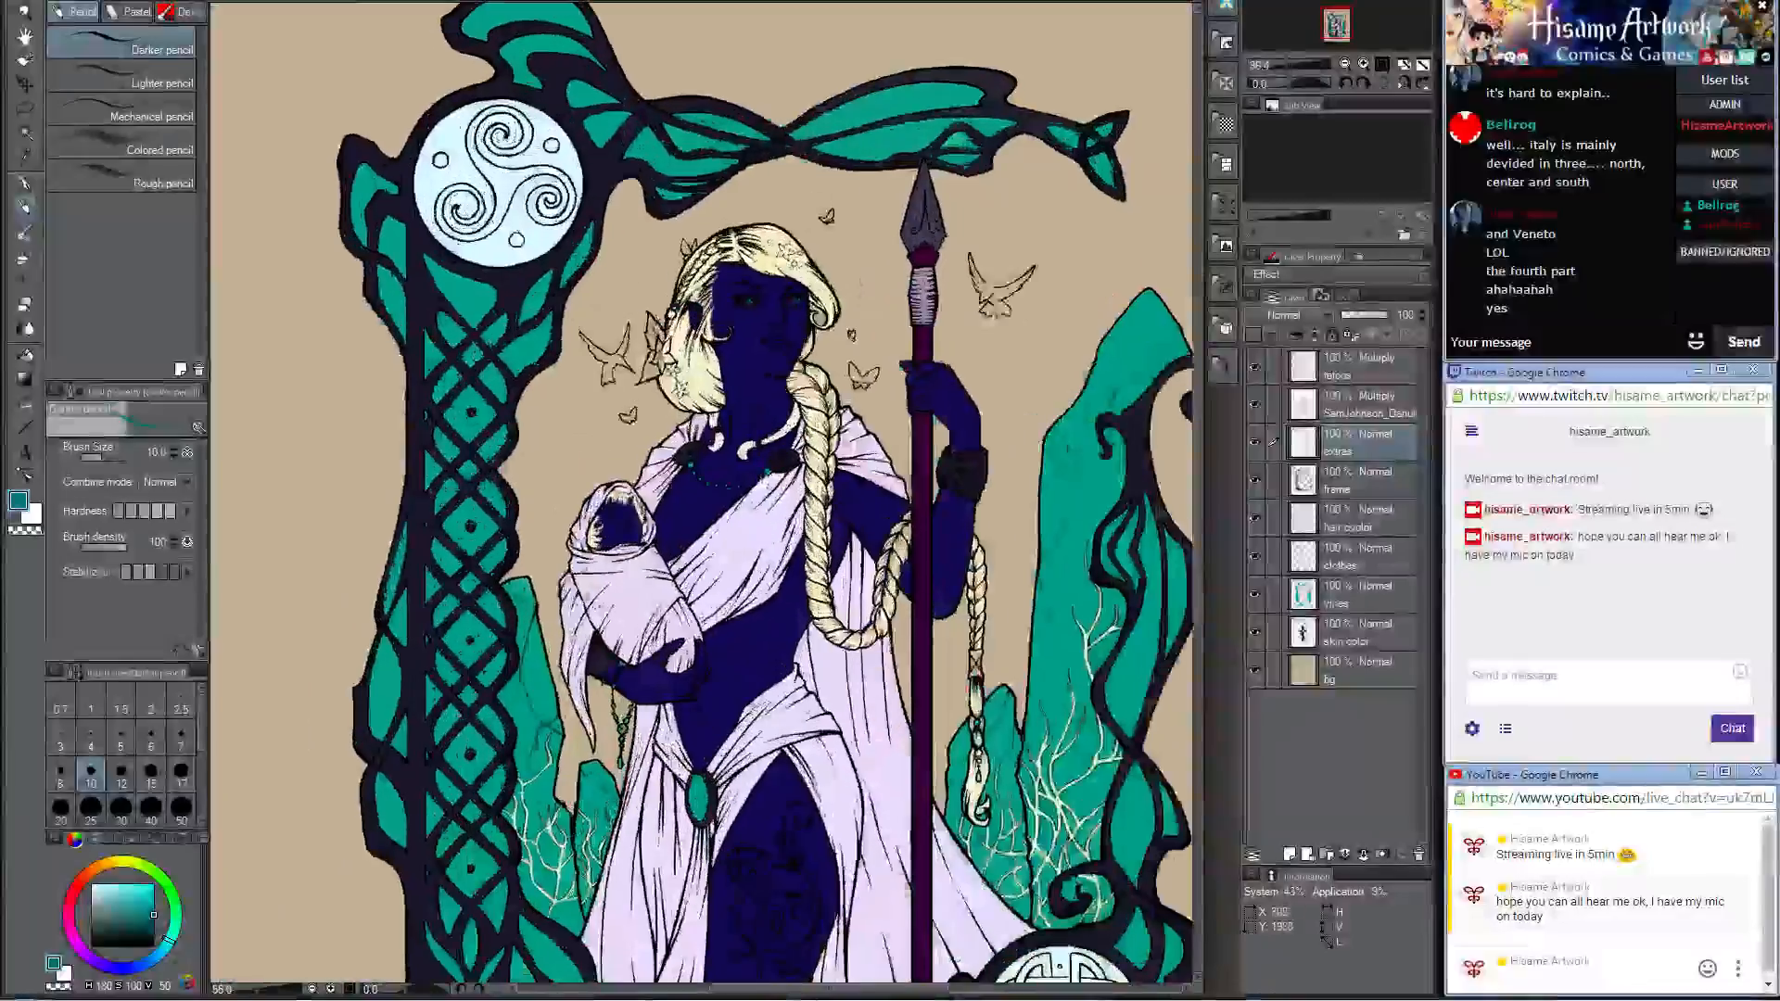
scroll(597, 505, down, 4)
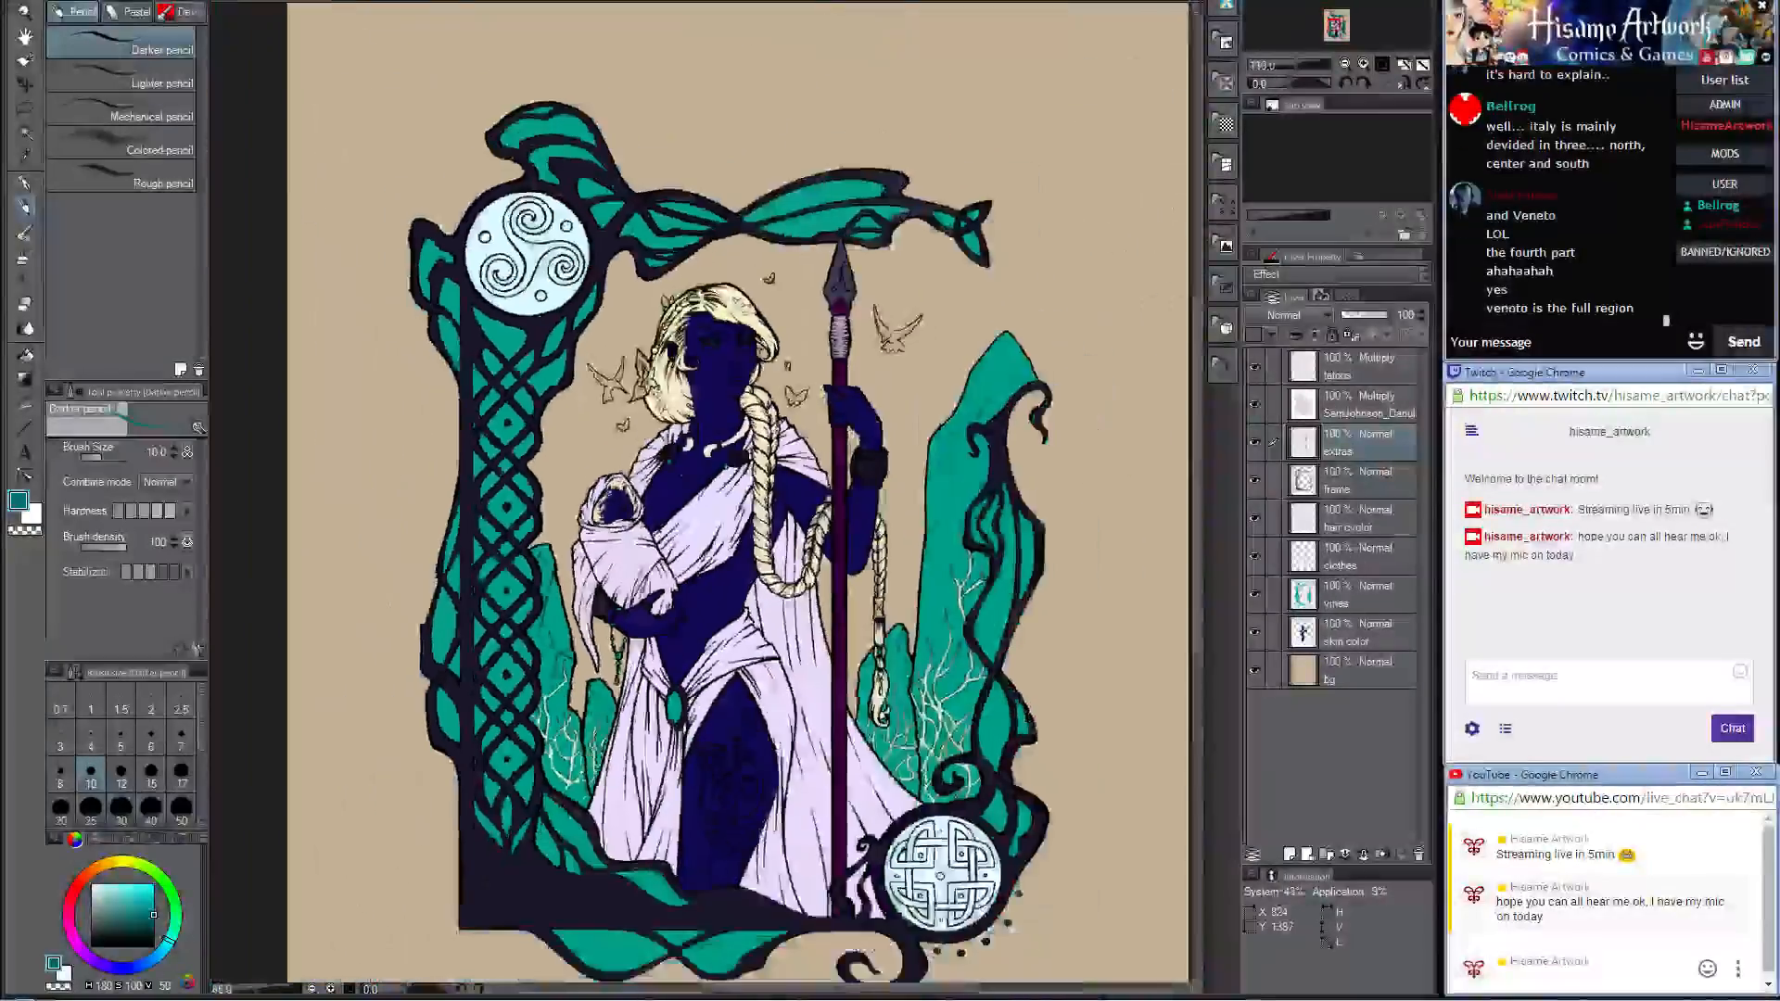
scroll(737, 419, up, 2)
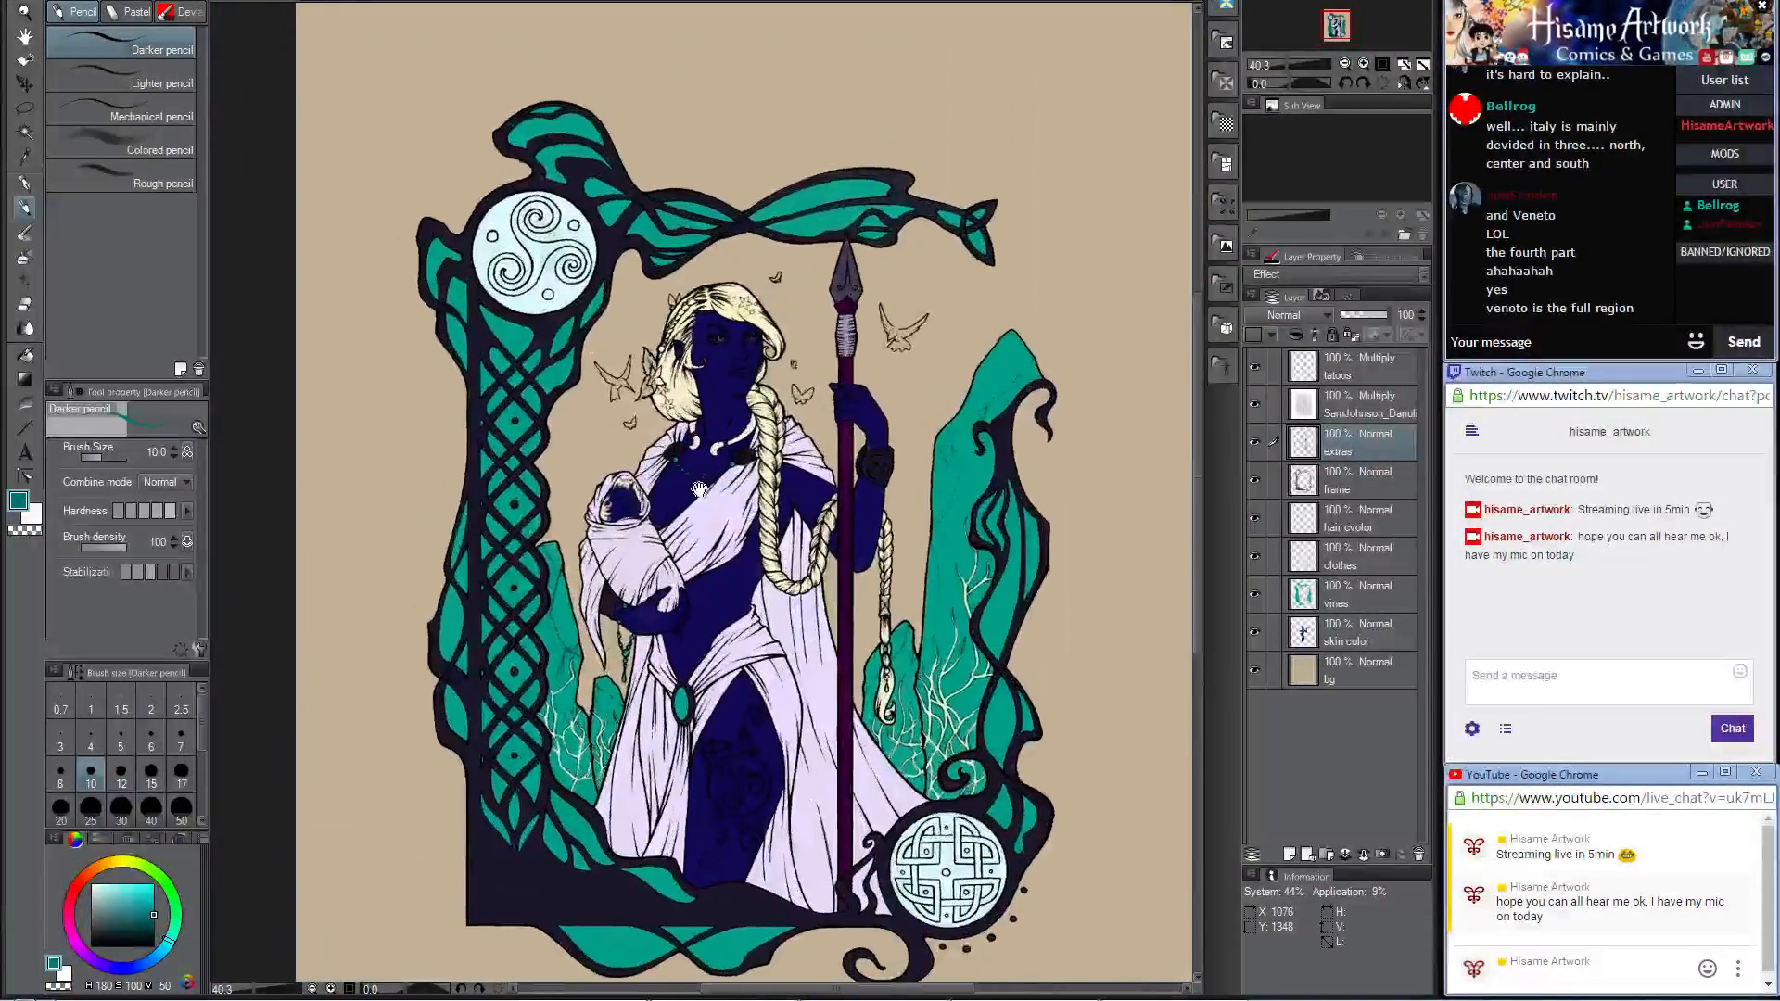
scroll(737, 419, up, 2)
scroll(737, 419, up, 4)
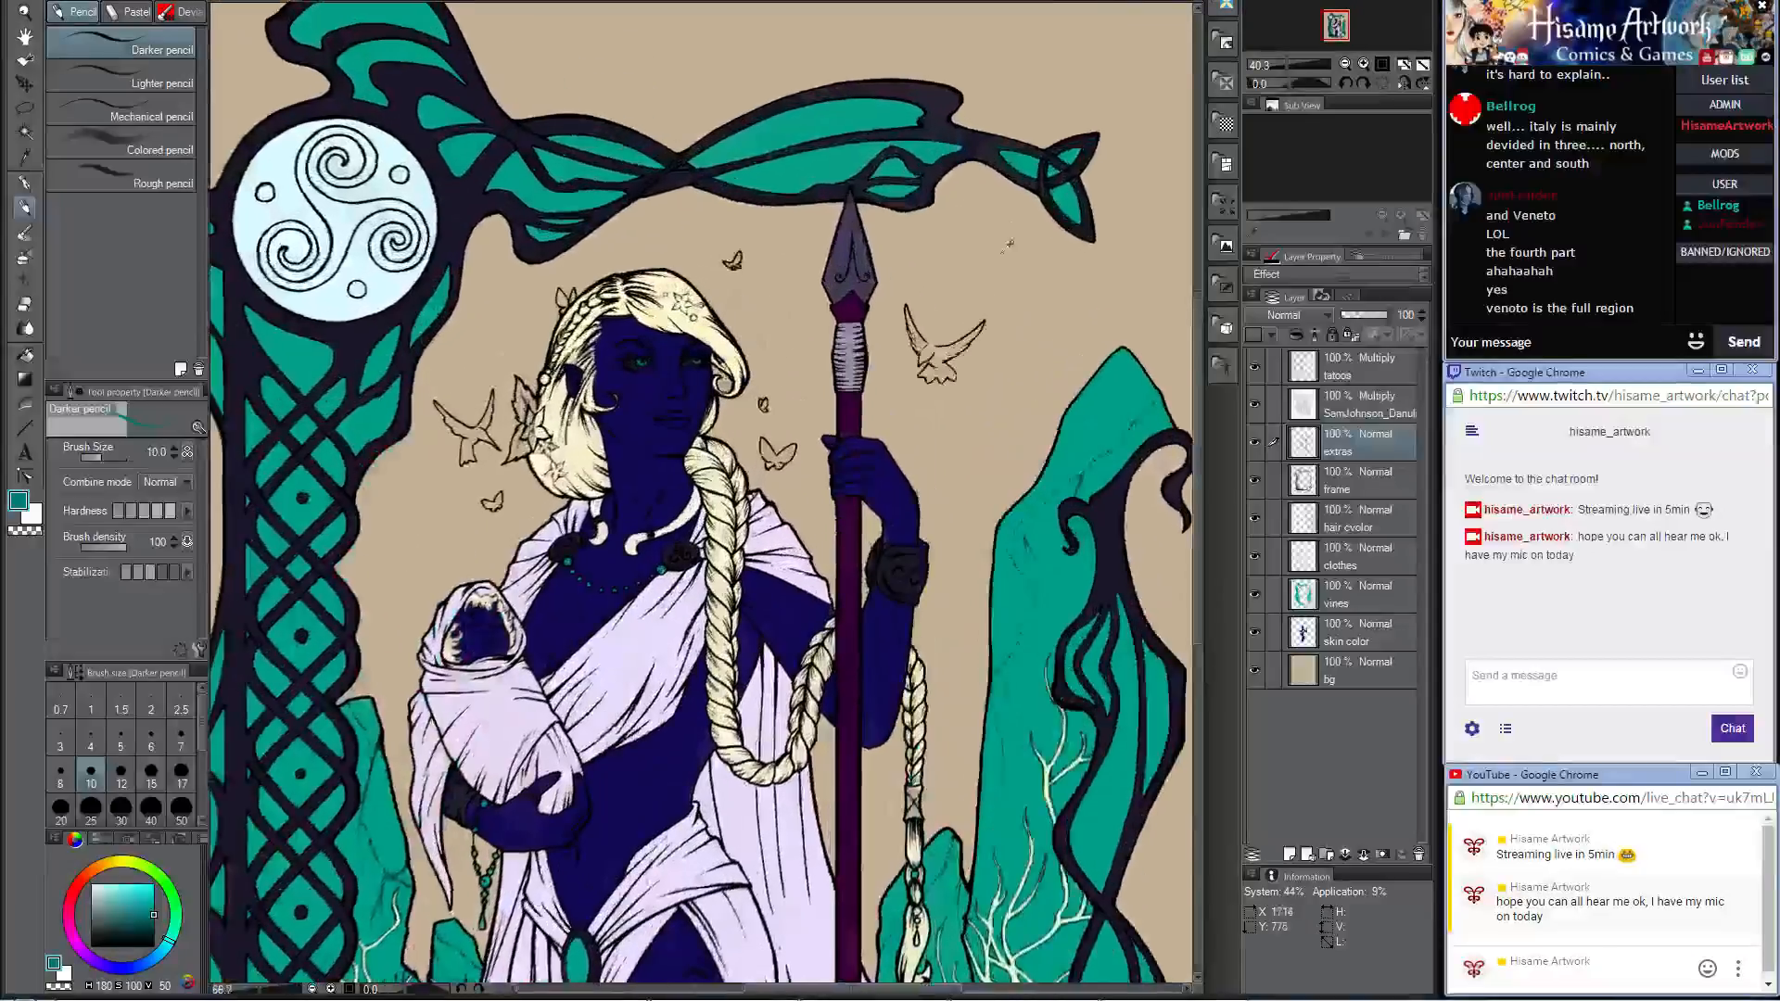
scroll(1011, 244, up, 2)
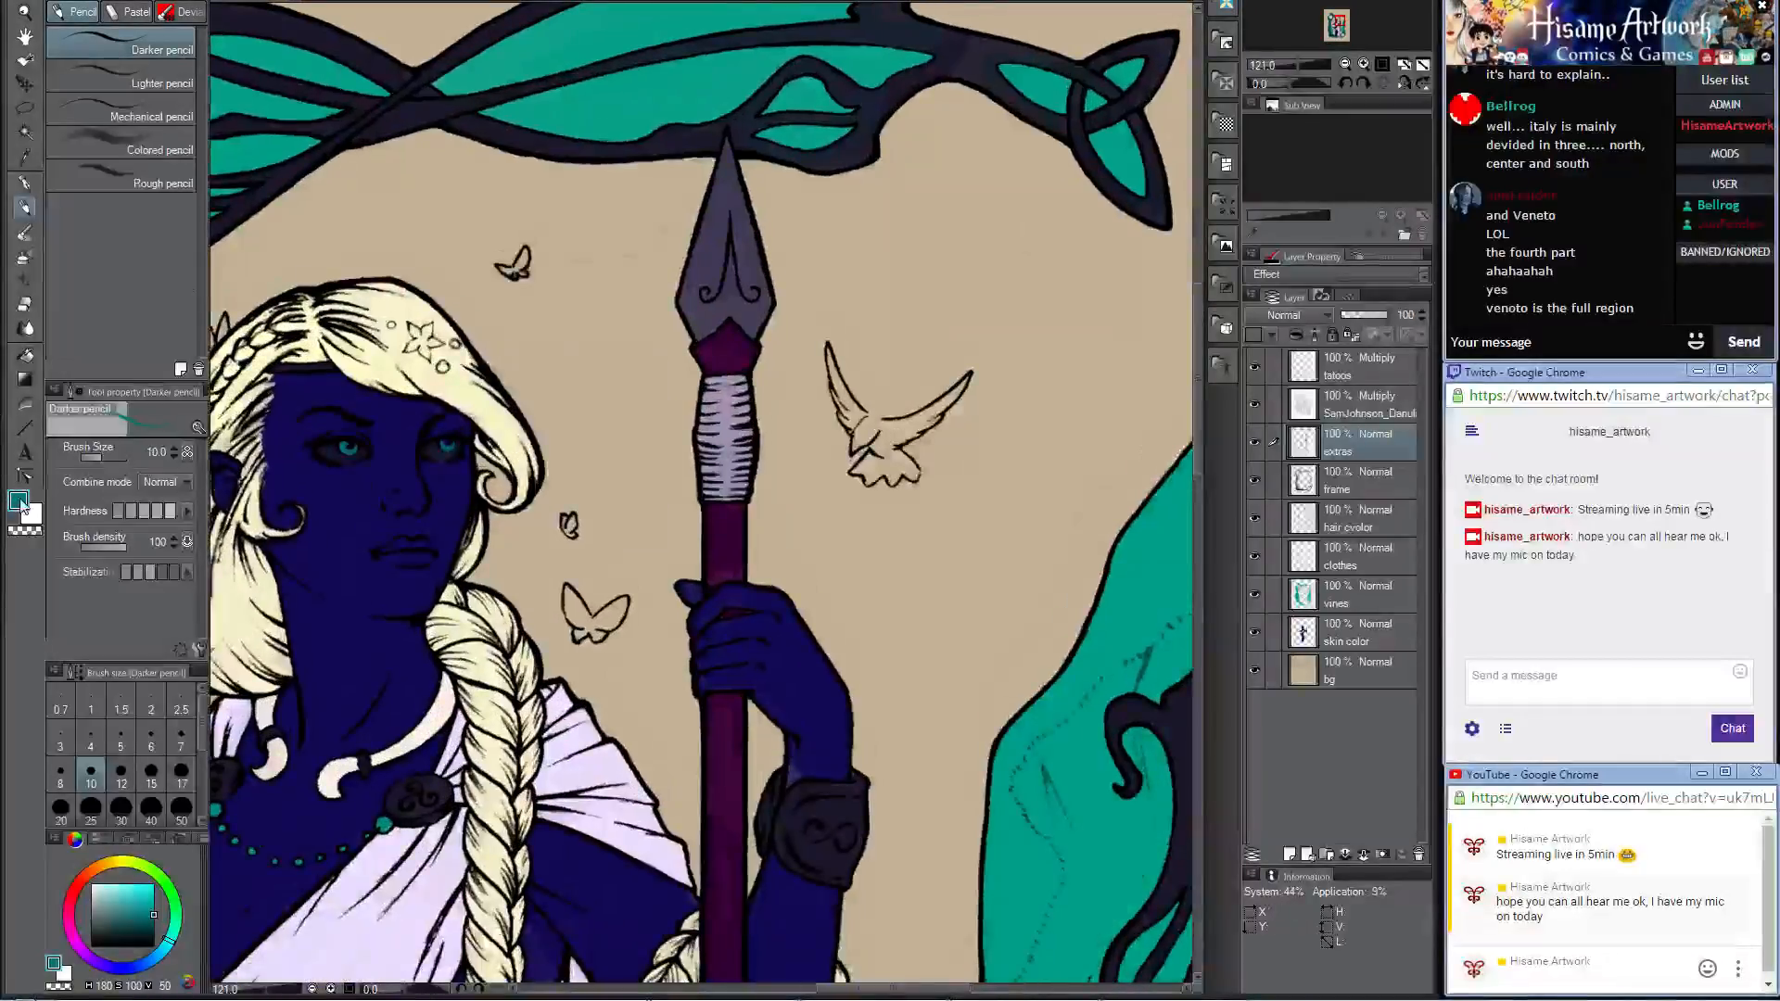
click(18, 502)
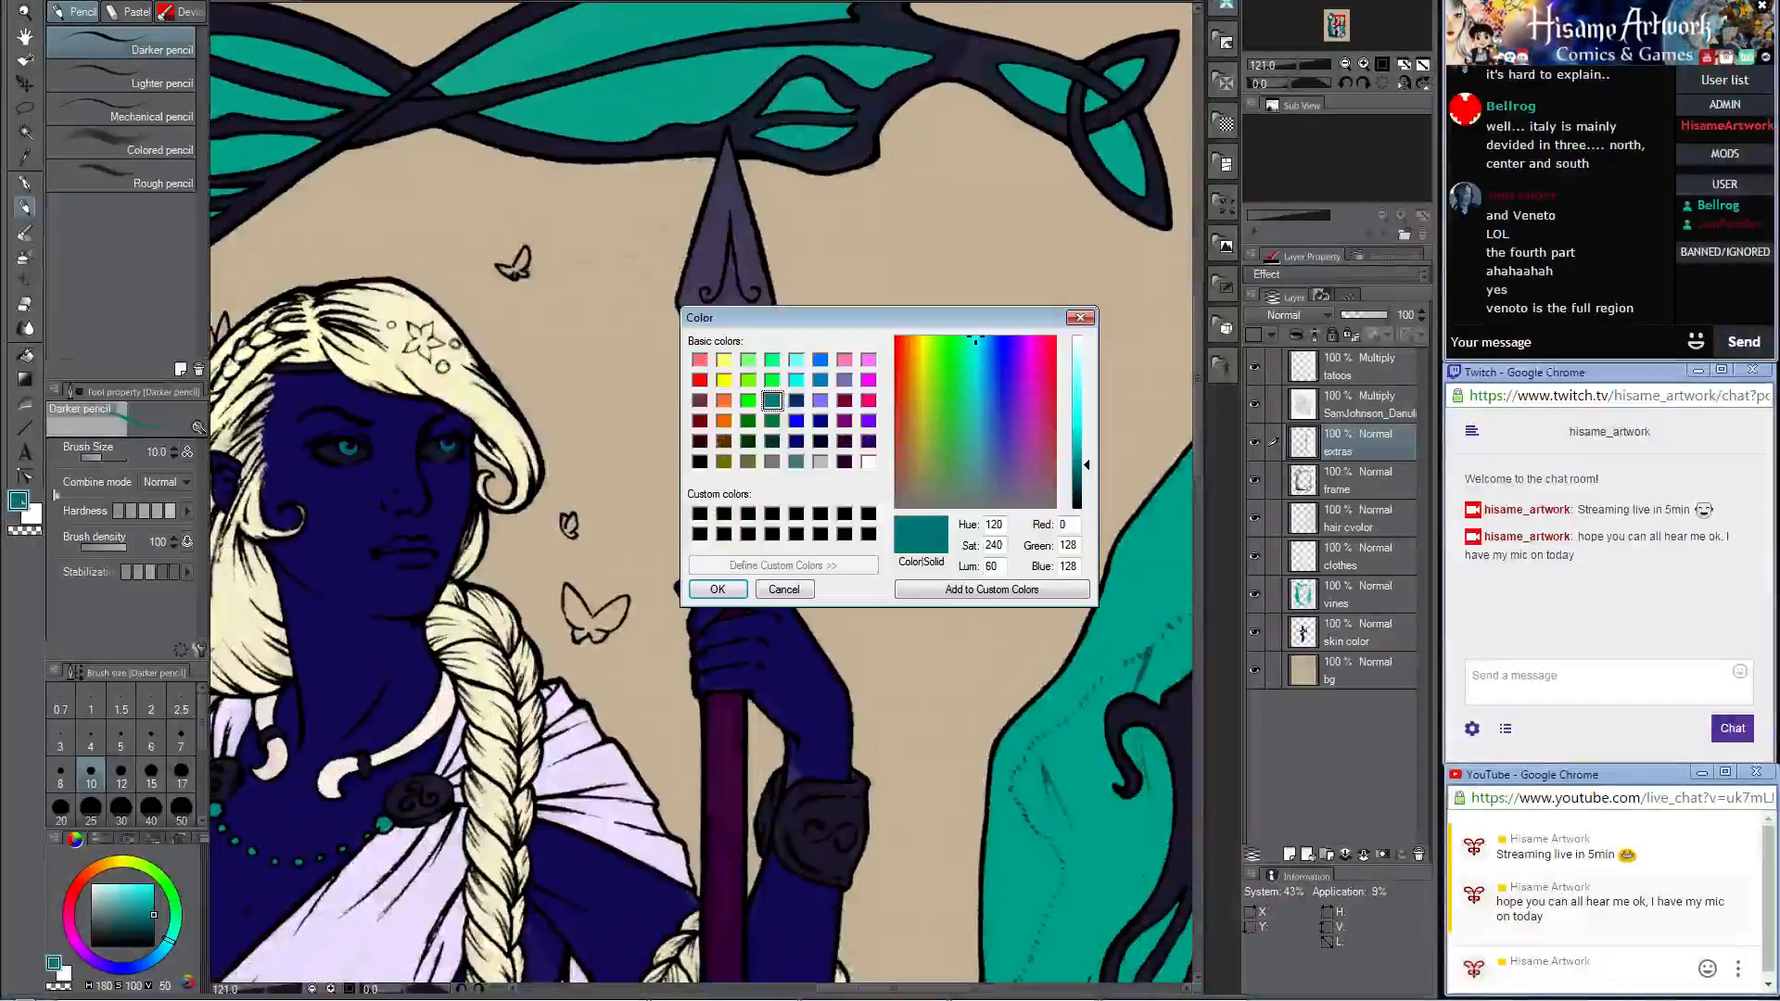
click(868, 402)
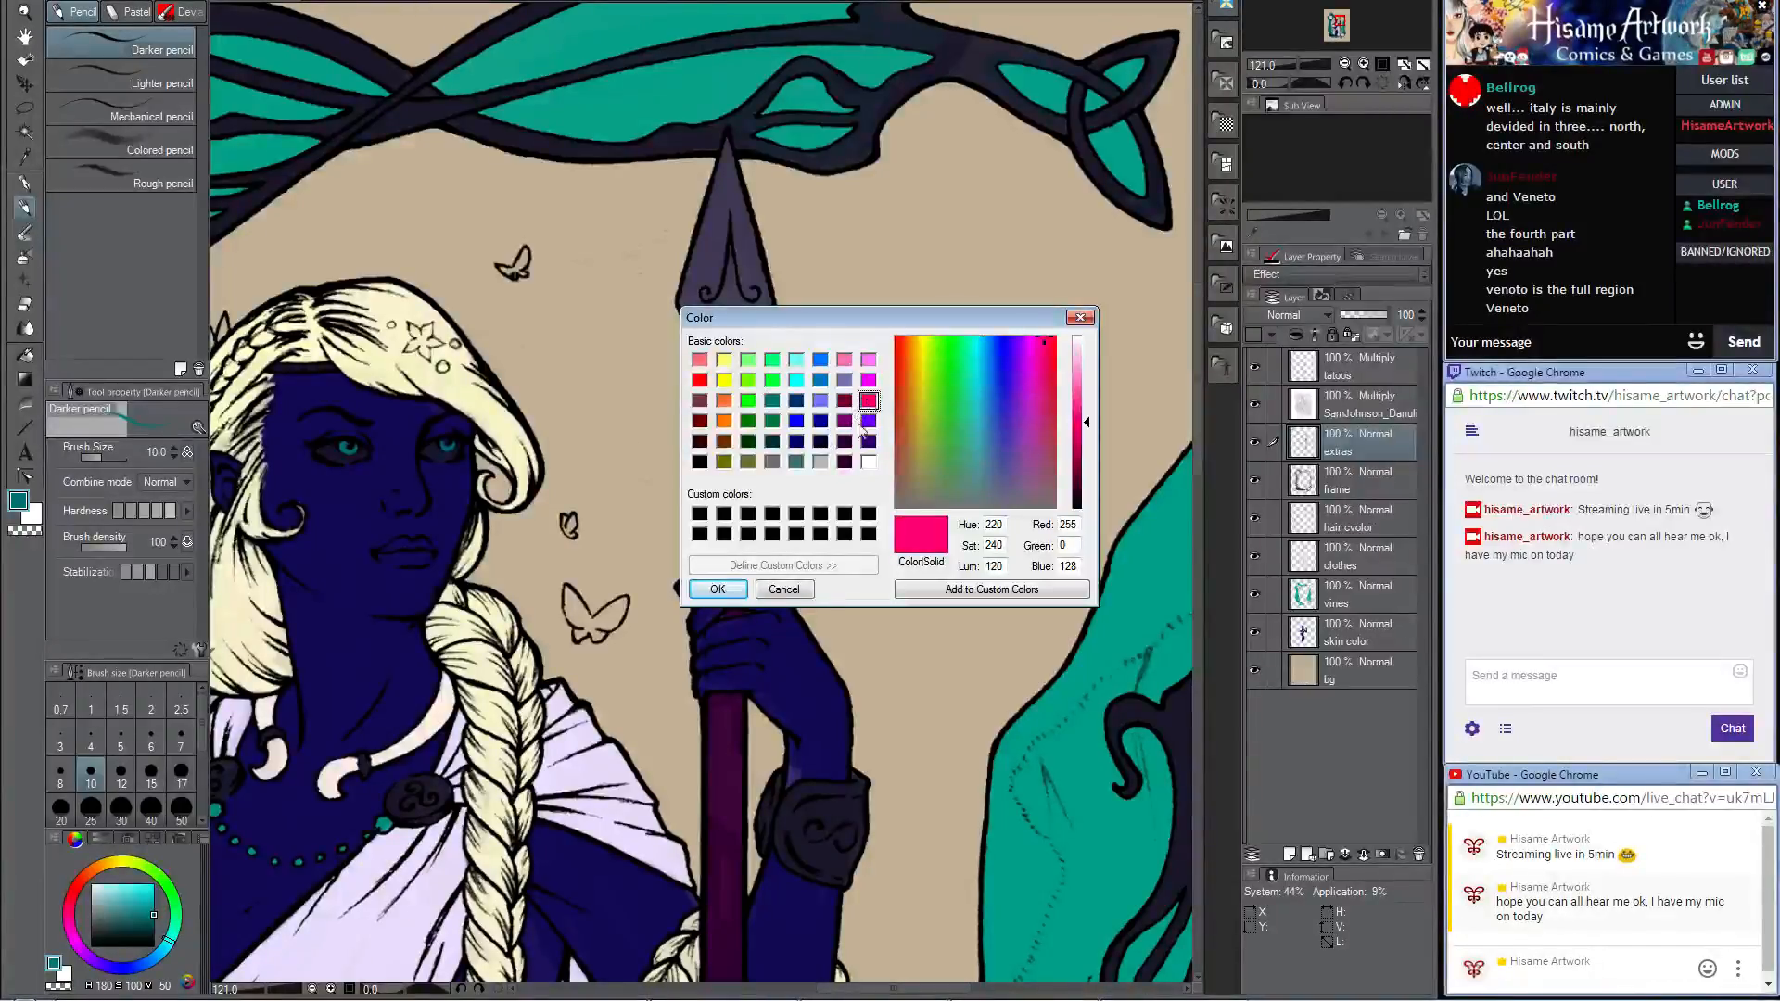
click(718, 589)
Step: Fill the wings, body and tail of the flying bird beside the spear with bright pink, using brush size 15
scroll(580, 631, up, 2)
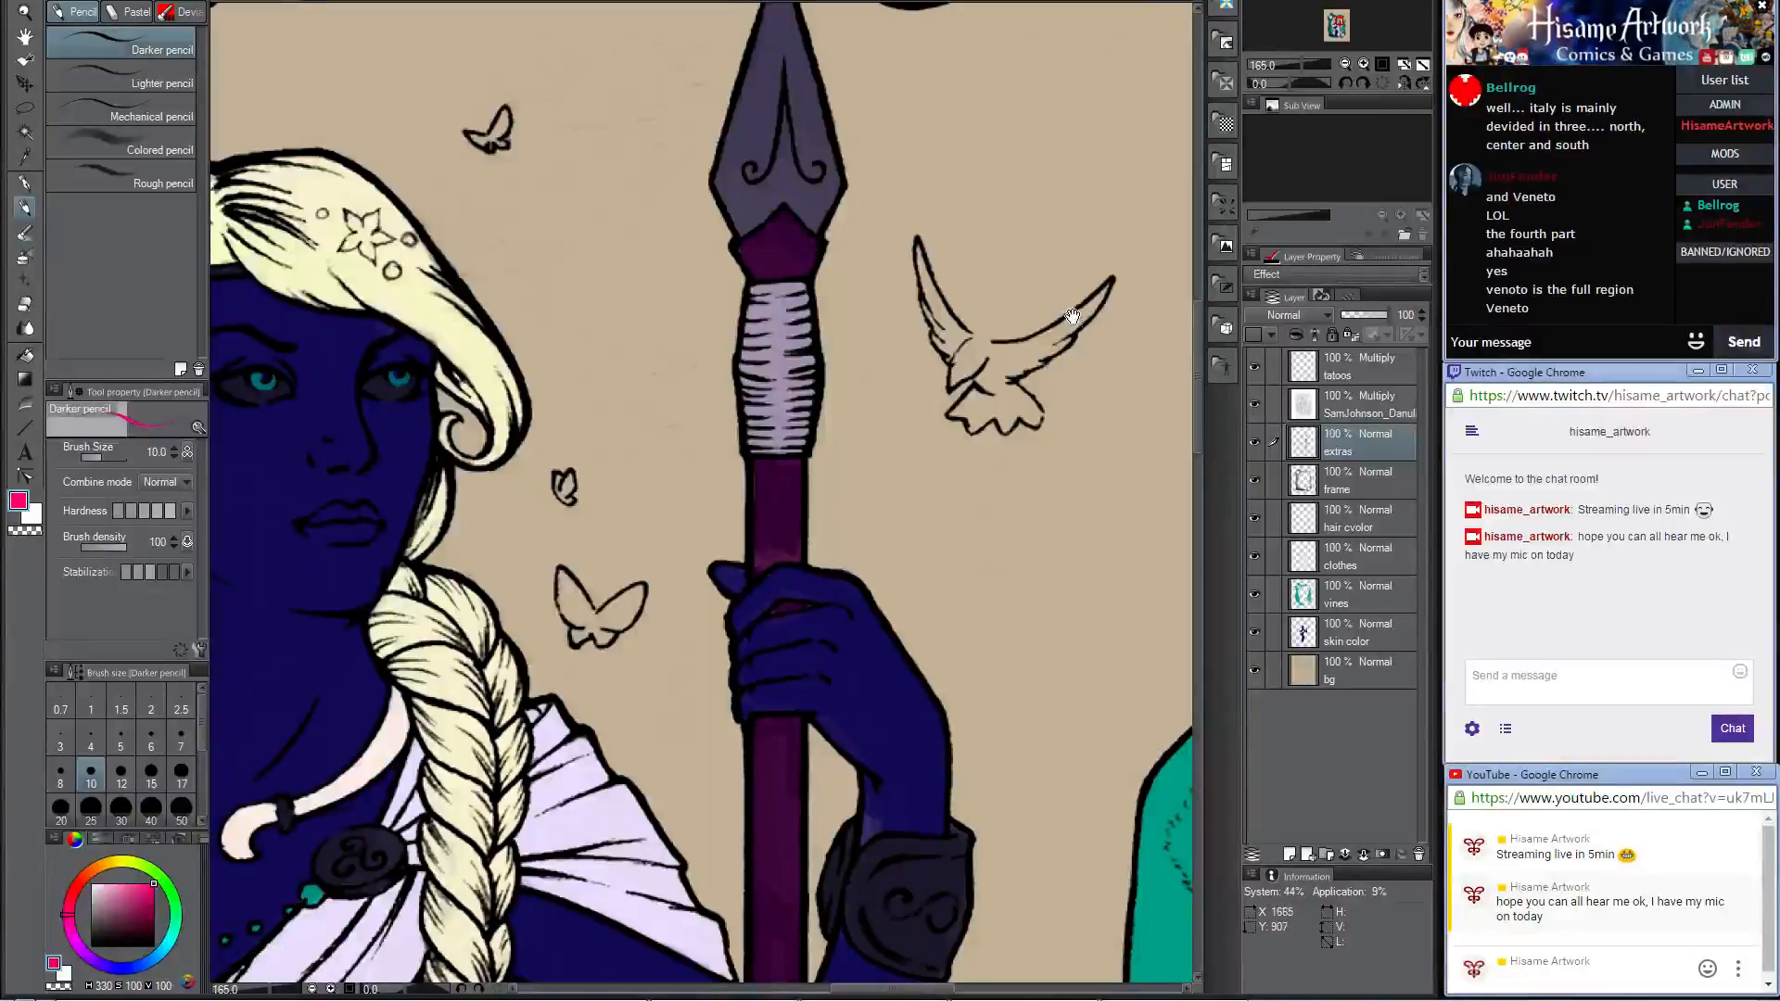
scroll(890, 398, up, 3)
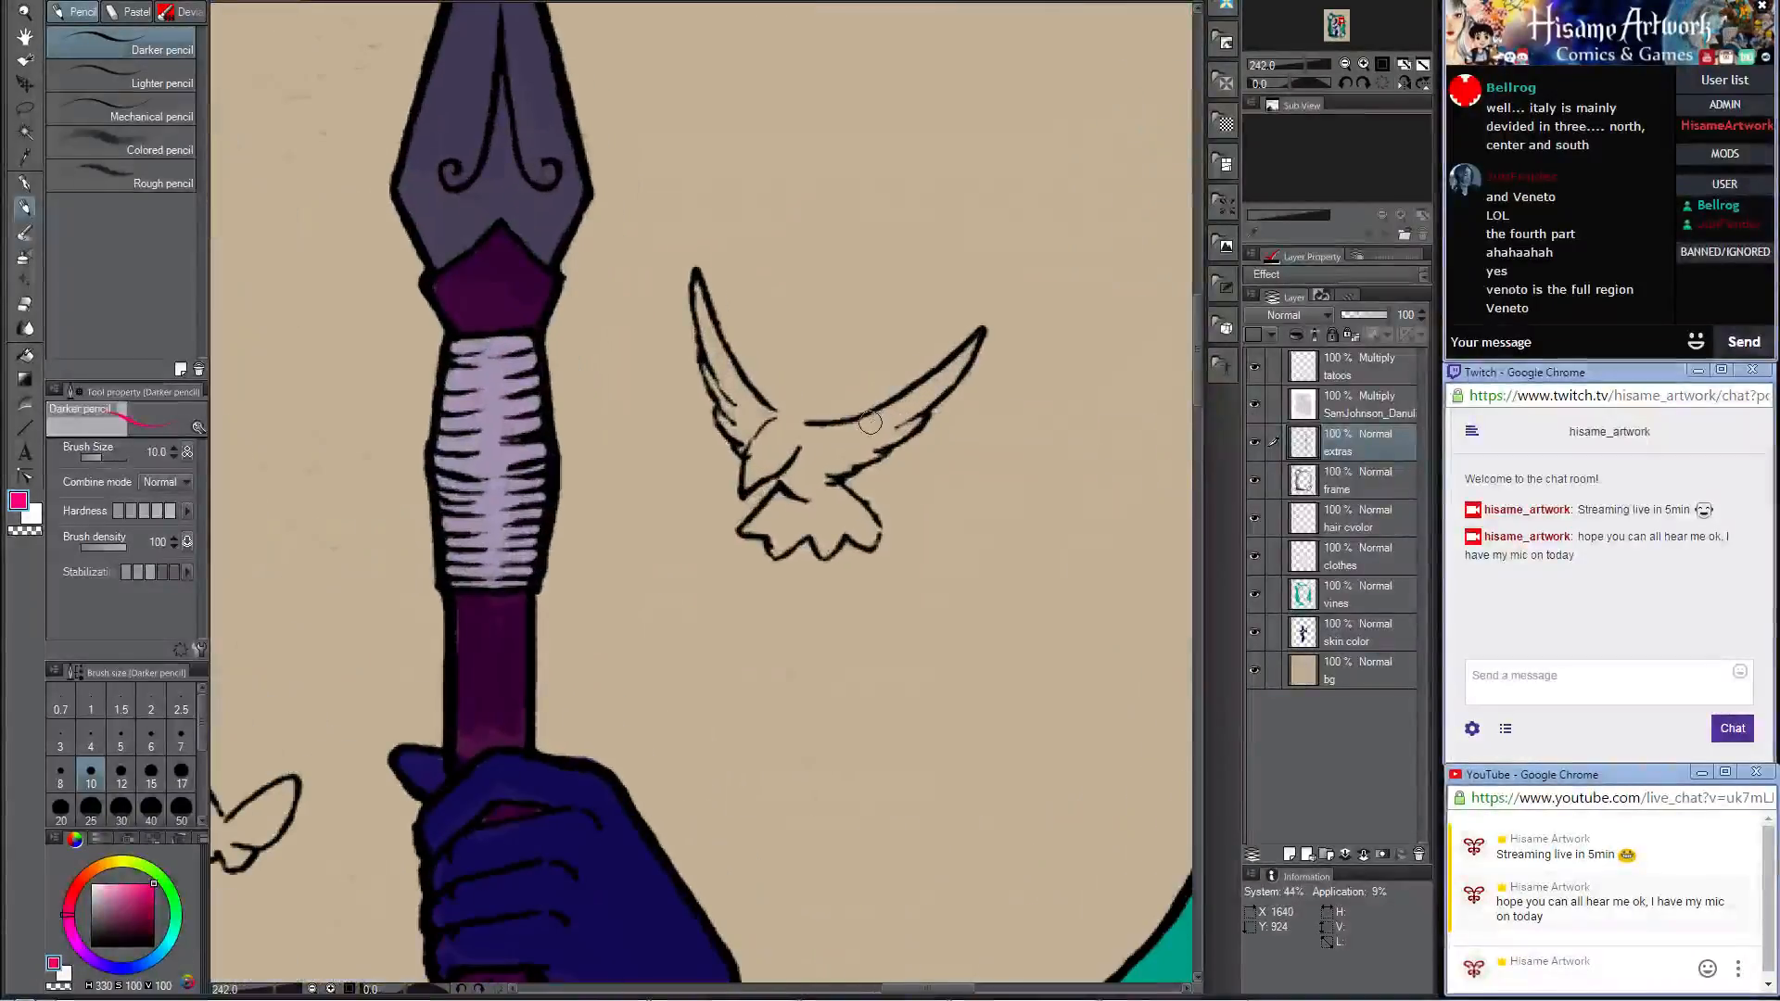
key(bracketright)
key(bracketright)
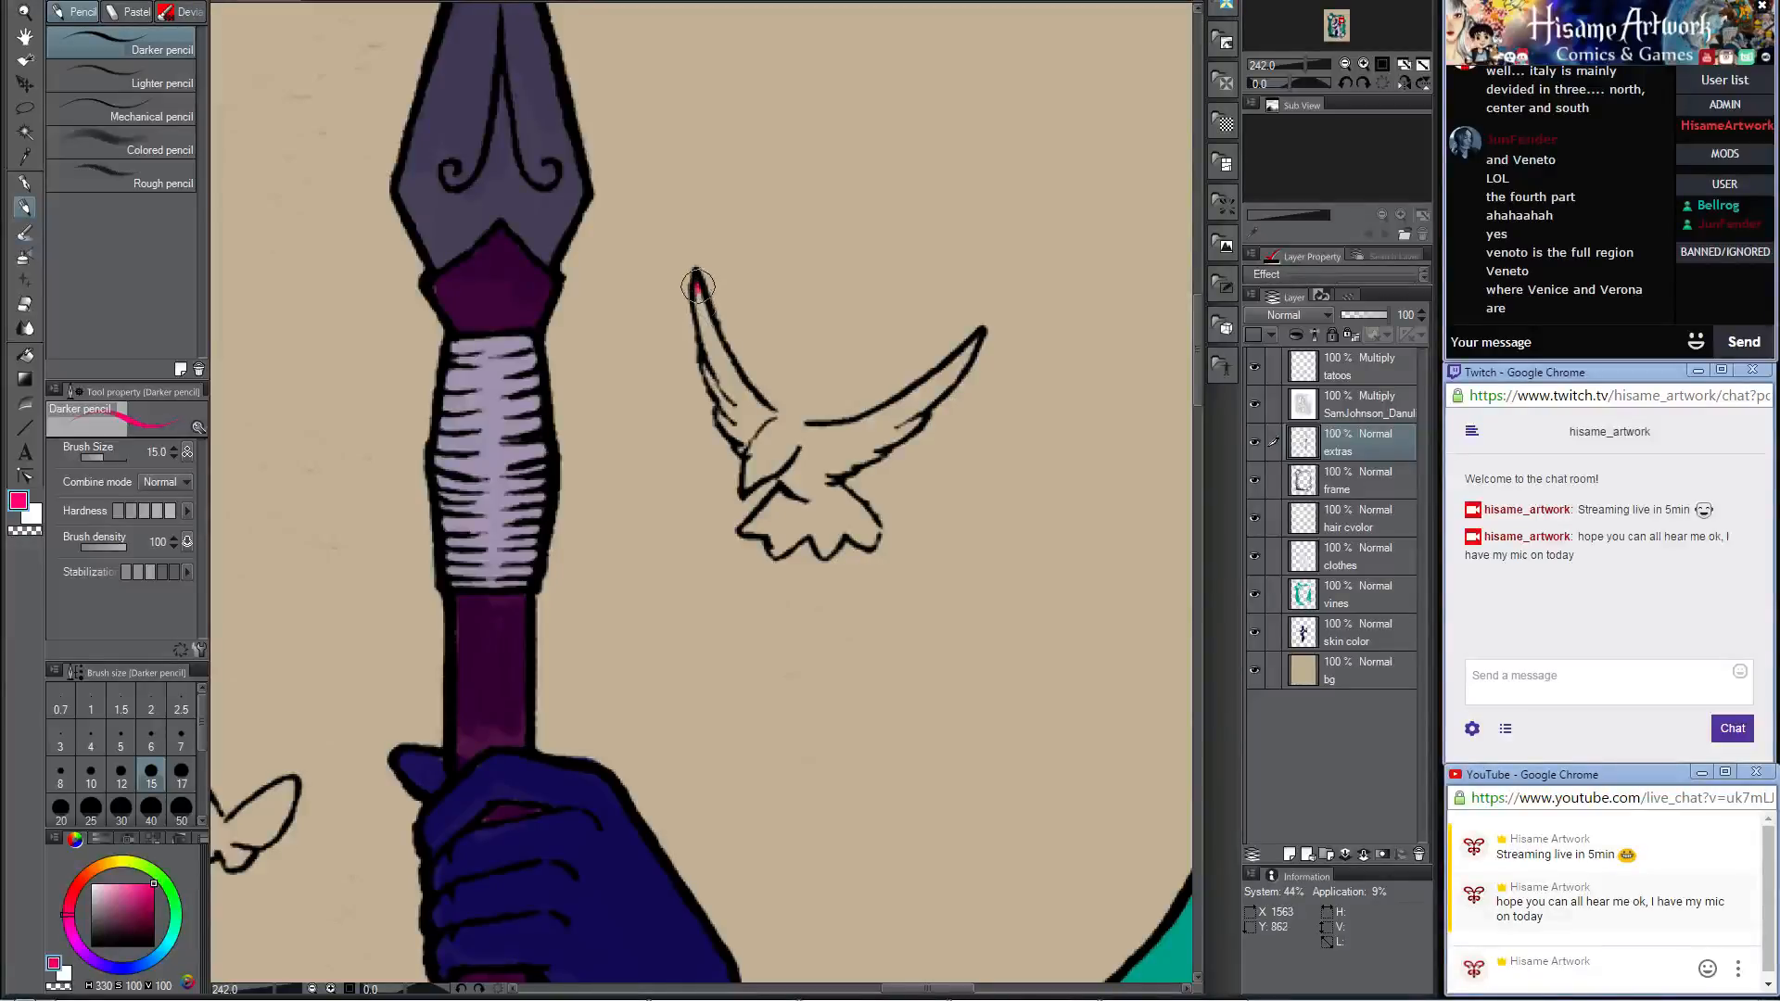
mouse_move(698, 288)
mouse_down()
mouse_move(760, 409)
mouse_move(767, 394)
mouse_move(703, 361)
mouse_move(749, 448)
mouse_move(725, 391)
mouse_up()
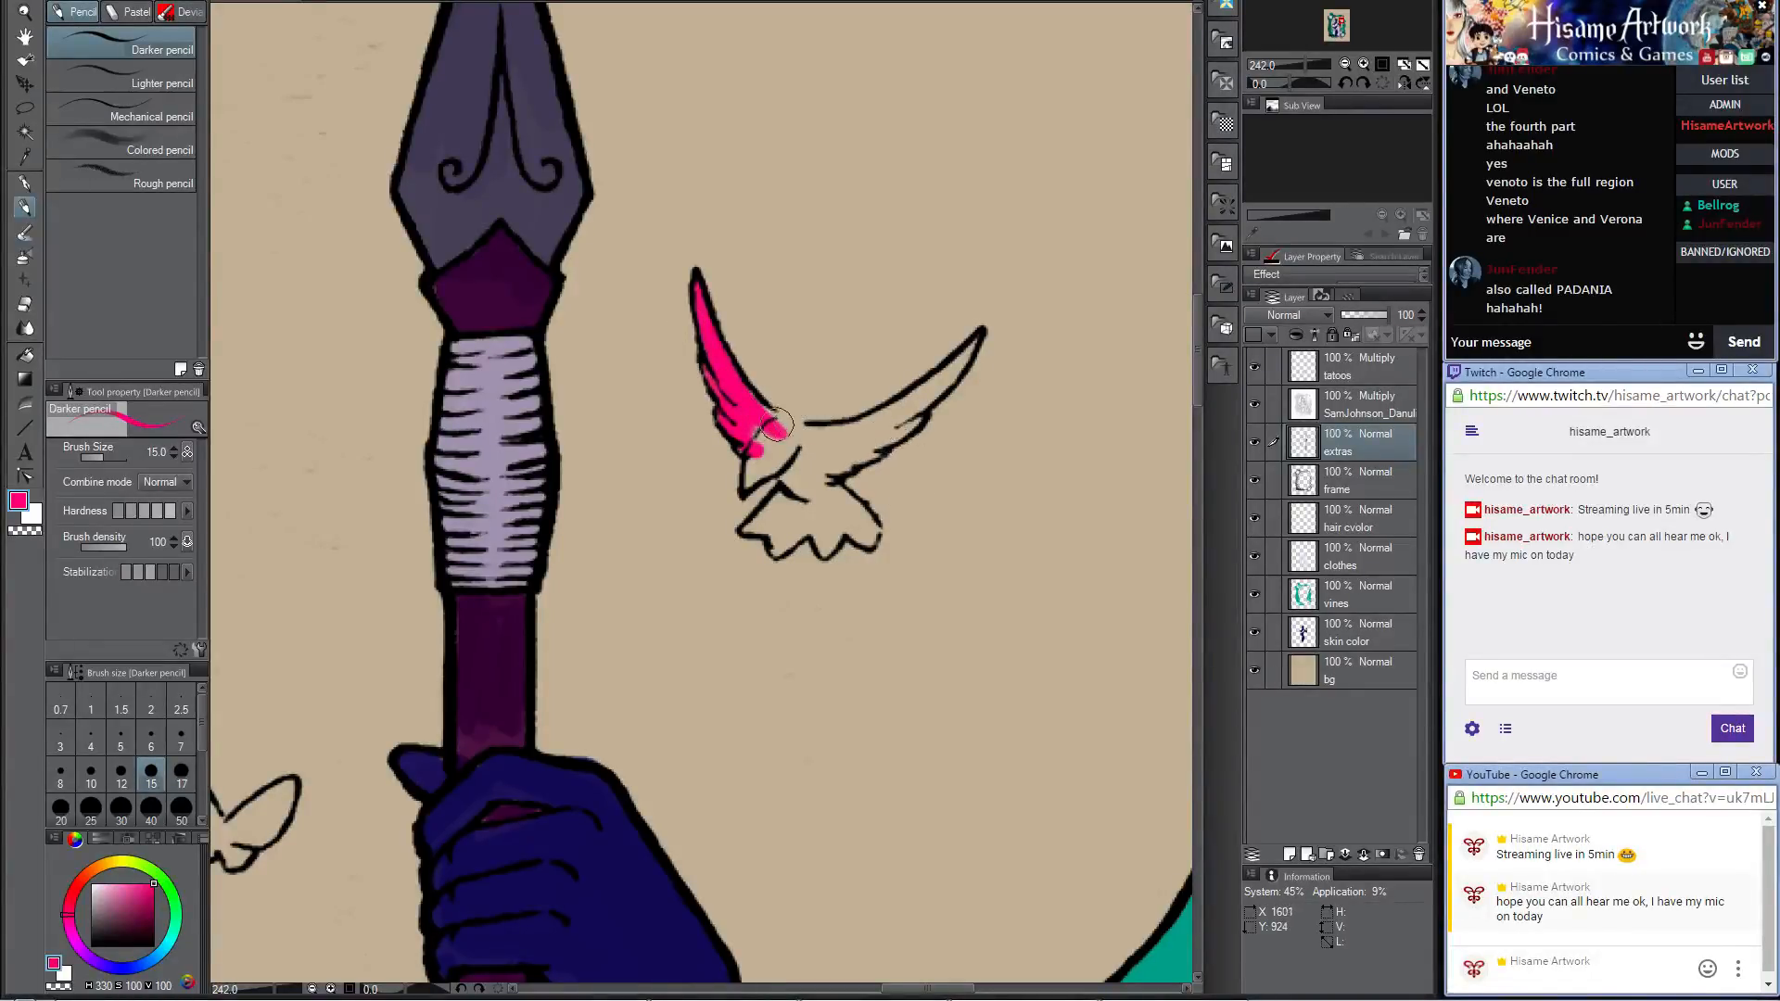
mouse_move(791, 431)
mouse_down()
mouse_move(746, 449)
mouse_move(748, 486)
mouse_move(753, 458)
mouse_move(809, 442)
mouse_move(805, 490)
mouse_move(831, 433)
mouse_move(797, 447)
mouse_move(913, 406)
mouse_up()
drag(976, 335, 863, 450)
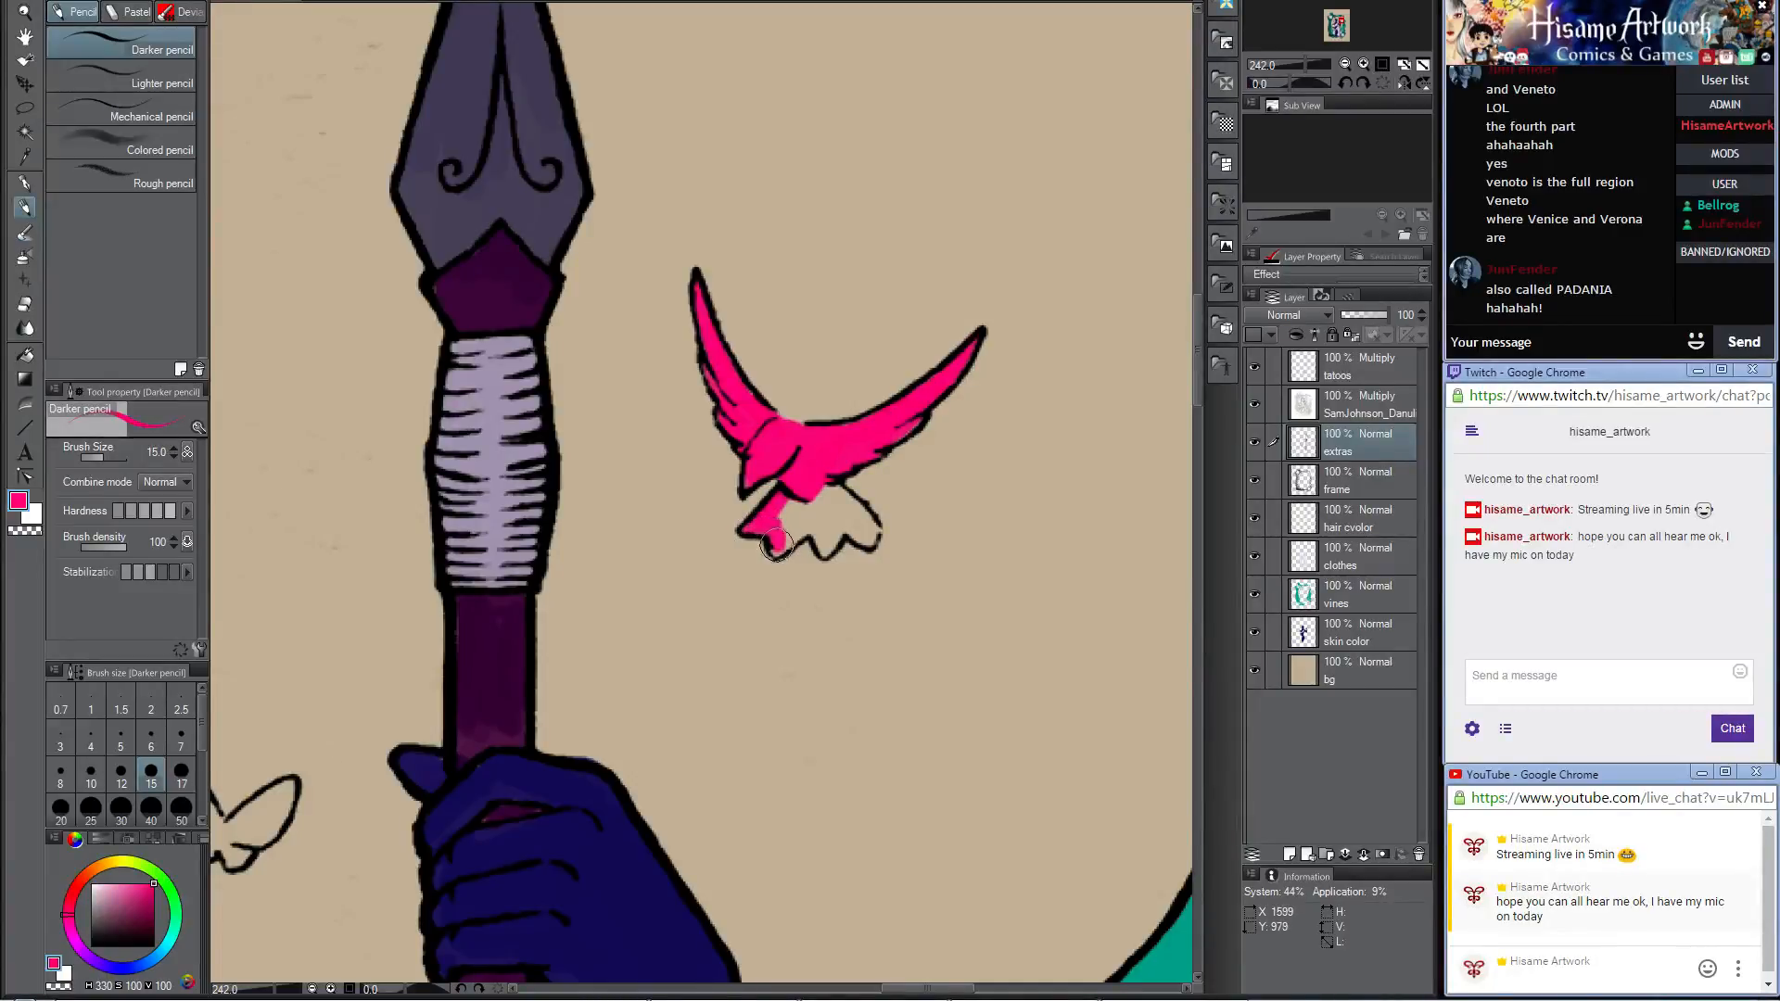
mouse_move(775, 547)
mouse_down()
mouse_move(813, 514)
mouse_move(786, 545)
mouse_up()
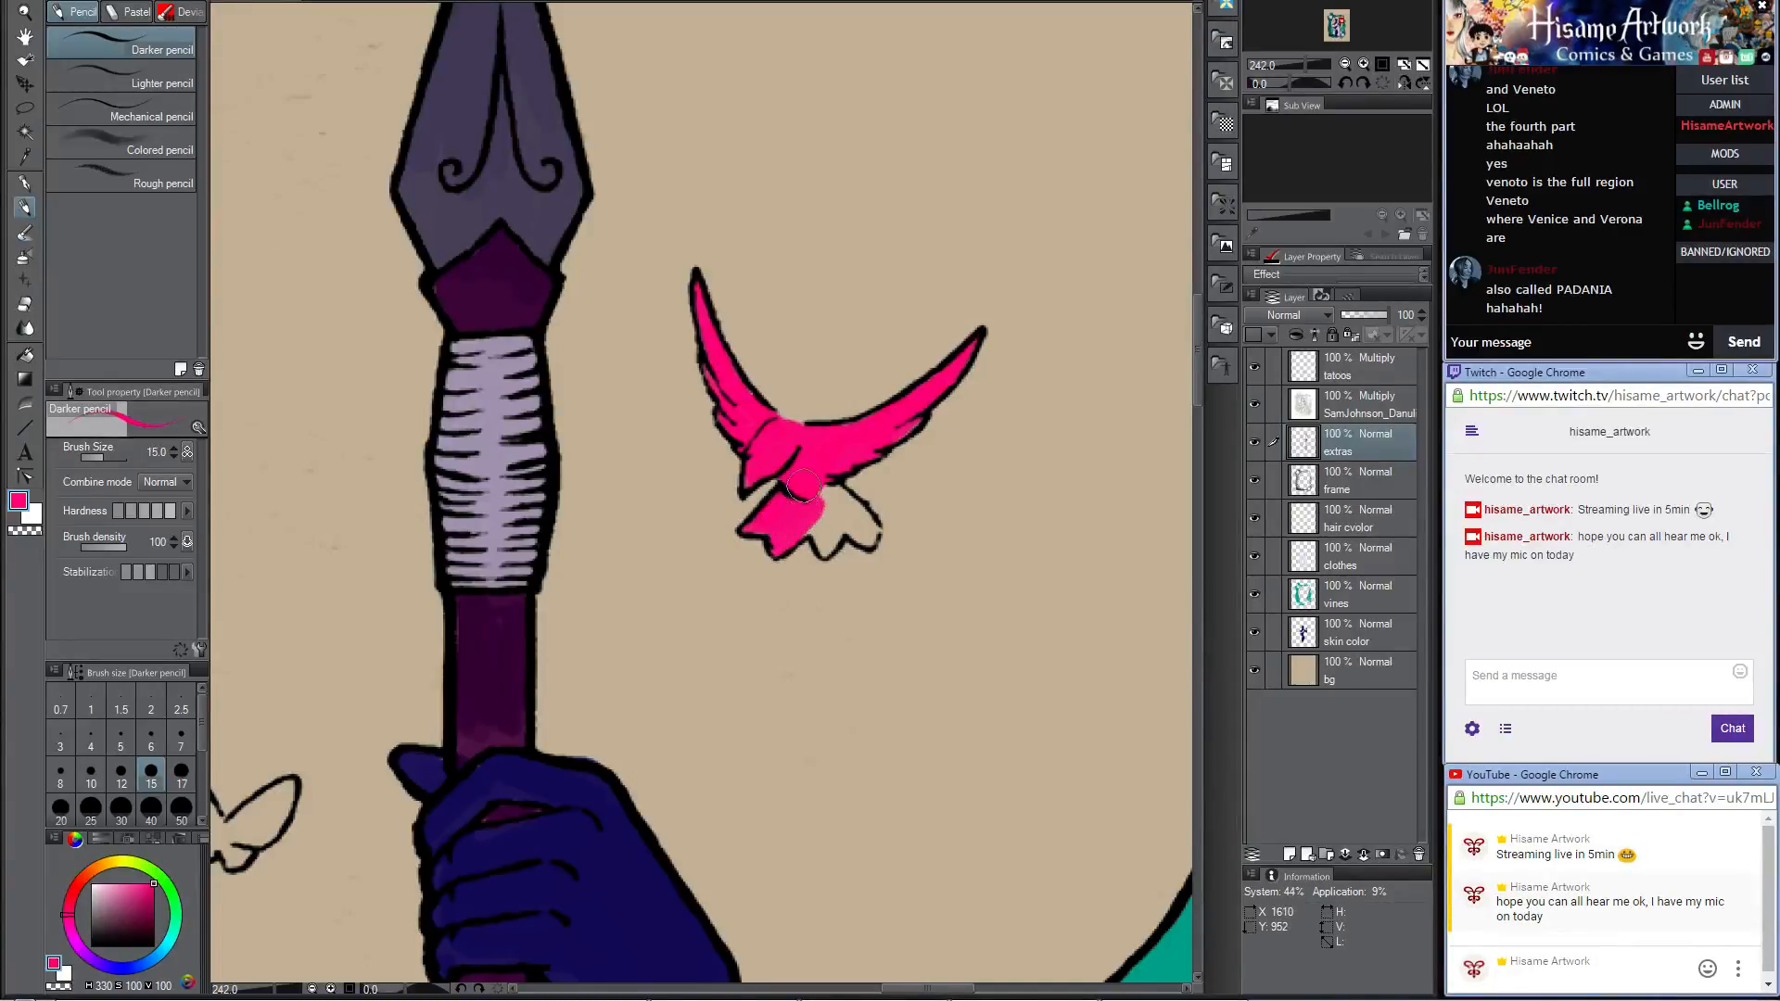
mouse_move(803, 484)
mouse_down()
mouse_move(832, 526)
mouse_move(798, 532)
mouse_move(822, 549)
mouse_move(853, 526)
mouse_up()
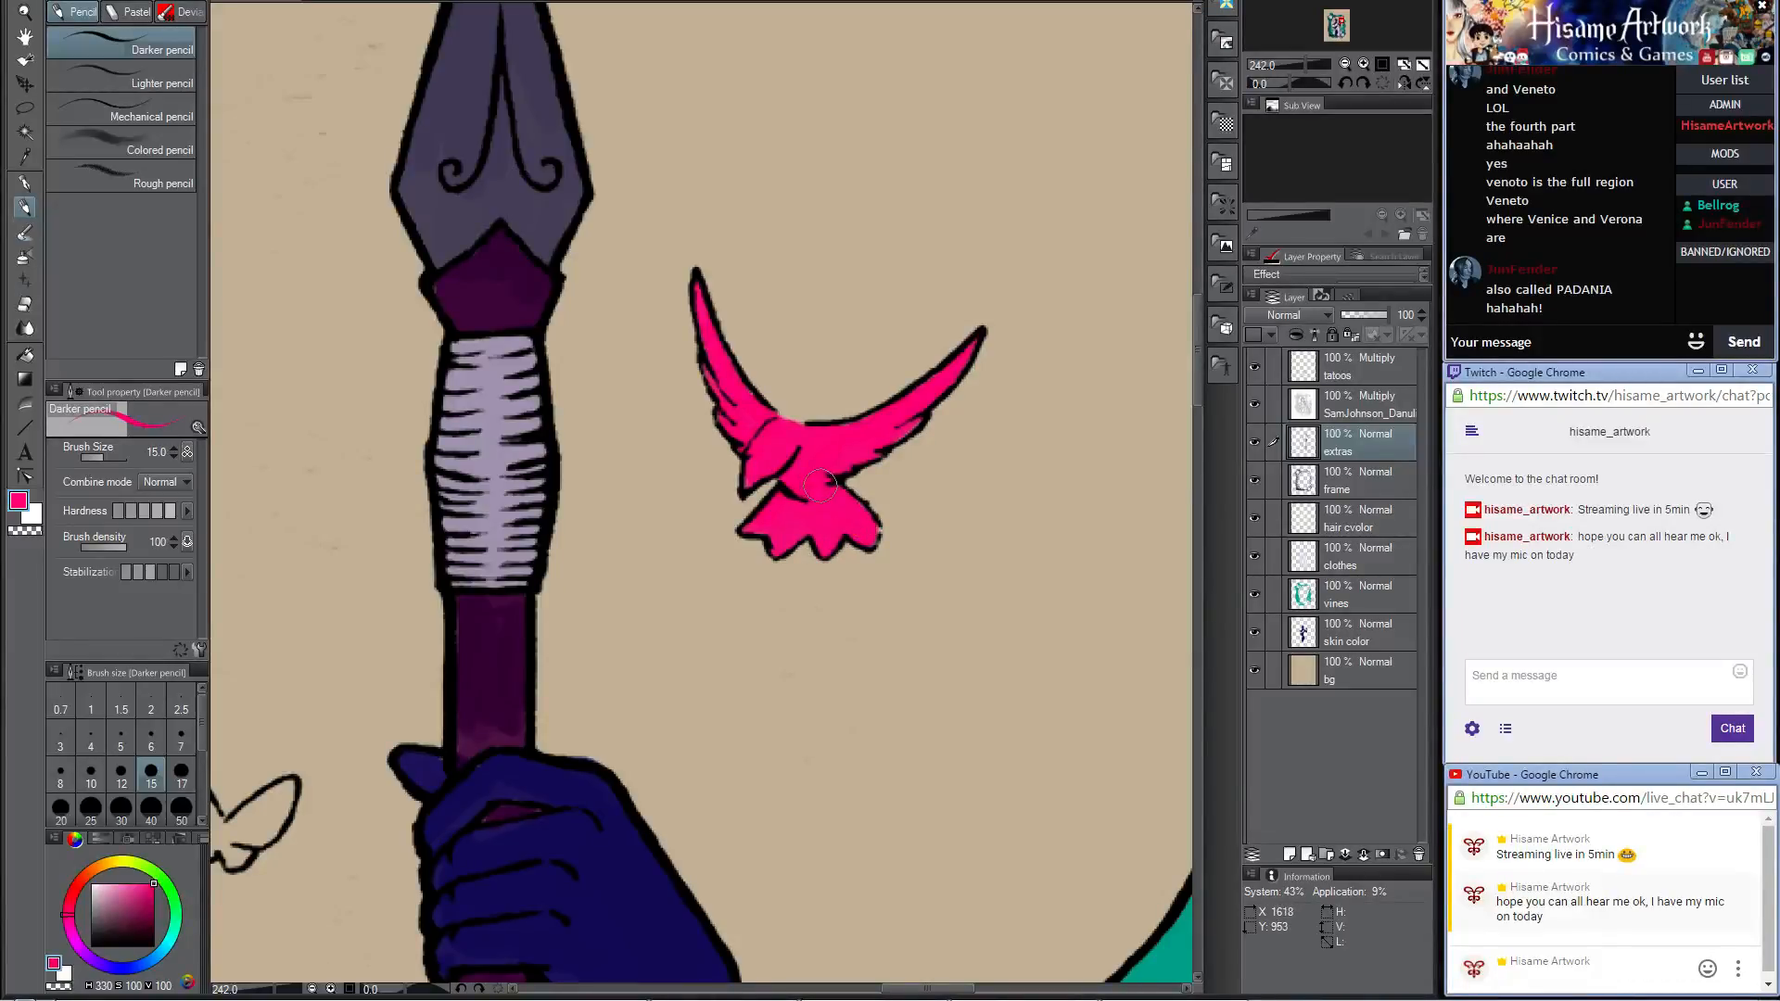
scroll(778, 436, down, 10)
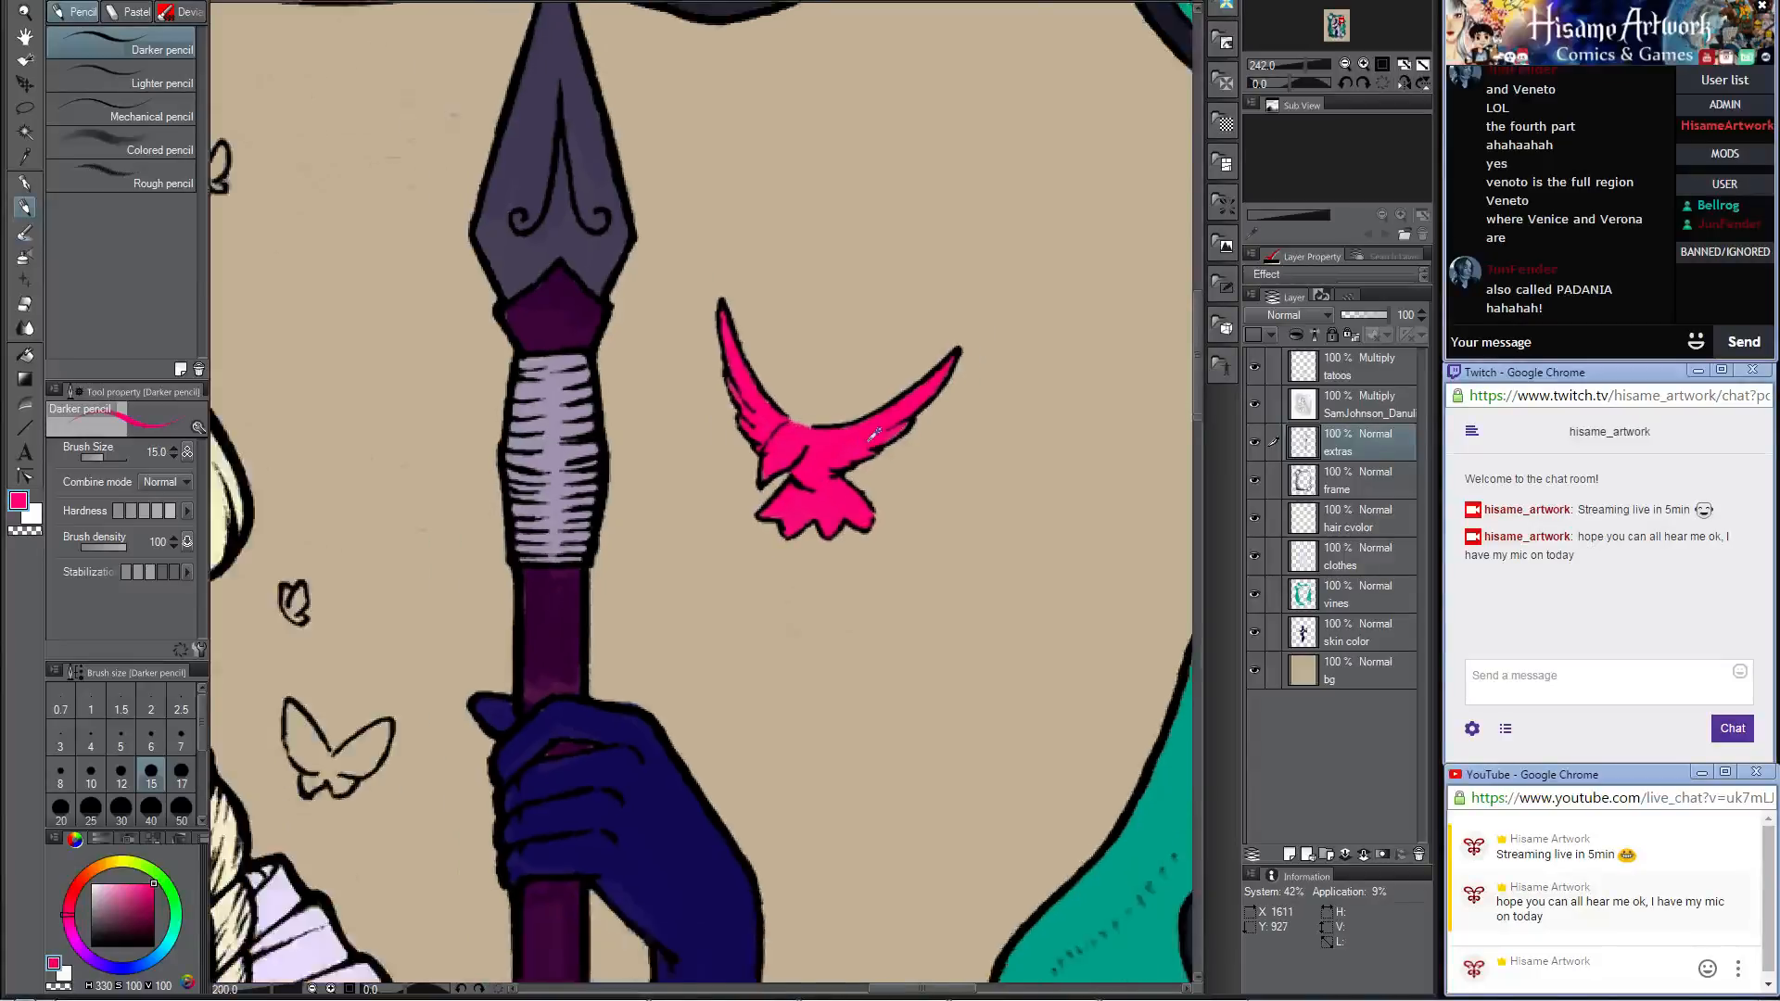
Step: Fill the wings, body, tail and beak of the flying bird beside the woman's hair with the same bright pink
scroll(584, 538, up, 8)
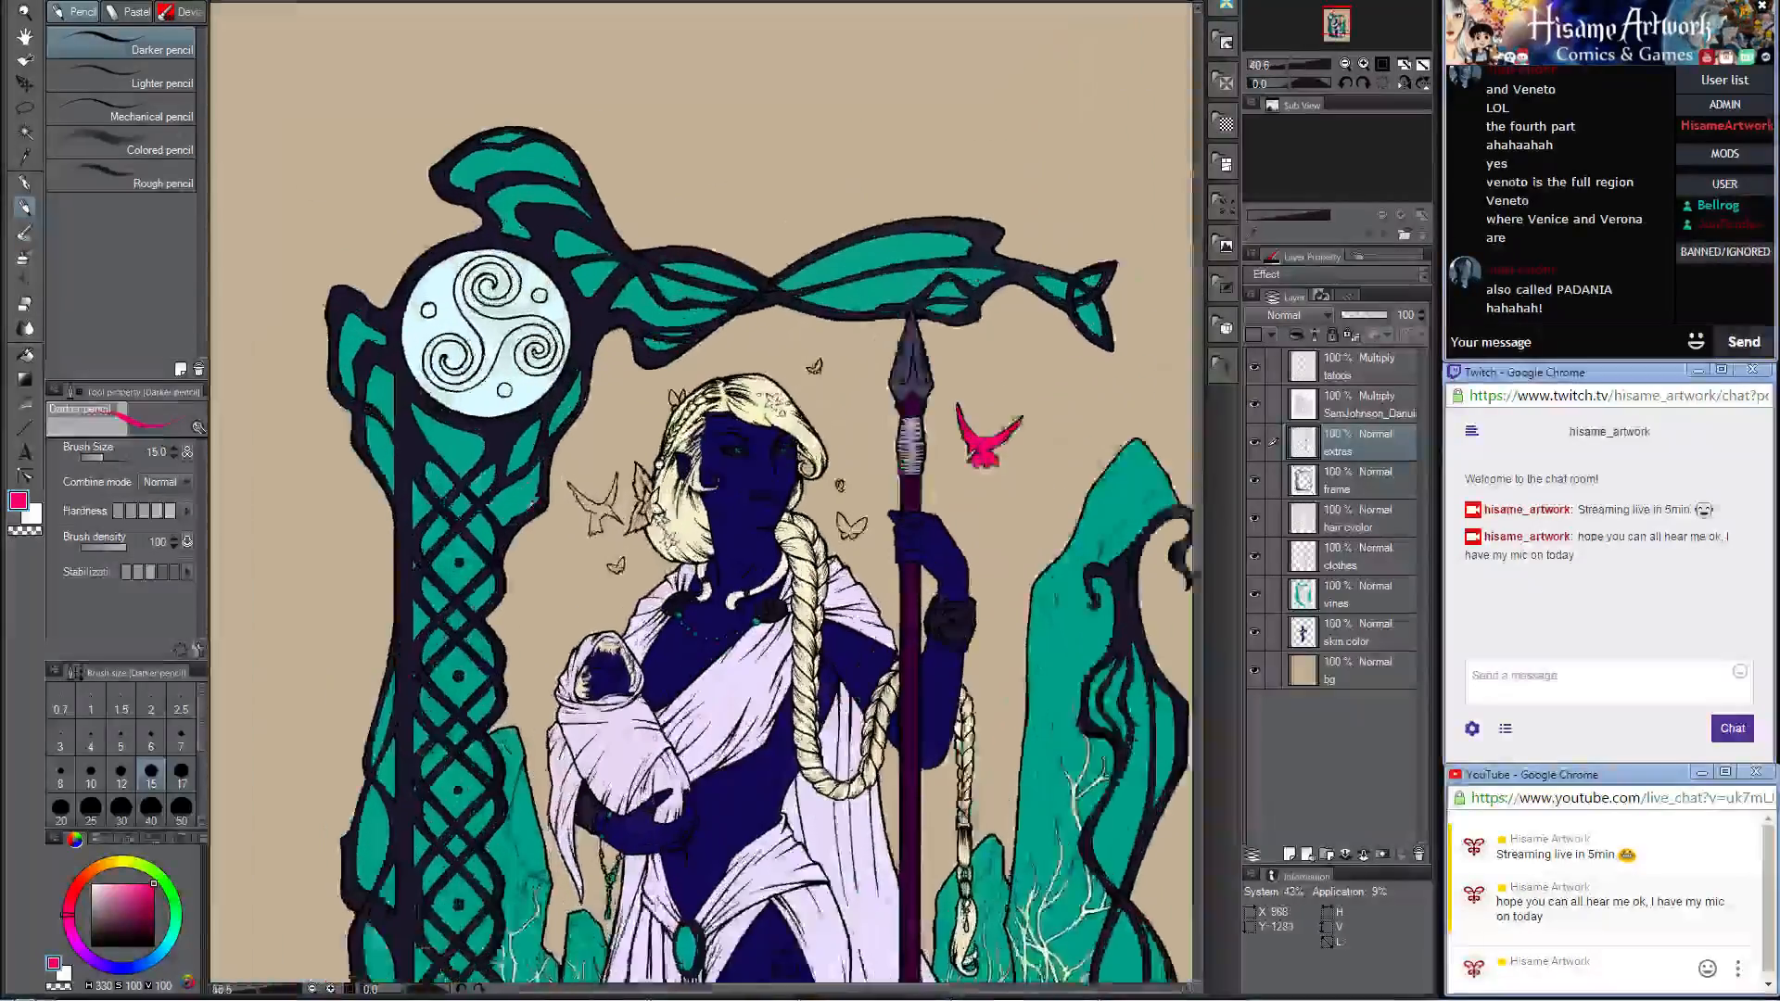
scroll(477, 575, up, 2)
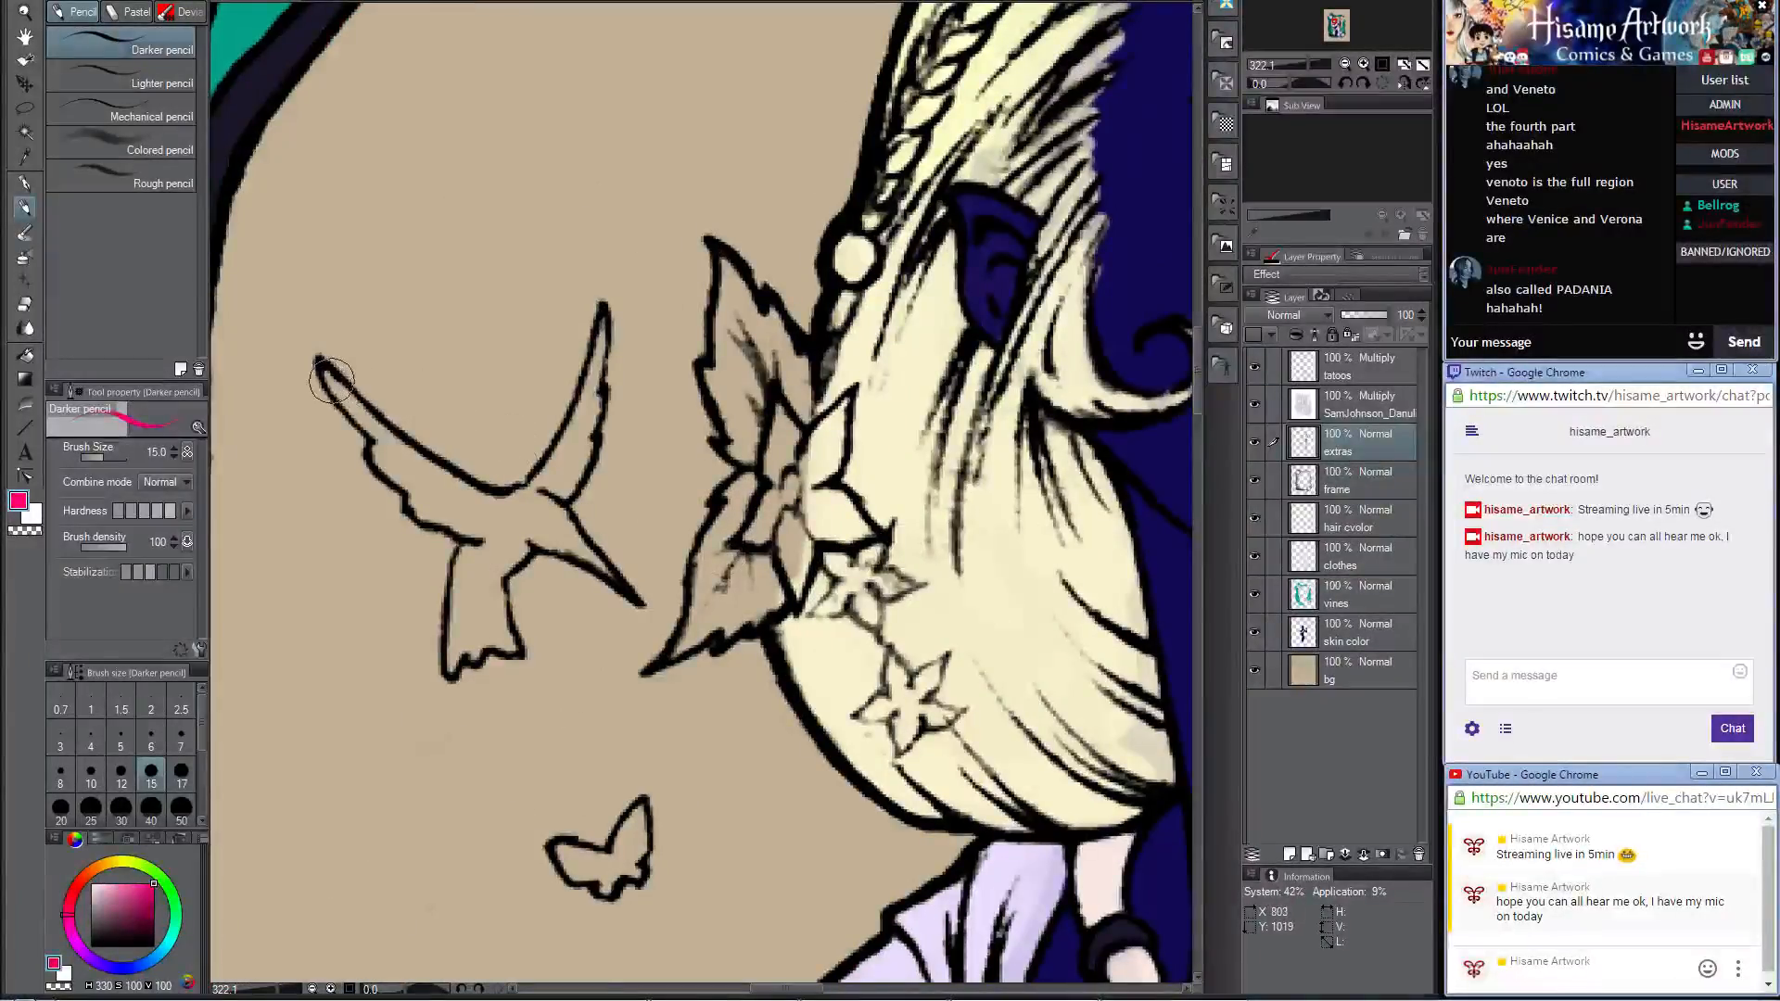
mouse_move(323, 369)
mouse_down()
mouse_move(432, 468)
mouse_move(384, 450)
mouse_move(445, 494)
mouse_up()
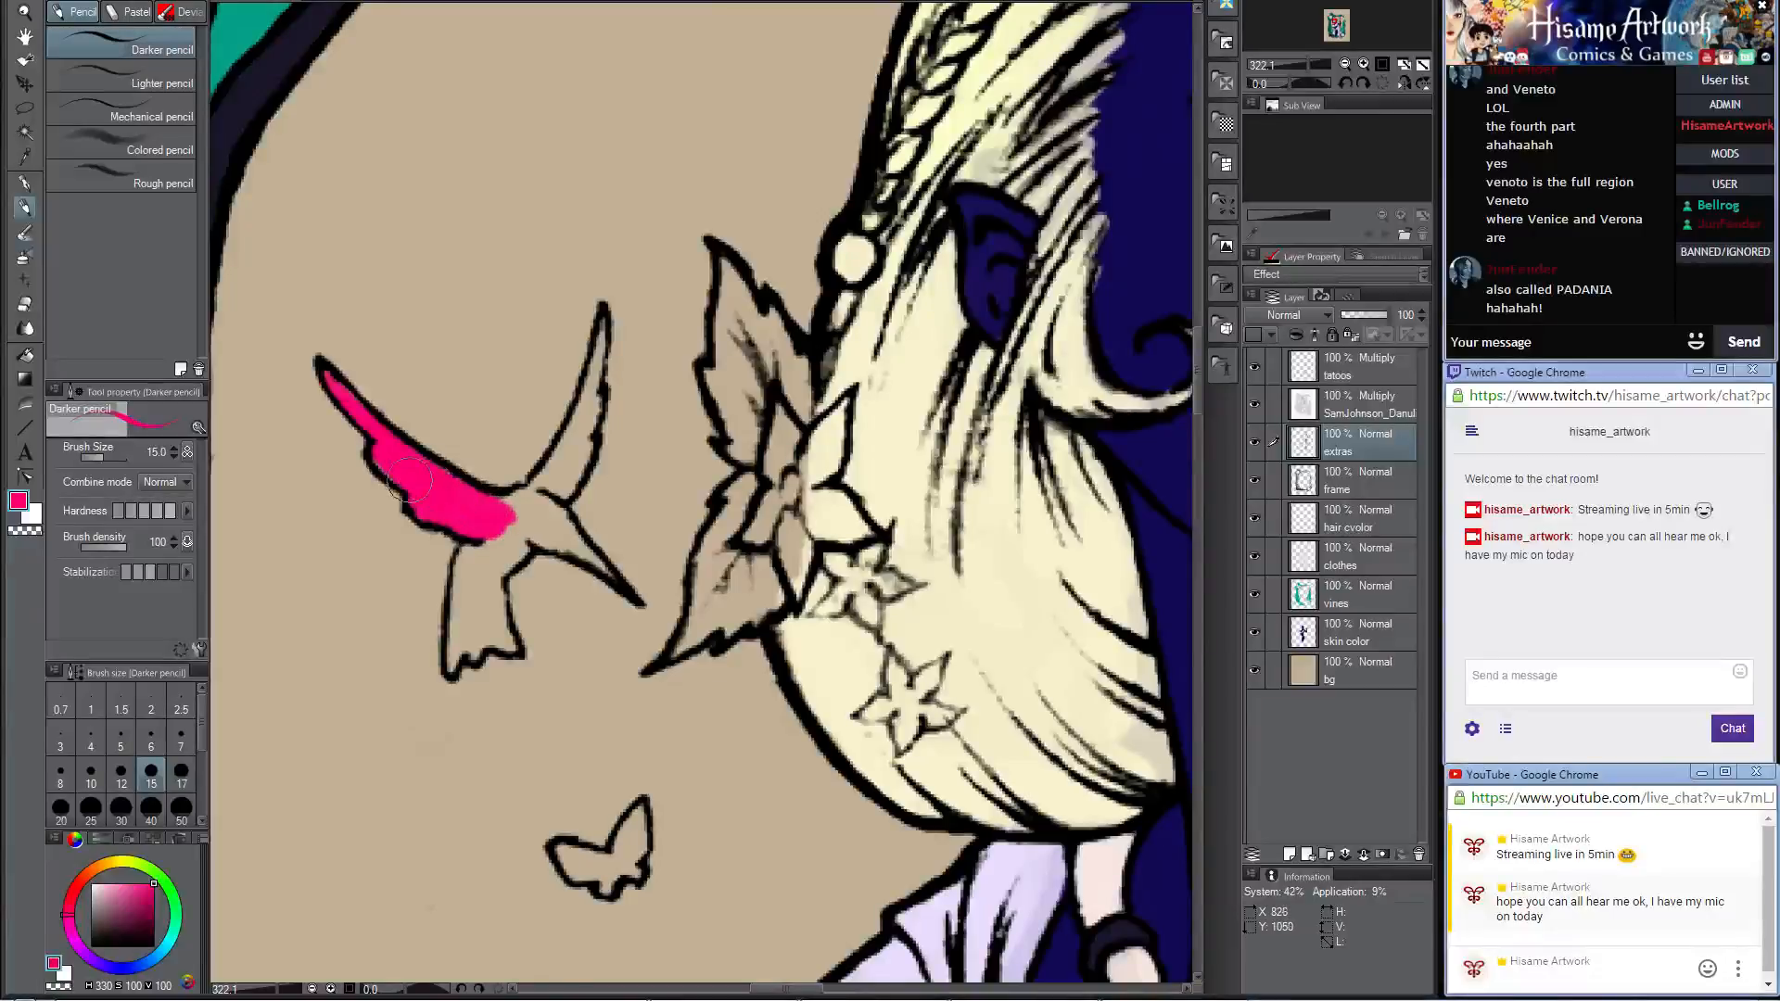
mouse_move(407, 480)
mouse_down()
mouse_move(525, 527)
mouse_move(492, 522)
mouse_move(571, 443)
mouse_move(536, 525)
mouse_move(591, 416)
mouse_move(578, 393)
mouse_move(591, 450)
mouse_move(576, 465)
mouse_move(602, 319)
mouse_up()
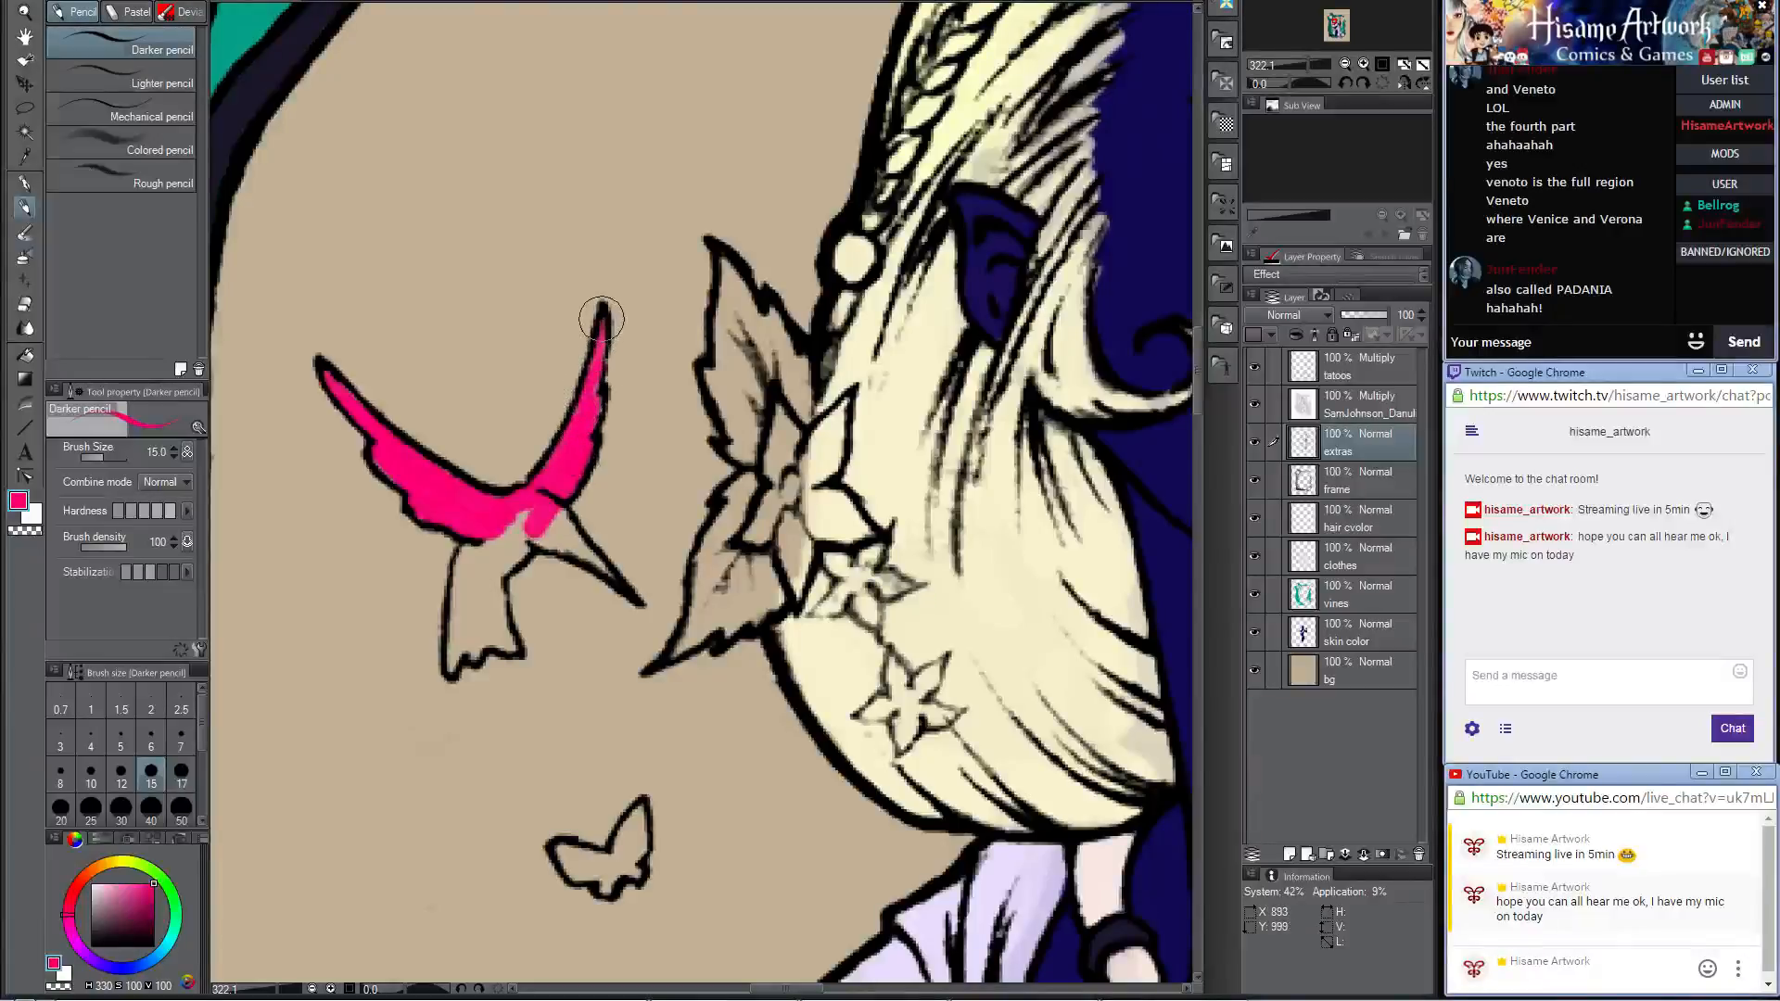
mouse_move(468, 570)
mouse_down()
mouse_move(523, 529)
mouse_move(505, 560)
mouse_move(539, 497)
mouse_move(484, 560)
mouse_move(465, 553)
mouse_move(452, 670)
mouse_move(470, 583)
mouse_move(474, 657)
mouse_move(498, 621)
mouse_up()
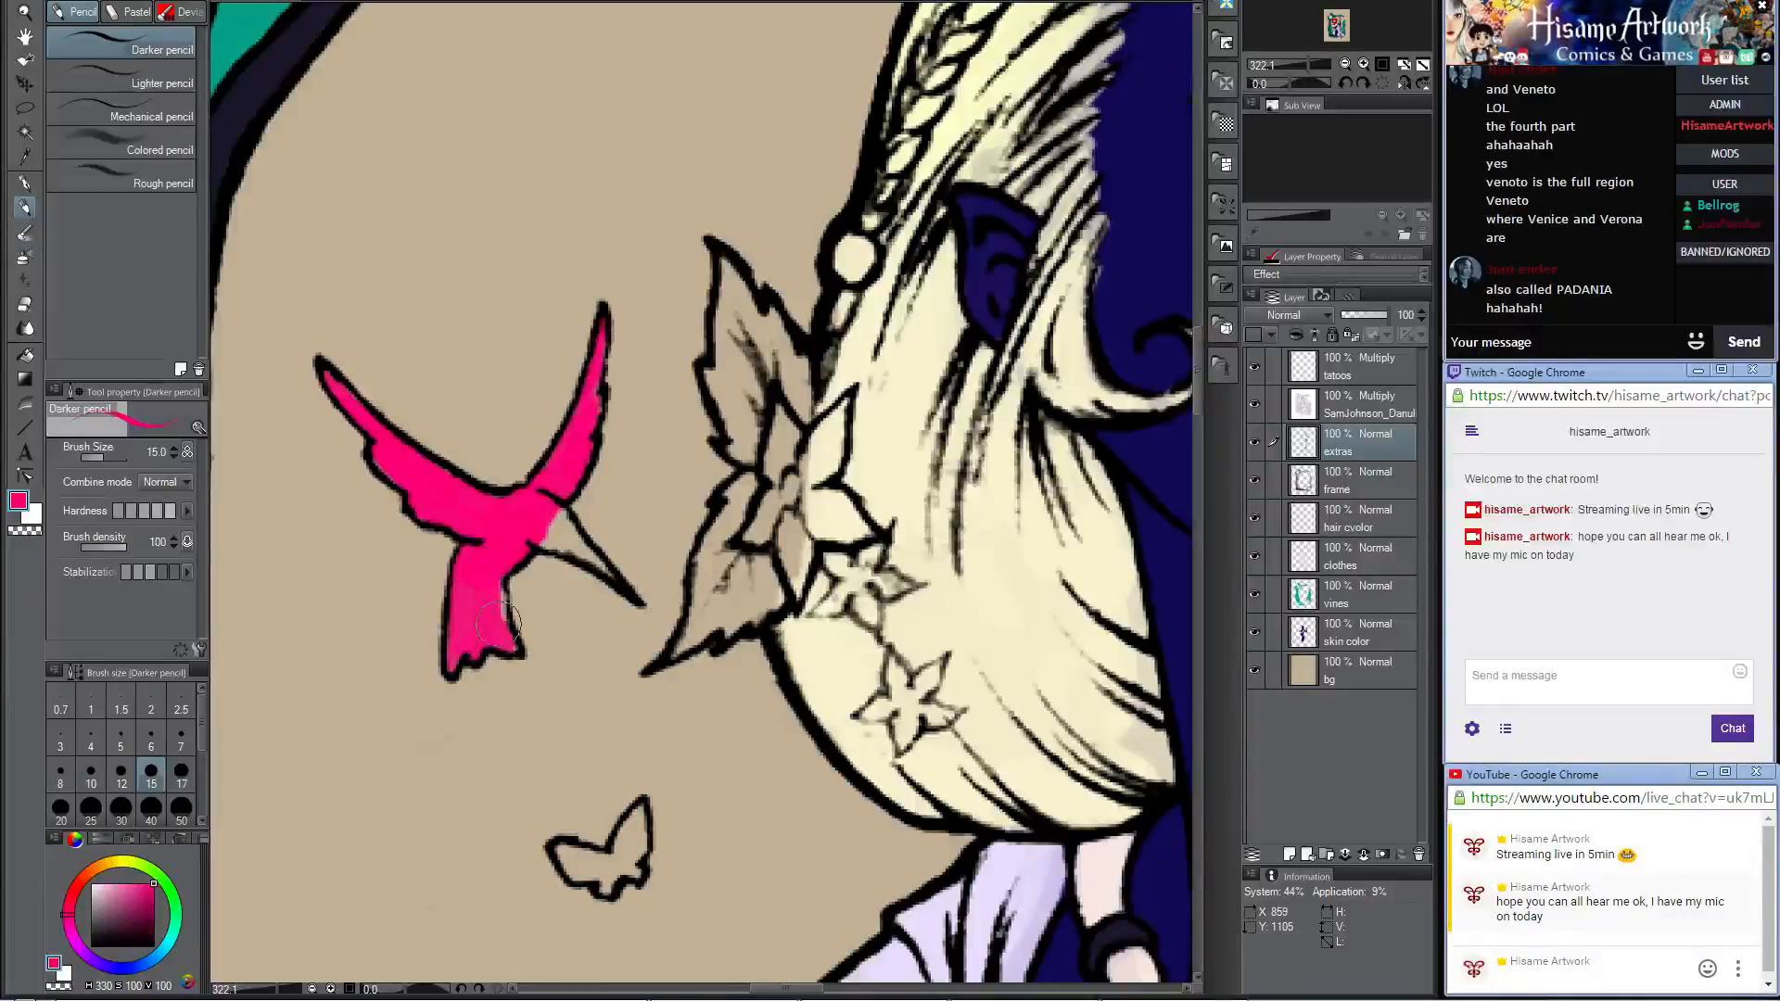
drag(542, 505, 608, 569)
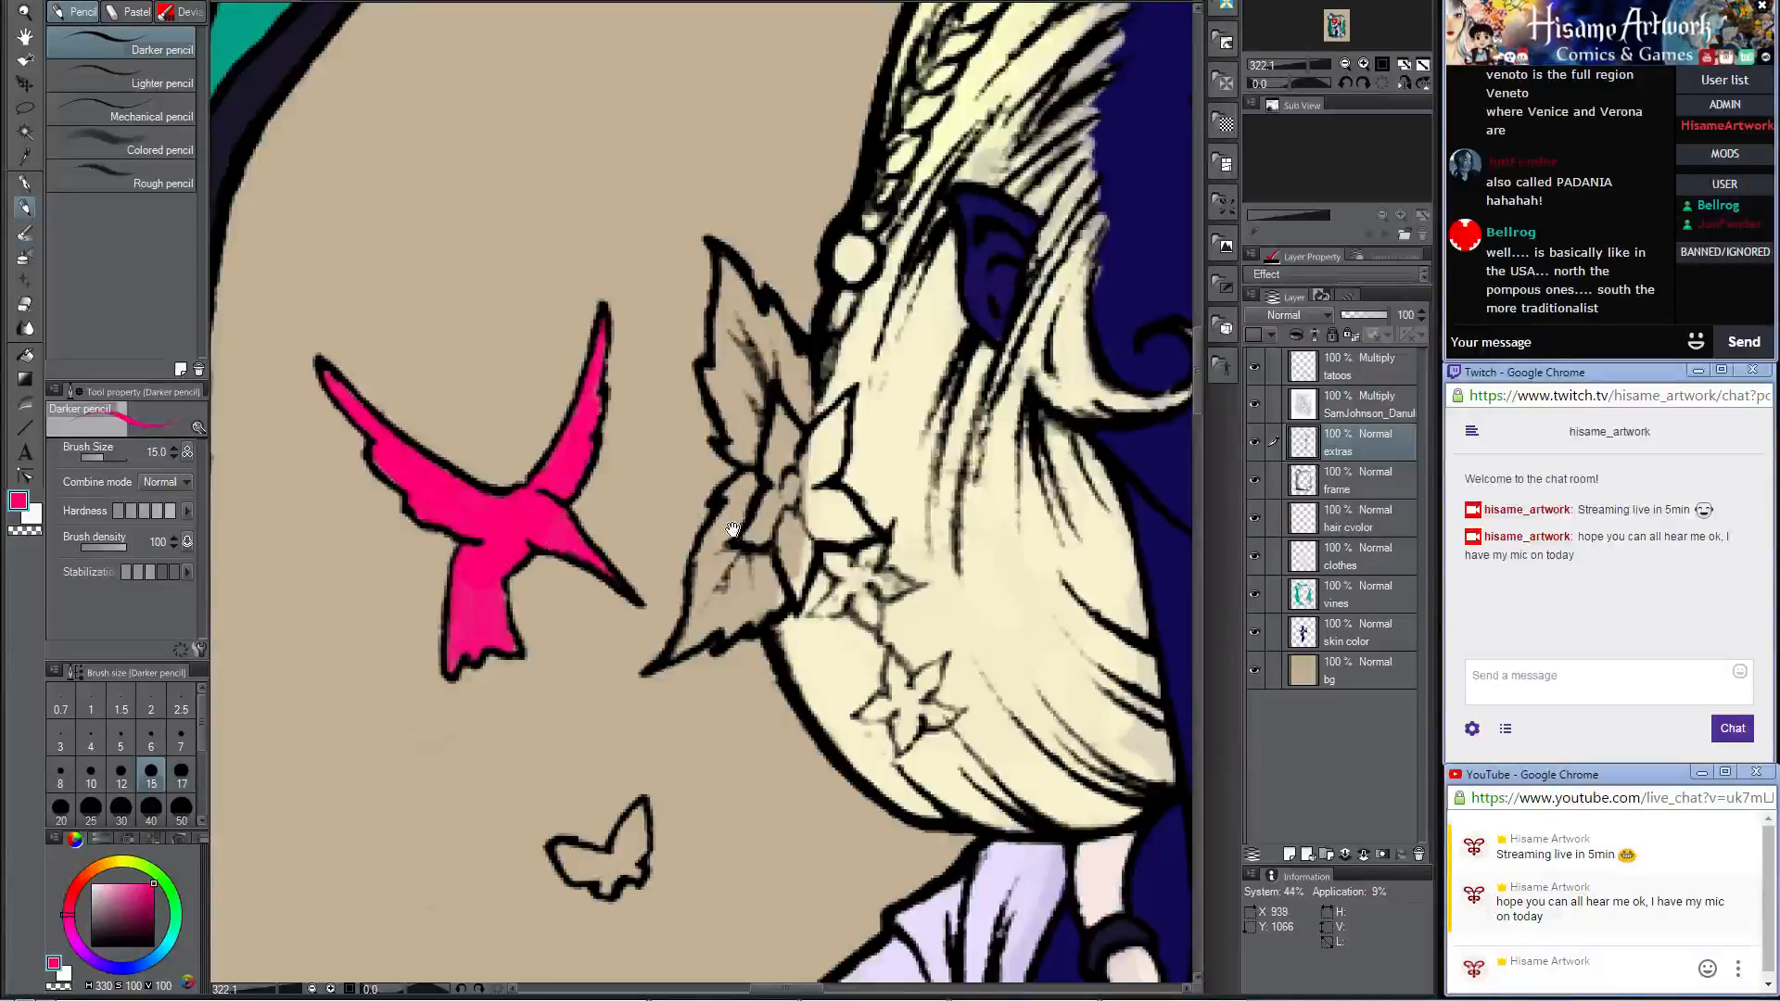
scroll(733, 529, down, 4)
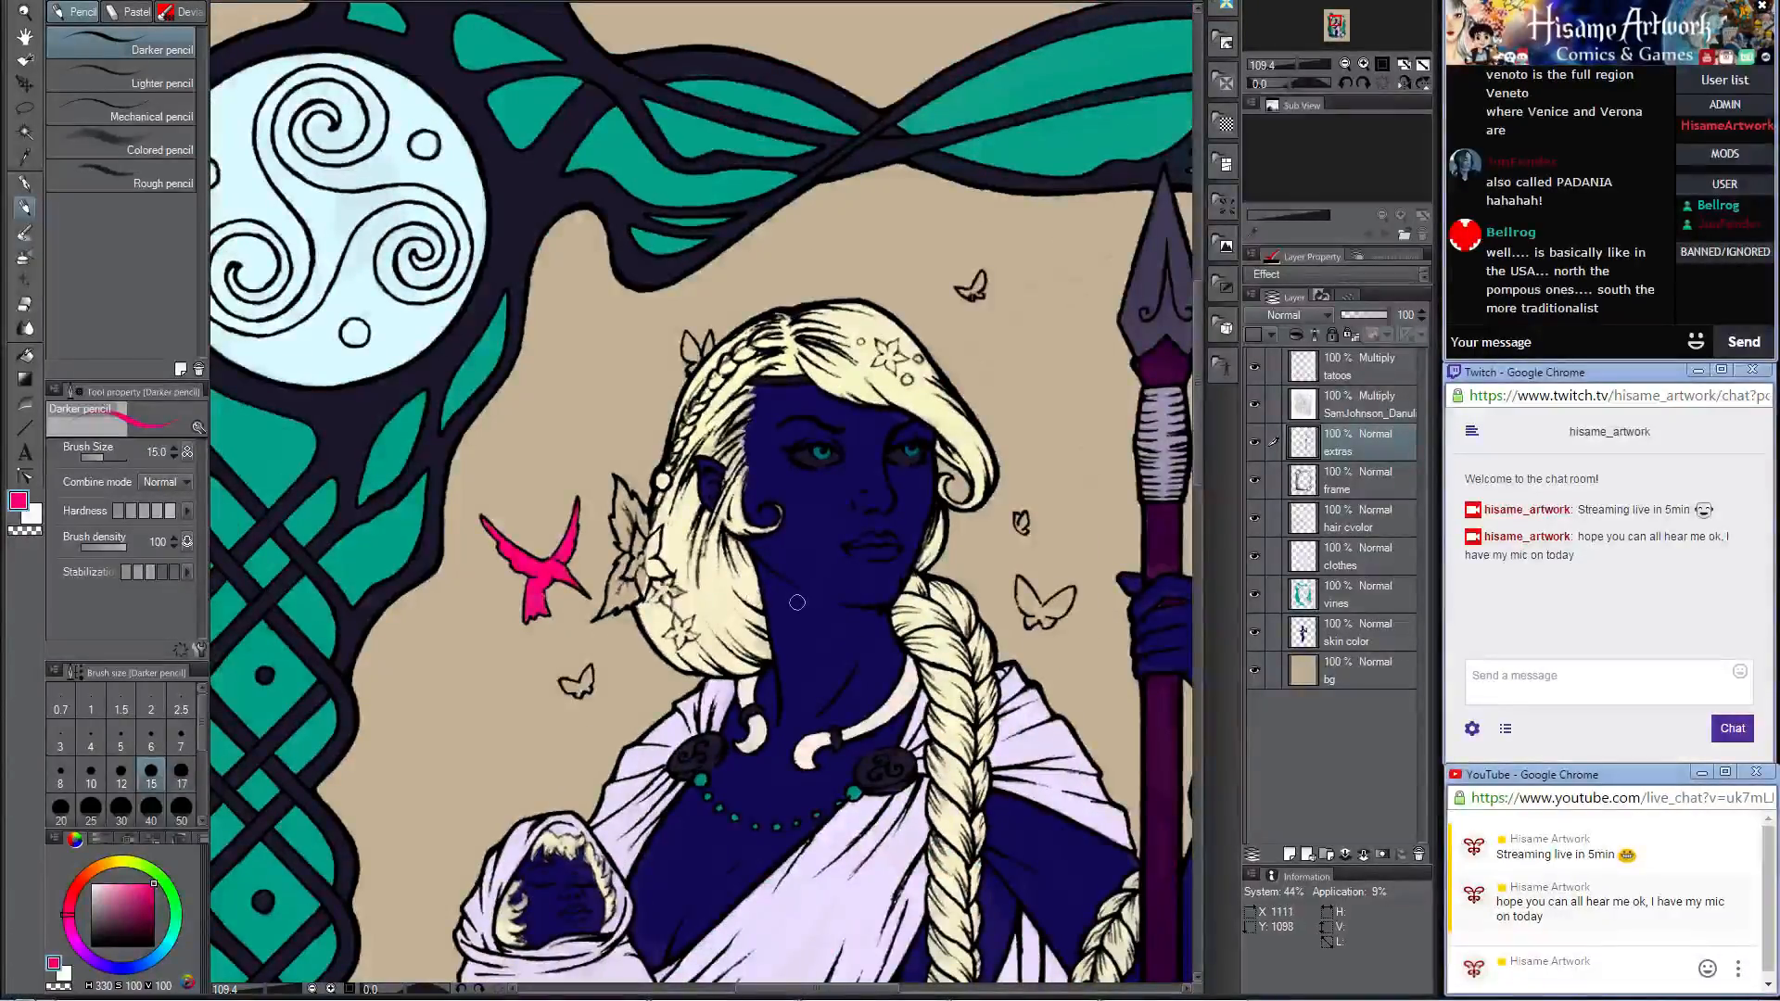
scroll(805, 735, up, 2)
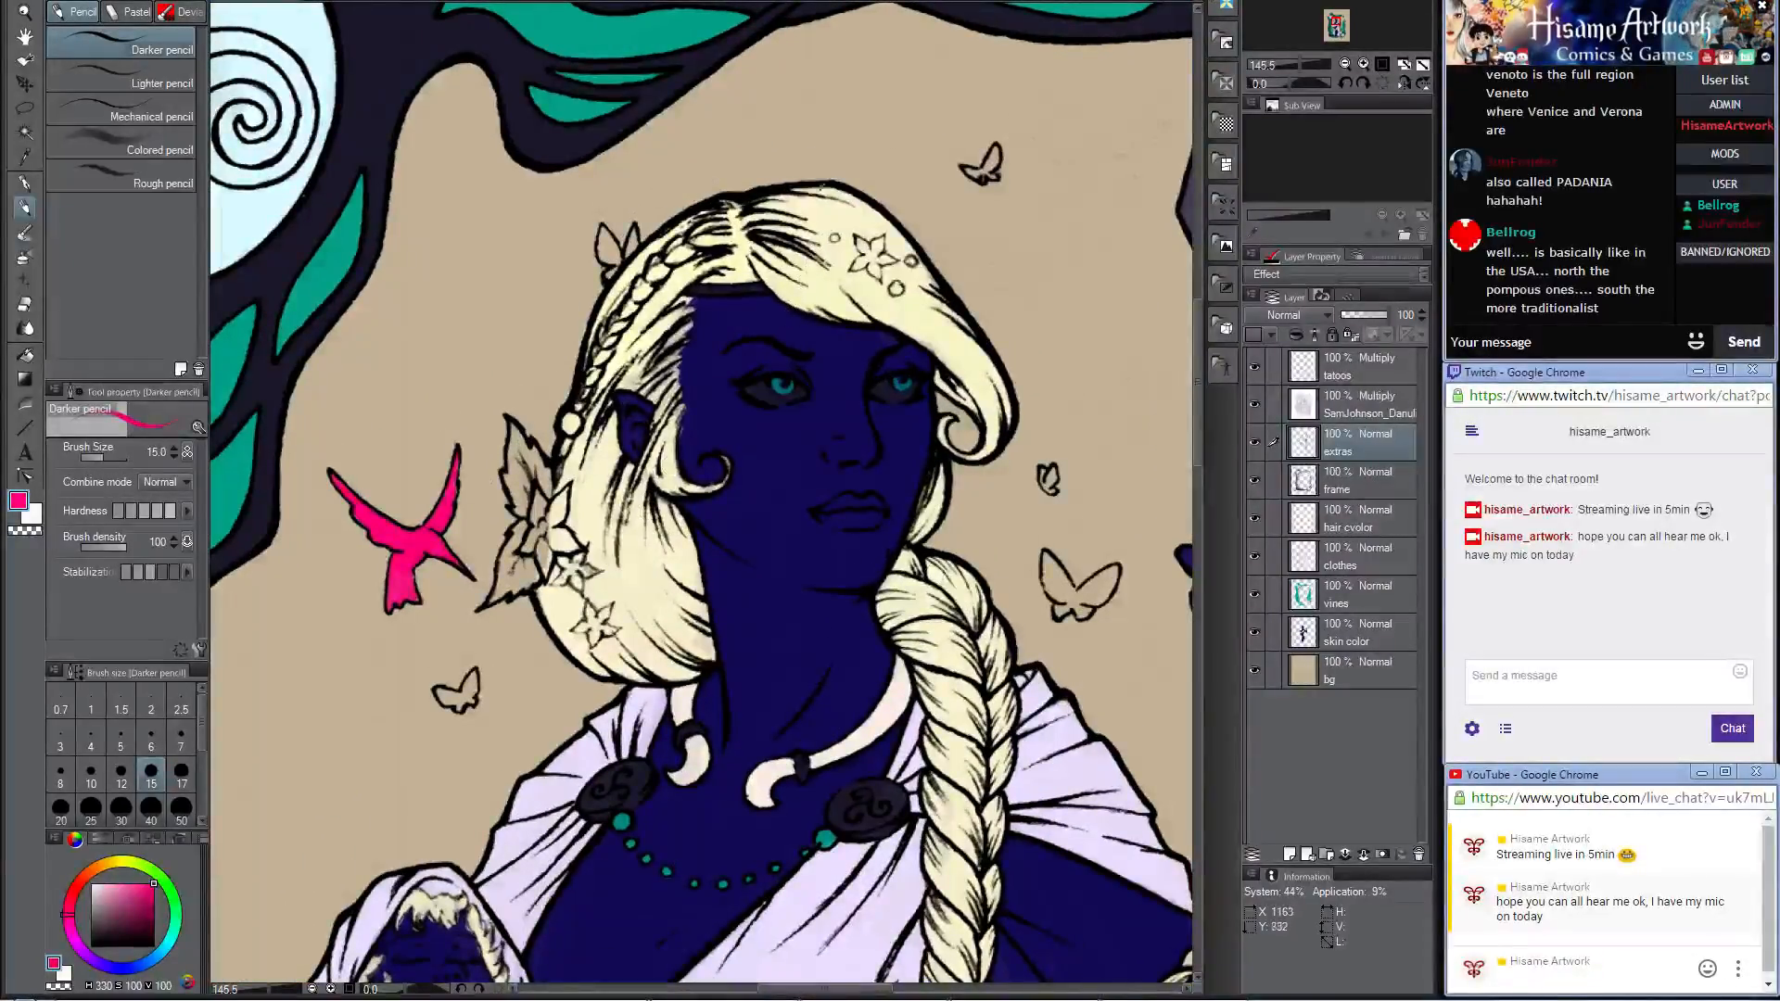
scroll(612, 243, up, 6)
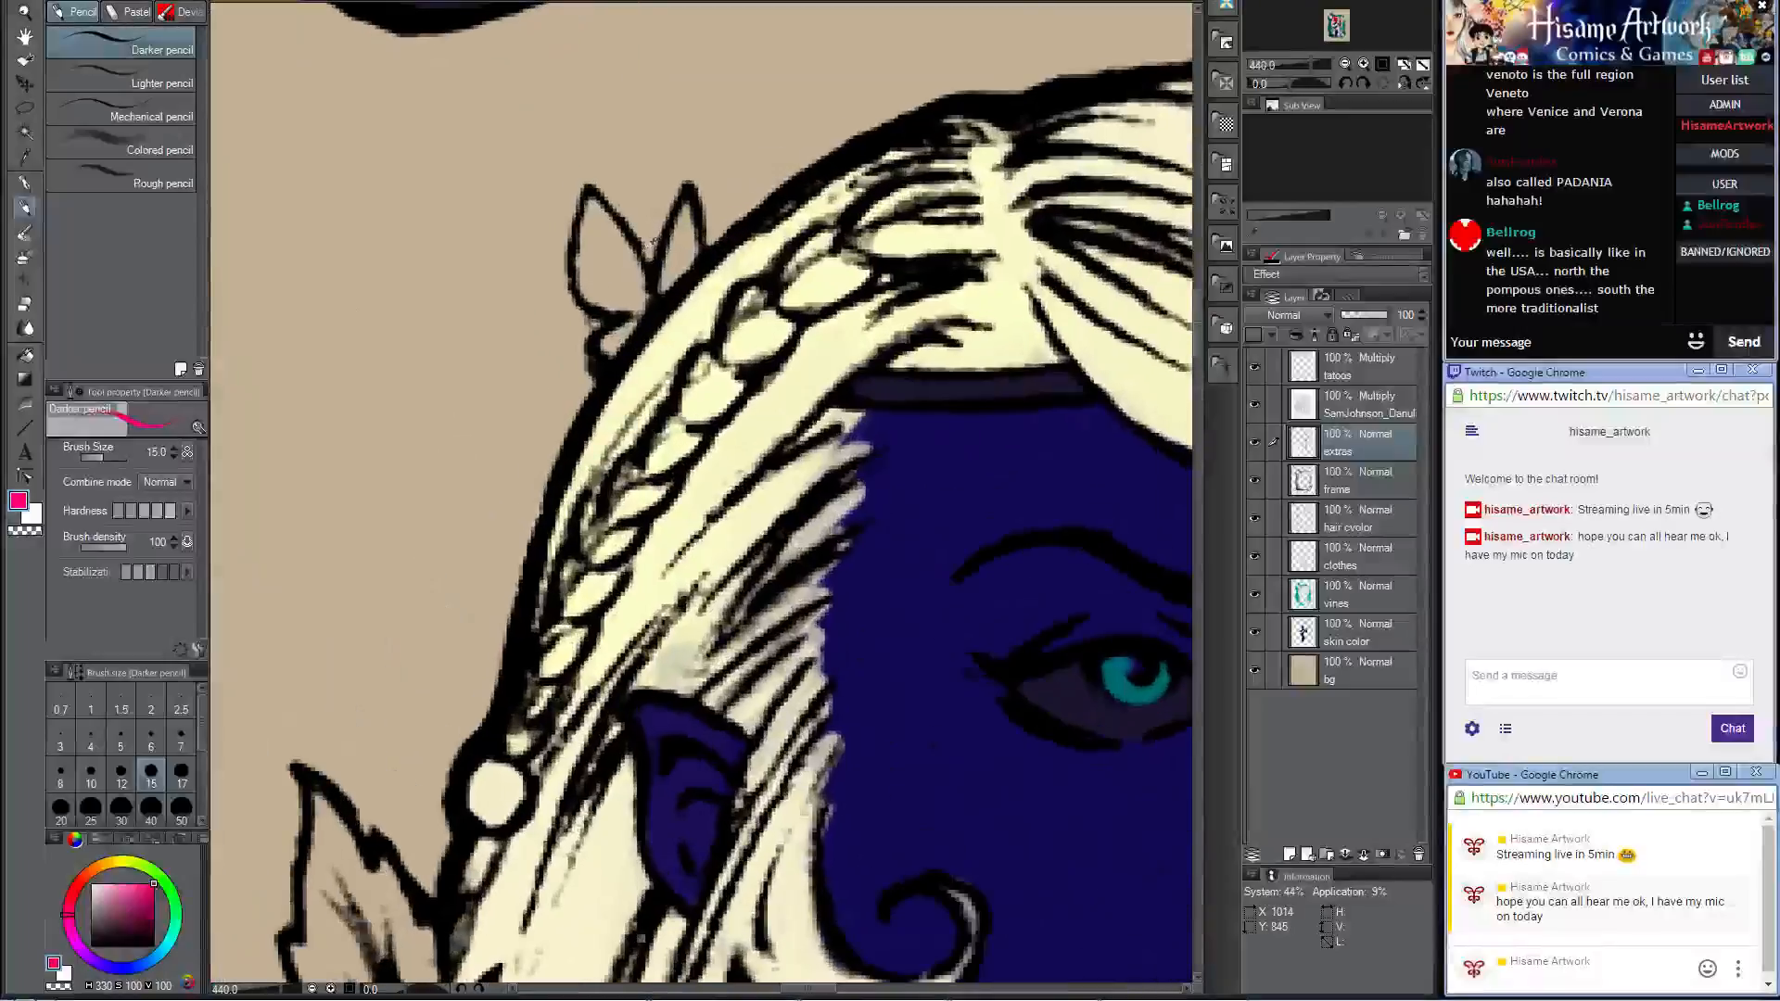
scroll(651, 244, down, 6)
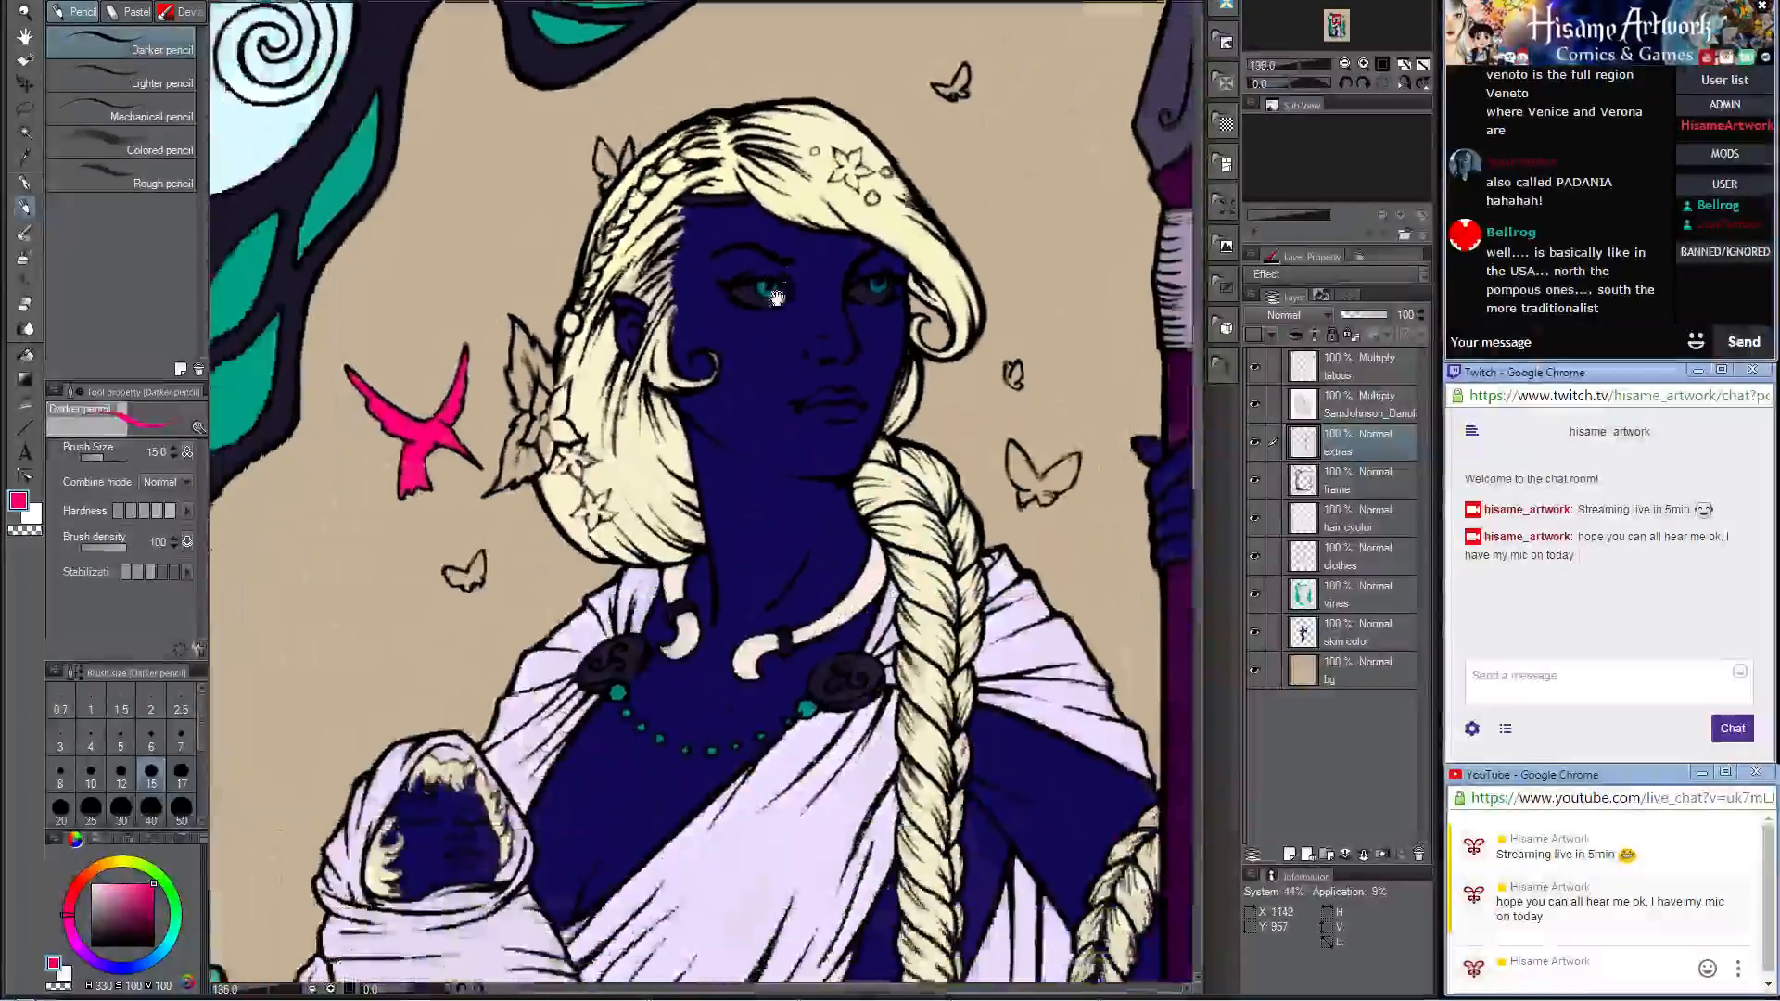
drag(777, 297, 677, 428)
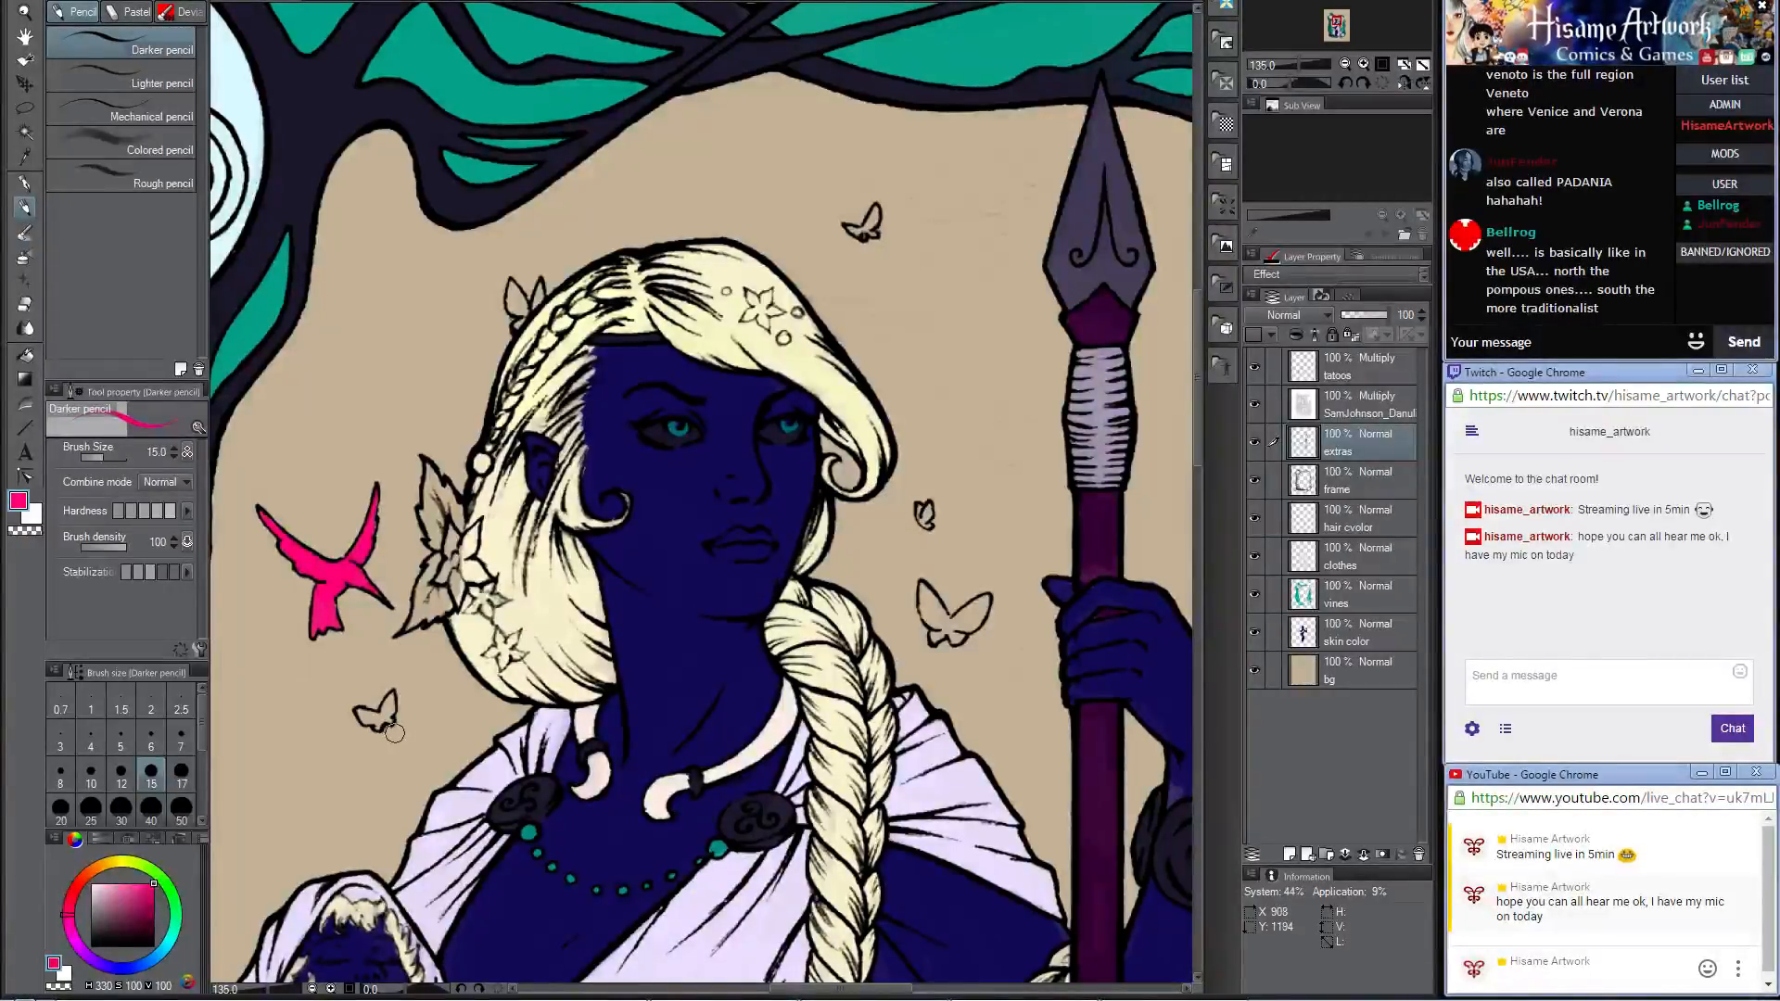
scroll(375, 772, up, 1)
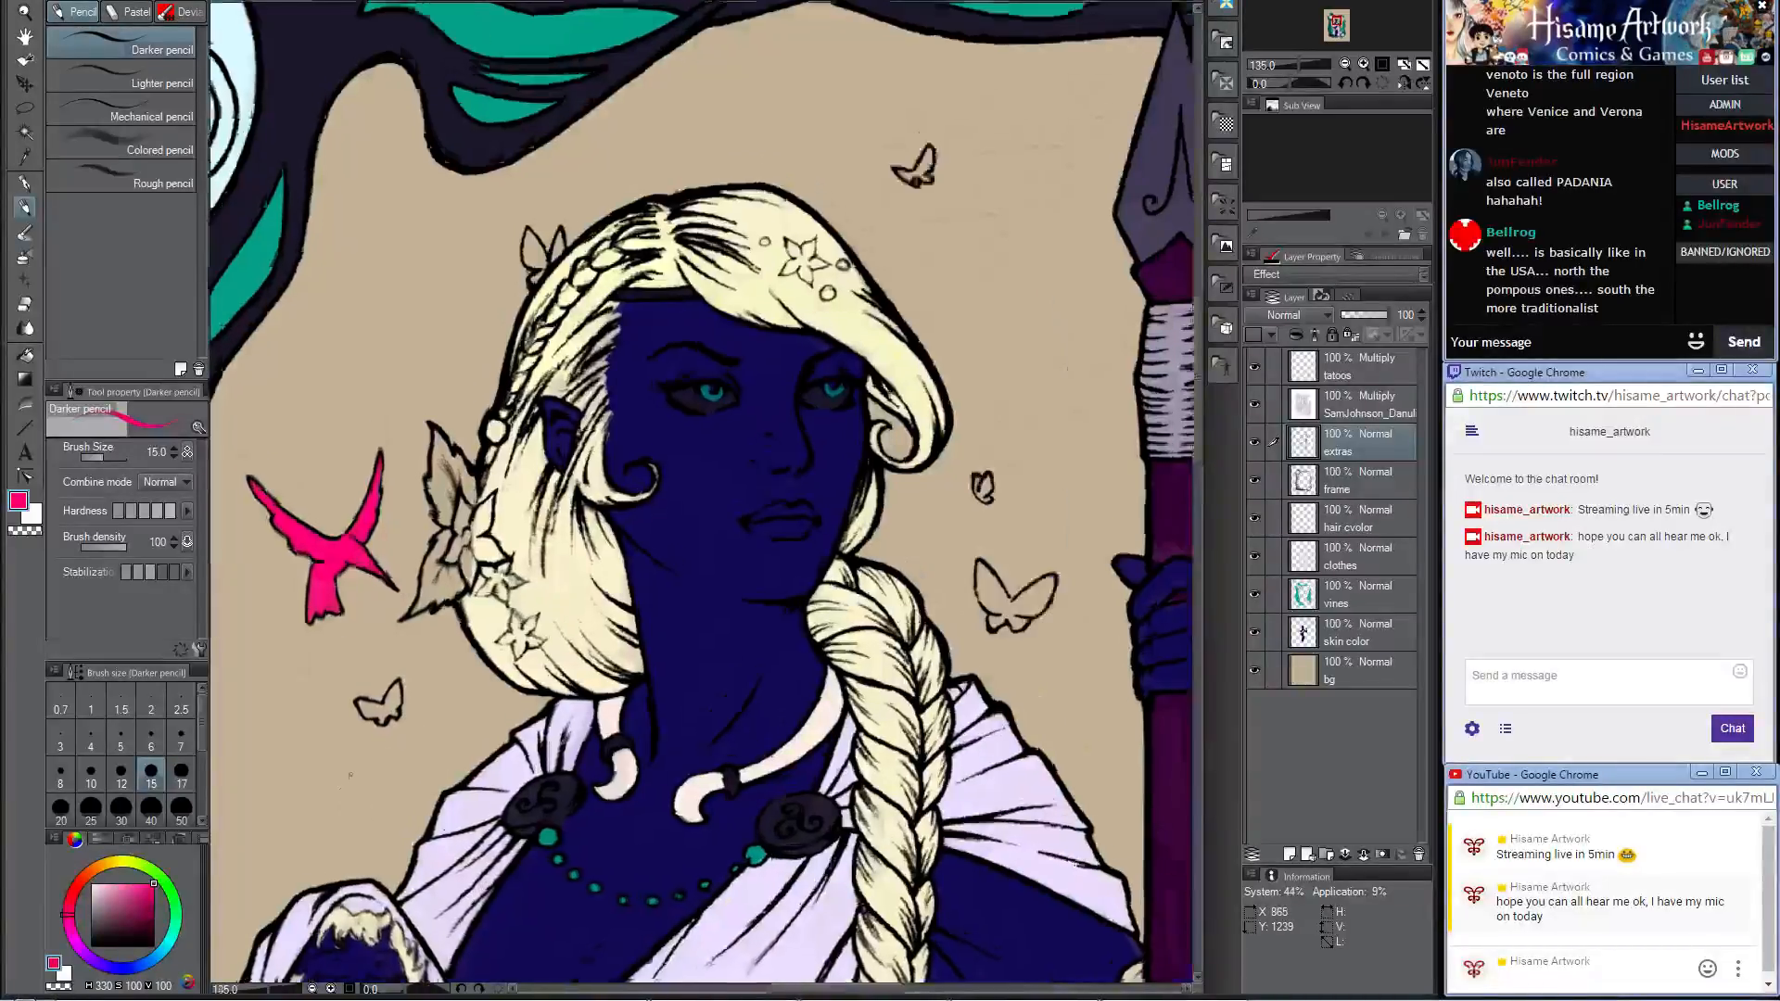
scroll(375, 772, up, 2)
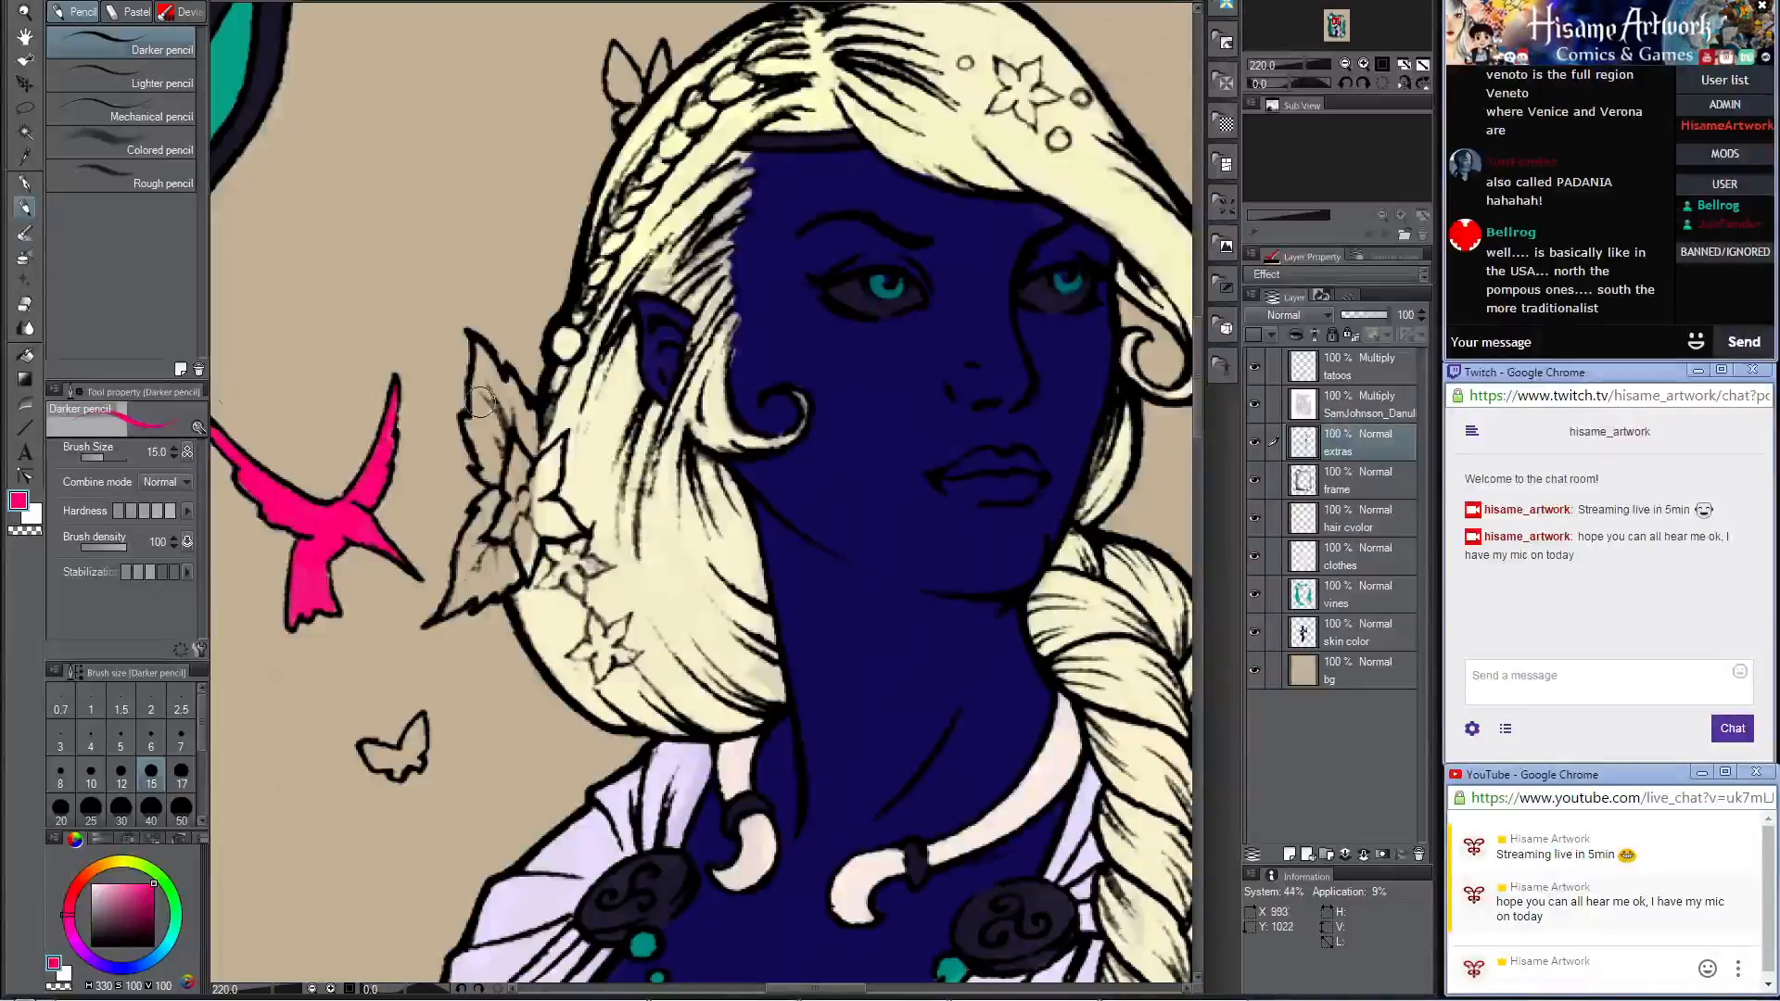
Step: Set the paint color to dark purple (RGB 128, 0, 128)
click(18, 501)
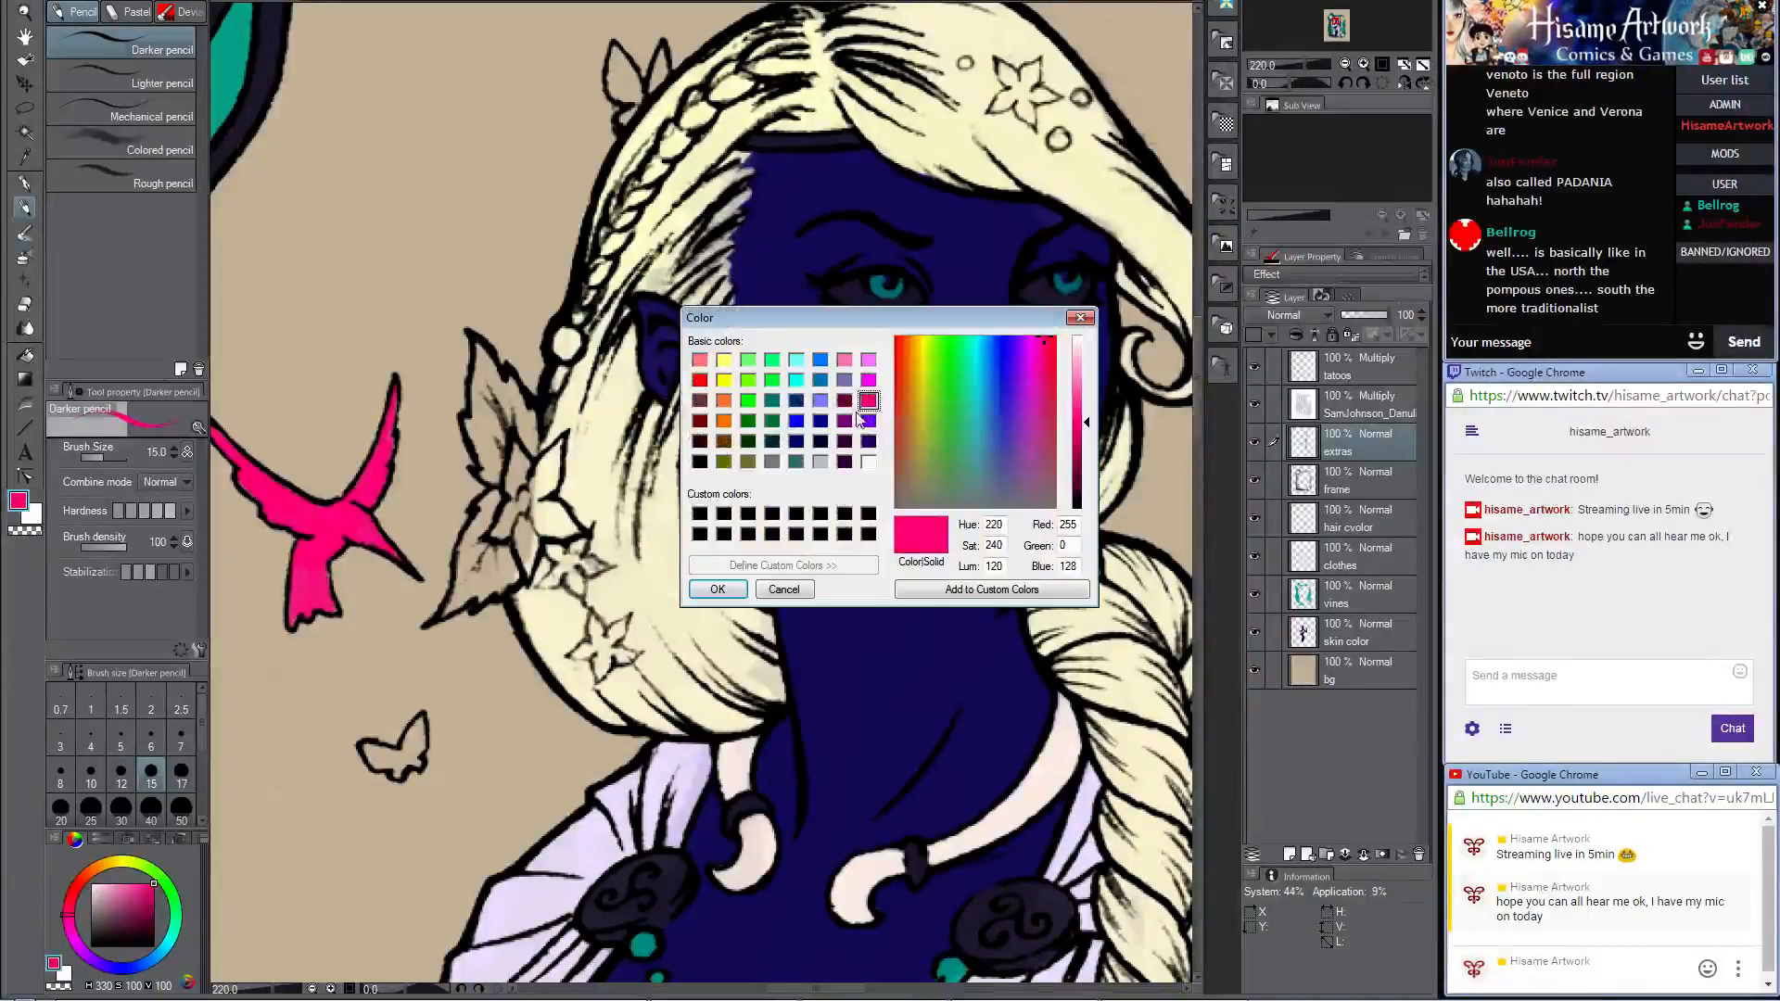
click(845, 420)
click(718, 590)
scroll(556, 329, up, 2)
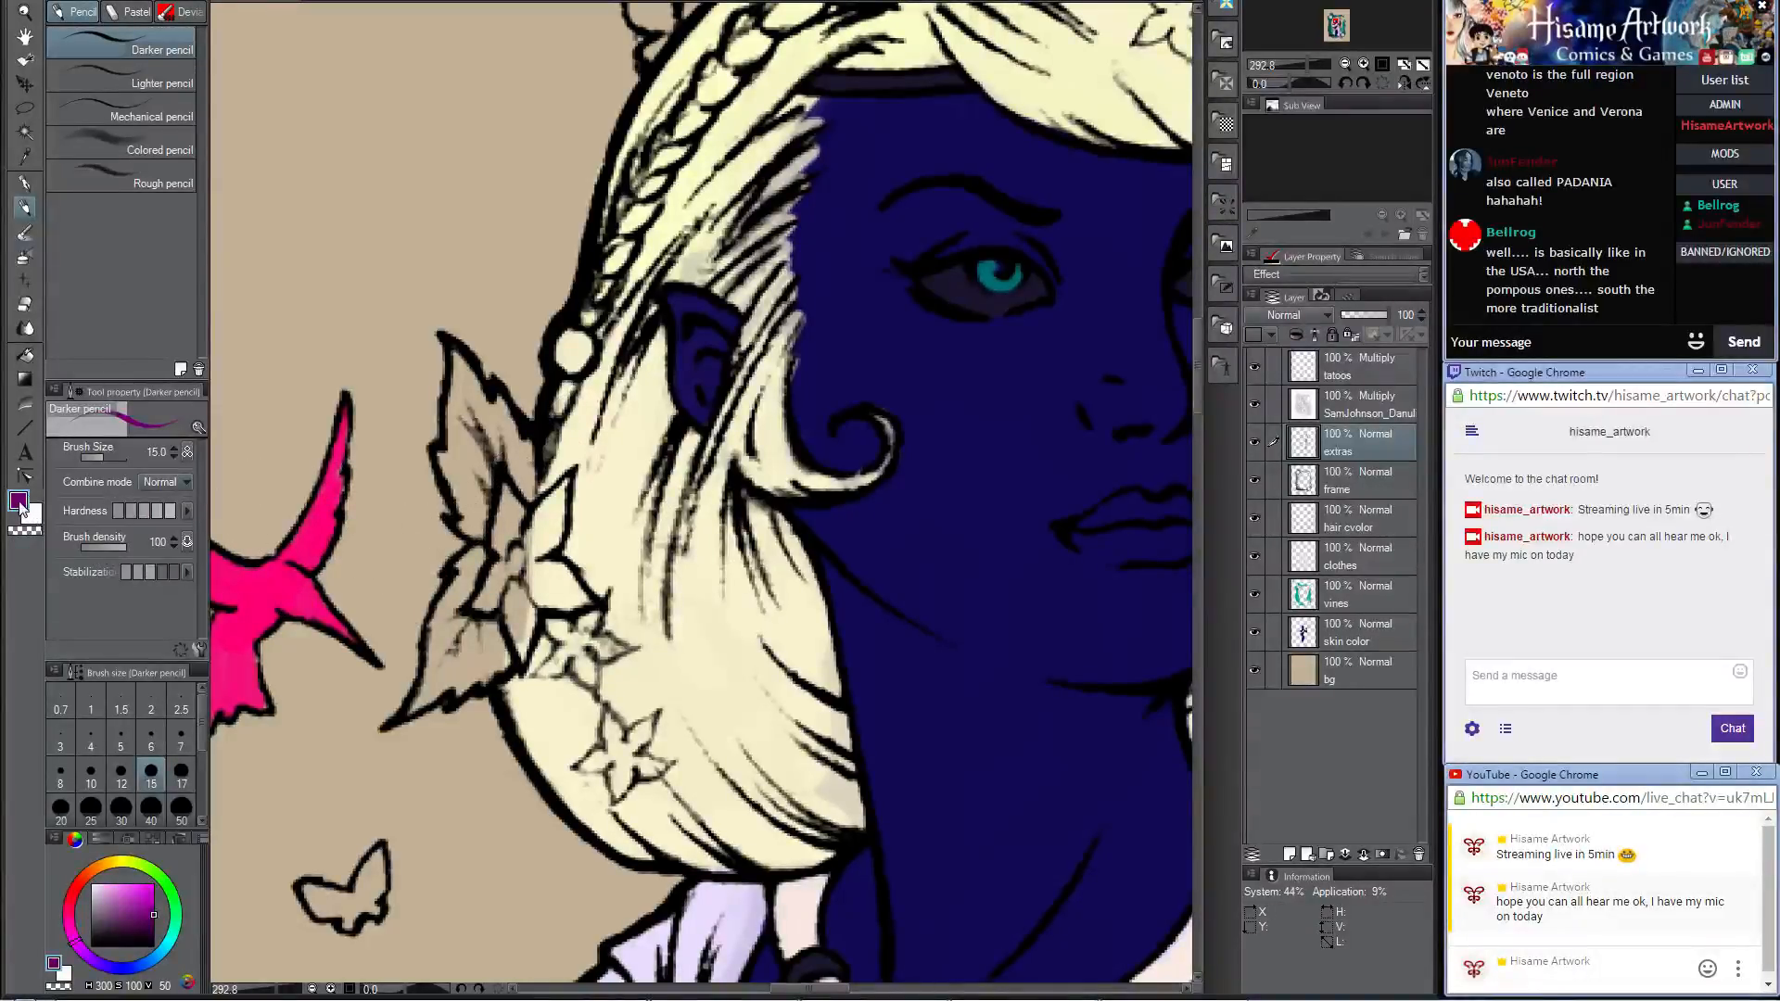
Step: Set the paint color to muted blue-violet (RGB 128, 128, 192) and fill the large flower behind the woman's ear
click(20, 508)
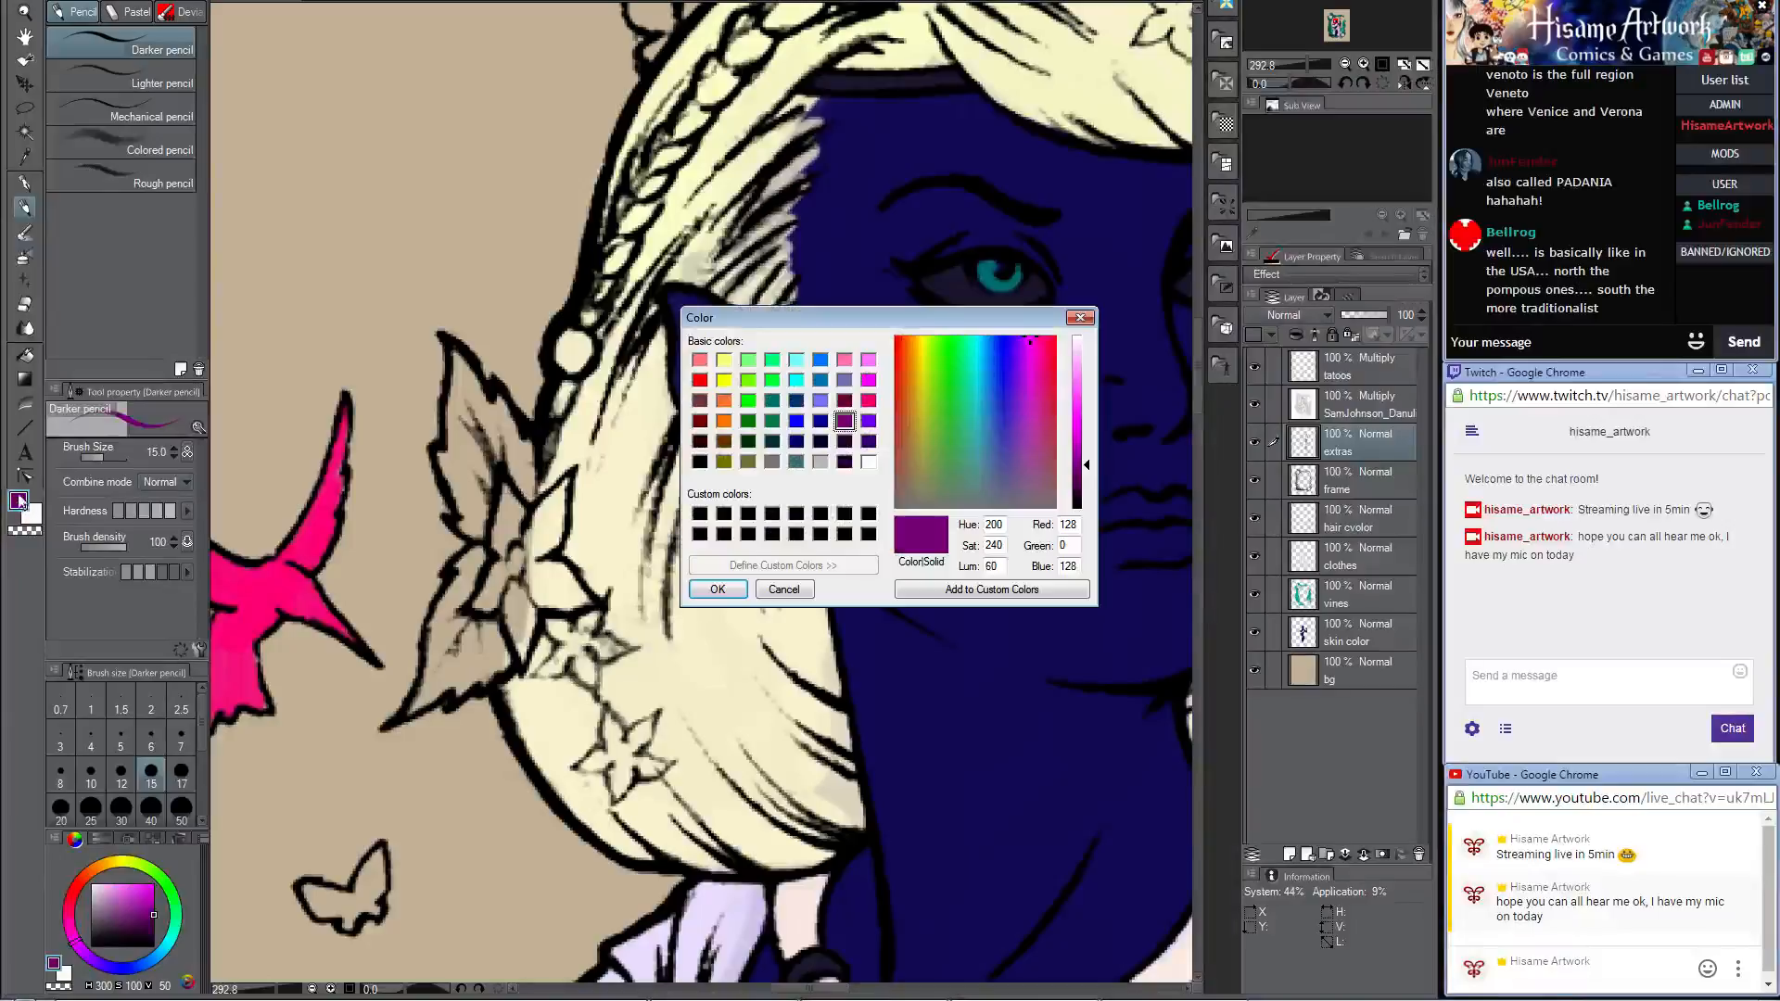
click(845, 380)
click(718, 592)
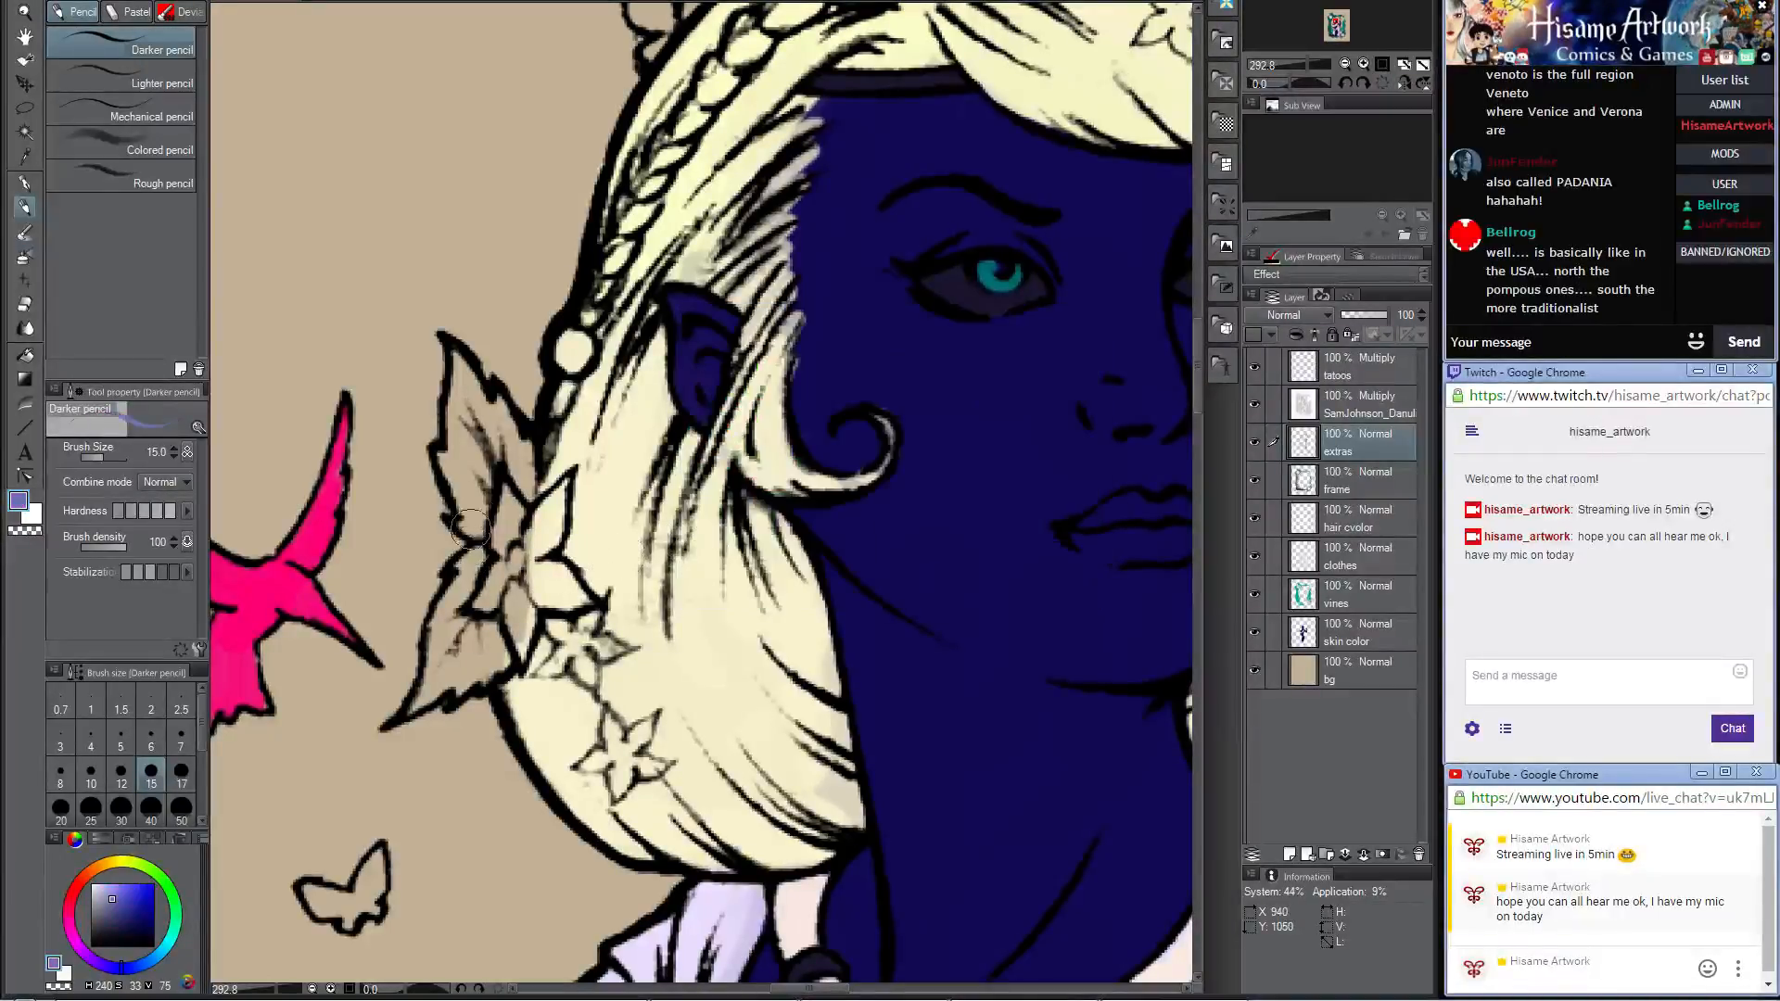
mouse_move(503, 497)
mouse_down()
mouse_move(497, 534)
mouse_move(519, 530)
mouse_move(510, 493)
mouse_move(499, 580)
mouse_move(477, 603)
mouse_move(519, 585)
mouse_move(519, 658)
mouse_move(516, 565)
mouse_move(560, 489)
mouse_move(521, 558)
mouse_move(560, 489)
mouse_move(533, 590)
mouse_move(567, 602)
mouse_move(546, 597)
mouse_move(581, 595)
mouse_move(548, 574)
mouse_up()
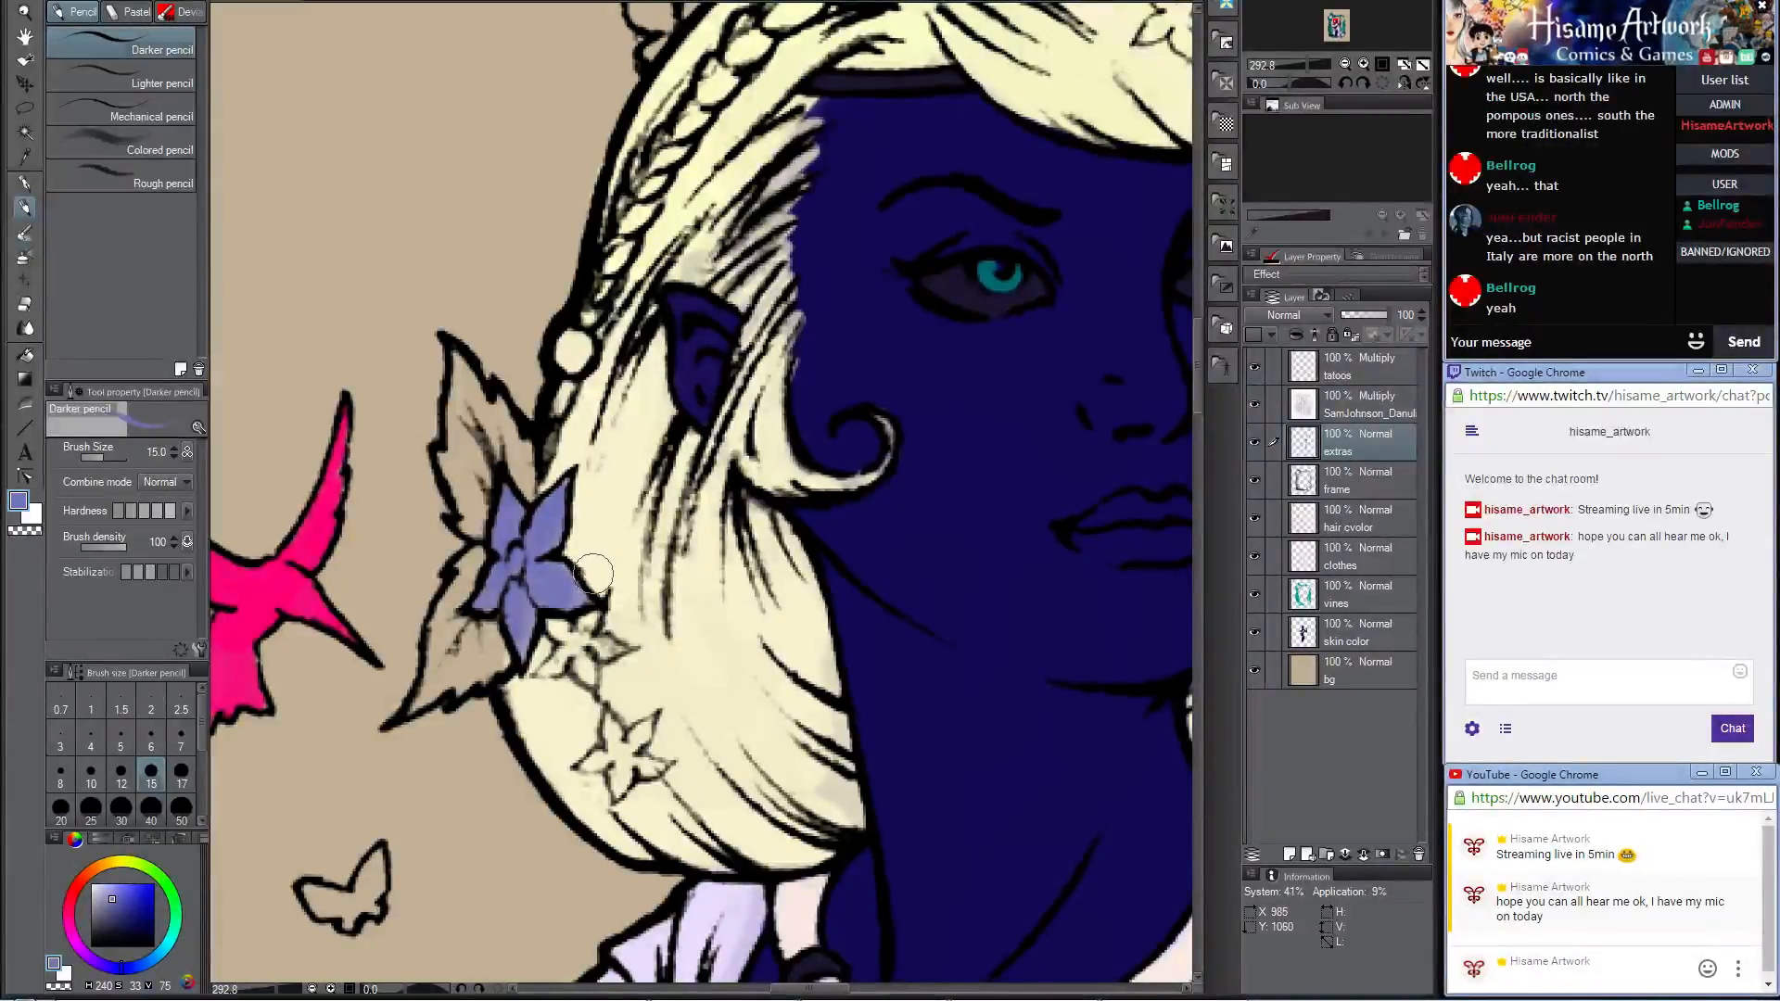
Step: Fill the two small flowers hanging below the large hair flower with the same blue-violet
scroll(535, 604, down, 3)
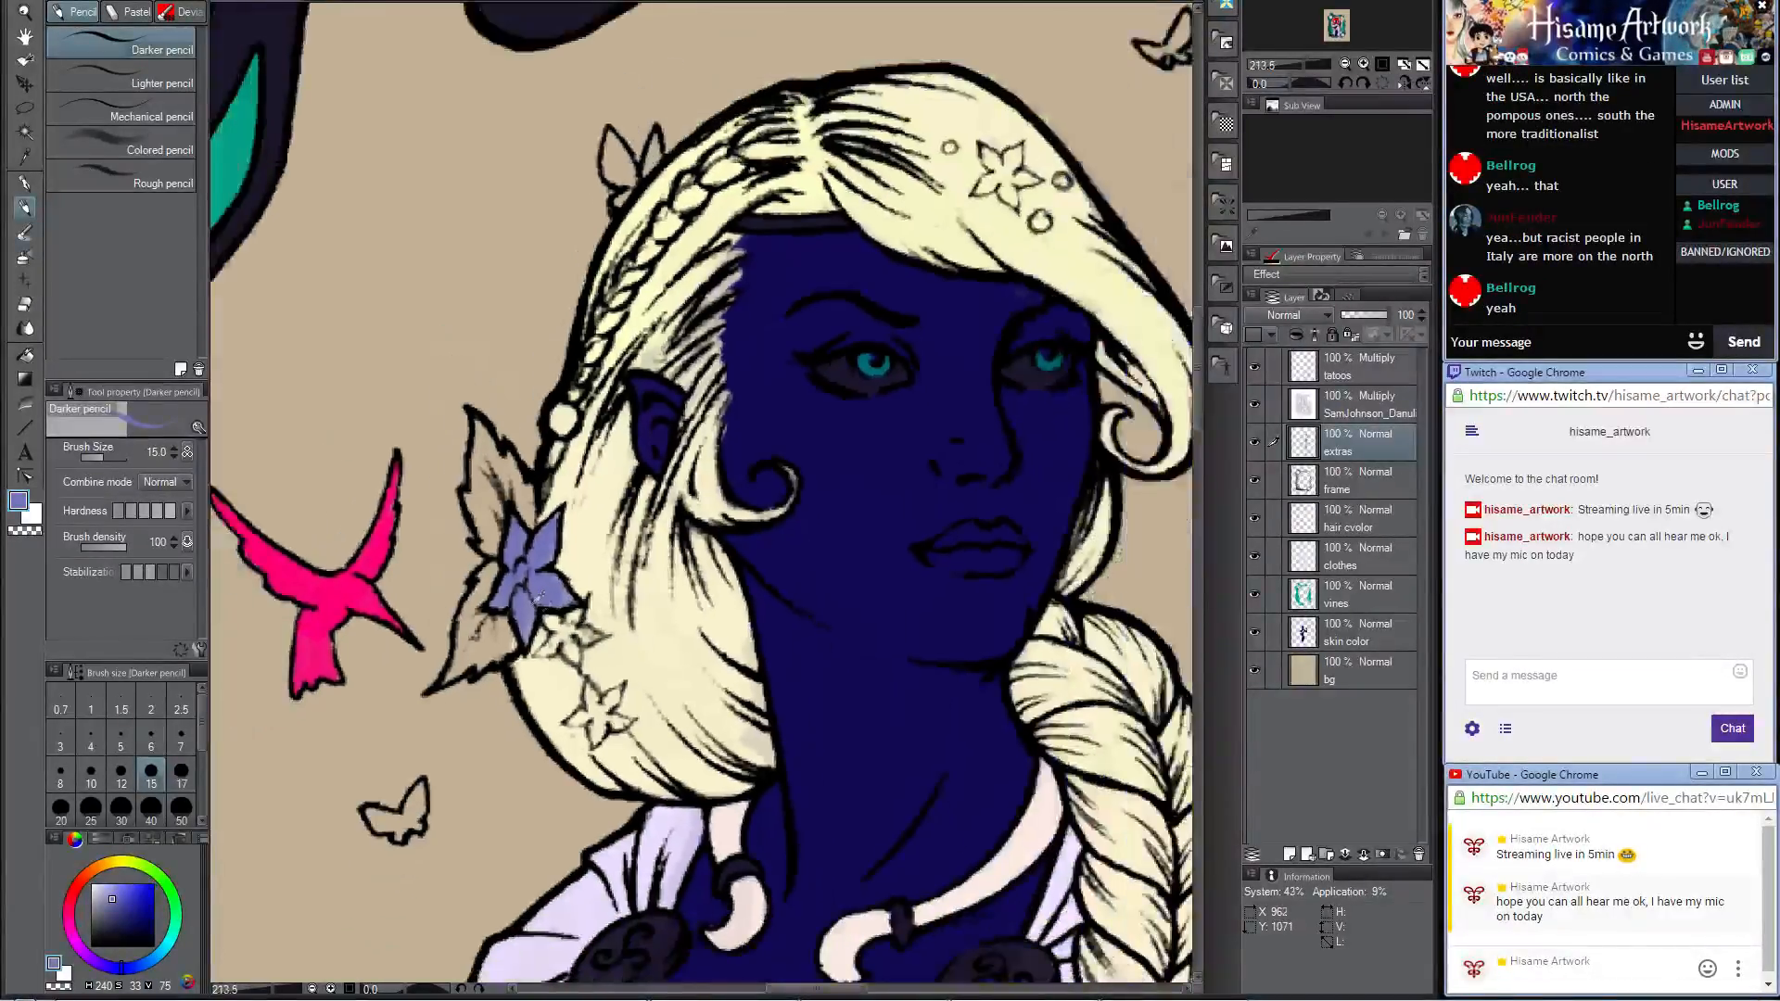
scroll(556, 617, up, 5)
scroll(564, 614, down, 1)
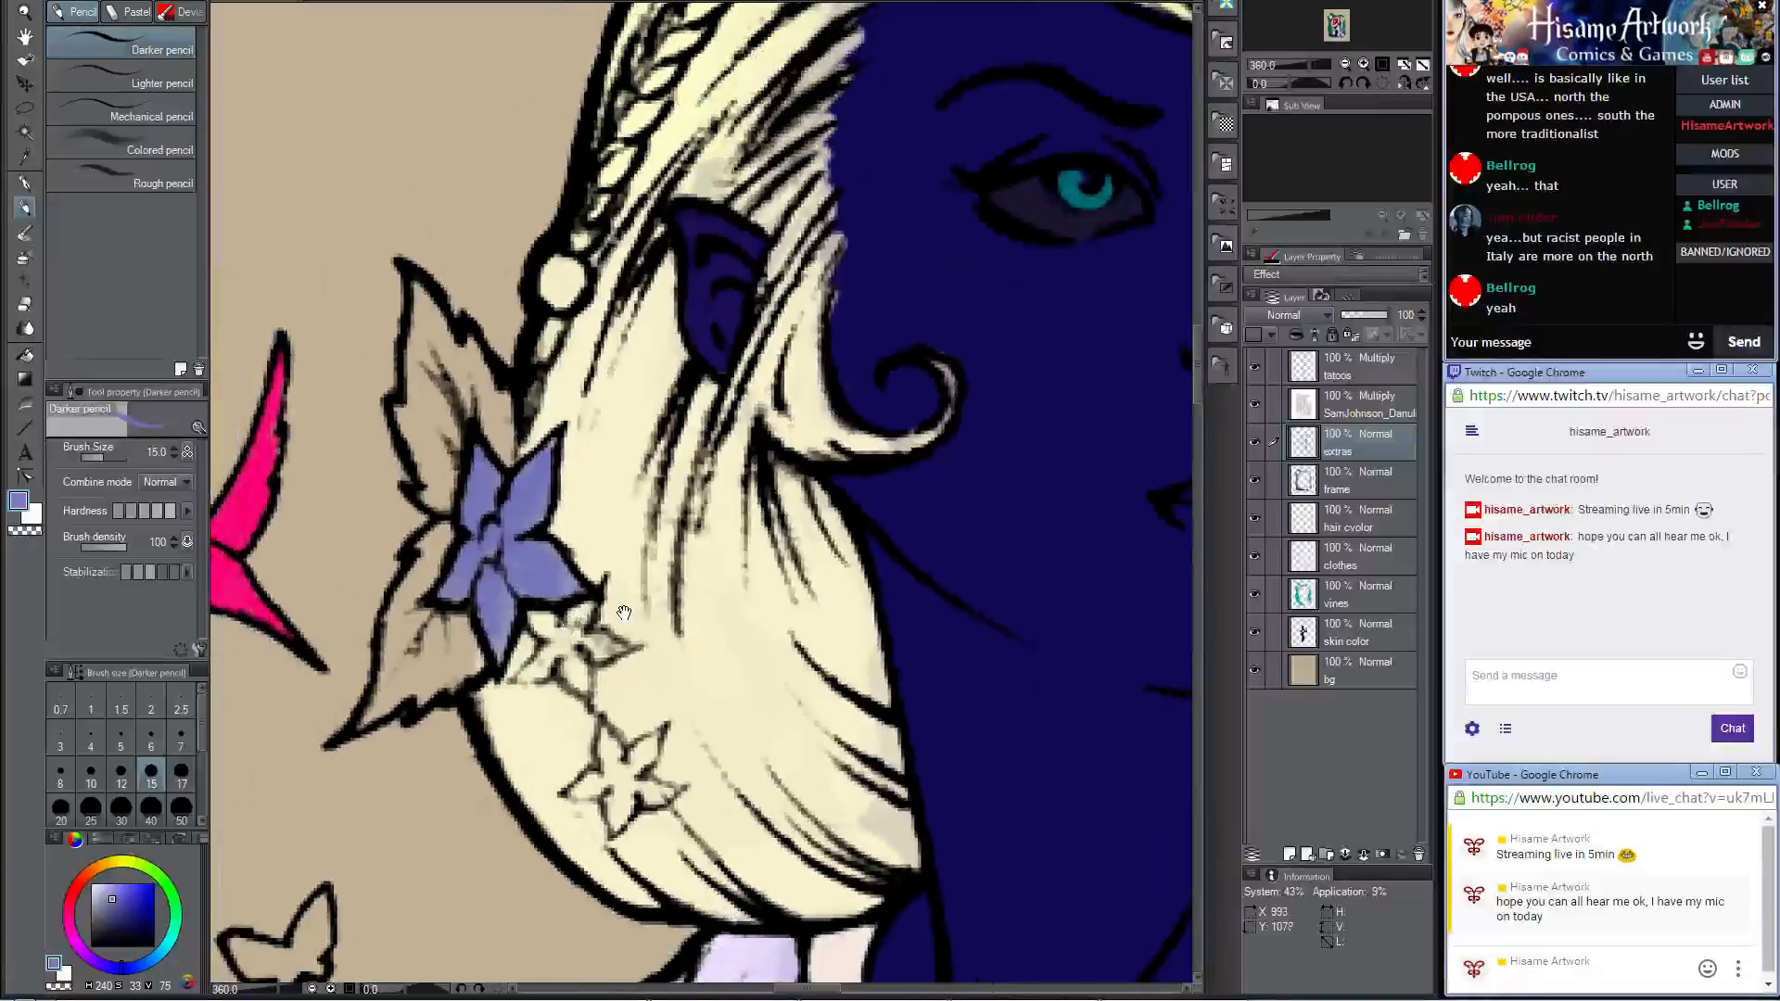
mouse_move(624, 613)
mouse_down()
mouse_move(568, 563)
mouse_move(589, 567)
mouse_move(496, 576)
mouse_move(483, 634)
mouse_move(538, 645)
mouse_move(542, 575)
mouse_move(589, 769)
mouse_move(593, 568)
mouse_move(512, 595)
mouse_move(598, 547)
mouse_move(579, 552)
mouse_move(607, 601)
mouse_up()
mouse_move(665, 331)
mouse_down()
mouse_move(661, 706)
mouse_move(688, 814)
mouse_up()
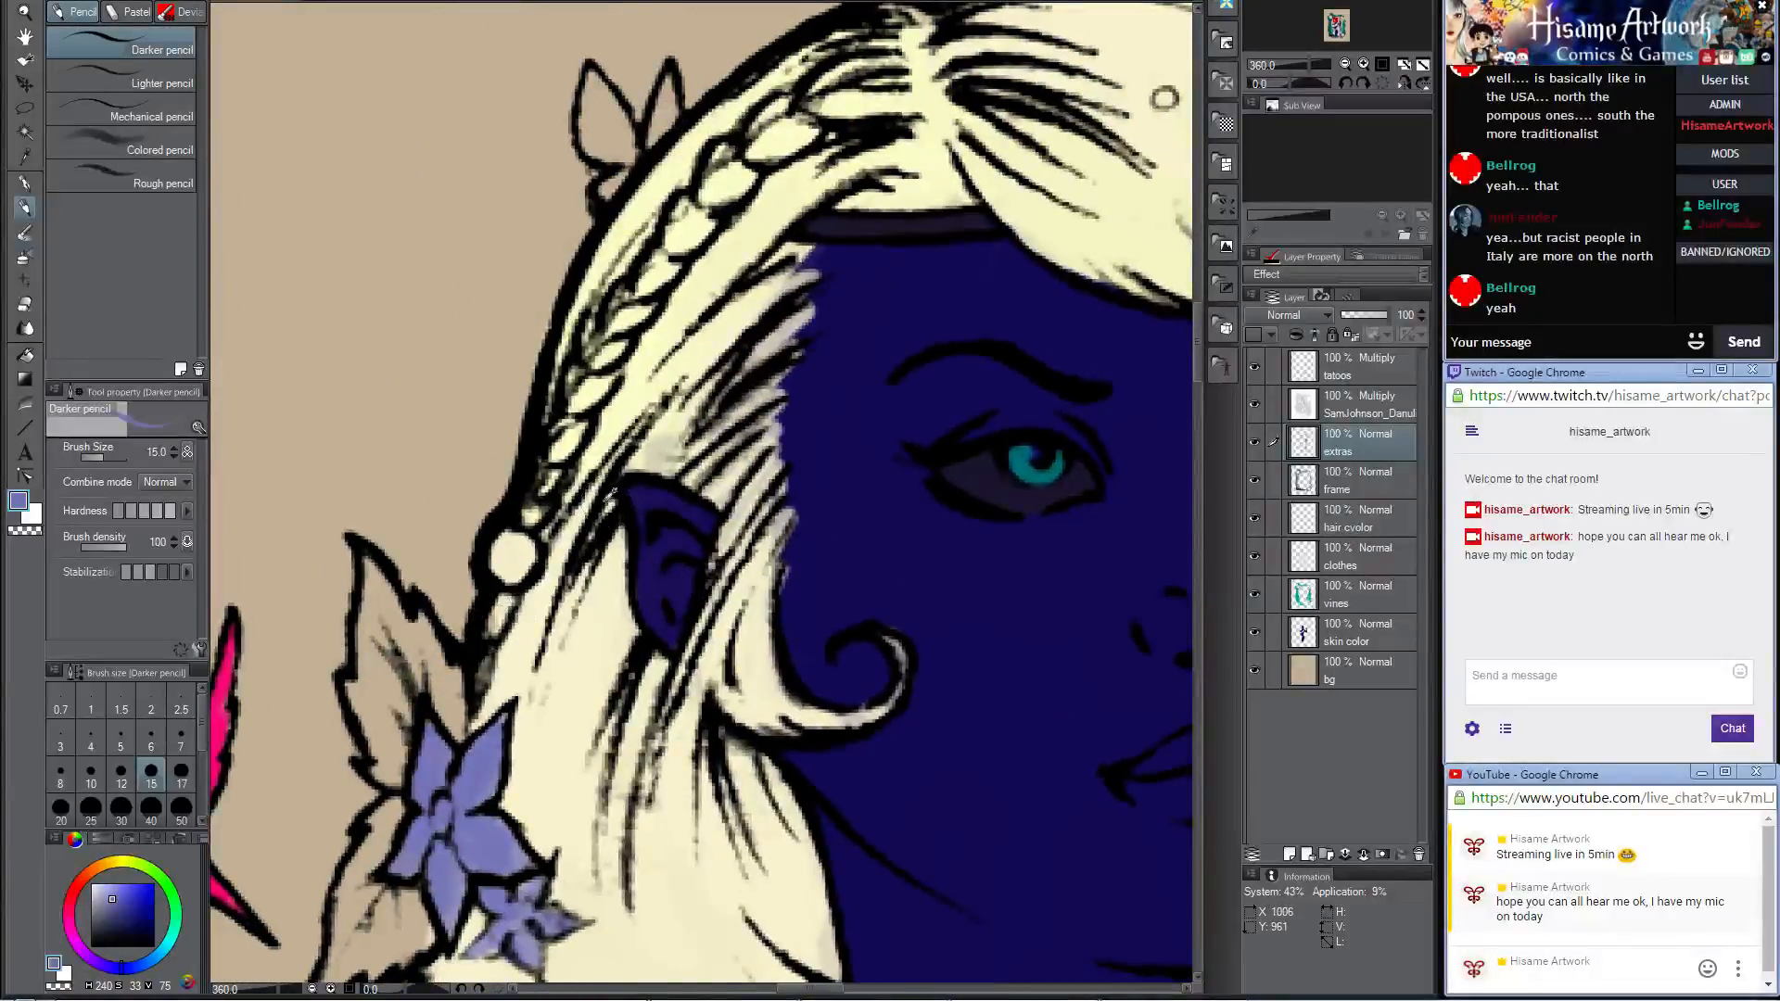
Step: Fill all five petals of the star-shaped flower on the hair above the forehead with the same blue-violet
scroll(609, 498, down, 5)
scroll(991, 330, up, 3)
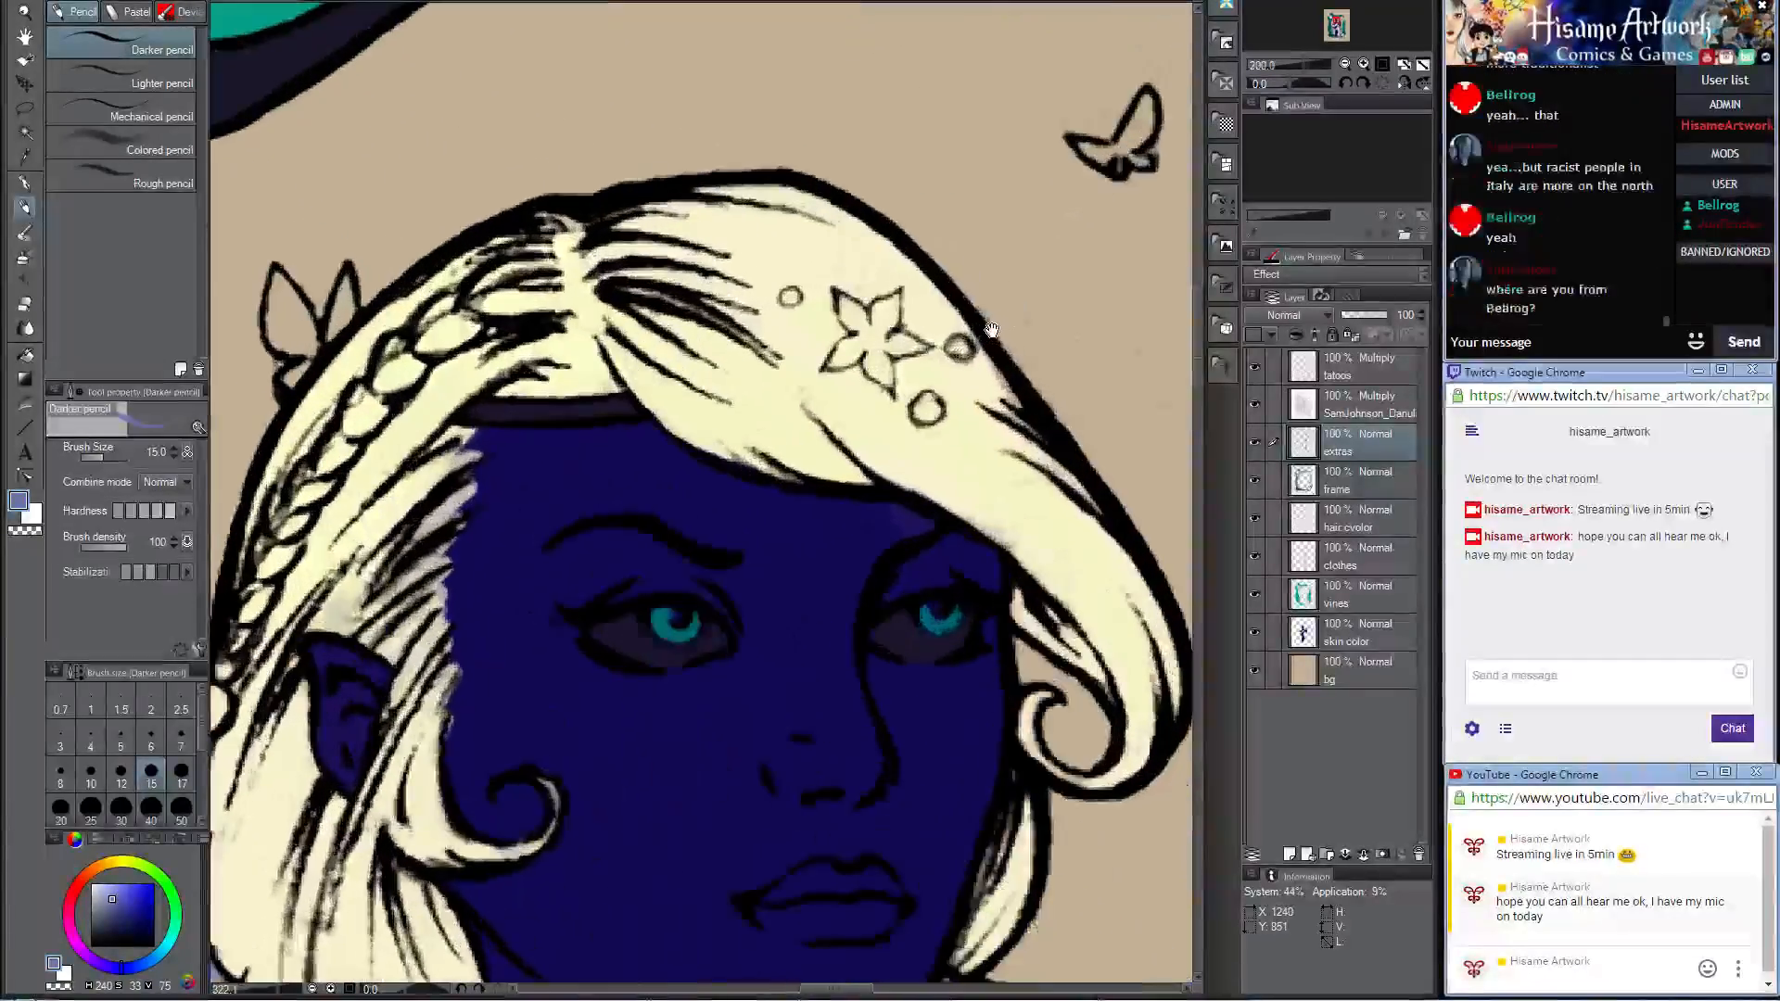
scroll(991, 330, up, 2)
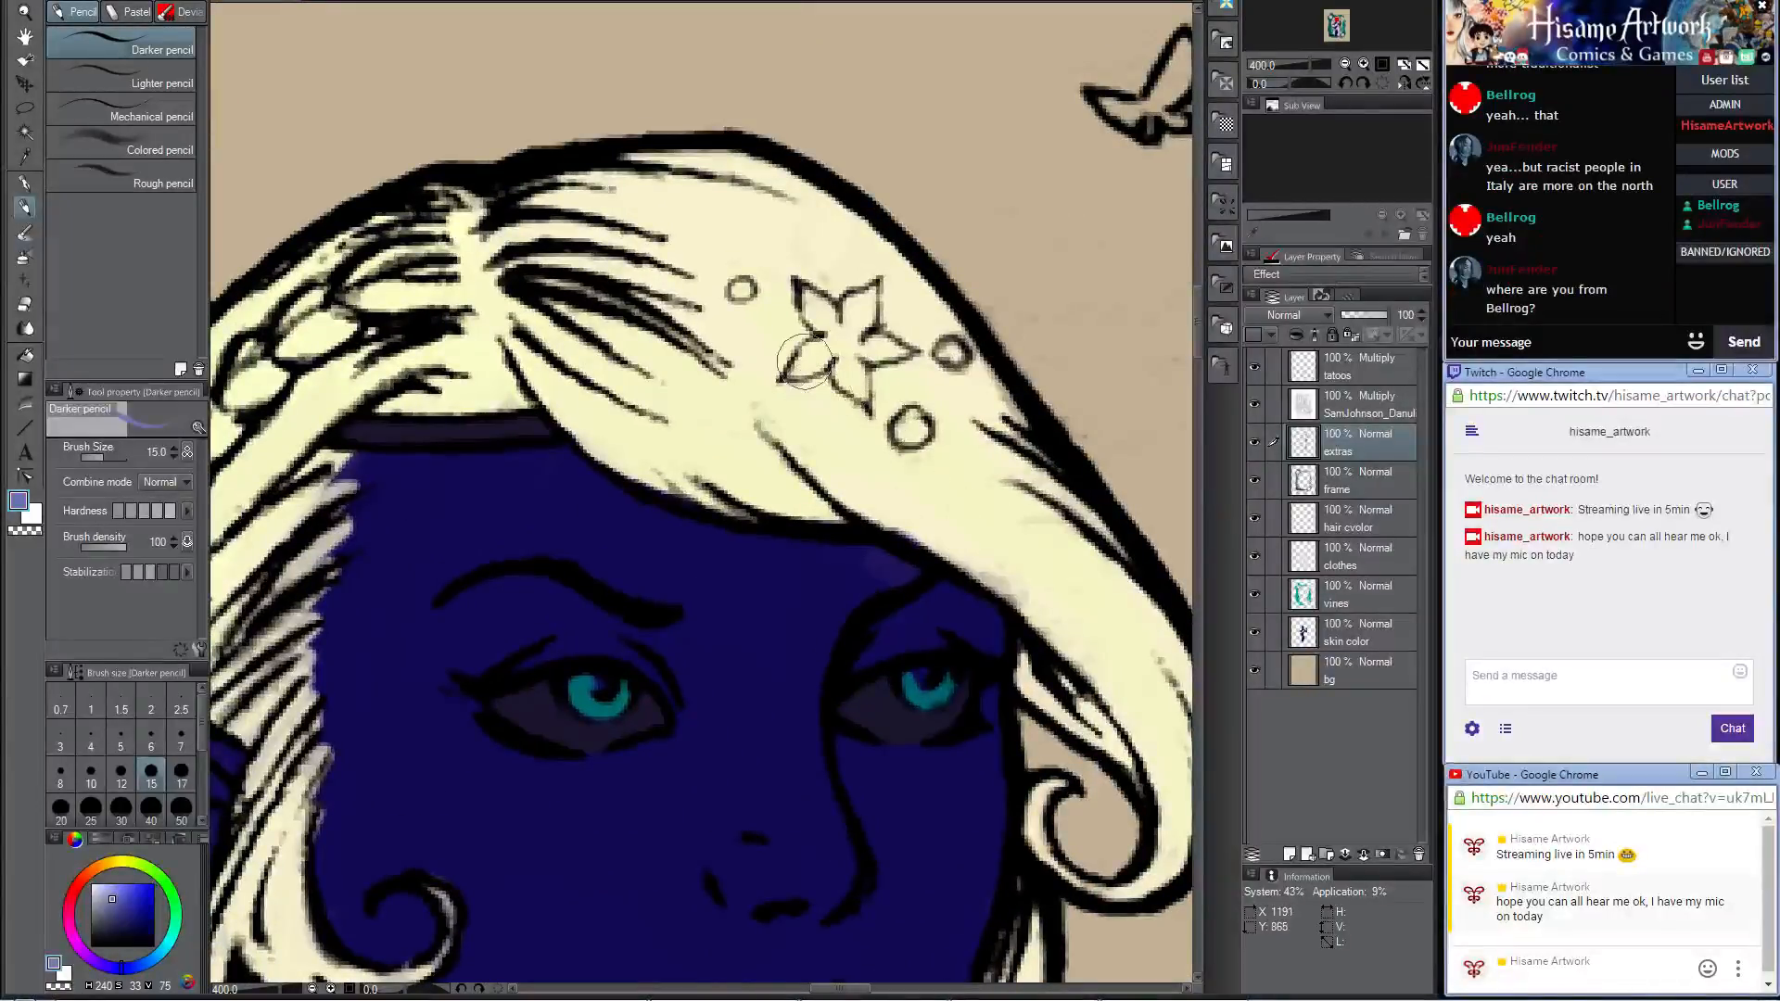
mouse_move(808, 295)
mouse_down()
mouse_move(833, 327)
mouse_move(818, 302)
mouse_move(840, 324)
mouse_move(864, 305)
mouse_move(844, 327)
mouse_move(871, 293)
mouse_up()
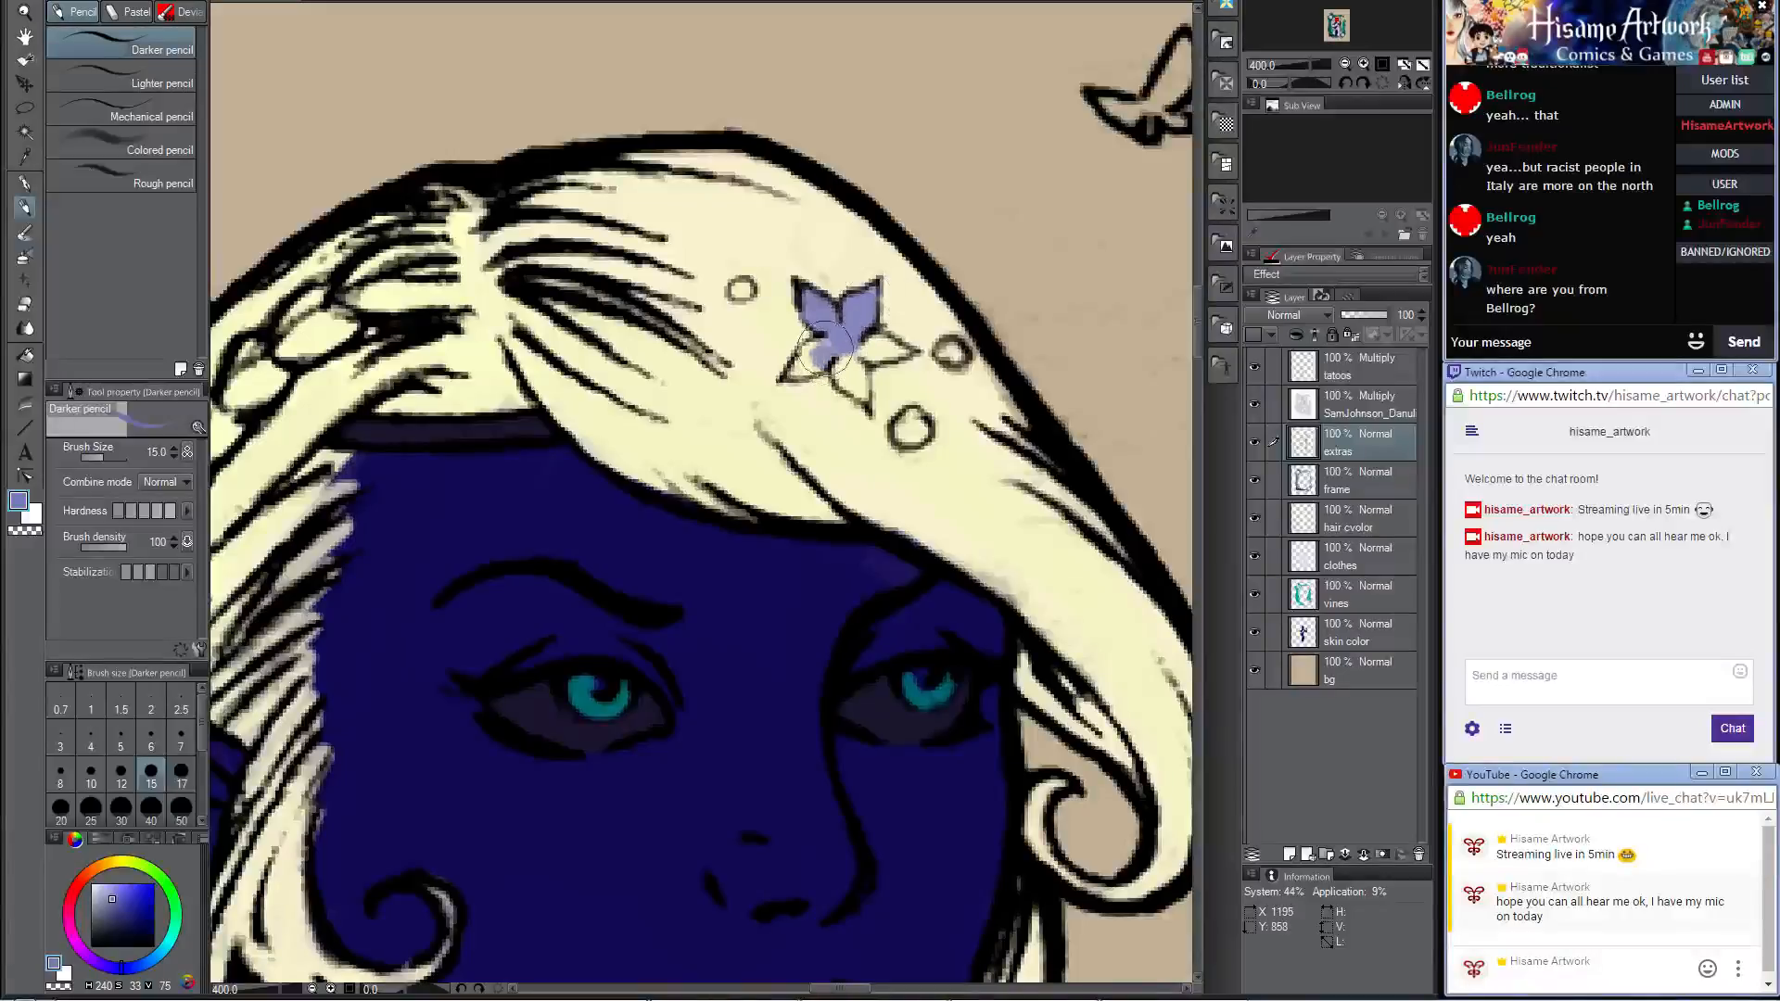
mouse_move(800, 364)
mouse_down()
mouse_move(843, 340)
mouse_move(850, 376)
mouse_move(836, 368)
mouse_move(861, 394)
mouse_move(861, 345)
mouse_move(864, 368)
mouse_move(891, 349)
mouse_move(875, 348)
mouse_move(903, 350)
mouse_move(846, 360)
mouse_move(860, 388)
mouse_move(811, 301)
mouse_move(839, 330)
mouse_up()
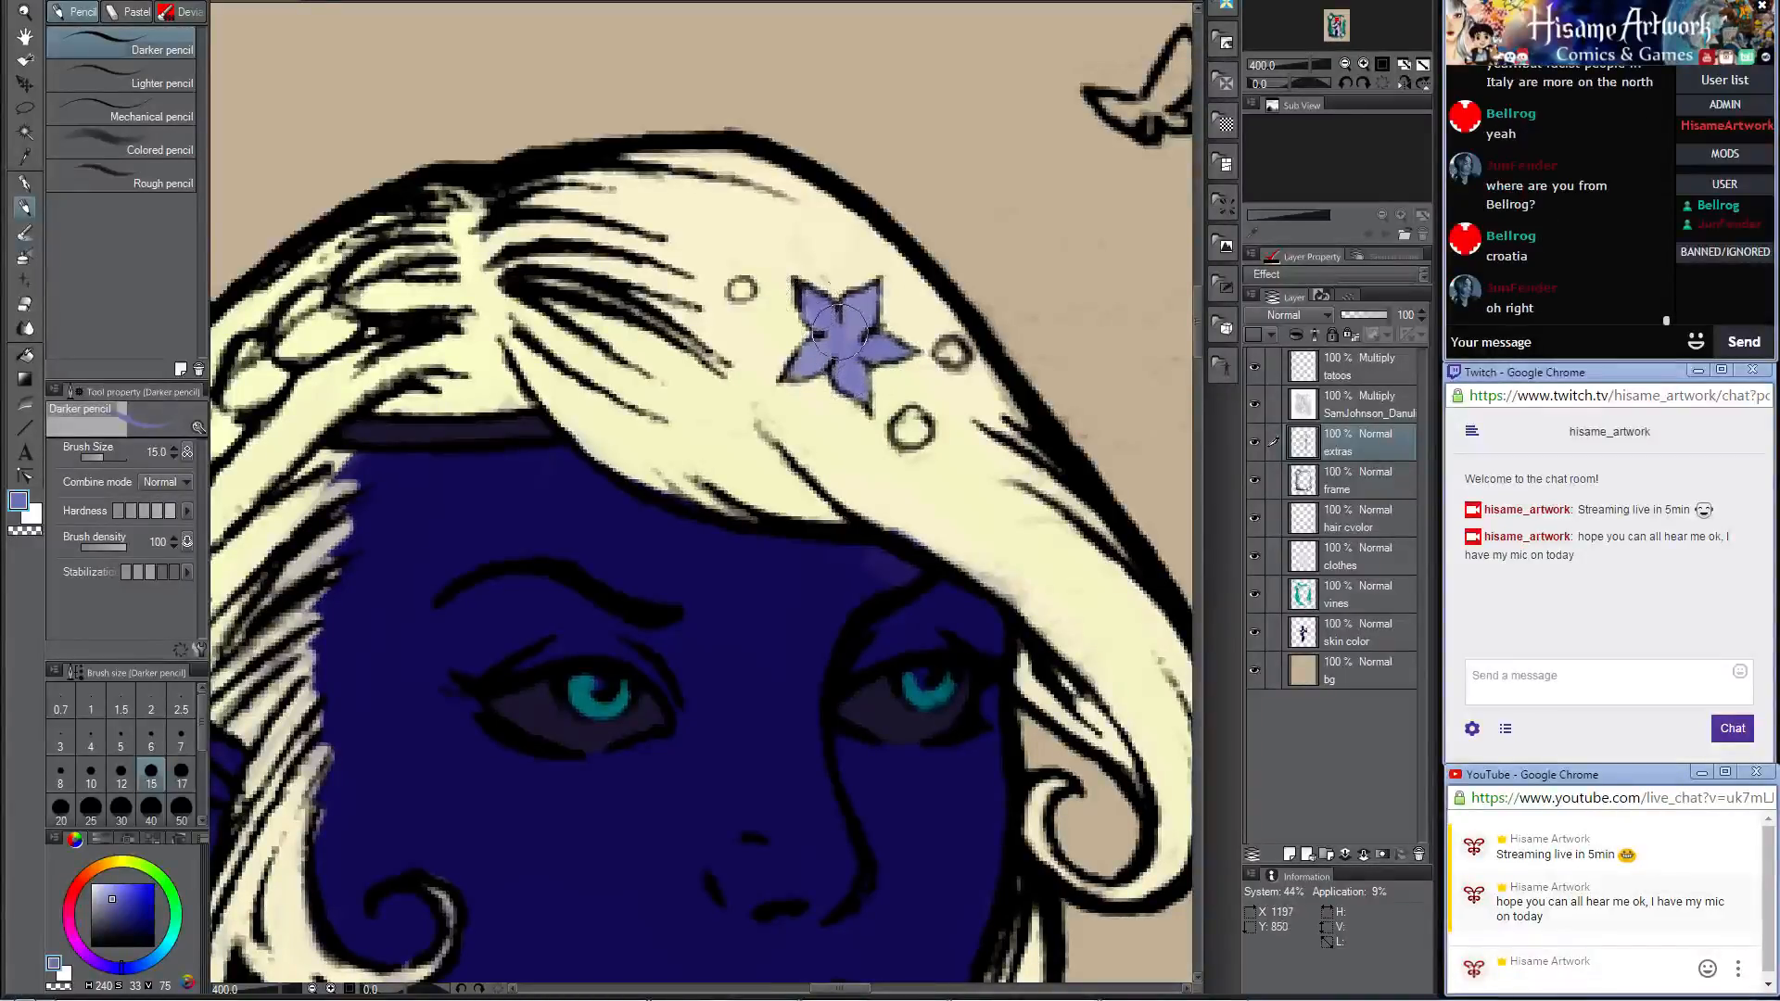
Step: Fill the three small round beads around the forehead flower with the same blue-violet
mouse_move(907, 438)
mouse_down()
mouse_move(836, 410)
mouse_move(849, 450)
mouse_move(799, 421)
mouse_up()
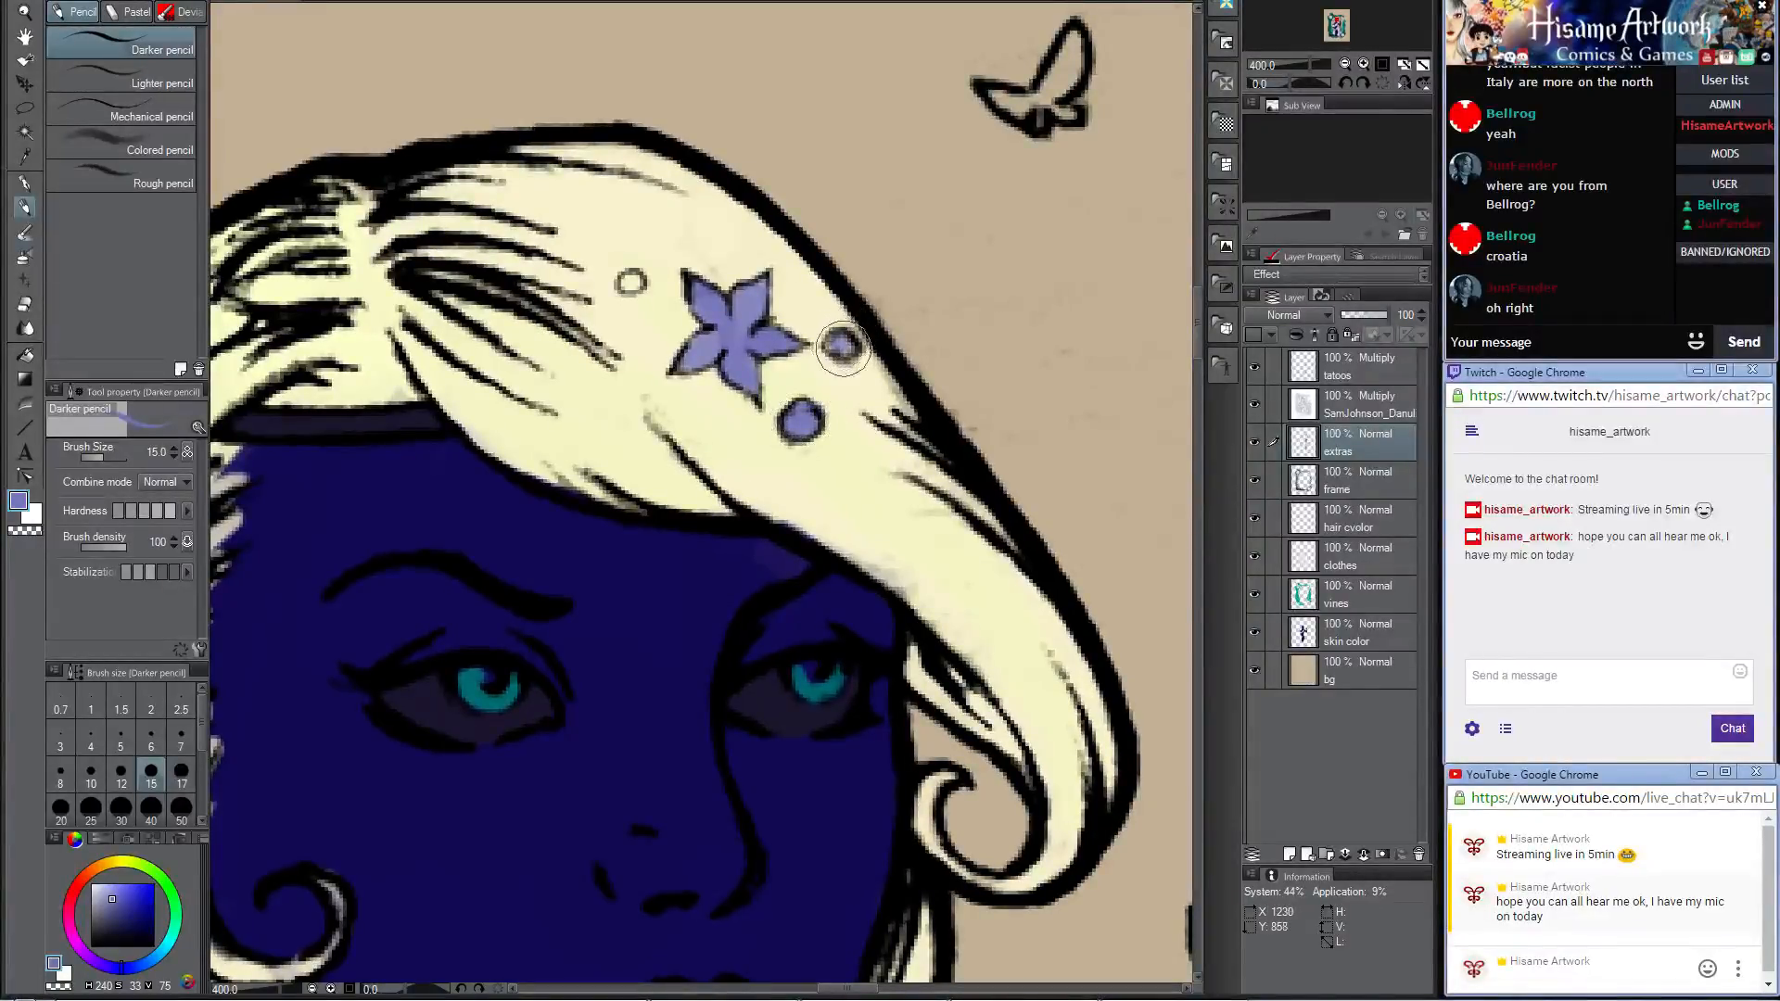
drag(843, 348, 841, 346)
drag(630, 281, 636, 284)
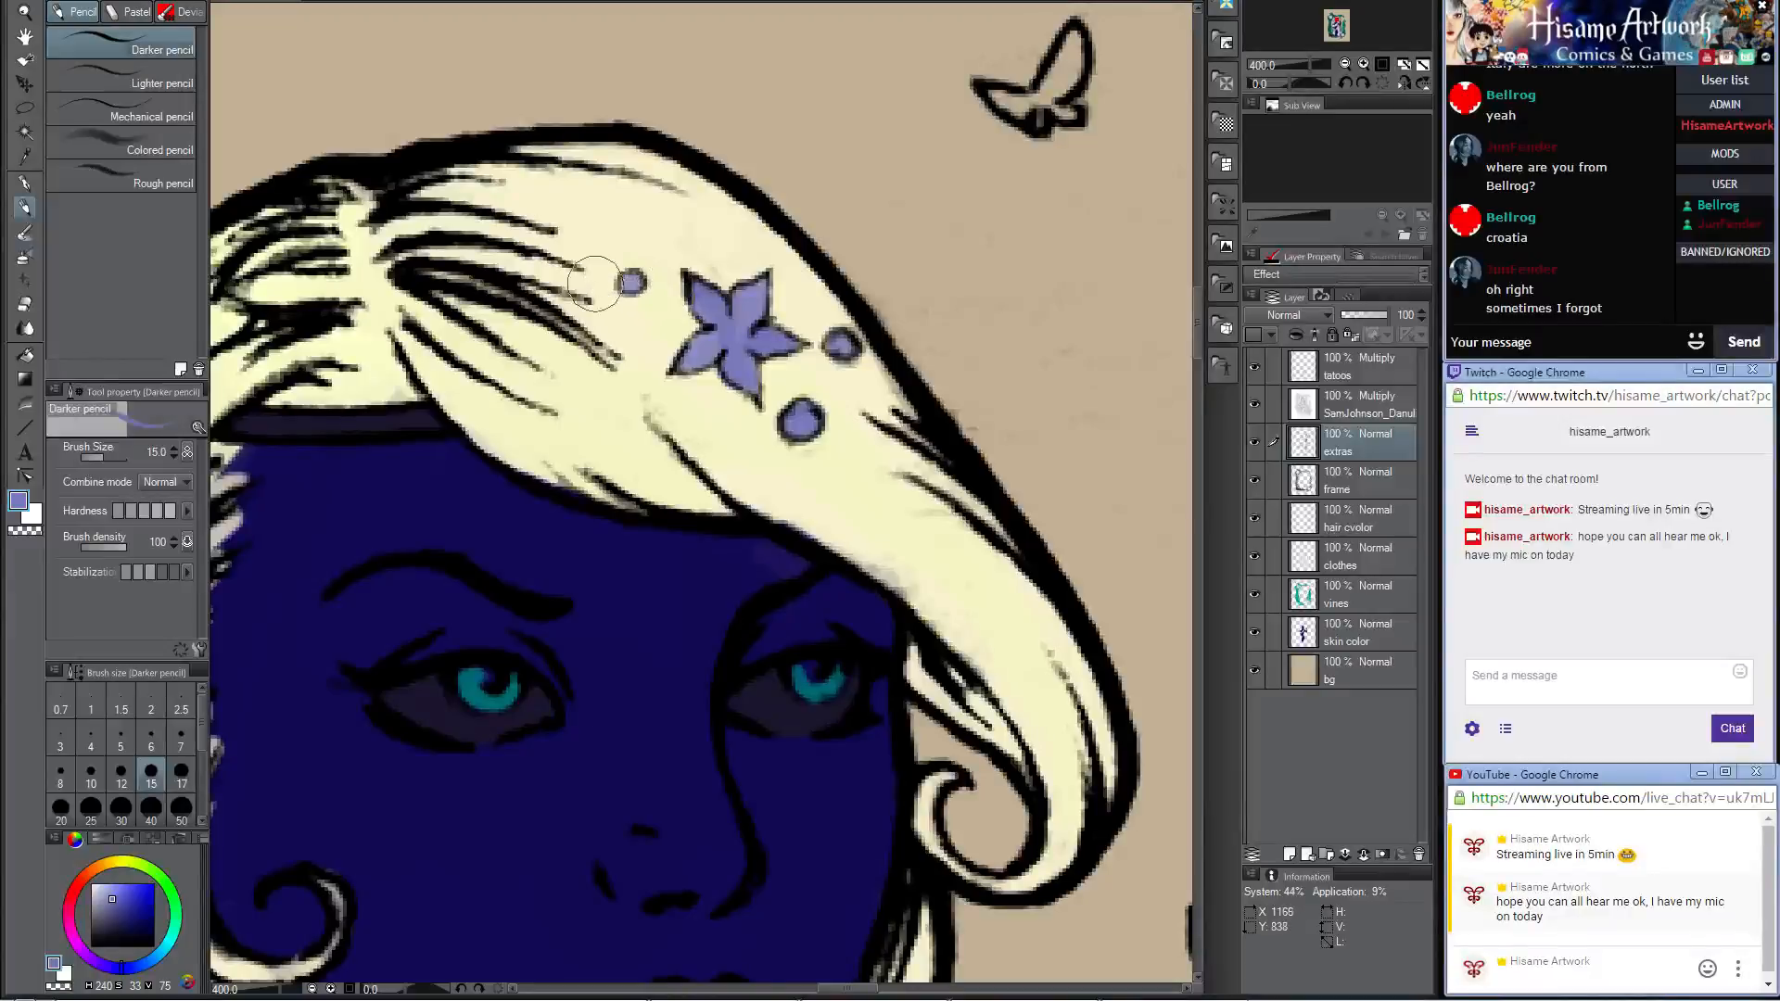
Step: Examine the colored hair flowers and the uncolored leaves and butterflies around the woman's head
scroll(818, 304, down, 1)
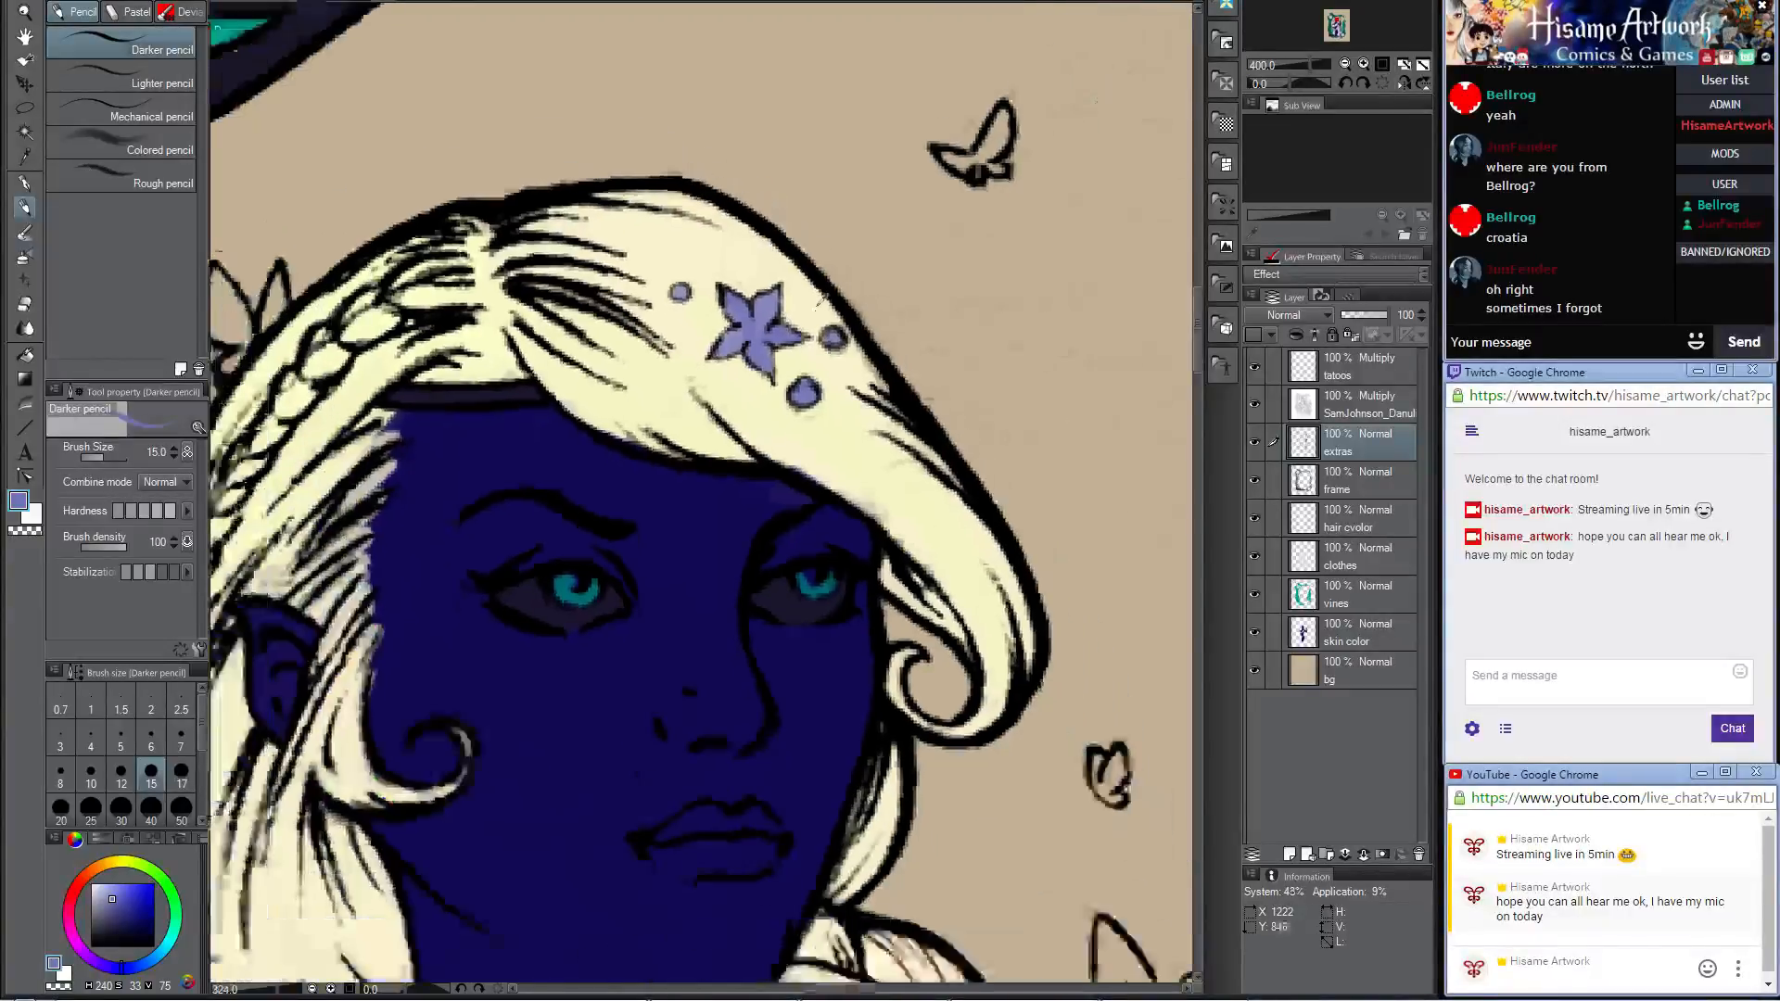
scroll(817, 304, down, 3)
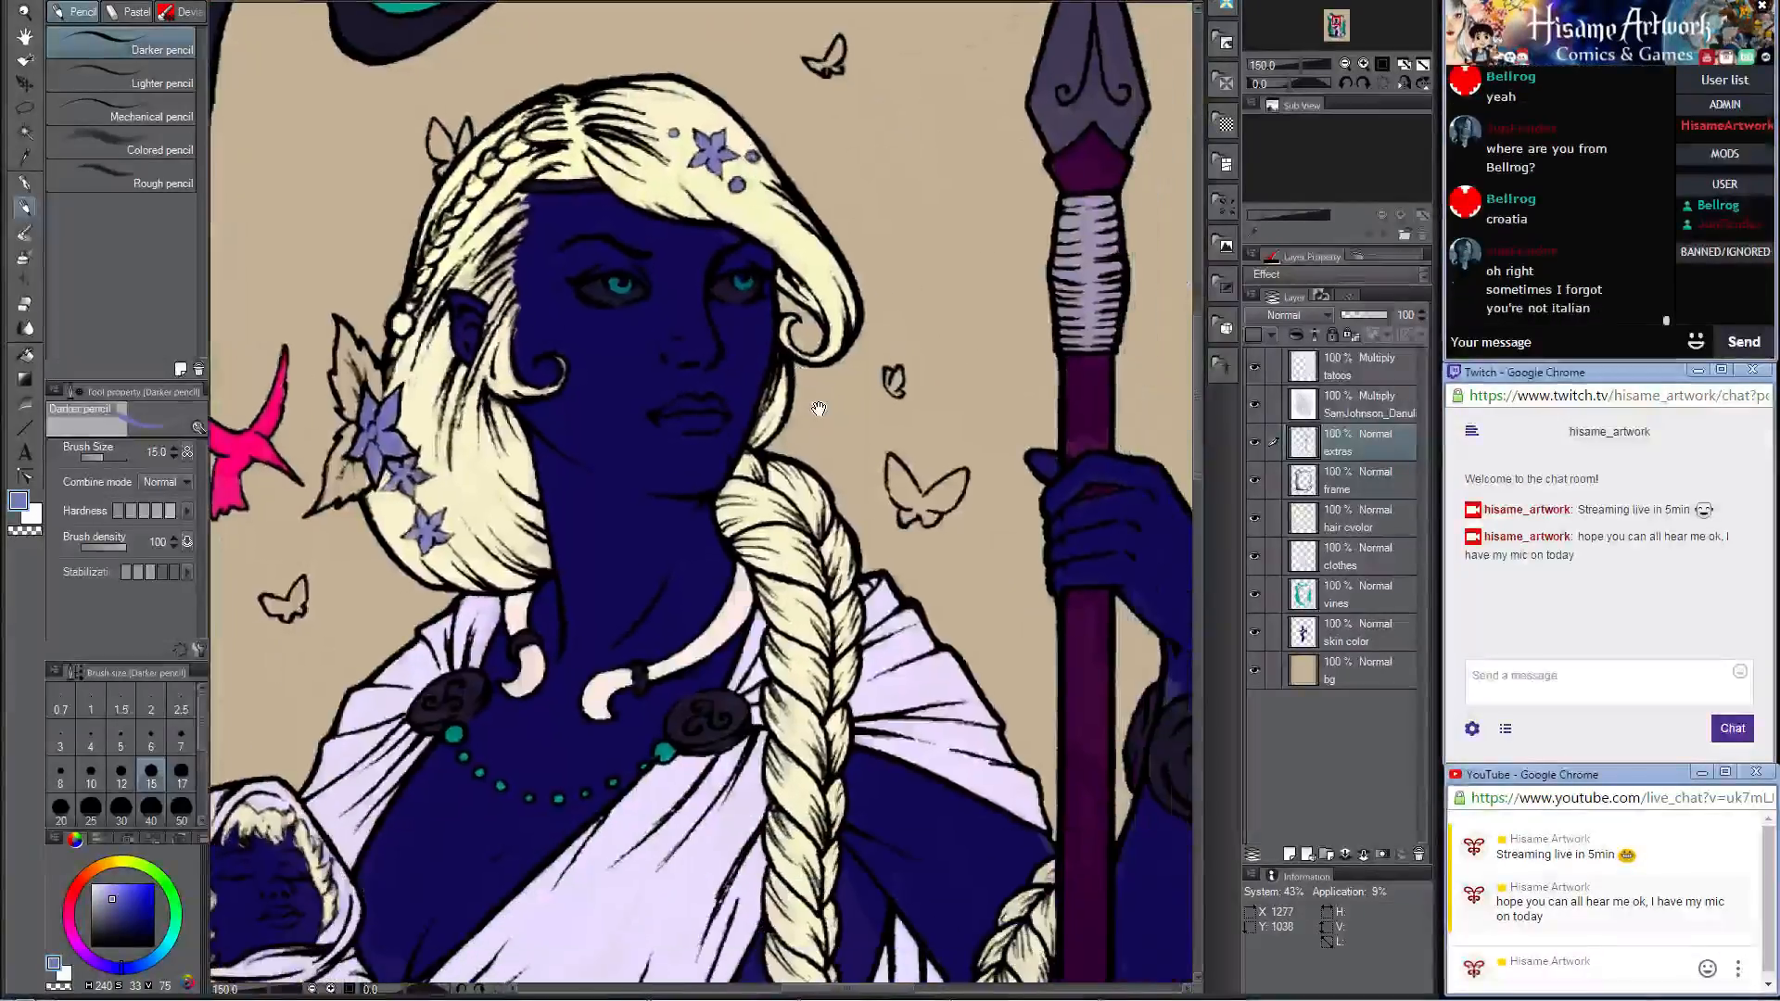
drag(850, 556, 818, 408)
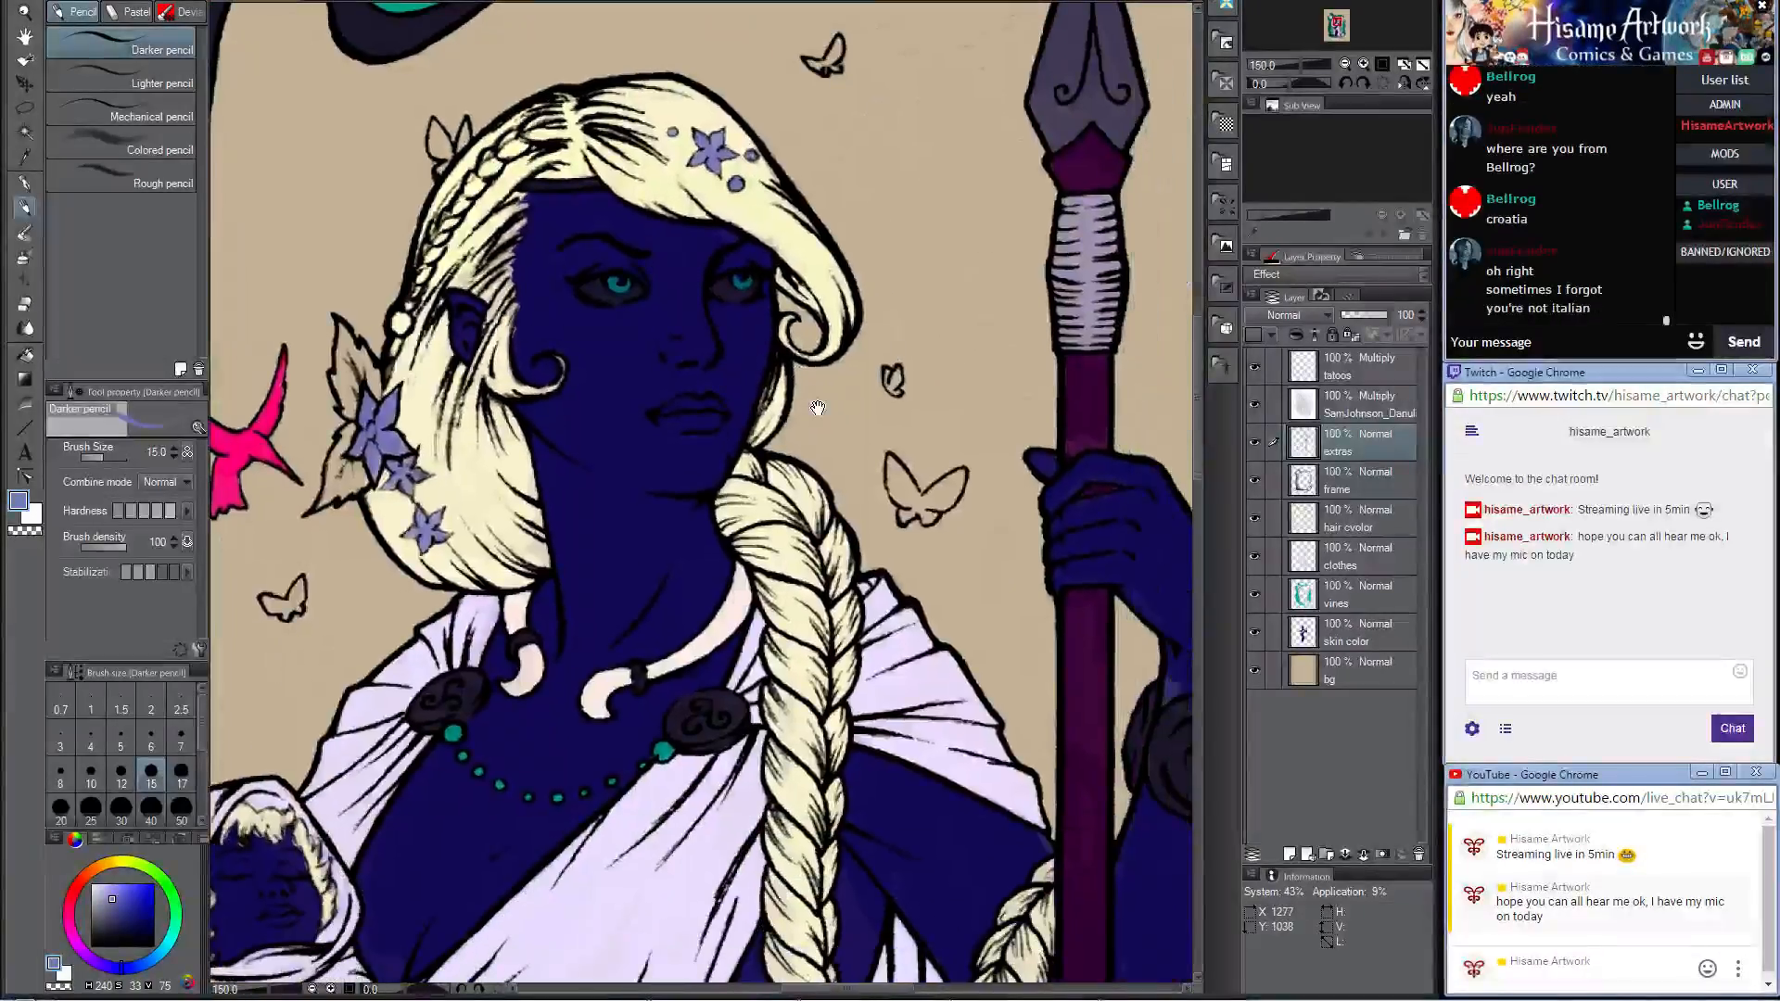
mouse_move(566, 448)
mouse_down()
mouse_move(751, 483)
mouse_move(825, 546)
mouse_up()
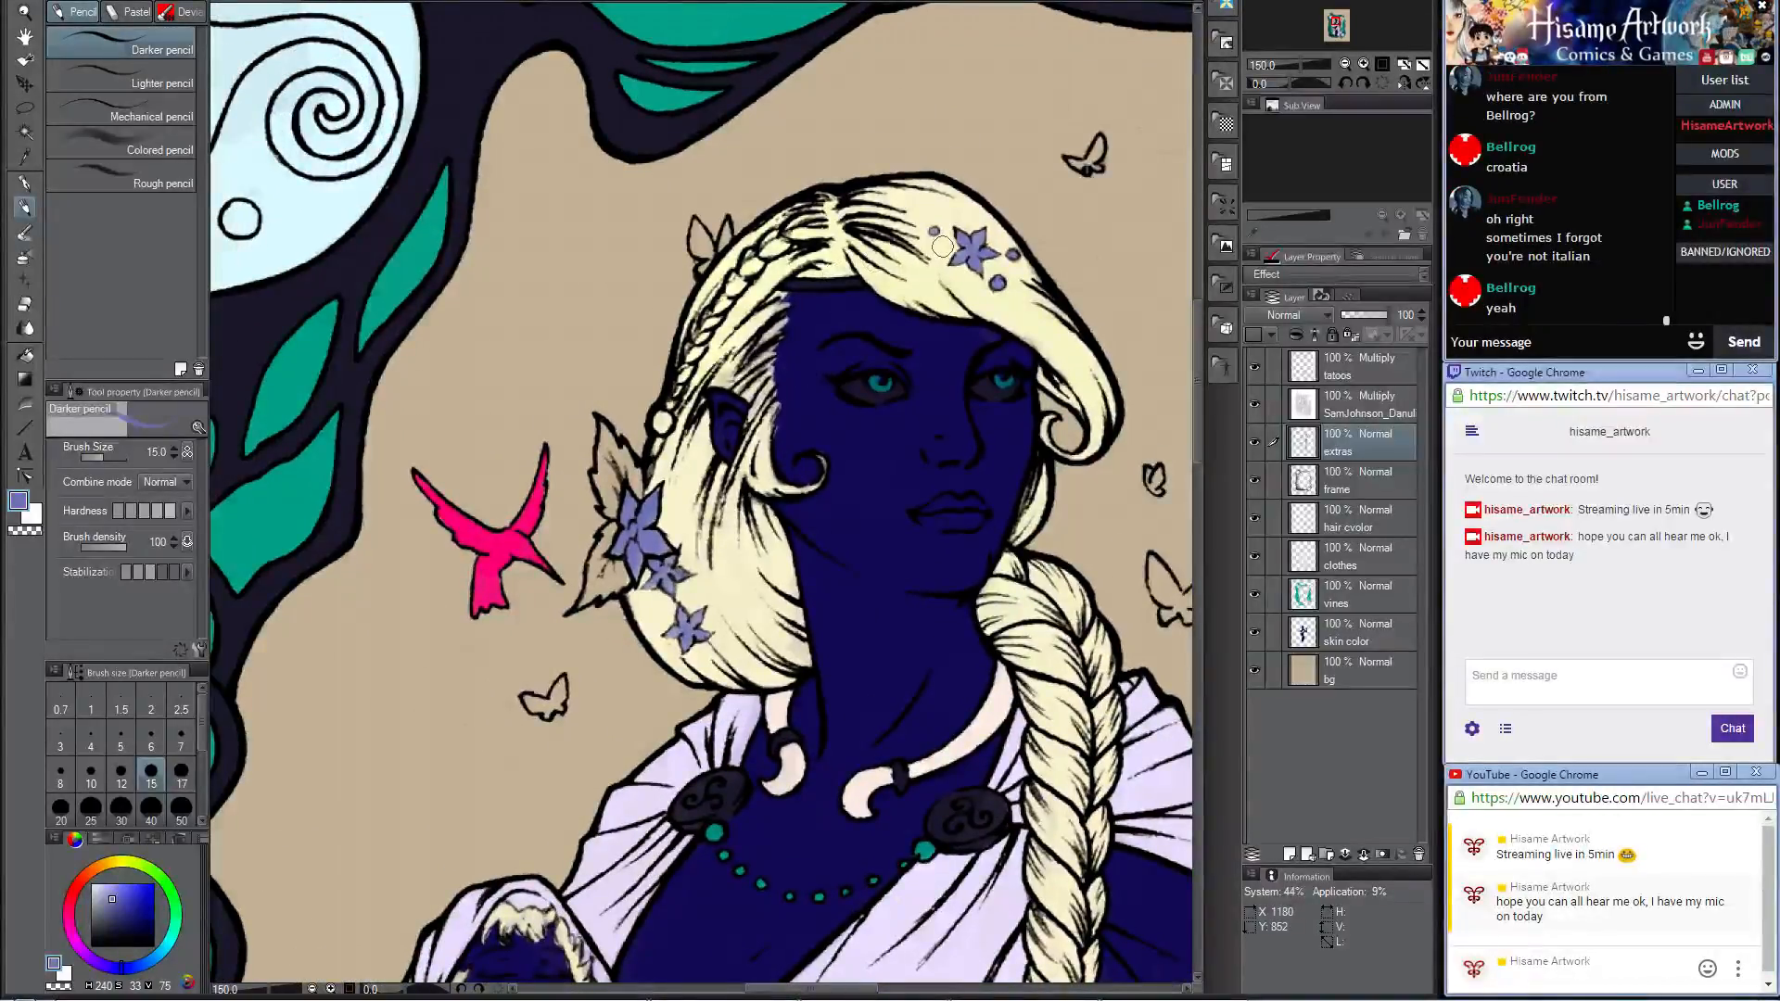
scroll(612, 598, up, 4)
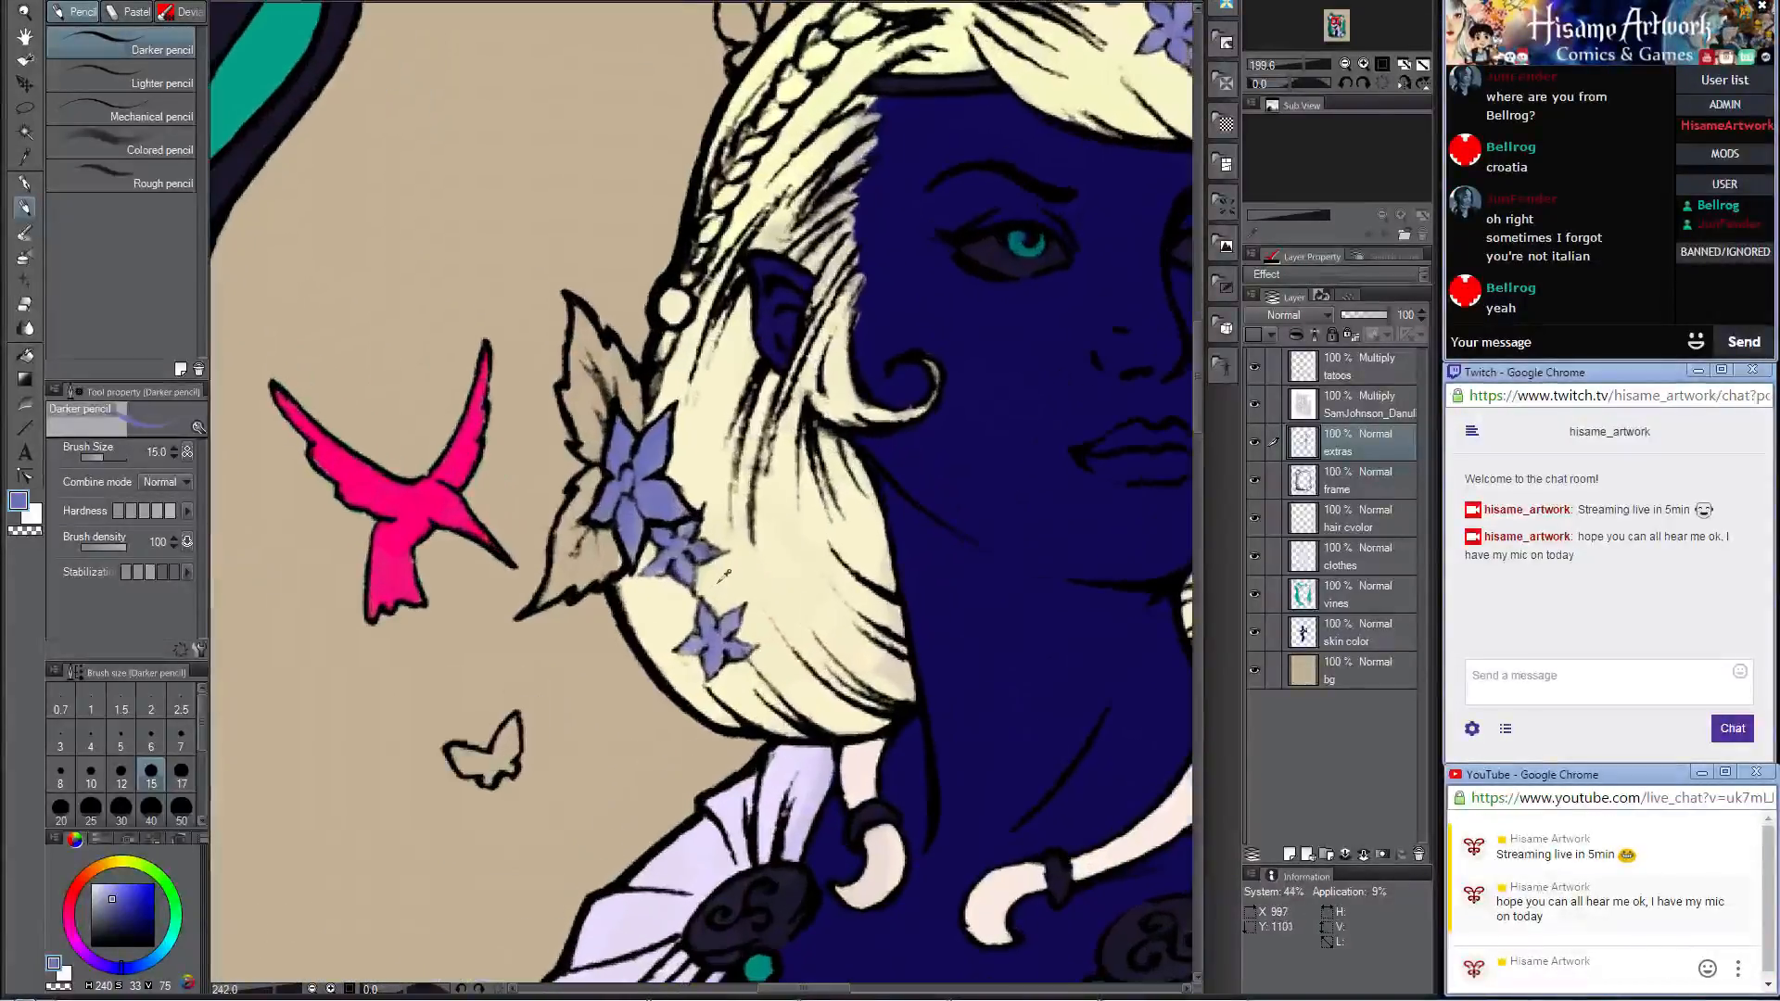
scroll(777, 580, up, 1)
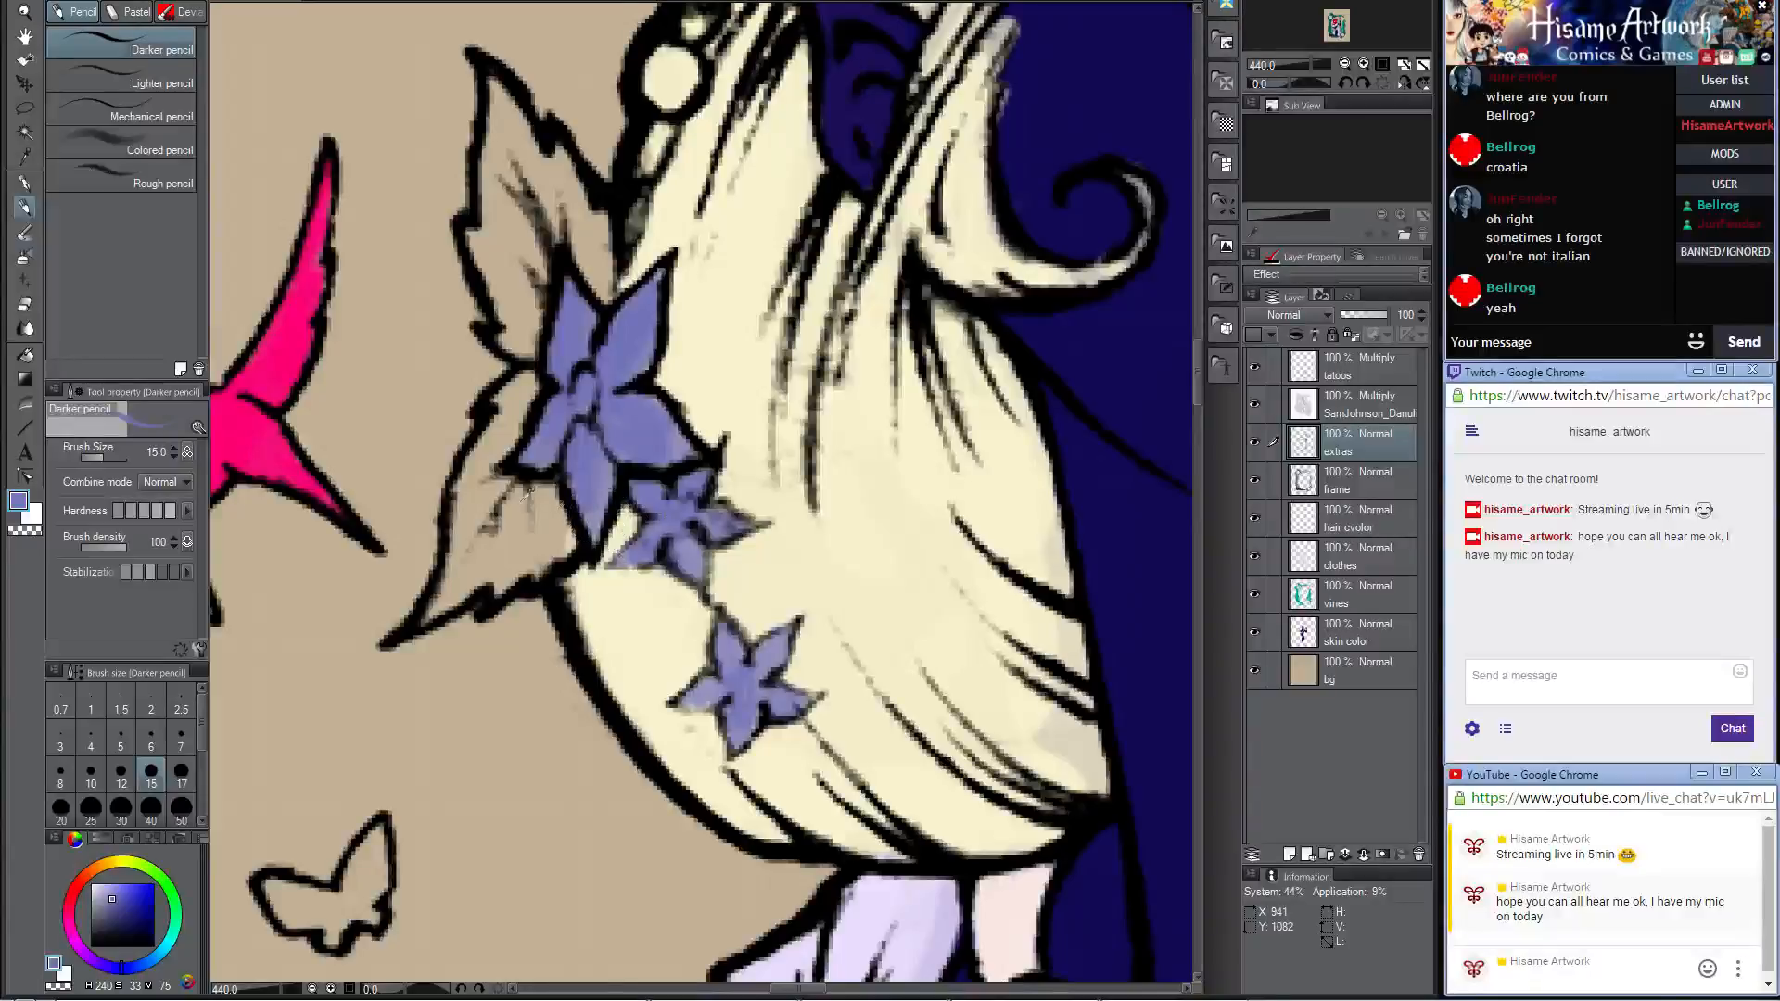
scroll(501, 640, down, 2)
scroll(501, 640, down, 5)
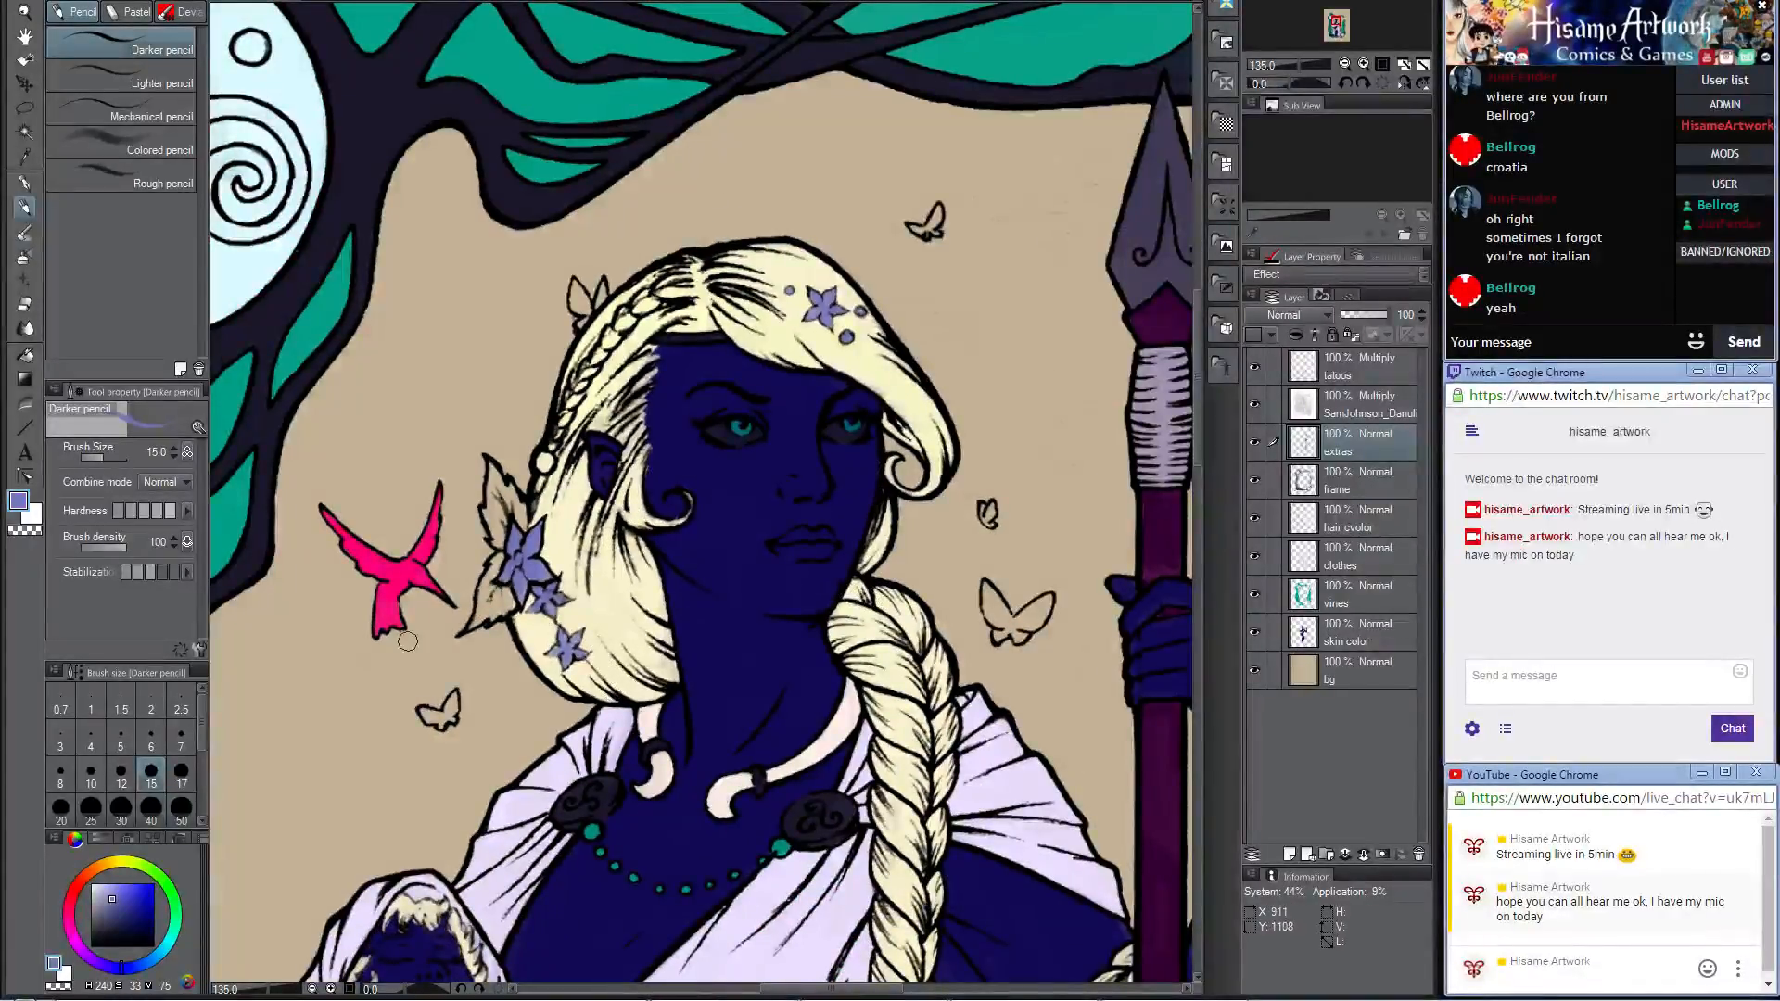
click(23, 502)
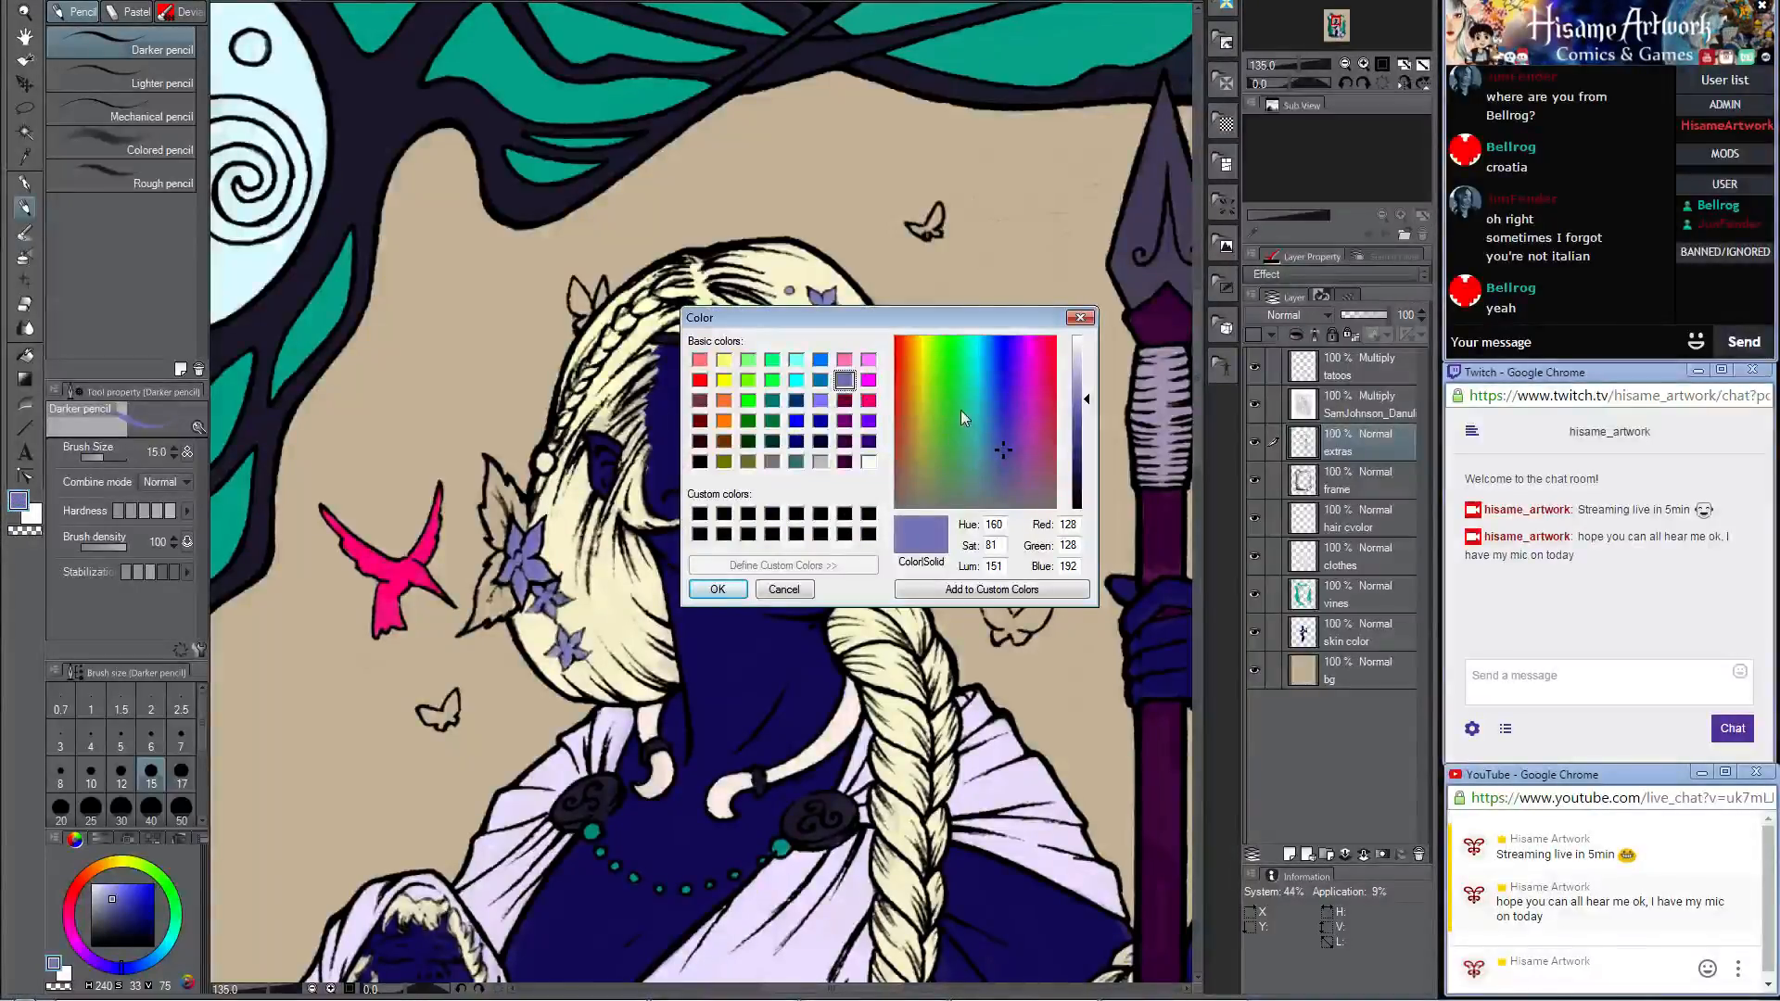
click(992, 358)
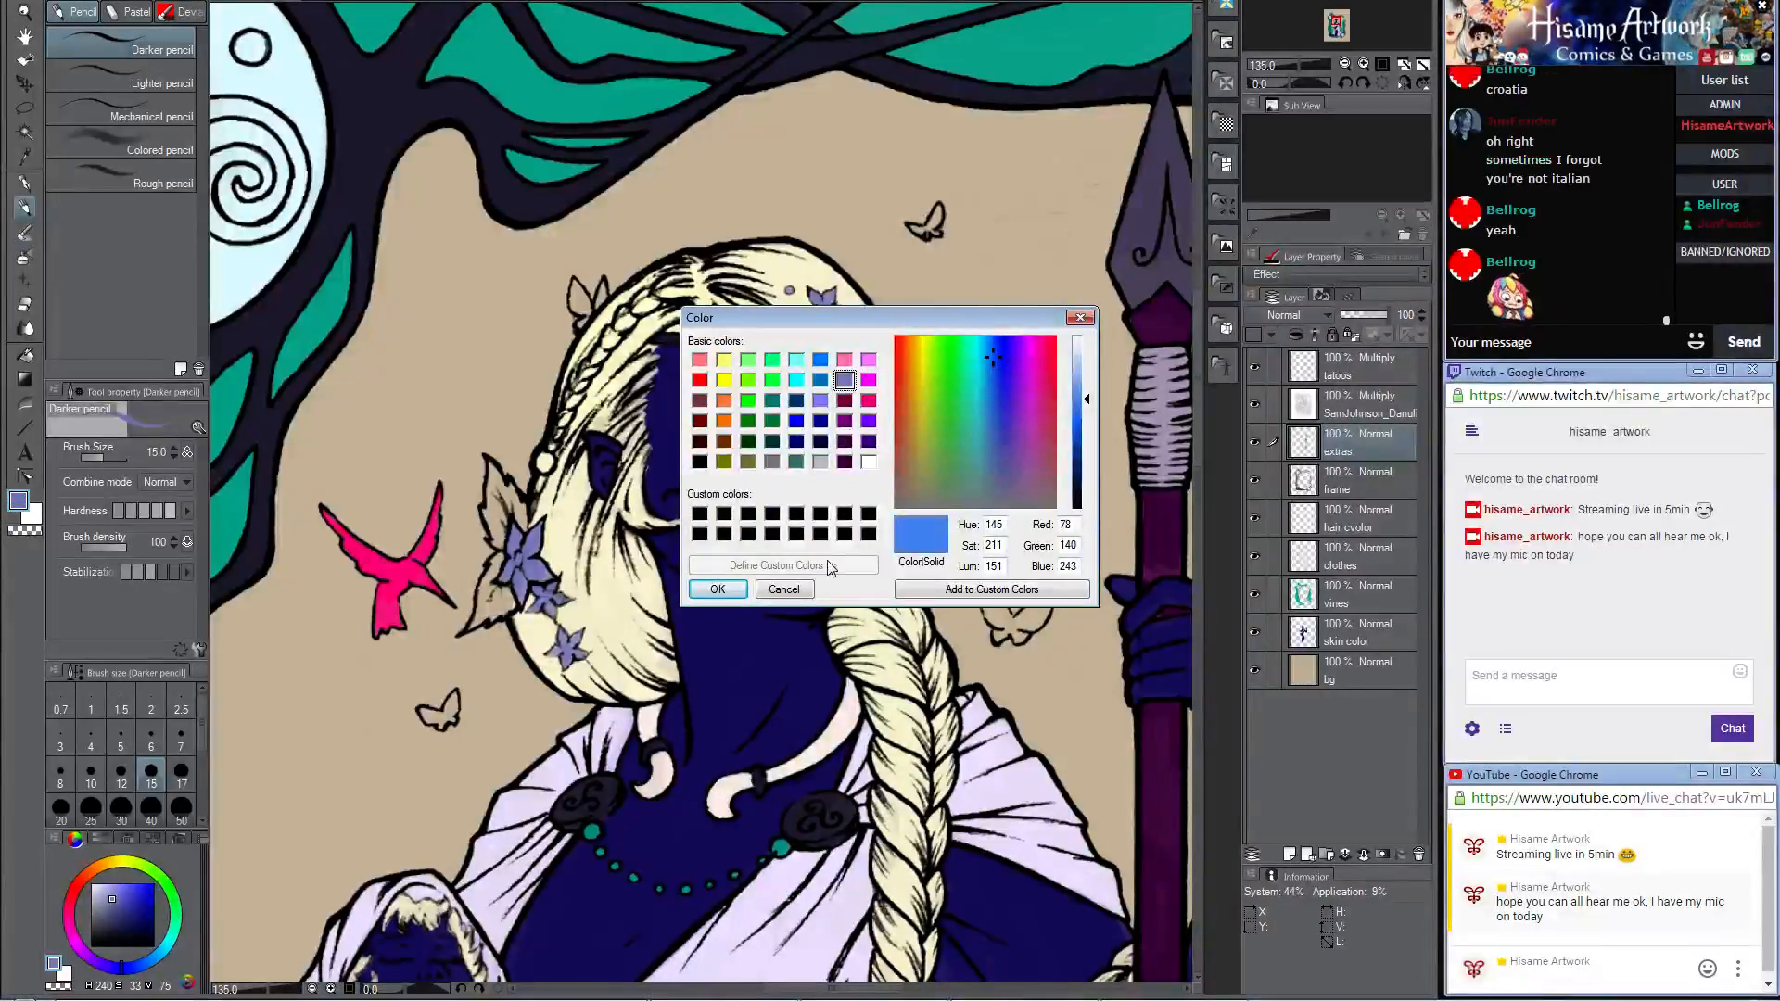
click(769, 593)
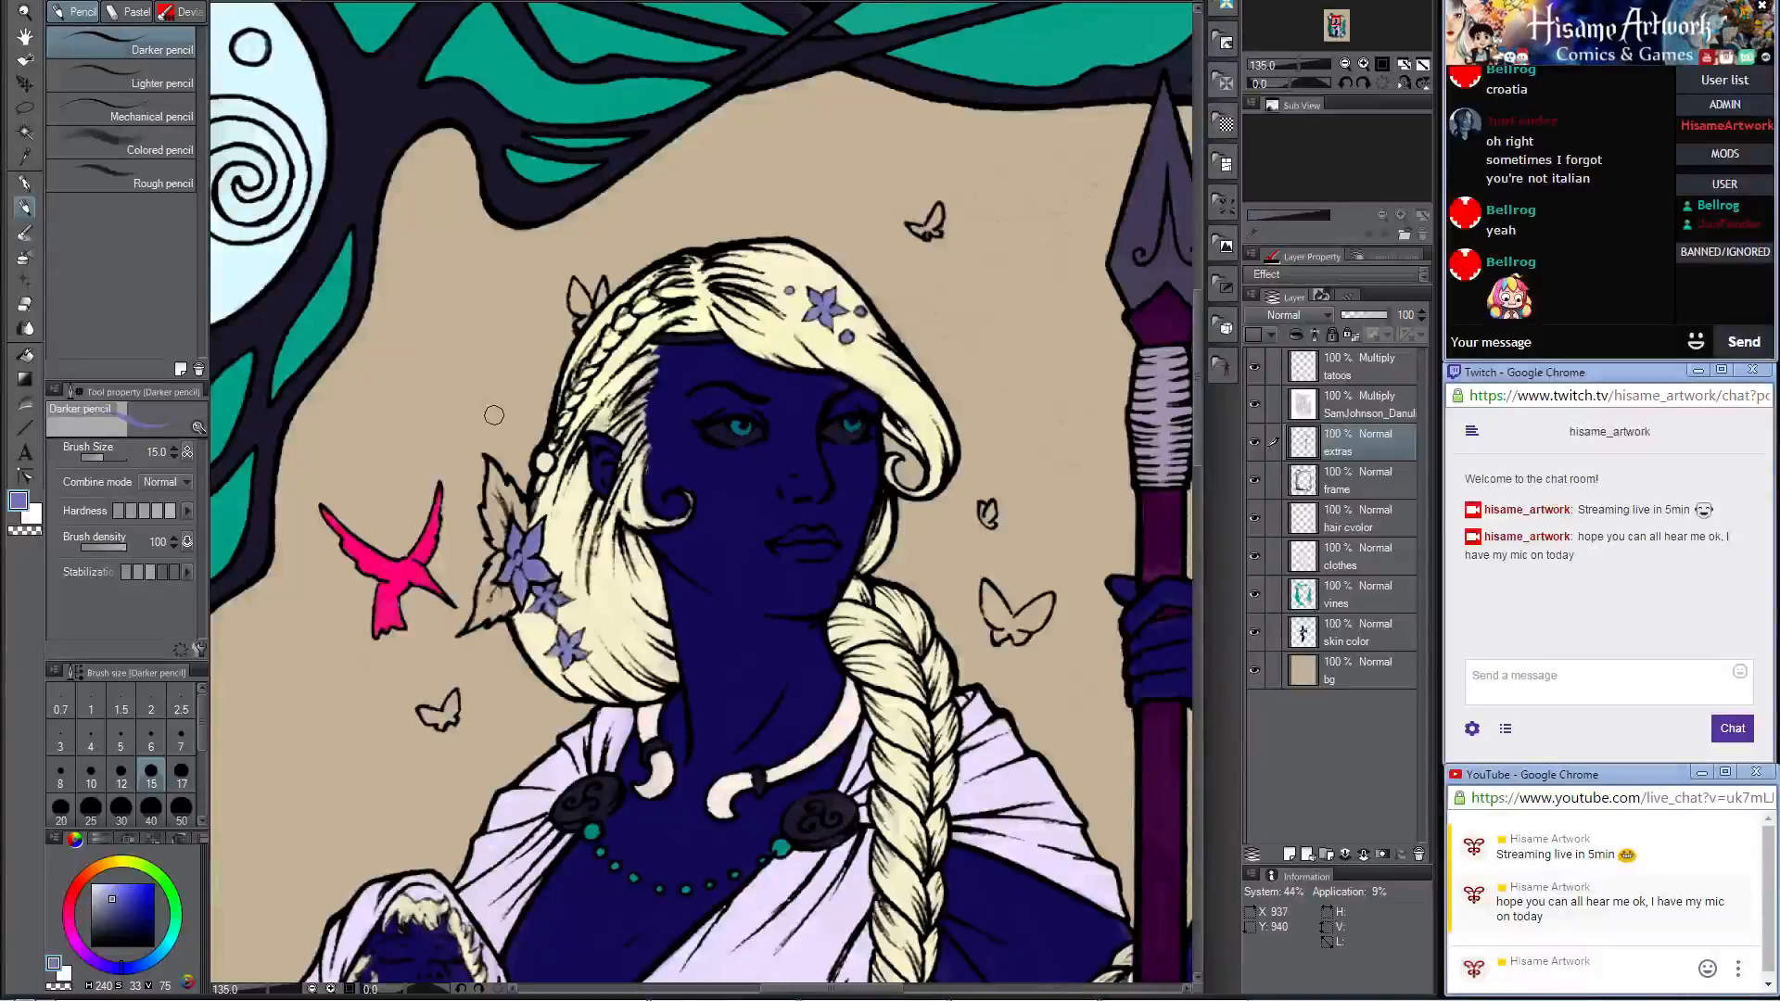
Step: Sample the teal of the frame's vines and fill the round bead at the end of the braid above the ear
alt+click(236, 492)
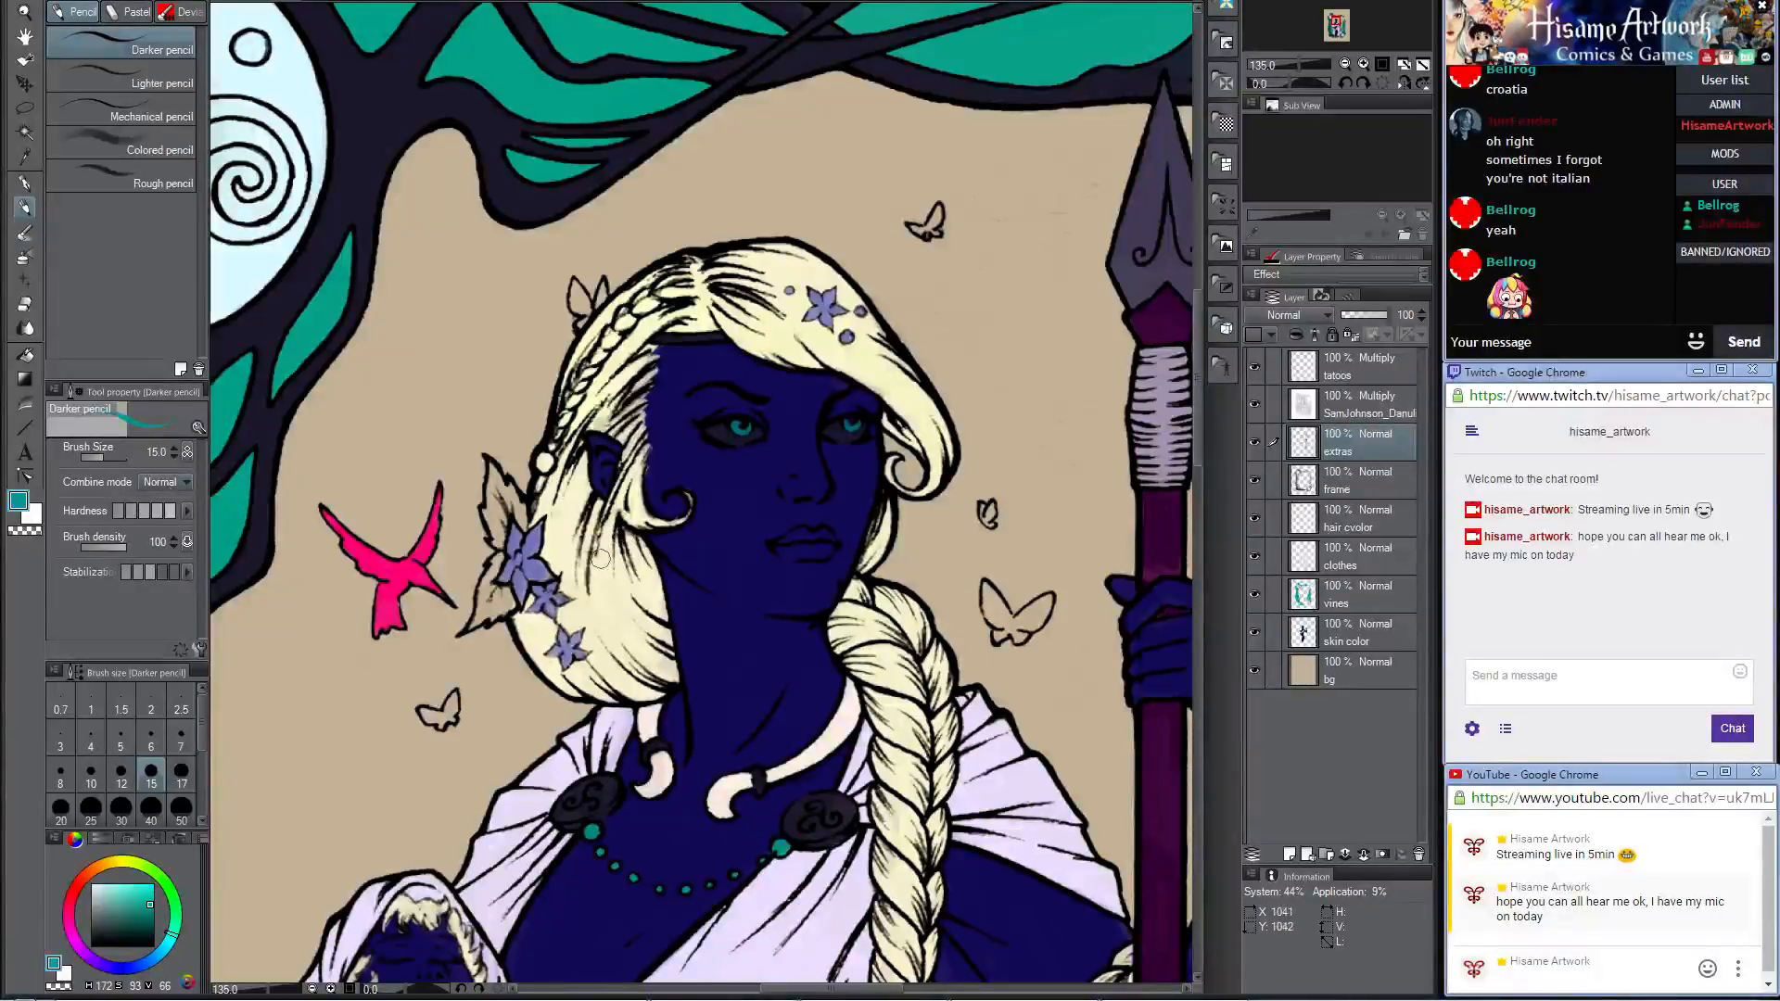
scroll(538, 472, up, 5)
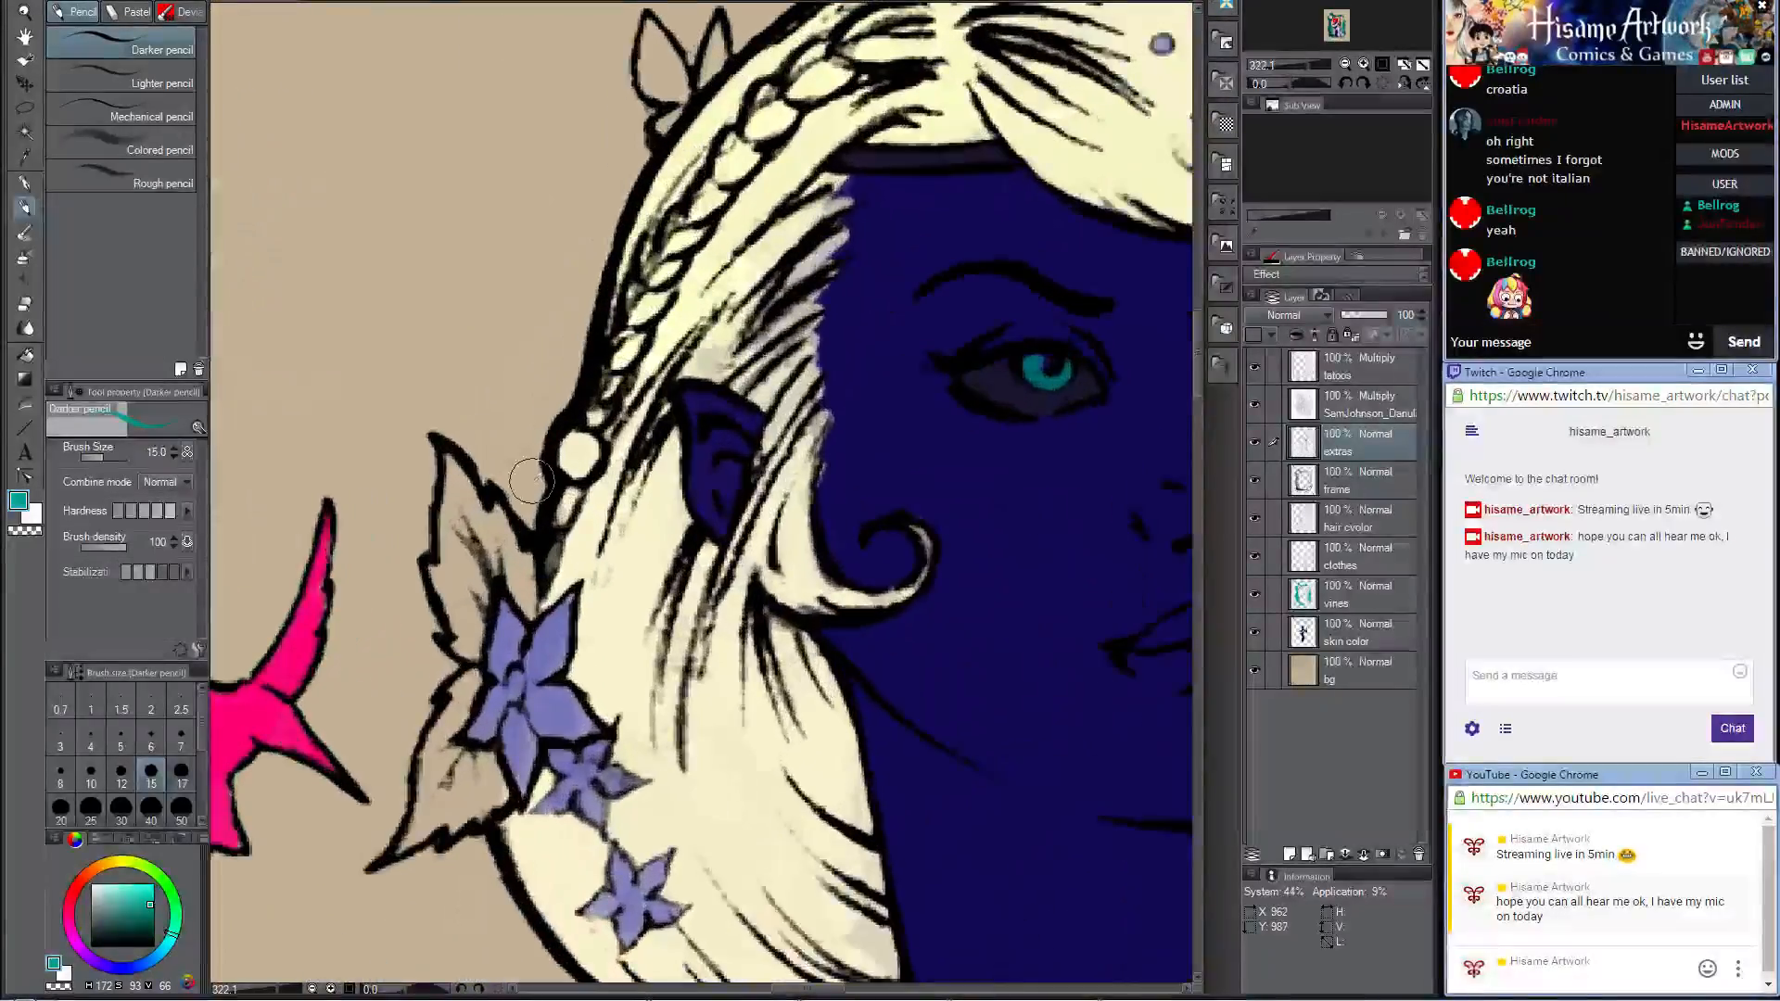
drag(573, 454, 577, 450)
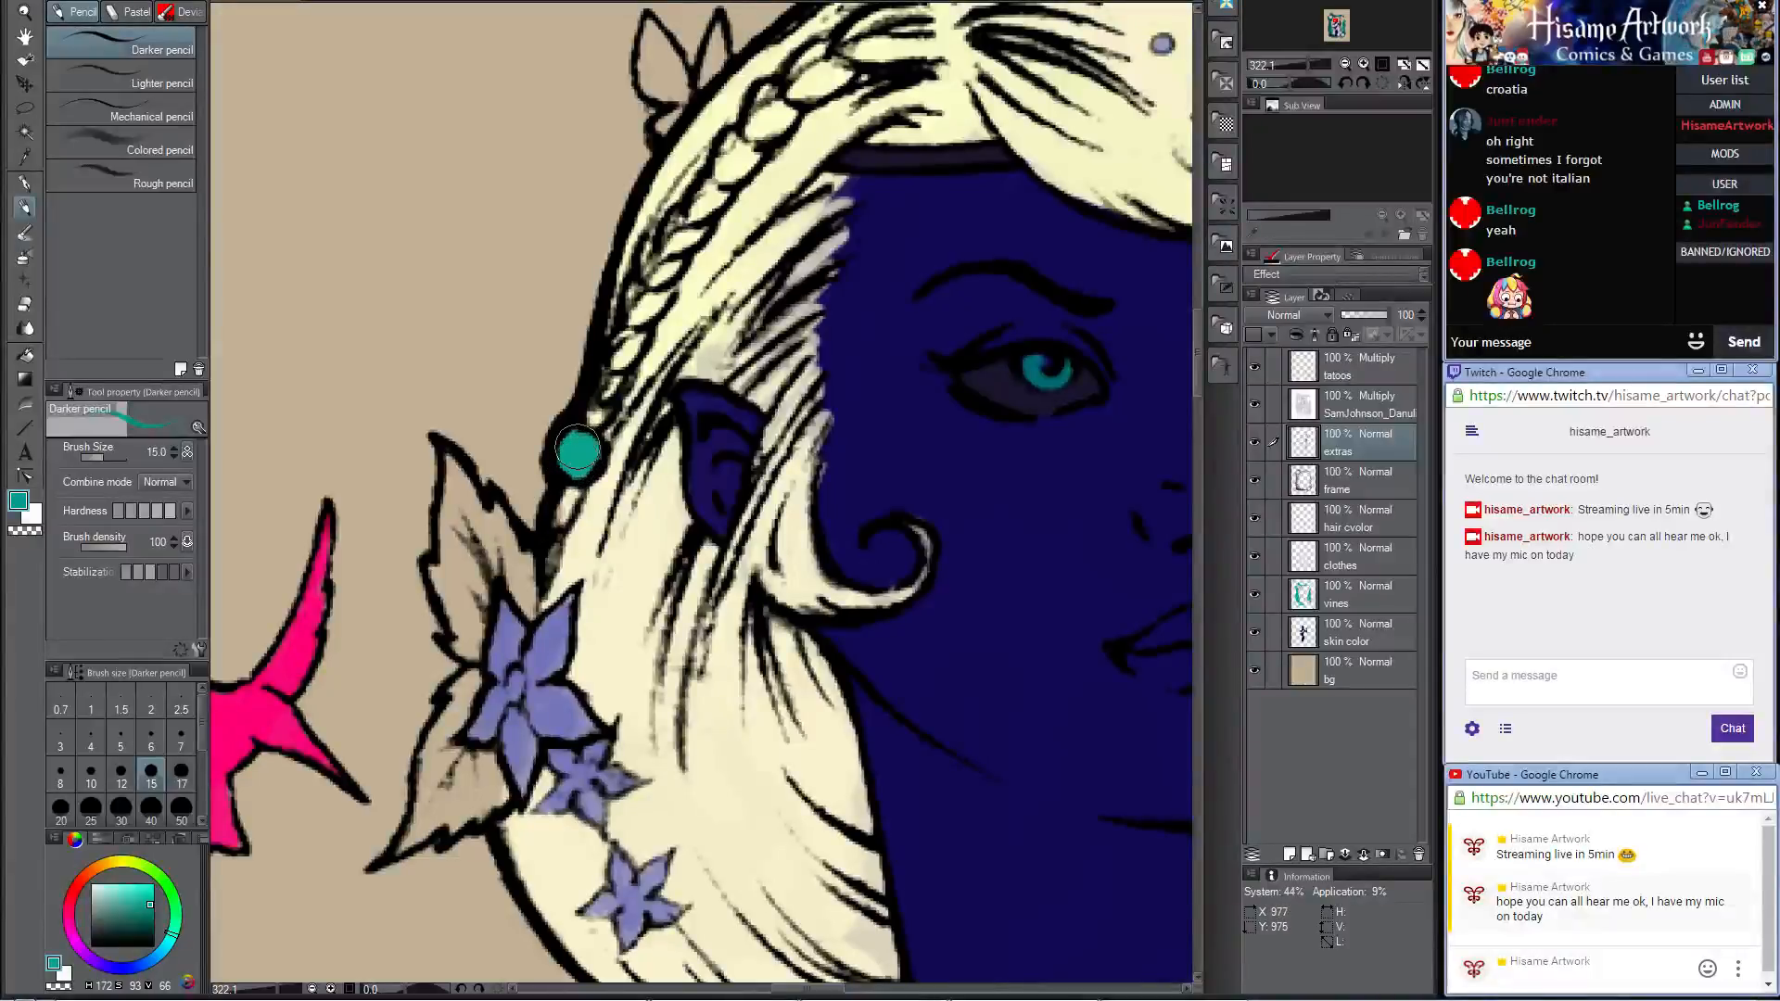
scroll(590, 430, down, 6)
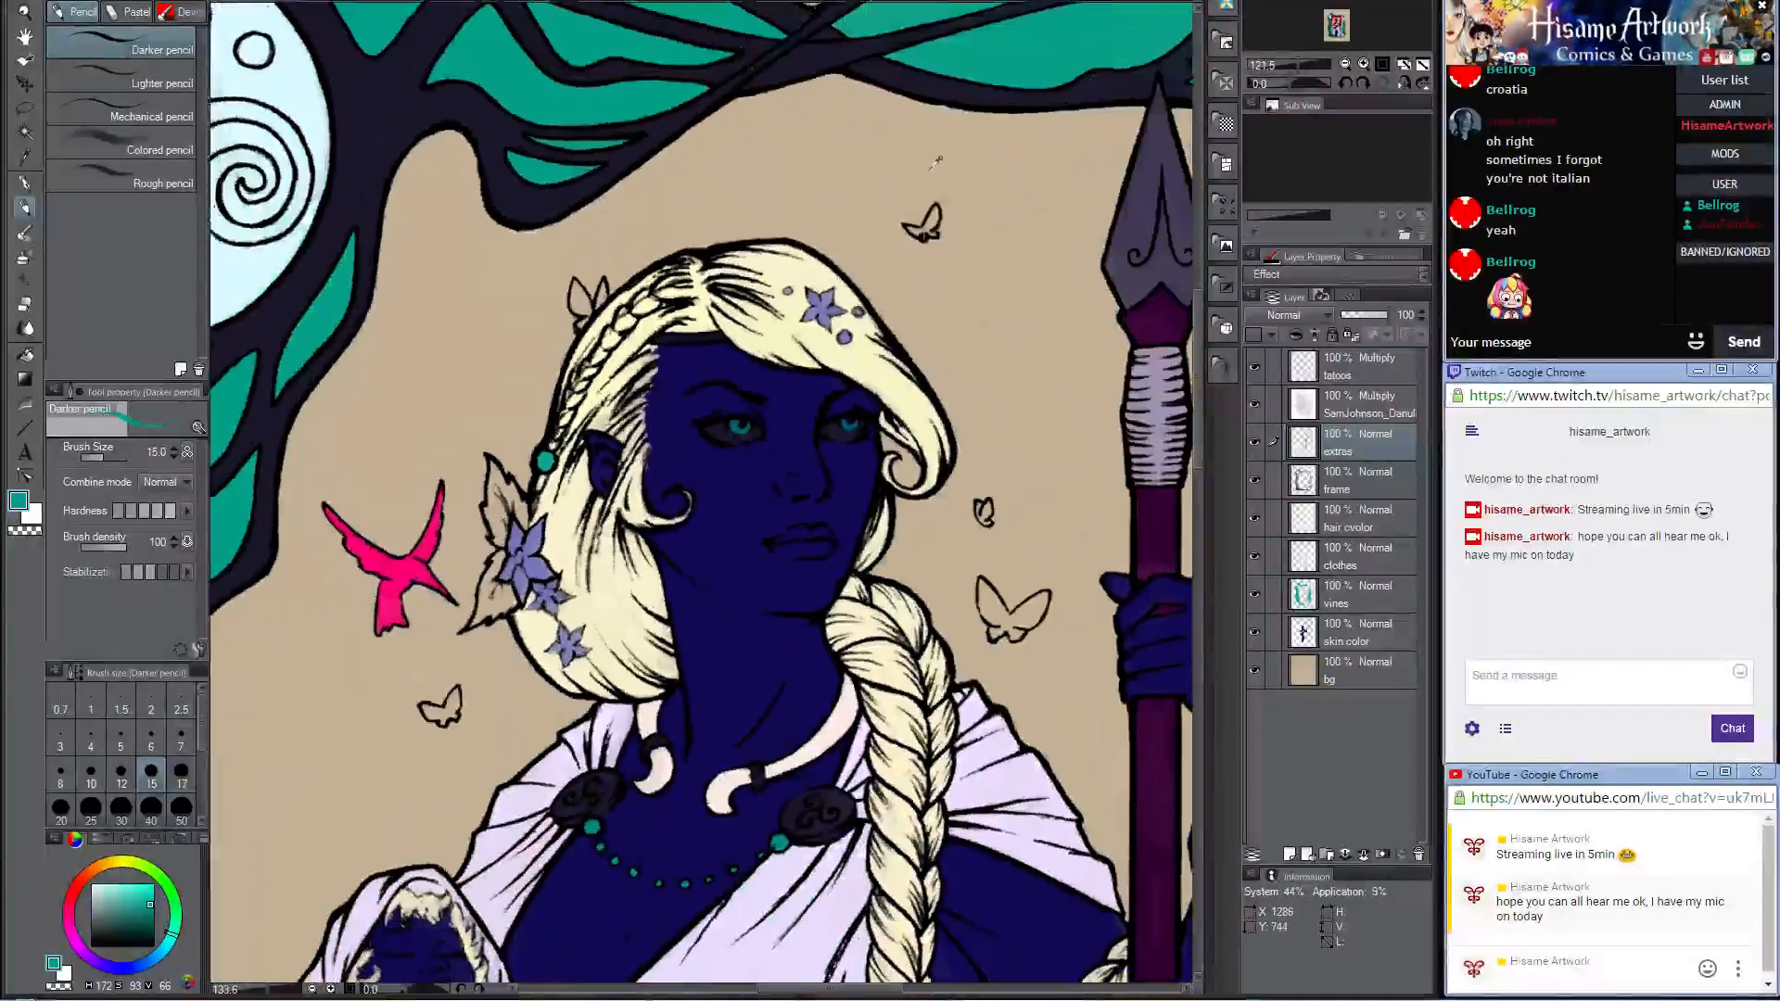
Step: Recolor the three small round beads around the forehead flower with the same teal
scroll(873, 250, up, 4)
scroll(797, 301, up, 6)
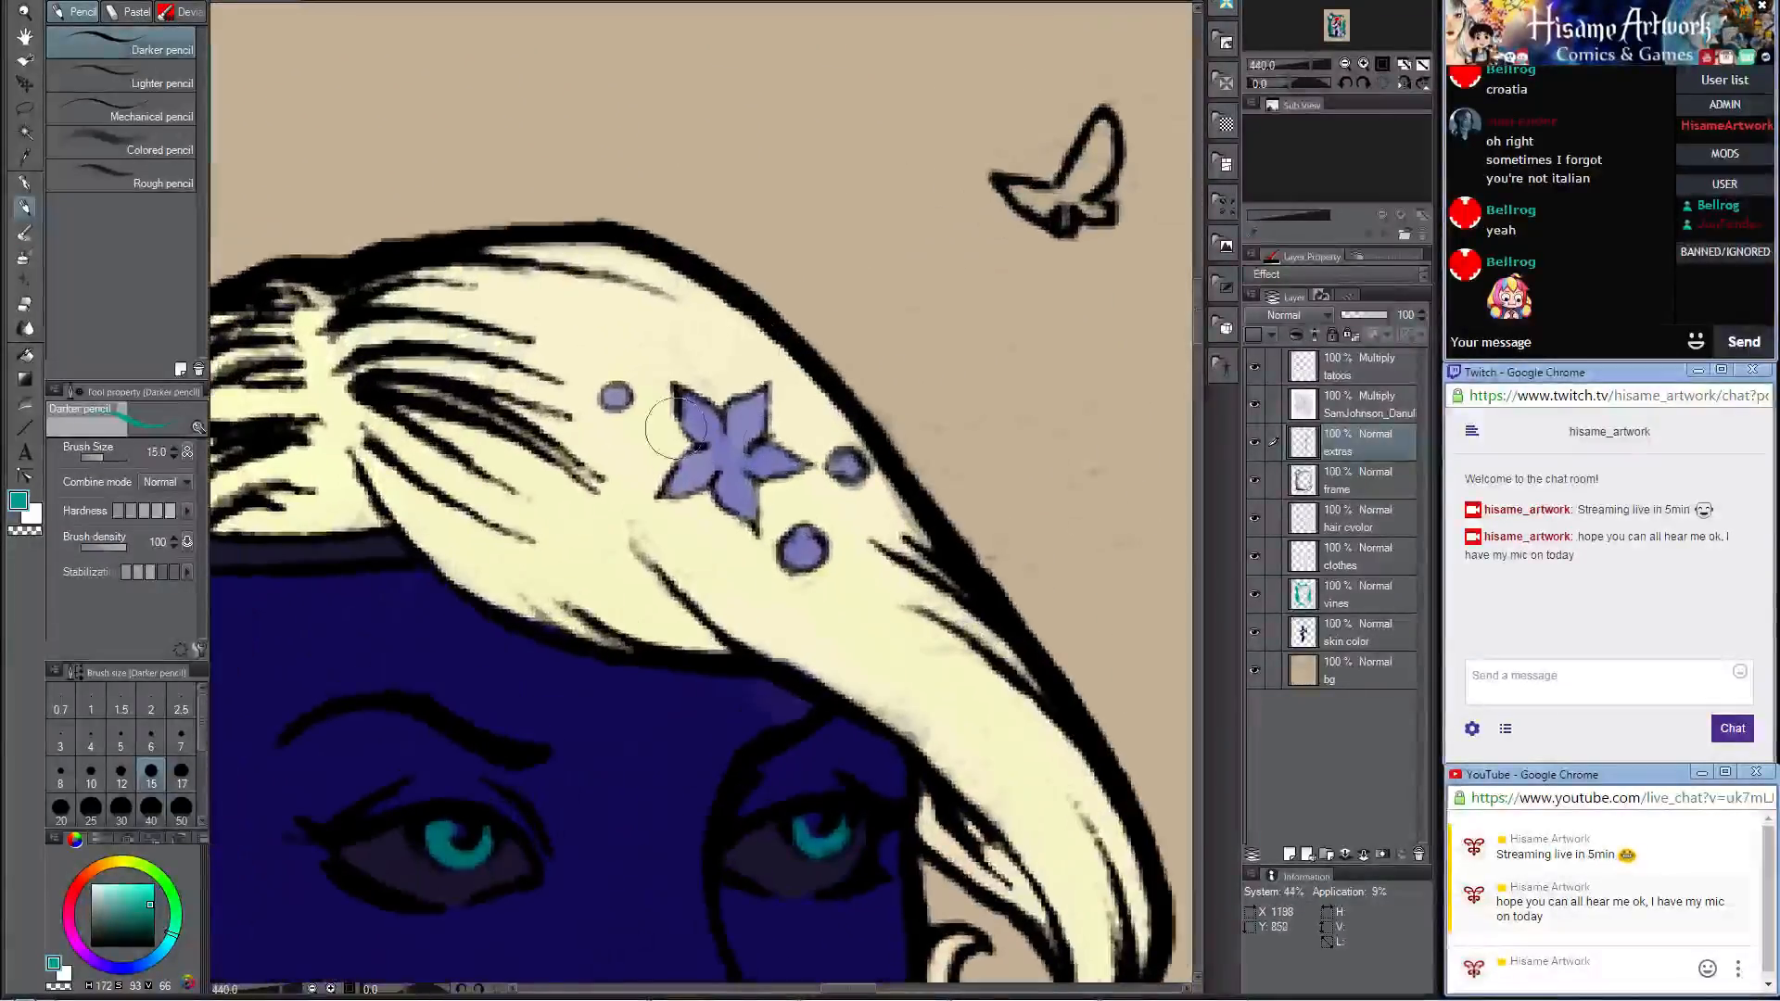
drag(617, 399, 618, 397)
drag(799, 545, 804, 547)
drag(846, 463, 845, 463)
Step: Send a "hi" greeting with a smiley in the Twitch chat
click(1692, 671)
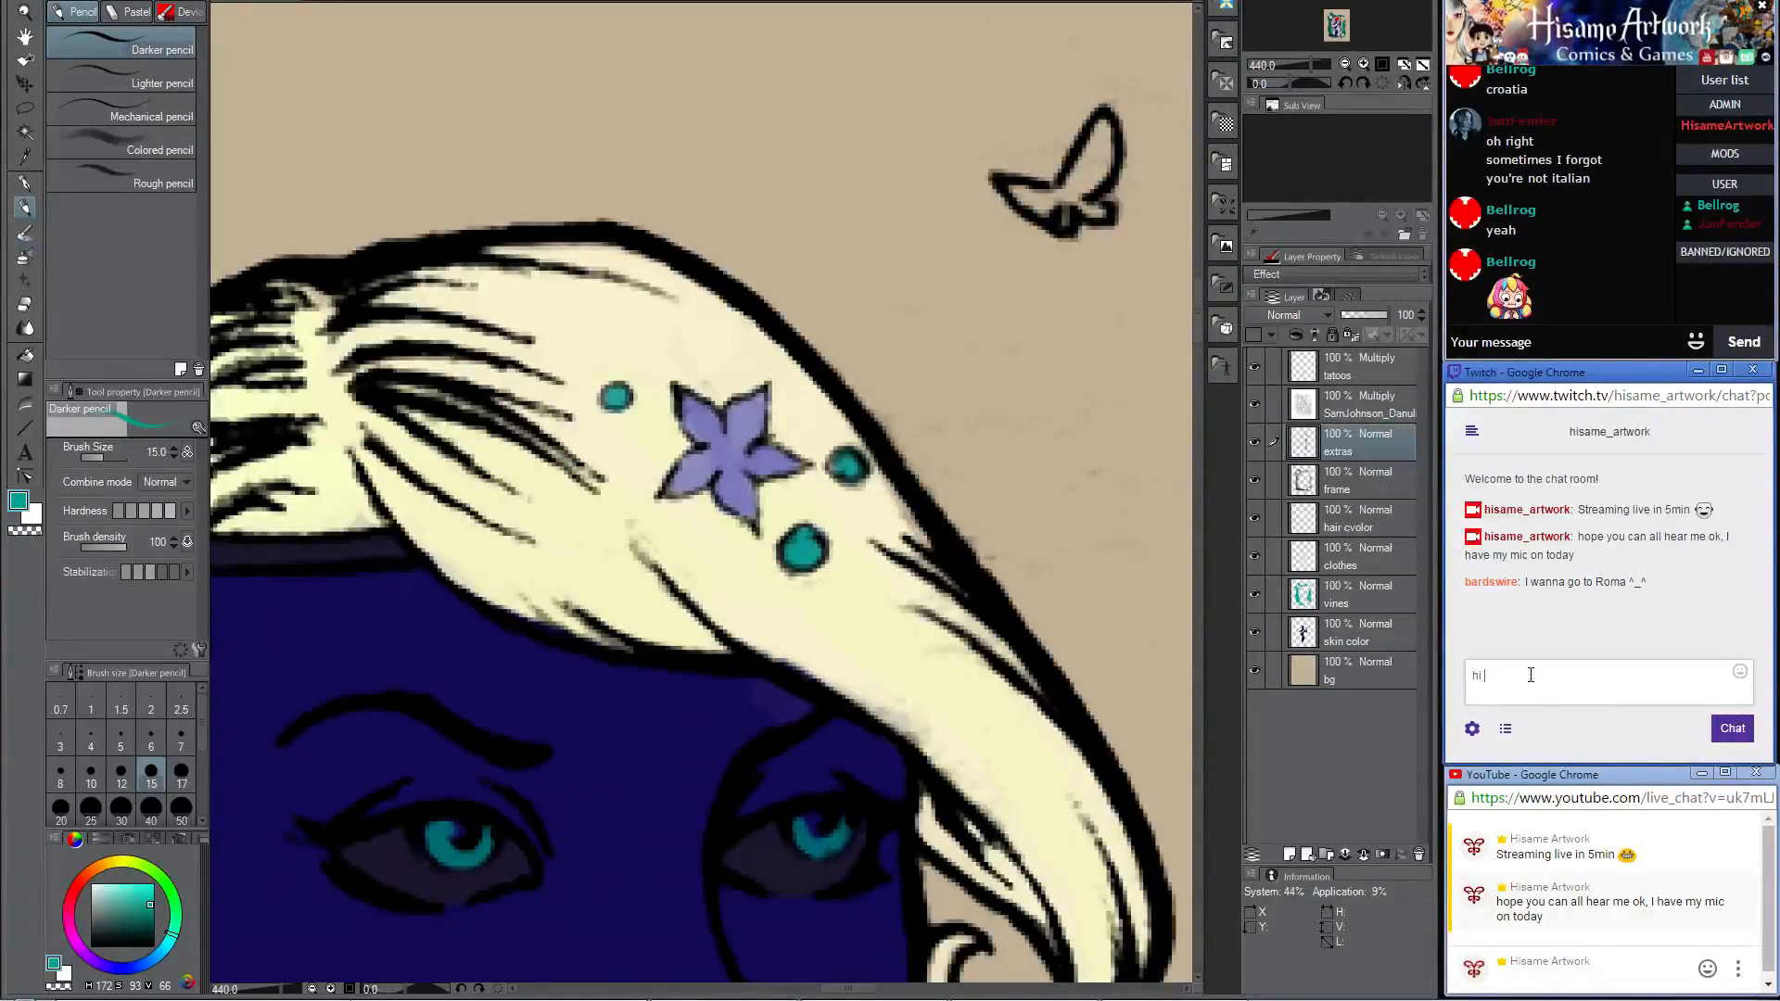
key(Return)
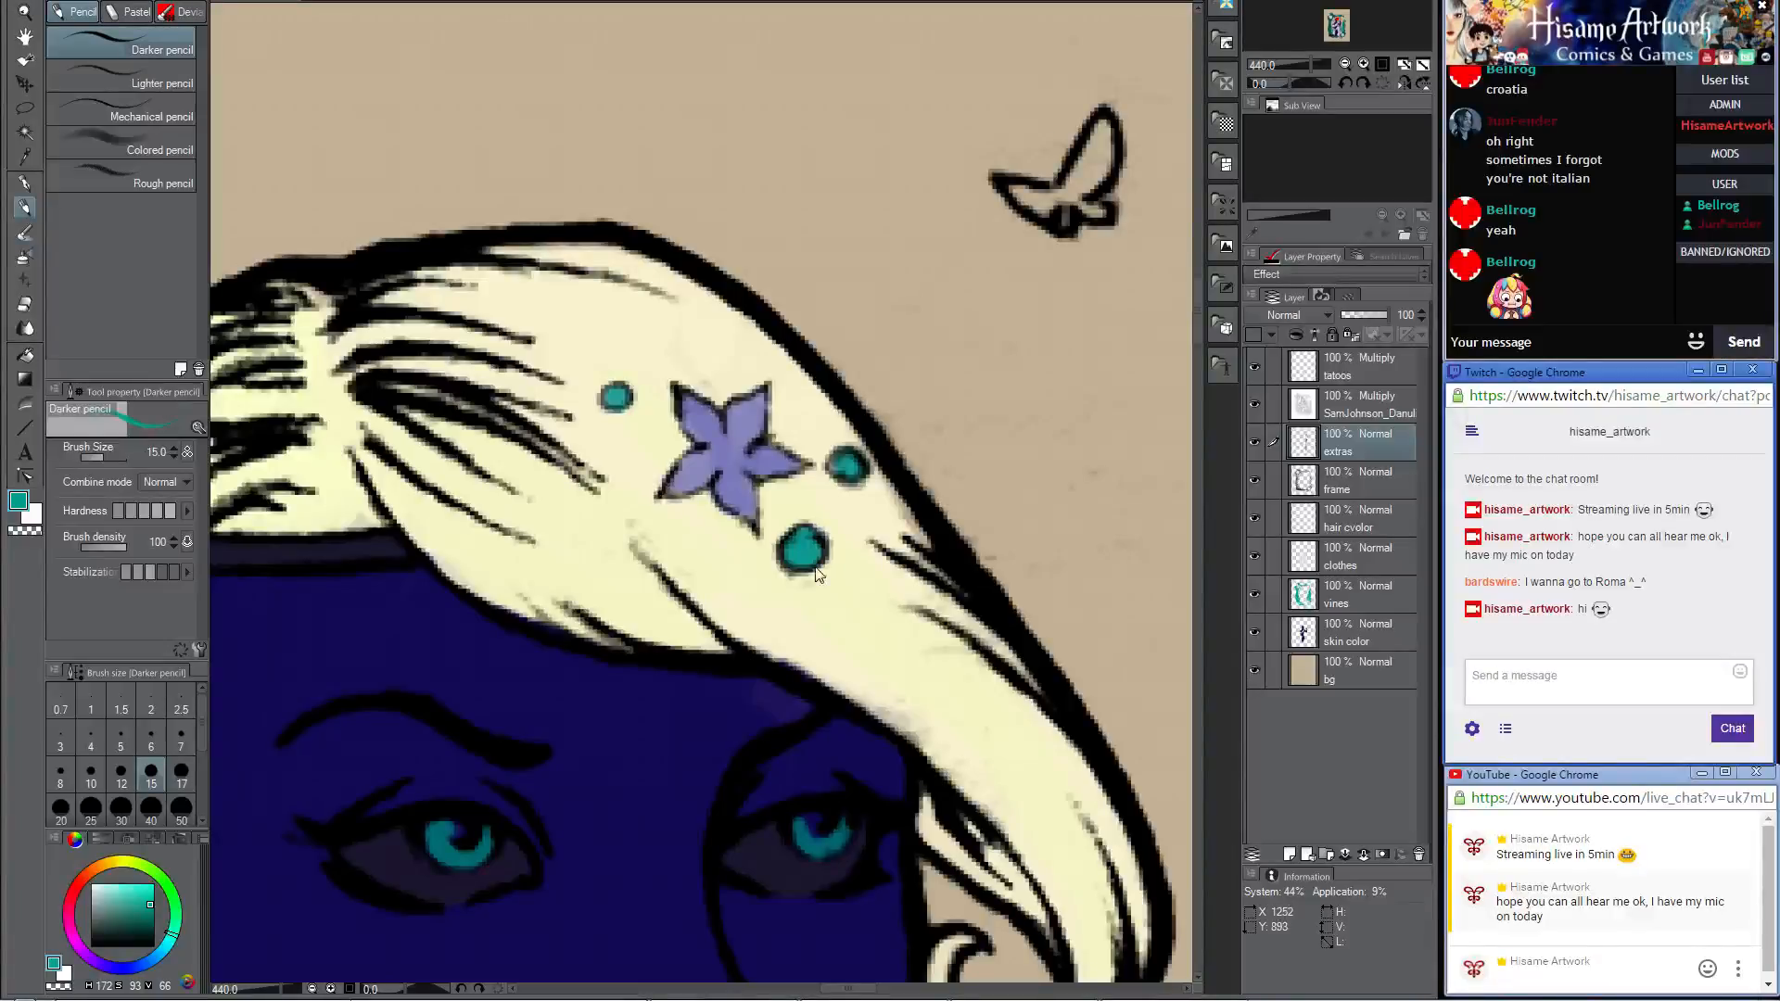
Step: Sample the robe's lilac, change the color to pale cyan (RGB 217, 251, 255), and fill the small butterfly below the pink bird near the hair
scroll(803, 553, down, 5)
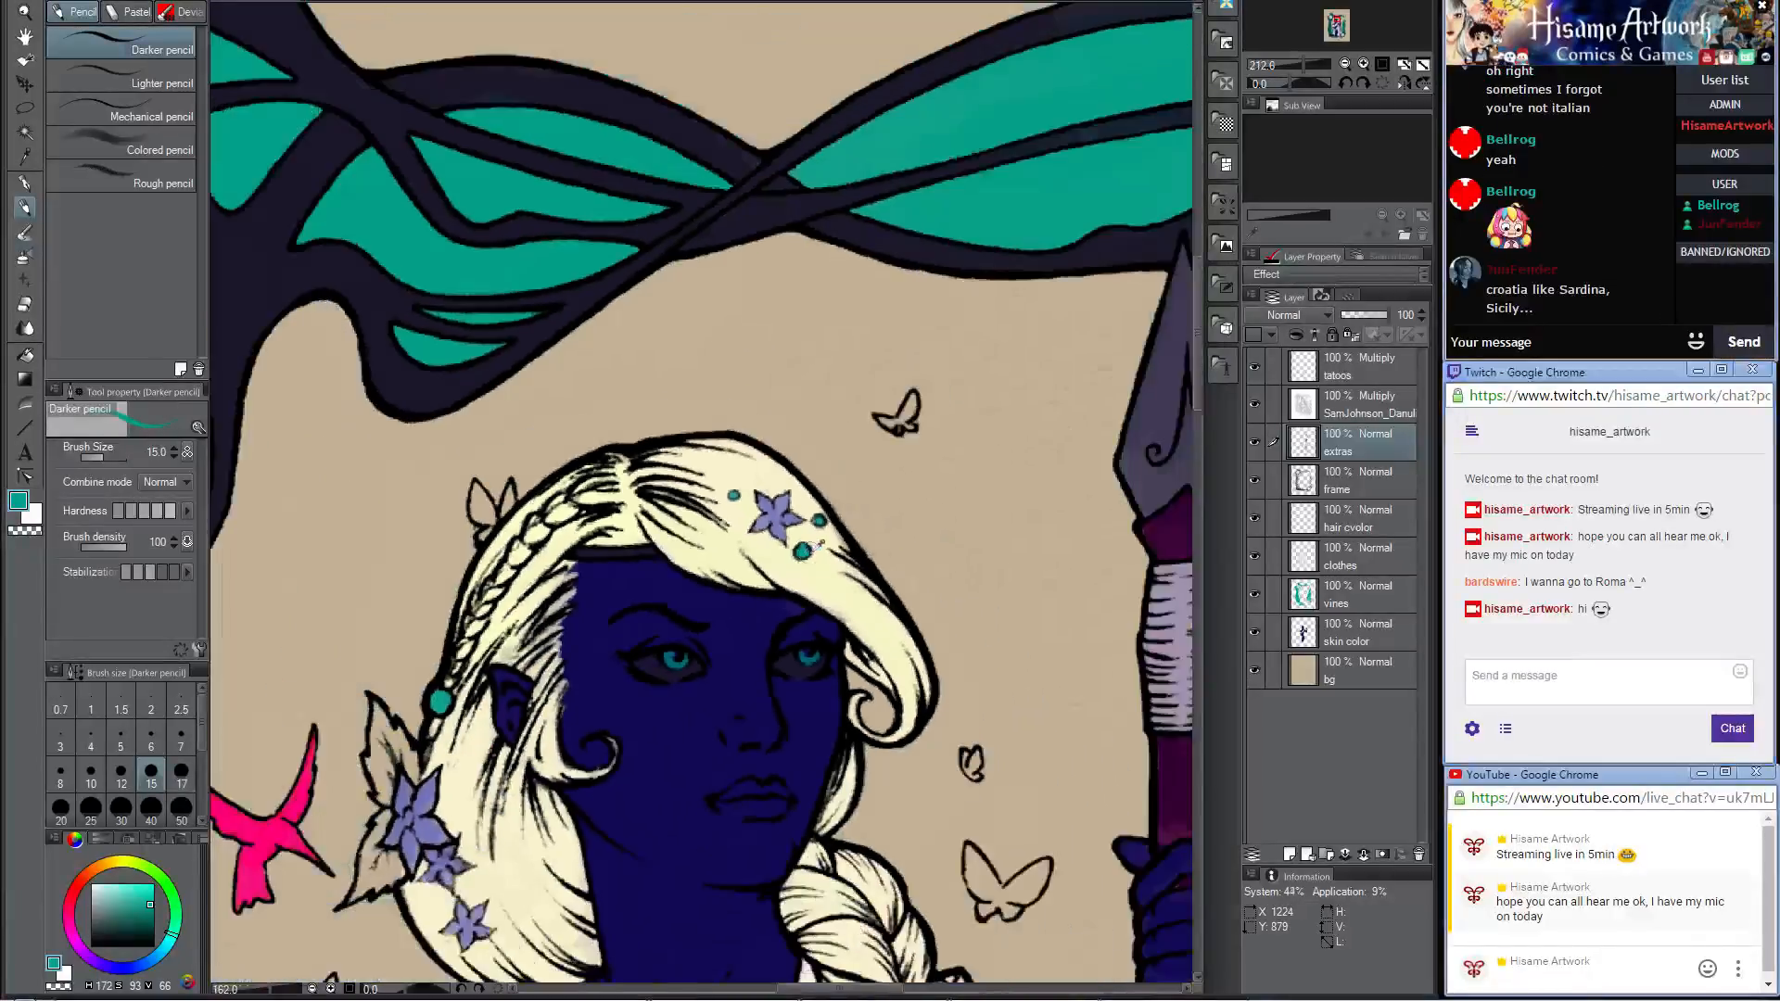
drag(798, 572, 852, 268)
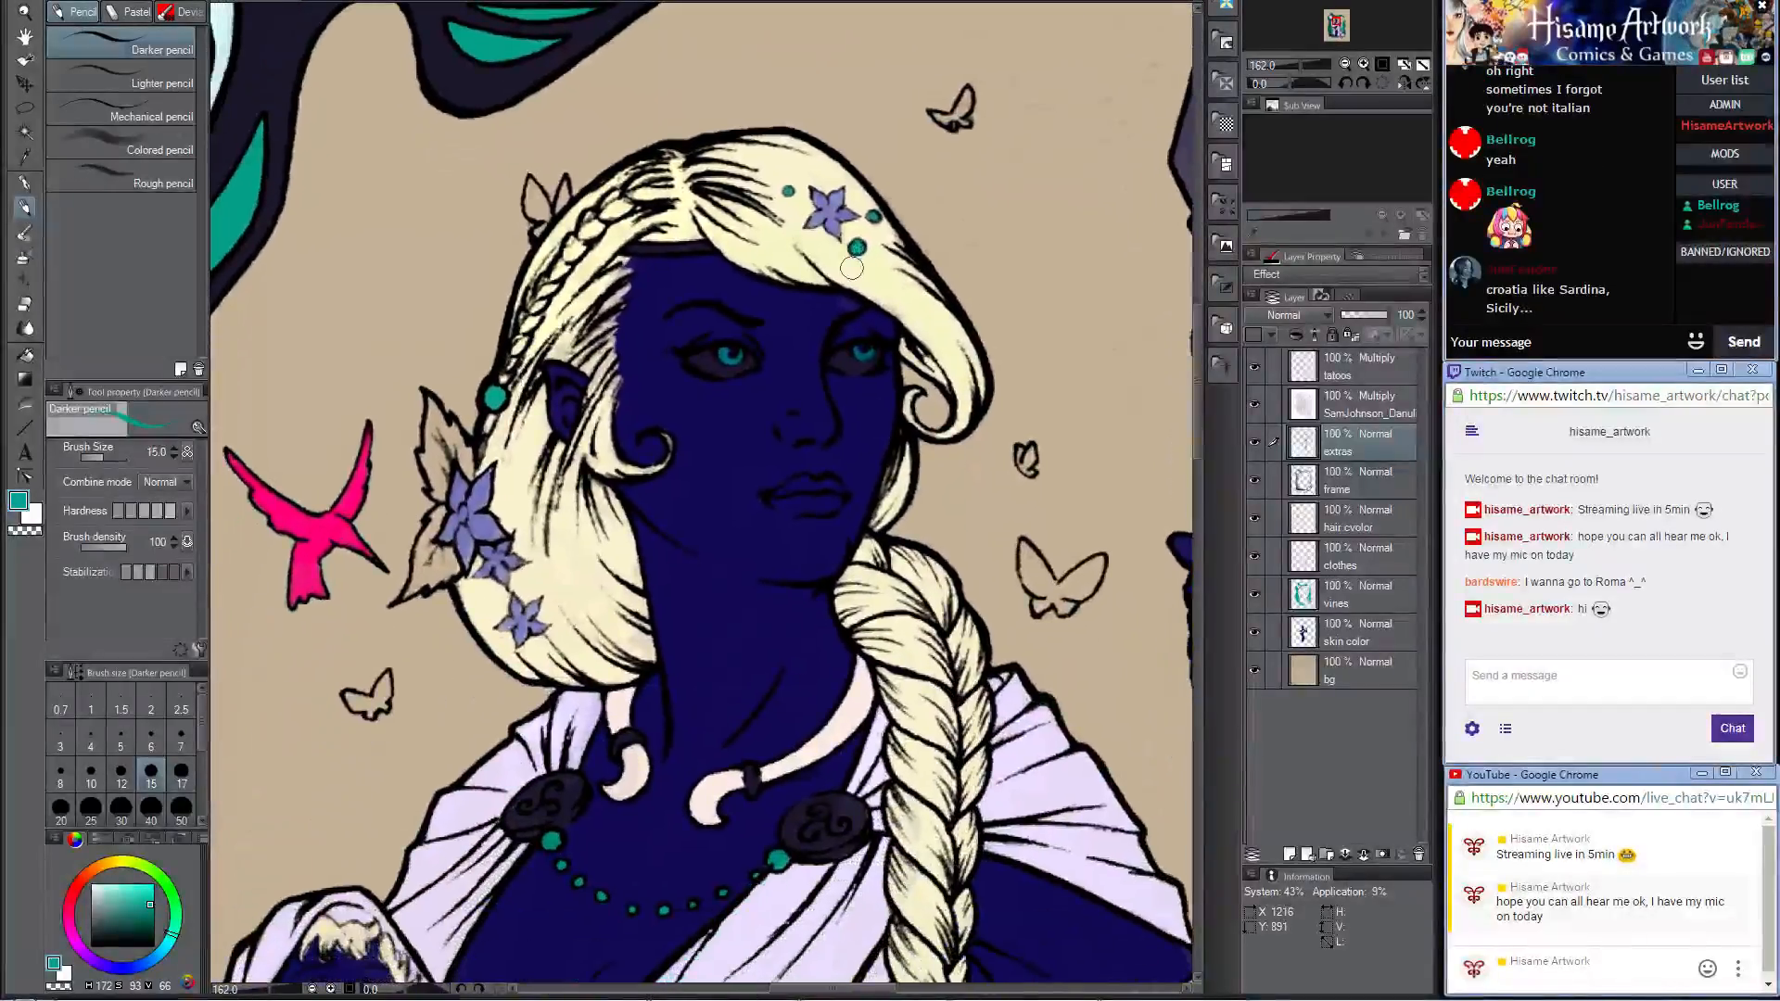
drag(571, 490, 539, 468)
scroll(371, 649, up, 3)
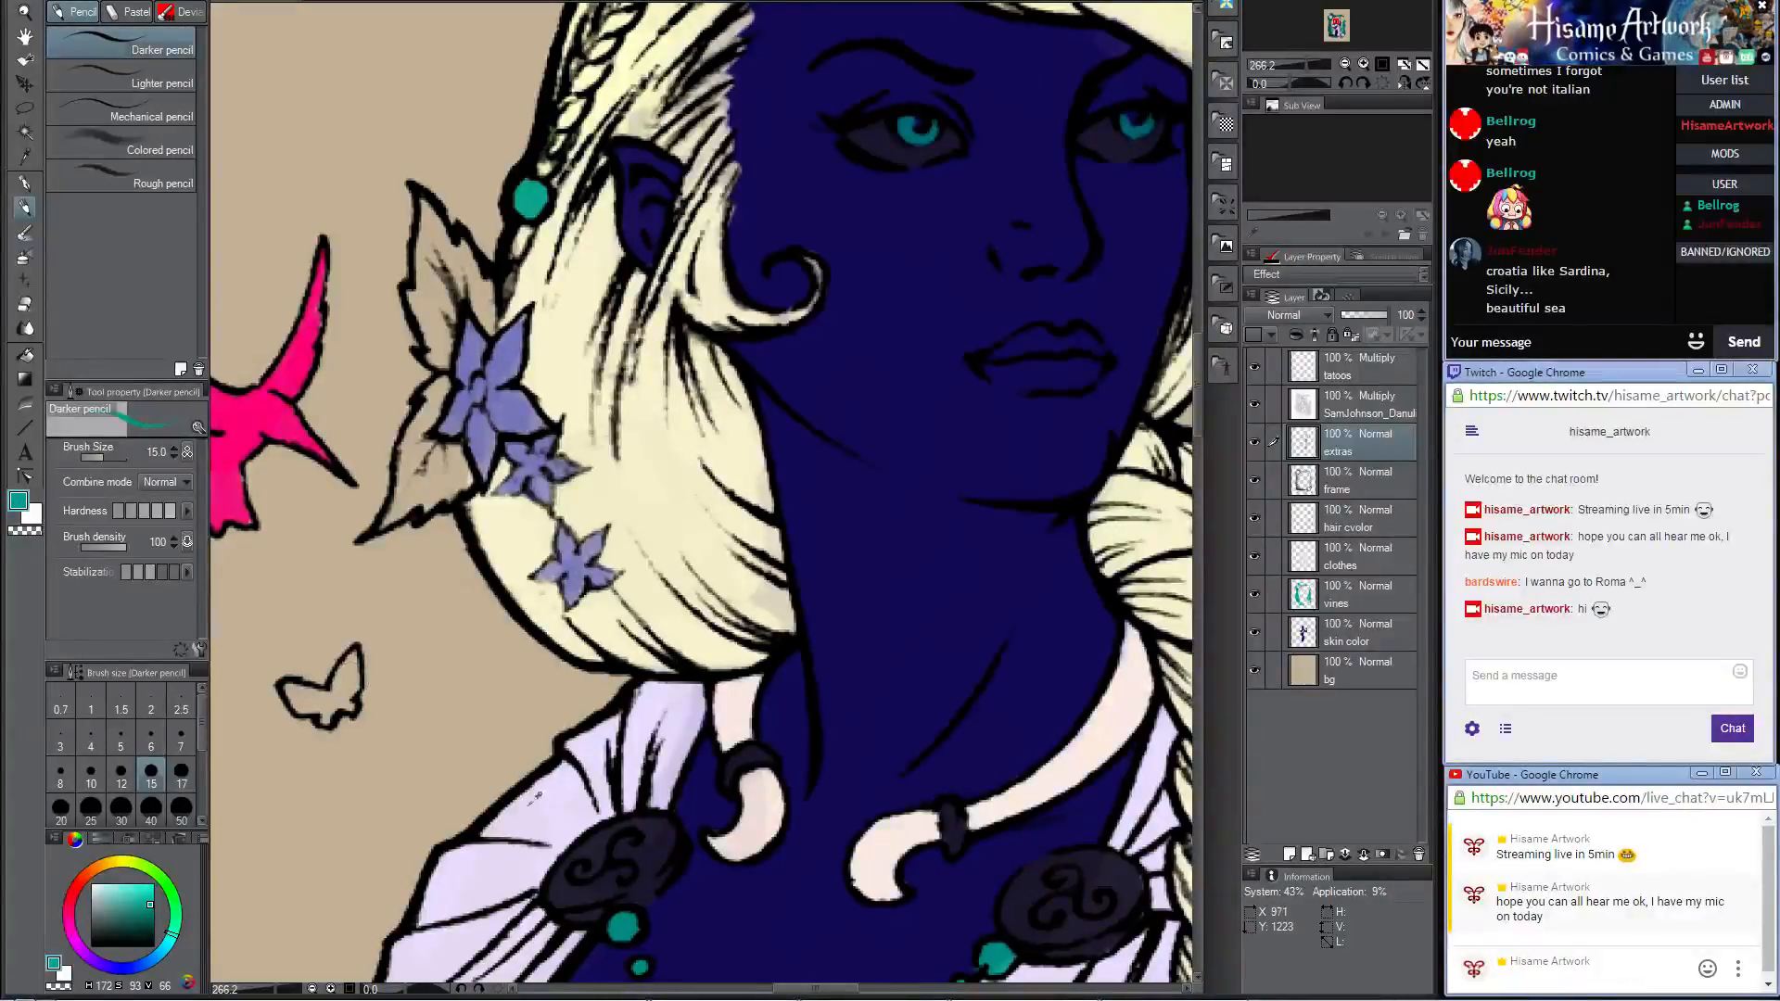
alt+click(559, 798)
scroll(325, 721, up, 2)
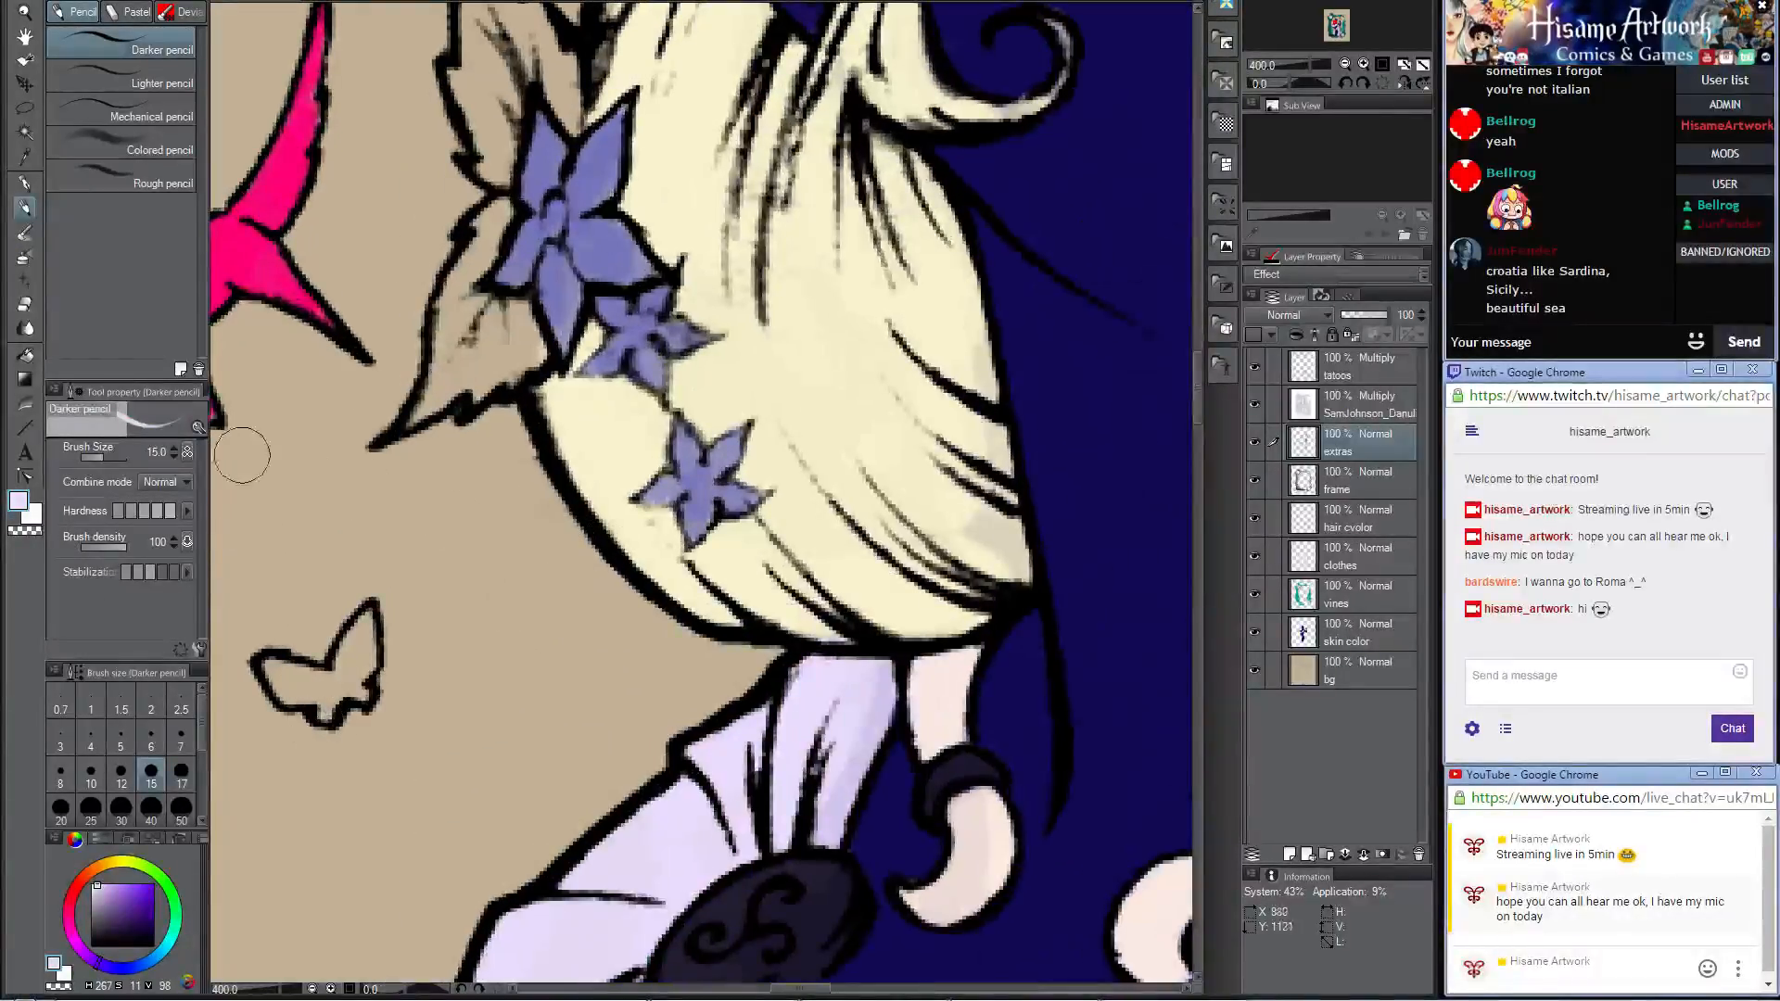
click(18, 502)
click(980, 355)
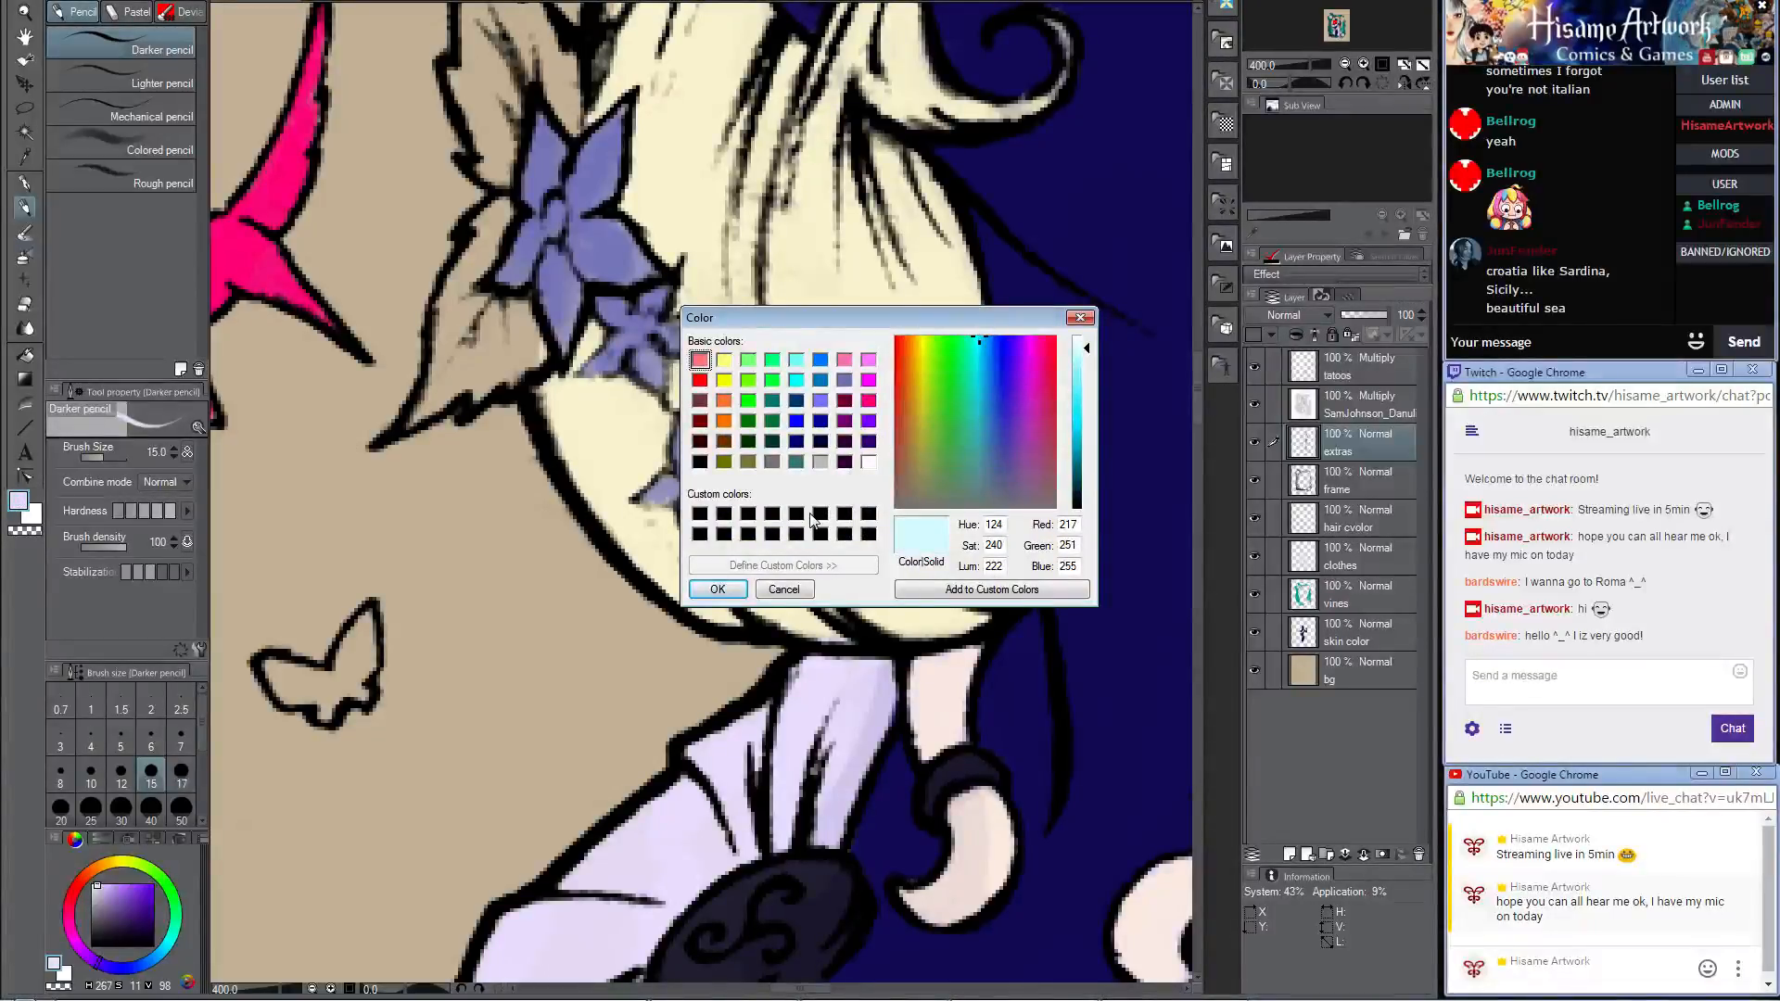
click(719, 590)
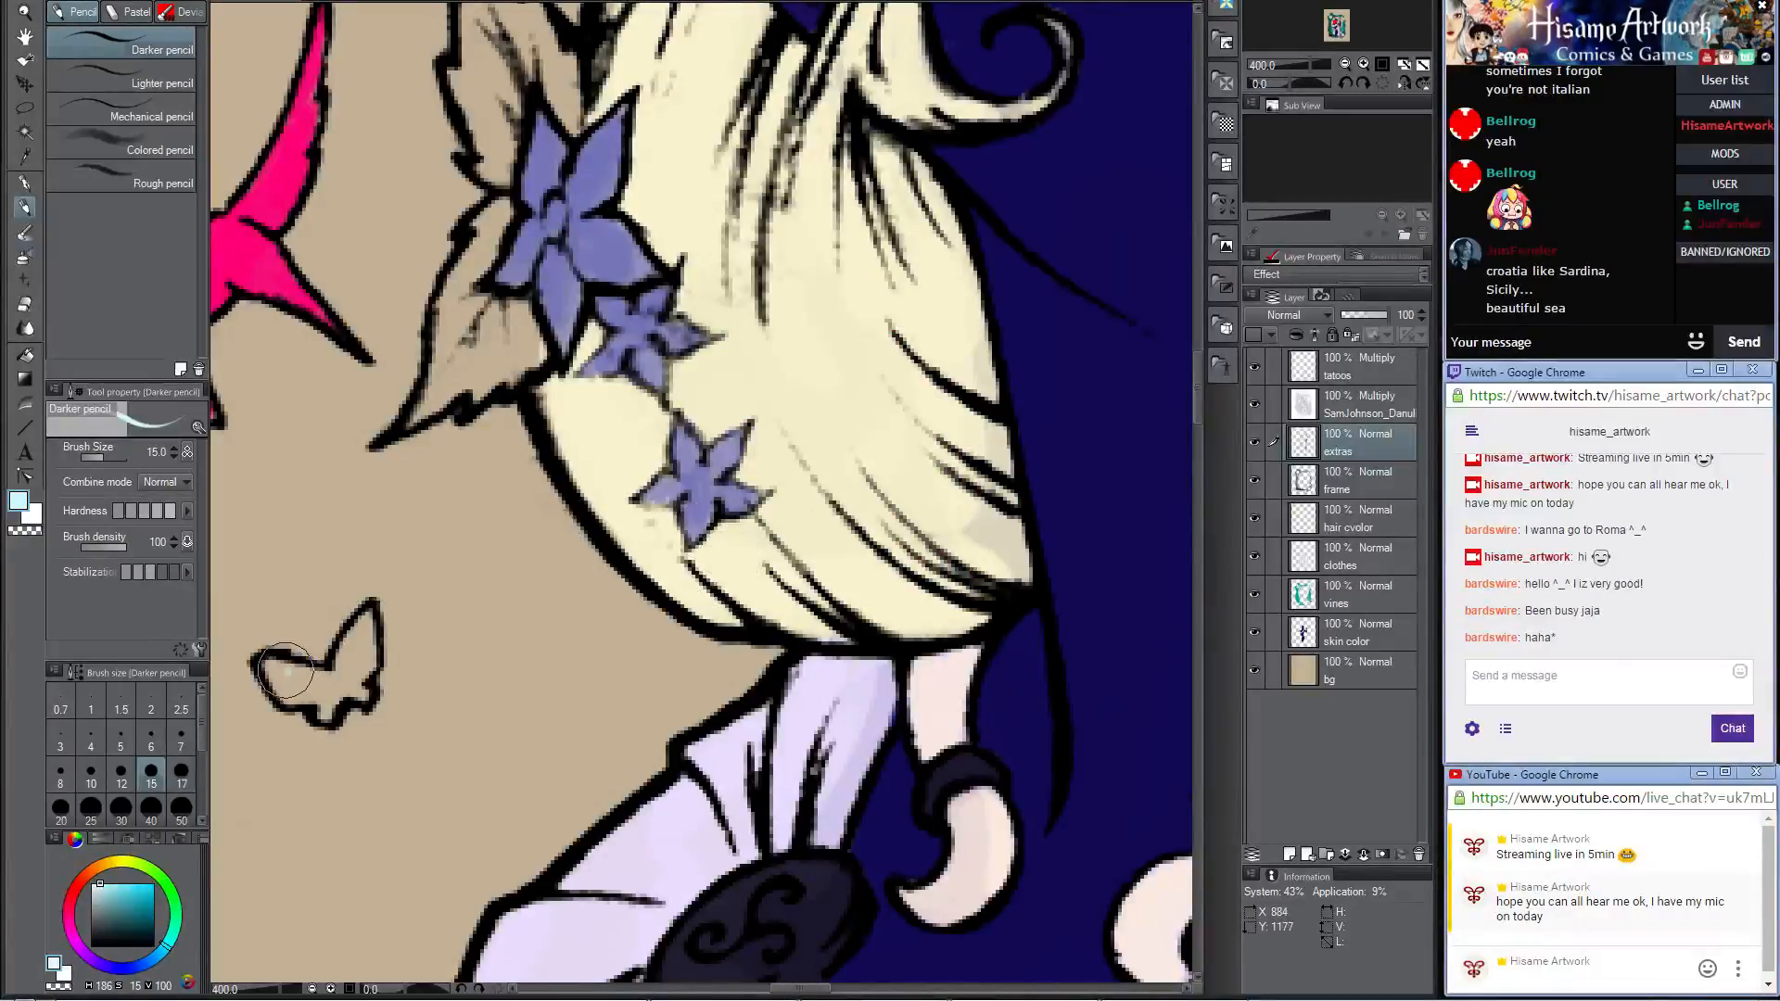
mouse_move(284, 669)
mouse_down()
mouse_move(310, 696)
mouse_move(273, 671)
mouse_move(279, 684)
mouse_move(321, 677)
mouse_move(325, 699)
mouse_move(348, 664)
mouse_move(361, 679)
mouse_move(345, 656)
mouse_move(364, 666)
mouse_move(352, 616)
mouse_up()
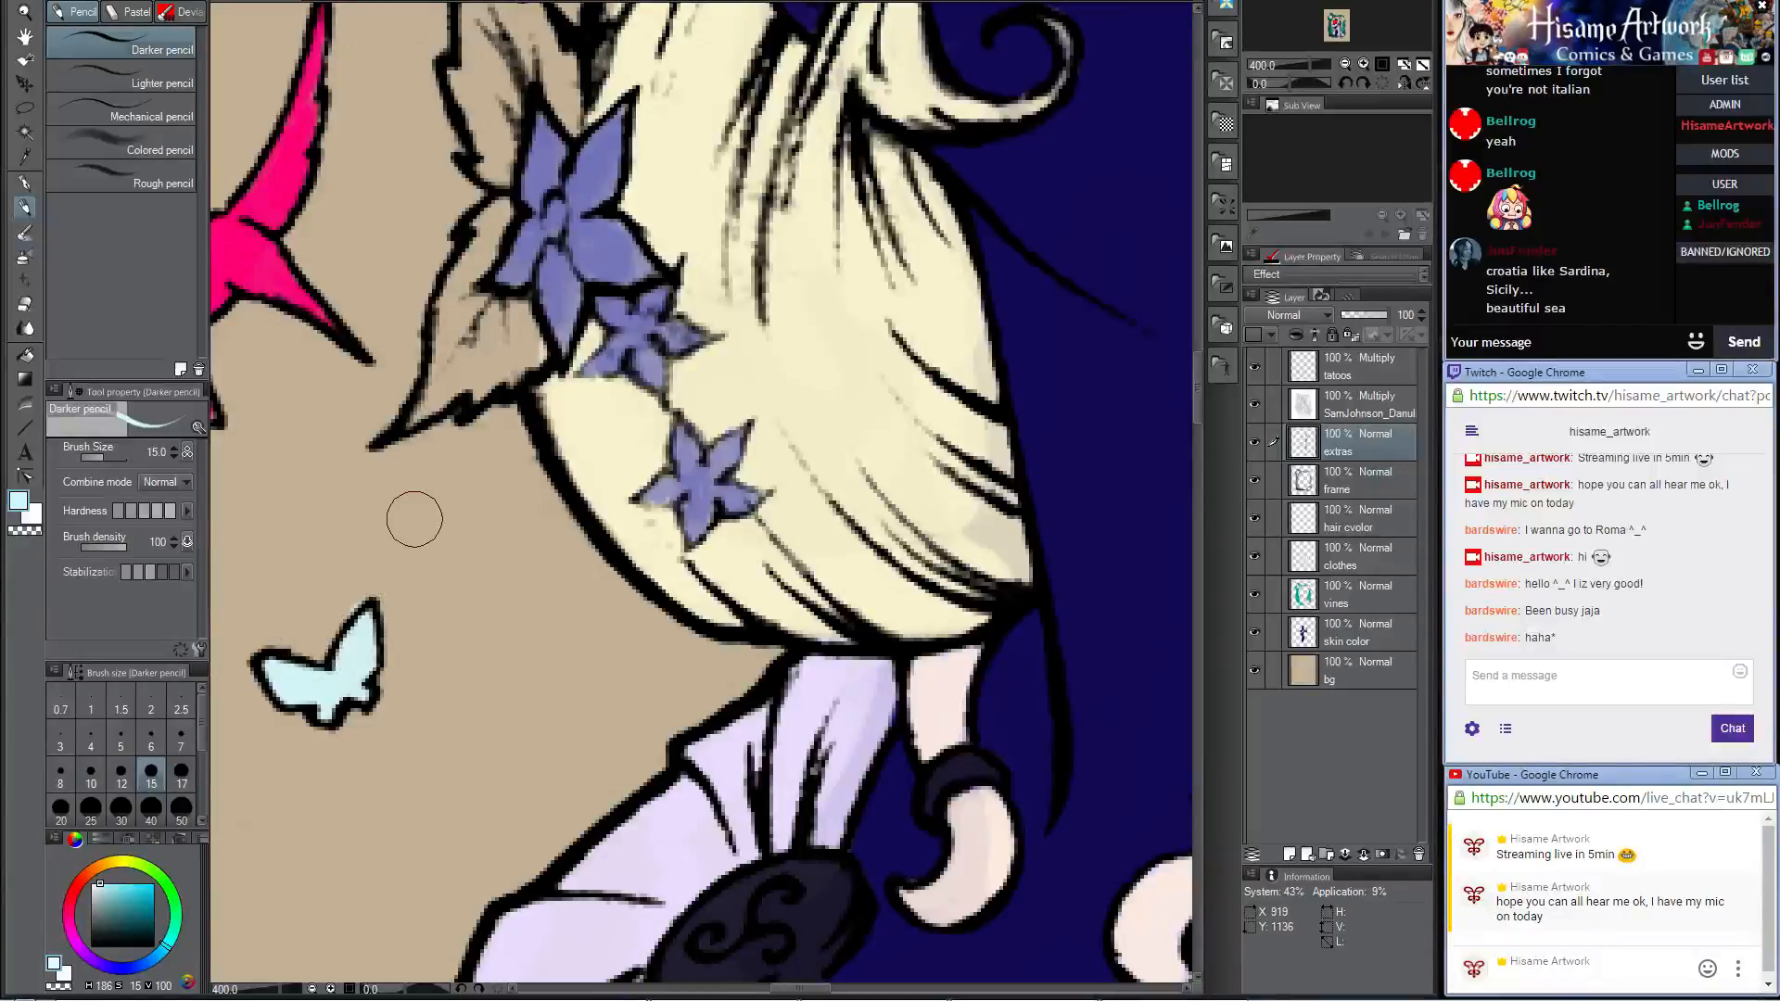
Step: Fill the butterfly perched behind the braided crown of the hair with the same pale cyan, reducing the brush size to 7 for its small areas
scroll(414, 519, down, 3)
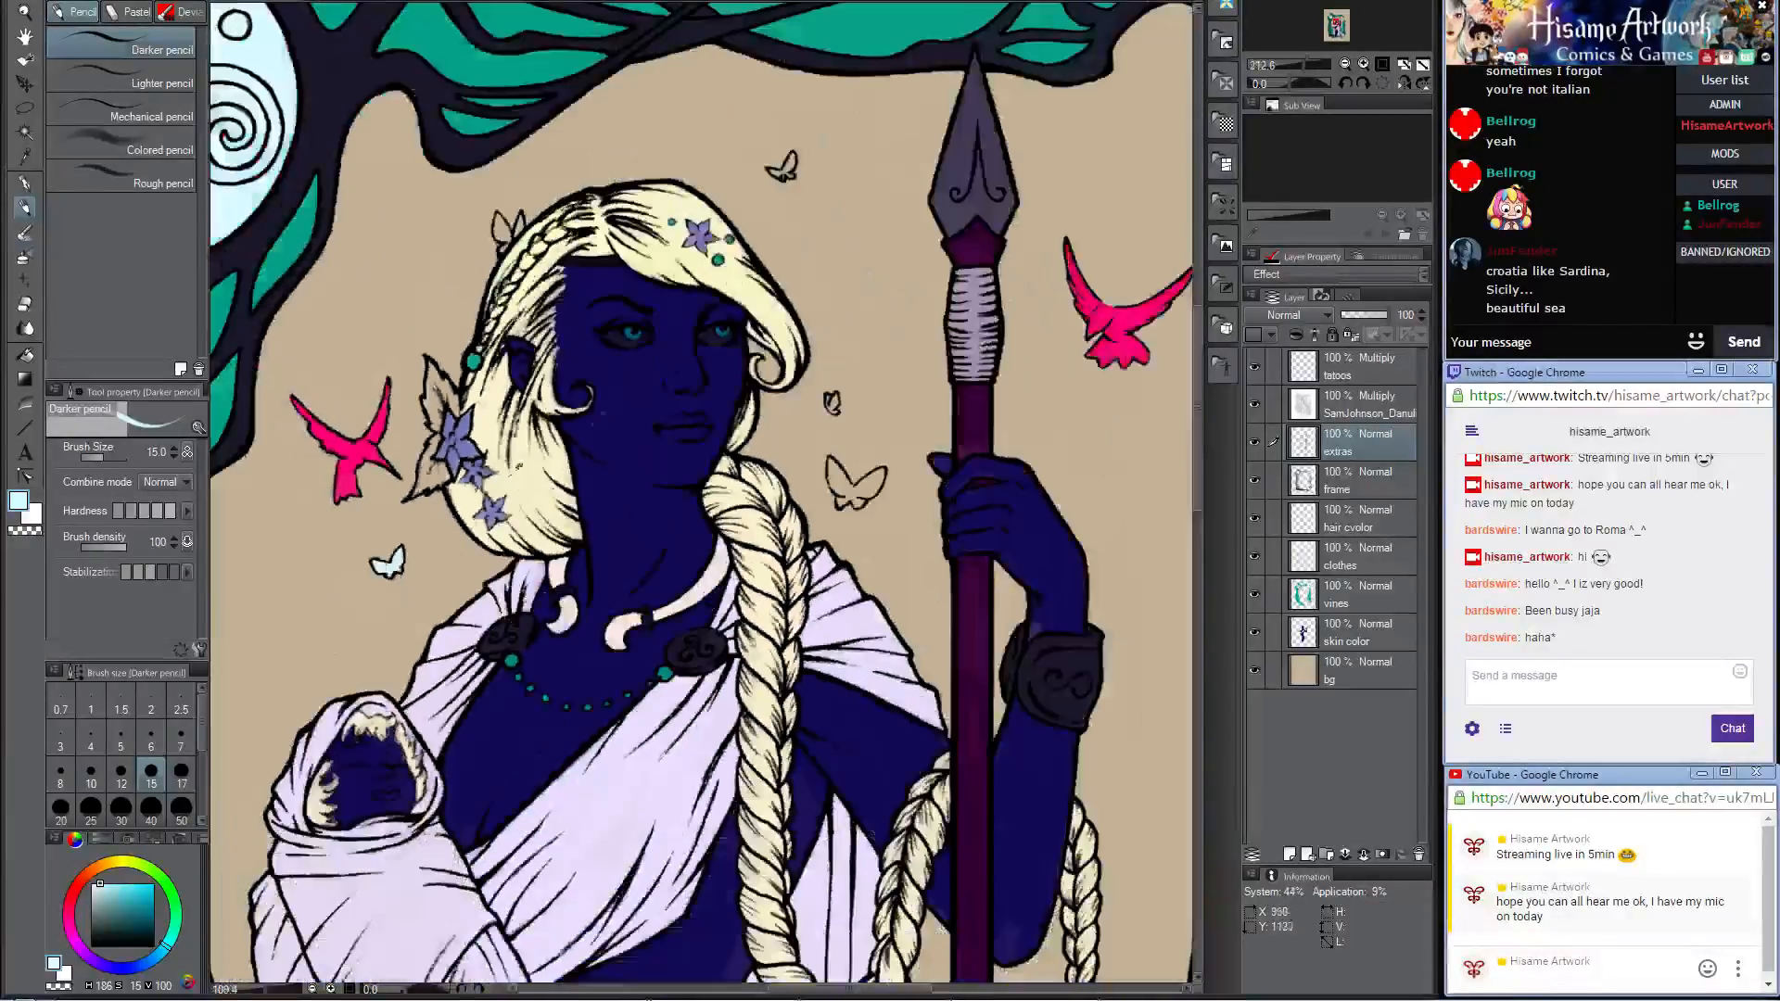
drag(836, 162, 944, 432)
scroll(598, 513, up, 2)
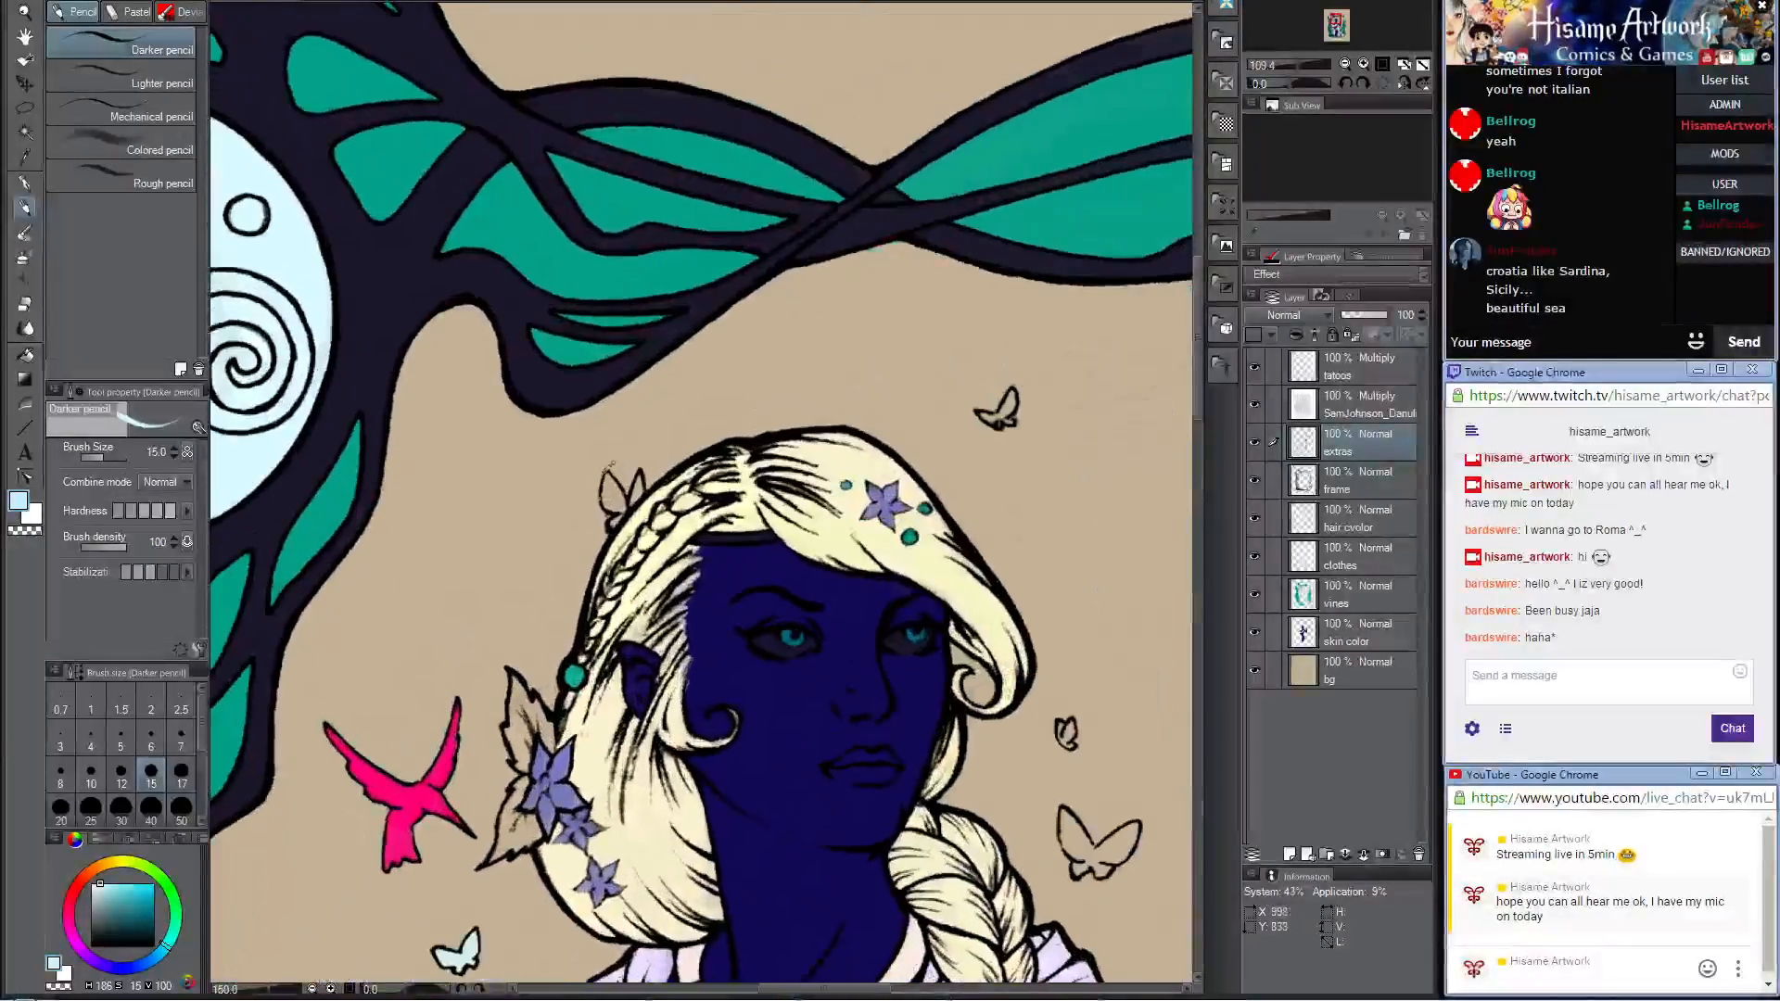
scroll(600, 454, up, 1)
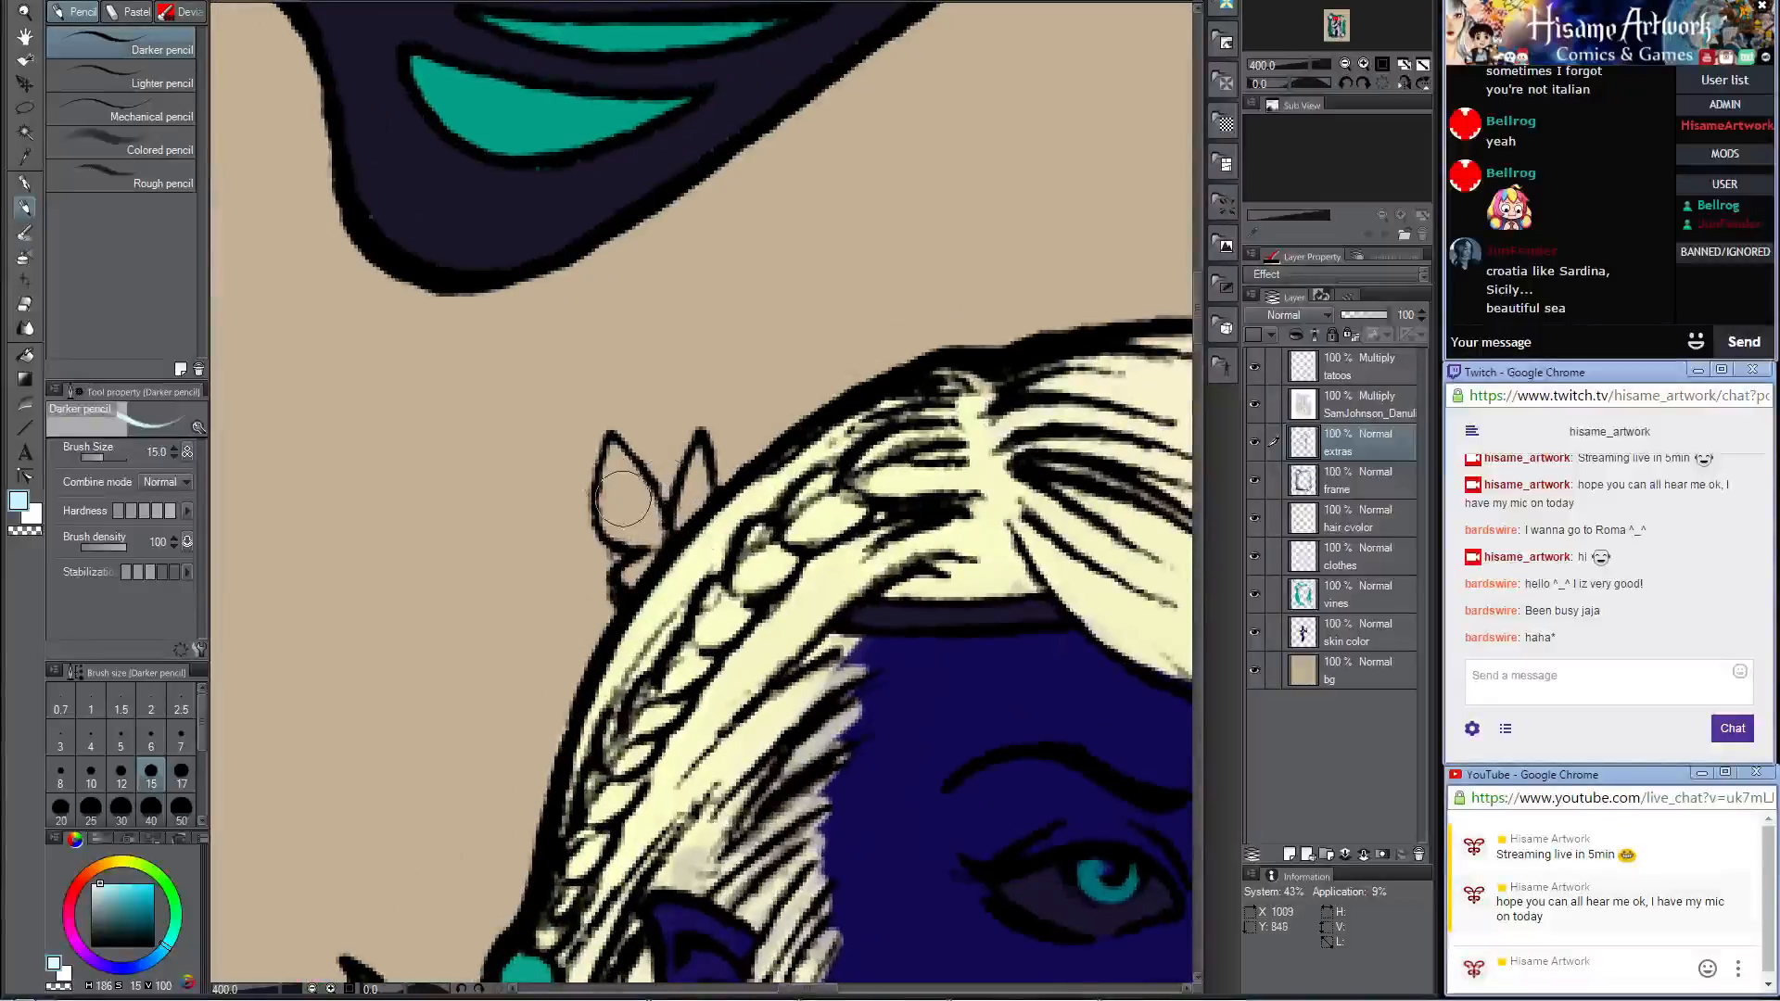
mouse_move(614, 455)
mouse_down()
mouse_move(640, 534)
mouse_move(645, 508)
mouse_up()
key(bracketleft)
key(bracketleft)
key(bracketleft)
key(bracketleft)
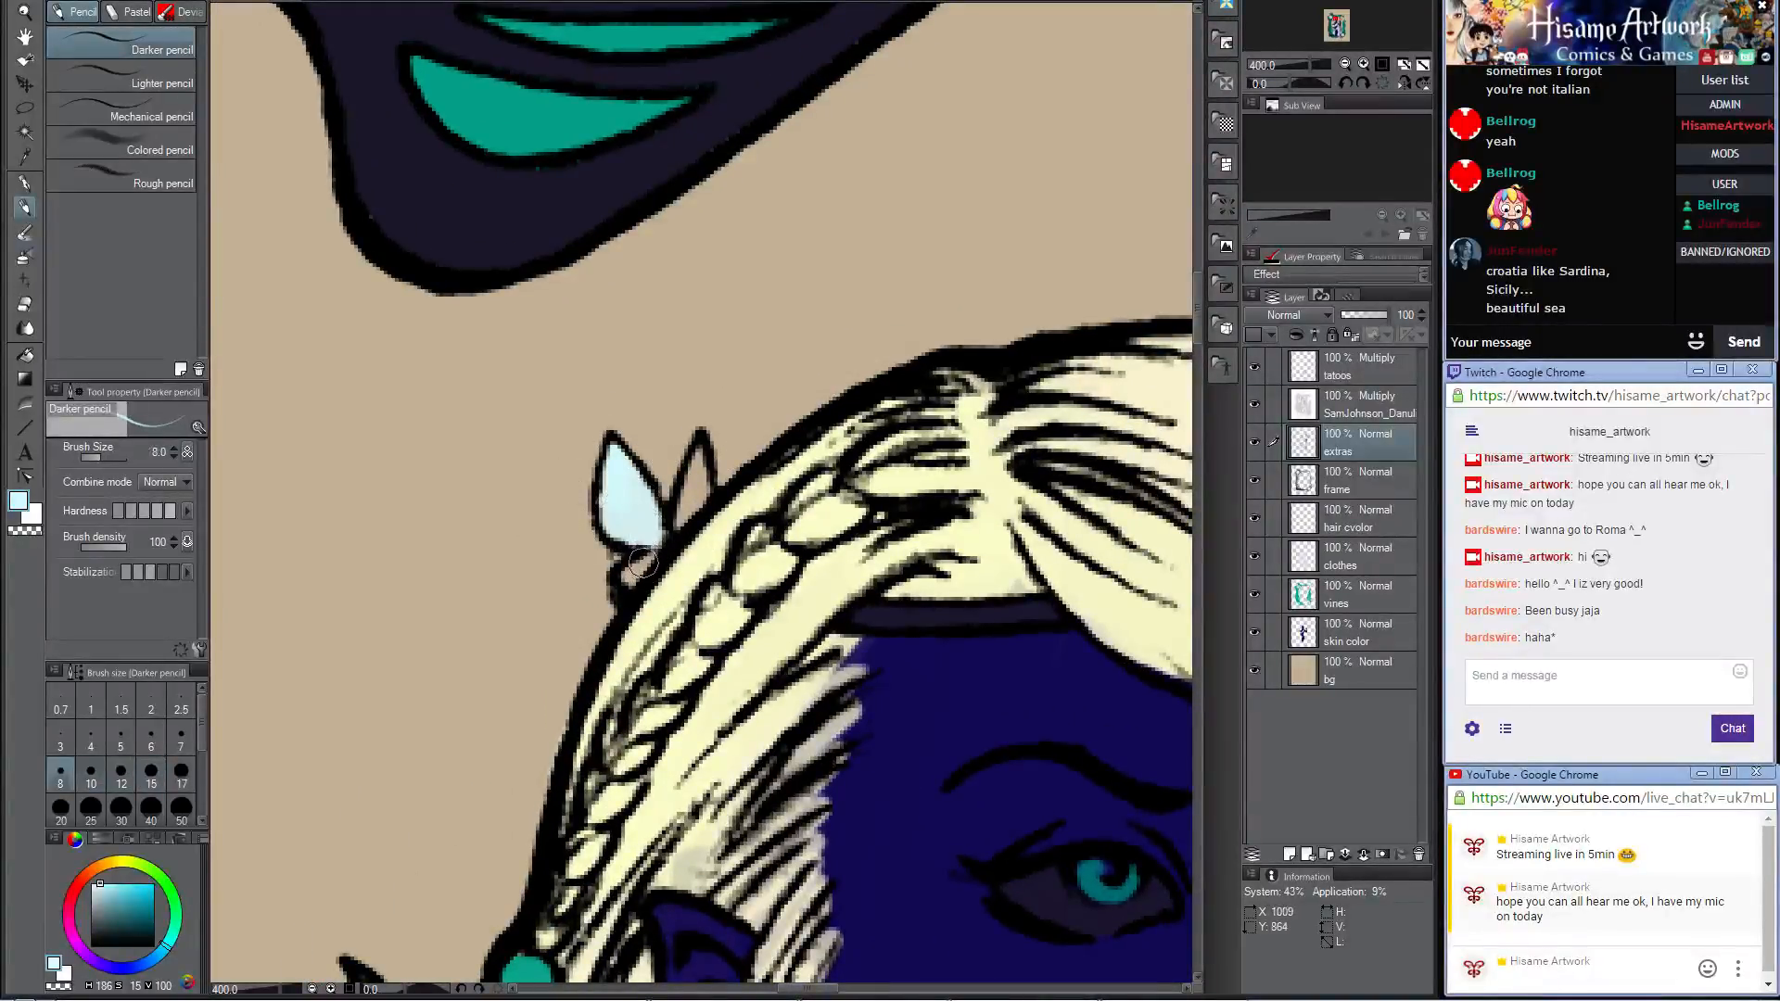
drag(628, 576, 642, 560)
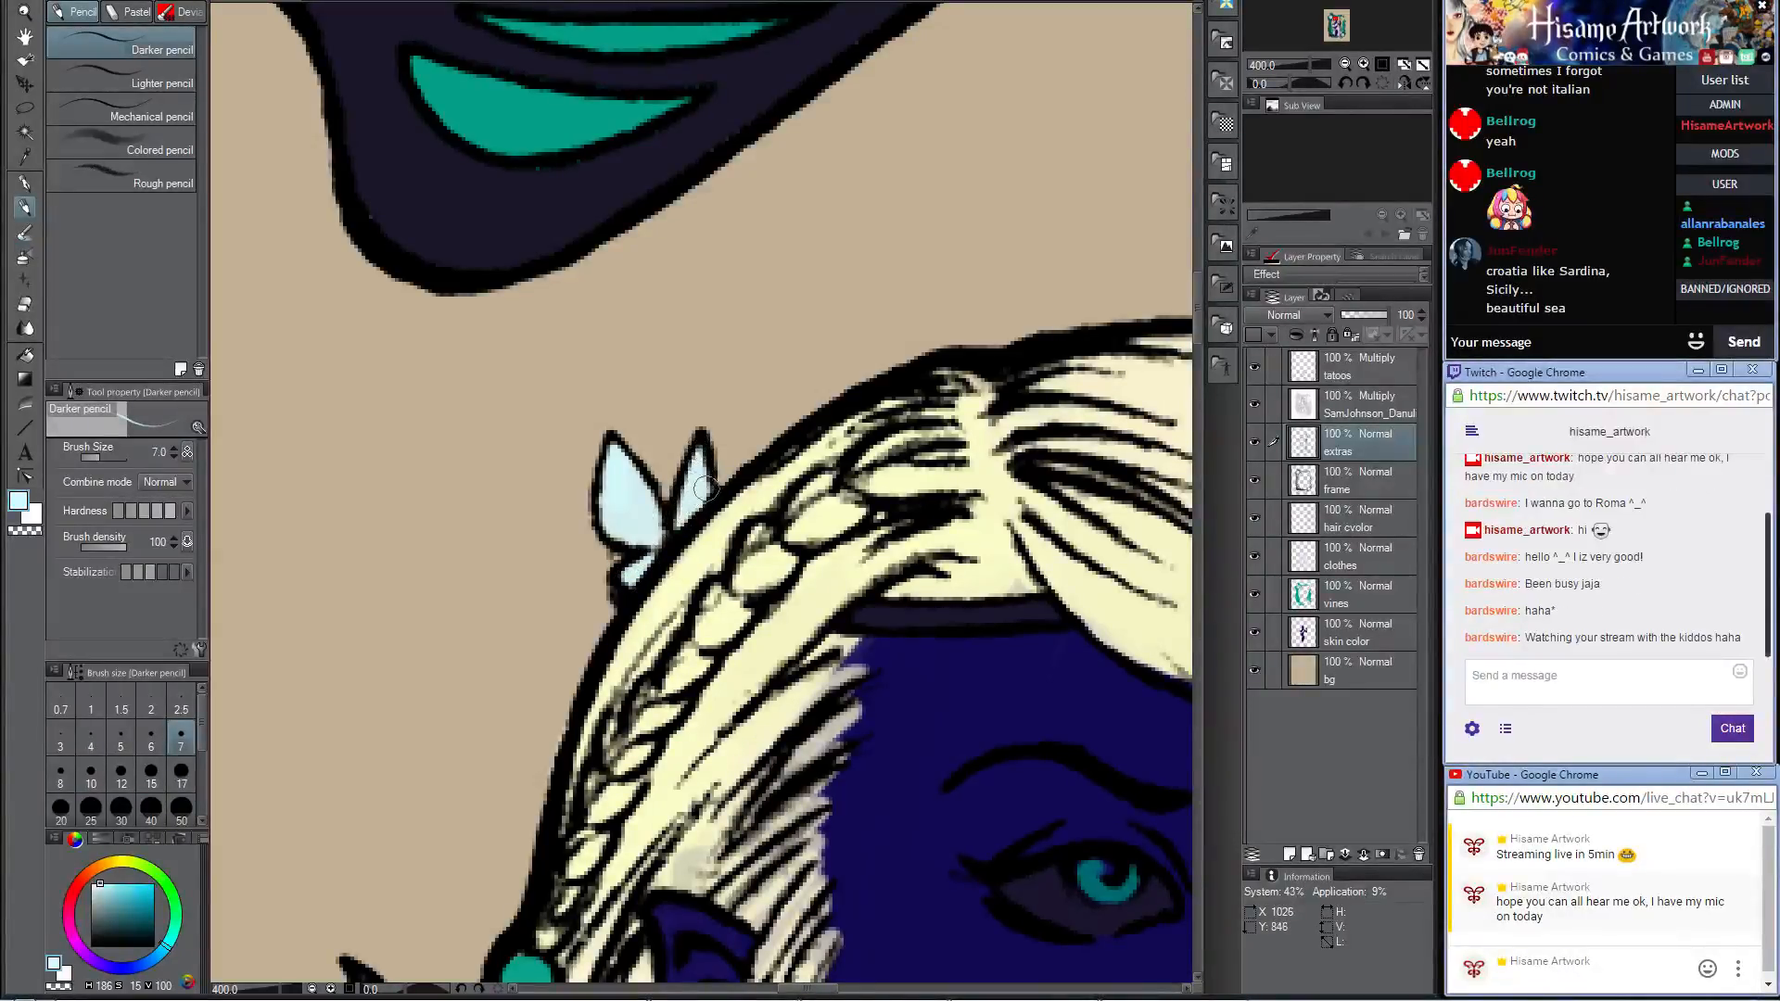
Step: Fill both leaves behind the large hair flower with the same pale cyan, enlarging the brush size to 15
scroll(723, 408, down, 3)
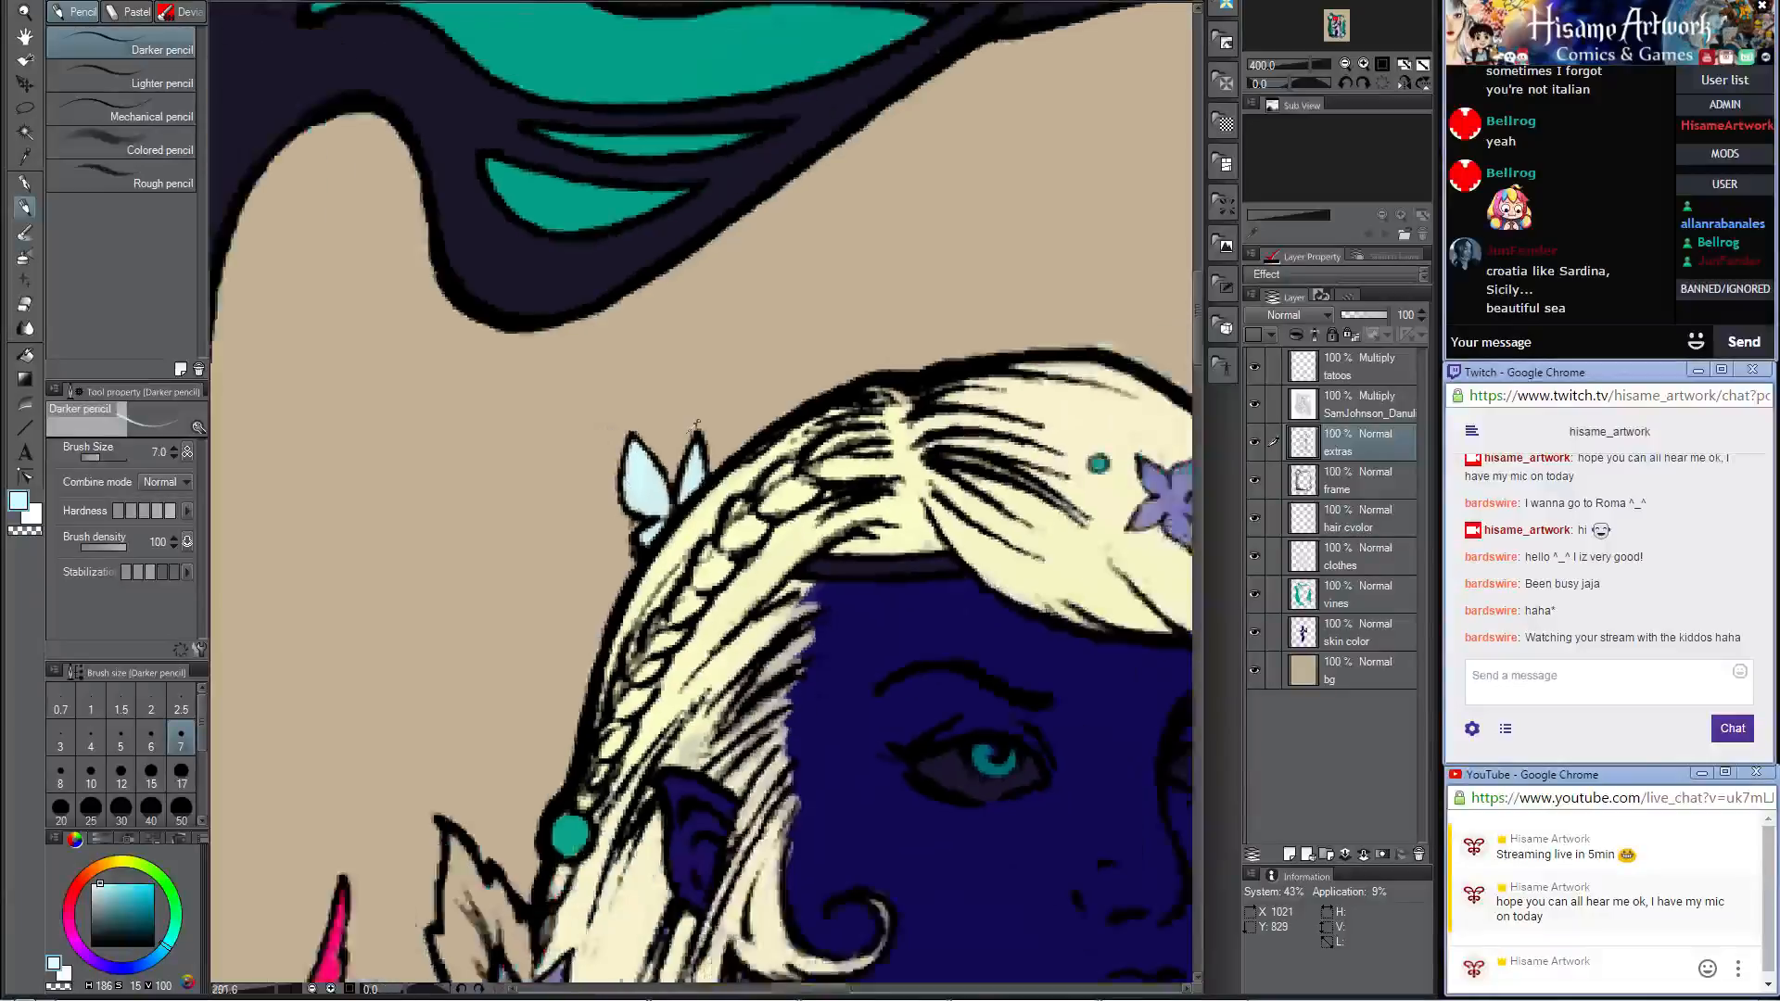
drag(995, 563, 993, 152)
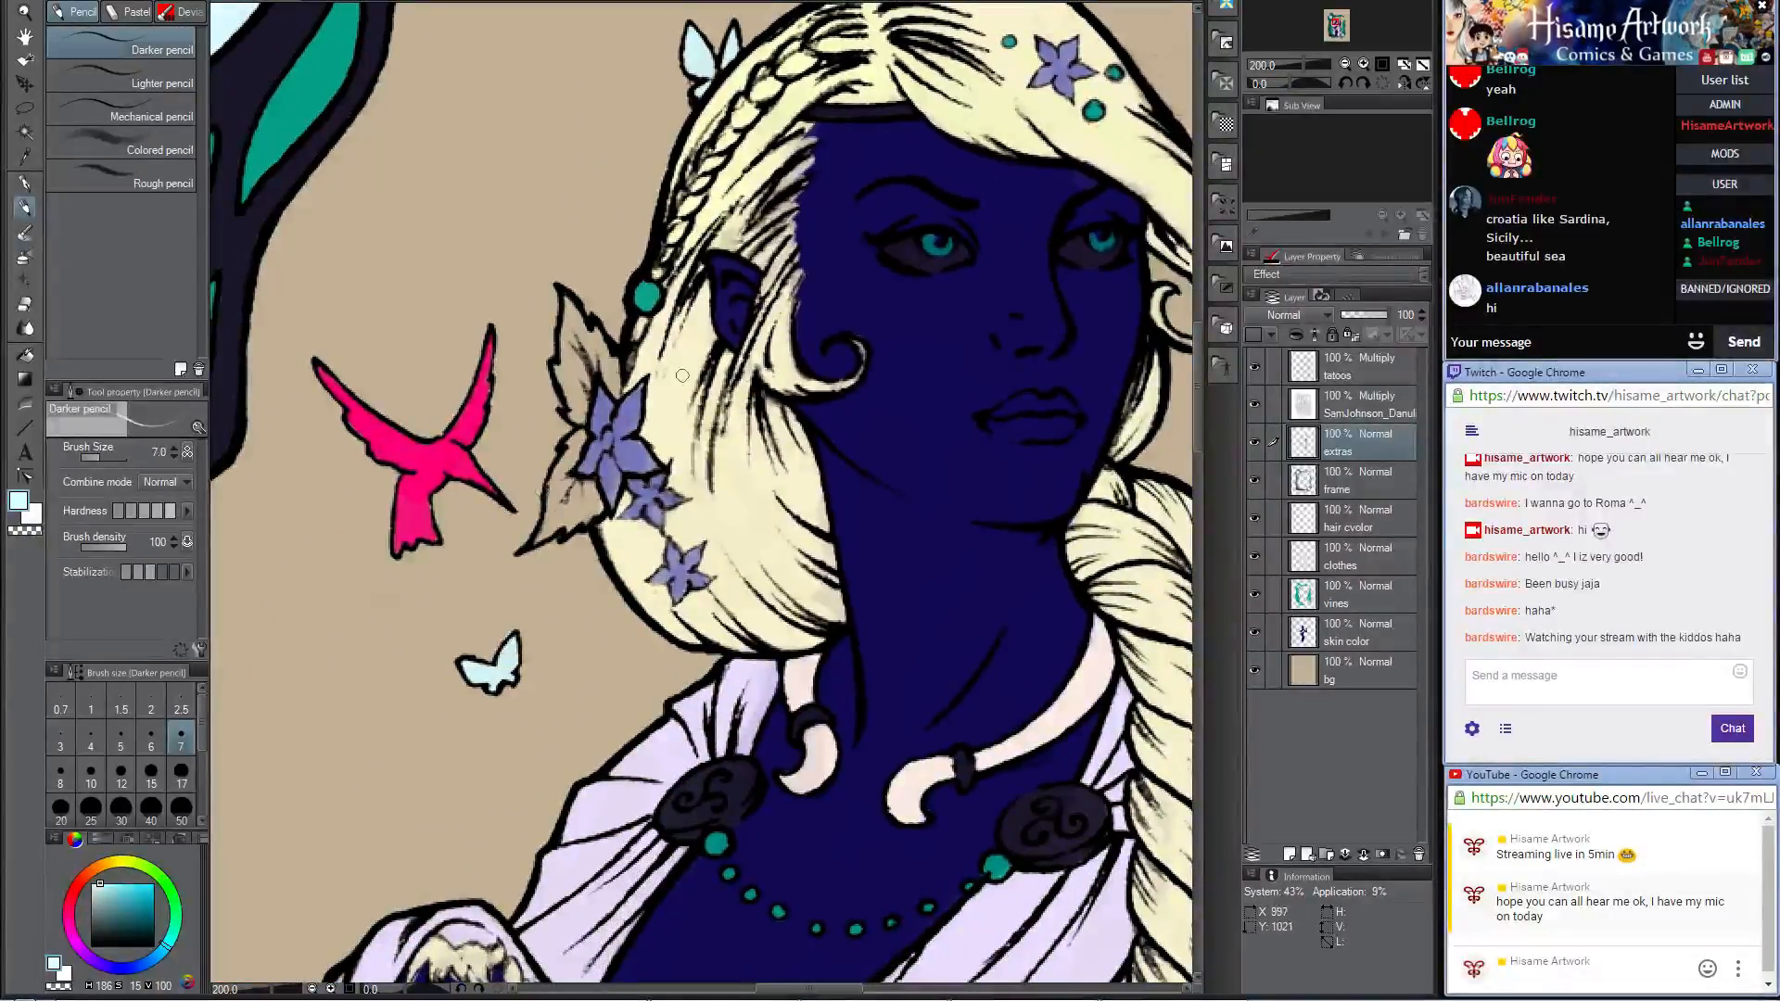
scroll(683, 376, down, 5)
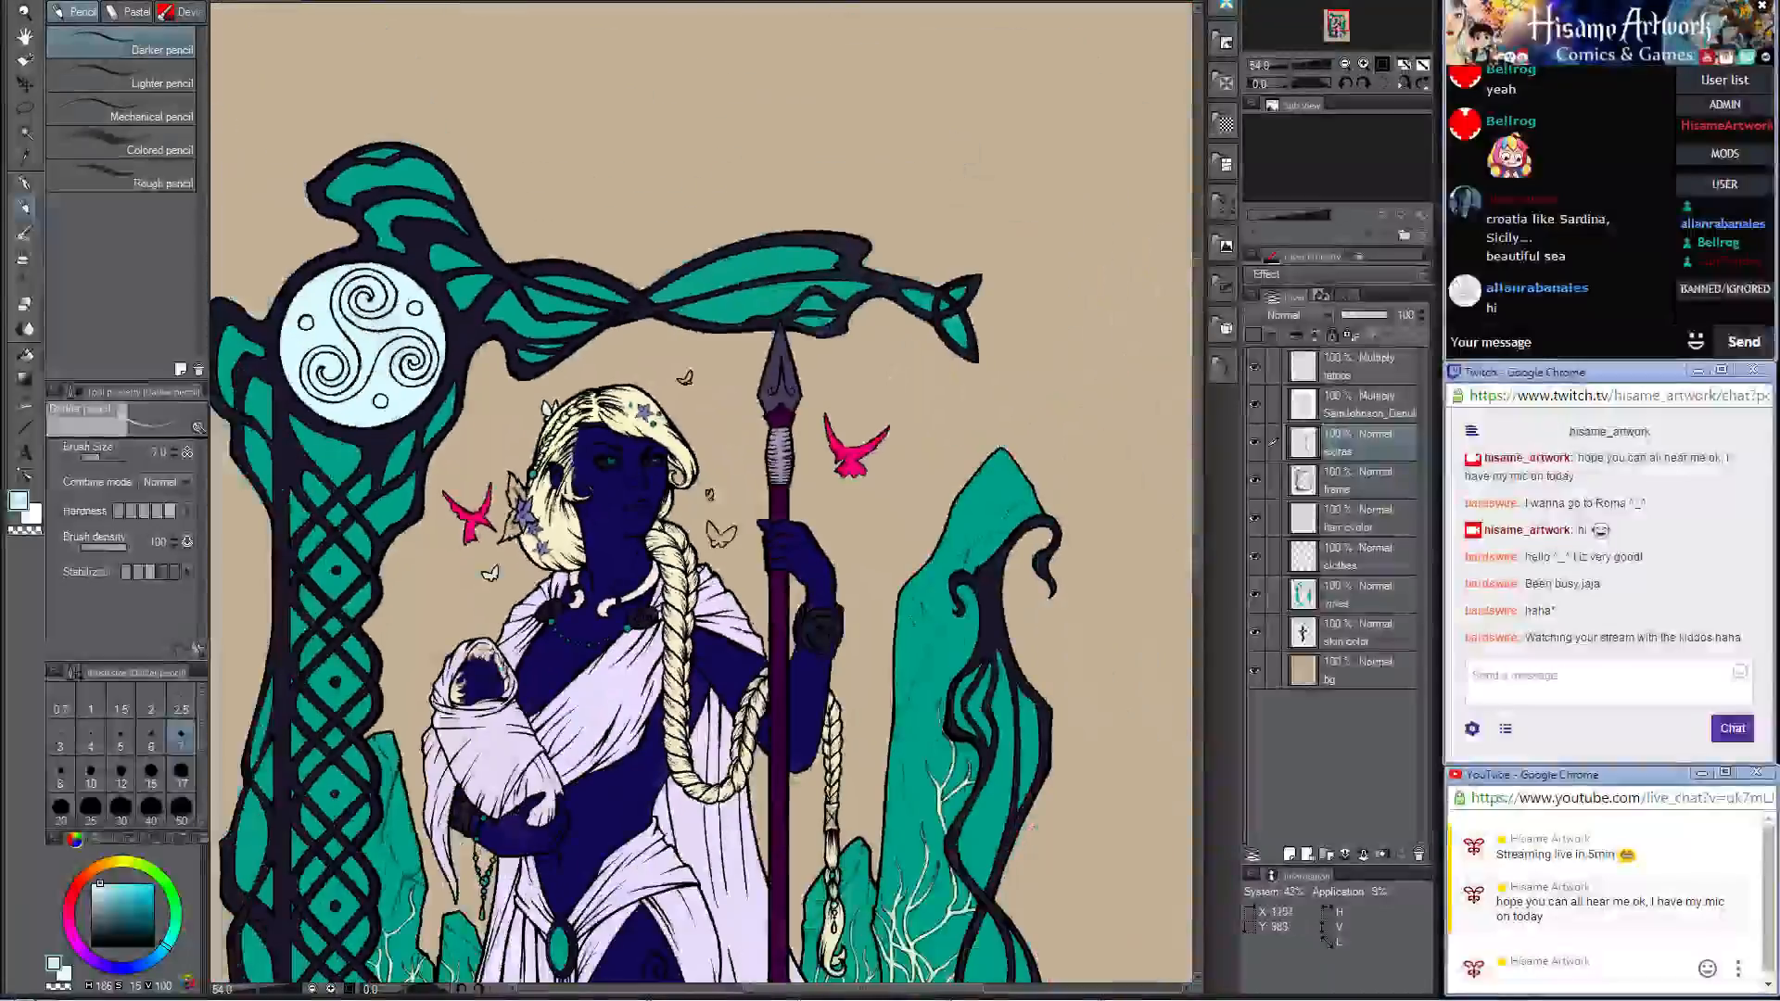
drag(643, 636, 718, 341)
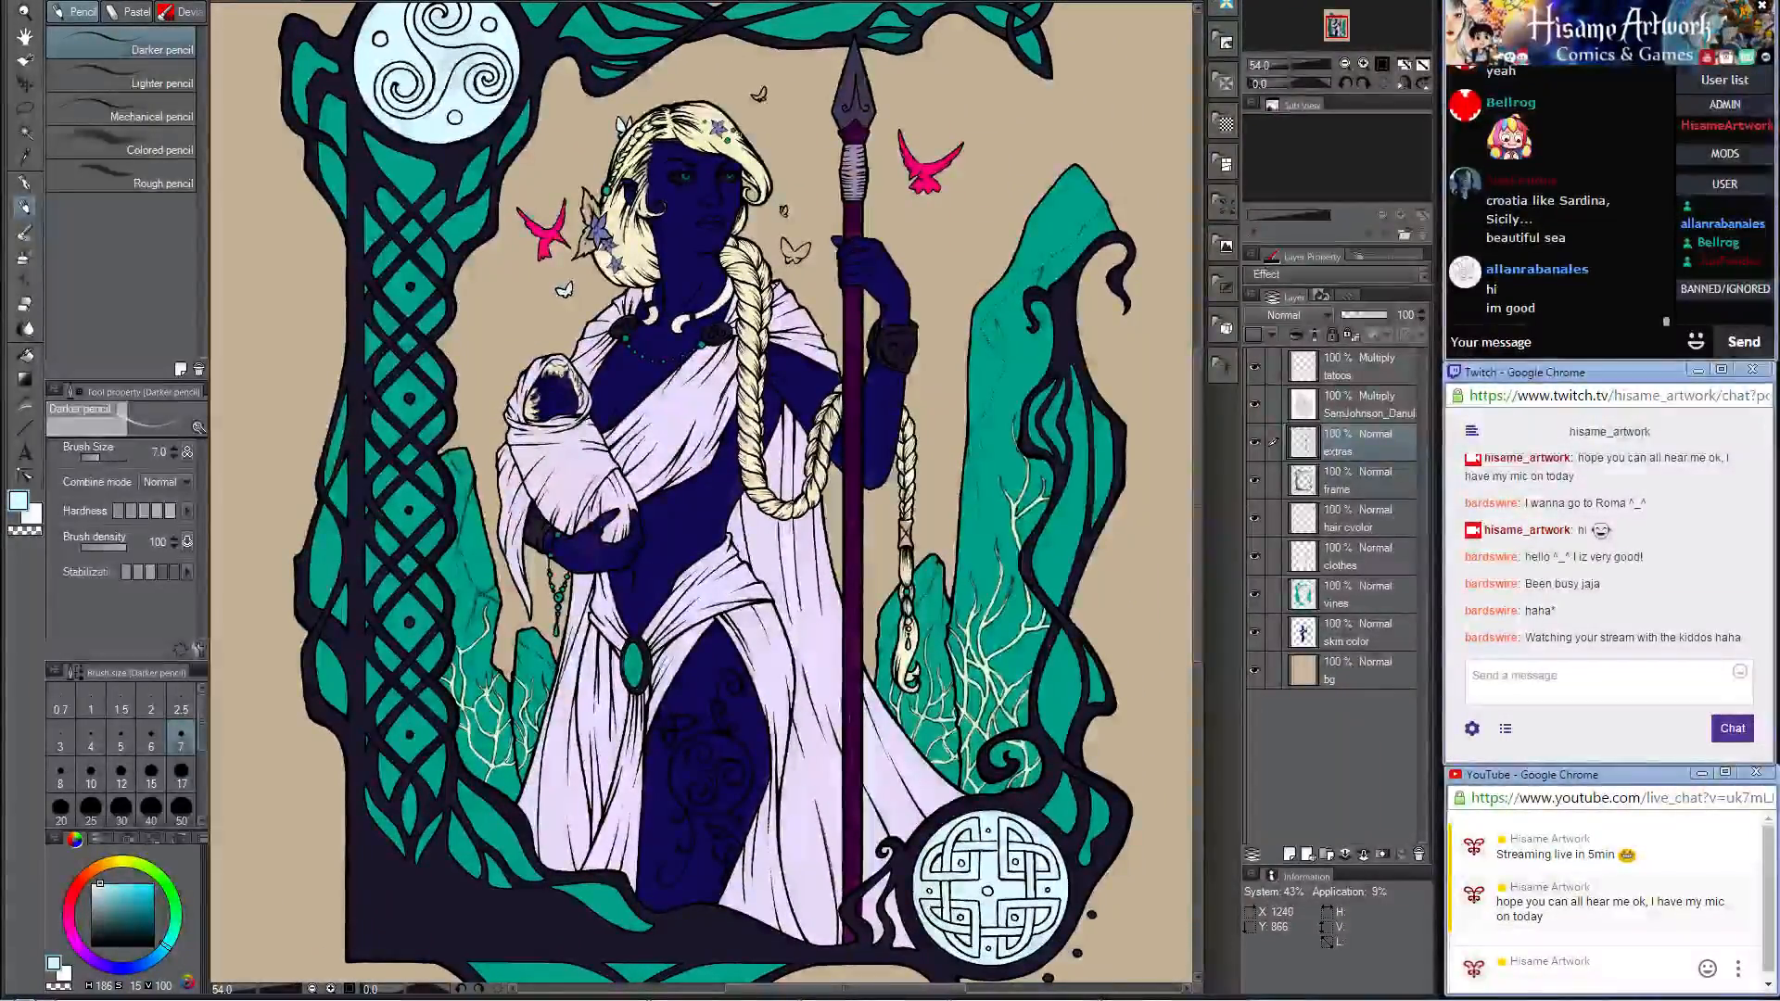
scroll(587, 166, up, 8)
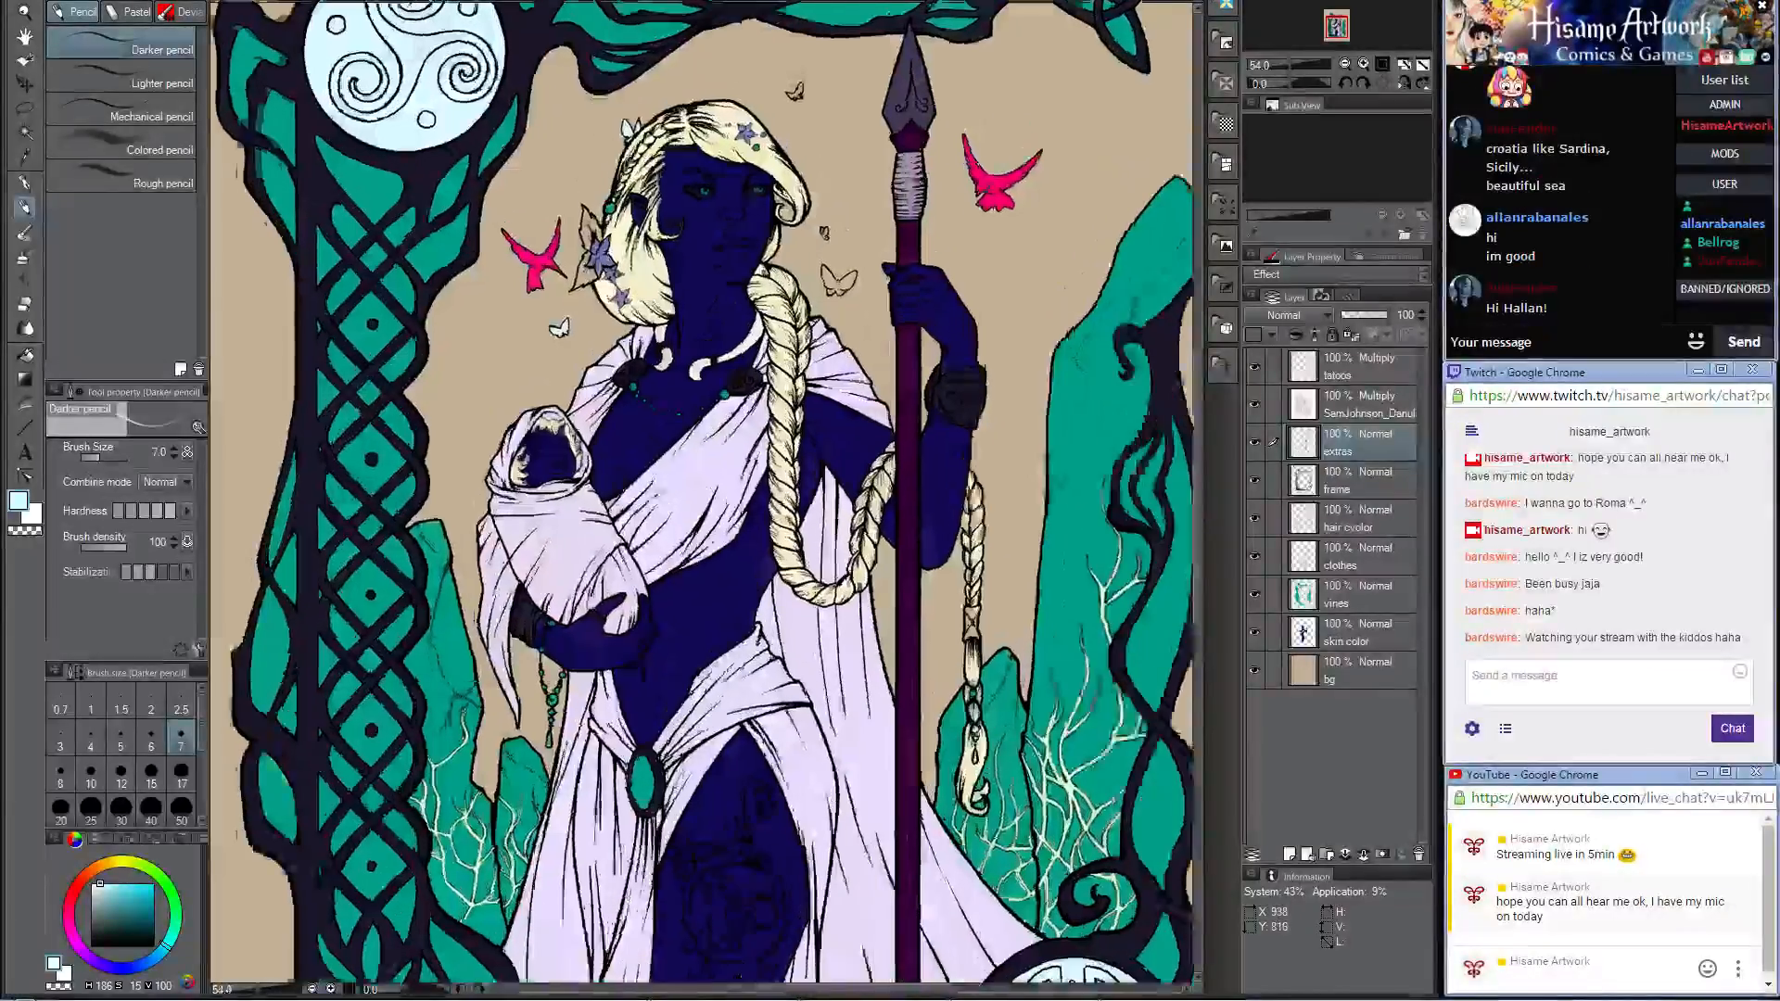
scroll(640, 283, up, 2)
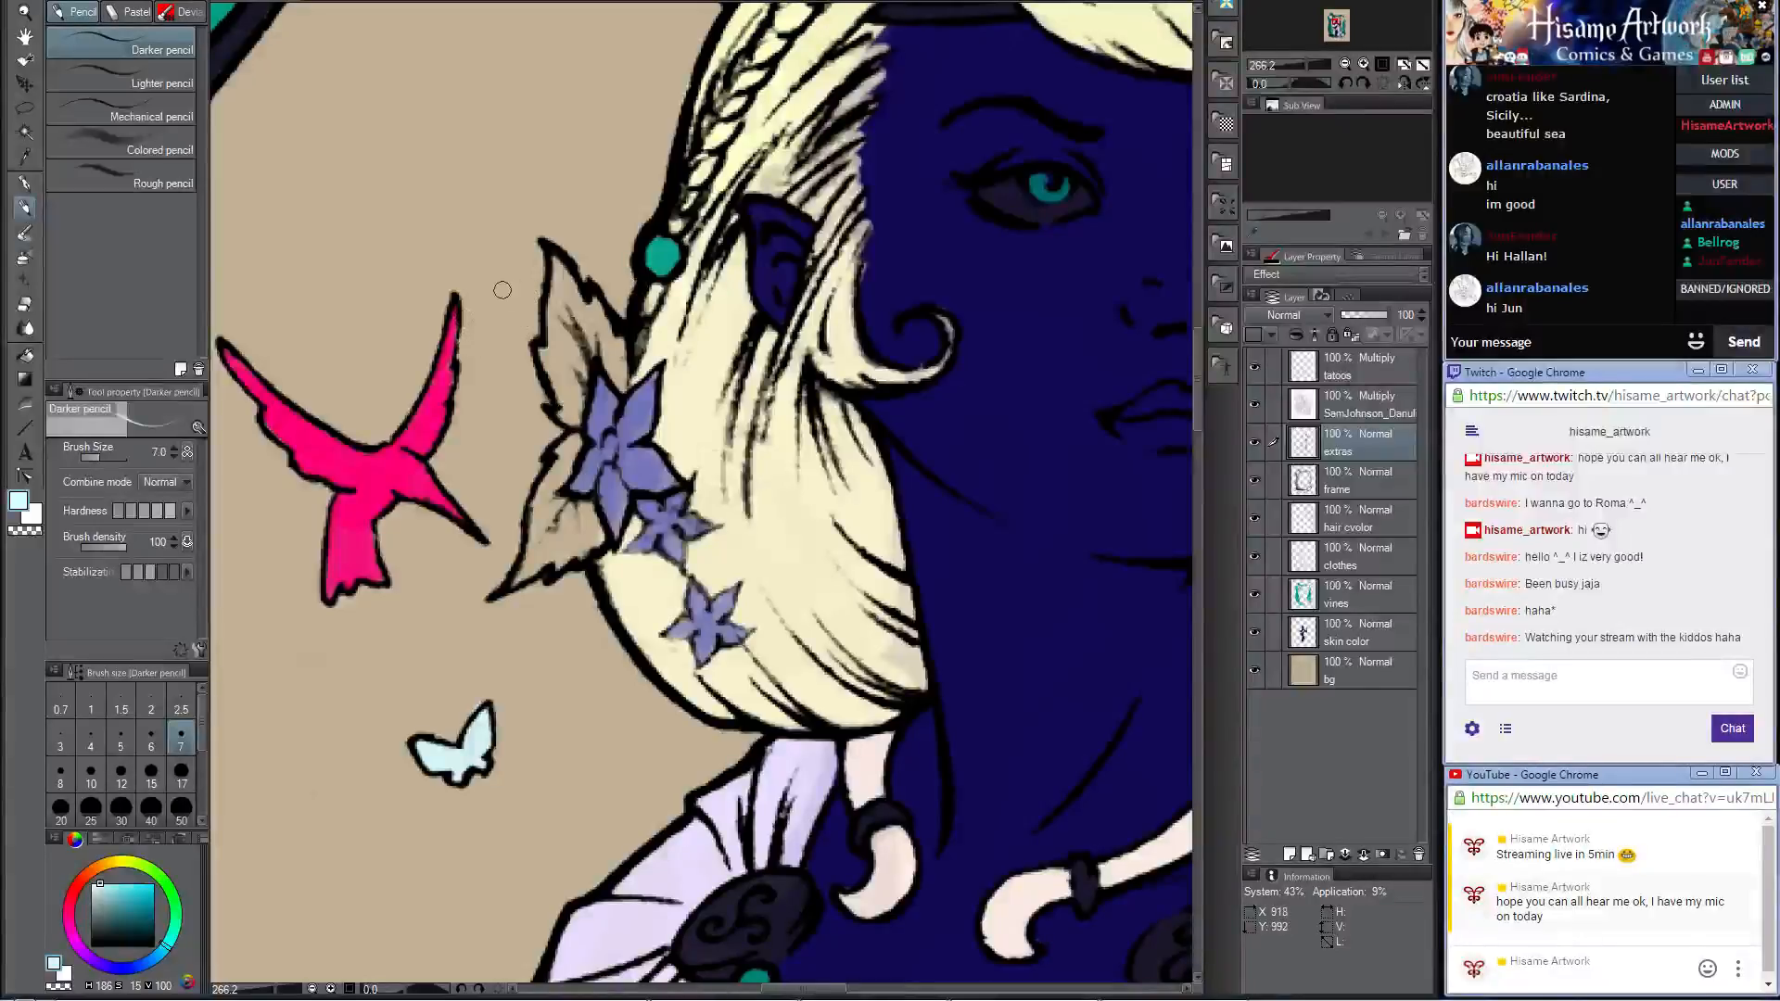
drag(554, 259, 568, 339)
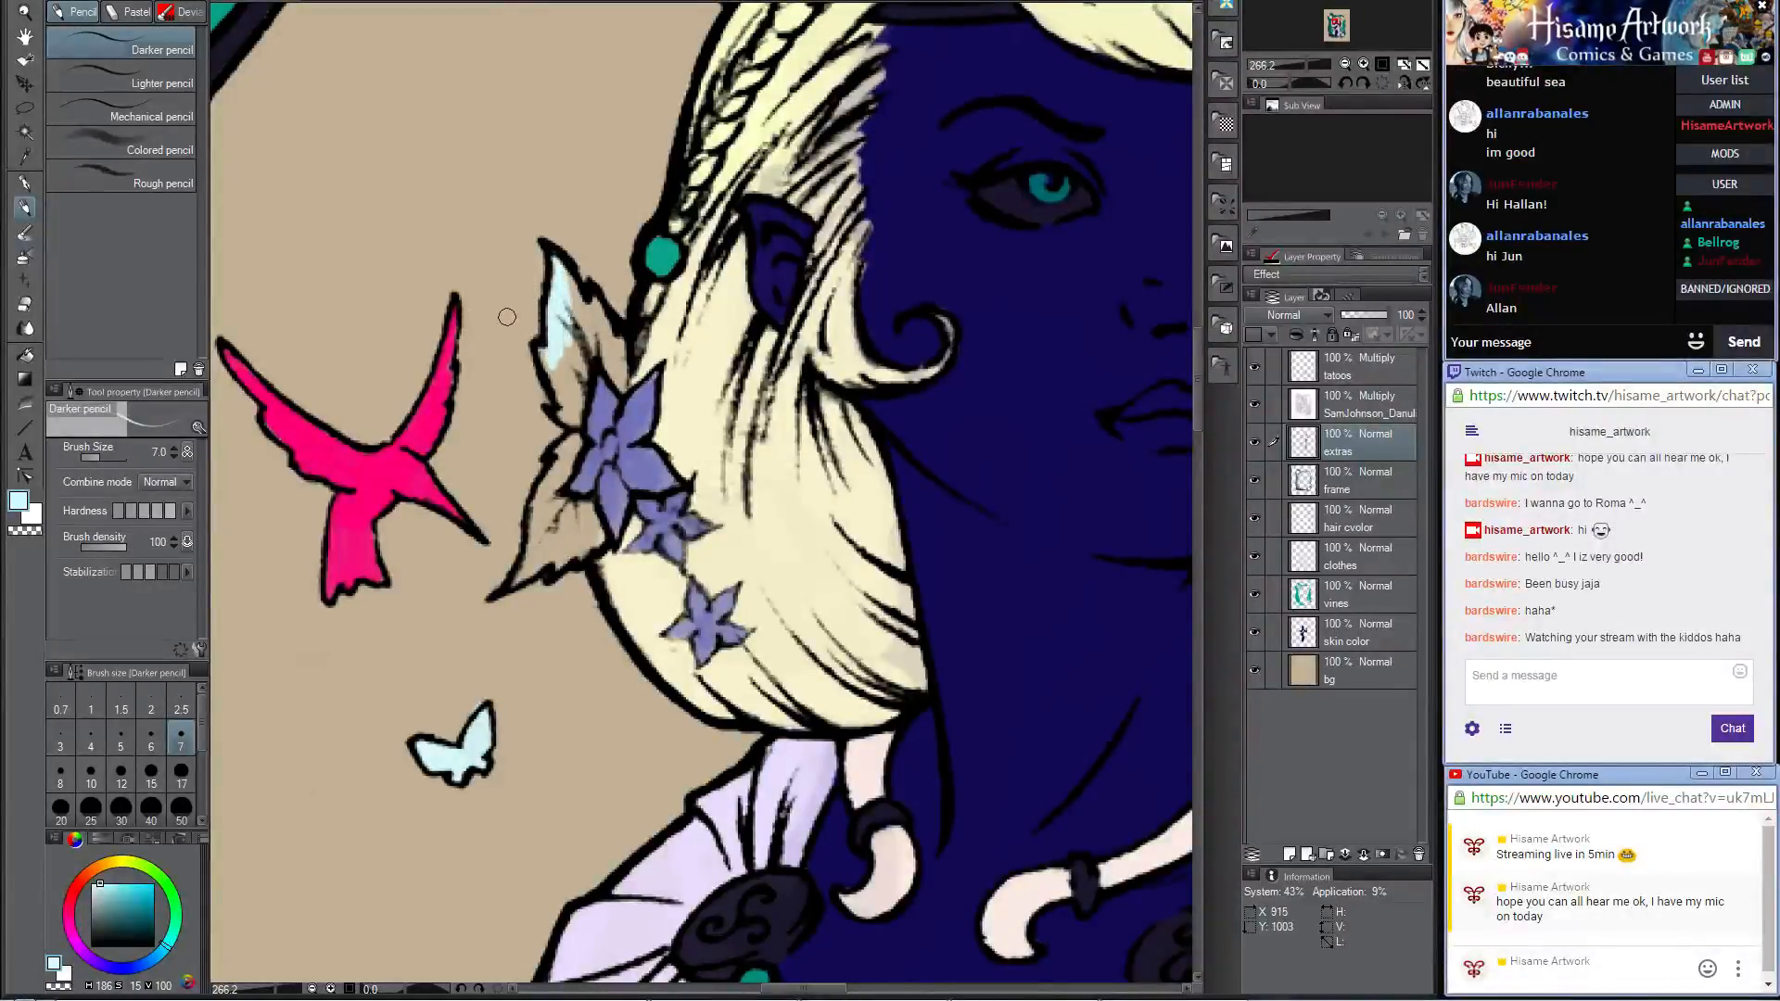
key(bracketright)
key(bracketright)
key(bracketright)
key(bracketright)
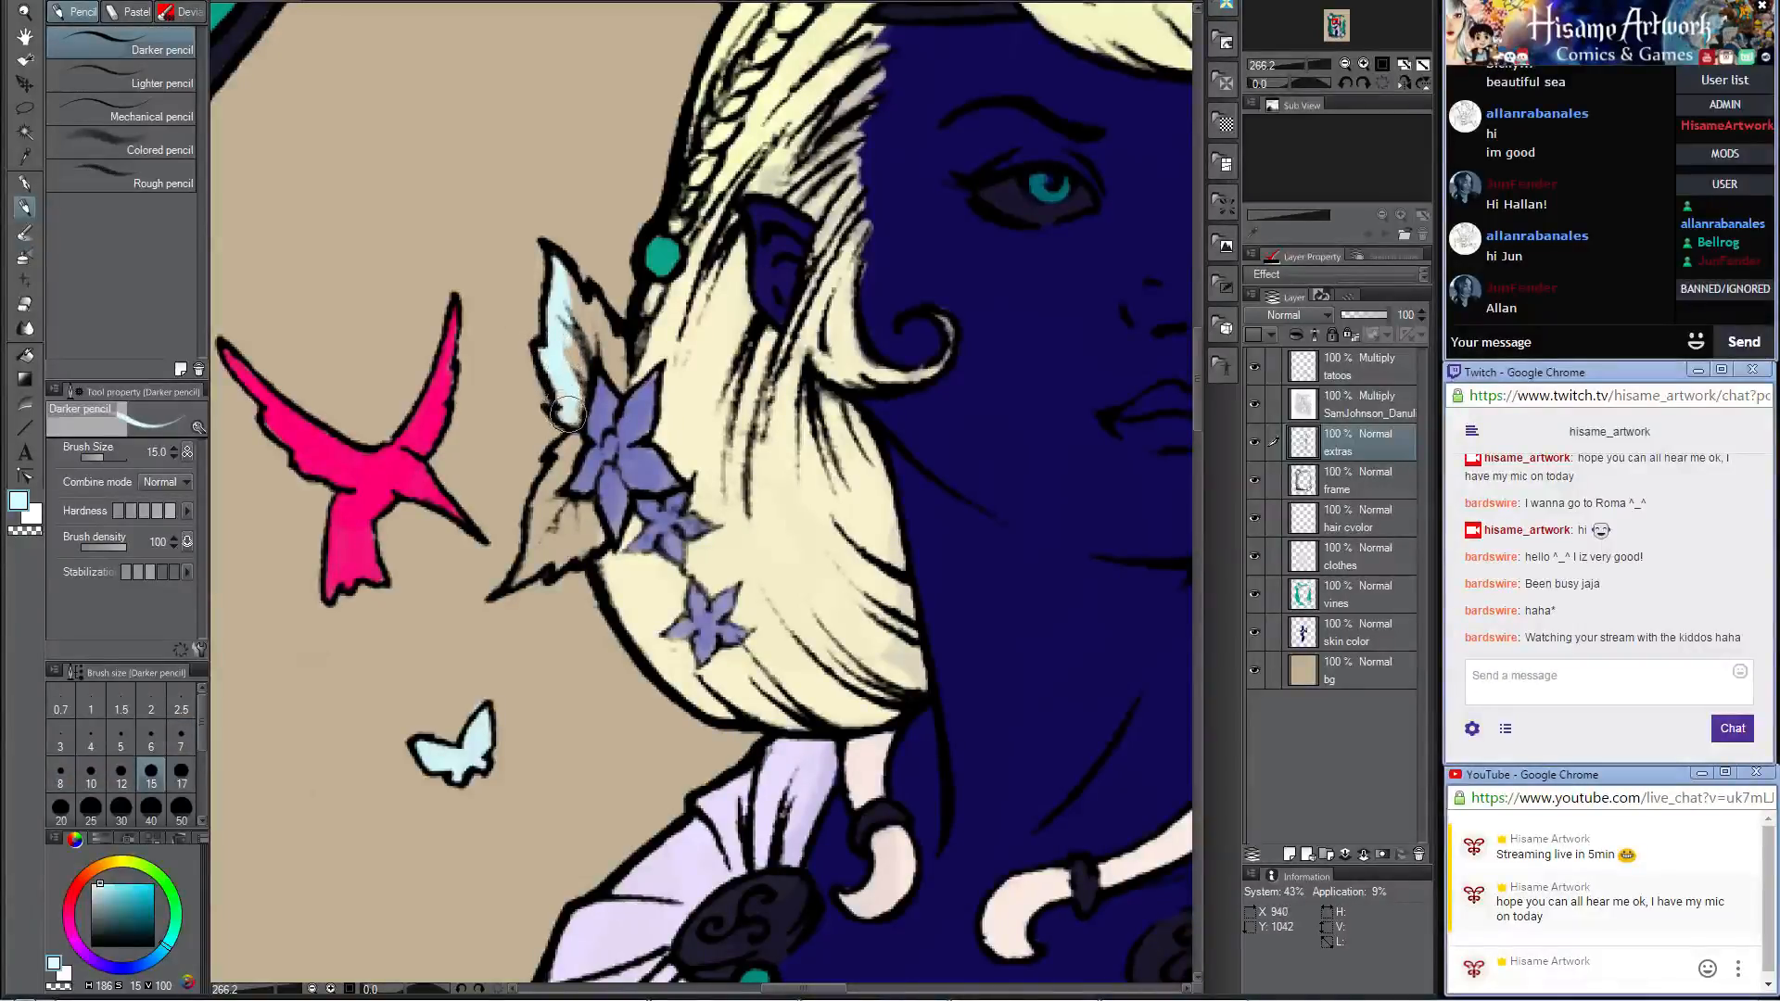
mouse_move(559, 379)
mouse_down()
mouse_move(585, 322)
mouse_move(565, 318)
mouse_move(554, 265)
mouse_move(603, 336)
mouse_up()
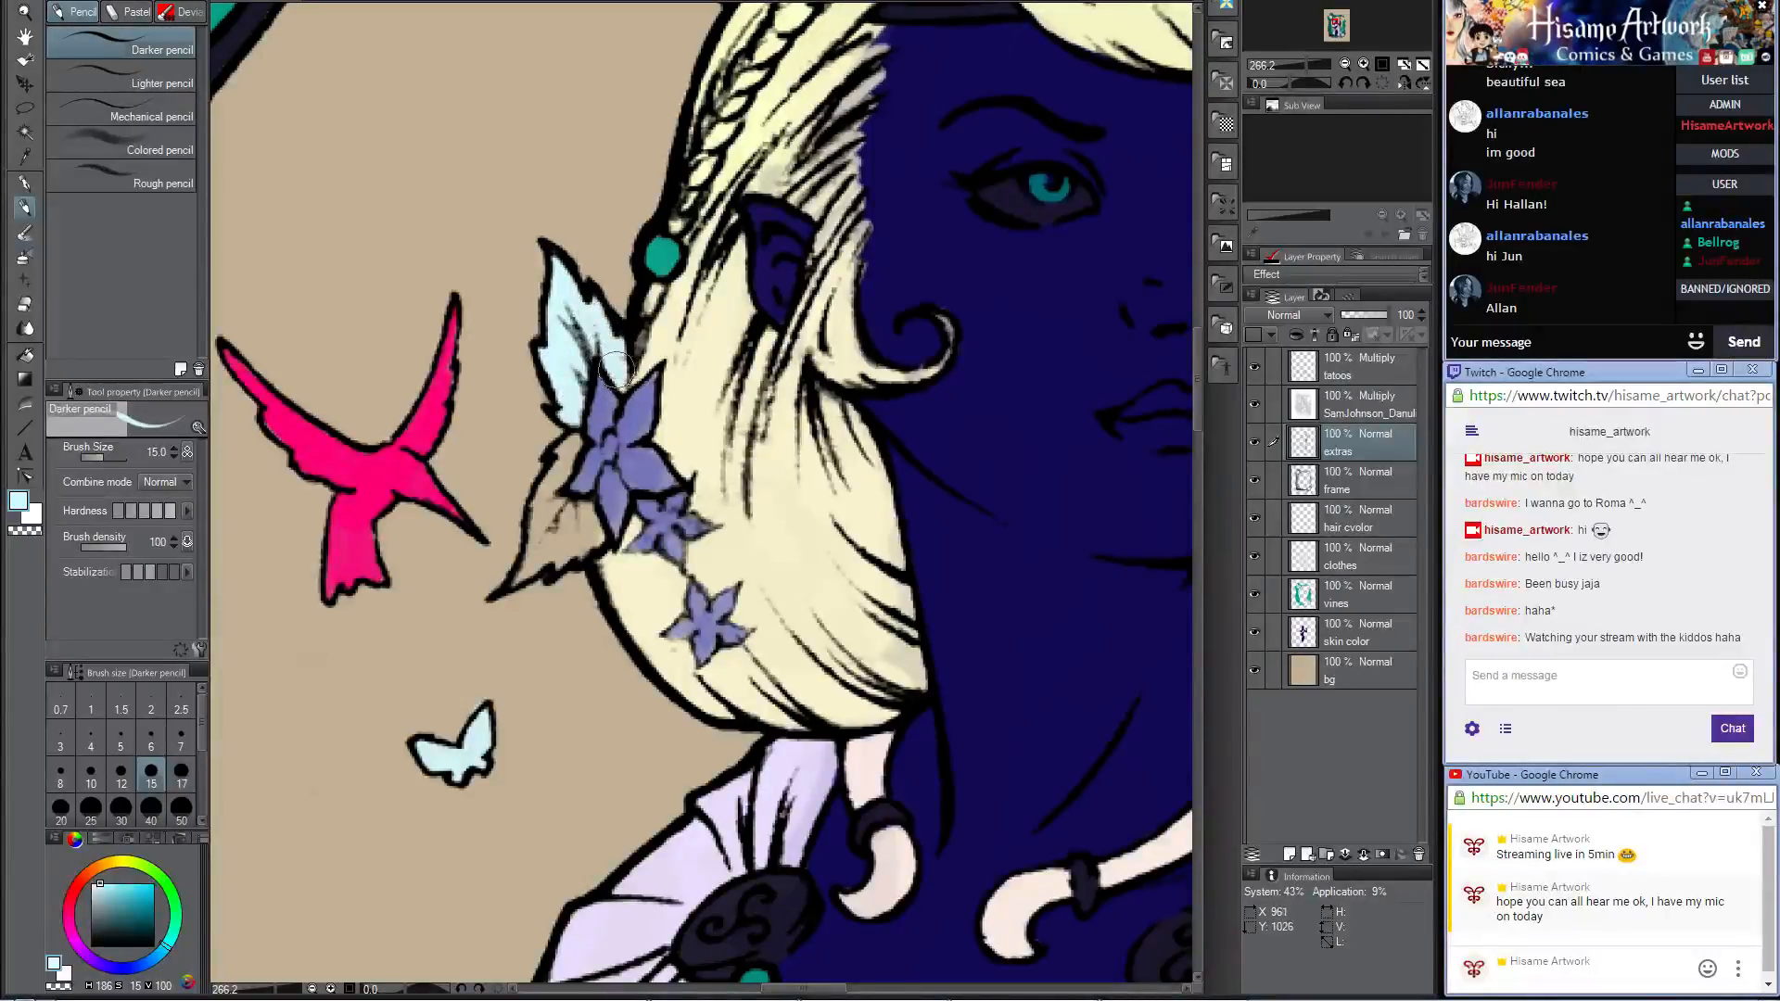
drag(640, 519, 667, 470)
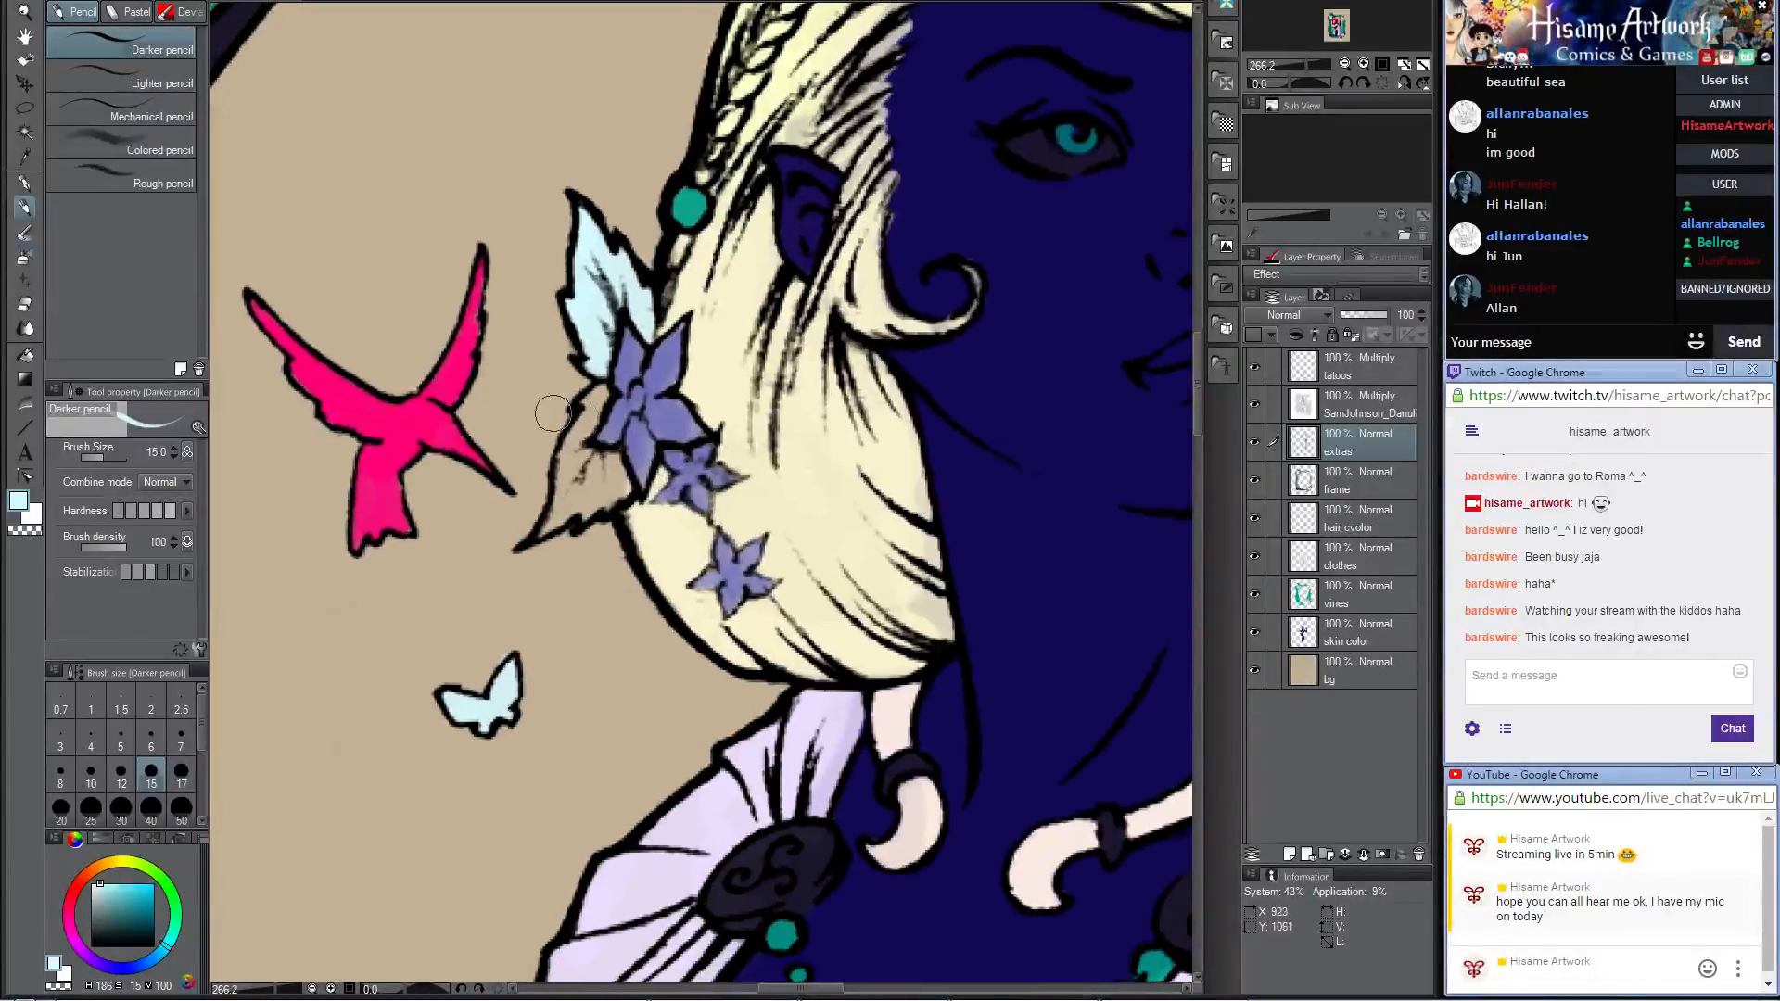
mouse_move(601, 393)
mouse_down()
mouse_move(526, 545)
mouse_move(584, 455)
mouse_move(598, 501)
mouse_move(607, 464)
mouse_move(617, 487)
mouse_up()
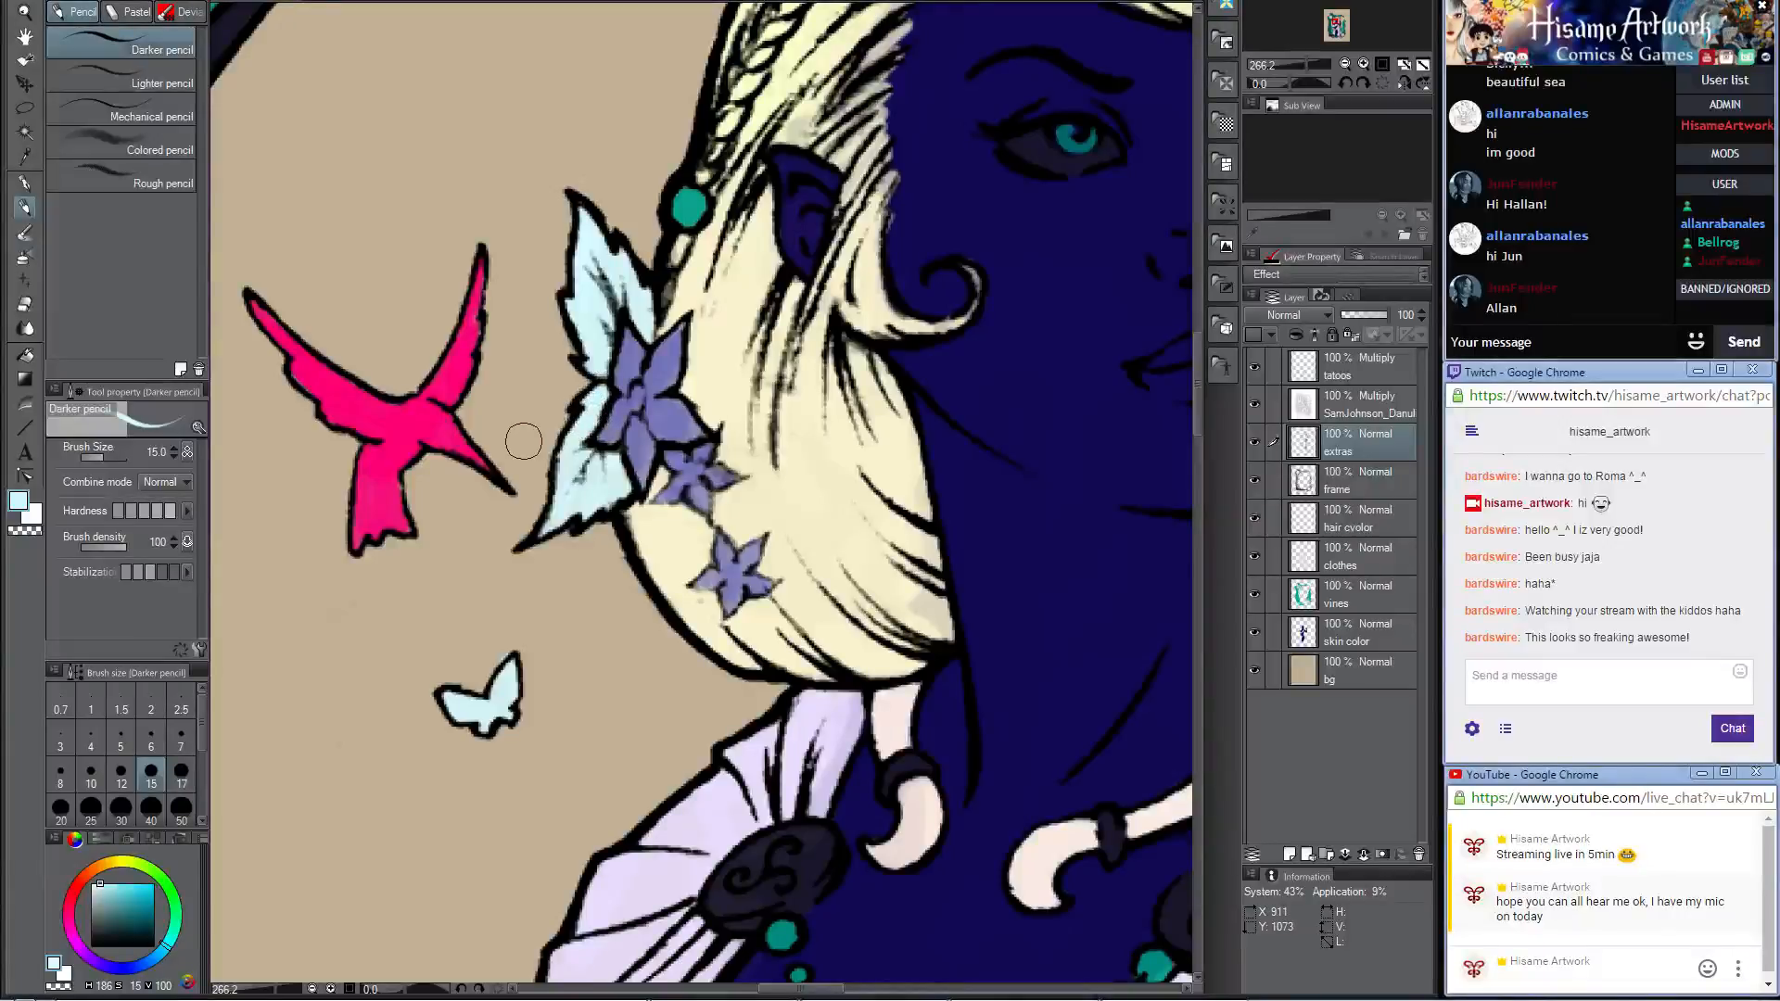
scroll(523, 441, down, 4)
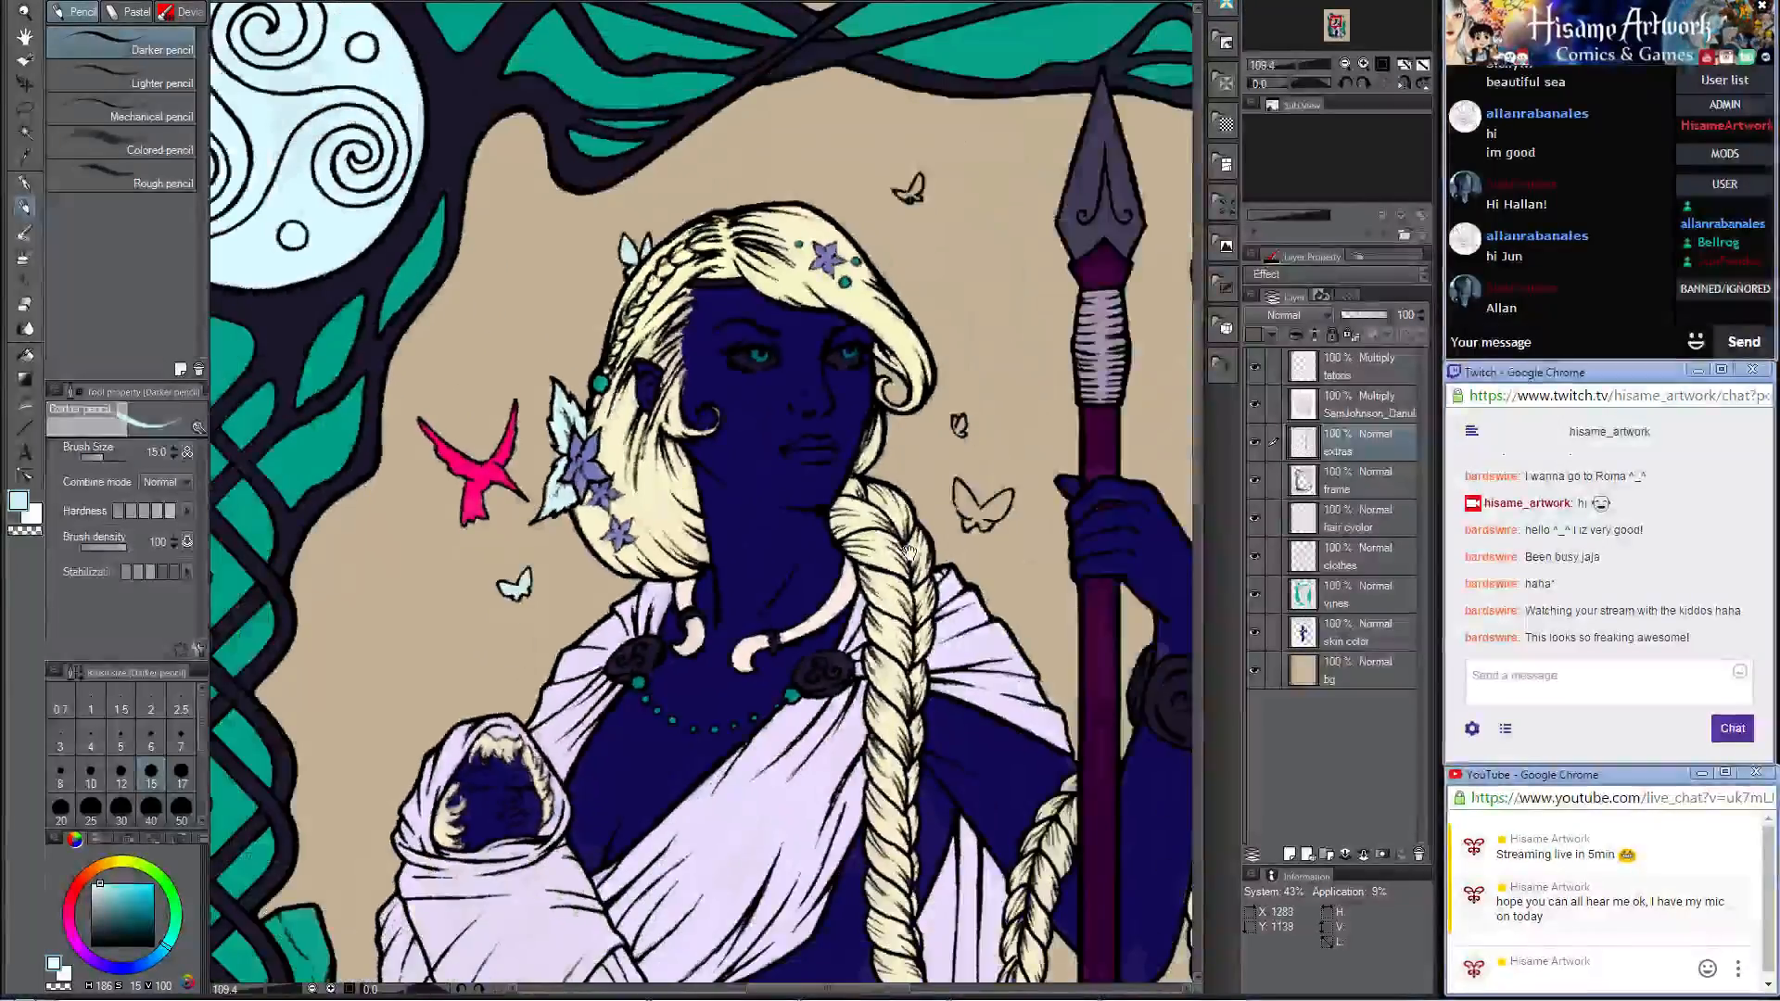
drag(910, 552, 886, 240)
scroll(730, 449, down, 2)
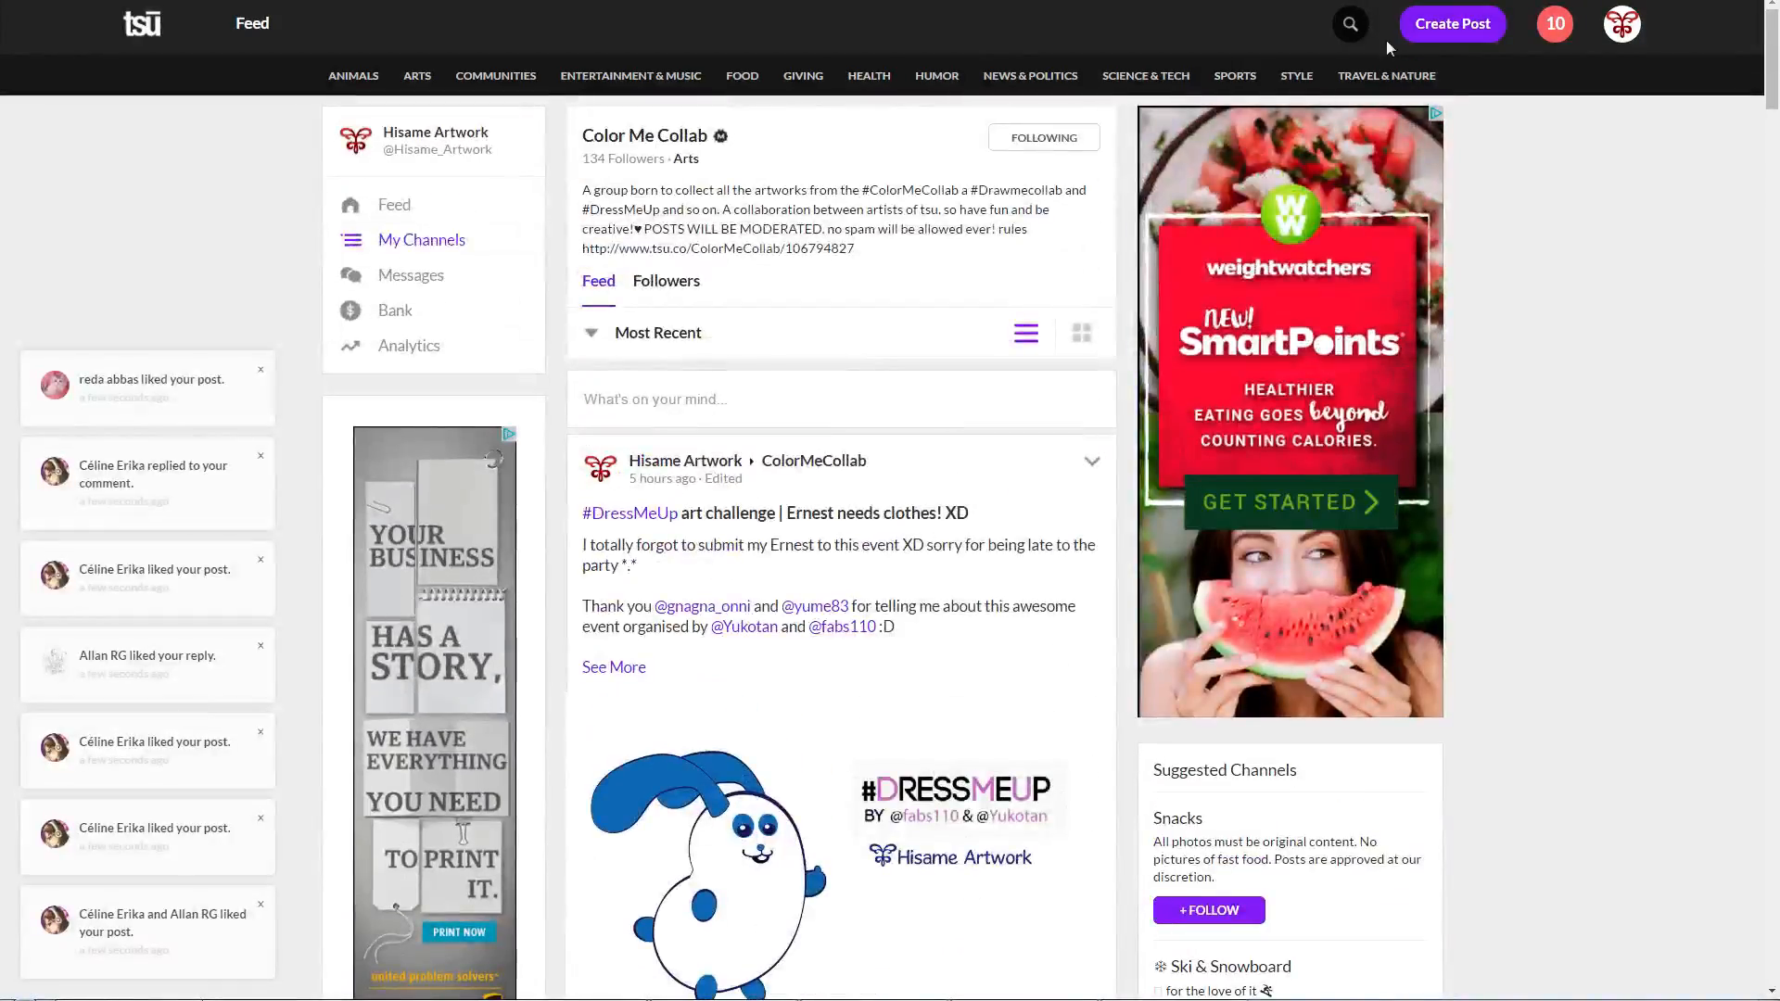
Step: Search tsū for the ColorMe Collab profile and open its page
click(1352, 24)
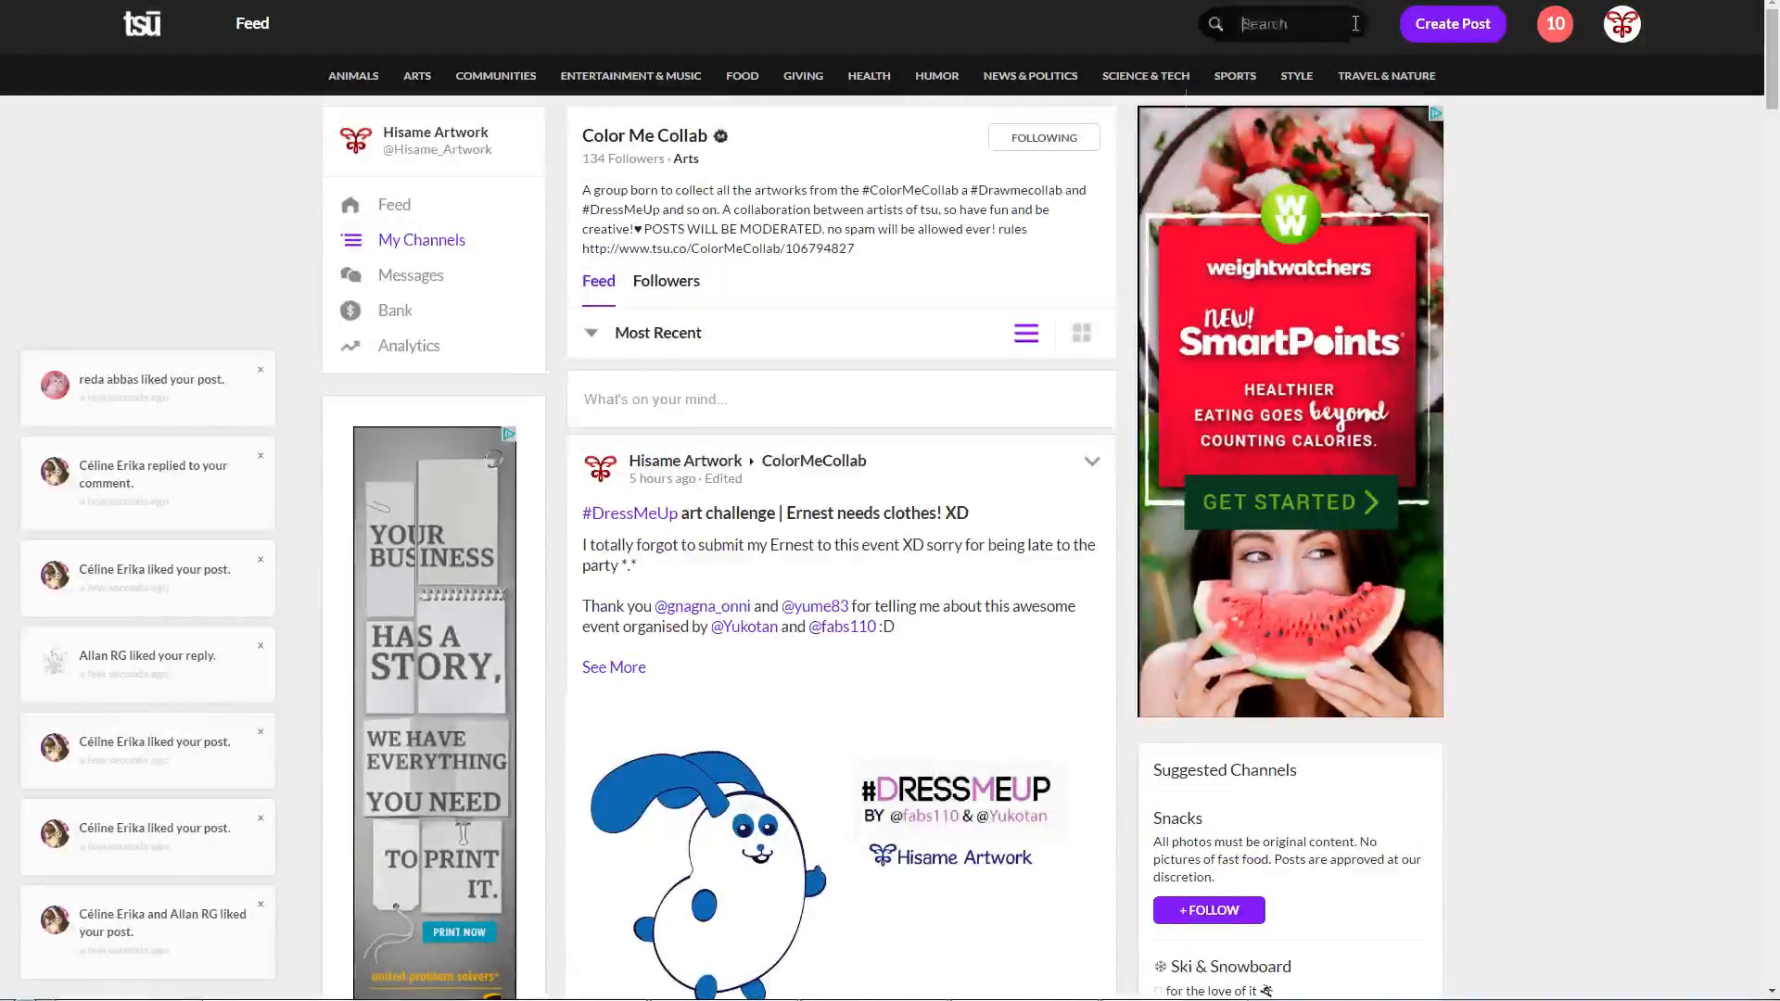
text(color)
key(BackSpace)
key(BackSpace)
key(BackSpace)
key(BackSpace)
key(BackSpace)
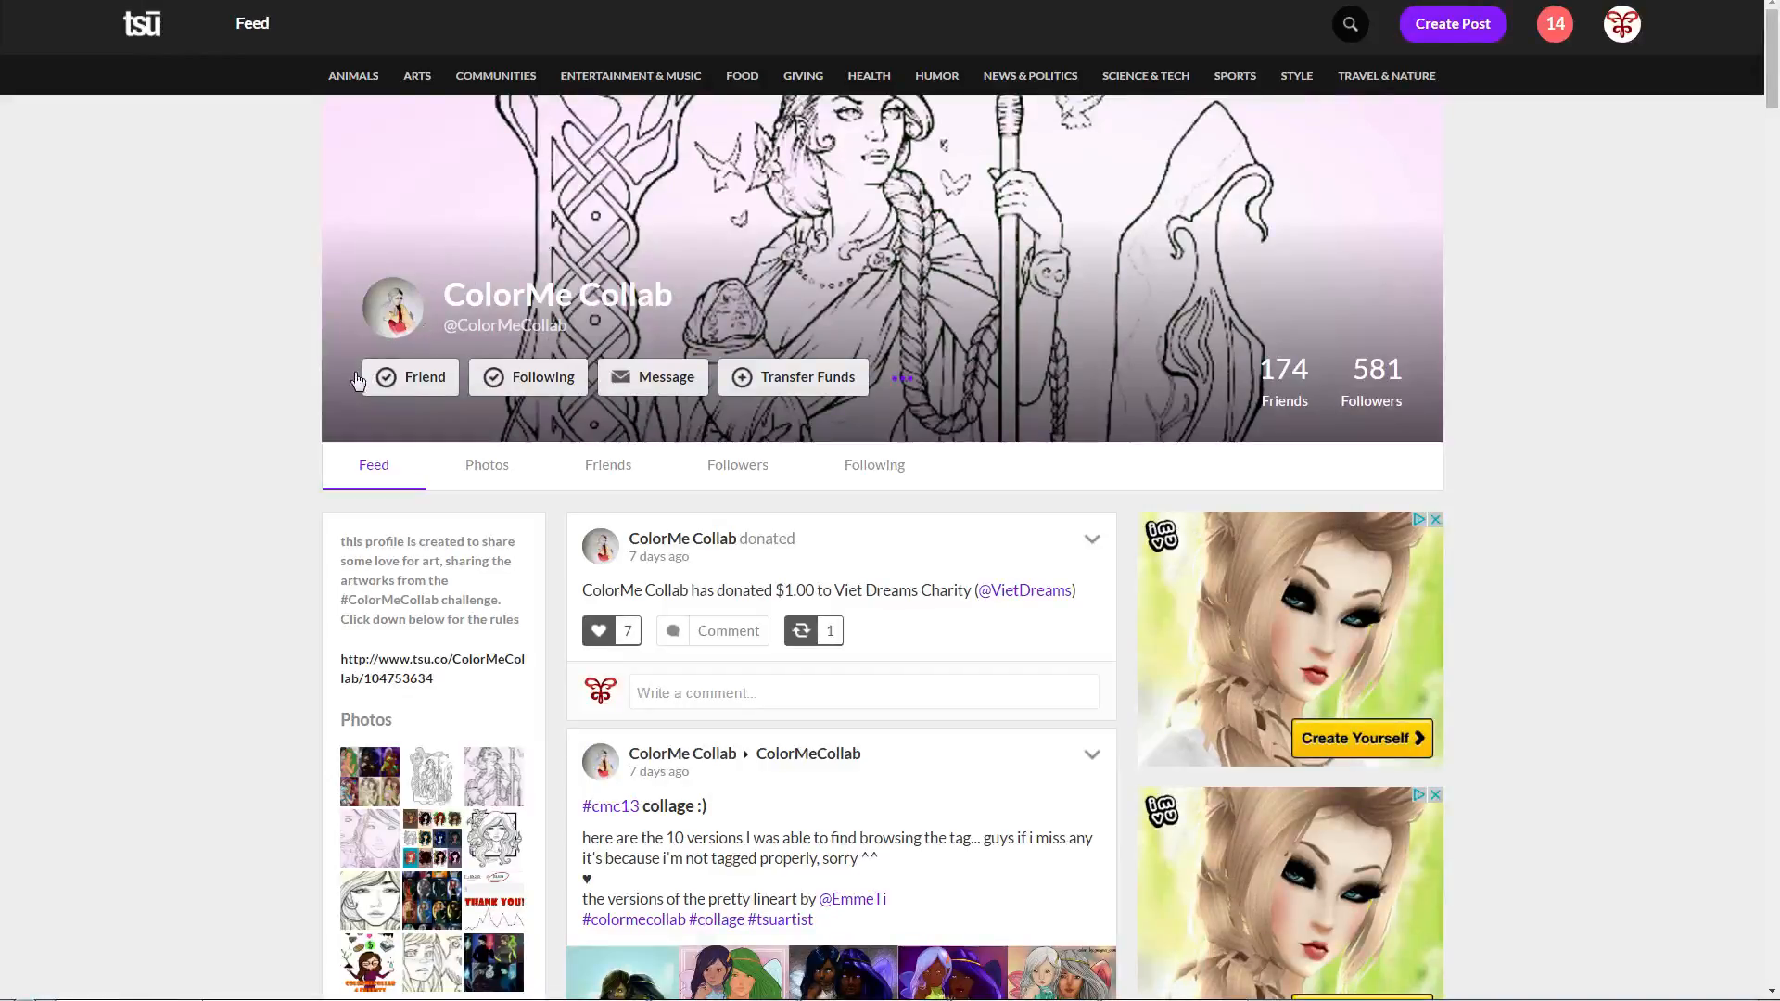
Step: View the #cmc13 collage enlarged in the ColorMe Collab feed, then close it and return to the painting in Clip Studio Paint
key(alt+Tab)
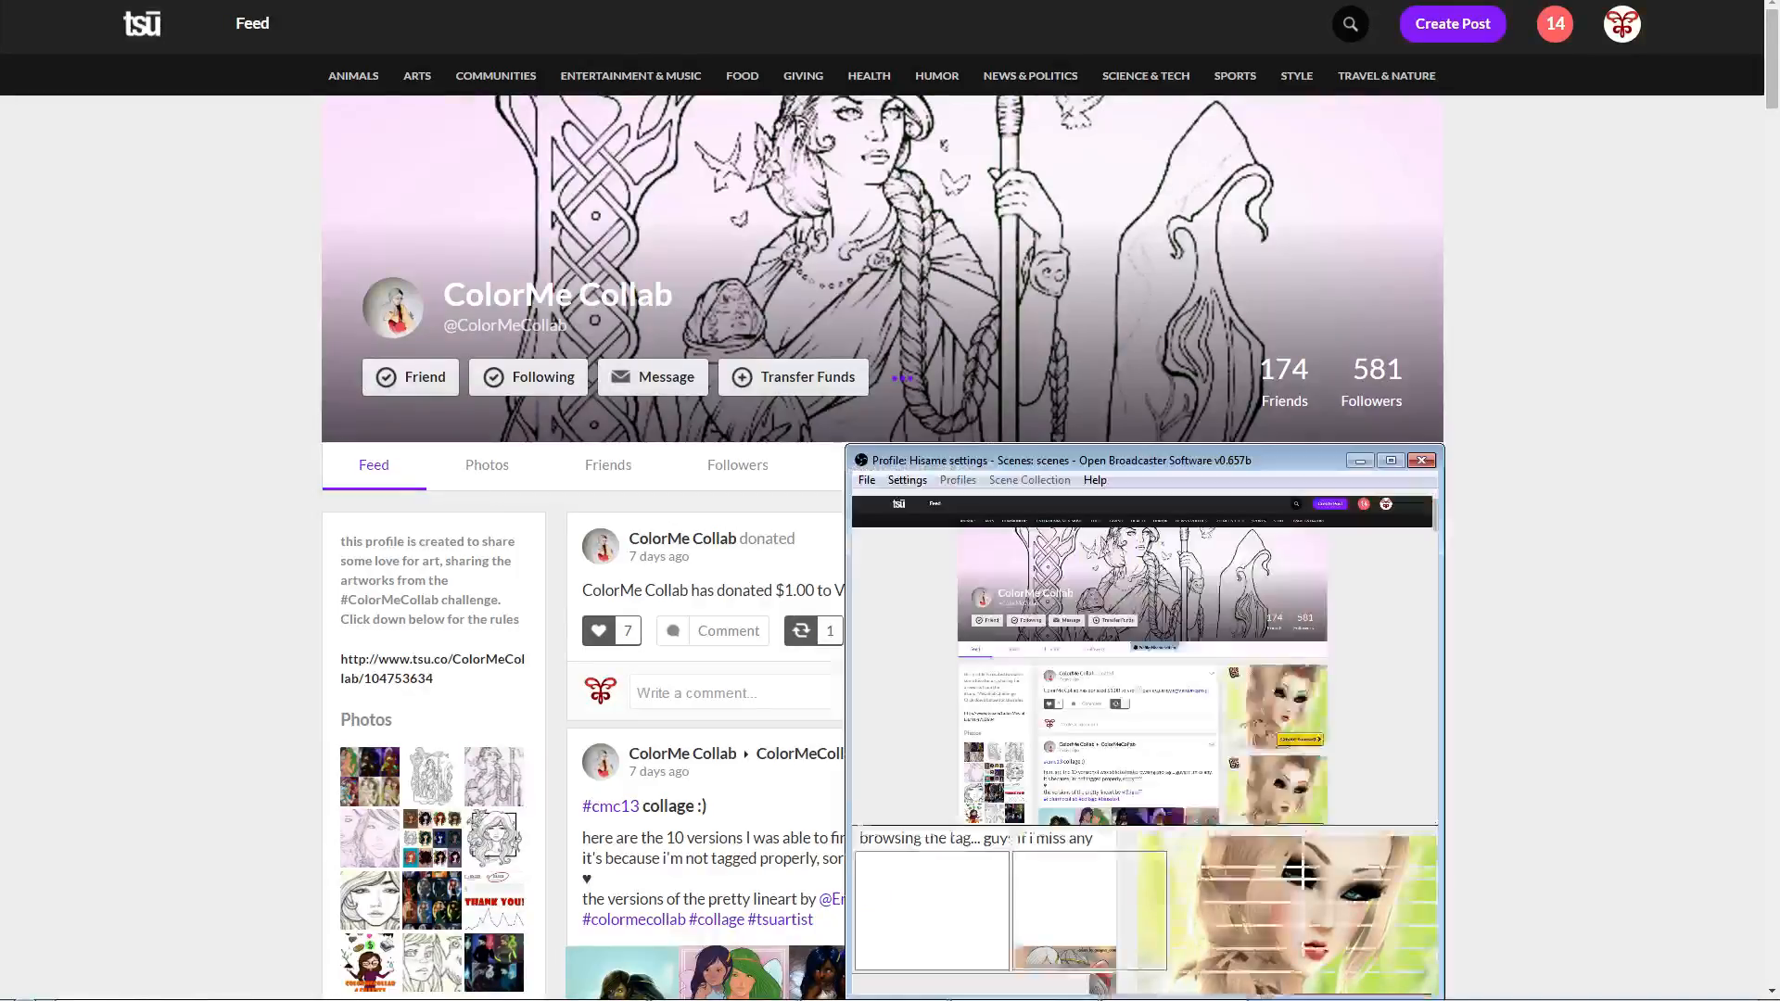
key(alt+Tab)
key(alt+Tab)
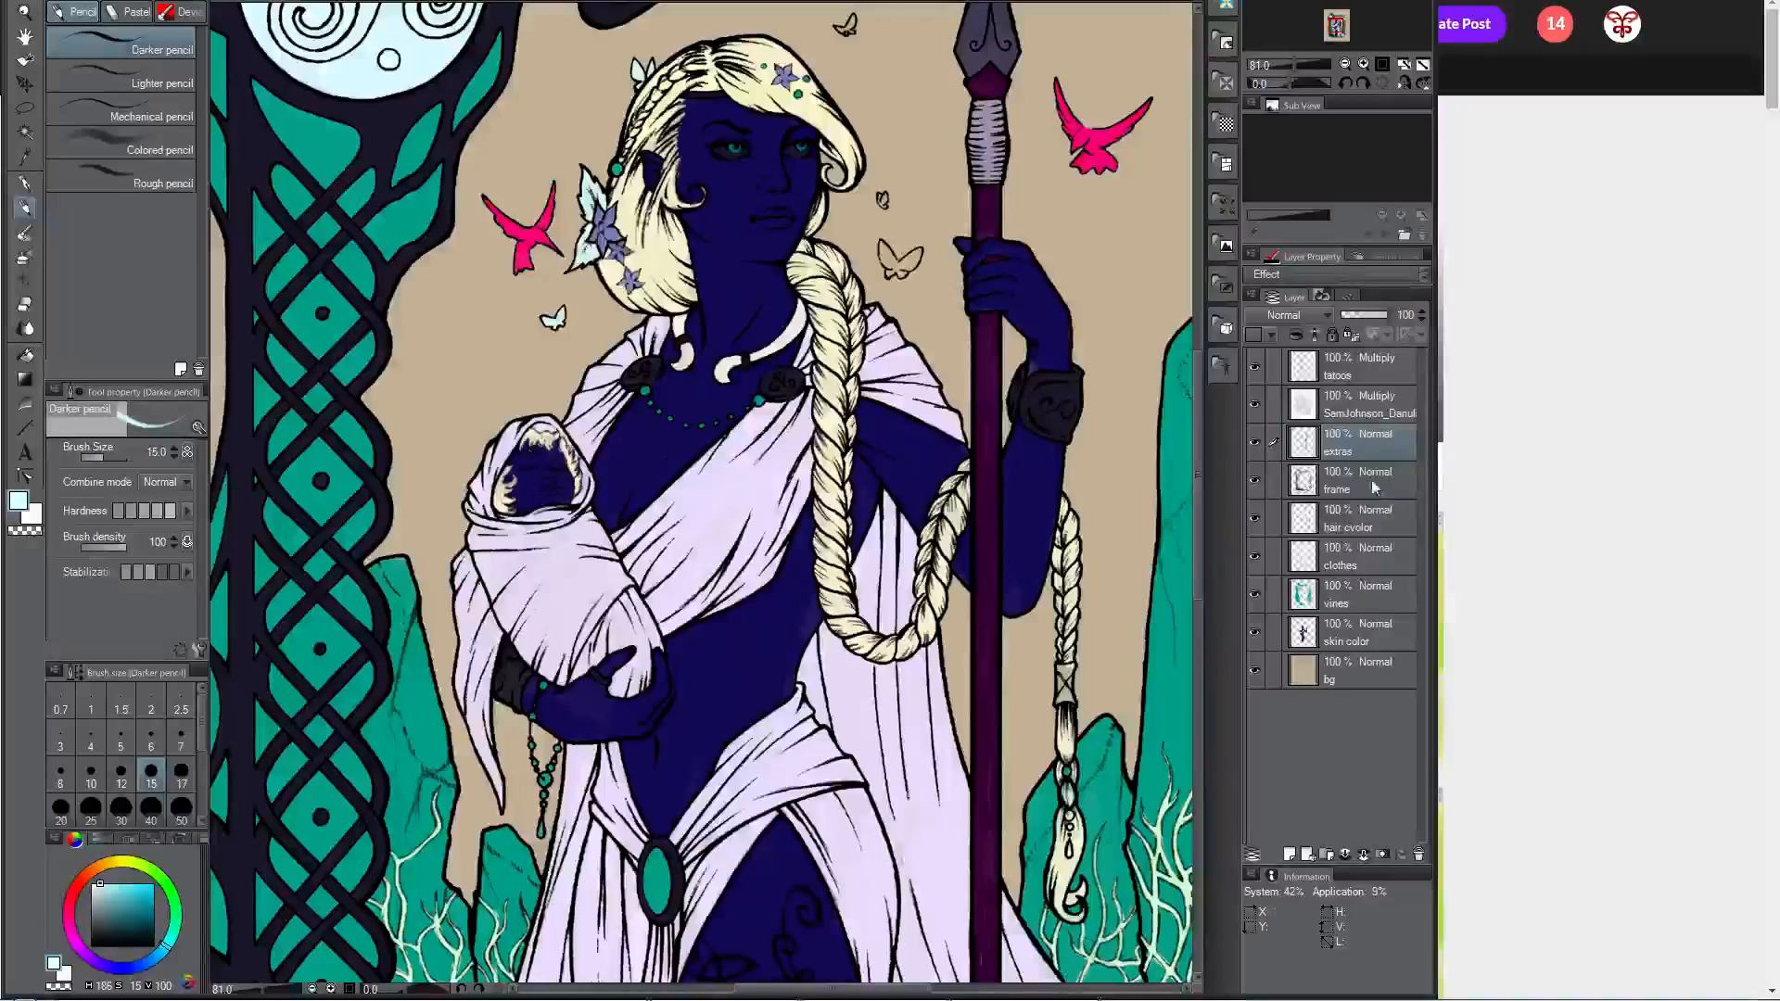
key(alt+Tab)
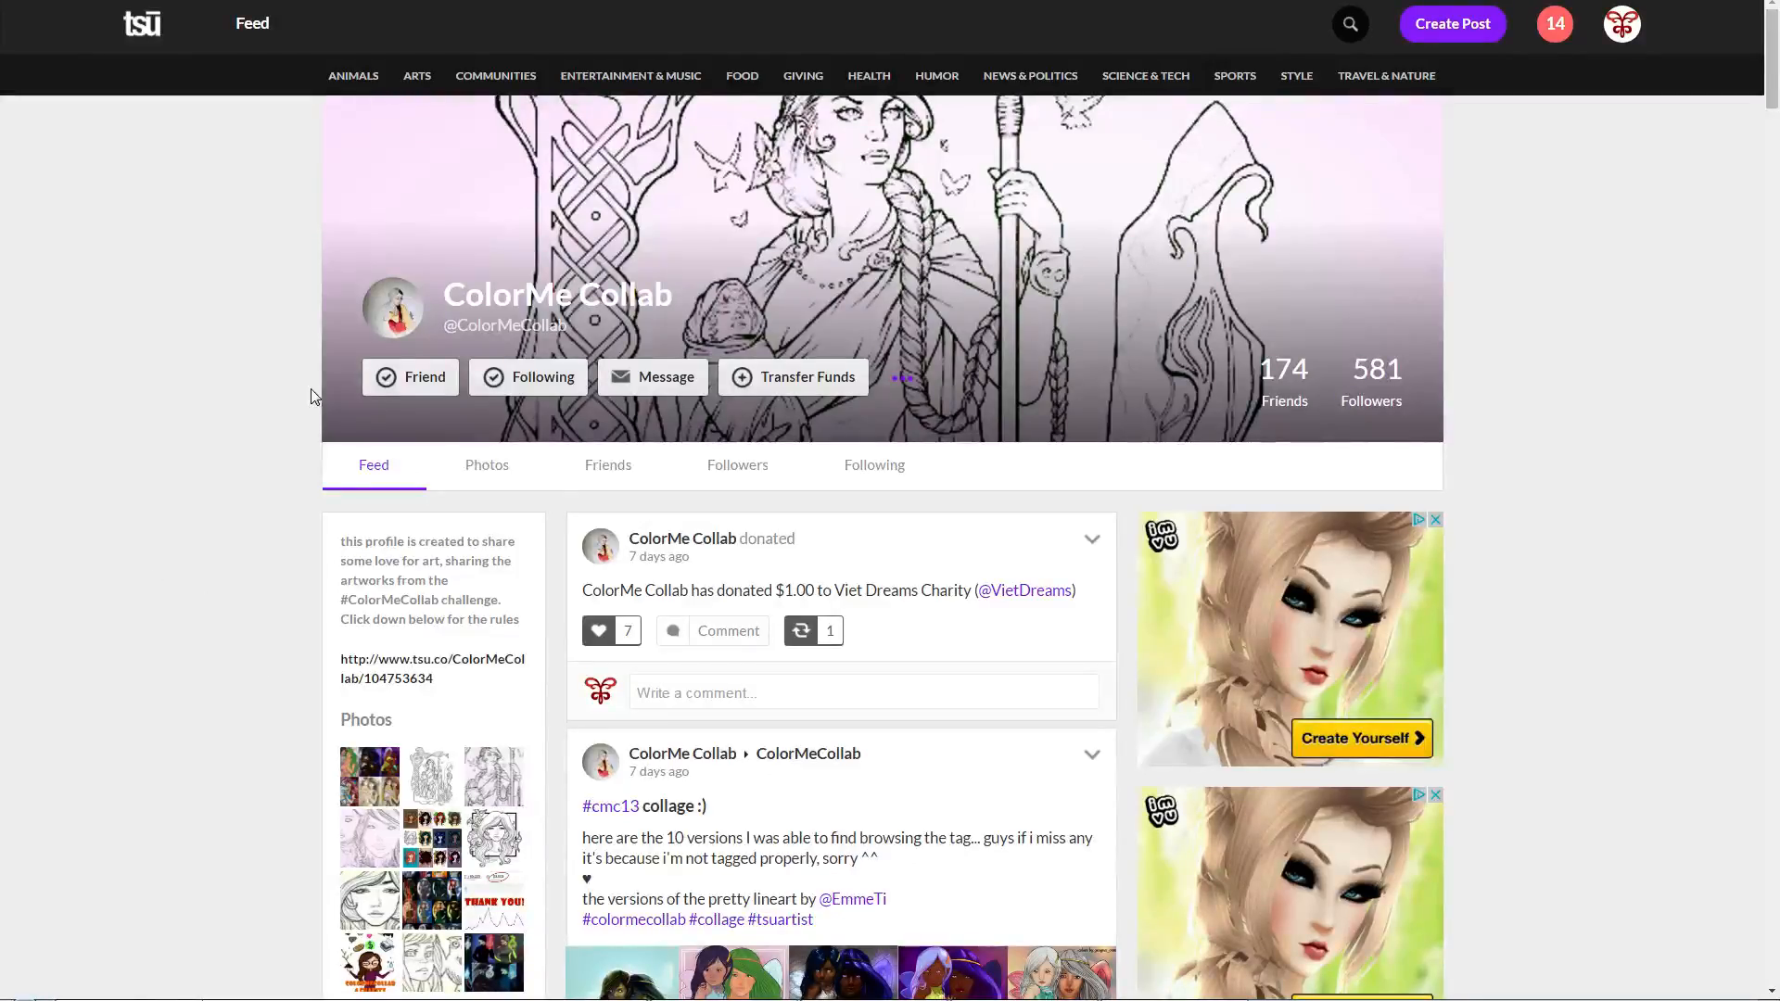
scroll(312, 393, down, 6)
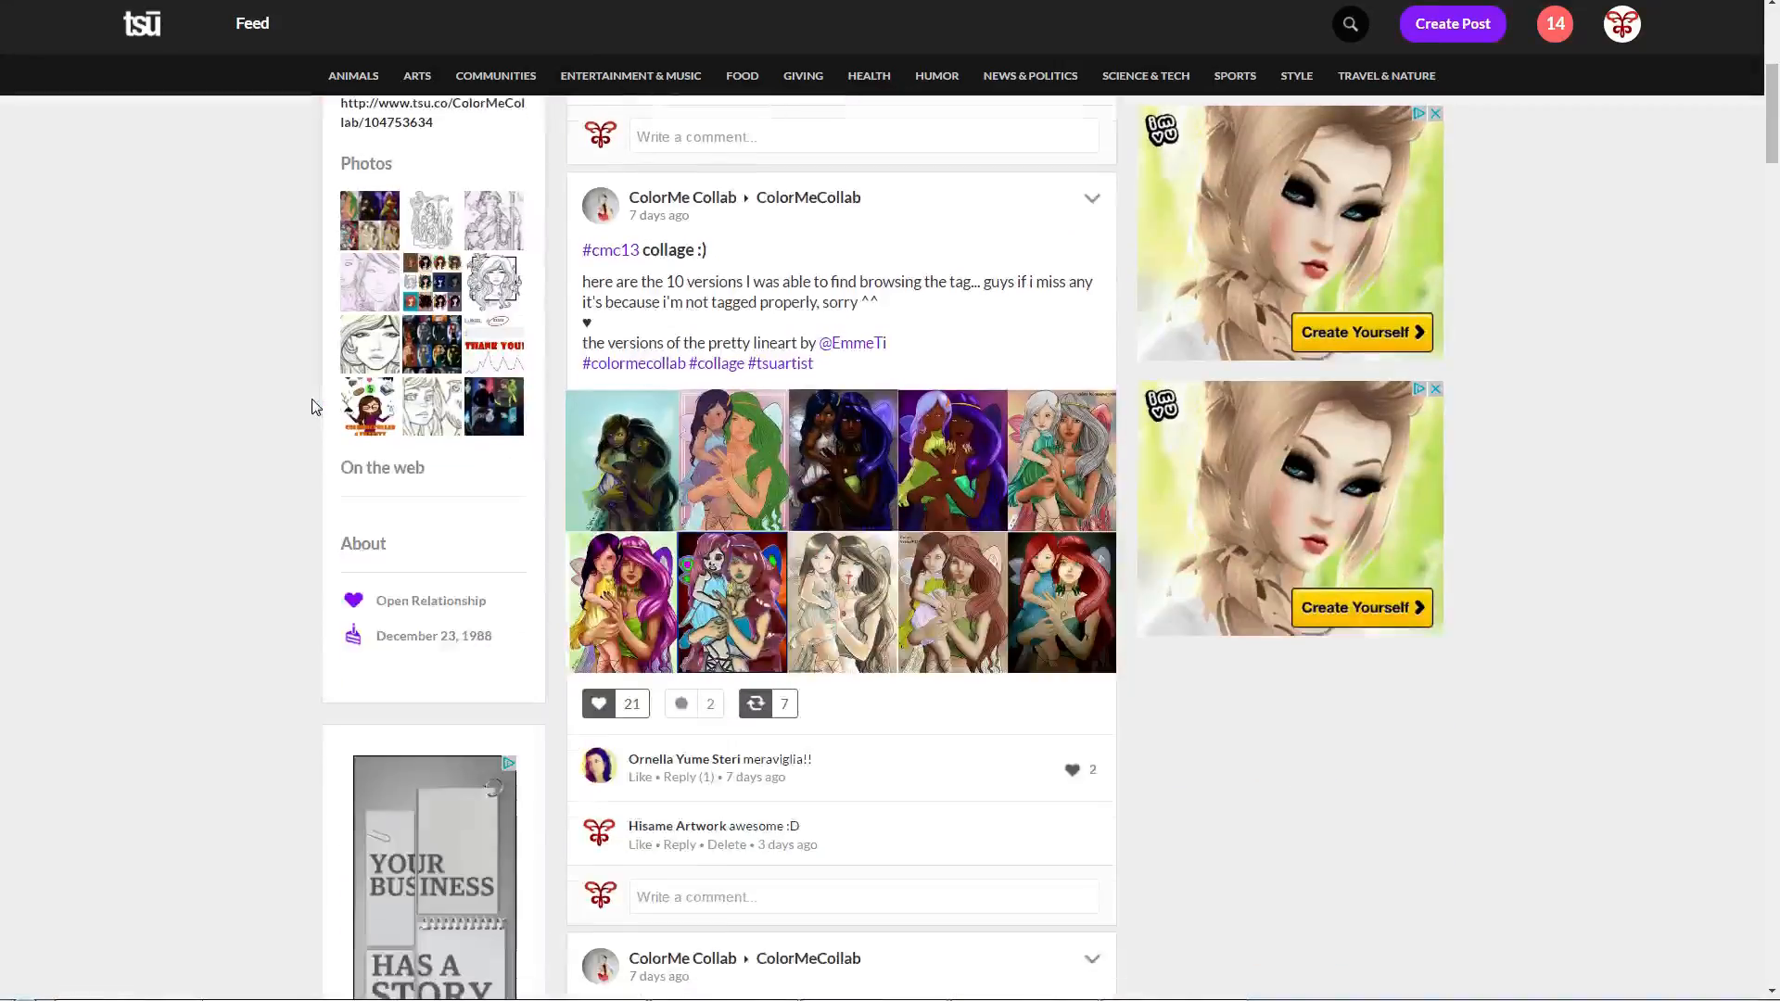
click(971, 468)
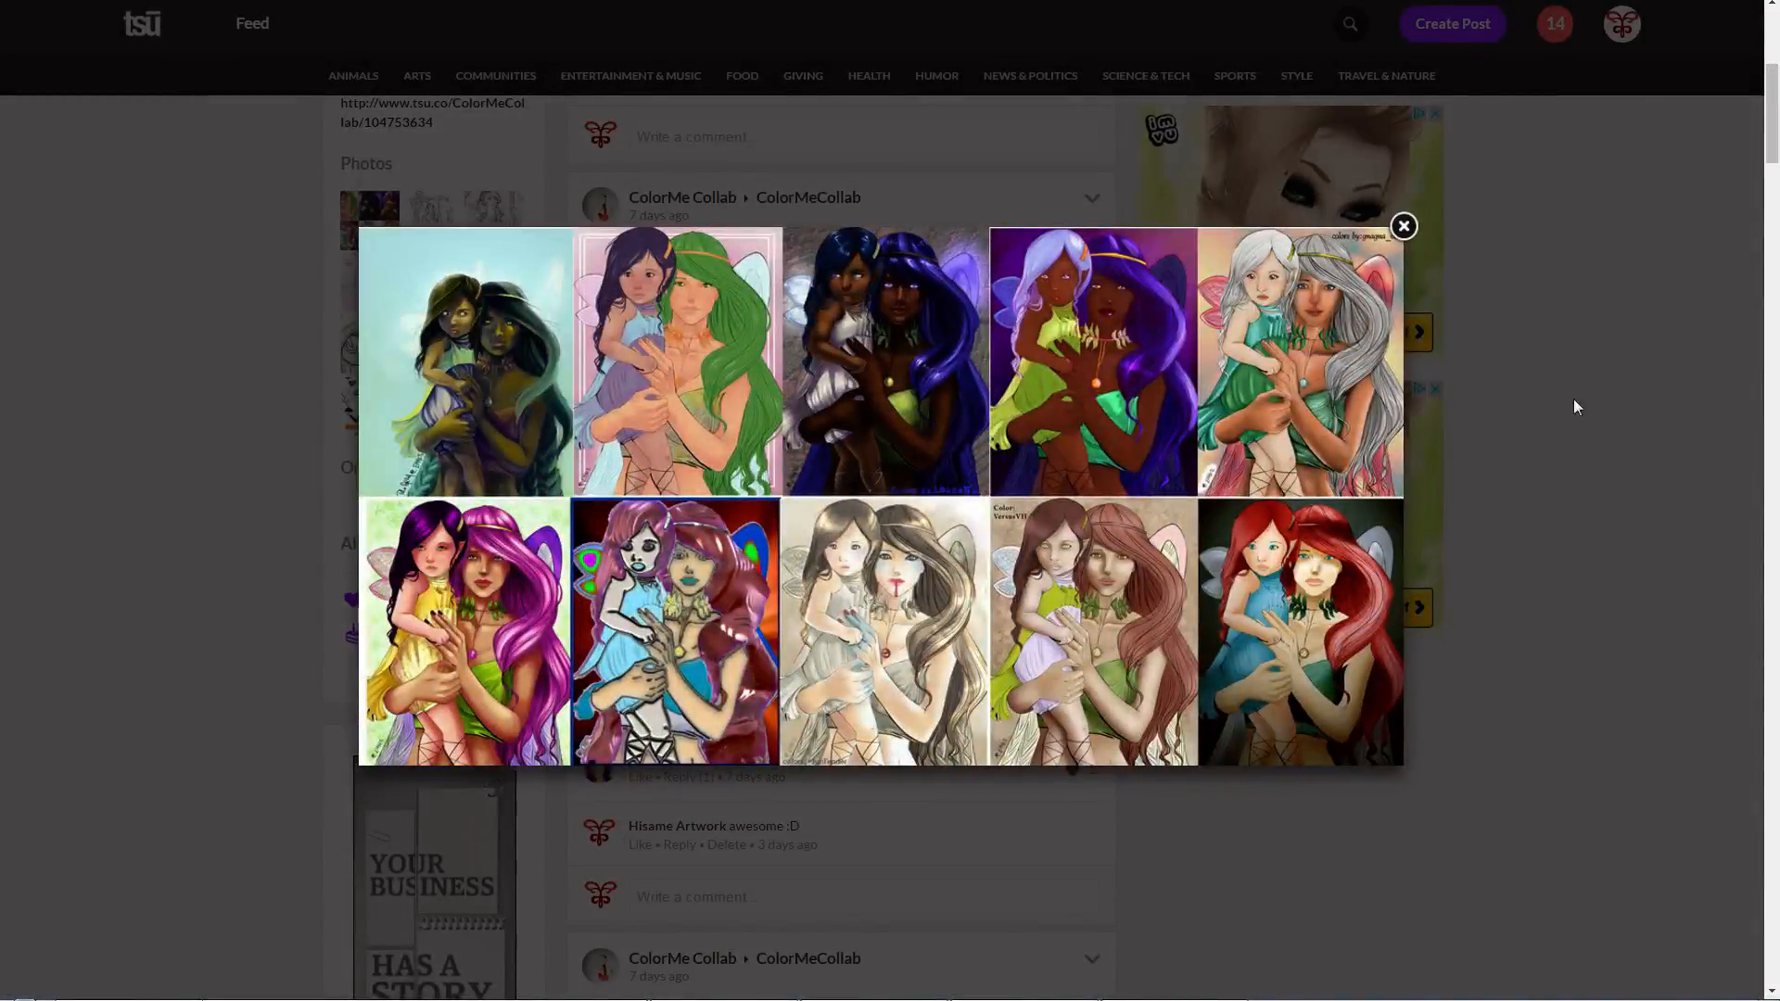
click(1632, 345)
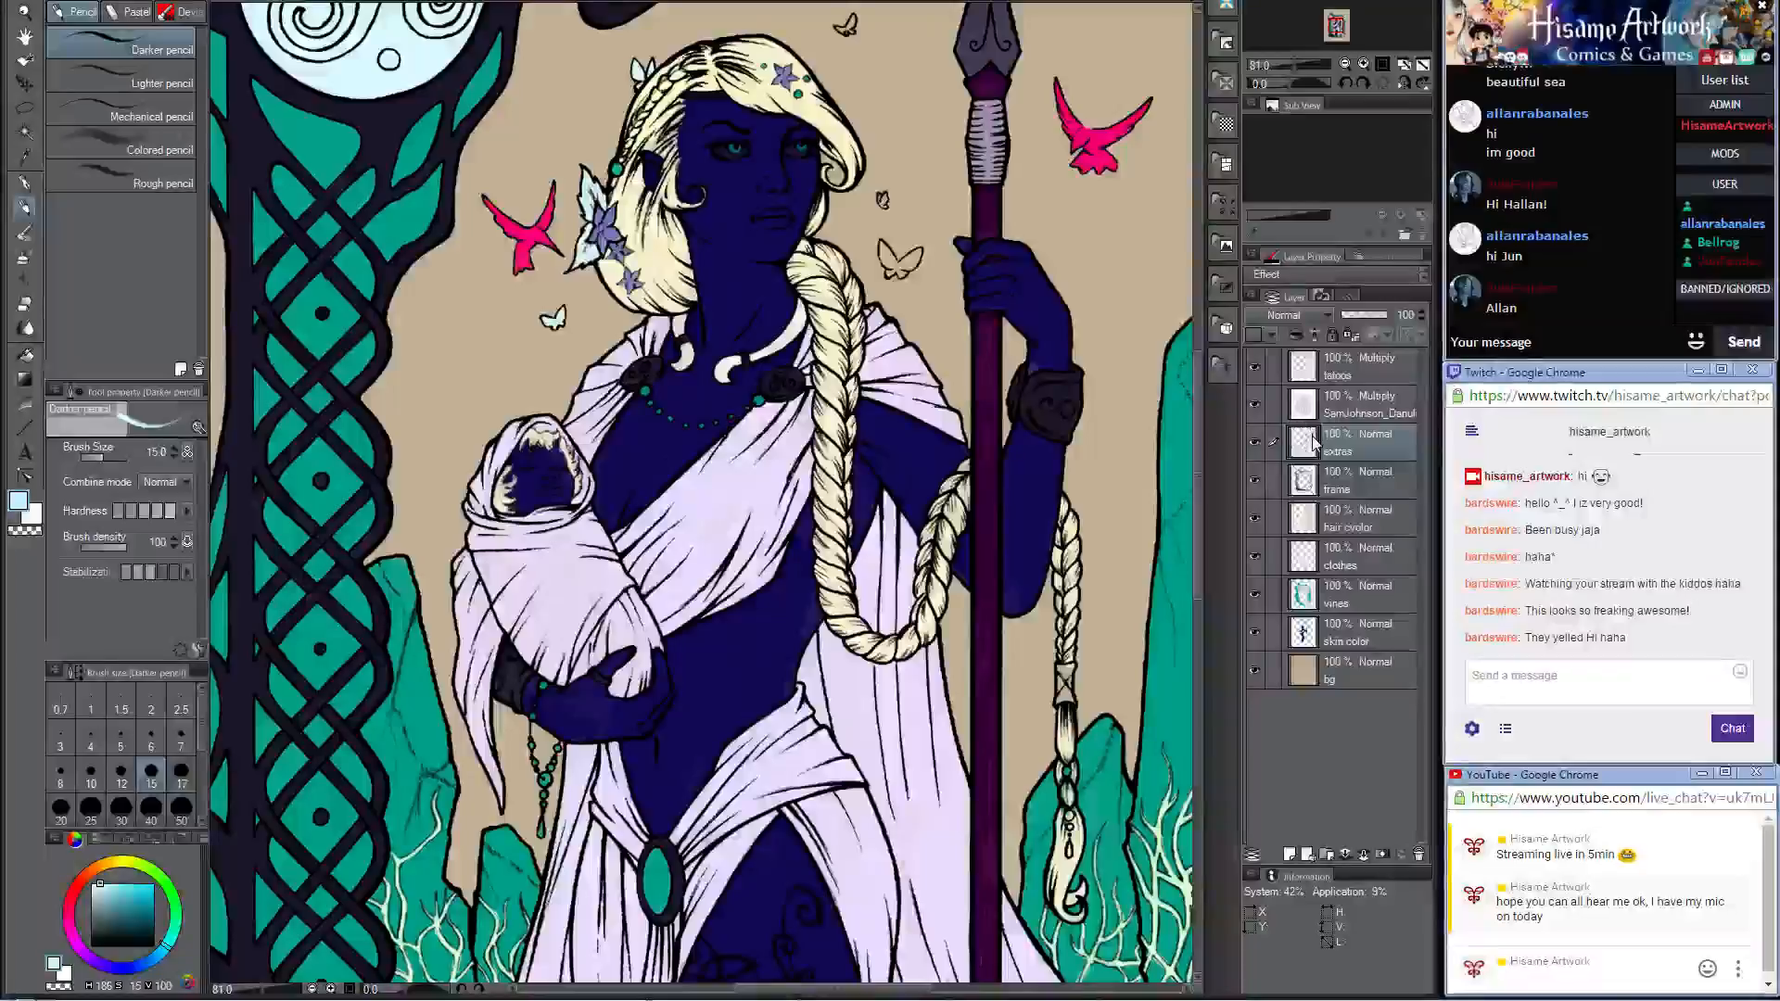
Step: Fill the large butterfly beside the braid and the tiny one above it with pale cyan on the extras layer
scroll(644, 482, down, 5)
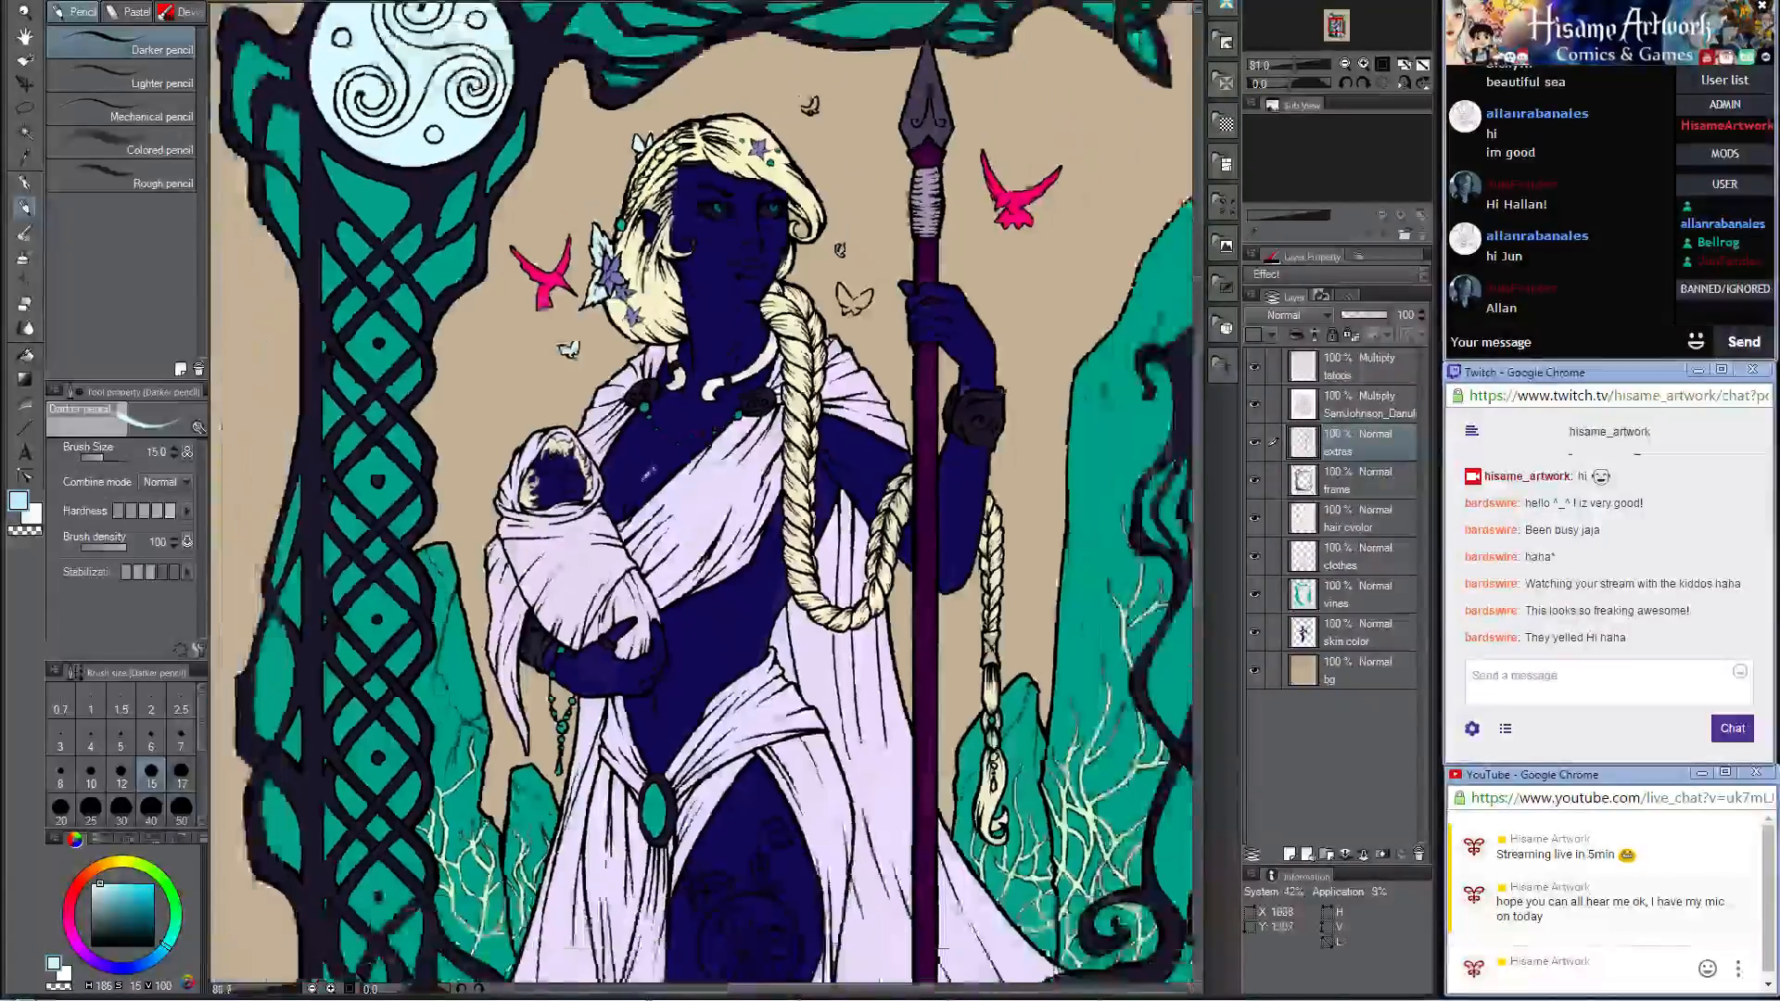
scroll(632, 321, up, 5)
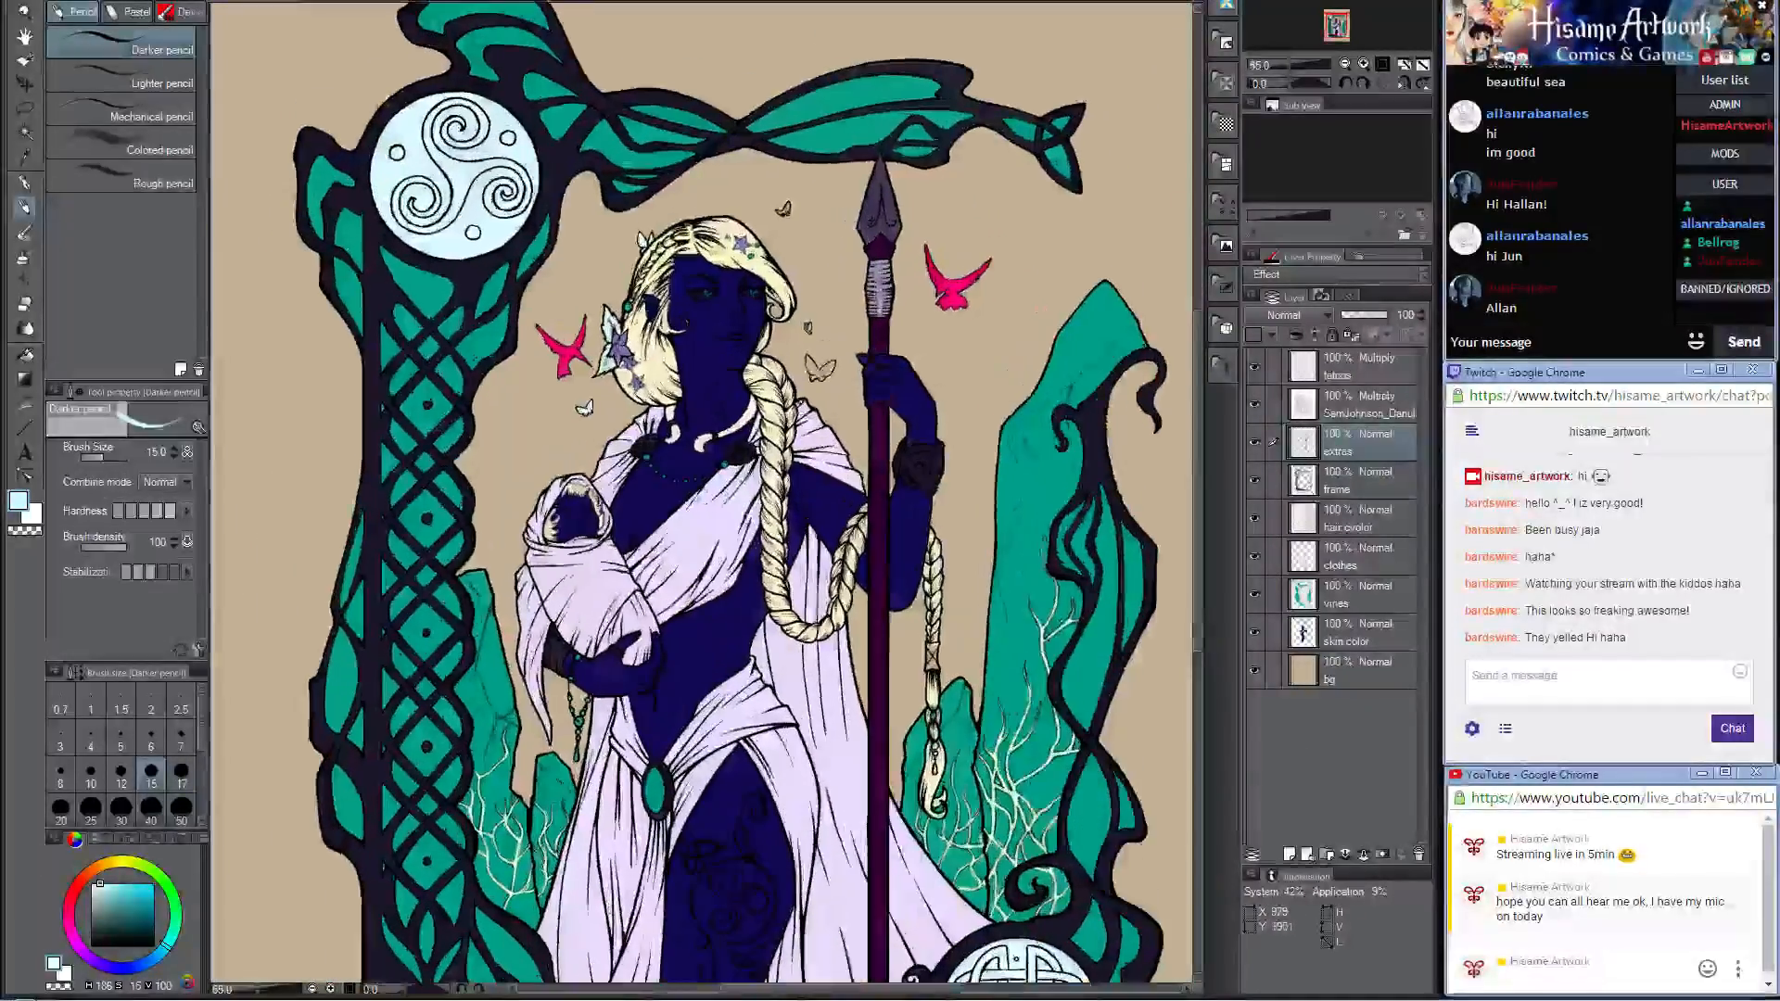
scroll(722, 325, up, 3)
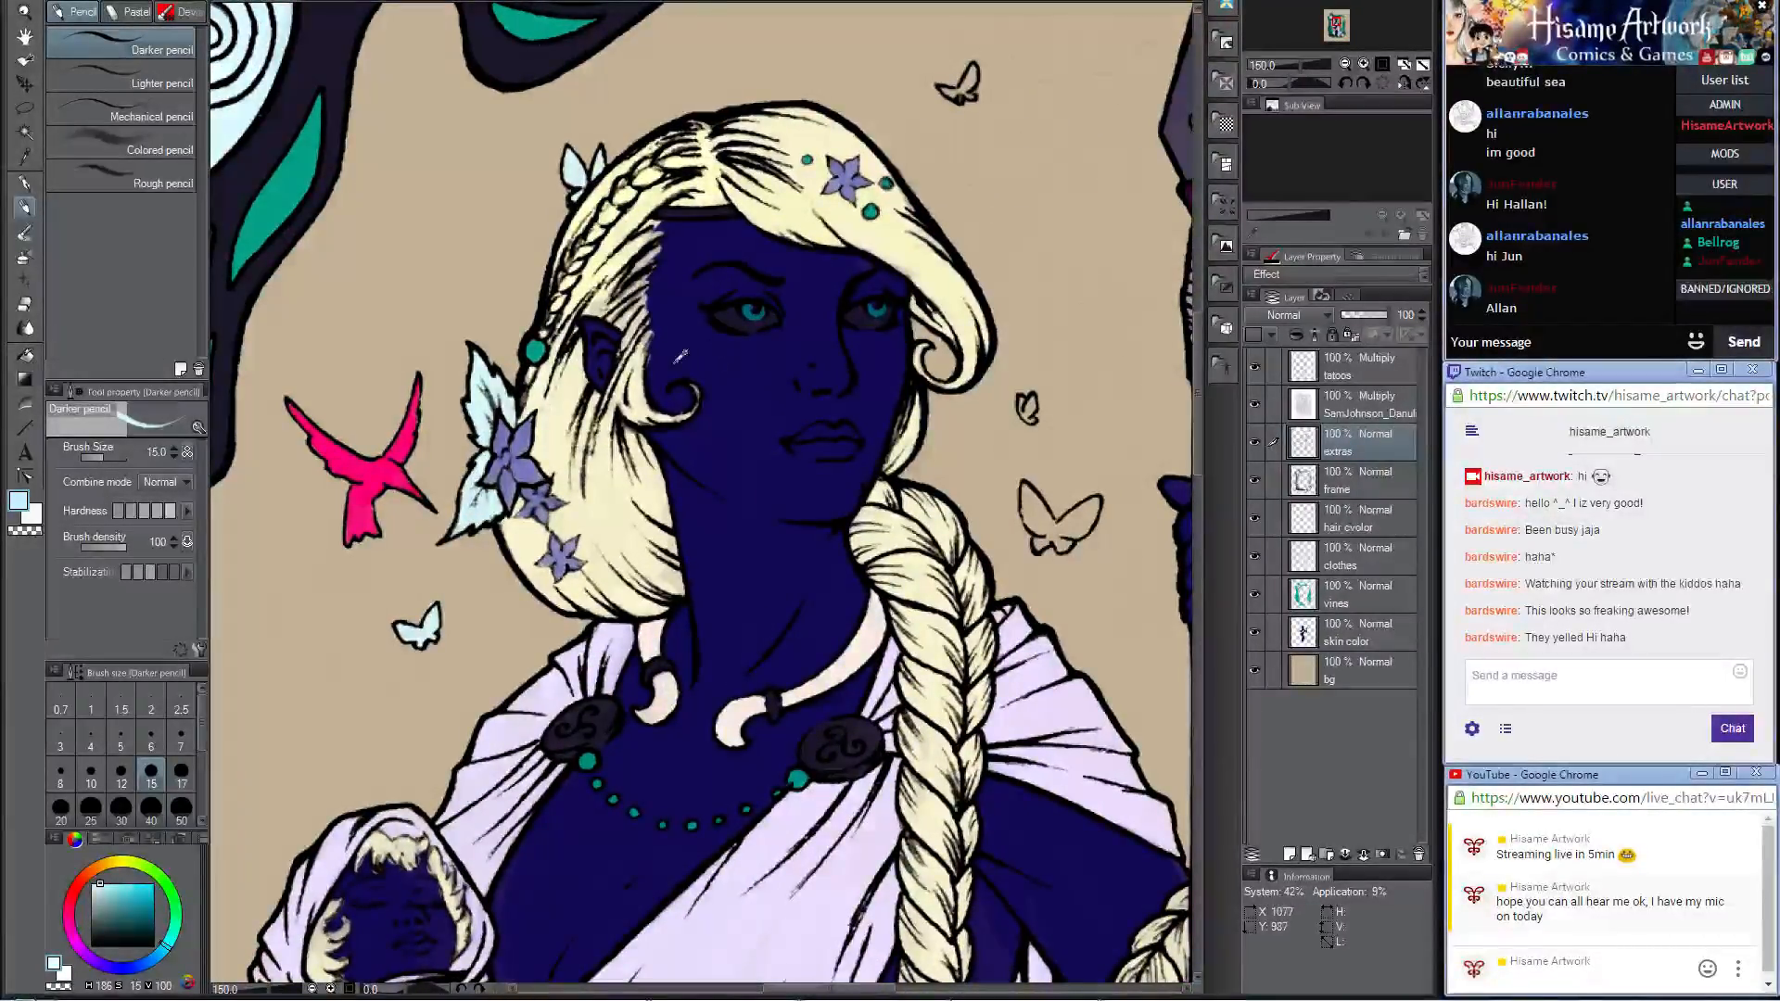
scroll(680, 357, down, 5)
scroll(679, 357, up, 4)
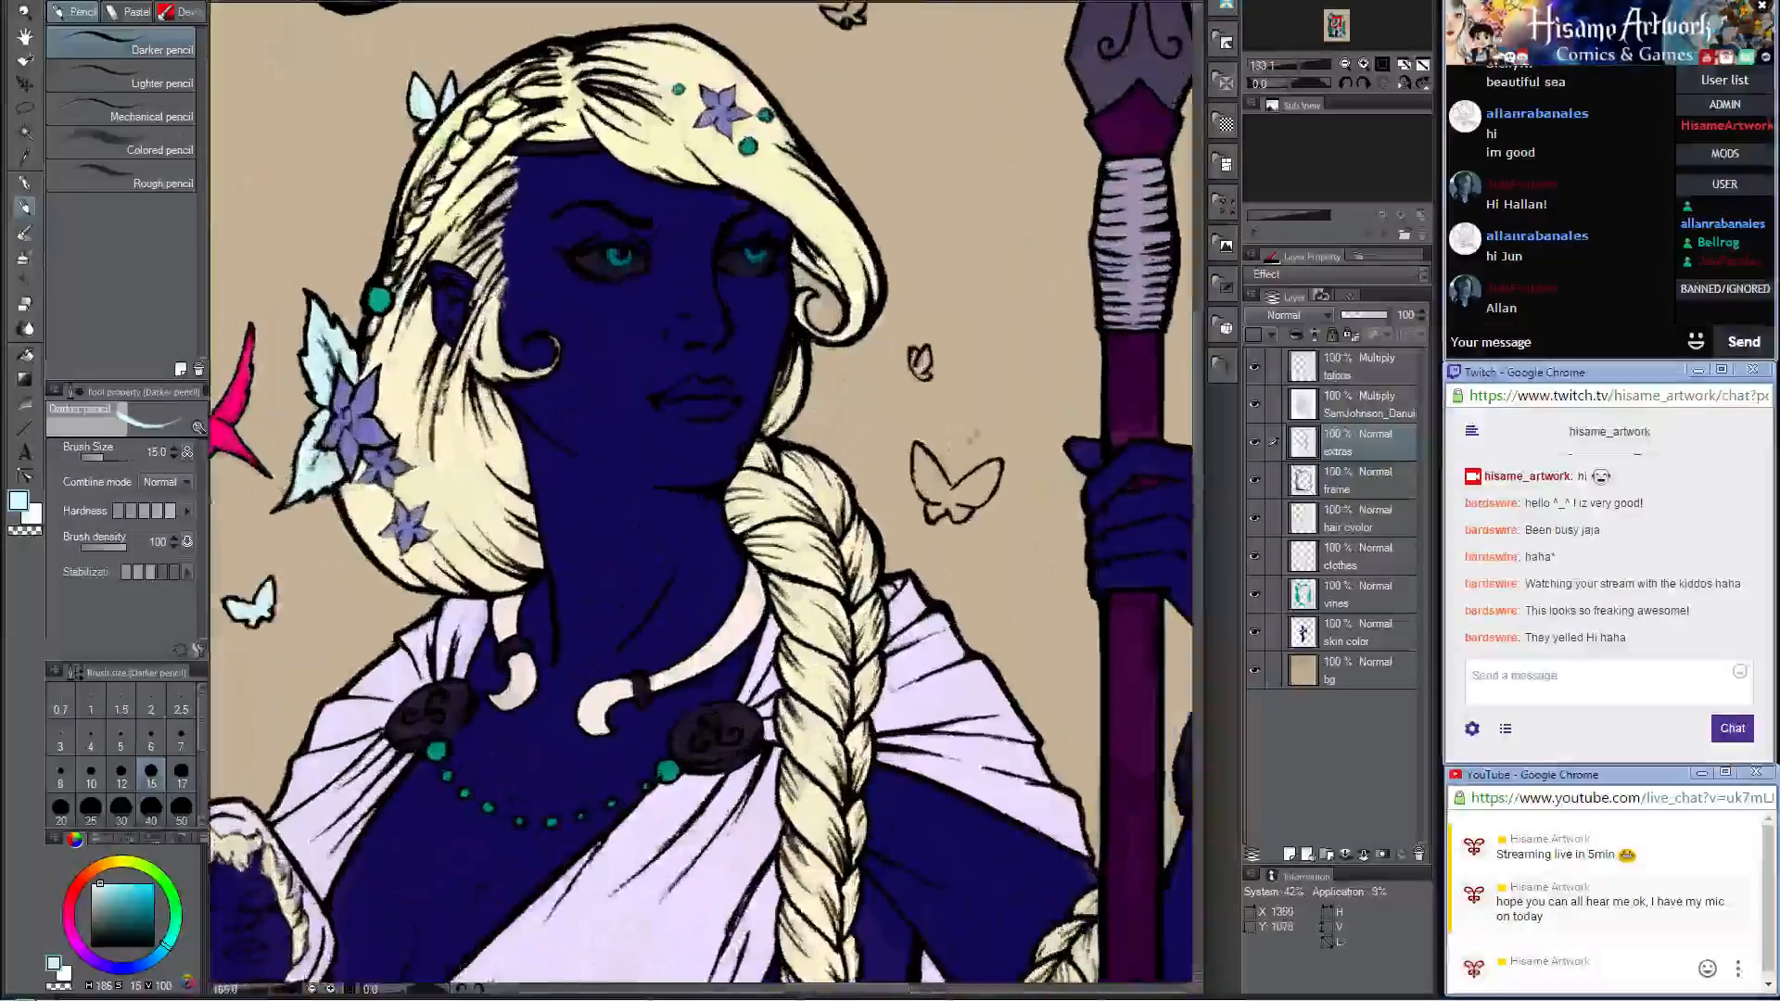
scroll(956, 554, up, 5)
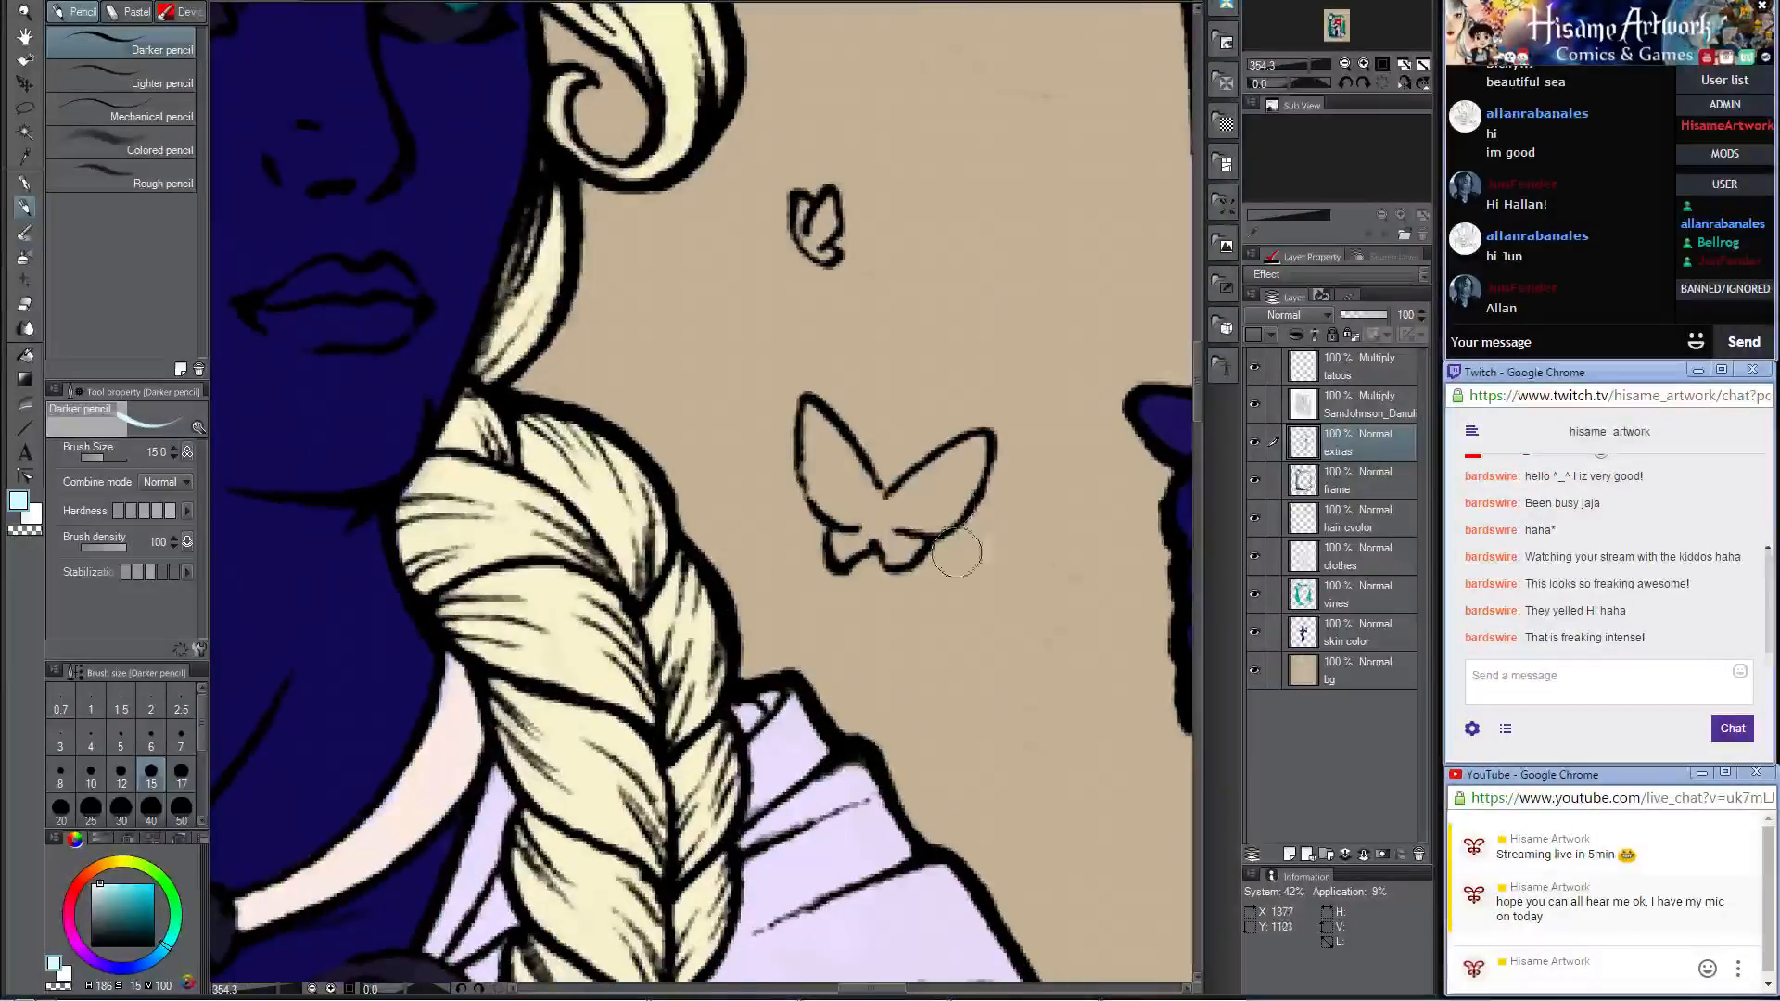
mouse_move(816, 413)
mouse_down()
mouse_move(858, 508)
mouse_move(825, 436)
mouse_move(838, 447)
mouse_move(862, 514)
mouse_move(842, 544)
mouse_move(862, 519)
mouse_move(894, 548)
mouse_move(891, 502)
mouse_move(929, 484)
mouse_move(895, 516)
mouse_move(927, 521)
mouse_move(950, 471)
mouse_up()
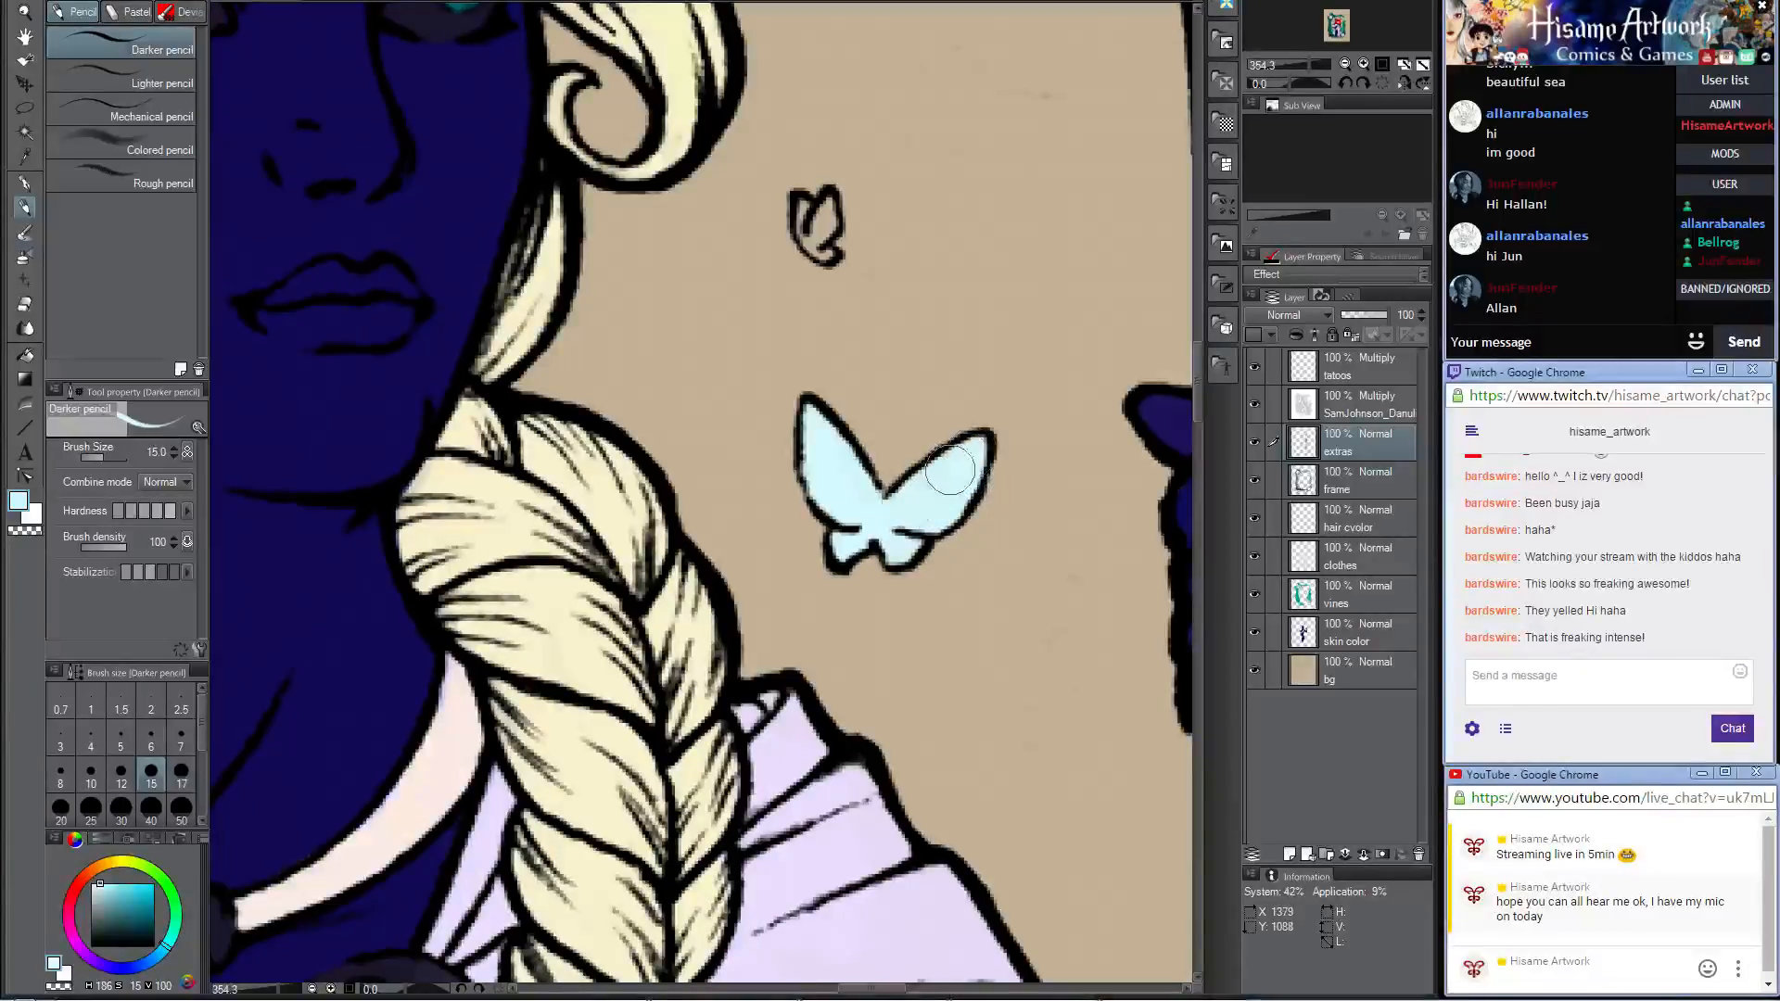
mouse_move(810, 198)
mouse_down()
mouse_move(823, 243)
mouse_move(801, 223)
mouse_move(820, 220)
mouse_up()
key(ctrl+z)
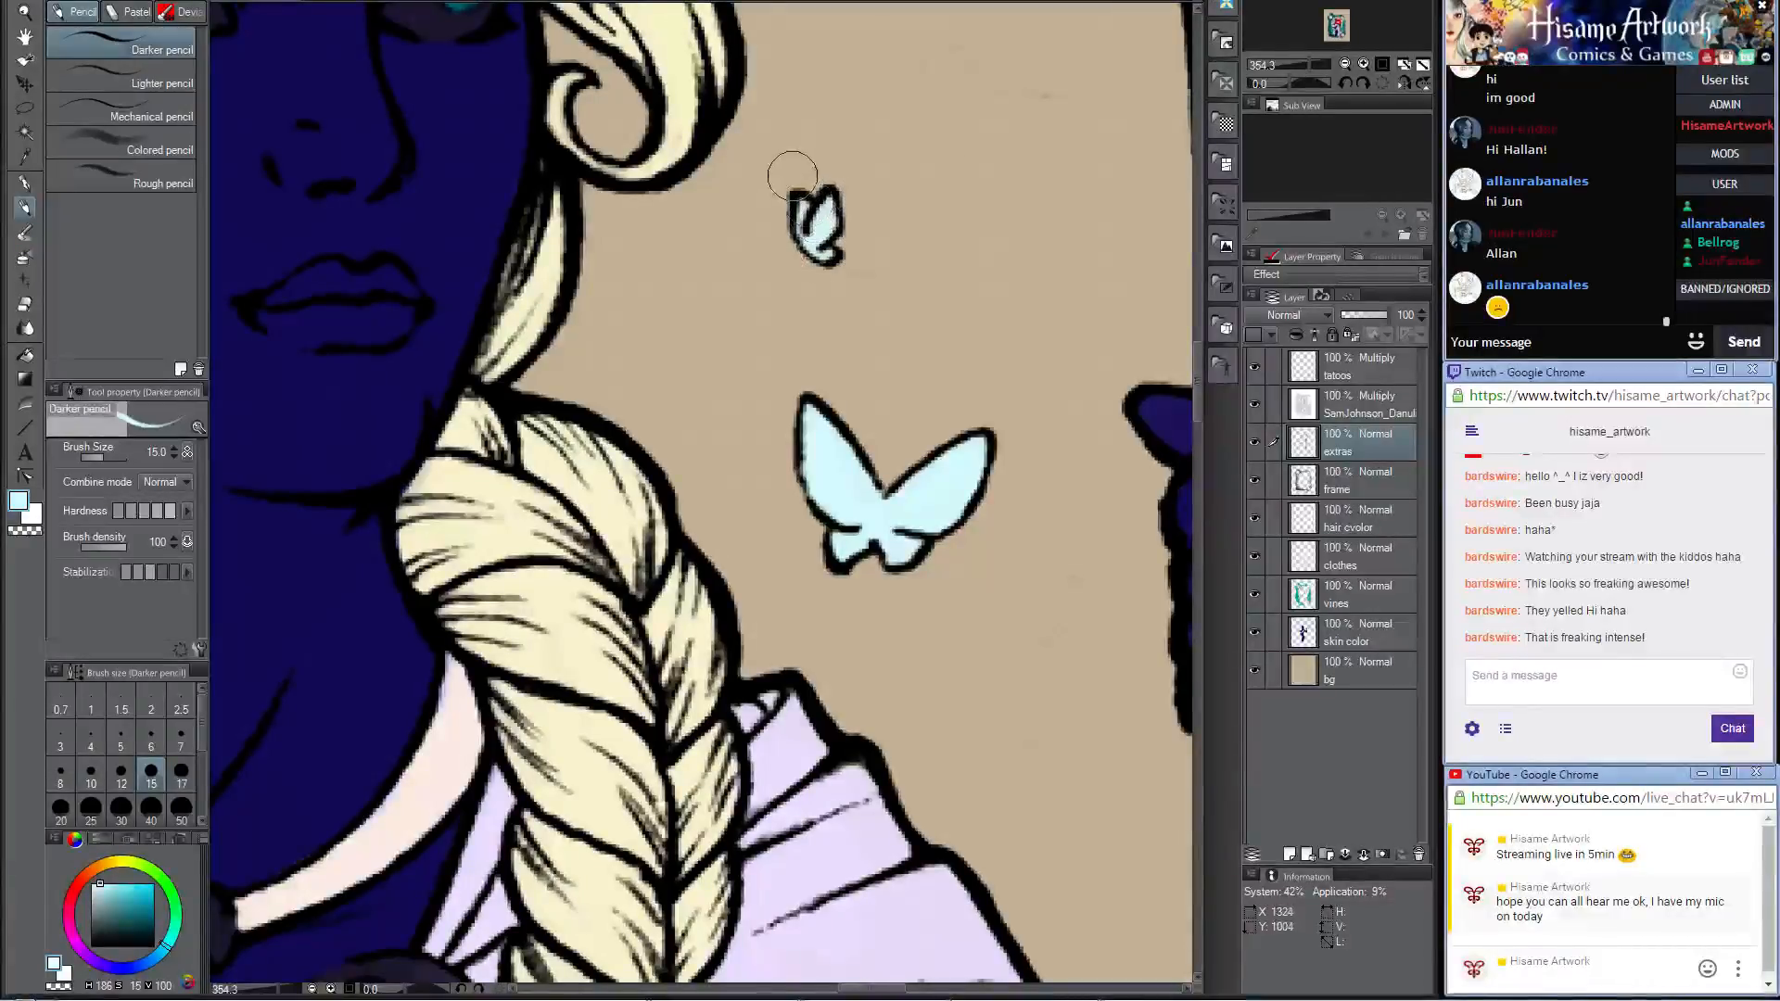
Step: Fill the small butterfly flying above the woman's head with the same pale cyan
scroll(853, 636, down, 8)
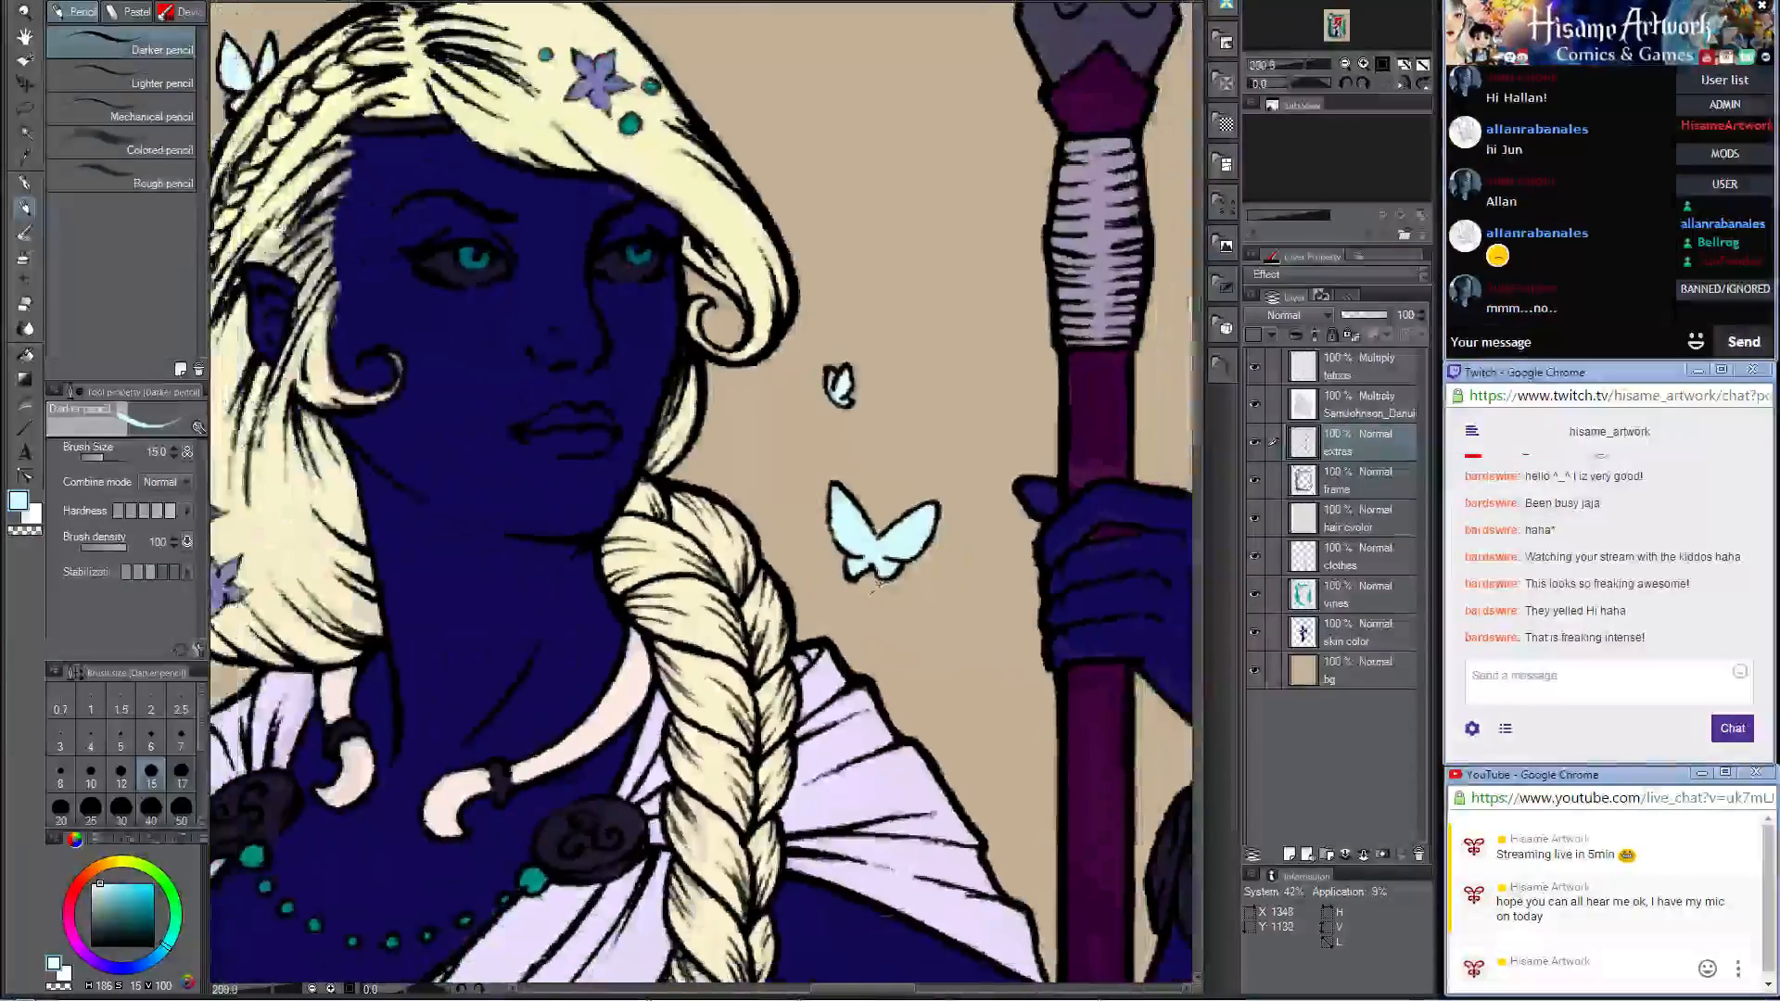
scroll(819, 274, up, 8)
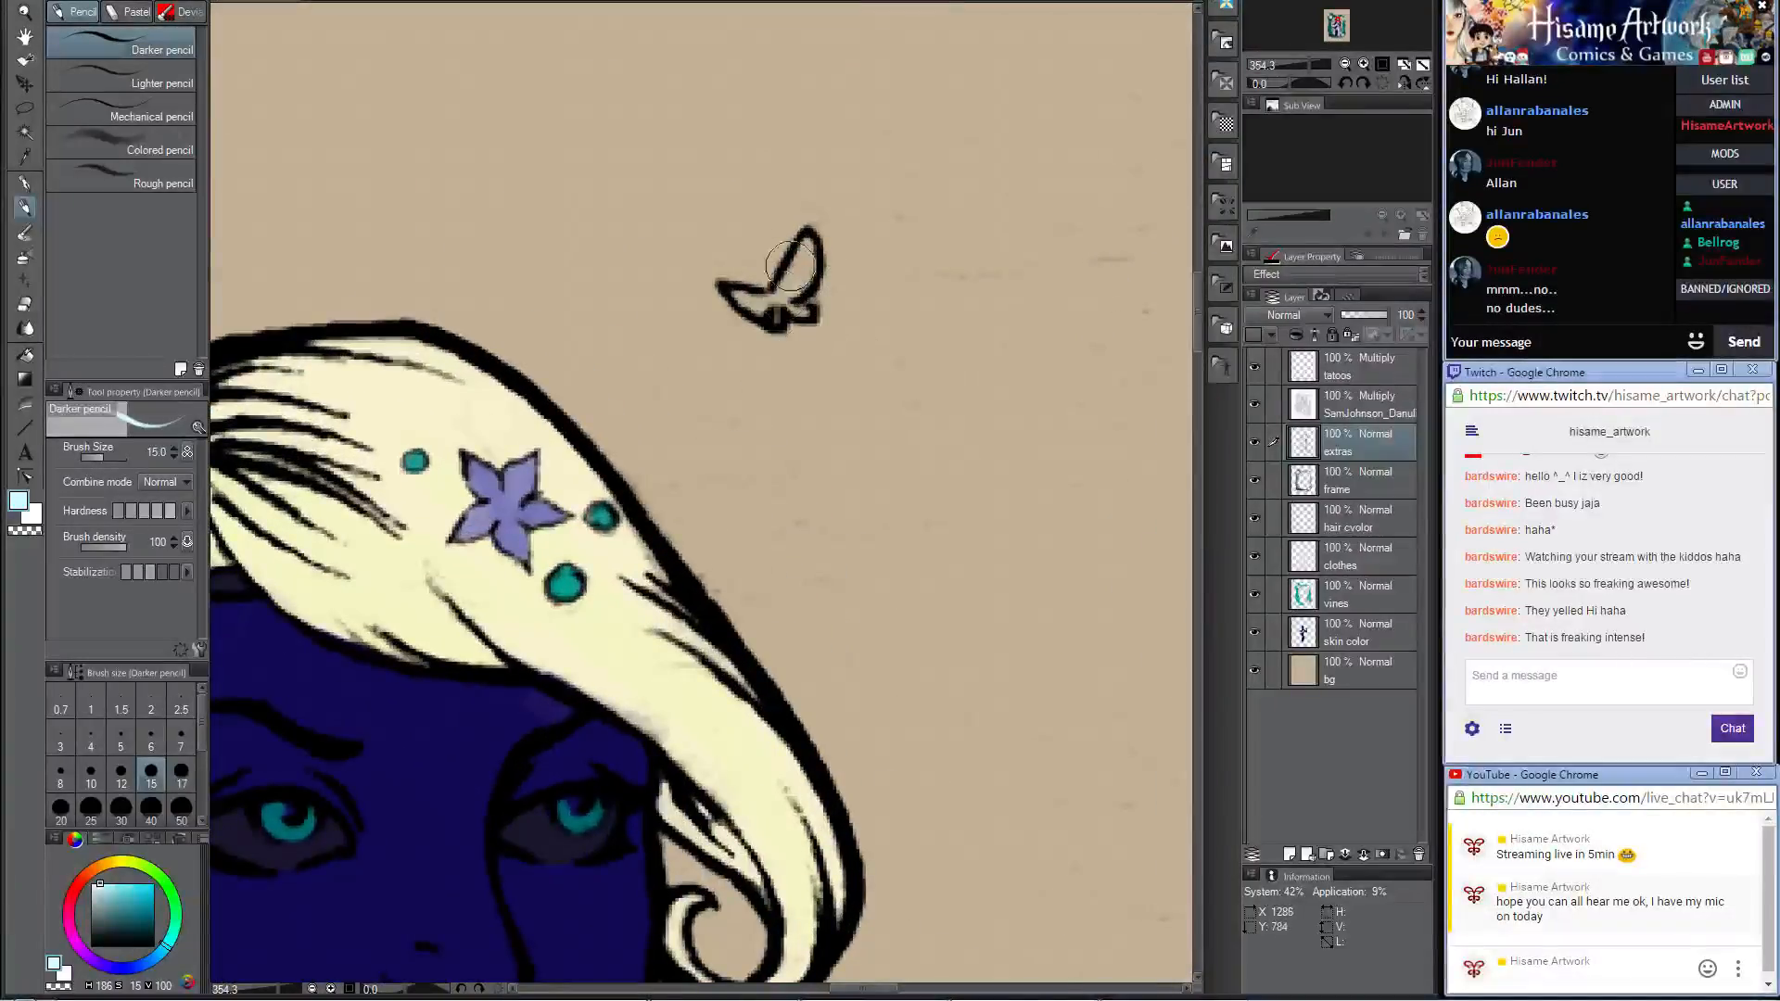
mouse_move(790, 283)
mouse_down()
mouse_move(803, 247)
mouse_move(772, 292)
mouse_move(742, 298)
mouse_move(795, 309)
mouse_move(783, 293)
mouse_up()
scroll(809, 284, down, 10)
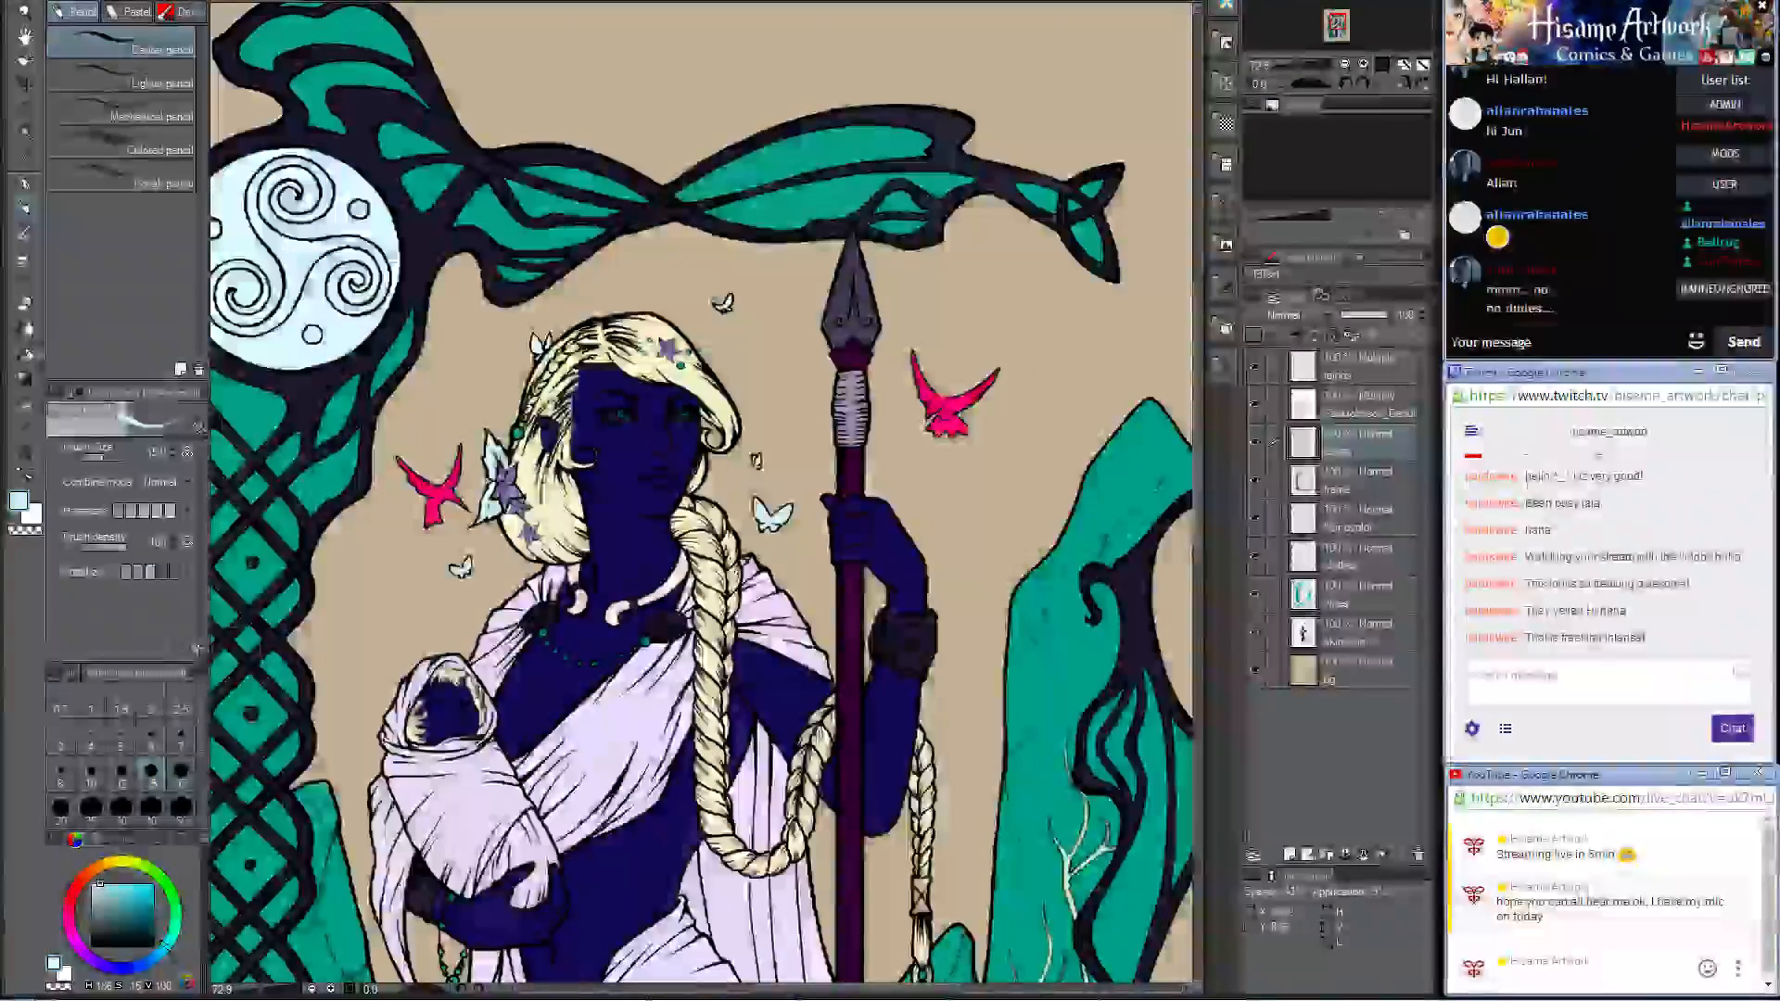
Step: Sample a dark violet and fill the cross-laced clasp near the end of the hanging braid
scroll(762, 374, up, 3)
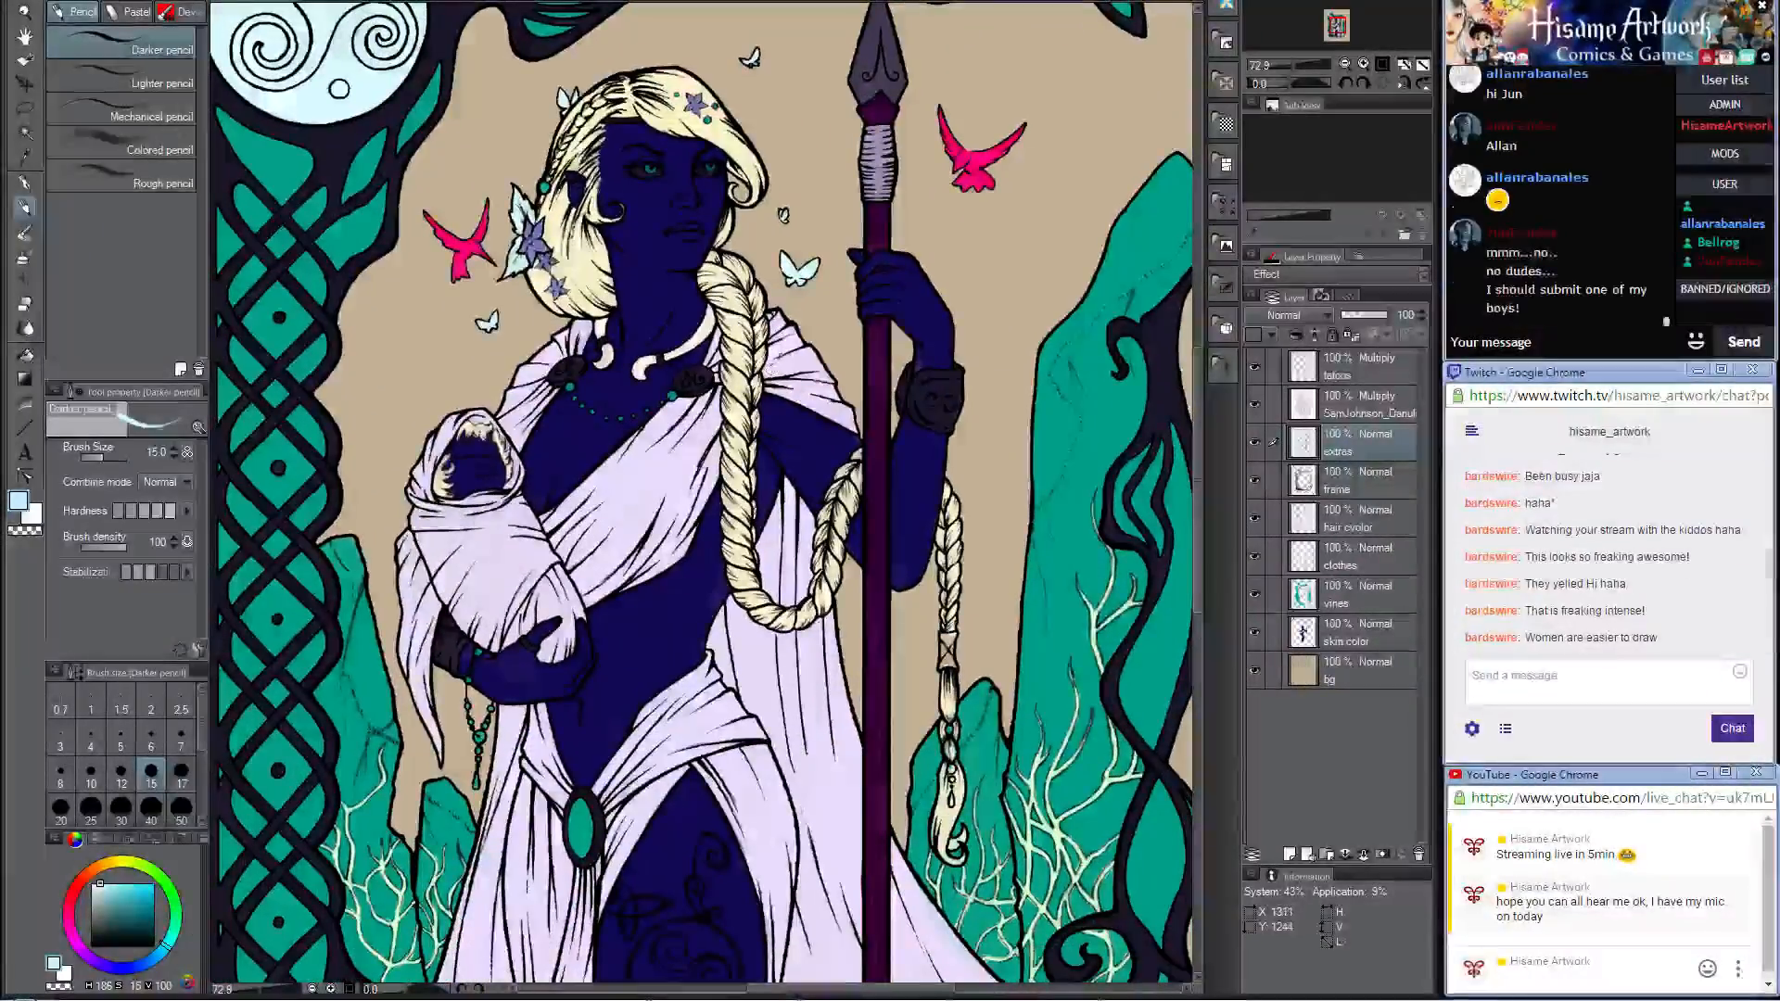
scroll(762, 374, down, 1)
alt+click(912, 603)
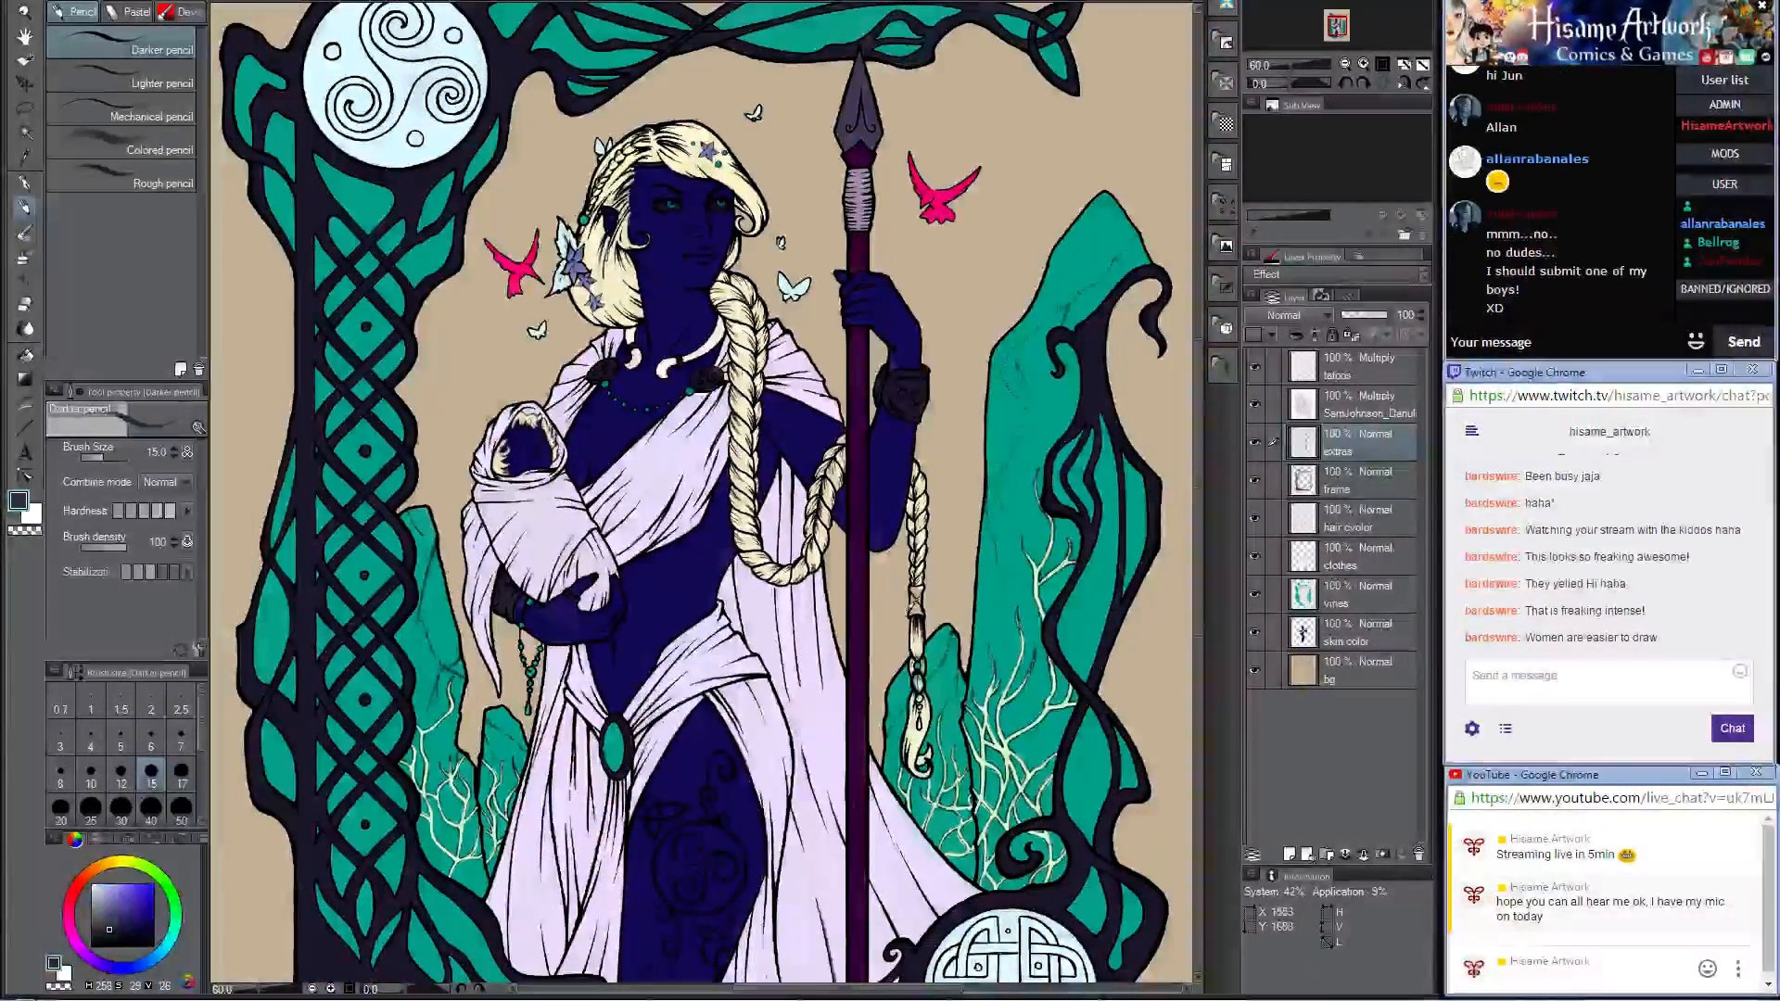
scroll(955, 612, up, 2)
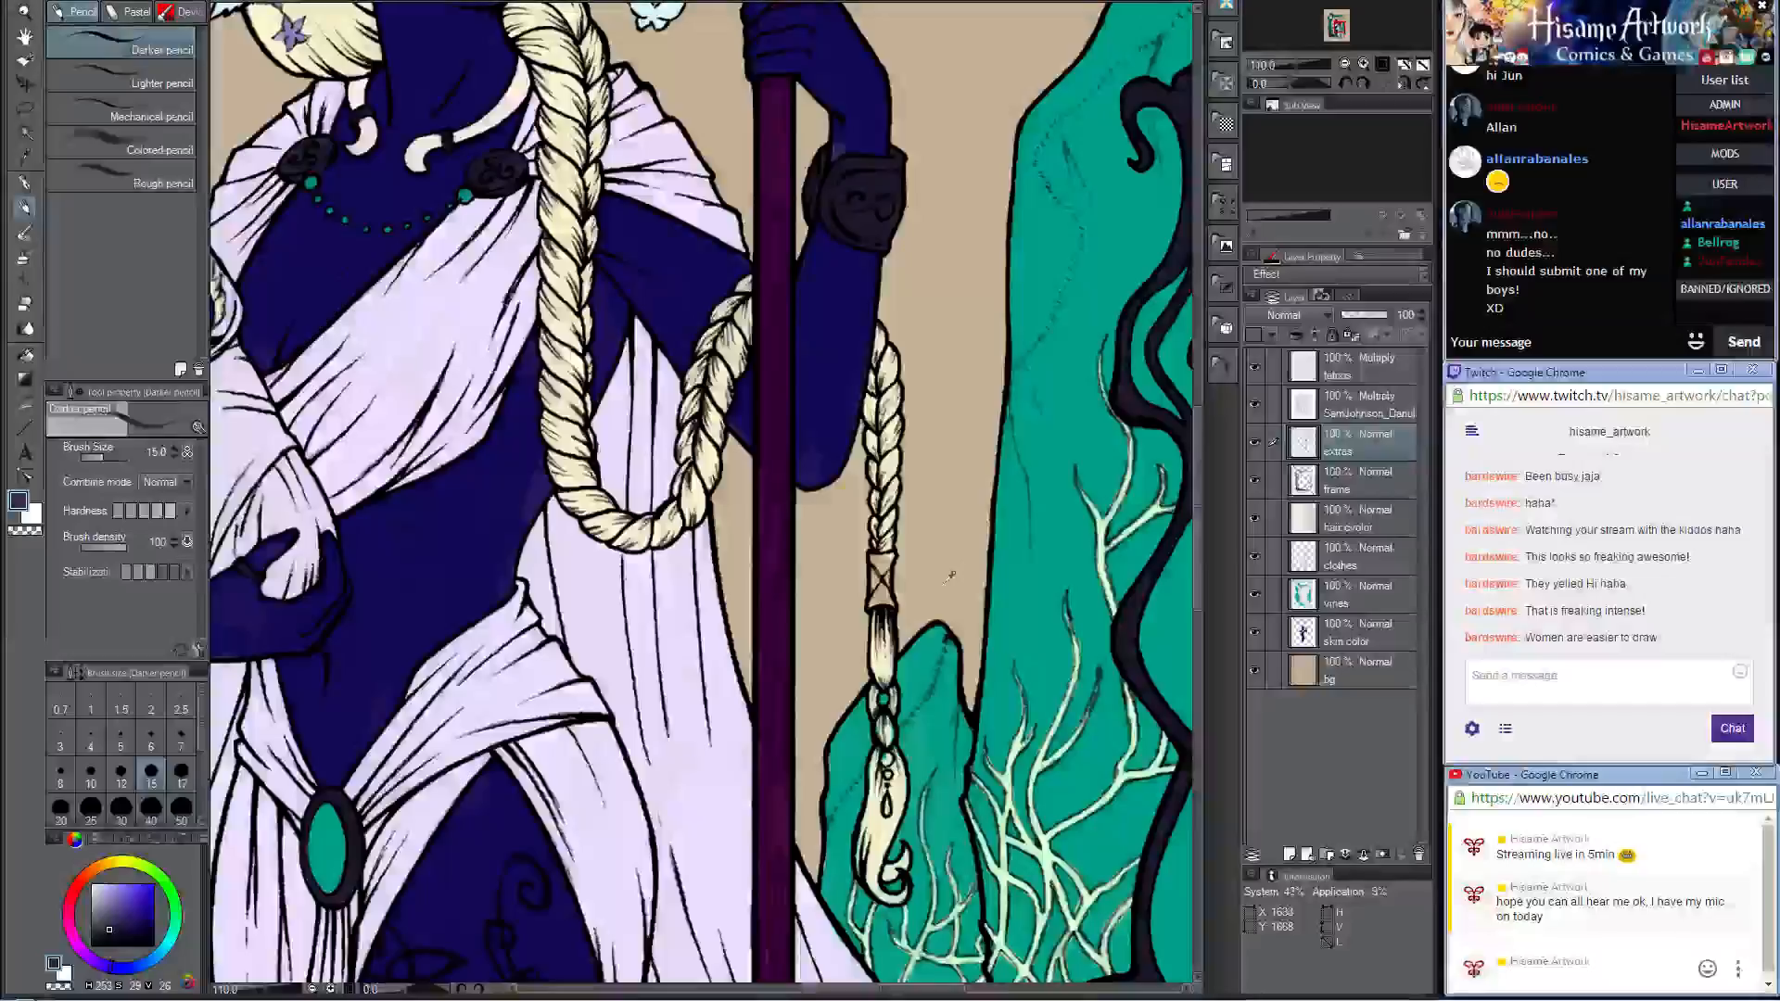
scroll(950, 576, up, 3)
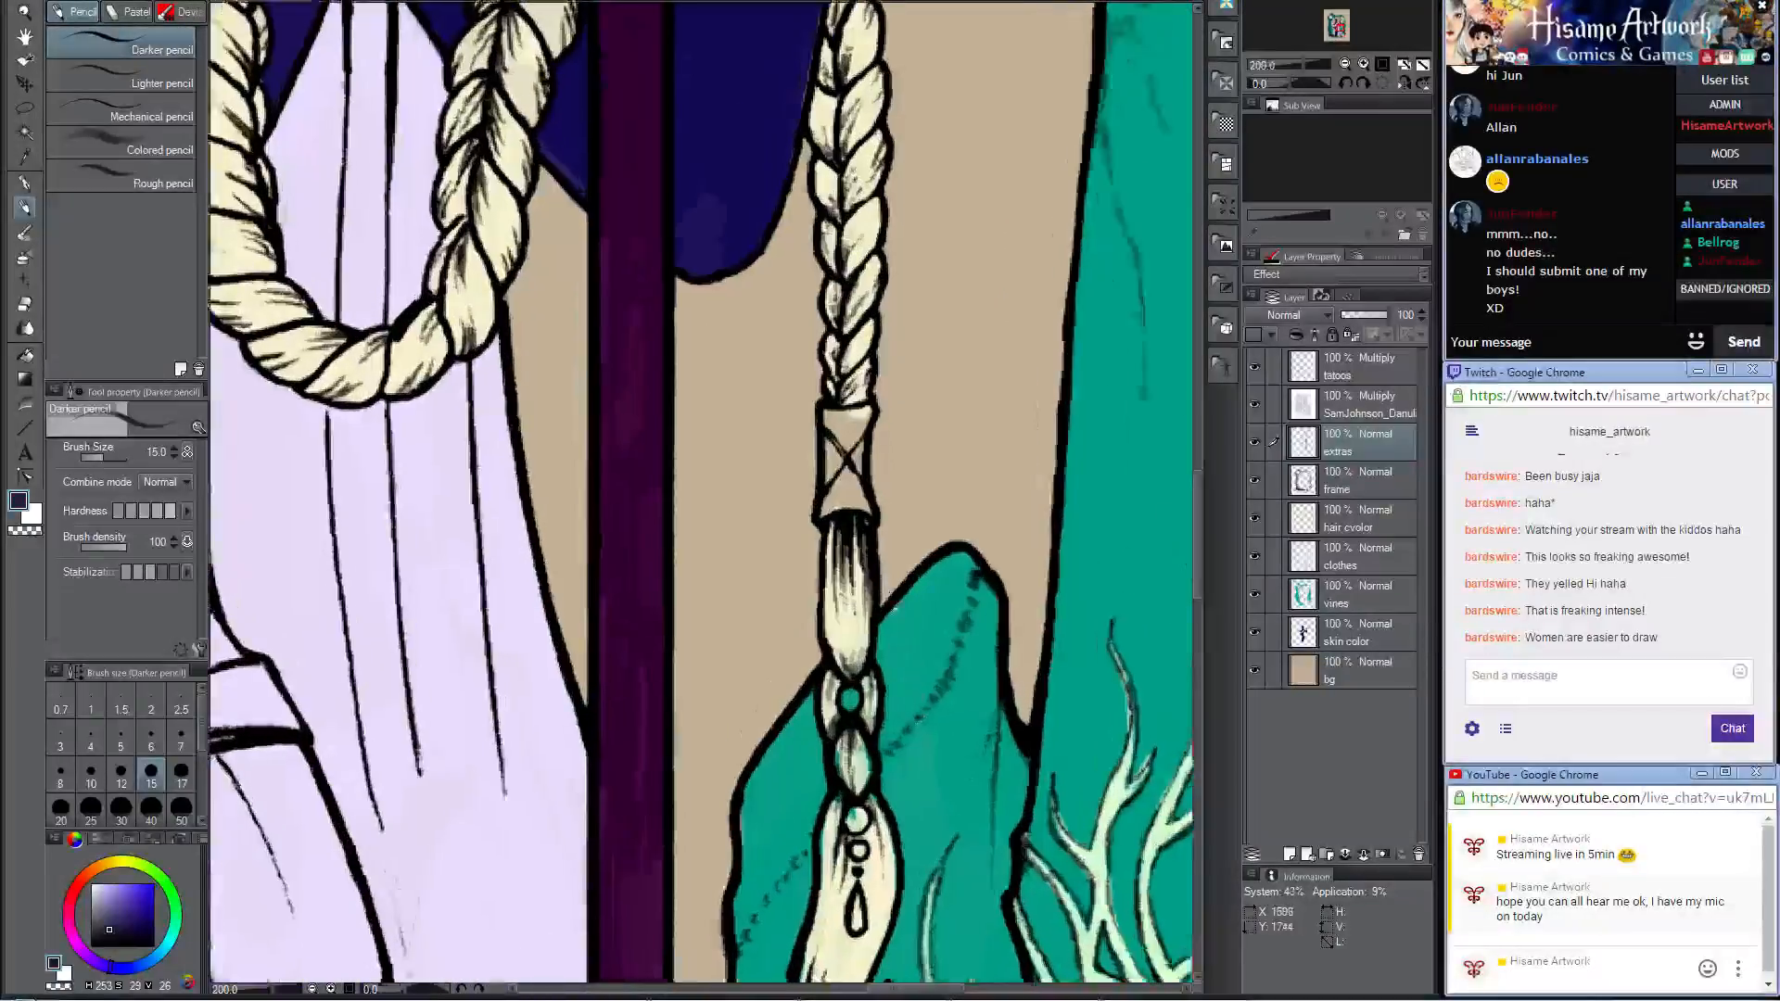
scroll(889, 604, up, 1)
mouse_move(812, 345)
mouse_down()
mouse_move(848, 354)
mouse_move(839, 389)
mouse_move(818, 384)
mouse_move(802, 477)
mouse_move(810, 440)
mouse_move(807, 471)
mouse_move(858, 479)
mouse_move(844, 410)
mouse_up()
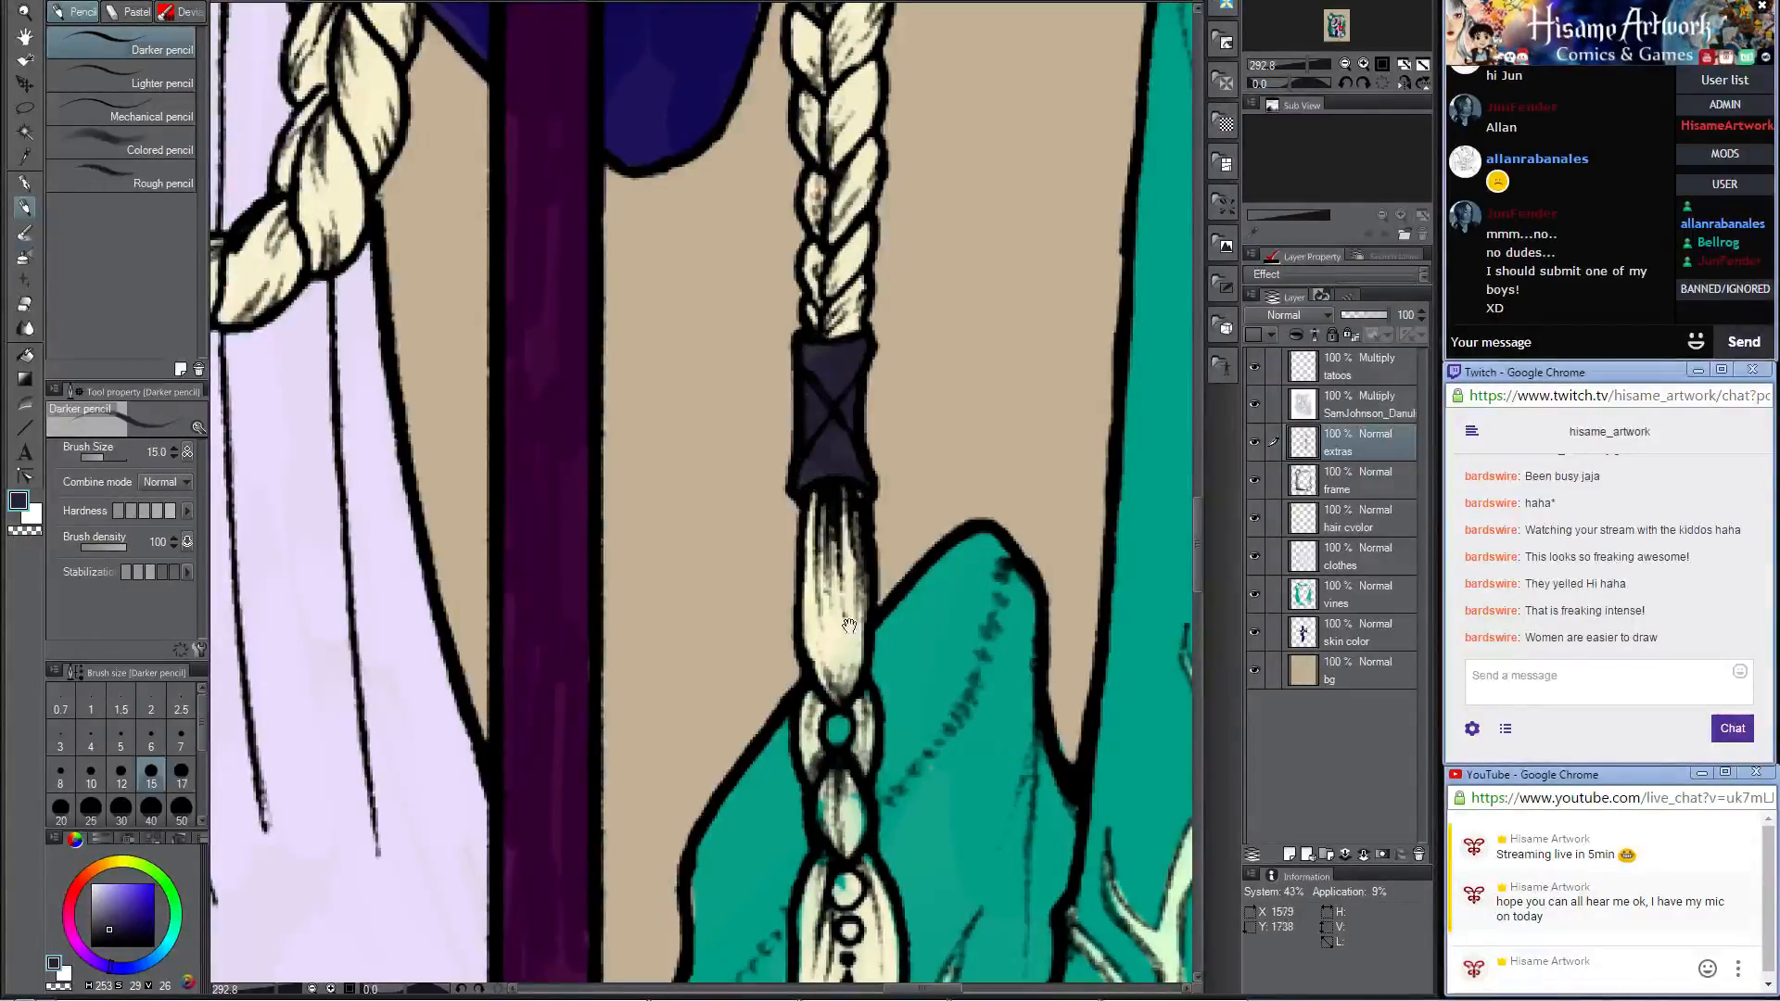
Step: On the clothes layer, sample the hair's cream and paint over the stray teal spots in the braid's lower loops and round ornament
drag(849, 626, 773, 362)
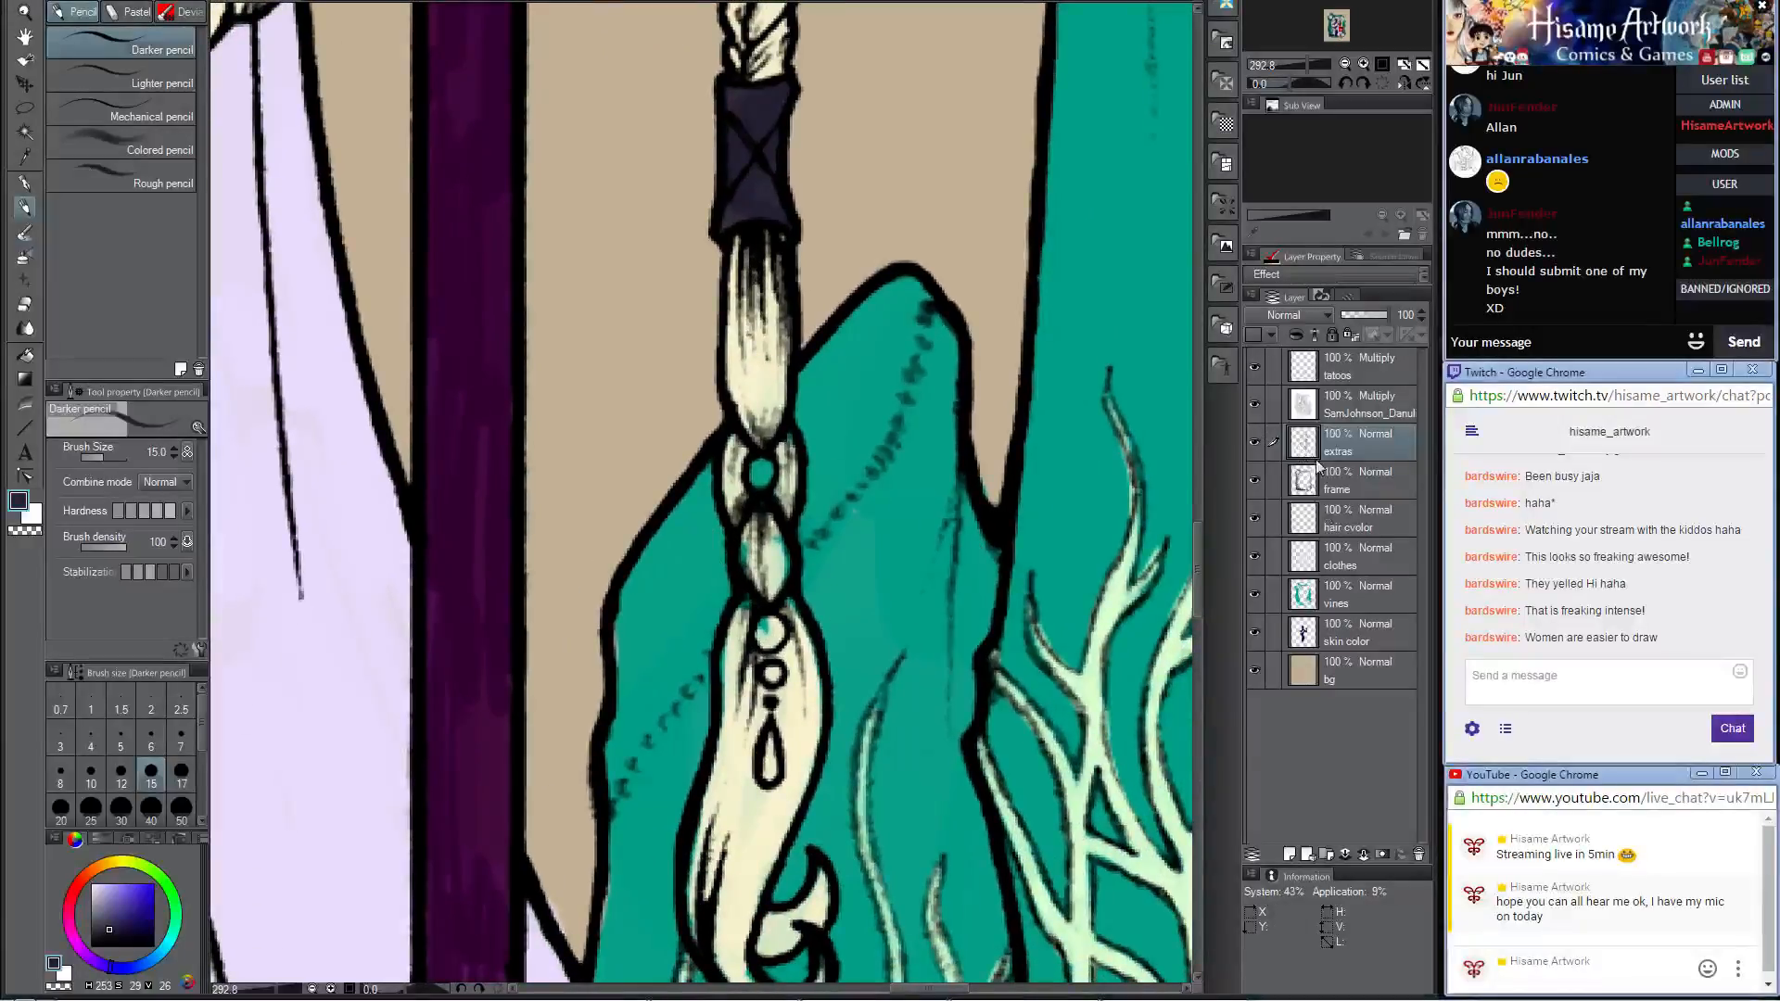
click(1308, 553)
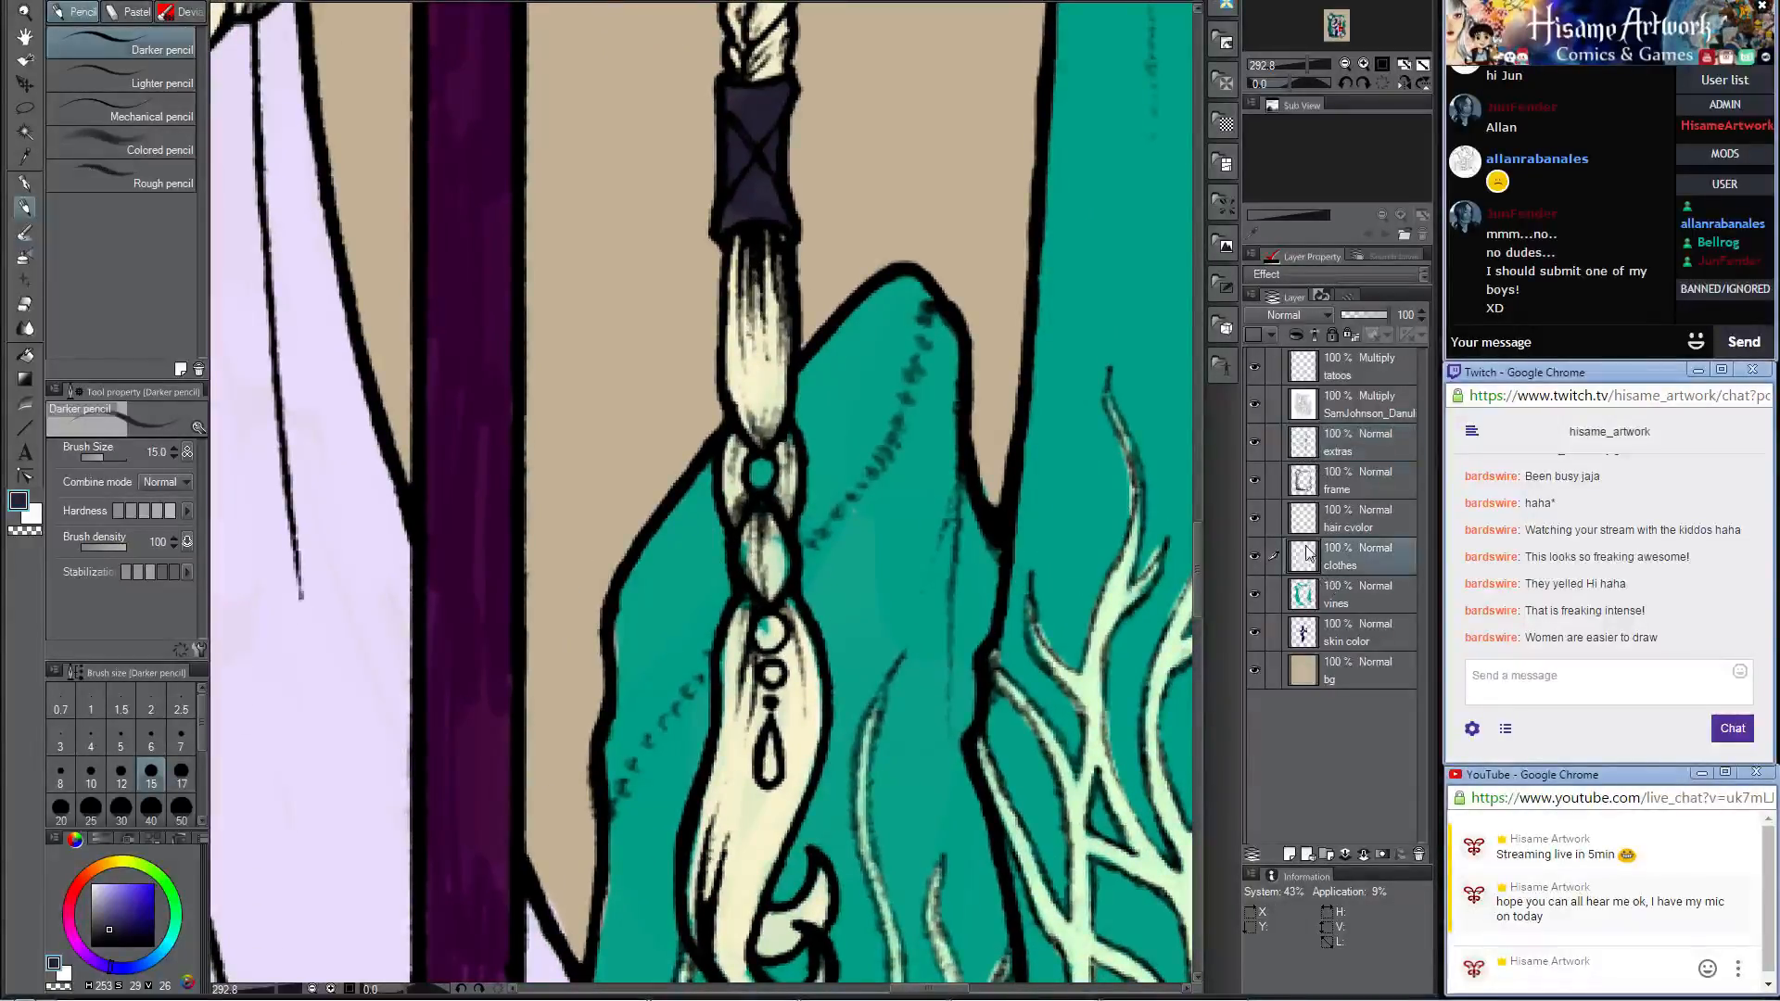
alt+click(763, 755)
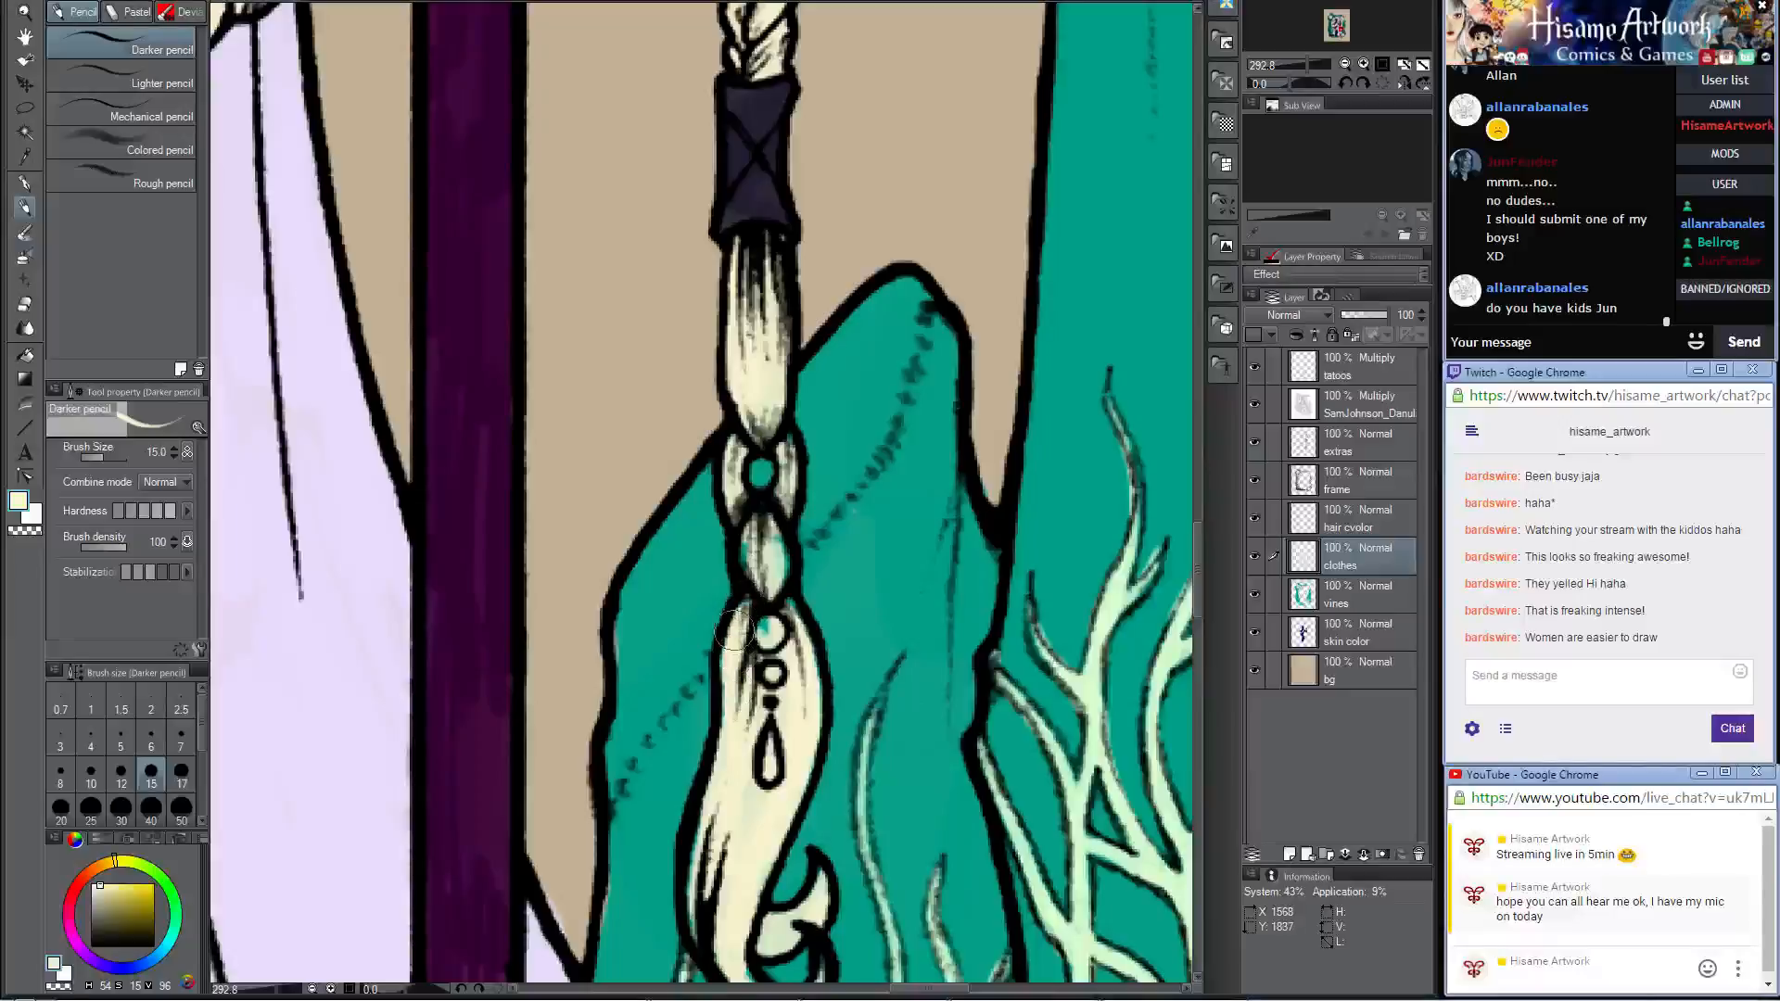
mouse_move(757, 617)
mouse_down()
mouse_move(779, 611)
mouse_move(793, 722)
mouse_up()
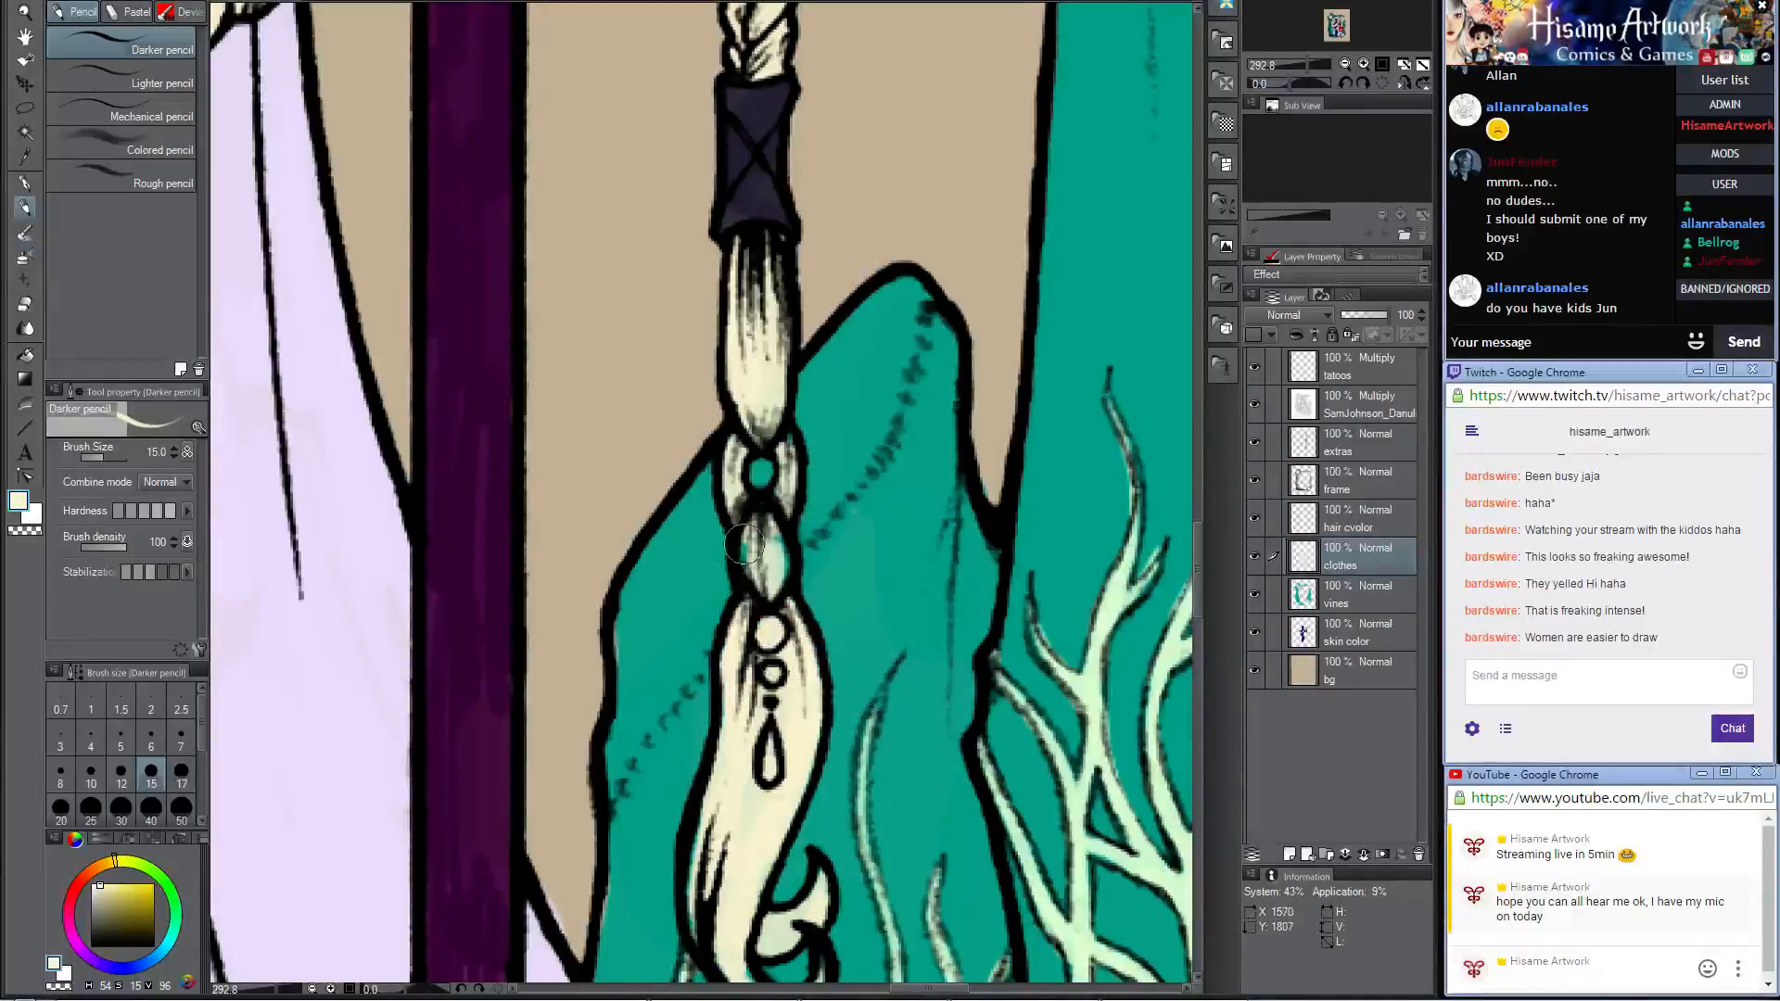
mouse_move(744, 547)
mouse_down()
mouse_move(760, 561)
mouse_move(783, 431)
mouse_up()
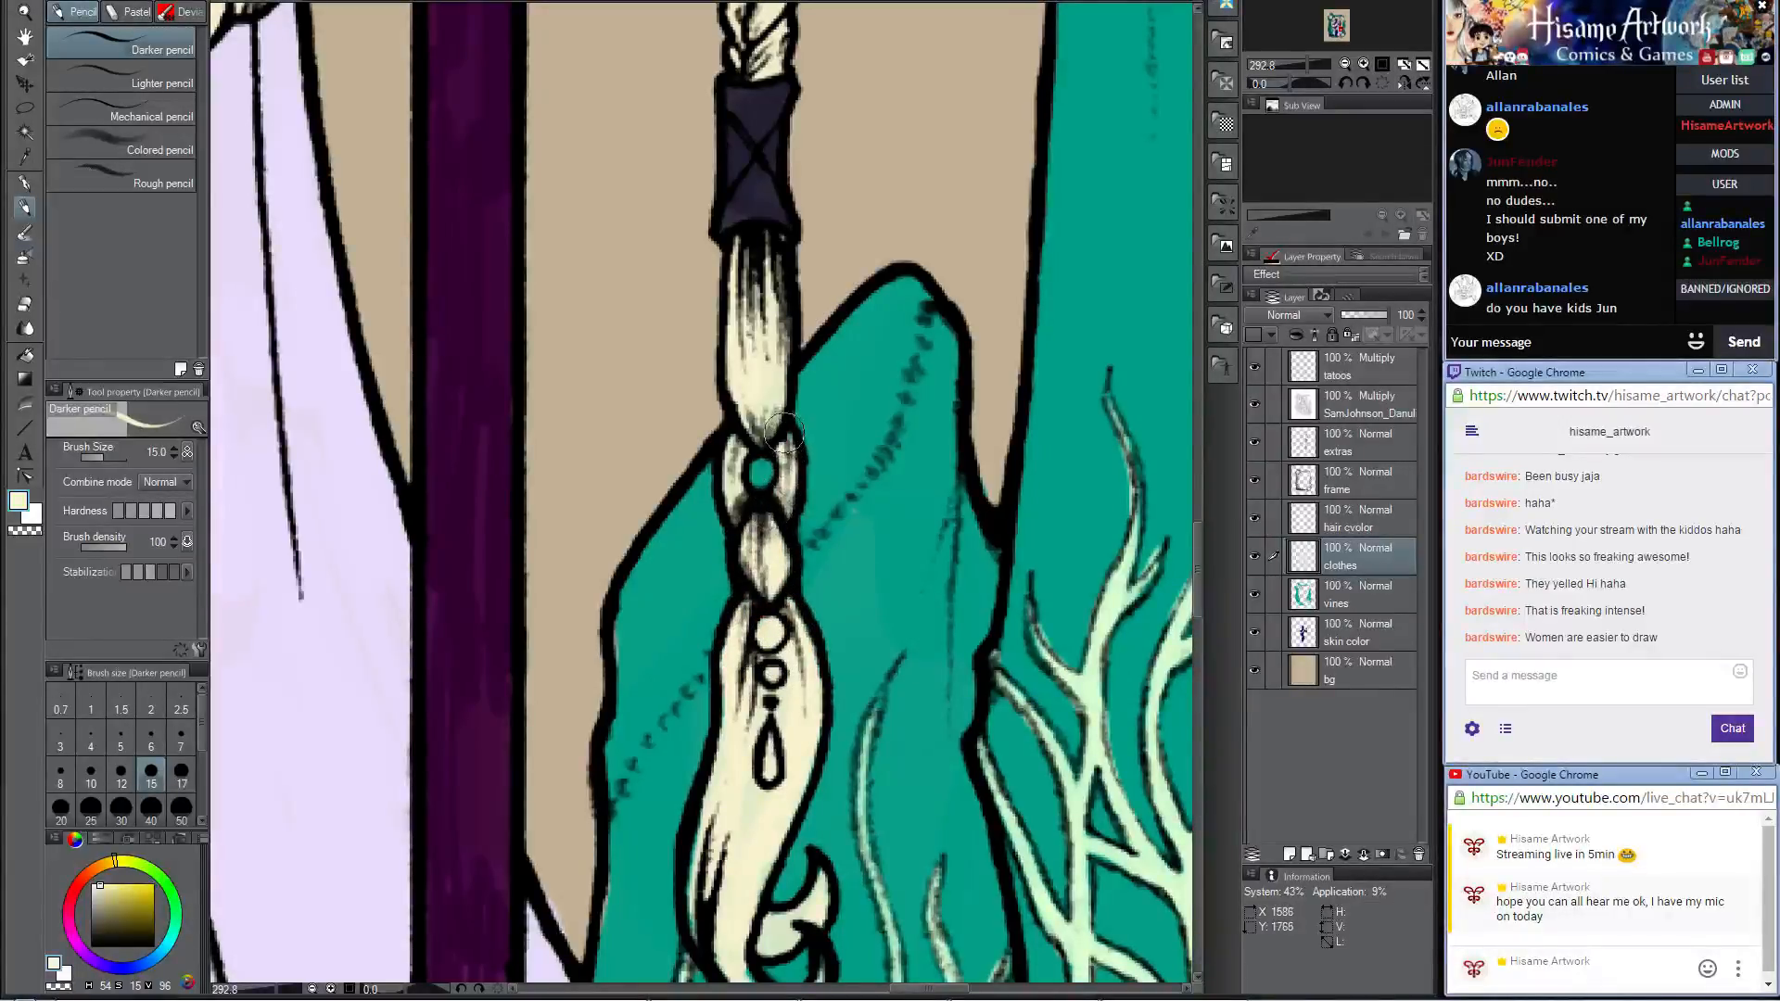
Step: Touch up the curled tip of the hanging braid and the hair around its drop ornament with the same cream
scroll(774, 574, down, 5)
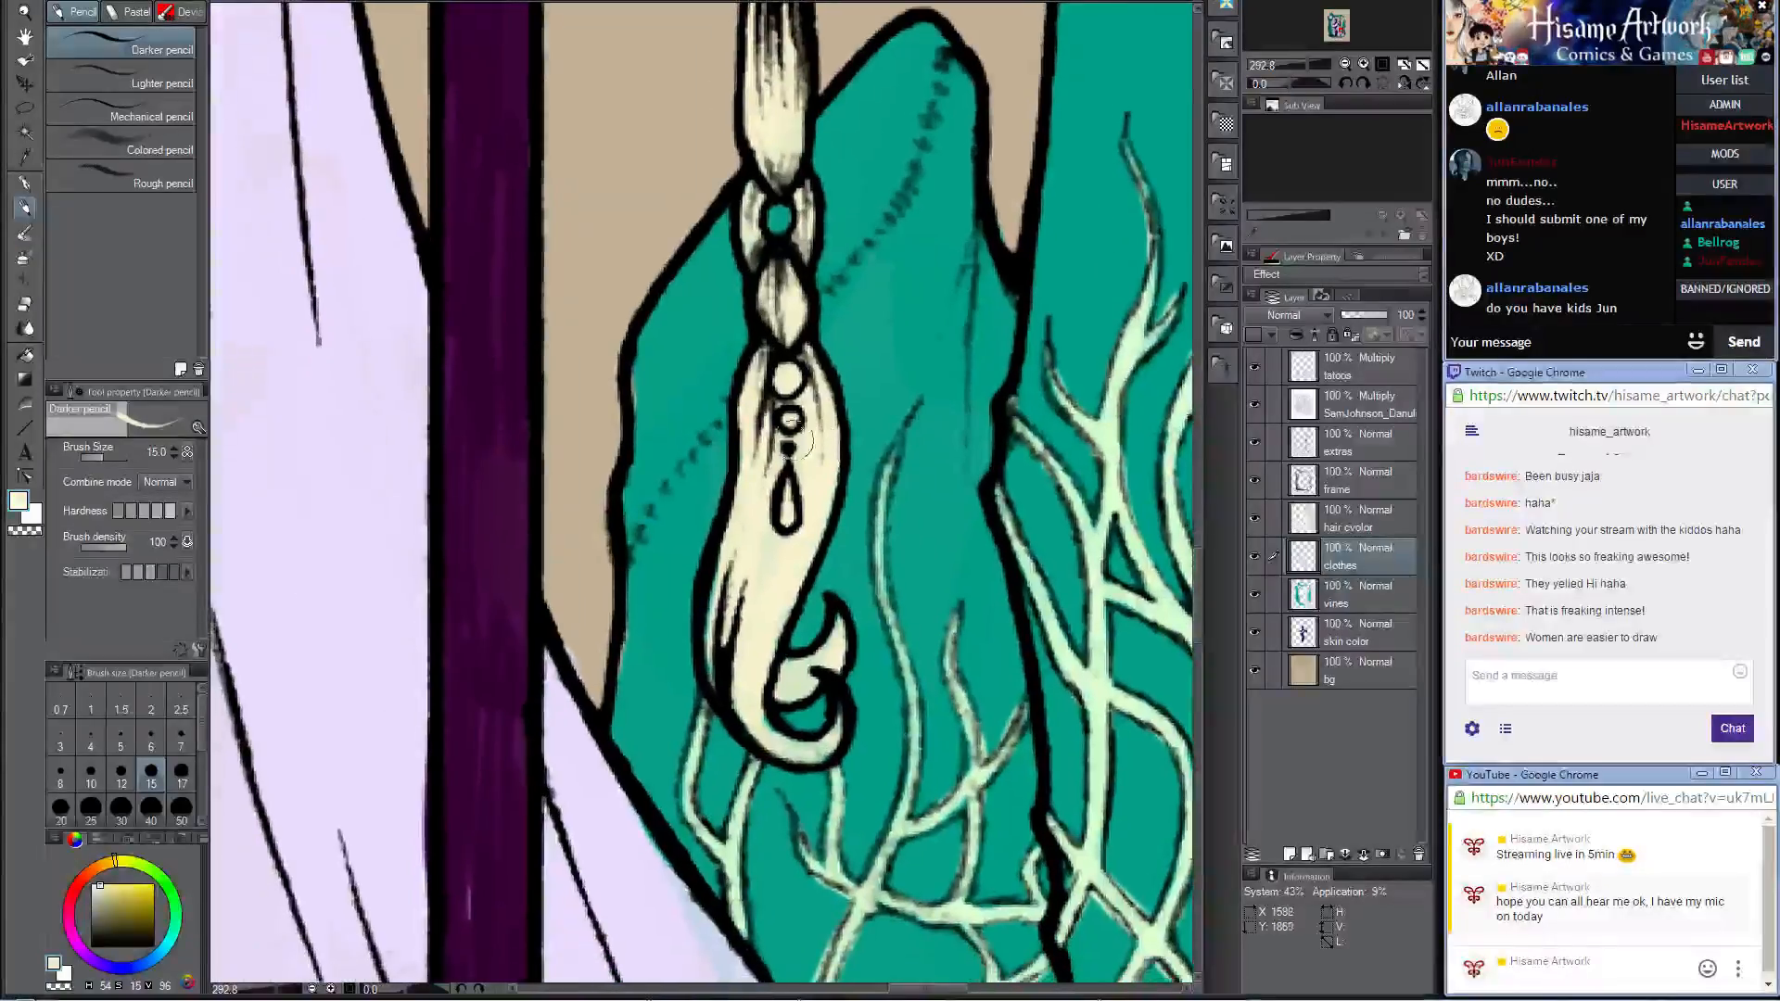
drag(816, 602, 830, 641)
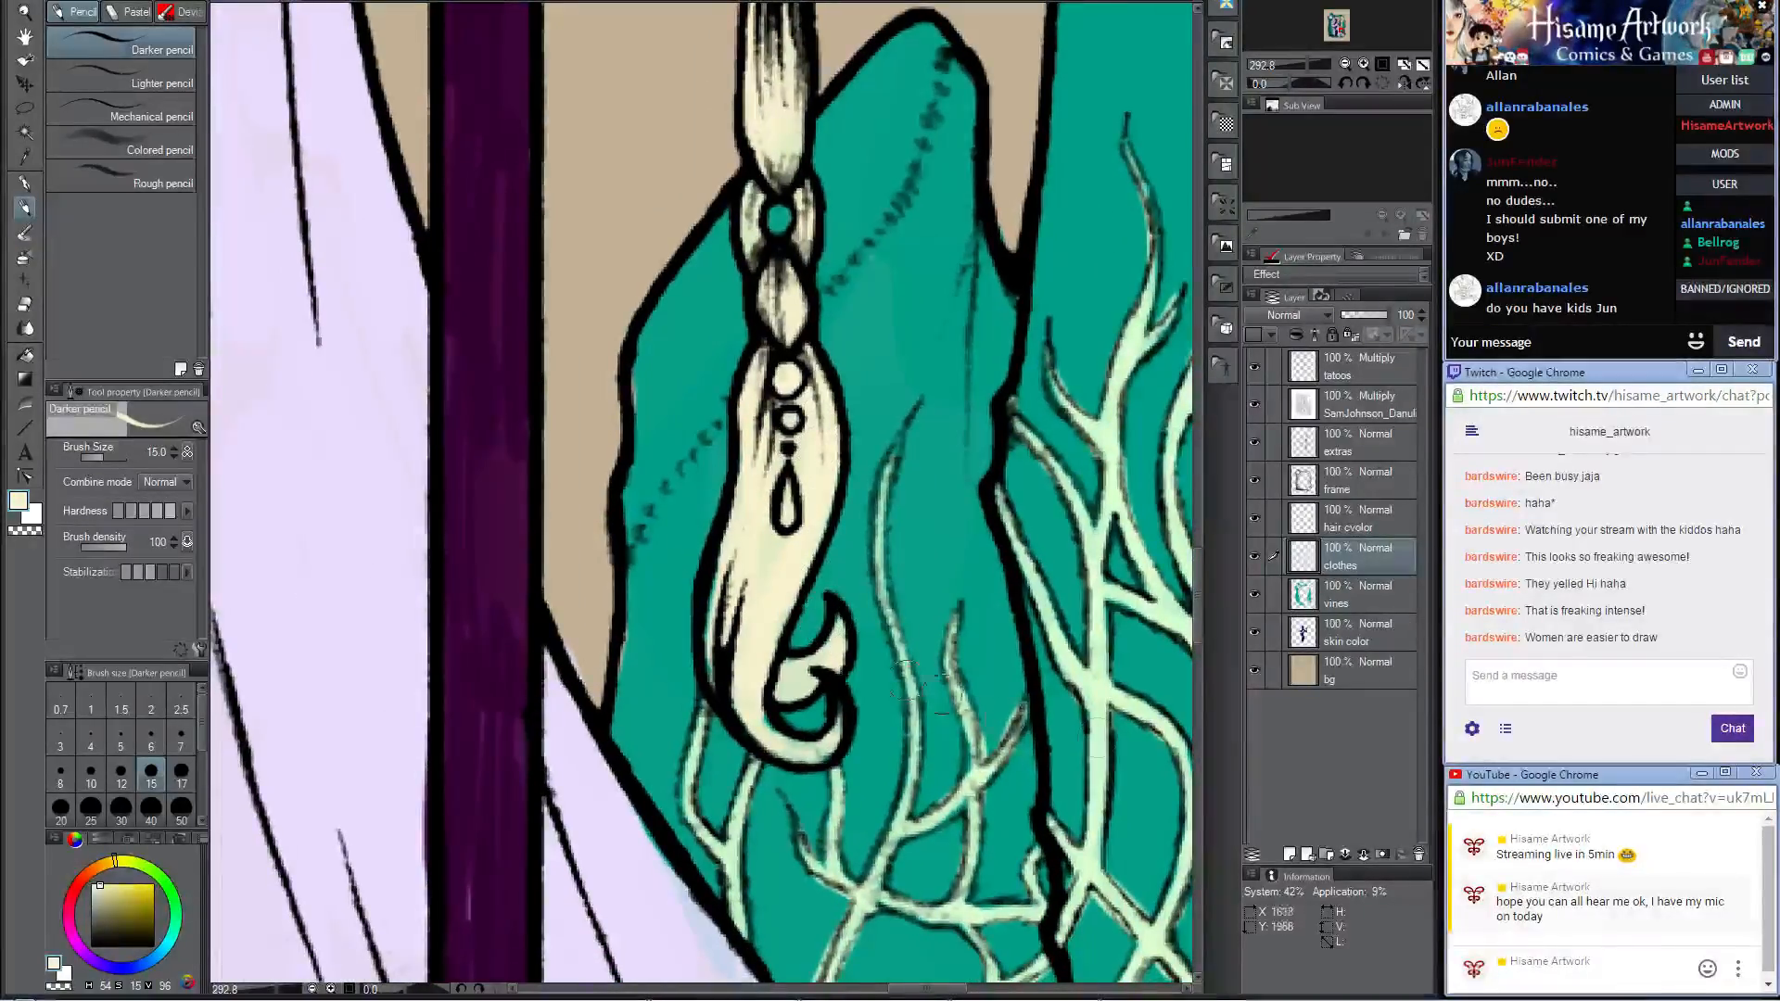
click(1565, 675)
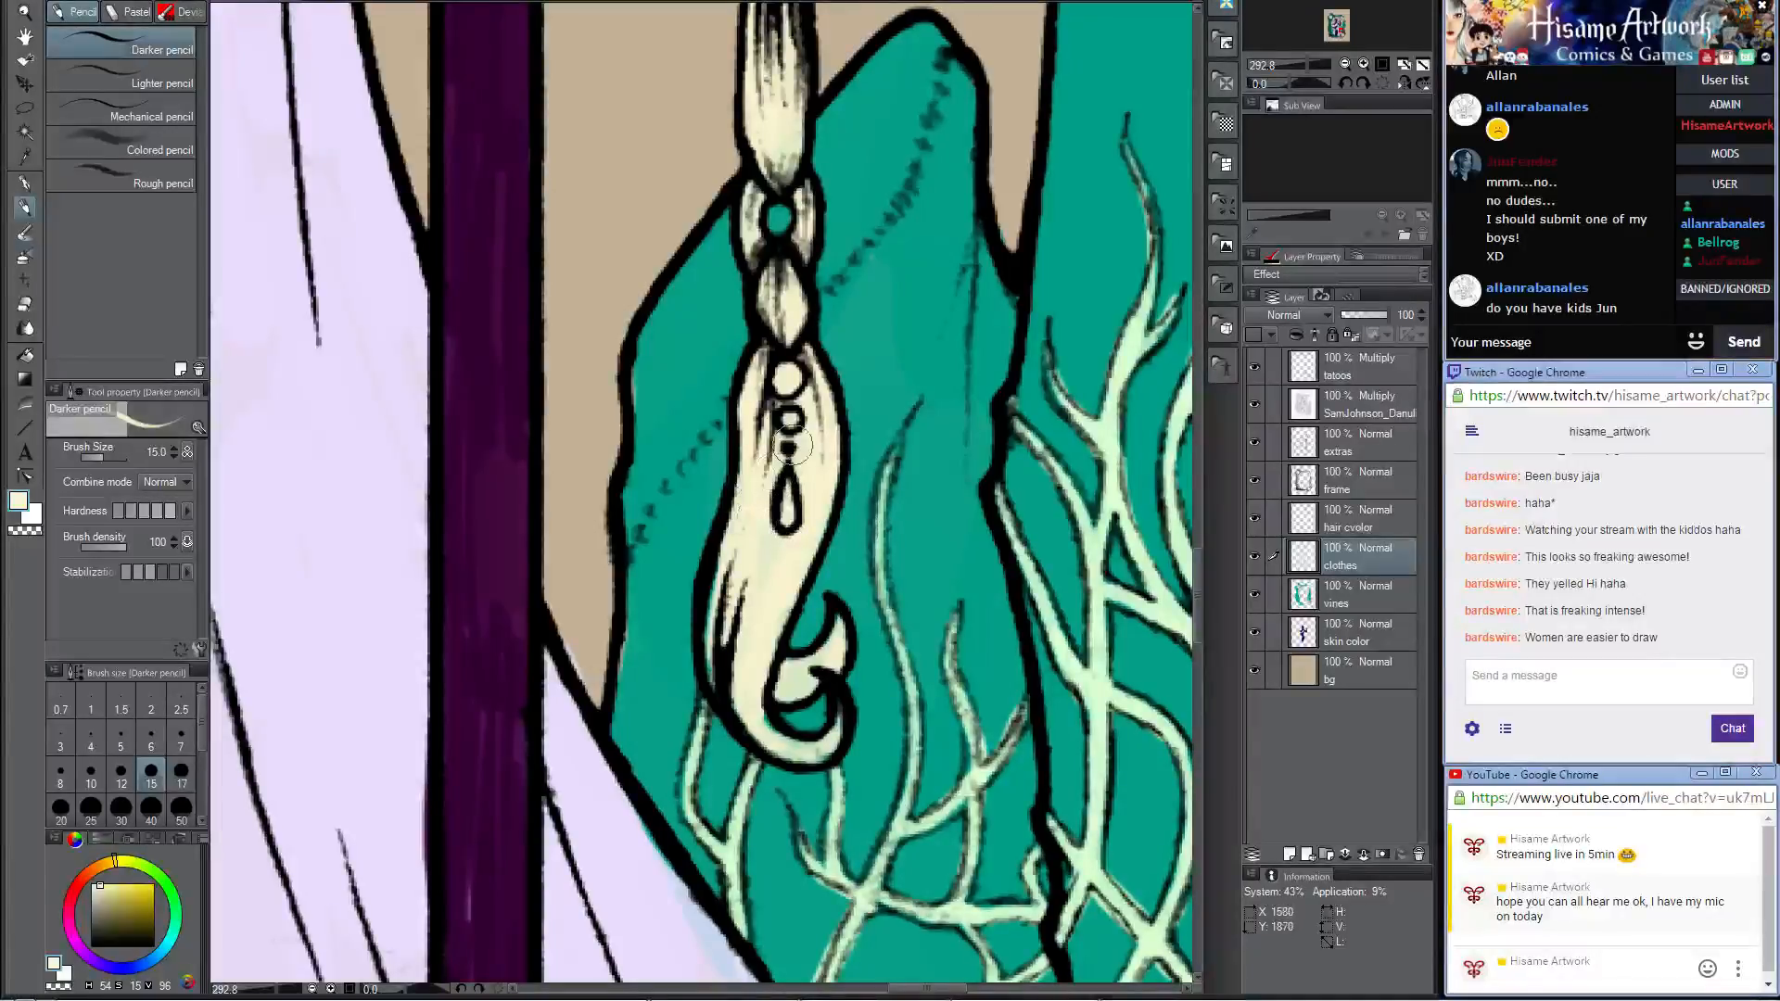
drag(793, 445, 791, 577)
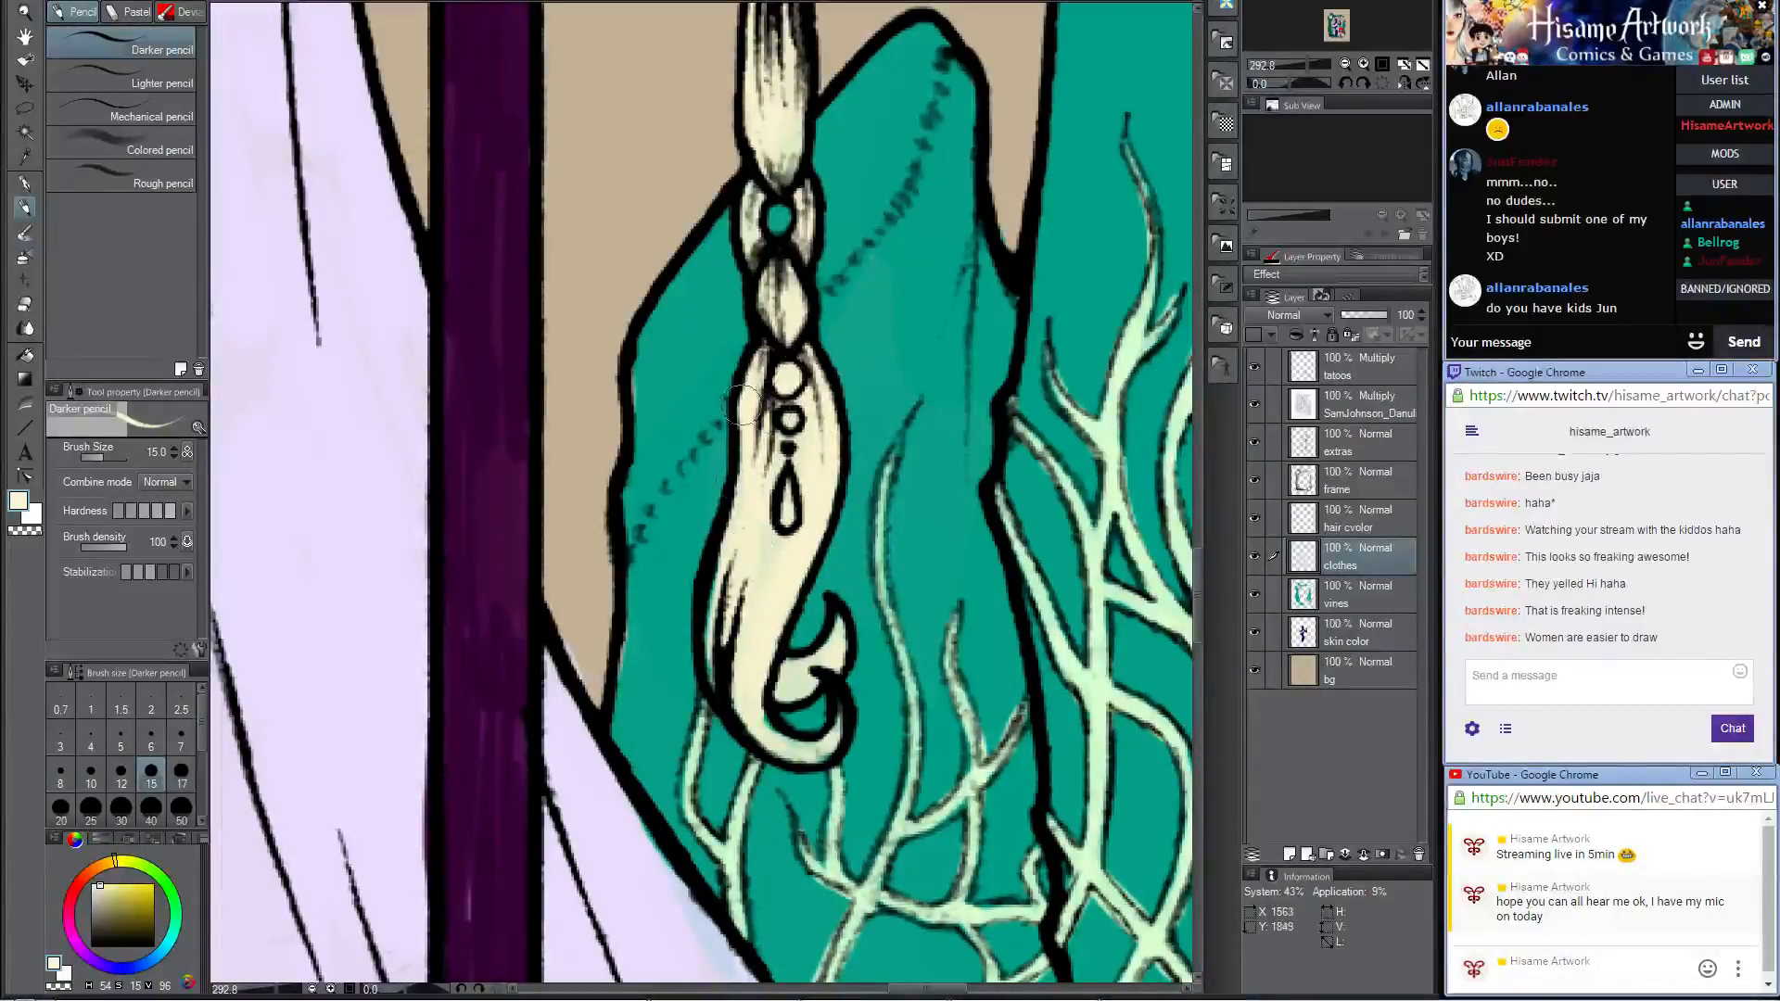
drag(741, 405, 749, 443)
key(ctrl+z)
mouse_move(735, 567)
mouse_down()
mouse_move(719, 656)
mouse_move(719, 621)
mouse_move(731, 702)
mouse_move(788, 757)
mouse_move(747, 704)
mouse_move(784, 750)
mouse_move(752, 712)
mouse_move(799, 750)
mouse_move(830, 742)
mouse_move(838, 604)
mouse_move(823, 657)
mouse_move(841, 625)
mouse_move(766, 654)
mouse_up()
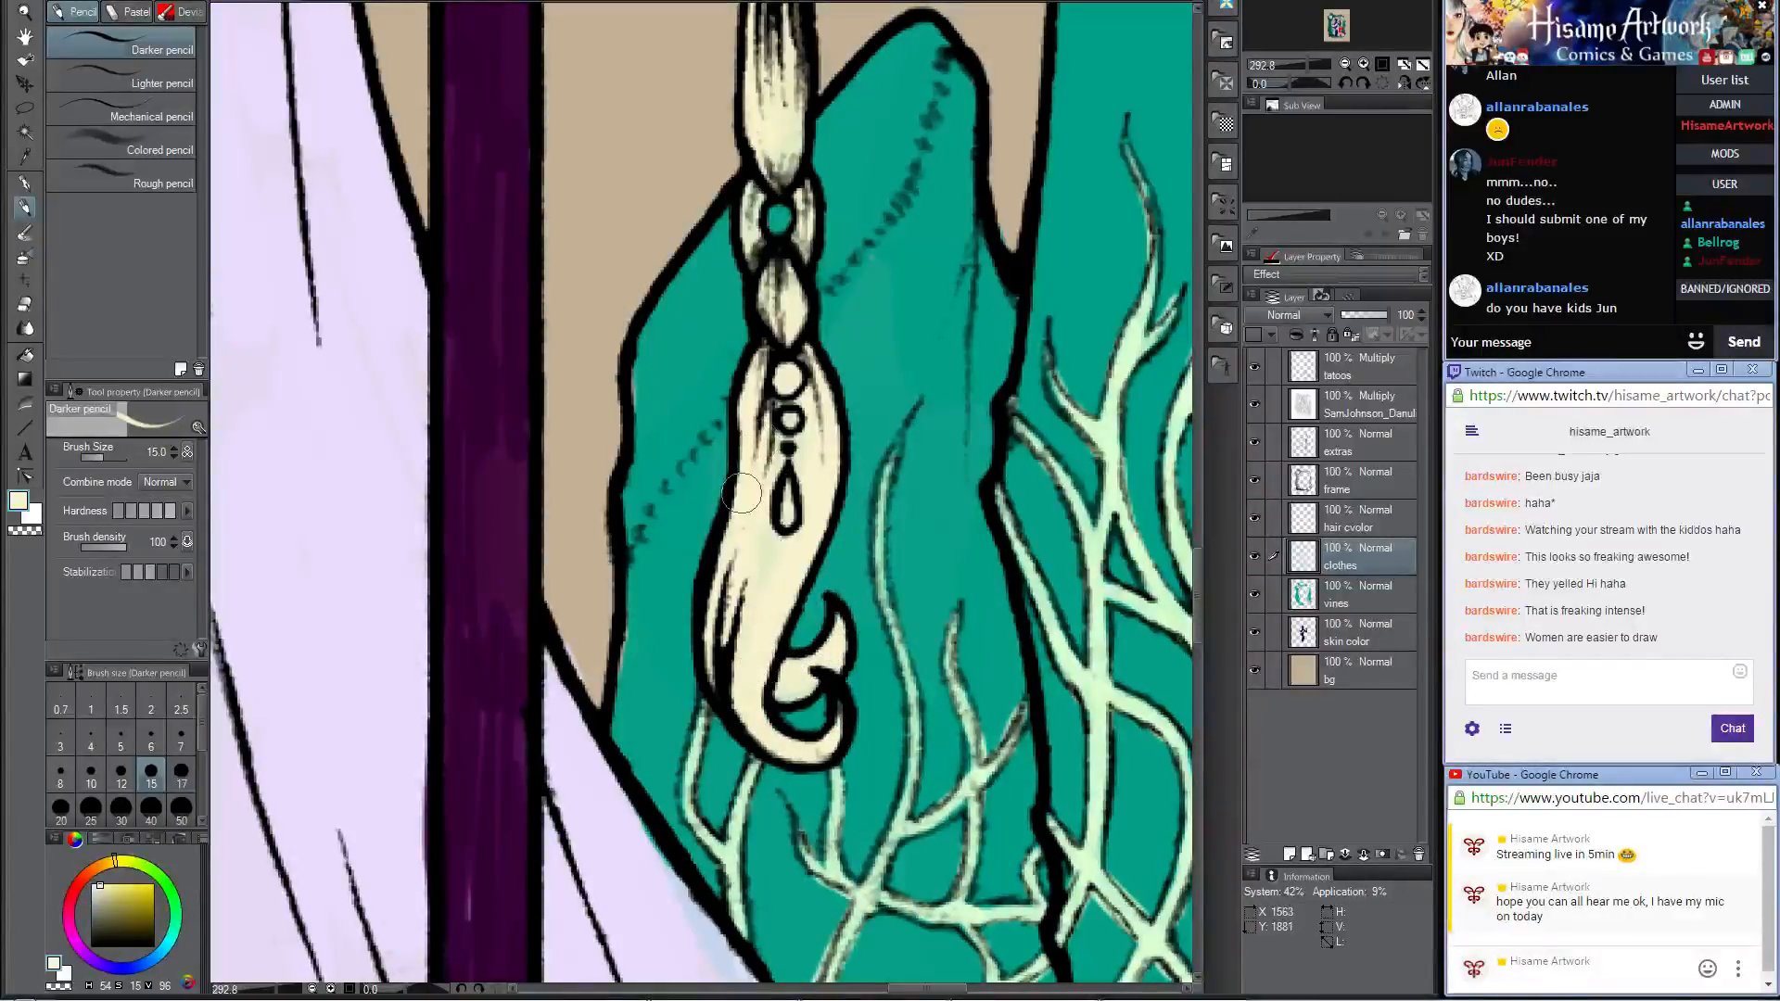
scroll(751, 483, down, 15)
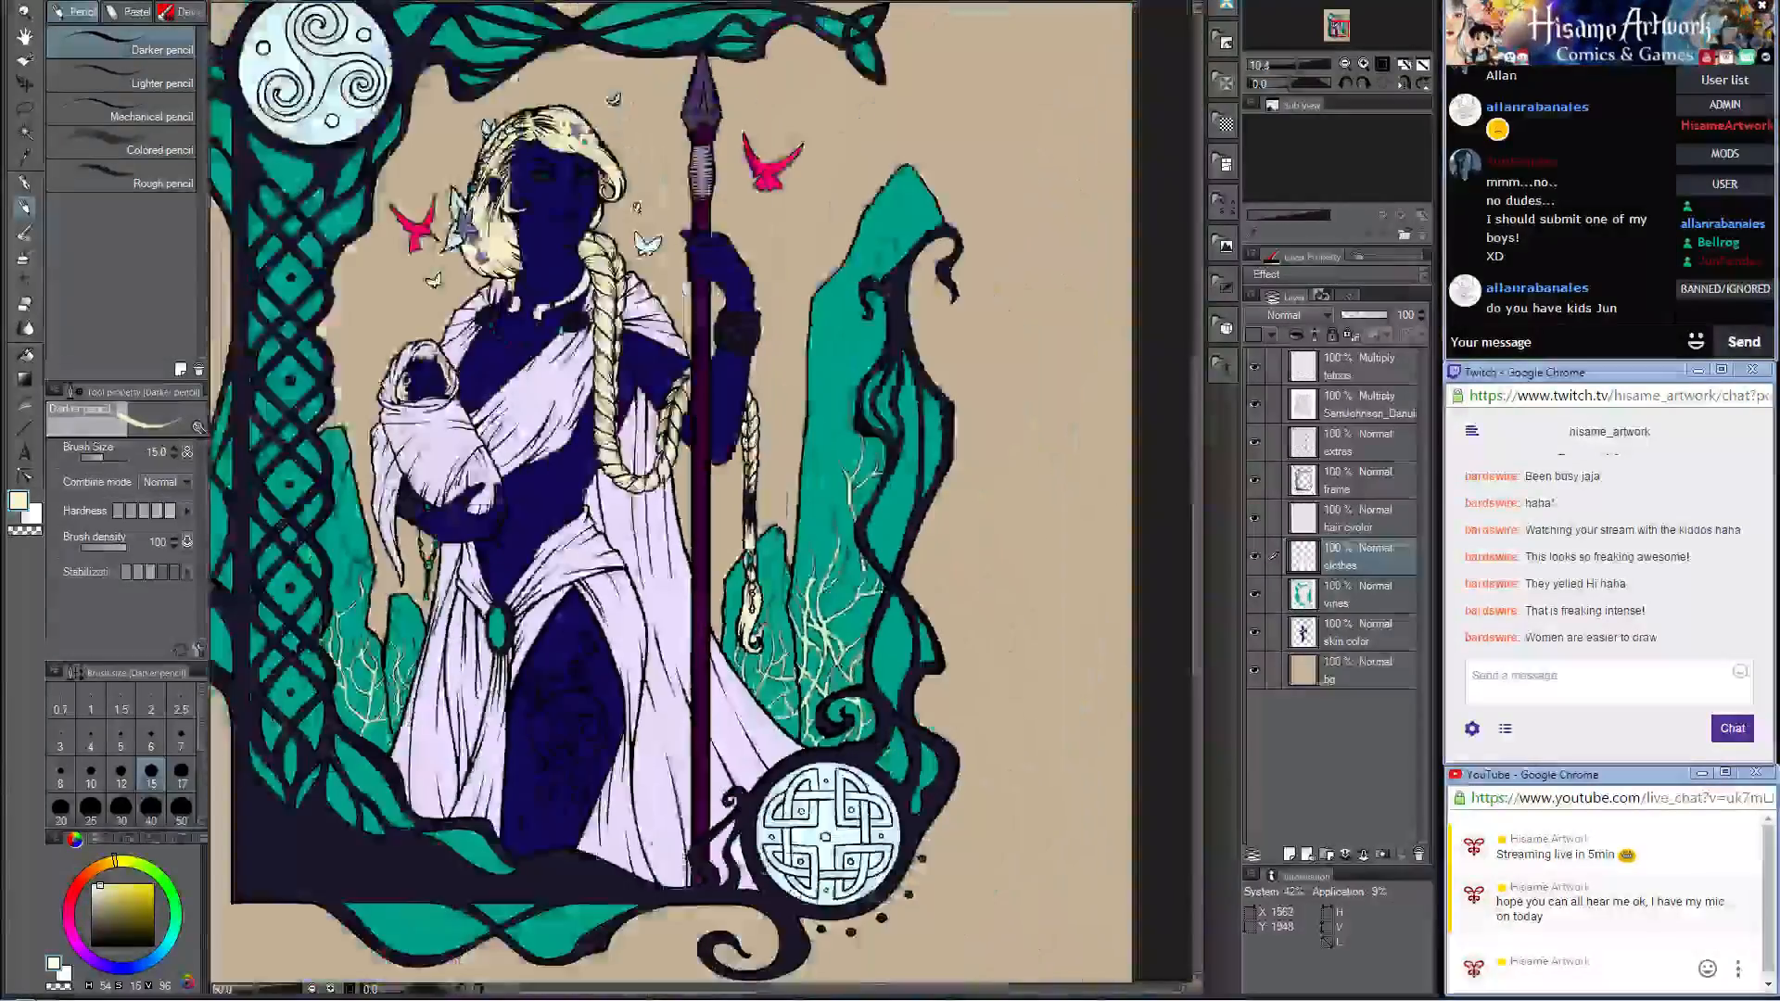
scroll(674, 449, up, 12)
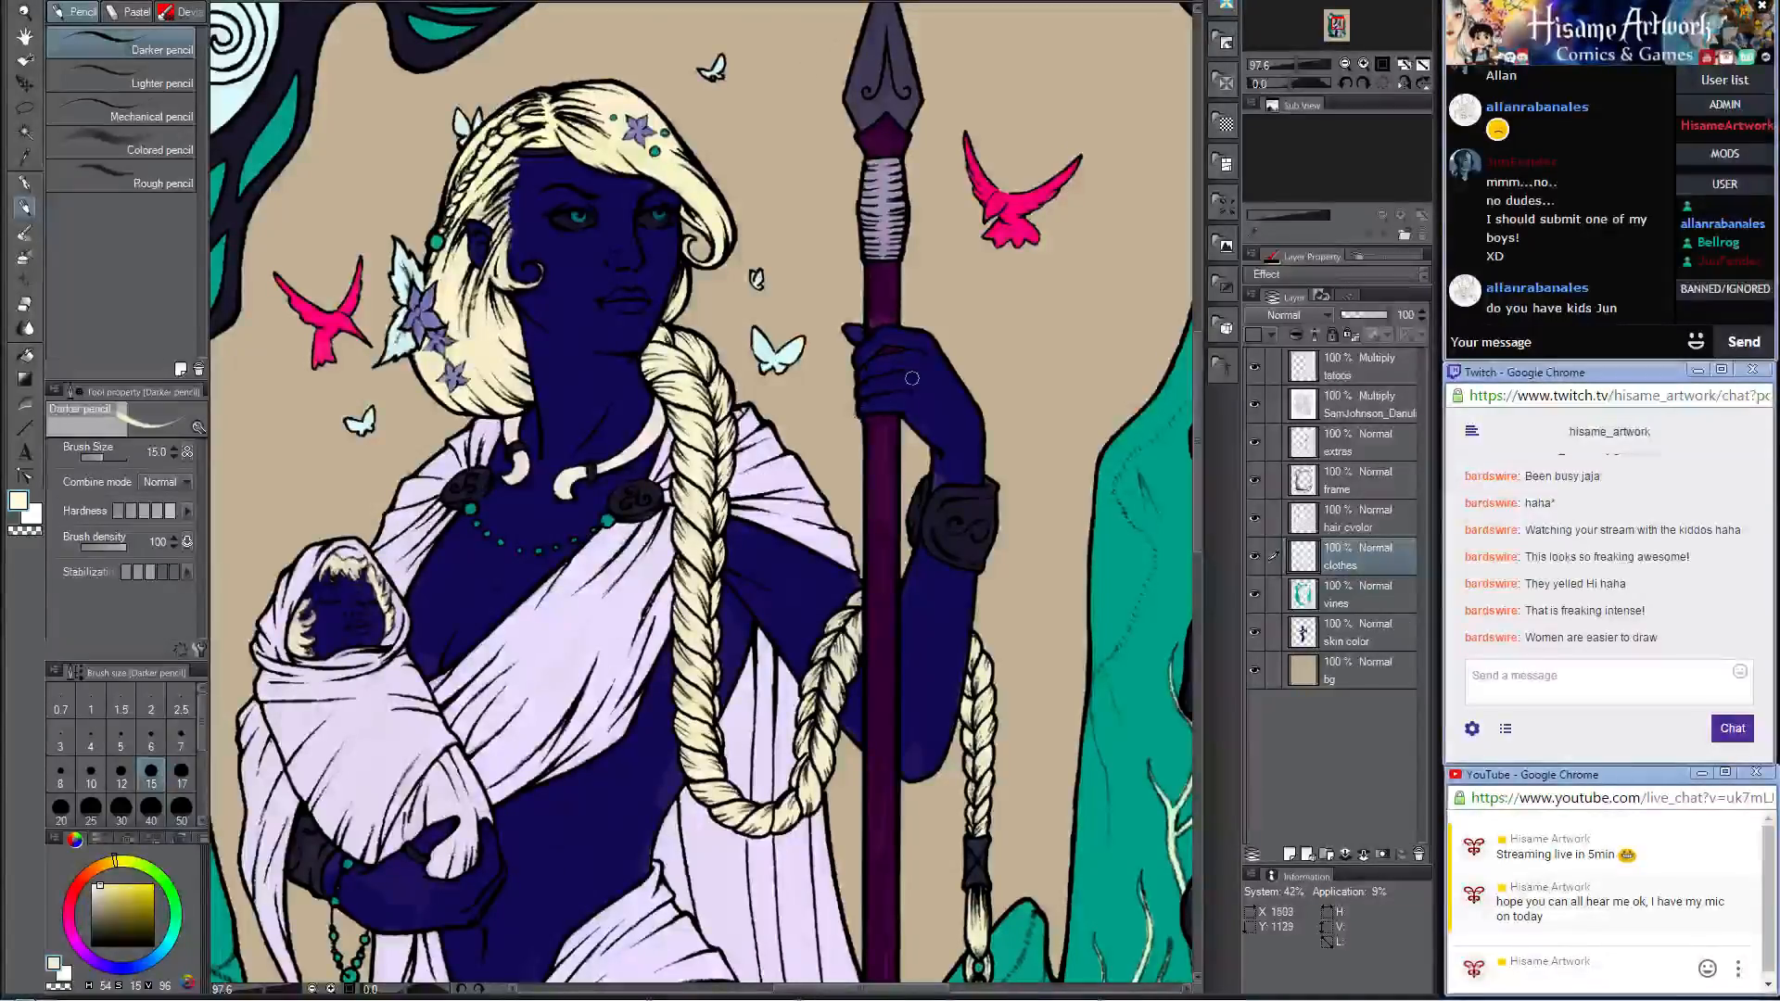
Step: On the skin color layer, sample the woman's dark blue skin tone and enlarge the pencil to size 50
scroll(891, 408, down, 5)
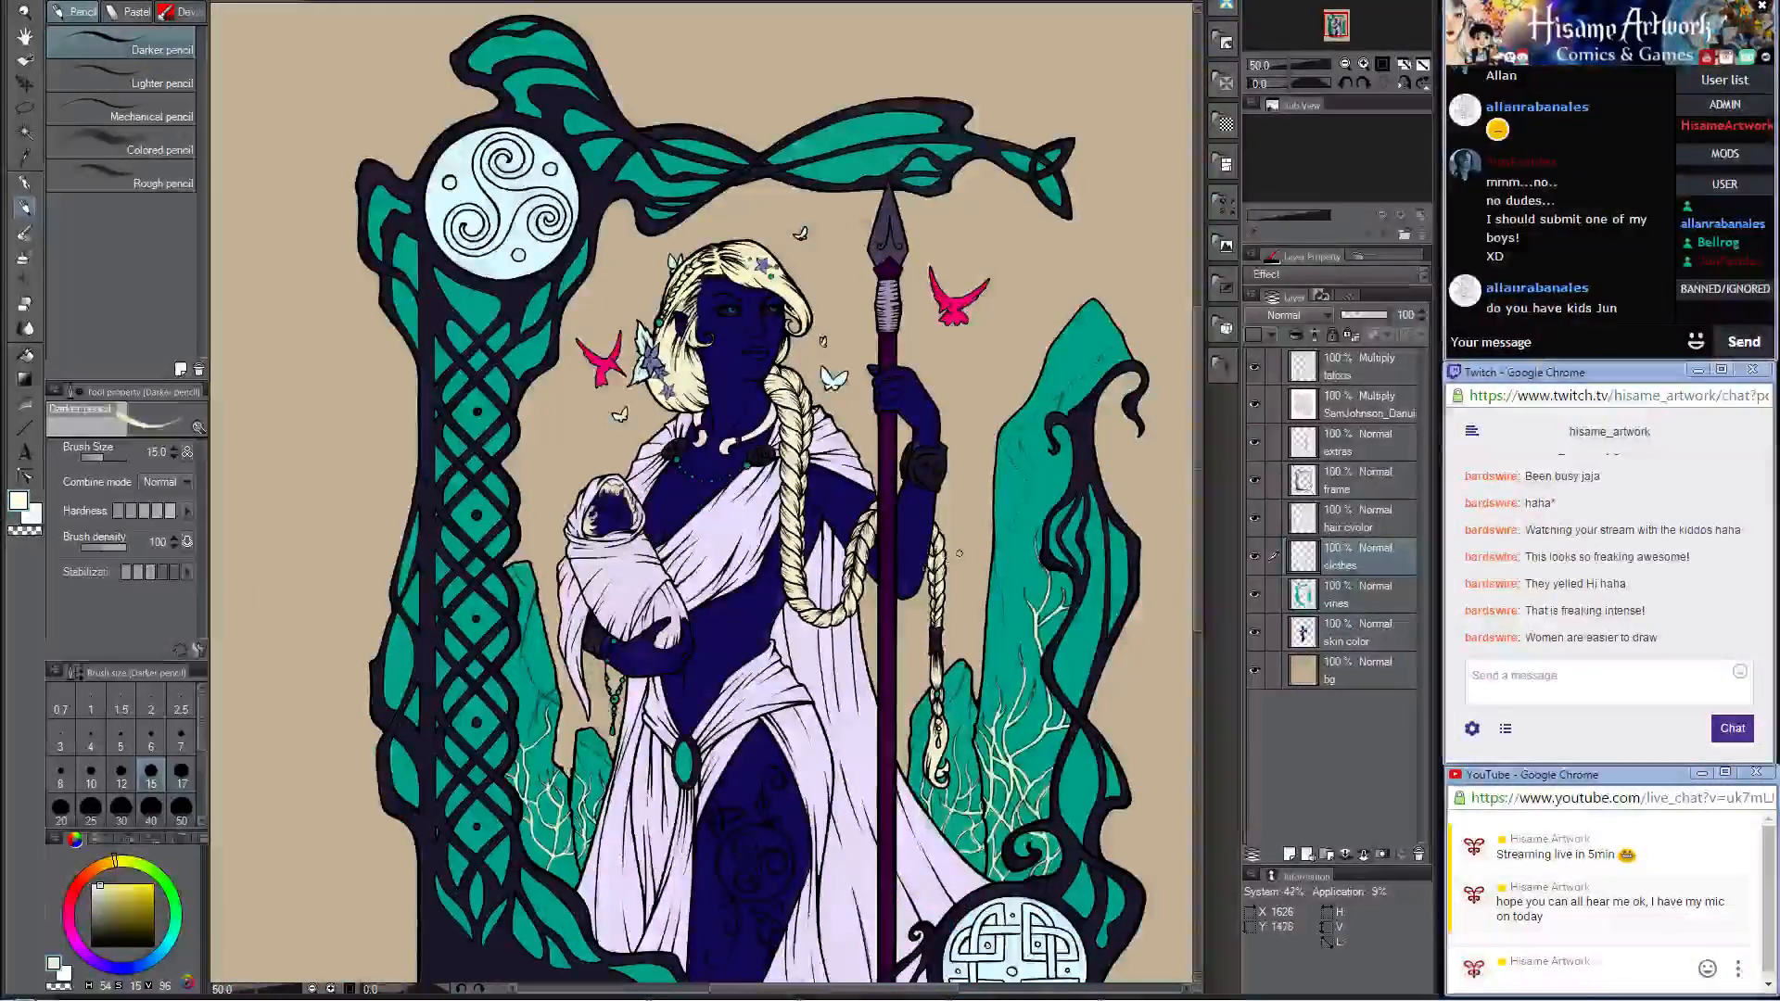
scroll(959, 553, up, 1)
scroll(919, 355, up, 1)
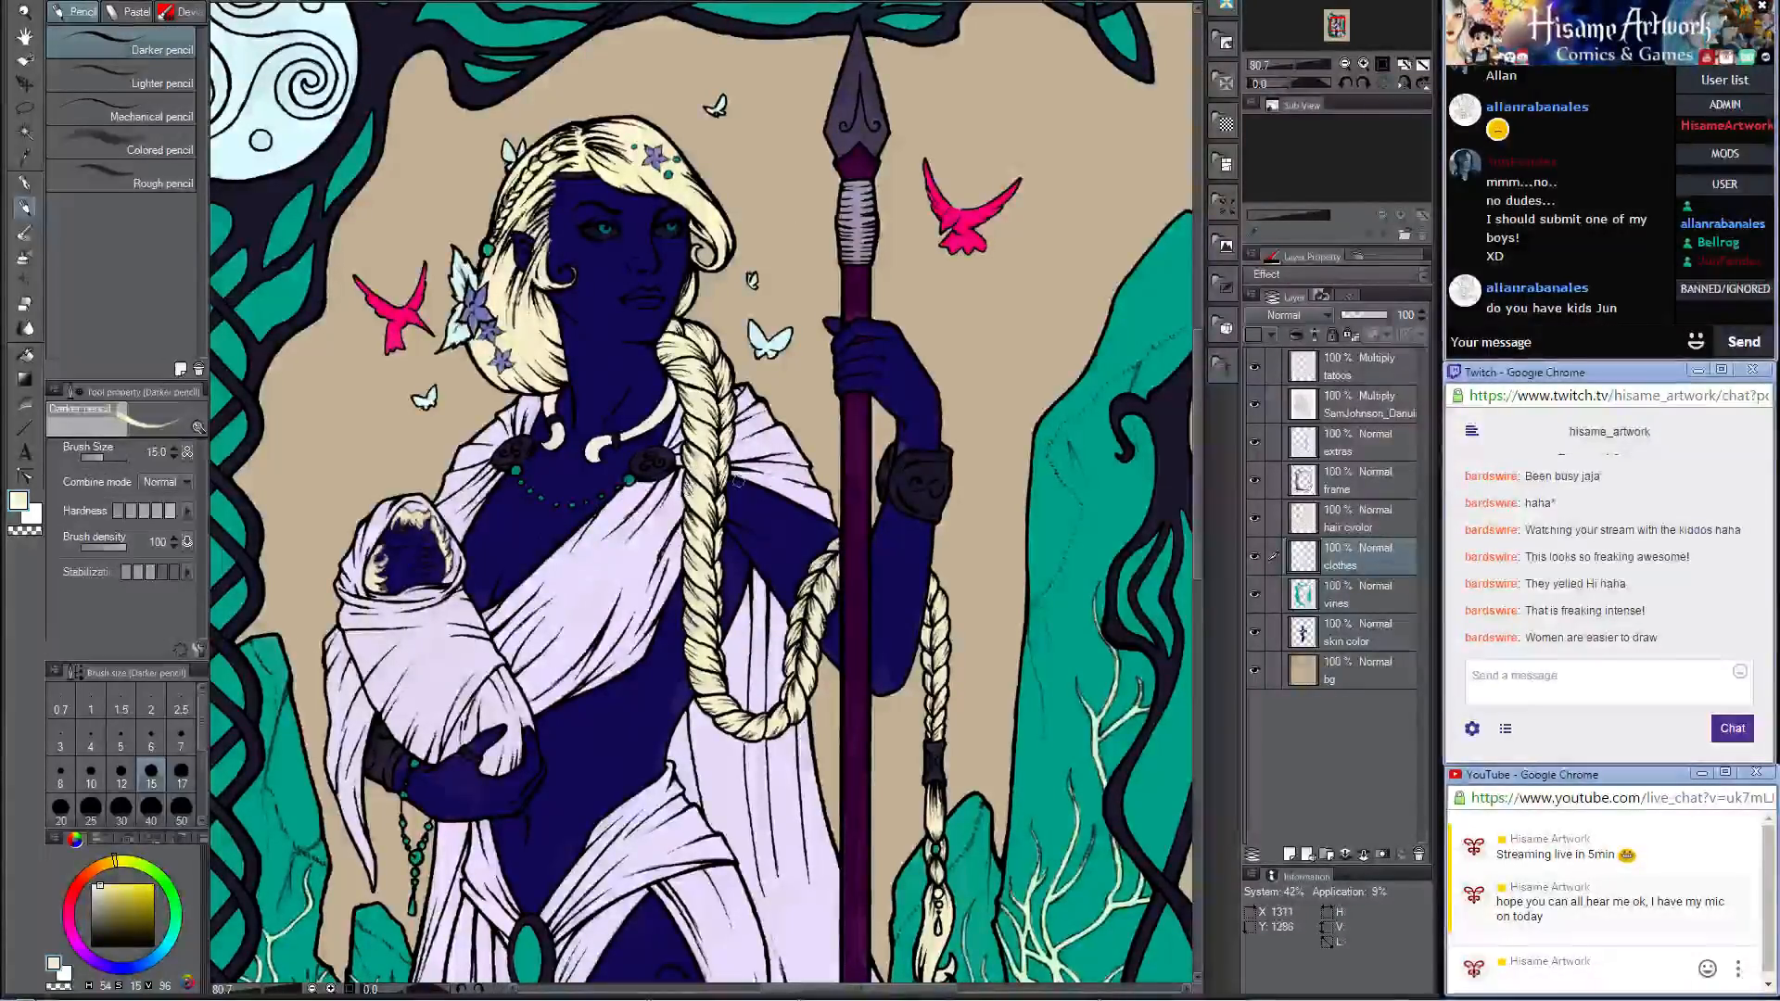
click(1367, 631)
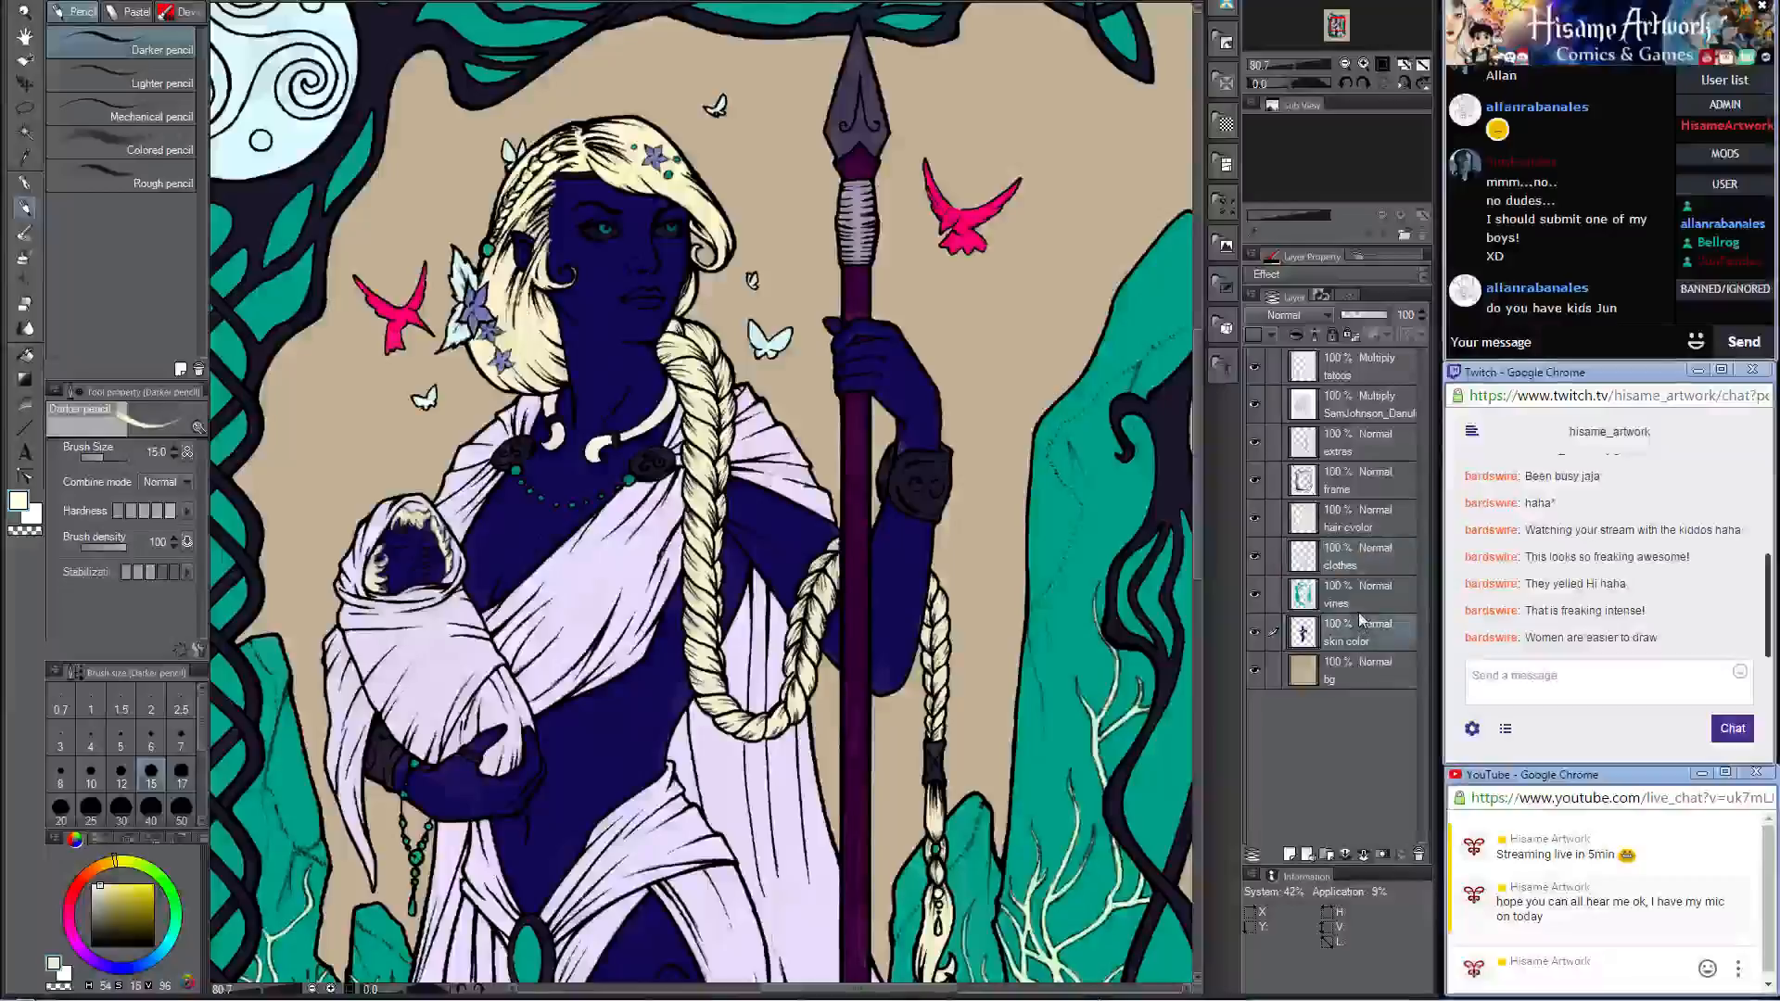
scroll(554, 337, up, 3)
alt+click(553, 548)
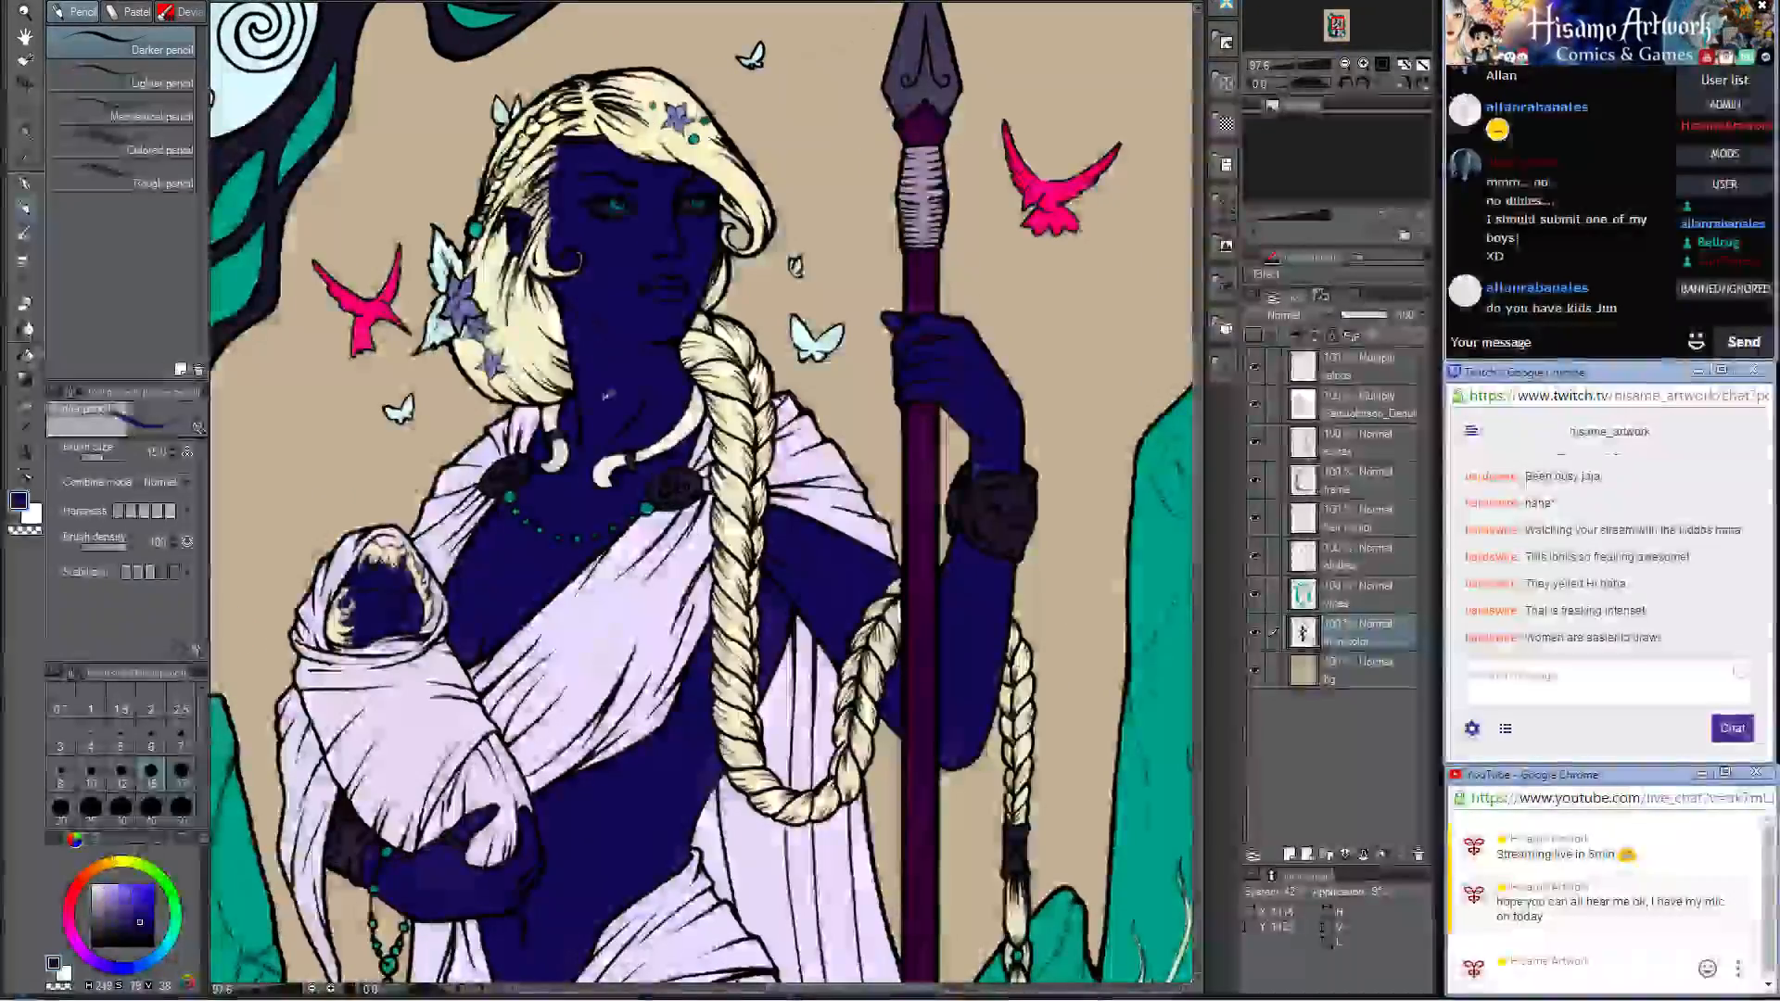
scroll(554, 548, down, 5)
drag(660, 735, 723, 511)
scroll(700, 451, up, 3)
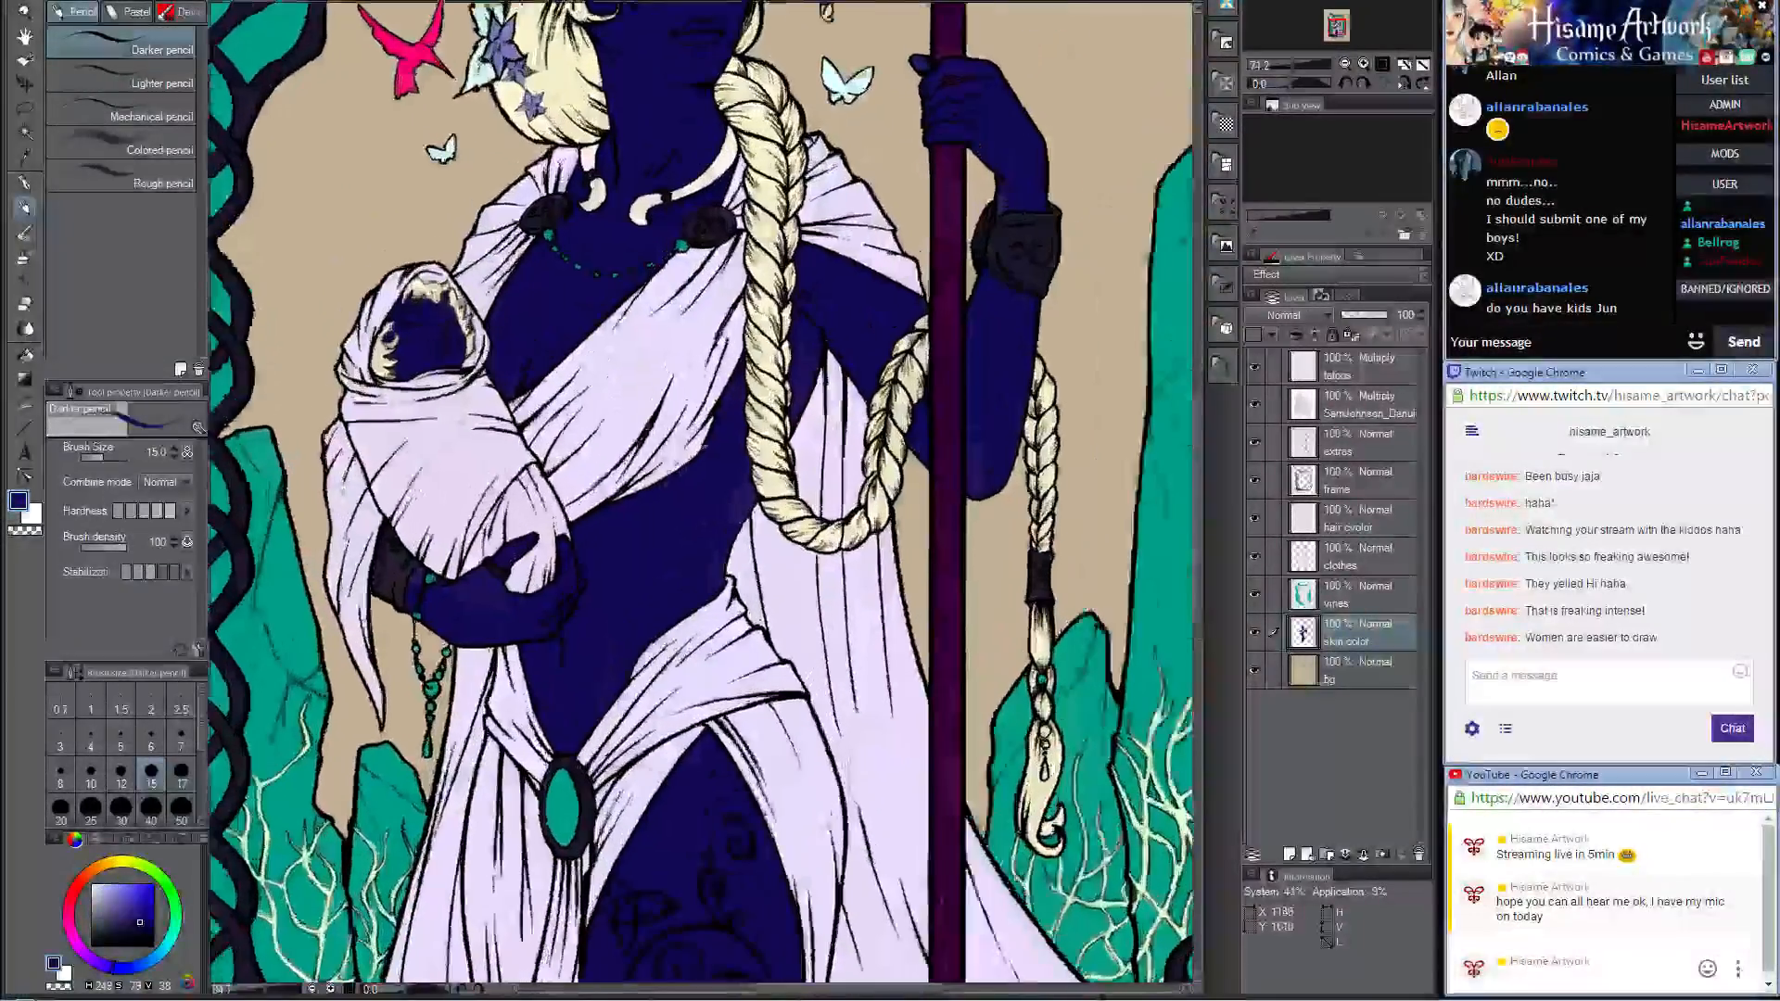
key(bracketright)
key(bracketright)
key(bracketright)
key(bracketright)
key(bracketright)
key(bracketright)
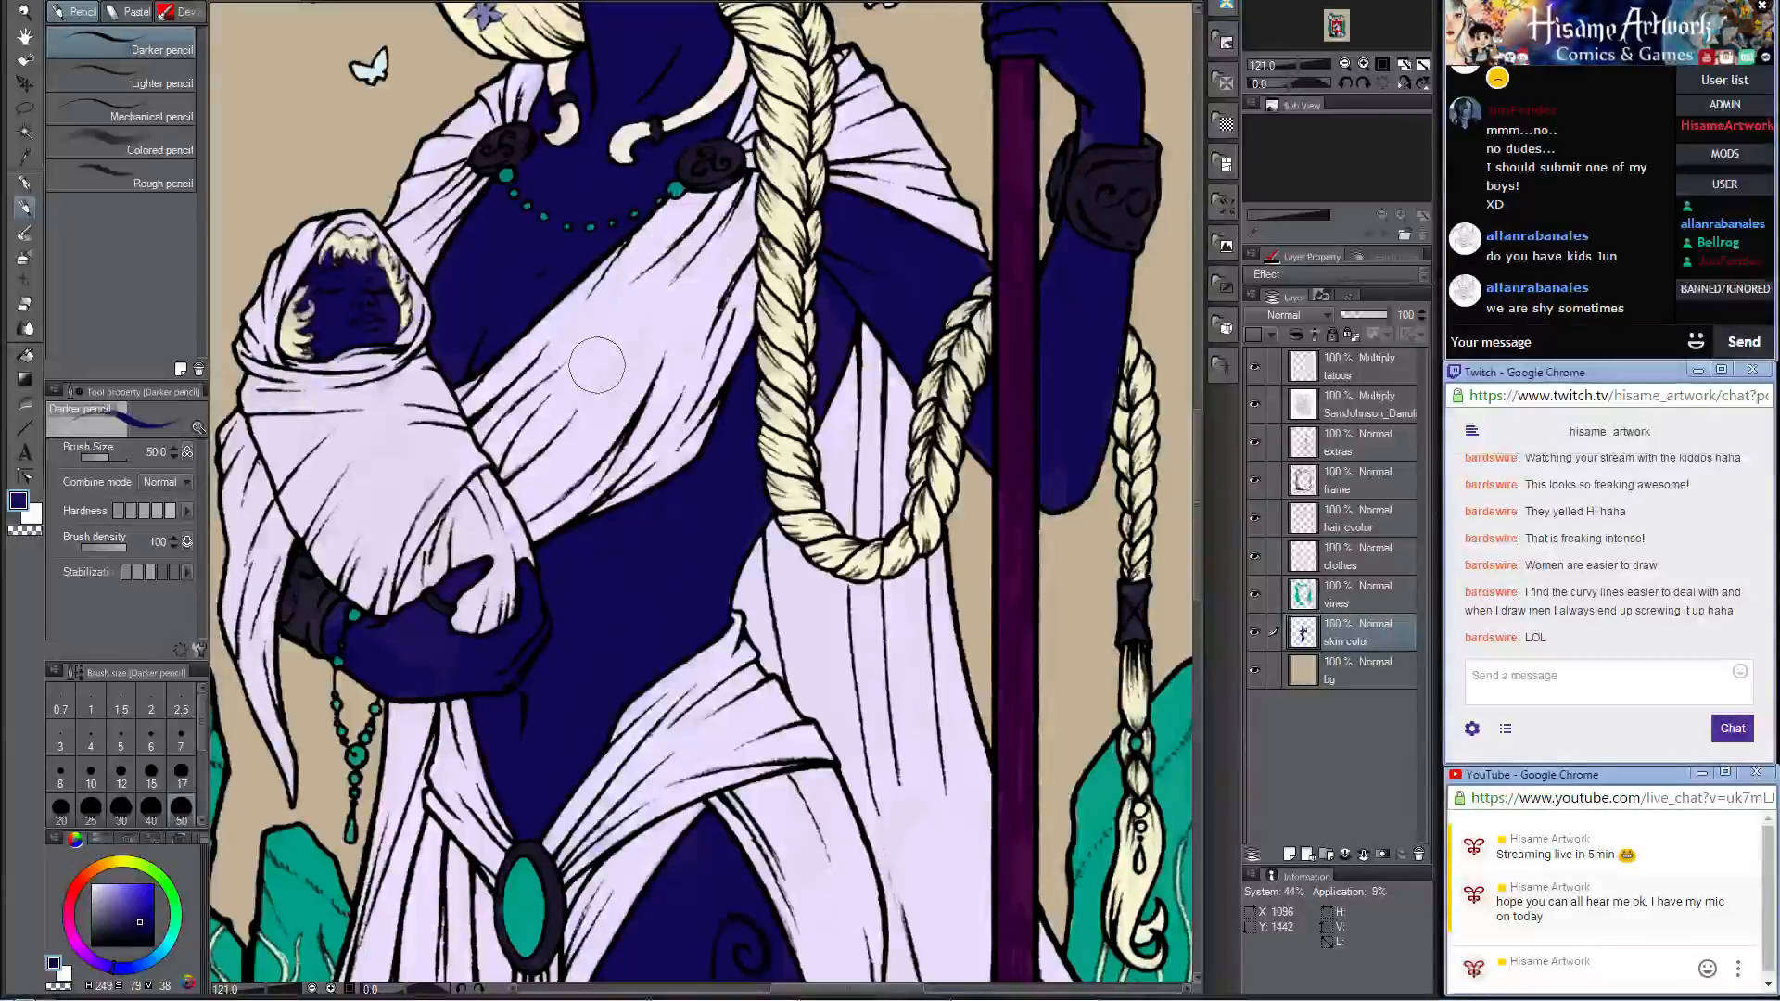
Step: Inspect the flat skin color across the woman's torso, arms and face for missed spots
scroll(597, 365, down, 3)
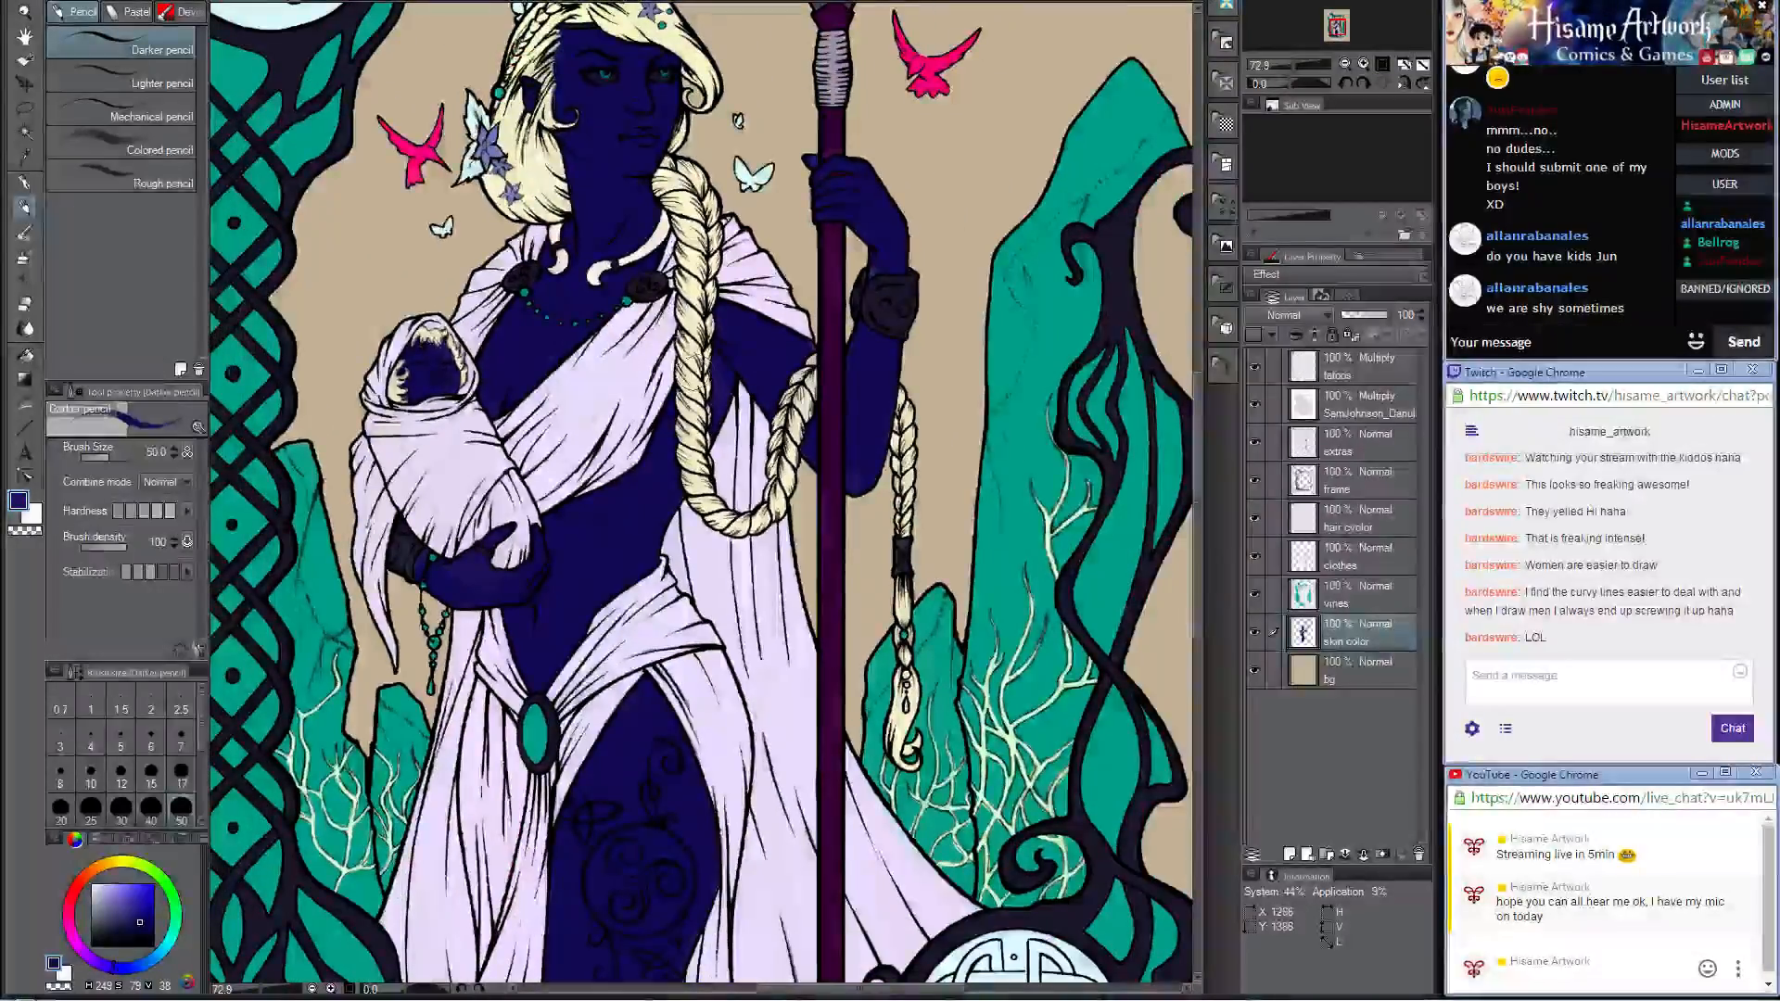
drag(686, 363, 742, 562)
scroll(936, 461, up, 3)
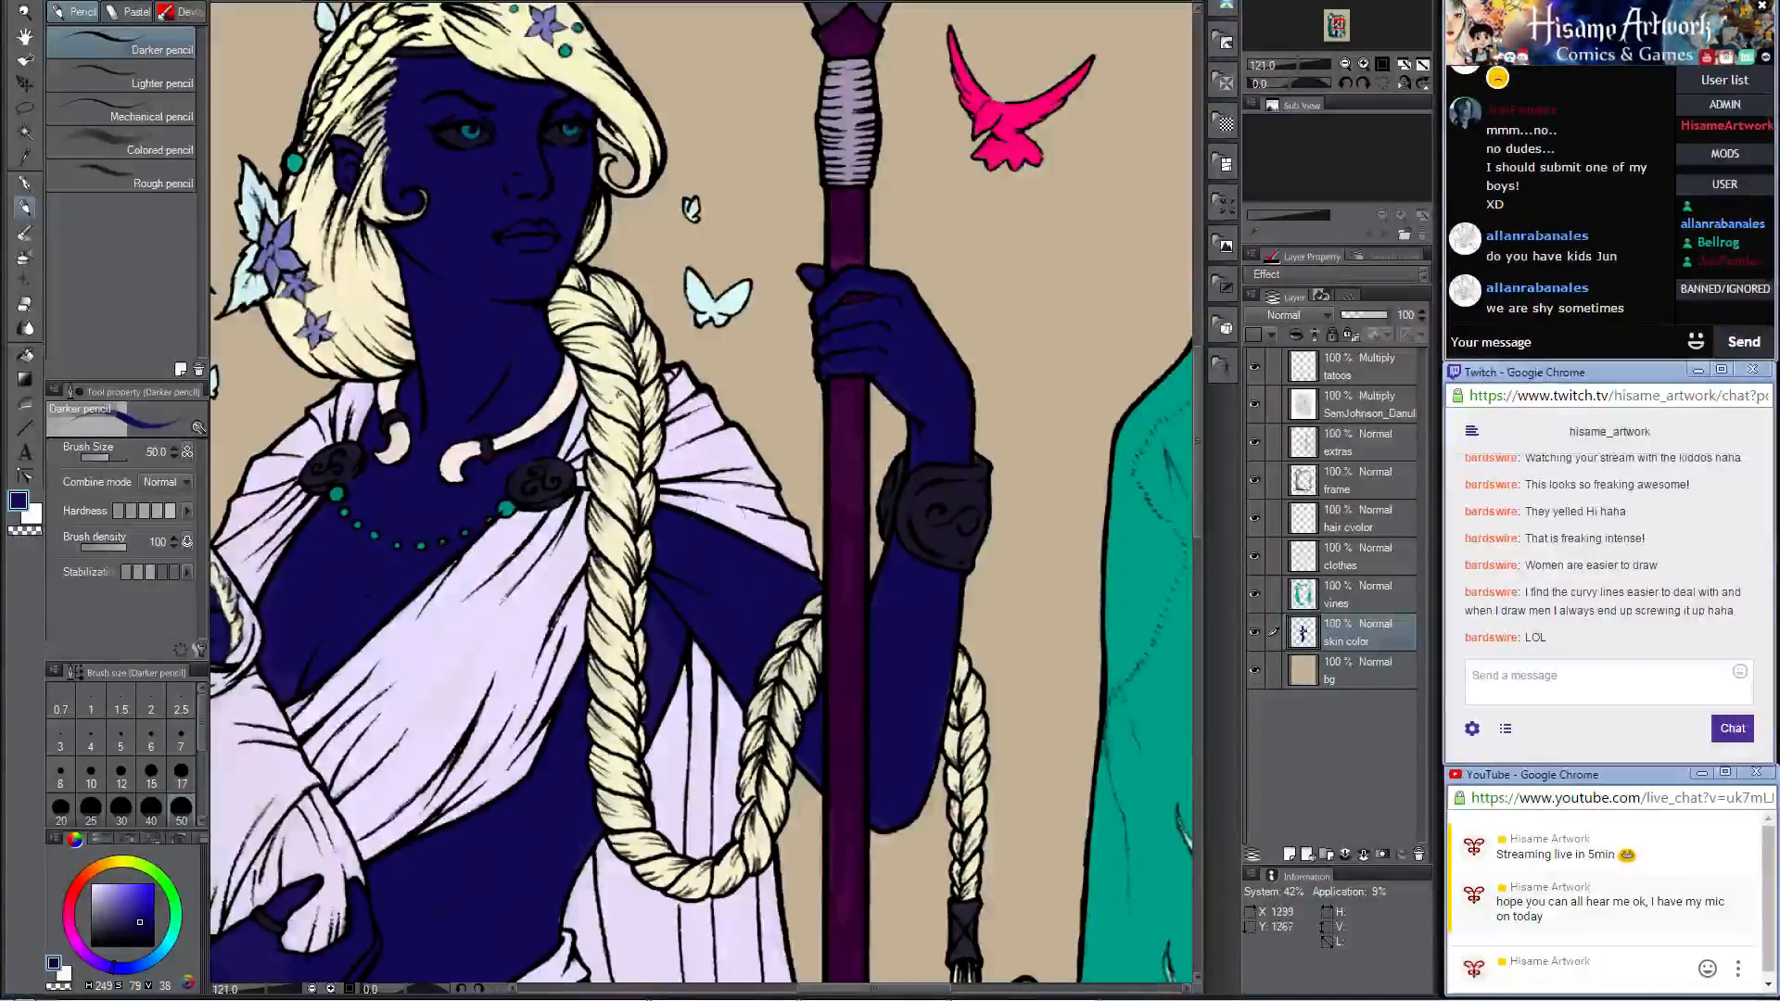
scroll(519, 102, up, 5)
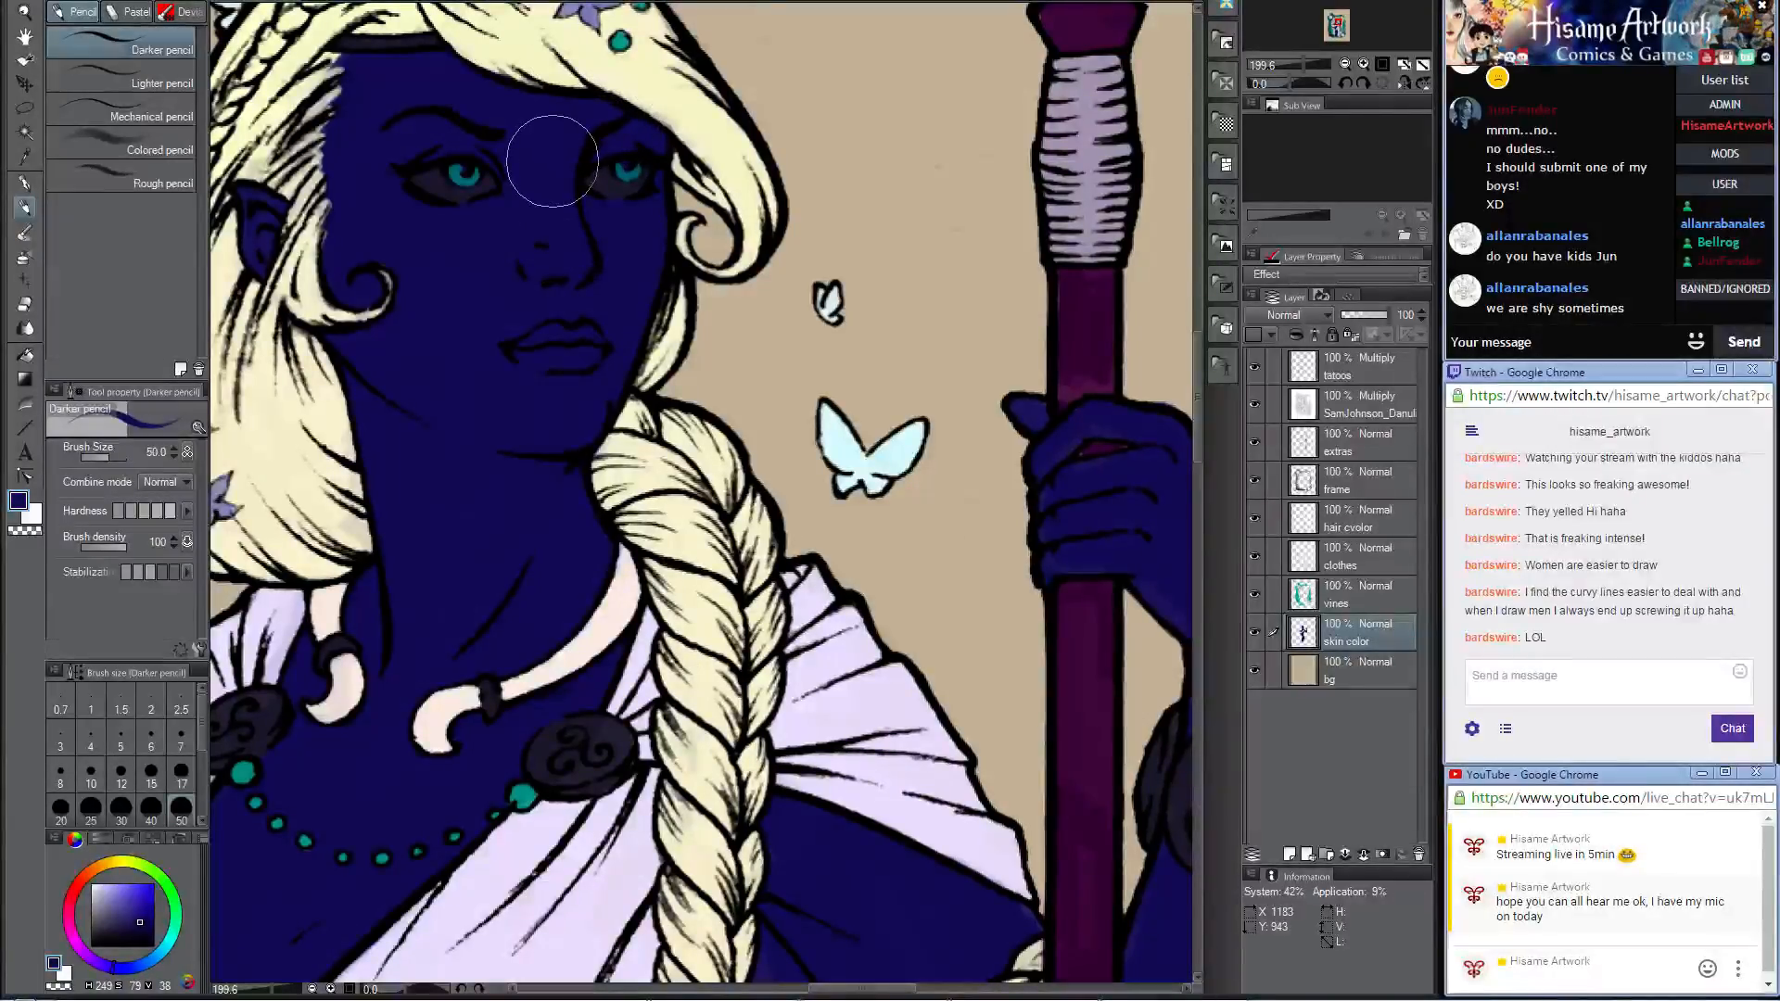
scroll(553, 161, down, 6)
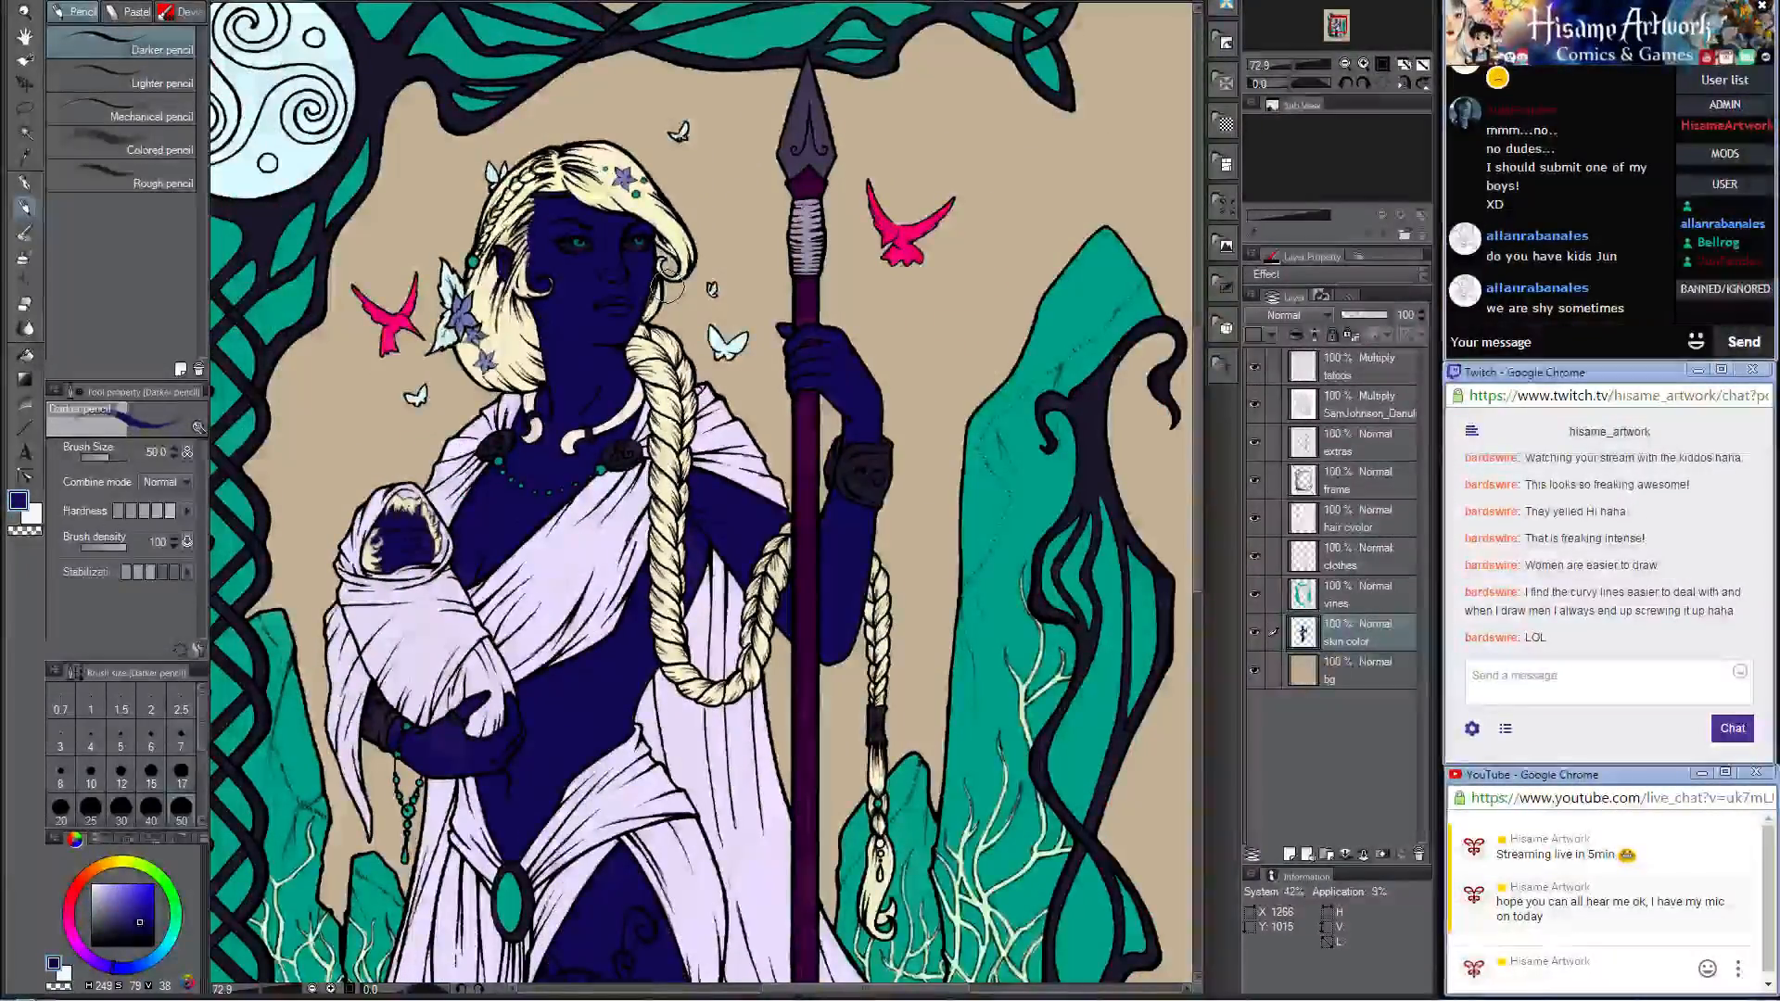
scroll(675, 313, down, 3)
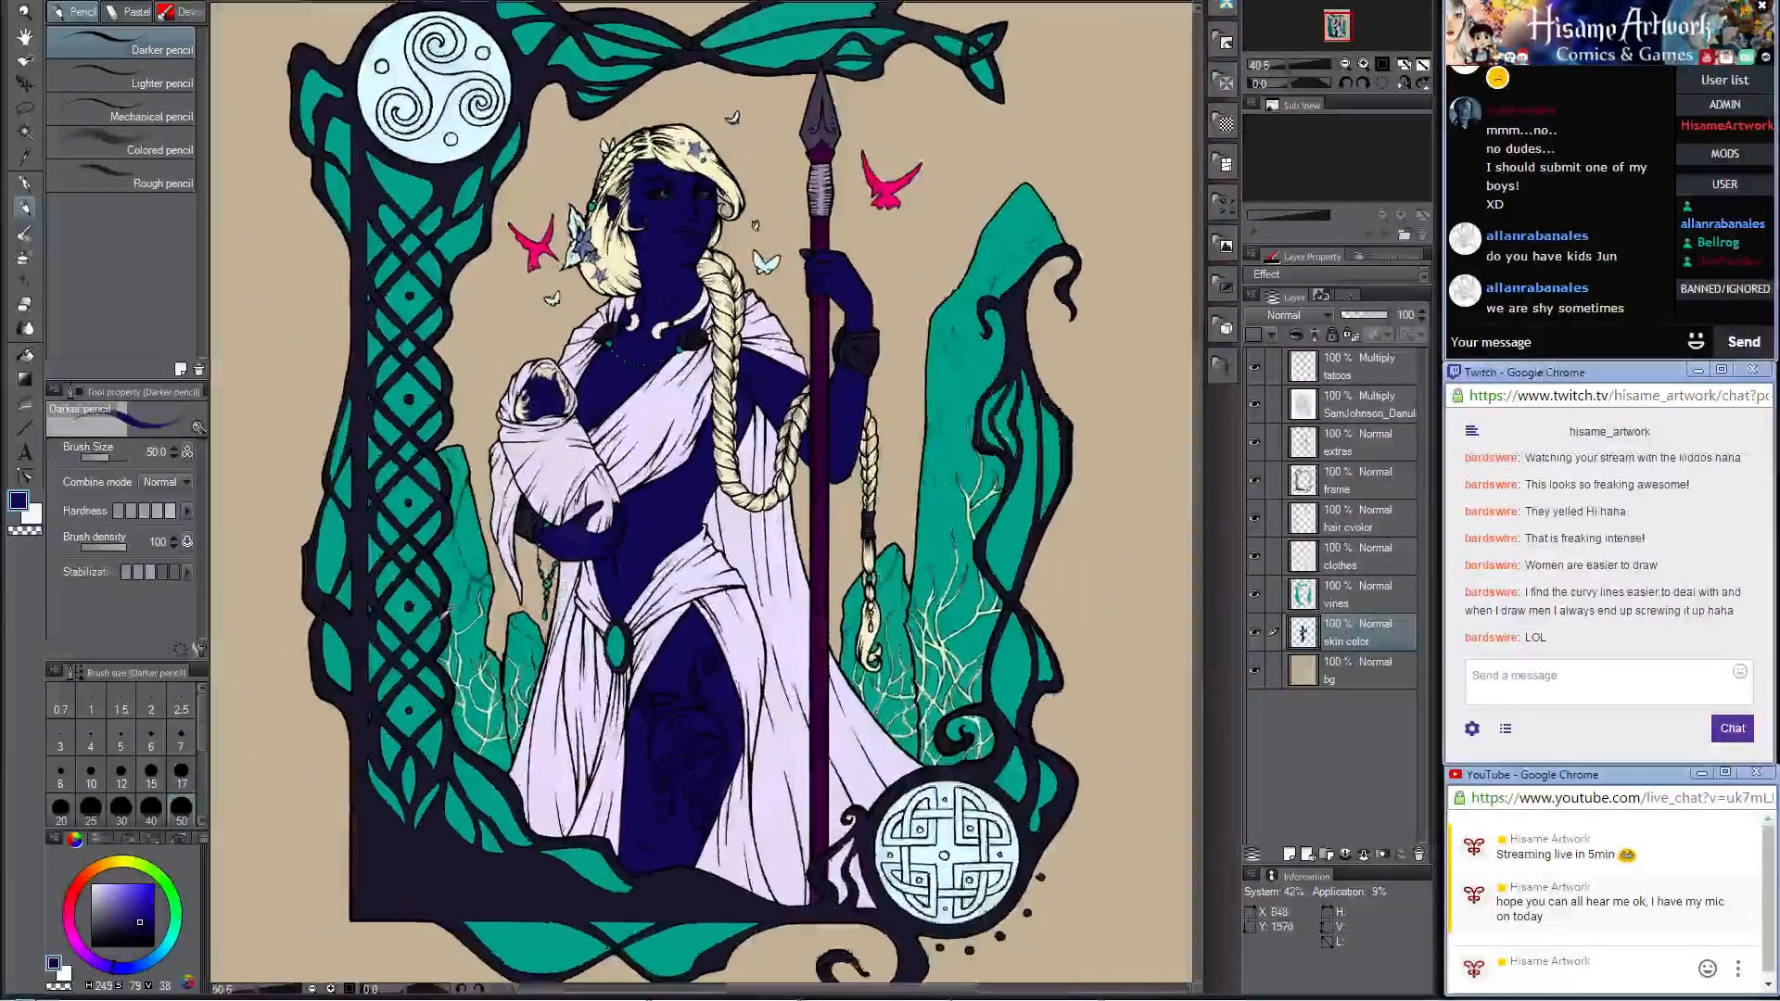
Step: Fill the bg layer with a very dark navy of hue 157, saturation 240 and luminance 19
click(1363, 670)
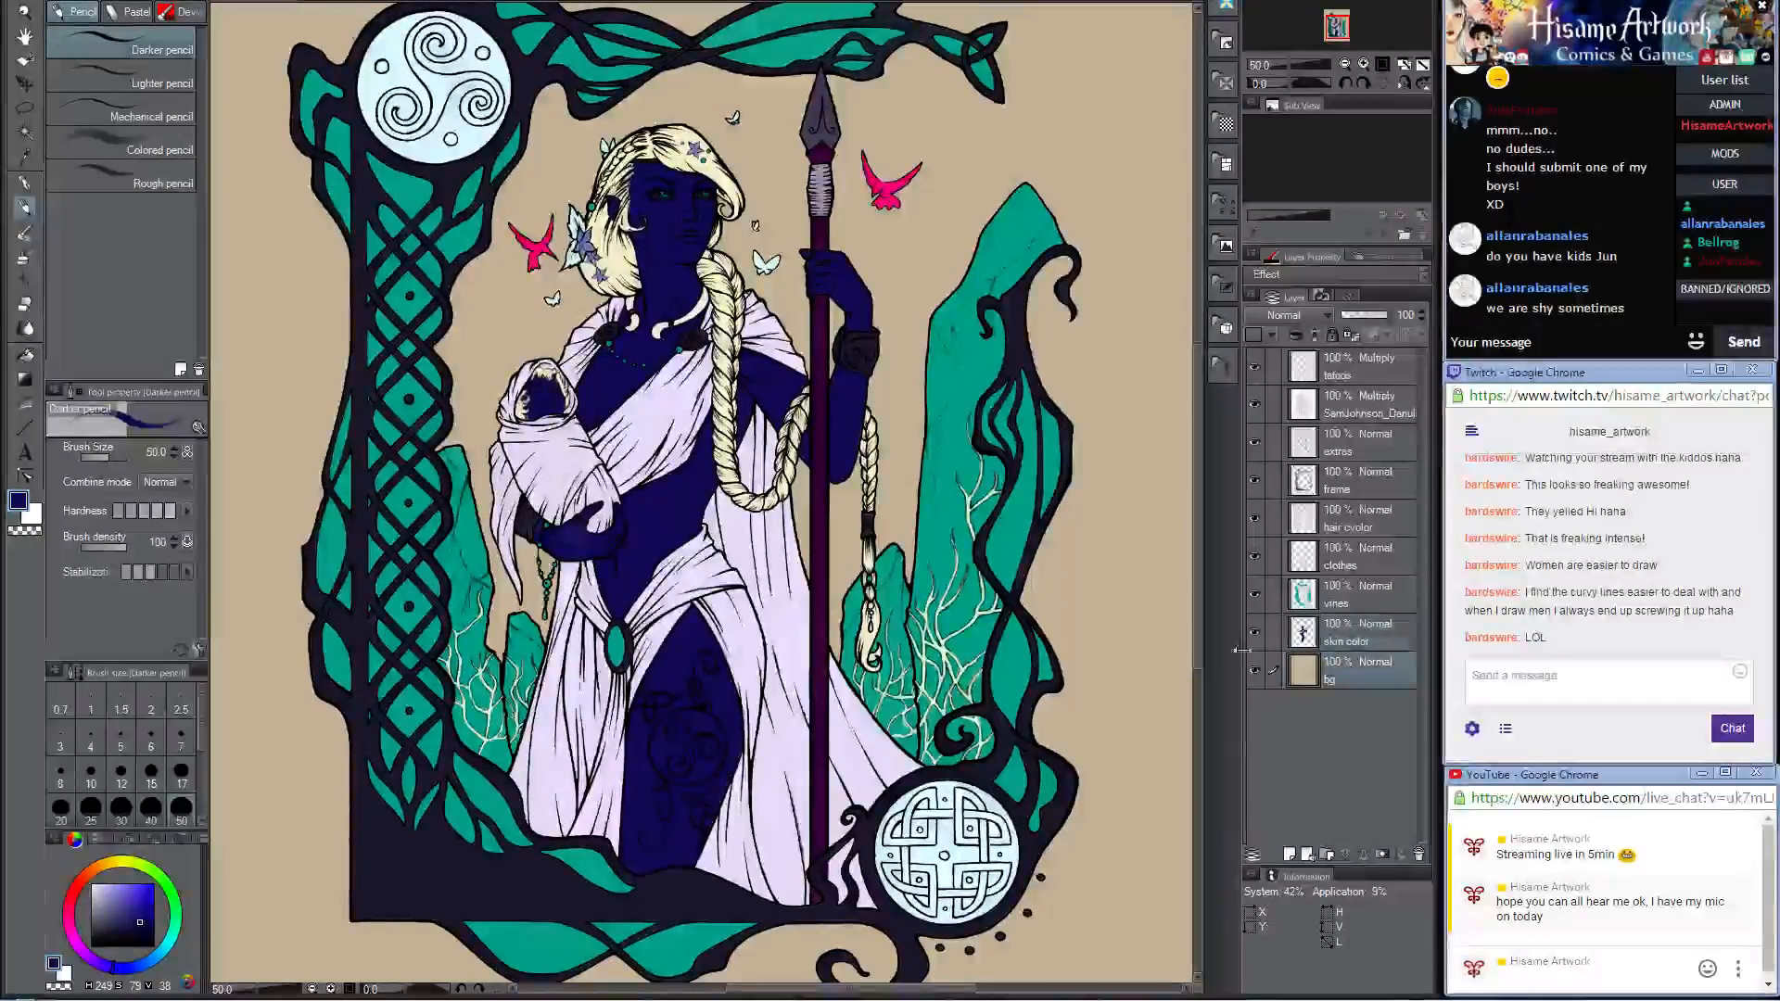
key(ctrl+0)
scroll(758, 507, down, 3)
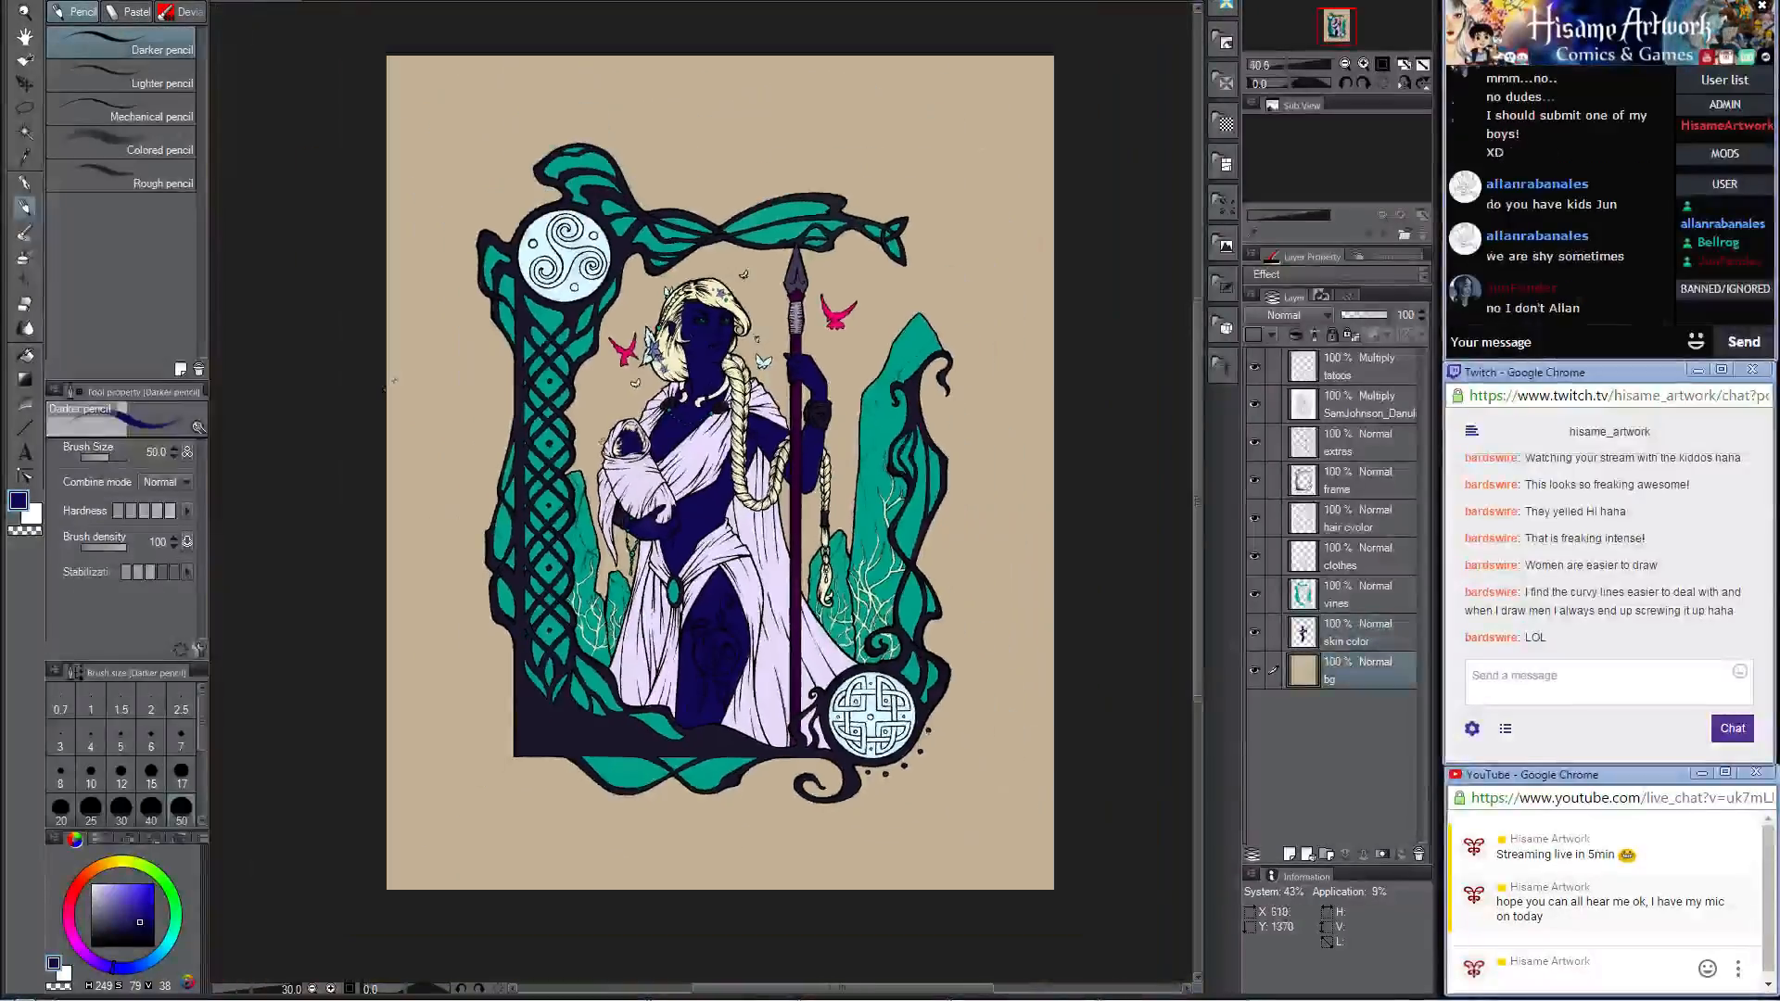
click(17, 500)
click(869, 534)
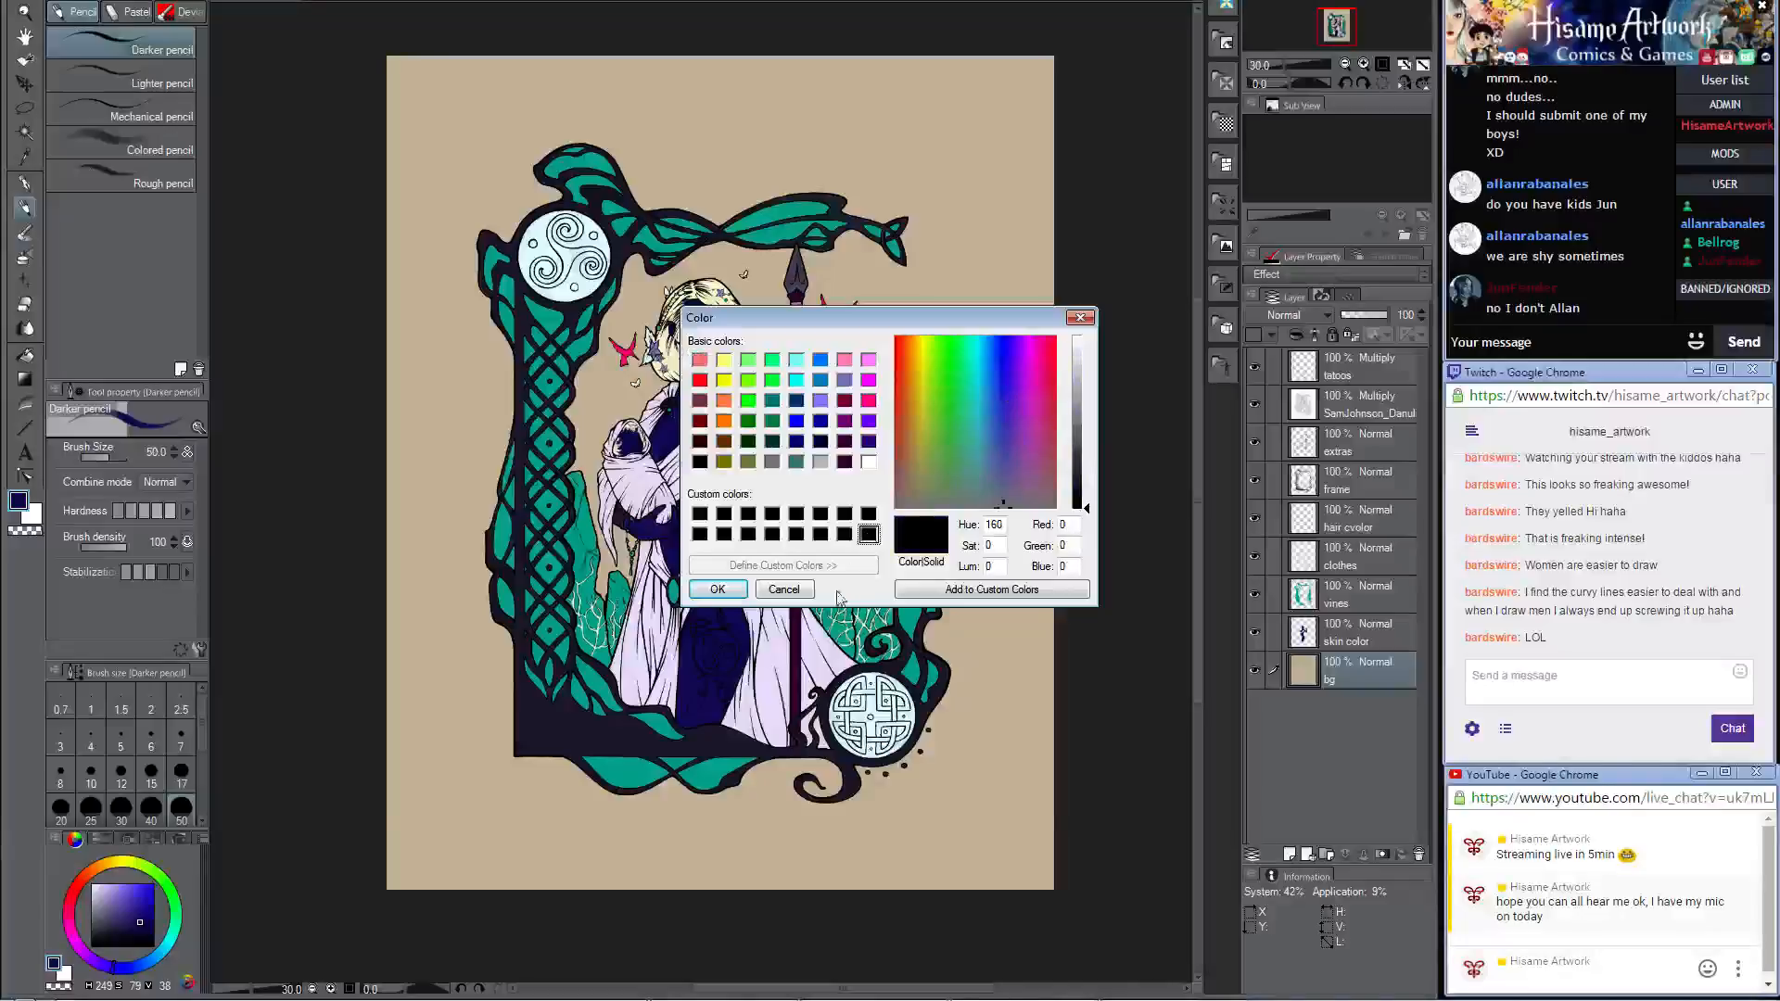
drag(997, 364, 1017, 335)
click(1091, 499)
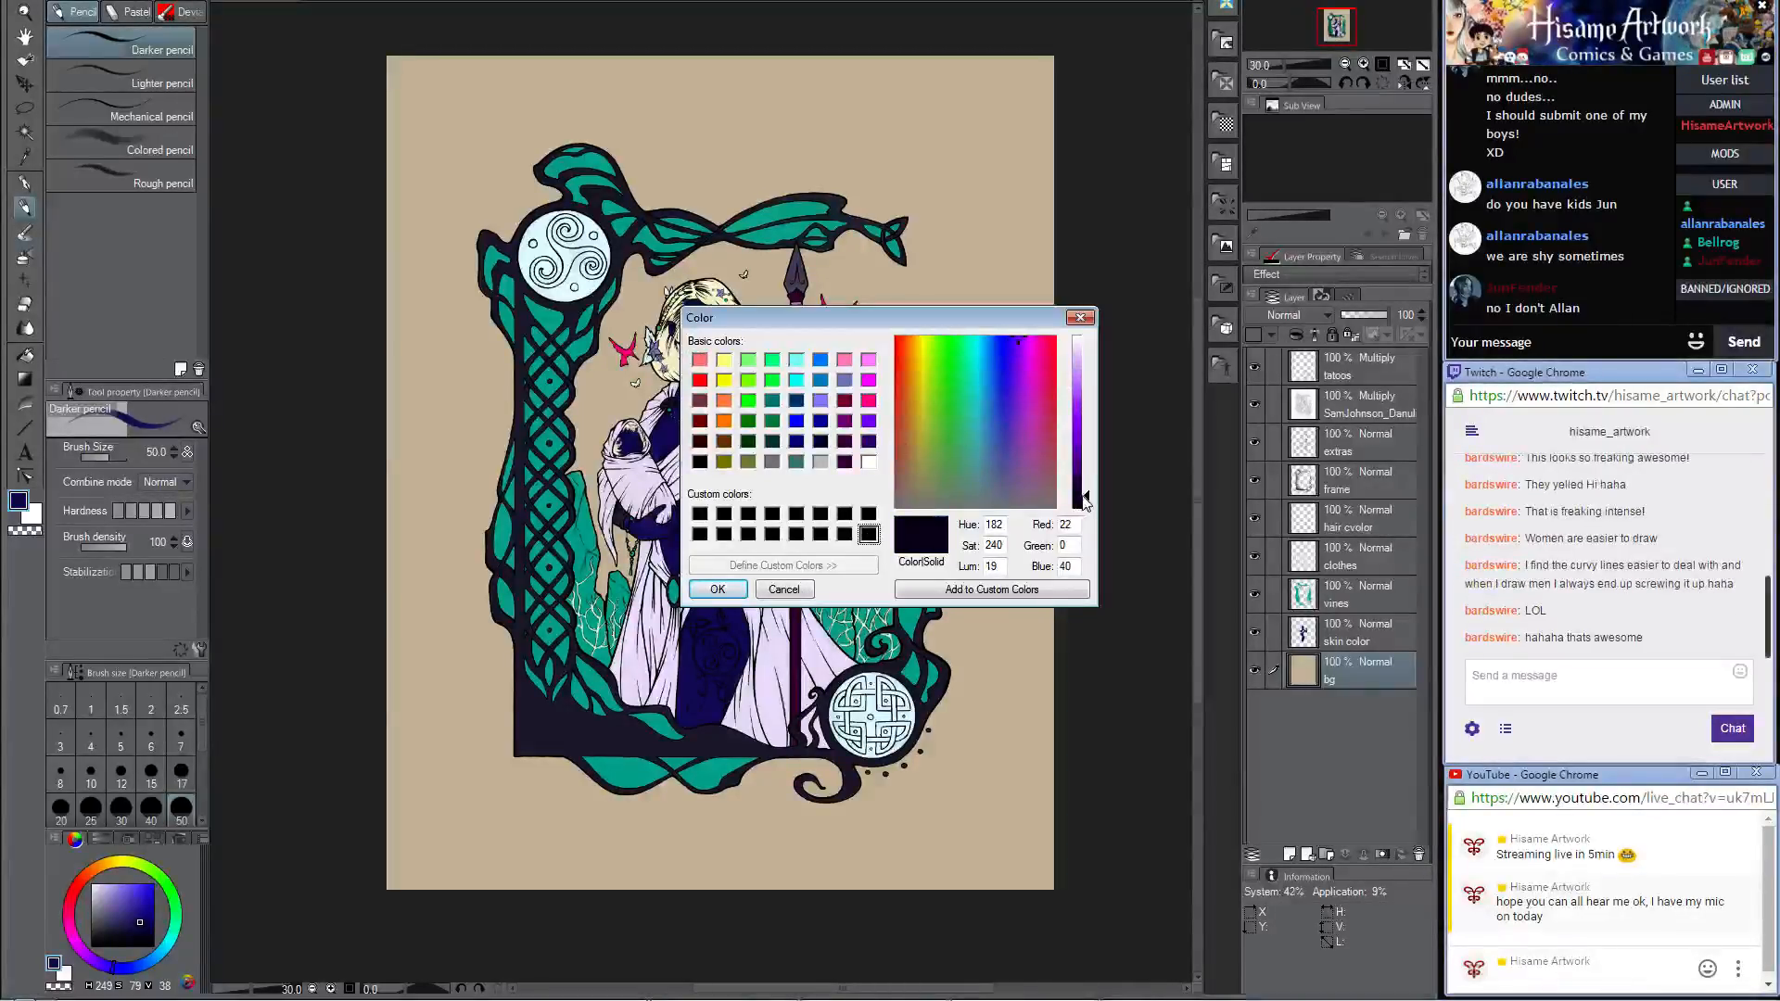
click(1001, 336)
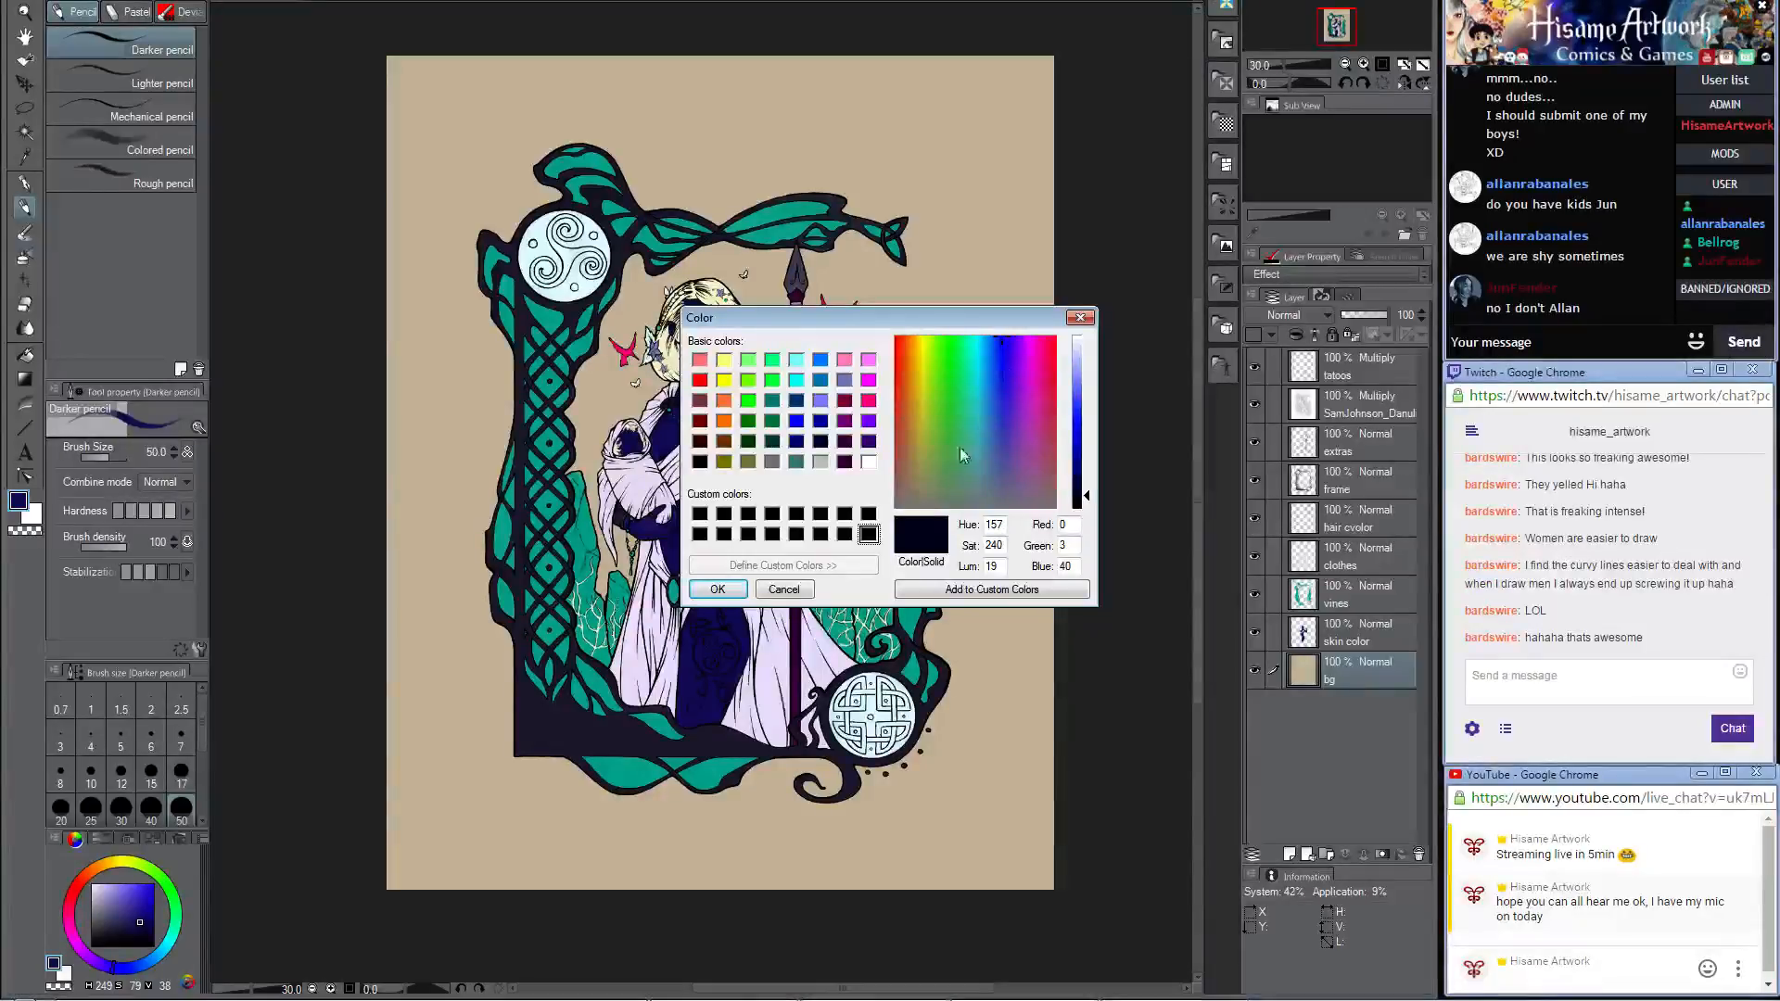
click(718, 590)
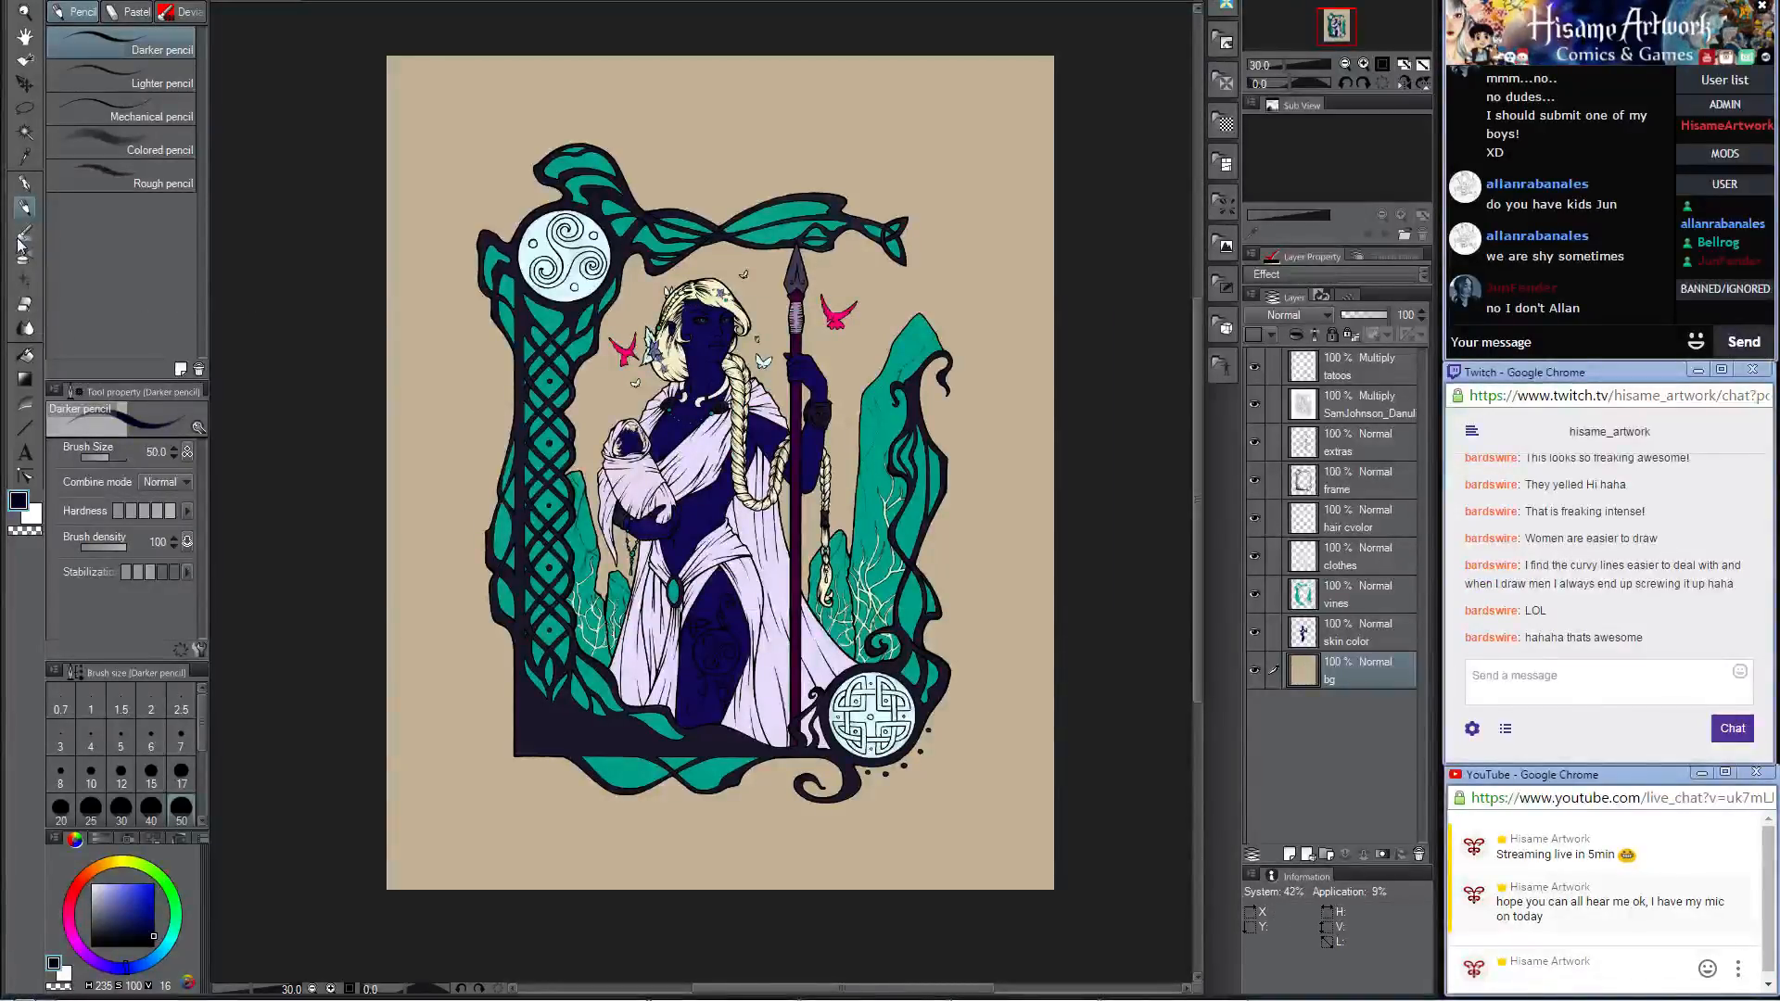
click(26, 353)
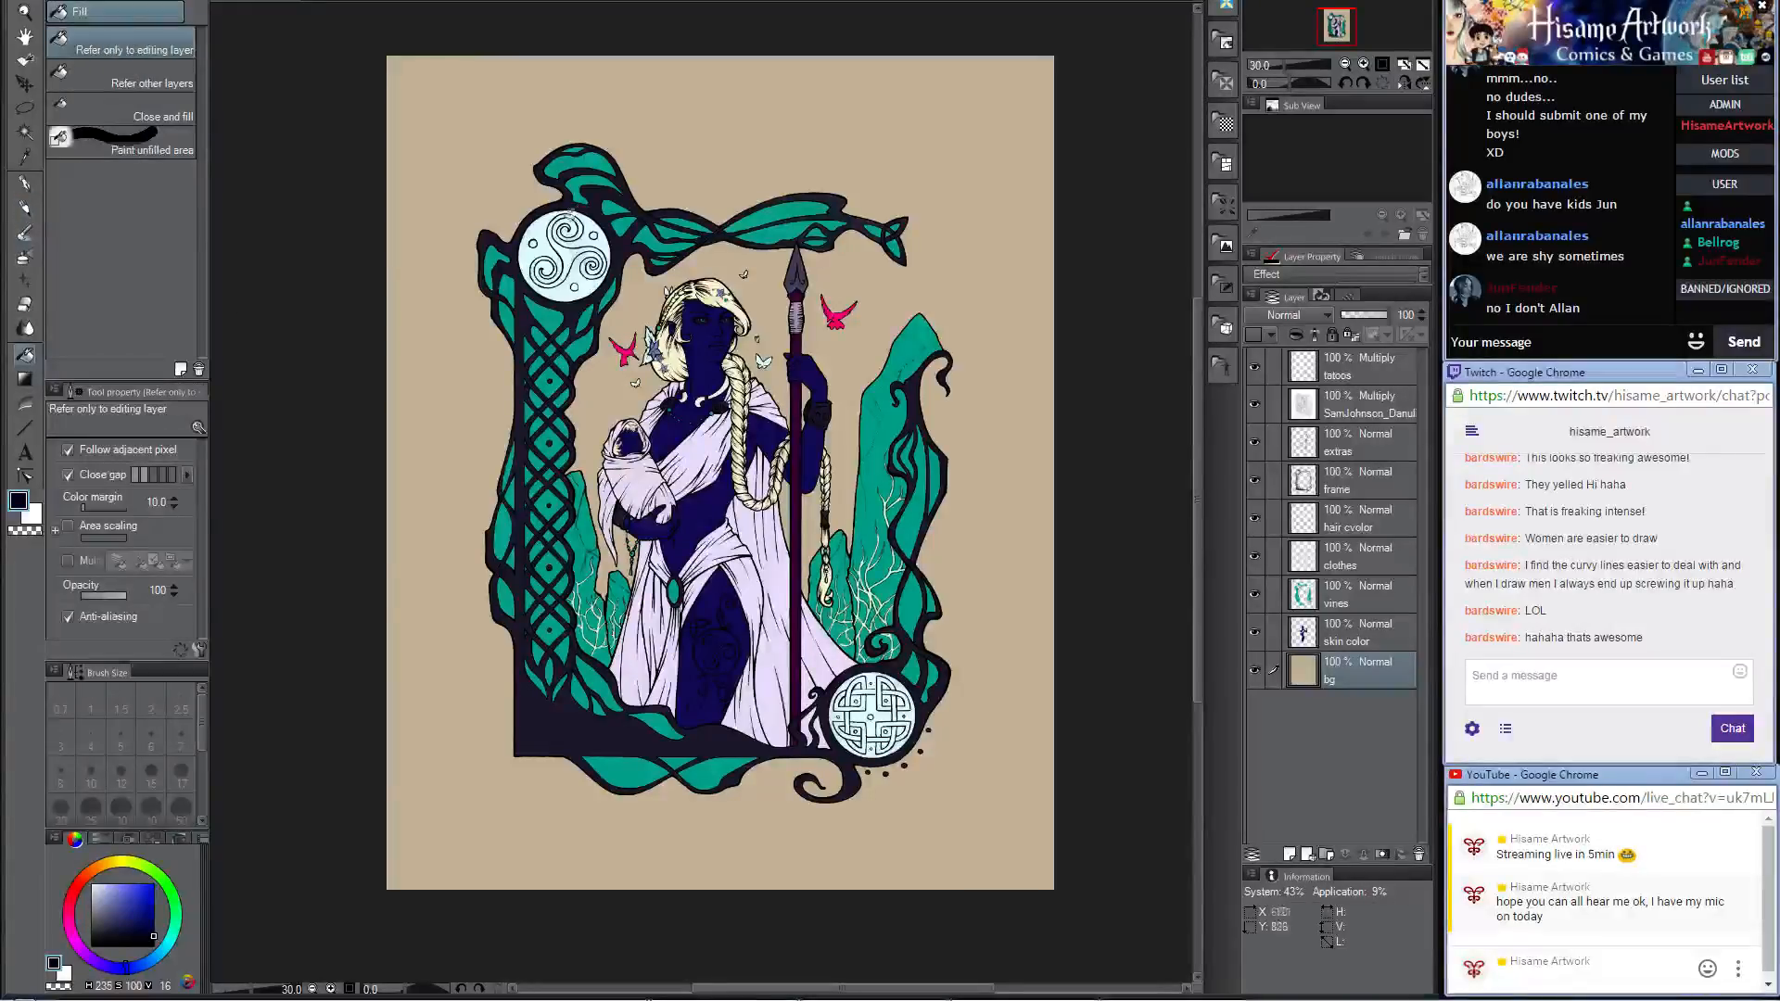
click(471, 117)
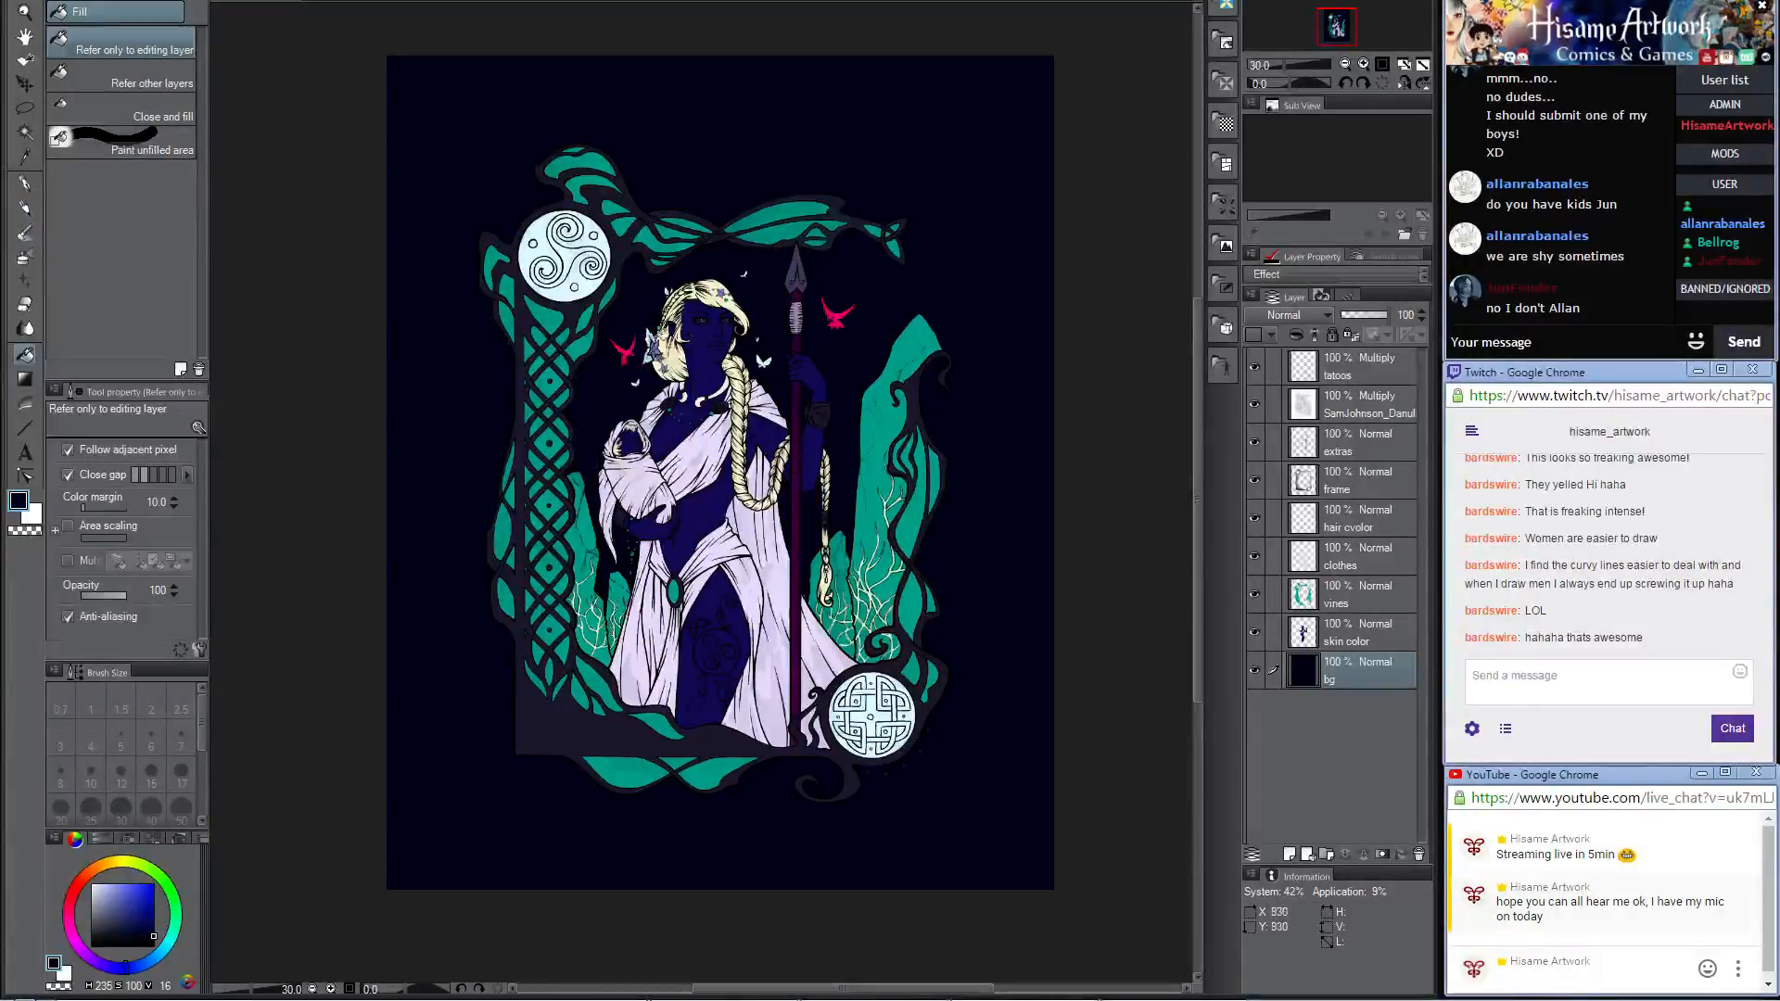
Step: Return to the Darker pencil and make the clothes layer active for work on the woman's robe
scroll(684, 447, up, 5)
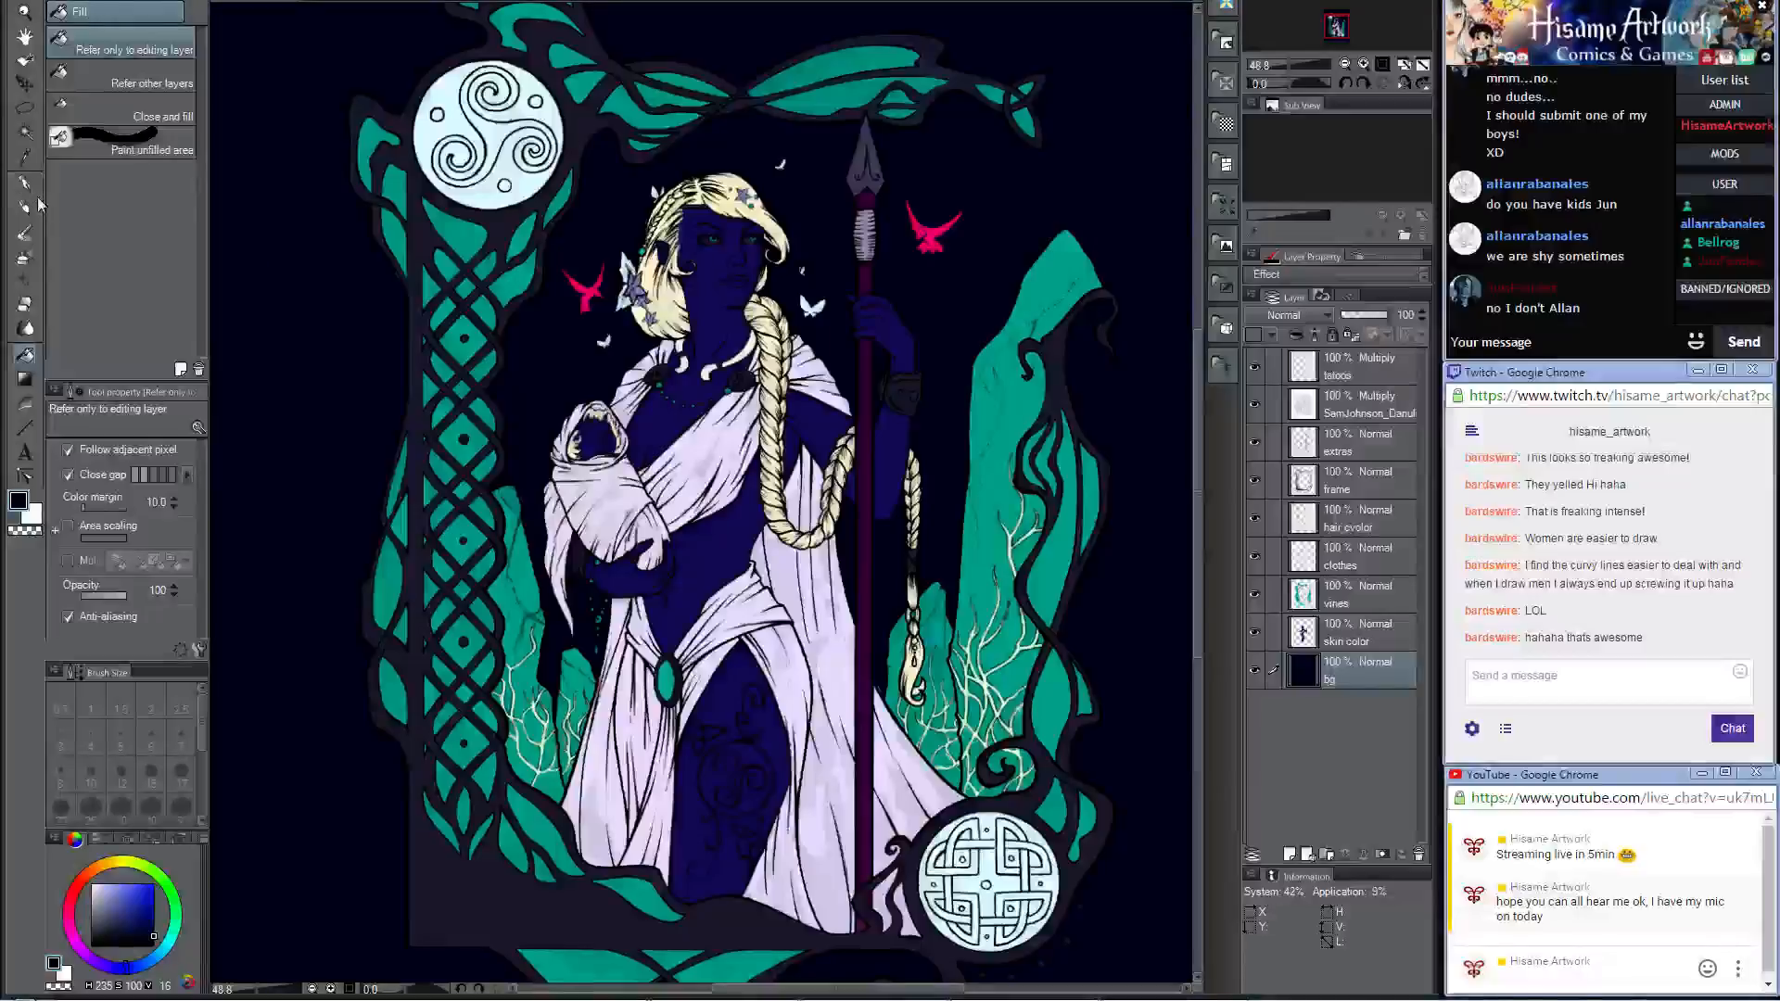
click(26, 208)
drag(776, 518, 788, 381)
scroll(834, 547, up, 1)
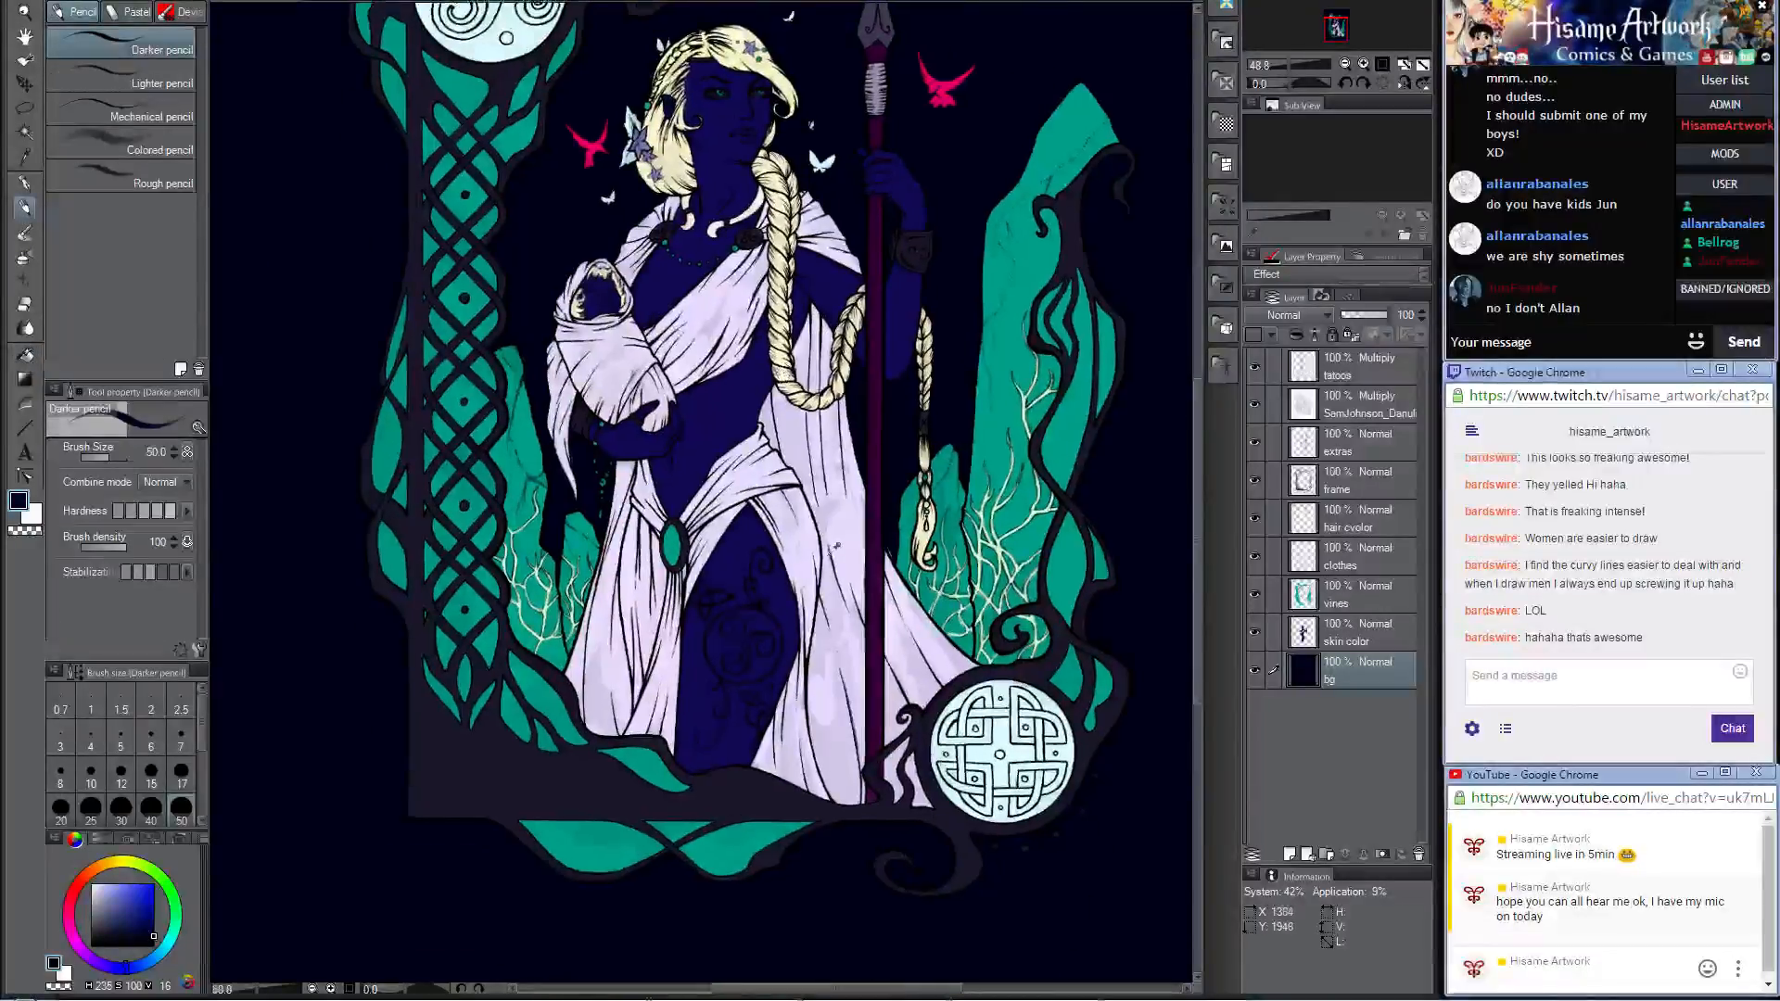
scroll(832, 545, up, 6)
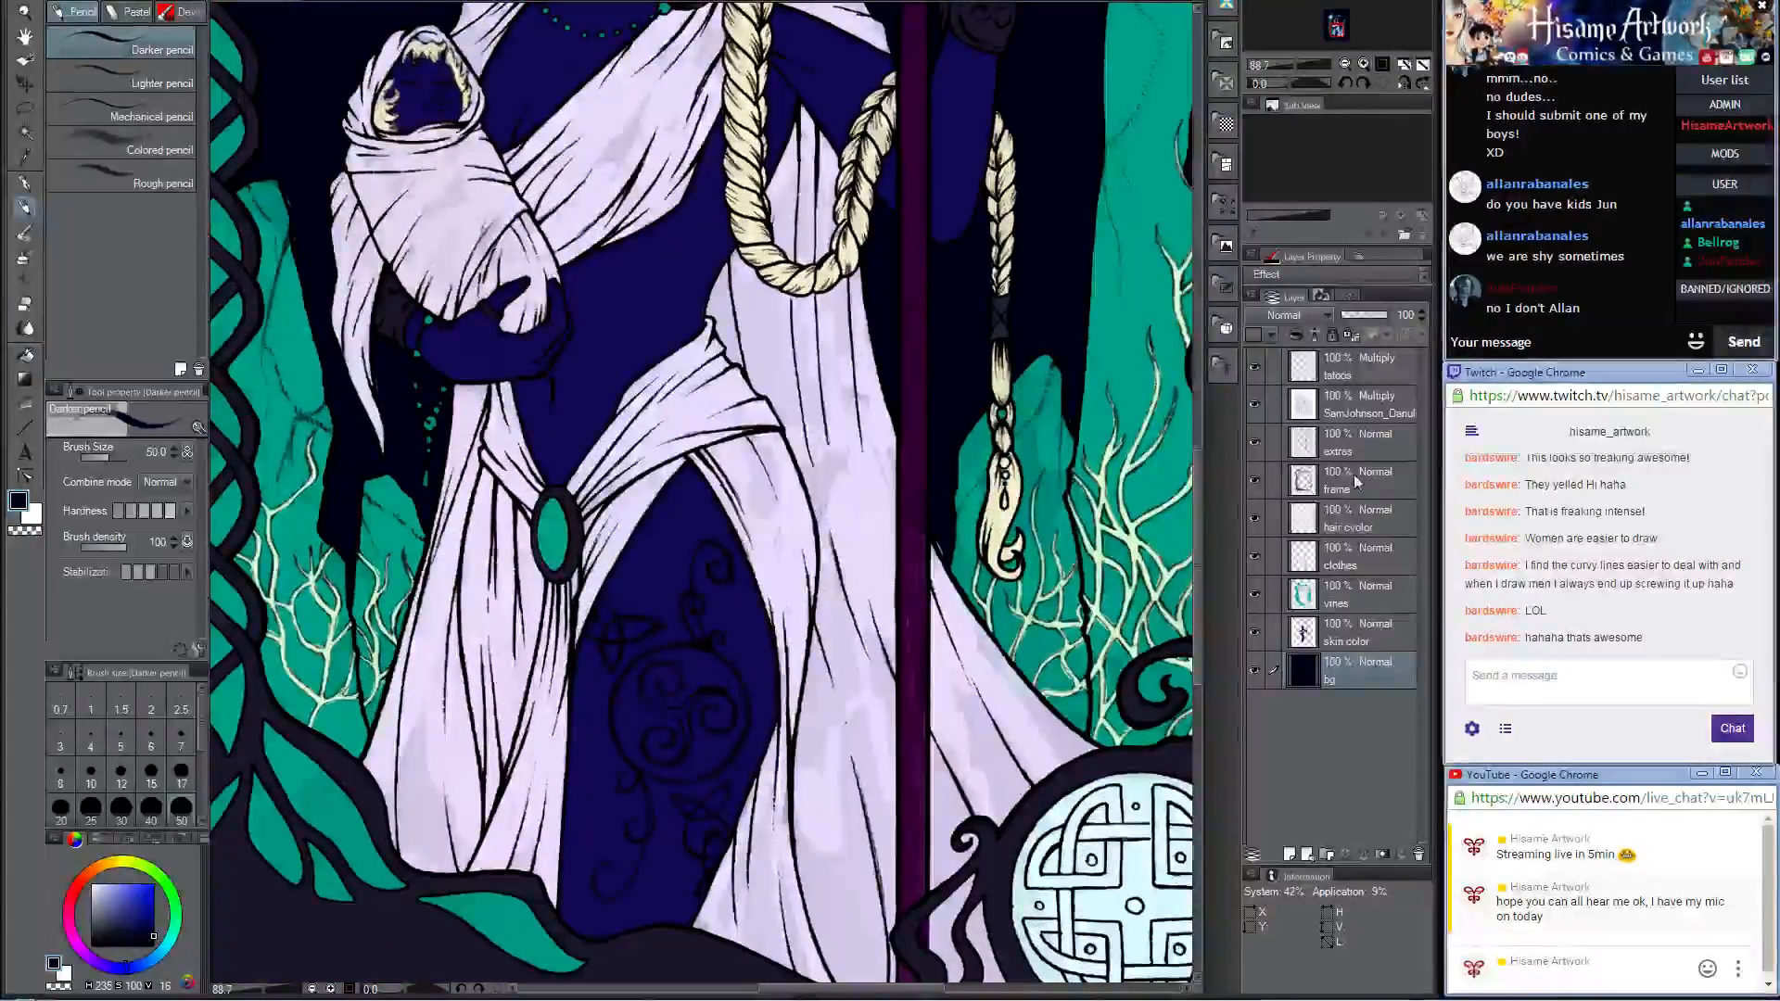
click(1335, 570)
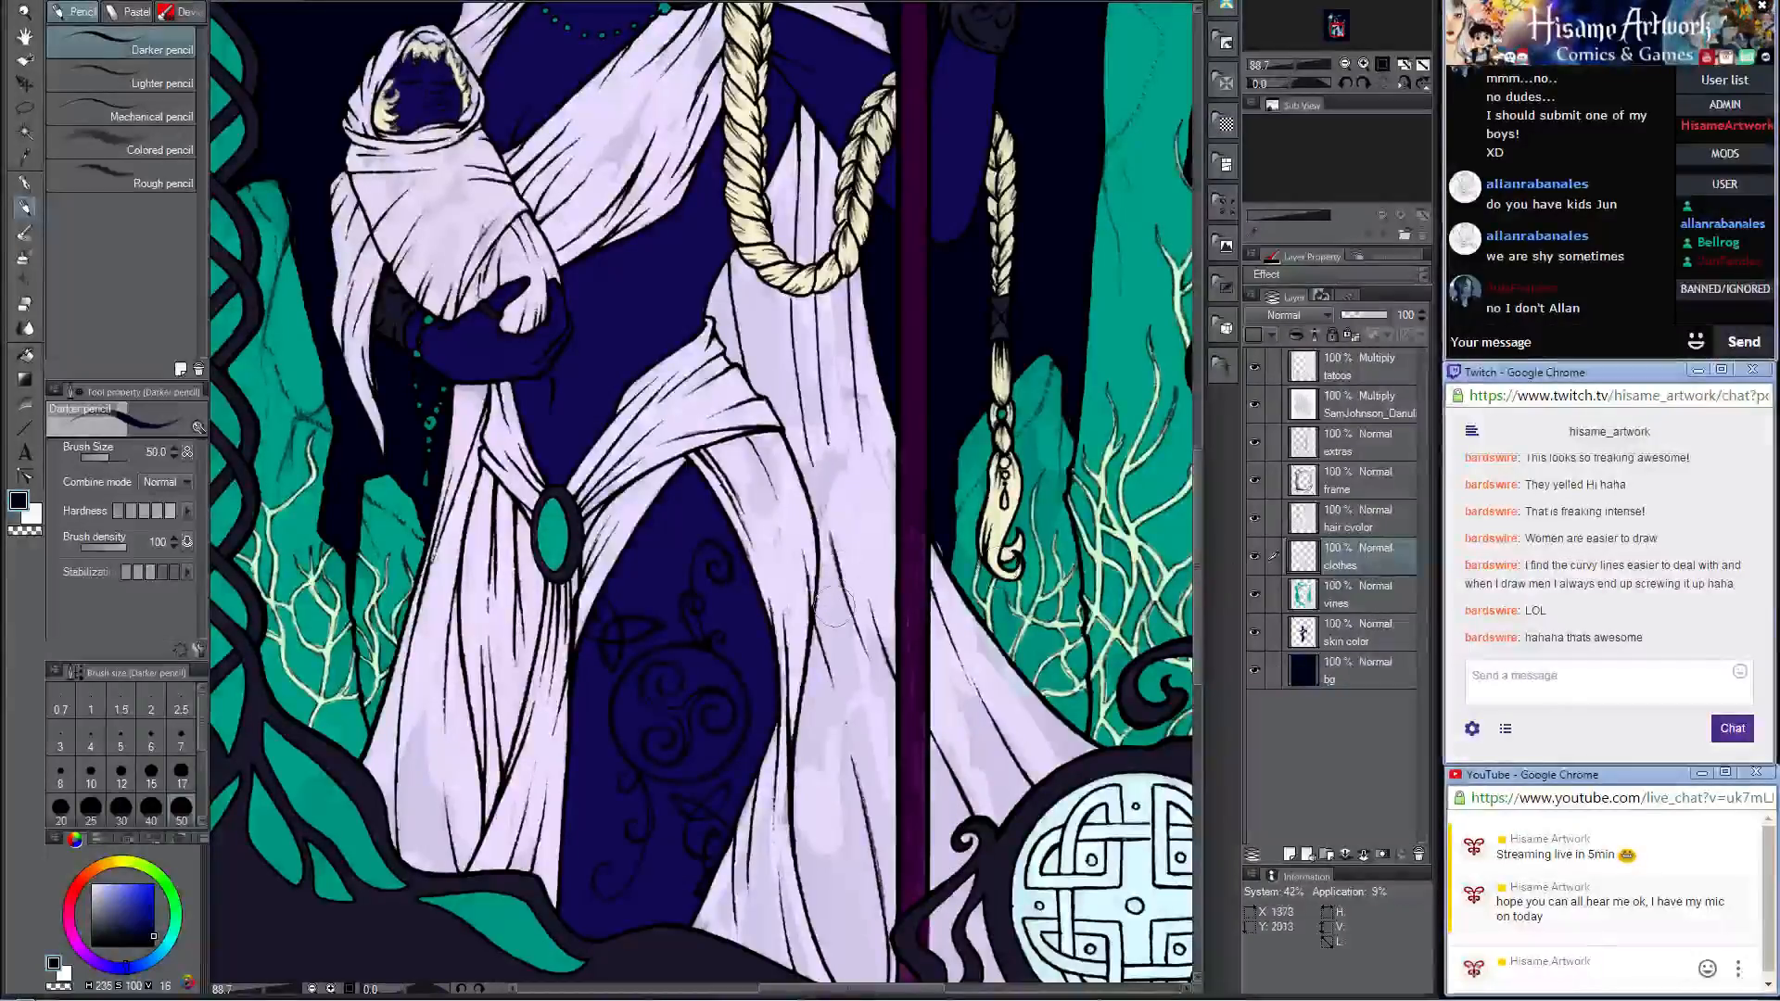
drag(837, 507, 824, 406)
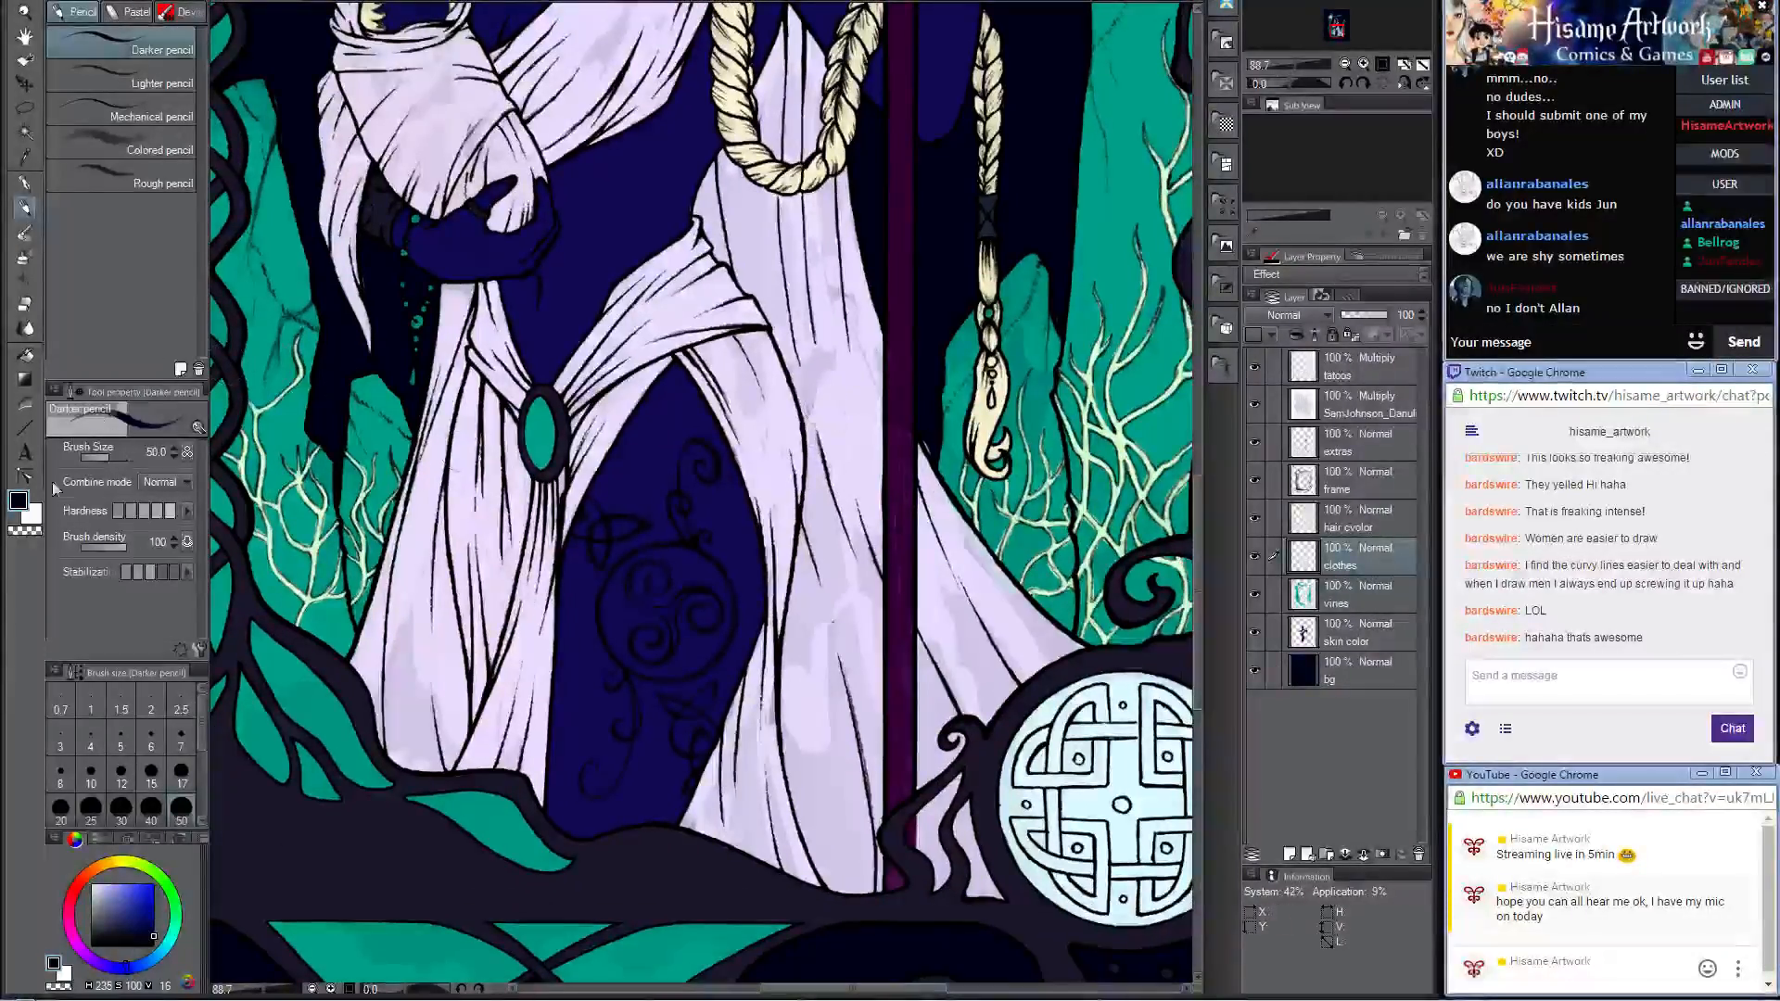
Step: Set the drawing color to a pale mint of red 234, green 255 and blue 242
click(21, 504)
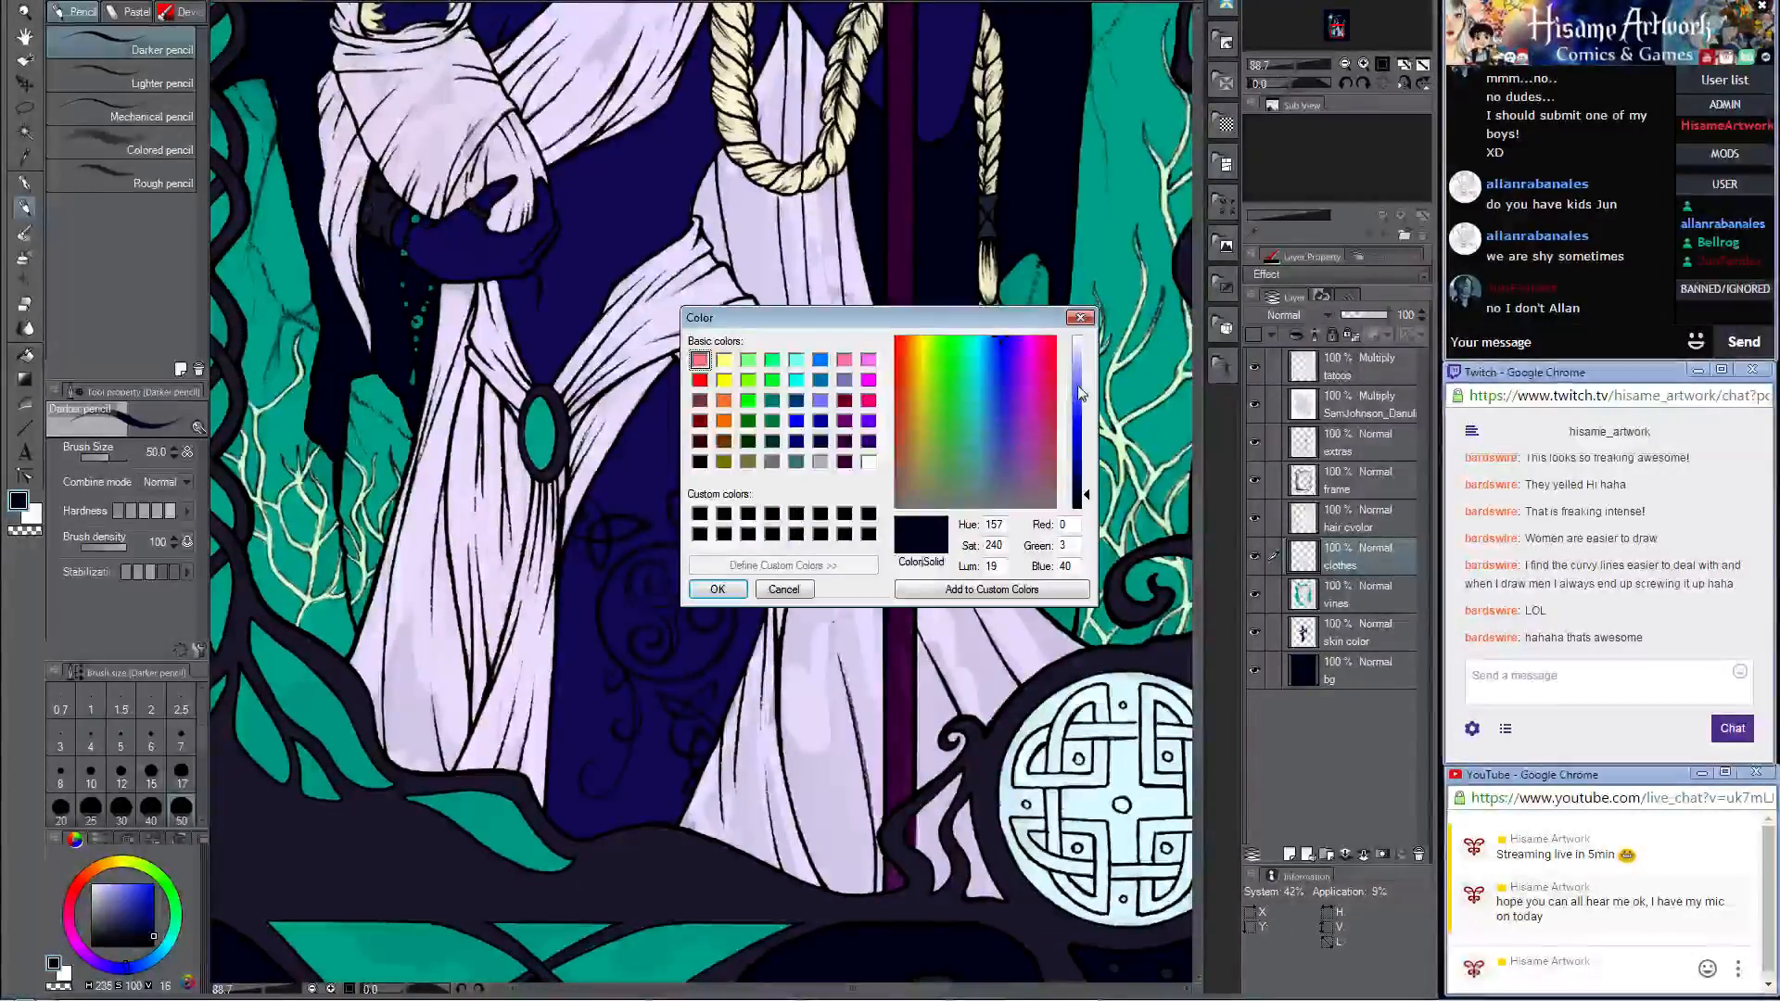
drag(1011, 343, 990, 339)
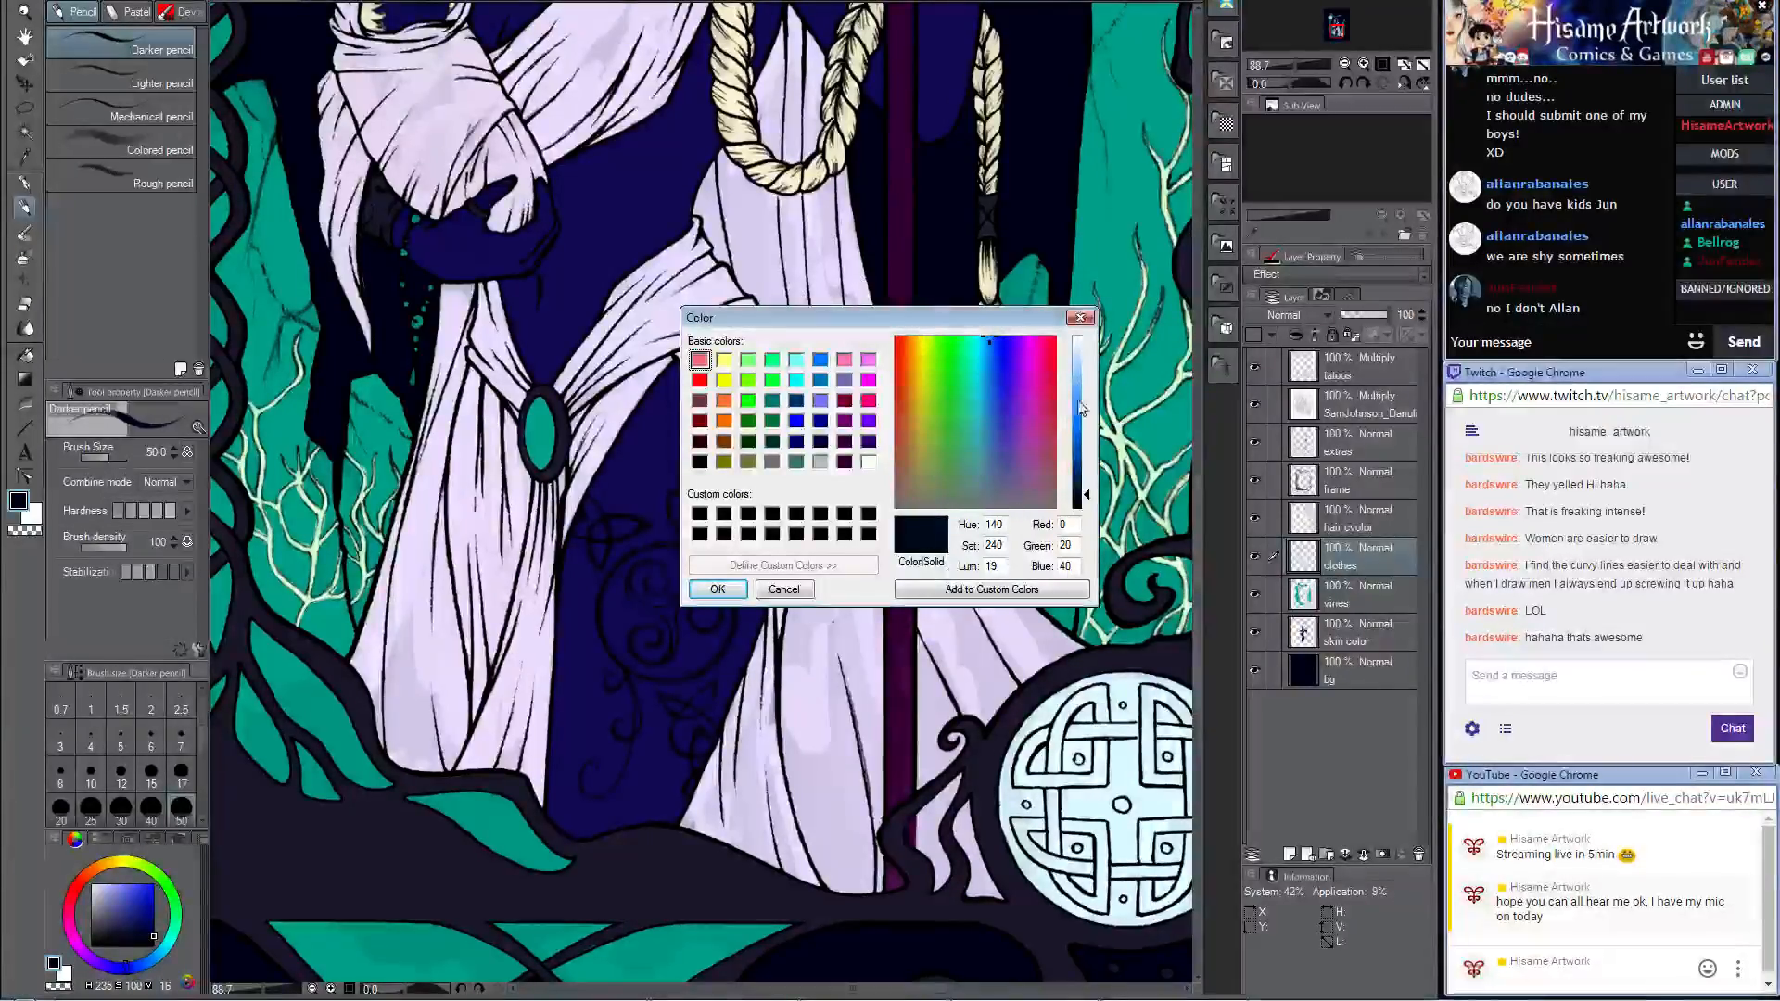
click(1085, 362)
drag(1085, 362, 1085, 343)
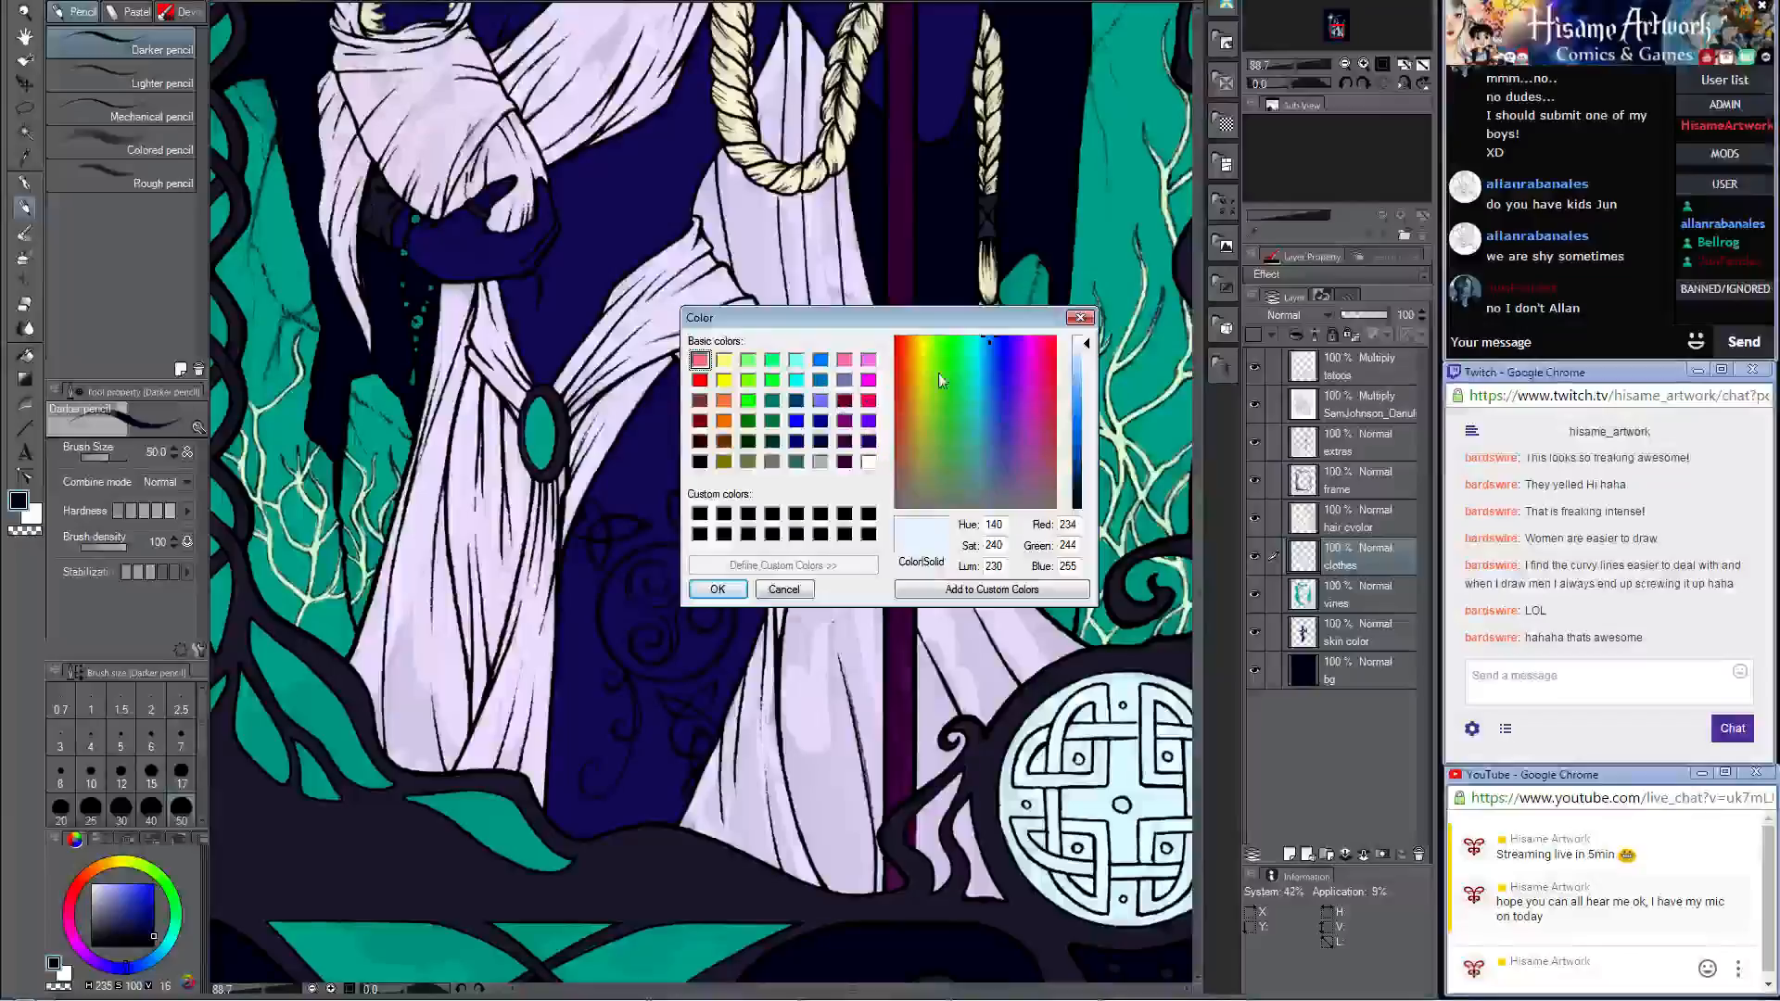
click(718, 590)
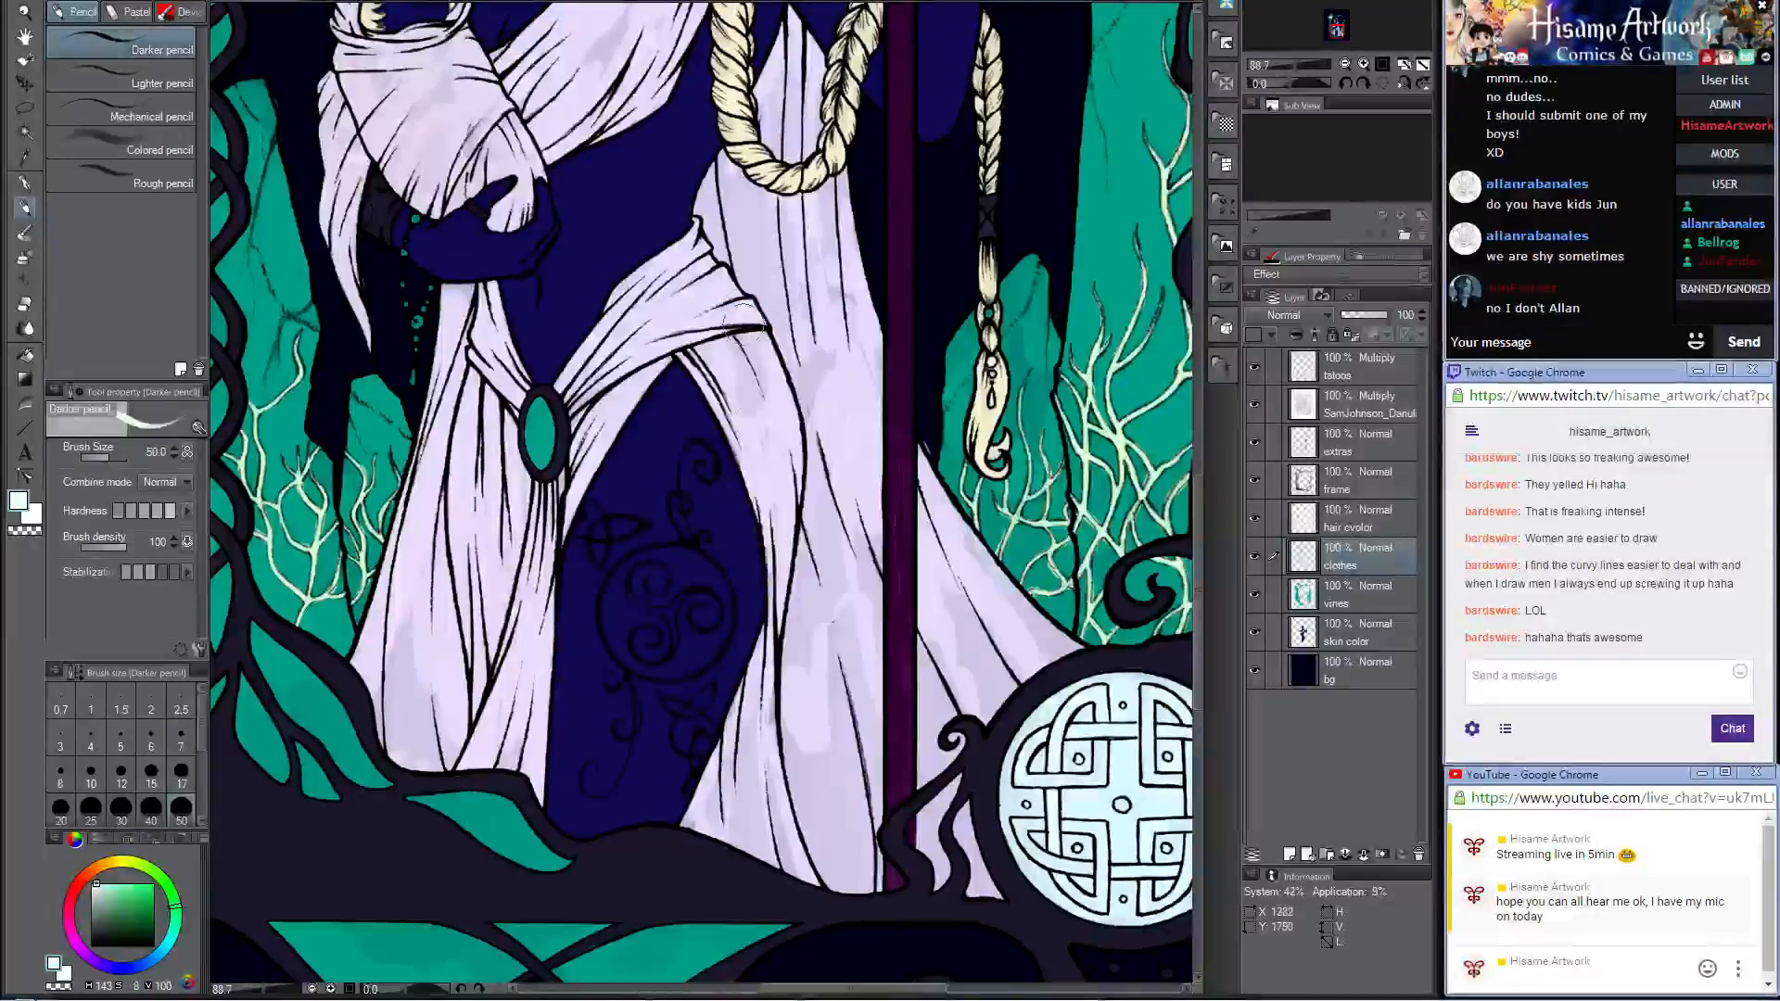
drag(746, 314, 768, 406)
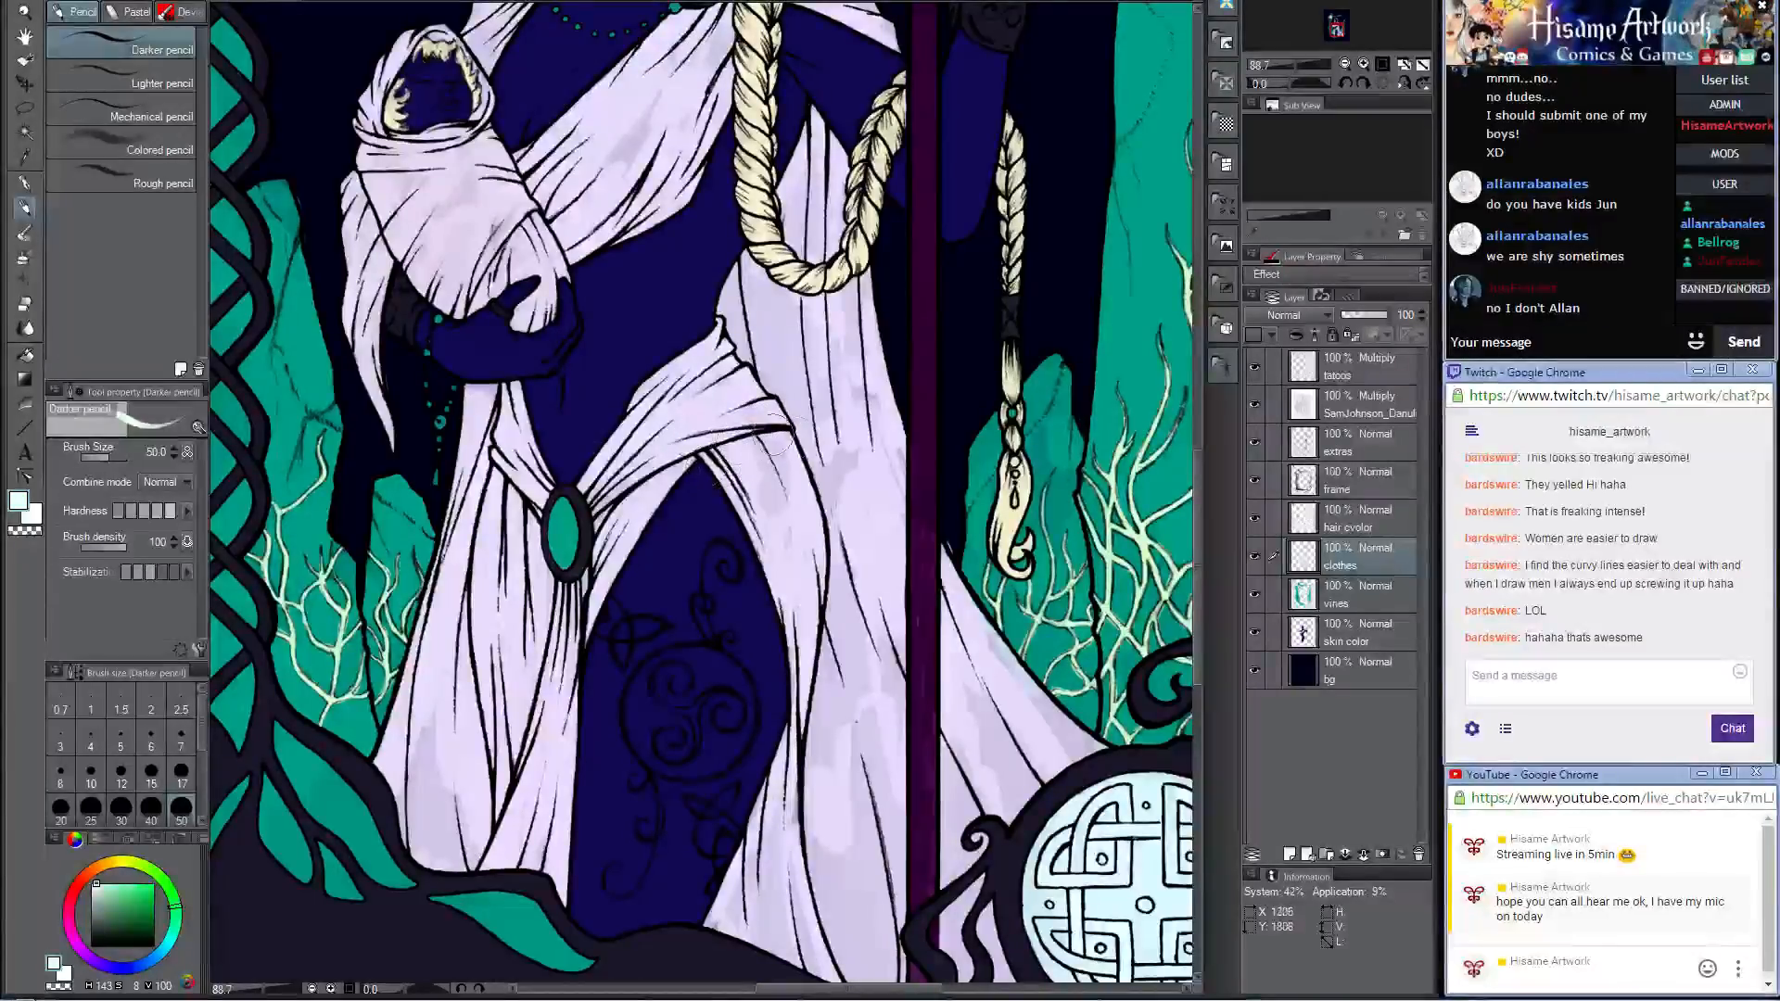
Step: Shift the drawing color's hue from mint to a pale yellow-green
click(19, 502)
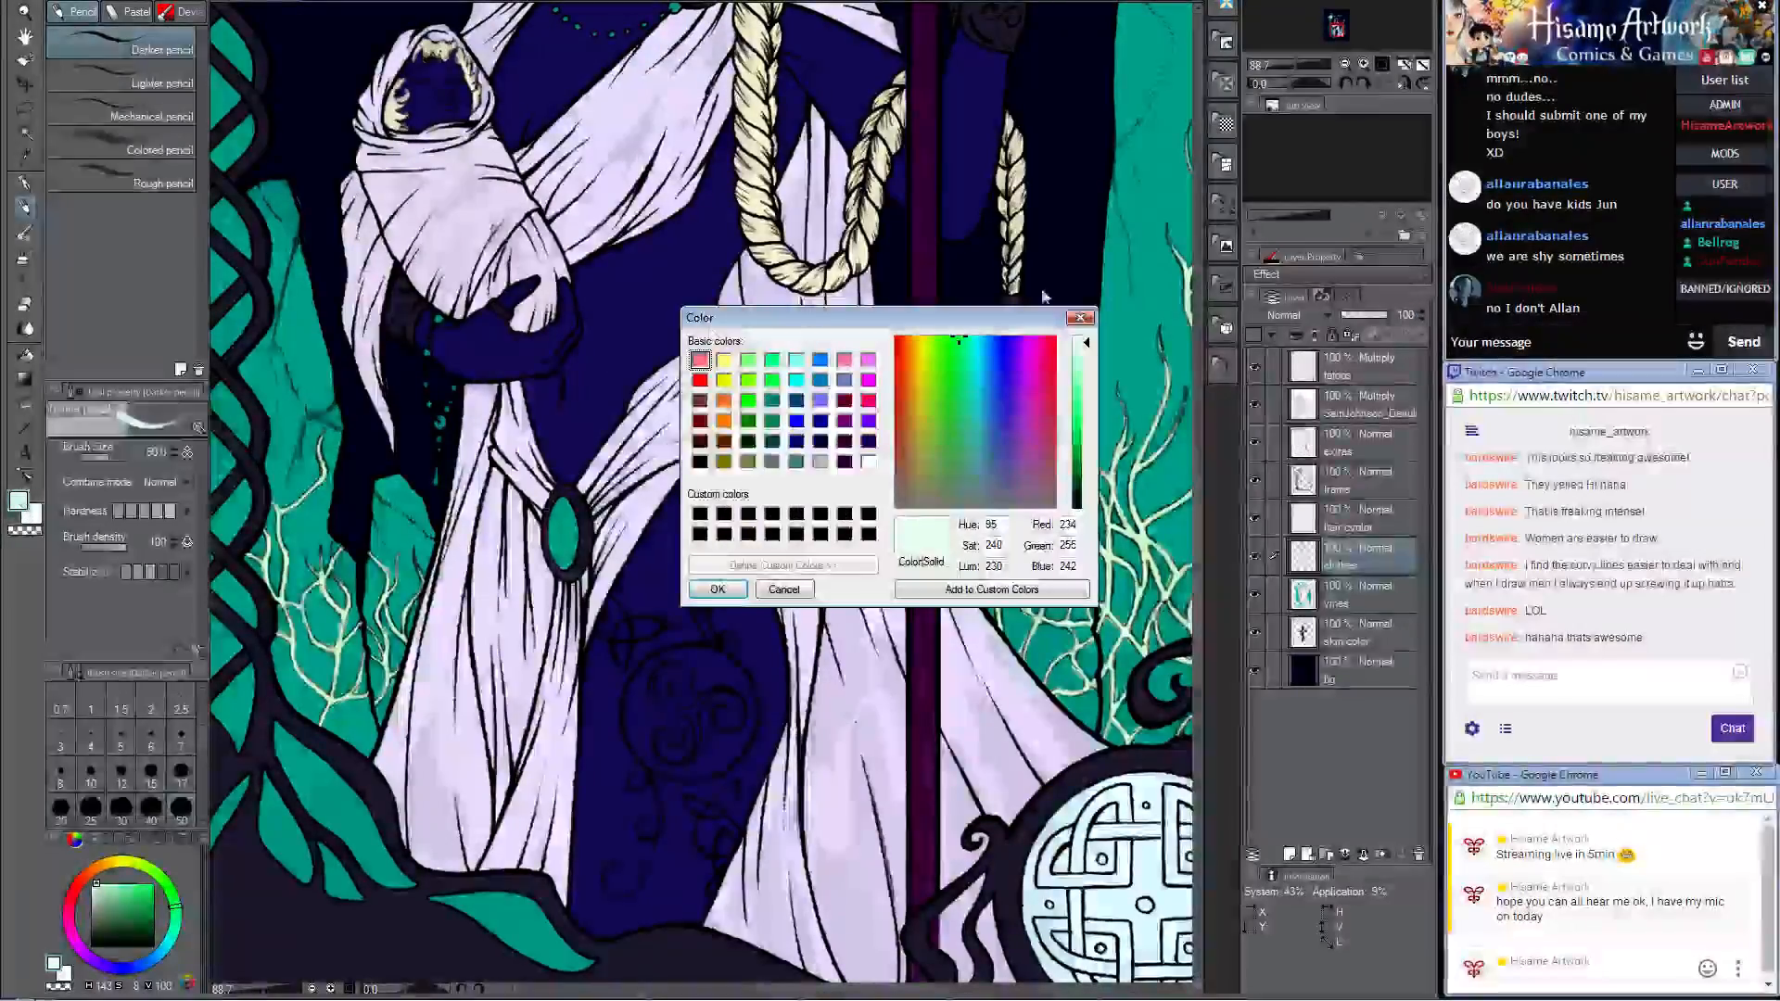
drag(955, 335, 931, 336)
click(718, 590)
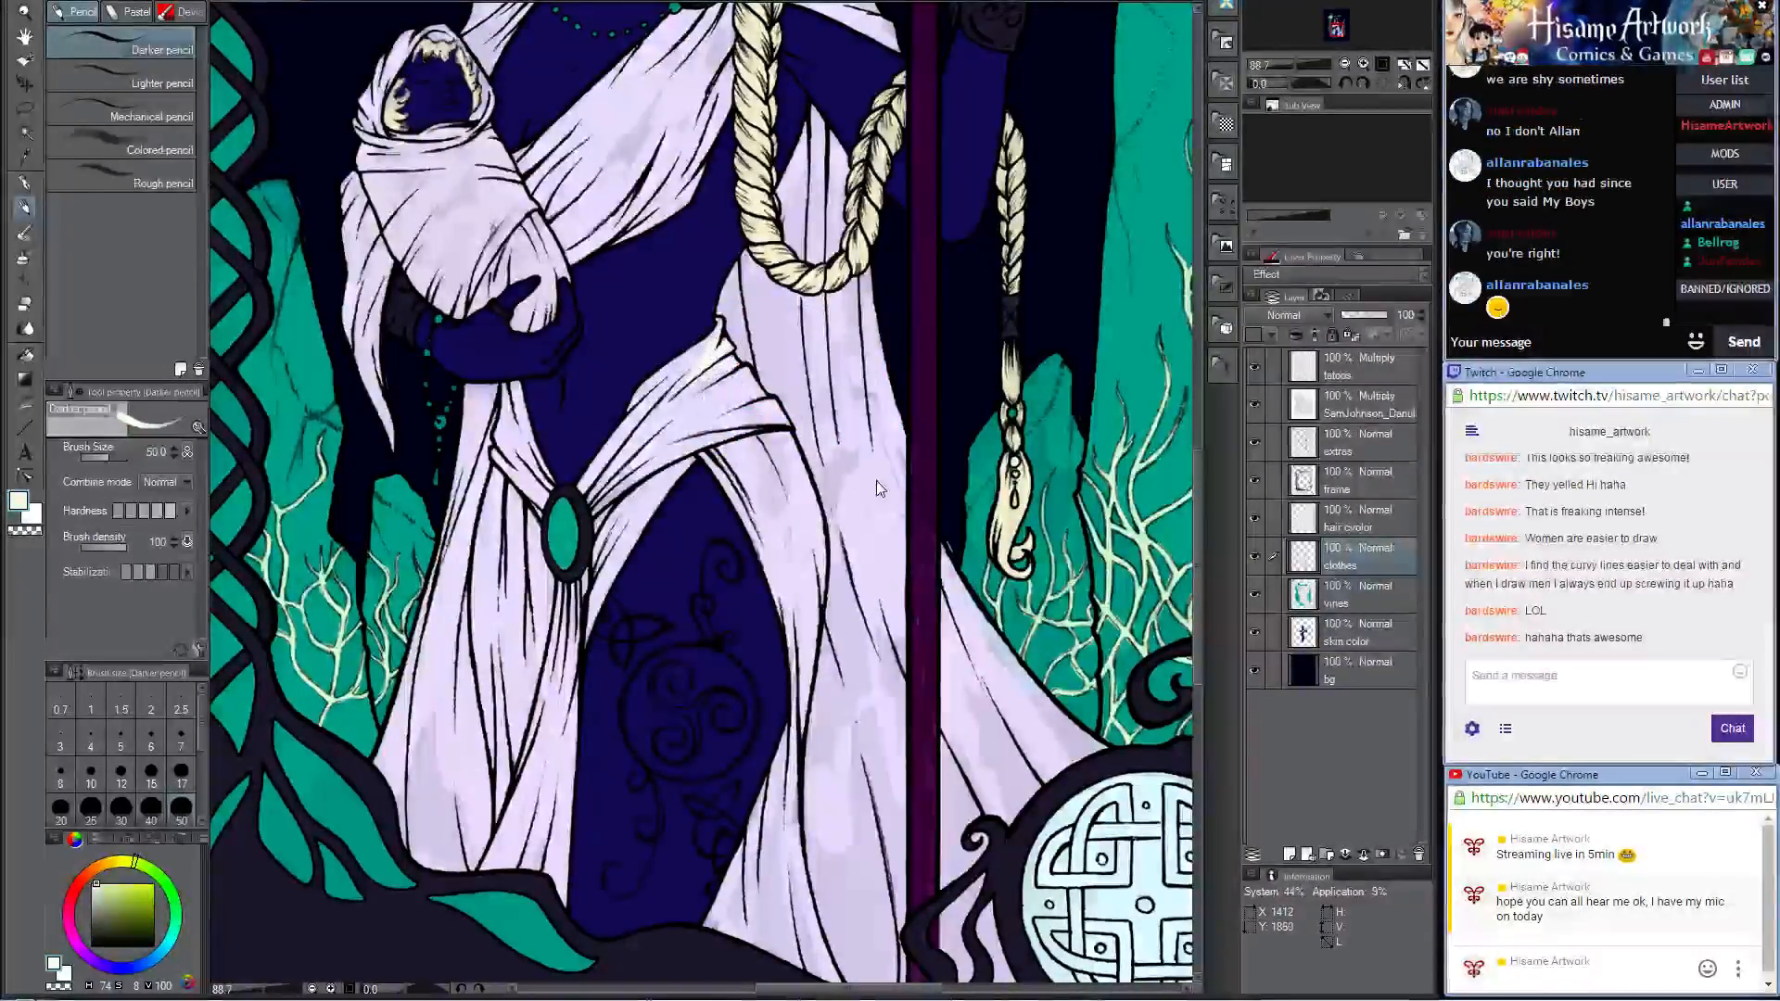
Step: Sample the robe's pale lavender and even out the blotchy patches in the skirt between the bare leg and the staff
scroll(871, 491, up, 3)
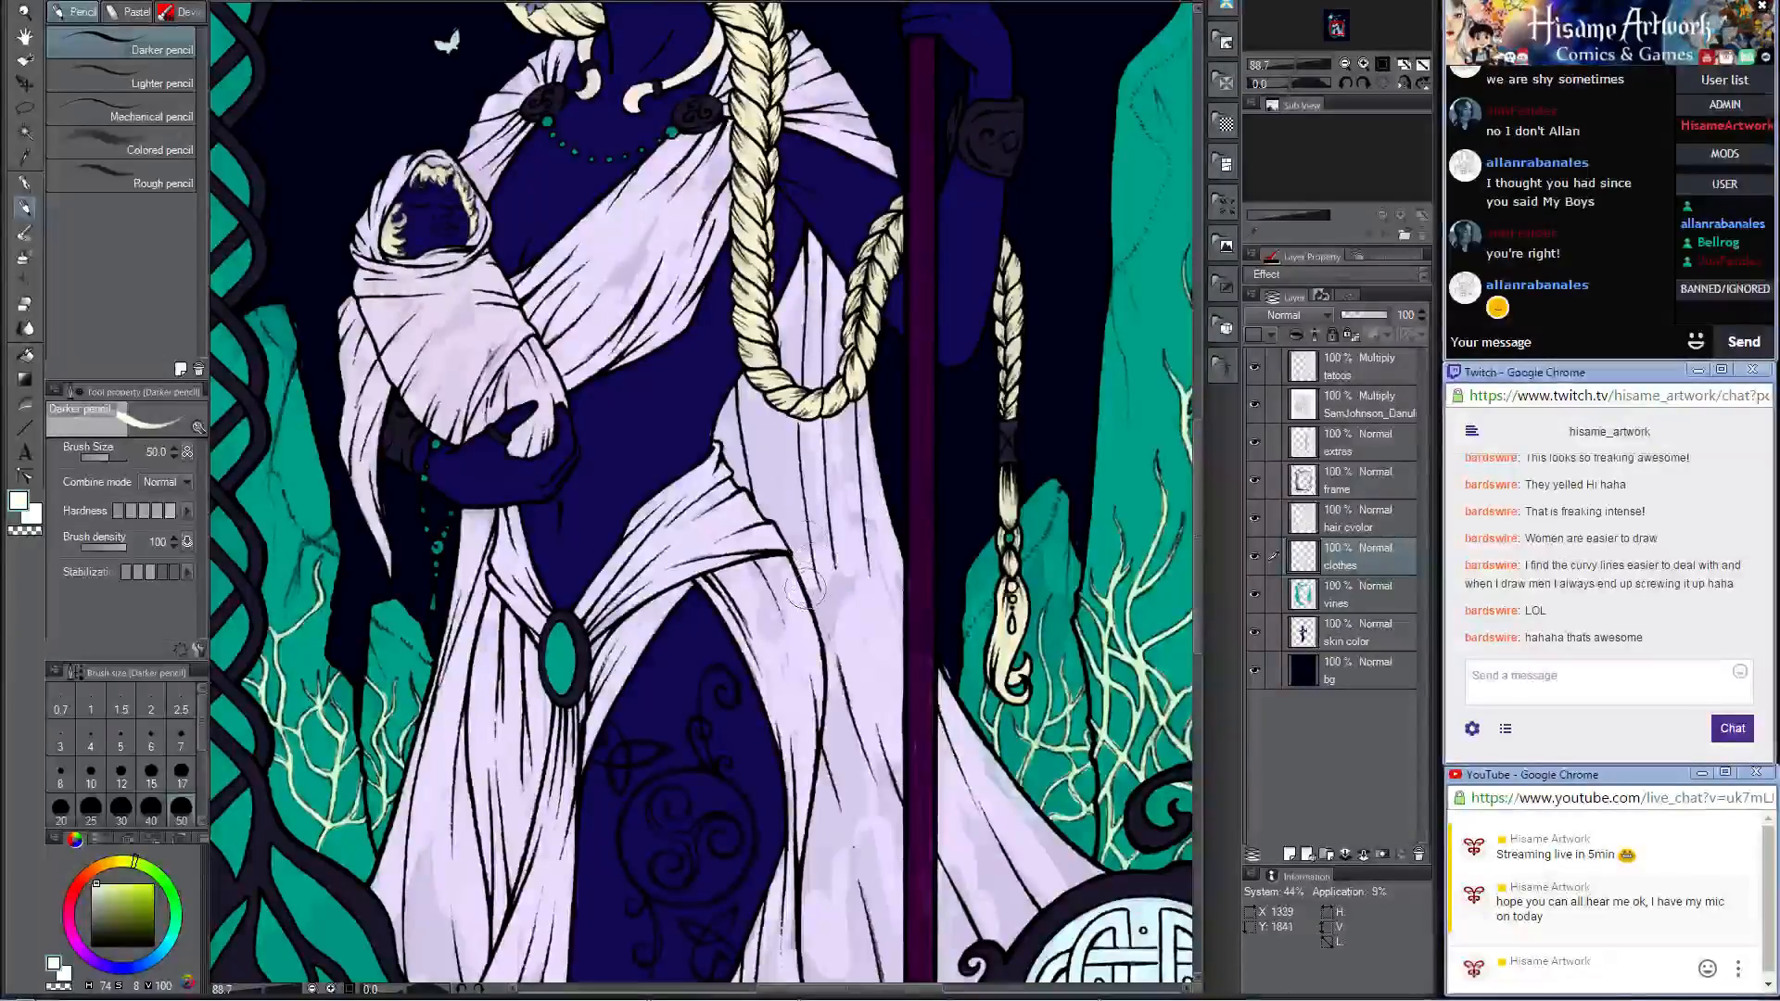
drag(791, 552, 808, 452)
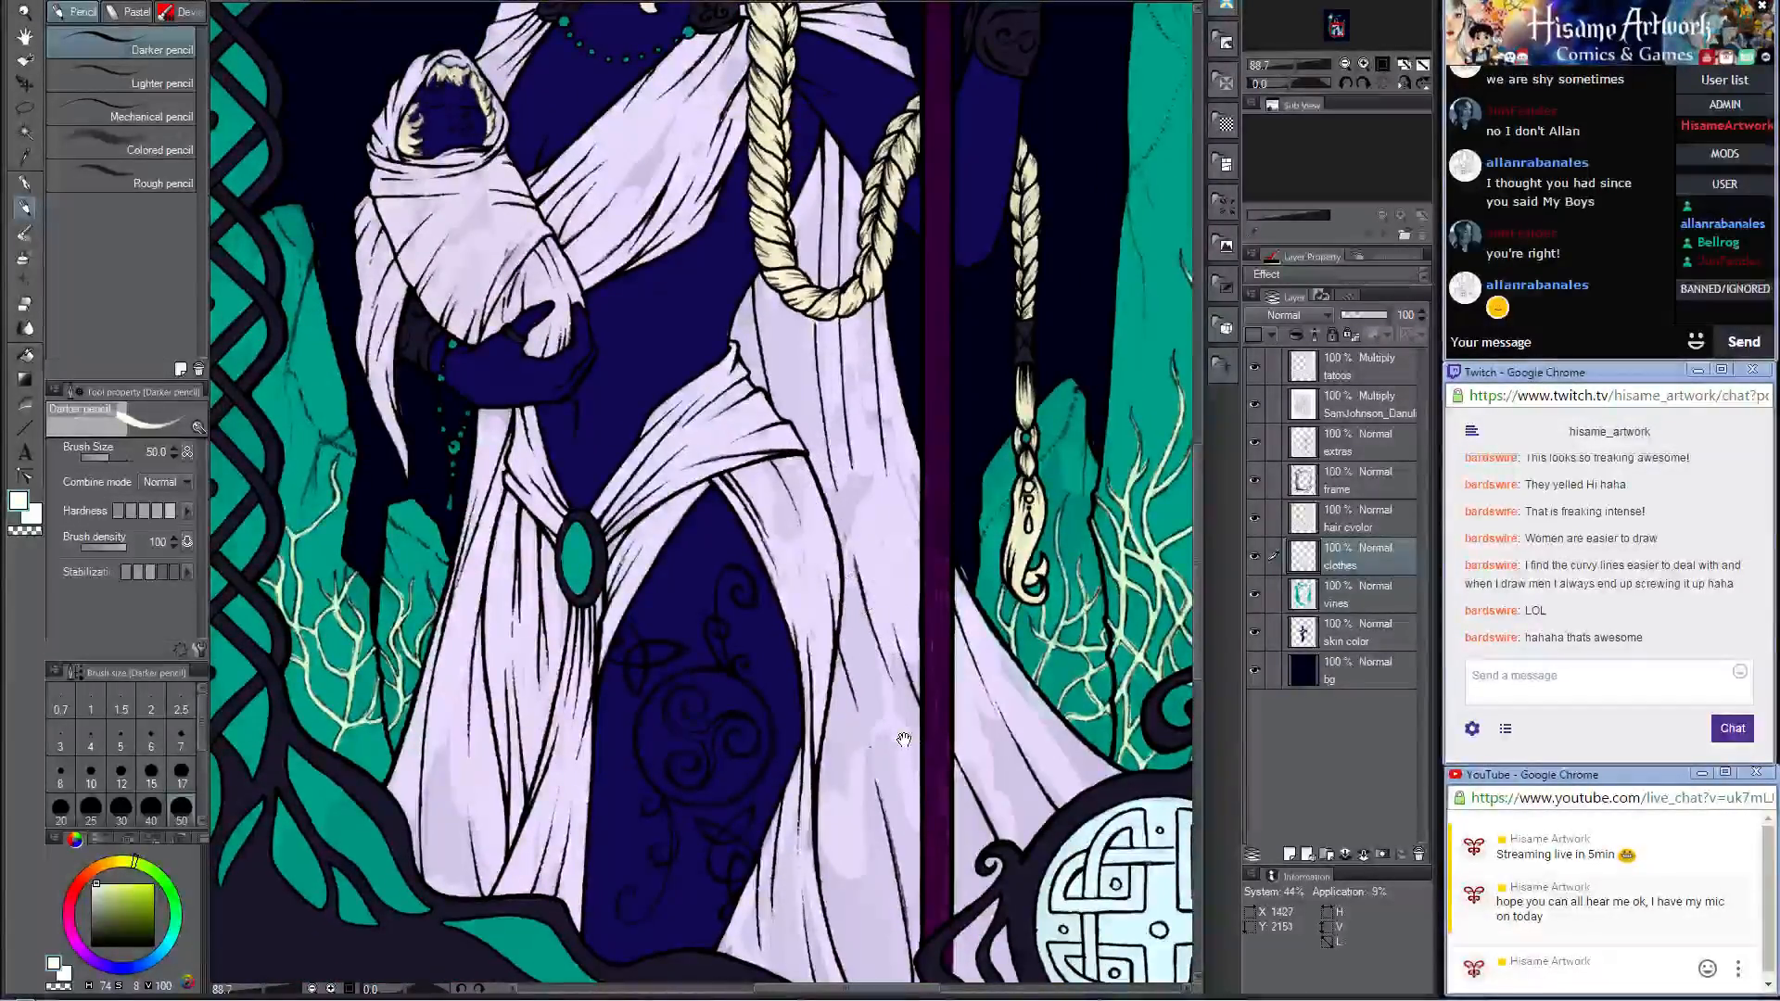
drag(904, 739, 874, 586)
scroll(864, 605, up, 5)
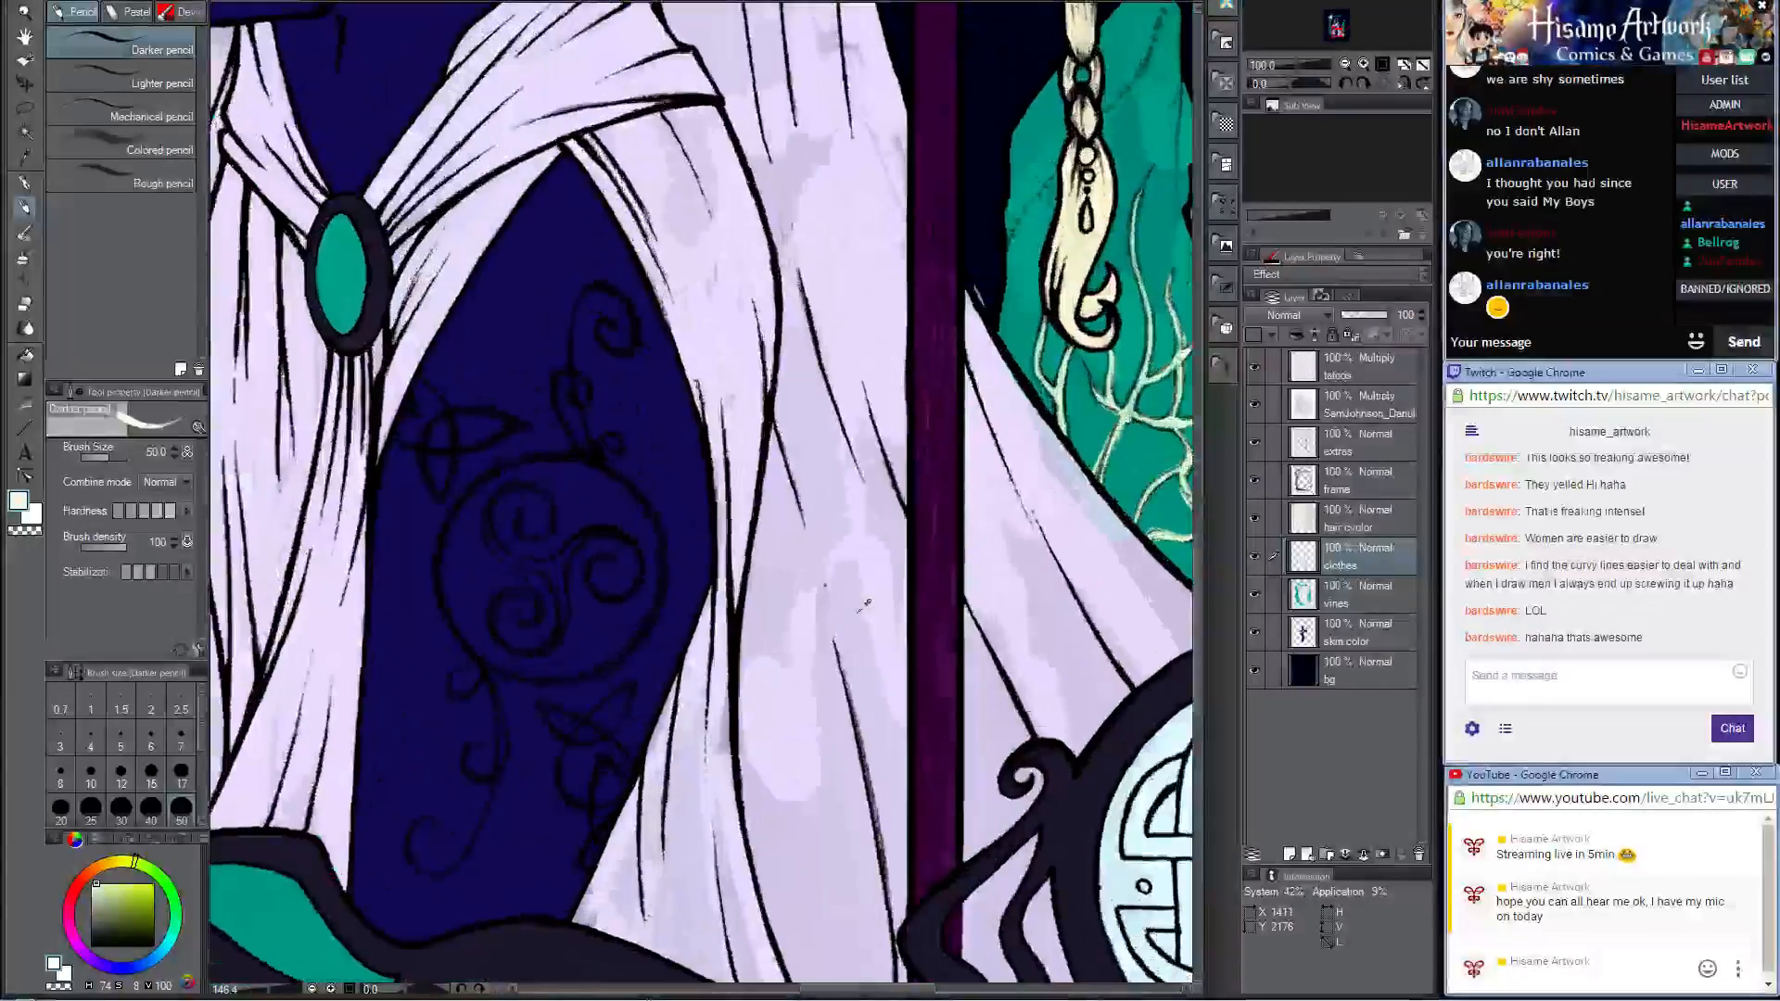
alt+click(820, 598)
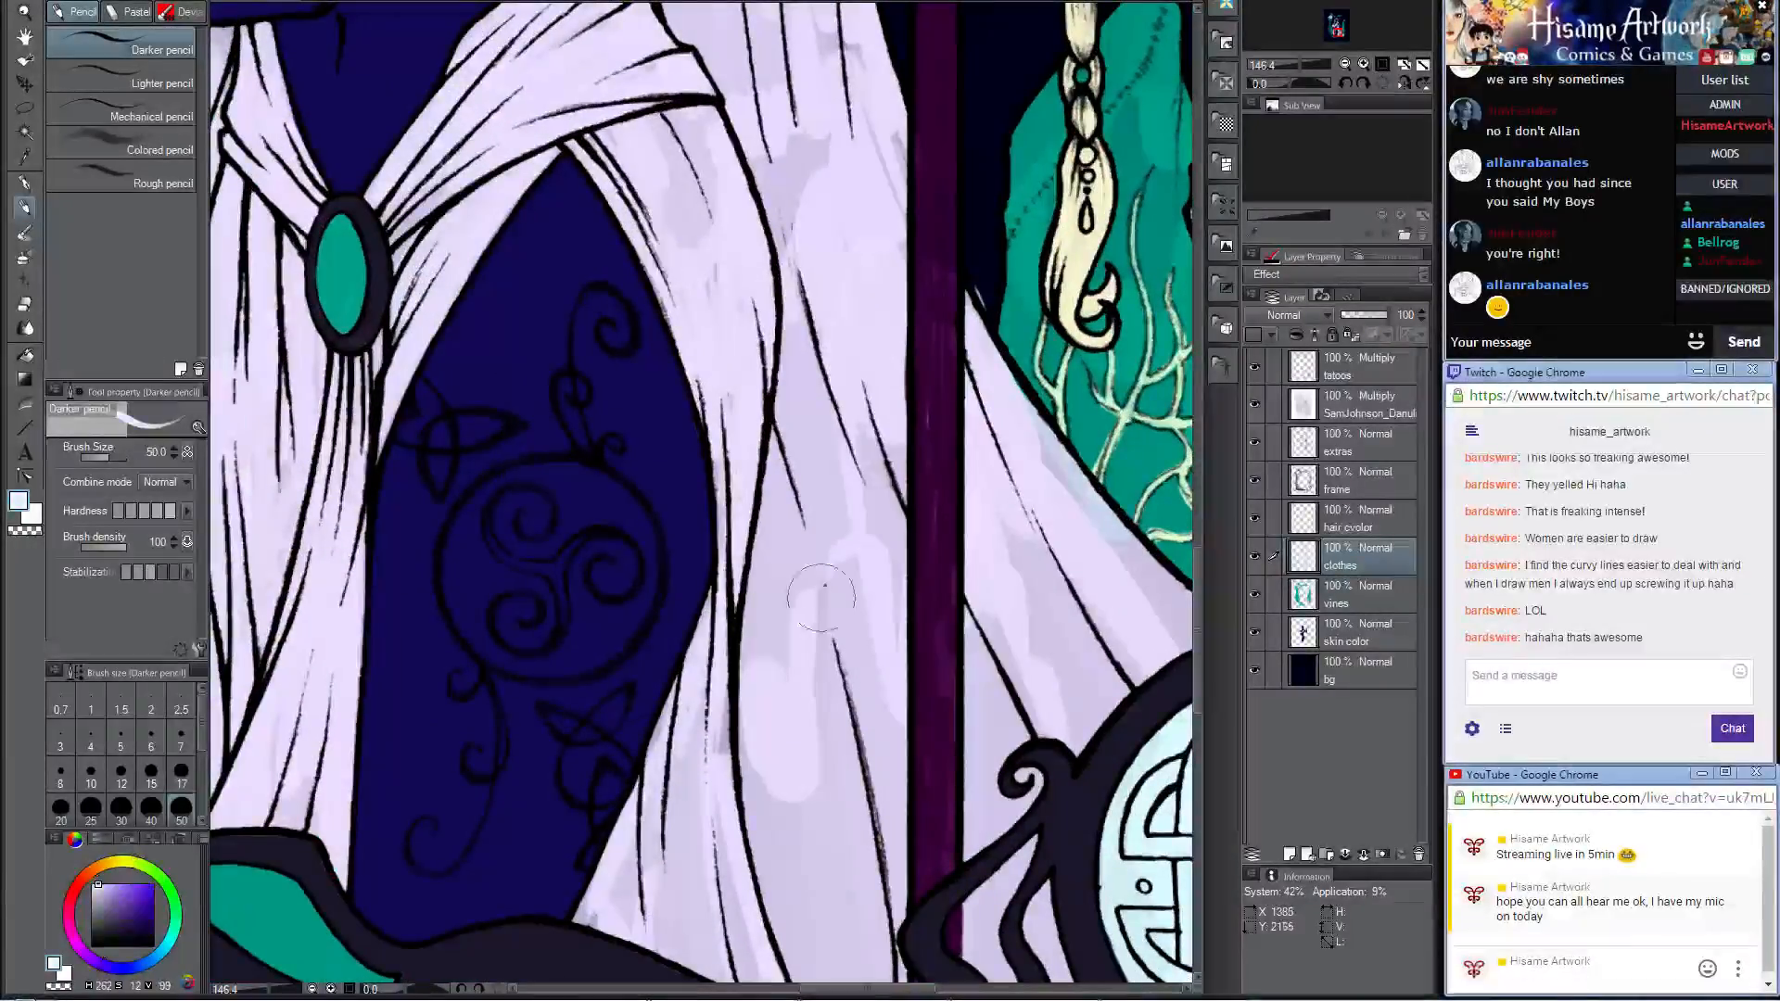
drag(821, 555, 816, 677)
drag(791, 484, 798, 689)
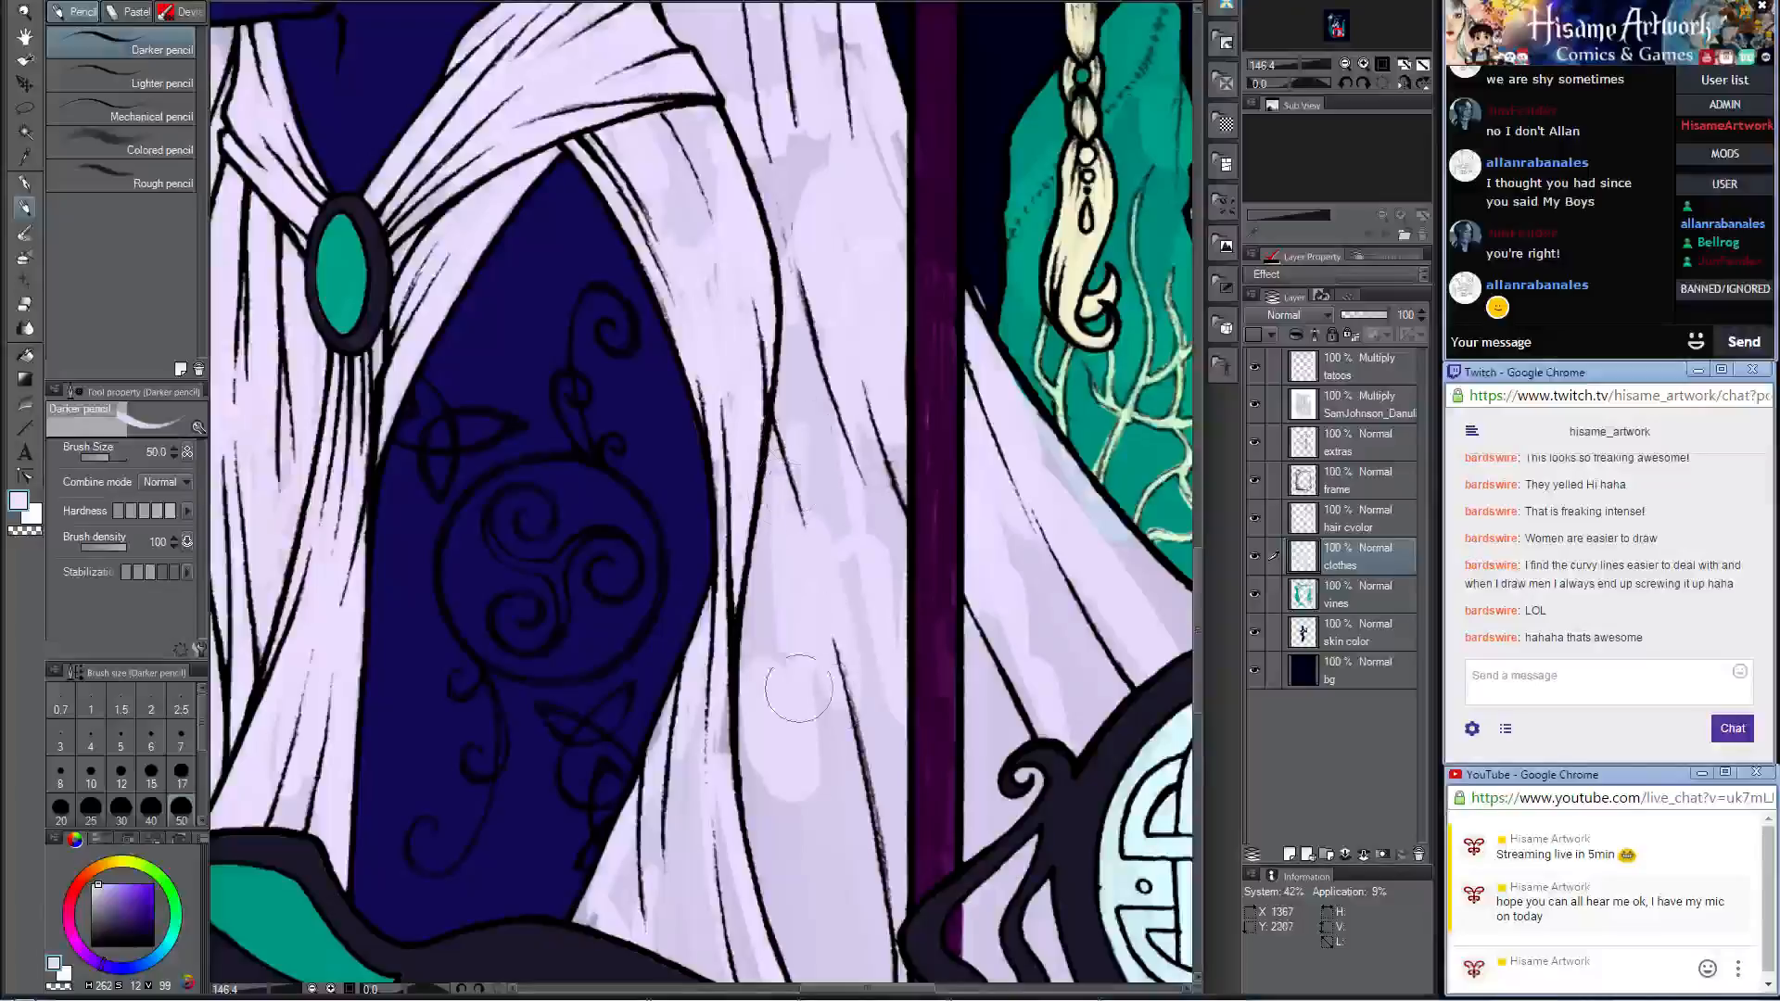
drag(783, 514, 735, 851)
drag(868, 438, 886, 709)
mouse_move(828, 512)
mouse_down()
mouse_move(806, 787)
mouse_move(823, 822)
mouse_up()
Step: Smooth the uneven lavender in the robe's train between the staff and the round Celtic knot emblem
drag(1013, 547, 978, 700)
drag(1035, 566, 1027, 749)
mouse_move(1063, 598)
mouse_down()
mouse_move(1027, 752)
mouse_move(936, 458)
mouse_up()
mouse_move(687, 543)
mouse_down()
mouse_move(672, 476)
mouse_move(587, 630)
mouse_move(743, 591)
mouse_move(771, 691)
mouse_move(810, 732)
mouse_move(879, 701)
mouse_move(851, 588)
mouse_move(861, 518)
mouse_move(888, 500)
mouse_move(795, 485)
mouse_move(771, 497)
mouse_move(870, 653)
mouse_move(956, 607)
mouse_move(1040, 652)
mouse_move(1055, 725)
mouse_up()
drag(984, 307, 1012, 644)
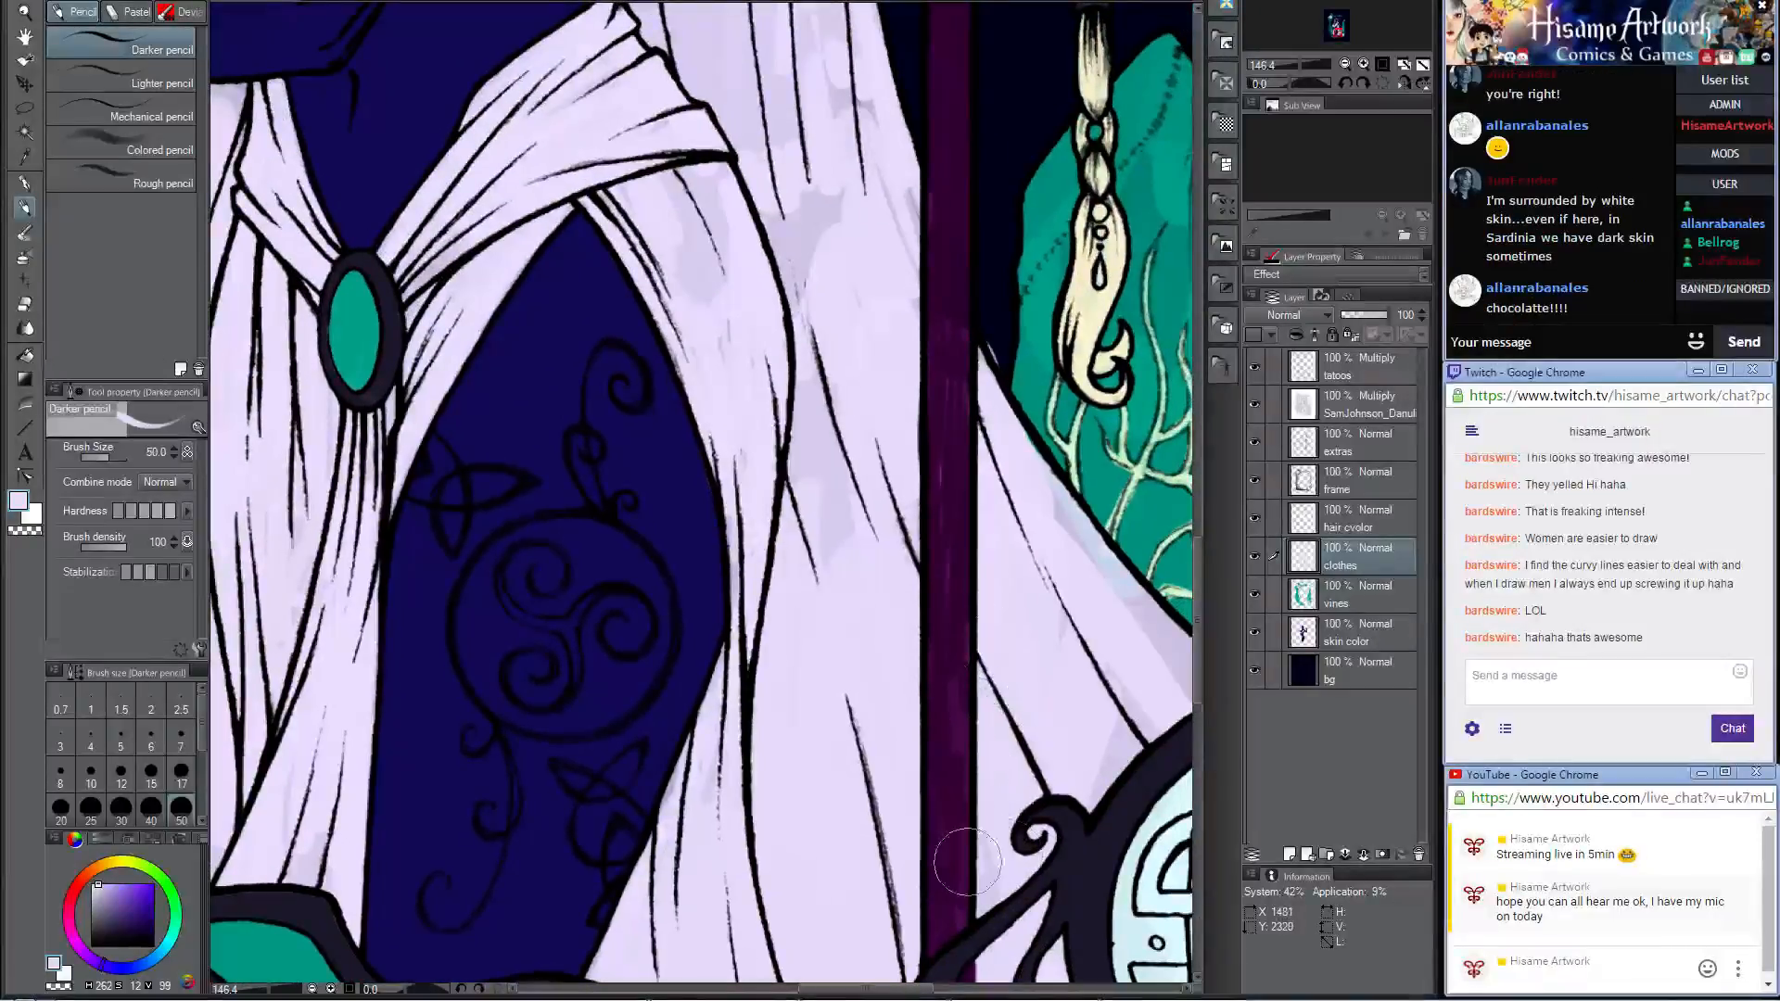
Step: Paint flat lavender over the uneven patches in the cloth behind the braid, the chest drape and the baby's wrap
mouse_move(816, 478)
mouse_down()
mouse_move(875, 737)
mouse_move(783, 843)
mouse_move(873, 800)
mouse_move(841, 653)
mouse_move(770, 519)
mouse_move(714, 505)
mouse_move(764, 565)
mouse_up()
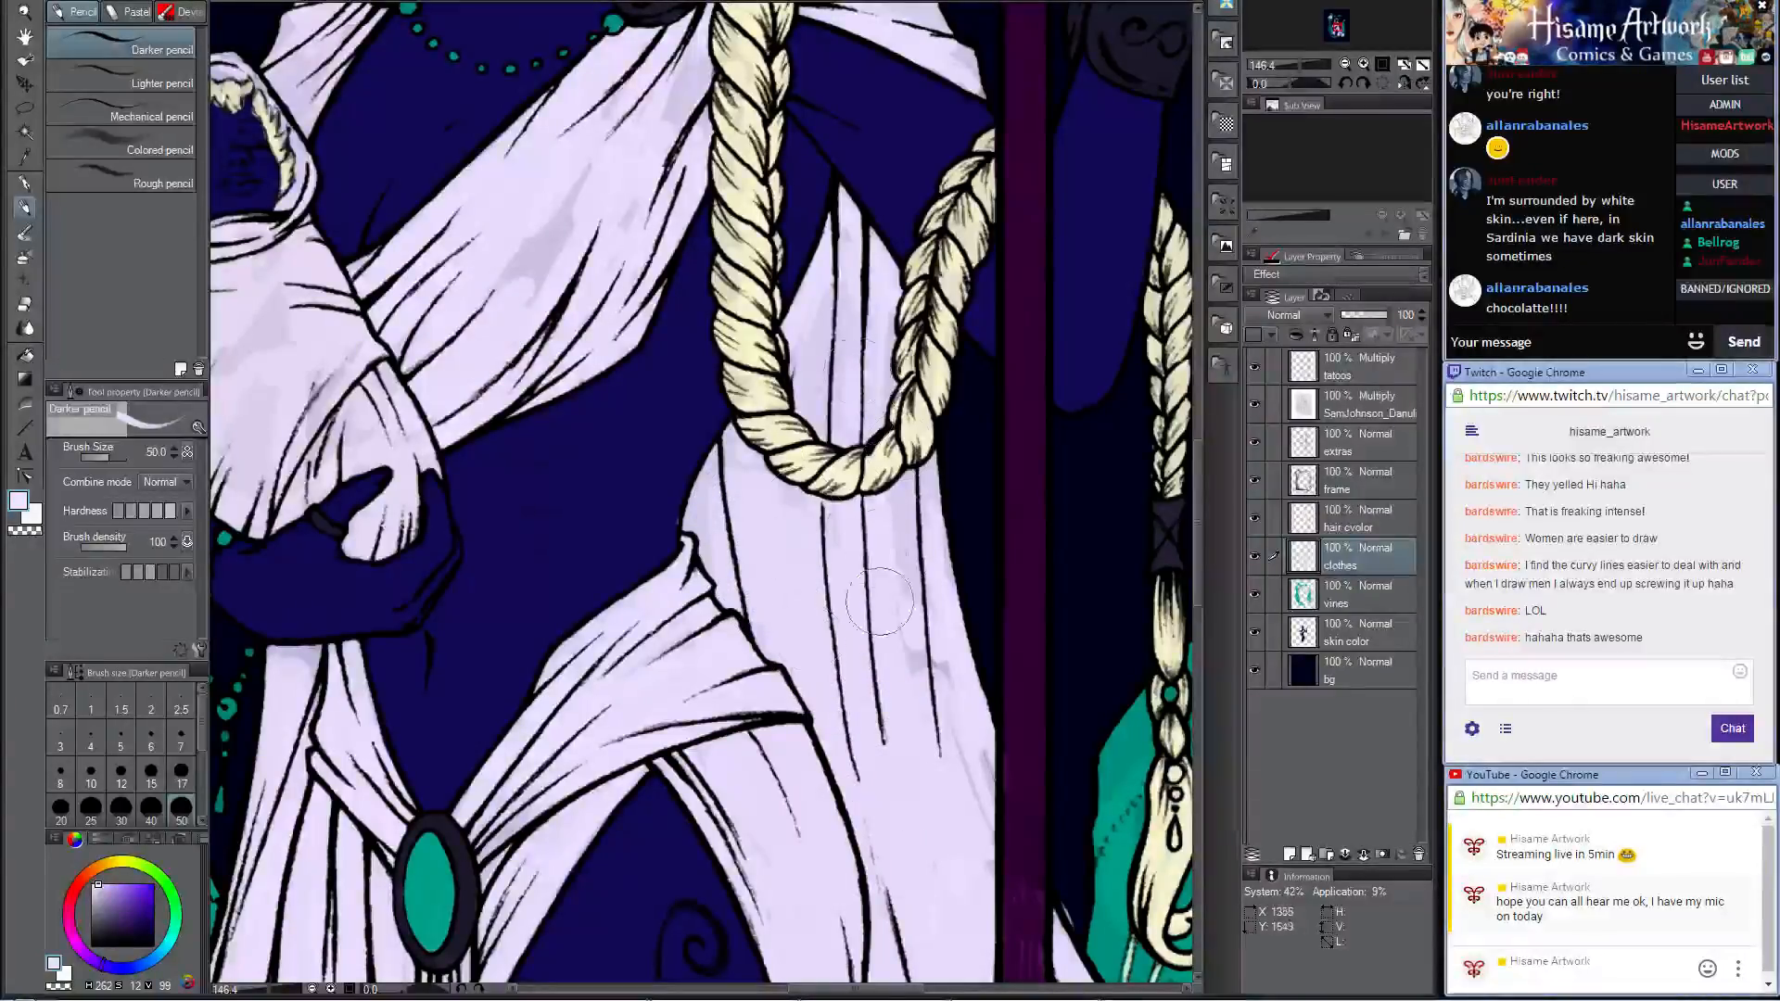
drag(880, 601, 935, 707)
drag(829, 301, 805, 474)
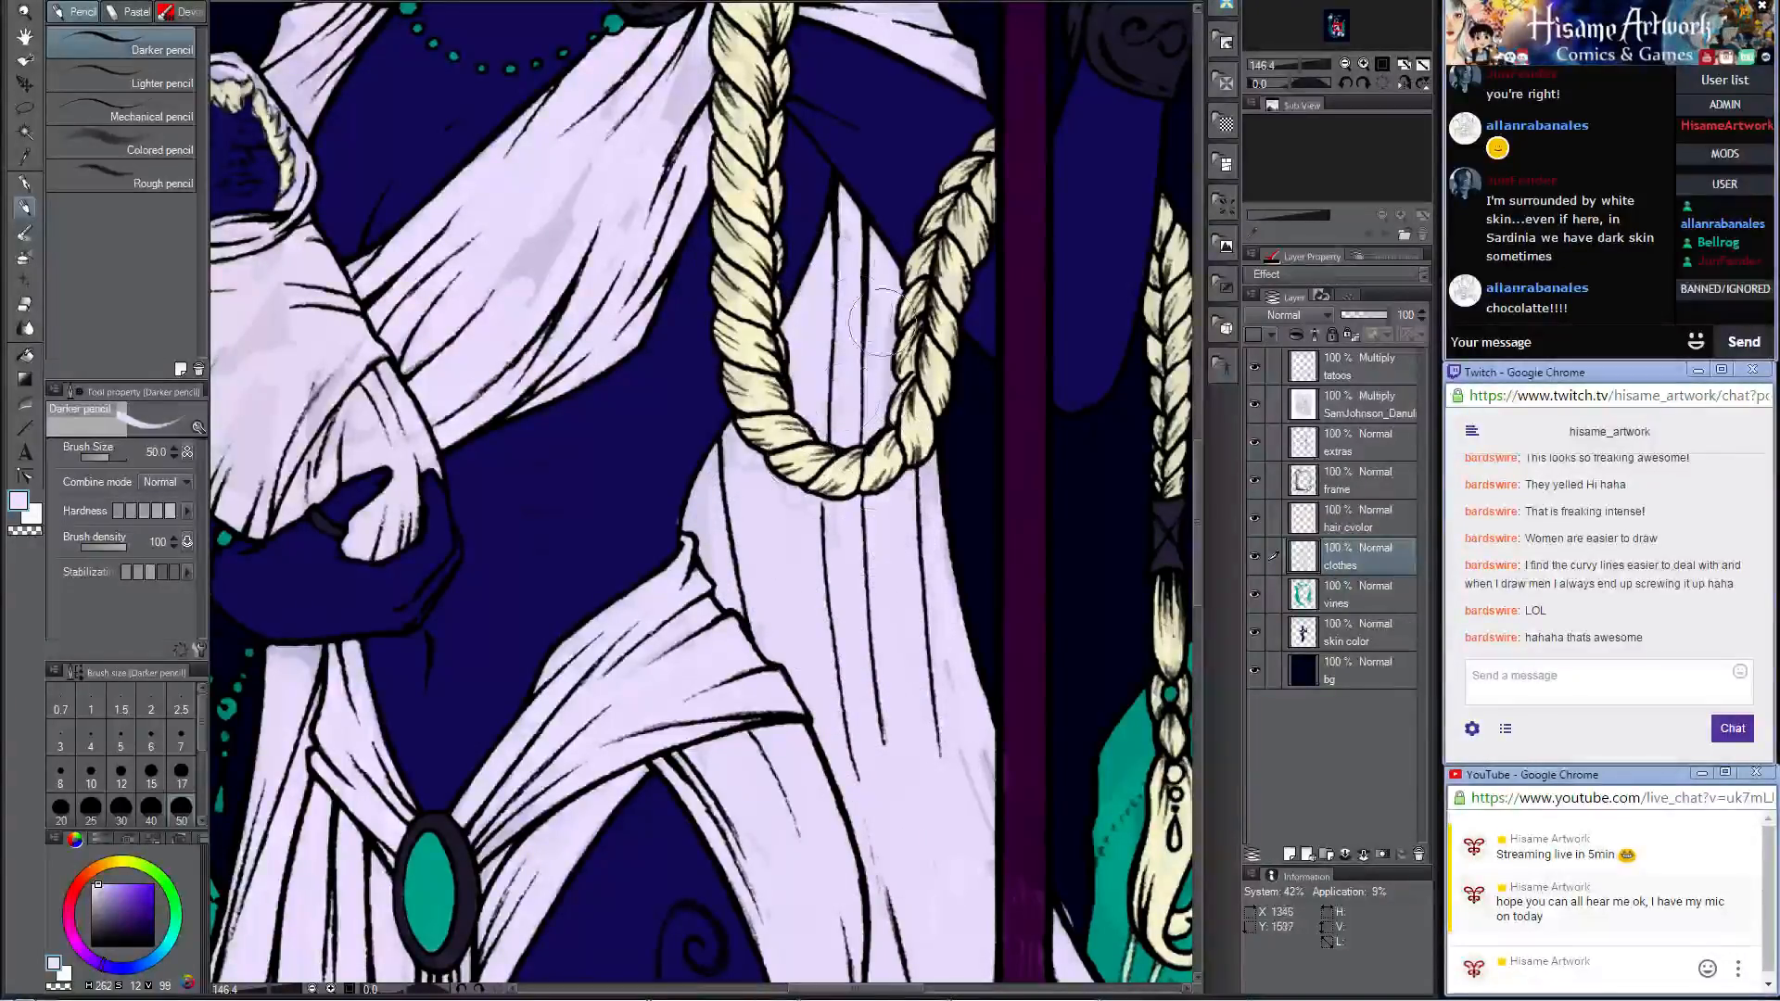
mouse_move(624, 89)
mouse_down()
mouse_move(802, 353)
mouse_move(874, 412)
mouse_move(937, 398)
mouse_move(830, 522)
mouse_move(843, 425)
mouse_move(799, 515)
mouse_up()
mouse_move(577, 348)
mouse_down()
mouse_move(562, 366)
mouse_move(573, 279)
mouse_move(603, 297)
mouse_move(529, 382)
mouse_up()
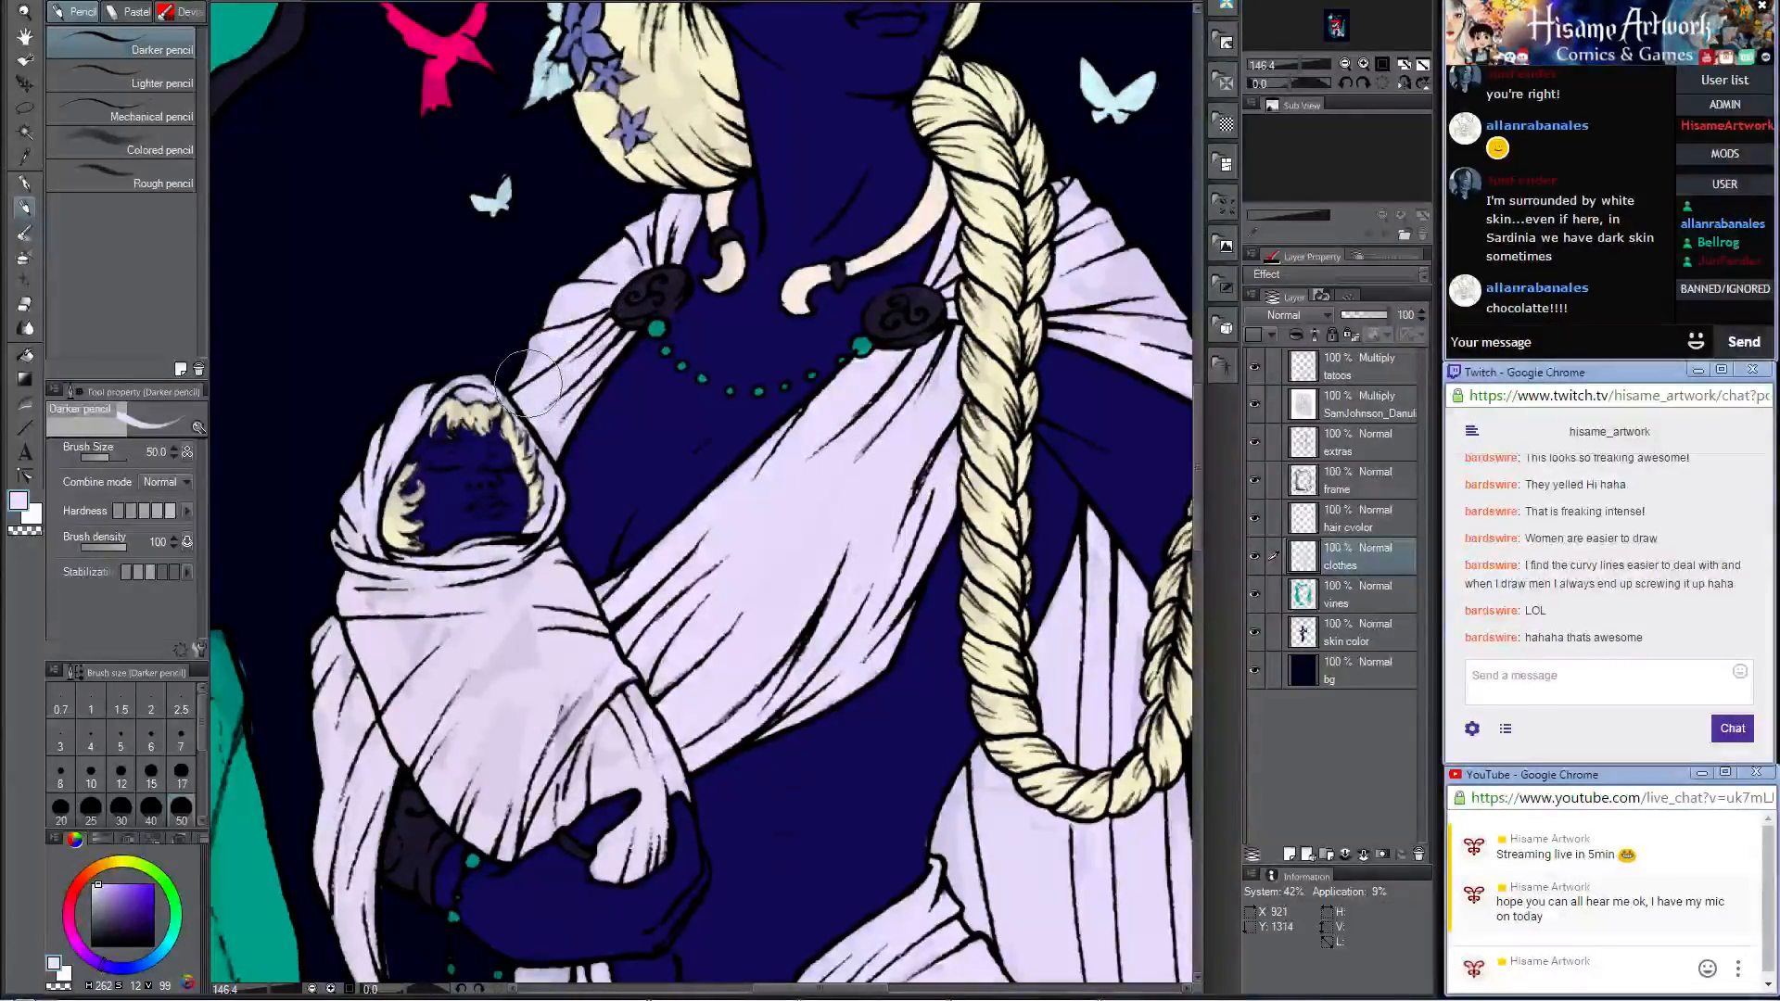
mouse_move(419, 601)
mouse_down()
mouse_move(440, 664)
mouse_move(486, 682)
mouse_move(531, 667)
mouse_up()
Step: Make the bg layer active and set the drawing color to a light aqua of hue 115, saturation 240 and luminance 180
scroll(541, 651, down, 6)
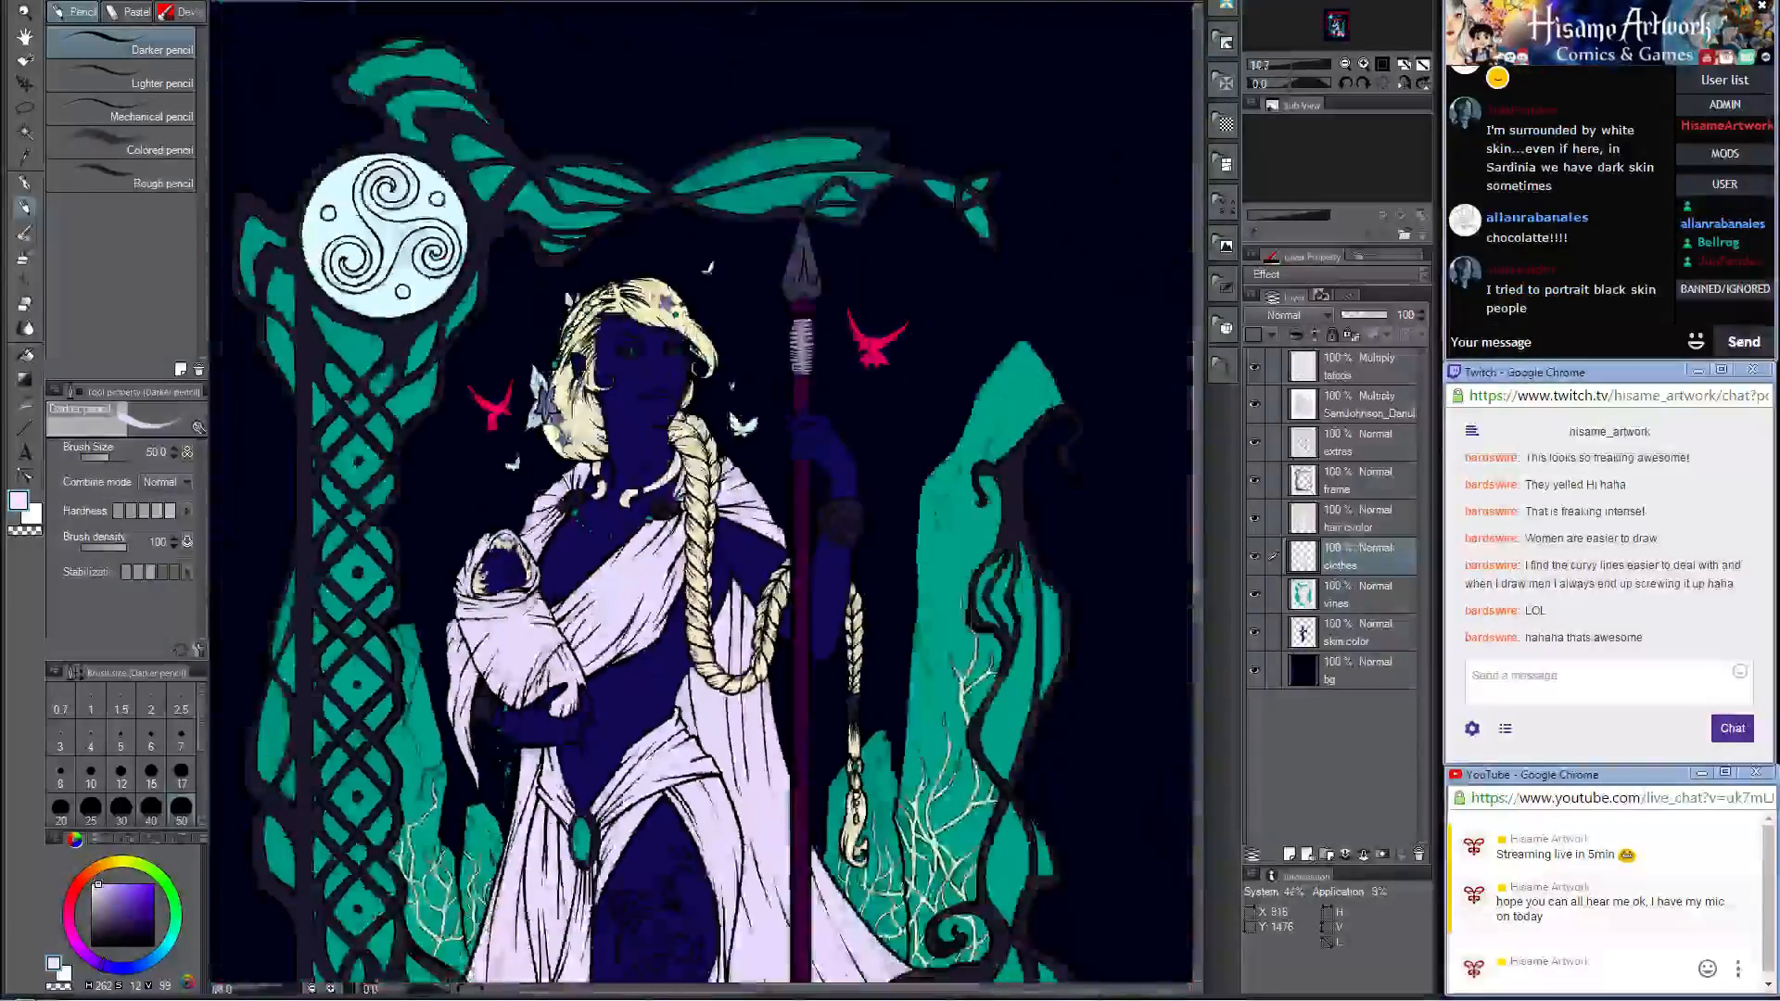
scroll(584, 640, down, 2)
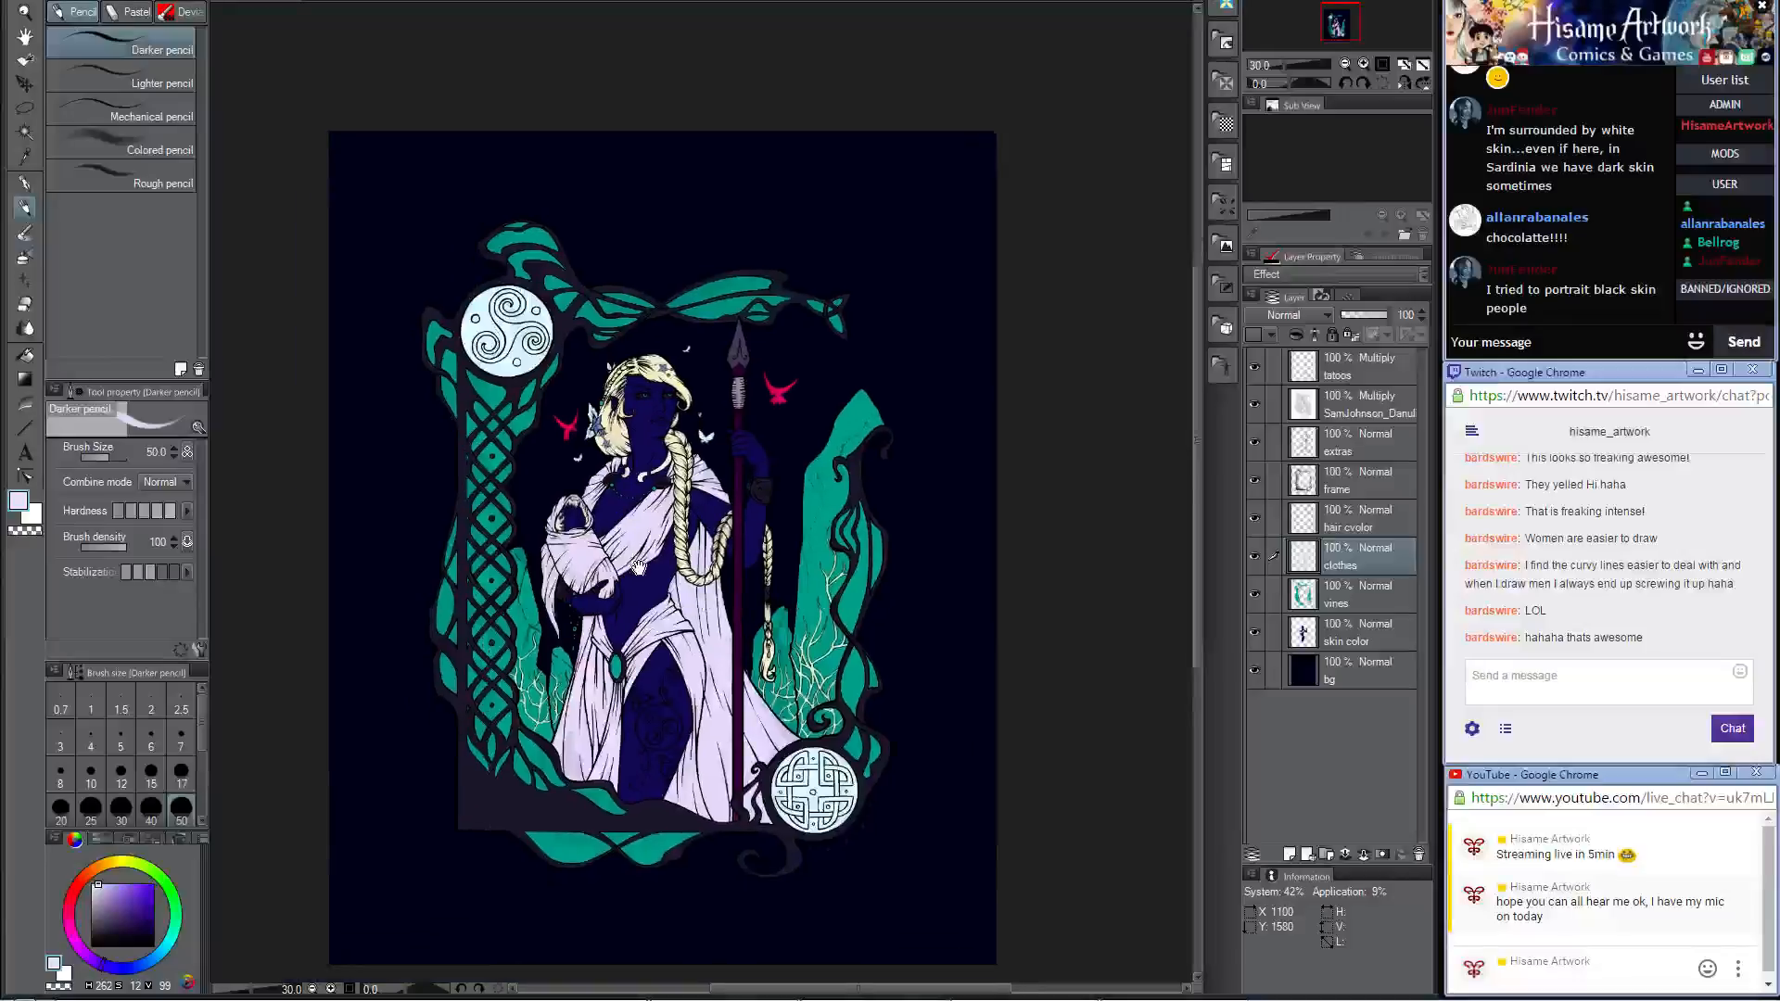
click(1311, 677)
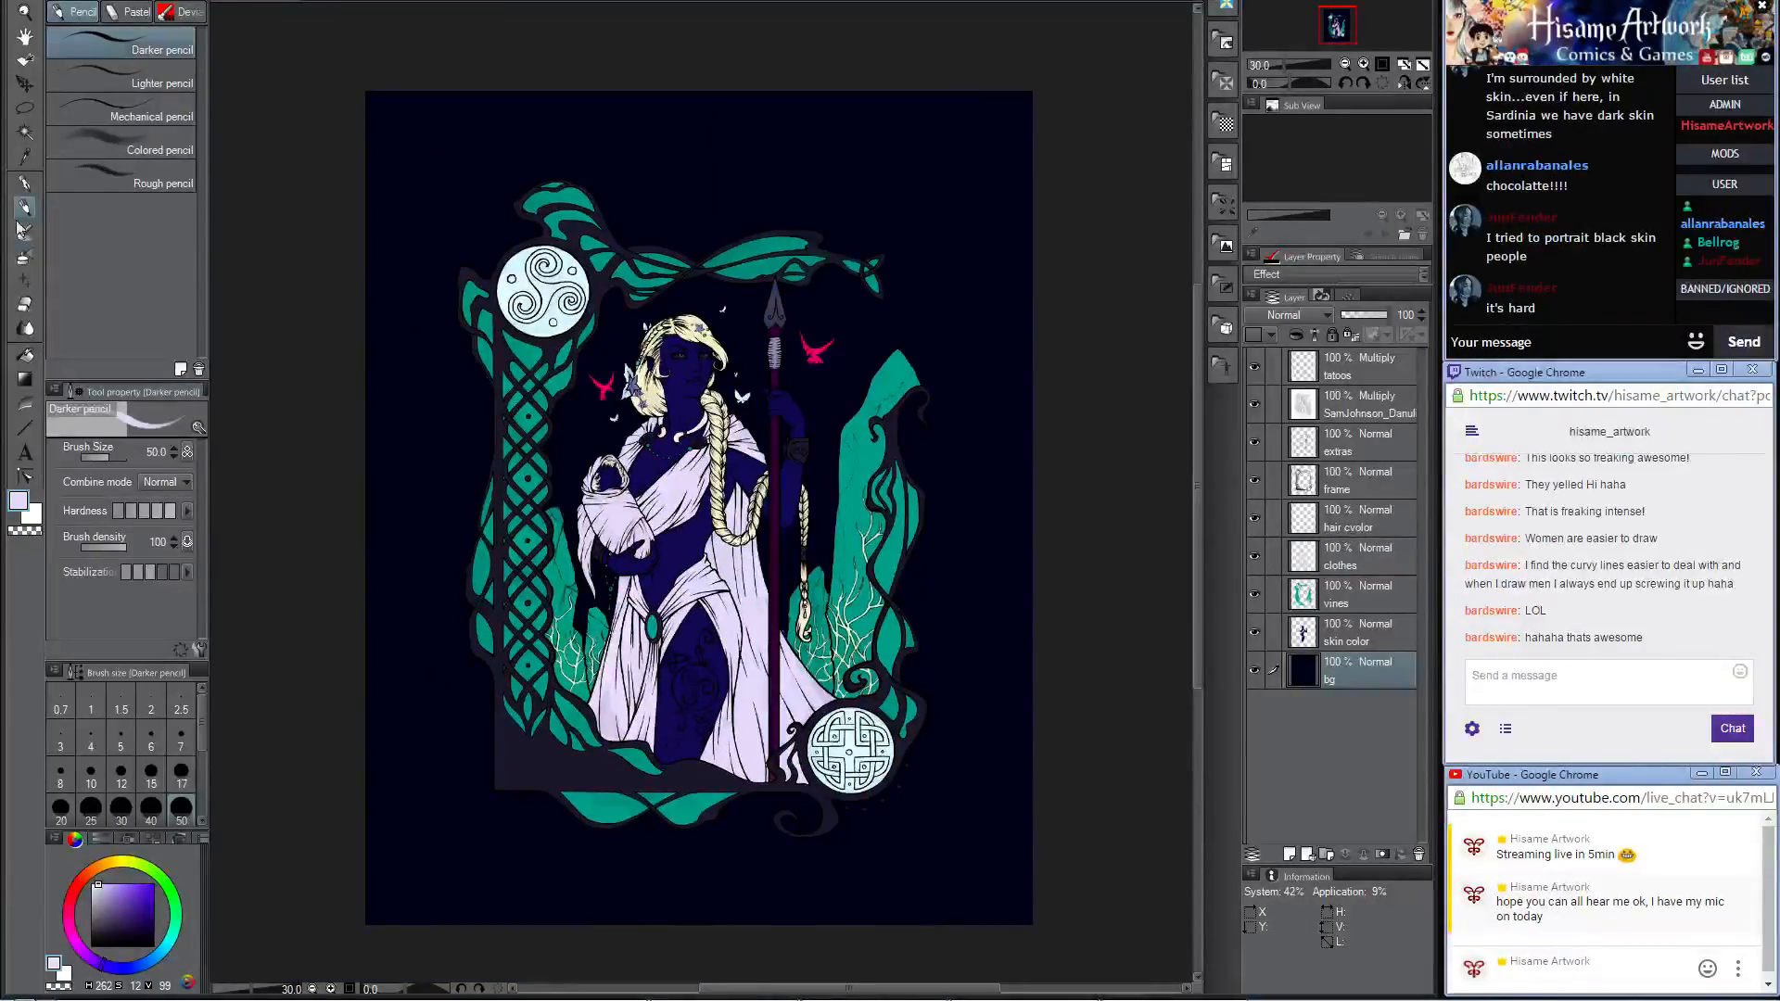
click(18, 503)
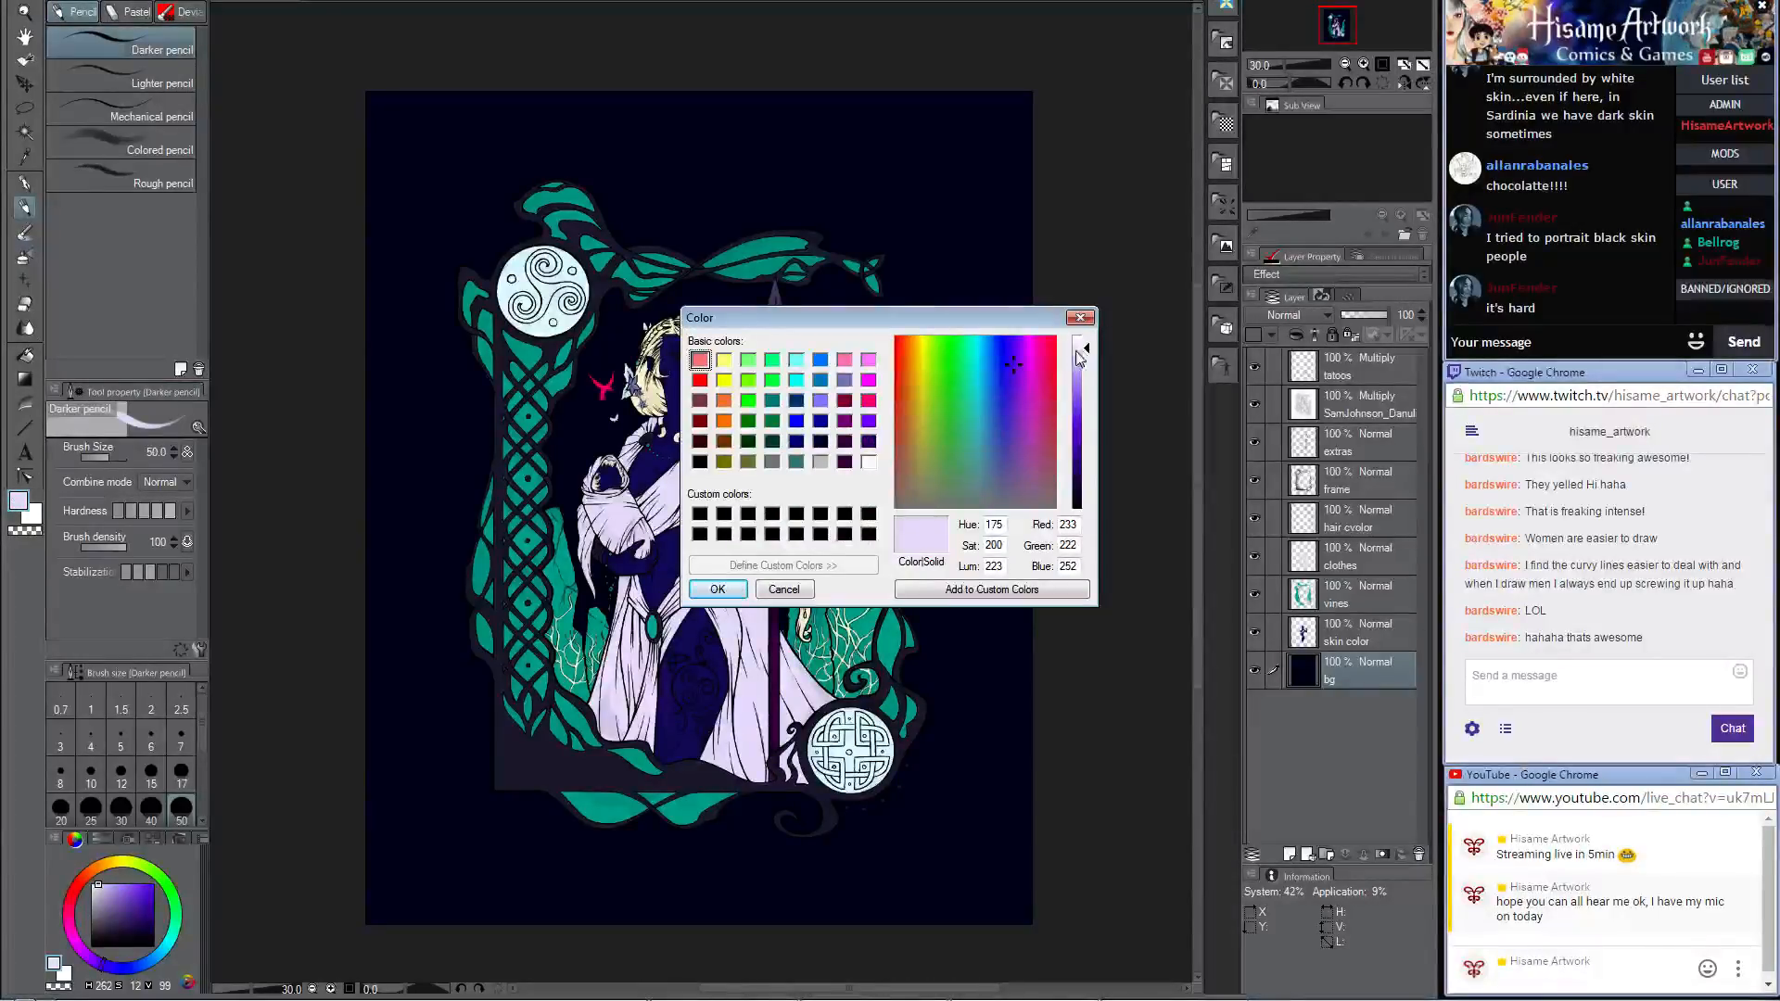
click(972, 340)
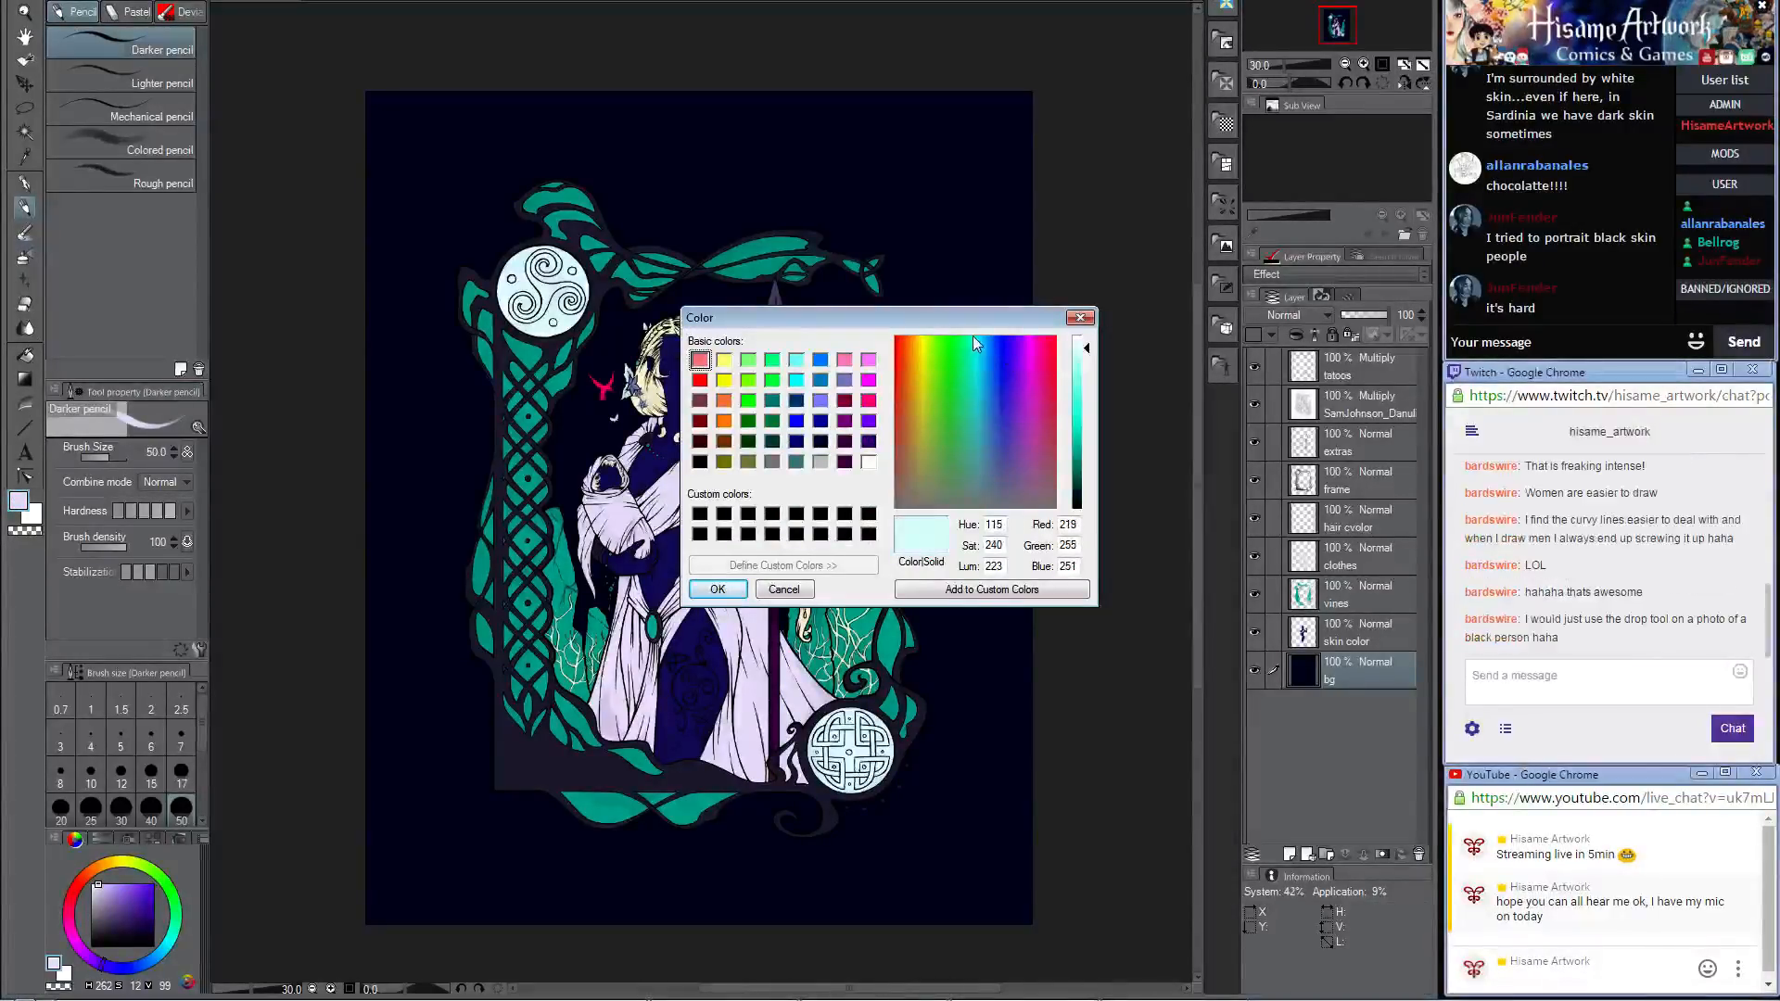
click(1087, 370)
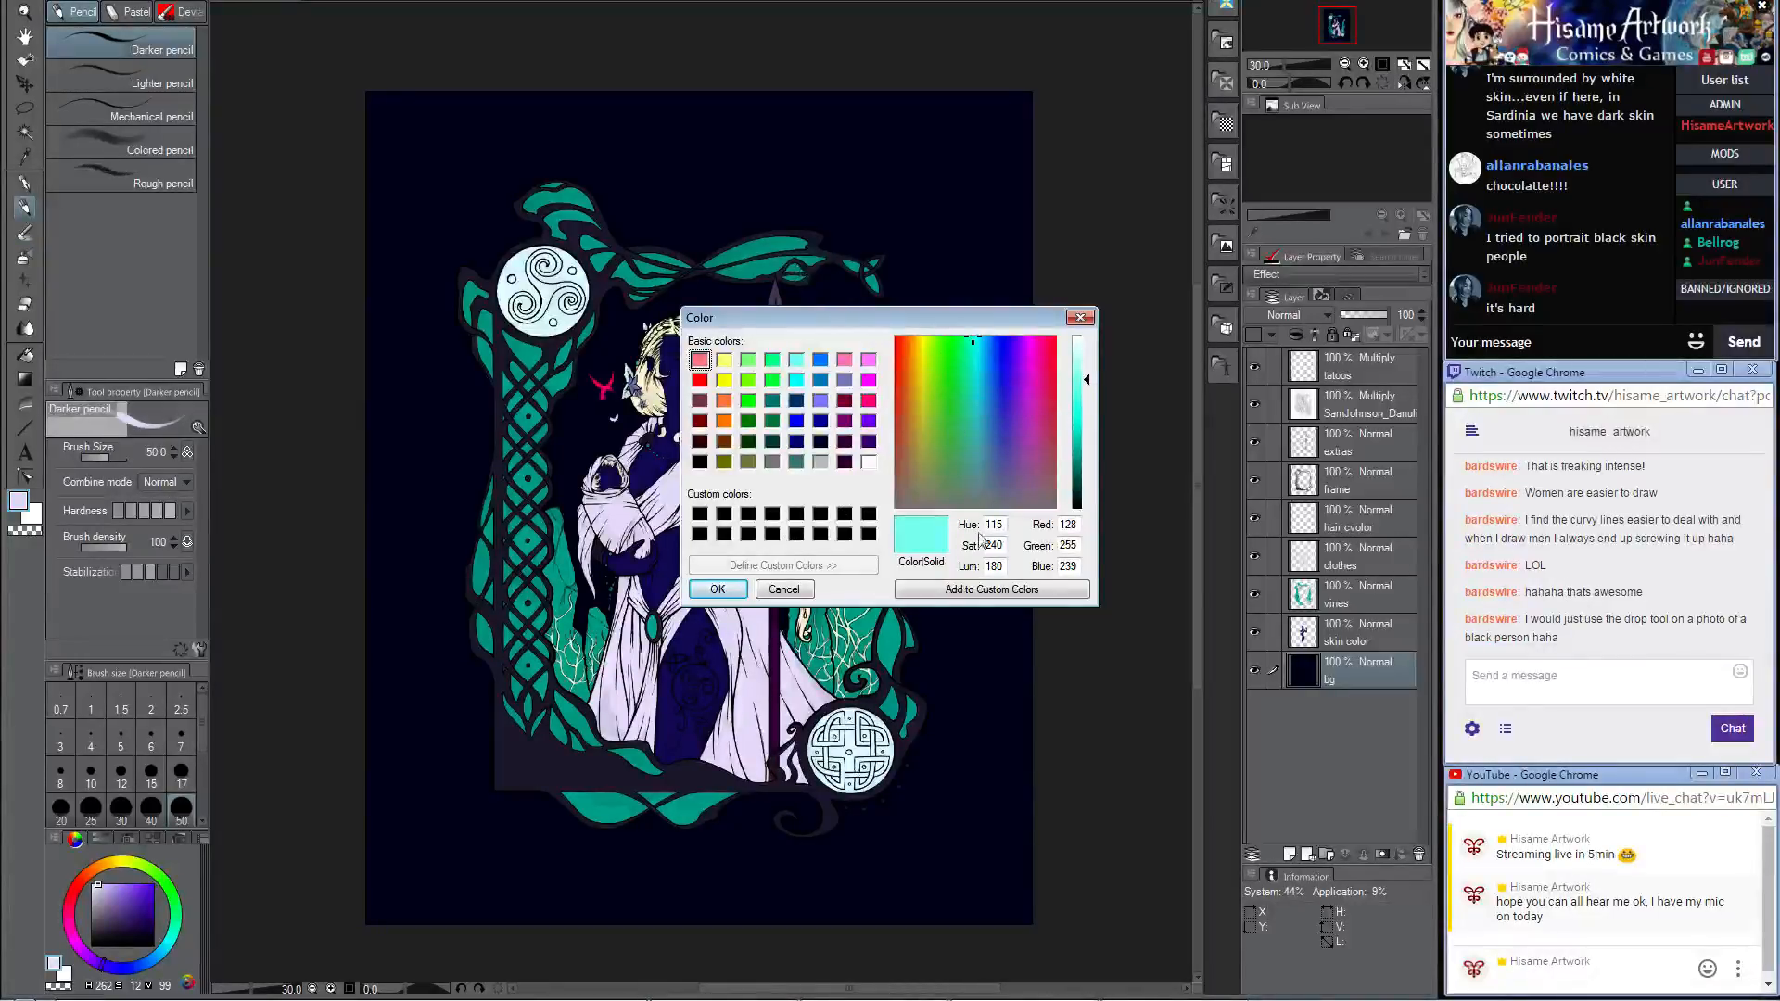
click(718, 589)
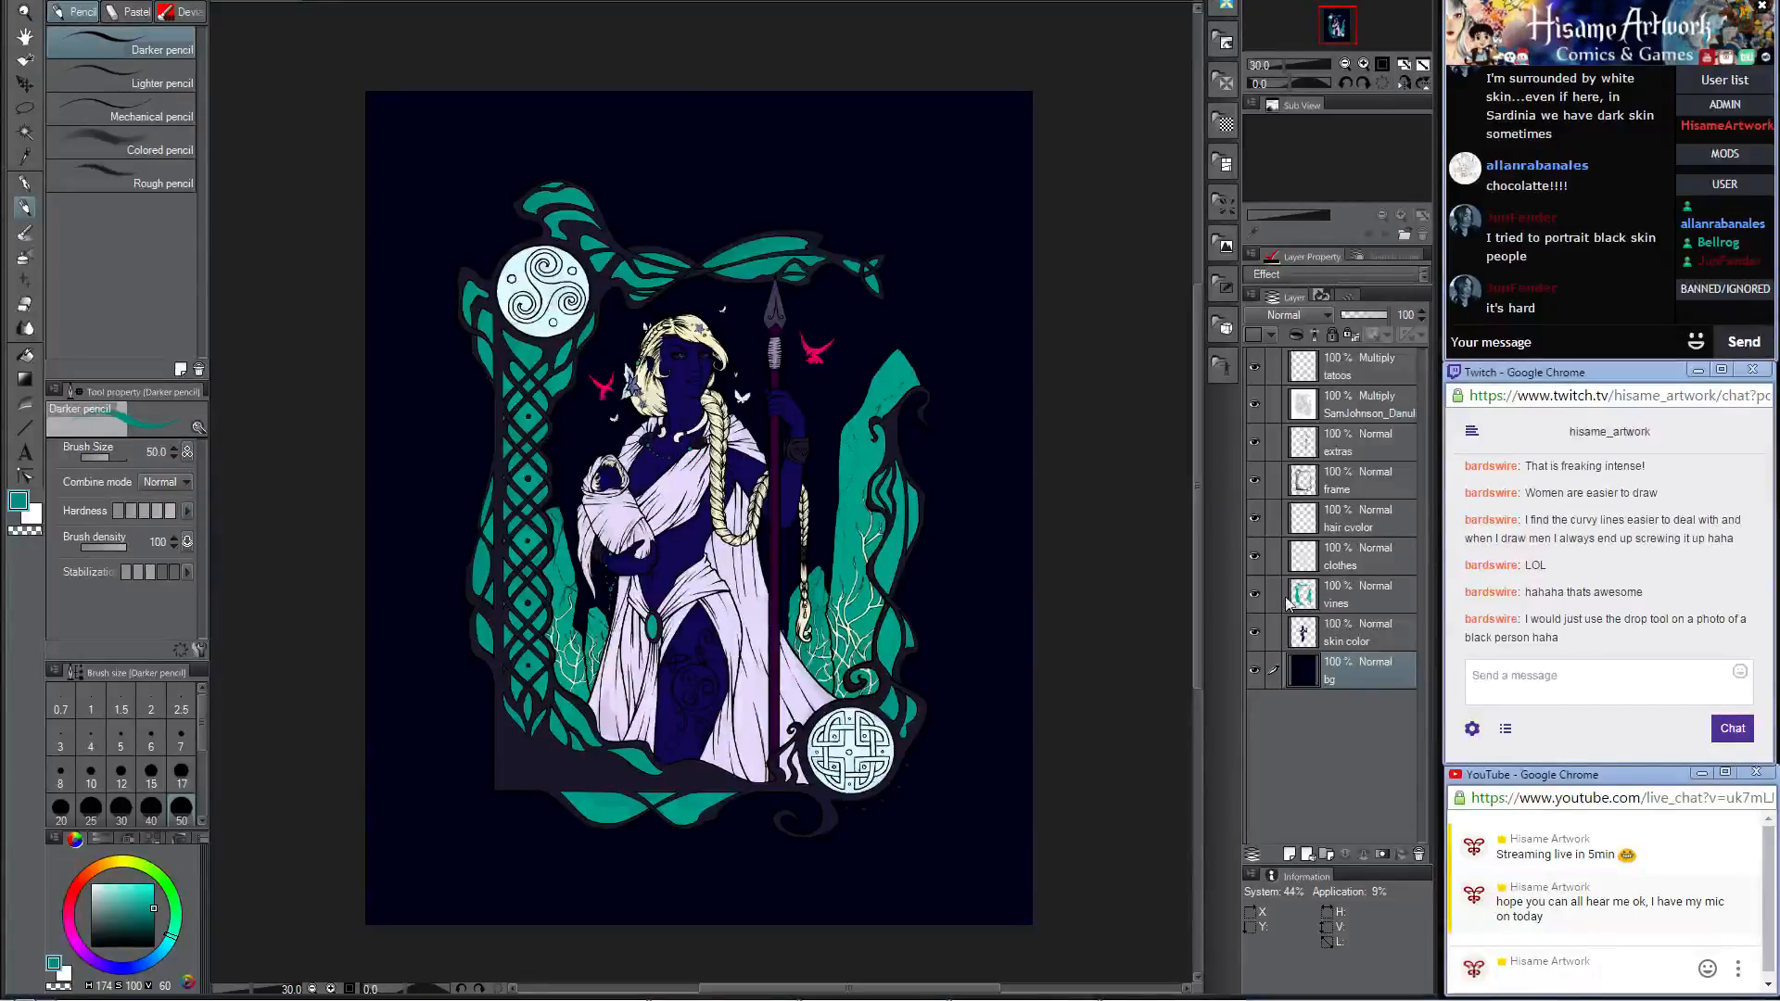
Step: Set the drawing color to a brighter version of the vines' teal with hue 116, saturation 240 and luminance 93
click(12, 500)
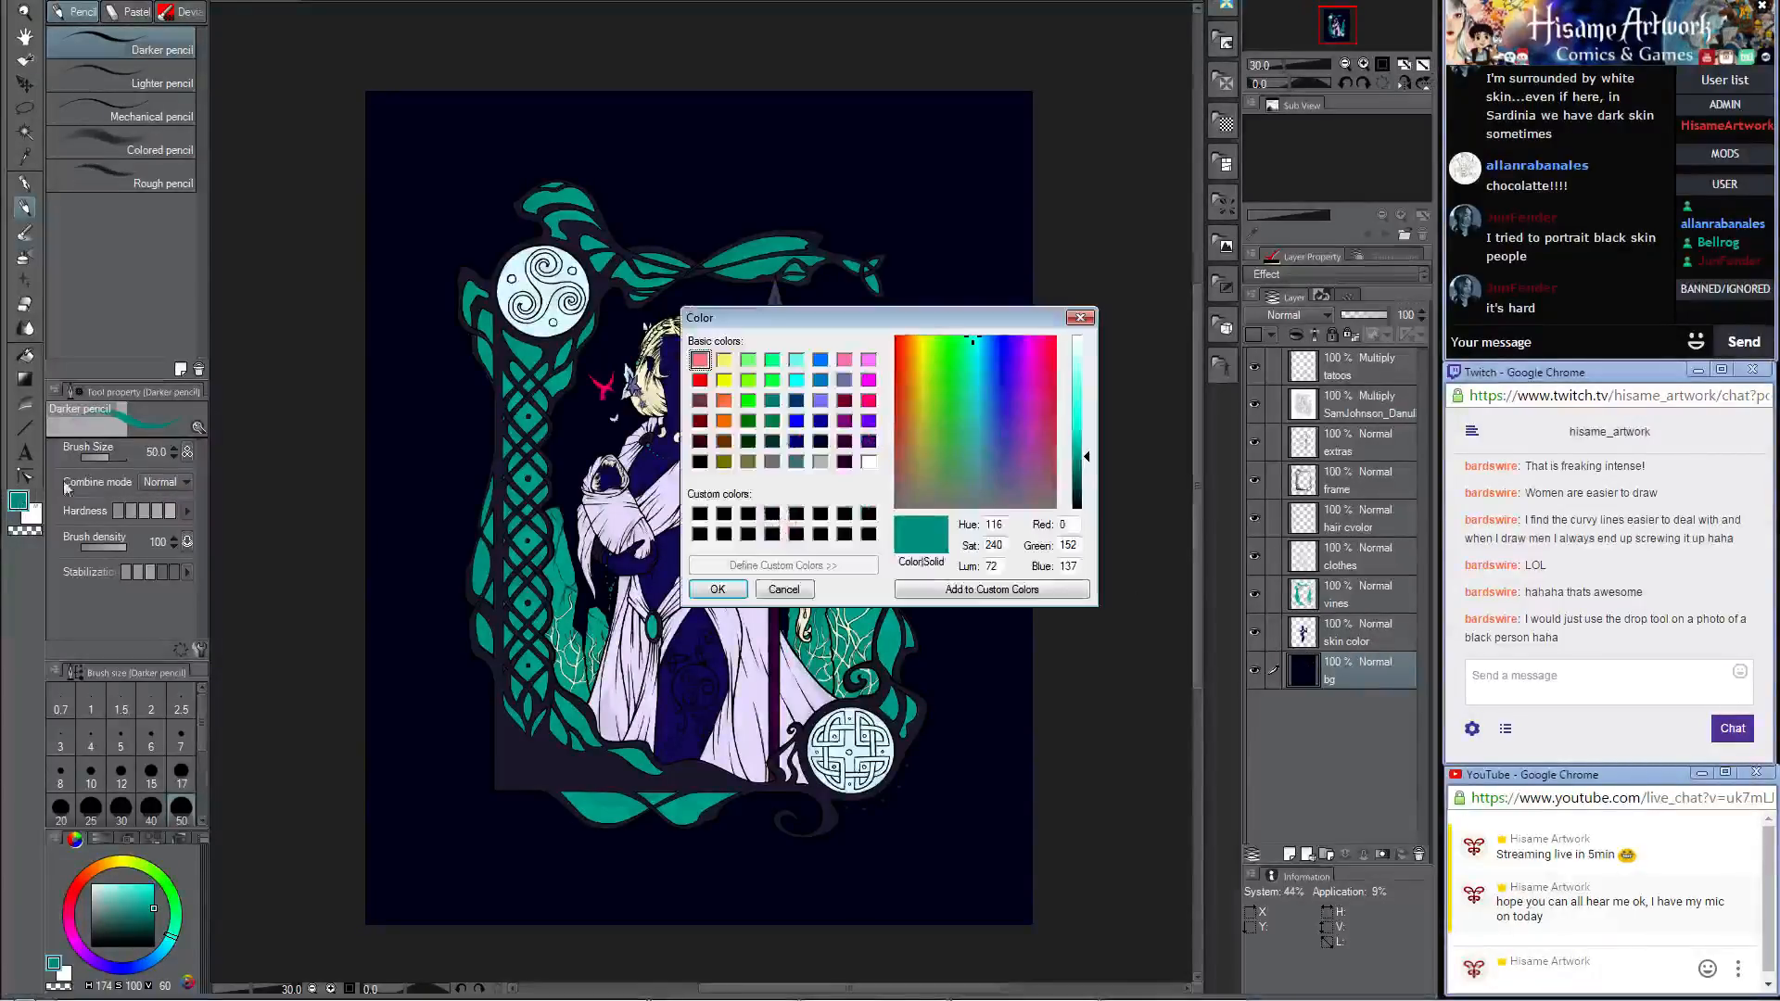
drag(1083, 452, 1083, 443)
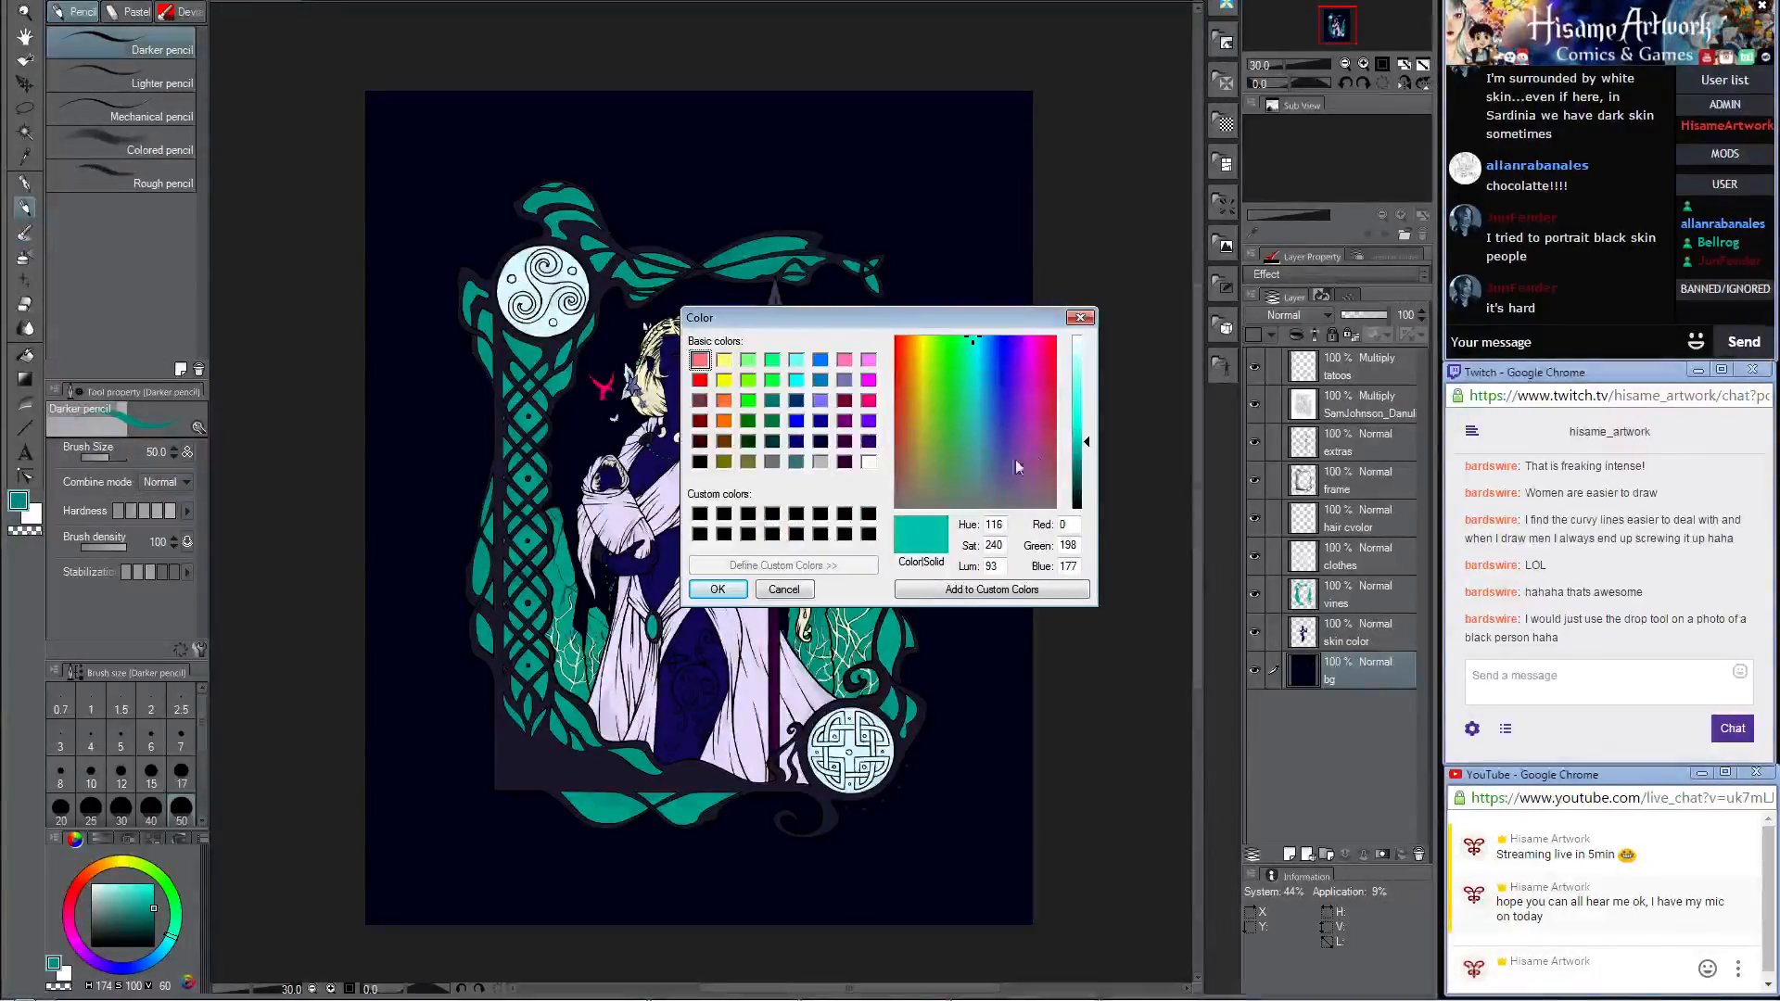
click(718, 590)
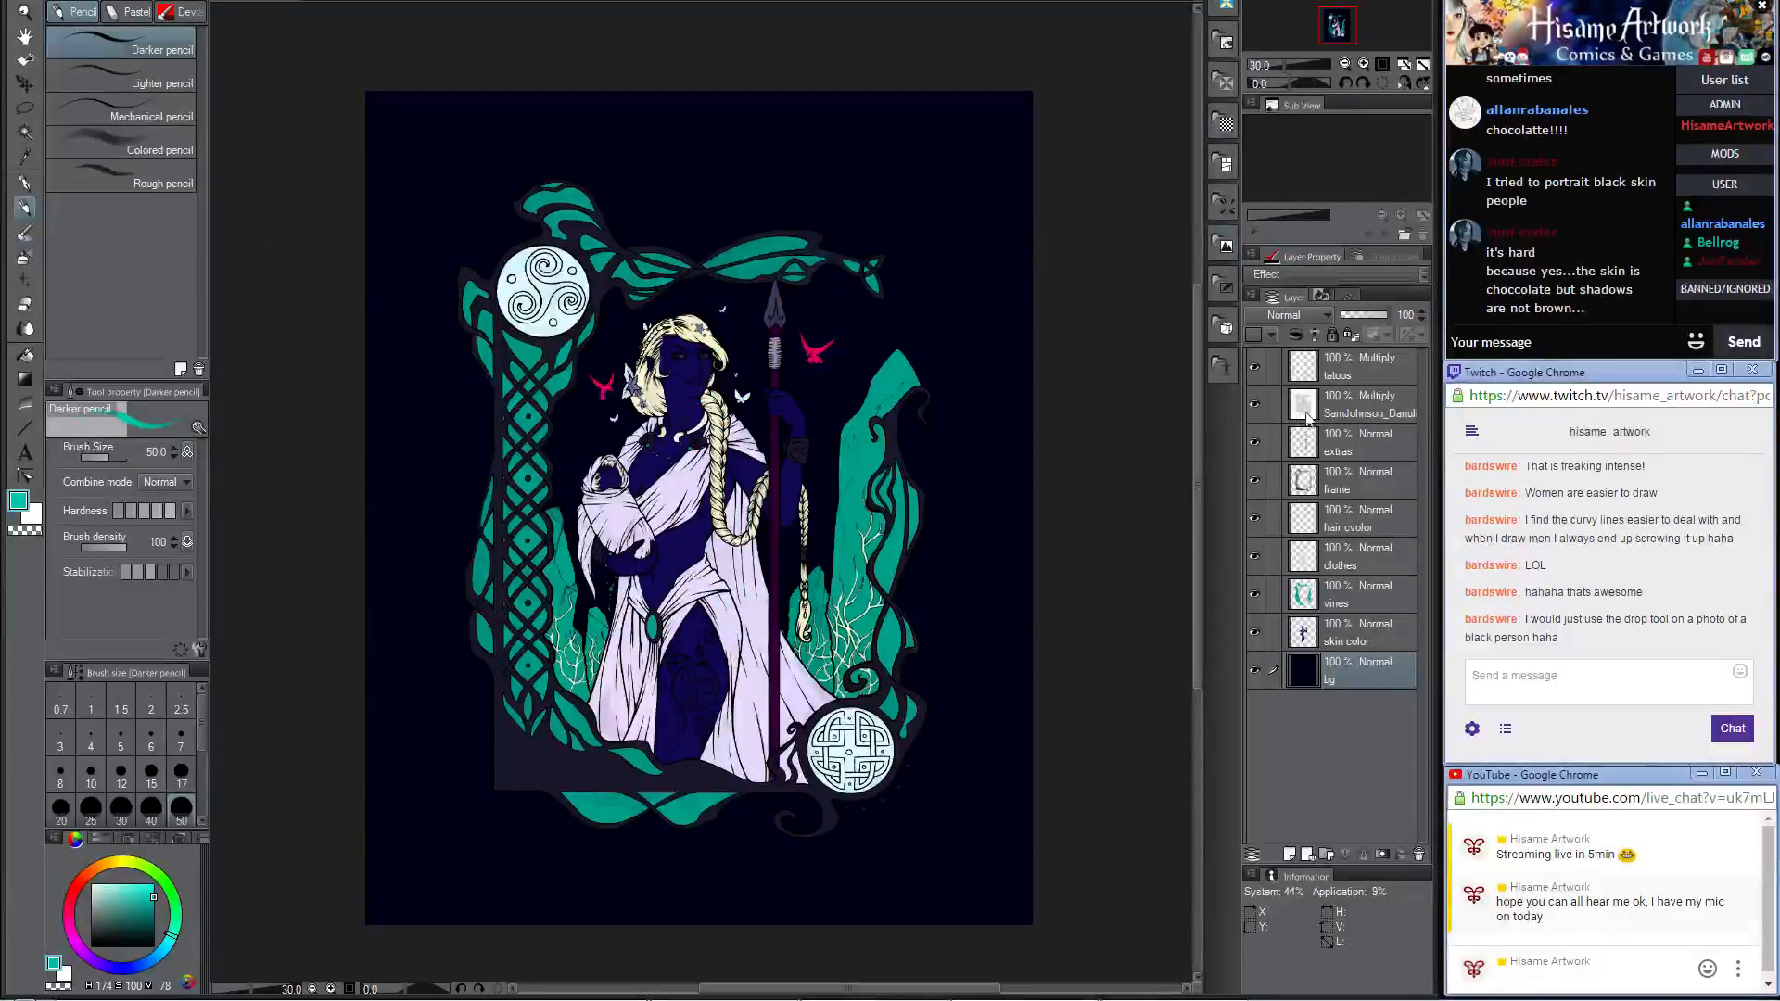
Step: Apply a foreground-to-transparent teal gradient diagonally across the bg layer, from the page's upper right corner toward its lower left
click(25, 379)
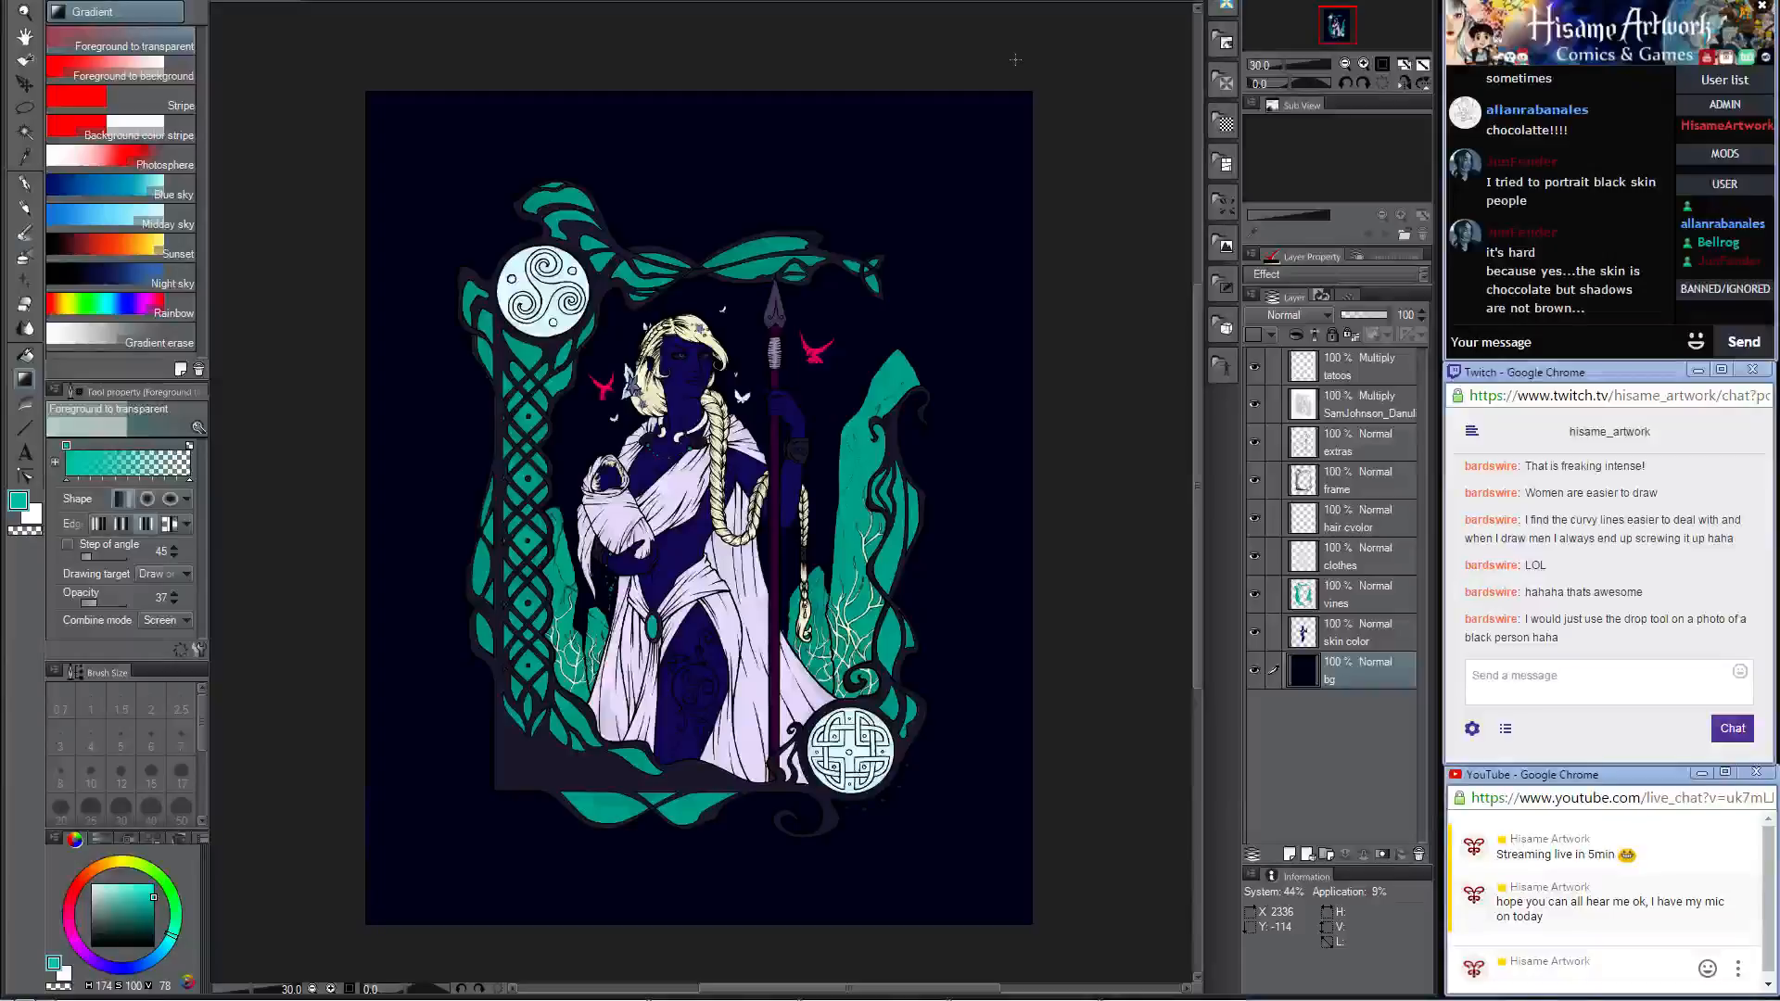
drag(998, 67, 490, 883)
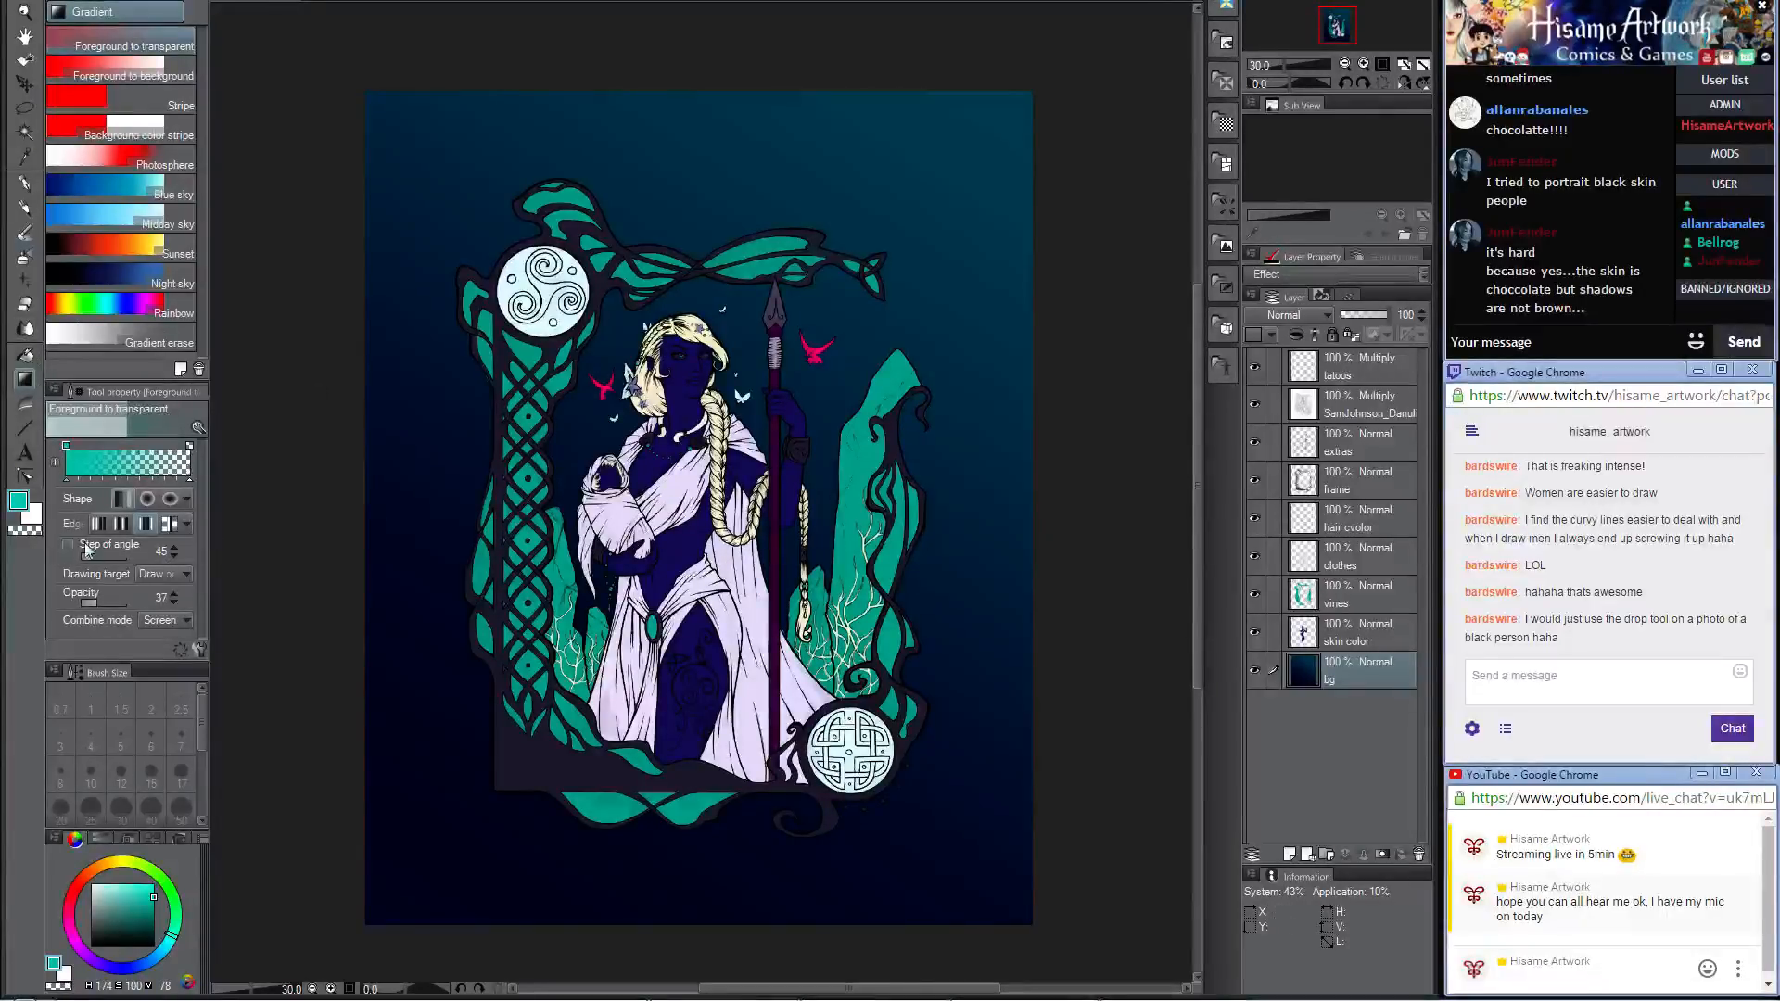
Step: Open the drawing color for editing
click(15, 503)
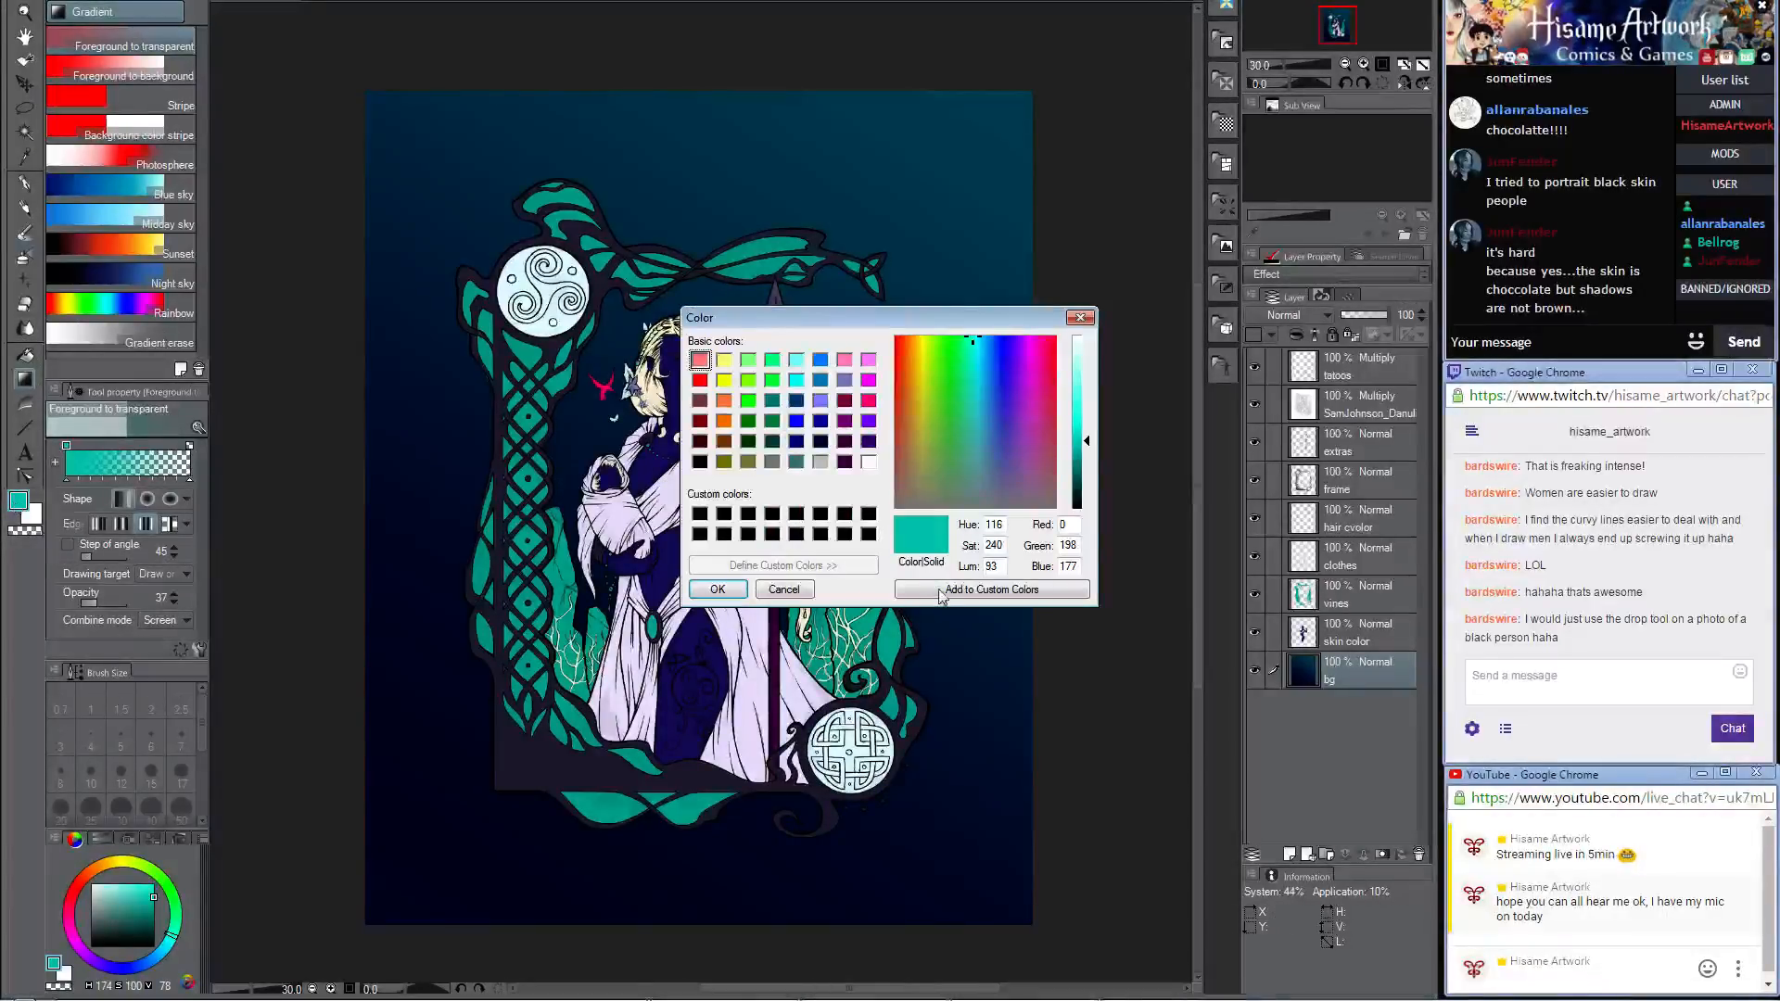
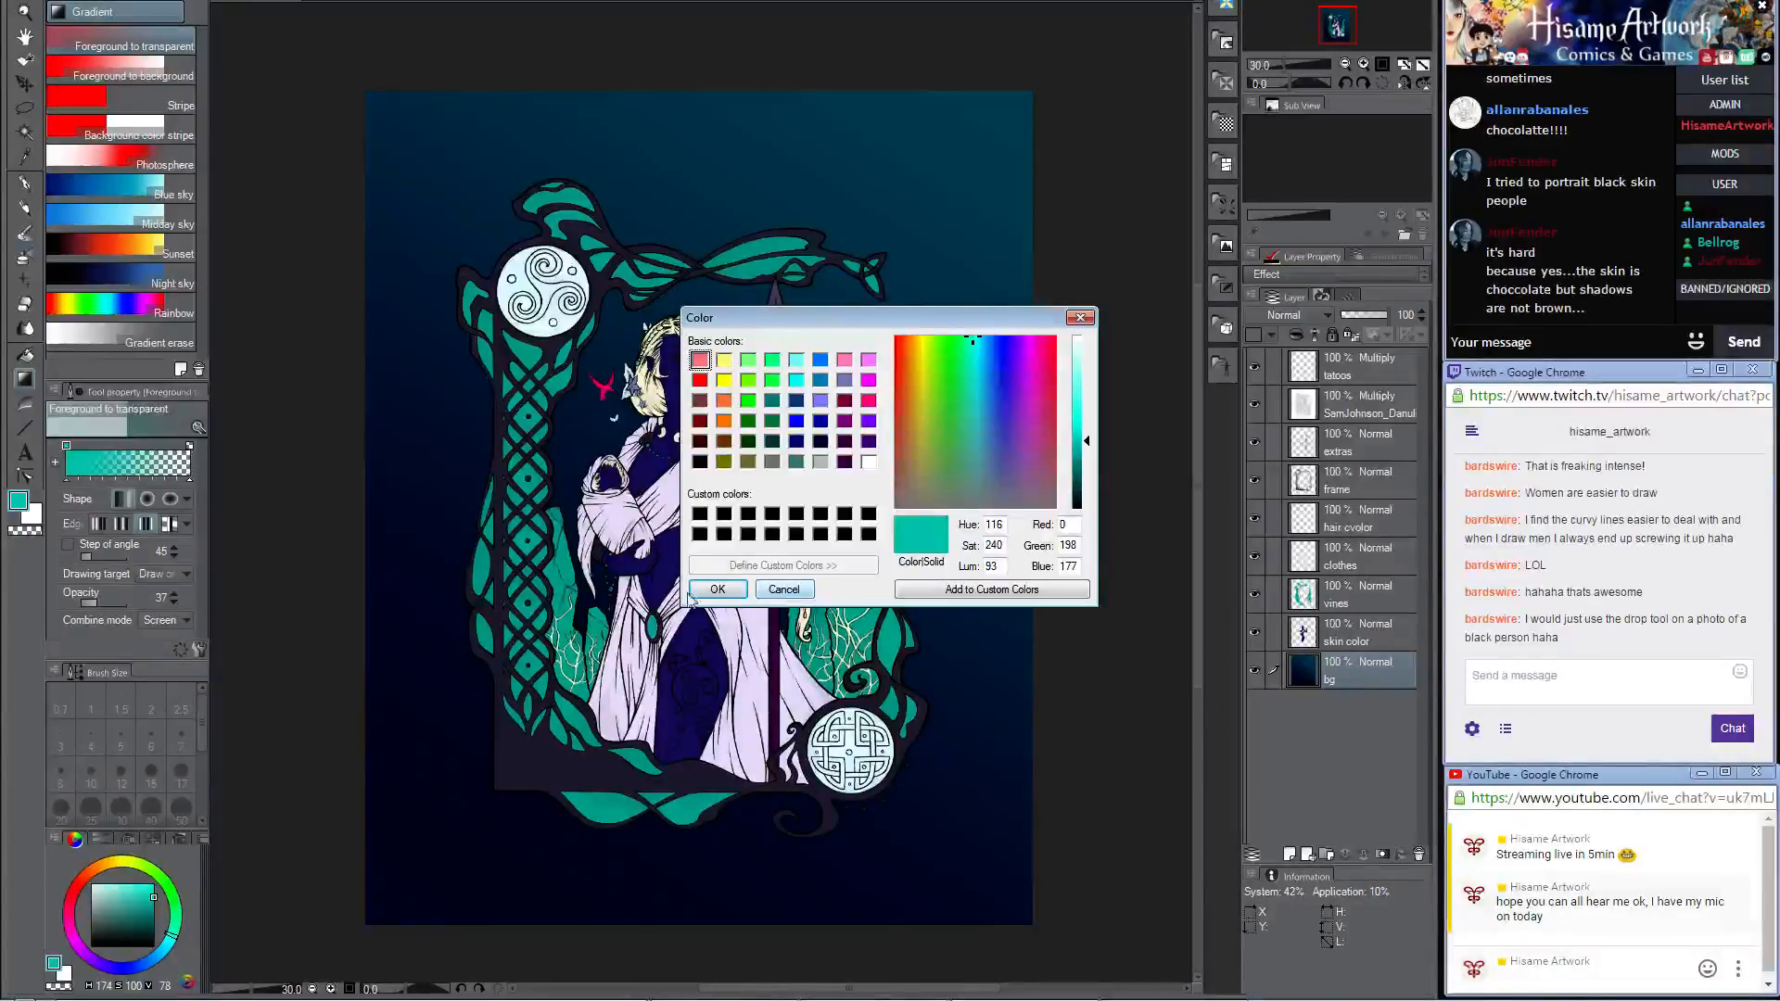
Step: Dismiss the colour dialog, then darken the left side of the bg layer with sampled dark blue, using the cloud brush at size 1000
click(783, 589)
alt+click(452, 361)
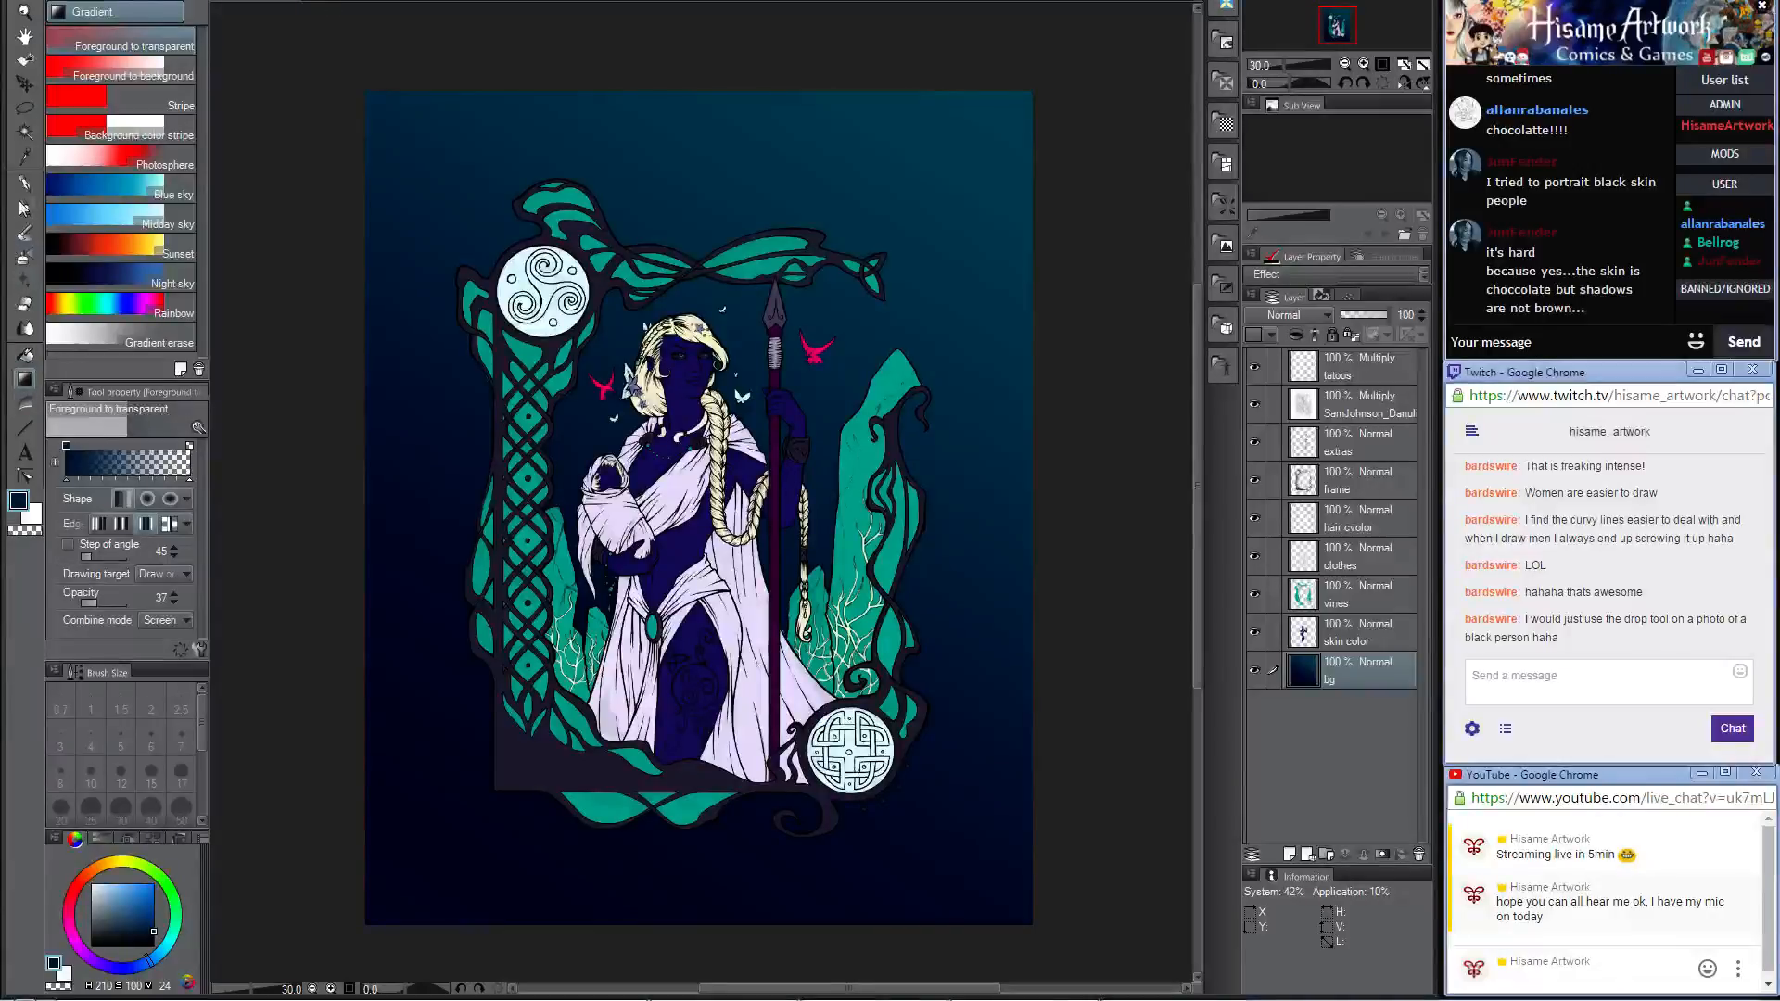
click(24, 208)
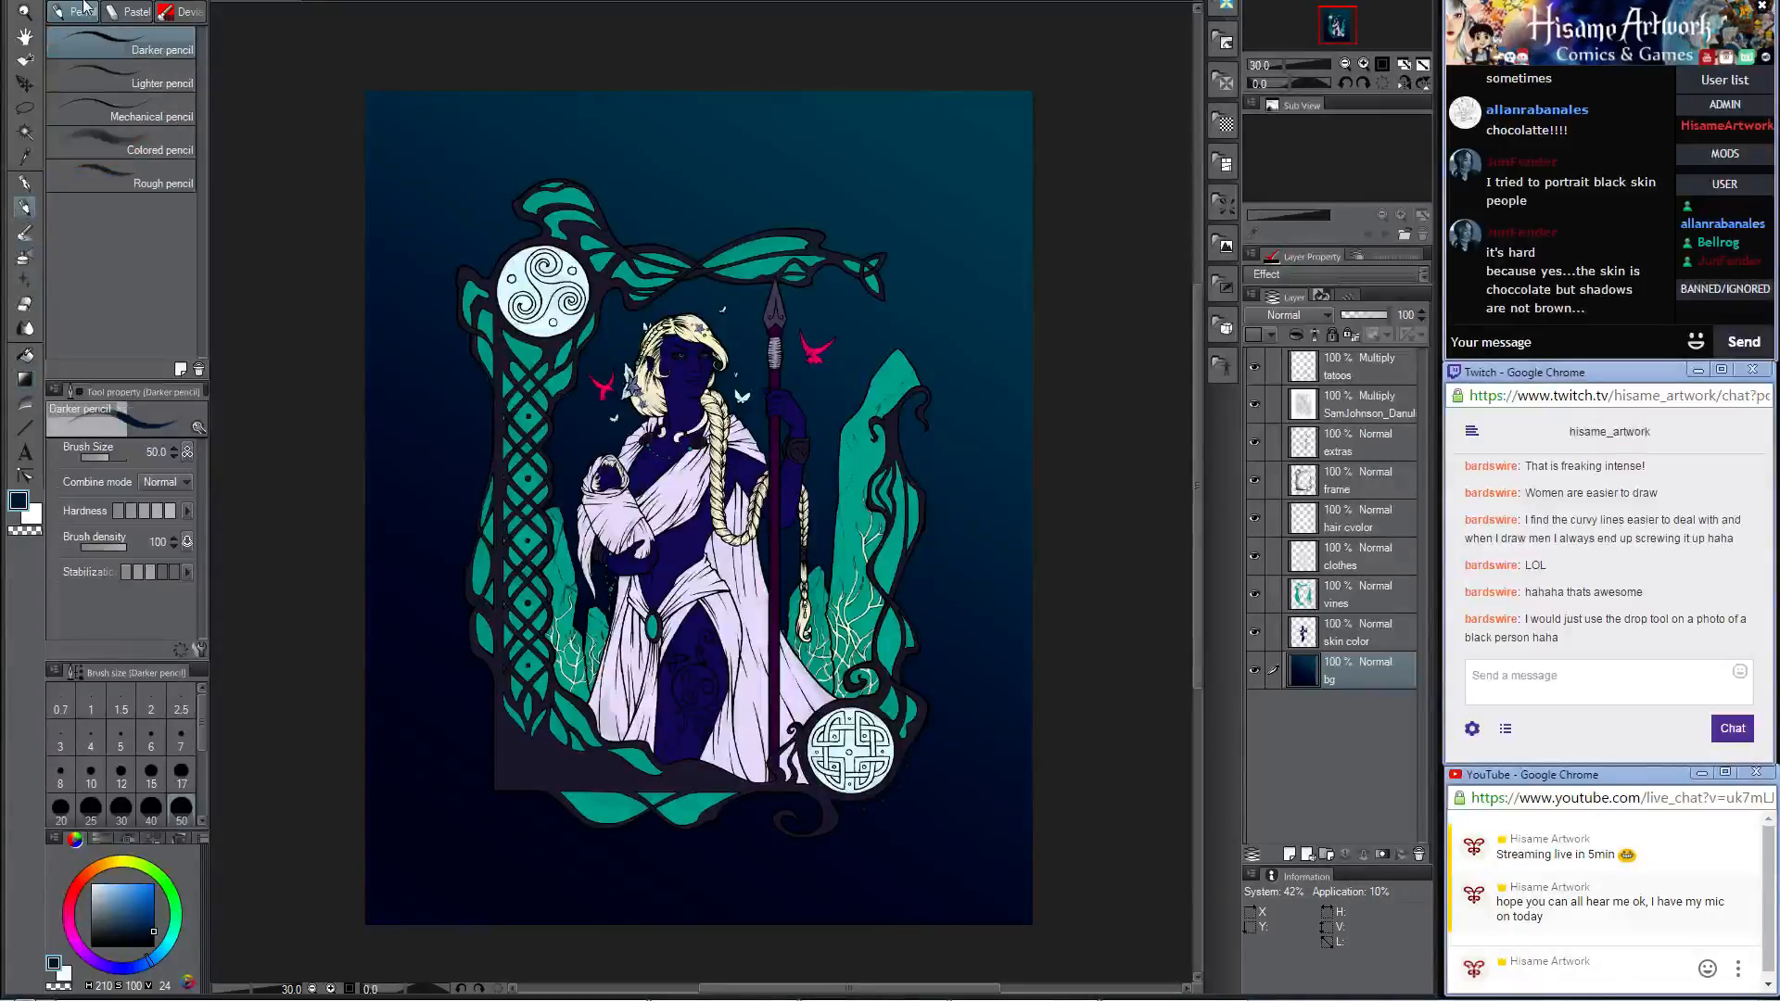
click(134, 13)
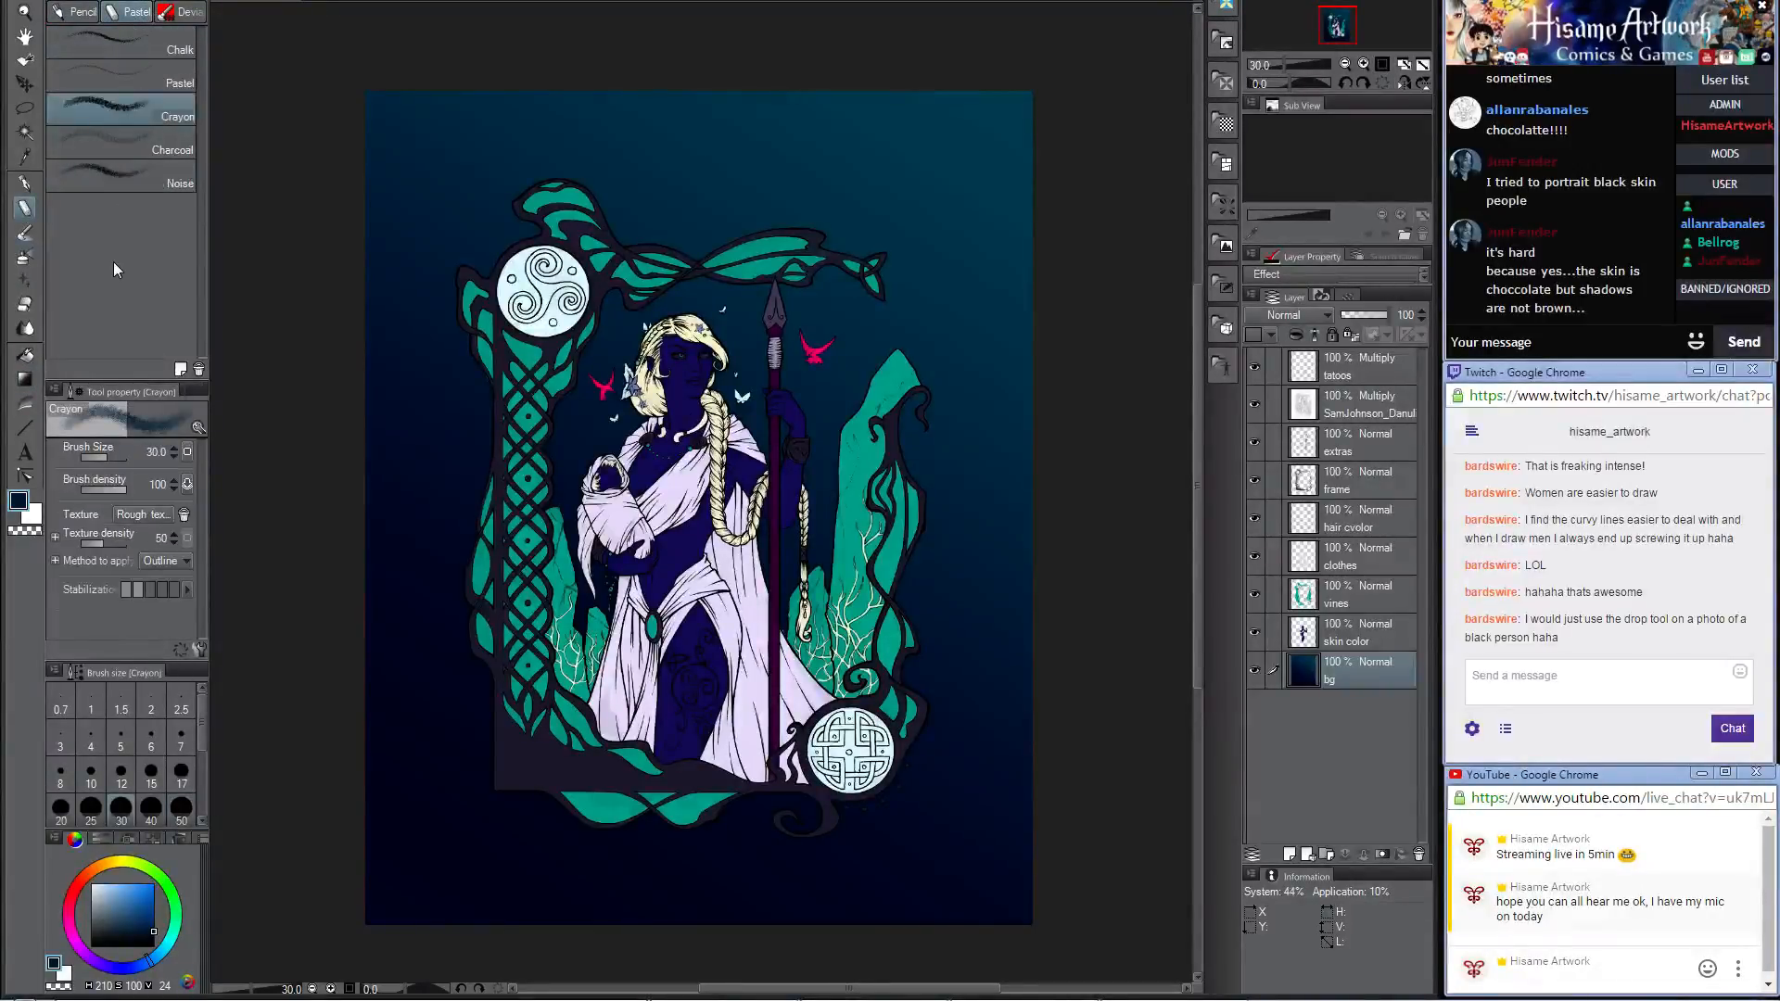
click(170, 19)
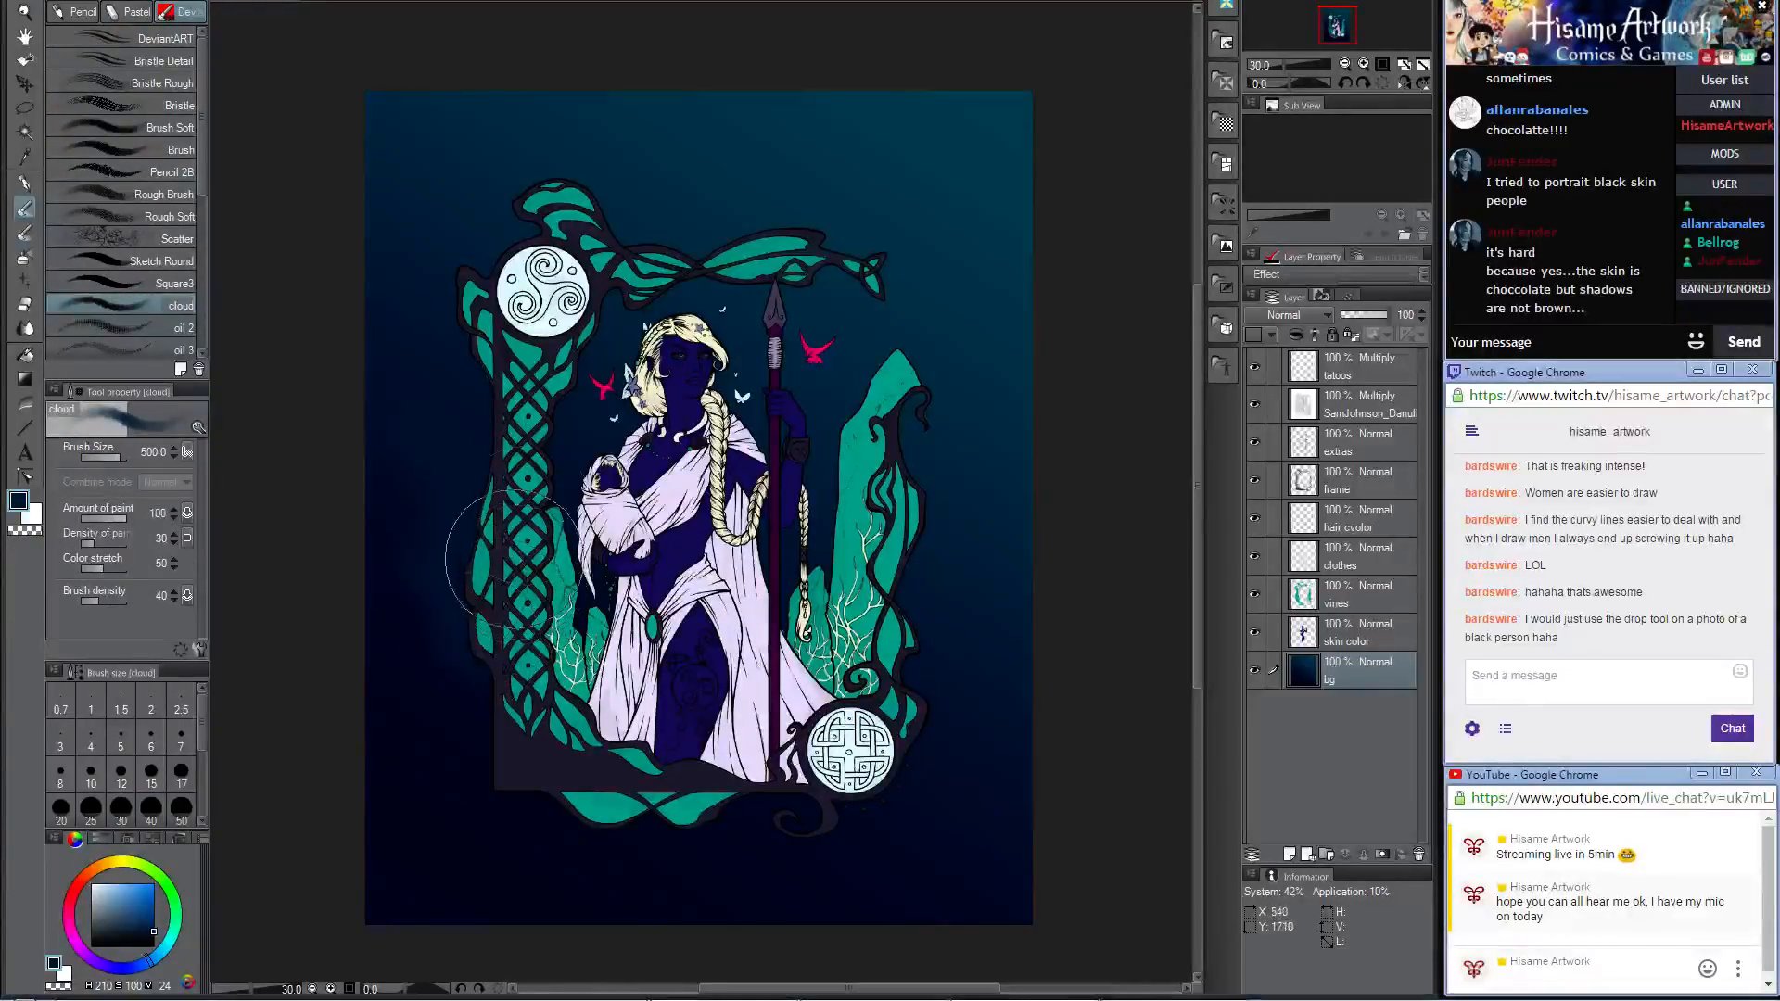
key(bracketright)
key(bracketright)
key(bracketright)
key(bracketright)
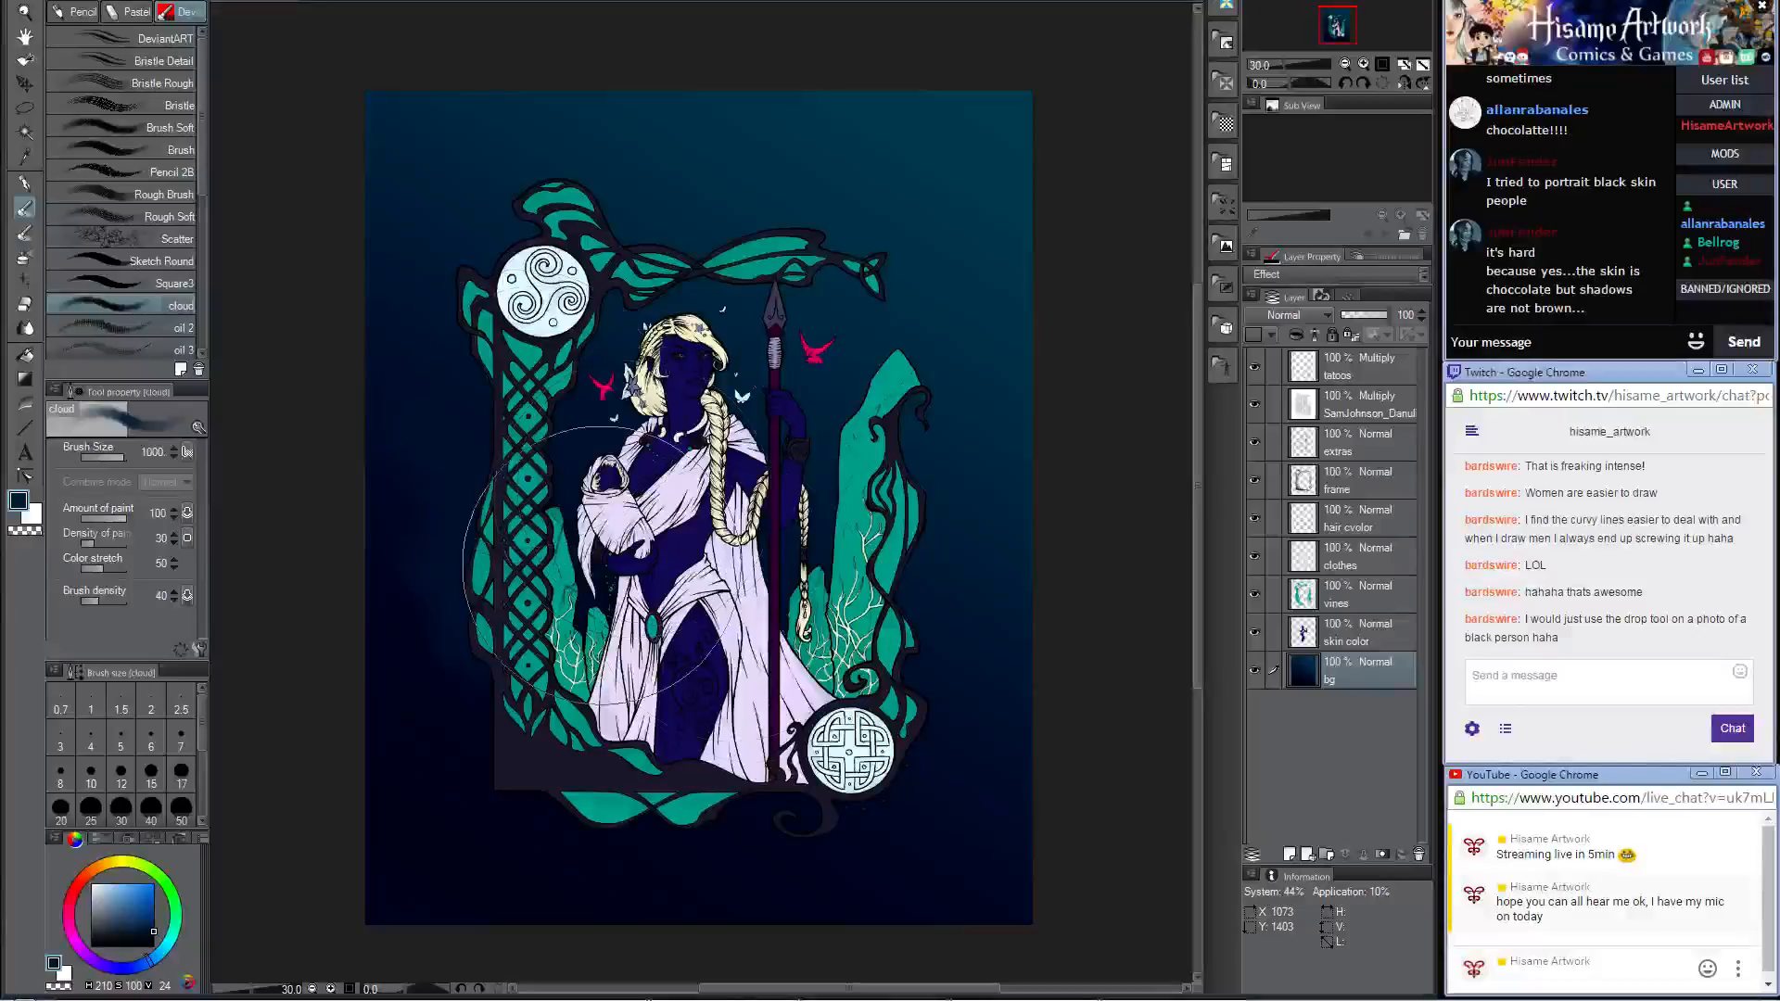
mouse_move(839, 686)
mouse_down()
mouse_move(817, 524)
mouse_move(950, 481)
mouse_move(972, 502)
mouse_move(1024, 413)
mouse_move(1004, 393)
mouse_move(817, 419)
mouse_move(973, 531)
mouse_up()
mouse_move(797, 371)
mouse_down()
mouse_move(939, 158)
mouse_move(809, 249)
mouse_move(528, 155)
mouse_move(535, 130)
mouse_move(451, 231)
mouse_move(462, 313)
mouse_move(567, 462)
mouse_move(571, 170)
mouse_move(649, 87)
mouse_move(459, 62)
mouse_move(386, 139)
mouse_up()
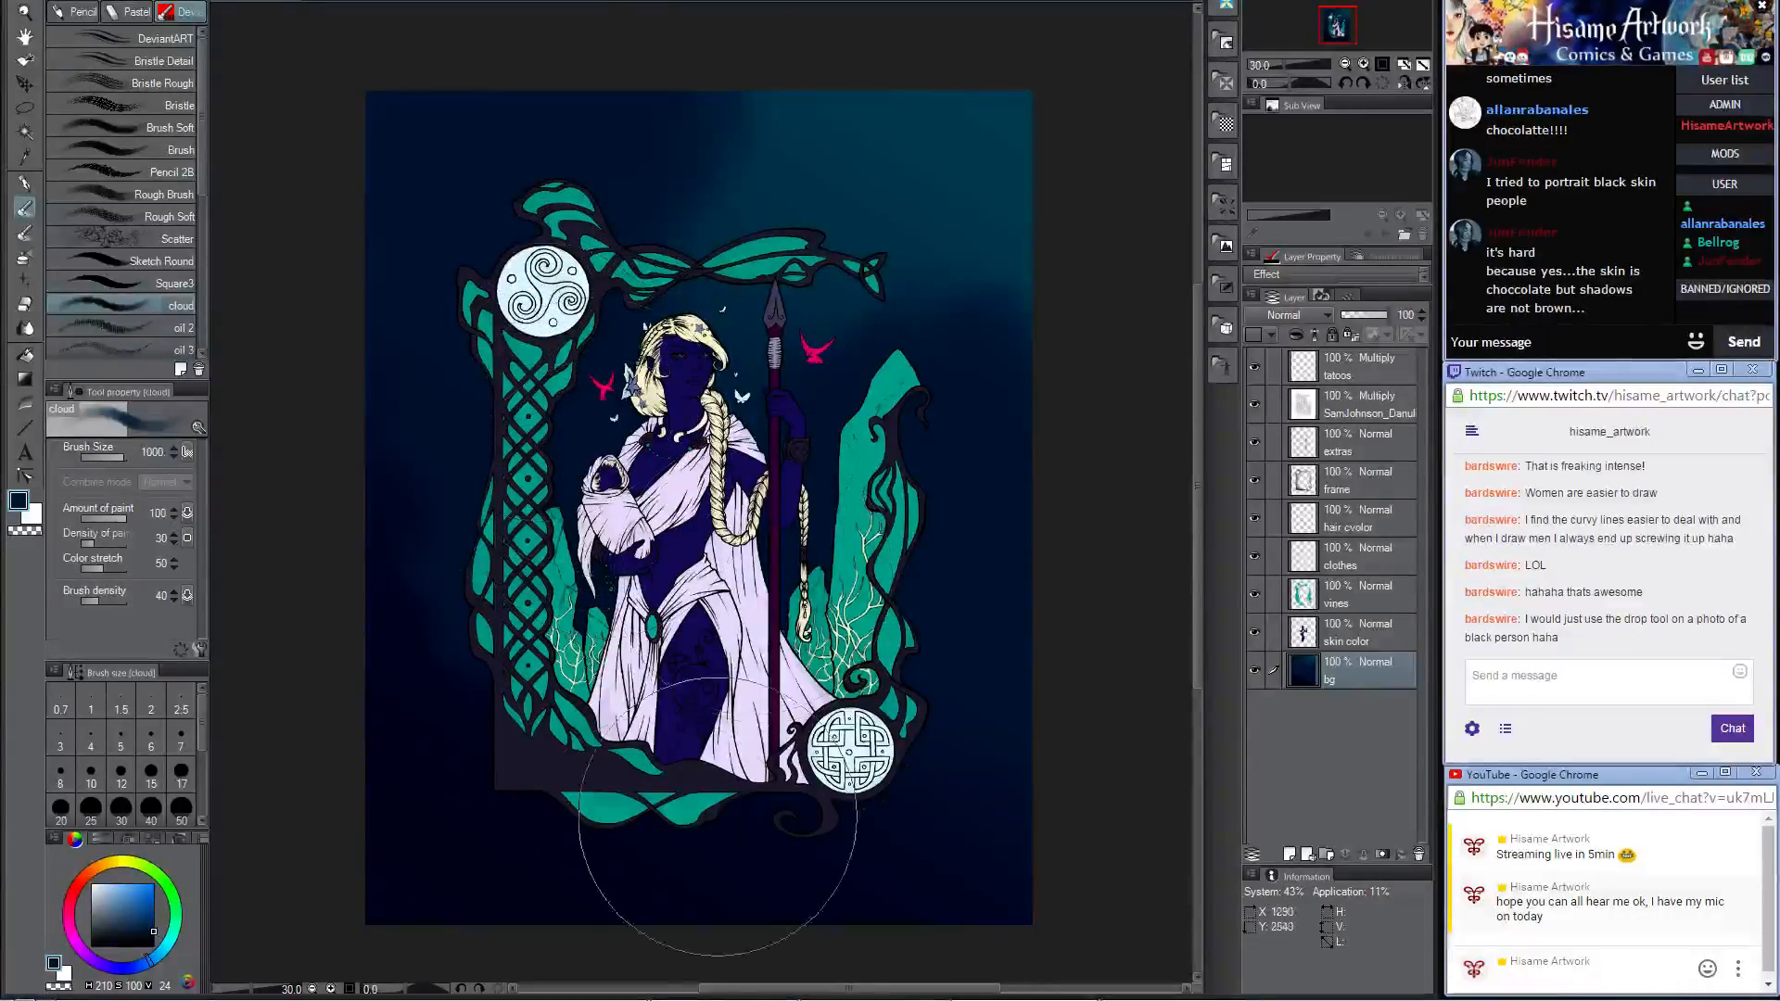
alt+click(402, 624)
mouse_move(336, 370)
mouse_down()
mouse_move(446, 86)
mouse_move(577, 42)
mouse_up()
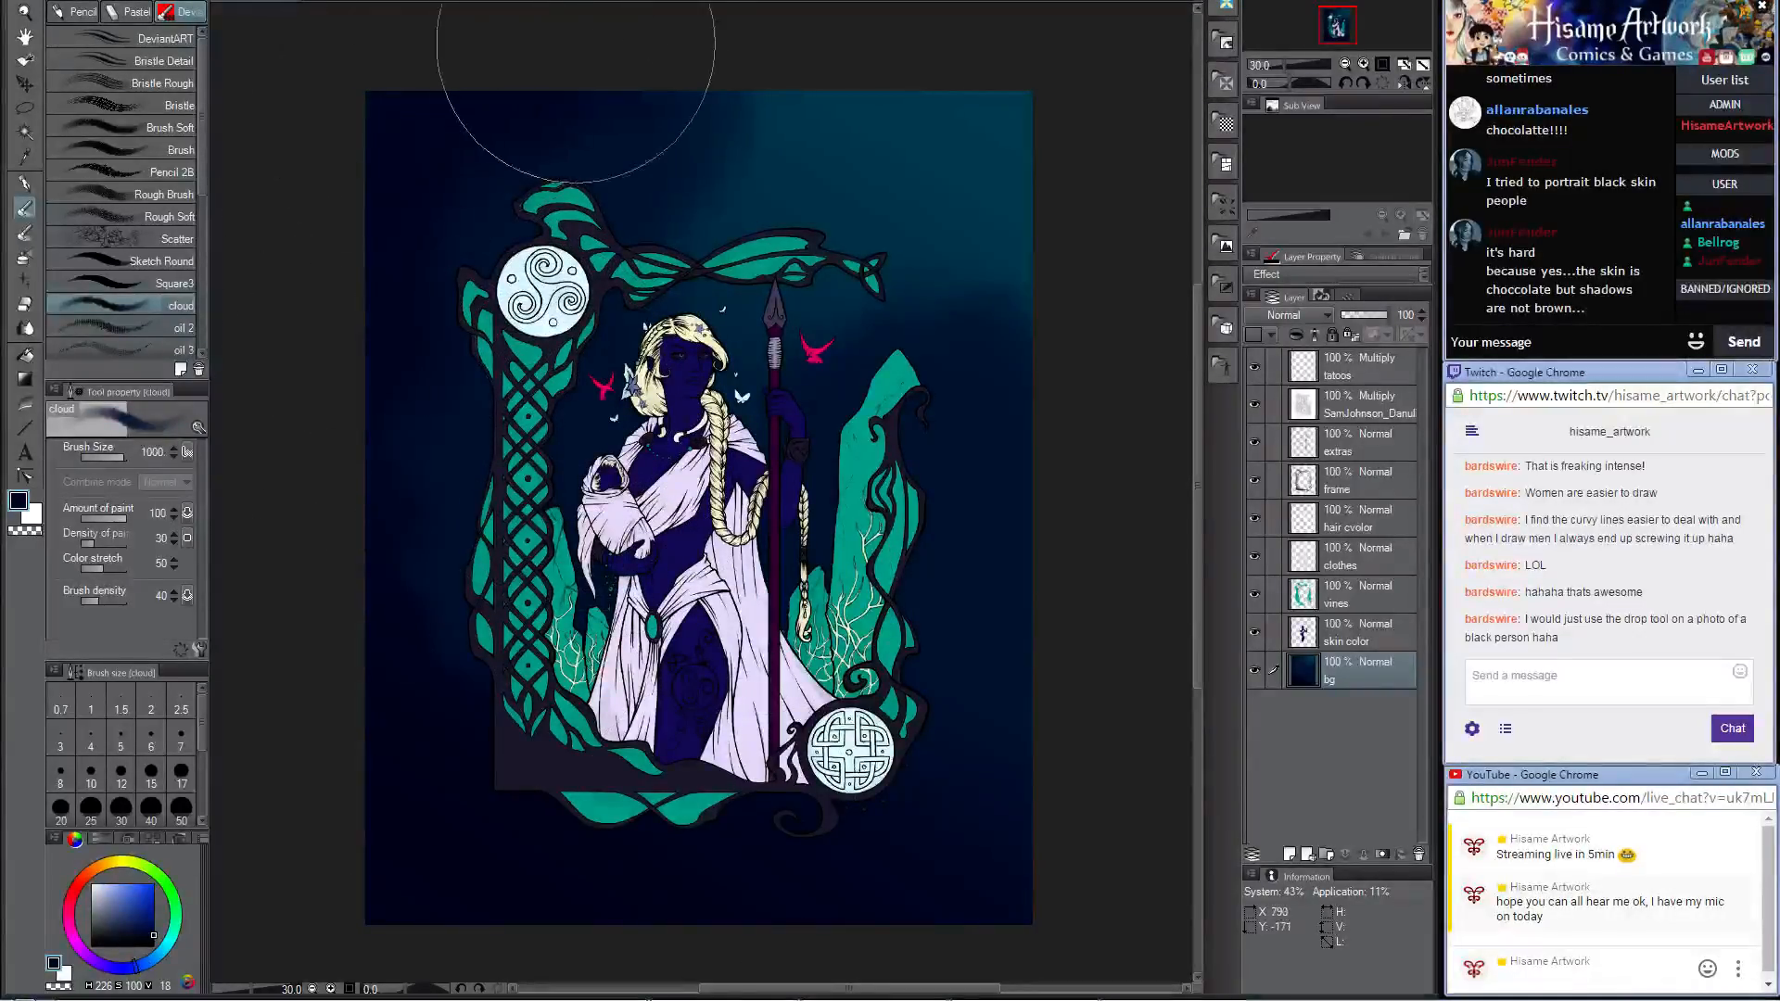
Step: Blend sampled dark teal into the upper-right area of the background with the cloud brush
alt+click(1012, 286)
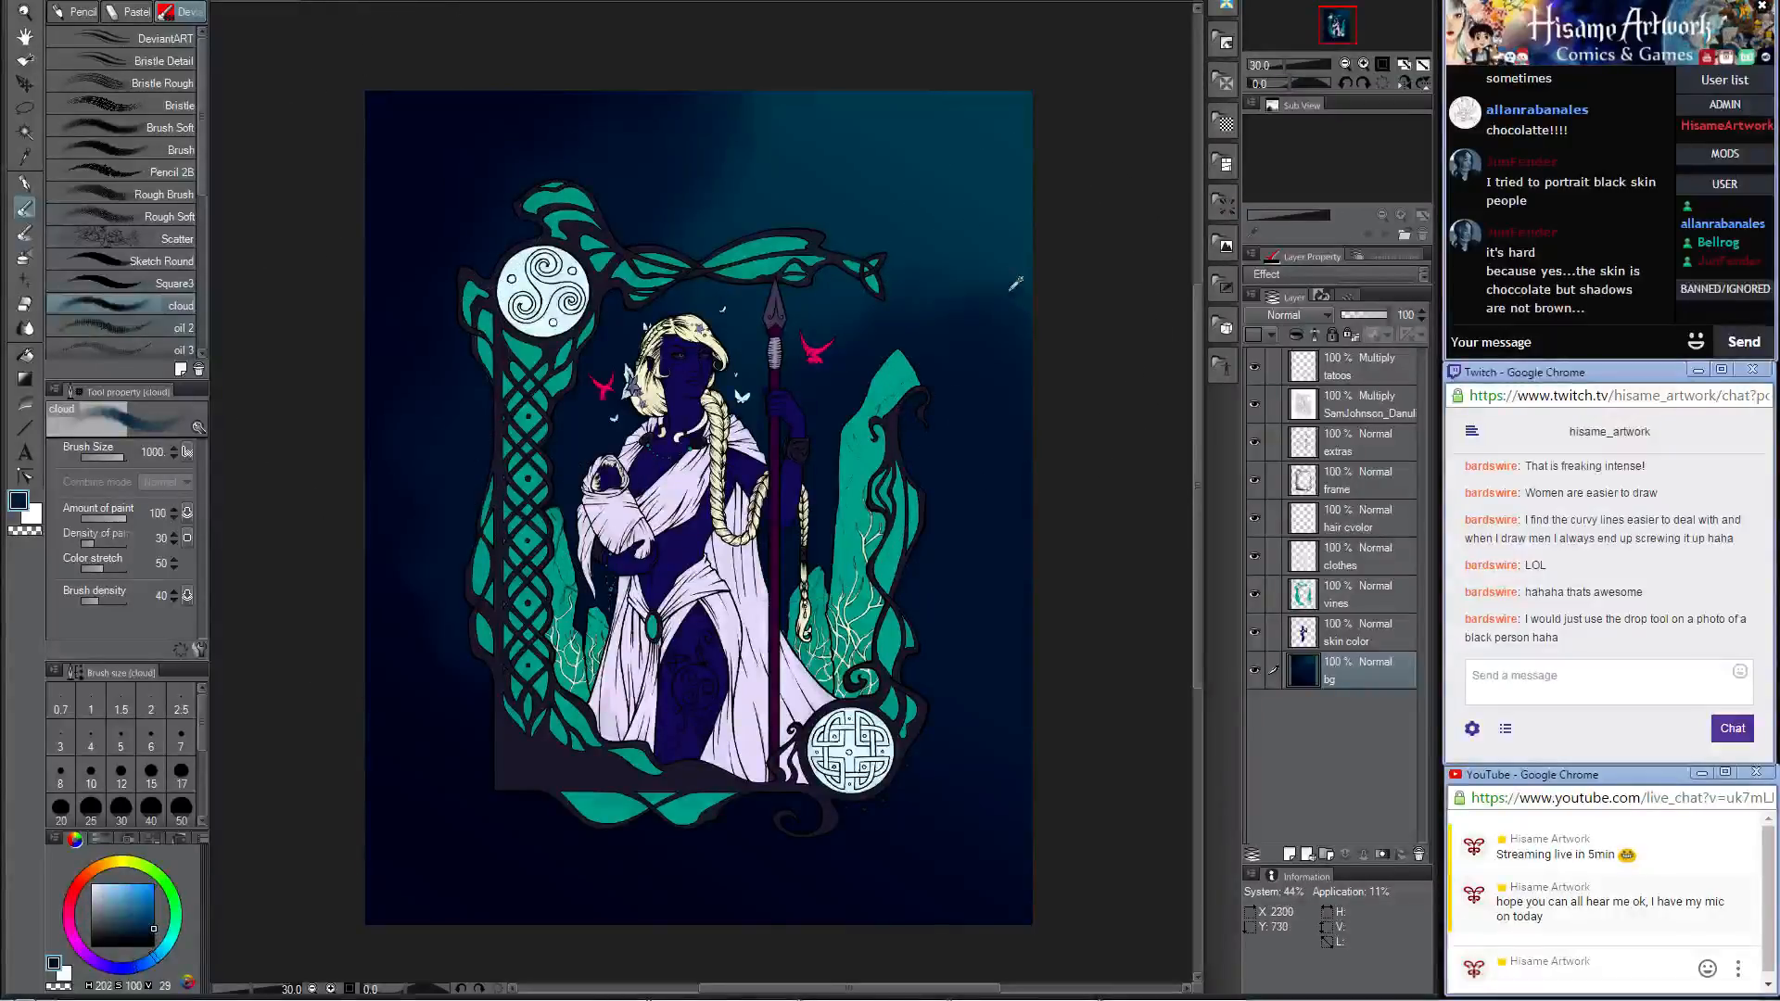
mouse_move(1022, 249)
mouse_down()
mouse_move(991, 186)
mouse_move(778, 375)
mouse_move(690, 284)
mouse_move(715, 229)
mouse_move(656, 521)
mouse_move(771, 499)
mouse_move(930, 281)
mouse_up()
alt+click(924, 140)
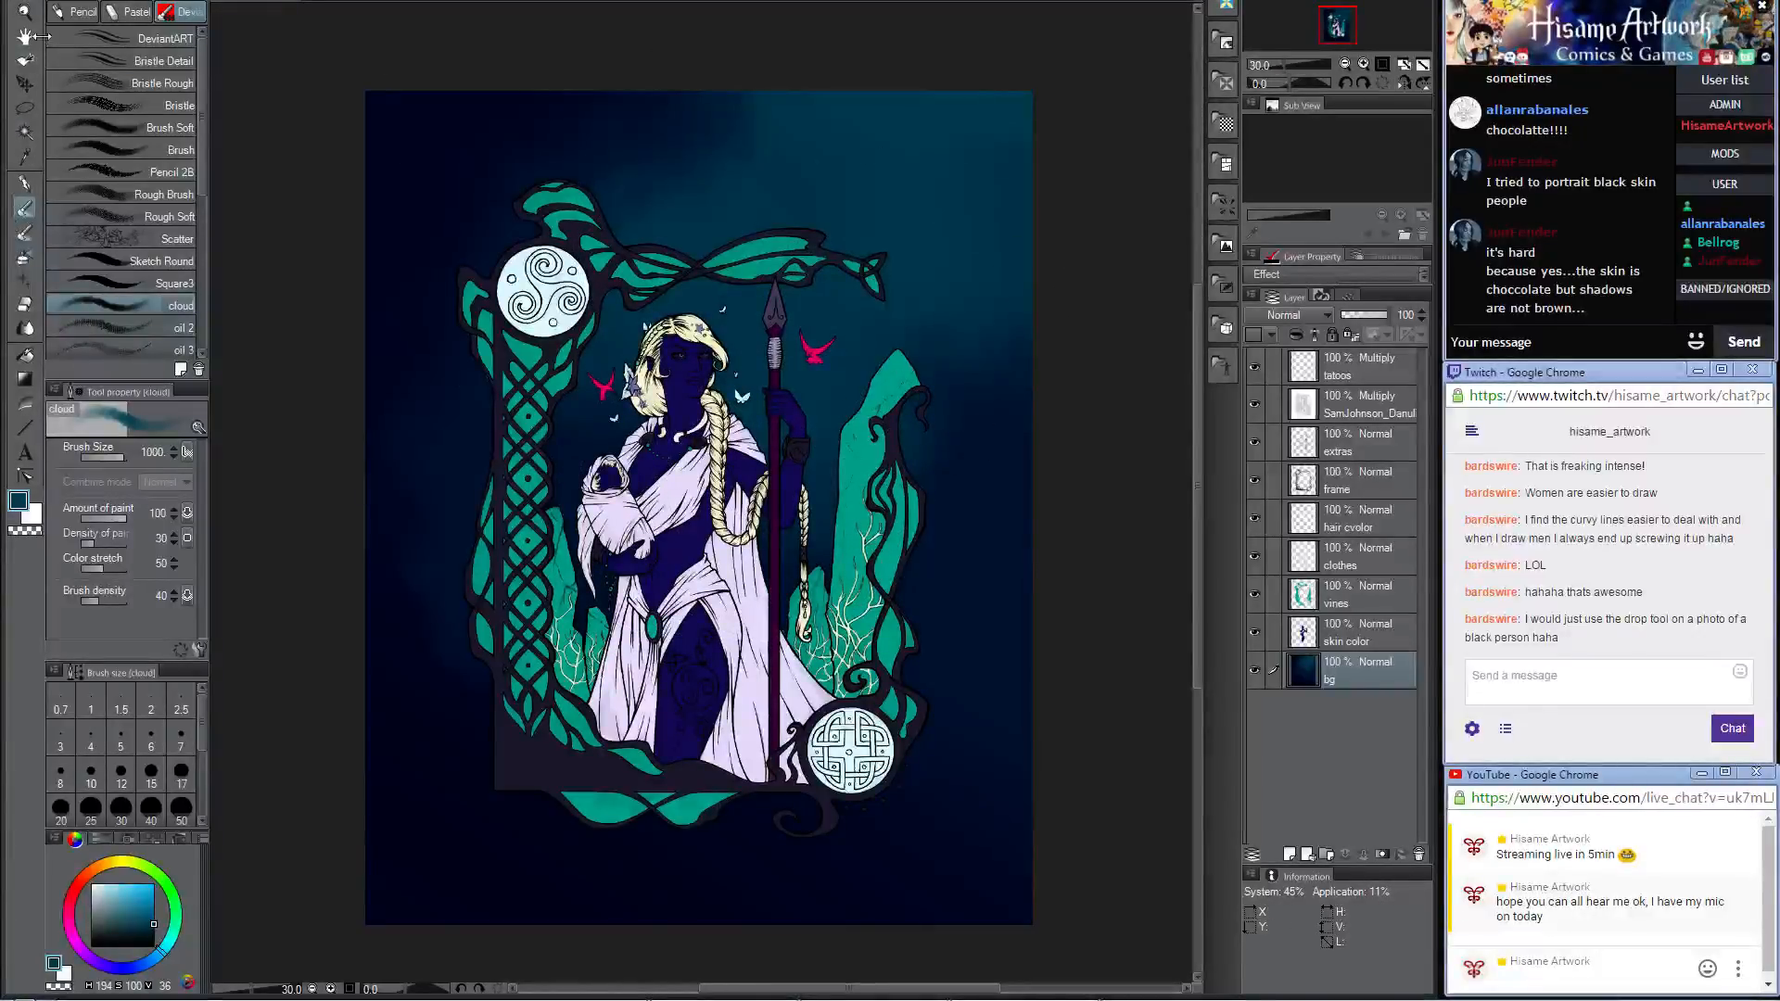
Step: Make the tatoos layer active and load its contents as a selection
click(25, 83)
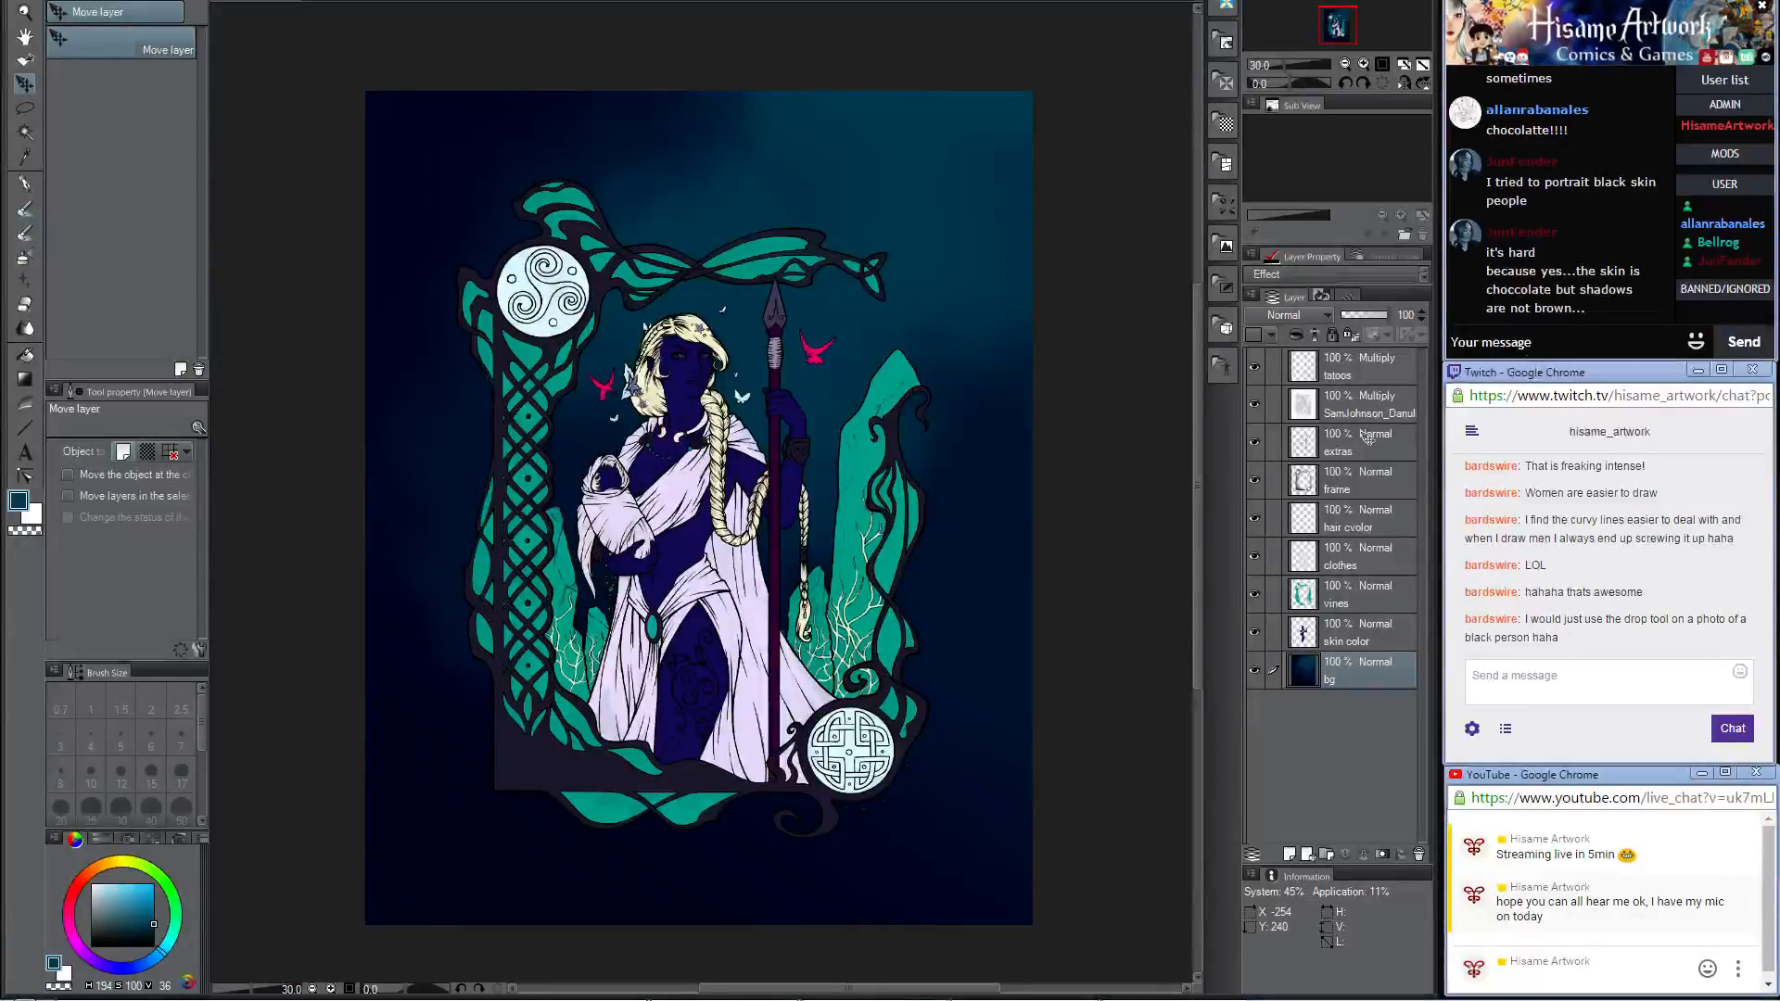
click(1355, 473)
click(1358, 413)
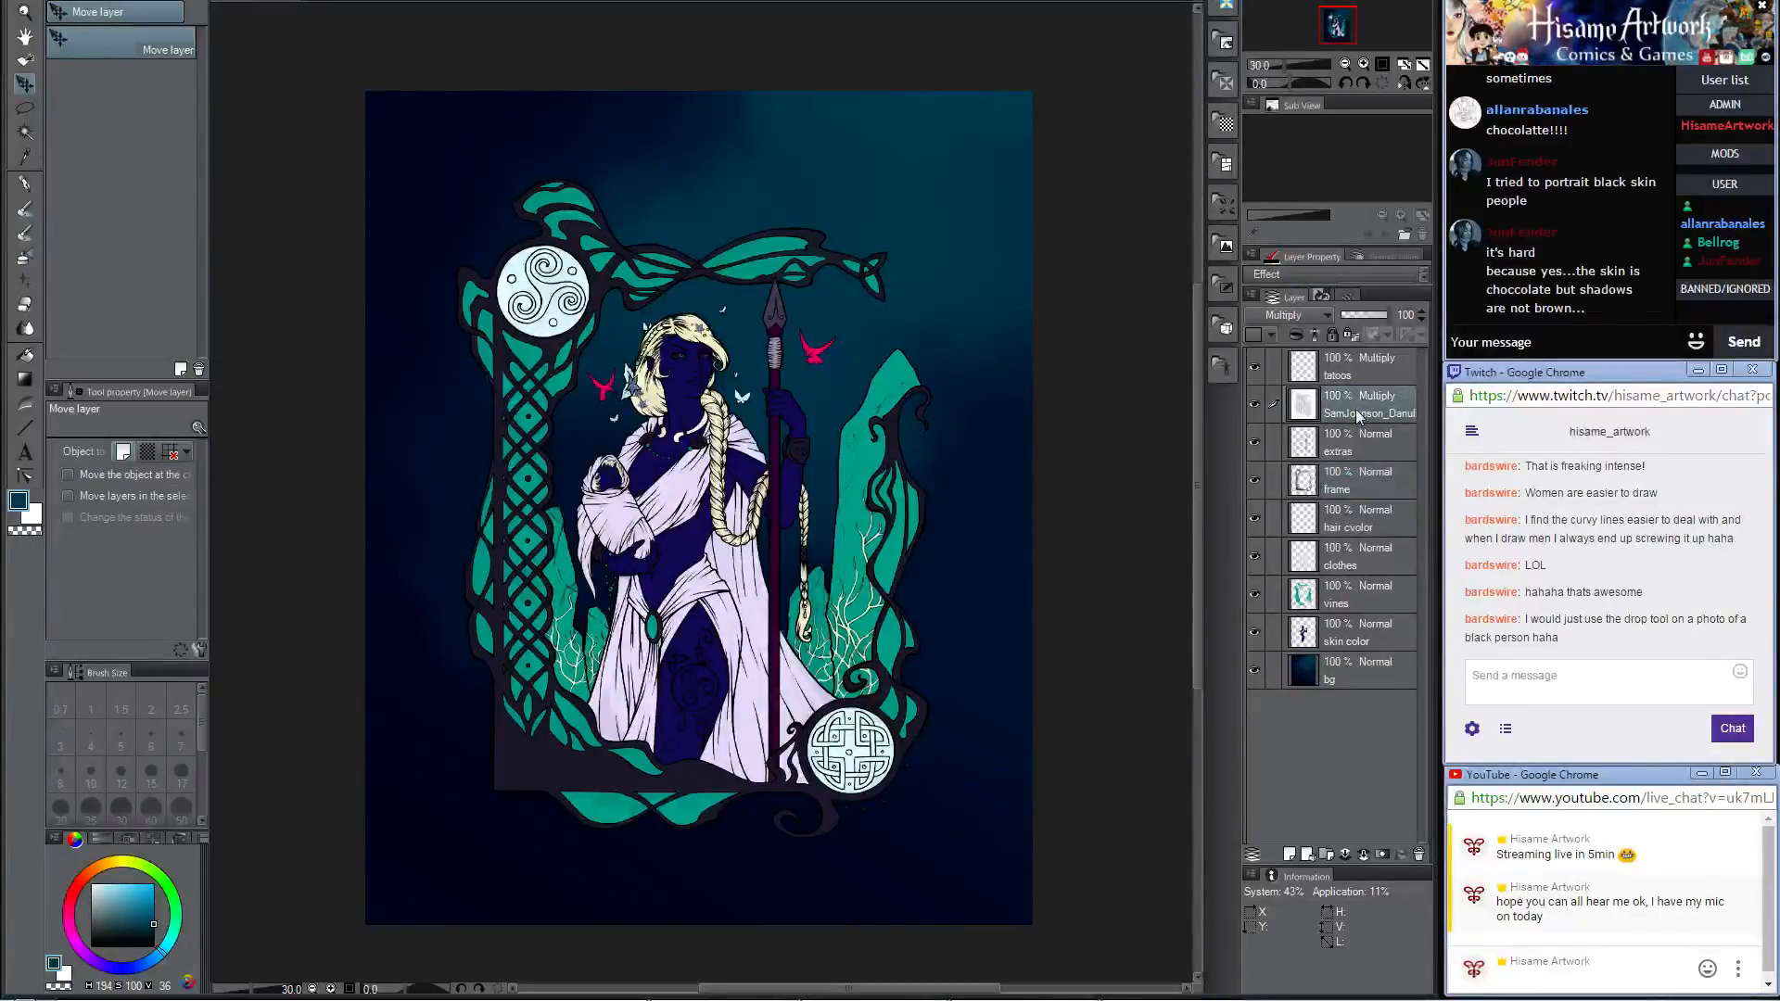
click(1309, 380)
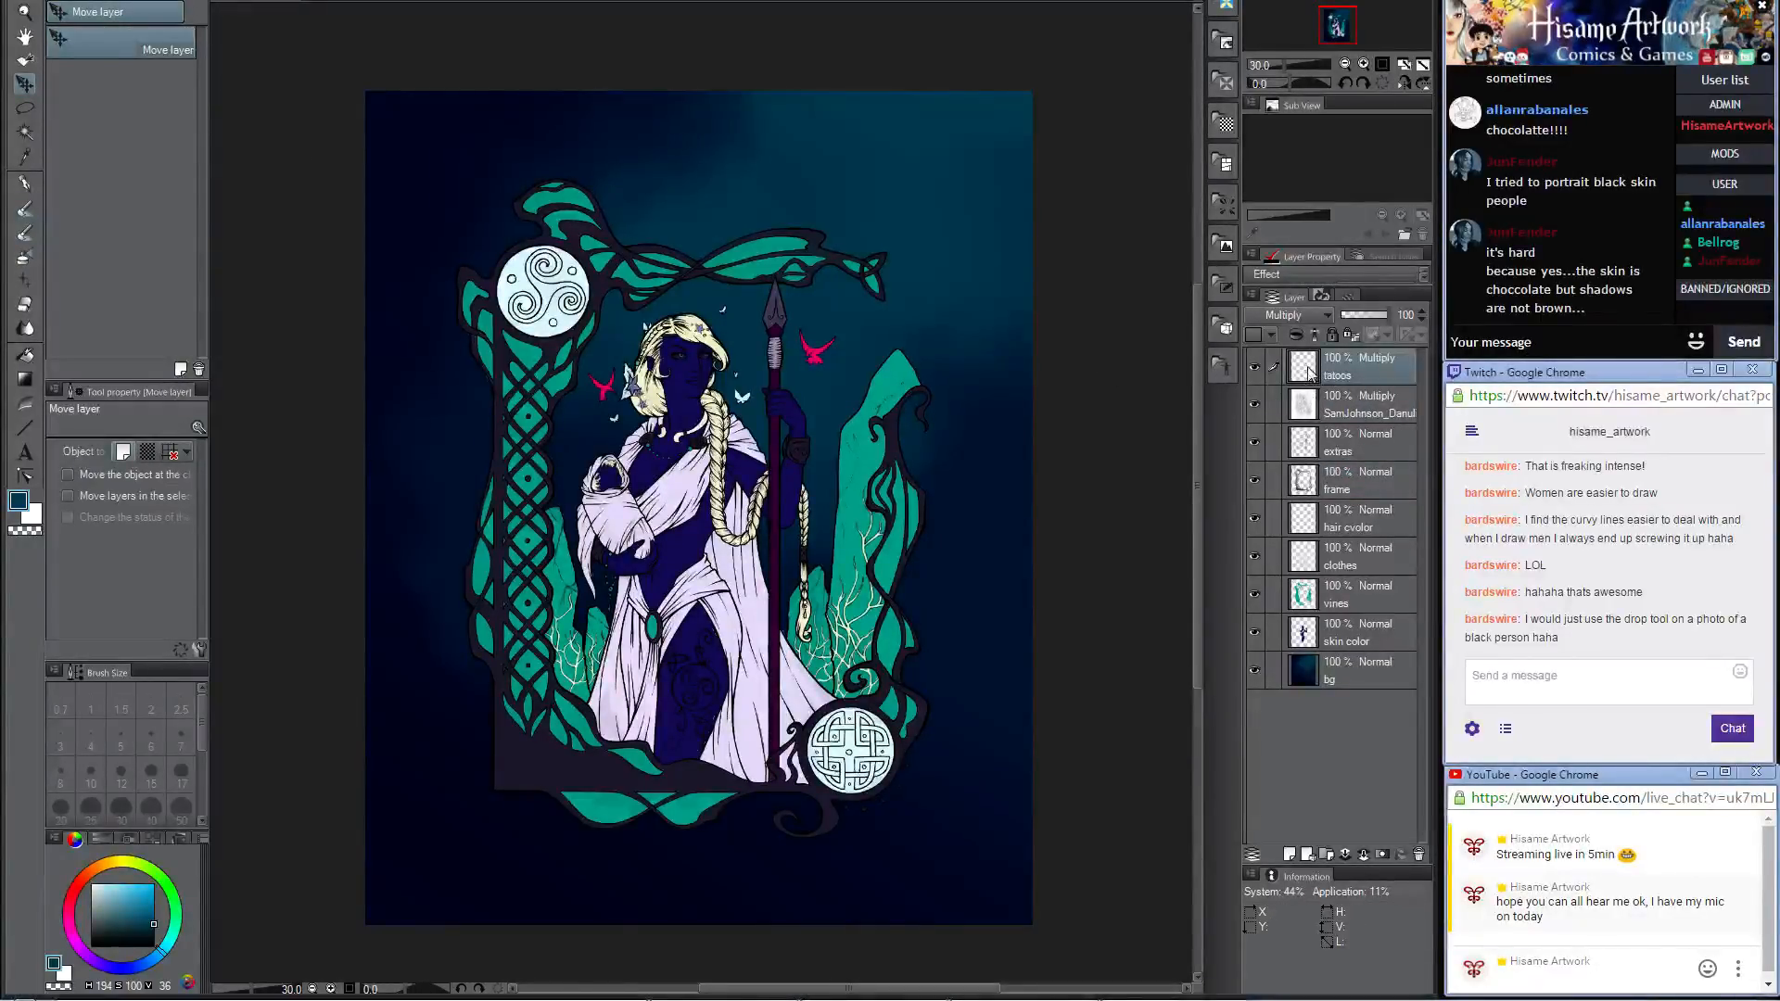
ctrl+click(1303, 367)
Step: Sample the pale lavender of the clothing, set the tatoos layer's blending mode to Normal and invert its colours
click(25, 210)
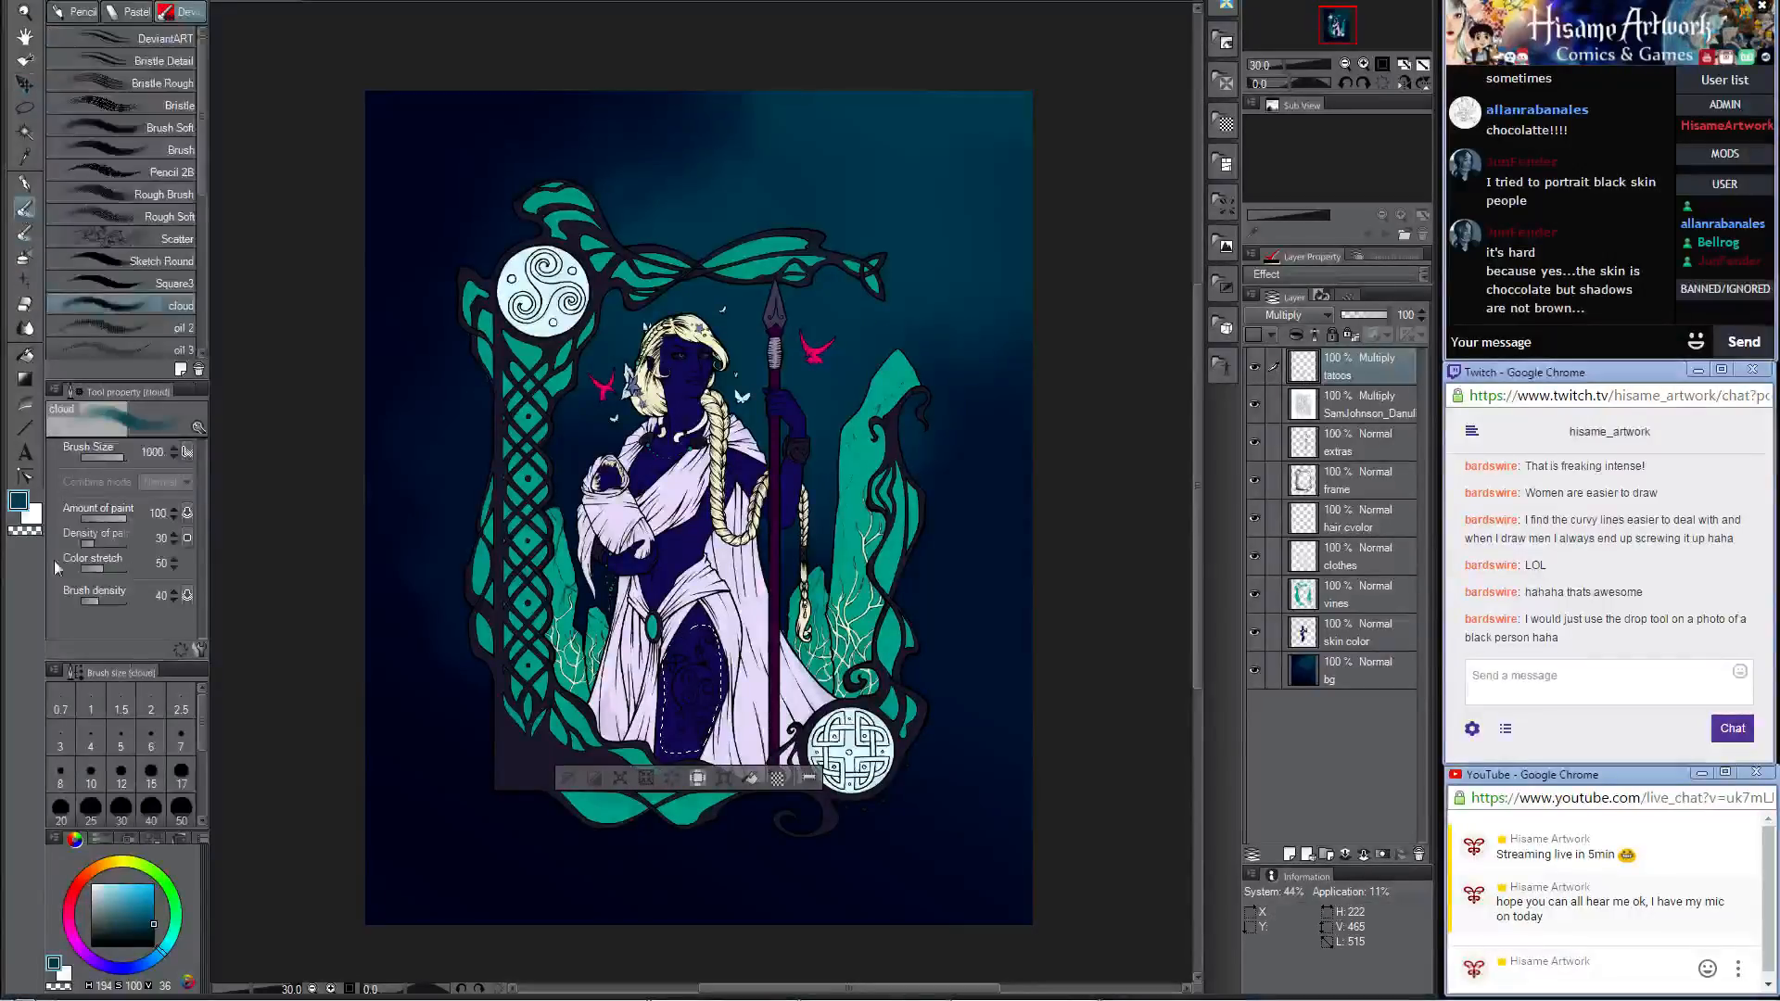
alt+click(620, 526)
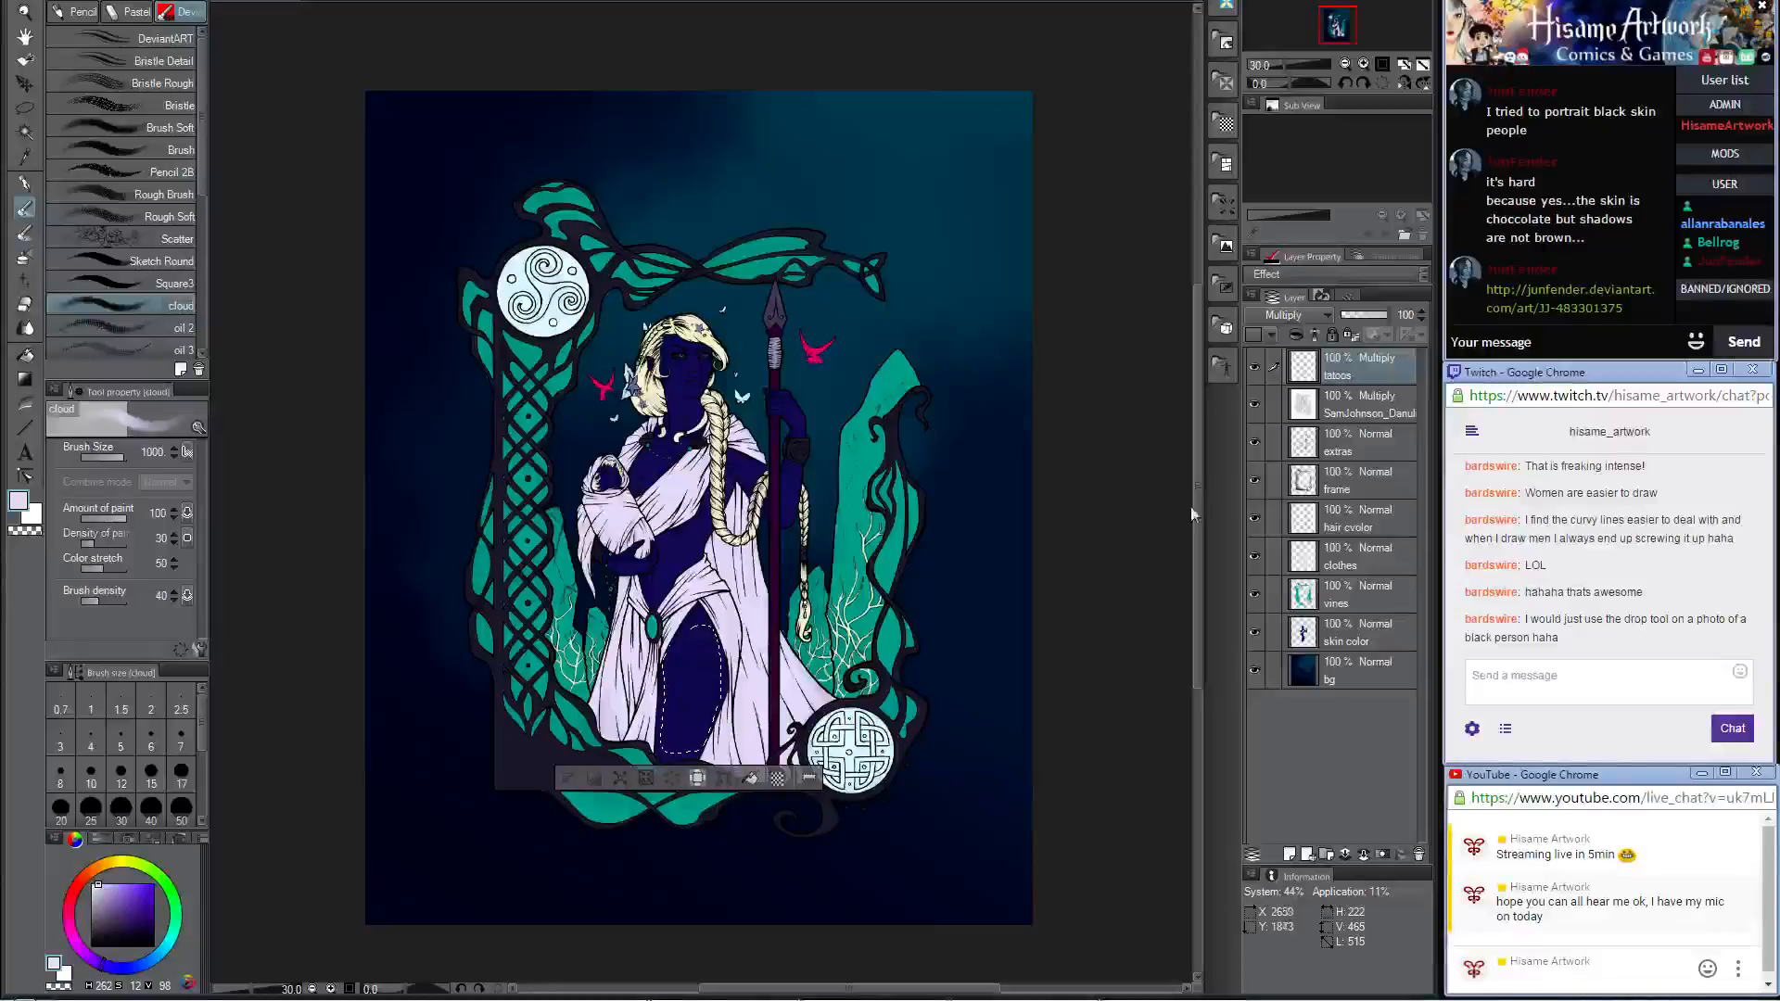
click(1305, 315)
click(1298, 327)
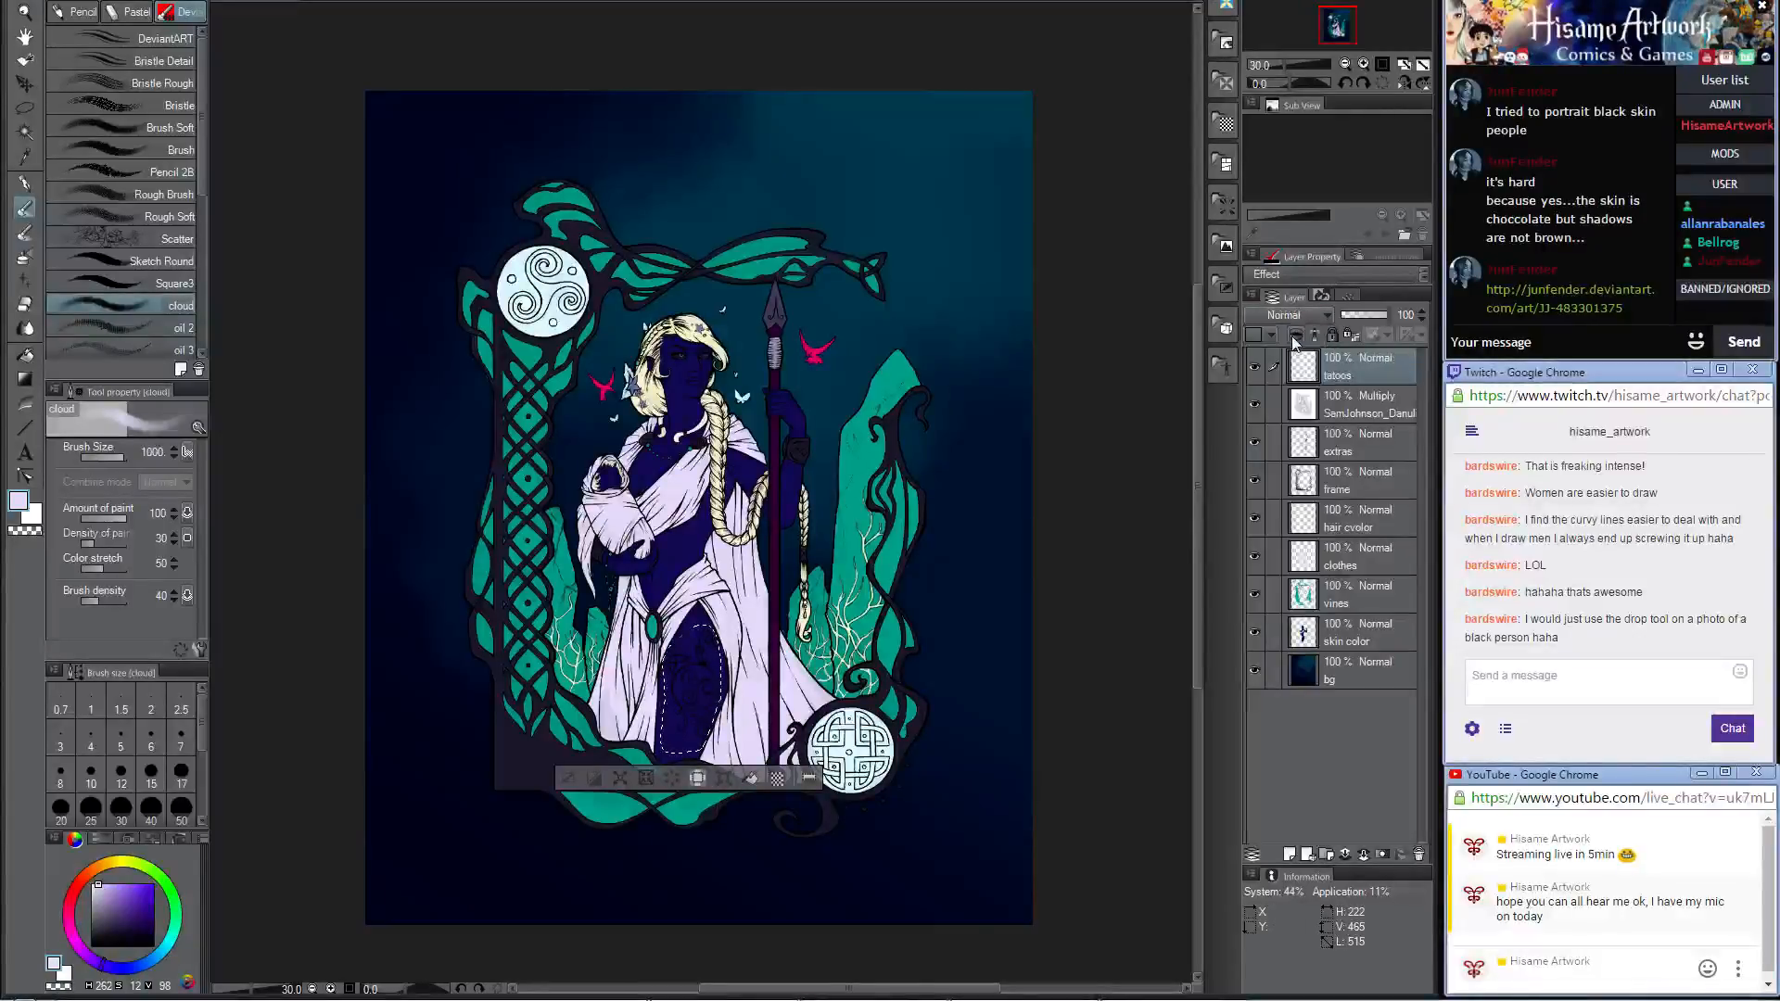
click(1295, 320)
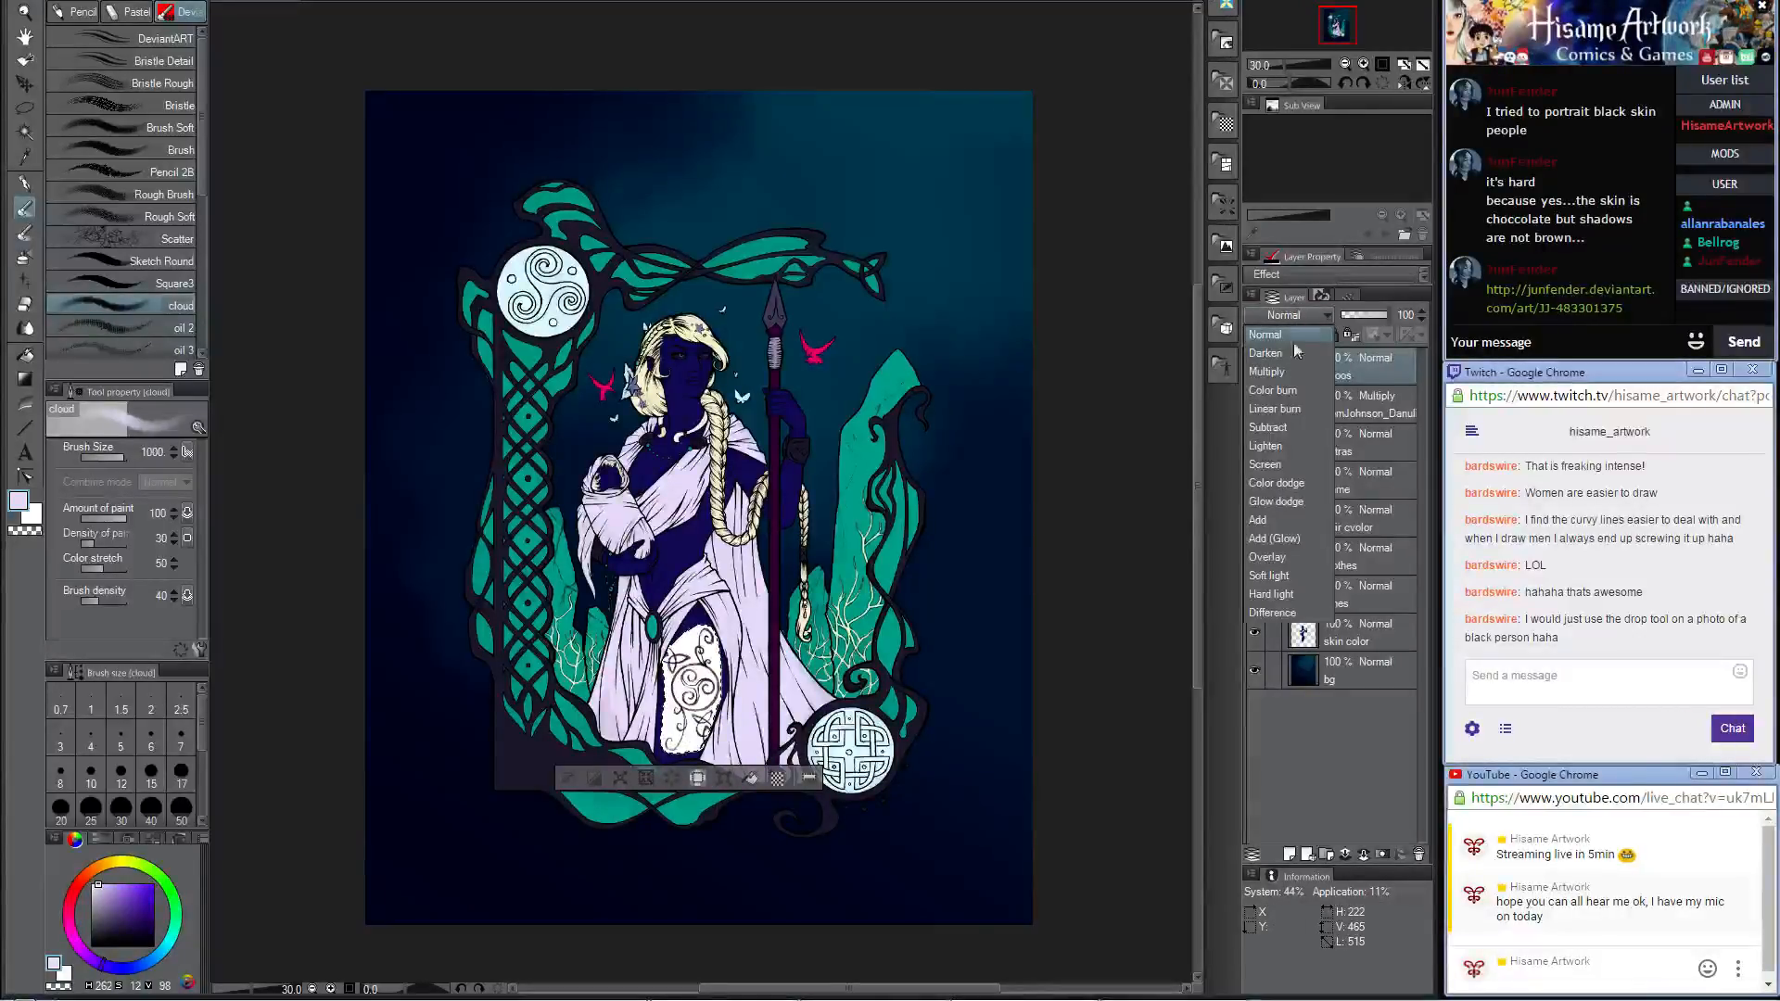
click(1297, 335)
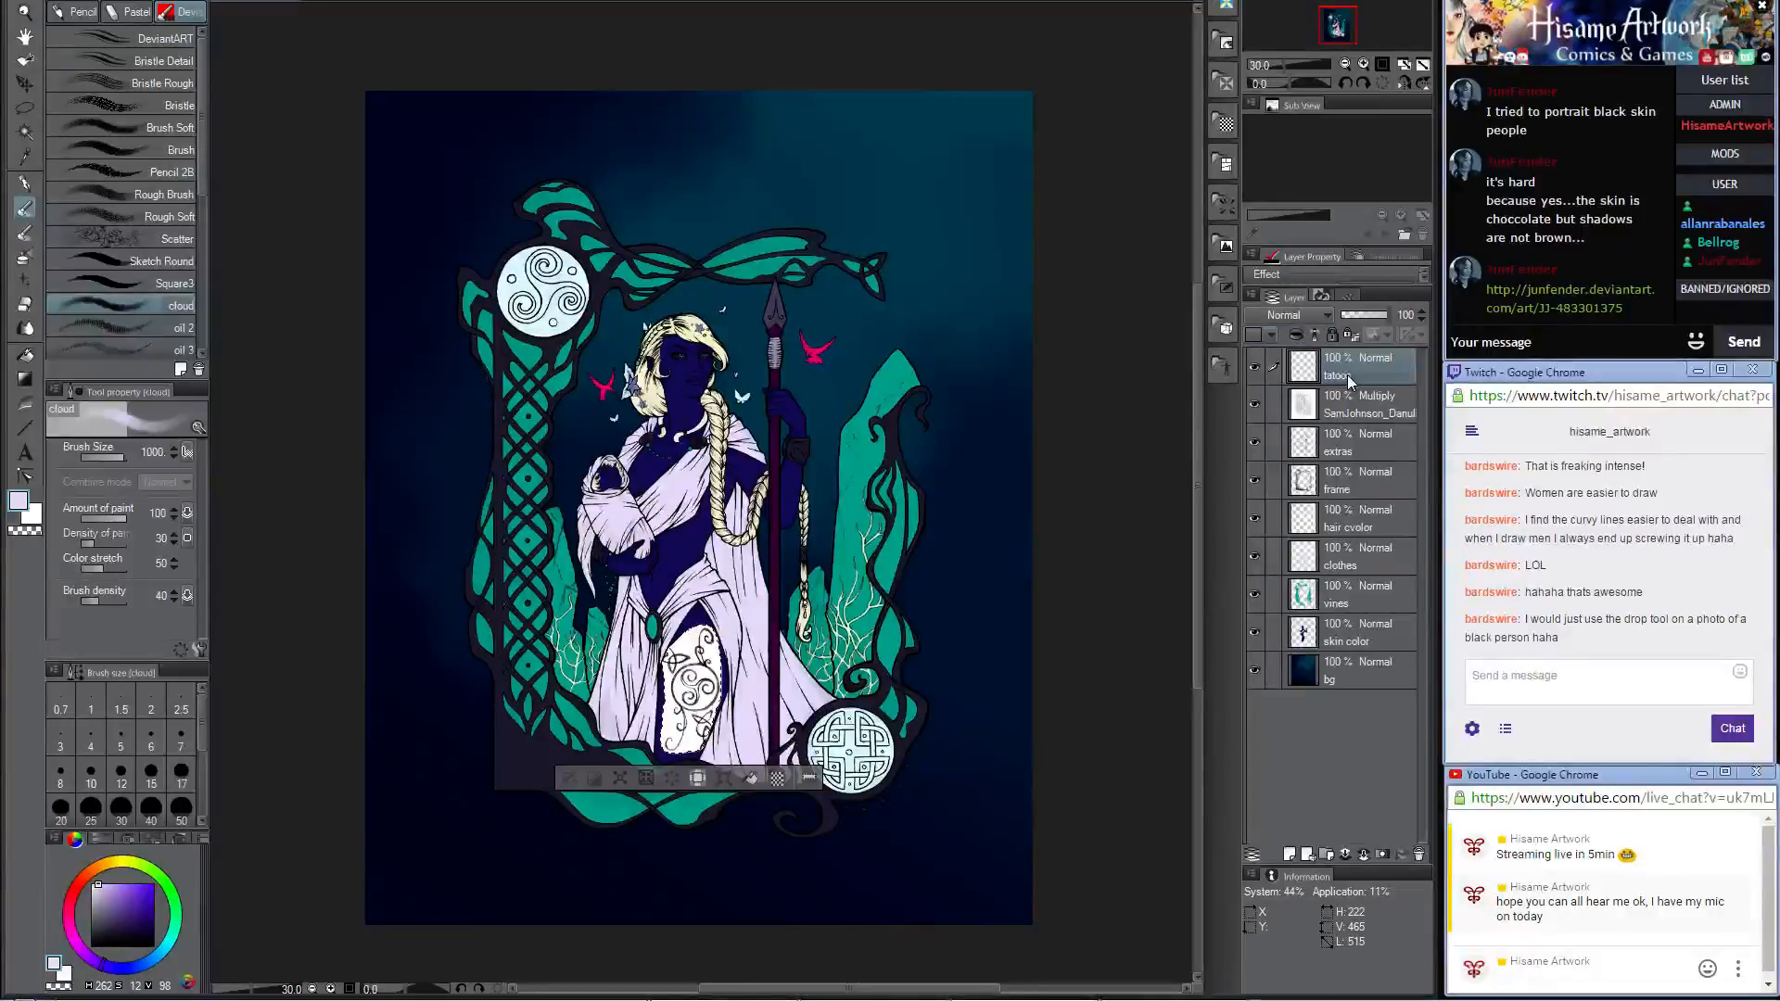
key(ctrl+i)
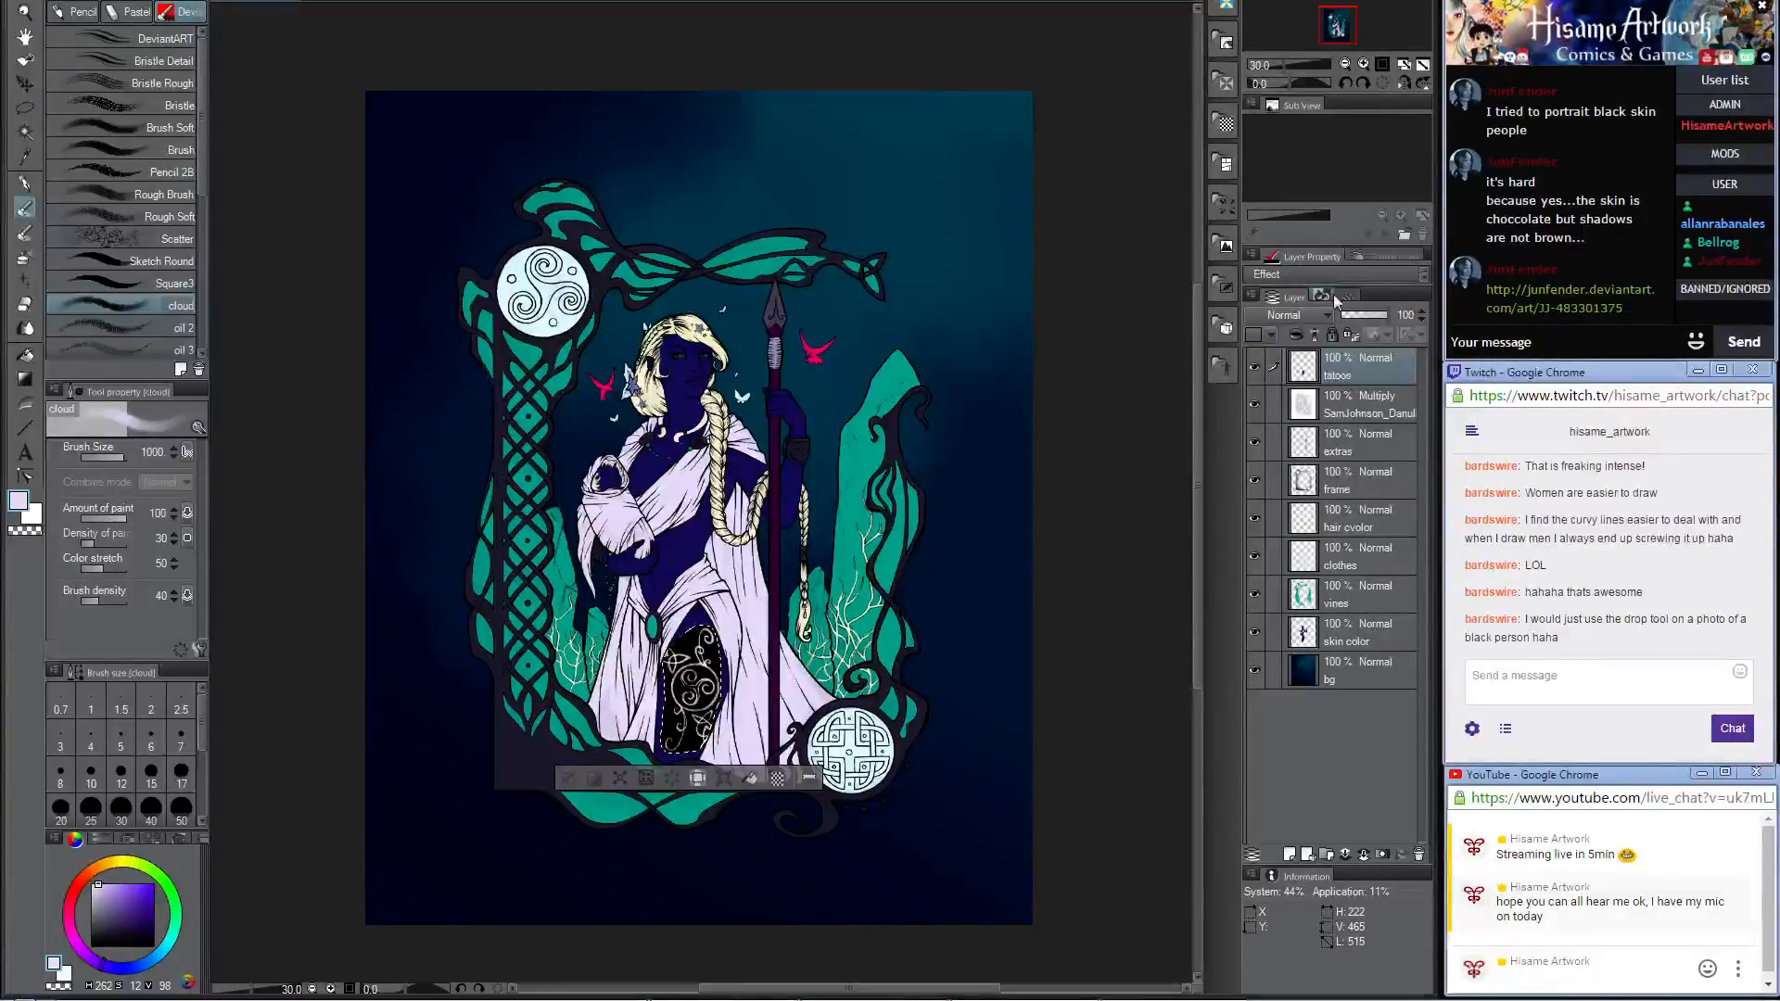
Step: Try Multiply blending on the inverted tatoos layer, then set its blending mode to Screen
click(1313, 316)
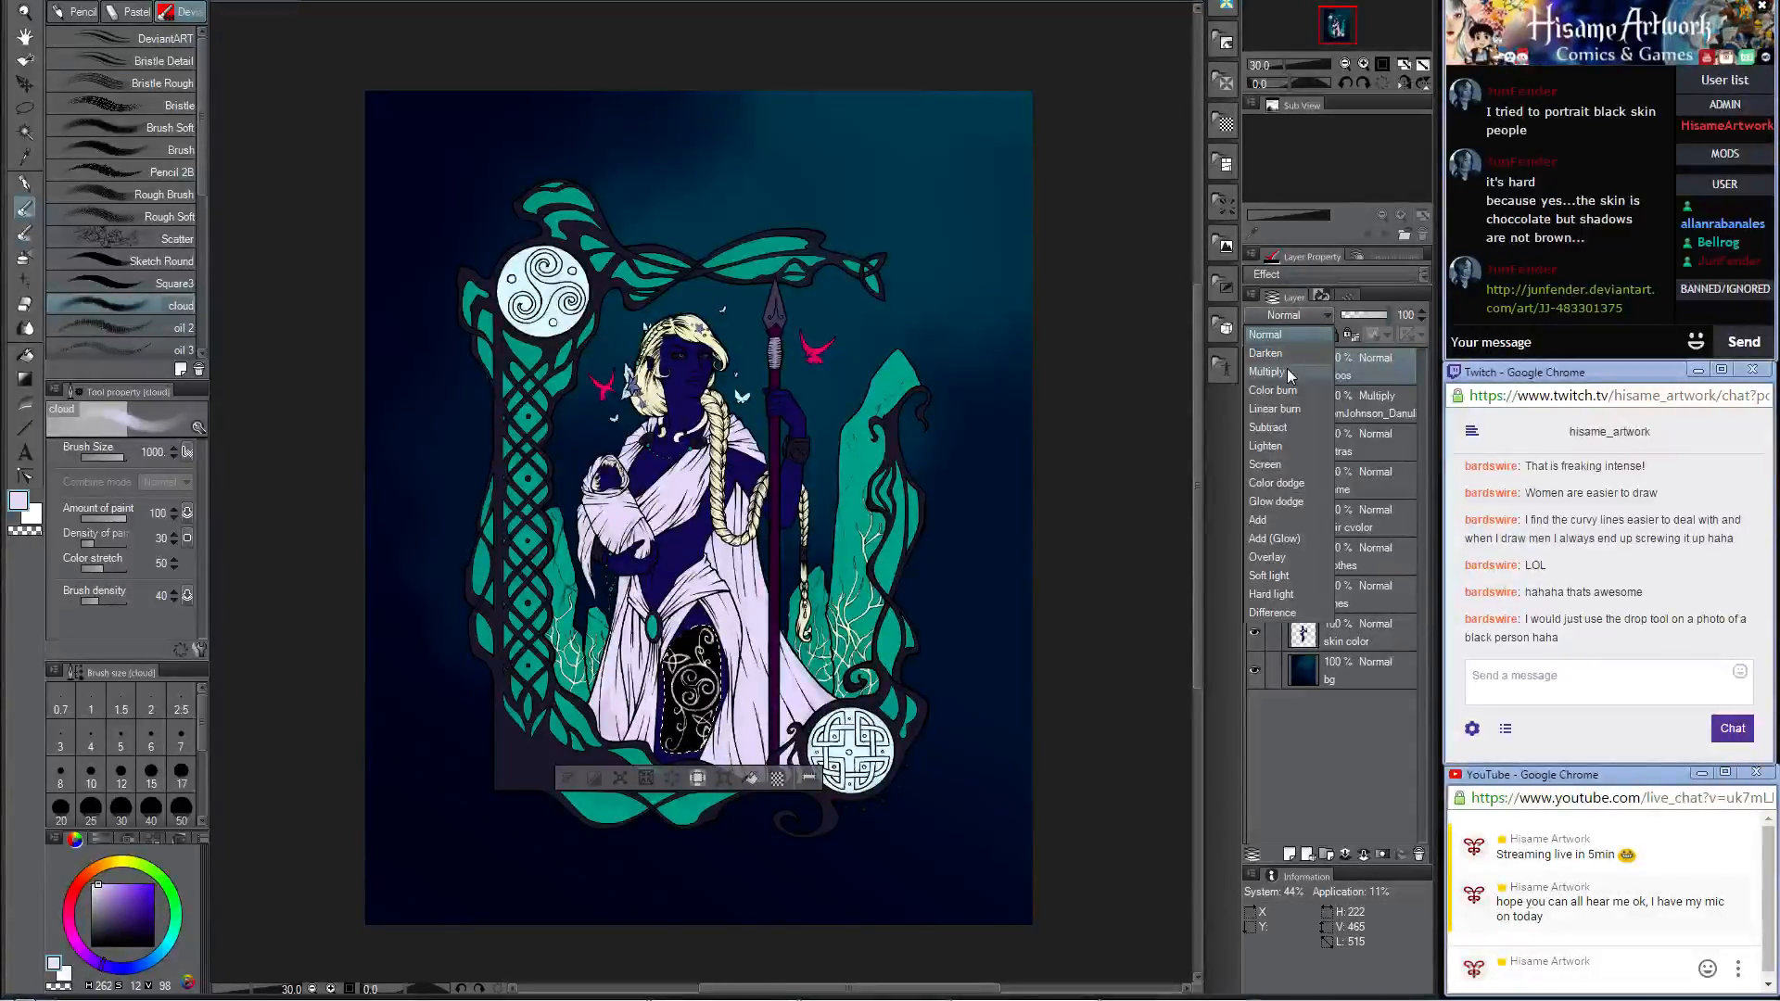
click(1287, 370)
click(1289, 315)
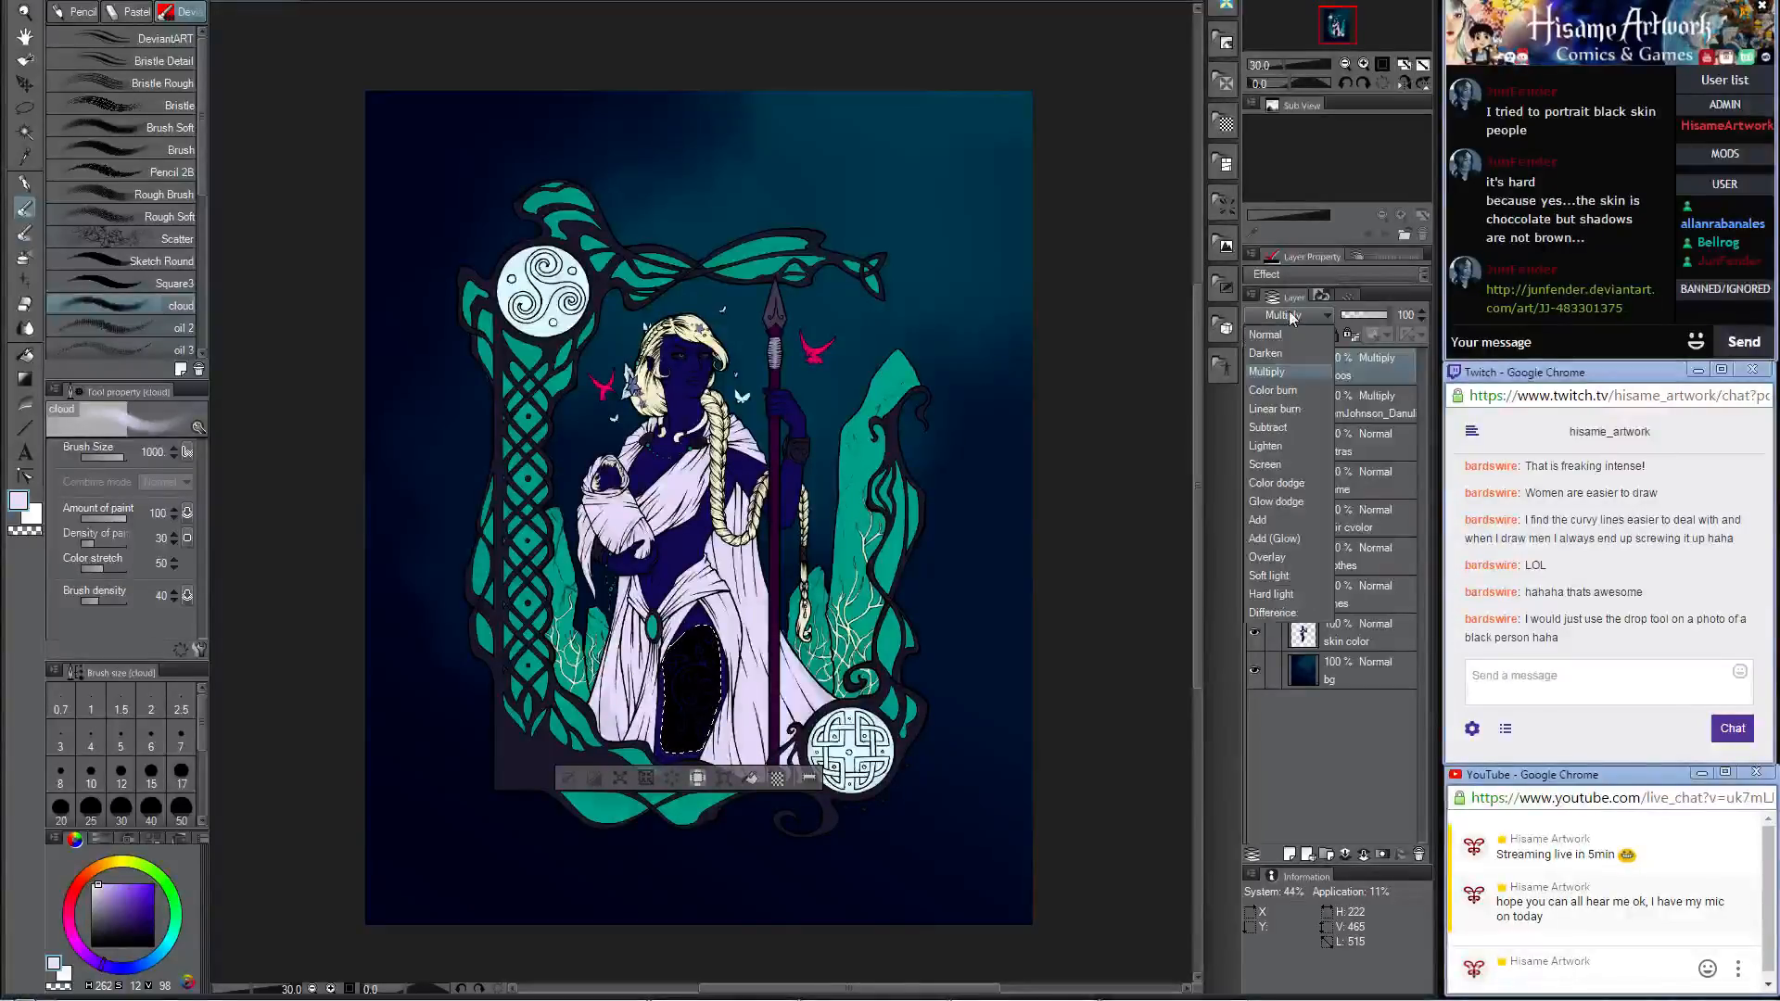
click(1266, 463)
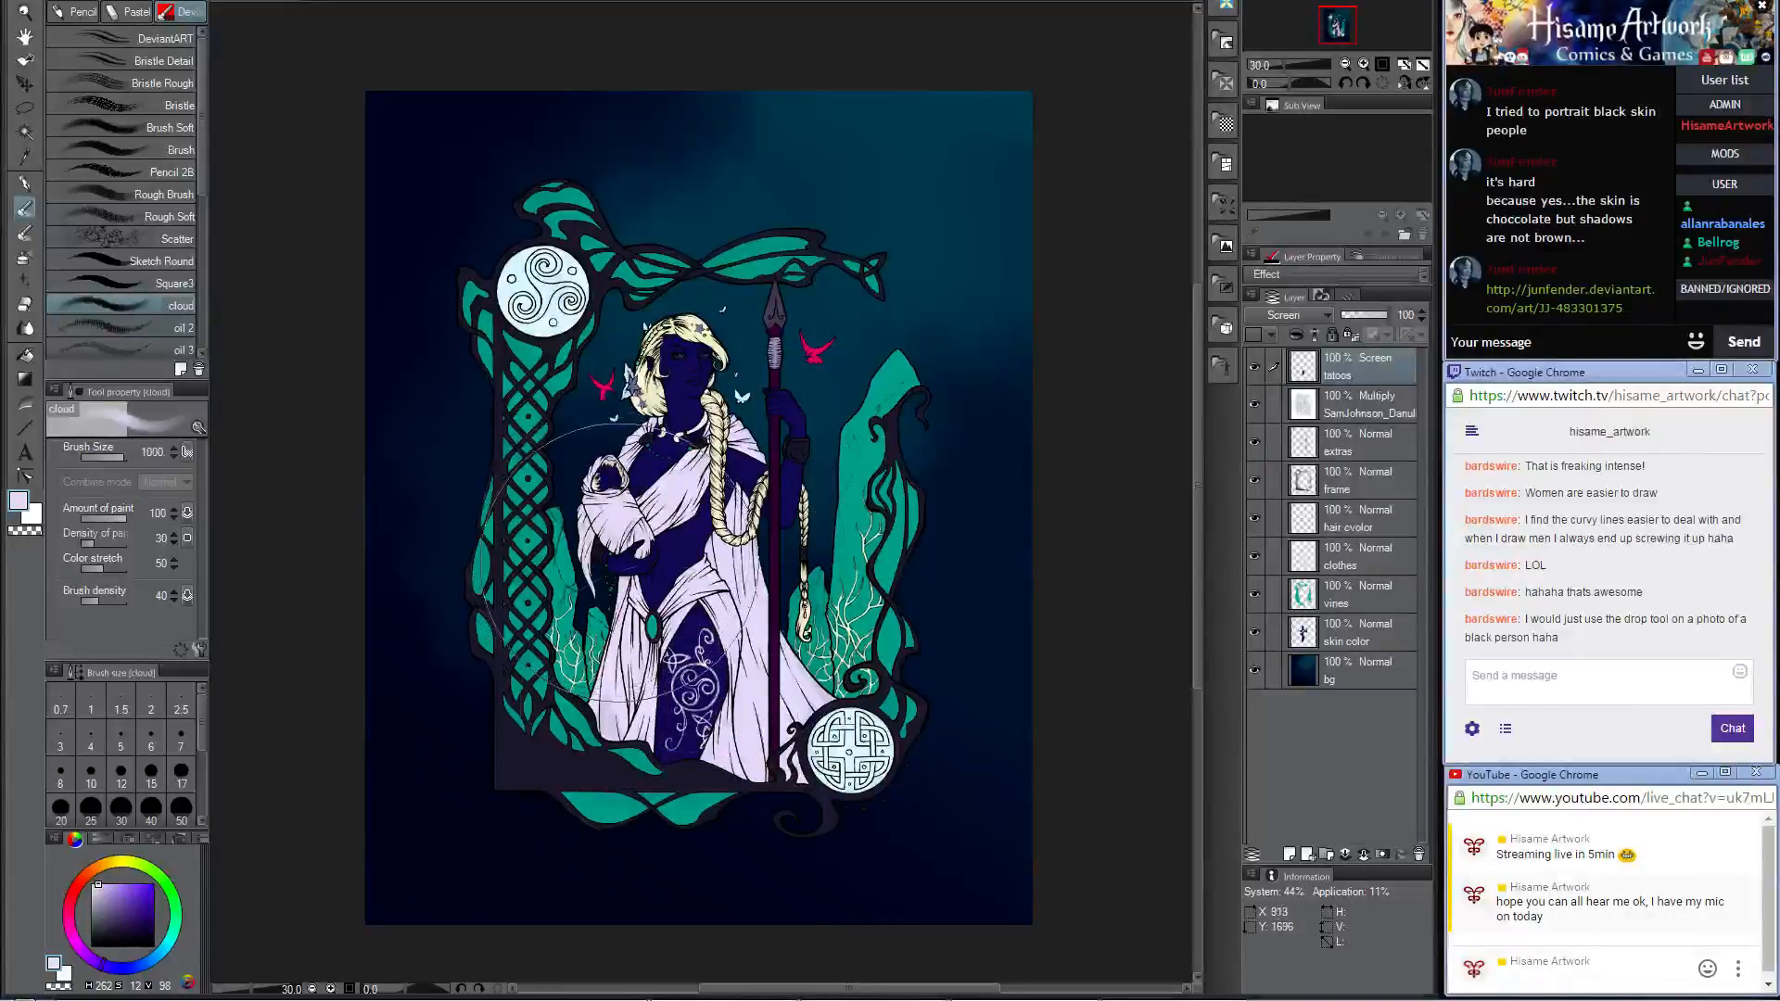
scroll(606, 707, up, 1)
scroll(691, 805, up, 3)
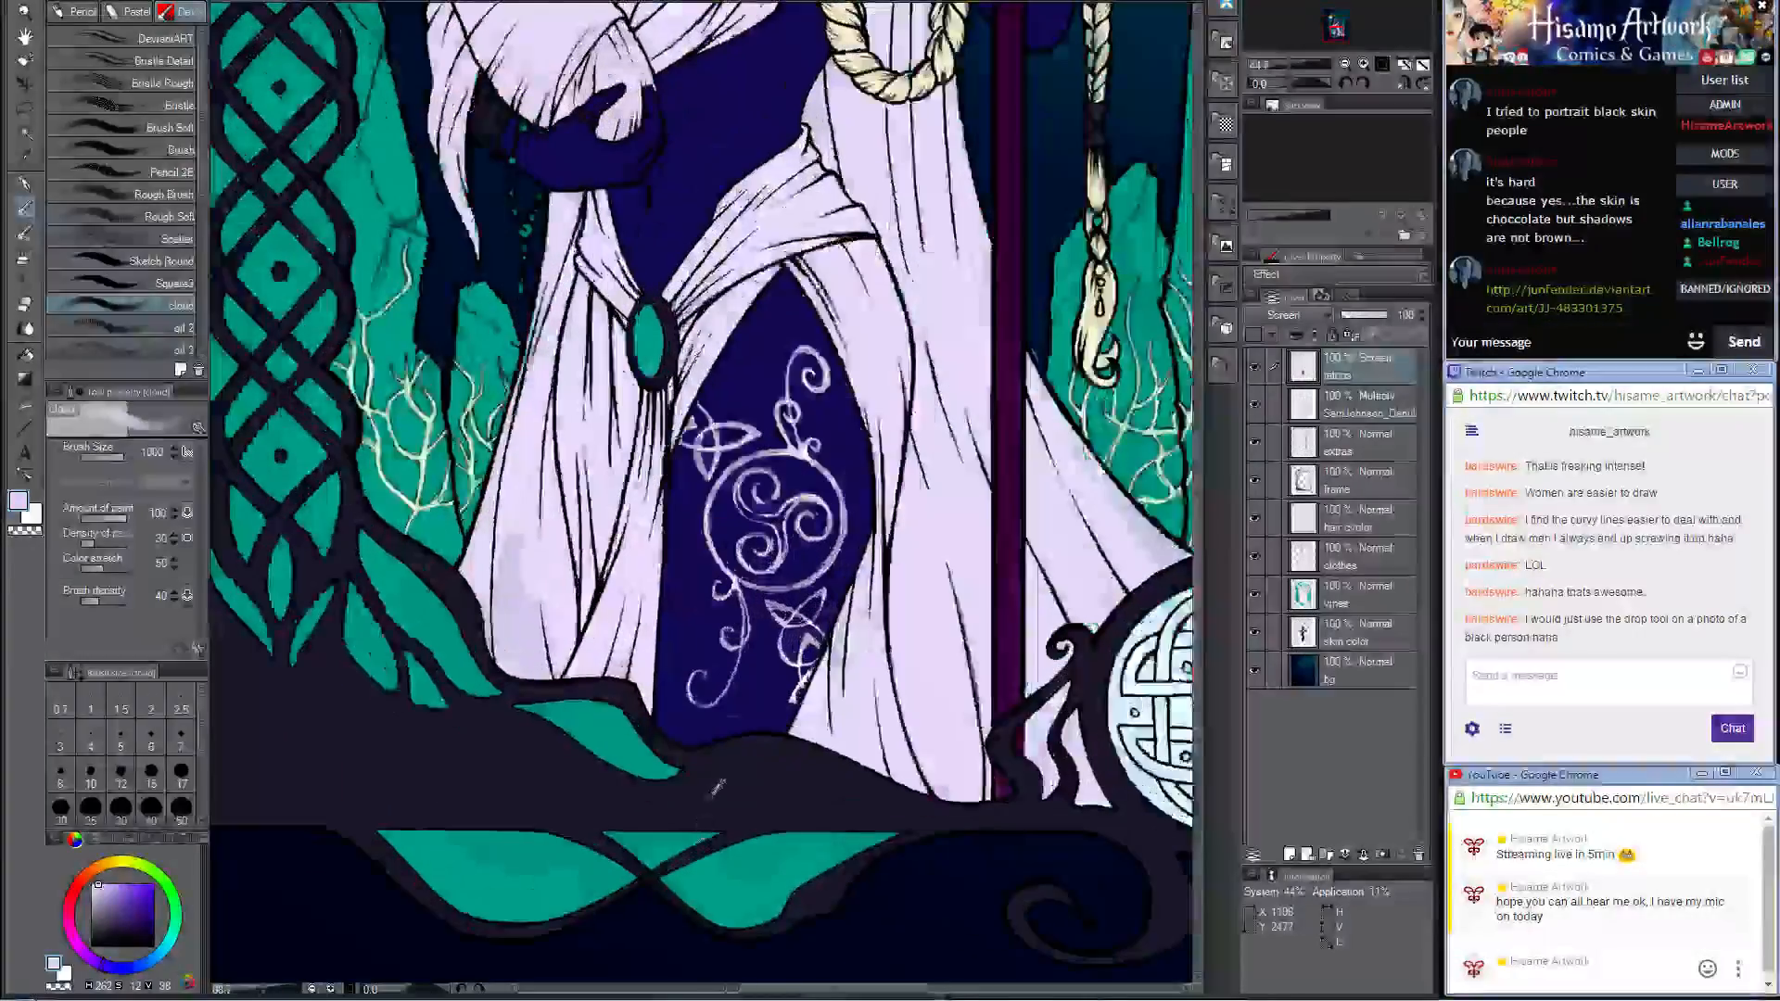
scroll(783, 709, up, 1)
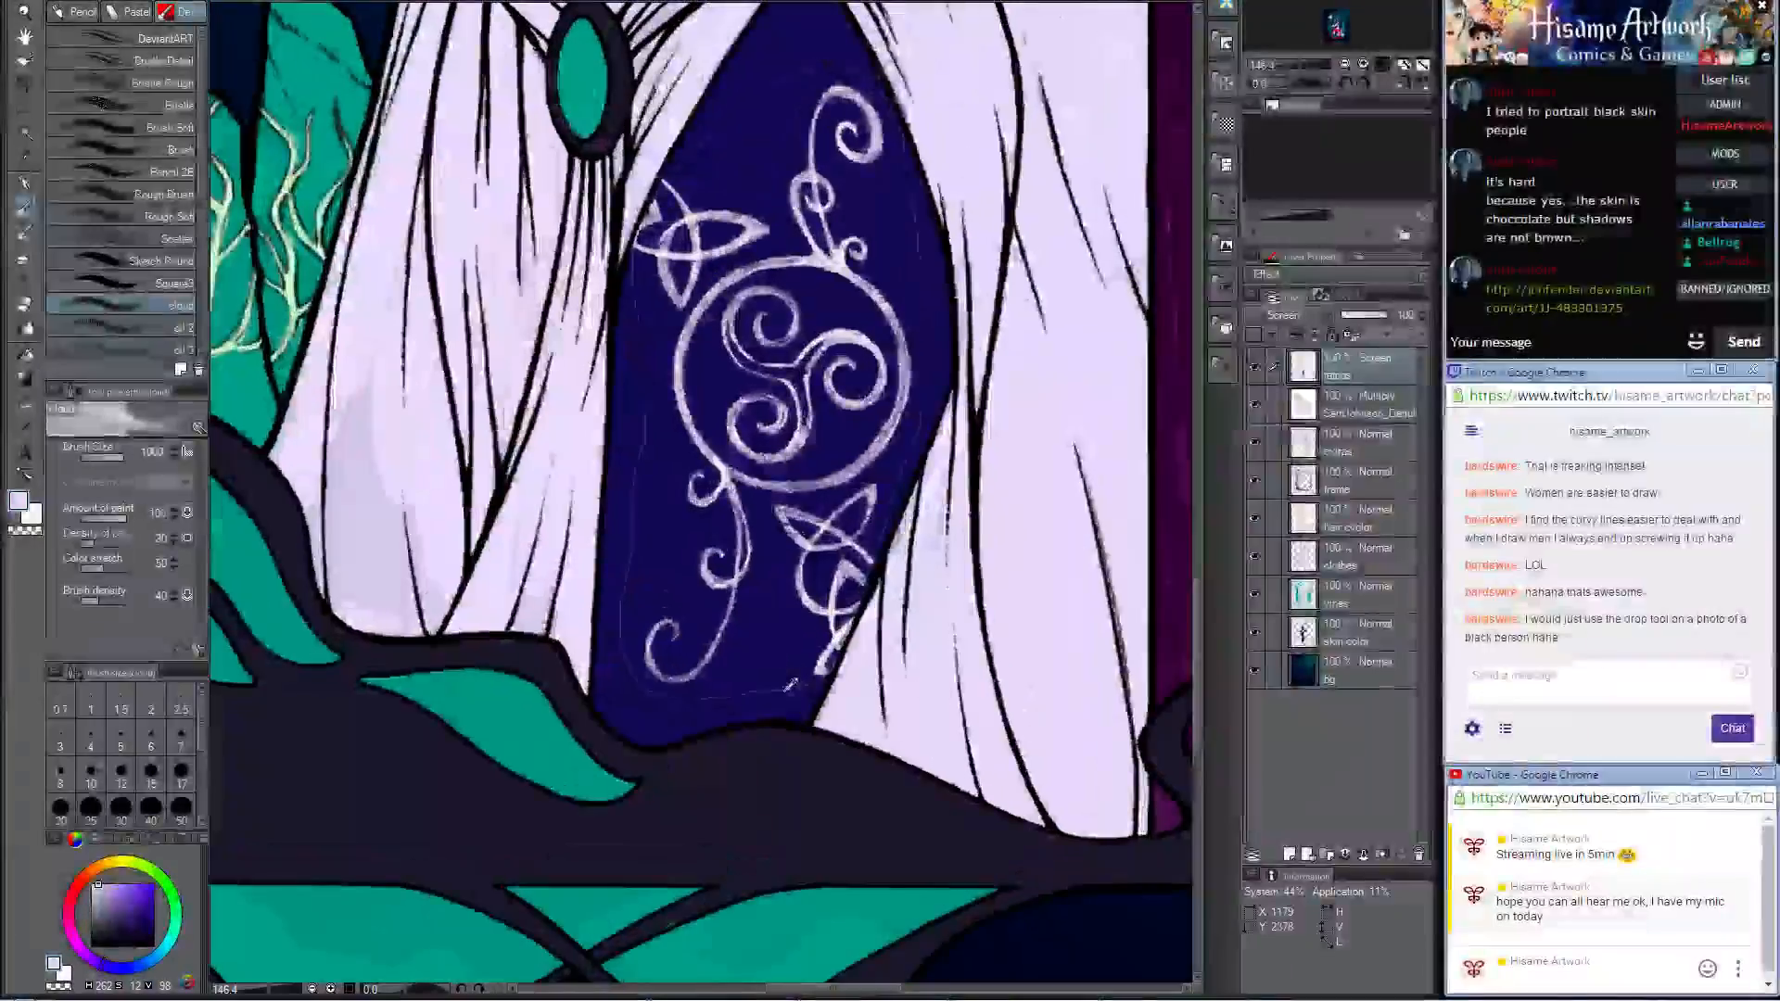
Step: Open the DeviantArt link from the chat, examine the portrait's skin shading and description, and return to the painting
click(1574, 311)
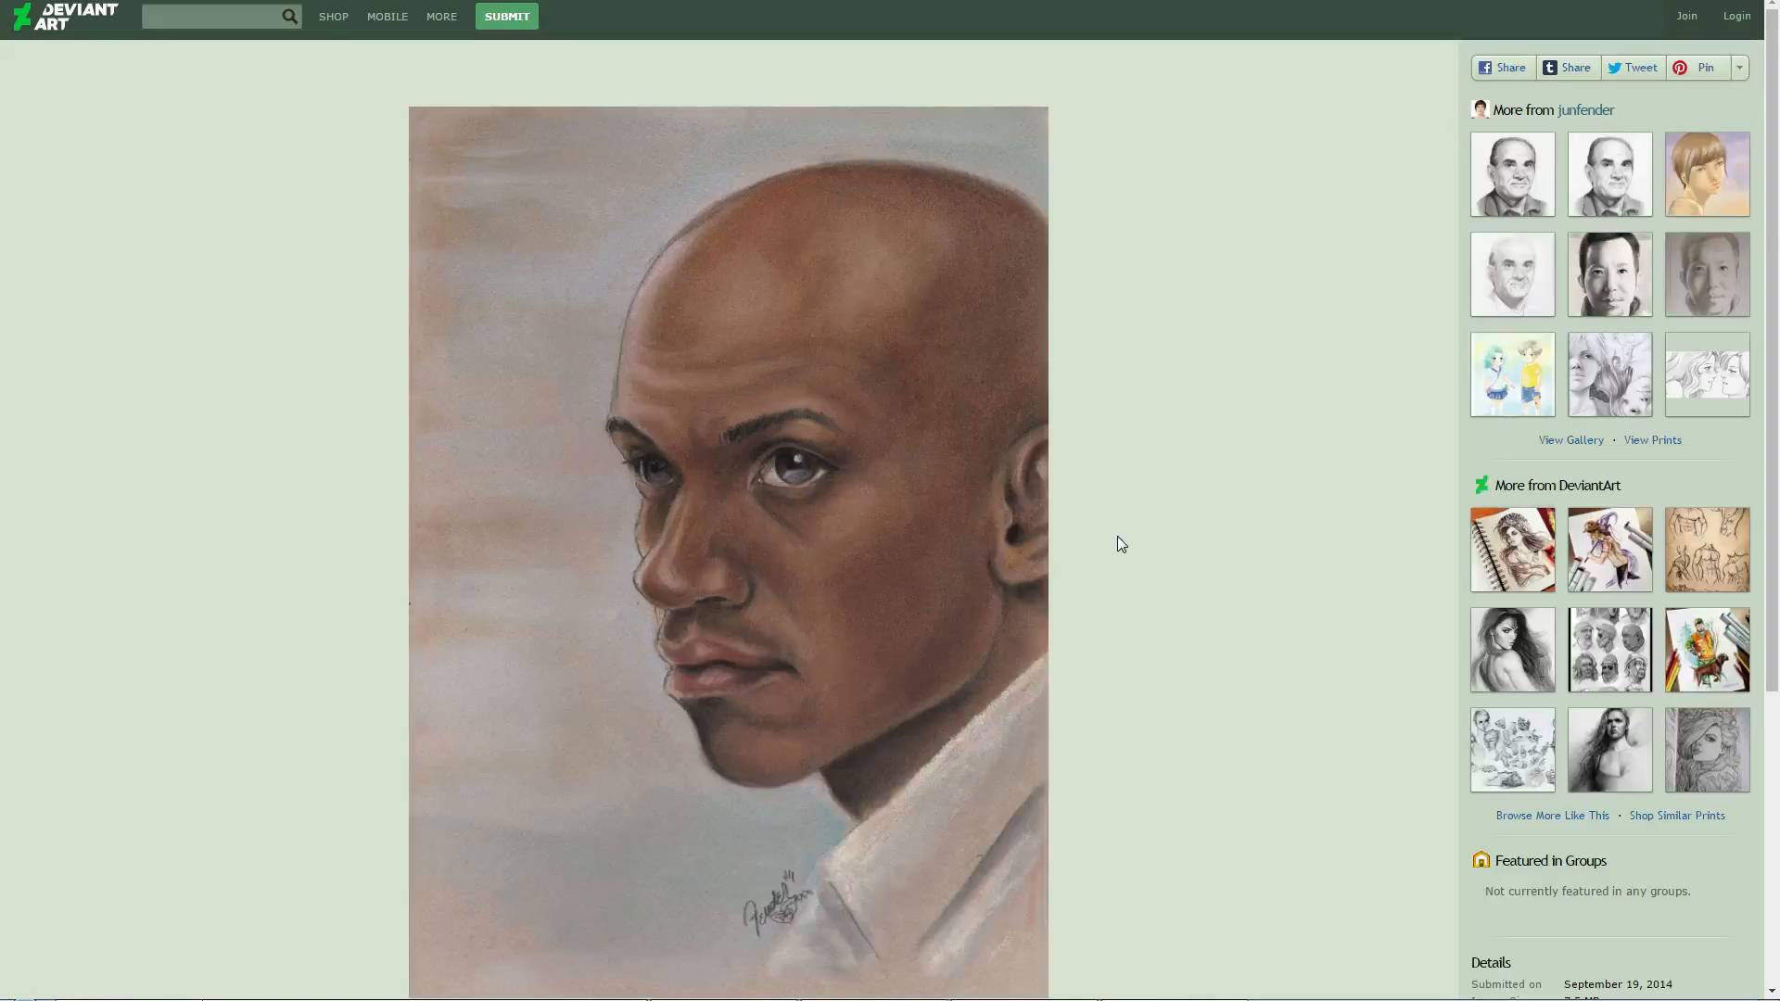
scroll(1120, 544, down, 5)
scroll(1120, 544, up, 5)
click(1758, 2)
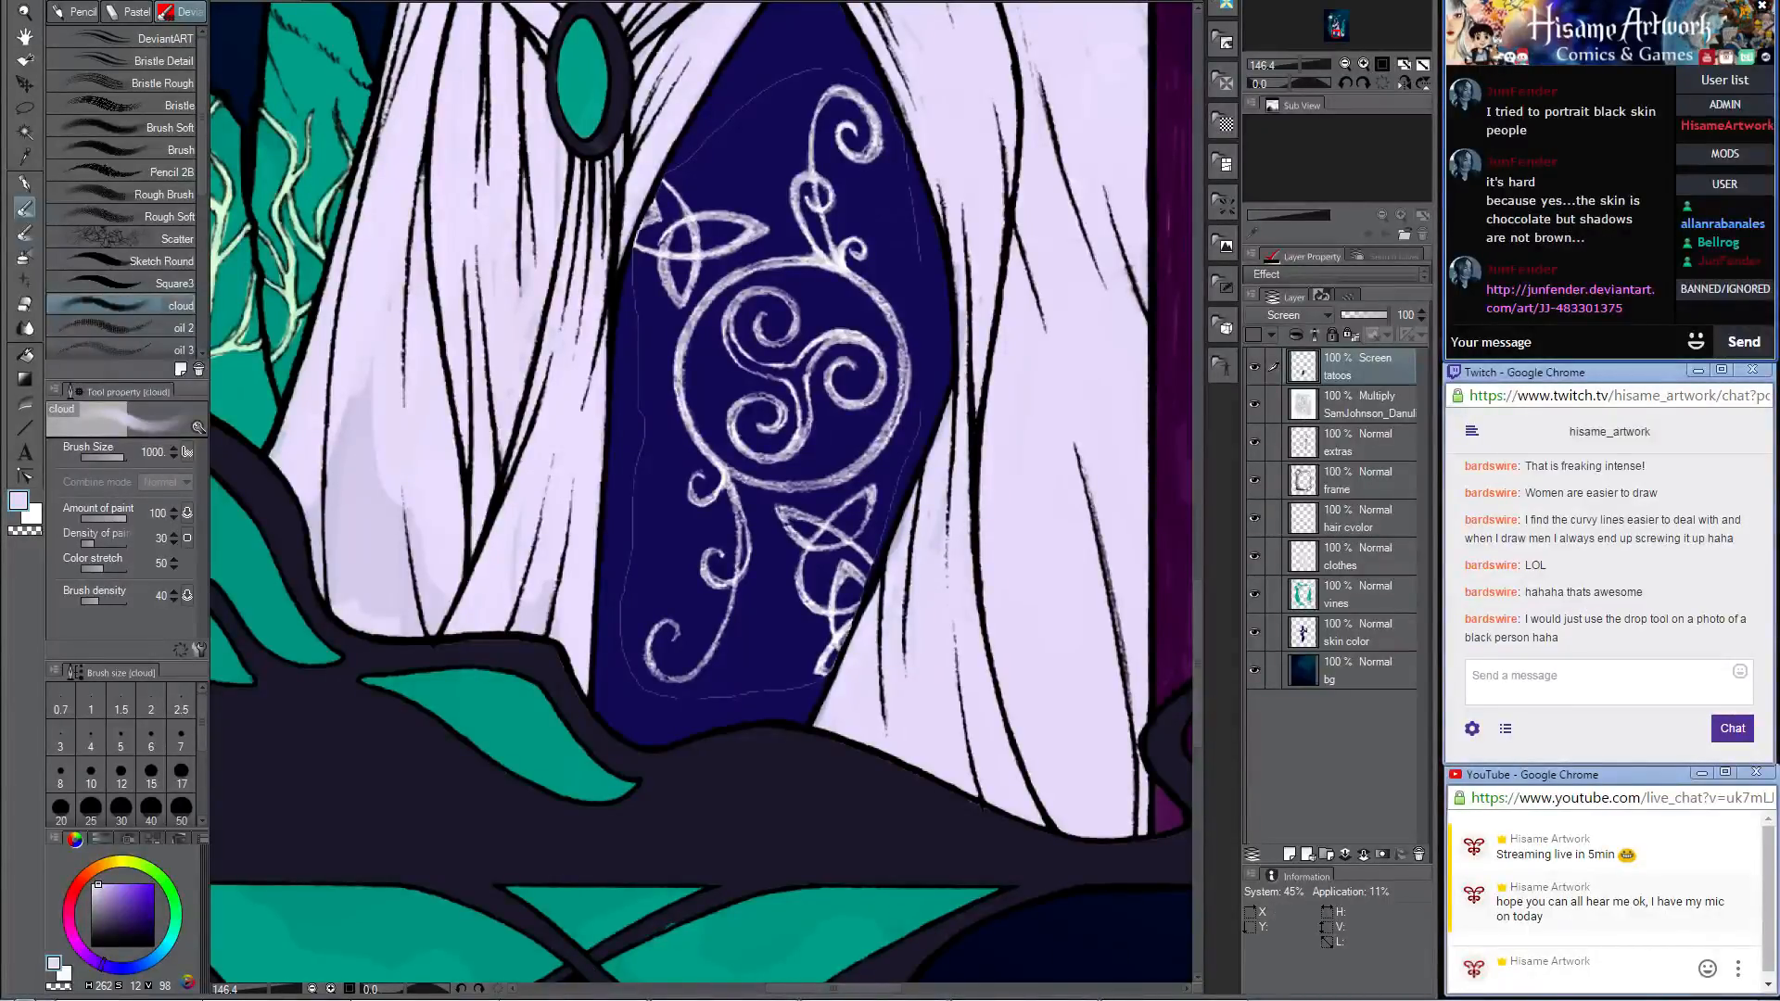
key(alt+Tab)
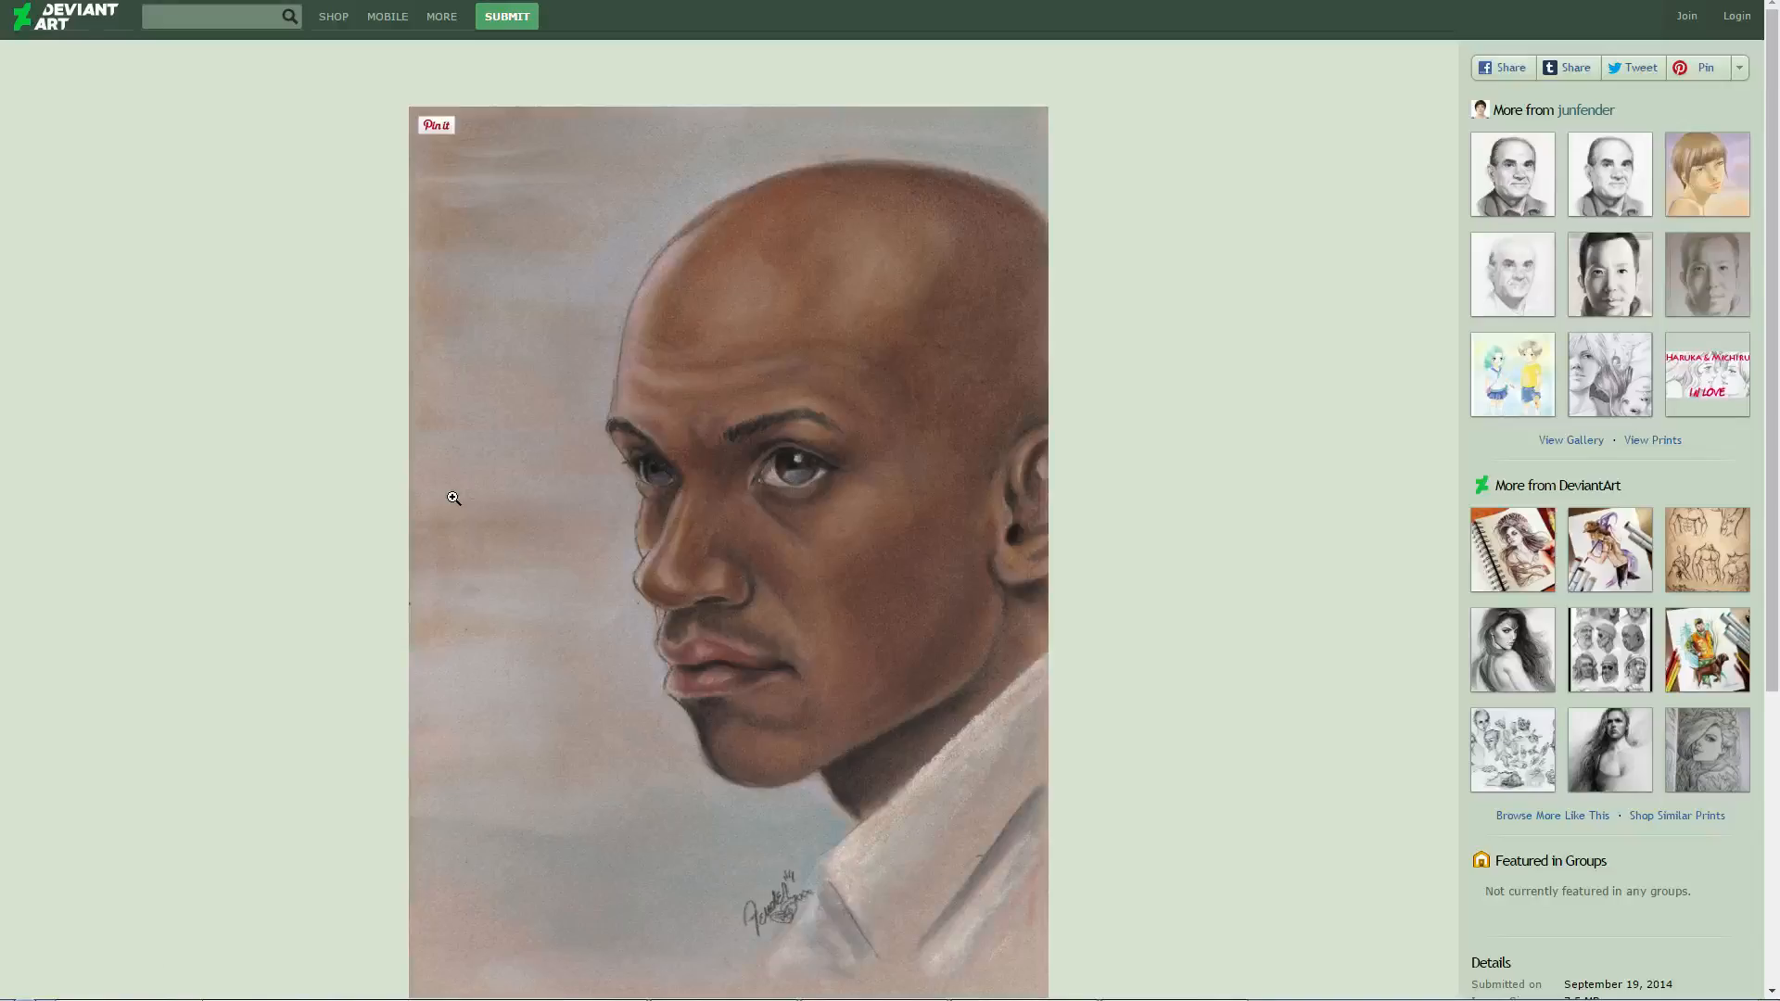
scroll(449, 496, down, 1)
scroll(450, 496, down, 2)
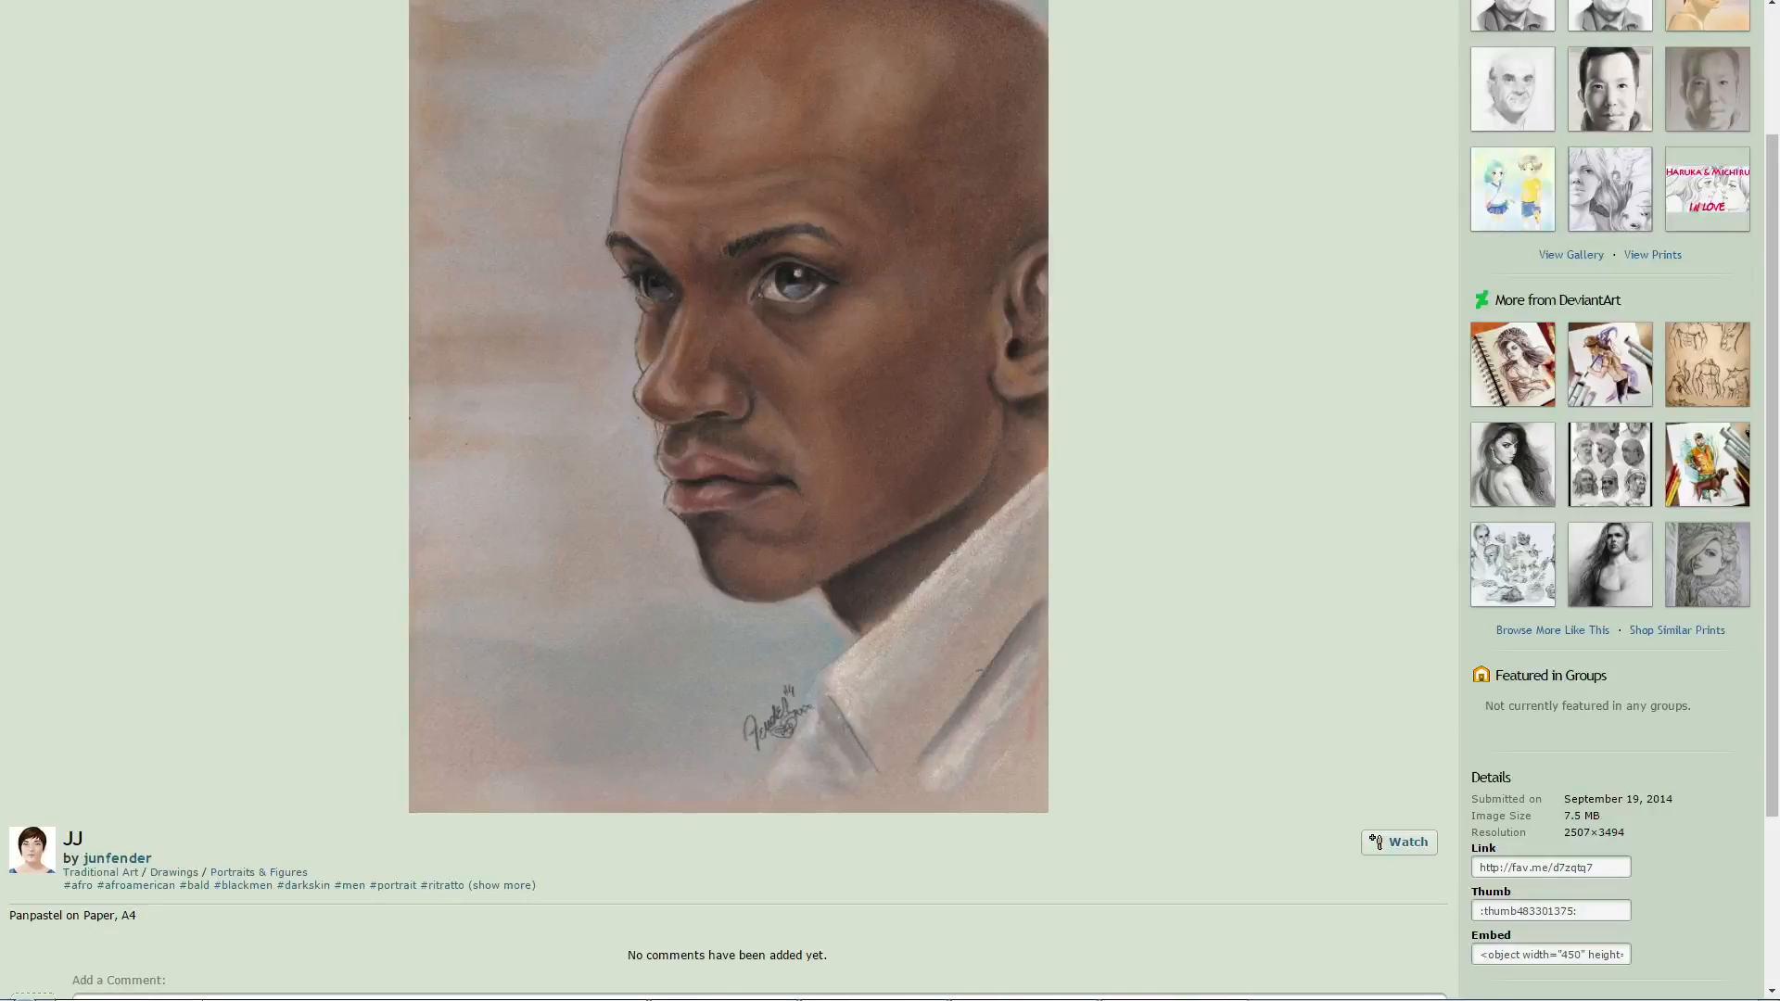
key(alt+Tab)
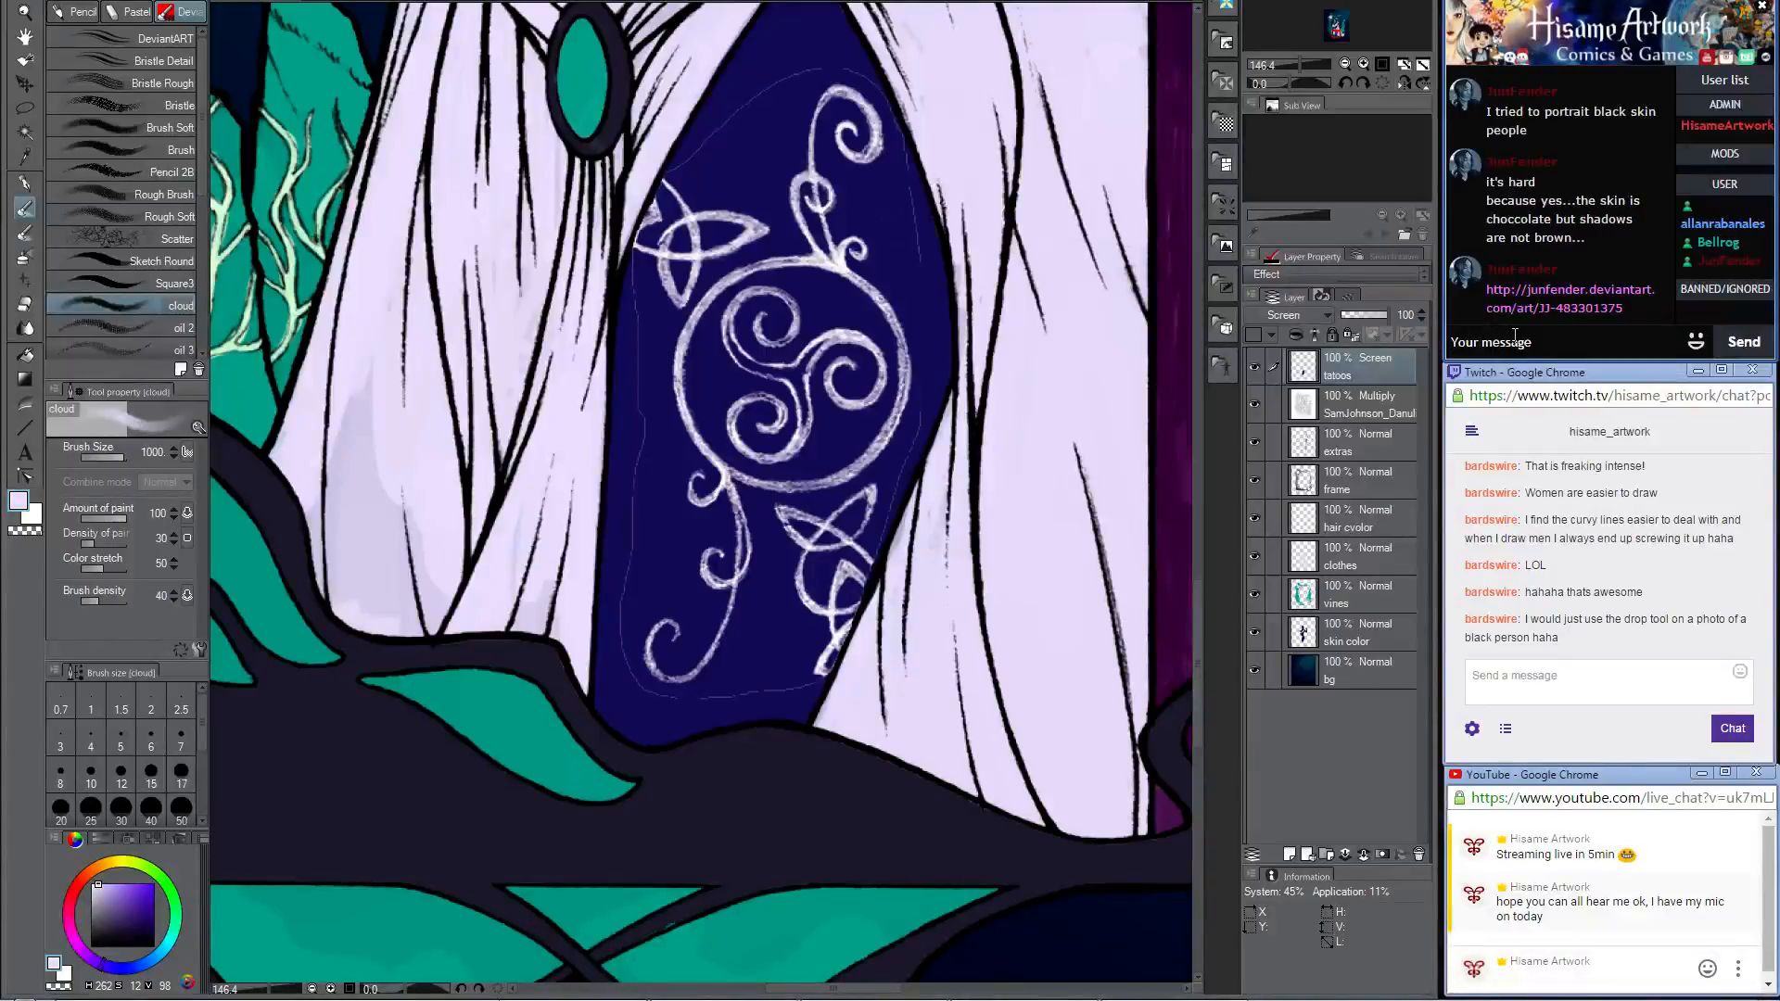
click(1471, 337)
click(820, 381)
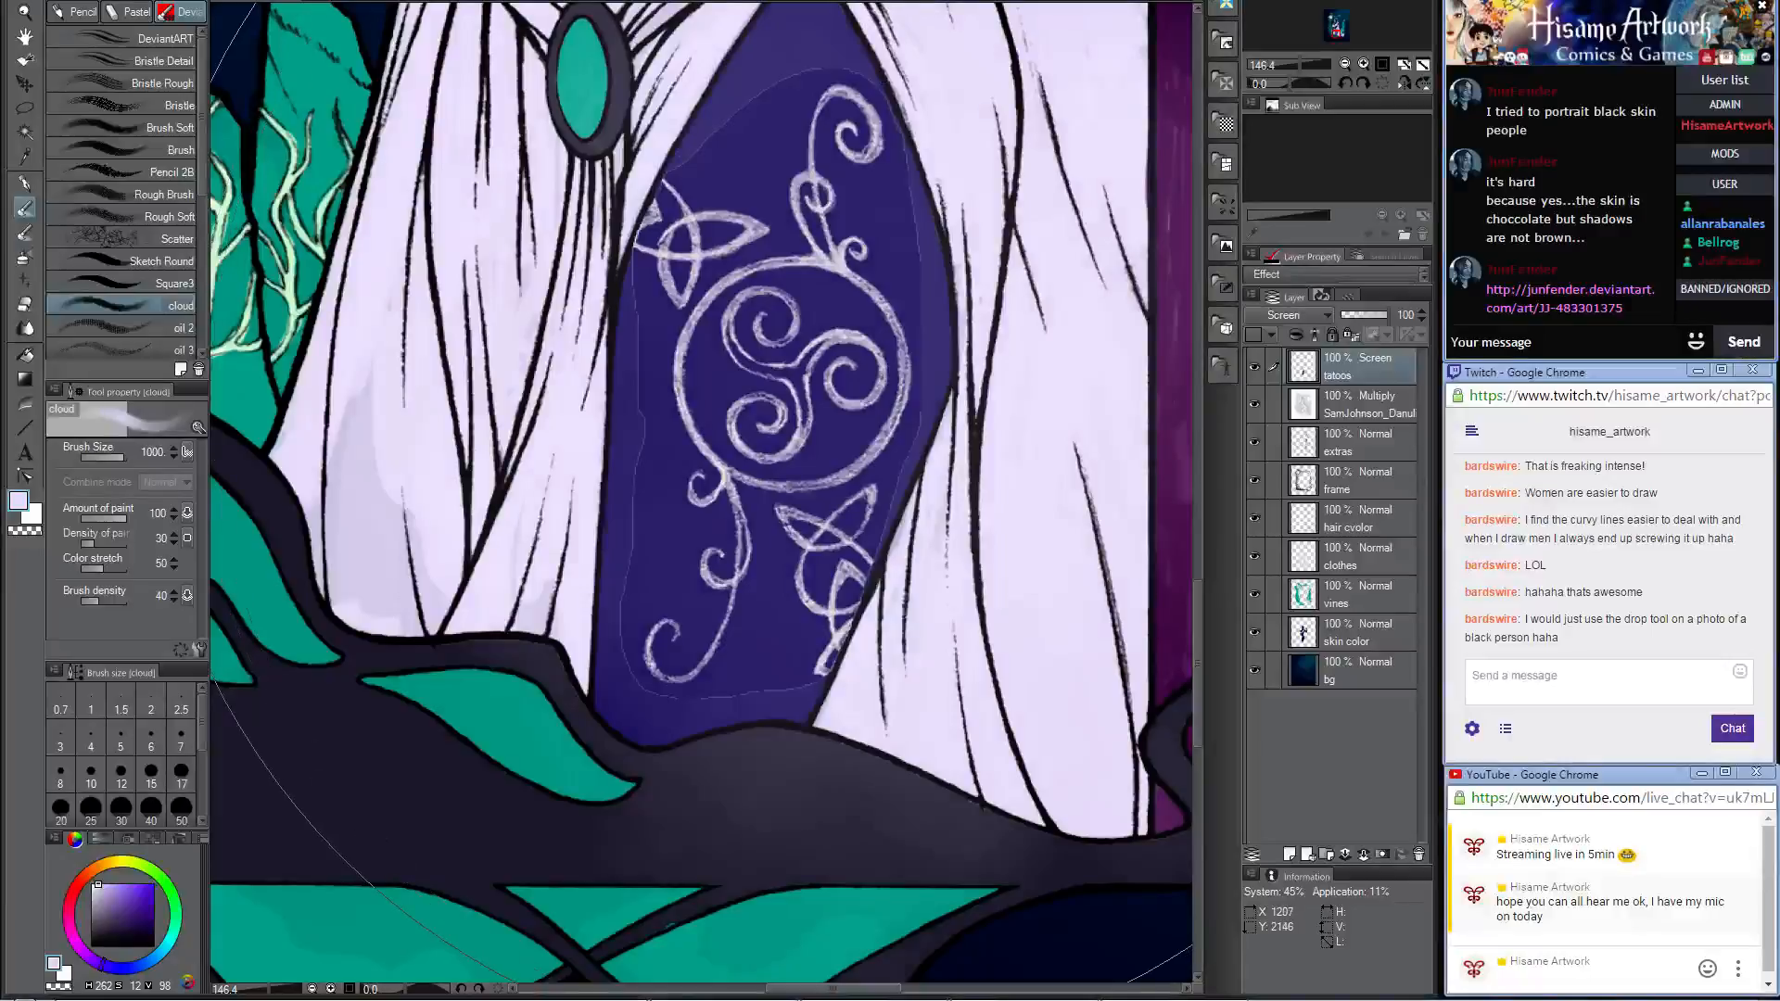
key(ctrl+z)
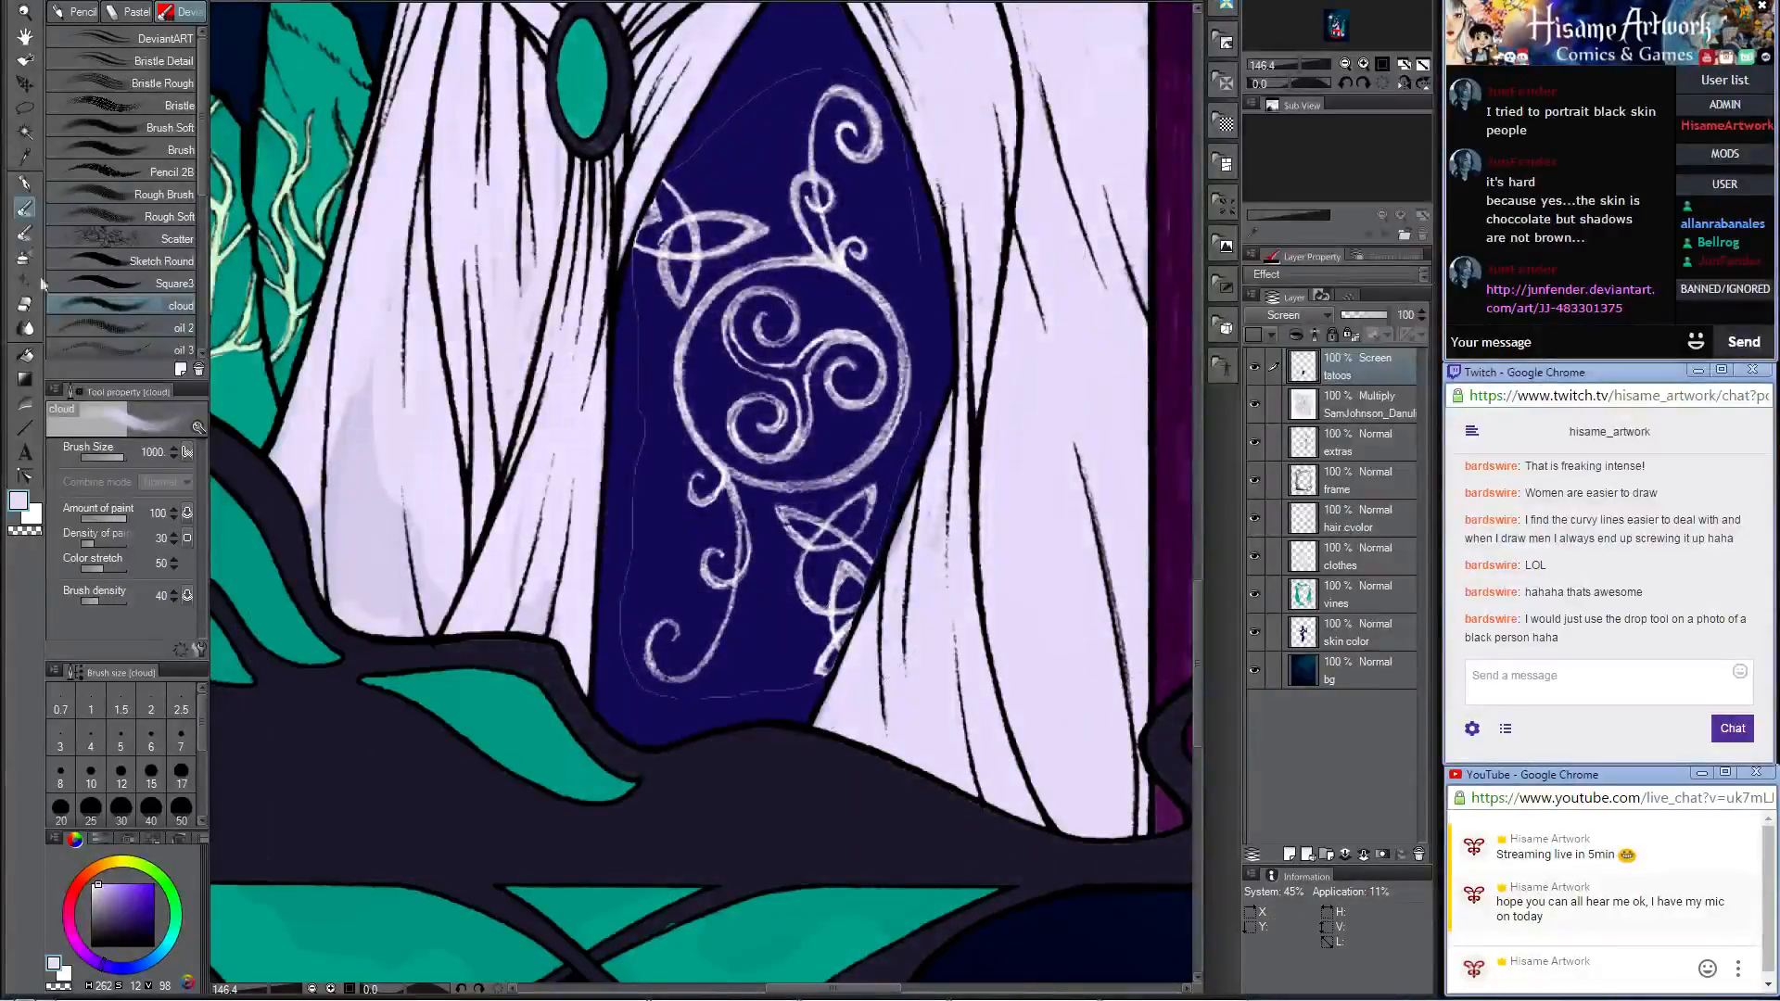
Step: Erase the faint outline surrounding the thigh tattoo on the tatoos layer with the Hard eraser at size 40
key(e)
drag(939, 178, 990, 301)
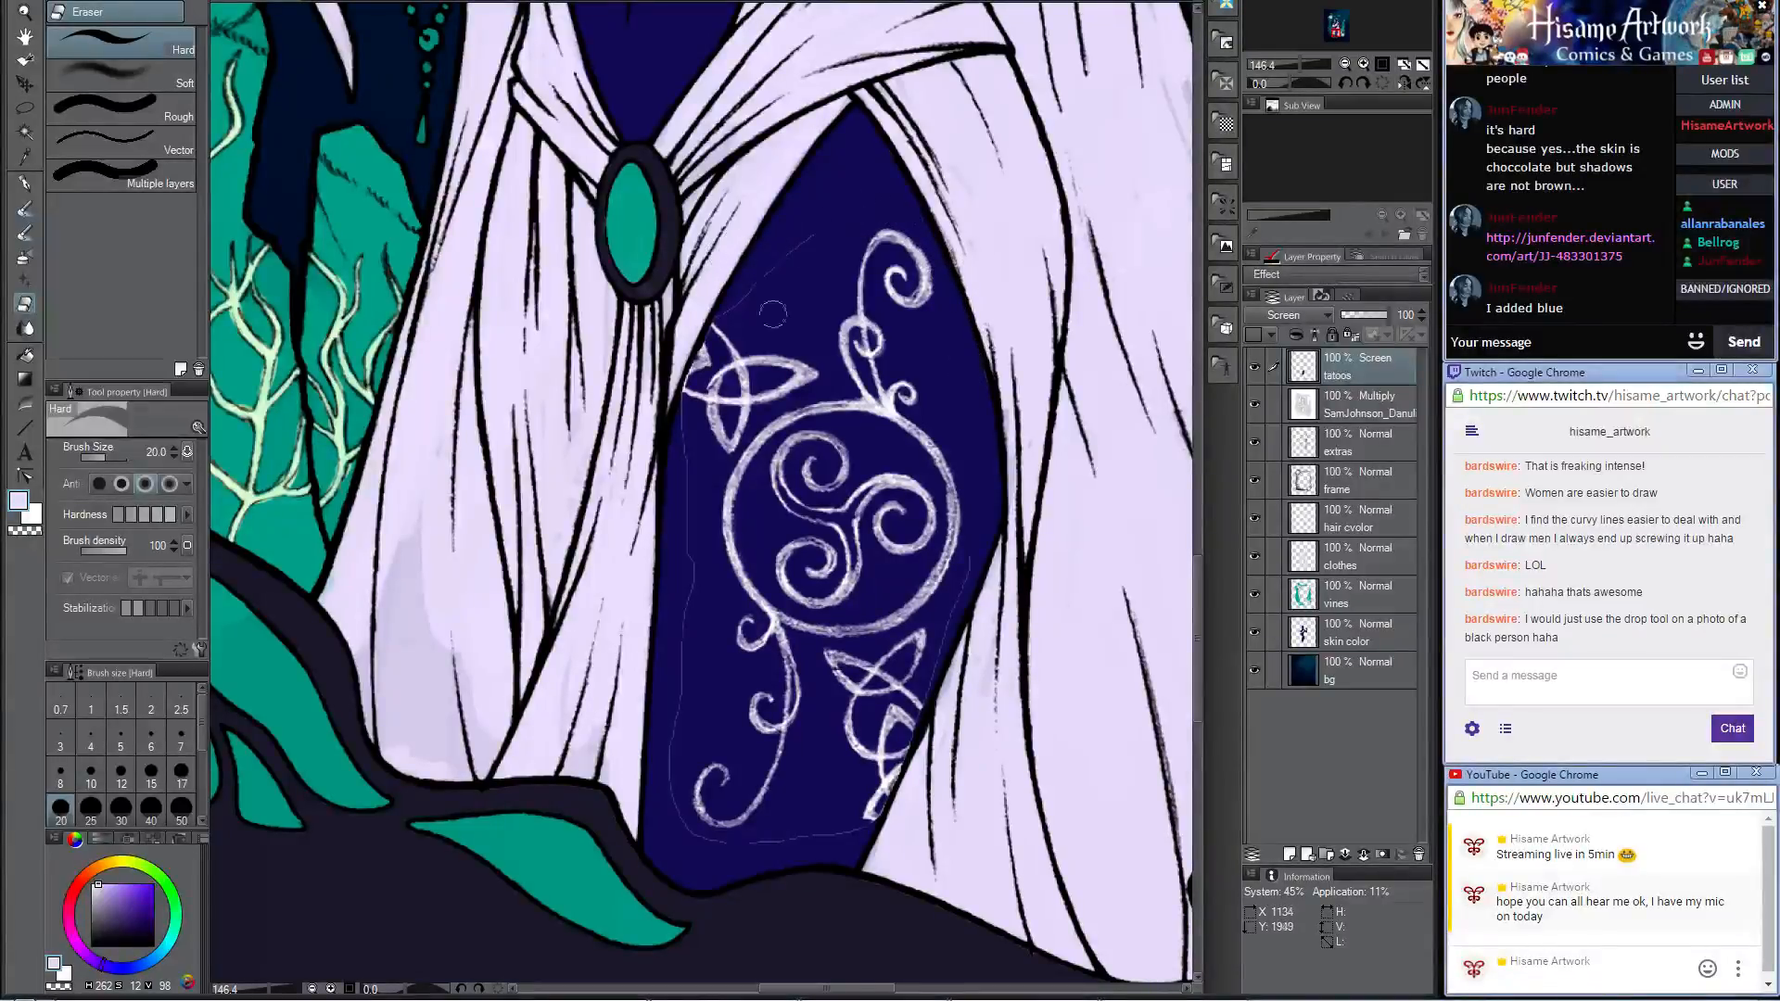
key(bracketright)
key(bracketright)
key(bracketright)
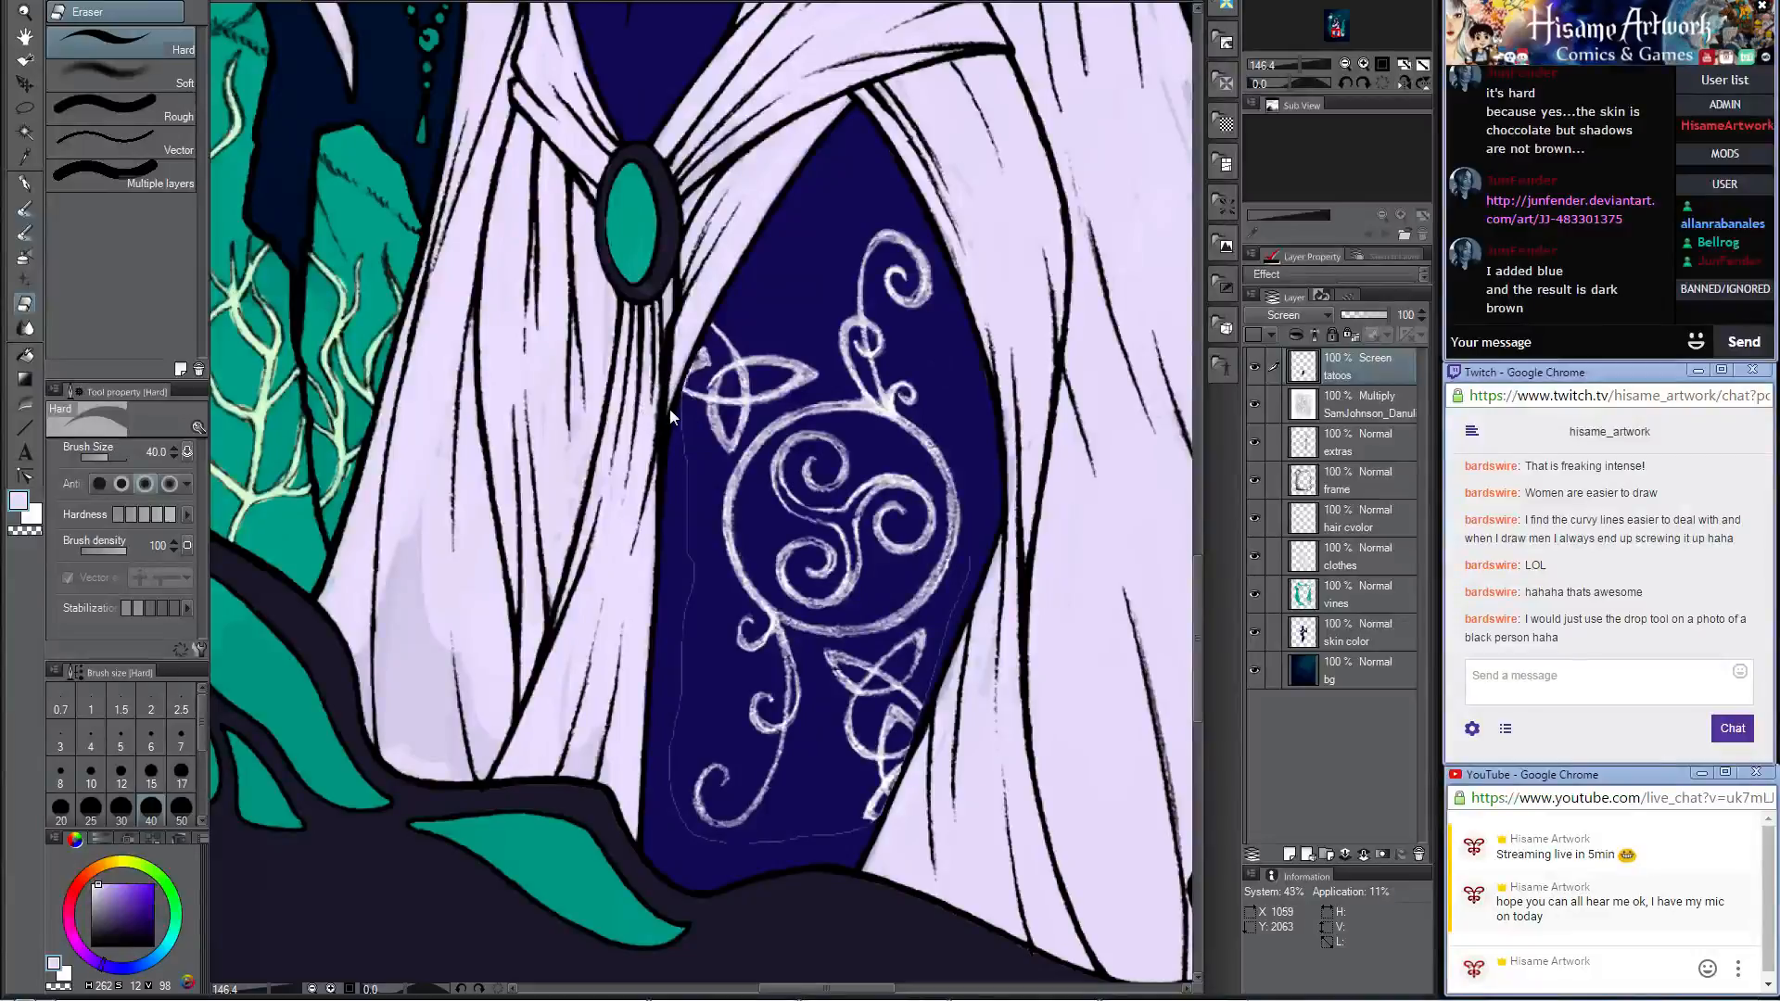
mouse_move(670, 408)
mouse_down()
mouse_move(691, 483)
mouse_move(670, 818)
mouse_move(731, 853)
mouse_move(830, 855)
mouse_move(889, 891)
mouse_move(815, 826)
mouse_move(872, 842)
mouse_move(896, 814)
mouse_move(1005, 446)
mouse_up()
scroll(837, 546, down, 3)
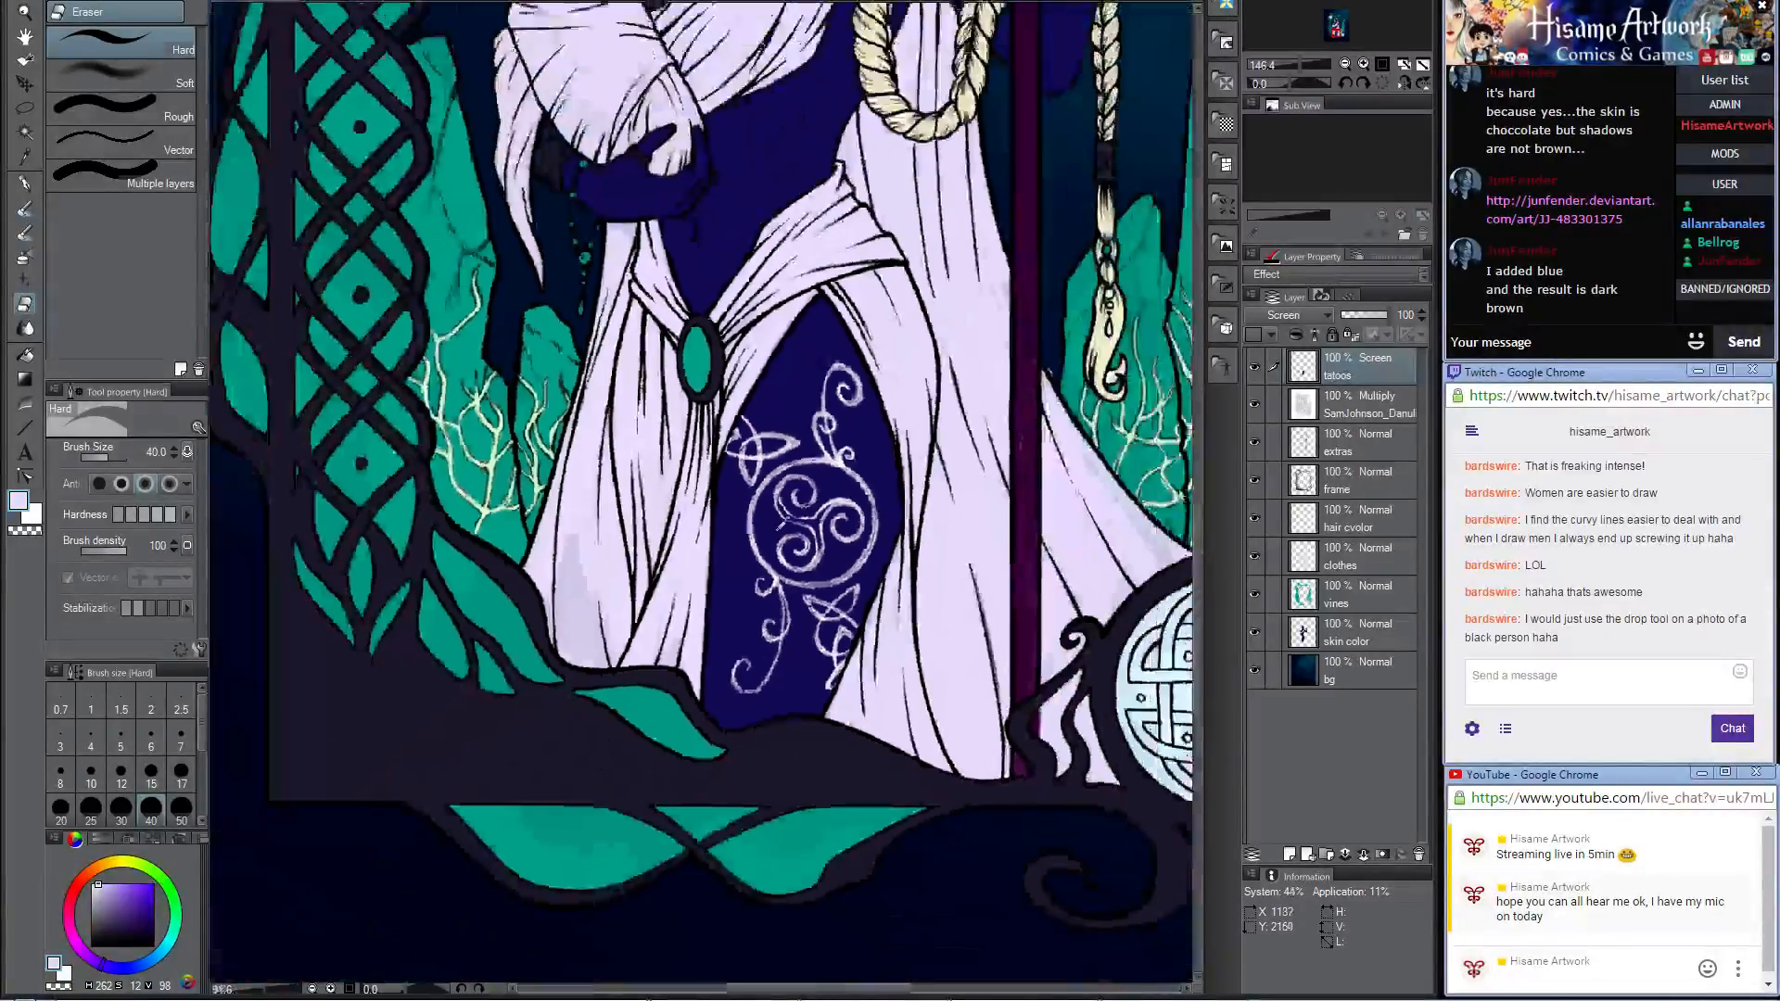
scroll(782, 525, down, 2)
scroll(781, 525, up, 5)
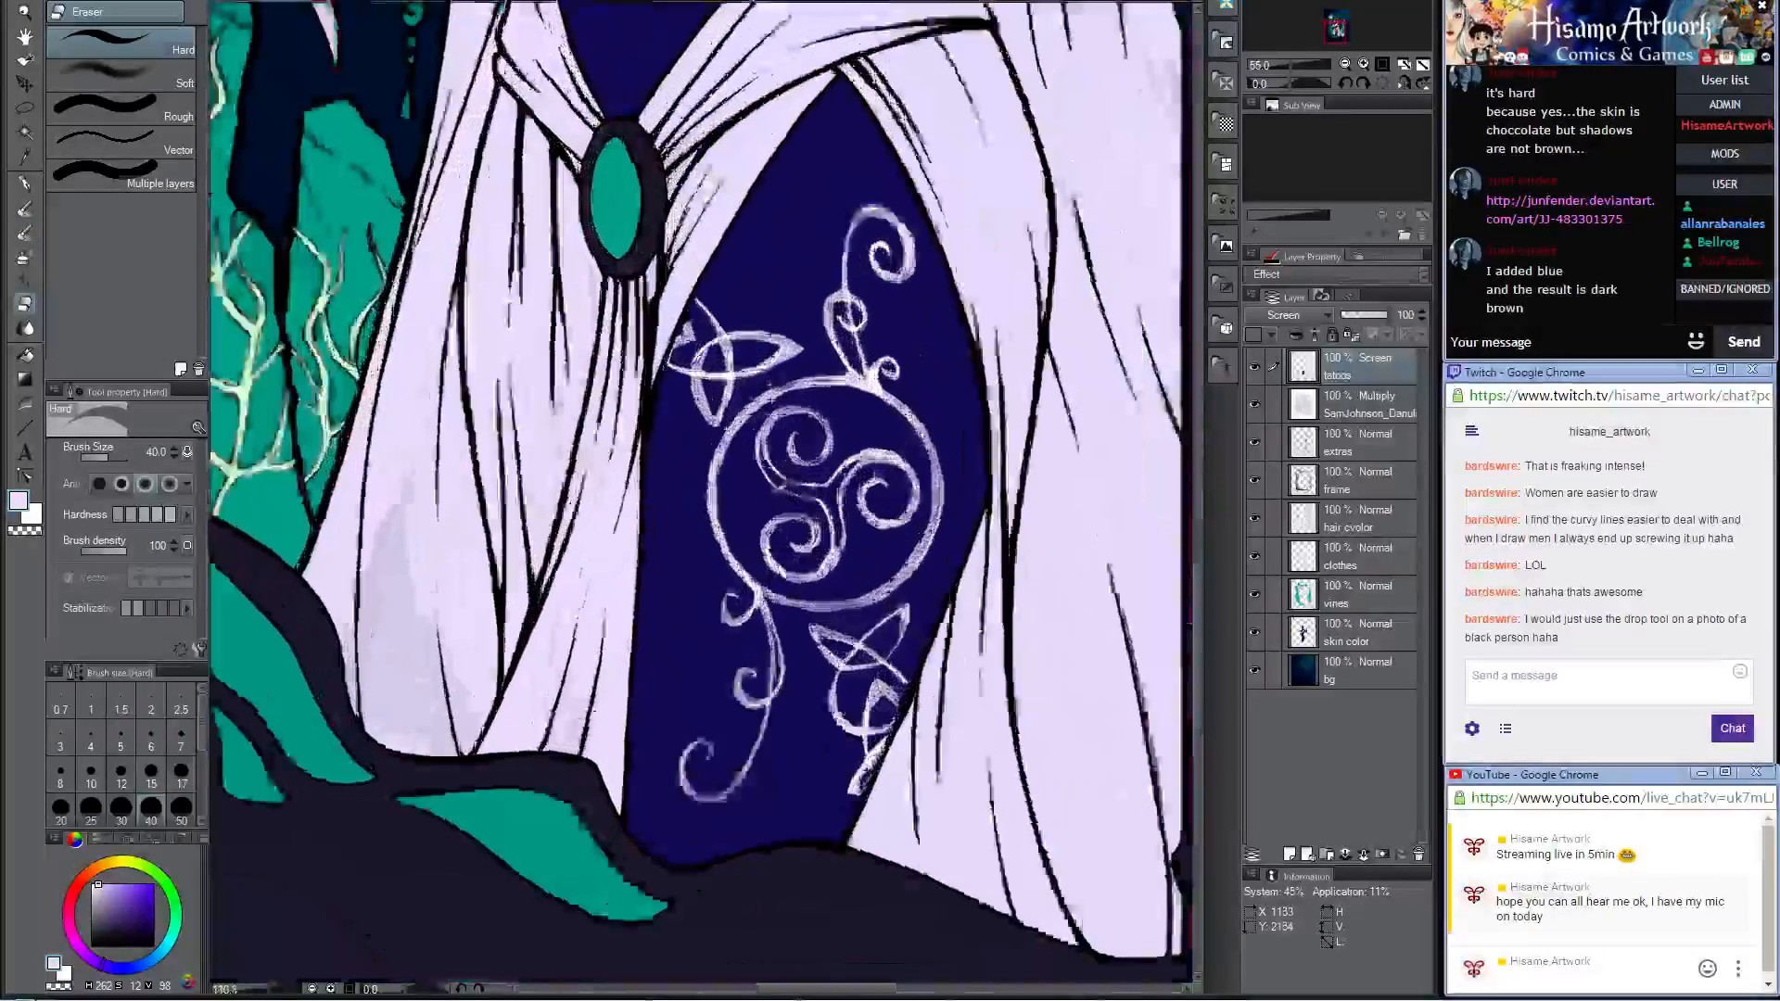
scroll(805, 511, up, 4)
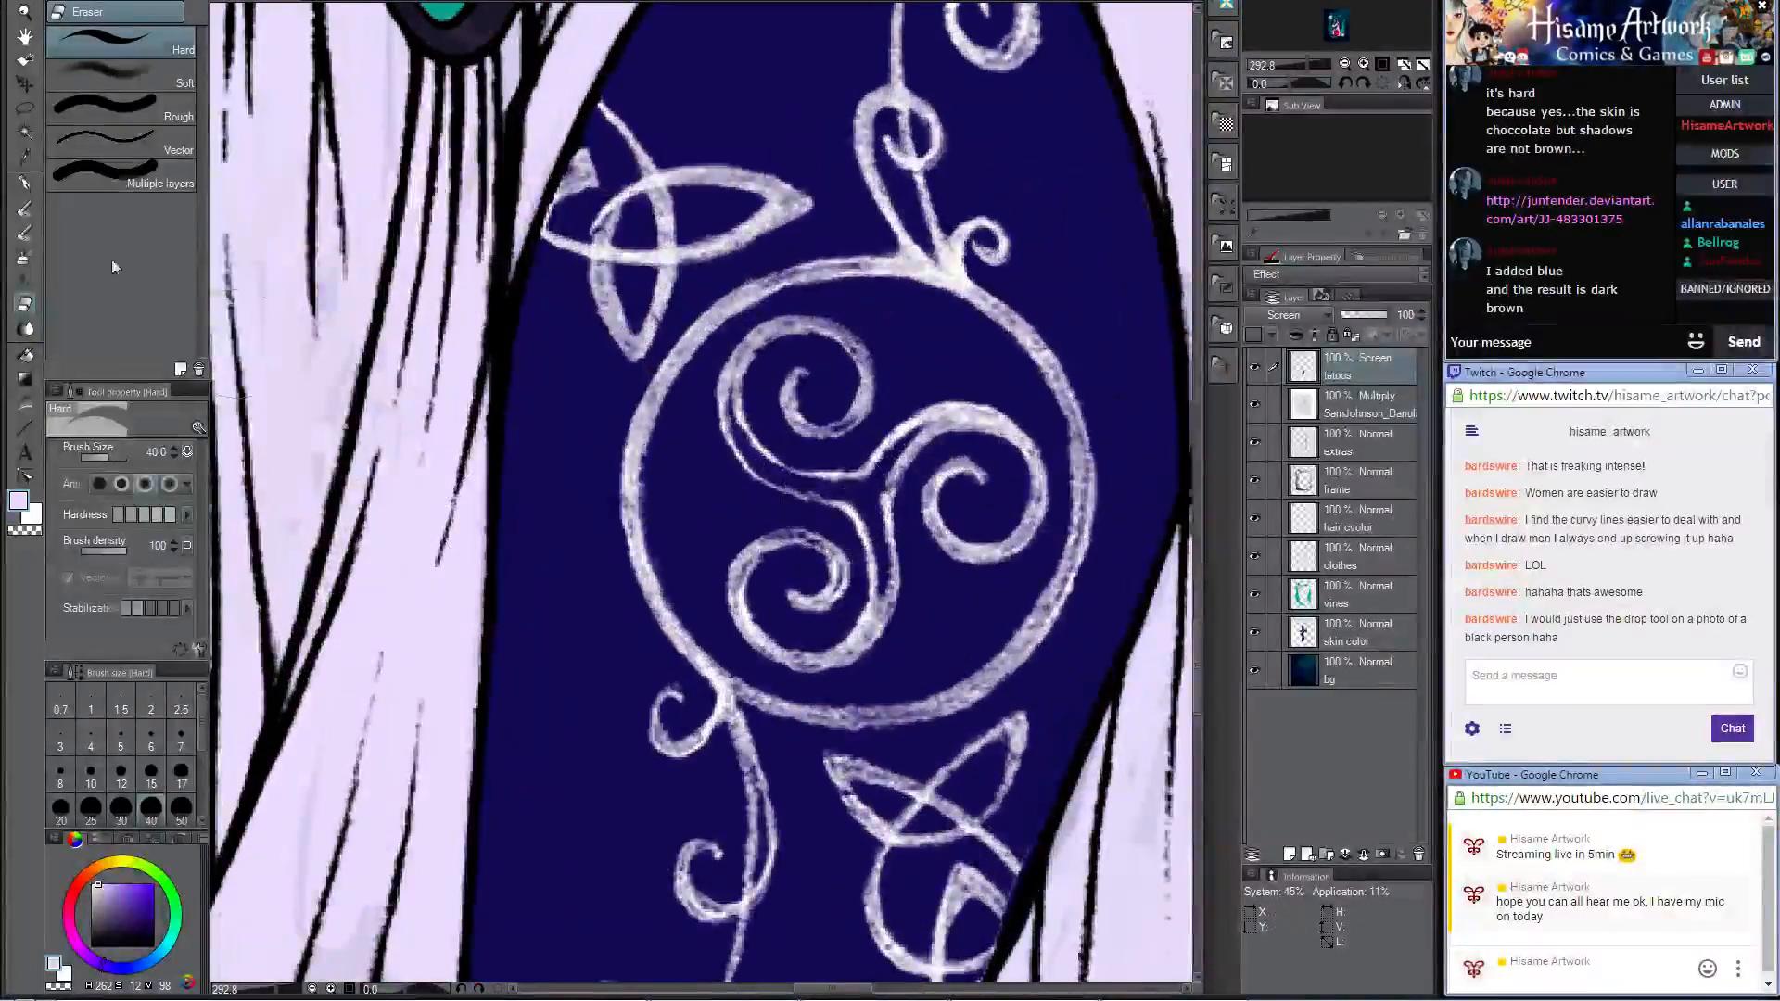
key(p)
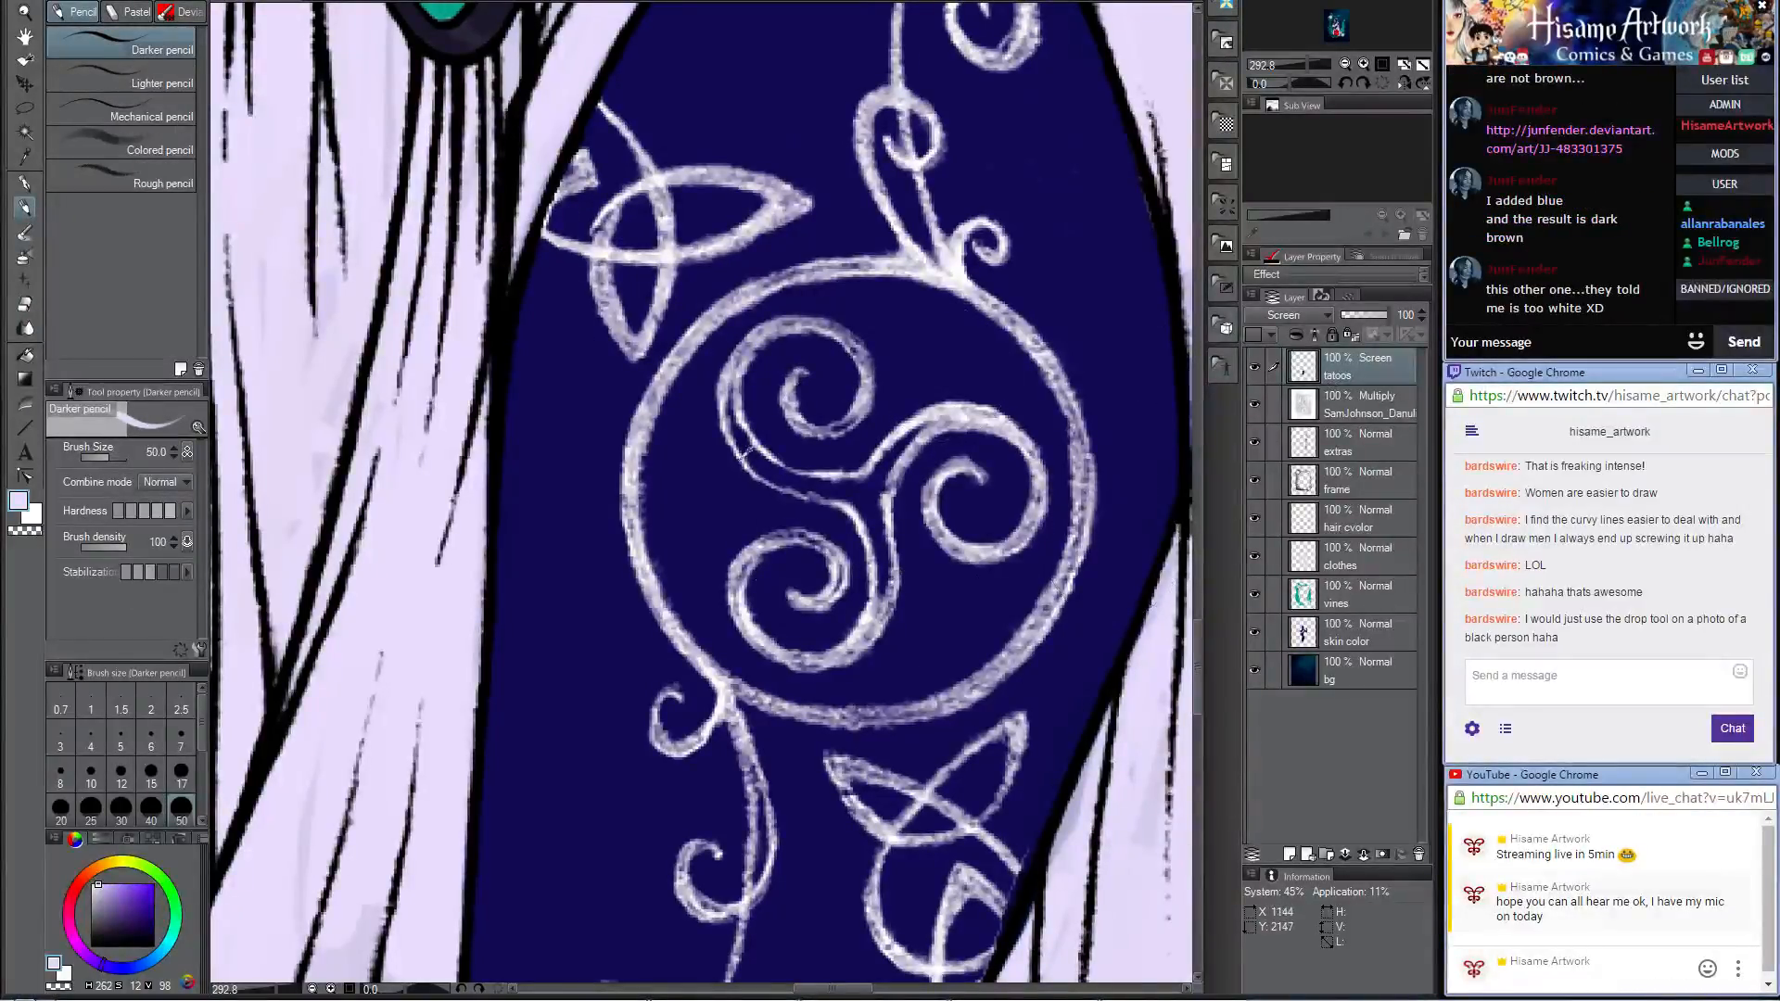
scroll(749, 453, down, 5)
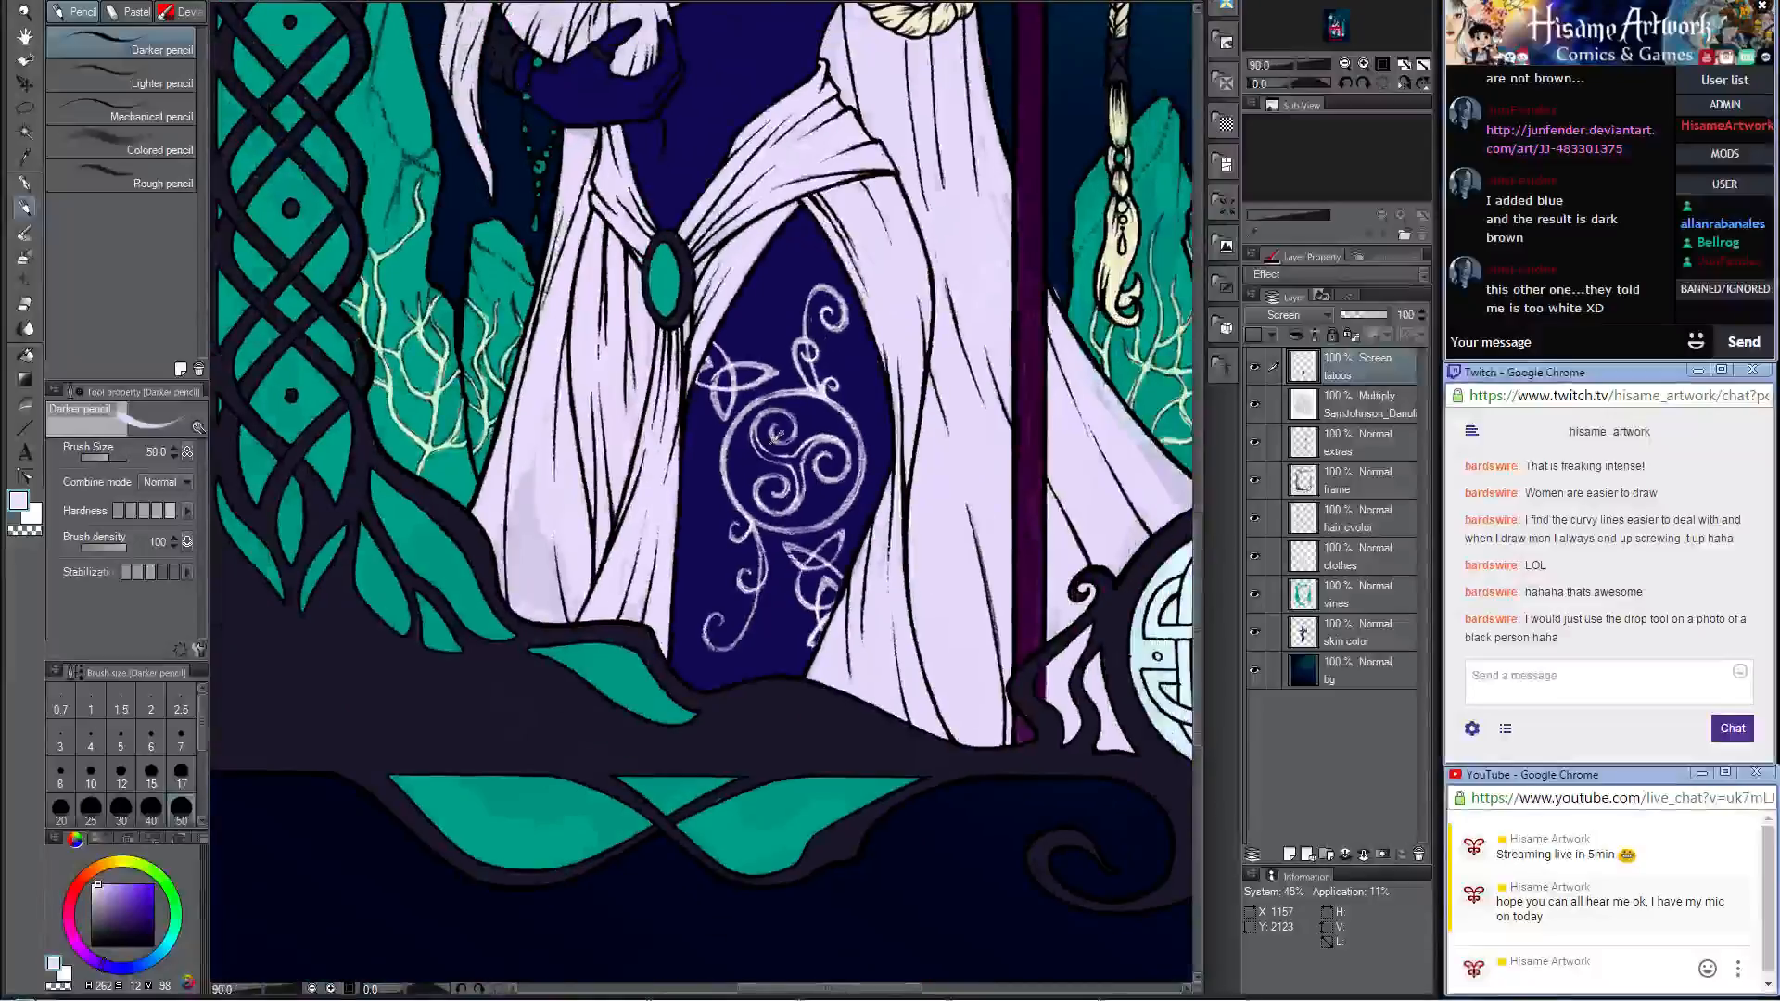
scroll(775, 437, down, 2)
scroll(783, 455, up, 1)
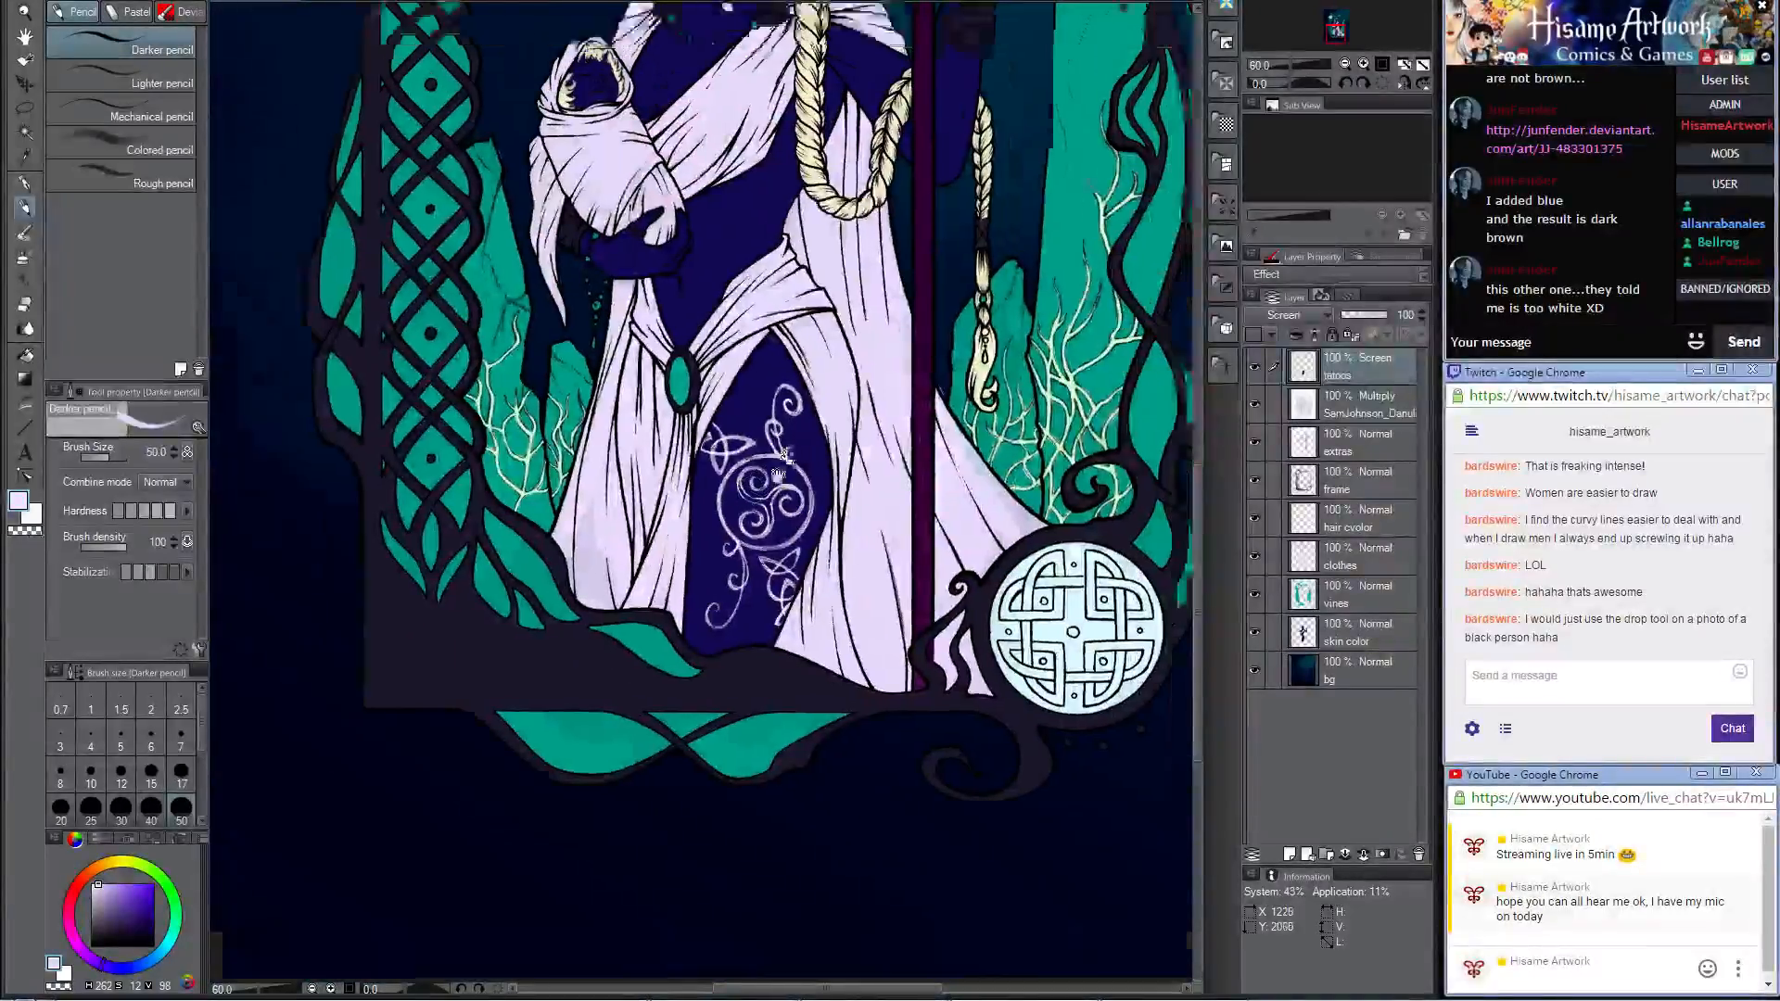
drag(784, 454, 726, 572)
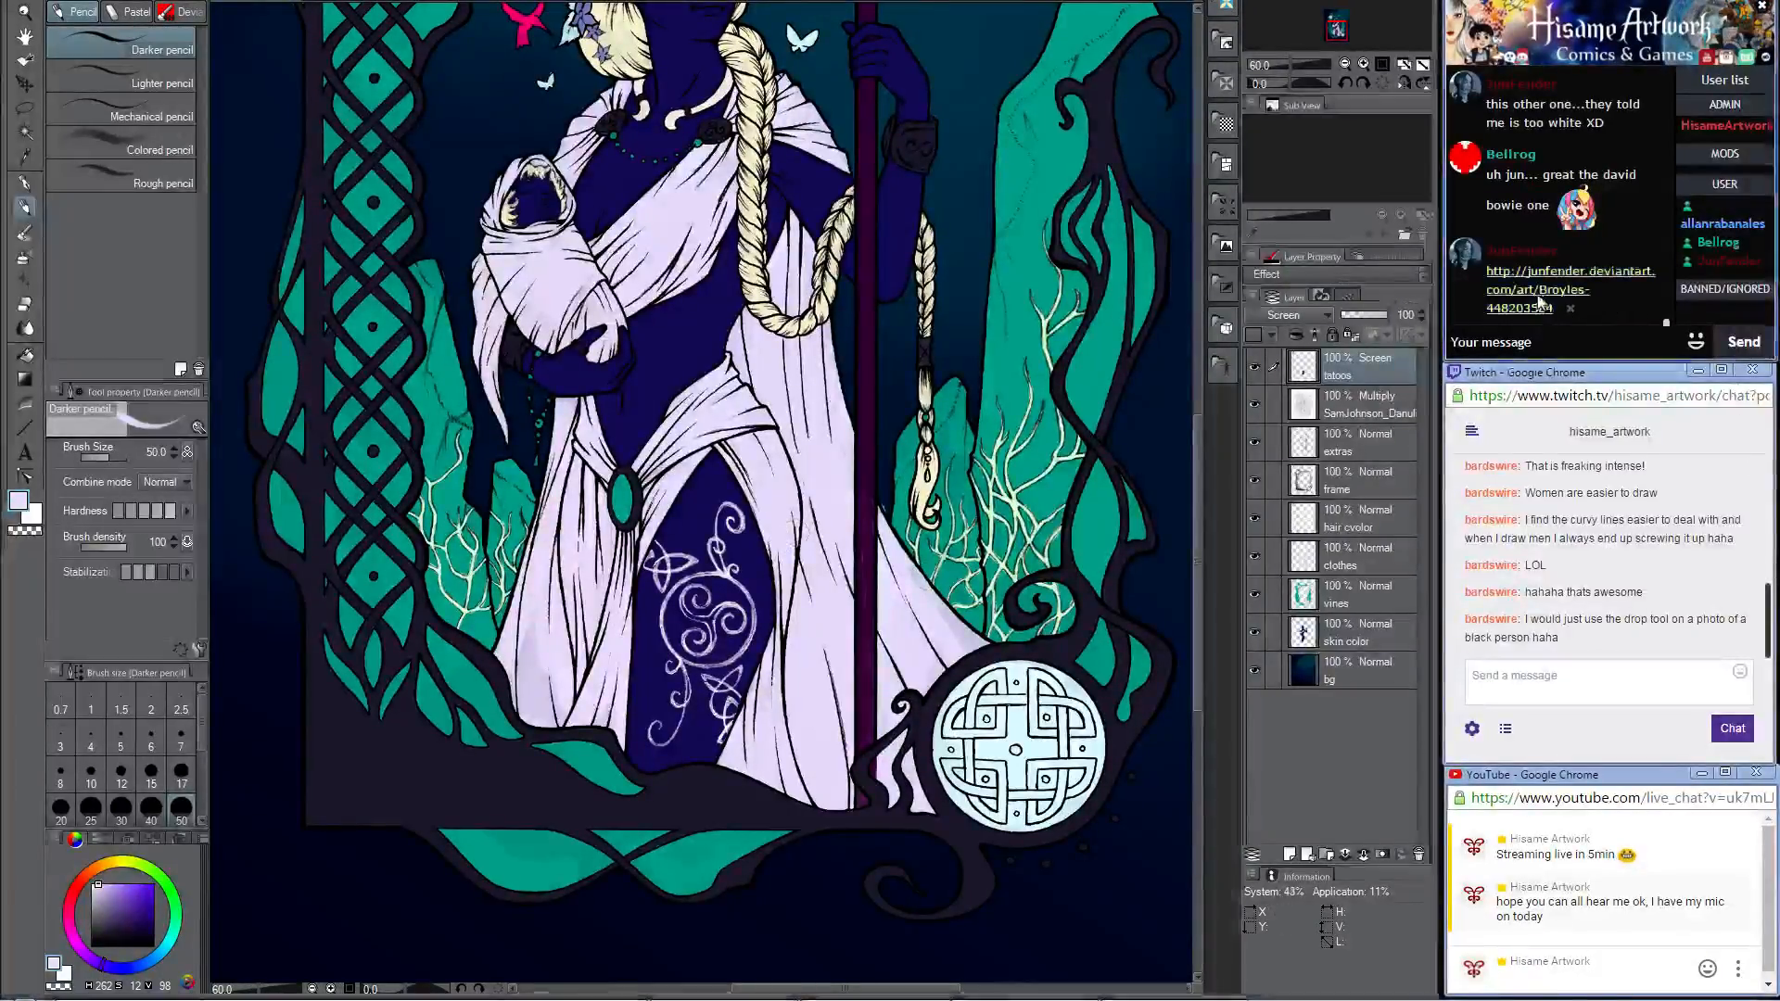
Step: Open the newly posted DeviantArt link from the chat, examine the portrait and its description, and return to the painting
click(1539, 299)
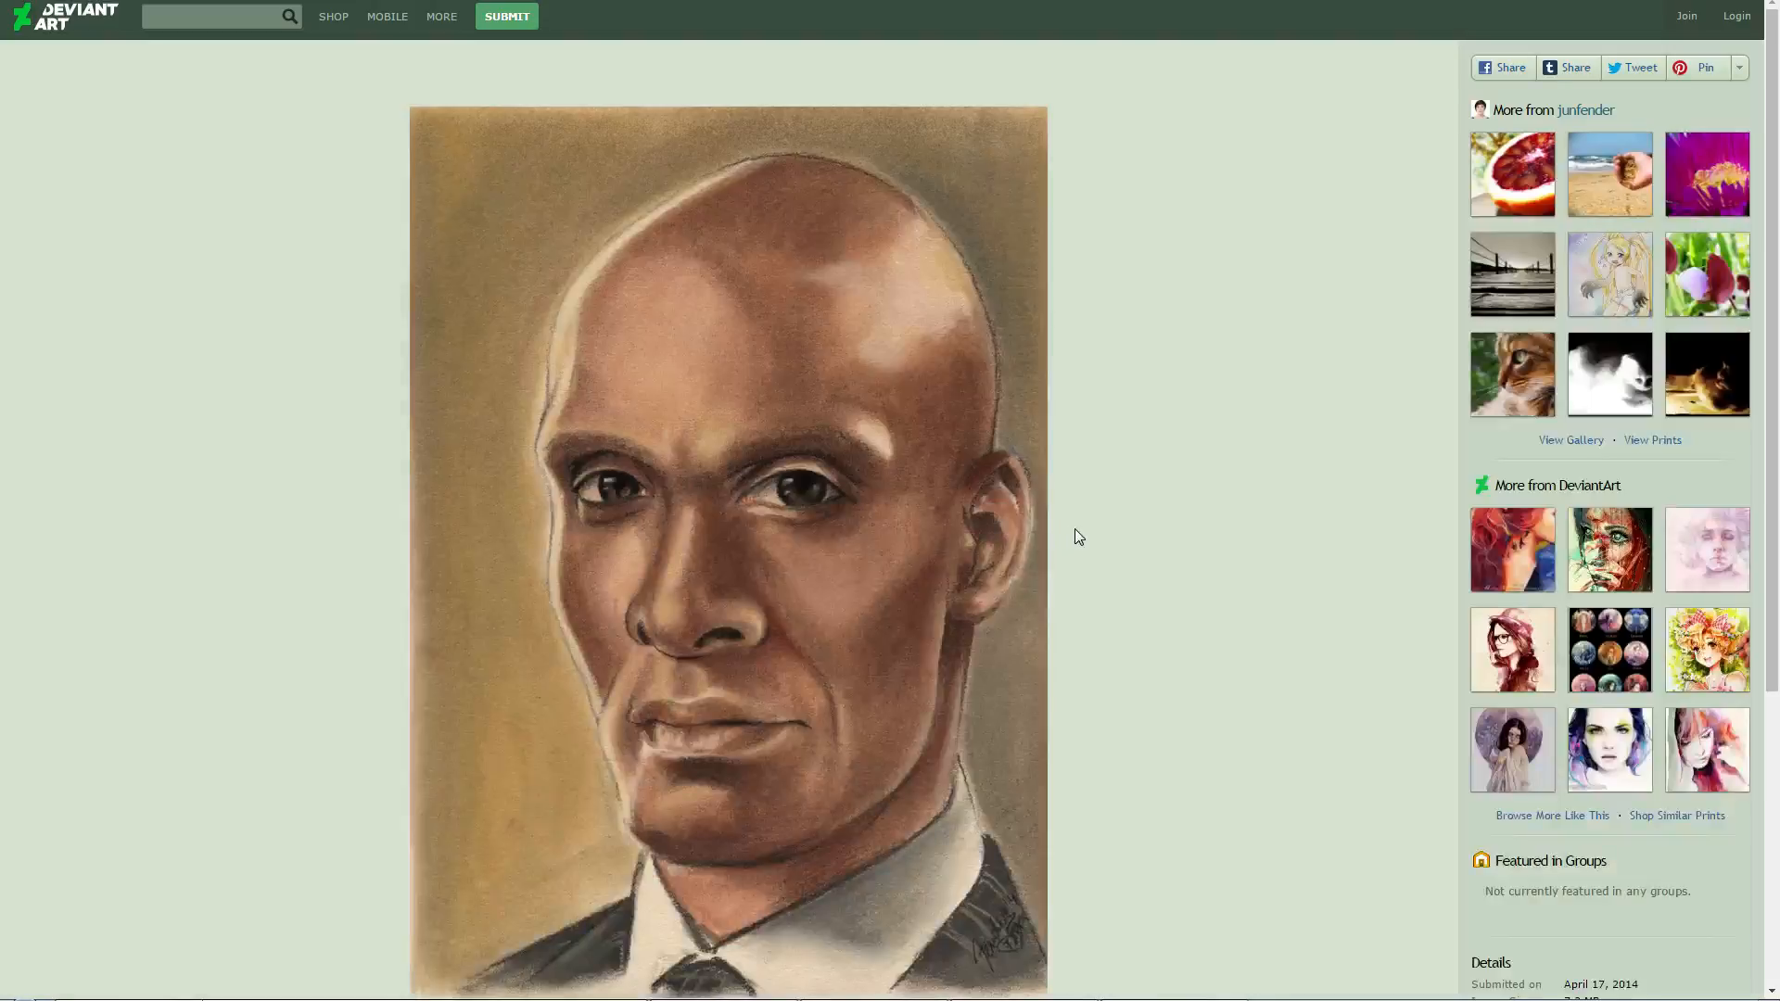
scroll(1076, 533, down, 3)
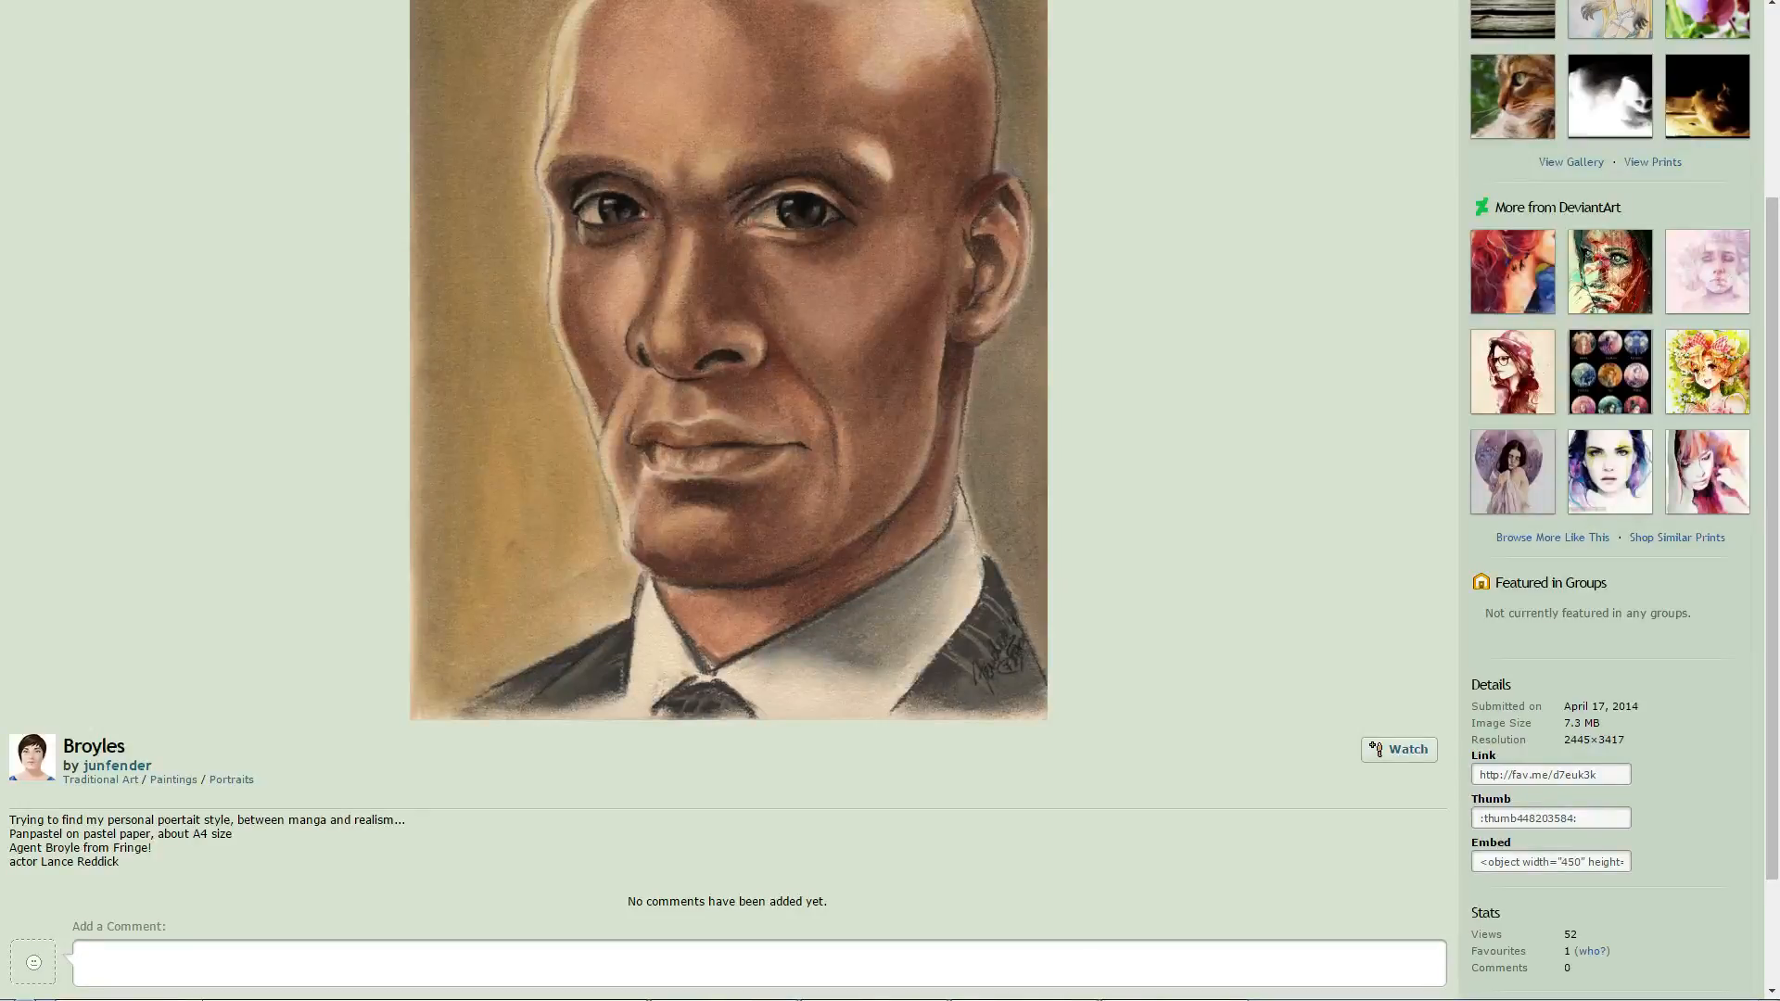
key(alt+Tab)
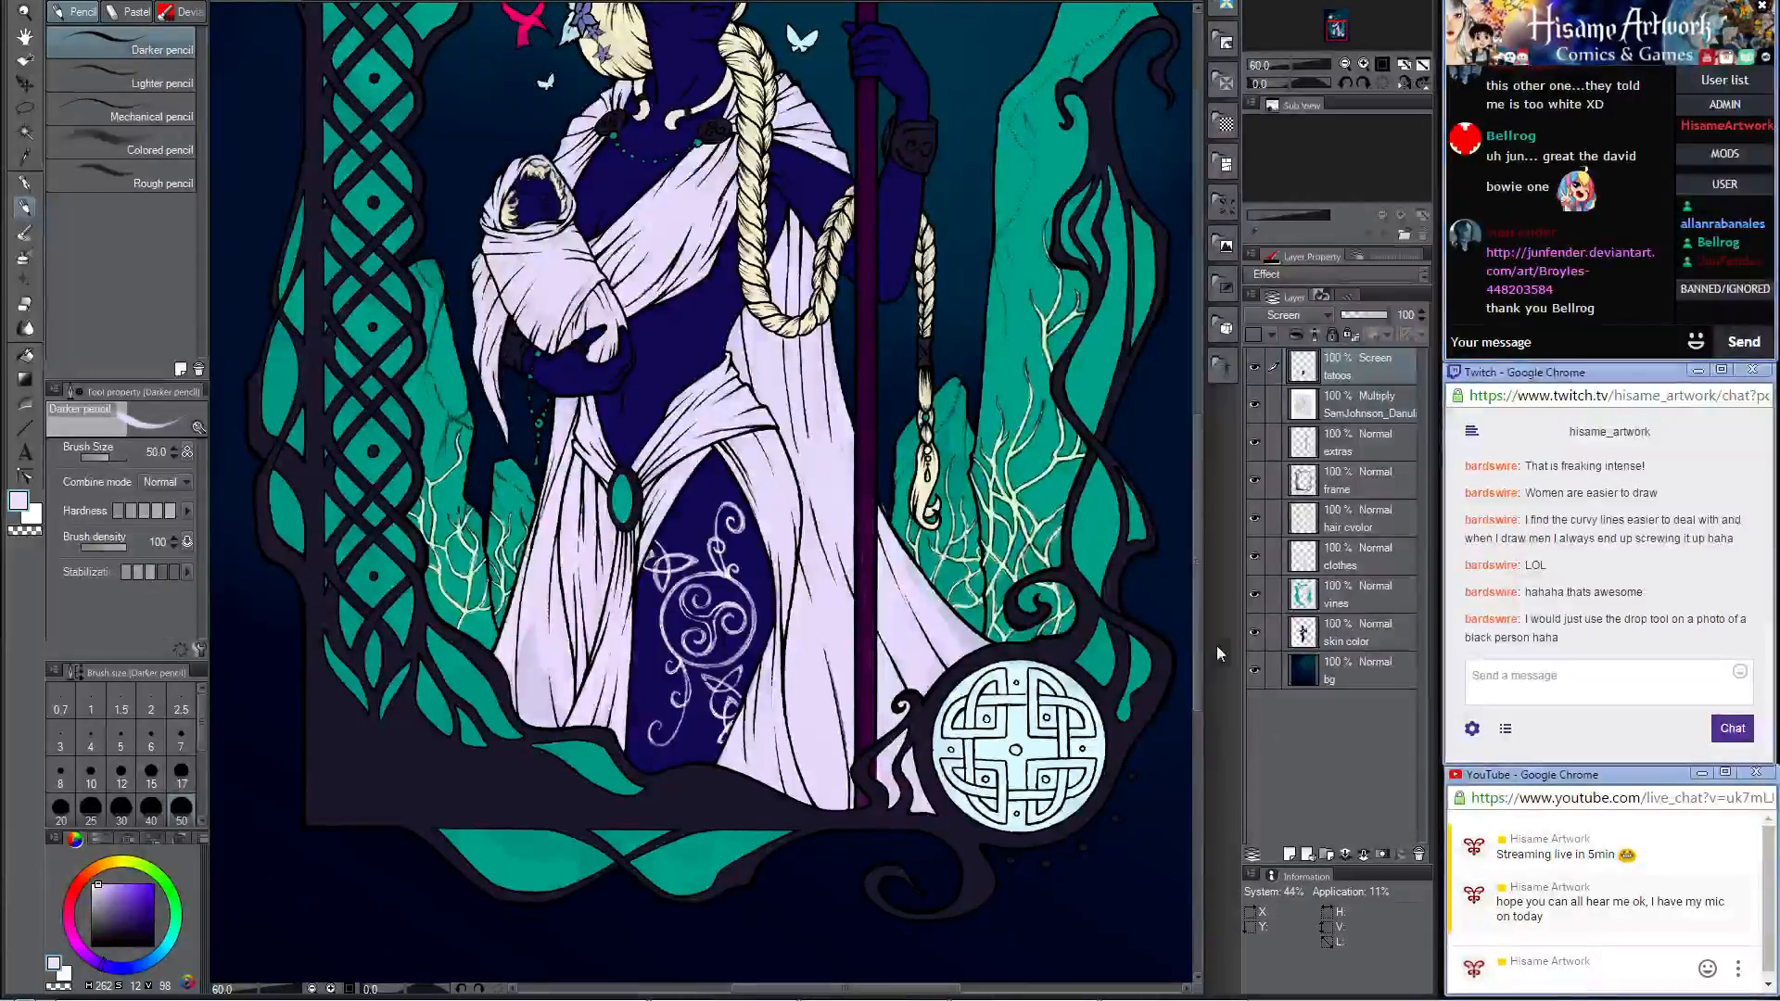
Step: Touch up the lavender of the cloak's lower edge on the clothes layer with the Darker pencil and Hard eraser
scroll(835, 593, up, 2)
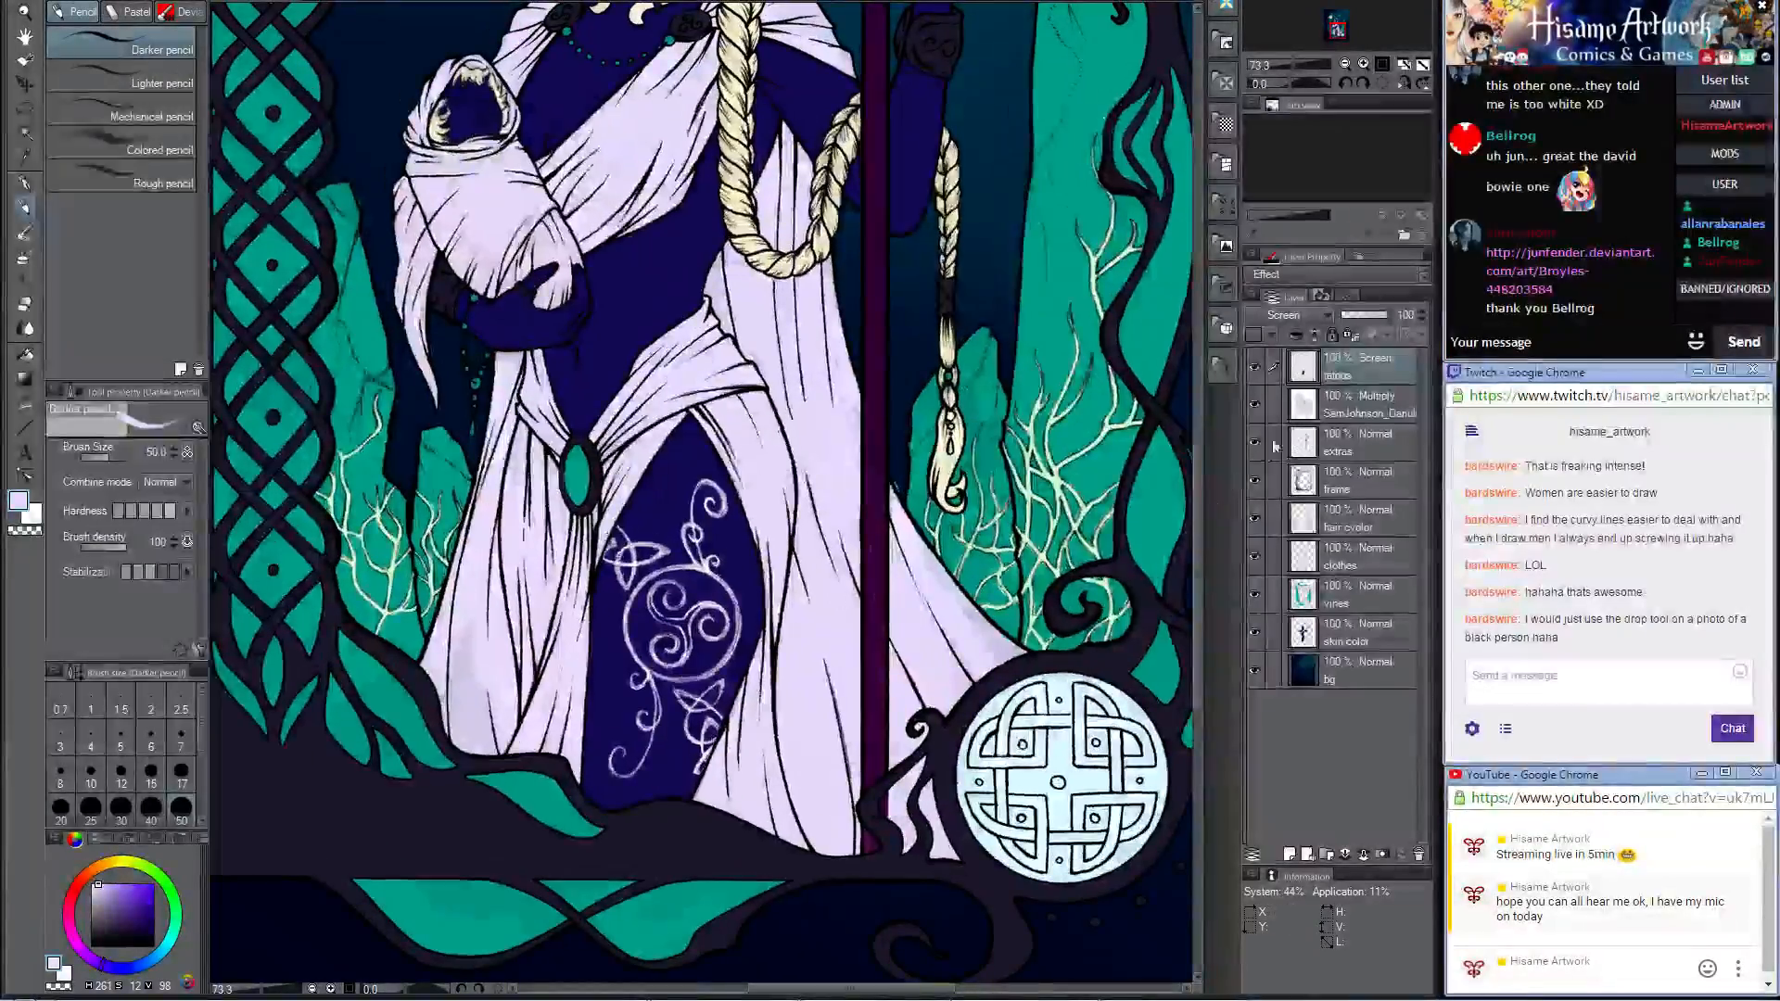
scroll(1008, 639, up, 6)
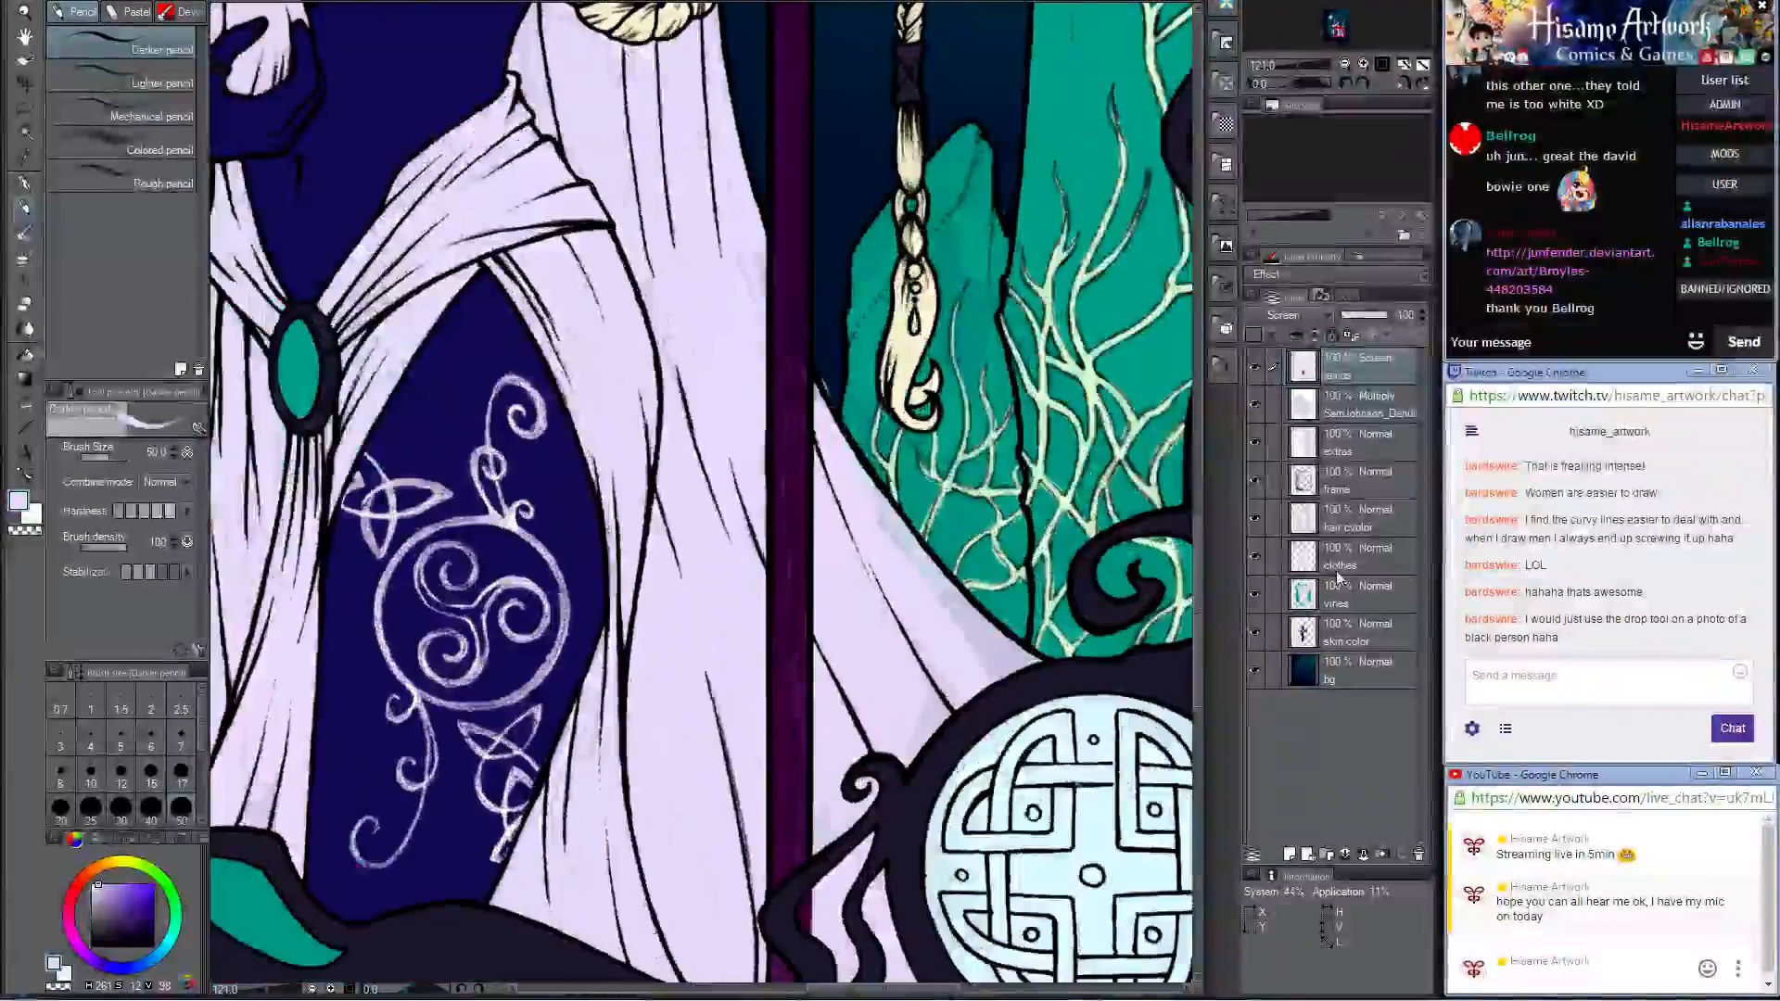
click(1337, 560)
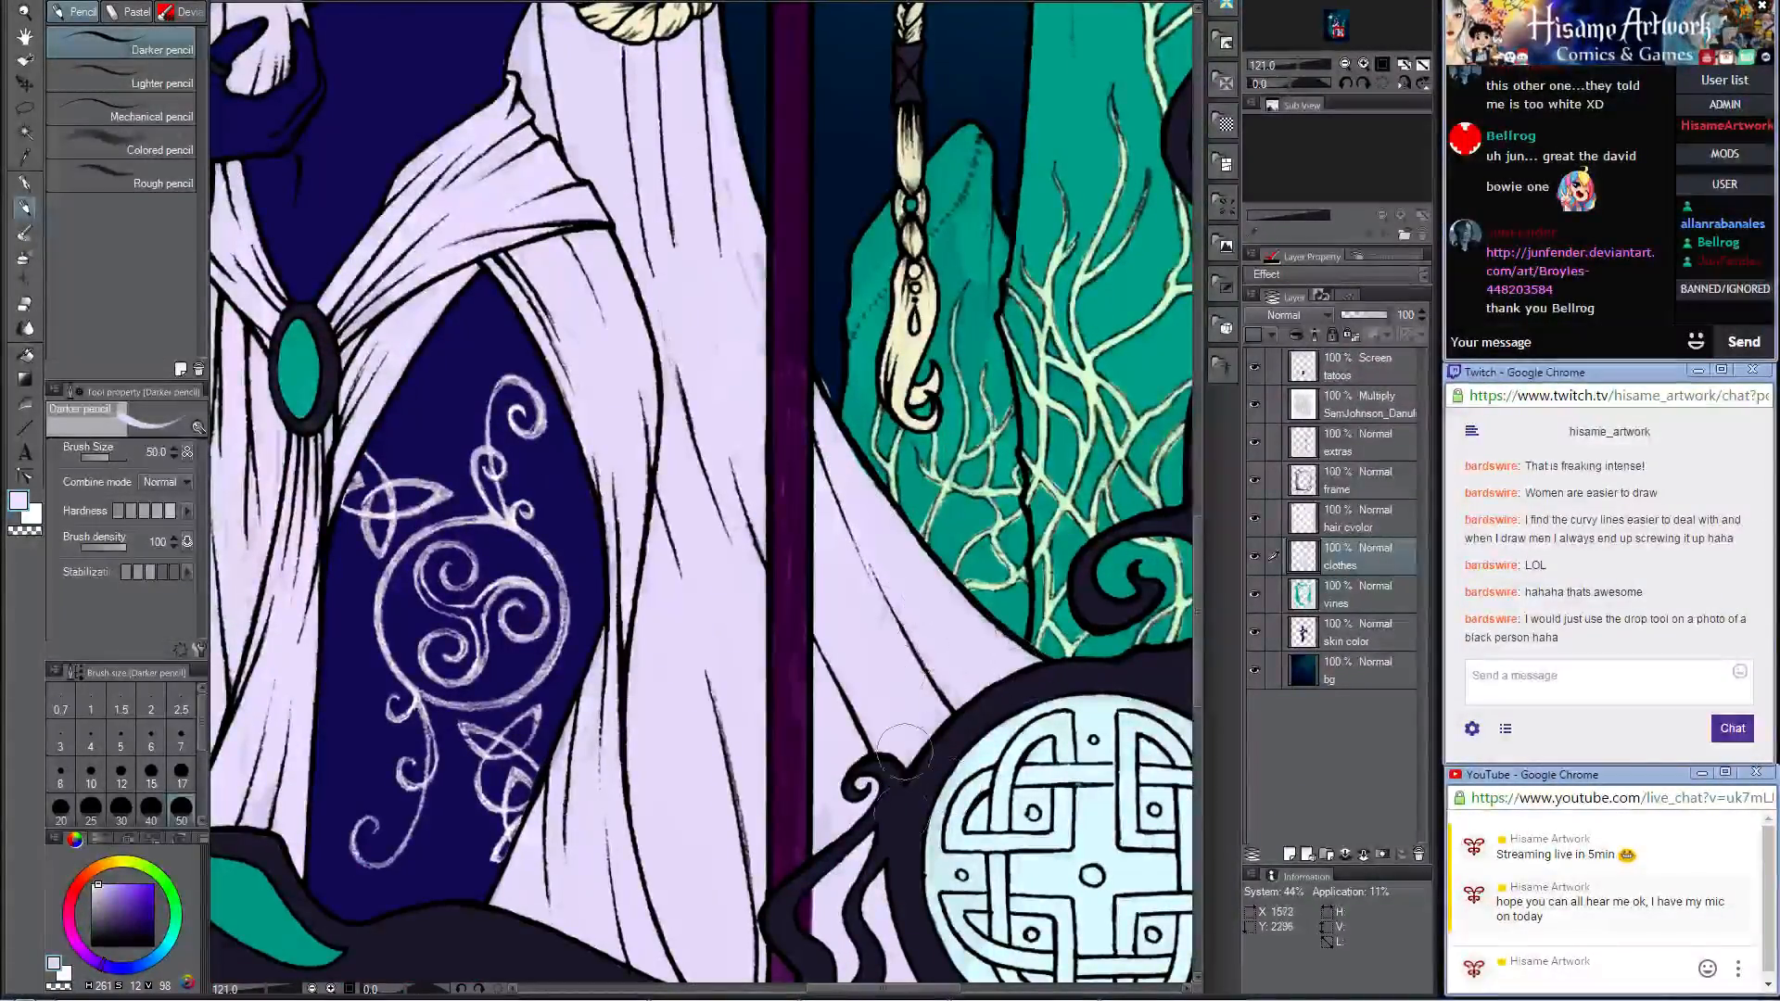
click(25, 302)
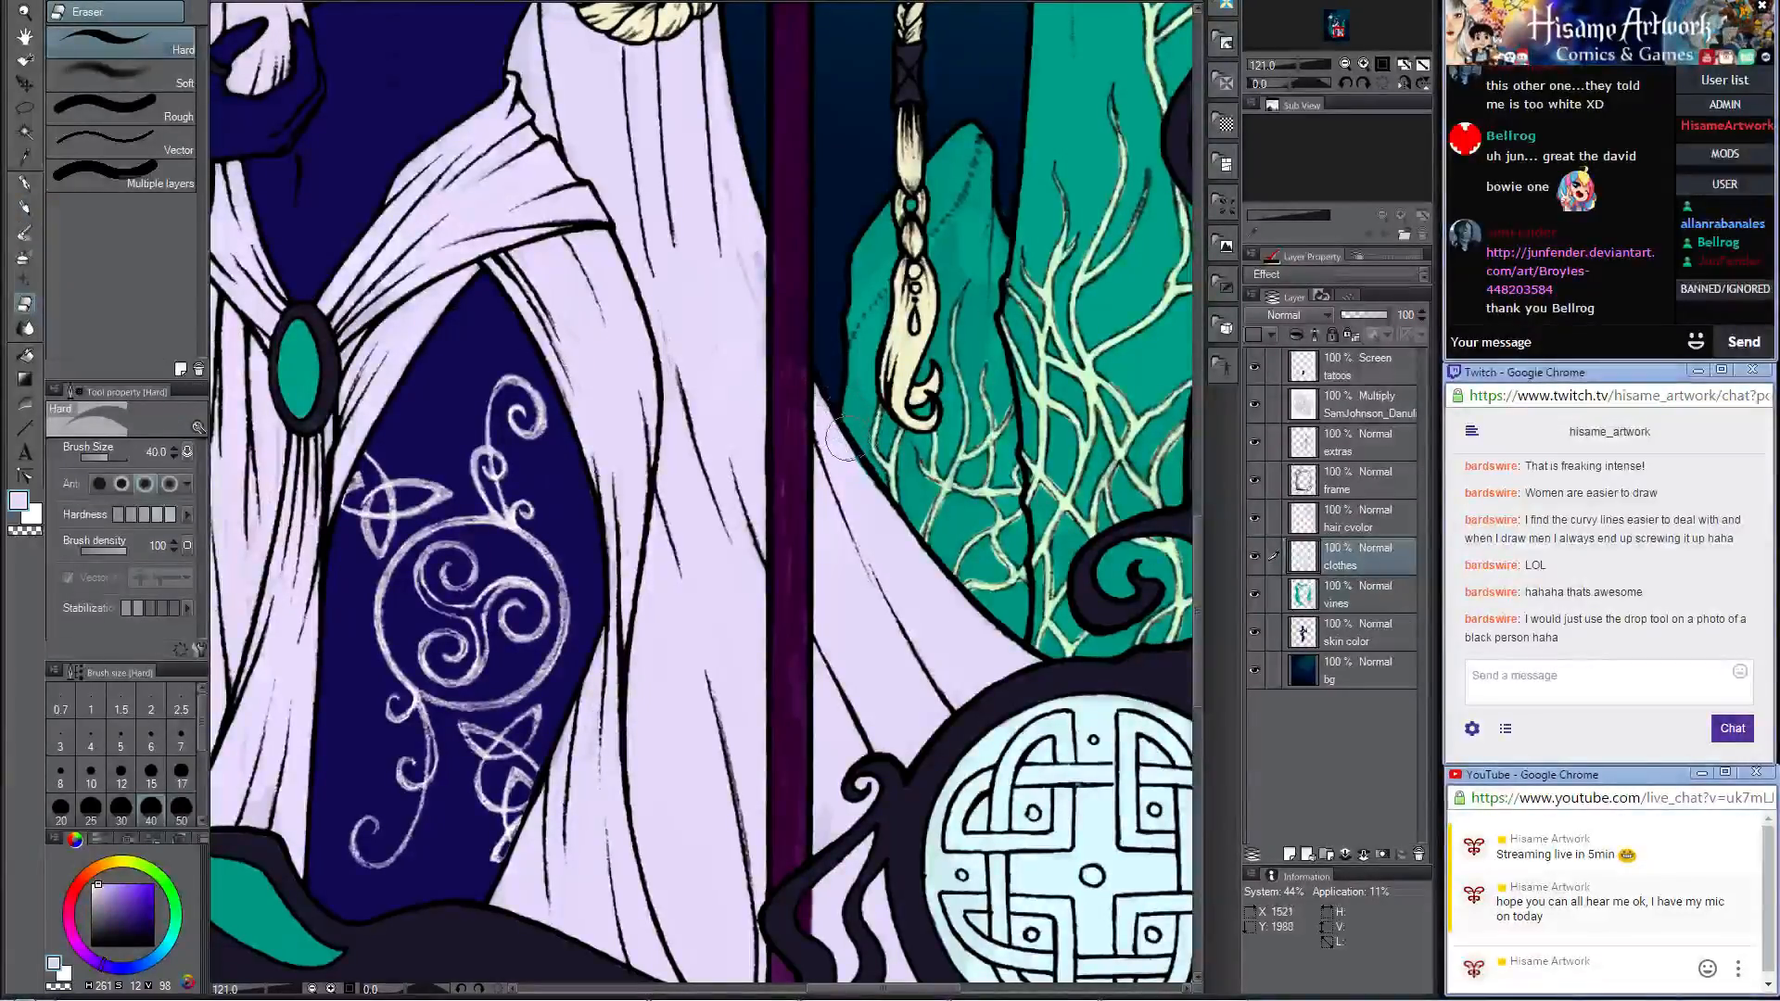
key(p)
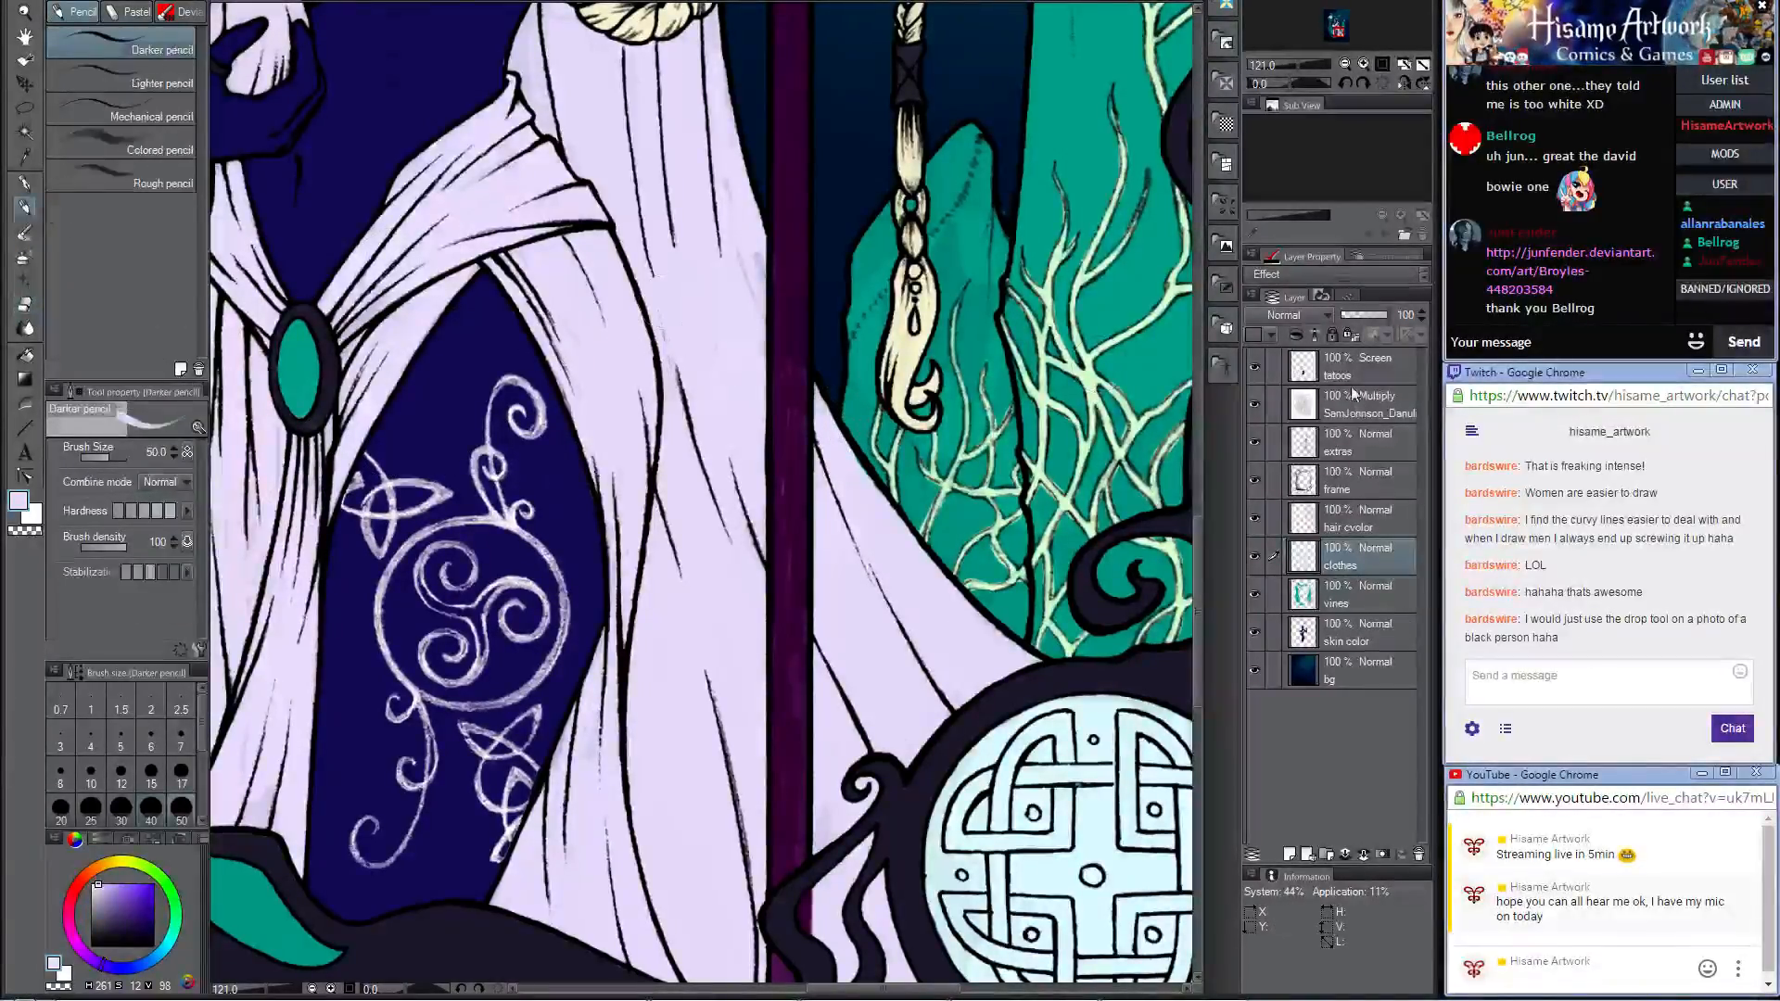
Step: Load the Multiply line art layer's contents as a selection and sample the teal of the tall crystal
click(1361, 443)
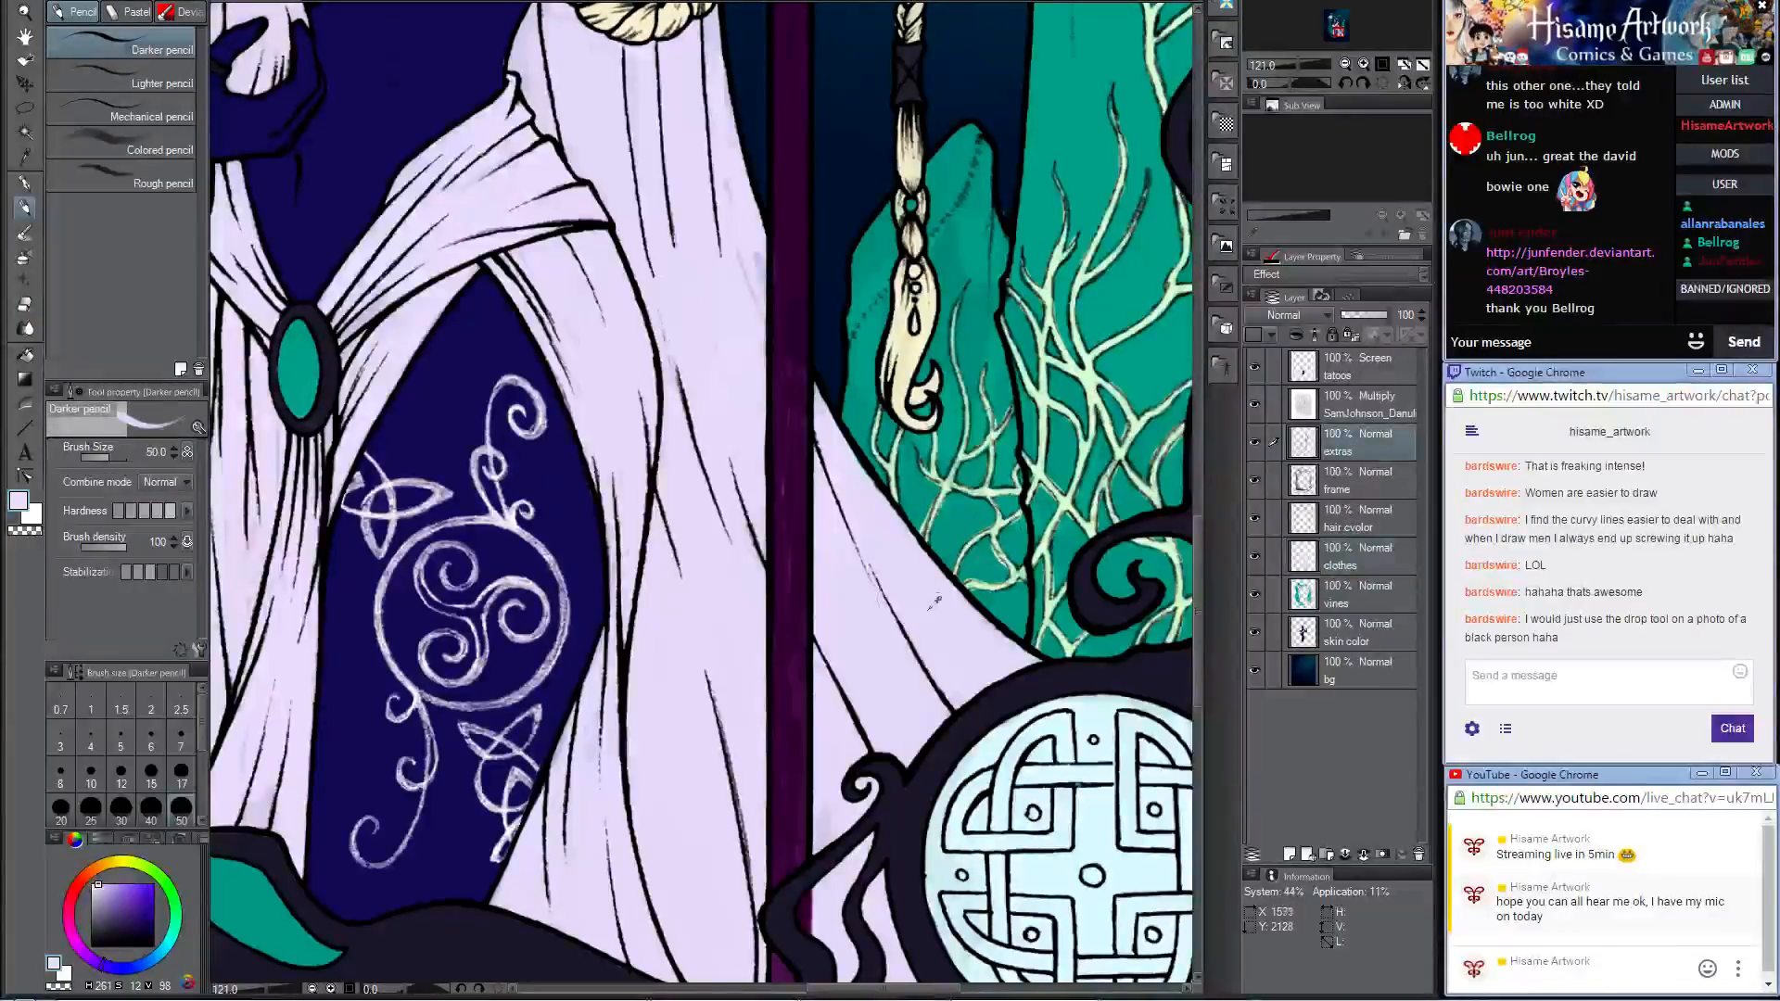
scroll(905, 598, down, 6)
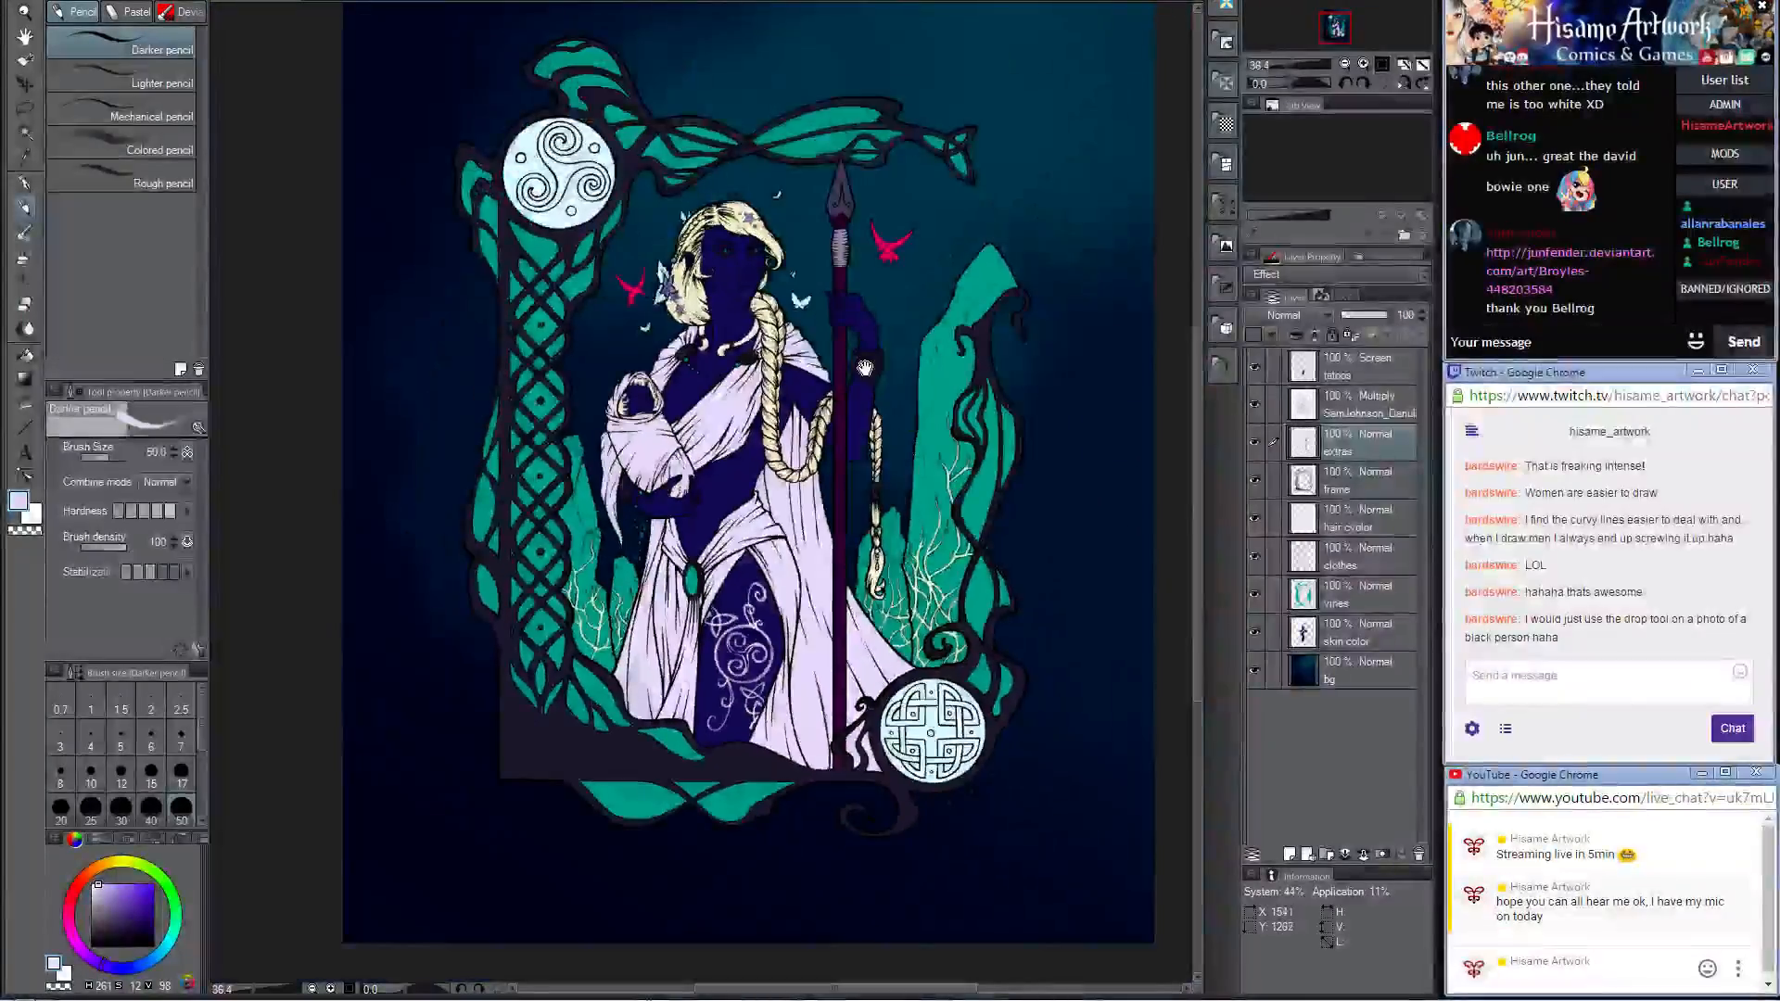
scroll(867, 357, up, 1)
click(1304, 406)
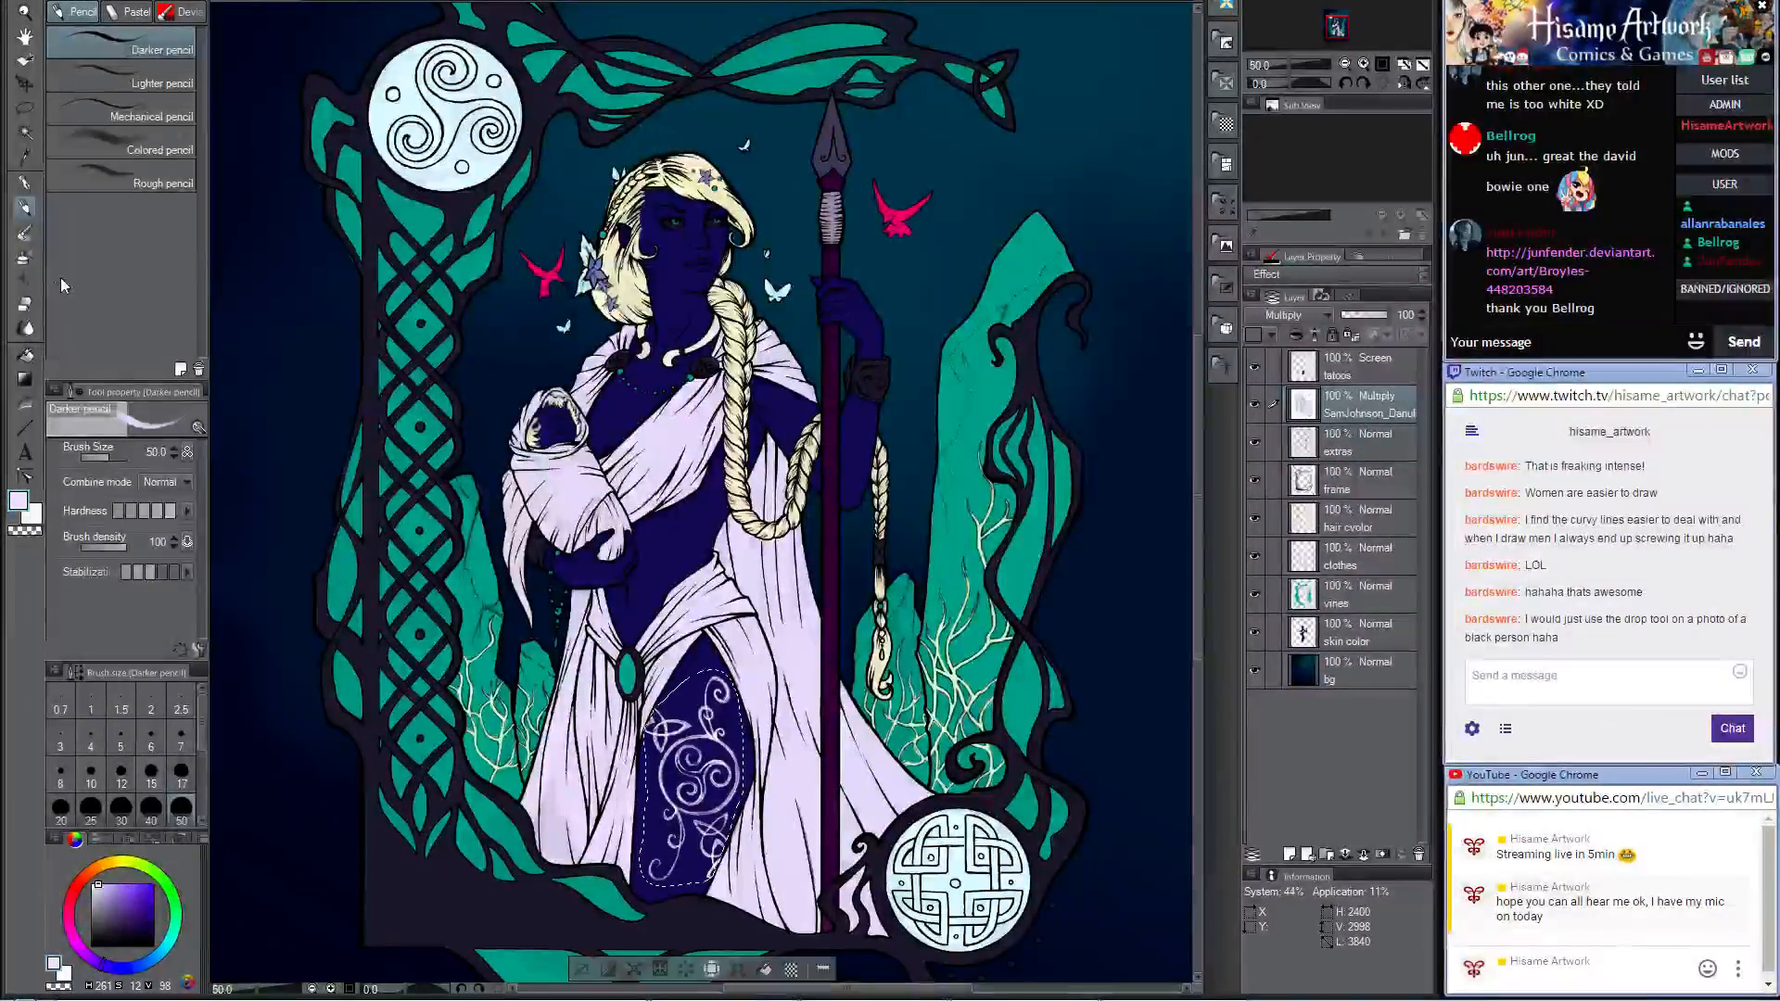
click(24, 231)
alt+click(948, 411)
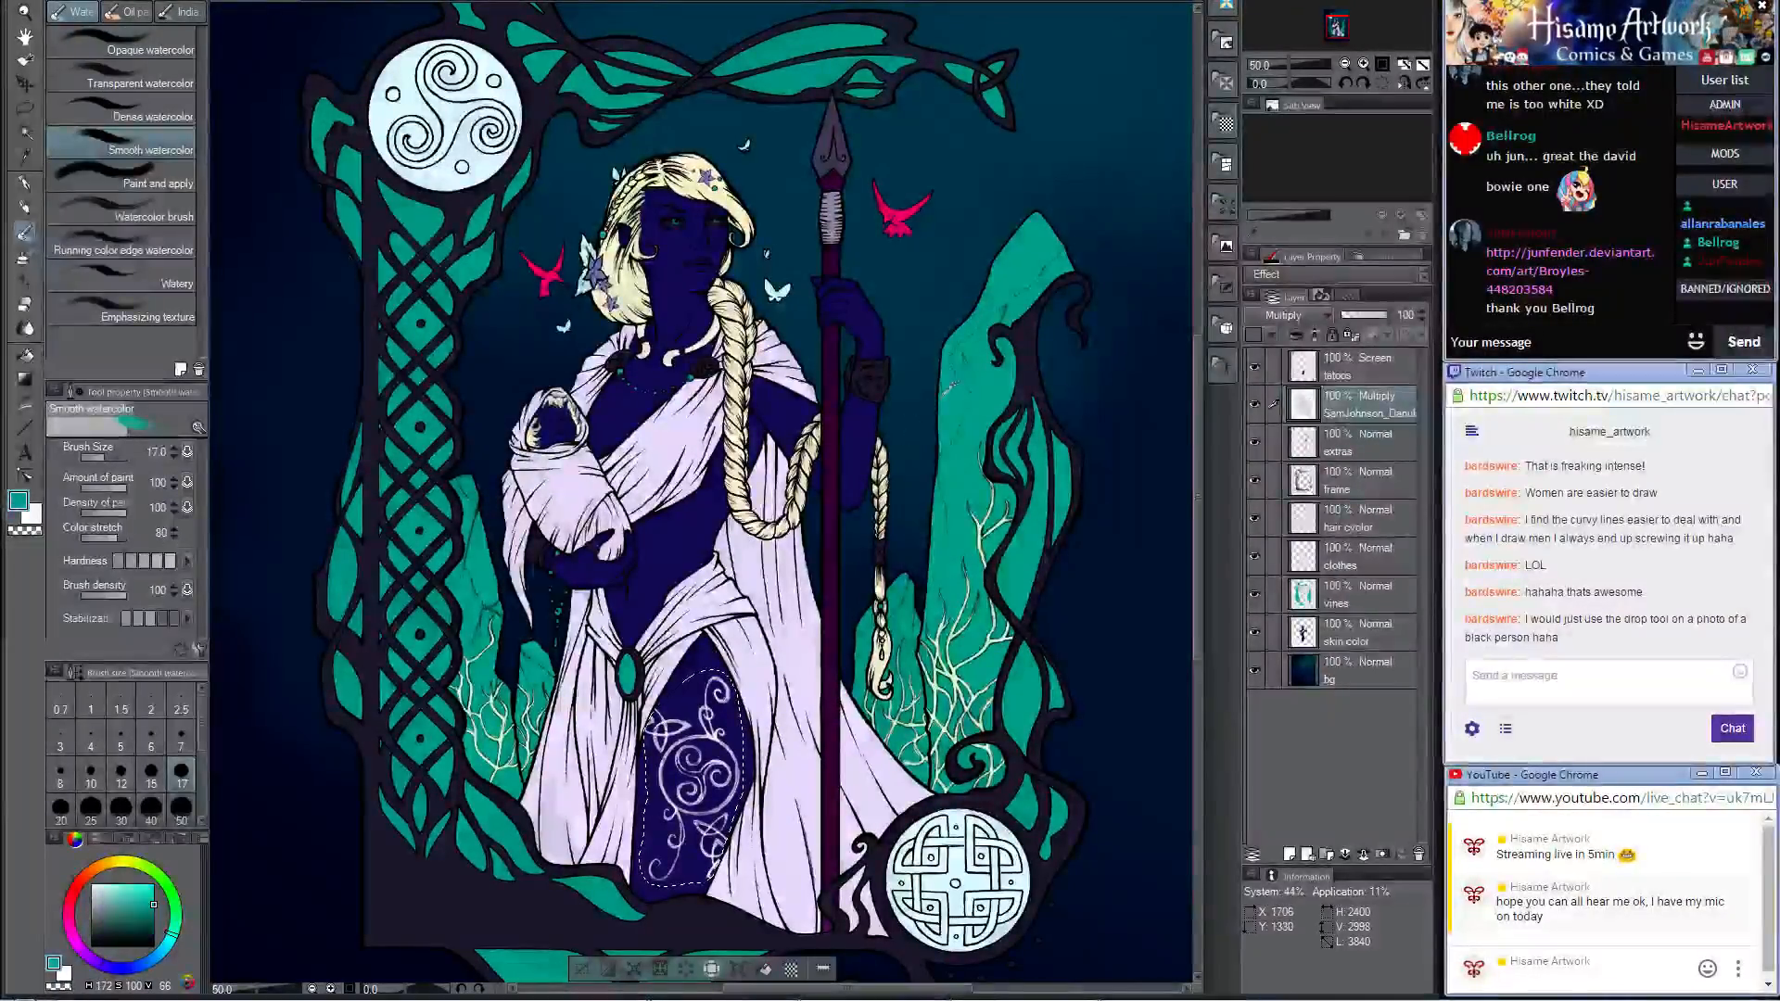
key(ctrl+d)
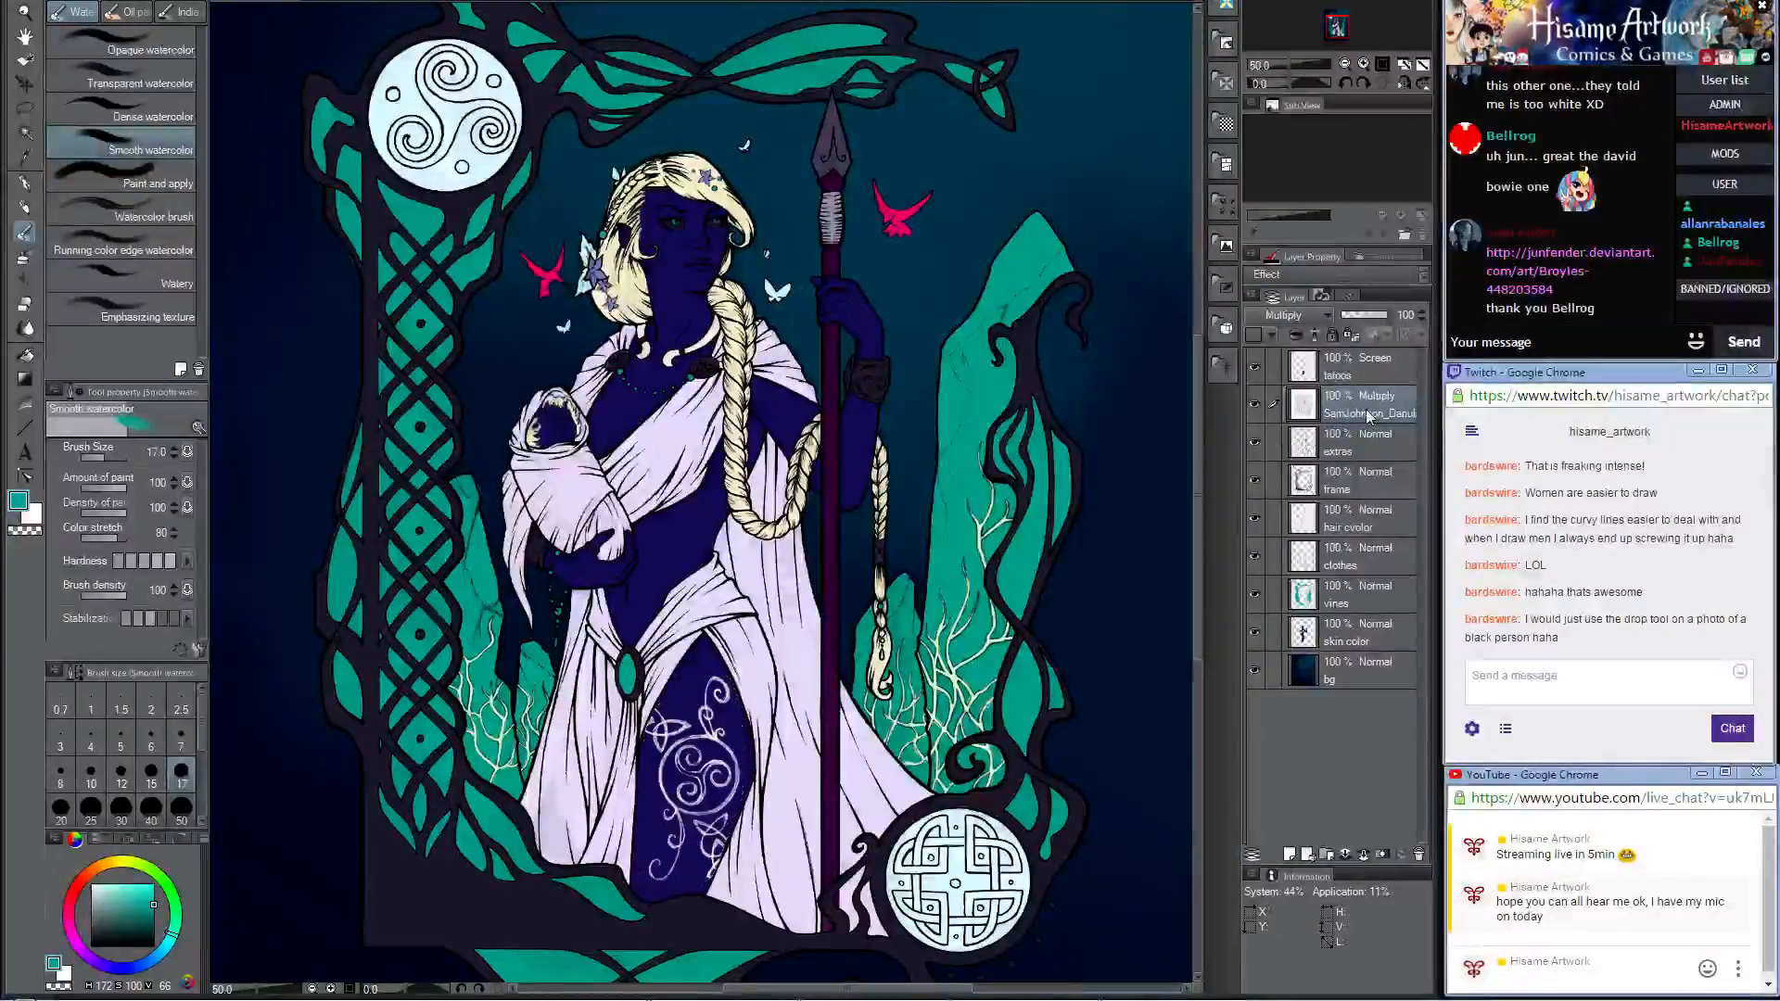
ctrl+click(1304, 406)
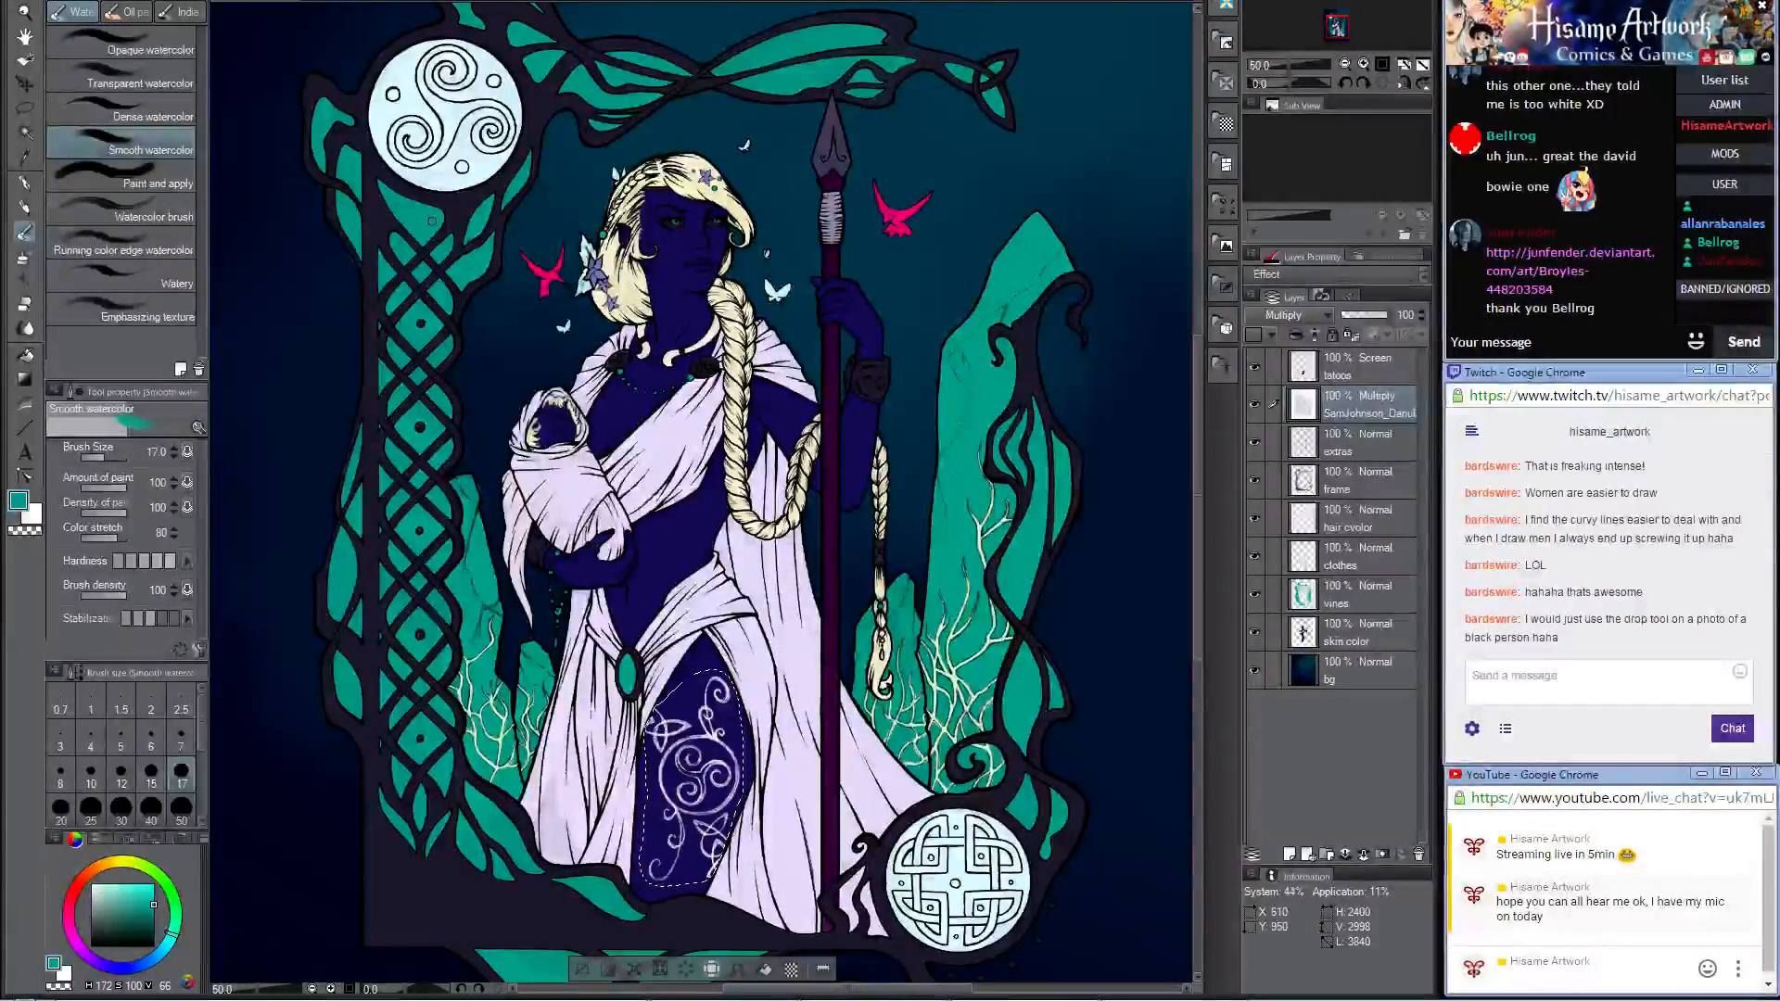
Step: Set the Smooth watercolor brush to size 600 and check its detailed ink settings
key(])
key(])
key(])
key(])
key(])
key(])
key(])
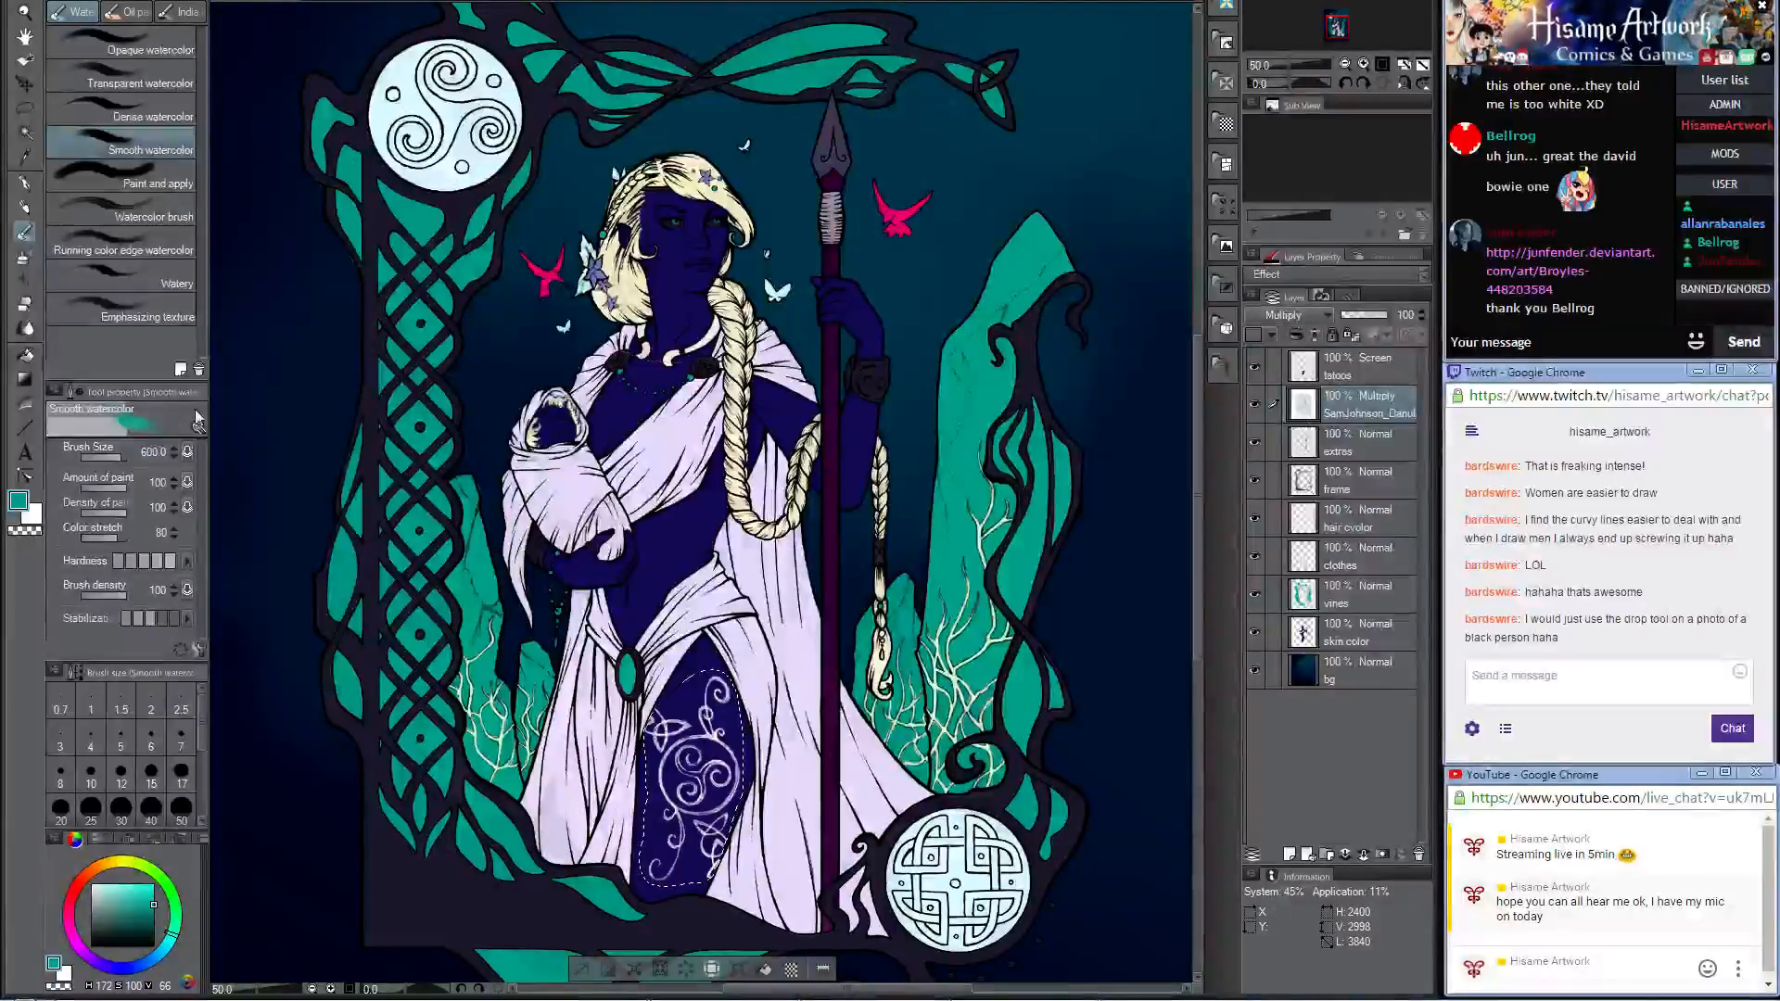
click(200, 649)
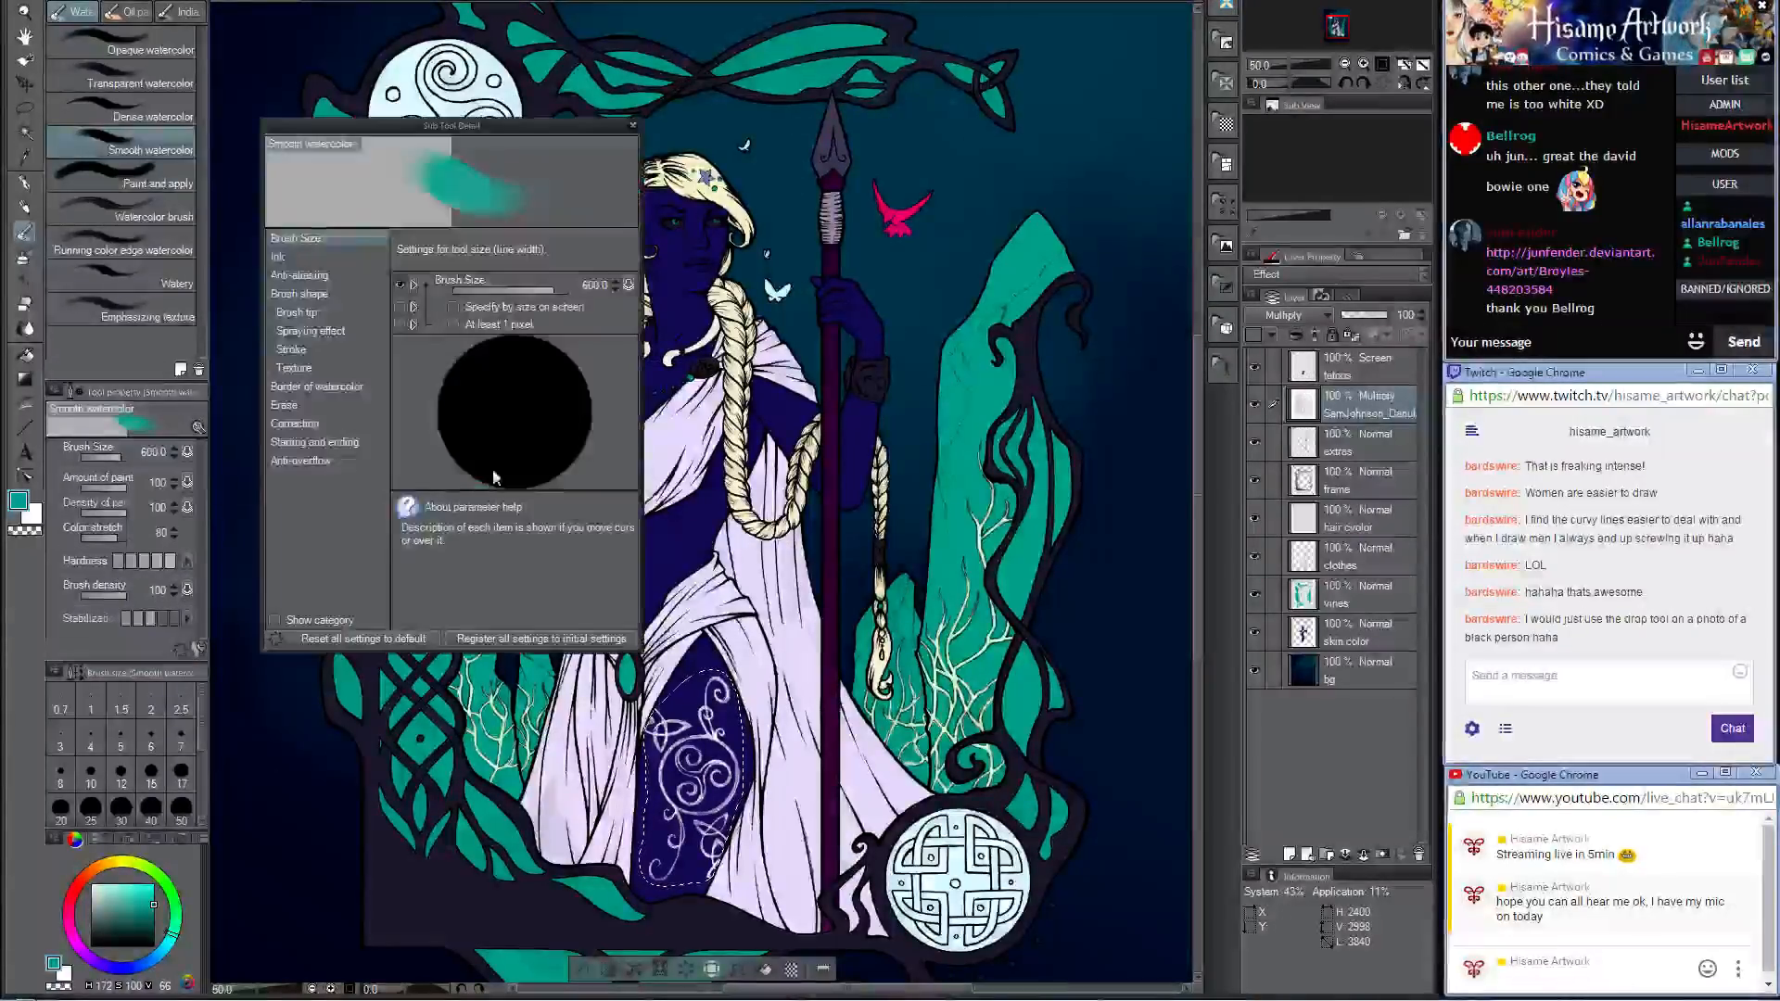
click(318, 257)
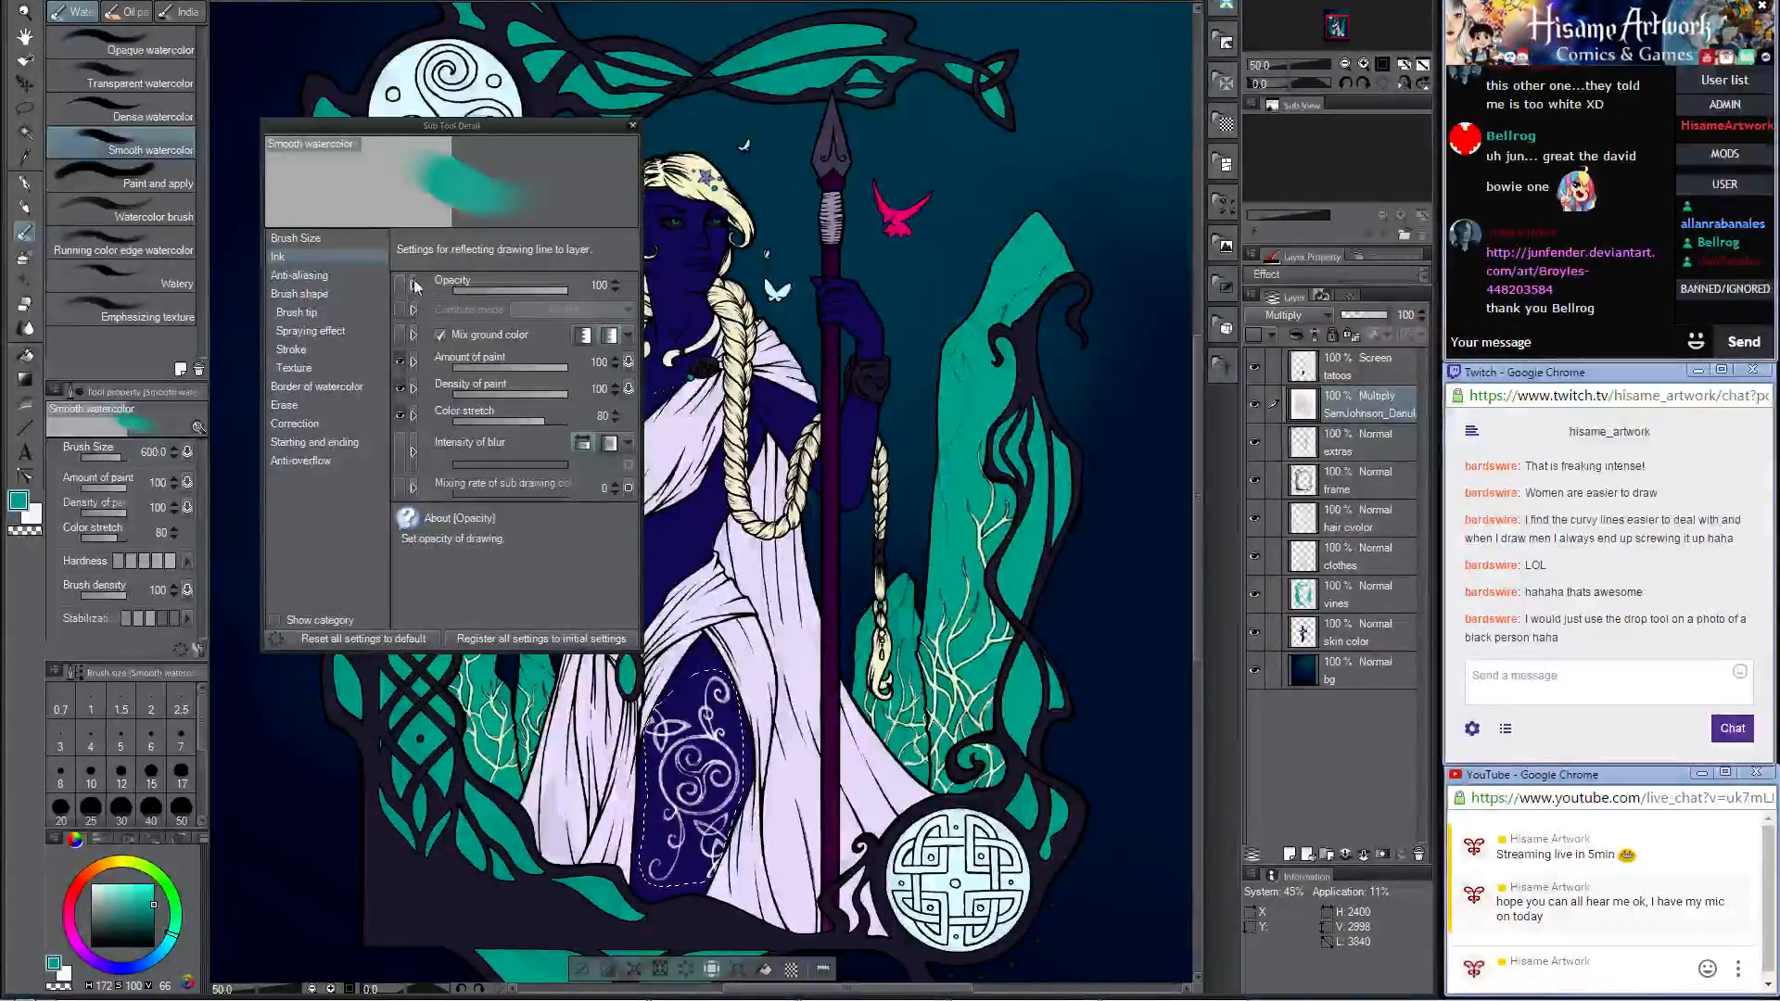
click(632, 125)
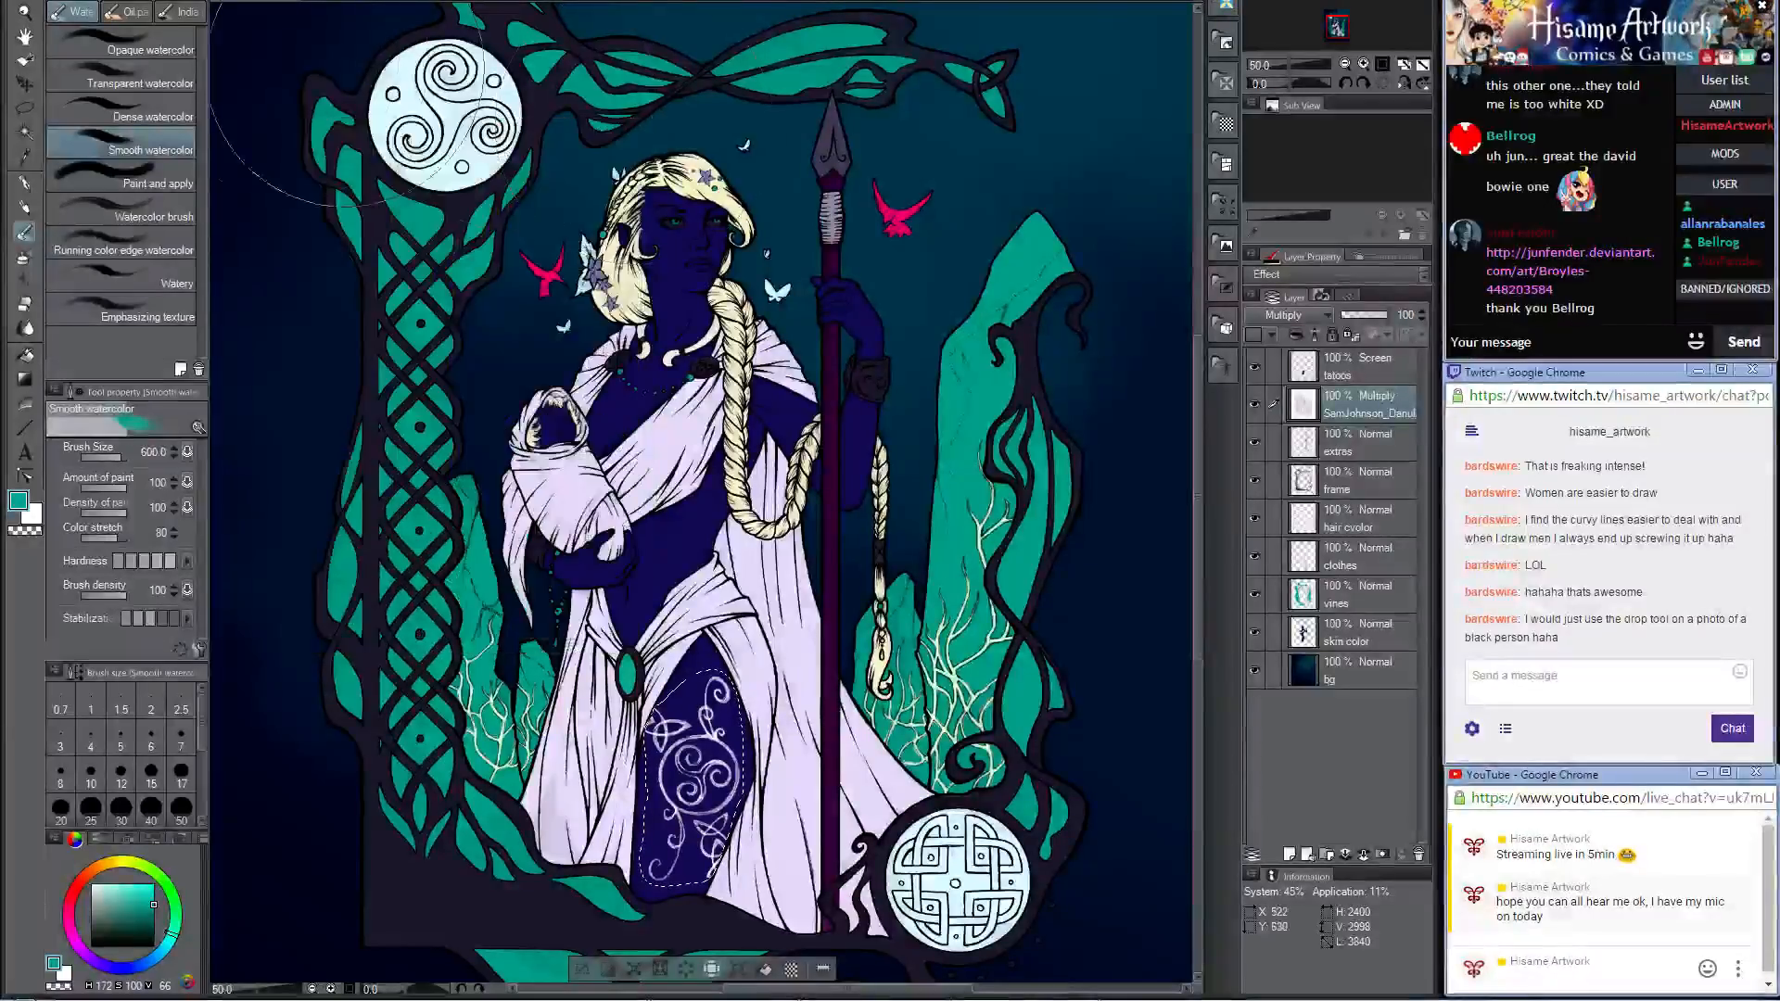
Step: Set the Darker pencil's combine mode to Screen in its detailed ink settings
click(25, 208)
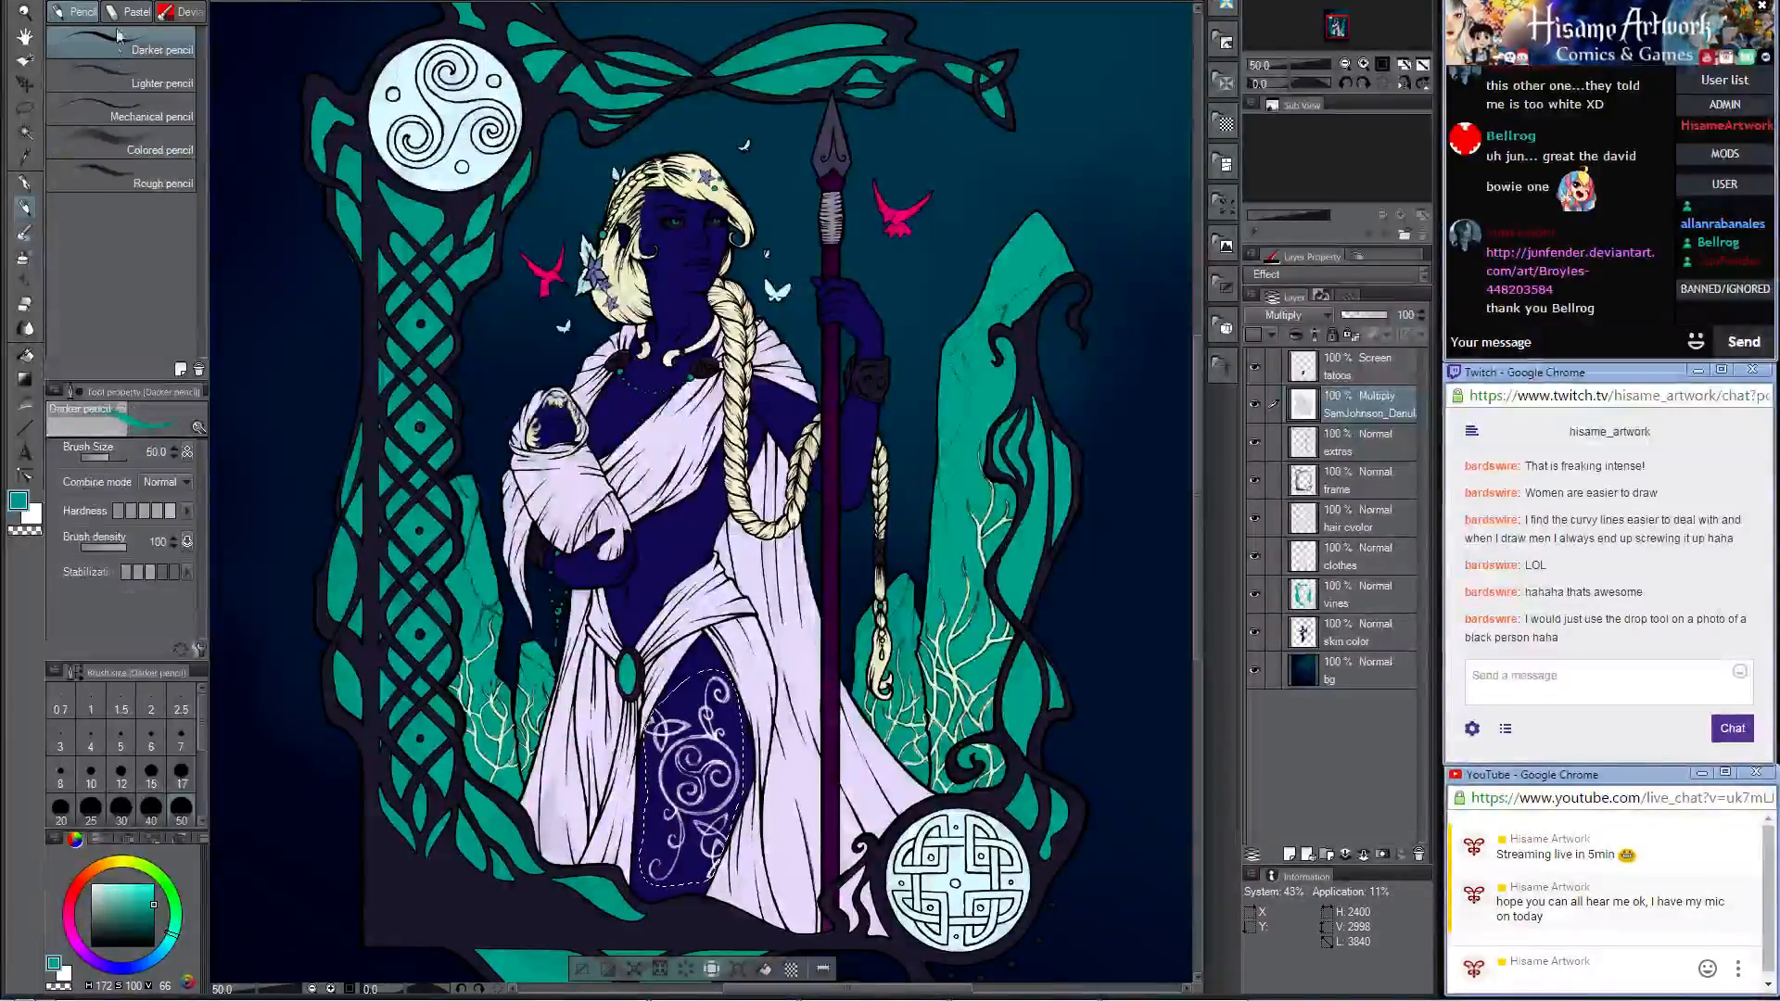
click(202, 652)
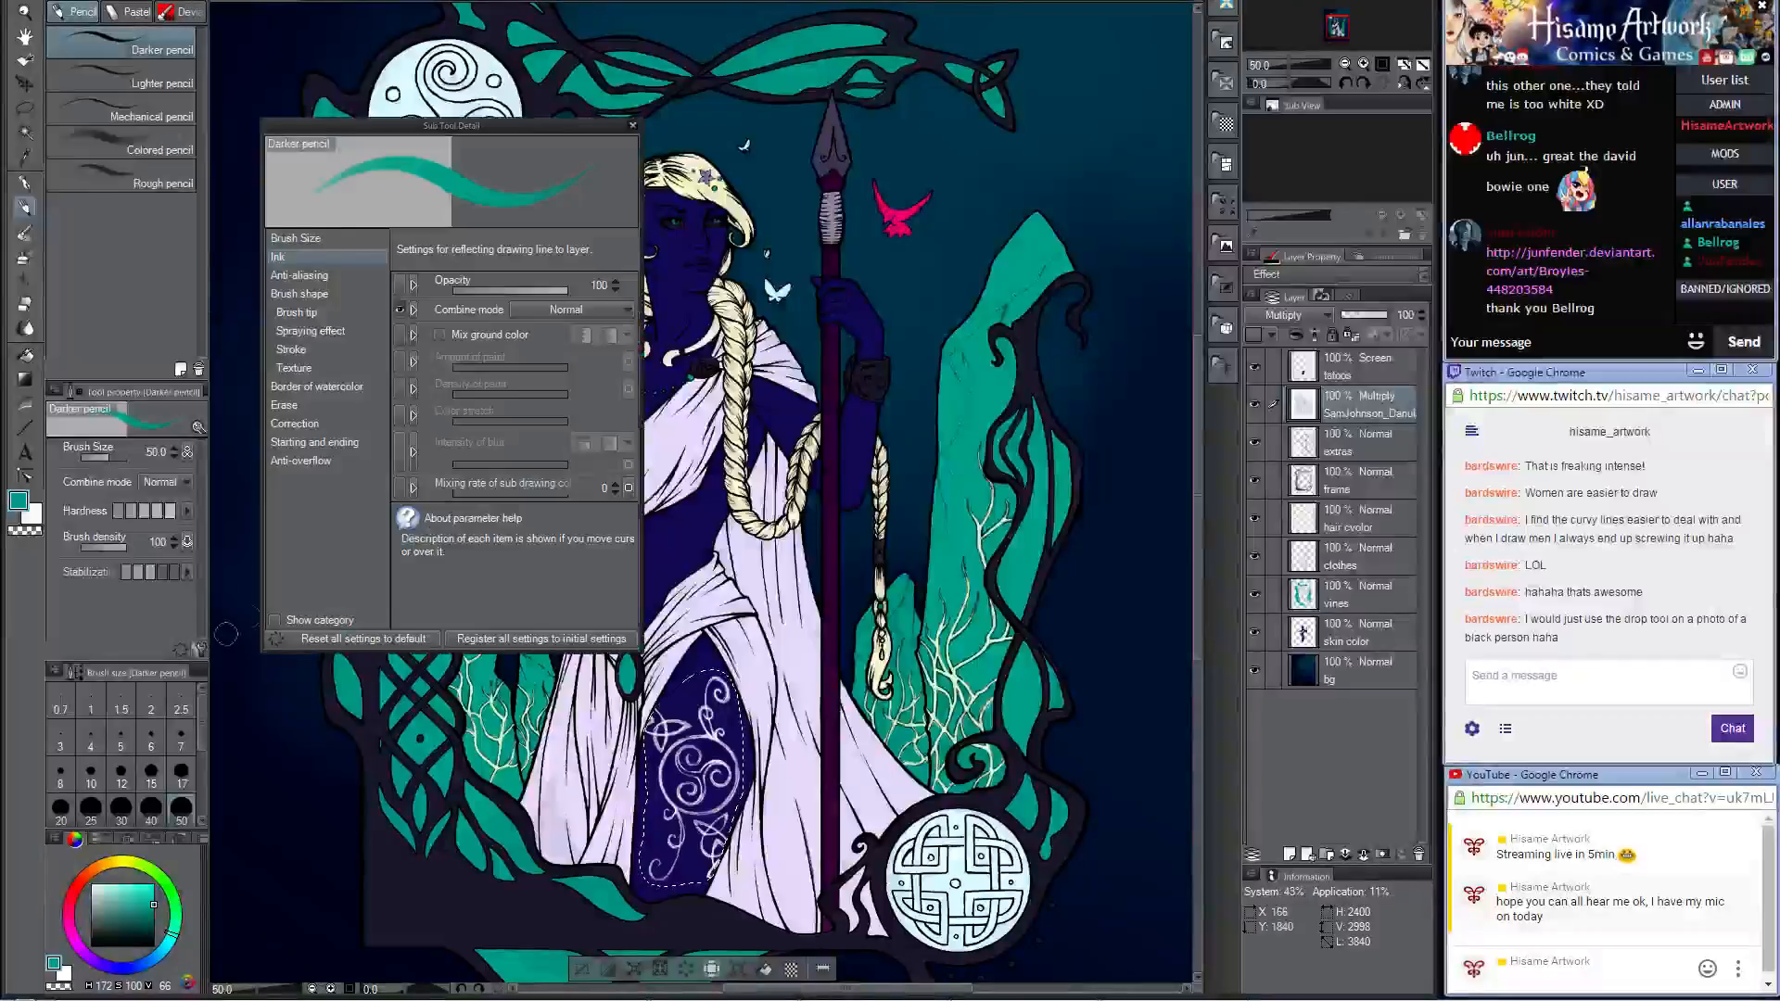
click(570, 309)
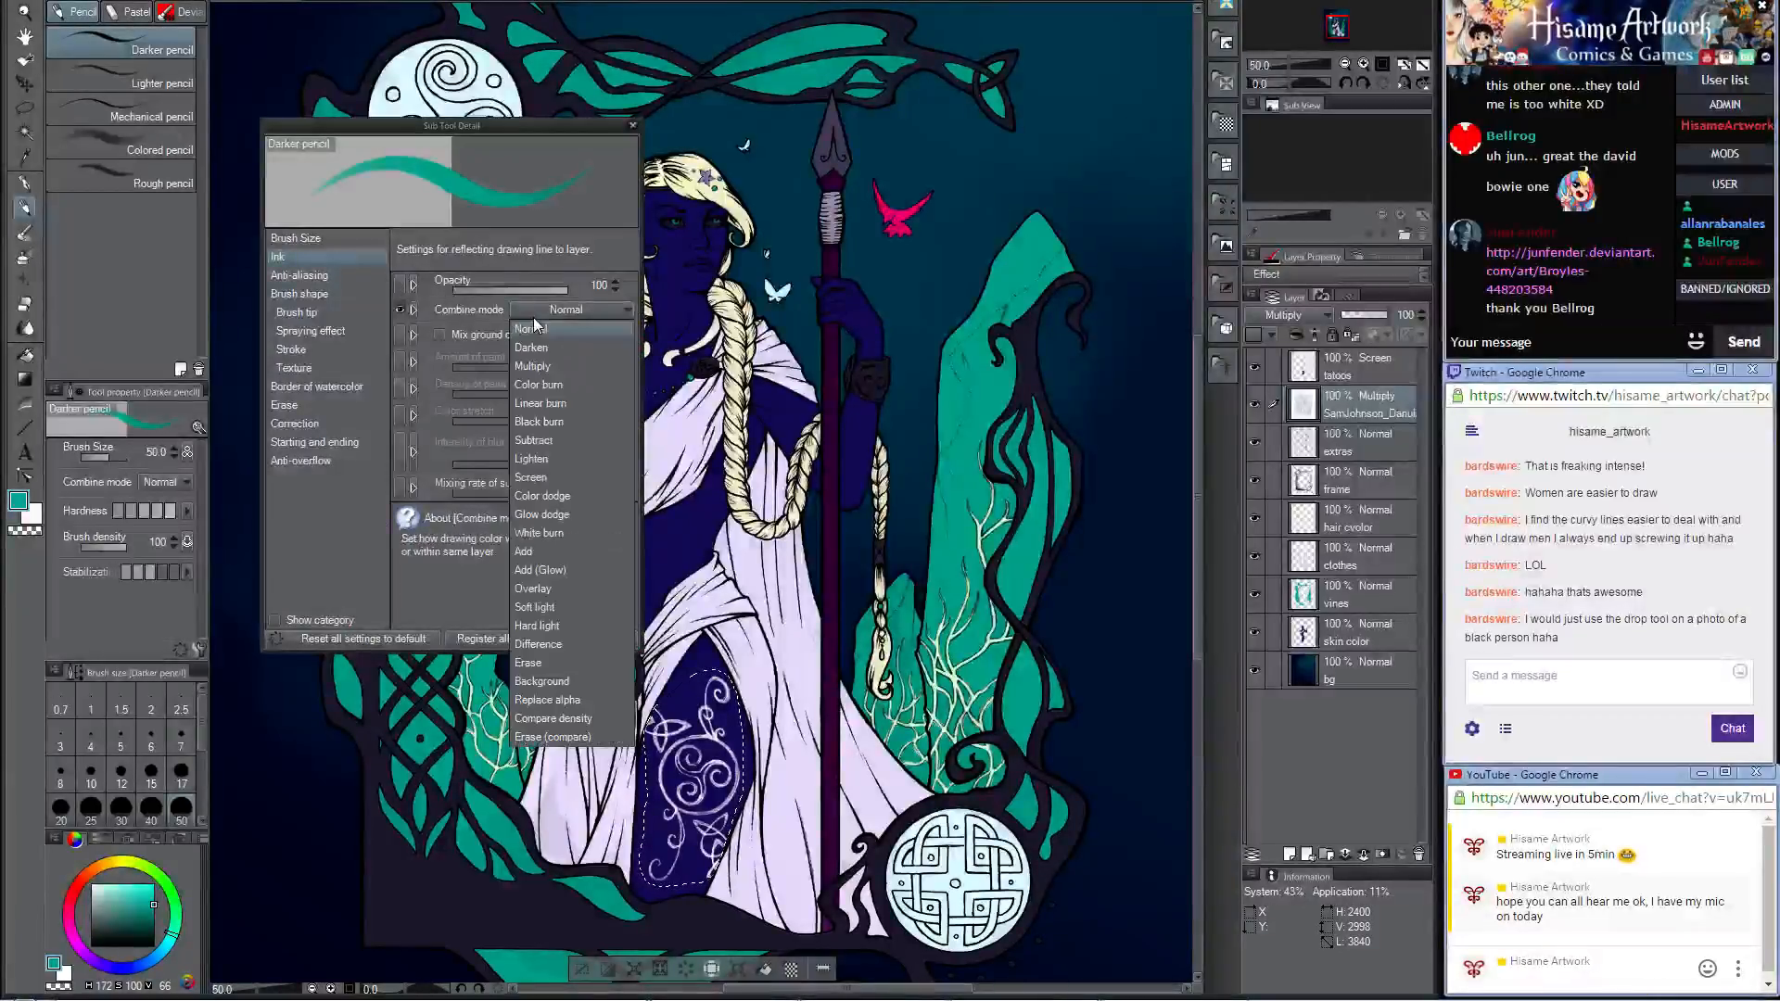
click(575, 475)
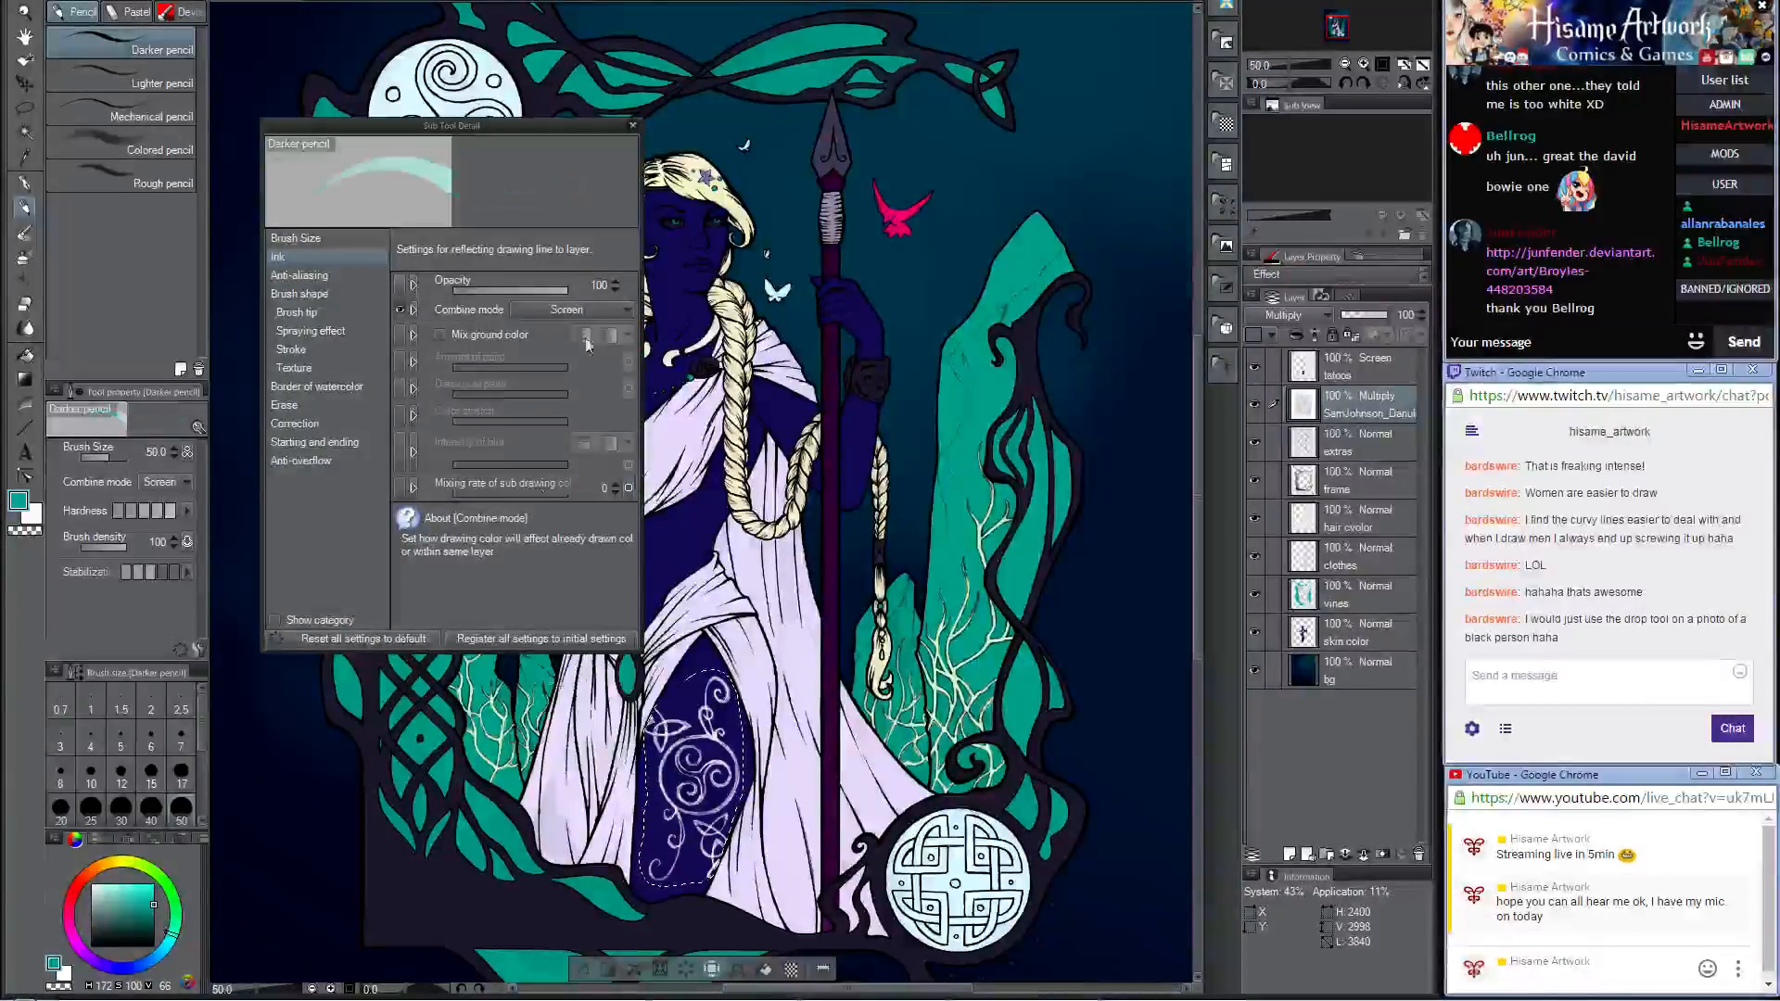
click(632, 125)
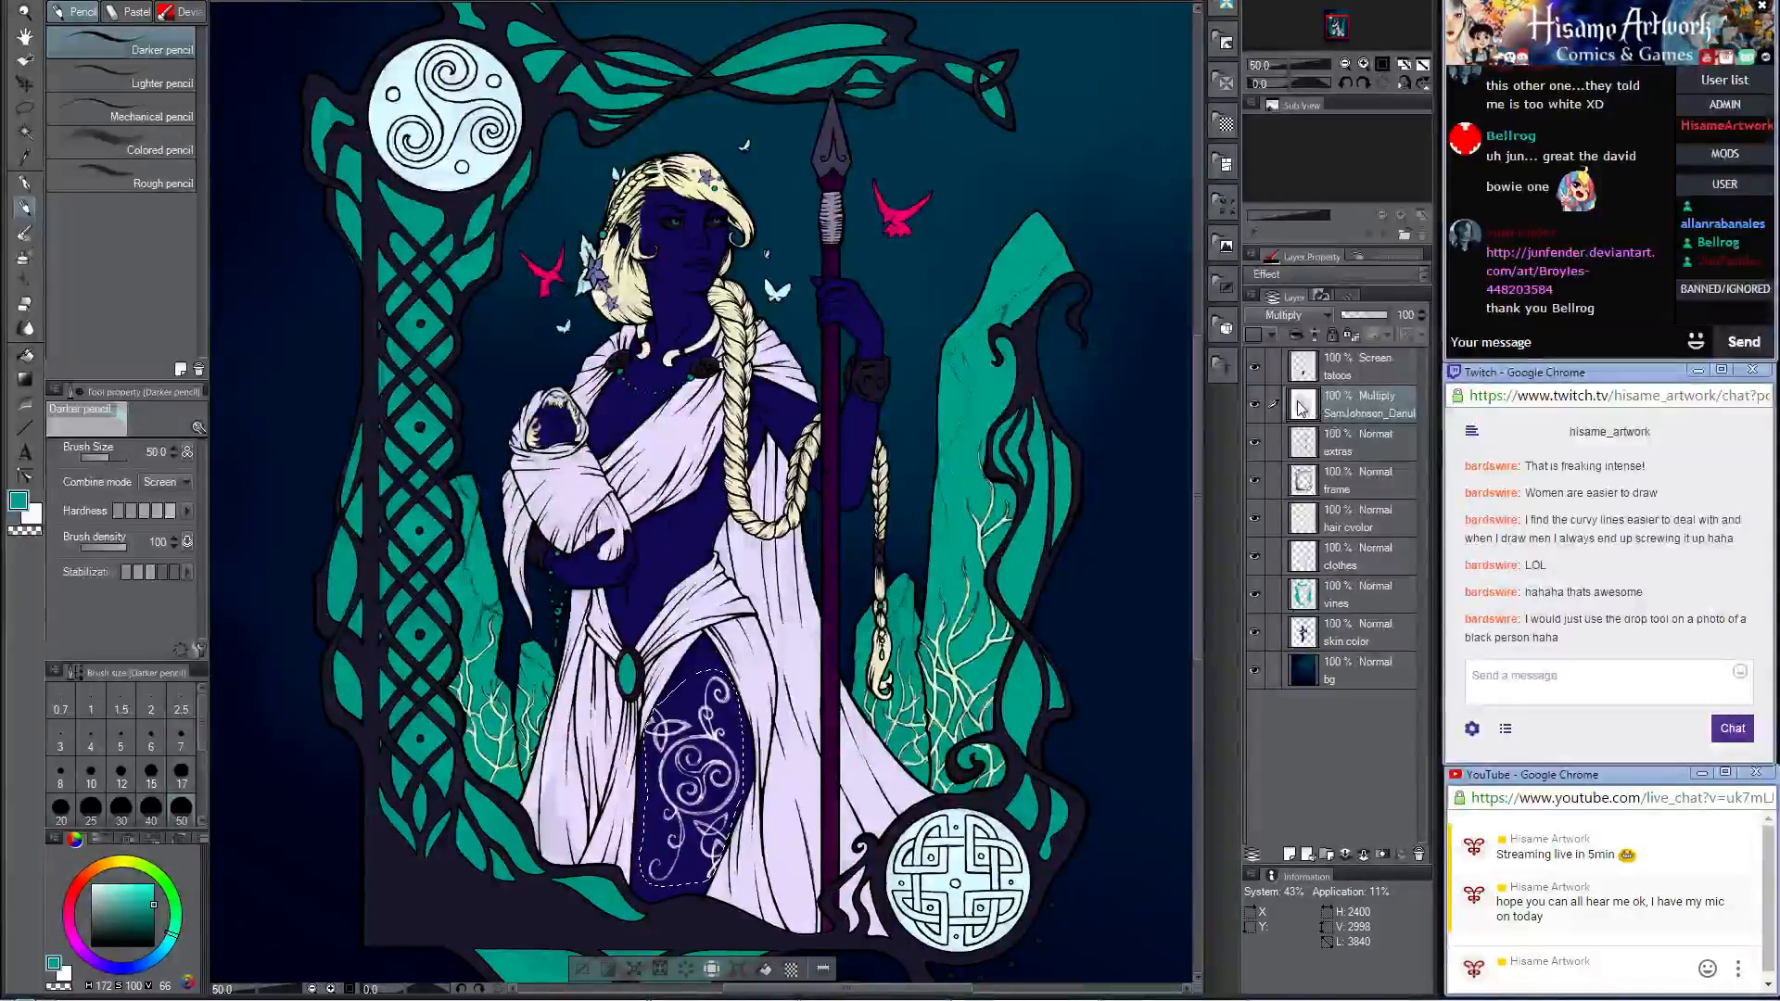
Step: Try tinting the selected line art teal around the hair and spear with the Darker pencil at size 1200, and undo it
key(bracketright)
key(bracketright)
key(bracketright)
key(bracketright)
key(bracketright)
key(bracketright)
key(bracketright)
key(bracketright)
key(bracketright)
key(bracketright)
key(bracketright)
key(bracketright)
key(bracketright)
key(bracketright)
key(bracketright)
key(bracketright)
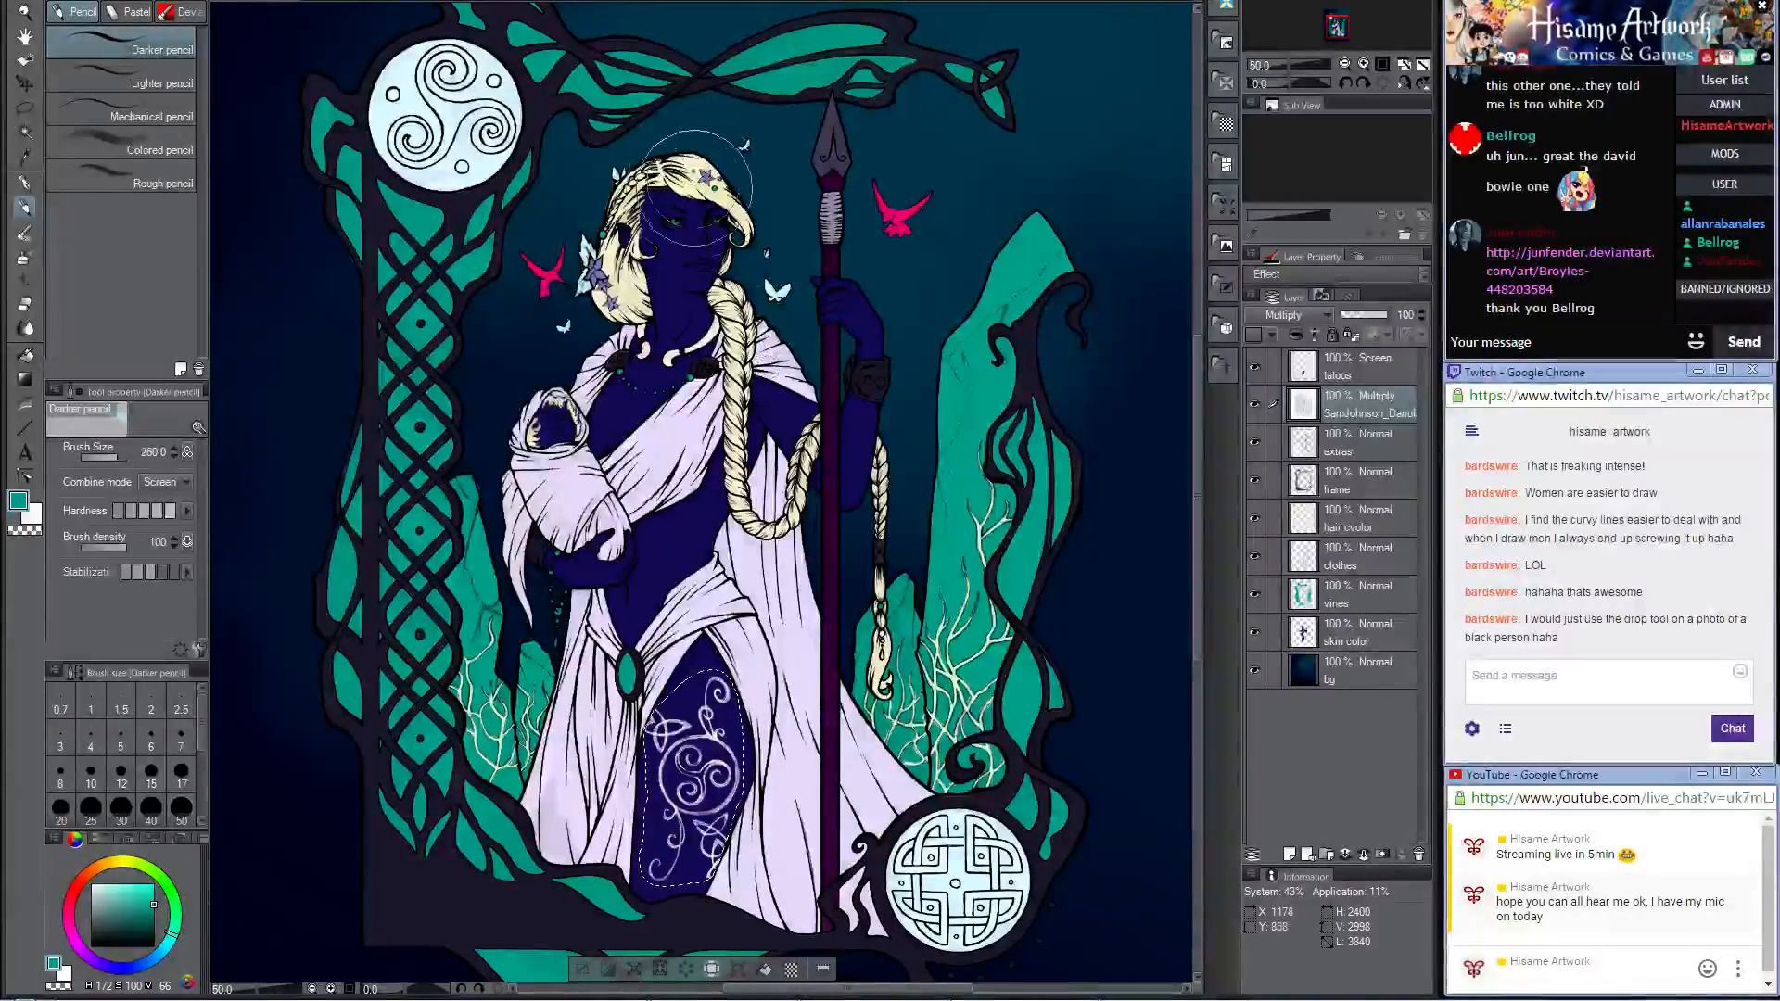
drag(798, 278, 913, 514)
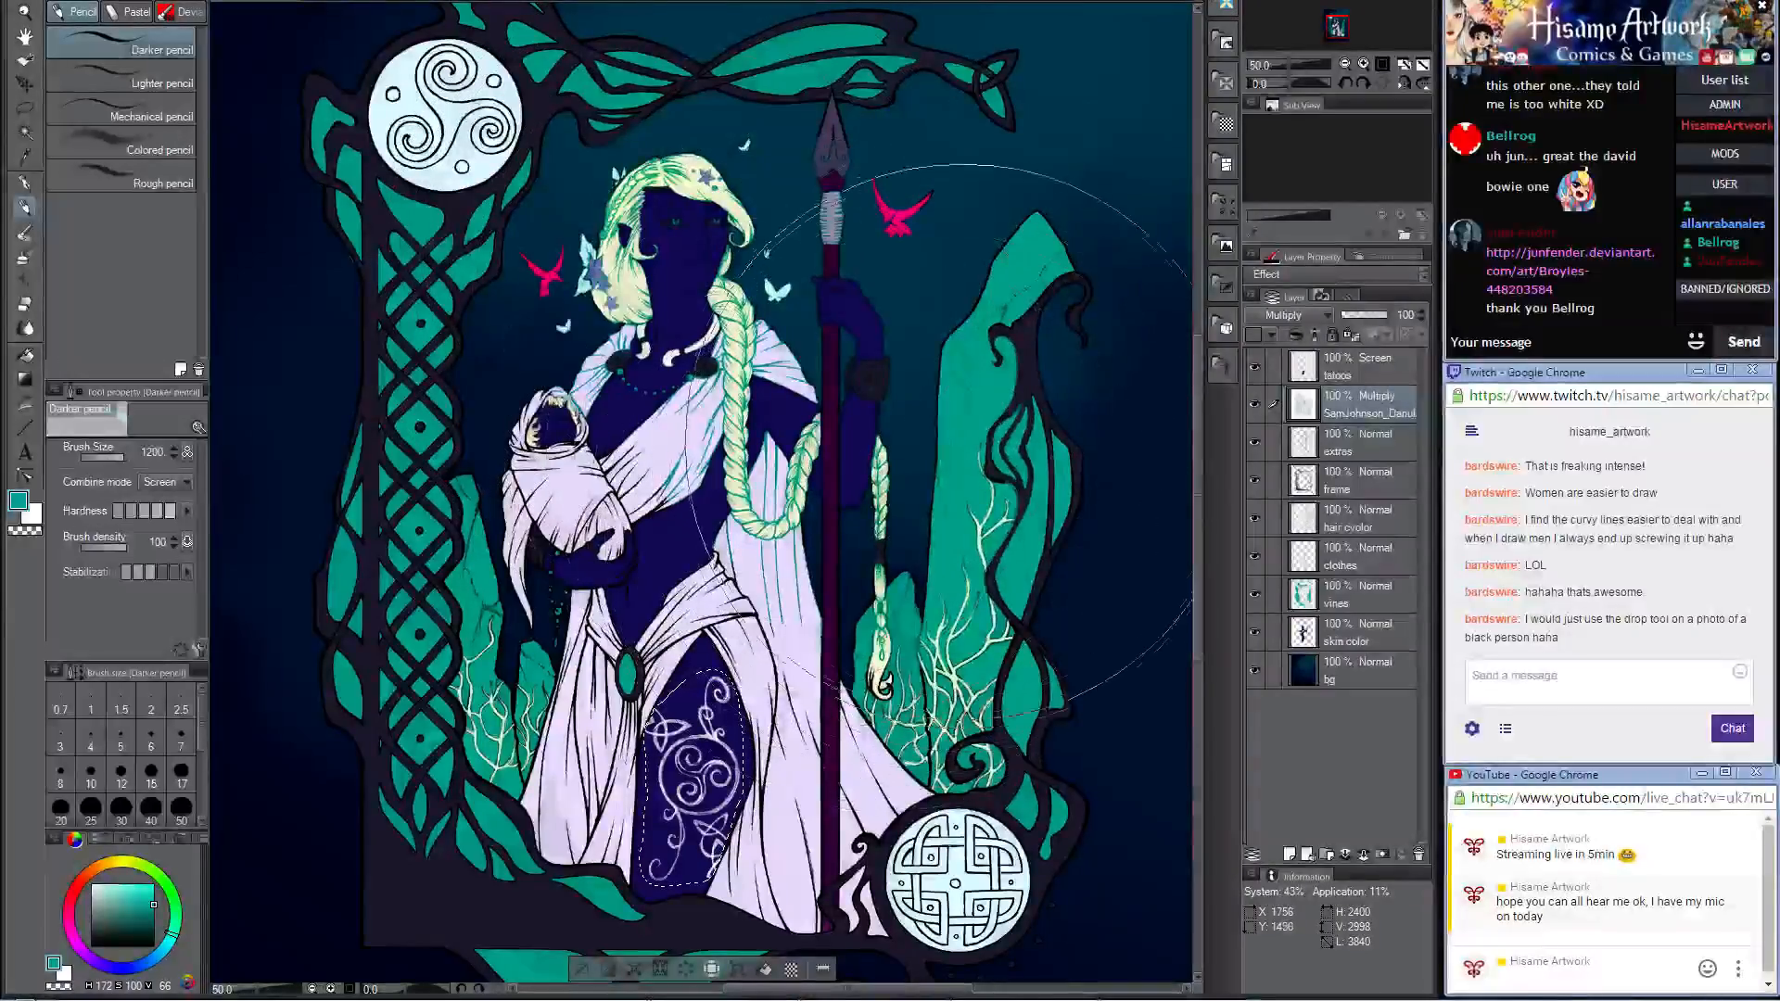
key(ctrl+z)
Step: Apply circular teal Foreground to transparent gradients at opacity 37 in Screen mode over the selected line art
key(ctrl+minus)
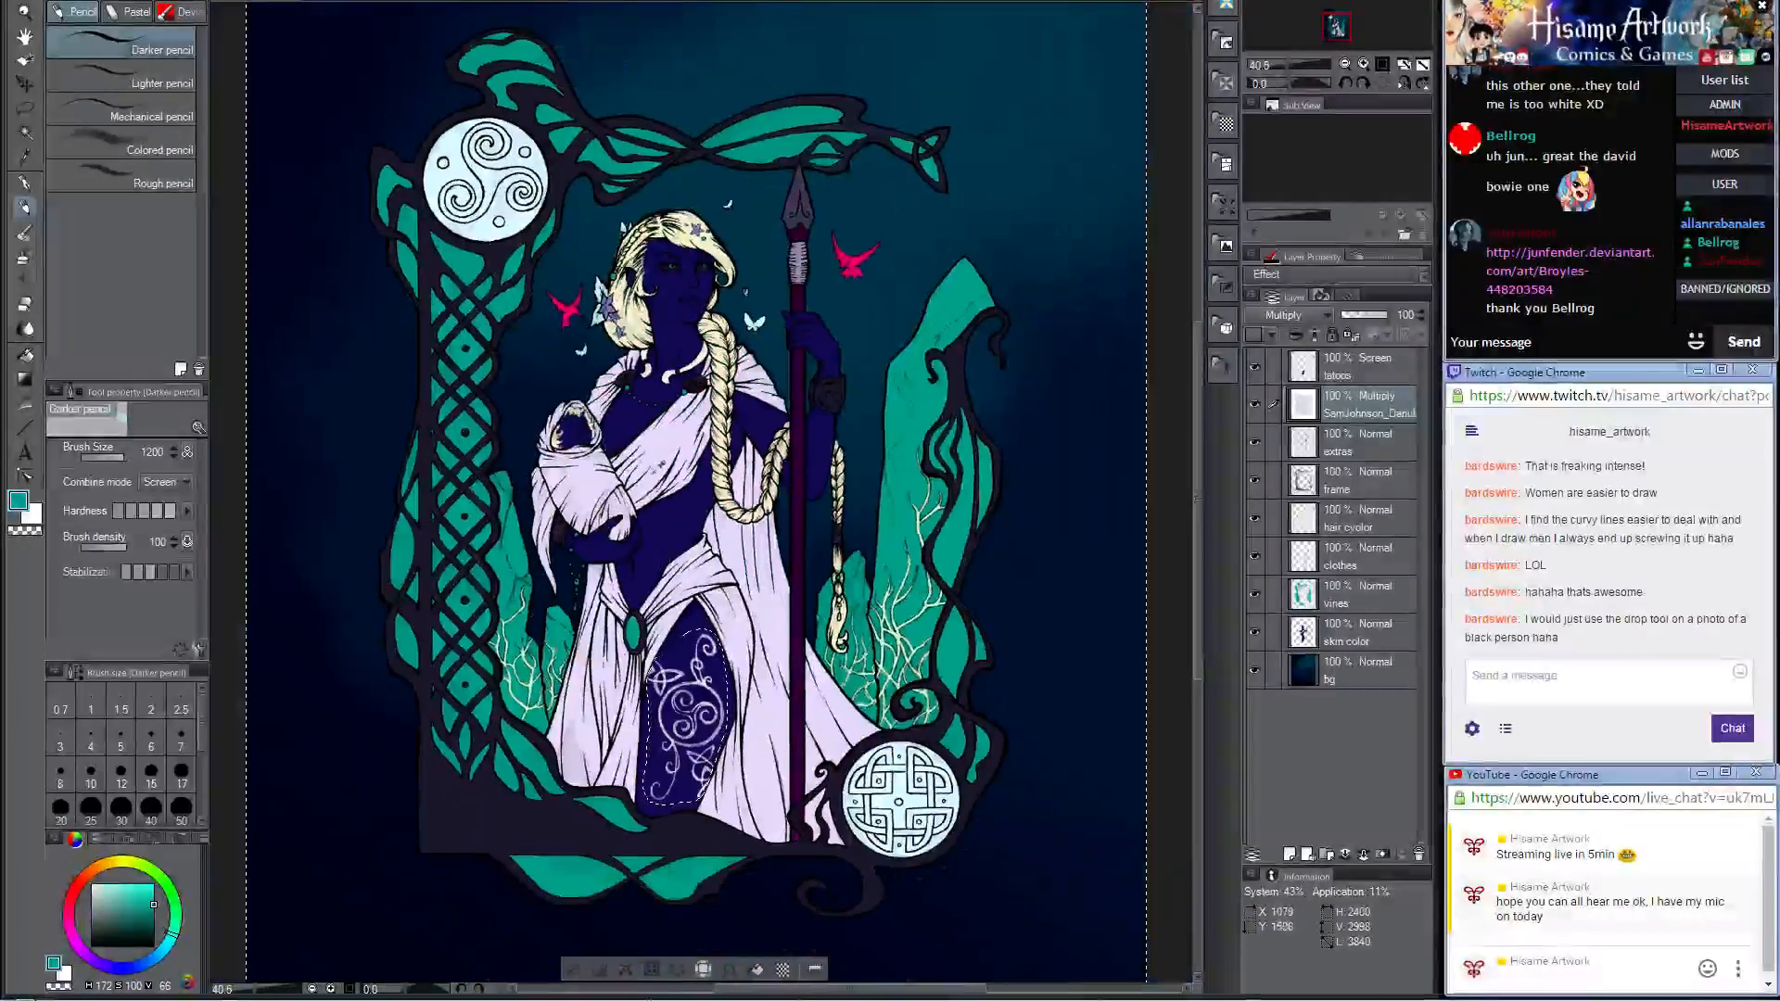
key(g)
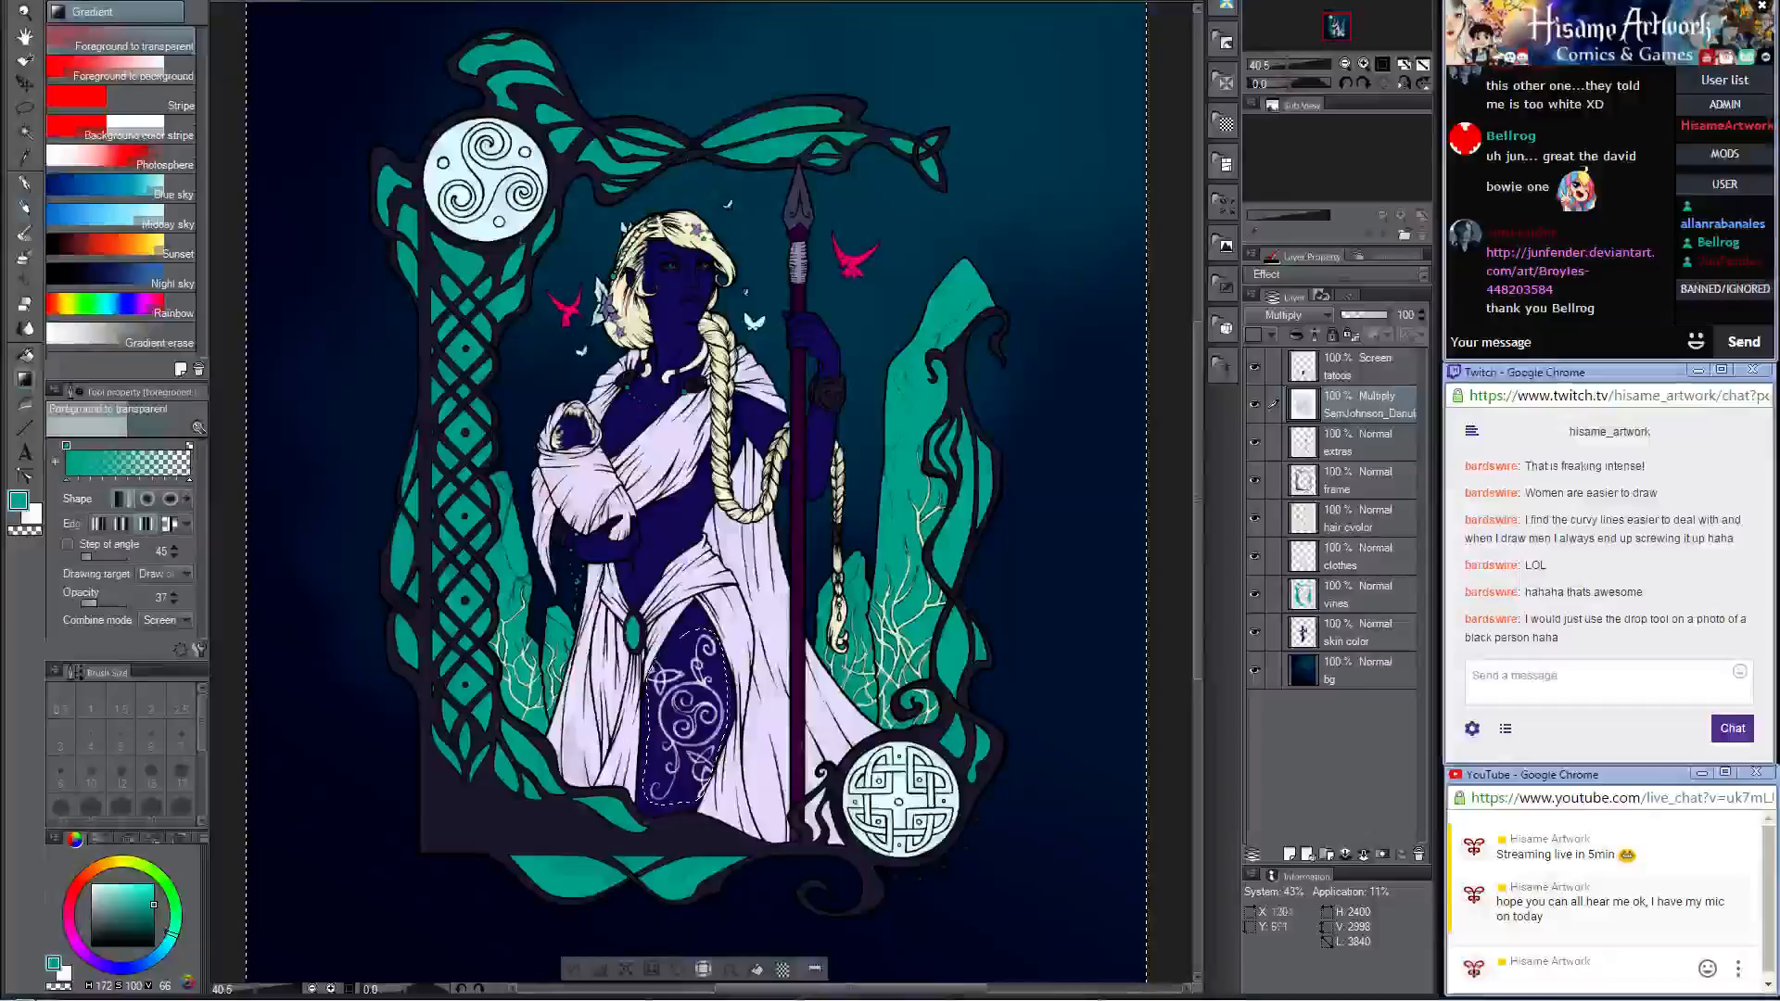
click(147, 499)
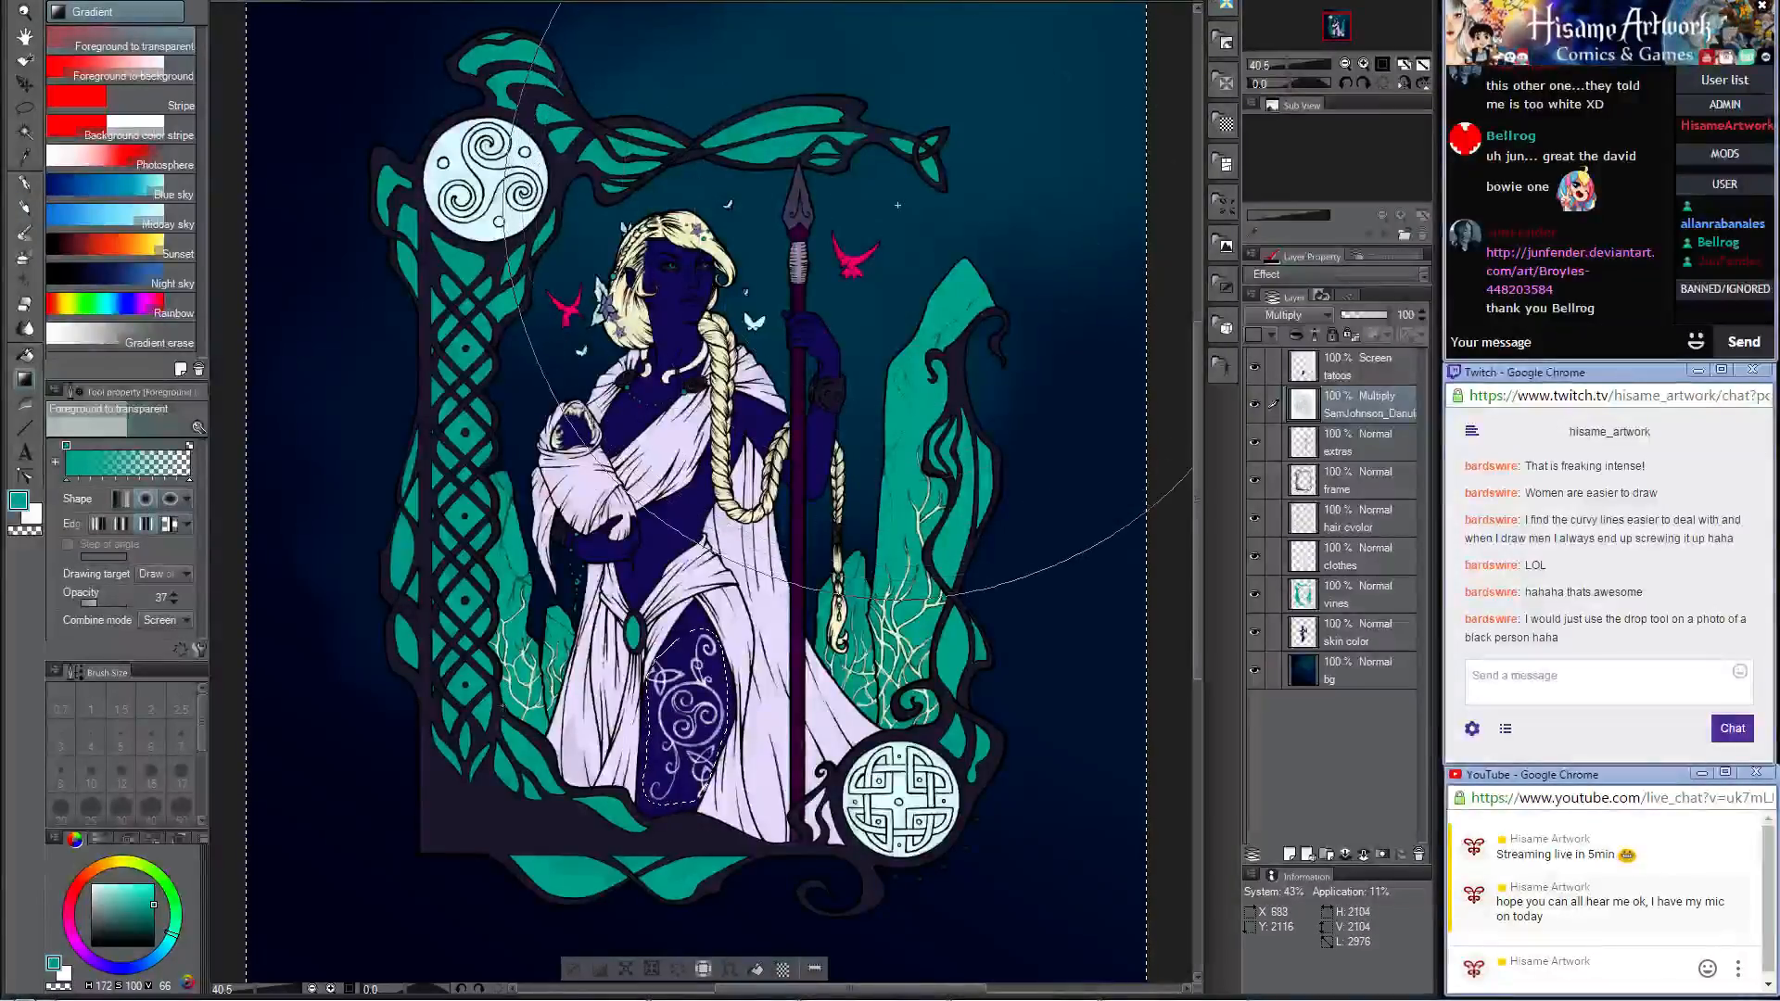
drag(502, 706, 501, 705)
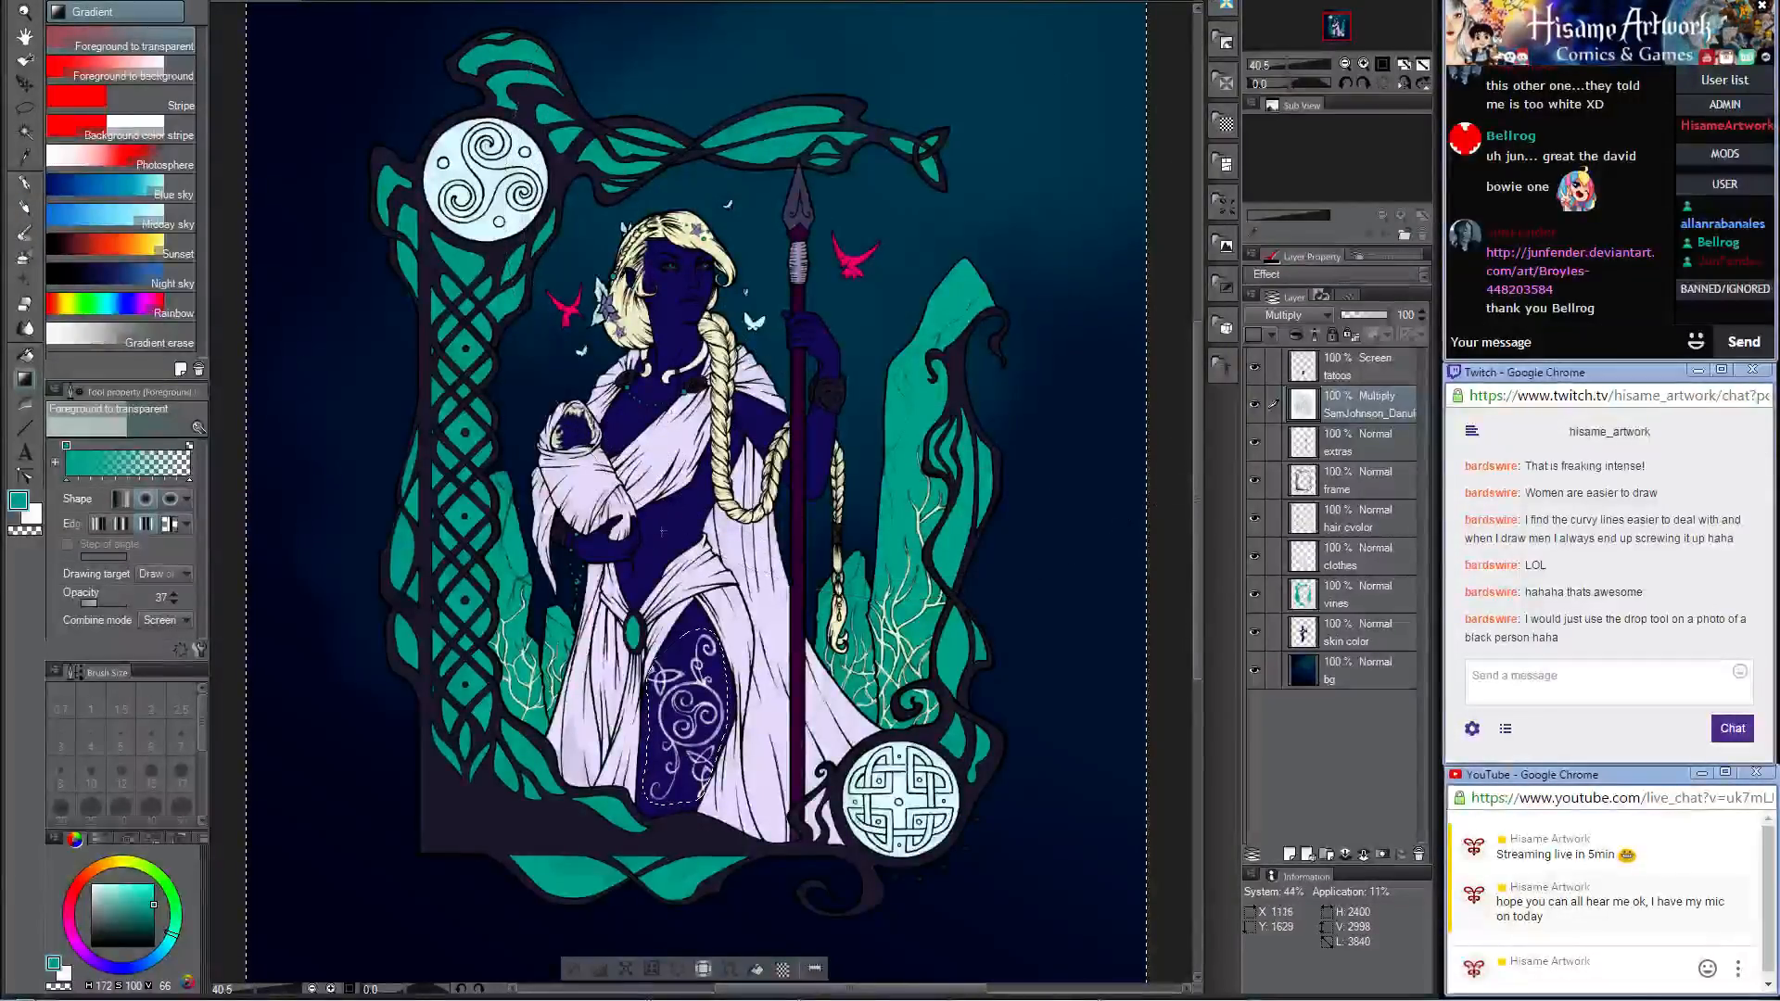
key(ctrl+minus)
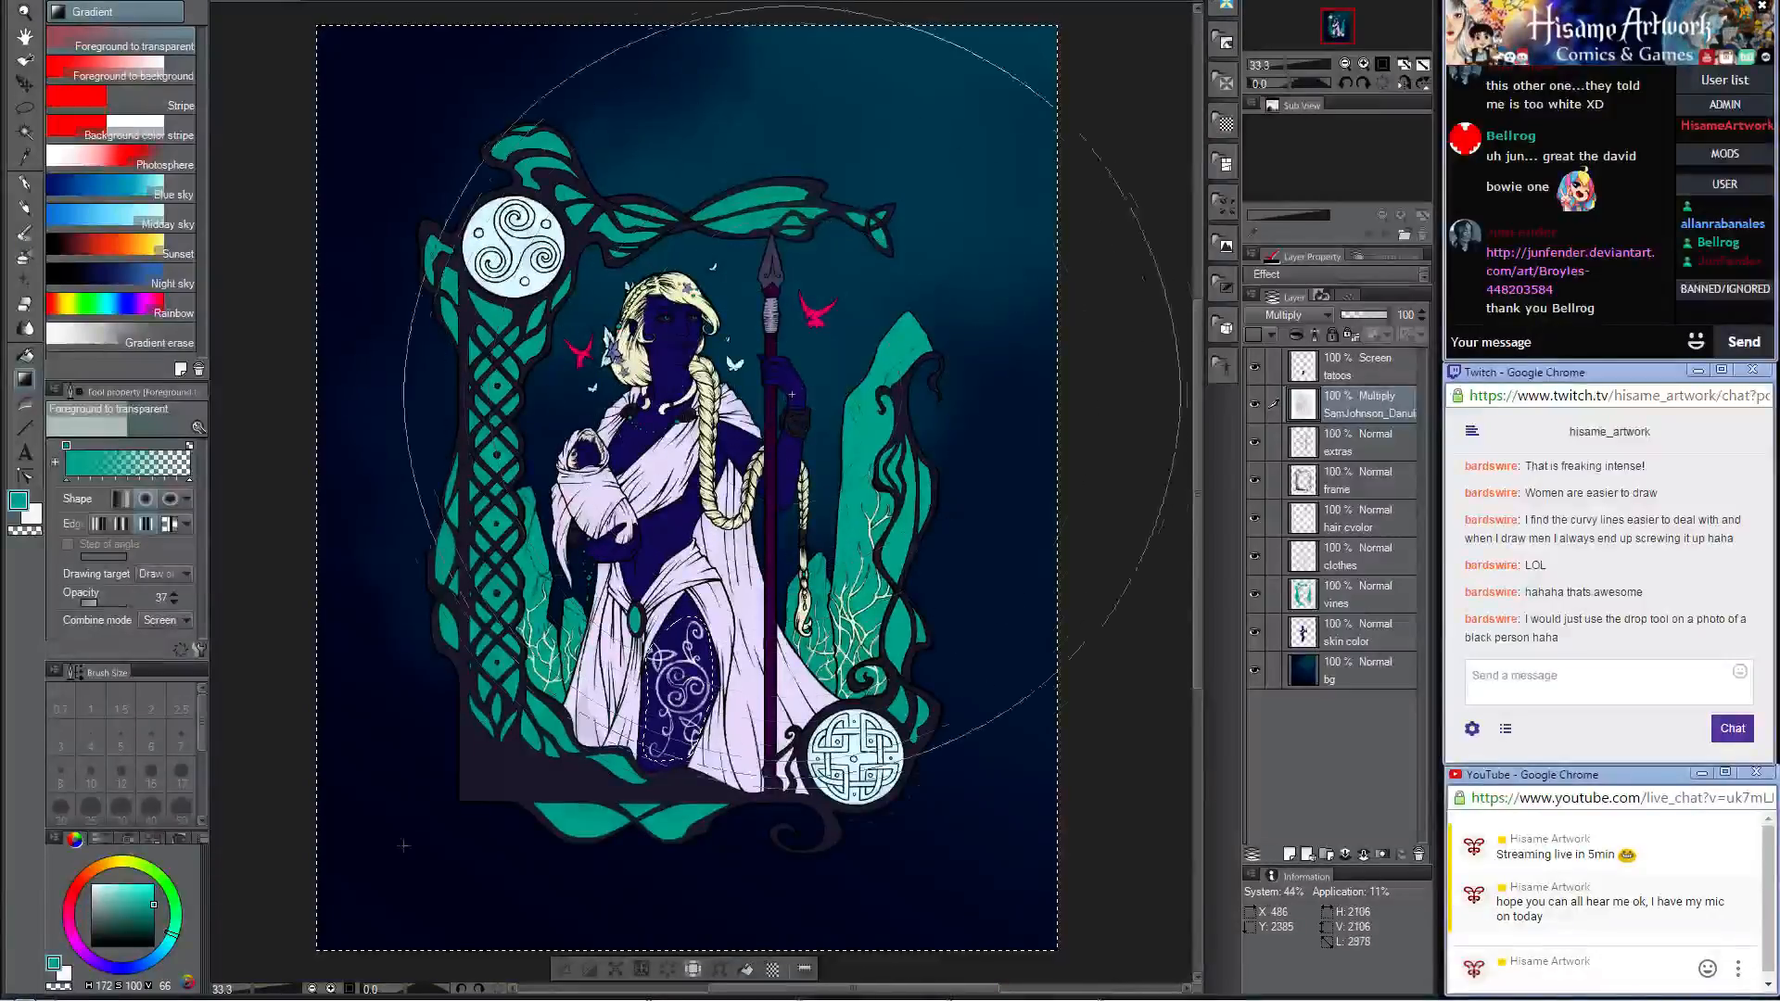
drag(404, 845, 379, 885)
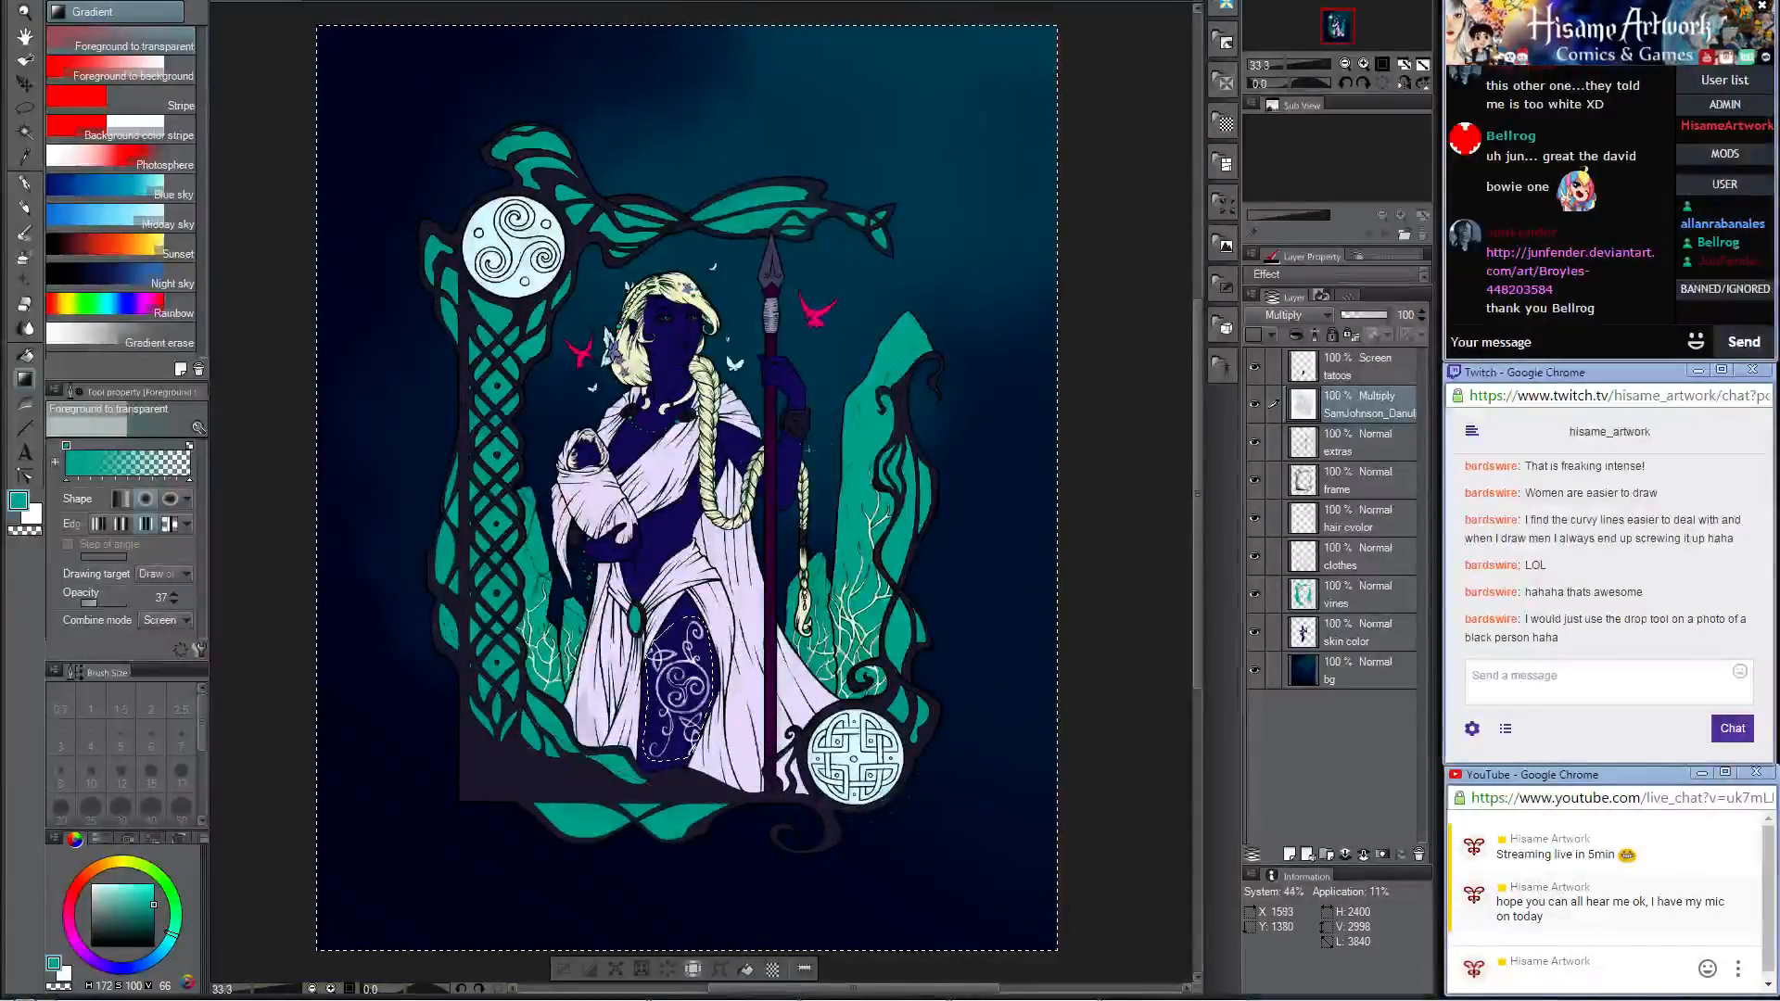
Step: Apply another circular teal gradient diagonally across the selected line art and clear the selection
drag(838, 438, 460, 806)
key(ctrl+plus)
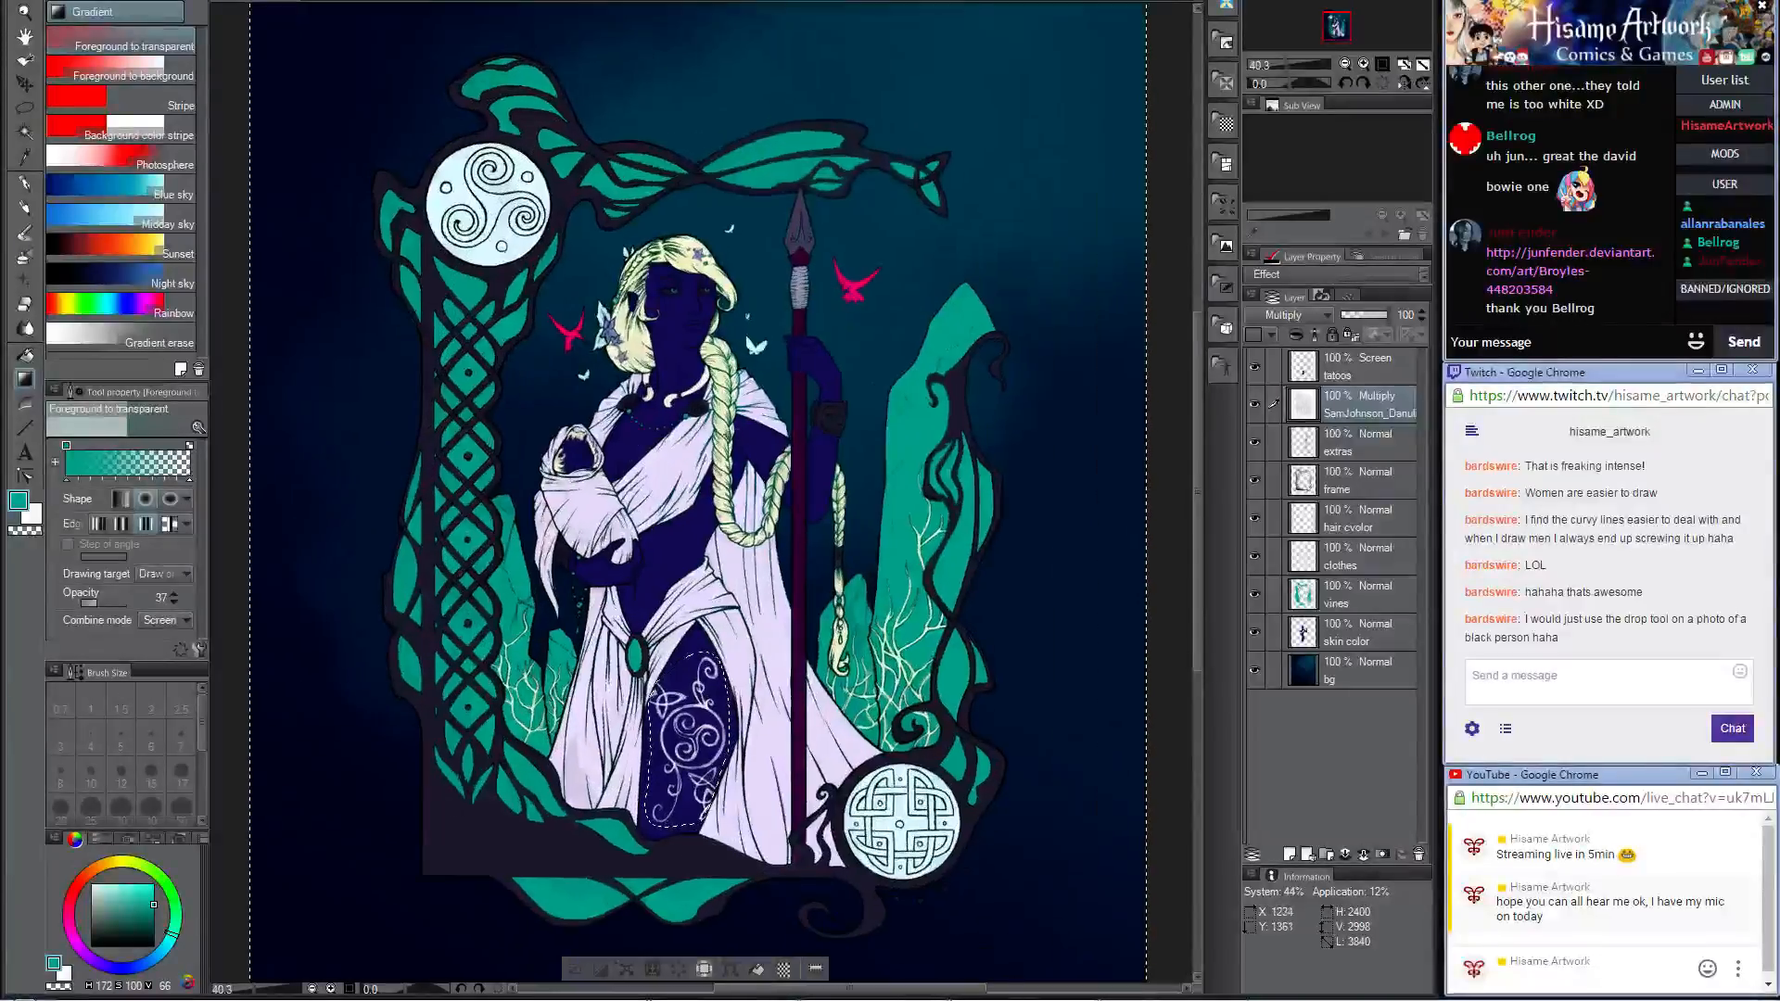
key(ctrl+plus)
key(ctrl+plus)
key(ctrl+plus)
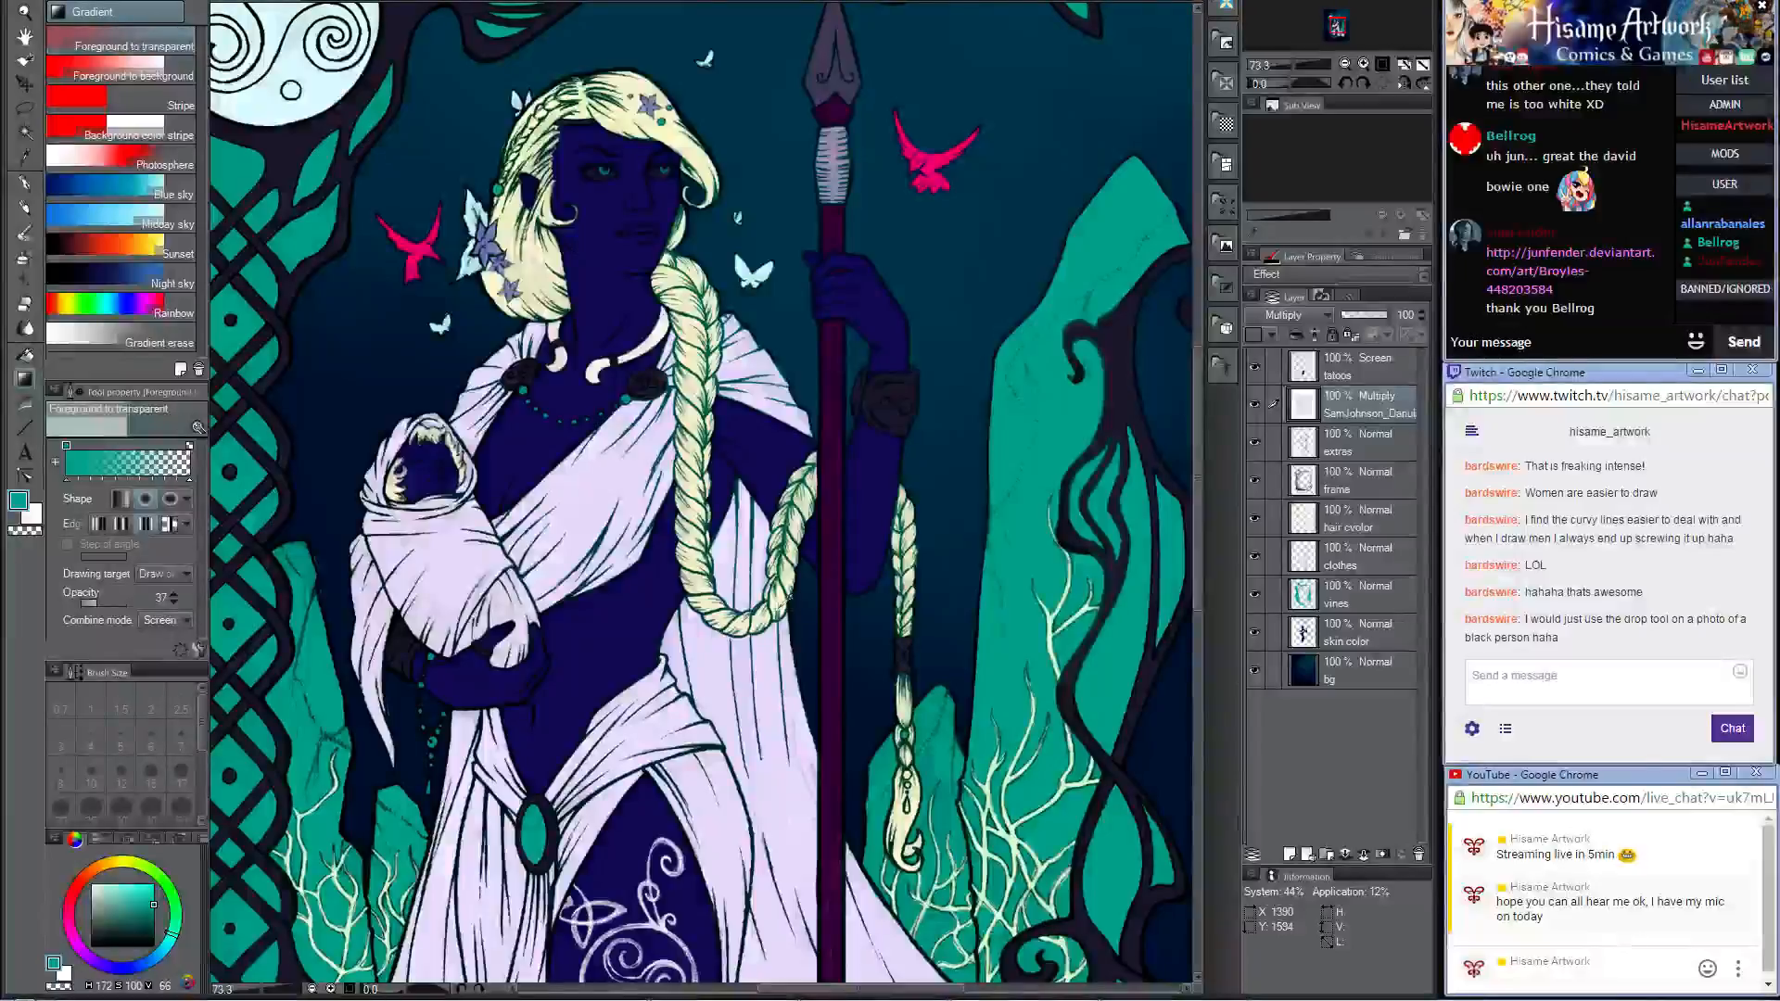
Step: Examine the teal-tinted line art across the figure and the surrounding frame, close up and from farther out
key(ctrl+minus)
key(ctrl+minus)
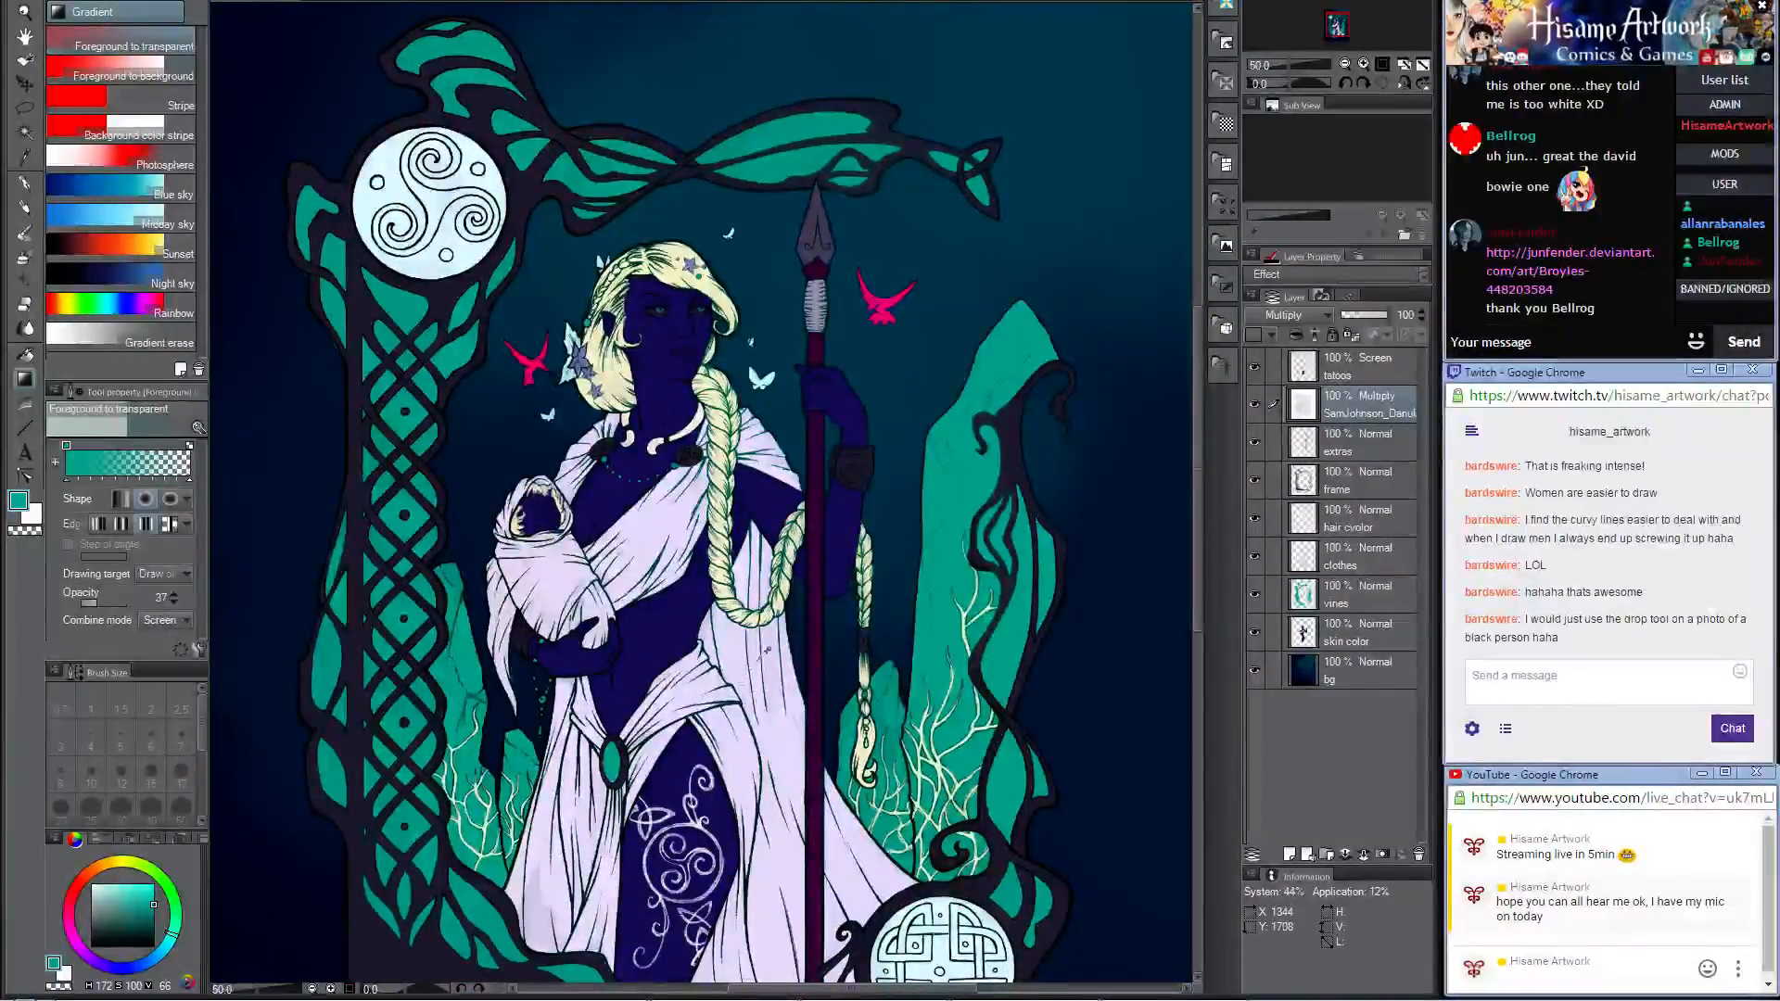
key(ctrl+plus)
key(ctrl+plus)
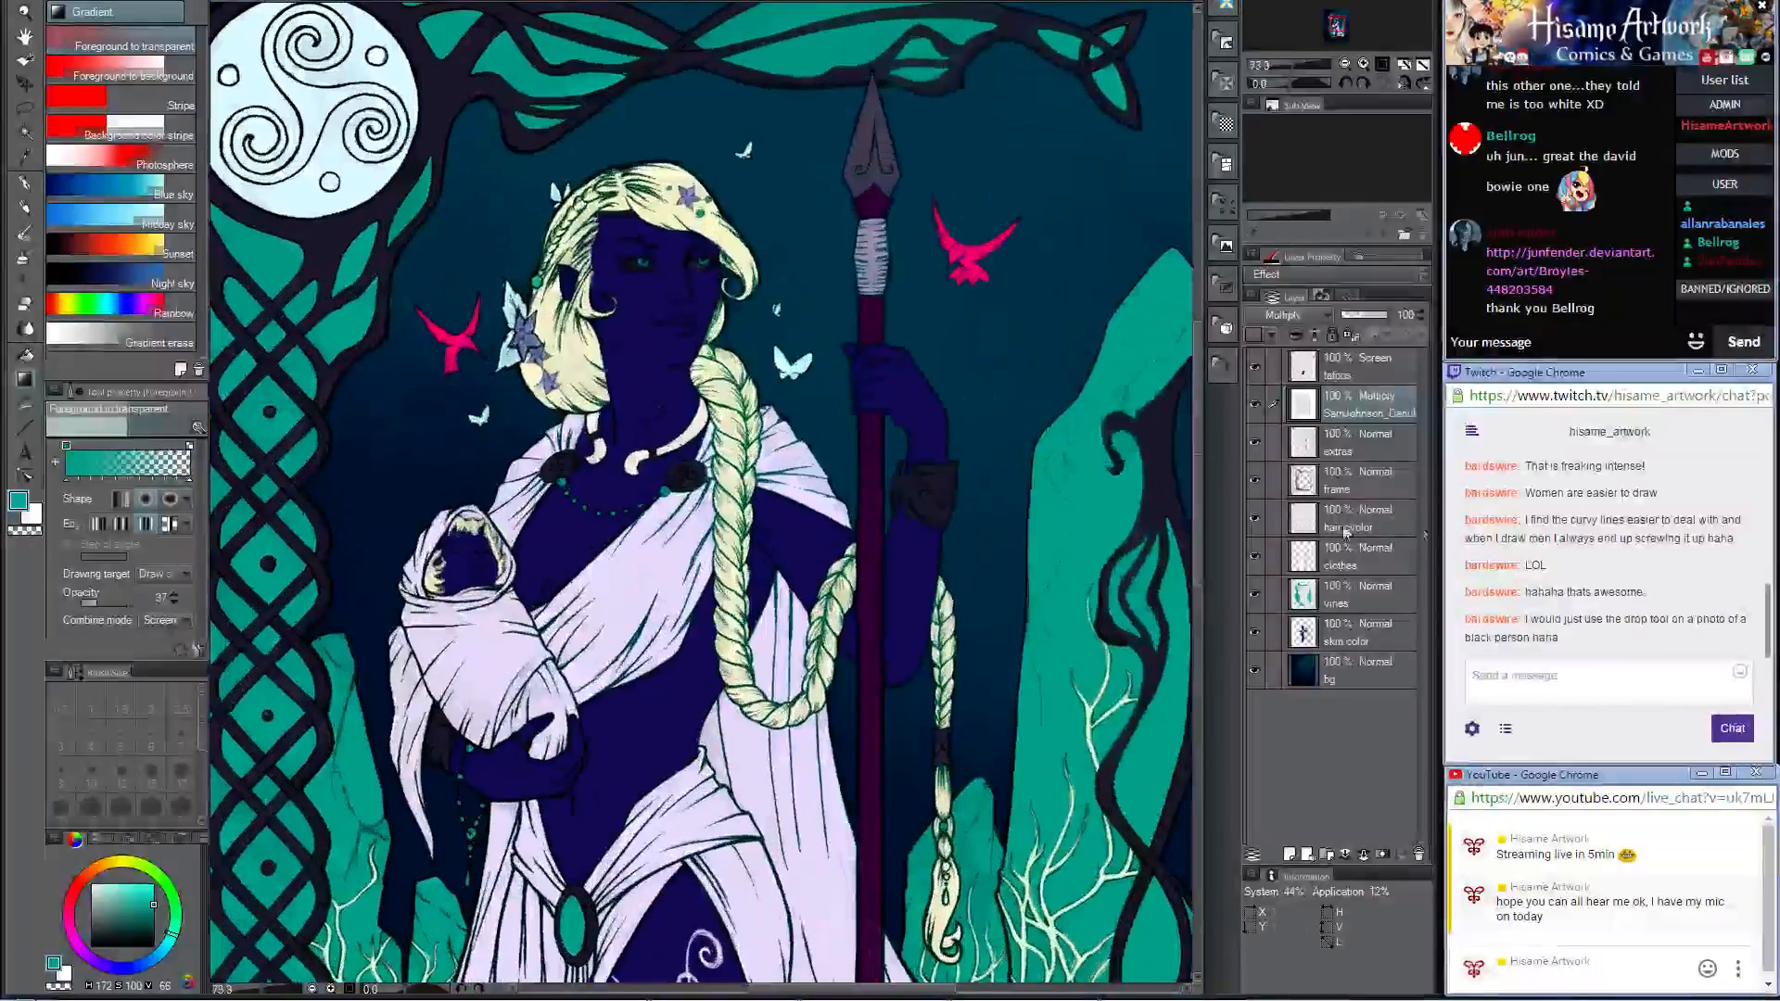
key(ctrl+minus)
key(ctrl+minus)
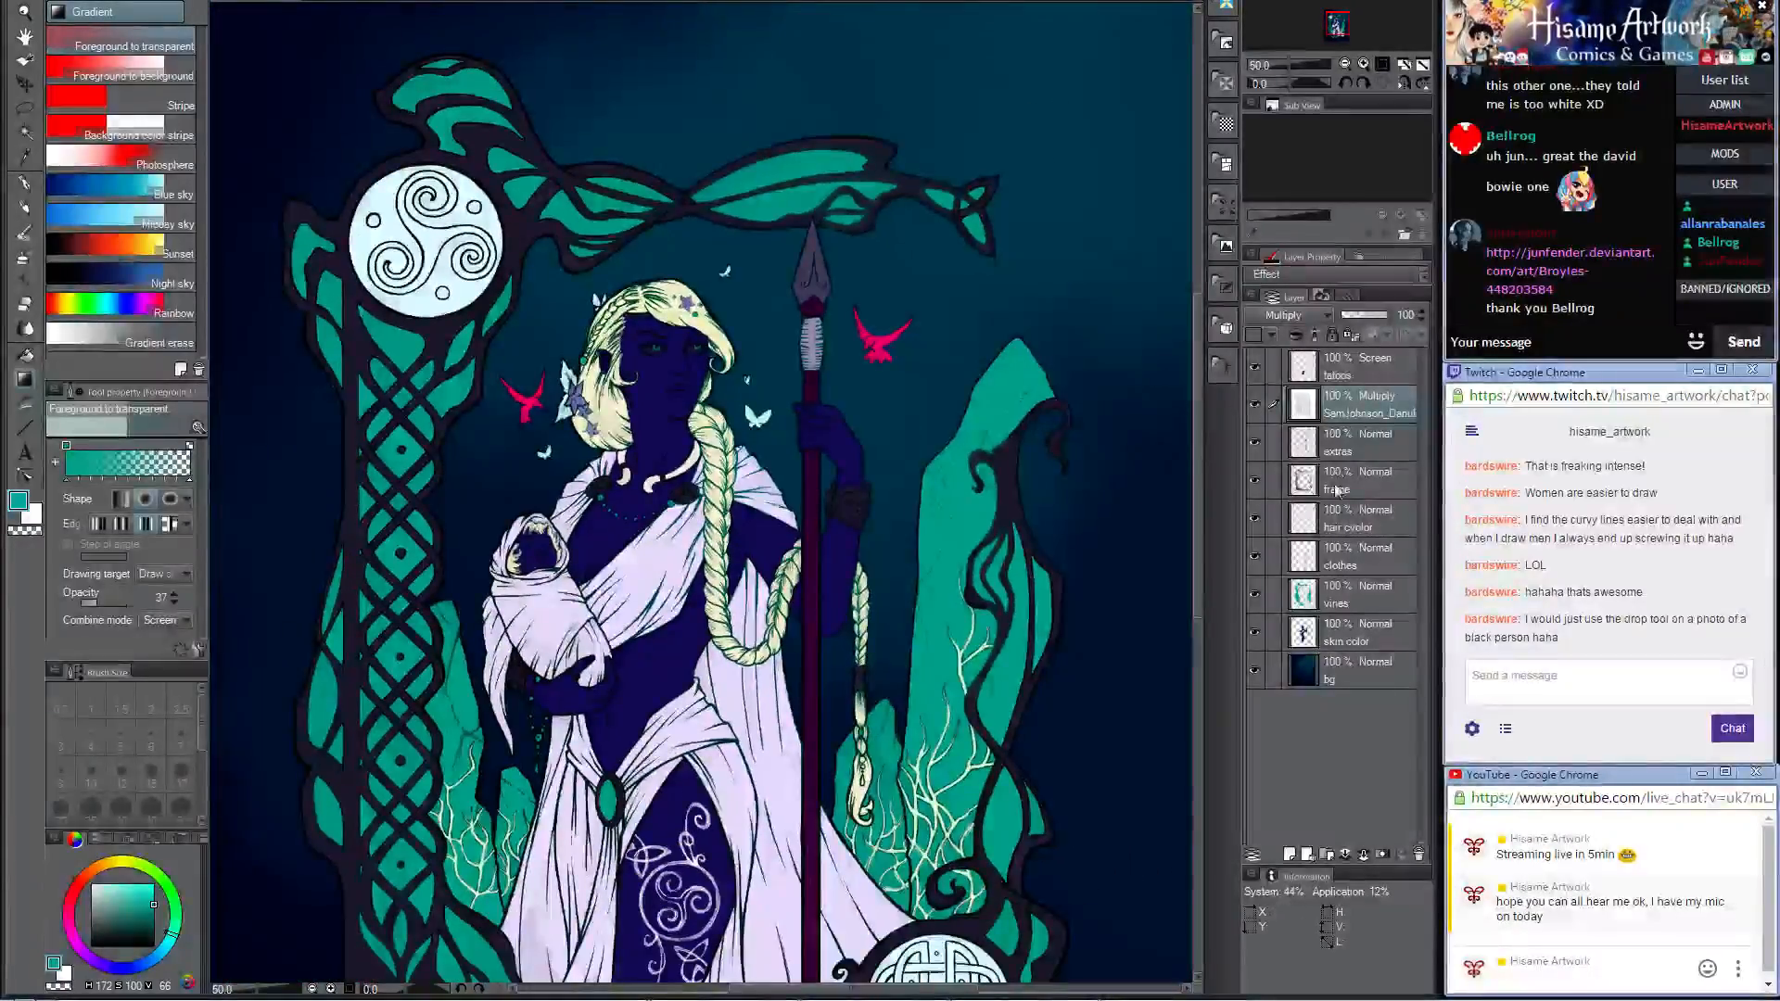
Step: On the clothes layer with the Darker pencil active, set the drawing colour to dark blue, RGB 19, 63, 117
click(1302, 568)
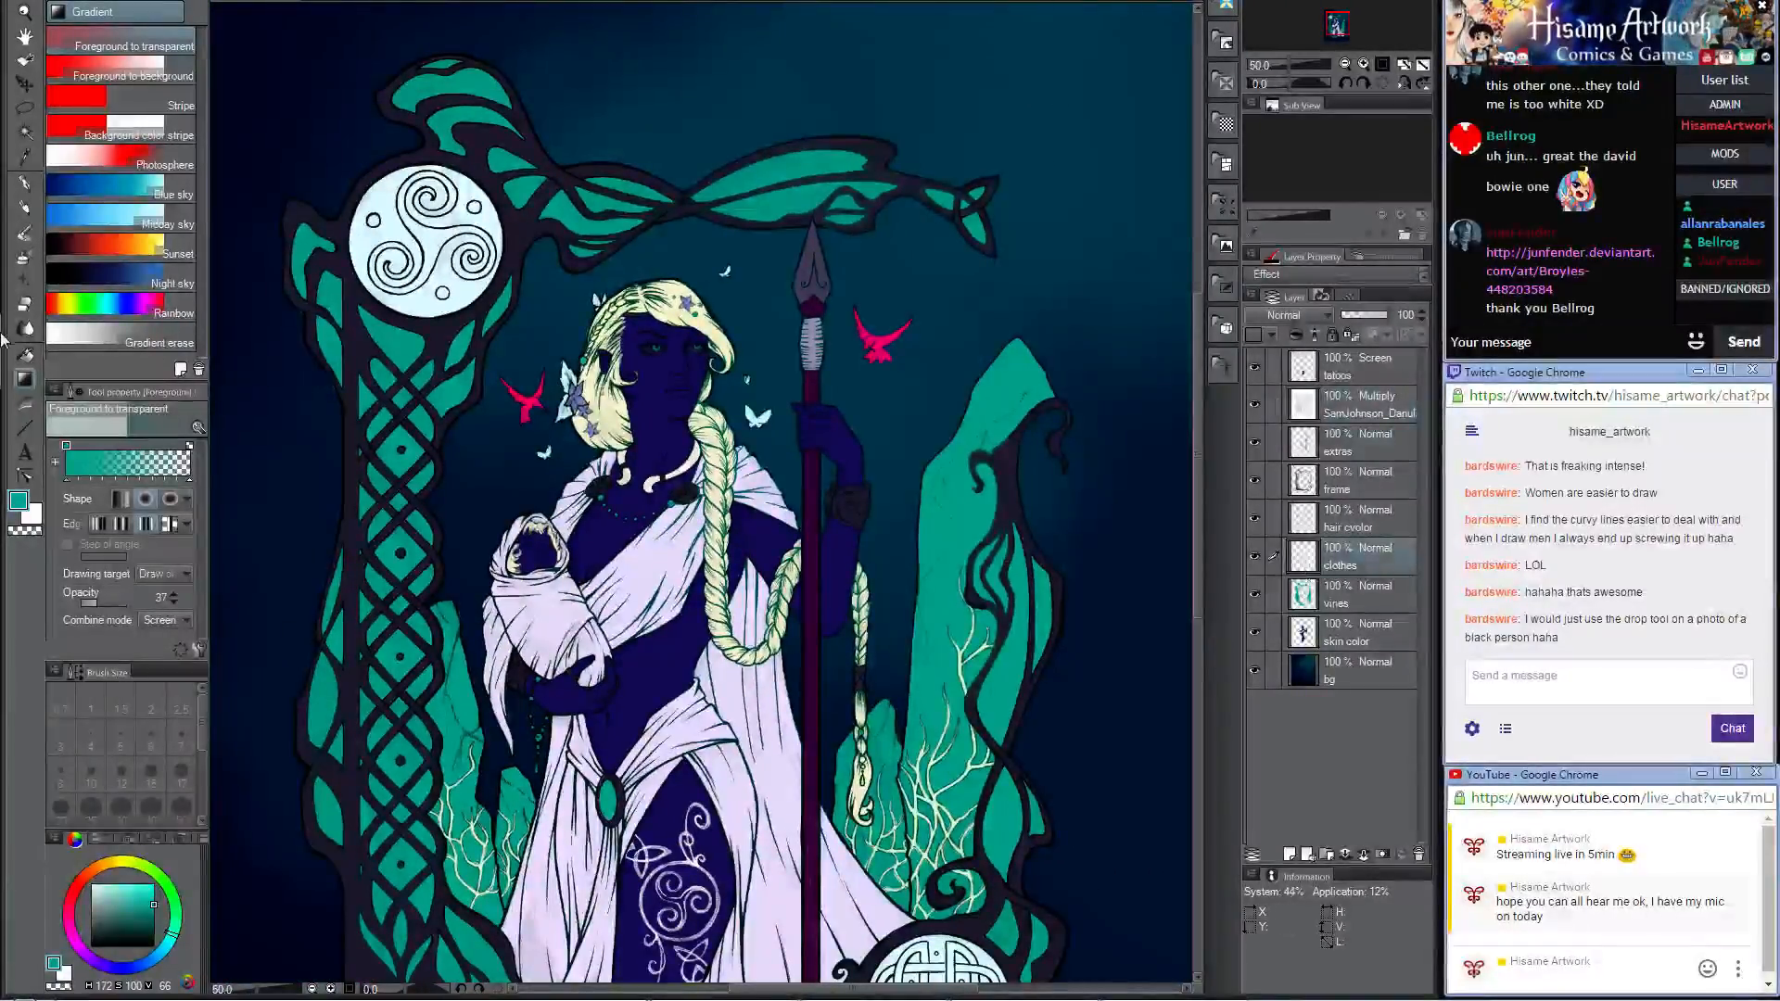
click(25, 206)
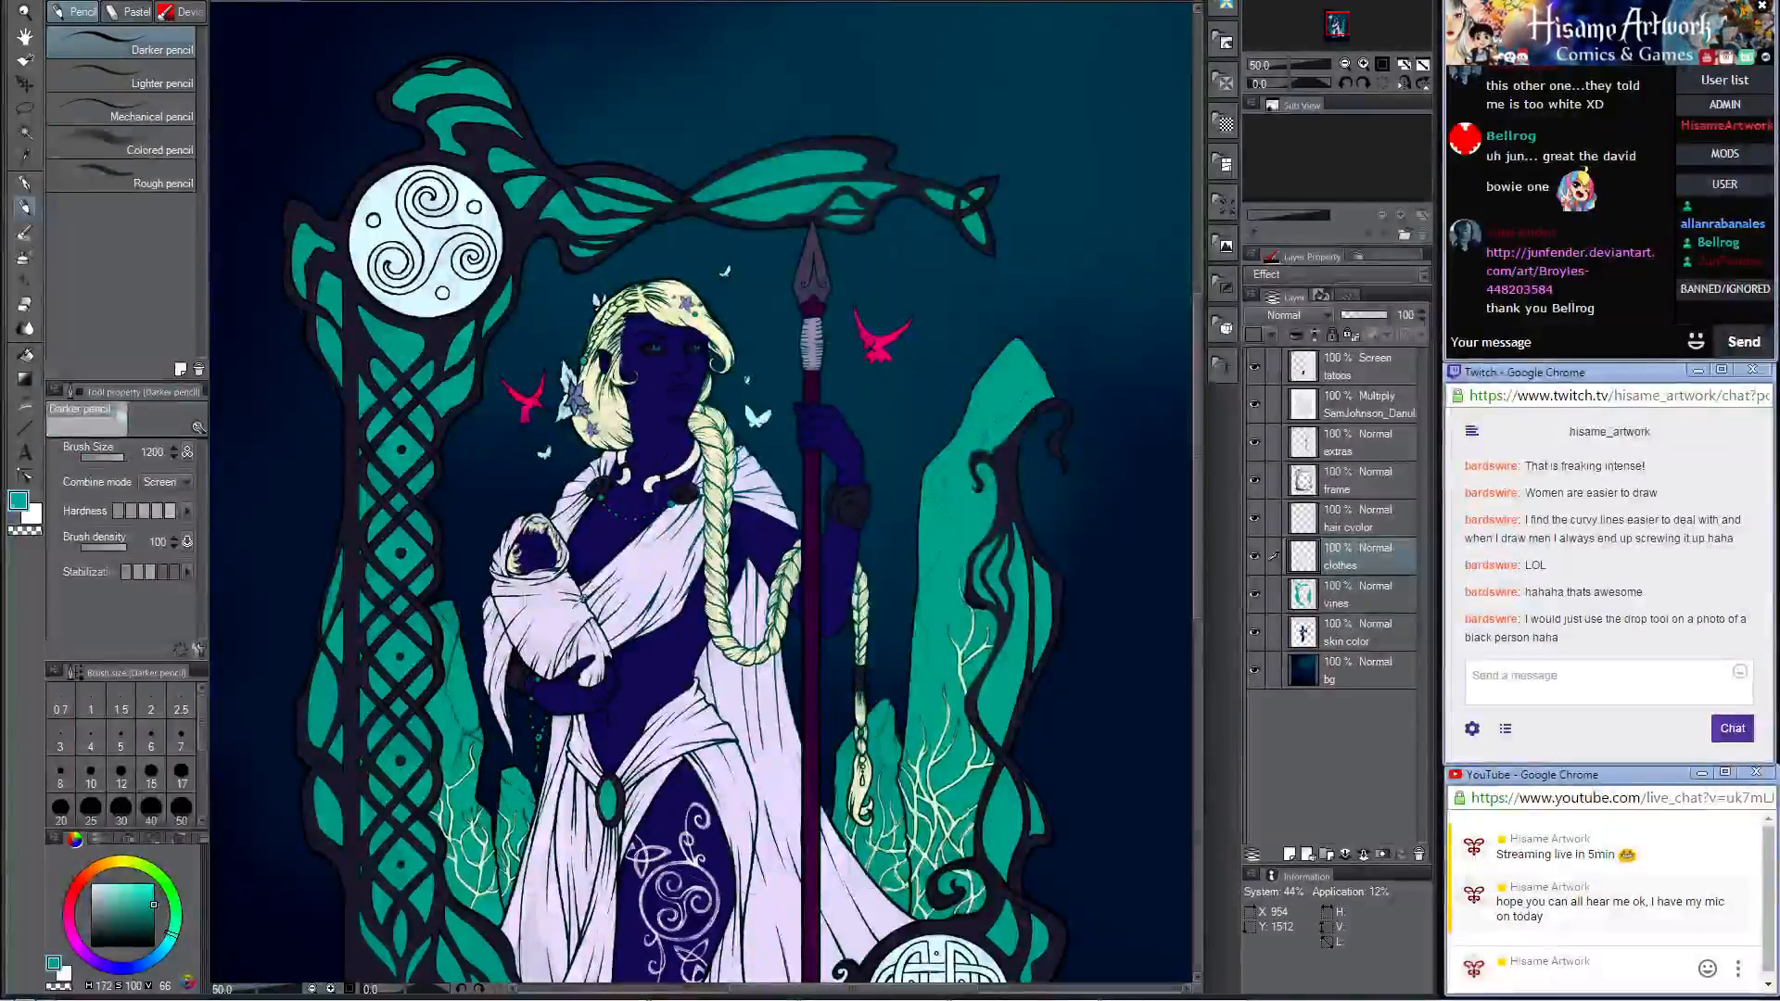
alt+click(582, 619)
scroll(581, 623, up, 10)
scroll(585, 618, up, 2)
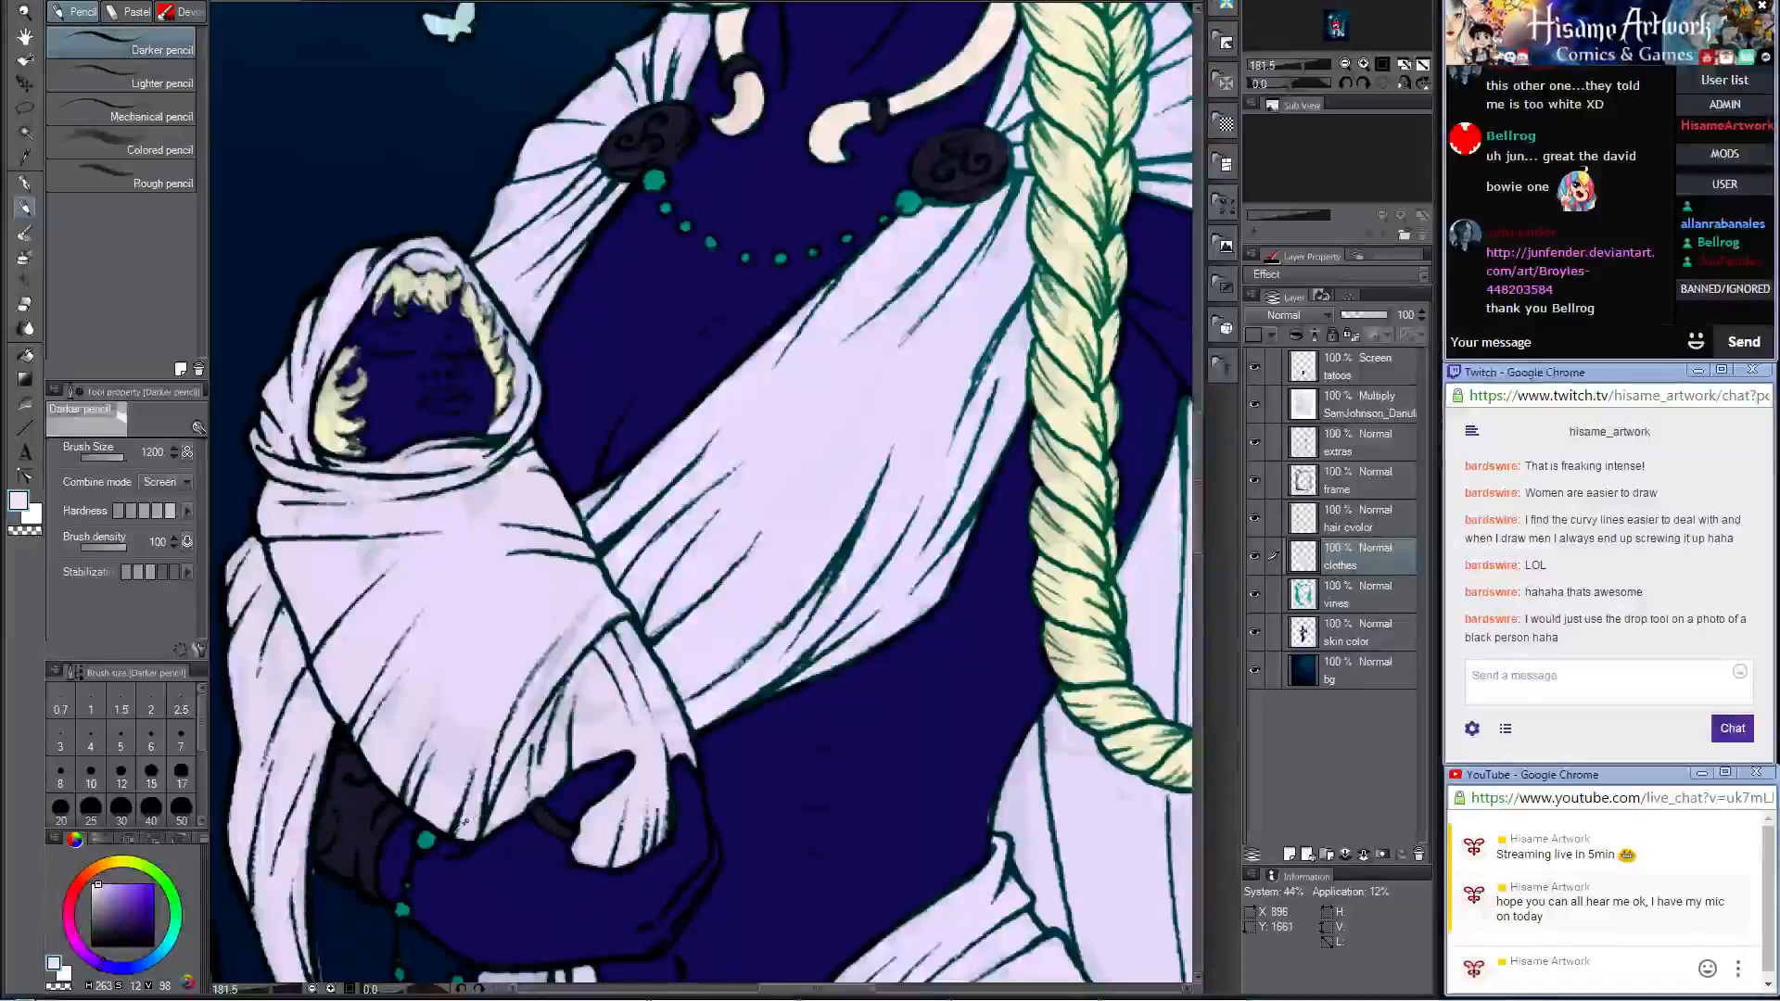
alt+click(464, 822)
click(19, 505)
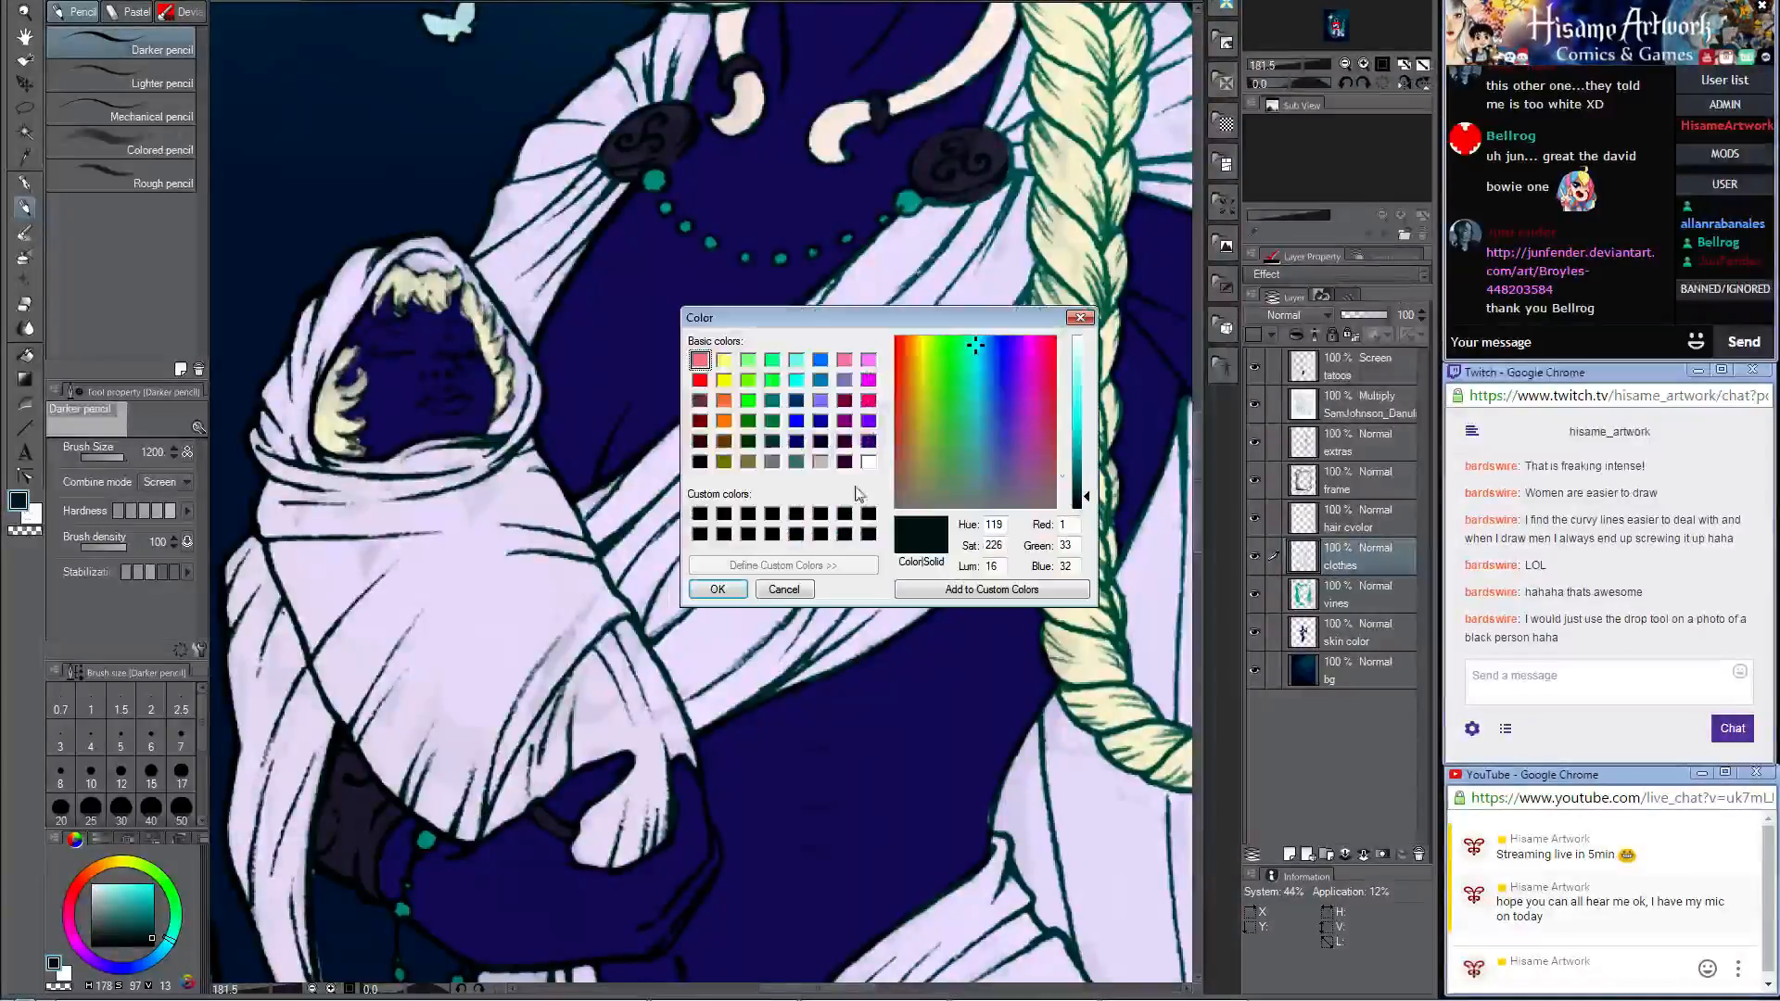
click(994, 336)
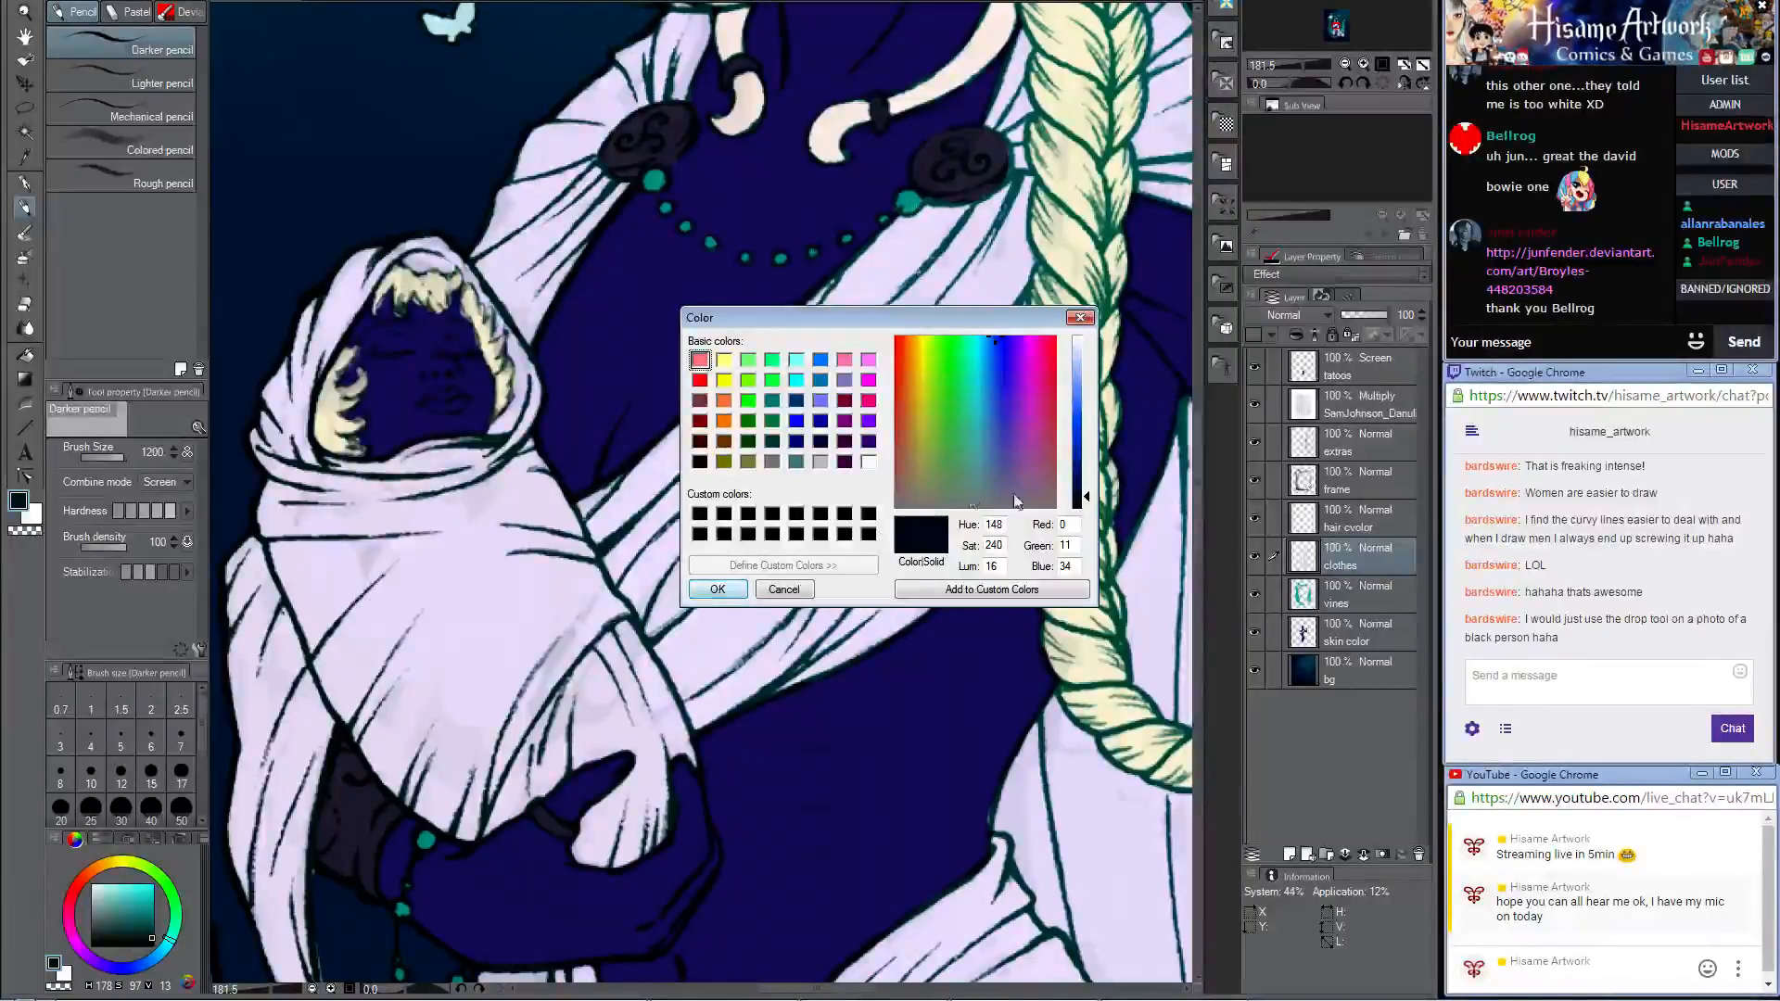
click(1076, 463)
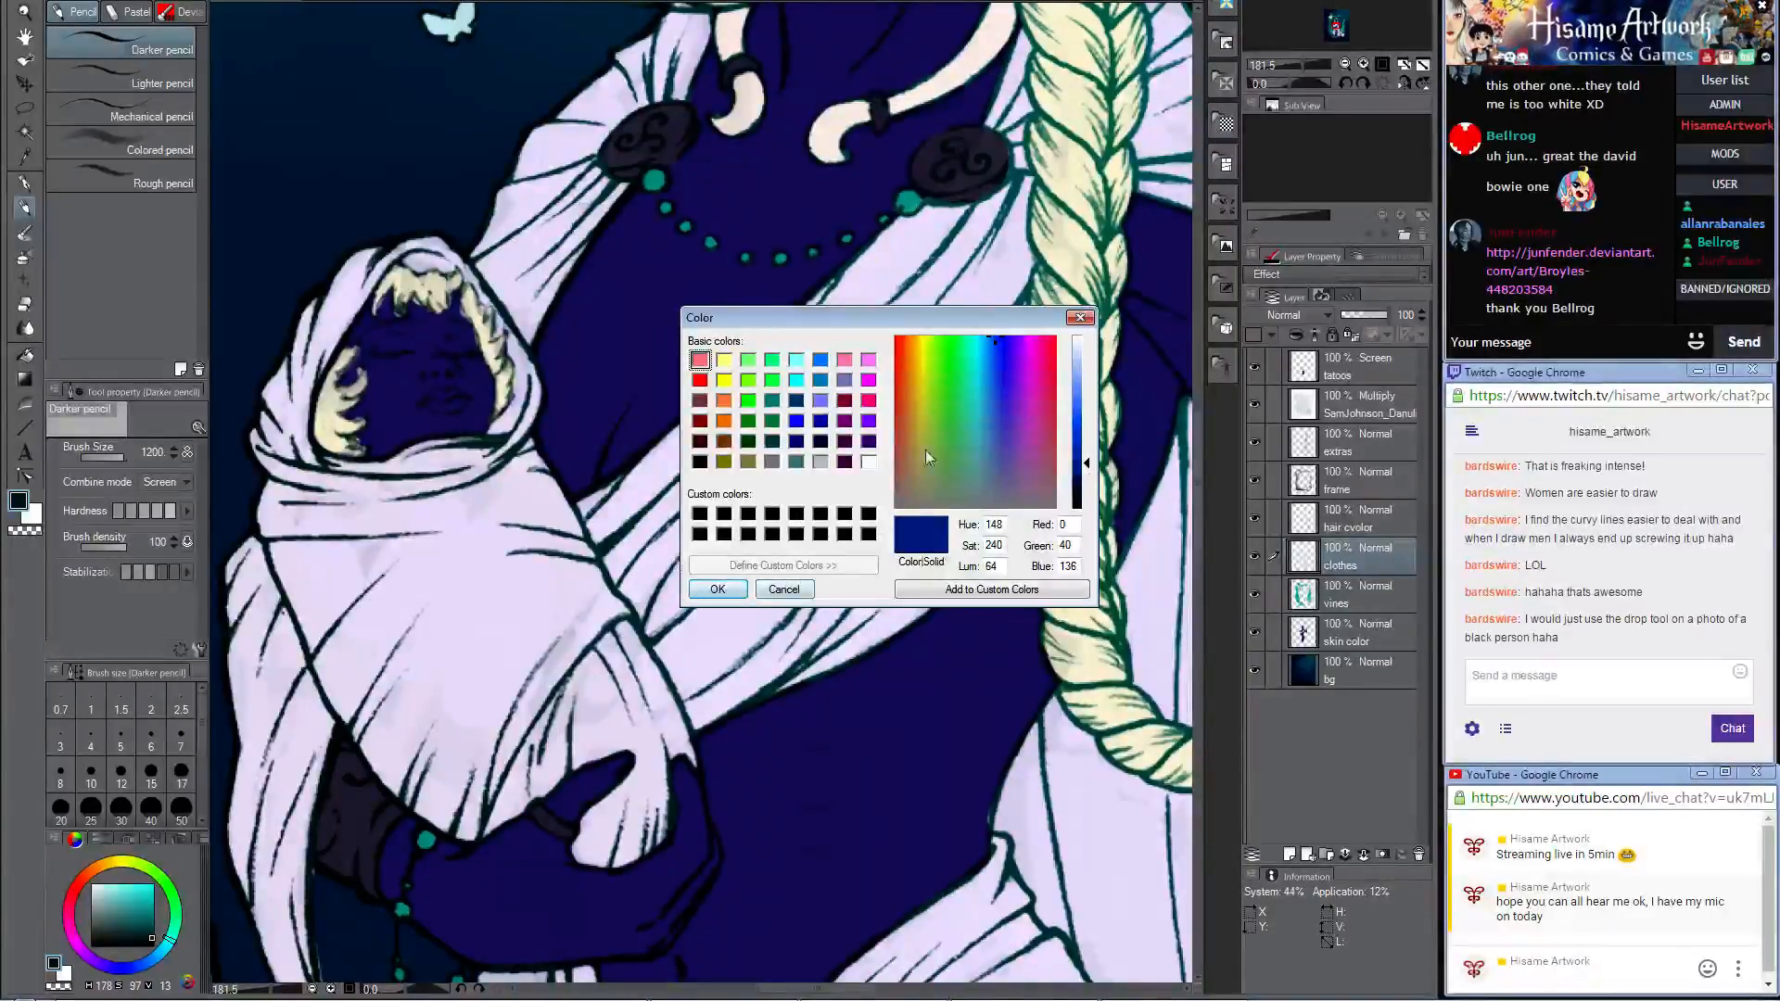
mouse_move(990, 363)
mouse_down()
mouse_move(982, 416)
mouse_move(991, 387)
mouse_up()
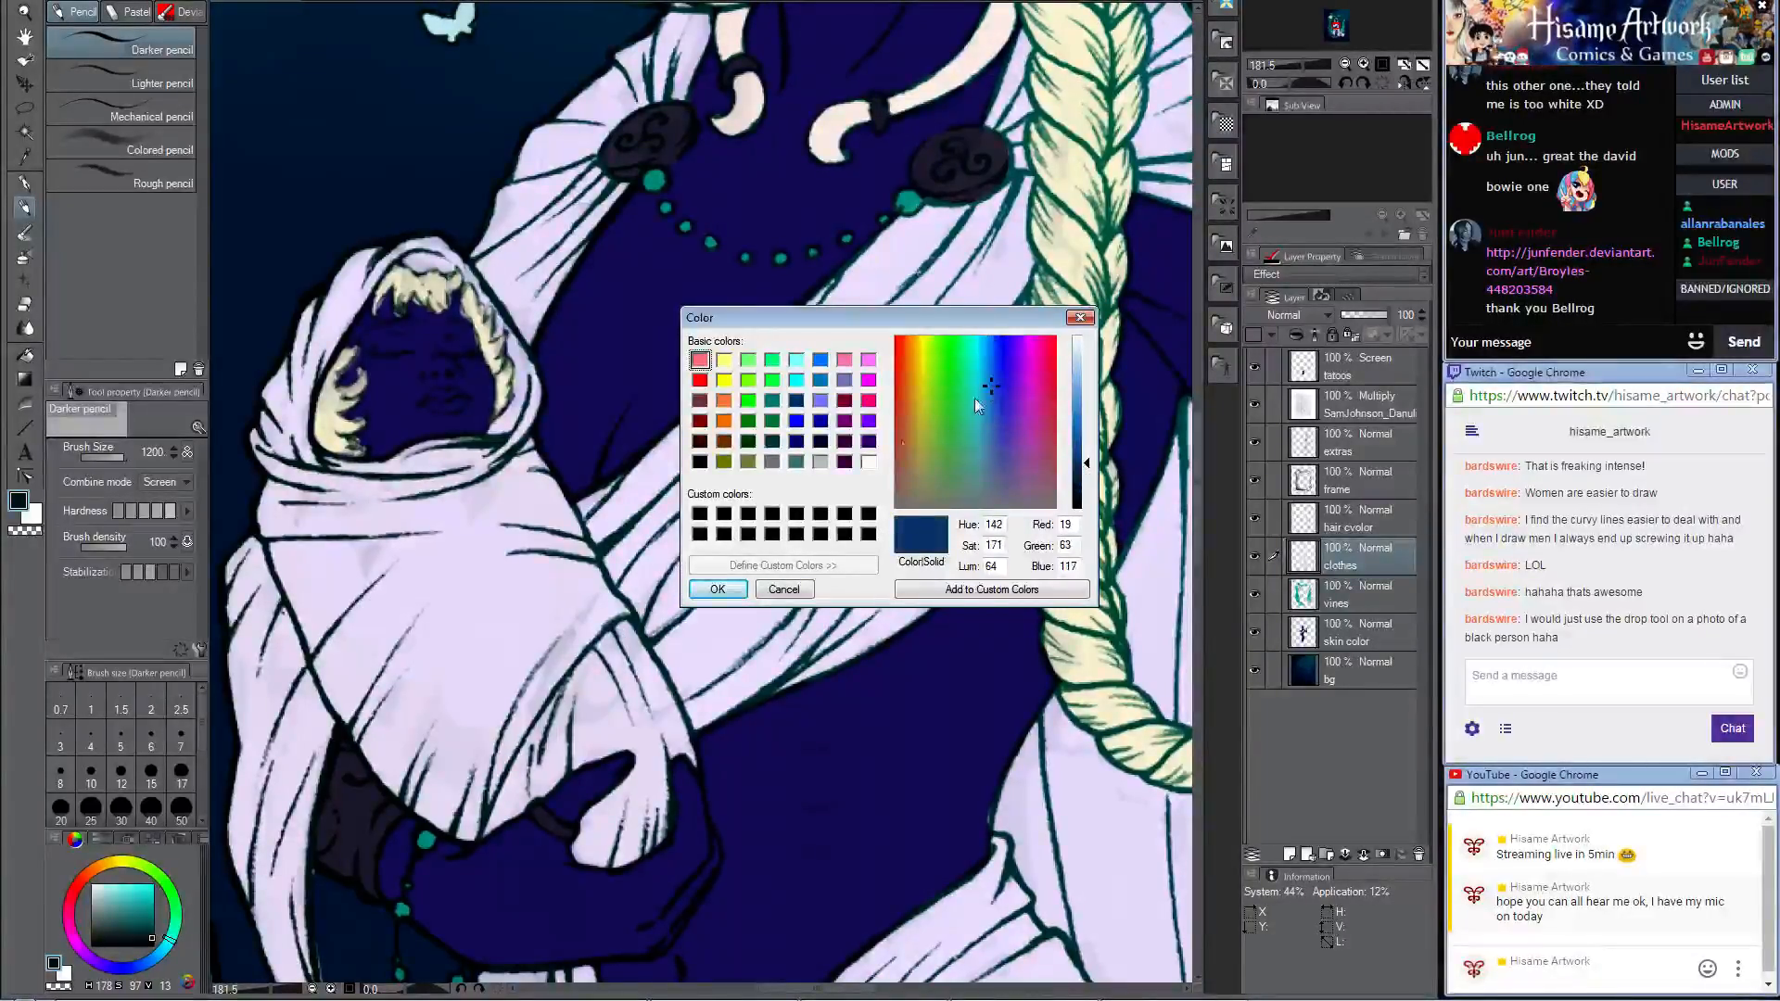
click(717, 588)
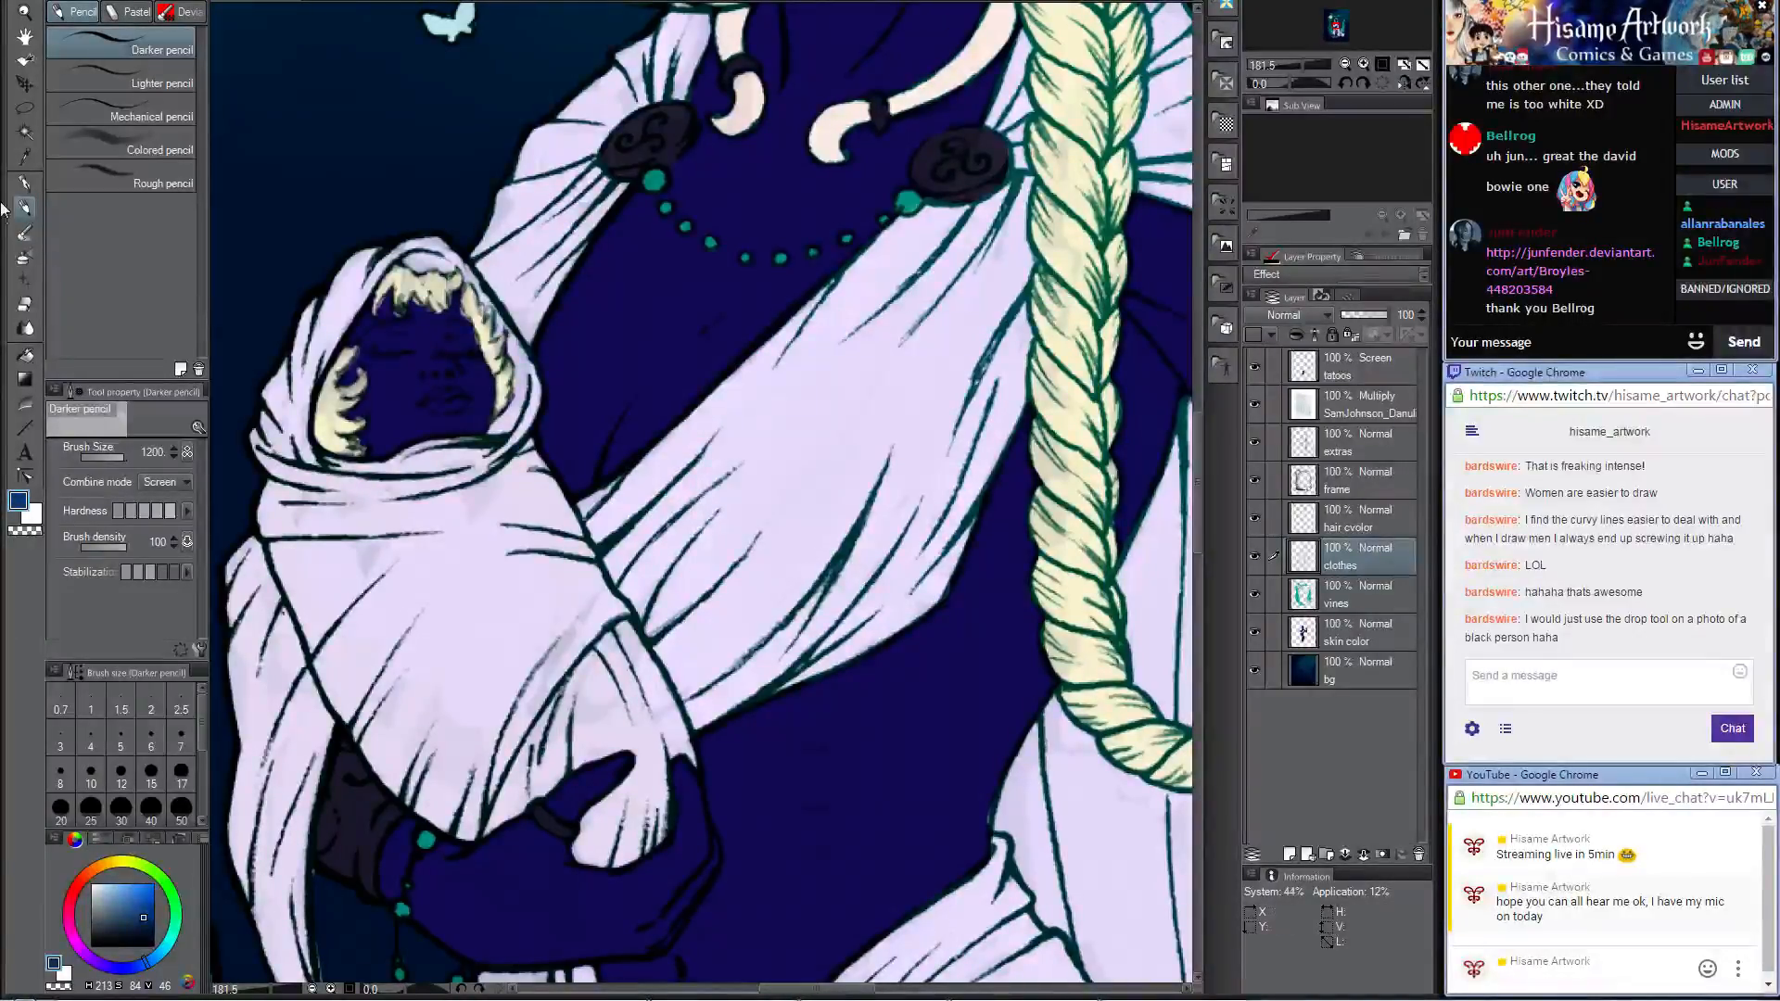
Step: Set the Darker pencil's combine mode to Normal and reduce its brush size to 25
click(197, 652)
click(570, 309)
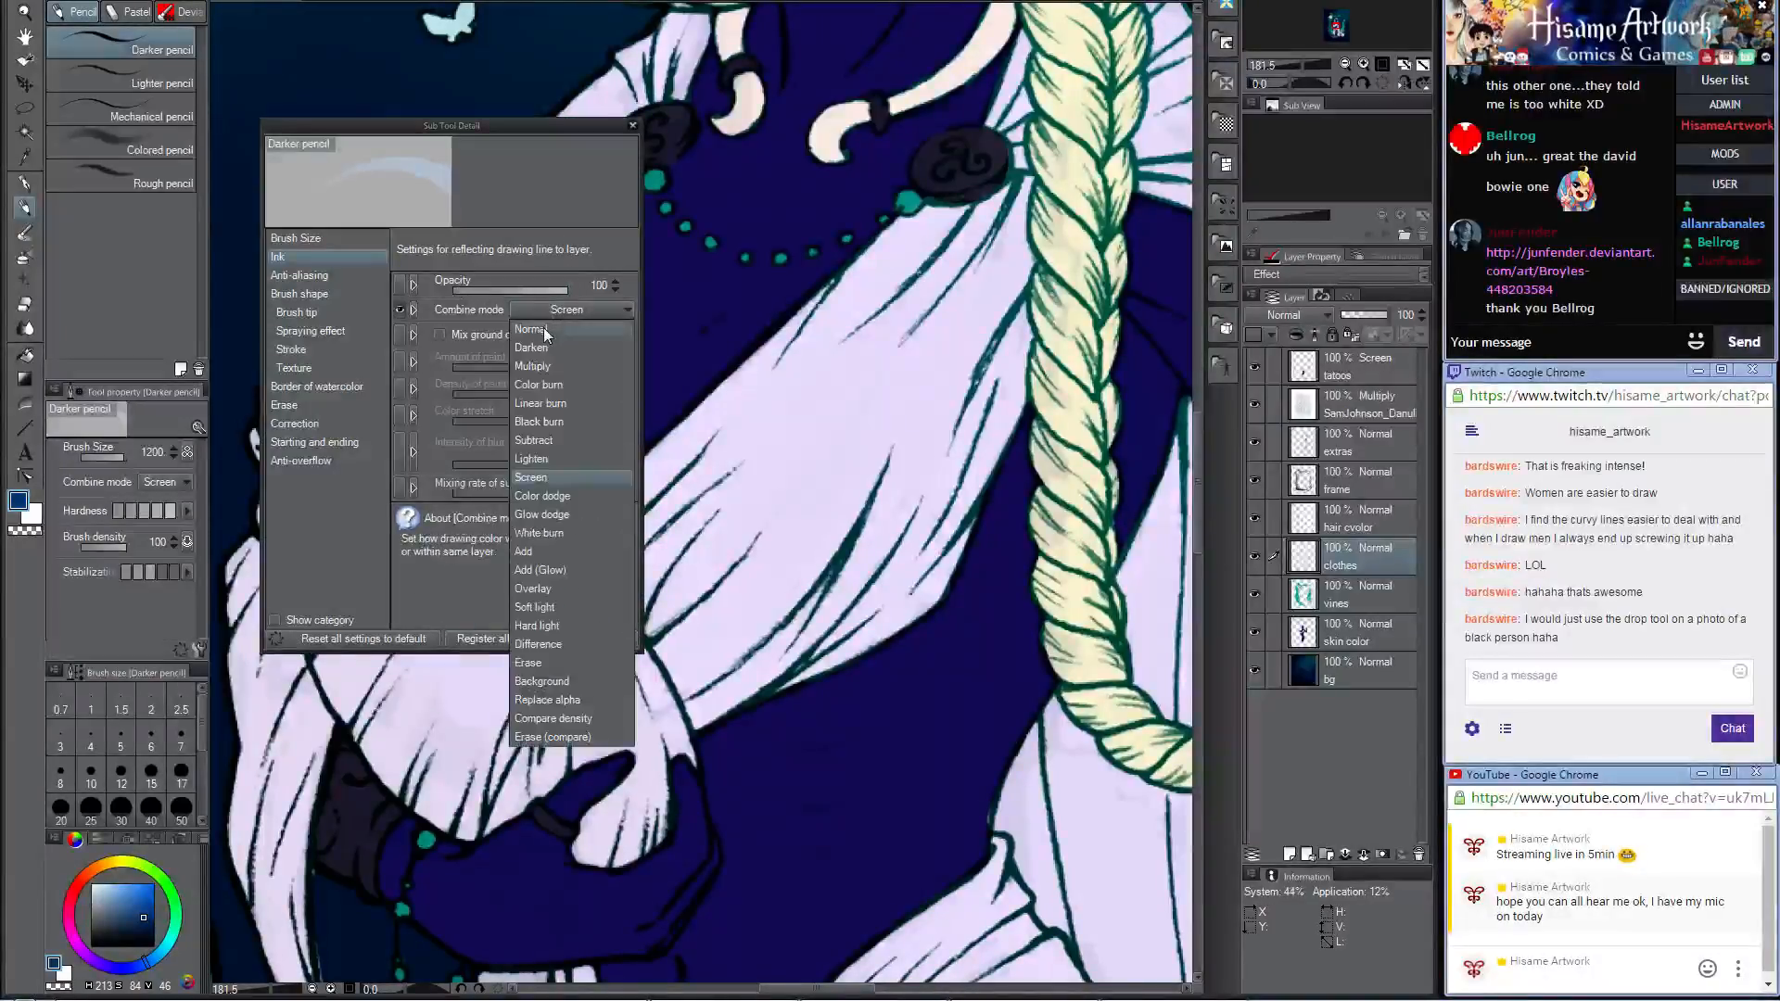
click(545, 334)
click(632, 126)
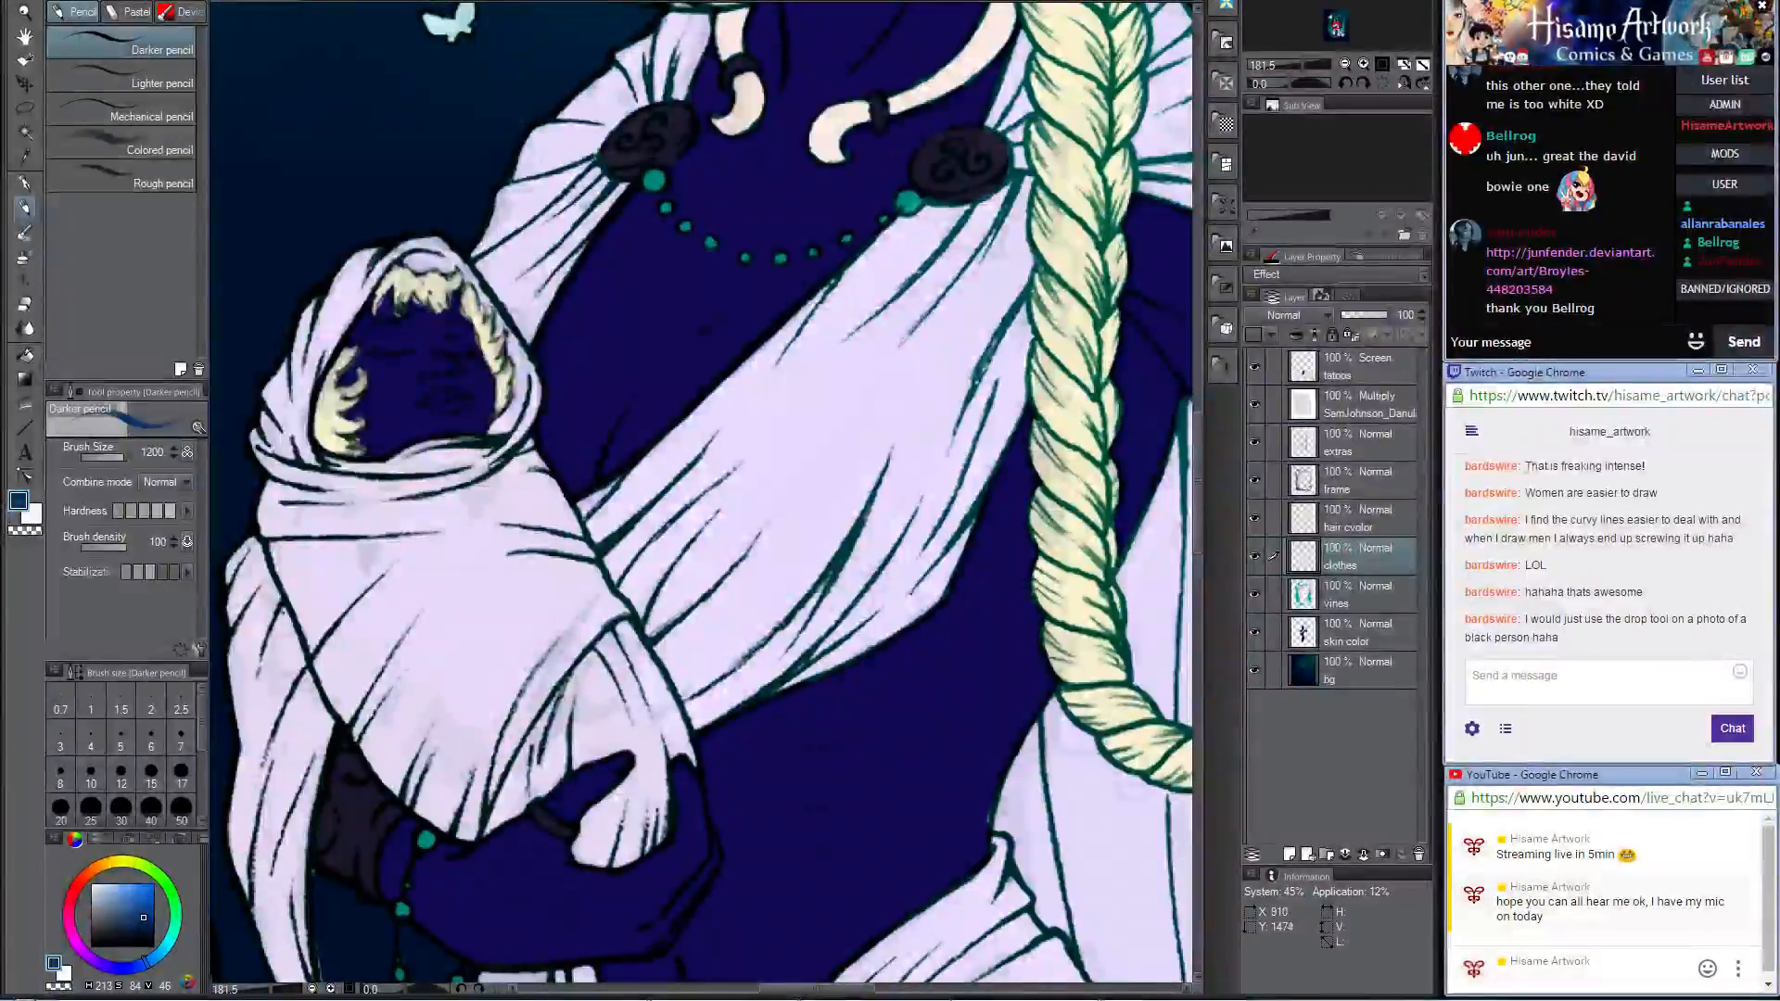
key(bracketleft)
key(bracketleft)
key(bracketleft)
key(bracketleft)
key(bracketleft)
key(bracketleft)
key(bracketleft)
key(bracketleft)
key(bracketleft)
key(bracketleft)
key(bracketleft)
key(bracketleft)
key(bracketleft)
key(bracketleft)
key(bracketleft)
key(bracketleft)
key(bracketleft)
key(bracketleft)
key(bracketleft)
key(bracketleft)
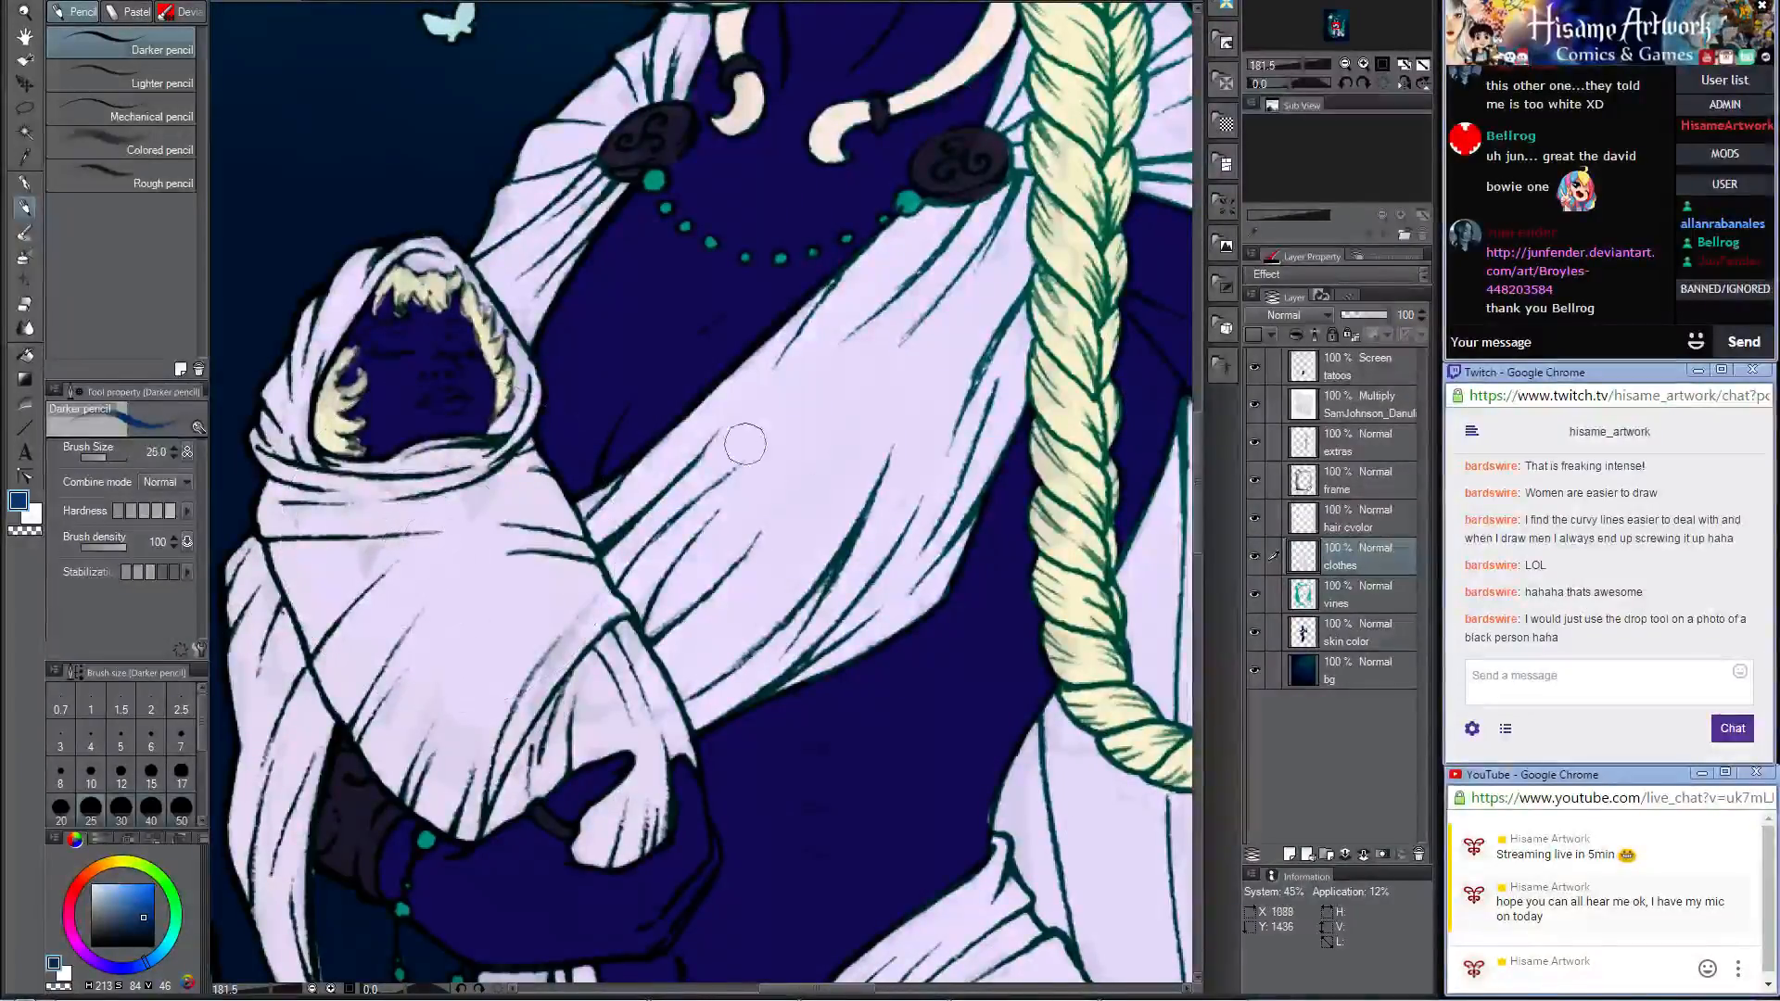
Step: Shade the inner rim and folds of the baby's hood at size 15, sampling a lighter blue from the shading for the outer folds
drag(425, 264, 447, 267)
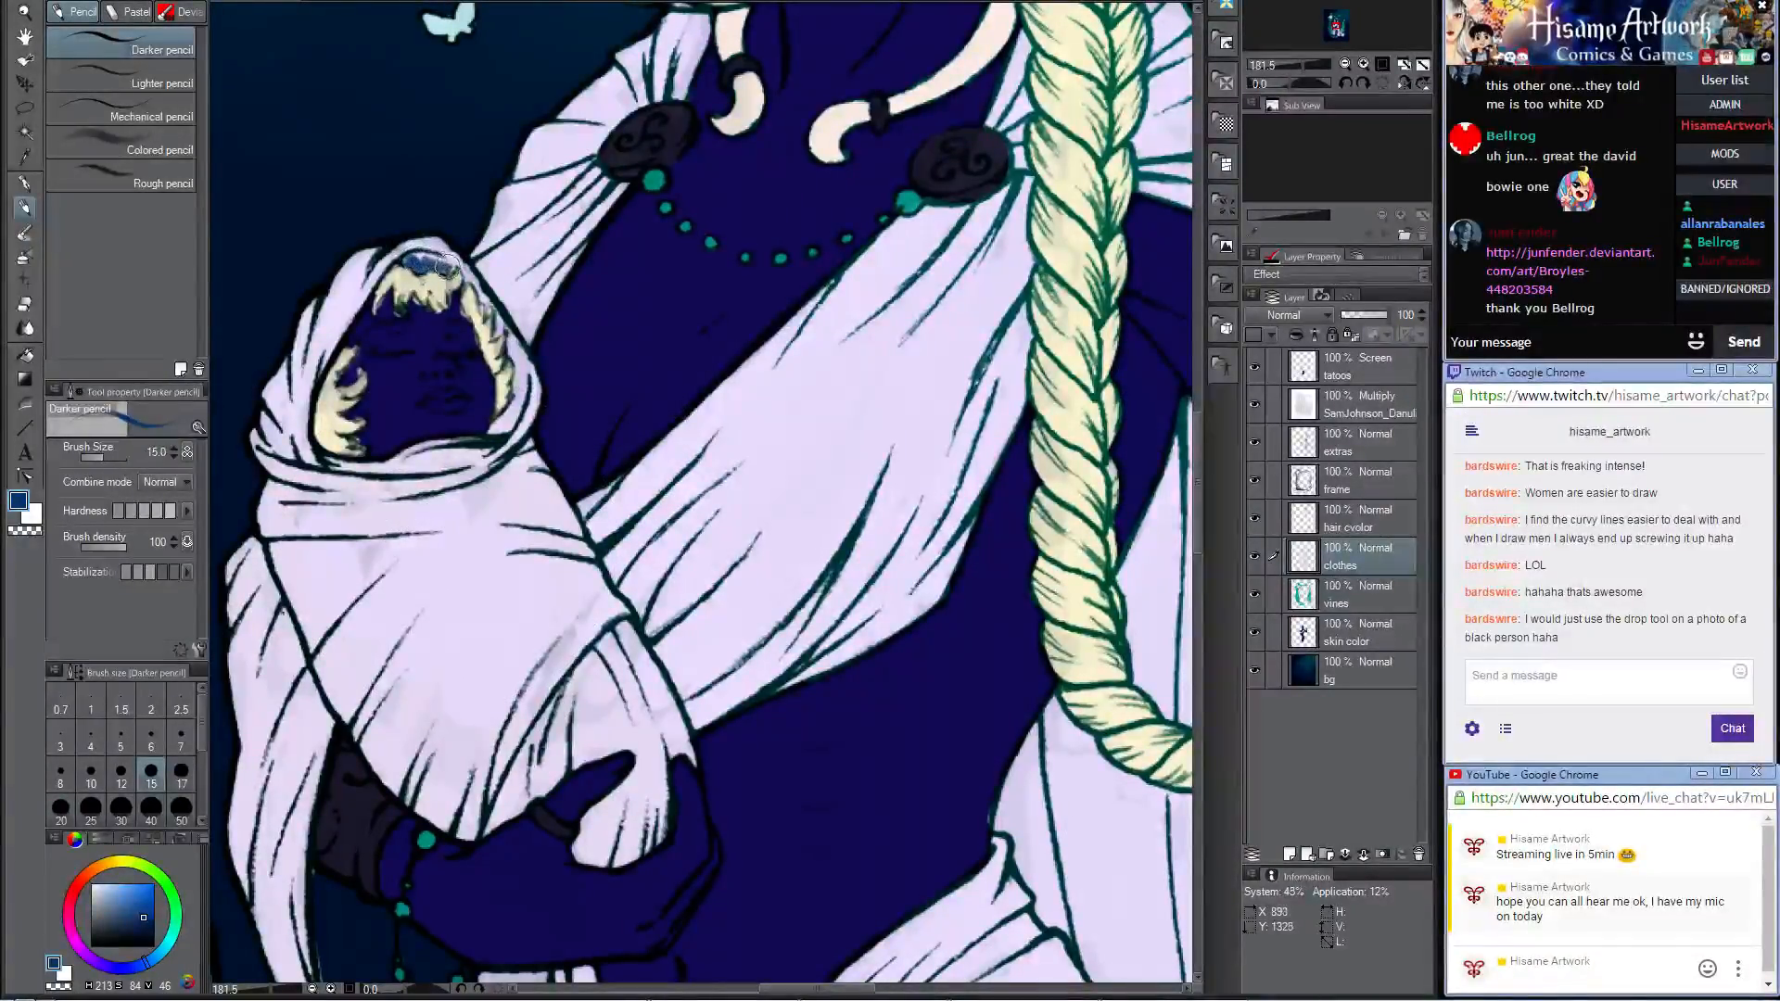
mouse_move(491, 427)
mouse_down()
mouse_move(524, 382)
mouse_move(515, 420)
mouse_up()
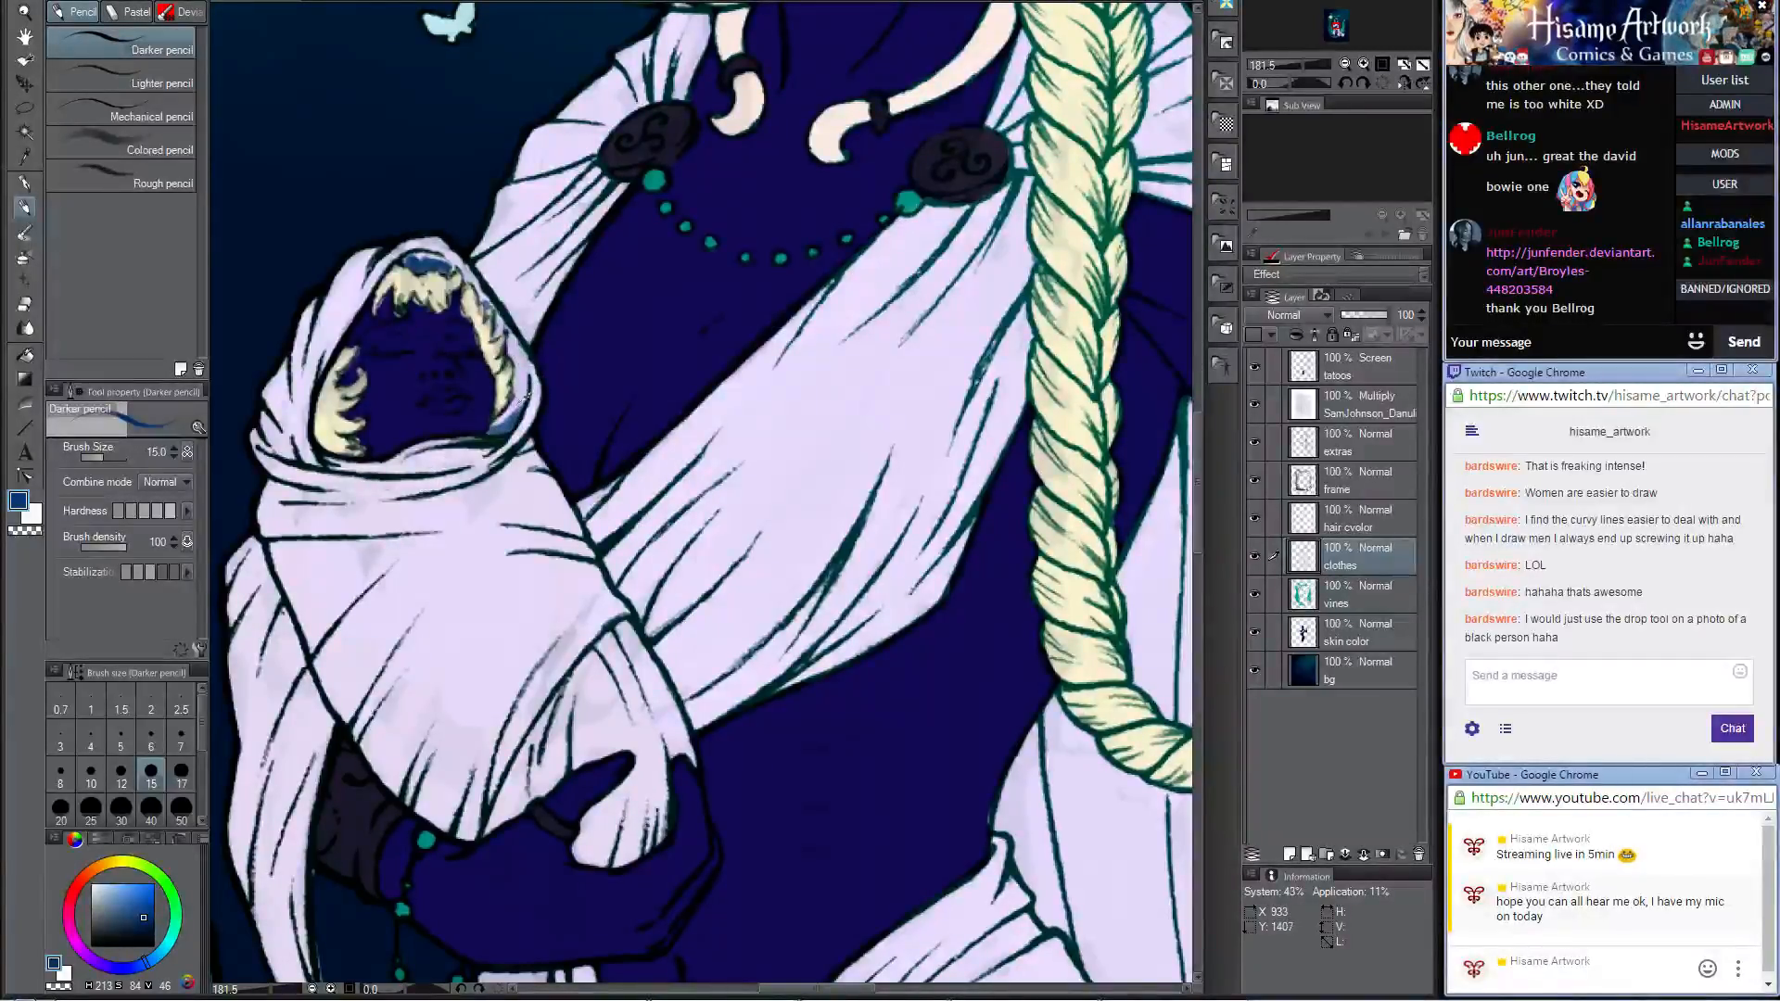
alt+click(512, 418)
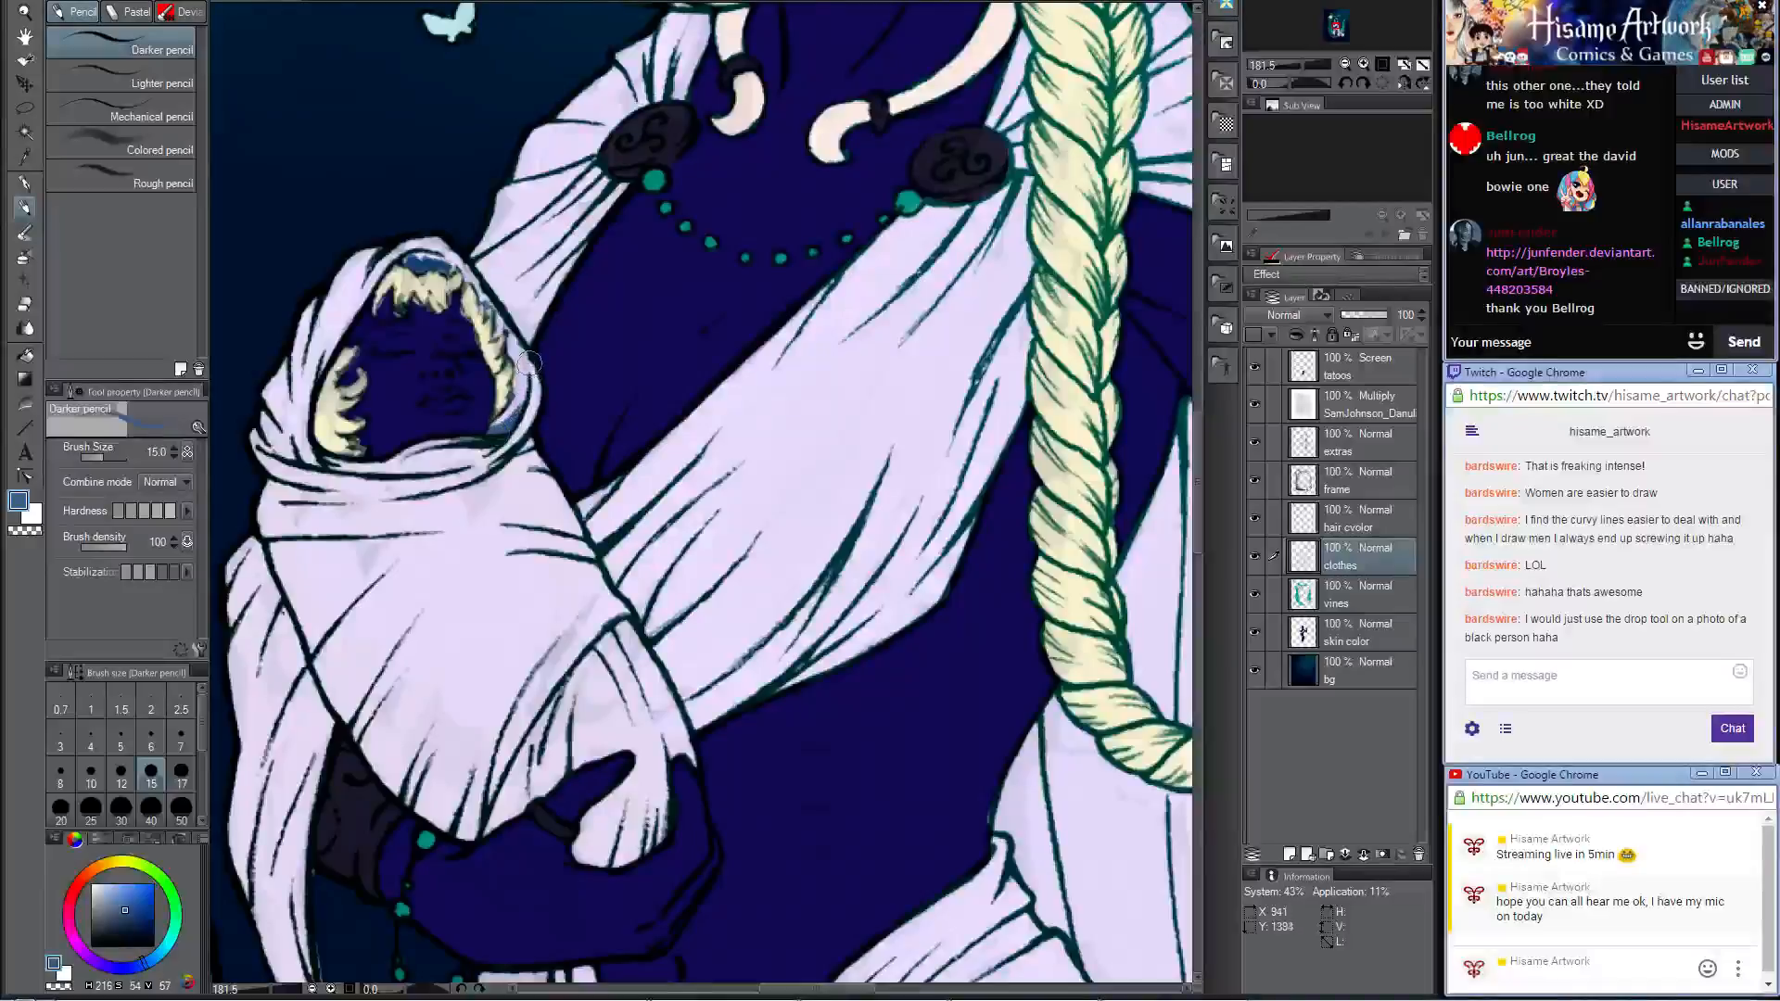
drag(531, 399, 497, 456)
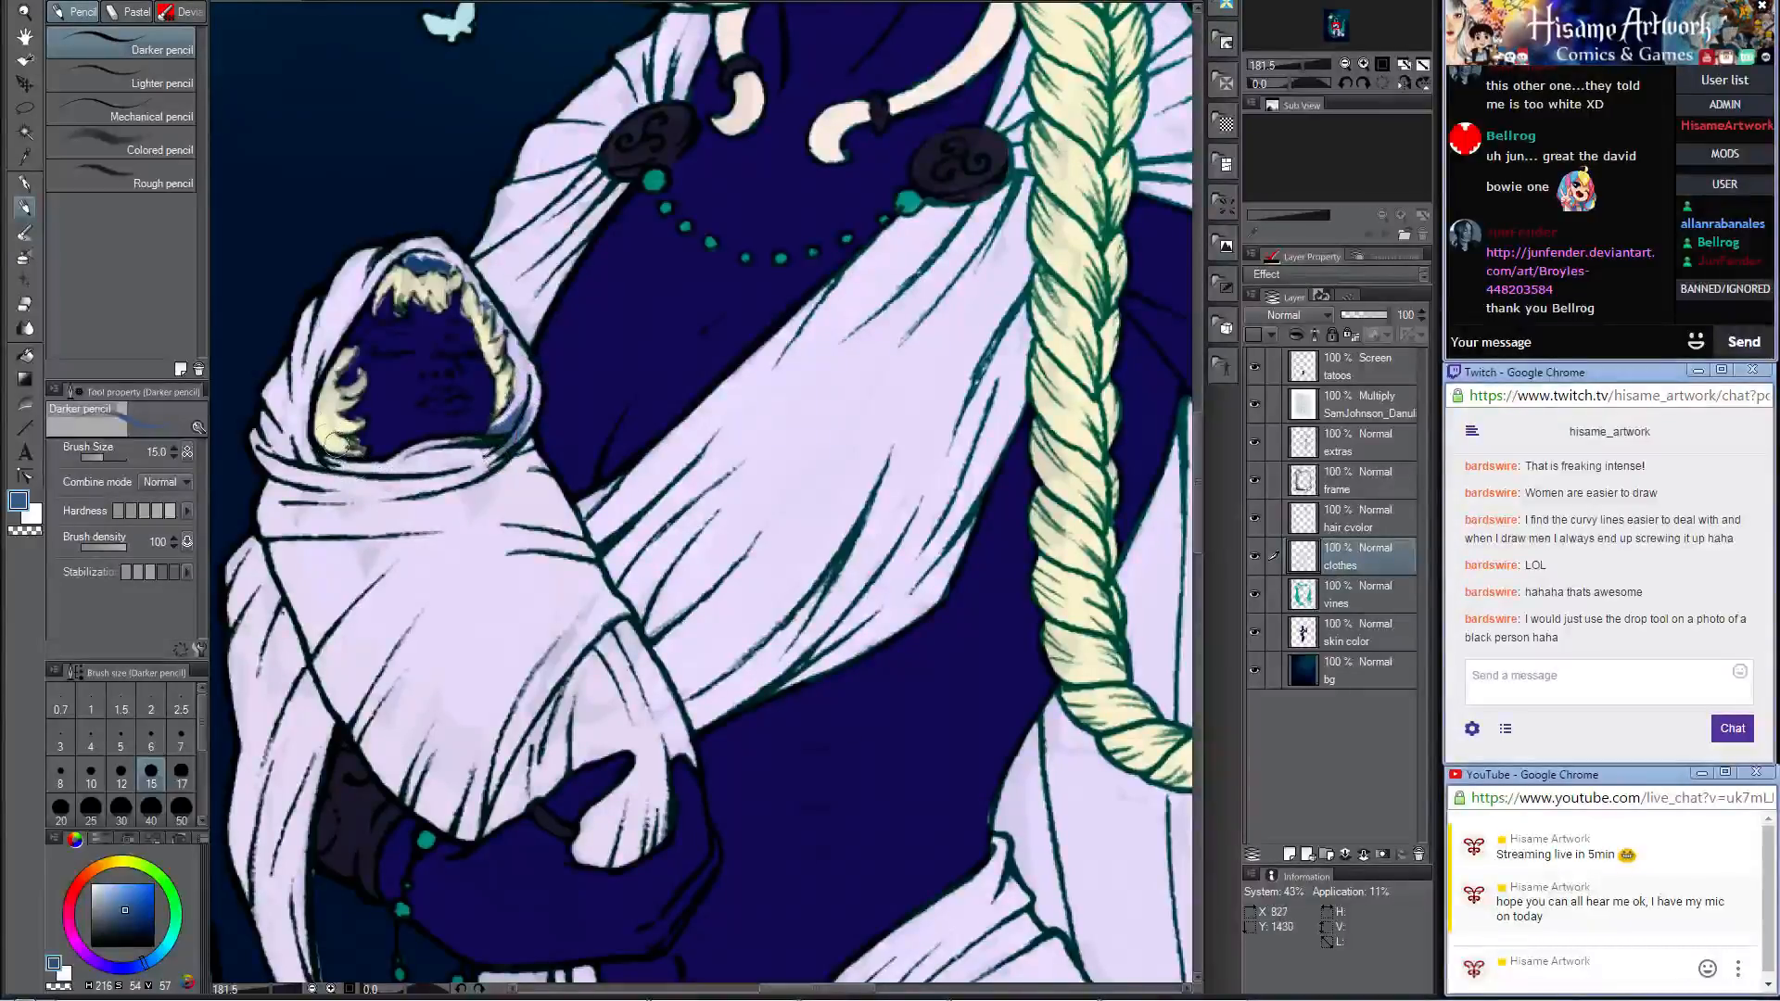
mouse_move(310, 456)
mouse_down()
mouse_move(311, 364)
mouse_move(271, 401)
mouse_move(292, 487)
mouse_move(404, 491)
mouse_up()
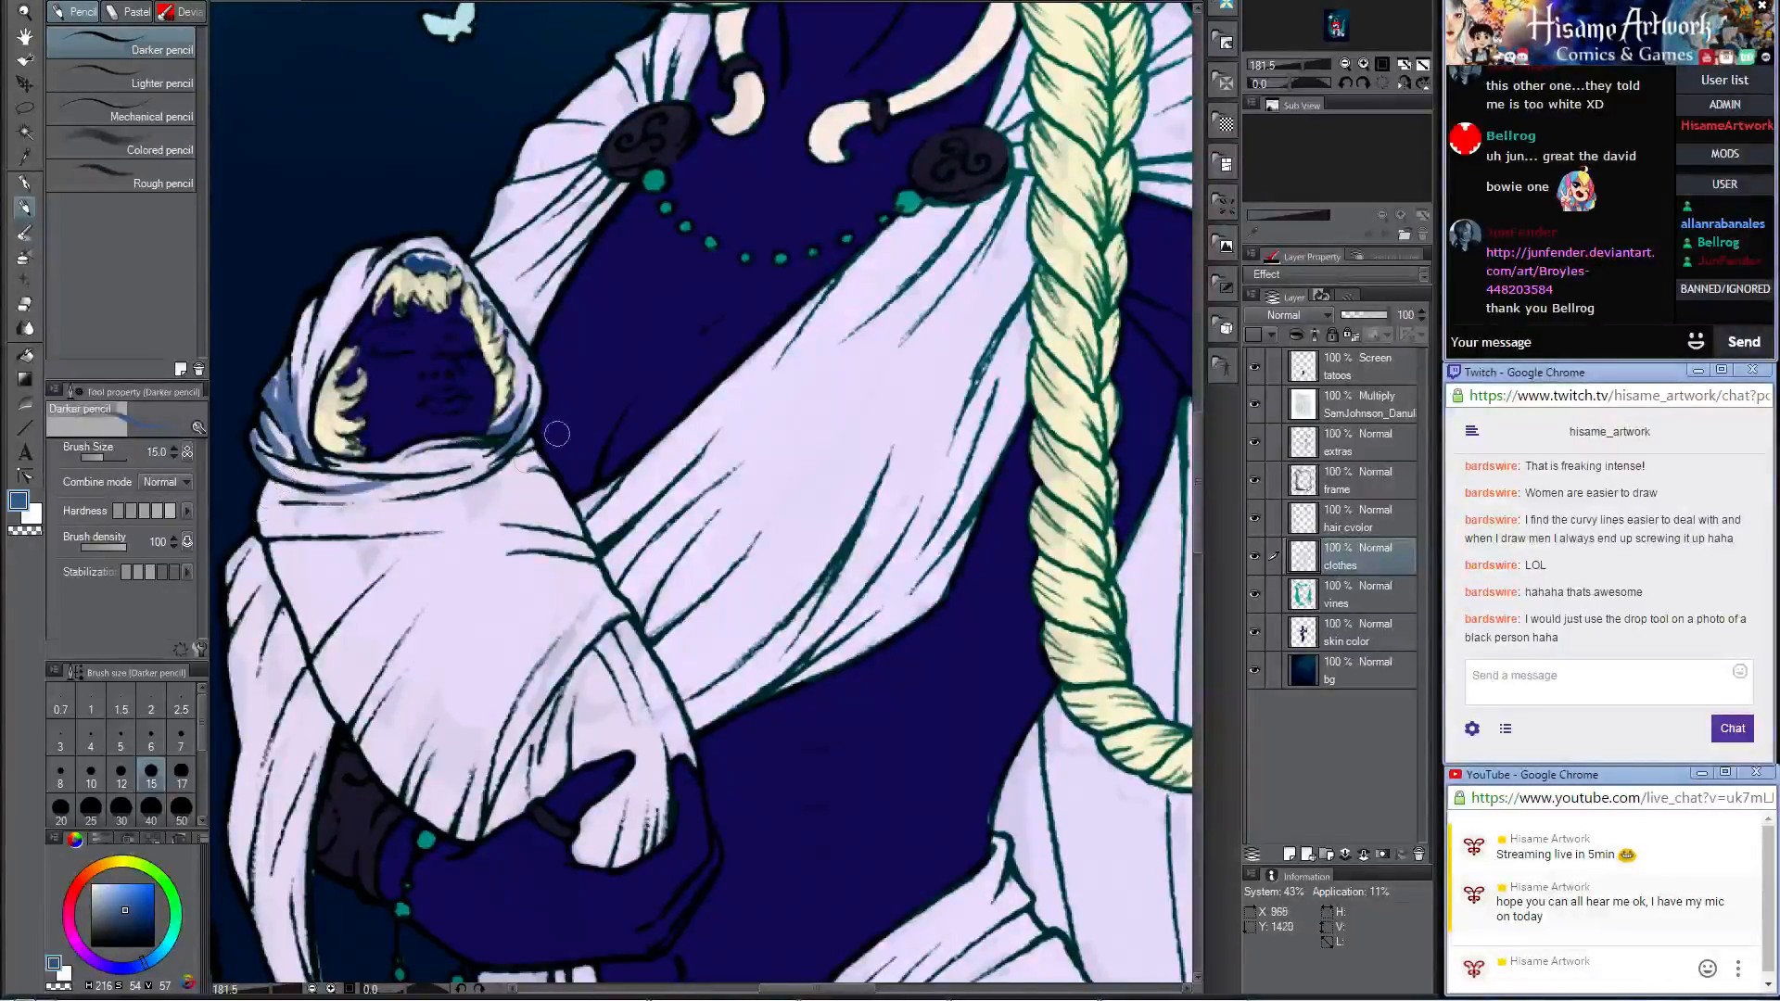
drag(275, 493, 350, 508)
Step: Shade the outer edge and lower folds of the baby's wrap in blue at size 25, undoing and redrawing unsatisfactory strokes
key(bracketright)
key(bracketright)
key(bracketright)
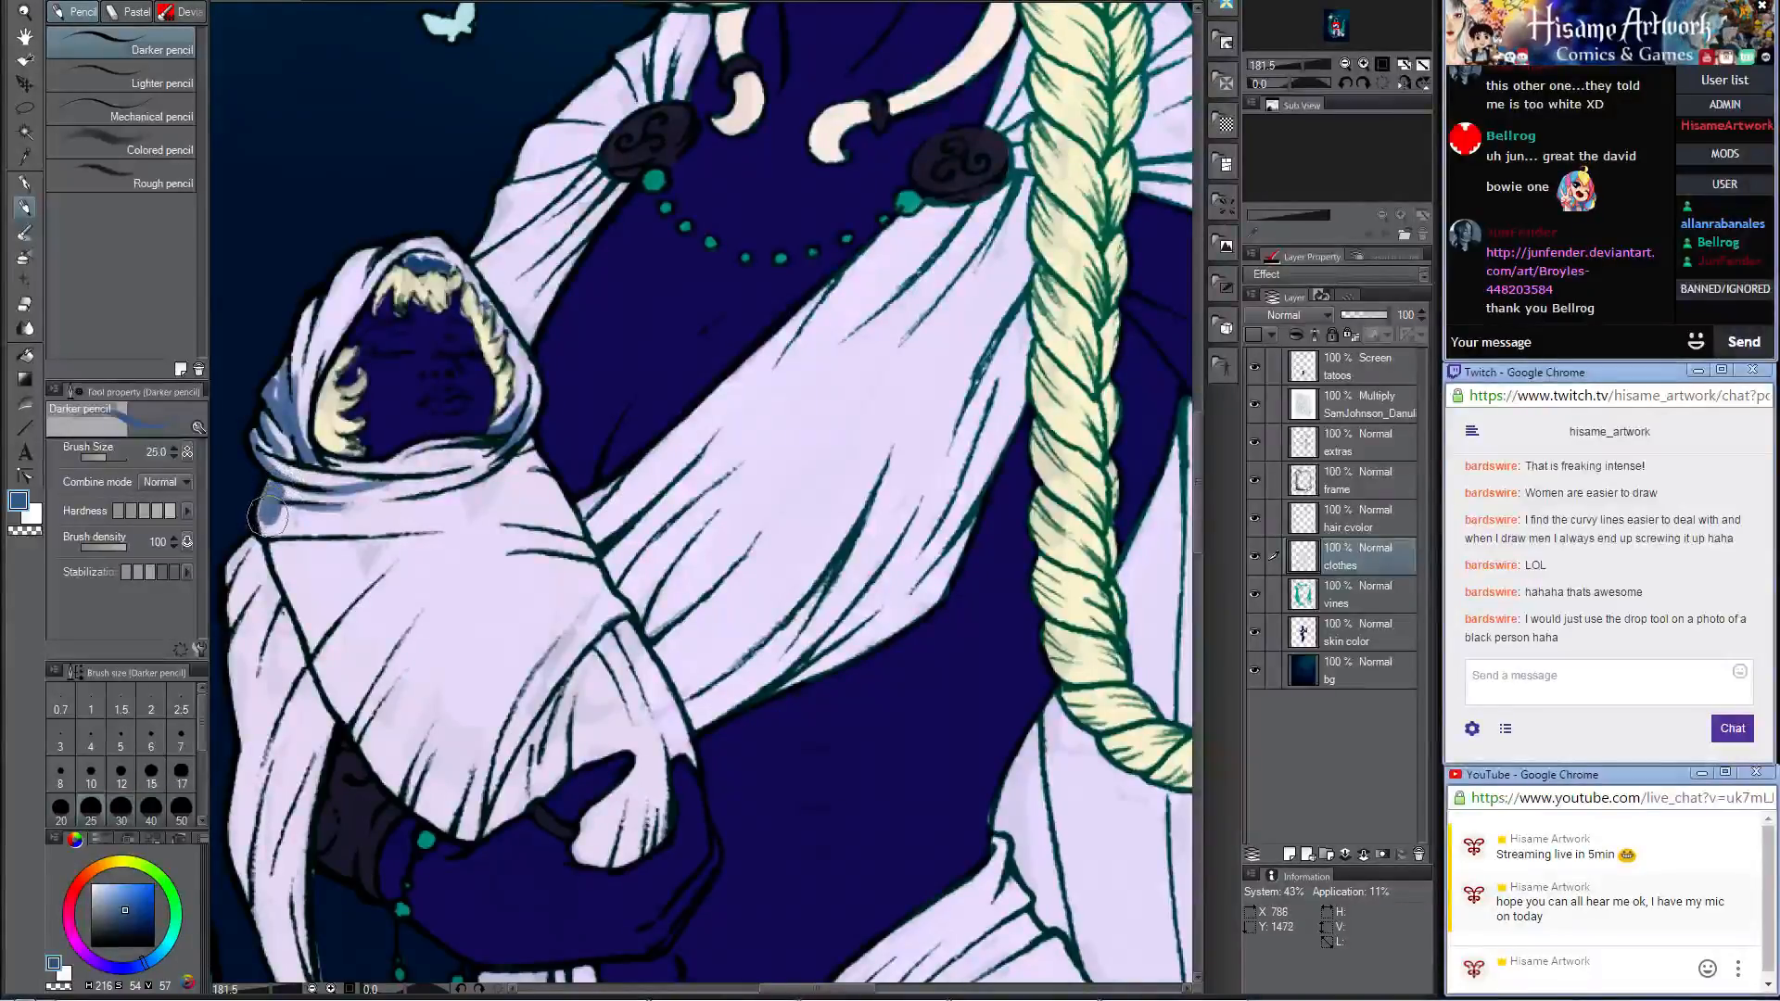
mouse_move(267, 508)
mouse_down()
mouse_move(343, 707)
mouse_move(468, 835)
mouse_up()
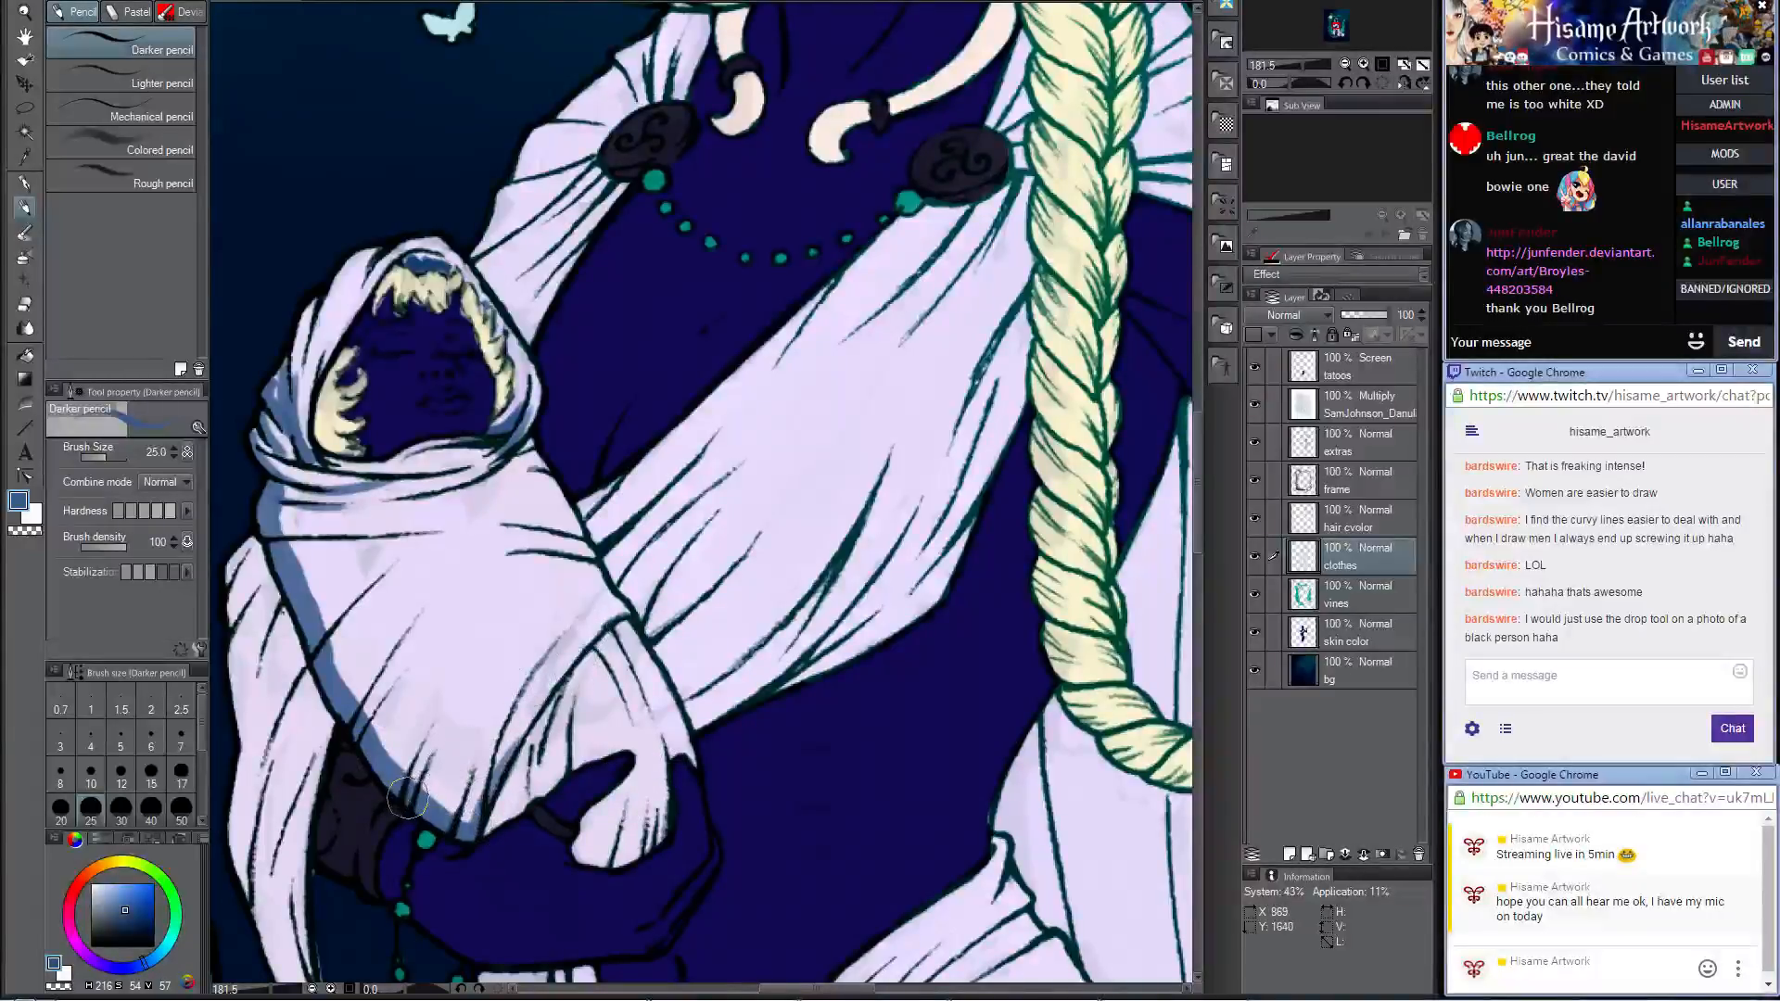
key(ctrl+z)
mouse_move(405, 794)
mouse_down()
mouse_move(455, 677)
mouse_move(374, 693)
mouse_move(362, 741)
mouse_move(413, 679)
mouse_up()
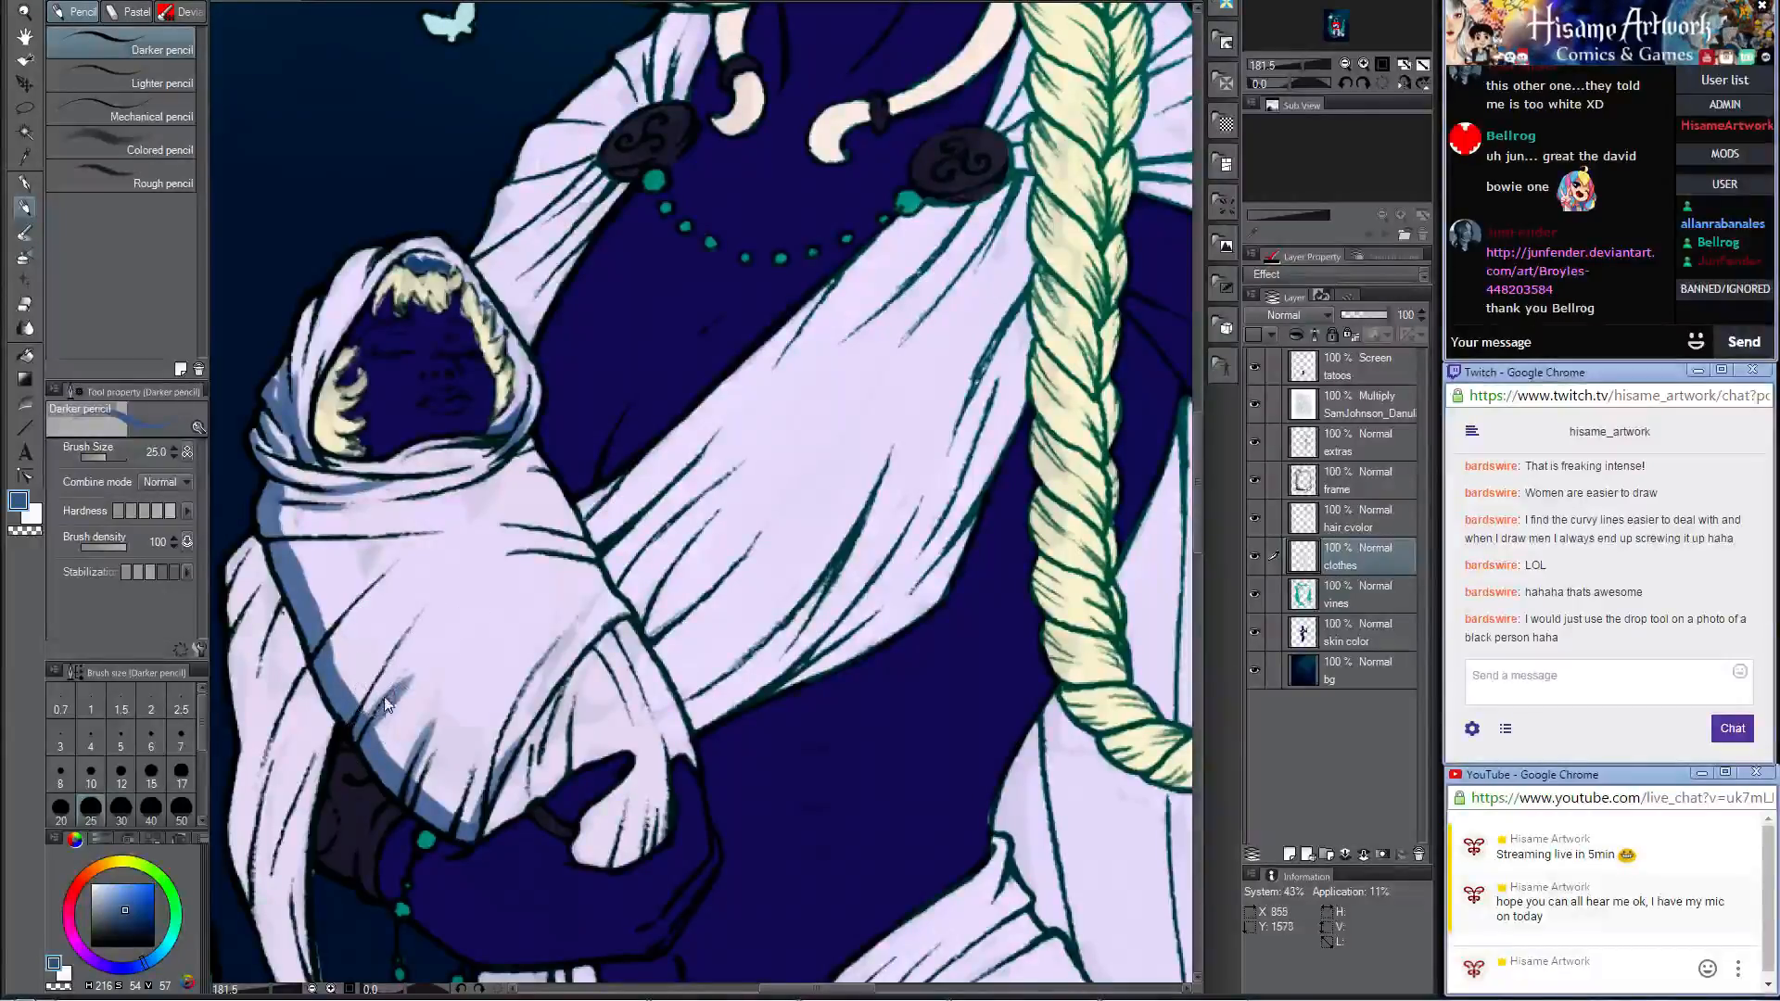
key(ctrl+z)
drag(367, 738, 412, 664)
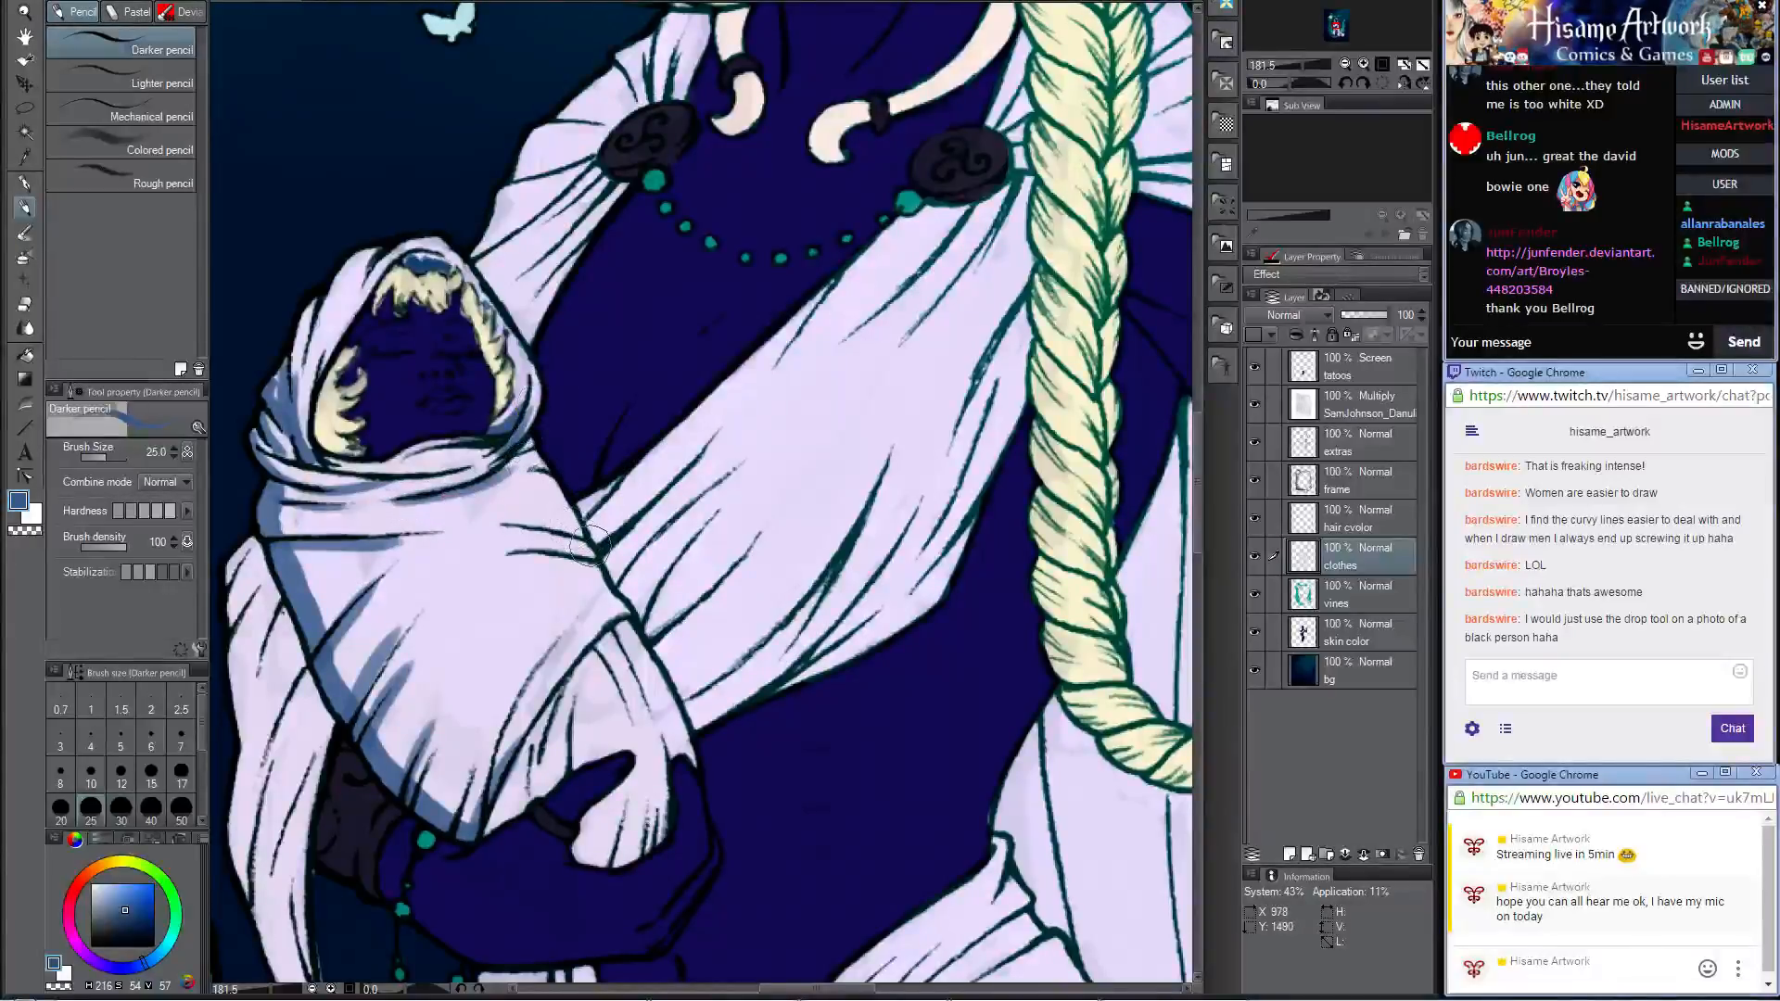
Step: Paint blue shadows along the remaining folds of the baby's wrap and the cloth end hanging over the woman's hand
drag(593, 551, 505, 527)
drag(600, 564, 512, 568)
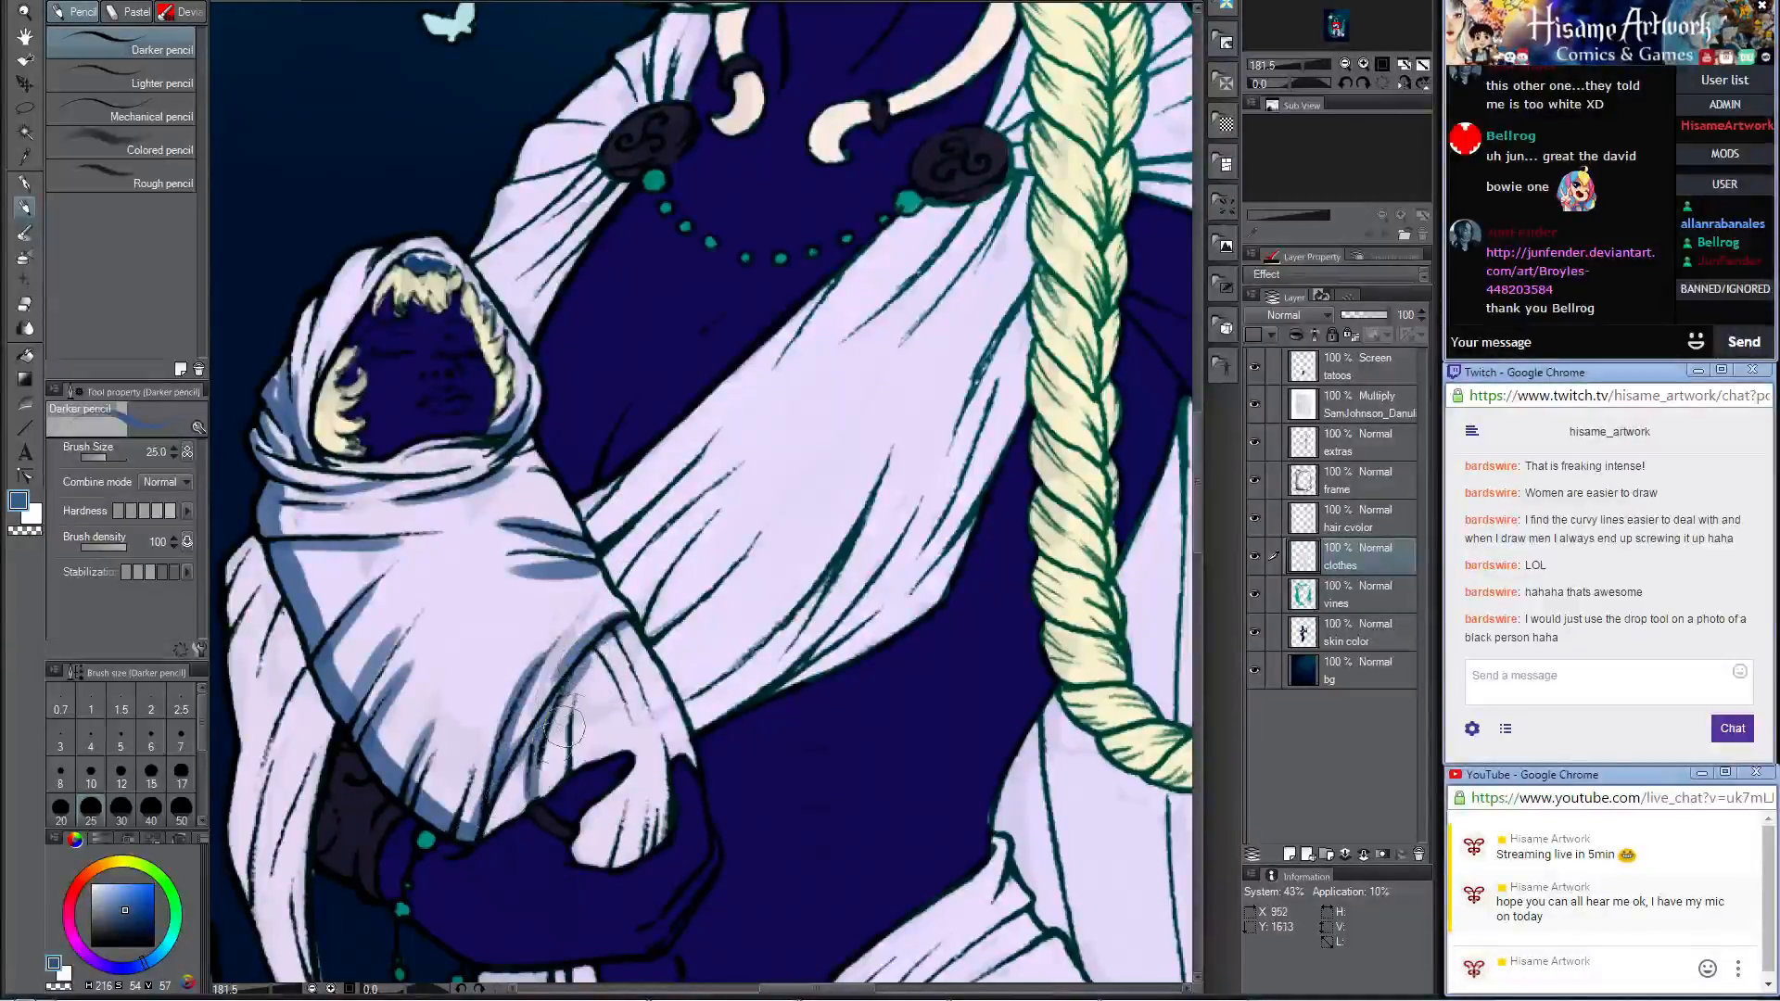
mouse_move(575, 766)
mouse_down()
mouse_move(610, 633)
mouse_move(634, 718)
mouse_up()
drag(618, 633, 648, 712)
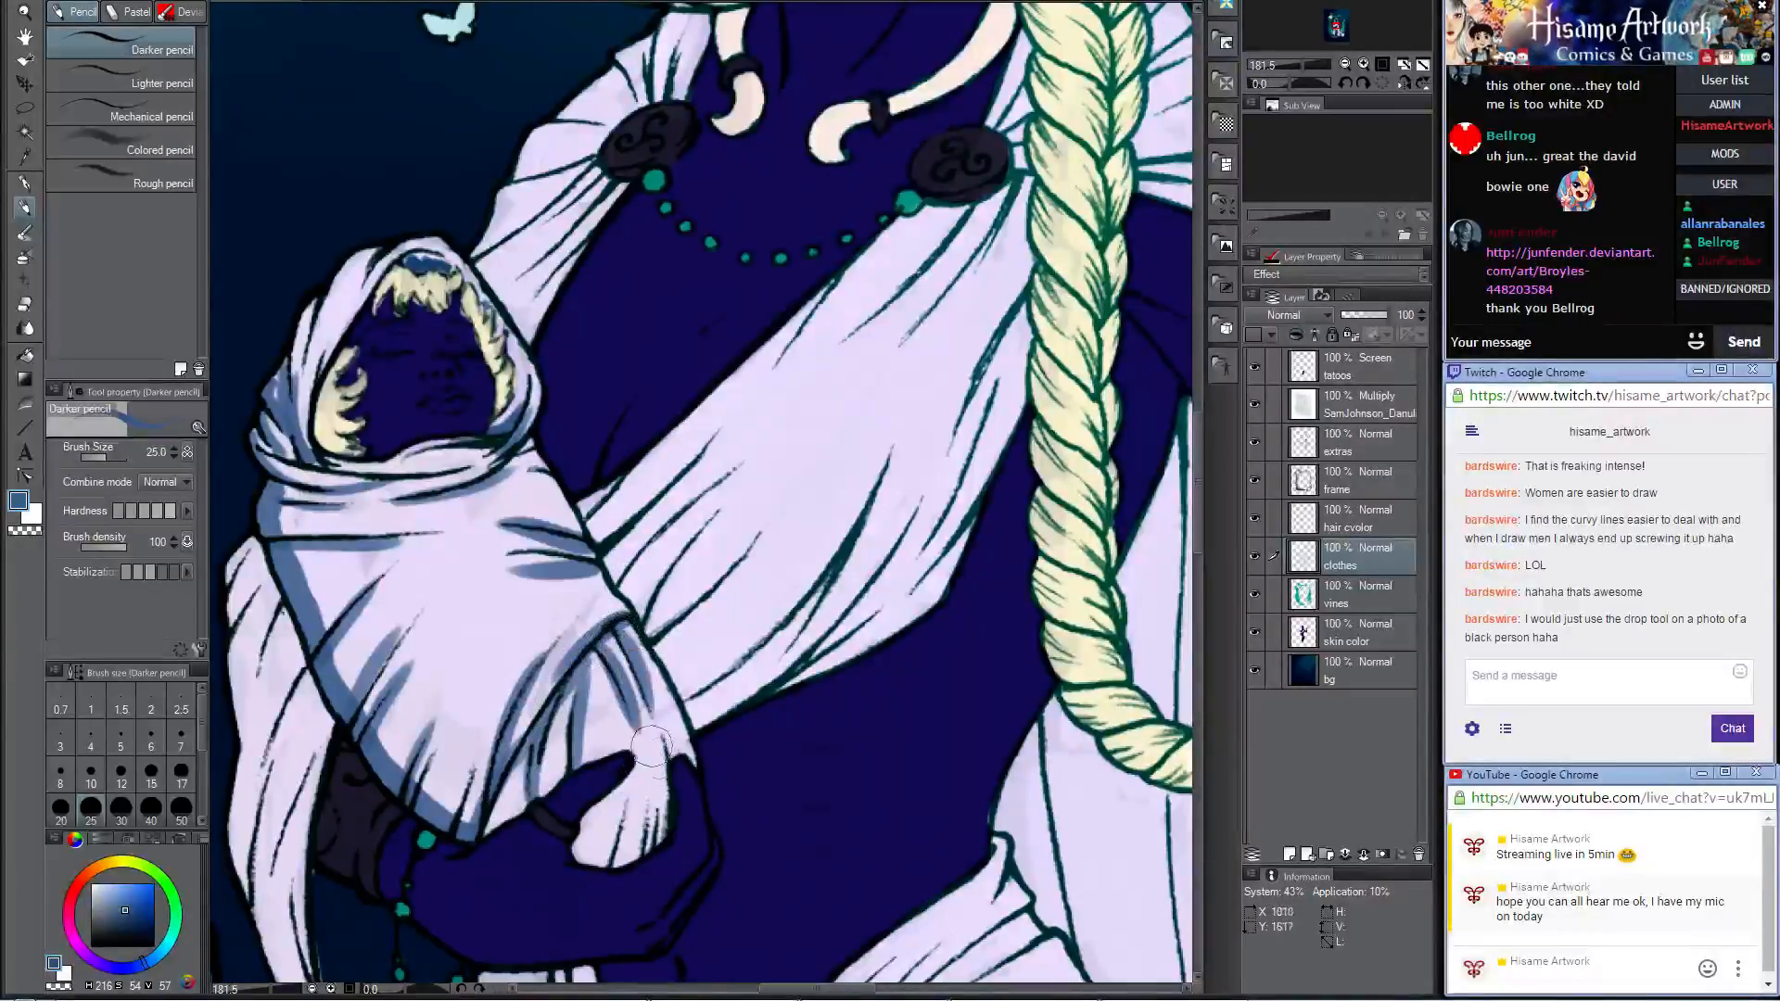
mouse_move(584, 844)
mouse_down()
mouse_move(658, 825)
mouse_move(690, 700)
mouse_move(692, 768)
mouse_move(678, 705)
mouse_up()
drag(594, 842, 631, 758)
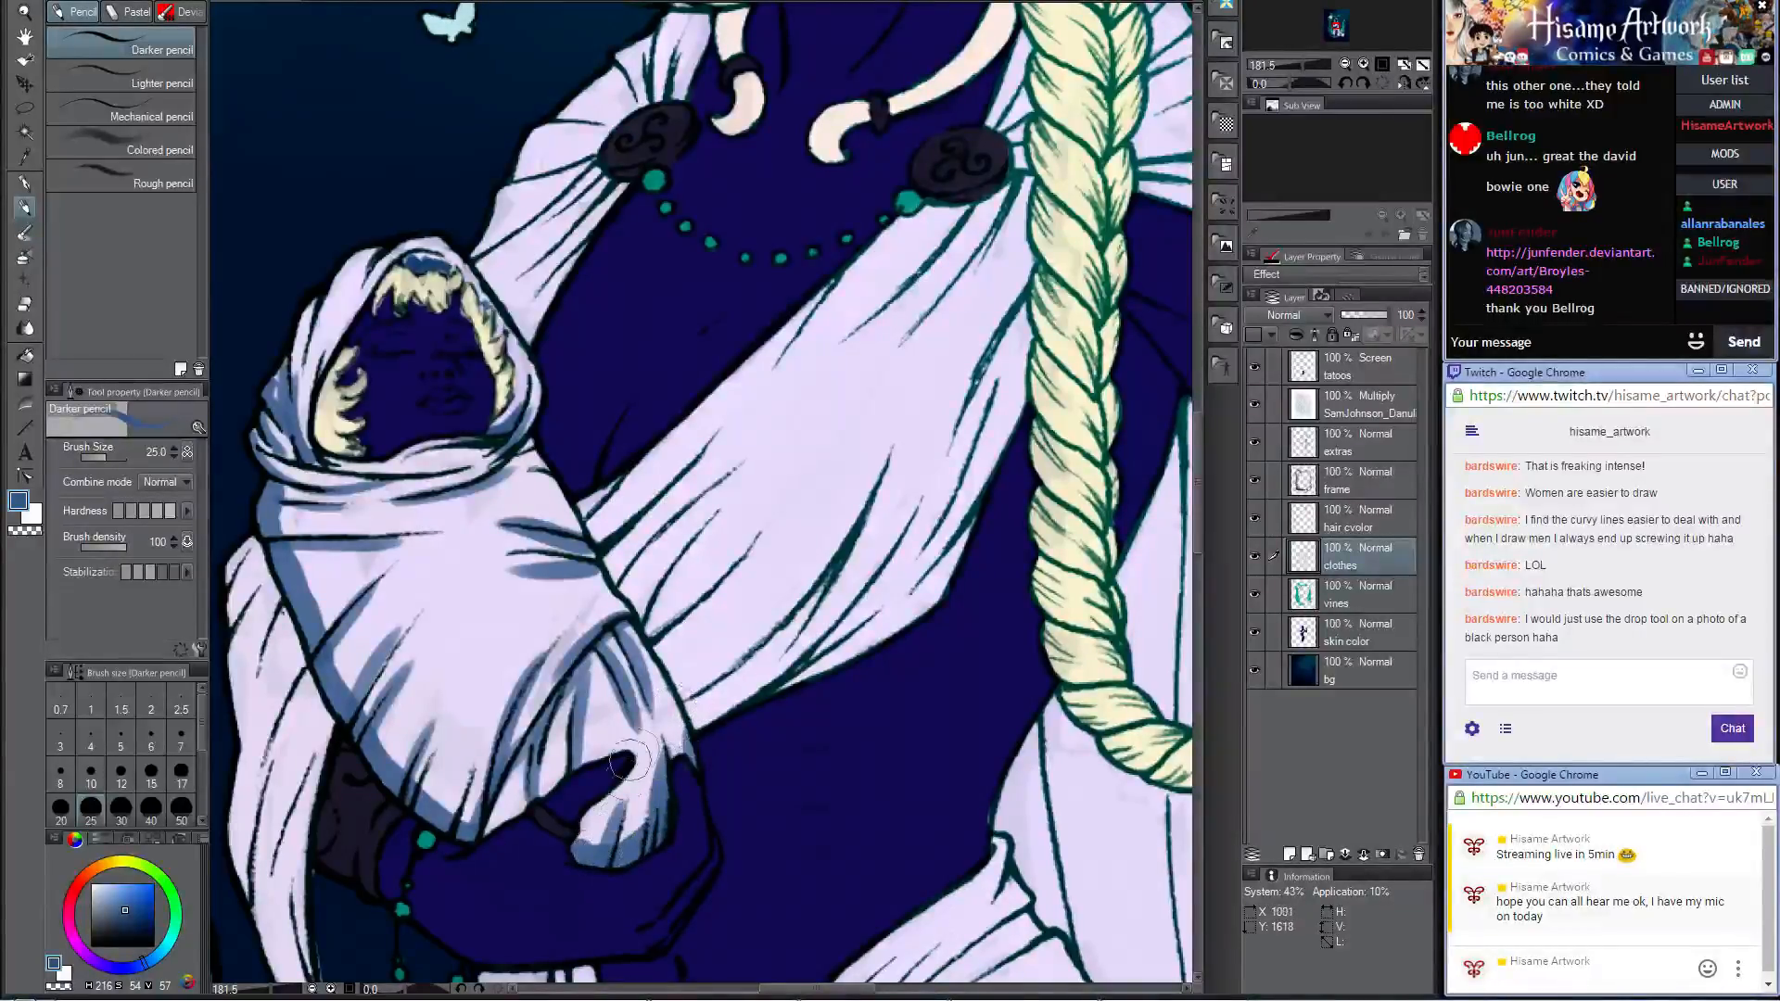
drag(579, 857, 592, 814)
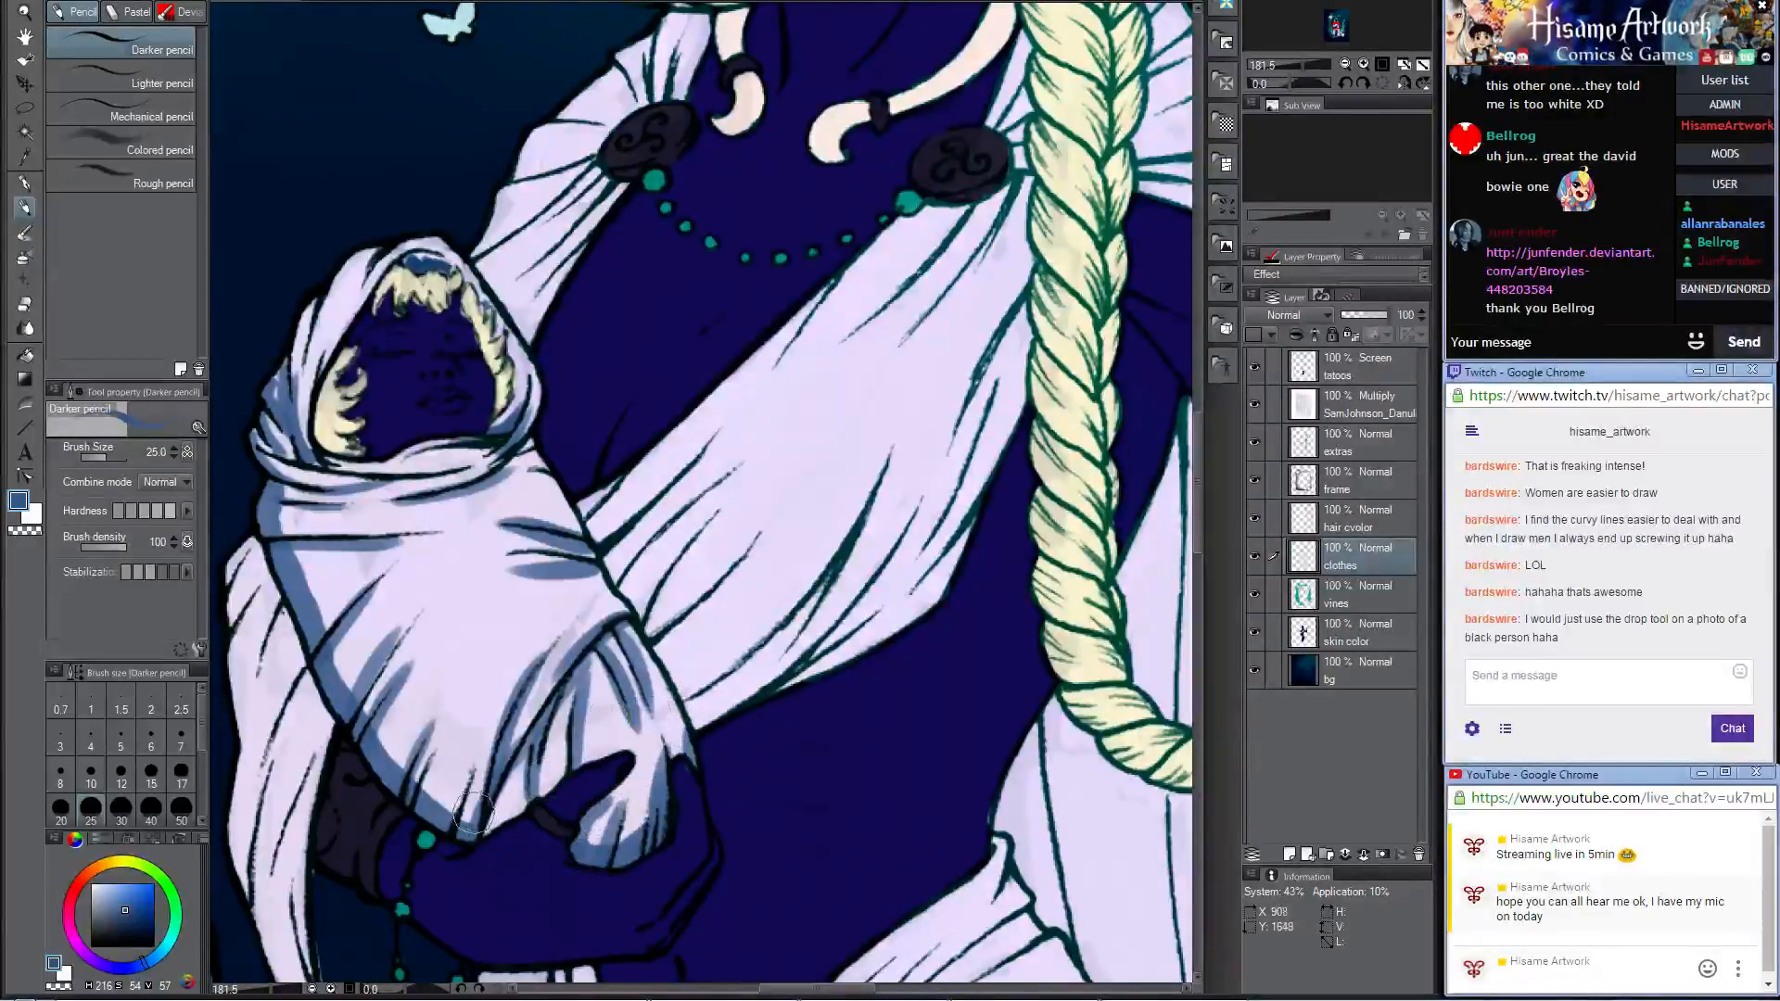
drag(455, 824, 464, 796)
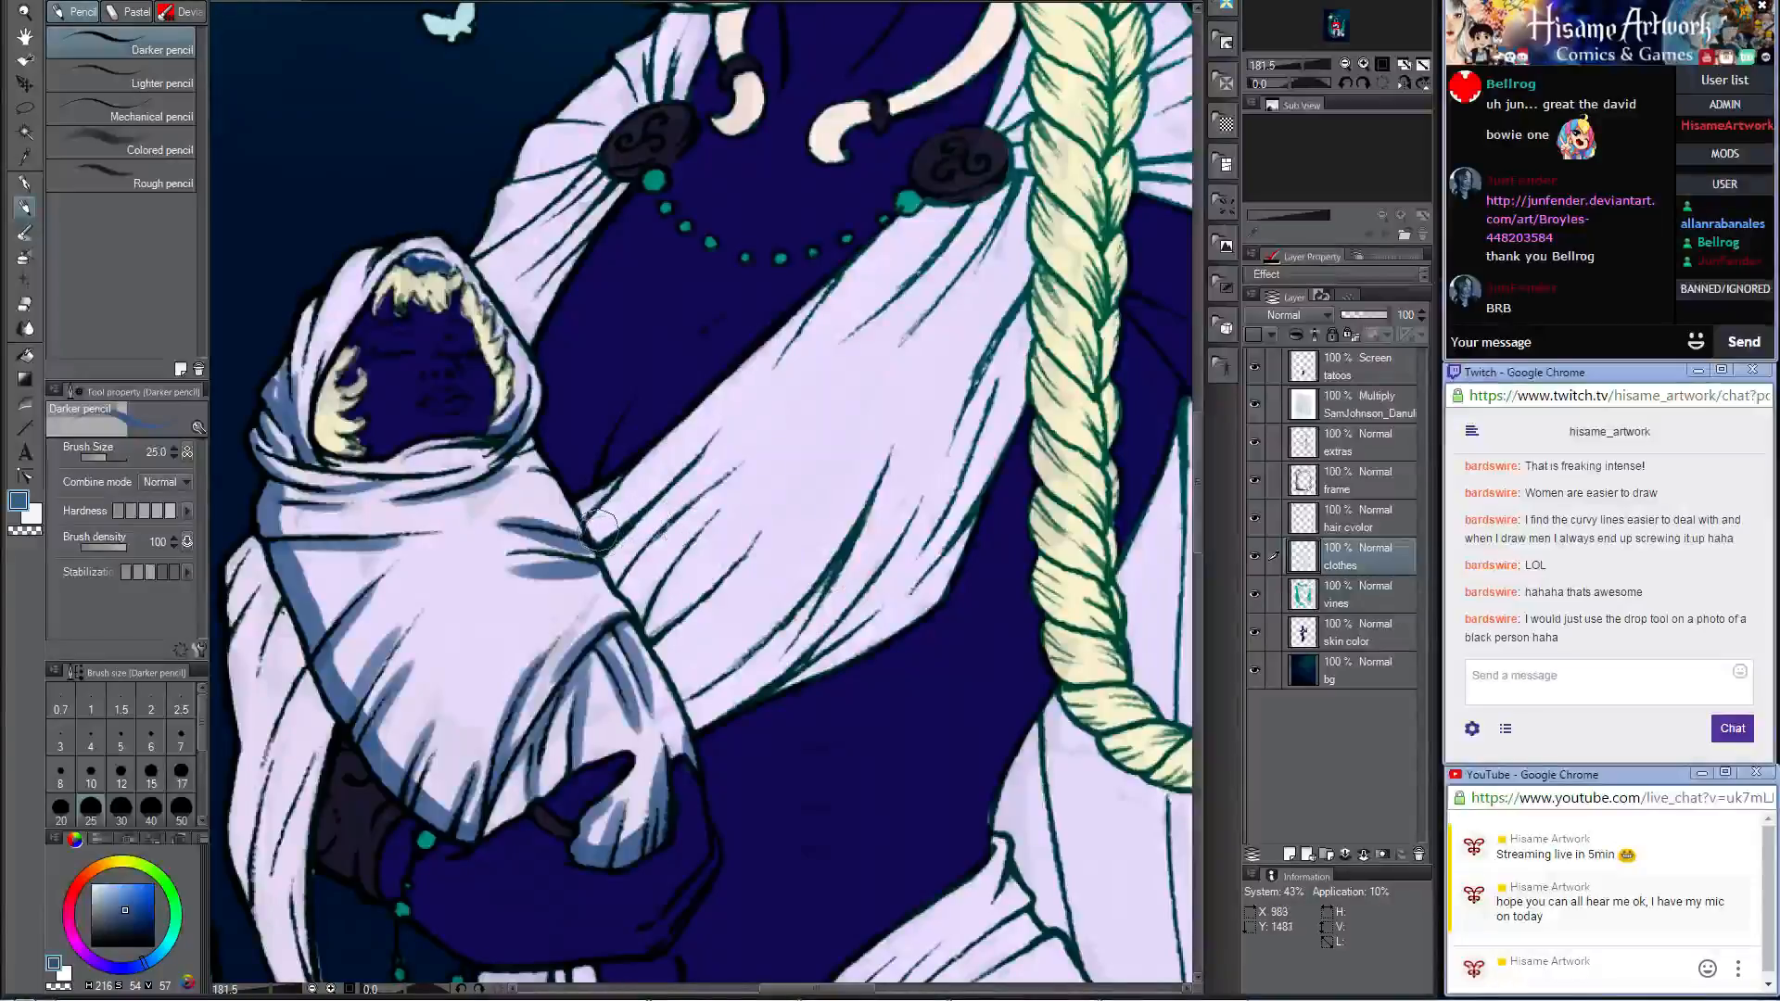
Step: Paint blue shadows along the folds of the woman's chest drape where it meets the baby's wrap
drag(604, 501, 667, 440)
drag(606, 551, 742, 424)
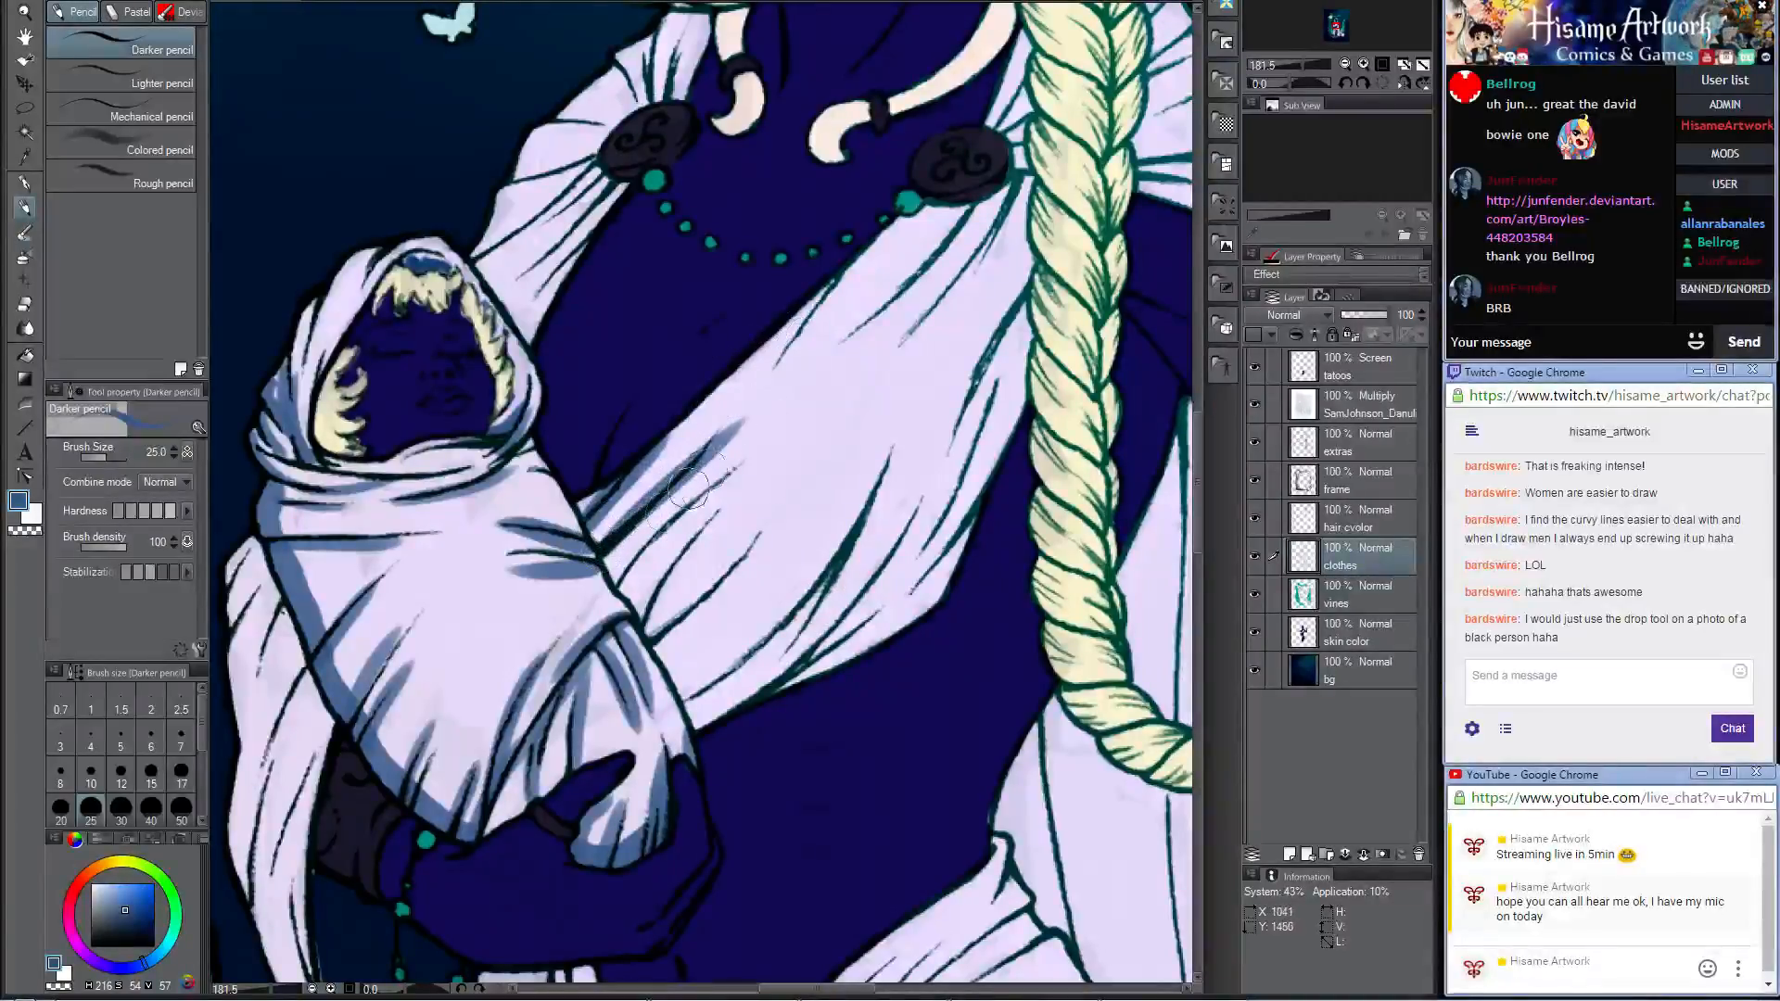
drag(626, 588, 735, 471)
mouse_move(649, 626)
mouse_down()
mouse_move(738, 489)
mouse_move(733, 578)
mouse_move(764, 547)
mouse_up()
drag(688, 696, 855, 551)
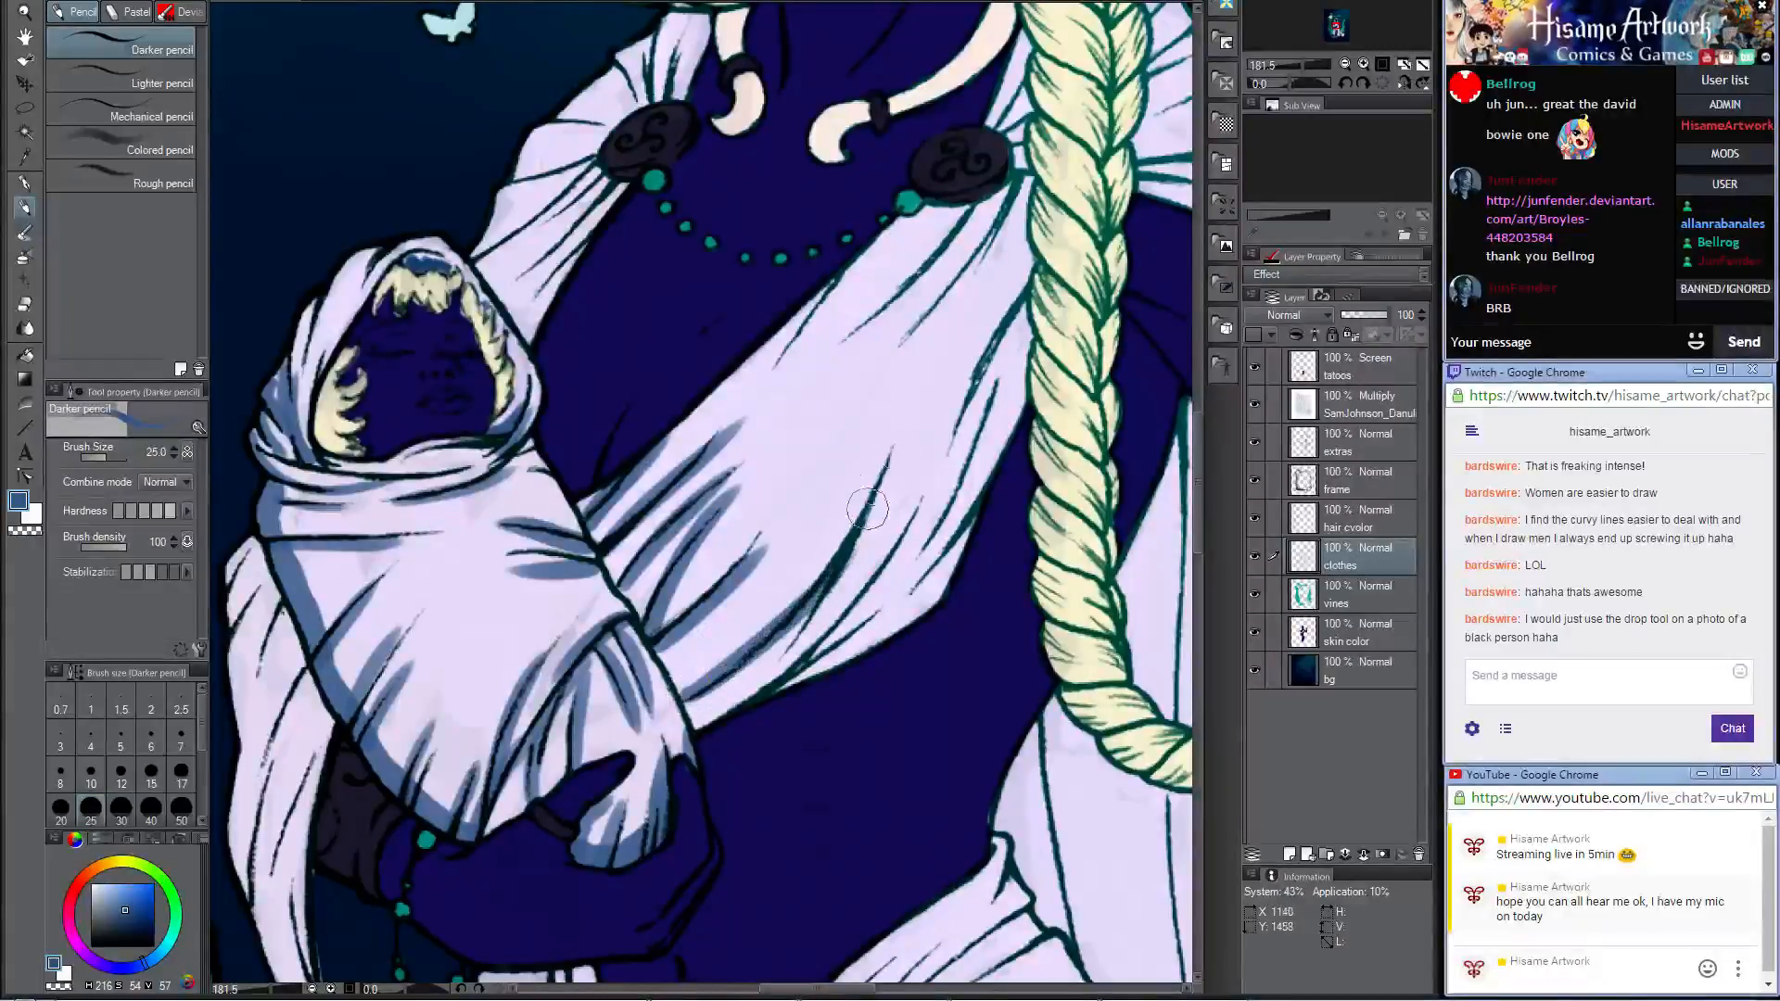
drag(892, 452, 811, 607)
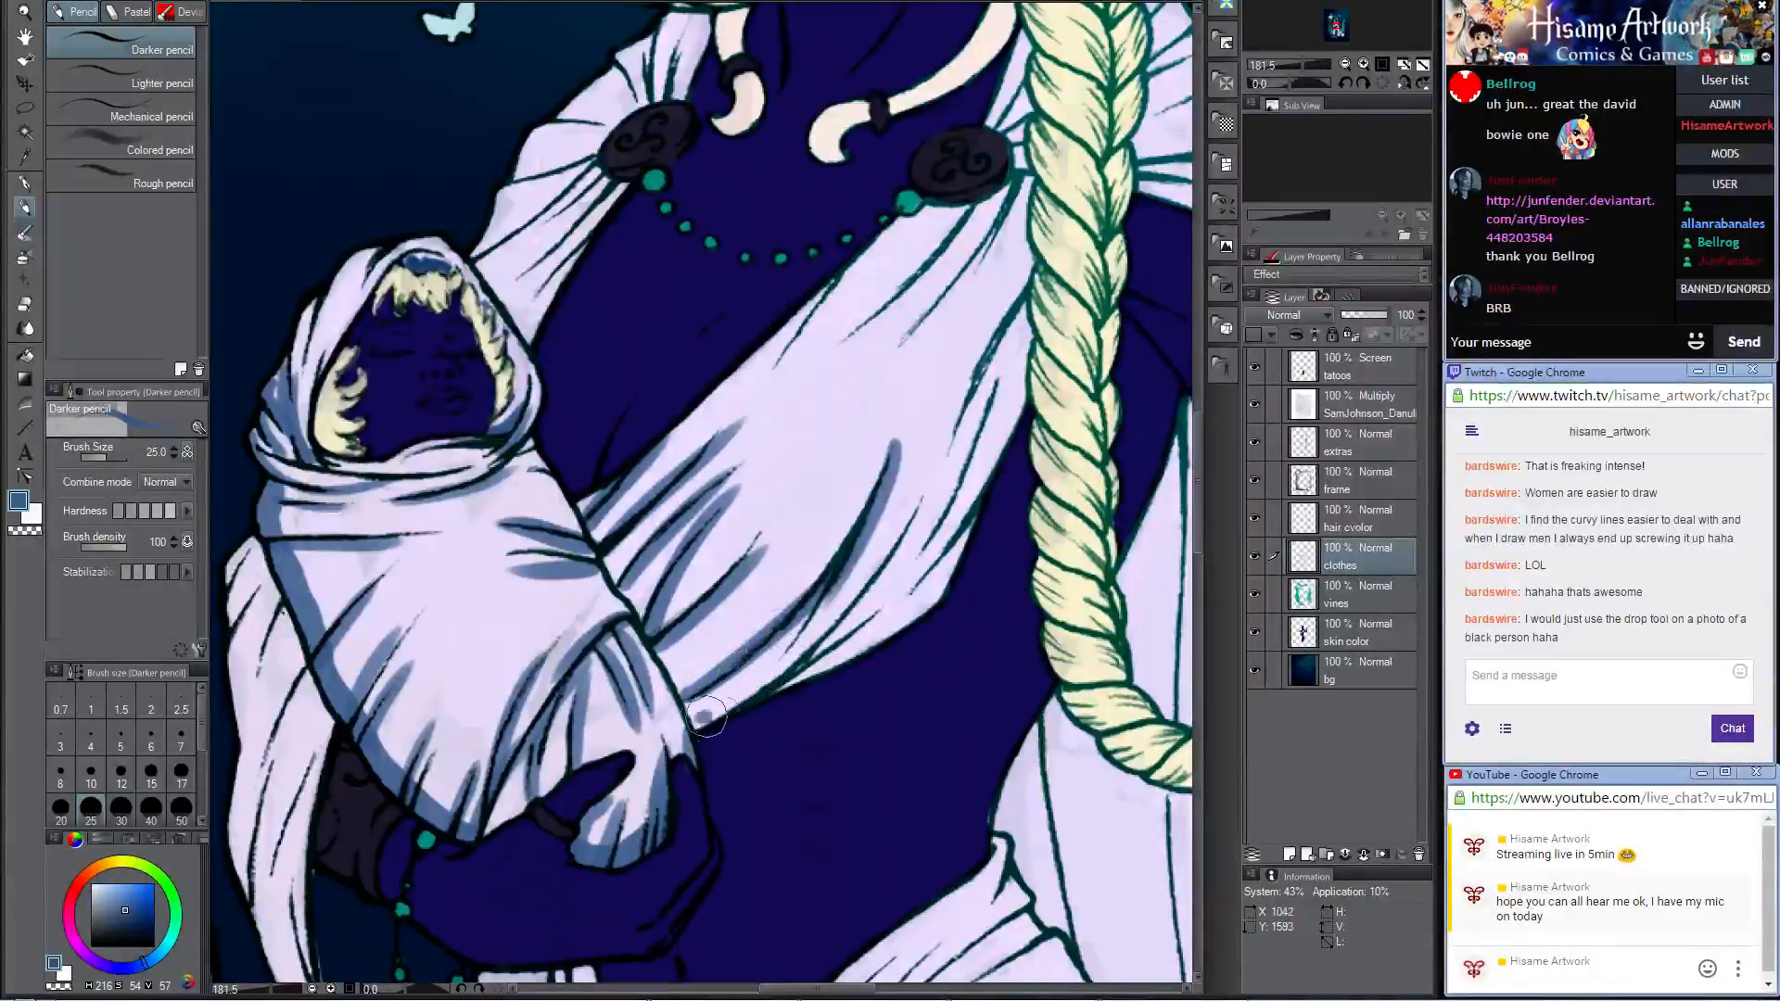
Step: Shade the lower edge of the chest drape and its folds beside the braid in blue, redoing the first edge stroke
drag(712, 712, 849, 616)
key(ctrl+z)
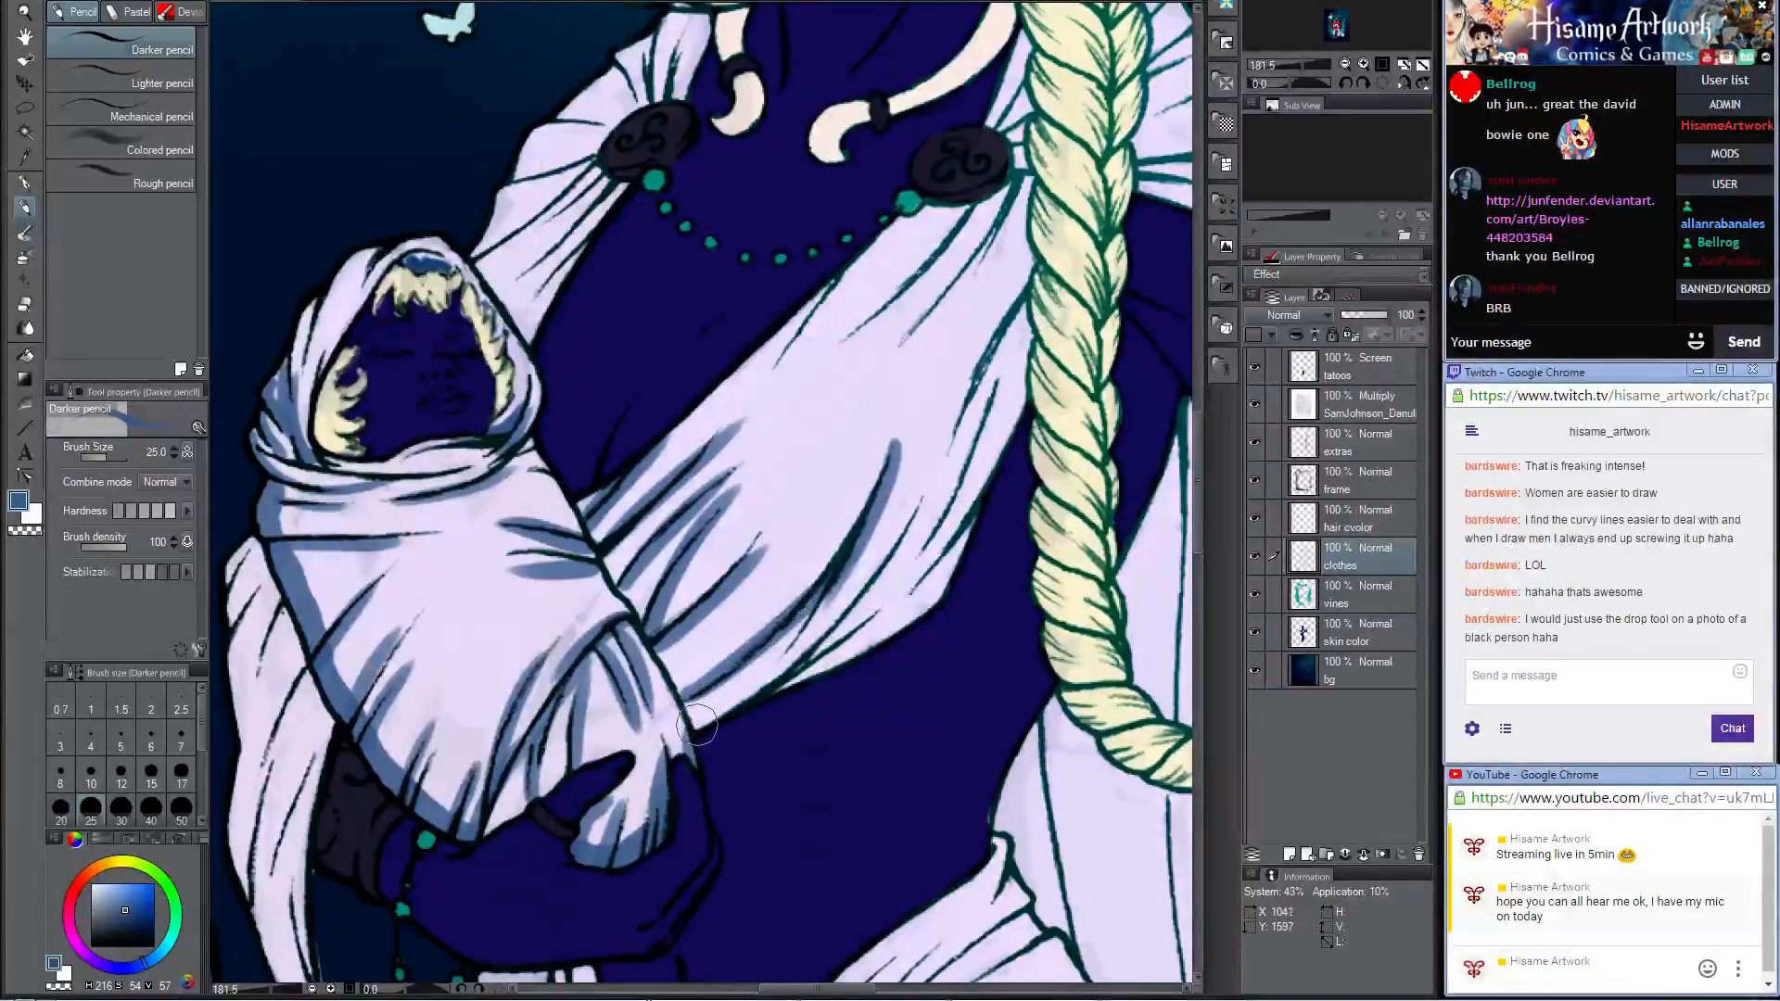
drag(699, 723, 942, 589)
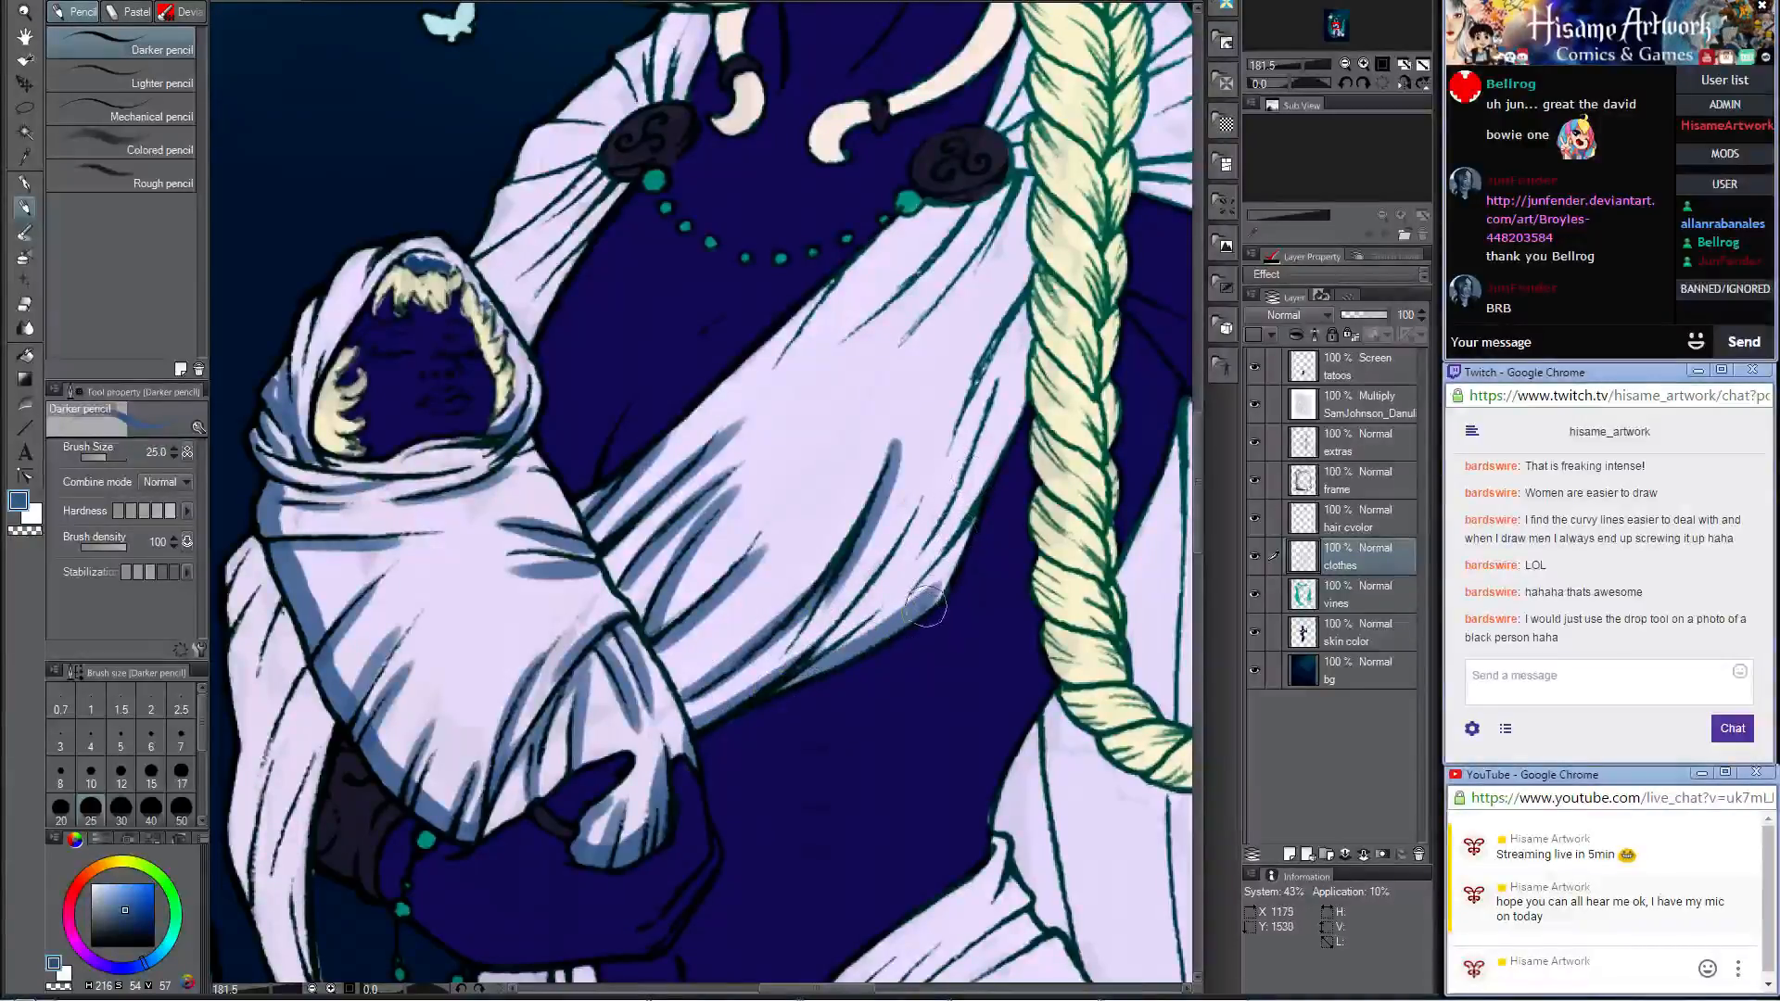
mouse_move(993, 456)
mouse_down()
mouse_move(827, 646)
mouse_move(871, 559)
mouse_up()
drag(953, 476, 783, 635)
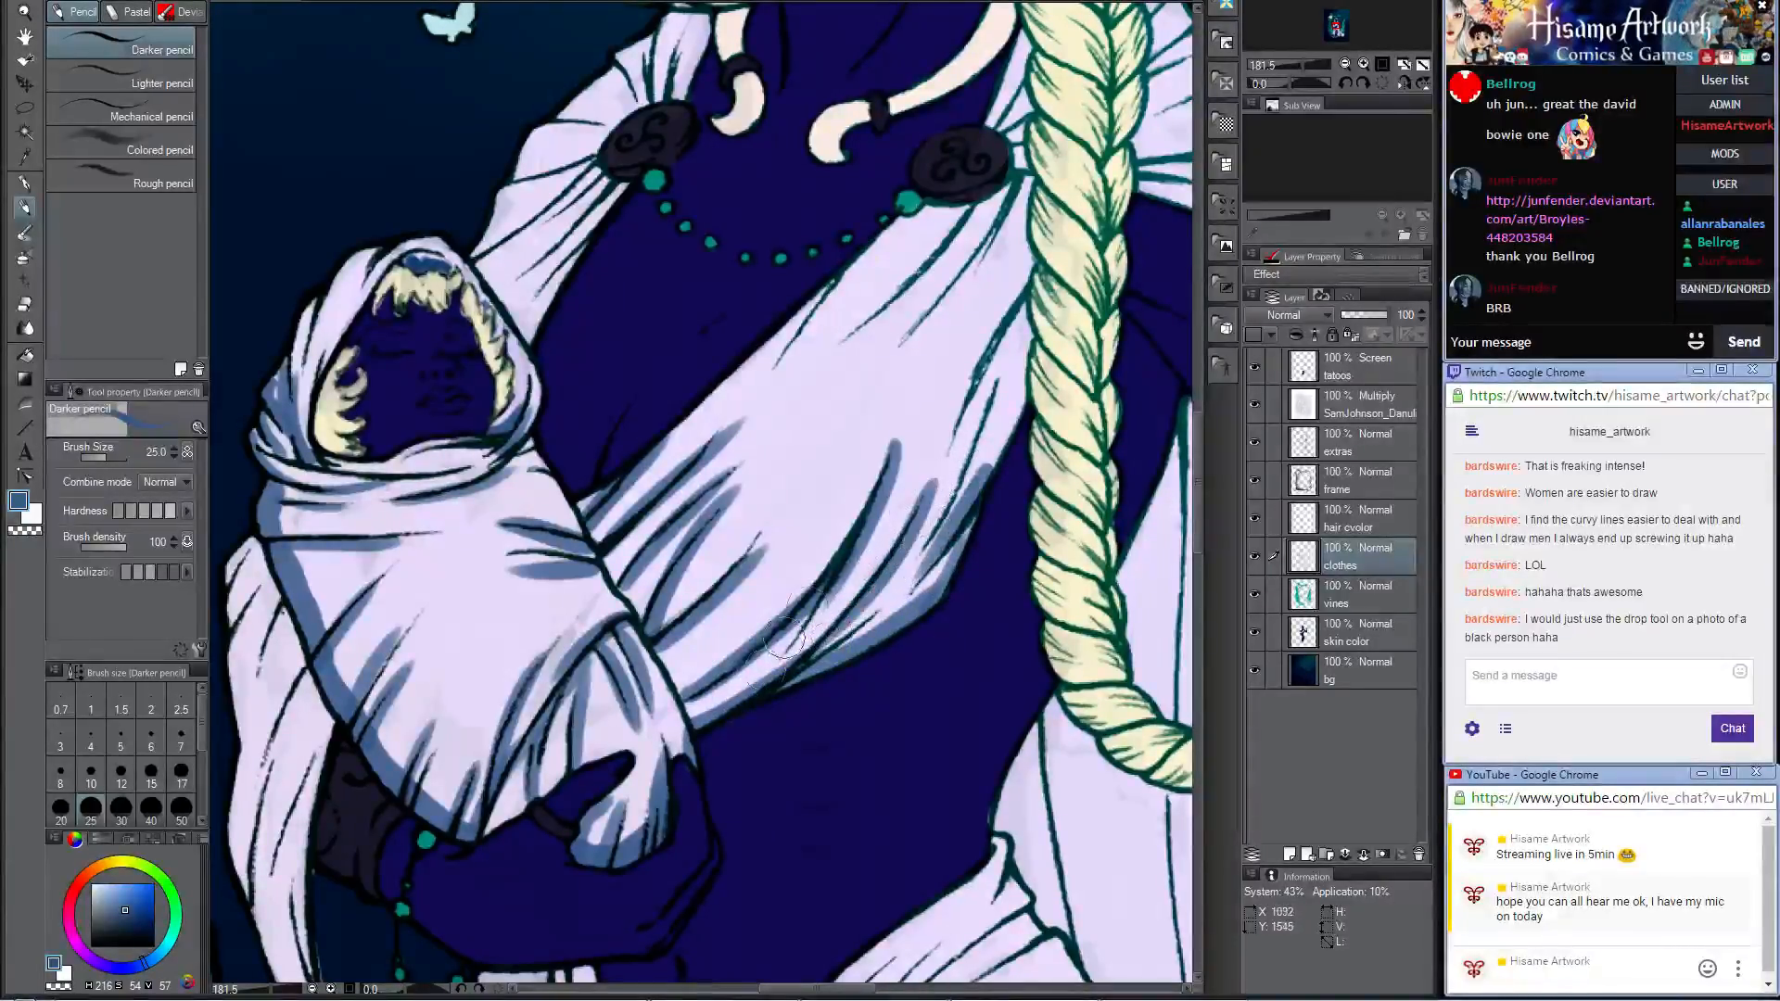
drag(1027, 302, 942, 450)
drag(1030, 331, 986, 463)
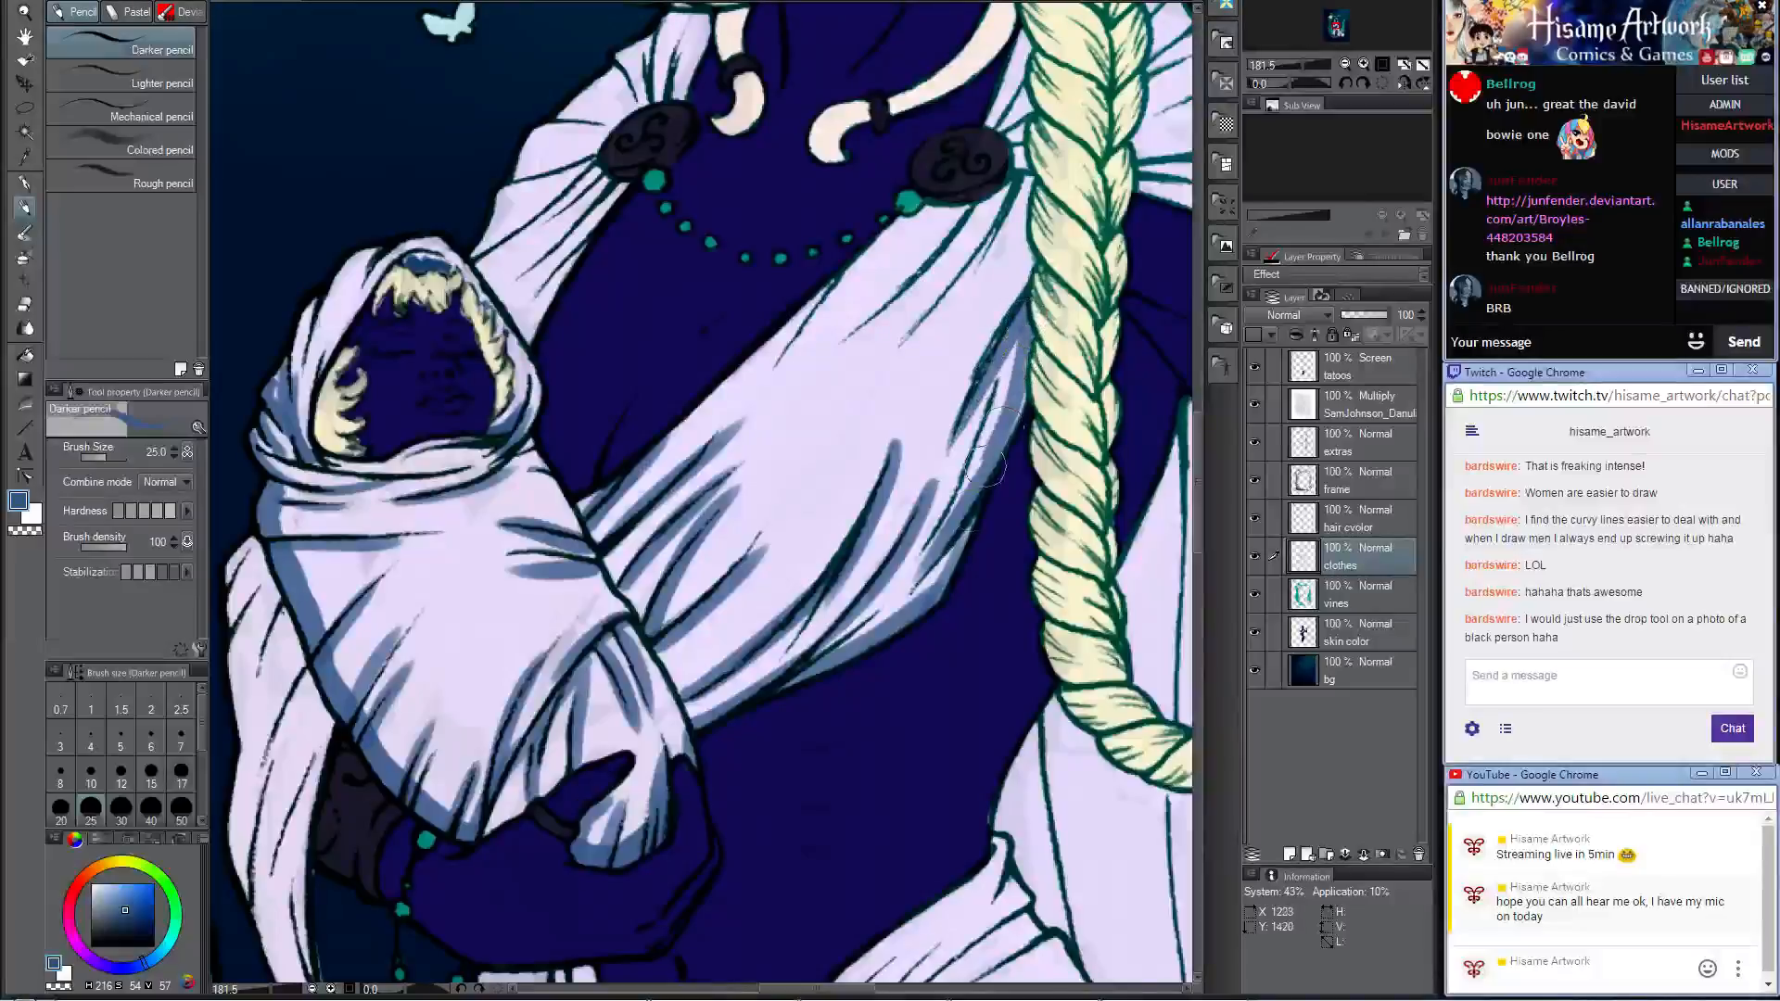
drag(1025, 371, 988, 473)
drag(1009, 343, 936, 512)
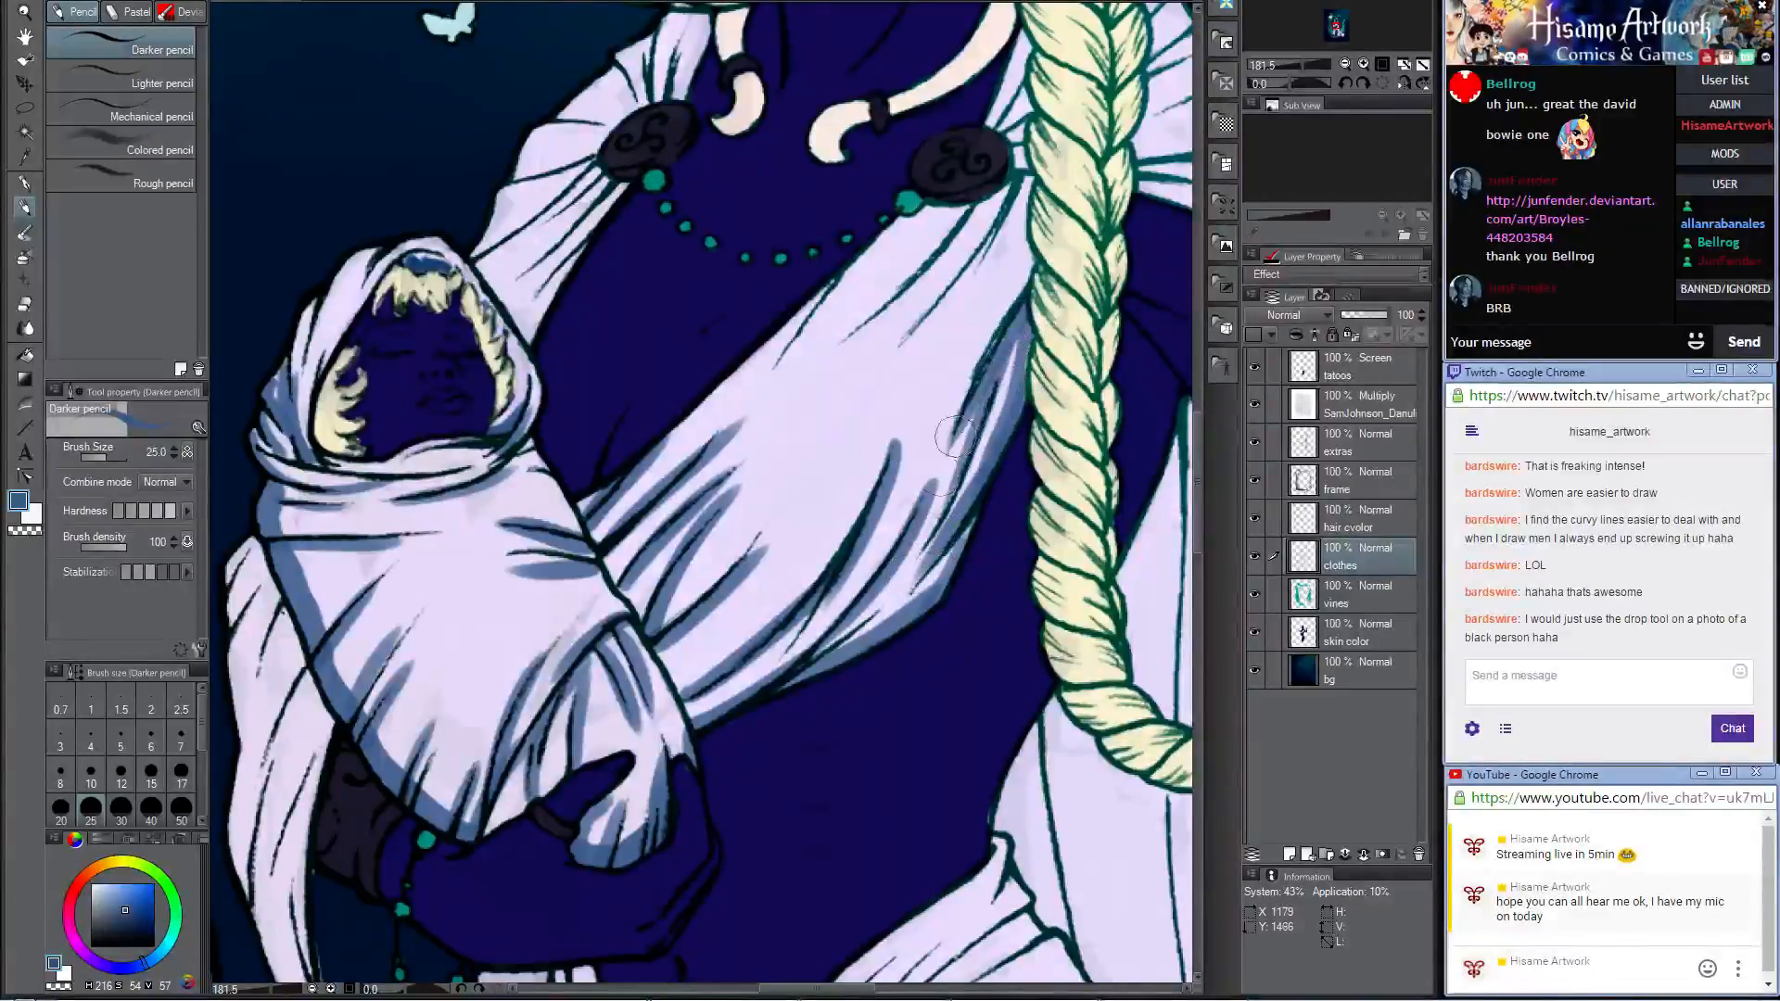
Step: Paint blue fold shadows on the upper chest drape below the brooch beside the braid, undoing and redrawing unsatisfactory strokes
drag(788, 255, 768, 532)
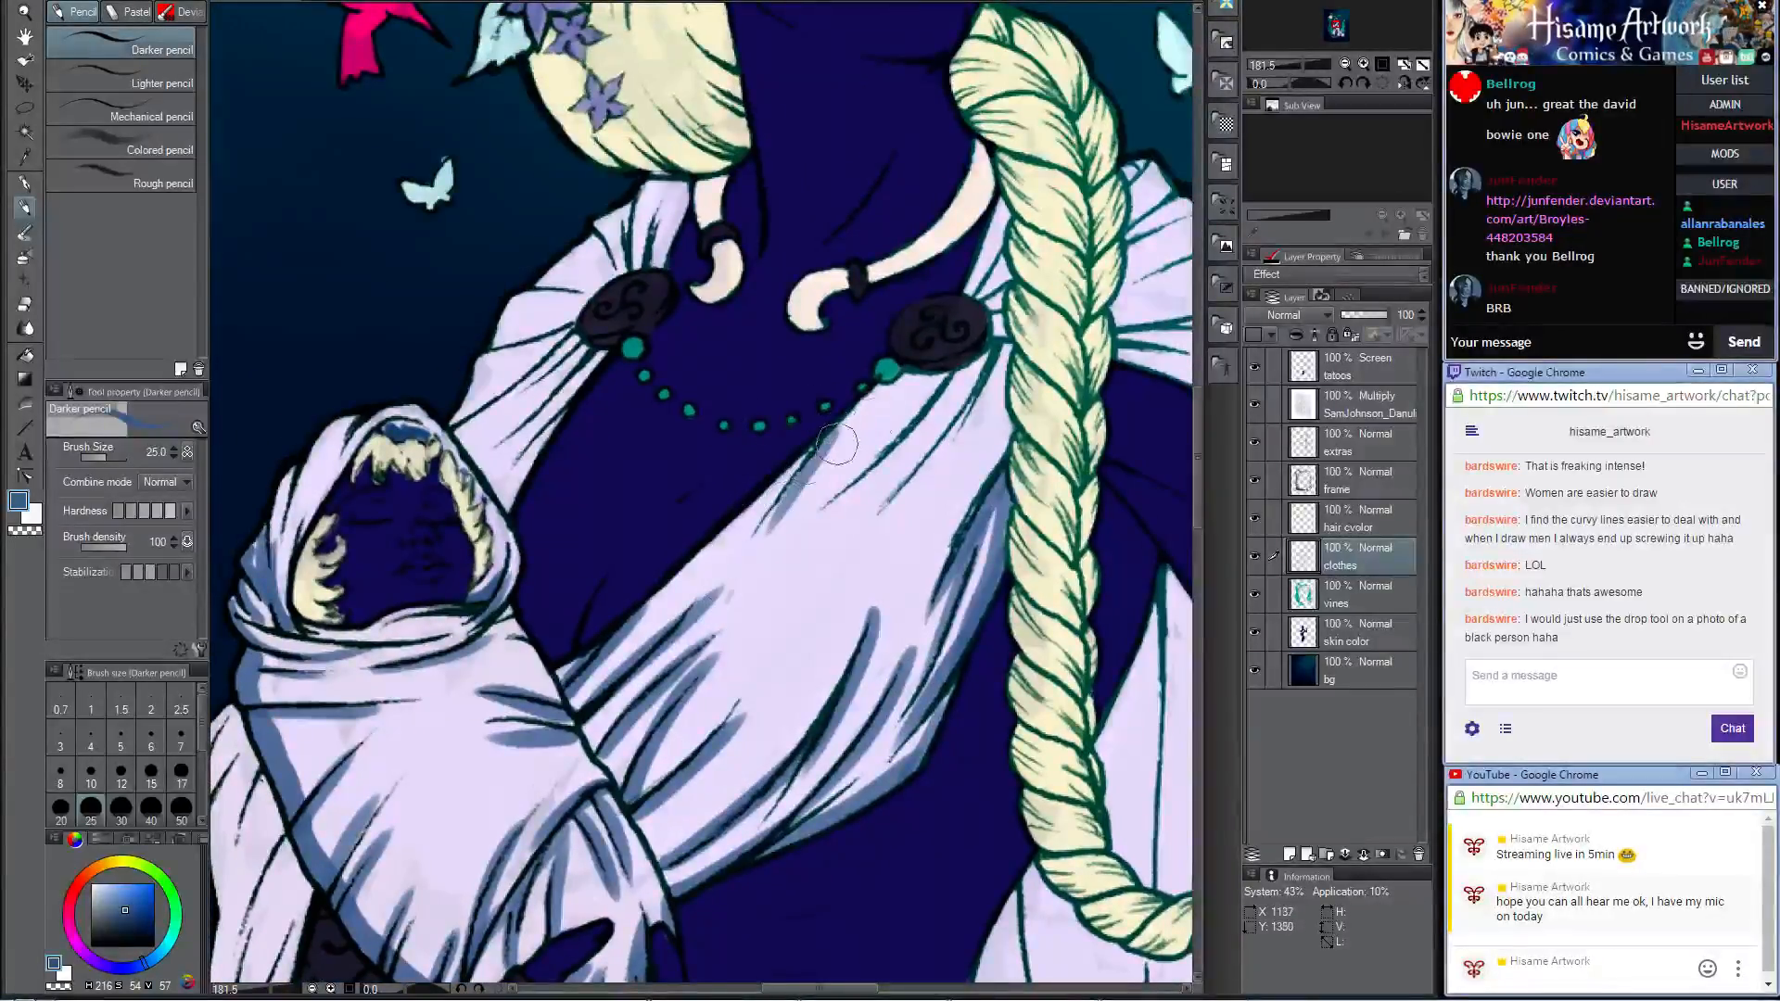
key(ctrl+z)
drag(879, 386, 746, 533)
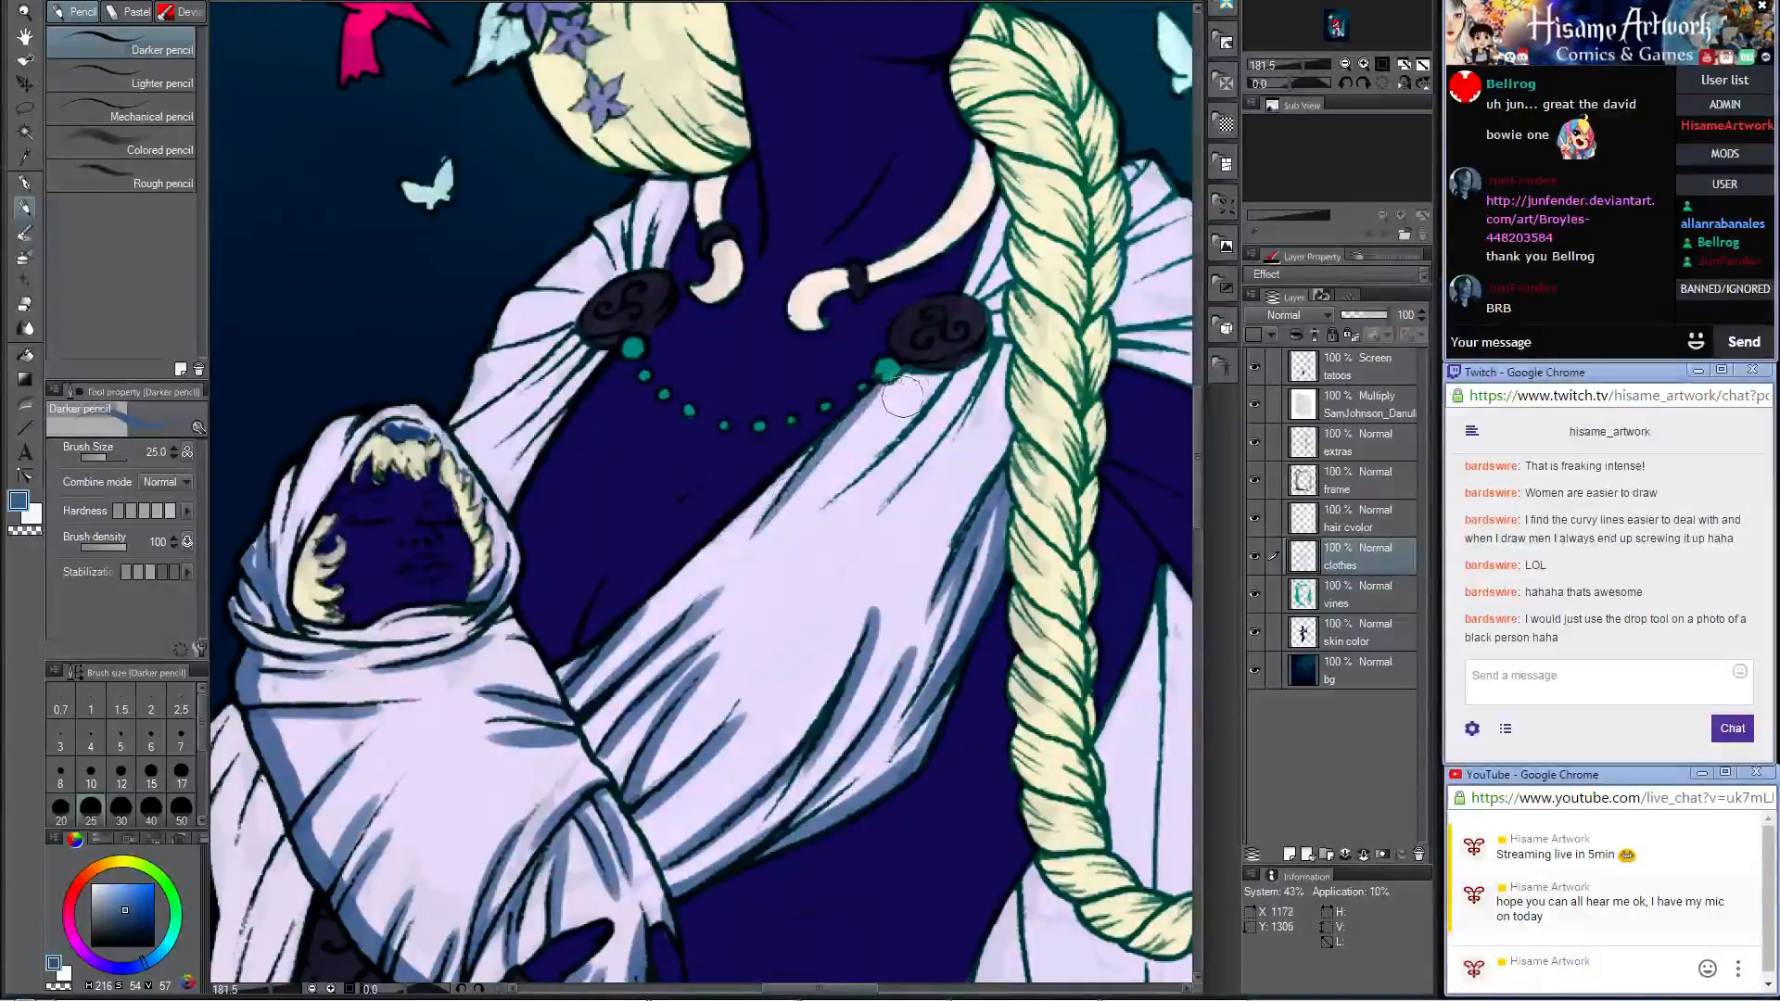
drag(985, 352, 806, 542)
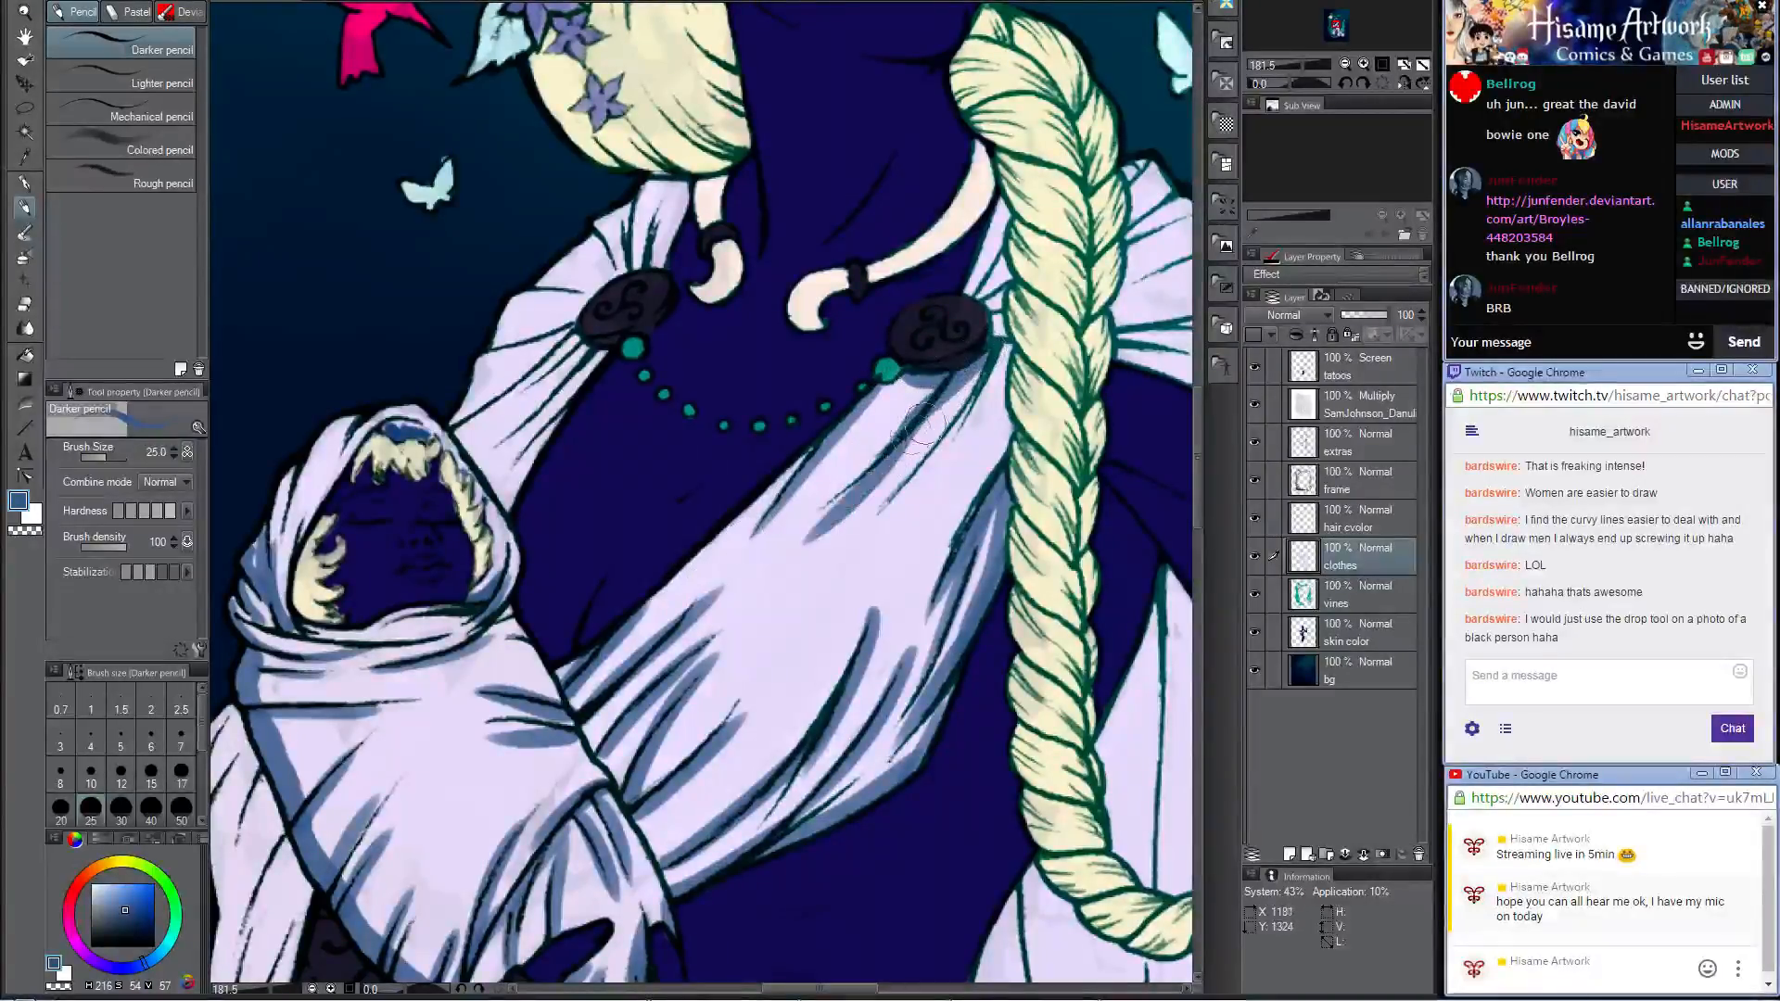
key(ctrl+z)
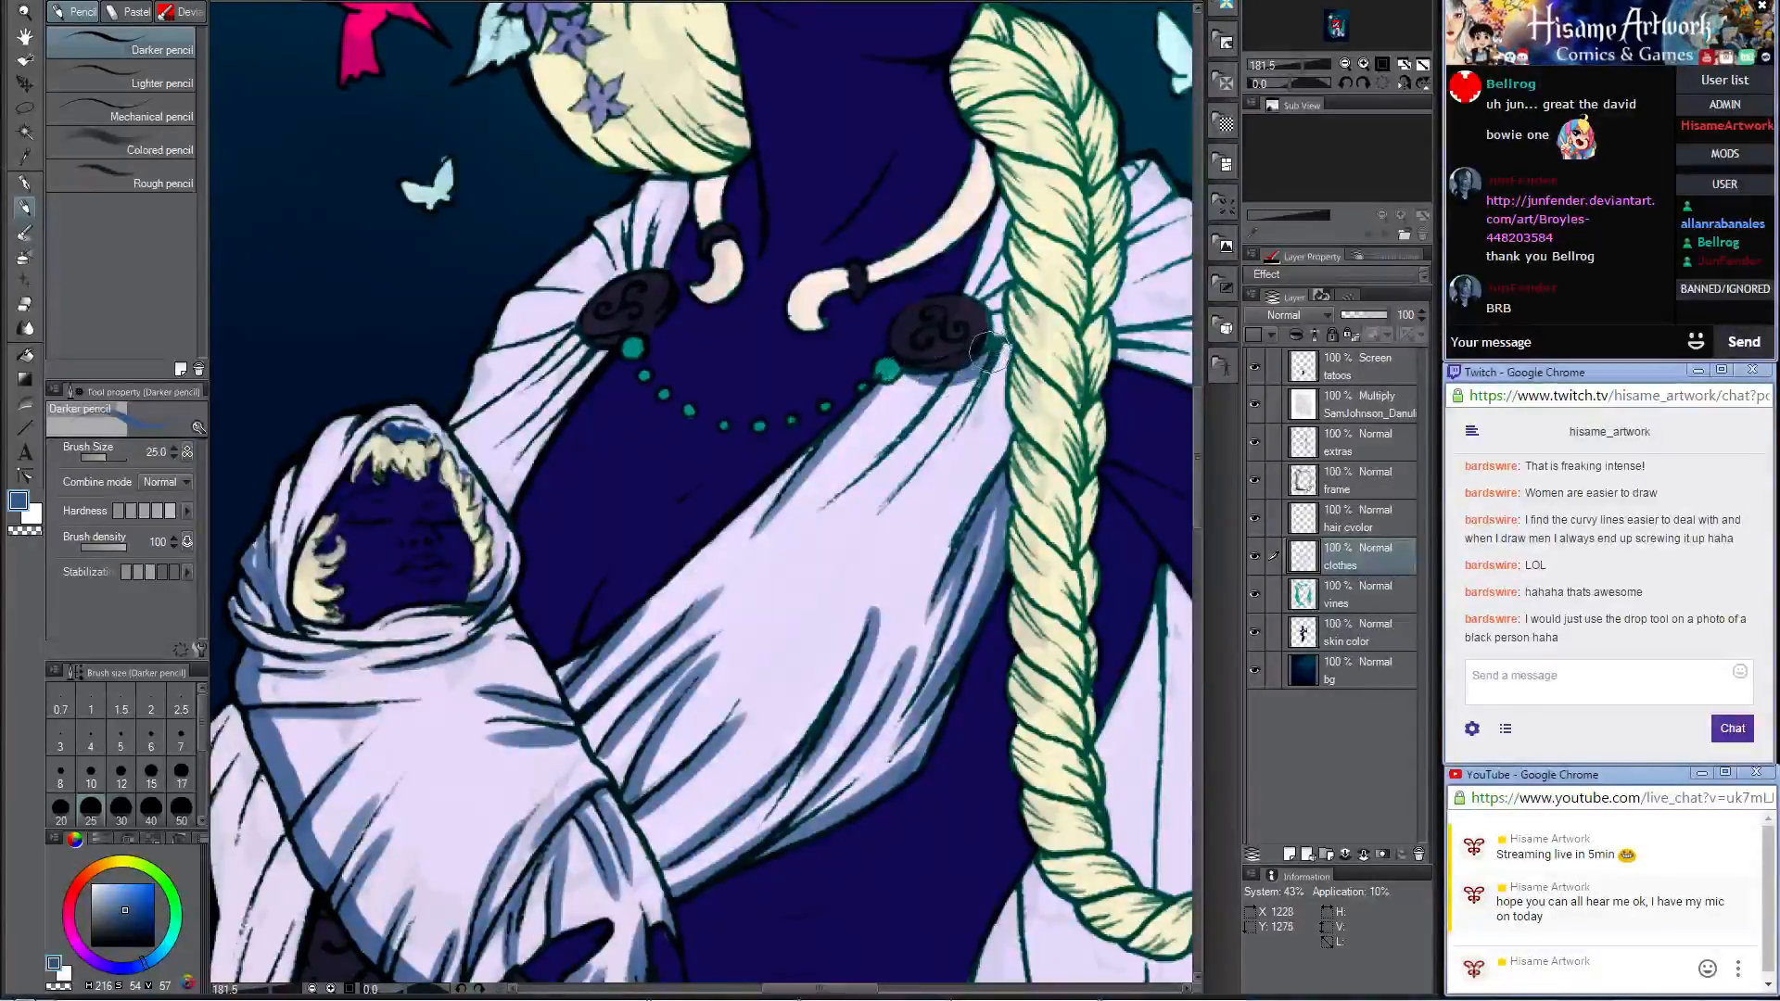
drag(990, 352, 864, 502)
key(ctrl+z)
drag(985, 350, 738, 524)
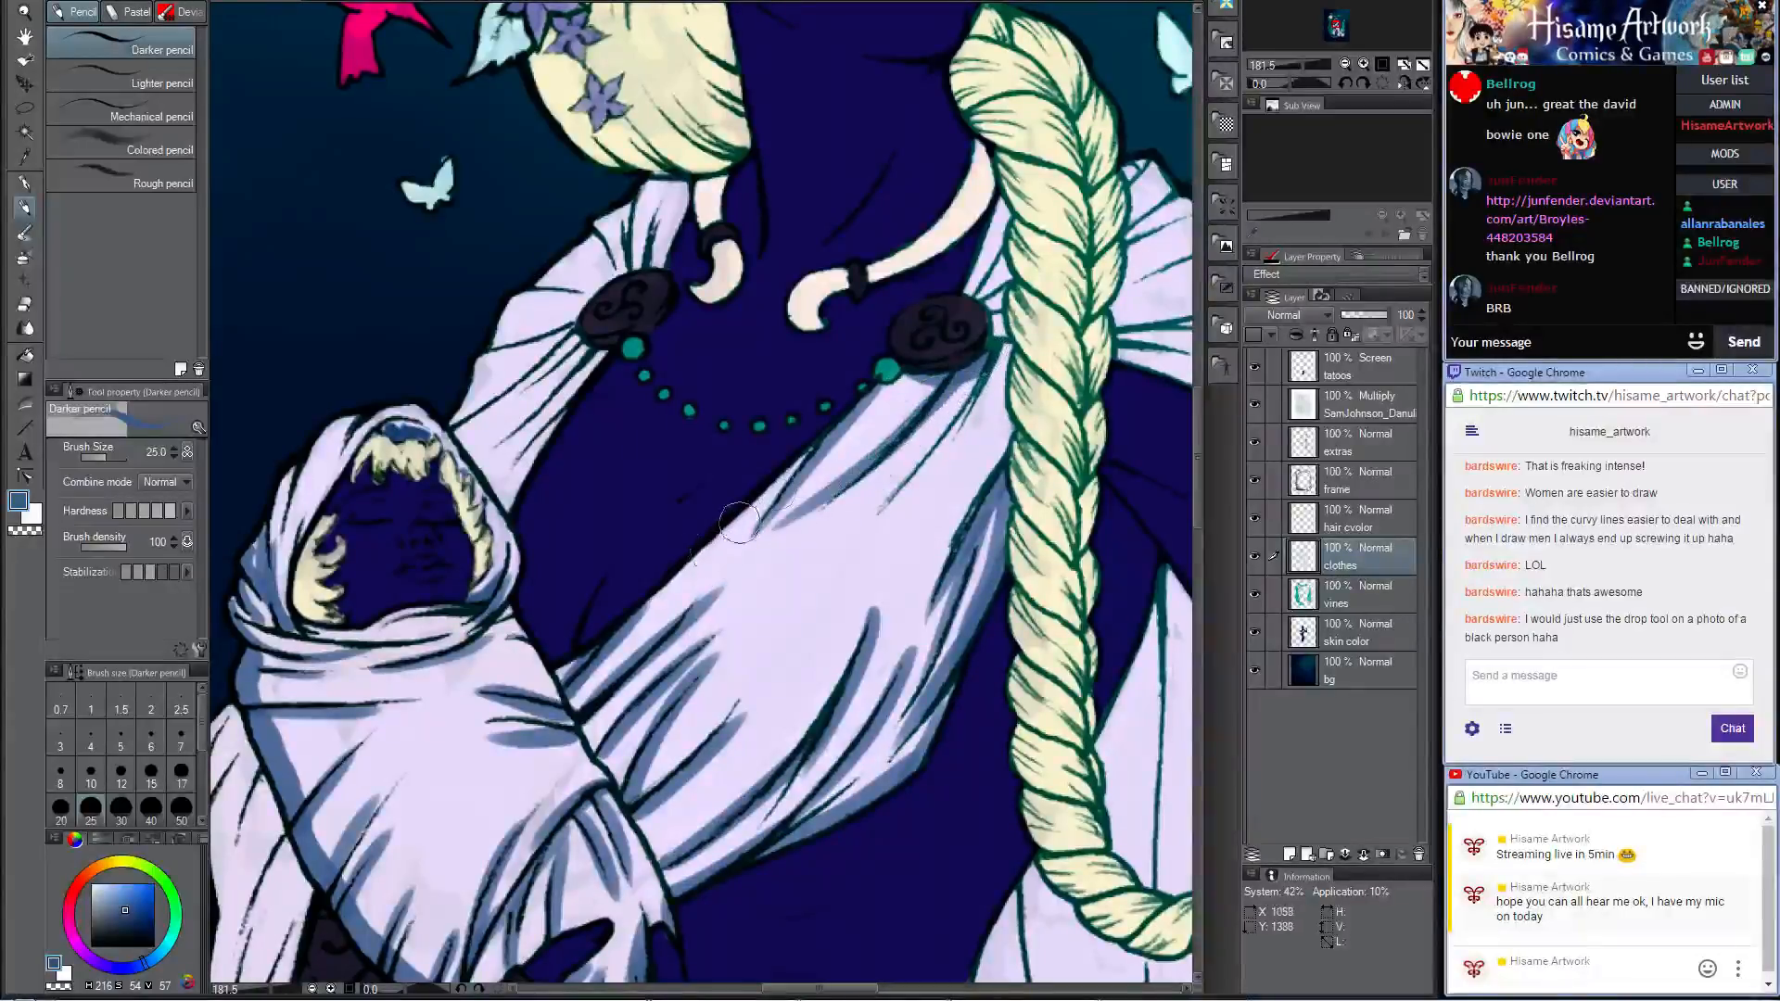
key(ctrl+z)
drag(969, 364, 790, 537)
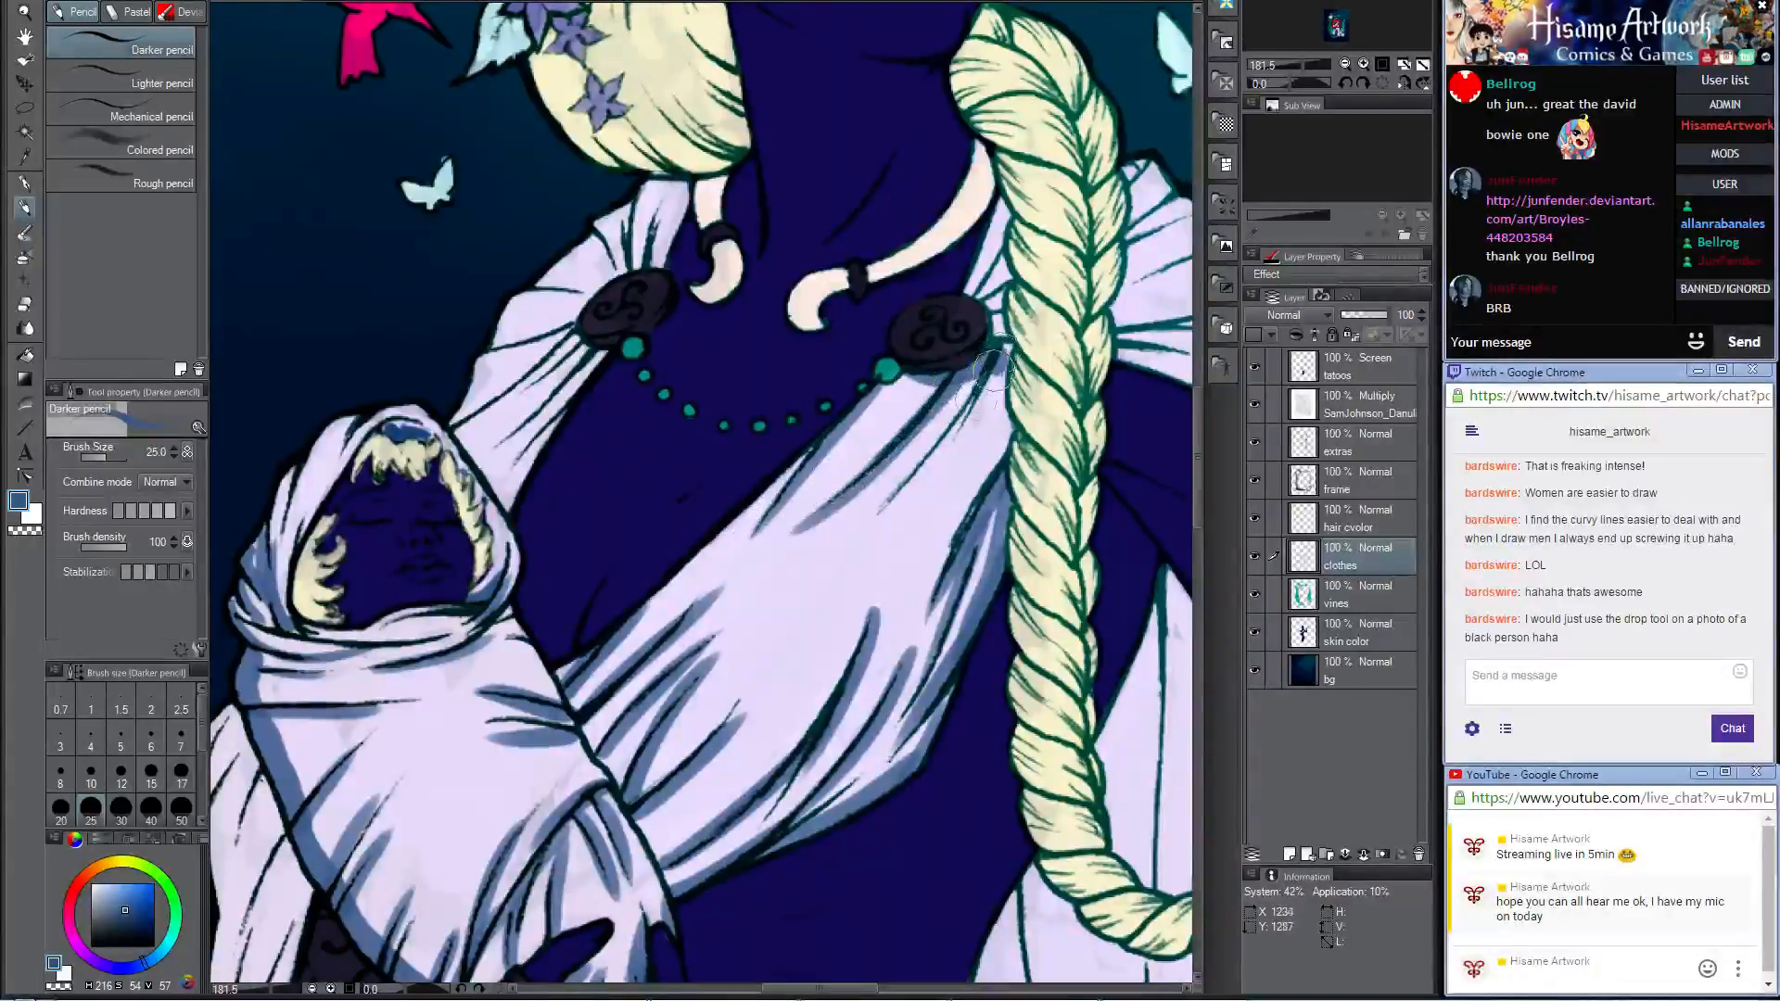
drag(993, 370, 897, 492)
Step: Shade the gathered shoulder cloth on both sides of the braid in blue, following the folds that fan toward the staff arm
drag(1040, 340, 994, 488)
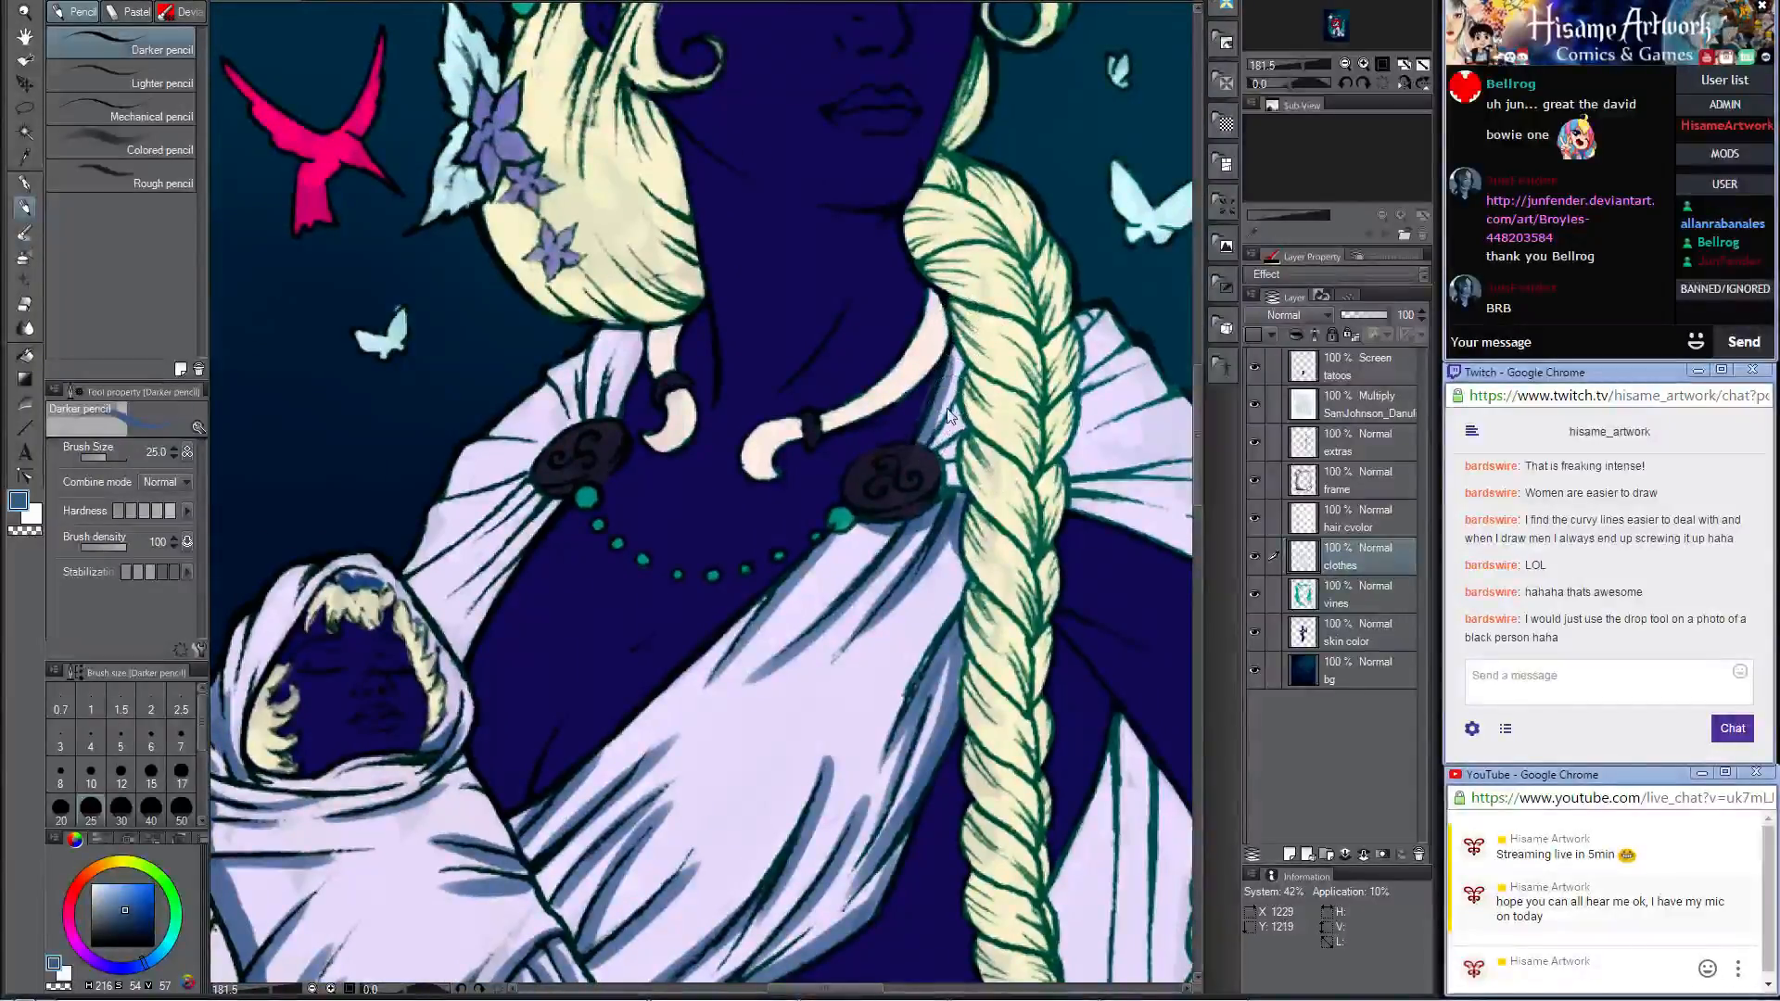
mouse_move(964, 313)
mouse_down()
mouse_move(940, 476)
mouse_move(769, 497)
mouse_up()
mouse_move(873, 351)
mouse_down()
mouse_move(872, 403)
mouse_move(943, 363)
mouse_up()
mouse_move(834, 477)
mouse_down()
mouse_move(976, 446)
mouse_move(832, 488)
mouse_move(1004, 517)
mouse_up()
mouse_move(848, 497)
mouse_down()
mouse_move(667, 357)
mouse_move(758, 394)
mouse_up()
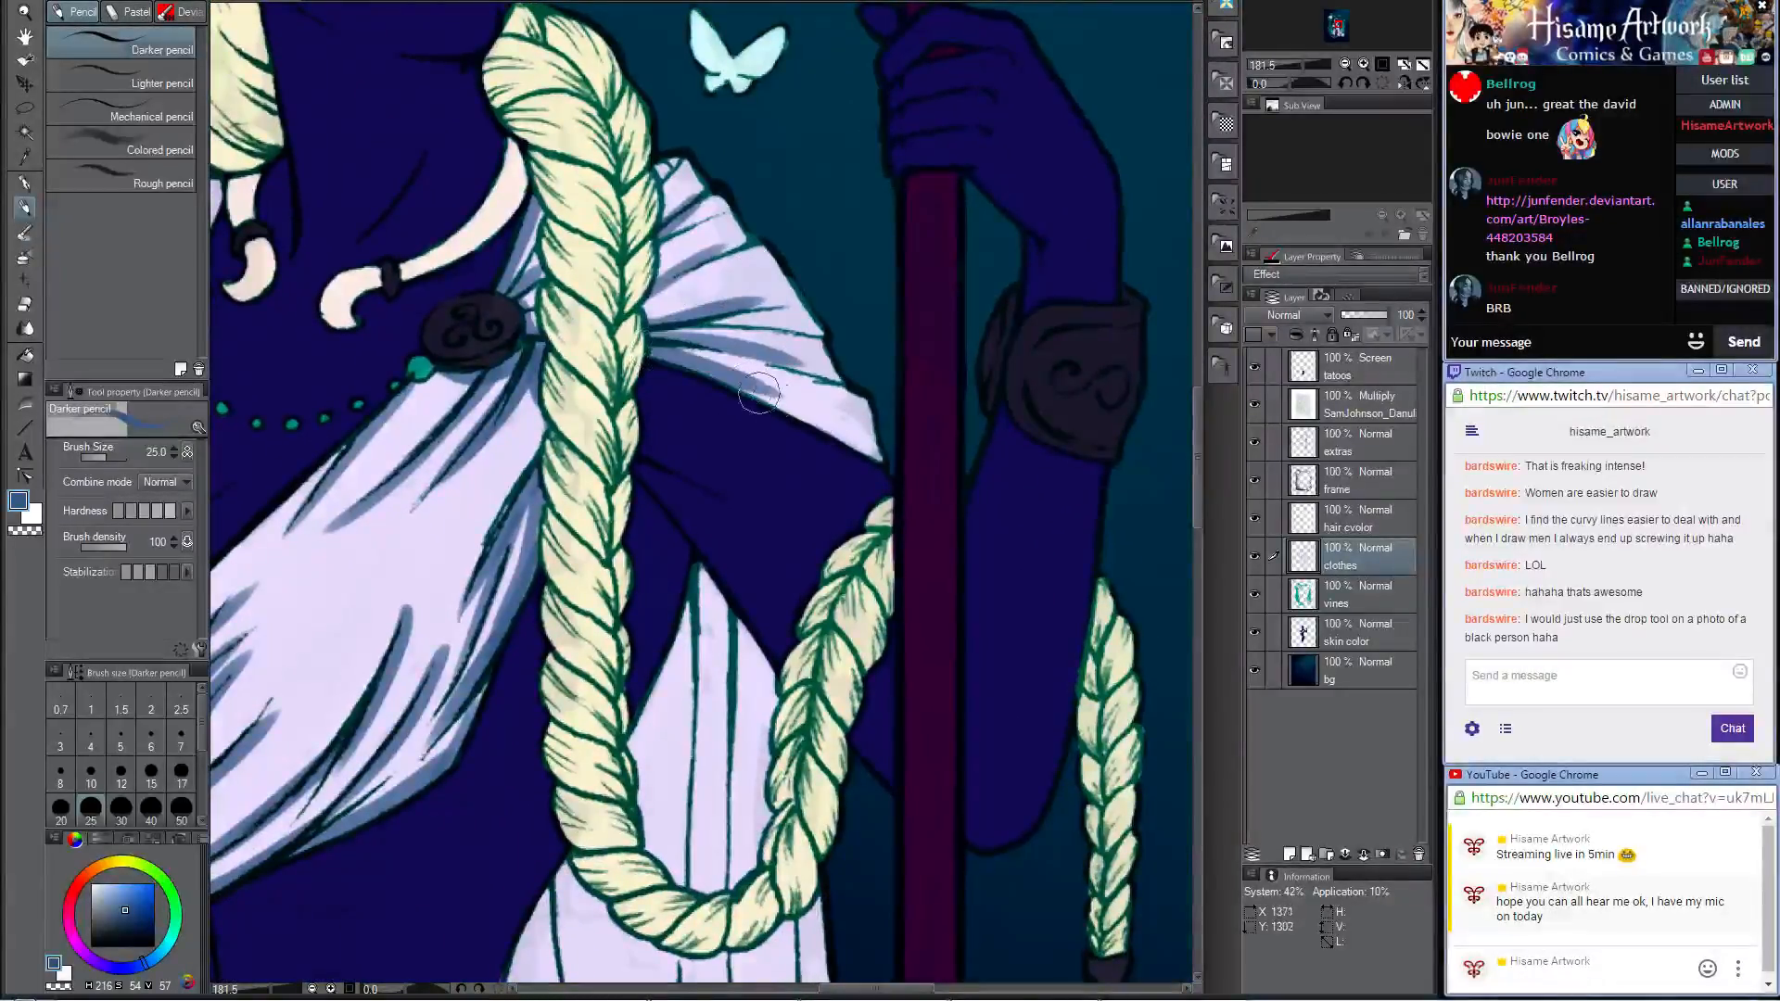
mouse_move(653, 325)
mouse_down()
mouse_move(670, 208)
mouse_move(647, 157)
mouse_up()
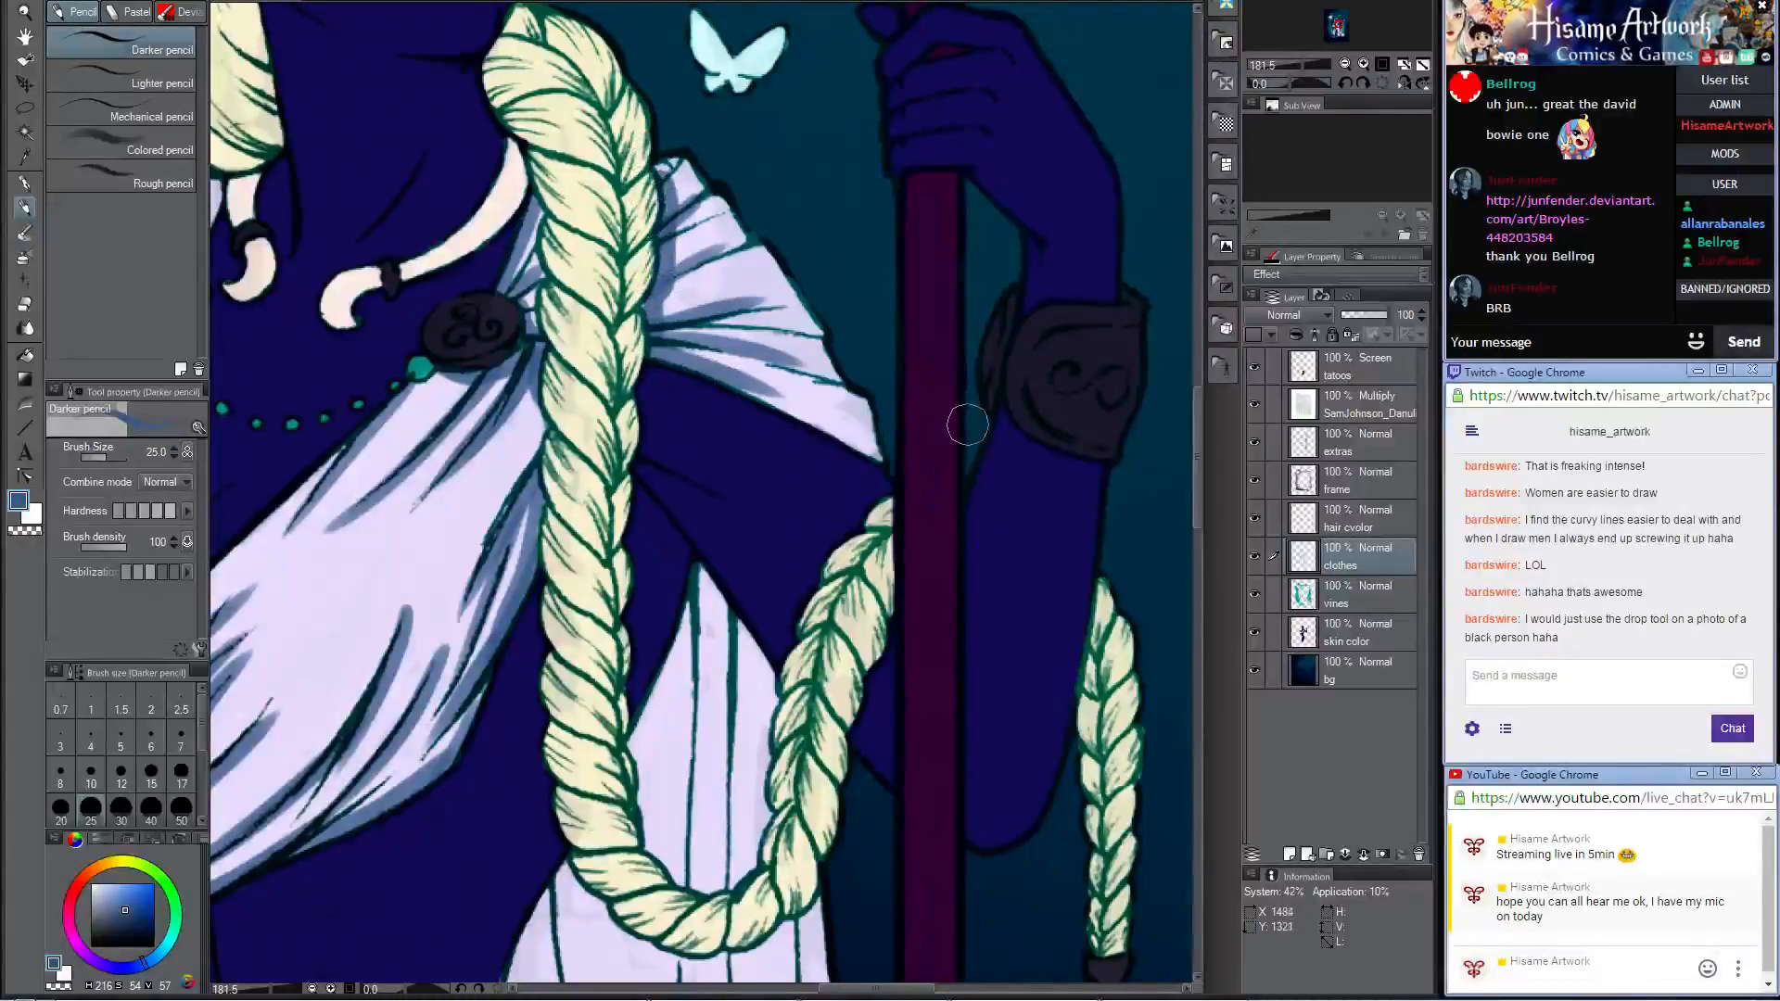
drag(779, 348, 764, 313)
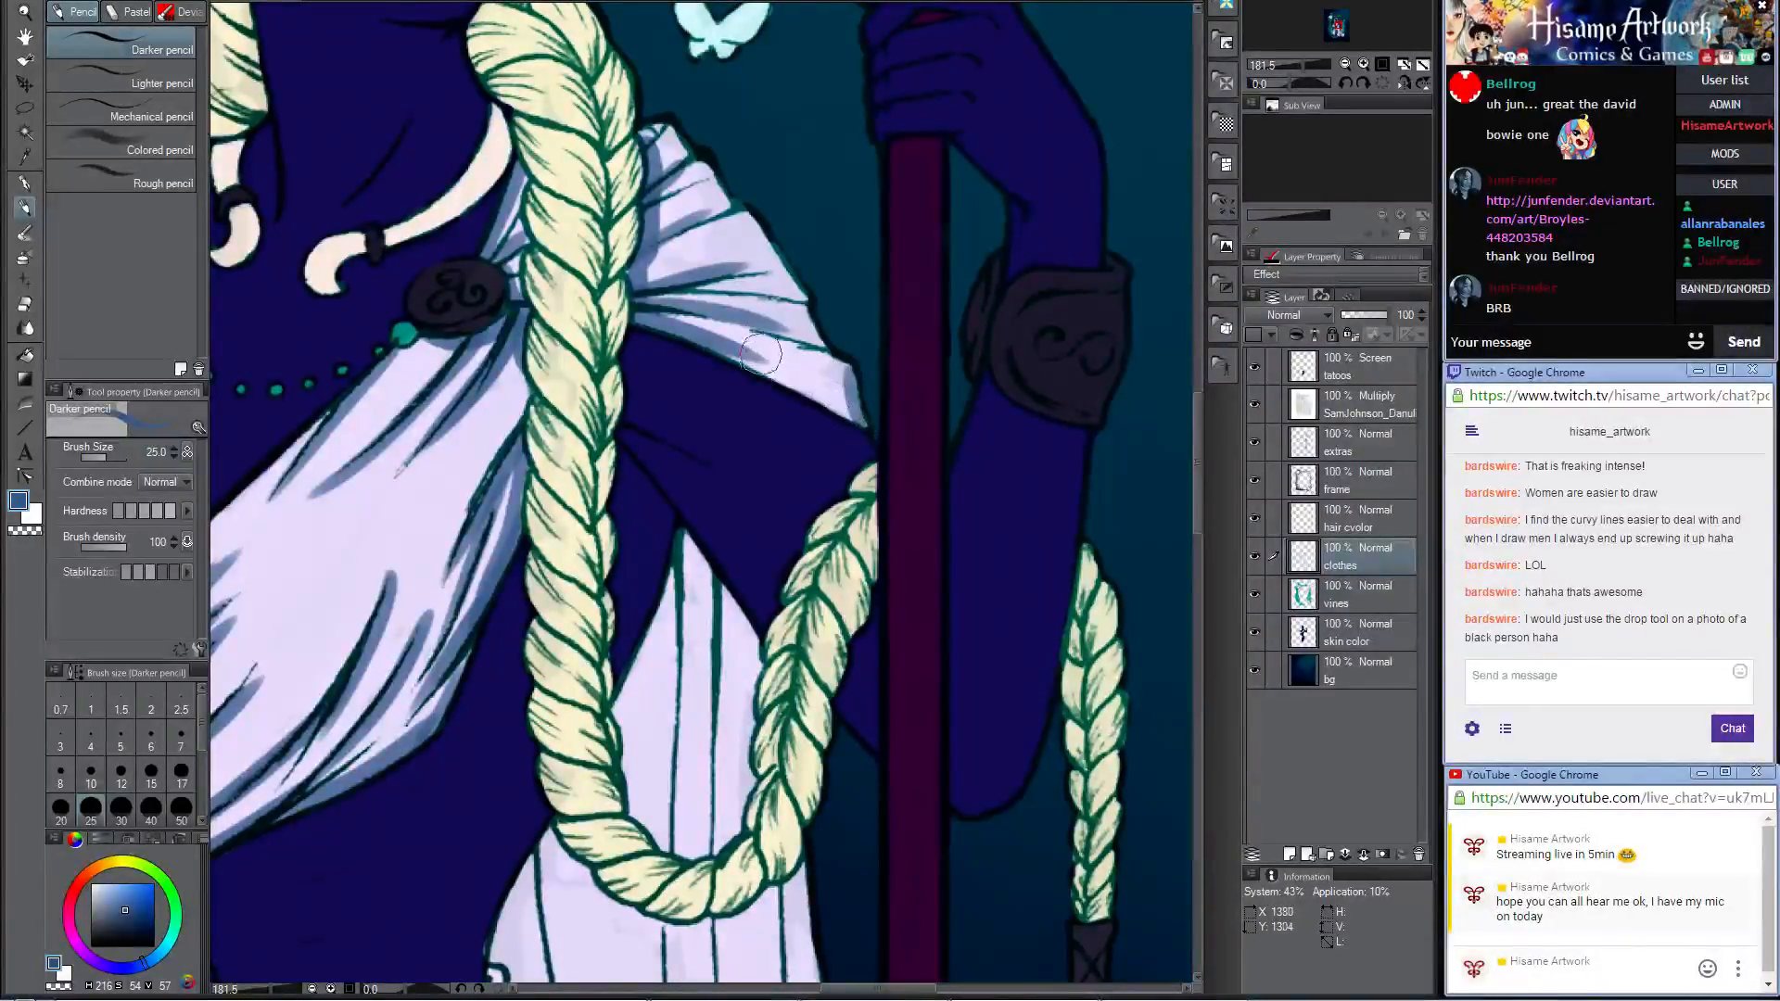
mouse_move(862, 400)
mouse_down()
mouse_move(839, 412)
mouse_move(773, 378)
mouse_up()
mouse_move(777, 276)
mouse_down()
mouse_move(805, 299)
mouse_move(679, 287)
mouse_up()
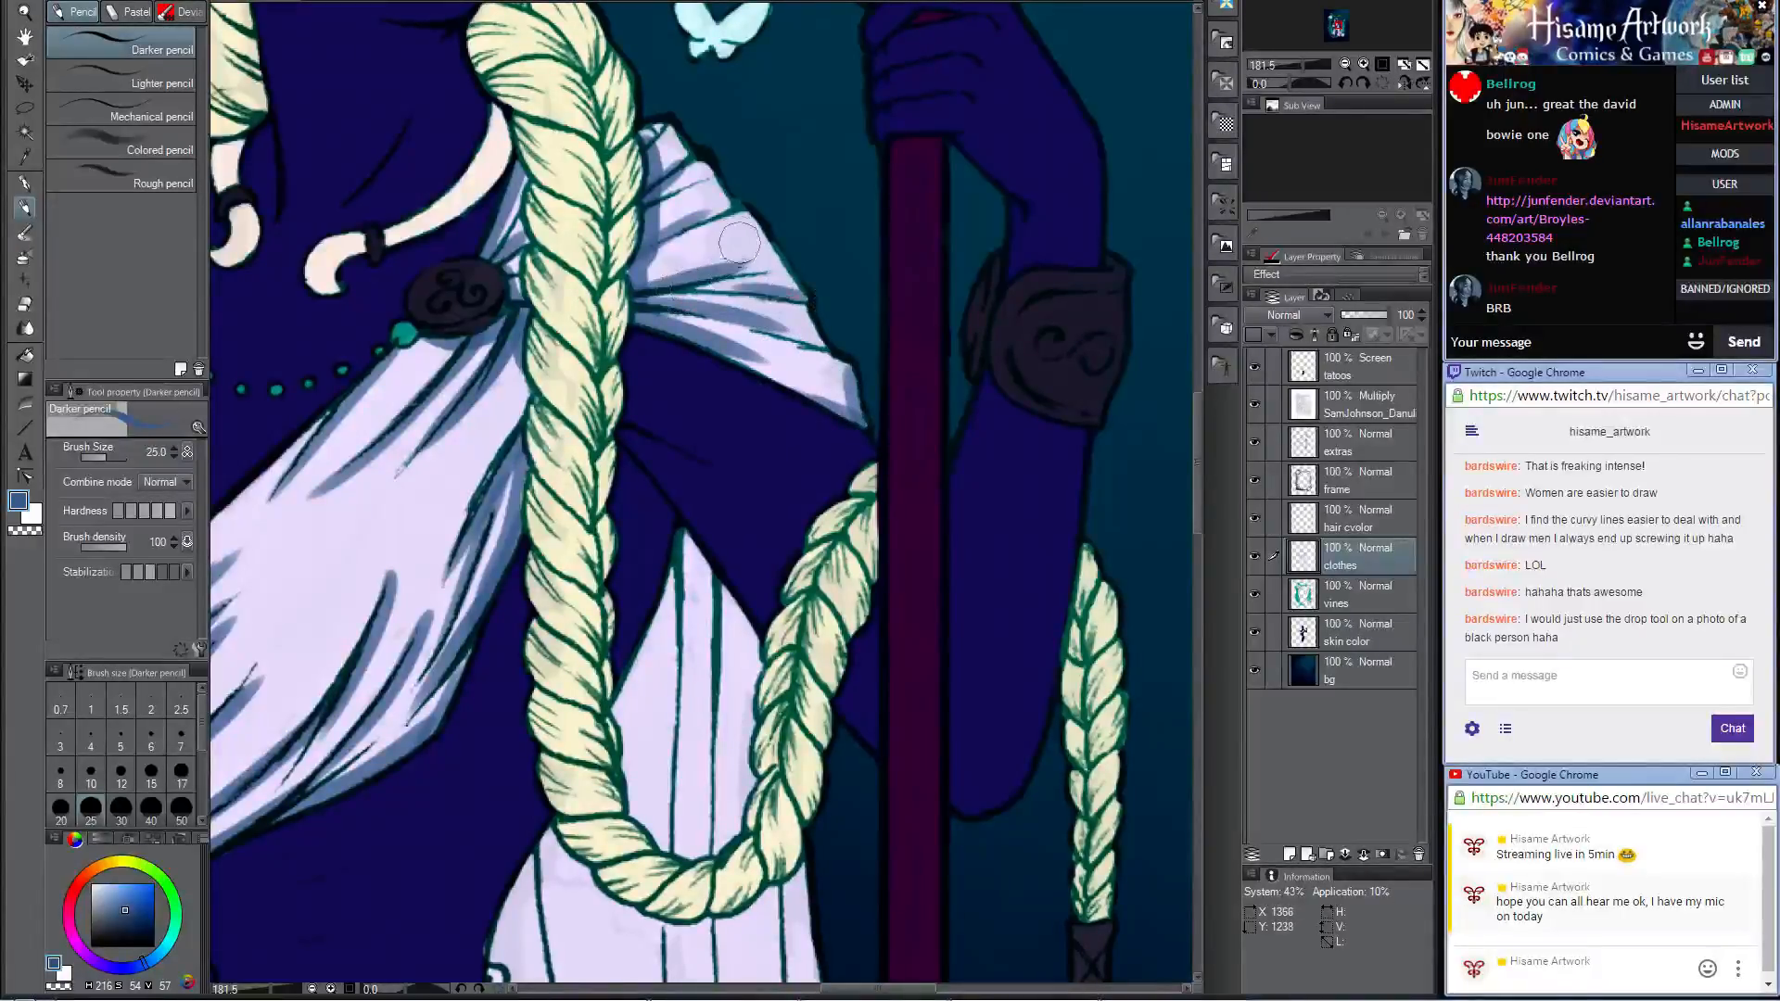
Step: Paint blue shadows on the folds of the shoulder cloth above the baby, around the other brooch
mouse_move(411, 409)
mouse_down()
mouse_move(678, 406)
mouse_move(1034, 614)
mouse_up()
mouse_move(586, 584)
mouse_down()
mouse_move(732, 456)
mouse_move(711, 508)
mouse_move(557, 610)
mouse_up()
mouse_move(715, 513)
mouse_down()
mouse_move(727, 524)
mouse_move(649, 640)
mouse_move(598, 607)
mouse_move(640, 672)
mouse_move(654, 632)
mouse_up()
mouse_move(629, 507)
mouse_down()
mouse_move(741, 471)
mouse_move(742, 431)
mouse_move(632, 510)
mouse_move(756, 448)
mouse_move(672, 453)
mouse_move(770, 442)
mouse_move(733, 386)
mouse_move(768, 449)
mouse_move(774, 386)
mouse_move(777, 432)
mouse_move(773, 397)
mouse_move(799, 393)
mouse_move(801, 421)
mouse_move(801, 345)
mouse_move(784, 396)
mouse_move(821, 356)
mouse_move(779, 415)
mouse_move(789, 360)
mouse_move(782, 461)
mouse_move(825, 353)
mouse_move(785, 421)
mouse_move(809, 363)
mouse_up()
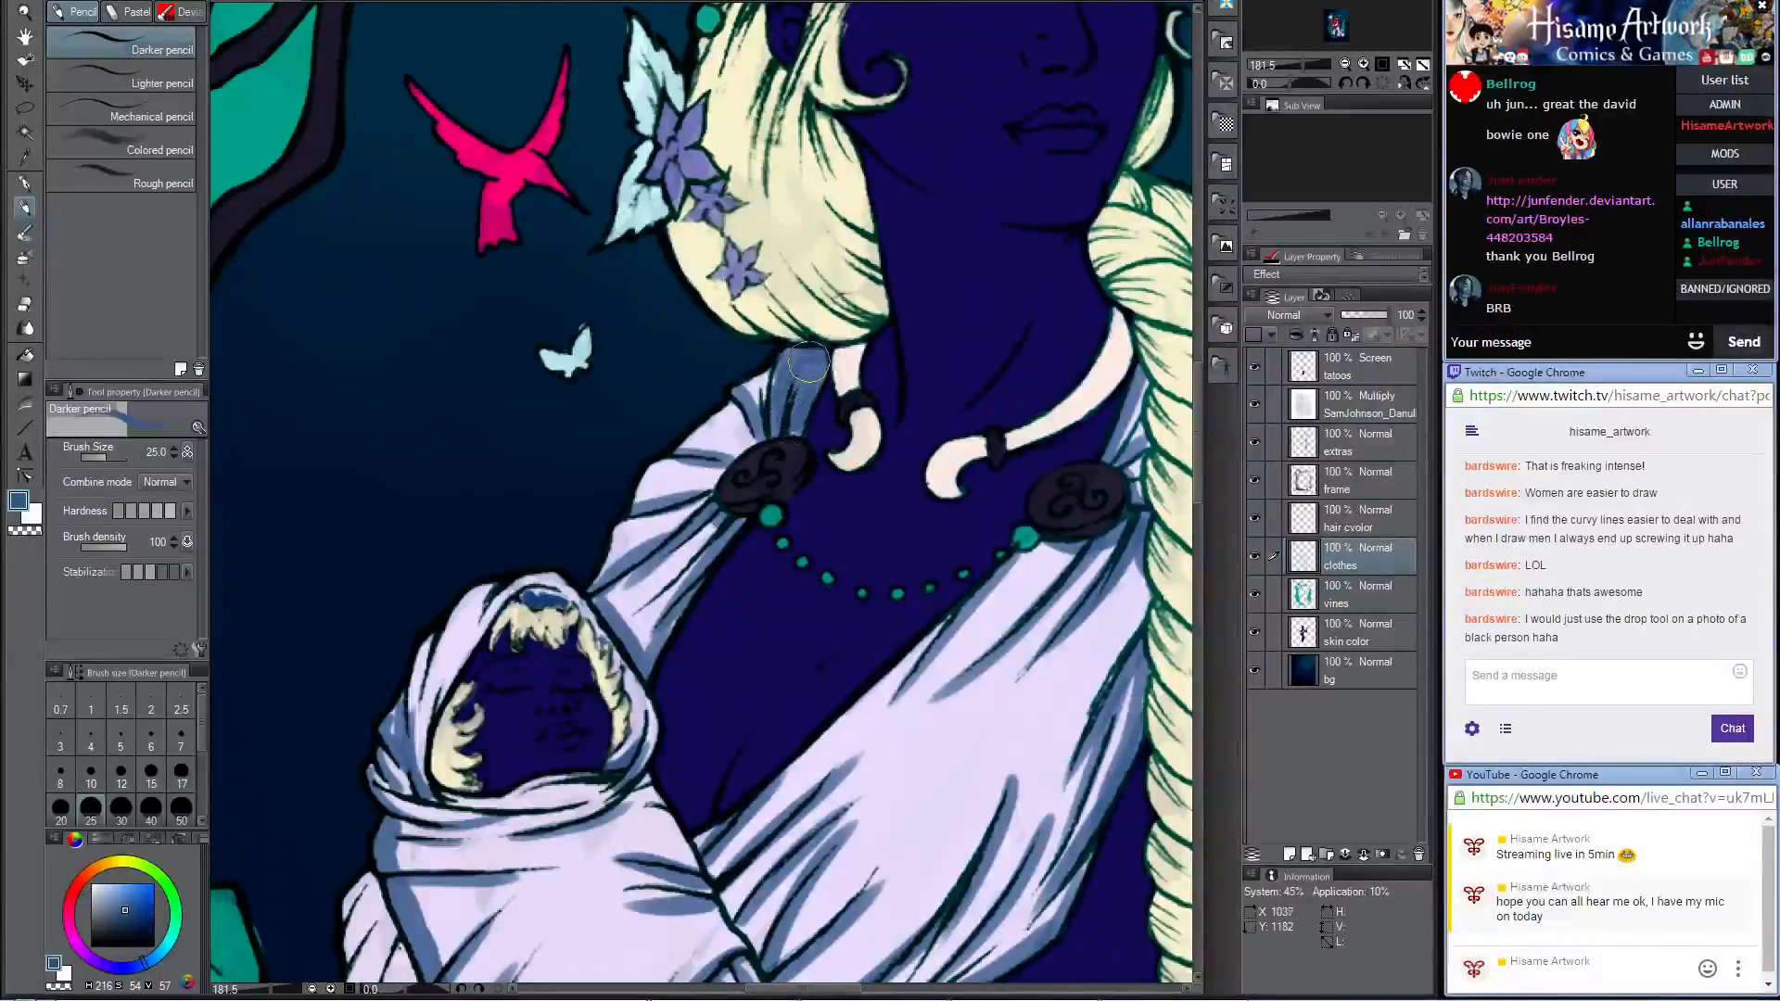
mouse_move(794, 432)
mouse_down()
mouse_move(773, 372)
mouse_move(775, 453)
mouse_move(728, 423)
mouse_move(734, 402)
mouse_move(752, 444)
mouse_move(700, 507)
mouse_up()
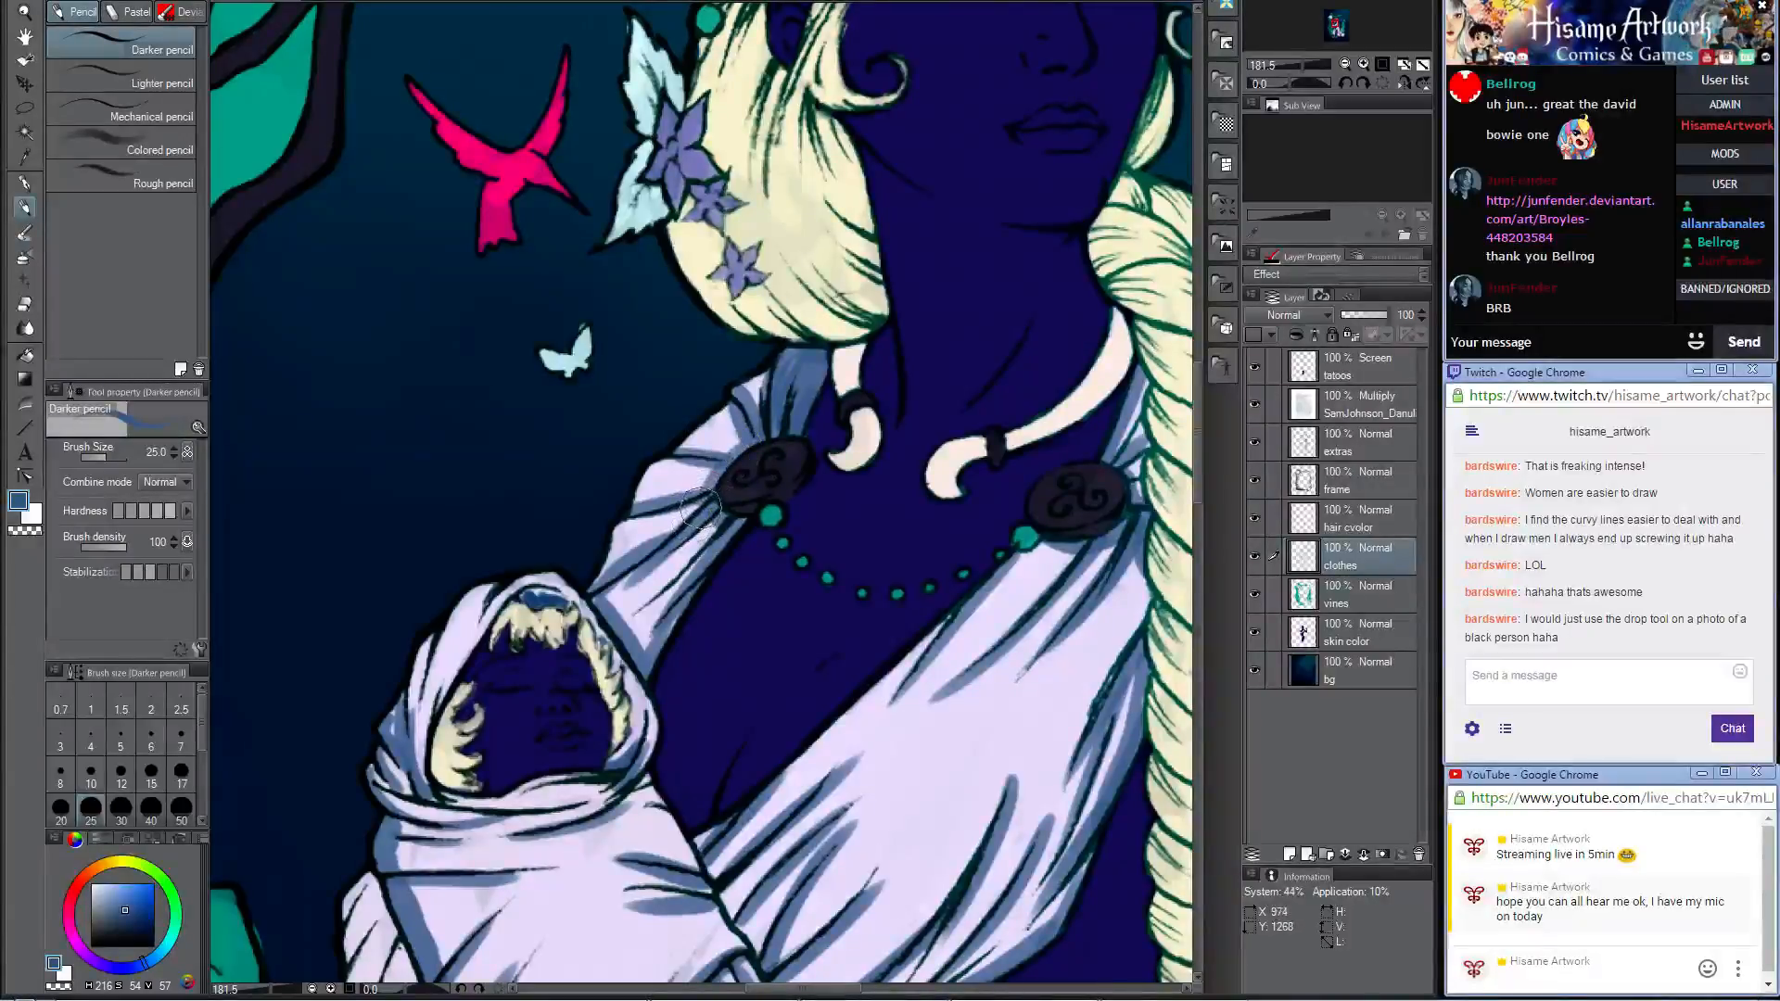
Step: Shade the long pointed cloth hanging beside the baby's wrap with blue strokes along its folds and edges
scroll(680, 496, down, 6)
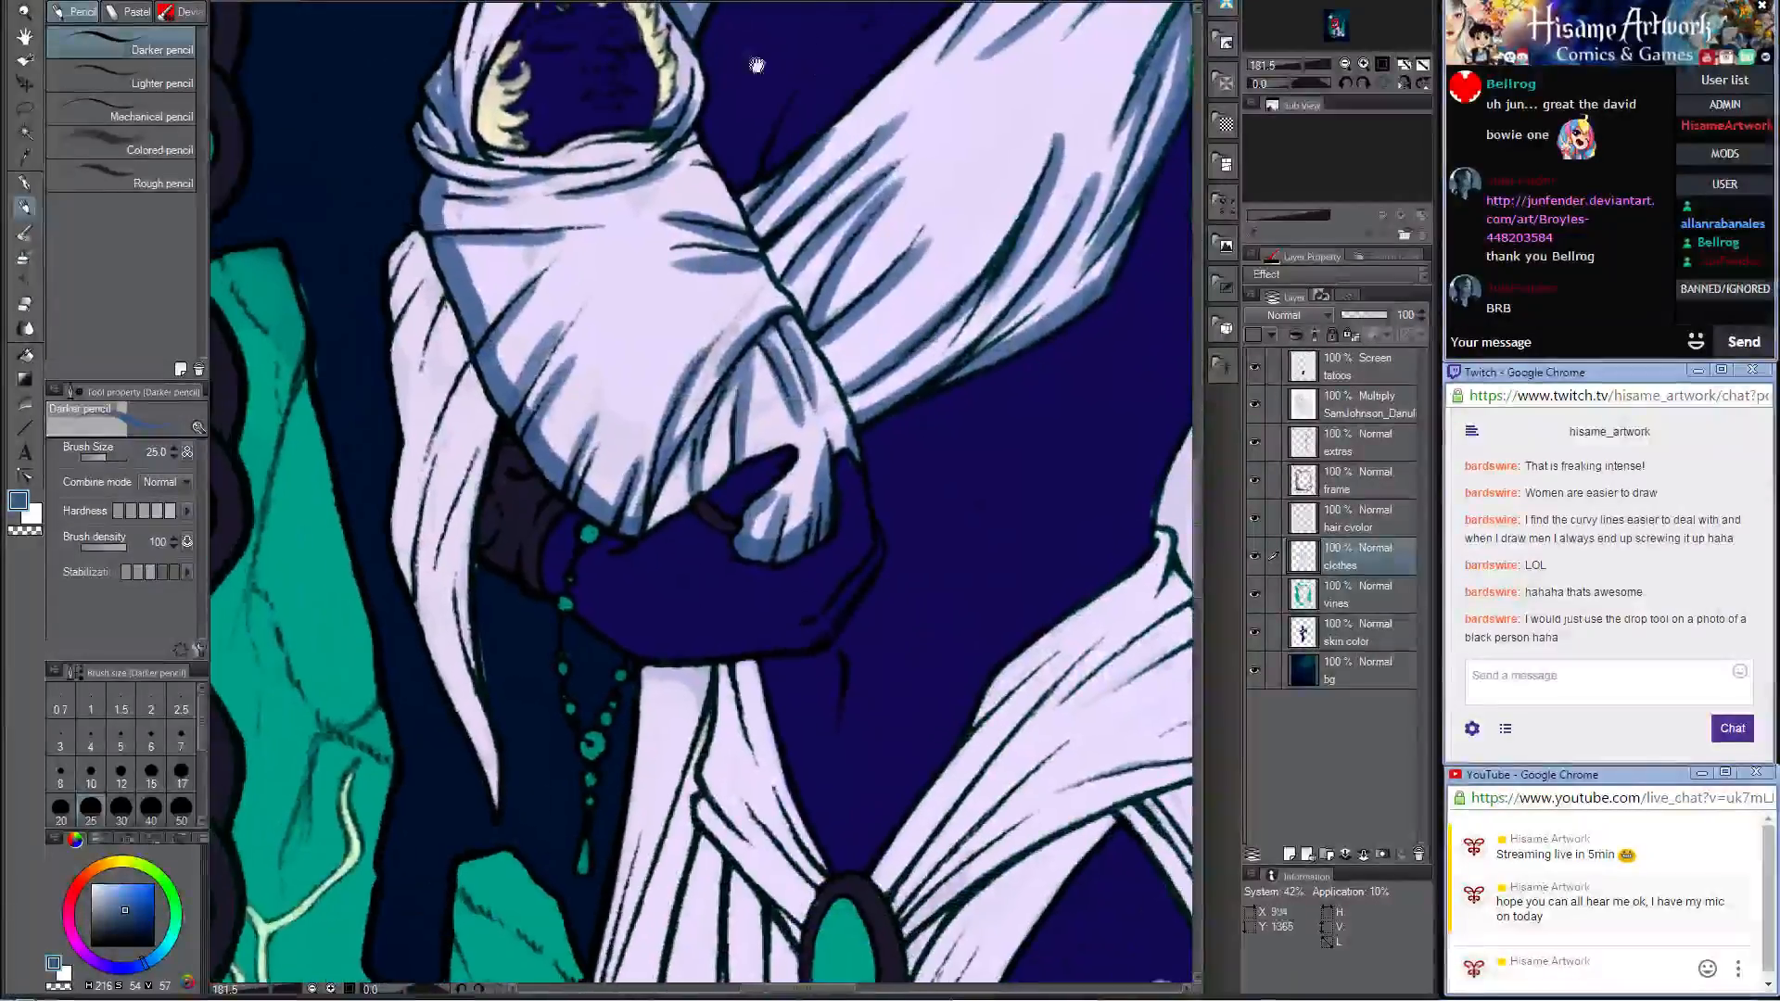
drag(414, 236, 431, 412)
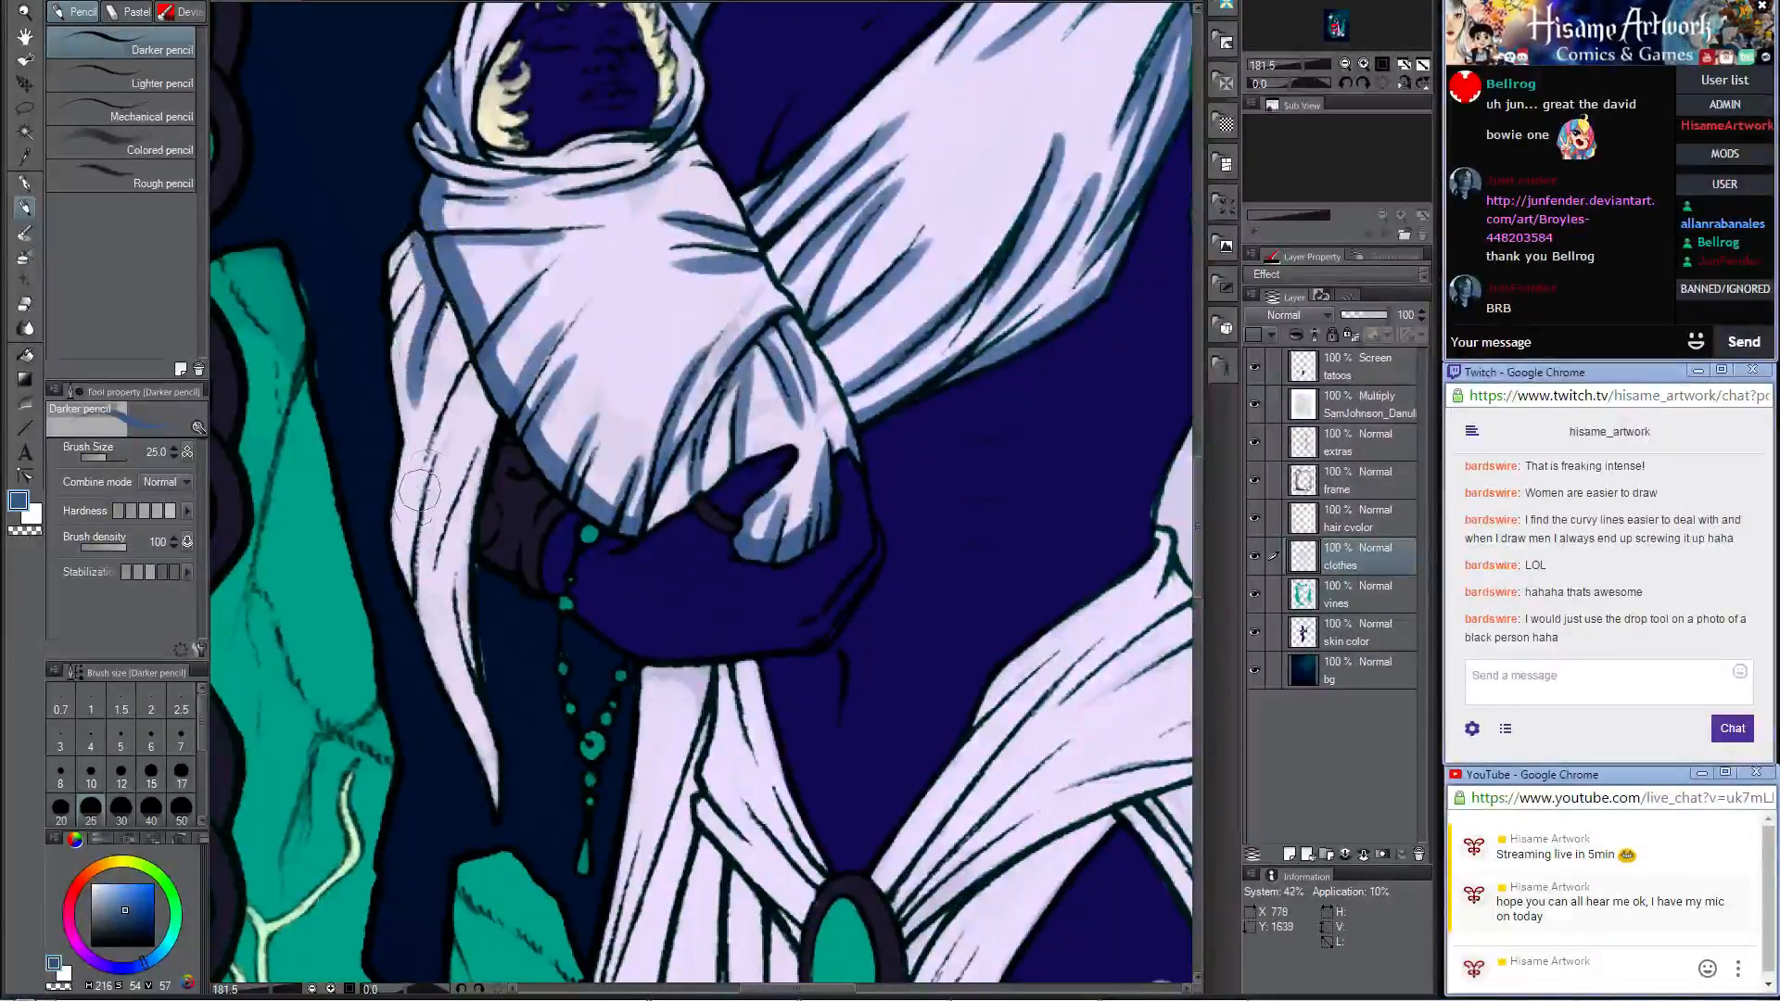
mouse_move(442, 301)
mouse_down()
mouse_move(466, 369)
mouse_move(432, 469)
mouse_up()
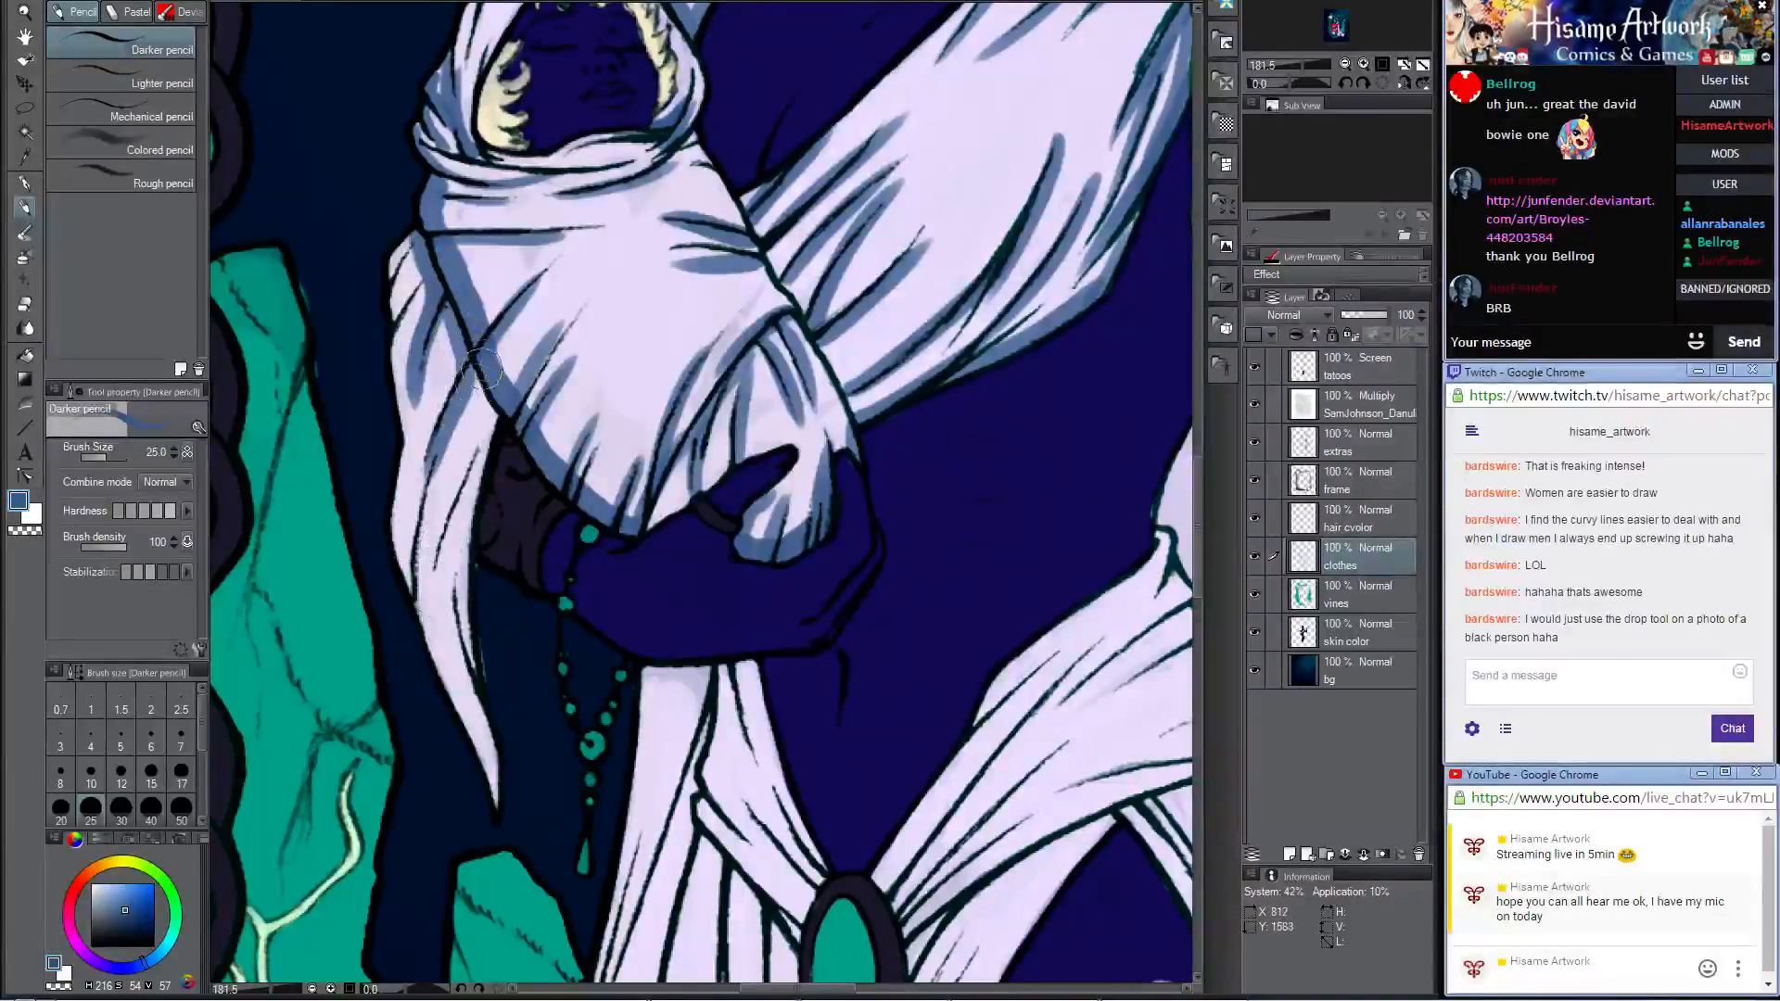
mouse_move(473, 390)
mouse_down()
mouse_move(485, 452)
mouse_move(493, 403)
mouse_move(471, 600)
mouse_up()
mouse_move(402, 264)
mouse_down()
mouse_move(401, 243)
mouse_move(413, 566)
mouse_move(429, 623)
mouse_move(438, 594)
mouse_move(422, 605)
mouse_move(435, 663)
mouse_move(489, 795)
mouse_move(461, 594)
mouse_up()
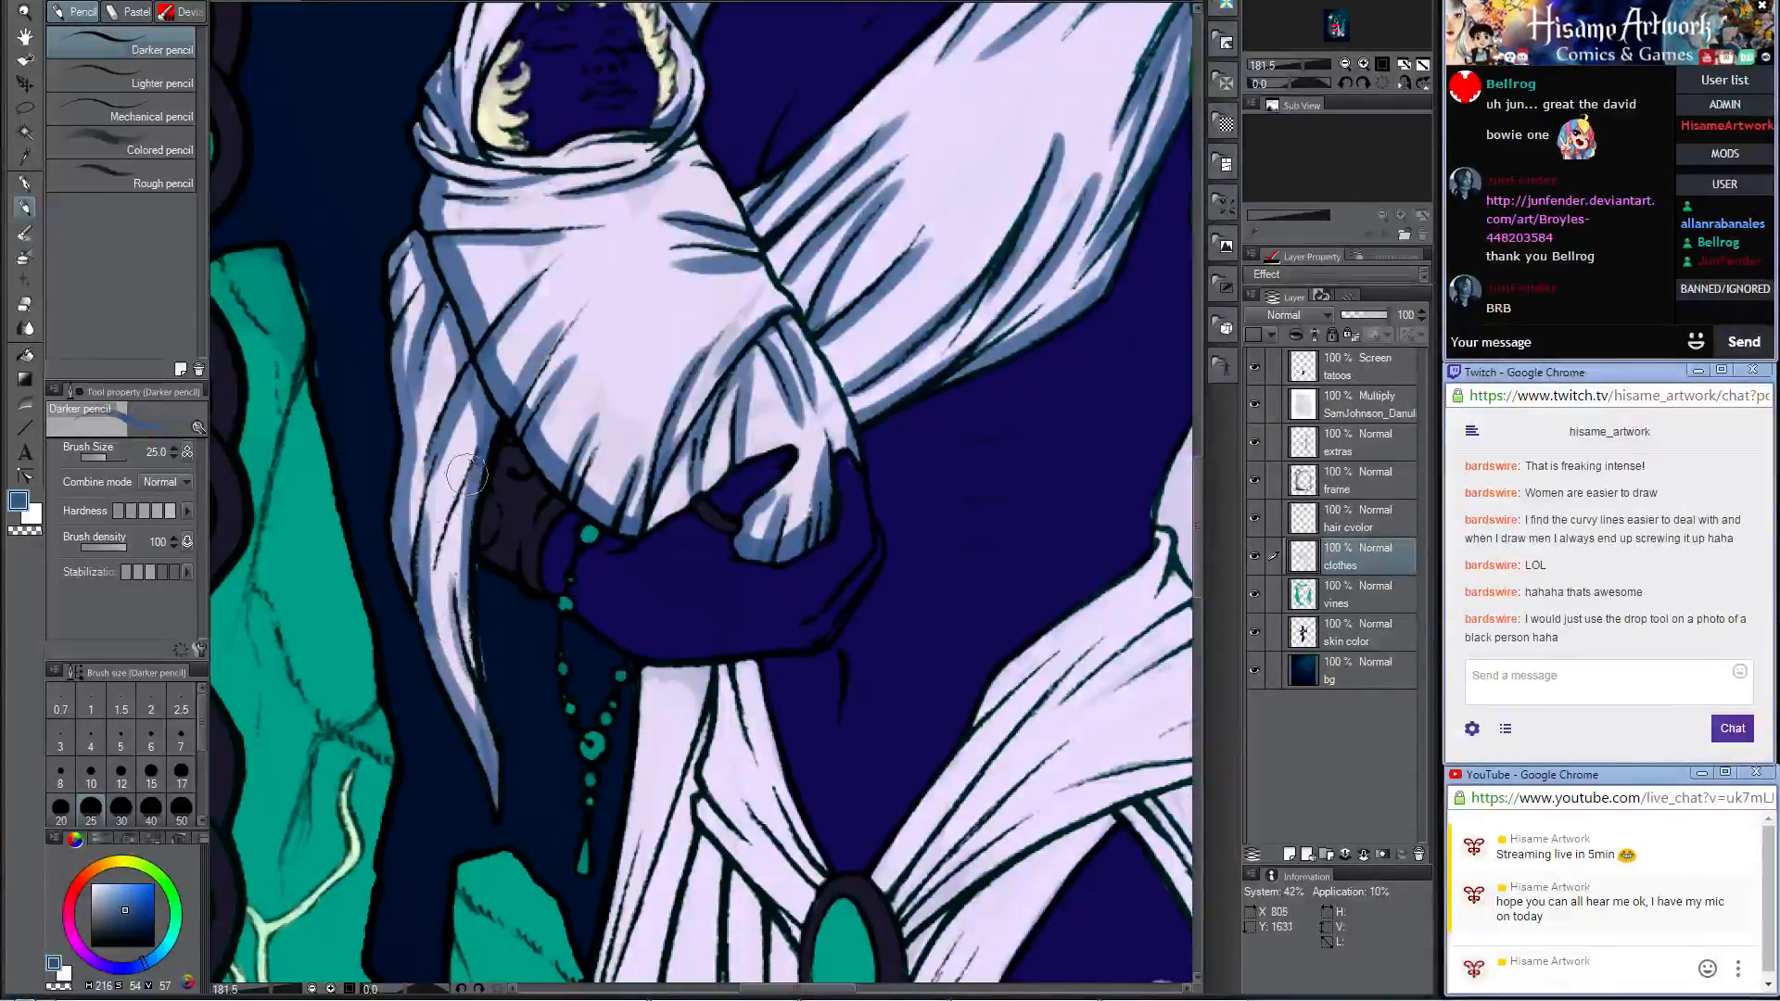
drag(469, 472, 445, 626)
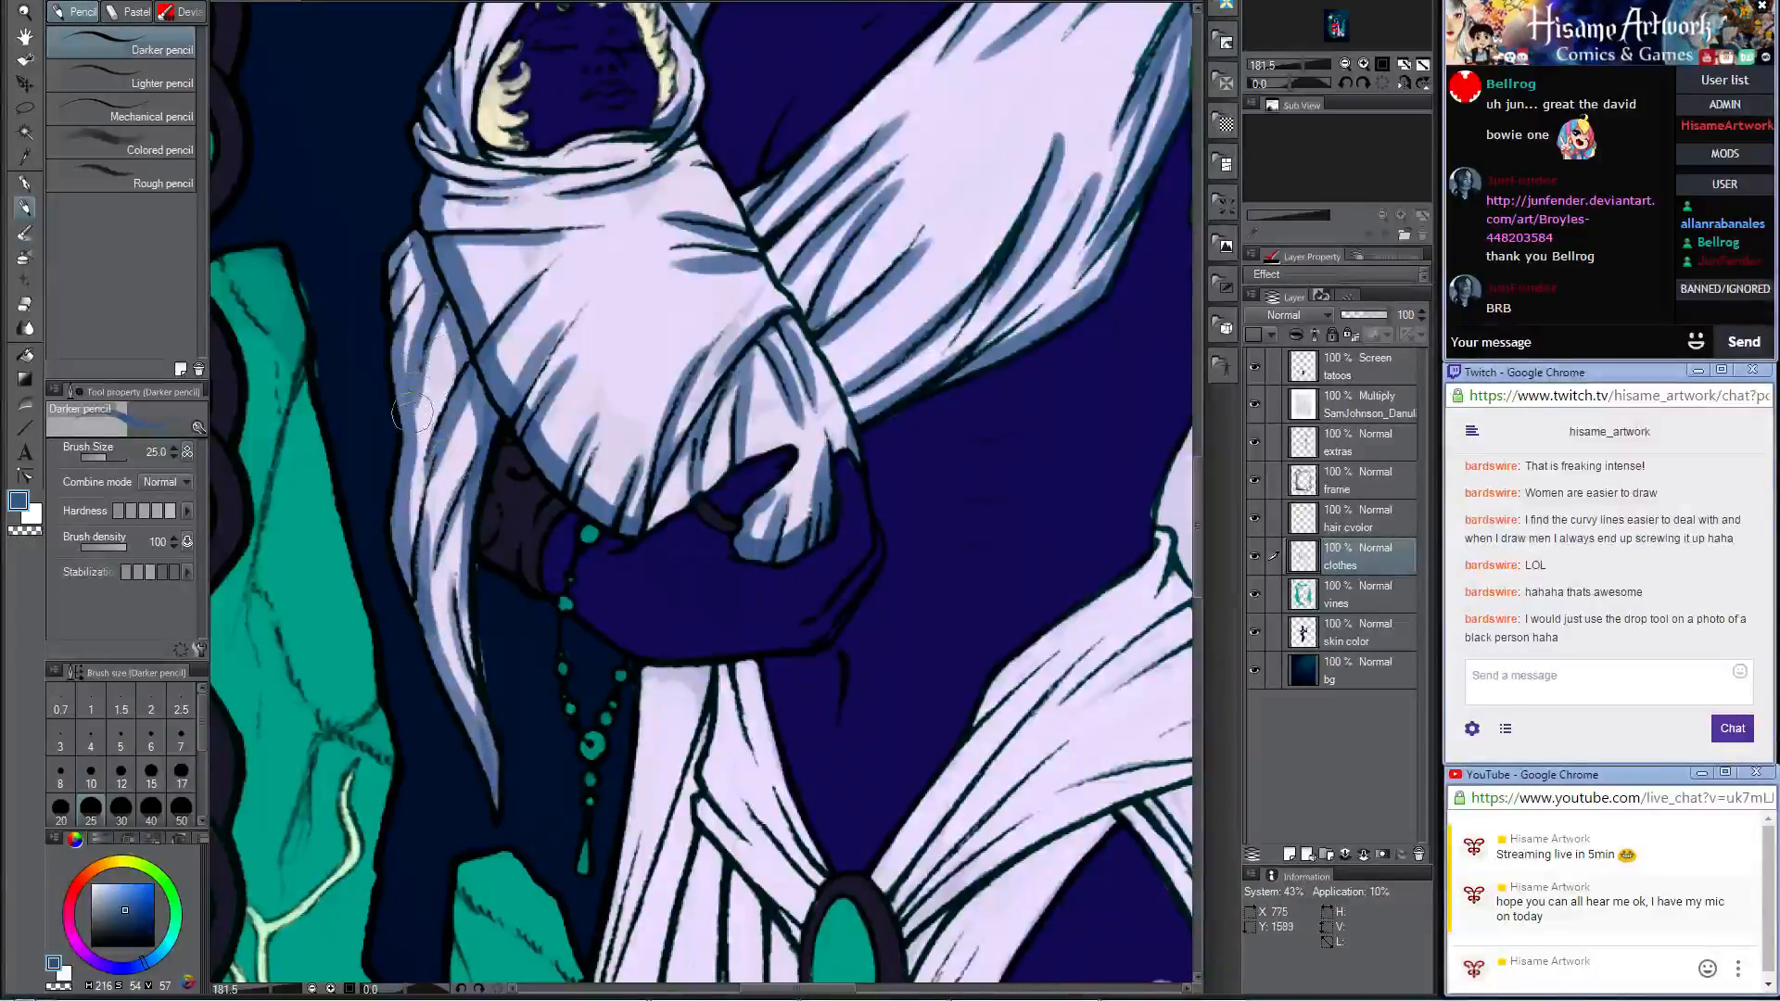
Step: Paint blue shadows on the skirt top below the hand, the sash leading to the green gem, and the folds beneath it
drag(670, 521, 669, 120)
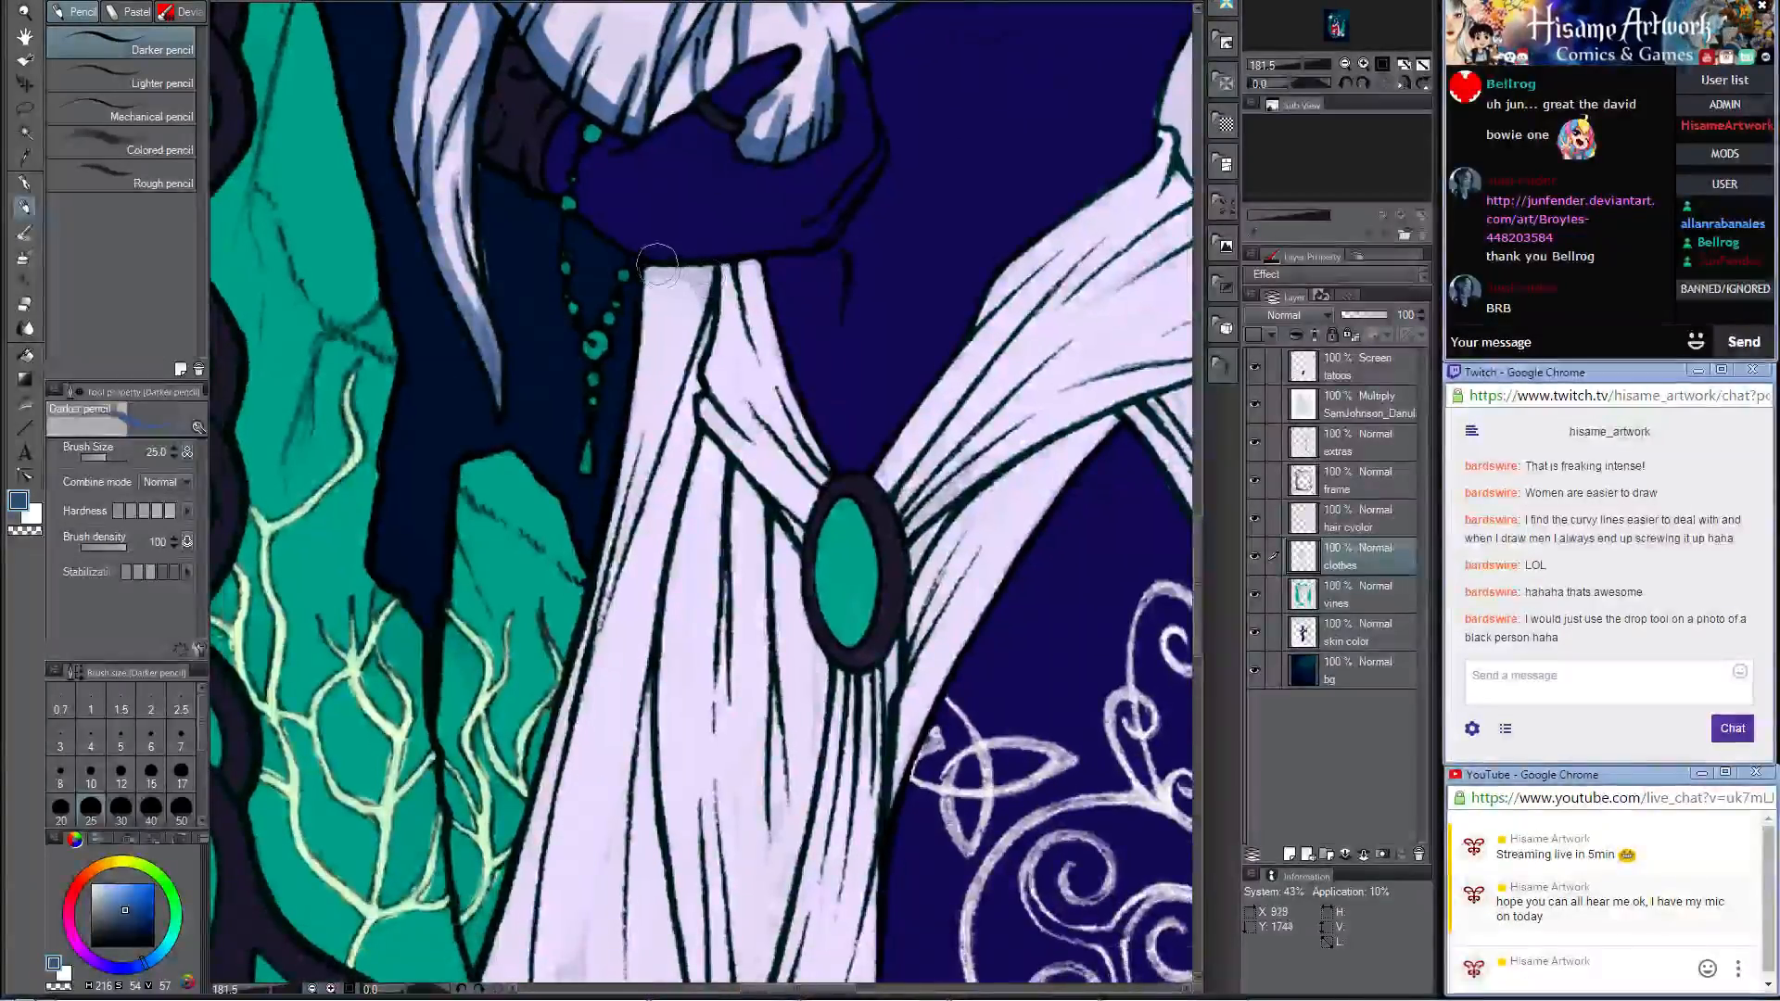
mouse_move(672, 275)
mouse_down()
mouse_move(705, 376)
mouse_move(750, 258)
mouse_move(786, 452)
mouse_move(726, 278)
mouse_move(714, 387)
mouse_move(769, 457)
mouse_move(731, 417)
mouse_move(717, 340)
mouse_move(708, 409)
mouse_move(713, 382)
mouse_move(769, 497)
mouse_move(775, 267)
mouse_move(753, 224)
mouse_move(733, 281)
mouse_move(768, 295)
mouse_move(756, 318)
mouse_move(693, 191)
mouse_move(752, 234)
mouse_up()
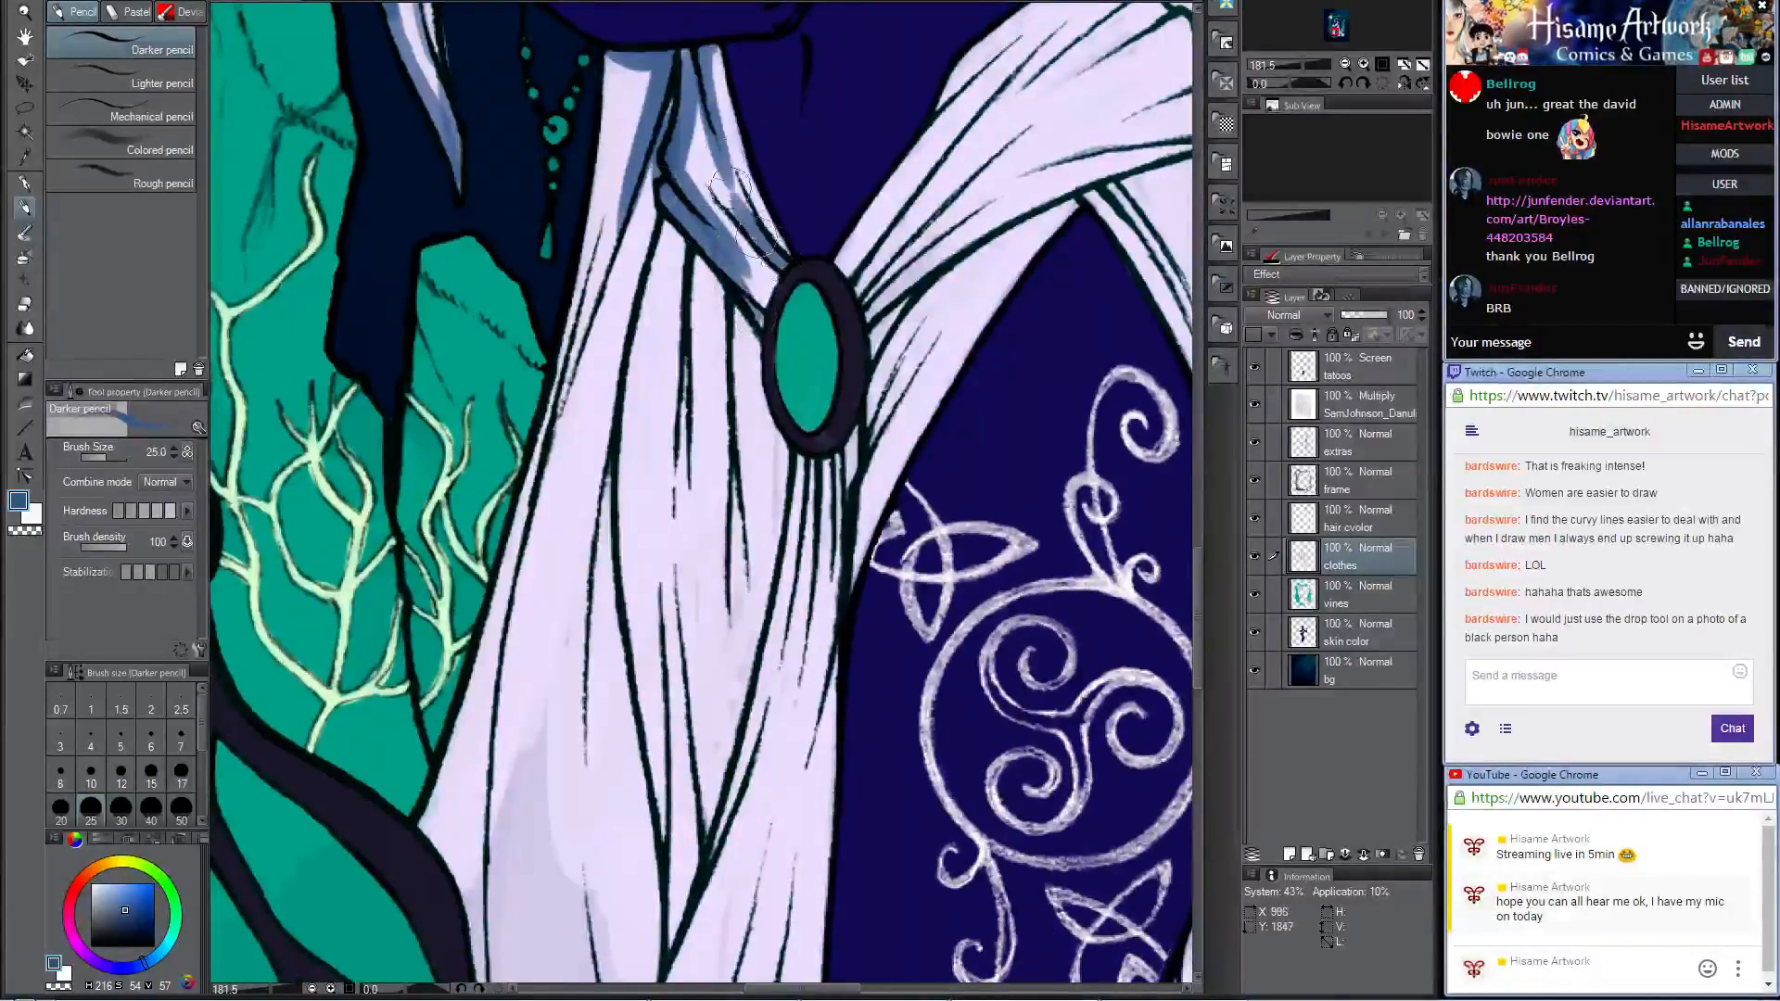
mouse_move(643, 215)
mouse_down()
mouse_move(686, 234)
mouse_move(749, 320)
mouse_move(770, 436)
mouse_move(740, 452)
mouse_move(730, 504)
mouse_up()
drag(782, 448, 709, 505)
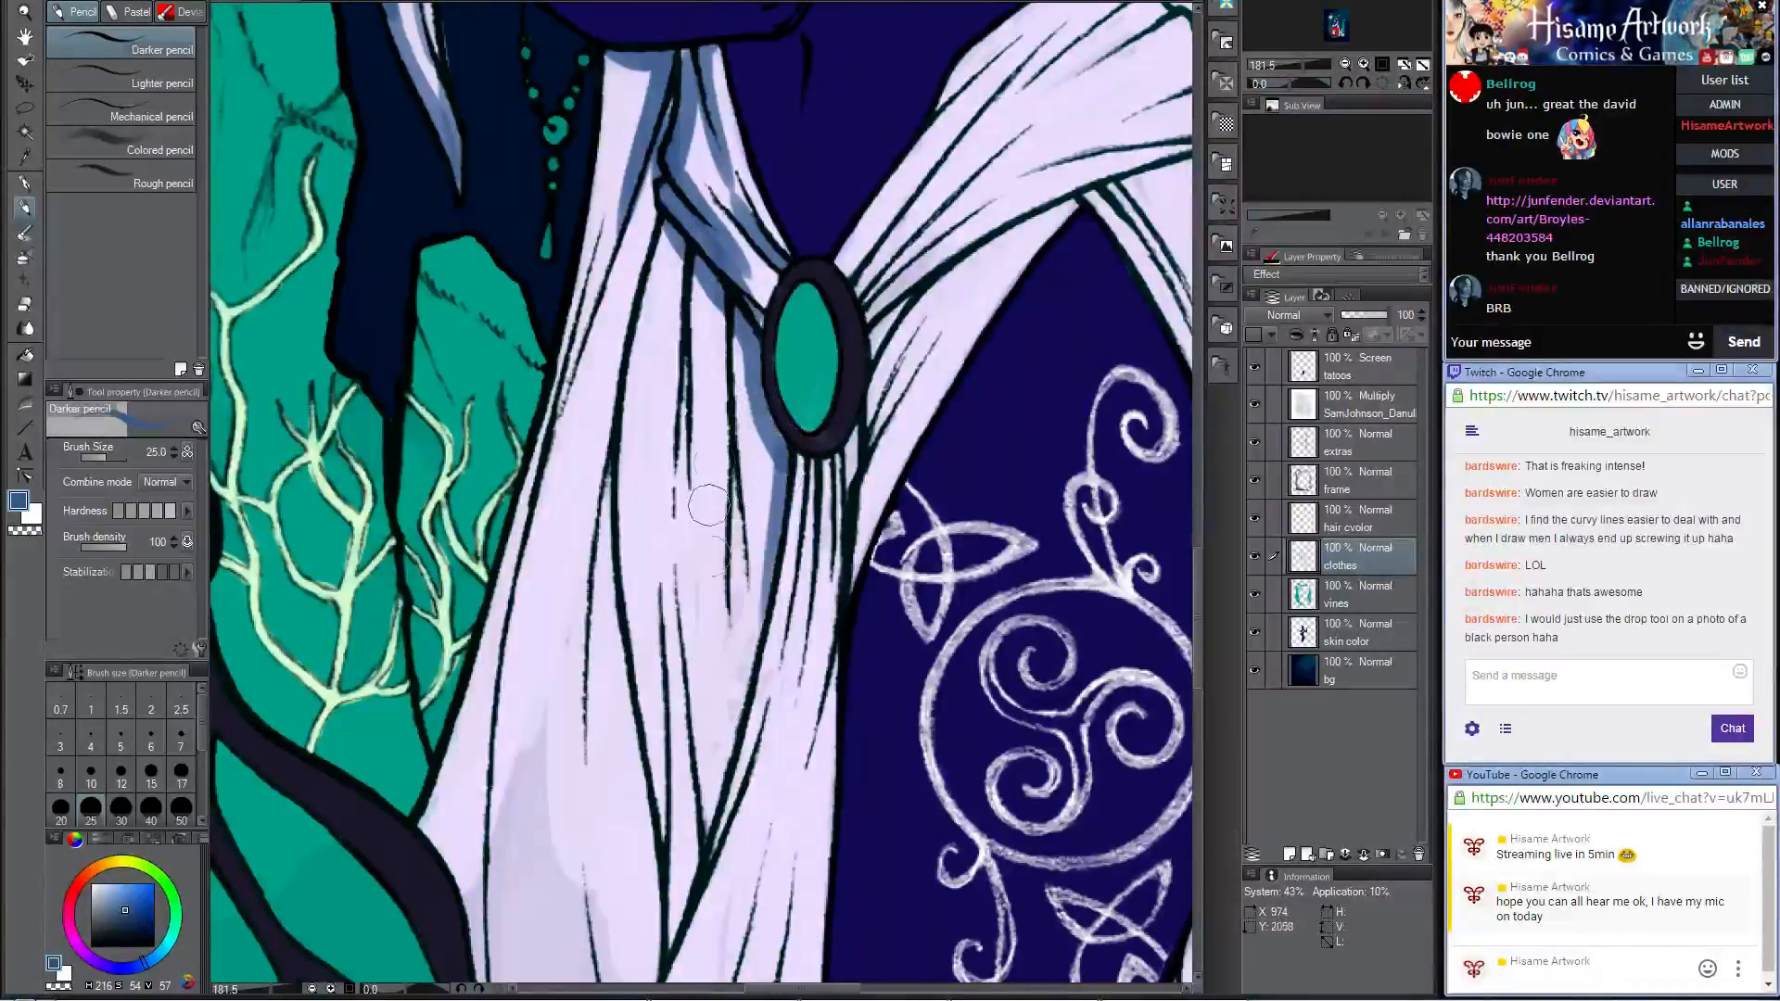
drag(724, 284, 695, 530)
drag(681, 239, 678, 617)
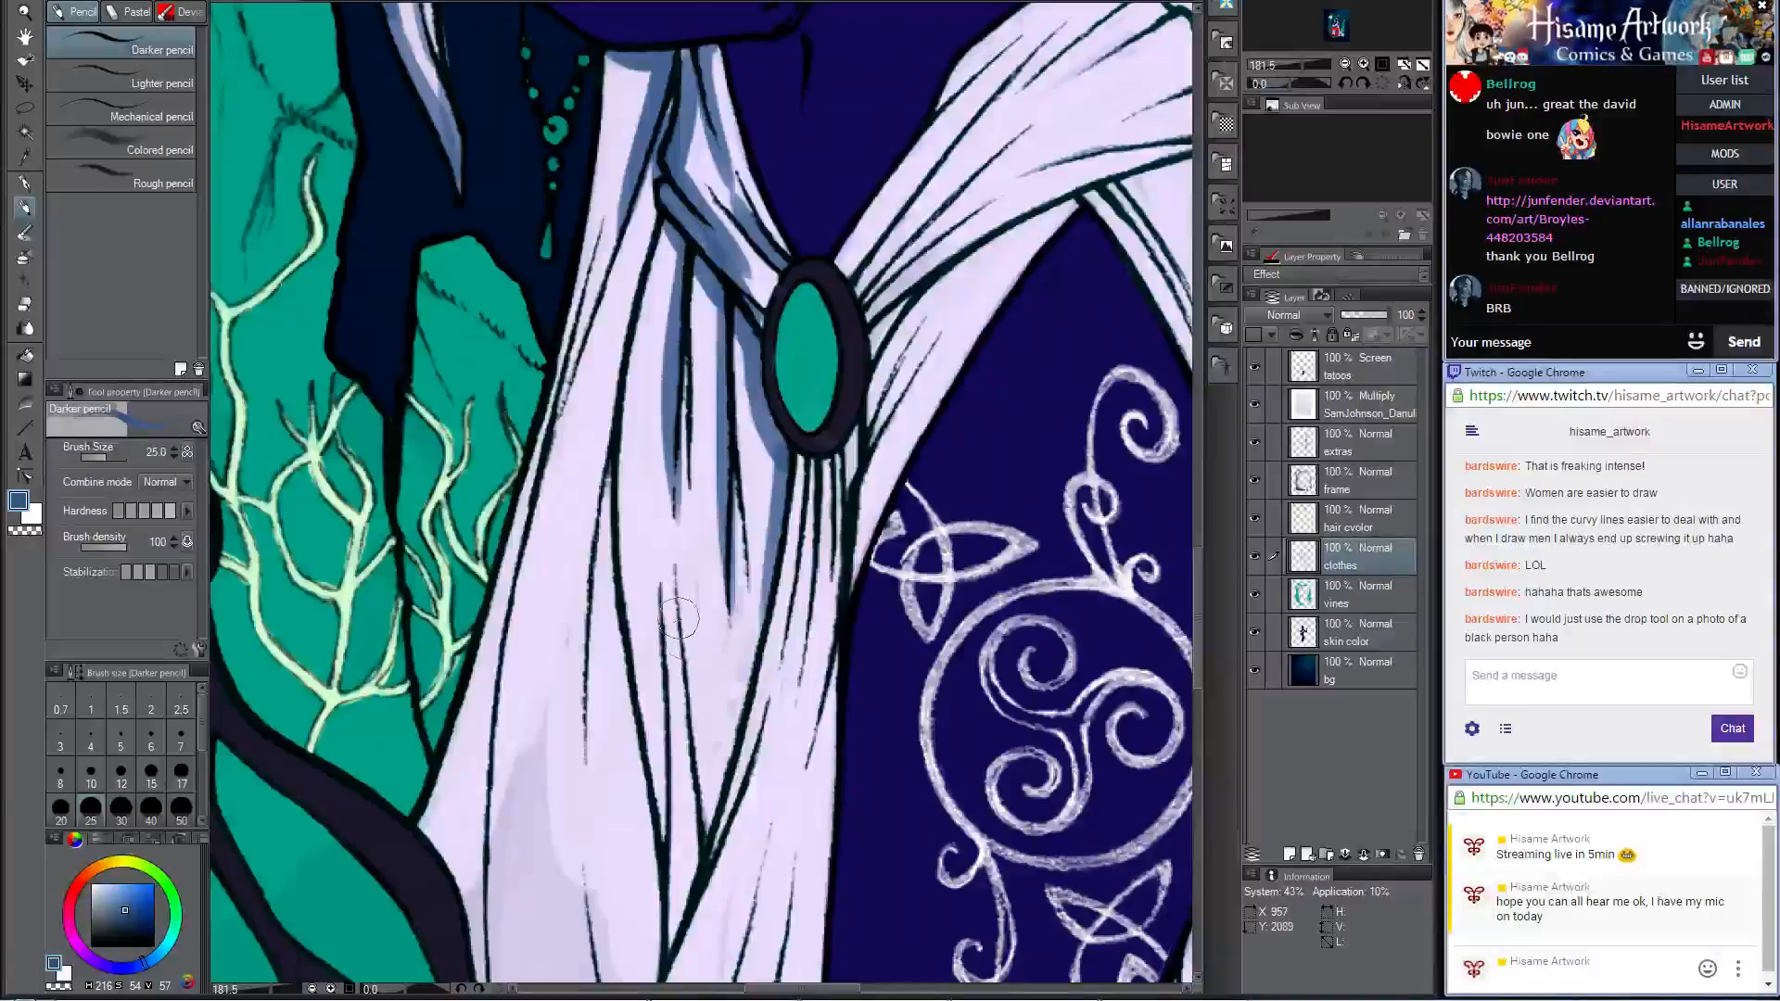
Step: Paint blue shadows along the long skirt folds that hang below the sash and green gem, following the line art downward
drag(660, 334, 825, 416)
drag(828, 311, 739, 772)
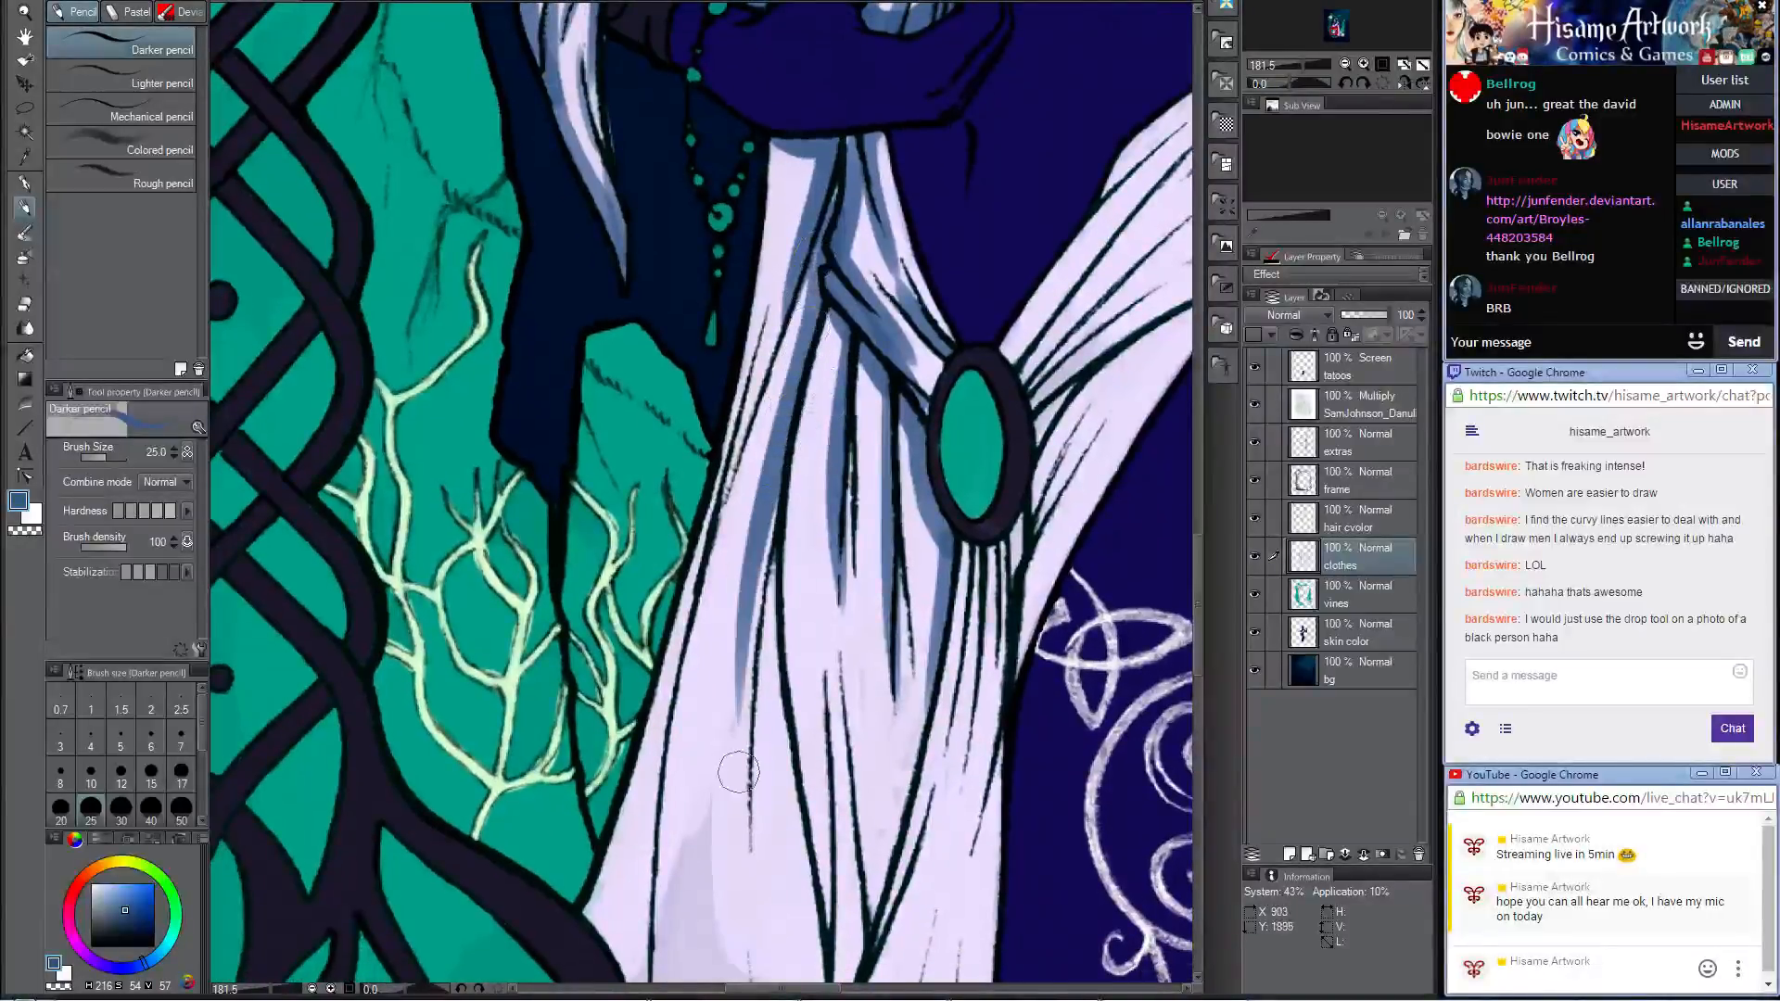
drag(788, 584, 719, 209)
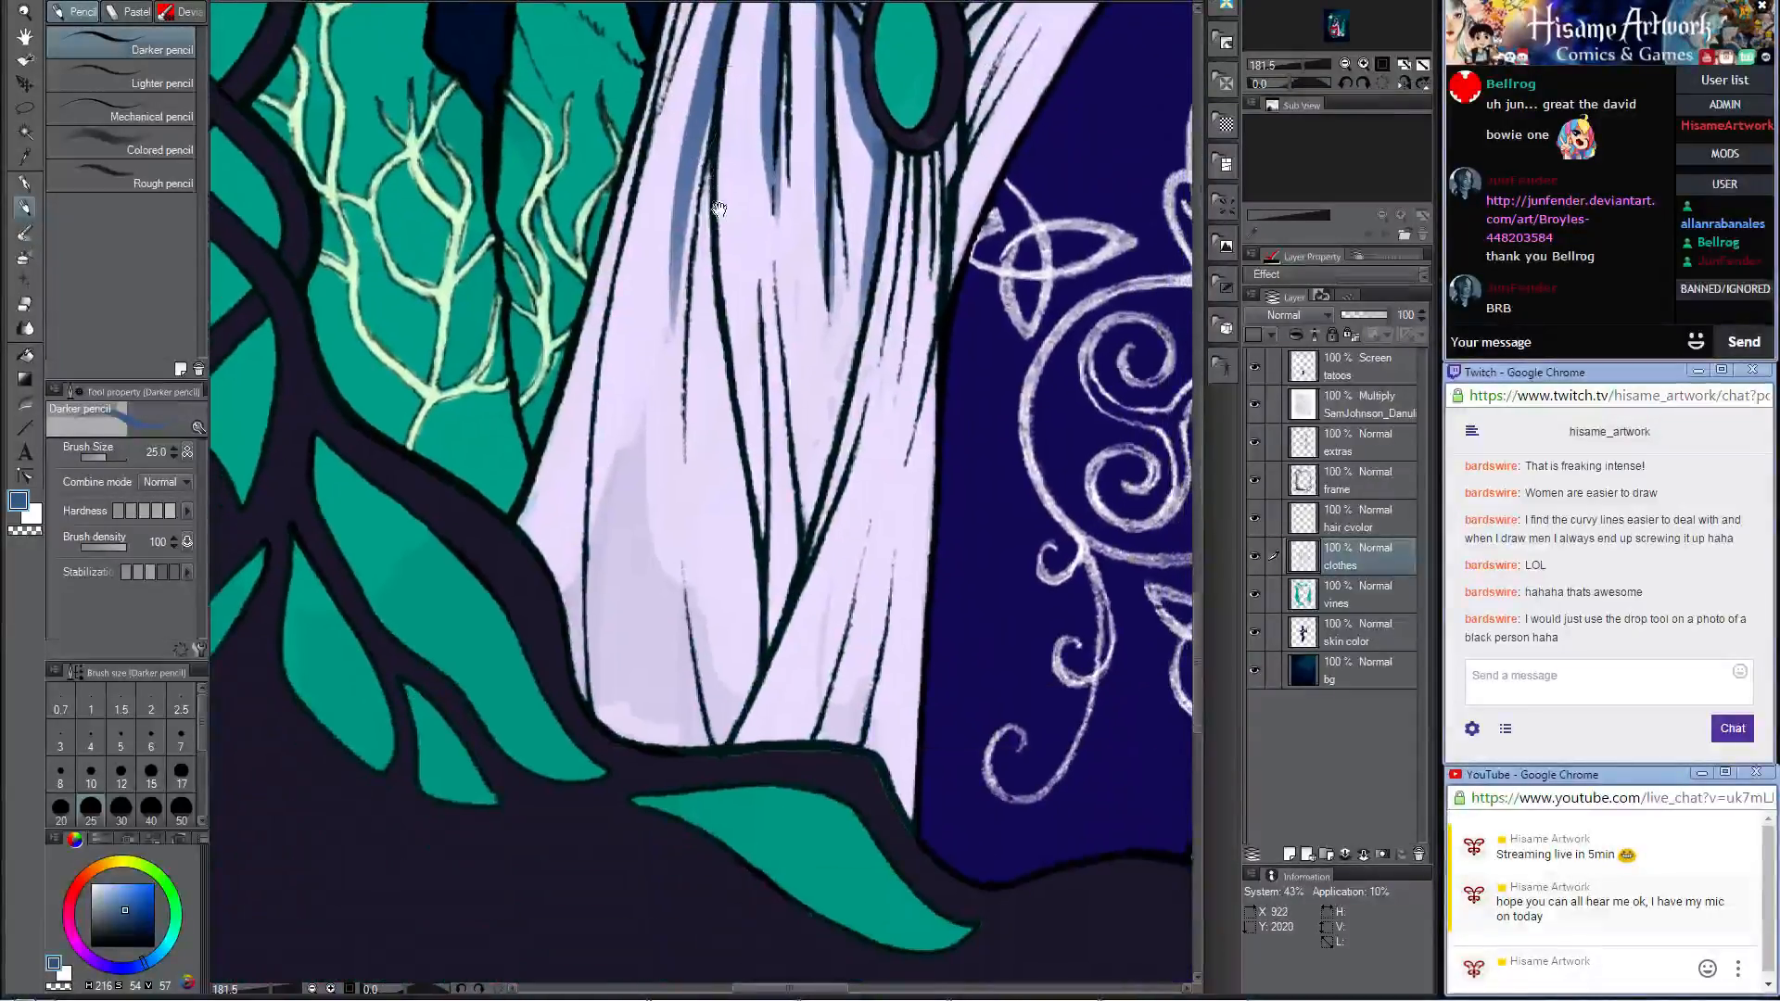
drag(712, 129, 672, 592)
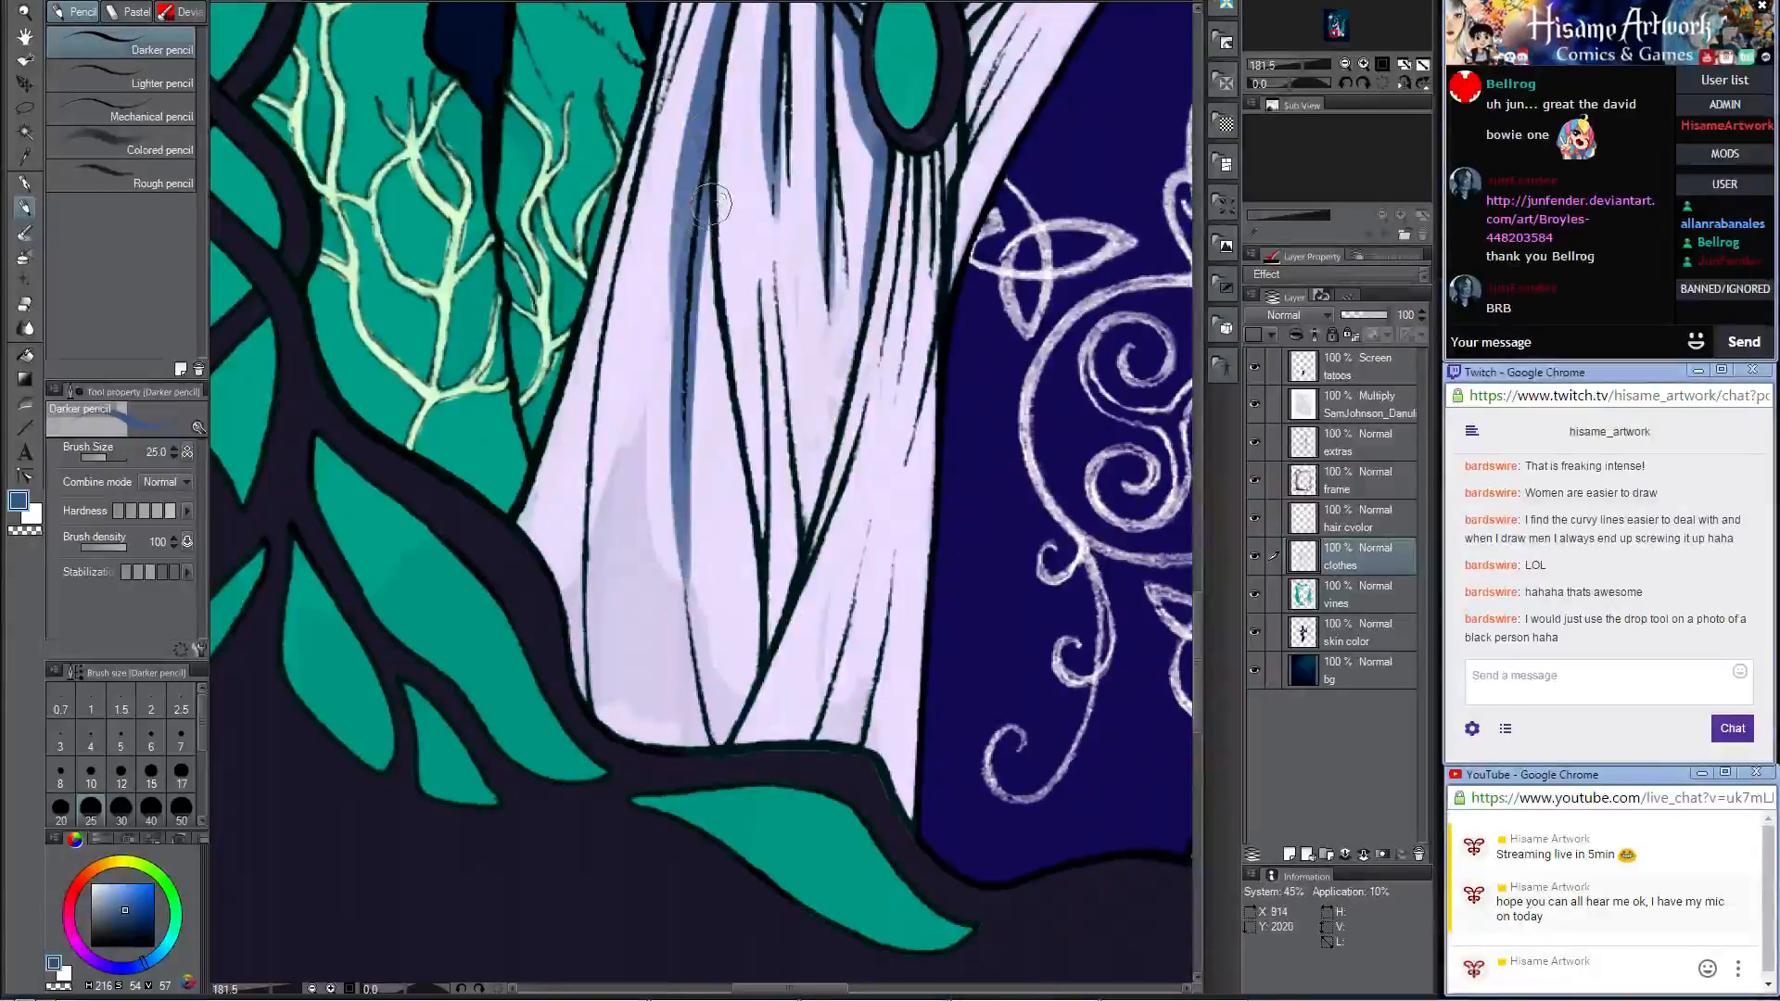
drag(711, 204, 721, 463)
drag(762, 649, 756, 307)
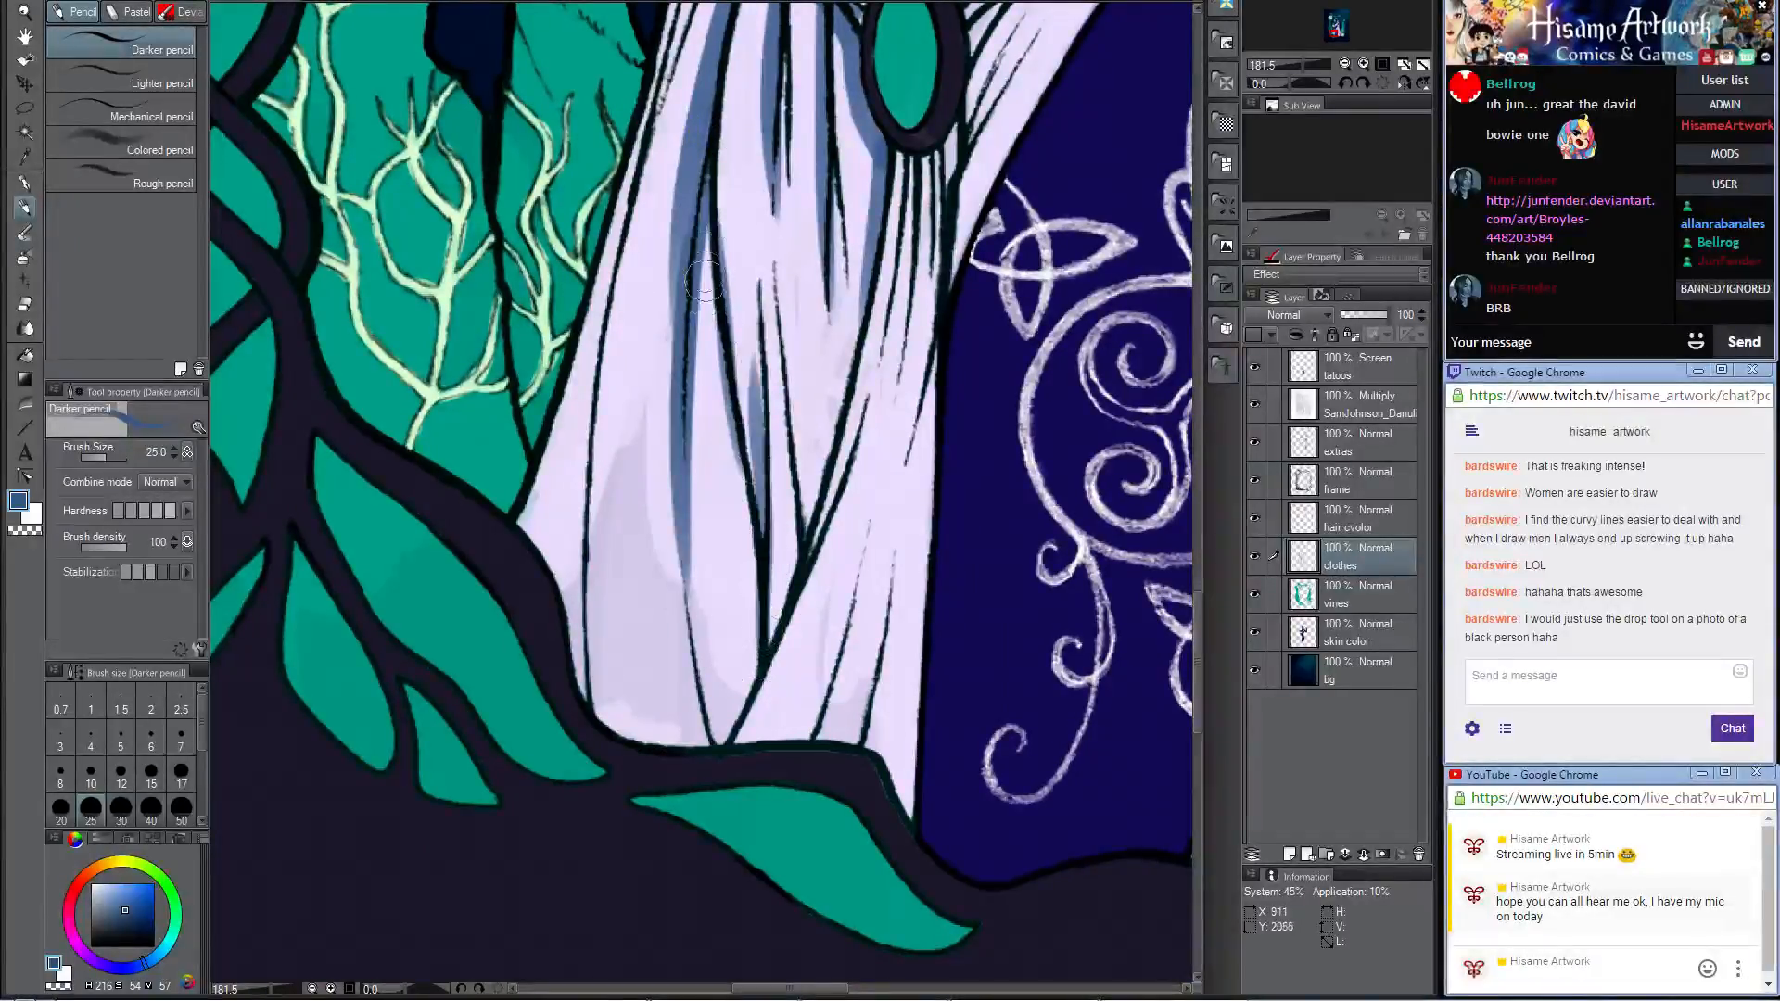
mouse_move(765, 686)
mouse_down()
mouse_move(769, 452)
mouse_move(743, 188)
mouse_up()
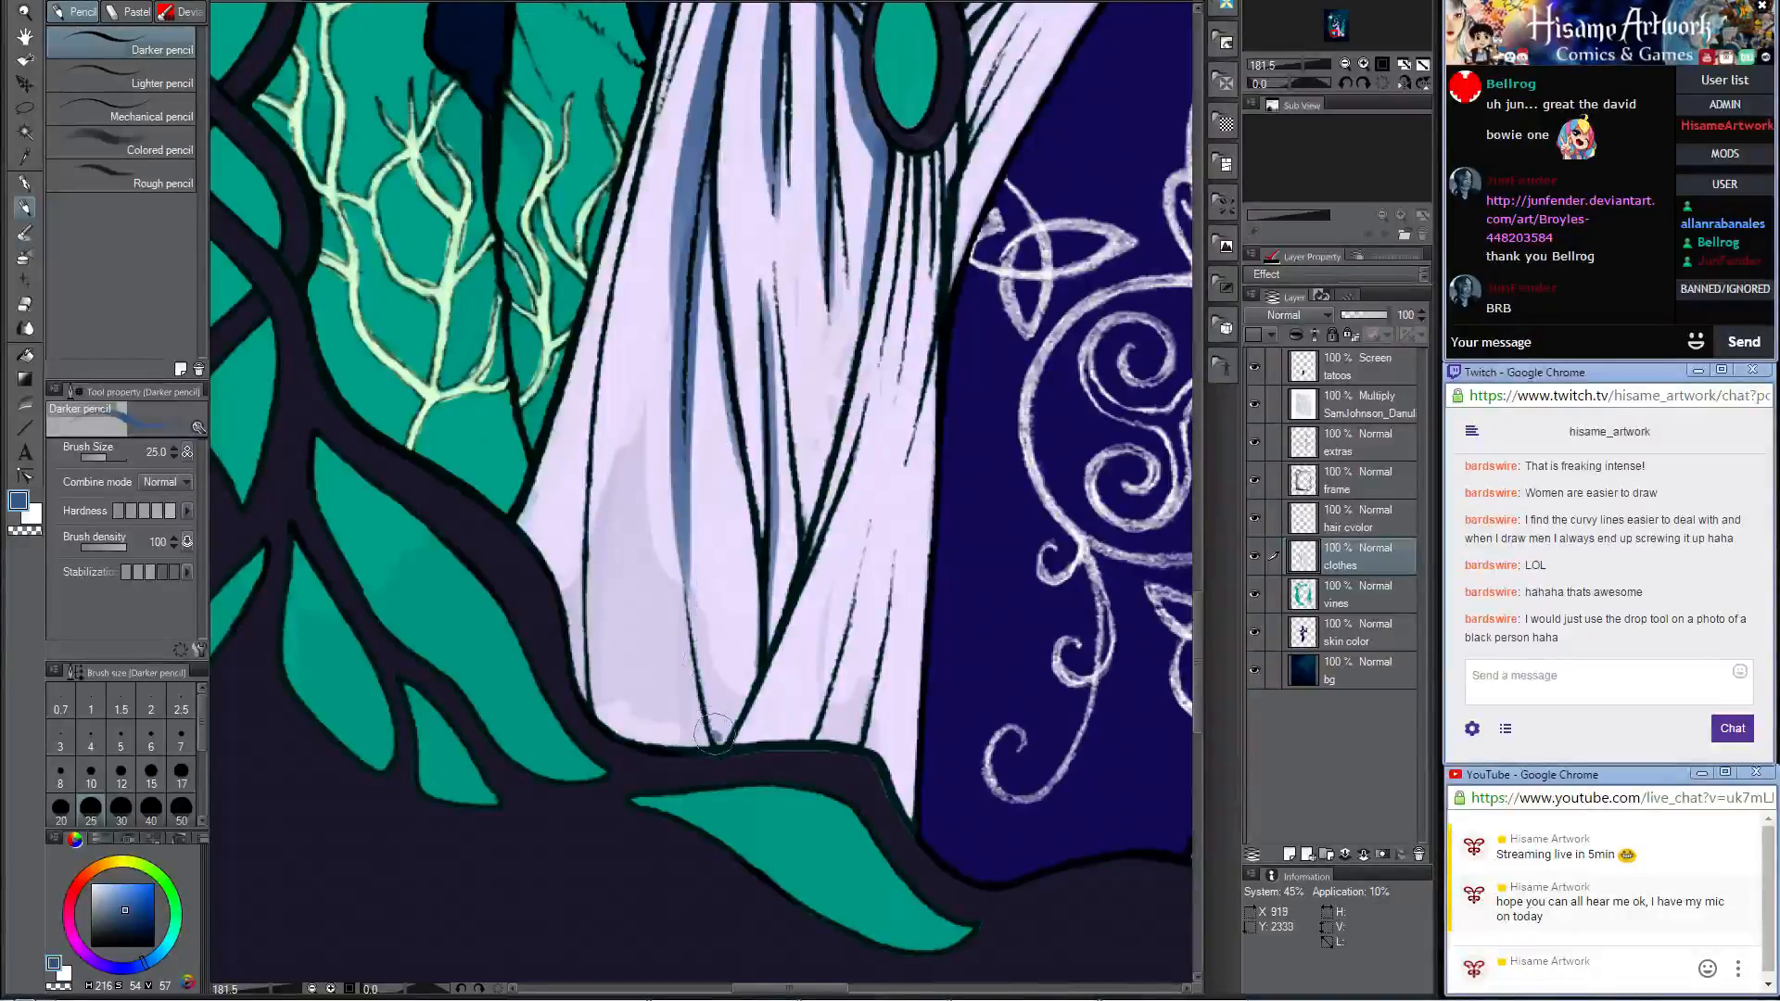
Step: Shade the lower hem of the skirt's wide front panel in blue, along its bottom folds and its outer edge by the vines
mouse_move(715, 735)
mouse_down()
mouse_move(692, 477)
mouse_move(694, 436)
mouse_up()
mouse_move(708, 666)
mouse_down()
mouse_move(686, 607)
mouse_move(769, 612)
mouse_move(756, 556)
mouse_move(722, 732)
mouse_move(731, 456)
mouse_up()
mouse_move(621, 730)
mouse_down()
mouse_move(596, 525)
mouse_move(607, 468)
mouse_move(625, 729)
mouse_move(588, 561)
mouse_up()
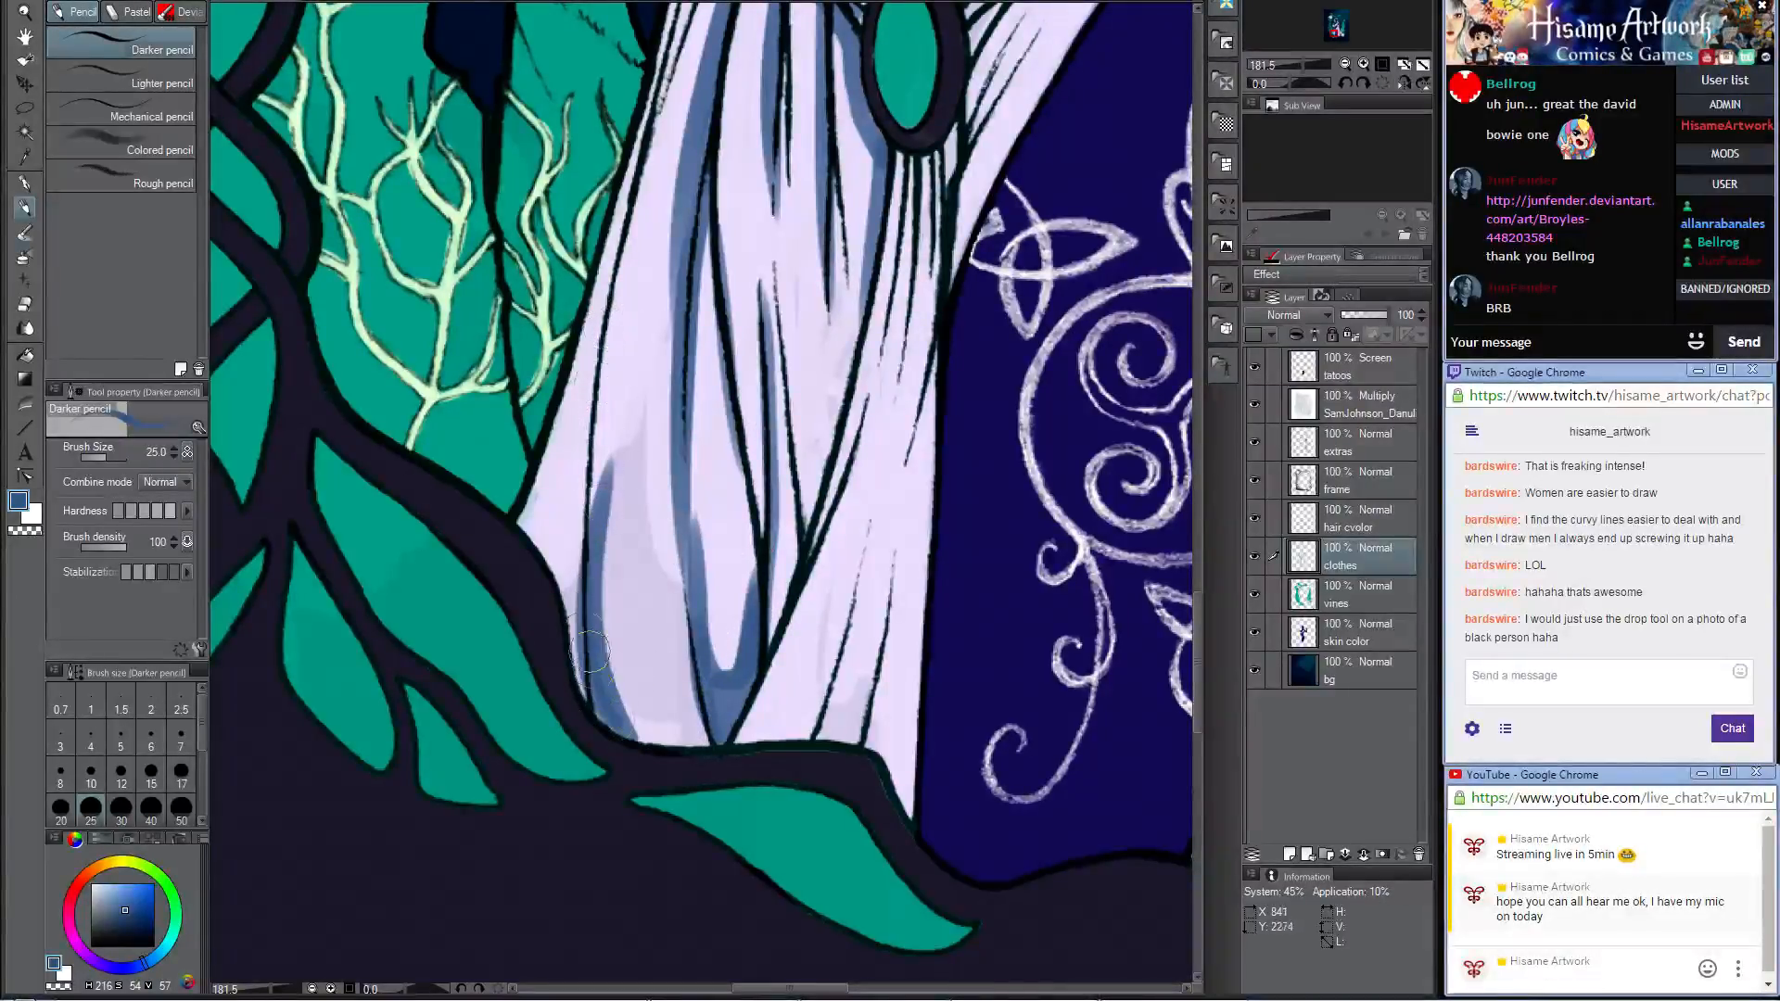
drag(584, 686, 587, 432)
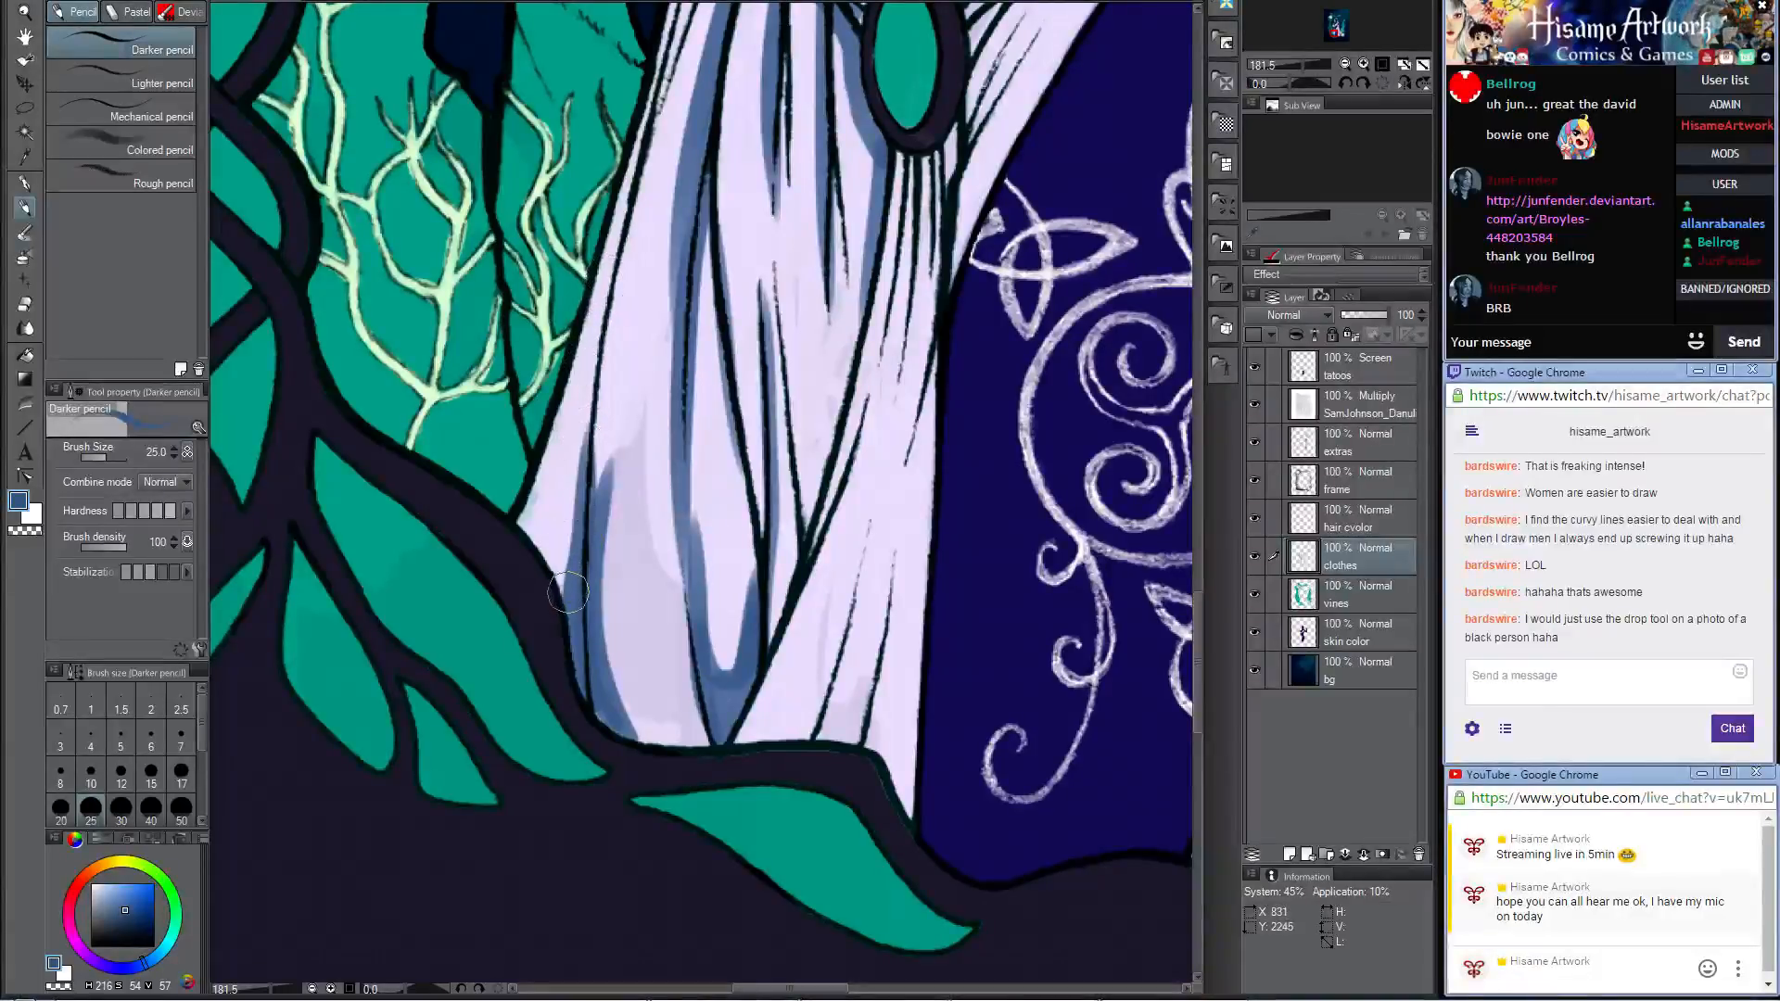
mouse_move(568, 593)
mouse_down()
mouse_move(531, 532)
mouse_move(586, 371)
mouse_up()
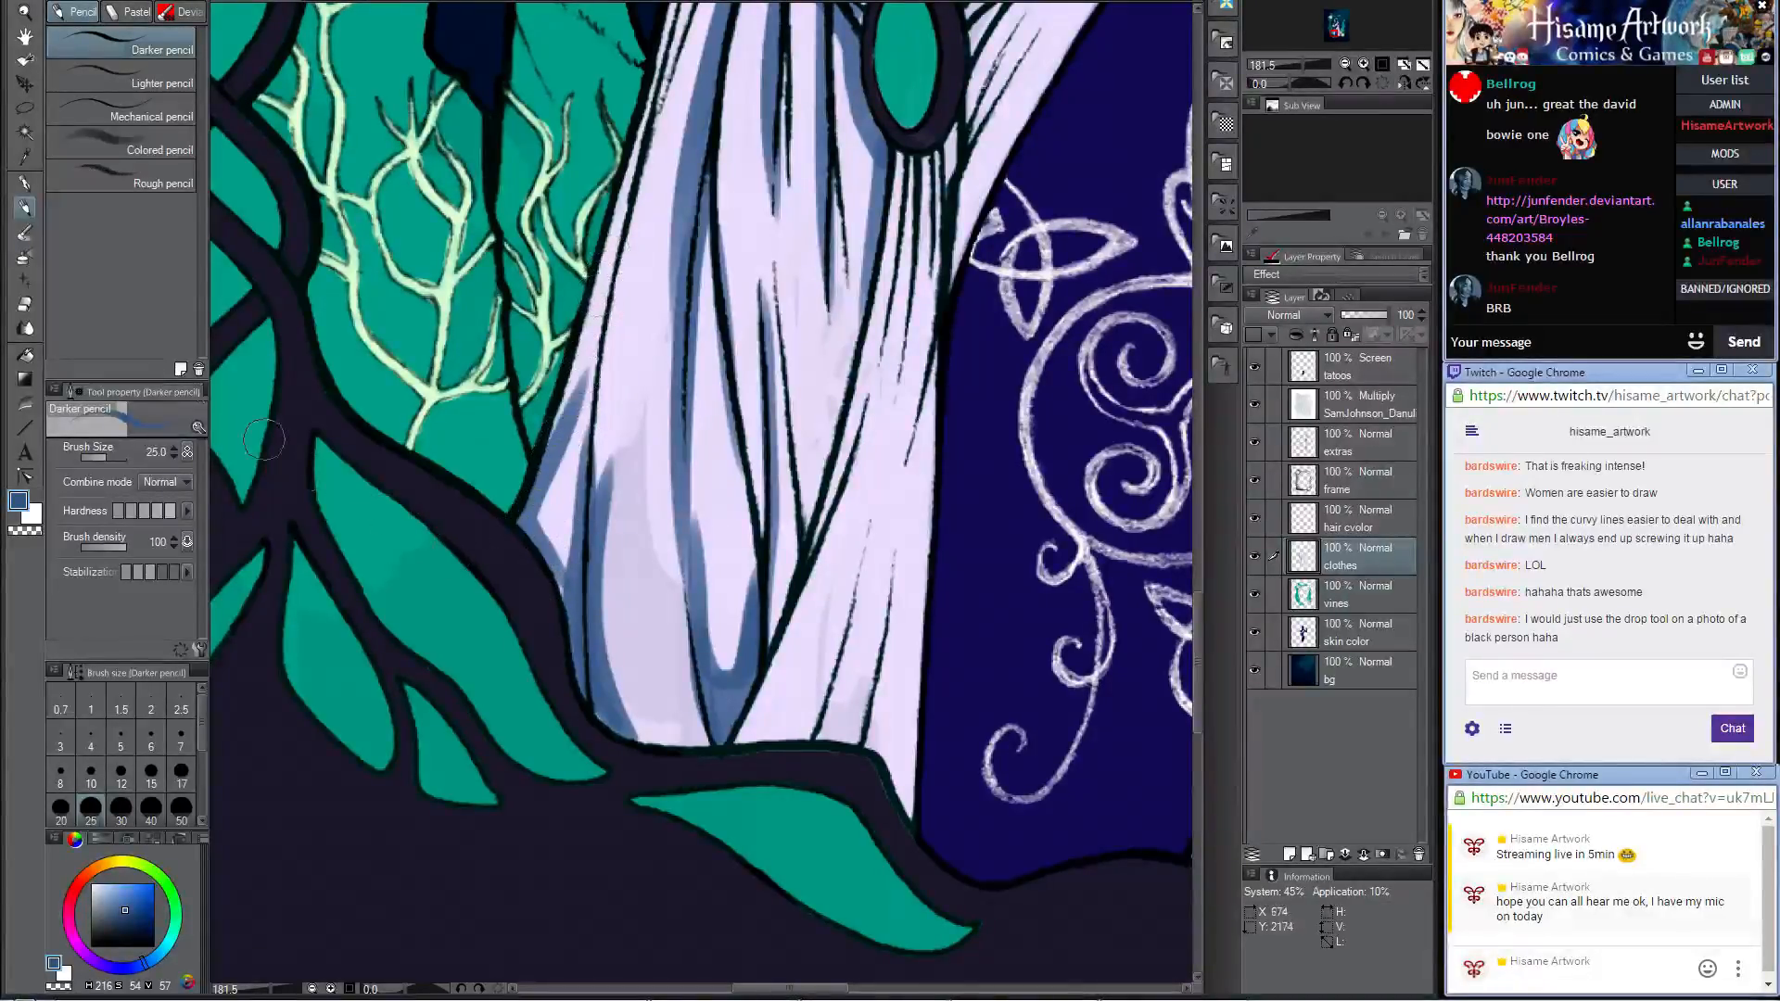
Step: Blend the blue shadow on the skirt's outer hem edge with the Smooth watercolor brush, reducing its size to 20
click(24, 232)
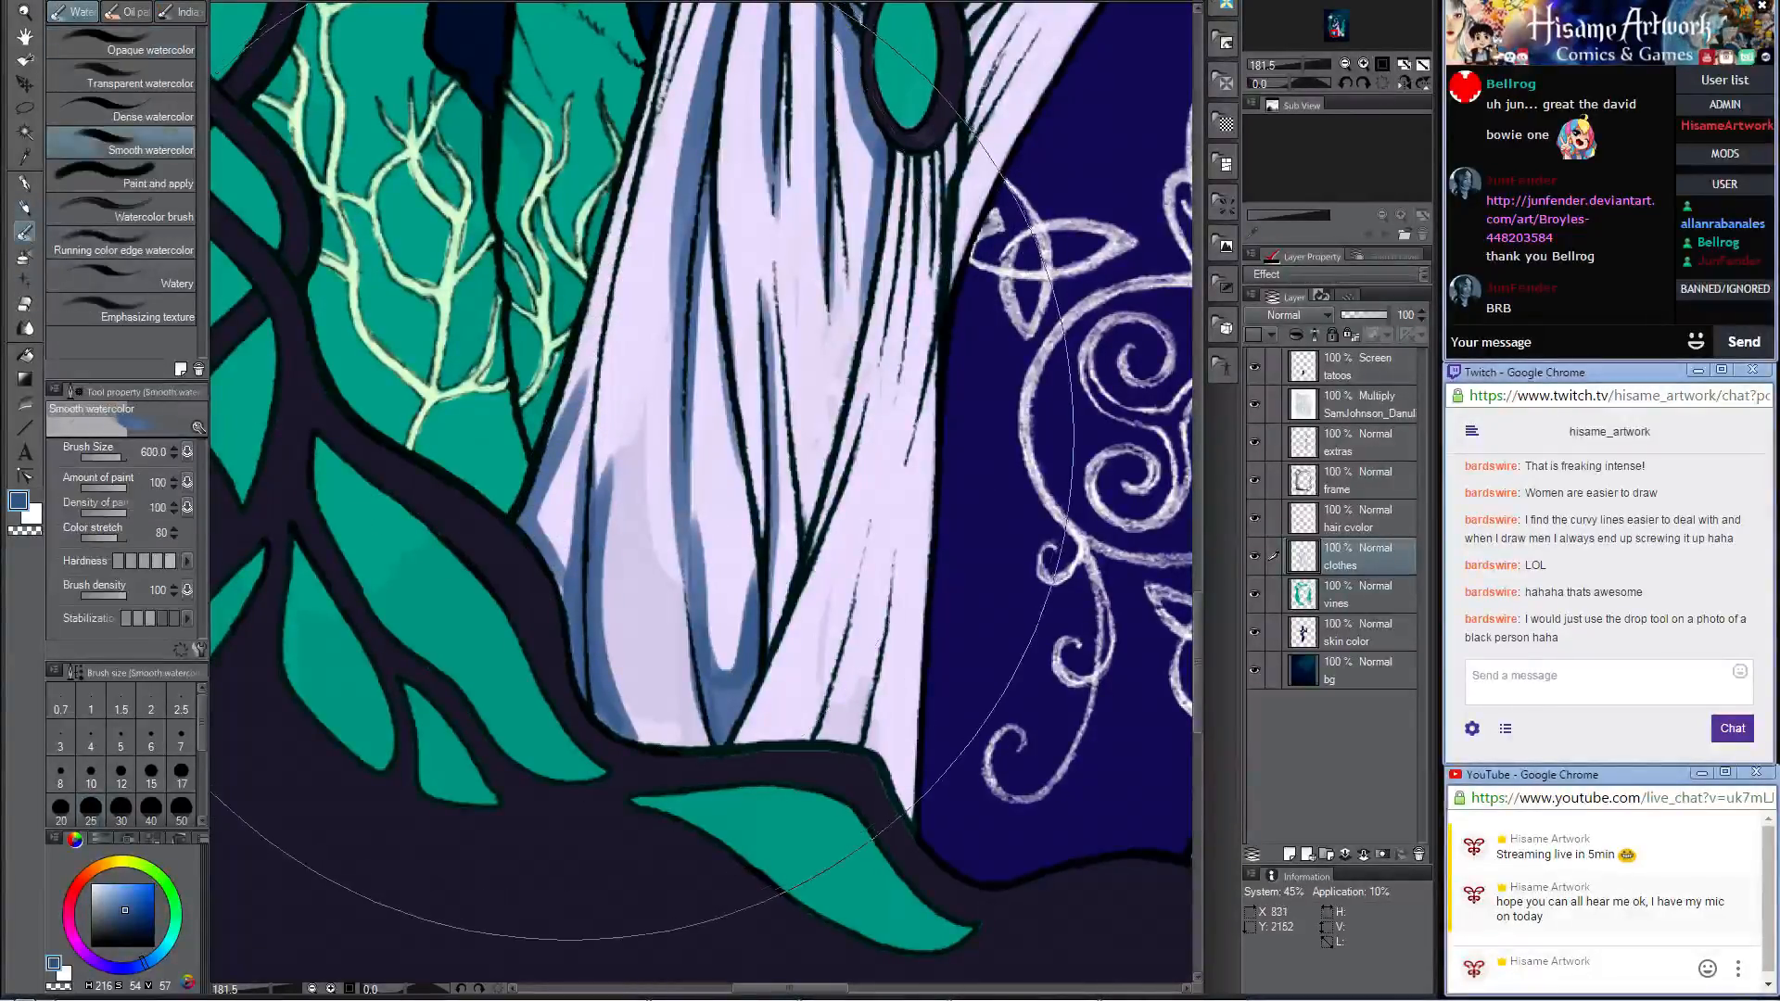
key(bracketleft)
key(bracketleft)
key(bracketleft)
key(bracketleft)
key(bracketleft)
key(bracketleft)
key(bracketleft)
key(bracketleft)
key(bracketleft)
key(bracketleft)
key(bracketleft)
key(bracketleft)
key(bracketleft)
key(bracketleft)
key(bracketleft)
key(bracketleft)
key(bracketleft)
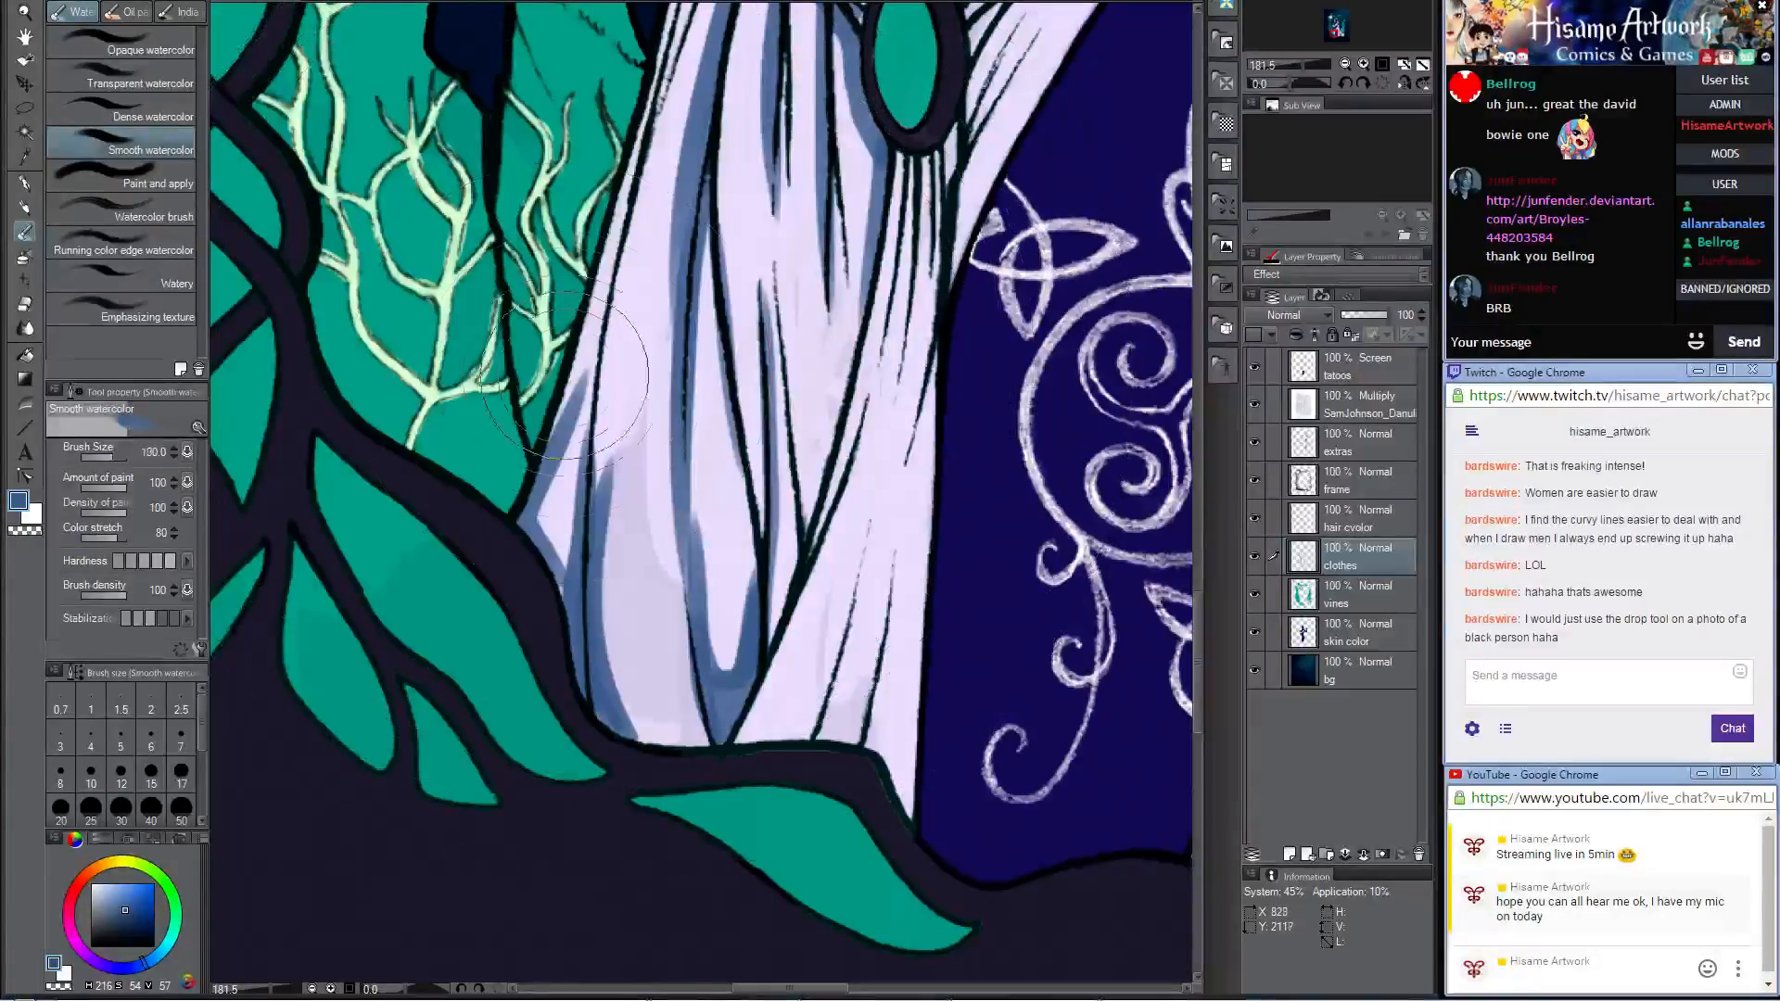
mouse_move(580, 371)
mouse_down()
mouse_move(546, 500)
mouse_move(575, 625)
mouse_up()
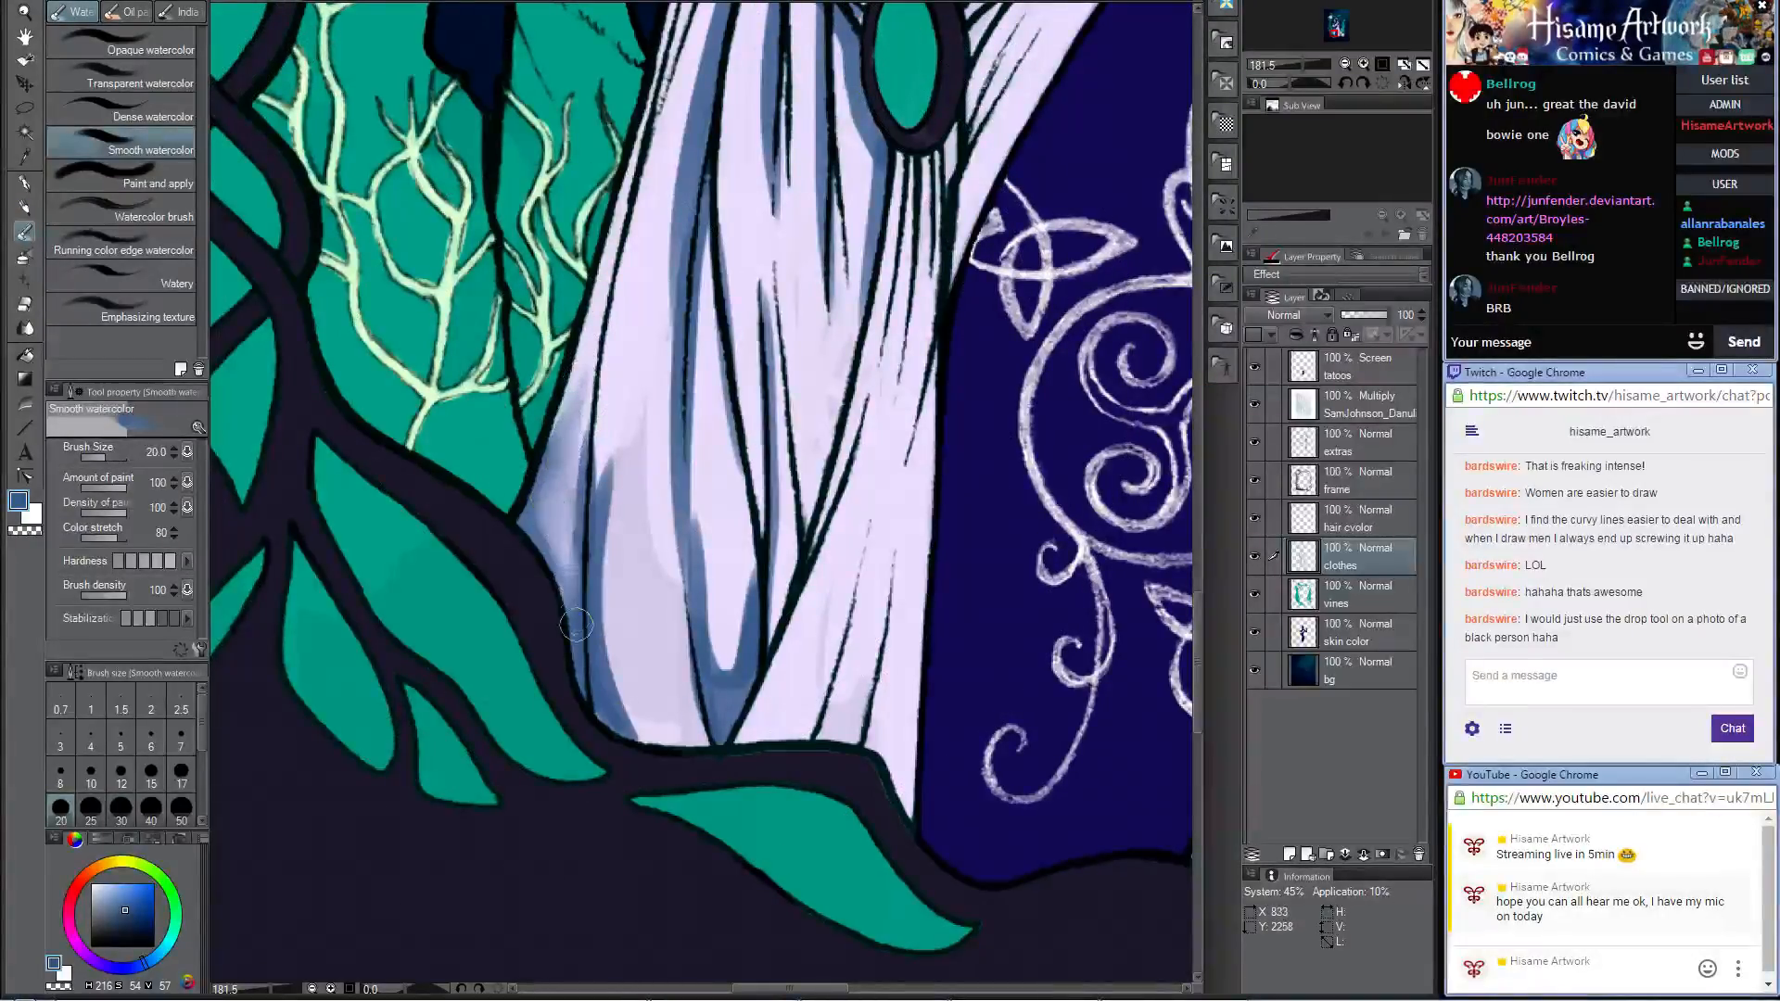
drag(594, 290, 532, 533)
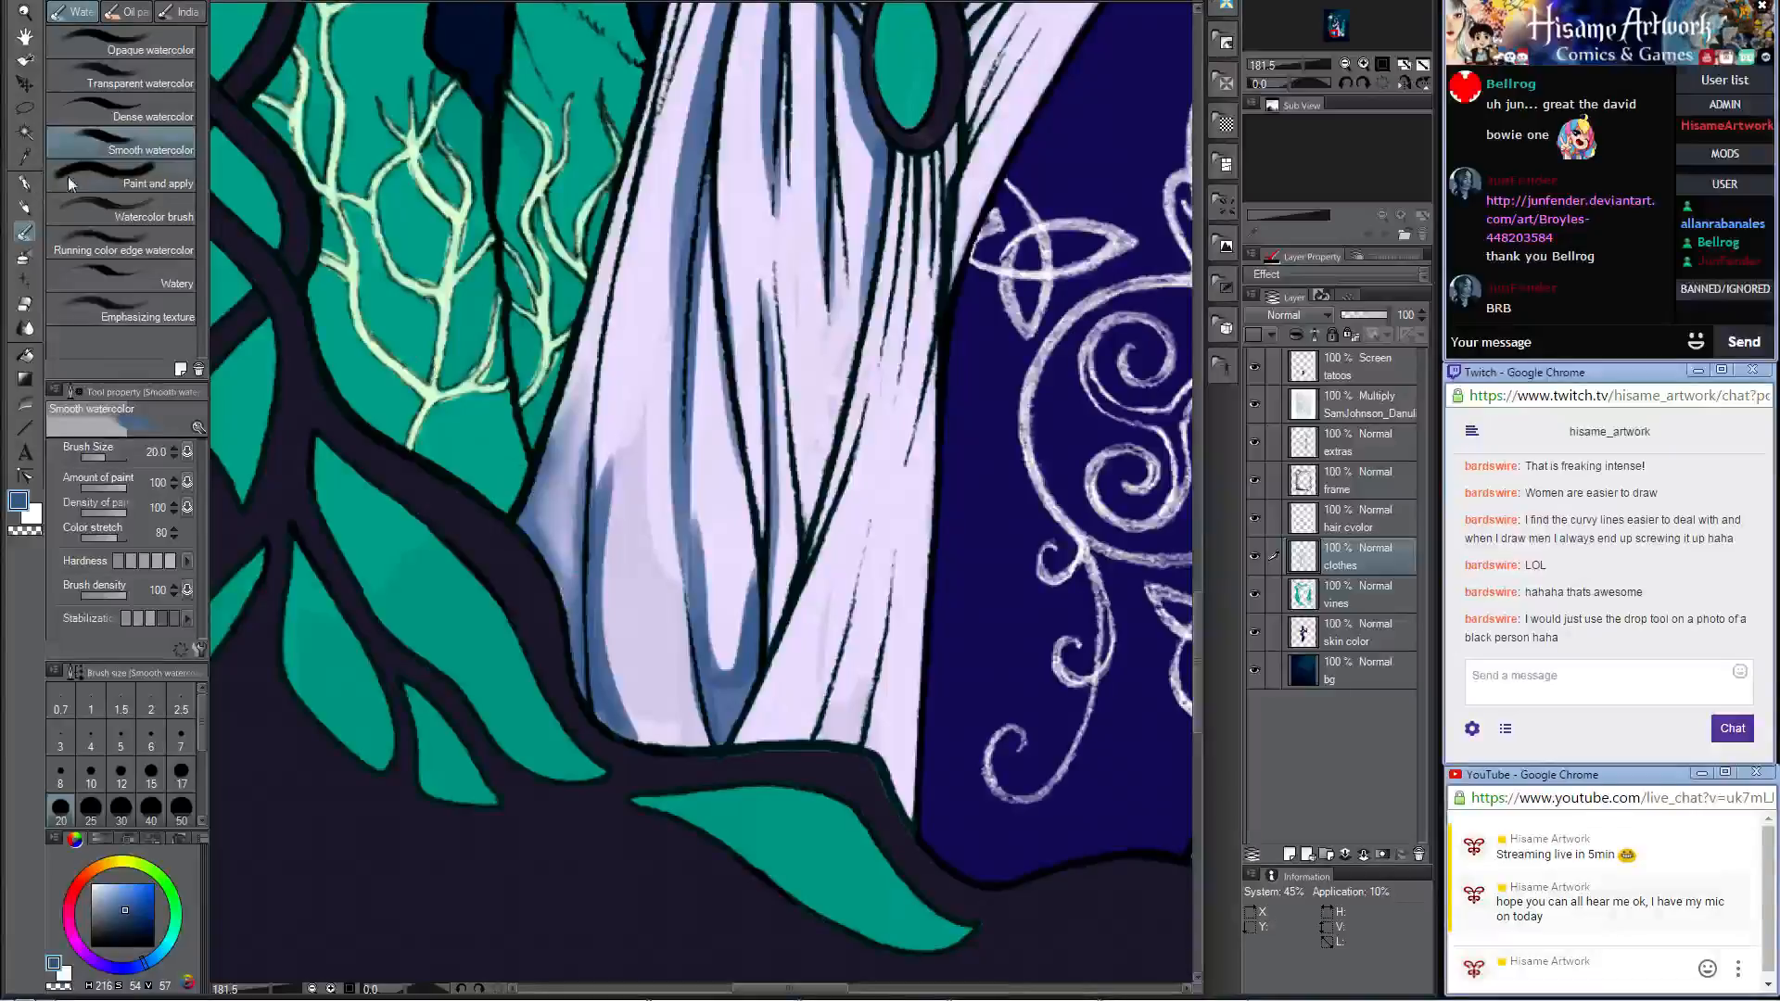
Step: Soften the shadow at the skirt's outer hem edge with the Opaque watercolor brush at size 20
click(132, 41)
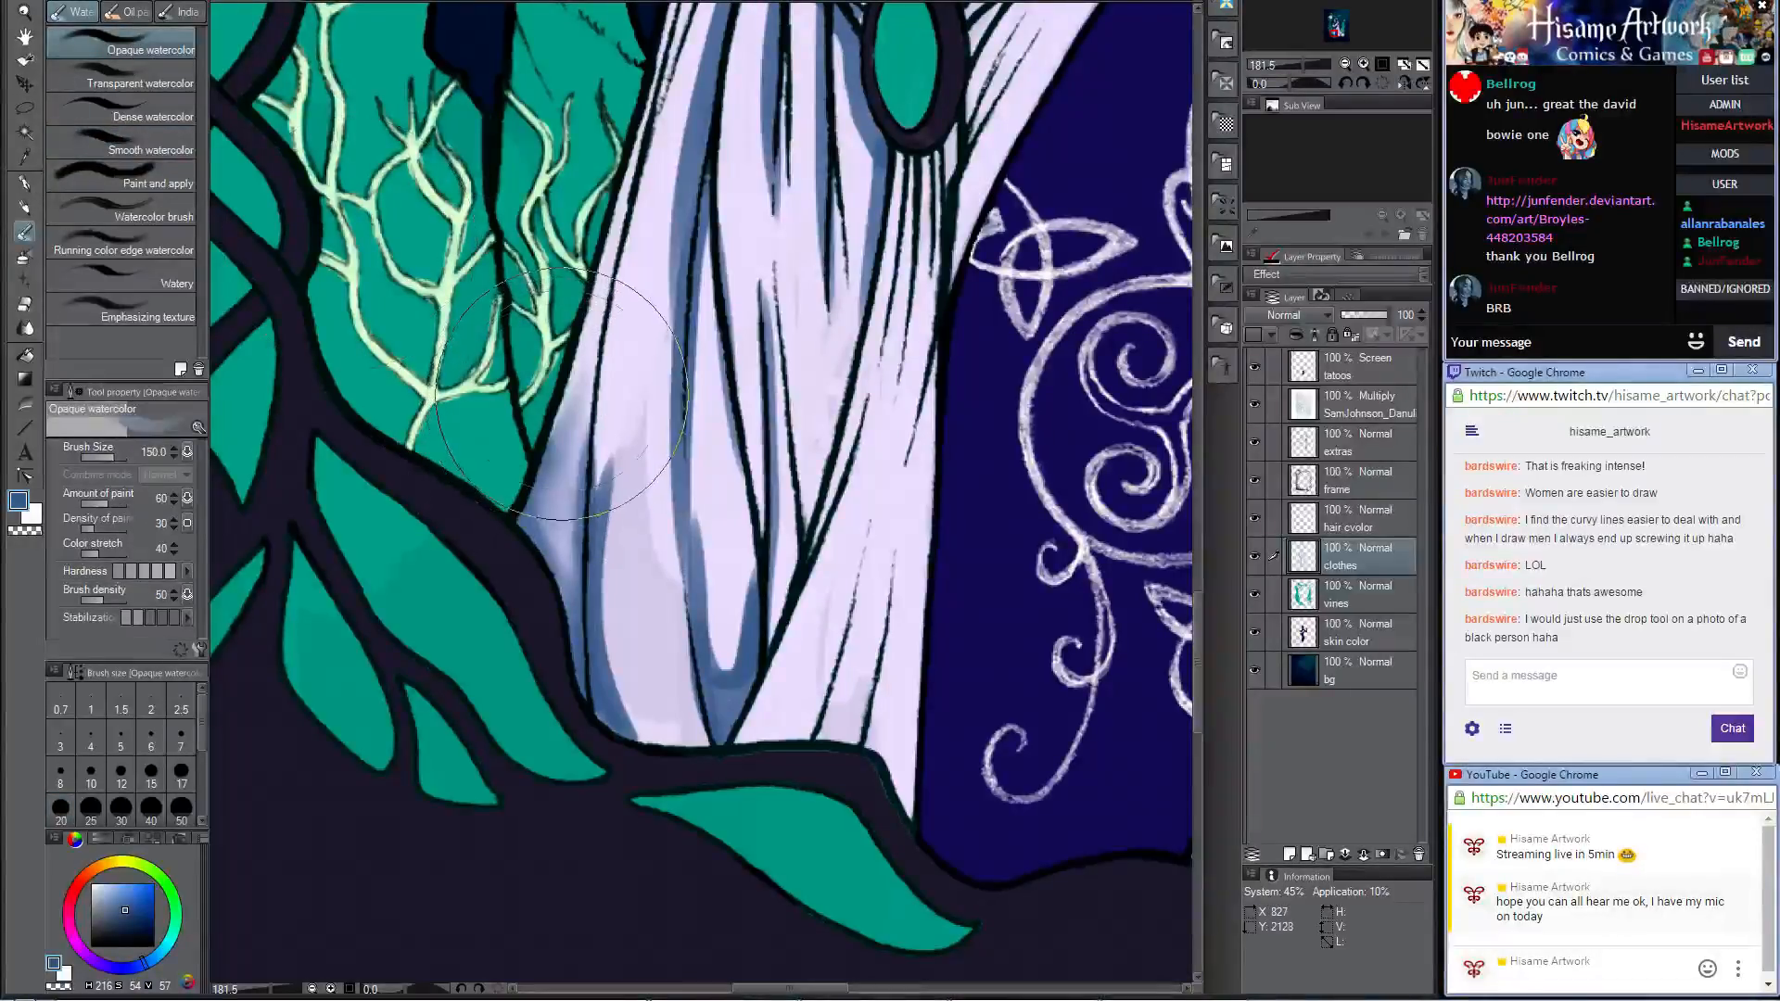
key(bracketleft)
key(bracketleft)
key(bracketleft)
key(bracketleft)
key(bracketleft)
key(bracketleft)
key(bracketleft)
drag(589, 369, 553, 500)
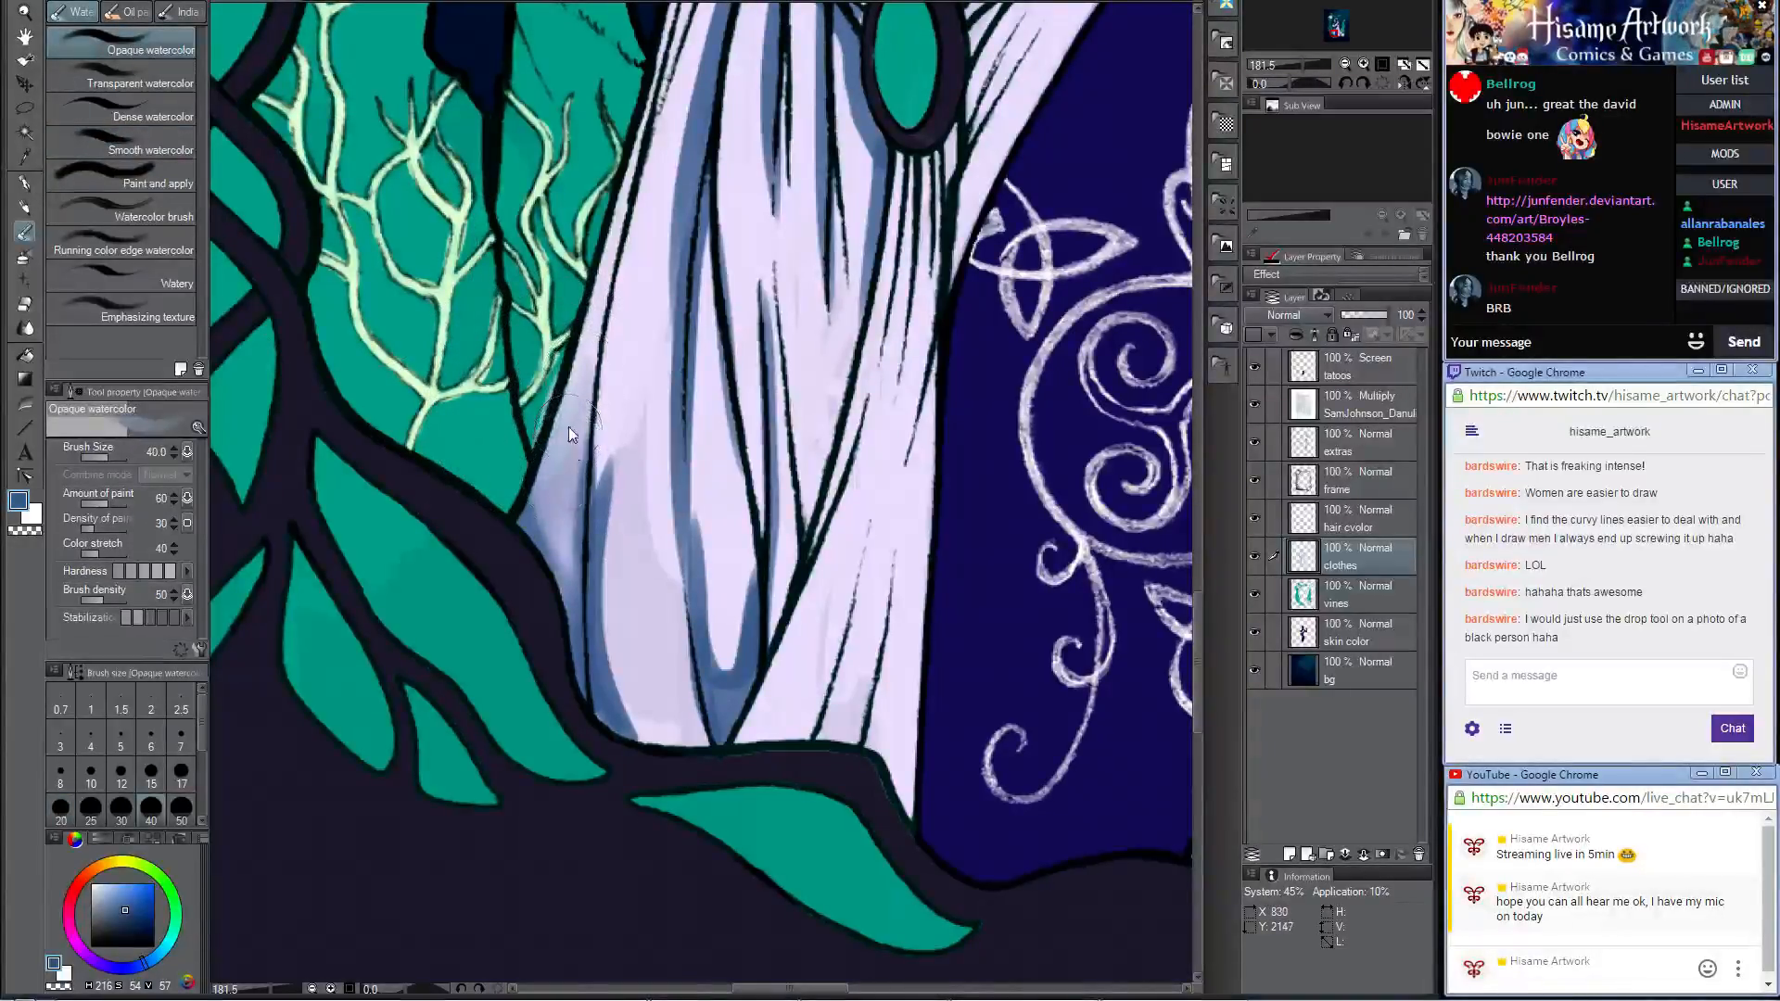
key(bracketleft)
key(bracketleft)
key(bracketleft)
mouse_move(579, 387)
mouse_down()
mouse_move(552, 529)
mouse_move(582, 686)
mouse_move(620, 725)
mouse_move(612, 381)
mouse_up()
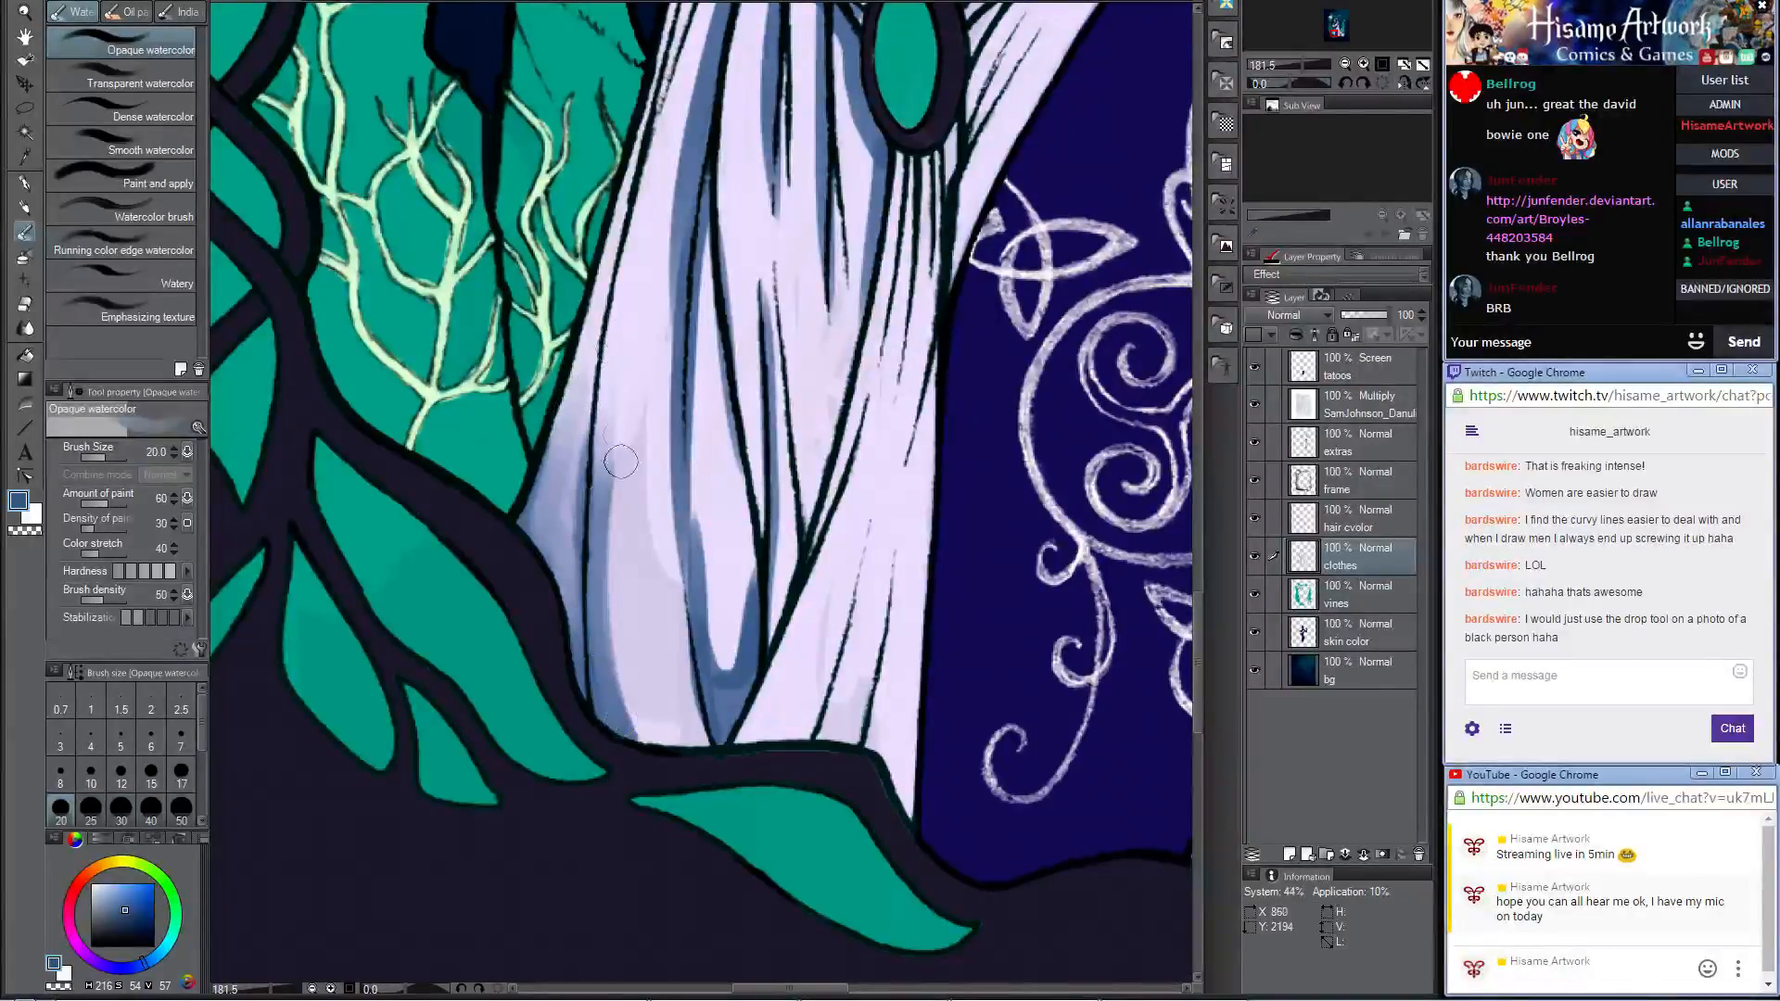
Step: Blend the blue shadows on the inner folds of the wide skirt panel down to the hem and back up
drag(621, 460, 643, 725)
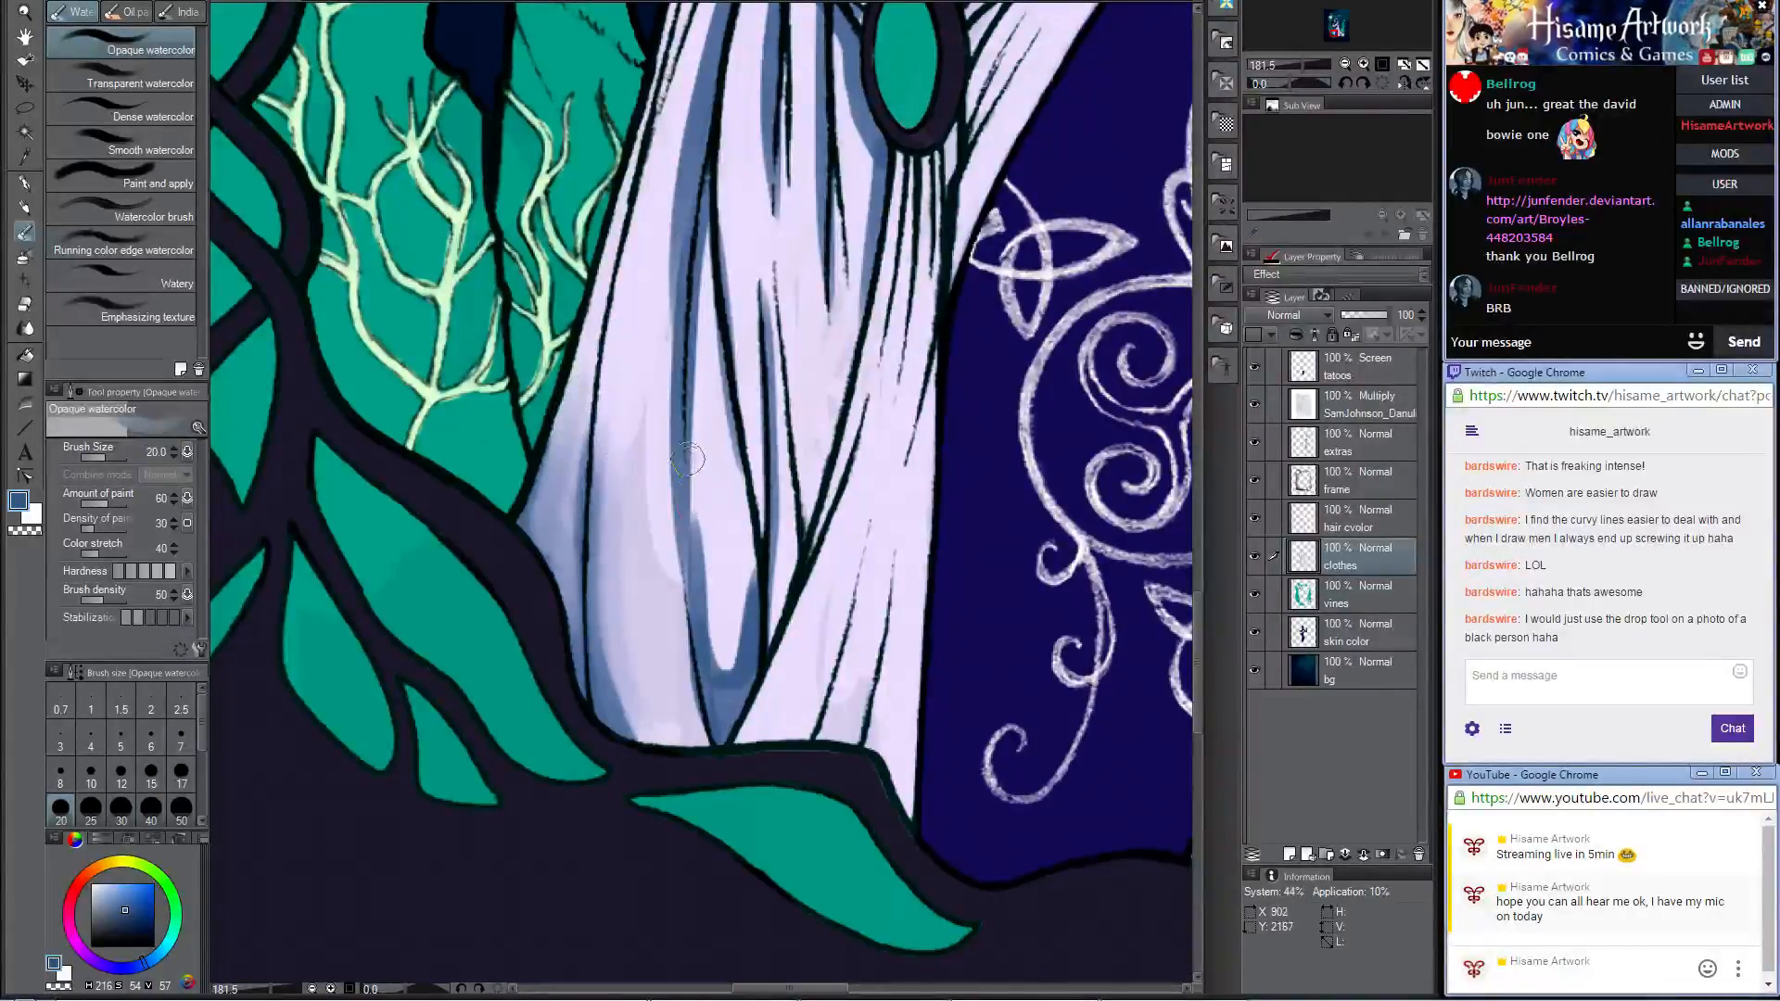
mouse_move(688, 459)
mouse_down()
mouse_move(716, 681)
mouse_move(747, 669)
mouse_move(739, 500)
mouse_up()
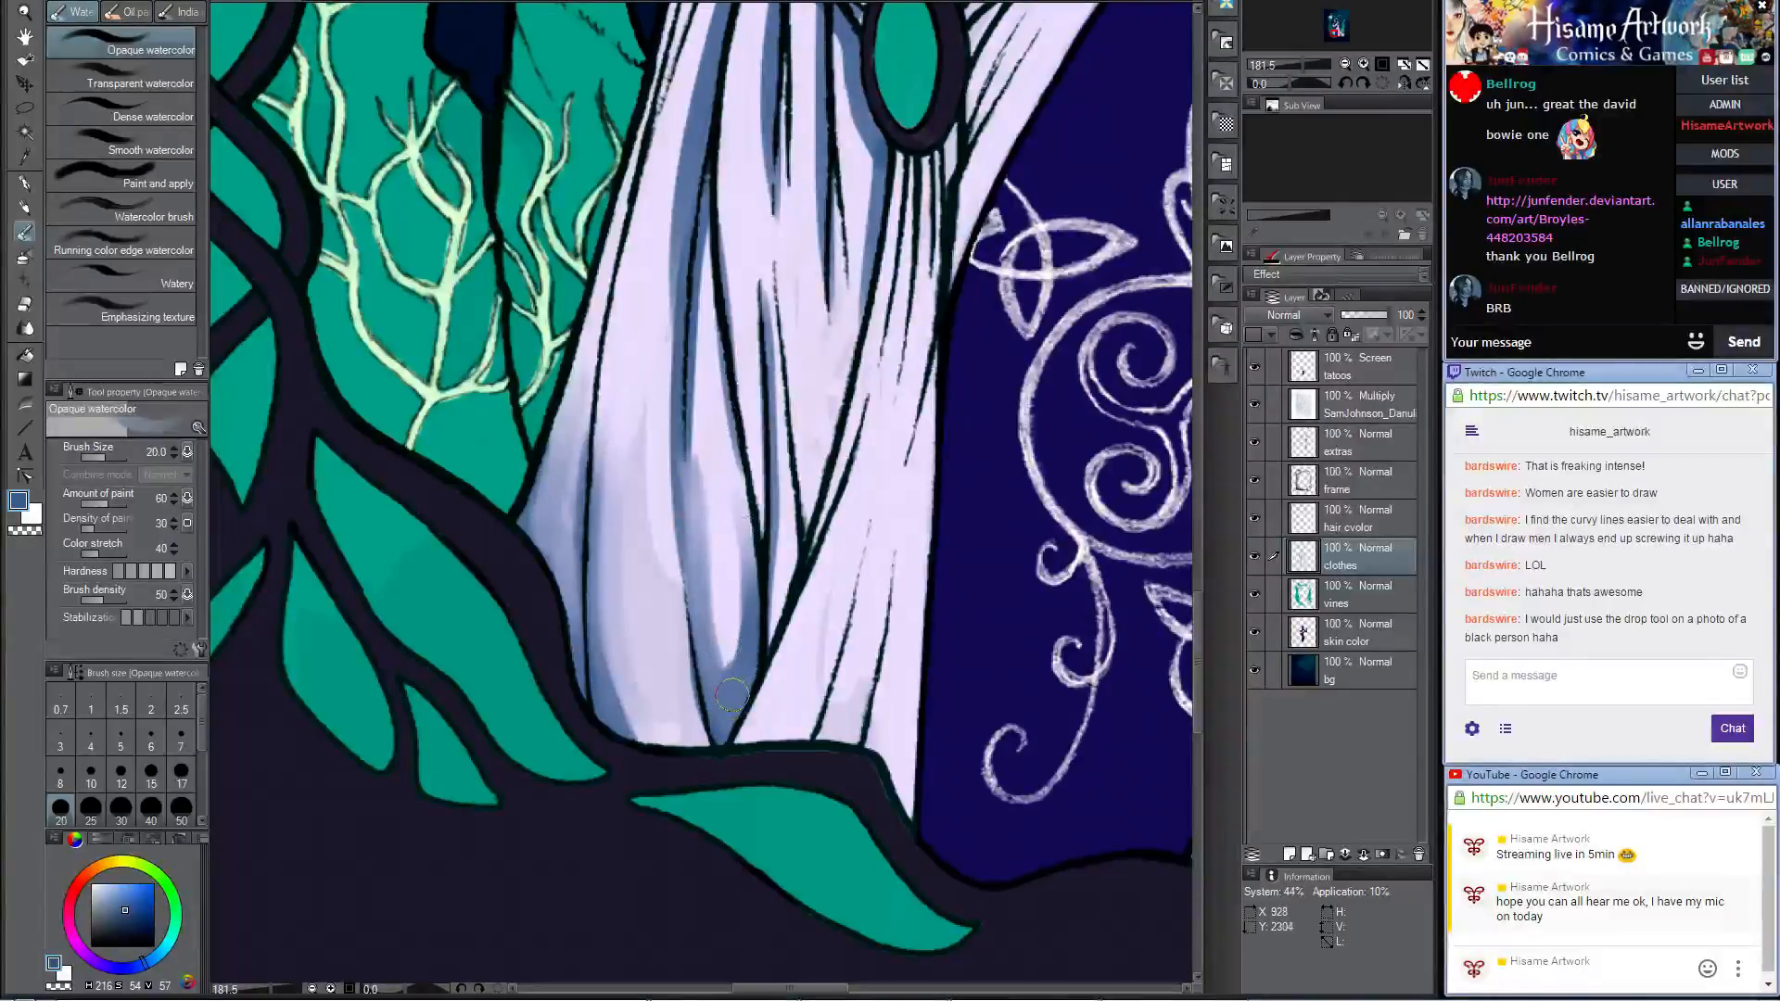
mouse_move(731, 693)
mouse_down()
mouse_move(695, 355)
mouse_move(686, 519)
mouse_move(702, 347)
mouse_up()
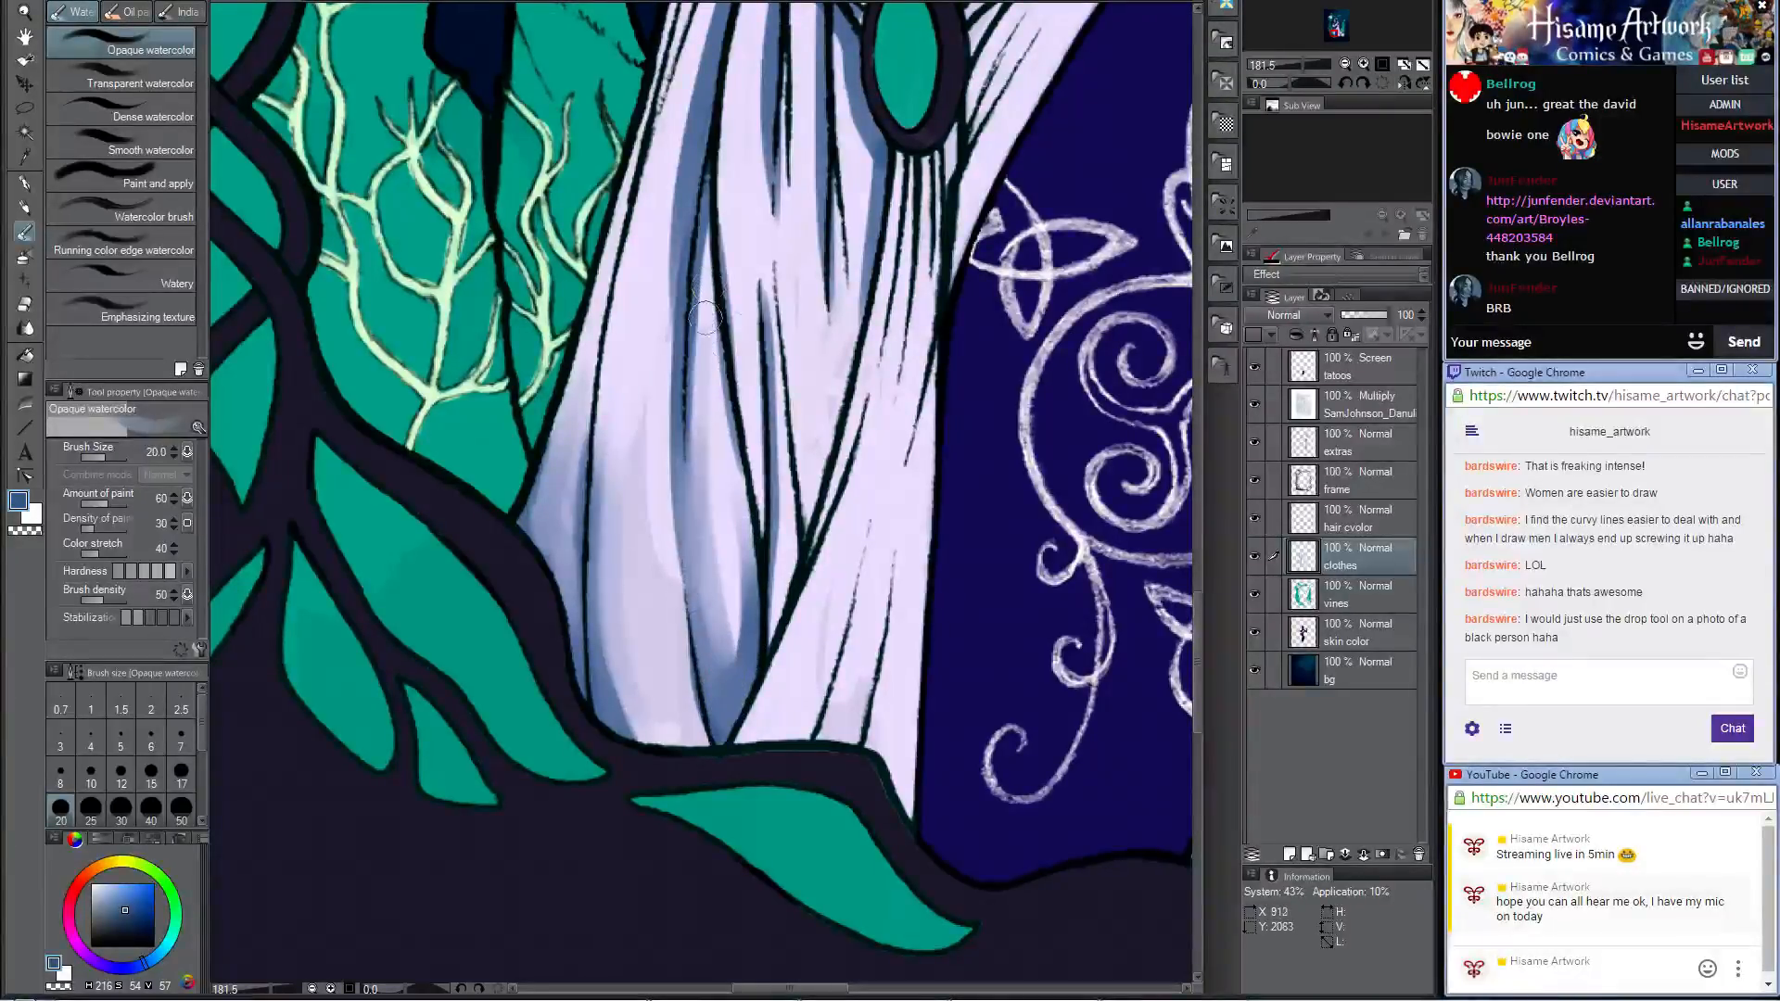
Step: Shade the narrow gathered folds directly beneath the green gem and along the thigh-side edge with the Darker pencil in blue
click(25, 209)
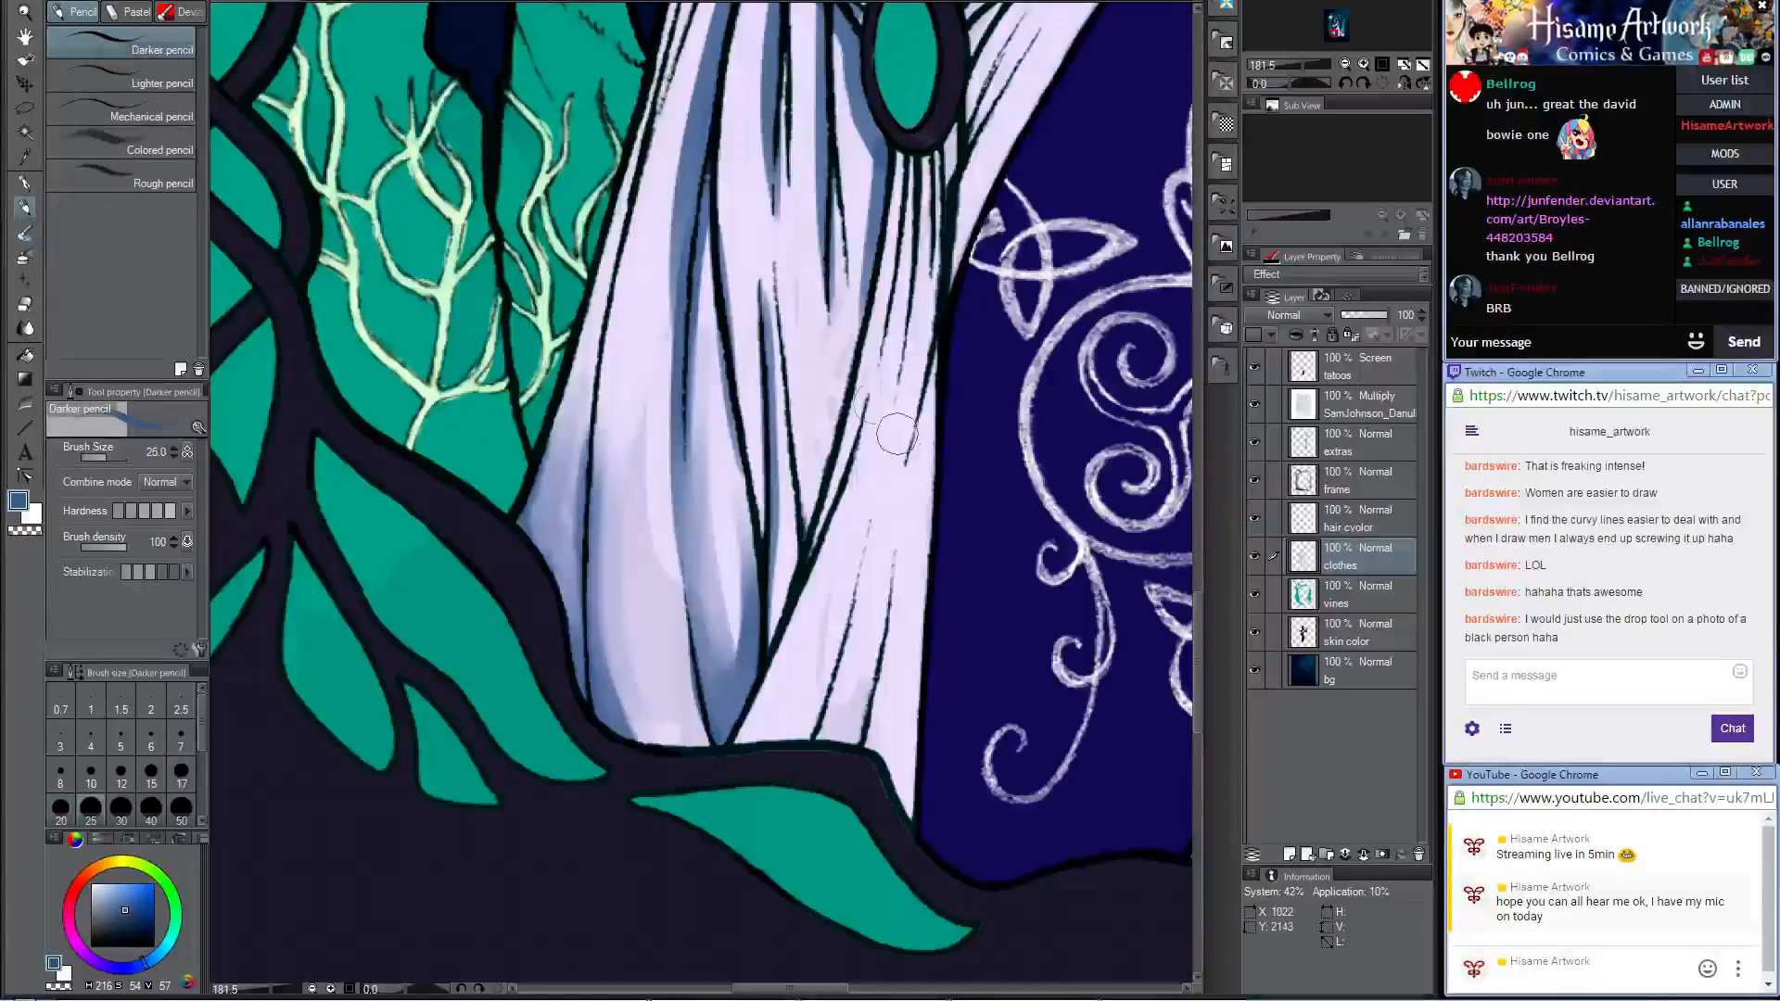
mouse_move(824, 498)
mouse_down()
mouse_move(896, 206)
mouse_move(892, 276)
mouse_up()
mouse_move(917, 146)
mouse_down()
mouse_move(908, 277)
mouse_move(930, 188)
mouse_move(926, 274)
mouse_up()
drag(940, 171, 938, 219)
drag(936, 315, 914, 532)
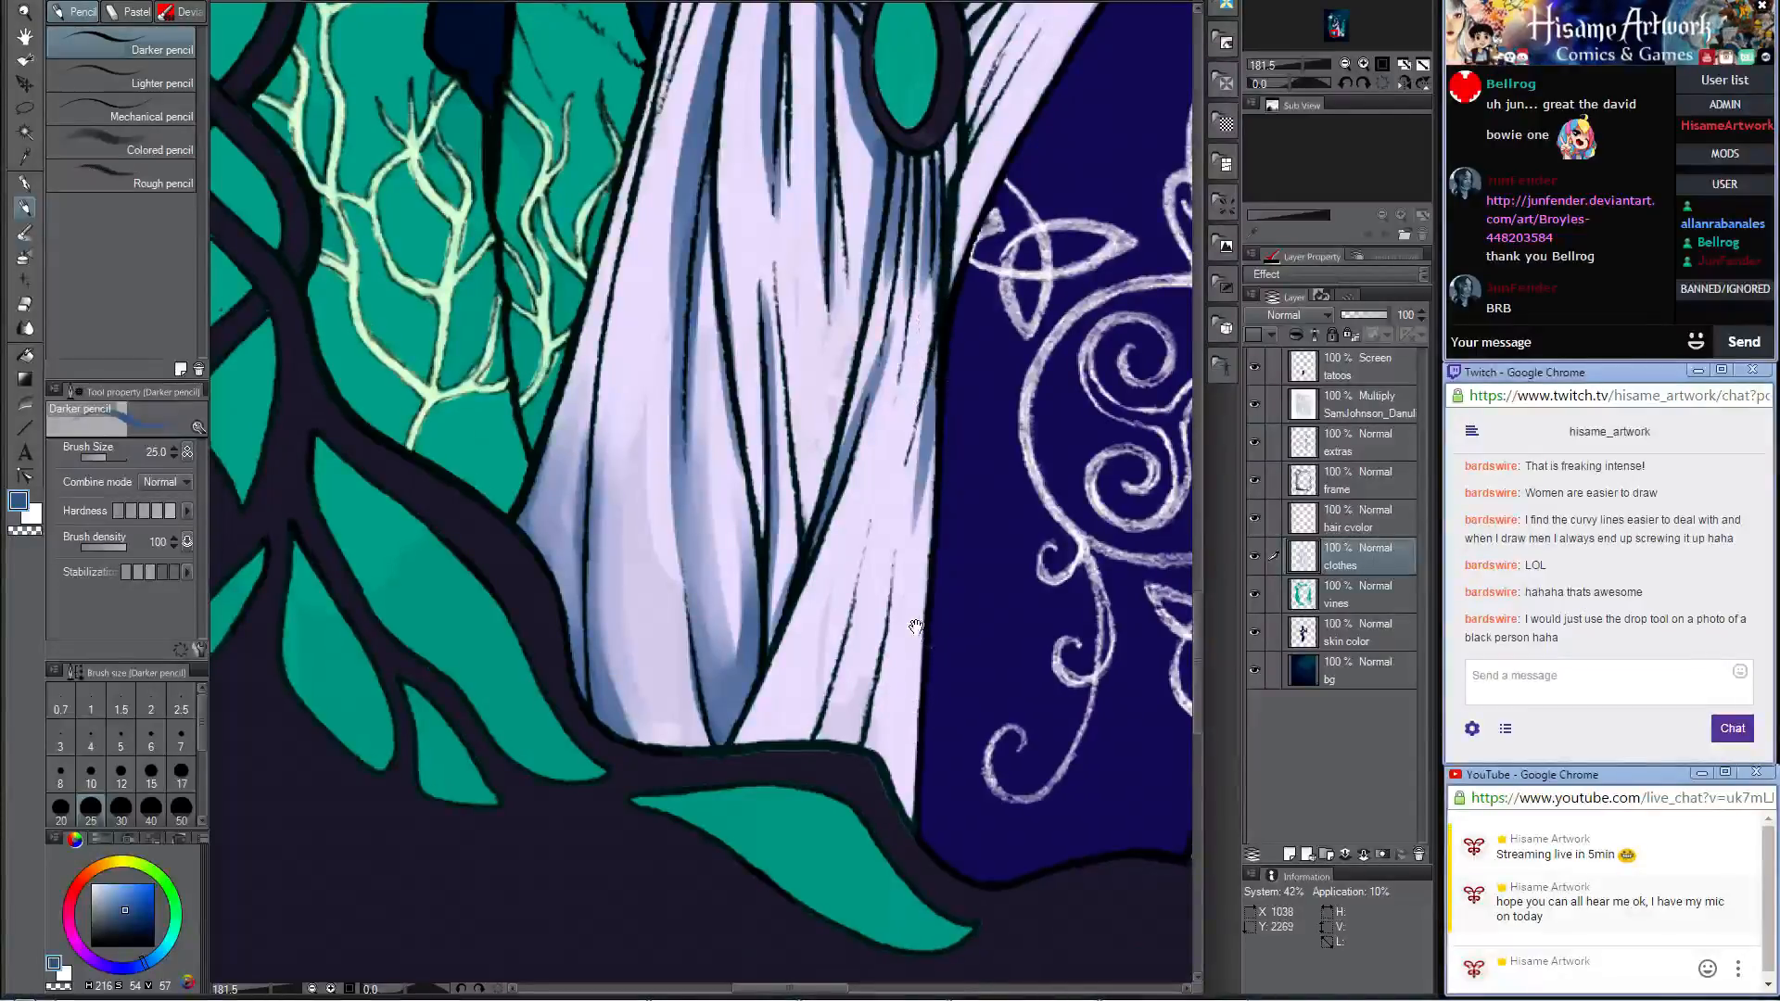
Step: Paint blue shadows on the pointed lower end of the narrow skirt panel, along its hem and diagonal folds
drag(916, 627, 916, 413)
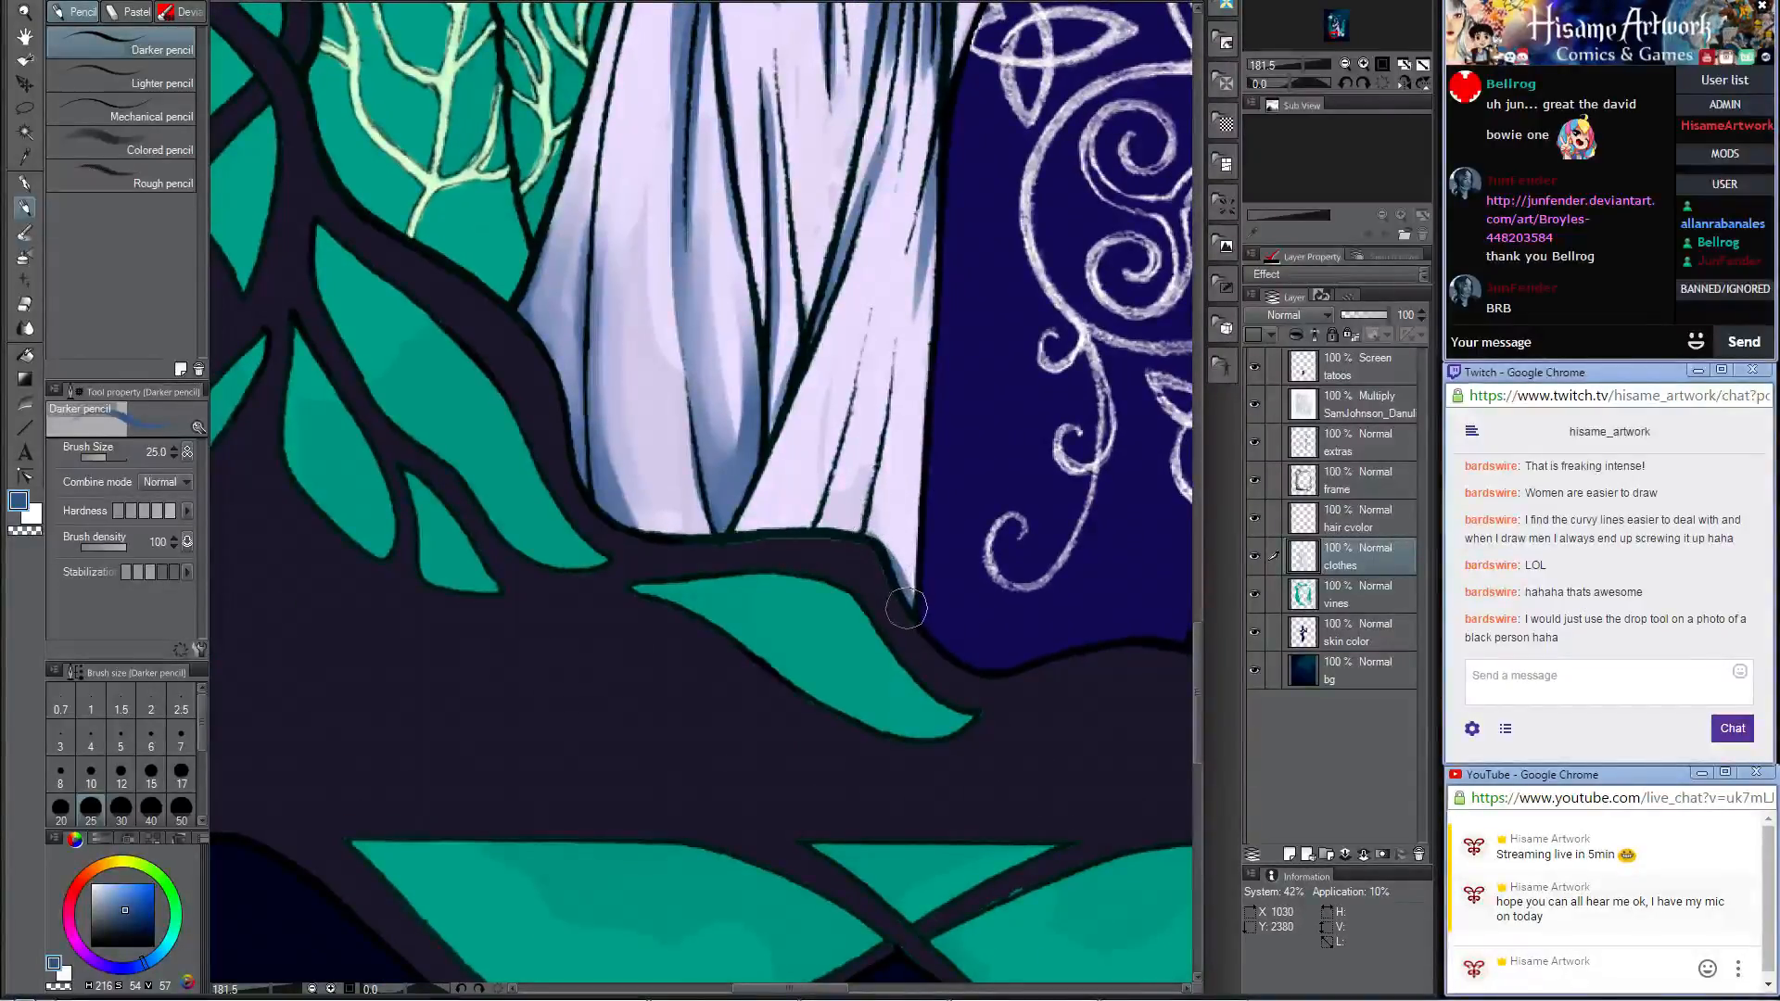
drag(910, 607, 930, 360)
drag(855, 529, 887, 317)
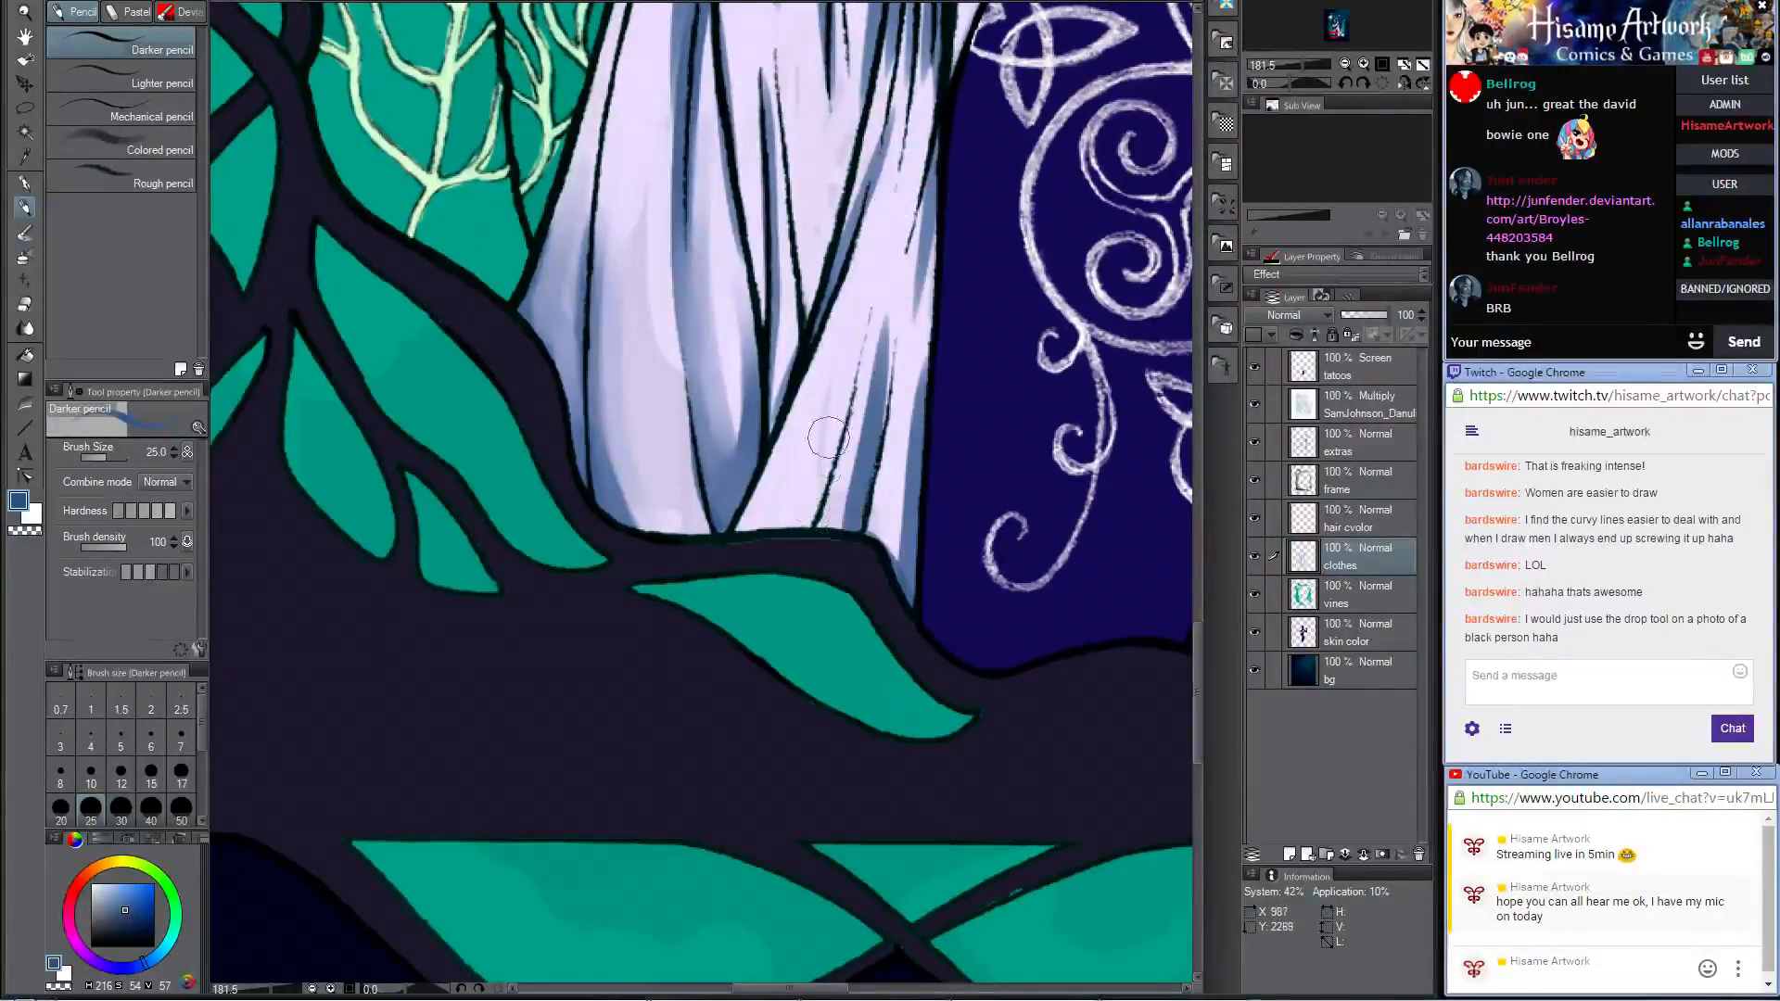
mouse_move(734, 545)
mouse_down()
mouse_move(822, 504)
mouse_move(885, 341)
mouse_up()
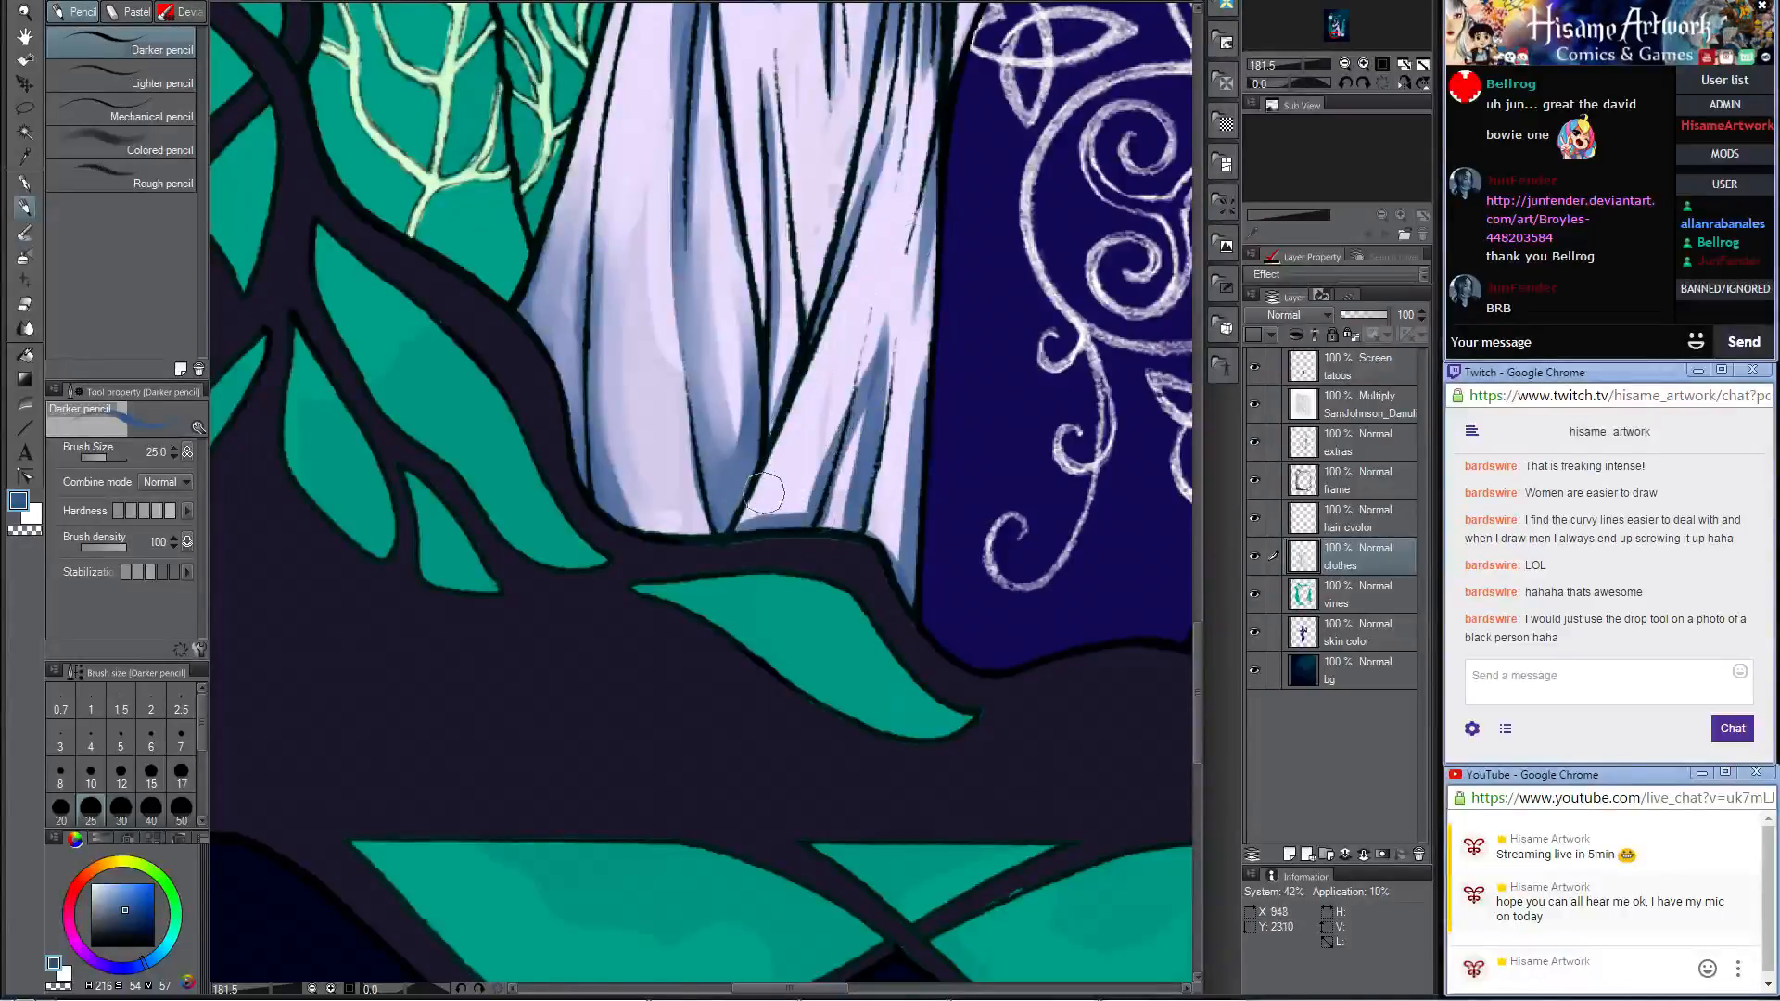
drag(735, 538, 858, 278)
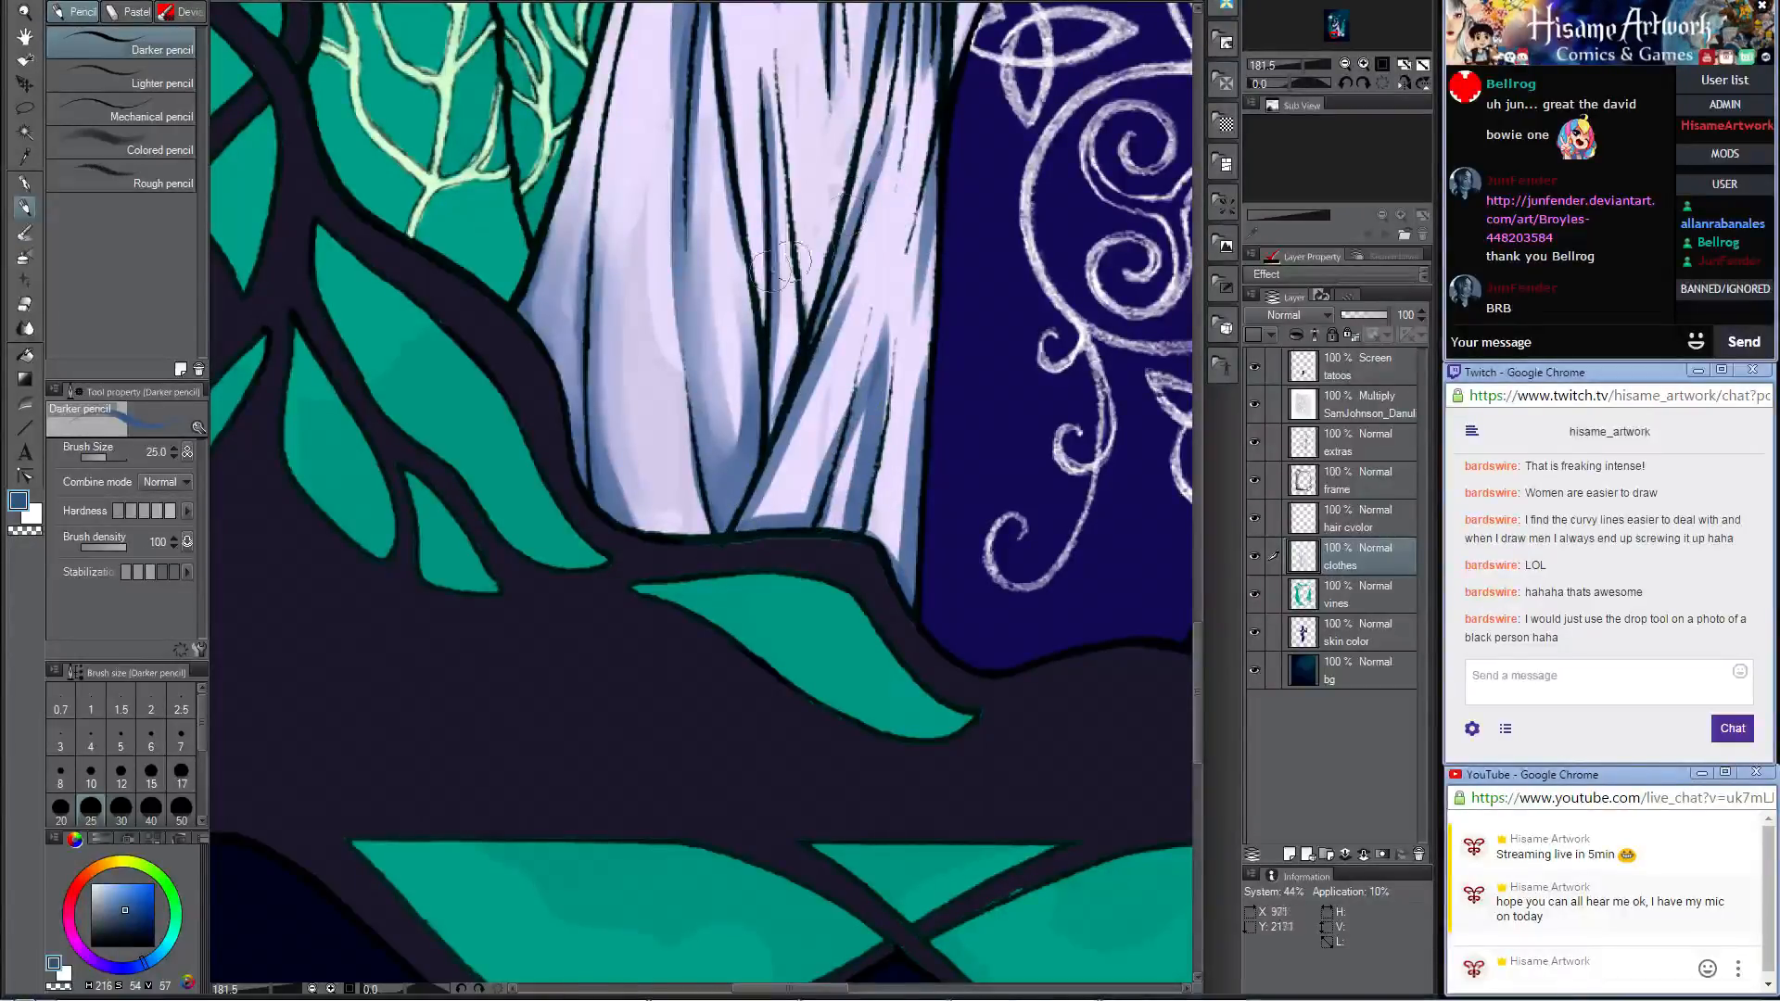
Step: Blend the shadows on the narrow skirt panel's lower folds and thigh-side edge with the Opaque watercolor brush
click(25, 235)
drag(820, 529, 881, 306)
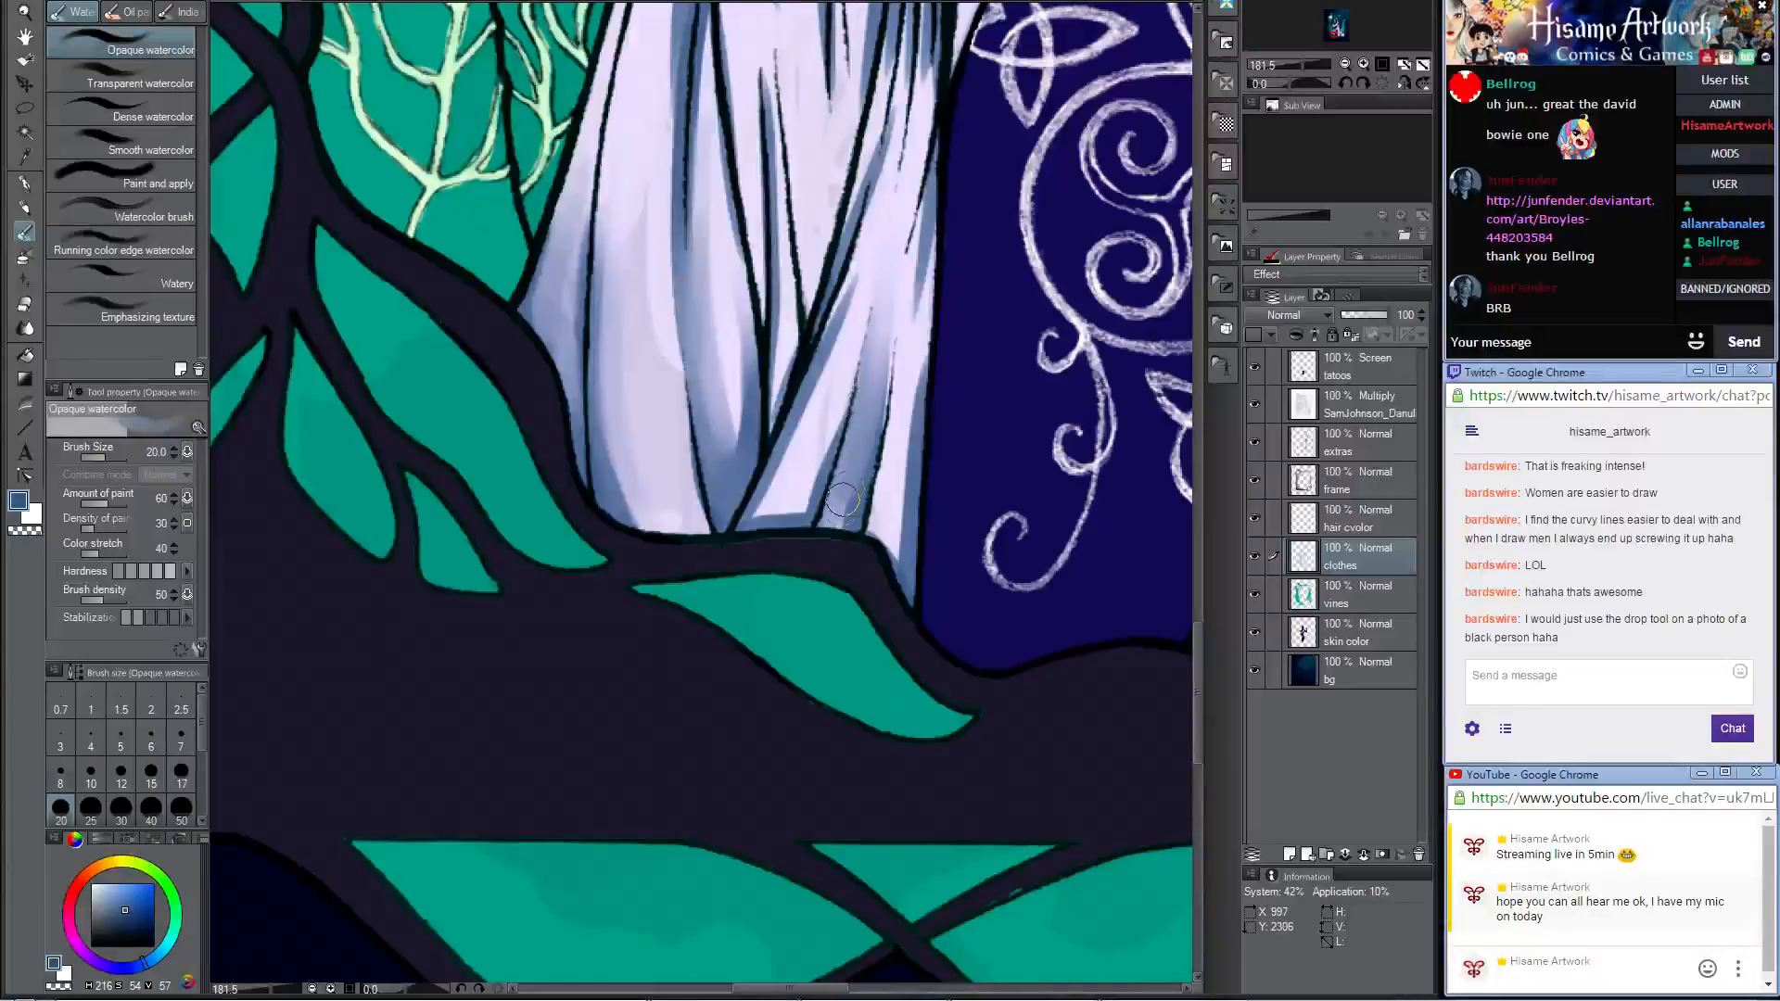
drag(872, 433, 895, 270)
drag(758, 508, 891, 243)
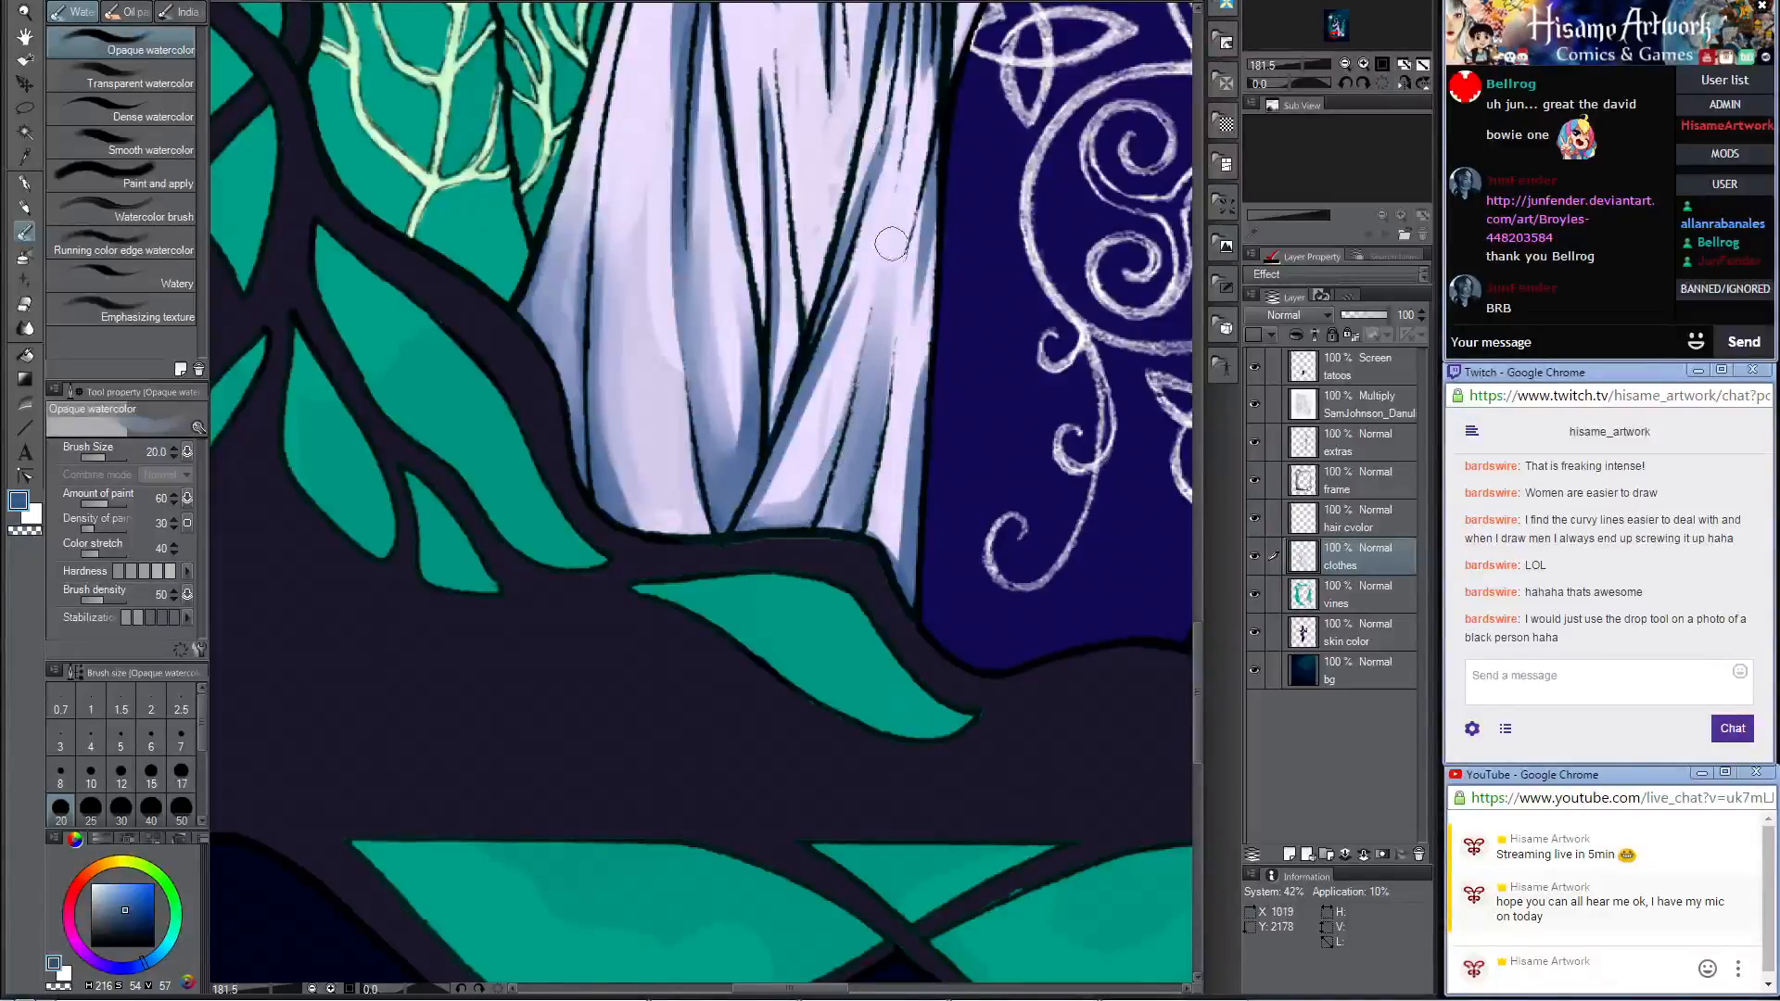
drag(920, 536, 923, 216)
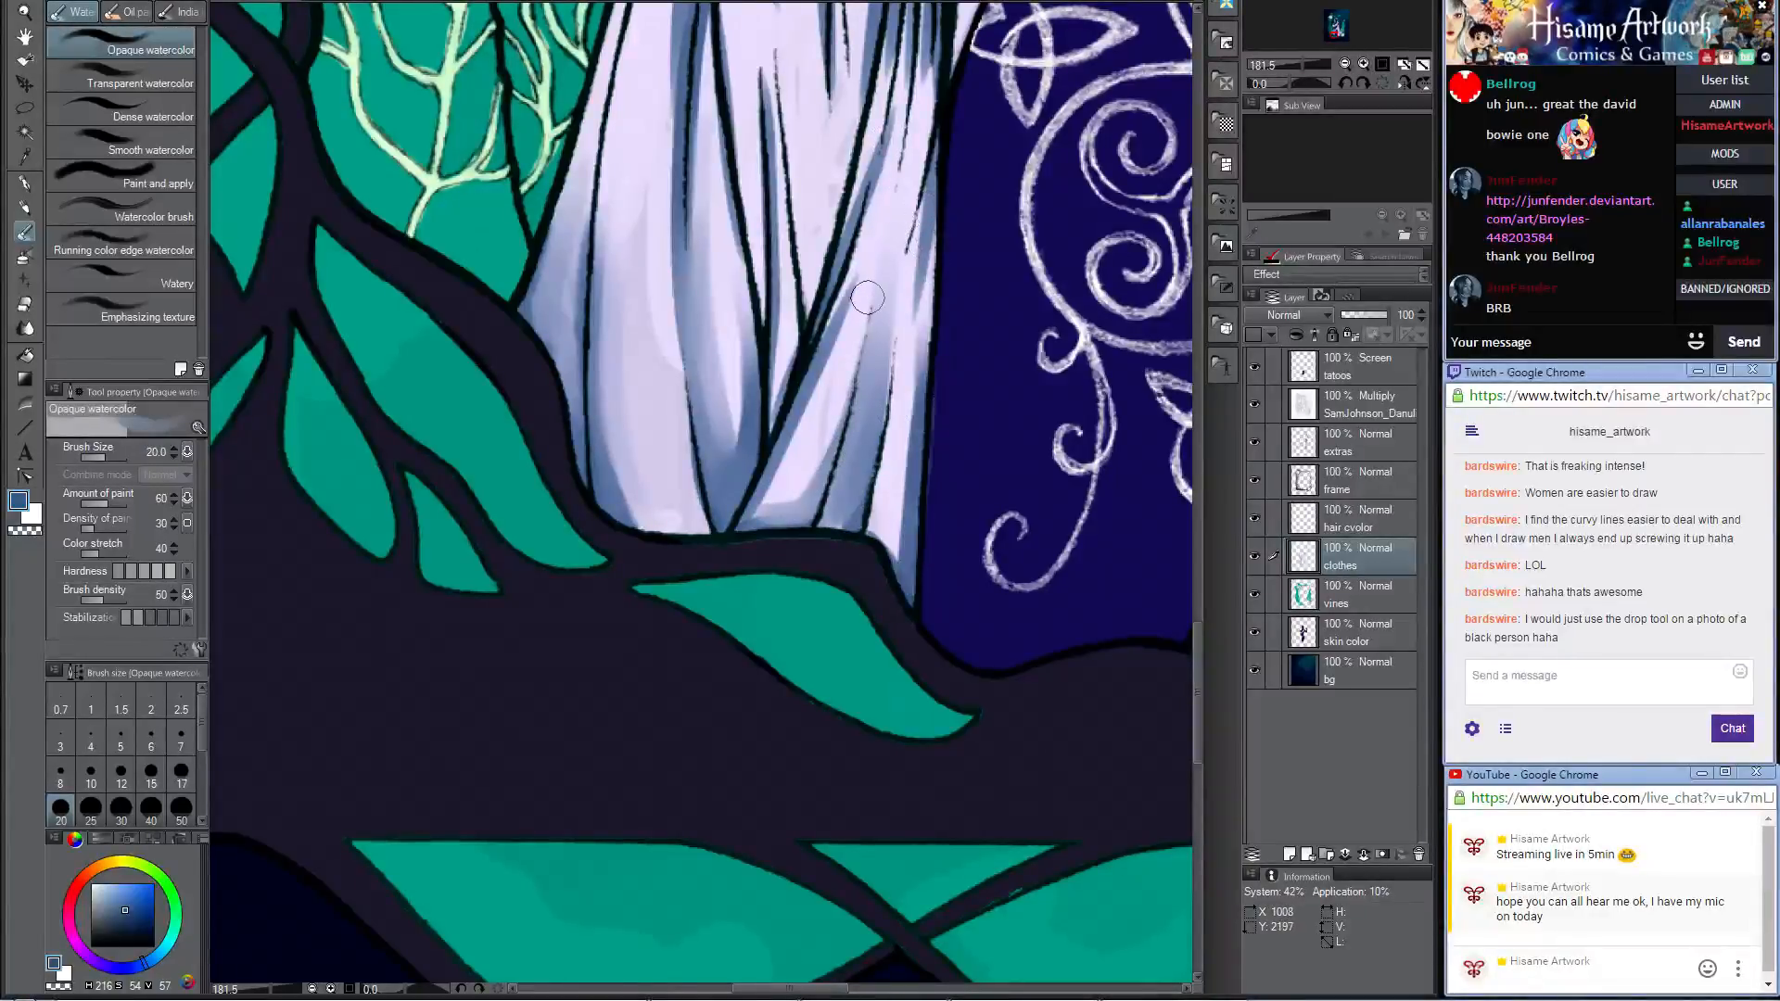
Step: Shade the hip drape folds that fan upward from the green gem with the Darker pencil in blue
scroll(876, 292, down, 6)
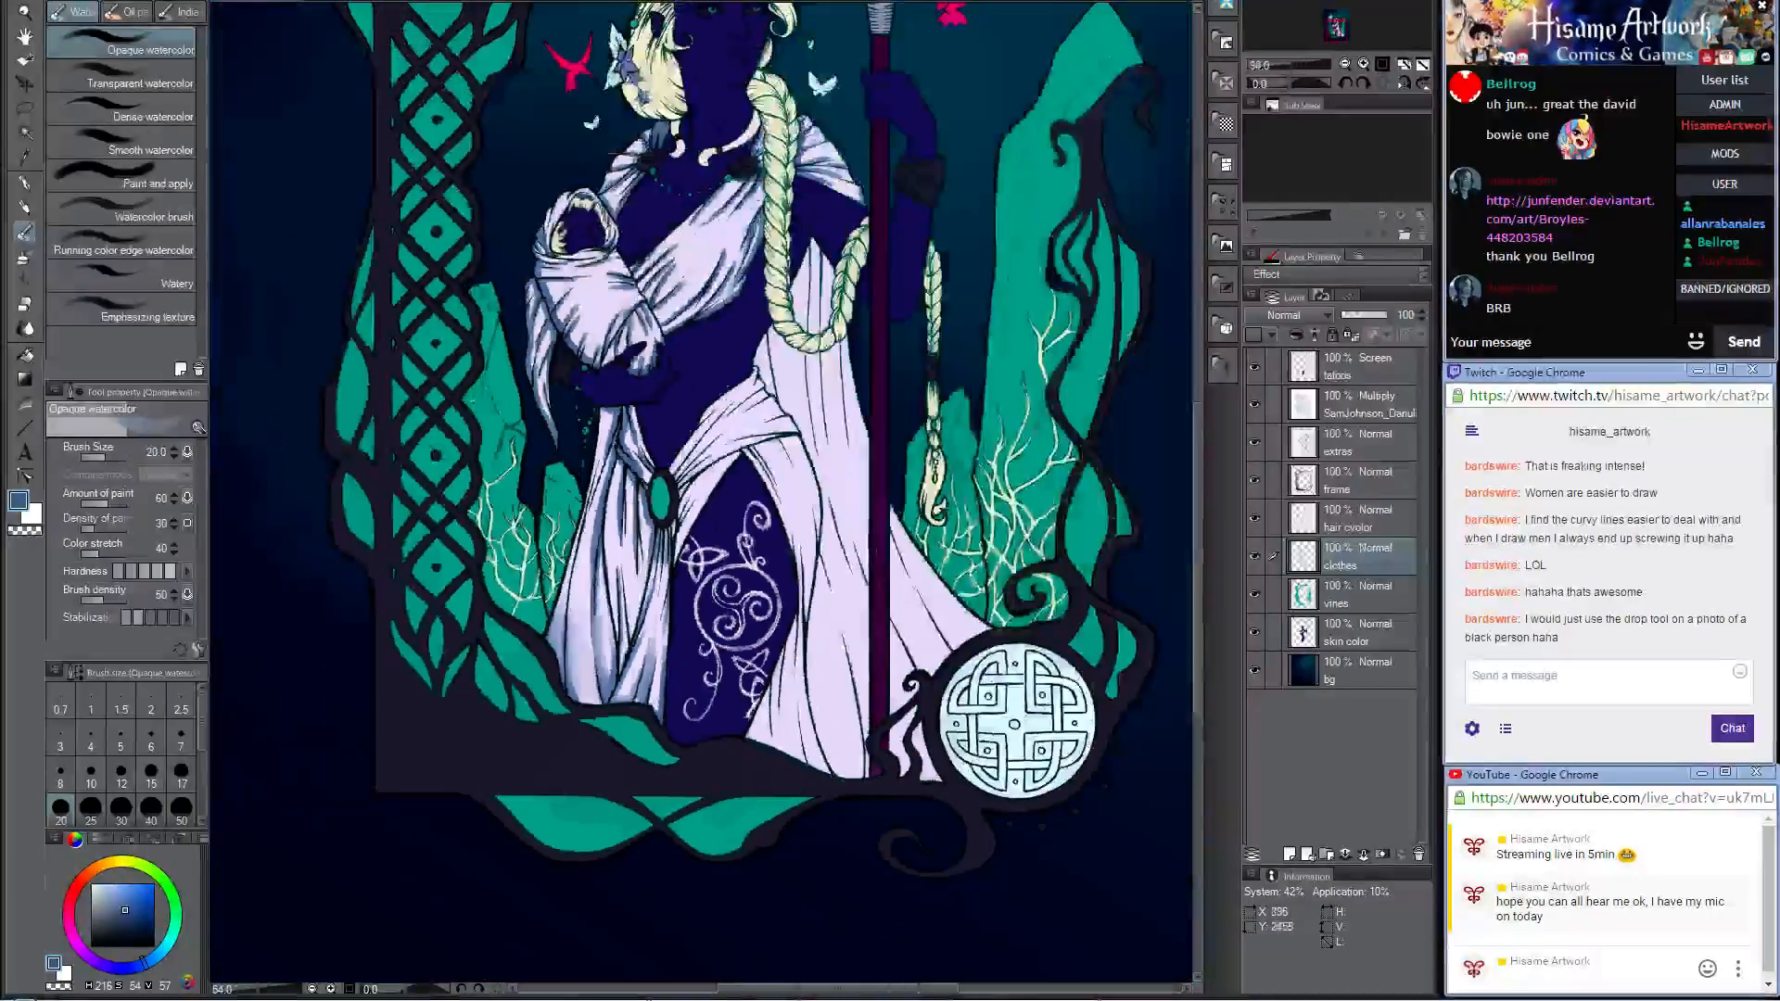
scroll(666, 505, up, 6)
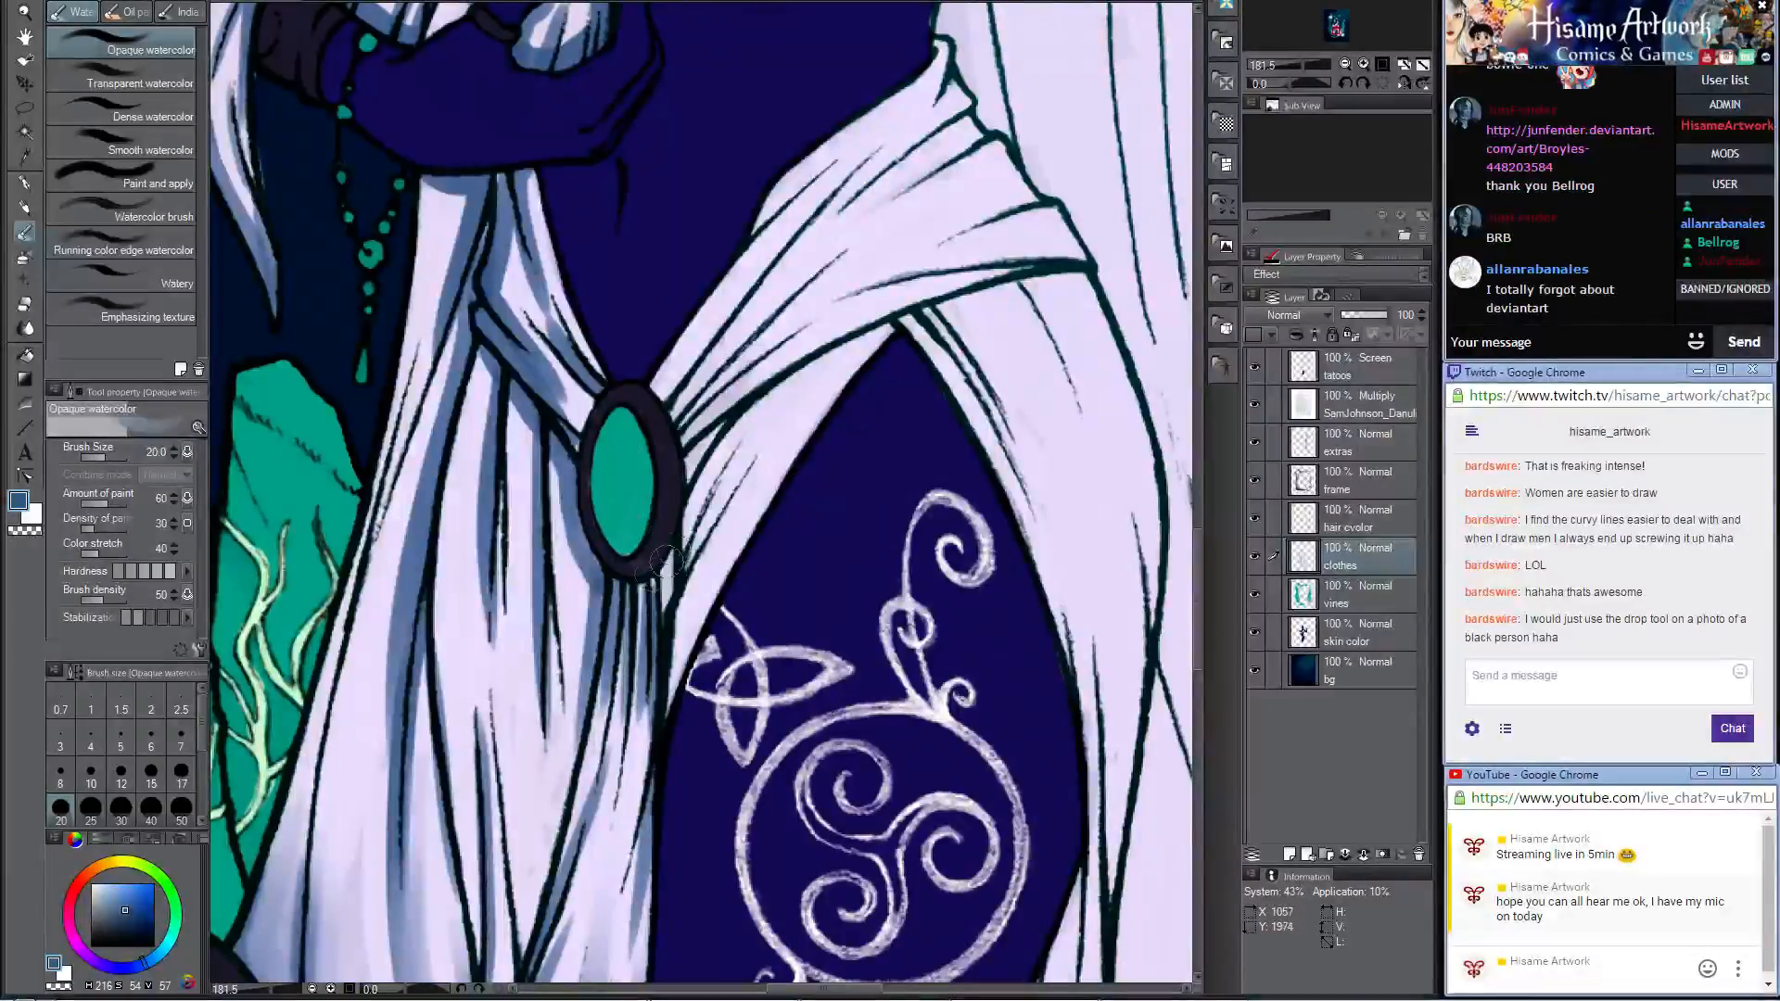
click(24, 210)
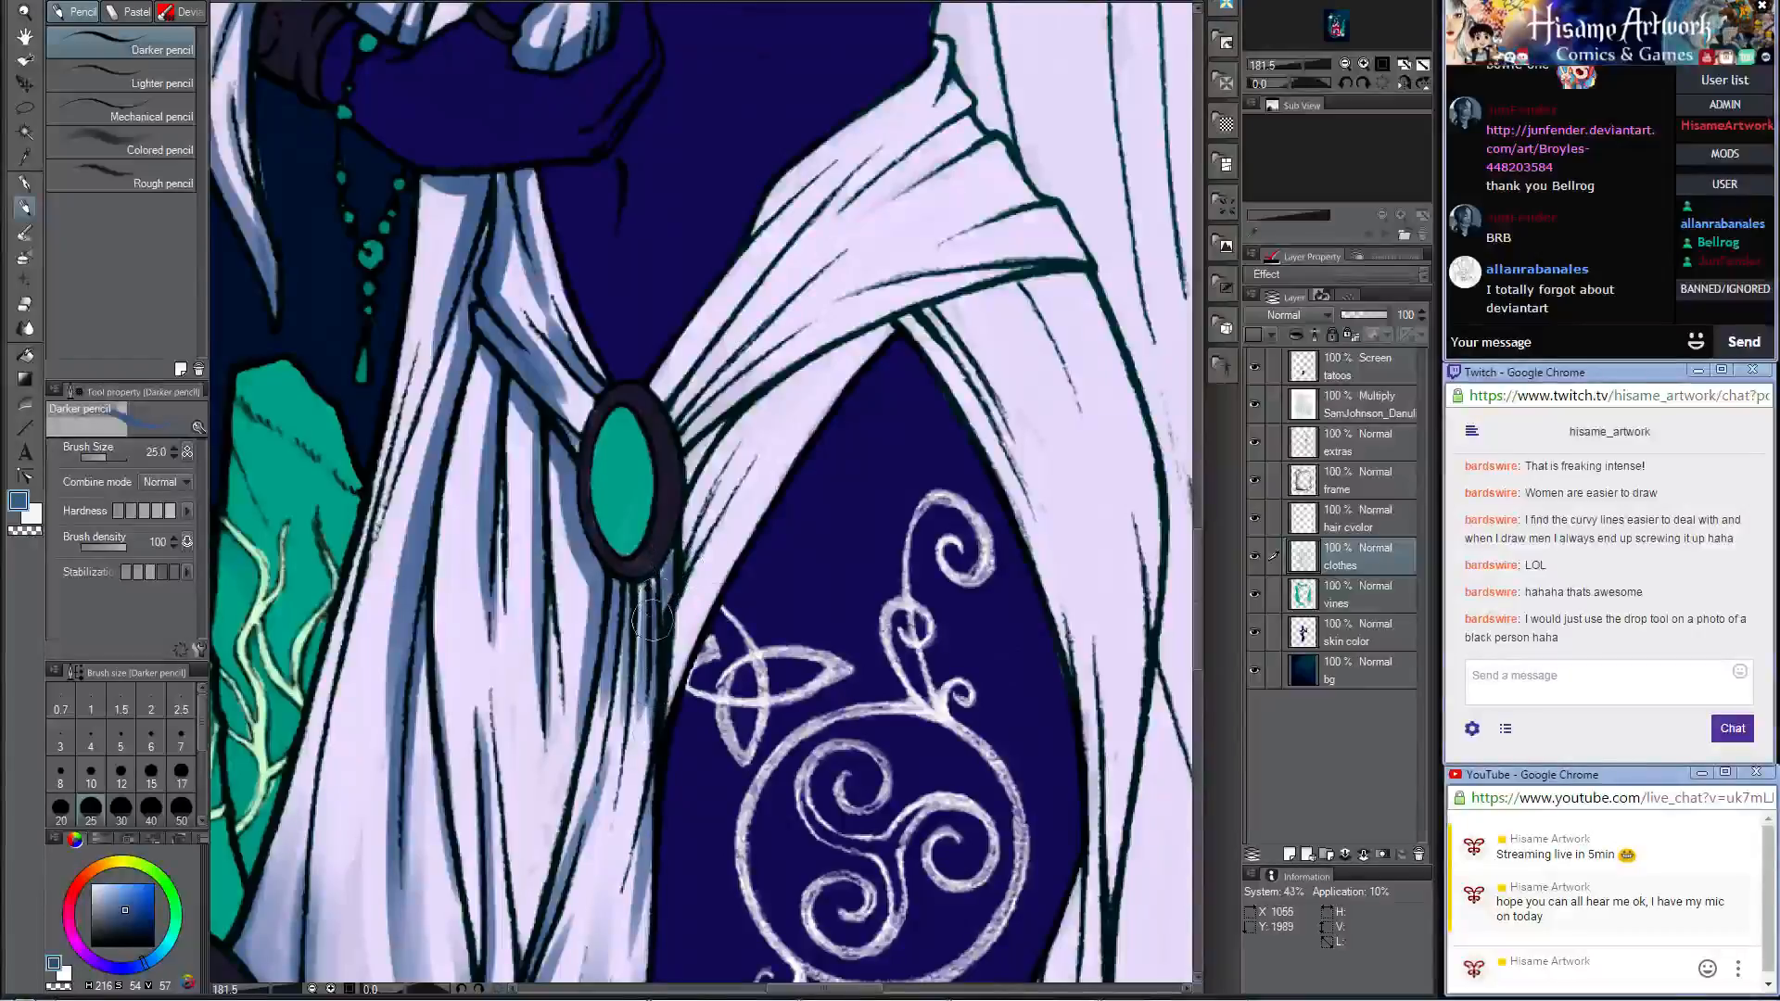
mouse_move(666, 555)
mouse_down()
mouse_move(691, 500)
mouse_move(670, 373)
mouse_move(714, 295)
mouse_up()
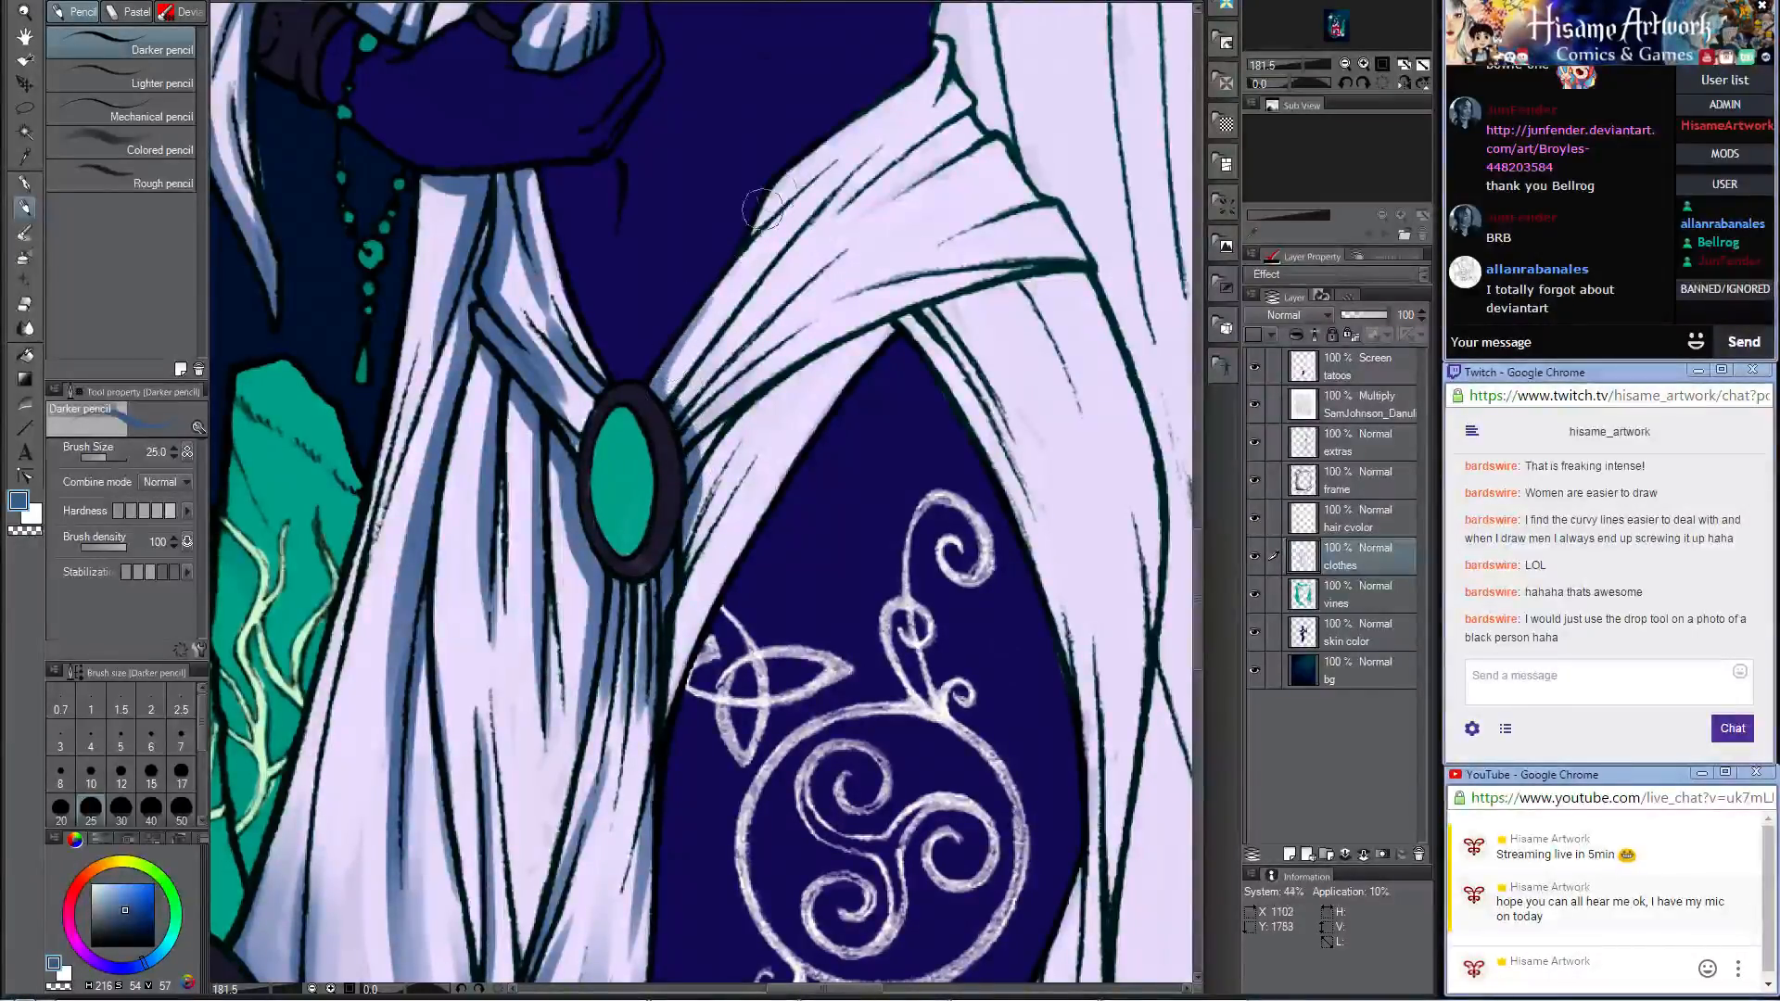
mouse_move(660, 405)
mouse_down()
mouse_move(816, 232)
mouse_move(847, 266)
mouse_up()
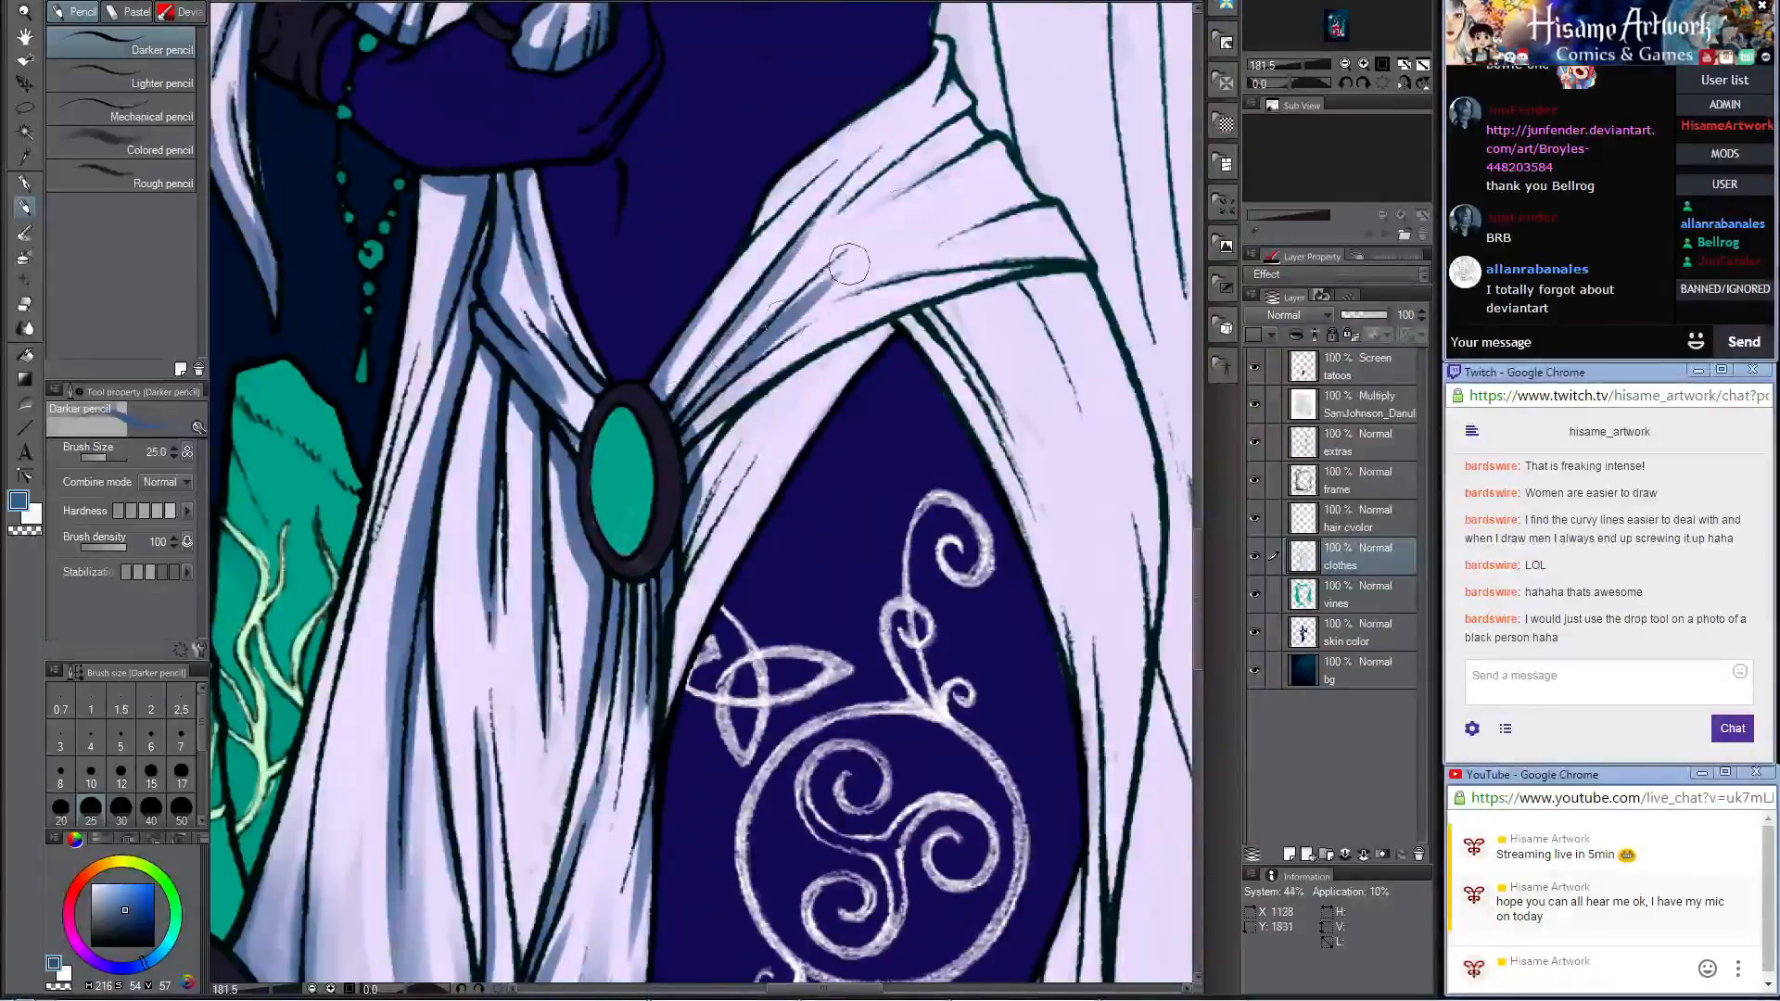
Step: Paint blue shadows on the lower drape folds beside the gem and along the cloth edge bordering the tattooed thigh
mouse_move(692, 451)
mouse_down()
mouse_move(871, 341)
mouse_move(749, 508)
mouse_up()
key(ctrl+z)
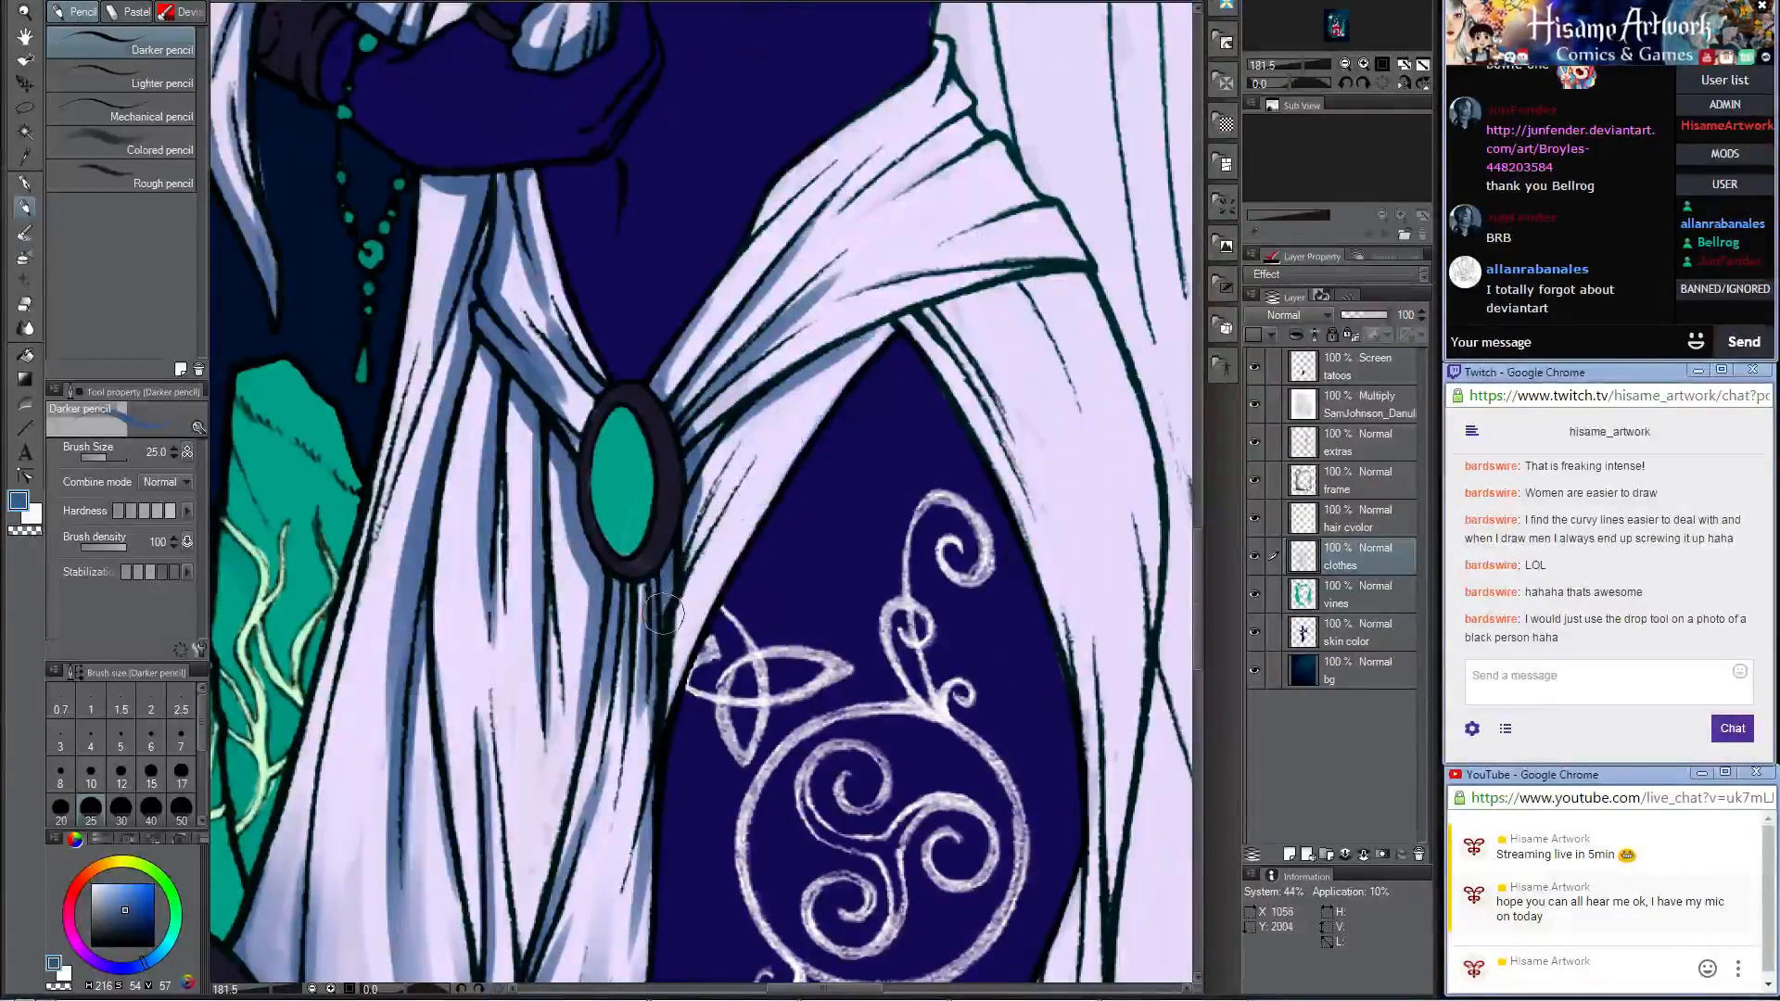
mouse_move(684, 565)
mouse_down()
mouse_move(764, 436)
mouse_move(677, 654)
mouse_move(667, 728)
mouse_move(866, 321)
mouse_up()
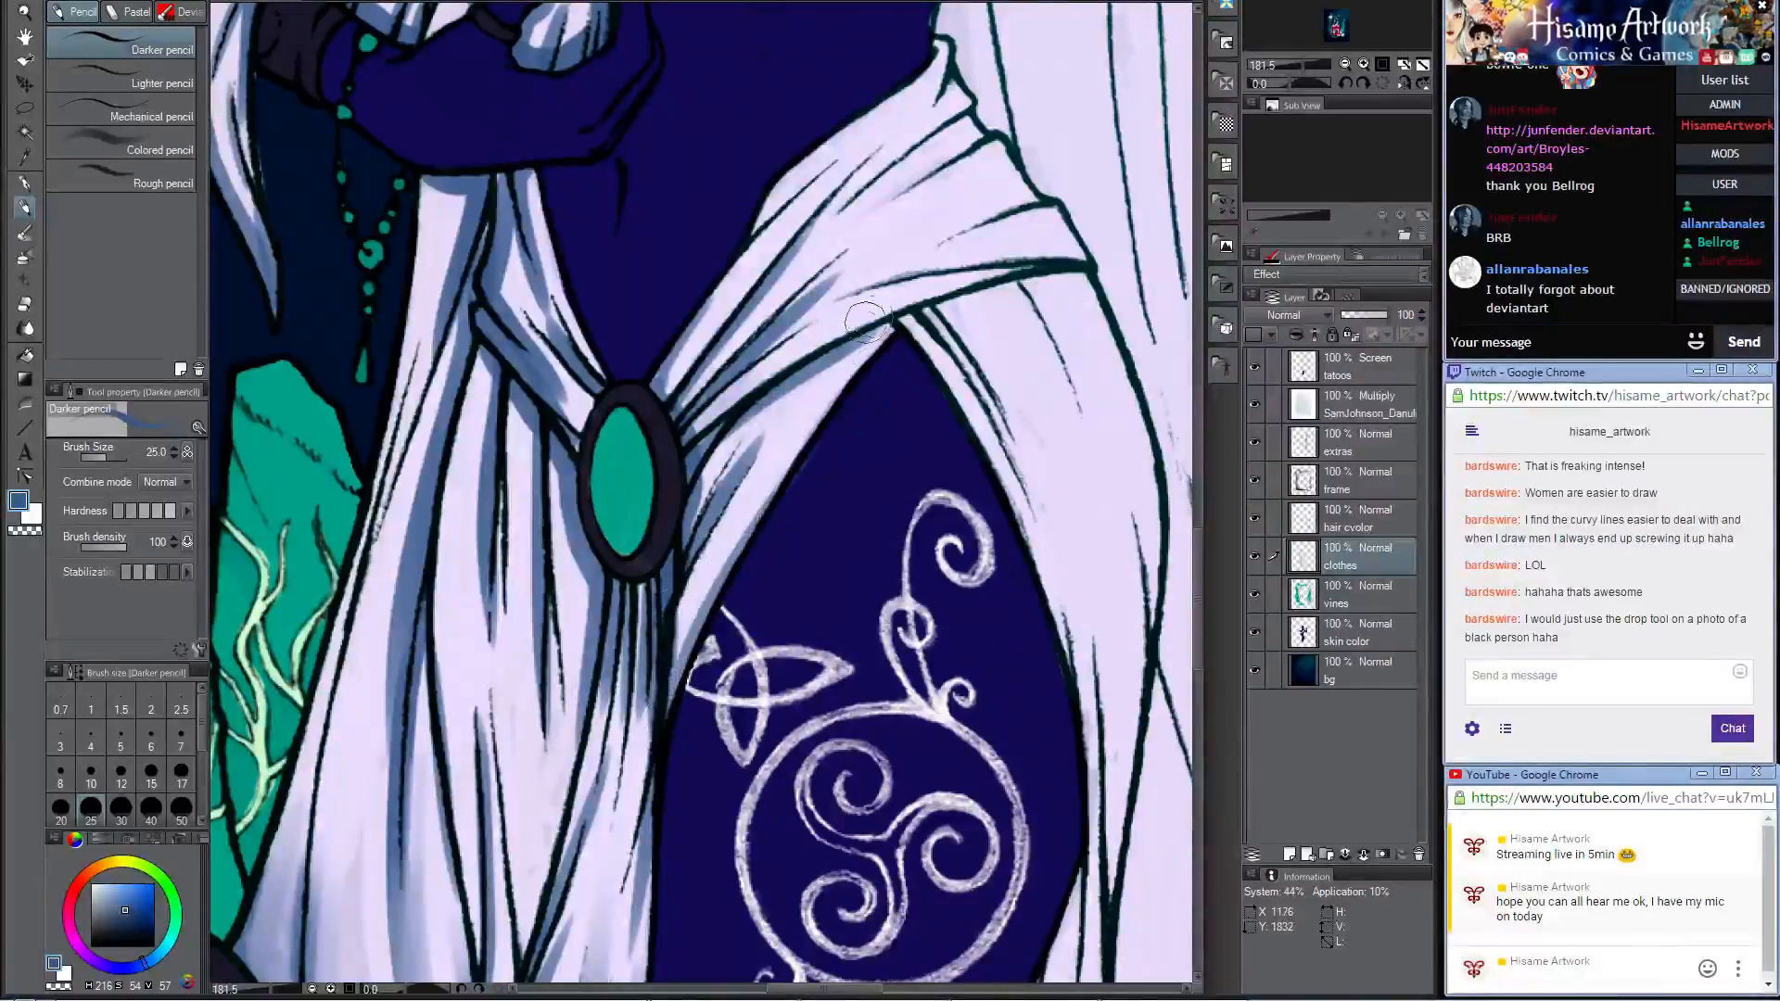
mouse_move(777, 493)
mouse_down()
mouse_move(669, 697)
mouse_move(783, 468)
mouse_up()
drag(902, 321, 740, 523)
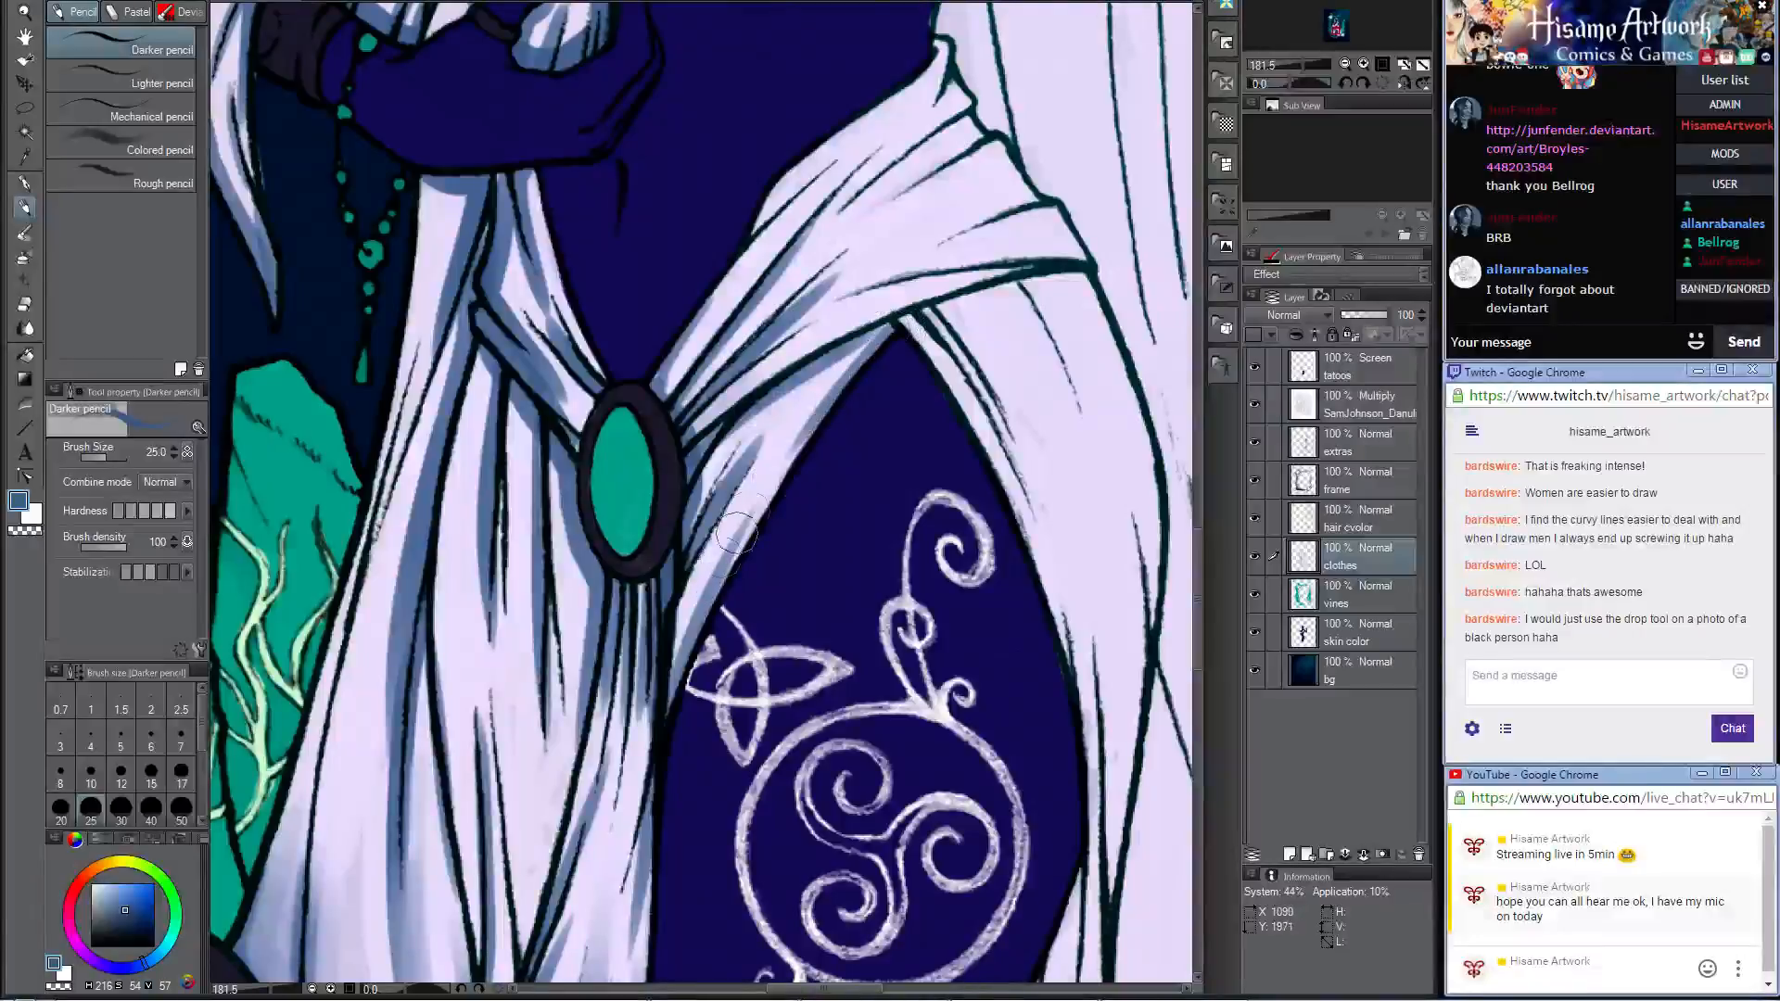
Step: Paint blue shadows on the hip drape folds between the green gem and the hip with the Darker pencil
drag(956, 283, 786, 522)
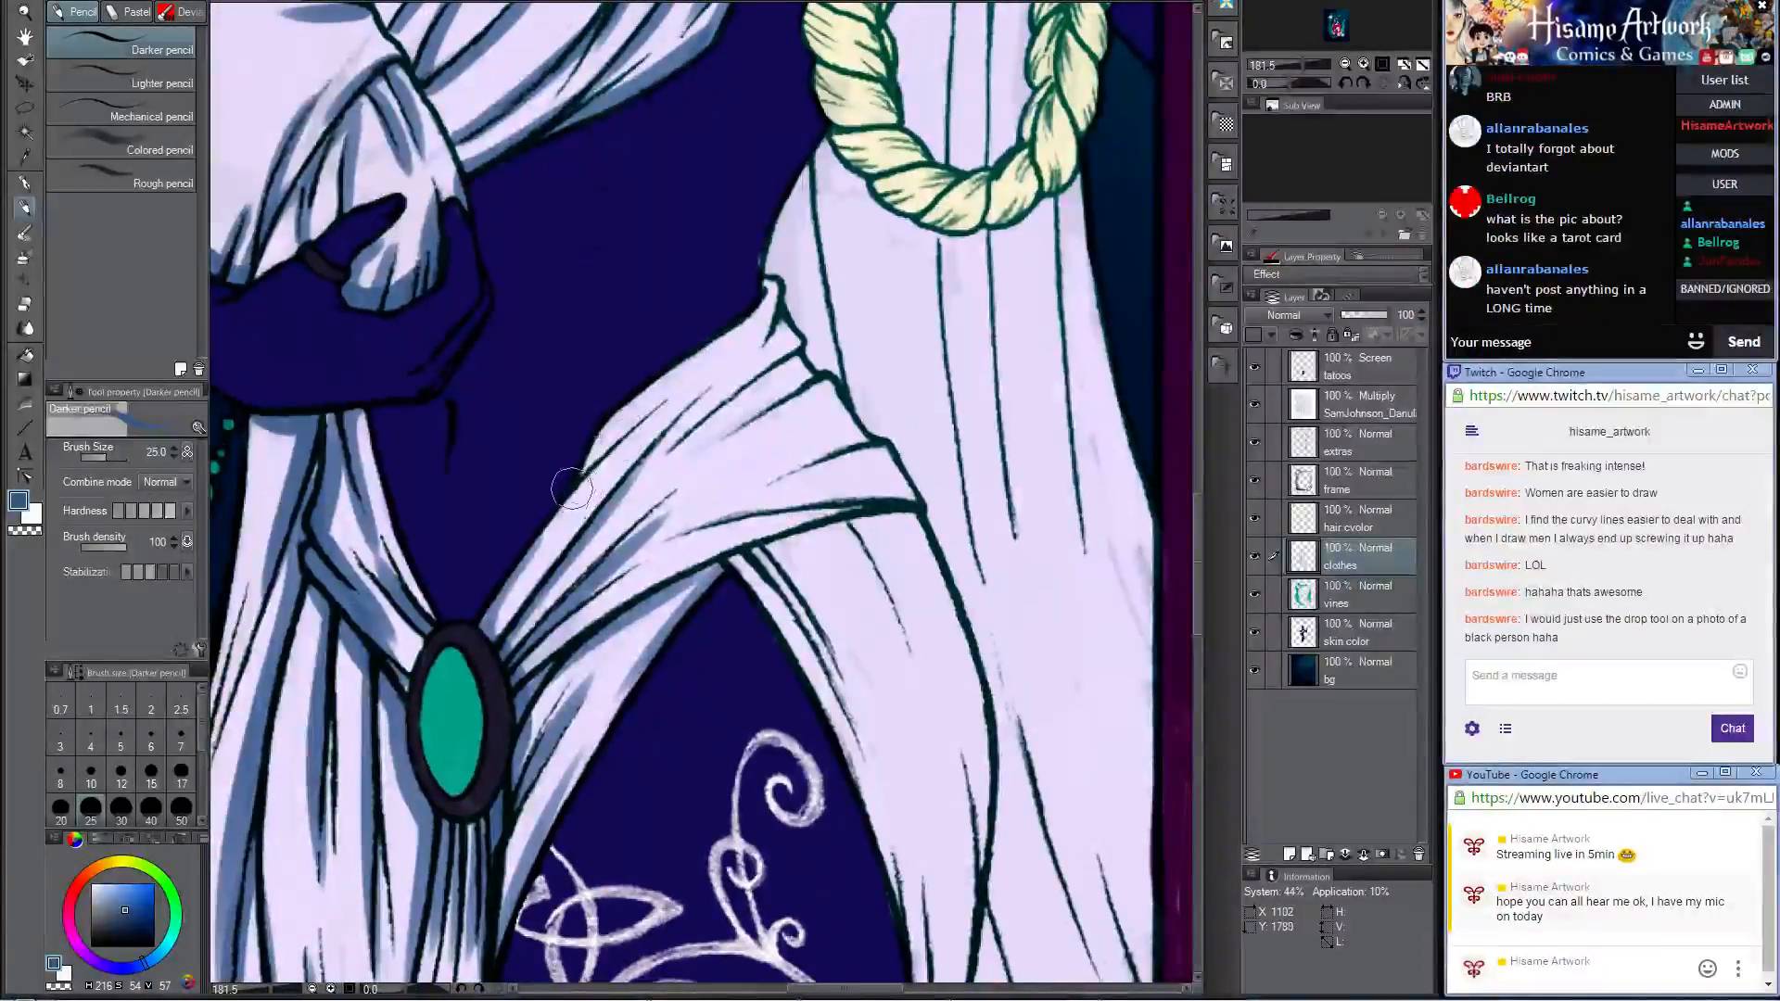
drag(576, 493, 688, 396)
drag(781, 314, 670, 449)
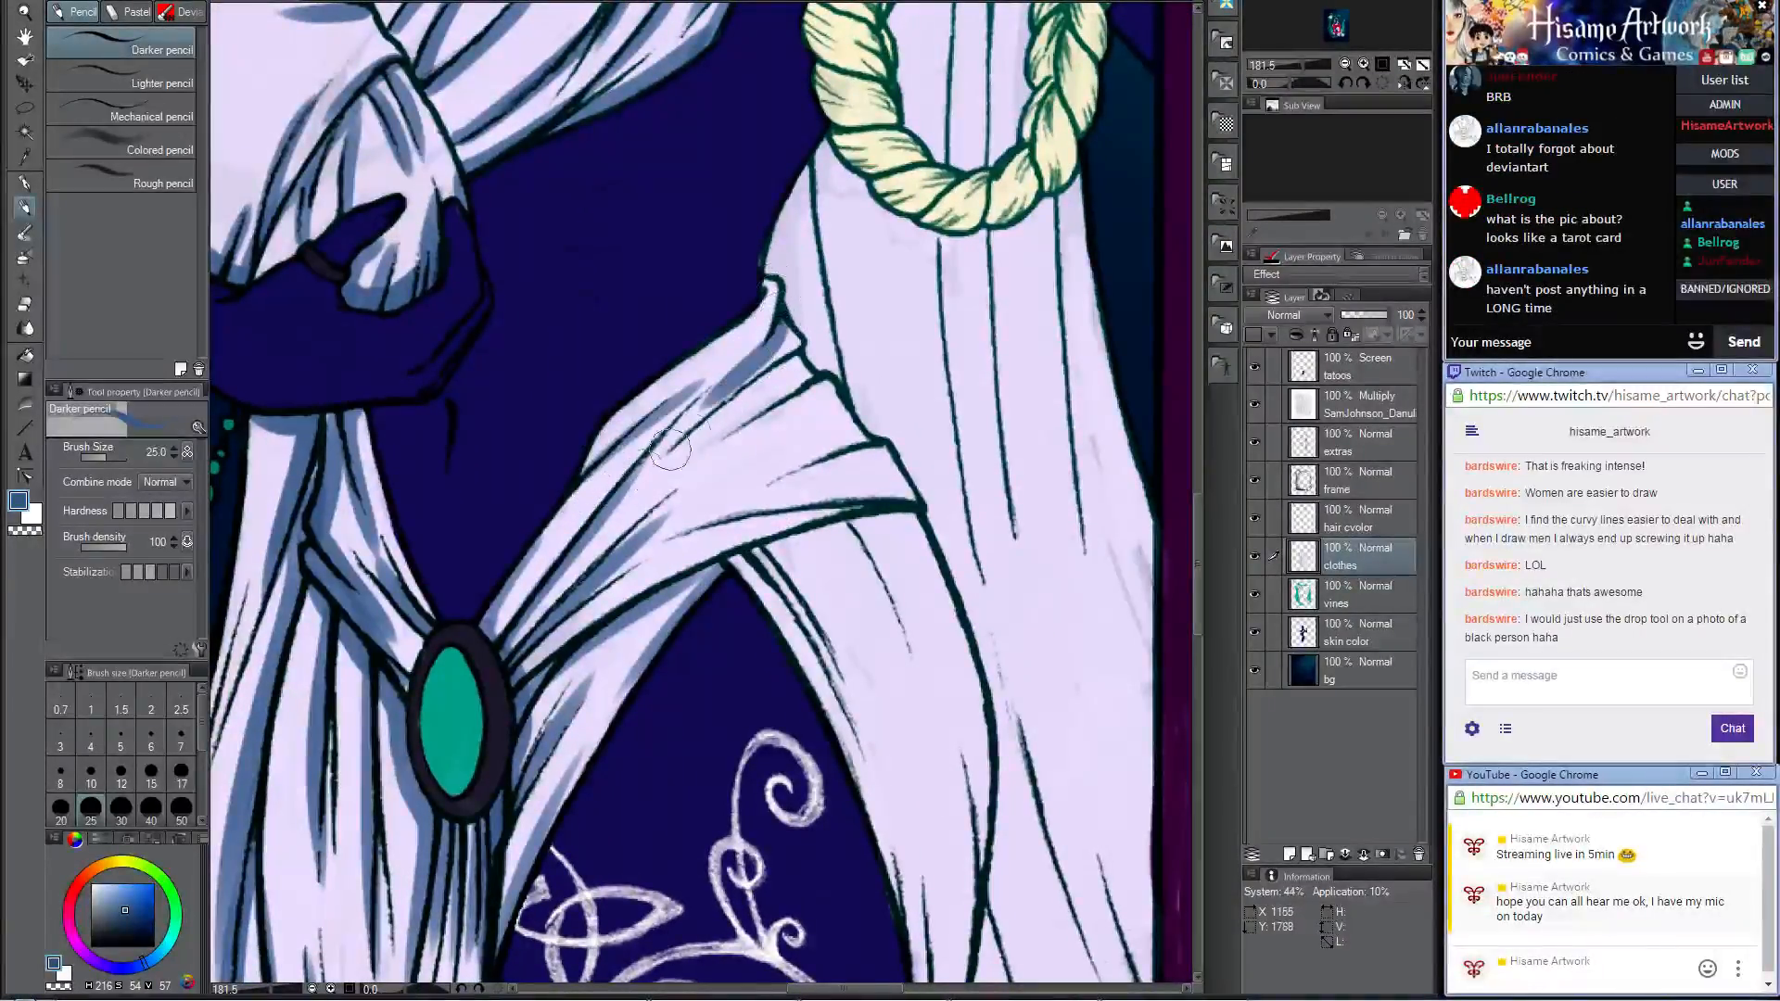
drag(803, 356, 610, 498)
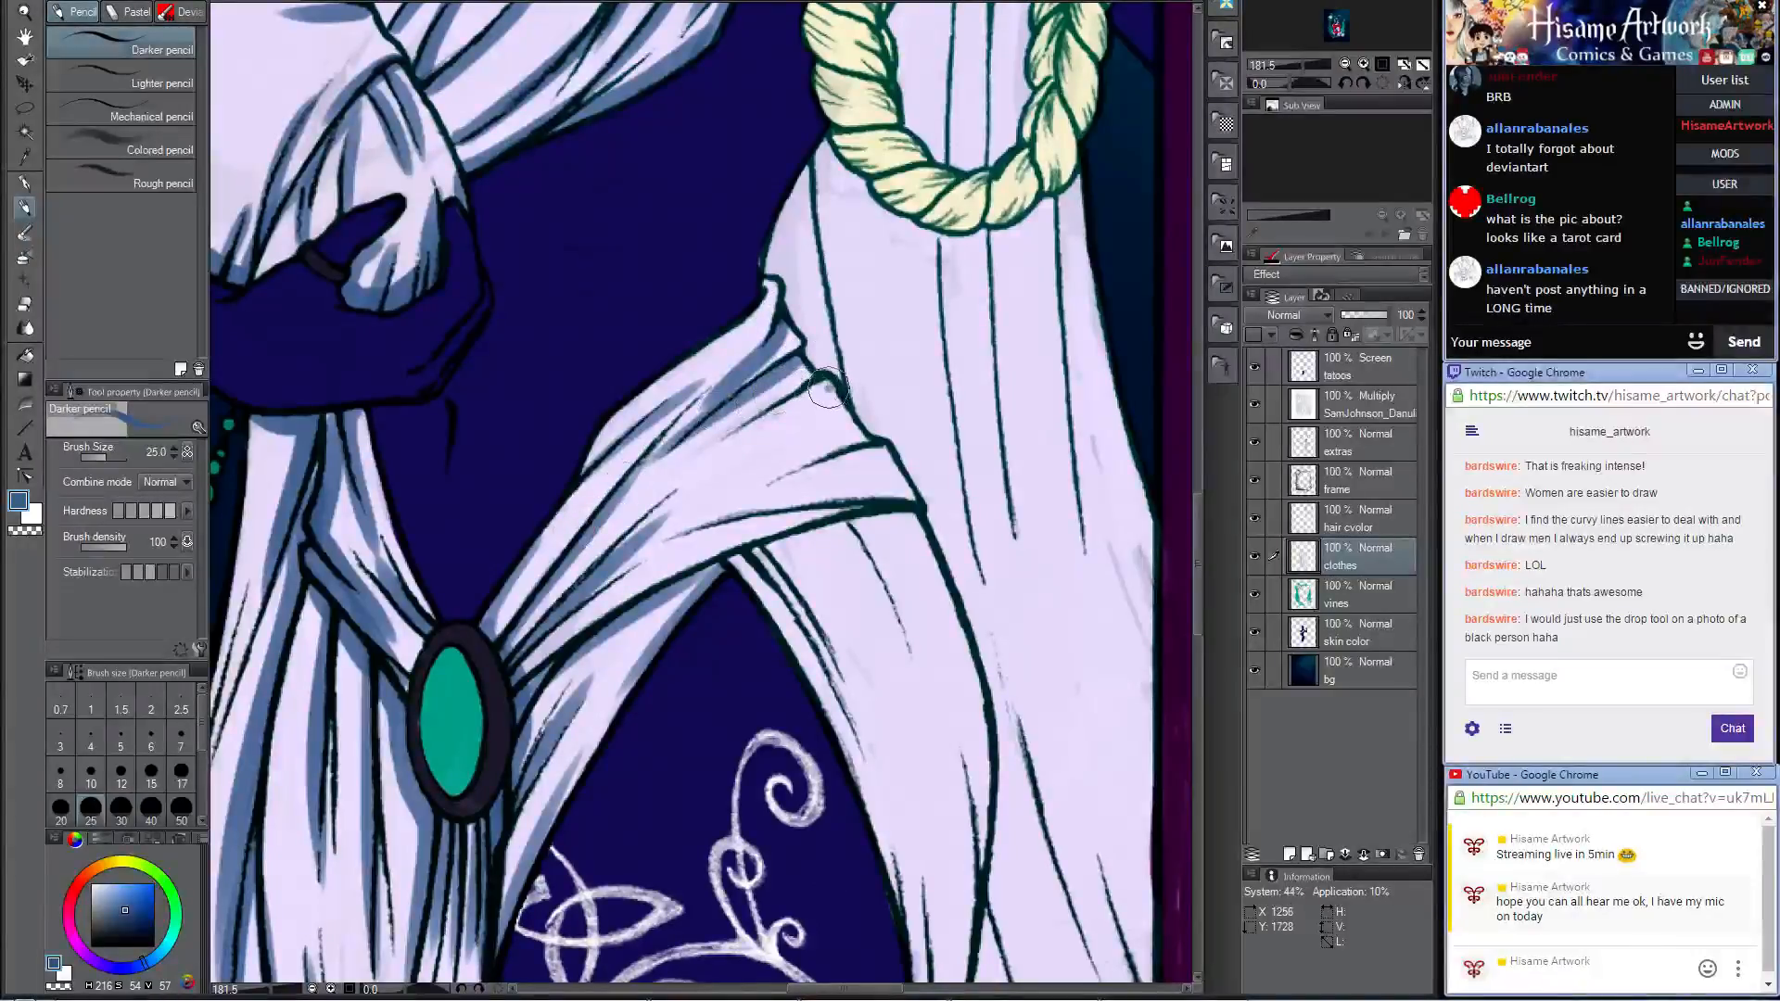
drag(823, 387, 612, 510)
key(ctrl+z)
drag(869, 441, 633, 554)
drag(896, 509, 602, 626)
drag(885, 506, 627, 586)
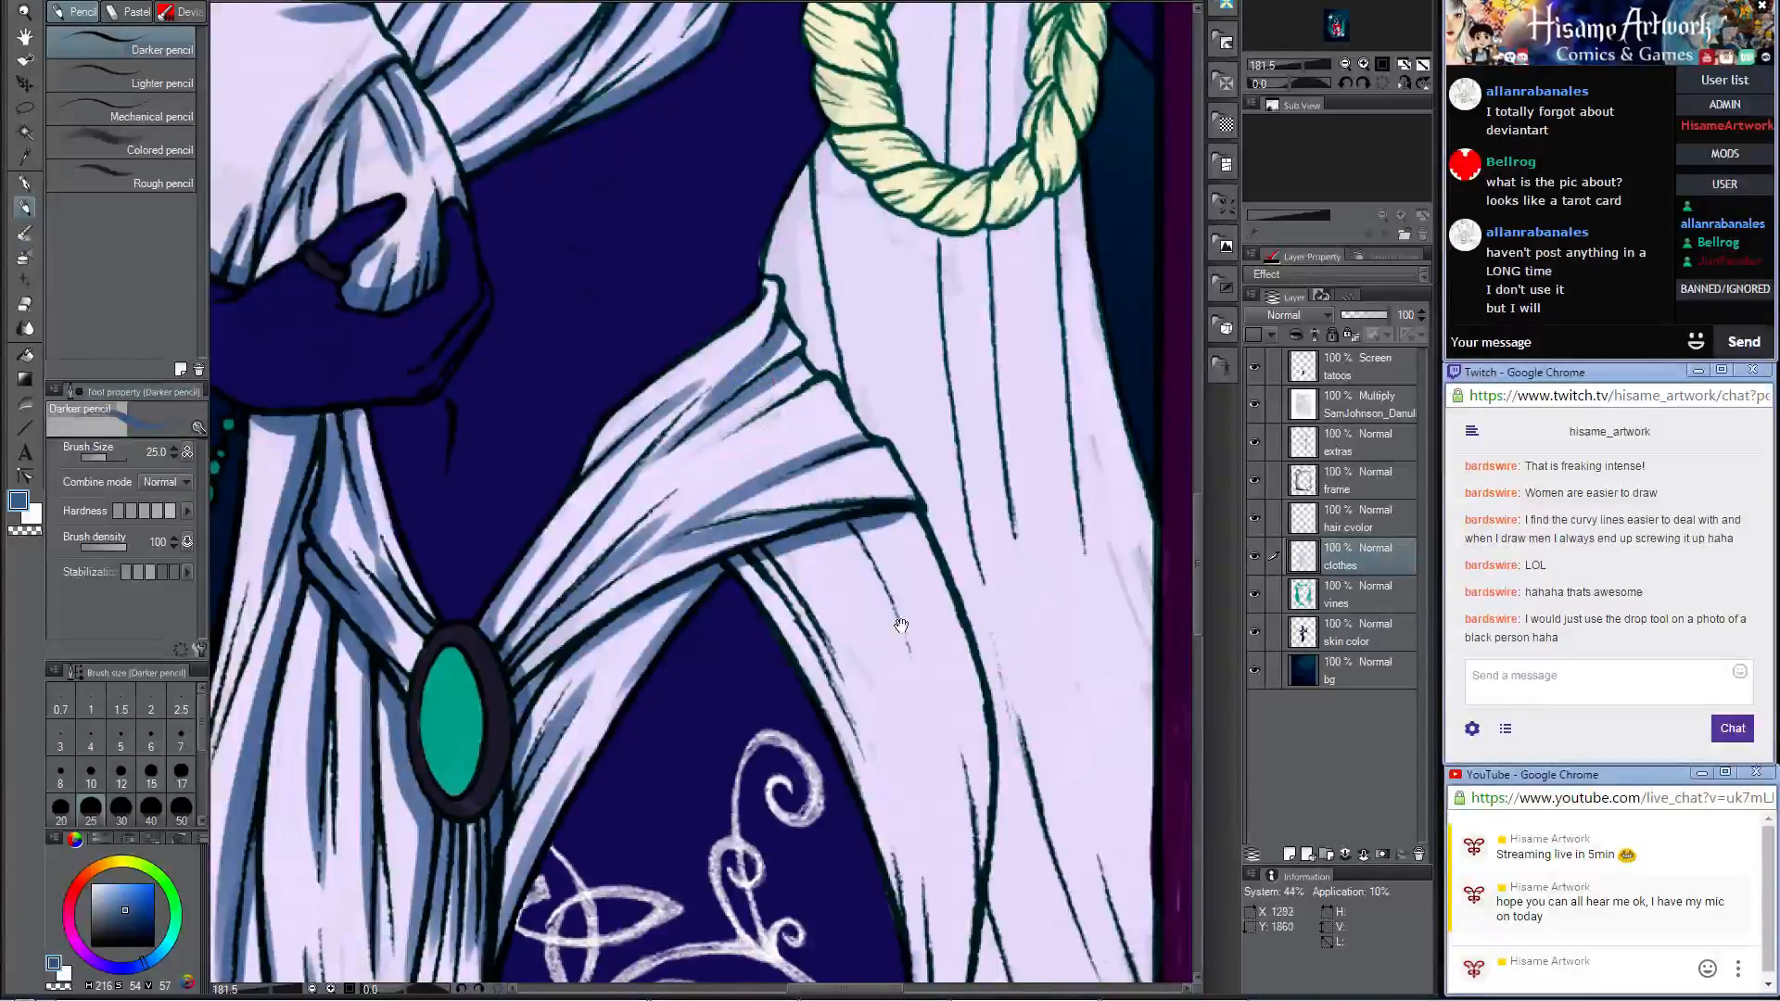
Step: Shade the short folds hanging just beneath the hip drape, above the tattooed thigh, in blue
drag(899, 627, 761, 325)
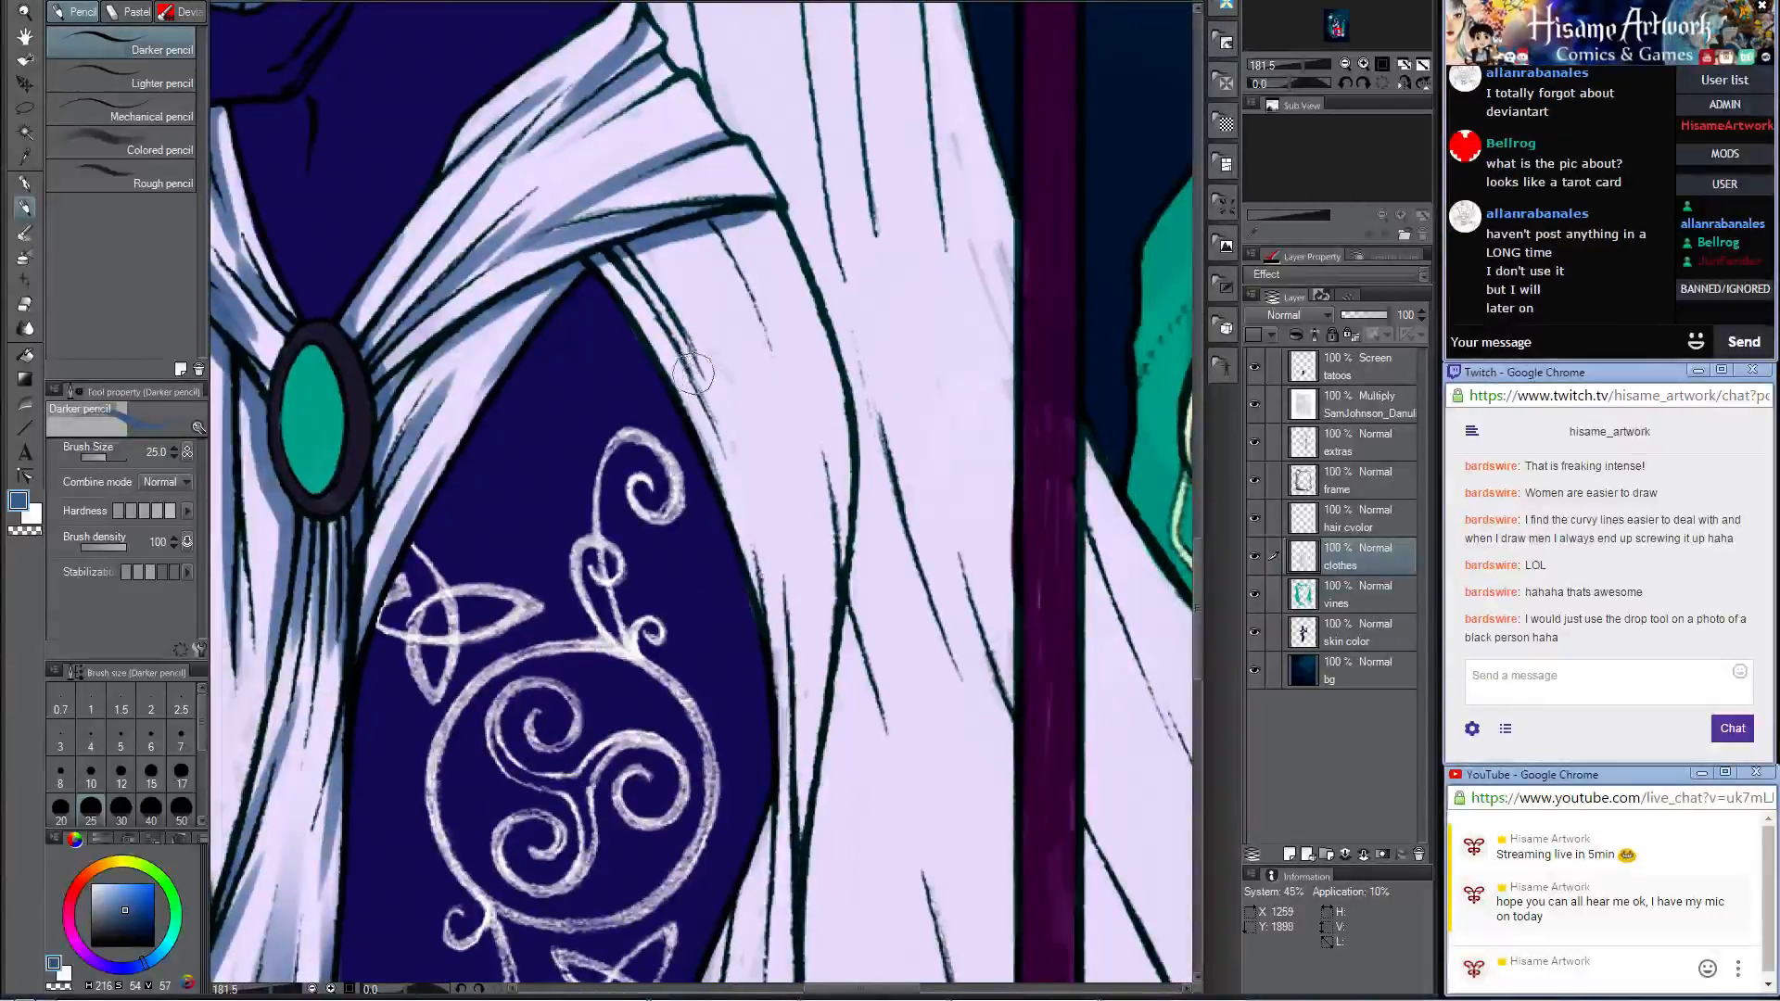
drag(619, 252, 702, 384)
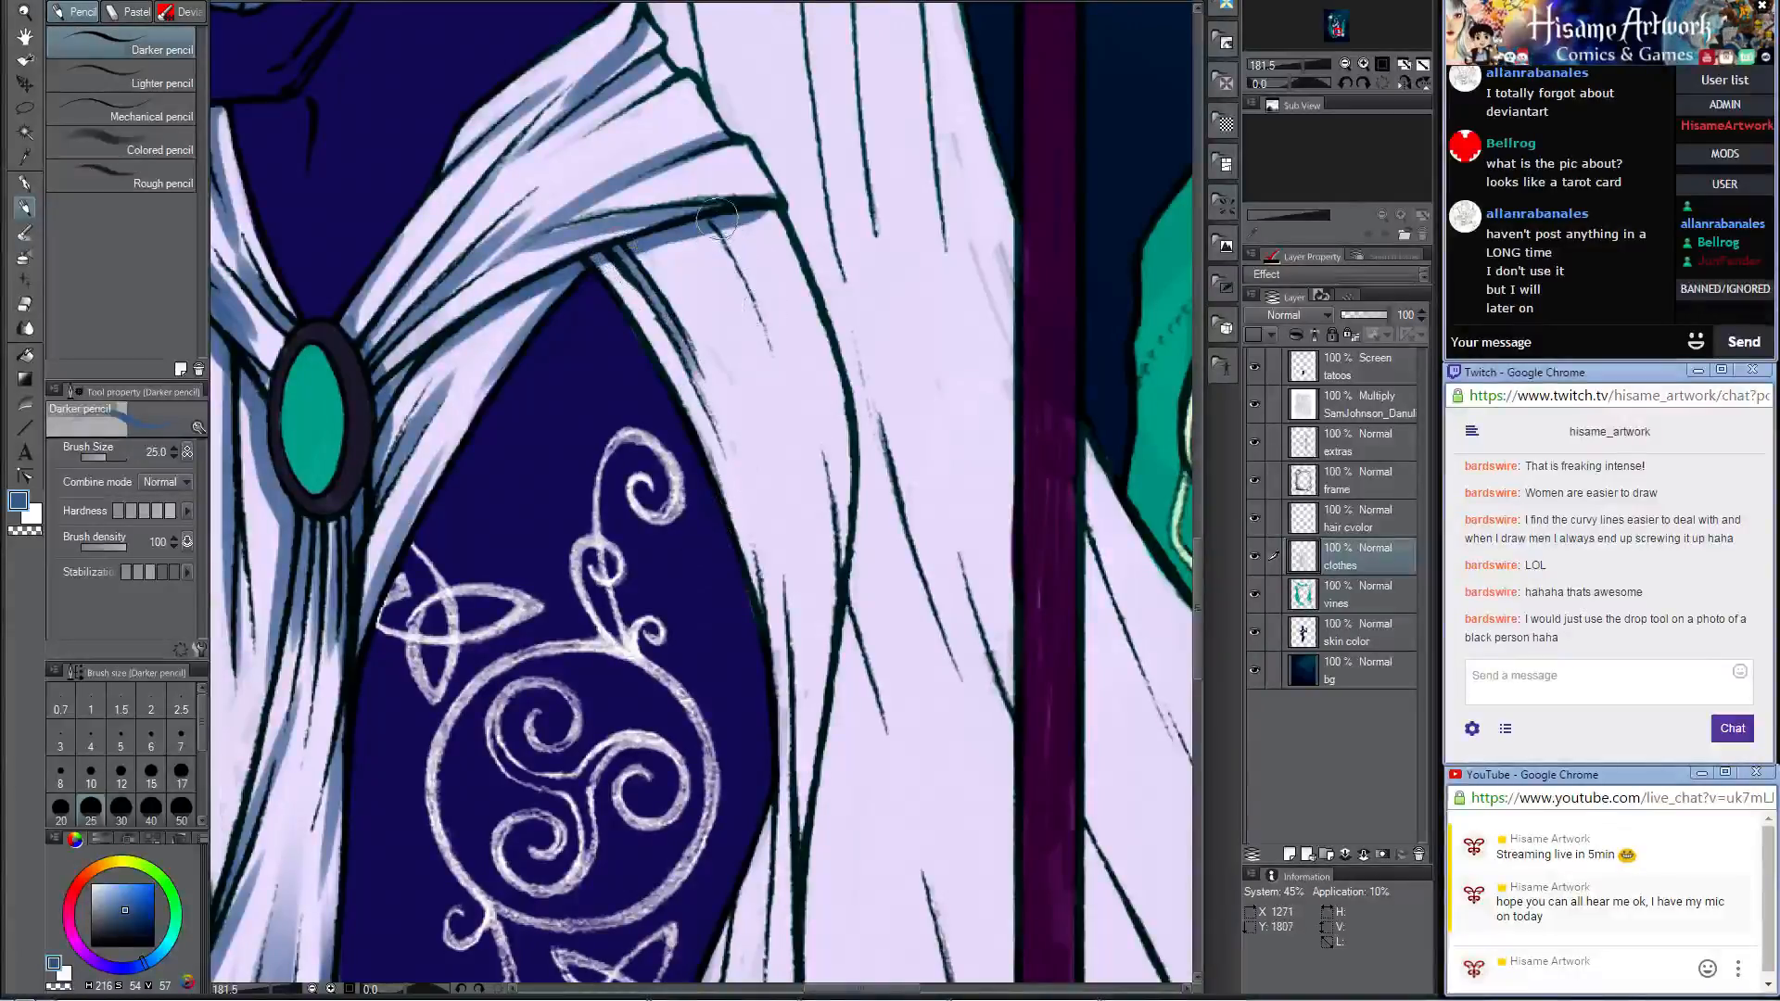
drag(721, 221, 775, 351)
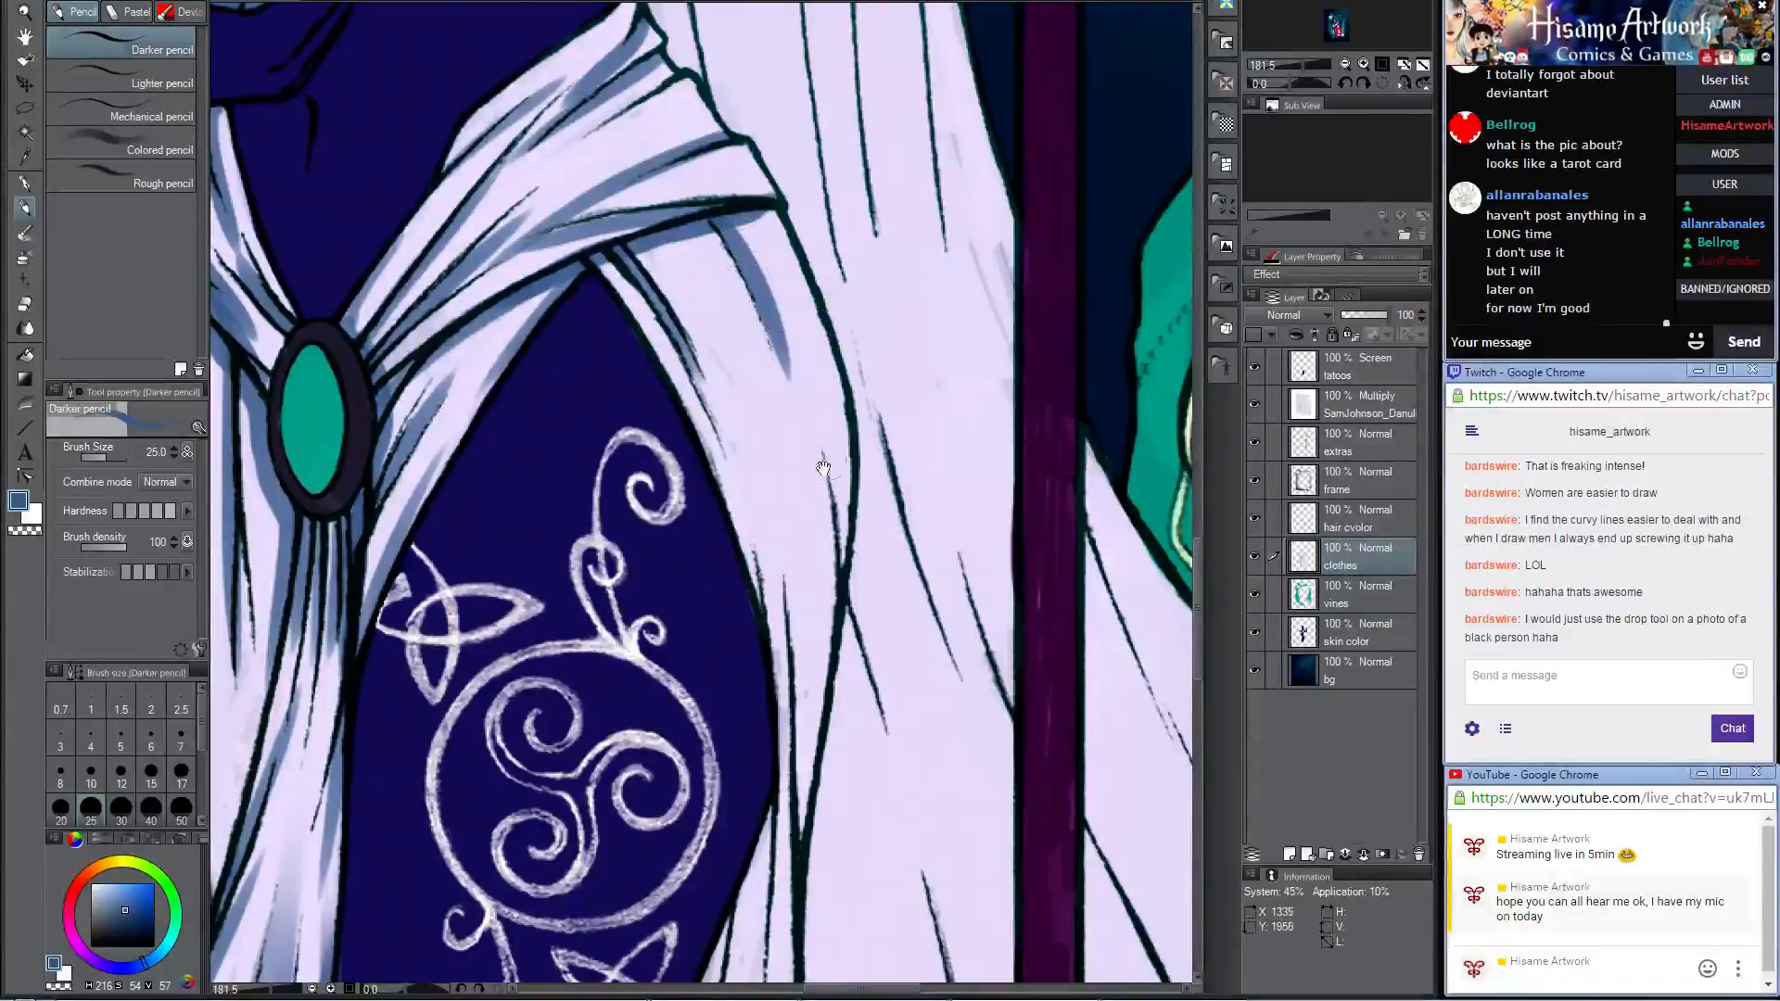
Step: Paint blue shadows down the cloth edge bordering the outer thigh and the narrow fold where the fabric gathers beside it
mouse_move(824, 468)
mouse_down()
mouse_move(831, 329)
mouse_move(855, 320)
mouse_up()
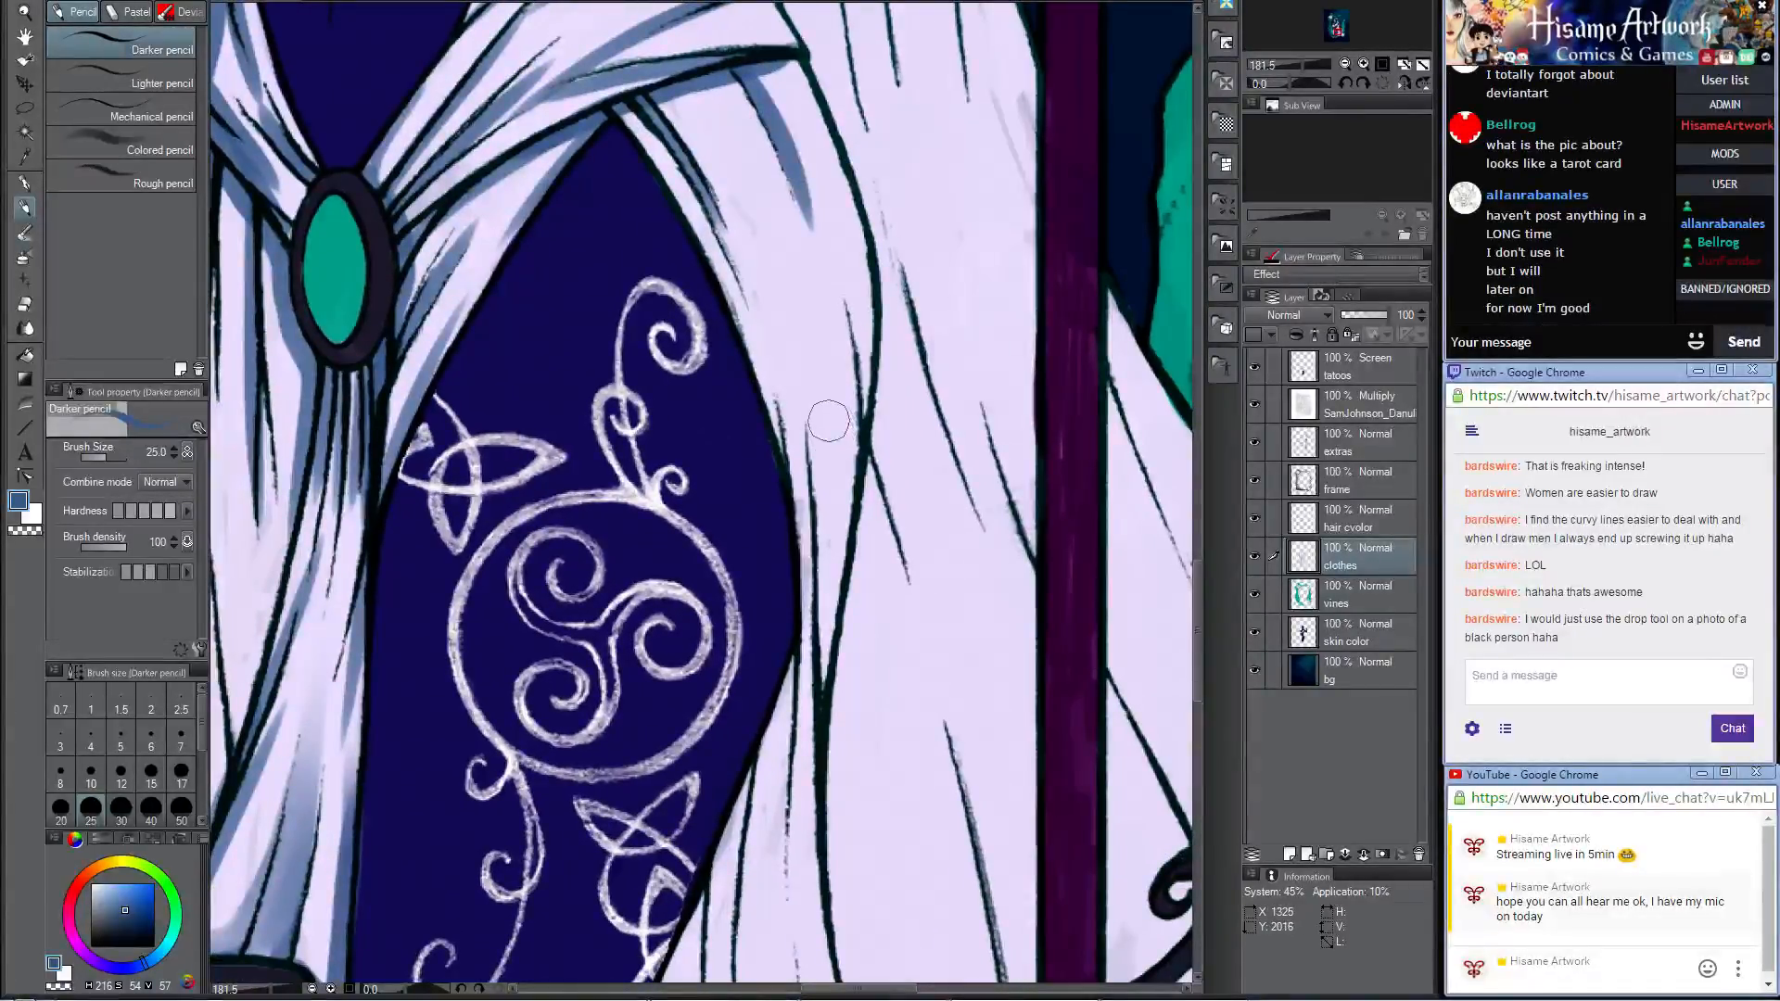
drag(833, 412, 838, 500)
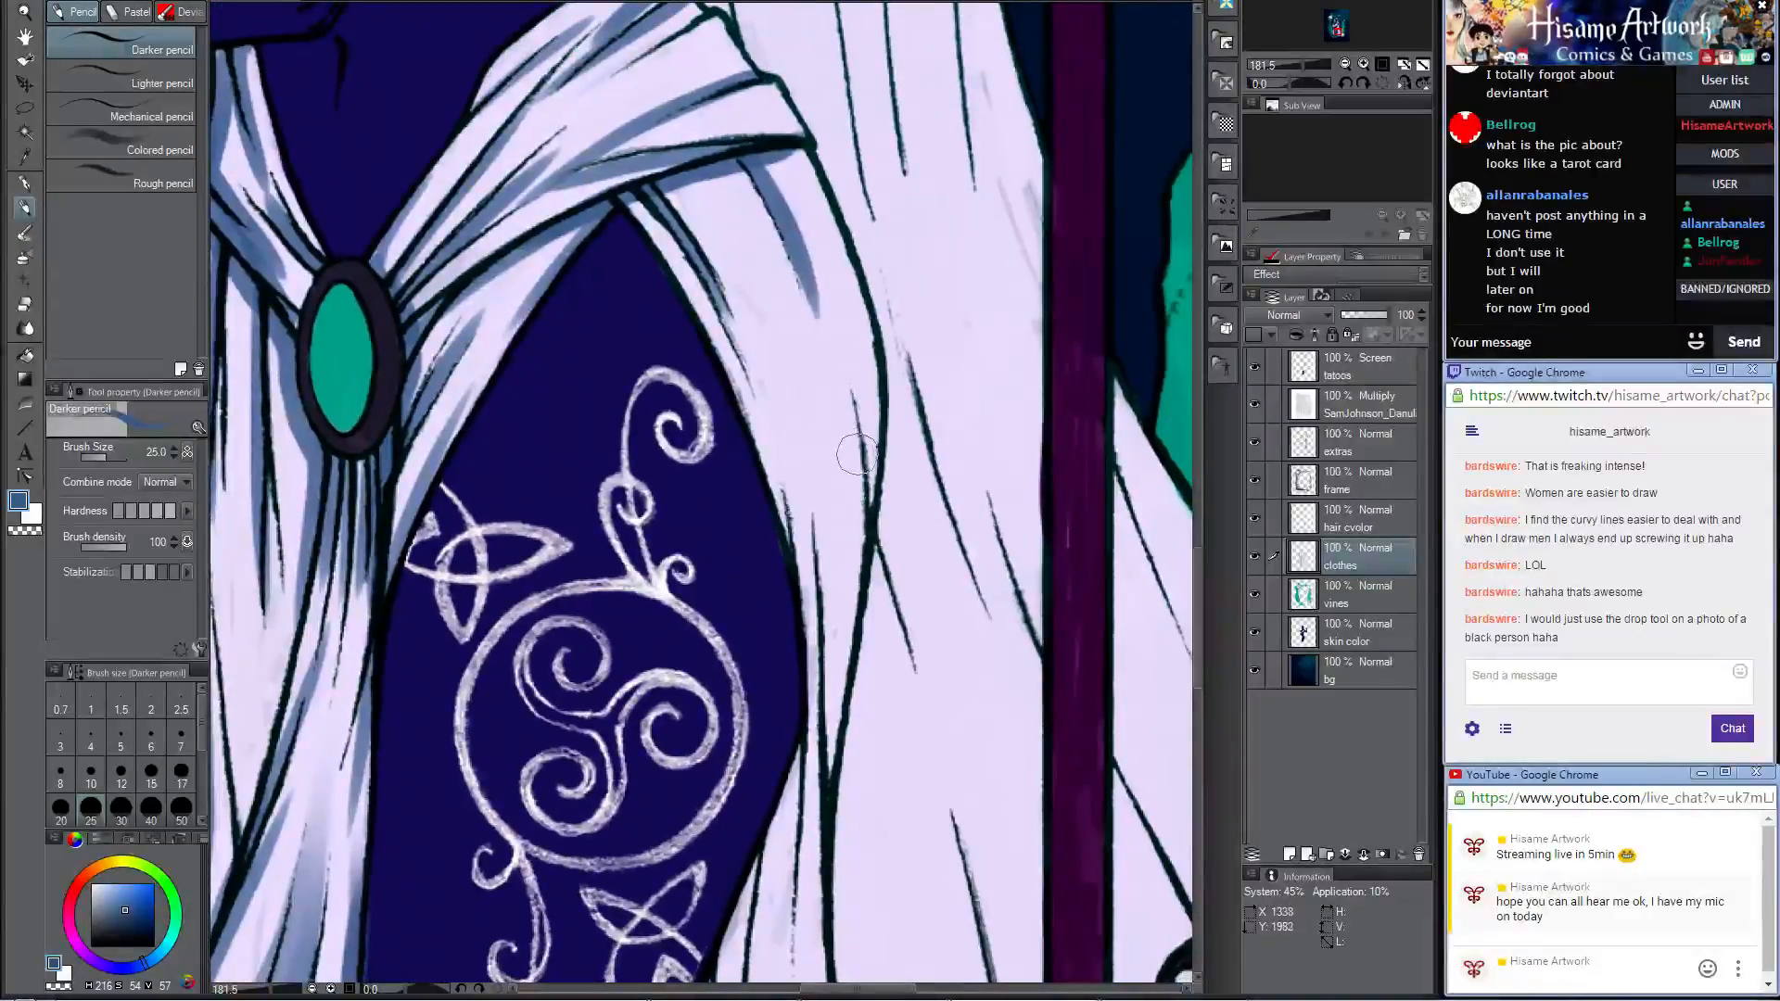
drag(721, 323, 781, 596)
key(ctrl+z)
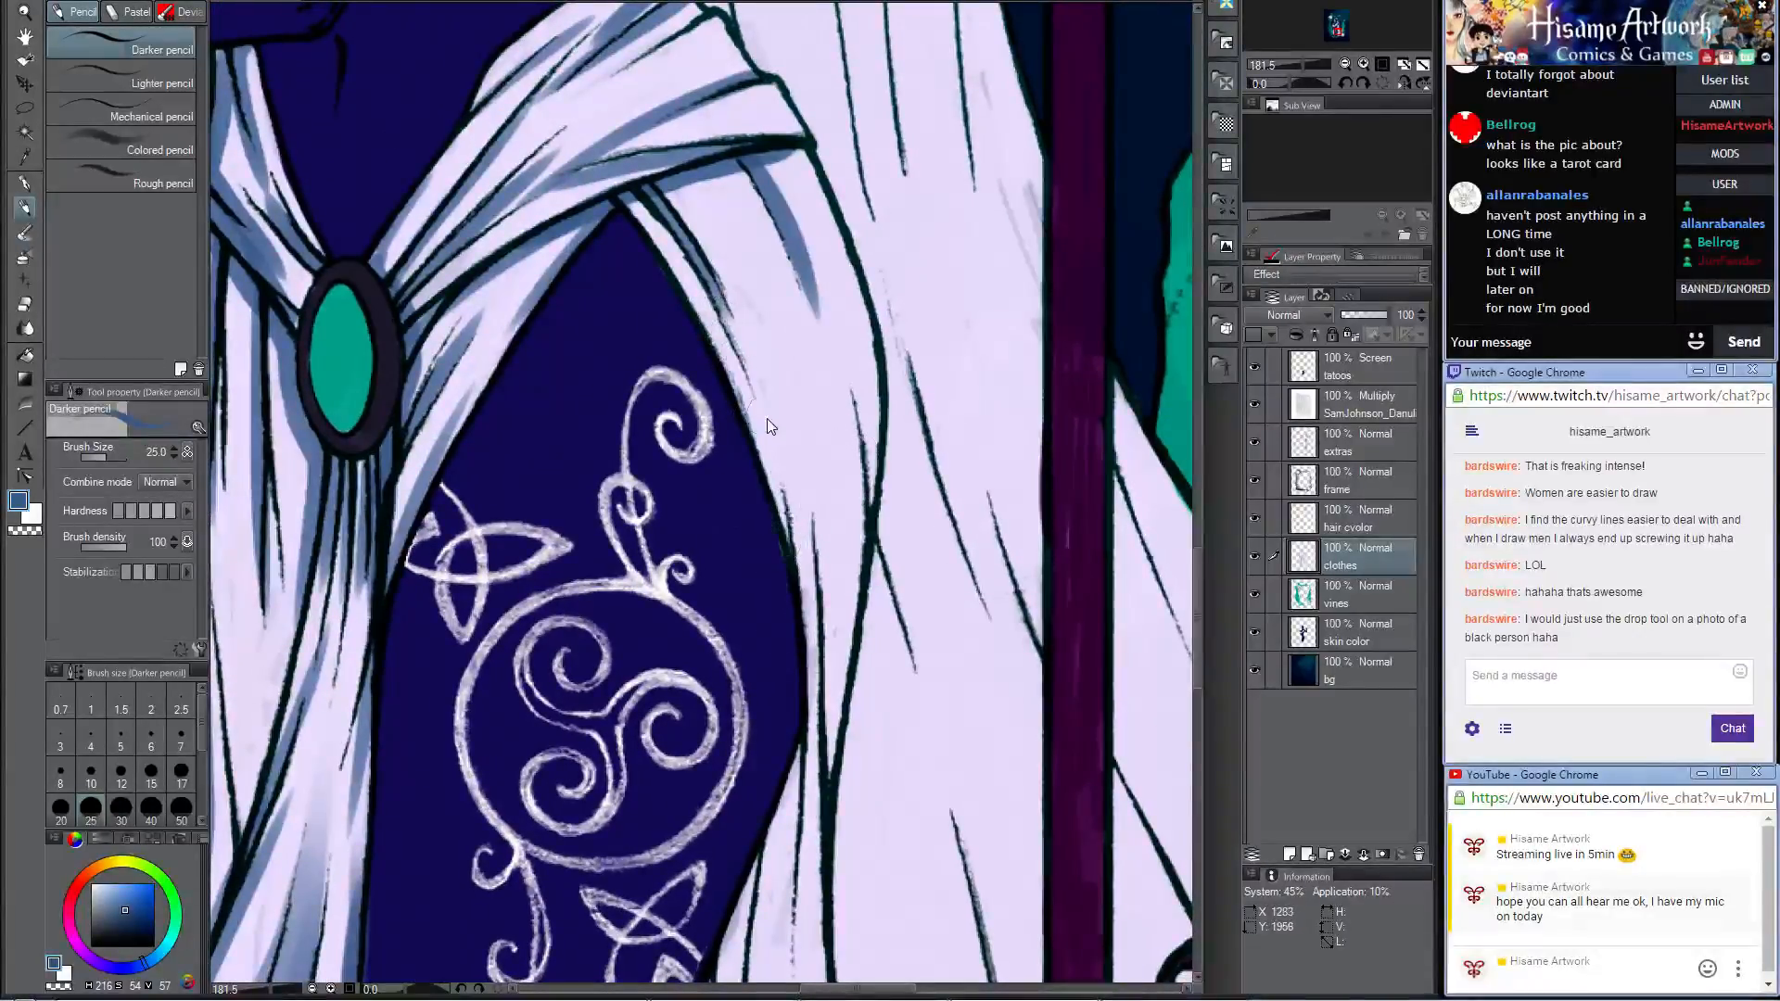
mouse_move(728, 341)
mouse_down()
mouse_move(775, 480)
mouse_move(788, 604)
mouse_move(807, 497)
mouse_move(821, 779)
mouse_up()
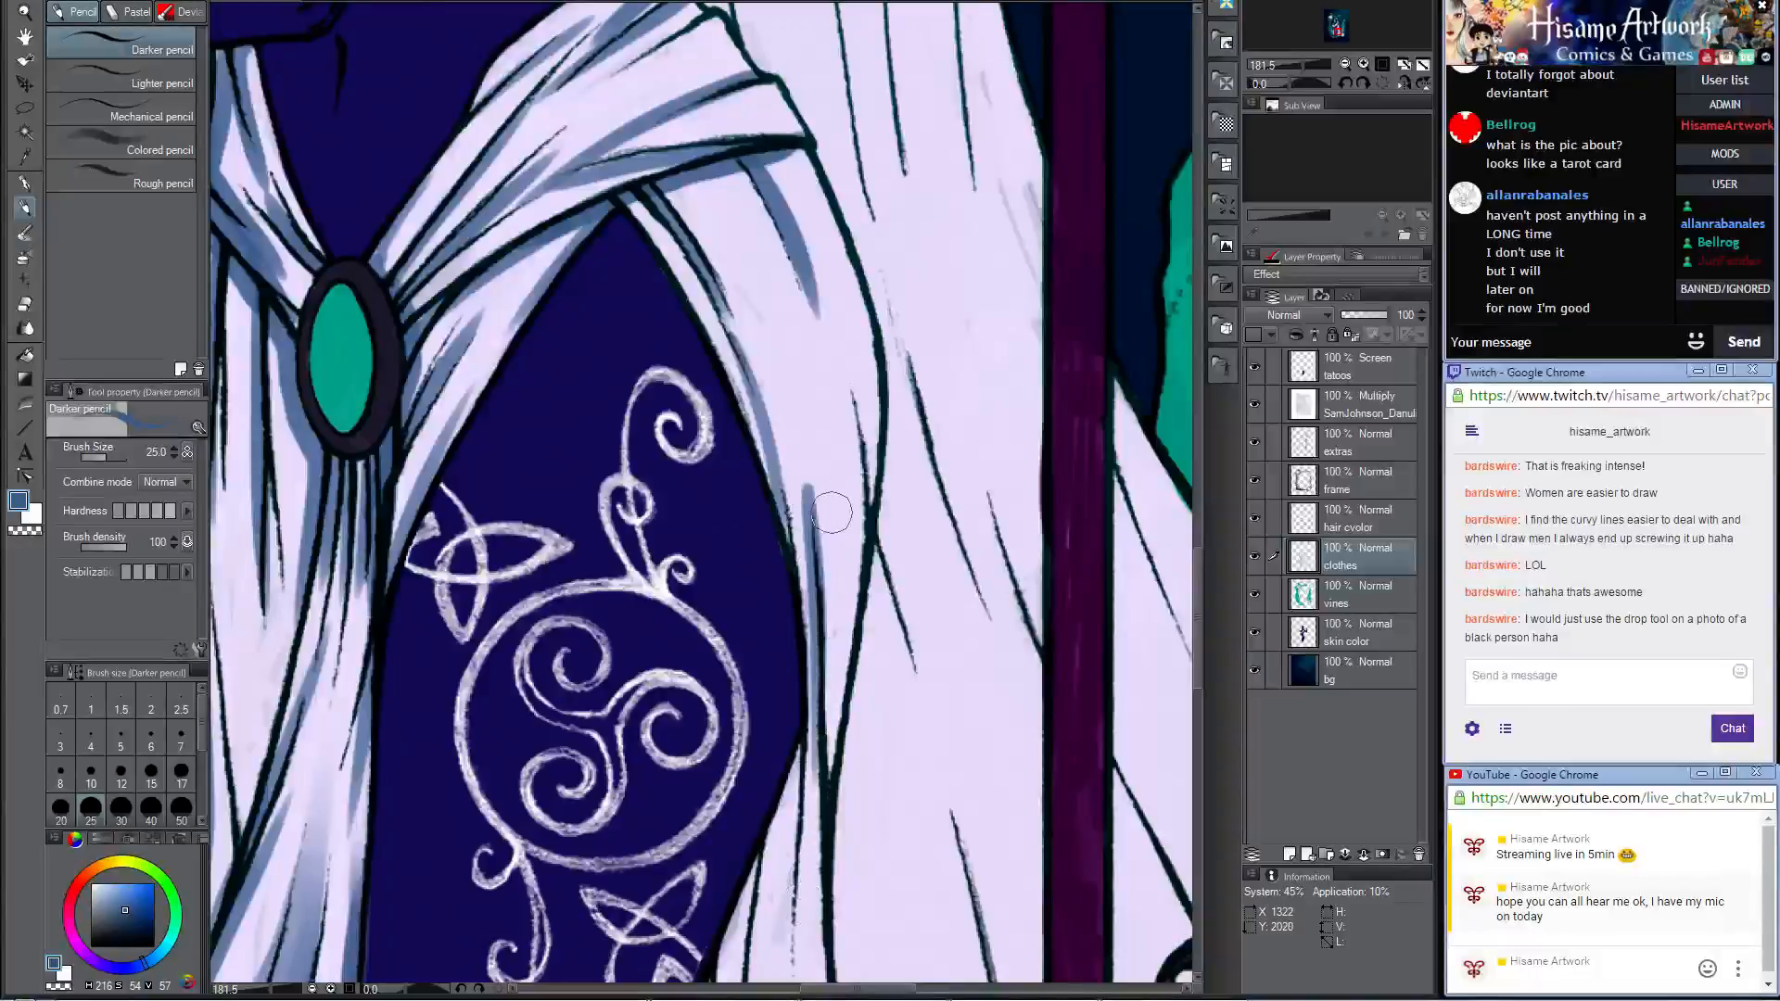
drag(851, 389, 805, 923)
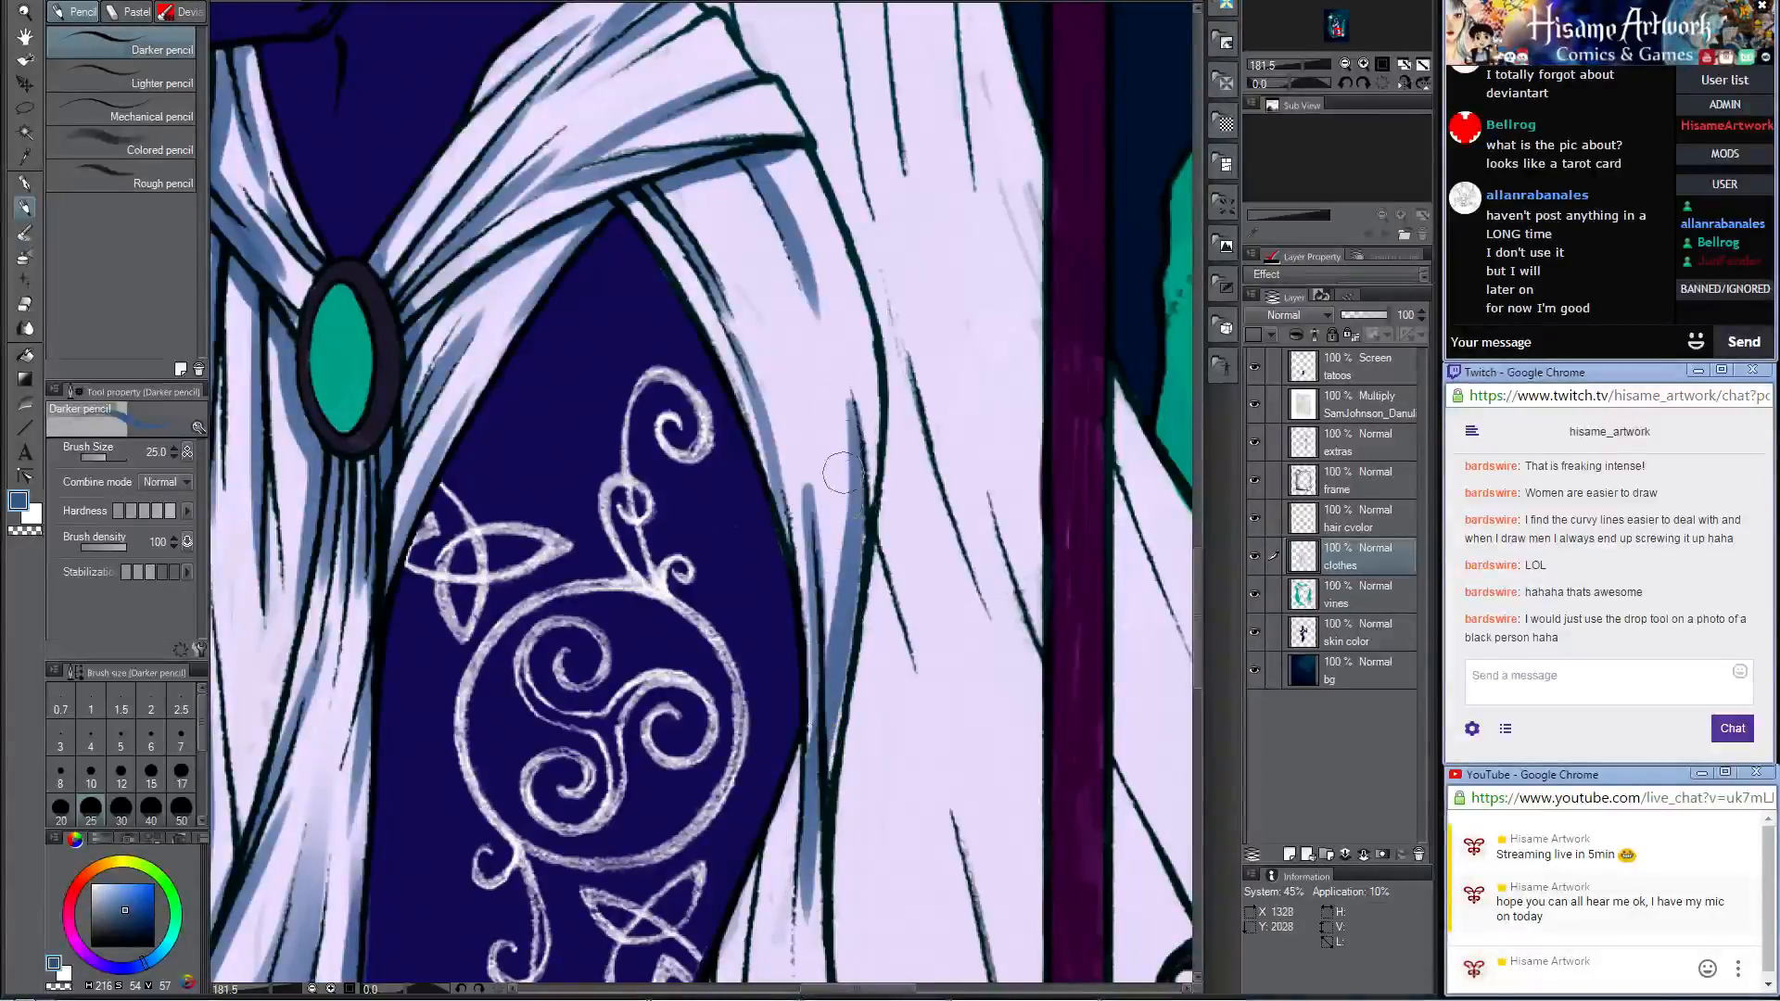
Step: Extend the blue shading down the gathered fold and the cloth edge beside the lower thigh to the dark vine
scroll(865, 371, down, 5)
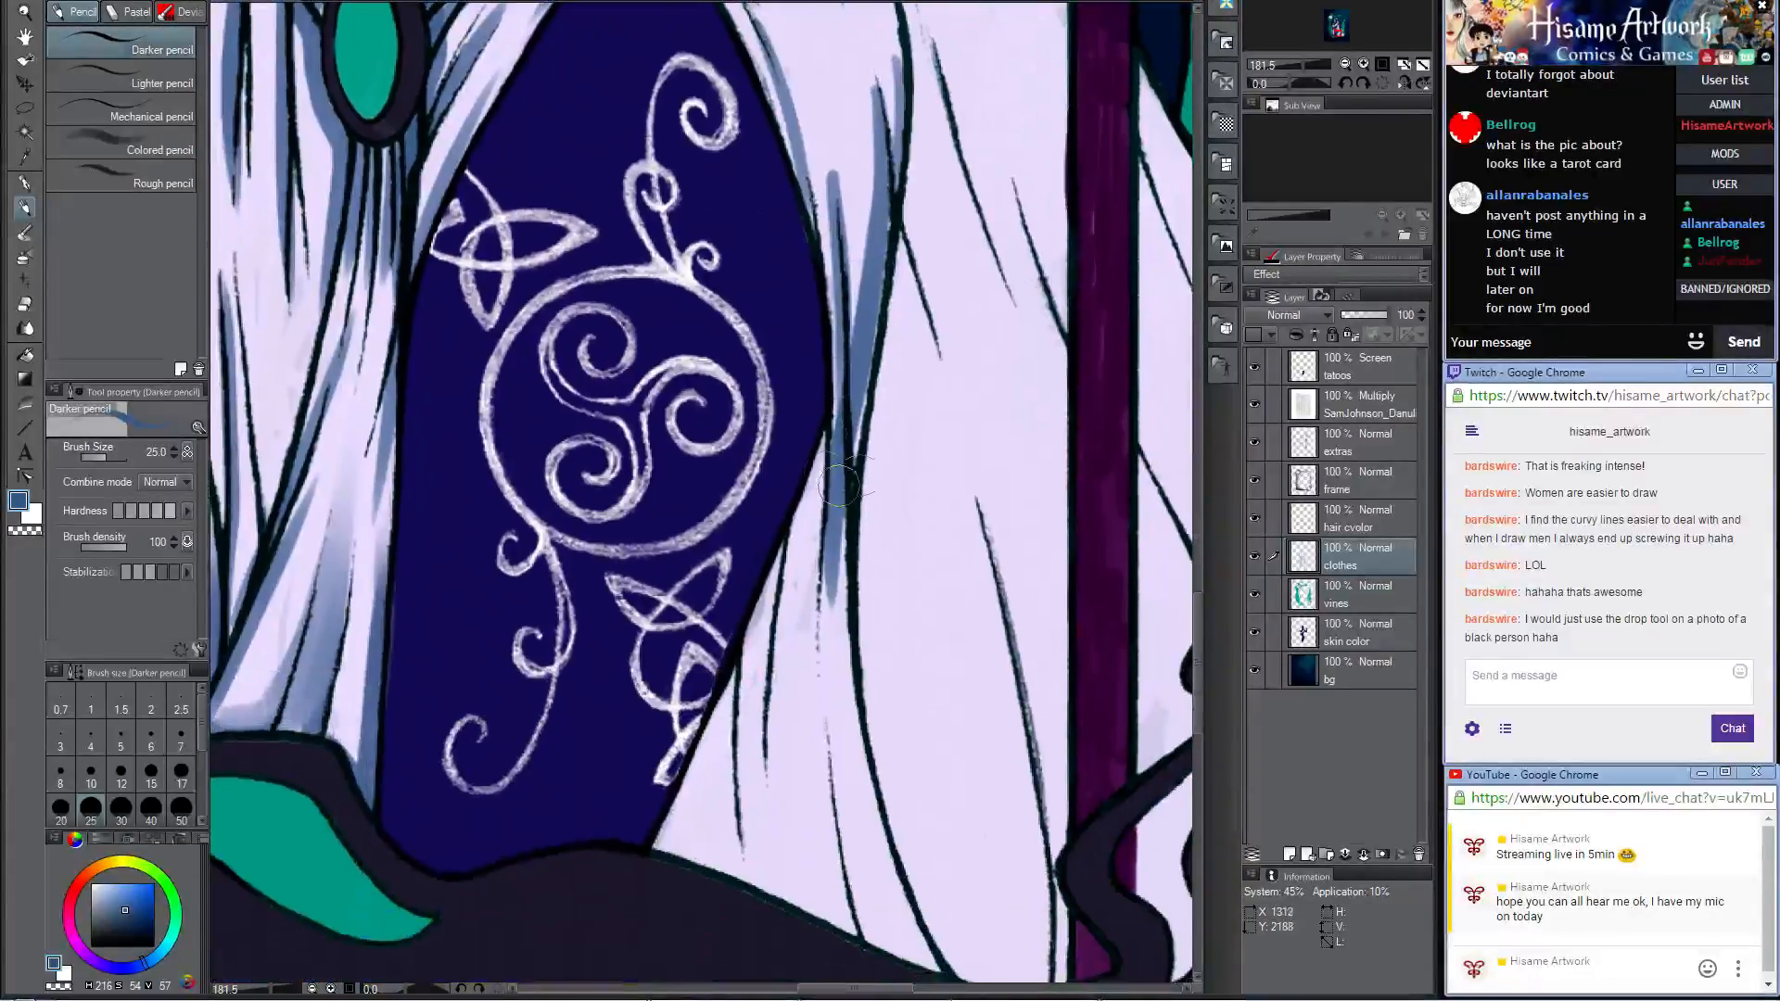
drag(863, 380, 839, 649)
scroll(840, 649, down, 5)
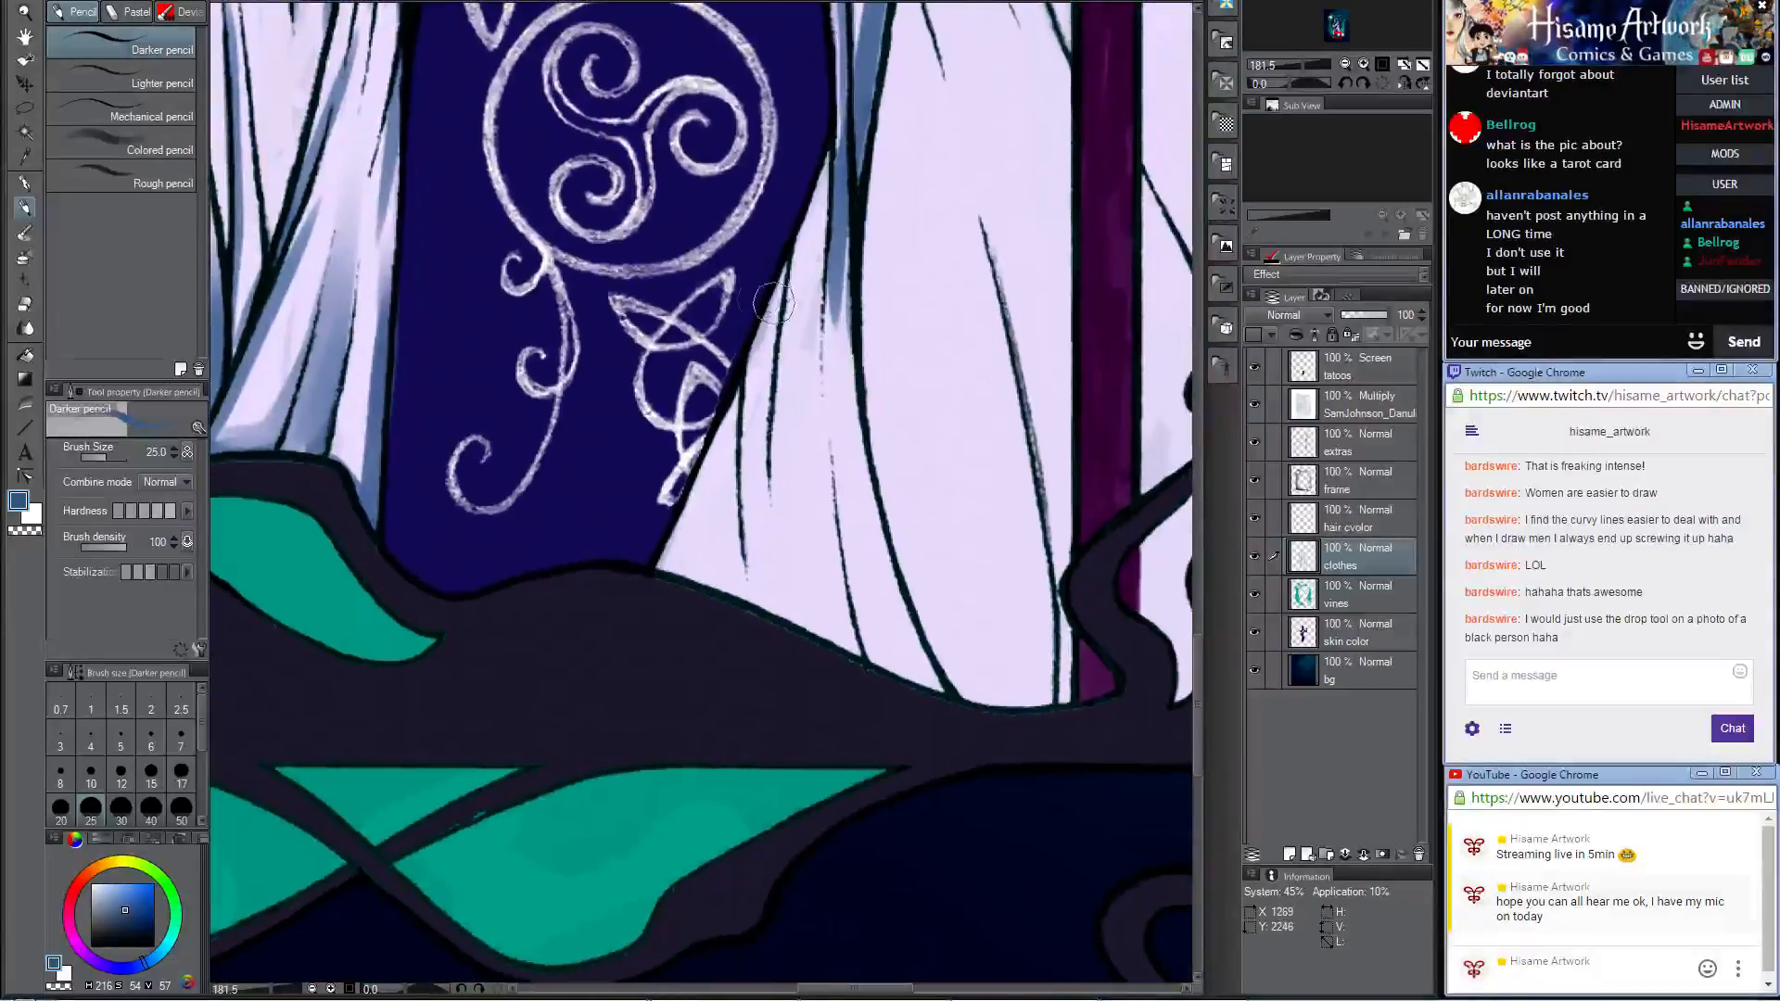
drag(781, 286, 773, 704)
key(ctrl+z)
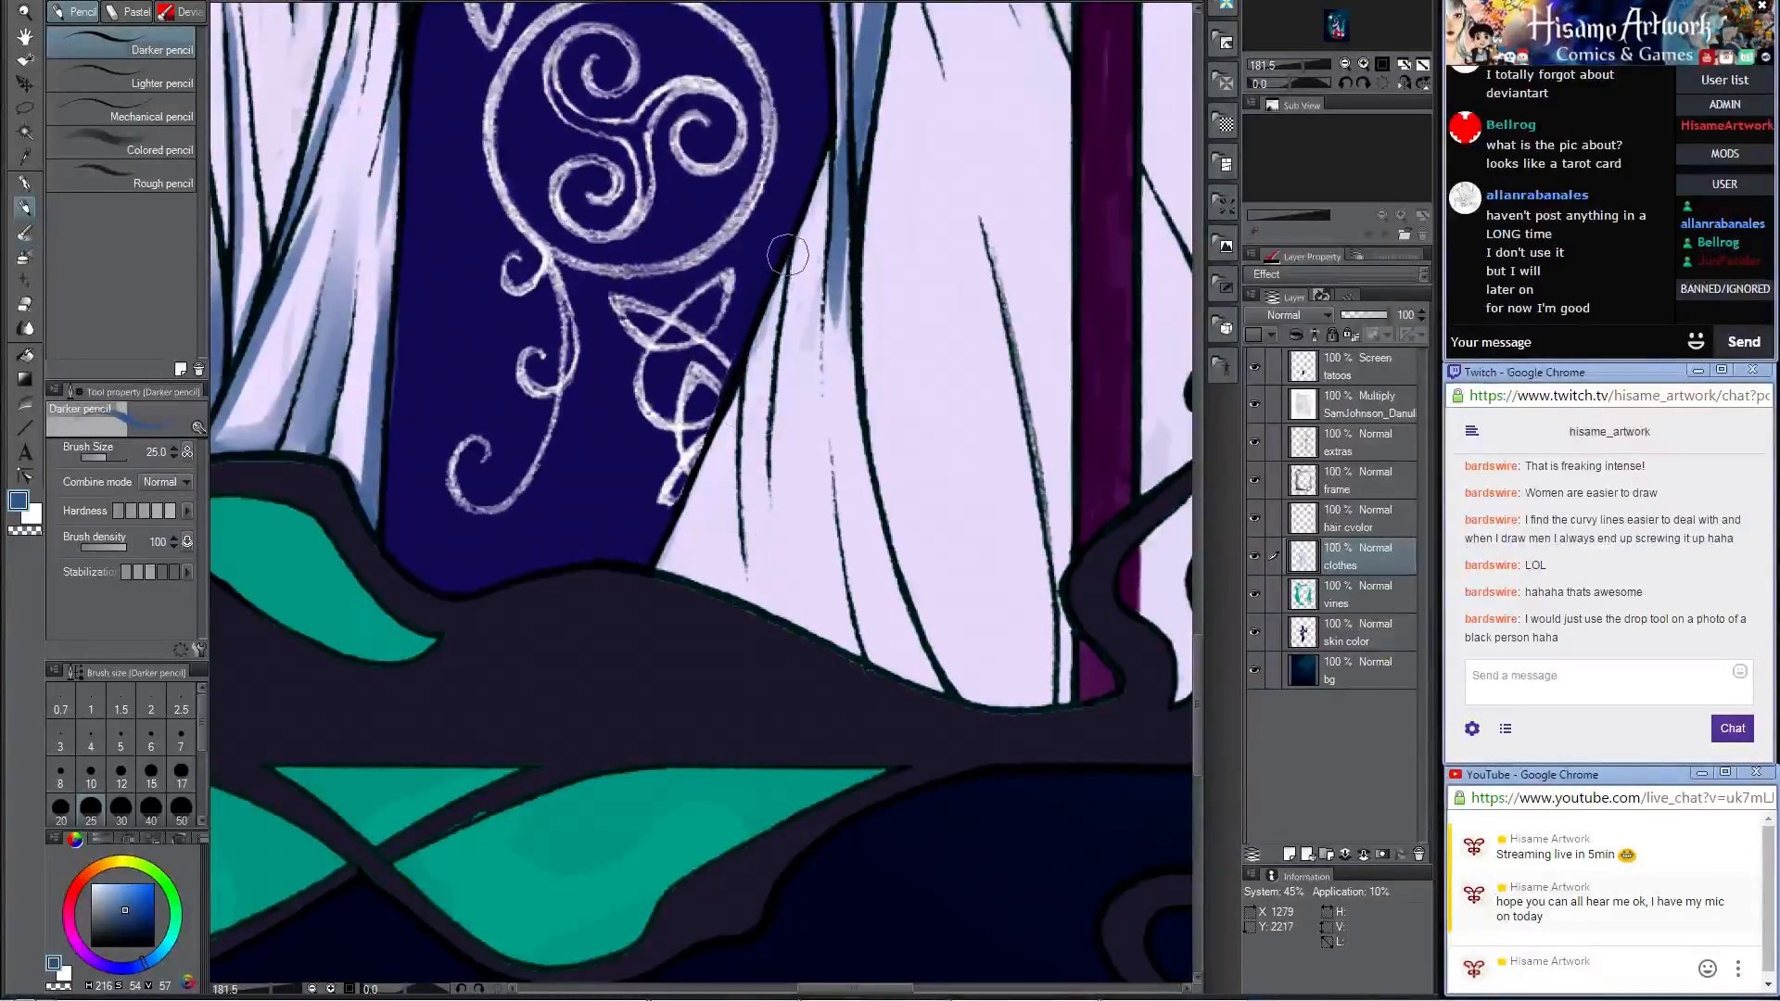
mouse_move(802, 241)
mouse_down()
mouse_move(756, 389)
mouse_move(746, 612)
mouse_up()
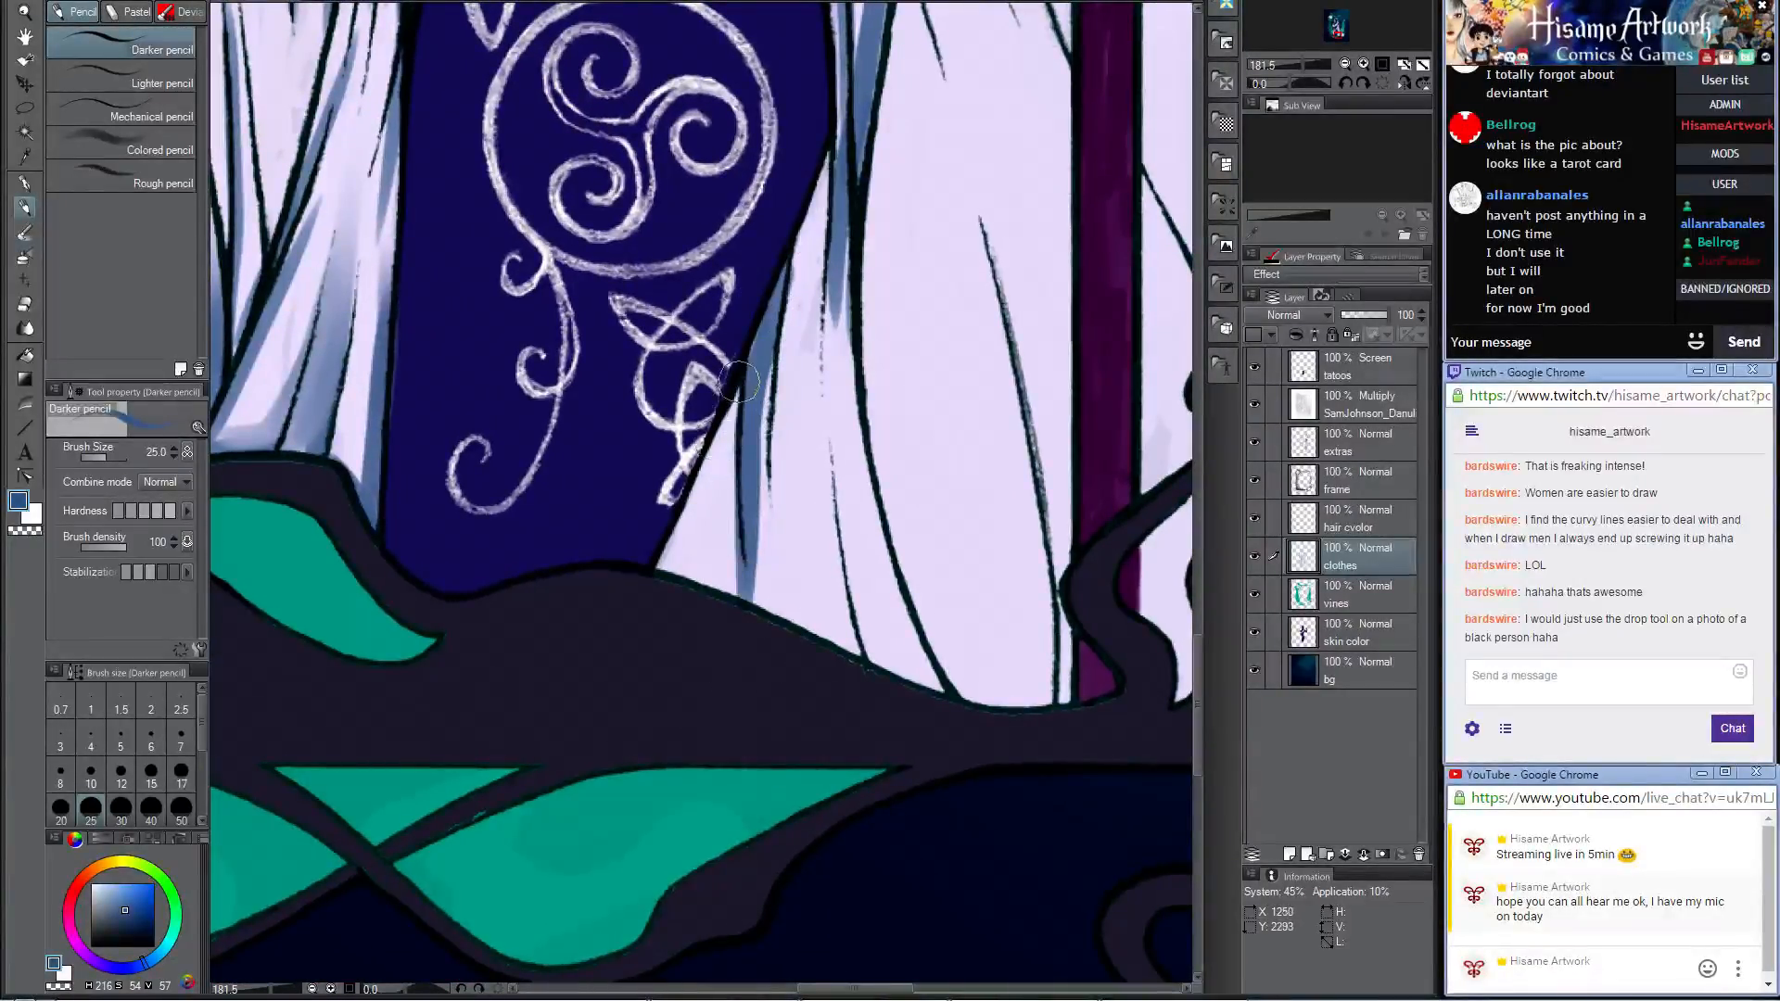
drag(738, 380, 661, 568)
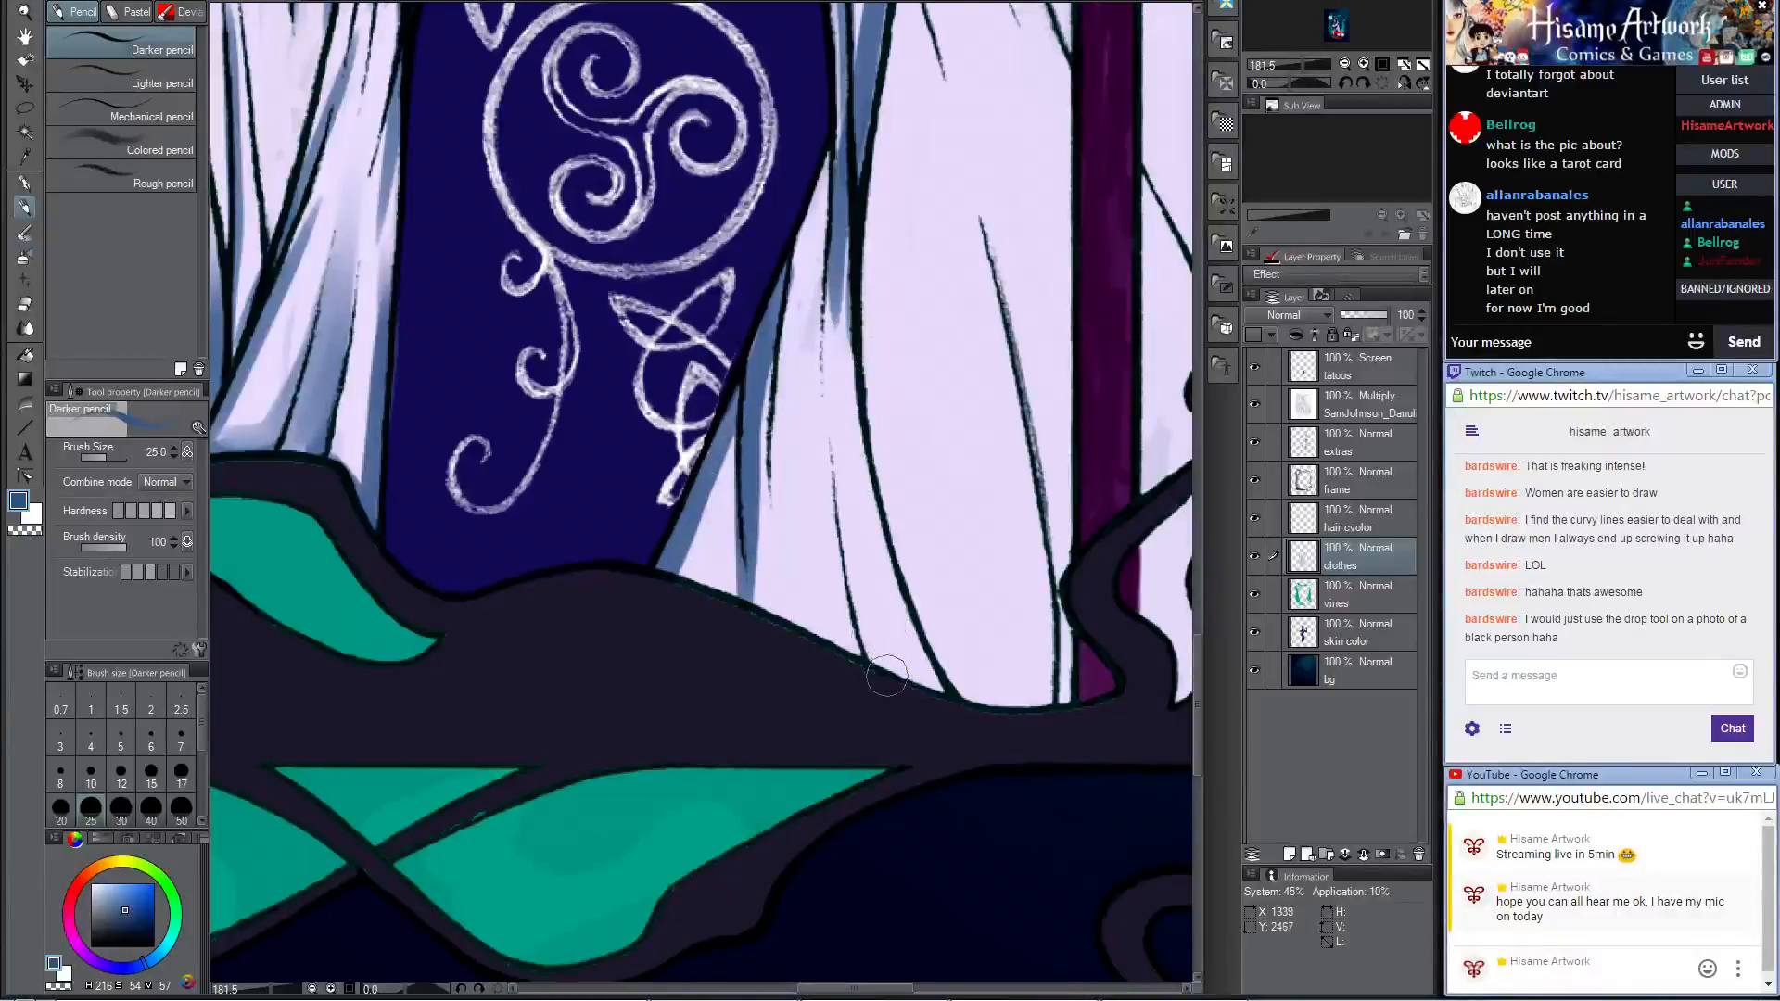
Step: Paint a tapering blue shadow up the inner skirt fold line from the hem above the vine
drag(887, 676, 830, 441)
key(ctrl+z)
drag(895, 704, 822, 408)
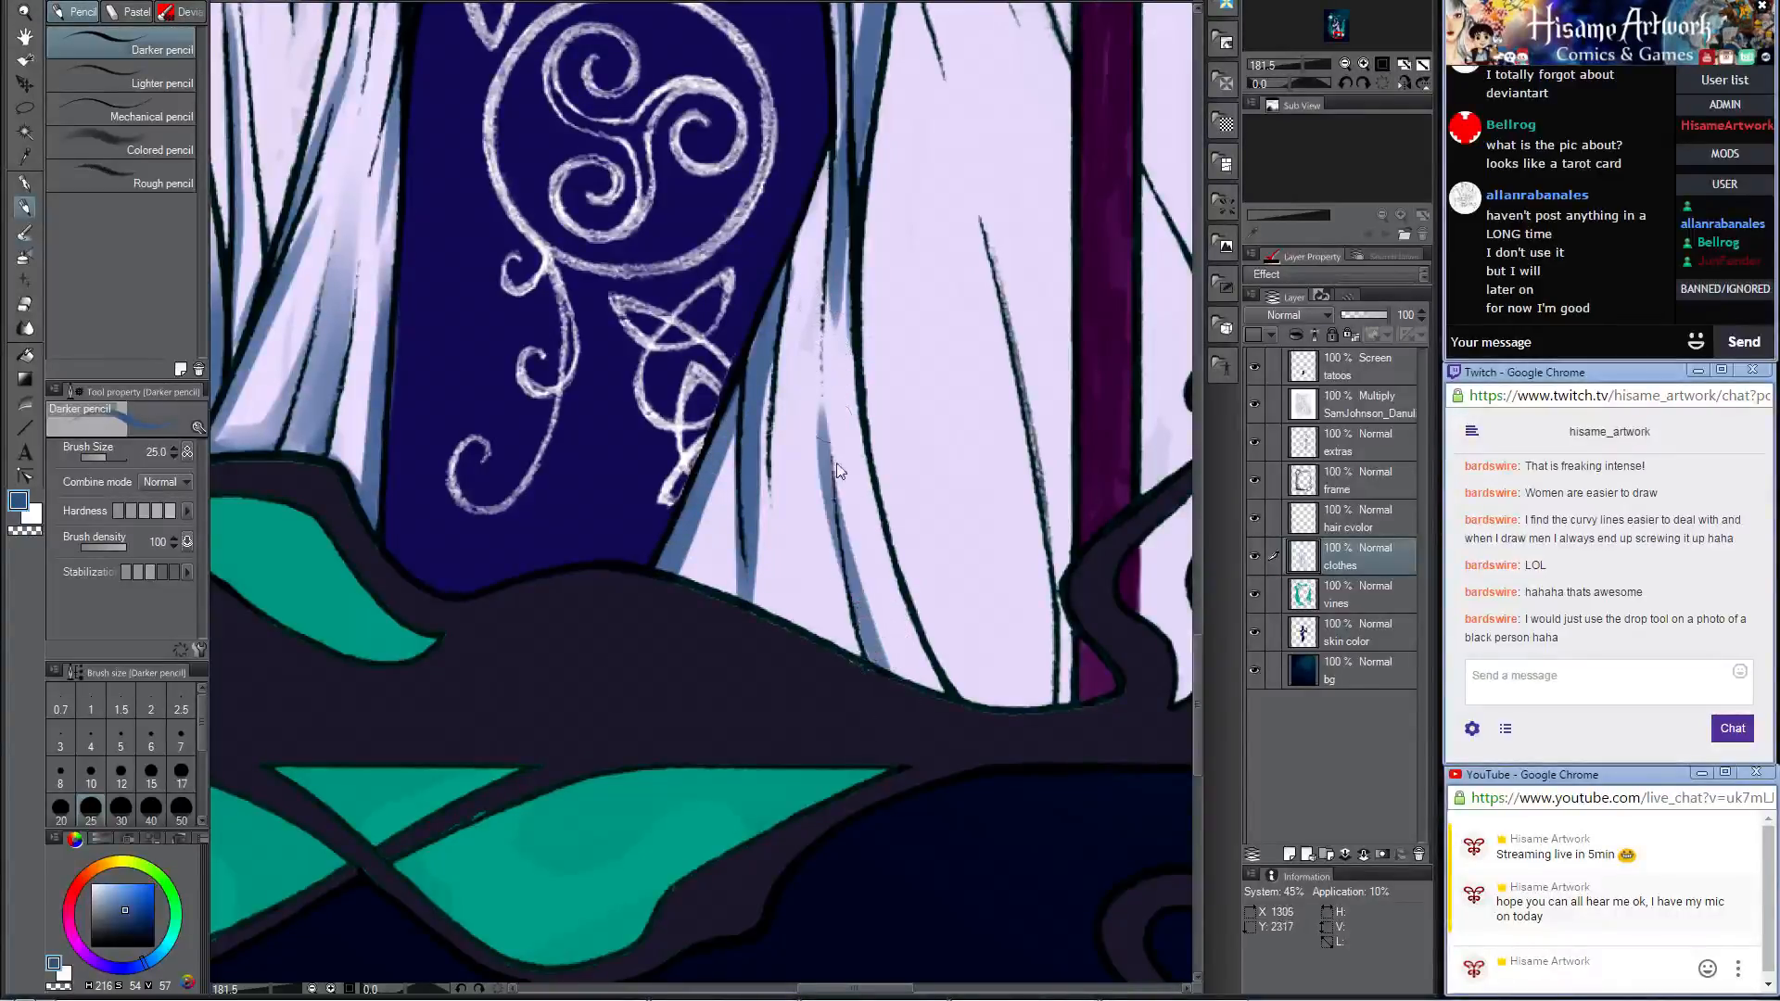
key(ctrl+z)
drag(890, 675, 828, 437)
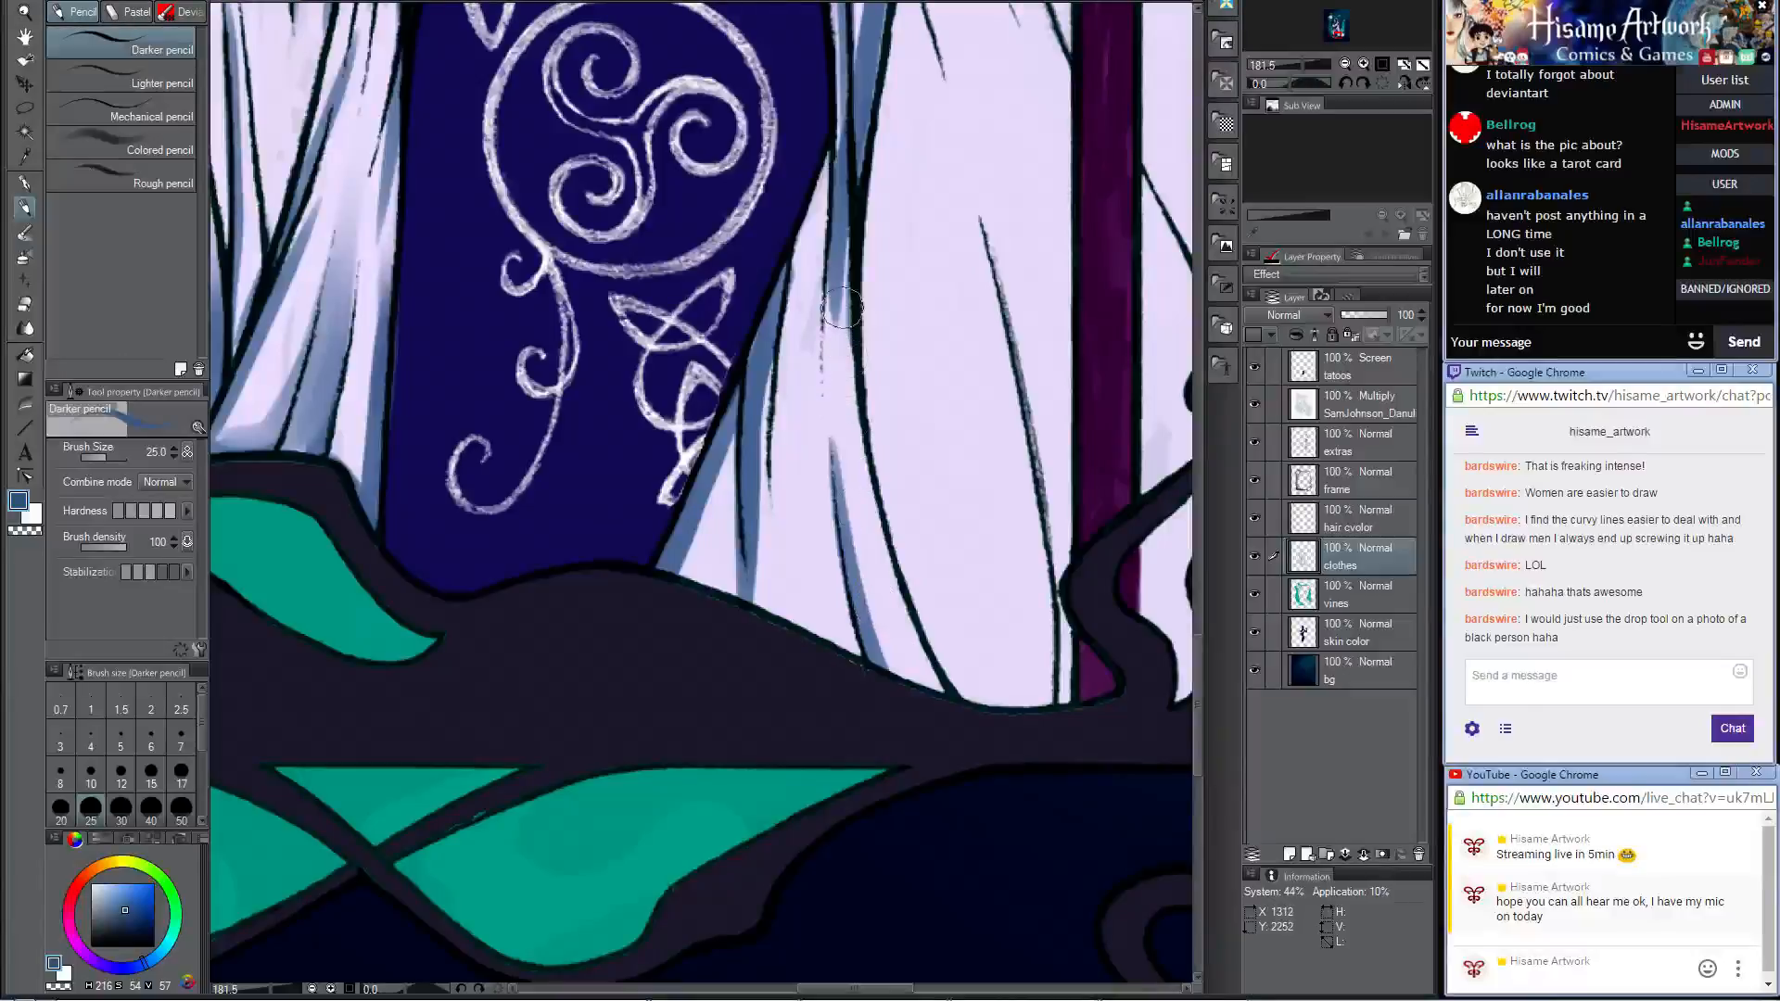
Step: Shade the skirt fold next to the purple frame bar with a thin blue shadow rising from the hem
mouse_move(988, 526)
mouse_down()
mouse_move(769, 445)
mouse_move(819, 482)
mouse_up()
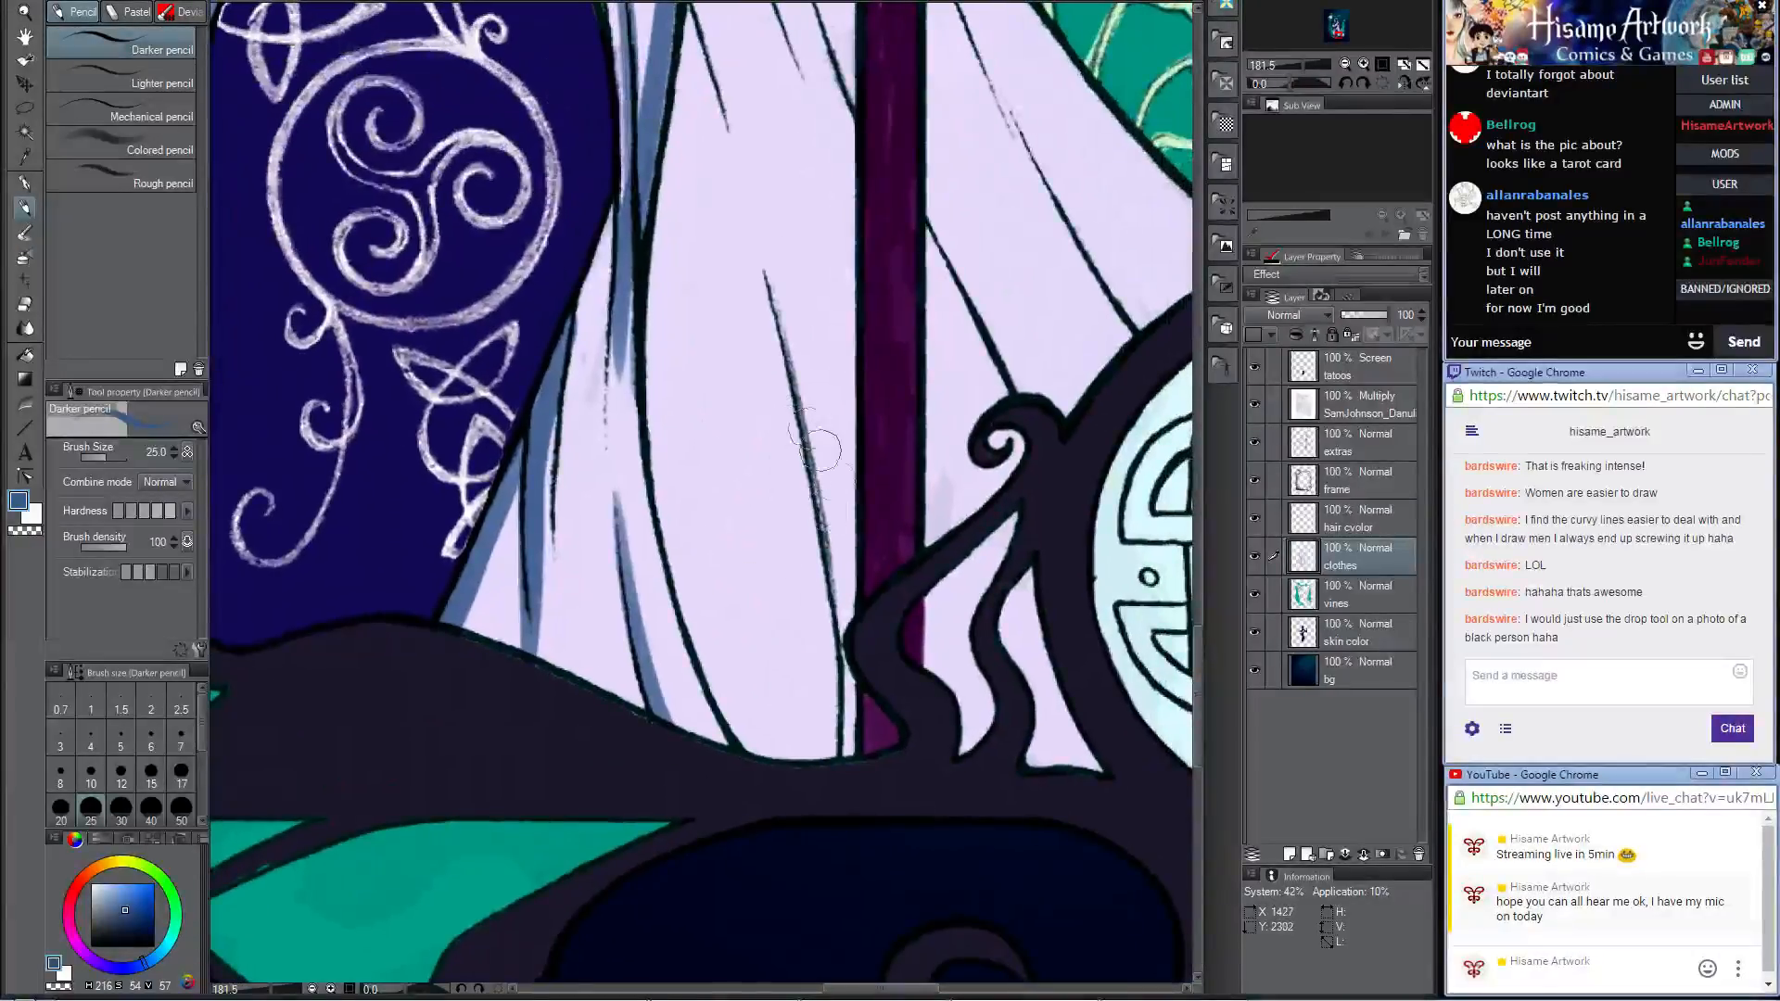
drag(876, 753, 818, 486)
key(ctrl+z)
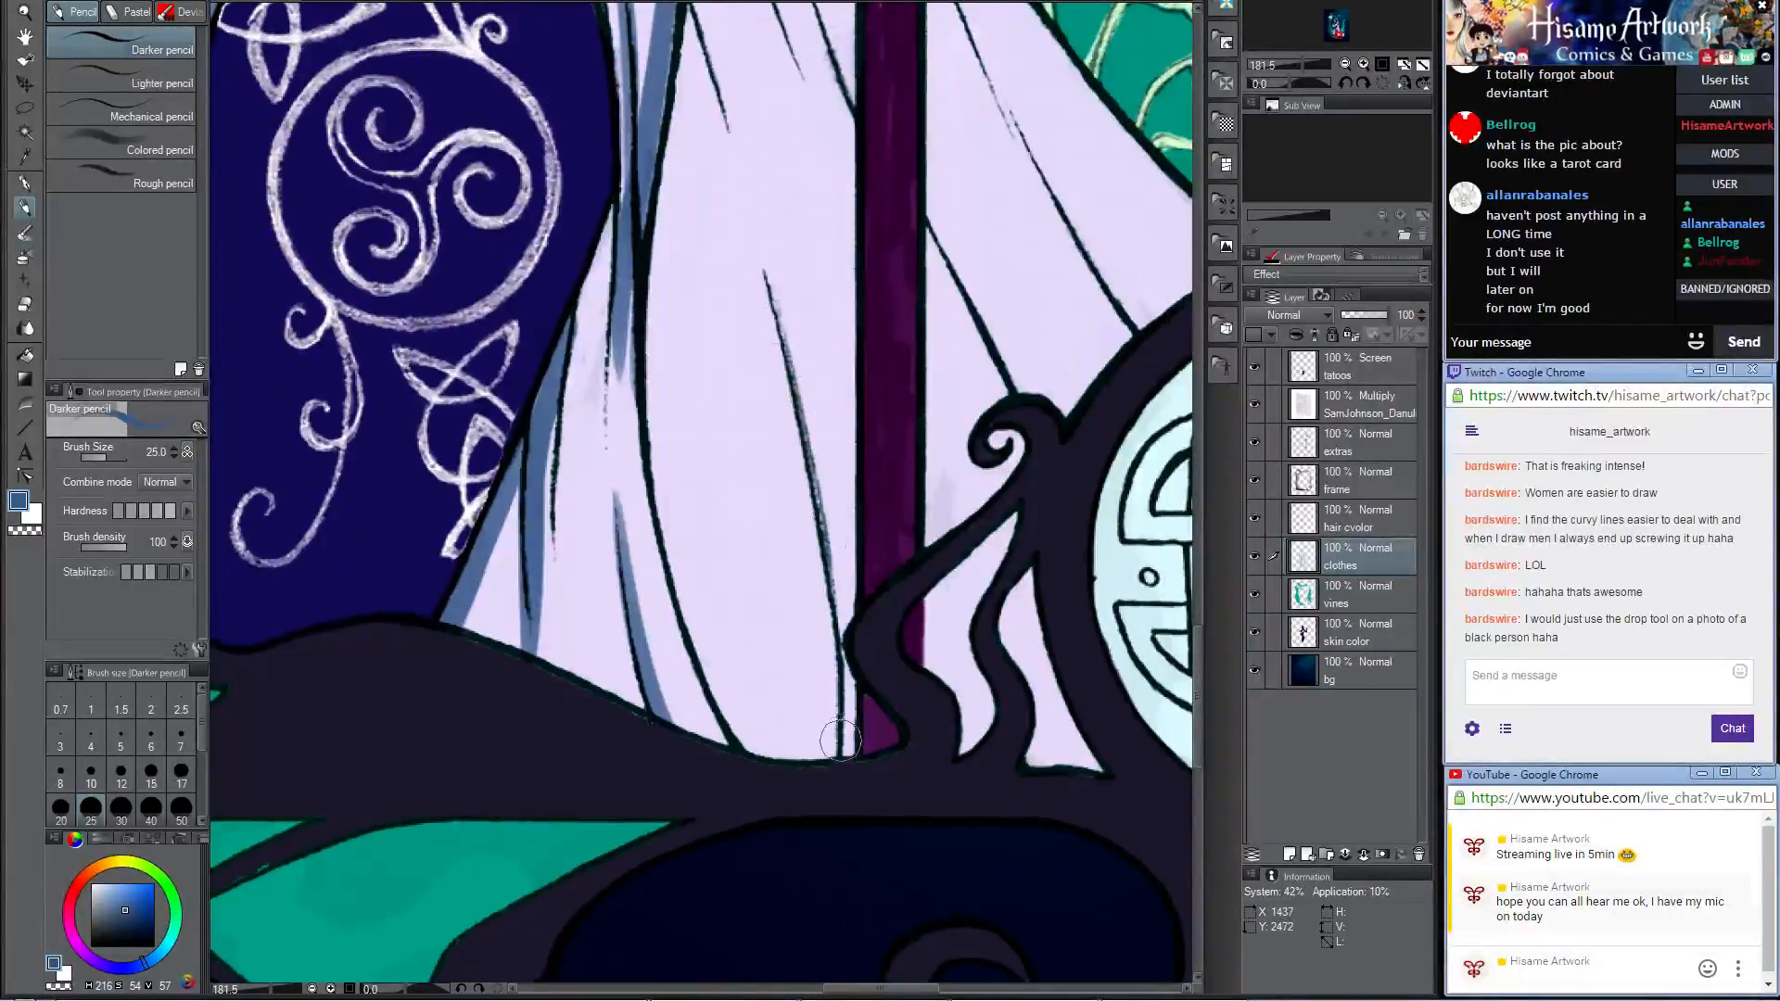
drag(853, 760, 834, 547)
key(ctrl+z)
mouse_move(844, 760)
mouse_down()
mouse_move(849, 645)
mouse_move(760, 289)
mouse_up()
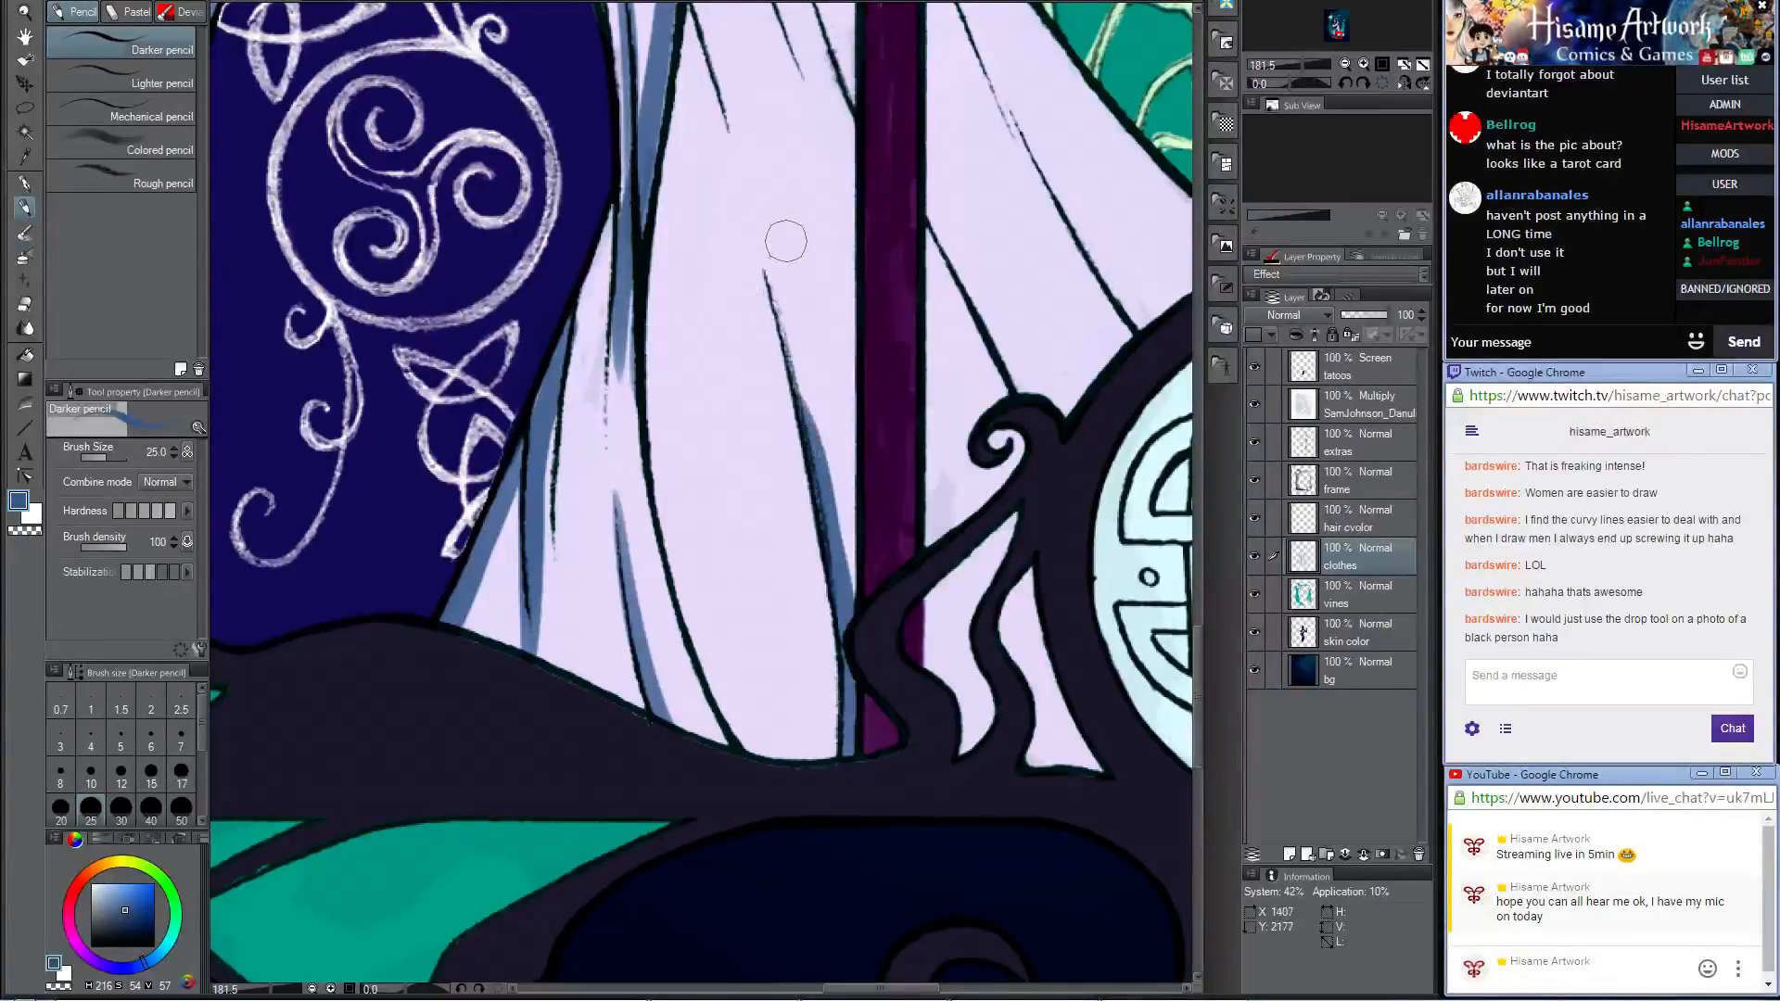
Step: Paint a long curved blue shadow along the central skirt fold, widening it toward the hem
mouse_move(662, 239)
mouse_down()
mouse_move(658, 357)
mouse_move(710, 640)
mouse_move(756, 758)
mouse_up()
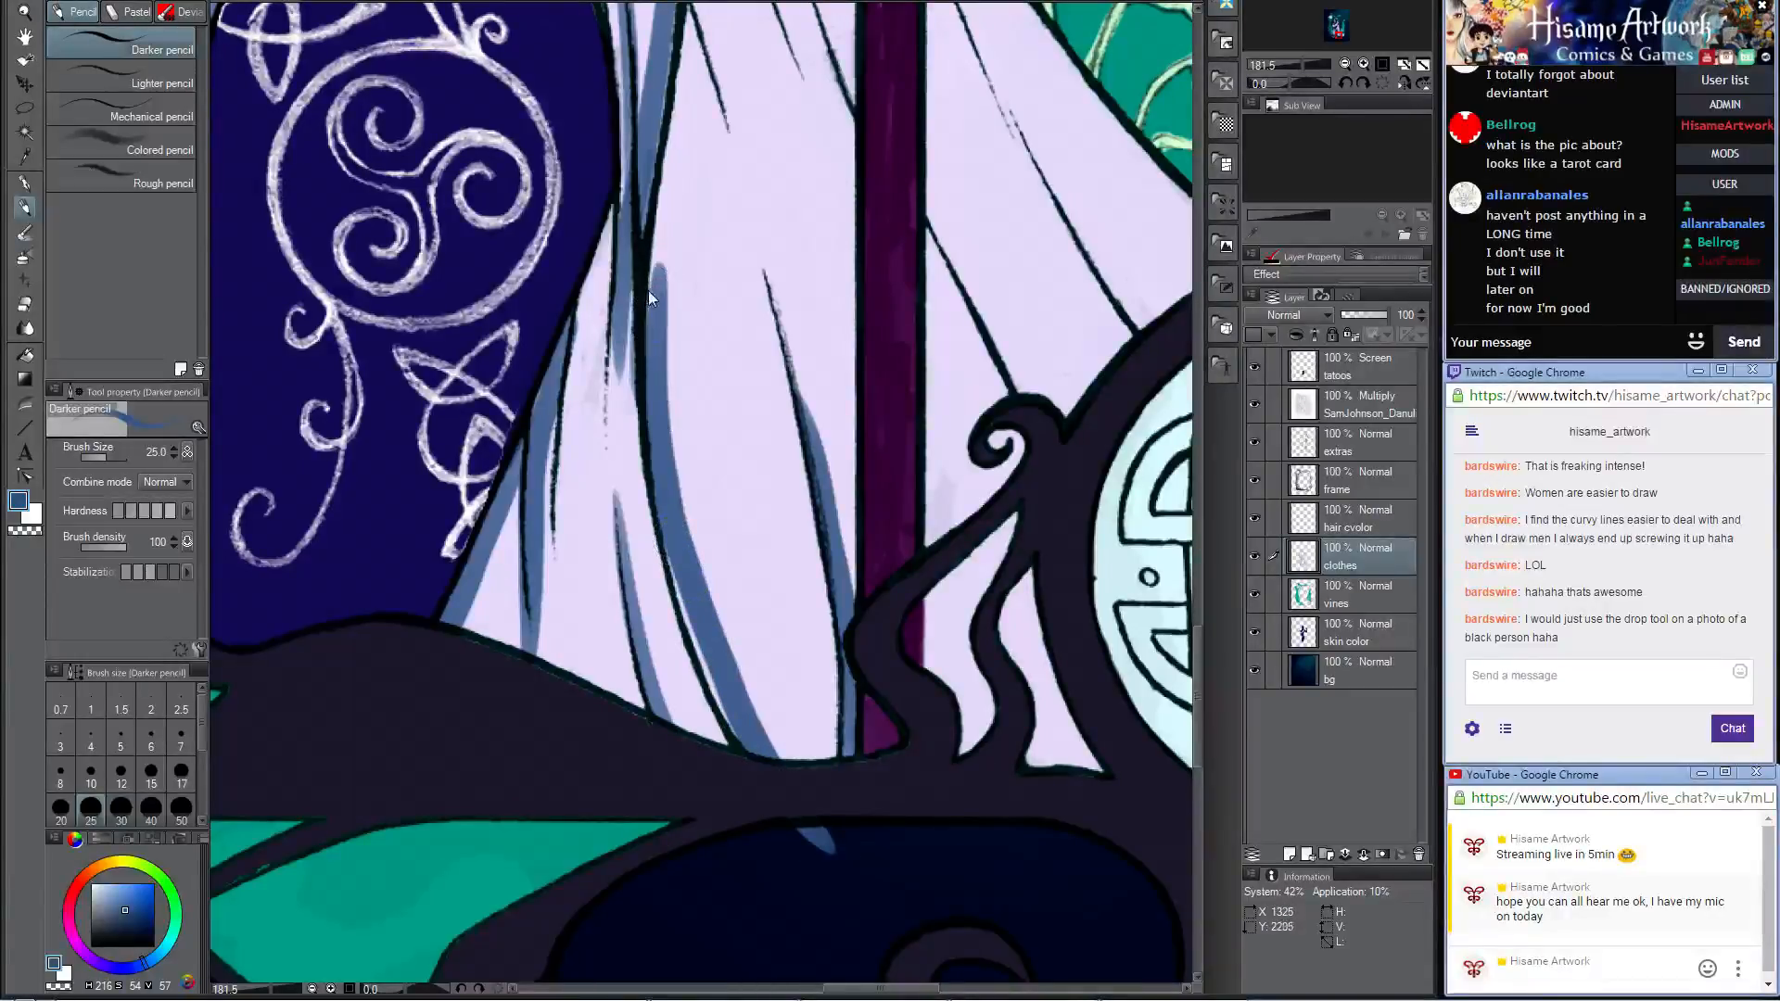
key(ctrl+z)
mouse_move(654, 239)
mouse_down()
mouse_move(661, 394)
mouse_move(704, 593)
mouse_move(781, 758)
mouse_up()
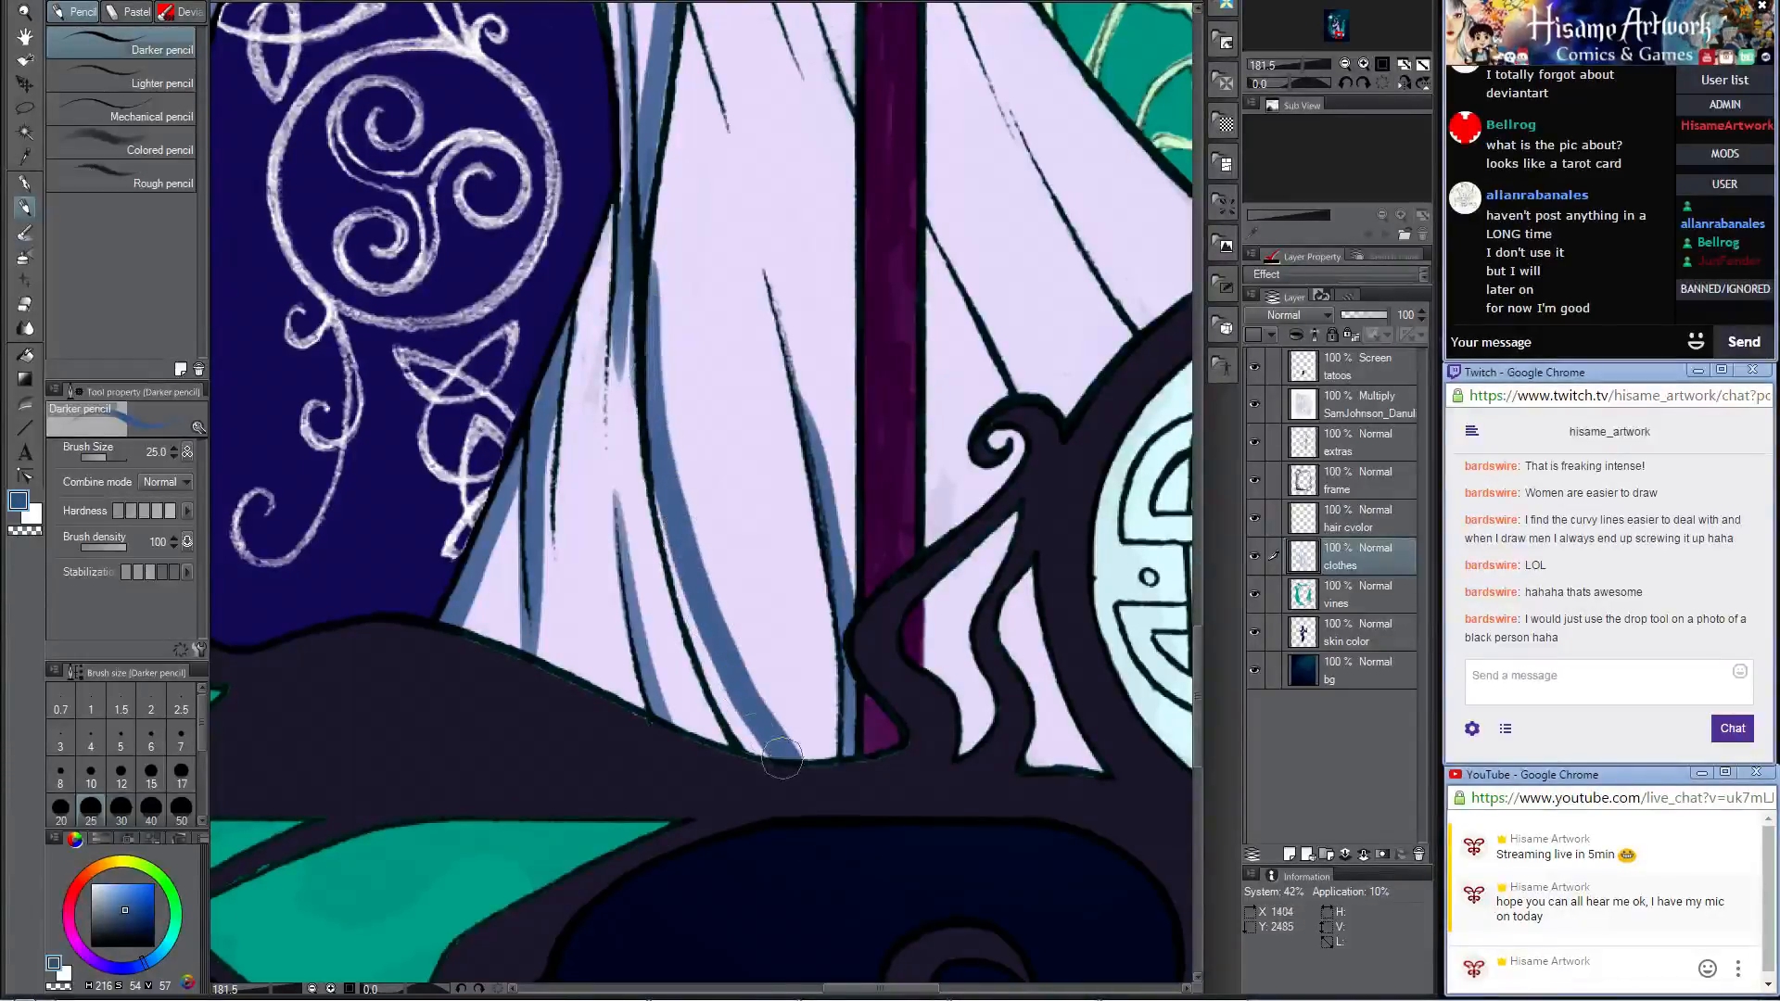
mouse_move(656, 493)
mouse_down()
mouse_move(696, 655)
mouse_move(755, 760)
mouse_up()
drag(701, 631, 768, 768)
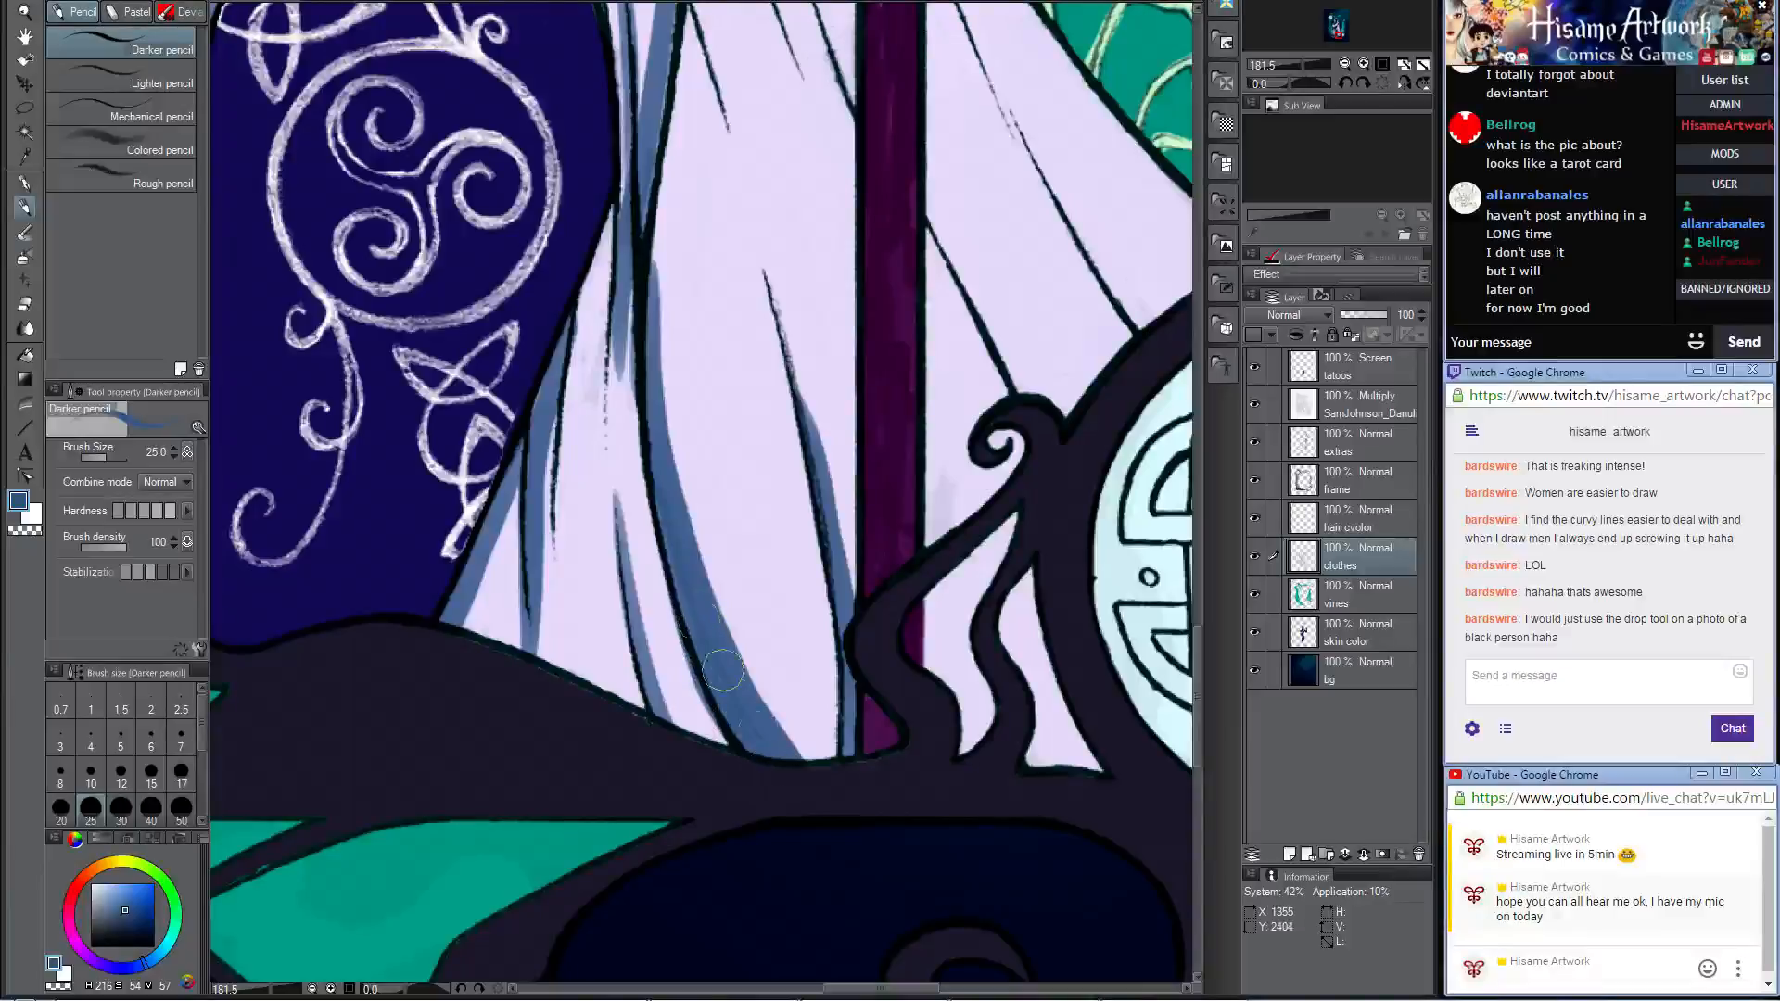
Step: Paint a blue shadow on the main skirt along the outer edge of the gathered thigh drape
mouse_move(778, 240)
mouse_down()
mouse_move(813, 744)
mouse_move(806, 730)
mouse_up()
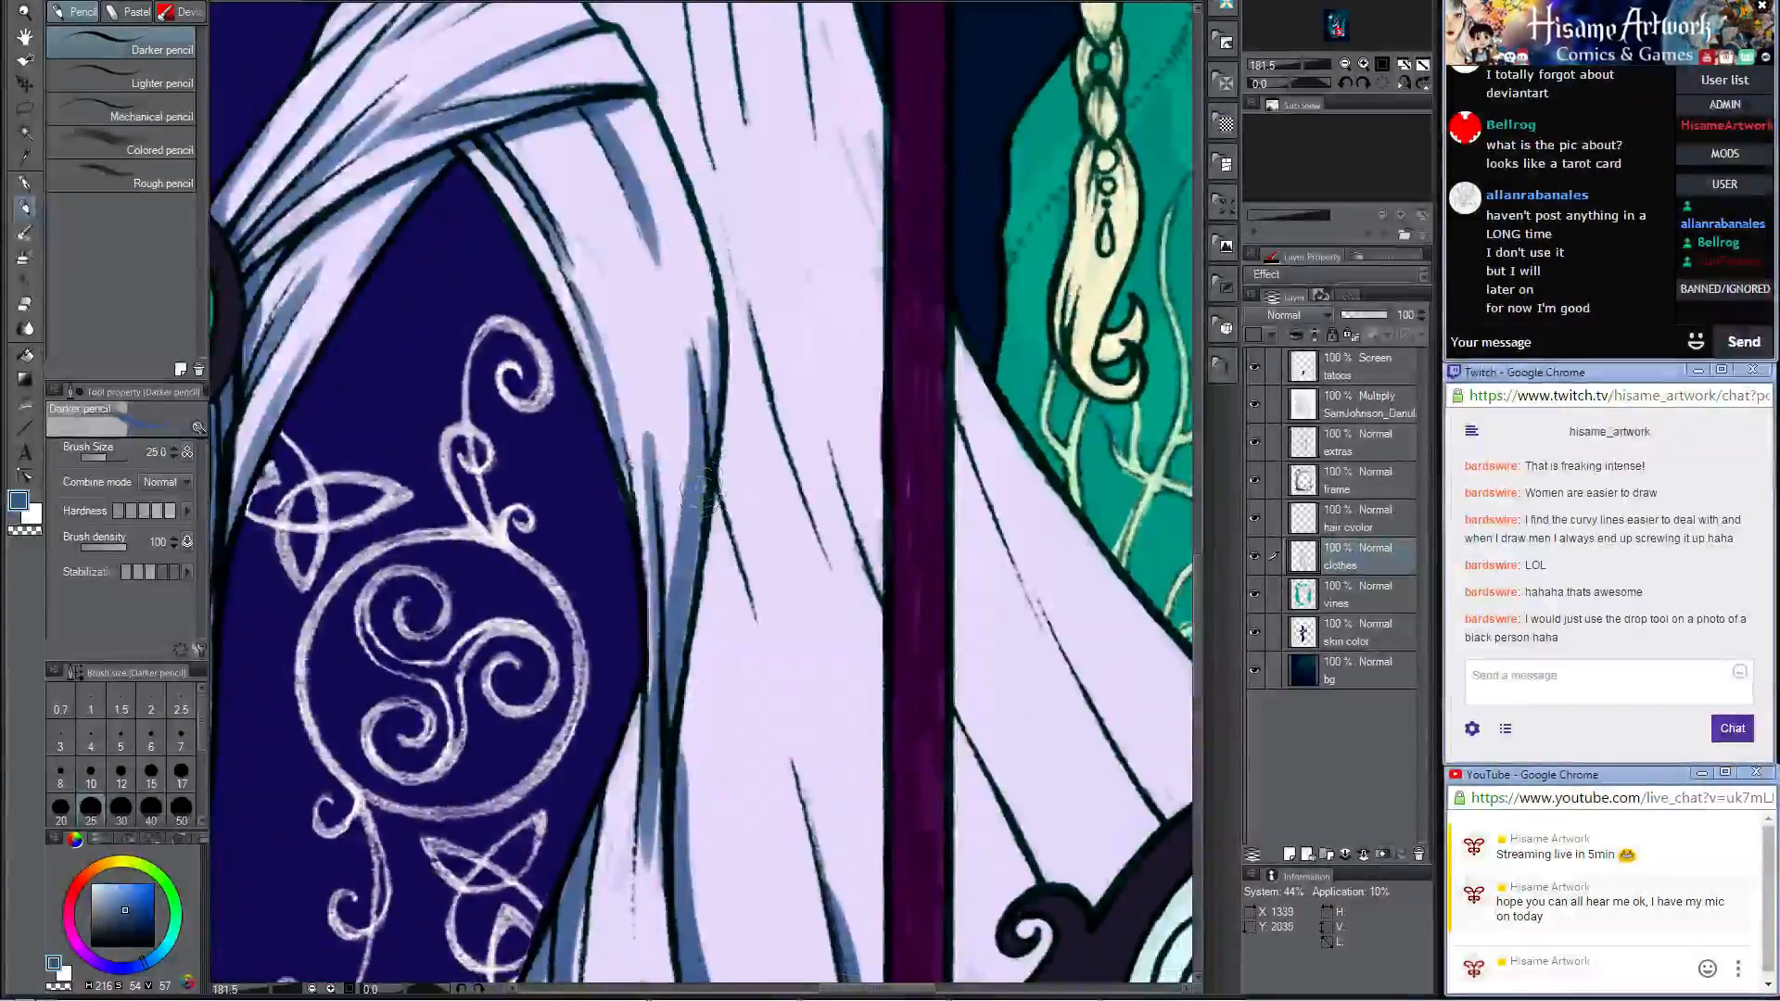
drag(712, 487, 674, 775)
drag(732, 369, 693, 844)
key(ctrl+z)
drag(741, 431, 687, 821)
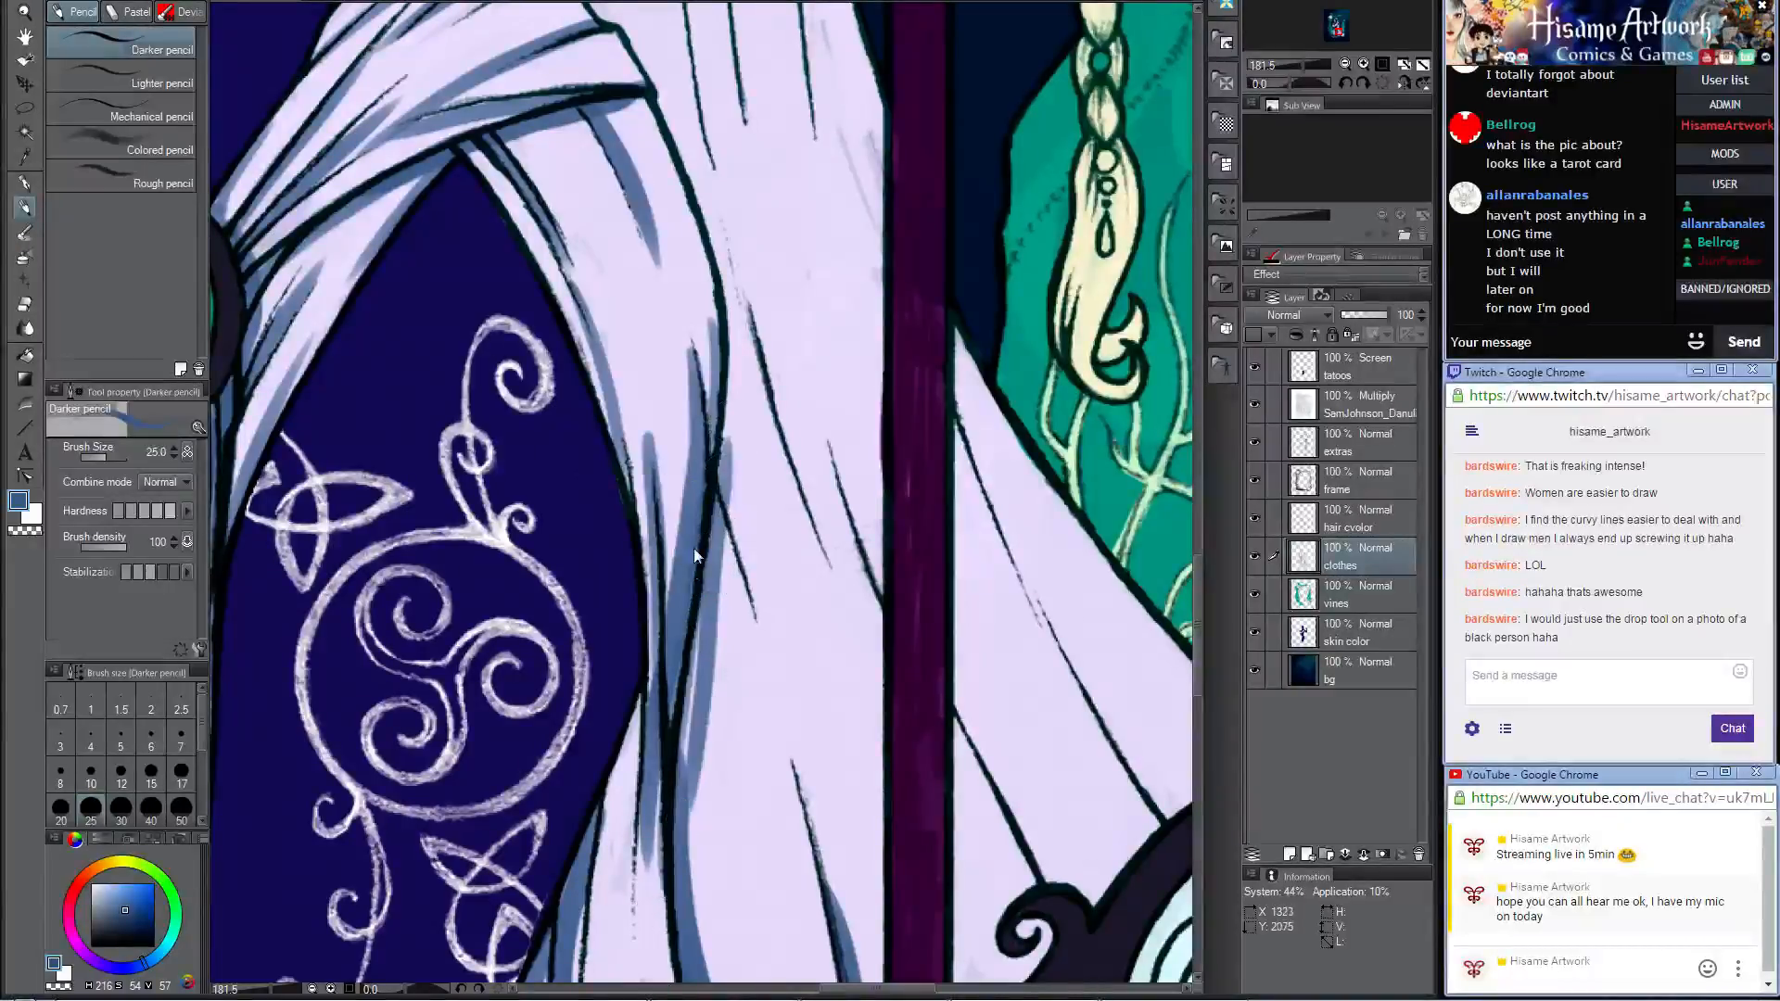
key(ctrl+z)
drag(735, 473, 669, 913)
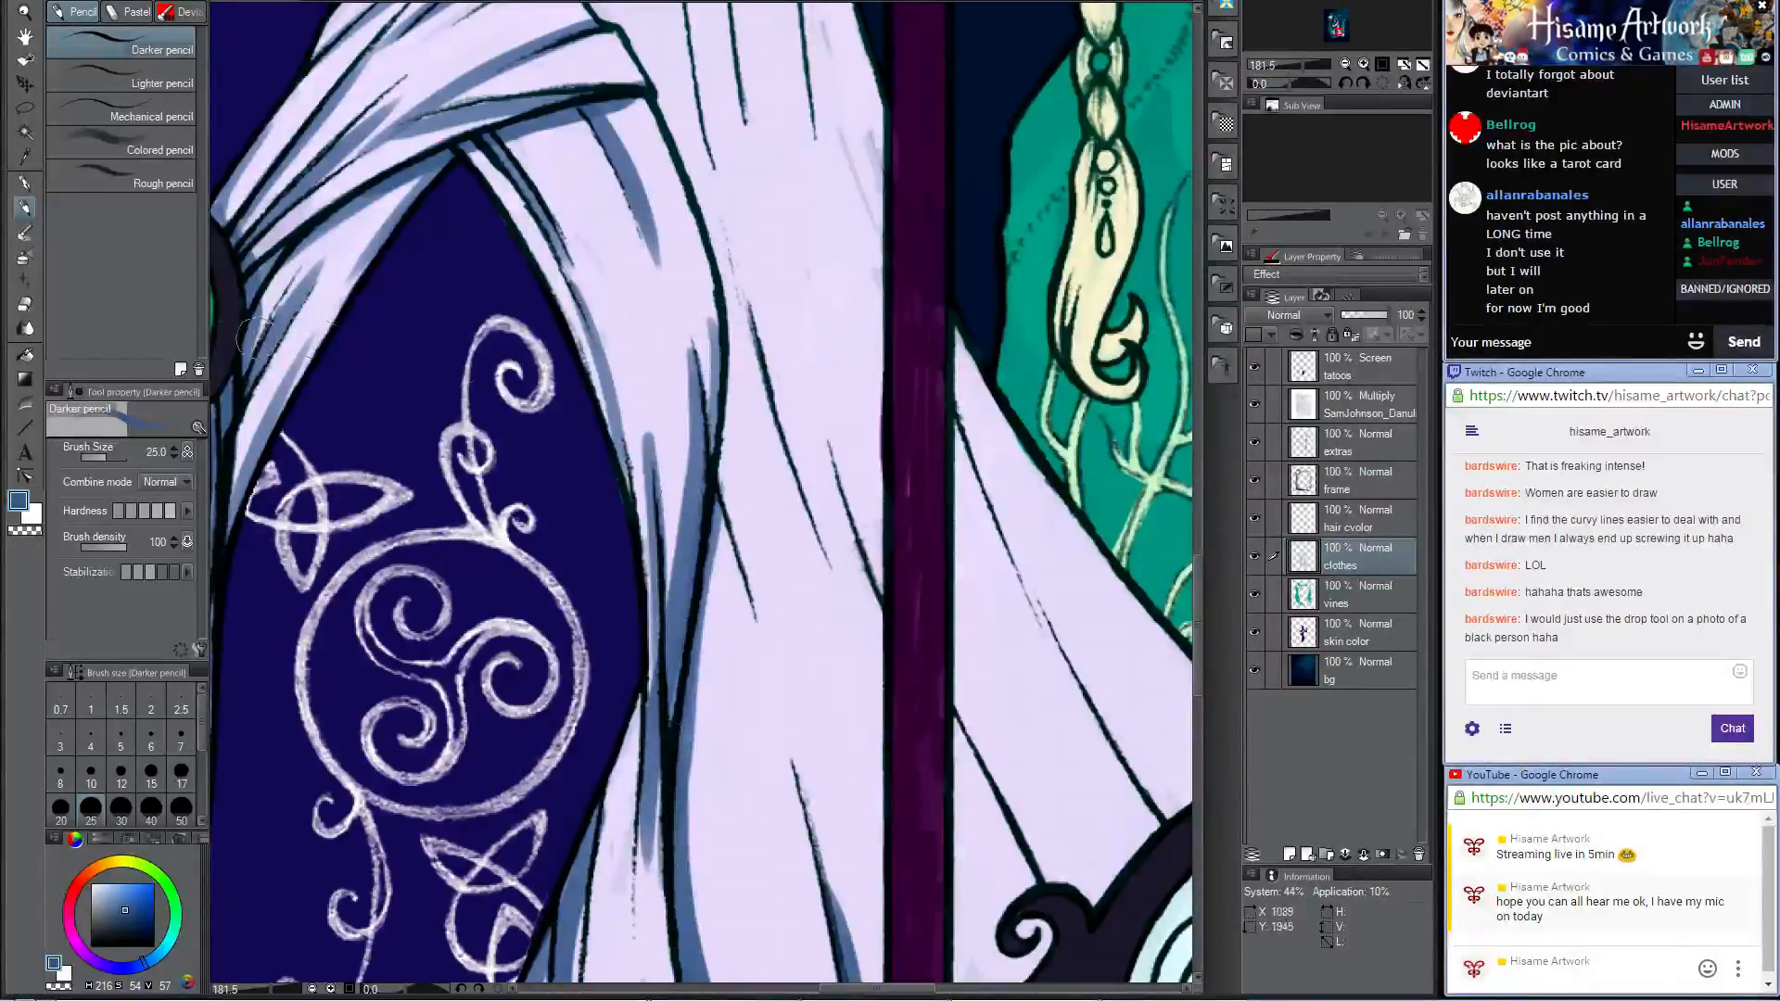
Step: Blend the shadow on the outer side of the gathered thigh drape with the Opaque watercolor brush
click(26, 234)
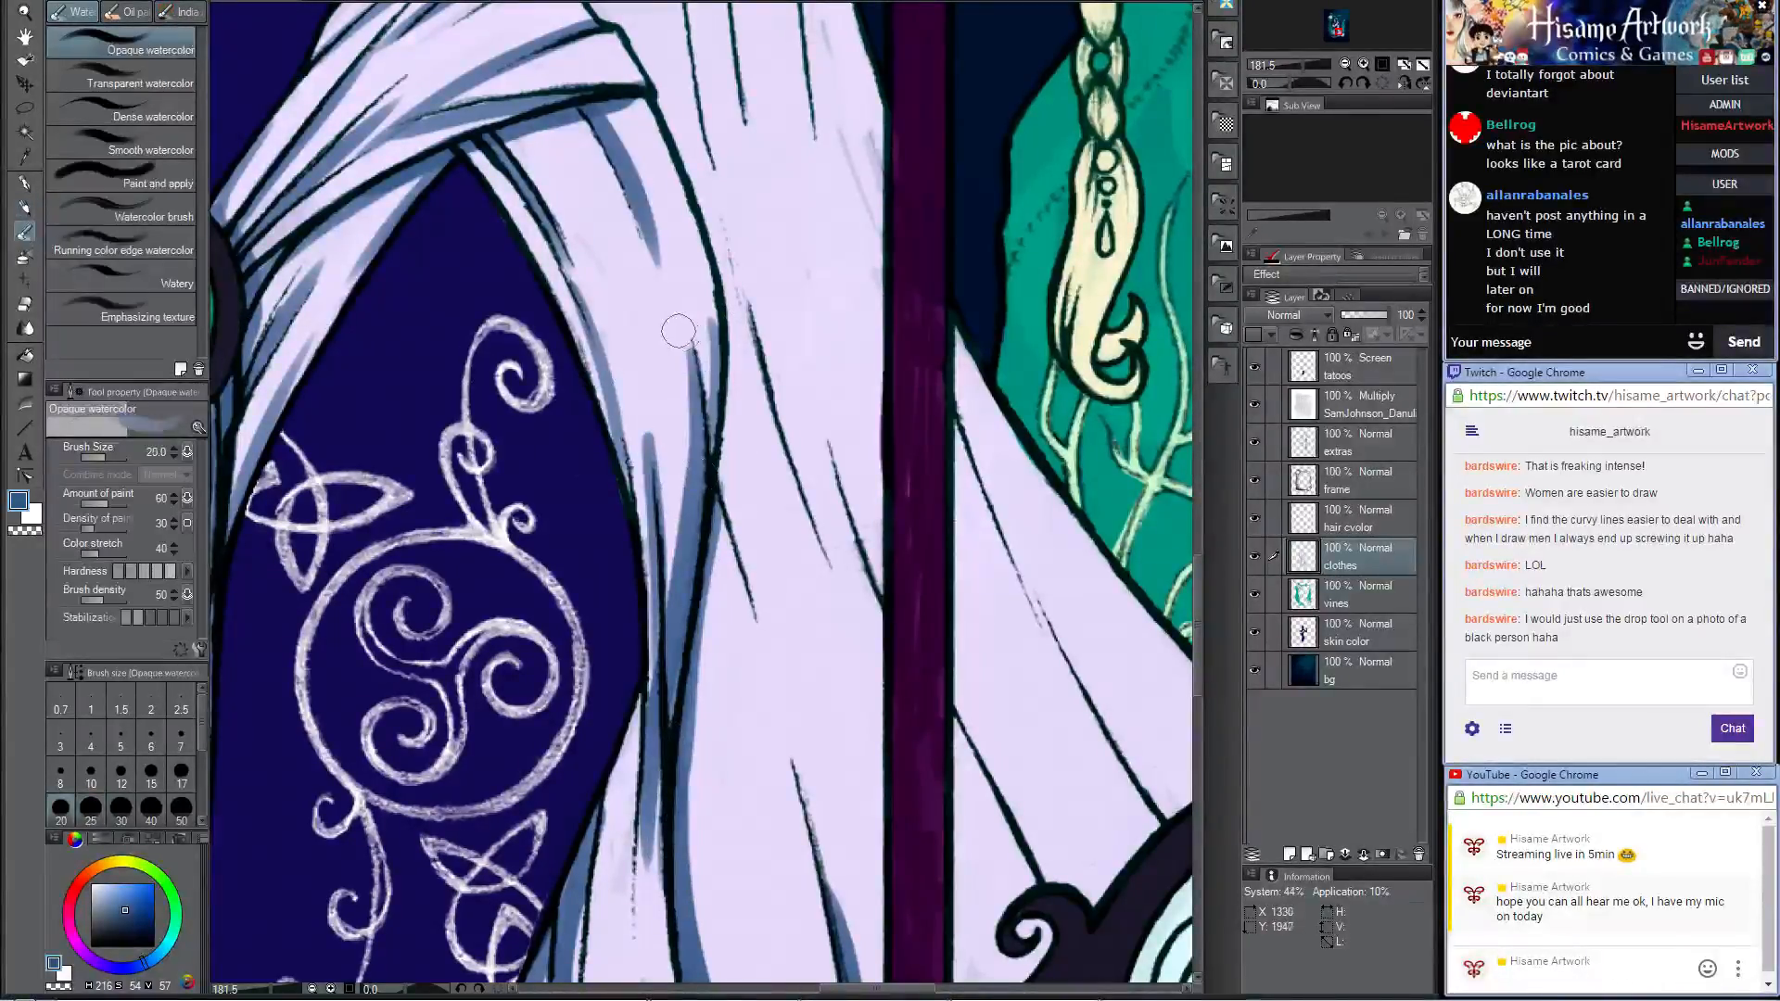
drag(679, 331, 677, 635)
drag(686, 425, 646, 590)
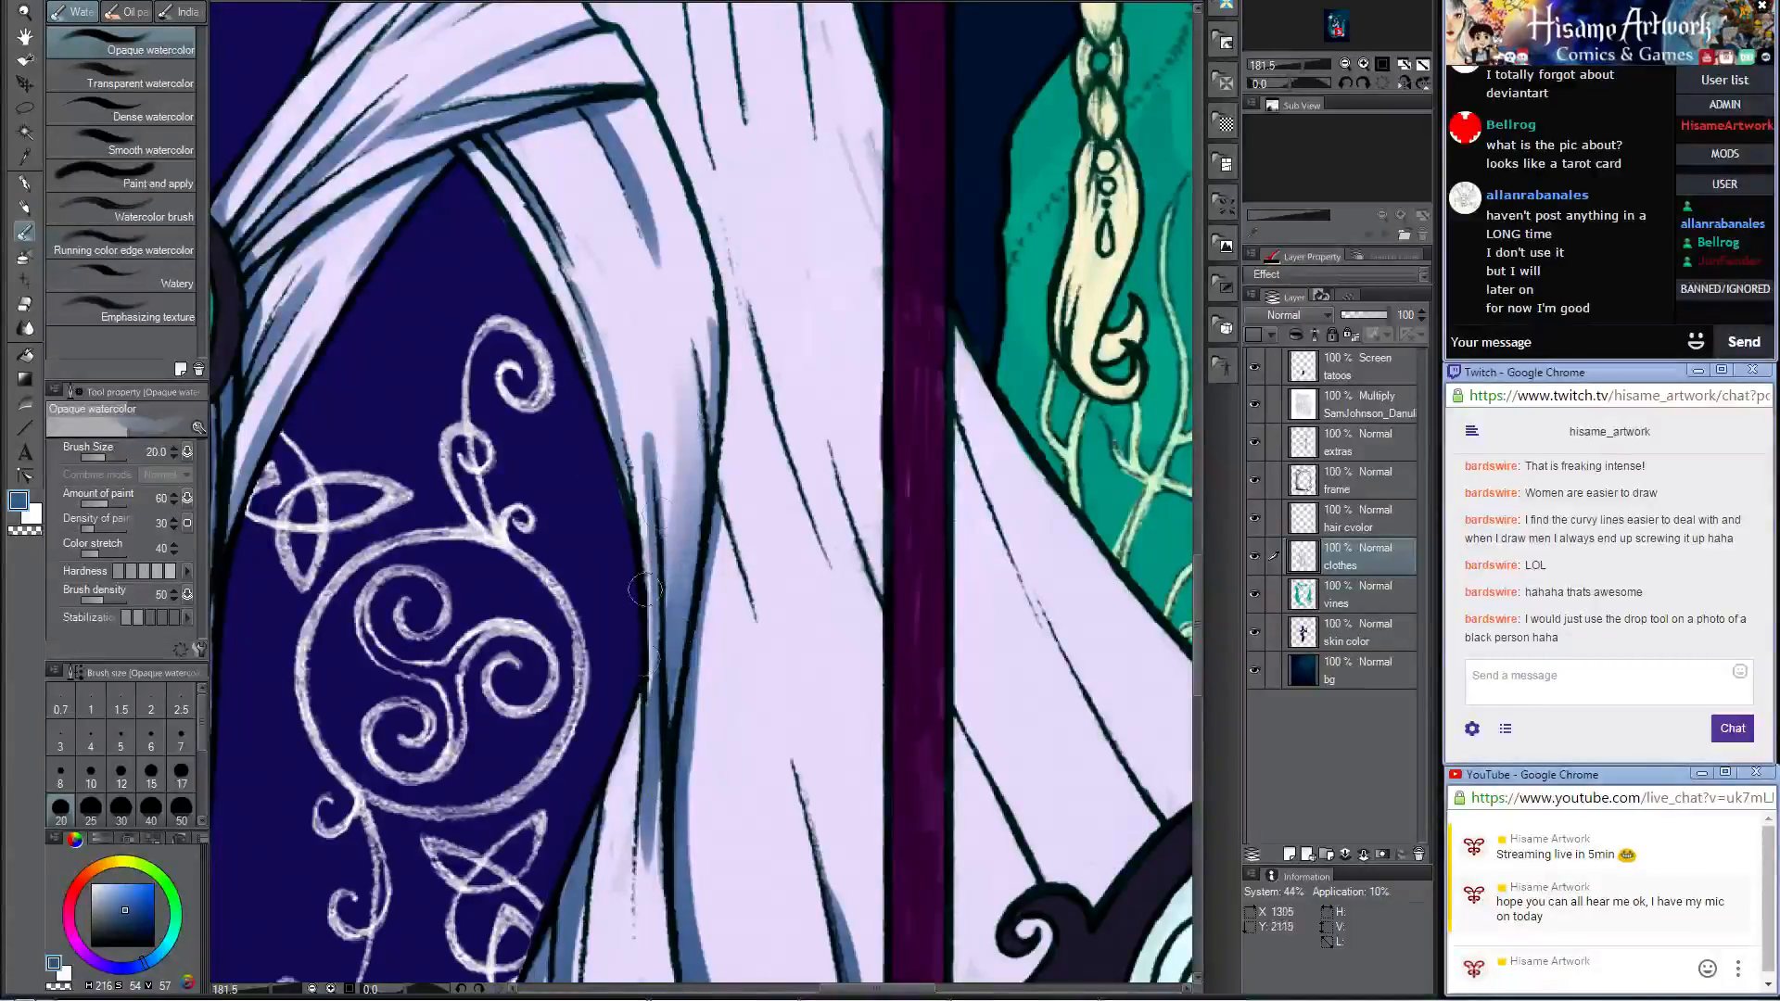
drag(704, 315, 693, 482)
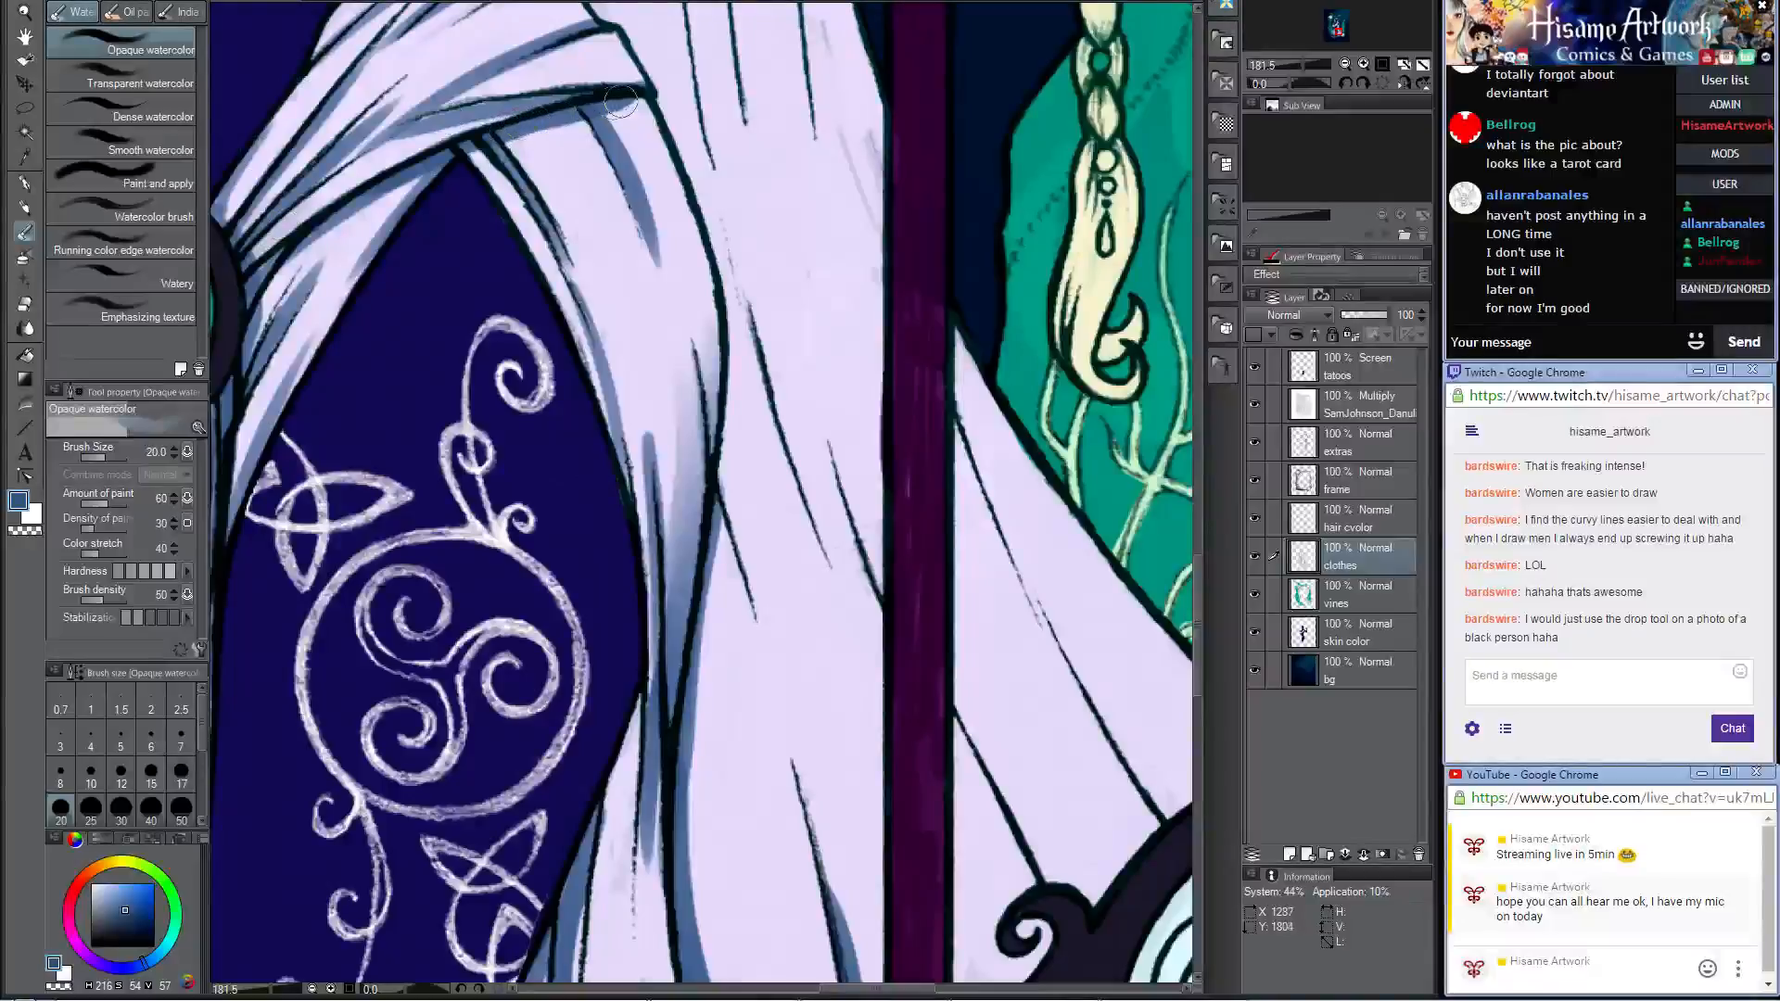
Step: Soften the short fold shadow just beneath the hip drape with the Opaque watercolor brush
mouse_move(625, 102)
mouse_down()
mouse_move(643, 96)
mouse_move(646, 263)
mouse_up()
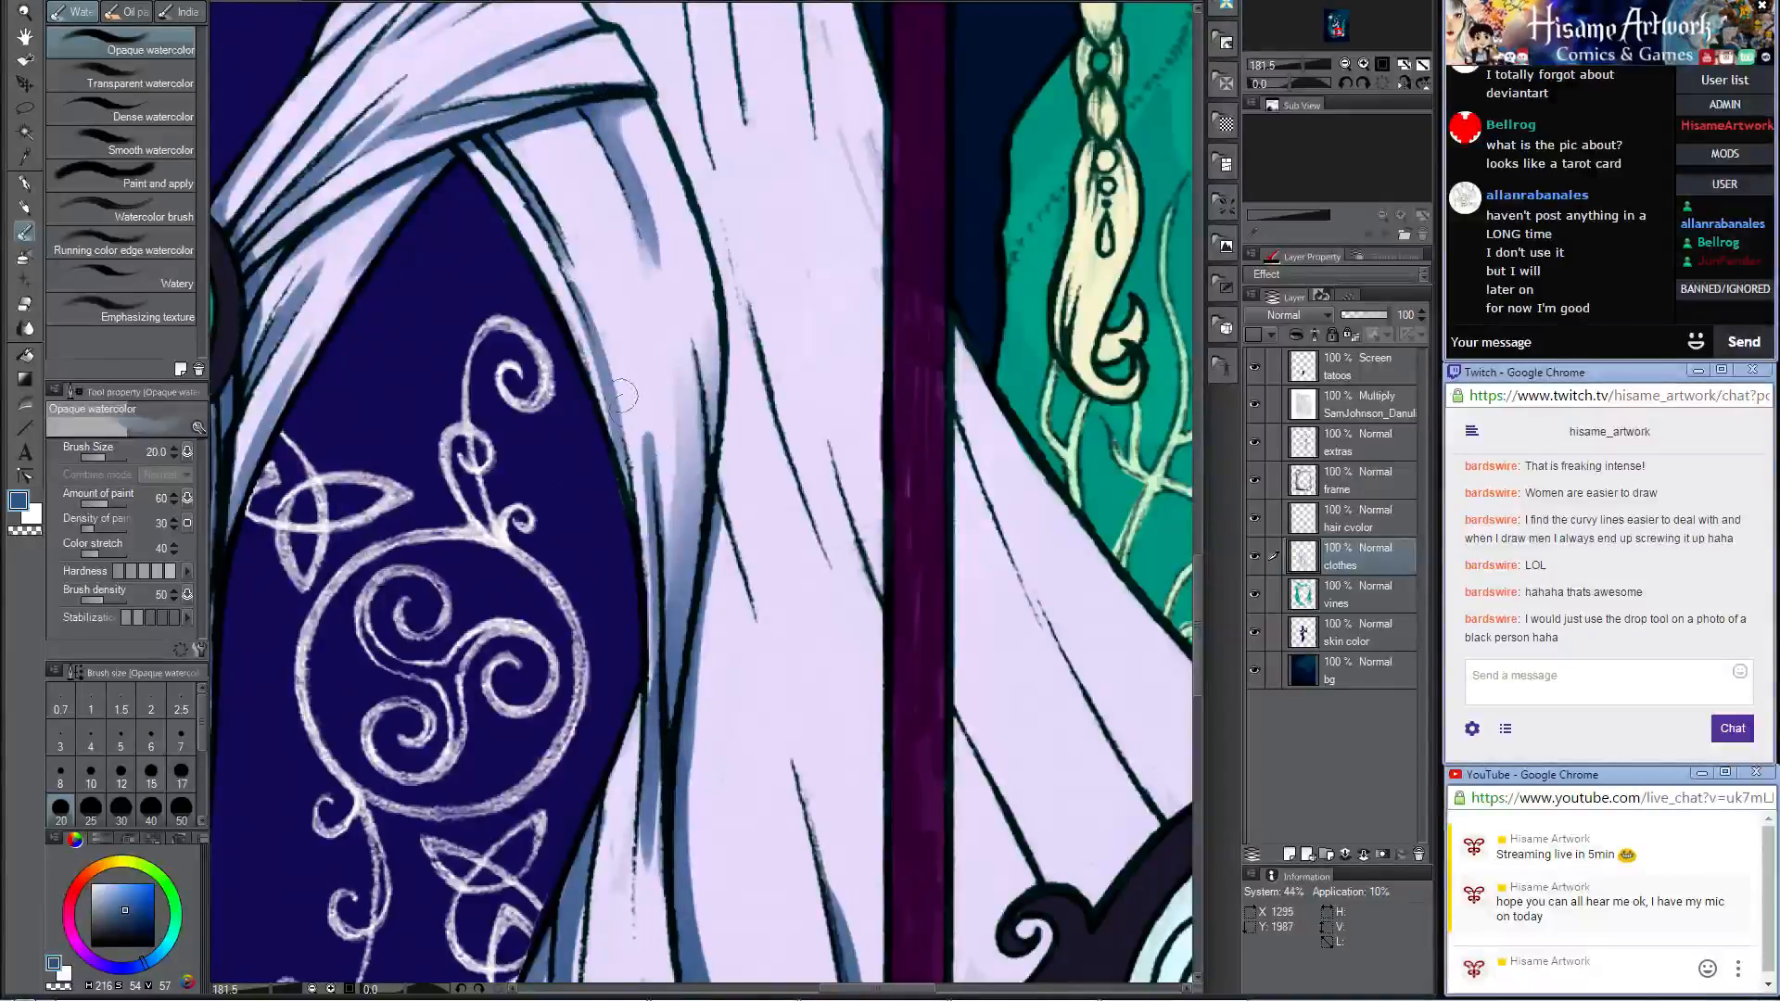
key(ctrl+z)
drag(614, 114, 669, 310)
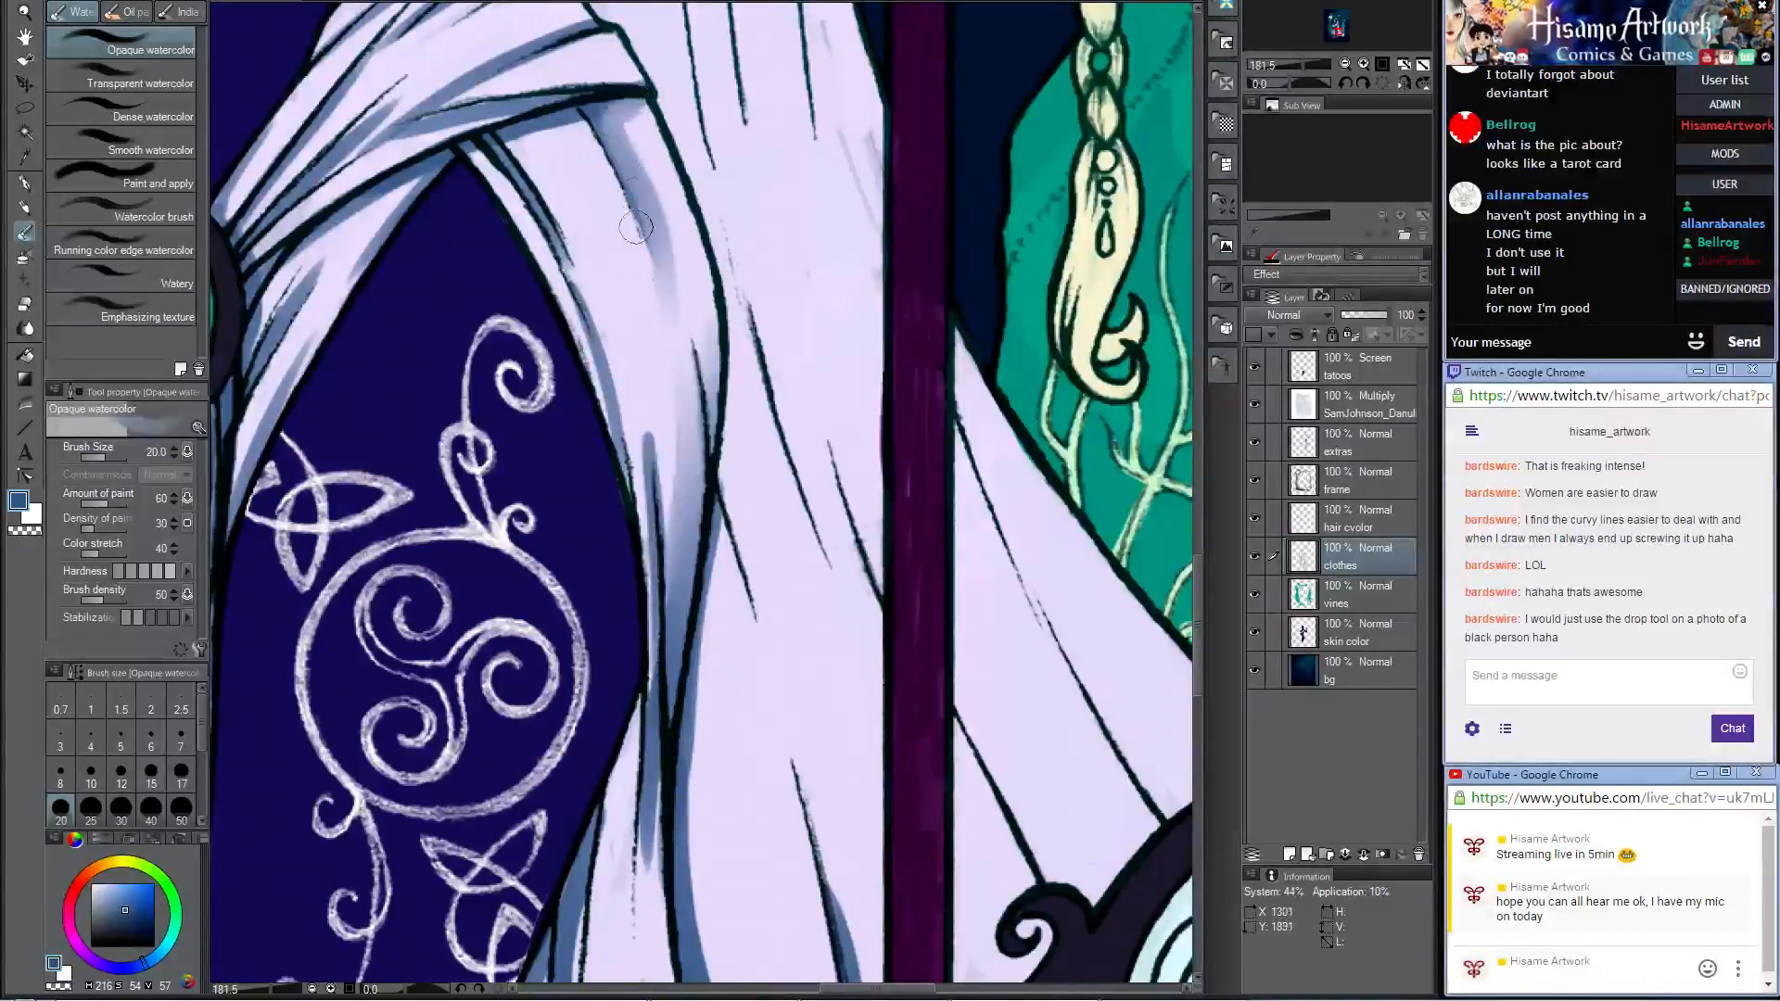
mouse_move(594, 109)
mouse_down()
mouse_move(656, 230)
mouse_move(658, 279)
mouse_up()
Step: Blend the shadows along the thigh-side edge and middle fold of the gathered drape
drag(661, 474, 664, 525)
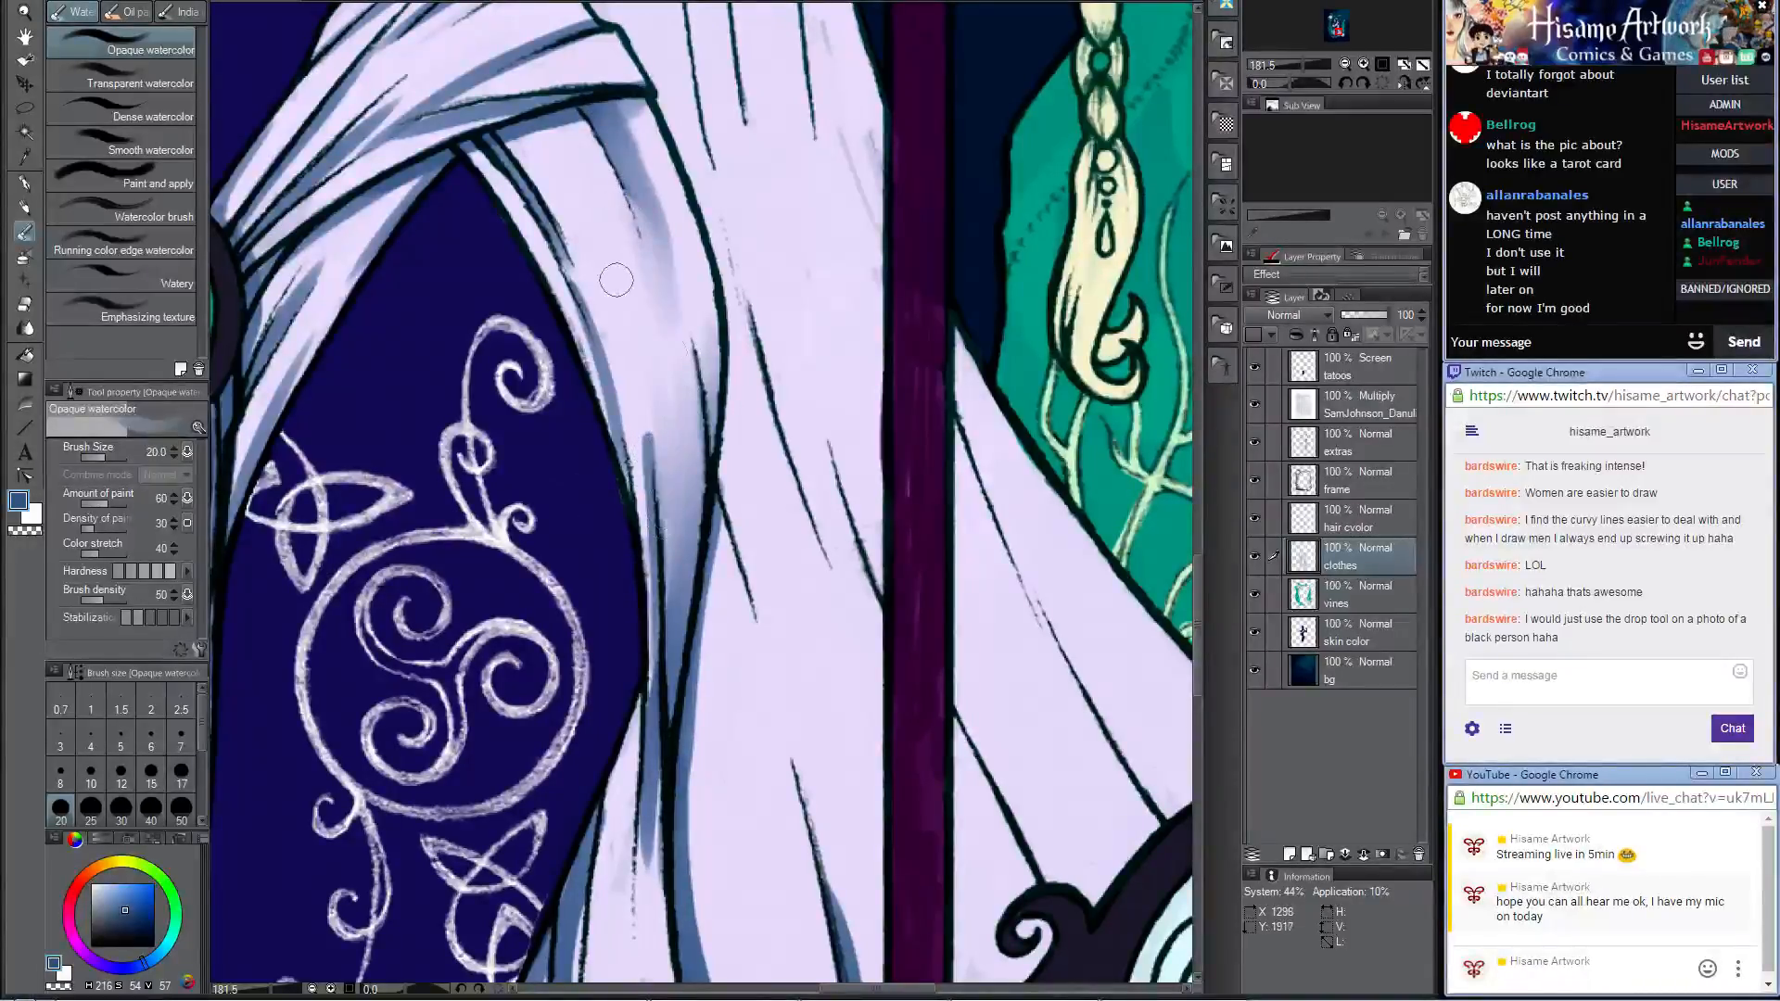
drag(616, 279, 650, 547)
drag(653, 453, 658, 556)
drag(637, 418, 660, 556)
drag(651, 323, 669, 732)
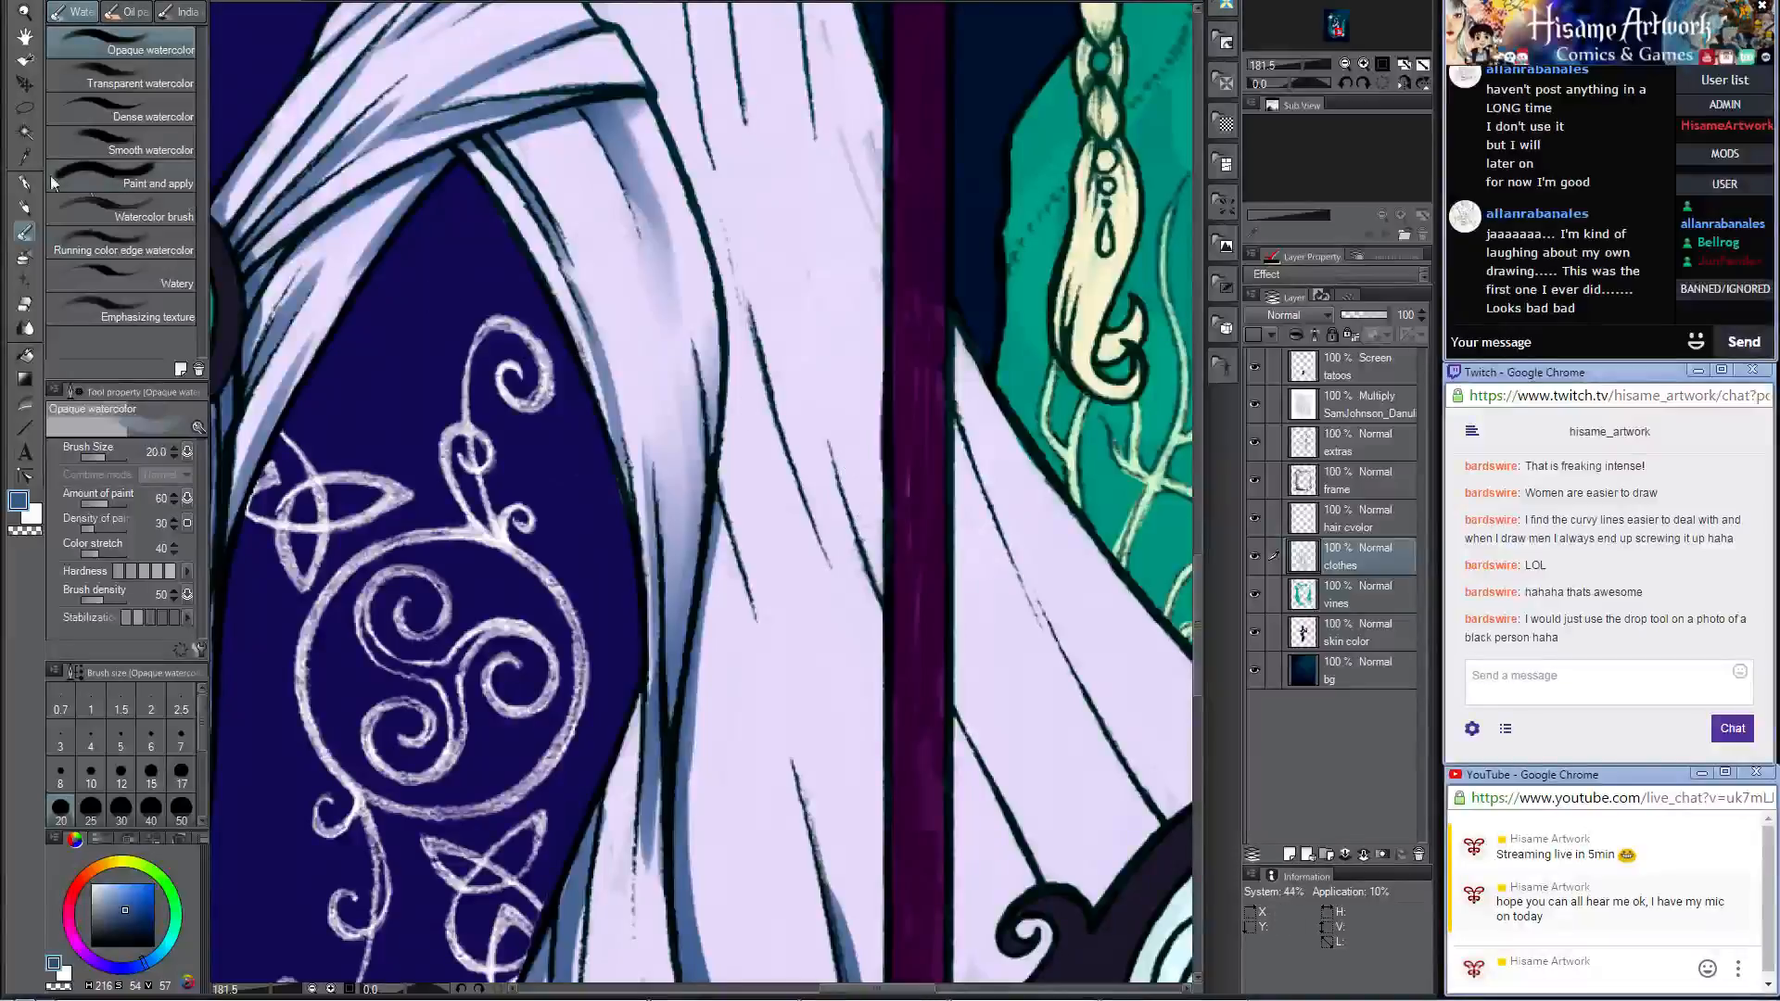
Step: Paint a blue fold shadow on the main skirt beside the staff with the Darker pencil at size 25
click(25, 208)
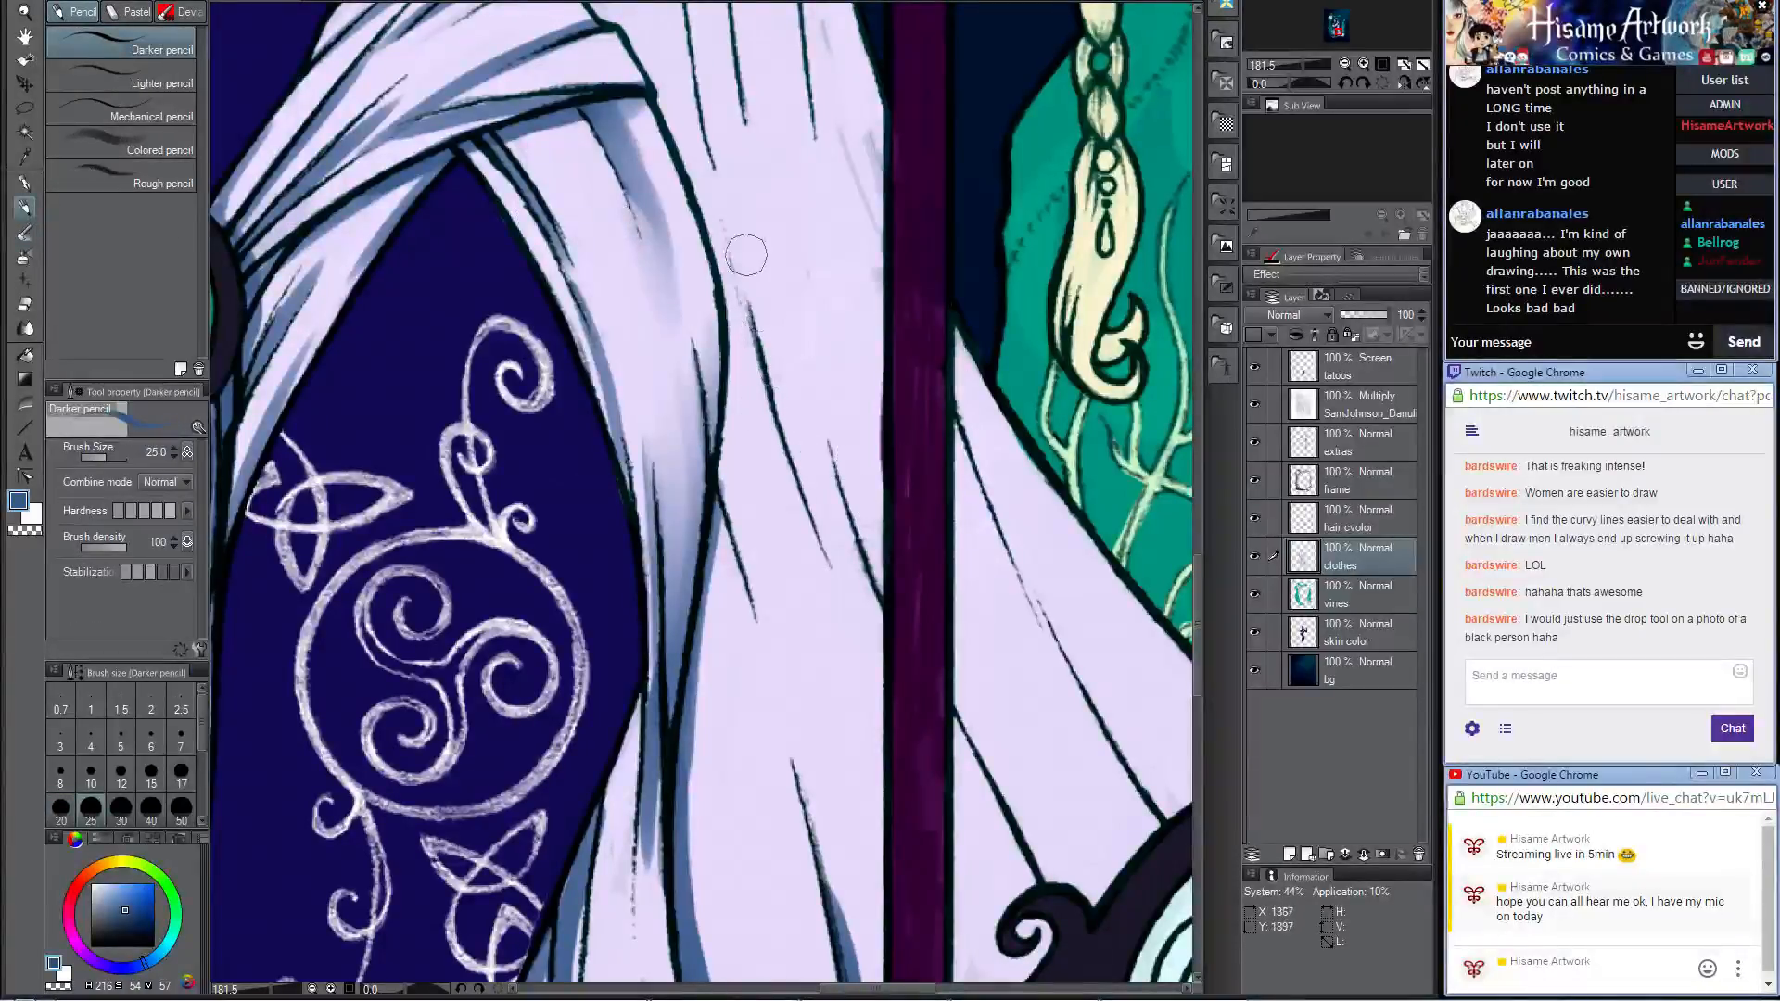
drag(746, 256, 873, 678)
key(ctrl+z)
drag(741, 255, 876, 649)
key(ctrl+z)
mouse_move(747, 279)
mouse_down()
mouse_move(845, 597)
mouse_move(772, 369)
mouse_move(693, 290)
mouse_move(876, 556)
mouse_up()
Step: Paint a blue shadow along the outer fold of the skirt panel beyond the staff, down to the round knotwork medallion
mouse_move(751, 344)
mouse_down()
mouse_move(872, 570)
mouse_move(770, 757)
mouse_up()
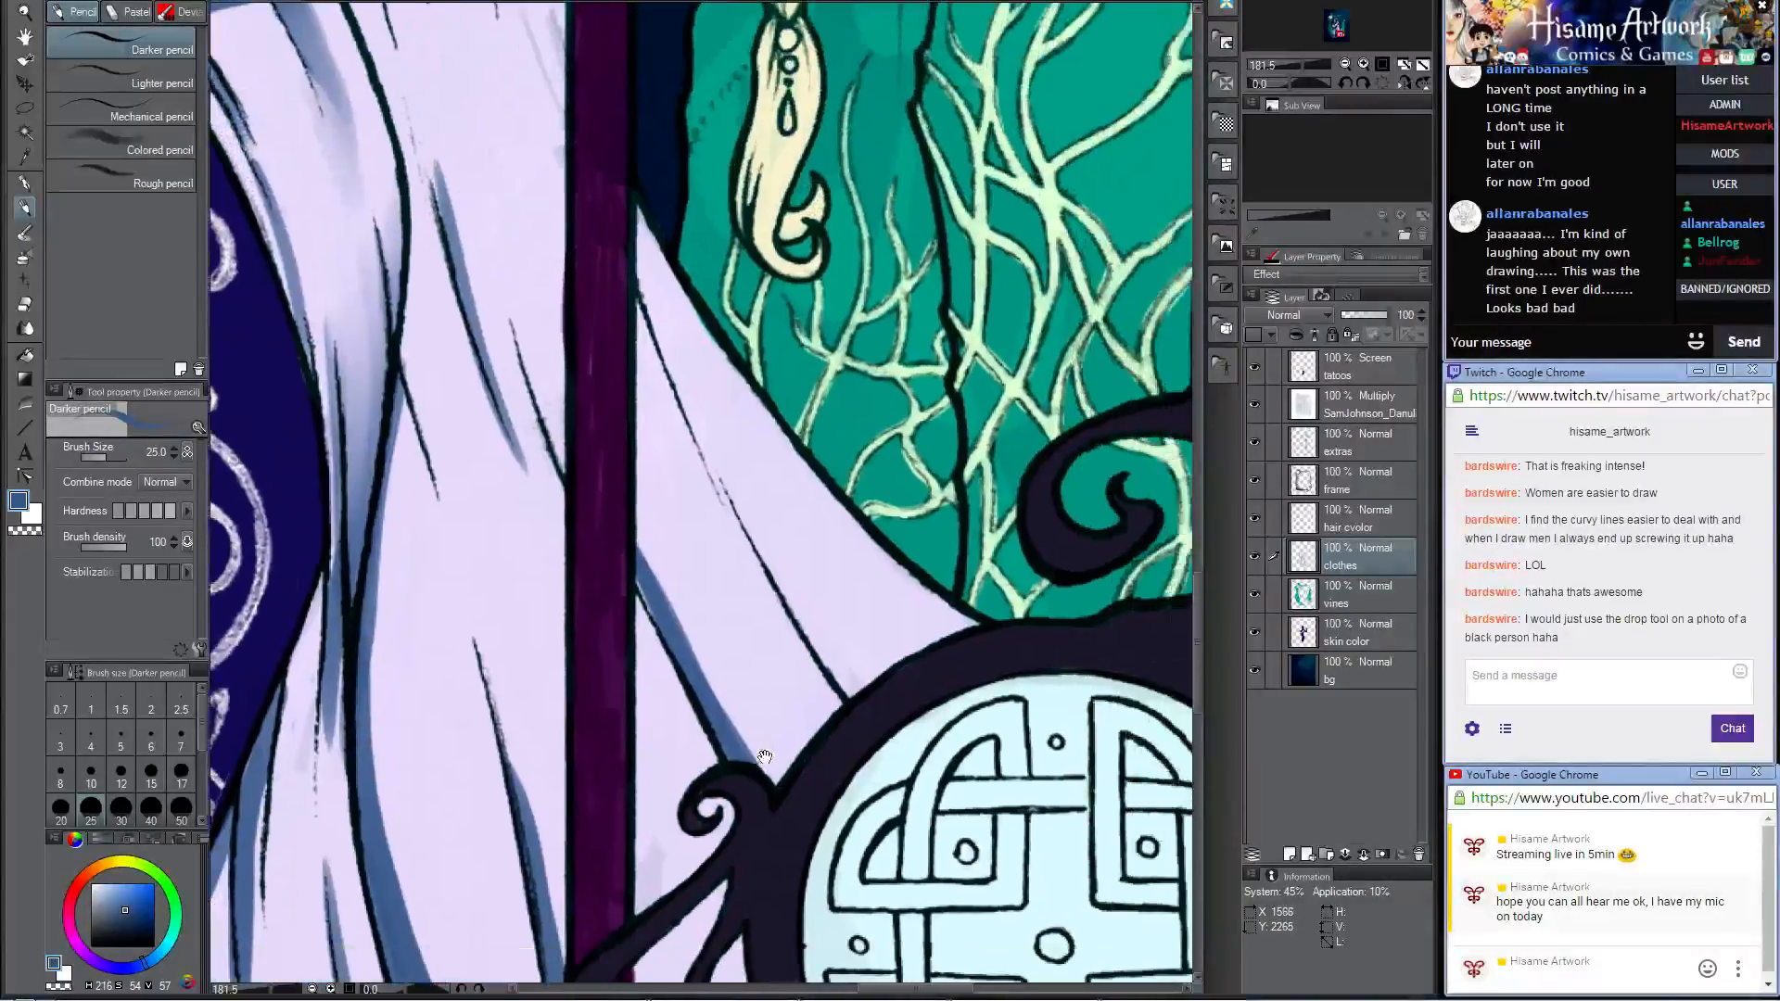
drag(756, 527, 857, 690)
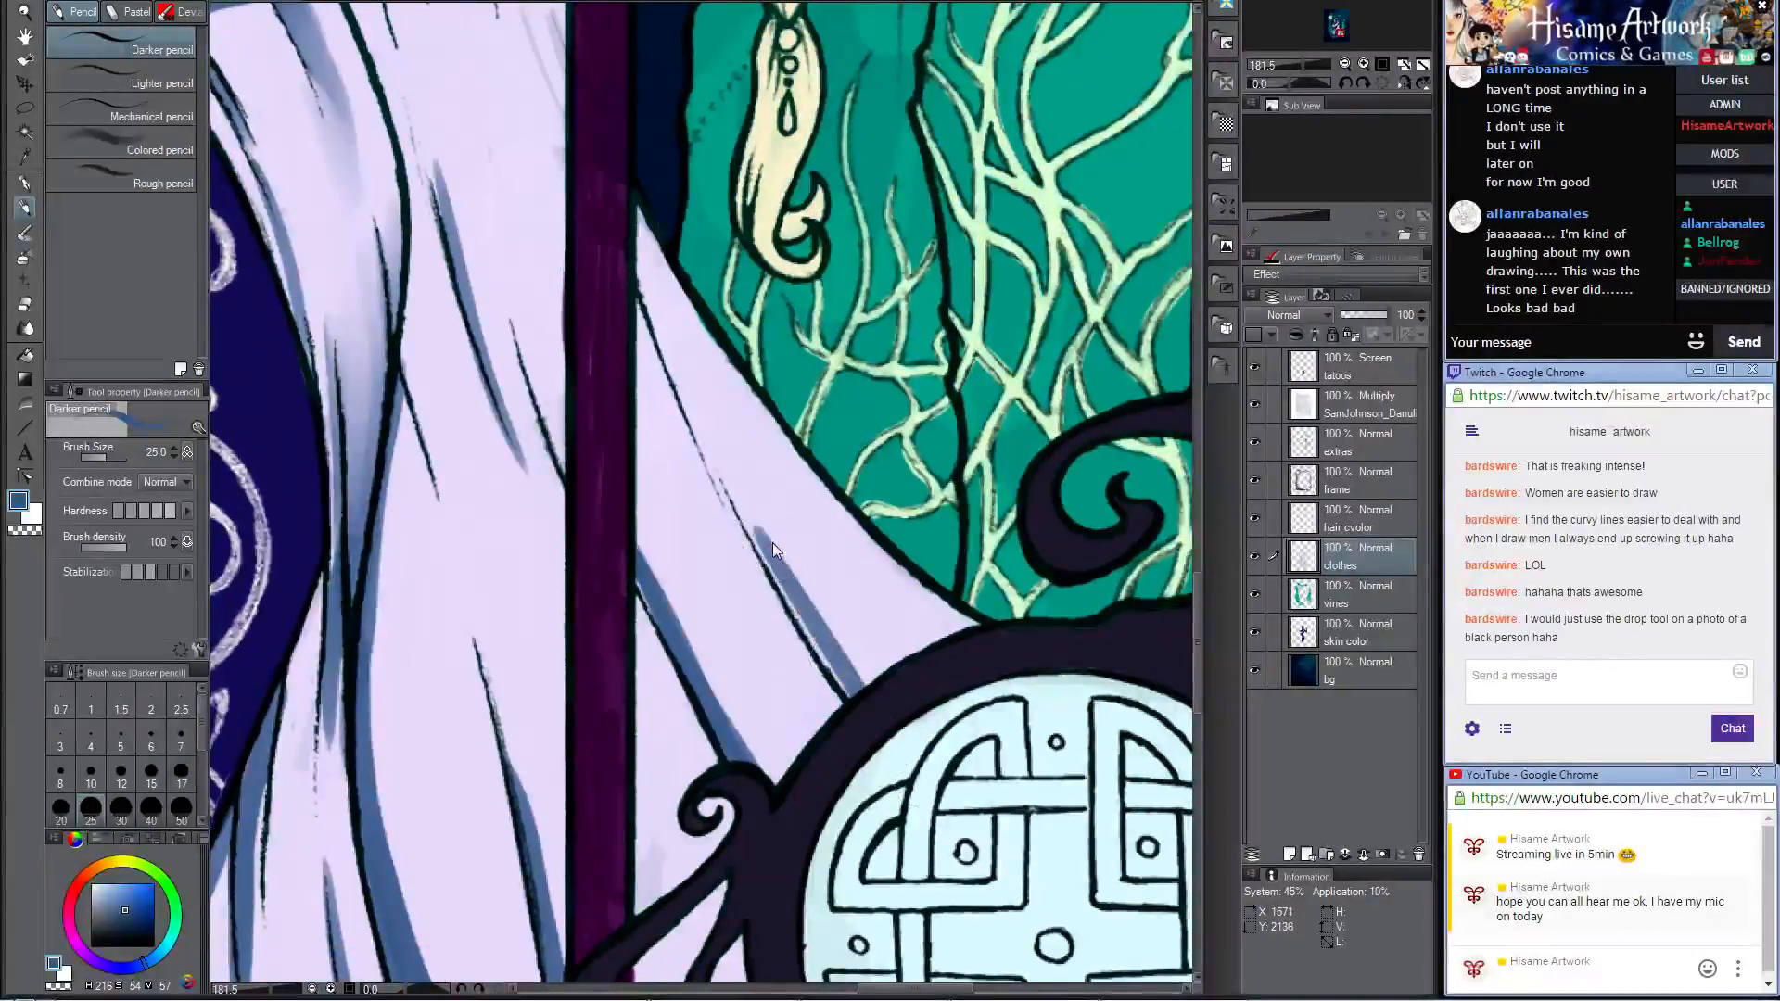
key(ctrl+z)
drag(757, 542, 870, 716)
drag(752, 521, 951, 754)
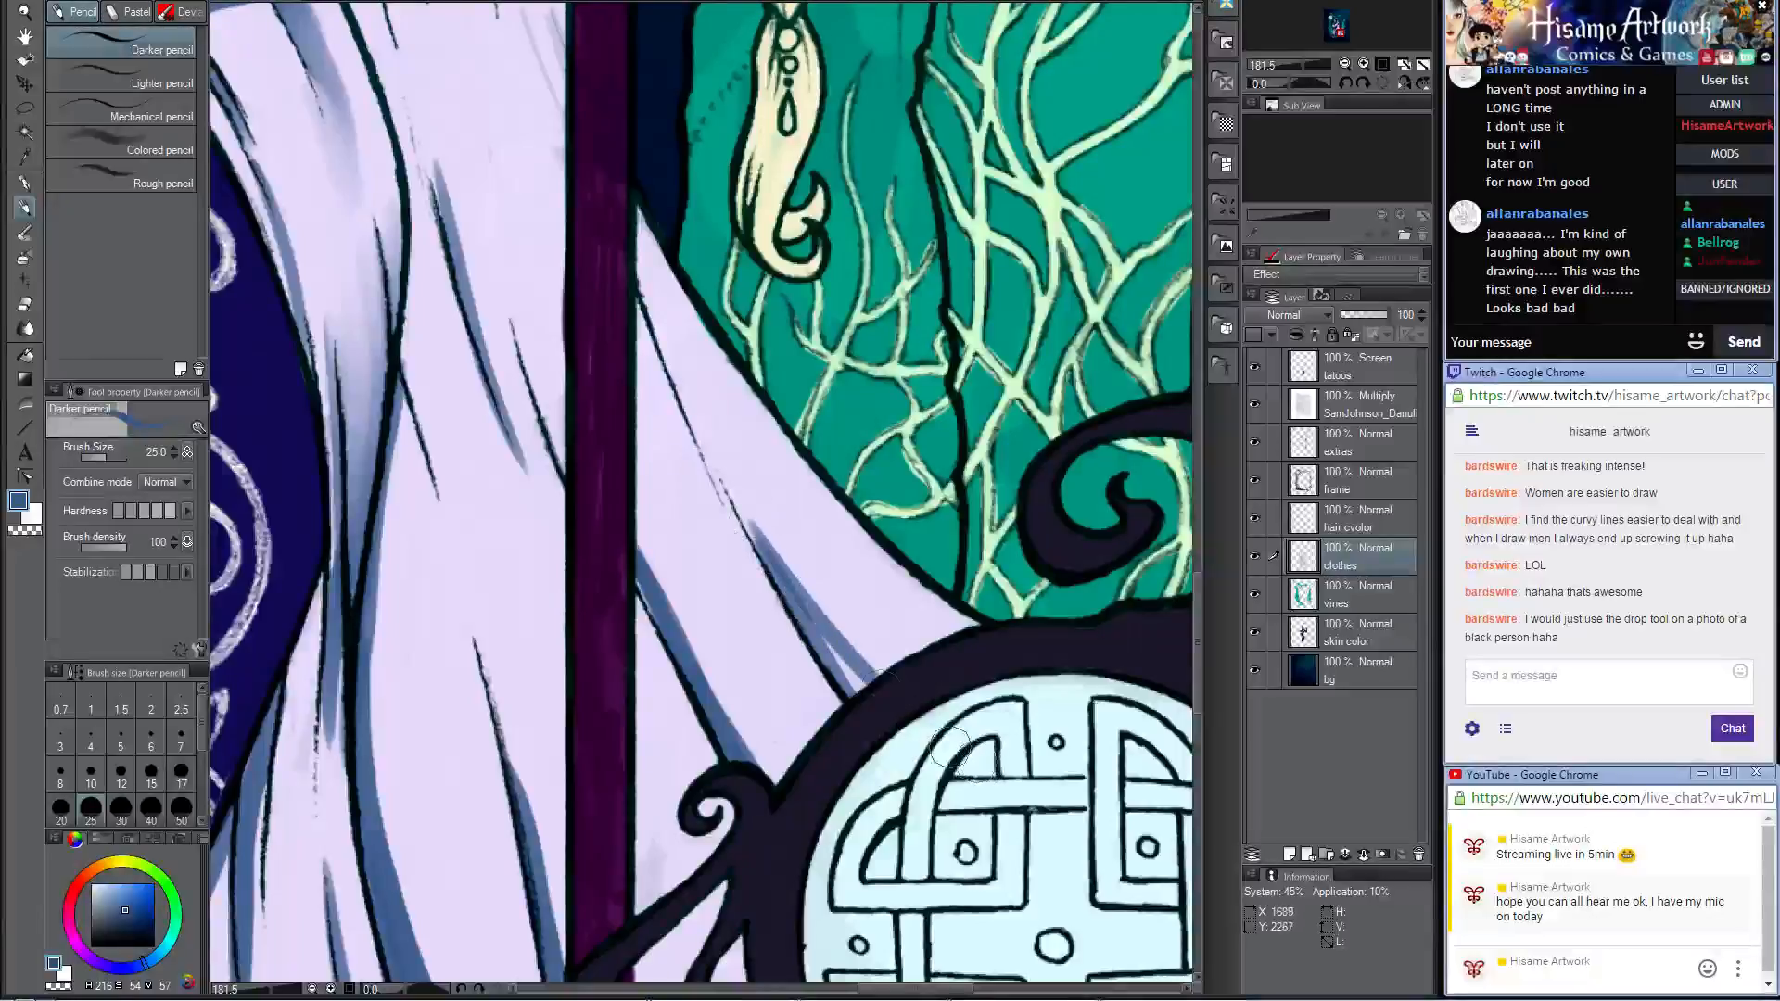
drag(810, 593, 892, 733)
Step: Blend the outer fold shadow above the knotwork medallion with the Opaque watercolor brush at size 30
click(29, 239)
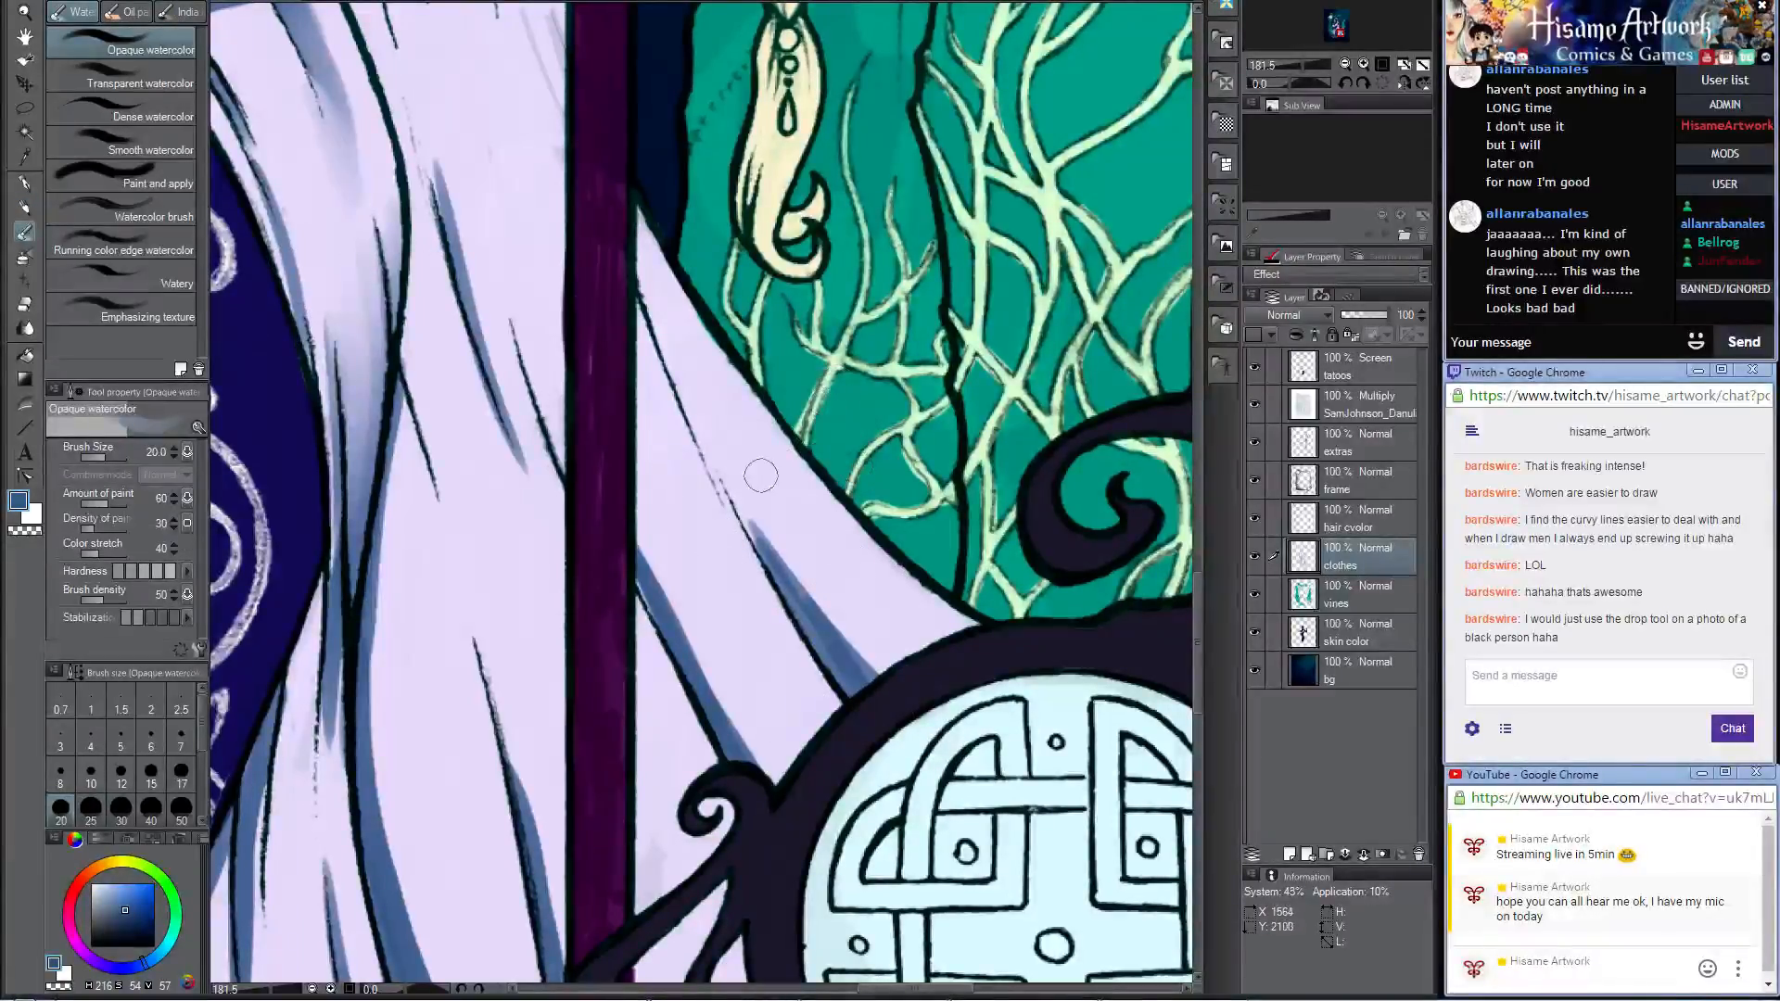
key(bracketright)
key(bracketright)
drag(755, 492, 920, 733)
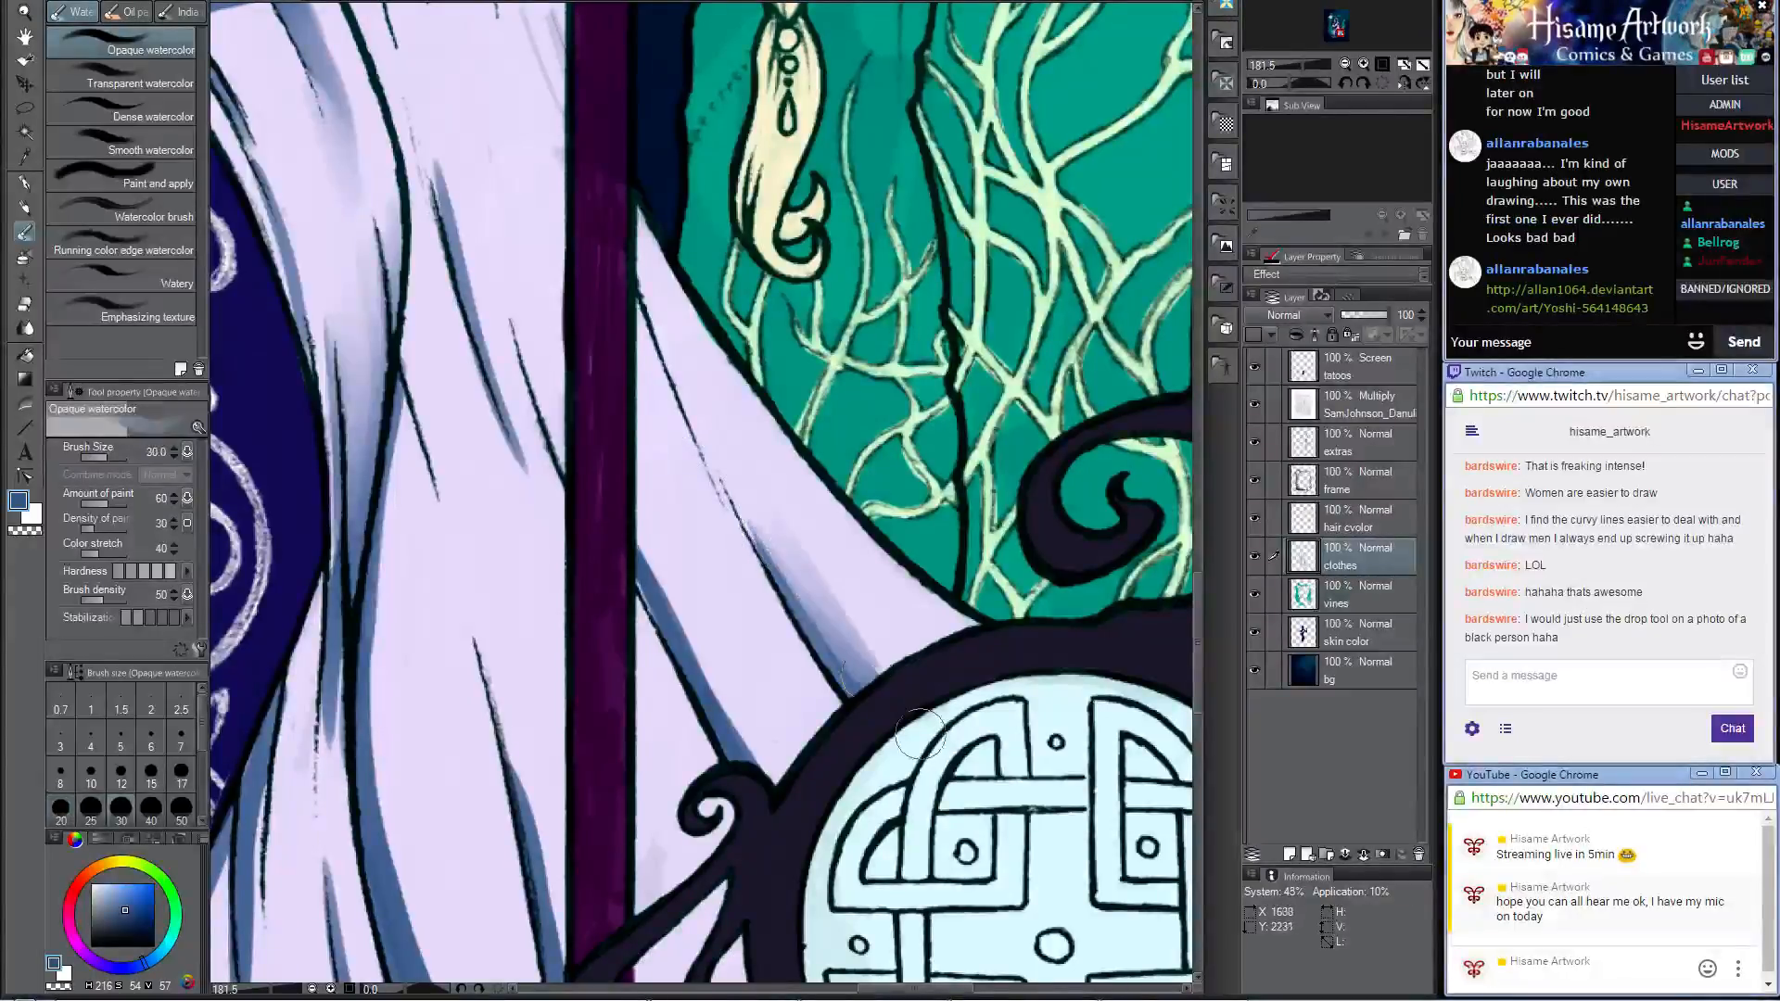
mouse_move(763, 519)
mouse_down()
mouse_move(883, 698)
mouse_move(719, 402)
mouse_move(837, 600)
mouse_move(916, 685)
mouse_move(765, 516)
mouse_move(693, 374)
mouse_move(807, 566)
mouse_up()
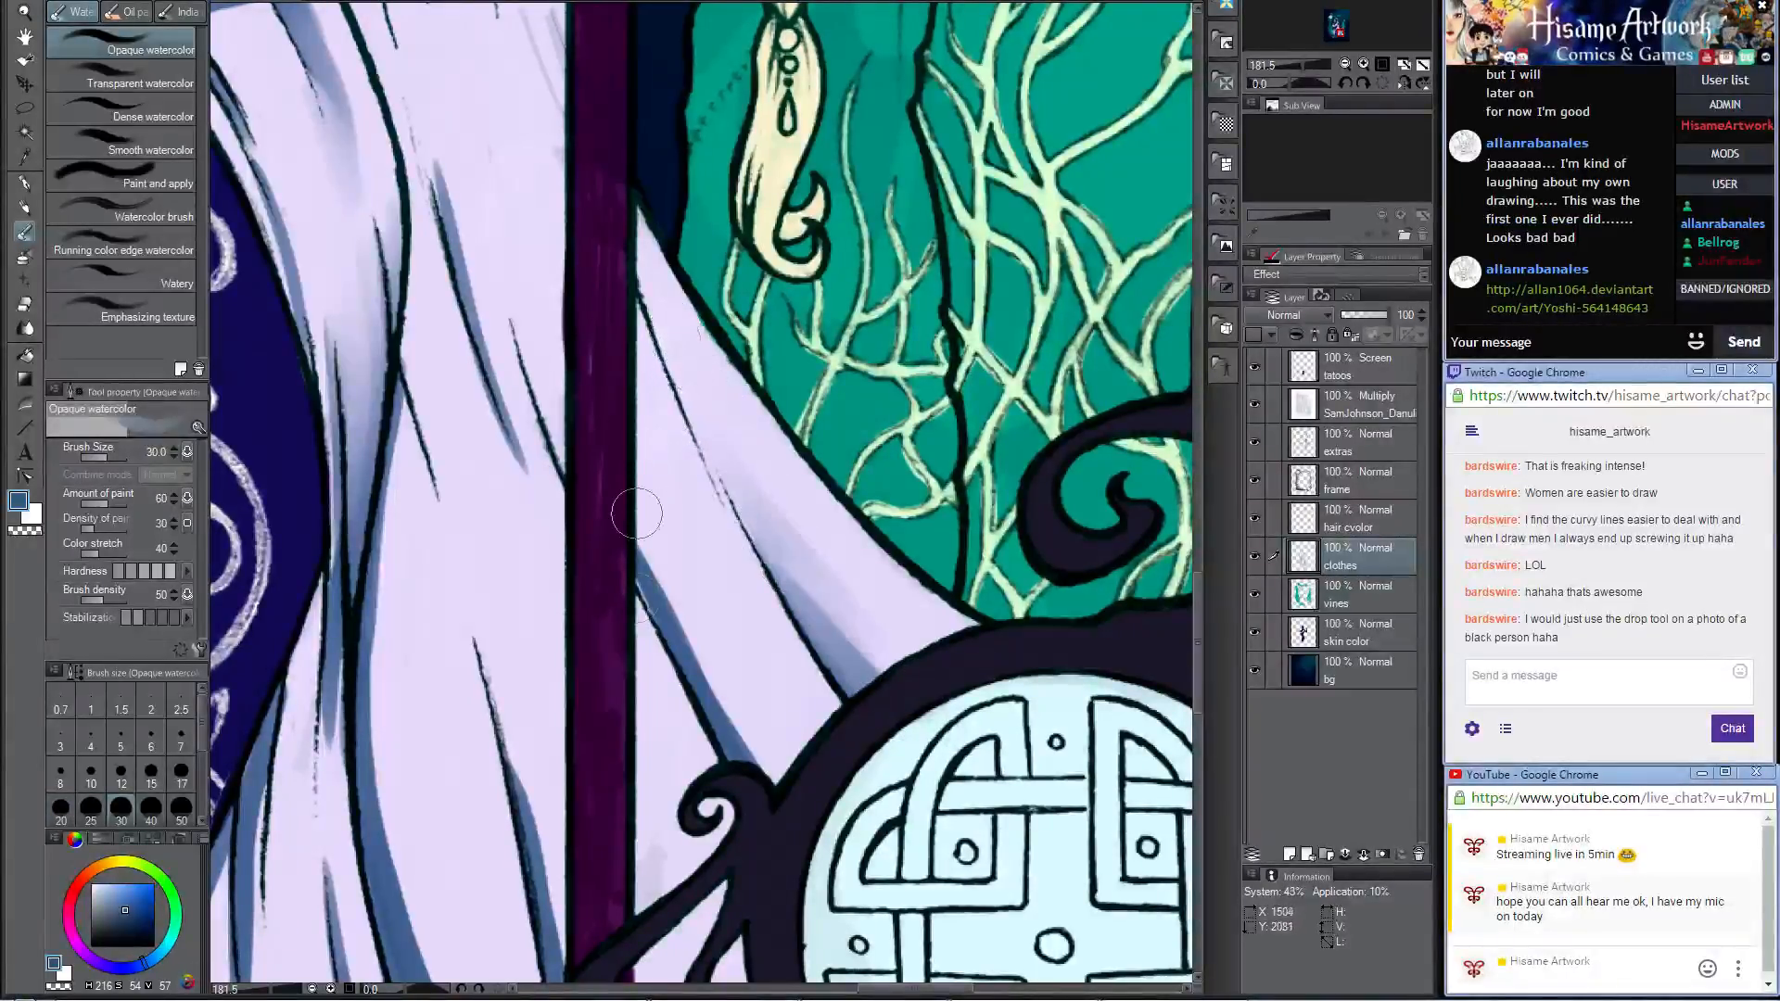
Step: Soften the fold shadow nearest the staff on the outer skirt panel with the Opaque watercolor brush
mouse_move(641, 542)
mouse_down()
mouse_move(808, 830)
mouse_move(768, 819)
mouse_up()
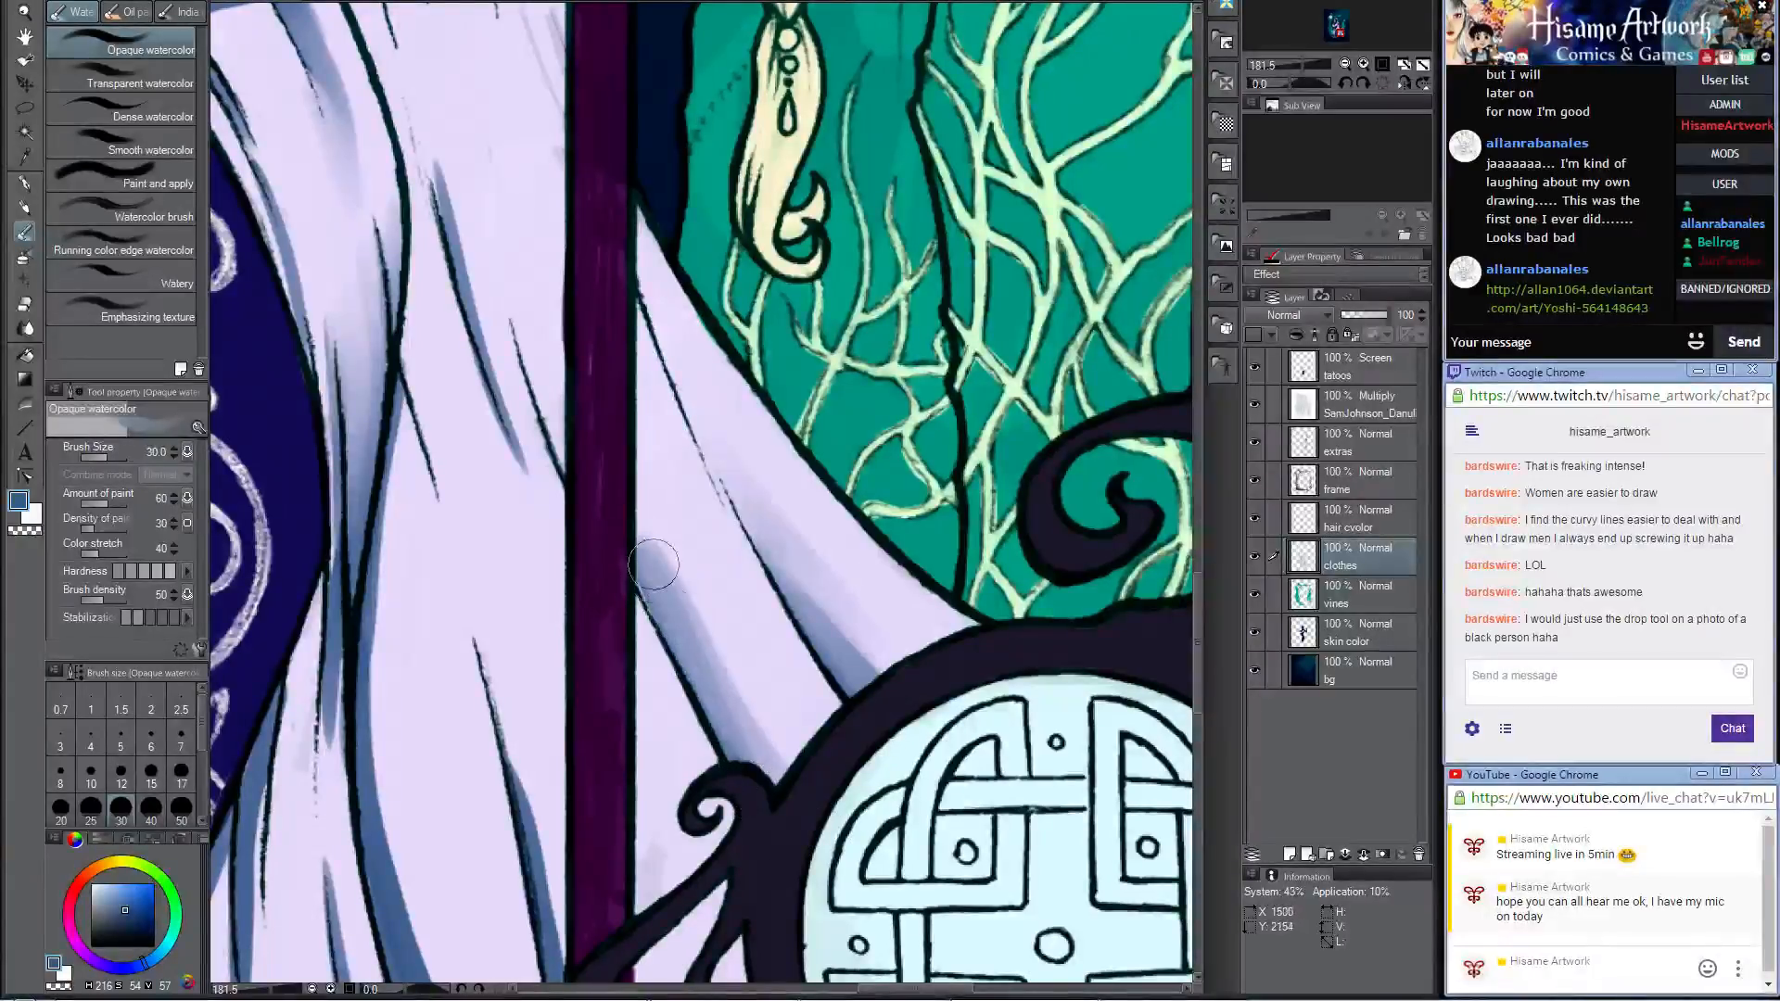
drag(623, 496, 839, 795)
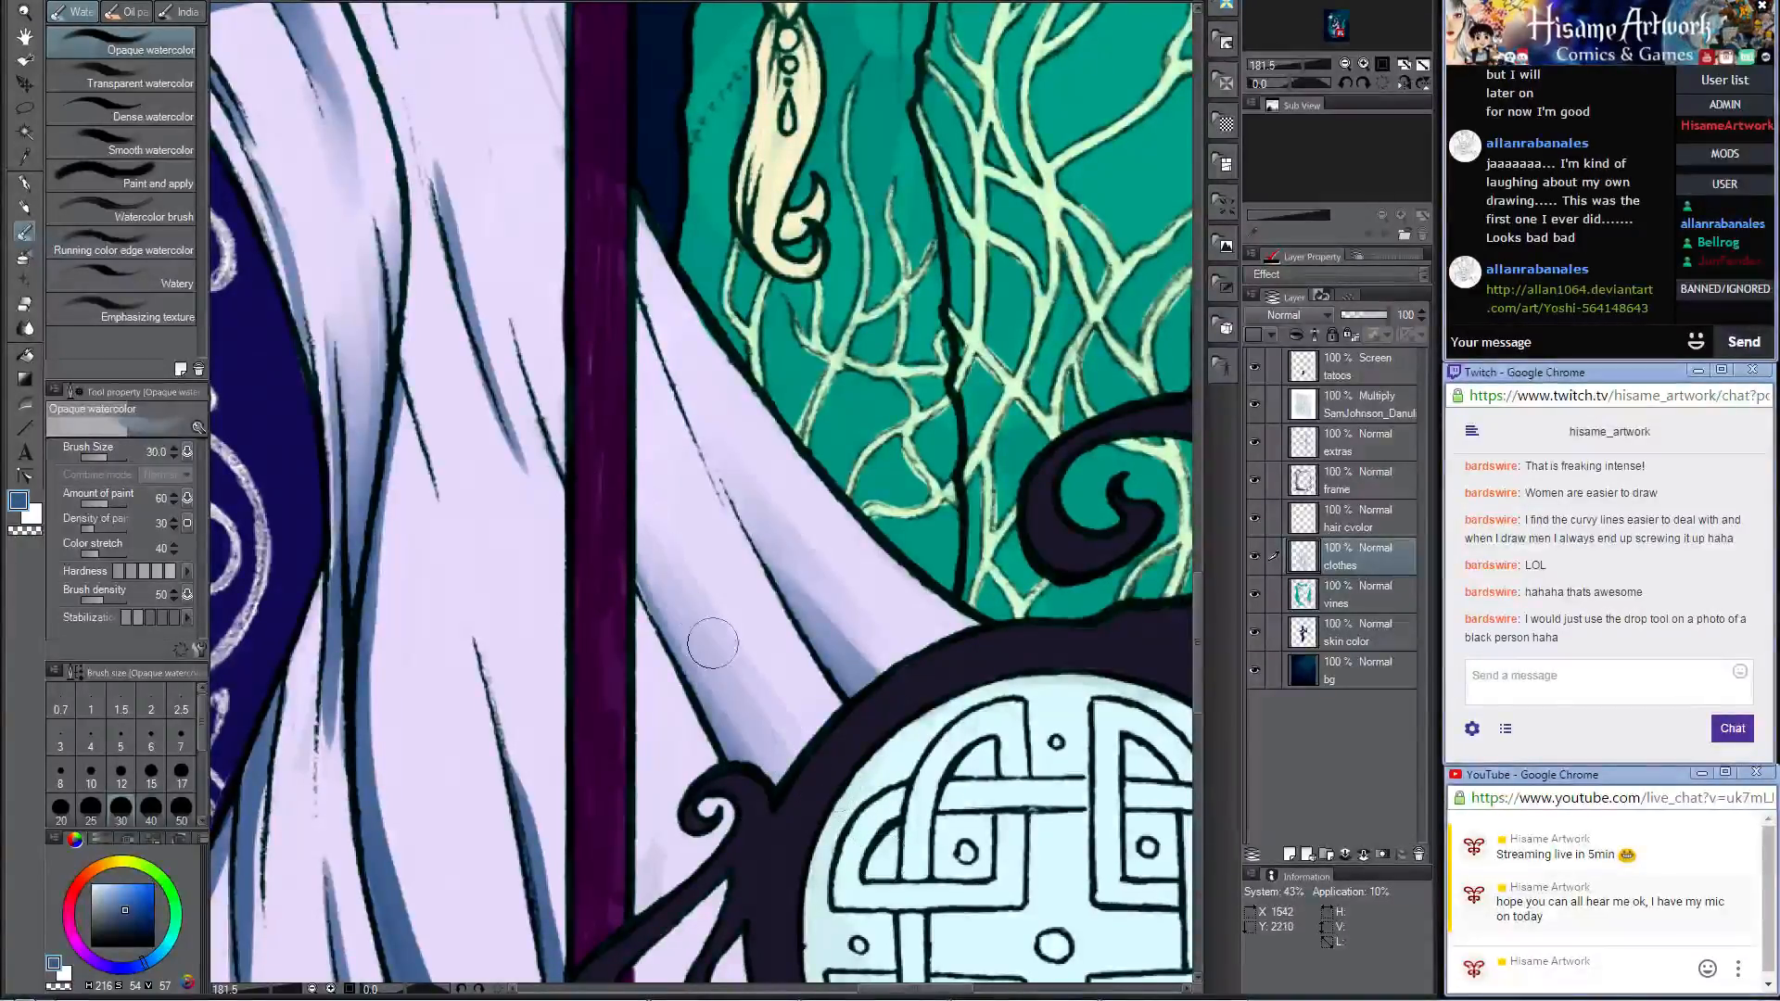
drag(647, 507, 851, 853)
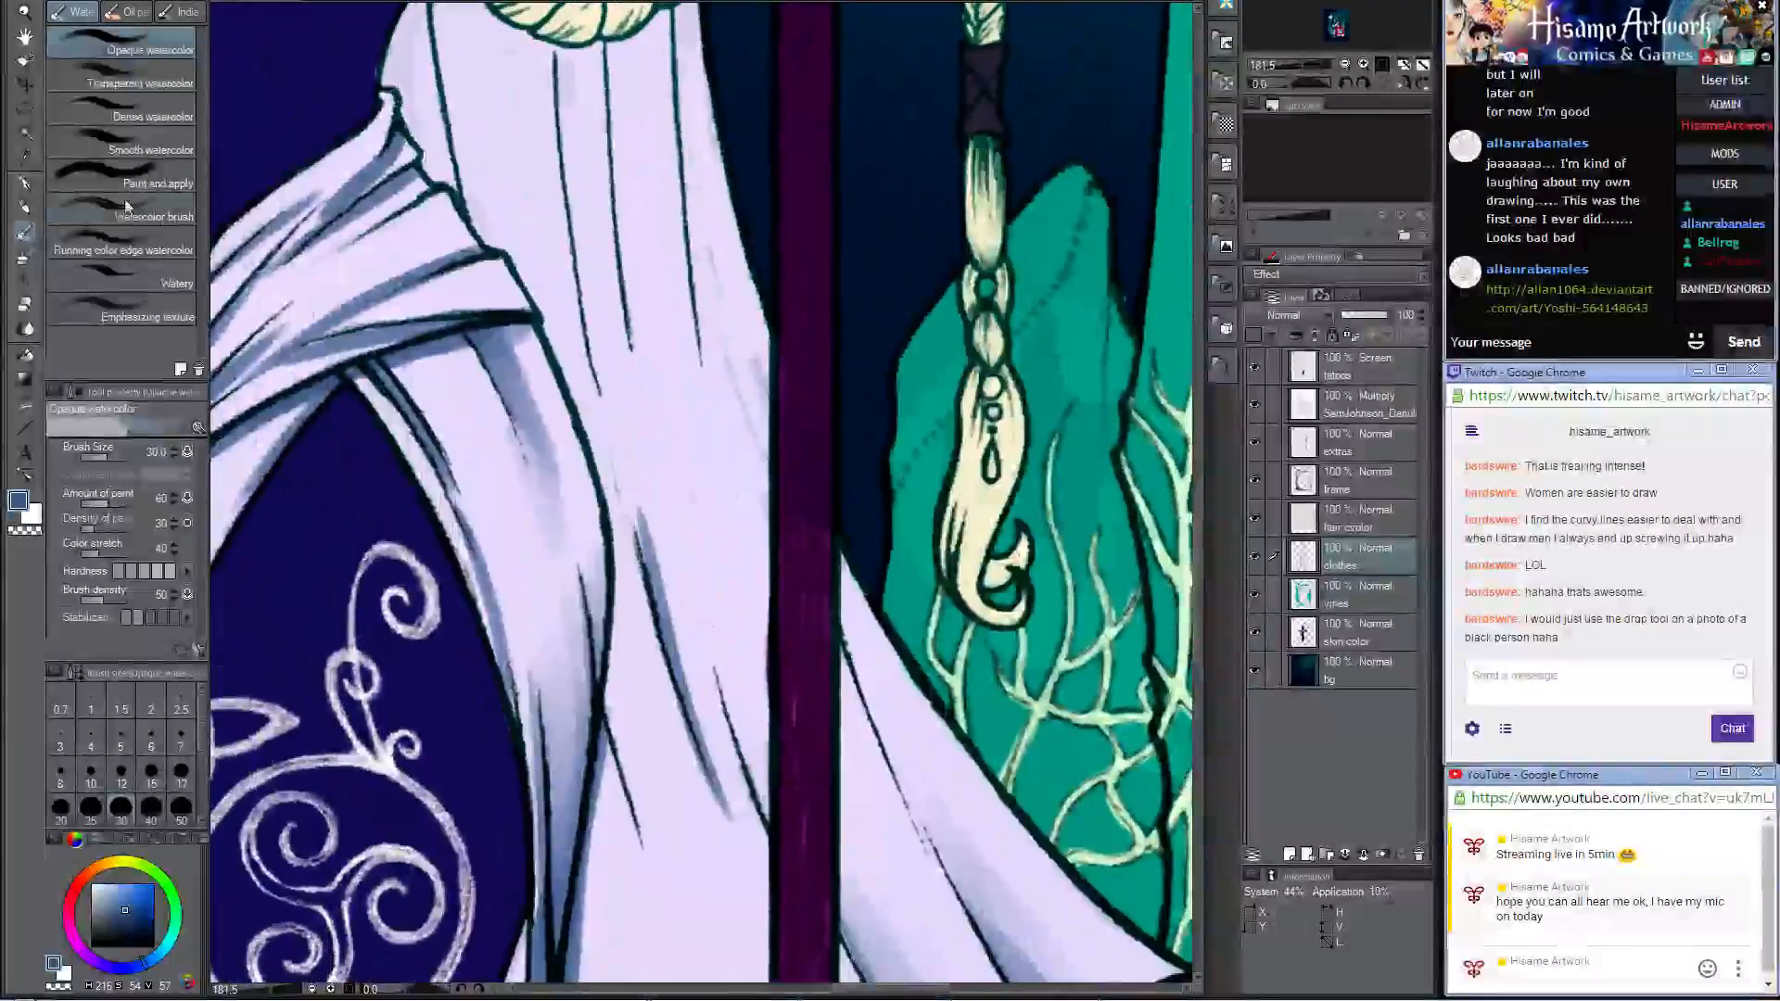
Step: Paint a blue shadow at the narrow upper end of the skirt panel beyond the staff with the Darker pencil
key(p)
drag(829, 533, 878, 716)
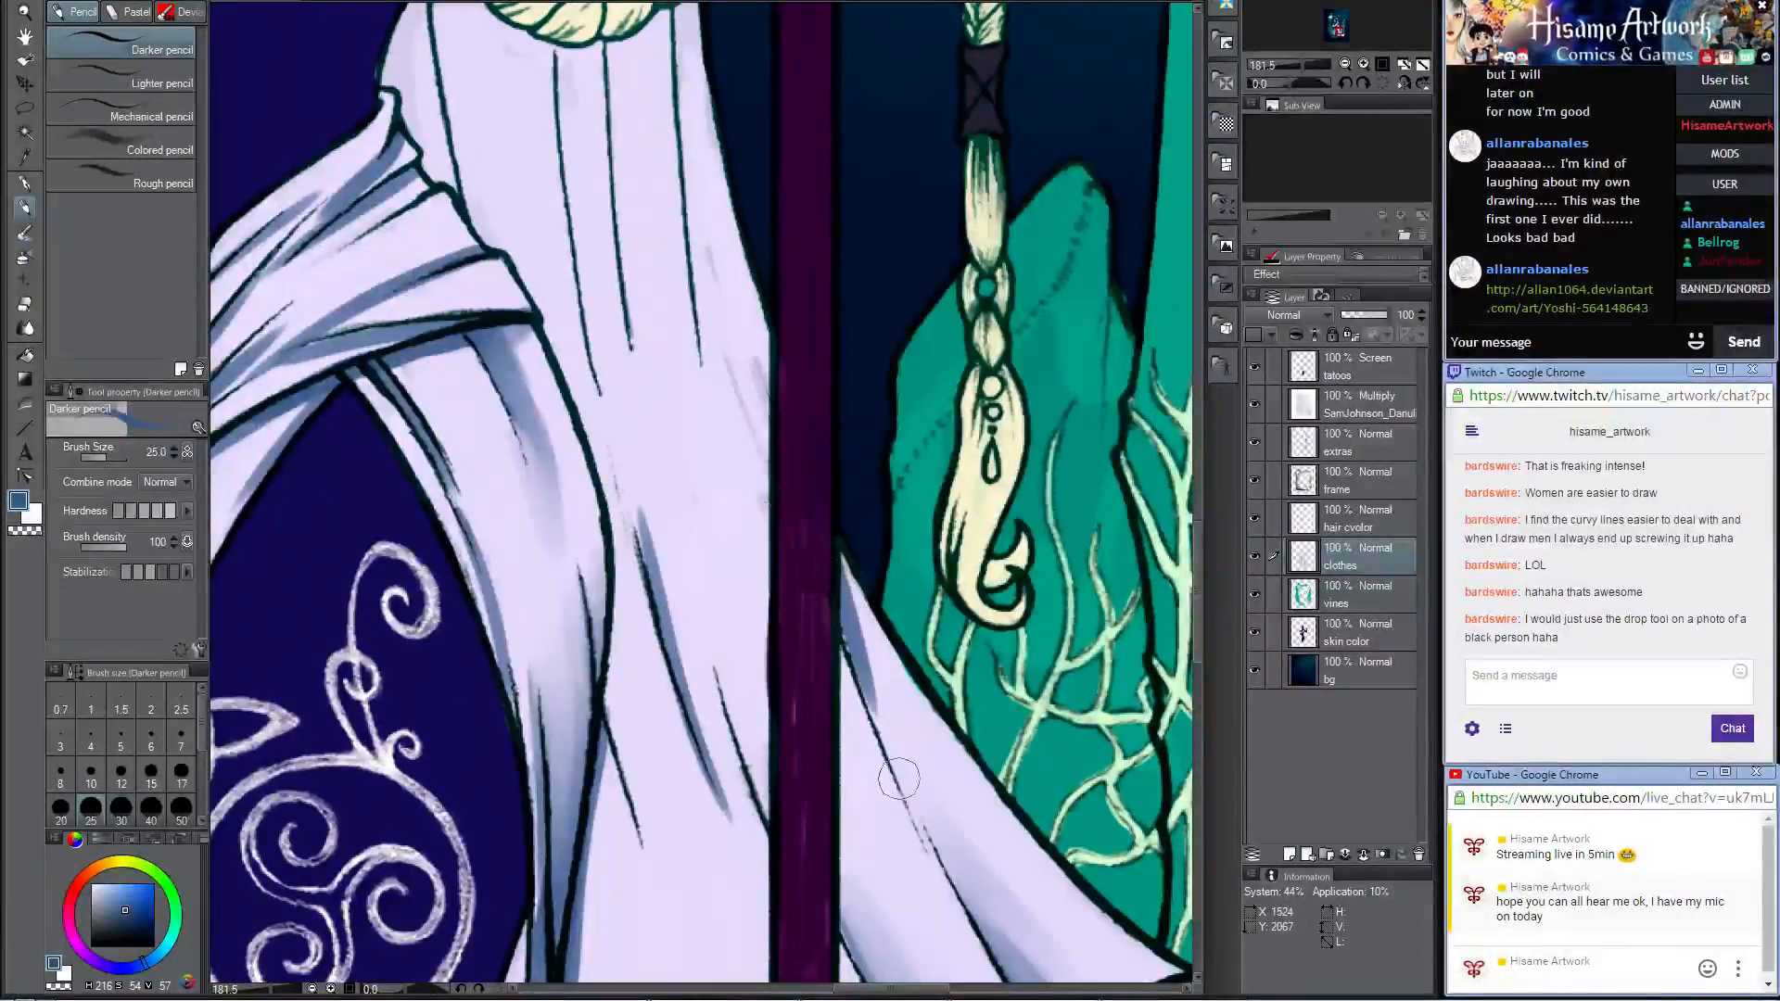
drag(835, 556, 904, 826)
Step: Fill the dress edge between the braid loop and the top of the hip drape with blue shadow
drag(798, 419, 859, 773)
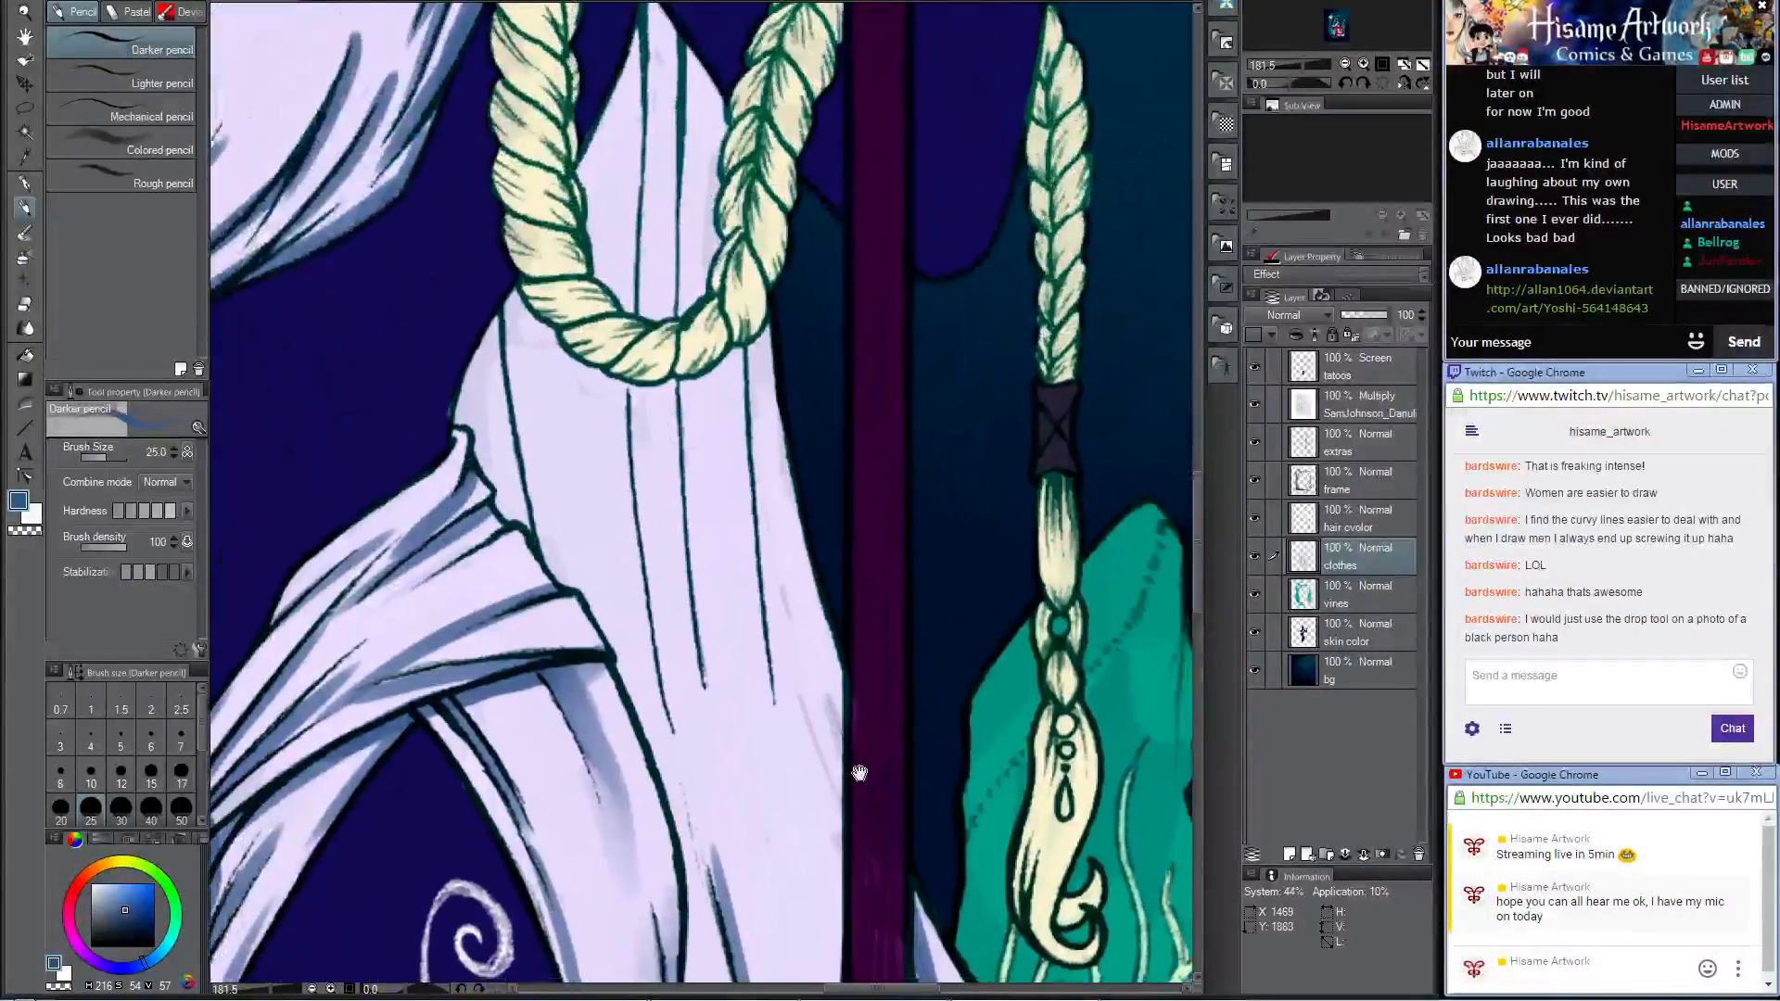
mouse_move(520, 306)
mouse_down()
mouse_move(482, 394)
mouse_move(471, 361)
mouse_move(449, 417)
mouse_move(471, 424)
mouse_move(519, 525)
mouse_move(497, 424)
mouse_move(488, 461)
mouse_move(496, 360)
mouse_up()
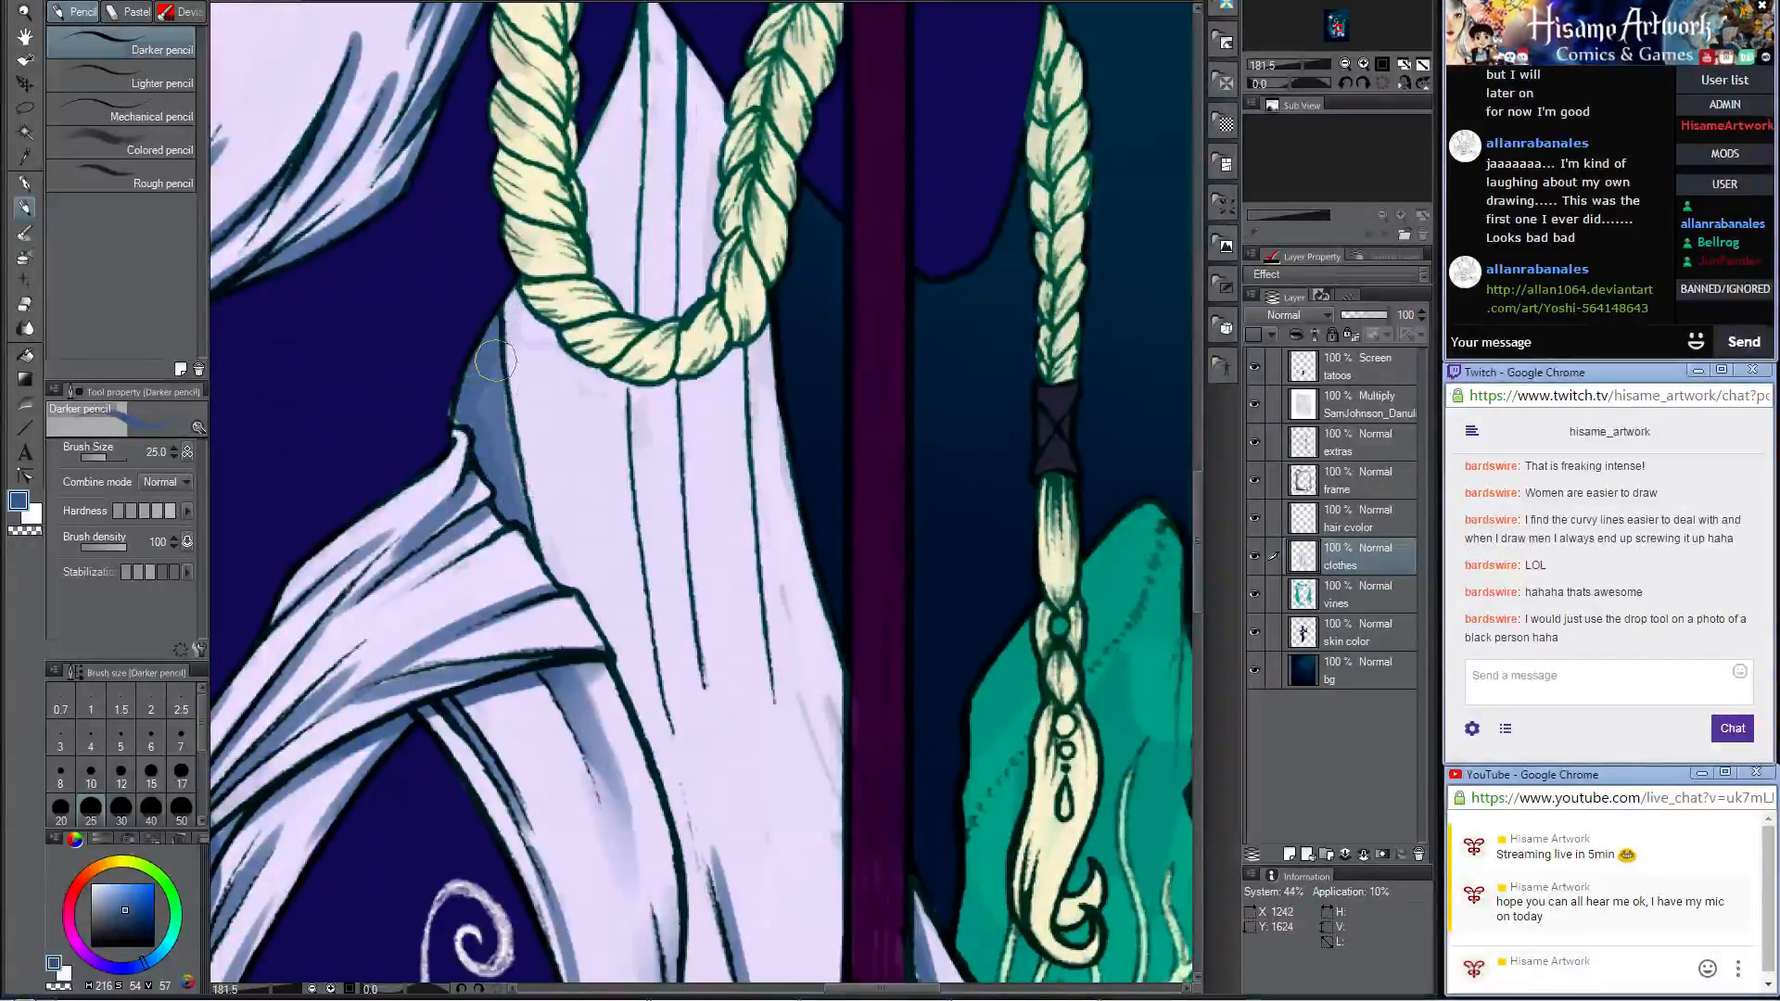
drag(512, 484, 523, 526)
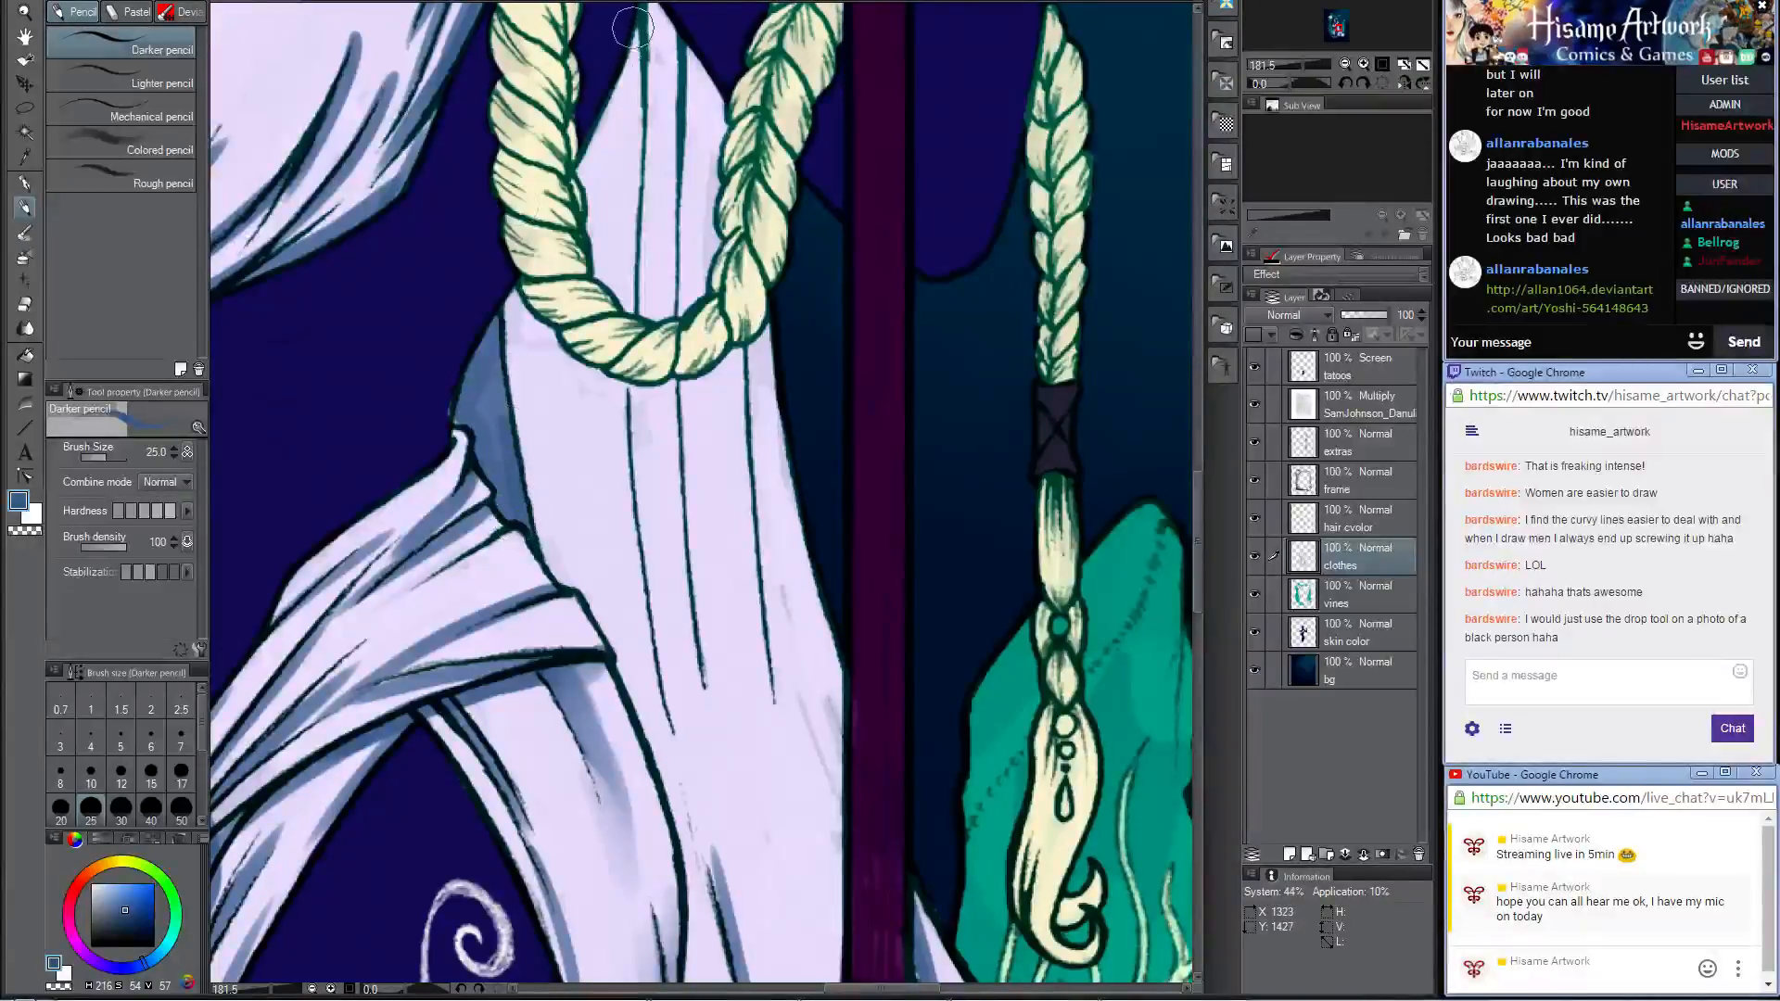
Step: Paint blue shadows along the dress's vertical folds inside and just below the braid loop
drag(636, 51, 636, 151)
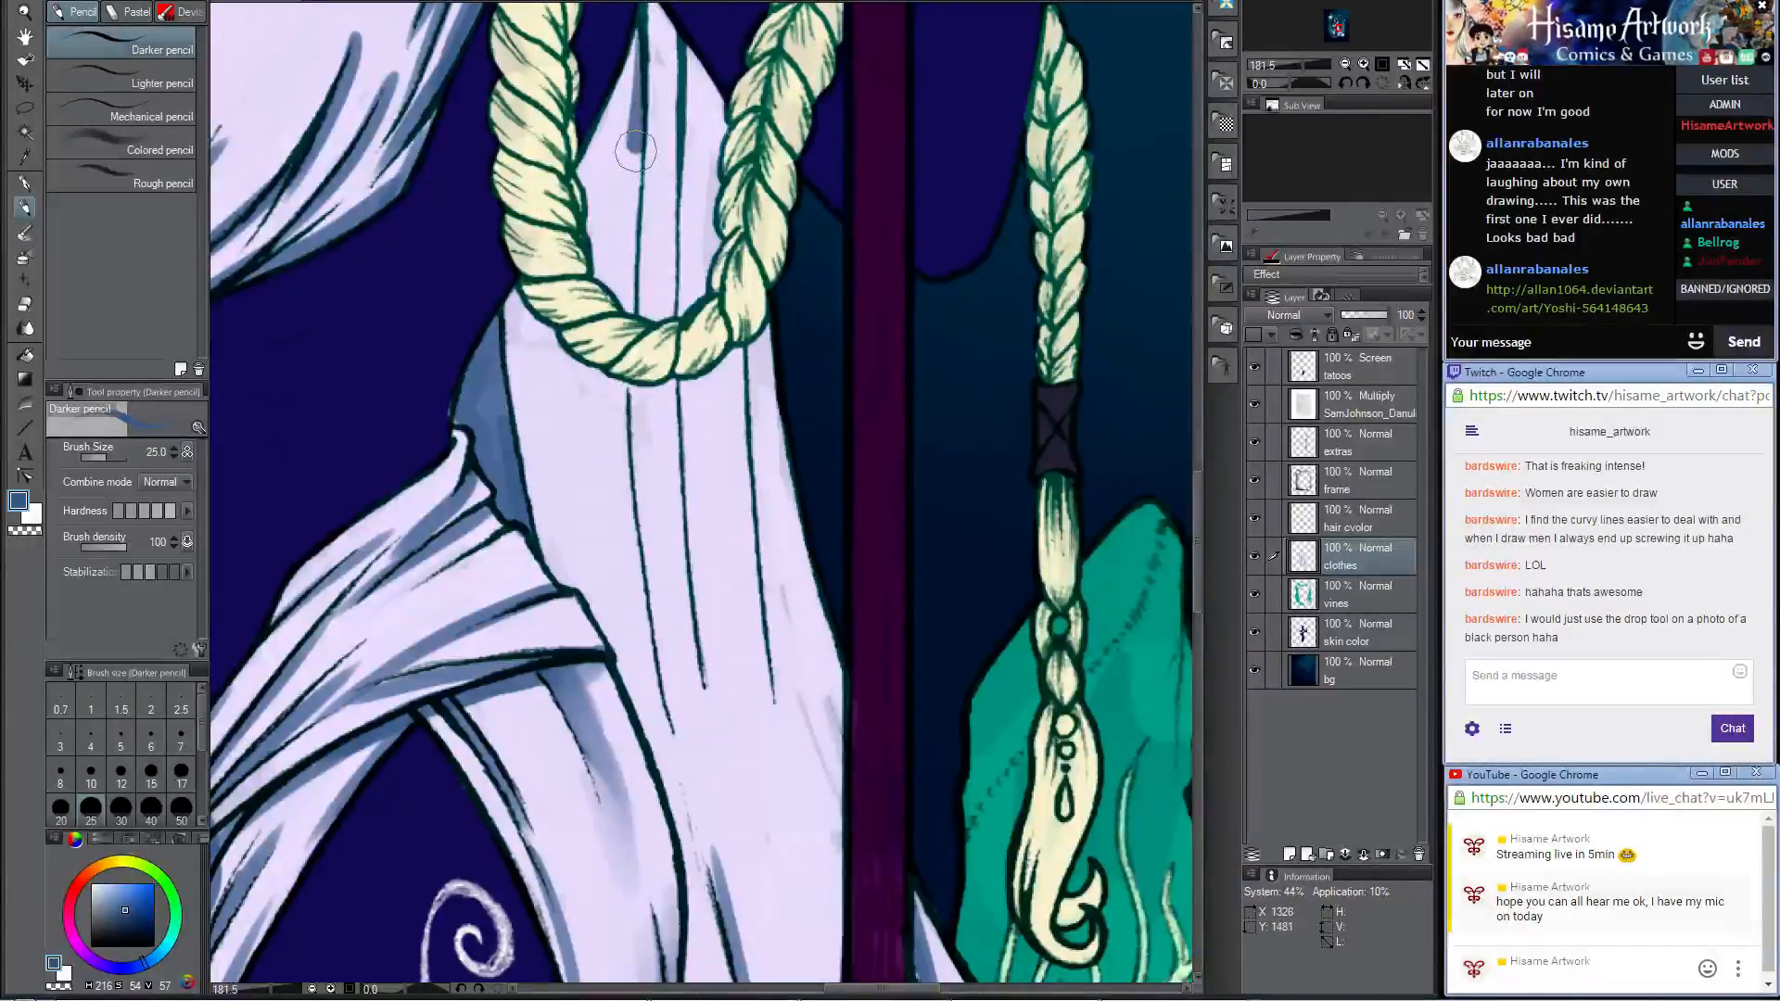
scroll(775, 310, up, 4)
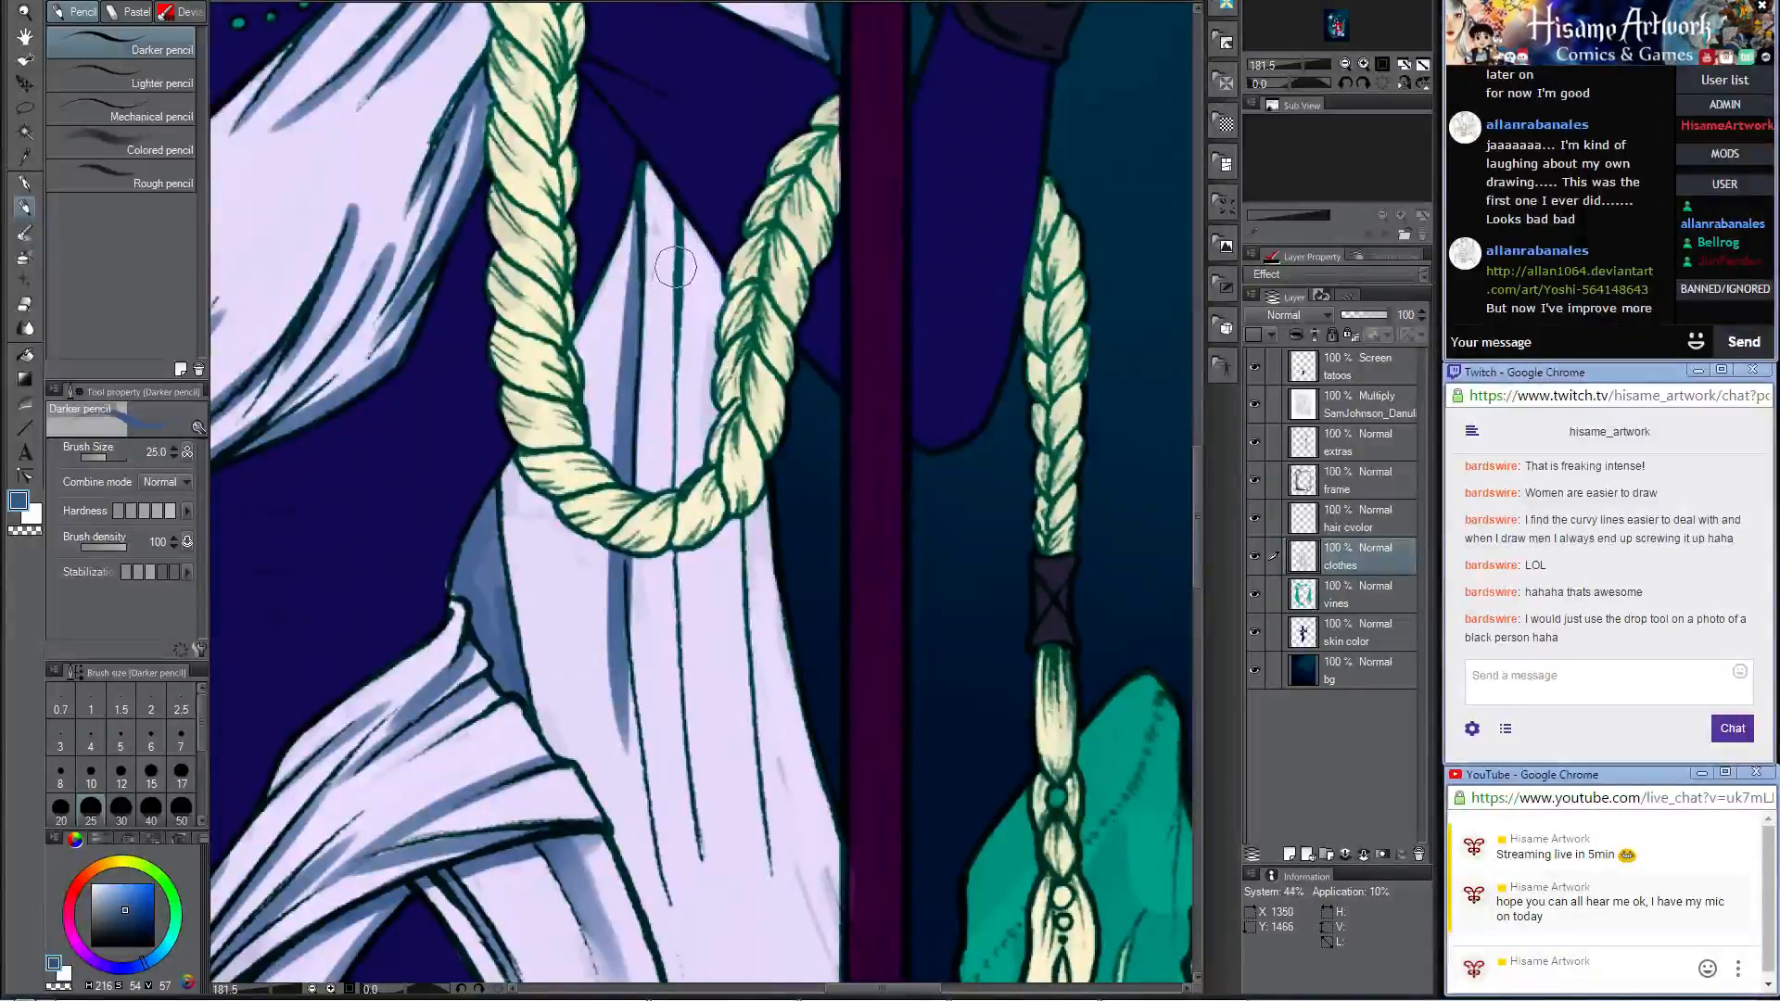
drag(681, 202, 664, 510)
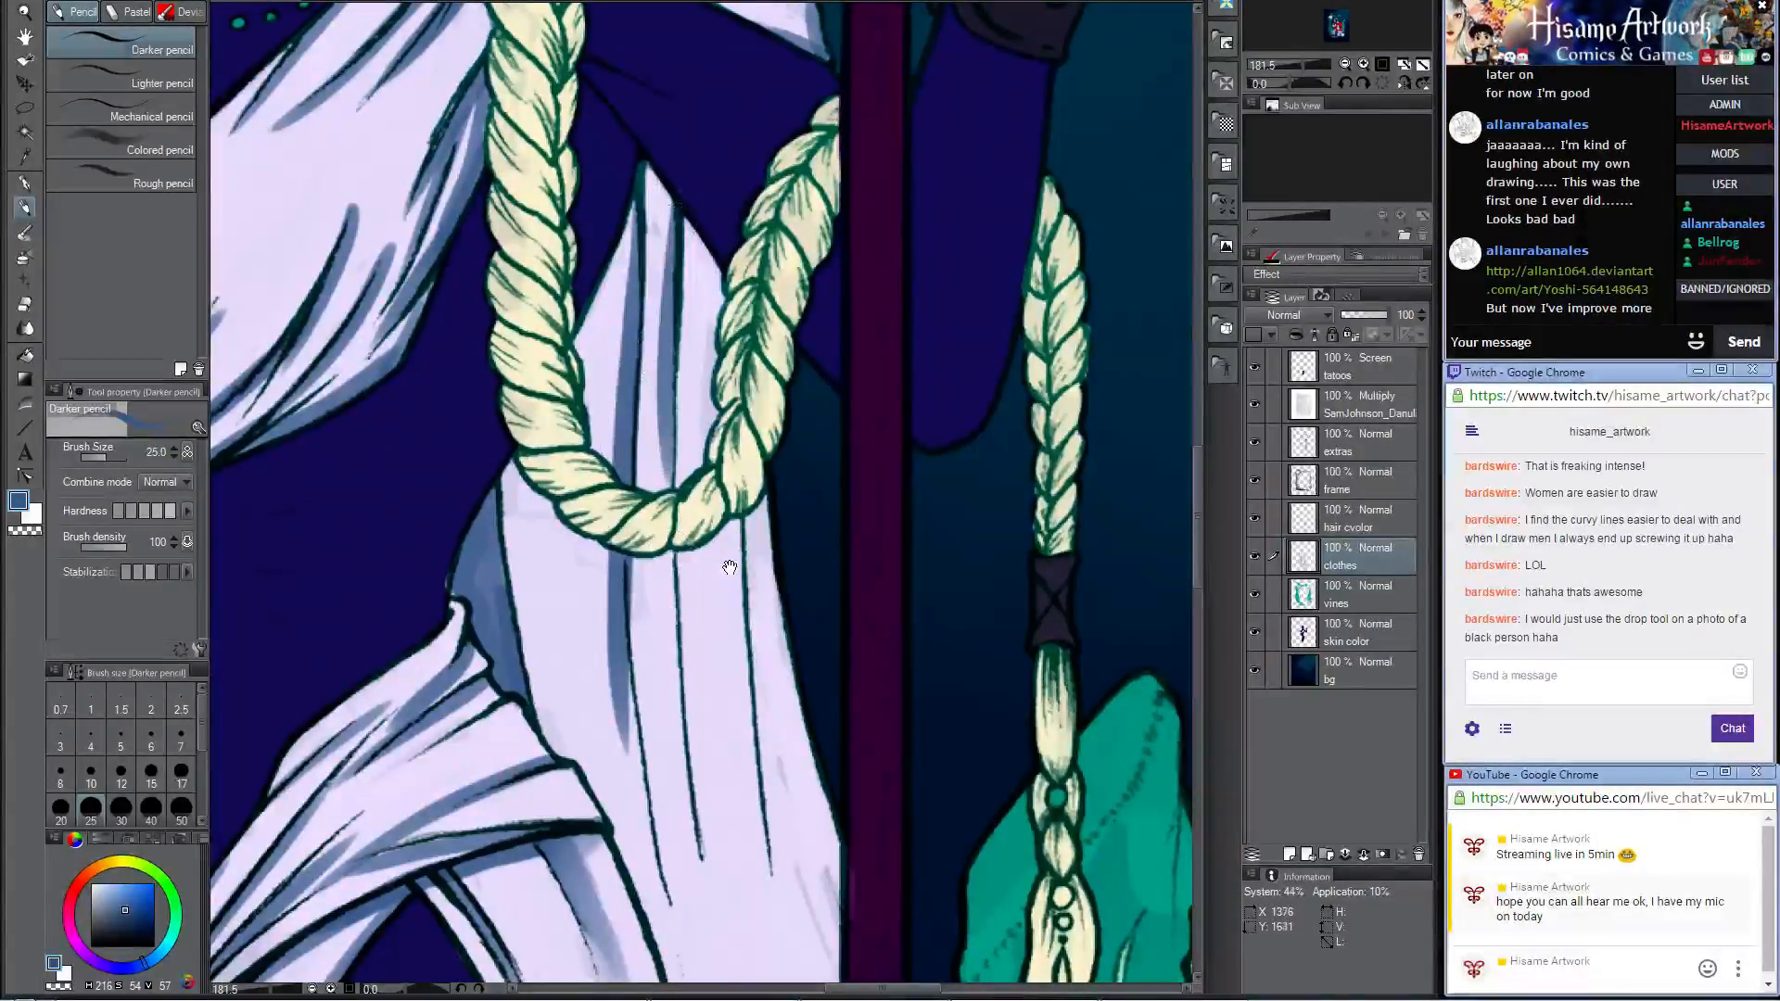
drag(730, 568, 729, 289)
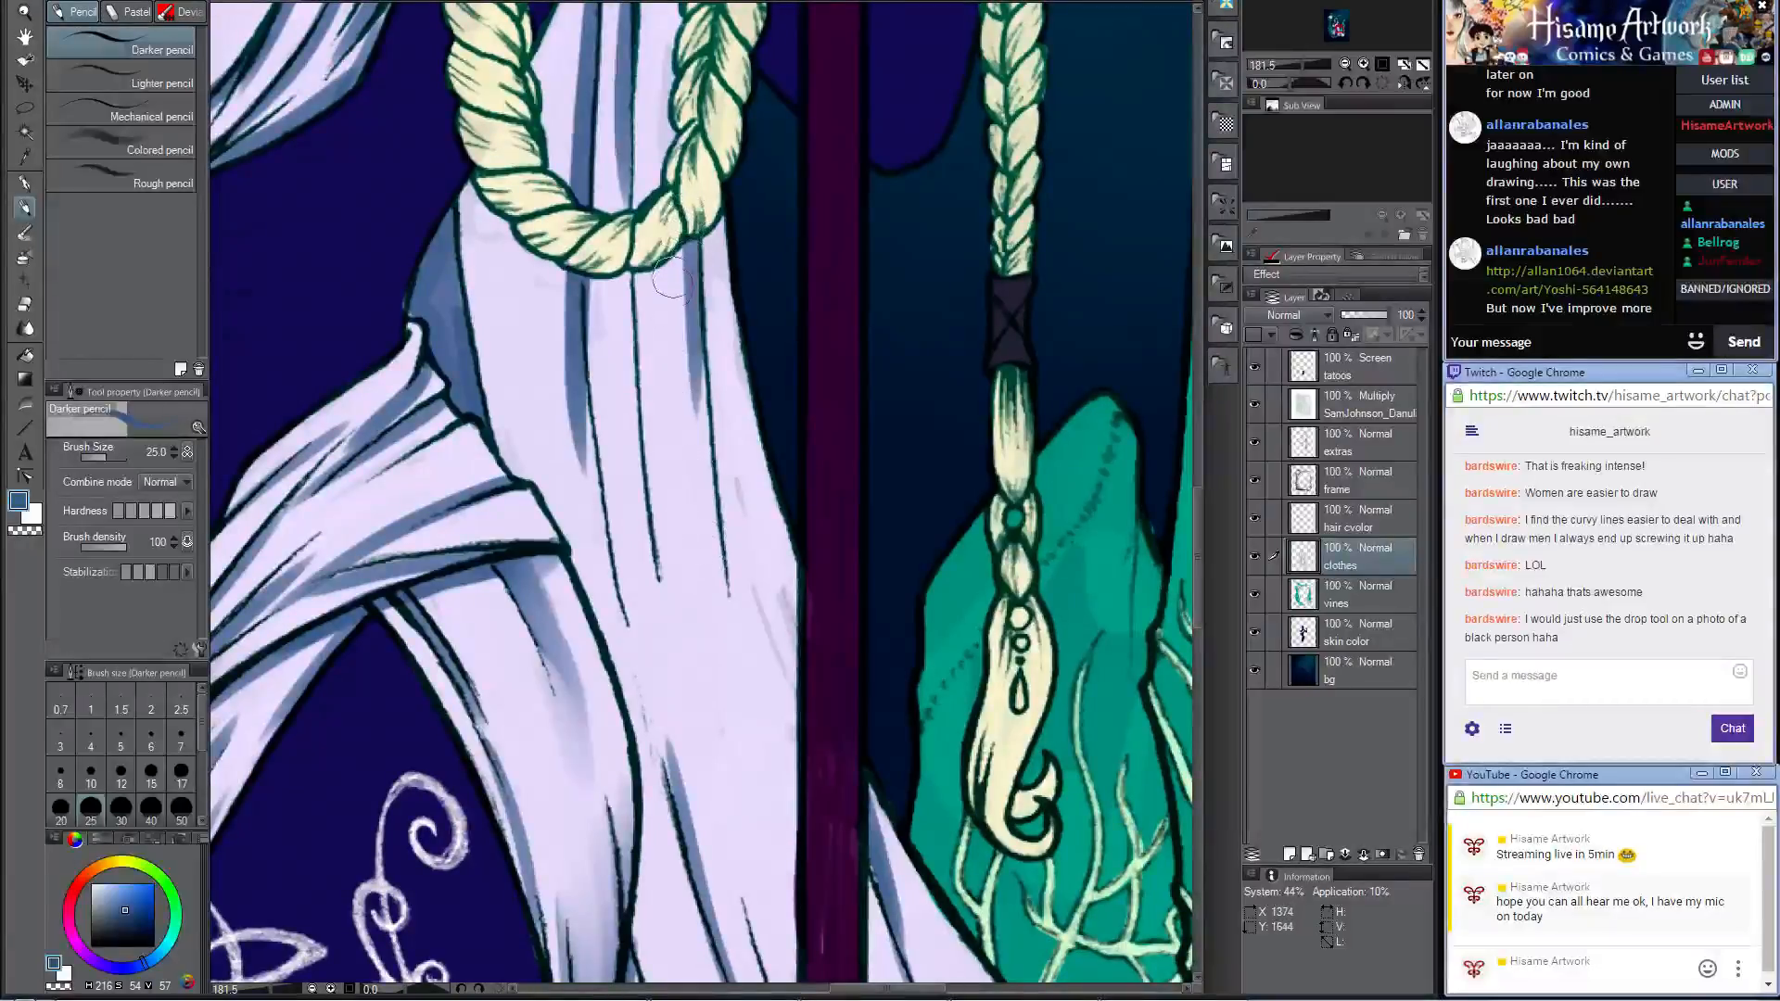
key(ctrl+z)
drag(688, 214, 708, 506)
key(ctrl+z)
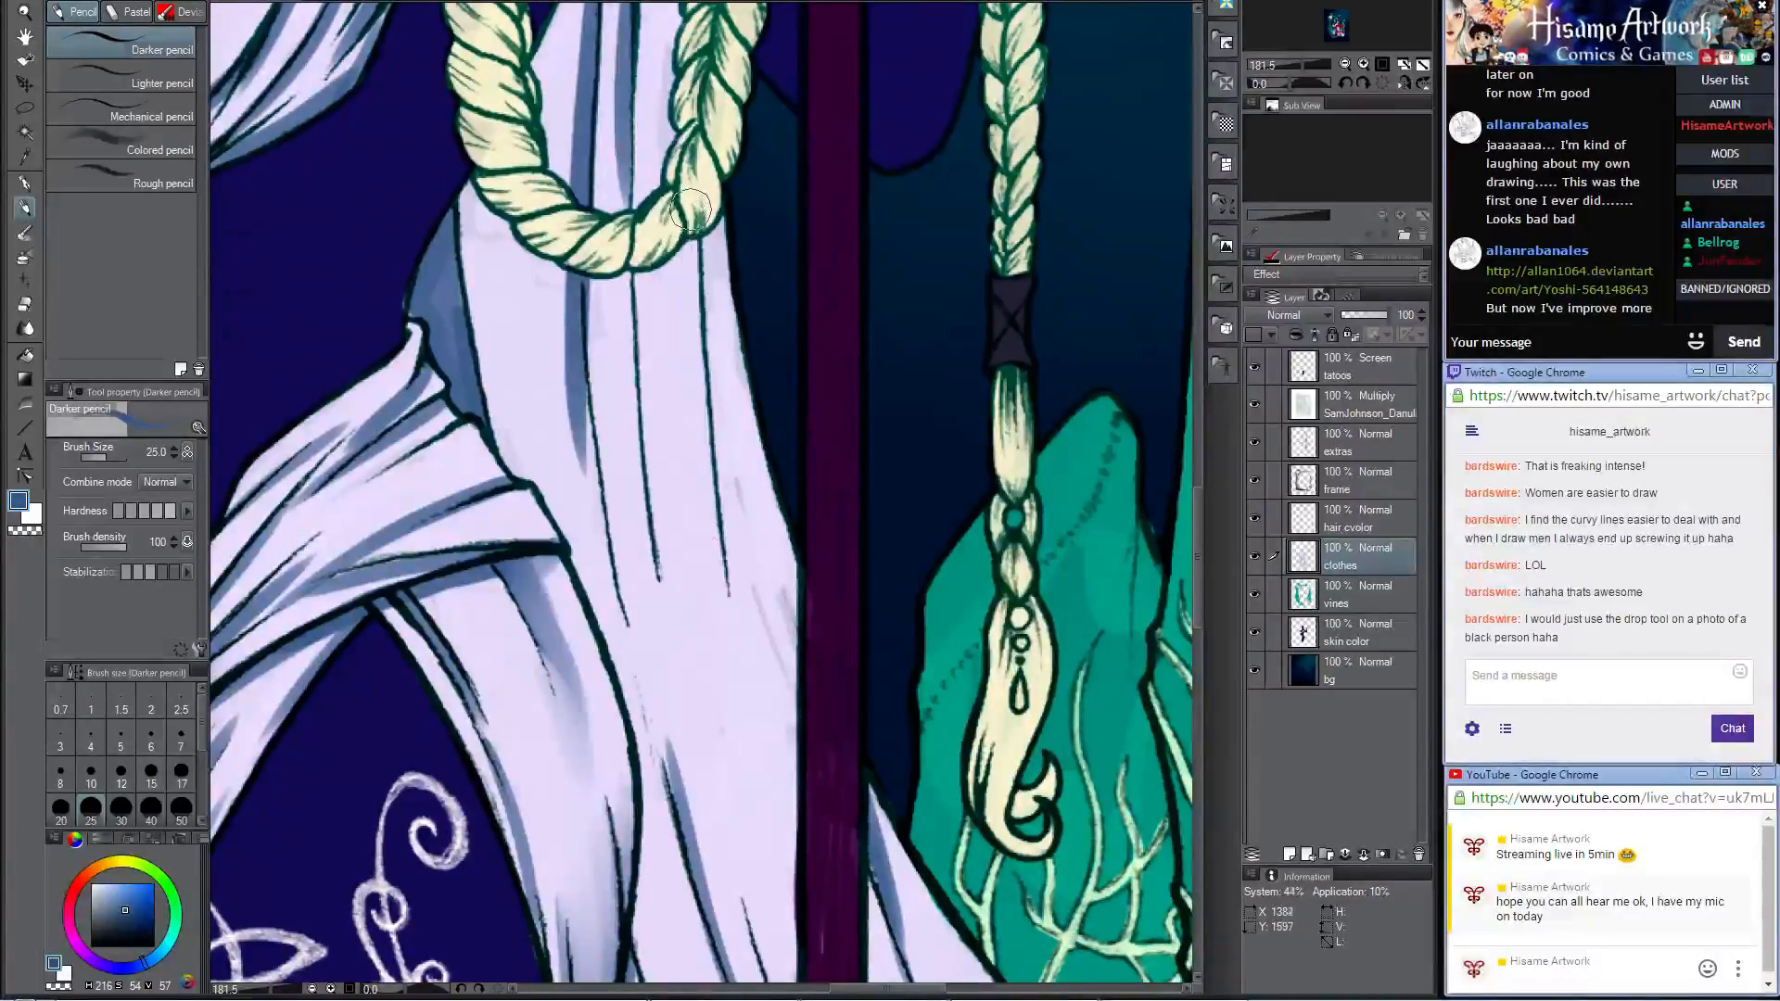
drag(690, 196, 710, 432)
Step: Blend the first vertical fold shadow below the braid loop with the Opaque watercolor brush at size 30
click(25, 229)
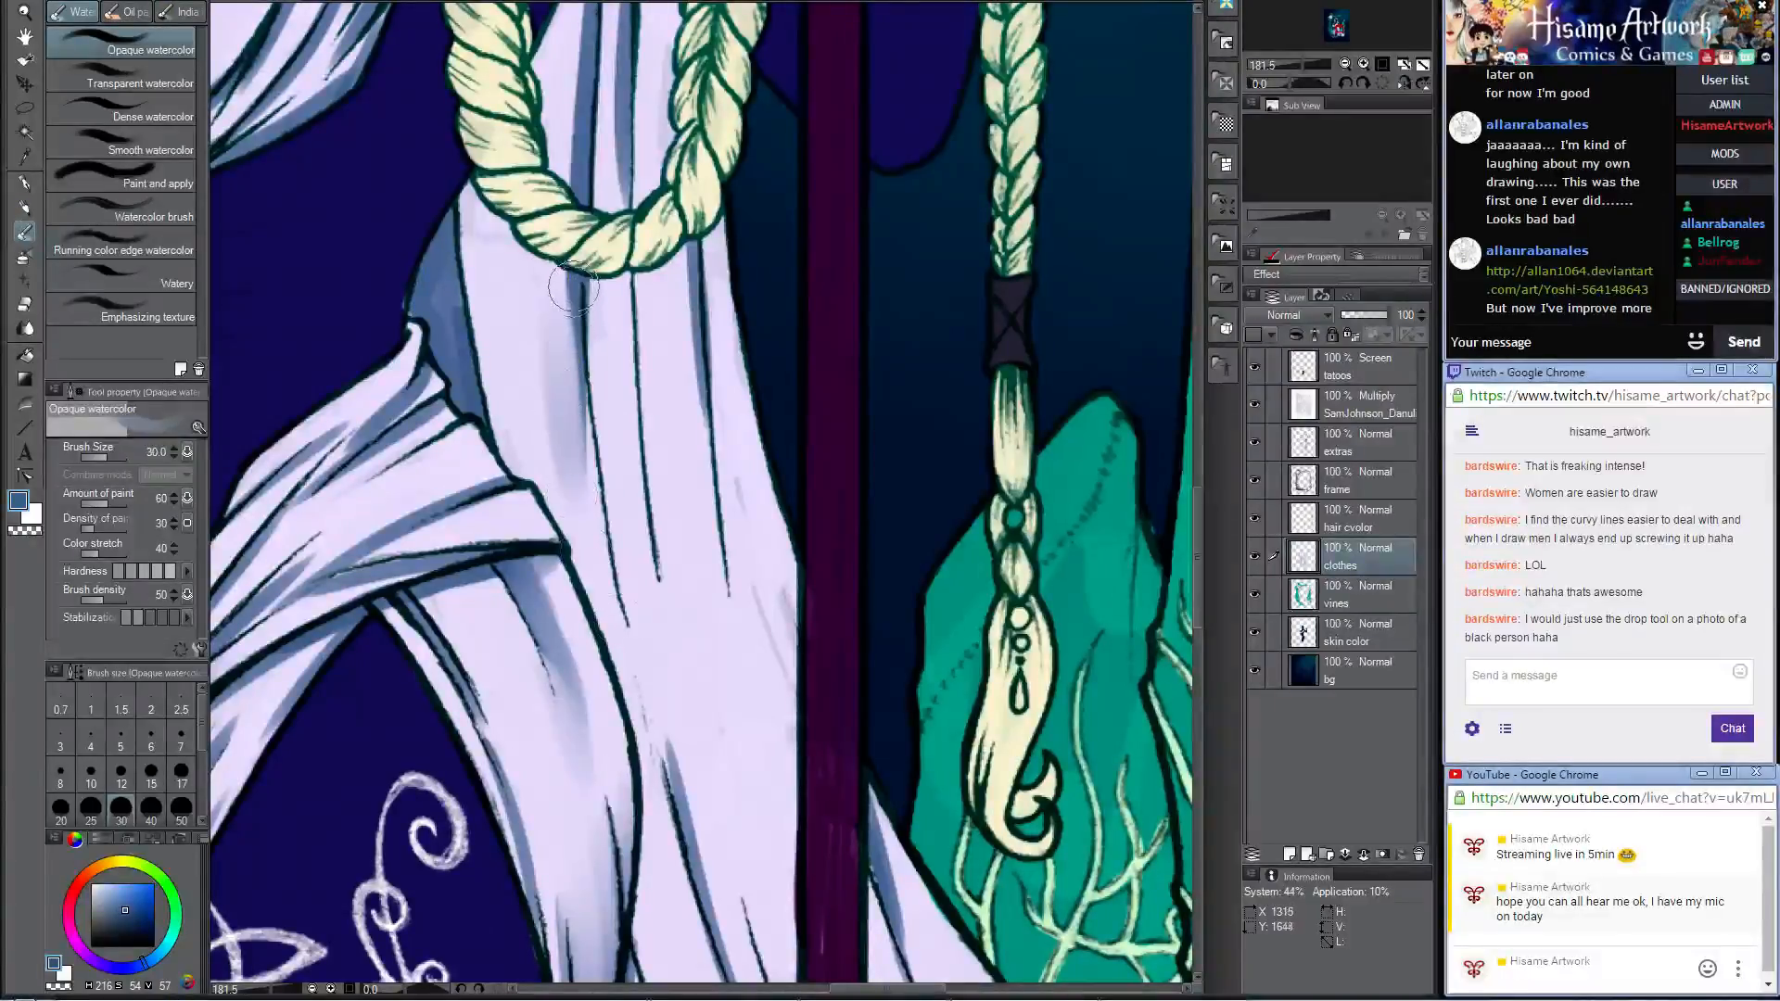
drag(573, 286, 578, 506)
drag(565, 349, 579, 414)
Step: Blend the fold shadow inside the braid loop with the Opaque watercolor brush at size 17
drag(623, 295, 647, 563)
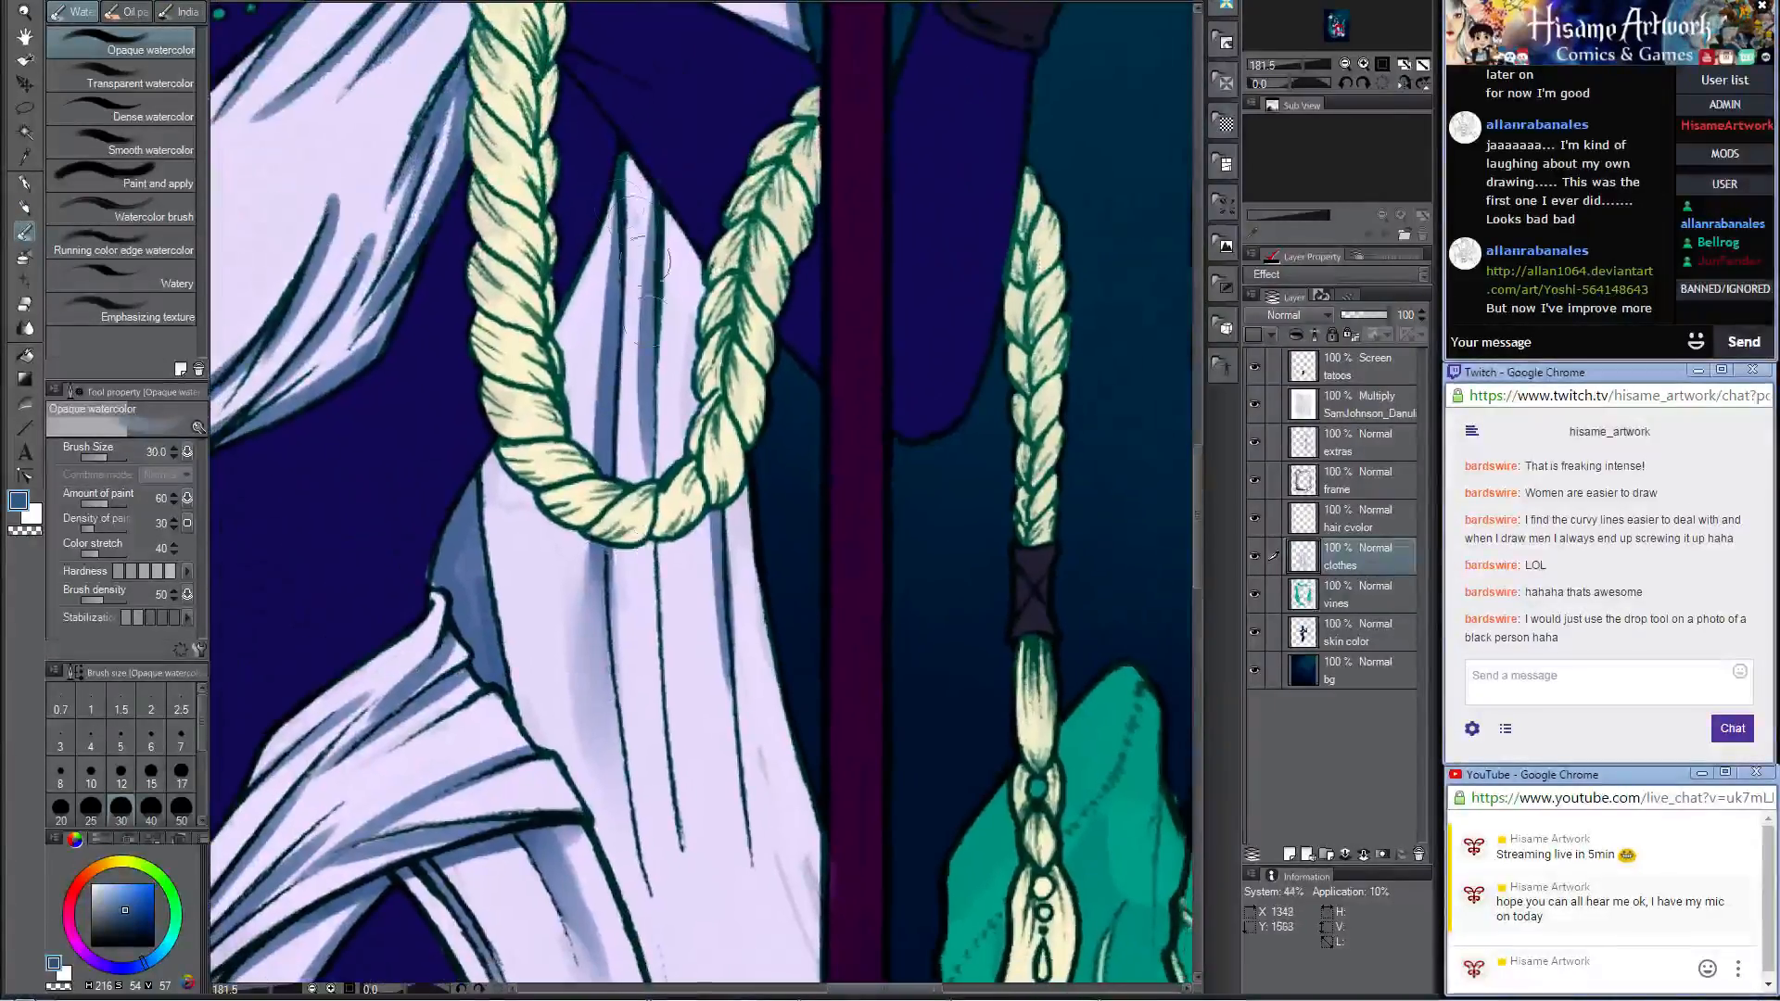
key(bracketleft)
key(bracketleft)
key(bracketleft)
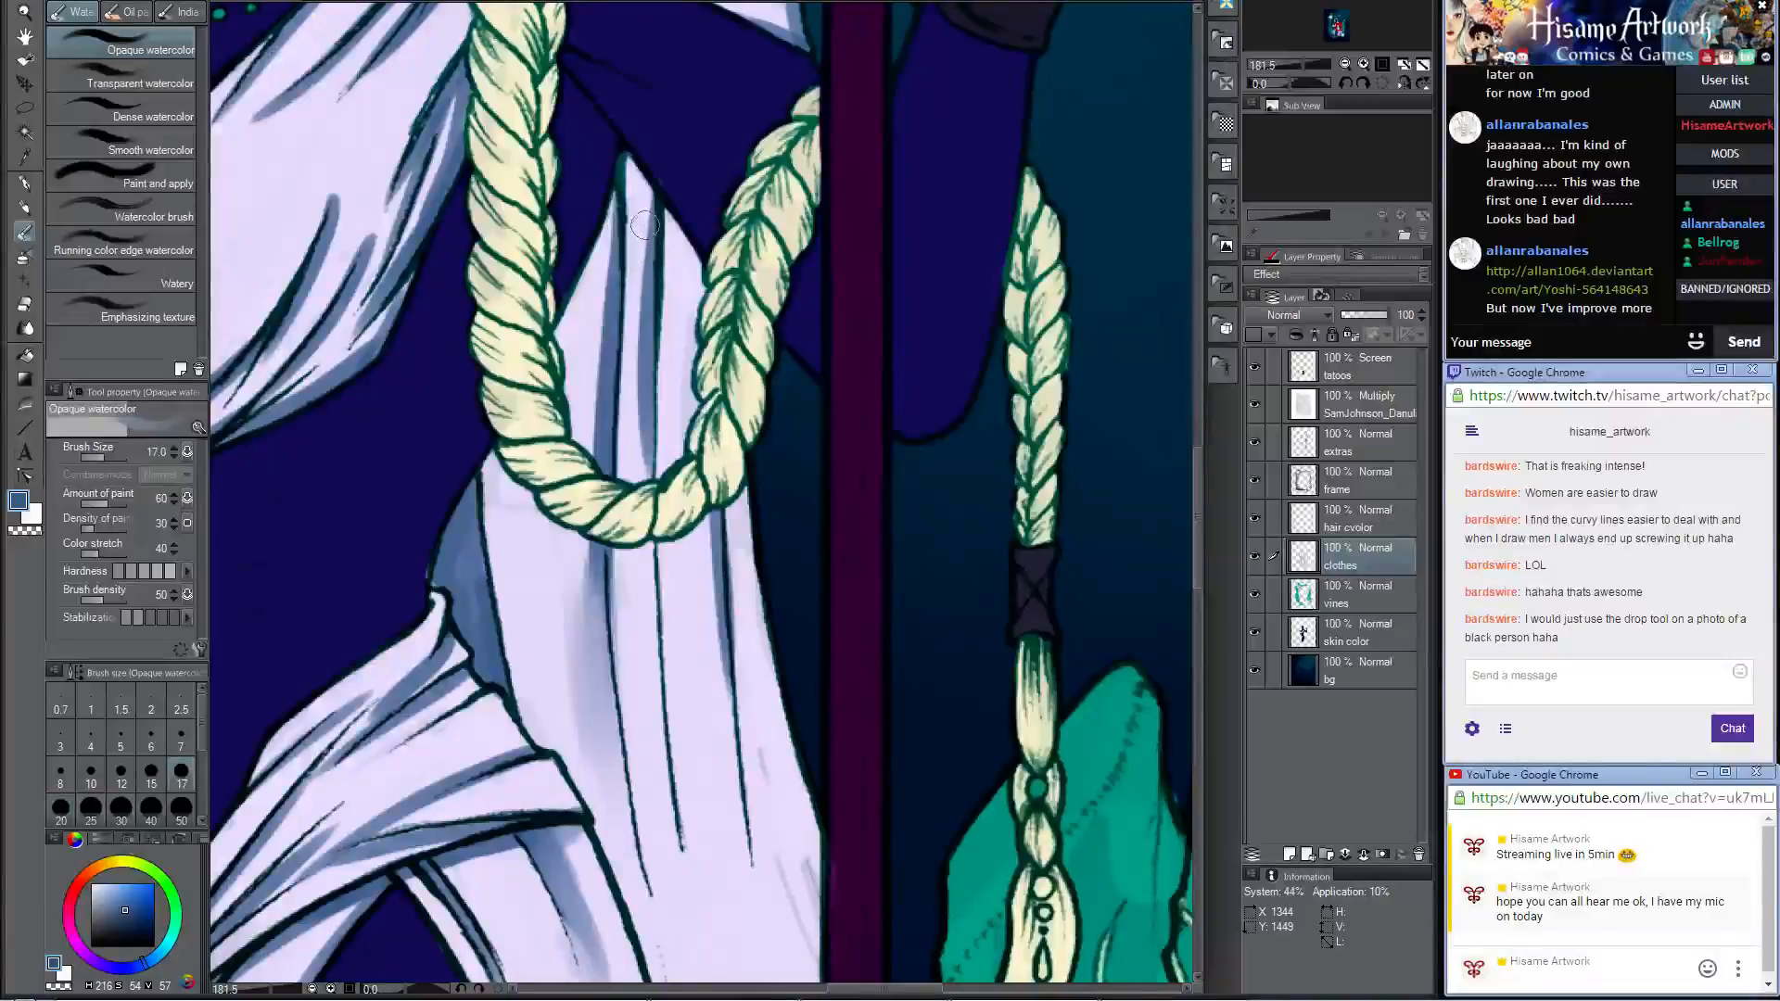
drag(634, 215, 628, 503)
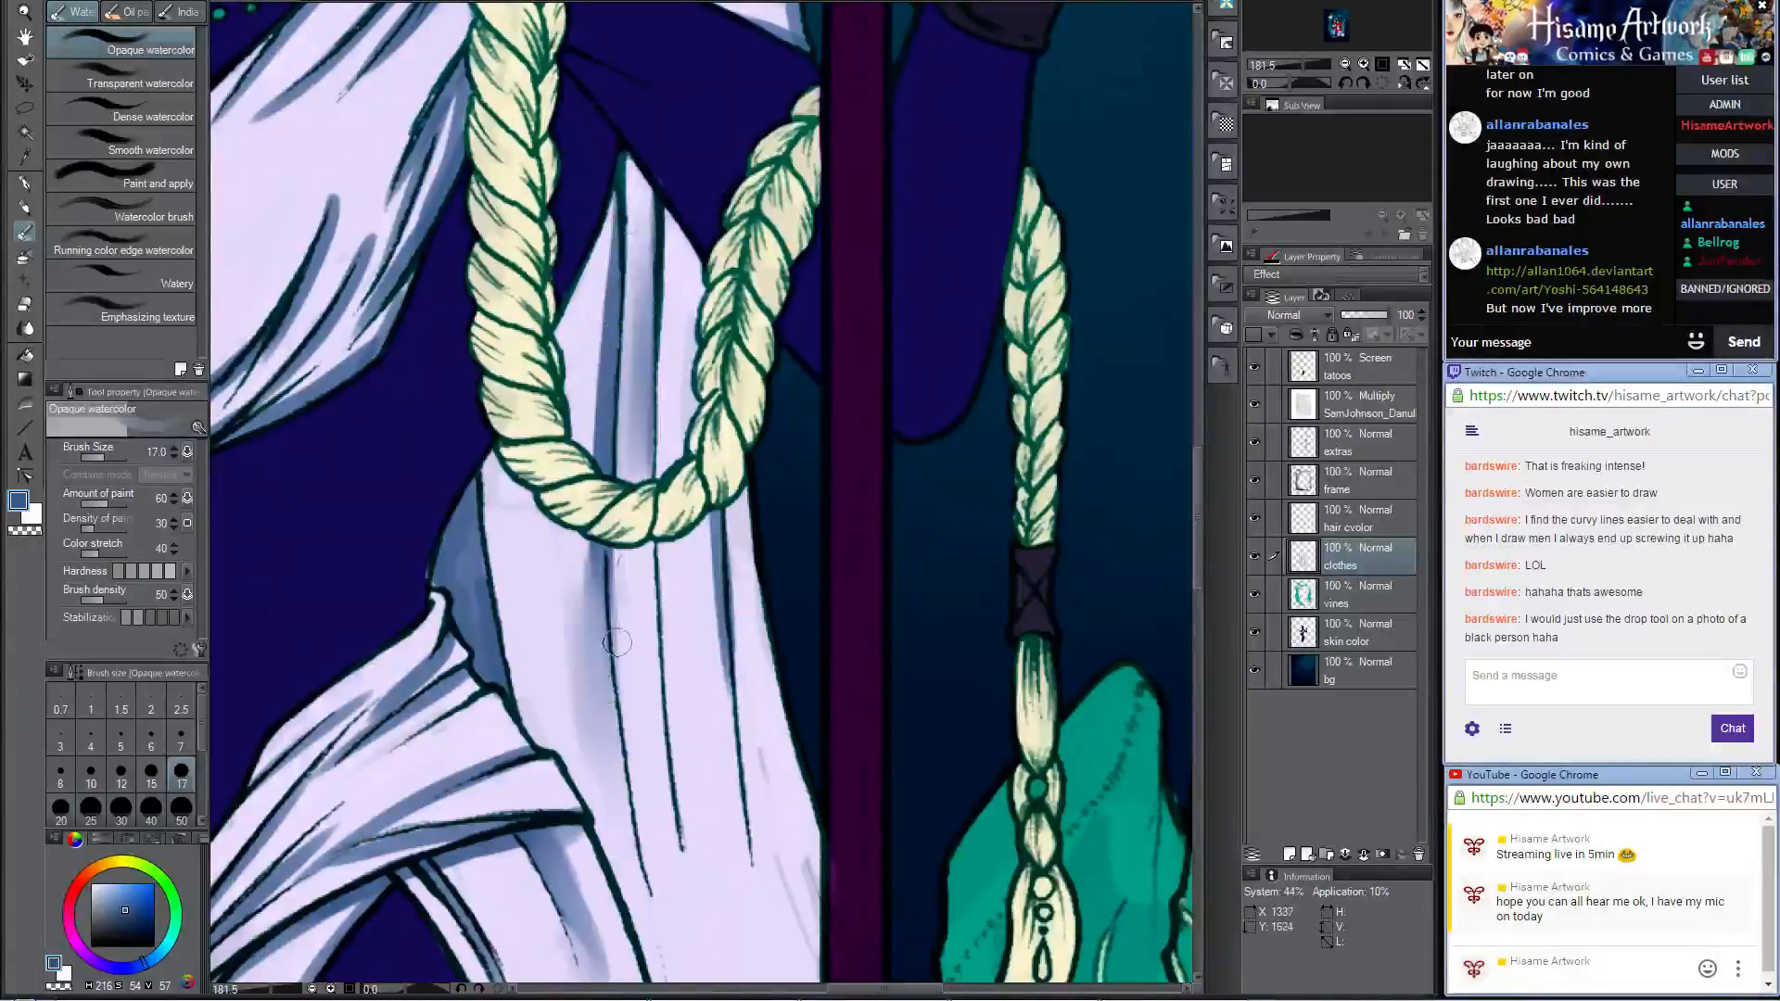
Step: Paint blue shadows with the Darker pencil at the lower ends of the dress's vertical folds, between hip drape and staff
drag(691, 588, 702, 277)
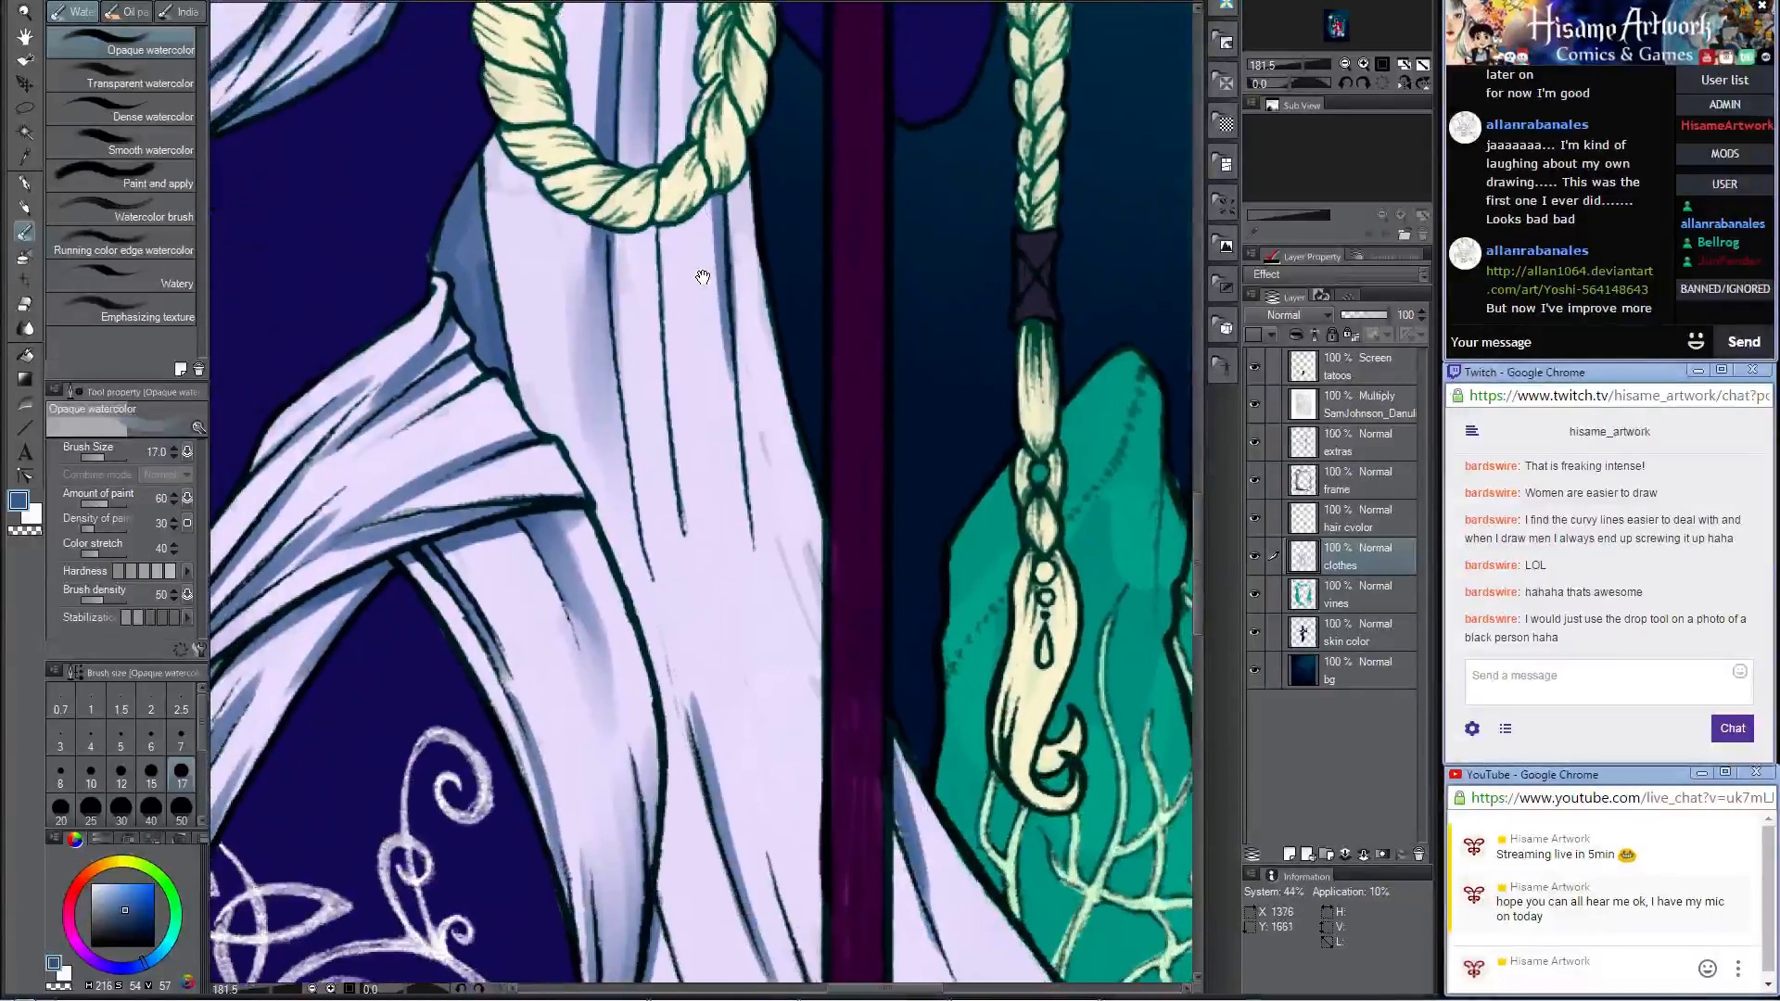
click(25, 208)
mouse_move(689, 481)
mouse_down()
mouse_move(715, 614)
mouse_move(655, 290)
mouse_up()
key(ctrl+z)
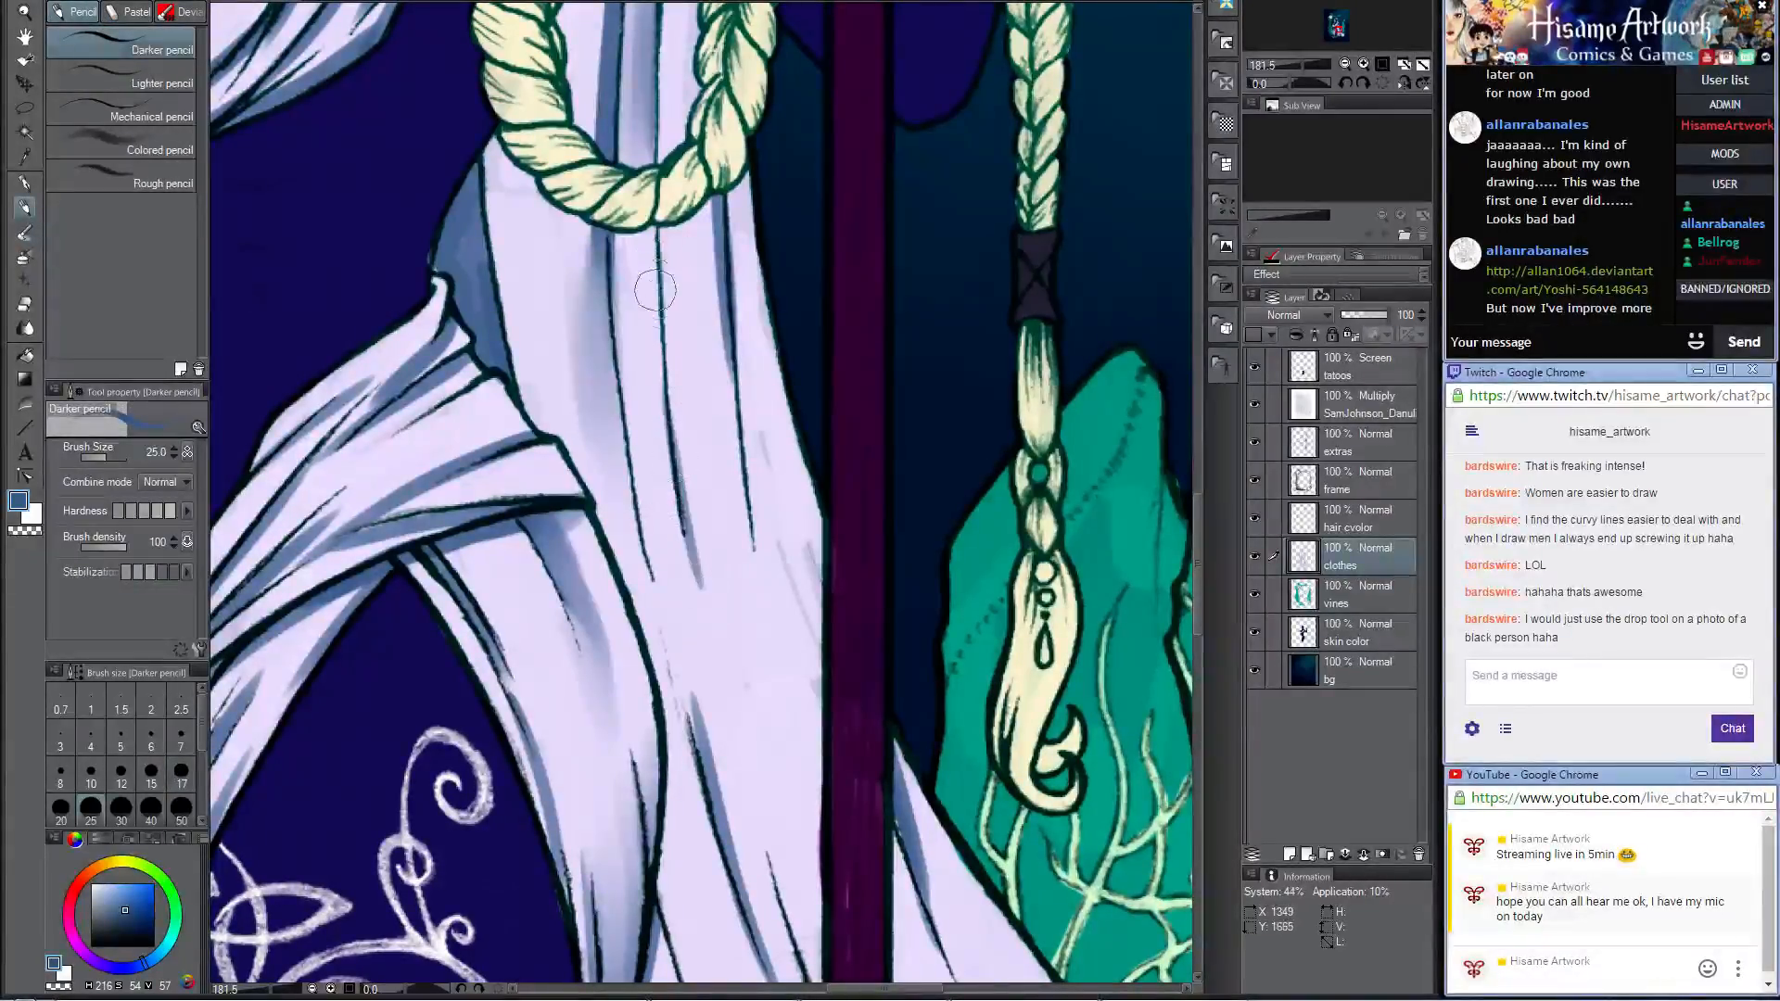
drag(742, 408, 789, 710)
key(ctrl+z)
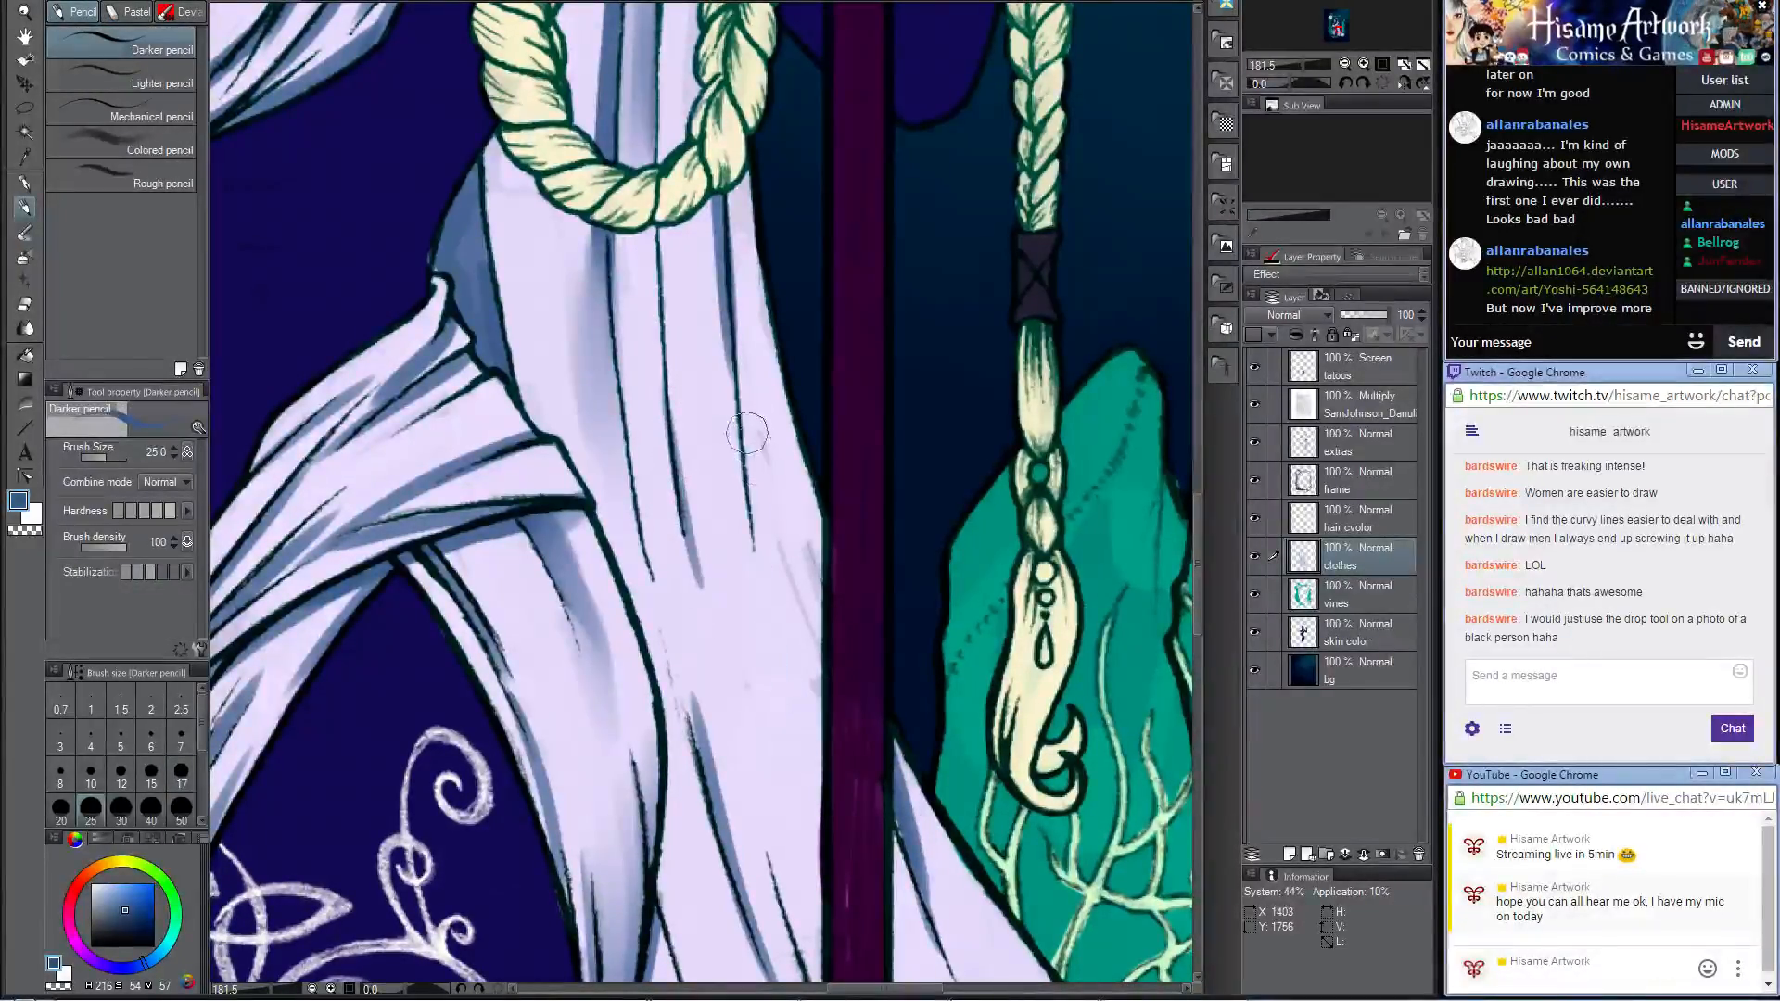
drag(747, 434, 809, 747)
key(ctrl+z)
drag(748, 441, 801, 753)
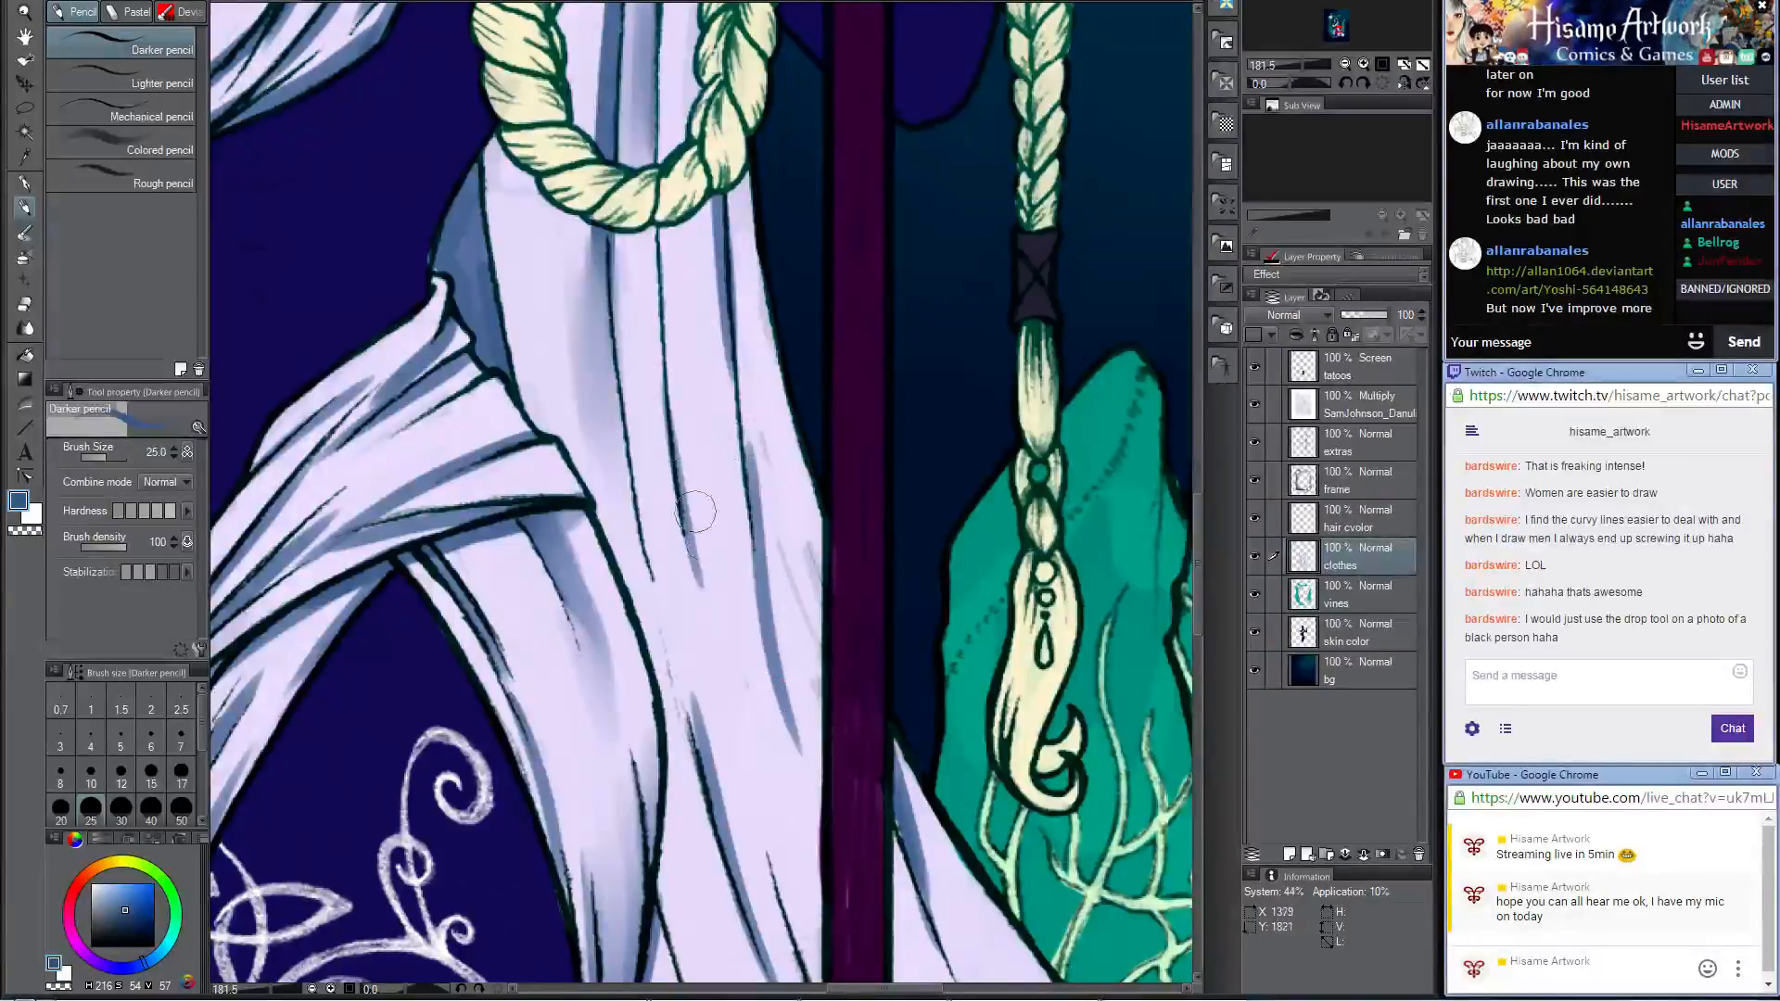
drag(633, 468, 663, 640)
Step: Blend the new fold shadow beside the staff with the Opaque watercolor brush at size 17
mouse_move(787, 564)
mouse_down()
mouse_move(741, 497)
mouse_move(634, 417)
mouse_up()
click(24, 304)
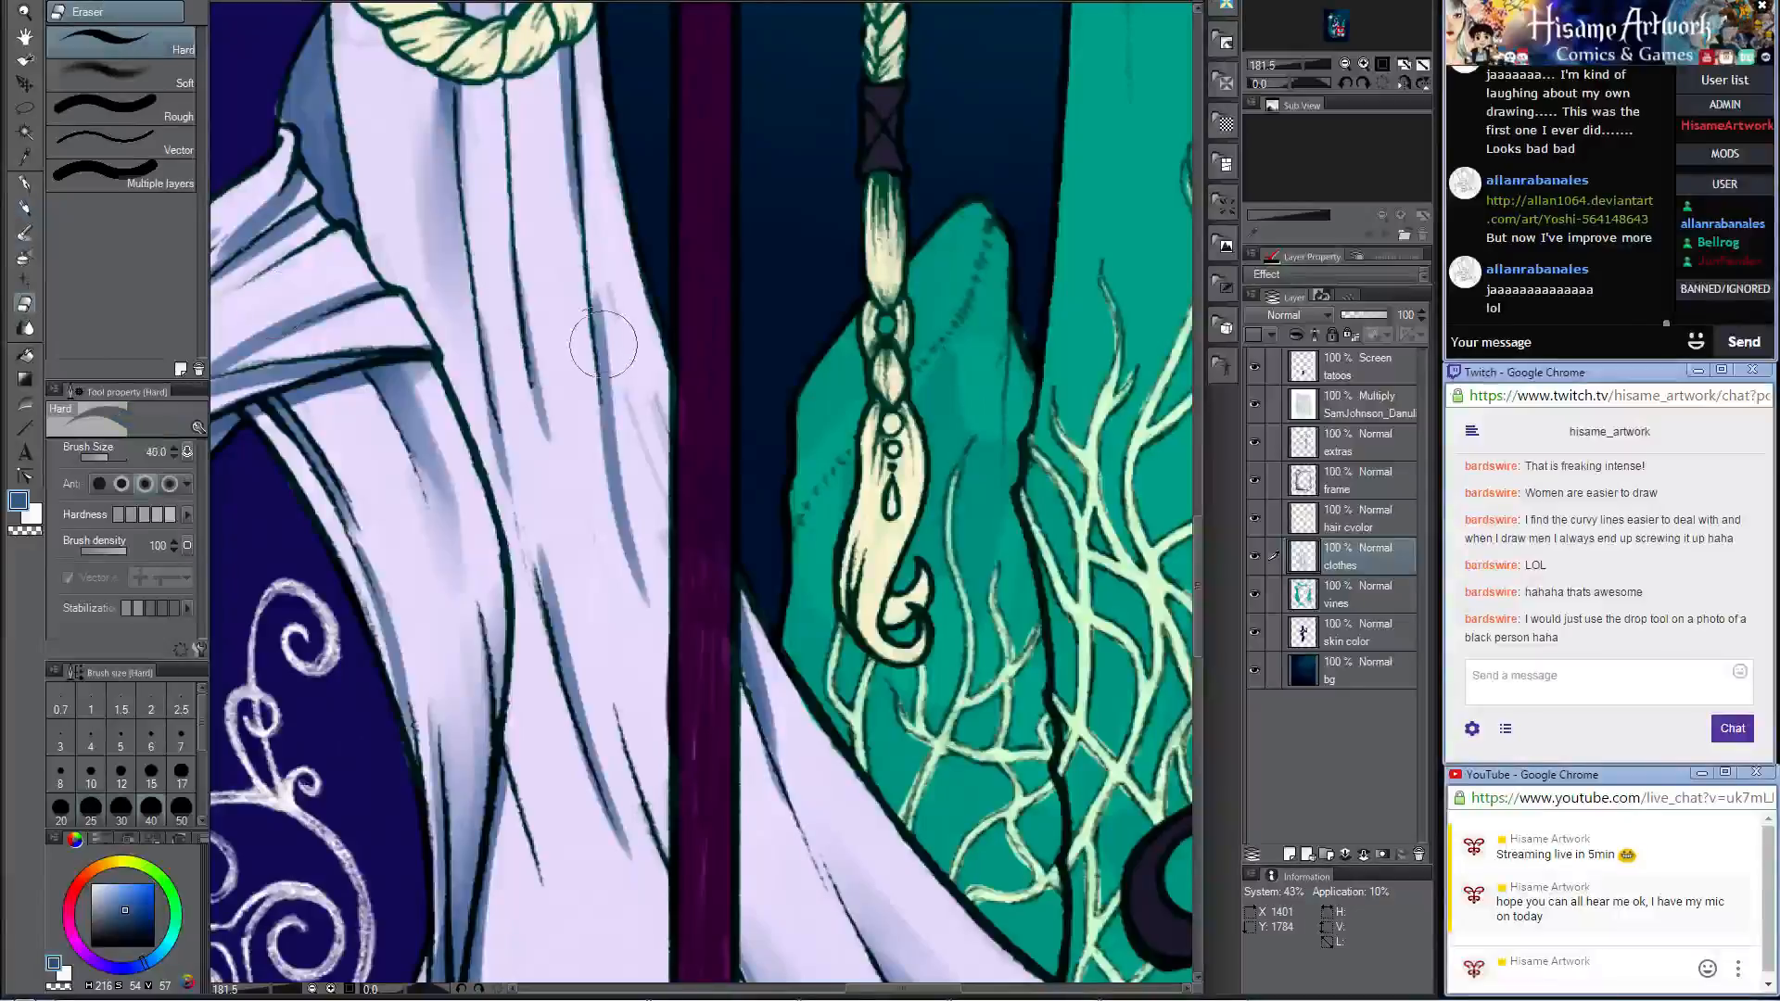
click(24, 235)
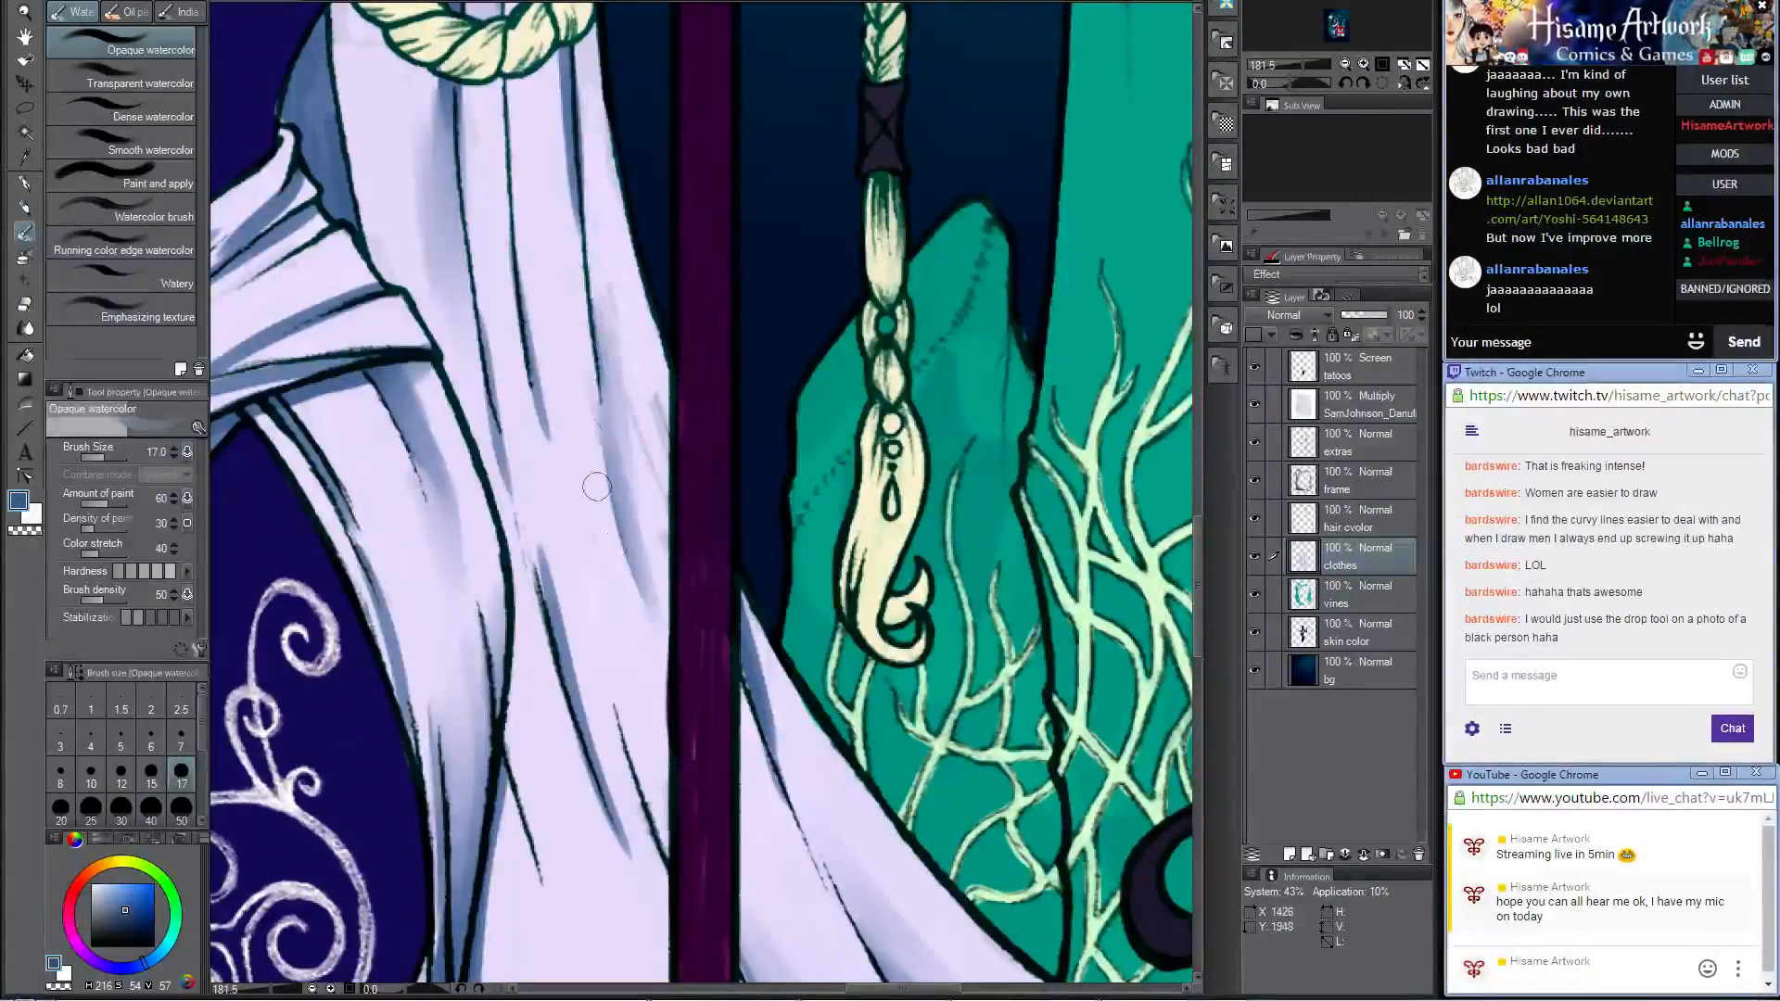
drag(577, 348, 657, 698)
drag(598, 436, 684, 736)
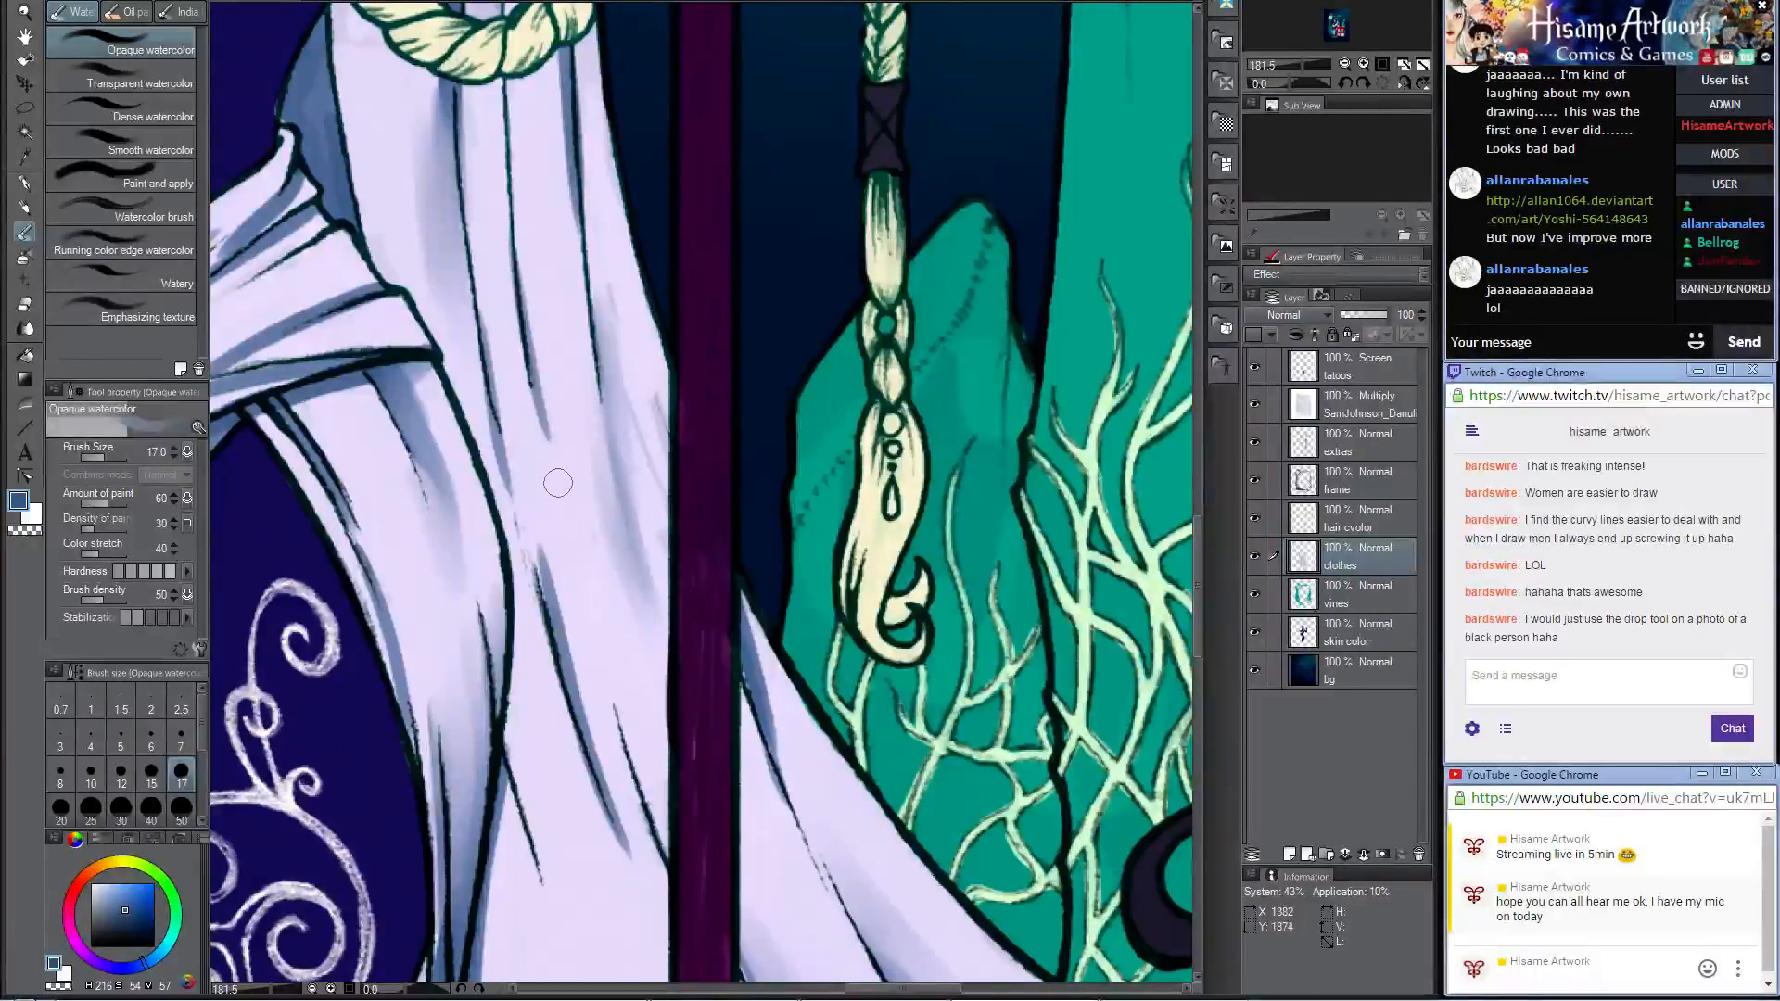
Step: Blend the broad fold shadow near the main skirt's hem with the Opaque watercolor brush at size 50
scroll(557, 482, down, 3)
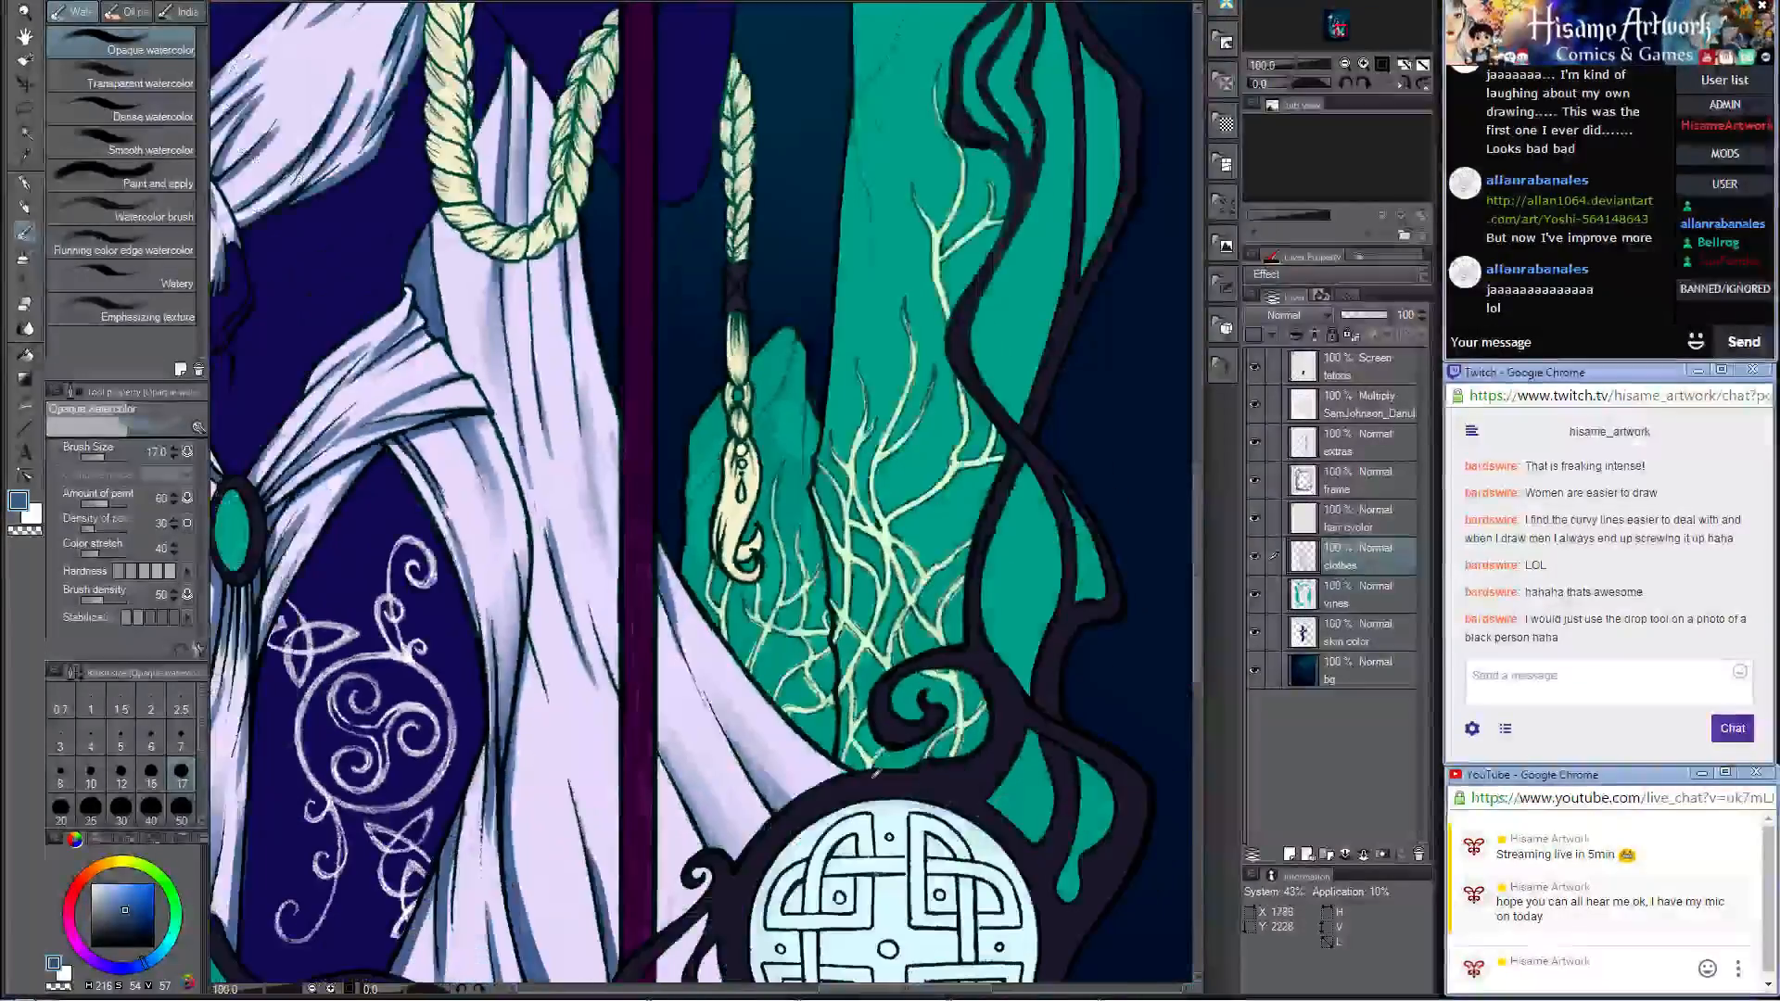
scroll(874, 772, down, 4)
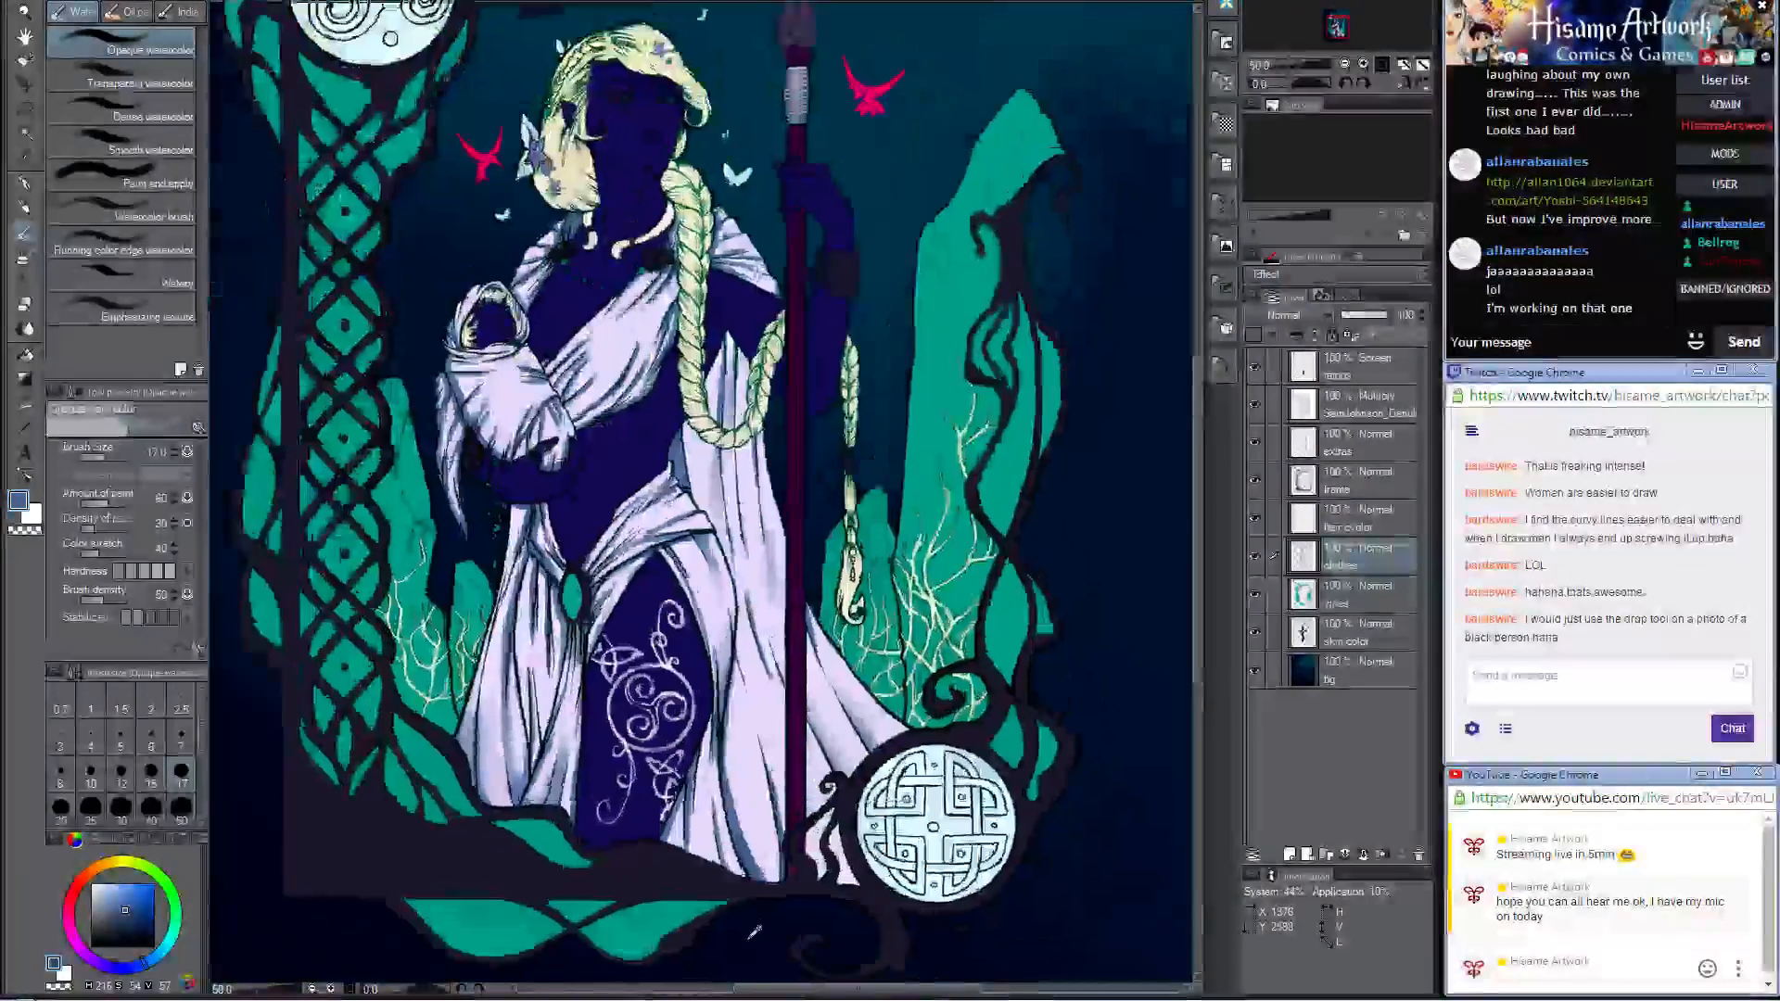
scroll(825, 899, up, 4)
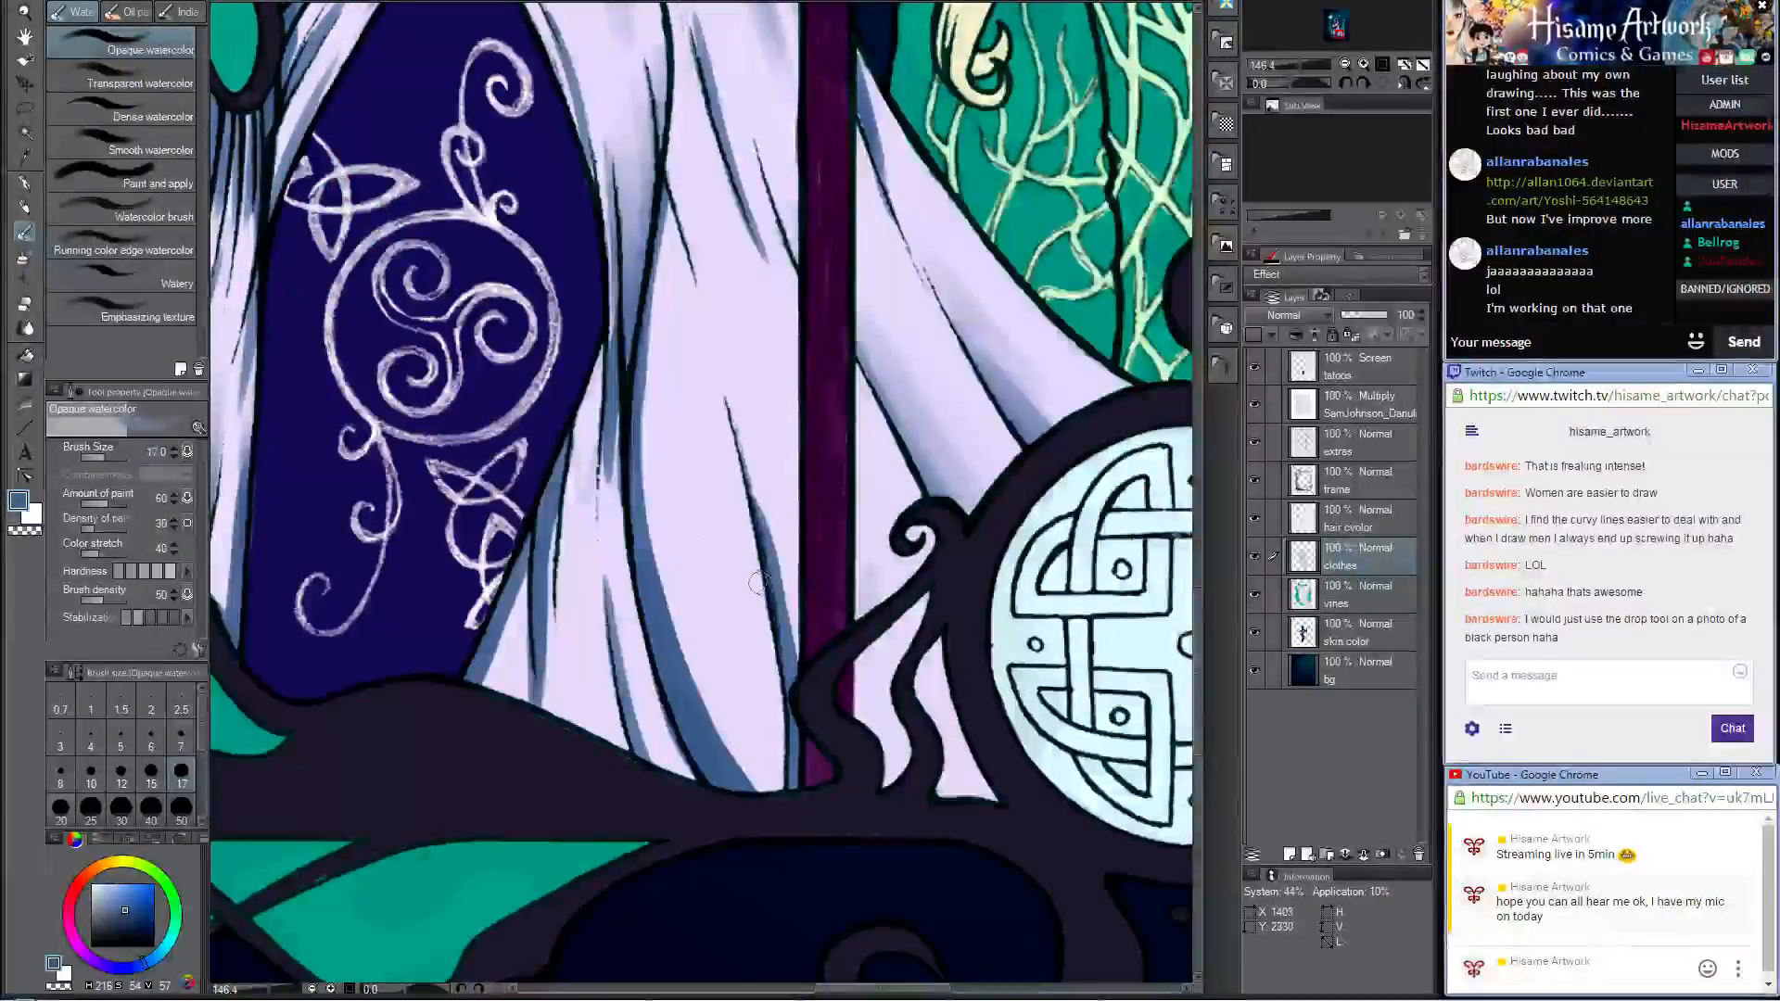
key(bracketright)
key(bracketright)
key(bracketright)
key(bracketright)
key(bracketright)
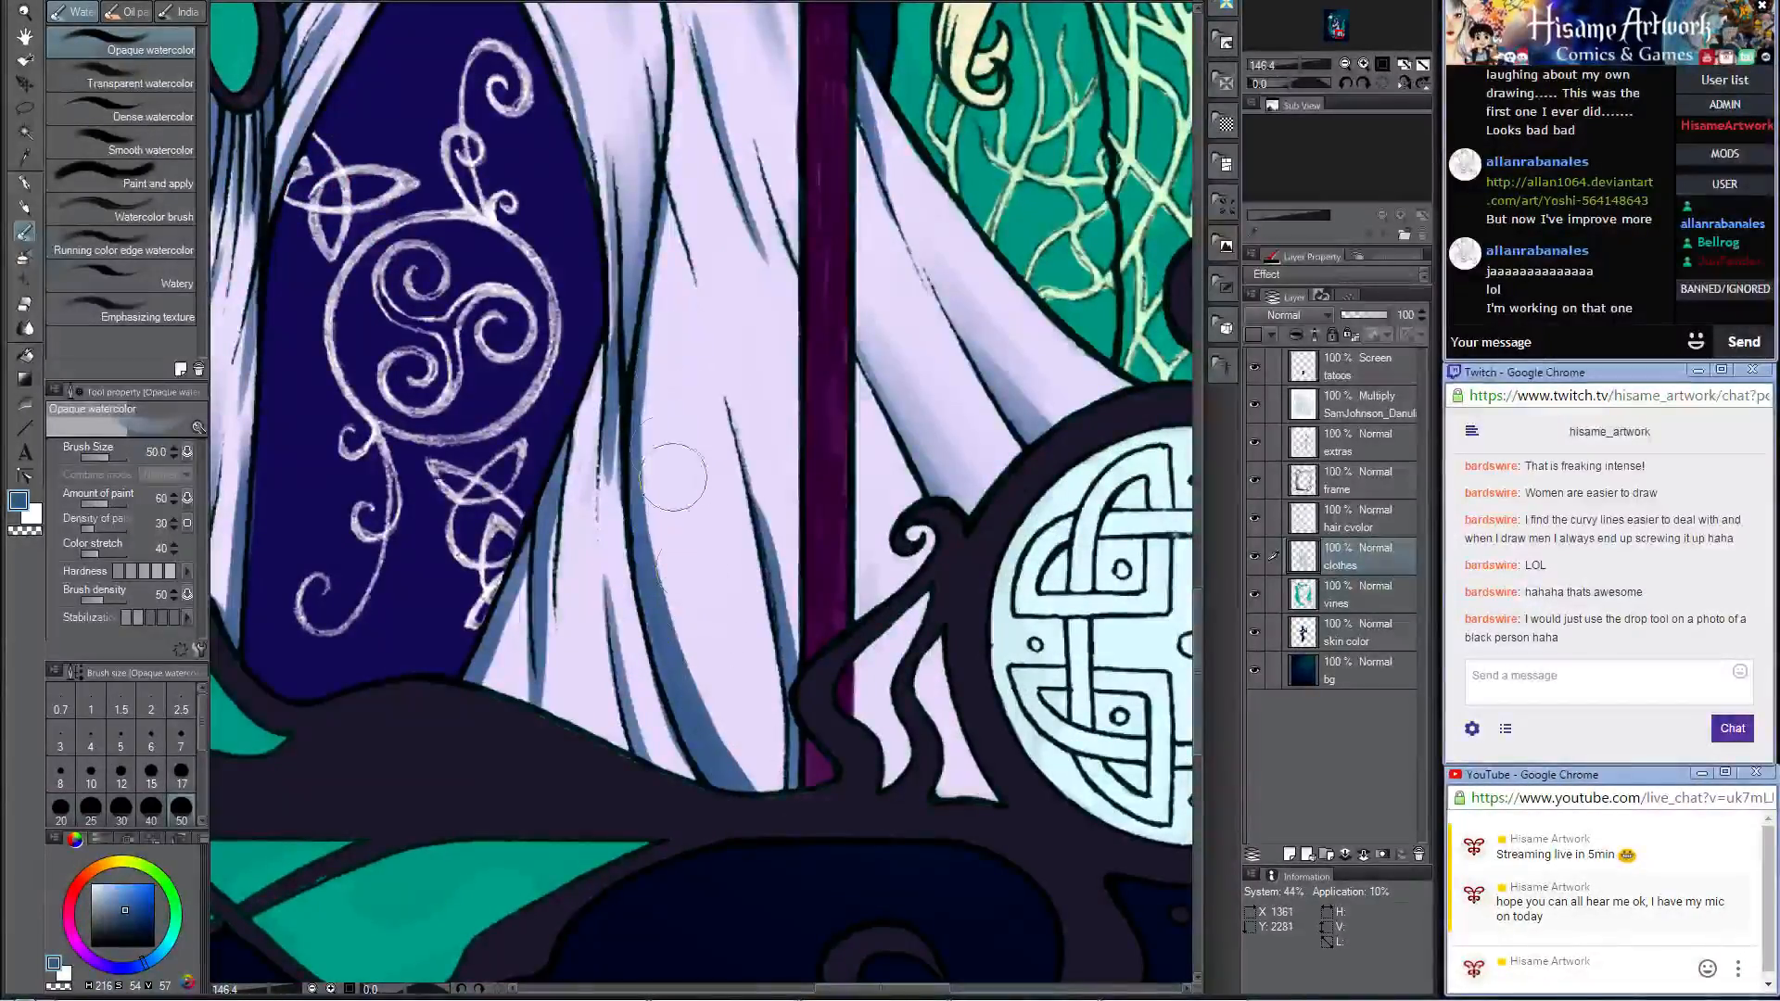
drag(678, 556, 749, 769)
drag(652, 453, 762, 808)
drag(666, 565, 803, 858)
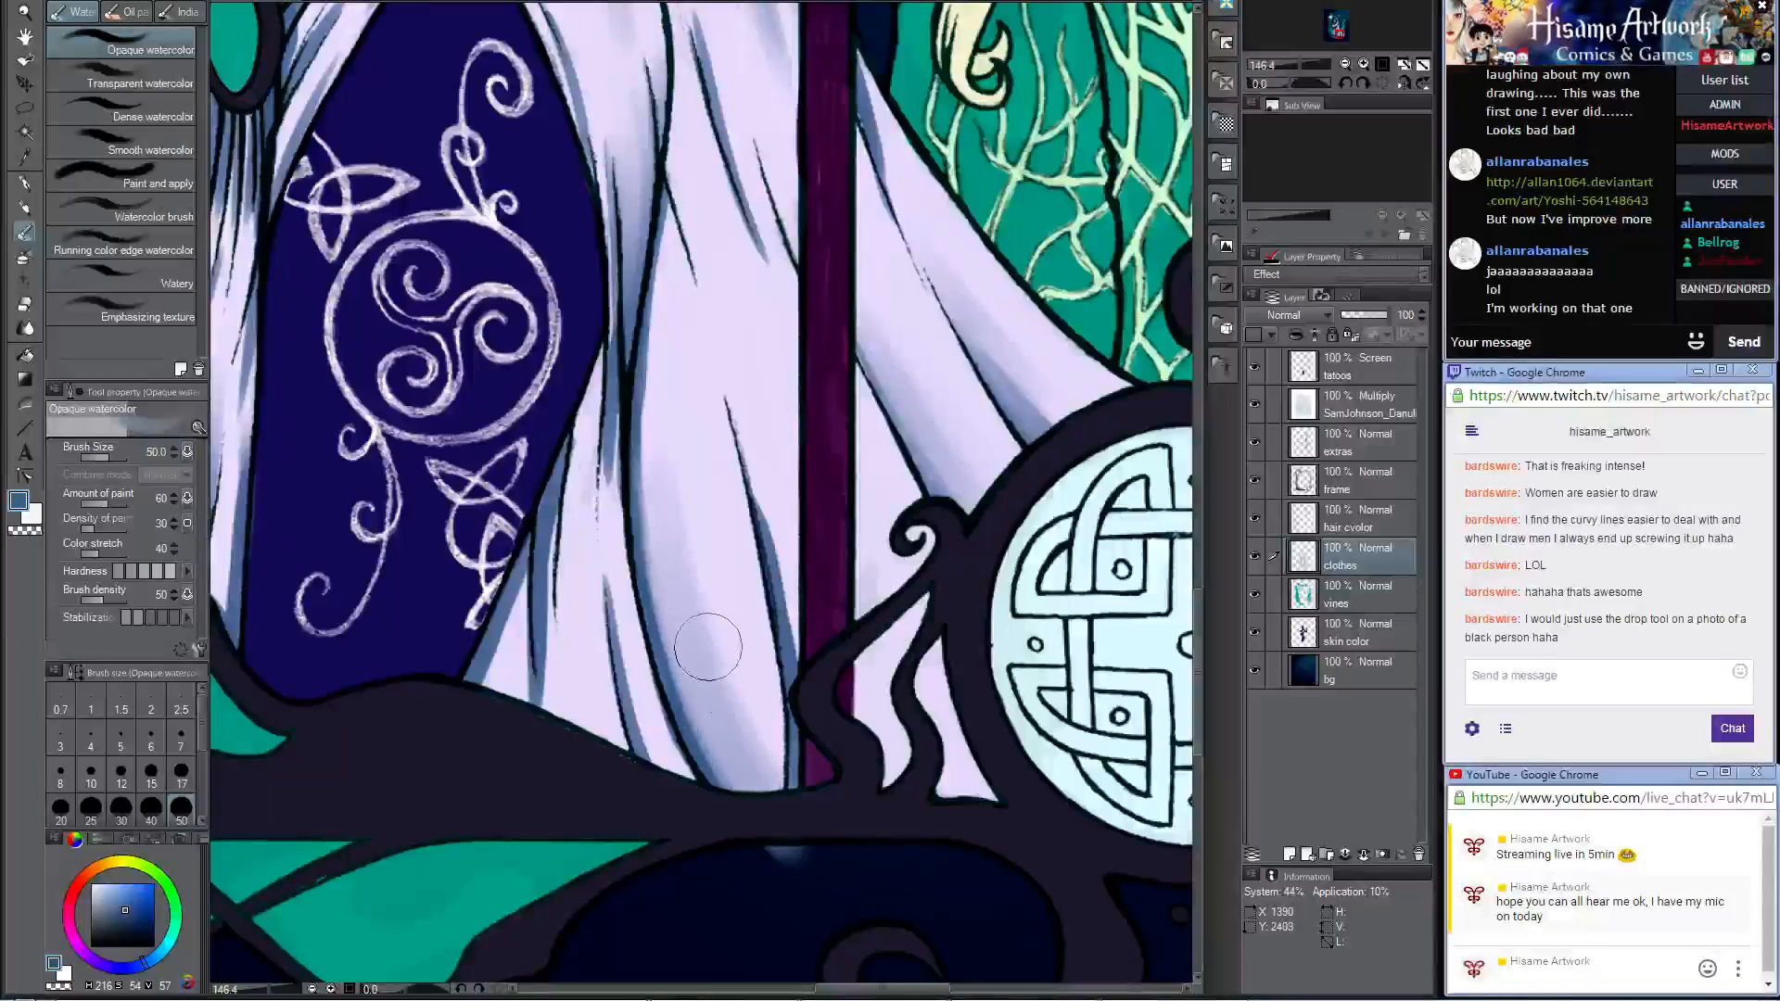
click(25, 303)
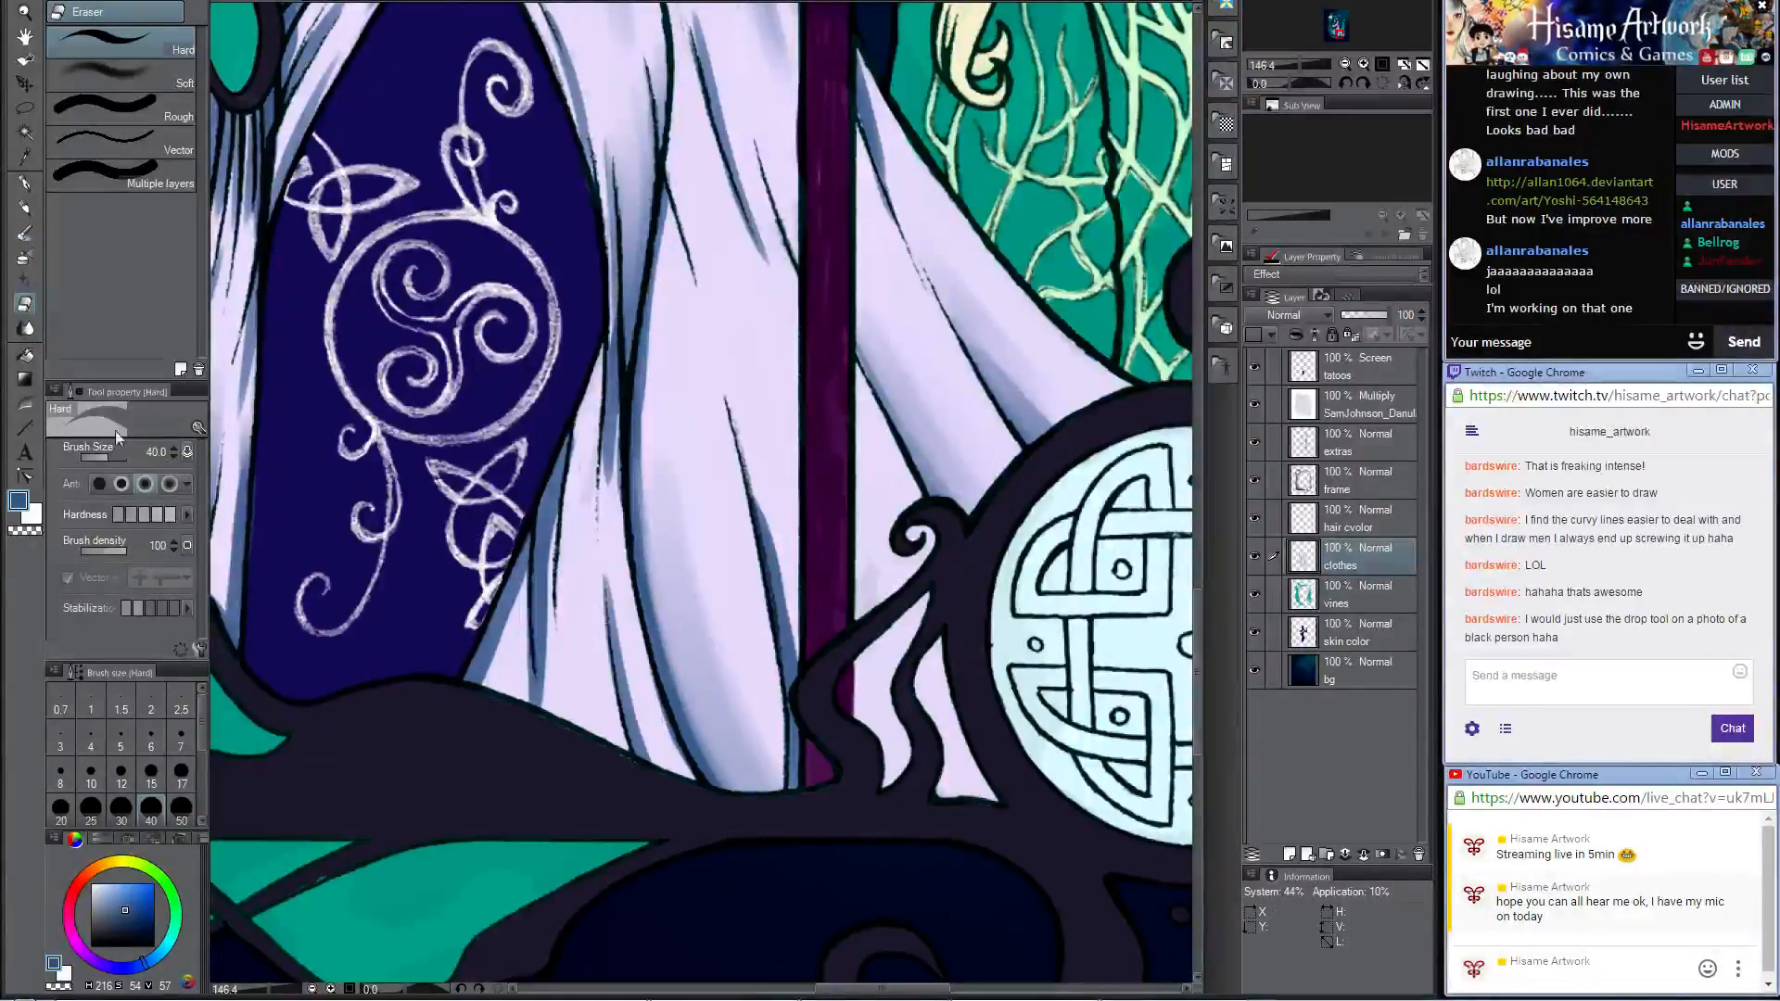
click(25, 208)
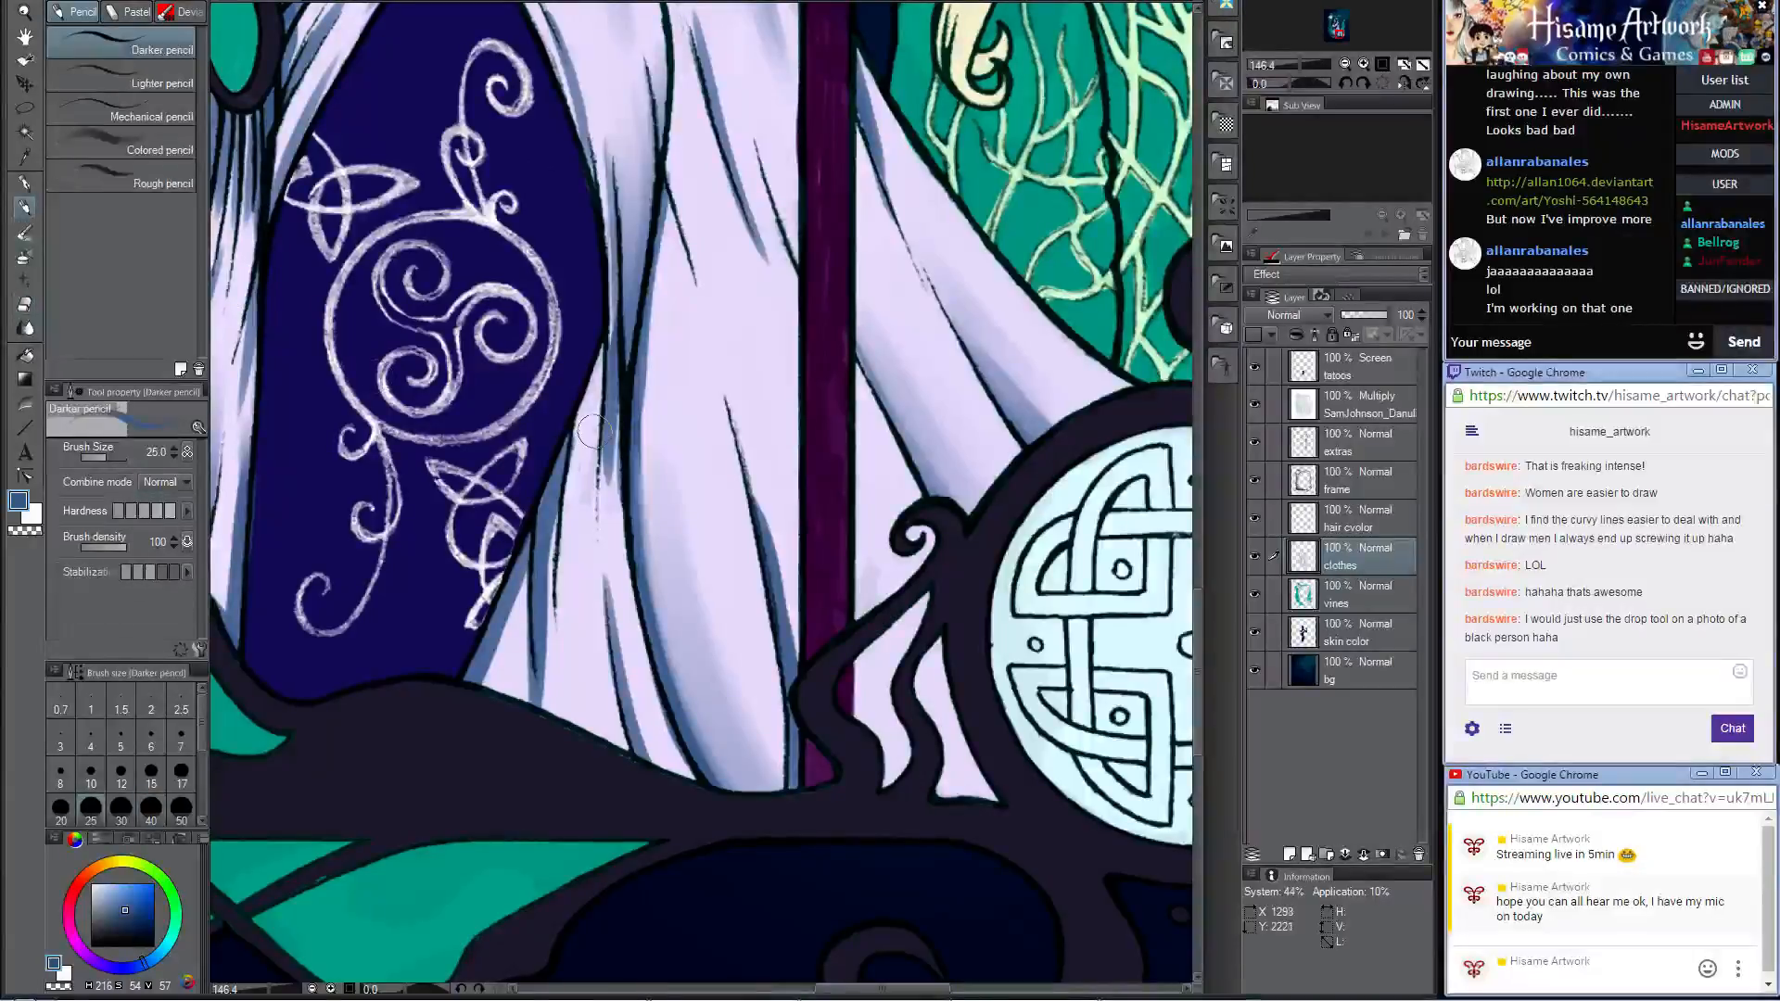
Step: Blend the fold shadows on the woman's chest drape, between the baby and the braid, with the Opaque watercolor brush at size 20
scroll(612, 452, down, 4)
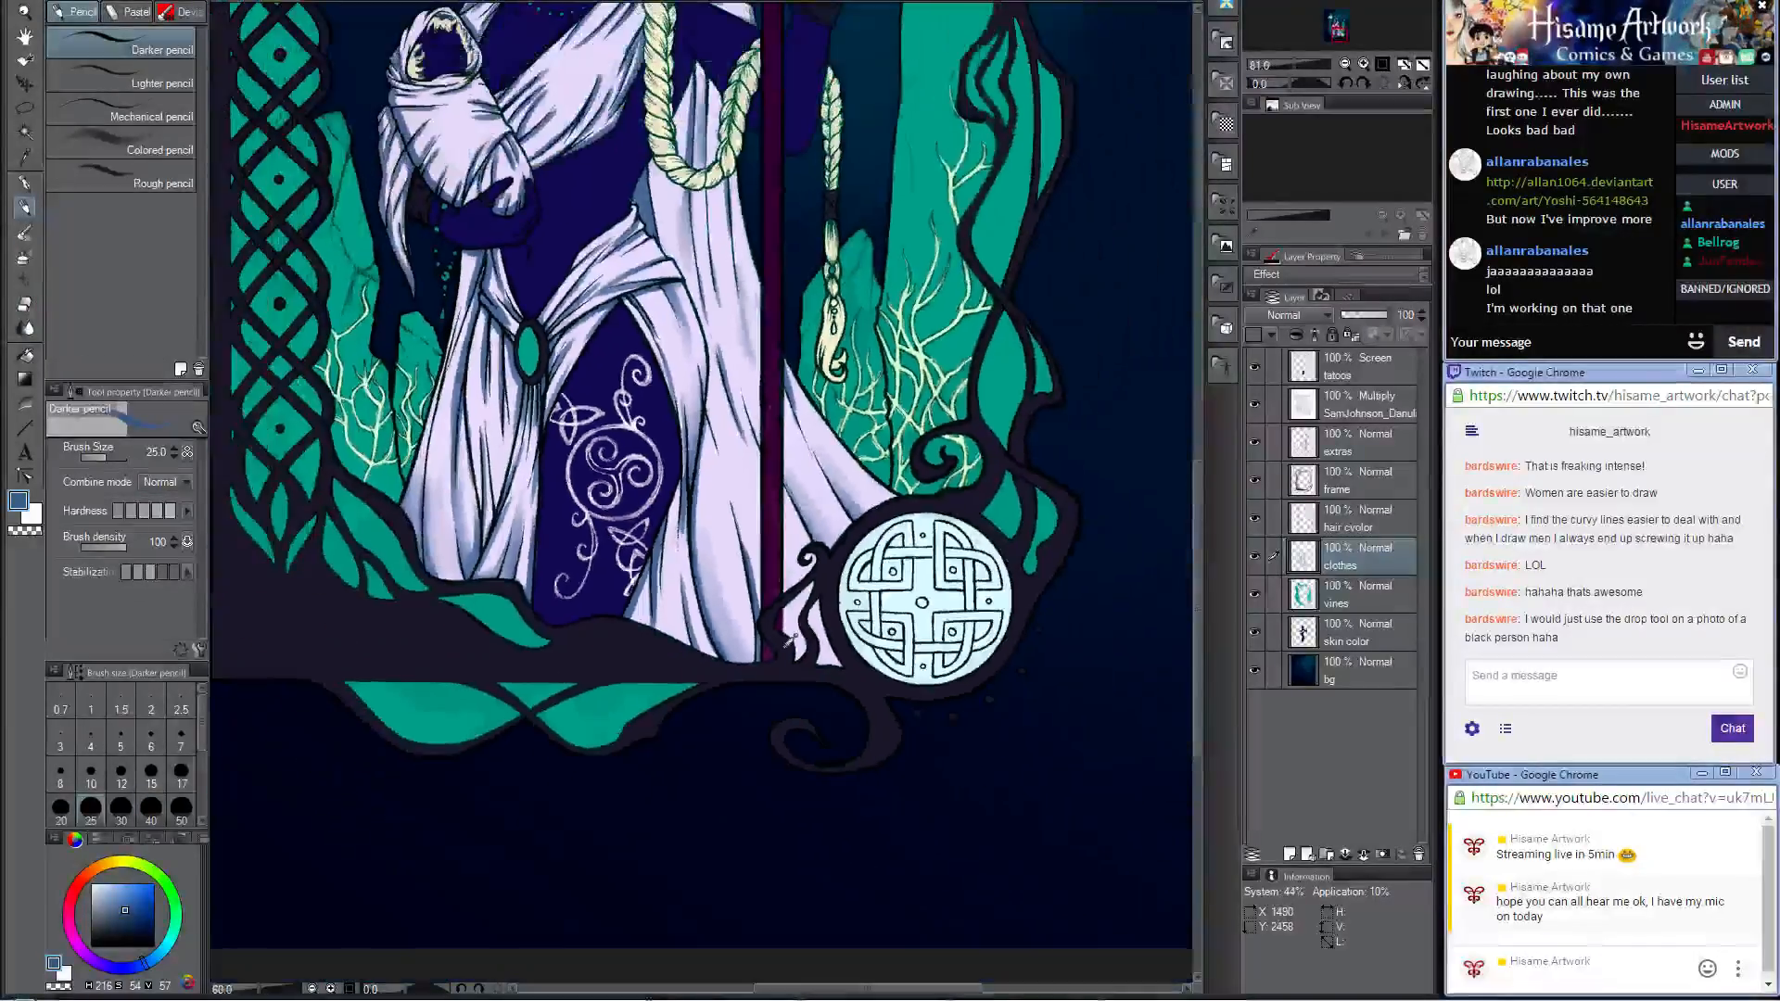
drag(886, 357, 911, 581)
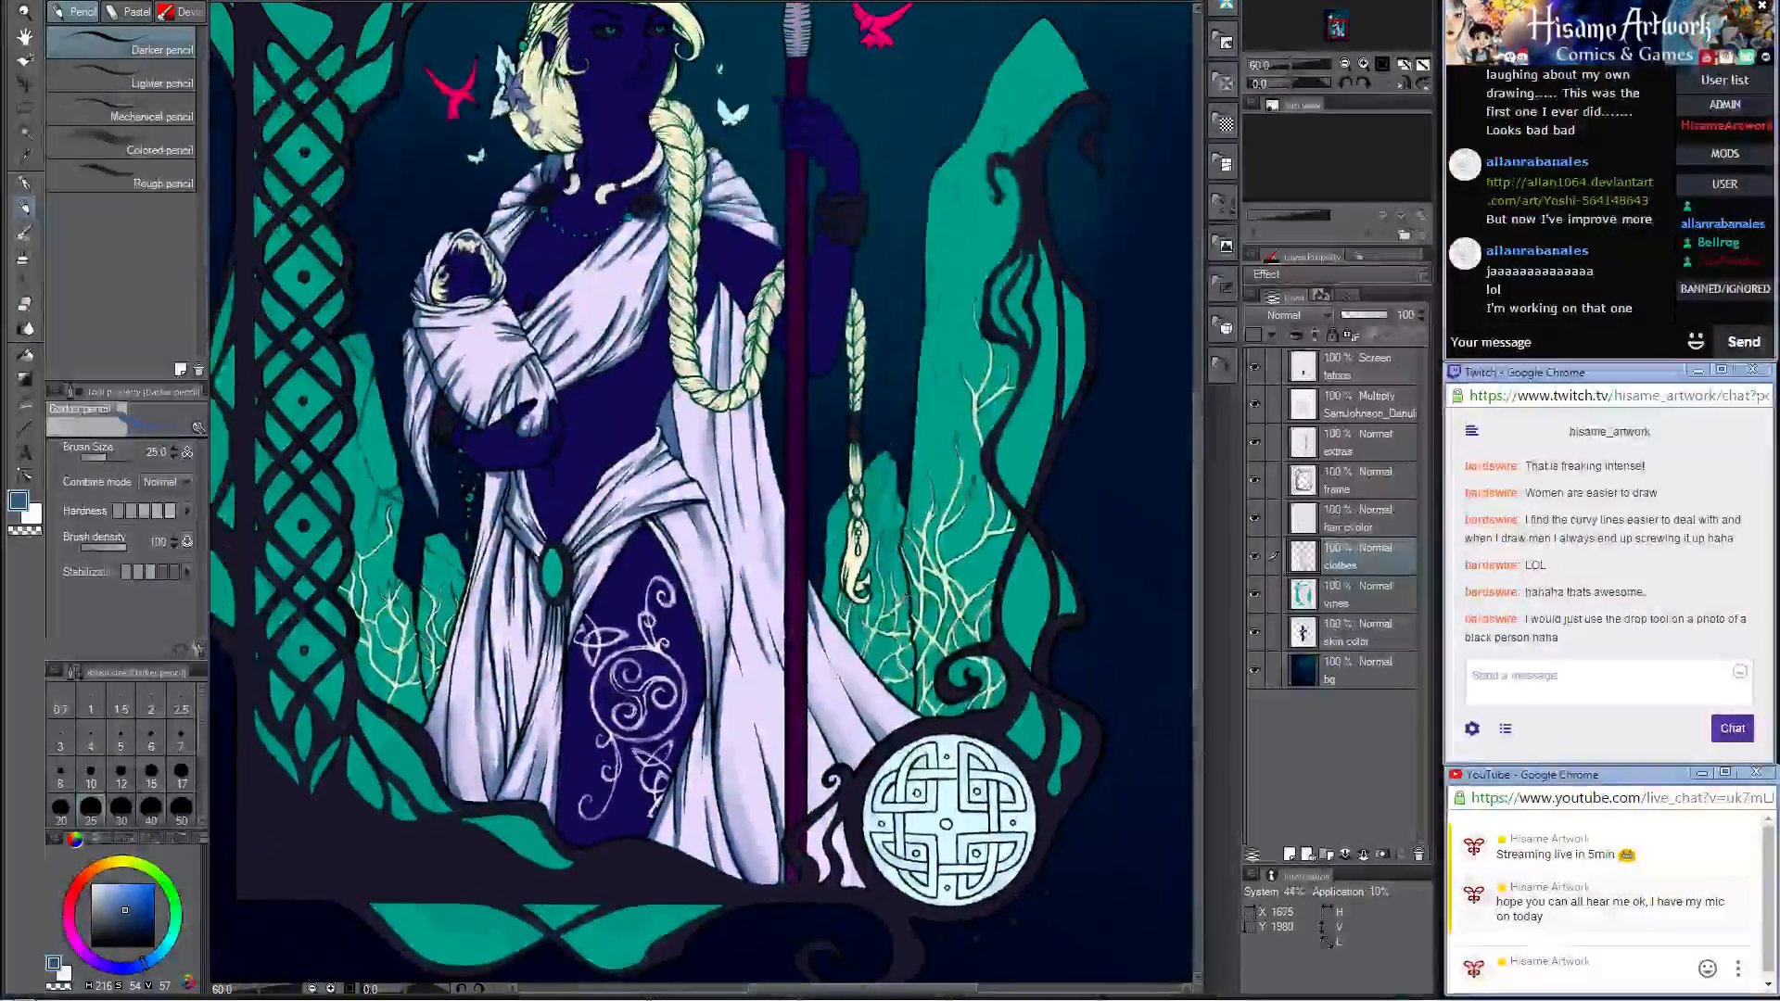
scroll(911, 581, down, 2)
scroll(839, 422, up, 6)
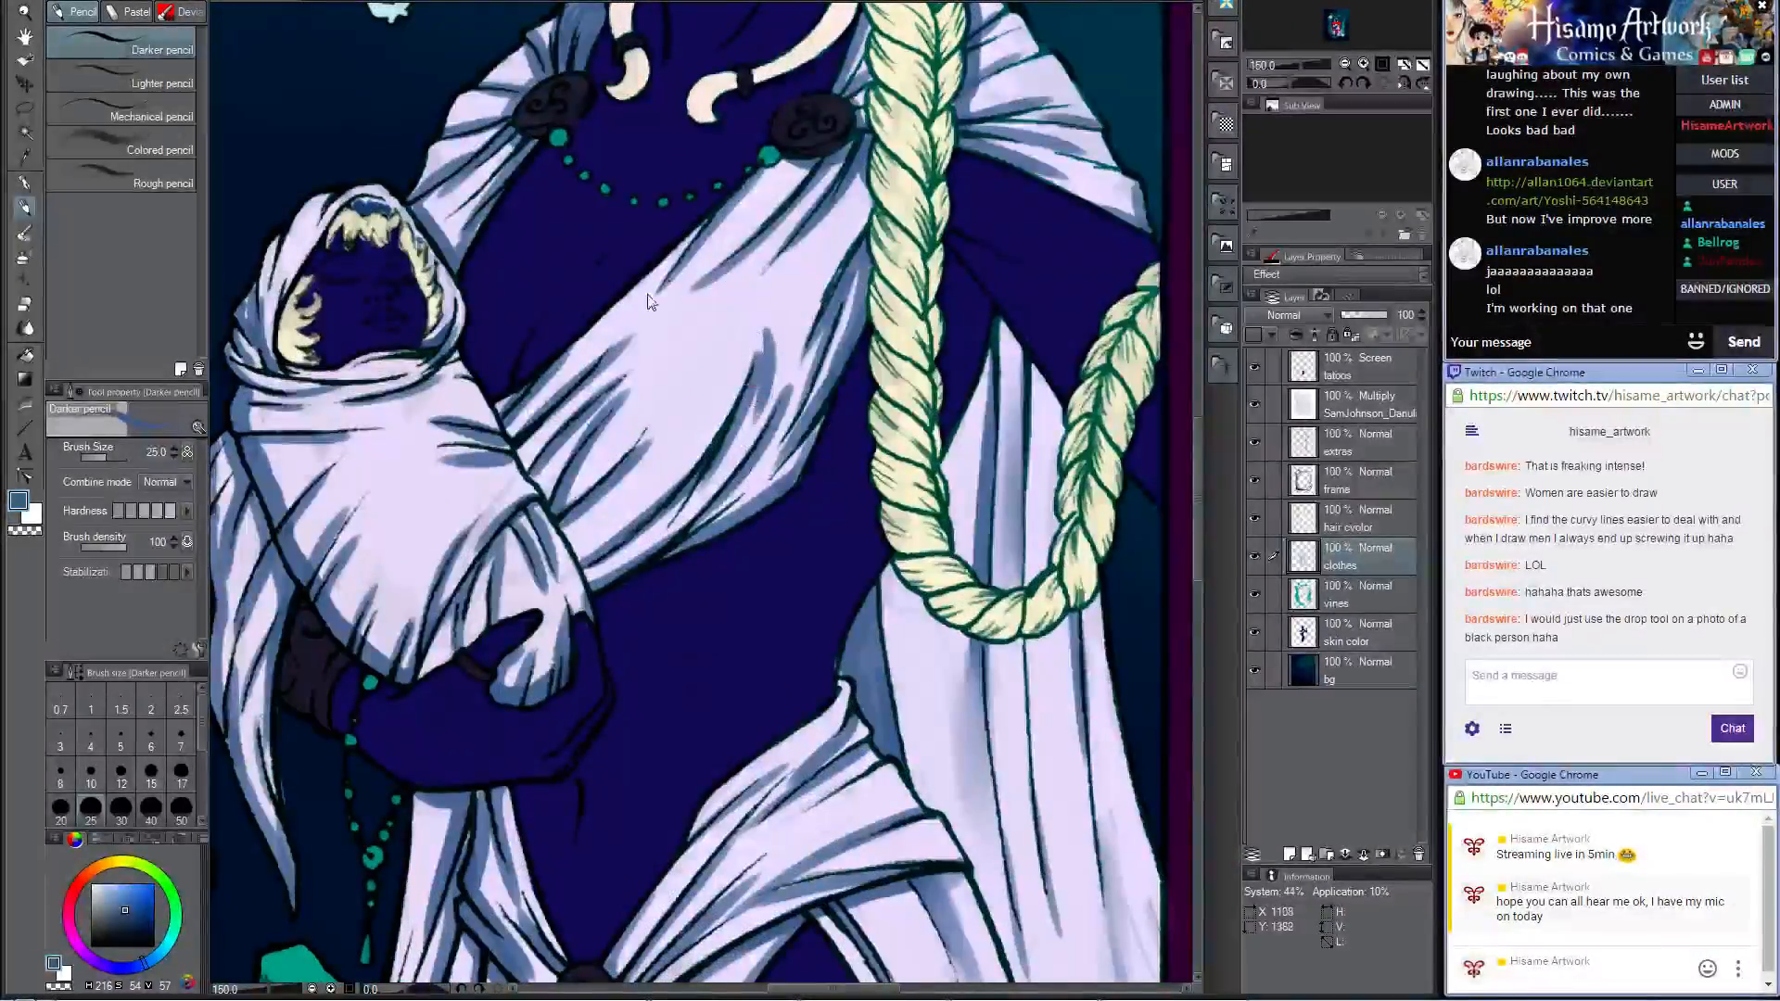
click(25, 232)
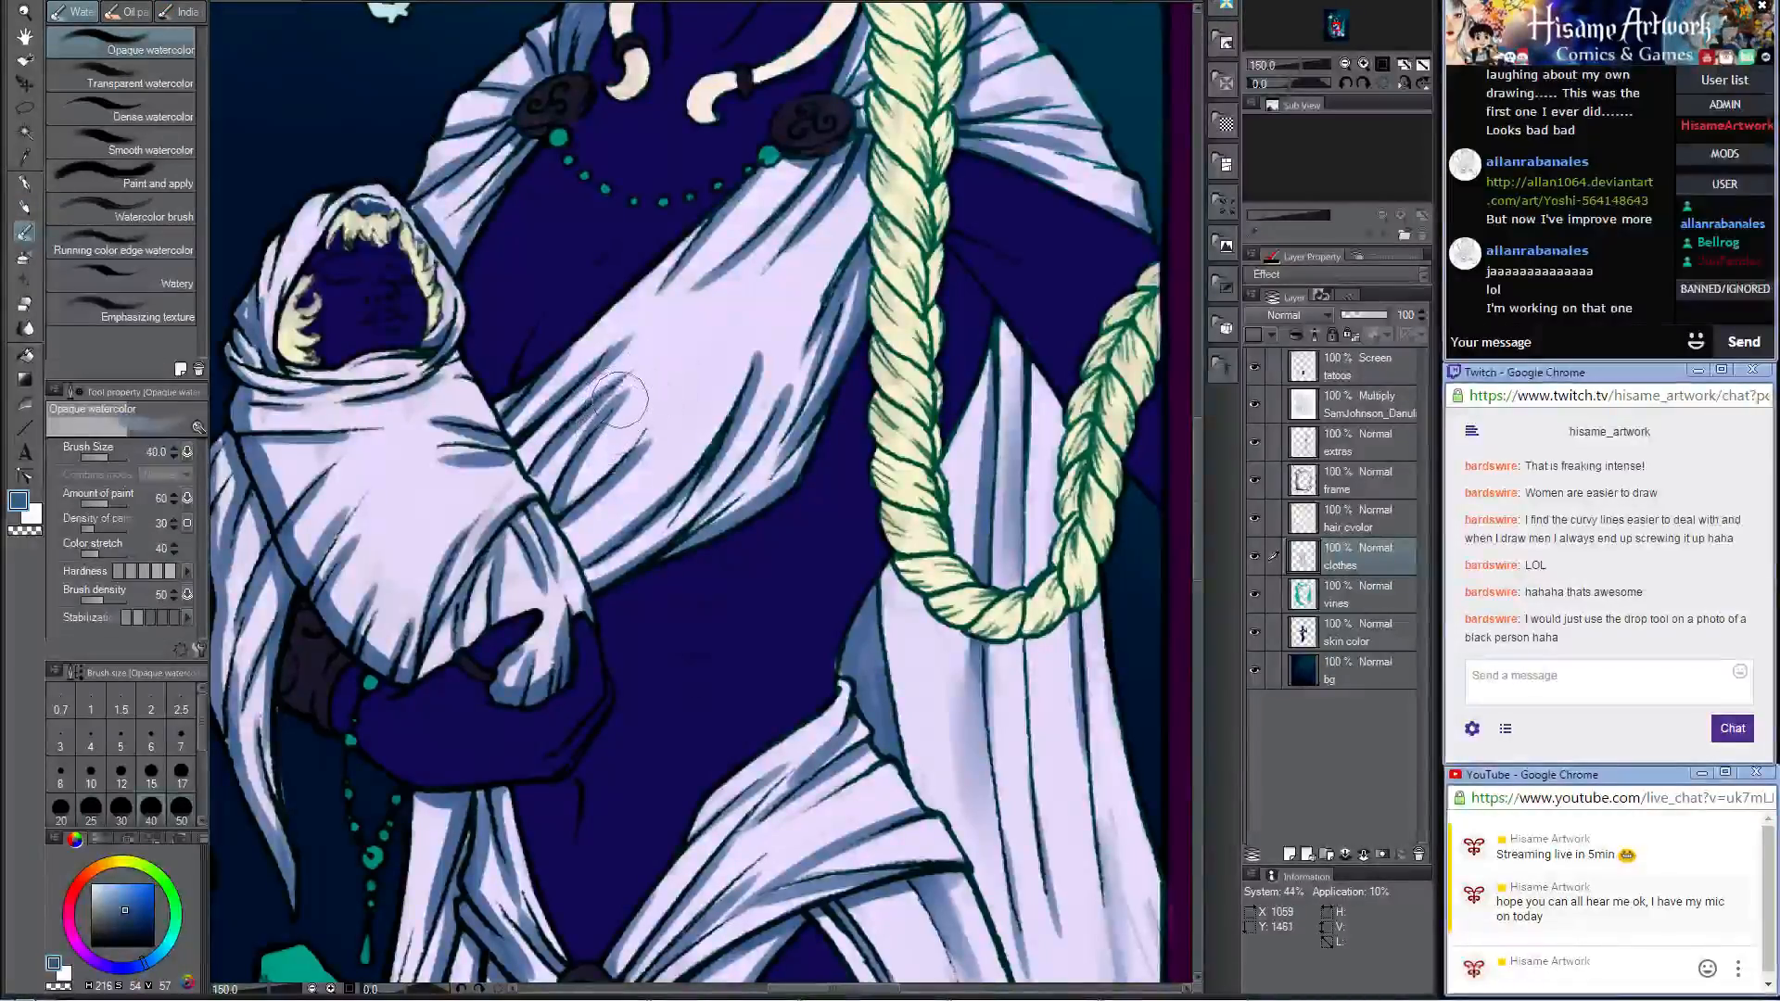
click(60, 809)
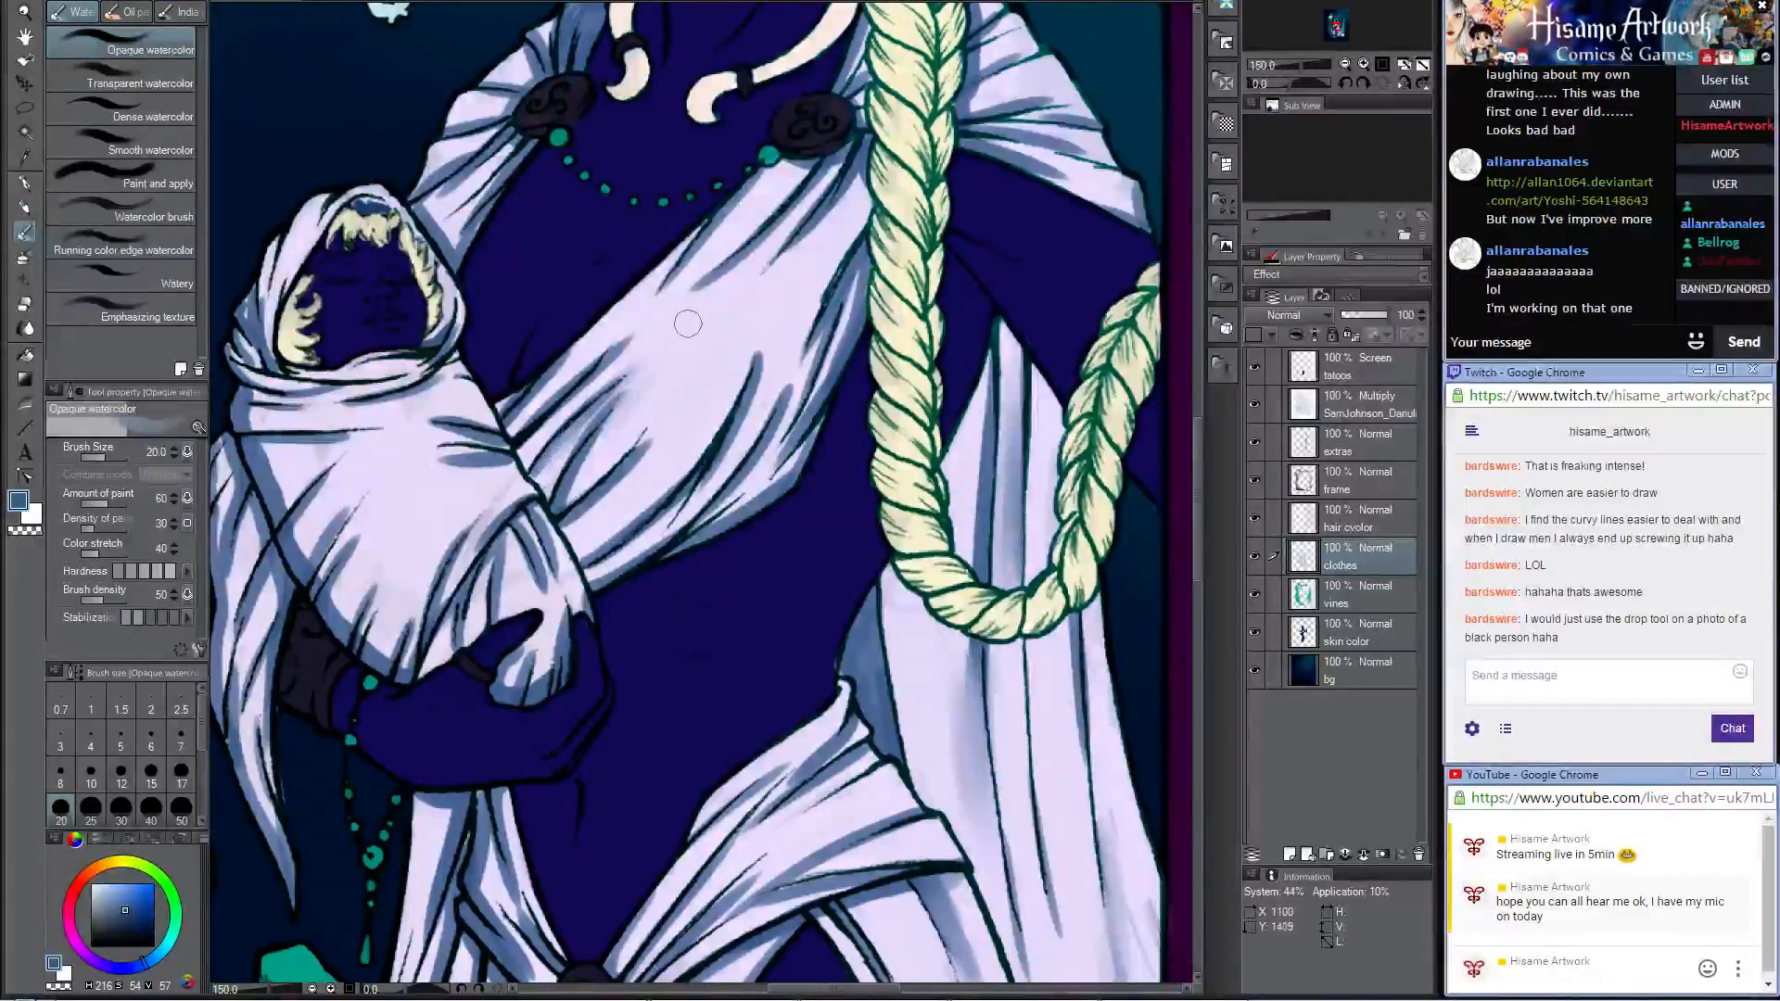
drag(559, 417, 660, 297)
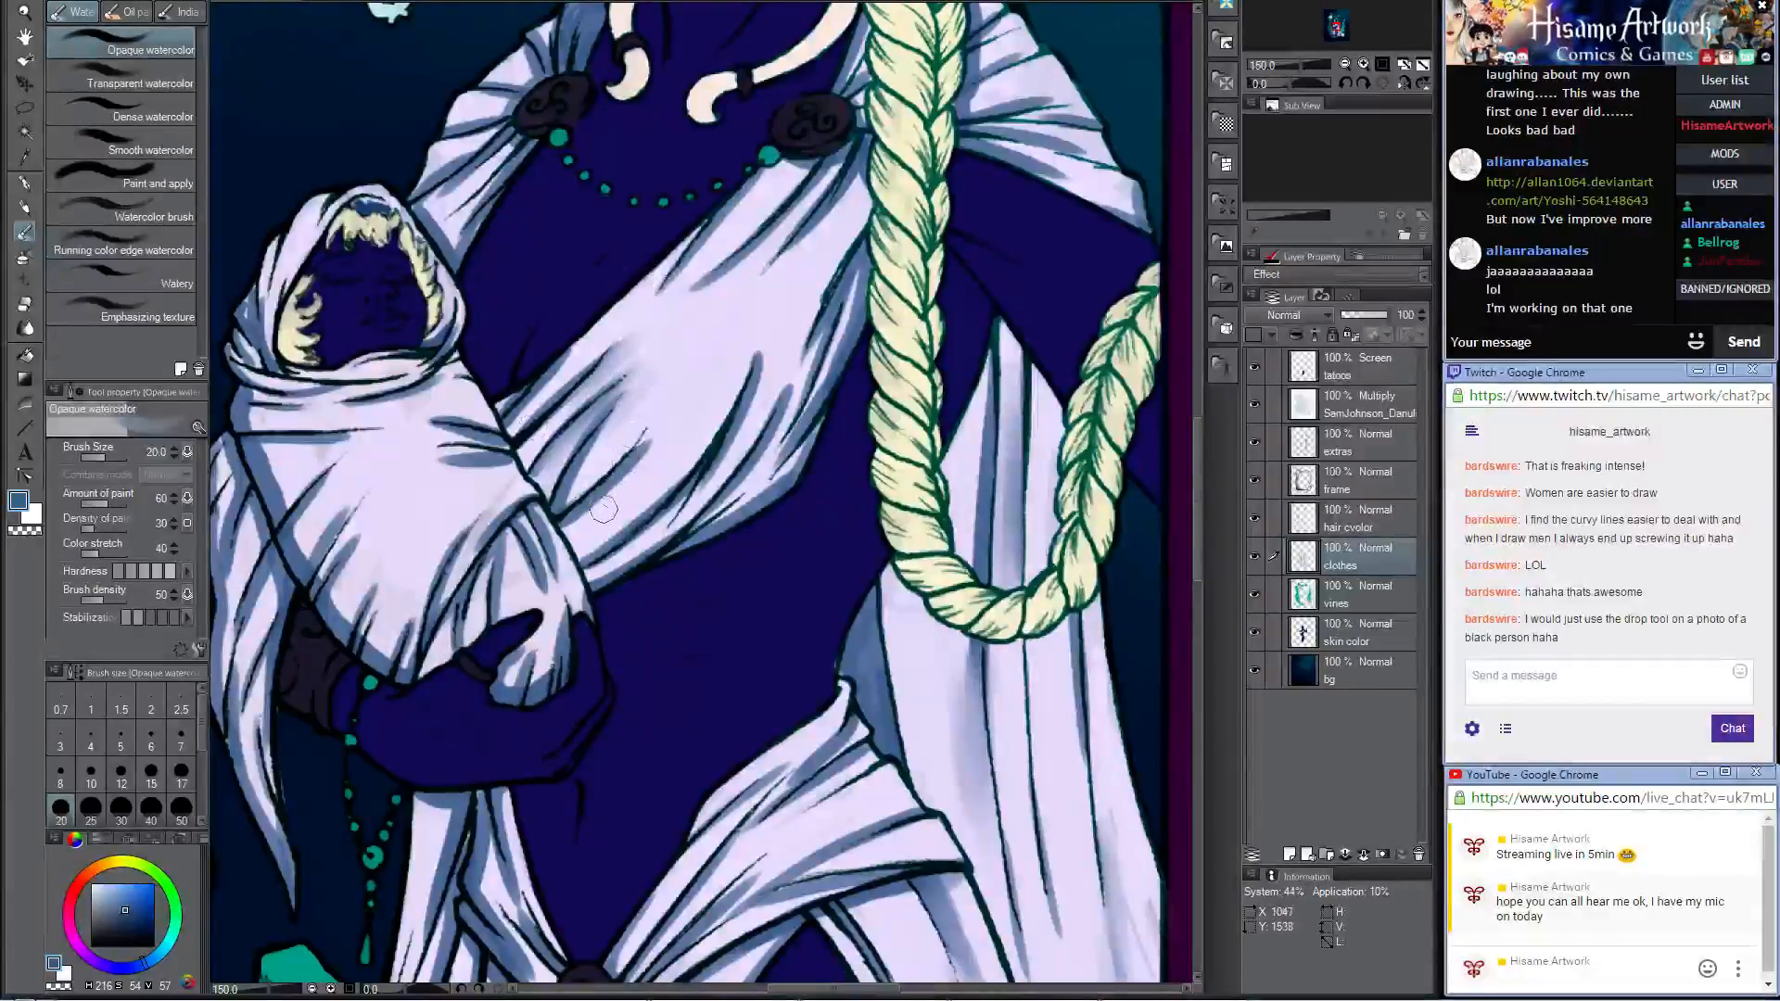
drag(780, 351, 715, 461)
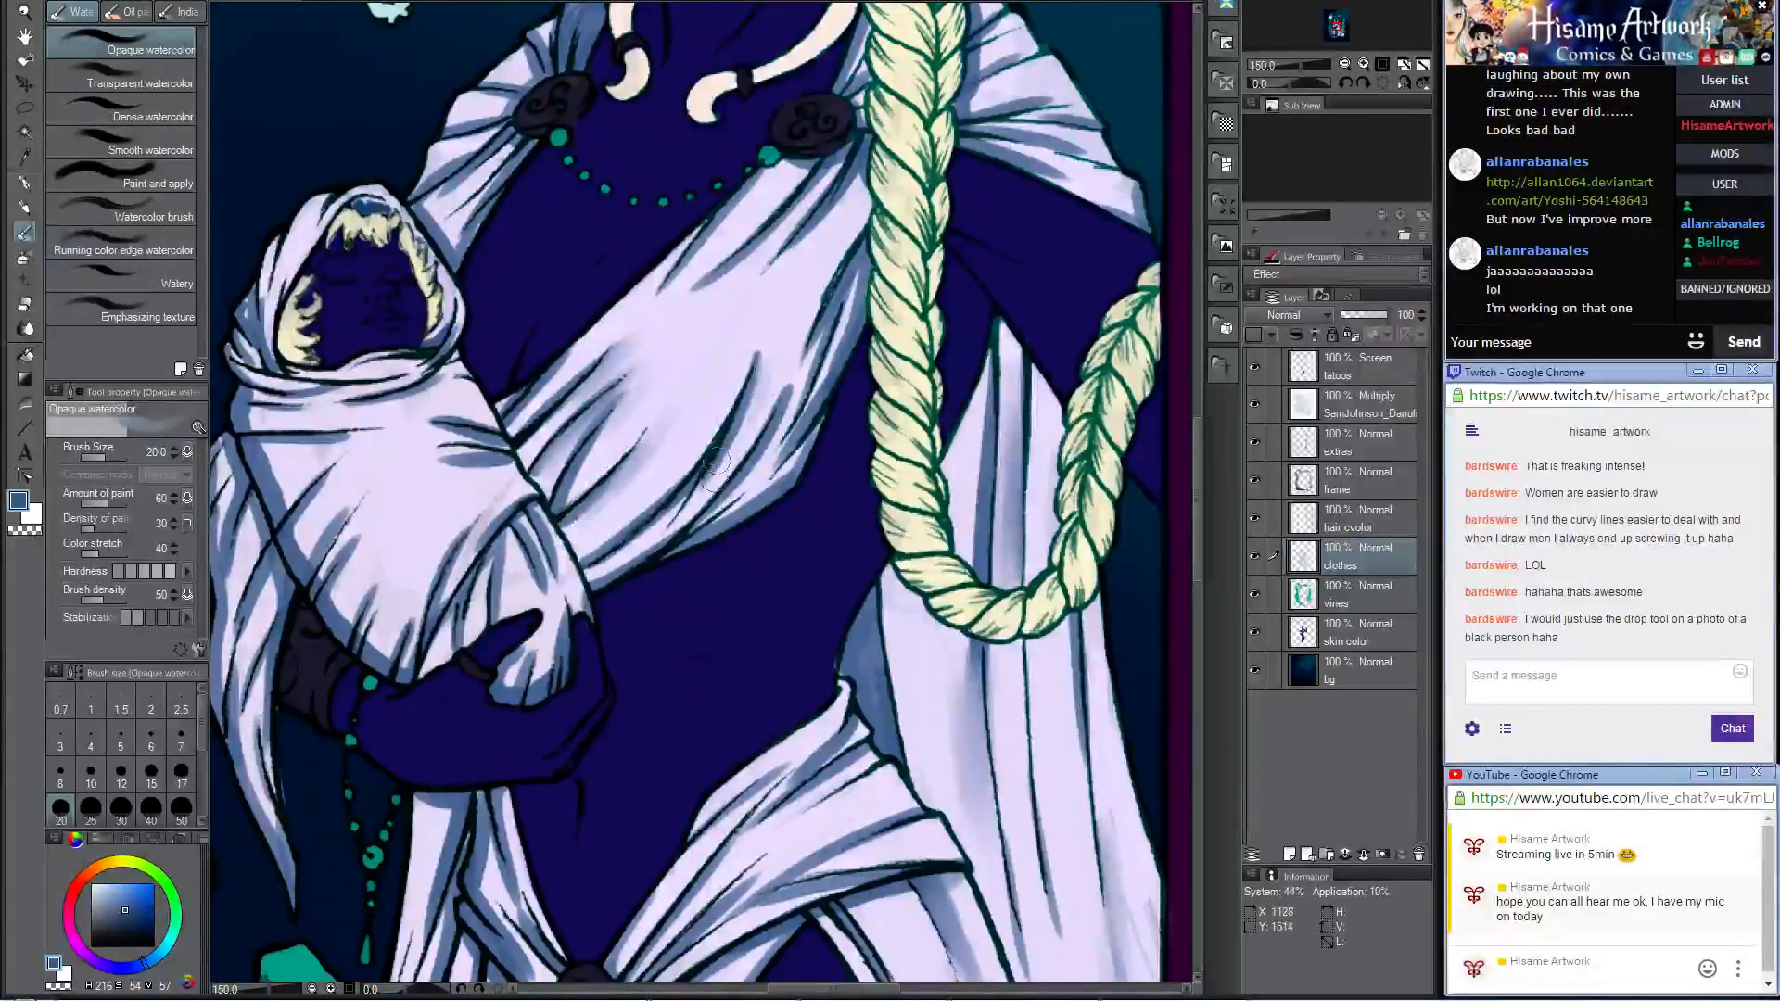
drag(790, 390, 744, 494)
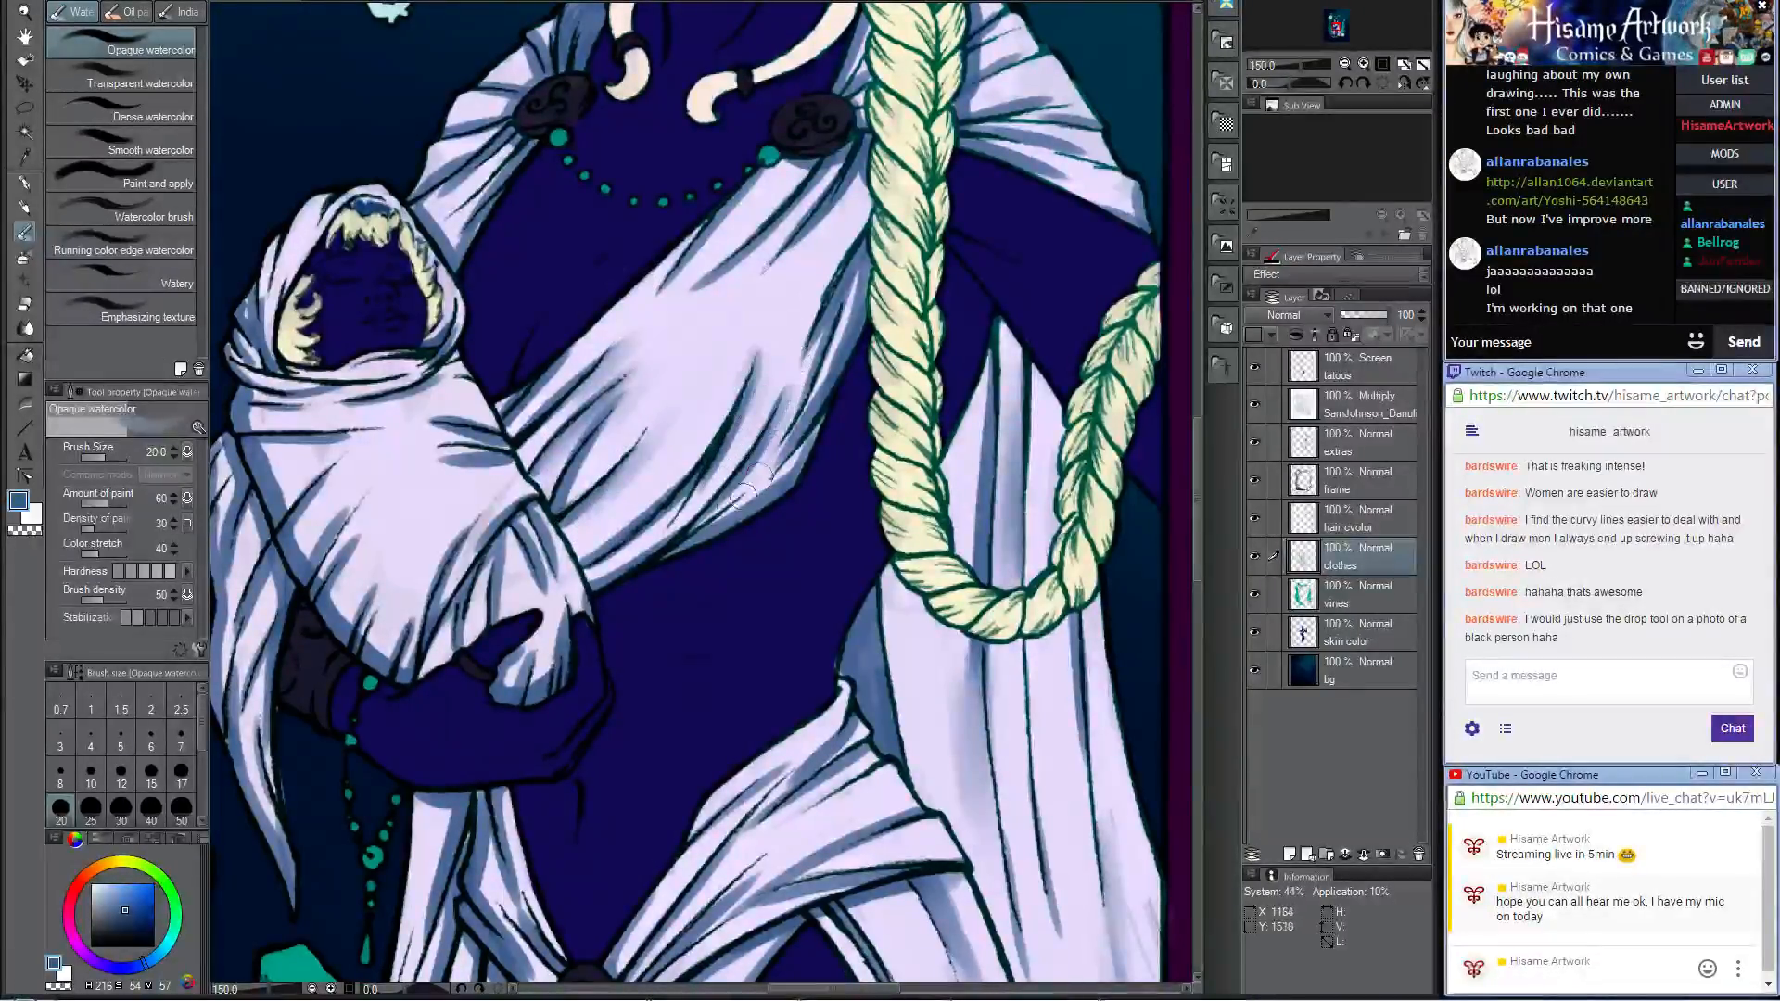
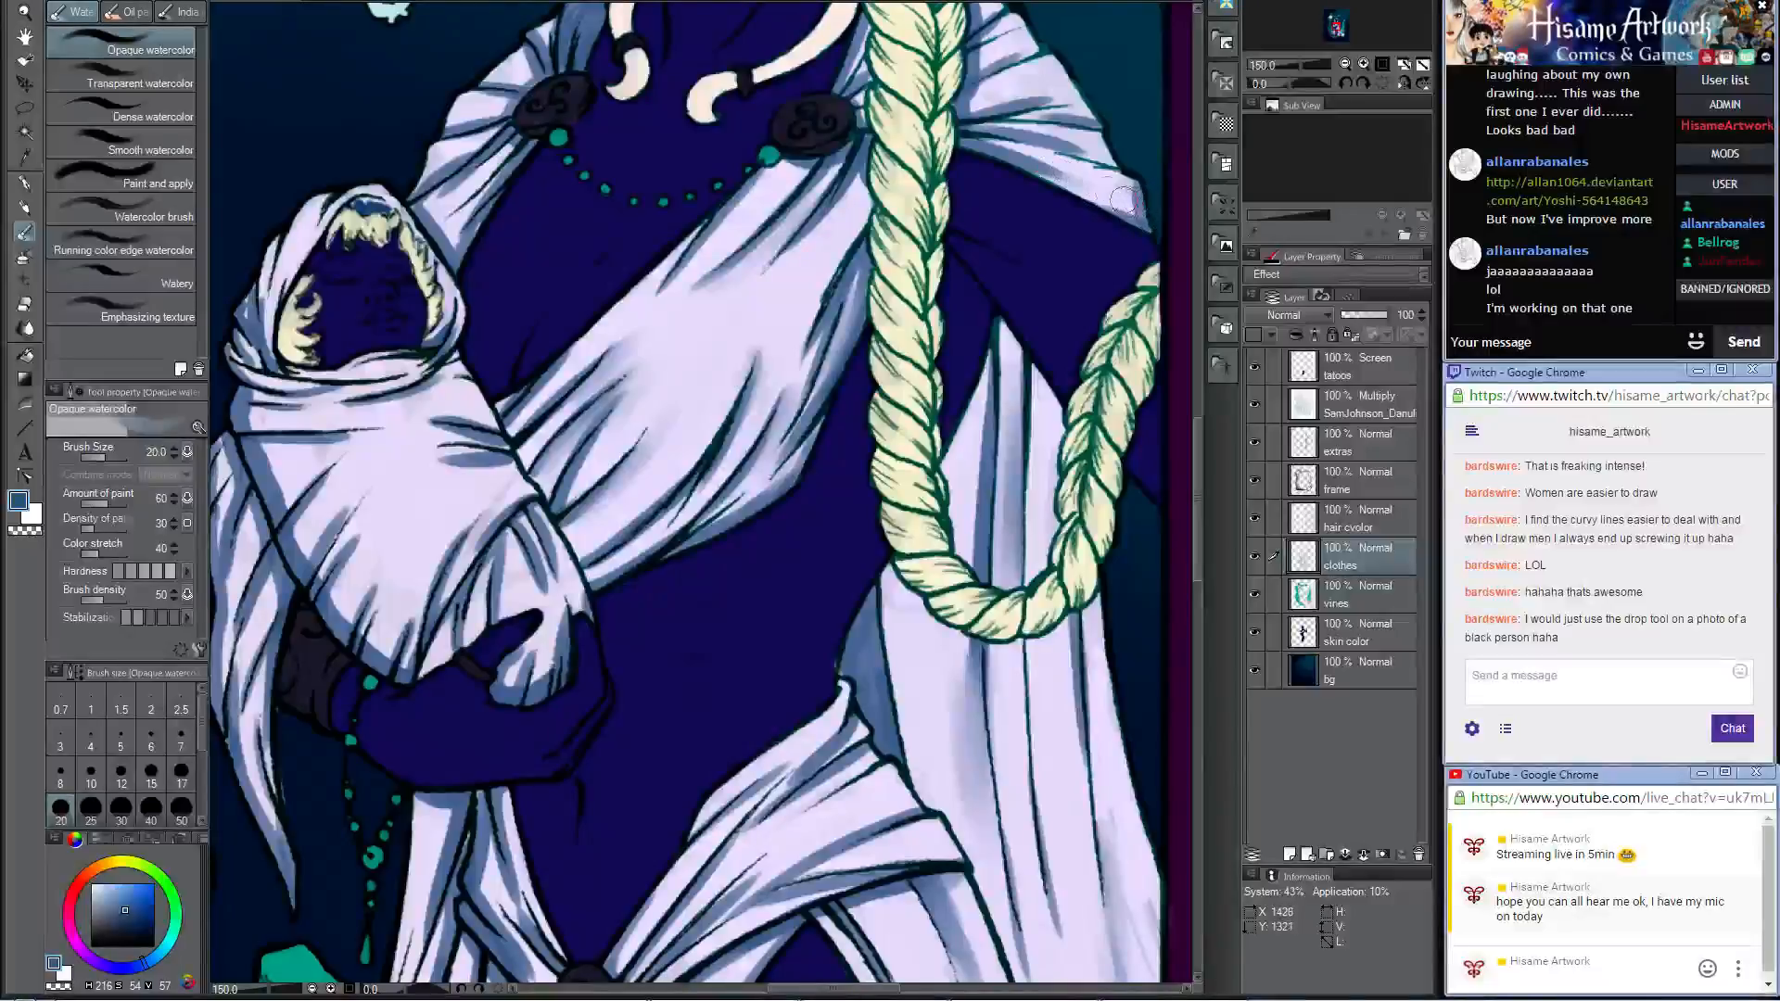
Step: Blend the fold shadows on the baby's wrap and its hanging cloth with the Opaque watercolor brush at size 20
drag(419, 501, 800, 459)
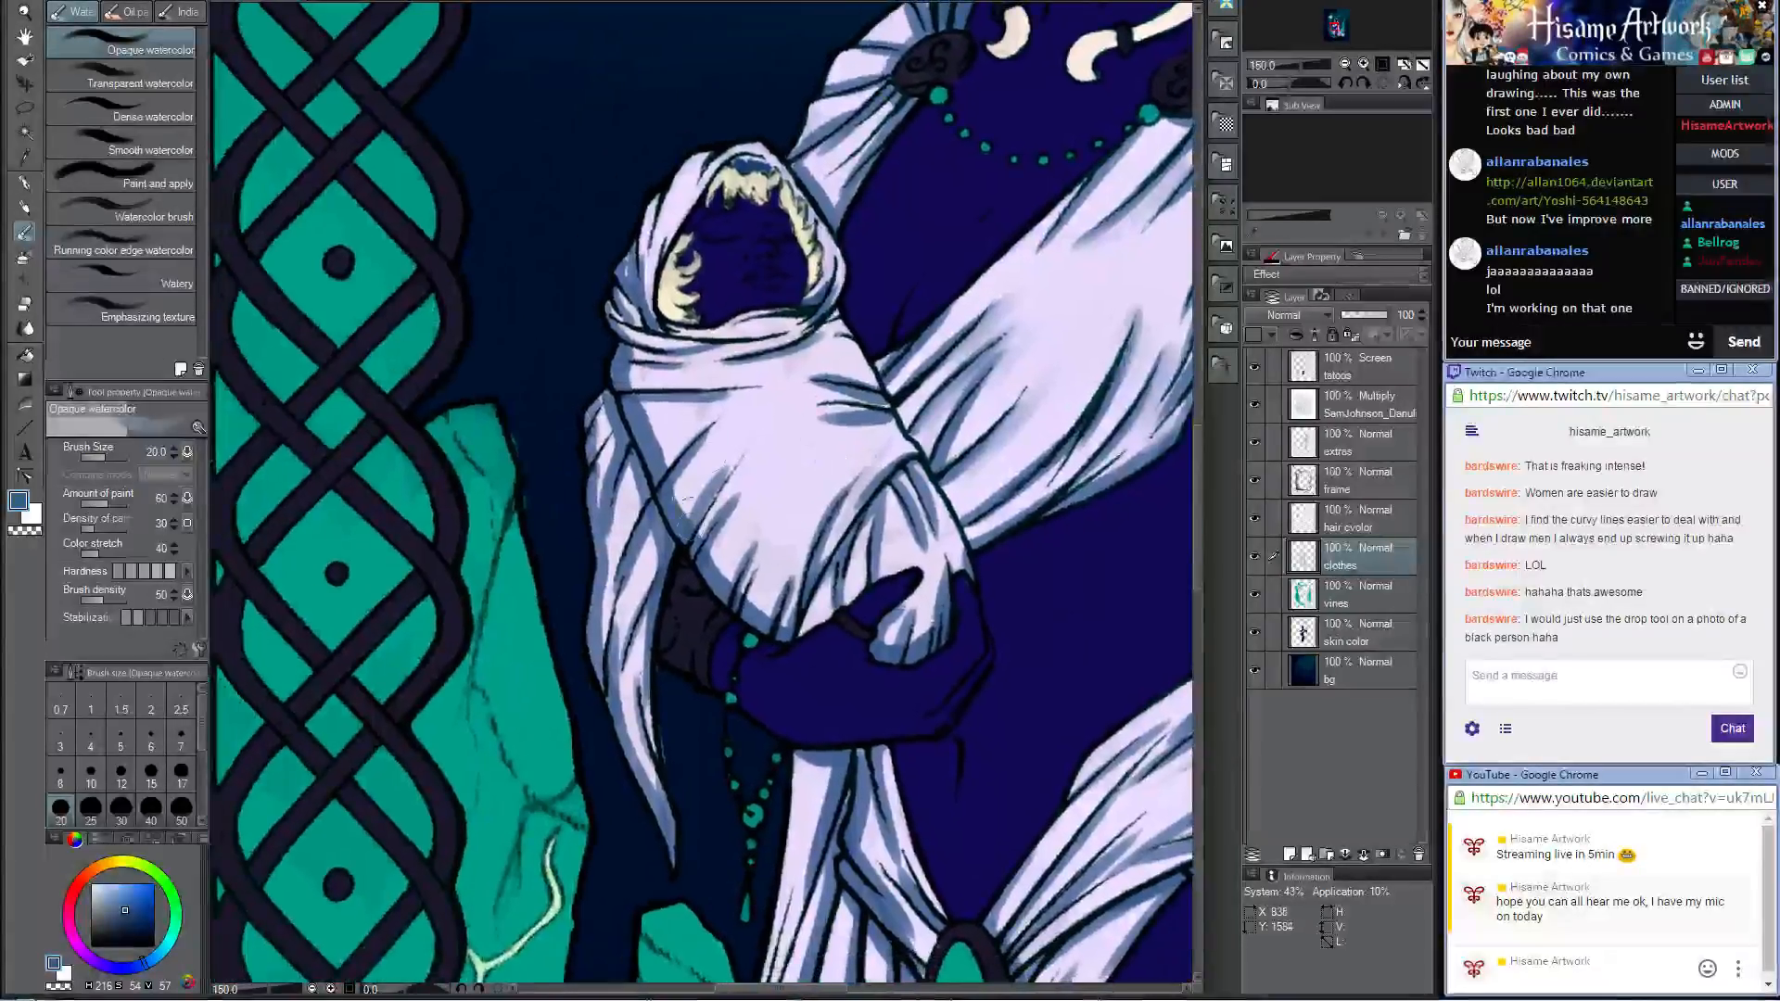
drag(691, 538, 739, 453)
mouse_move(684, 519)
mouse_down()
mouse_move(725, 376)
mouse_move(662, 467)
mouse_move(647, 421)
mouse_move(657, 454)
mouse_move(718, 411)
mouse_move(644, 427)
mouse_move(634, 398)
mouse_move(803, 378)
mouse_up()
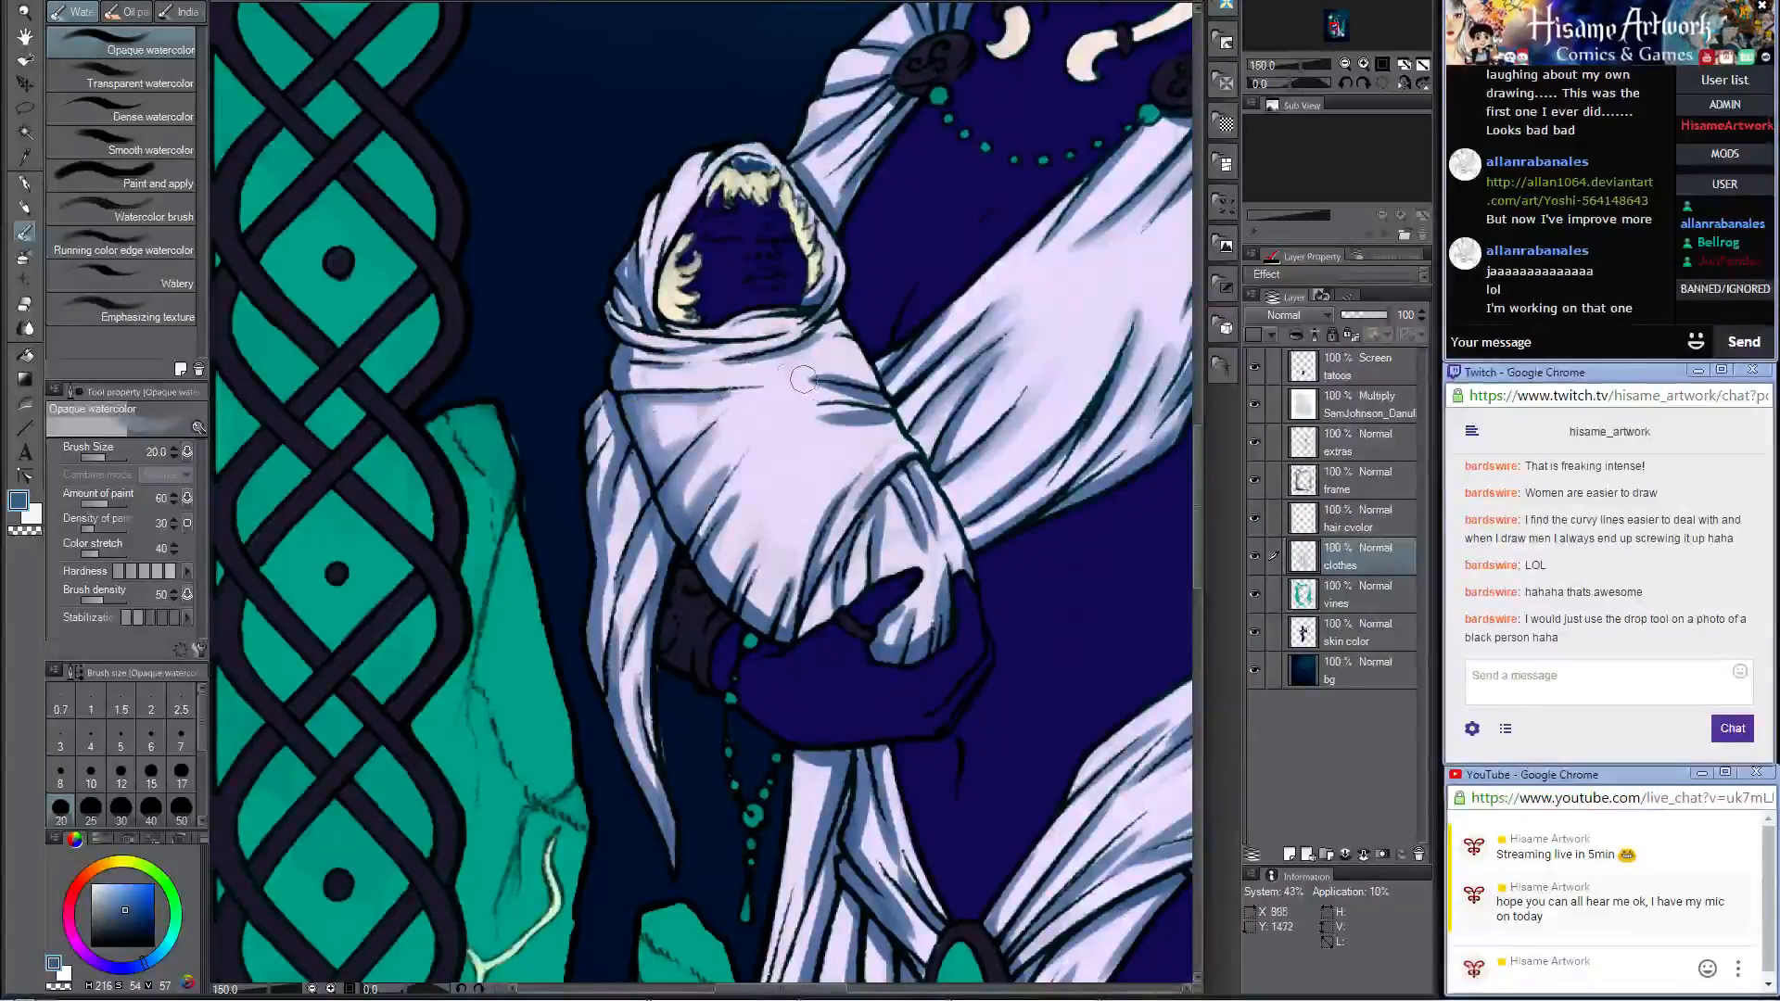
drag(882, 420, 794, 402)
mouse_move(890, 433)
mouse_down()
mouse_move(835, 408)
mouse_move(822, 433)
mouse_move(863, 532)
mouse_move(892, 452)
mouse_move(839, 508)
mouse_up()
mouse_move(604, 434)
mouse_down()
mouse_move(601, 523)
mouse_move(627, 491)
mouse_move(628, 649)
mouse_move(658, 538)
mouse_move(629, 665)
mouse_up()
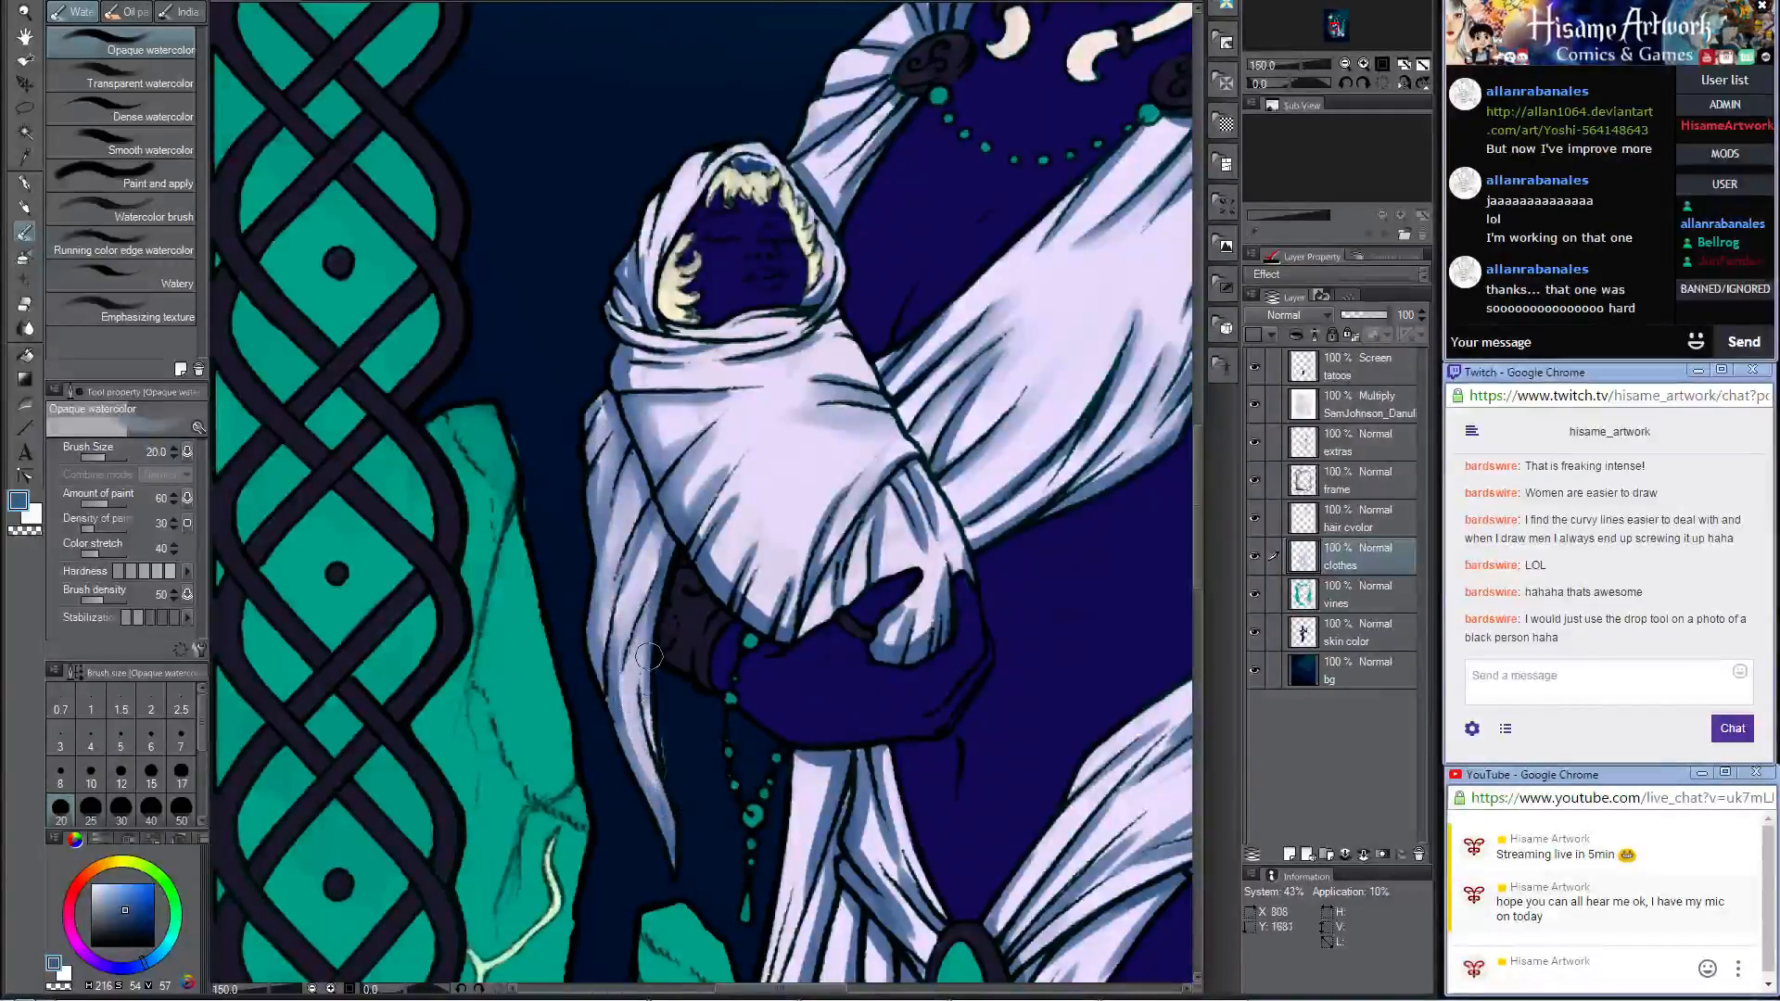
Step: Blend the fold shadows on the hip drape and upper dress below the baby with the size 20 Opaque watercolor brush
drag(638, 603, 424, 241)
mouse_move(661, 537)
mouse_down()
mouse_move(638, 476)
mouse_move(695, 558)
mouse_up()
drag(650, 393, 653, 511)
drag(591, 415, 563, 533)
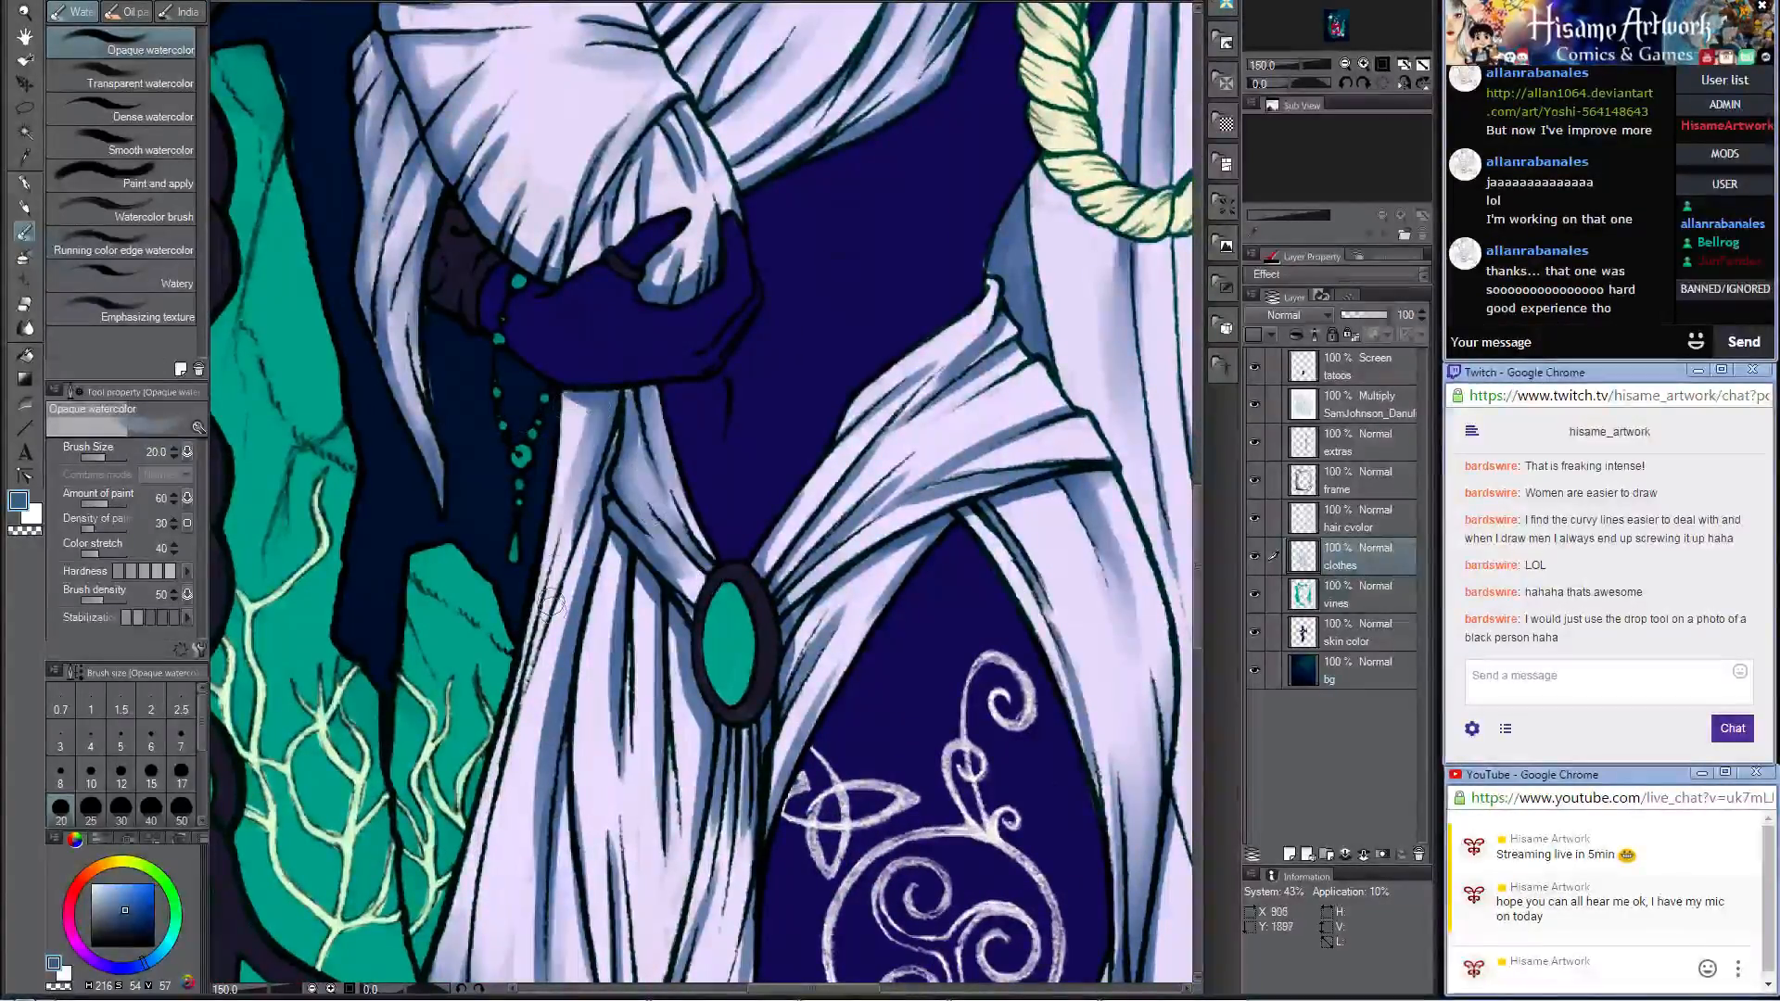
Step: Blend the long vertical dress folds beside and below the oval brooch with the Opaque watercolor brush at size 30
mouse_move(575, 387)
mouse_down()
mouse_move(591, 448)
mouse_move(553, 339)
mouse_move(611, 88)
mouse_up()
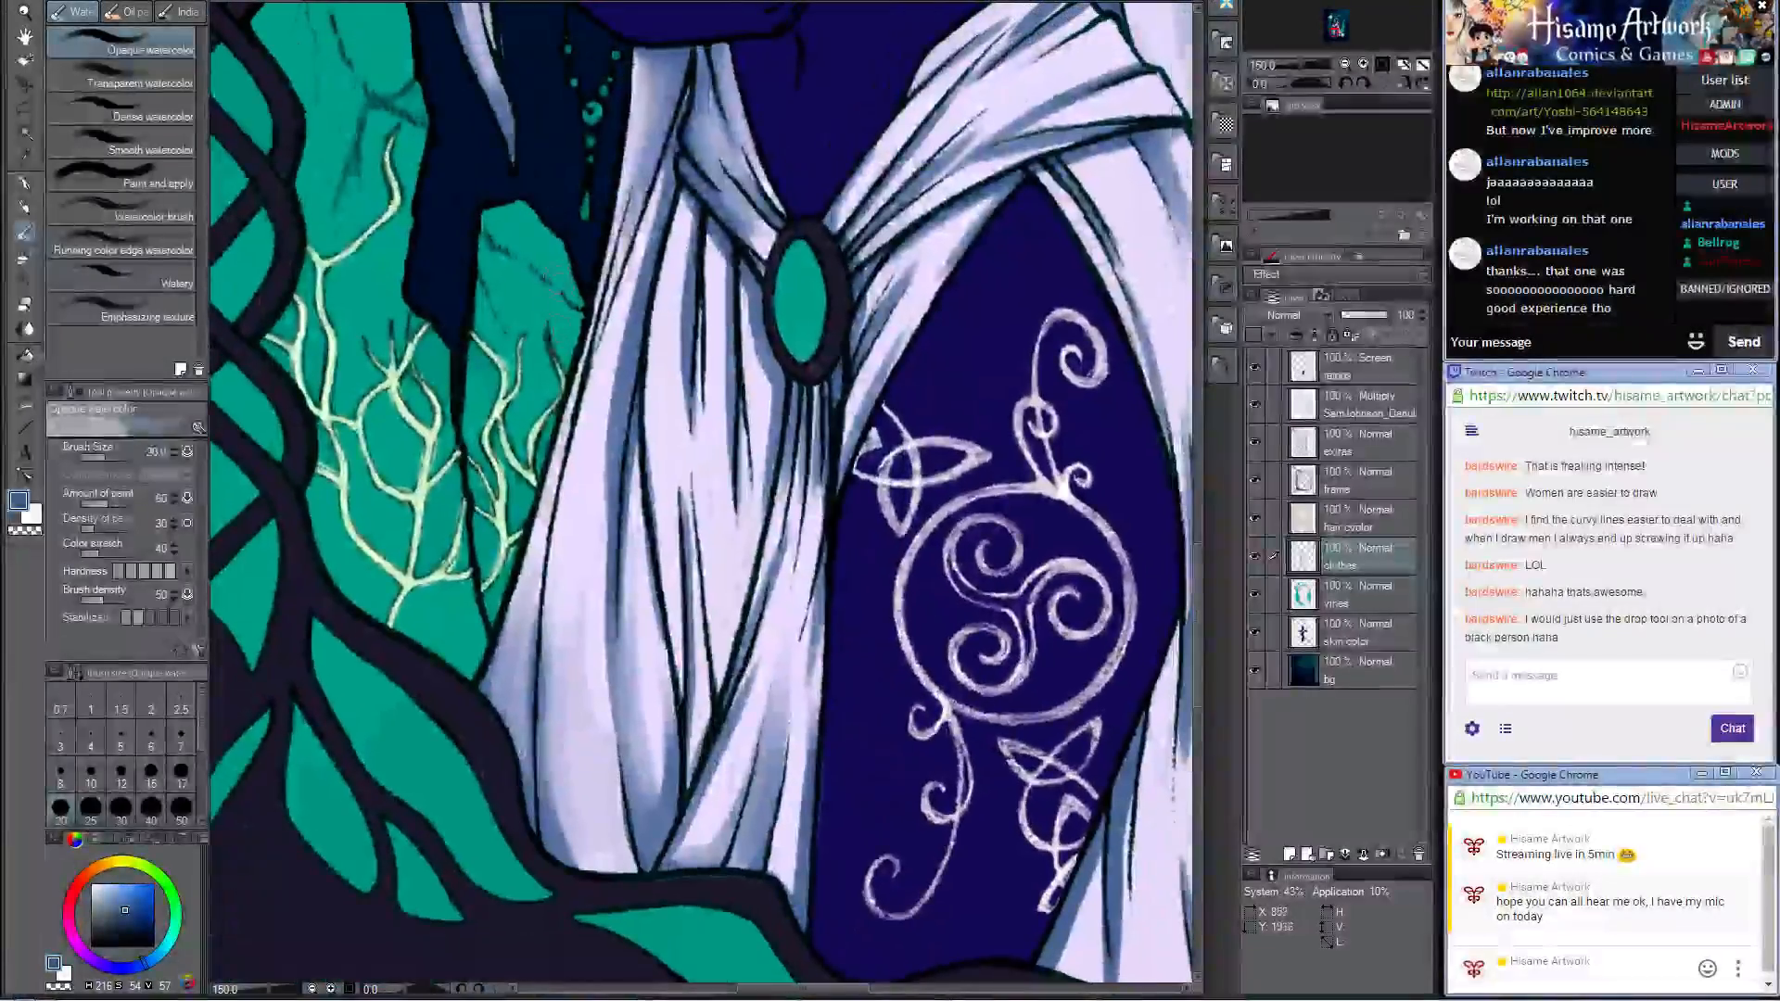
key(bracketright)
key(bracketright)
drag(656, 191, 601, 464)
drag(652, 242, 593, 634)
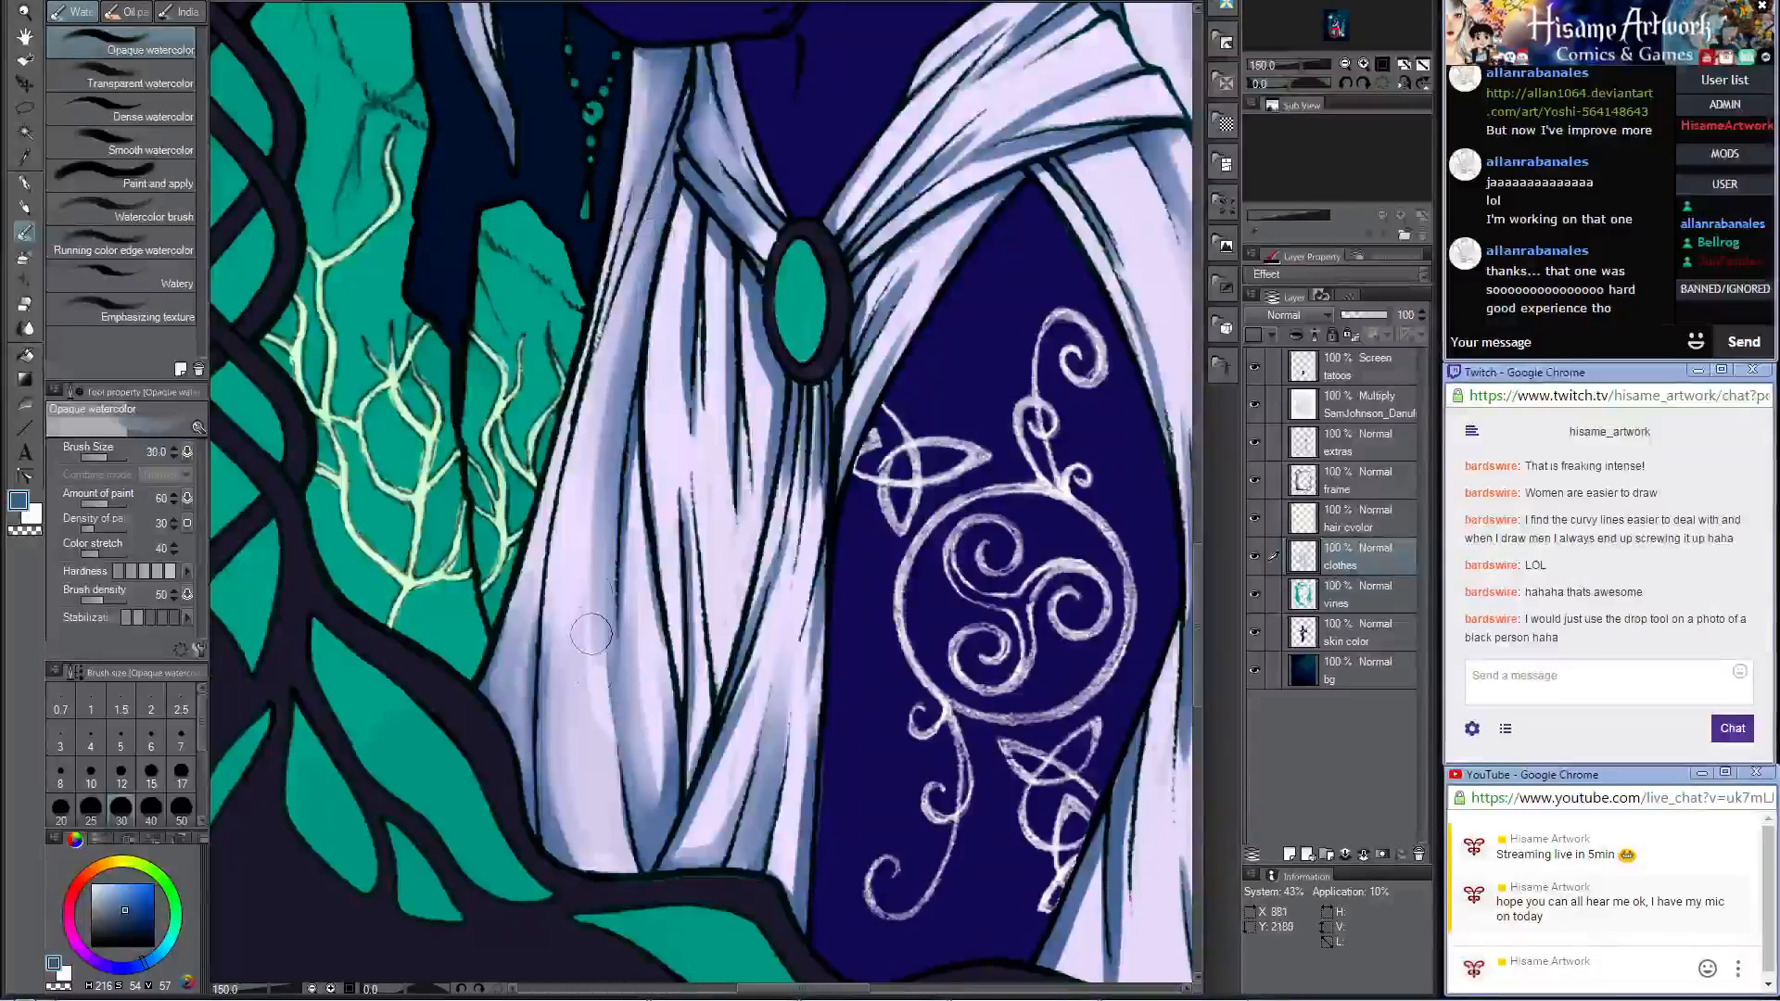
drag(604, 364, 593, 598)
drag(666, 528, 663, 785)
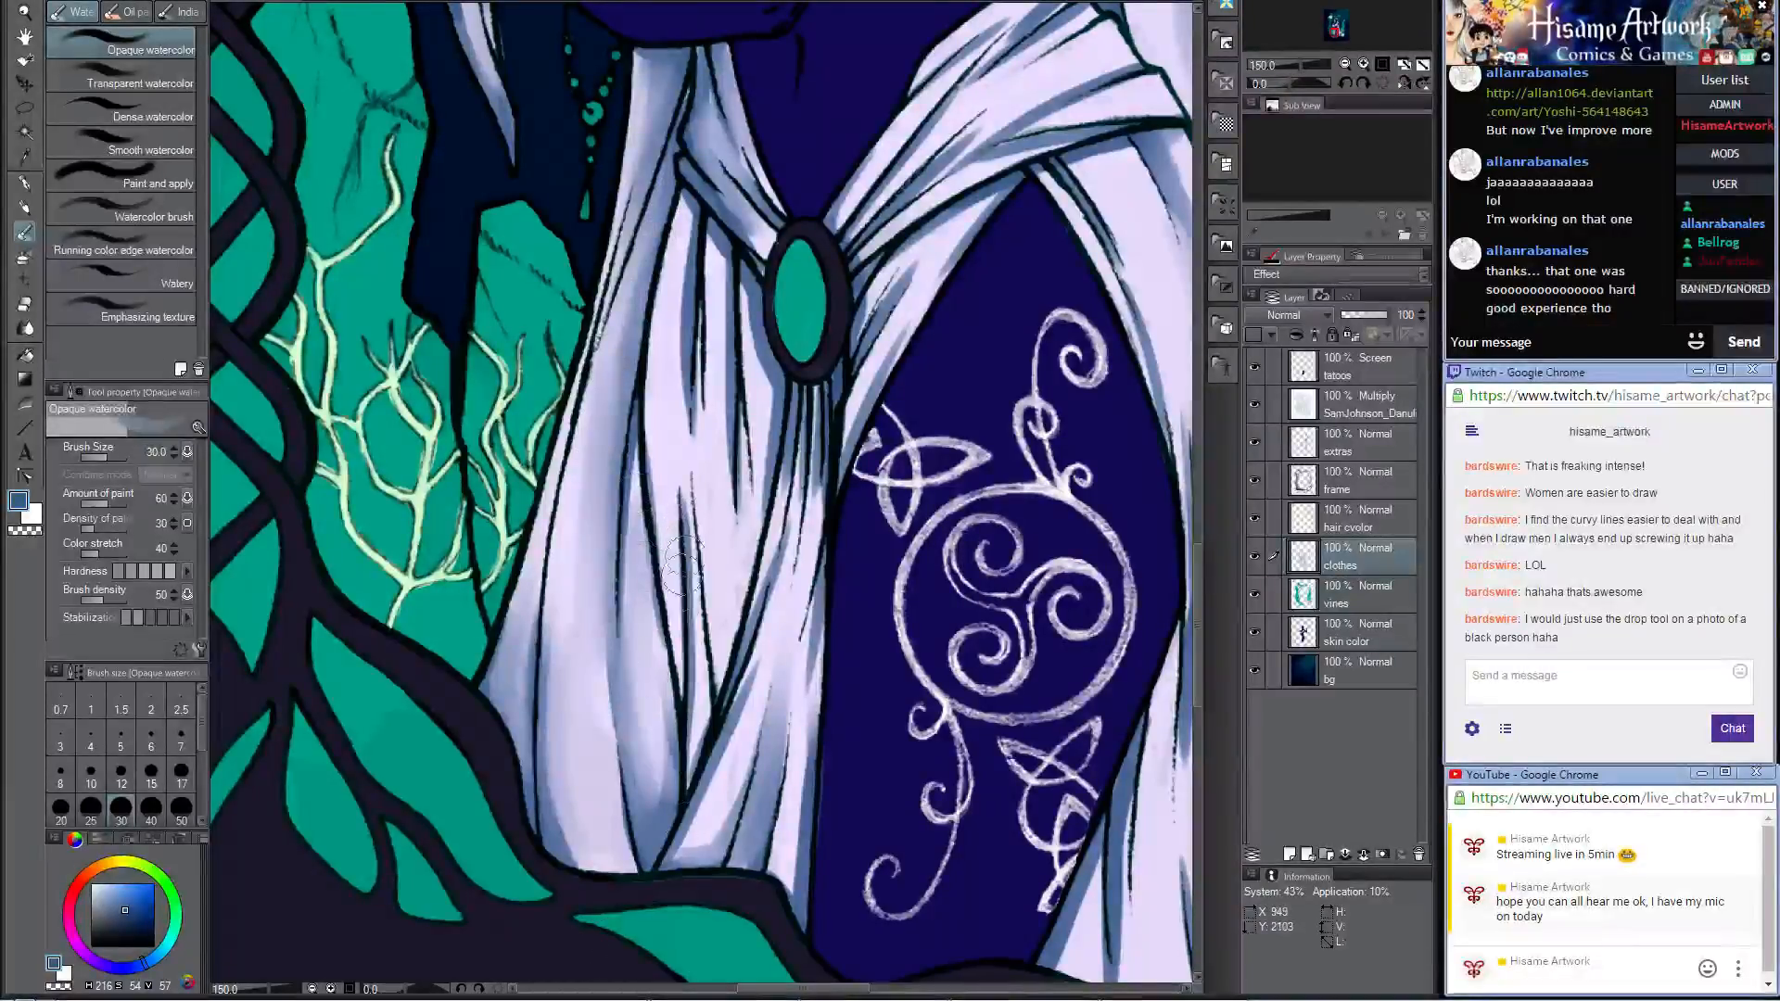
mouse_move(681, 566)
mouse_down()
mouse_move(694, 244)
mouse_move(673, 515)
mouse_move(693, 335)
mouse_up()
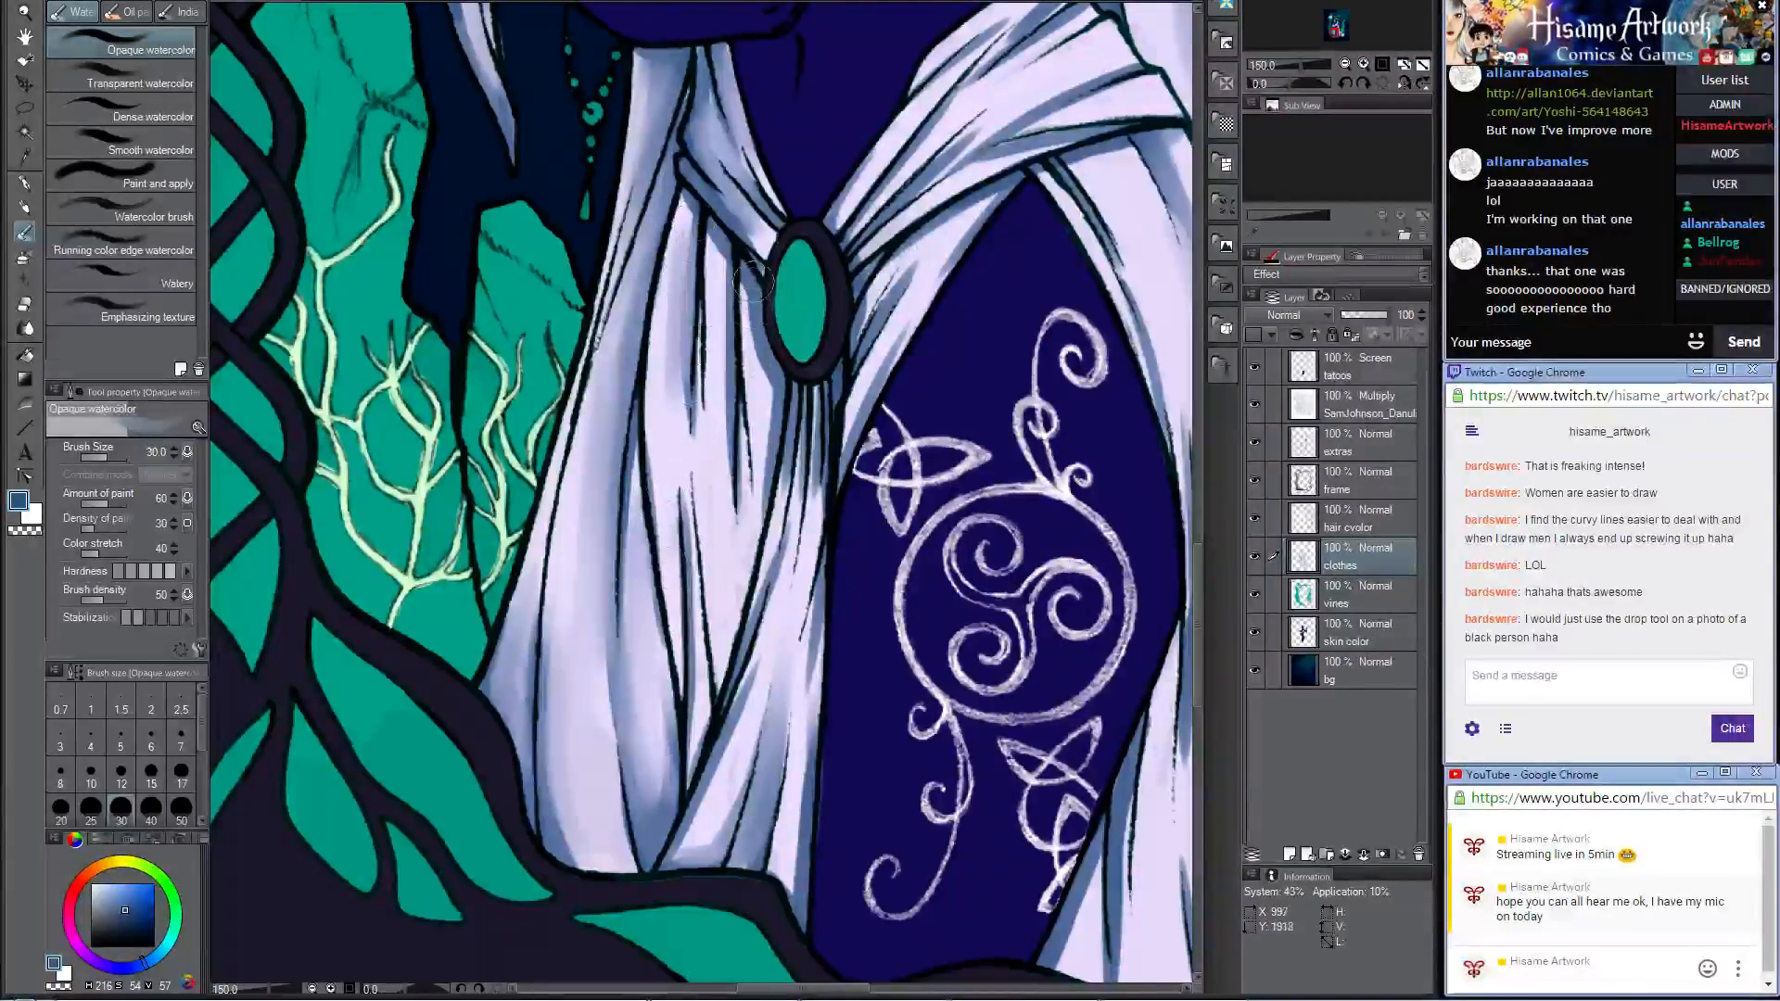
drag(751, 278, 760, 639)
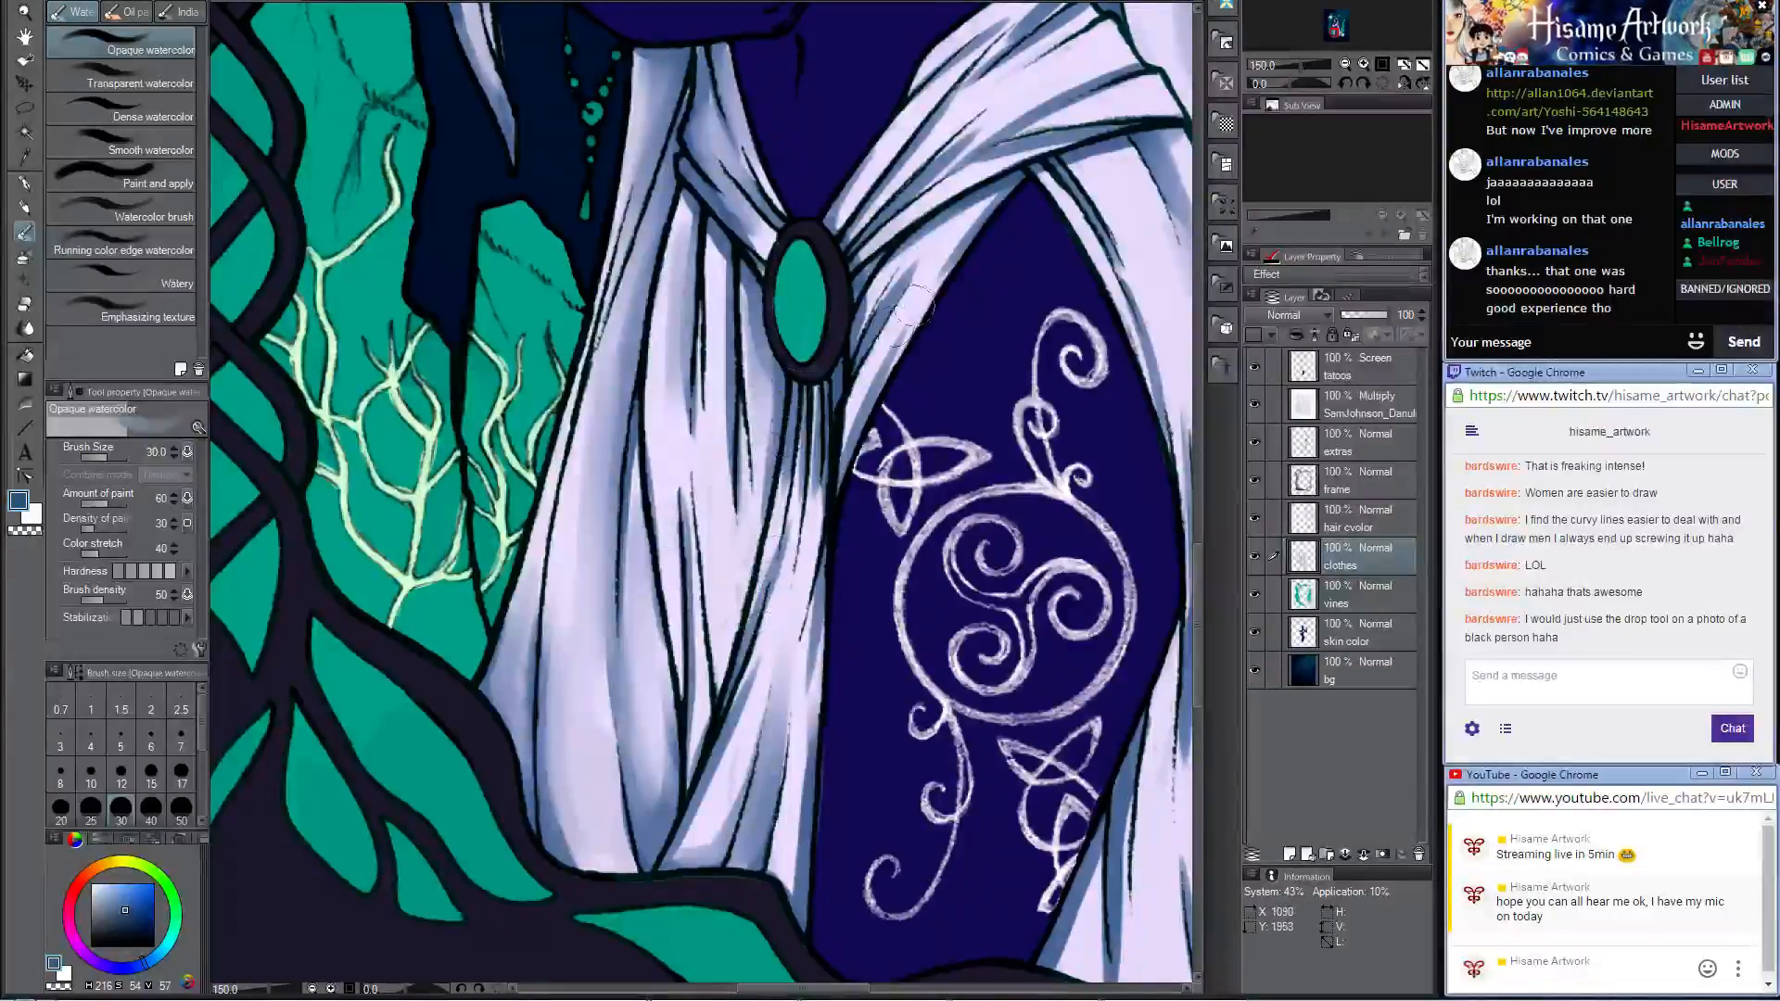
scroll(939, 216, down, 6)
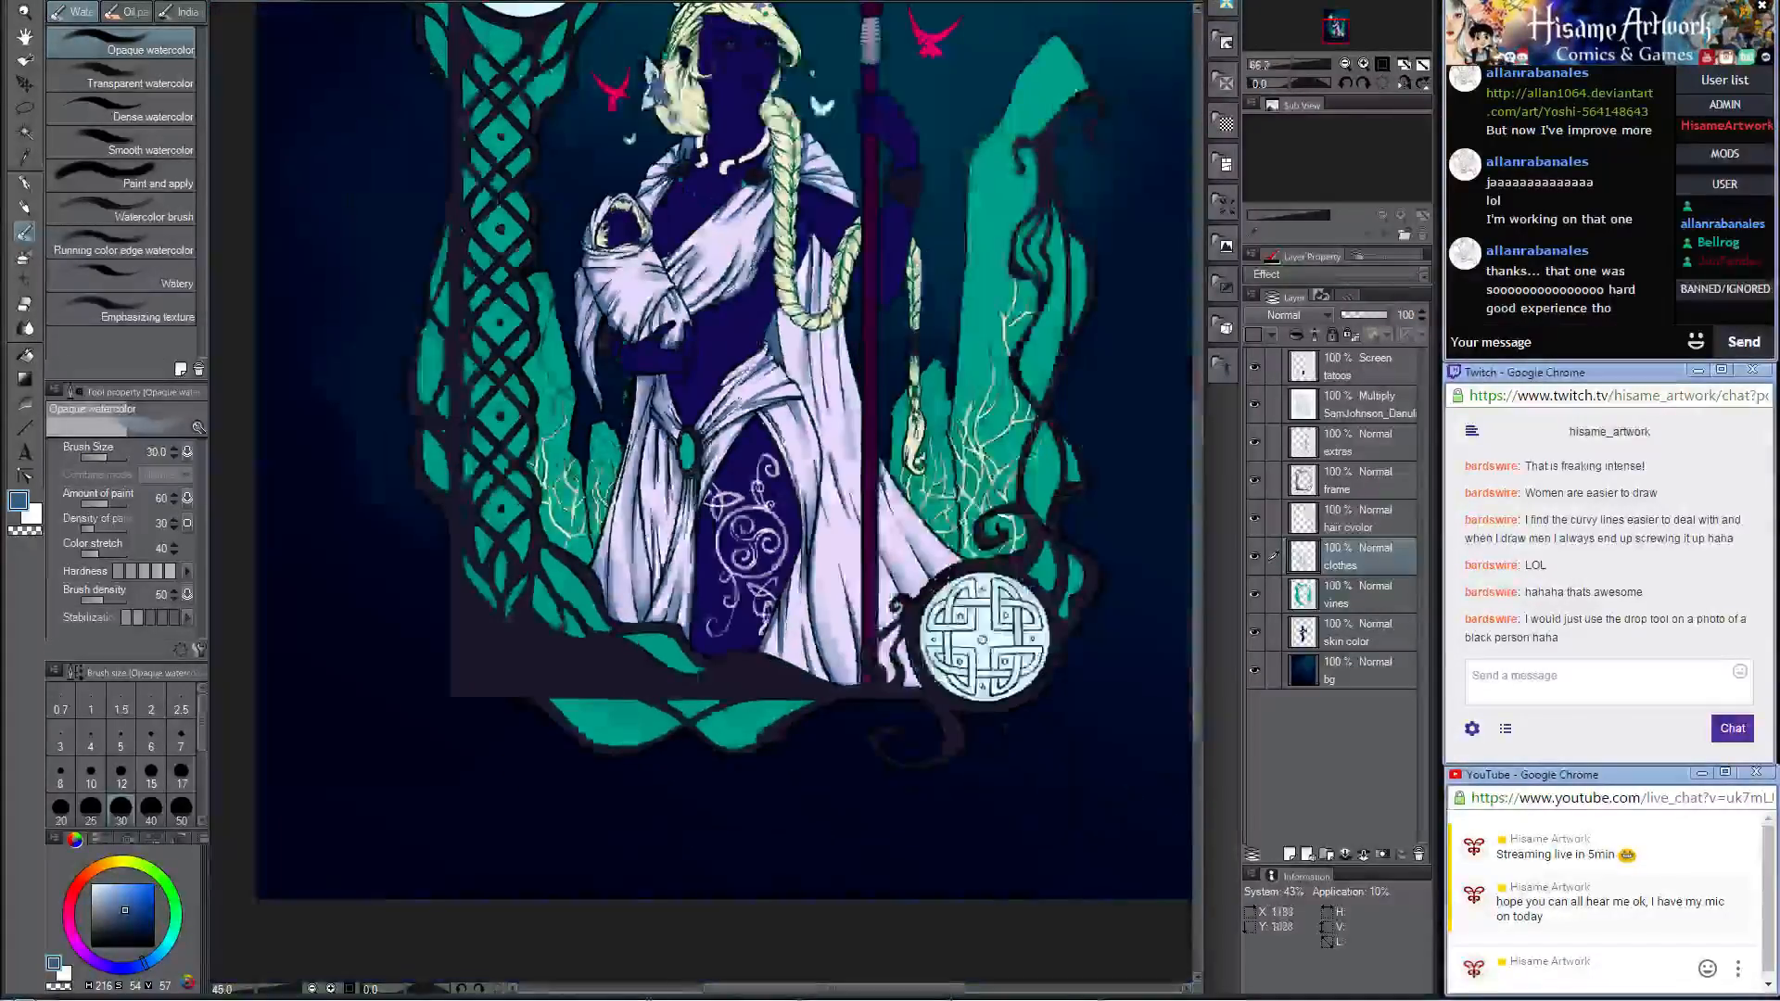
drag(740, 402, 749, 605)
scroll(728, 279, up, 6)
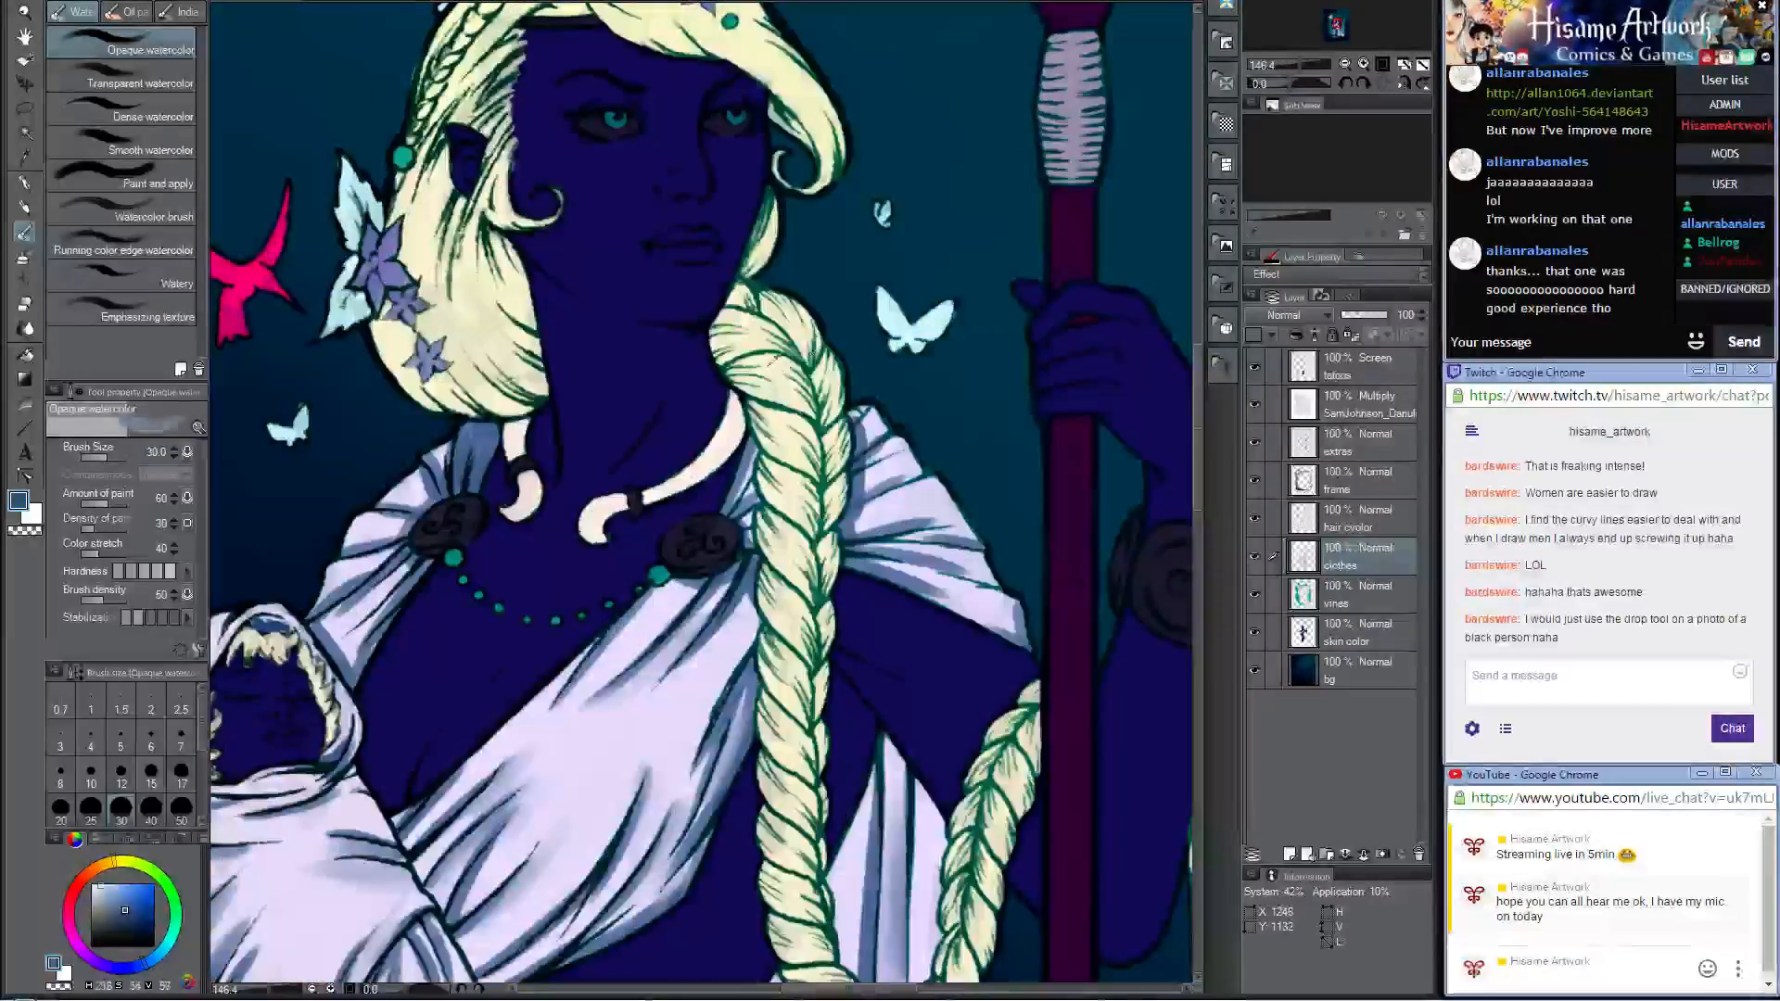
Step: Sample the hair's cream colour and accept it in the Color dialog
alt+click(768, 364)
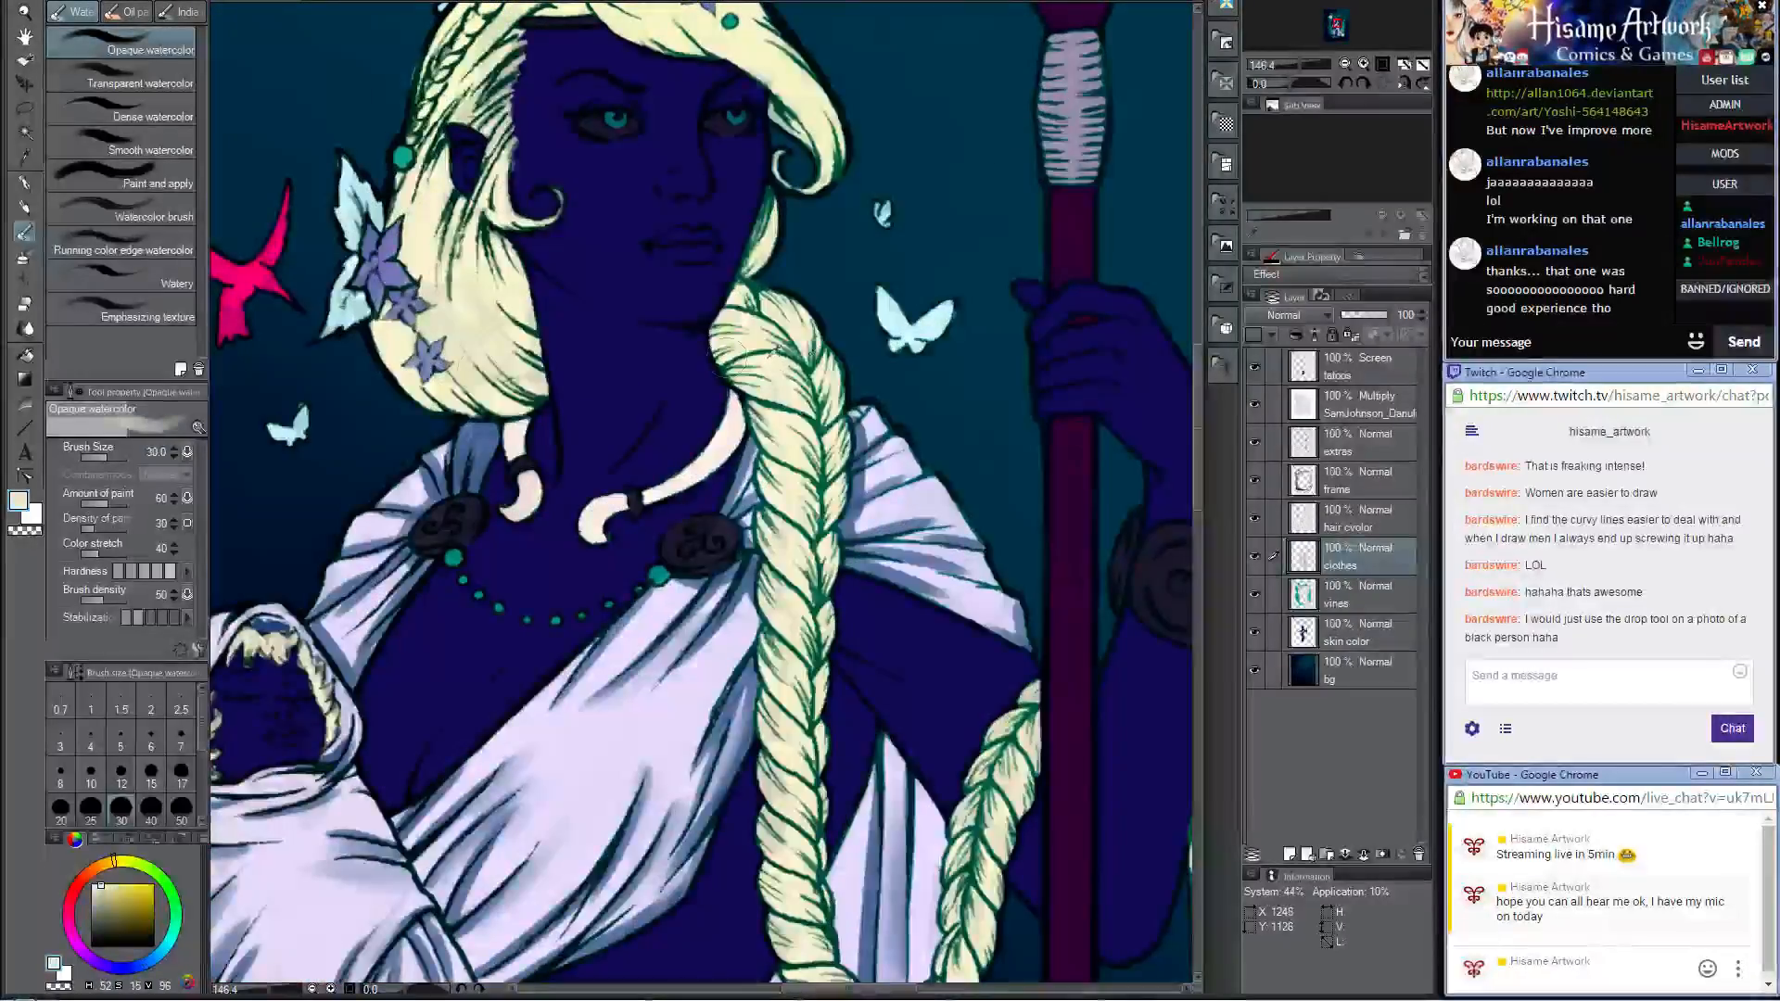
double_click(19, 502)
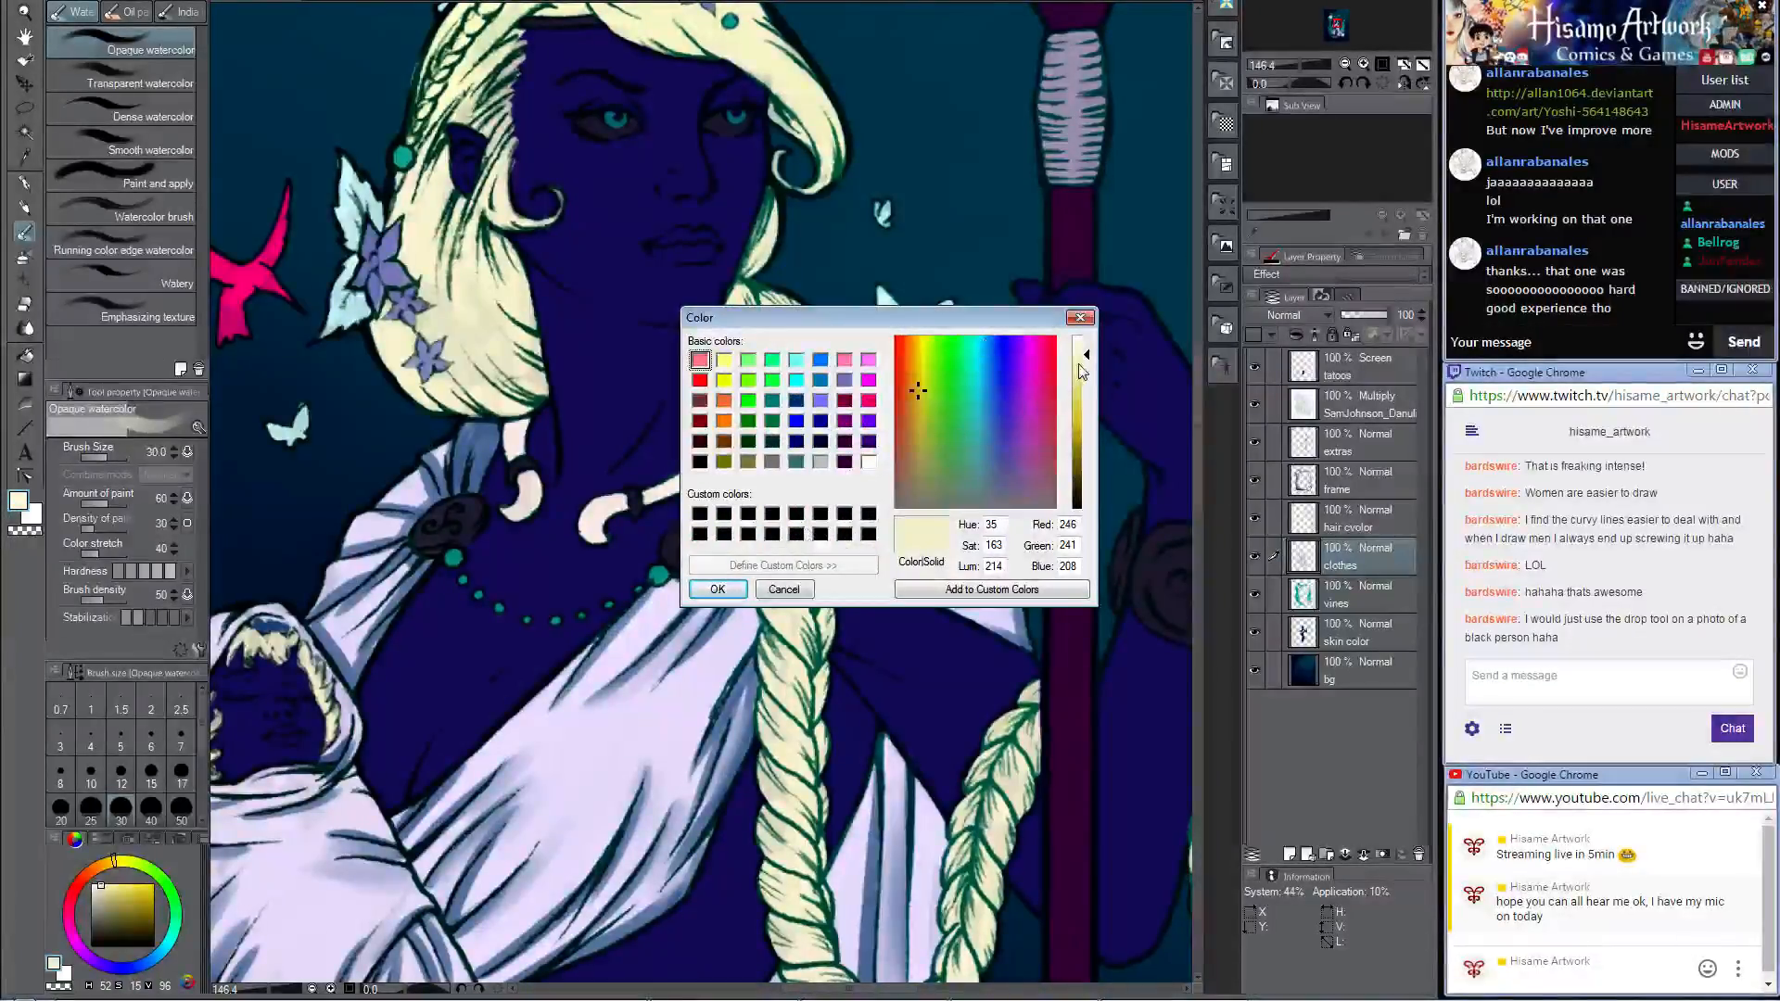
click(717, 588)
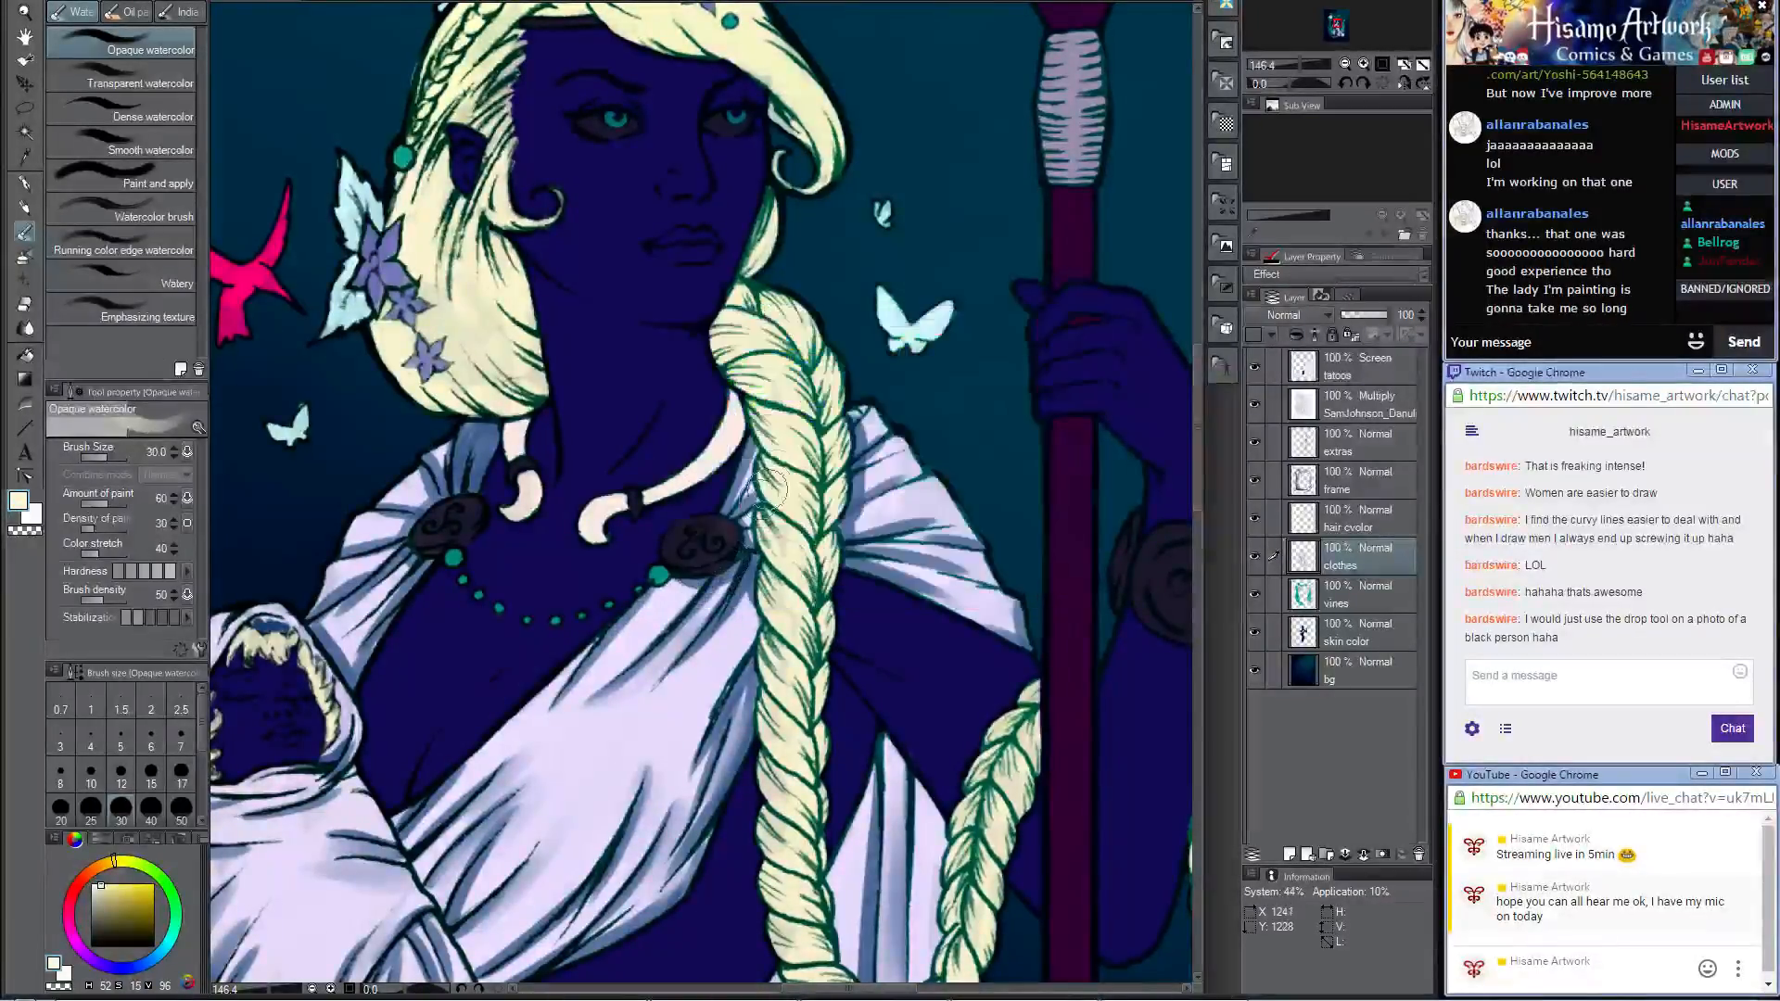
Step: Sample the dark outline colour beside the braid, activate the hair colour layer and switch to the Darker pencil
scroll(797, 418, up, 2)
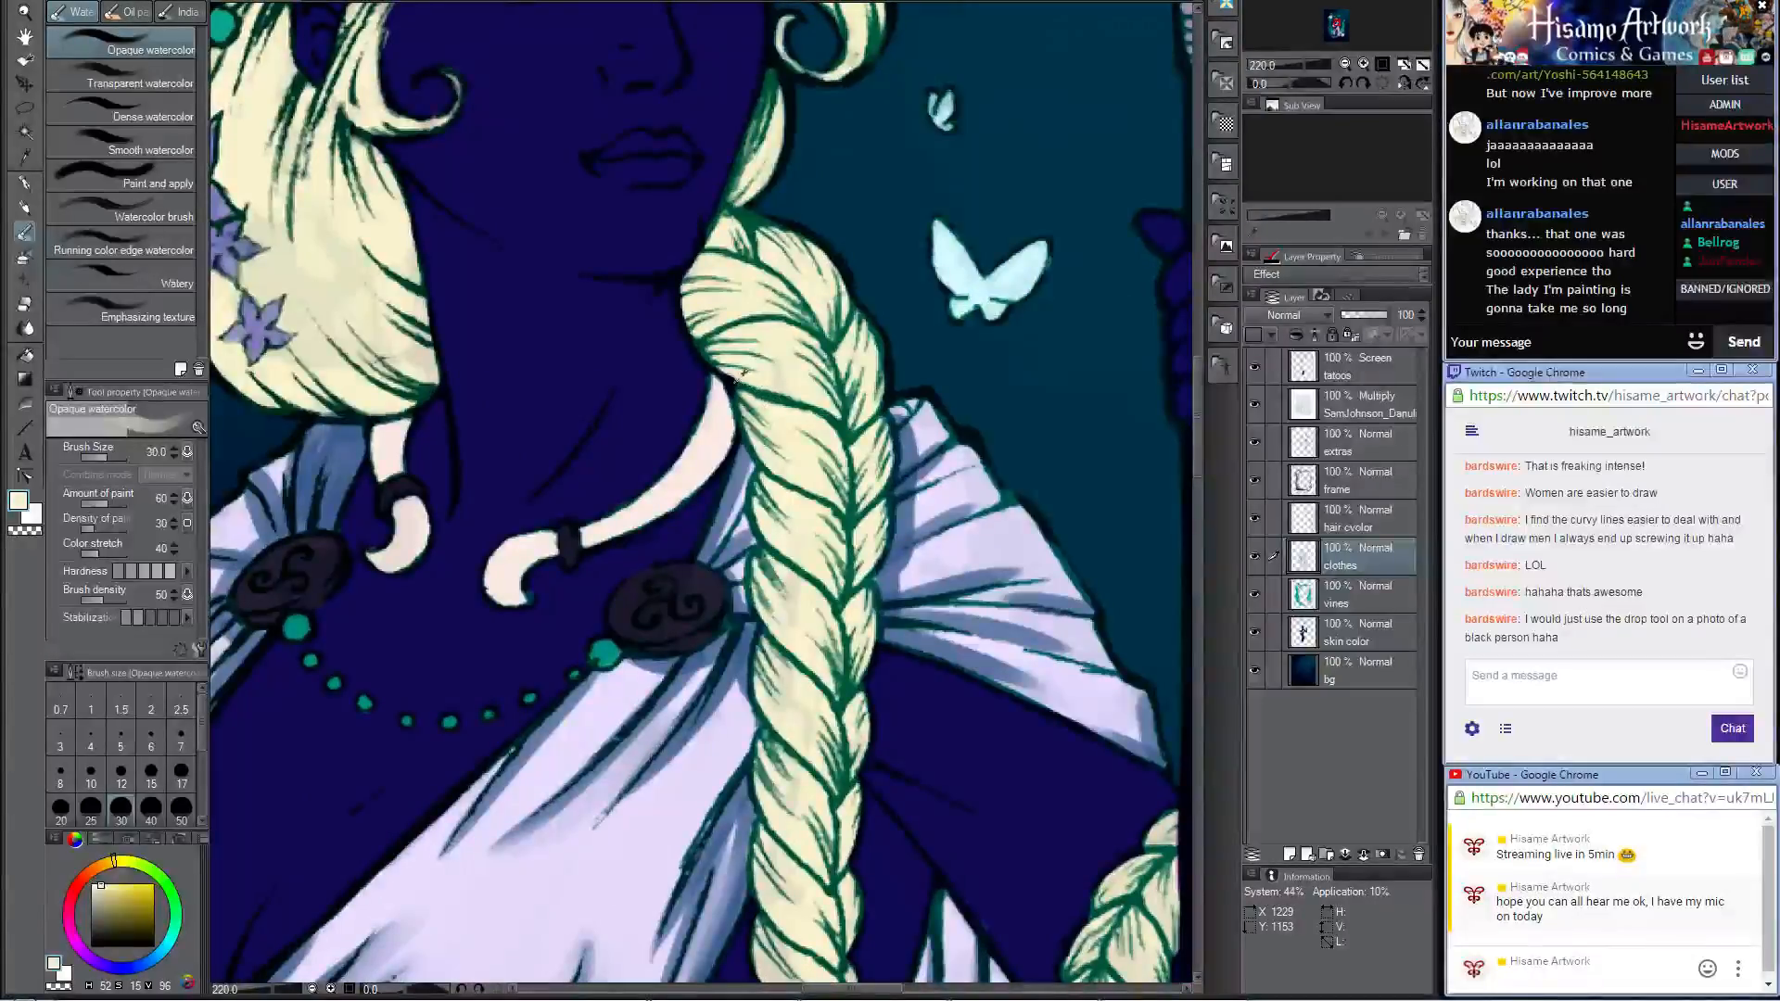
alt+click(742, 374)
scroll(802, 419, up, 2)
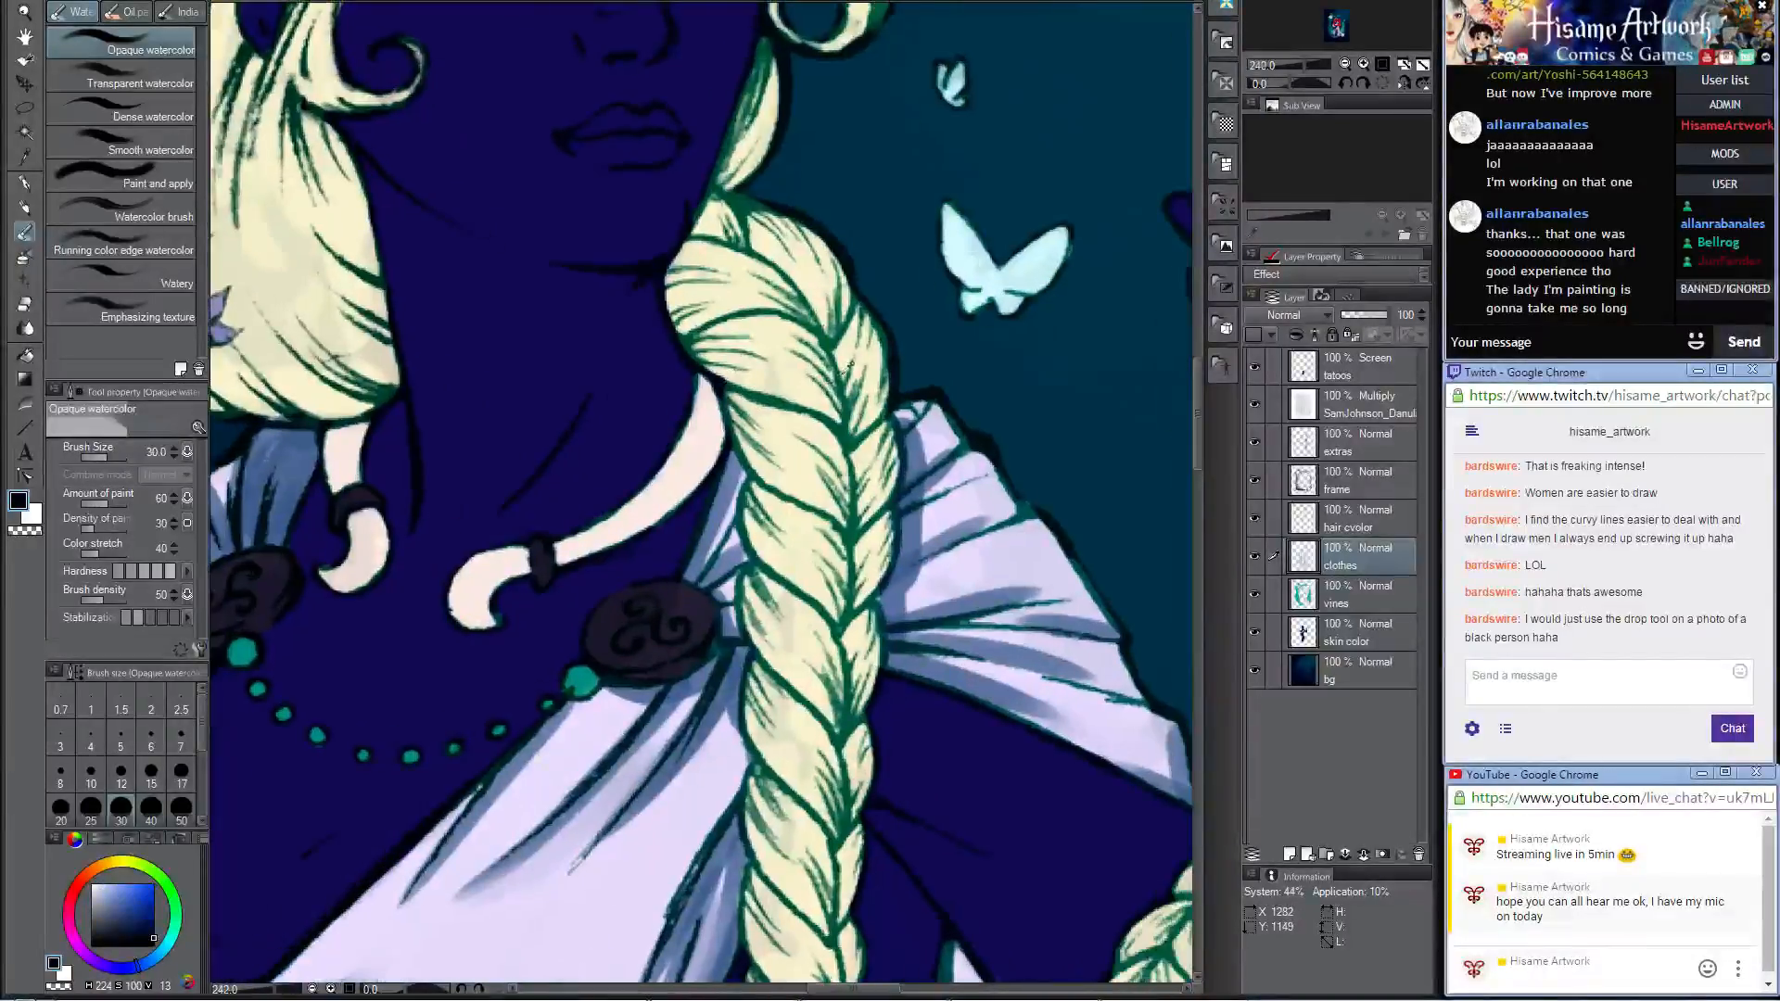
click(1376, 525)
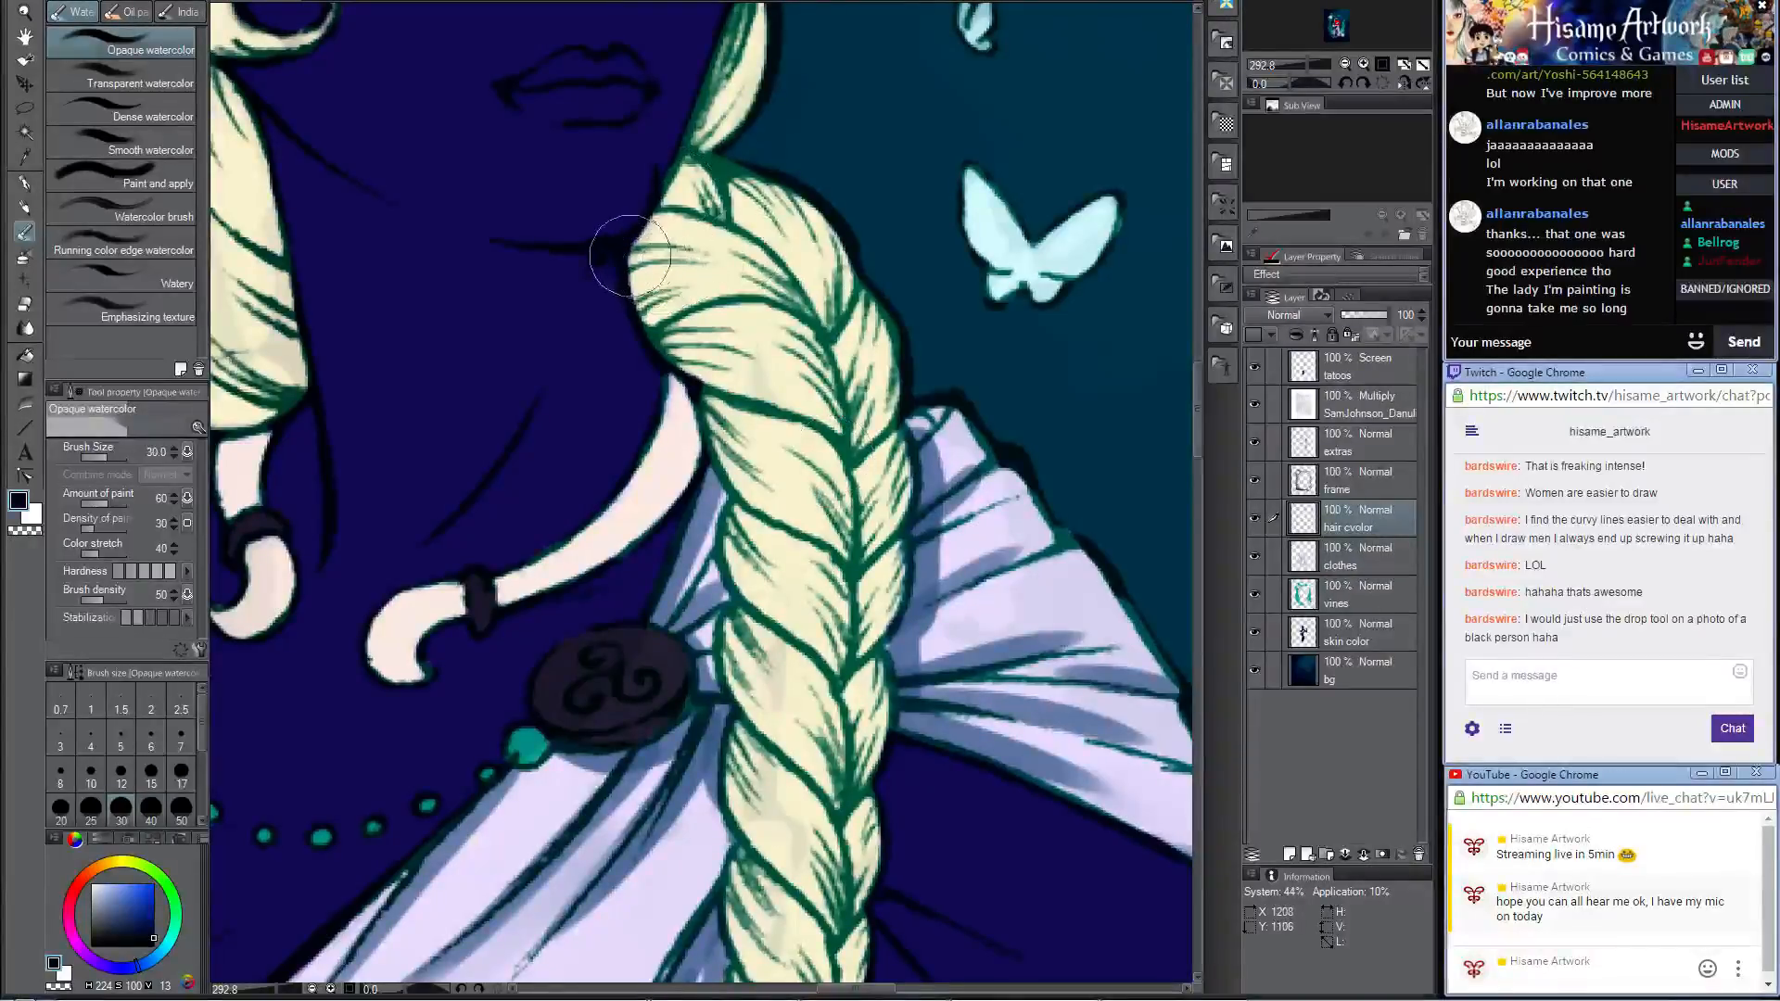
key(bracketleft)
key(bracketleft)
key(bracketleft)
key(bracketleft)
key(bracketleft)
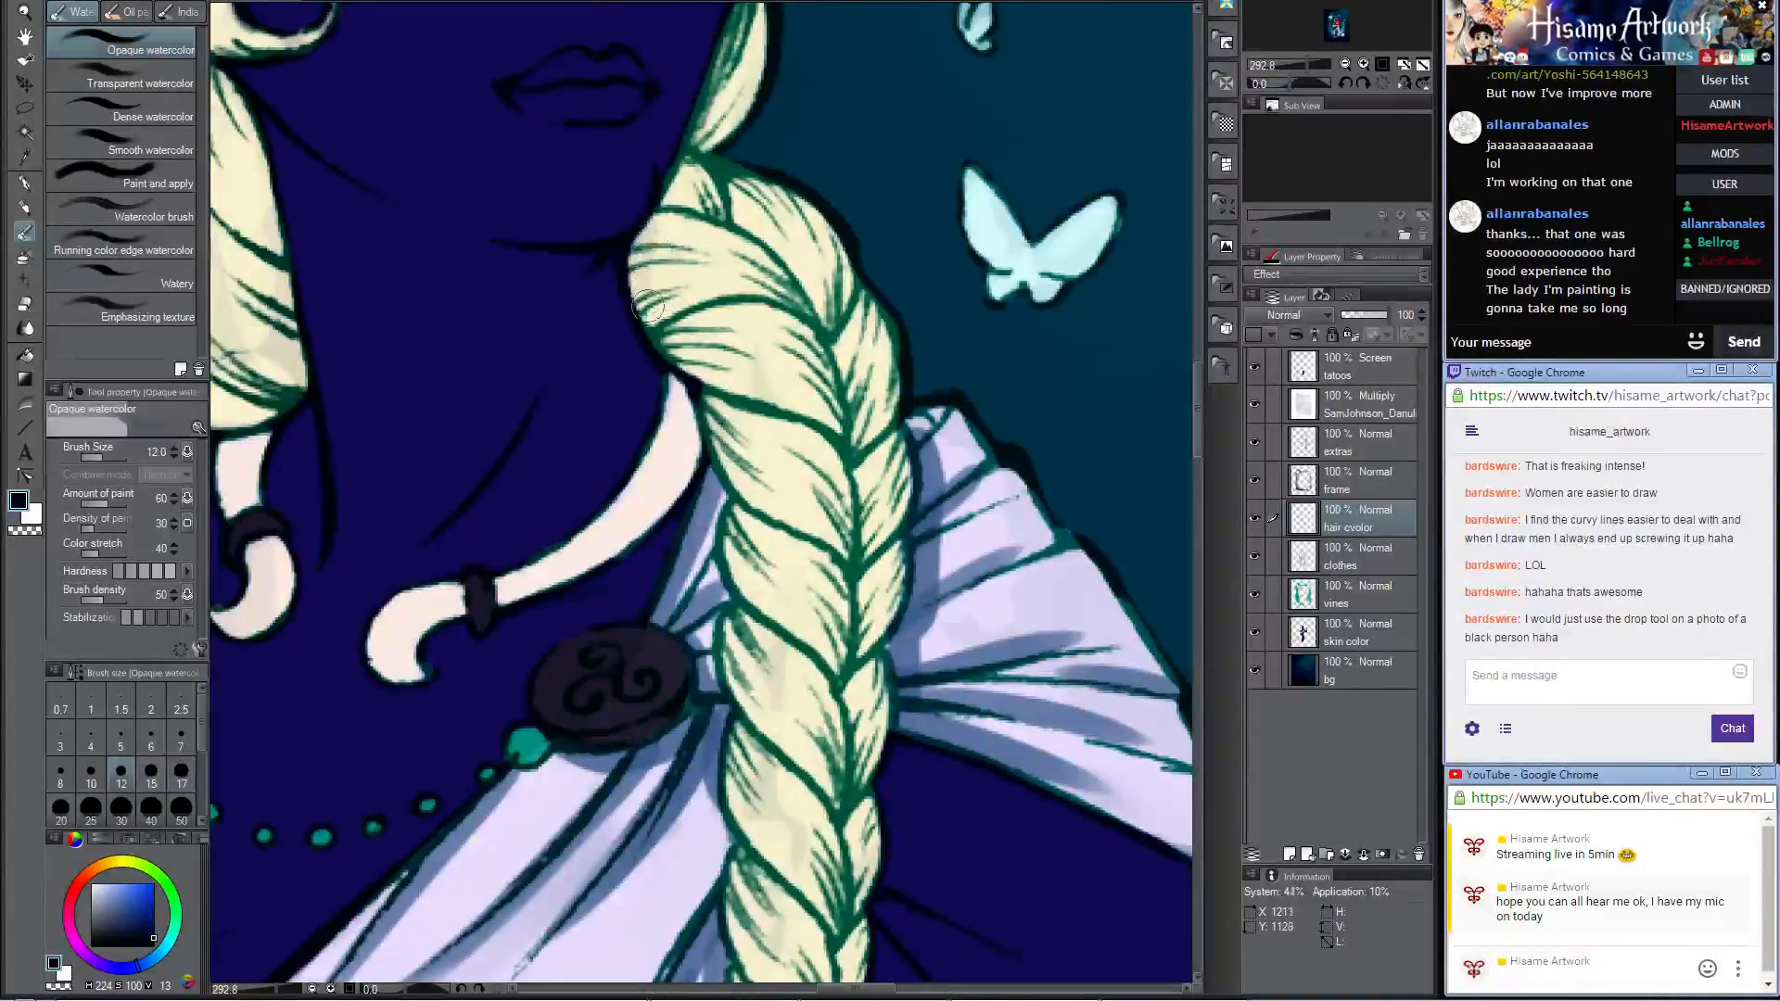
click(22, 210)
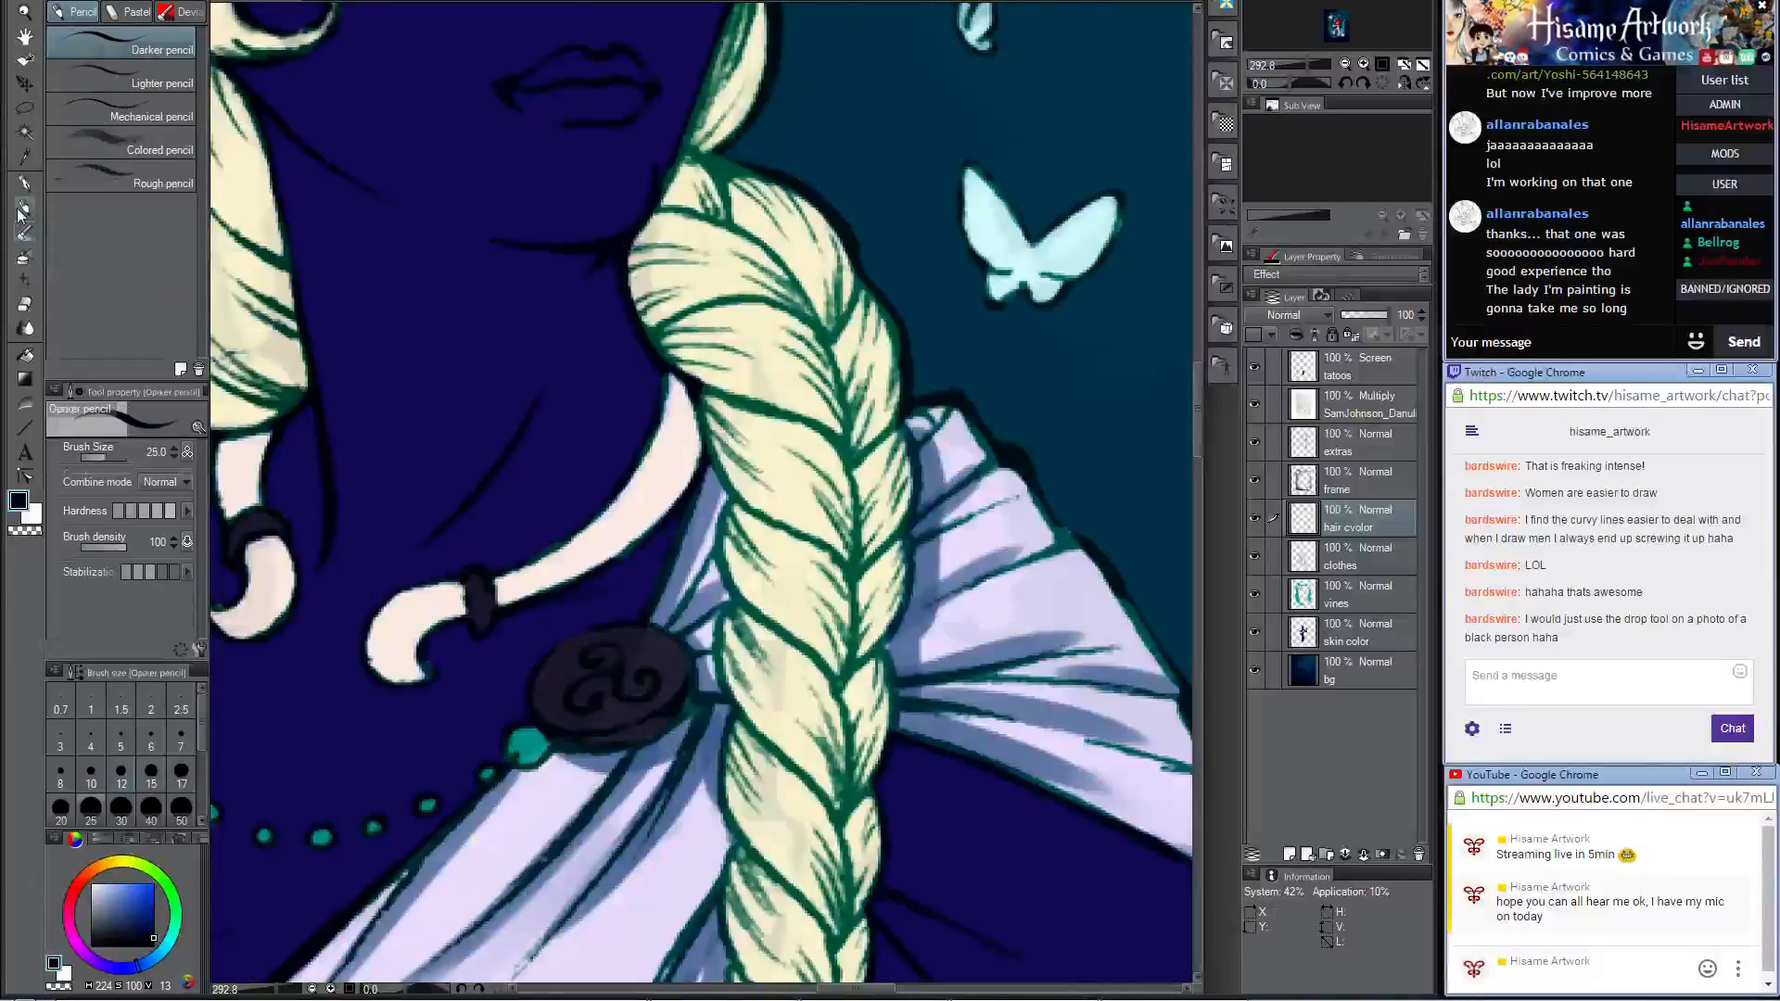
Step: Paint grey shadows on the topmost strands of the thick braid with the Darker pencil at size 25, sampling the painted grey
mouse_move(651, 219)
mouse_down()
mouse_move(643, 303)
mouse_move(697, 371)
mouse_move(673, 324)
mouse_move(698, 367)
mouse_move(835, 445)
mouse_up()
key(ctrl+z)
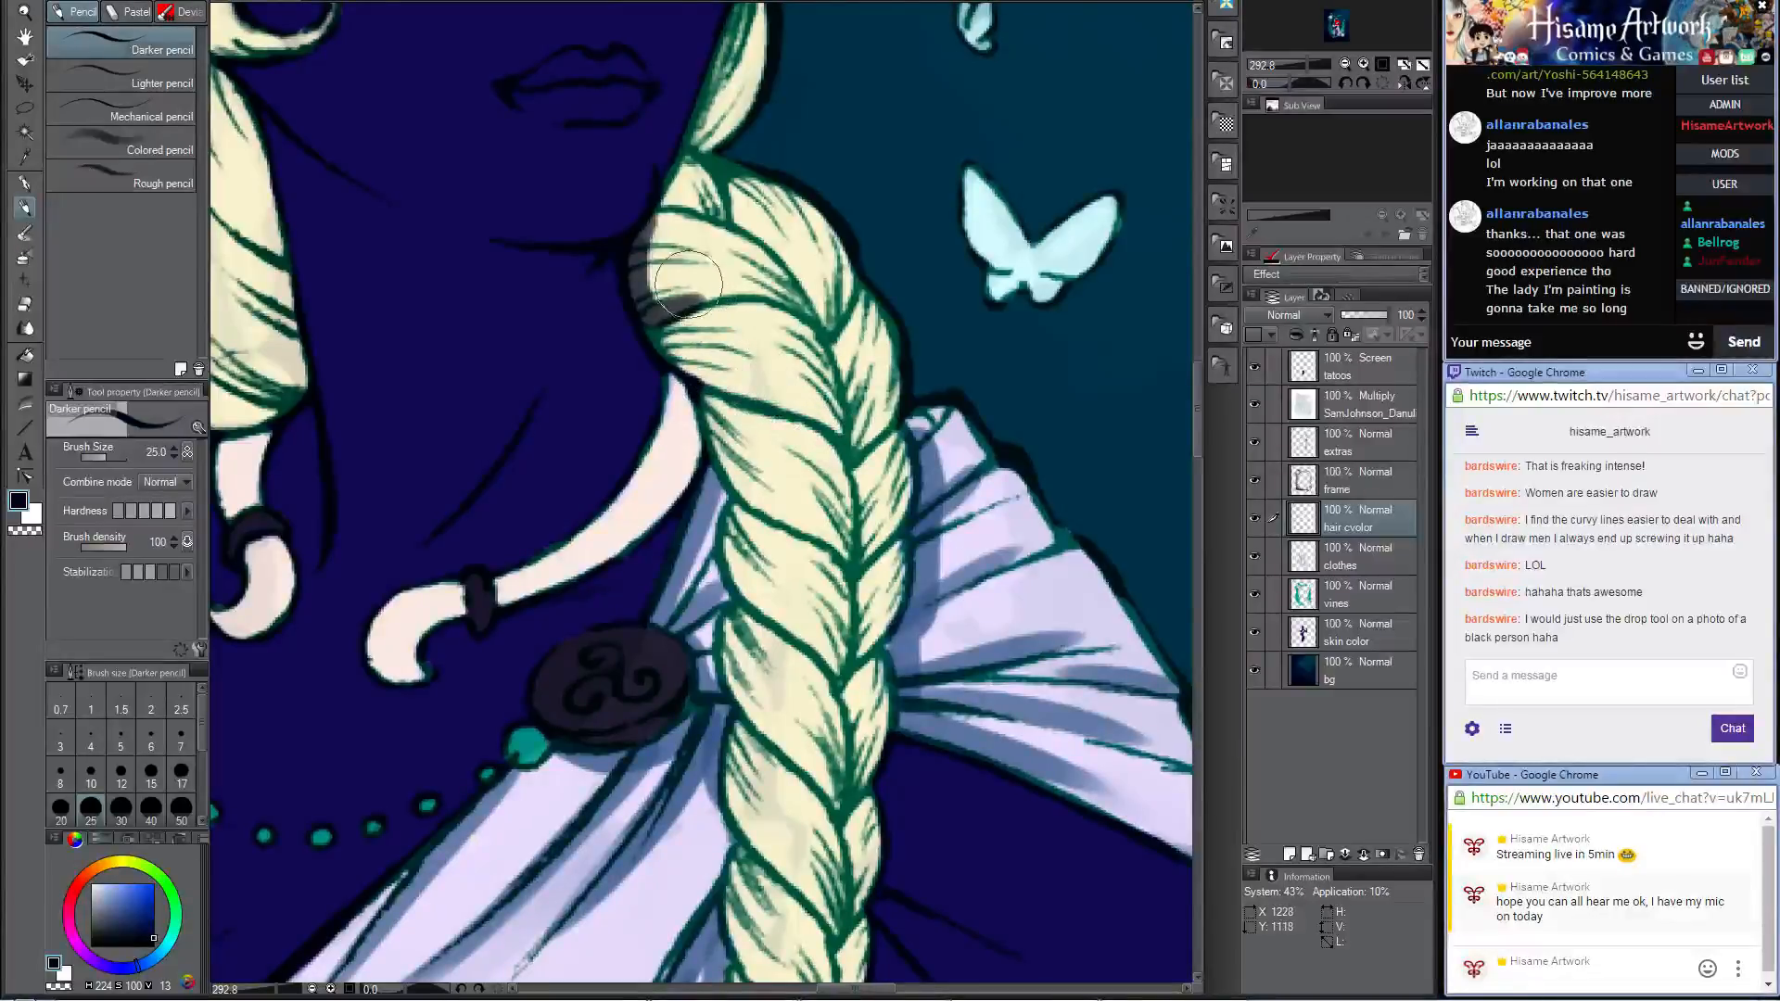
alt+click(645, 270)
drag(658, 332, 843, 437)
alt+click(776, 389)
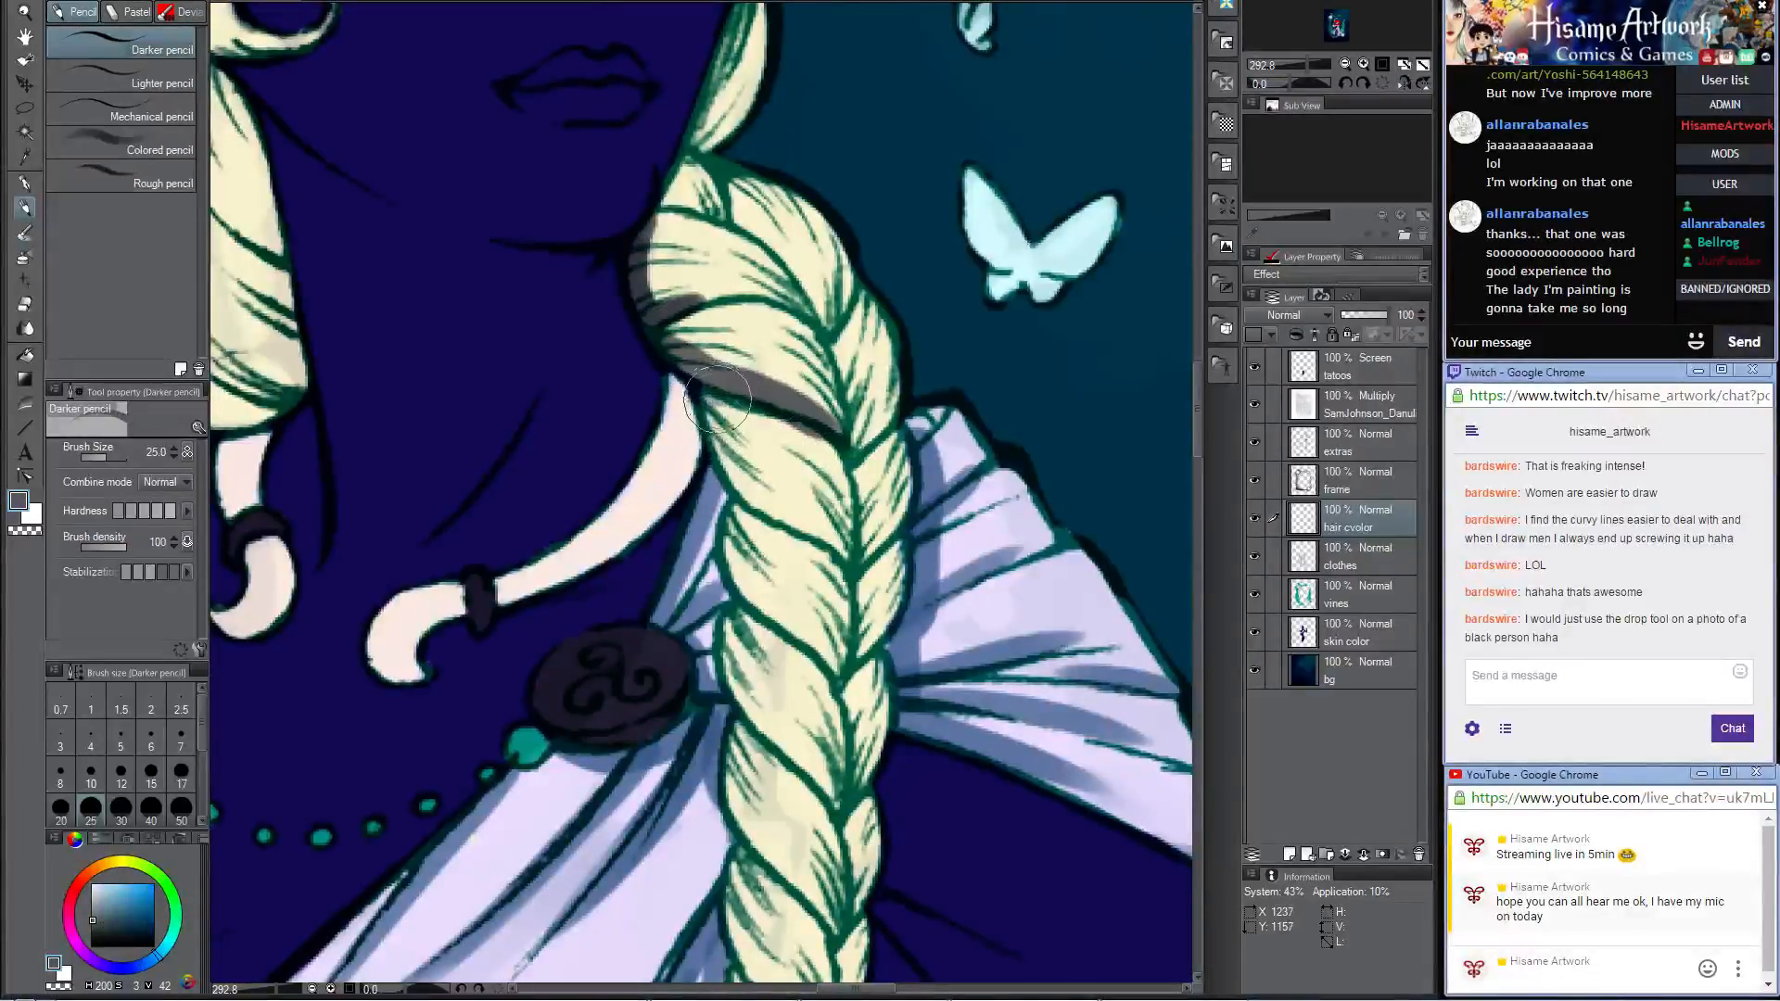
mouse_move(720, 422)
mouse_down()
mouse_move(726, 464)
mouse_move(779, 528)
mouse_move(842, 556)
mouse_up()
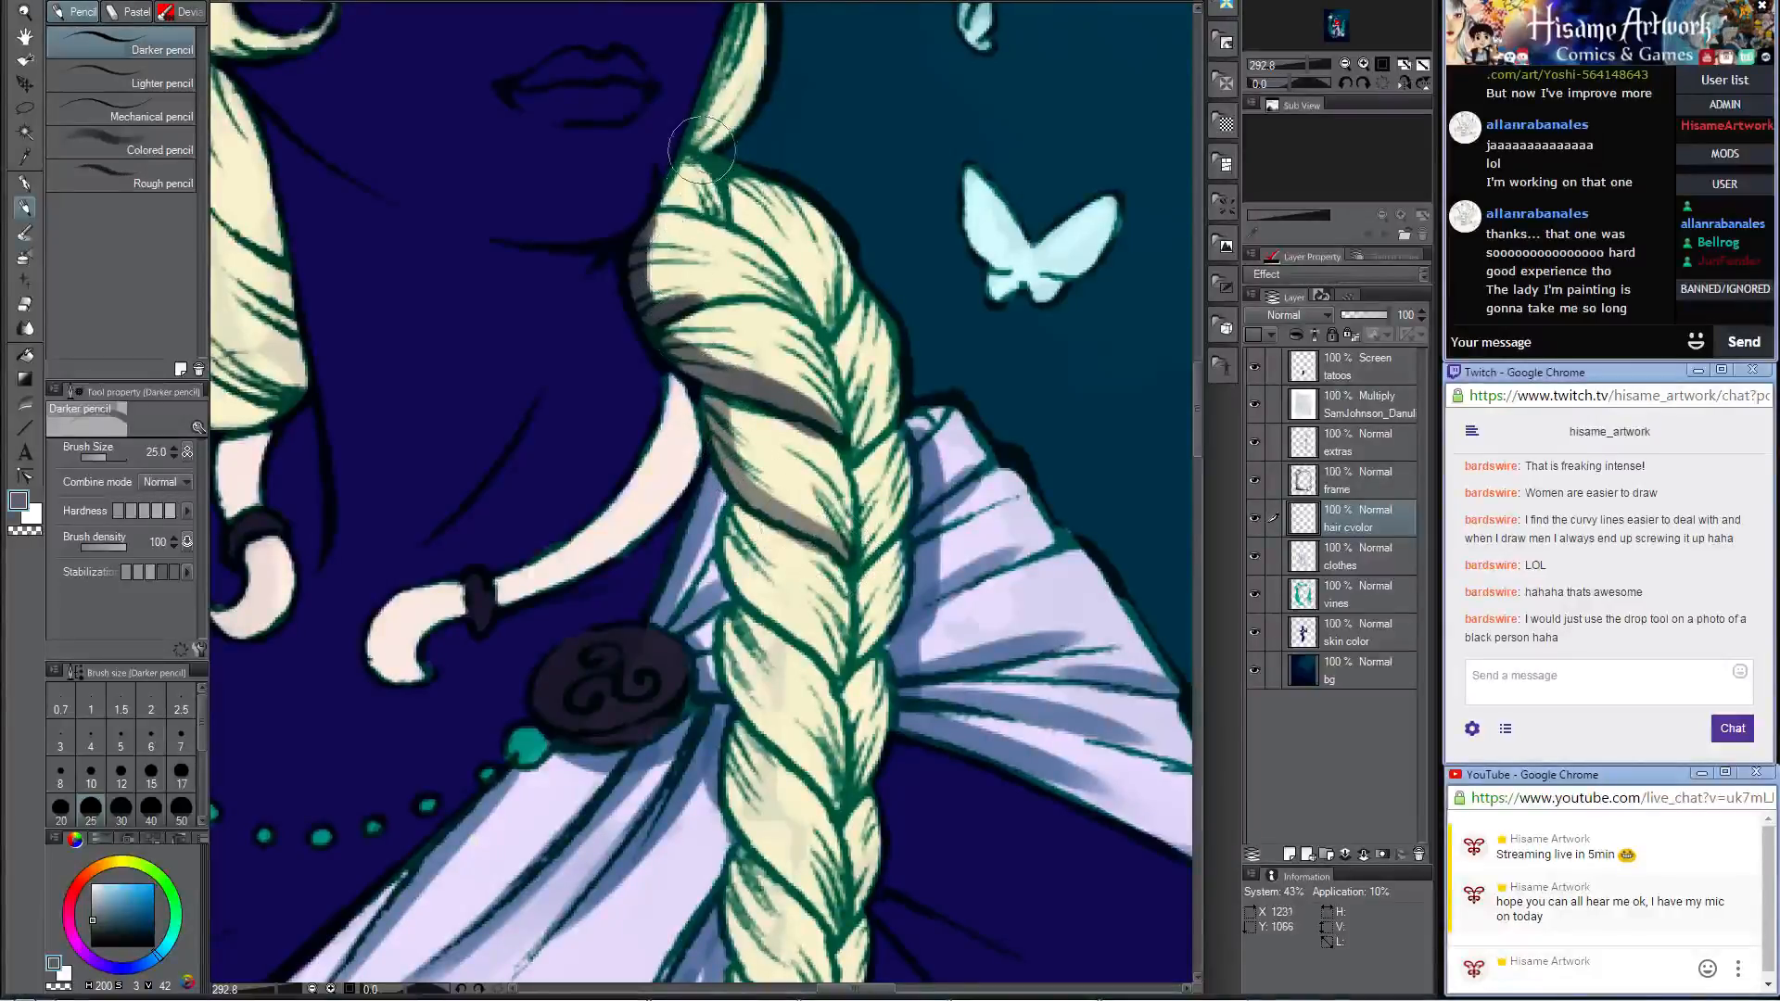
Step: Undo the last pencil stroke and shade the hair lock between the cheek and the braid in grey
scroll(702, 150, up, 5)
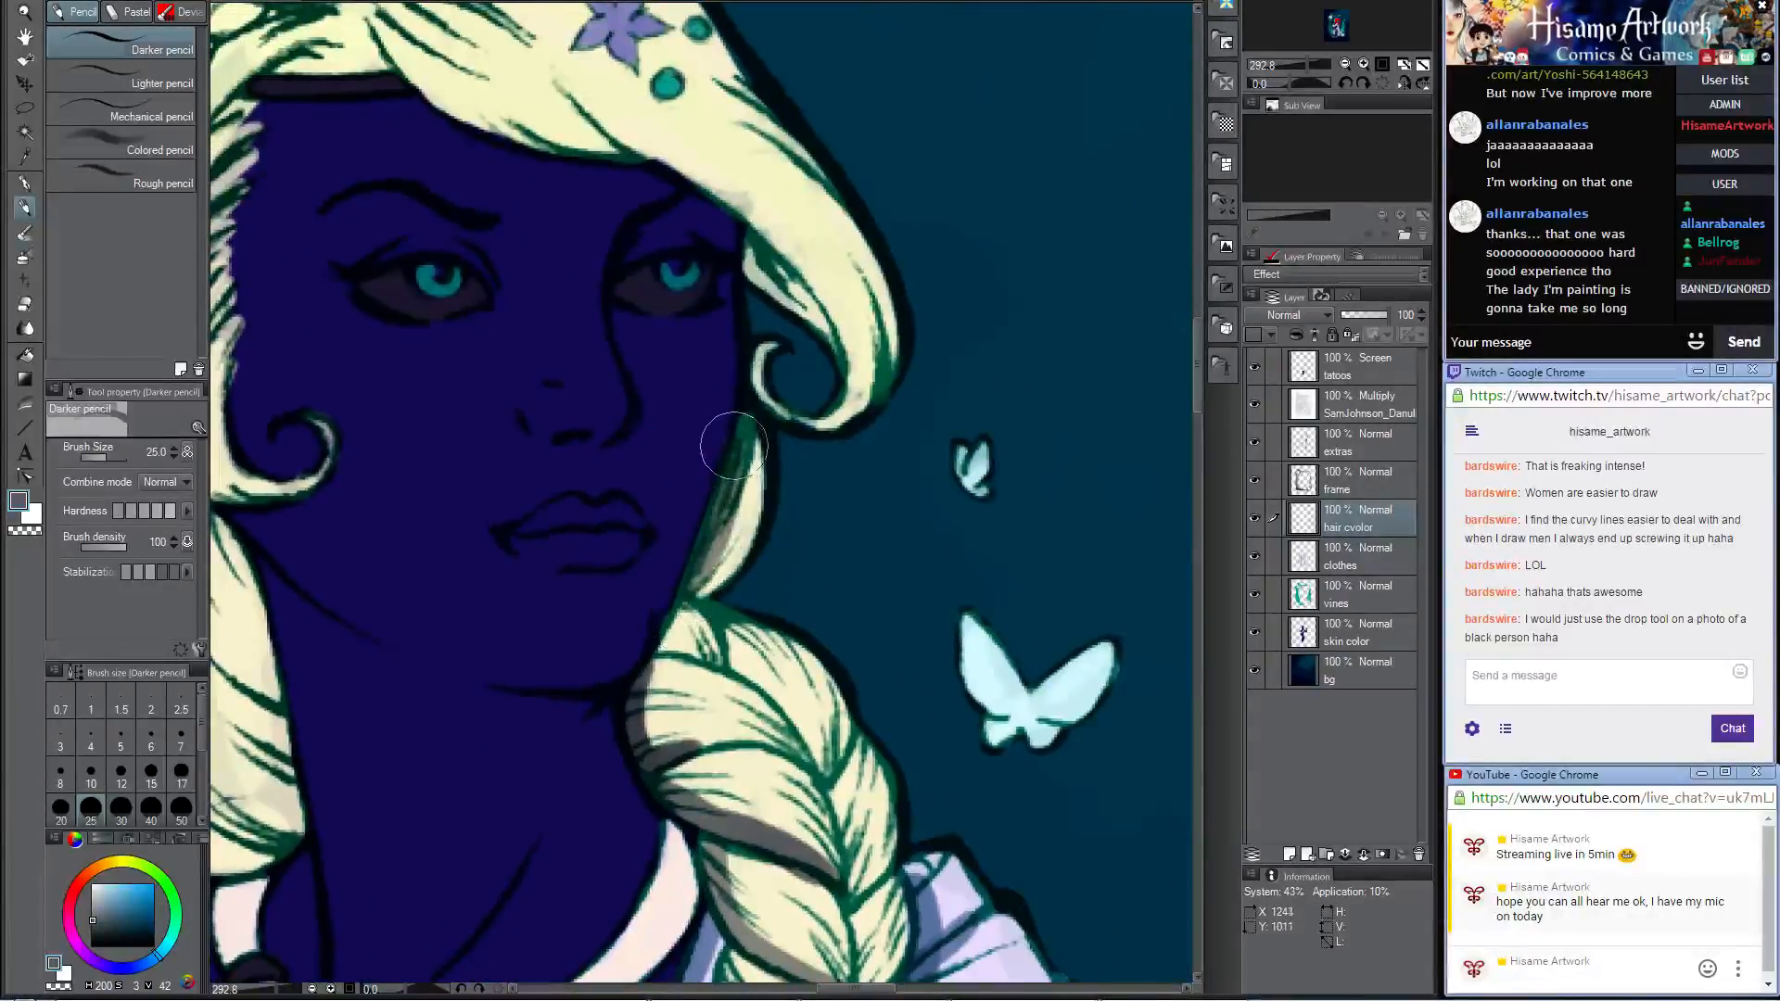
key(ctrl+z)
drag(681, 594, 744, 464)
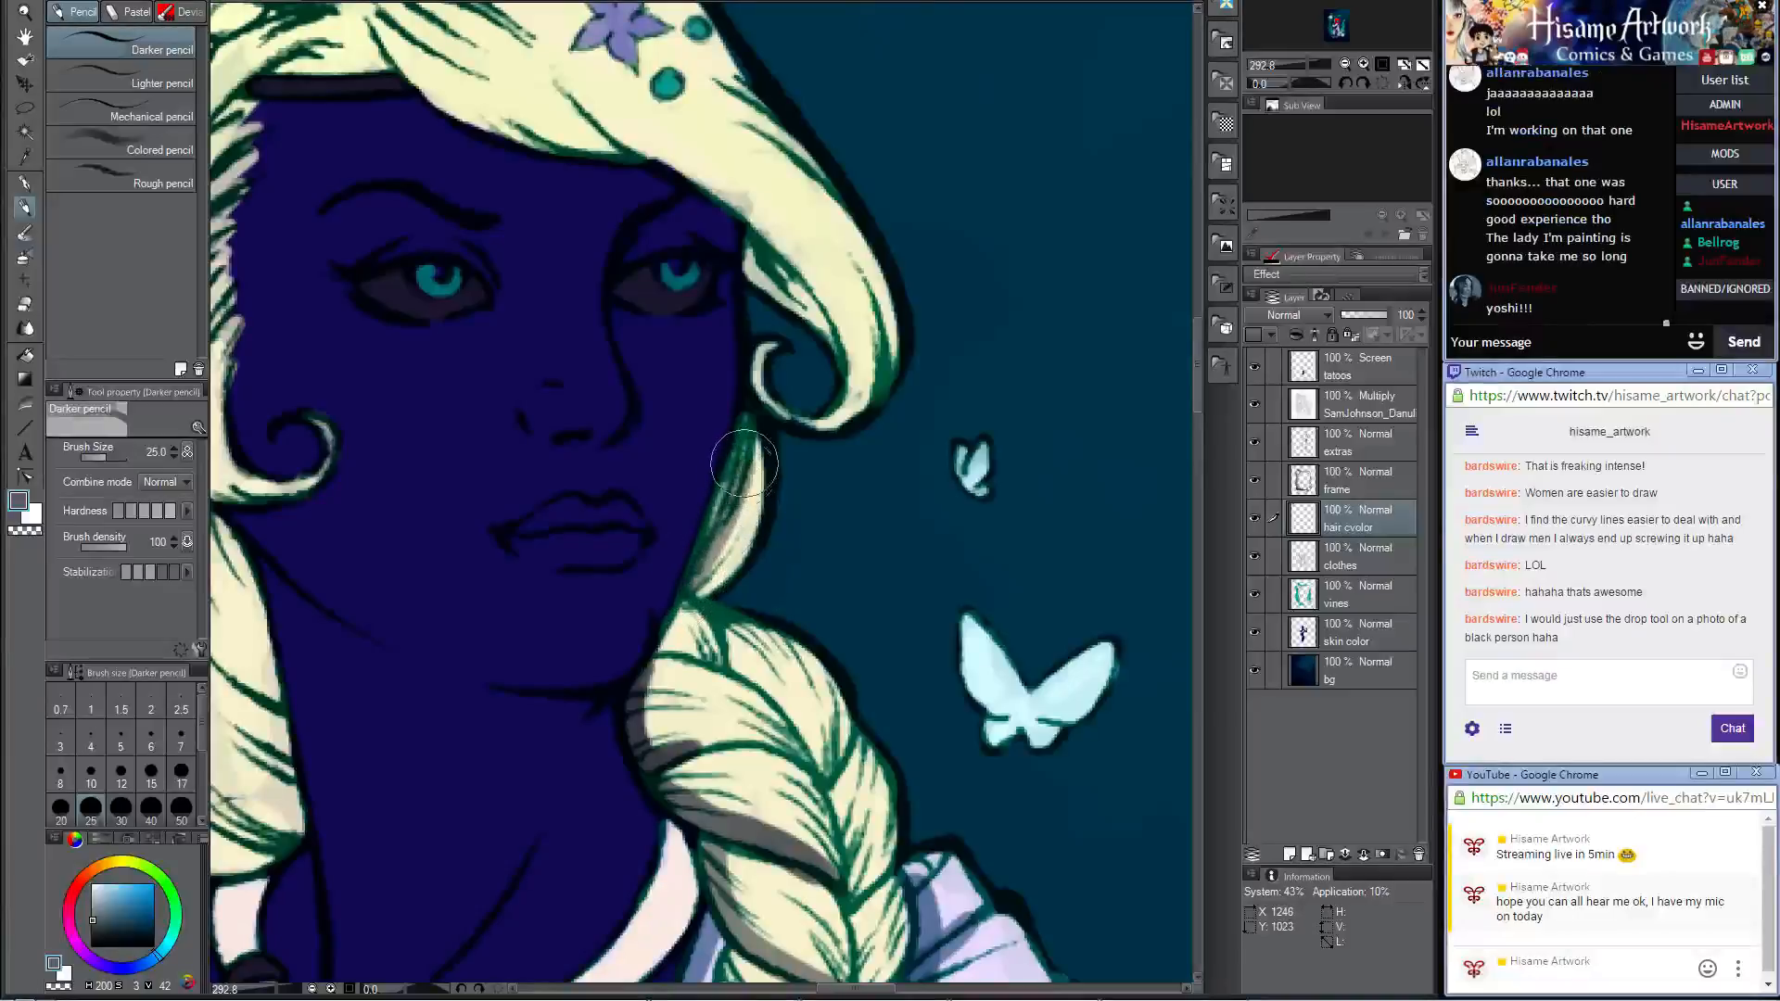
Step: Paint grey shadows on the strands of the thick braid from the neck down past the shoulder brooch
drag(746, 668, 728, 436)
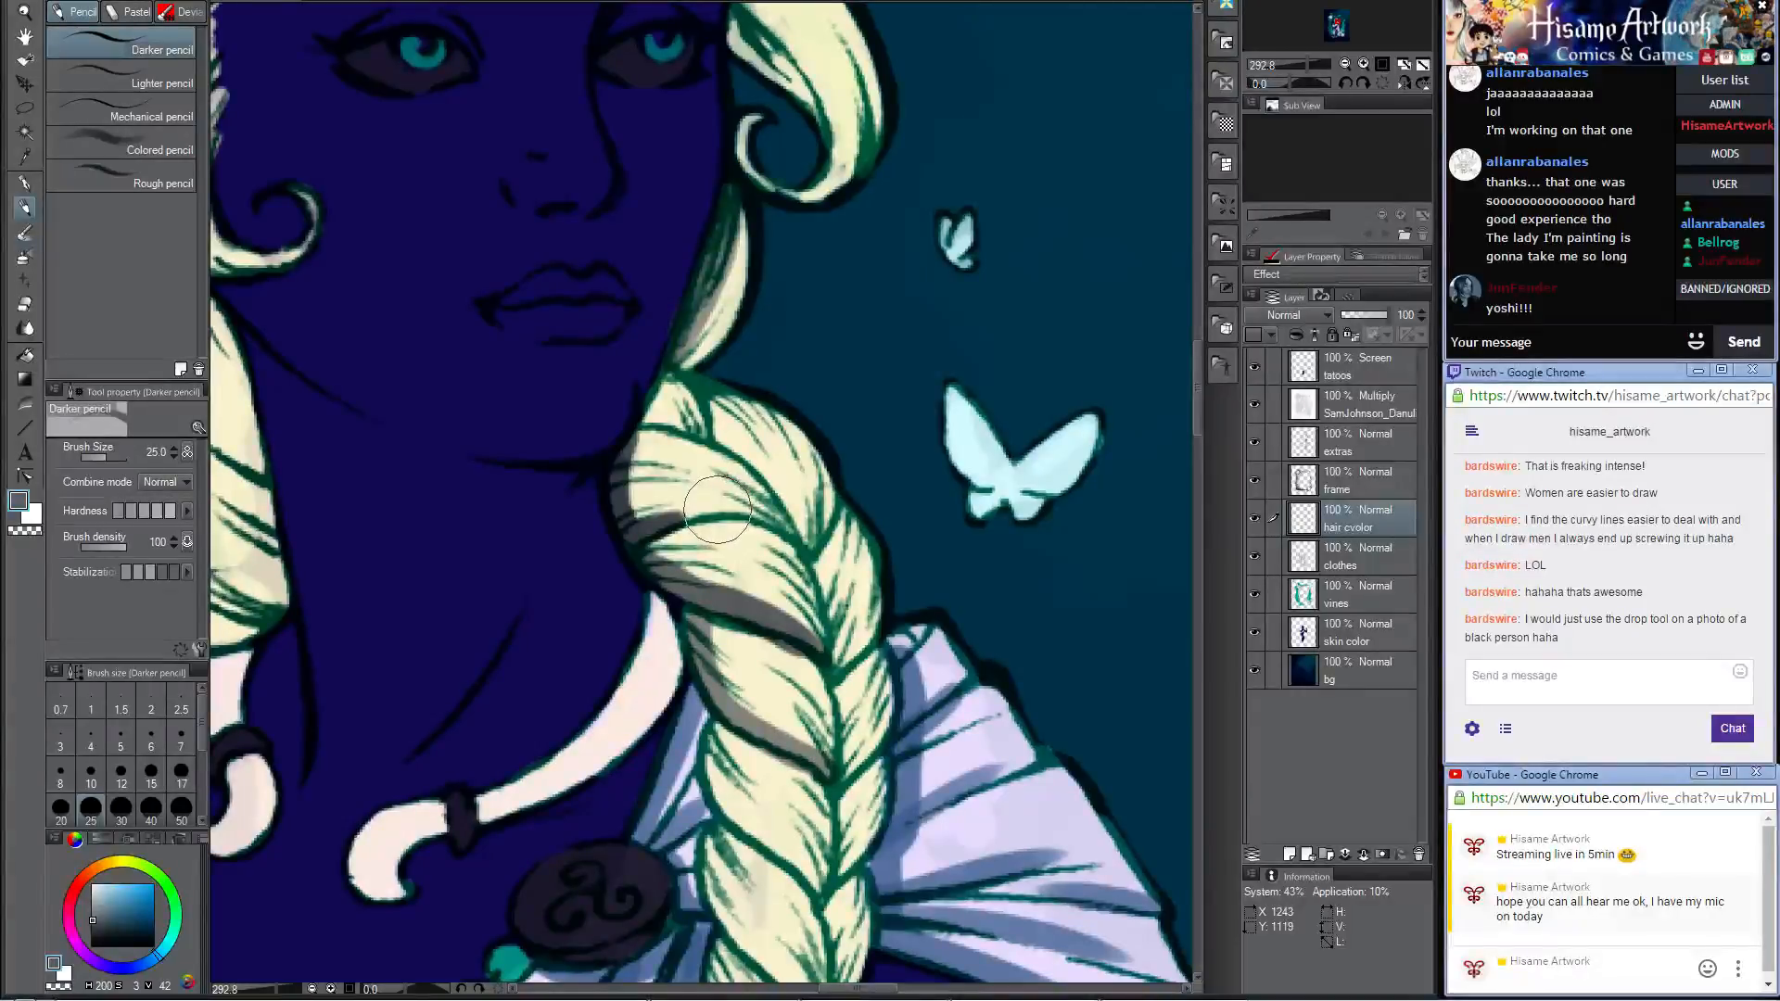
drag(735, 563, 730, 475)
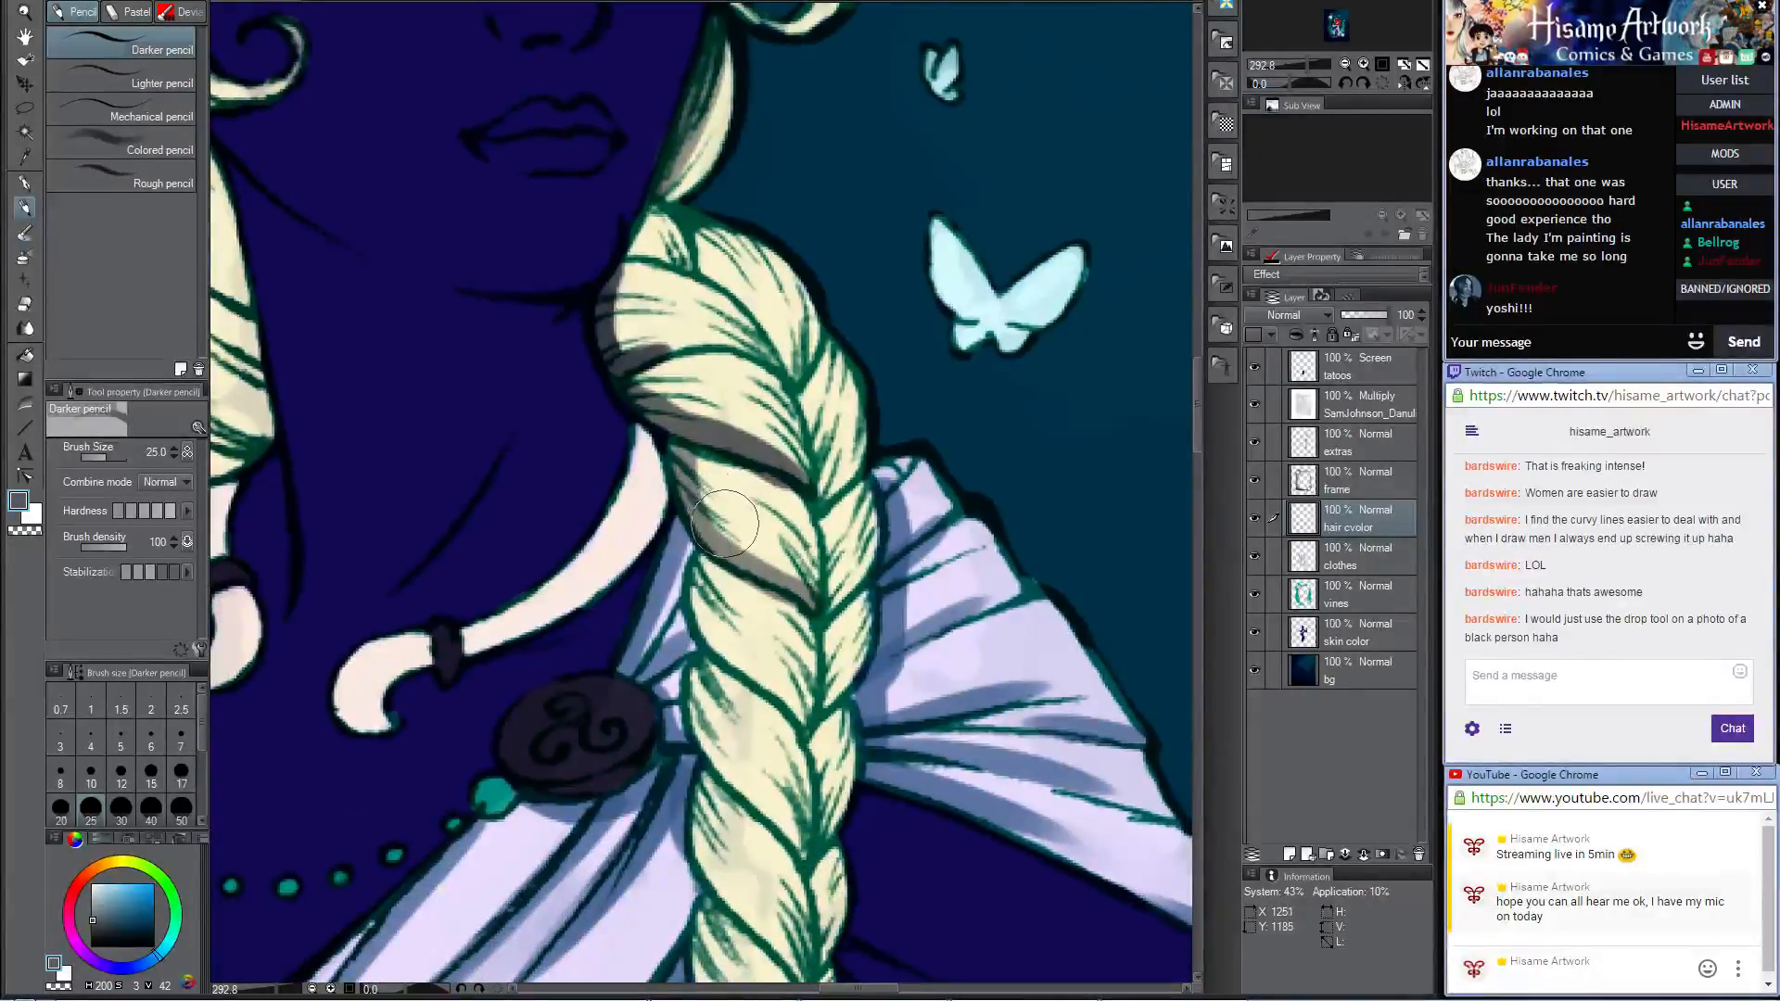
mouse_move(686, 475)
mouse_down()
mouse_move(713, 408)
mouse_move(775, 361)
mouse_move(723, 409)
mouse_move(820, 511)
mouse_move(755, 449)
mouse_move(740, 273)
mouse_up()
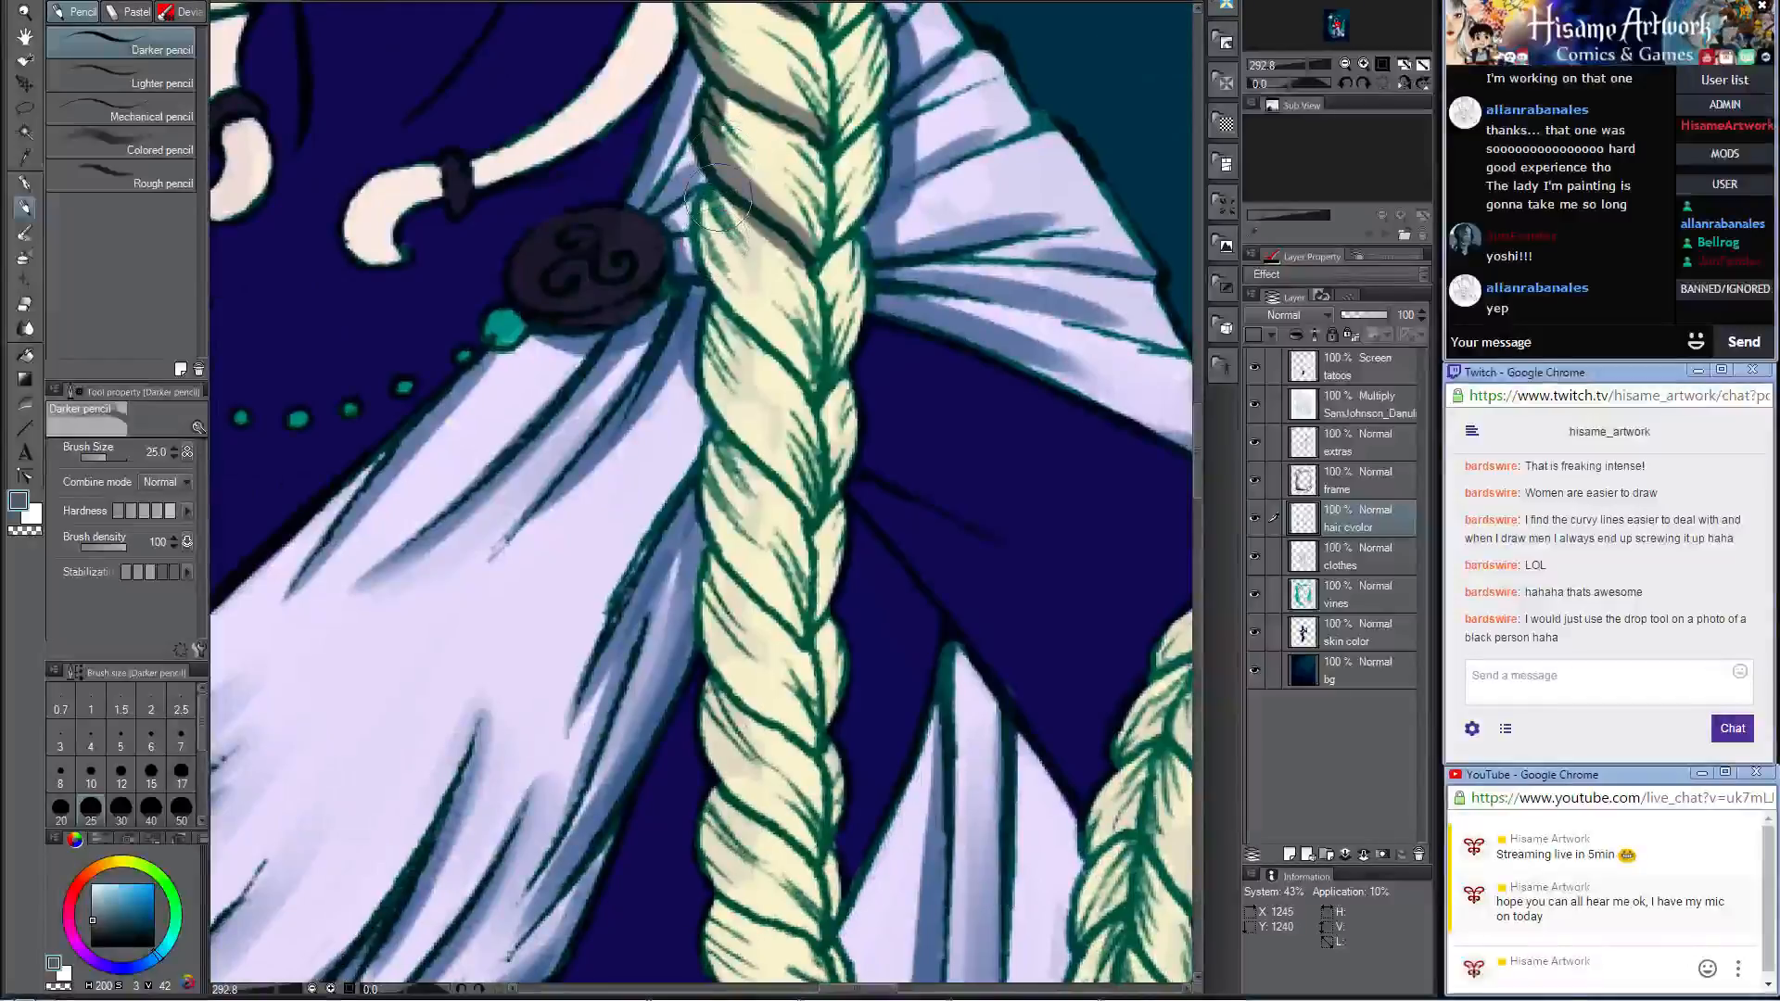
mouse_move(713, 202)
mouse_down()
mouse_move(728, 289)
mouse_move(806, 407)
mouse_move(802, 257)
mouse_up()
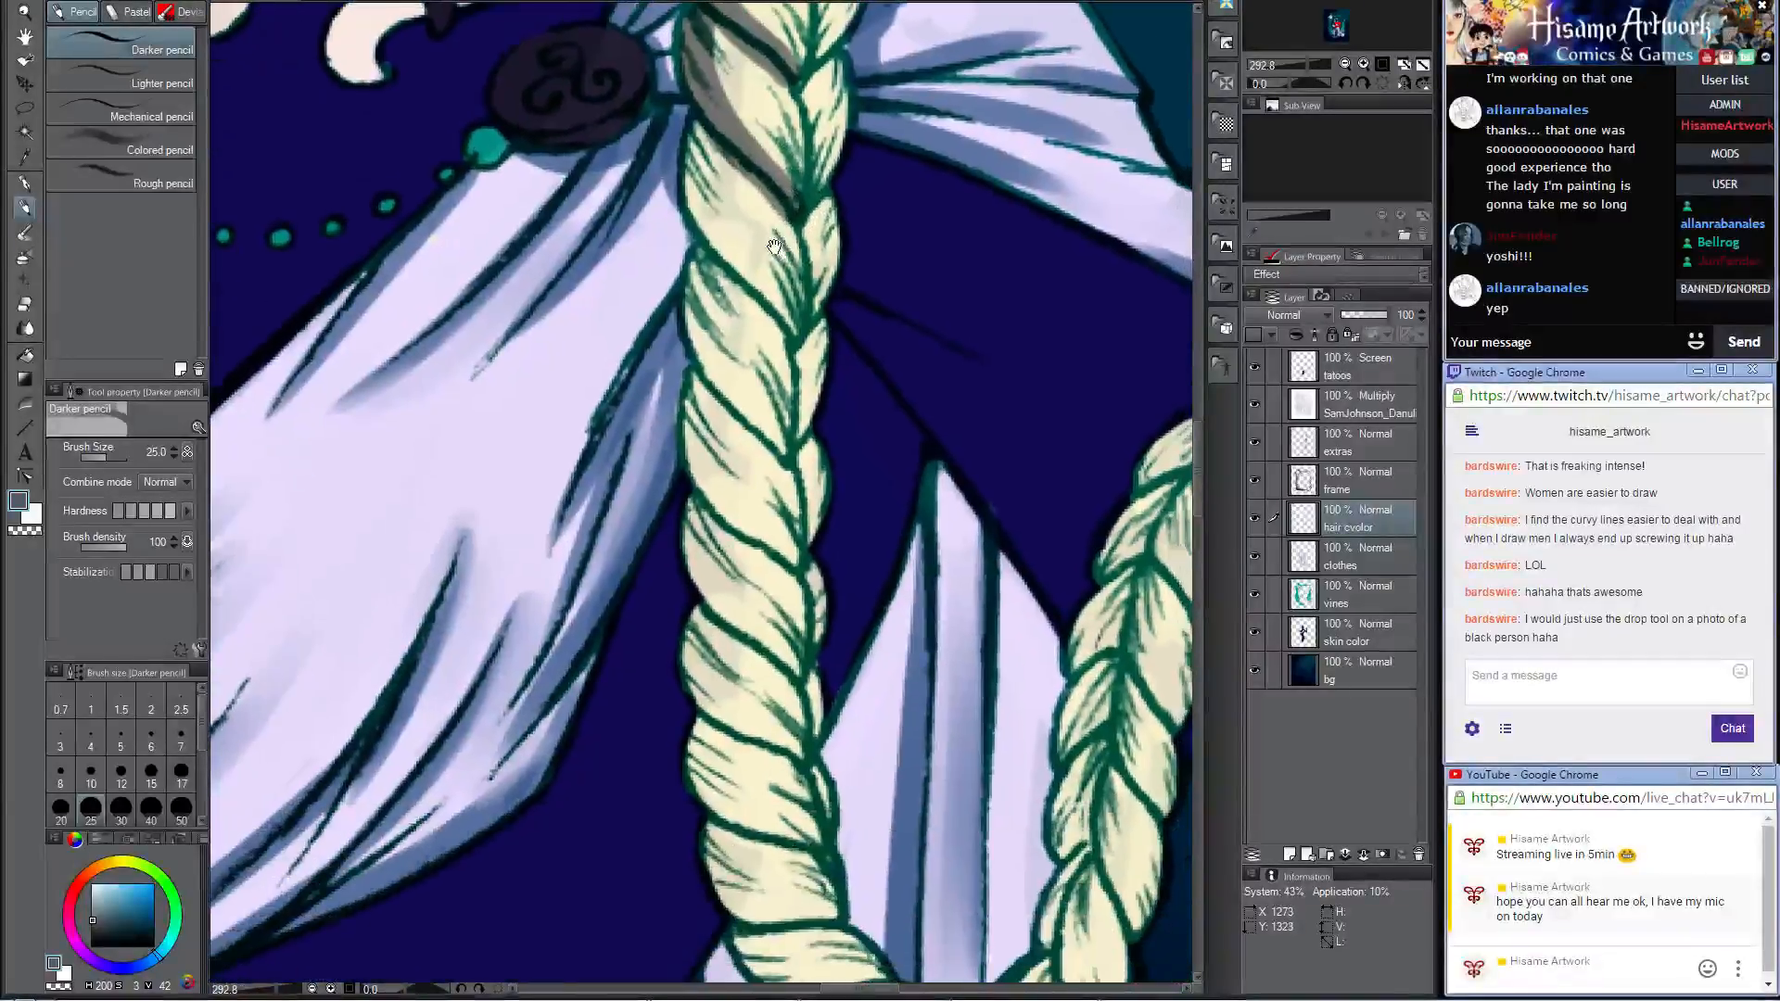
mouse_move(706, 139)
mouse_down()
mouse_move(700, 193)
mouse_move(799, 380)
mouse_up()
mouse_move(688, 239)
mouse_down()
mouse_move(724, 373)
mouse_move(779, 433)
mouse_move(760, 477)
mouse_move(690, 384)
mouse_move(691, 429)
mouse_move(708, 491)
mouse_move(790, 567)
mouse_up()
drag(790, 571, 743, 227)
Step: Shade the strands around the braid's lower loop and its rising side in grey with the Darker pencil
mouse_move(646, 155)
mouse_down()
mouse_move(682, 262)
mouse_move(742, 332)
mouse_move(641, 203)
mouse_move(629, 262)
mouse_move(643, 178)
mouse_move(704, 276)
mouse_move(656, 293)
mouse_move(658, 269)
mouse_move(657, 354)
mouse_move(754, 419)
mouse_move(691, 448)
mouse_move(658, 392)
mouse_move(664, 445)
mouse_move(766, 501)
mouse_move(738, 488)
mouse_move(750, 517)
mouse_move(684, 385)
mouse_move(664, 374)
mouse_move(649, 399)
mouse_move(566, 368)
mouse_move(590, 441)
mouse_move(677, 461)
mouse_move(607, 487)
mouse_move(600, 472)
mouse_move(600, 496)
mouse_move(658, 524)
mouse_move(711, 507)
mouse_move(661, 486)
mouse_move(710, 584)
mouse_move(645, 579)
mouse_move(662, 547)
mouse_move(669, 568)
mouse_move(723, 579)
mouse_move(814, 553)
mouse_move(825, 593)
mouse_move(800, 581)
mouse_move(729, 600)
mouse_move(786, 609)
mouse_move(903, 503)
mouse_move(833, 598)
mouse_move(890, 577)
mouse_move(924, 489)
mouse_move(887, 570)
mouse_move(829, 603)
mouse_move(941, 538)
mouse_move(965, 399)
mouse_move(900, 464)
mouse_move(959, 352)
mouse_move(959, 500)
mouse_move(890, 557)
mouse_move(964, 398)
mouse_up()
drag(964, 612, 1000, 505)
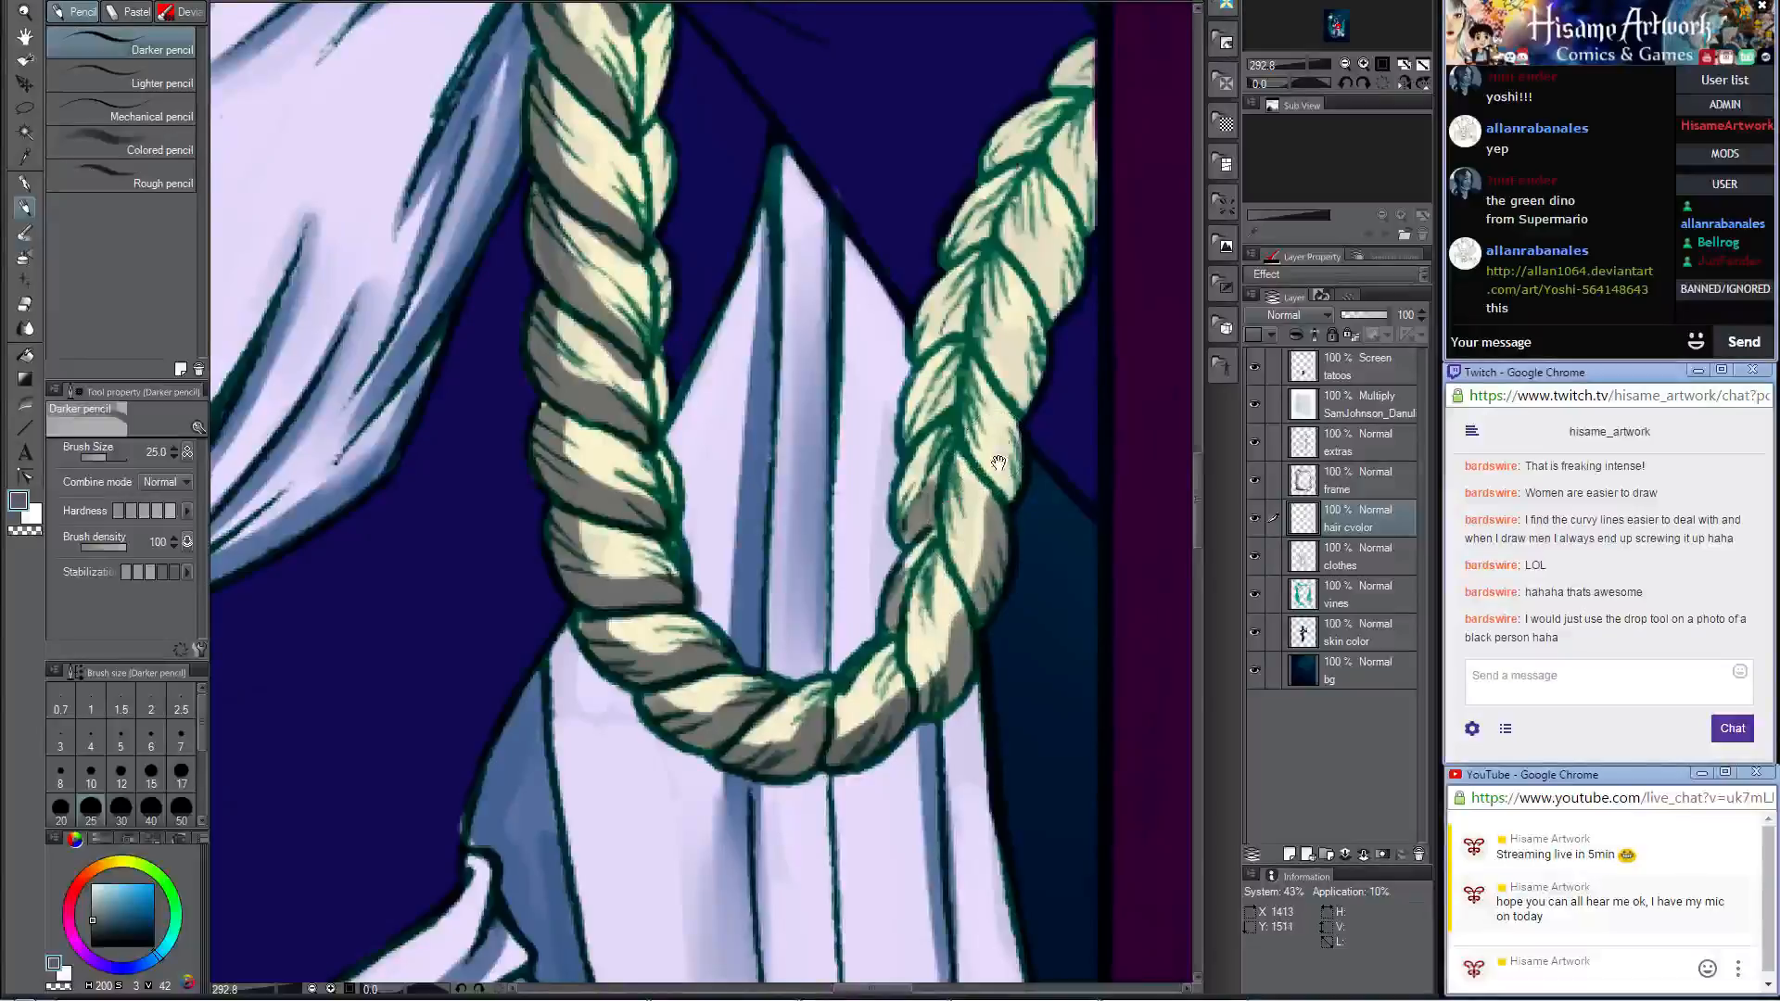
drag(984, 395, 935, 565)
mouse_move(945, 632)
mouse_down()
mouse_move(955, 660)
mouse_move(960, 641)
mouse_up()
Step: Paint grey shadows down the thin braid beyond the staff, from its plaited strands to the curled tail tip
mouse_move(964, 501)
mouse_down()
mouse_move(968, 562)
mouse_move(989, 451)
mouse_move(985, 497)
mouse_move(1036, 367)
mouse_move(1029, 435)
mouse_move(987, 445)
mouse_move(1037, 252)
mouse_move(884, 423)
mouse_move(818, 529)
mouse_move(743, 392)
mouse_move(476, 95)
mouse_up()
drag(733, 343, 730, 206)
drag(805, 122, 809, 445)
drag(846, 626, 866, 389)
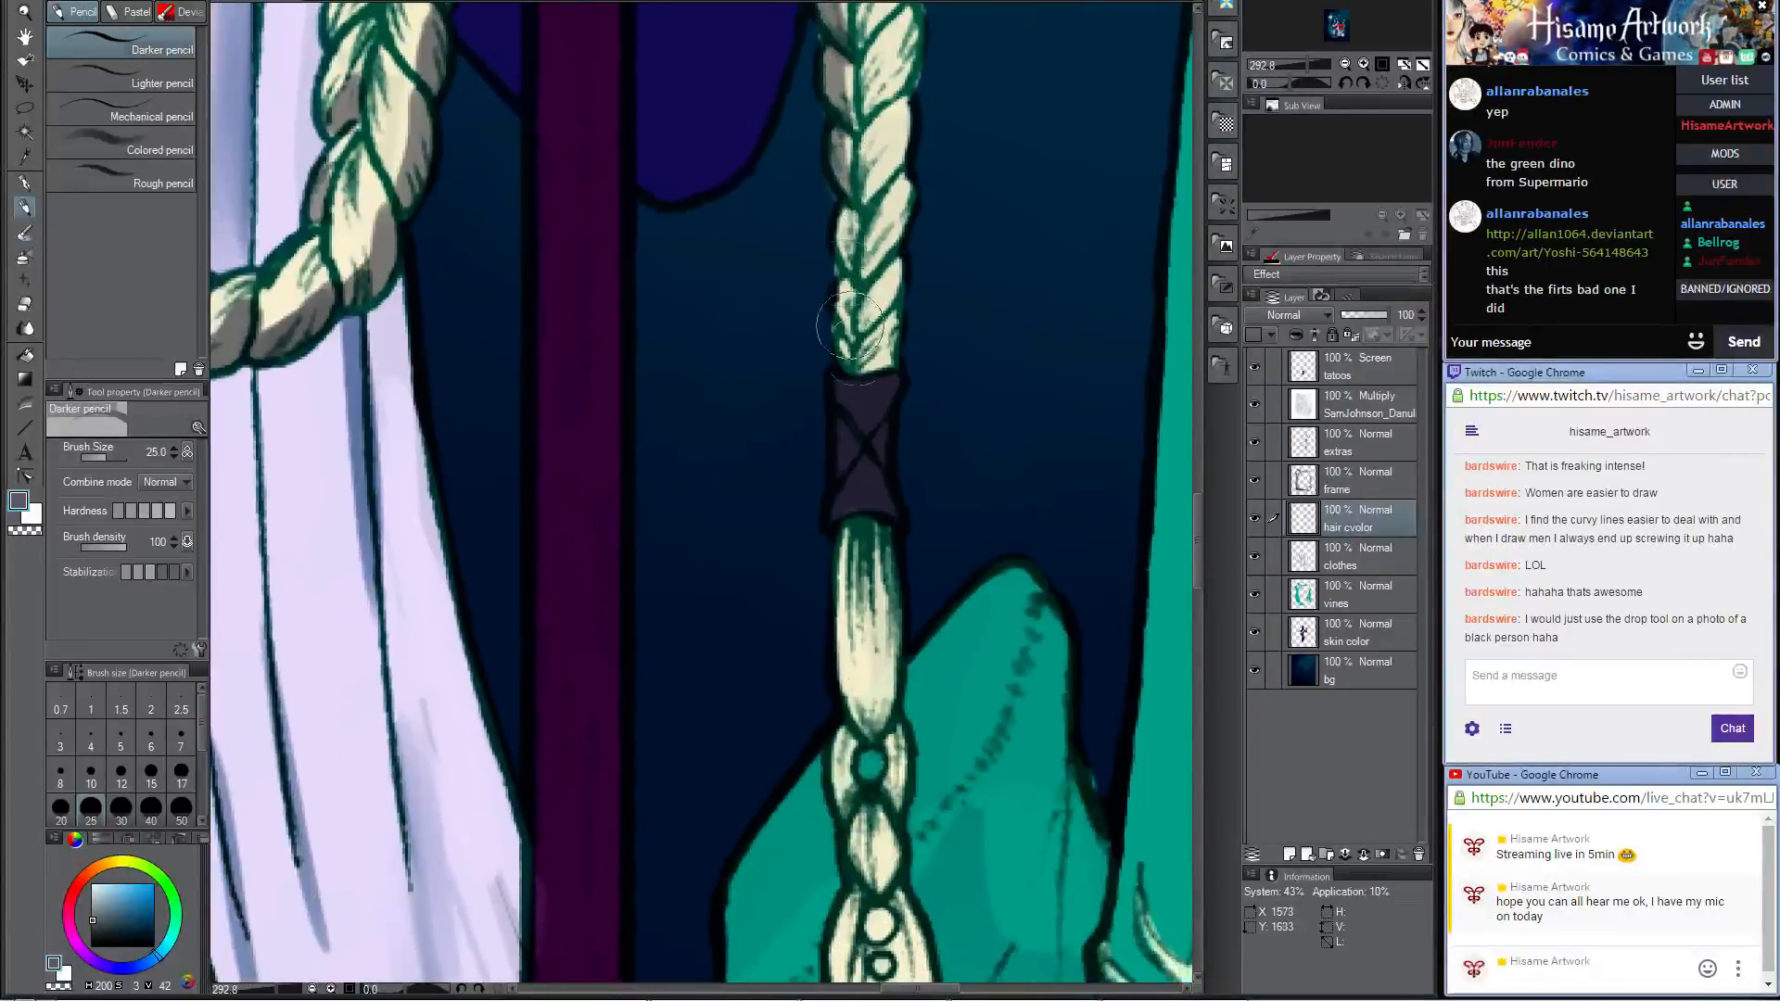
drag(816, 176, 851, 375)
mouse_move(909, 562)
mouse_down()
mouse_move(857, 312)
mouse_move(816, 482)
mouse_move(821, 612)
mouse_move(835, 373)
mouse_up()
mouse_move(806, 306)
mouse_down()
mouse_move(845, 425)
mouse_move(795, 617)
mouse_move(786, 774)
mouse_move(778, 704)
mouse_move(815, 792)
mouse_move(849, 820)
mouse_move(897, 803)
mouse_up()
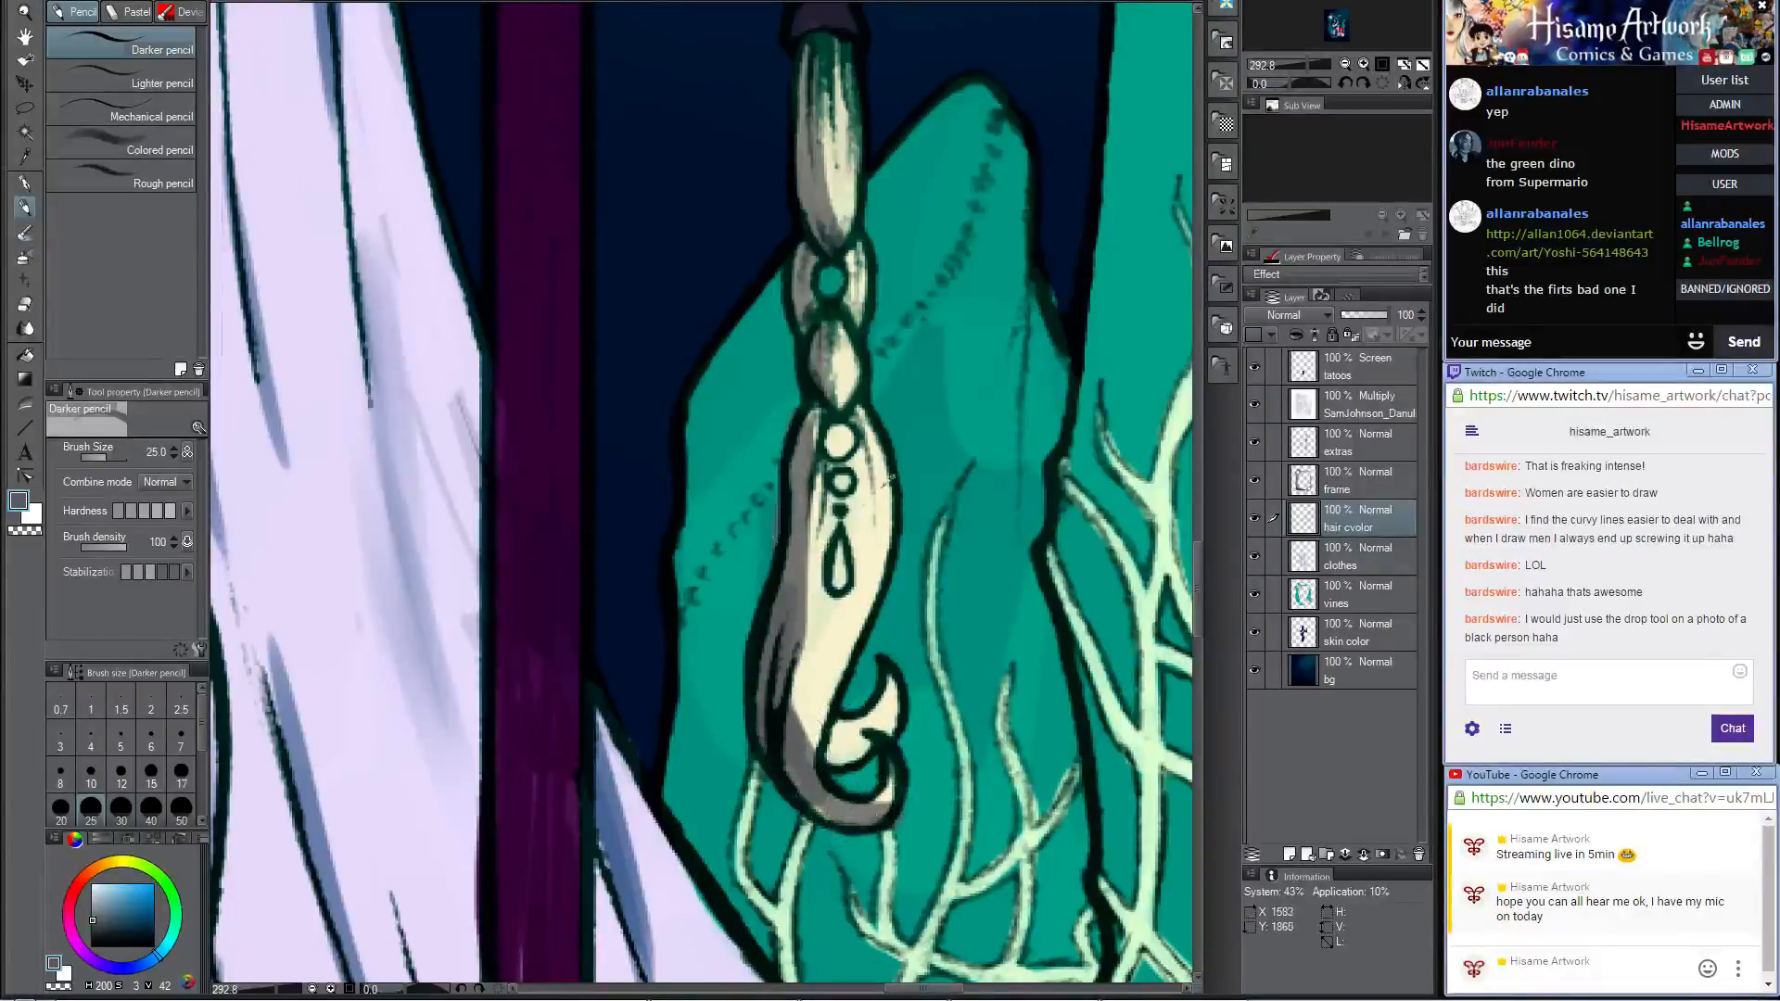
Step: Sample teal from the rock and colour the ornaments on the braid's tail, reducing the Darker pencil to size 10
alt+click(982, 355)
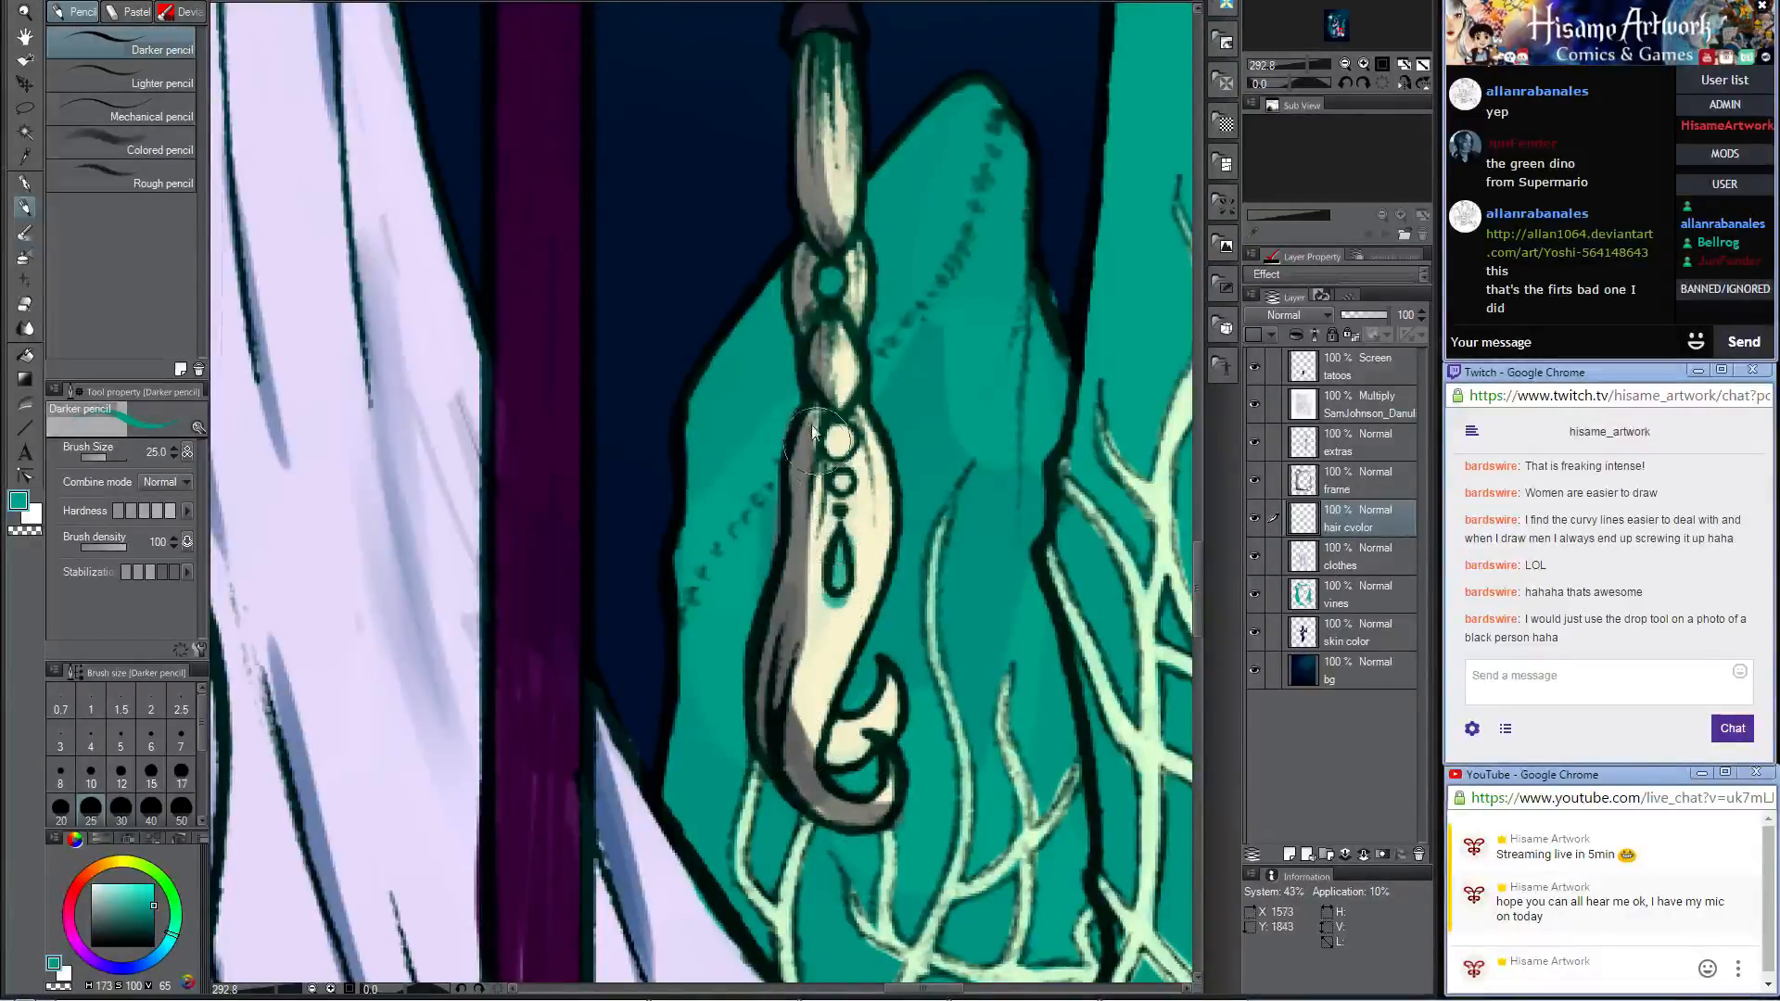
key(bracketleft)
key(bracketleft)
key(bracketleft)
key(bracketleft)
key(bracketleft)
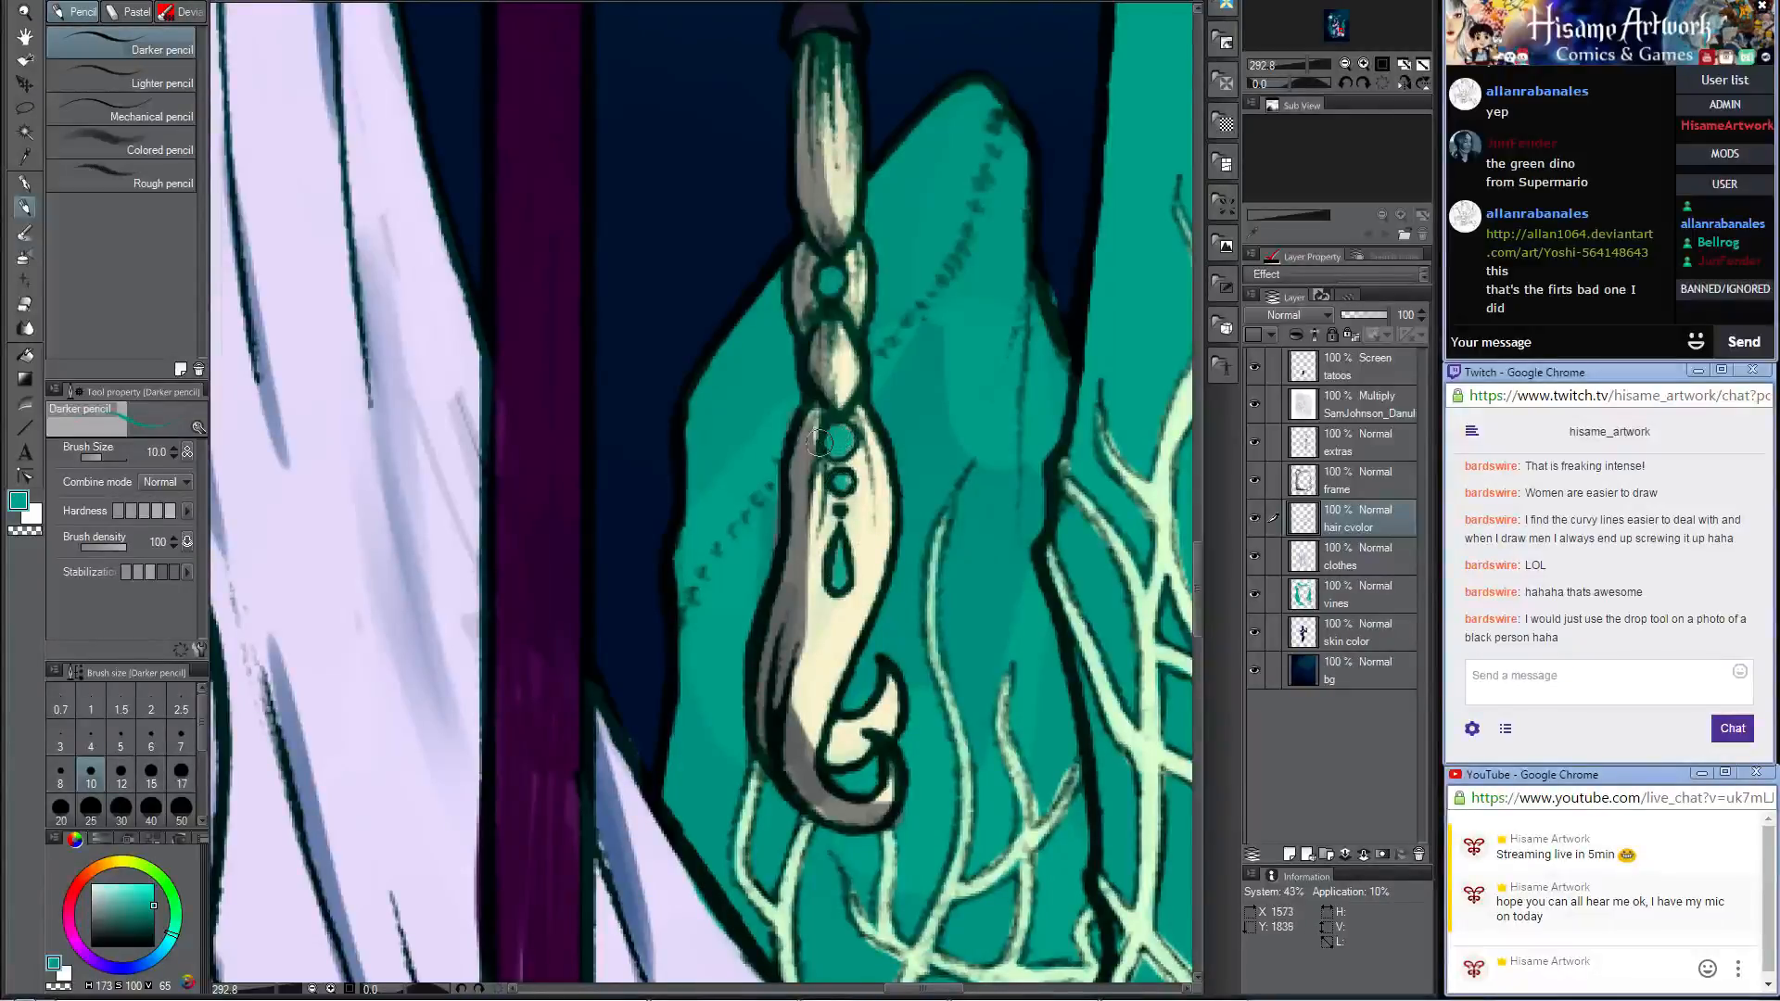
Step: Sample grey from the braid's tail and shade the fringe, crown and thin side braid with the Darker pencil at size 30
alt+click(795, 526)
scroll(795, 526, down, 6)
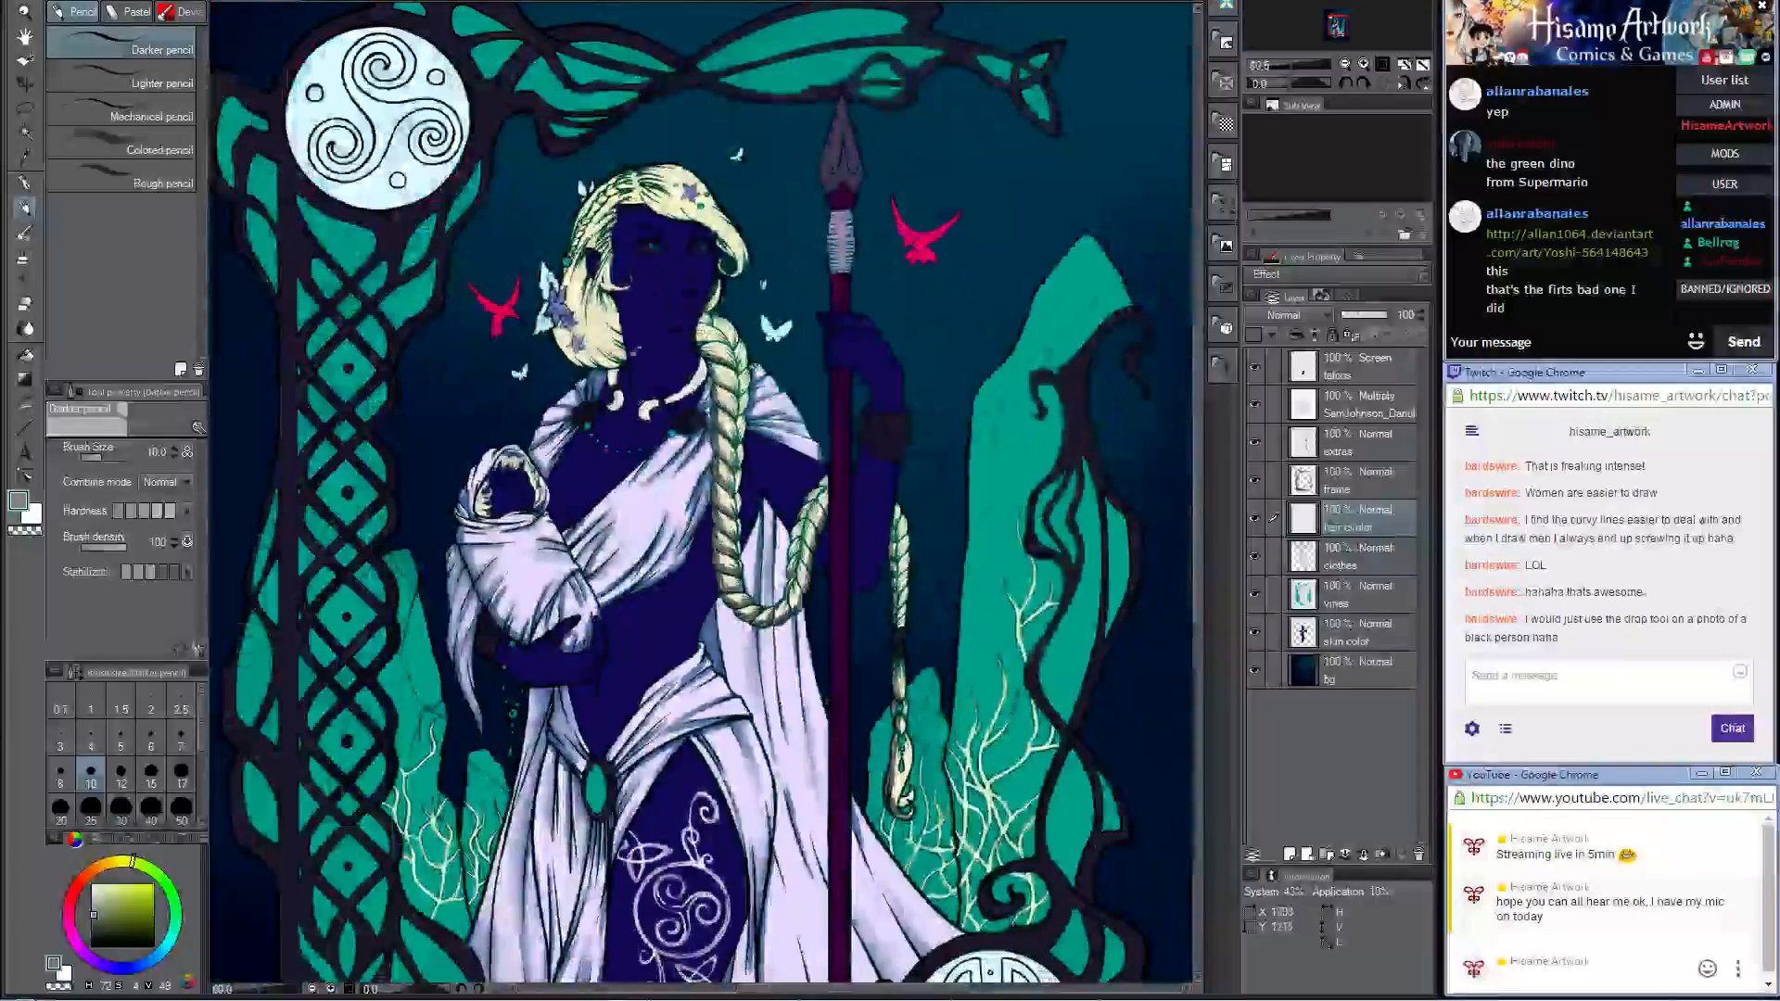
scroll(579, 171, up, 5)
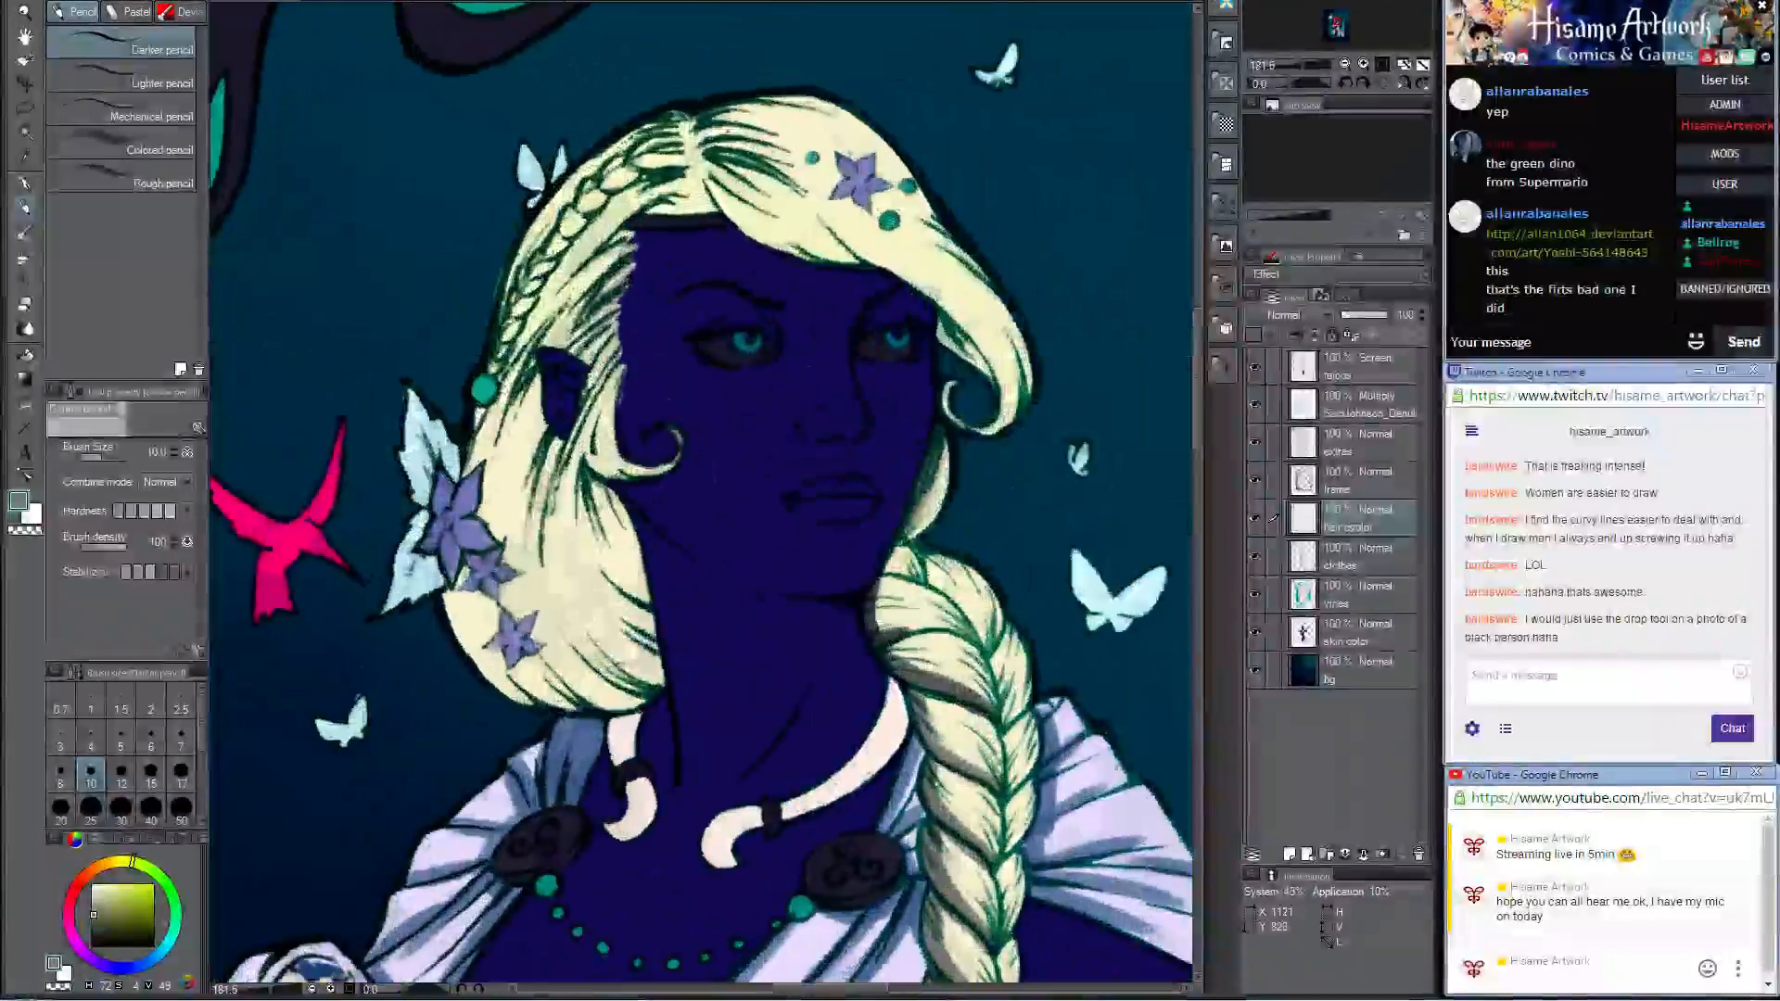
key(])
key(])
key(])
key(])
key(])
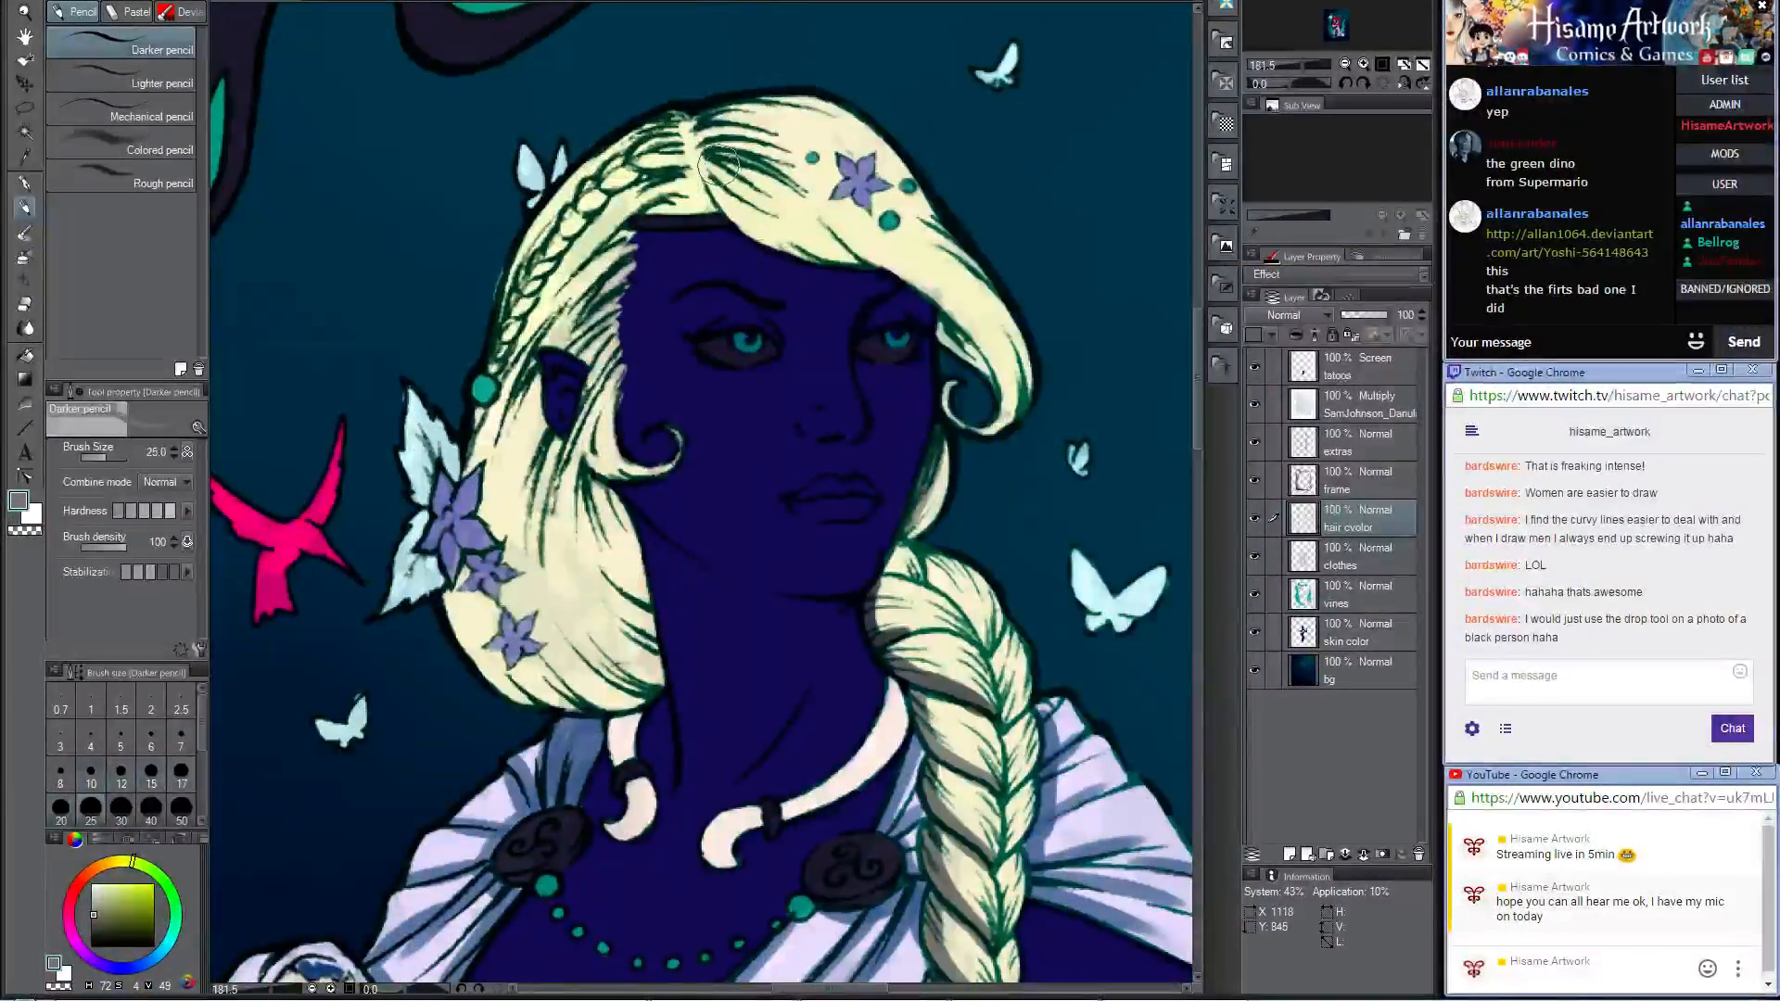
drag(723, 175, 781, 231)
mouse_move(706, 168)
mouse_down()
mouse_move(797, 236)
mouse_move(835, 231)
mouse_move(927, 292)
mouse_move(971, 417)
mouse_move(946, 343)
mouse_move(1008, 392)
mouse_up()
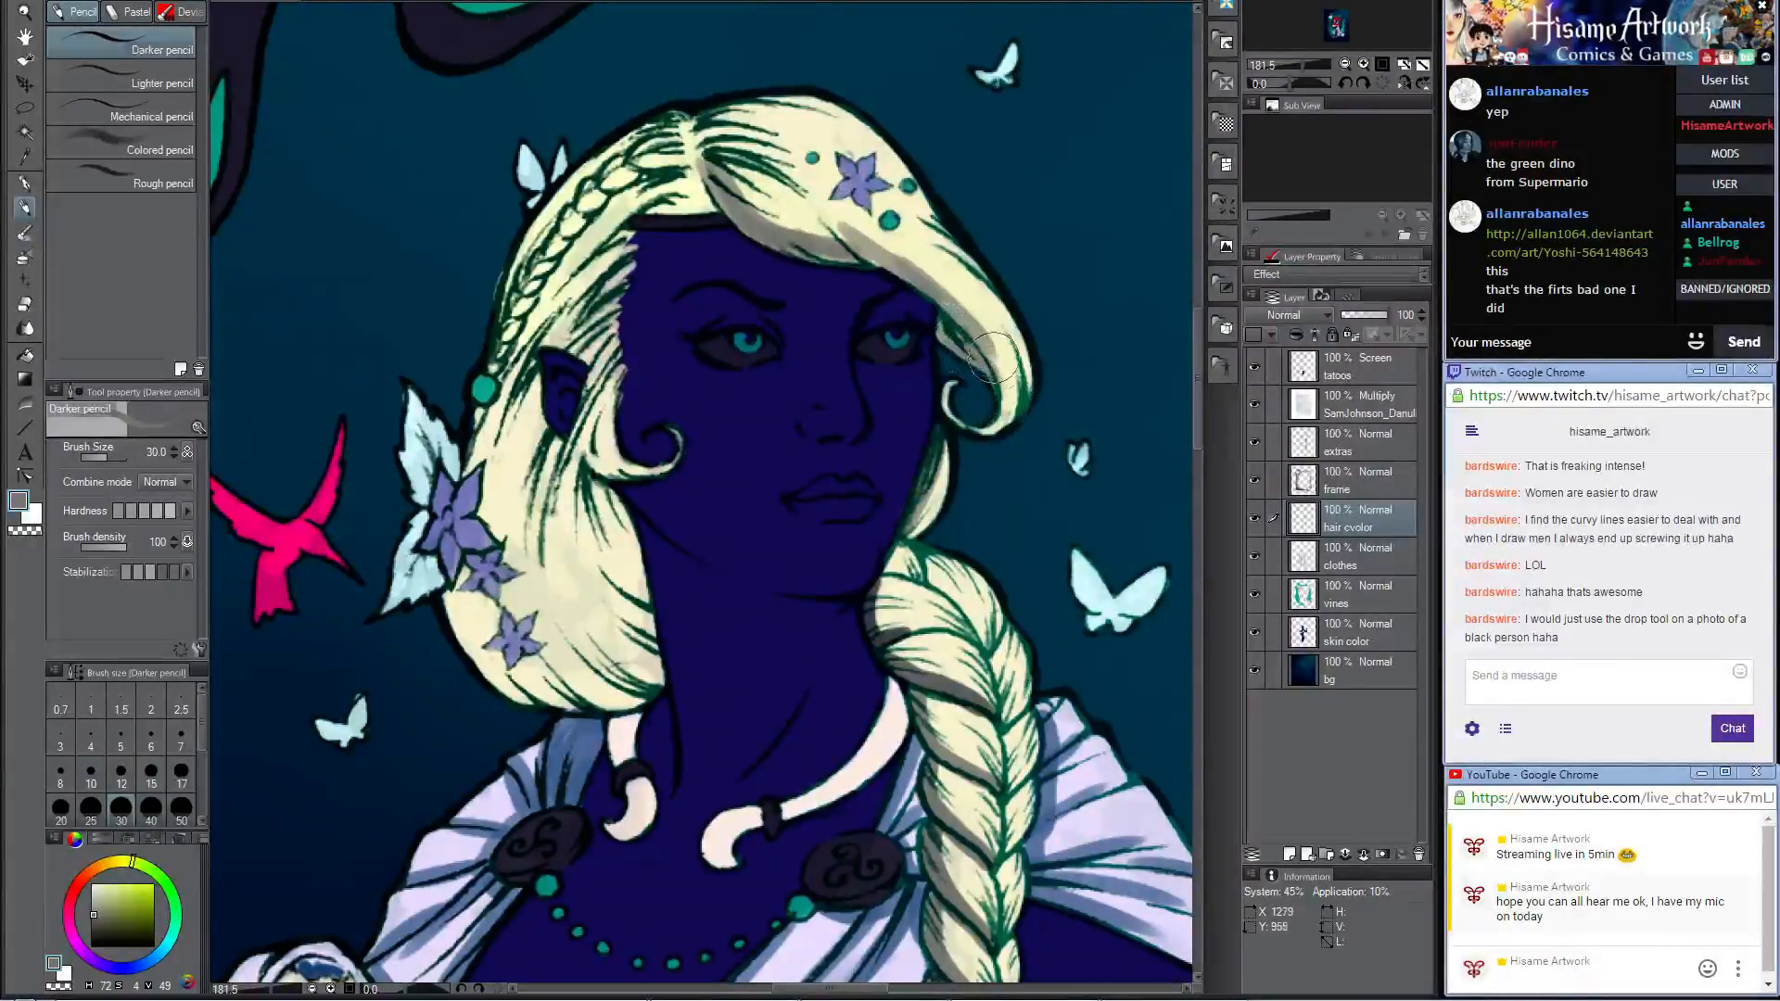
drag(695, 196, 640, 175)
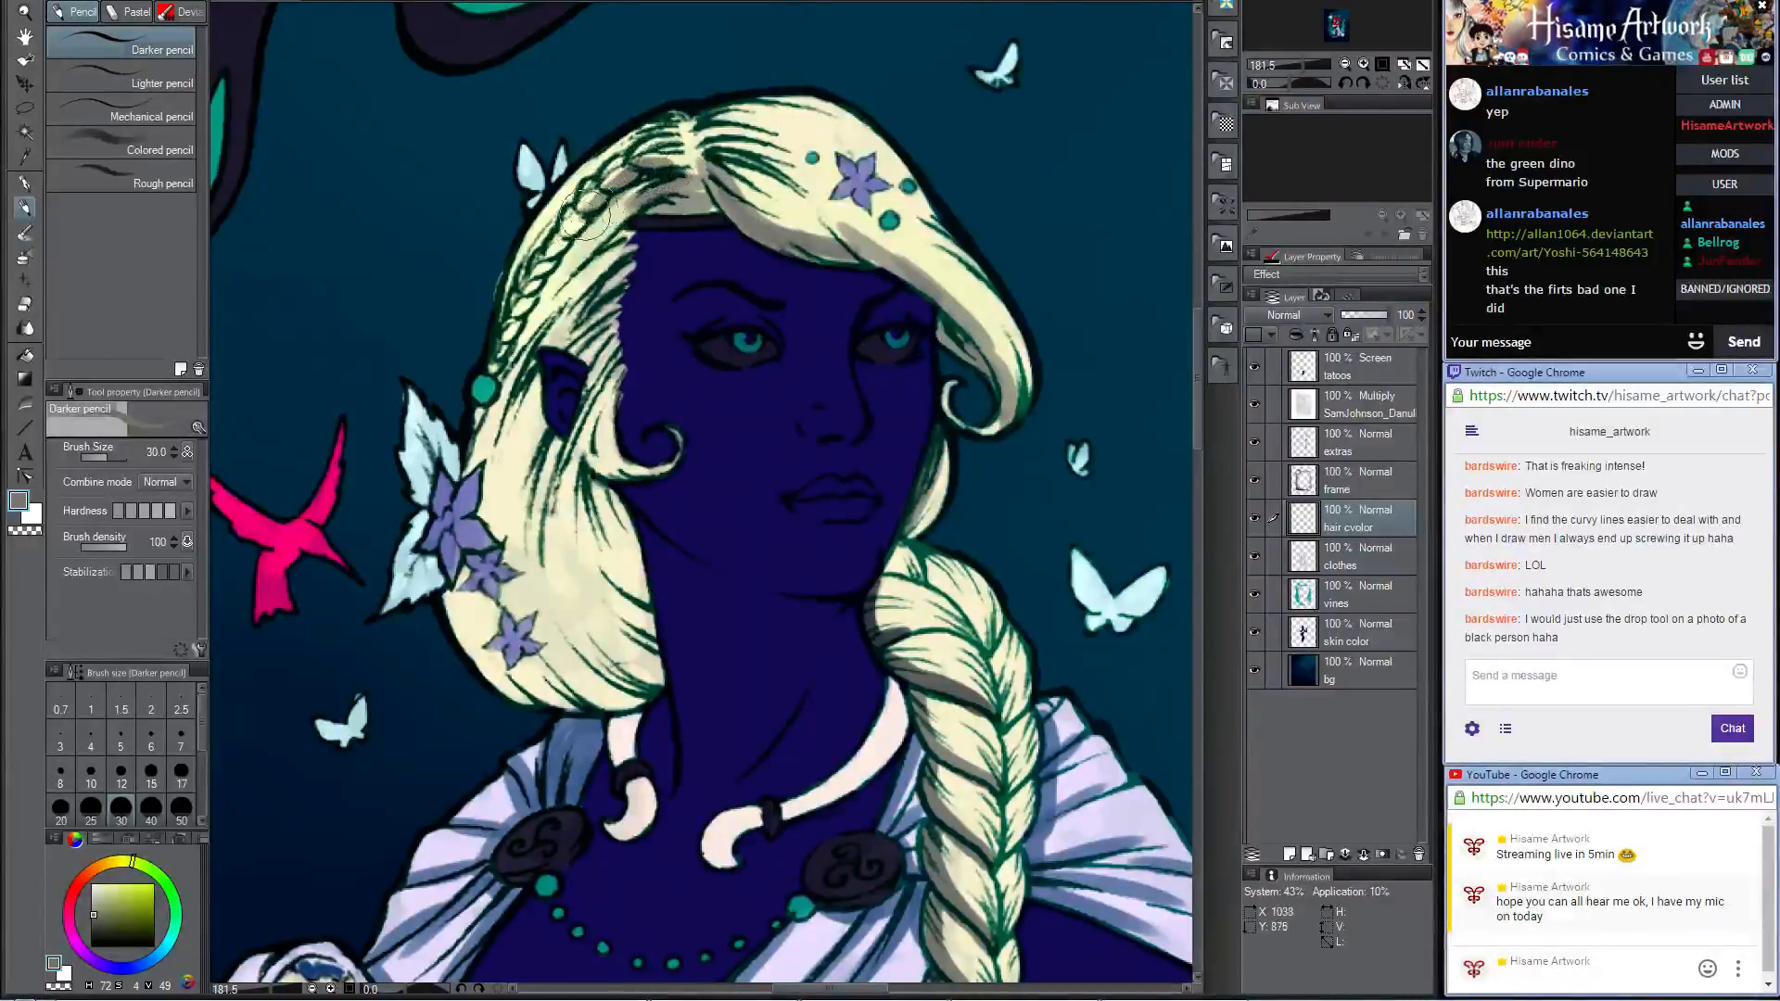
mouse_move(493, 325)
mouse_down()
mouse_move(538, 222)
mouse_move(519, 269)
mouse_move(576, 189)
mouse_up()
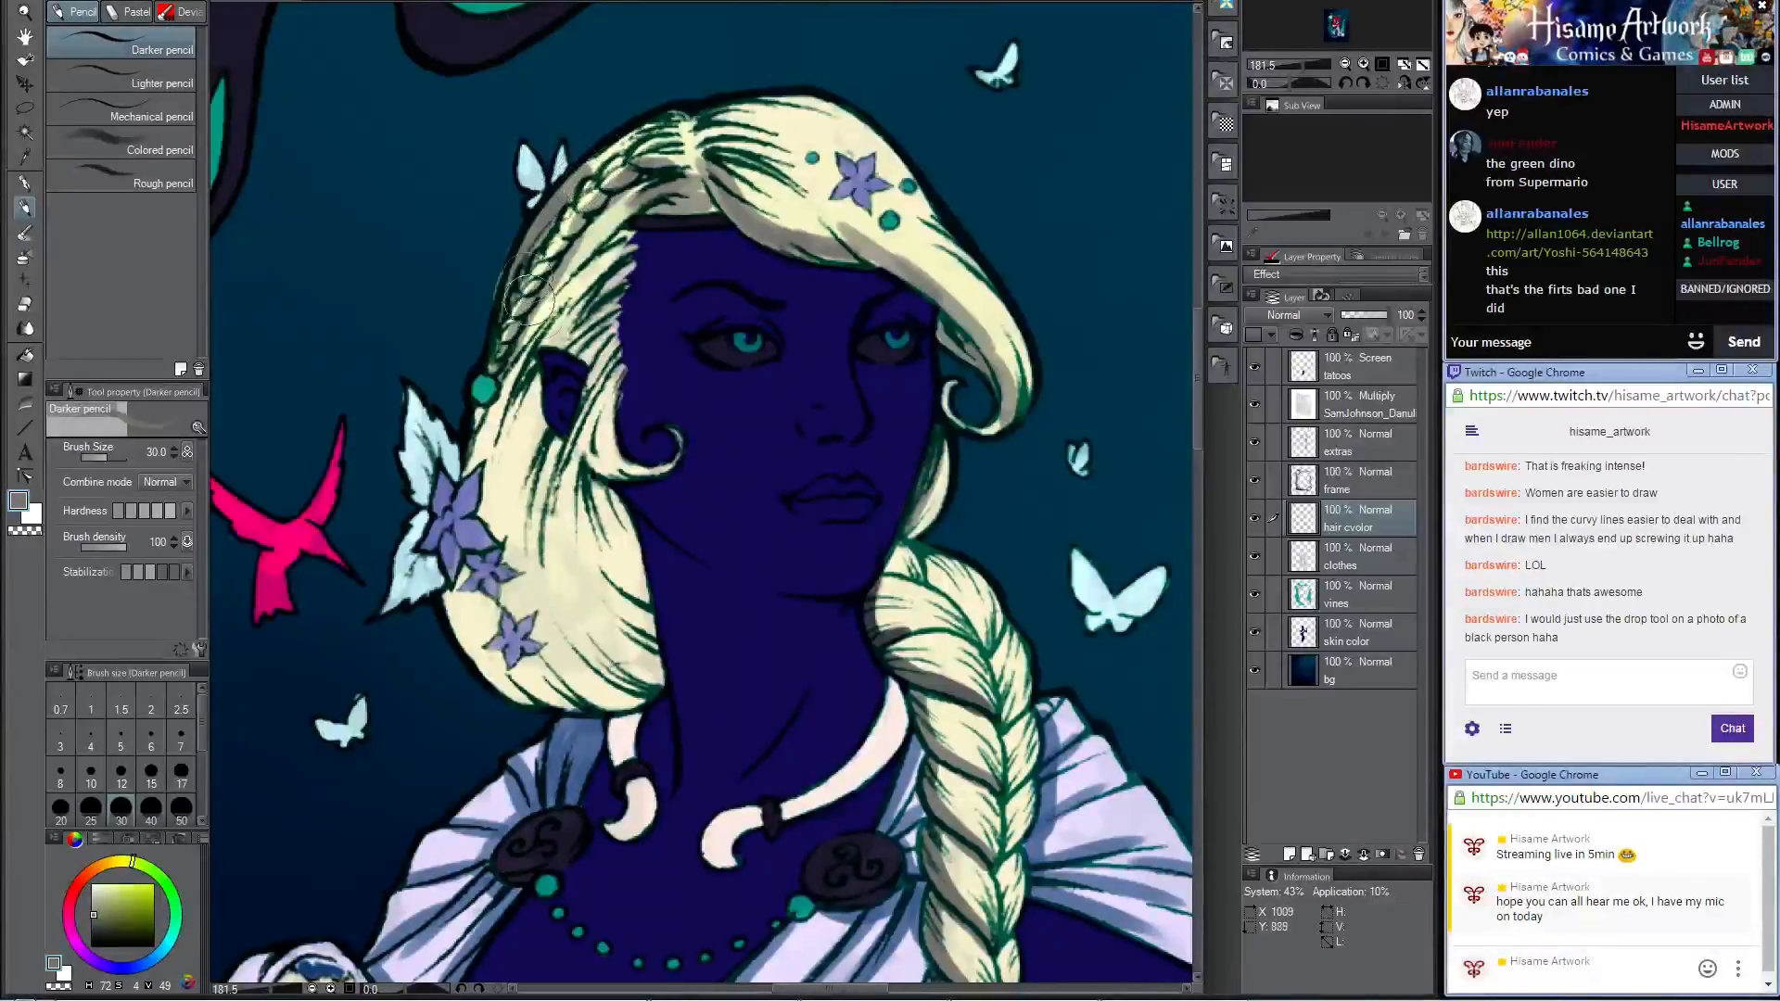
Step: Shade the loose hair behind the ear down to its lower edge in grey, then blend sampled cream between the shadows
mouse_move(578, 258)
mouse_down()
mouse_move(482, 445)
mouse_move(506, 519)
mouse_move(533, 463)
mouse_move(537, 561)
mouse_up()
key(ctrl+z)
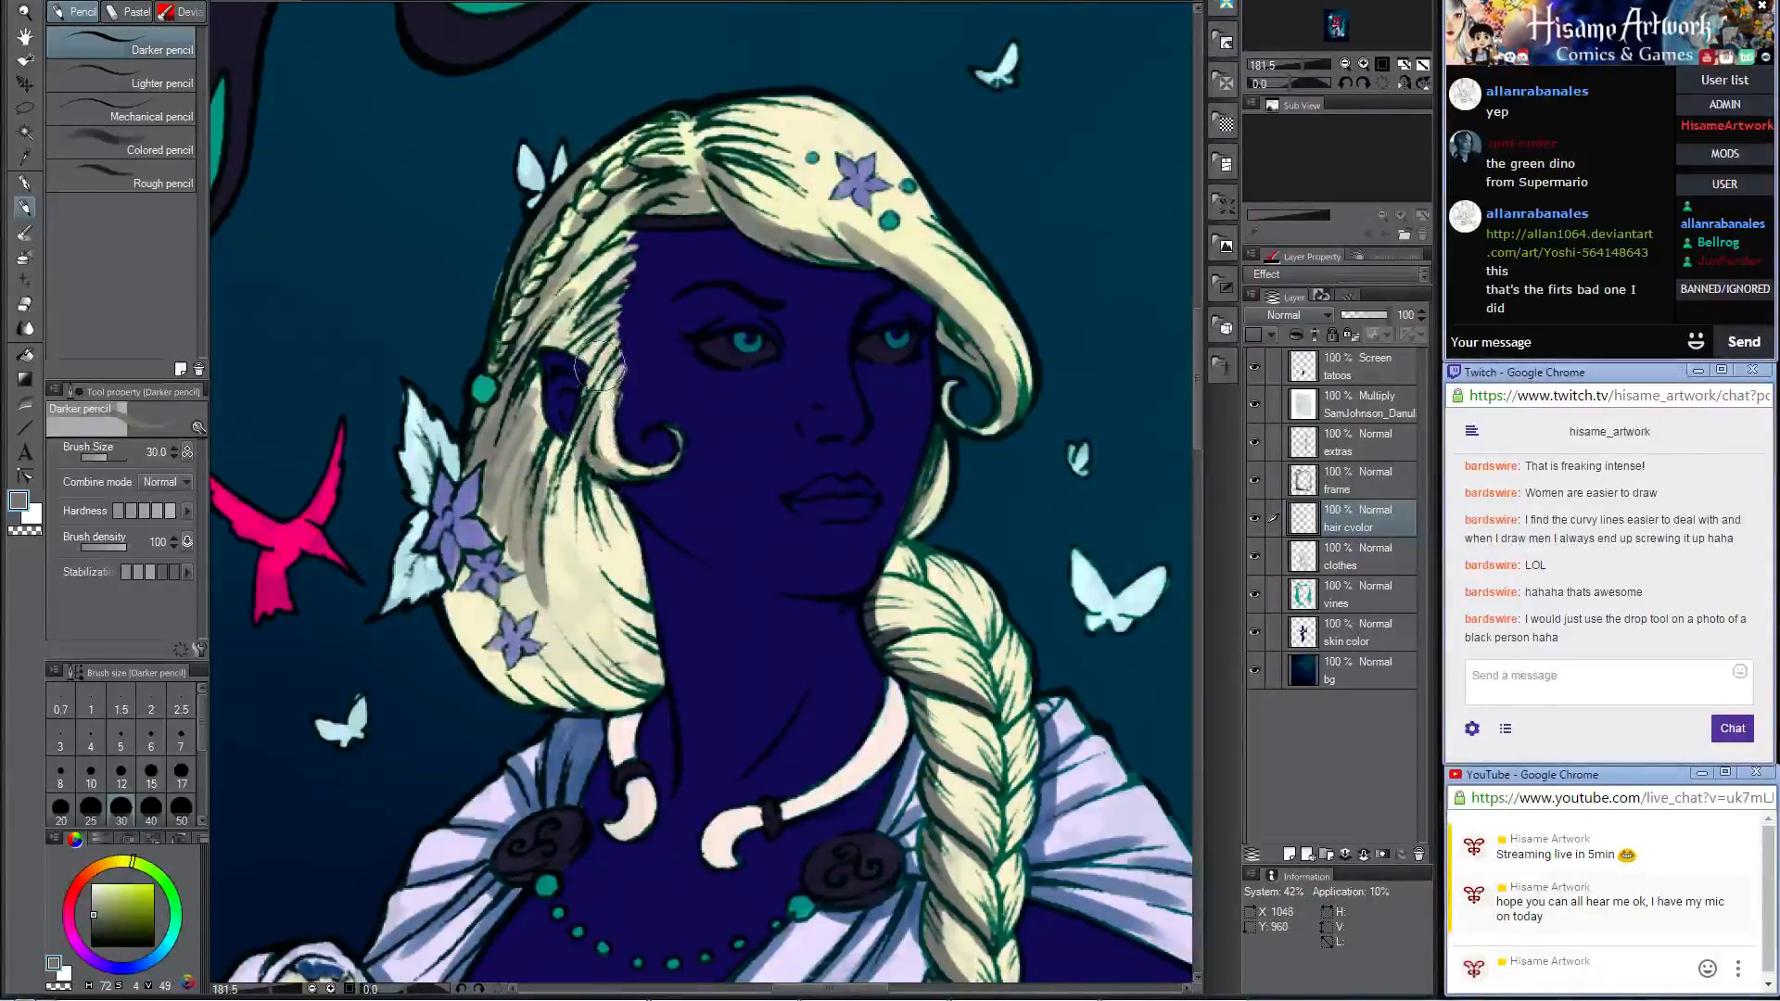
mouse_move(584, 491)
mouse_down()
mouse_move(631, 568)
mouse_move(591, 482)
mouse_up()
mouse_move(600, 487)
mouse_down()
mouse_move(651, 687)
mouse_move(564, 693)
mouse_move(535, 640)
mouse_move(607, 682)
mouse_move(569, 547)
mouse_up()
mouse_move(594, 635)
mouse_down()
mouse_move(566, 504)
mouse_move(601, 581)
mouse_move(562, 496)
mouse_move(479, 593)
mouse_up()
mouse_move(536, 693)
mouse_down()
mouse_move(483, 660)
mouse_move(448, 597)
mouse_move(459, 609)
mouse_move(465, 569)
mouse_move(486, 630)
mouse_move(477, 587)
mouse_move(515, 593)
mouse_move(502, 484)
mouse_move(527, 633)
mouse_move(475, 502)
mouse_move(519, 691)
mouse_move(483, 637)
mouse_move(577, 672)
mouse_up()
alt+click(482, 524)
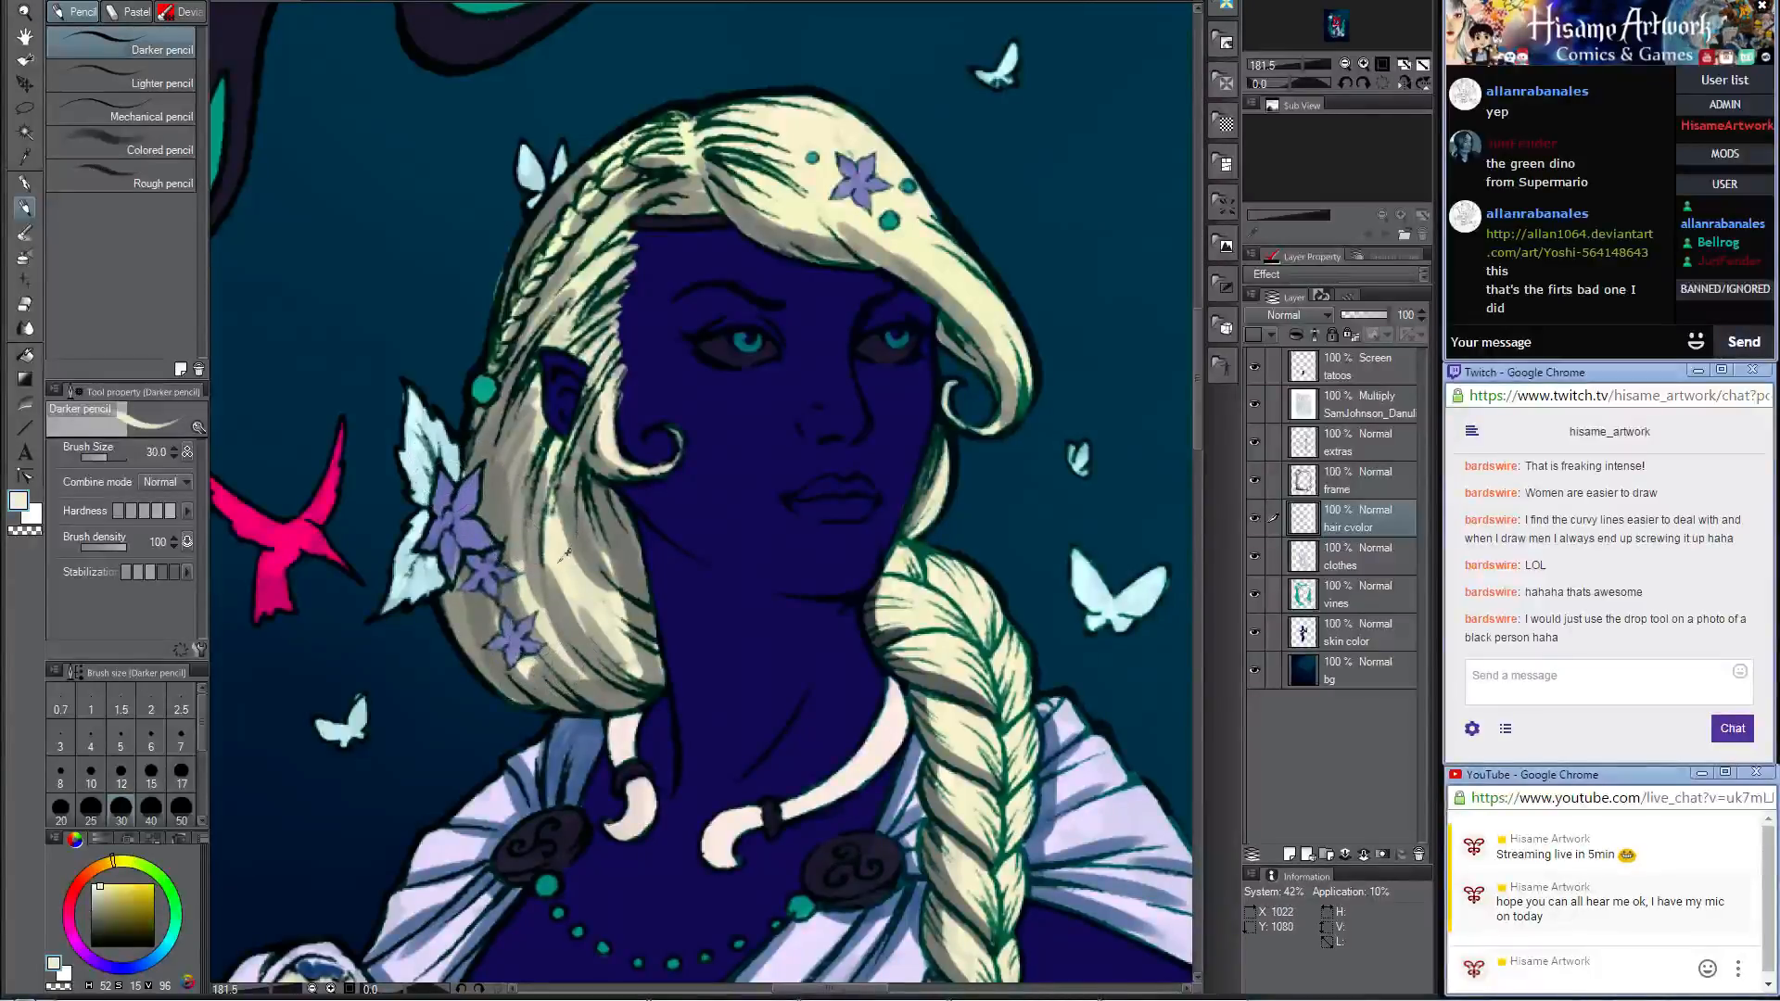
mouse_move(519, 491)
mouse_down()
mouse_move(609, 664)
mouse_move(551, 622)
mouse_move(562, 645)
mouse_move(573, 618)
mouse_move(616, 655)
mouse_move(561, 534)
mouse_move(623, 610)
mouse_move(553, 548)
mouse_move(547, 588)
mouse_move(527, 451)
mouse_move(533, 661)
mouse_move(515, 533)
mouse_move(504, 553)
mouse_move(530, 446)
mouse_move(522, 627)
mouse_move(506, 477)
mouse_up()
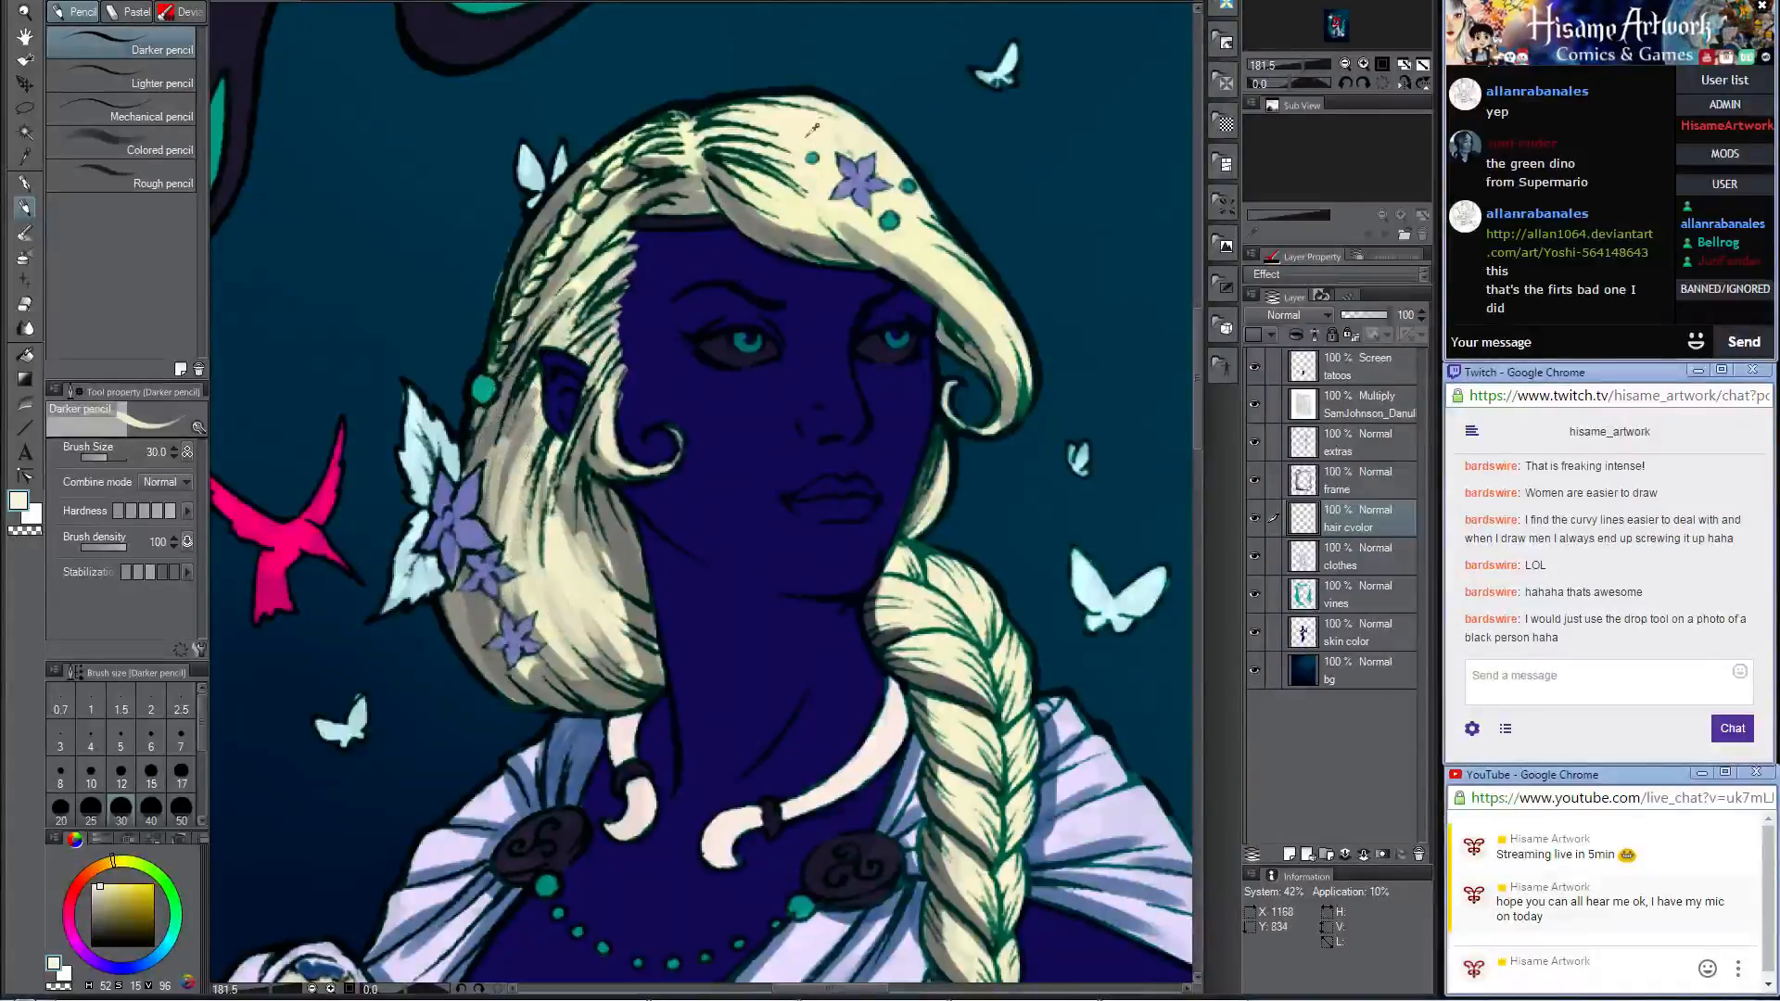
Step: Change the drawing colour to a lighter, near-white yellow and paint highlights on the fringe beside the face
click(22, 502)
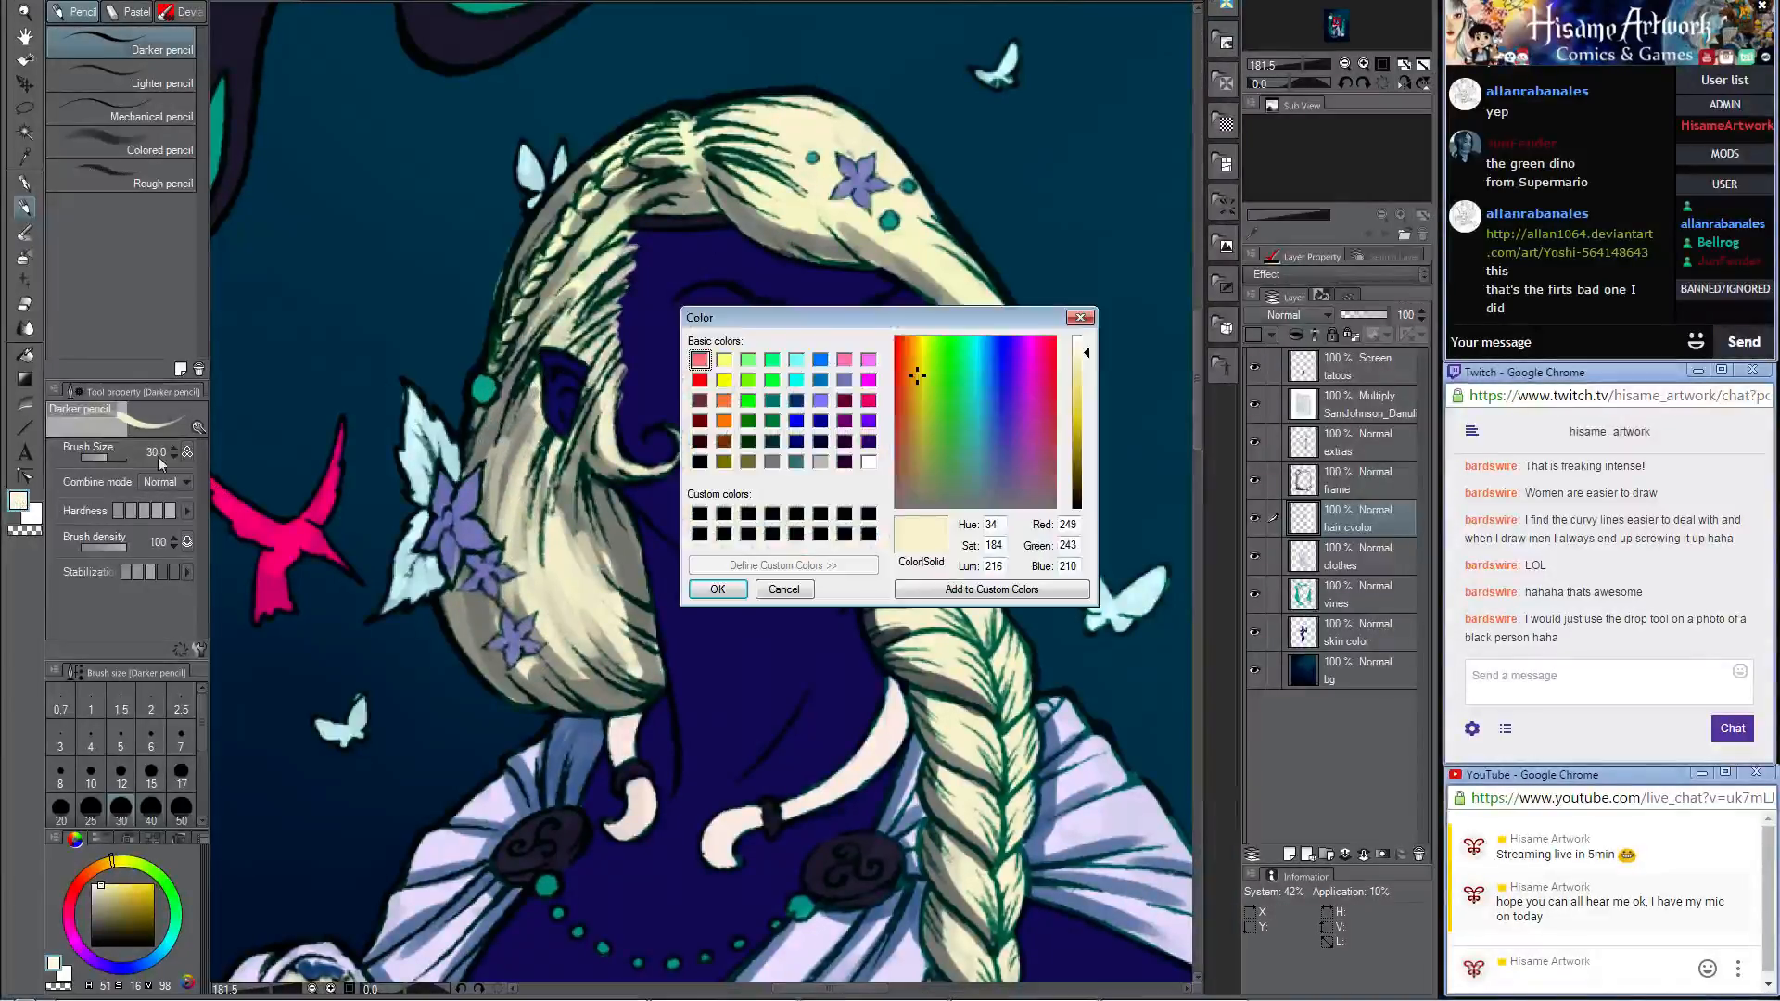
click(925, 346)
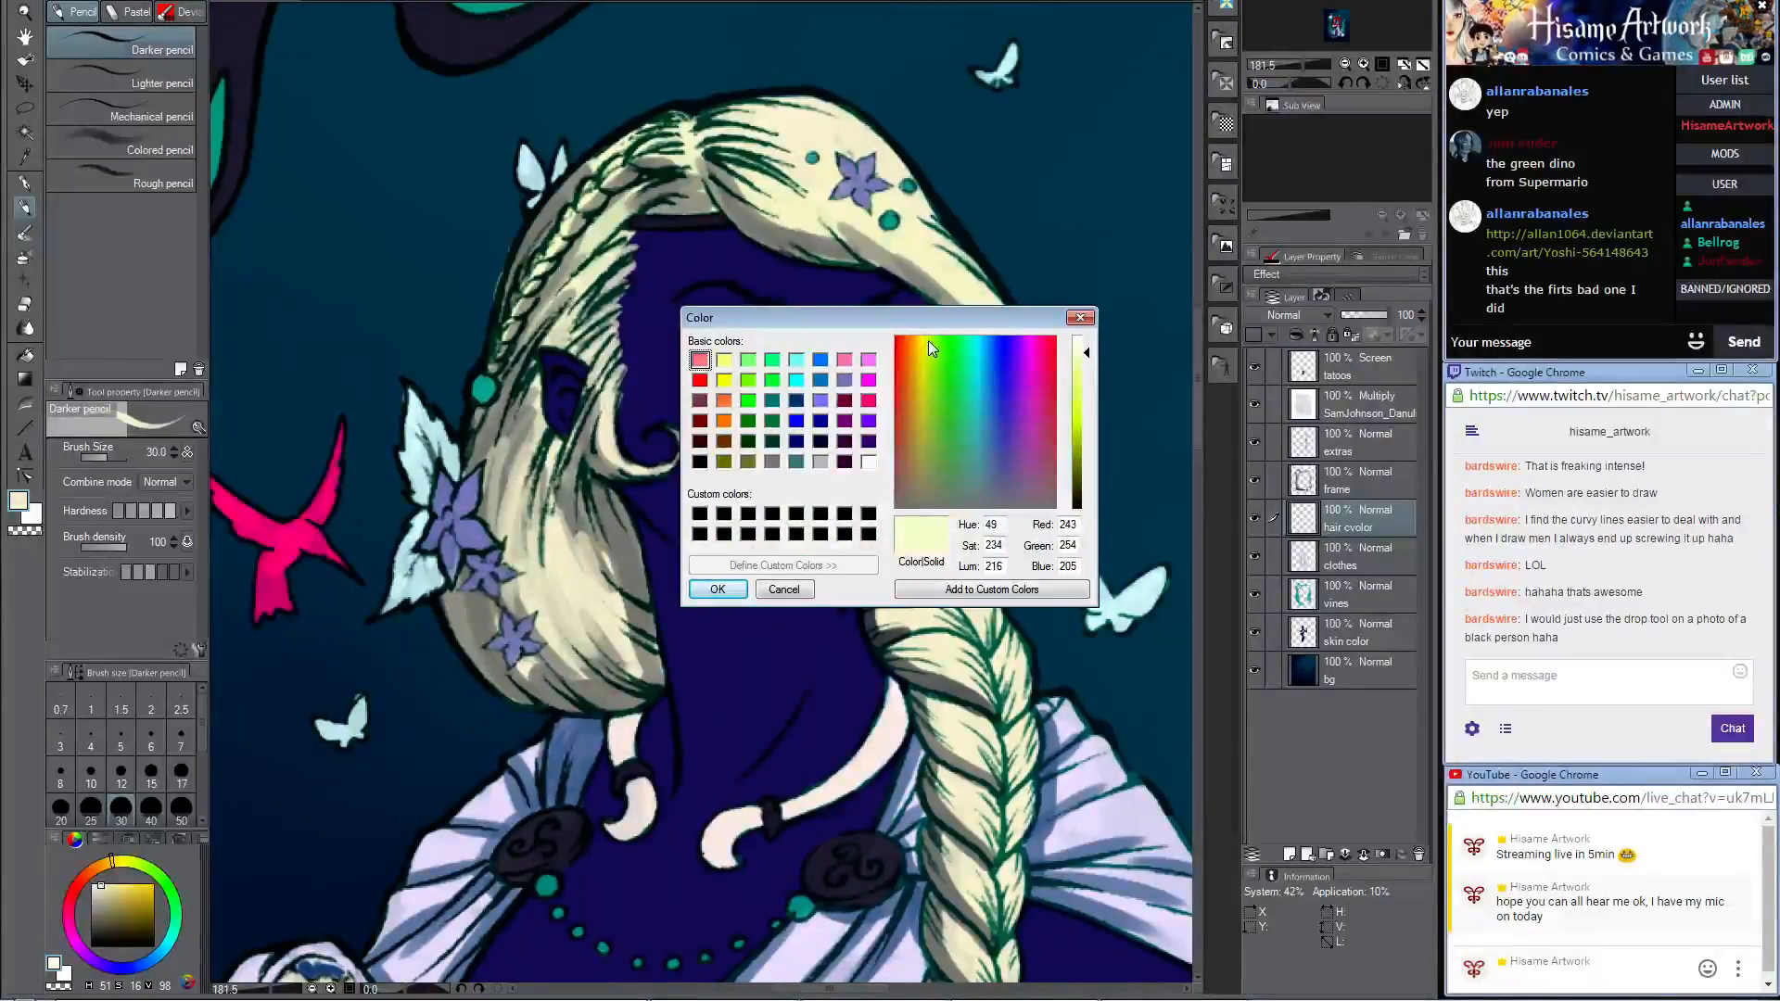
click(925, 345)
click(1083, 343)
click(718, 590)
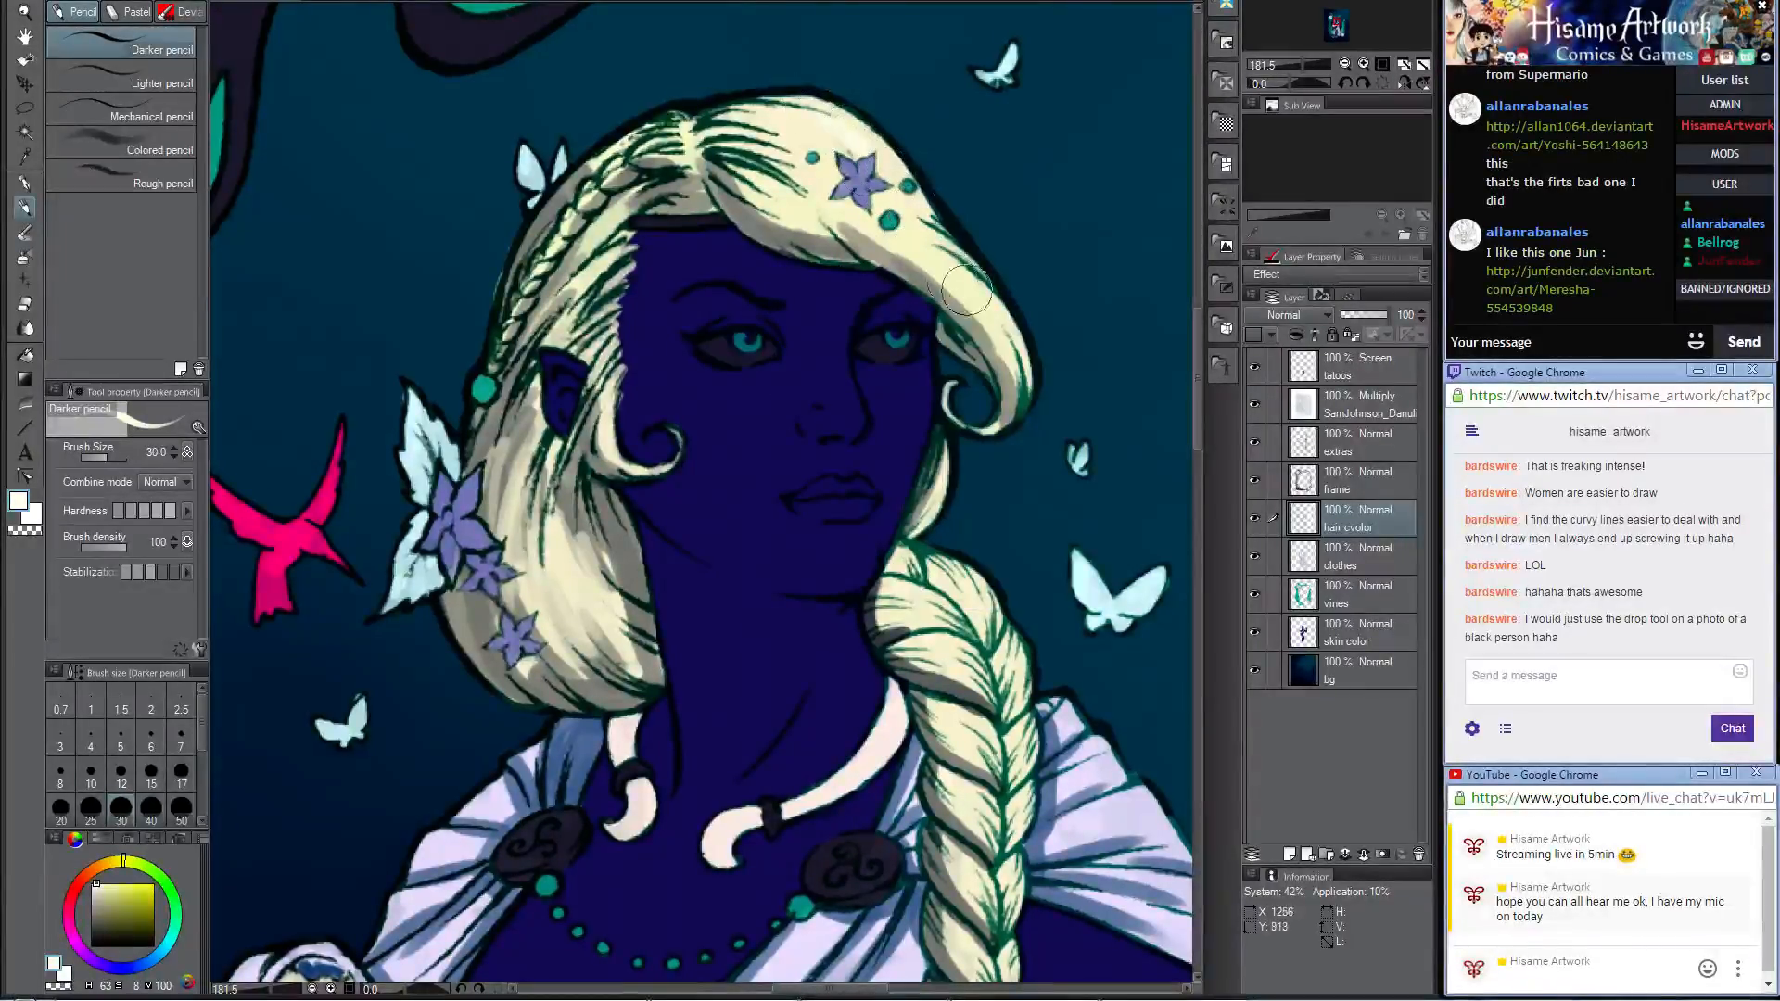
drag(938, 286, 985, 320)
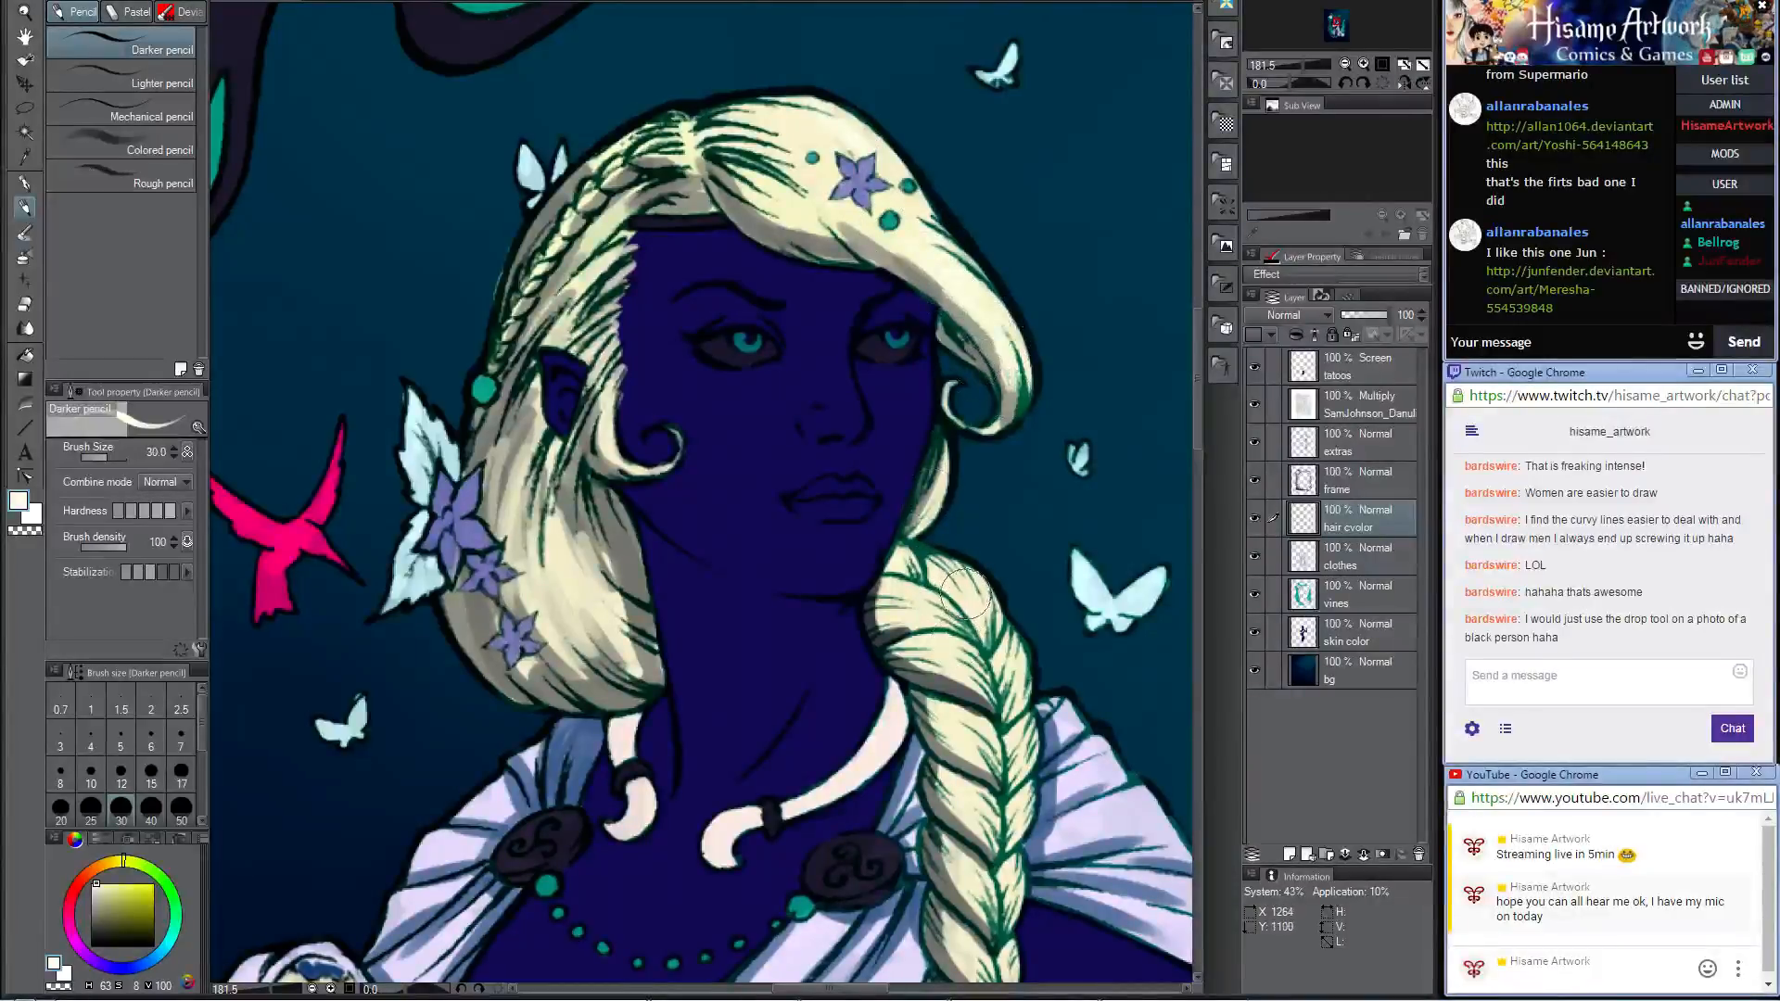
drag(987, 654, 890, 320)
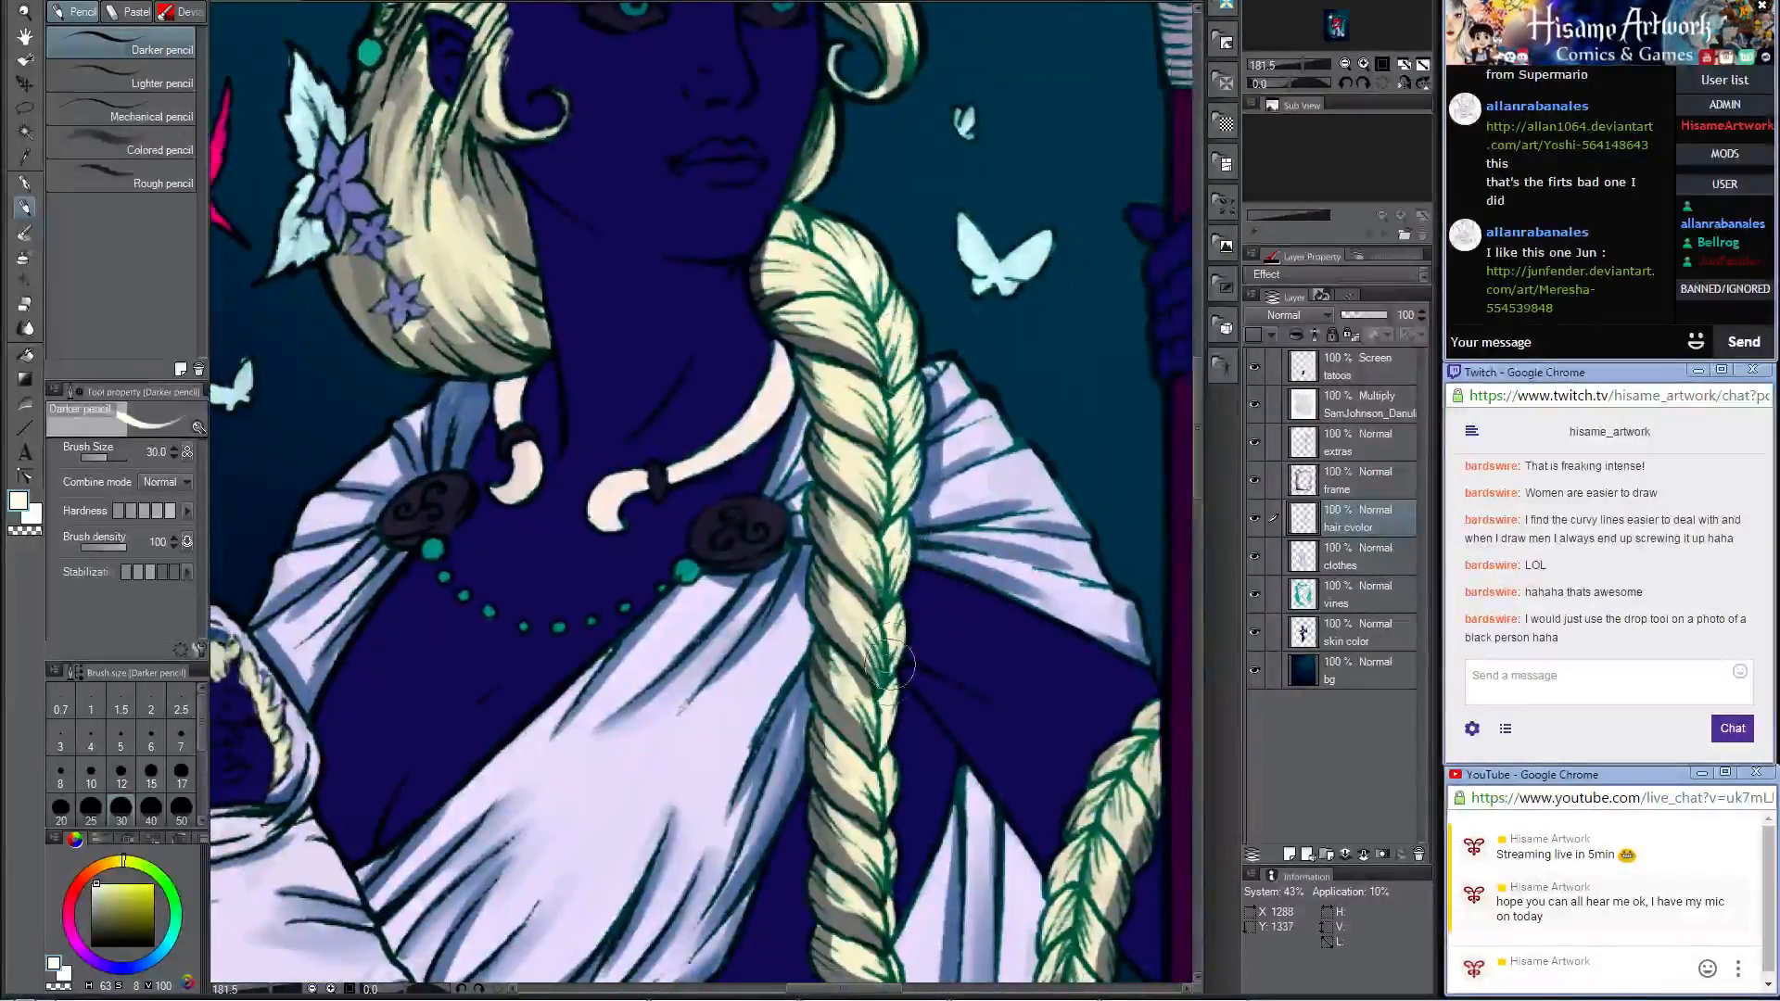
Step: On the skin color layer, paint dark navy shadows on the forehead beneath the hairline with the Darker pencil at size 40
scroll(851, 775, down, 10)
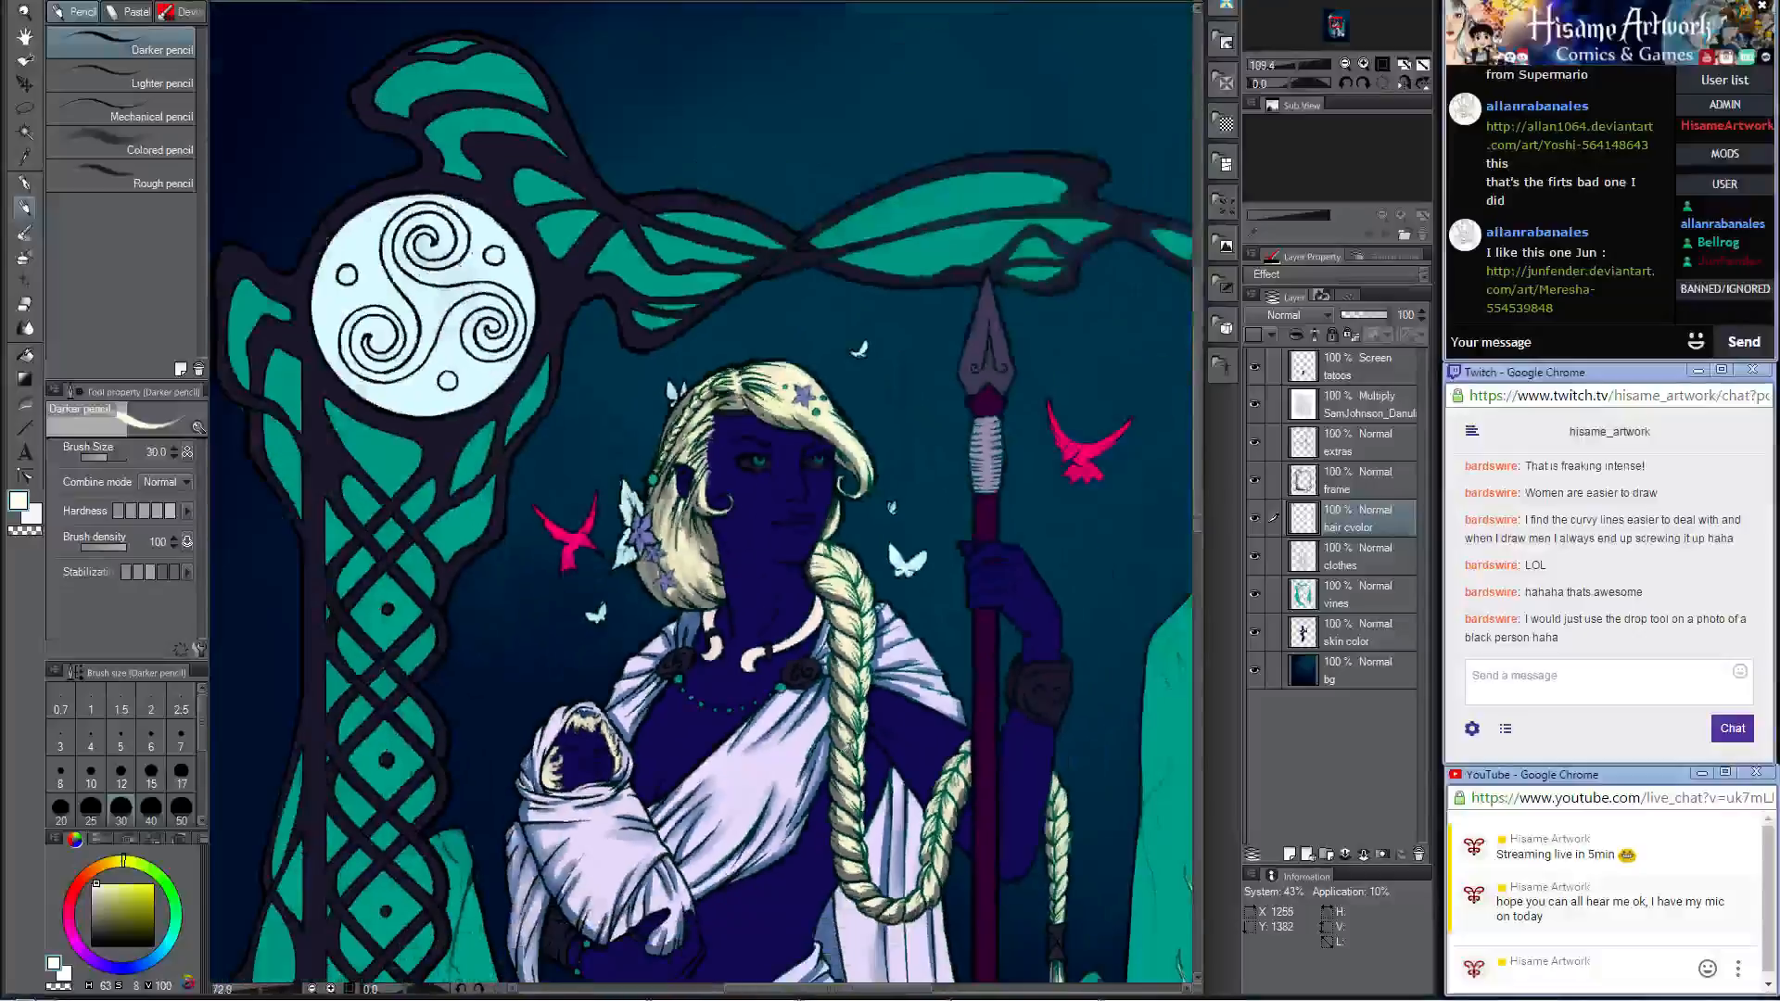
scroll(820, 540, up, 5)
scroll(822, 603, up, 1)
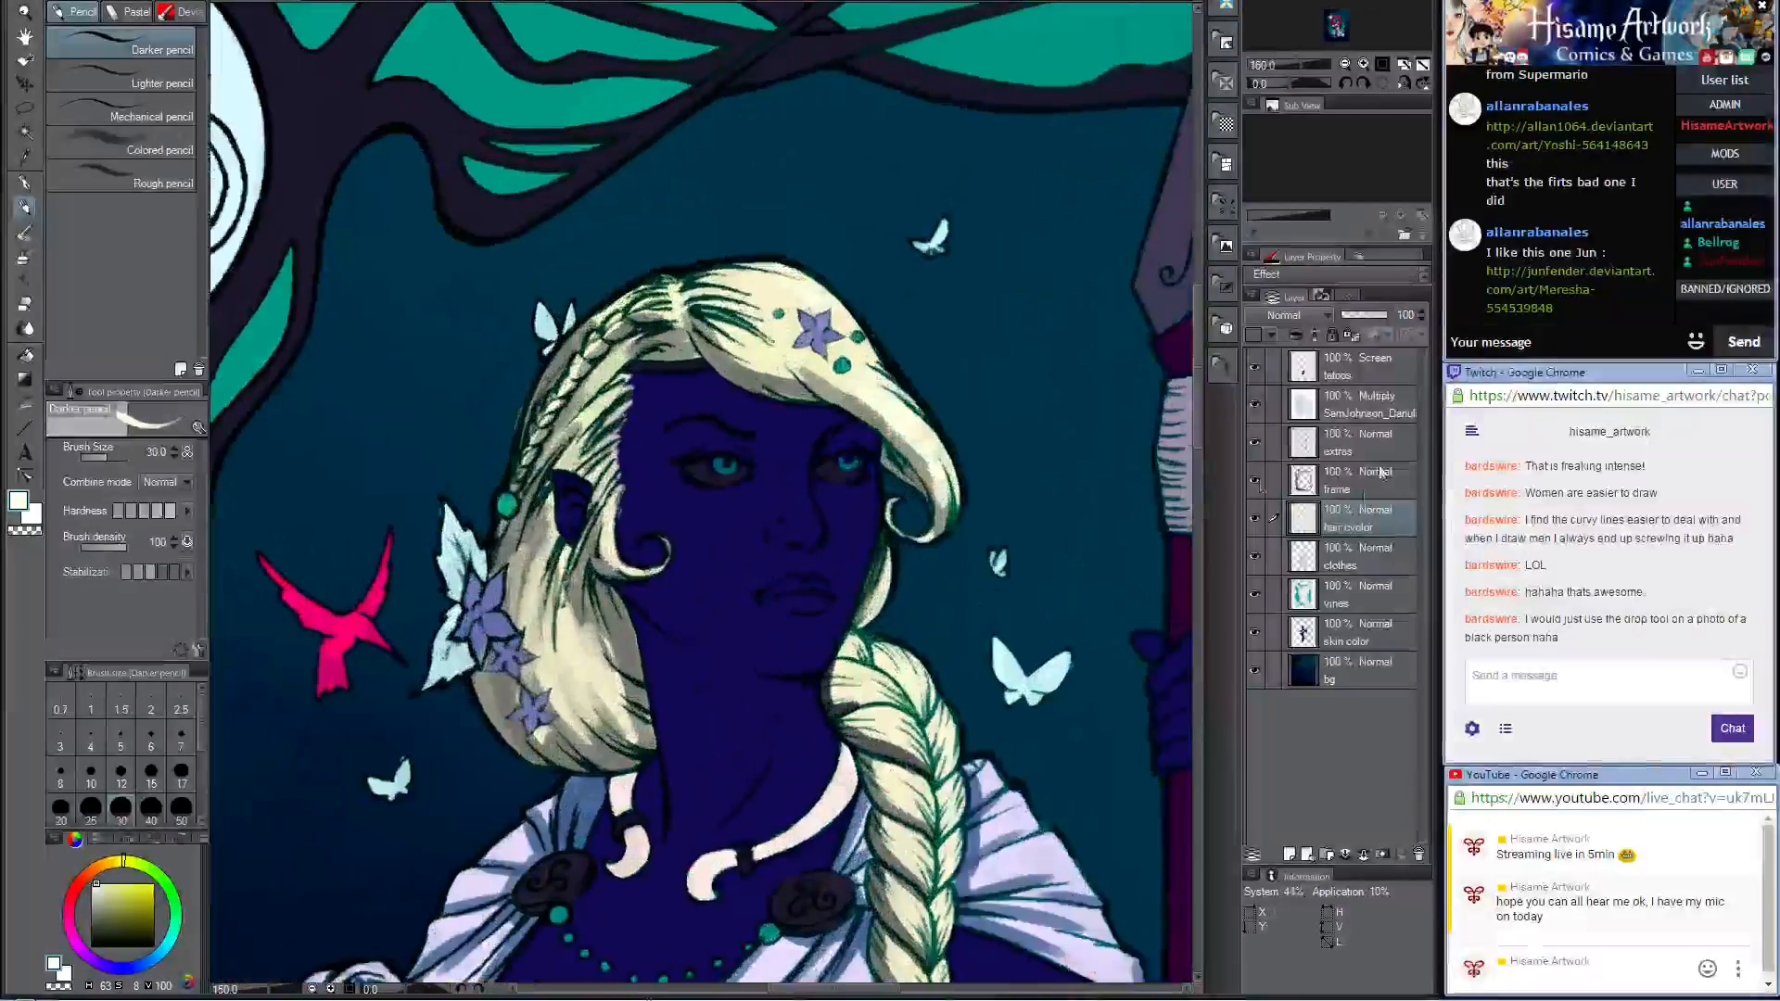
click(1354, 642)
scroll(758, 605, up, 3)
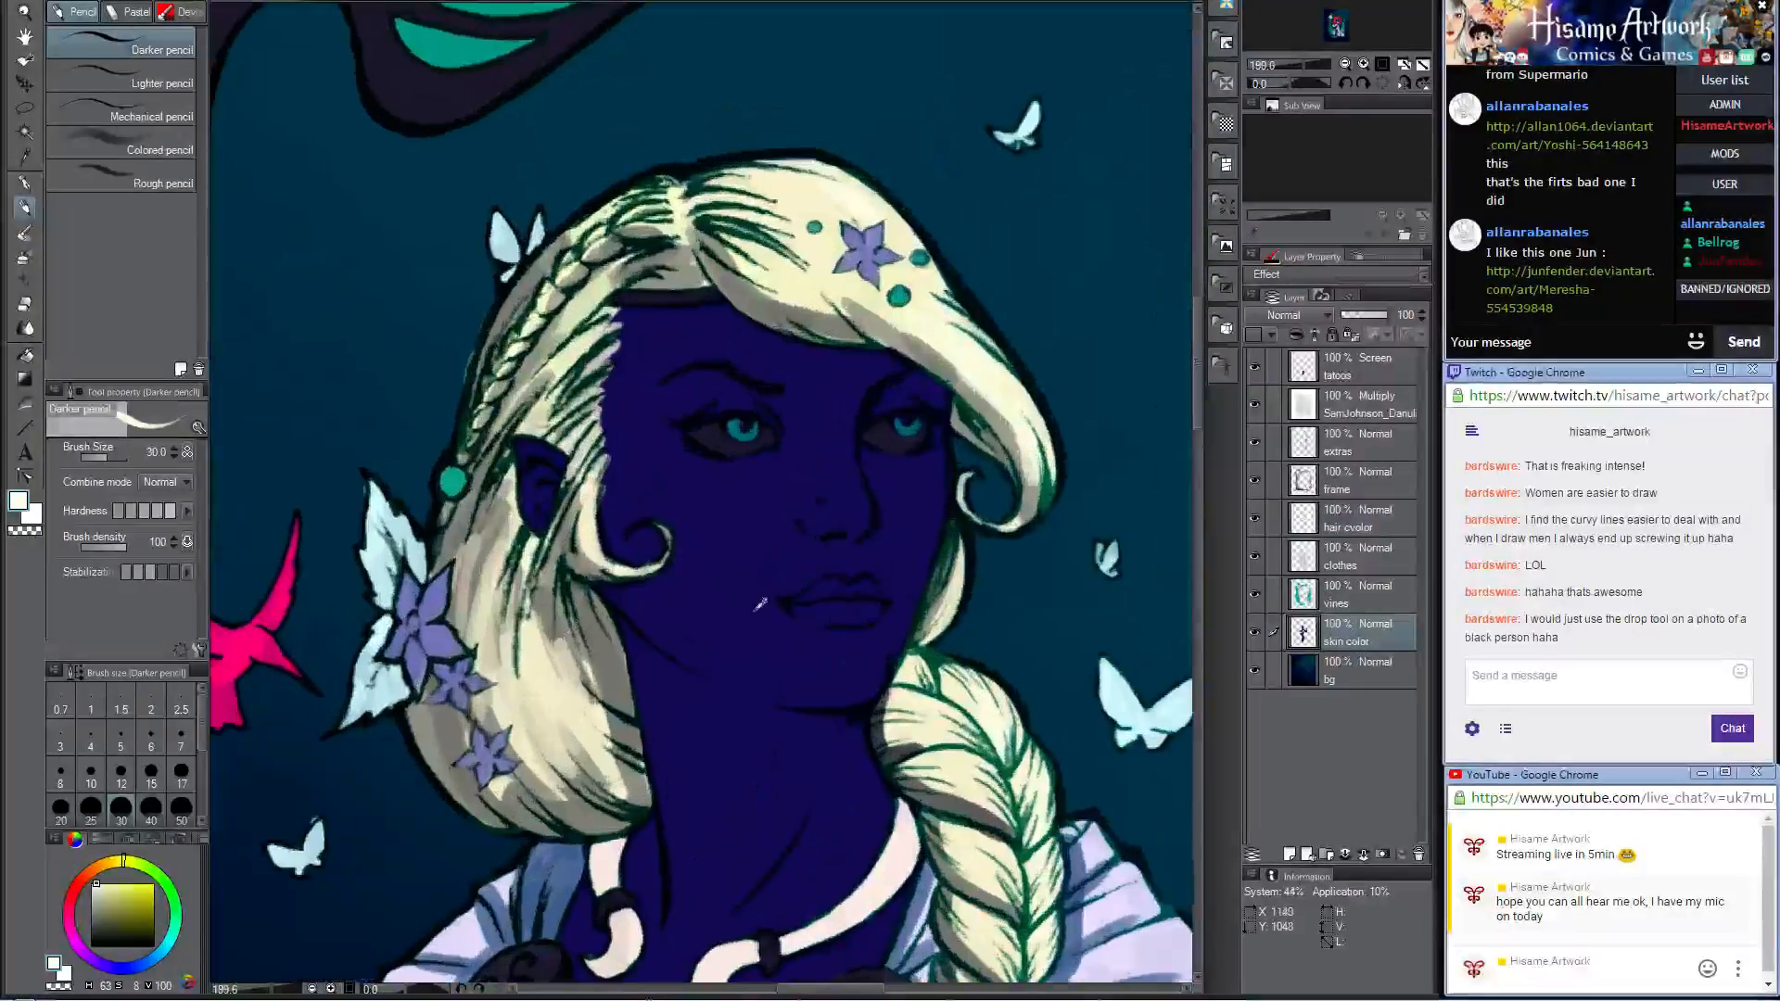
alt+click(675, 870)
scroll(680, 348, up, 1)
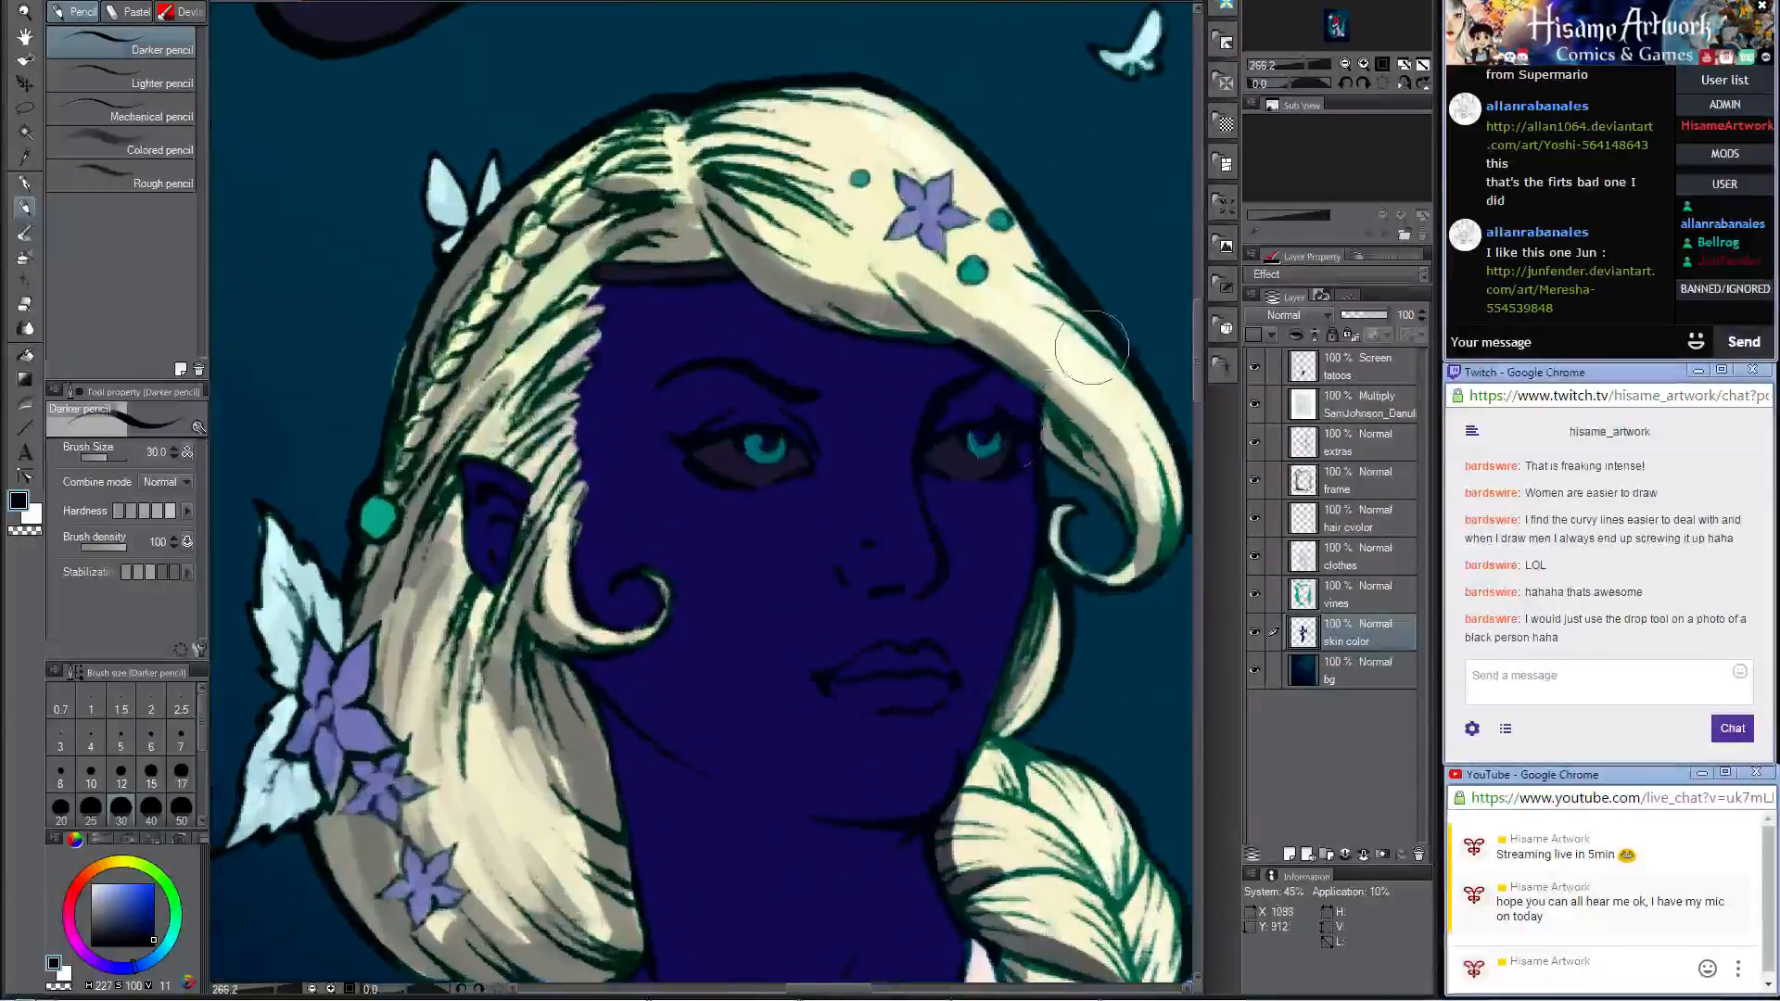
key(bracketright)
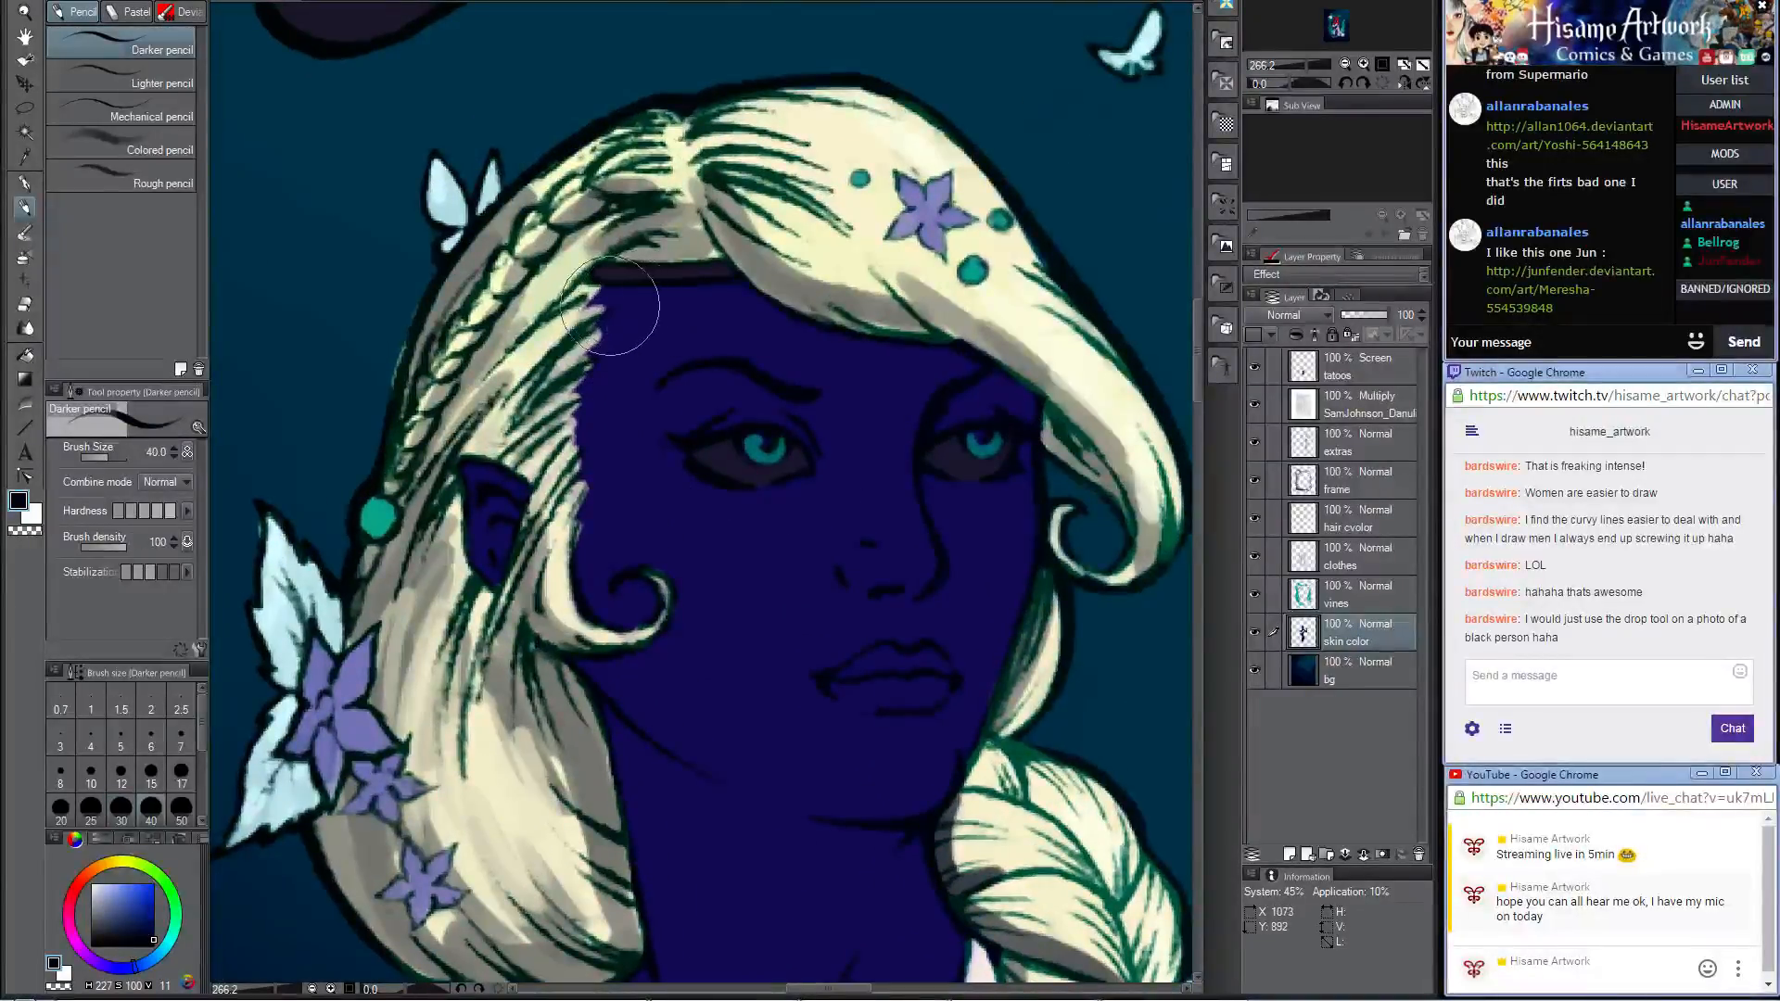
drag(601, 303, 748, 279)
alt+click(634, 289)
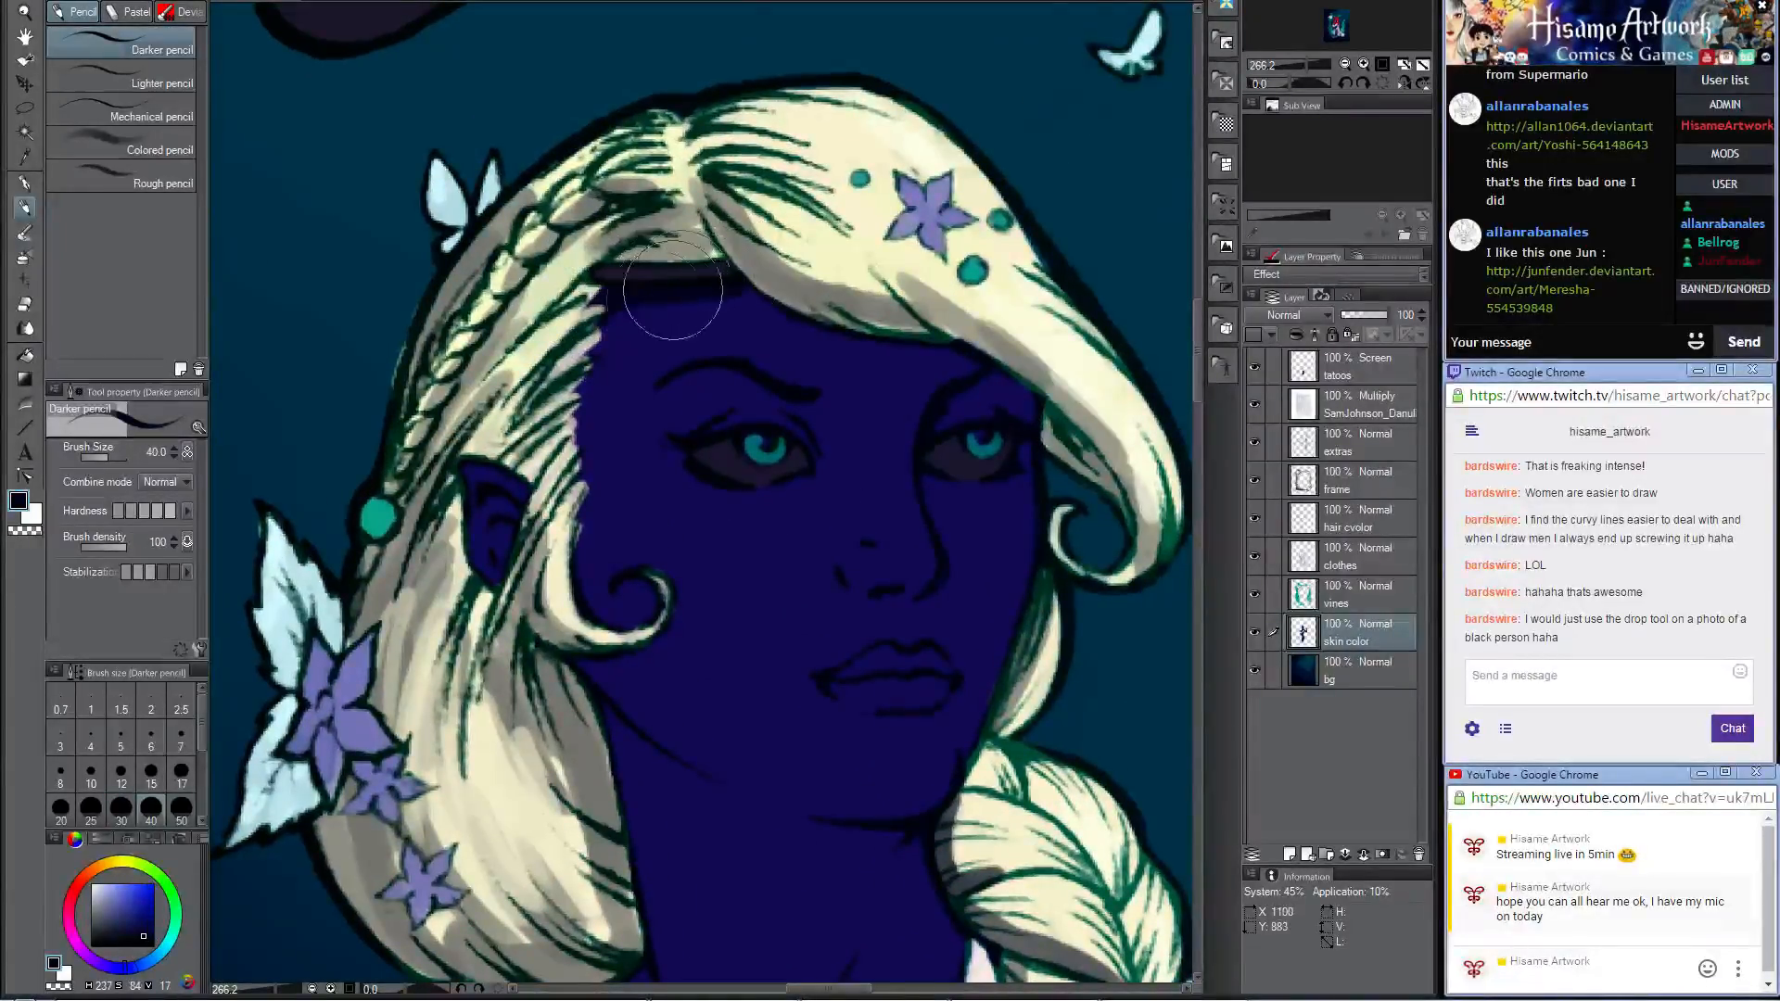
mouse_move(589, 324)
mouse_down()
mouse_move(653, 294)
mouse_move(756, 294)
mouse_move(937, 327)
mouse_move(1075, 390)
mouse_move(1022, 366)
mouse_move(1028, 394)
mouse_move(987, 389)
mouse_move(924, 438)
mouse_move(888, 398)
mouse_move(1015, 414)
mouse_move(1023, 431)
mouse_move(983, 456)
mouse_move(891, 384)
mouse_move(706, 310)
mouse_move(643, 299)
mouse_move(609, 345)
mouse_up()
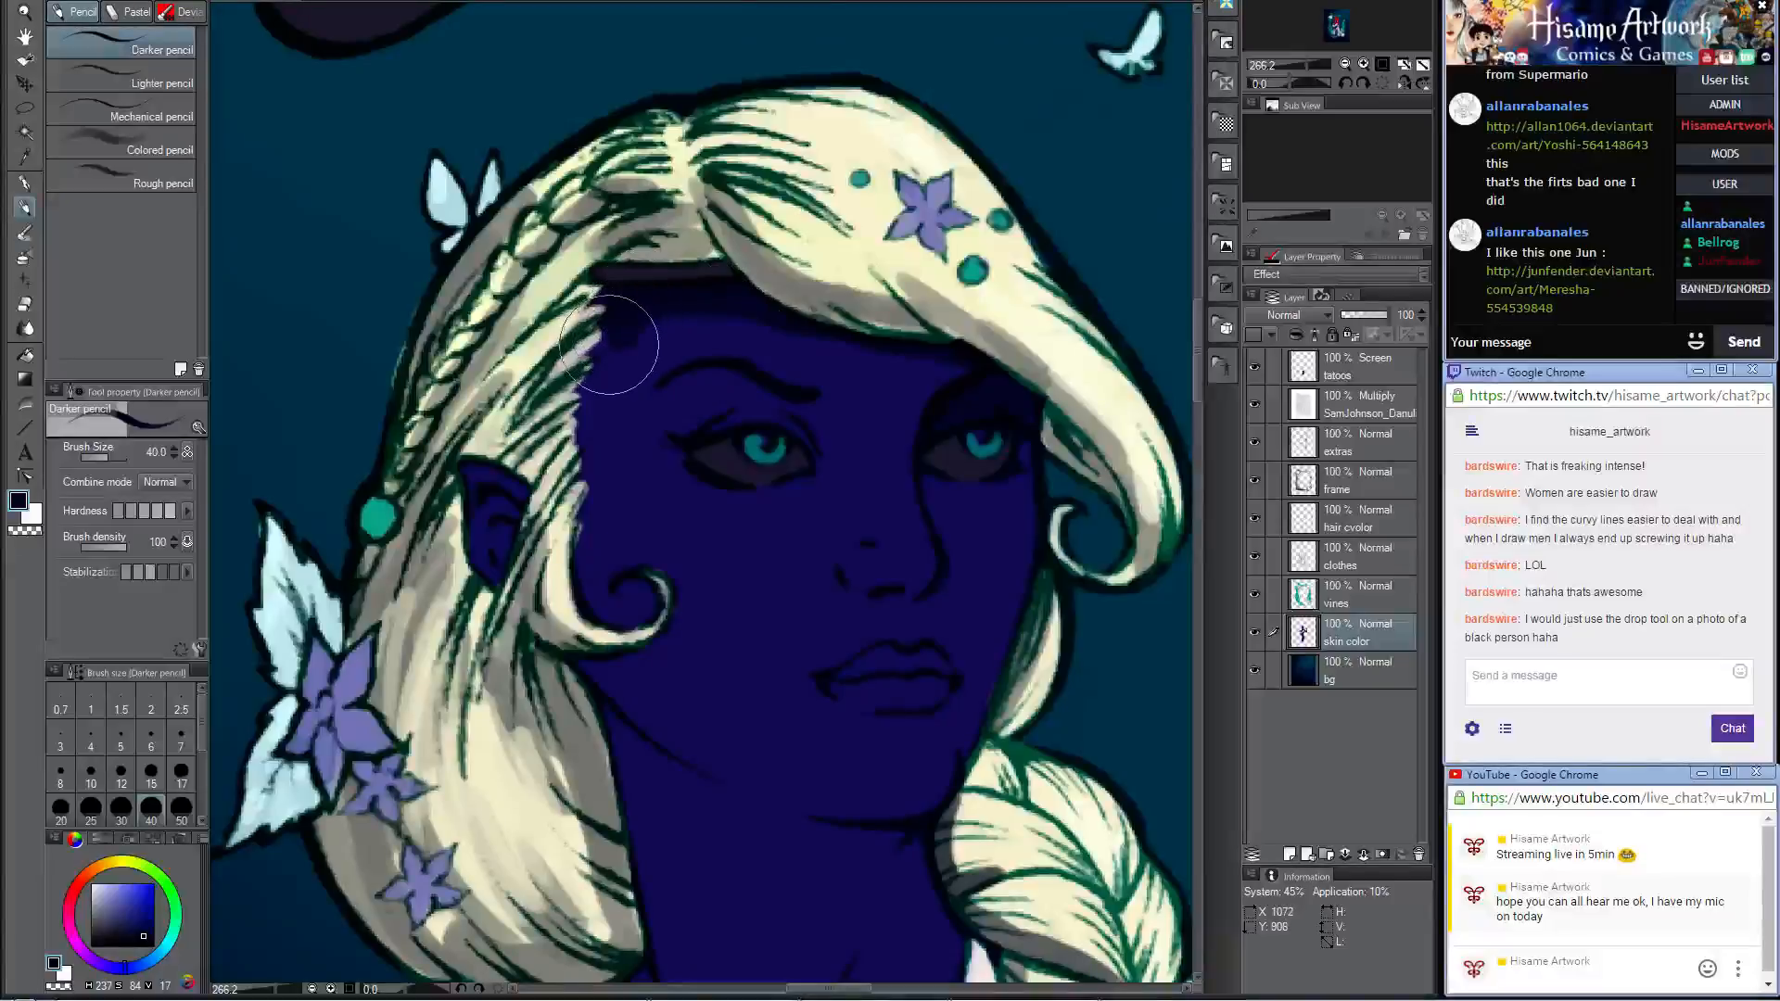
drag(843, 440, 807, 253)
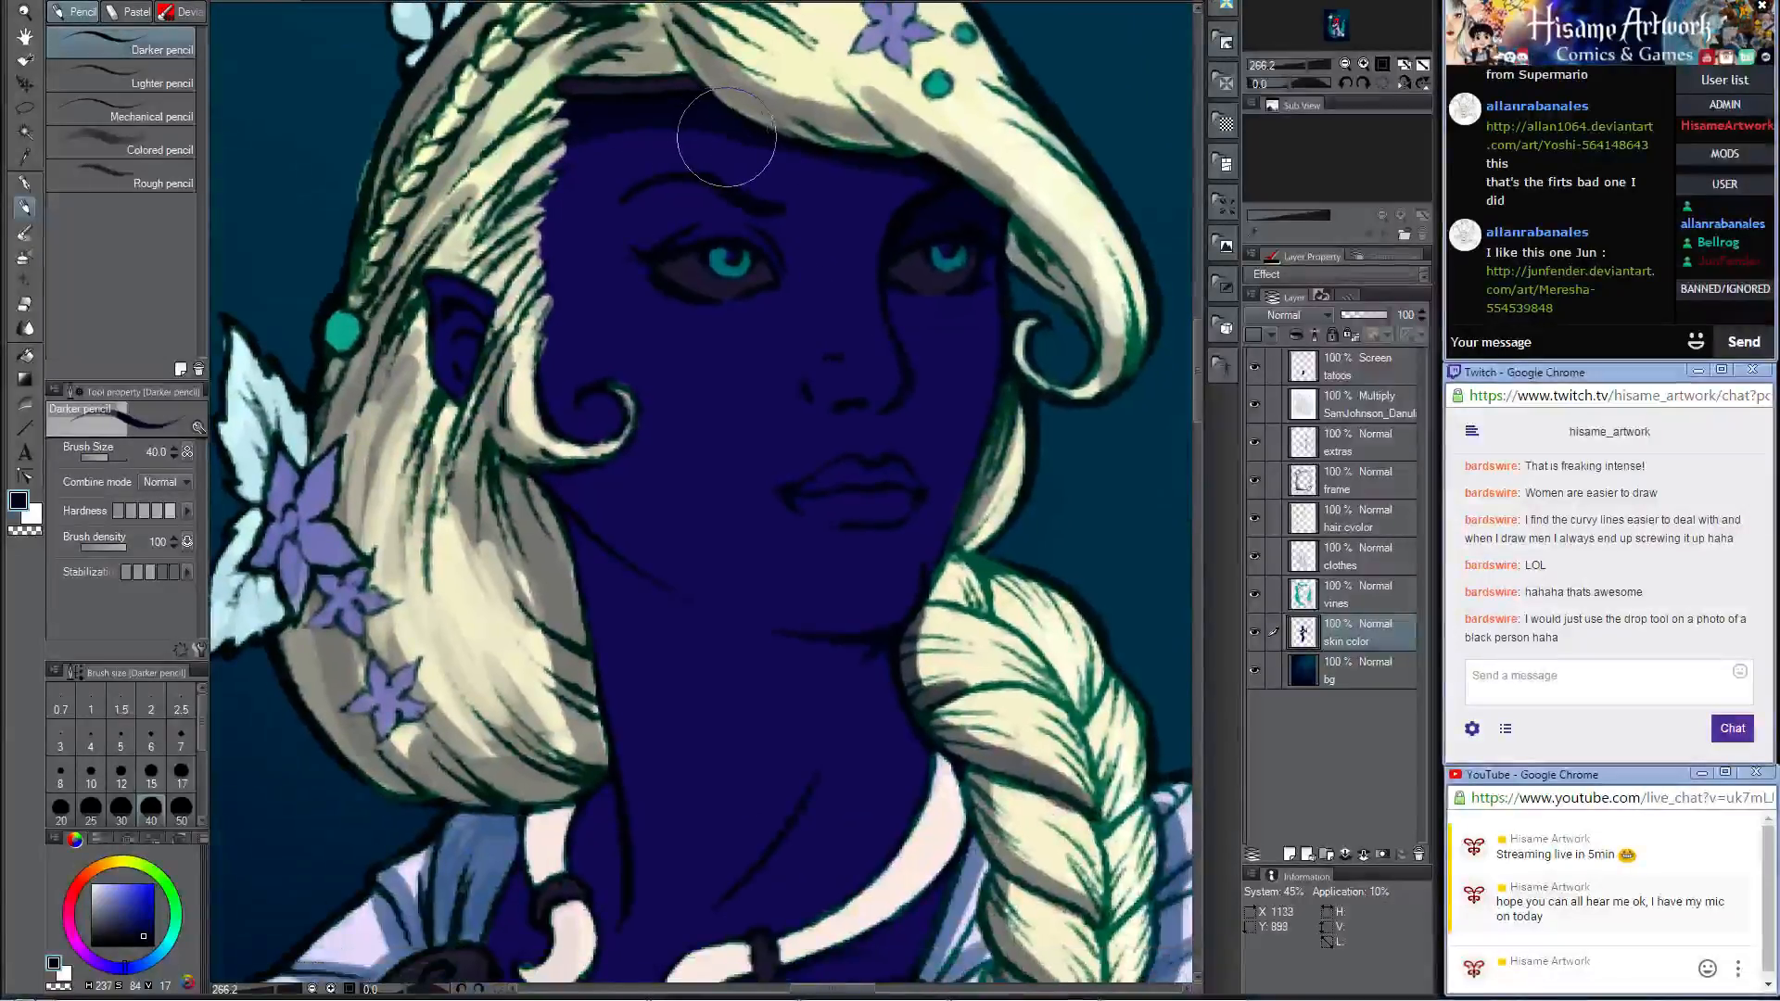
Step: Paint the dark navy shadow under the jawline and extend it down the neck to the collar ornament
mouse_move(726, 142)
mouse_down()
mouse_move(773, 145)
mouse_move(691, 127)
mouse_move(598, 143)
mouse_move(570, 183)
mouse_move(557, 409)
mouse_move(608, 443)
mouse_move(600, 512)
mouse_move(652, 567)
mouse_move(736, 621)
mouse_move(861, 657)
mouse_move(858, 697)
mouse_move(761, 465)
mouse_up()
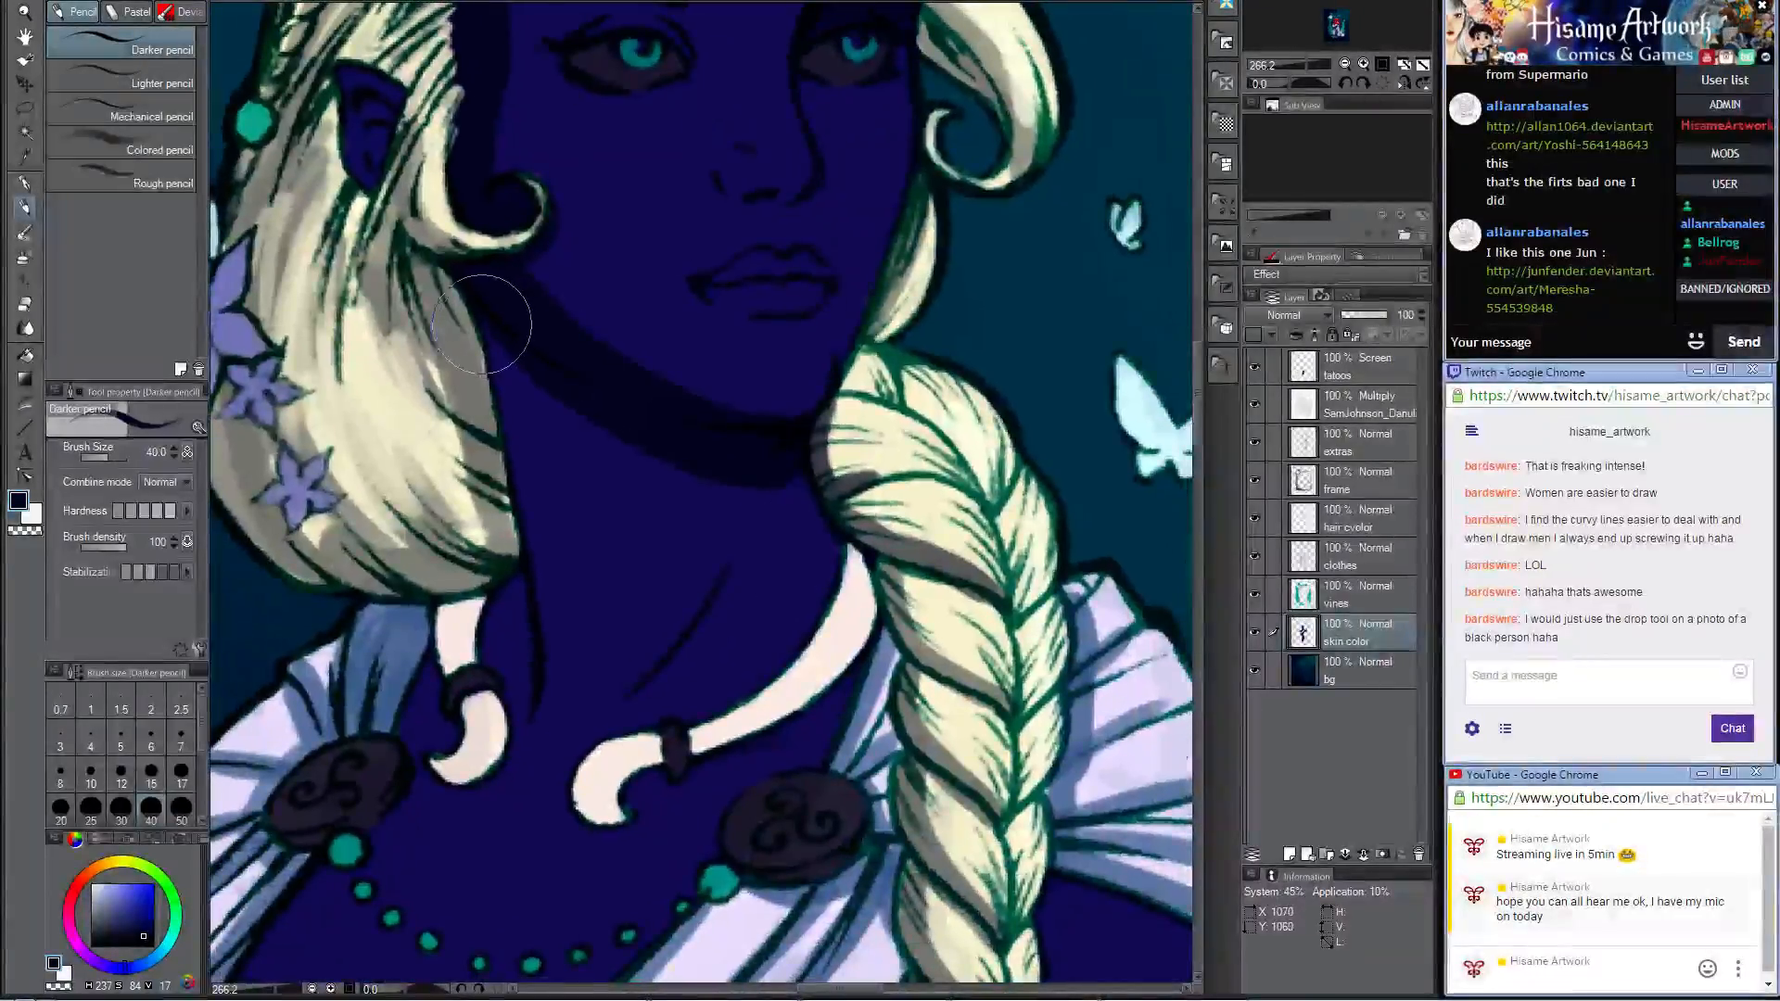
mouse_move(502, 324)
mouse_down()
mouse_move(517, 382)
mouse_move(643, 471)
mouse_move(738, 507)
mouse_move(811, 505)
mouse_move(803, 556)
mouse_up()
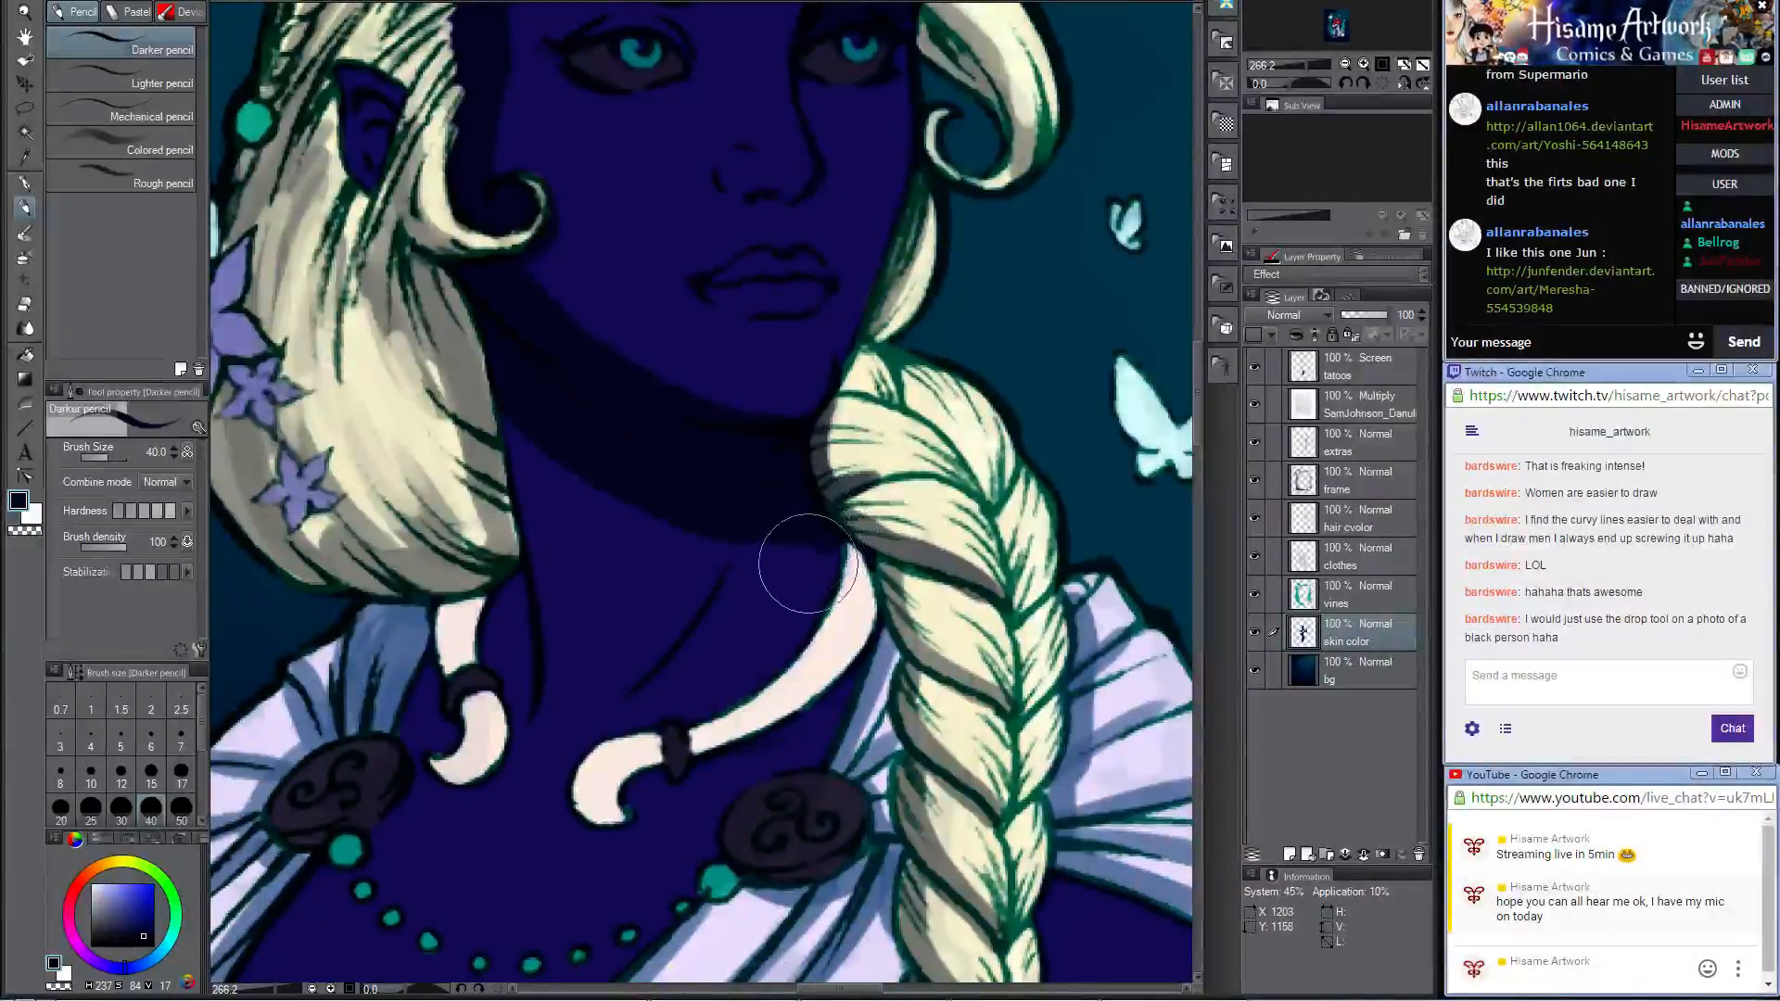
mouse_move(525, 394)
mouse_down()
mouse_move(539, 673)
mouse_move(517, 689)
mouse_move(510, 429)
mouse_up()
mouse_move(540, 631)
mouse_down()
mouse_move(564, 505)
mouse_move(612, 412)
mouse_move(786, 447)
mouse_move(680, 434)
mouse_up()
alt+click(804, 429)
mouse_move(567, 378)
mouse_down()
mouse_move(727, 460)
mouse_move(782, 462)
mouse_move(783, 506)
mouse_up()
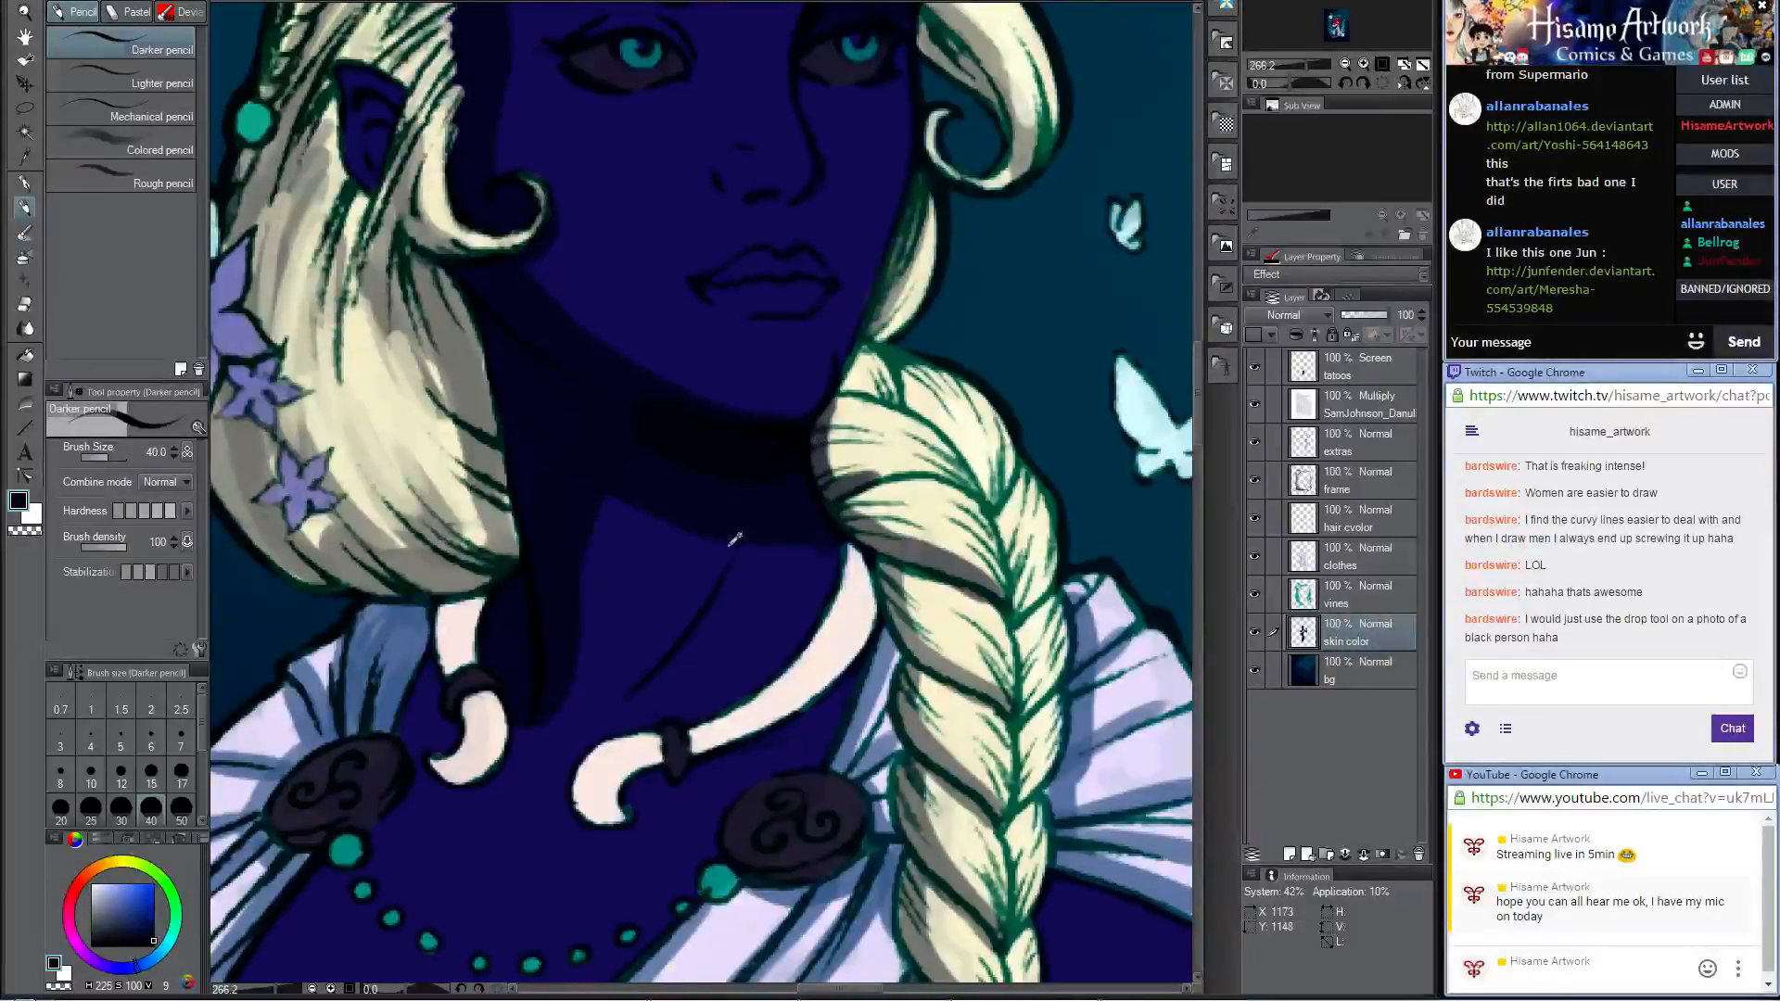
alt+click(684, 510)
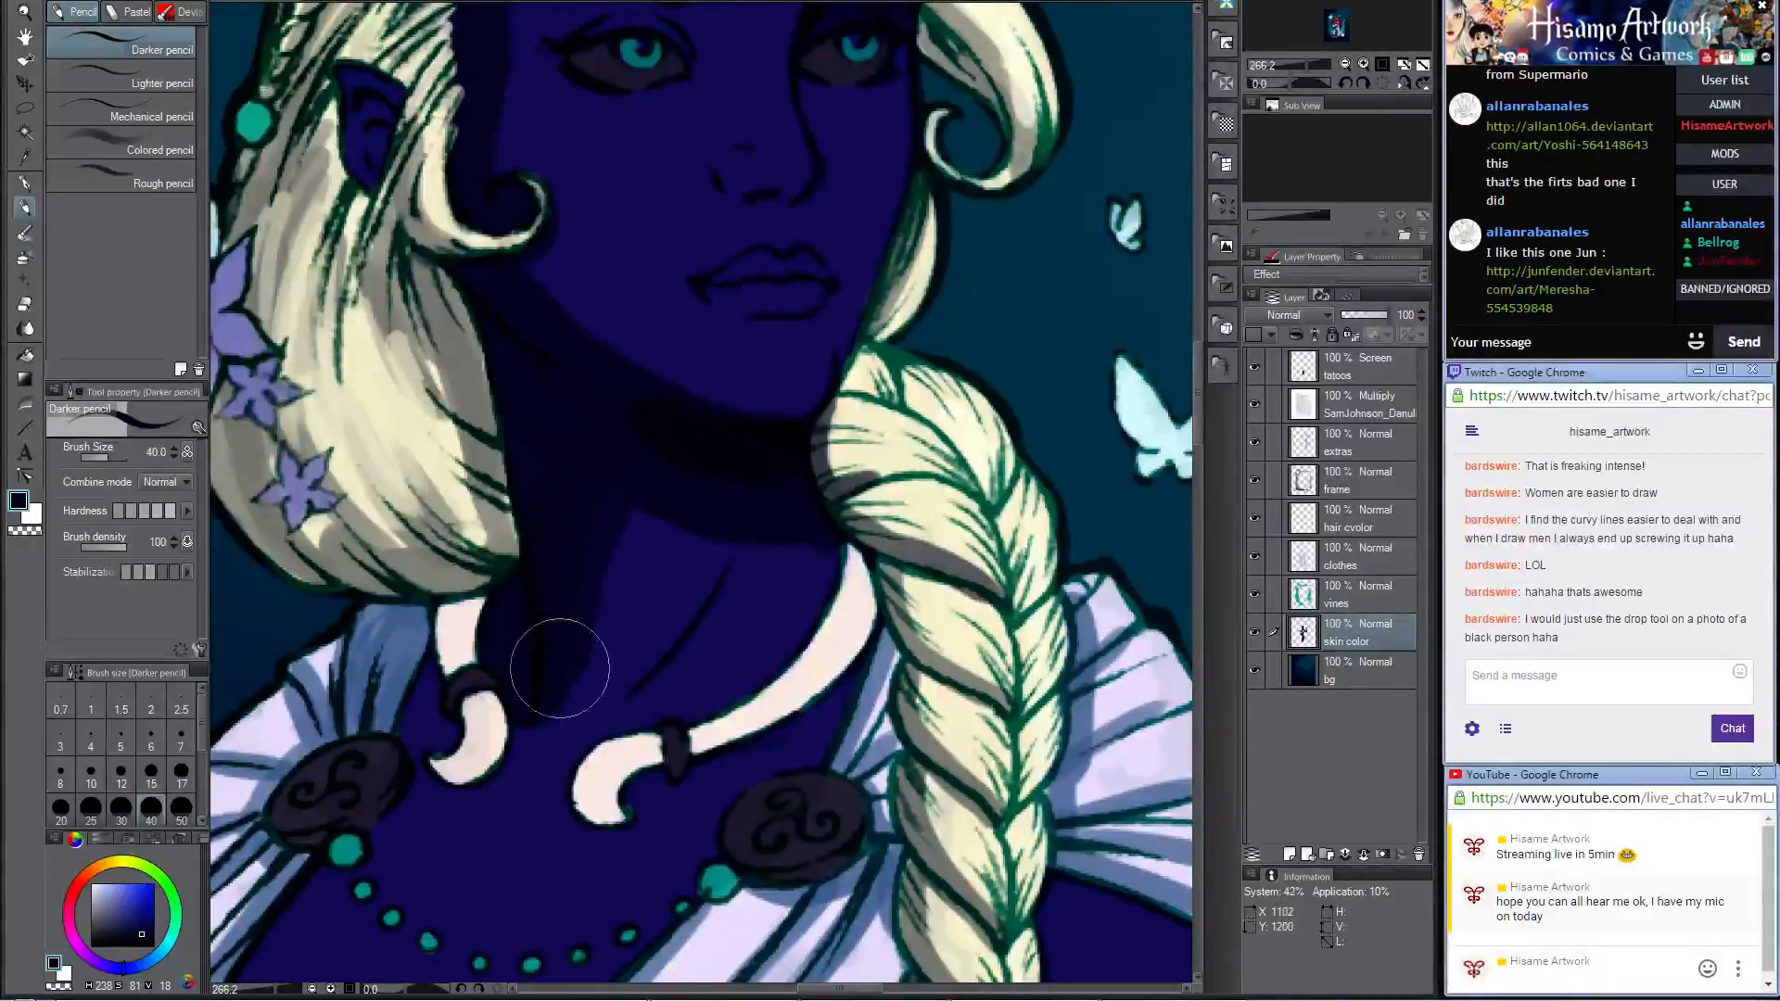
drag(607, 637, 922, 317)
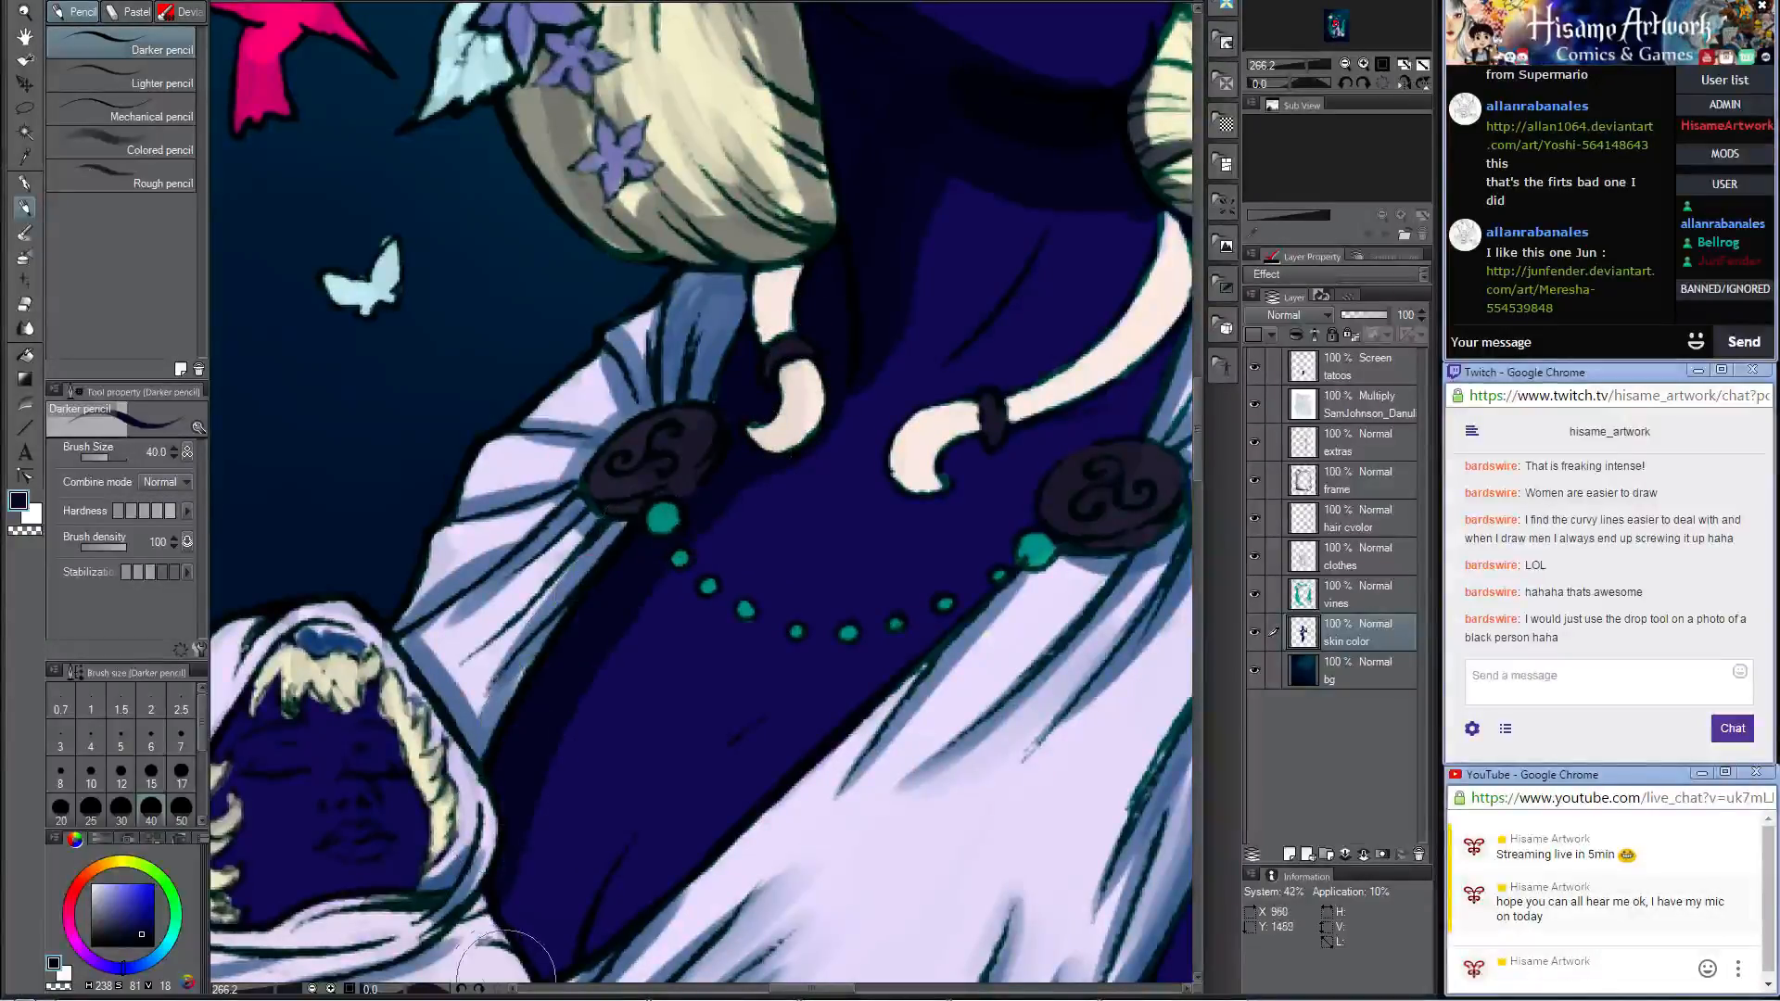
Step: Paint dark navy shadows beneath the teal bead necklace and across the chest, undoing the last stroke
mouse_move(763, 578)
mouse_down()
mouse_move(727, 478)
mouse_move(611, 441)
mouse_up()
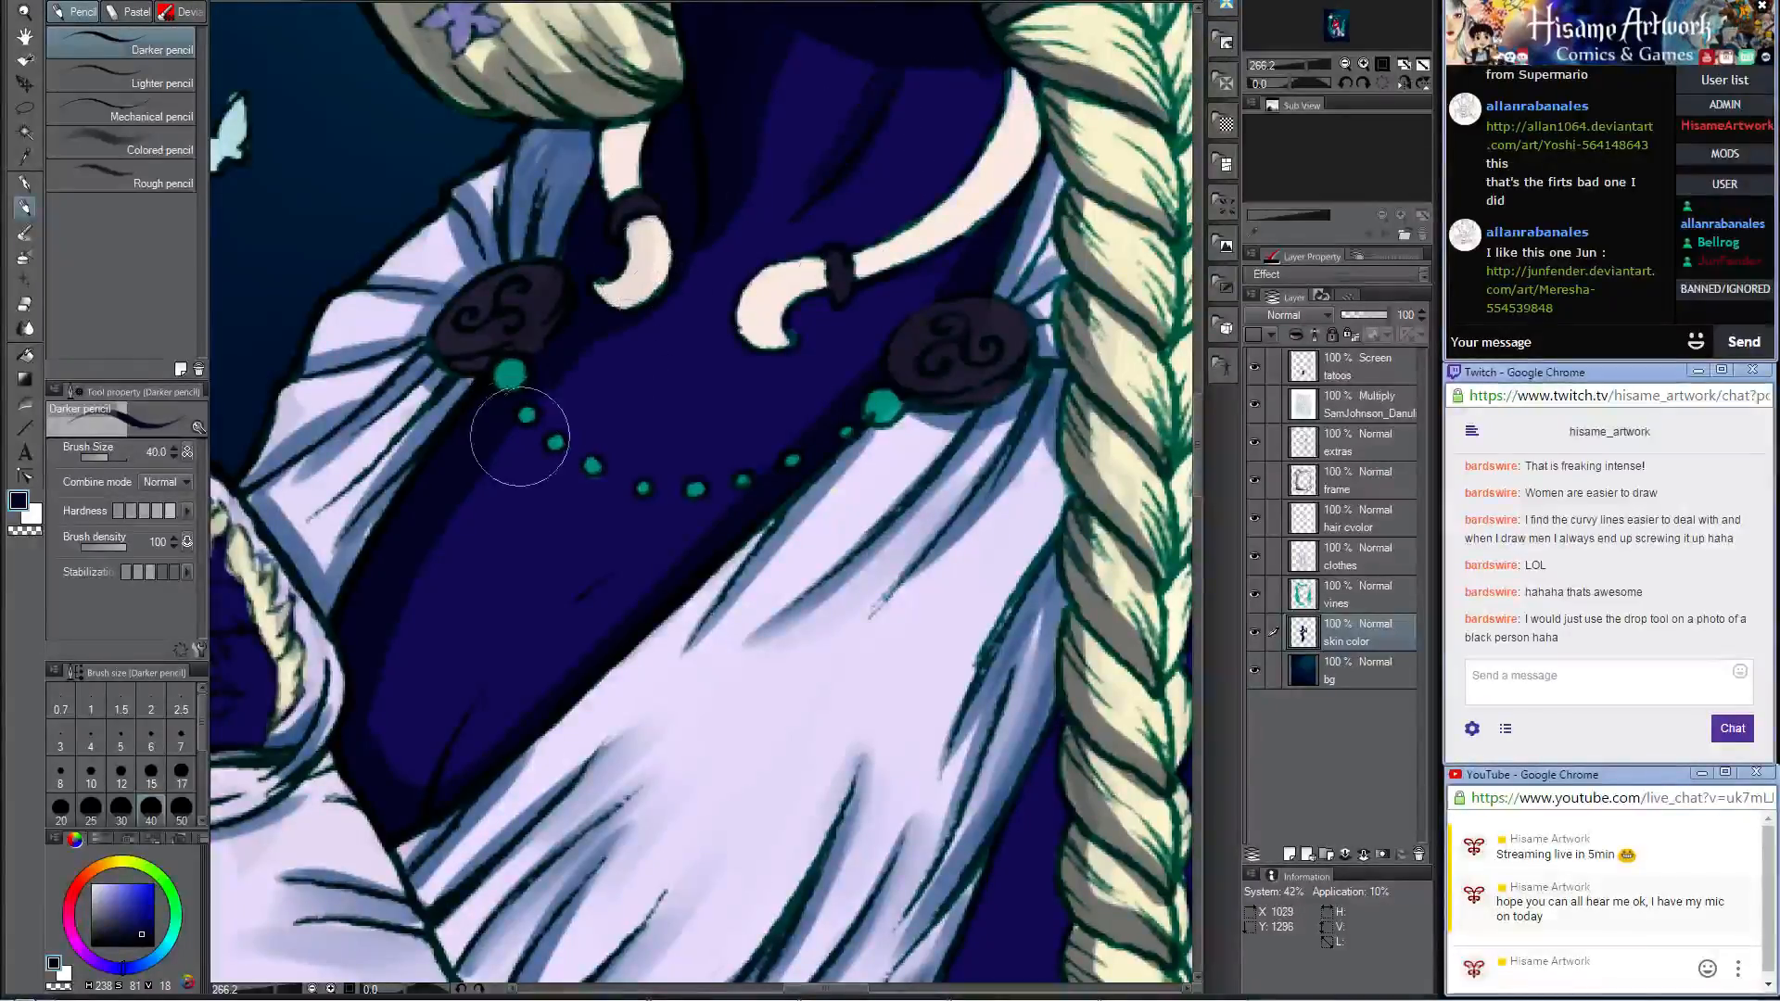
mouse_move(540, 444)
mouse_down()
mouse_move(690, 508)
mouse_move(793, 464)
mouse_up()
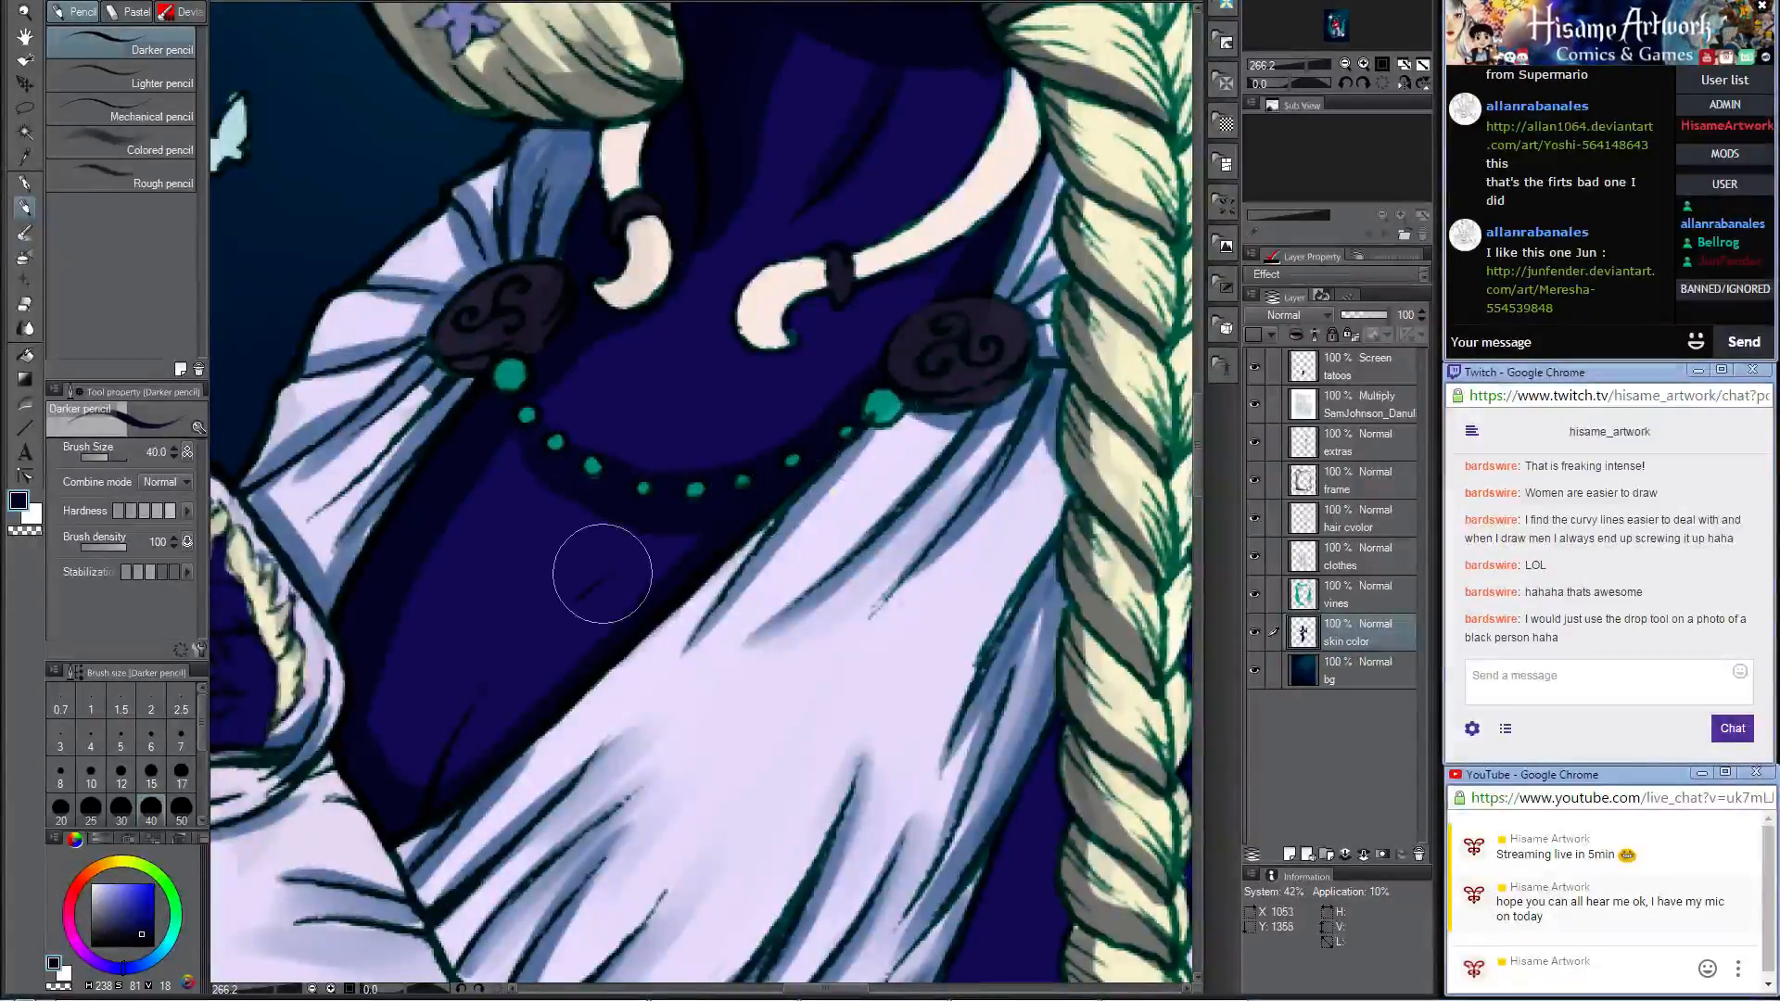
mouse_move(411, 788)
mouse_down()
mouse_move(482, 410)
mouse_move(381, 797)
mouse_move(392, 717)
mouse_move(471, 676)
mouse_move(409, 784)
mouse_move(365, 735)
mouse_move(430, 717)
mouse_move(548, 604)
mouse_up()
key(ctrl+z)
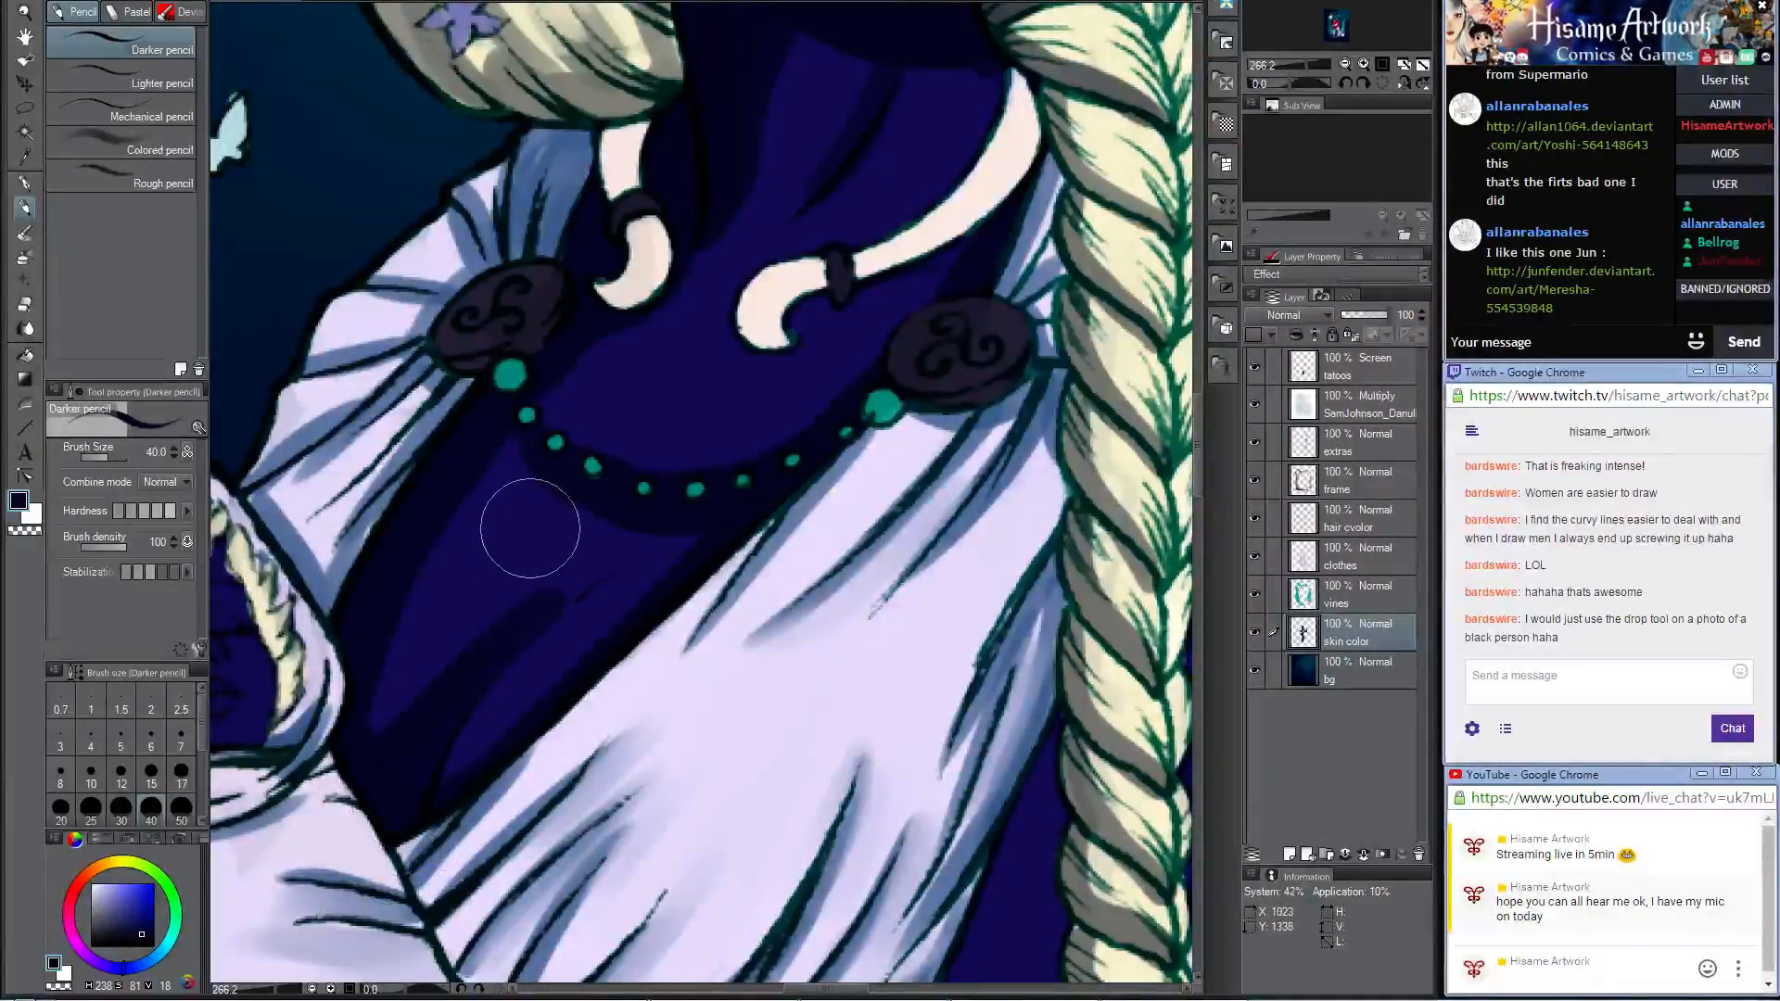
Step: Blend the chest, neck and jaw shadows with the Opaque watercolor brush at size 30
key(b)
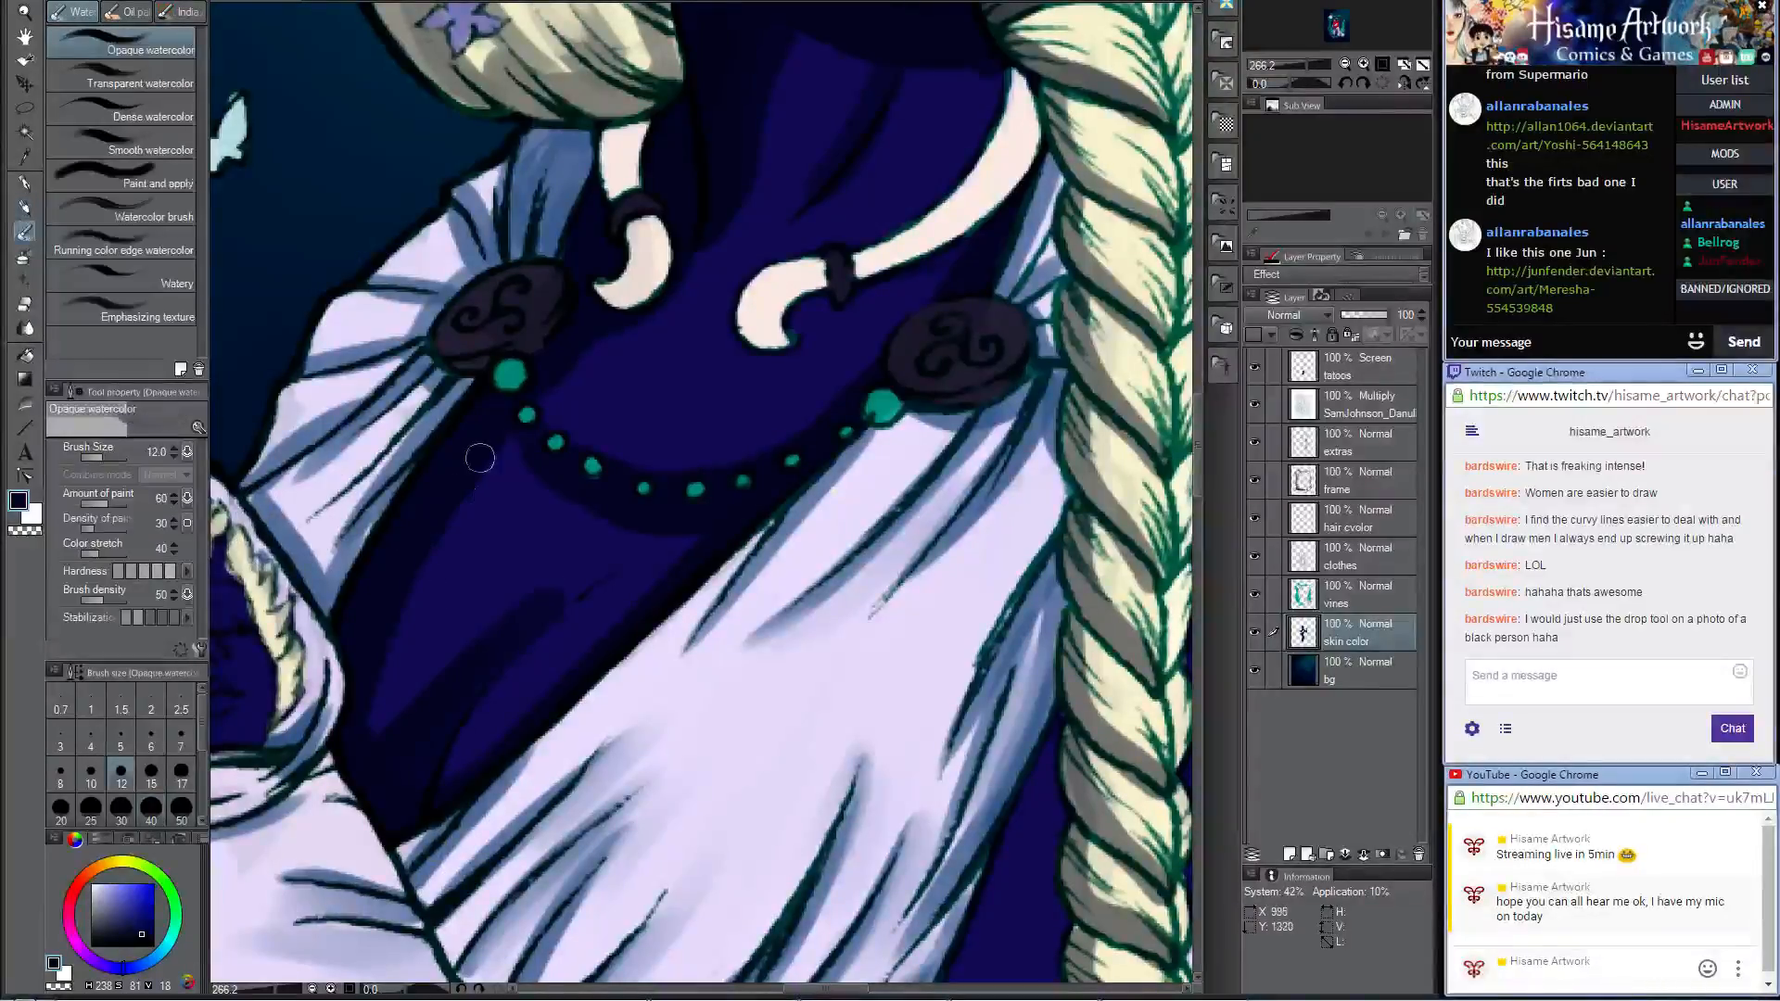
key(bracketright)
key(bracketright)
key(bracketright)
key(bracketright)
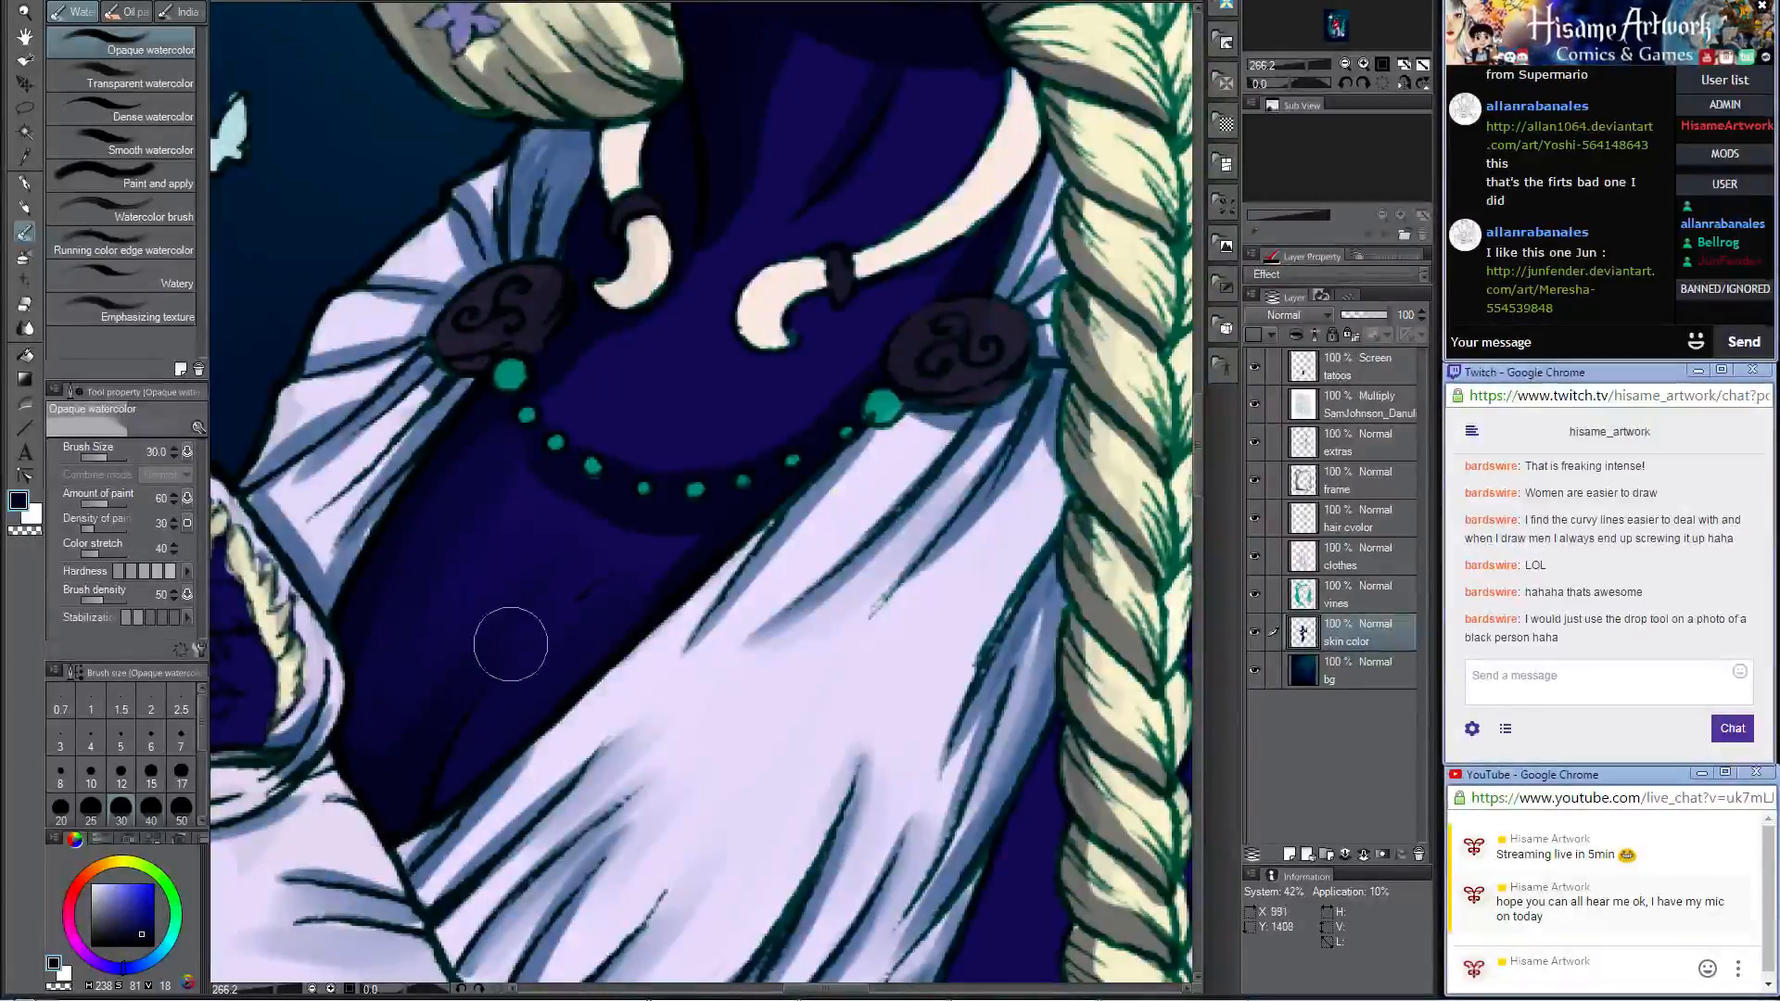
scroll(793, 332, up, 3)
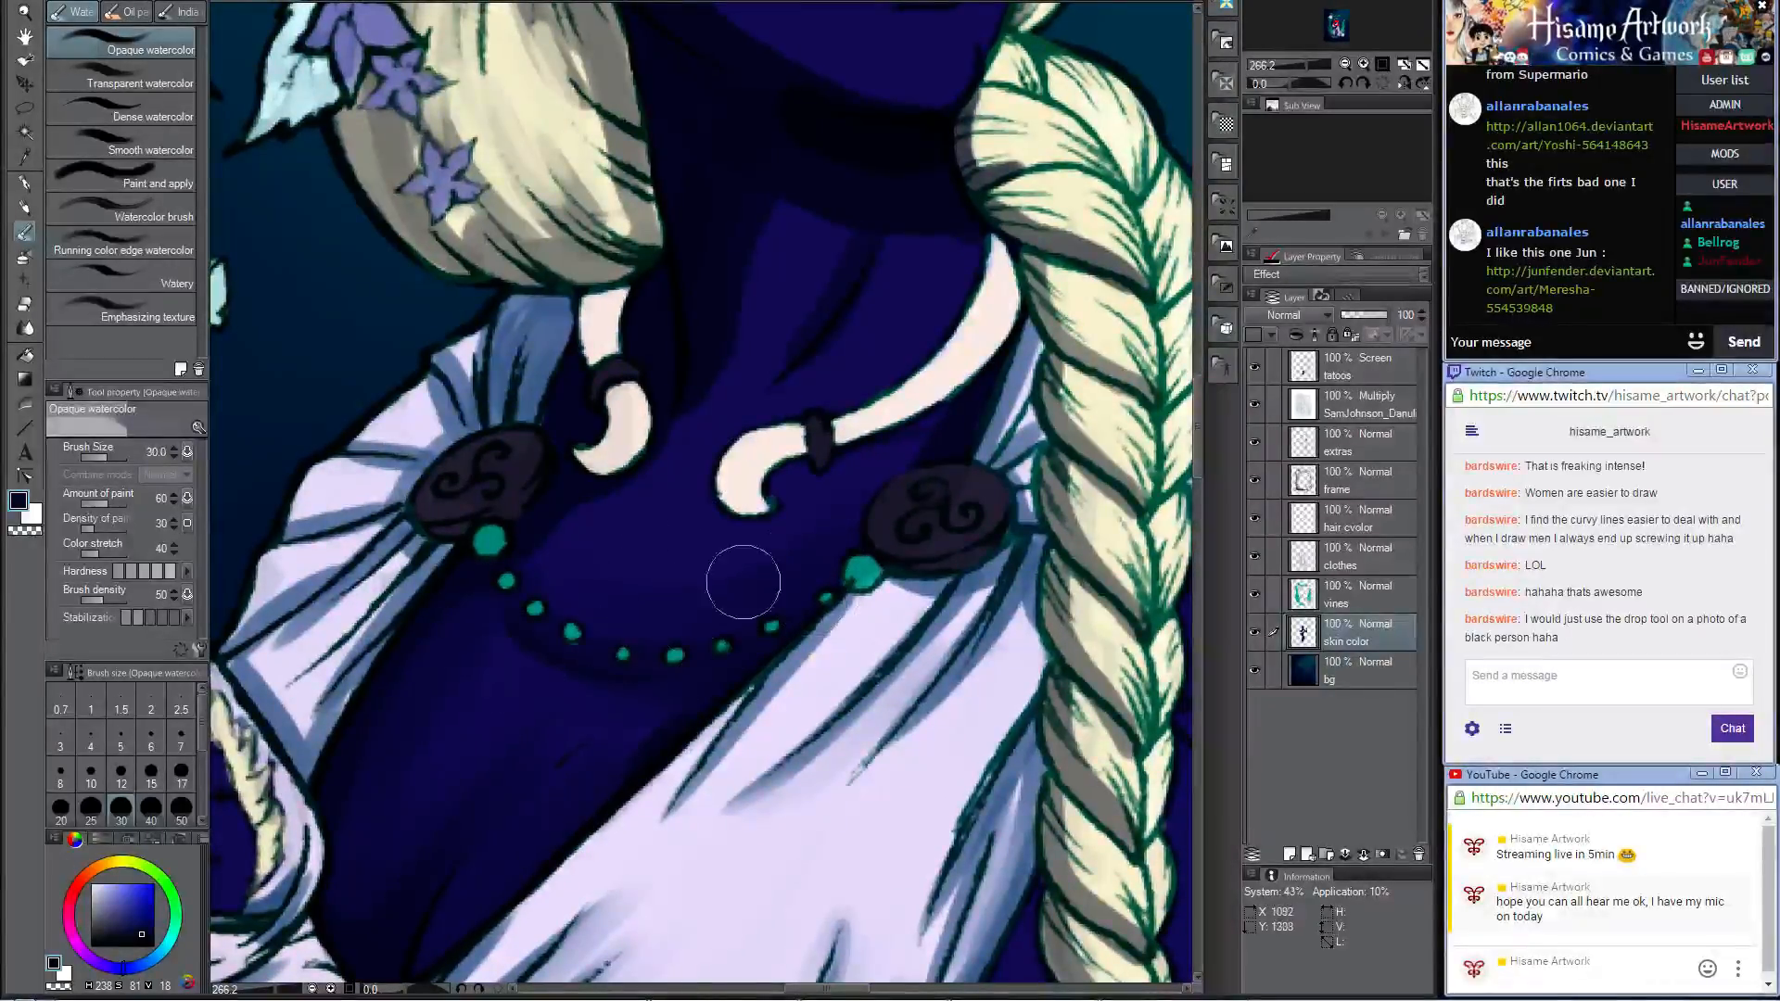
scroll(673, 658, up, 3)
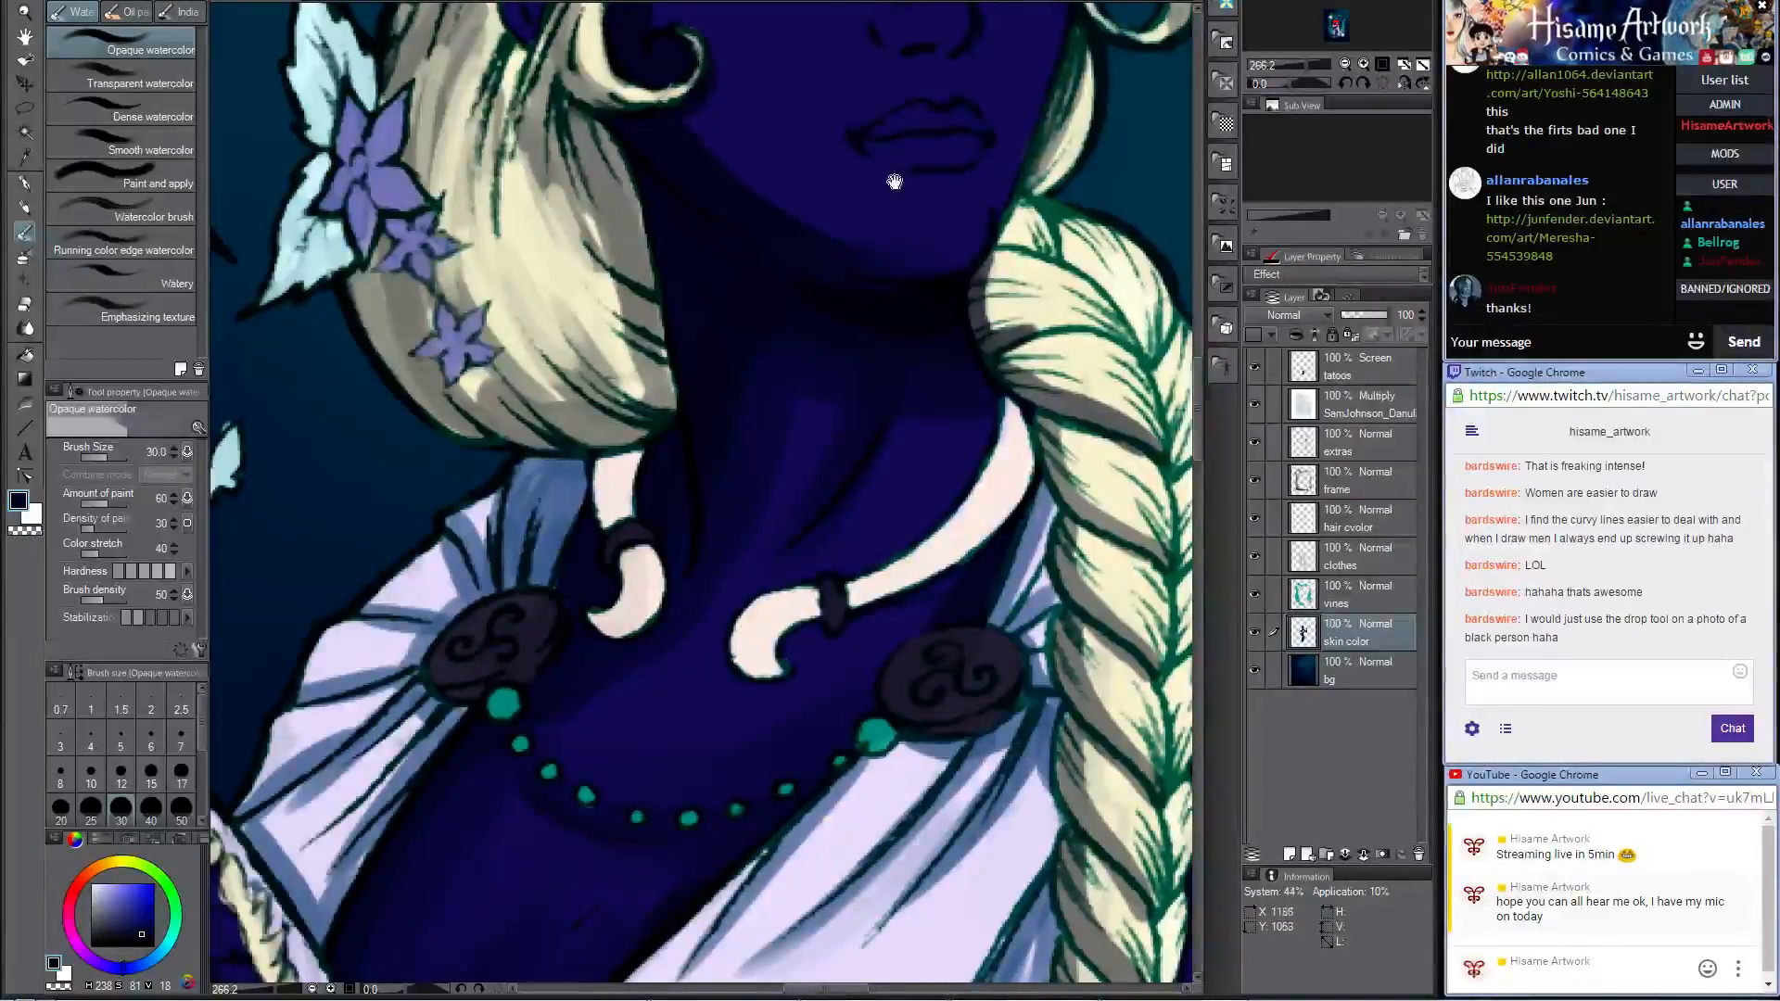
drag(931, 252, 862, 465)
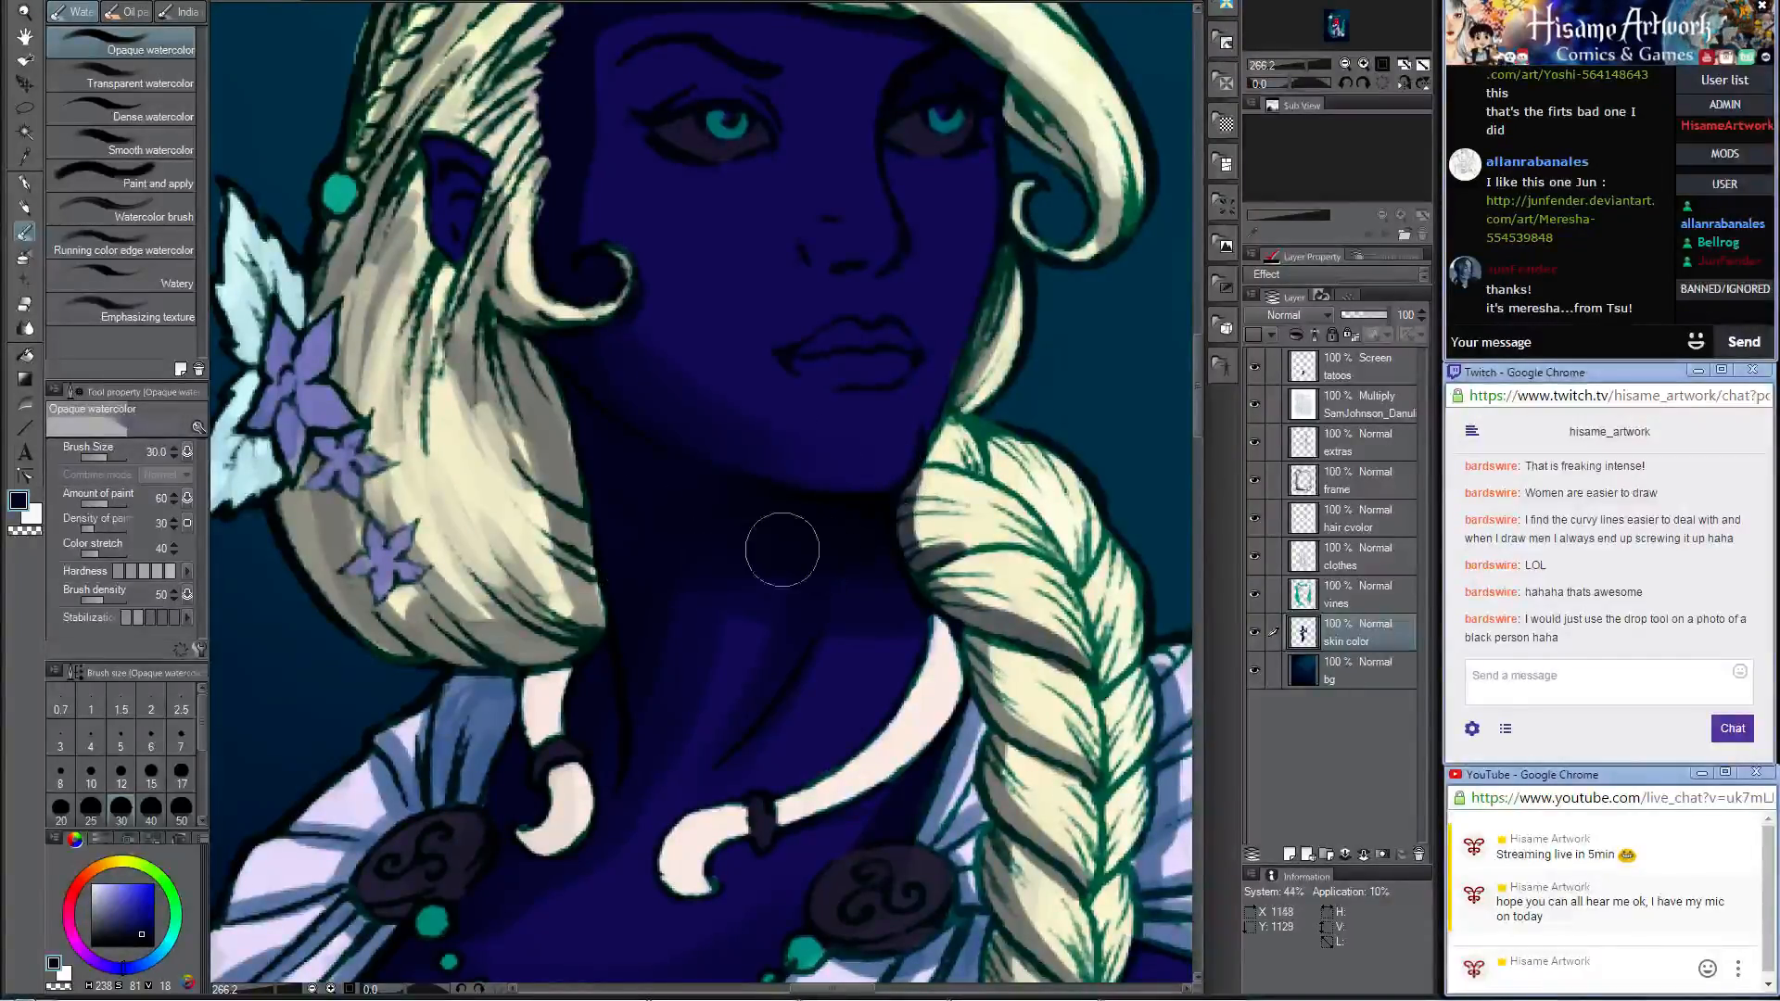
Step: Blend the shadow along the side of the face beside the curled hair lock with the Opaque watercolor brush at size 30
drag(694, 233, 782, 545)
mouse_move(659, 546)
mouse_down()
mouse_move(668, 408)
mouse_move(695, 331)
mouse_up()
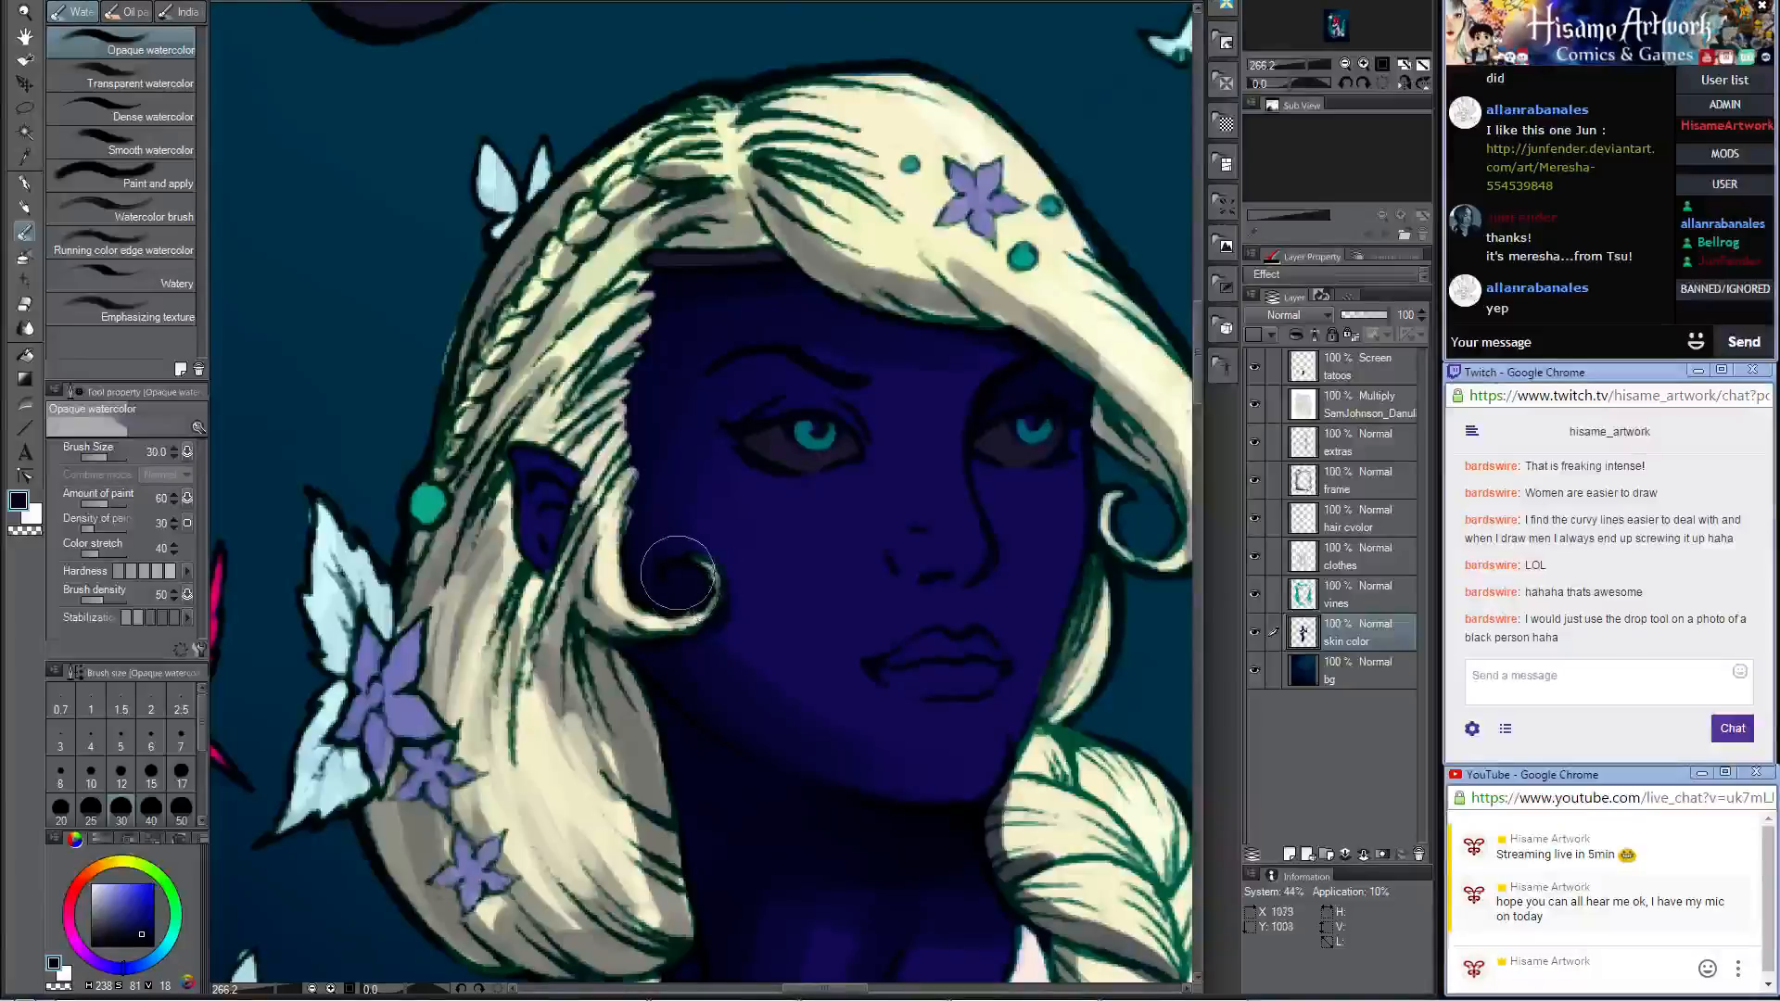
mouse_move(947, 626)
mouse_down()
mouse_move(826, 174)
mouse_move(840, 199)
mouse_up()
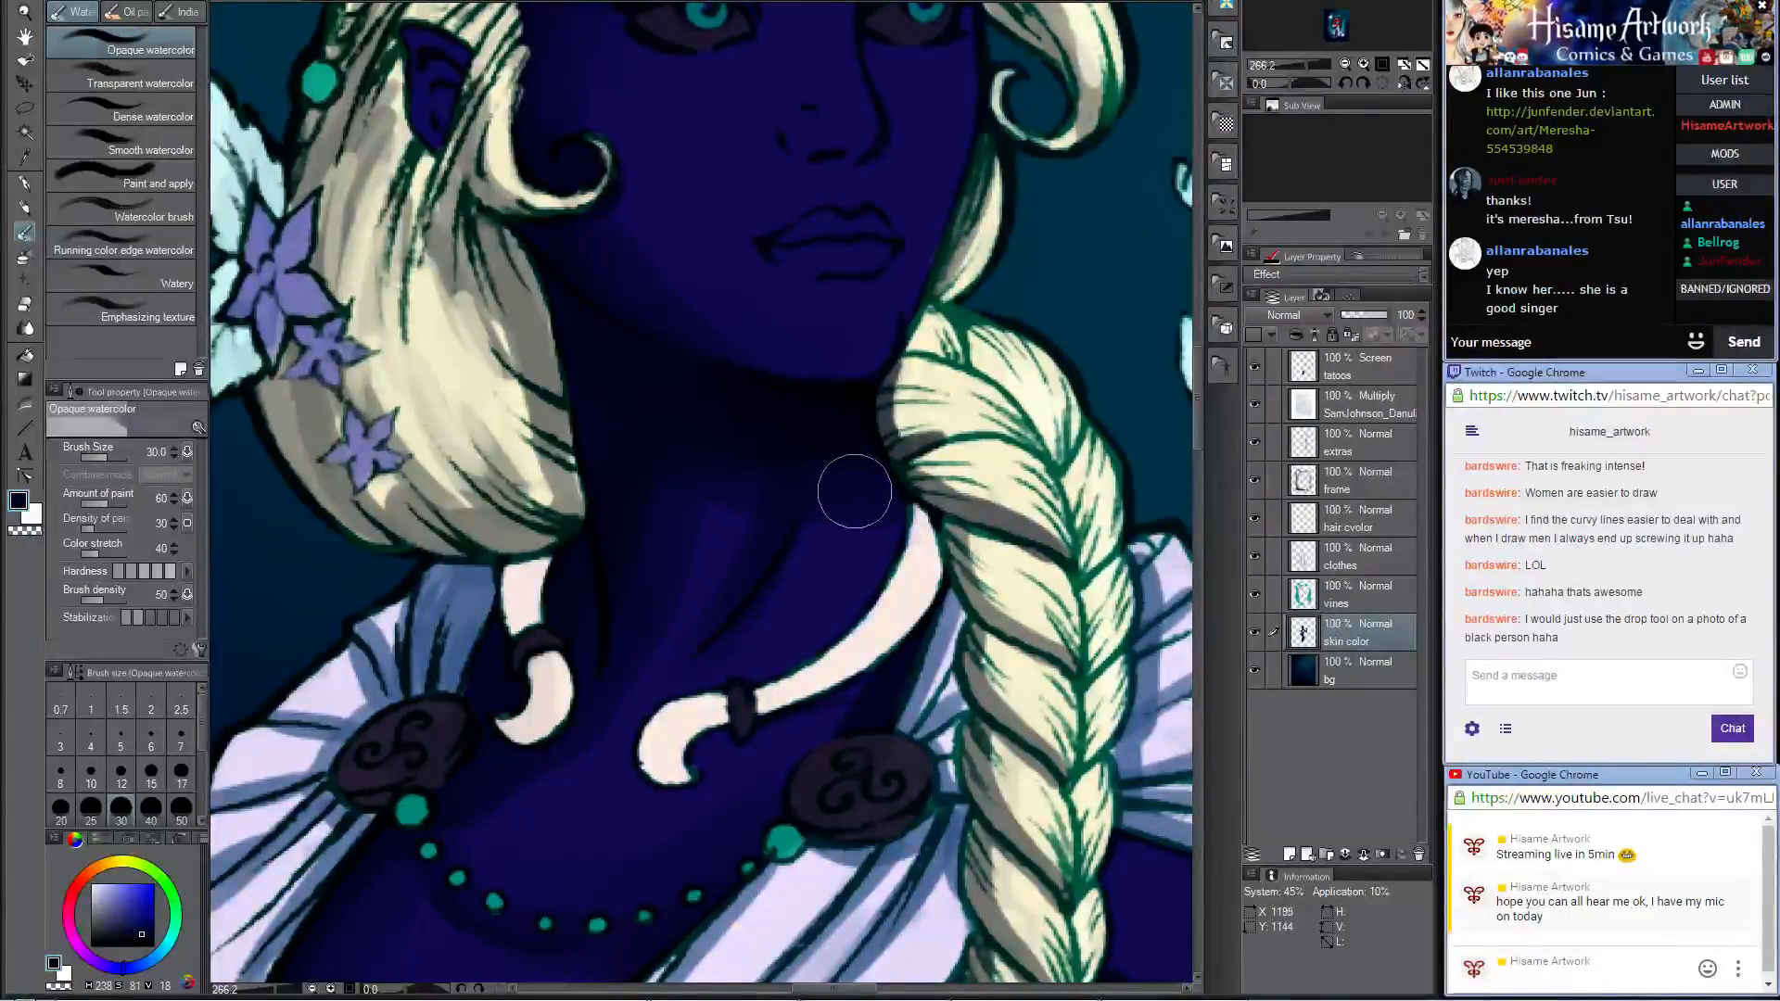
Step: Paint dark navy shadows beneath the pale curved collar ornaments with the Darker pencil at size 40 and blend them with Opaque watercolor
click(25, 206)
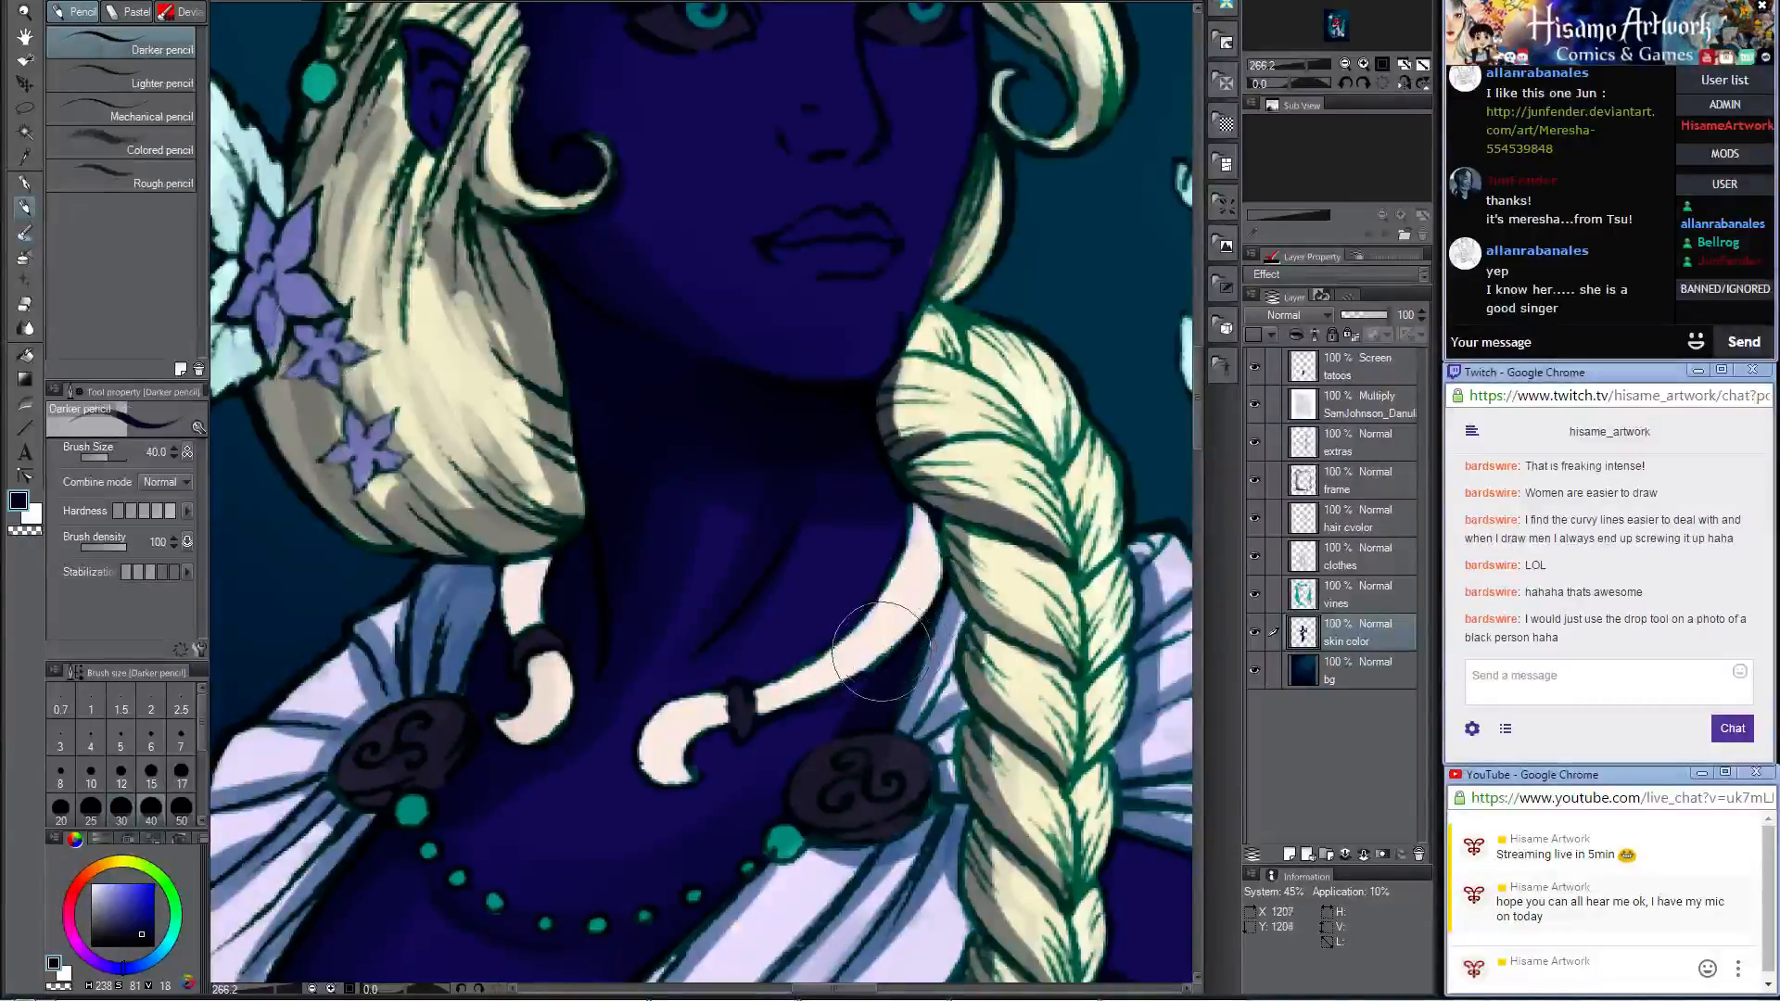
drag(904, 601, 942, 453)
click(27, 235)
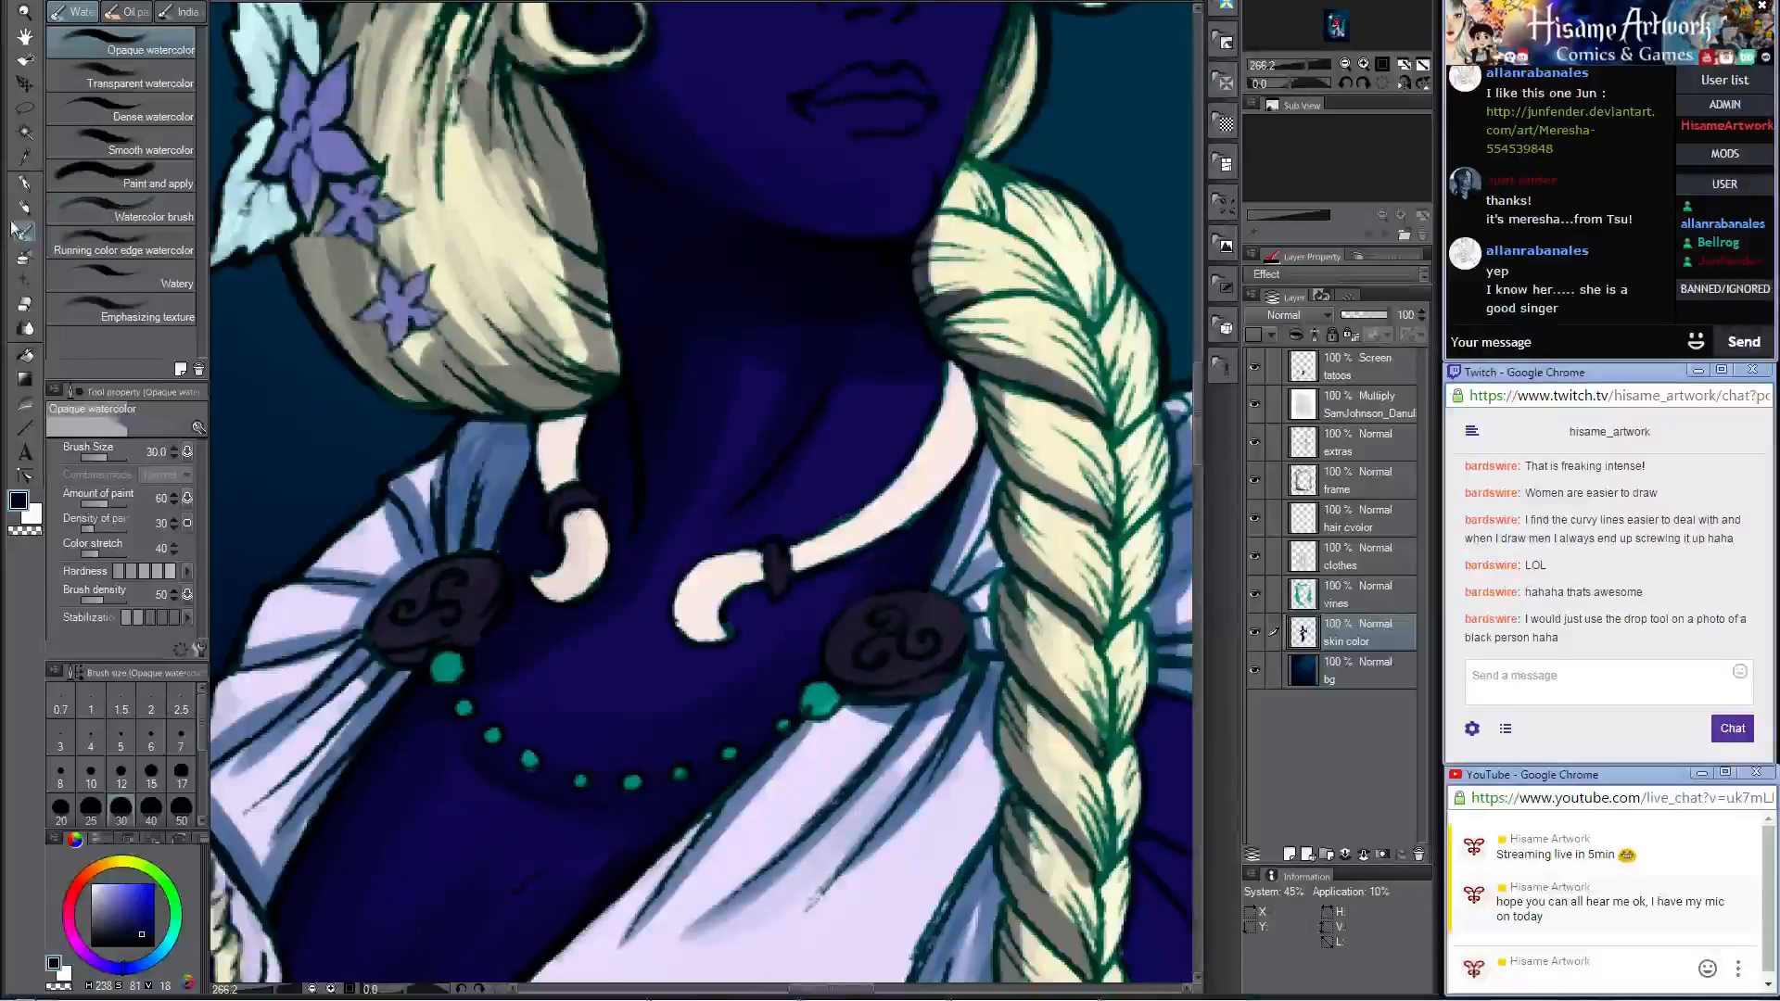
click(25, 206)
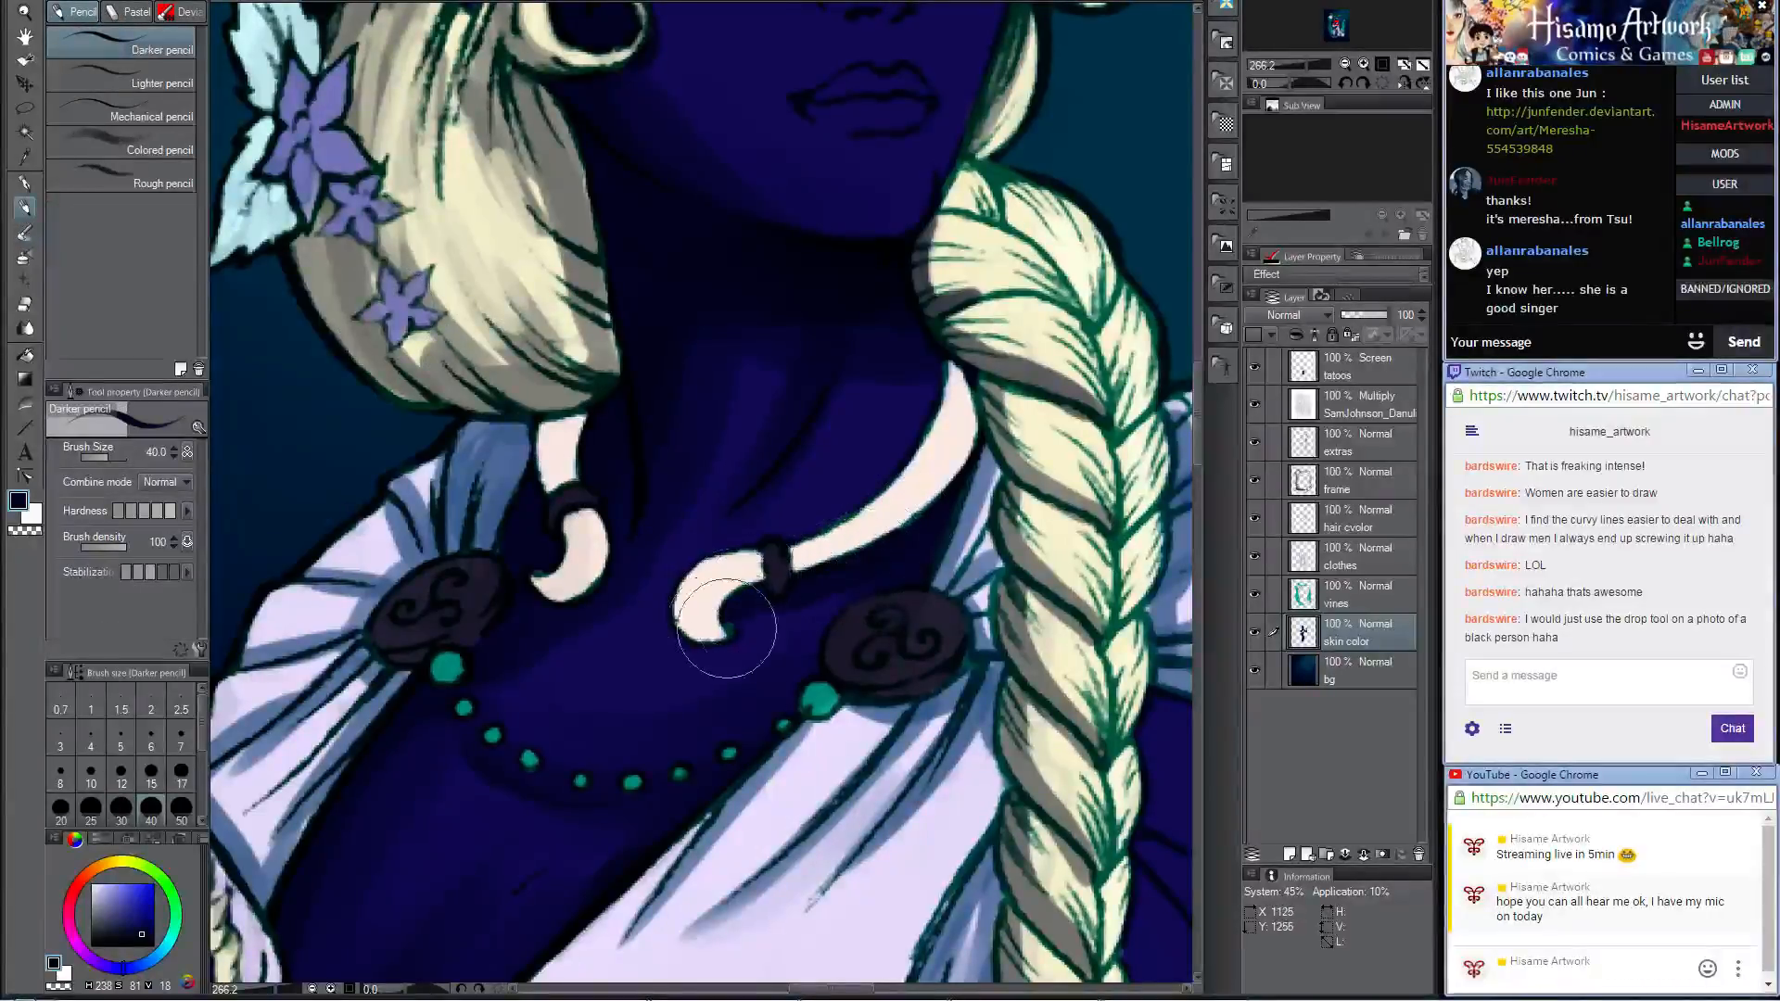
drag(712, 595, 718, 600)
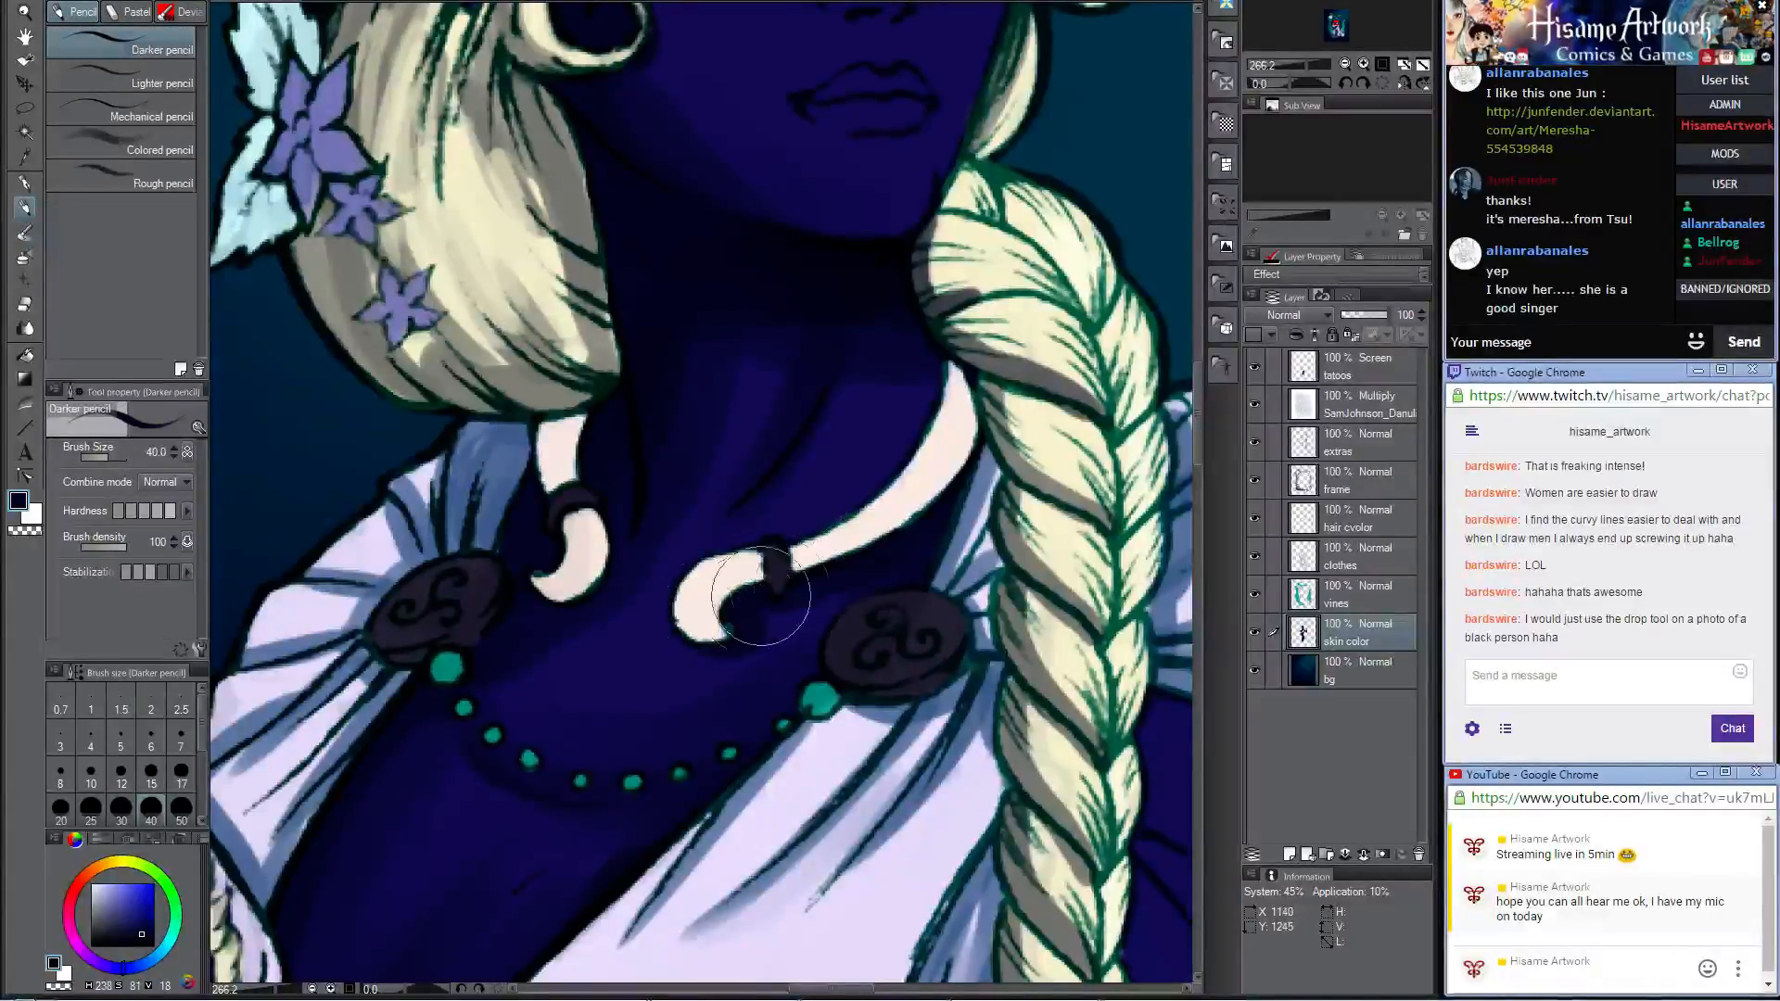
click(26, 232)
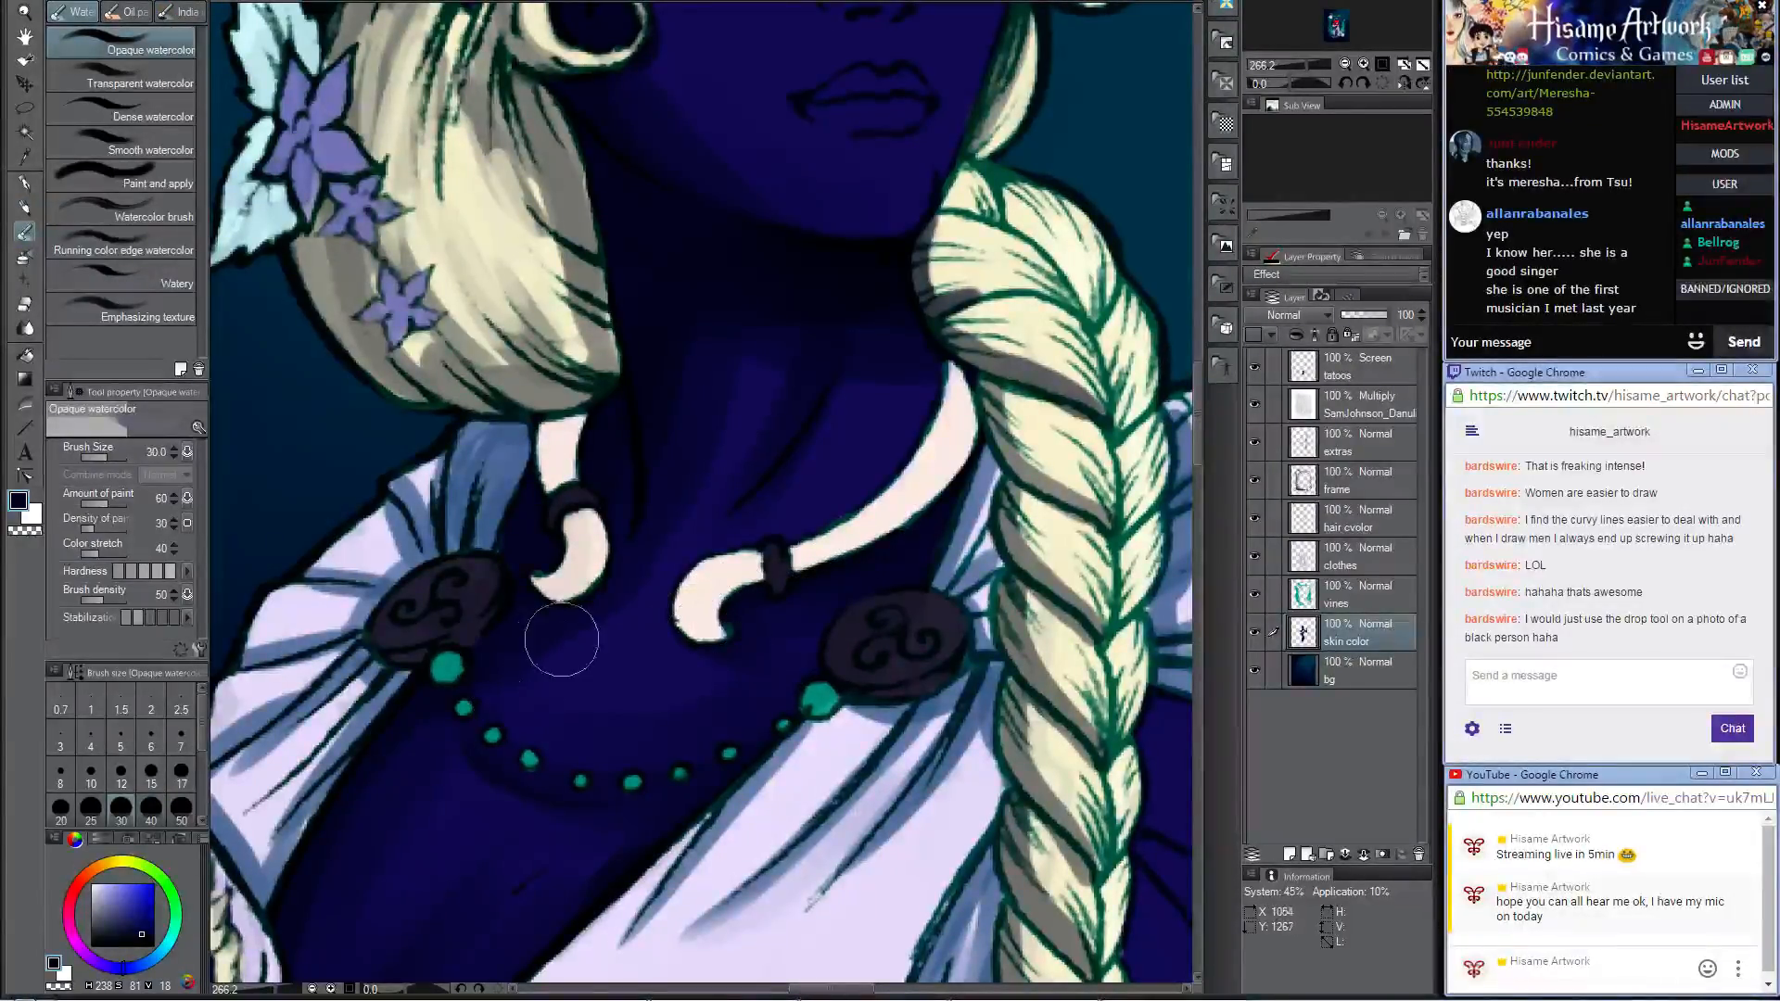
Step: Paint a dark navy shadow under the nose with the Darker pencil at size 20 and soften it with Opaque watercolor
mouse_move(689, 553)
mouse_down()
mouse_move(604, 660)
mouse_move(534, 862)
mouse_up()
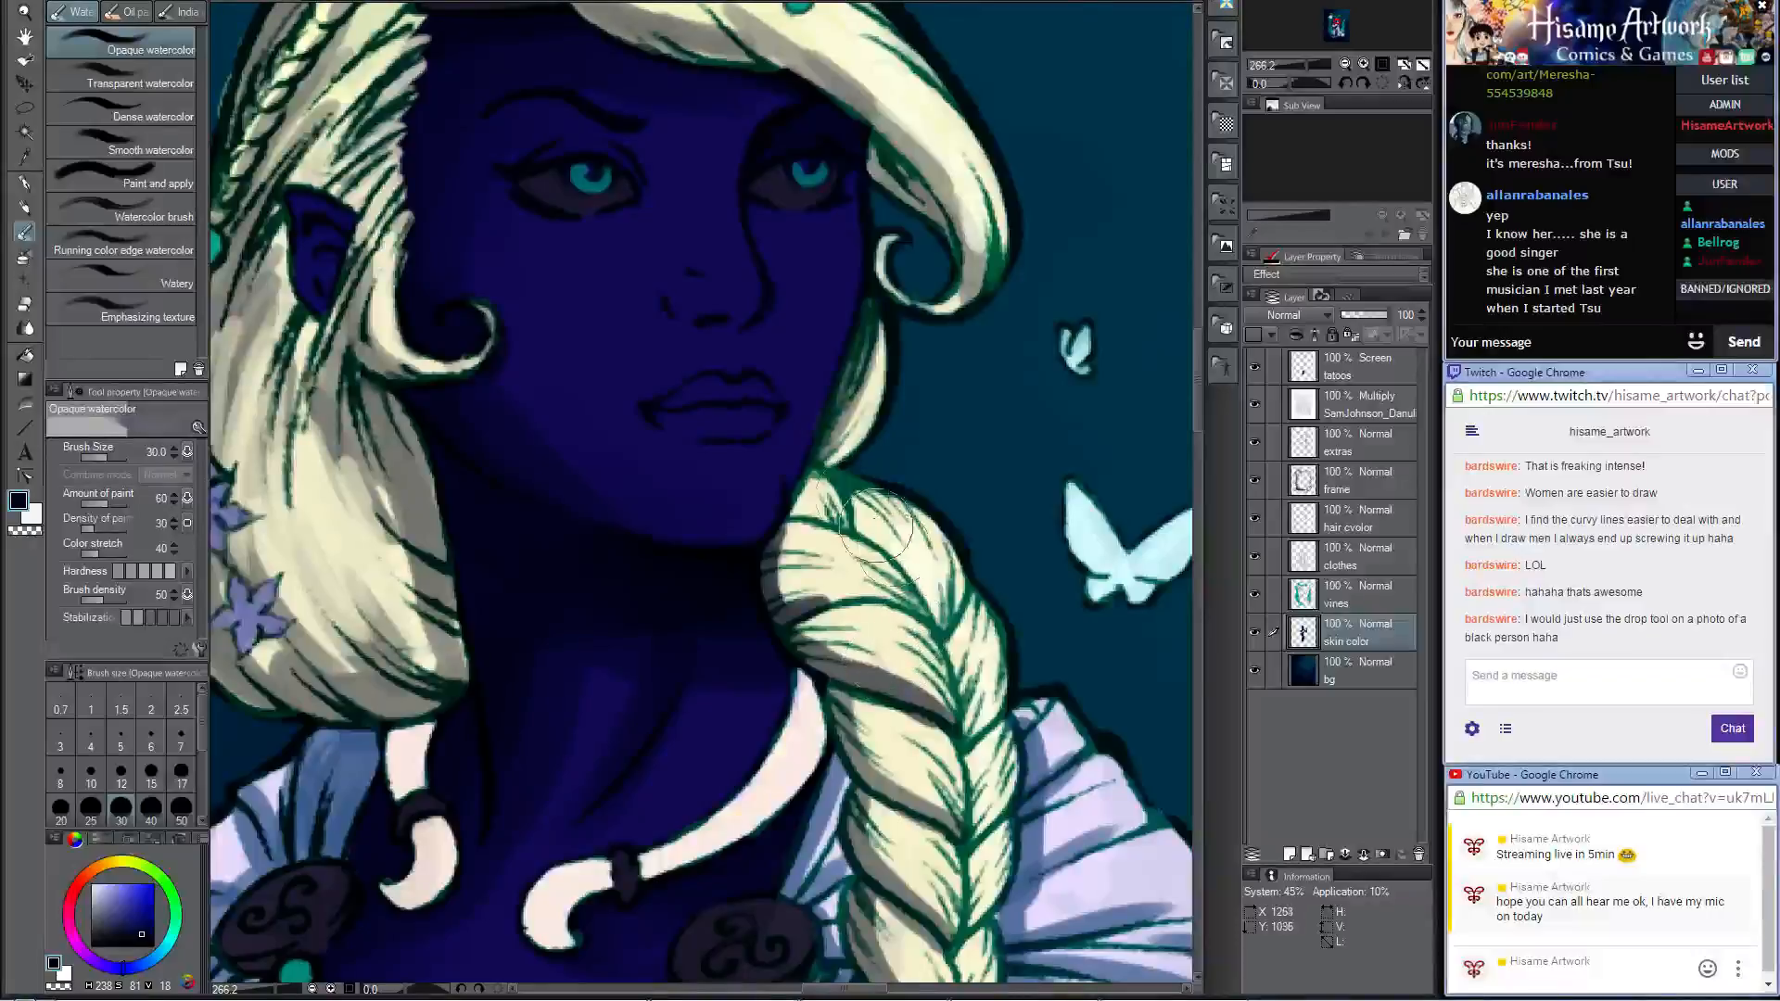
click(25, 206)
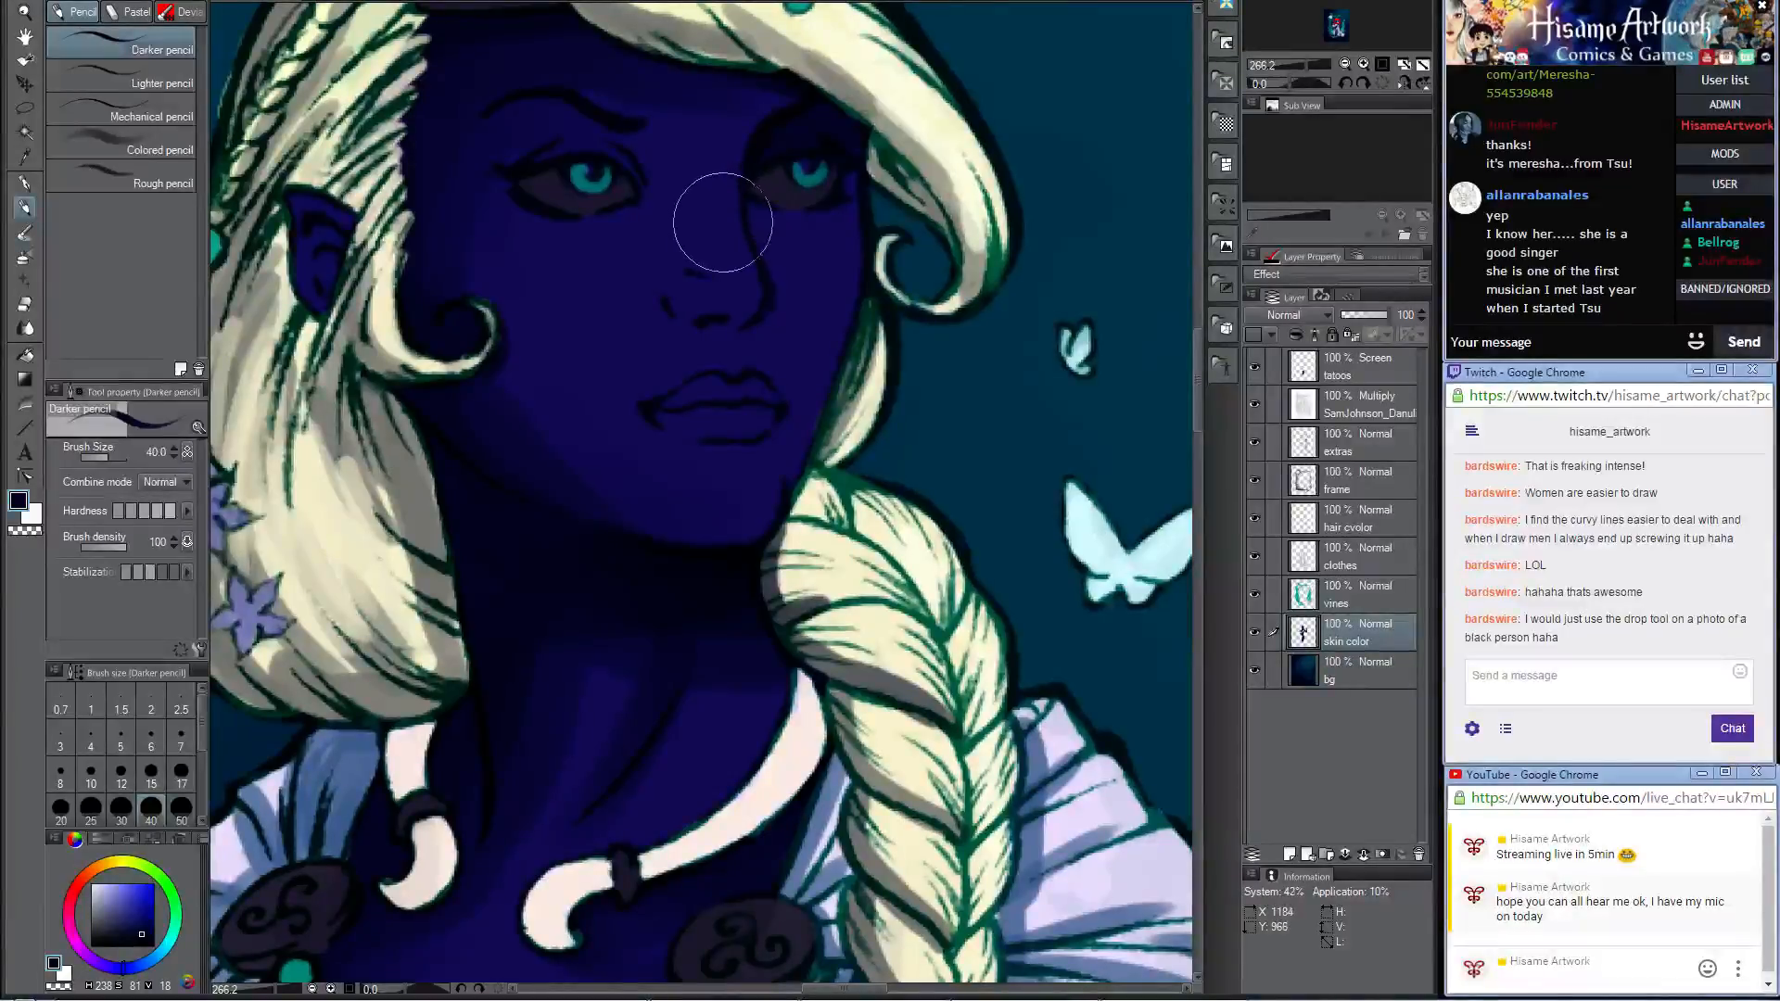
key(bracketleft)
key(bracketleft)
key(bracketleft)
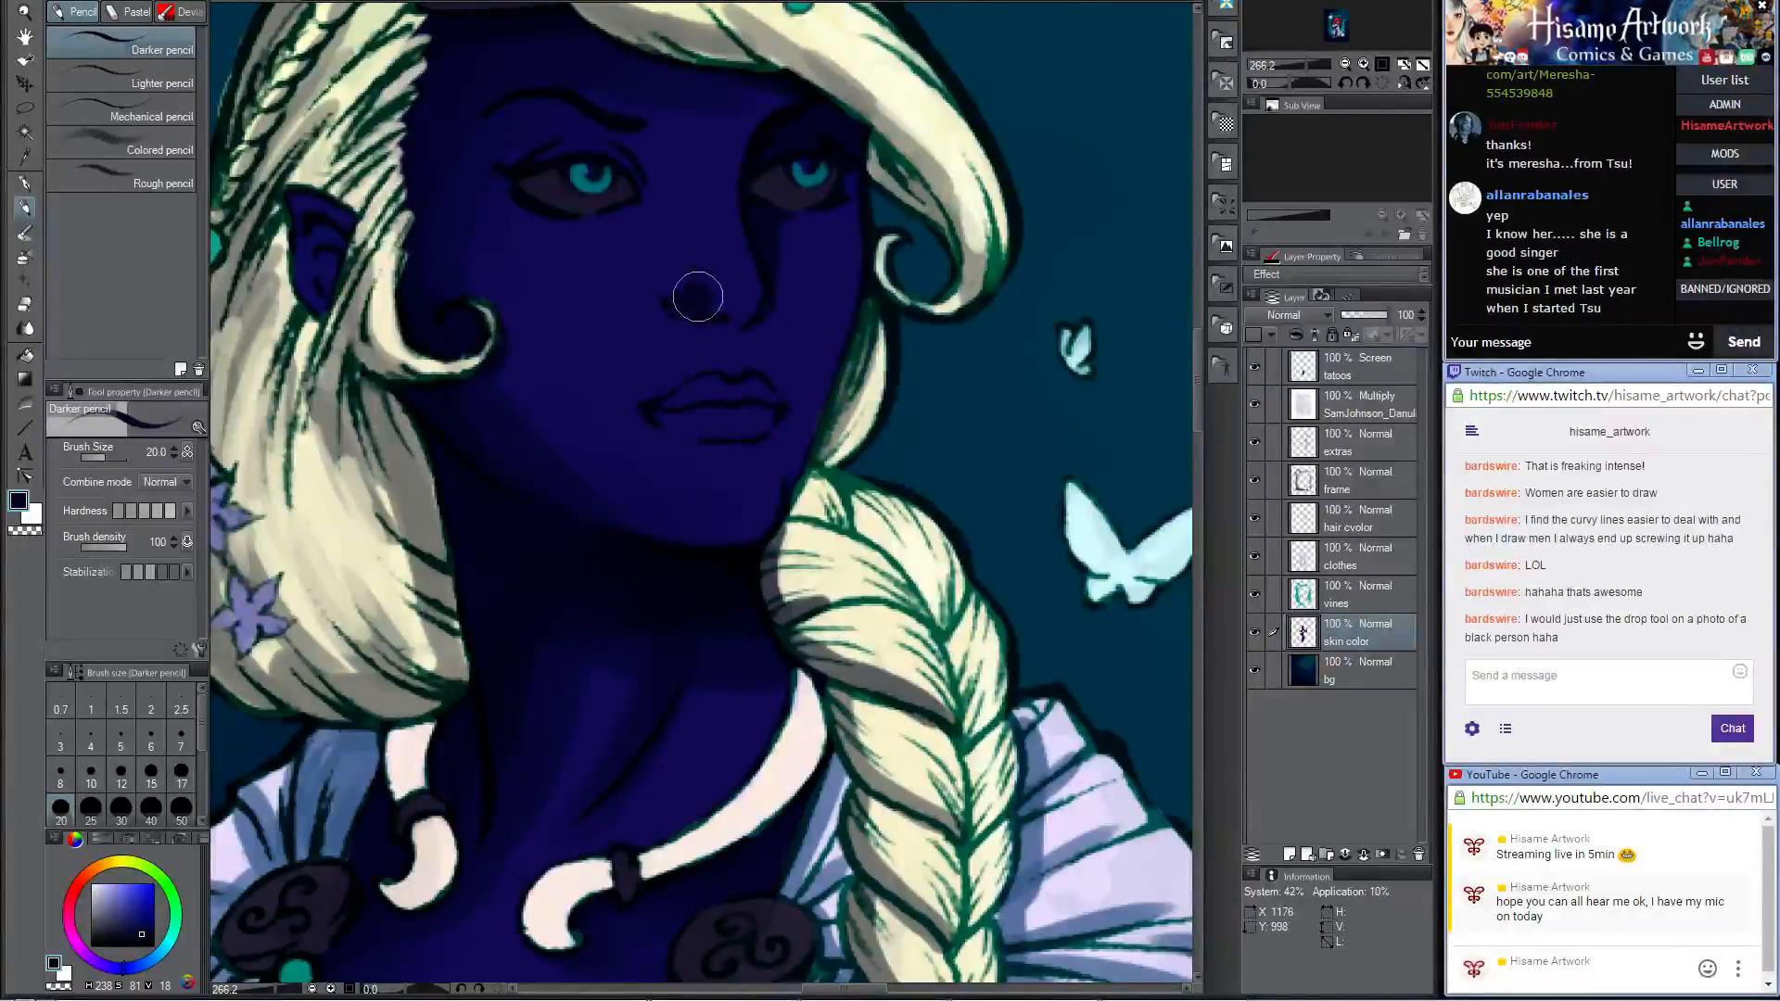
drag(711, 305, 750, 307)
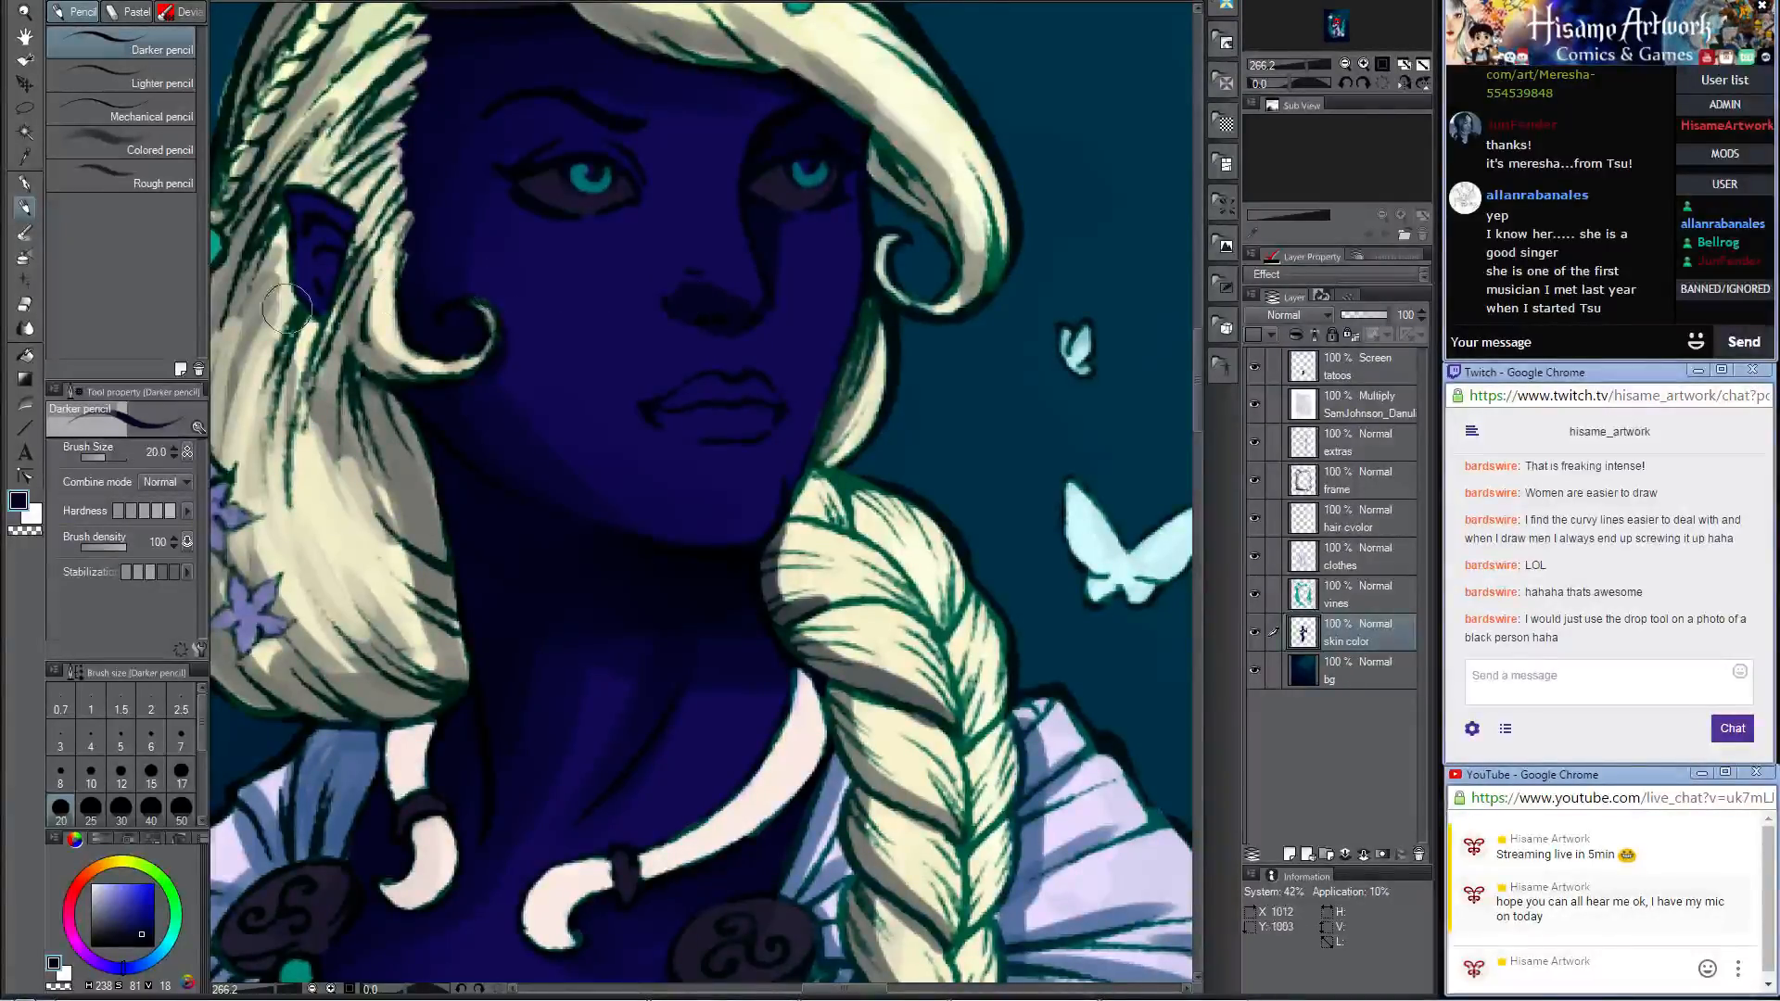
click(25, 232)
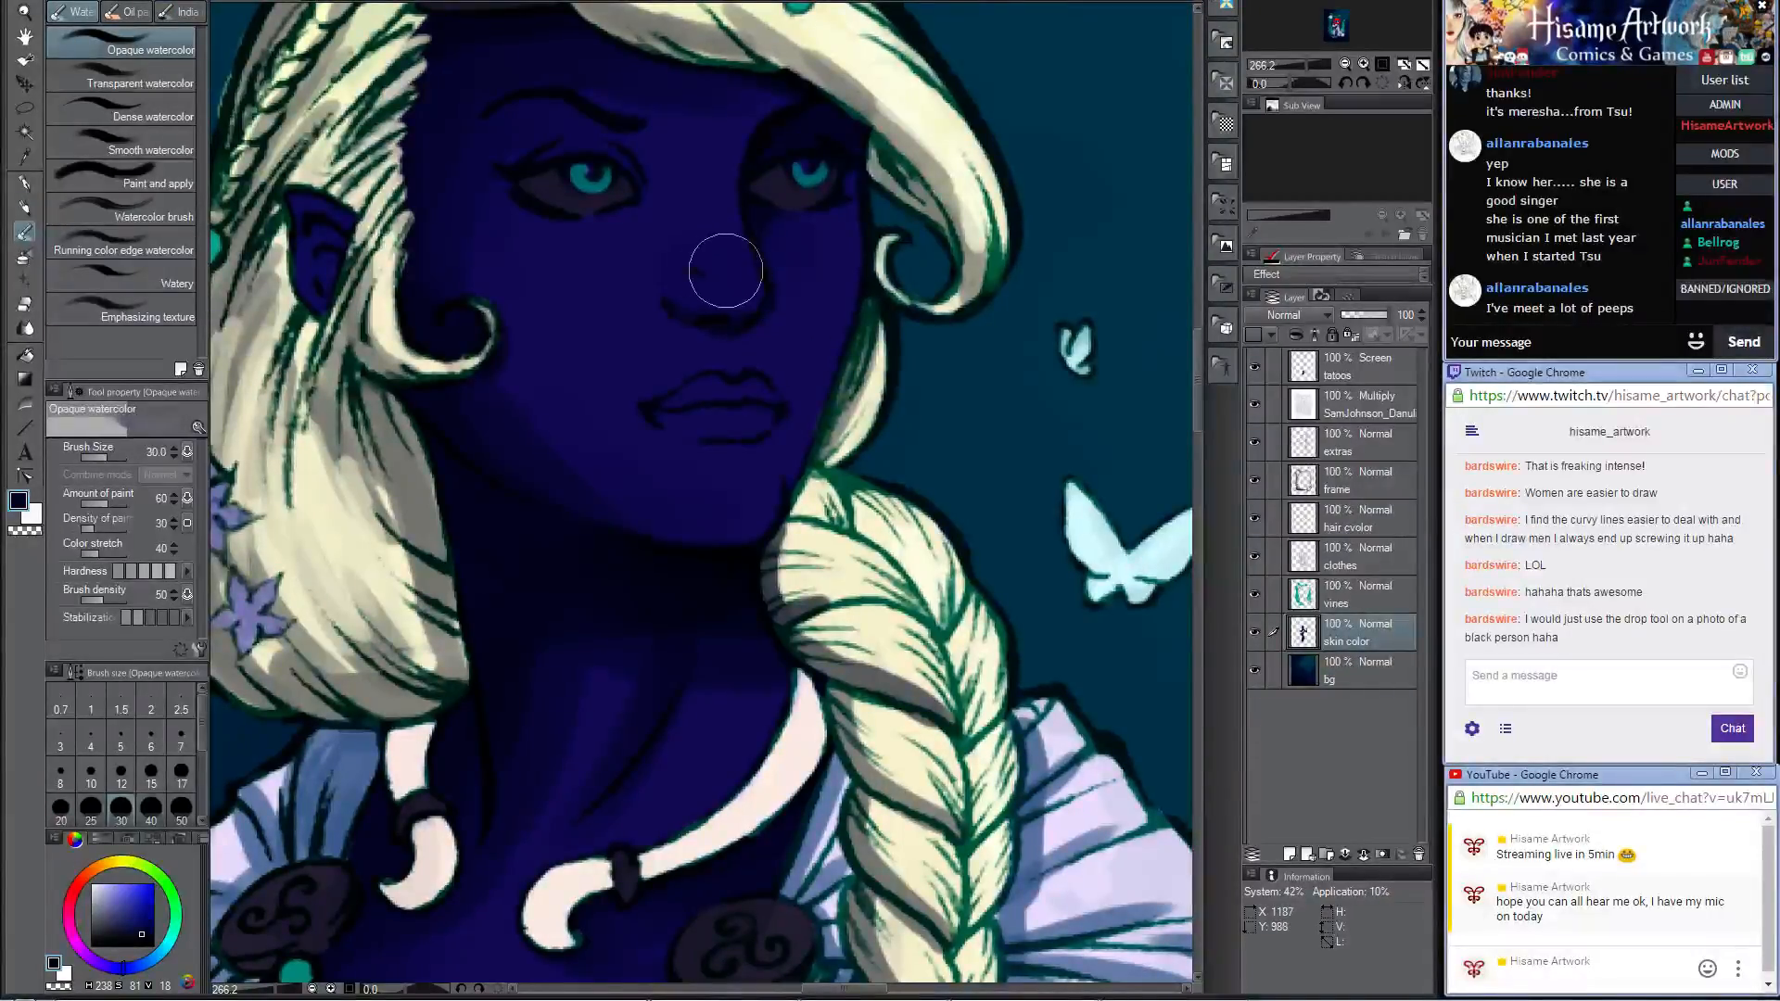
Step: Add a dark navy shadow between the nose and upper lip and blend it with the Opaque watercolor brush
click(25, 206)
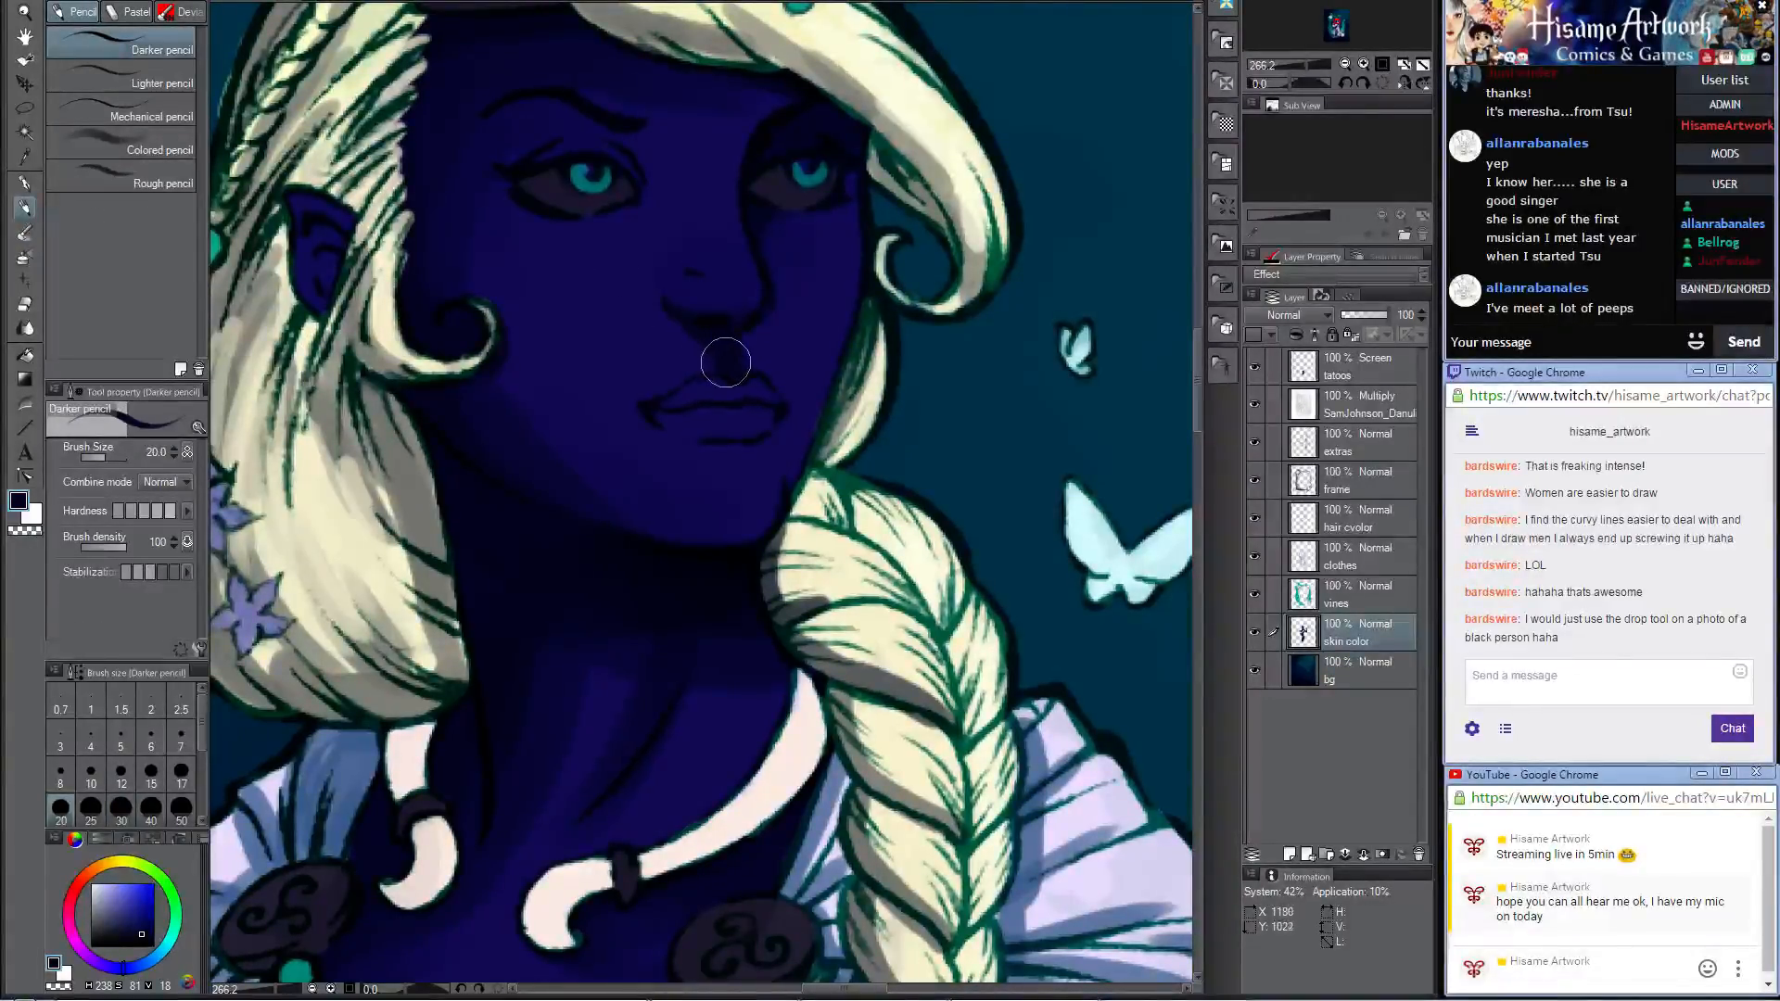
click(24, 233)
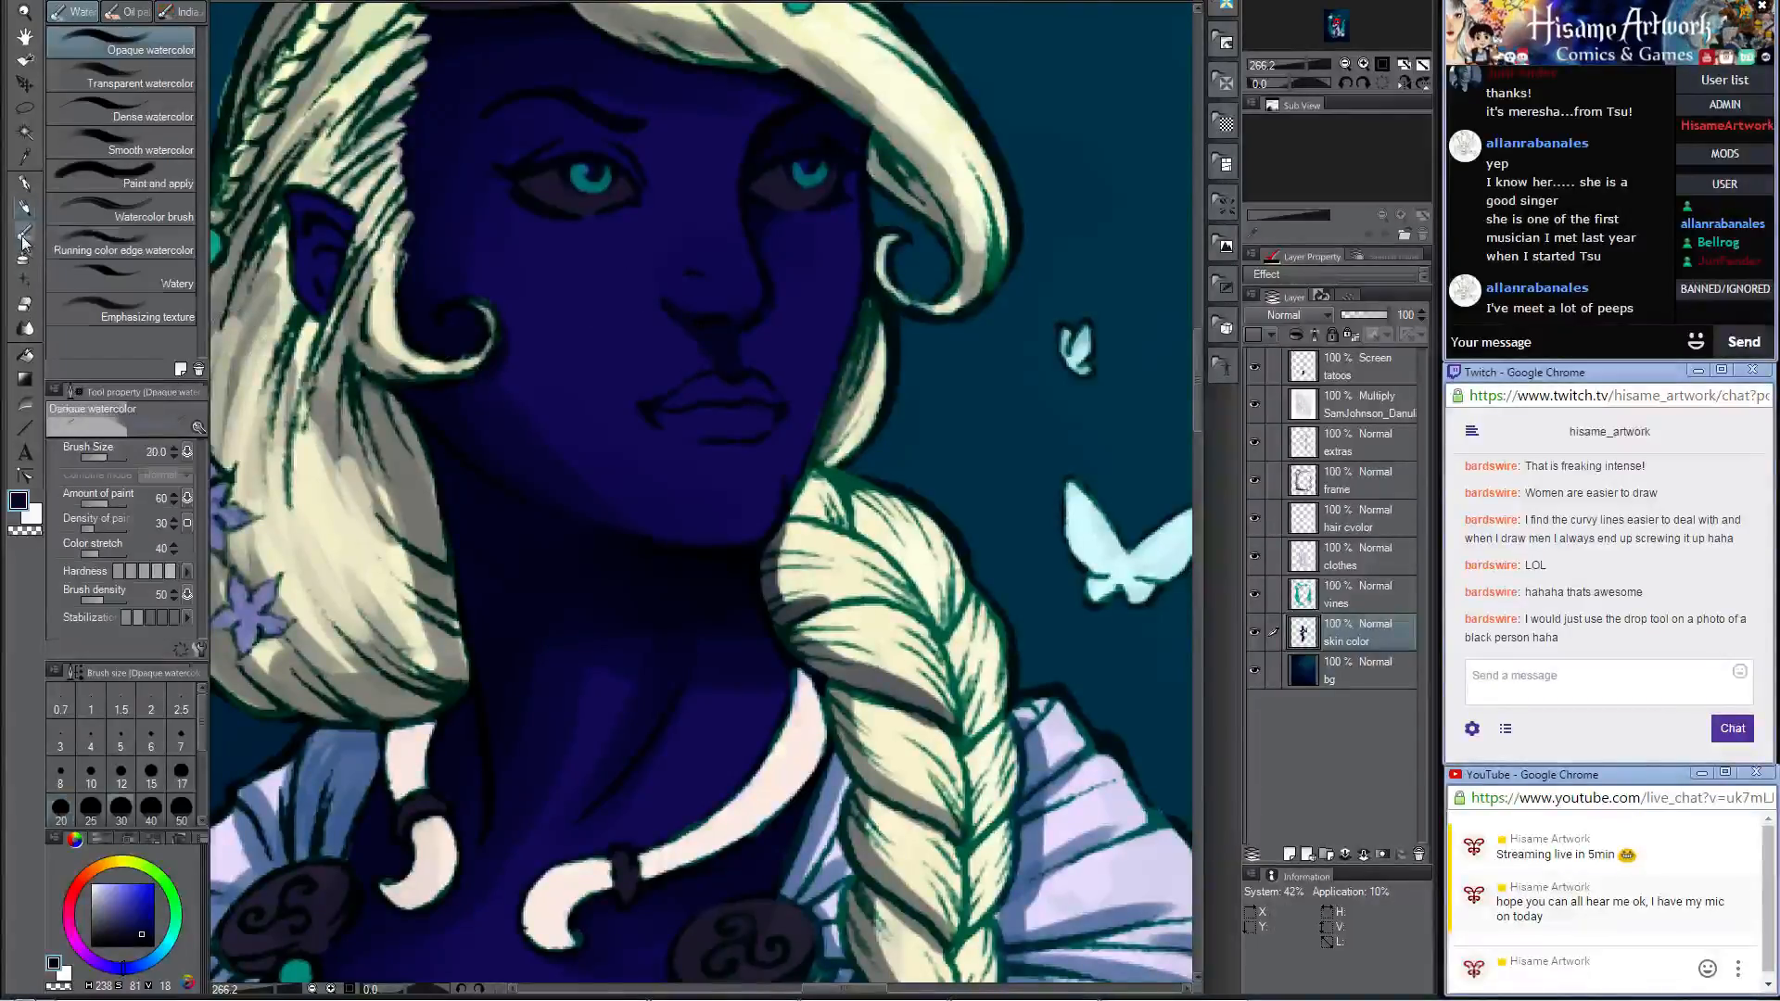
drag(675, 331, 732, 341)
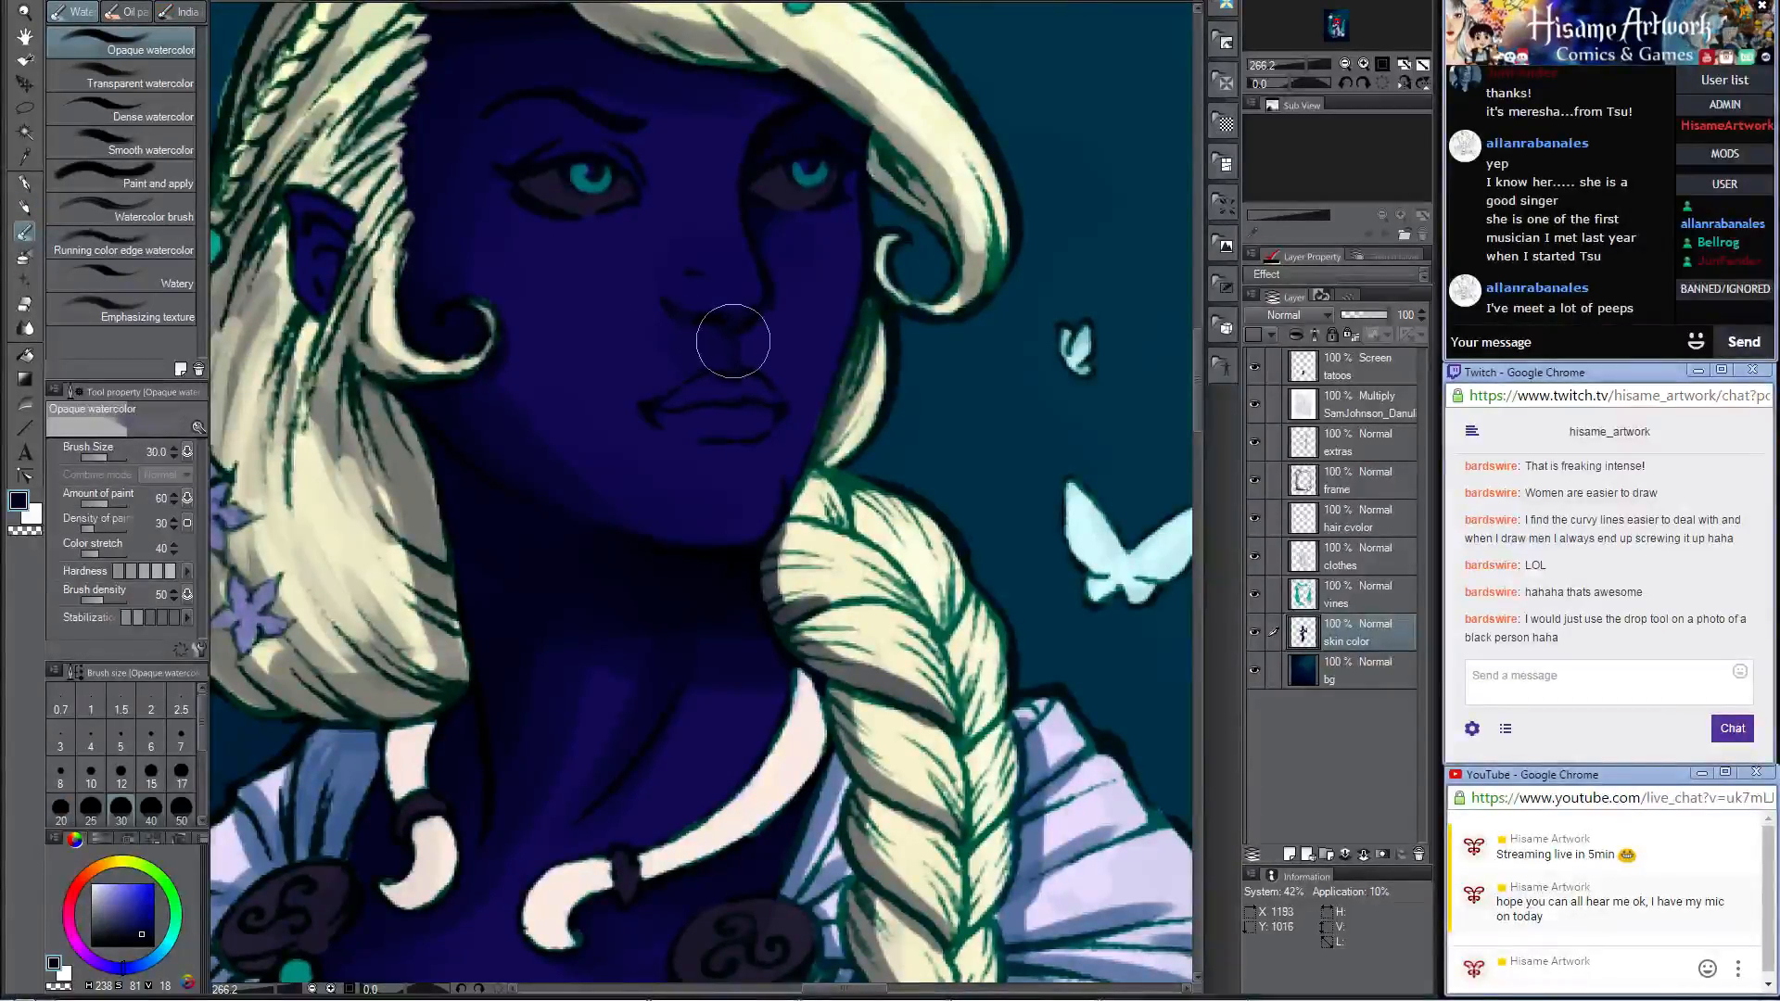
Step: Paint a dark navy shadow beneath the lower lip and blend it, reducing the Opaque watercolor brush to size 15
key(p)
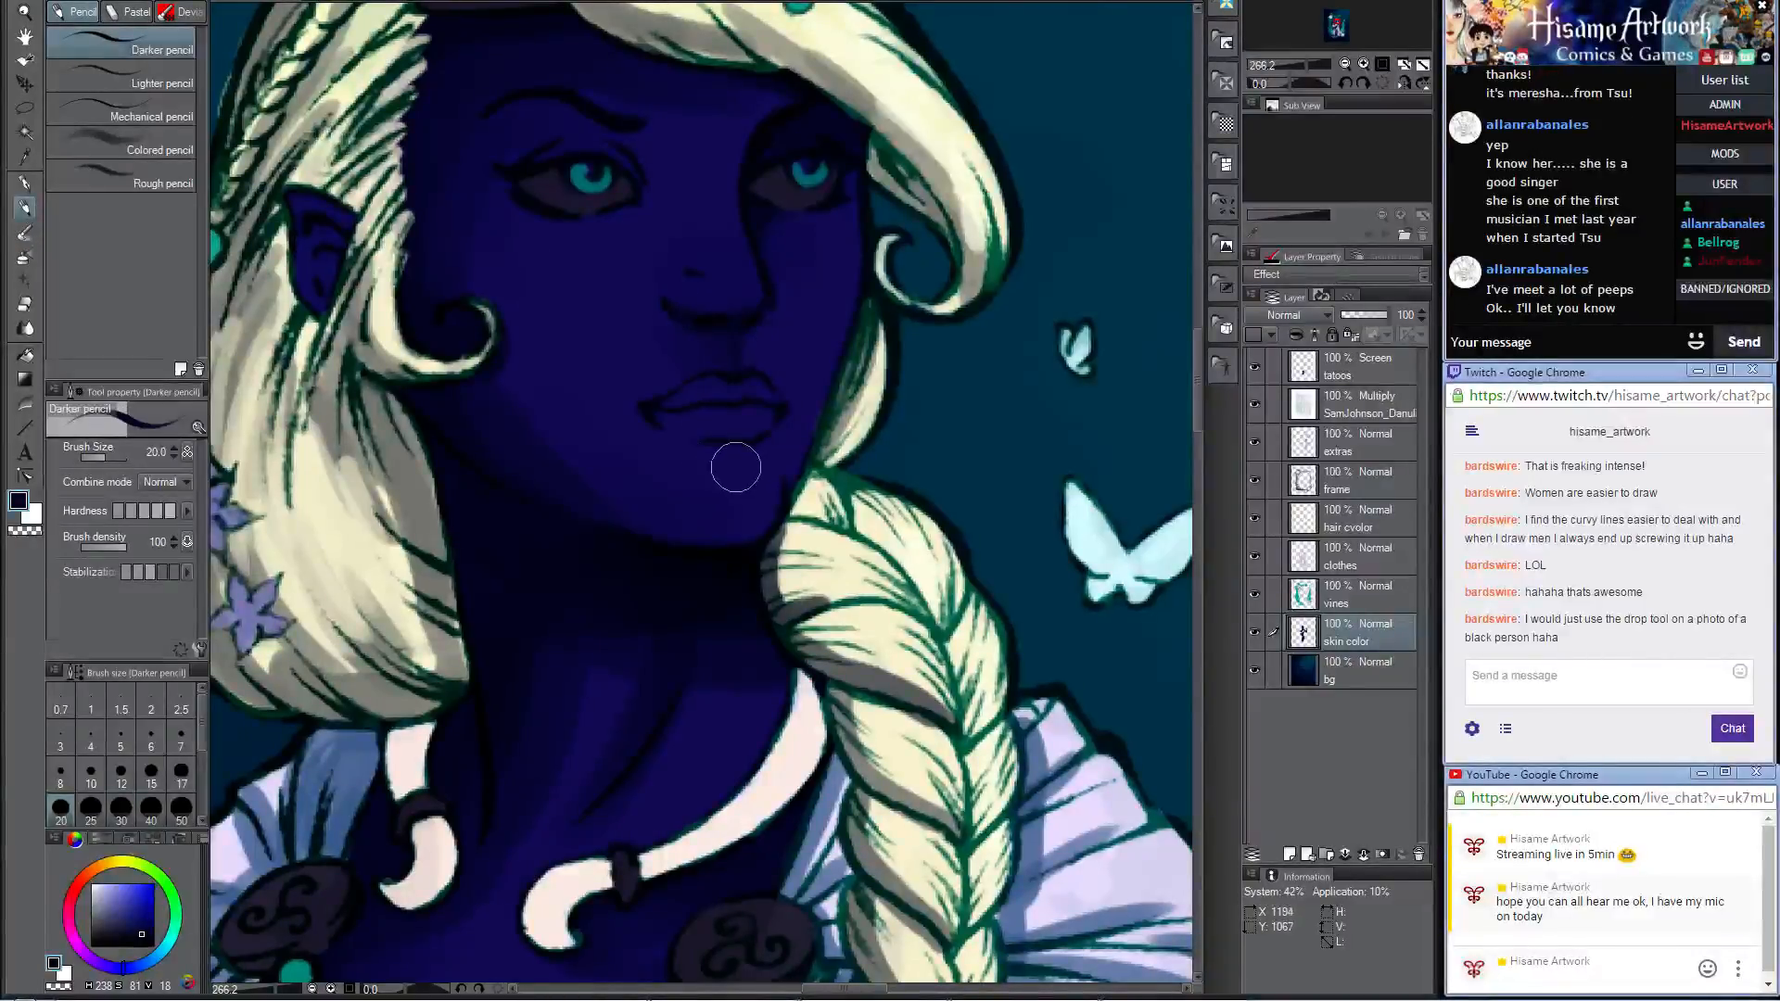
mouse_move(742, 461)
mouse_down()
mouse_move(728, 446)
mouse_move(737, 458)
mouse_up()
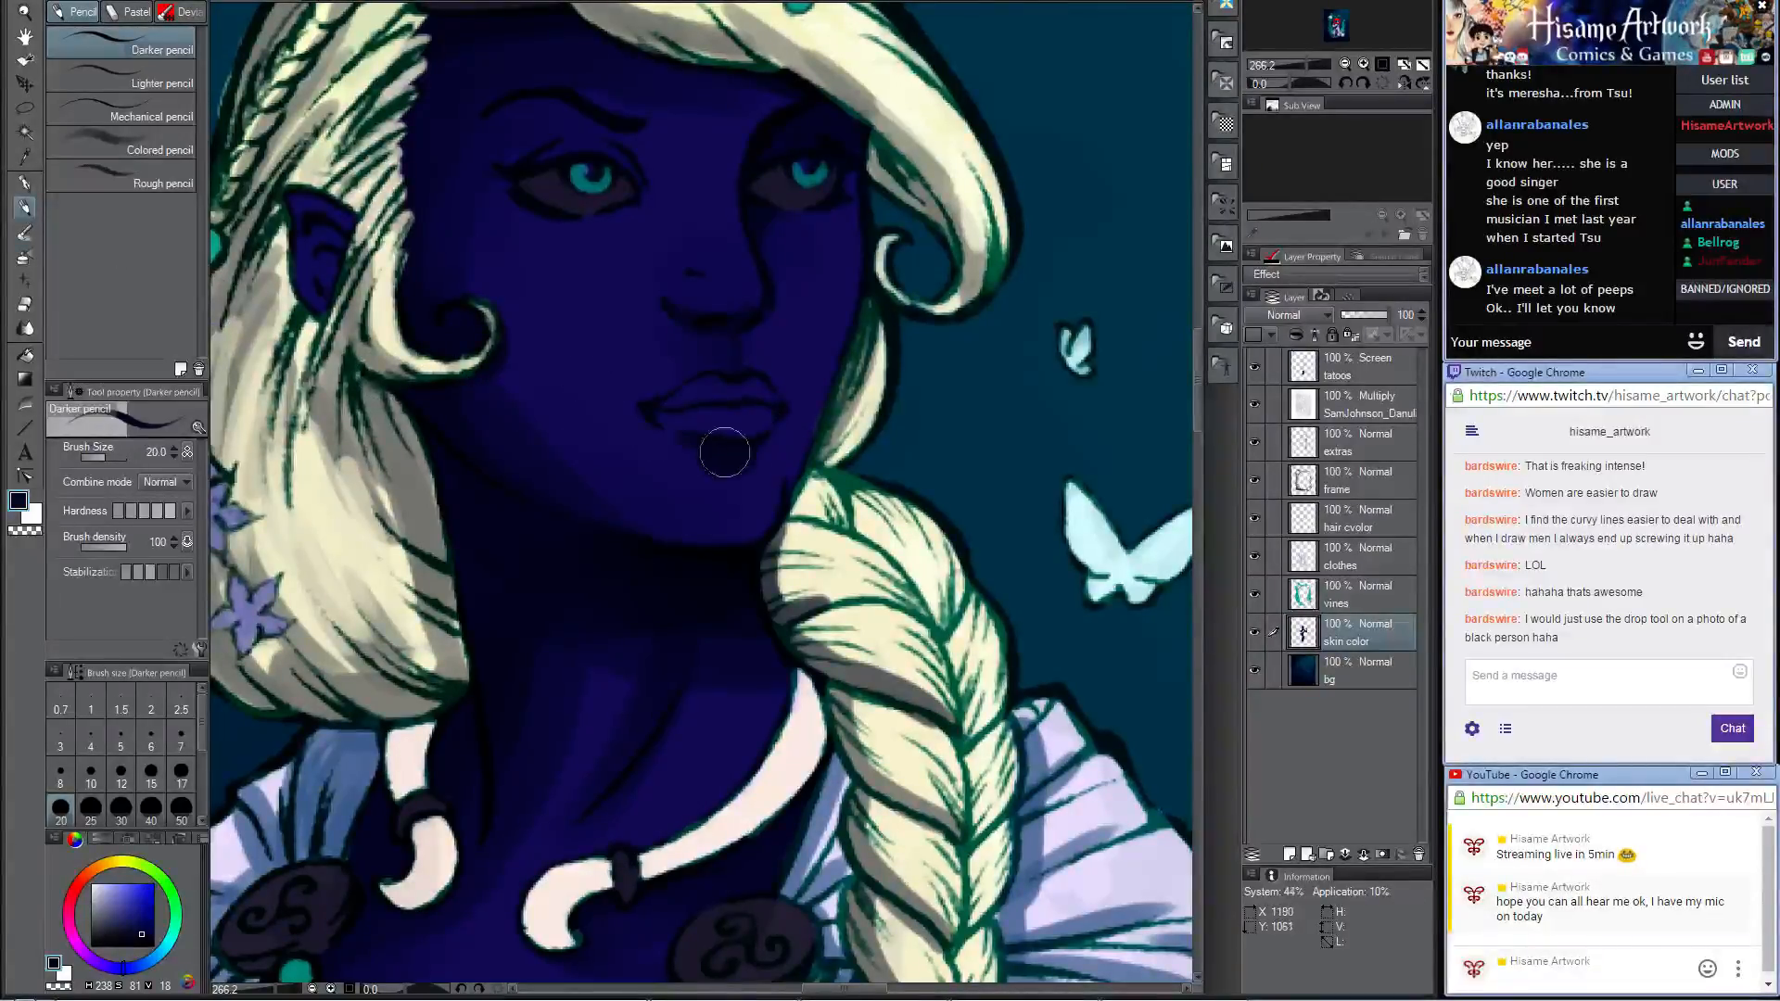
key(b)
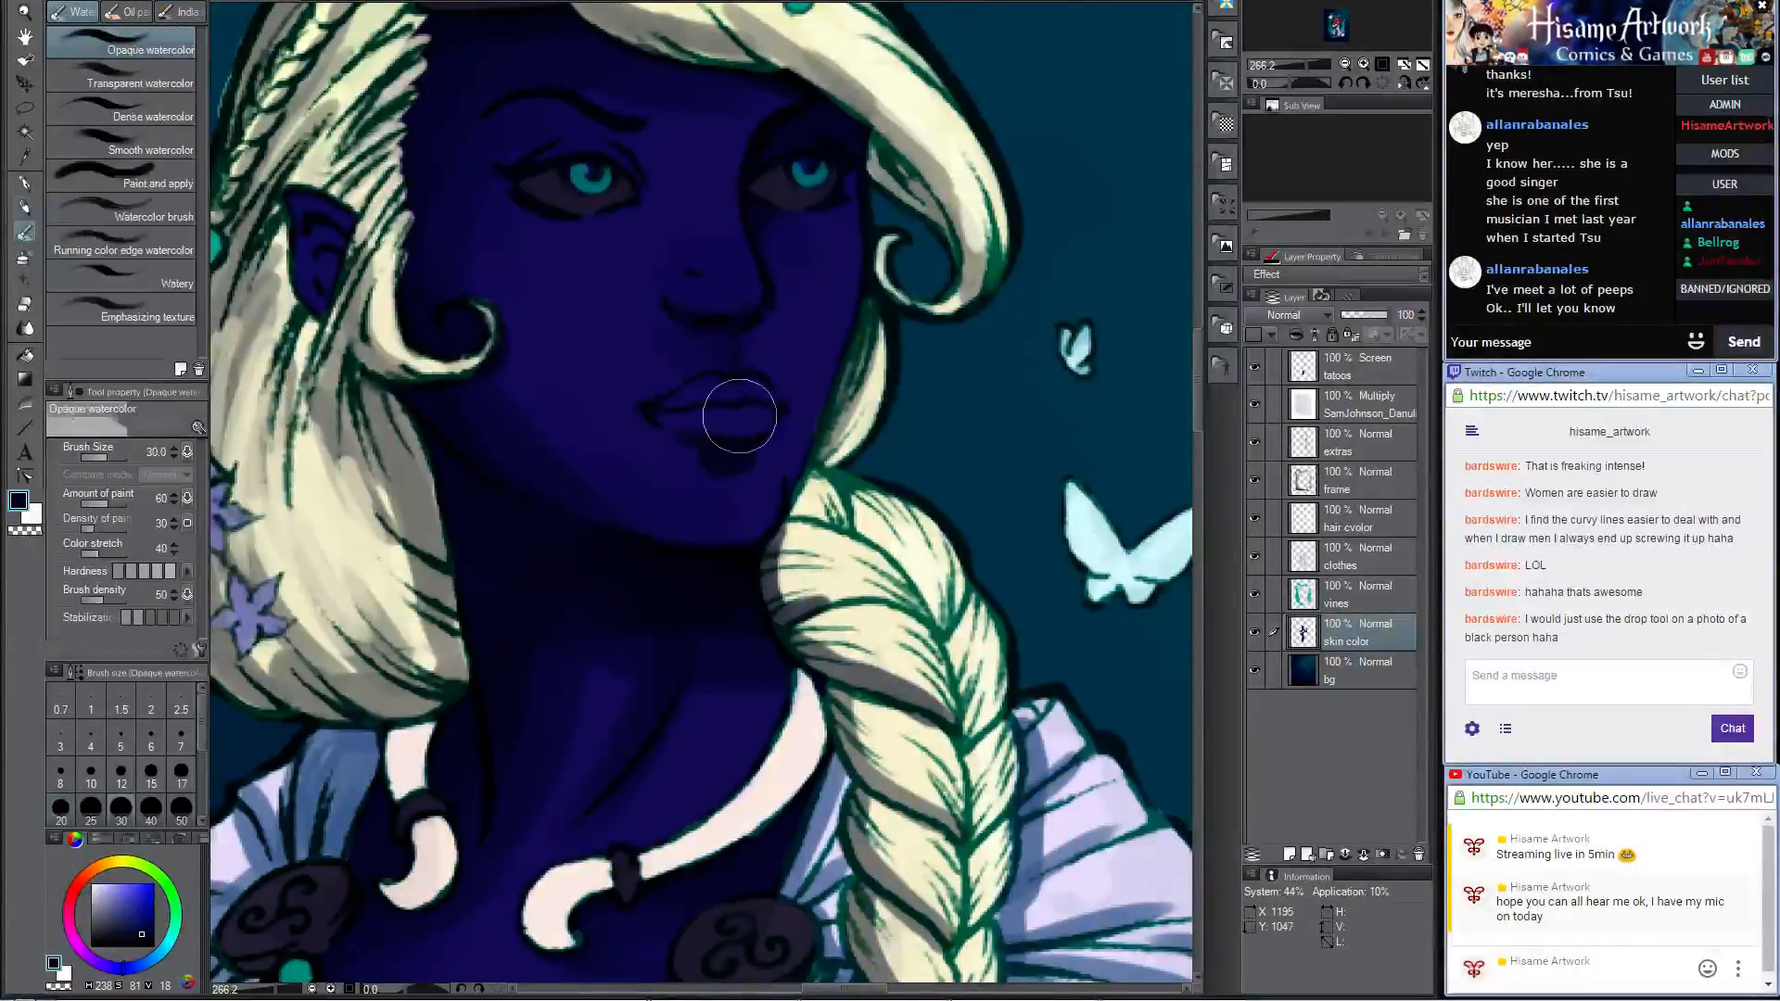
key(bracketleft)
key(bracketleft)
key(bracketleft)
key(bracketleft)
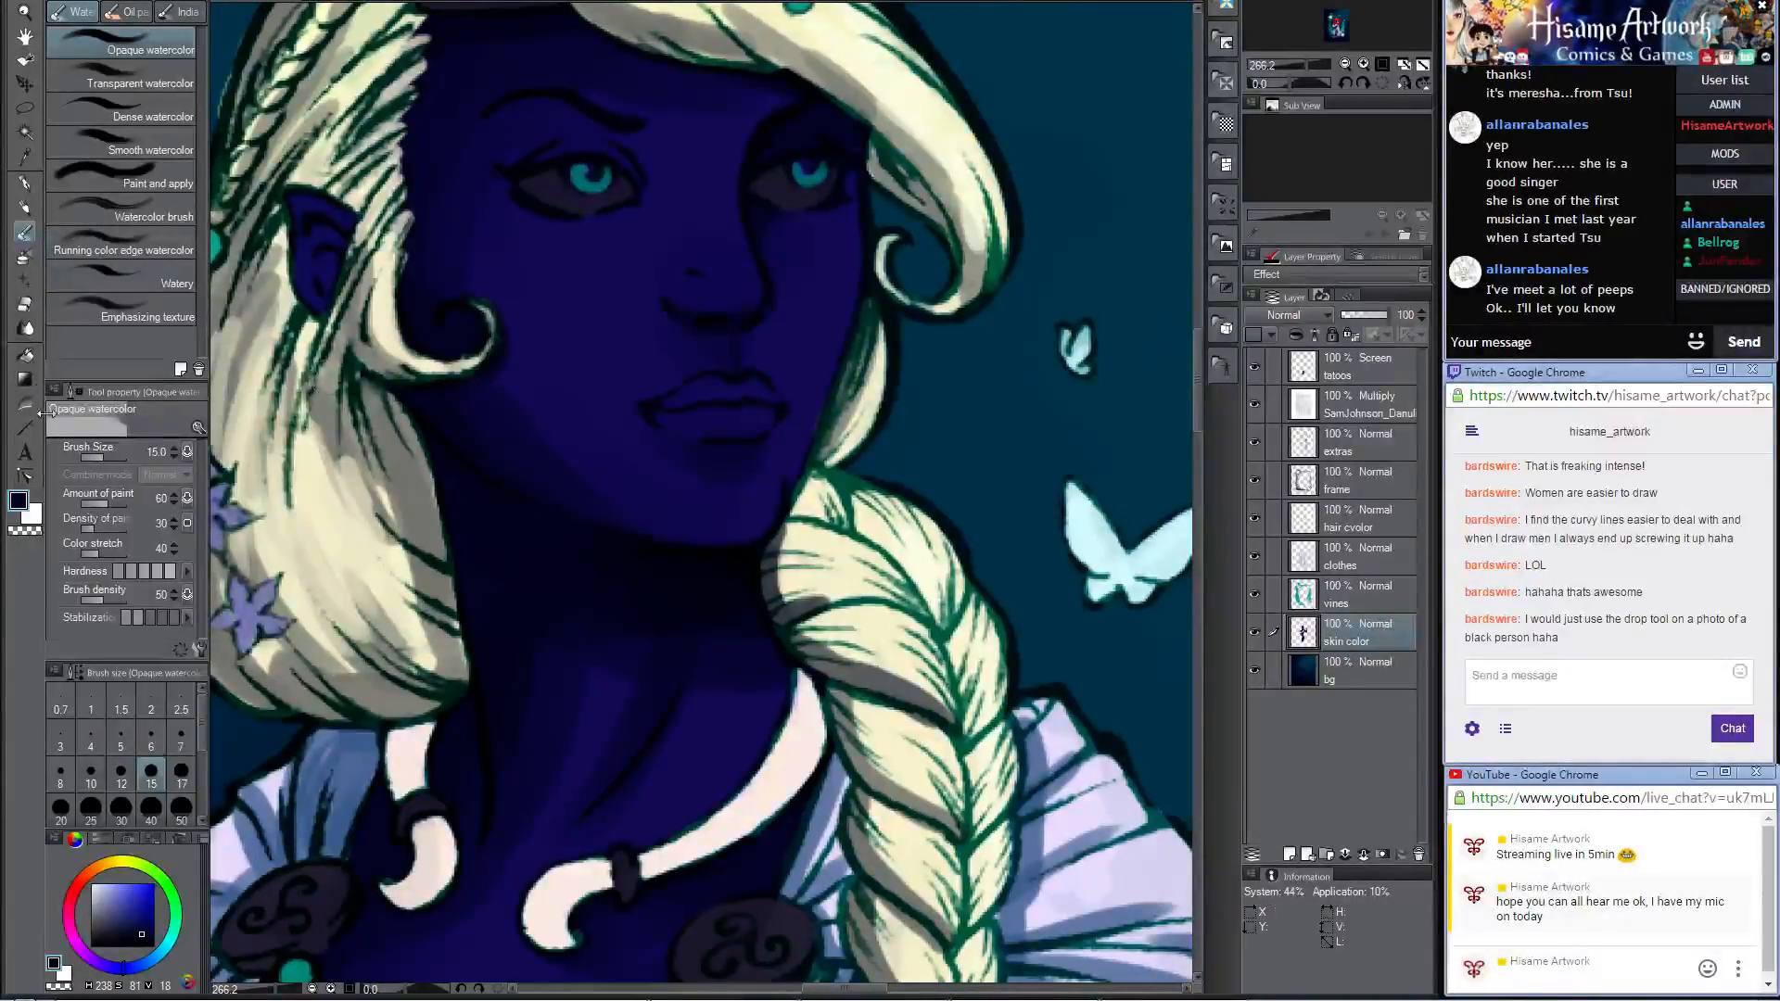
Step: Fill the lips with a muted lavender using the Darker pencil at size 20
click(20, 502)
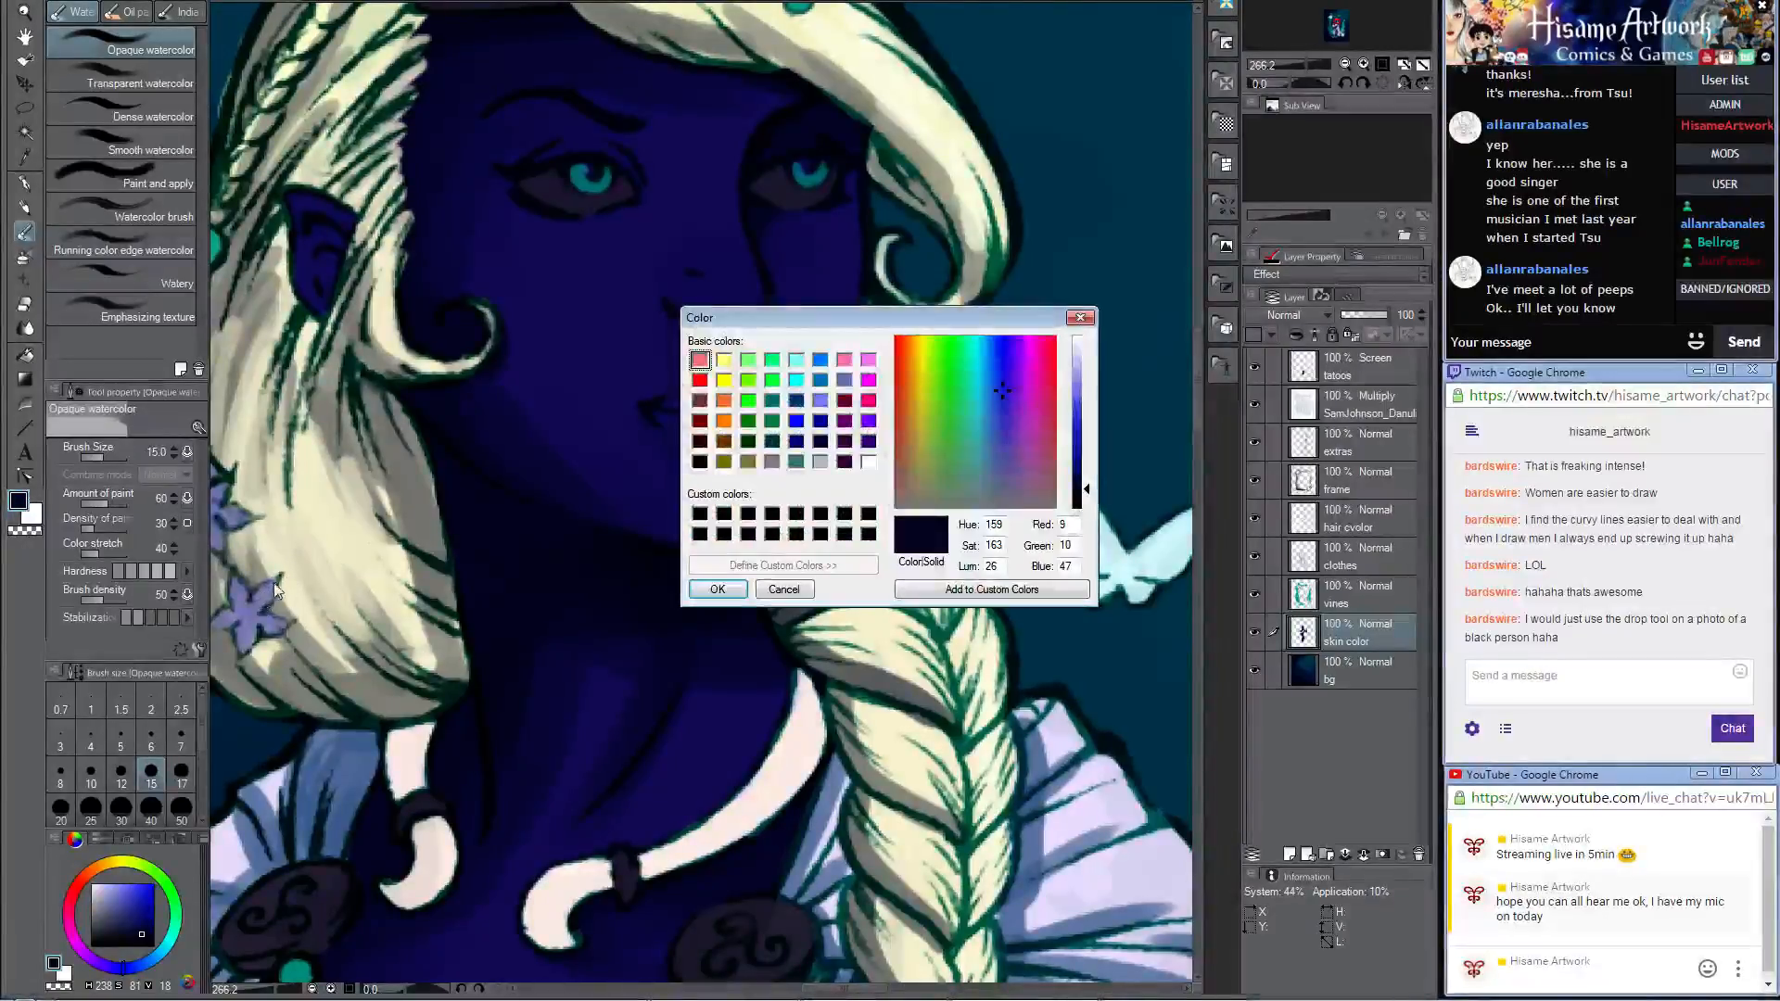
click(791, 591)
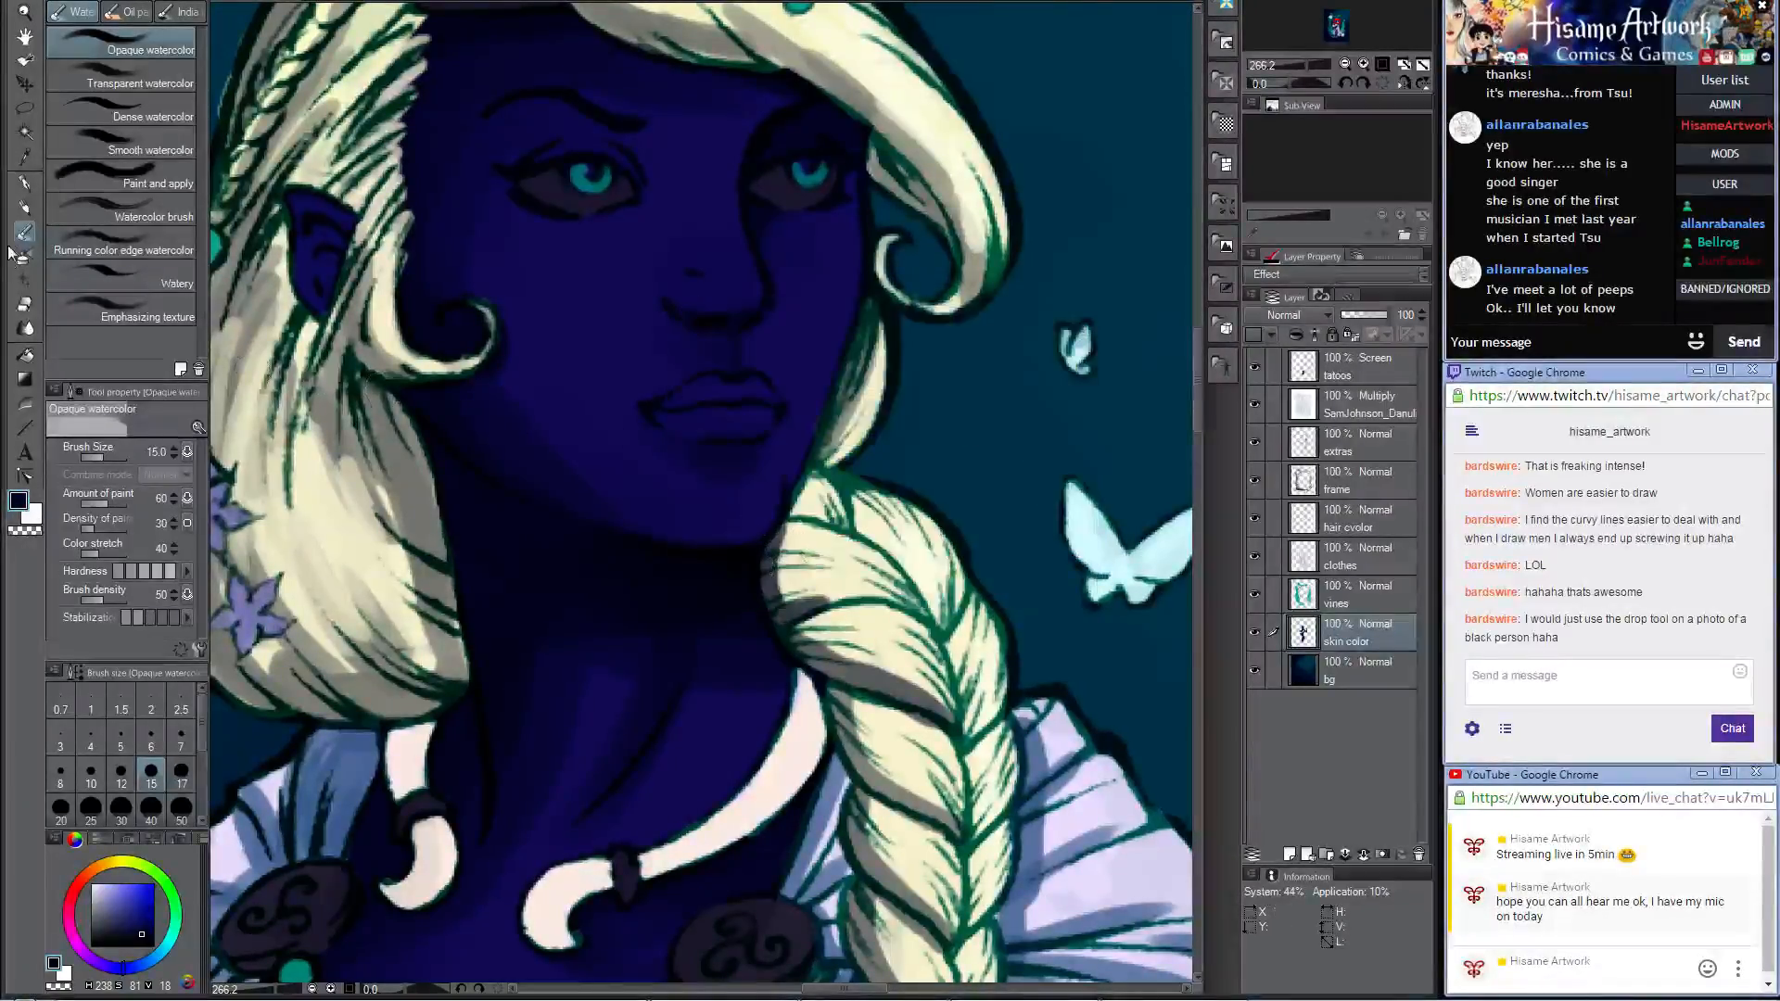
click(24, 207)
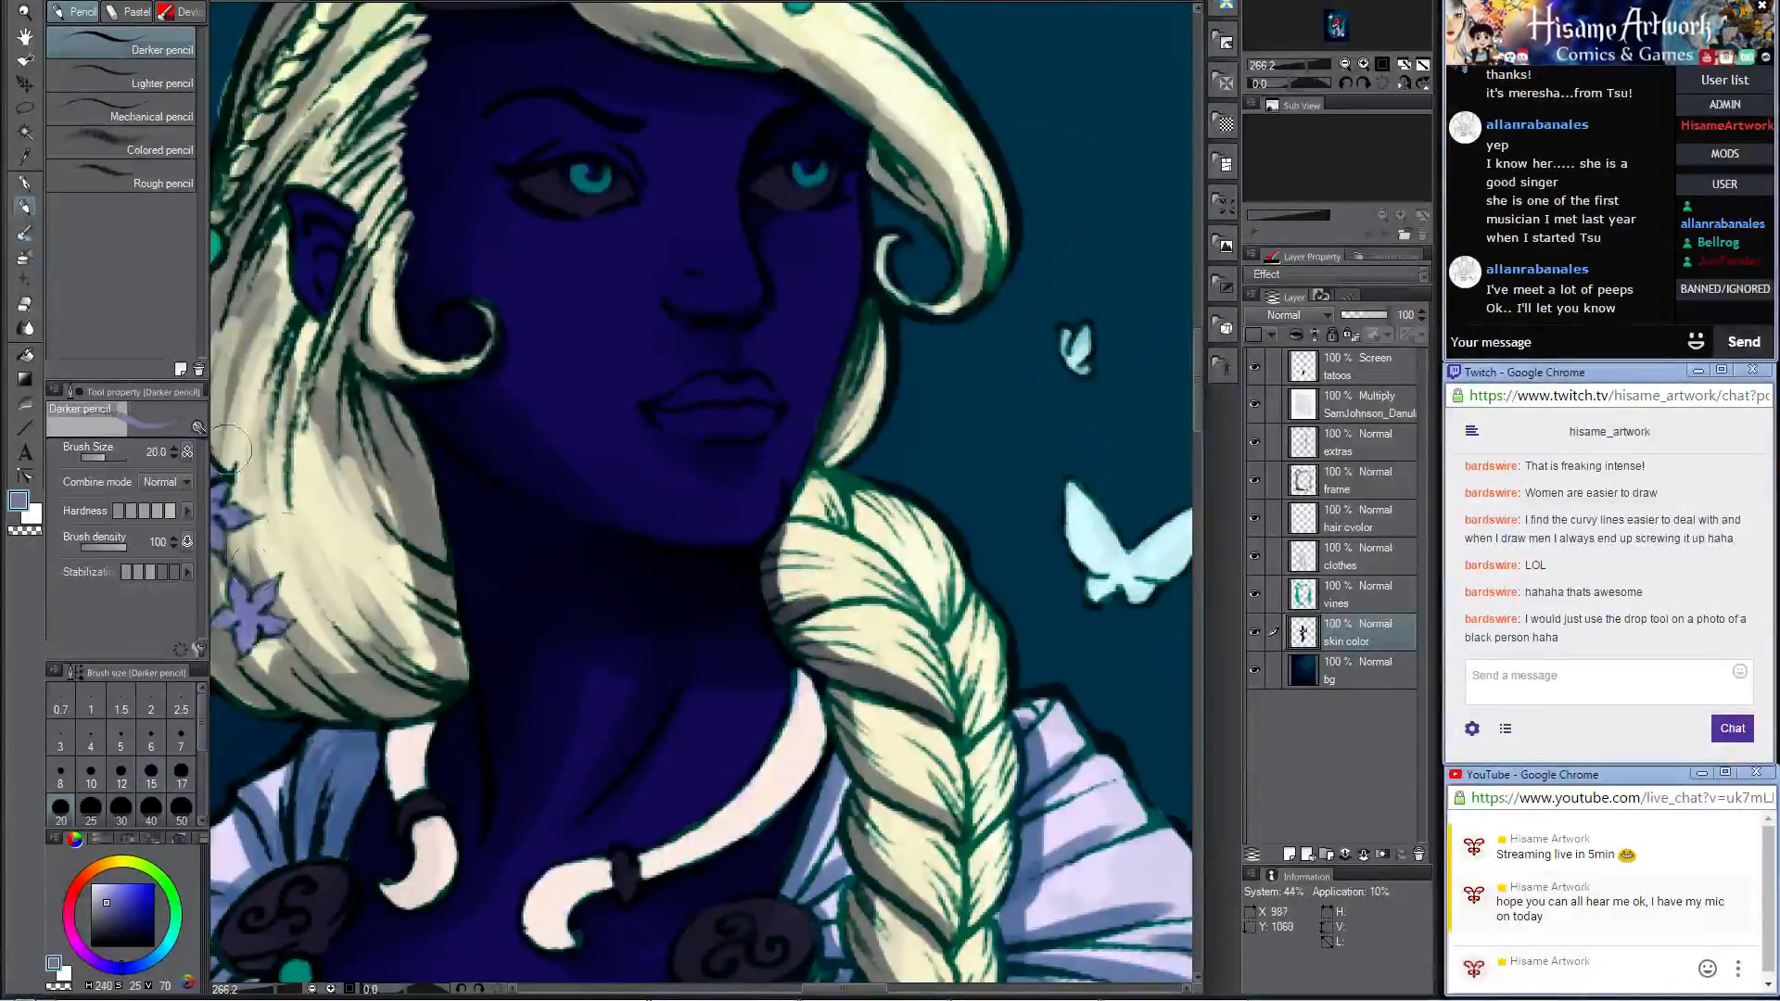
mouse_move(674, 402)
mouse_down()
mouse_move(773, 400)
mouse_move(728, 429)
mouse_move(667, 413)
mouse_move(717, 426)
mouse_move(768, 413)
mouse_move(696, 406)
mouse_move(770, 408)
mouse_move(706, 423)
mouse_up()
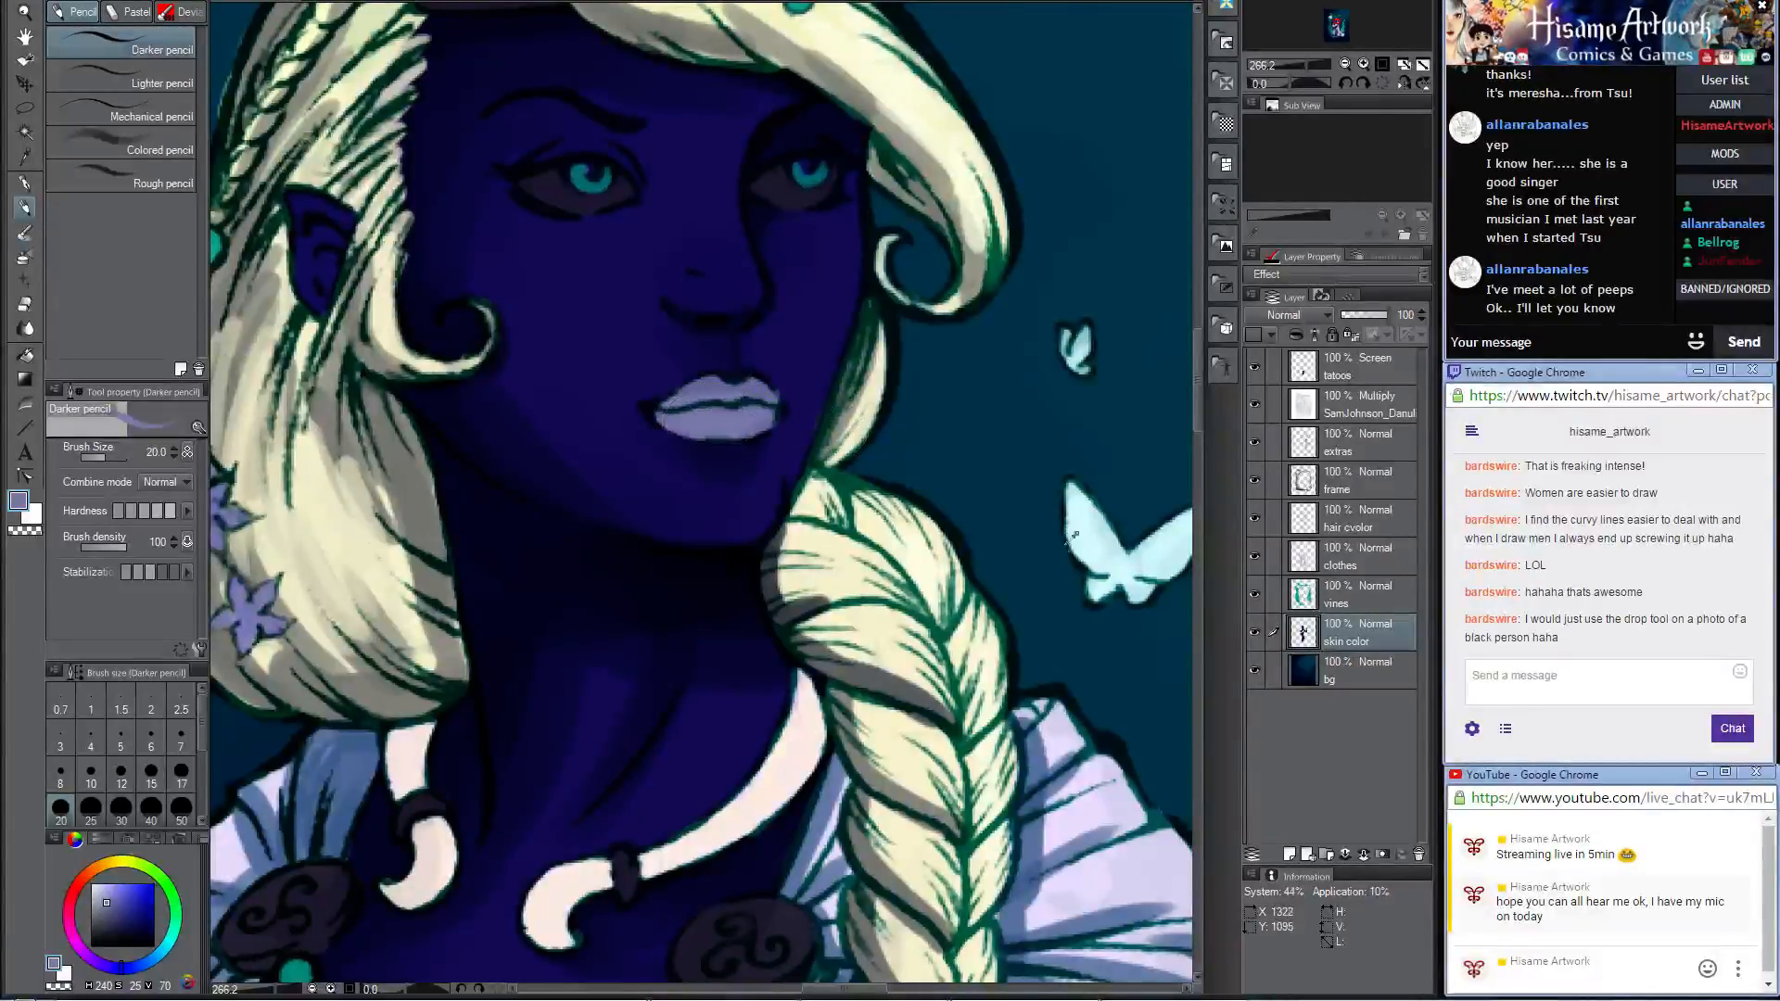
Step: Highlight the lips with pale lavender sampled from the sleeve and blend them with the Opaque watercolor brush at size 10
alt+click(1080, 719)
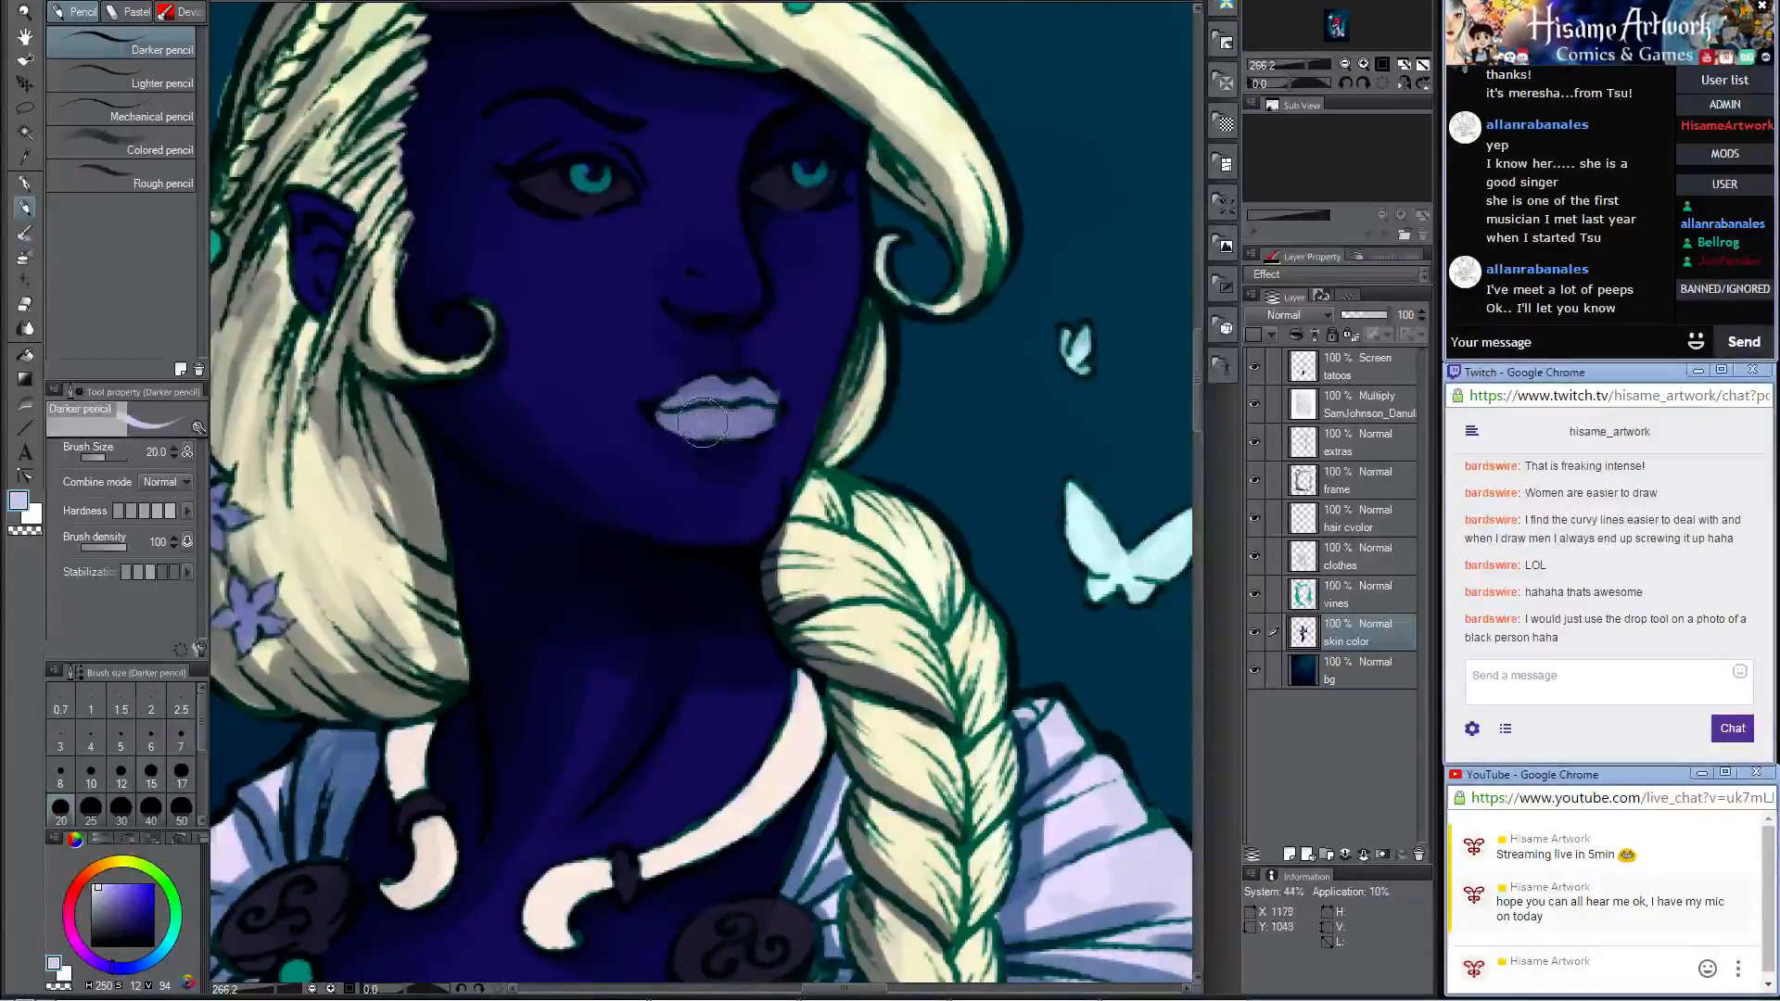
click(24, 234)
key(bracketleft)
key(bracketleft)
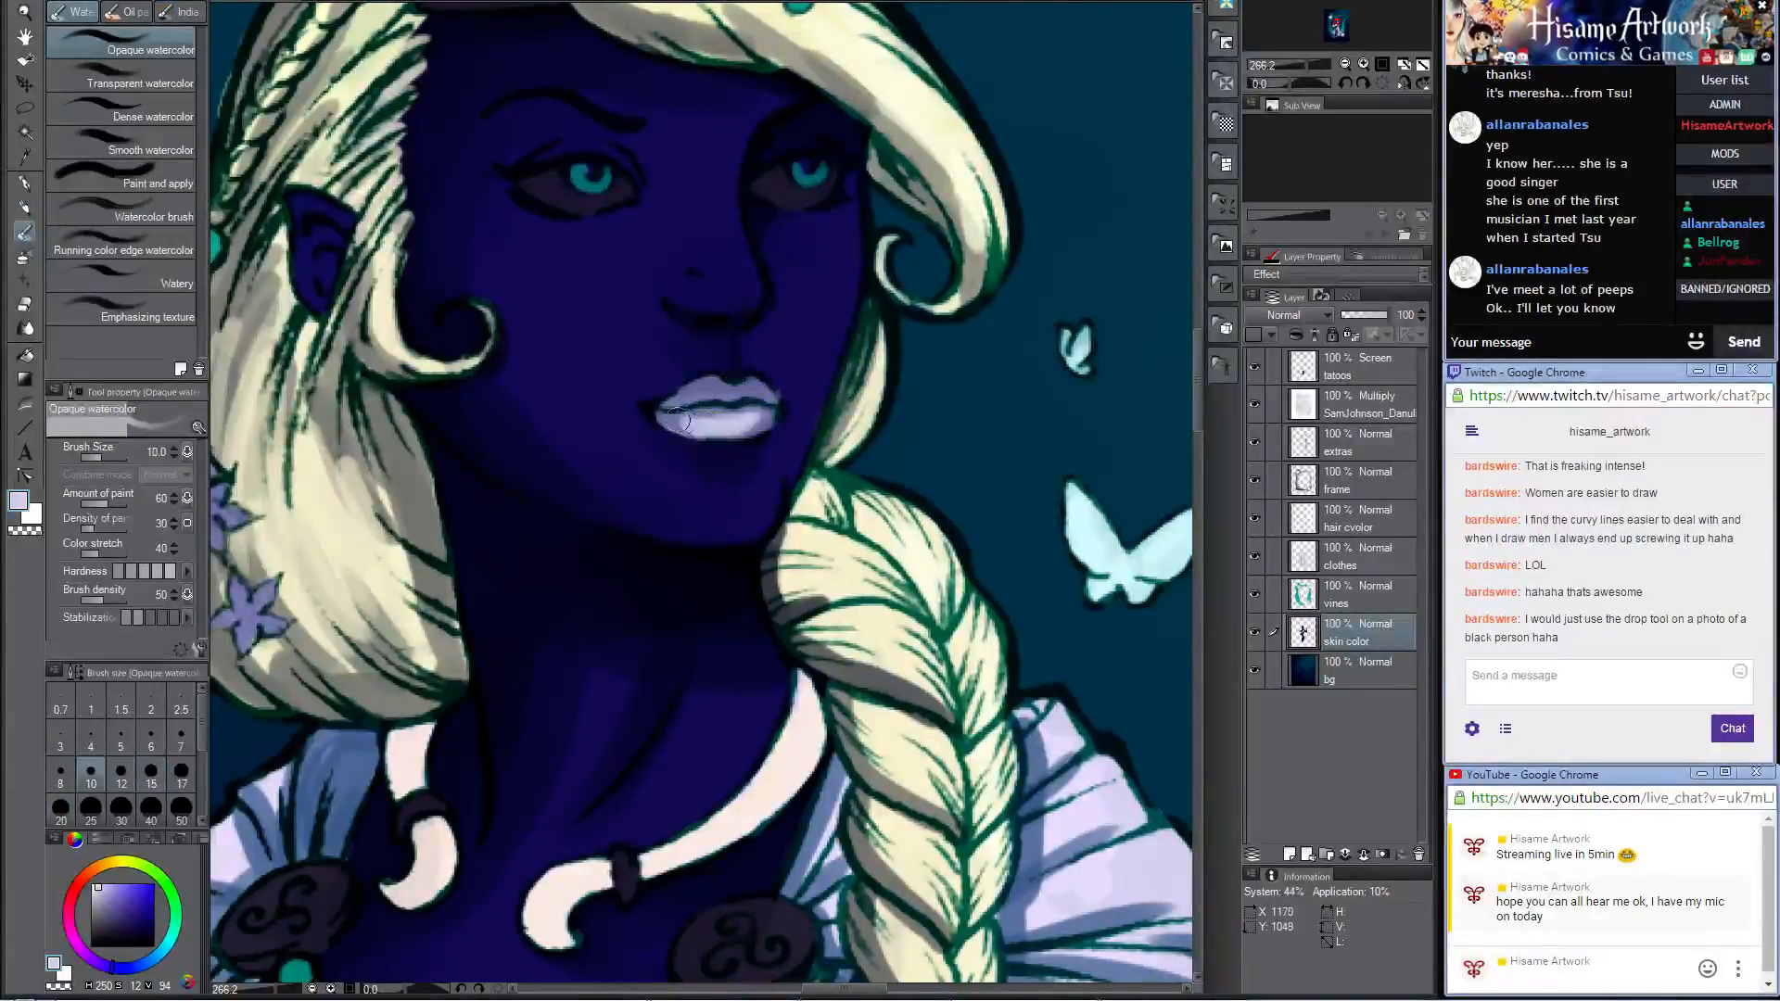
drag(660, 418, 697, 425)
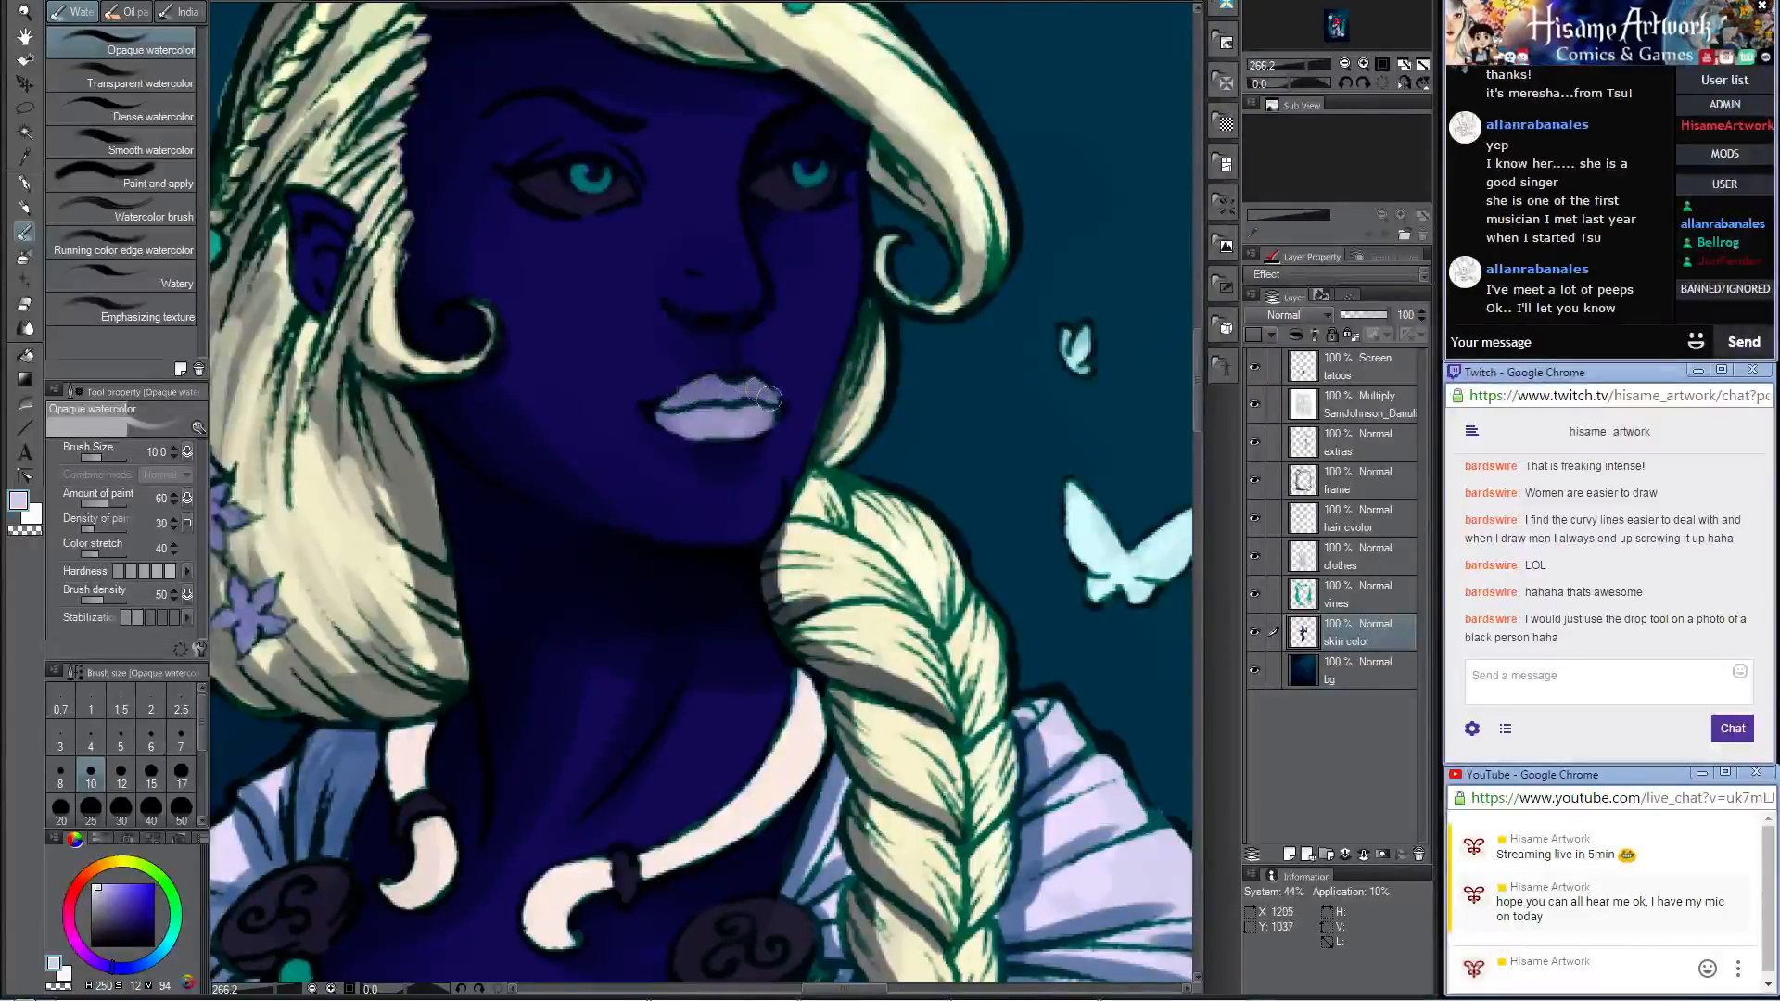
drag(762, 428, 671, 408)
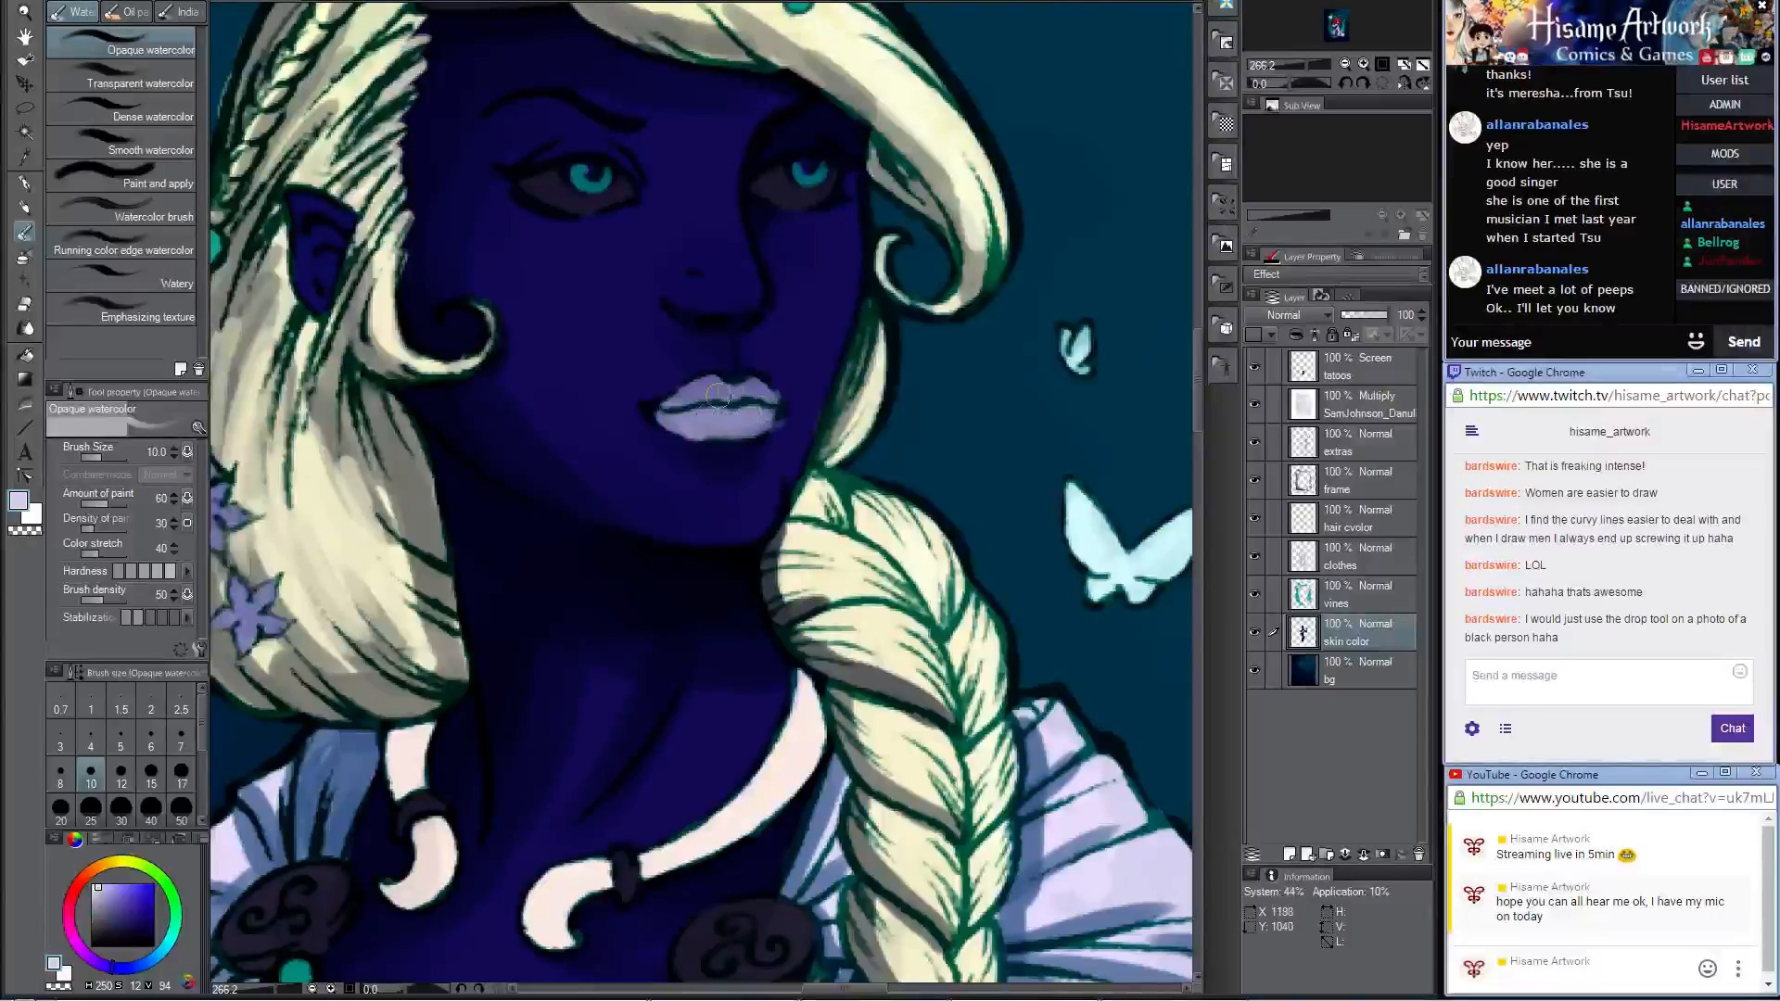
Step: Shade the lips along the mouth line with navy sampled from the skin and blend it with the Opaque watercolor brush
click(25, 208)
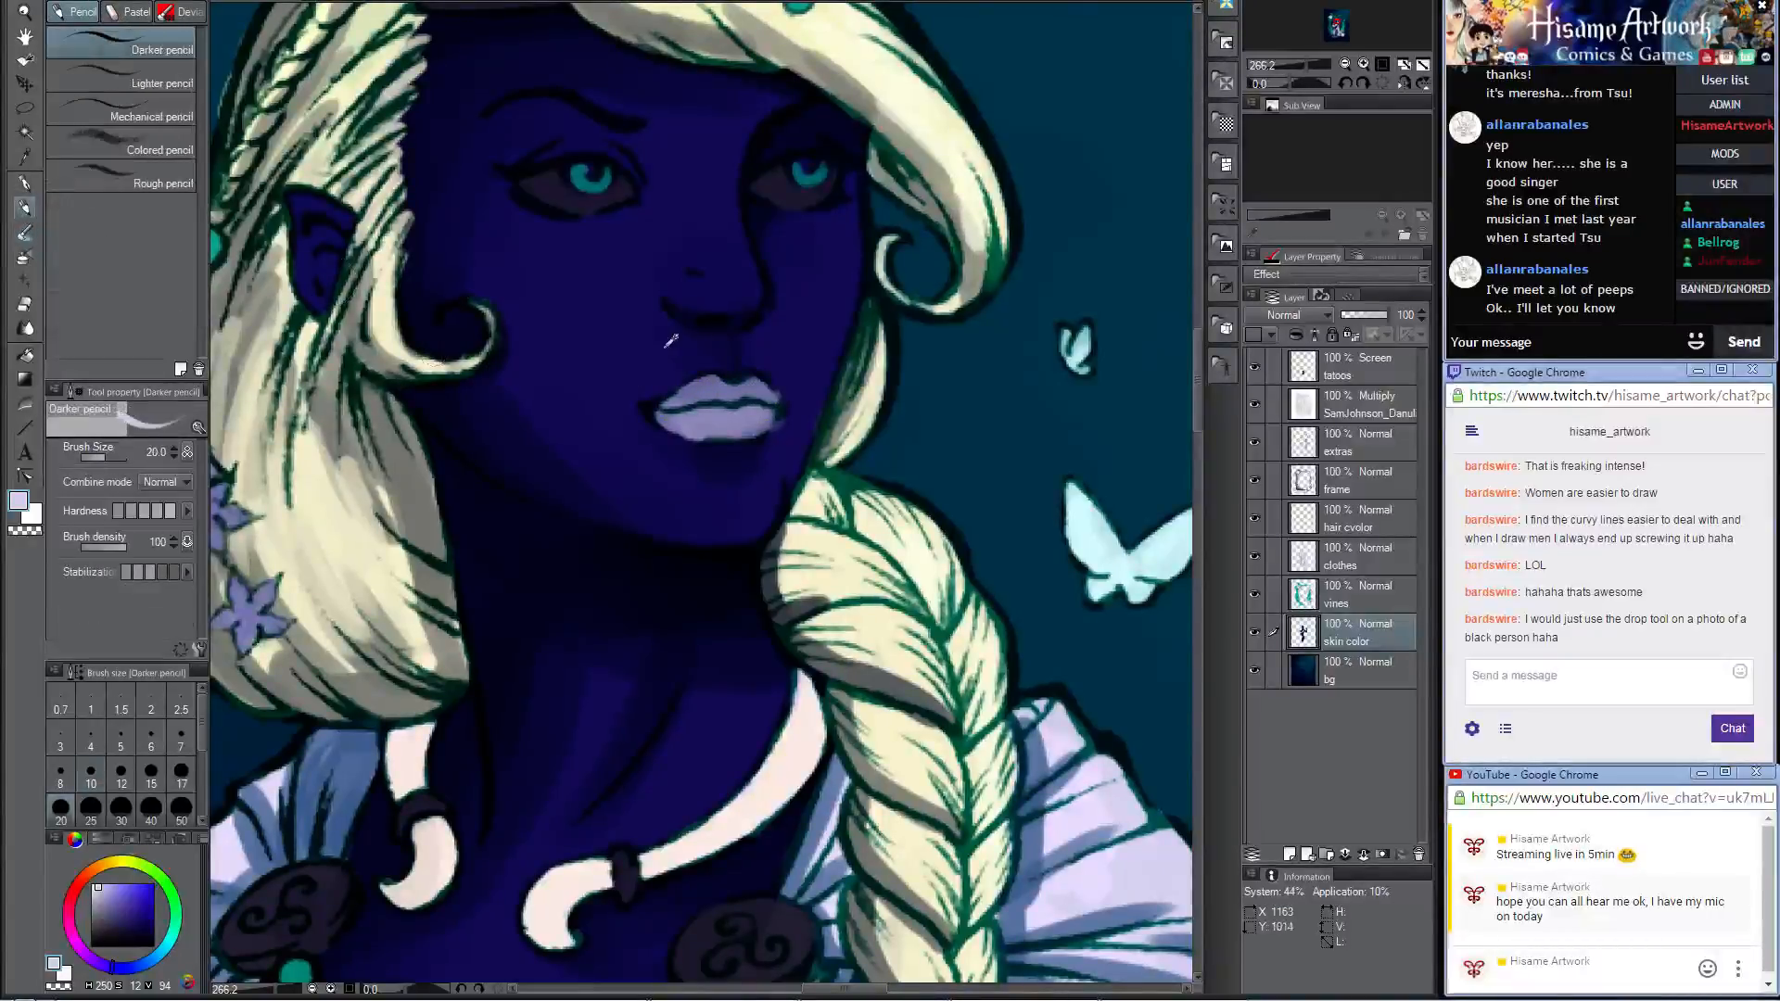
alt+click(631, 357)
drag(695, 408, 777, 405)
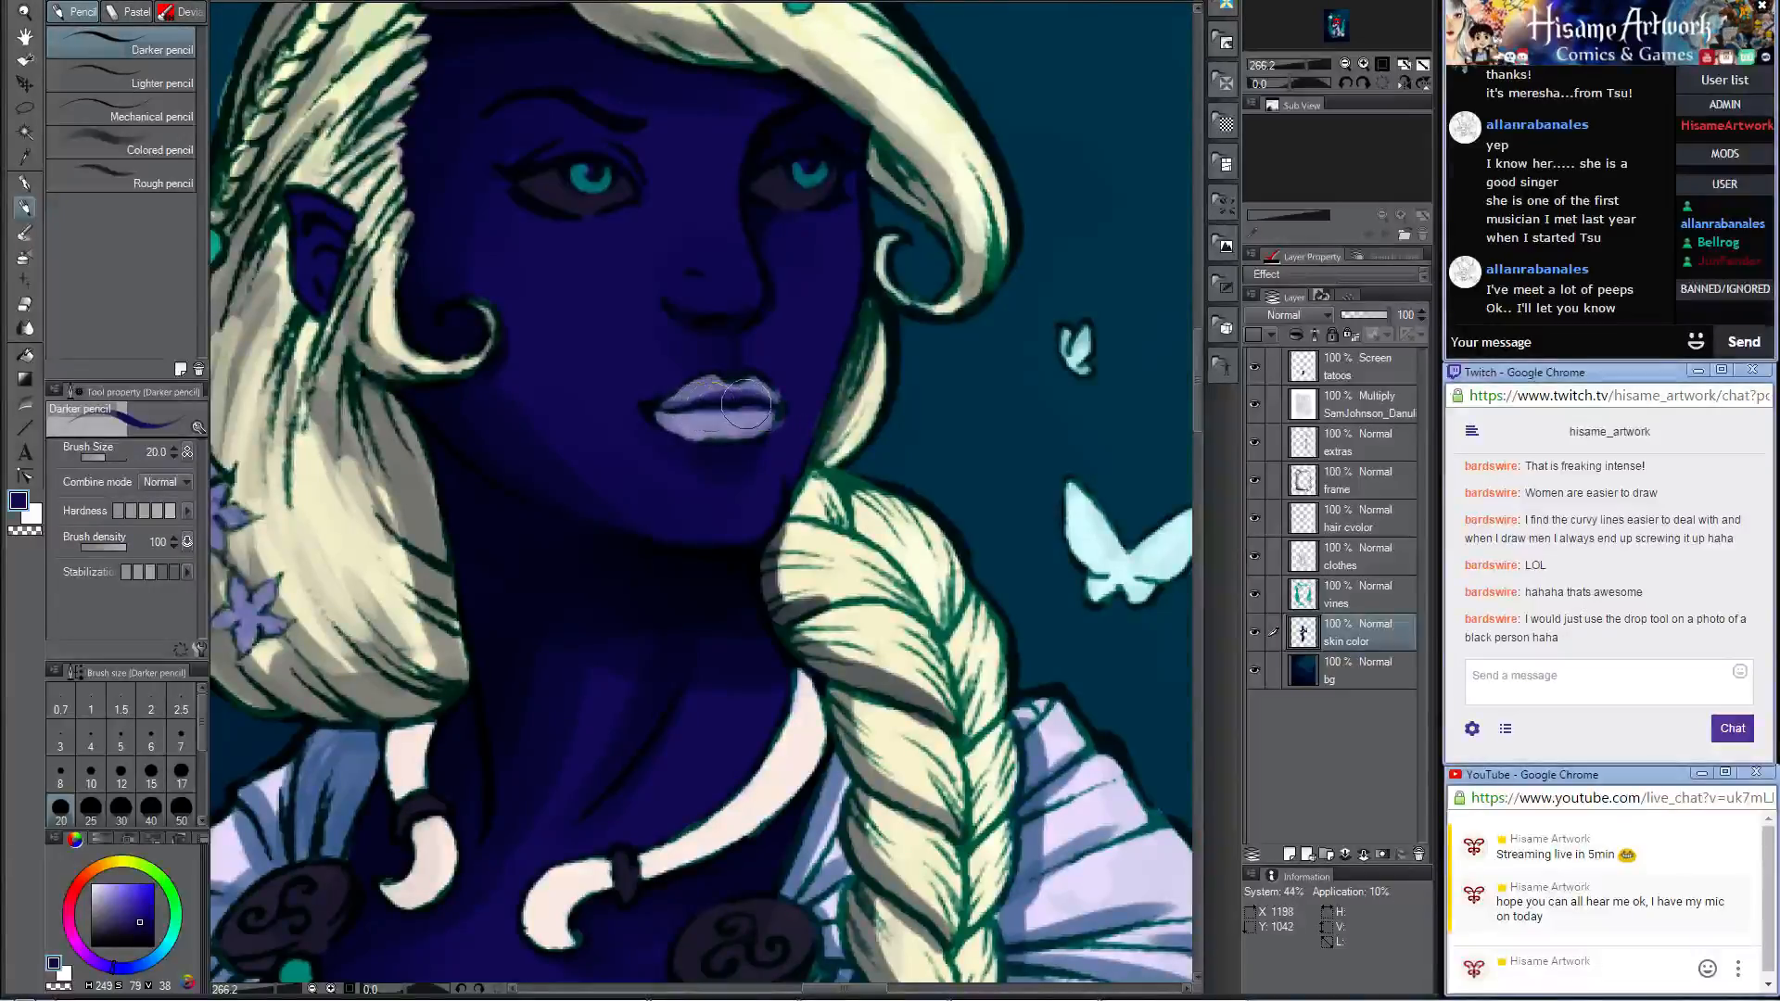
click(26, 231)
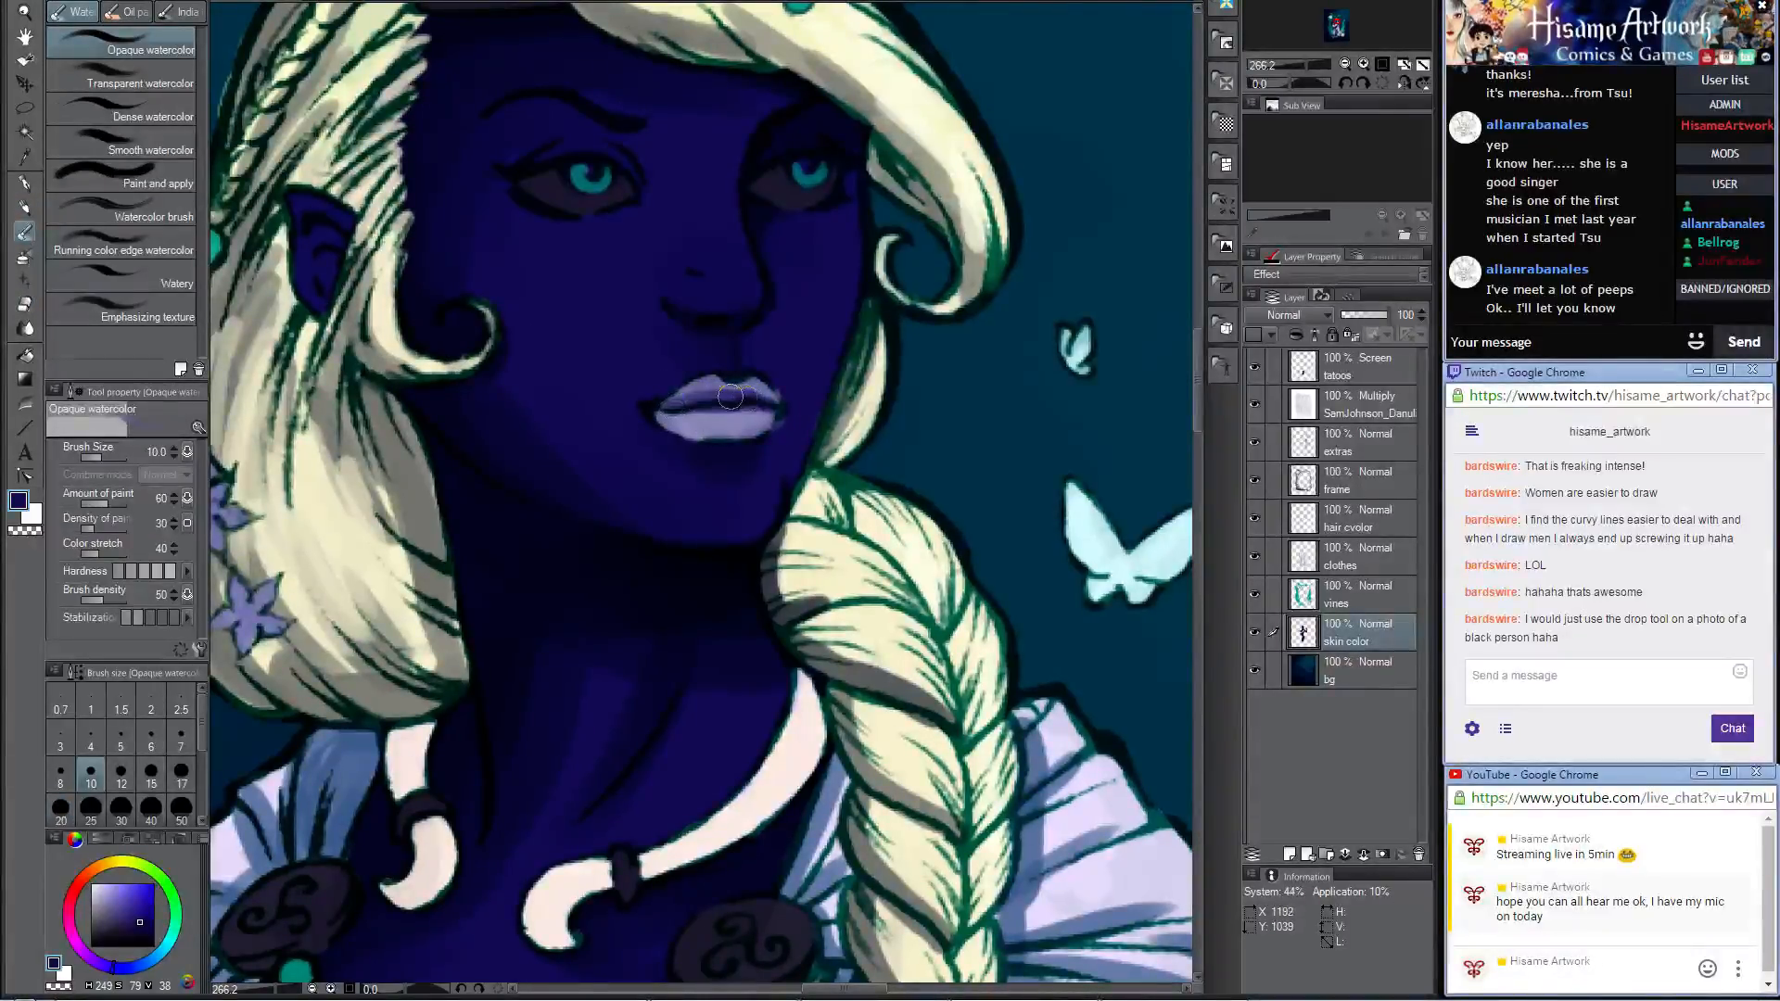
mouse_move(742, 391)
mouse_down()
mouse_move(692, 392)
mouse_move(763, 393)
mouse_move(702, 404)
mouse_move(750, 411)
mouse_move(690, 410)
mouse_move(742, 423)
mouse_move(686, 397)
mouse_move(758, 394)
mouse_up()
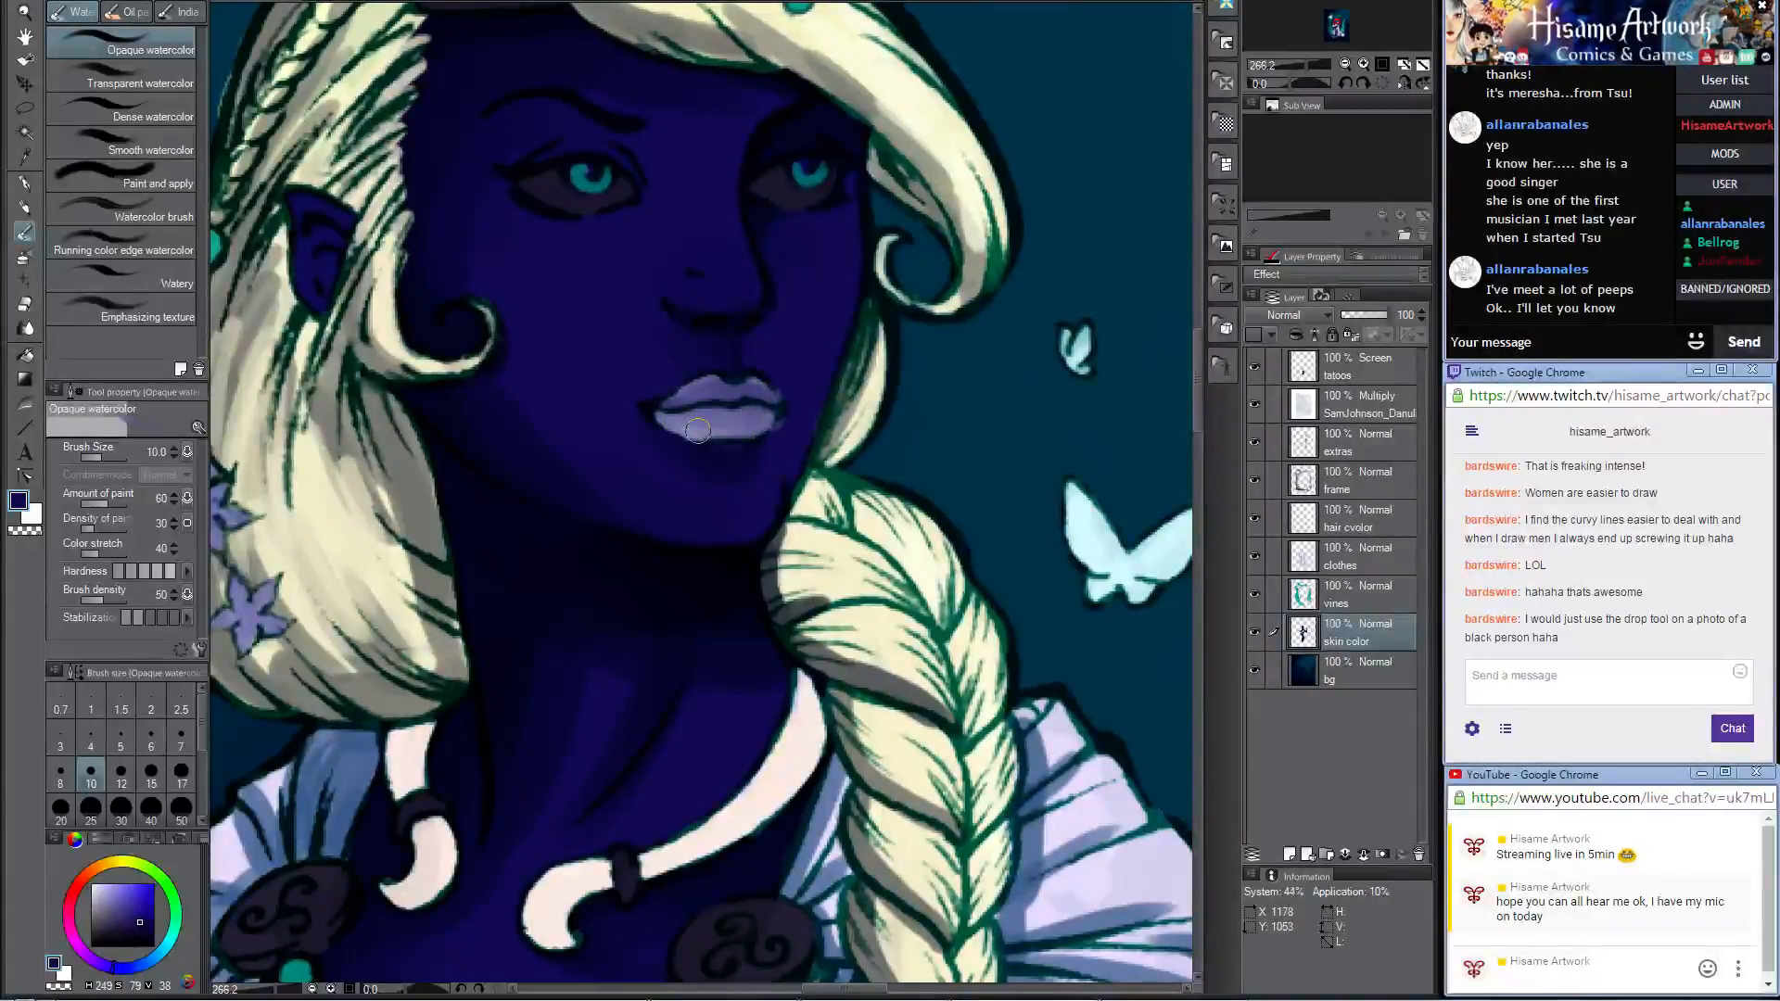
Step: Choose a bright green and paint highlights in both irises with the Darker pencil at size 20
click(18, 502)
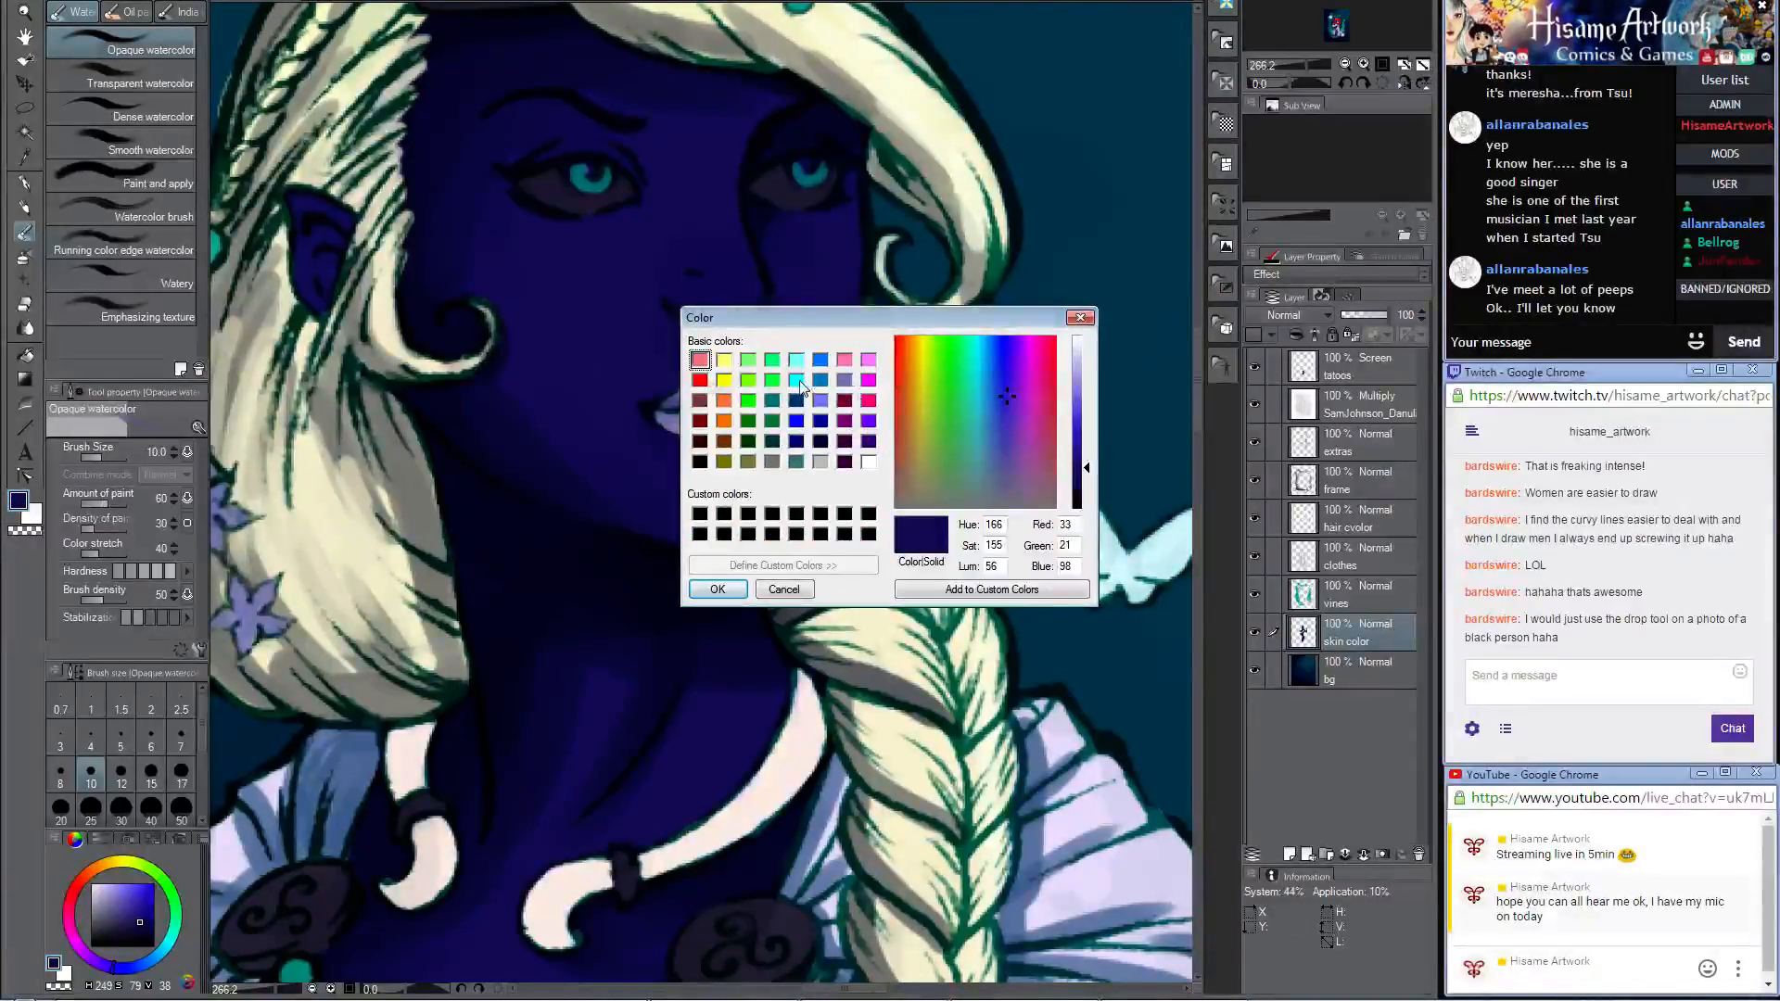
click(796, 379)
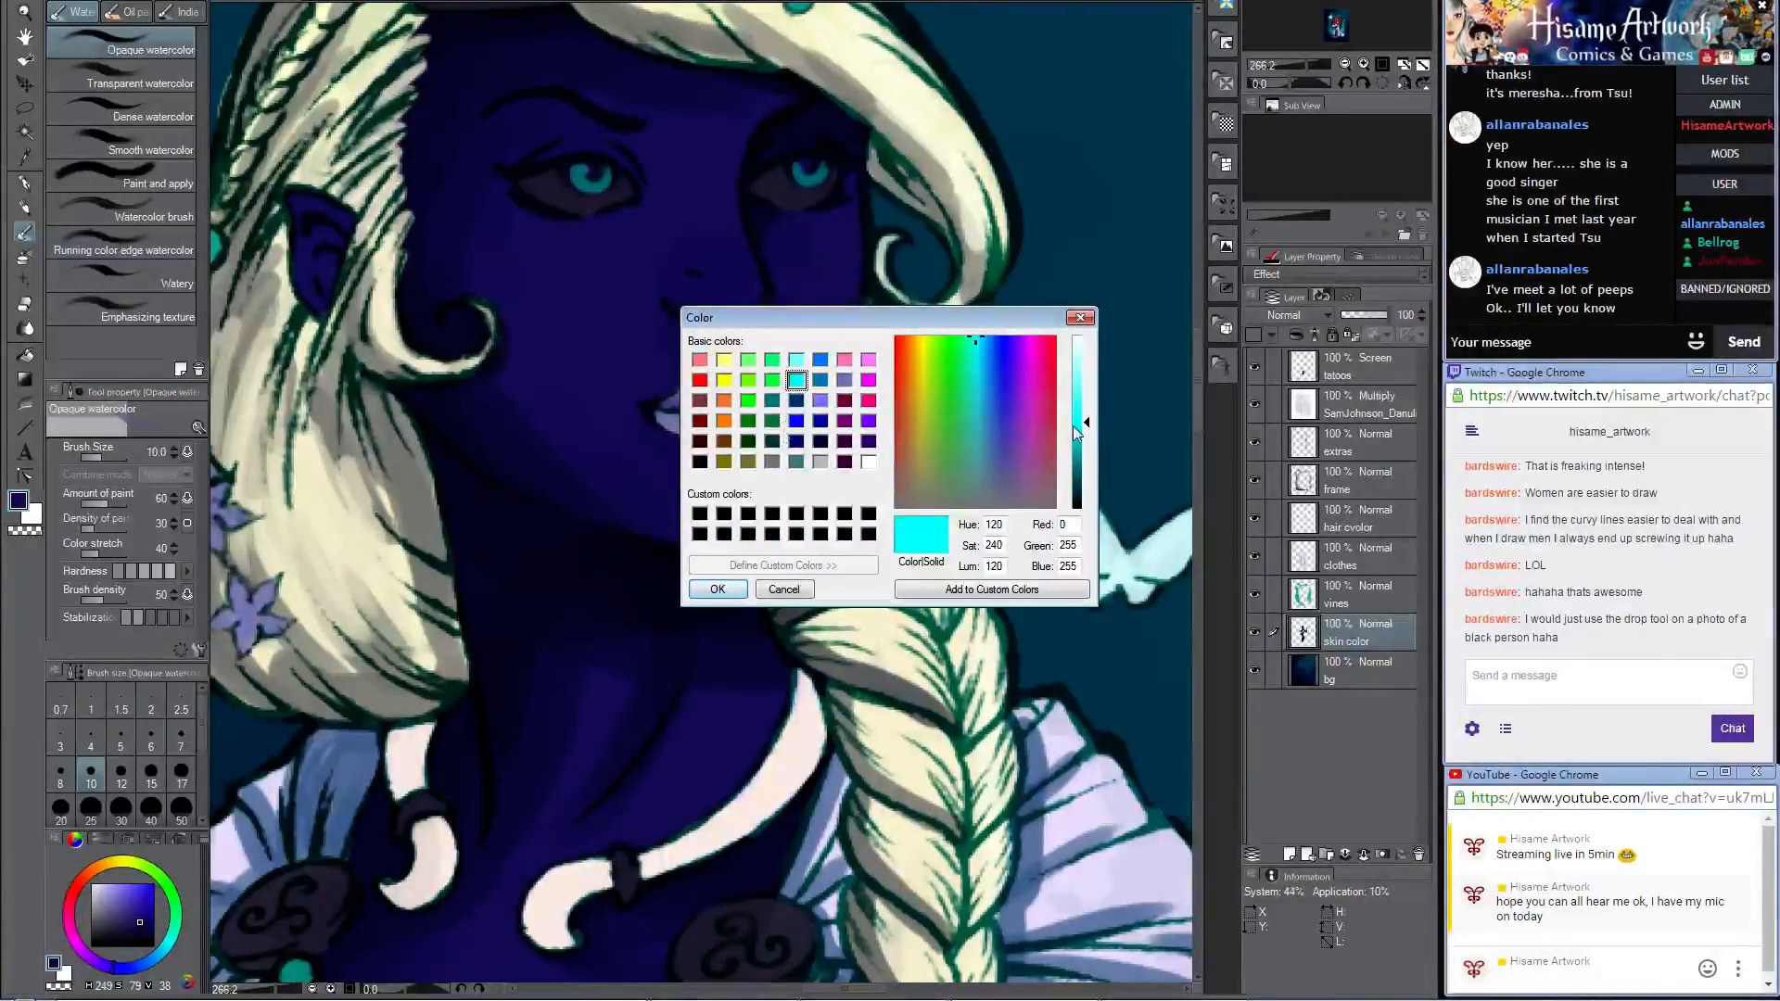
click(961, 337)
click(708, 587)
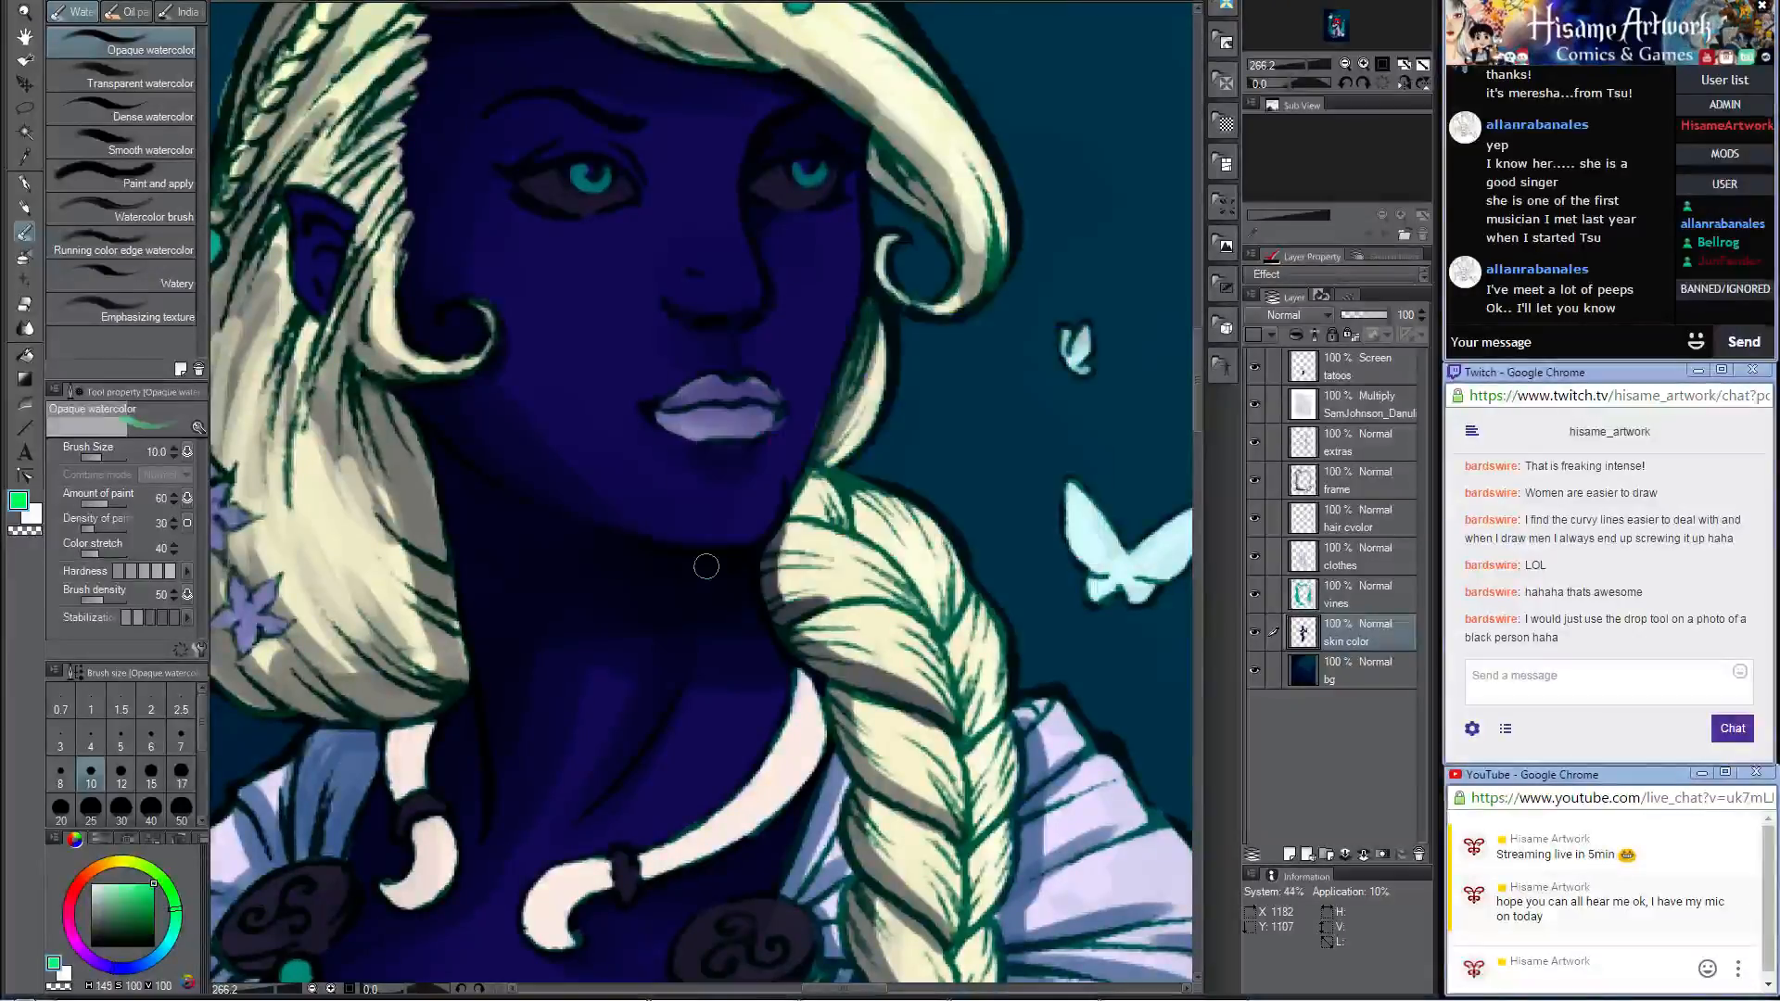
key(p)
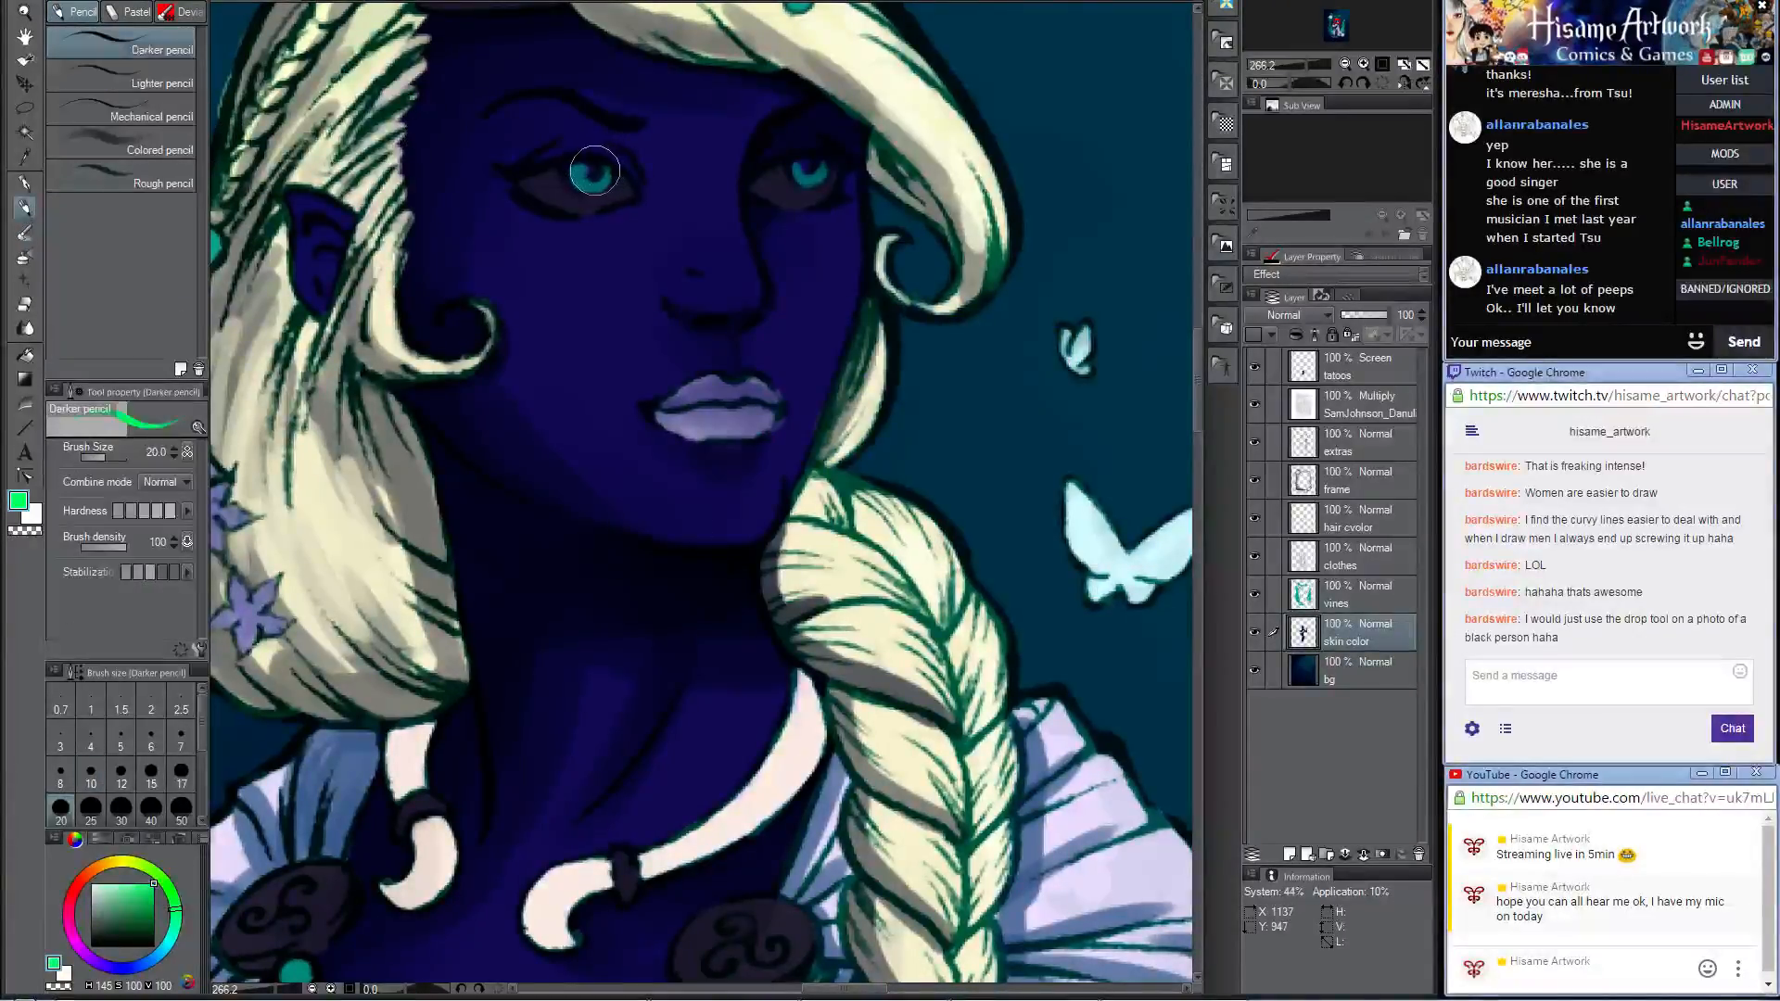
drag(594, 171, 596, 175)
drag(813, 162, 812, 168)
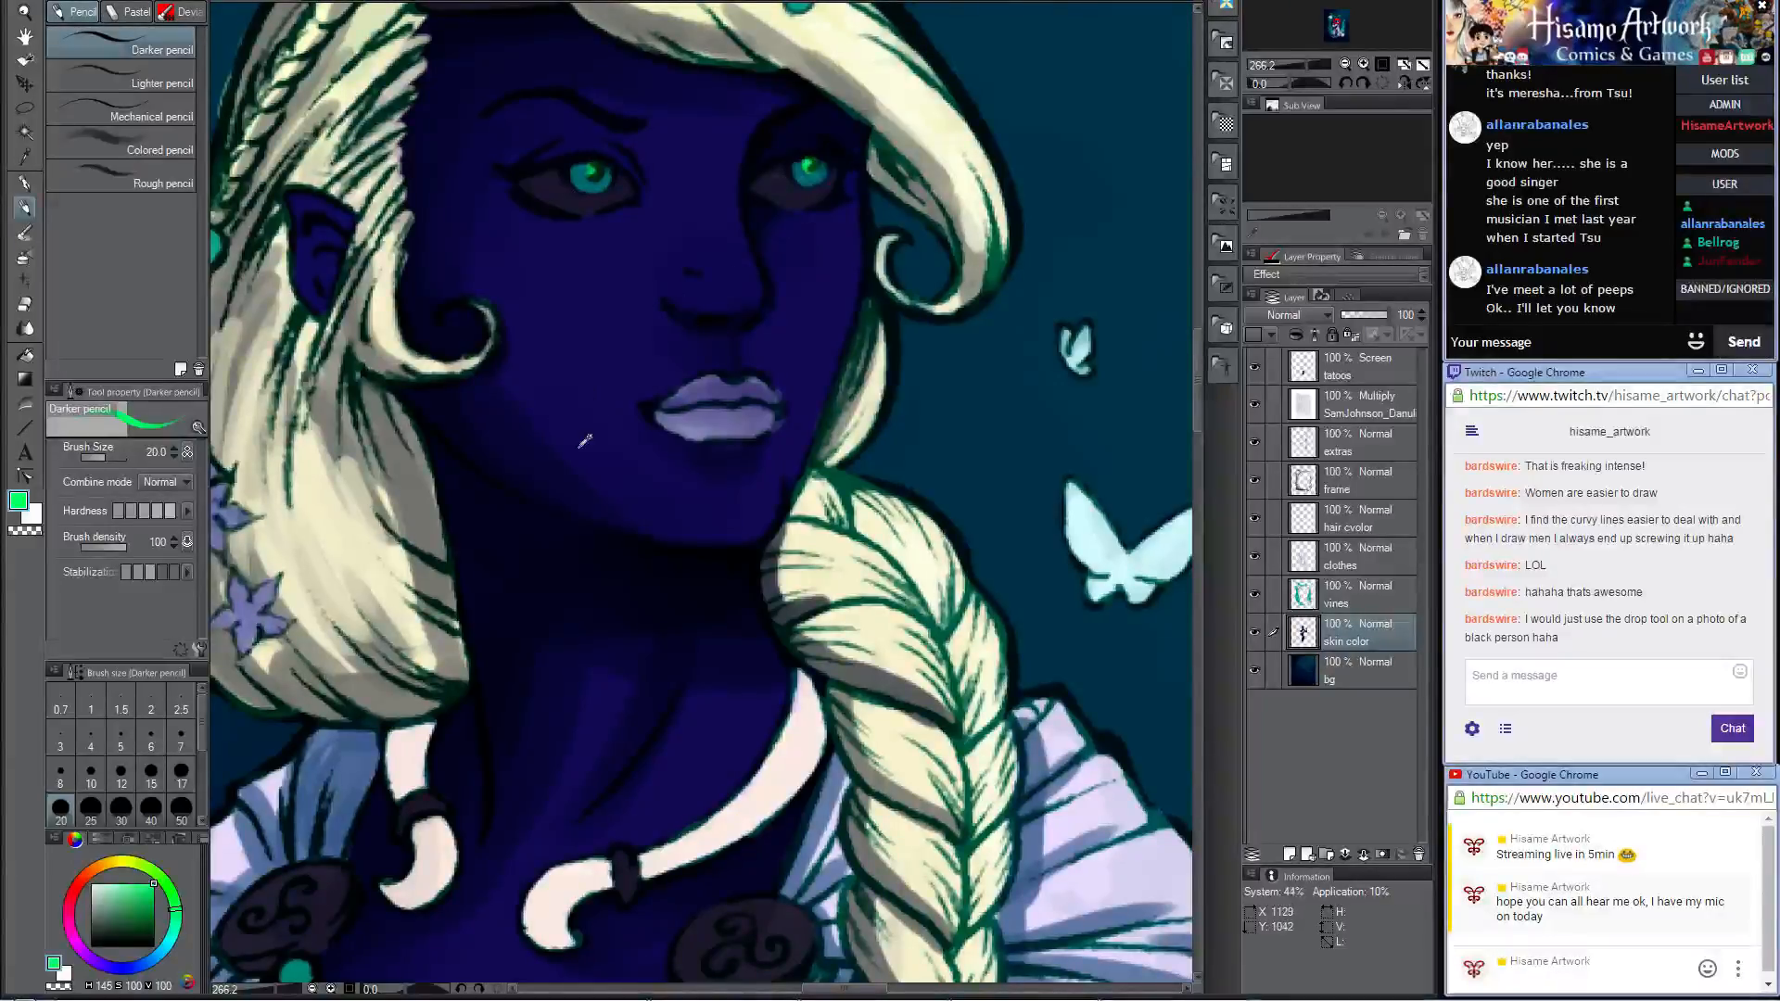
Step: Sample lavender from the lips and paint highlights on the woman's ear and nose with the Darker pencil
scroll(585, 441, down, 8)
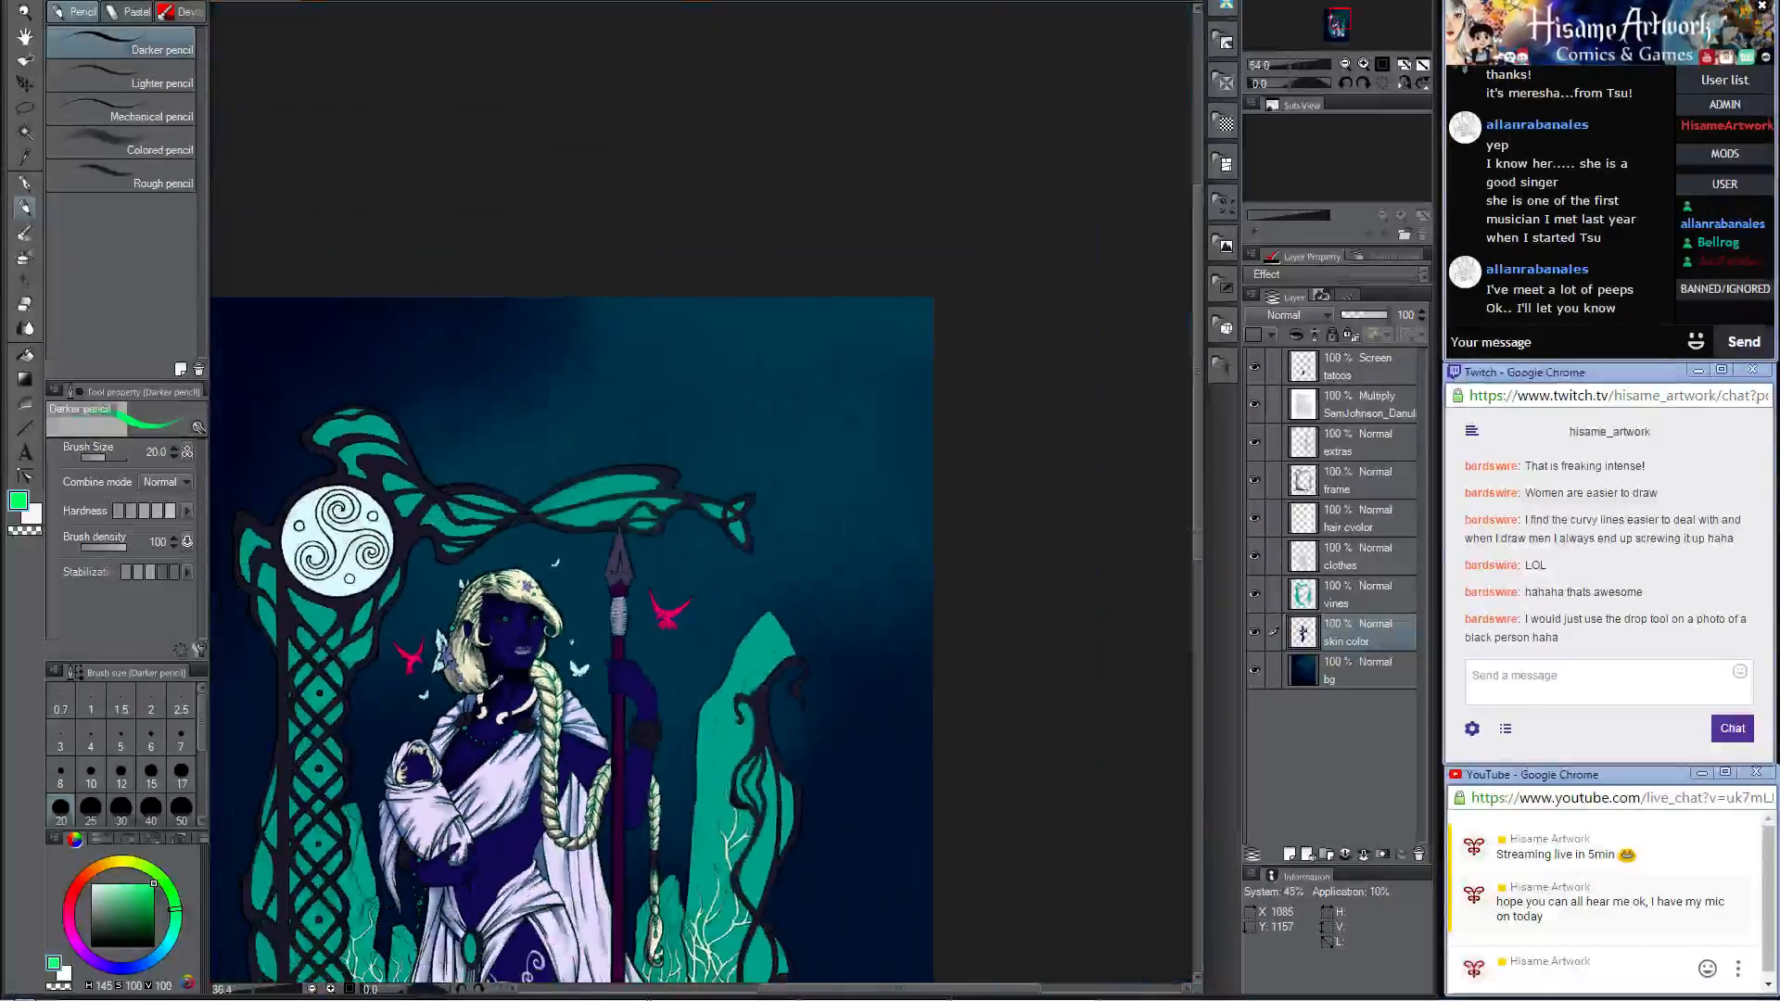
drag(483, 835, 678, 678)
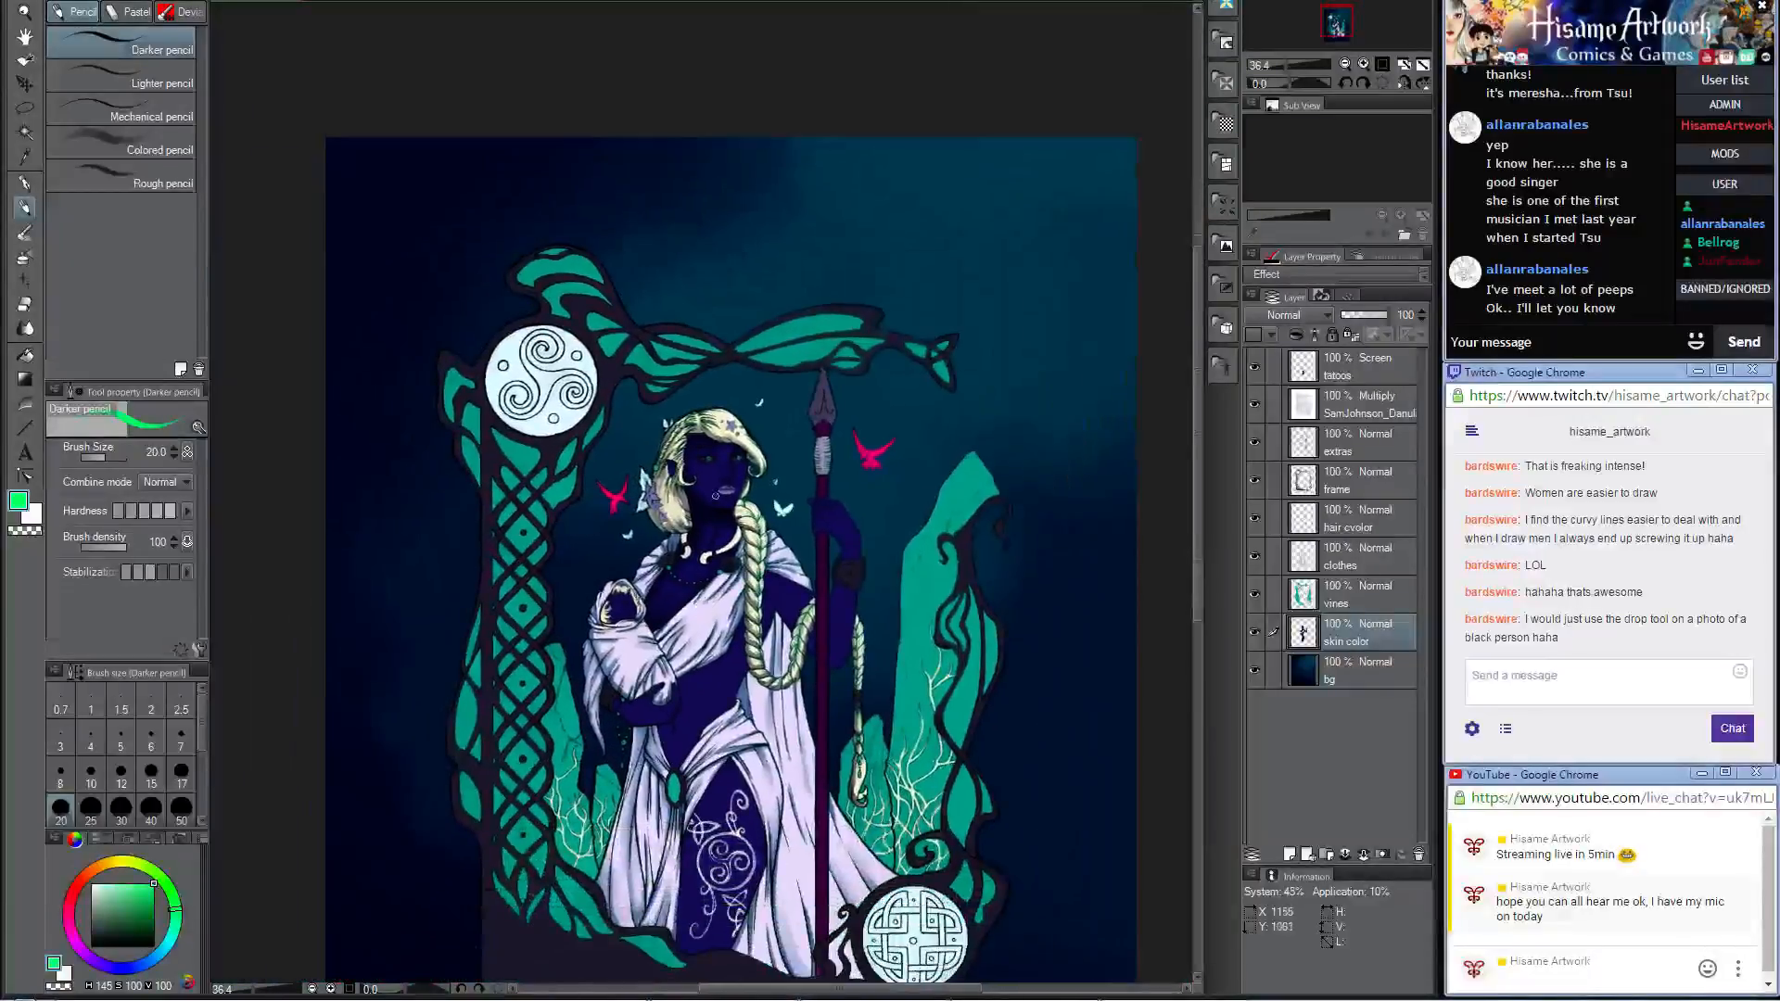
scroll(701, 497, up, 3)
scroll(732, 482, up, 5)
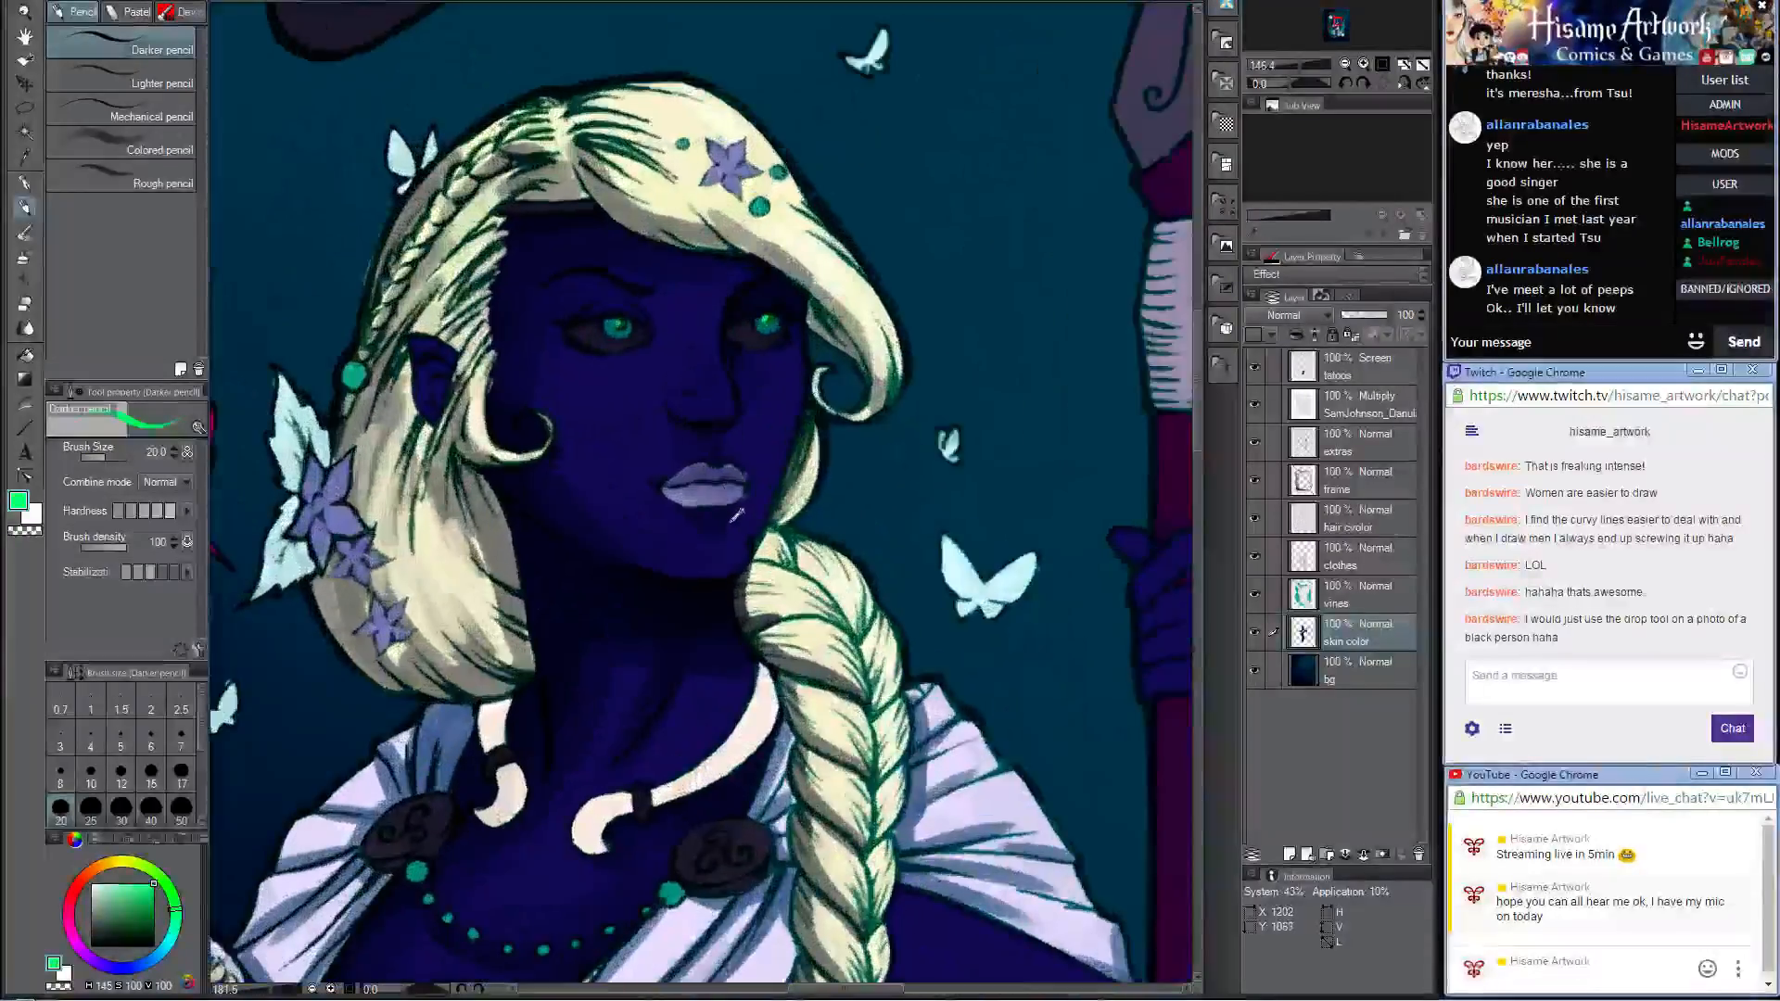
alt+click(724, 476)
alt+click(723, 481)
scroll(505, 424, up, 4)
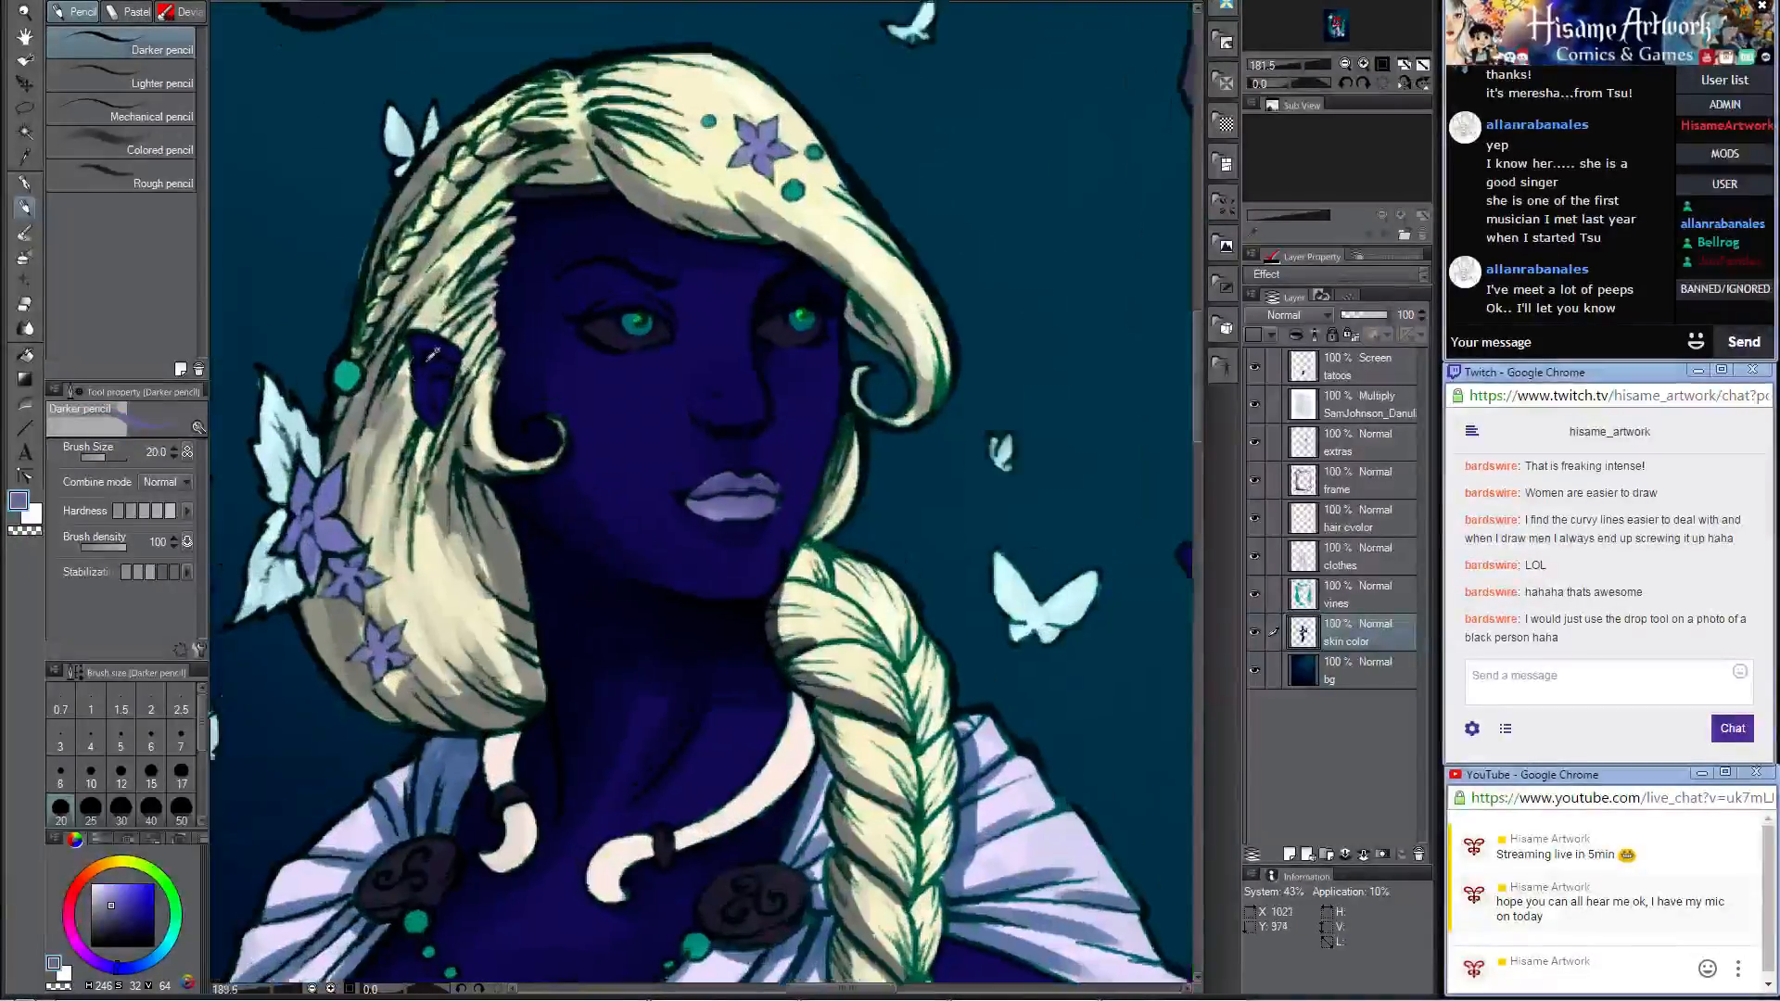
mouse_move(440, 340)
mouse_down()
mouse_move(418, 327)
mouse_move(424, 414)
mouse_up()
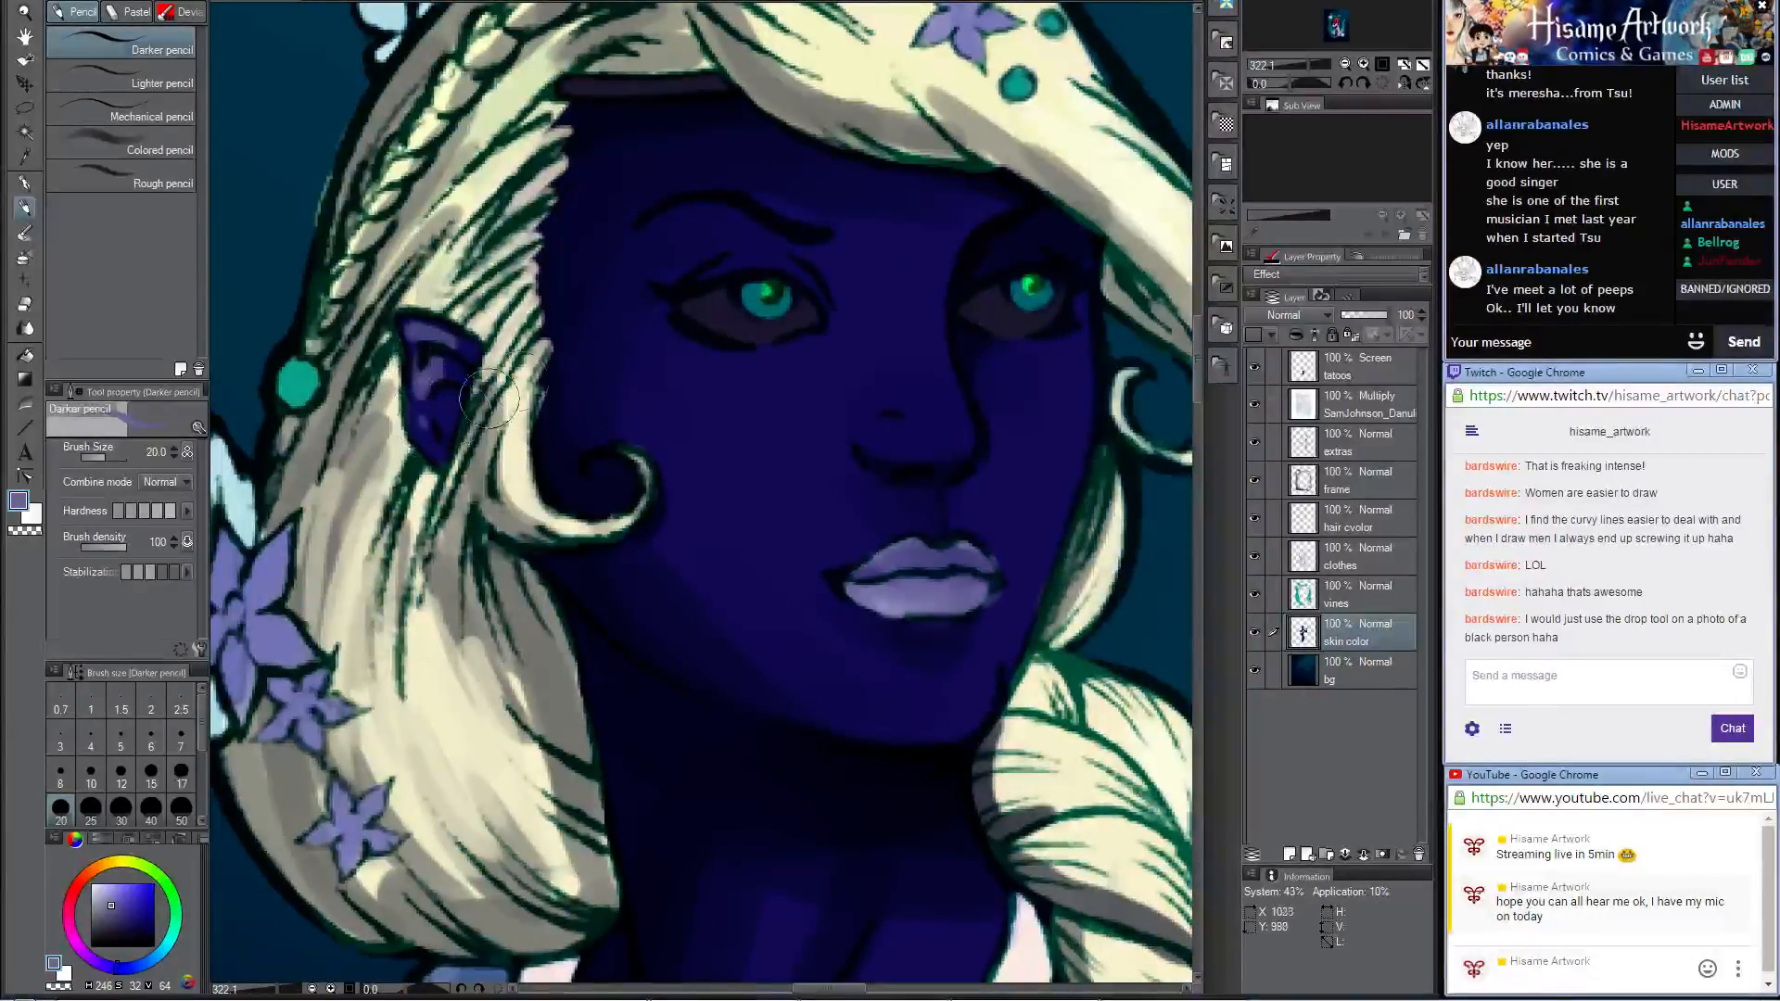
mouse_move(959, 433)
mouse_down()
mouse_move(941, 378)
mouse_move(950, 435)
mouse_up()
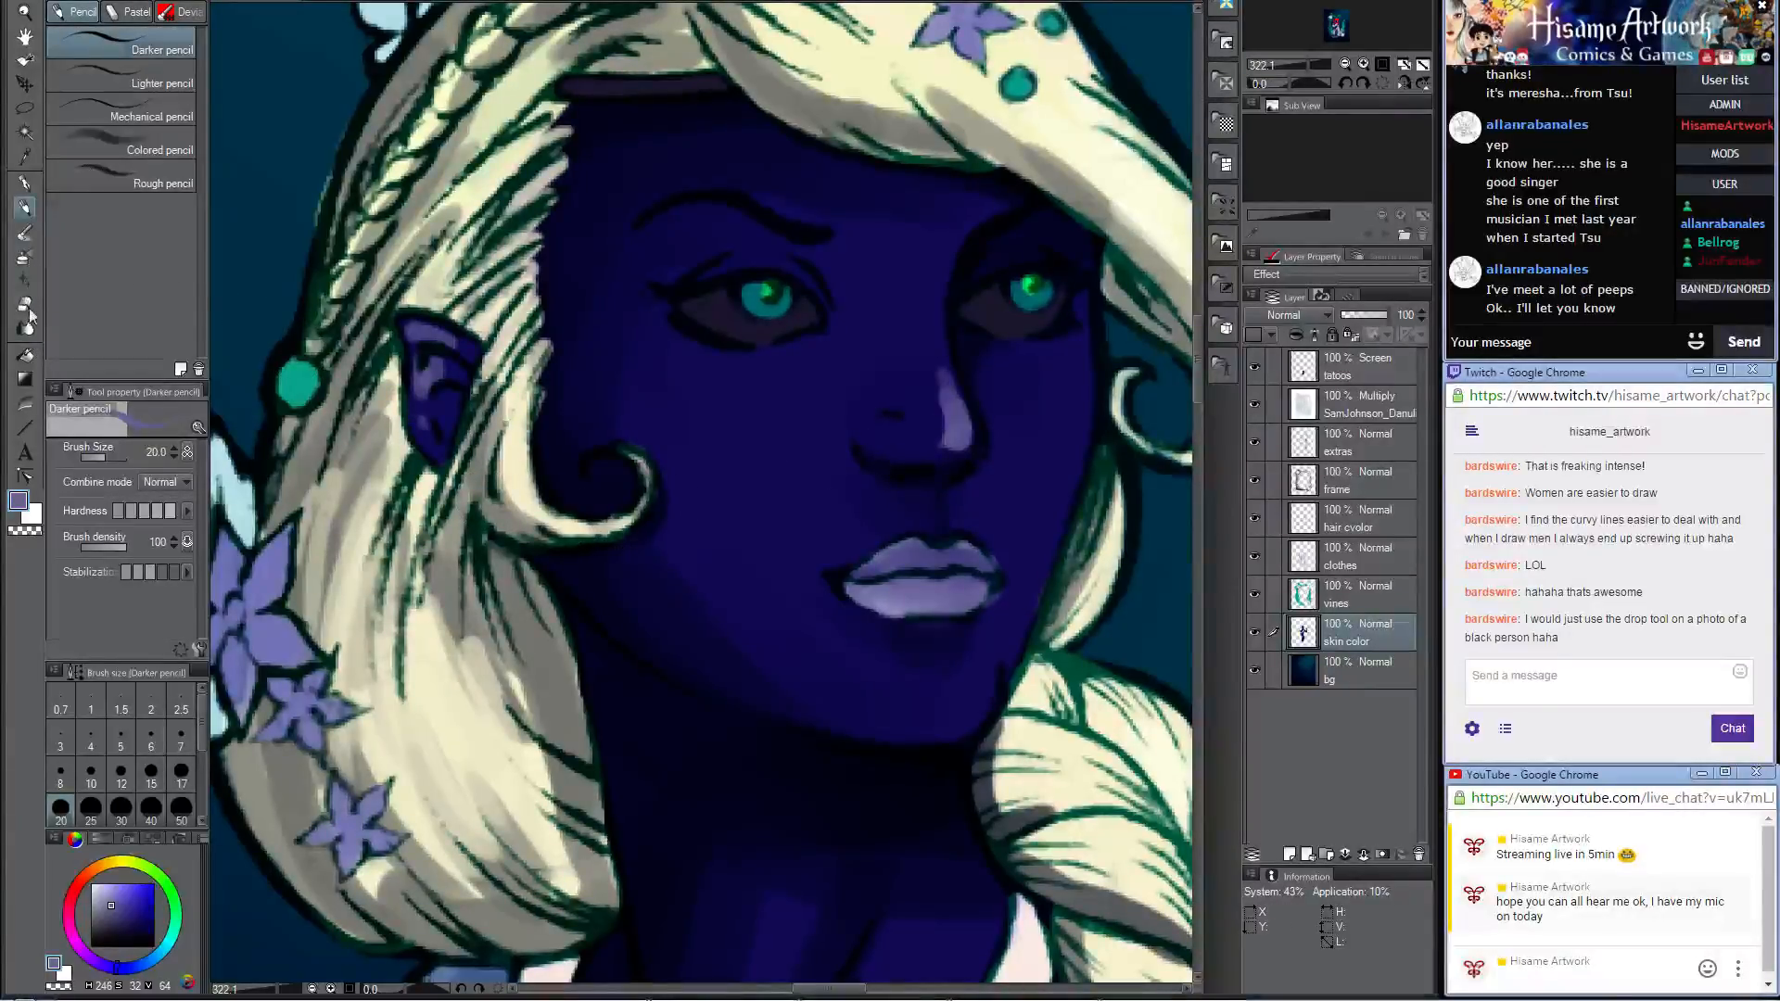
Step: Blend the ear and nose highlights into the skin with the Opaque watercolor brush, enlarging it to size 17
click(23, 235)
mouse_move(429, 368)
mouse_down()
mouse_move(418, 391)
mouse_move(414, 331)
mouse_up()
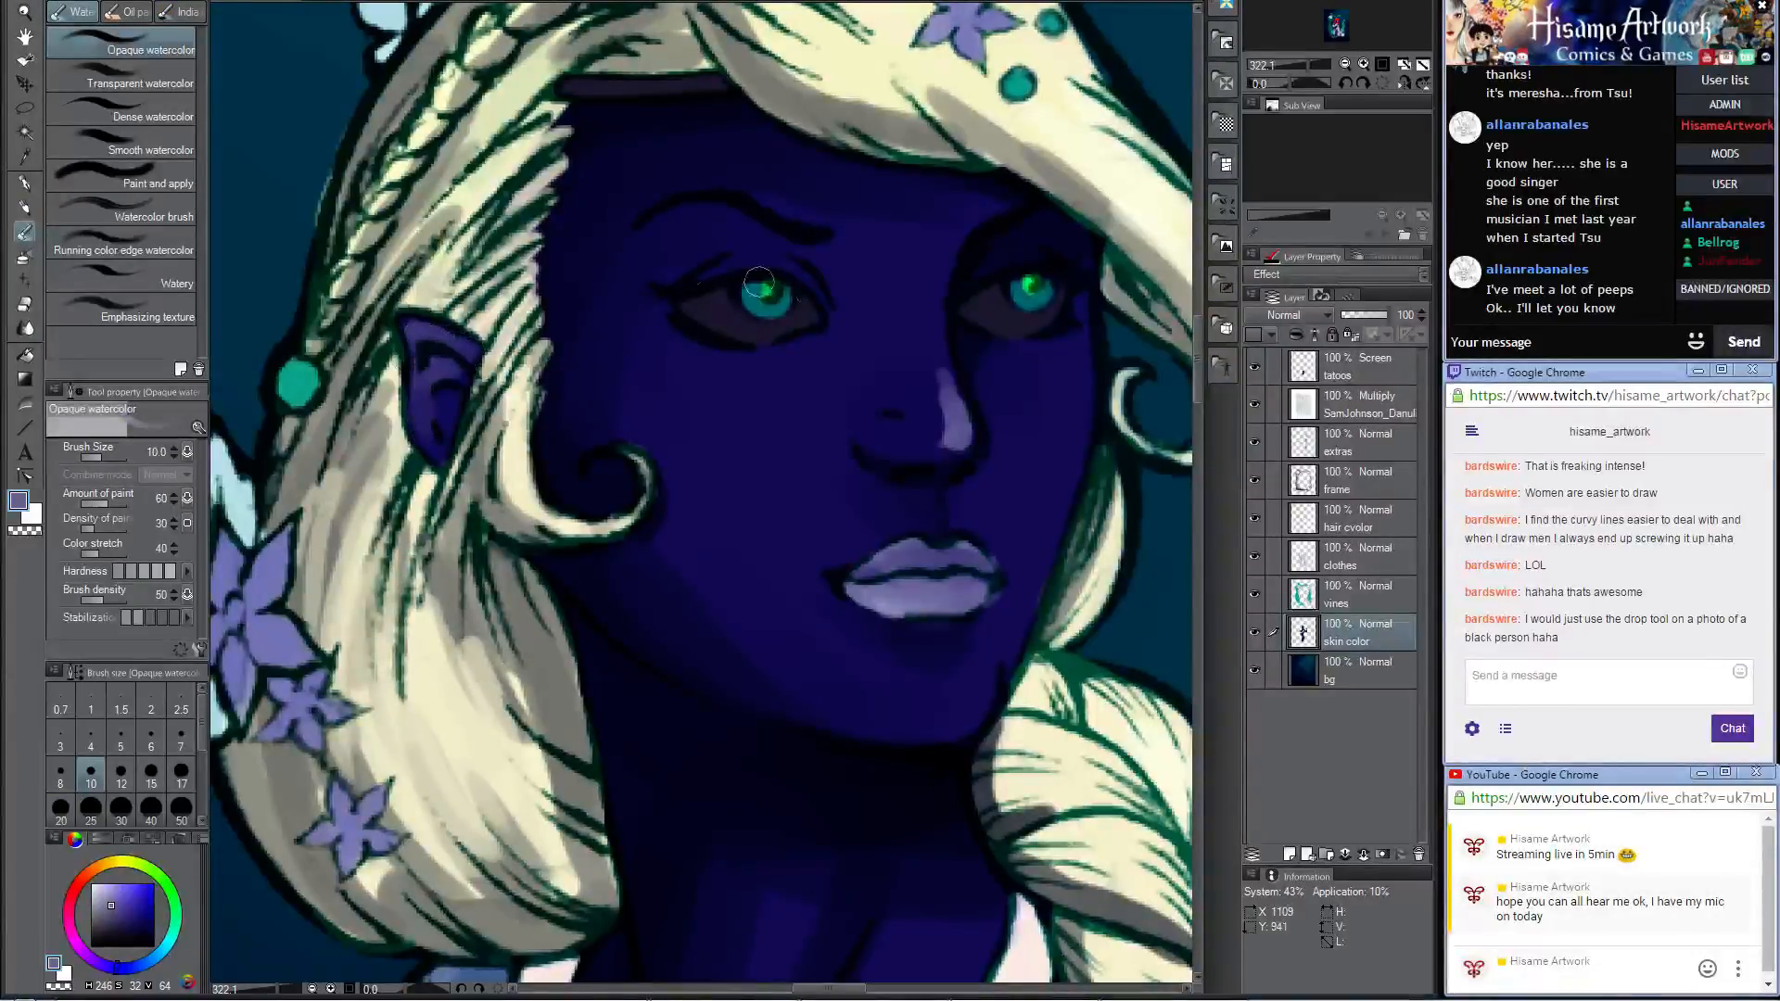
key(bracketright)
key(bracketright)
key(bracketright)
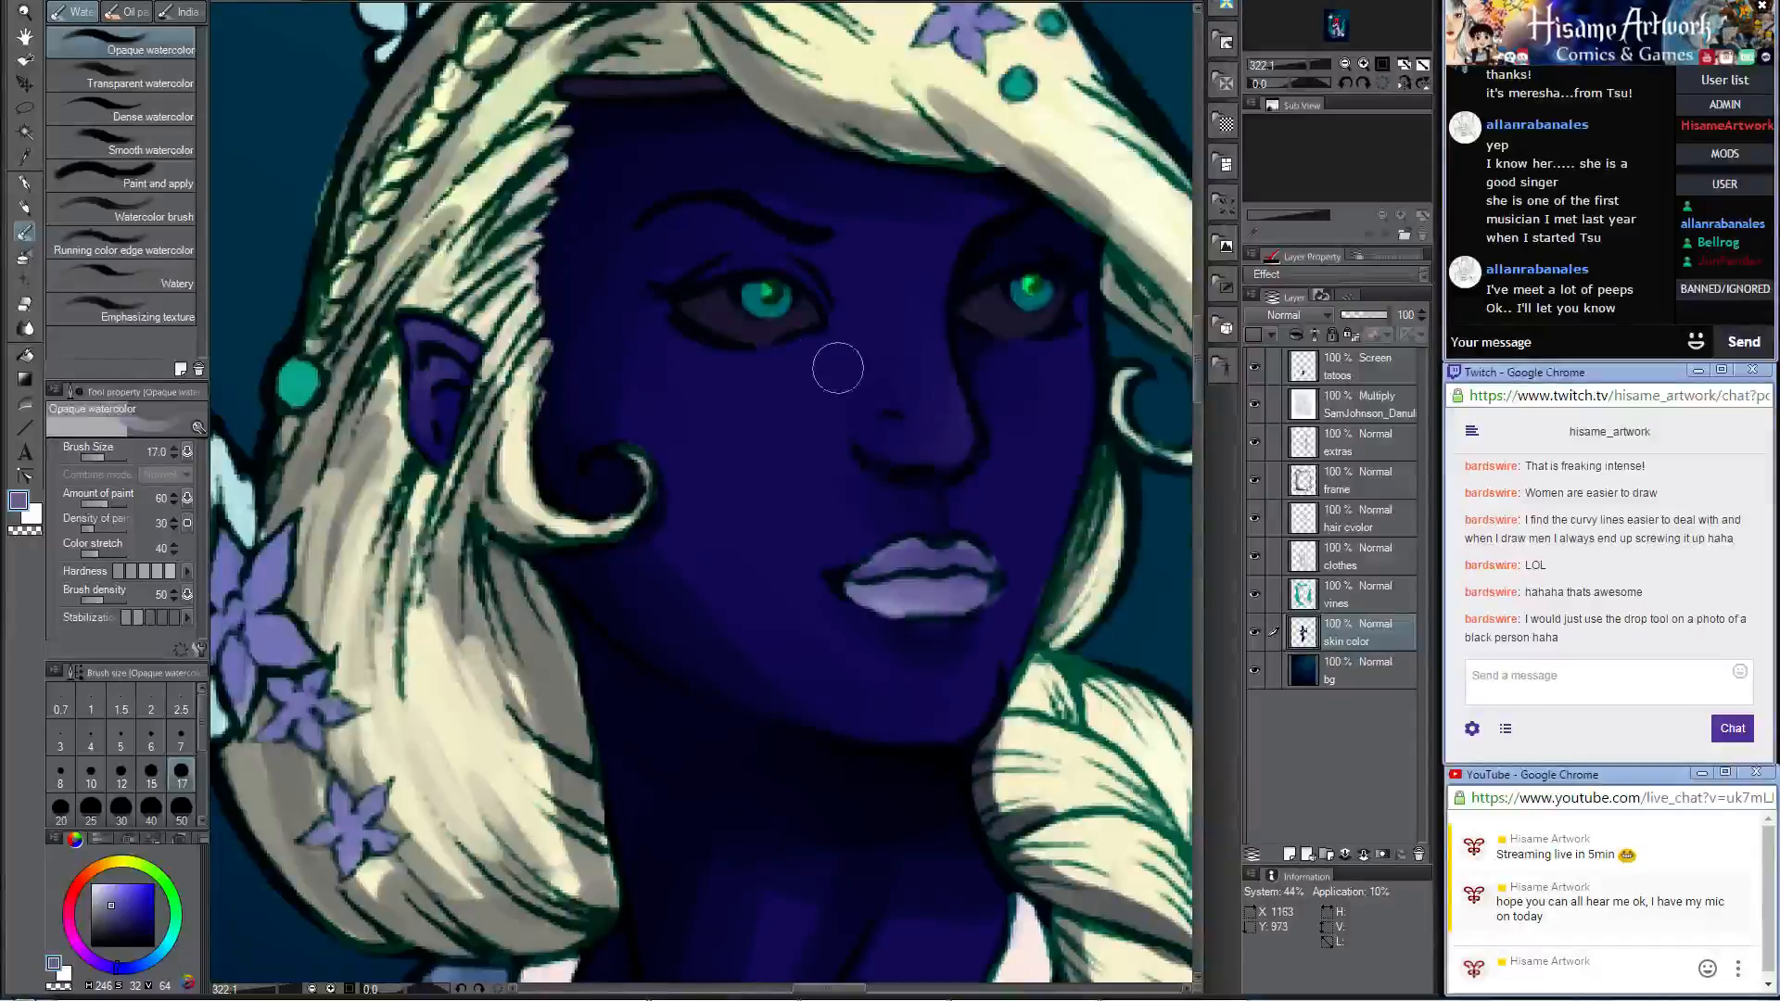
Step: Paint lavender highlight patches on both cheeks and beneath both eyebrows with the Darker pencil at size 20
click(26, 207)
mouse_move(1039, 398)
mouse_down()
mouse_move(1064, 381)
mouse_move(1057, 412)
mouse_up()
drag(680, 406, 705, 436)
mouse_move(679, 259)
mouse_down()
mouse_move(723, 224)
mouse_move(666, 230)
mouse_move(665, 258)
mouse_move(745, 232)
mouse_up()
drag(1113, 259, 1041, 231)
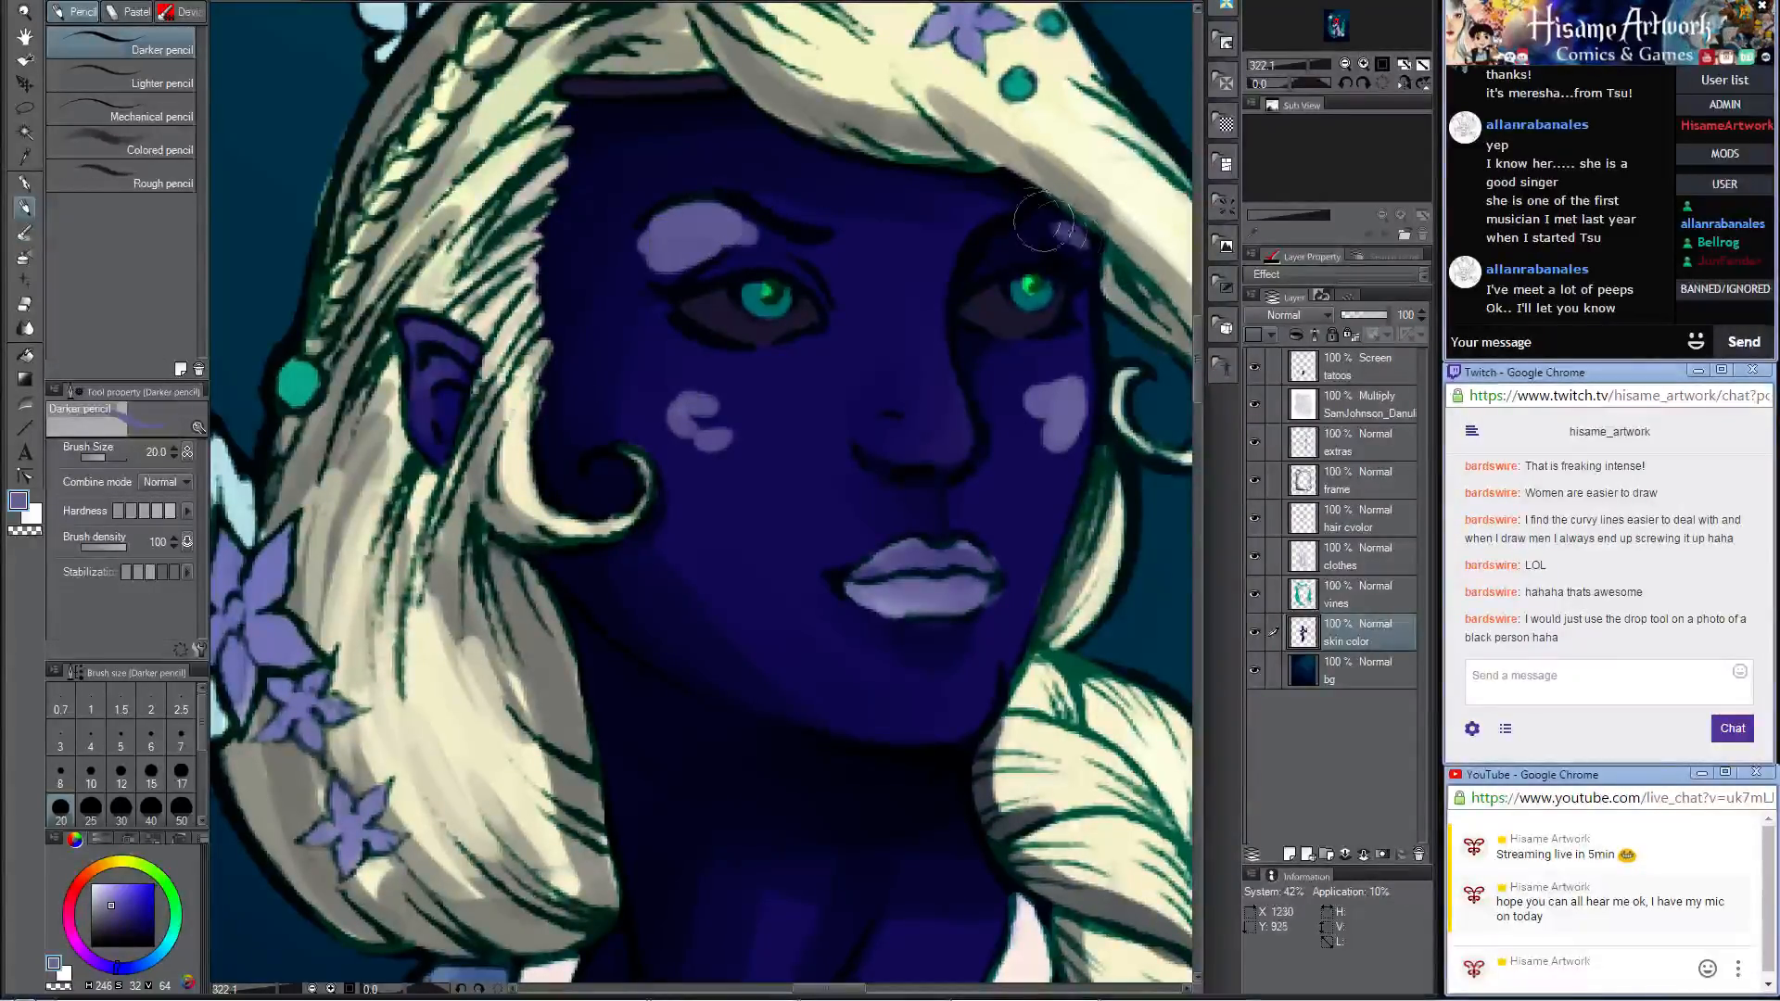
Step: Blend both cheek highlights and the far brow highlight into the skin with the Opaque watercolor brush at size 40
click(24, 229)
key(bracketright)
key(bracketright)
key(bracketright)
key(bracketright)
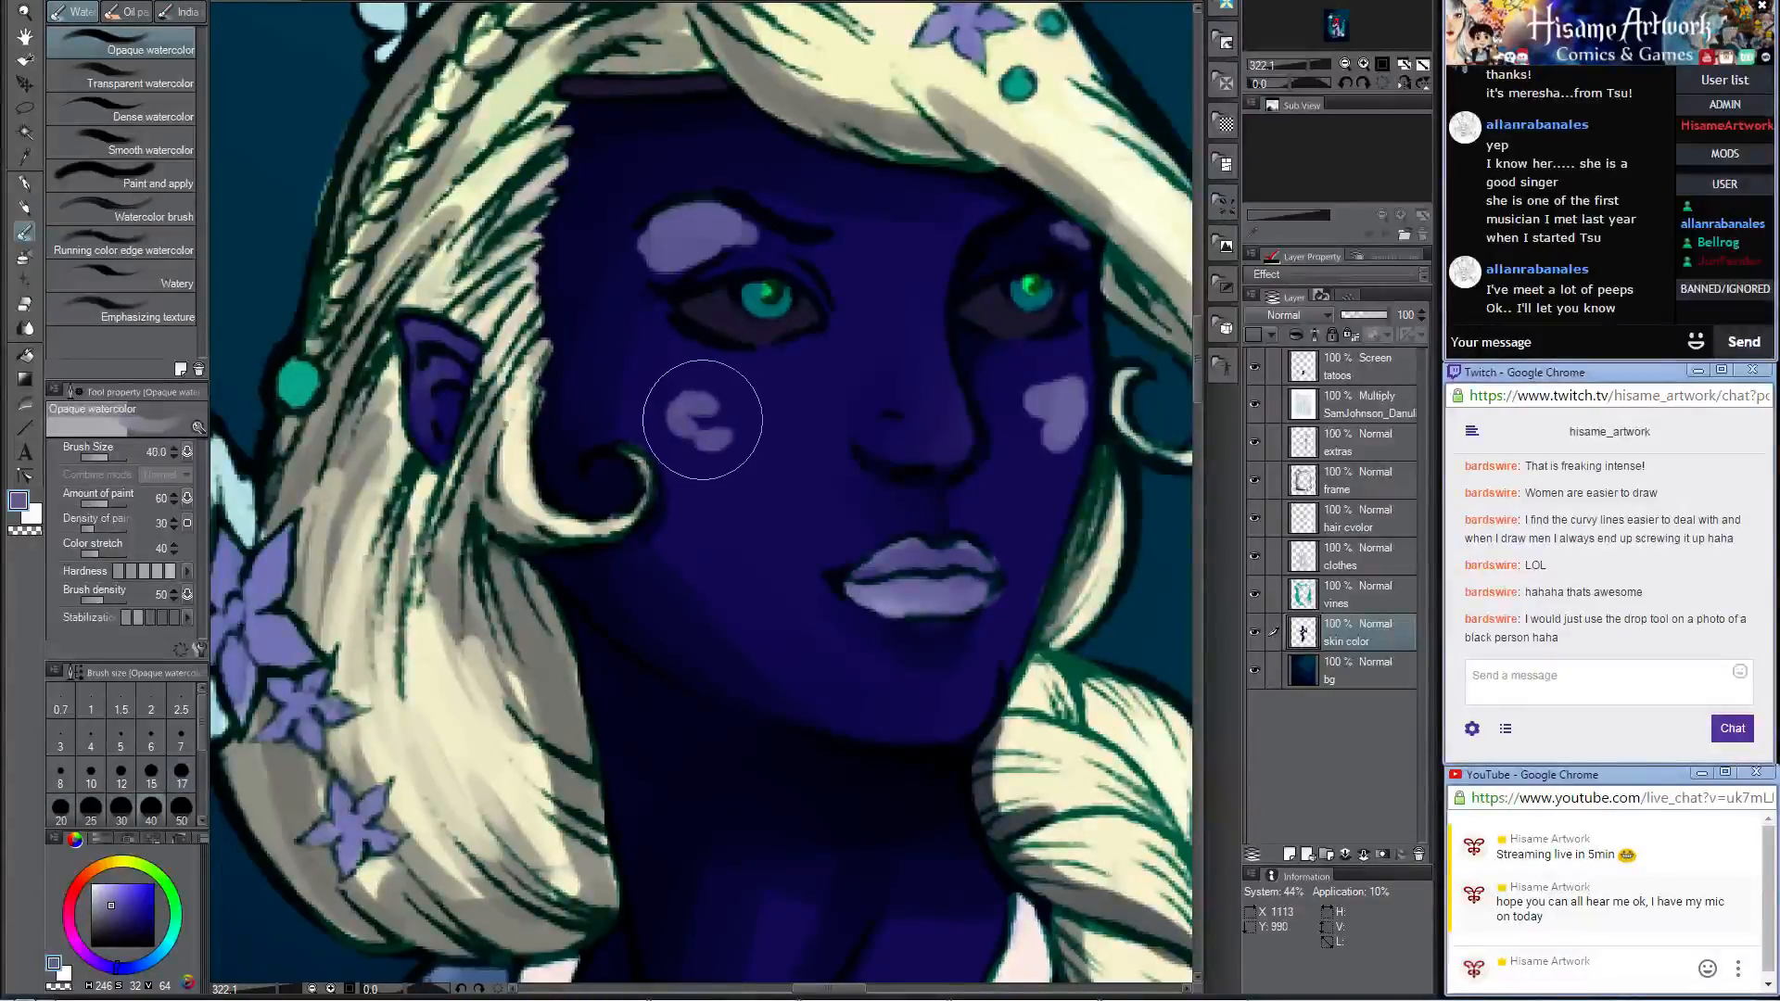
mouse_move(702, 419)
mouse_down()
mouse_move(720, 470)
mouse_move(646, 388)
mouse_move(738, 410)
mouse_move(795, 392)
mouse_move(666, 396)
mouse_move(716, 408)
mouse_move(697, 456)
mouse_move(777, 503)
mouse_move(656, 414)
mouse_move(641, 369)
mouse_move(677, 477)
mouse_move(758, 482)
mouse_move(773, 427)
mouse_move(679, 502)
mouse_move(727, 554)
mouse_move(637, 367)
mouse_up()
mouse_move(1031, 339)
mouse_down()
mouse_move(1015, 388)
mouse_move(1050, 389)
mouse_move(1024, 399)
mouse_move(1075, 368)
mouse_move(1056, 460)
mouse_move(1075, 371)
mouse_move(1076, 389)
mouse_move(1063, 369)
mouse_move(1012, 392)
mouse_move(1042, 496)
mouse_move(1022, 477)
mouse_move(1015, 377)
mouse_move(1078, 347)
mouse_move(1030, 367)
mouse_move(999, 422)
mouse_move(997, 486)
mouse_move(1054, 400)
mouse_move(1028, 504)
mouse_move(1081, 333)
mouse_move(1031, 396)
mouse_move(1088, 297)
mouse_move(1066, 378)
mouse_move(972, 351)
mouse_move(985, 411)
mouse_move(1020, 369)
mouse_move(1016, 521)
mouse_move(1052, 392)
mouse_move(1038, 521)
mouse_move(1073, 380)
mouse_move(1037, 380)
mouse_move(1018, 432)
mouse_move(1037, 498)
mouse_move(1080, 371)
mouse_move(1060, 361)
mouse_move(1049, 232)
mouse_up()
Step: Soften the highlight beneath the near eyebrow with the Opaque watercolor brush at size 20 and at size 30
key(bracketleft)
key(bracketleft)
key(bracketleft)
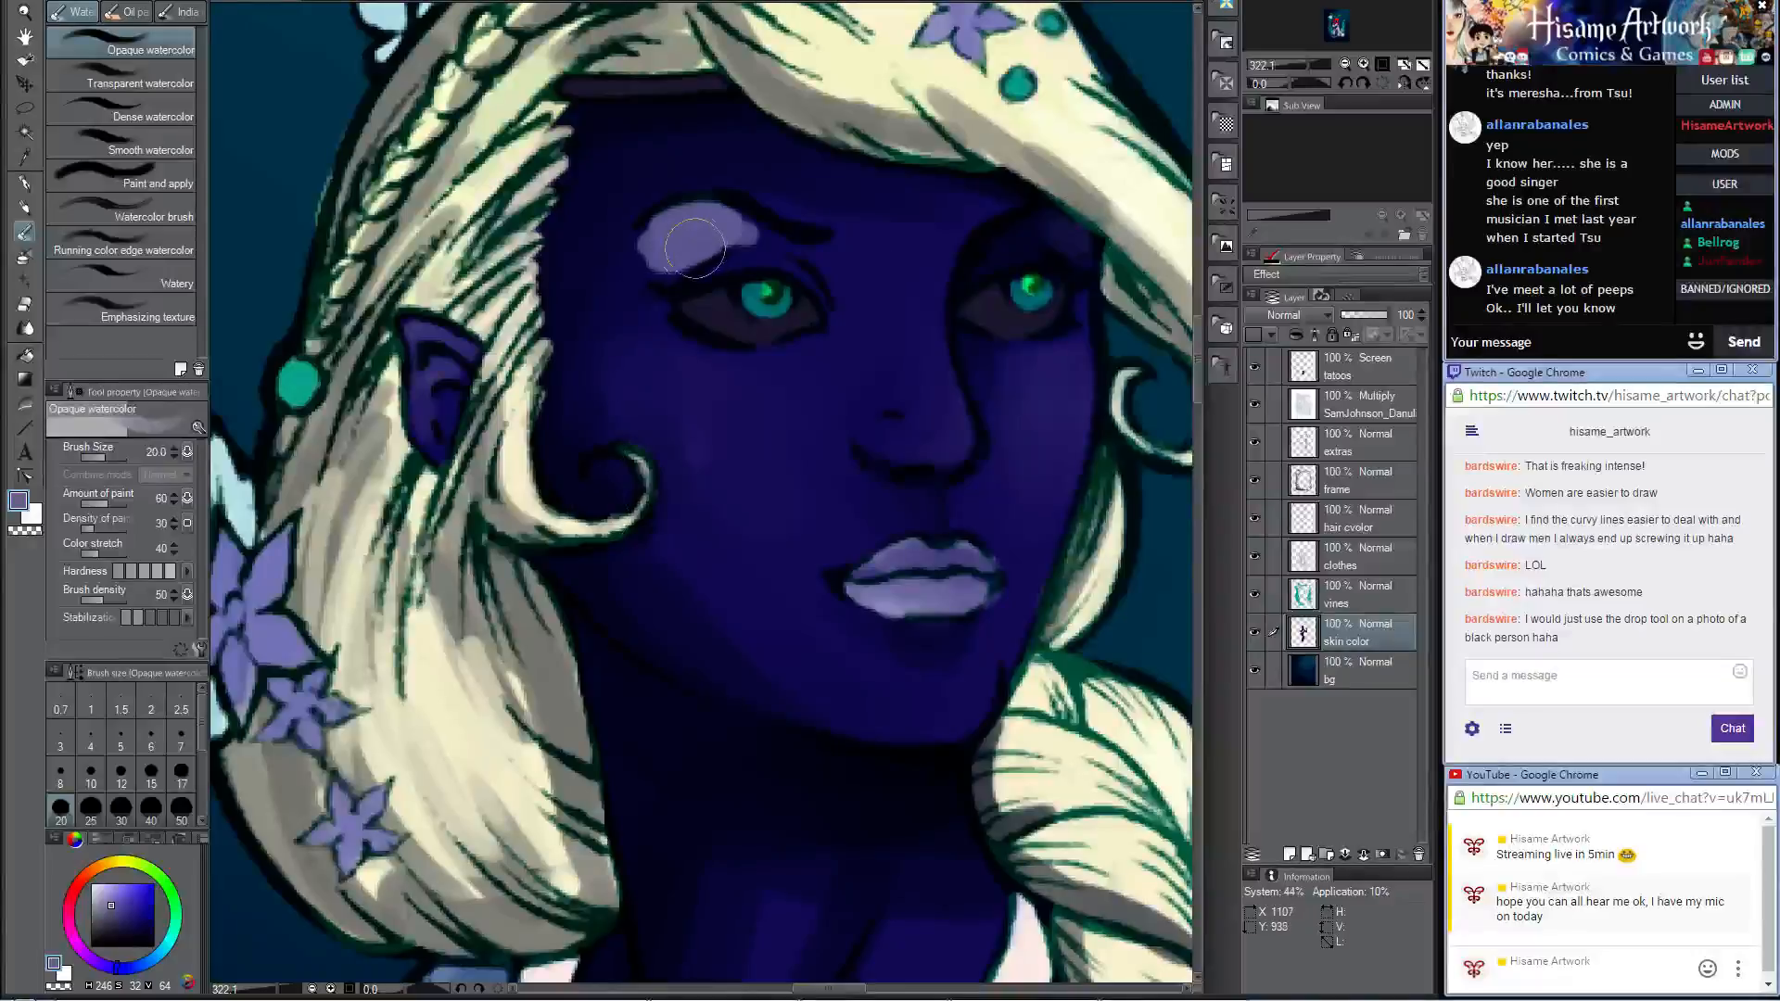
mouse_move(696, 250)
mouse_down()
mouse_move(761, 243)
mouse_move(697, 216)
mouse_move(642, 266)
mouse_move(715, 250)
mouse_move(680, 275)
mouse_move(787, 266)
mouse_move(821, 308)
mouse_up()
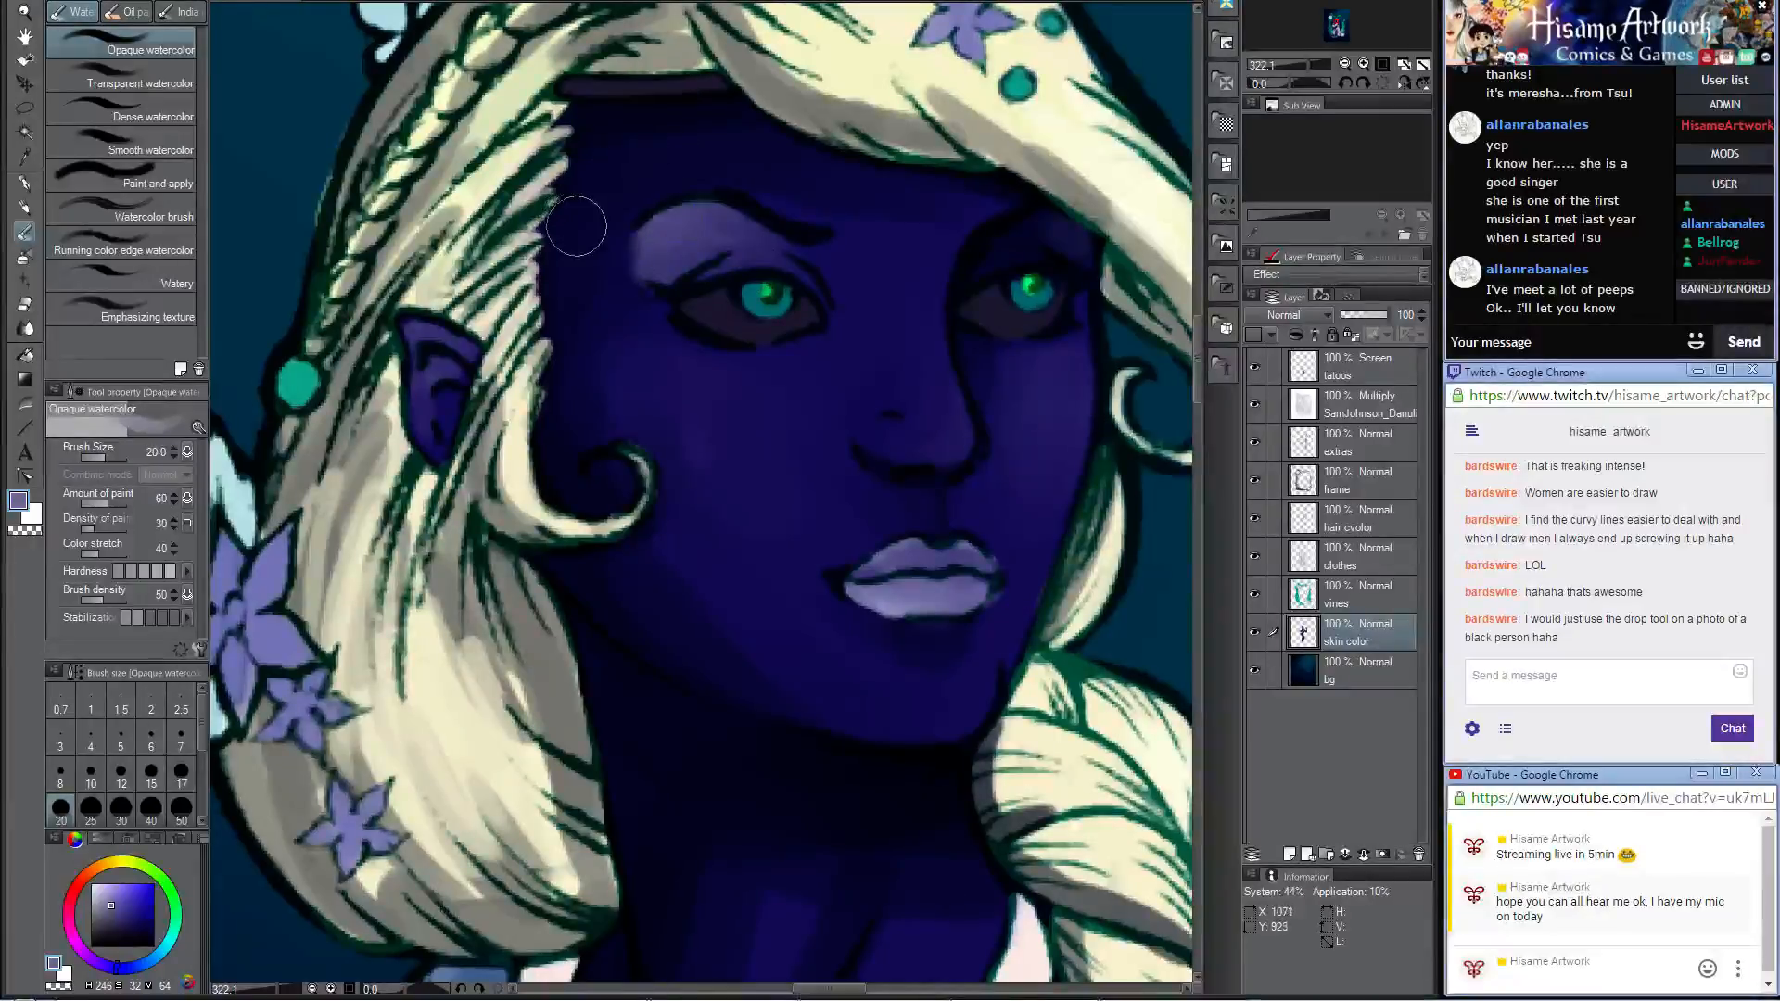
key(bracketright)
key(bracketright)
mouse_move(679, 244)
mouse_down()
mouse_move(634, 259)
mouse_move(681, 222)
mouse_move(672, 241)
mouse_move(698, 235)
mouse_move(672, 258)
mouse_move(799, 266)
mouse_up()
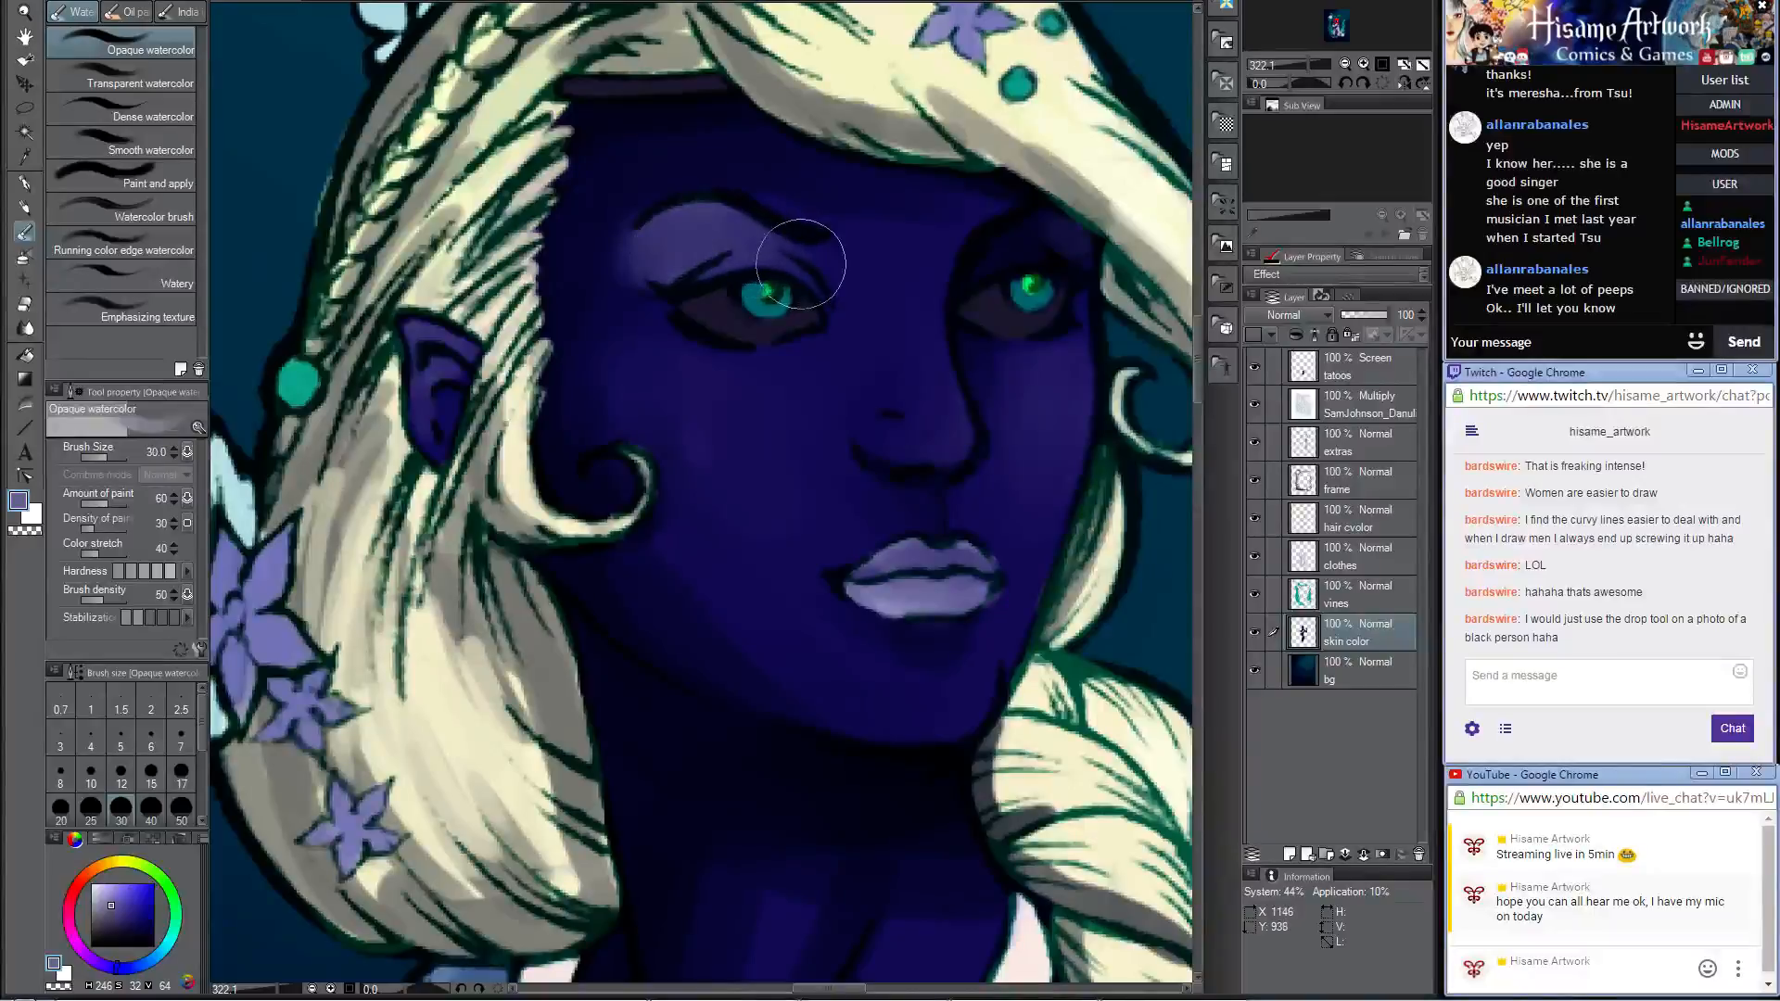
Step: Darken the skin at the temple beside the near eyebrow with sampled navy, and switch back to the Darker pencil
alt+click(563, 204)
mouse_move(637, 181)
mouse_down()
mouse_move(580, 308)
mouse_move(628, 296)
mouse_move(622, 238)
mouse_move(631, 305)
mouse_up()
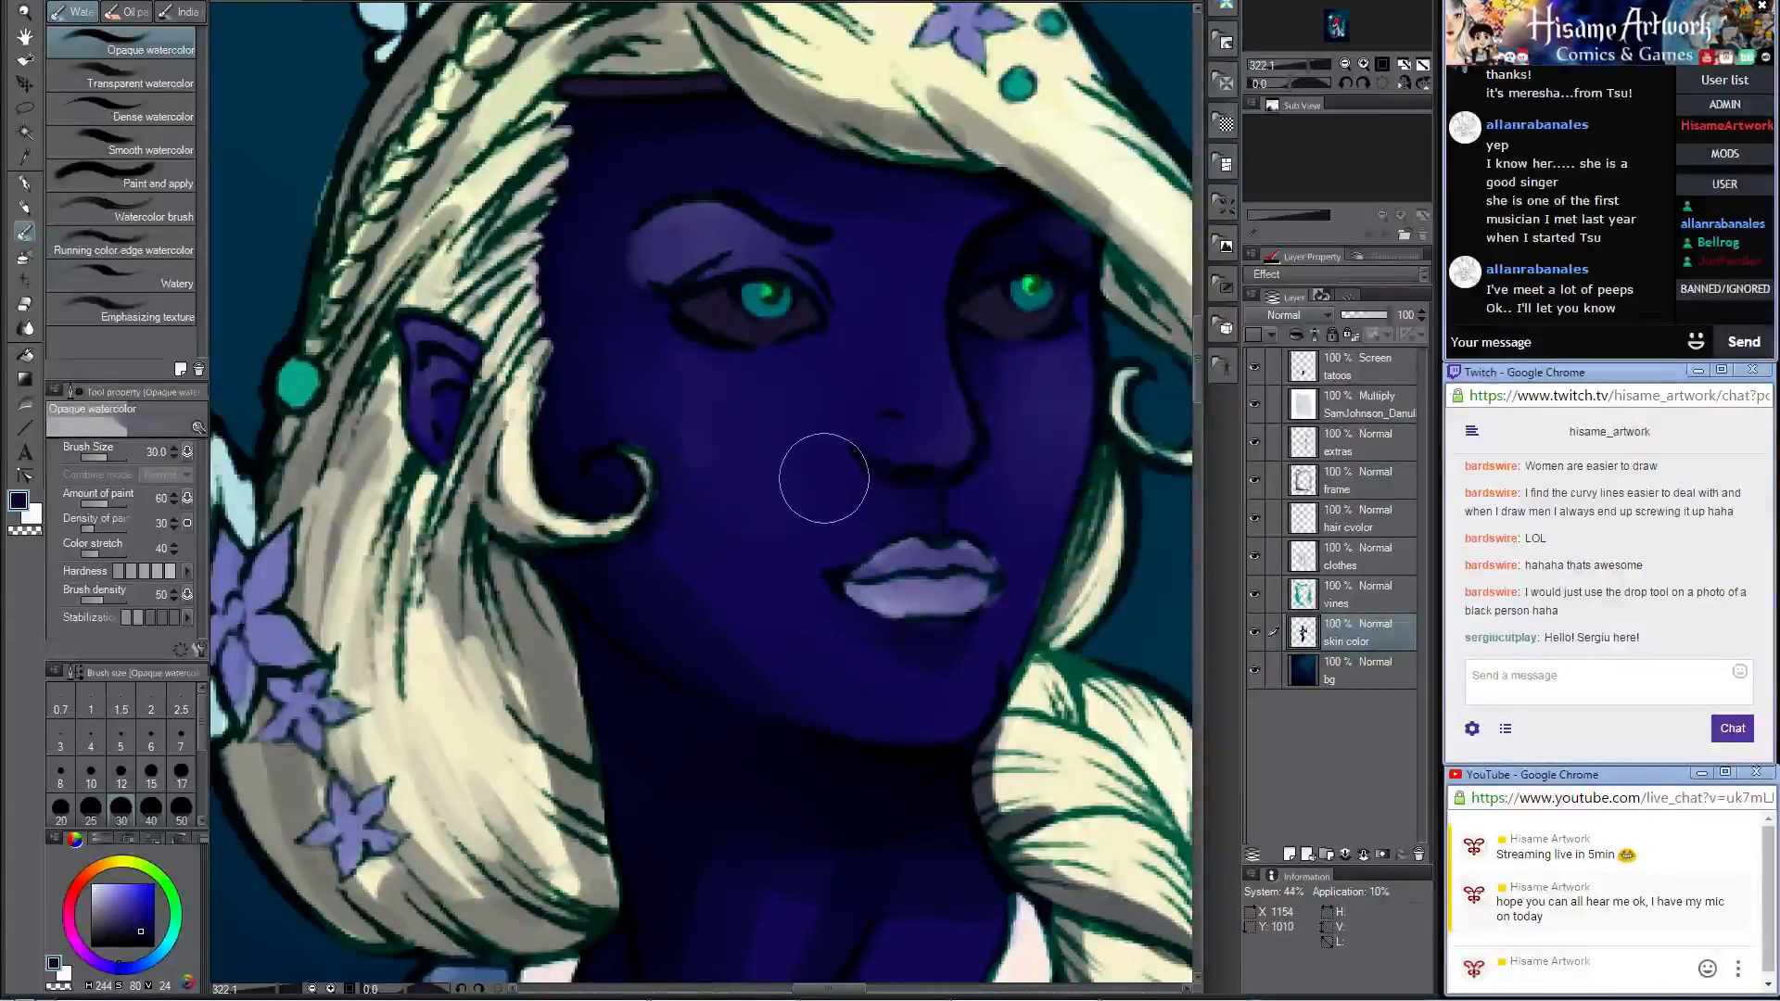
drag(785, 442, 728, 461)
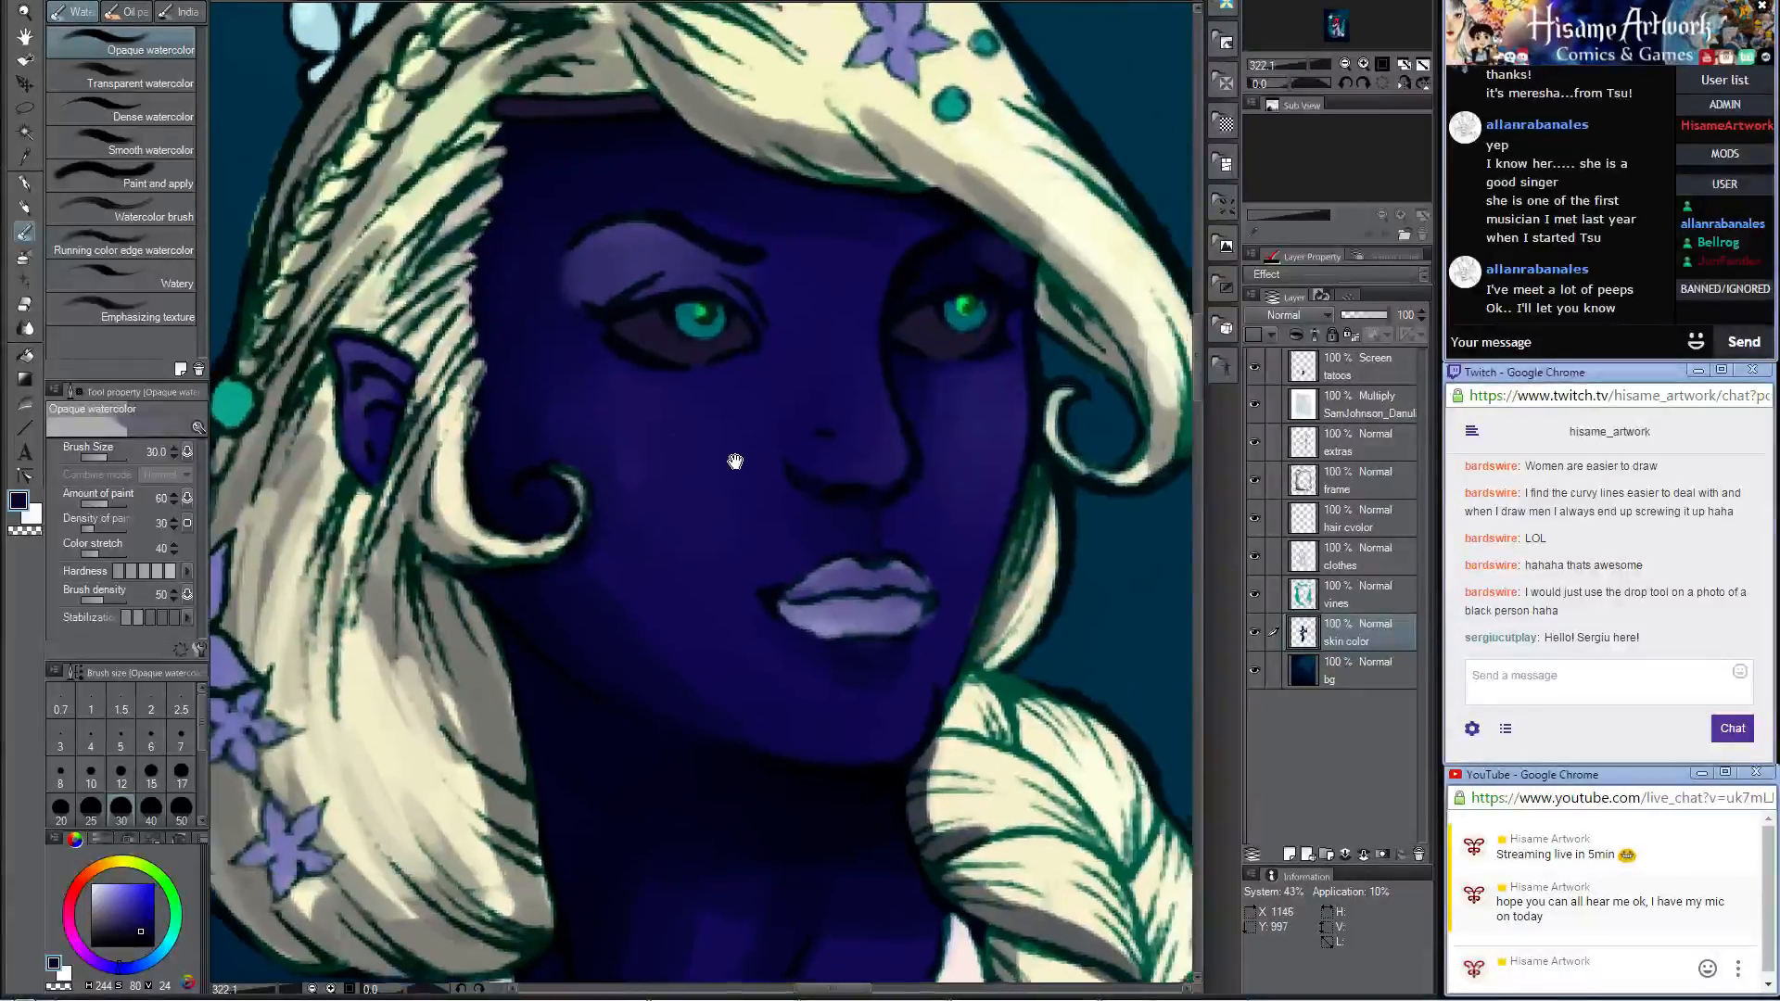
click(26, 207)
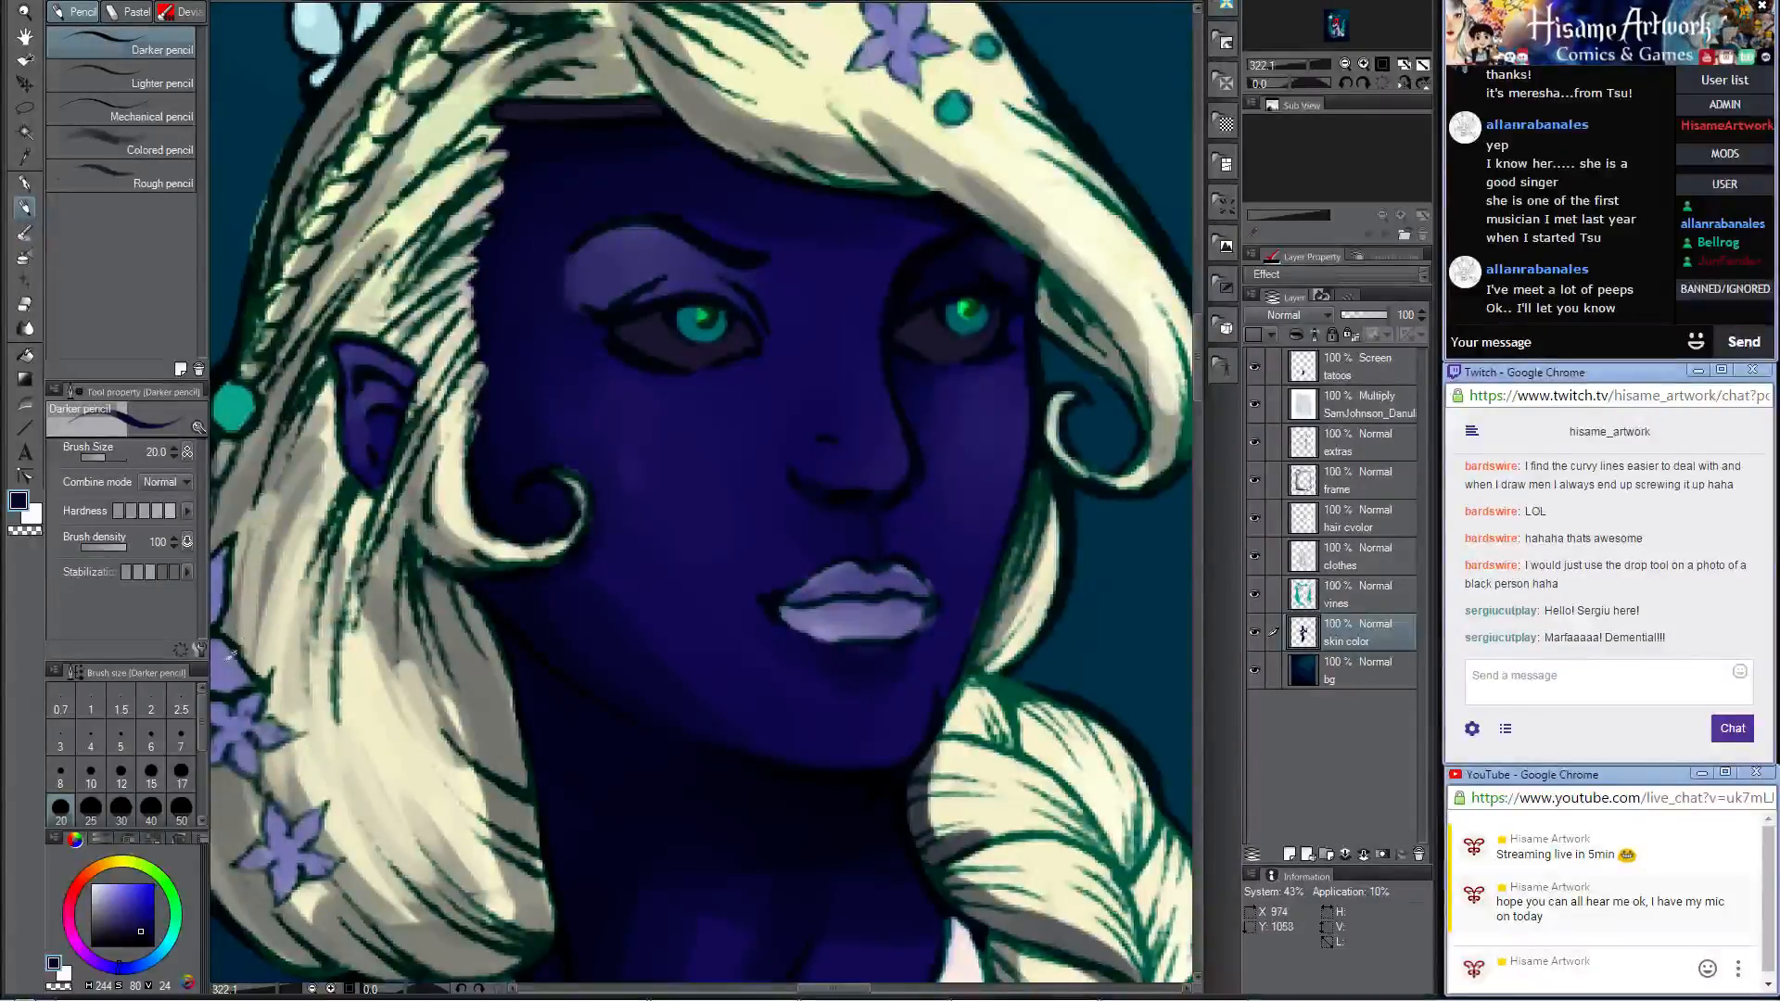
alt+click(233, 399)
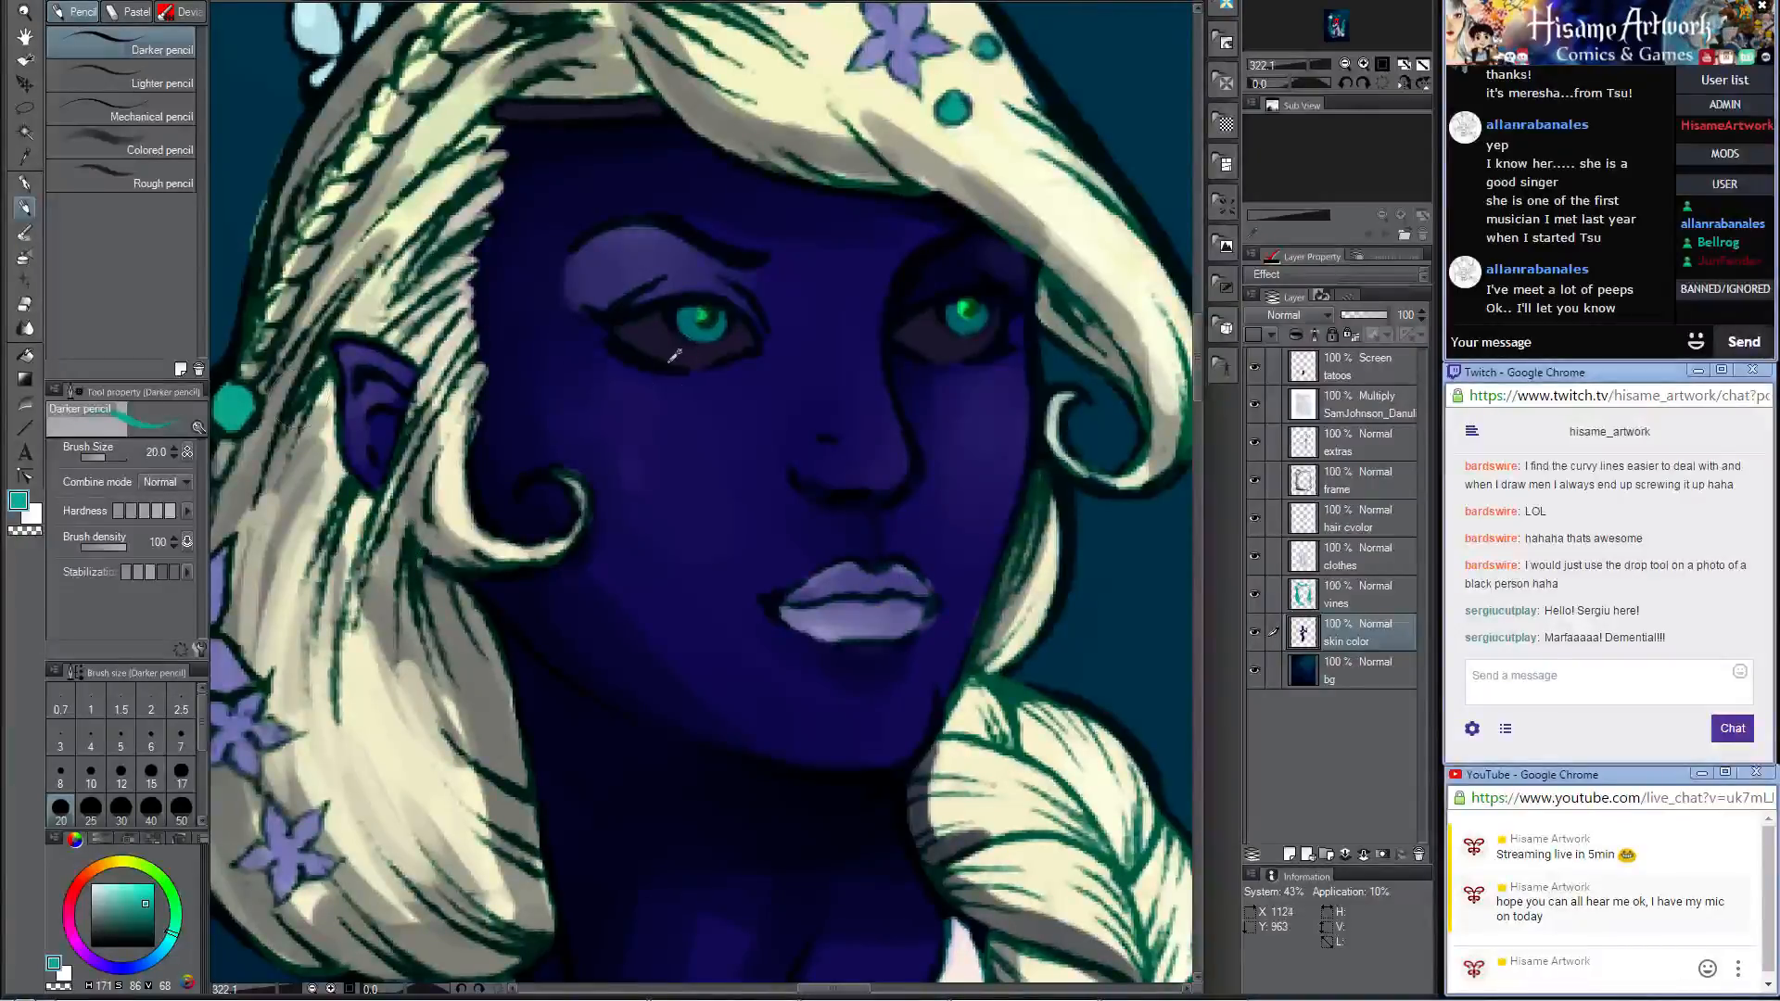
scroll(674, 355, down, 7)
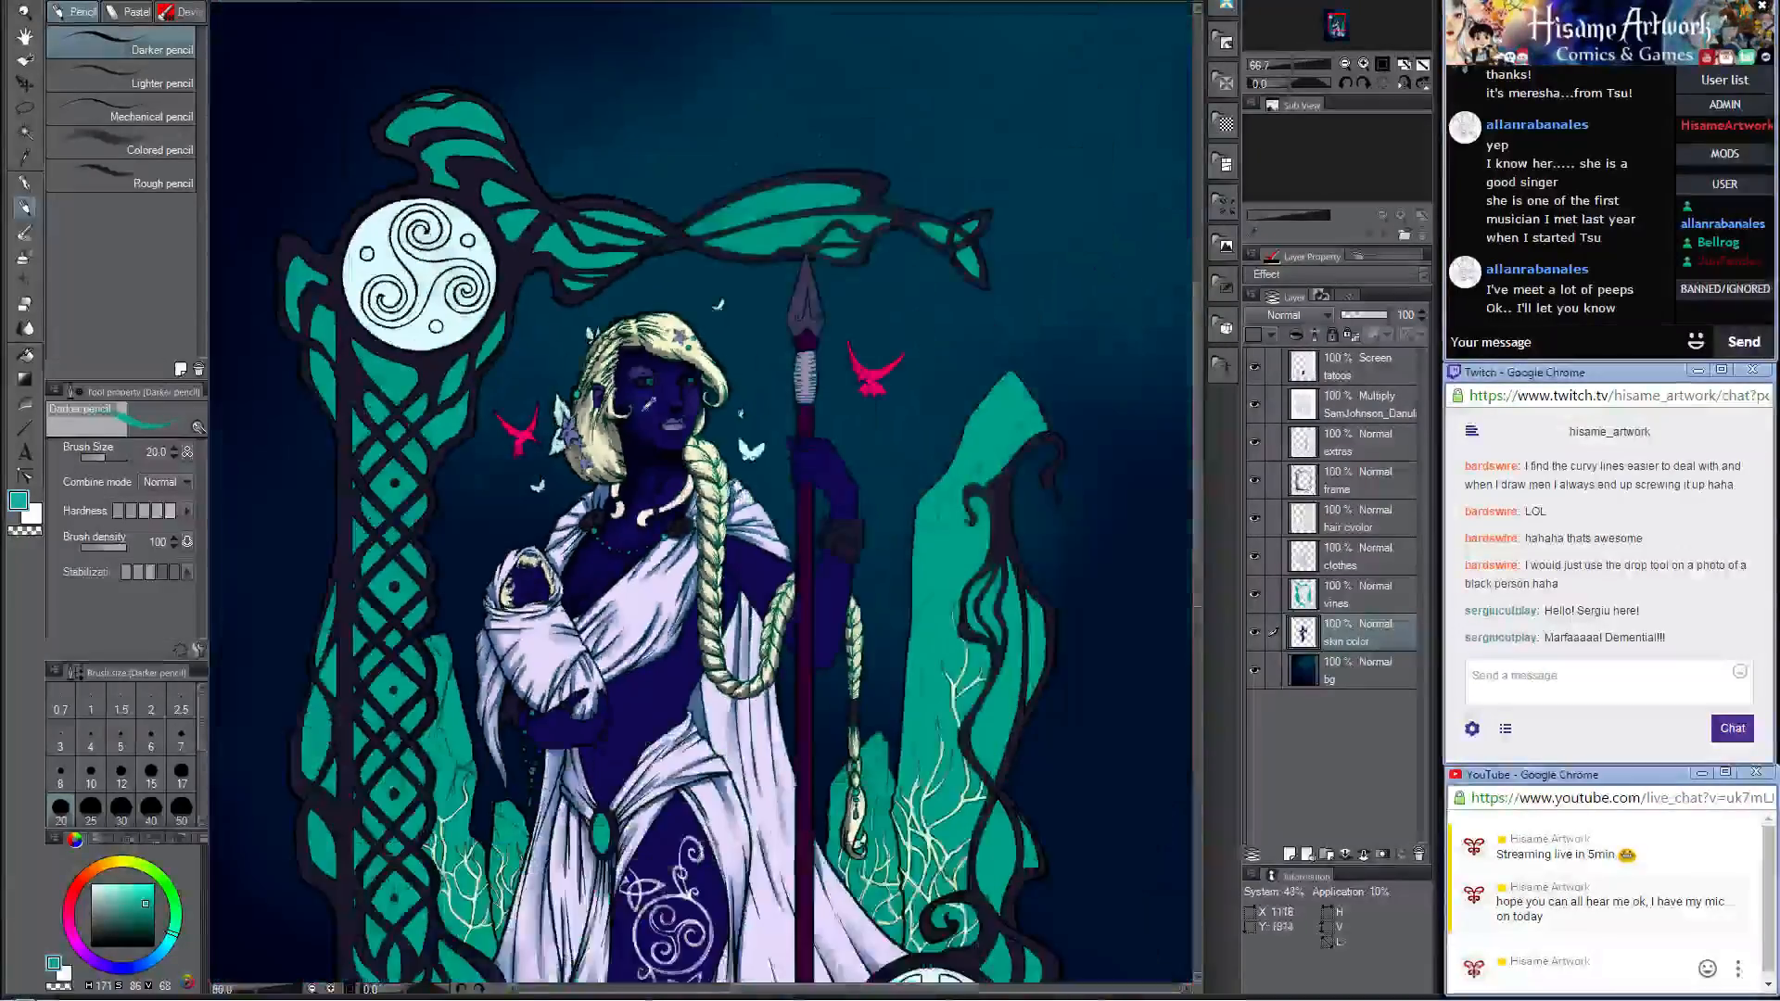
scroll(646, 378, down, 3)
alt+click(814, 383)
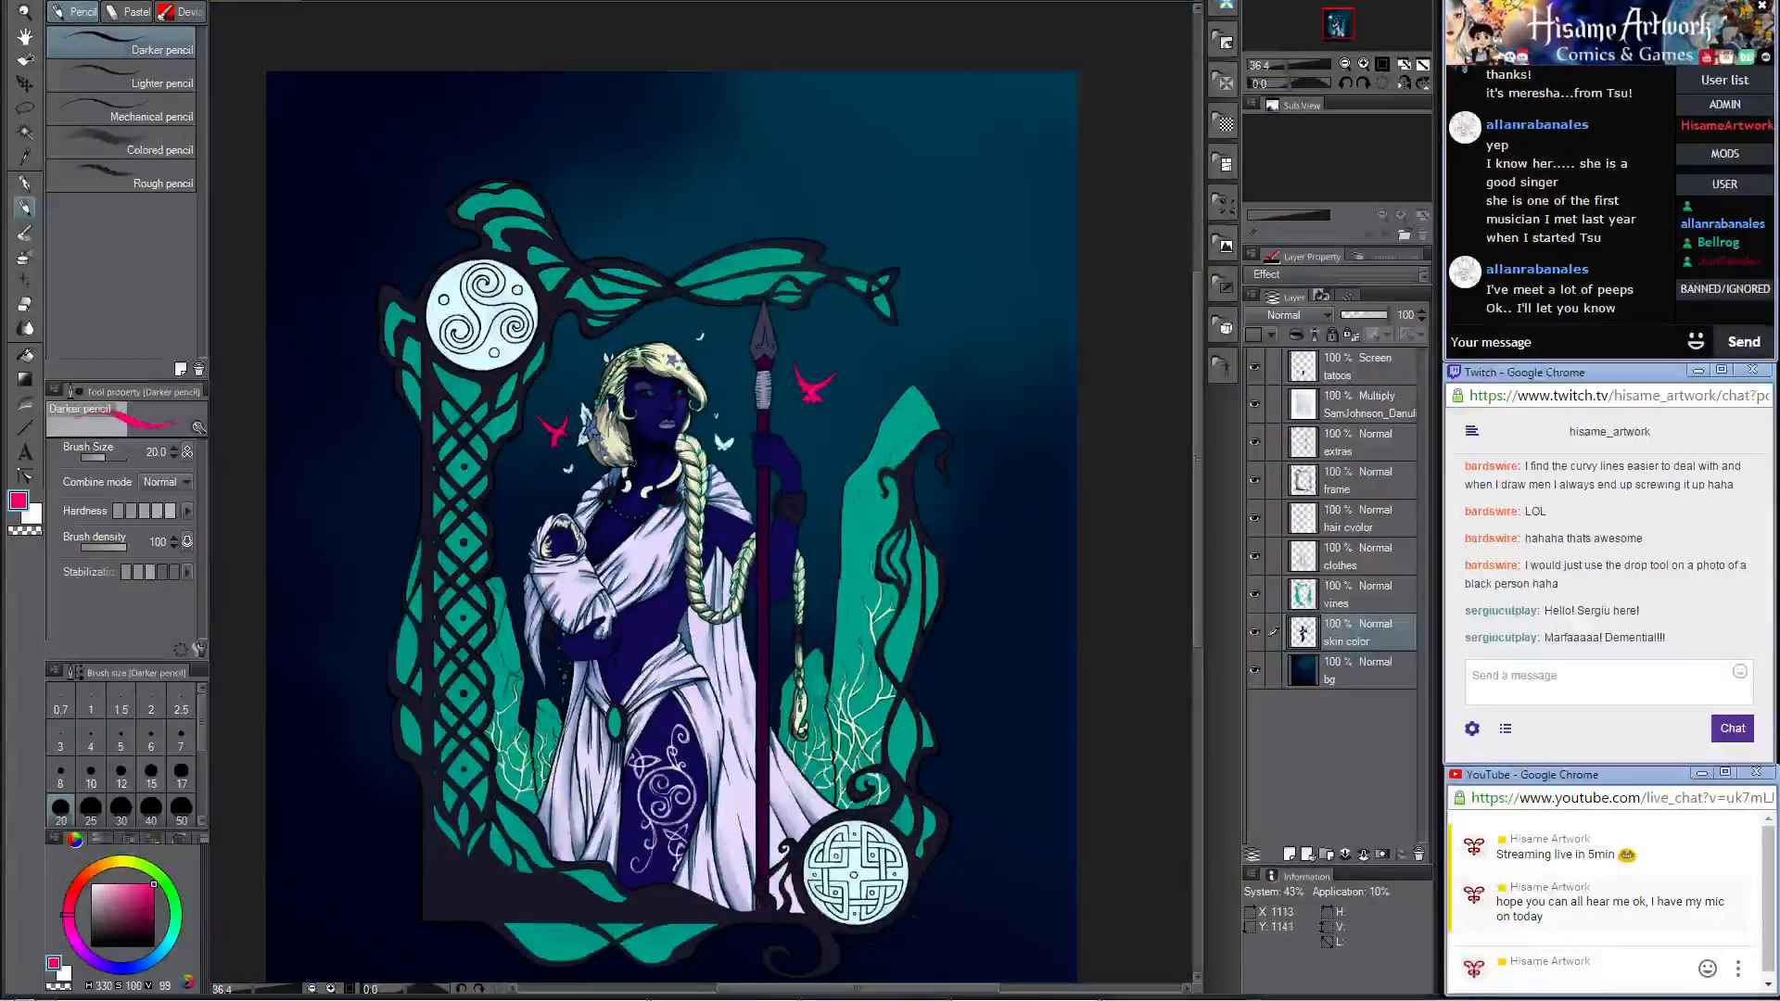
Step: Shade the upper eyelids with navy sampled from the skin, using the Darker pencil at size 6 and at size 8
scroll(654, 401, up, 3)
scroll(657, 393, up, 6)
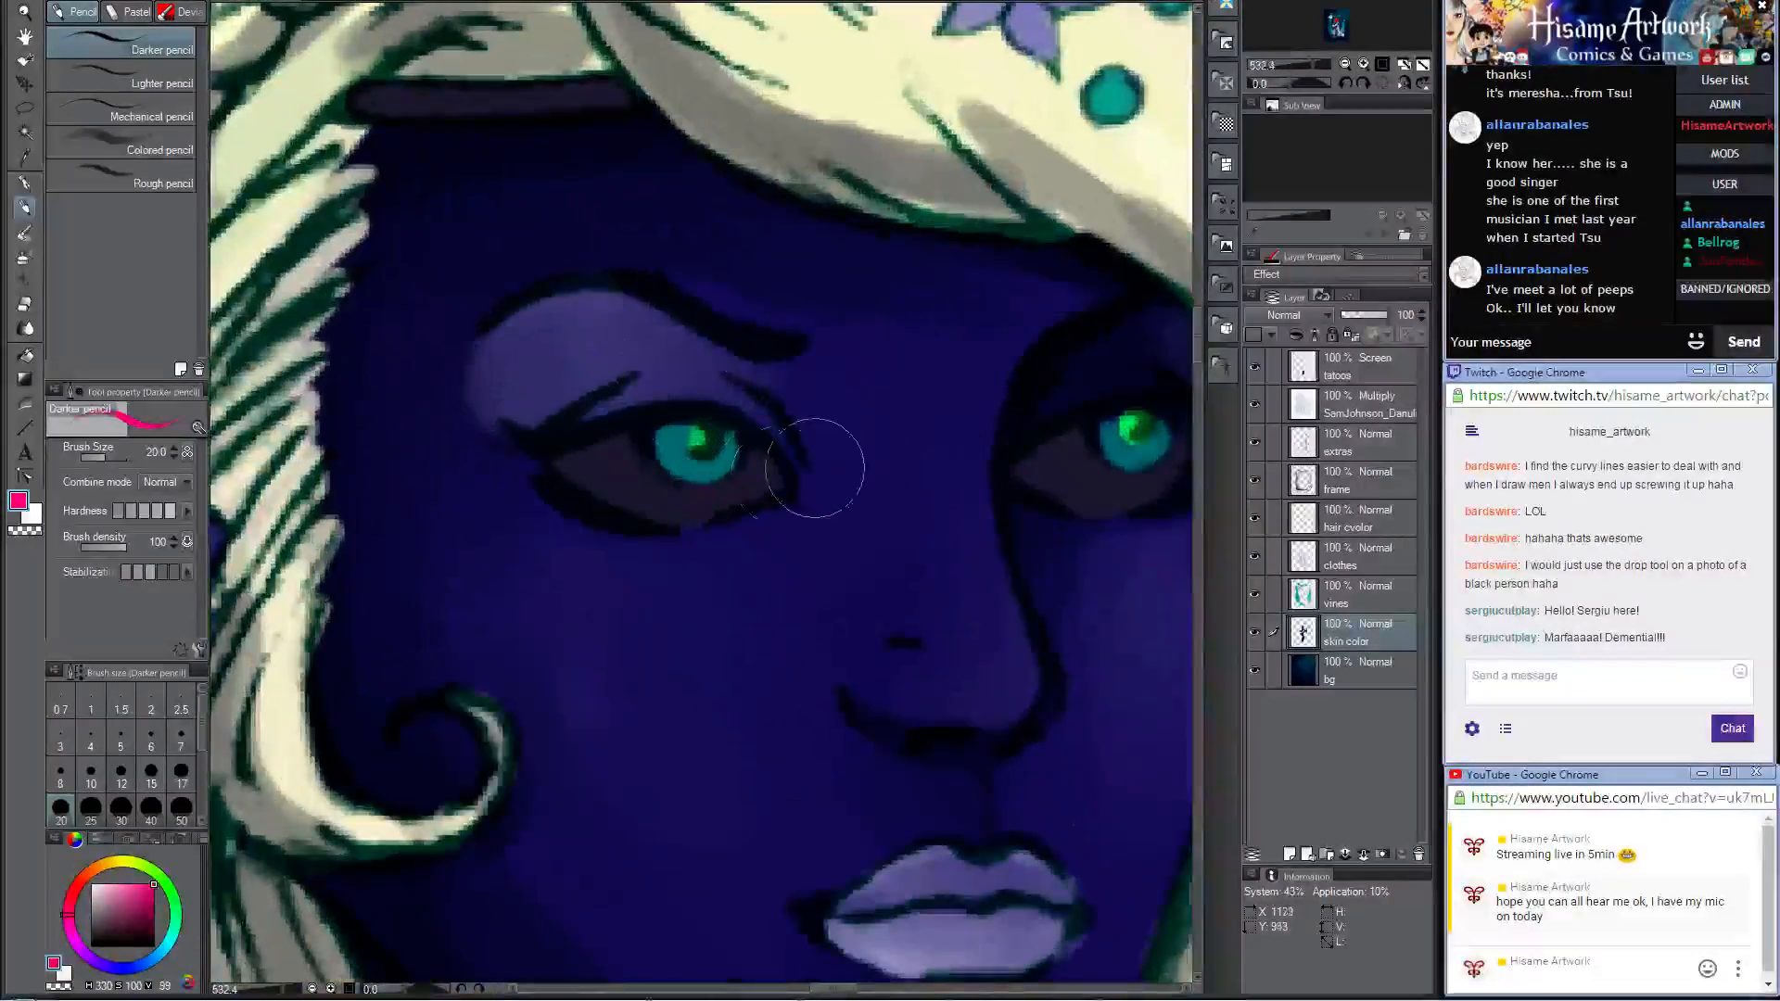
key([)
key([)
key([)
key([)
key([)
key([)
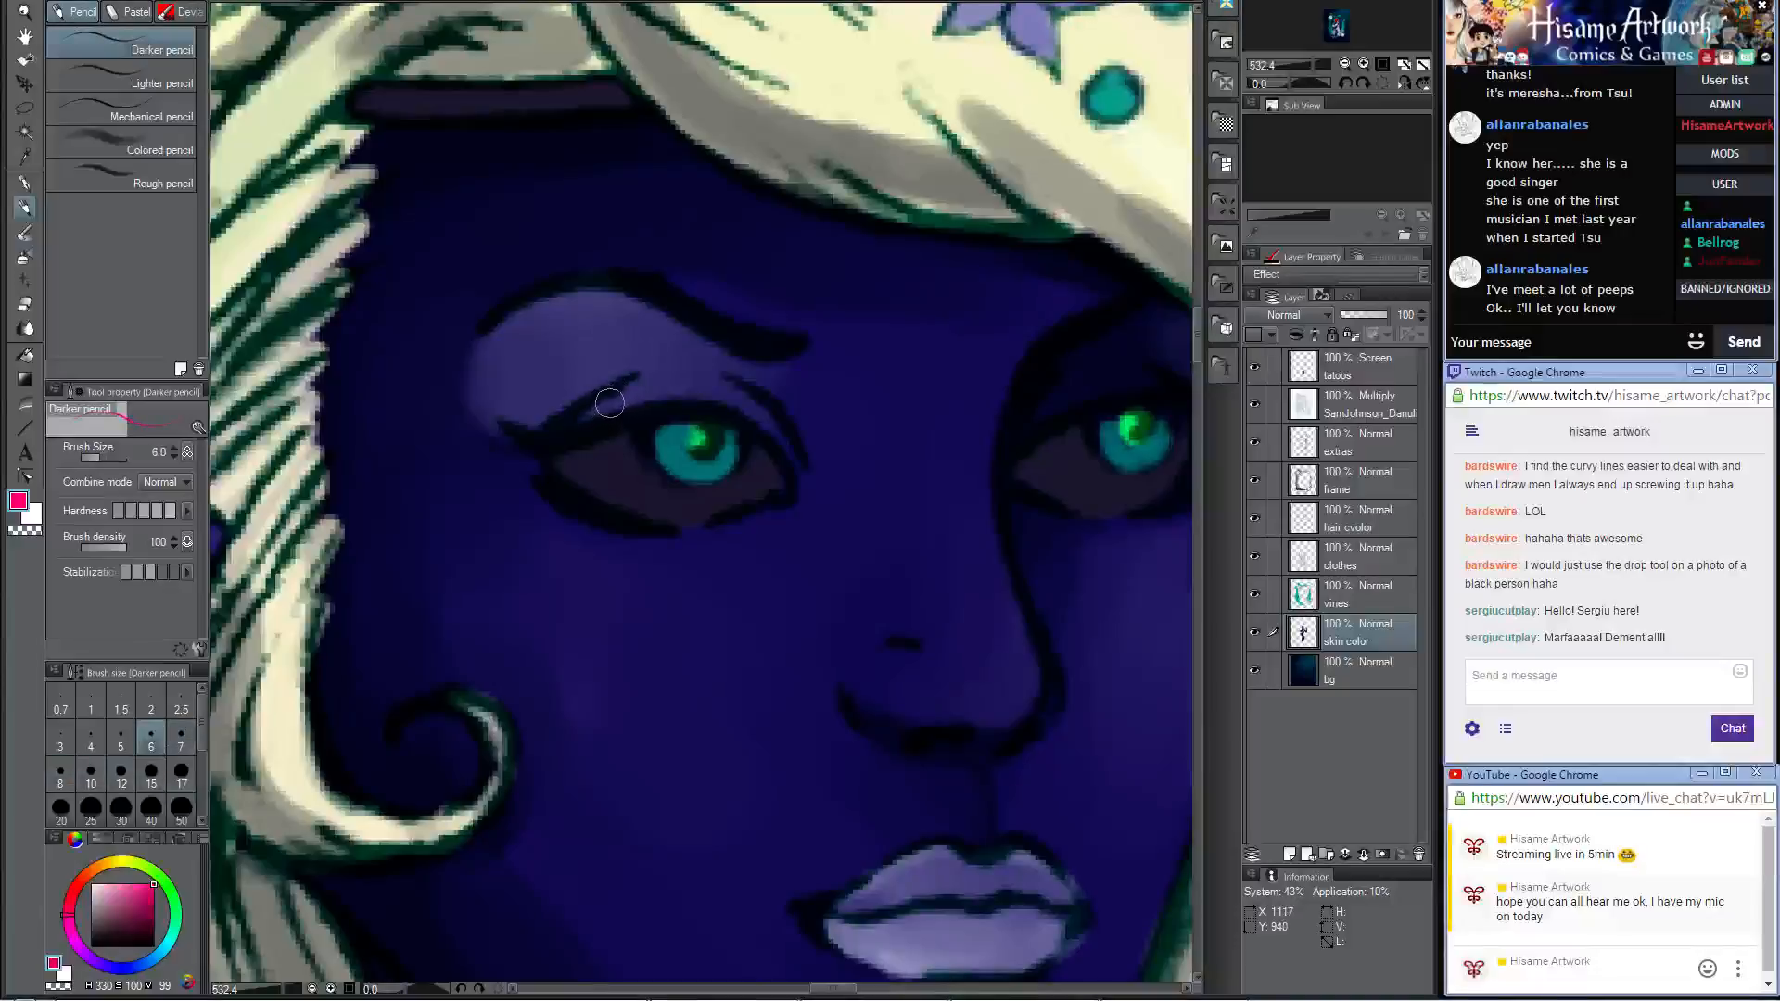
alt+click(351, 712)
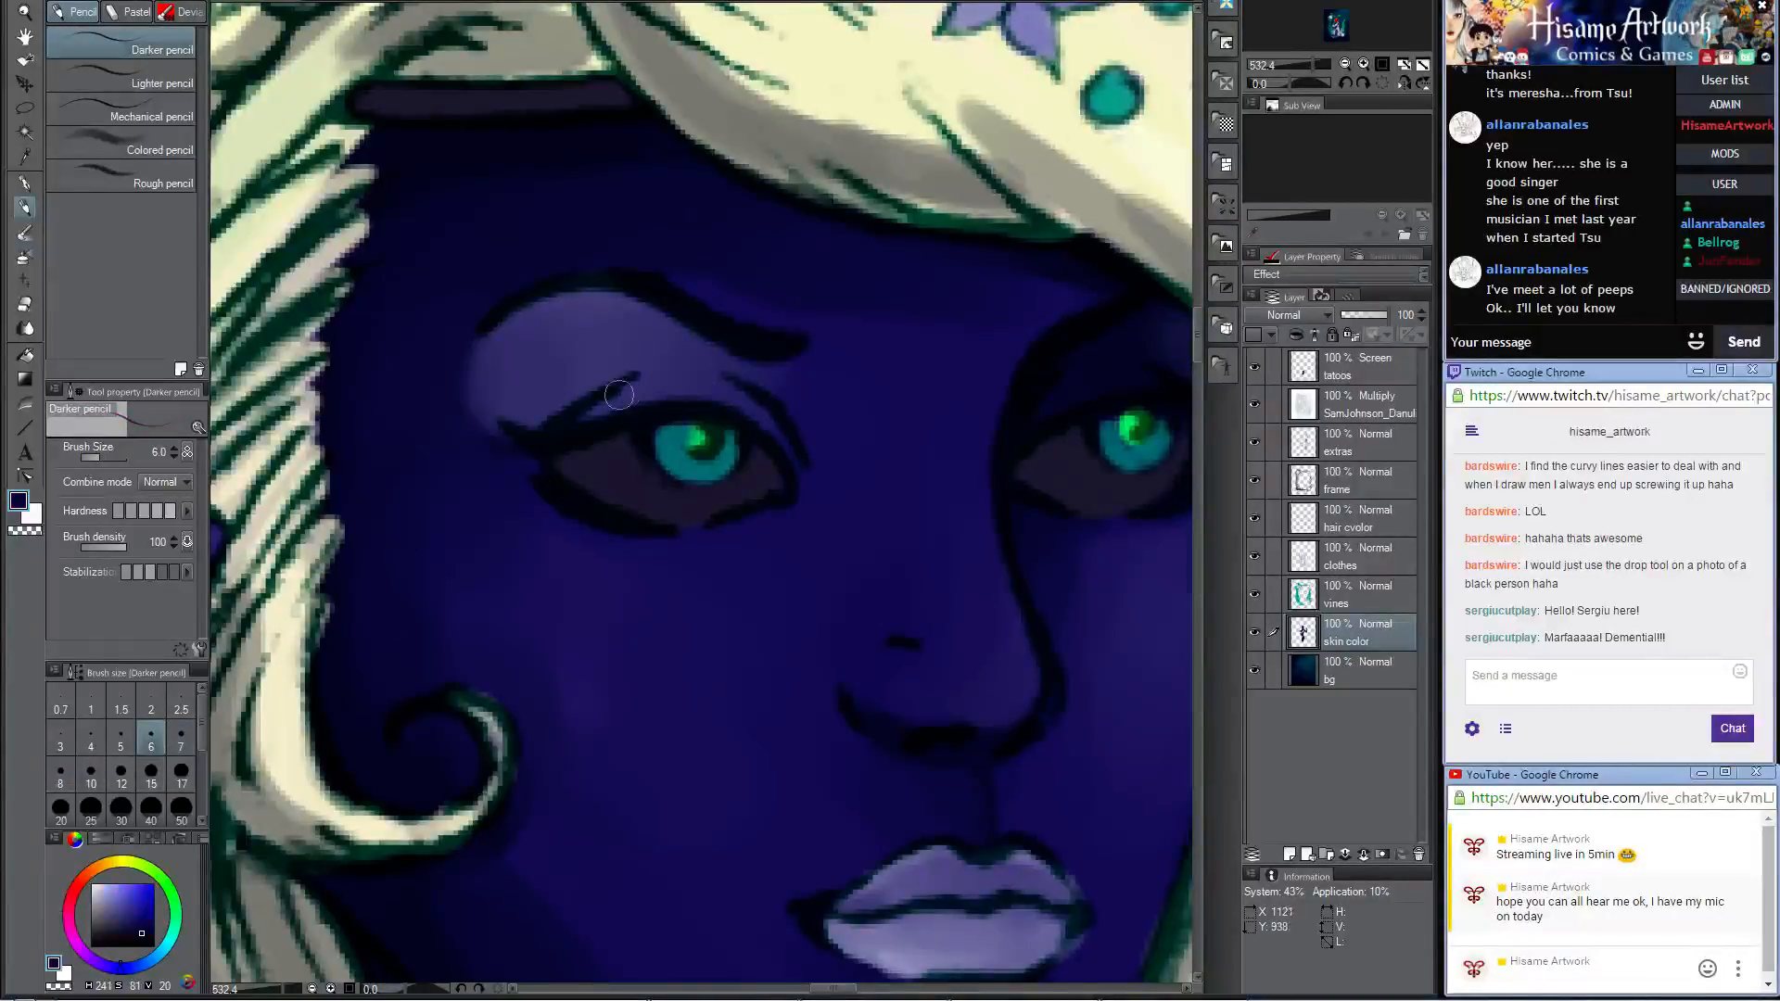
mouse_move(653, 391)
mouse_down()
mouse_move(580, 417)
mouse_move(697, 402)
mouse_move(615, 404)
mouse_move(636, 373)
mouse_move(693, 389)
mouse_move(620, 407)
mouse_move(745, 406)
mouse_move(628, 387)
mouse_up()
key(bracketright)
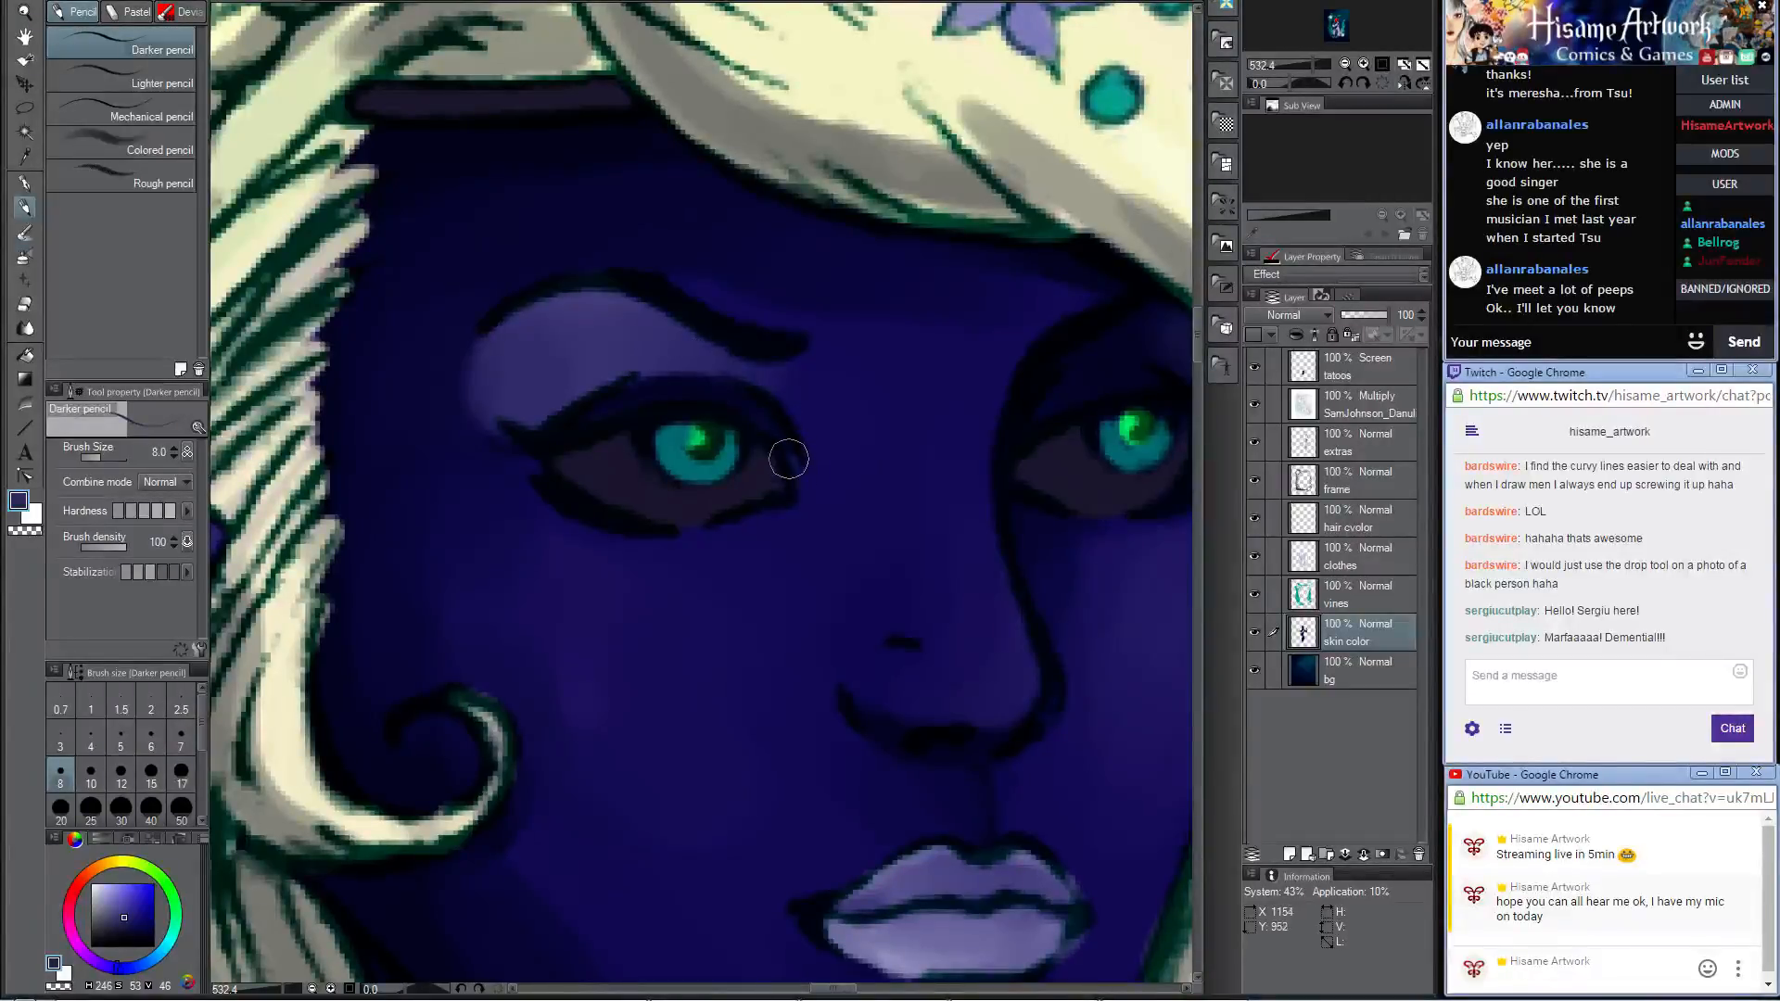
drag(789, 459, 748, 409)
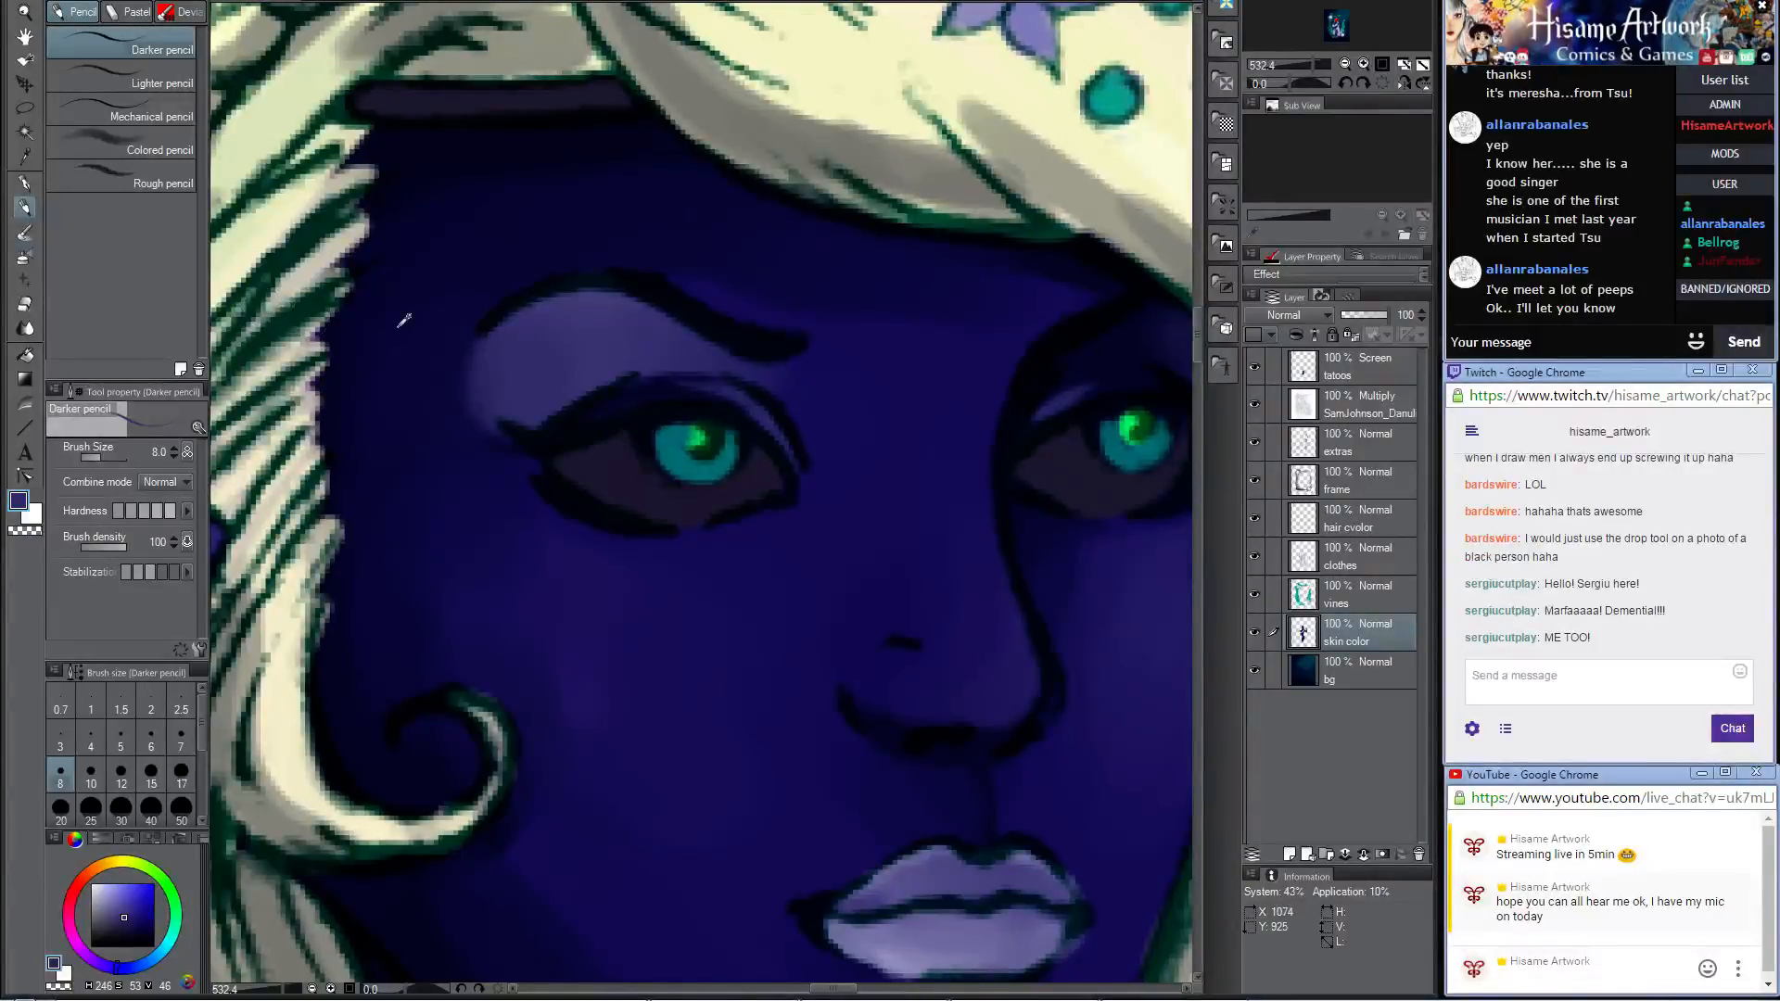
Step: Paint a navy shadow across the lower lip with the Darker pencil at size 17
scroll(404, 320, down, 3)
scroll(578, 357, down, 5)
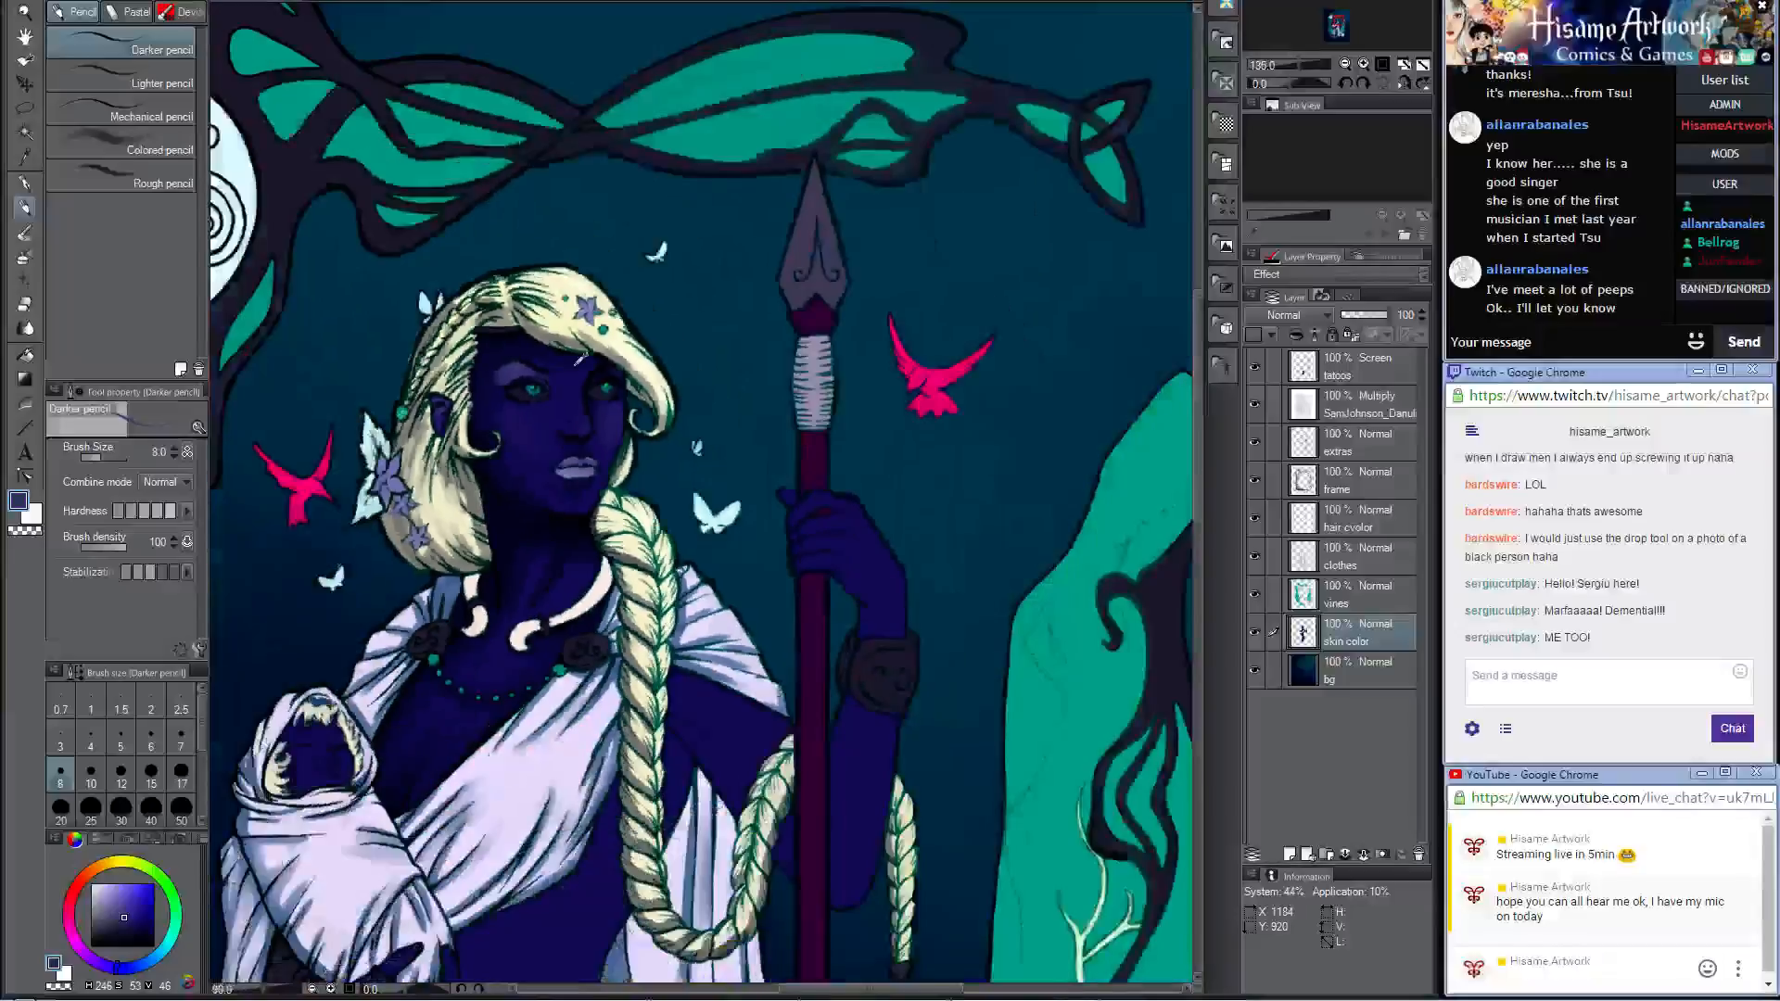
scroll(593, 431, up, 6)
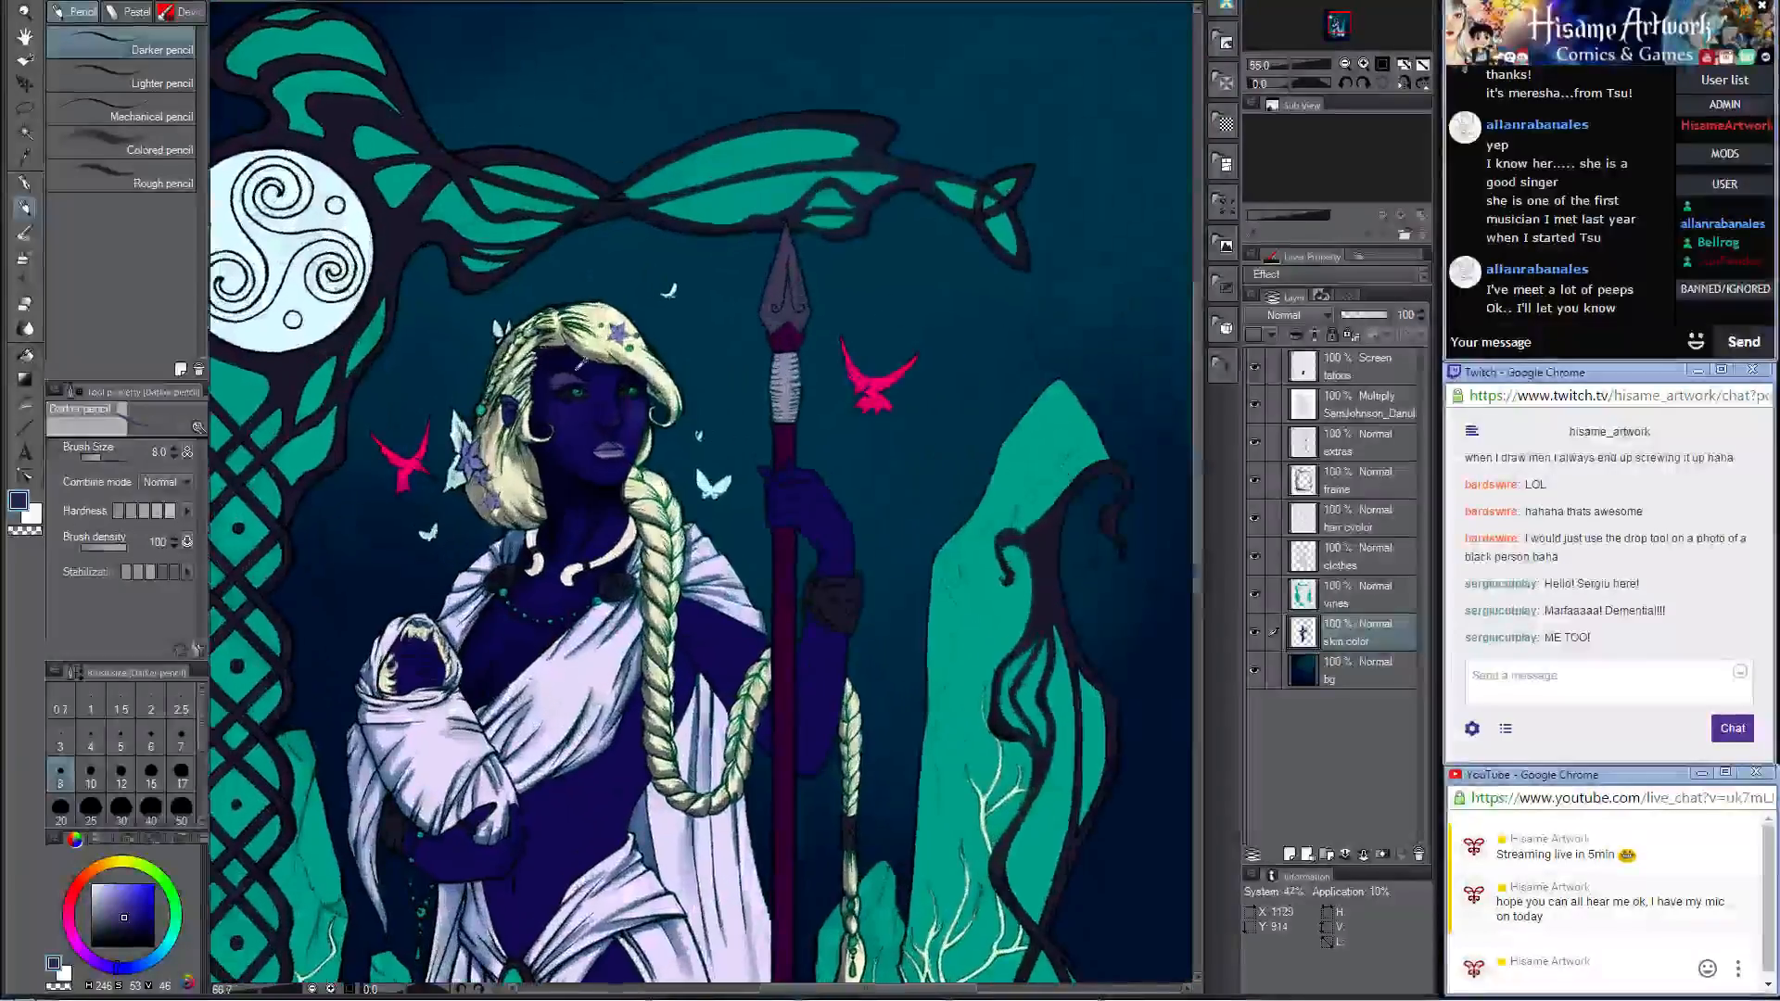
scroll(598, 436, up, 3)
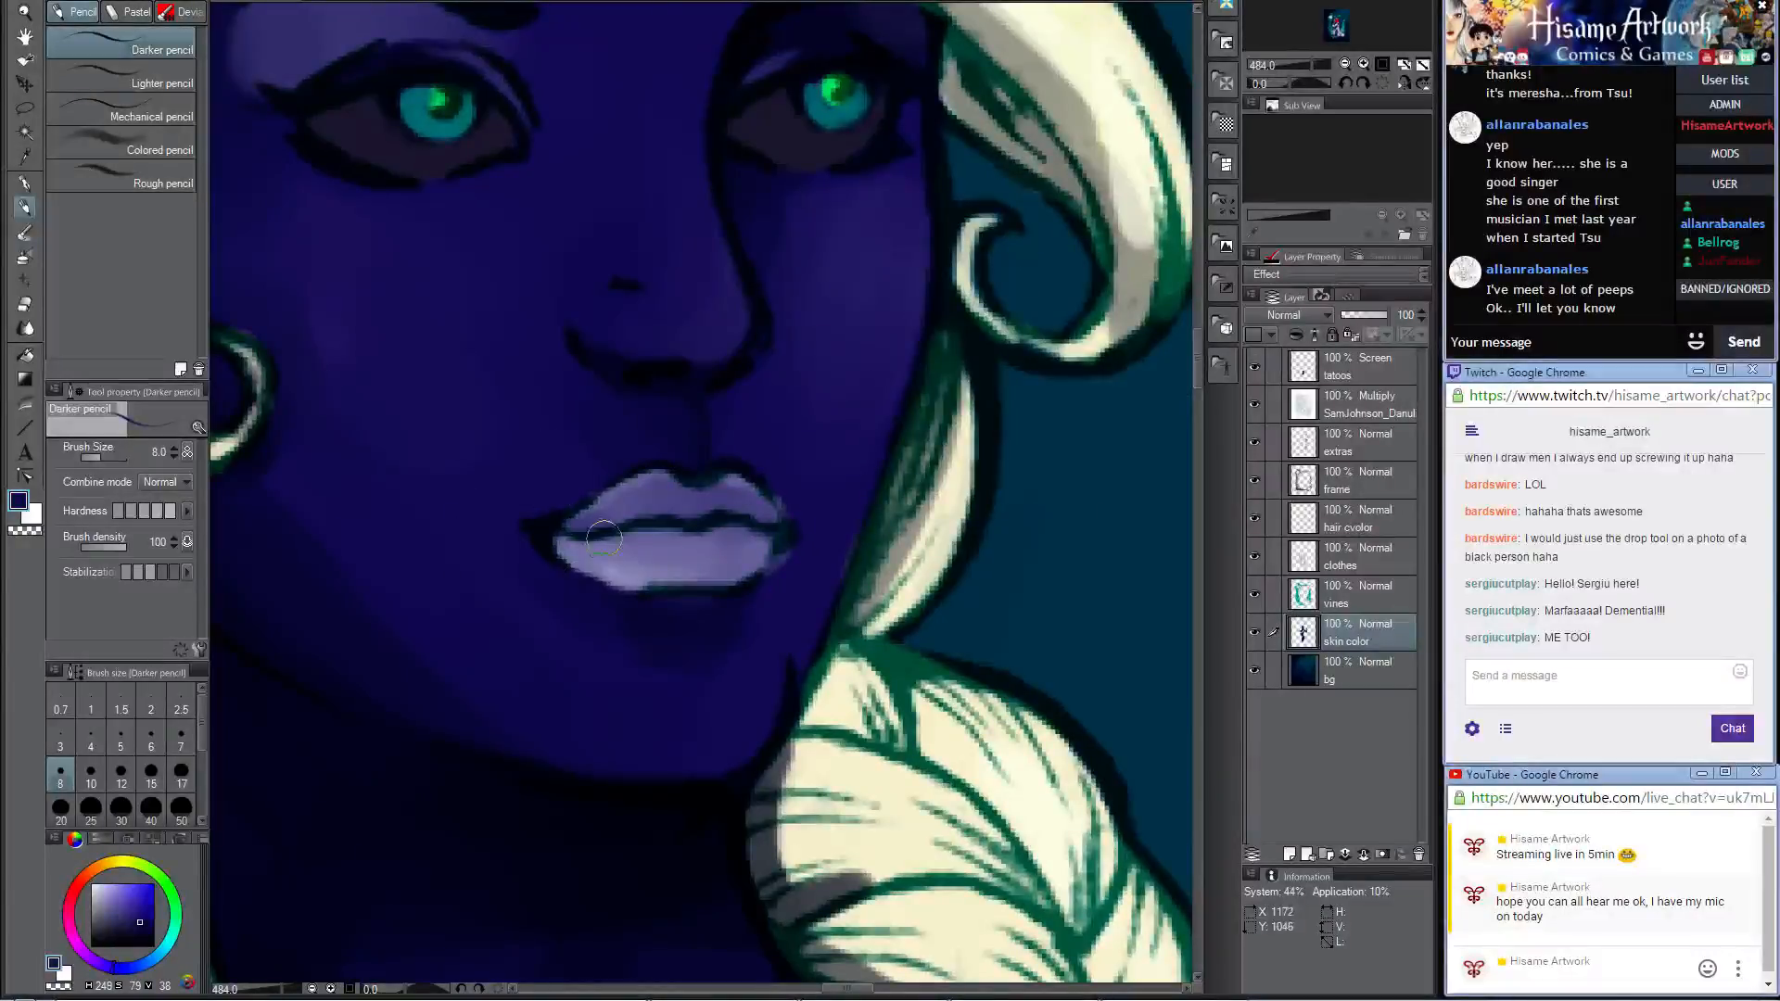
key(bracketright)
key(bracketright)
key(bracketright)
key(bracketright)
drag(667, 571, 762, 557)
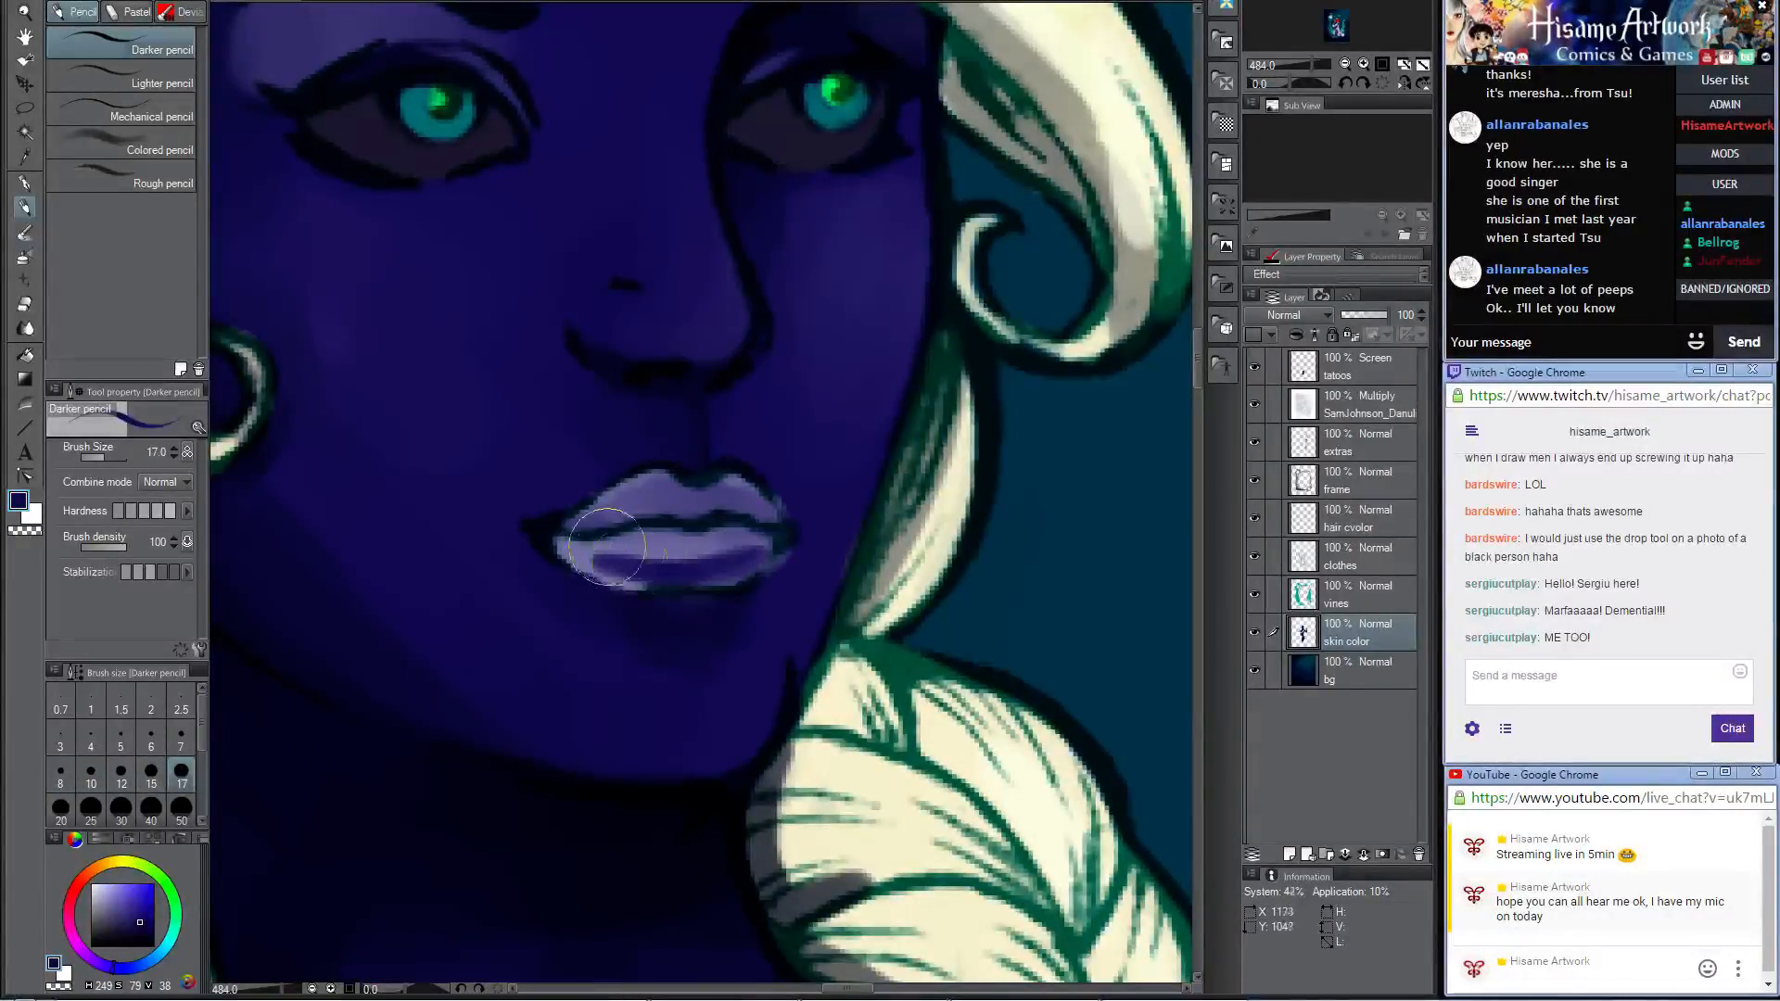
Step: Blend the navy shadow into the lower lip with the Opaque watercolor brush at size 15
click(25, 232)
key(bracketleft)
key(bracketleft)
key(bracketleft)
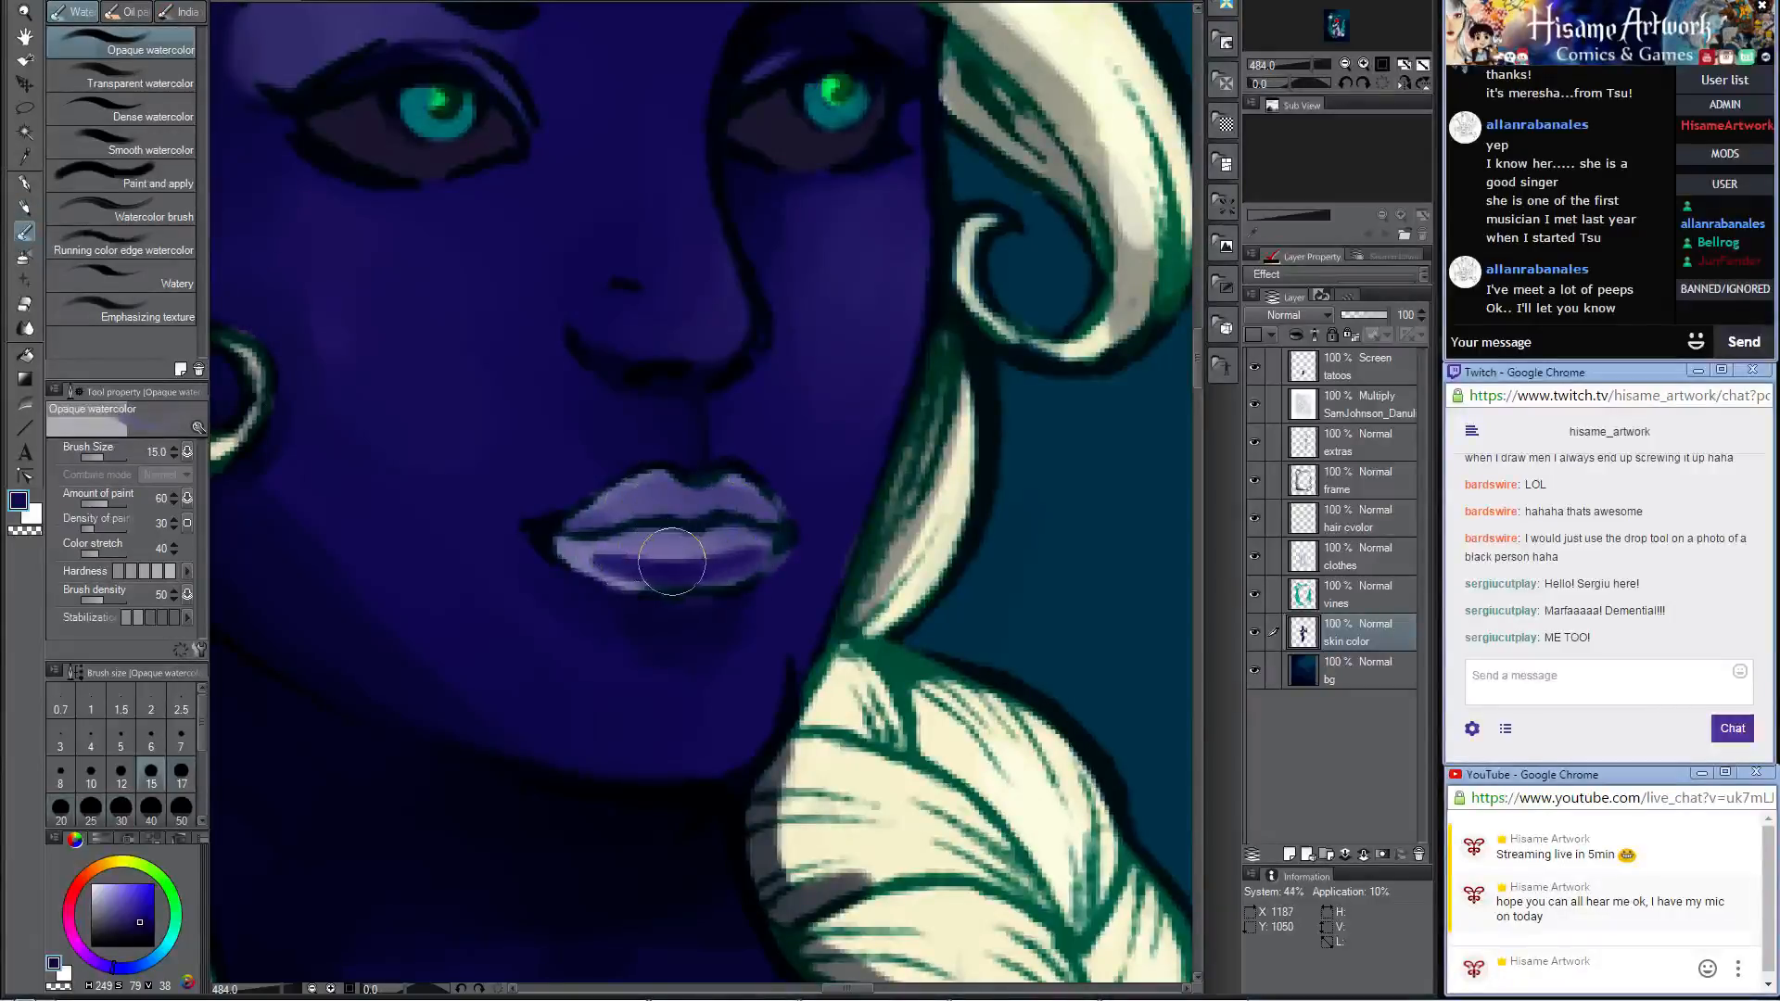
mouse_move(670, 533)
mouse_down()
mouse_move(602, 560)
mouse_move(763, 548)
mouse_up()
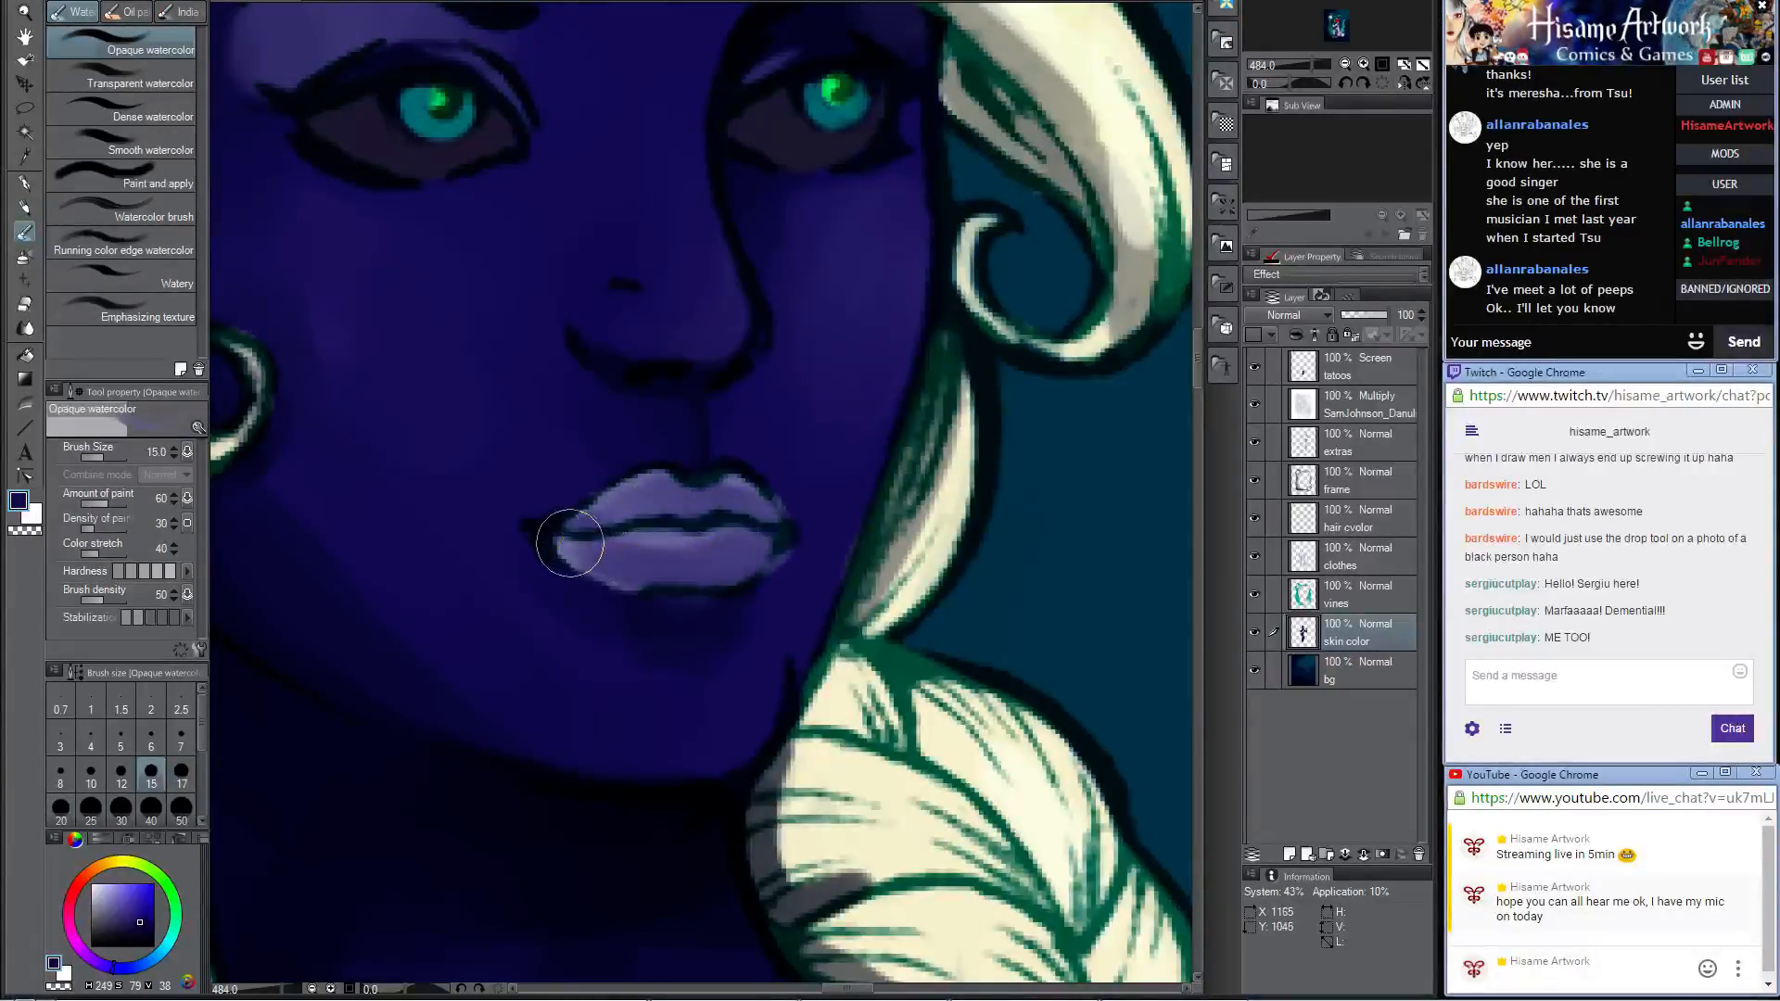
Step: Soften the lower lip's edge with Opaque watercolor at size 15, and paint navy along the line between the lips with the Darker pencil at size 17
mouse_move(569, 543)
mouse_down()
mouse_move(675, 581)
mouse_move(656, 541)
mouse_move(618, 566)
mouse_move(740, 559)
mouse_up()
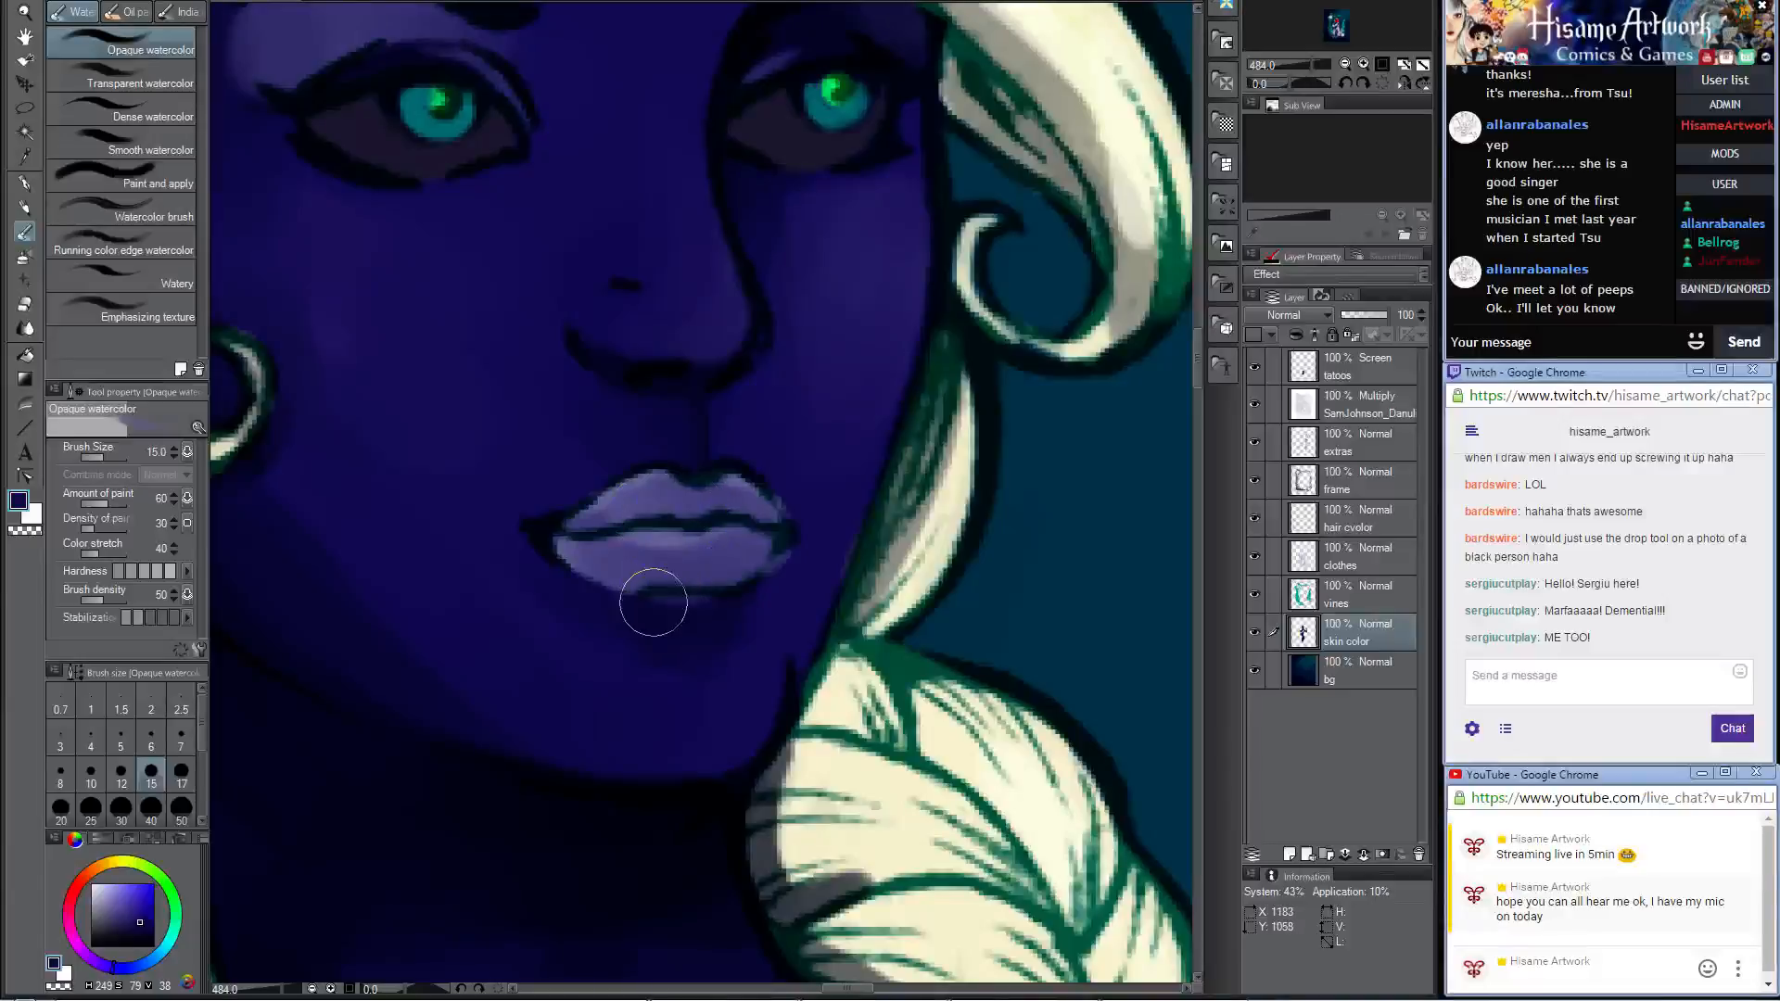
drag(654, 603, 694, 610)
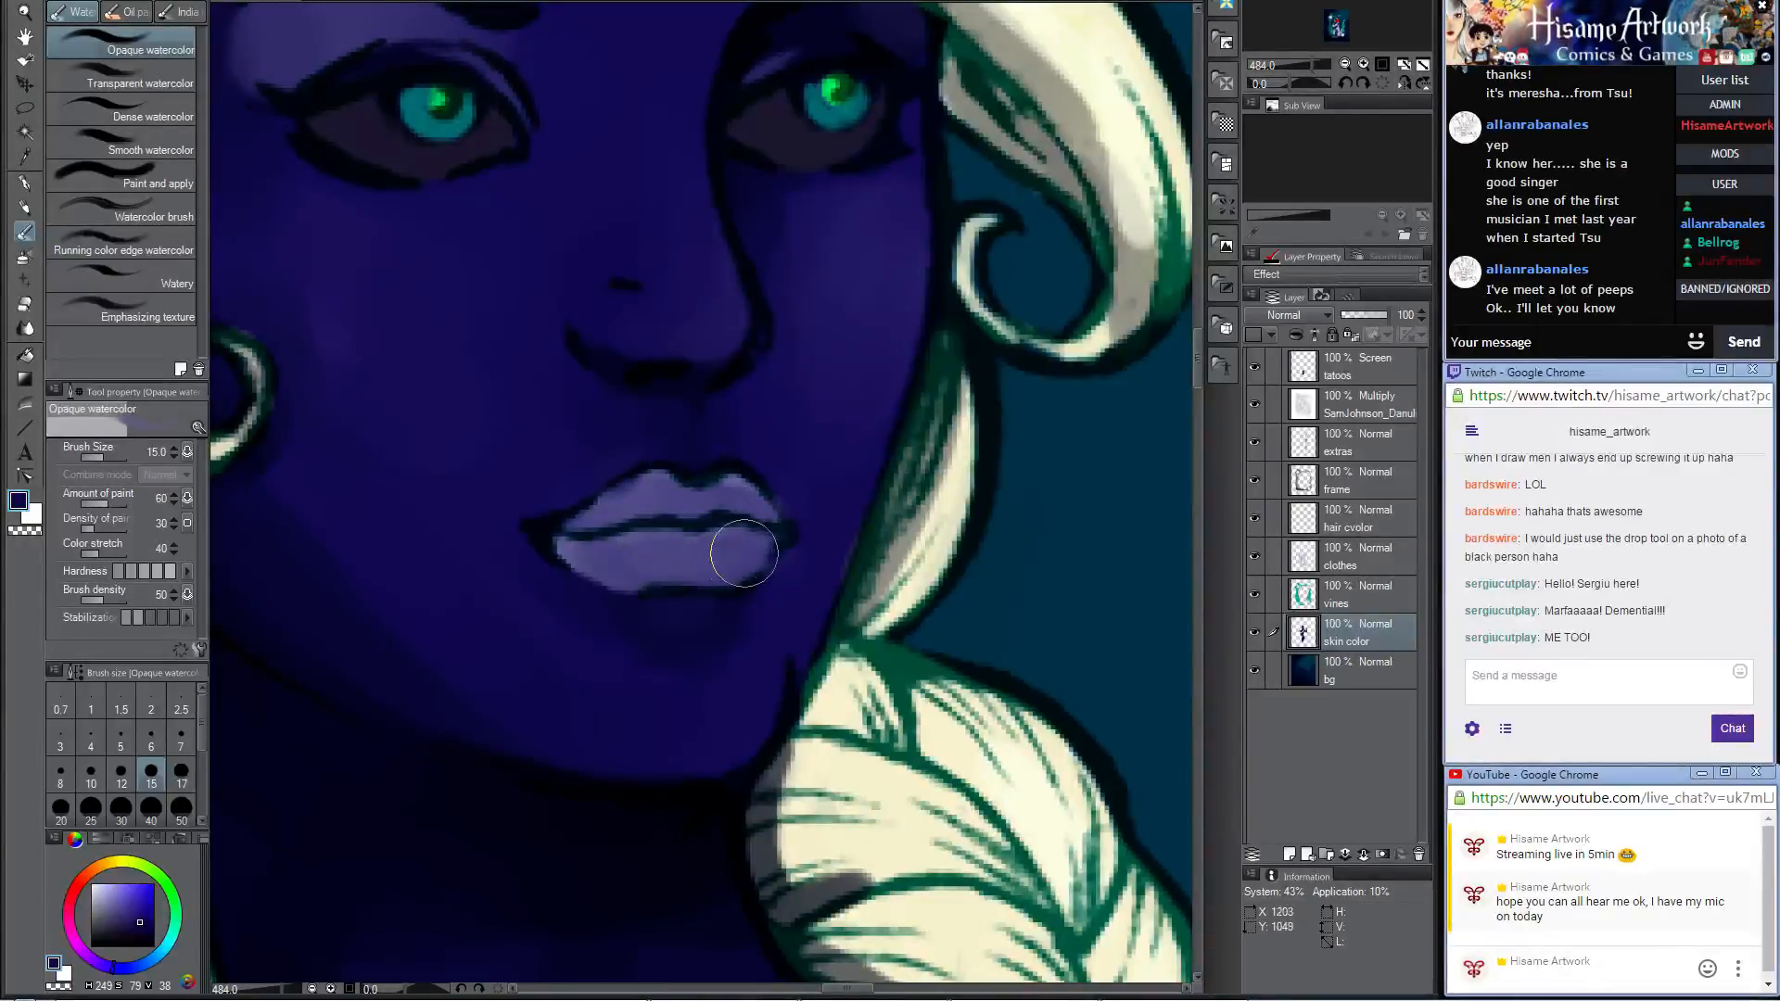
click(25, 209)
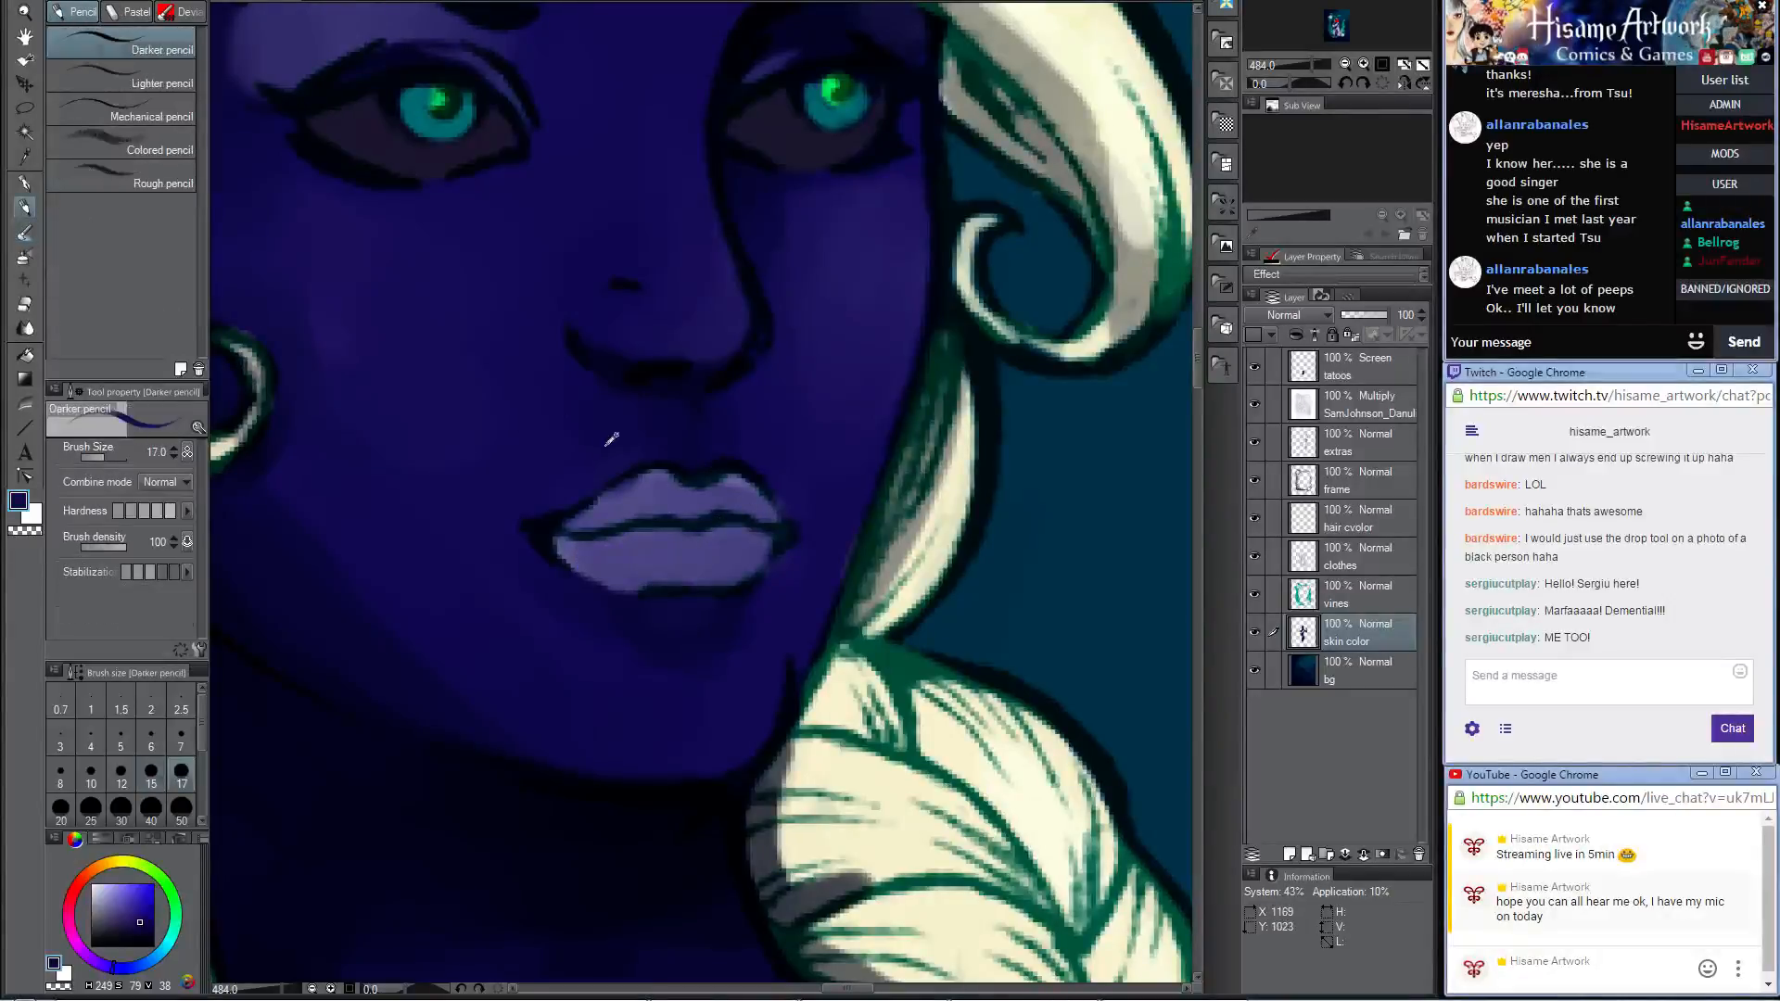
drag(557, 537, 760, 539)
mouse_move(616, 525)
mouse_down()
mouse_move(709, 509)
mouse_move(744, 526)
mouse_up()
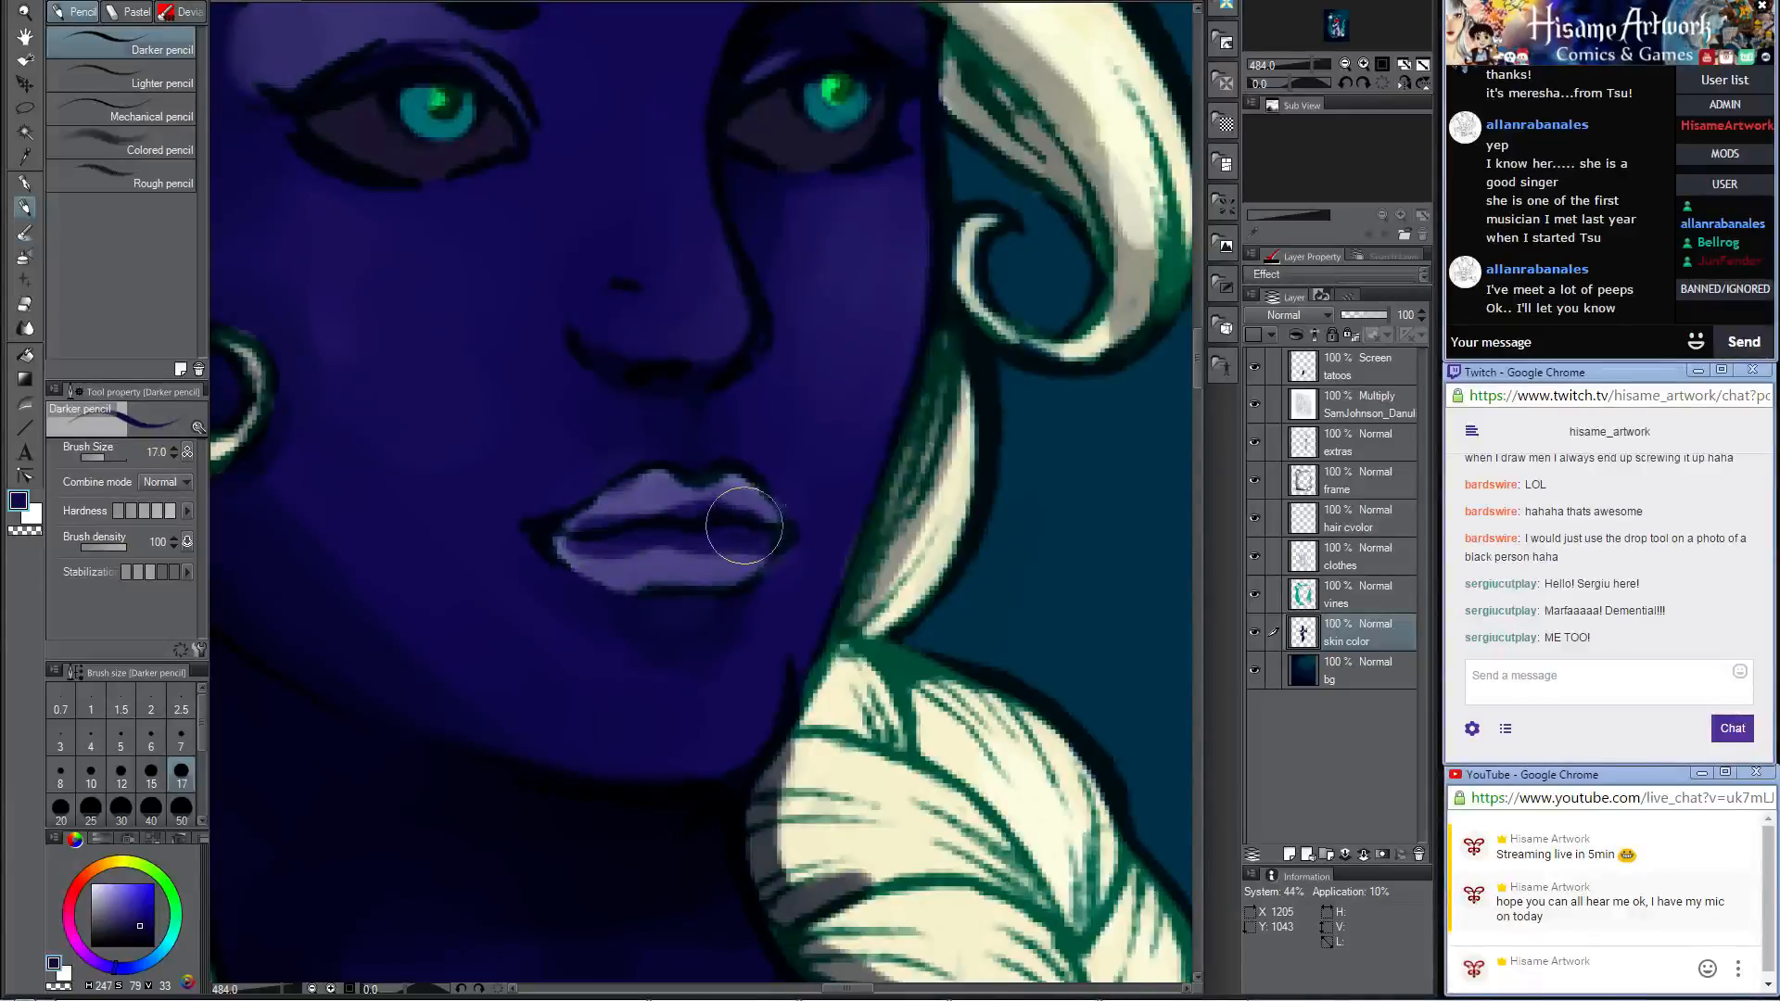
Step: Blend the navy mouth-line shadow into both lips with the Opaque watercolor brush at size 12
click(24, 234)
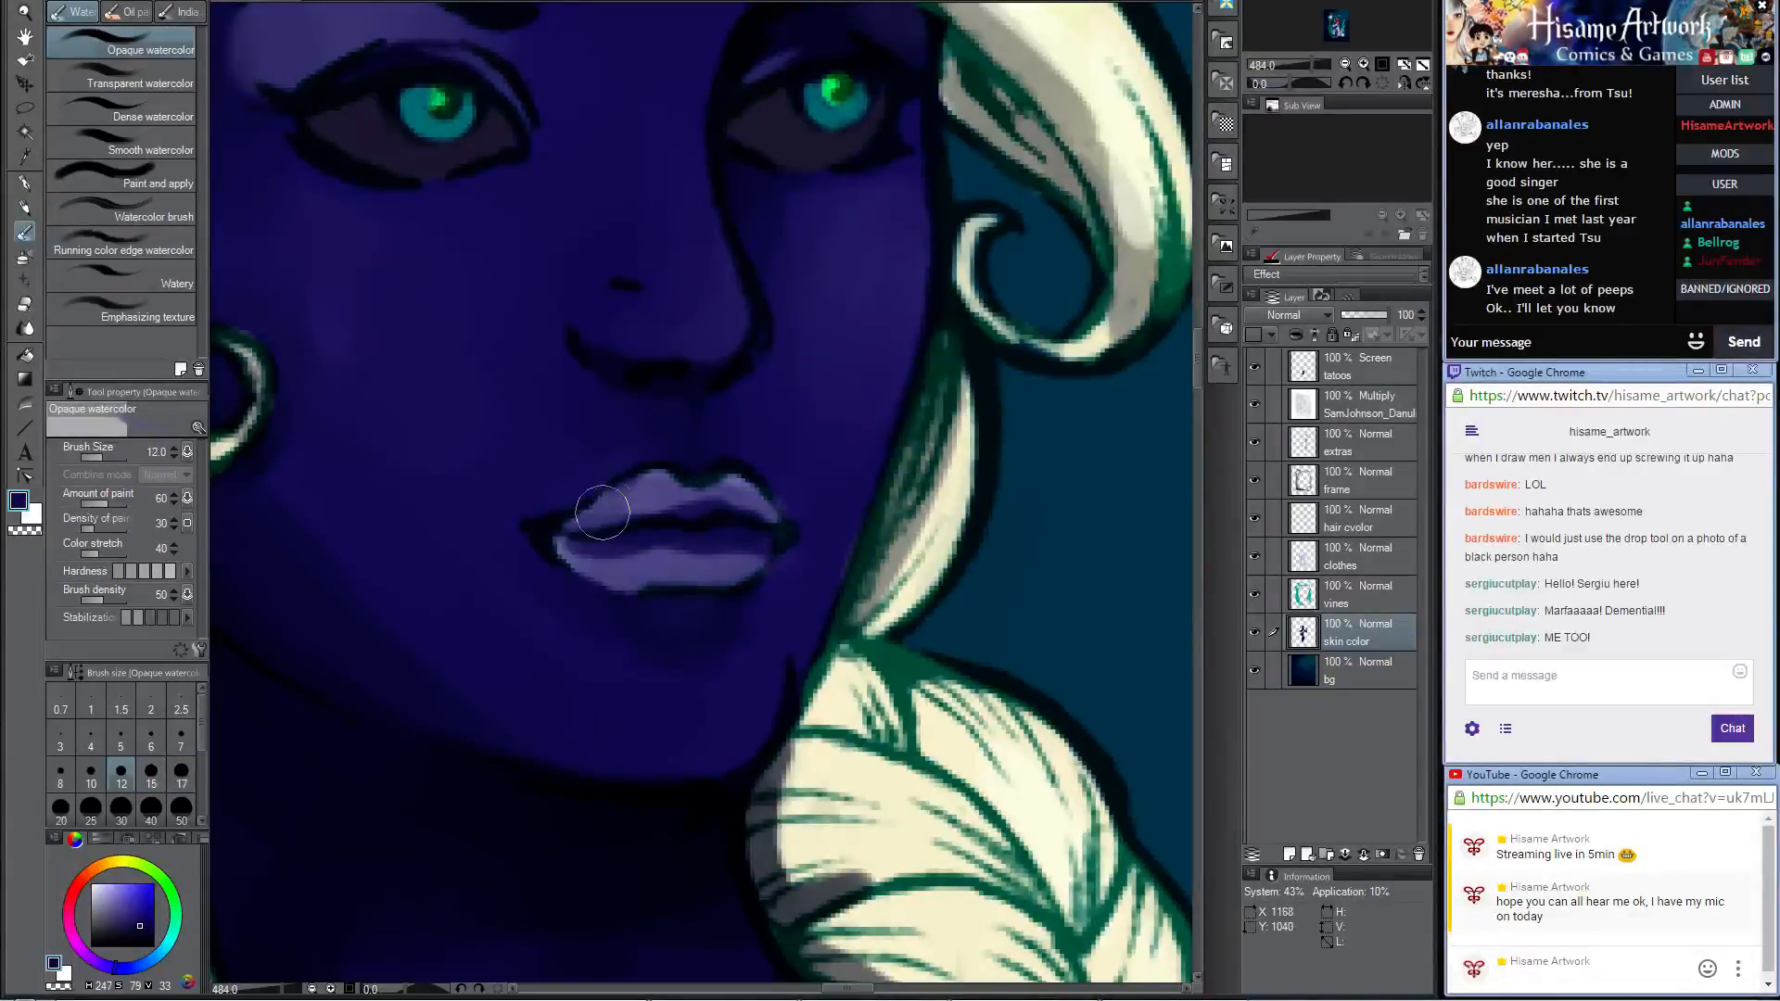
mouse_move(688, 494)
mouse_down()
mouse_move(641, 502)
mouse_move(614, 529)
mouse_move(745, 510)
mouse_move(786, 528)
mouse_move(602, 549)
mouse_move(630, 569)
mouse_move(569, 550)
mouse_move(746, 551)
mouse_move(662, 554)
mouse_up()
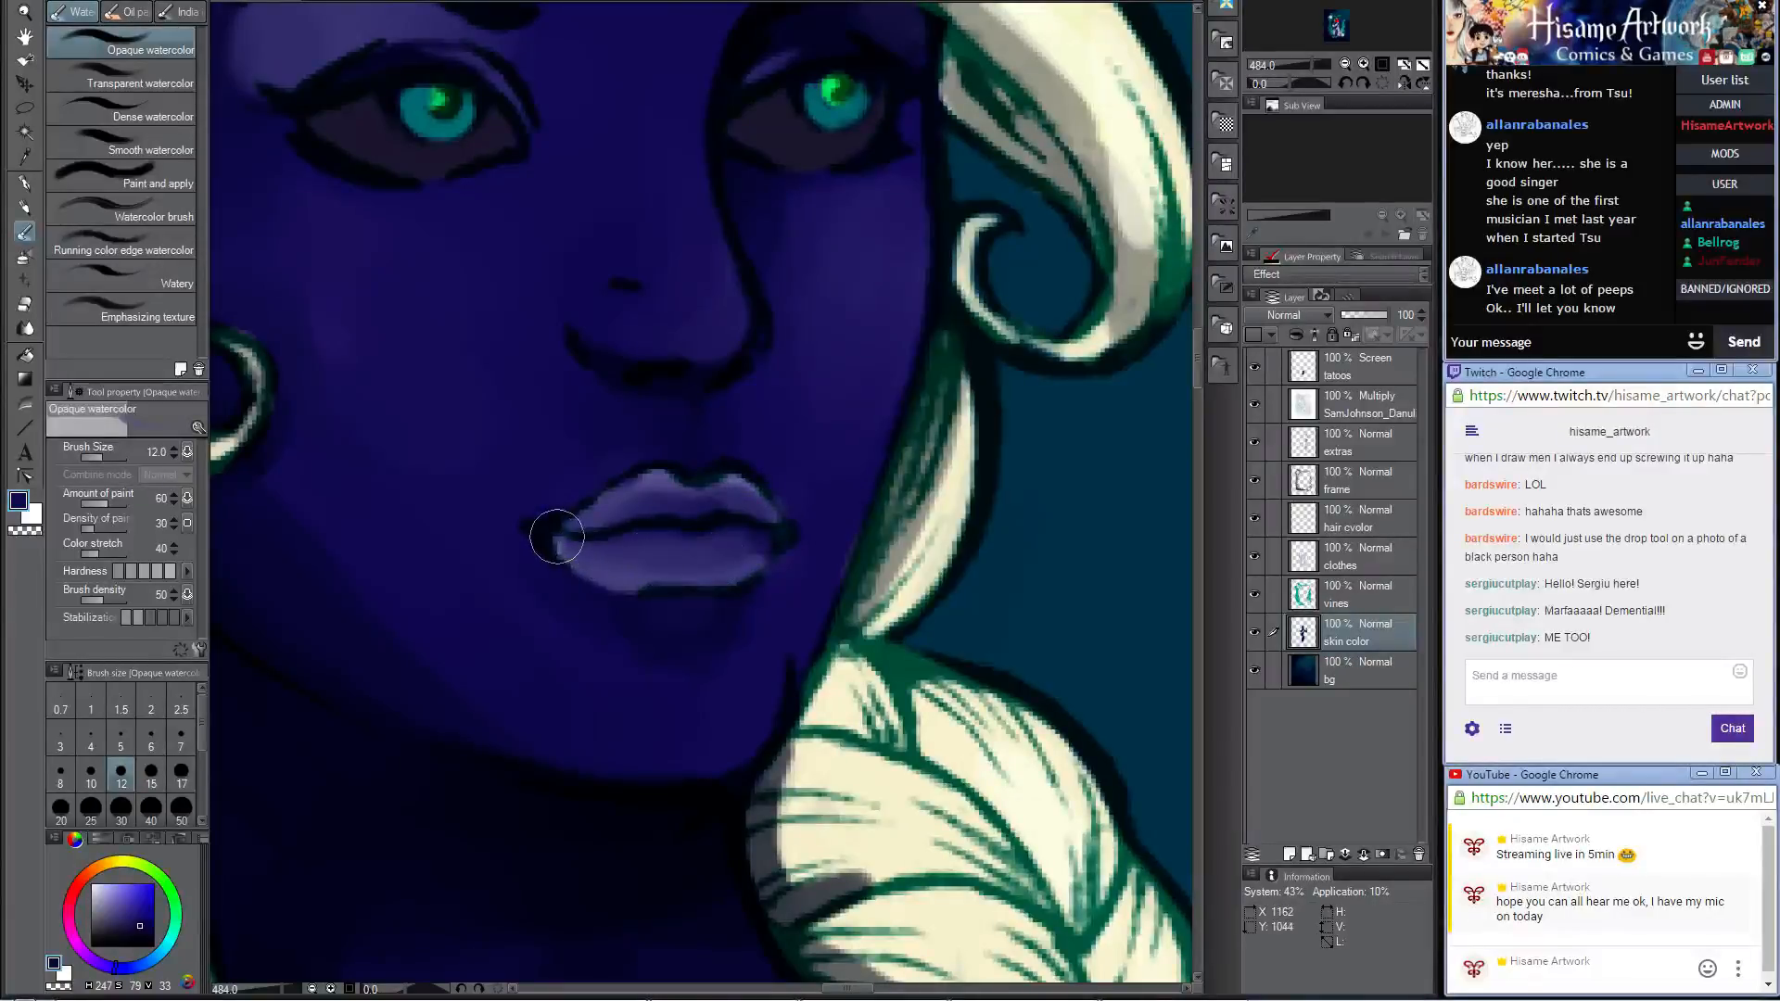
drag(707, 569, 754, 547)
Step: Shade the woman's torso beneath the chest drape and beside the cradling hand in dark navy, using the Darker pencil at size 60
scroll(569, 584, down, 10)
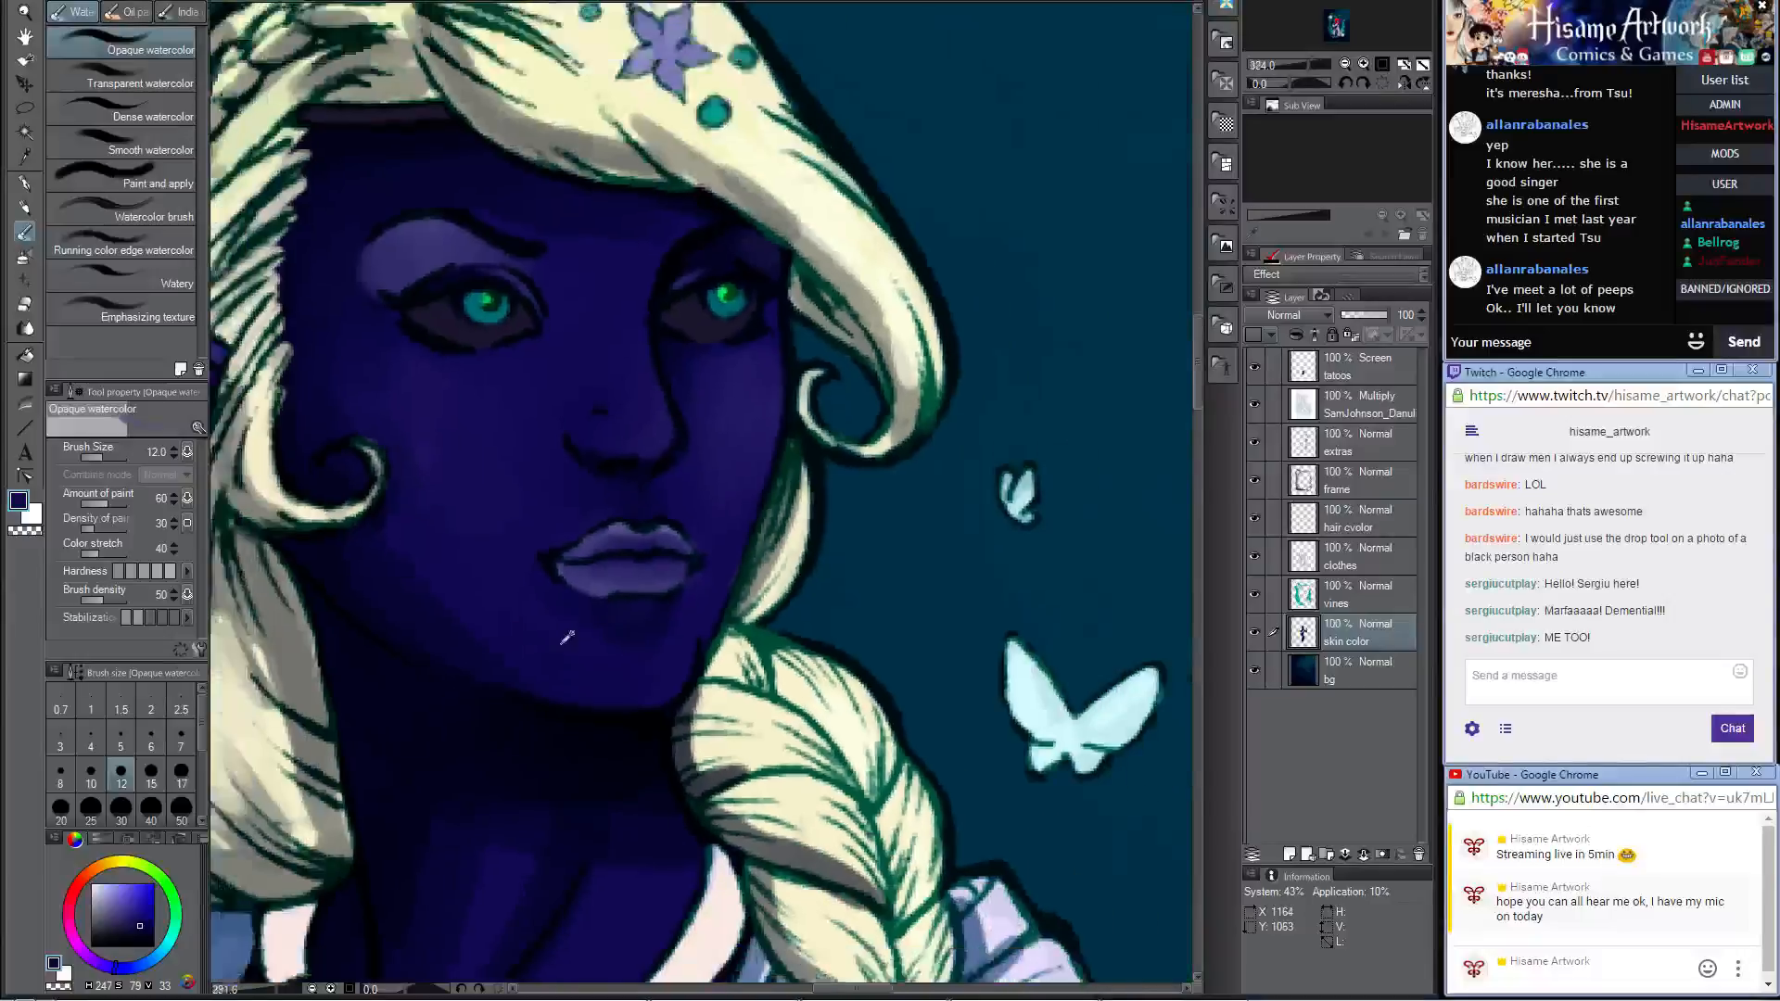
scroll(640, 723, down, 4)
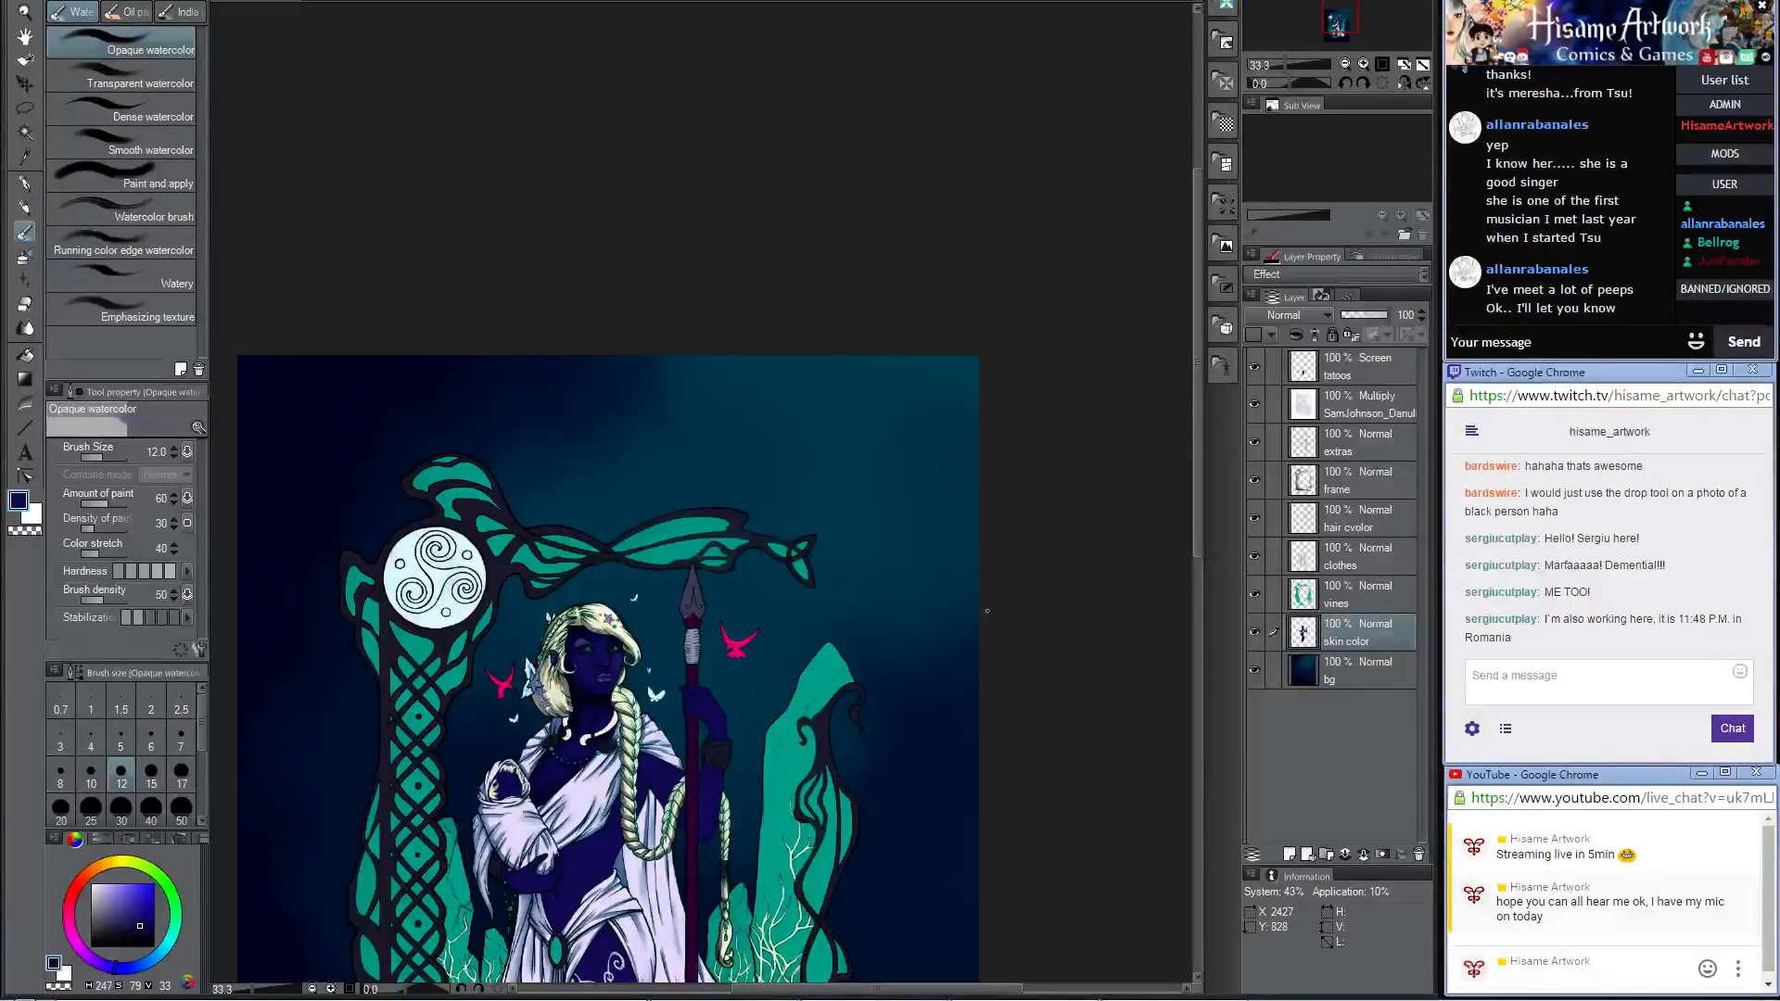
scroll(520, 626, up, 2)
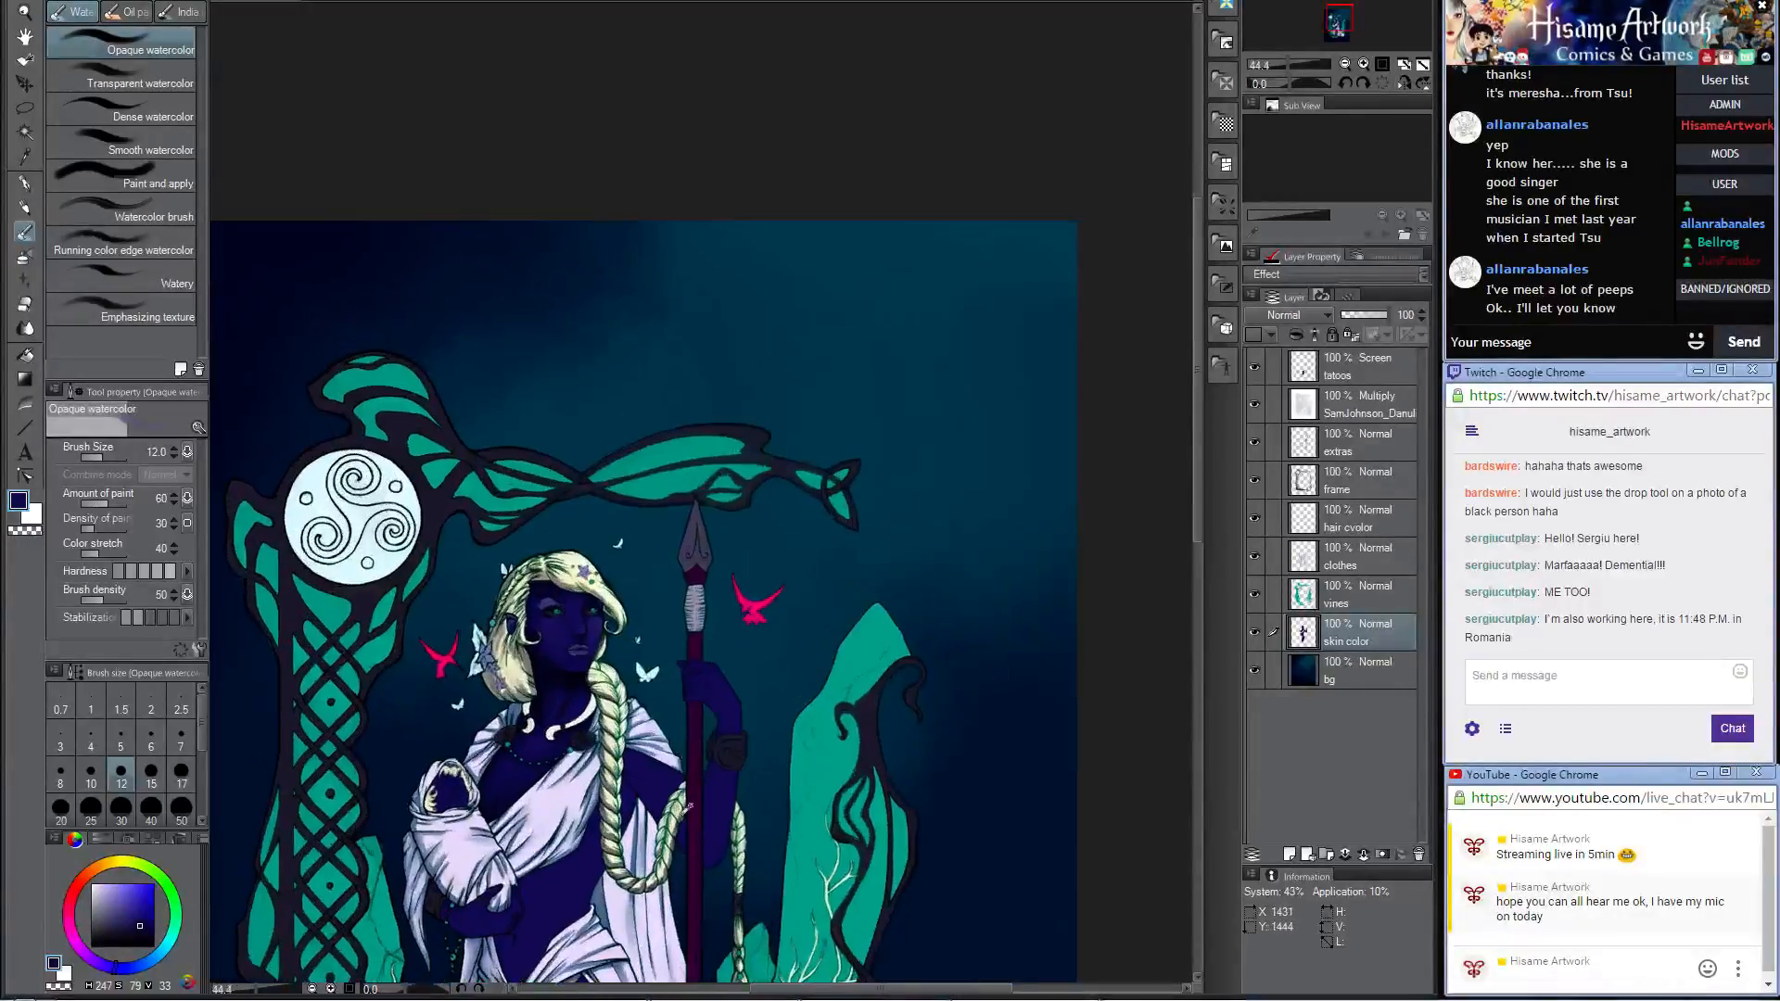
scroll(644, 751, up, 5)
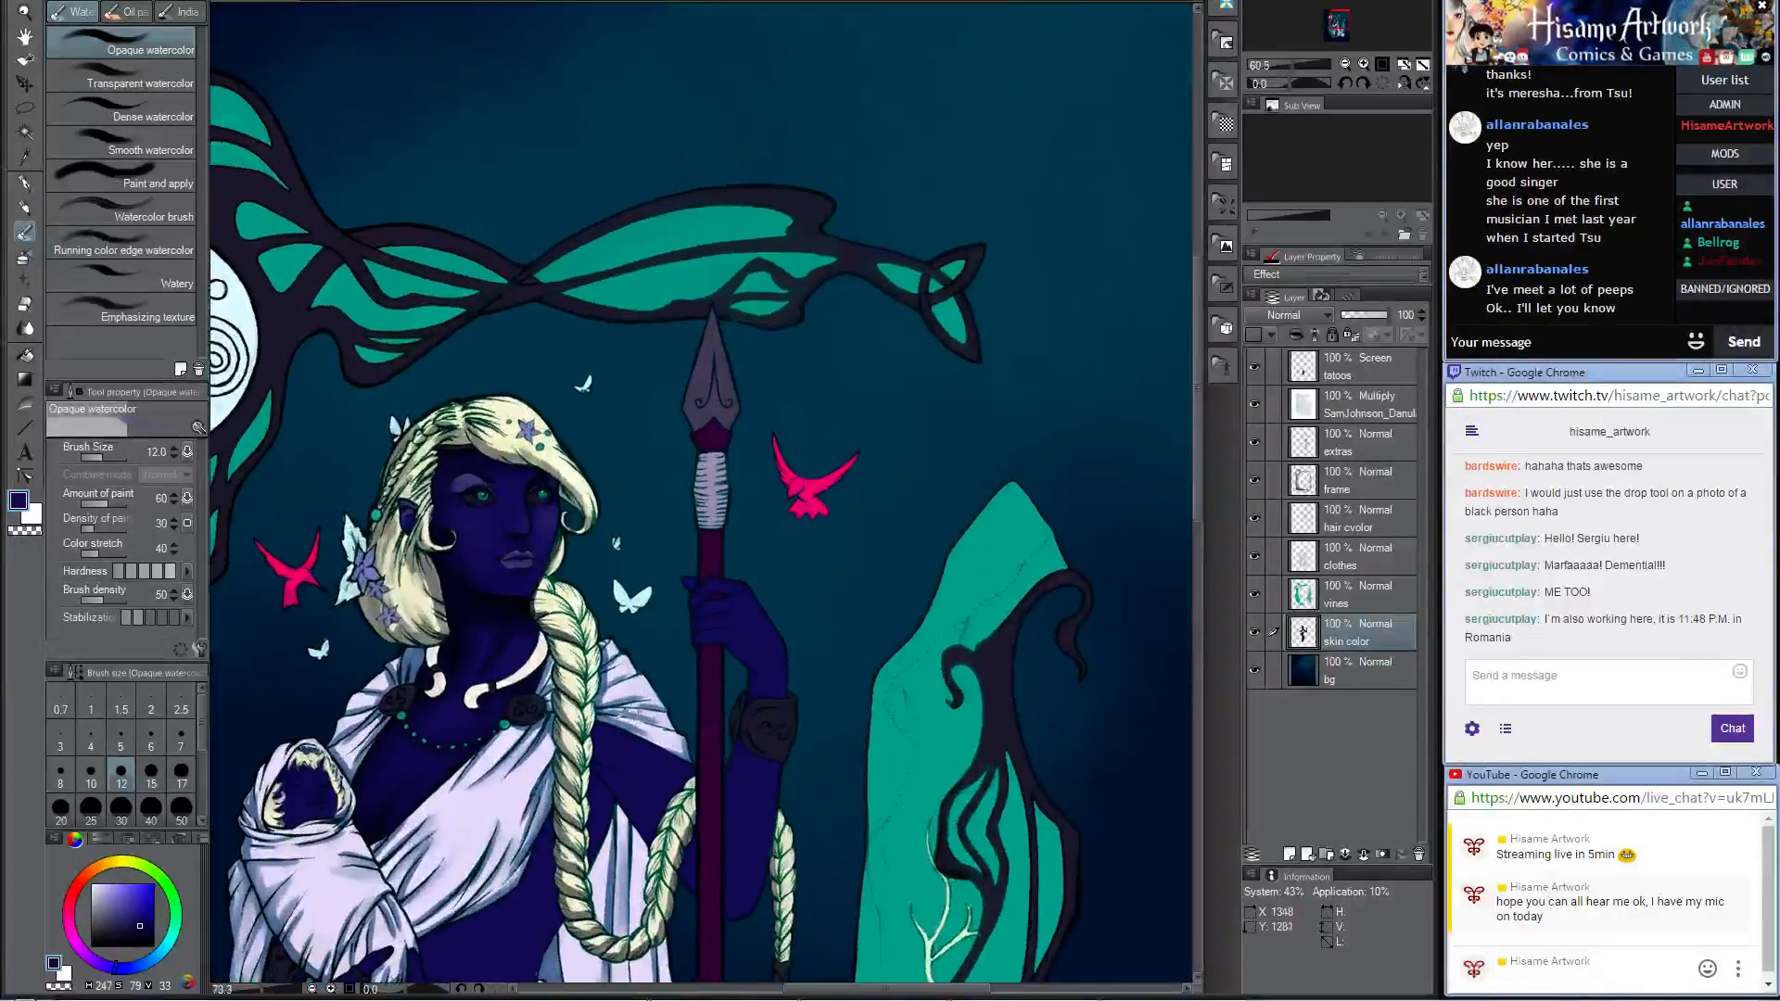
drag(575, 753, 848, 404)
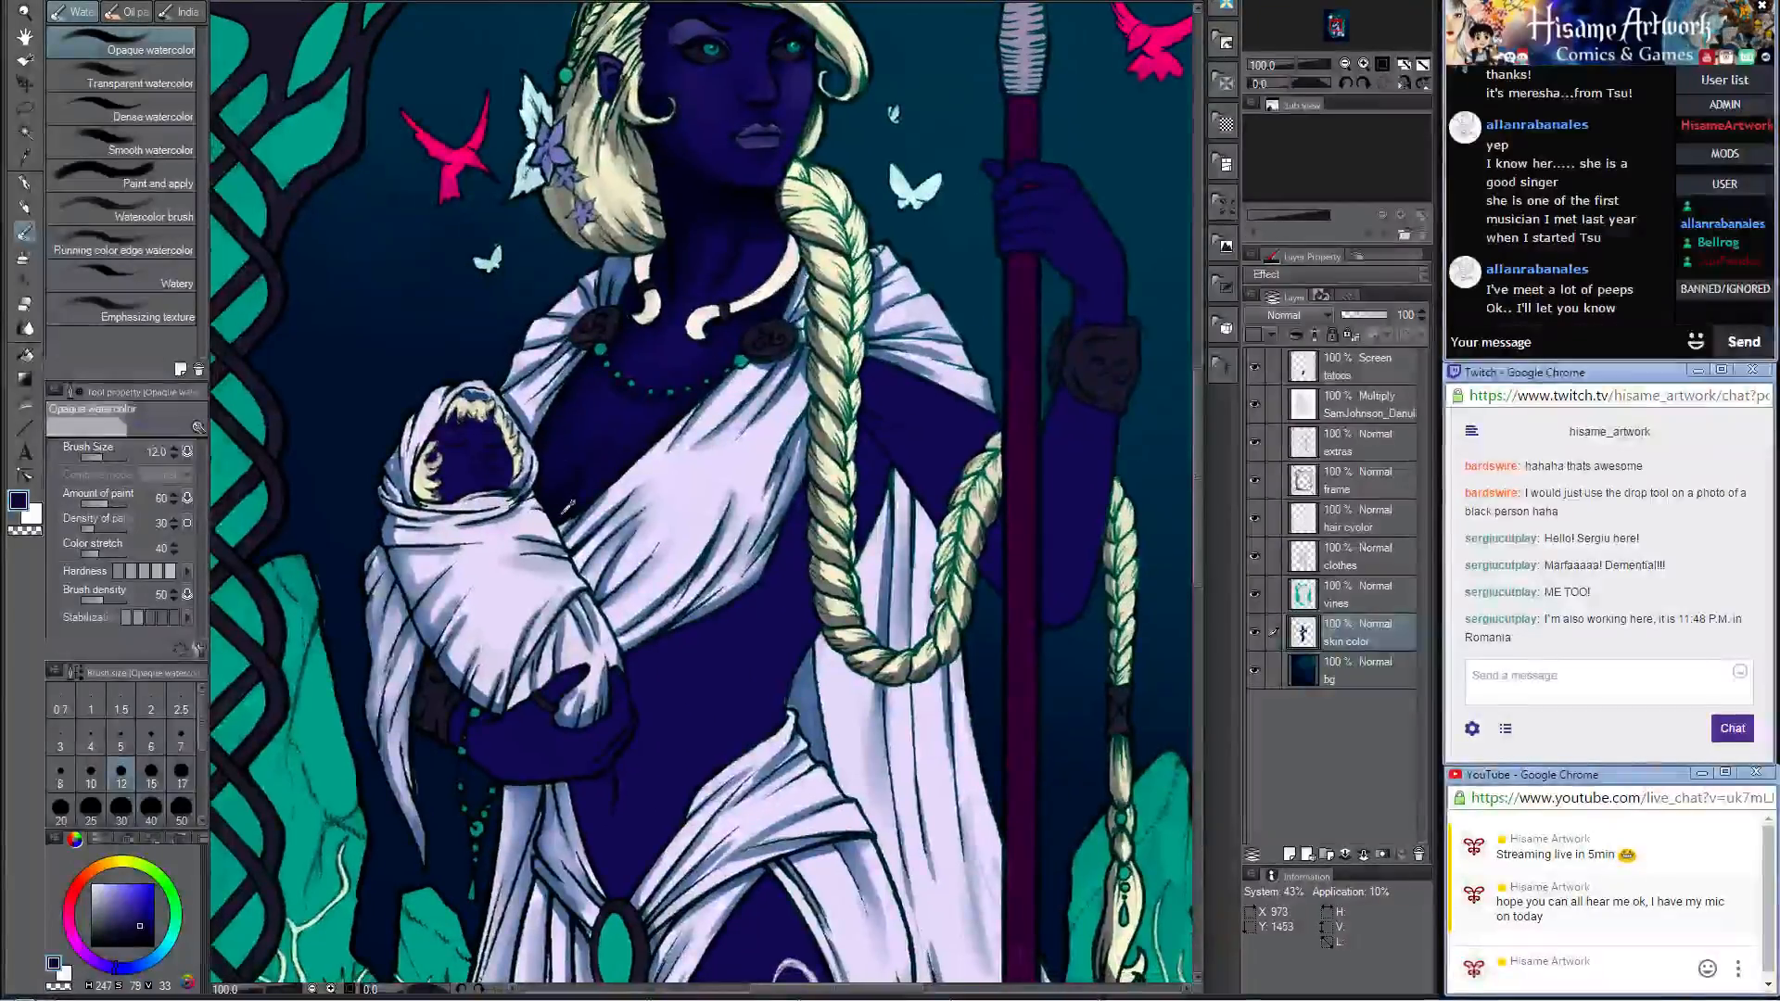
scroll(677, 756, up, 3)
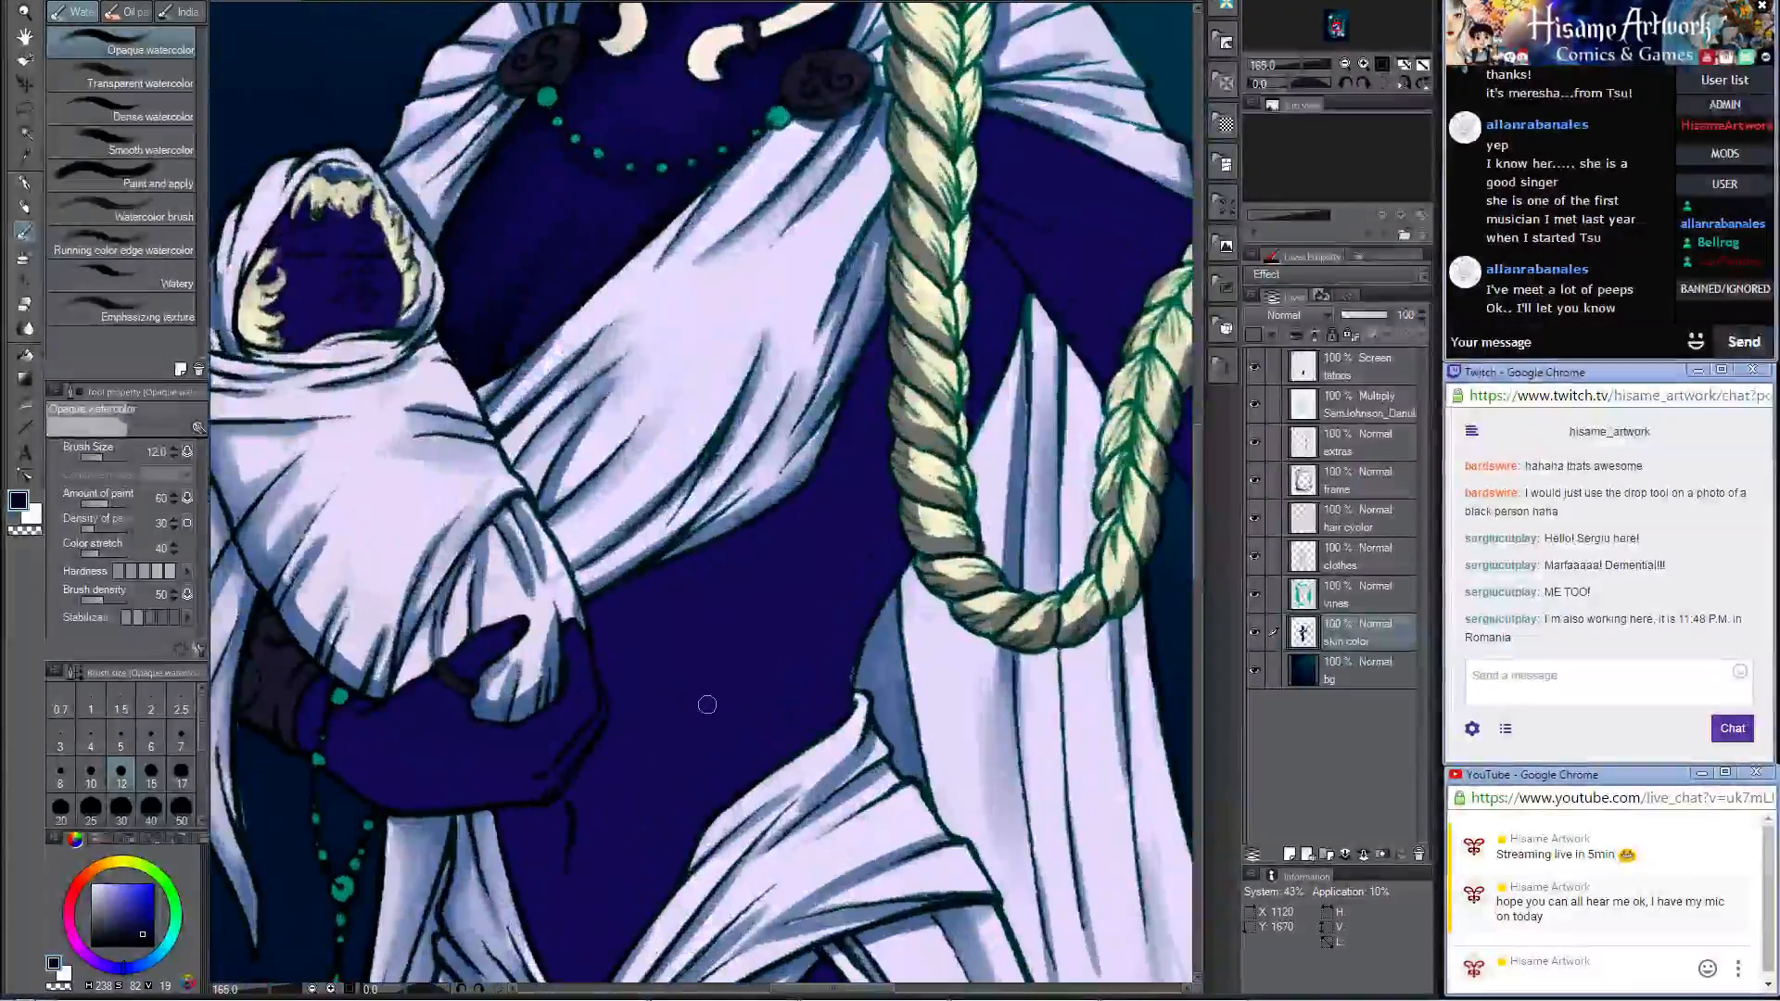
key(p)
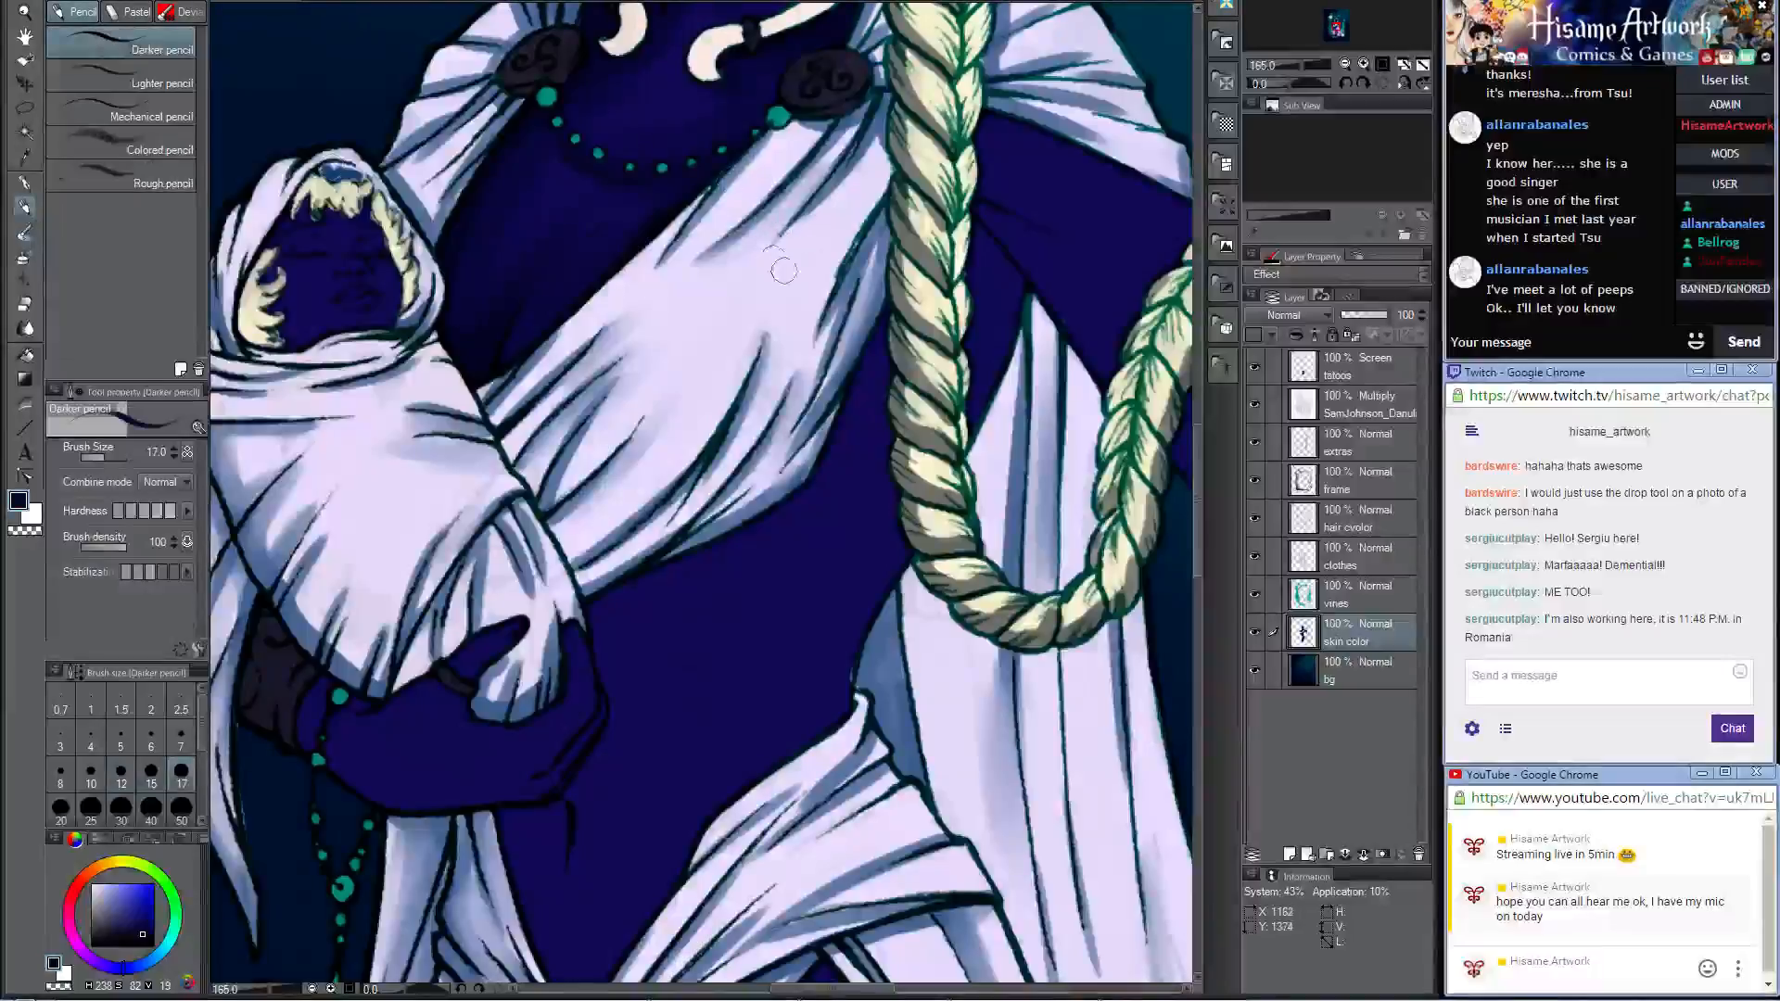
key(bracketright)
key(bracketright)
key(bracketright)
key(bracketright)
key(bracketright)
key(bracketright)
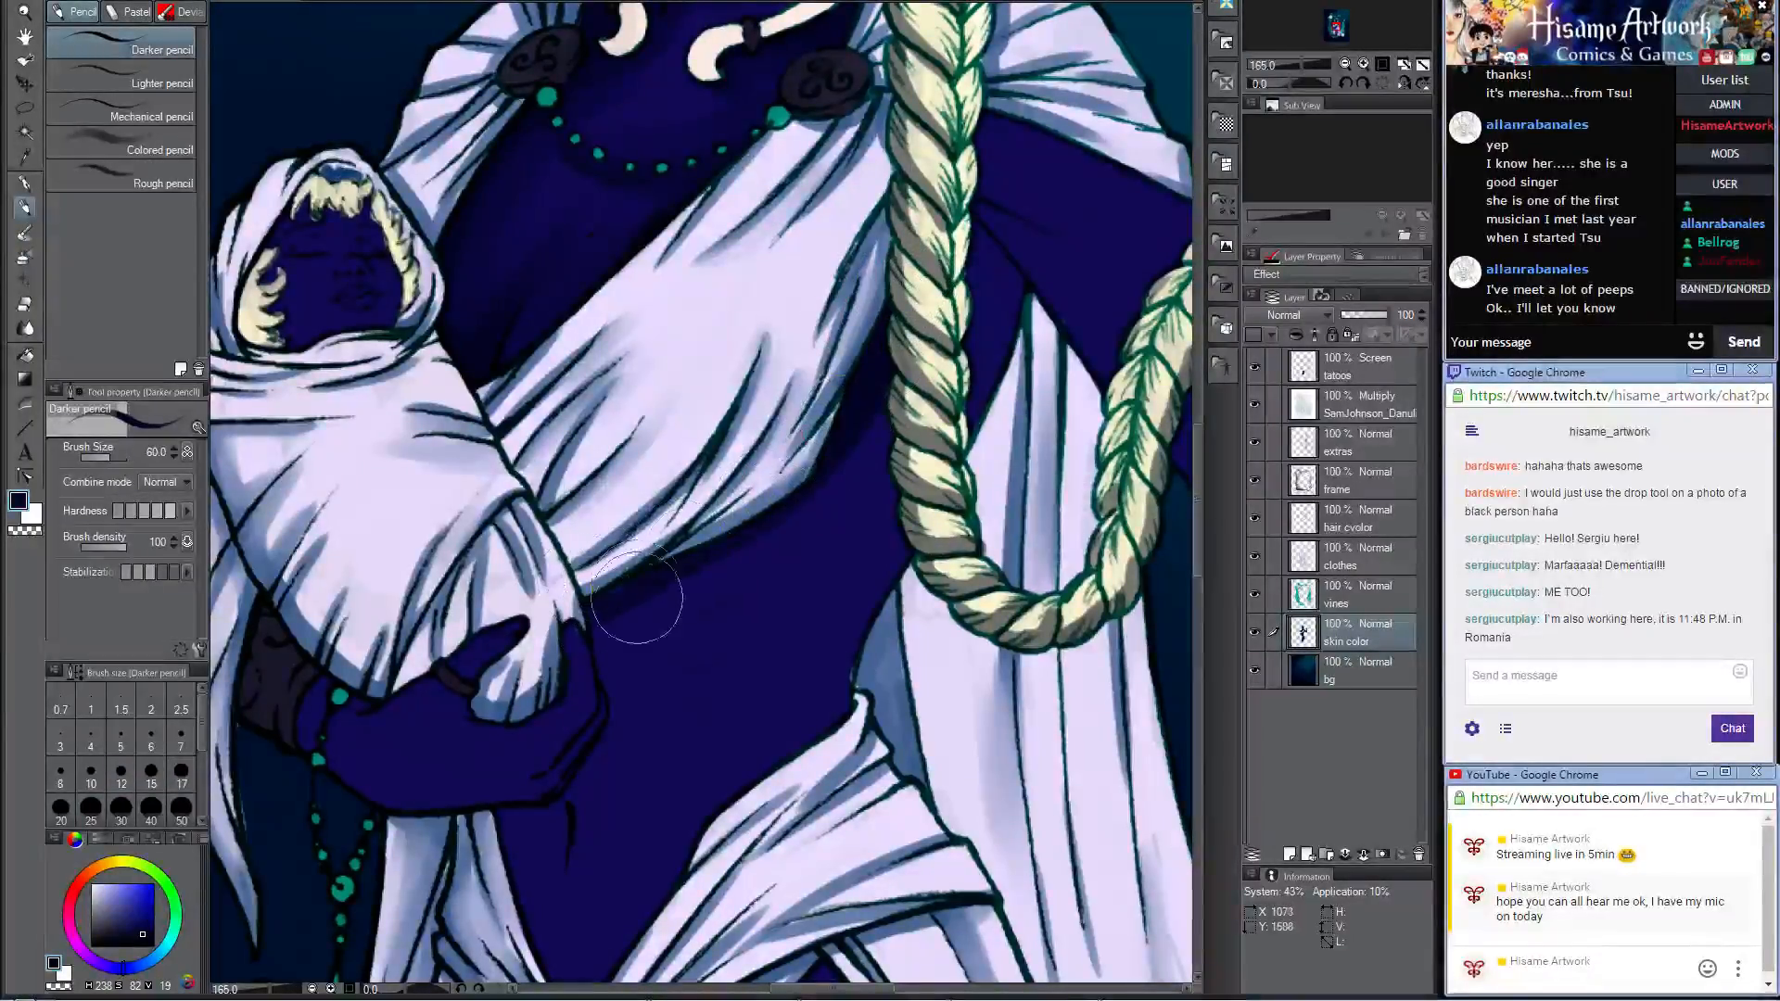
mouse_move(662, 605)
mouse_down()
mouse_move(803, 462)
mouse_move(692, 667)
mouse_move(656, 664)
mouse_up()
mouse_move(693, 784)
mouse_down()
mouse_move(669, 725)
mouse_move(726, 861)
mouse_move(664, 697)
mouse_up()
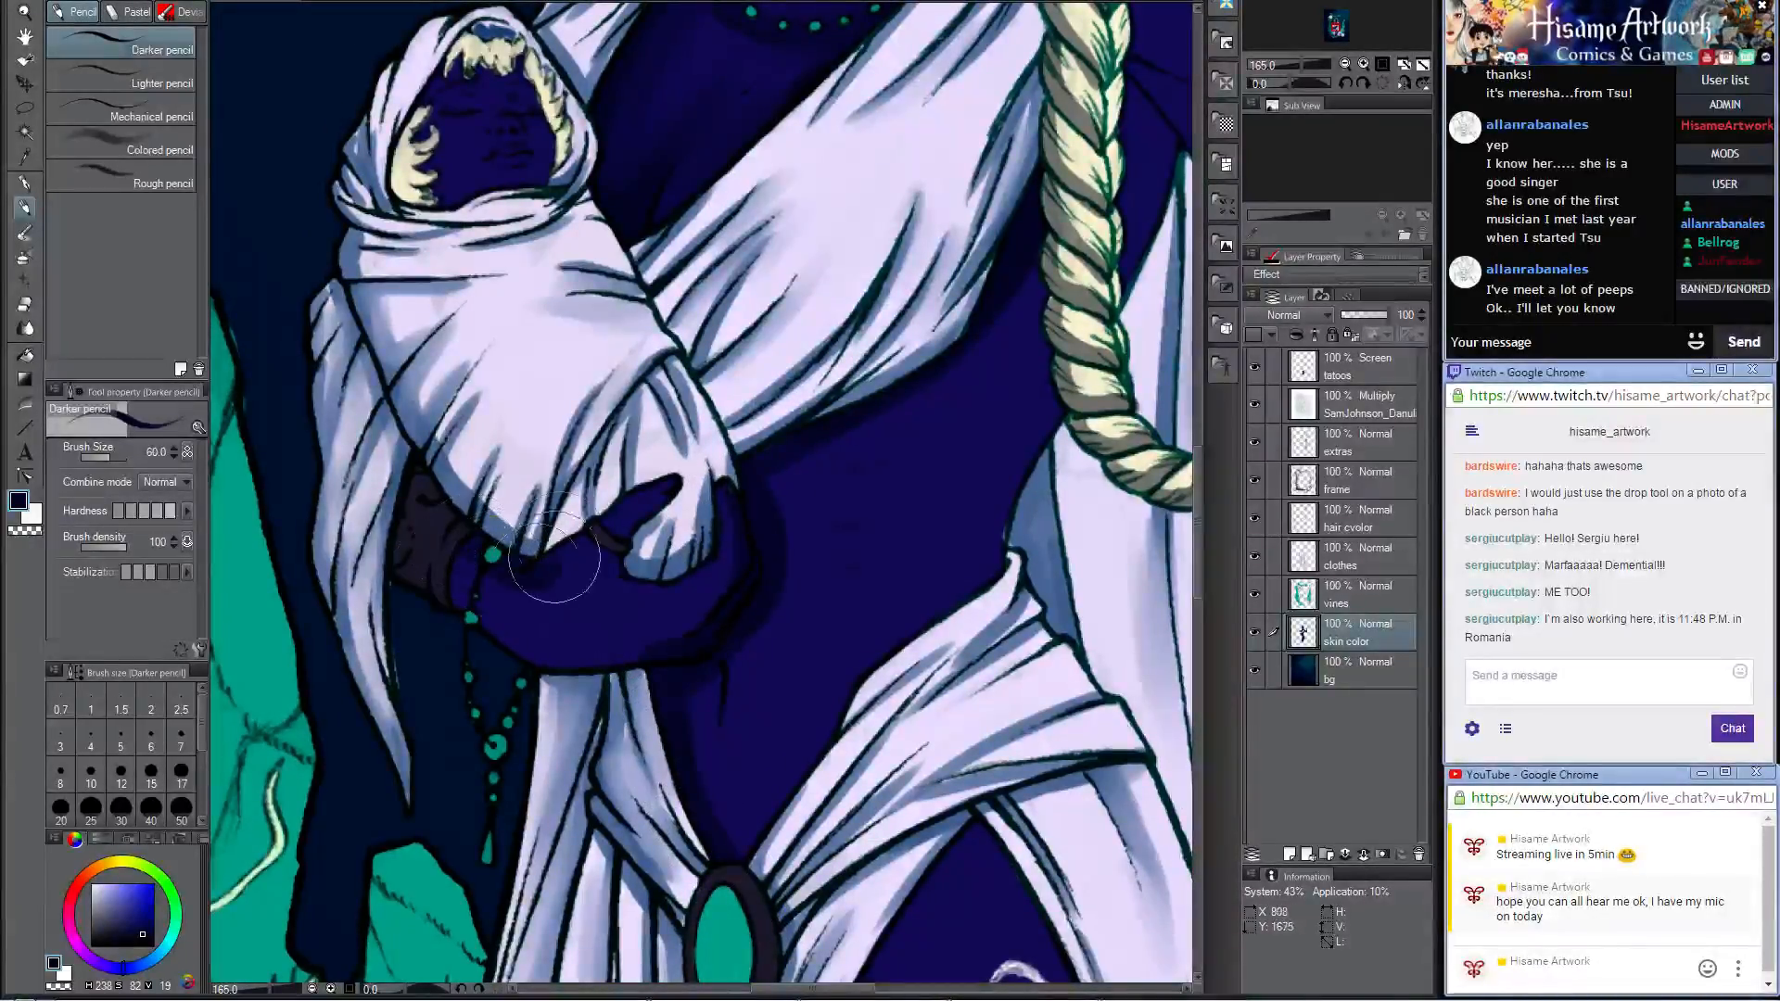
Step: Shade the cradling forearm under the swaddled baby with the Darker pencil, and blend it with Opaque watercolor at sizes 25 and 40
mouse_move(481, 537)
mouse_down()
mouse_move(444, 539)
mouse_move(542, 557)
mouse_move(662, 467)
mouse_move(521, 588)
mouse_move(474, 578)
mouse_move(470, 593)
mouse_move(603, 636)
mouse_move(513, 638)
mouse_move(558, 655)
mouse_move(644, 648)
mouse_move(625, 653)
mouse_move(644, 628)
mouse_move(492, 619)
mouse_move(455, 587)
mouse_move(549, 644)
mouse_move(529, 569)
mouse_move(587, 602)
mouse_move(575, 547)
mouse_up()
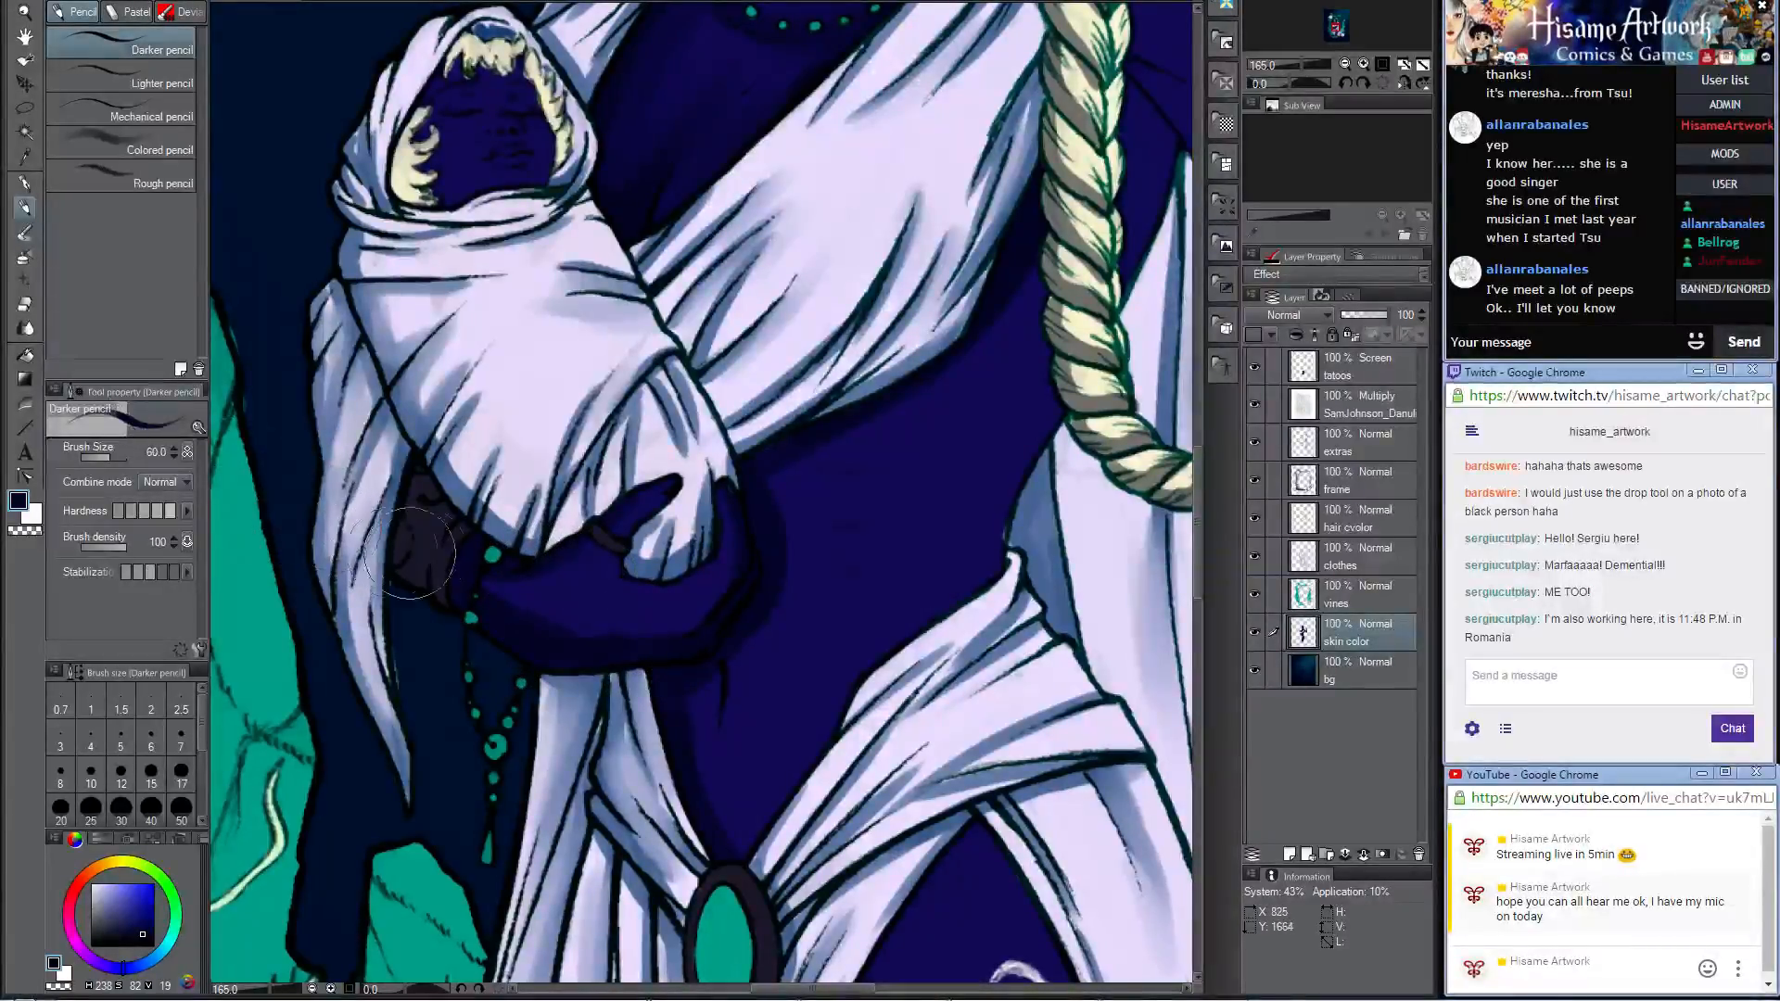
drag(419, 559, 415, 542)
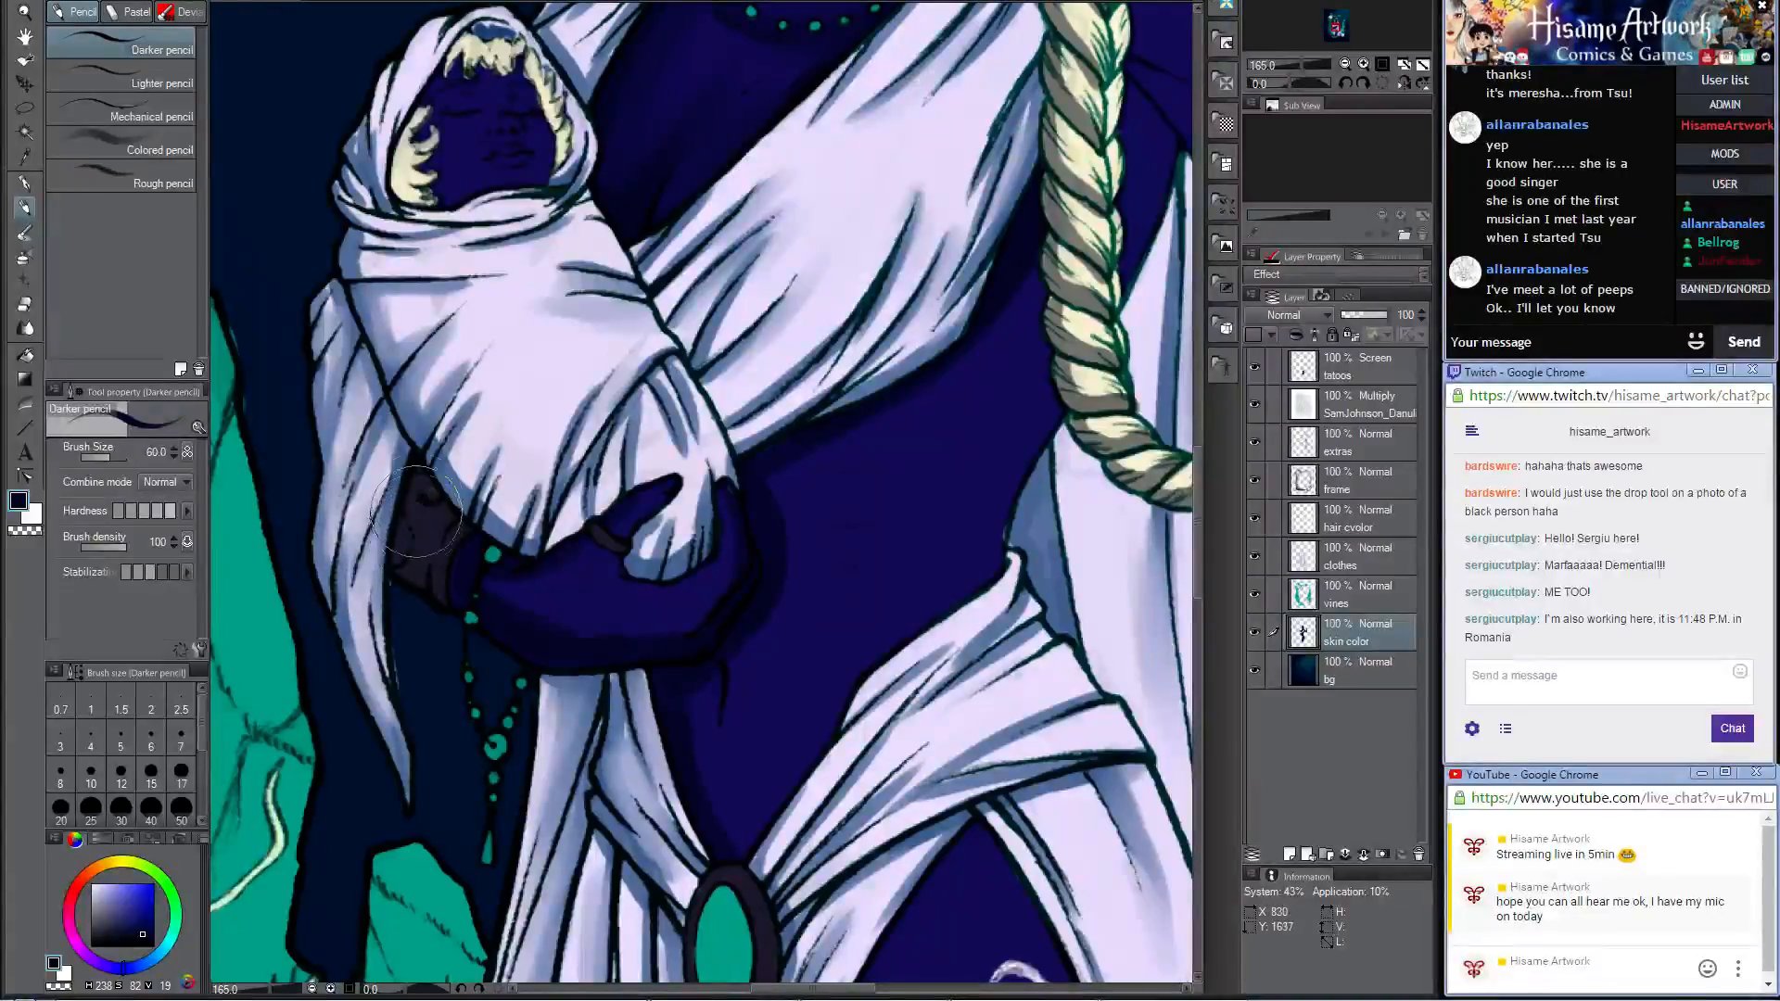
click(25, 232)
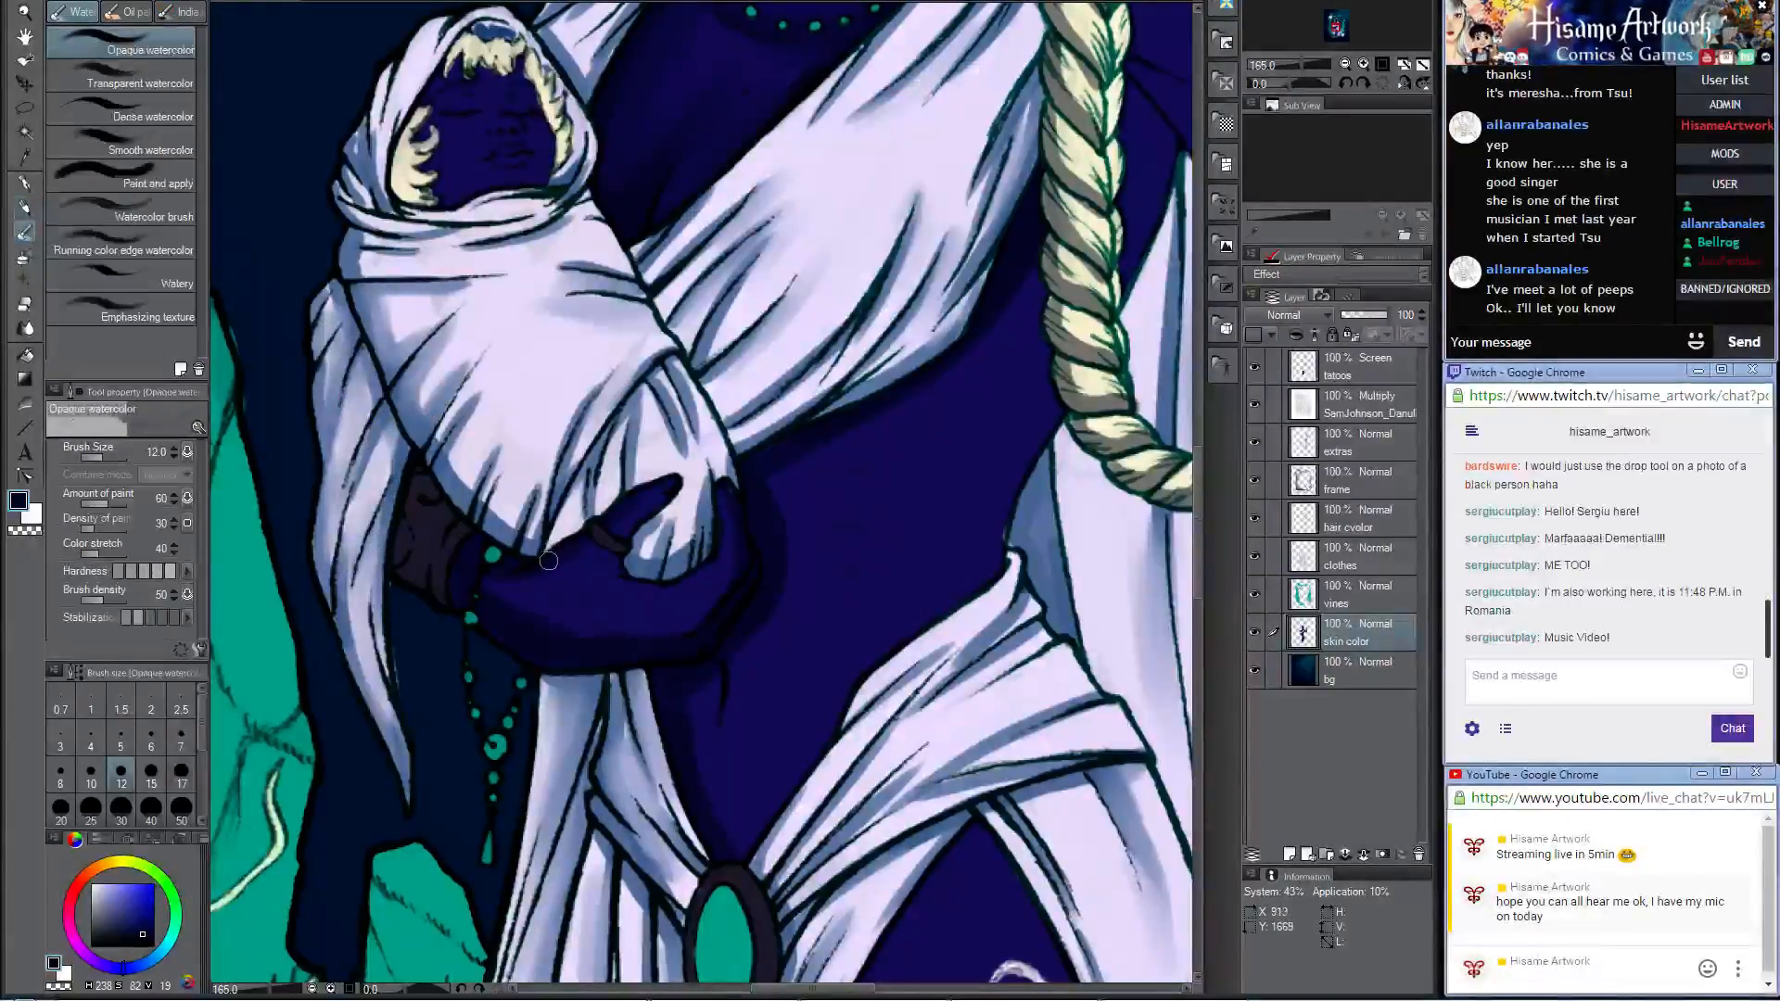
key(bracketright)
key(bracketright)
key(bracketright)
key(bracketright)
key(bracketright)
key(bracketright)
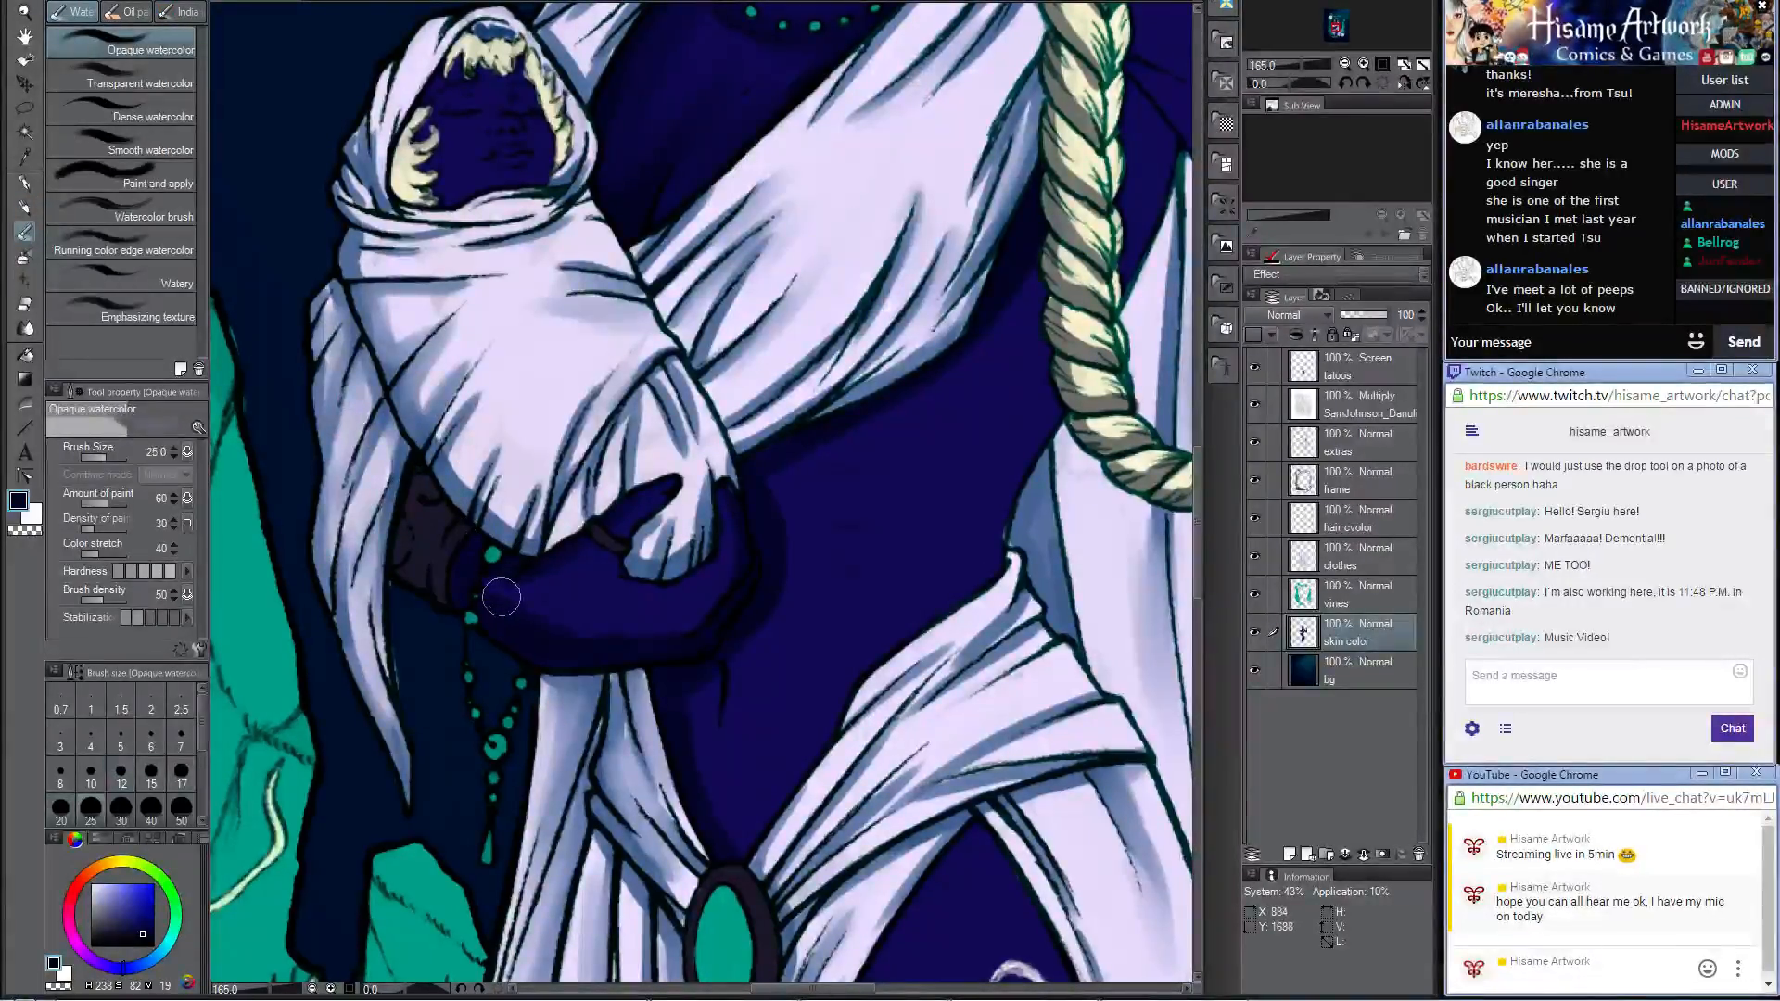
mouse_move(538, 591)
mouse_down()
mouse_move(488, 582)
mouse_move(649, 623)
mouse_up()
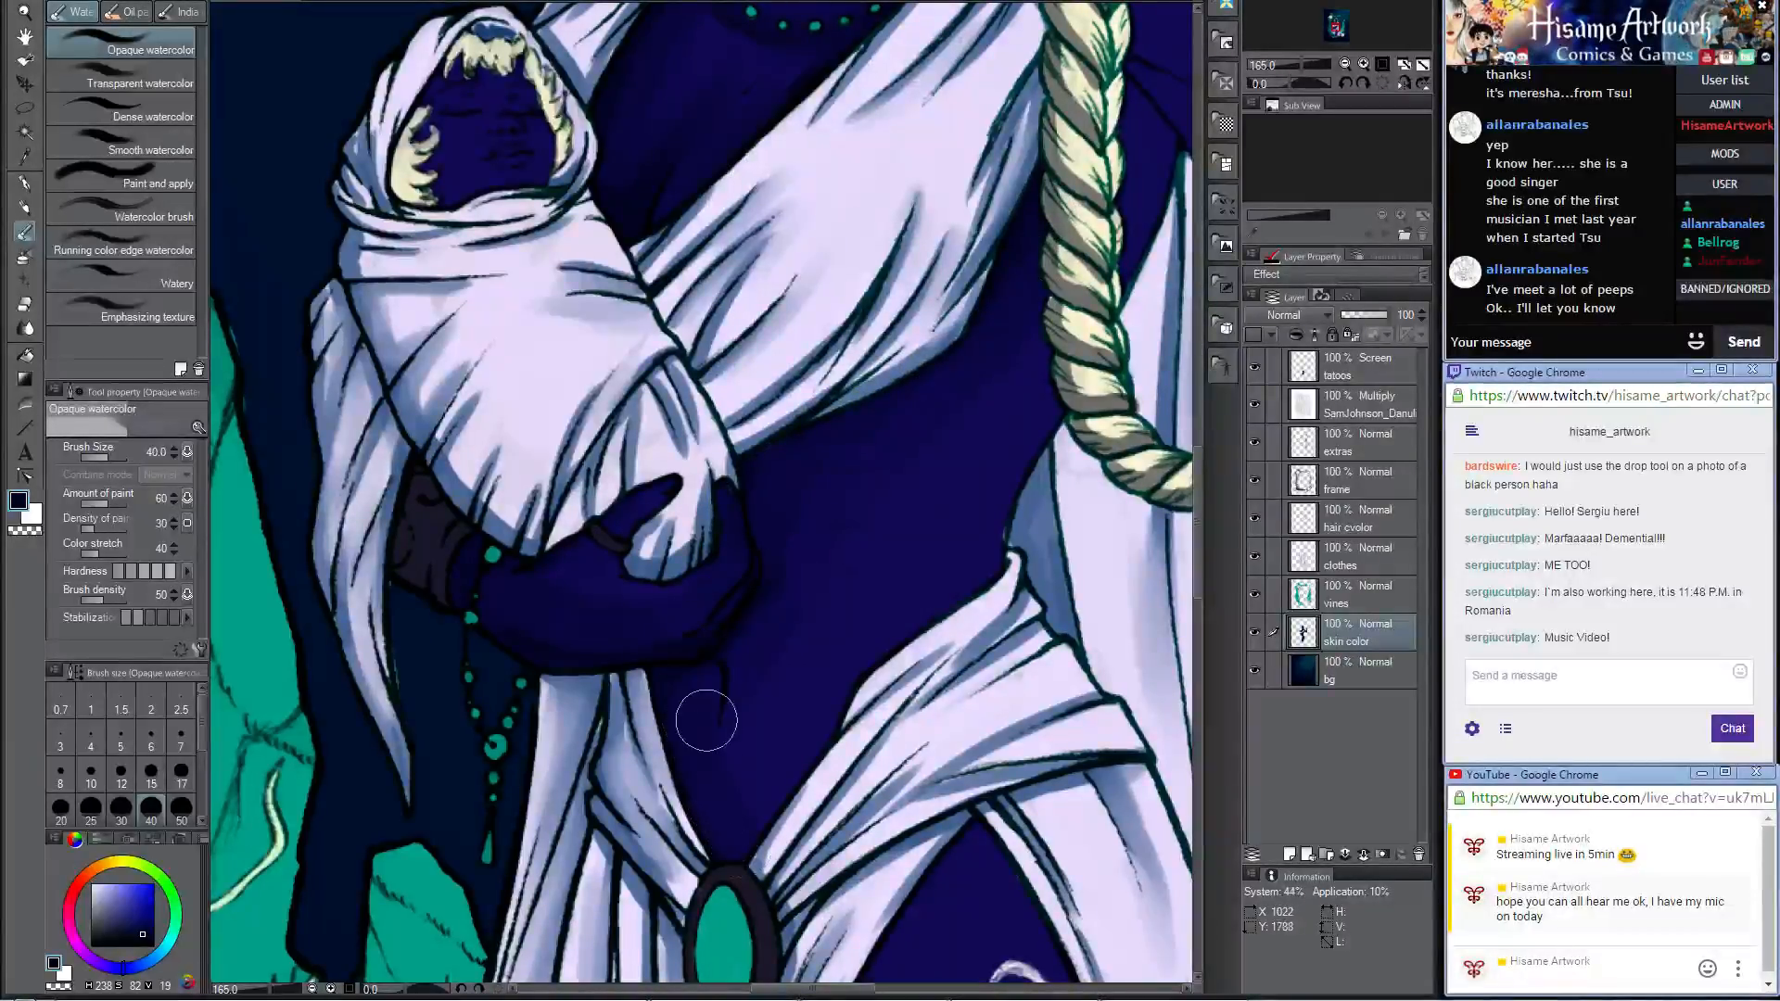
Step: Blend the navy shading across the belly, from the belt ornament up to the waist, with Opaque watercolor at size 40
key(p)
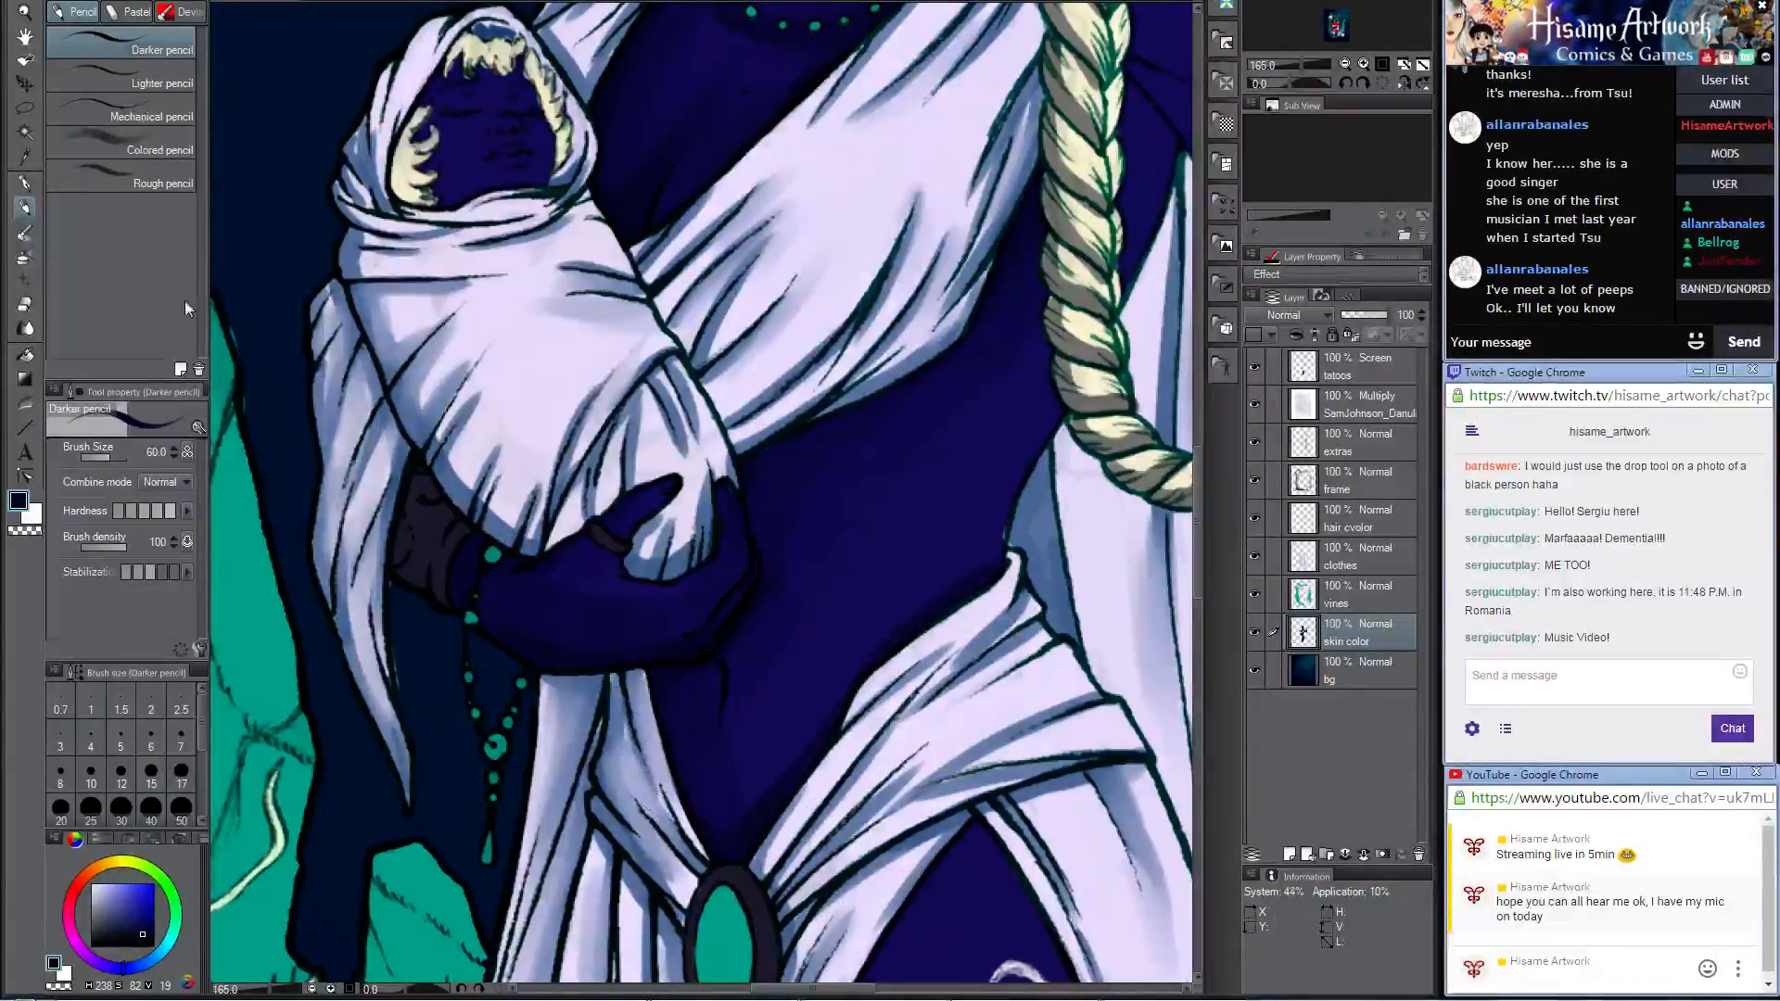
key(b)
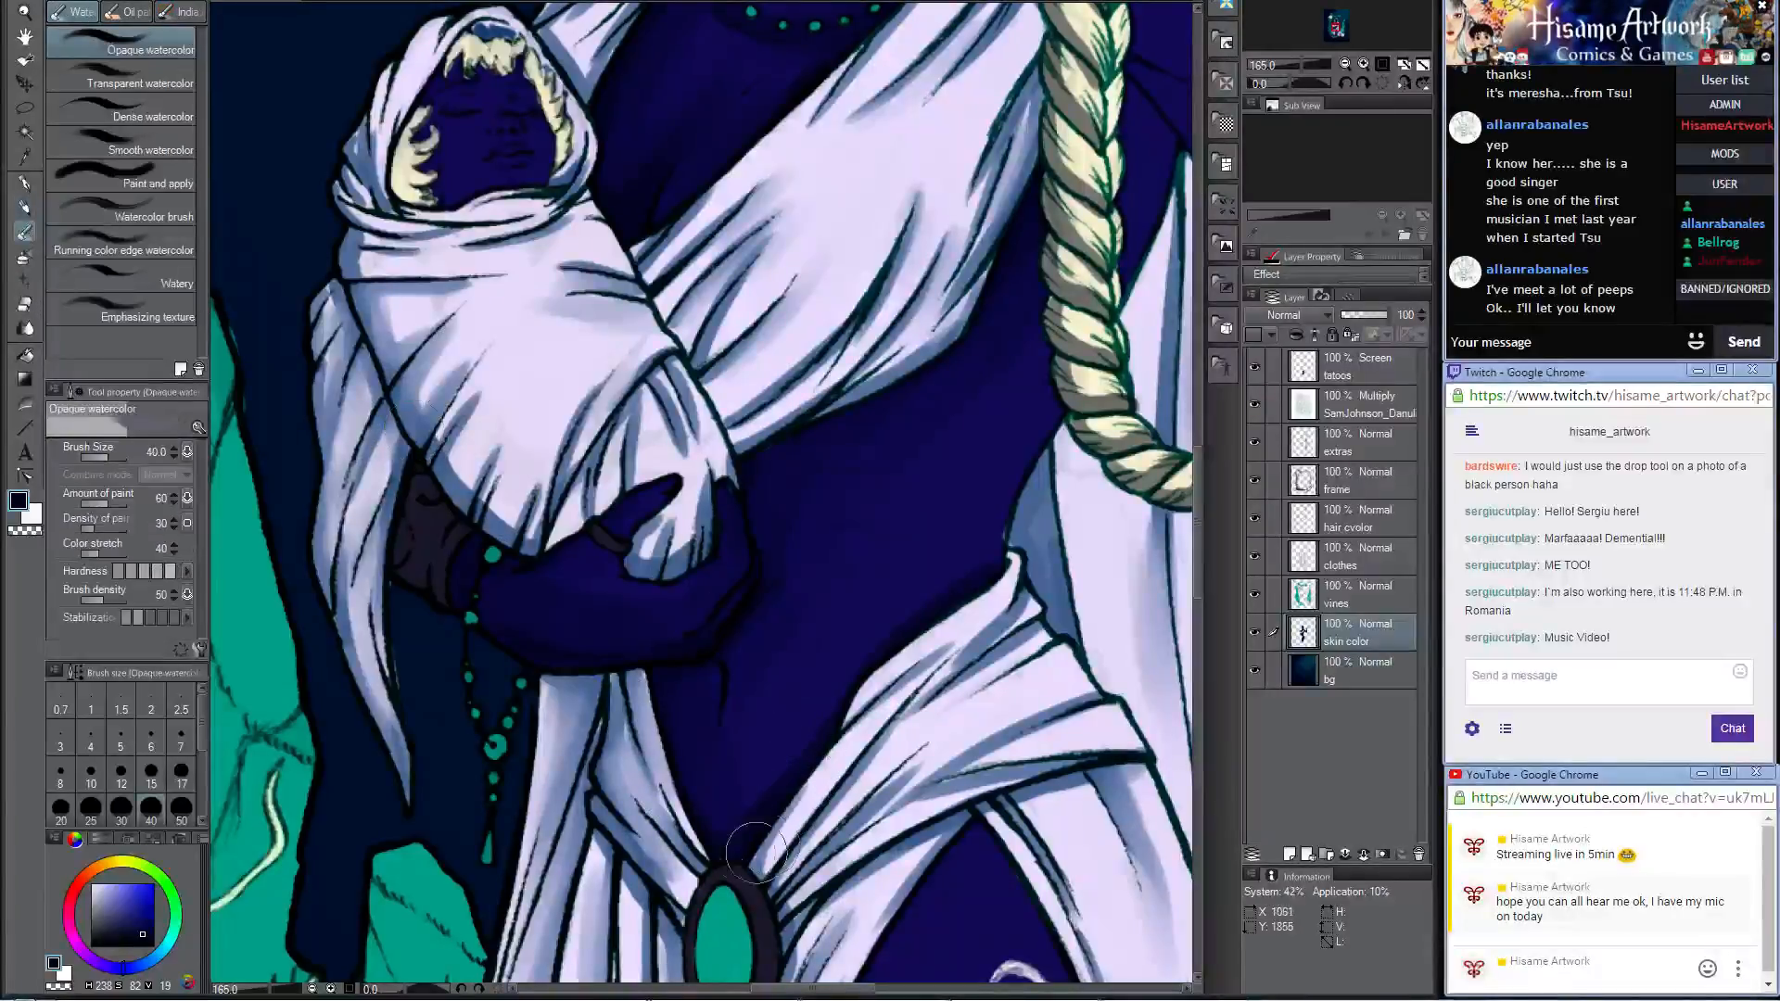
drag(826, 765, 837, 725)
mouse_move(953, 598)
mouse_down()
mouse_move(908, 623)
mouse_move(974, 578)
mouse_move(774, 736)
mouse_up()
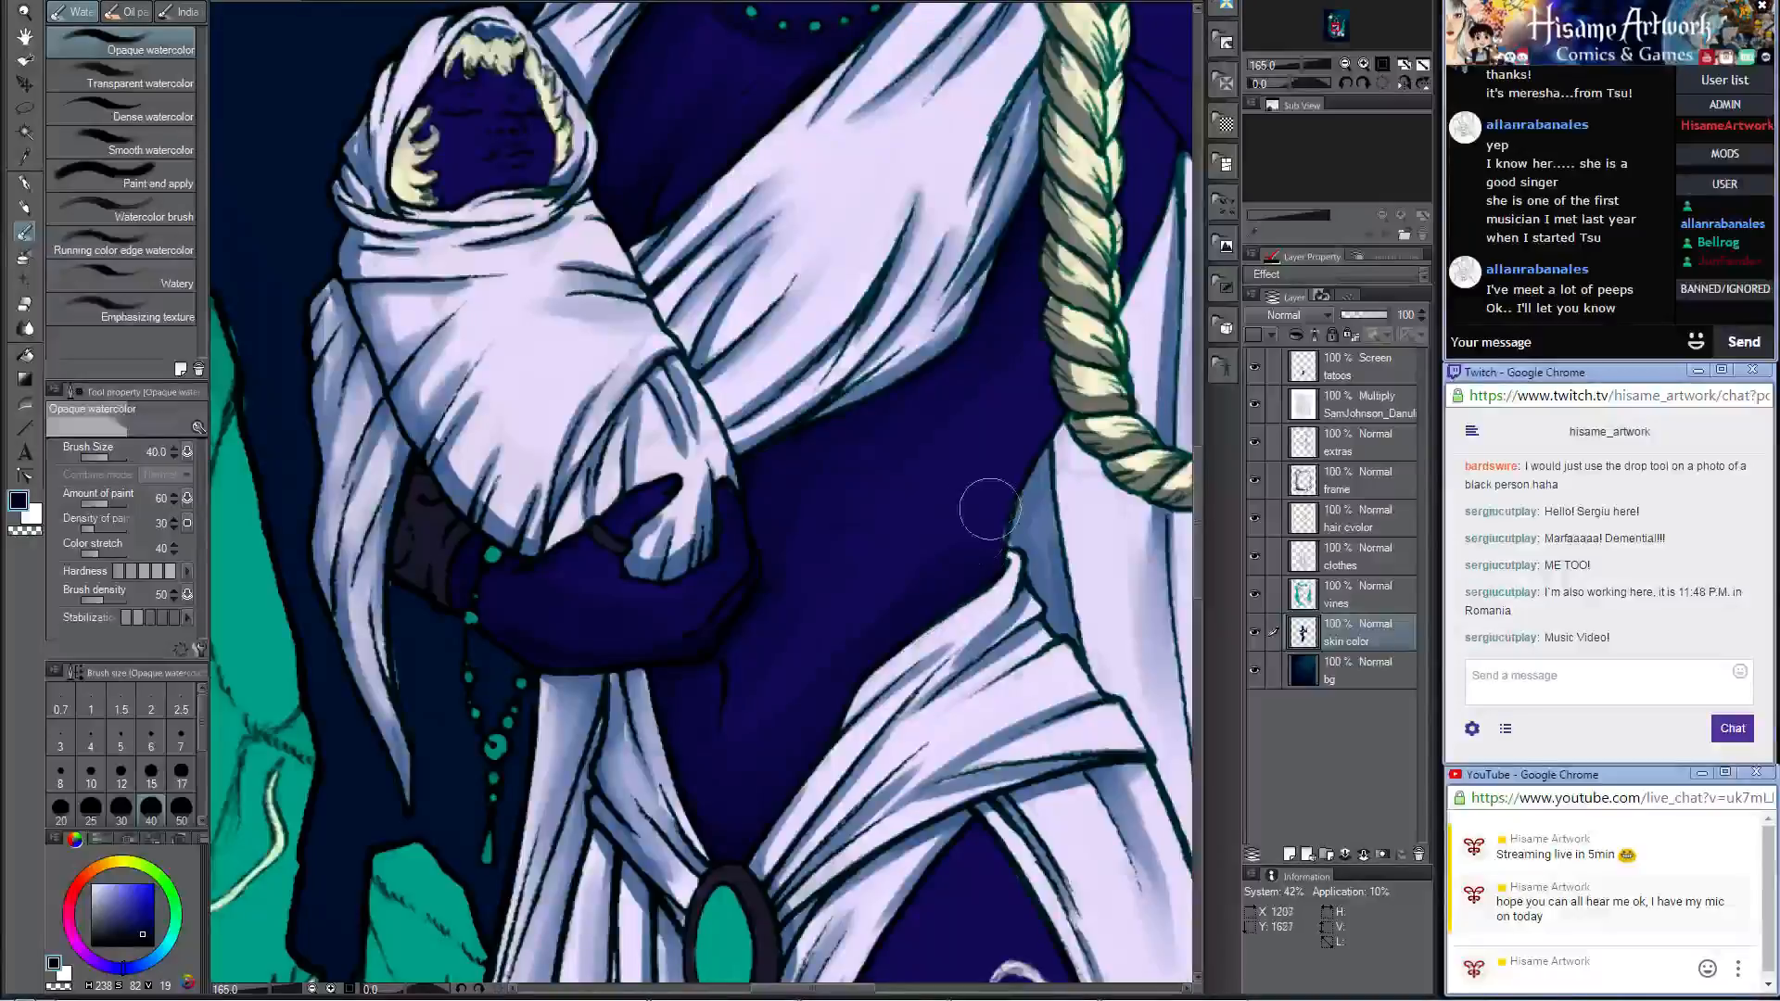
mouse_move(989, 503)
mouse_down()
mouse_move(736, 730)
mouse_move(853, 566)
mouse_move(770, 662)
mouse_up()
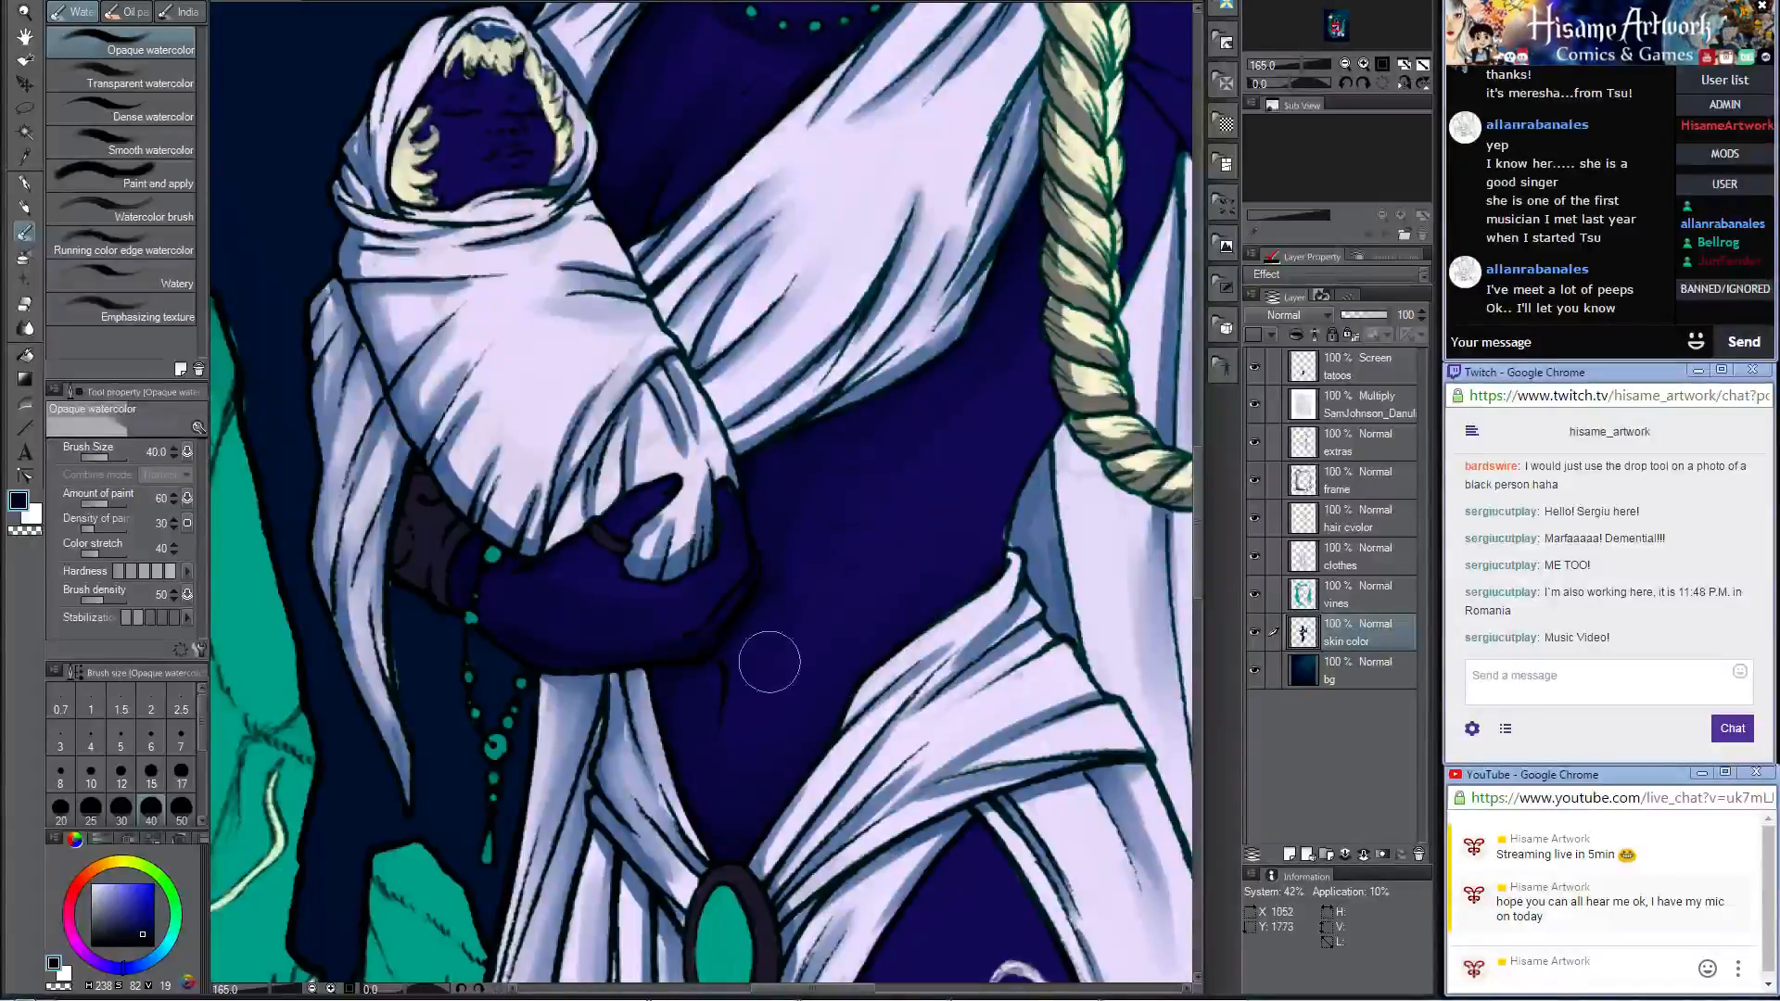
drag(978, 471, 718, 676)
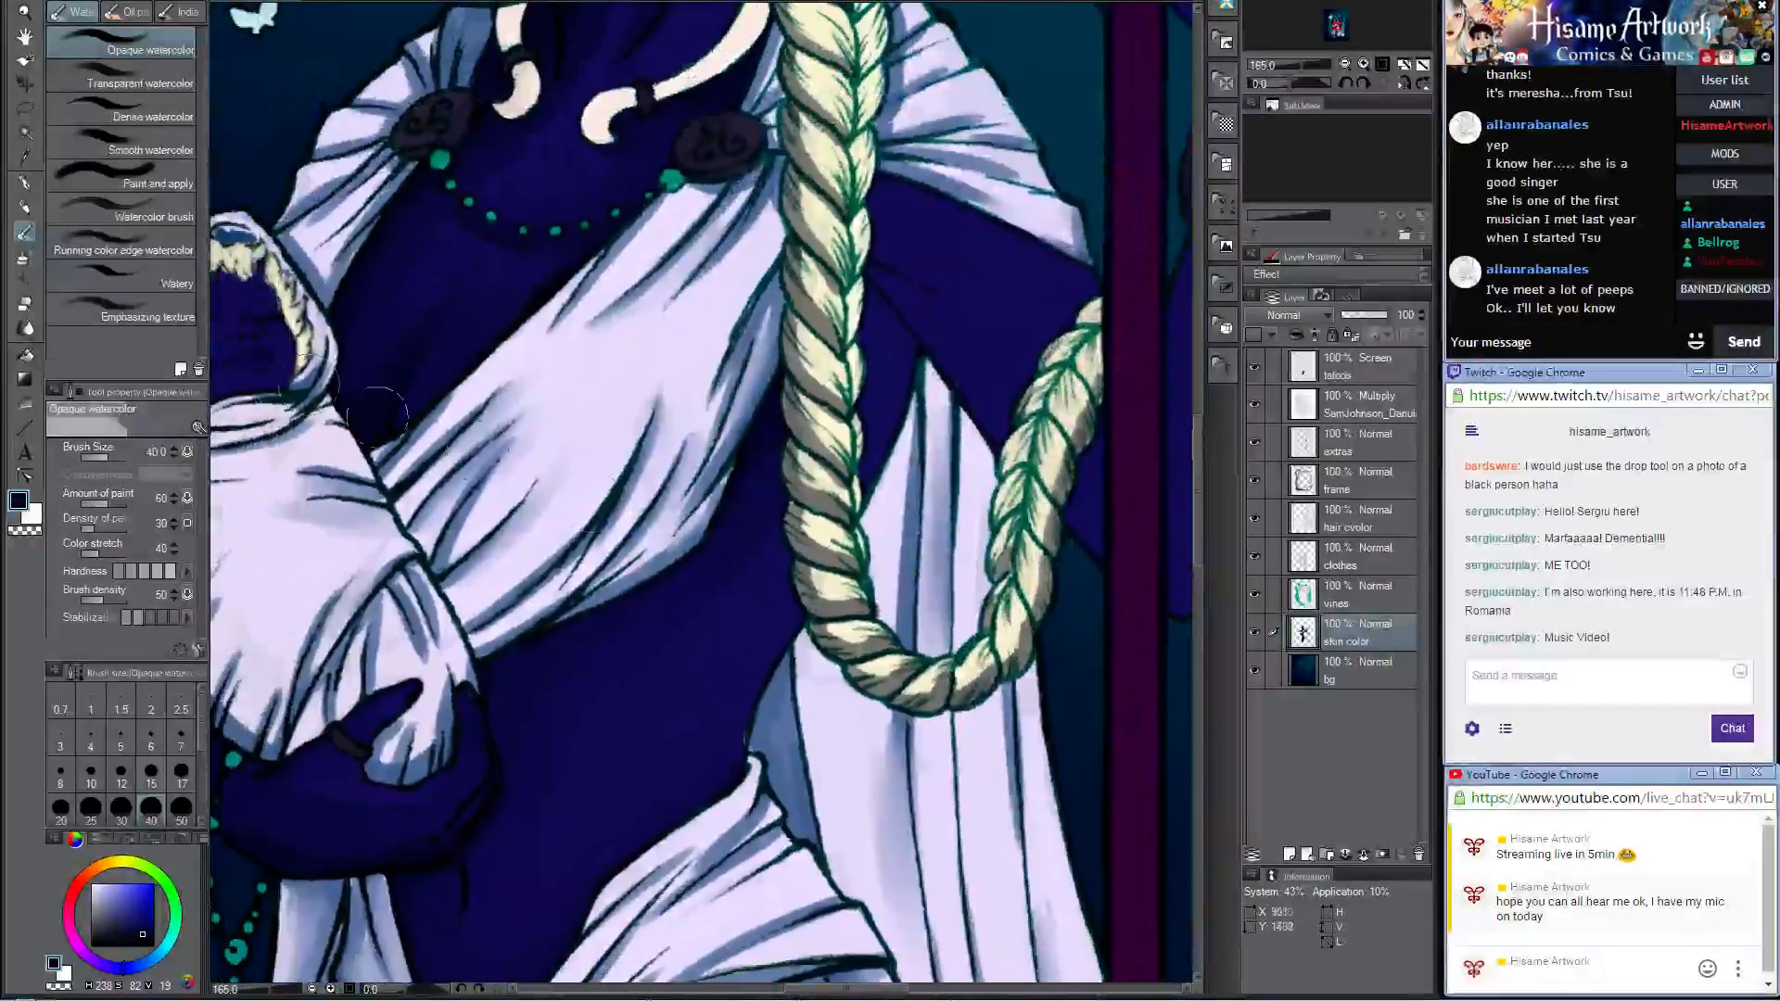
Step: Shade the upper arm beneath the shoulder drape and beside the braid with the Darker pencil at size 60, and blend it with Opaque watercolor
click(20, 202)
drag(904, 287, 684, 401)
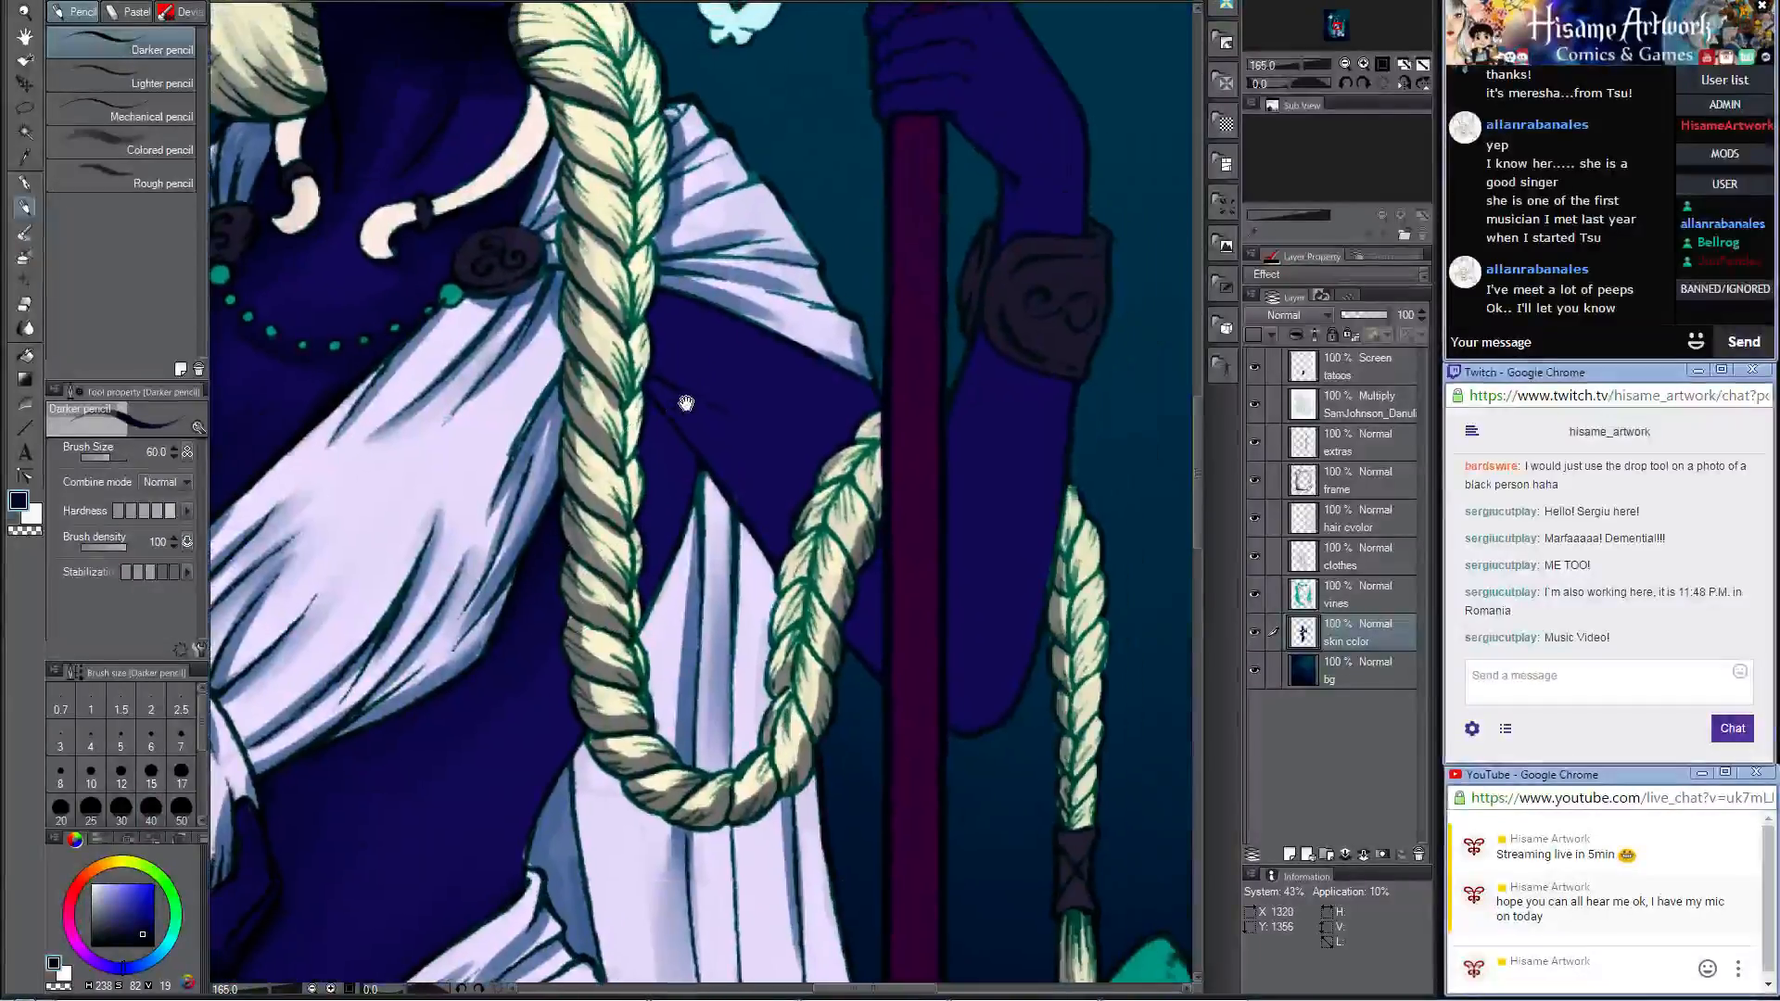
mouse_move(648, 312)
mouse_down()
mouse_move(701, 311)
mouse_move(845, 382)
mouse_up()
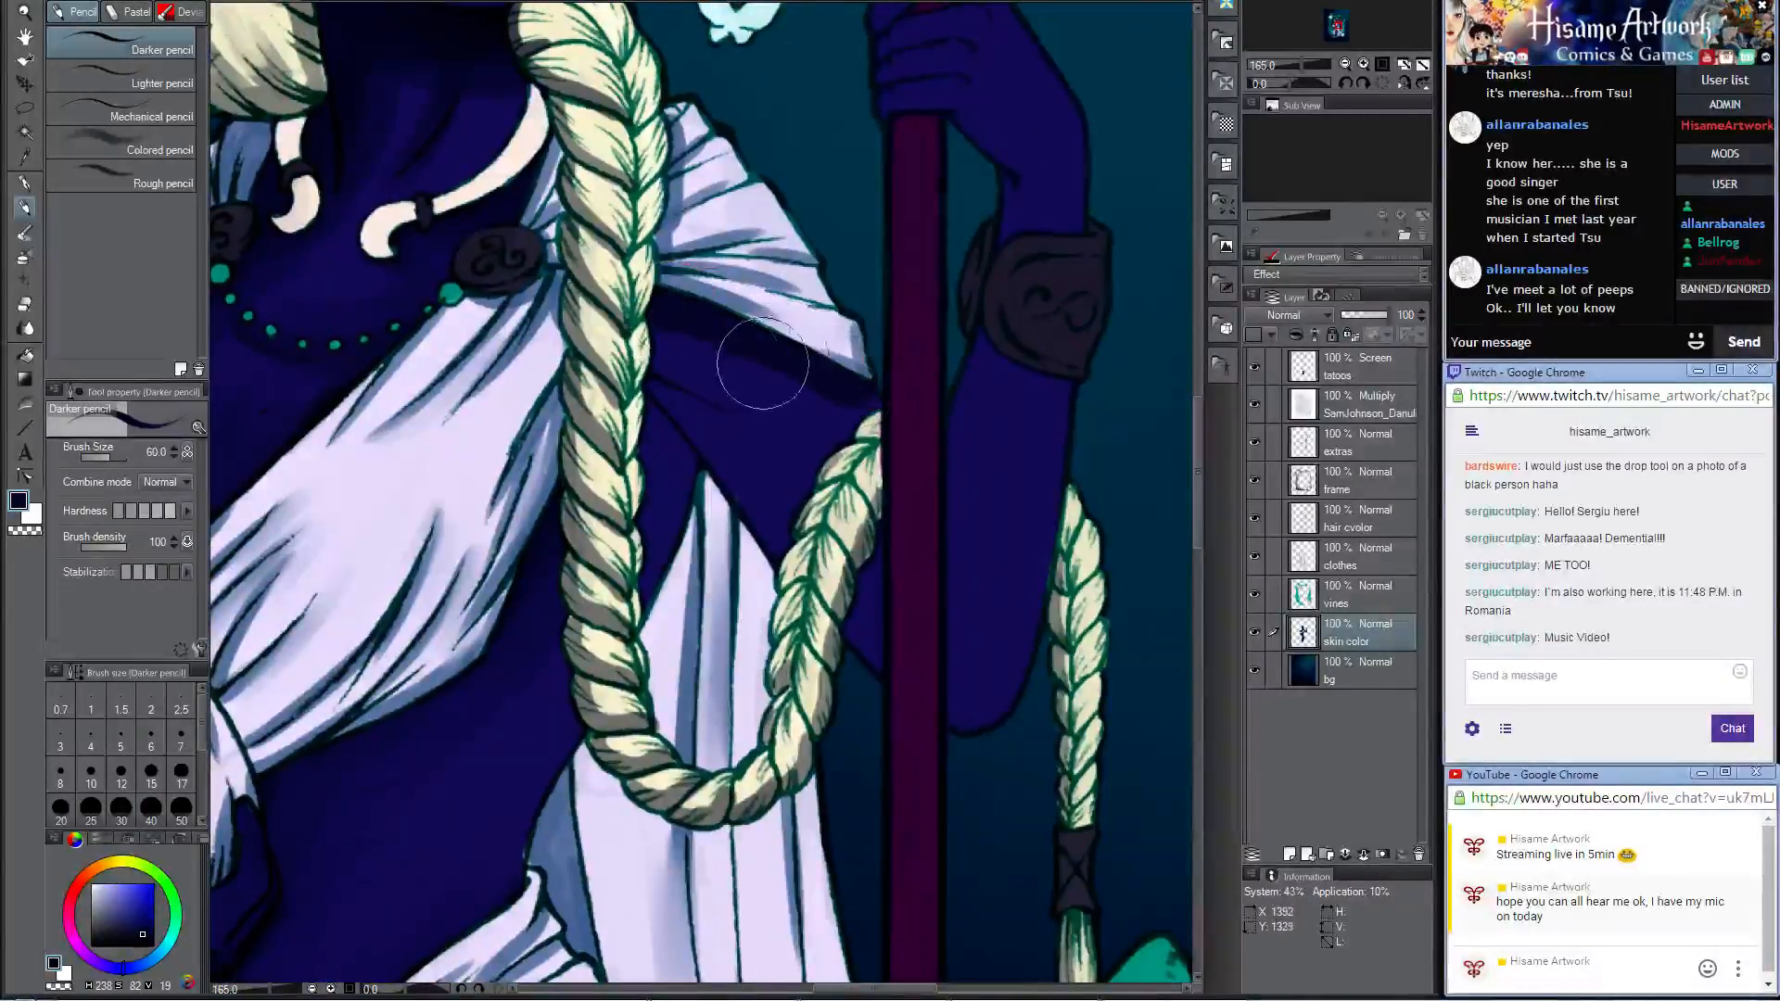
drag(666, 443, 682, 476)
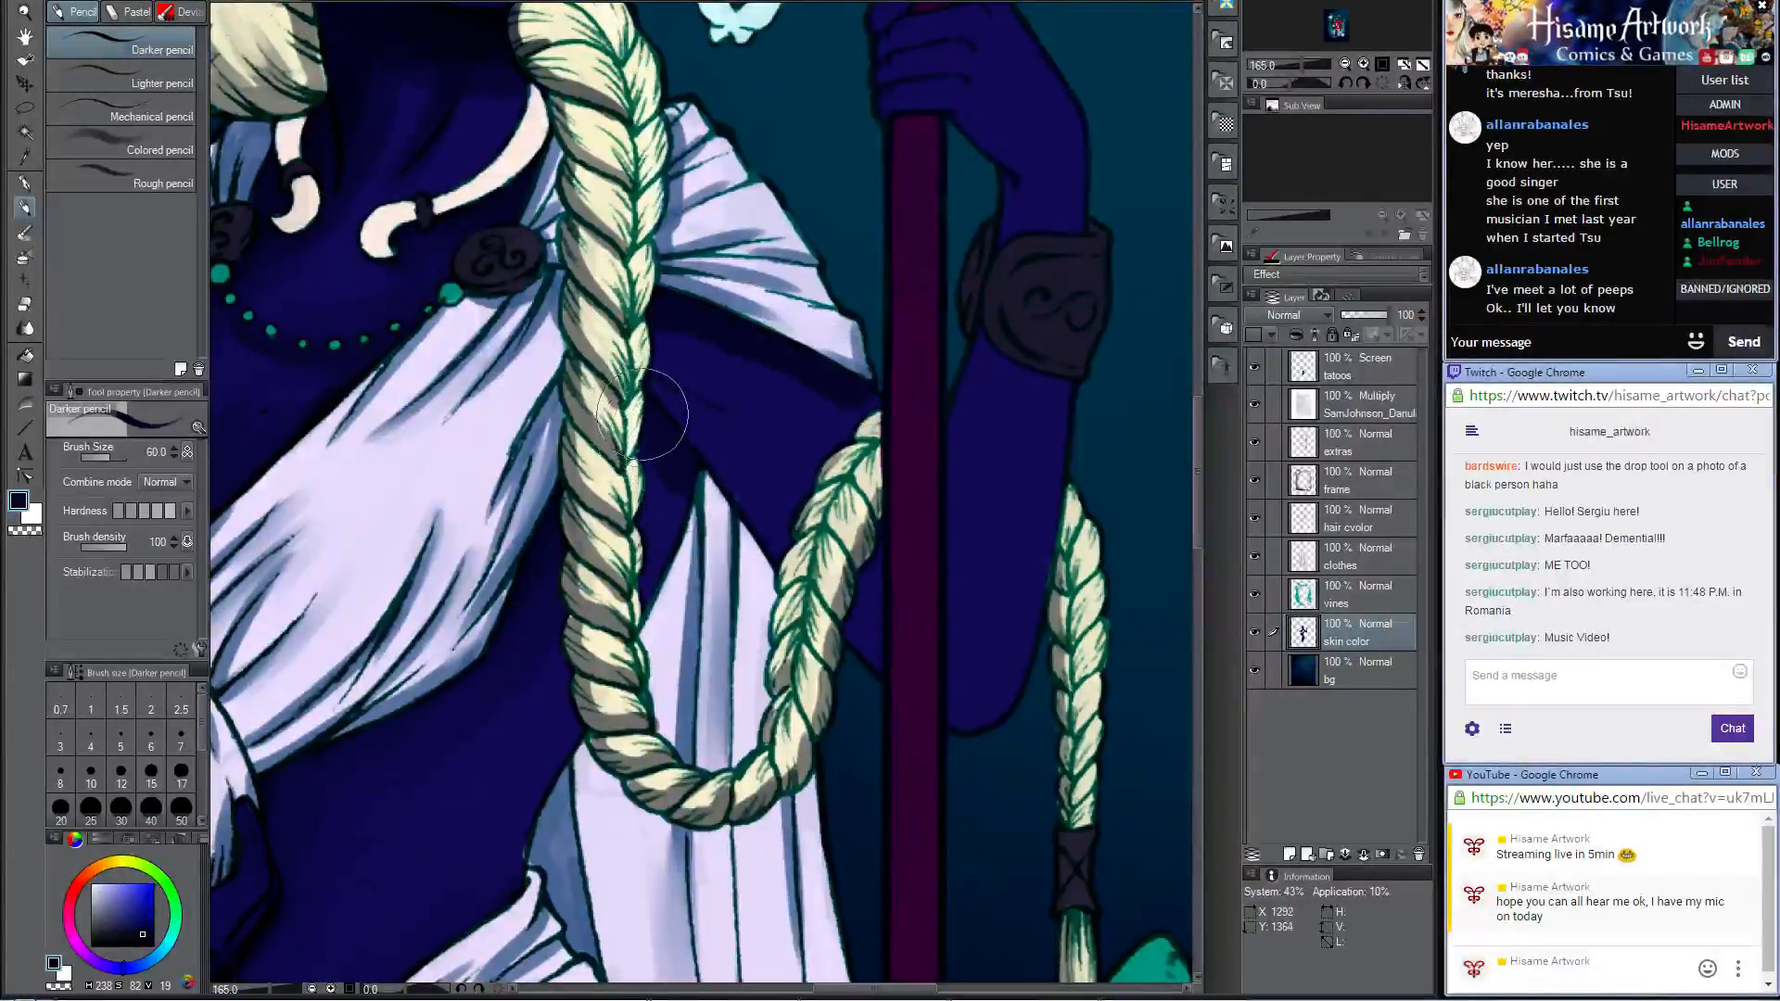
key(b)
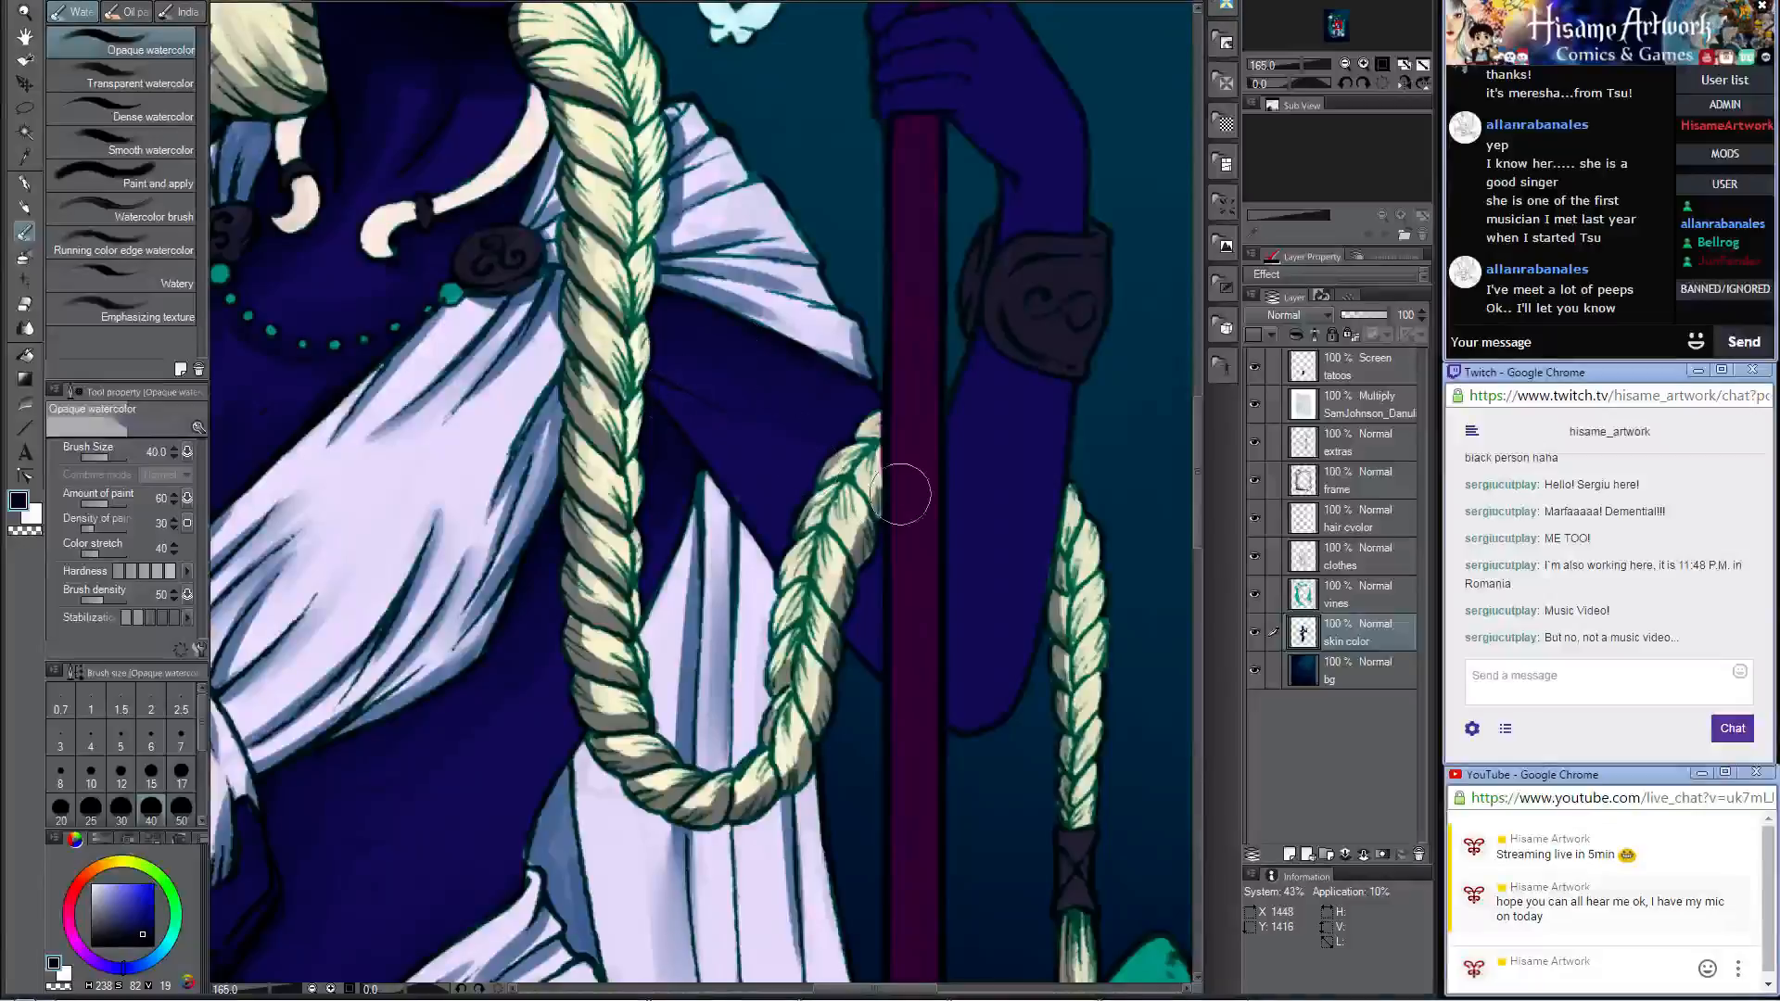
Step: Darken the elbow of the spear-holding arm with the Darker pencil at size 60, and blend it with Opaque watercolor at size 40
mouse_move(991, 506)
mouse_down()
mouse_move(826, 450)
mouse_move(847, 513)
mouse_up()
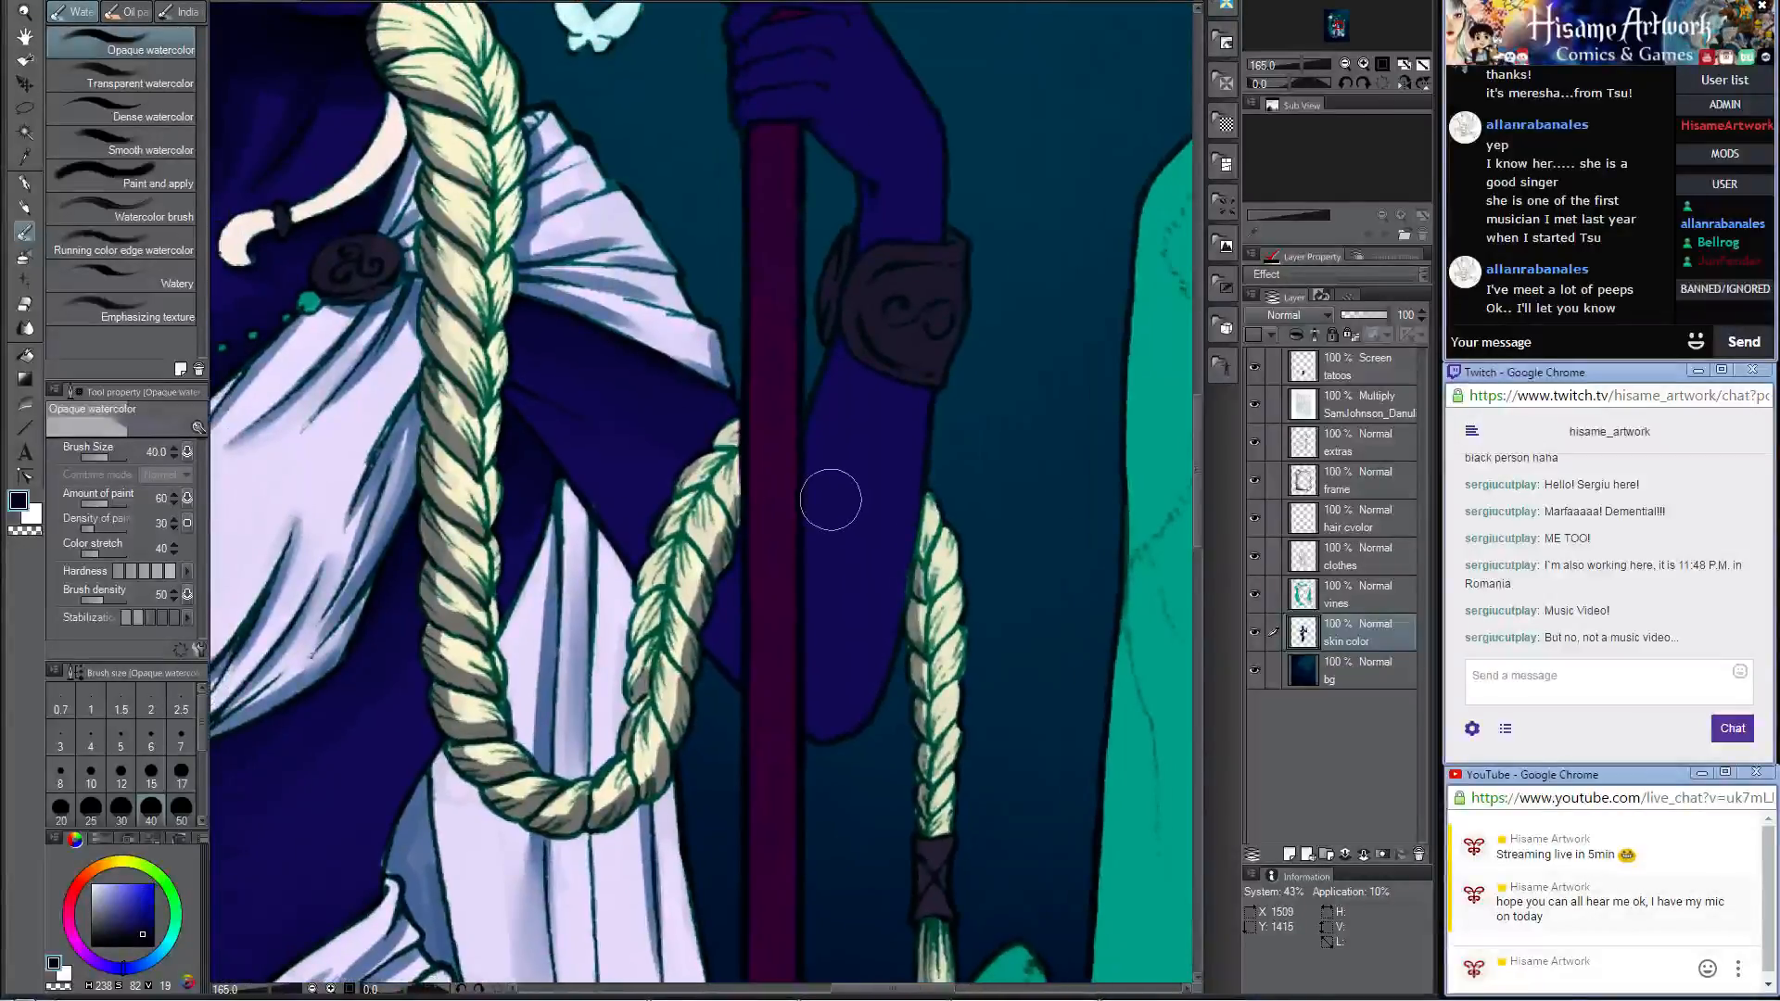
click(24, 207)
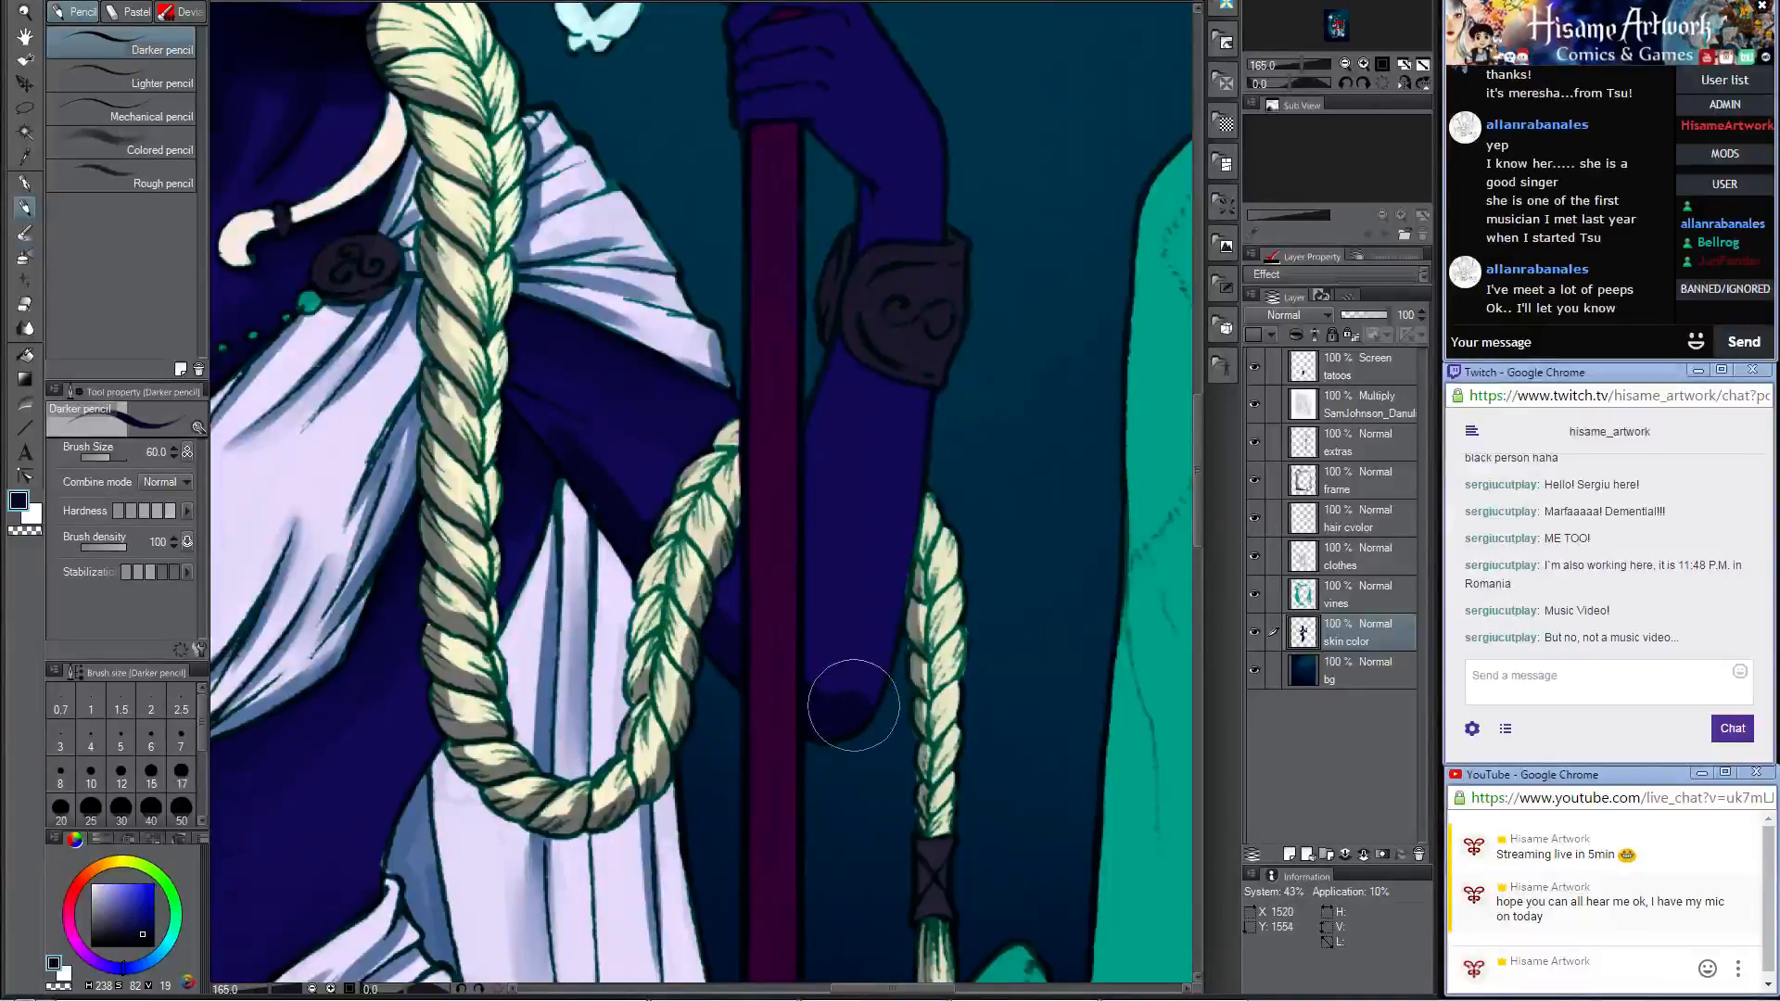
click(25, 233)
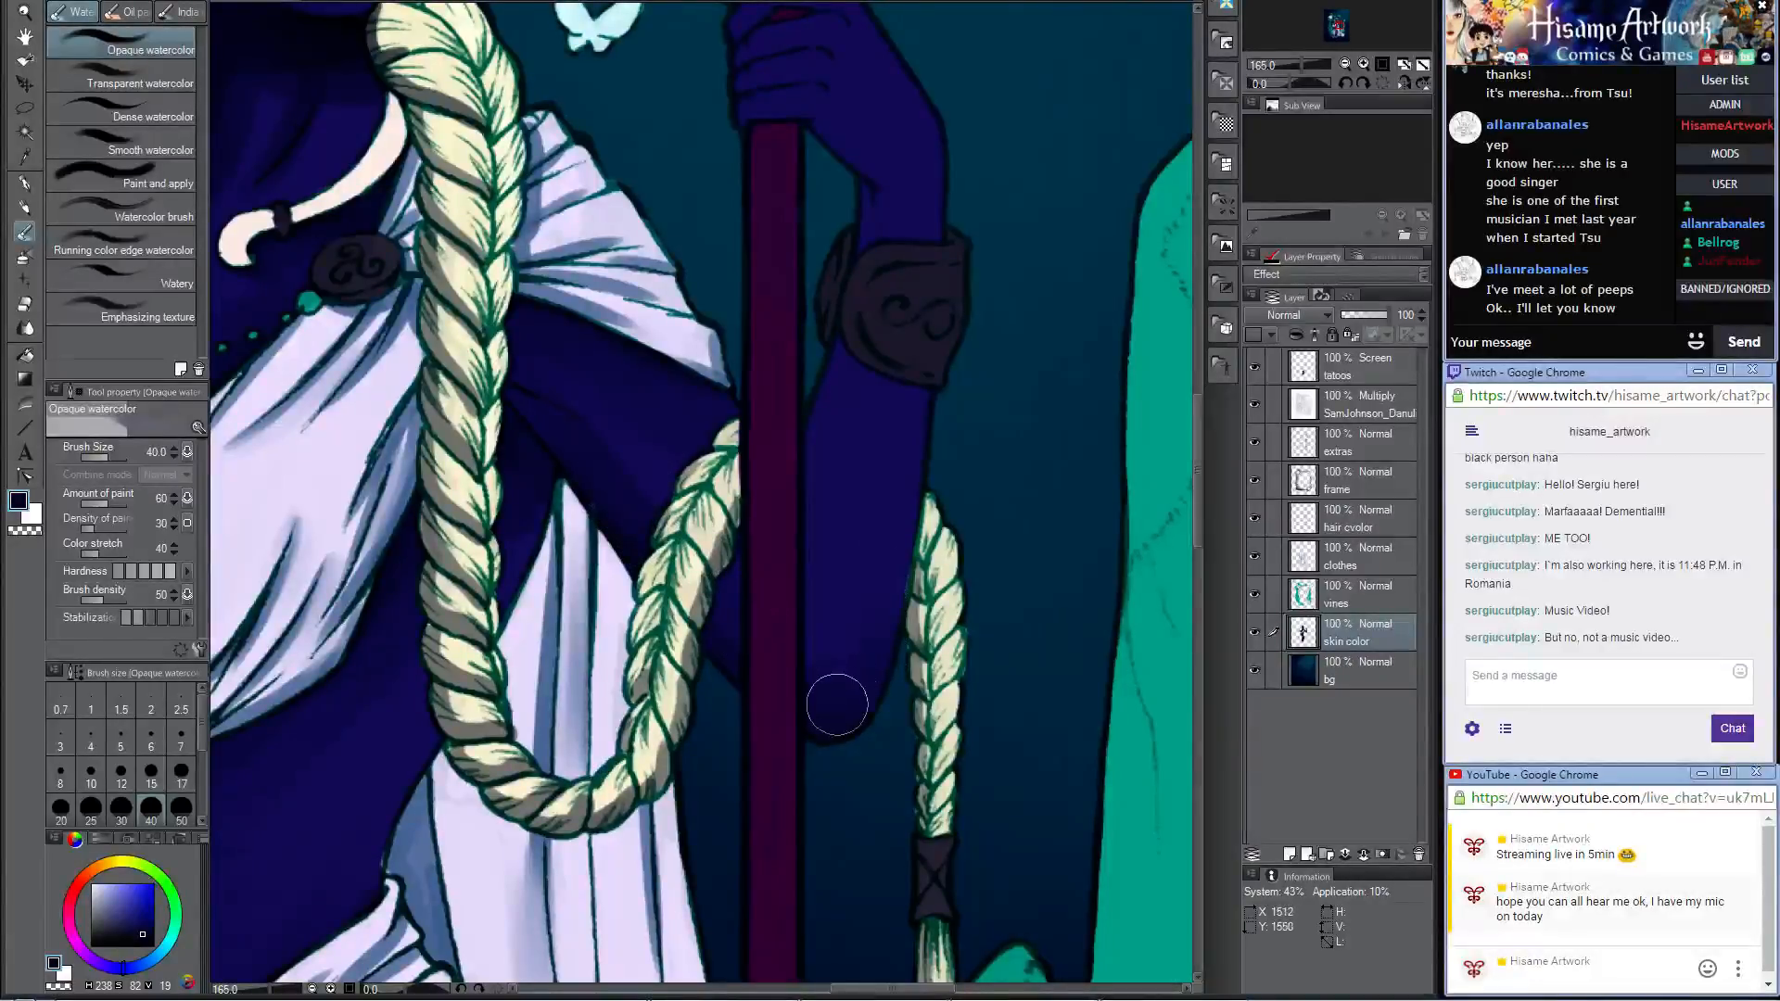
Step: Shade the spear-holding forearm below the bracer with the Darker pencil at size 60, and blend it with Opaque watercolor at size 40
click(25, 208)
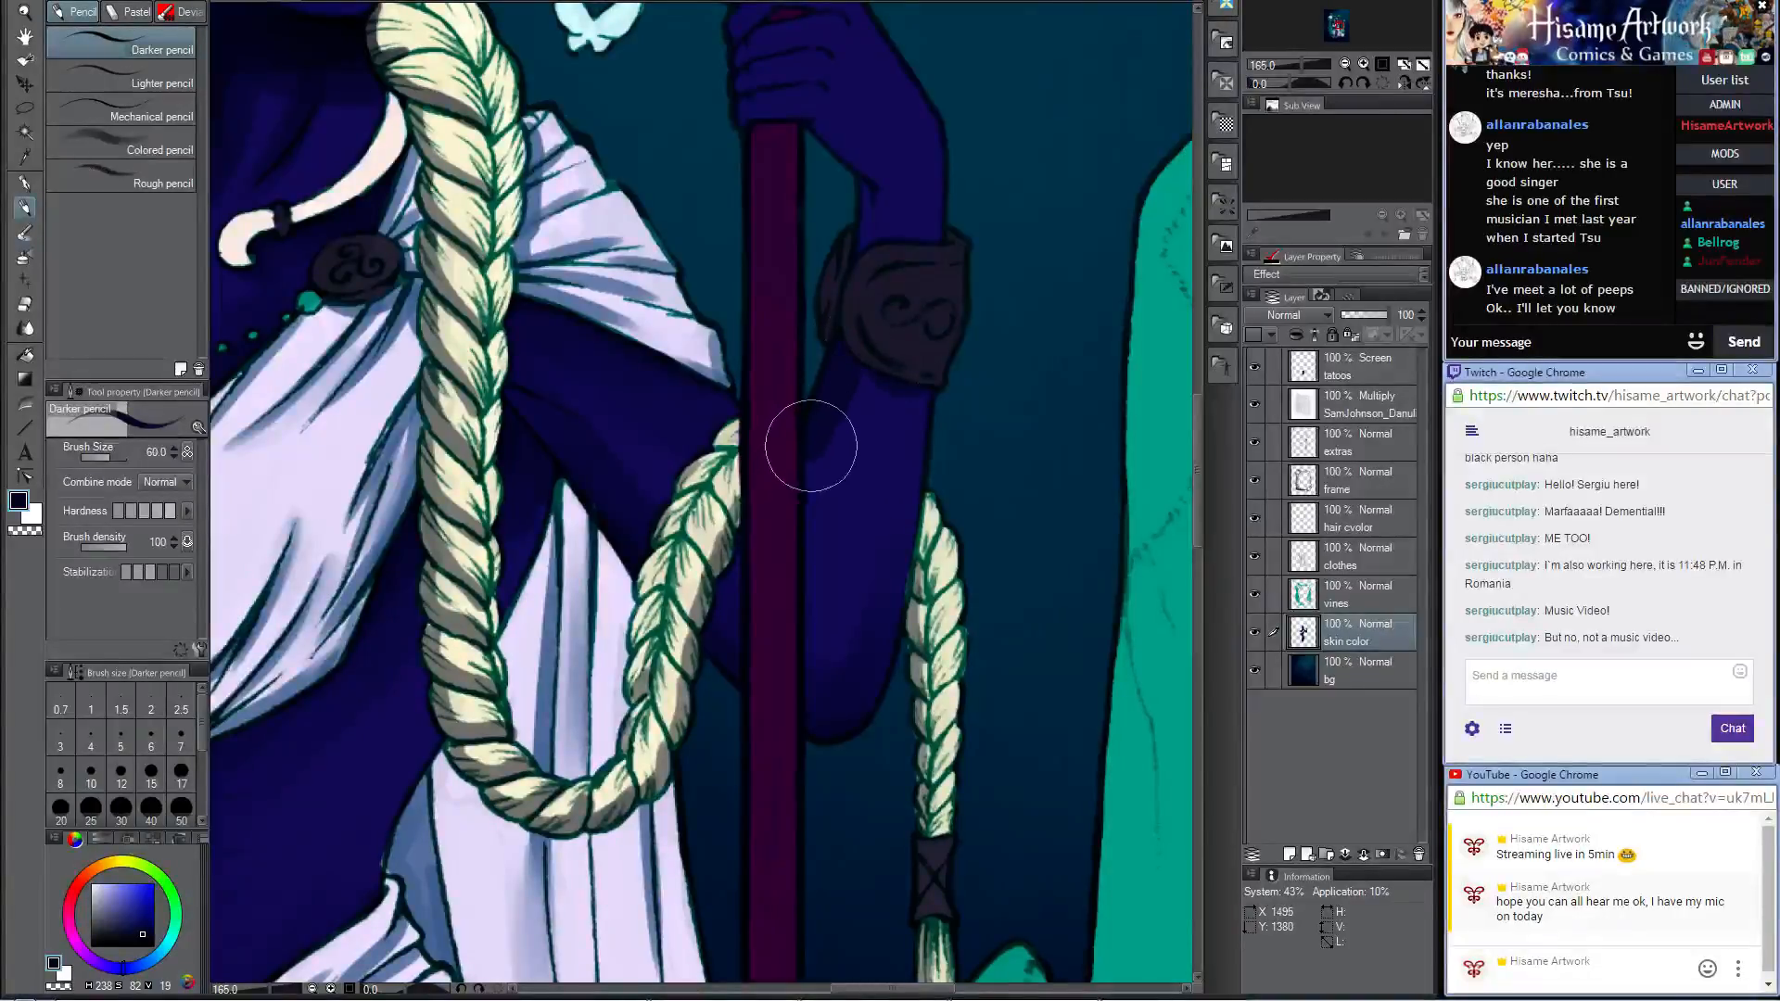
scroll(885, 164, up, 4)
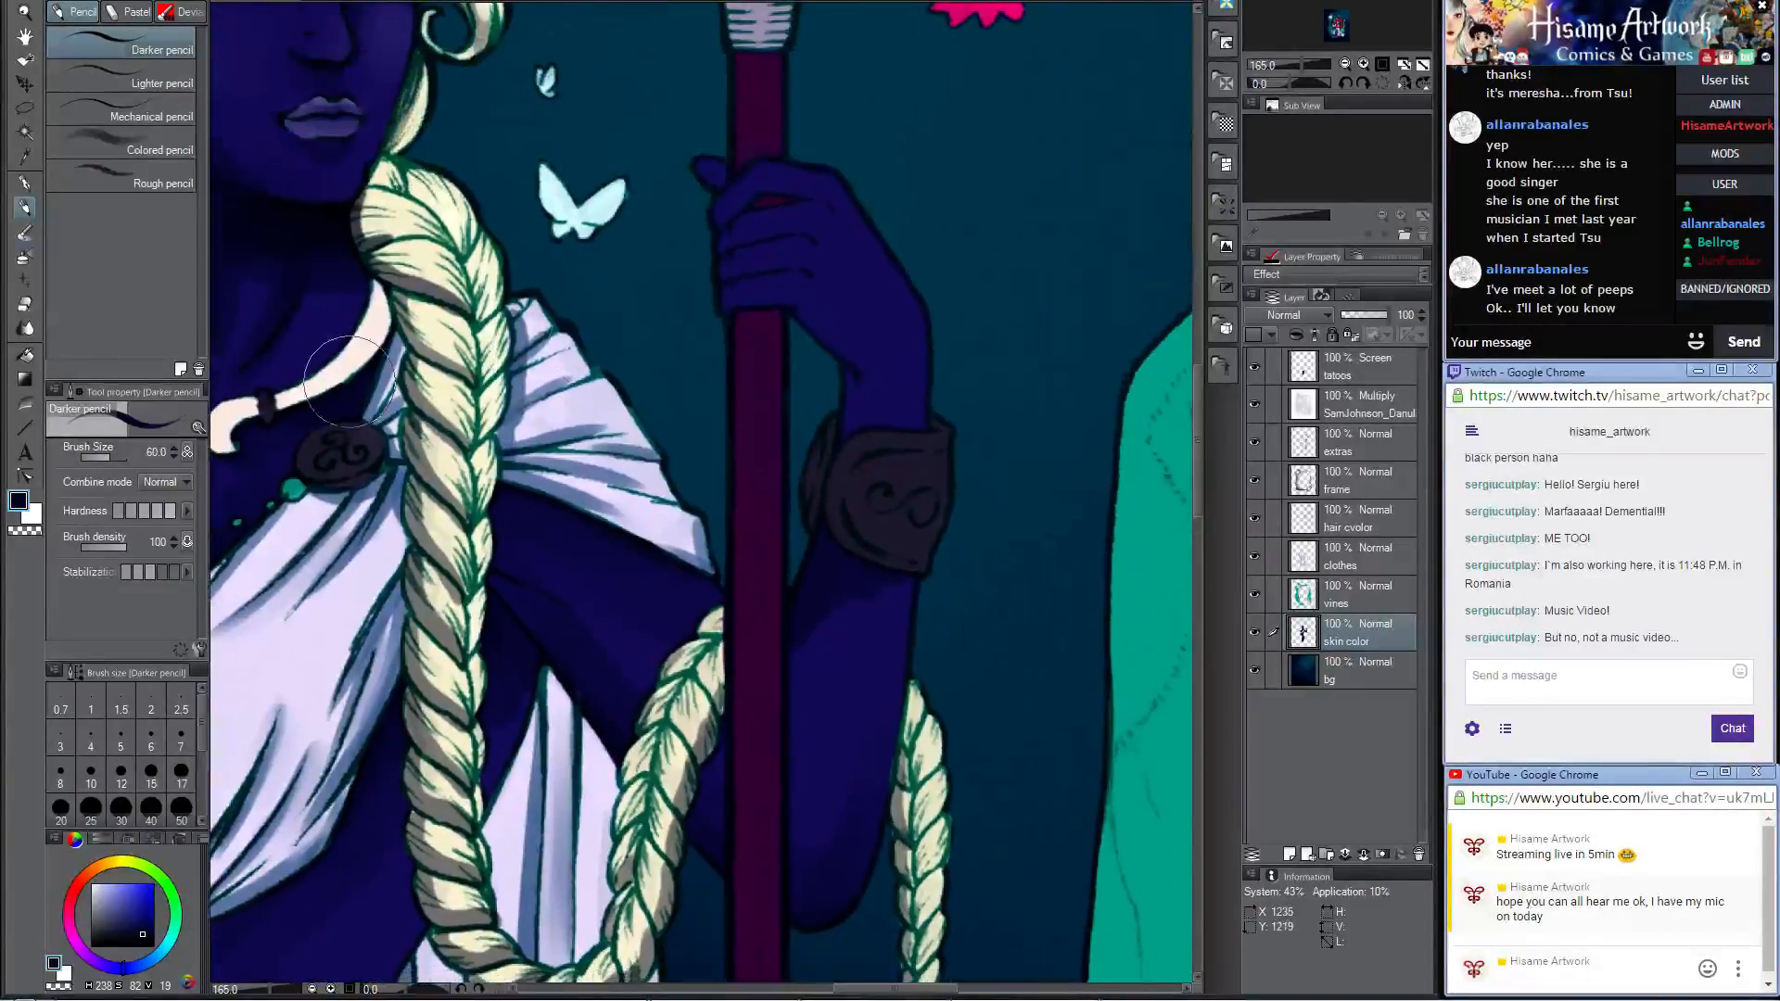
click(25, 231)
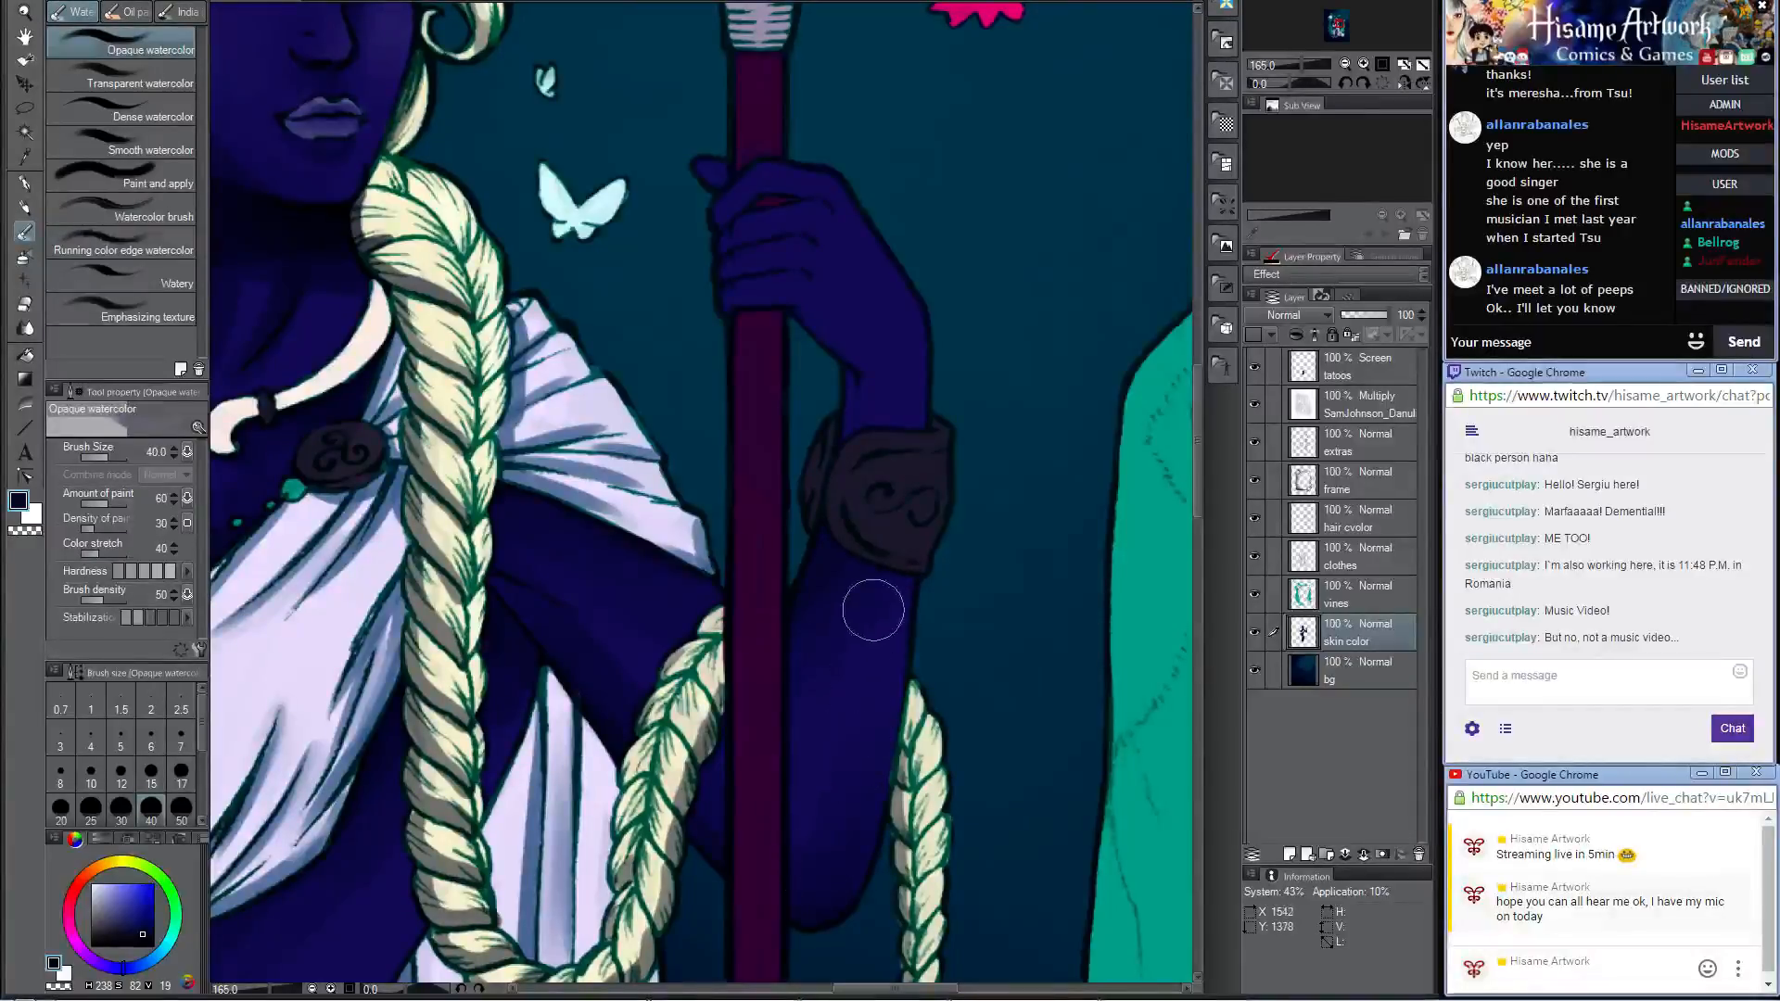
Step: Darken the fingers and wrist of the spear-holding hand with the Darker pencil at size 20, and blend with Opaque watercolor at sizes 40 and 20
click(25, 207)
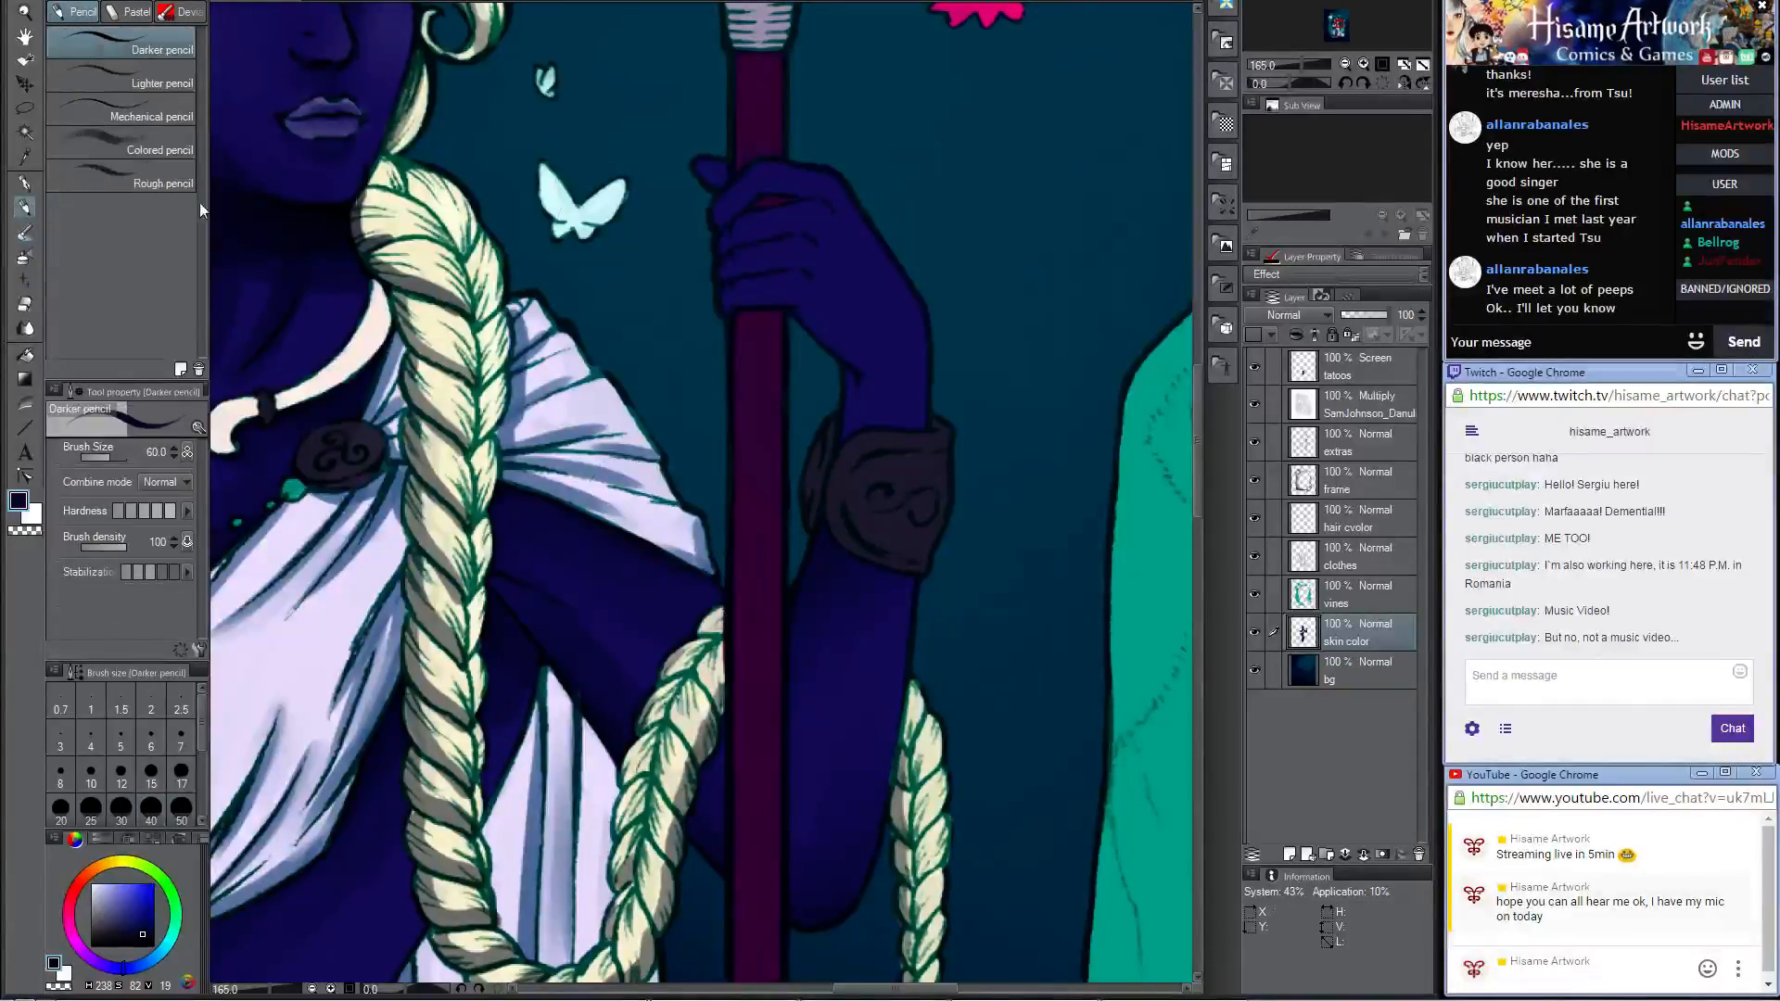
key(bracketleft)
key(bracketleft)
key(bracketleft)
key(bracketleft)
key(bracketleft)
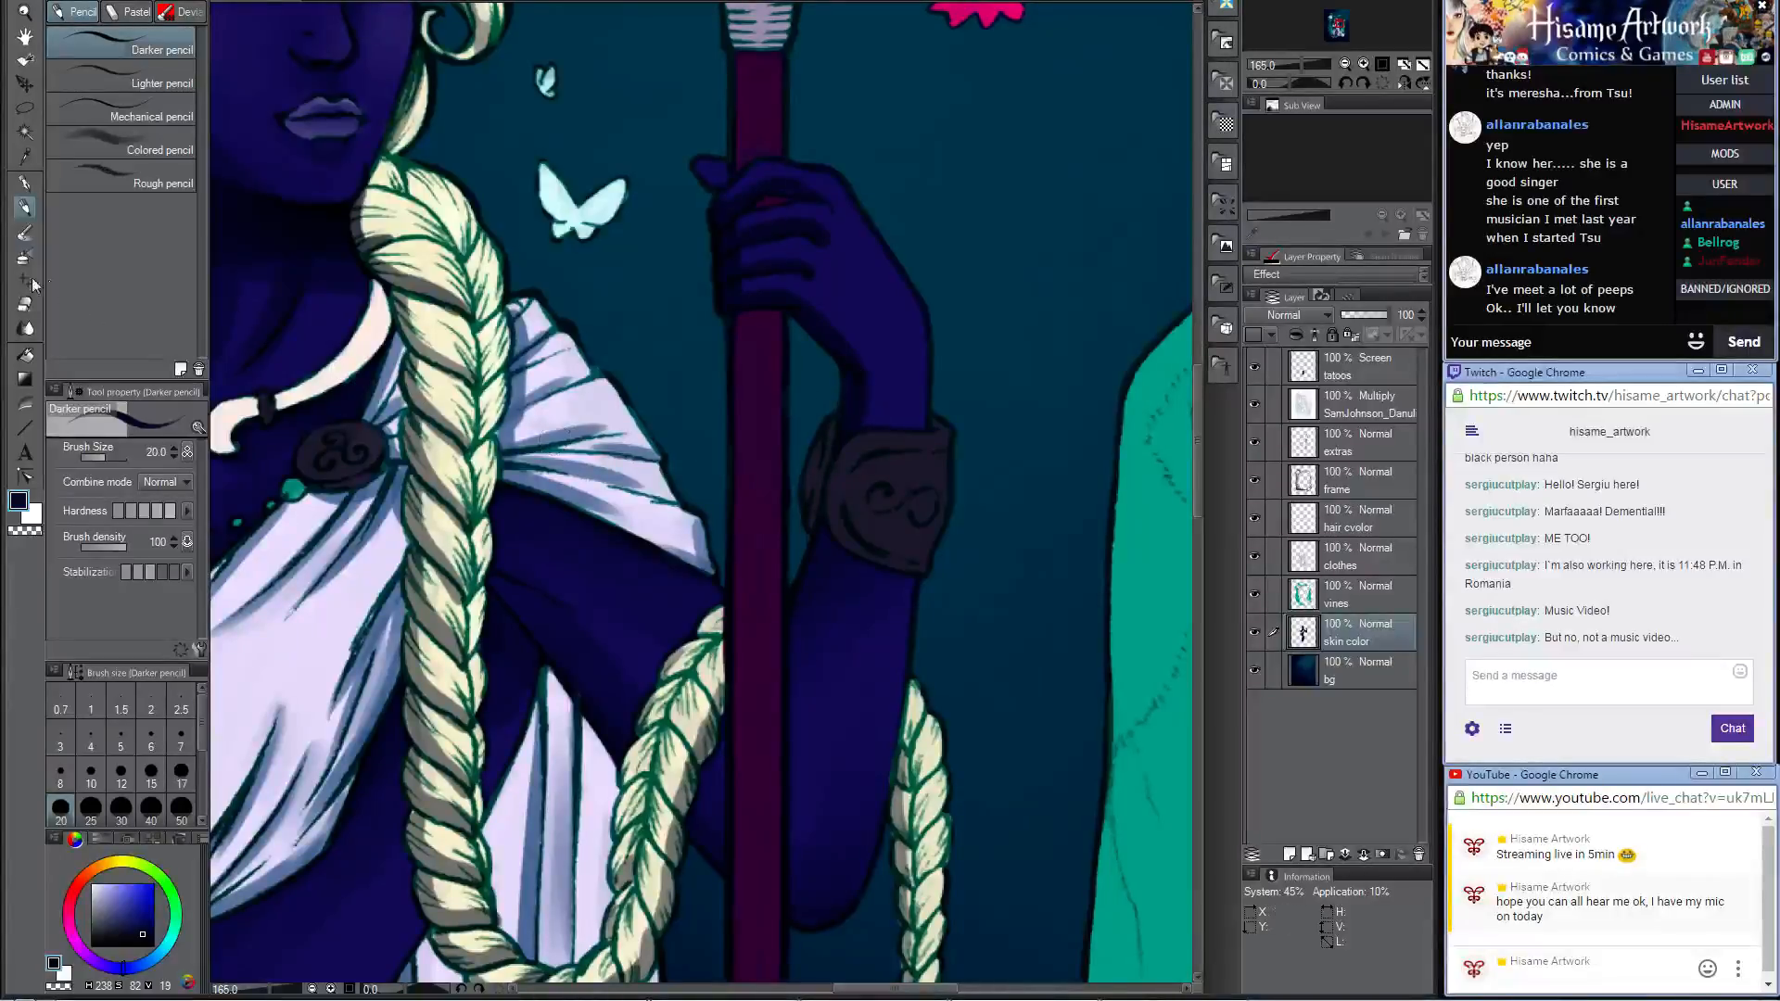
click(25, 233)
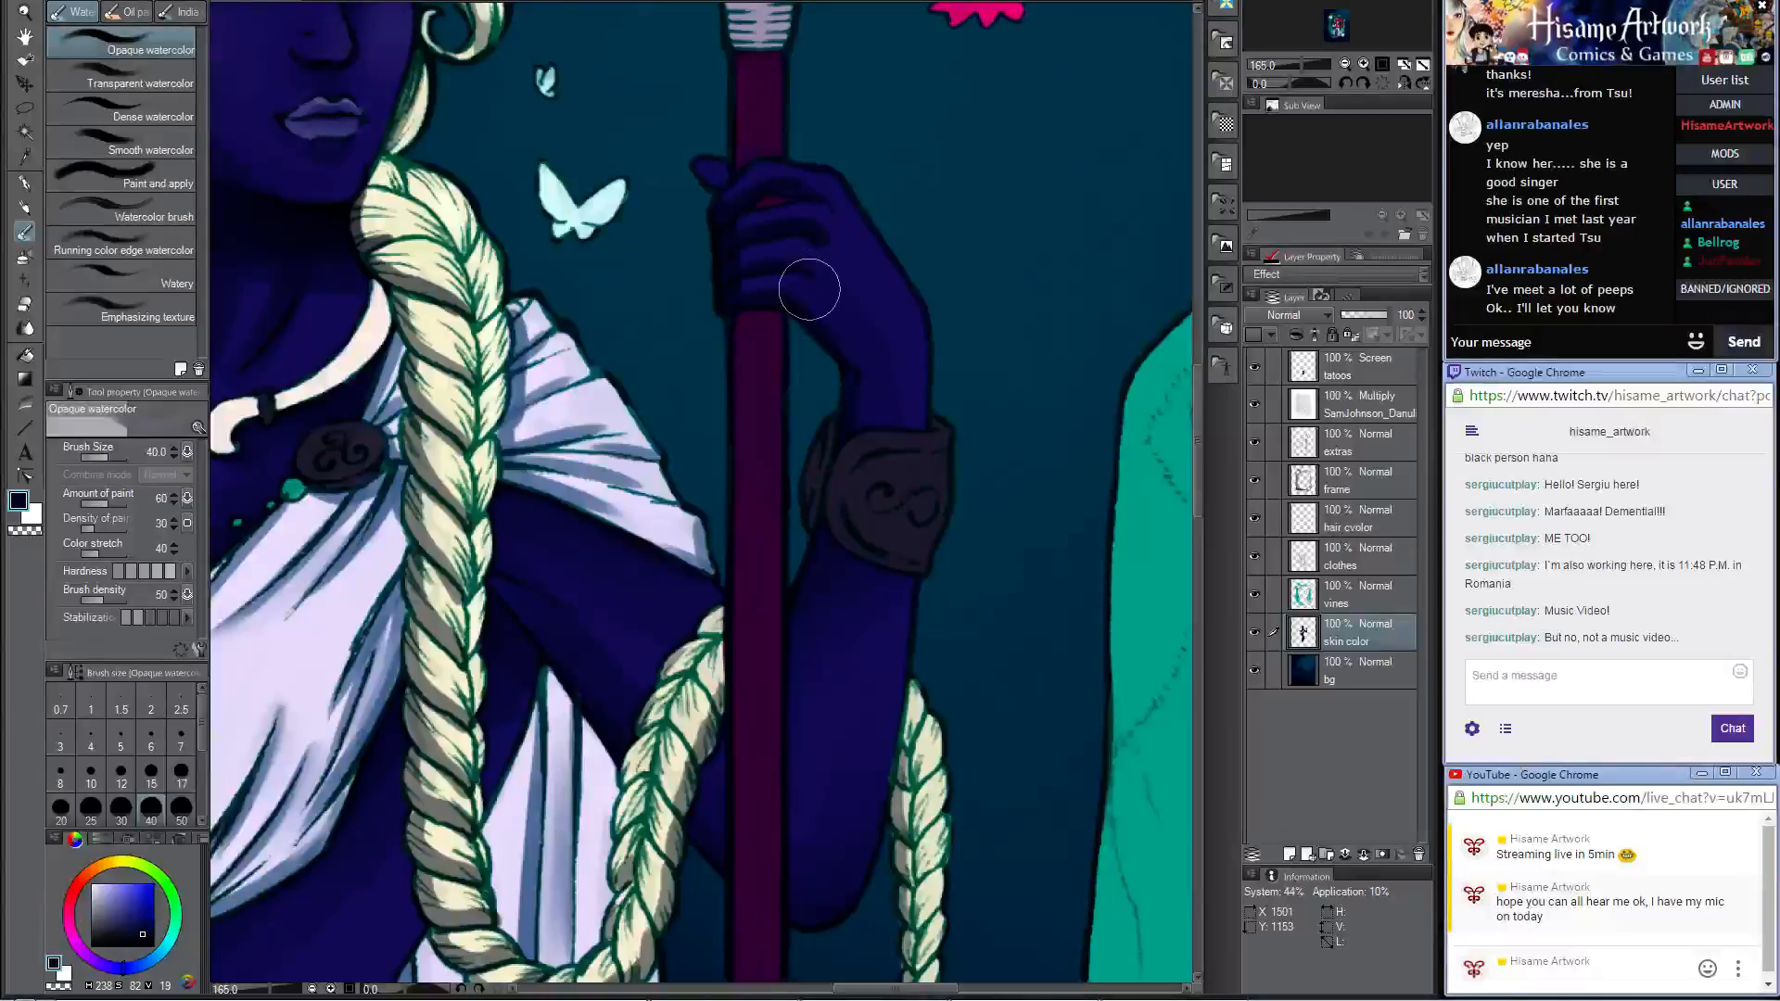
key(bracketleft)
key(bracketleft)
key(bracketleft)
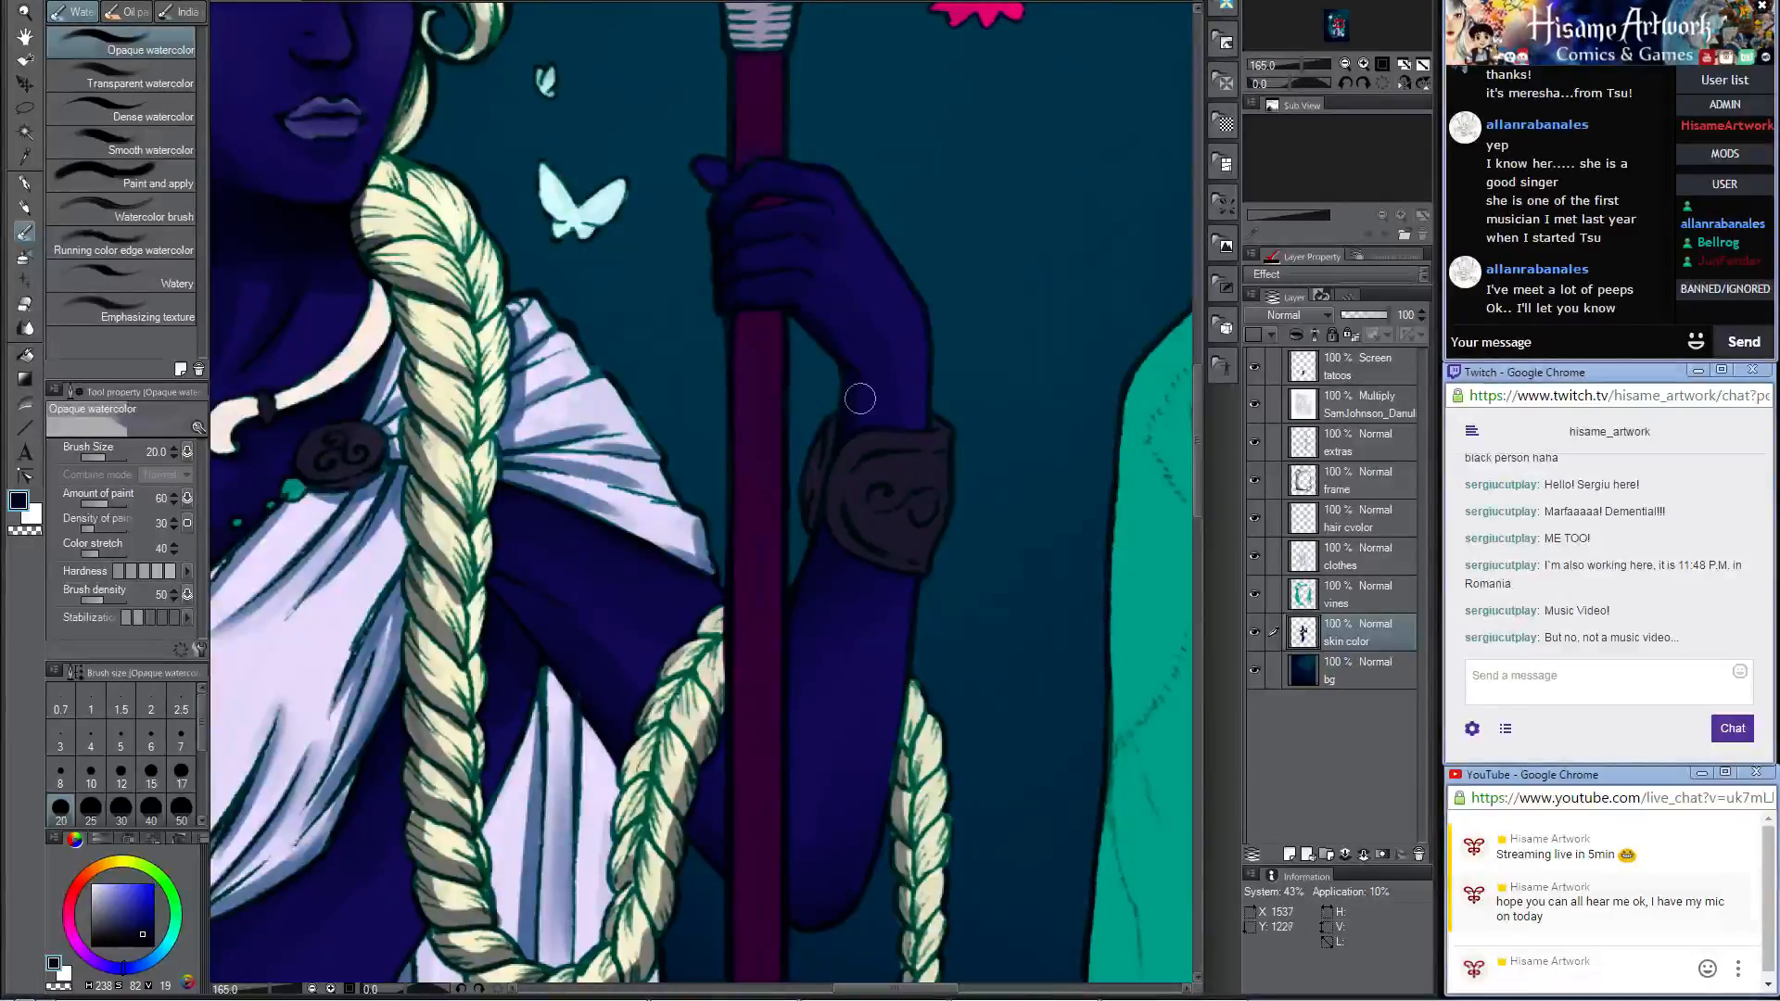
drag(864, 372, 881, 401)
Step: Sample a lighter violet from the lips, highlight the spear hand's thumb and fingers with the Darker pencil, and blend with Opaque watercolor at size 20
click(26, 207)
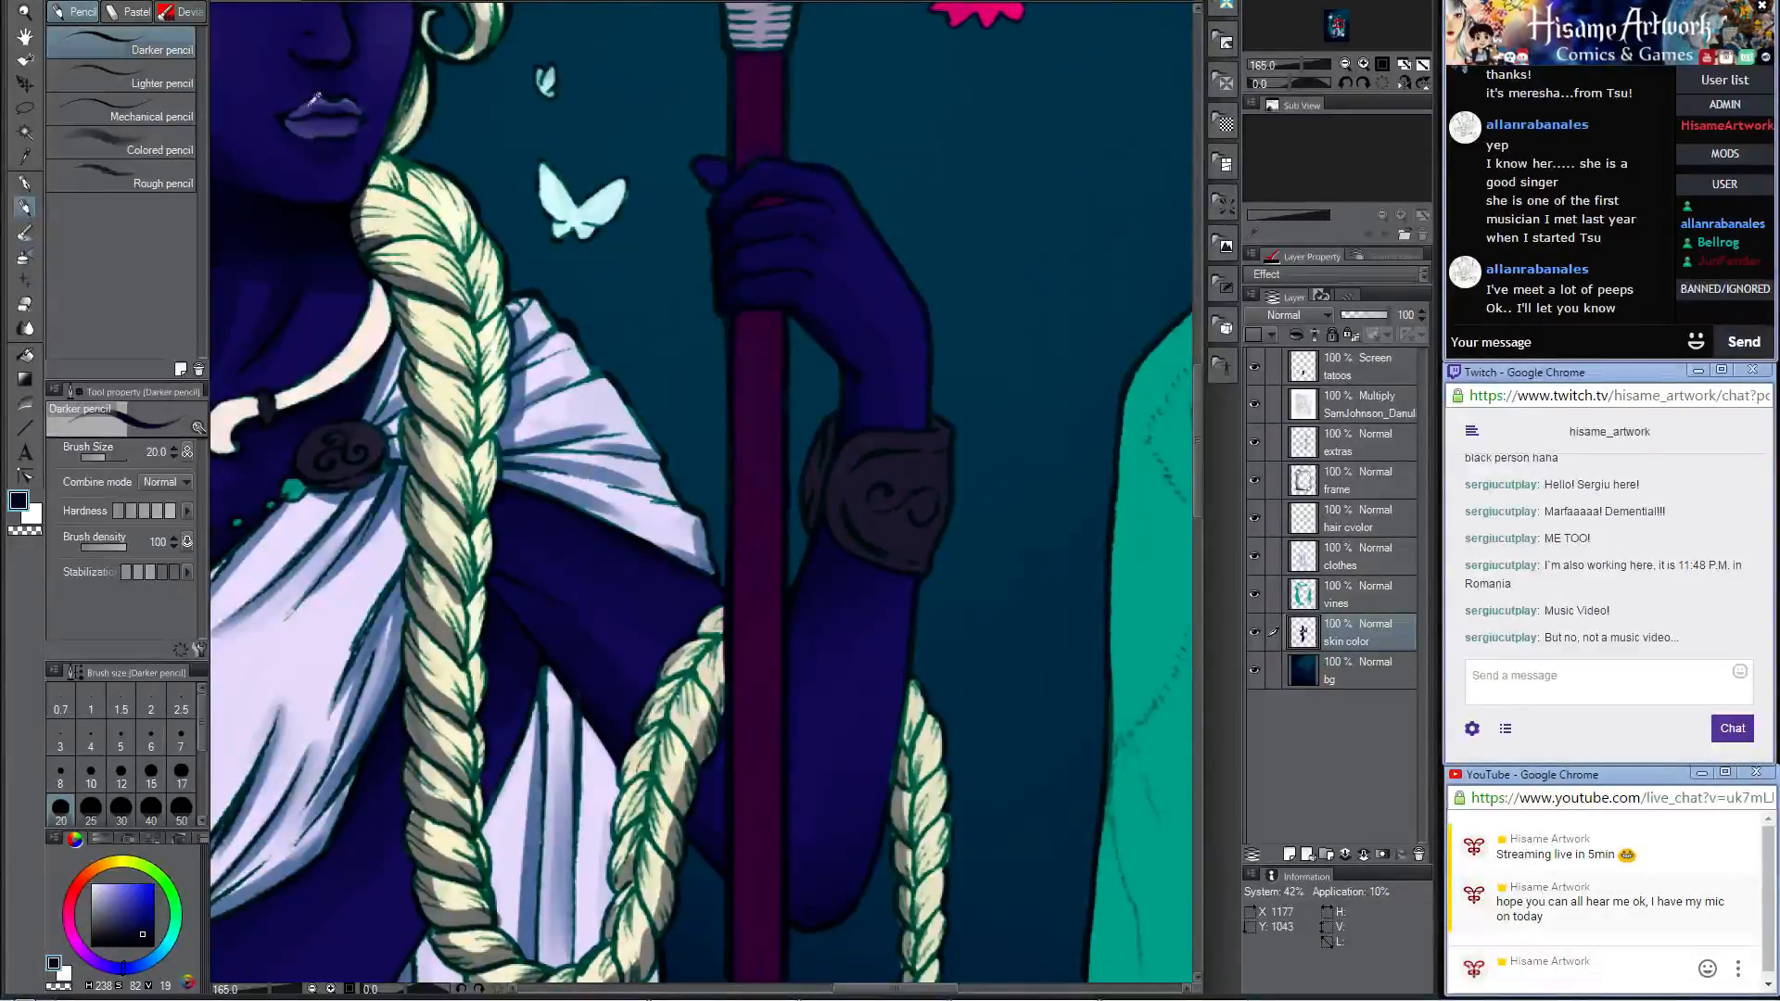
alt+click(324, 111)
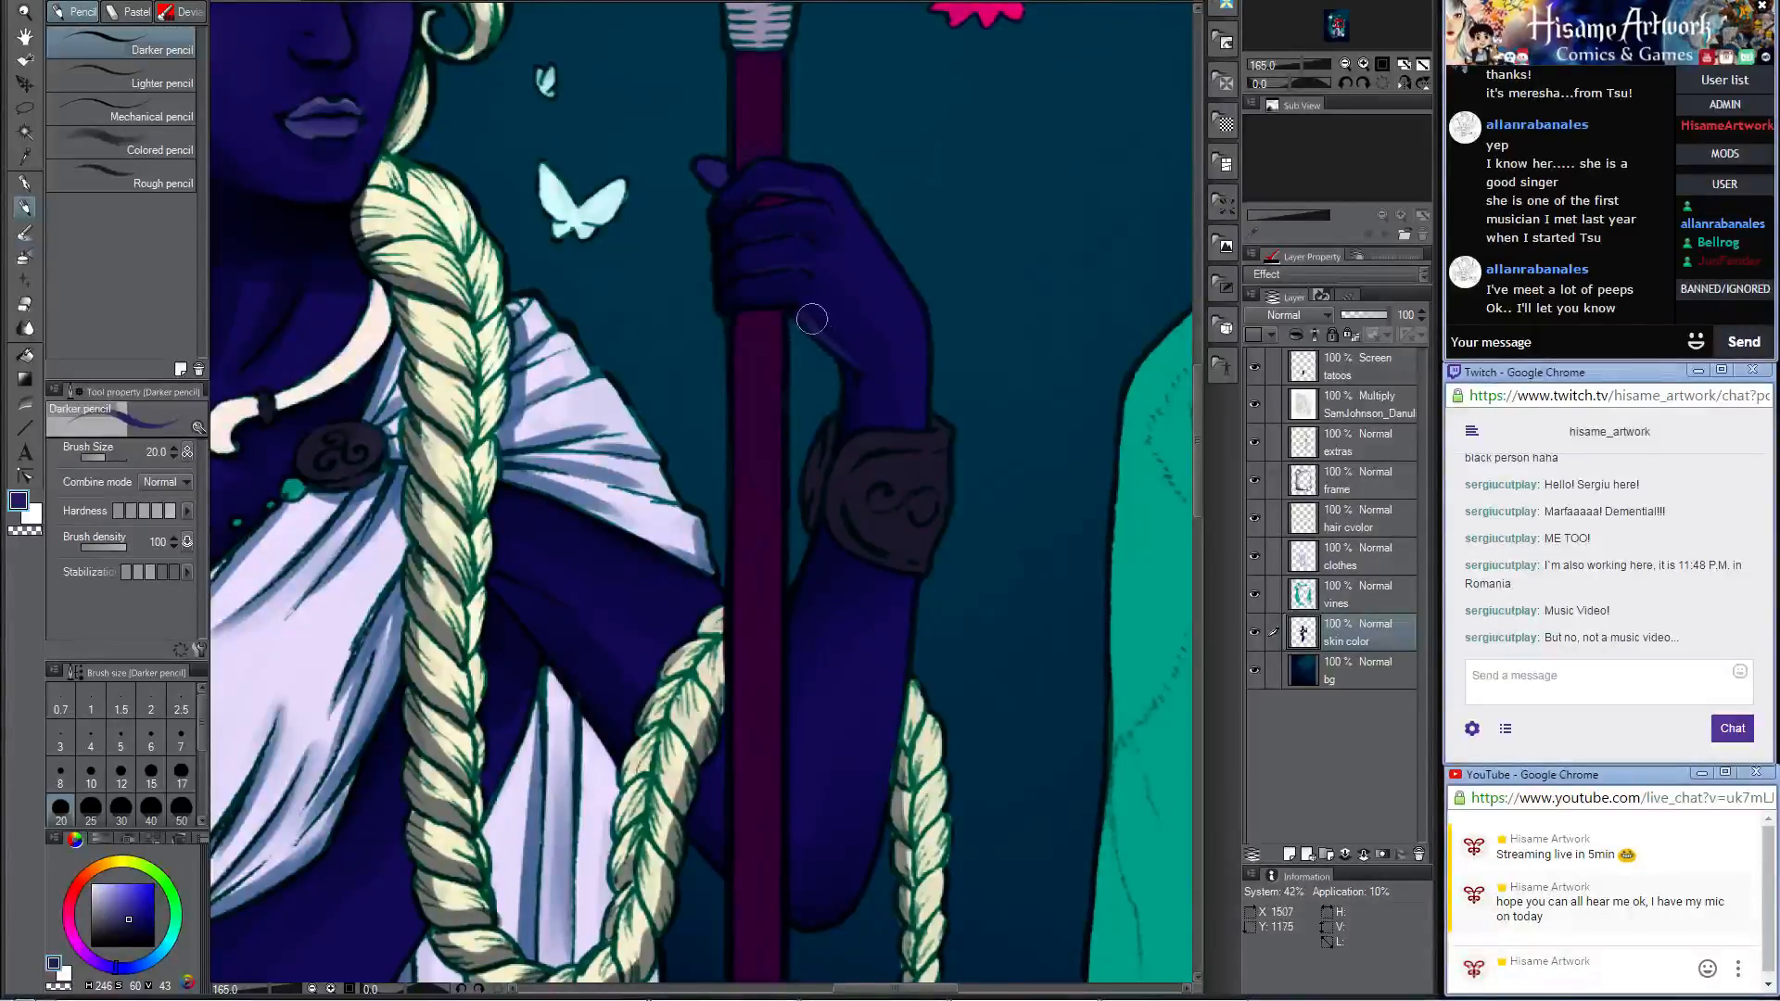
key(b)
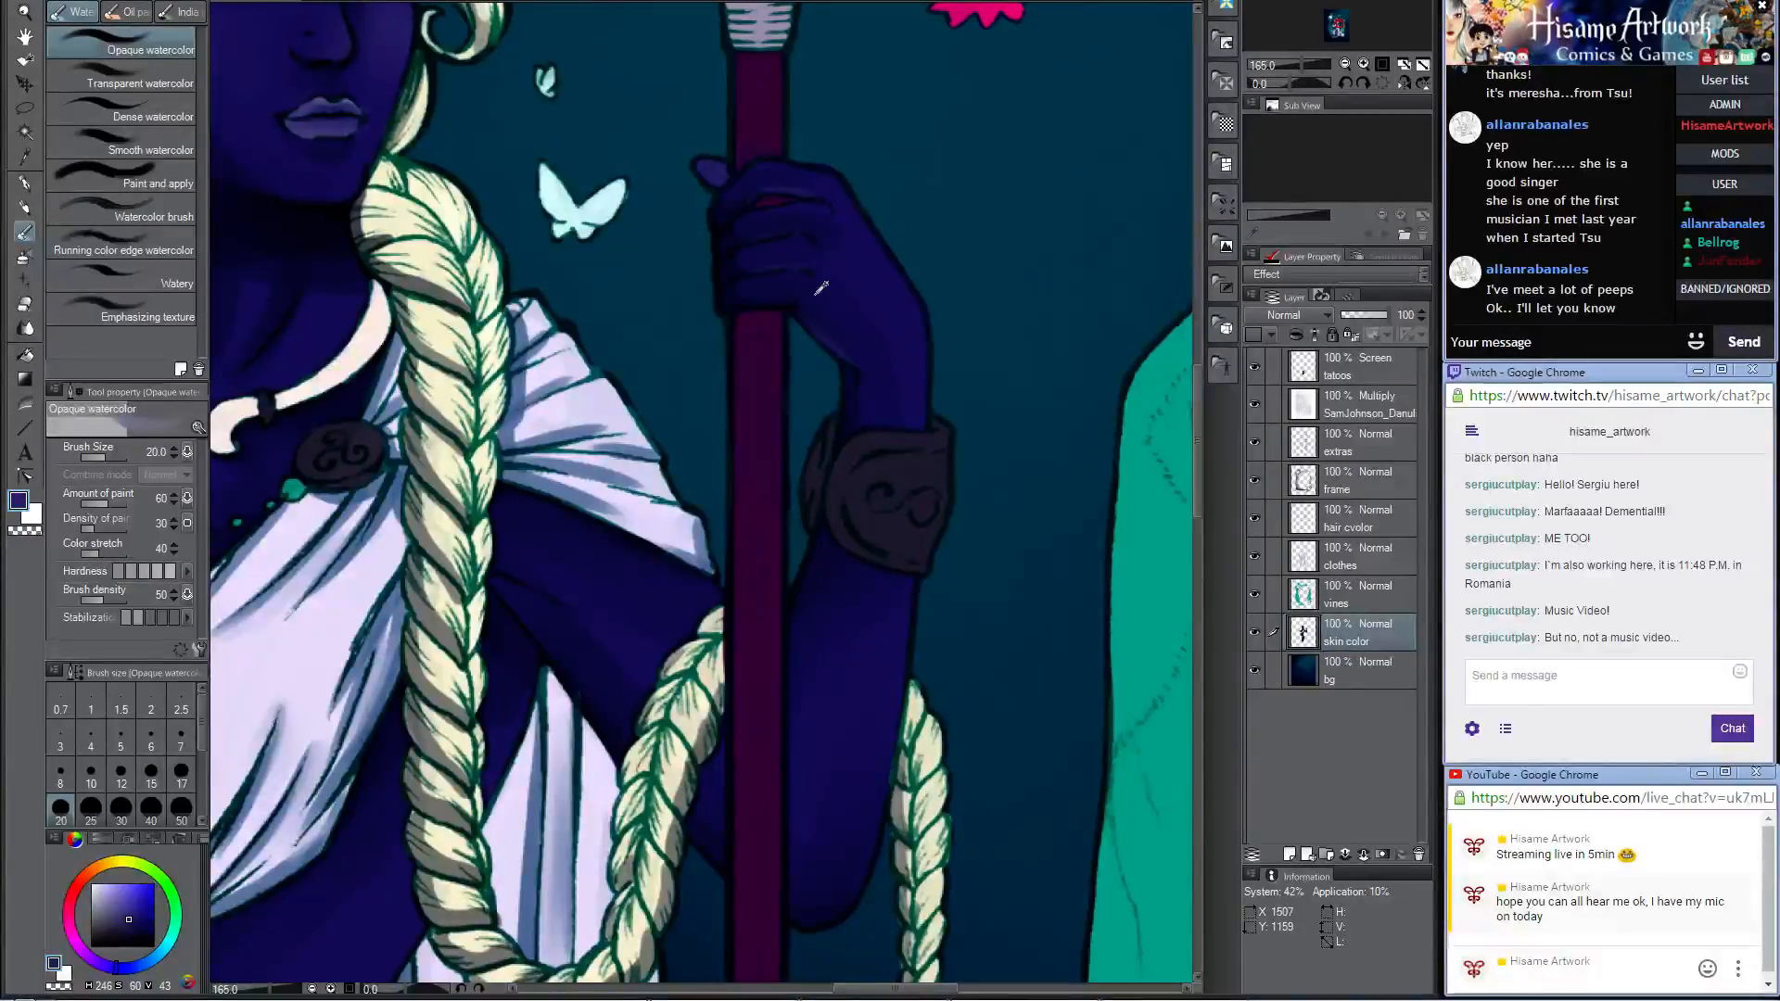
scroll(821, 288, down, 5)
scroll(822, 168, up, 4)
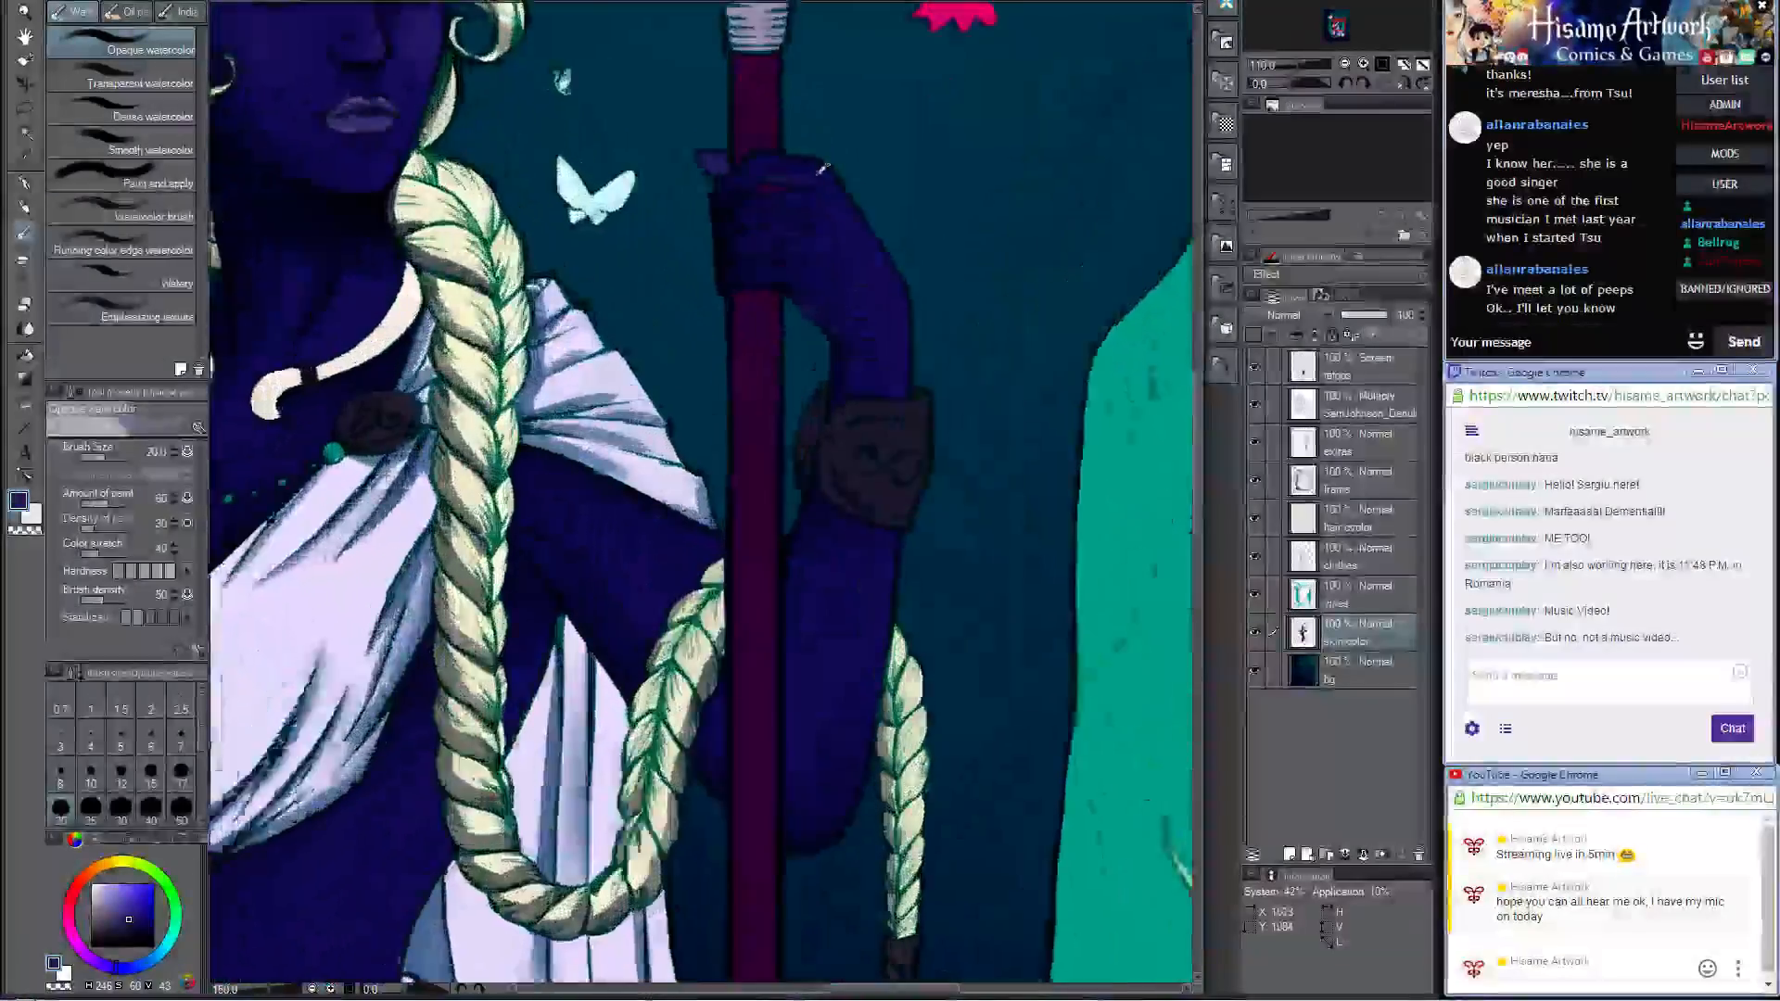
scroll(823, 168, up, 3)
scroll(834, 449, up, 2)
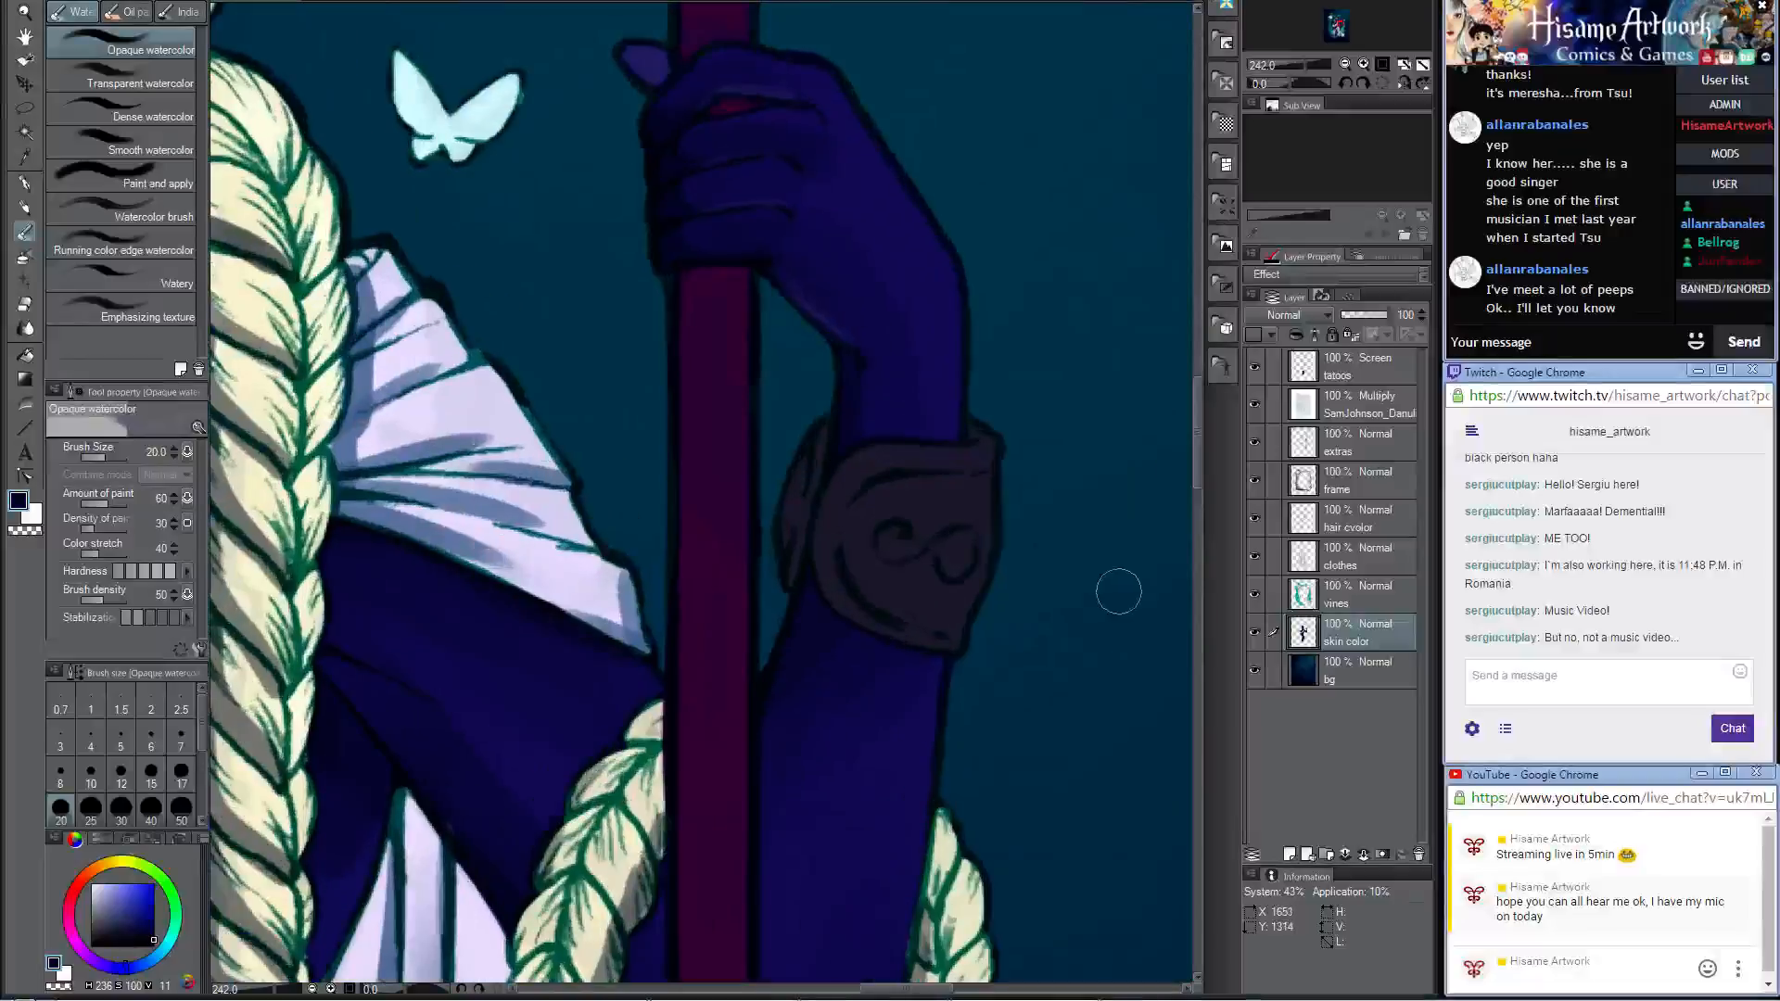
Step: On the extras layer, shade the edges and swirl ornament of the spear arm's bracer in near-black with the Darker pencil at size 20
click(1380, 445)
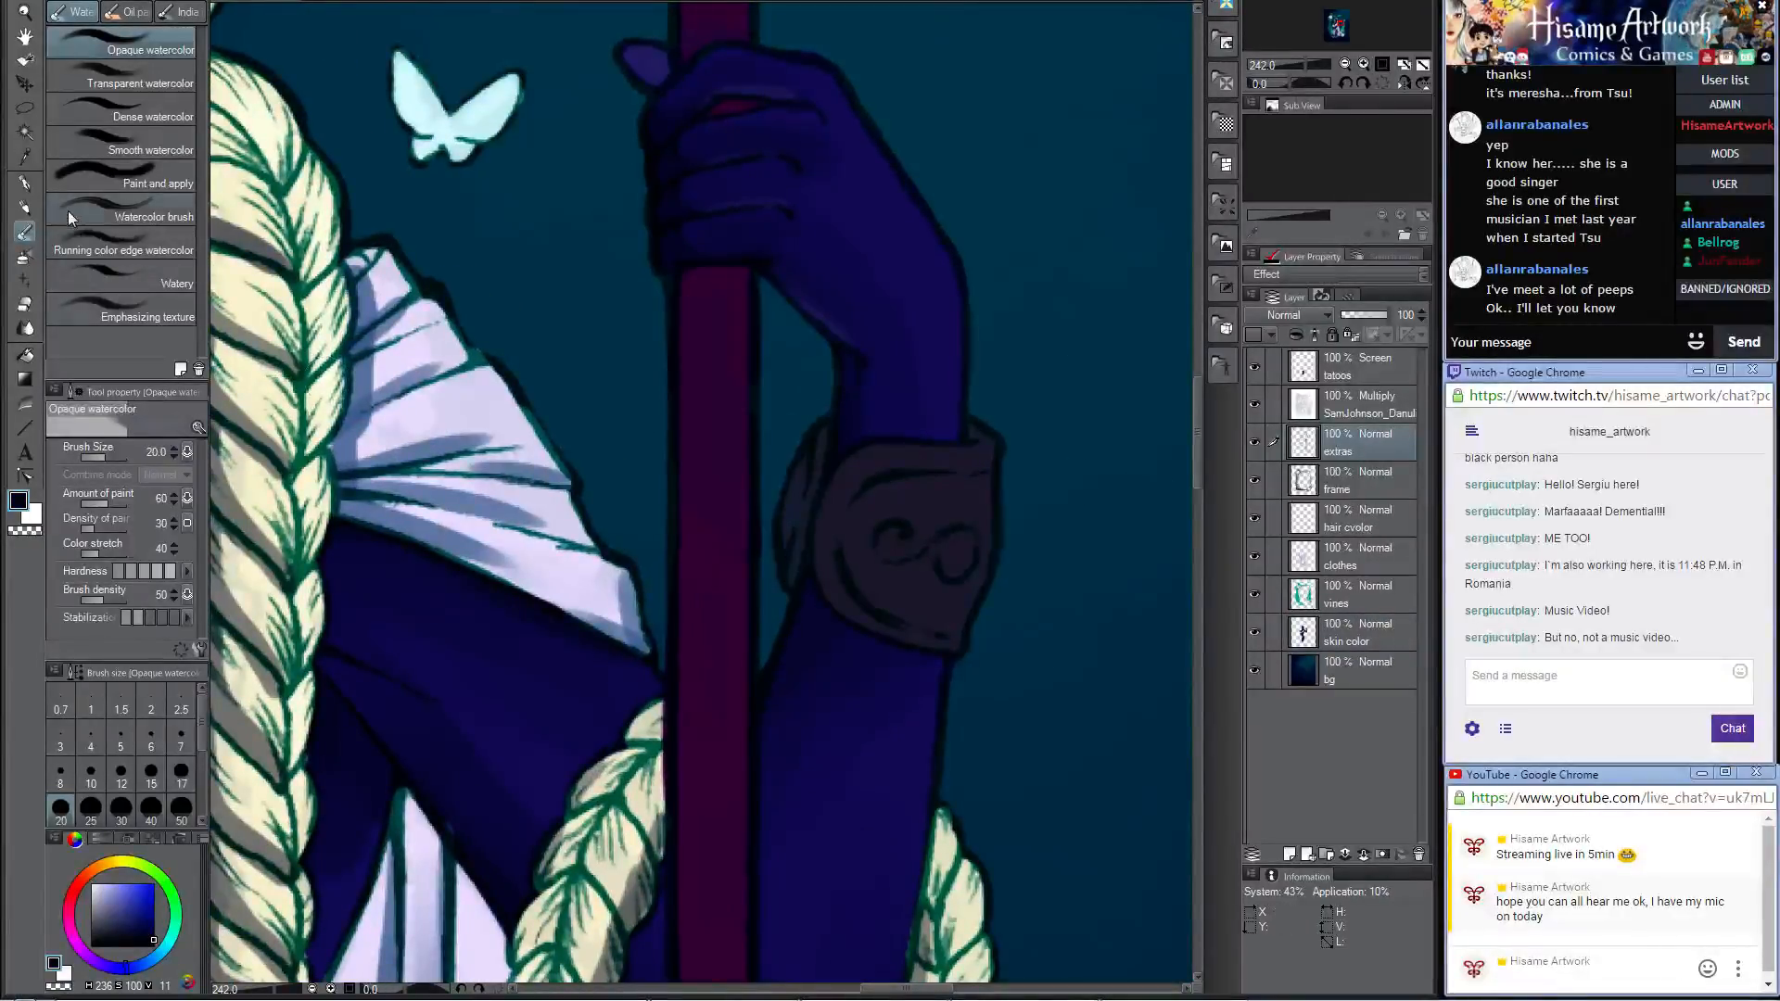
click(25, 203)
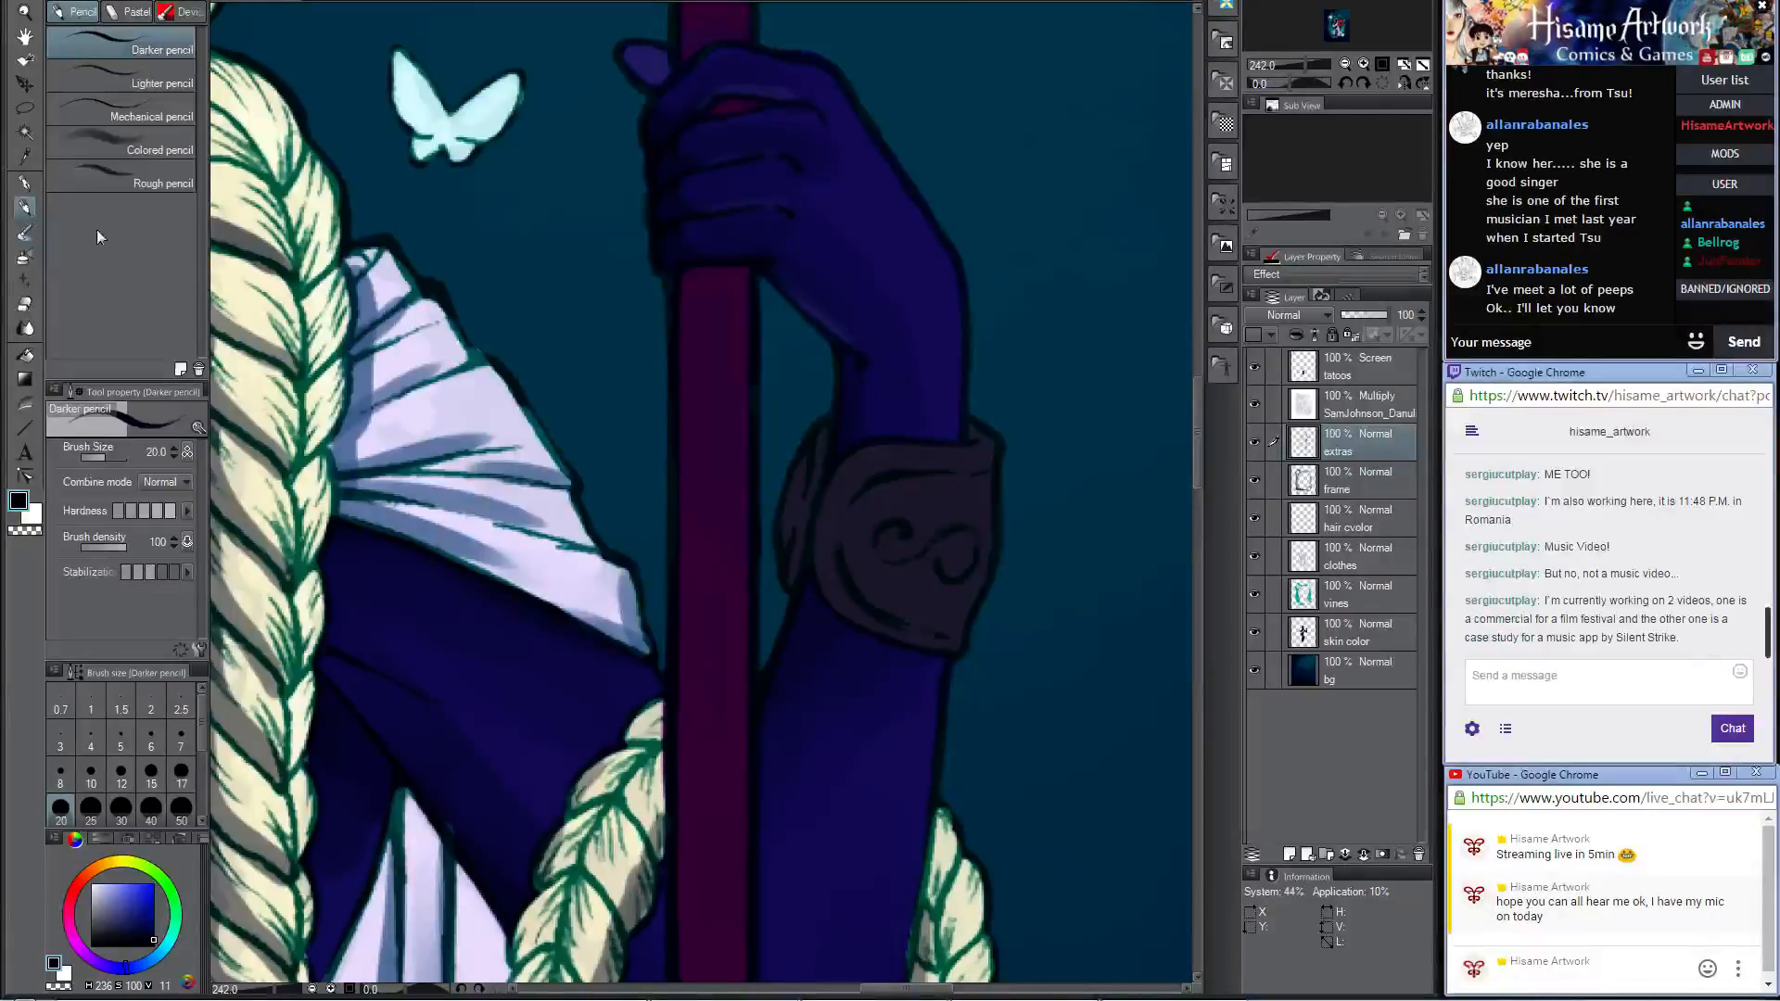
alt+click(806, 574)
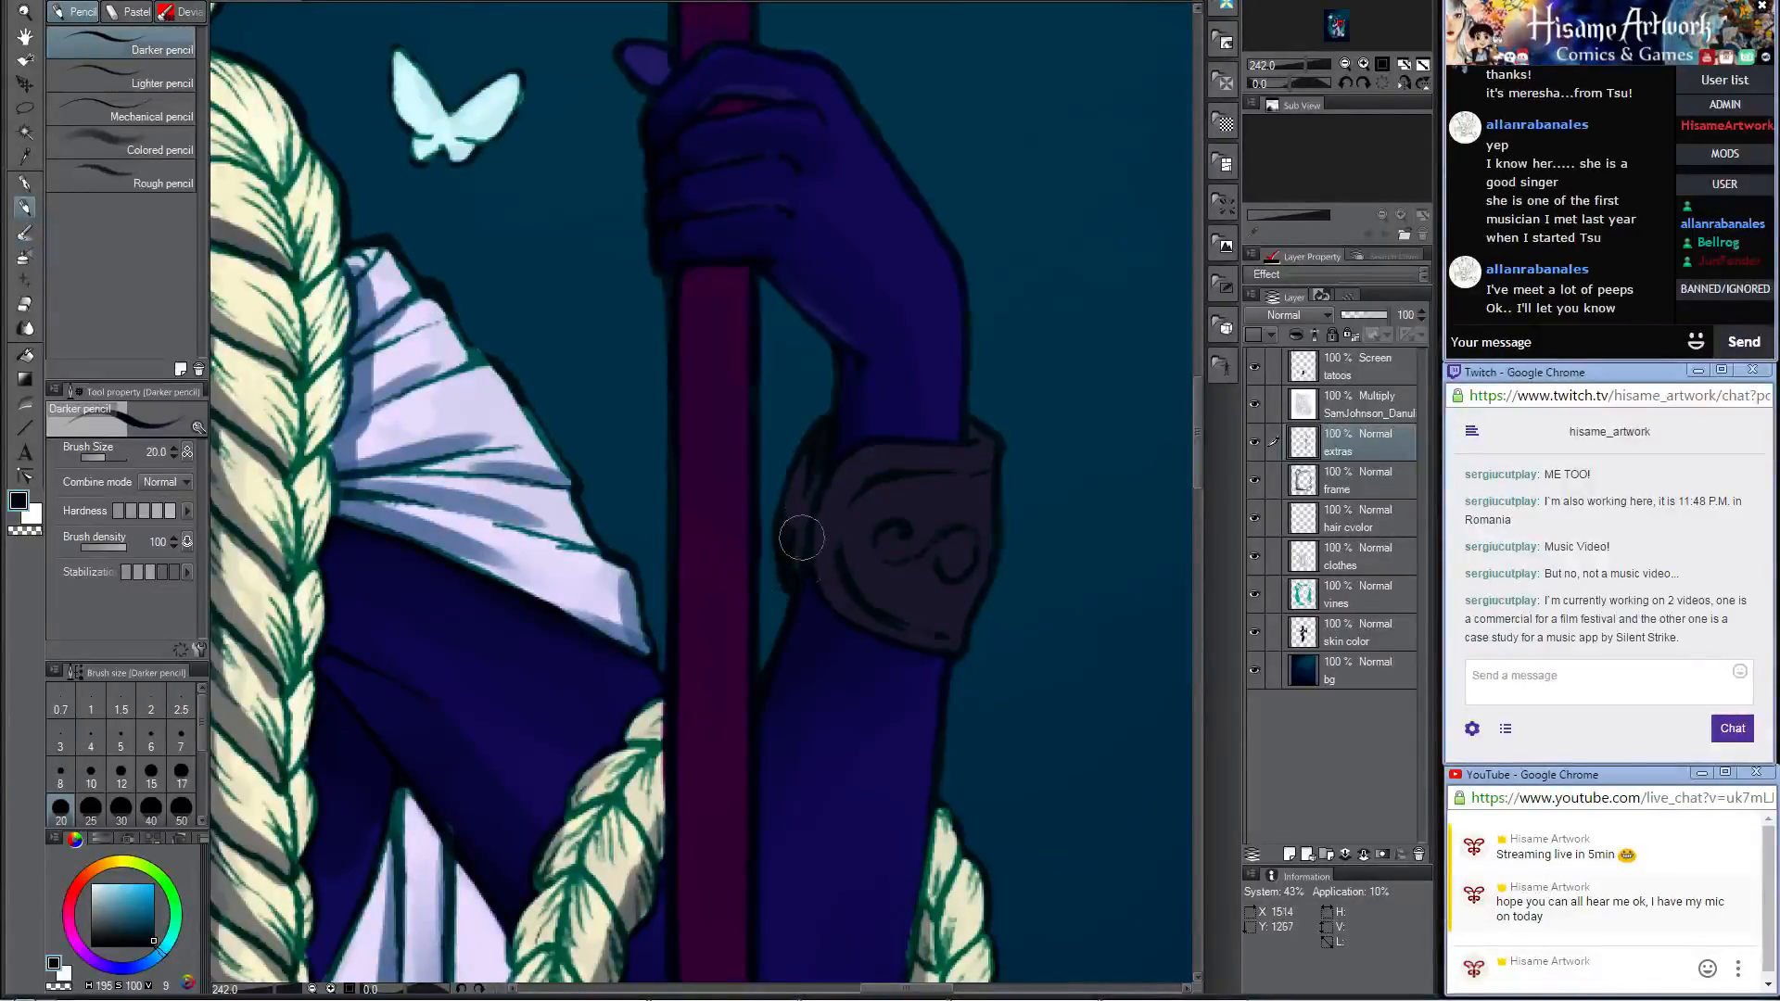
drag(827, 510, 853, 599)
key(ctrl+z)
mouse_move(824, 488)
mouse_down()
mouse_move(858, 606)
mouse_move(956, 644)
mouse_move(892, 636)
mouse_up()
key(ctrl+z)
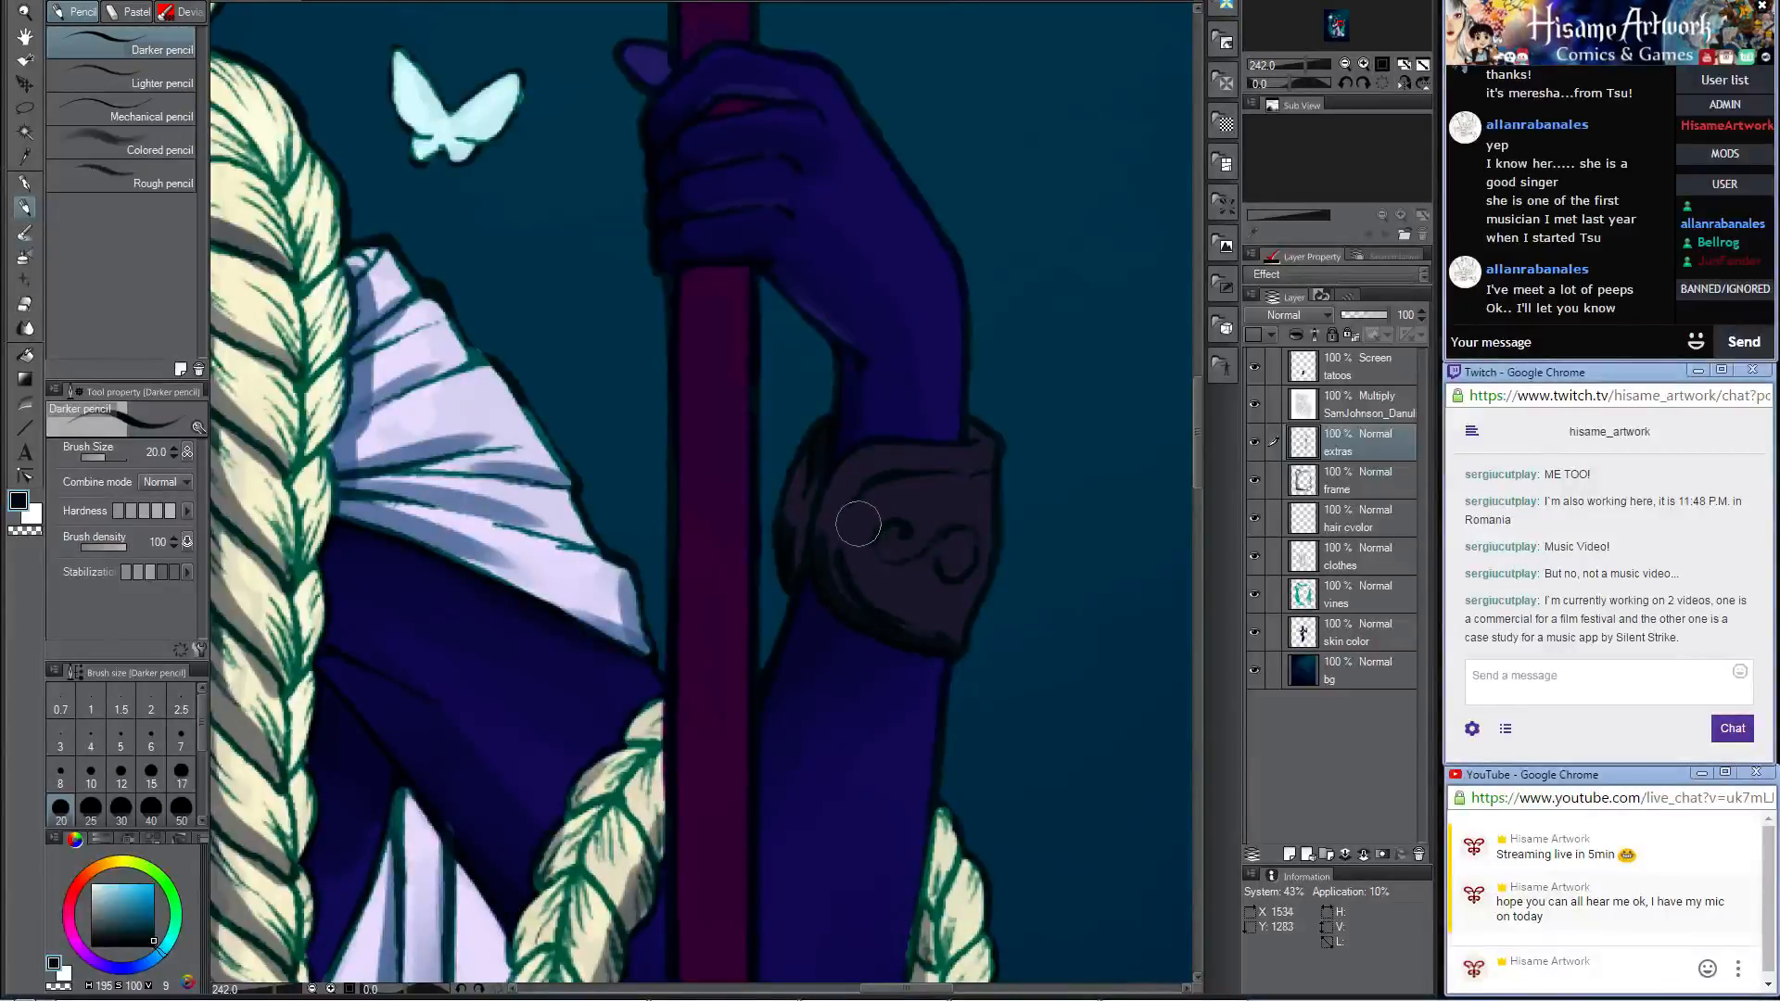
mouse_move(862, 484)
mouse_down()
mouse_move(982, 478)
mouse_move(916, 508)
mouse_move(881, 488)
mouse_move(856, 507)
mouse_move(842, 583)
mouse_move(890, 506)
mouse_move(878, 542)
mouse_move(996, 533)
mouse_move(952, 537)
mouse_move(977, 543)
mouse_move(951, 567)
mouse_move(977, 564)
mouse_move(970, 581)
mouse_move(933, 571)
mouse_up()
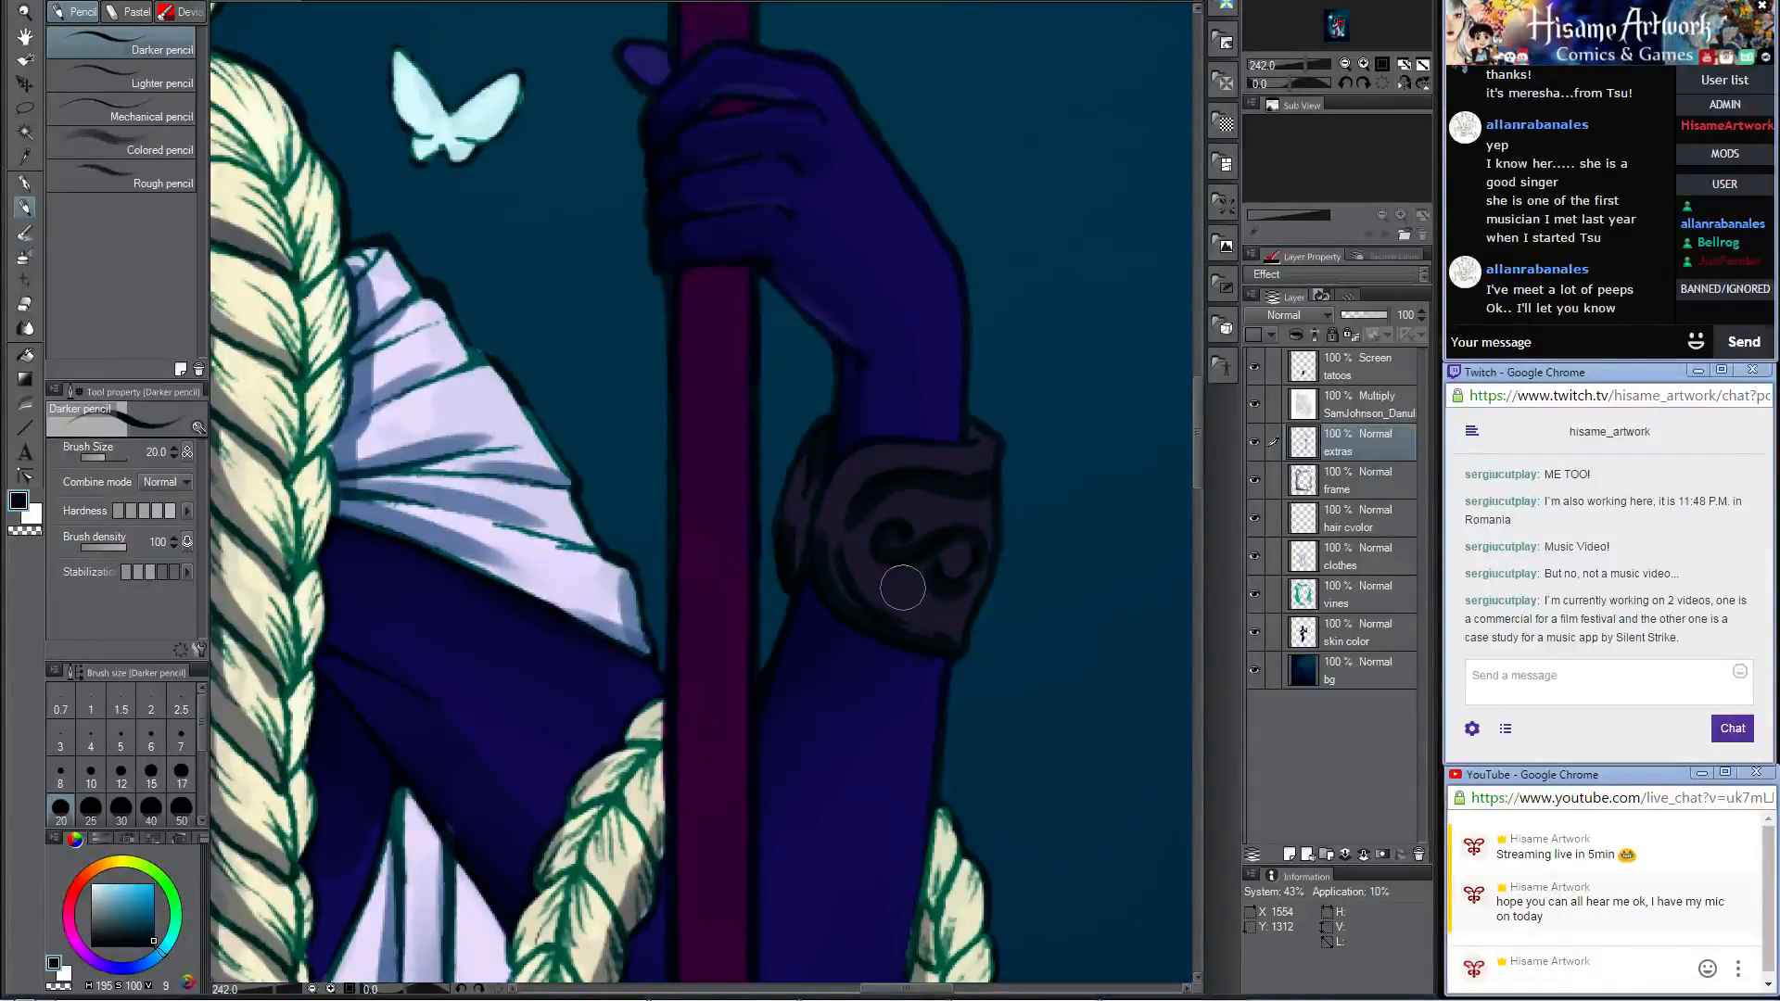
Step: Shade the bracer on the arm cradling the baby in near-black with the Darker pencil at size 20
scroll(902, 587, down, 6)
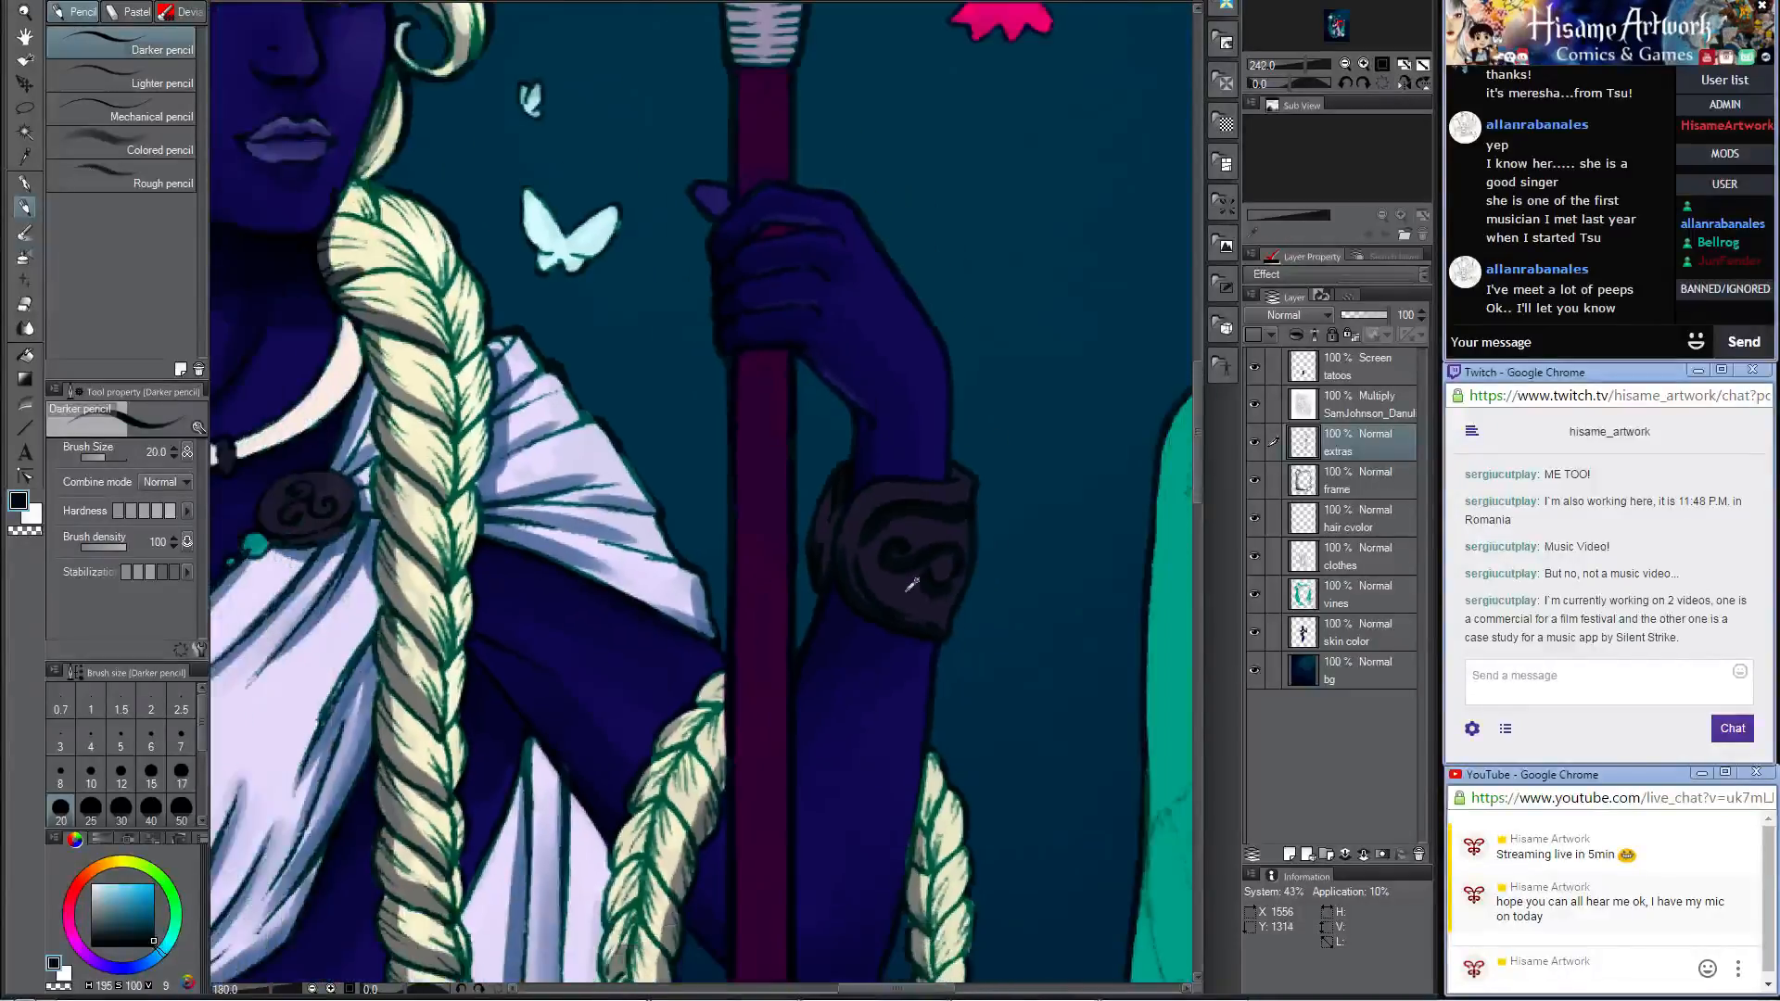
scroll(782, 278, up, 3)
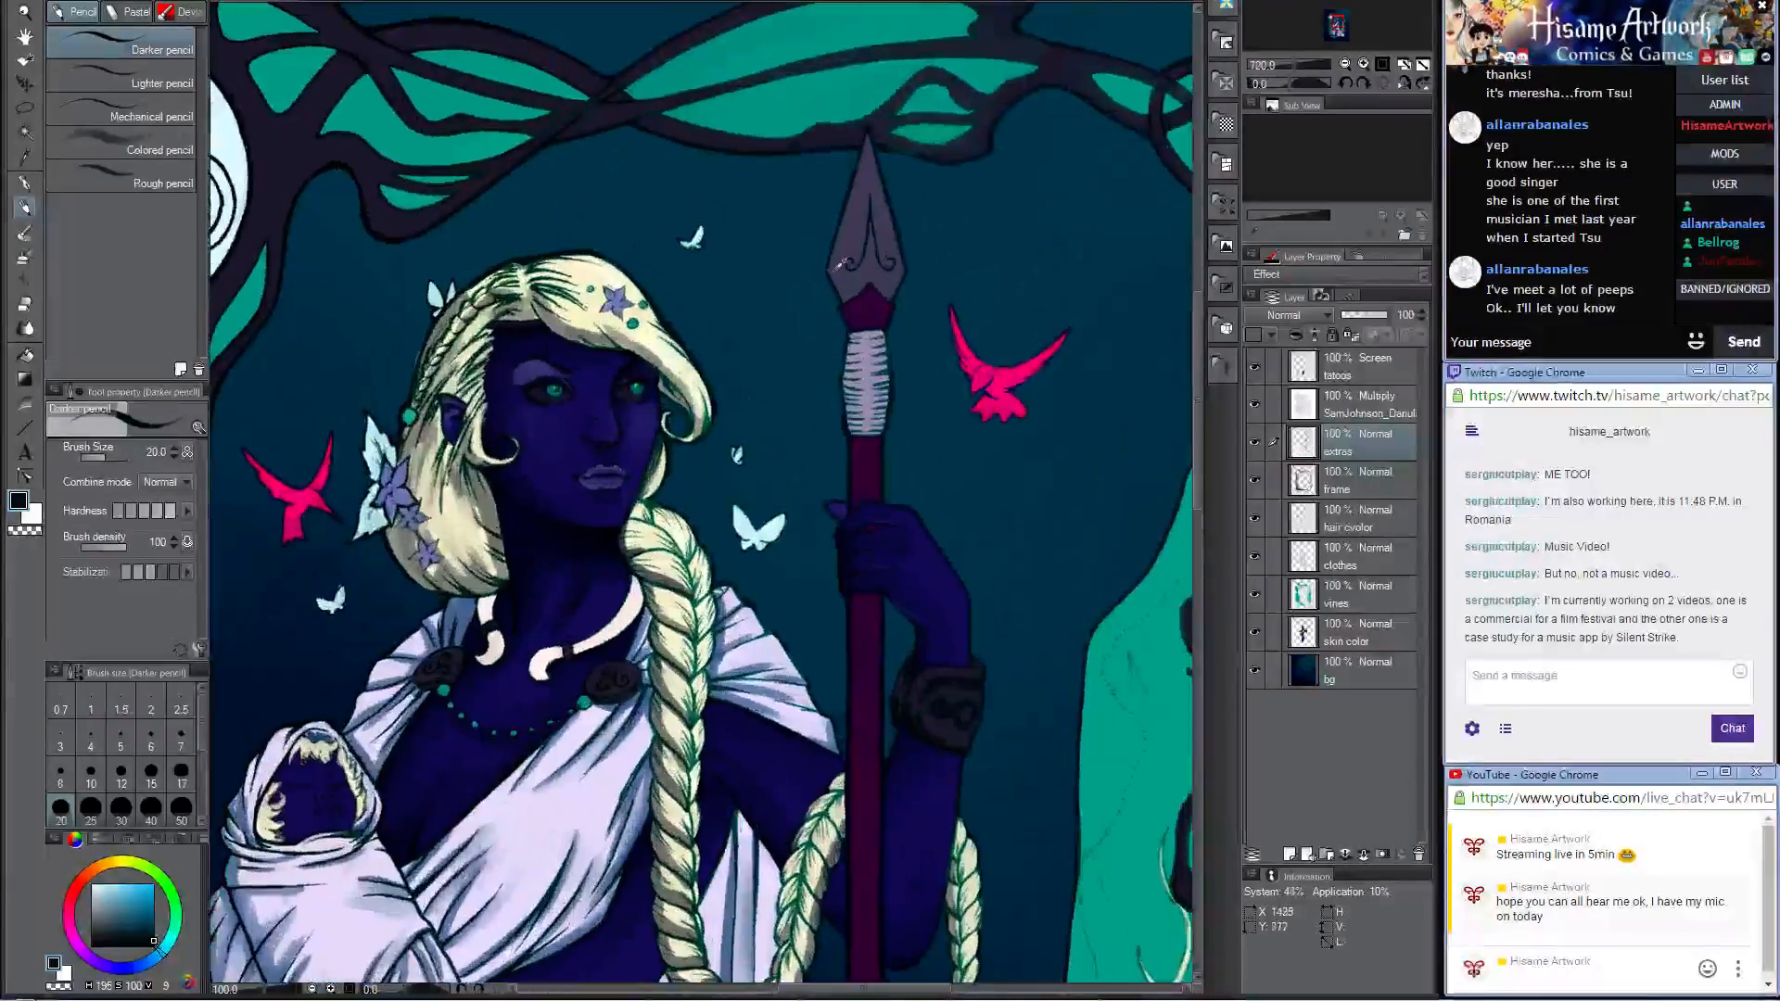
drag(640, 552, 832, 38)
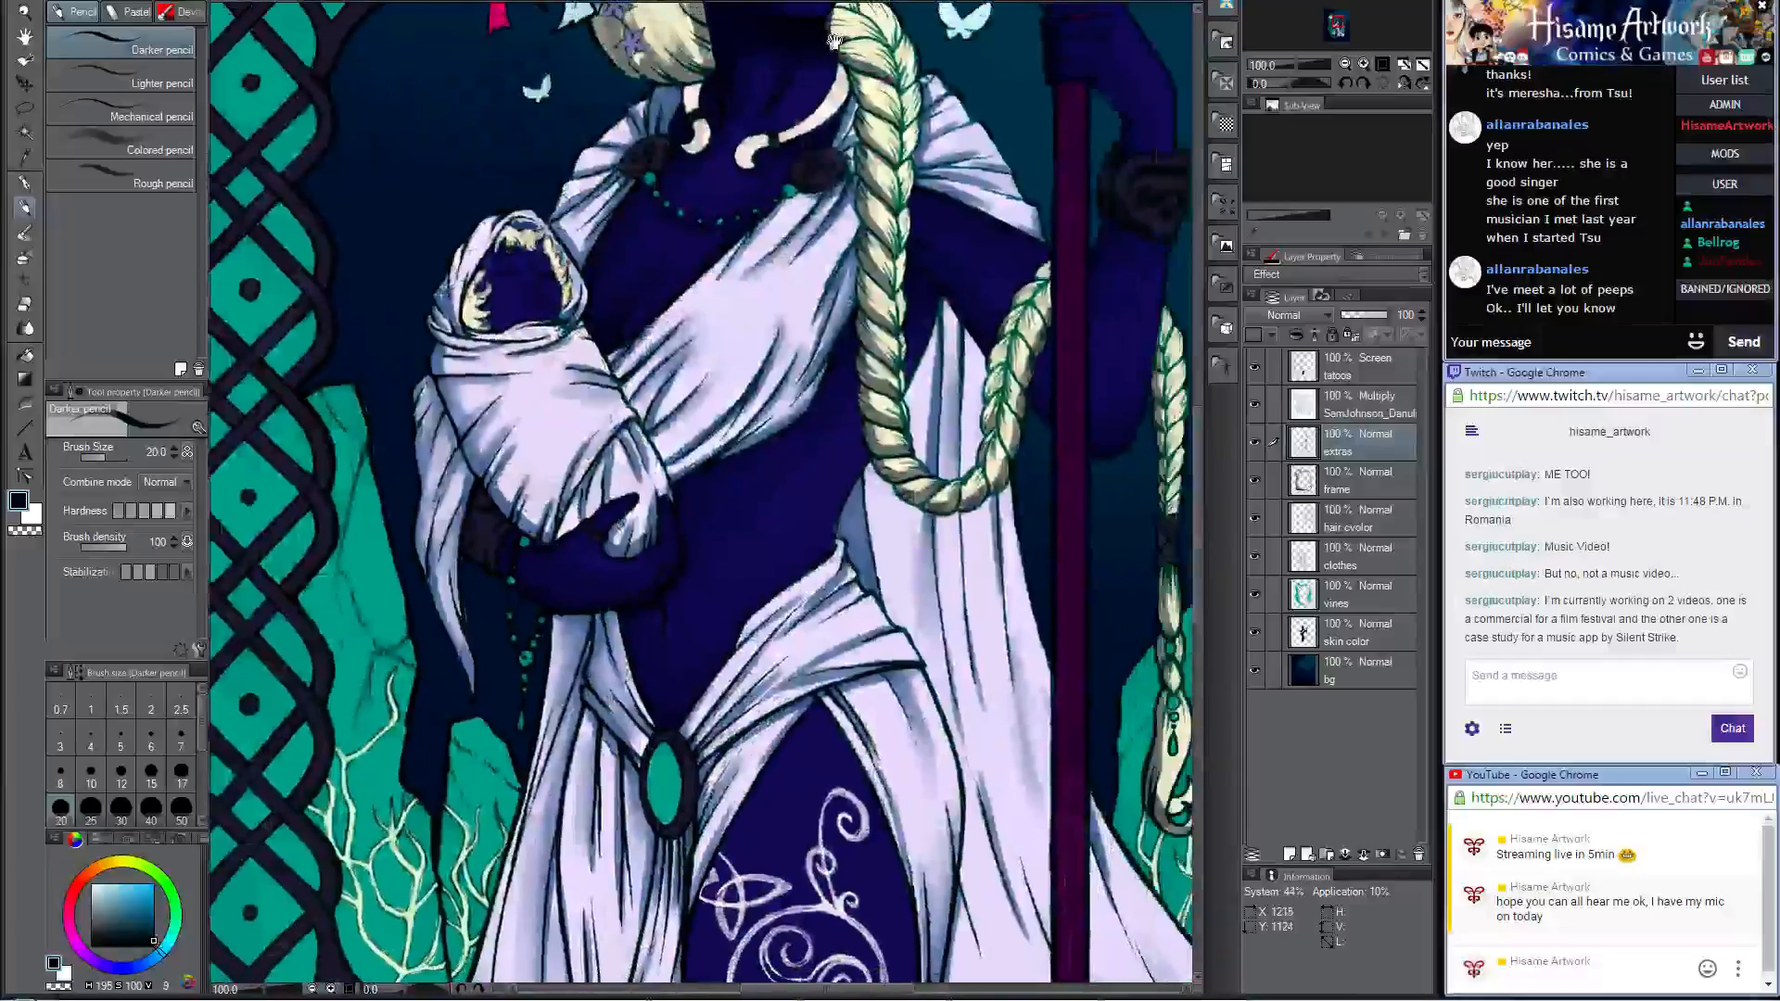
scroll(496, 564, up, 6)
scroll(503, 568, up, 2)
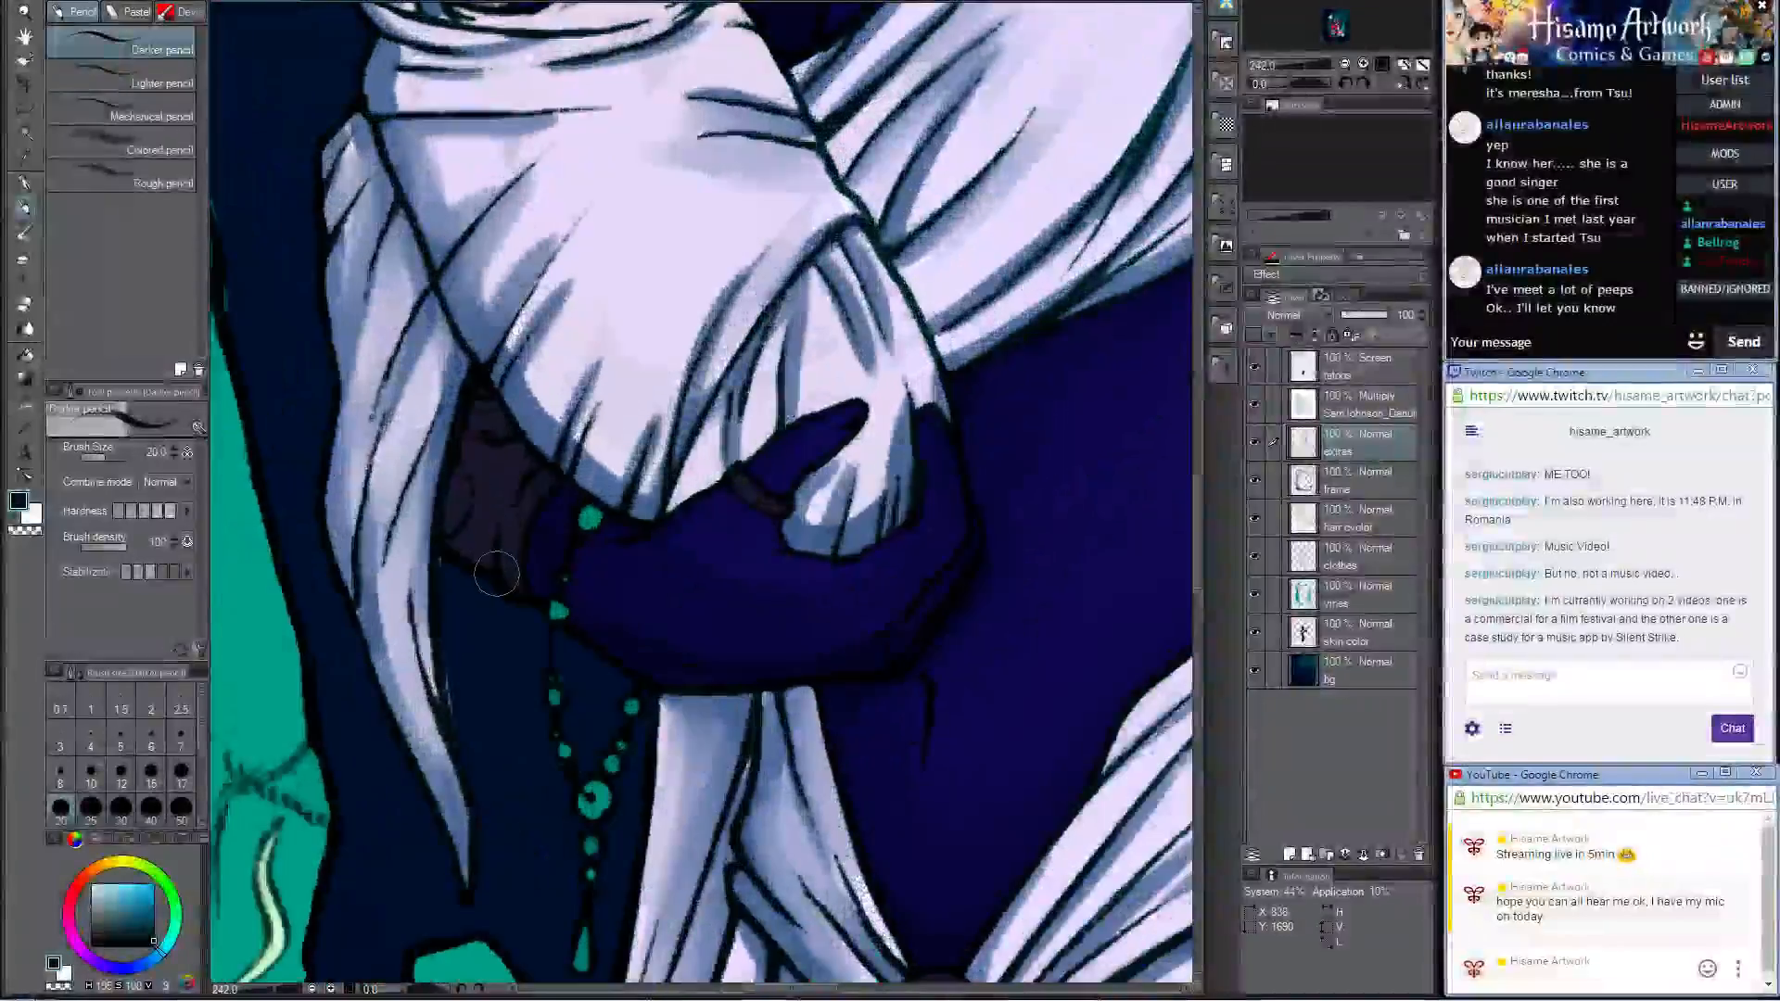
mouse_move(460, 489)
mouse_down()
mouse_move(492, 418)
mouse_move(479, 400)
mouse_move(538, 468)
mouse_move(491, 575)
mouse_move(468, 541)
mouse_move(549, 473)
mouse_move(539, 598)
mouse_move(532, 163)
mouse_up()
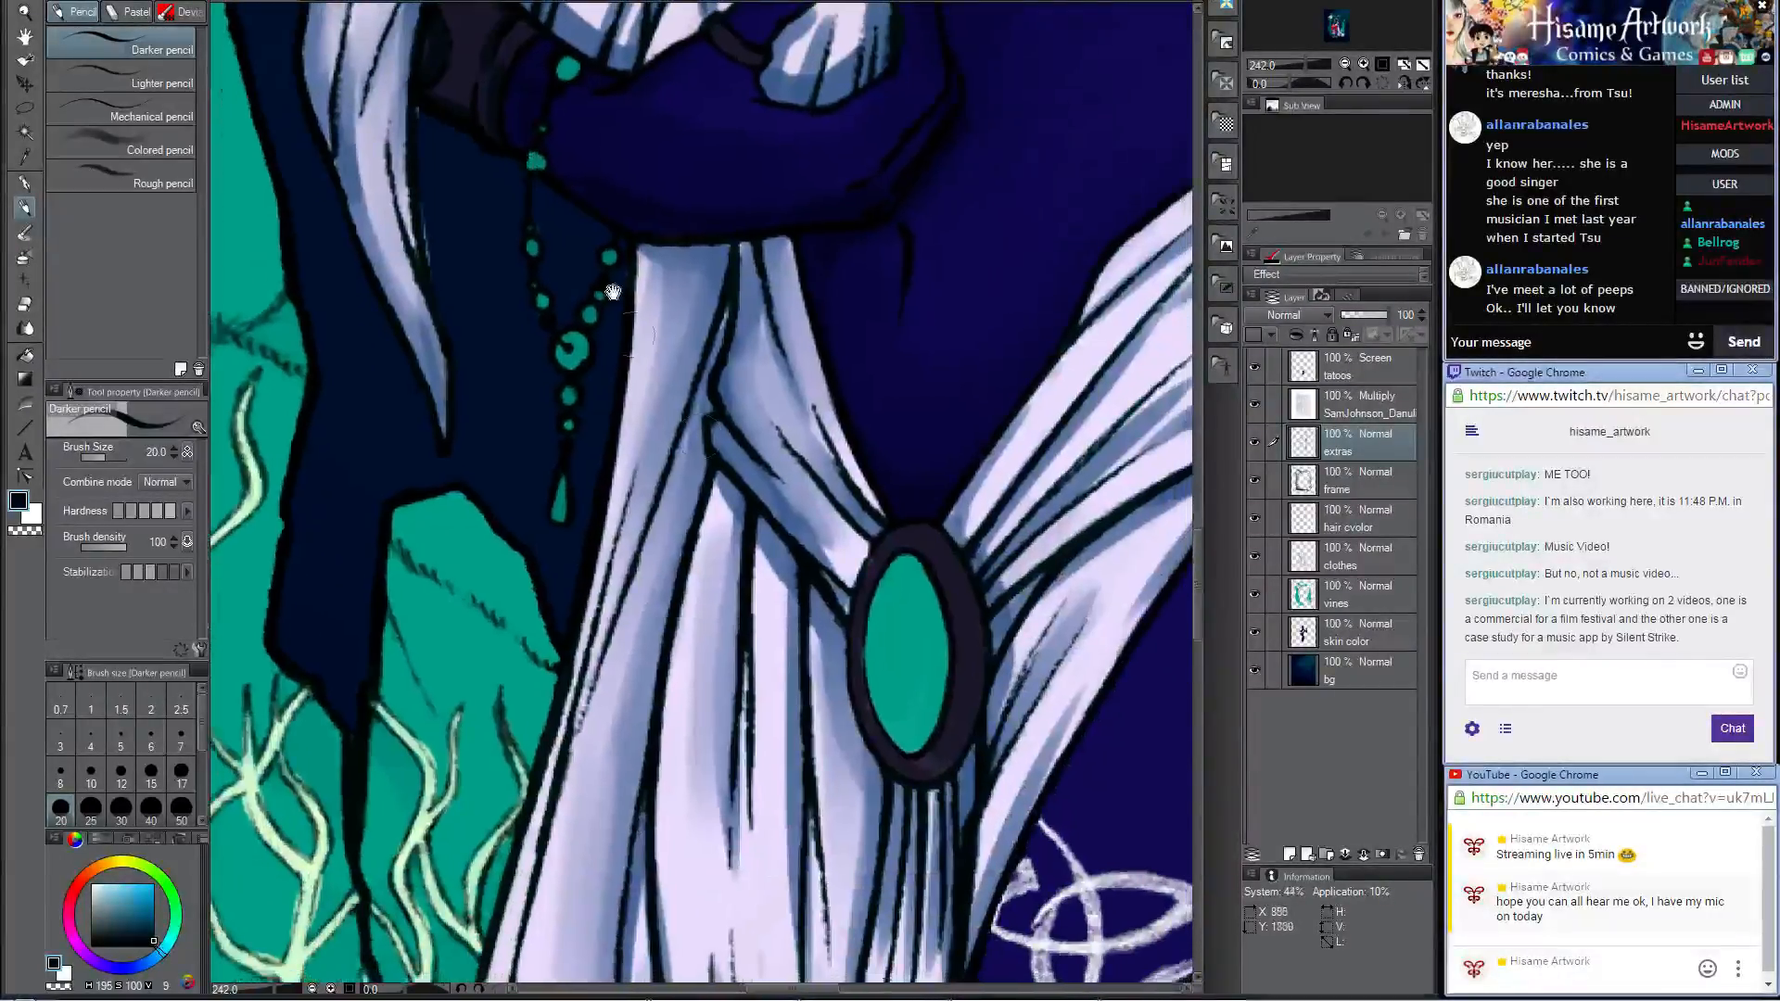
Step: Shade the oval teal gem of the belt ornament with the Darker pencil, and blend it with Opaque watercolor at size 20
mouse_move(913, 706)
mouse_down()
mouse_move(783, 519)
mouse_move(777, 583)
mouse_move(730, 519)
mouse_move(746, 353)
mouse_up()
mouse_move(777, 431)
mouse_down()
mouse_move(775, 511)
mouse_move(784, 406)
mouse_move(775, 483)
mouse_move(758, 460)
mouse_move(770, 513)
mouse_move(787, 415)
mouse_move(789, 490)
mouse_move(789, 401)
mouse_move(758, 464)
mouse_up()
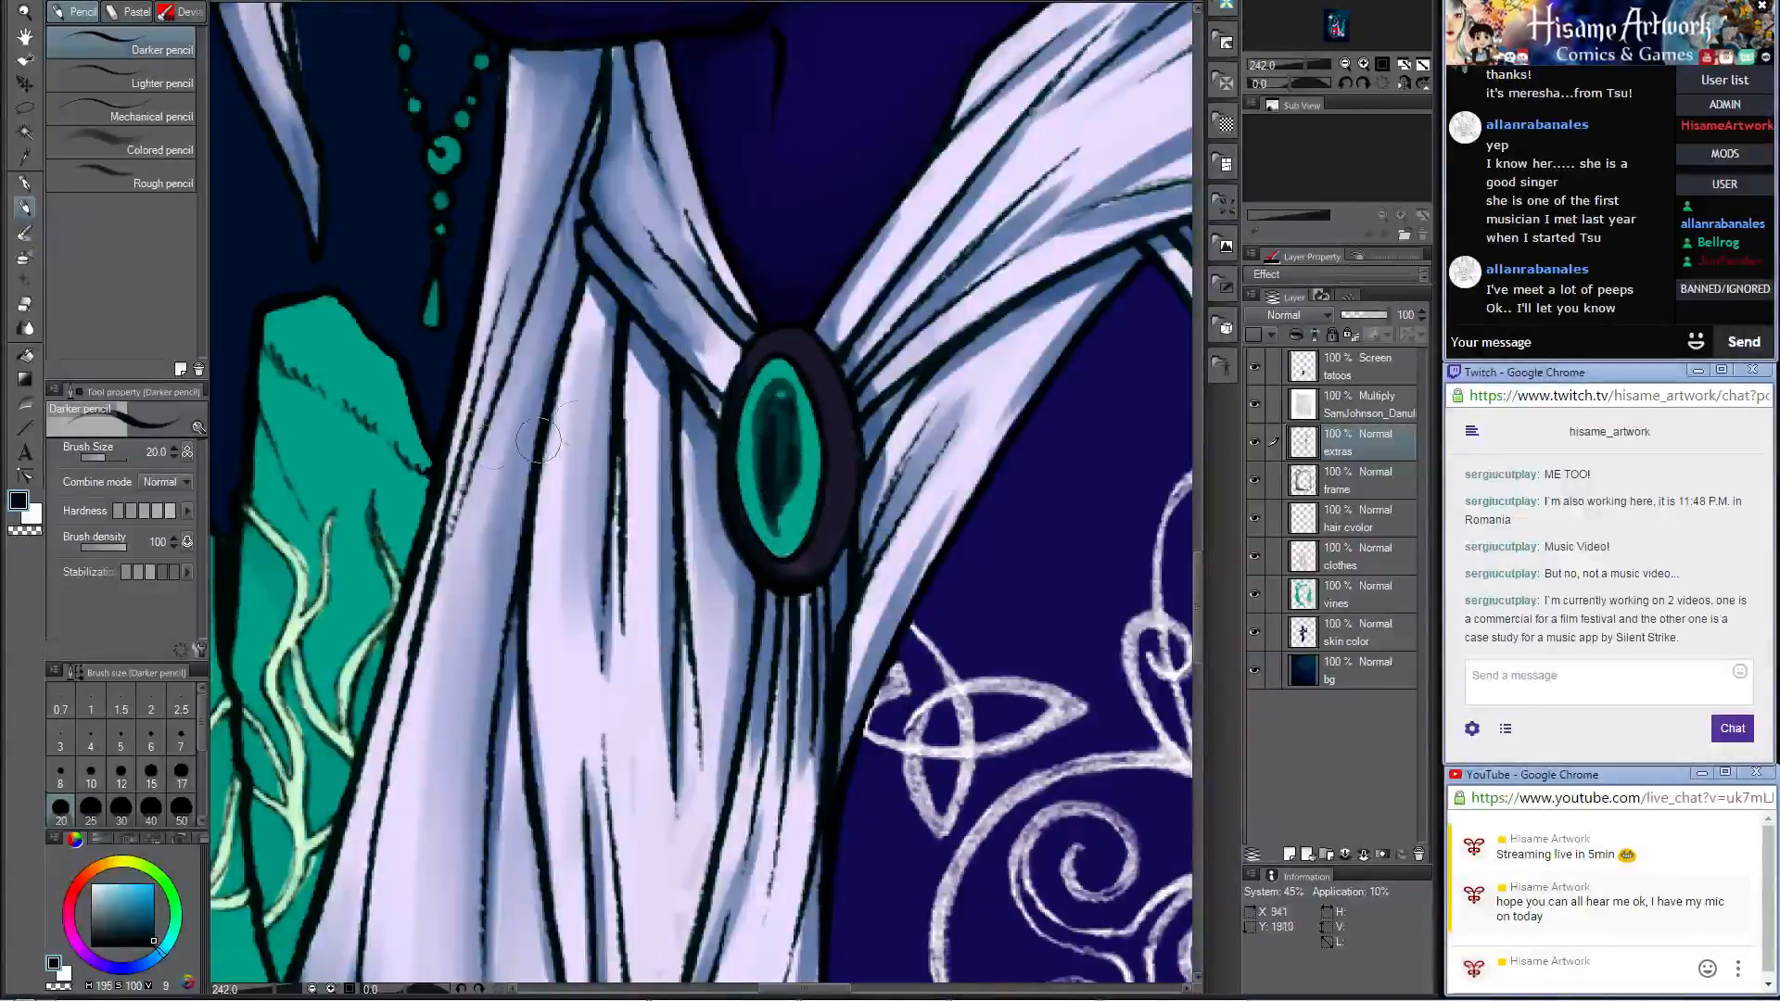
click(25, 233)
mouse_move(780, 451)
mouse_down()
mouse_move(774, 399)
mouse_move(772, 484)
mouse_move(777, 393)
mouse_move(787, 517)
mouse_move(770, 501)
mouse_move(774, 371)
mouse_move(786, 524)
mouse_move(767, 435)
mouse_up()
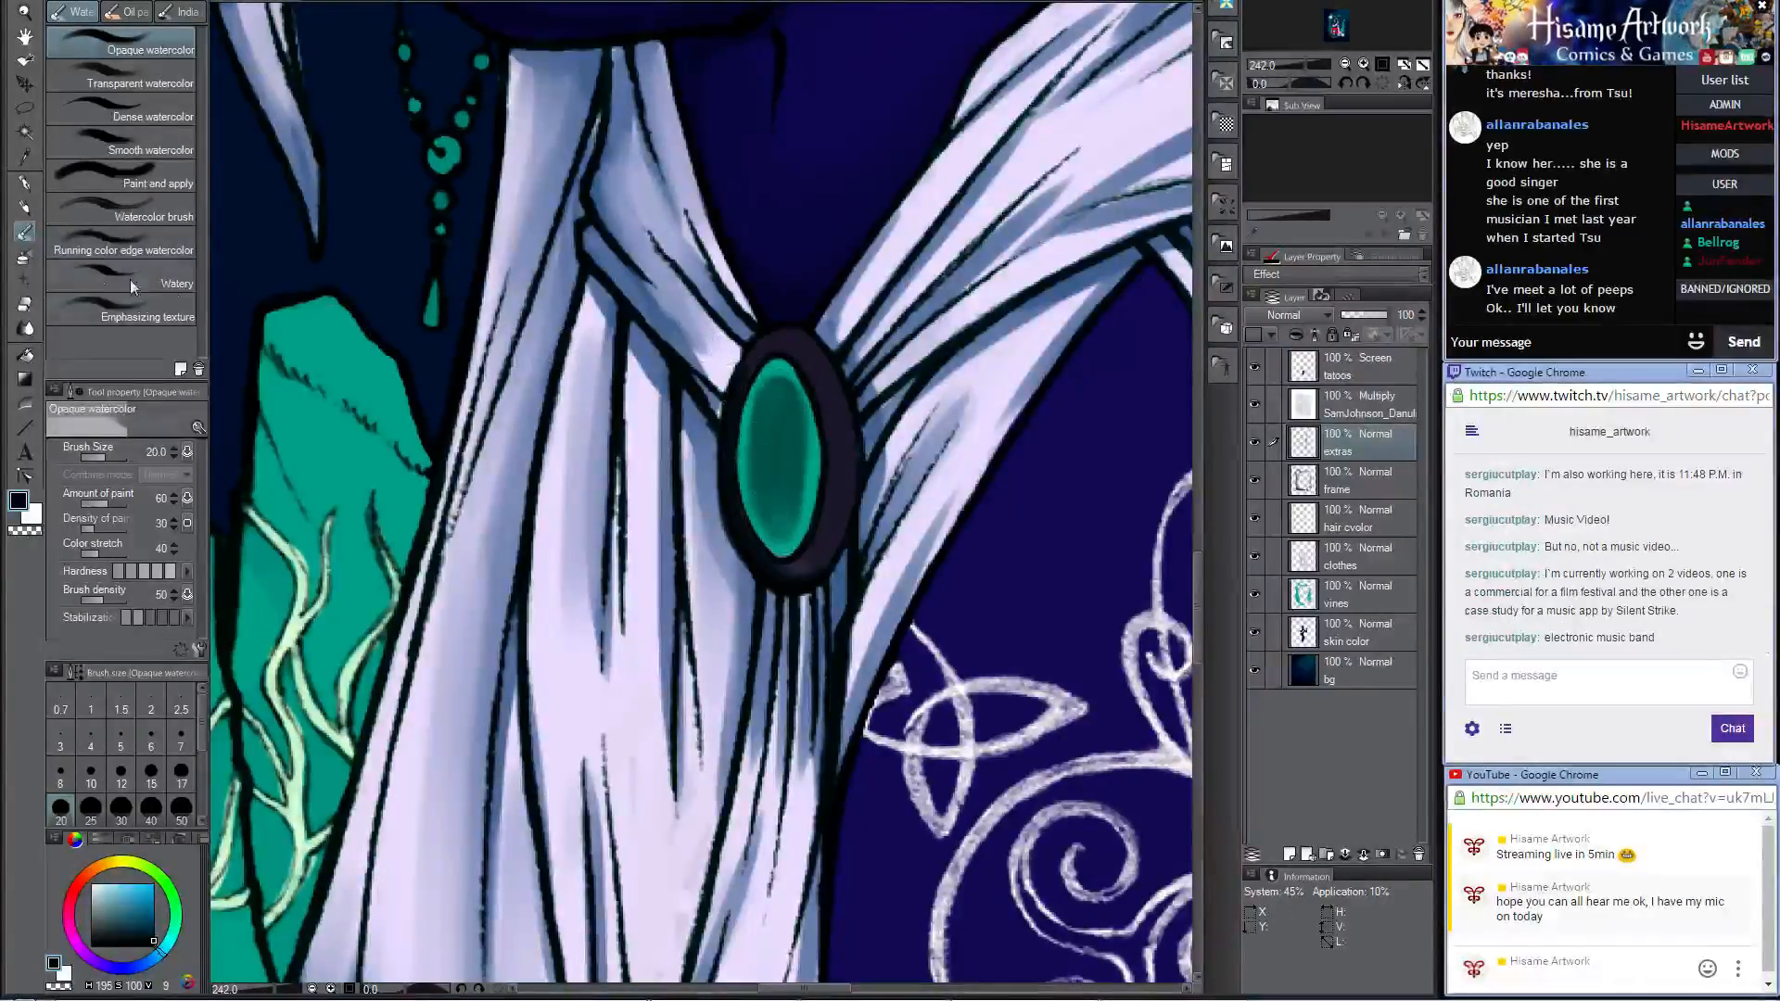
Step: Shade the dark side of the small teal rock beside the skirt with the Darker pencil, and blend it with Opaque watercolor at size 20
click(28, 209)
mouse_move(475, 463)
mouse_down()
mouse_move(884, 301)
mouse_move(872, 409)
mouse_up()
mouse_move(654, 363)
mouse_down()
mouse_move(657, 460)
mouse_move(658, 375)
mouse_move(658, 452)
mouse_move(705, 534)
mouse_up()
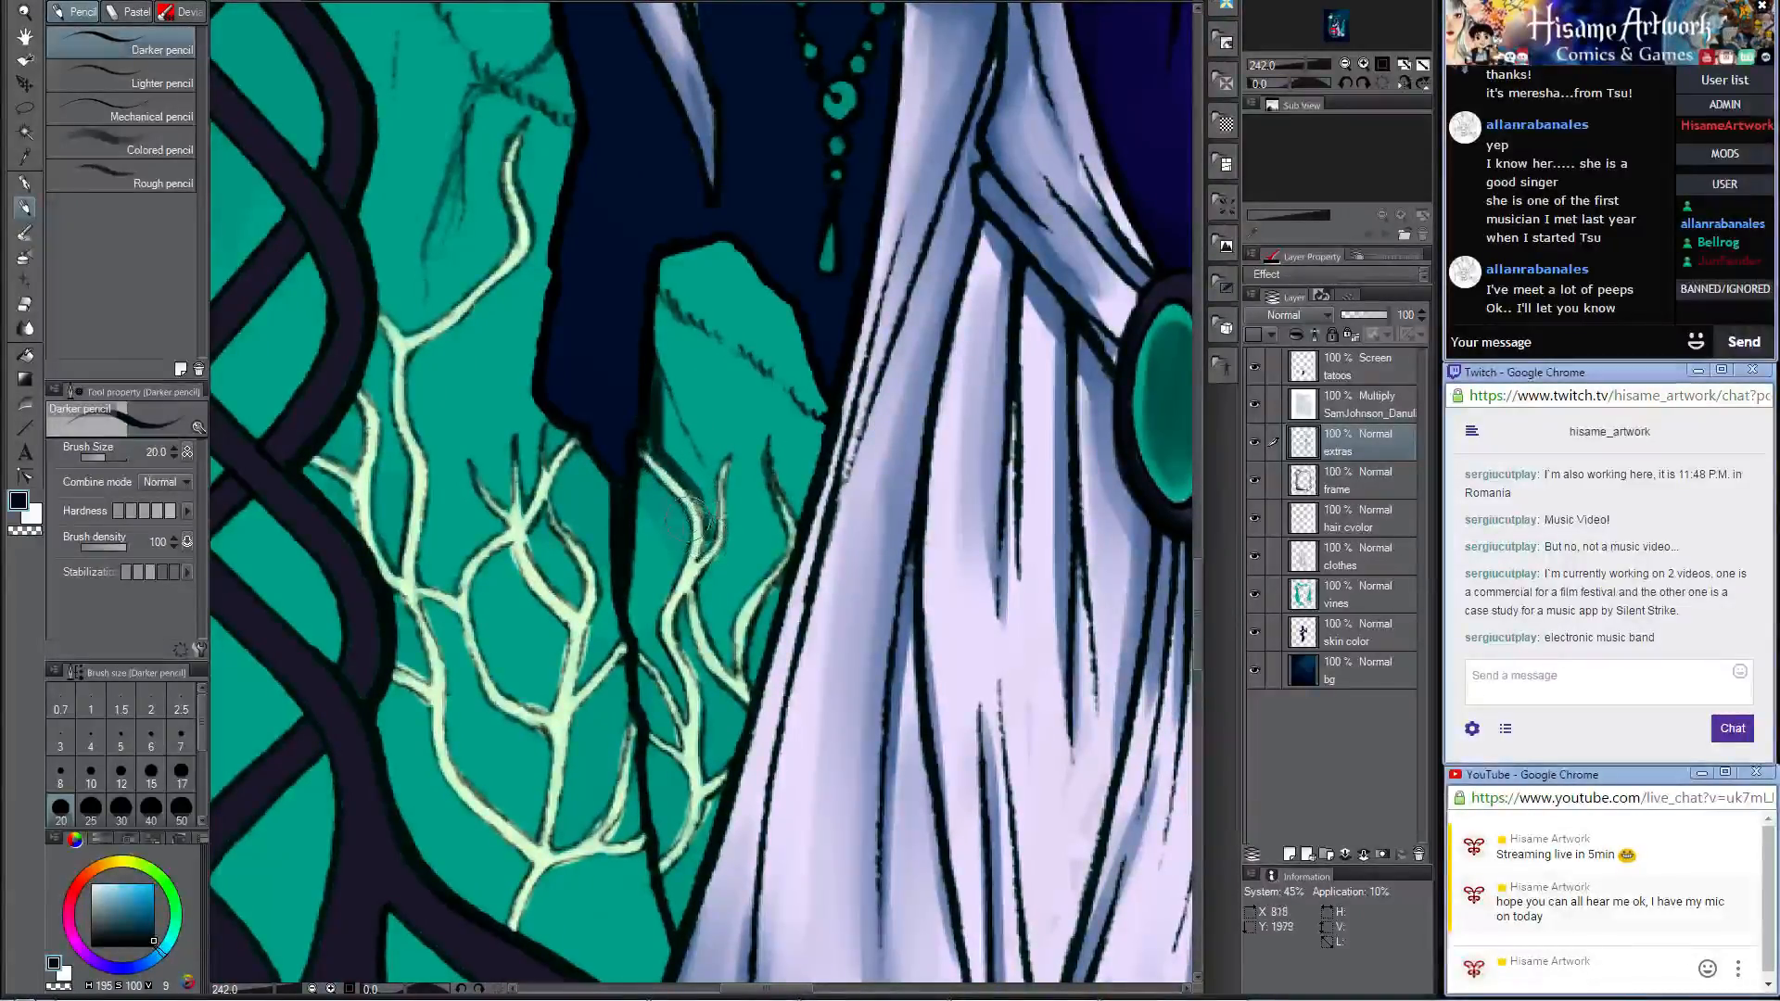
mouse_move(646, 471)
mouse_down()
mouse_move(633, 645)
mouse_move(665, 605)
mouse_move(626, 529)
mouse_up()
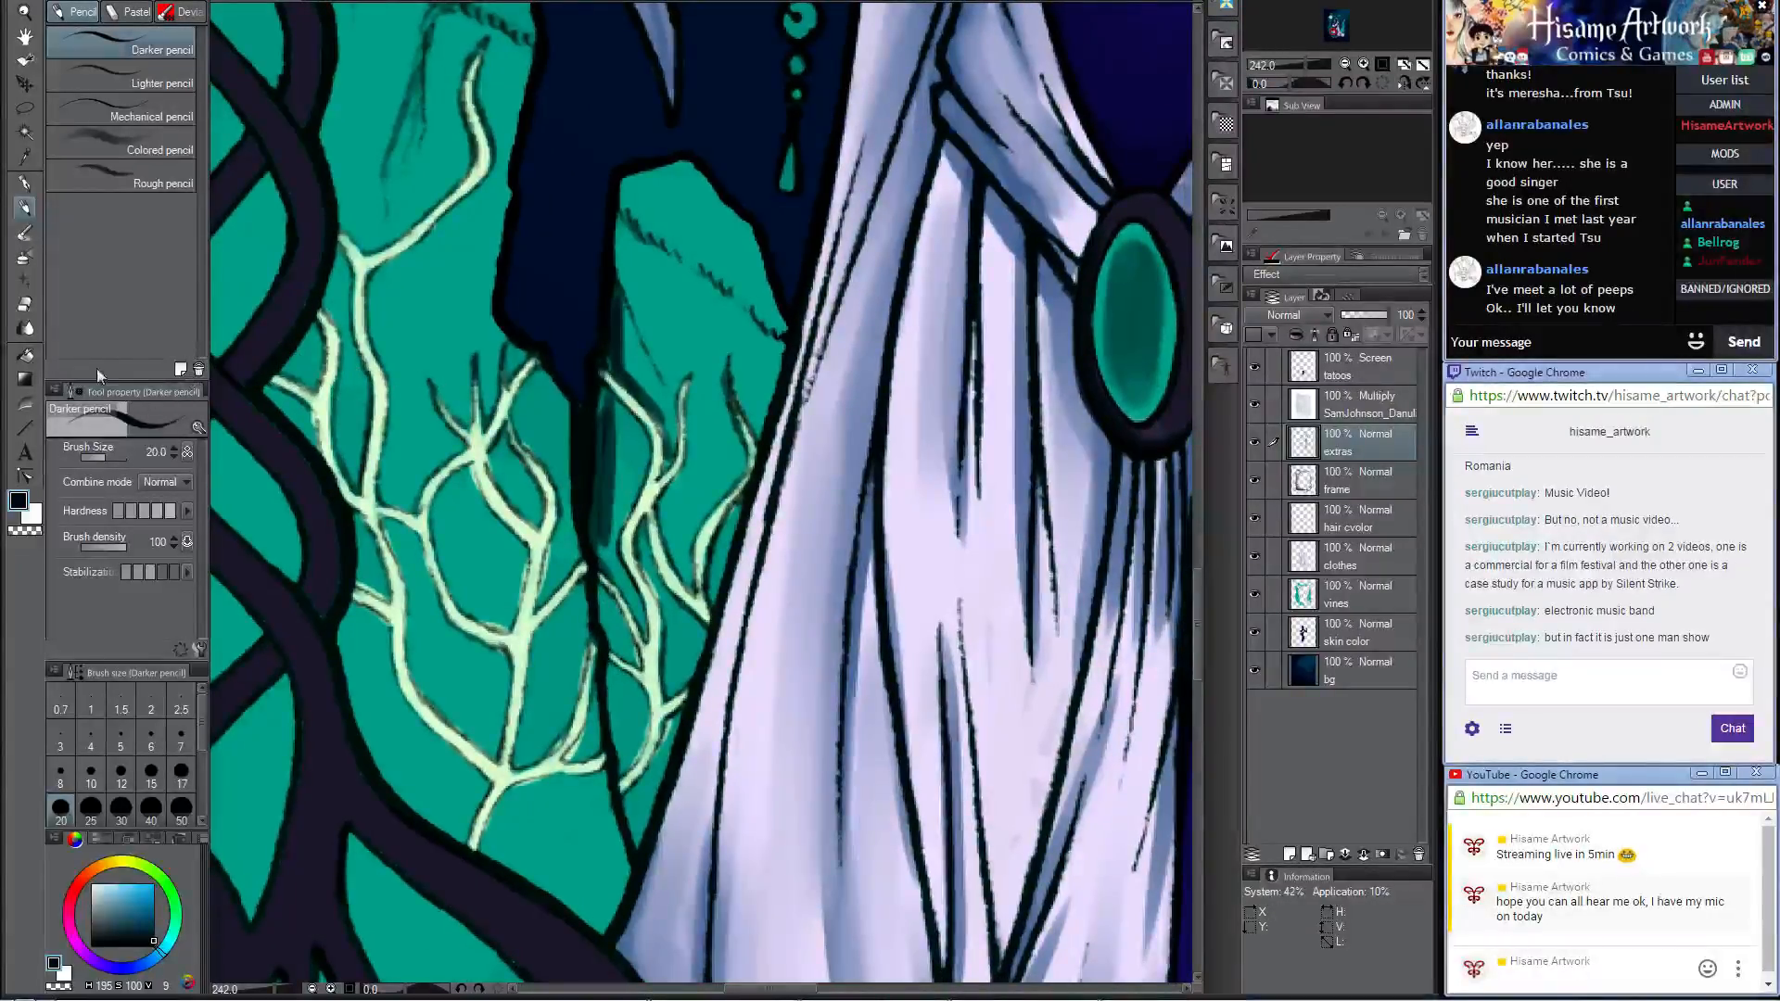
click(31, 235)
mouse_move(603, 400)
mouse_down()
mouse_move(614, 556)
mouse_move(645, 602)
mouse_move(649, 426)
mouse_move(621, 295)
mouse_move(662, 454)
mouse_move(626, 454)
mouse_move(630, 500)
mouse_move(590, 400)
mouse_move(756, 684)
mouse_up()
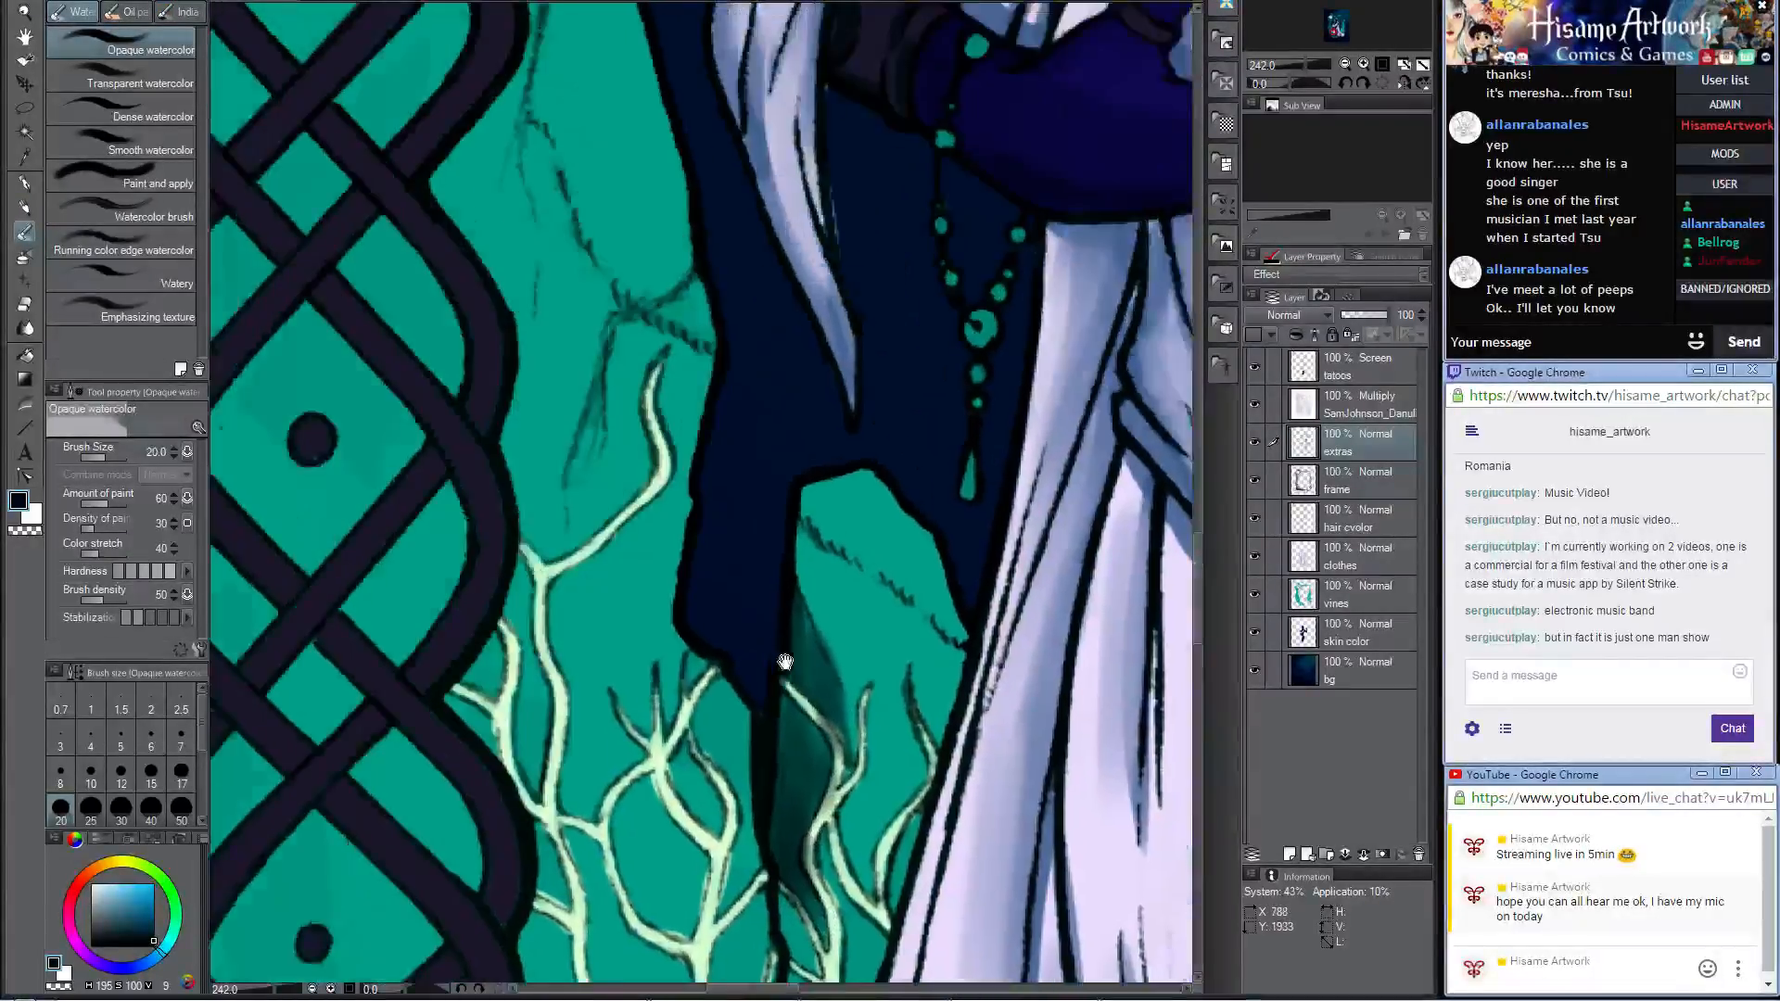
Step: Try shading the tall teal rock along the knotwork frame on the extras layer with the Darker pencil and Opaque watercolor at size 20
drag(454, 267, 565, 476)
click(26, 208)
mouse_move(747, 261)
mouse_down()
mouse_move(755, 573)
mouse_move(777, 598)
mouse_up()
mouse_move(589, 204)
mouse_down()
mouse_move(581, 227)
mouse_move(600, 222)
mouse_move(649, 320)
mouse_move(636, 457)
mouse_up()
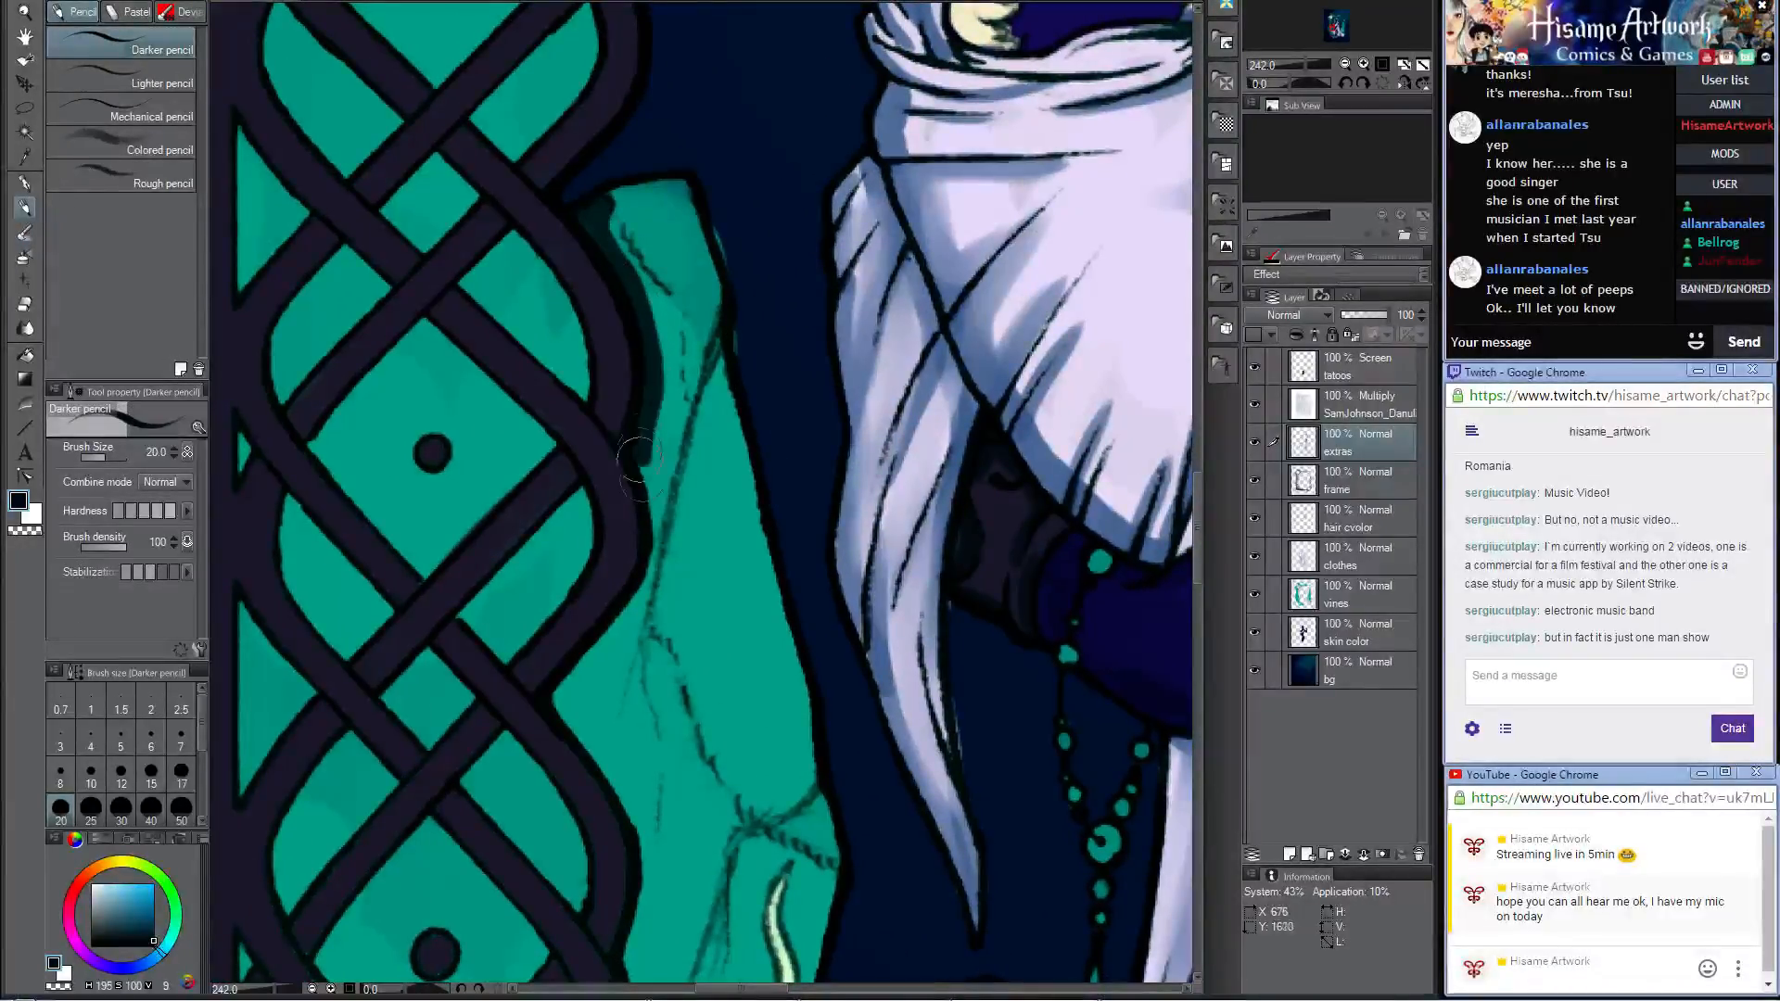
click(25, 233)
mouse_move(616, 197)
mouse_down()
mouse_move(593, 241)
mouse_move(663, 385)
mouse_move(666, 529)
mouse_move(639, 176)
mouse_move(695, 334)
mouse_move(630, 649)
mouse_move(581, 707)
mouse_move(561, 700)
mouse_move(607, 788)
mouse_move(651, 784)
mouse_move(652, 845)
mouse_up()
mouse_move(699, 743)
mouse_down()
mouse_move(699, 282)
mouse_move(684, 241)
mouse_up()
drag(636, 339, 663, 533)
Step: Undo the shading on the tall teal rock beside the knotwork frame
scroll(580, 399, down, 6)
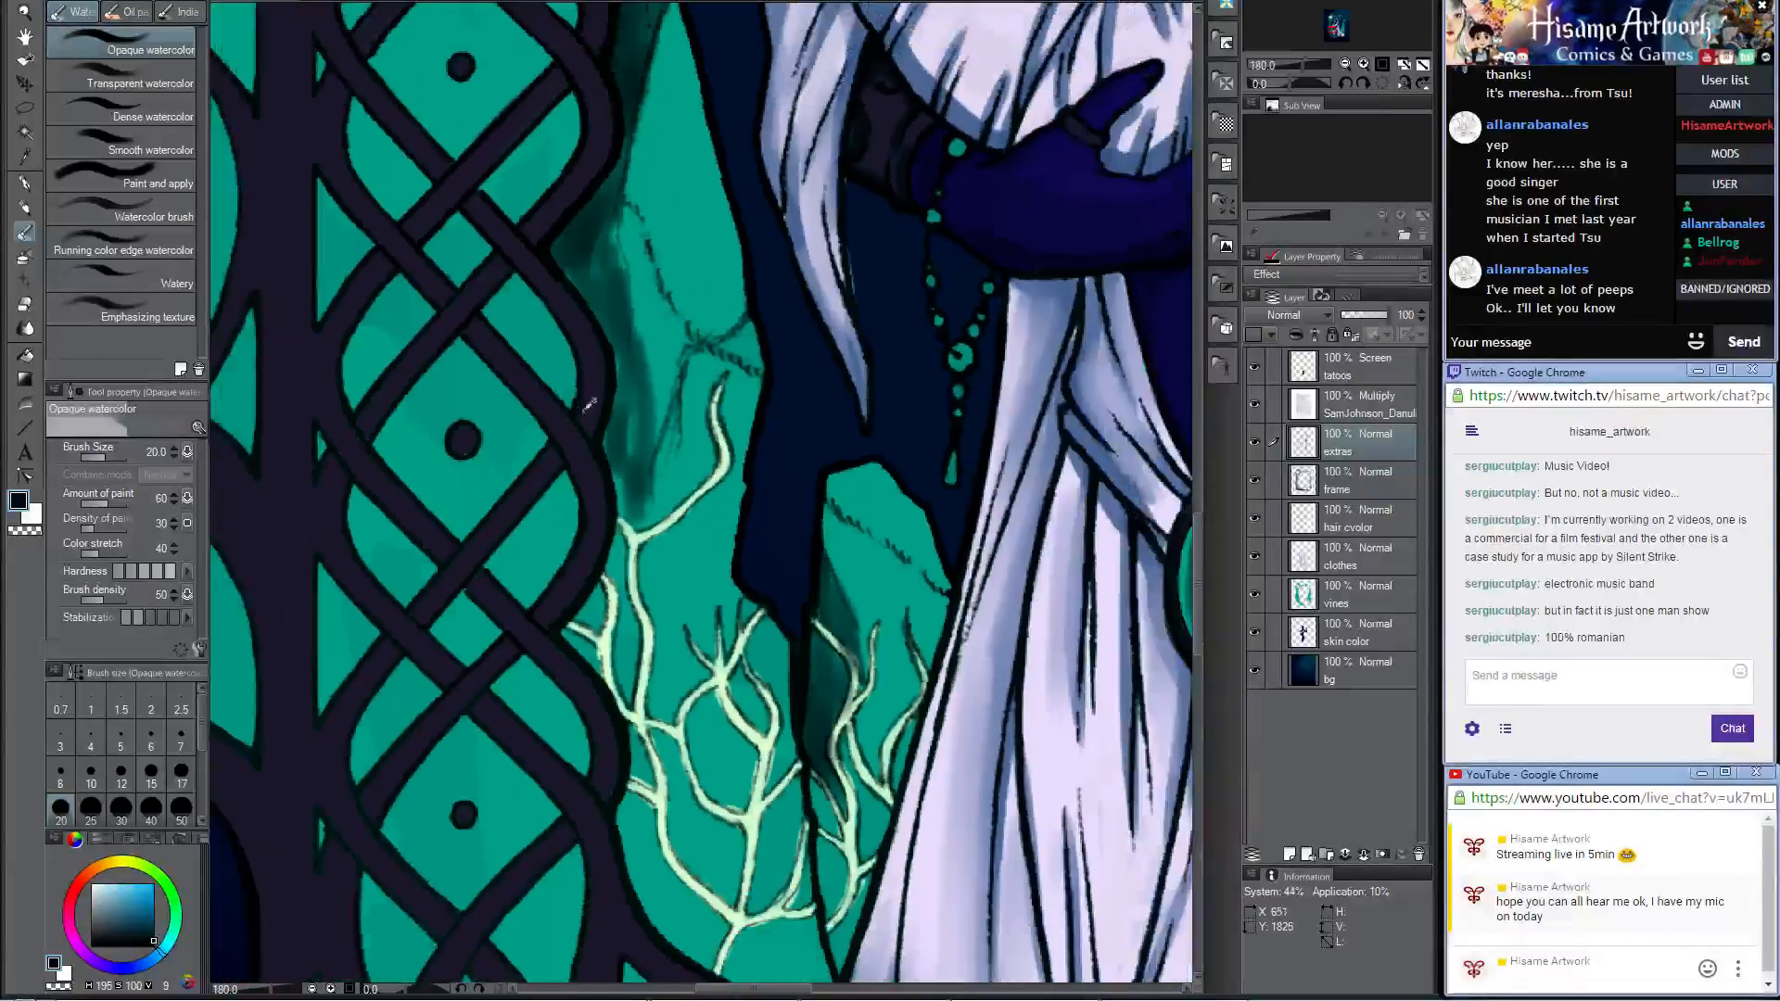
scroll(749, 334, down, 3)
scroll(654, 107, up, 2)
scroll(656, 98, up, 1)
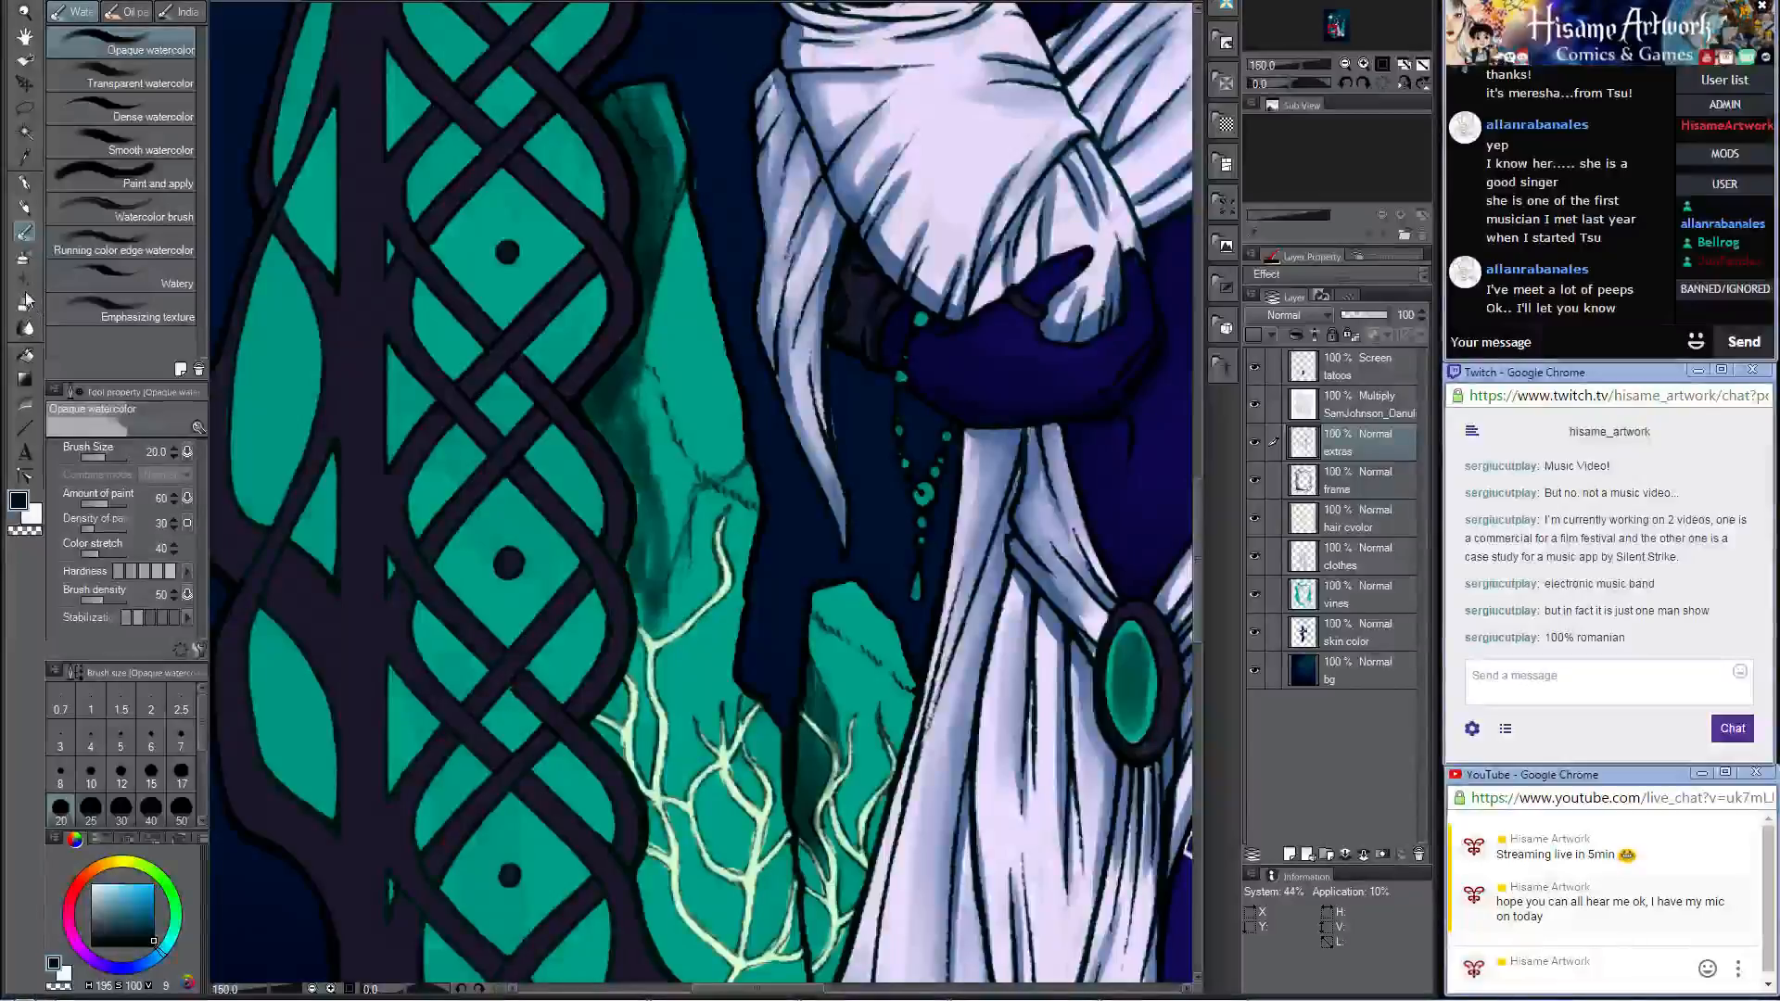
key(ctrl+z)
key(ctrl+z)
key(ctrl+z)
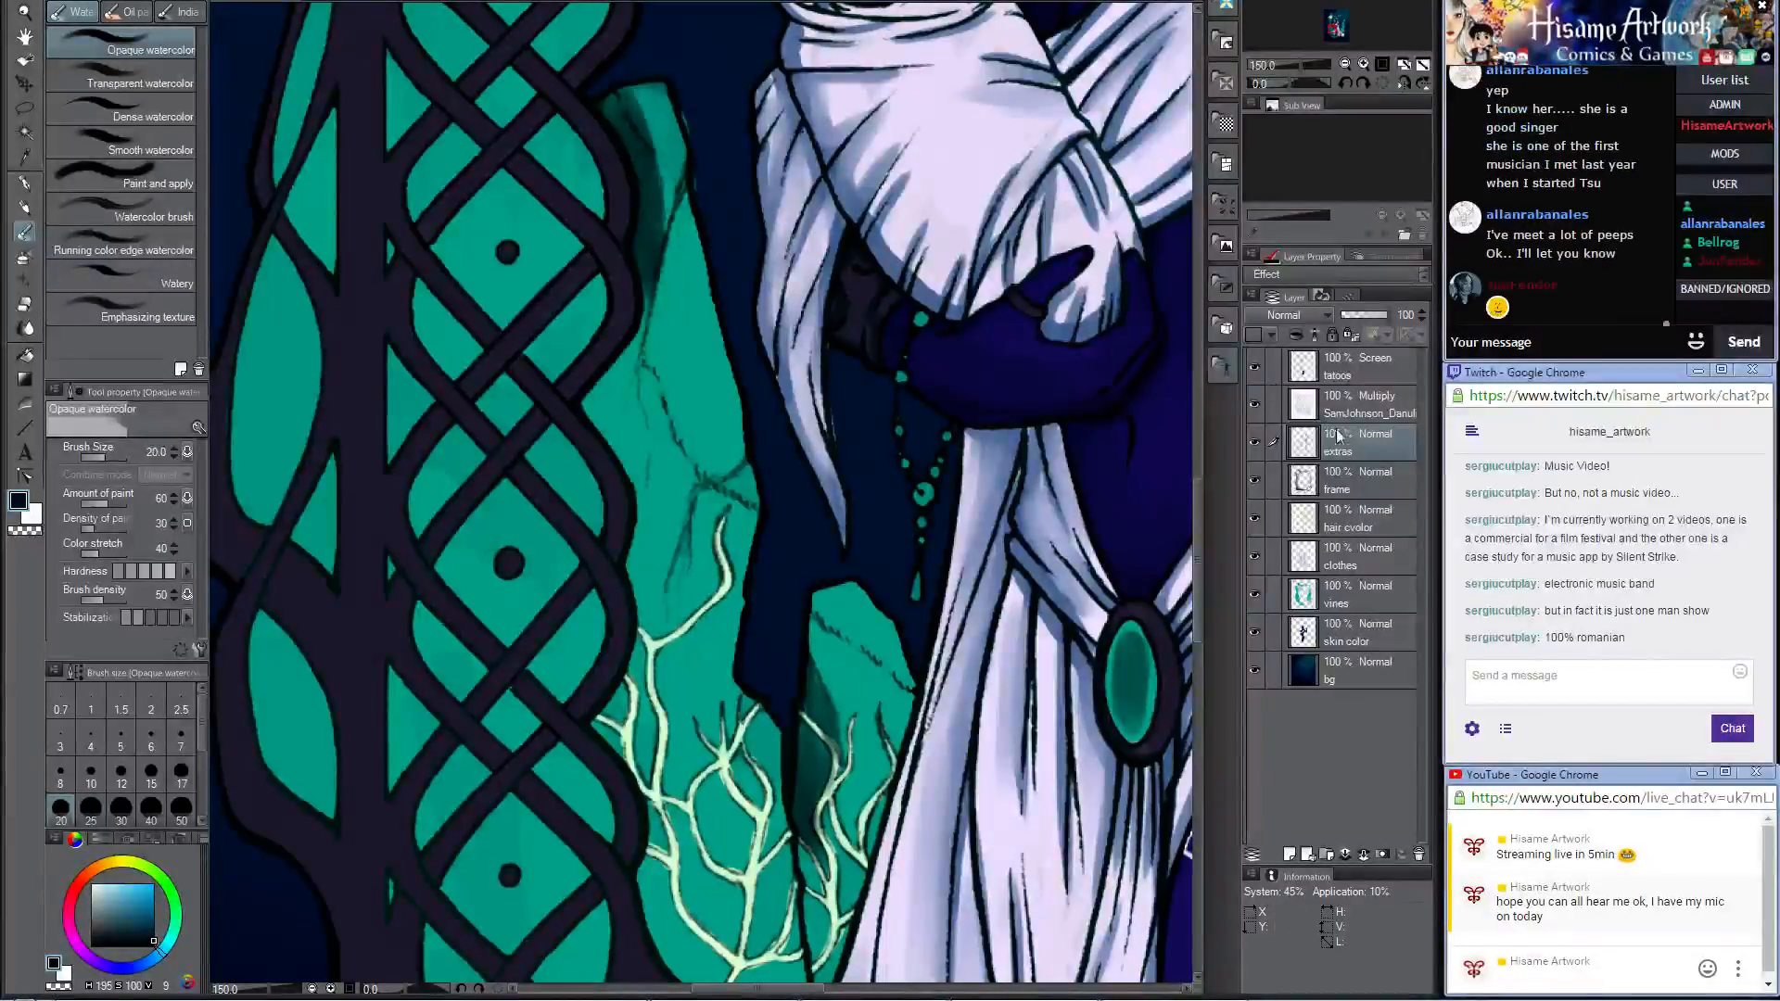
key(ctrl+z)
key(ctrl+z)
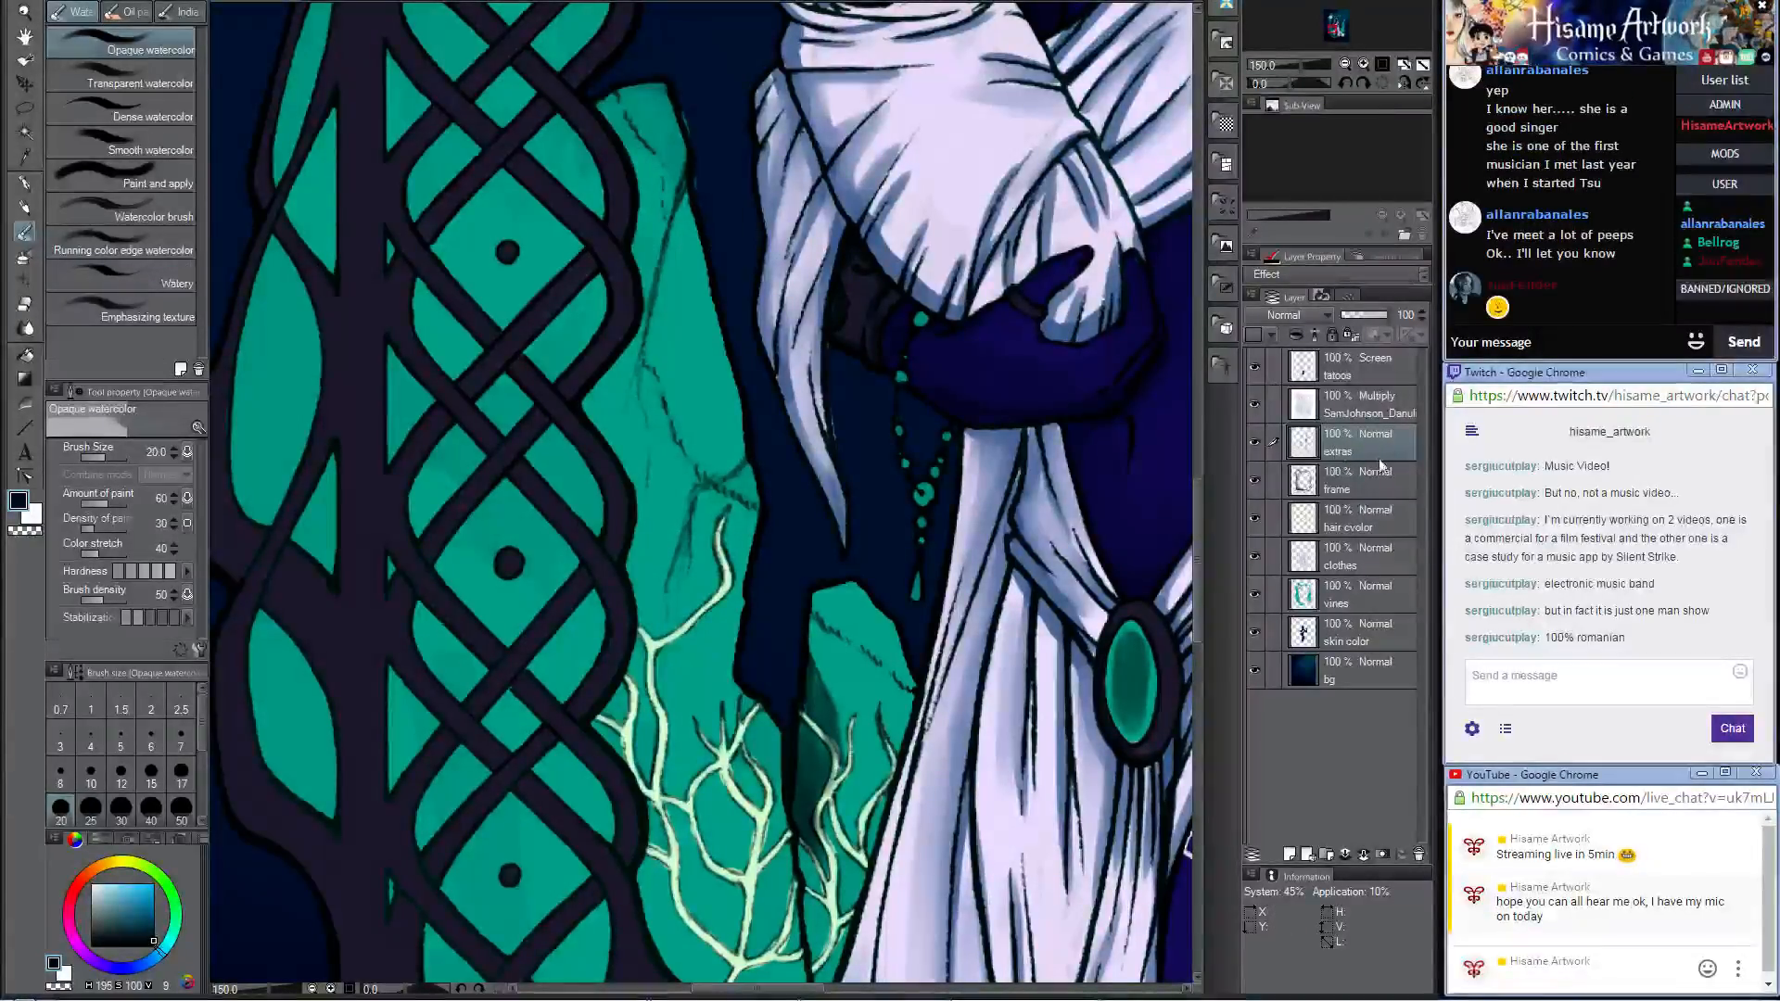
Step: Shade the tall teal rock along the knotwork frame on the vines layer with the Darker pencil, and blend it with Opaque watercolor up to size 30
click(1372, 595)
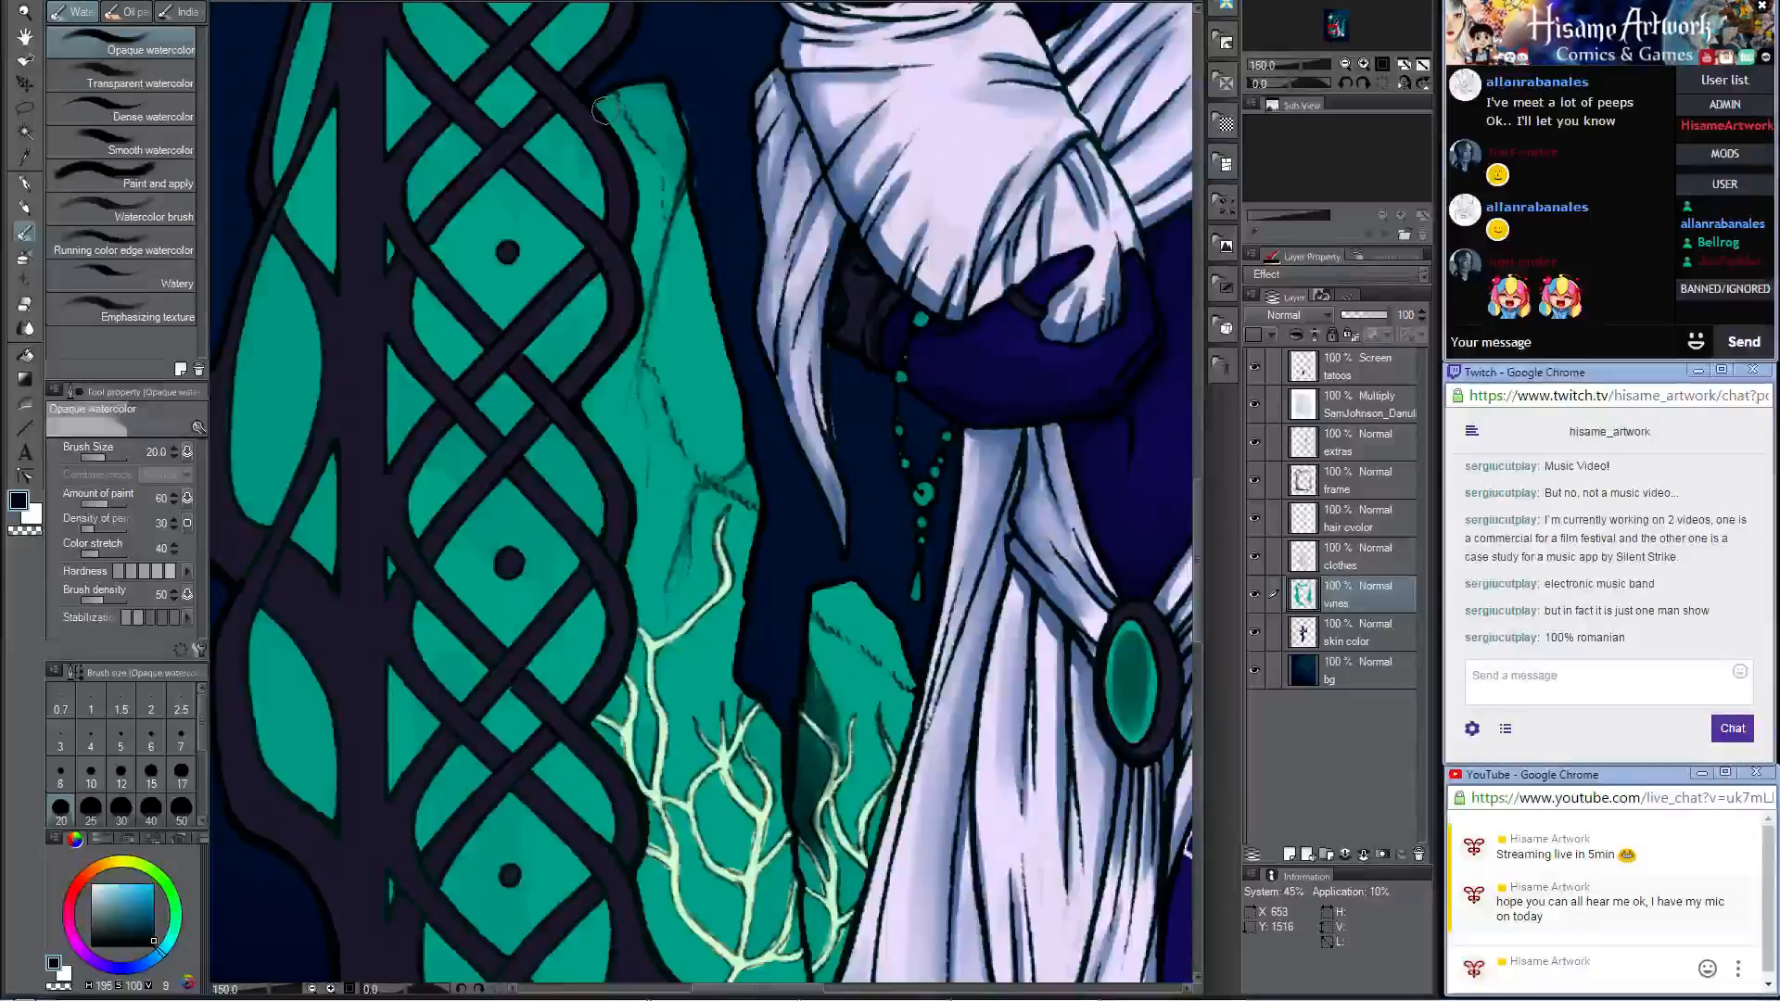
key(p)
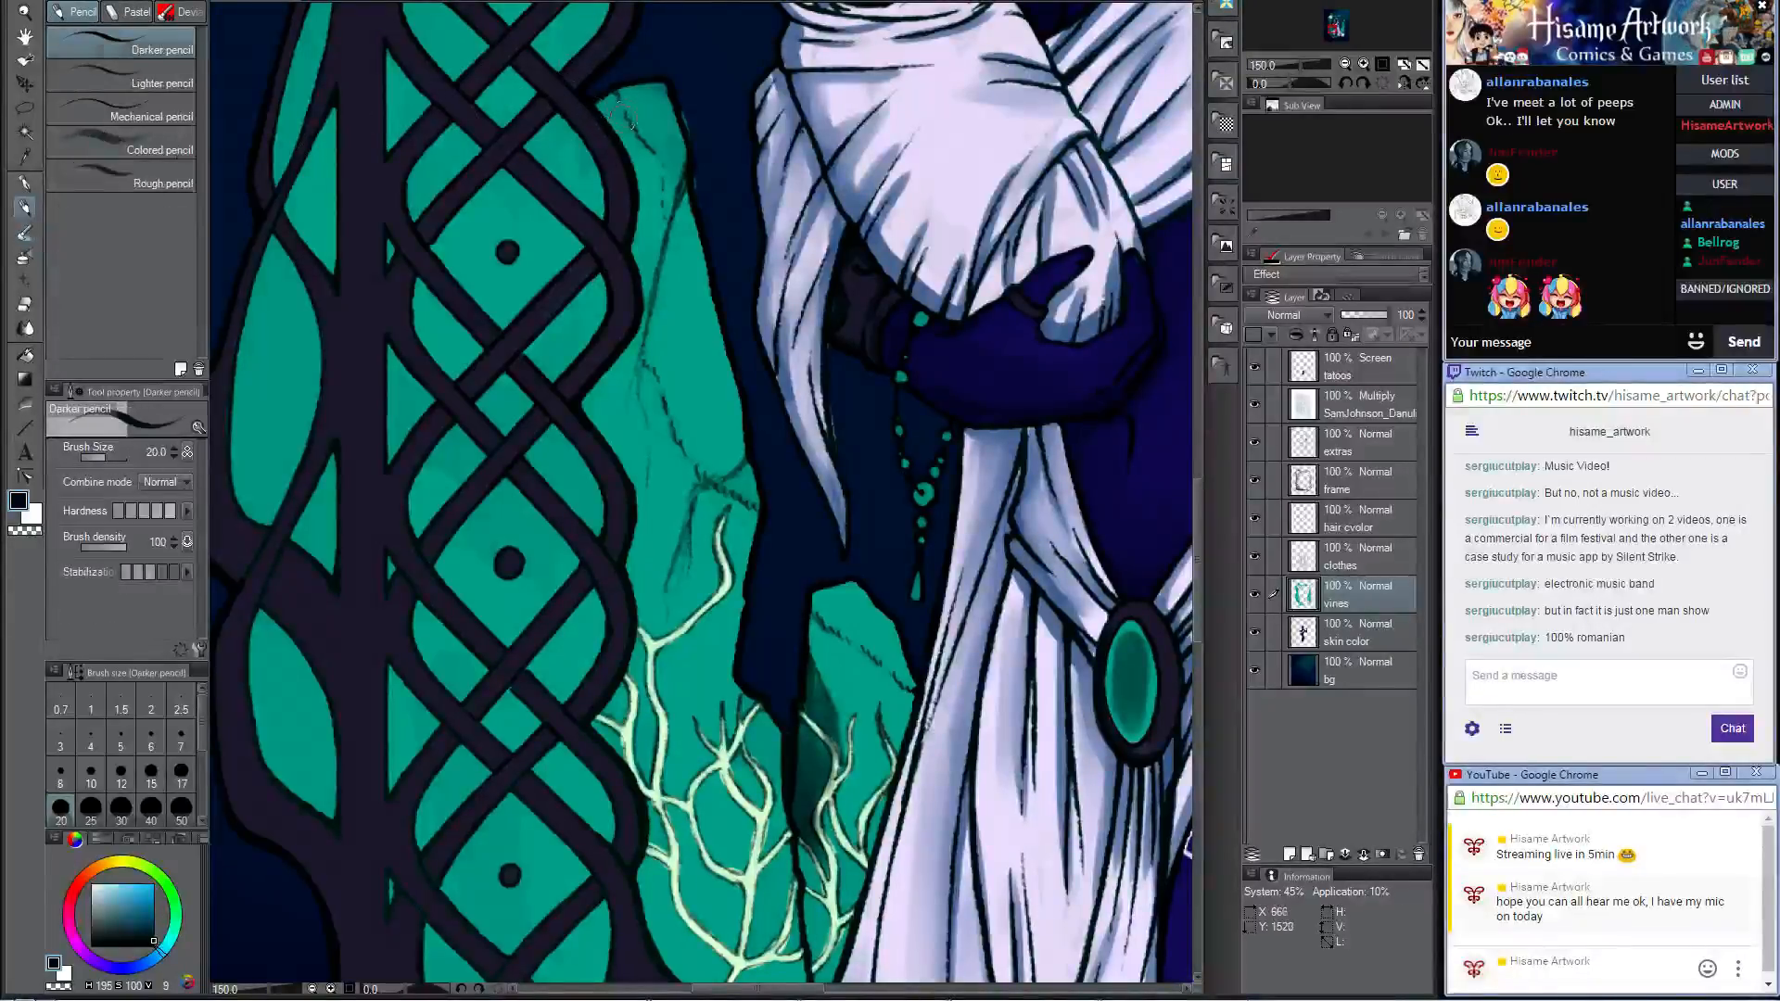
mouse_move(605, 109)
mouse_down()
mouse_move(642, 278)
mouse_move(617, 369)
mouse_move(627, 350)
mouse_move(585, 397)
mouse_move(642, 500)
mouse_up()
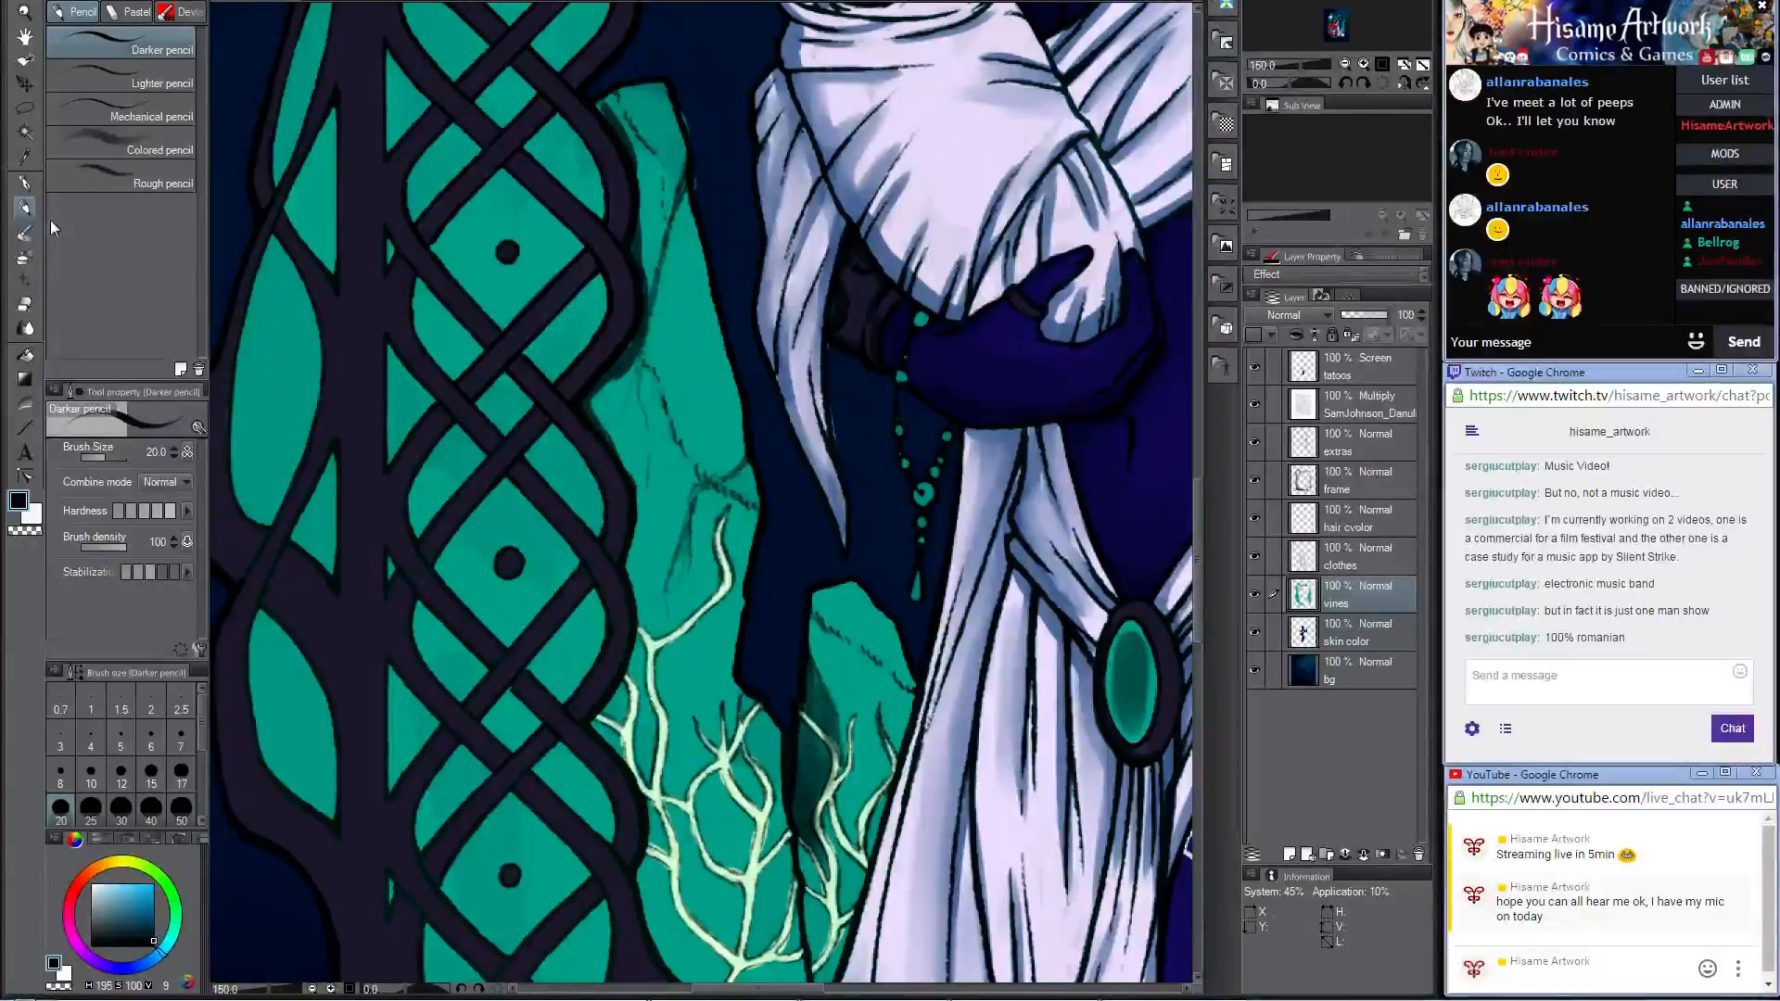
click(24, 232)
mouse_move(612, 122)
mouse_down()
mouse_move(642, 178)
mouse_move(645, 319)
mouse_move(634, 370)
mouse_move(601, 400)
mouse_move(625, 464)
mouse_up()
key(bracketright)
key(bracketright)
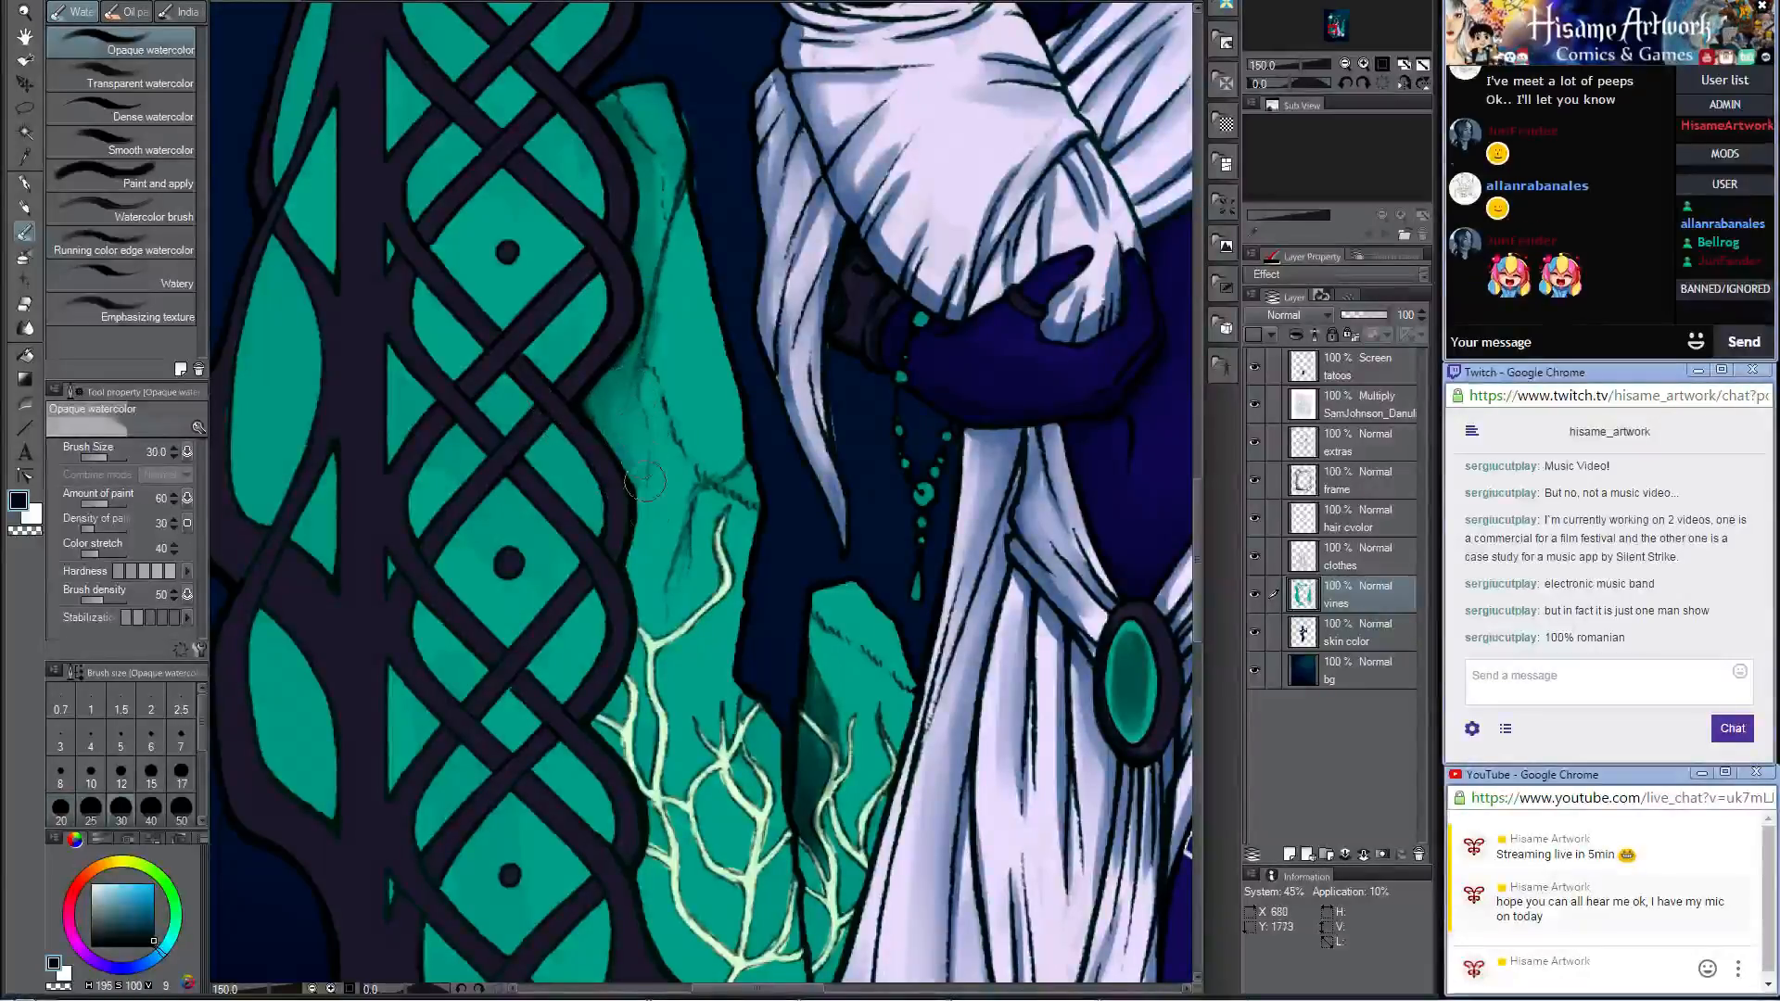
Step: Erase the dark shading on the small teal rock beside the skirt from the extras layer with the Hard eraser at size 40
drag(724, 605, 692, 229)
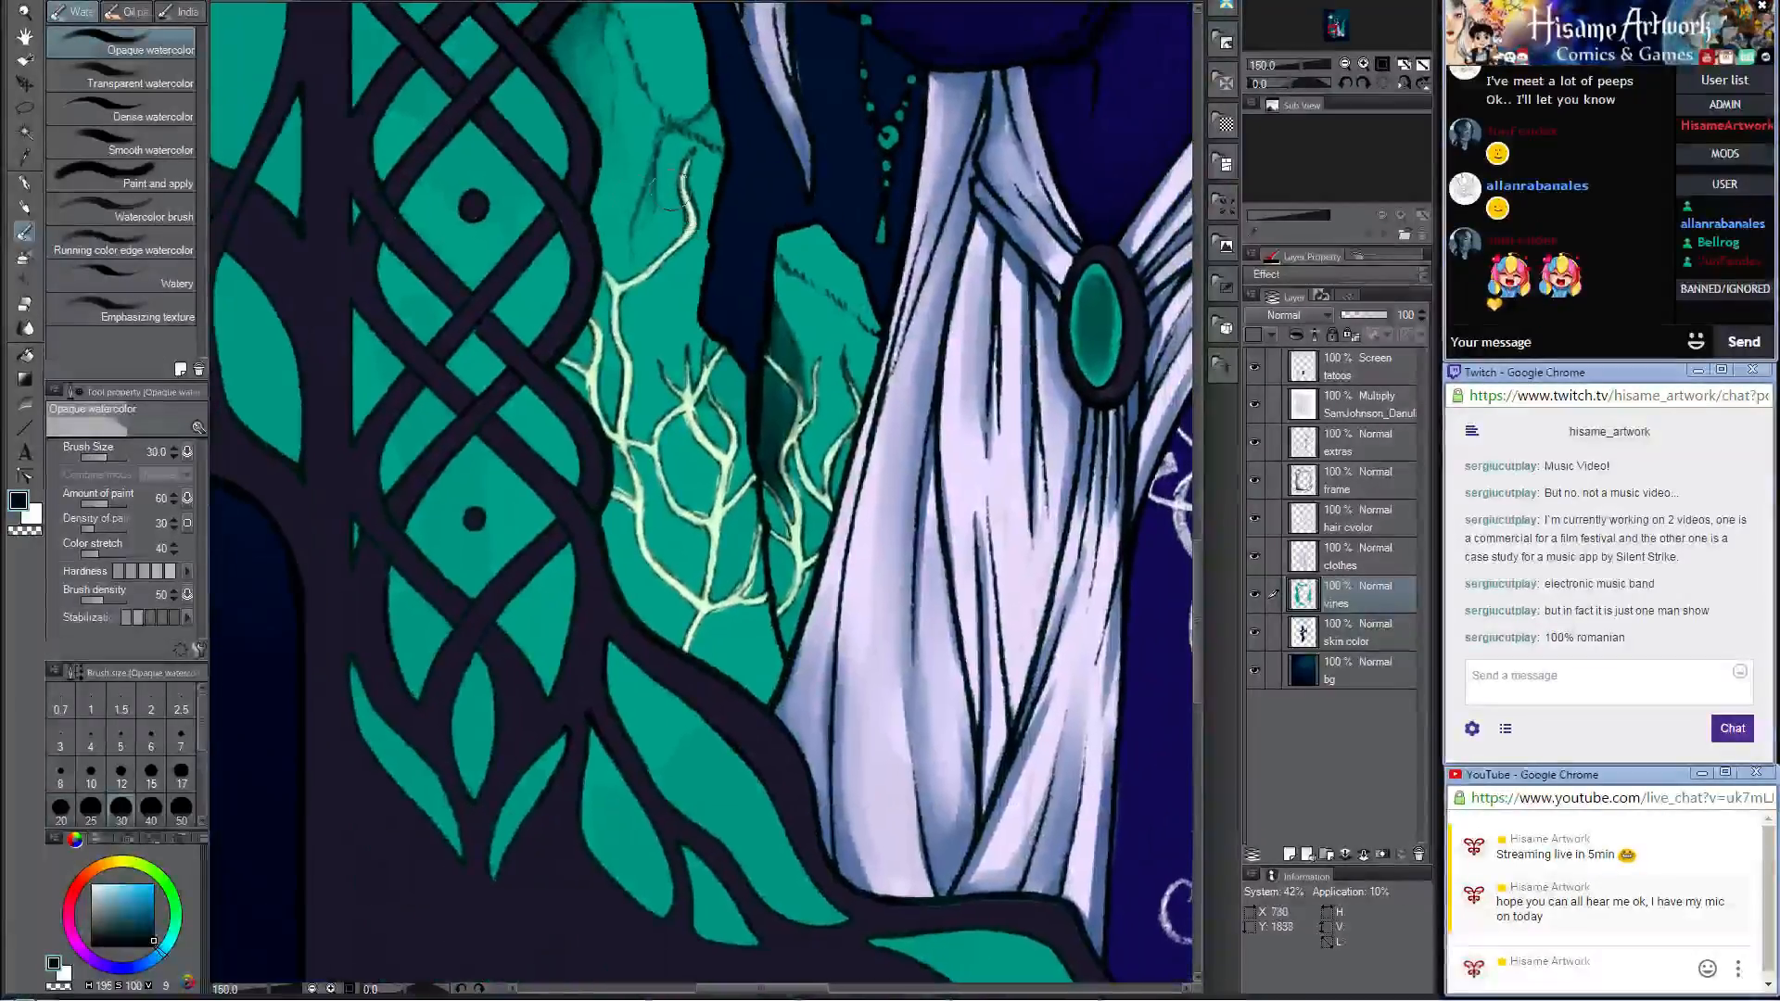
drag(799, 320, 788, 410)
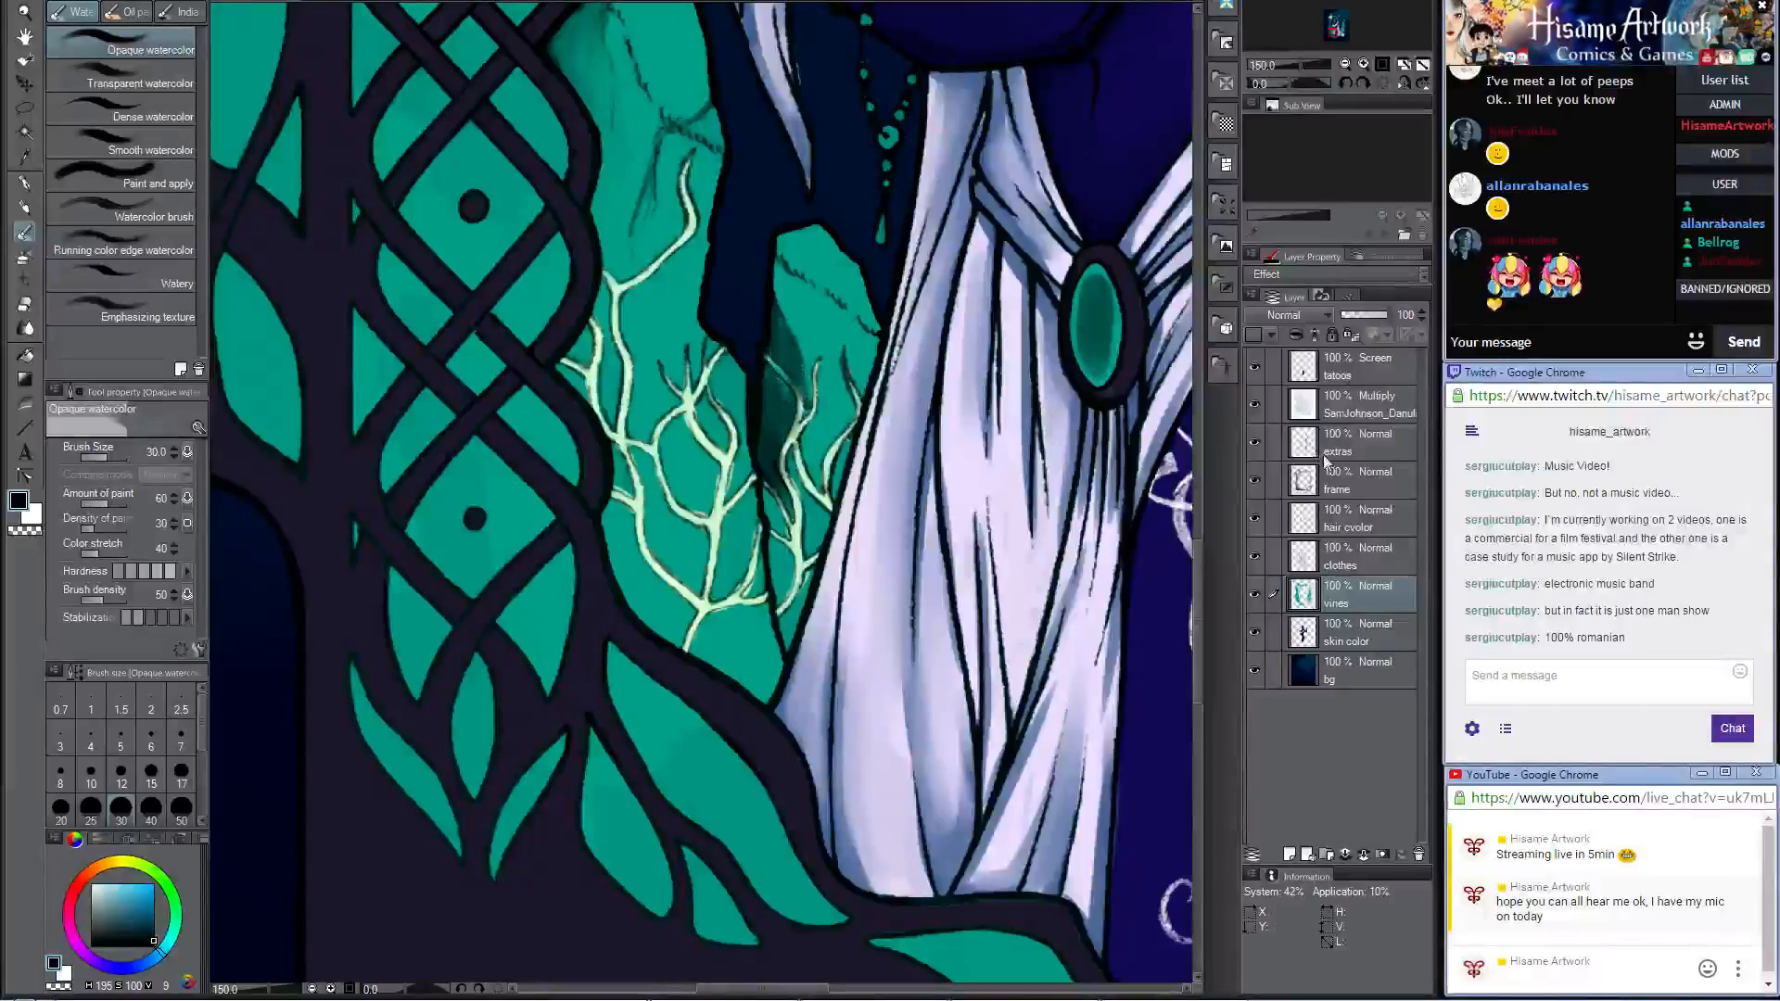
click(1349, 443)
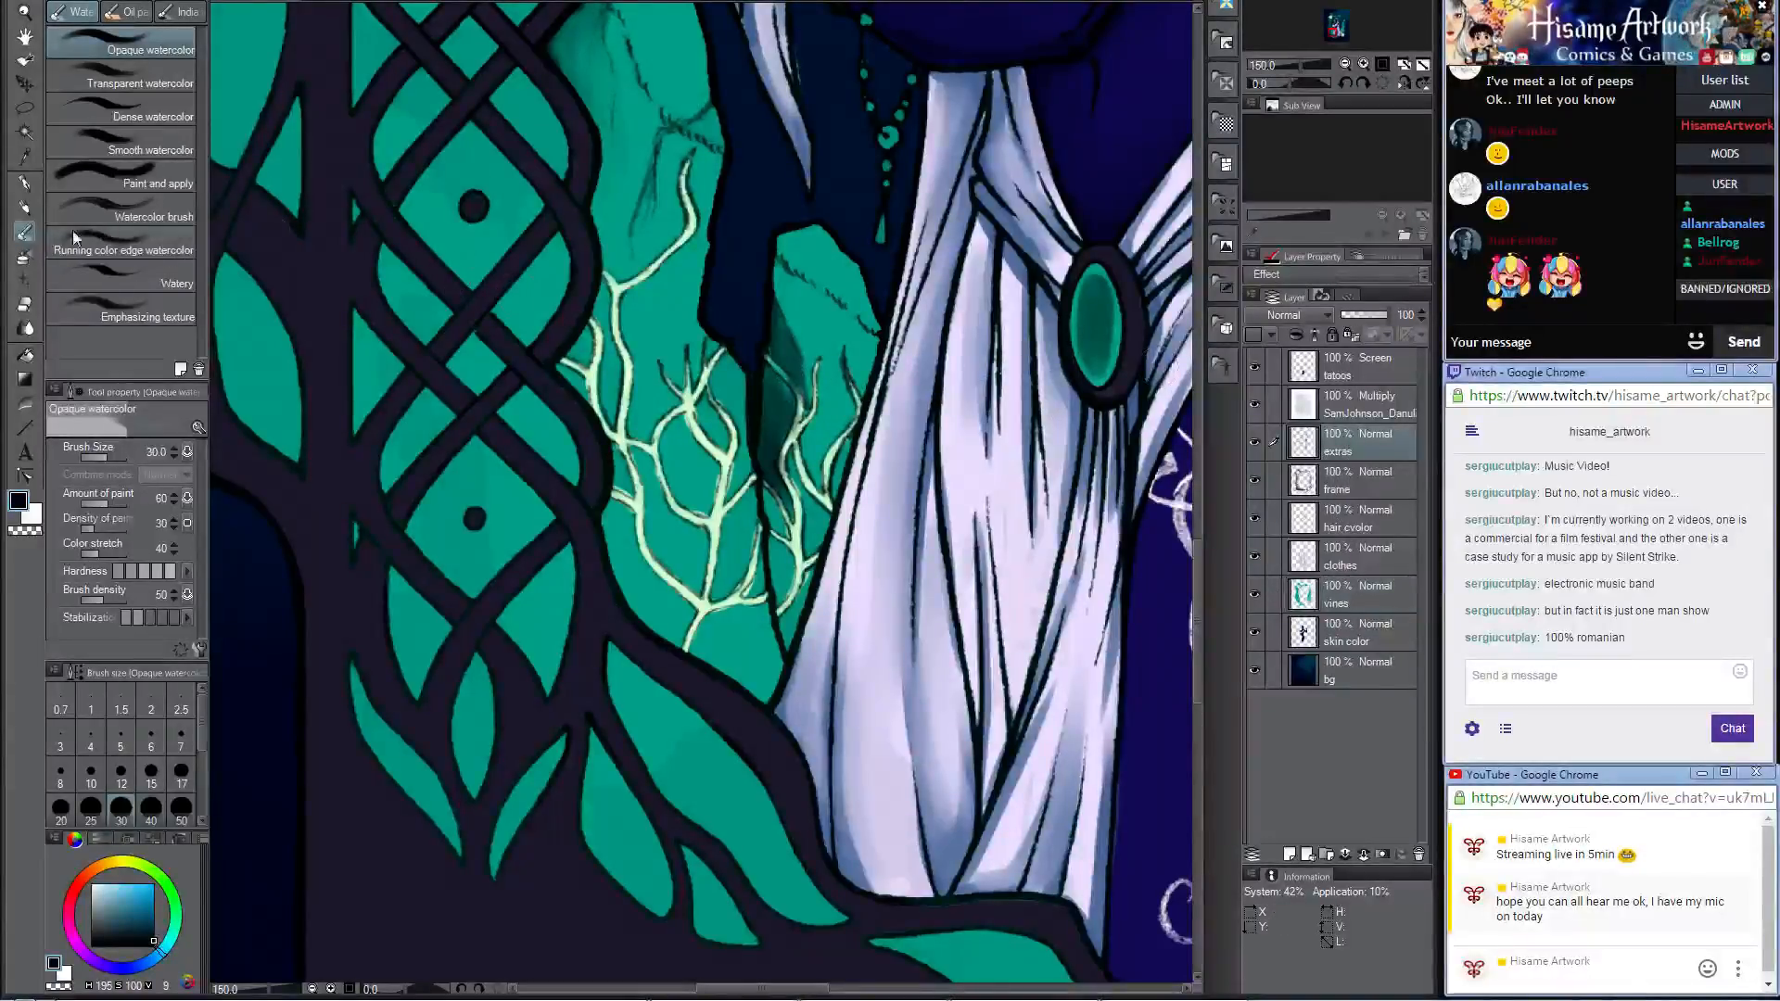
click(25, 303)
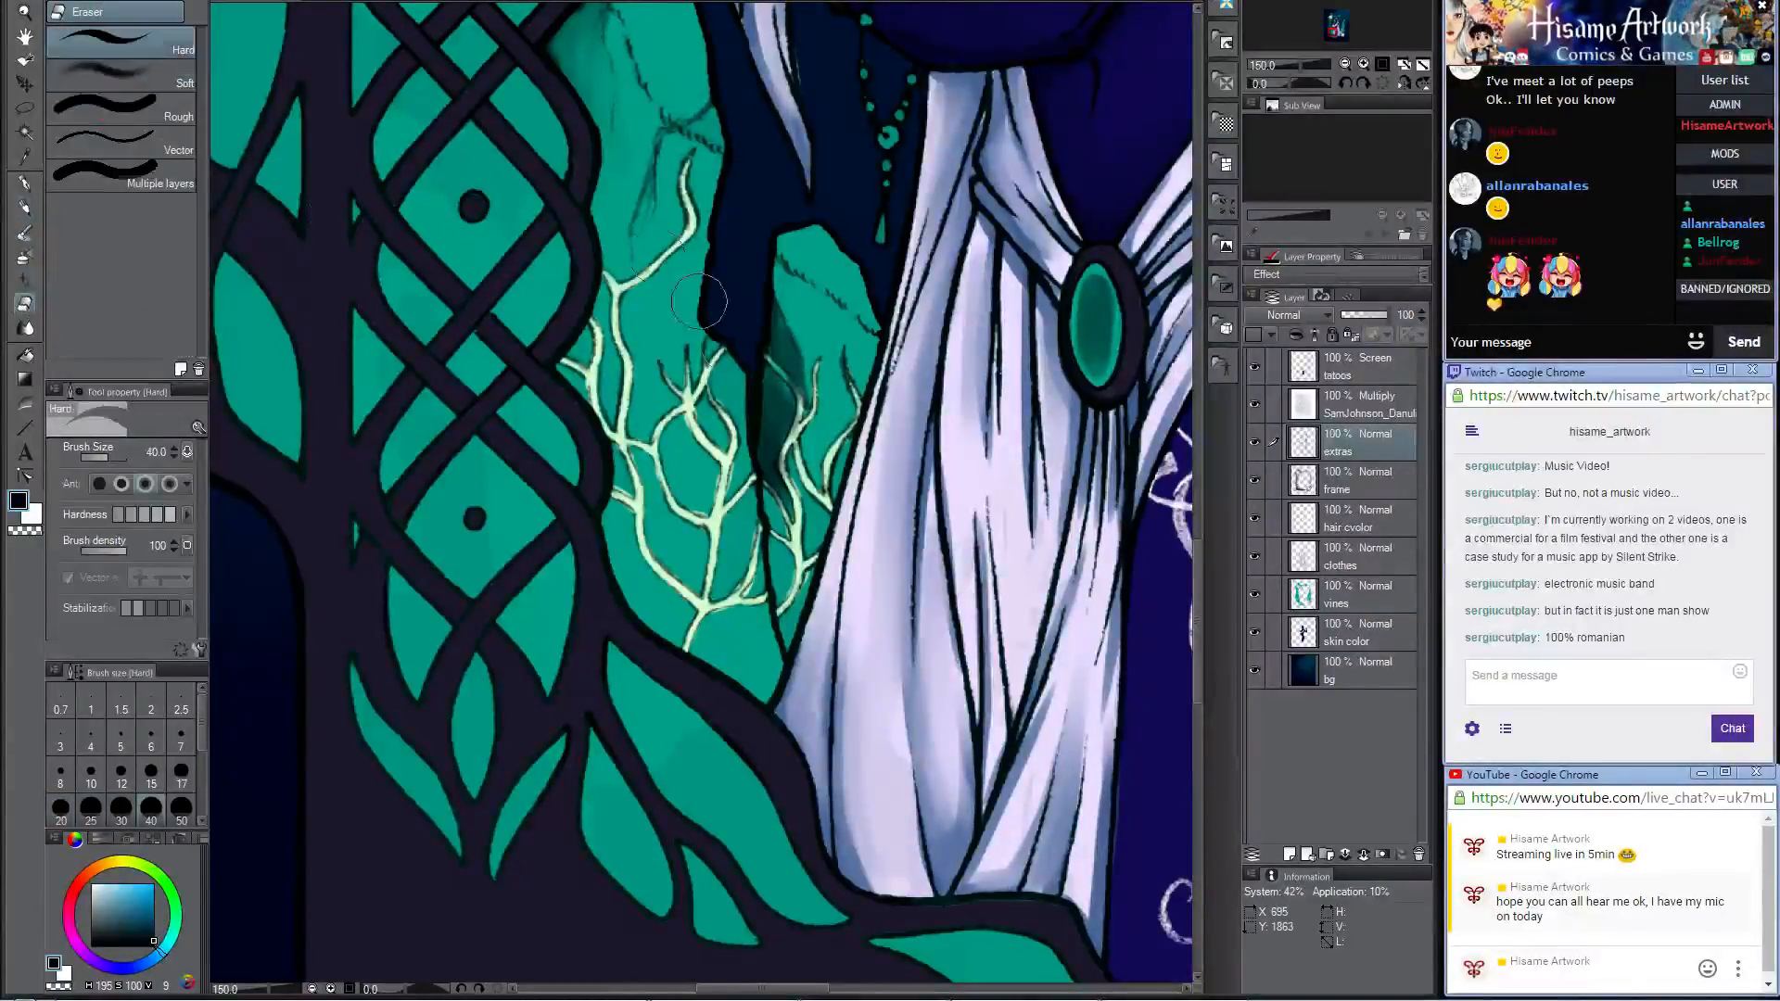
mouse_move(746, 306)
mouse_down()
mouse_move(761, 408)
mouse_move(790, 317)
mouse_move(795, 428)
mouse_up()
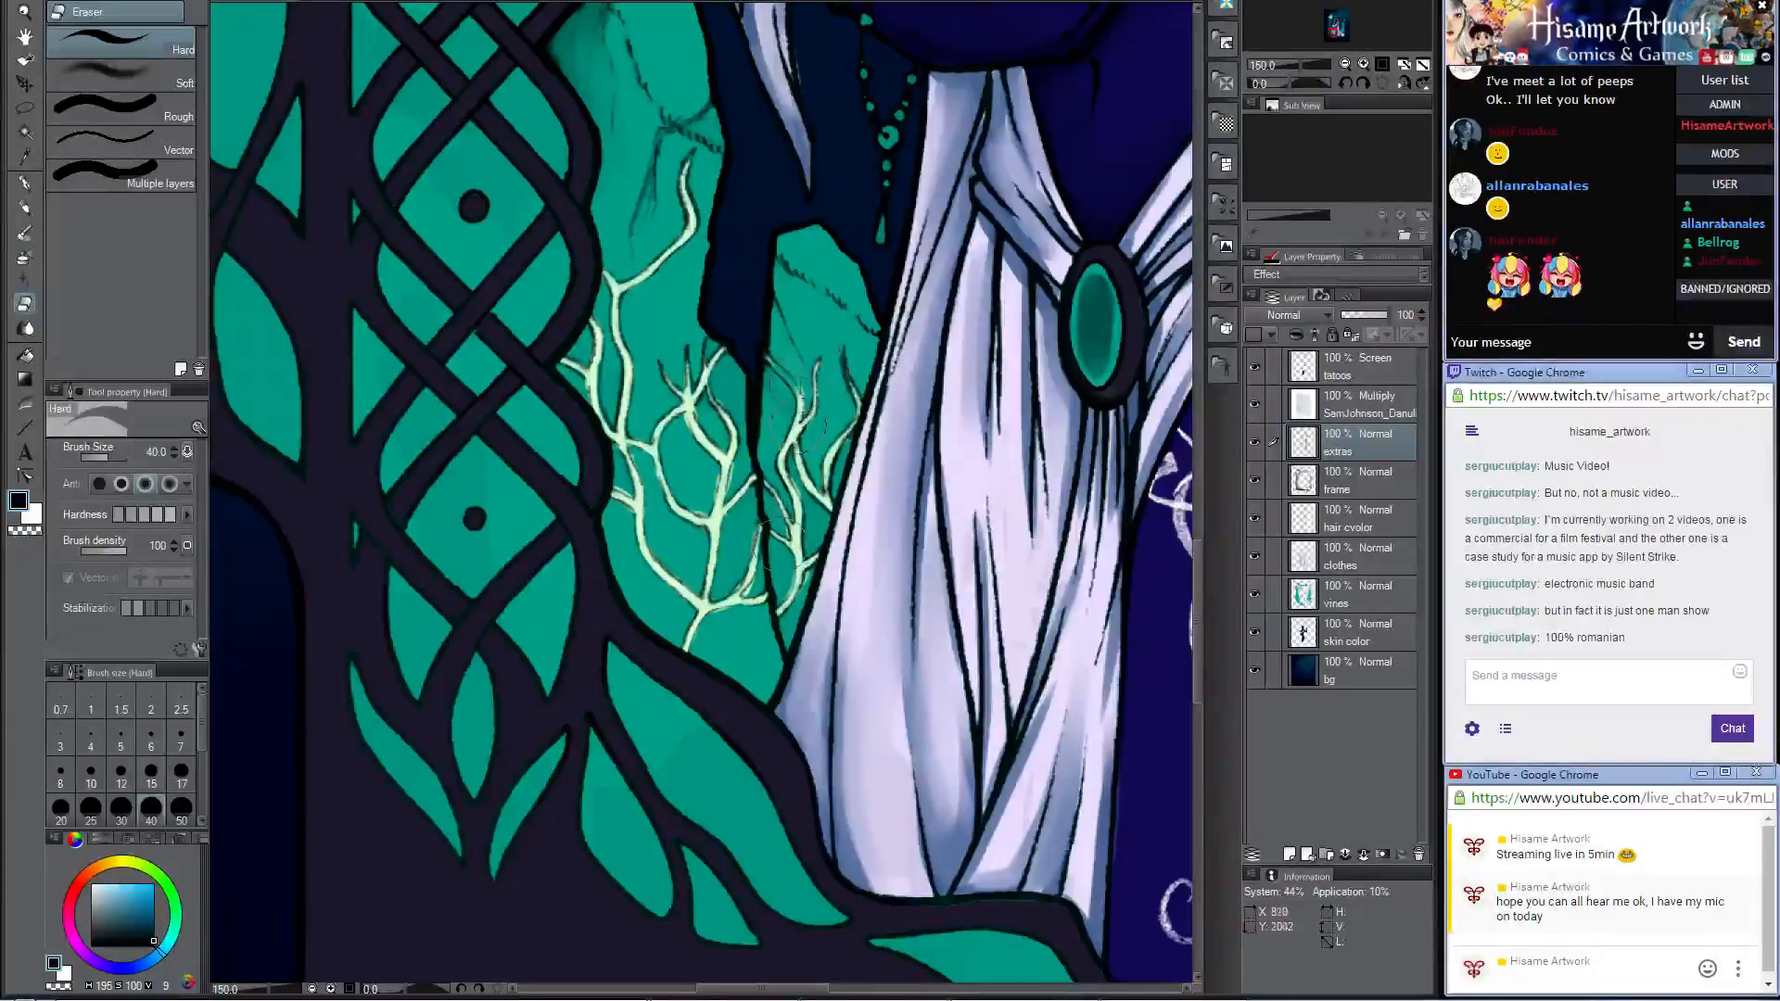
Step: Sample the dark teal of the shaded rock and darken the tall rock's lower edge along the frame with the Darker pencil on the vines layer
click(1377, 604)
click(25, 209)
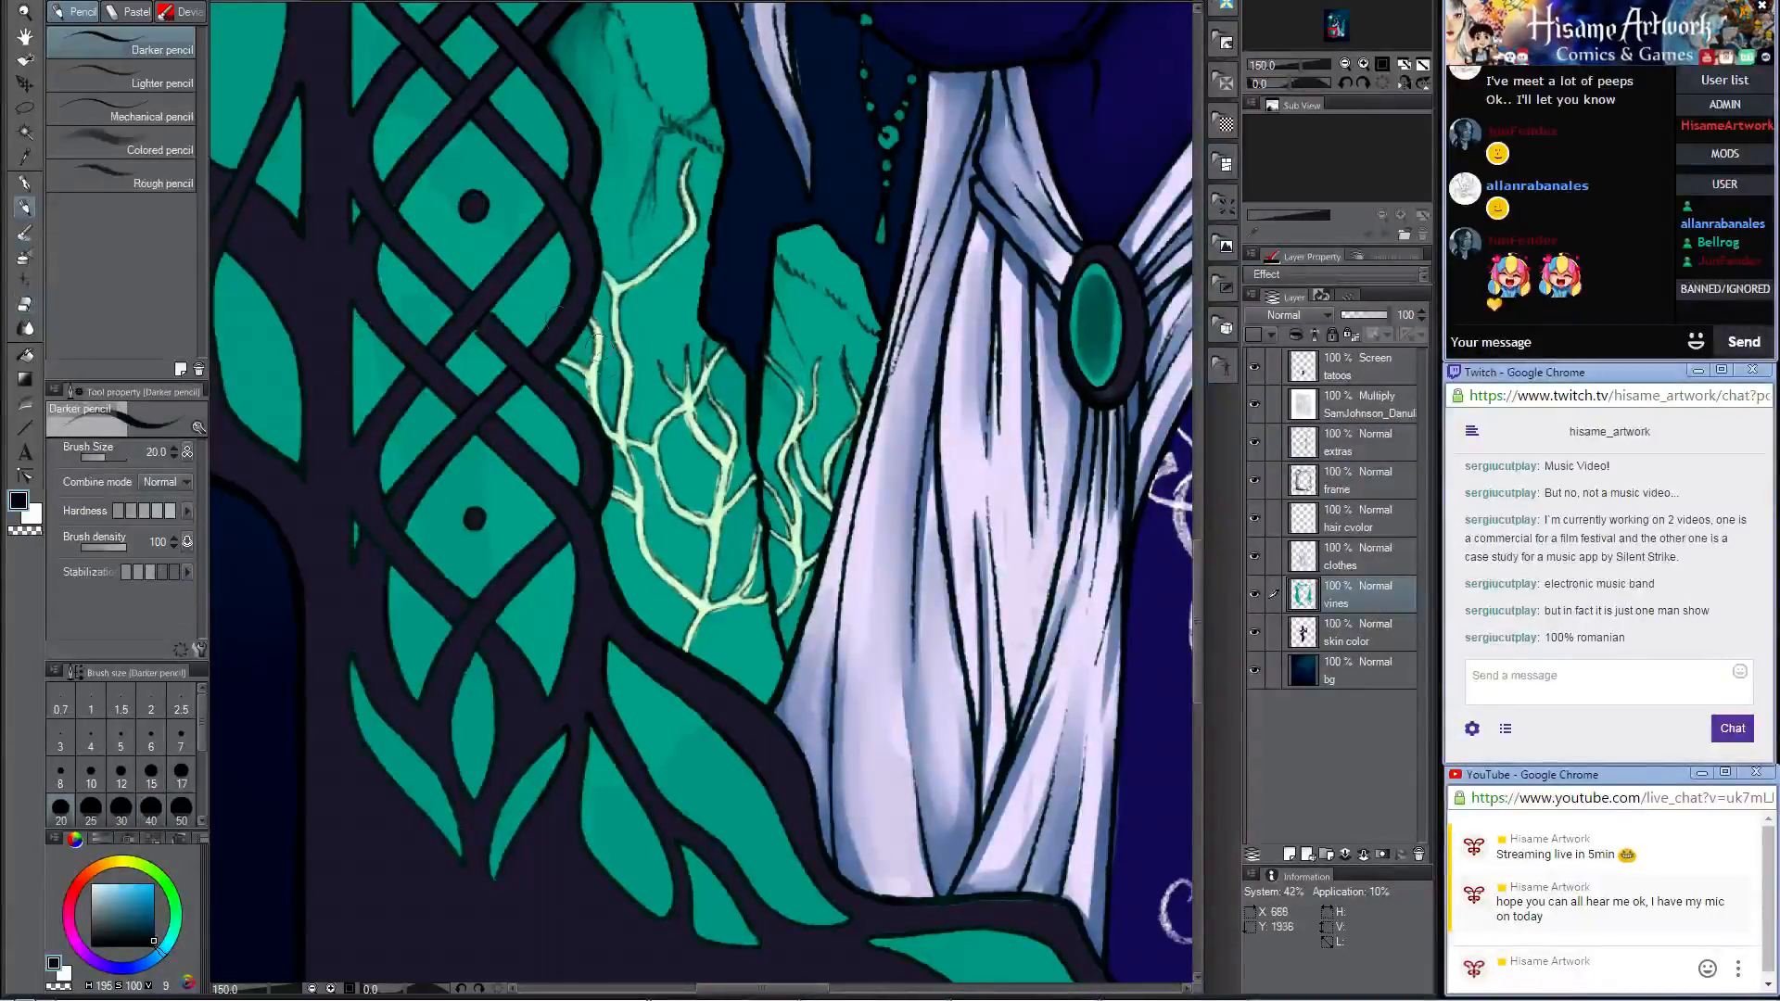
alt+click(552, 45)
drag(586, 334, 581, 377)
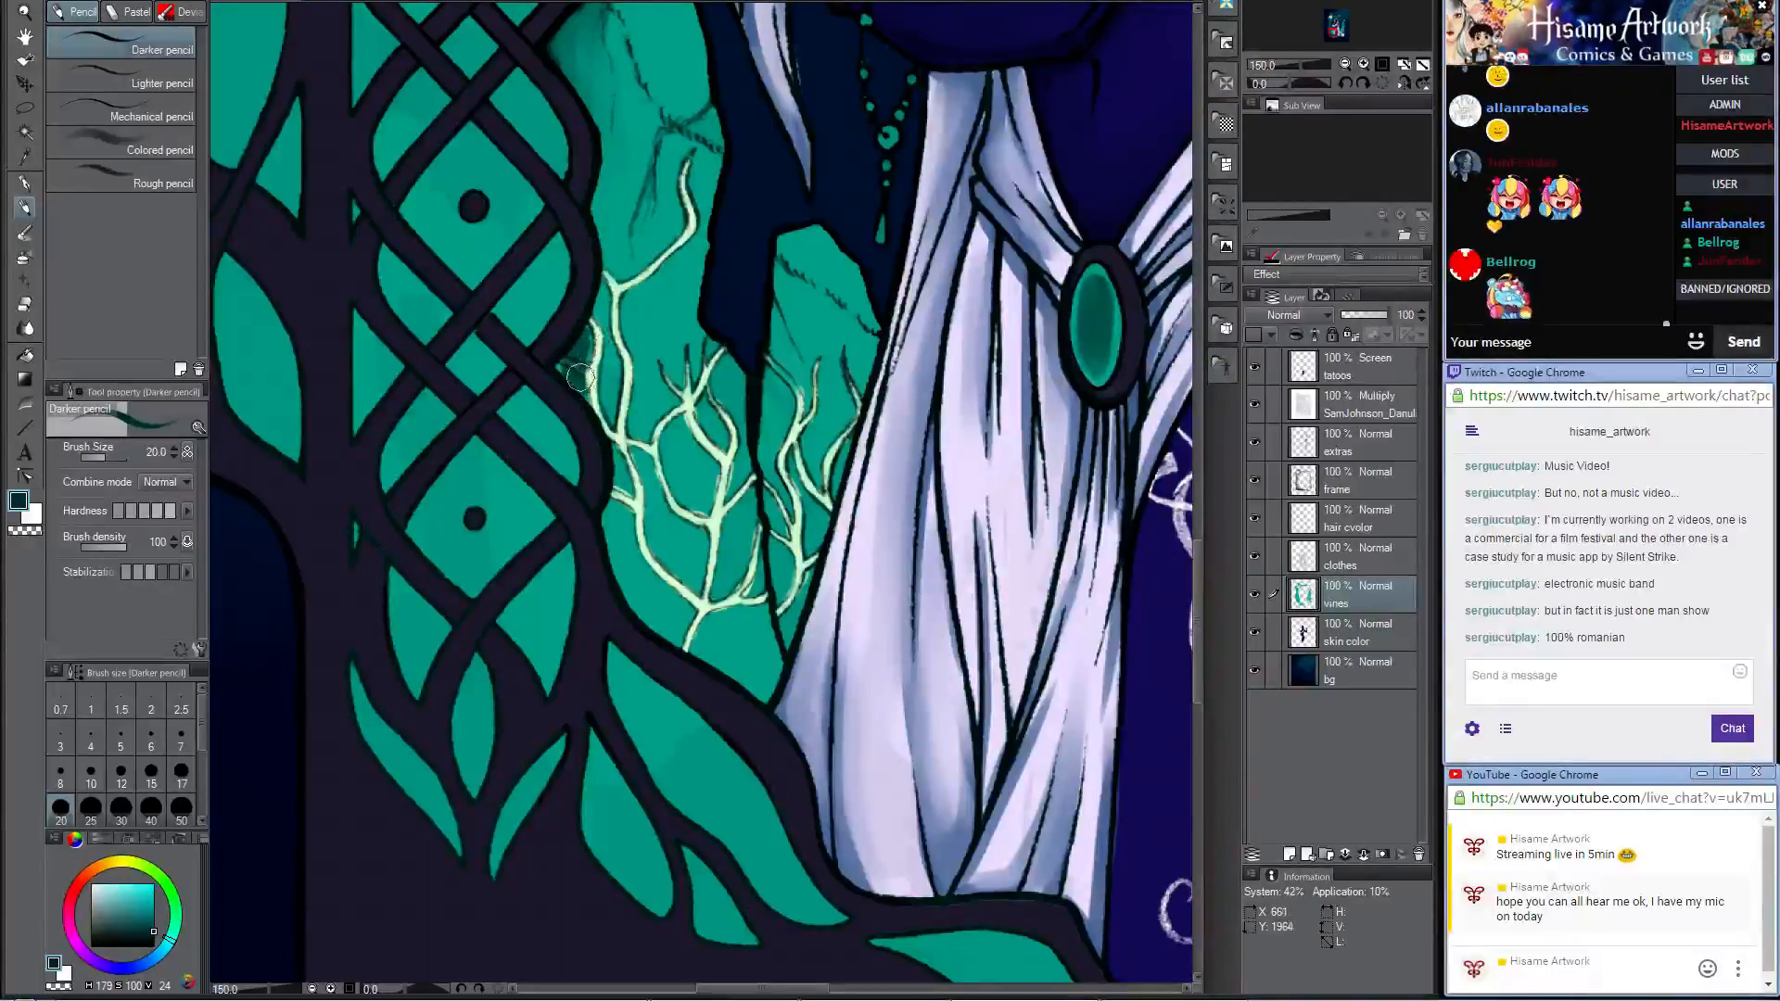
key(ctrl+z)
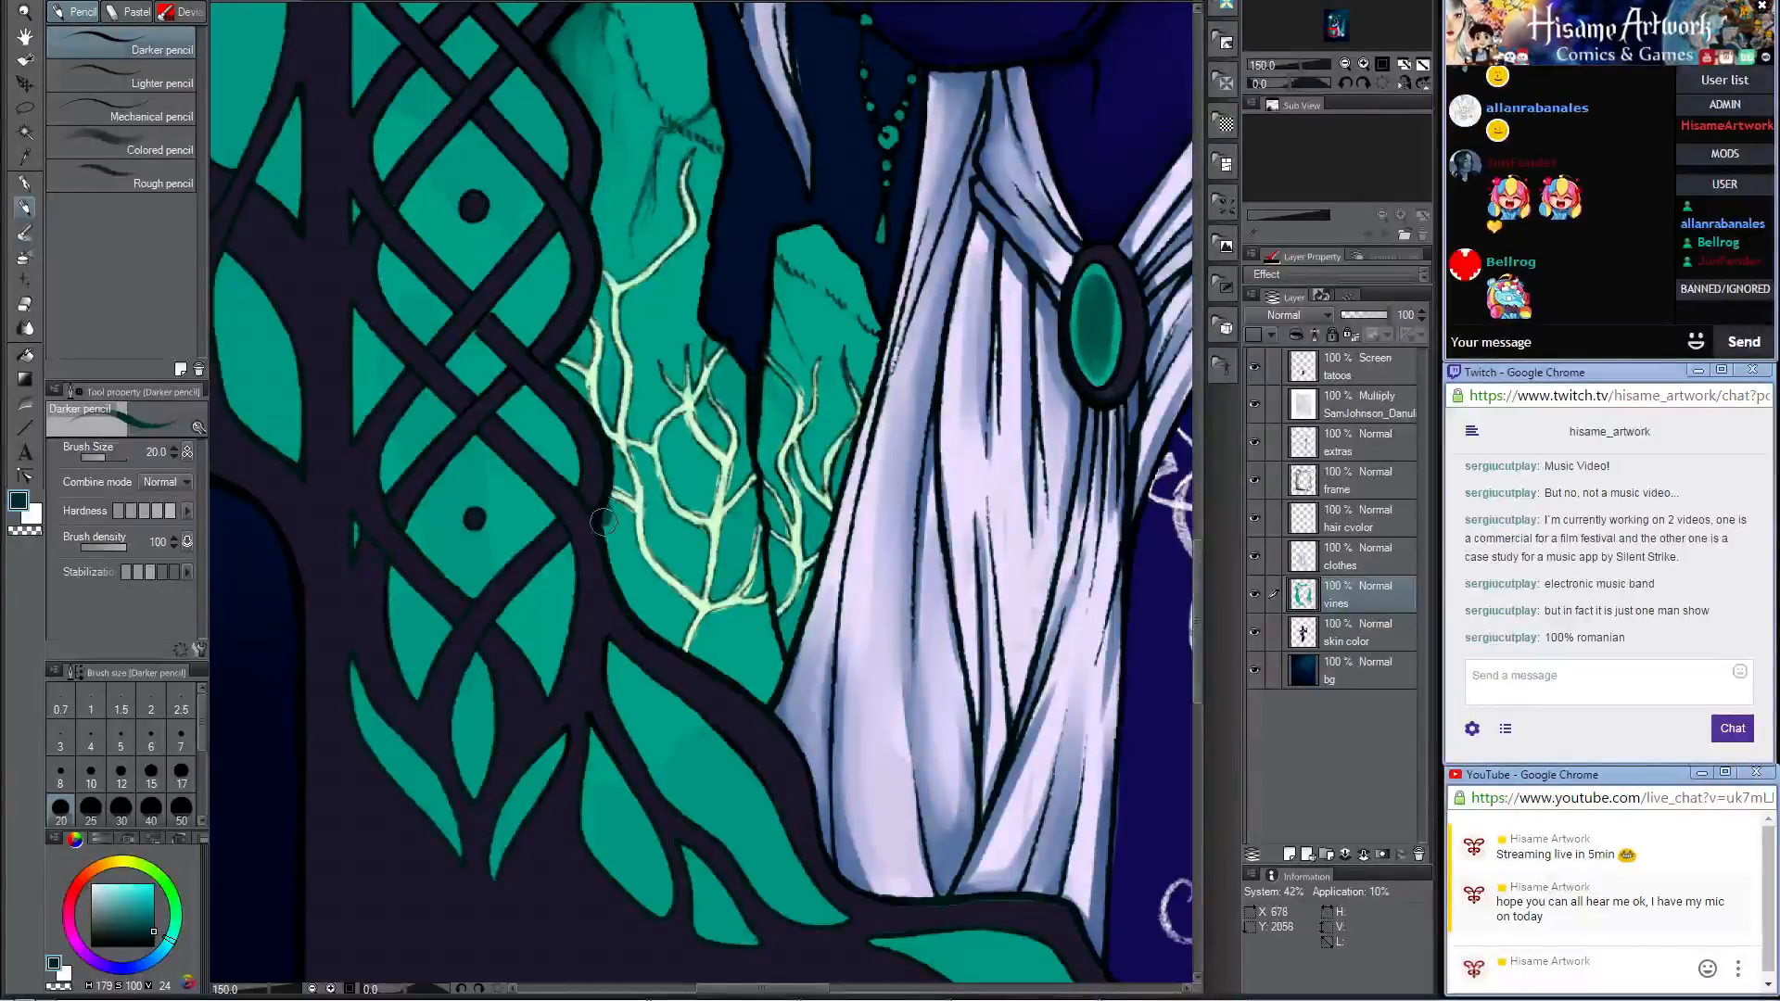
drag(663, 636, 766, 688)
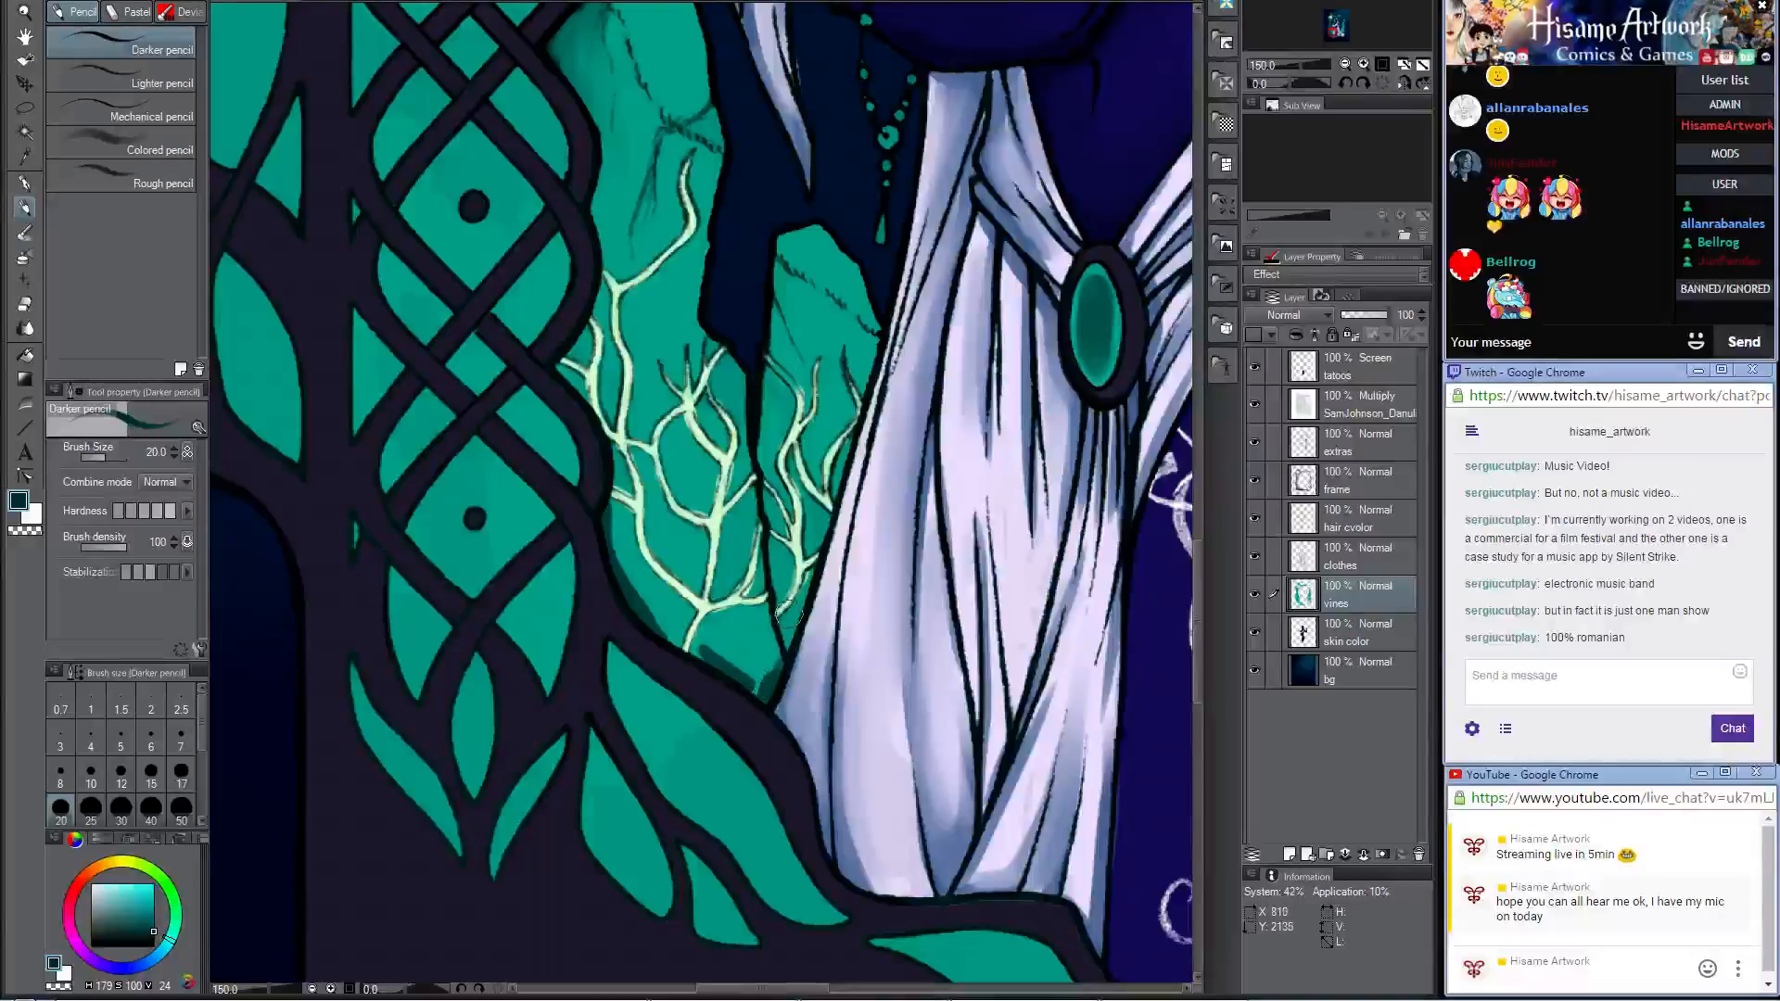
Step: Shade the small teal rock beside the skirt along its dark side and below its crack with the Darker pencil at size 20
drag(777, 557, 773, 549)
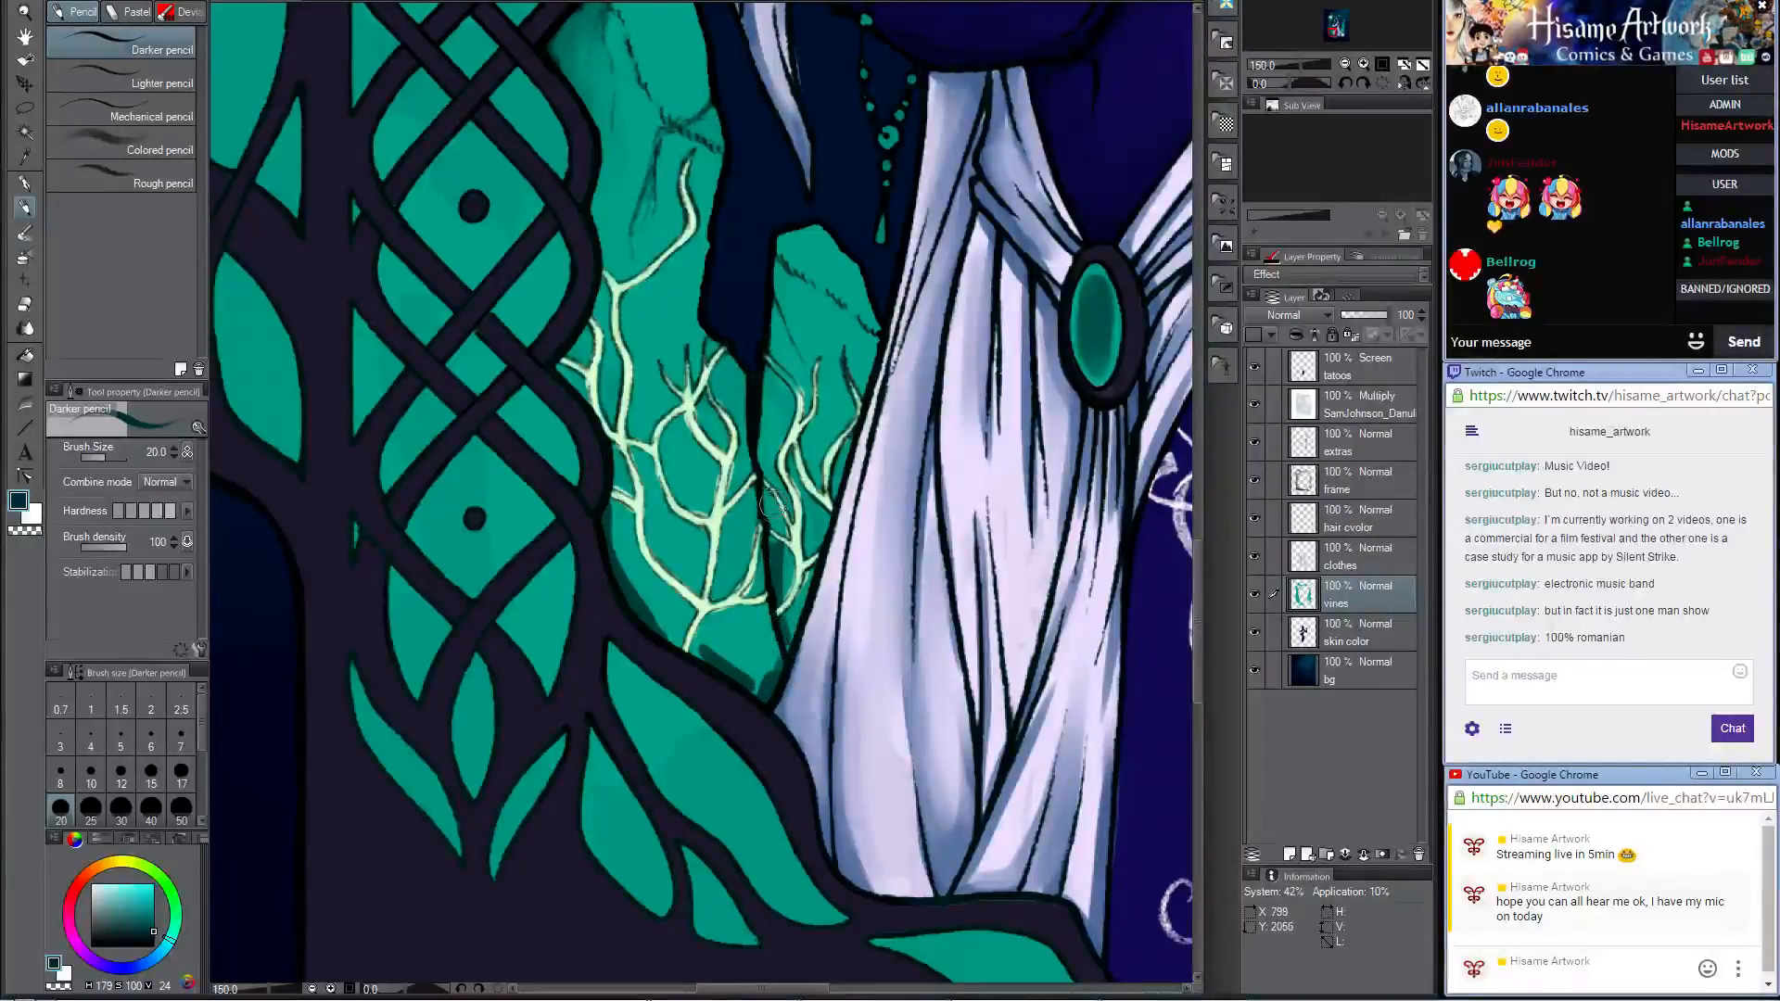
drag(762, 440, 768, 378)
mouse_move(786, 293)
mouse_down()
mouse_move(788, 350)
mouse_move(780, 293)
mouse_up()
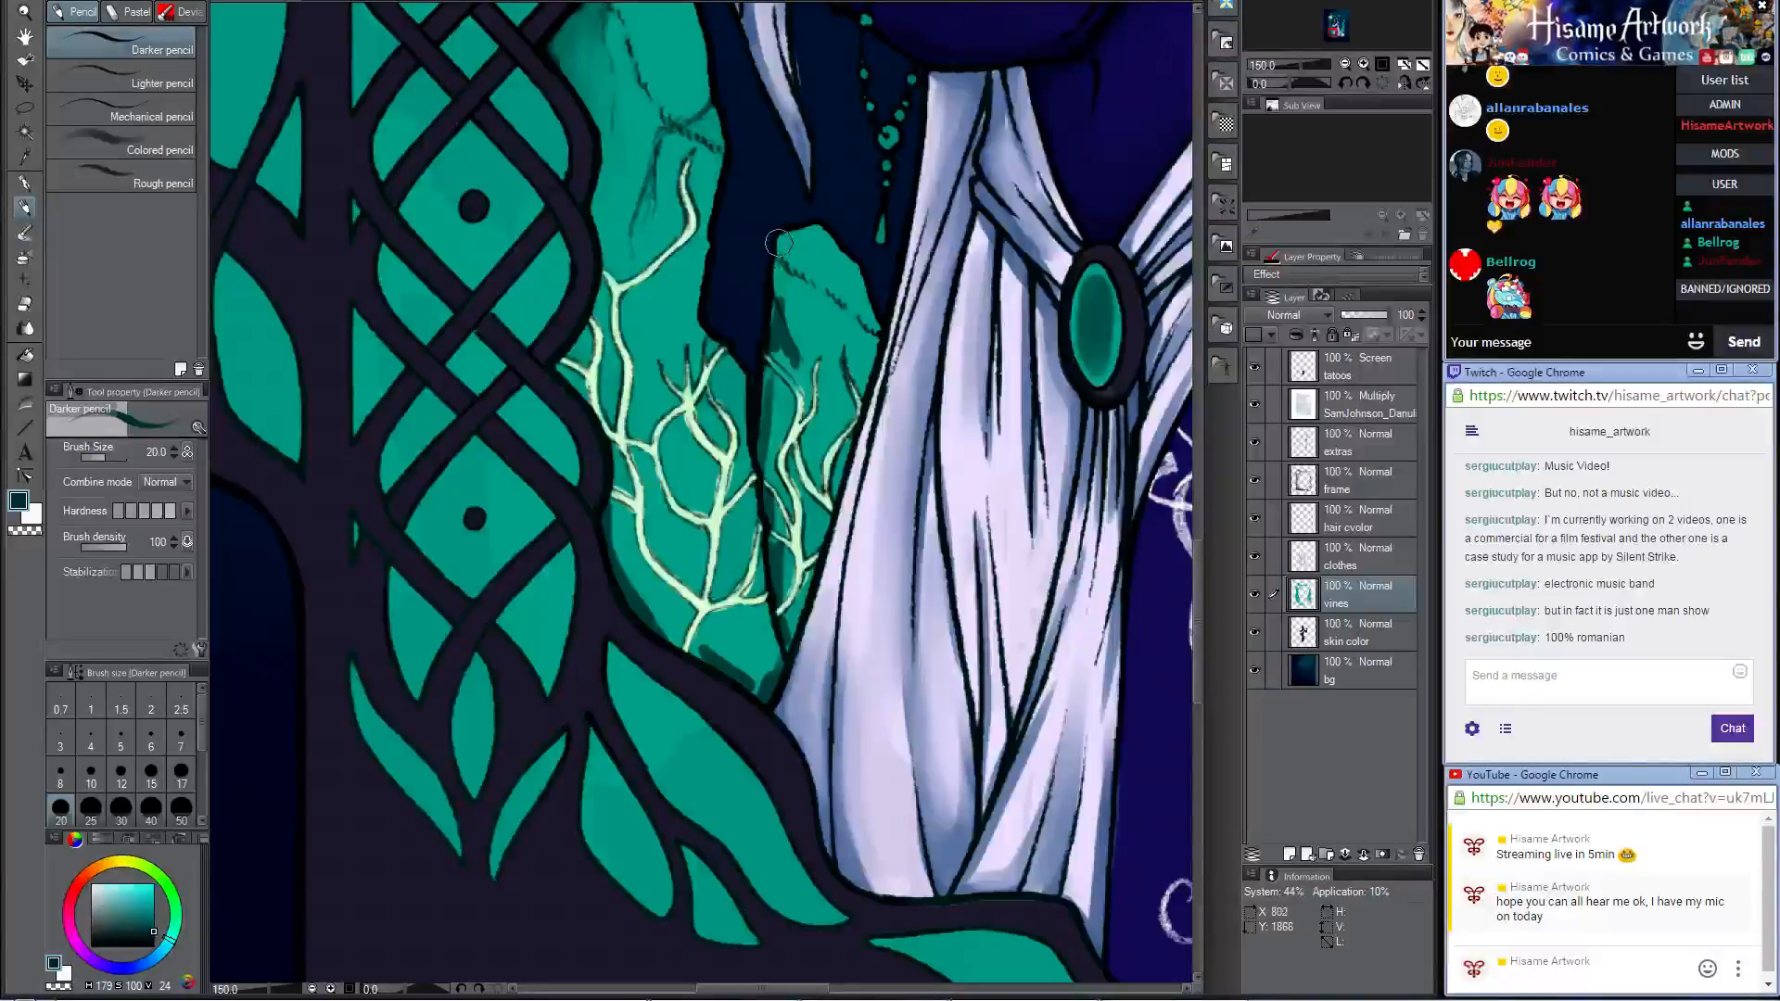
mouse_move(779, 257)
mouse_down()
mouse_move(825, 304)
mouse_move(840, 394)
mouse_move(811, 464)
mouse_up()
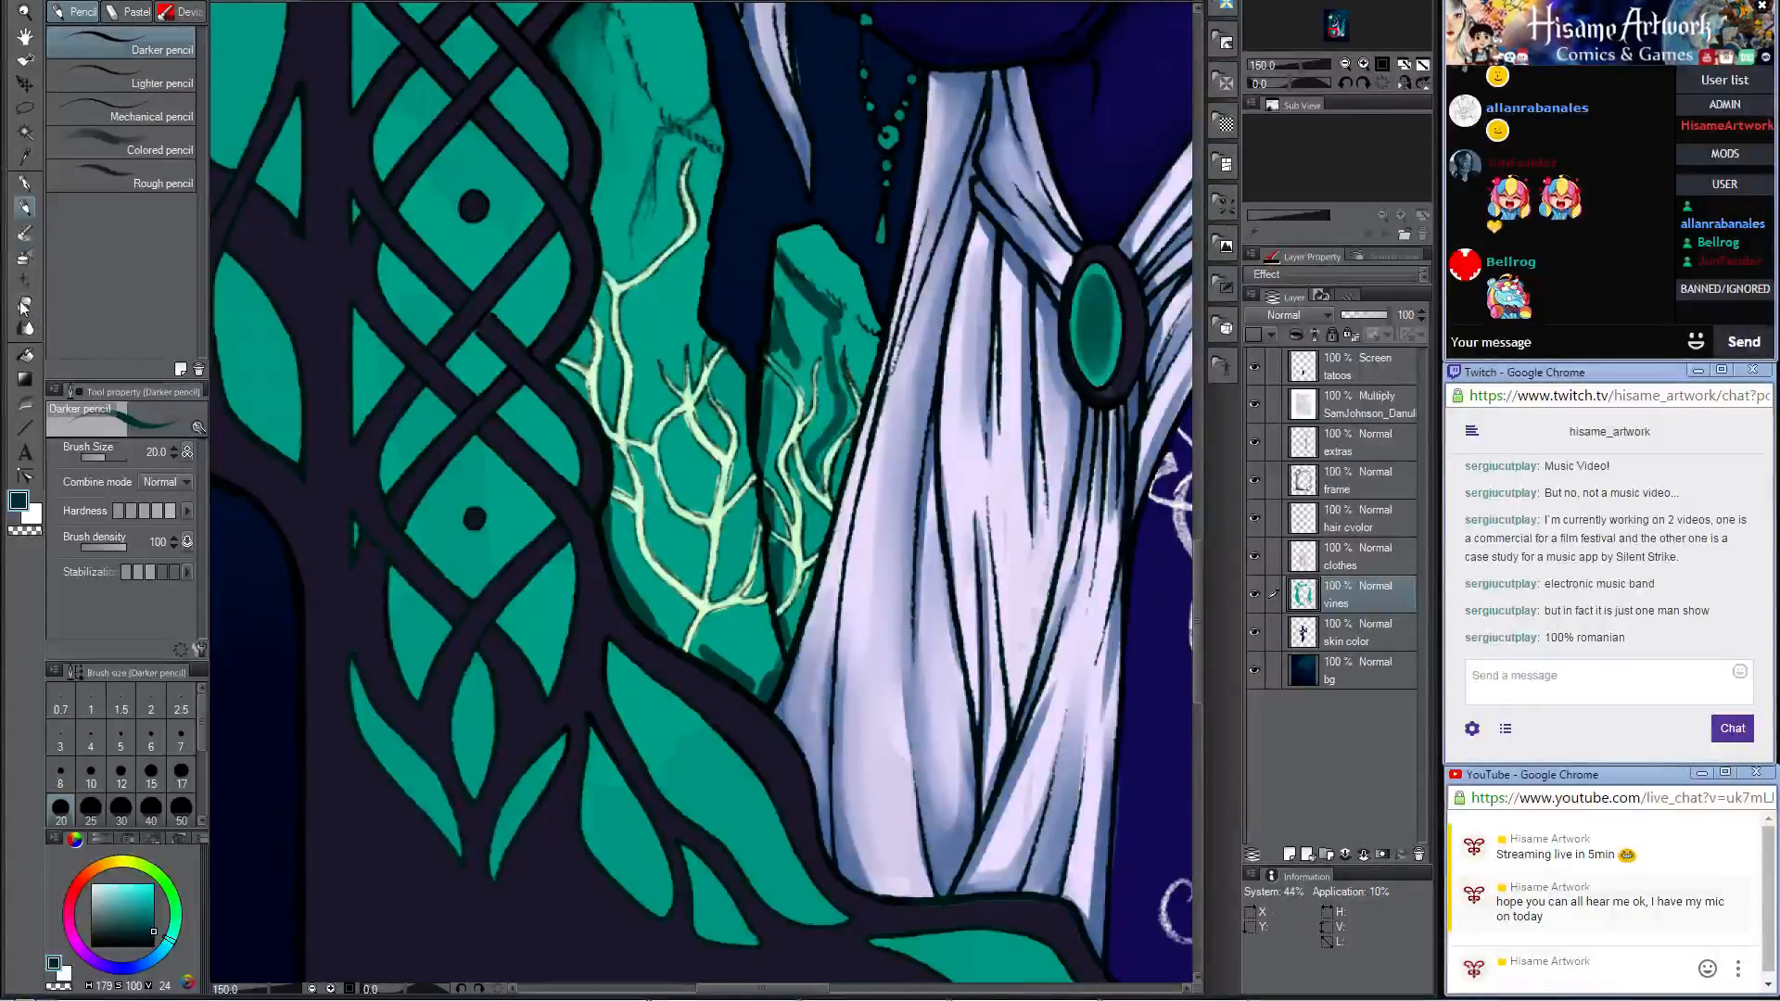
Step: Blend the tall rock's lower edge with Opaque watercolor at size 30, and the small rock's shading at size 15
click(25, 233)
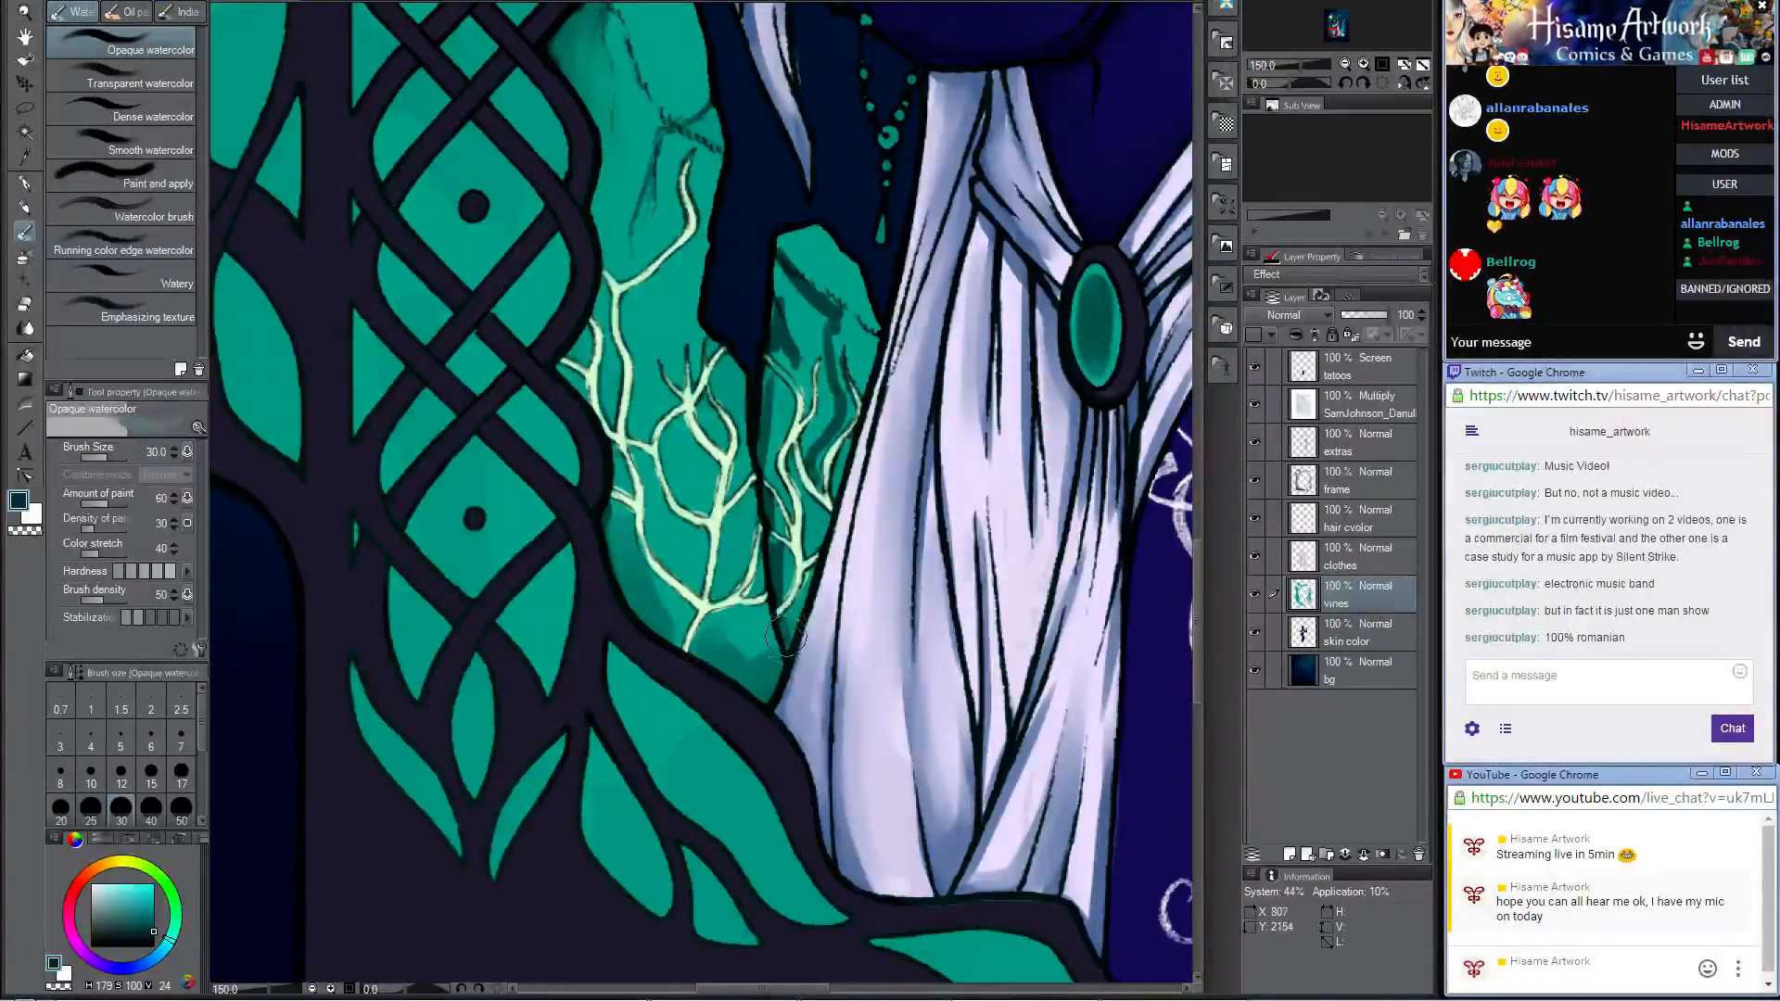
key(bracketleft)
key(bracketleft)
key(bracketleft)
key(bracketleft)
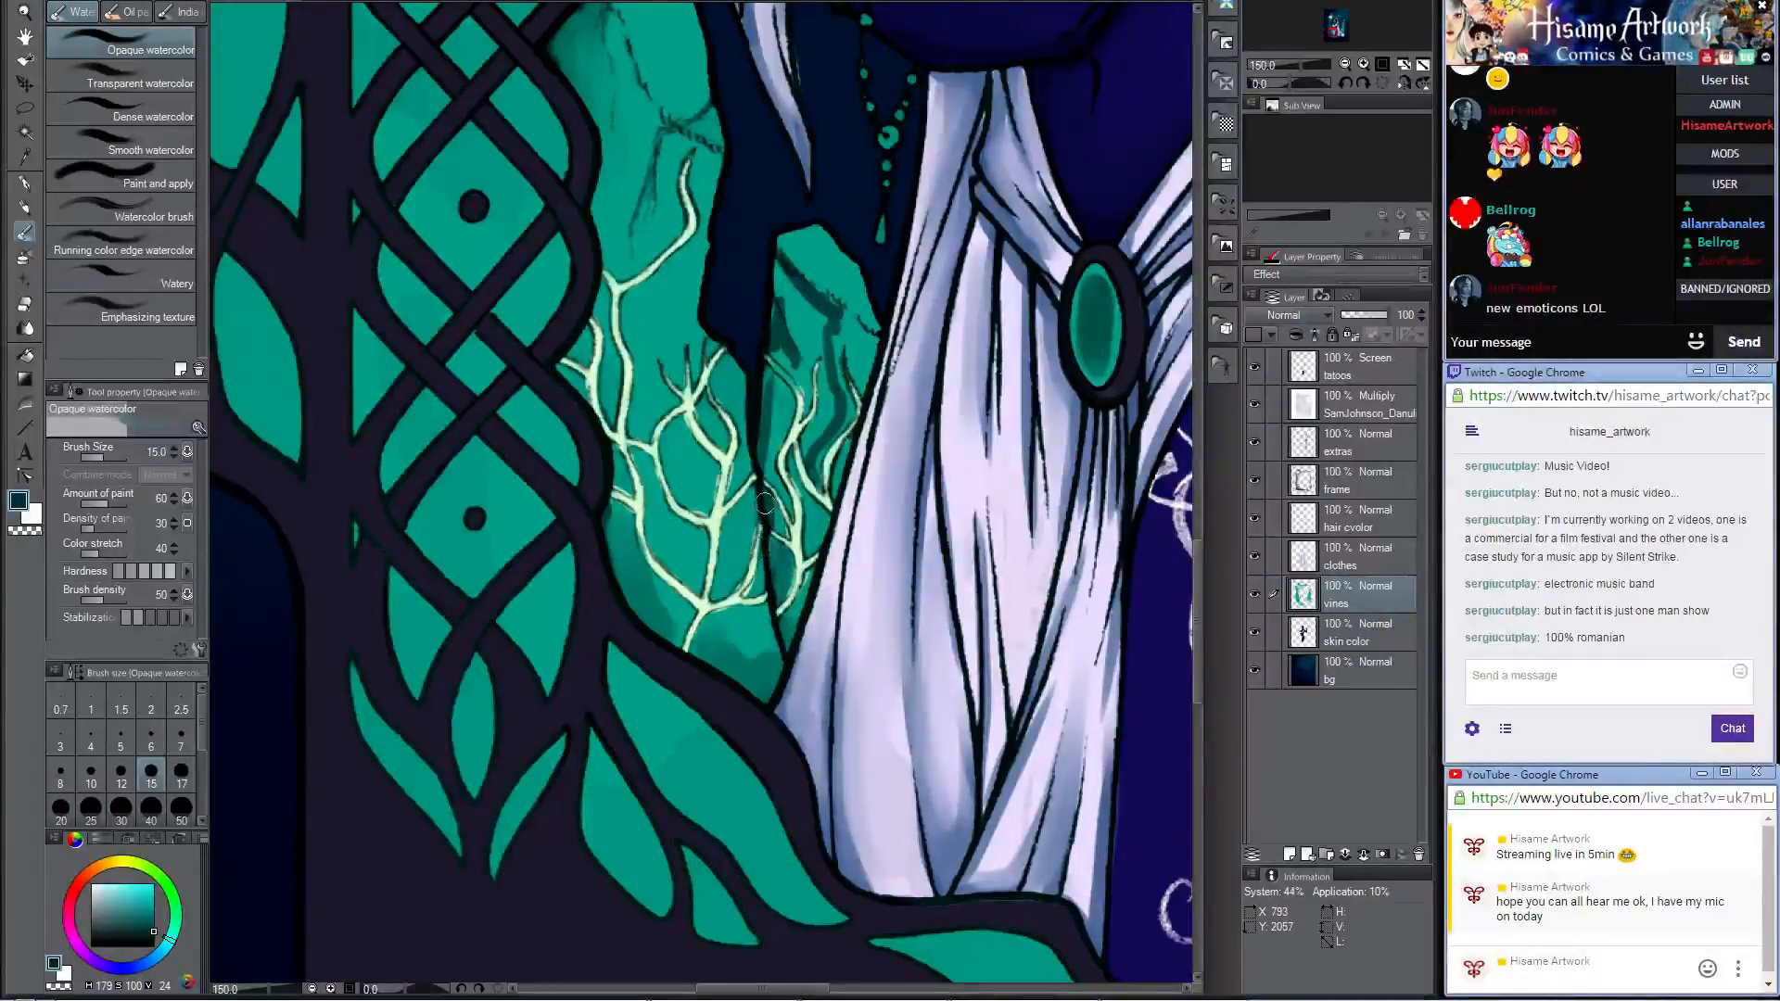
drag(772, 496, 769, 522)
mouse_move(761, 458)
mouse_down()
mouse_move(765, 375)
mouse_move(765, 456)
mouse_up()
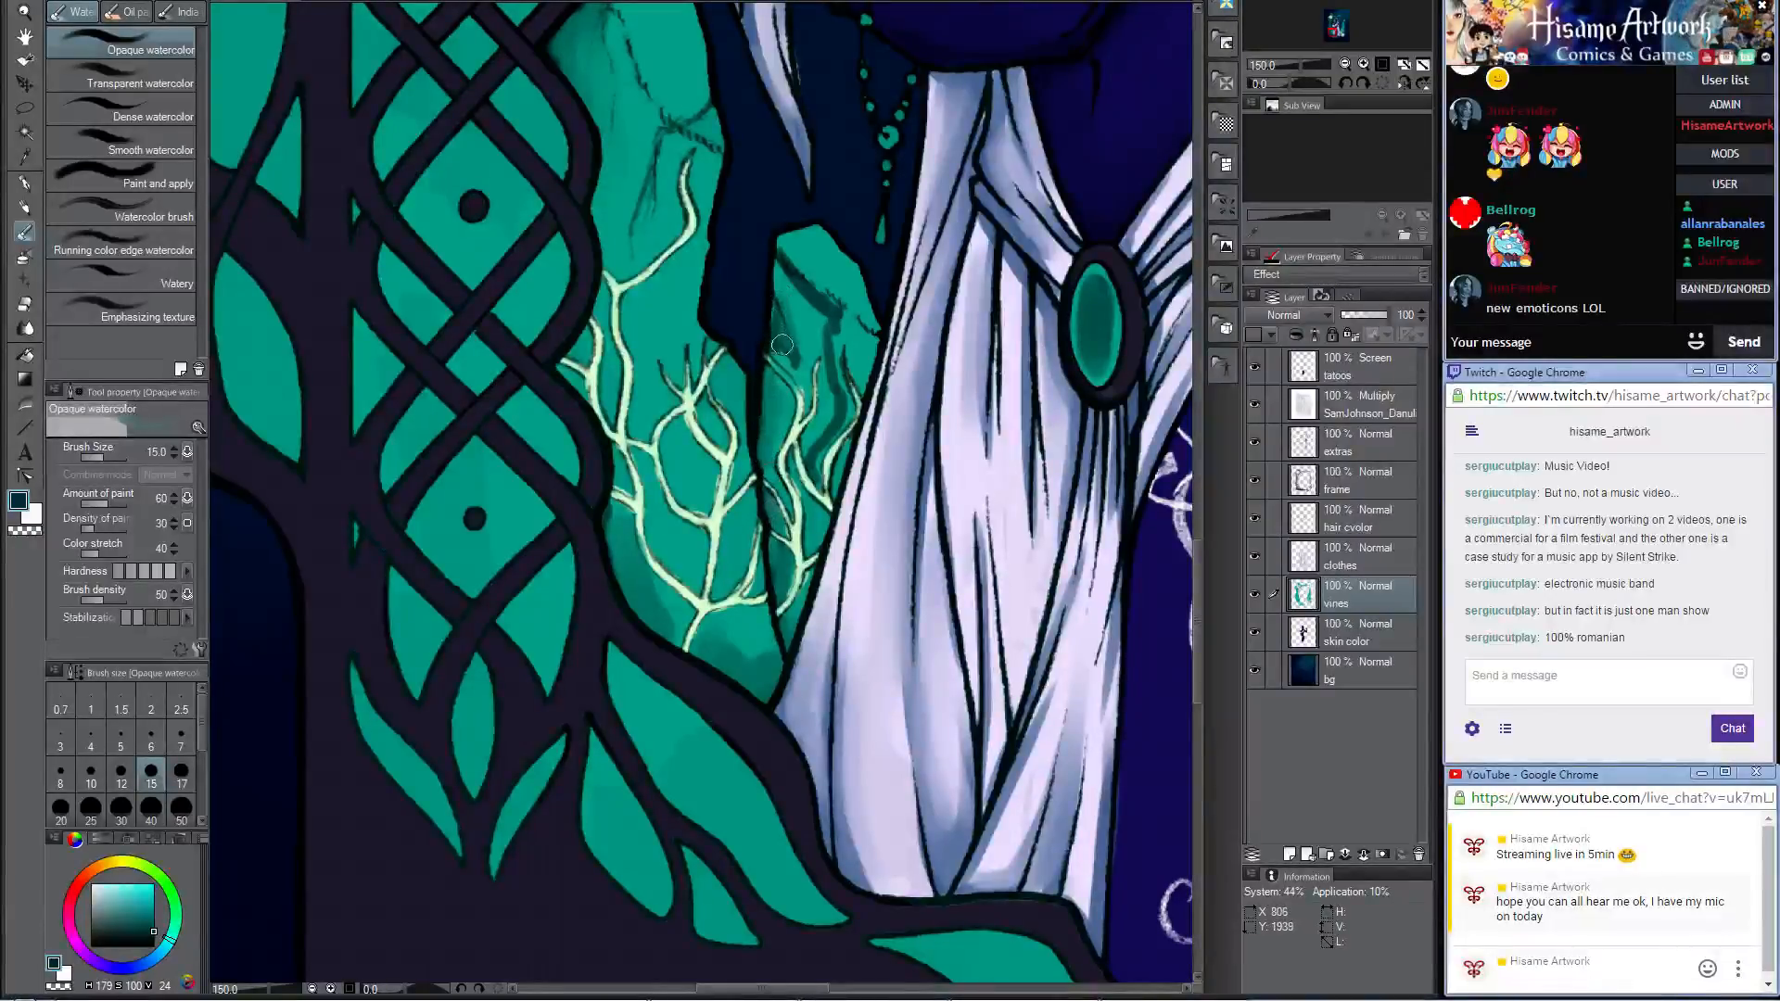
drag(792, 367, 799, 390)
drag(799, 287, 812, 307)
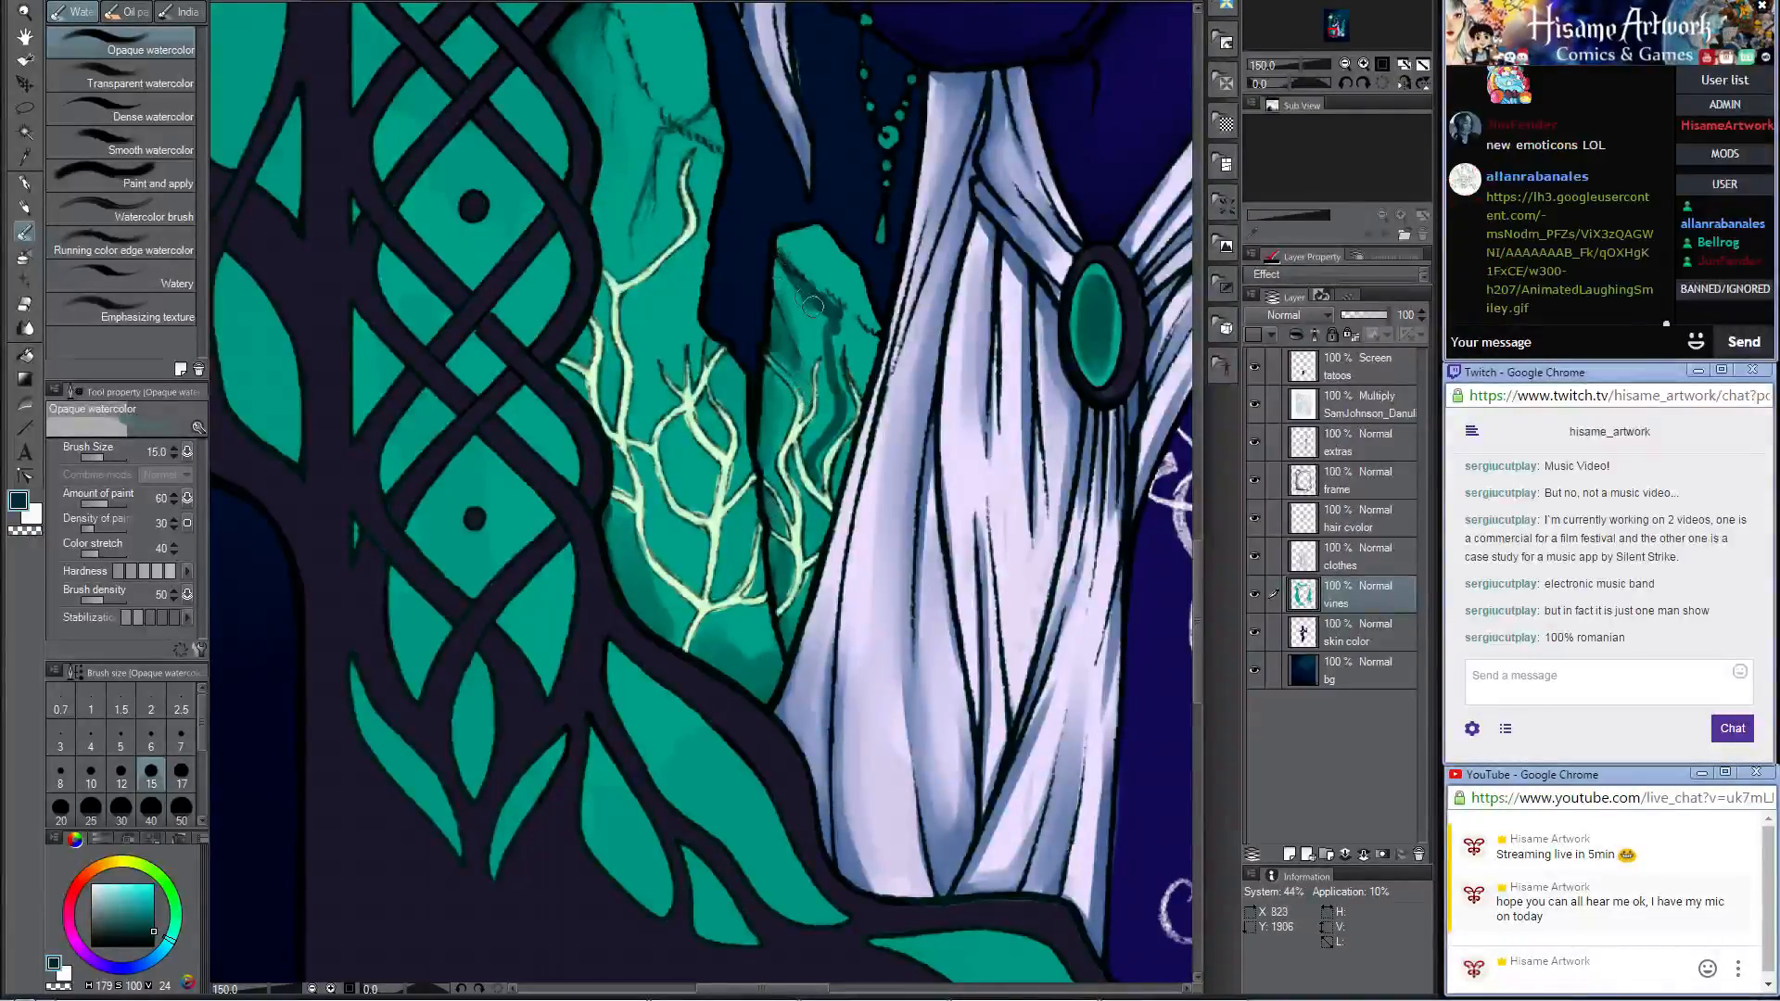
drag(834, 368, 839, 405)
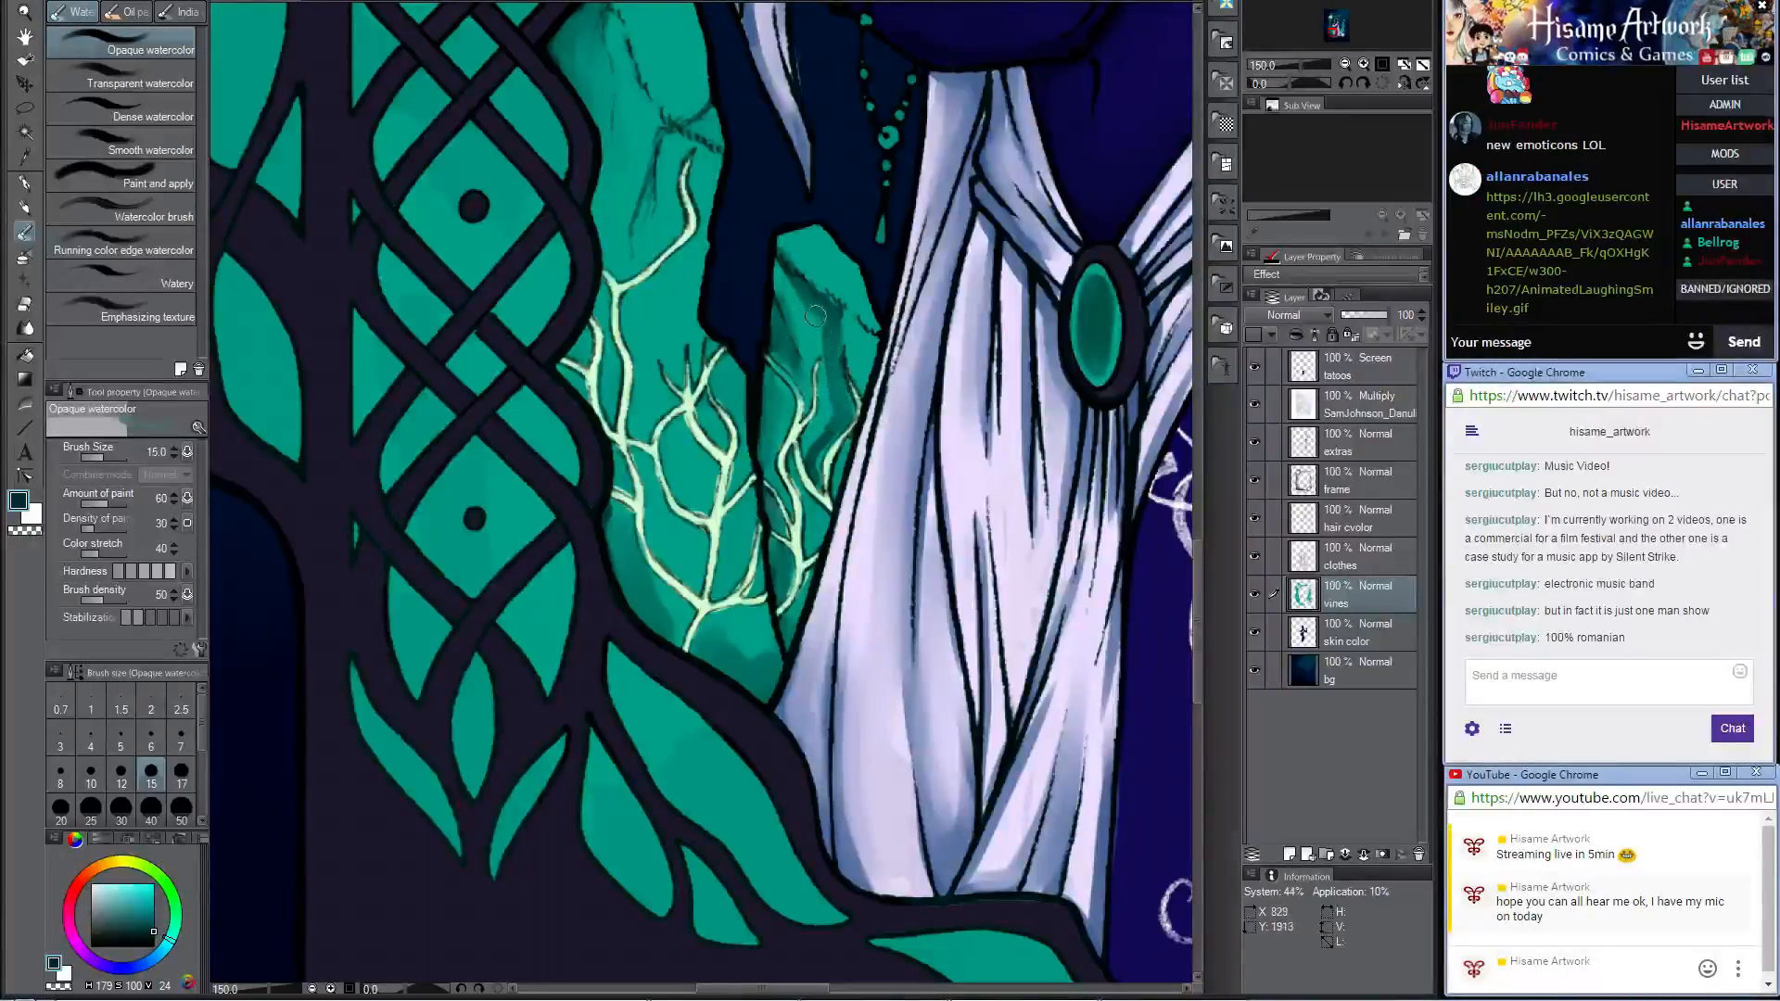
mouse_move(815, 316)
mouse_down()
mouse_move(831, 415)
mouse_move(811, 464)
mouse_up()
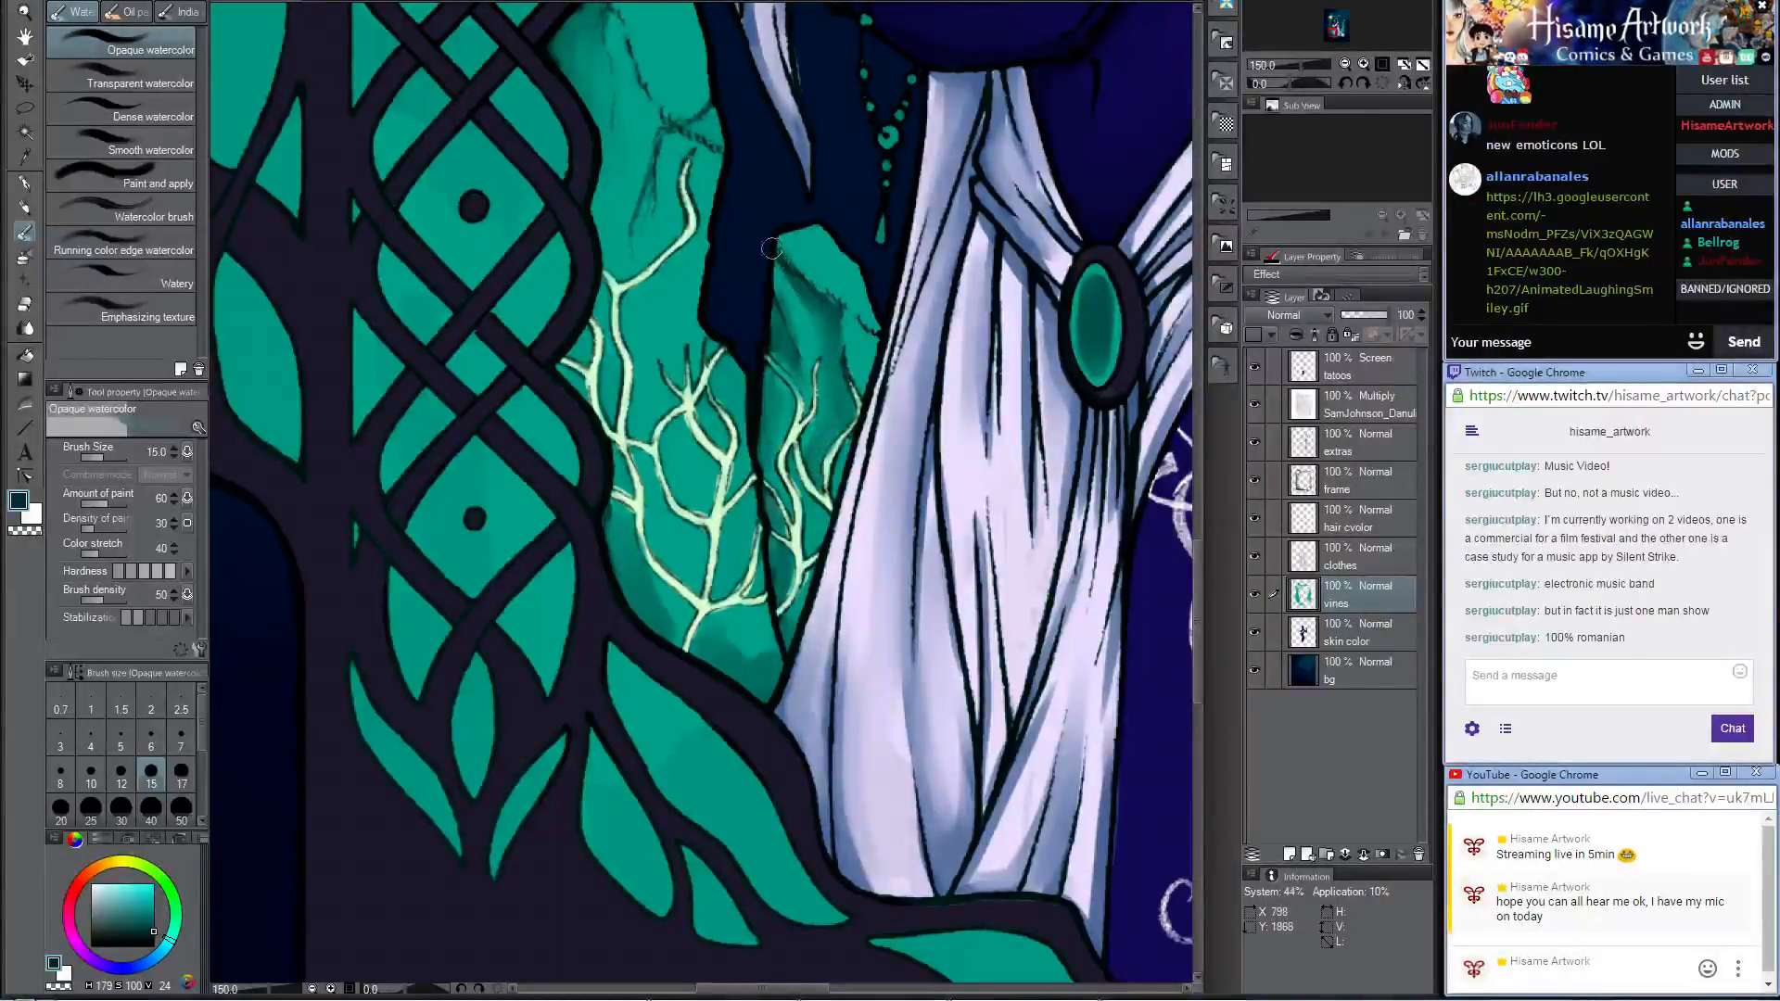
Step: Shade the upper edge of the teal rock behind the hanging braid with the Darker pencil, and blend it with Opaque watercolor at size 30
drag(1104, 482, 478, 302)
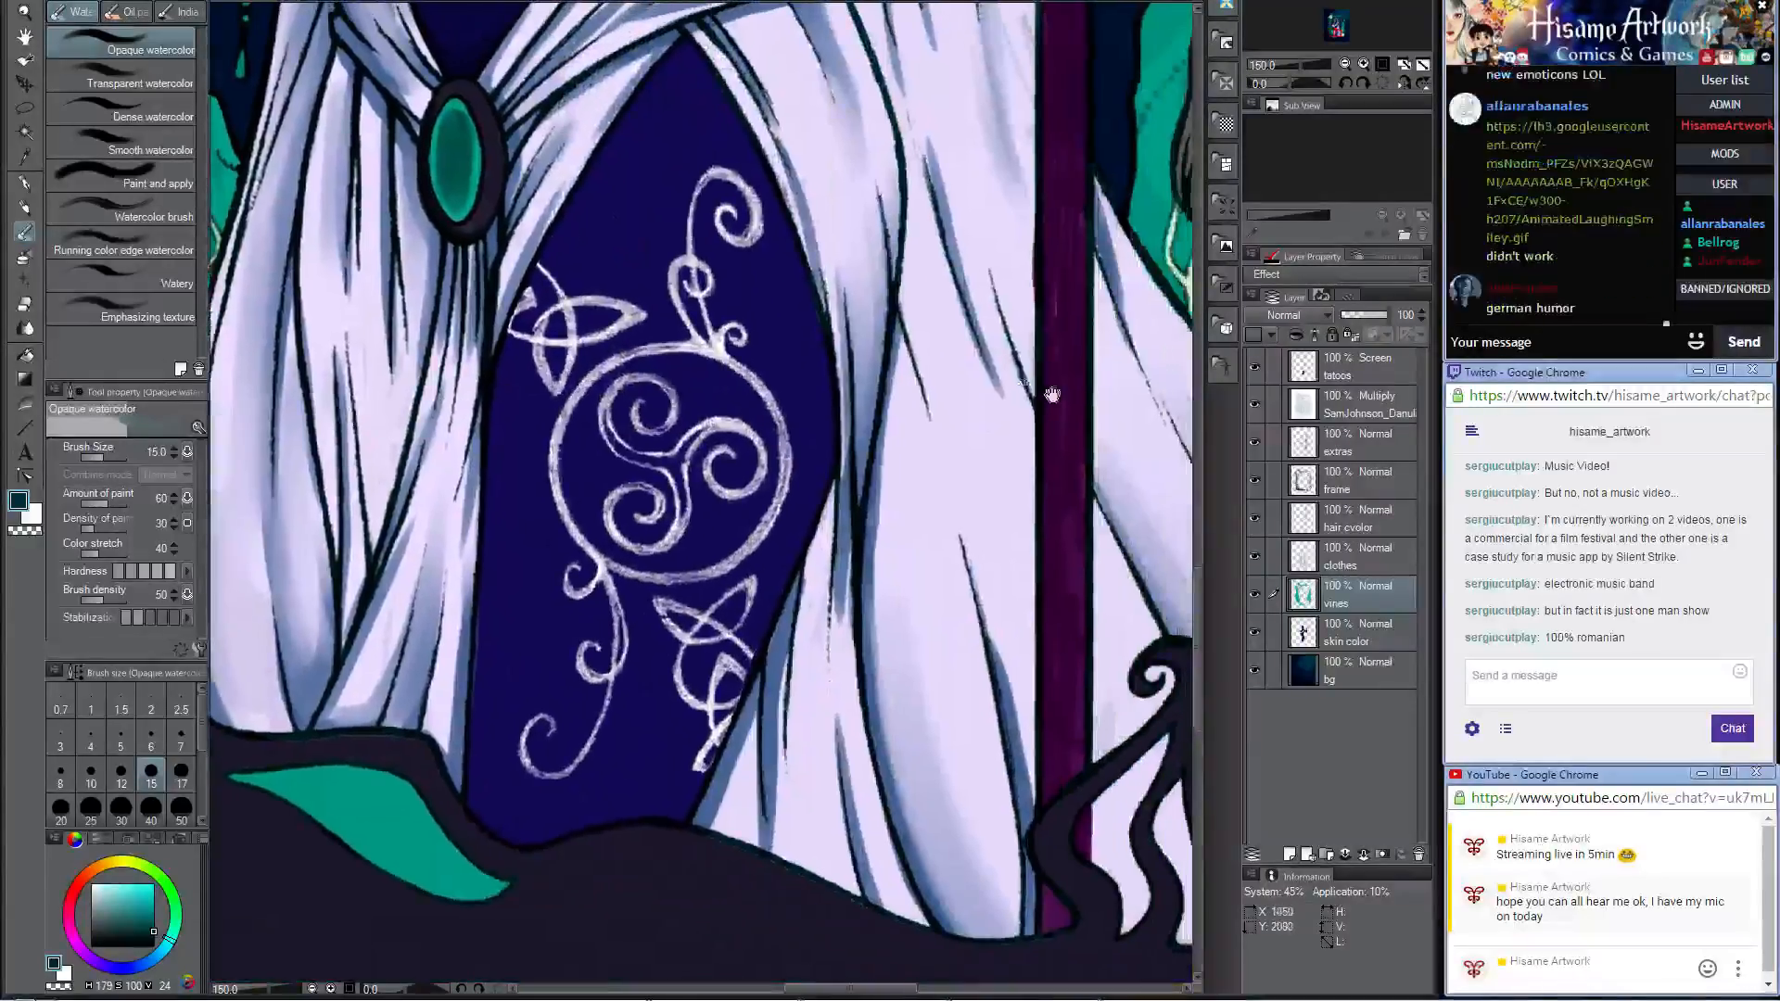
drag(1108, 401, 516, 304)
drag(893, 141, 813, 540)
click(26, 208)
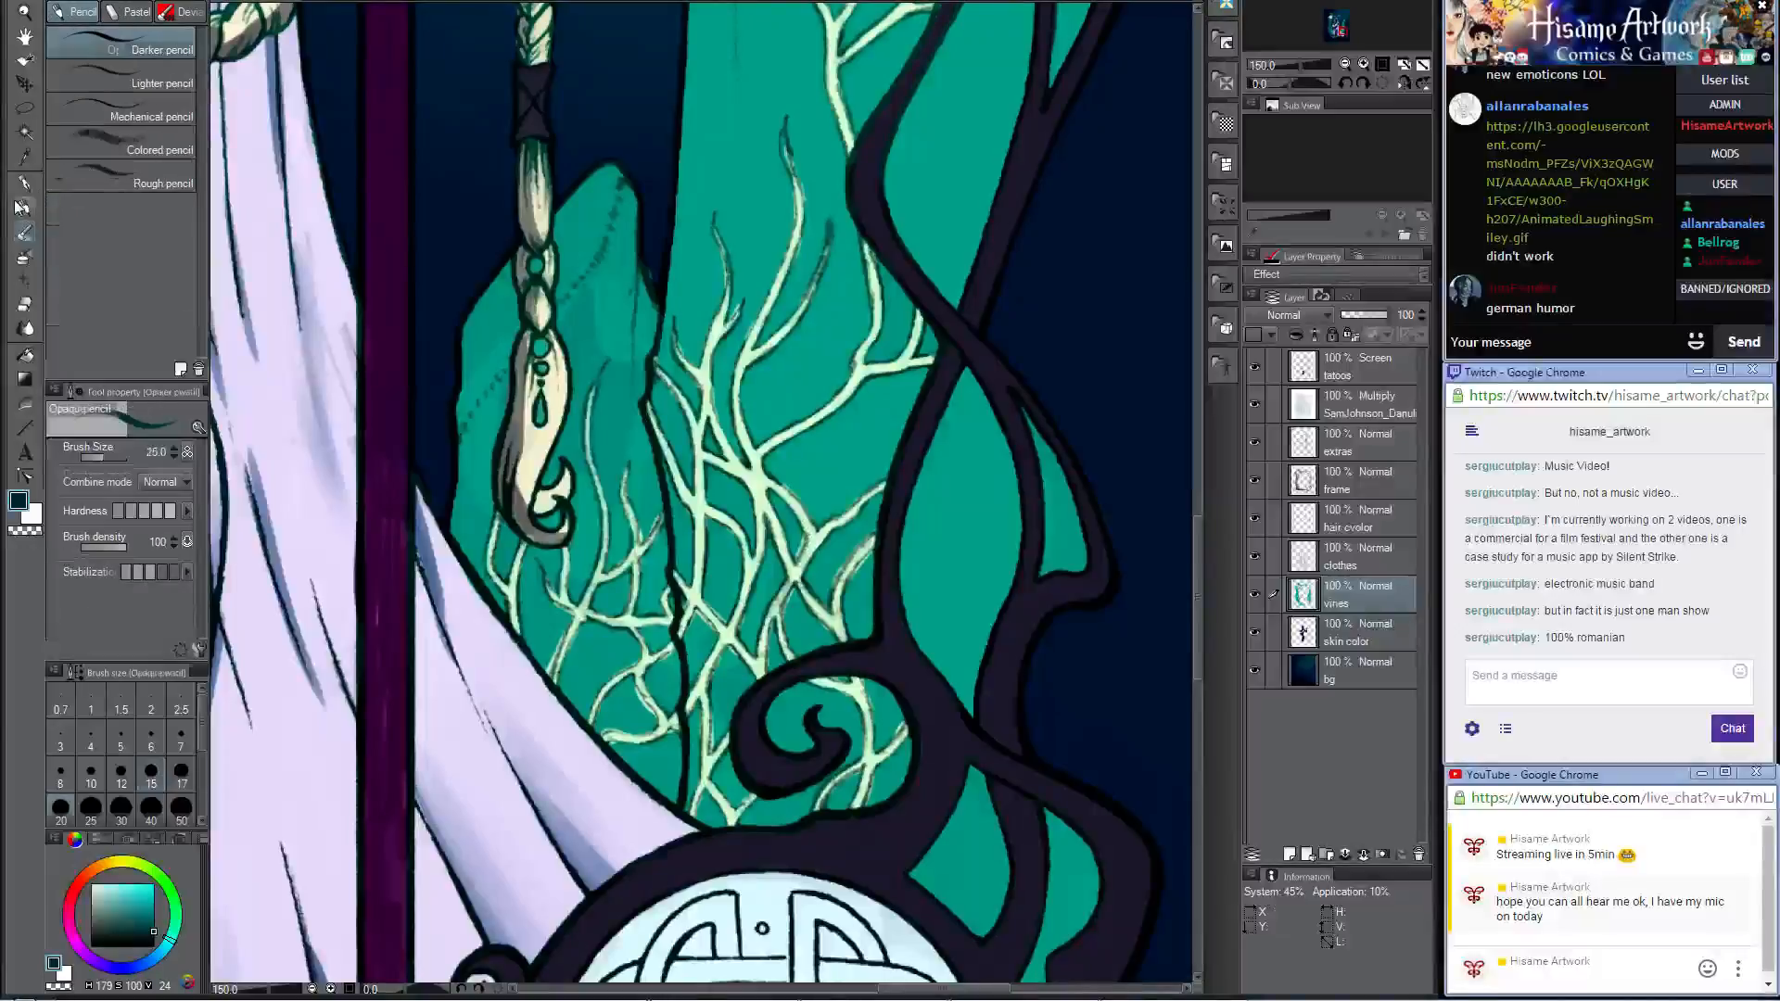
mouse_move(649, 317)
mouse_down()
mouse_move(635, 390)
mouse_move(650, 481)
mouse_up()
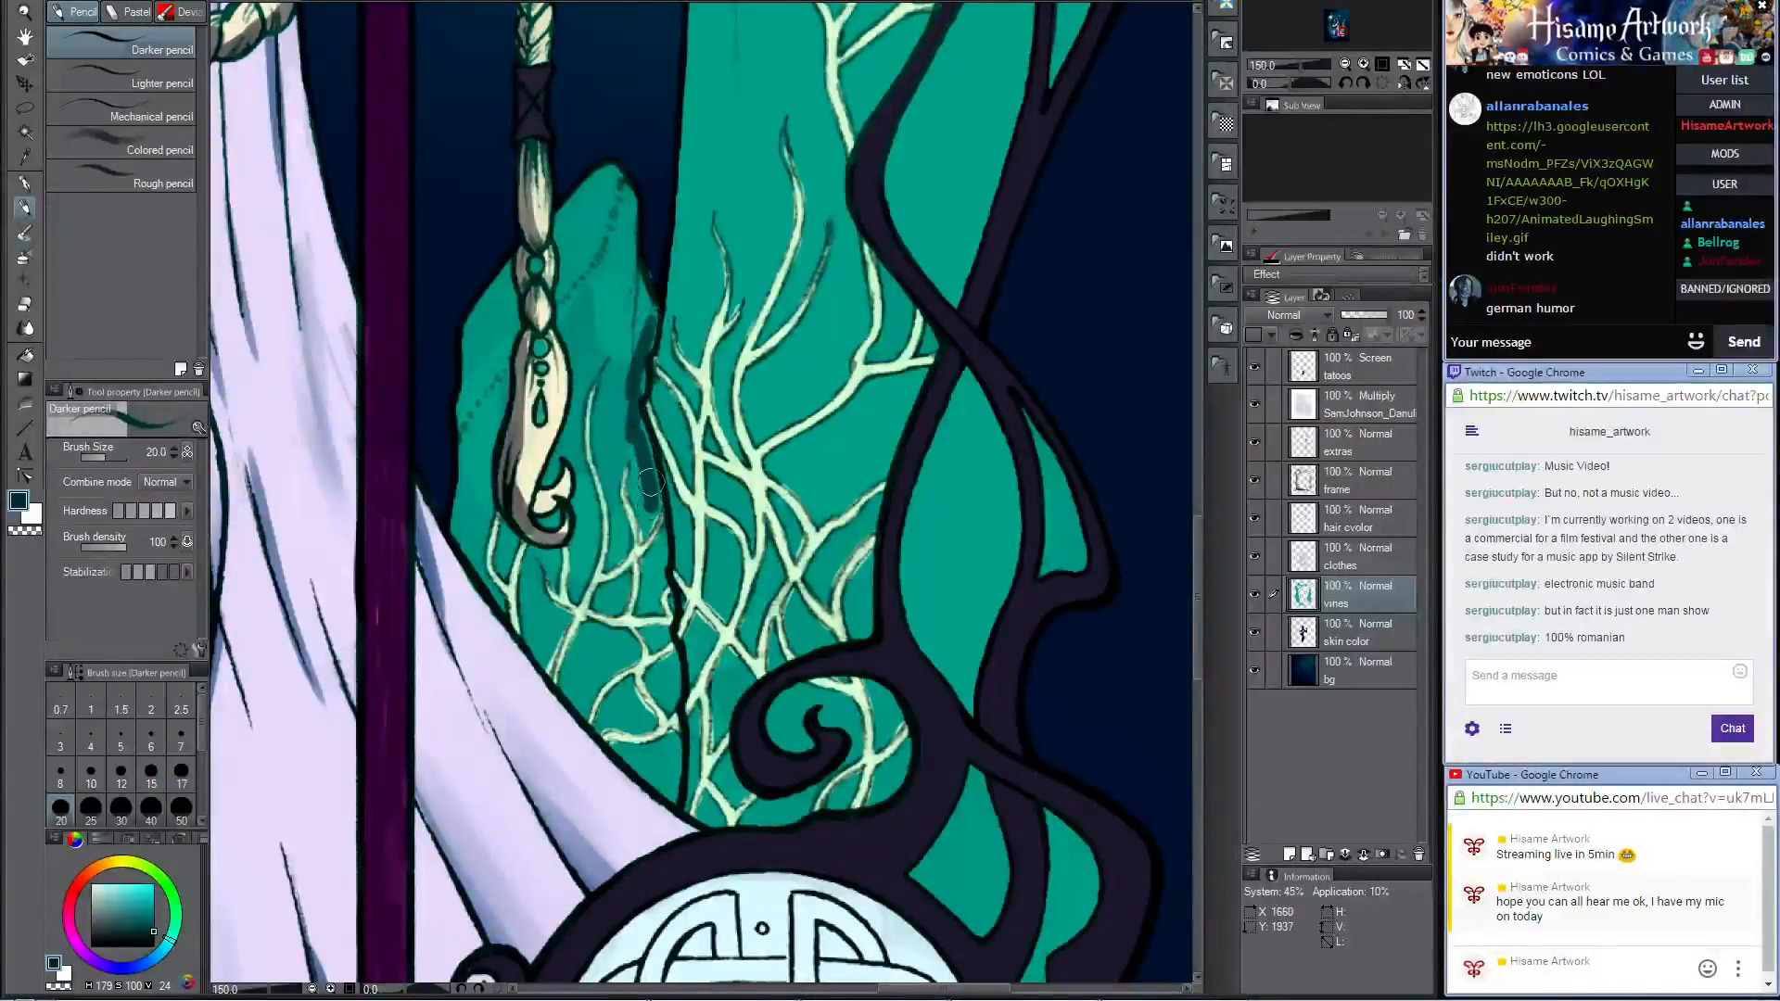
click(25, 231)
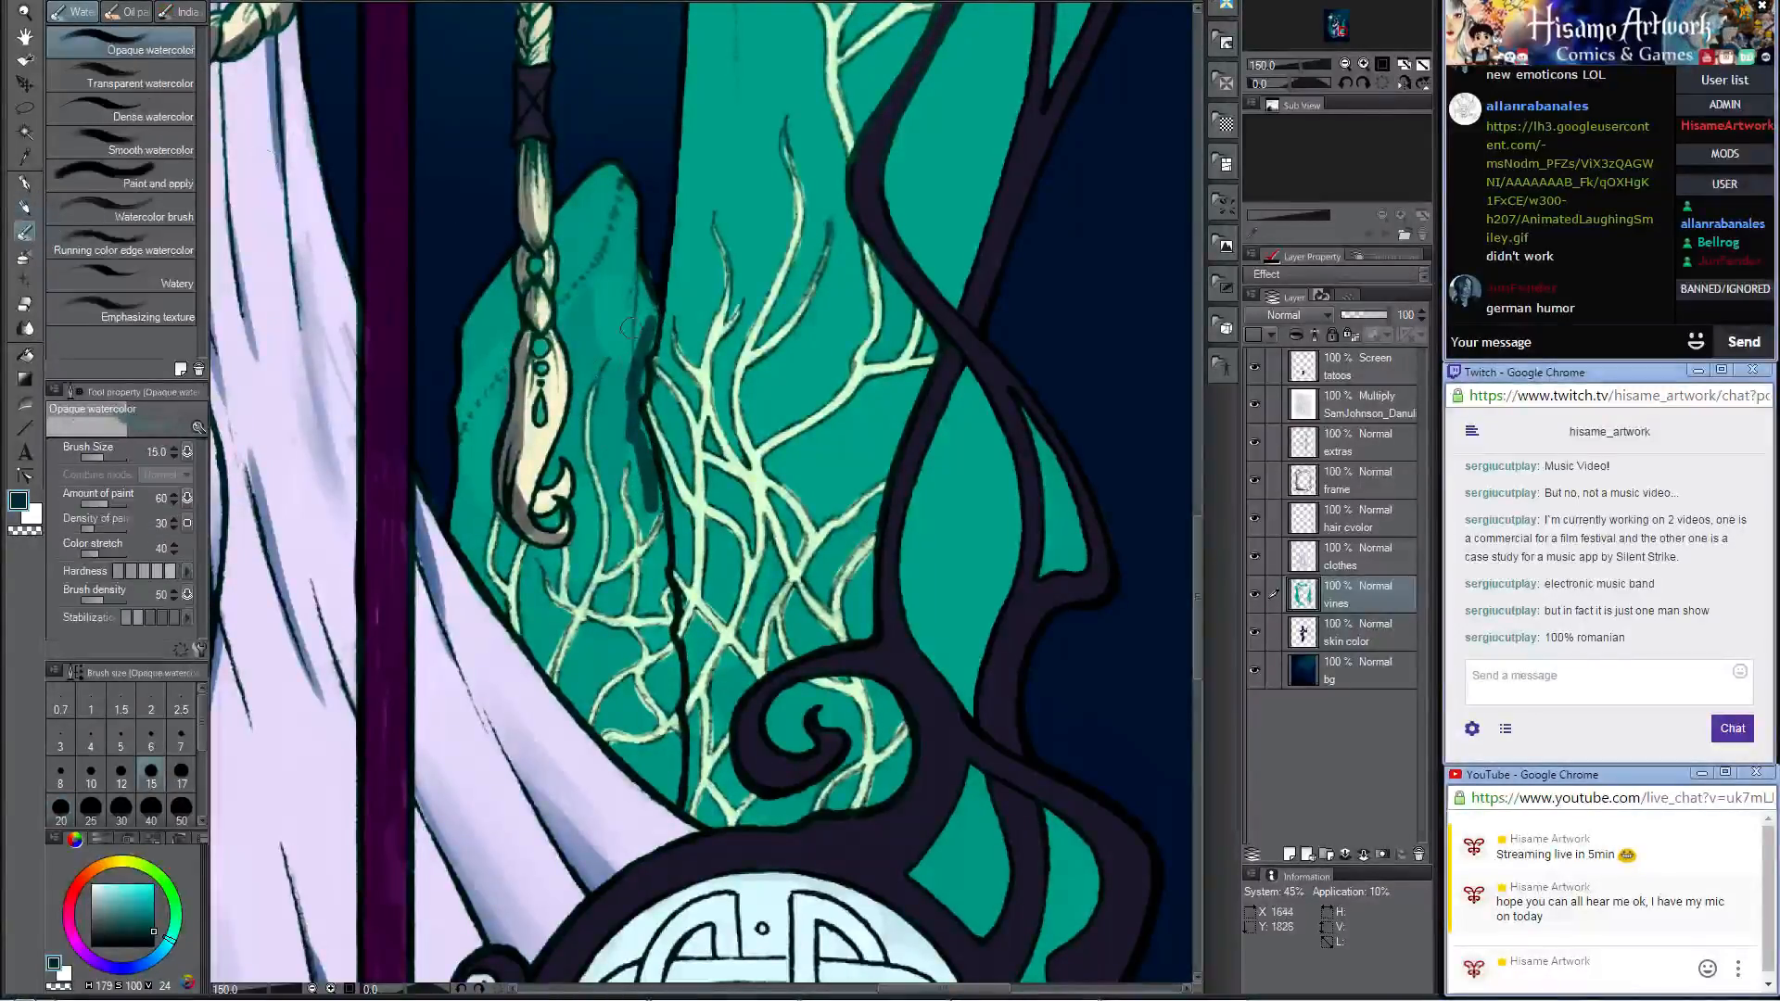
key(bracketright)
key(bracketright)
key(bracketright)
key(bracketright)
drag(634, 320, 612, 408)
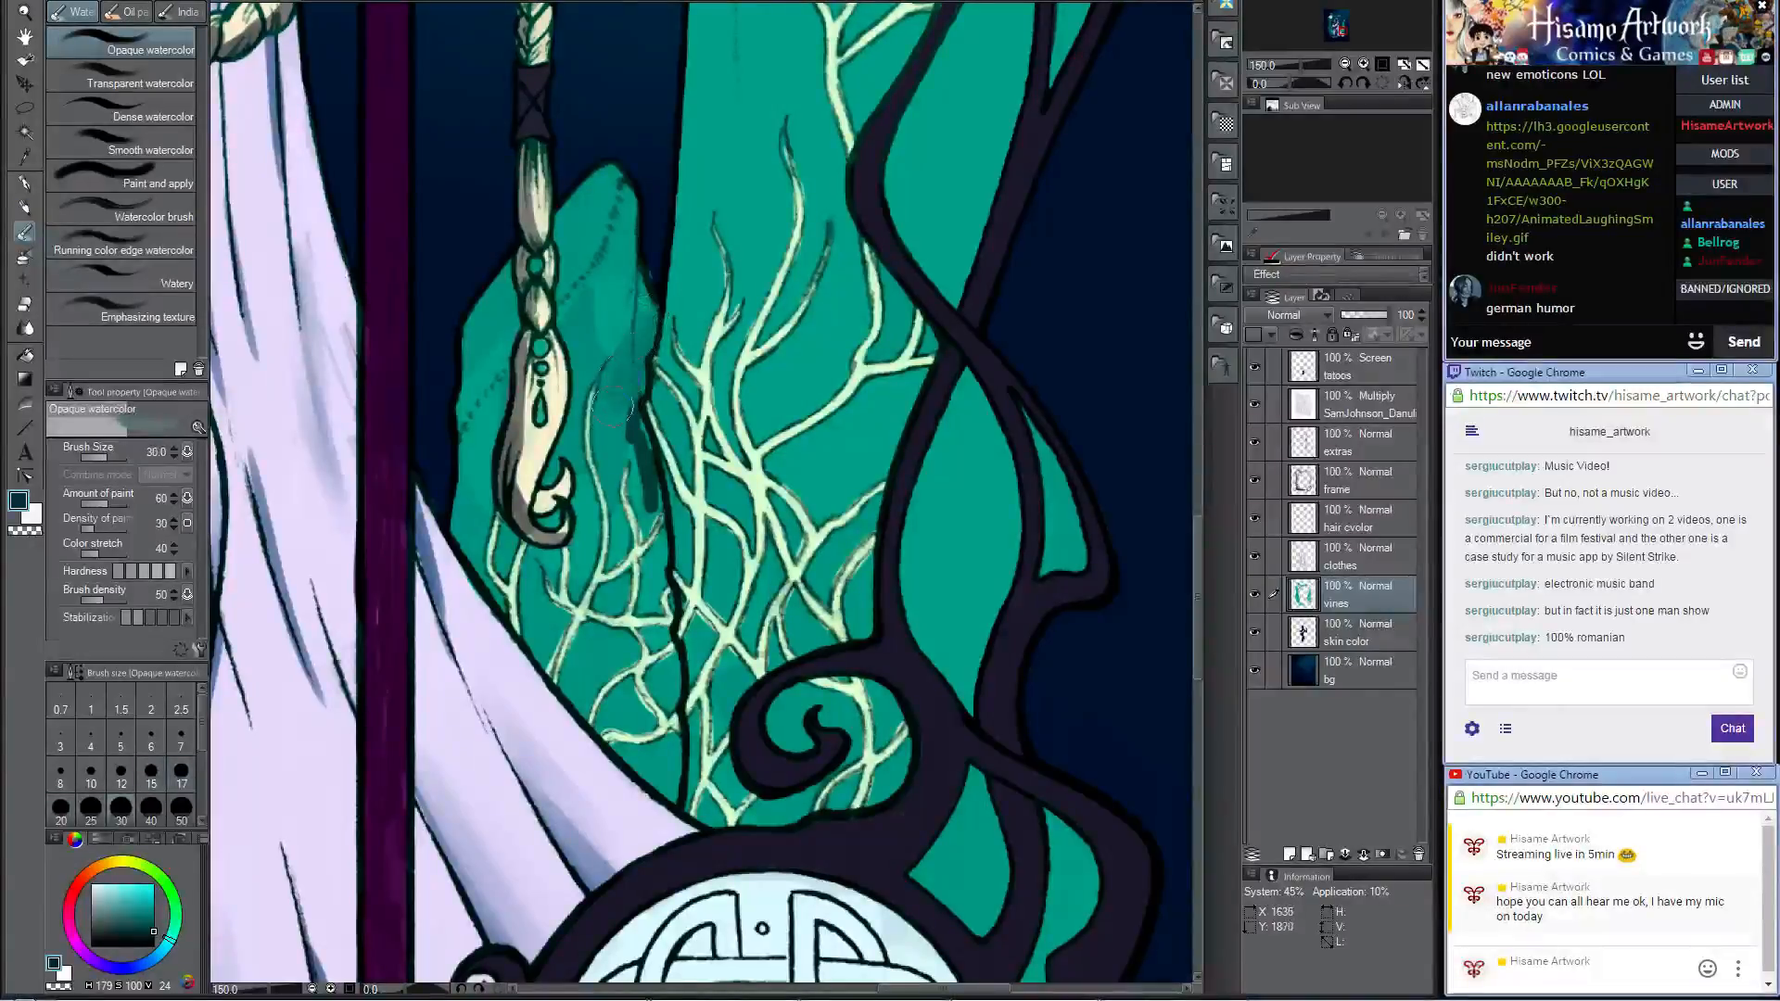
mouse_move(587, 334)
mouse_down()
mouse_move(637, 425)
mouse_move(643, 510)
mouse_move(625, 390)
mouse_move(640, 436)
mouse_up()
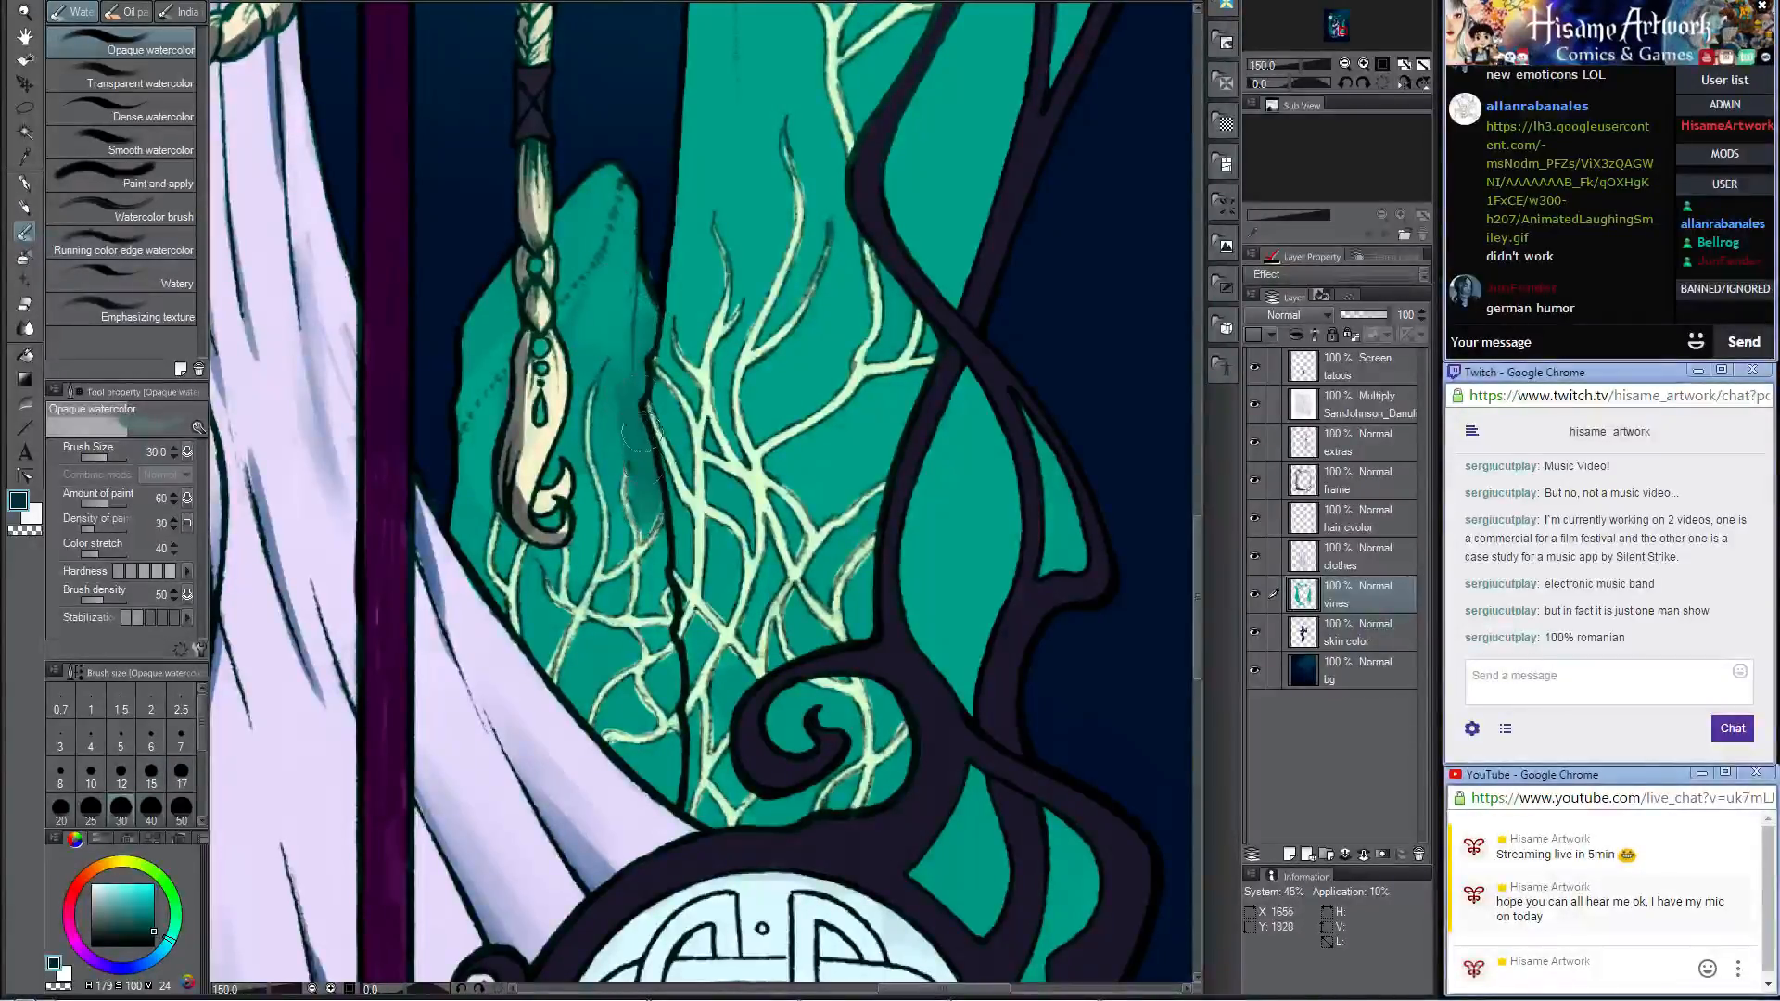
Step: Shade the lower edge of the rock behind the braid down to the frame with the Darker pencil, and blend it with Opaque watercolor
drag(691, 509, 777, 364)
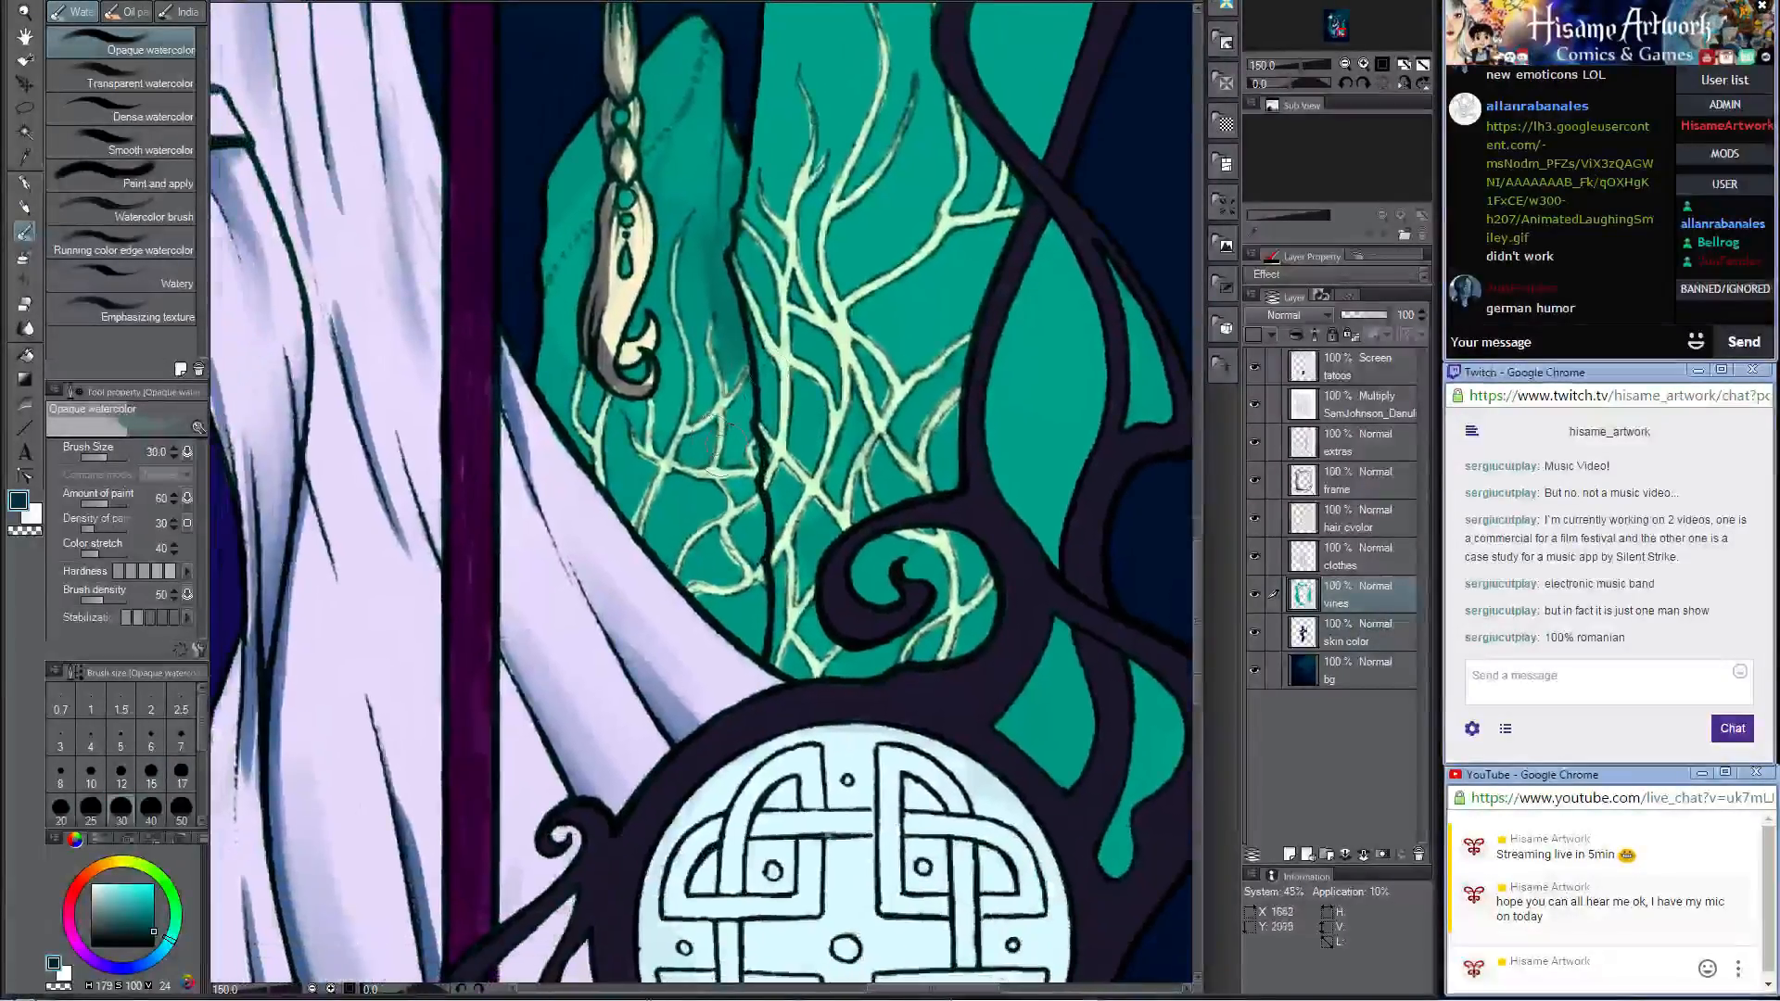
click(24, 206)
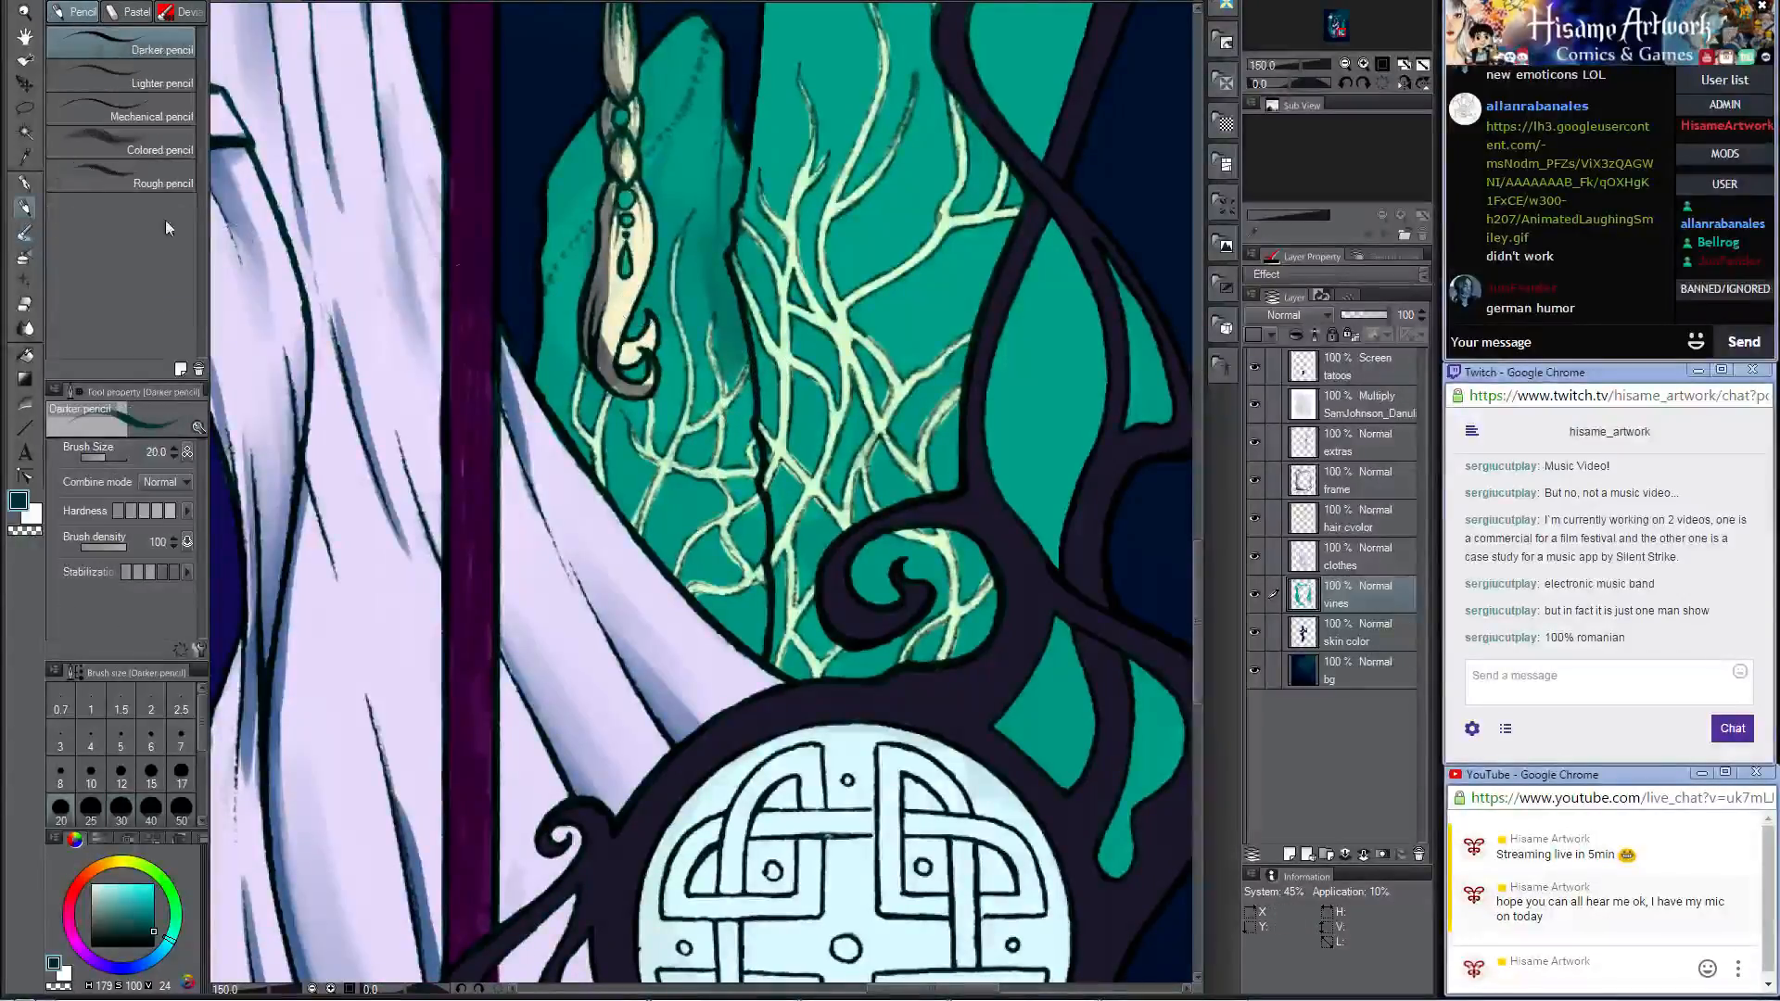
drag(746, 361, 753, 665)
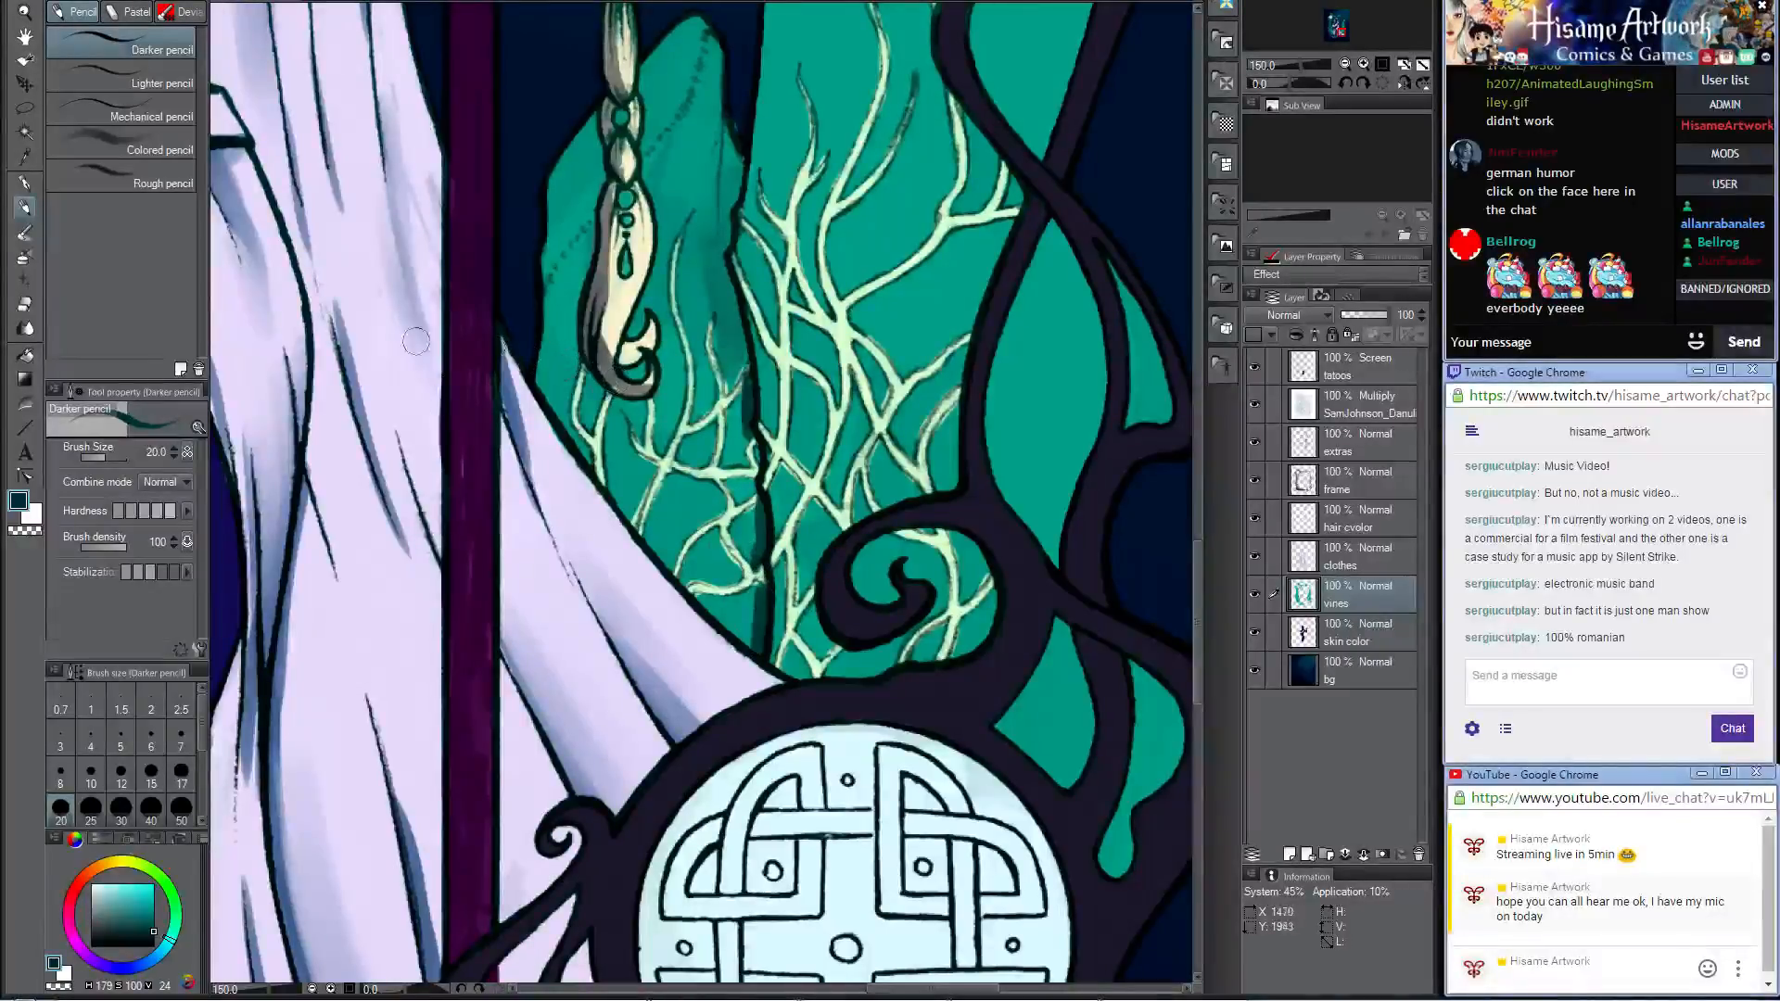
click(25, 232)
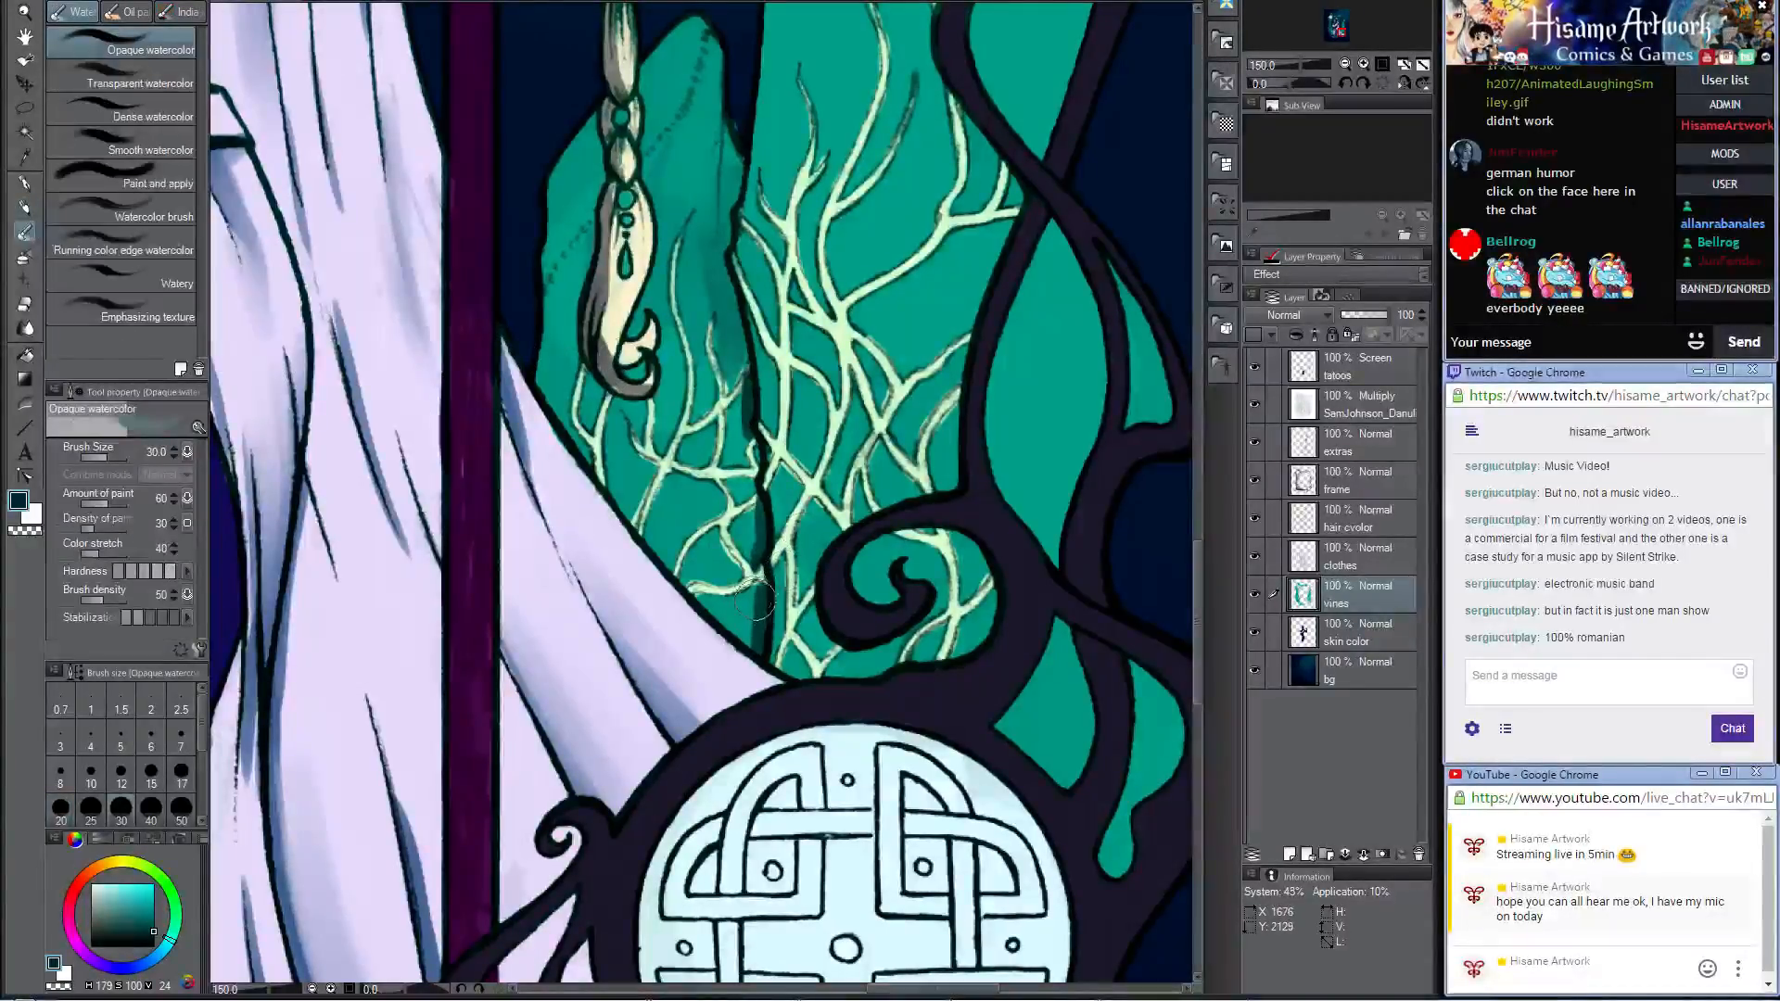
drag(751, 632, 747, 647)
drag(760, 554, 752, 529)
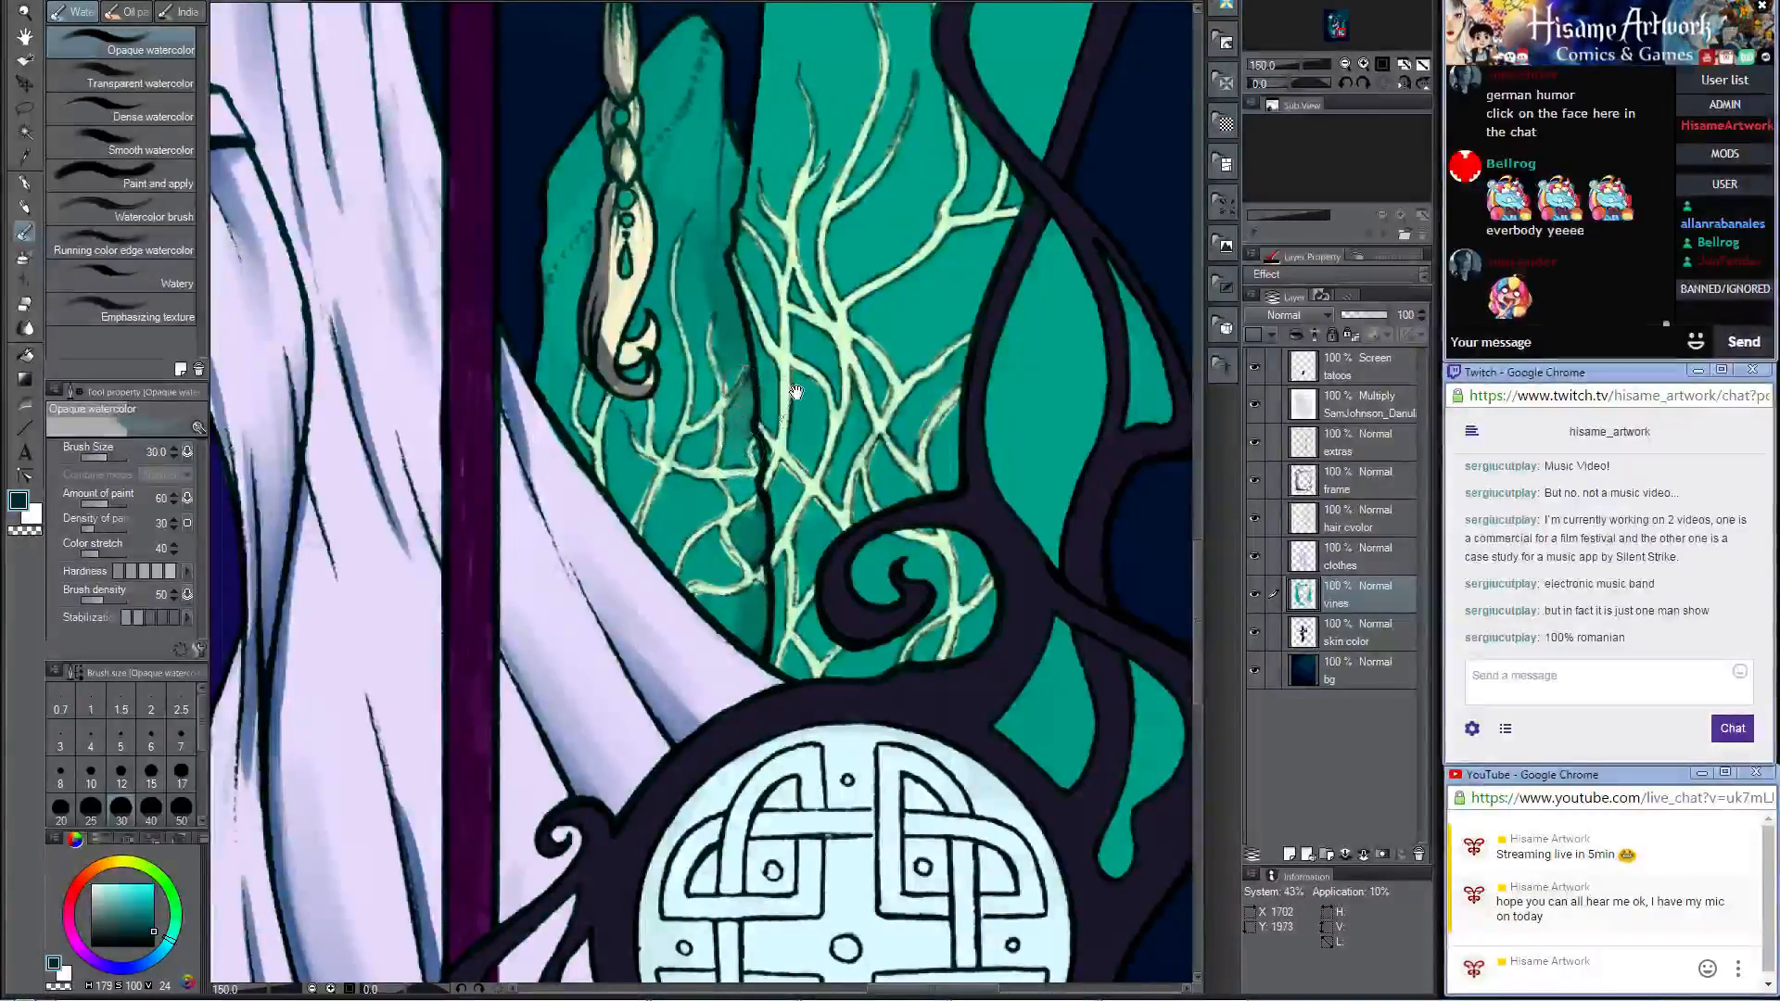
Step: Shade the tall rock's edge beside the braid's rock with the Darker pencil at size 20, and blend it with Opaque watercolor at size 17
drag(790, 391, 656, 590)
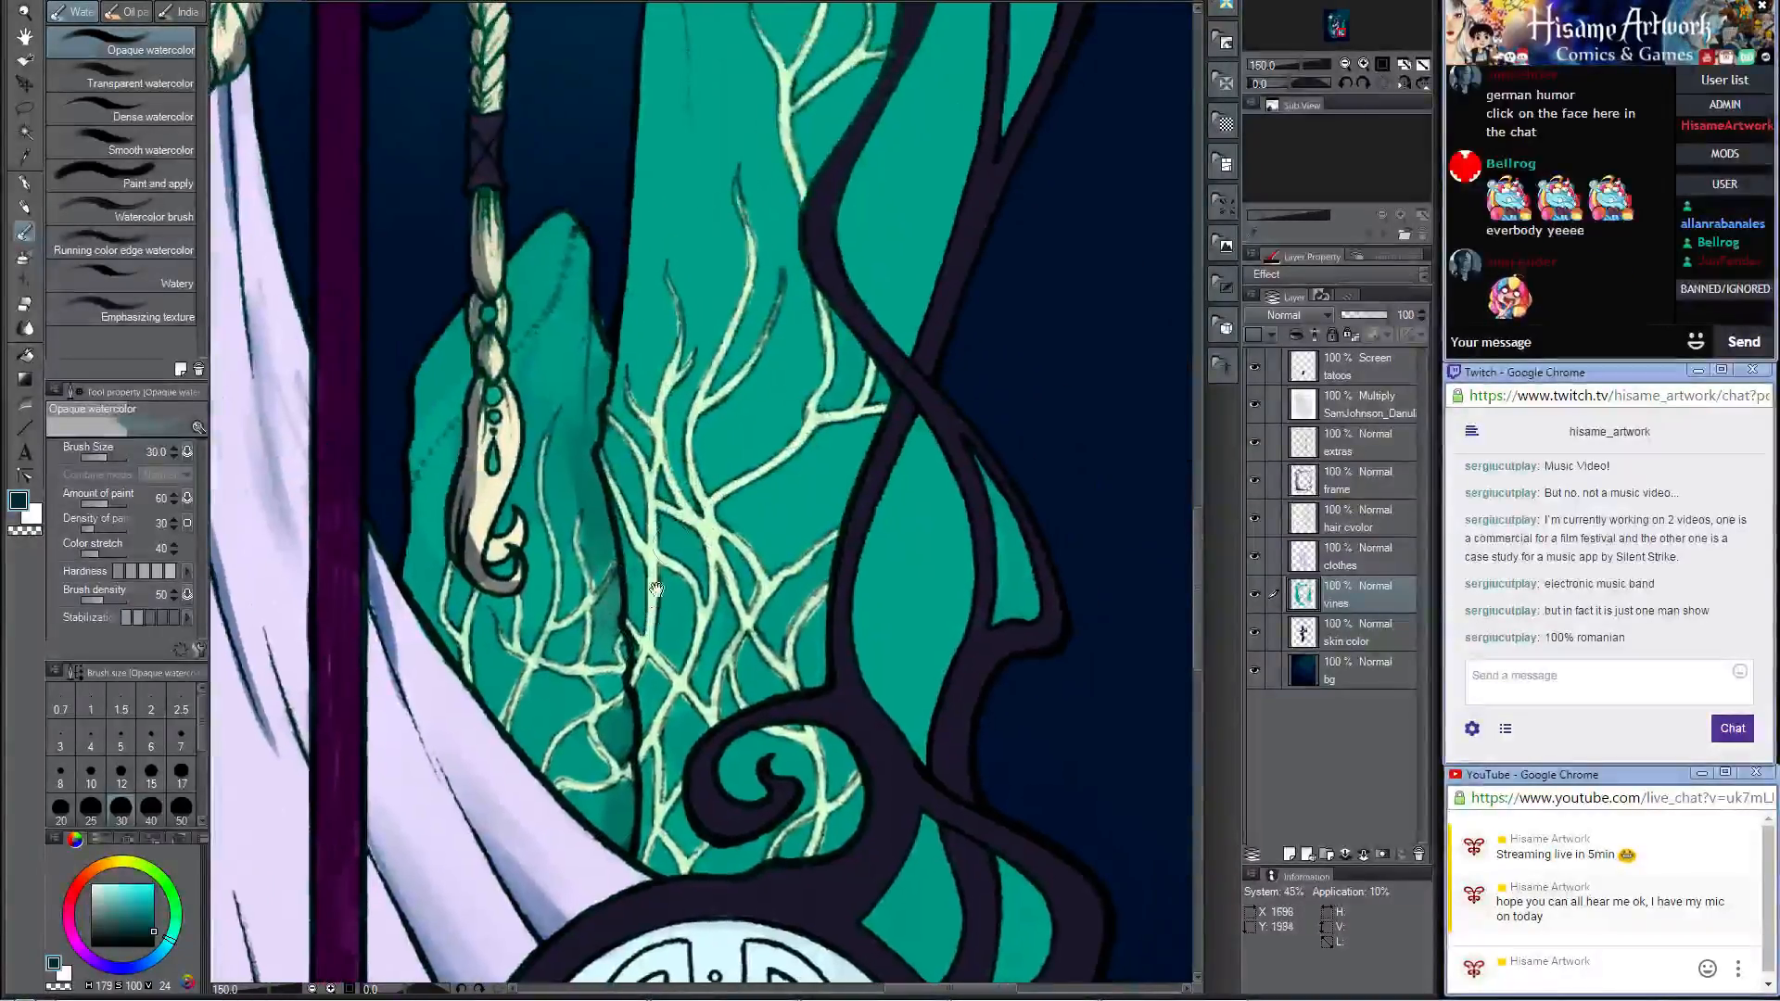
click(24, 207)
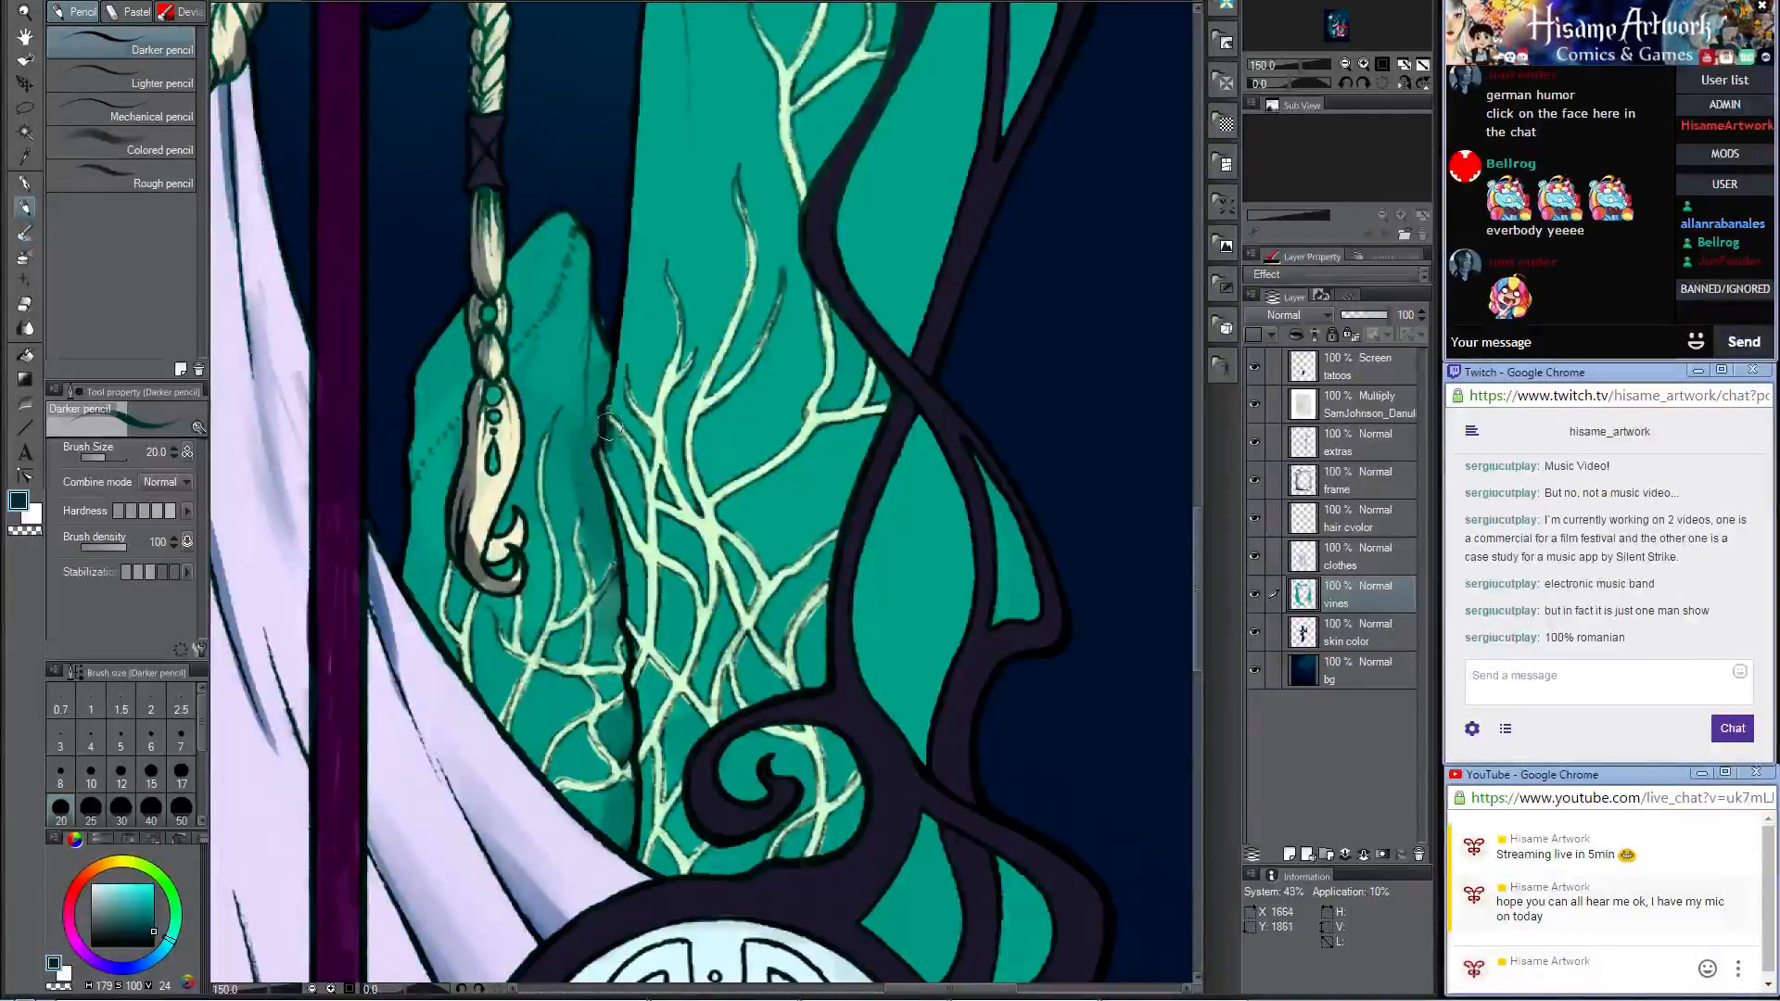
drag(604, 455, 617, 508)
drag(620, 570, 630, 619)
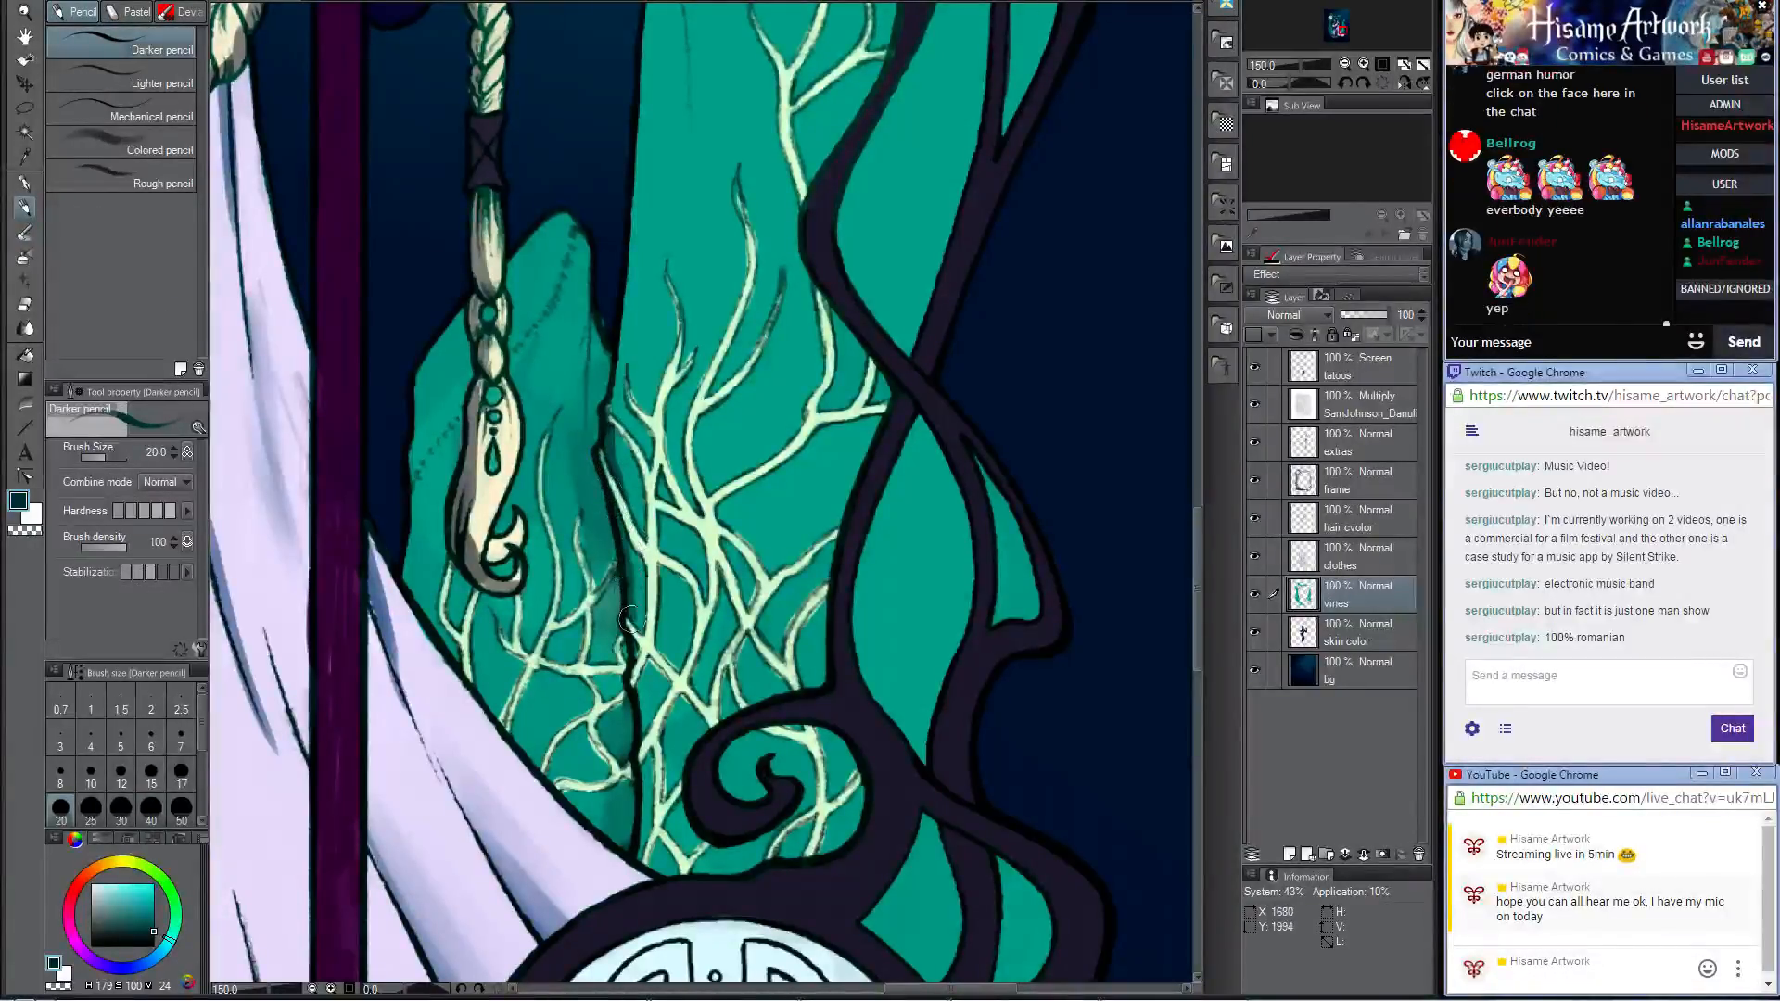
mouse_move(616, 542)
mouse_down()
mouse_move(638, 730)
mouse_move(651, 668)
mouse_move(640, 732)
mouse_up()
click(25, 232)
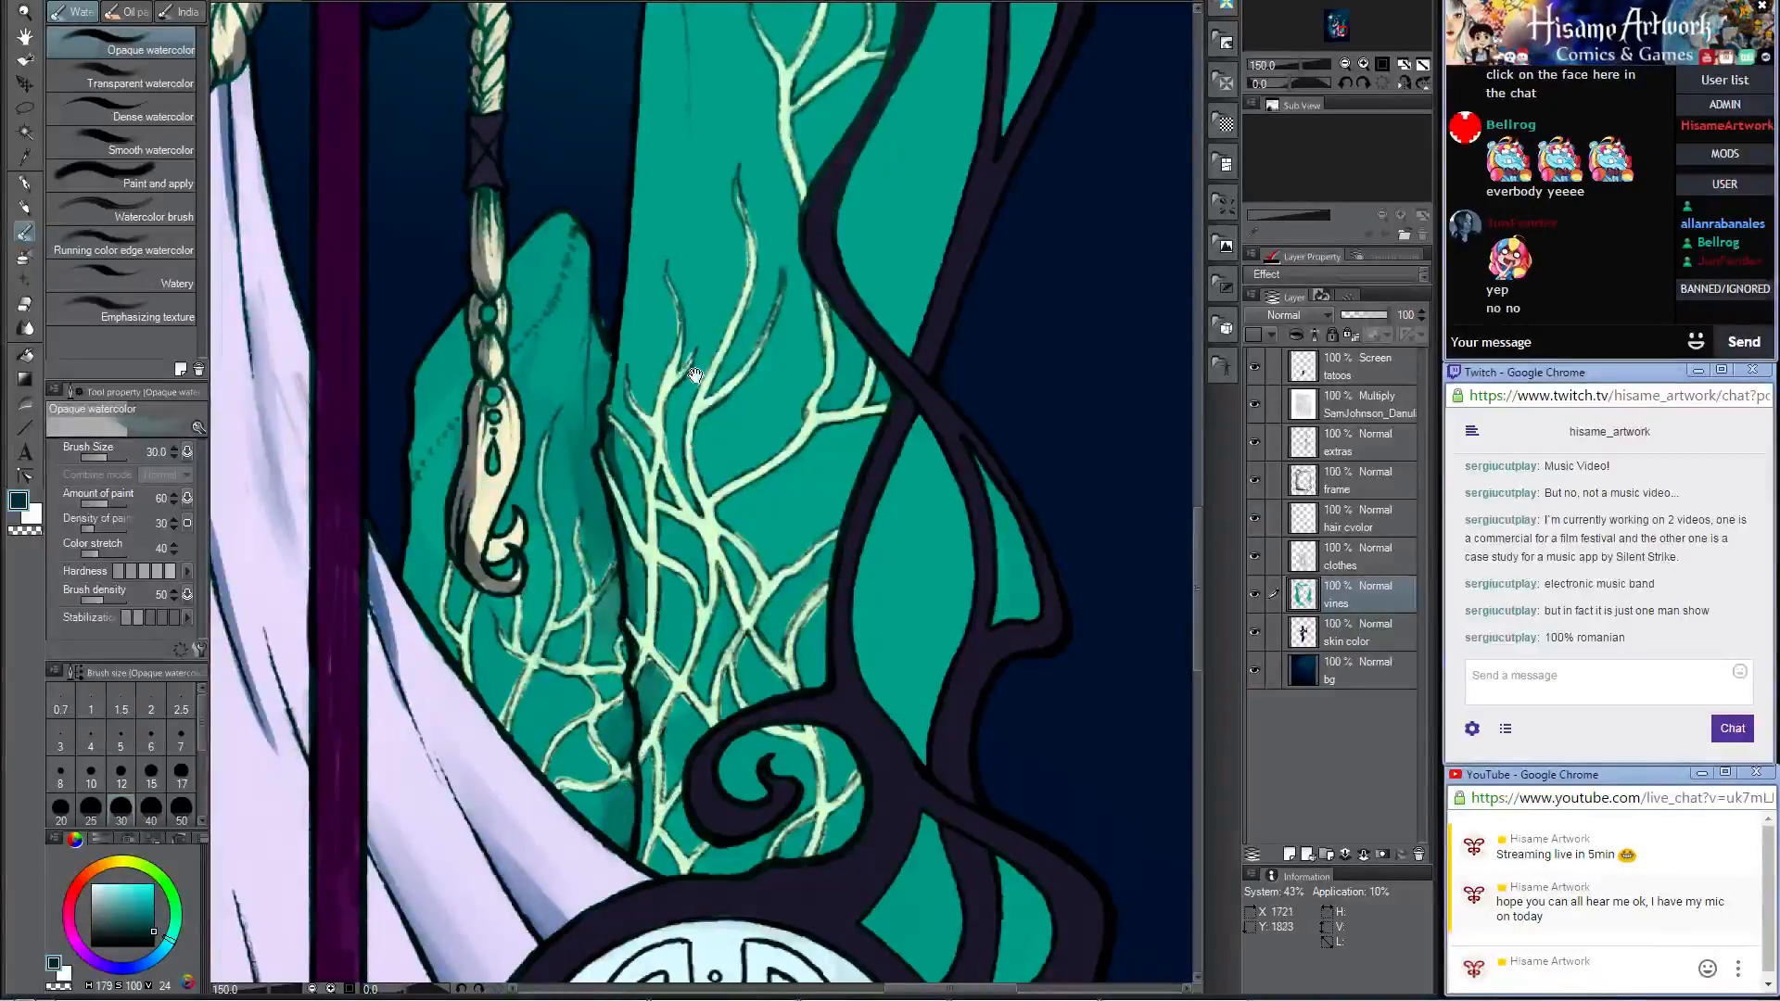
key(bracketleft)
key(bracketleft)
key(bracketleft)
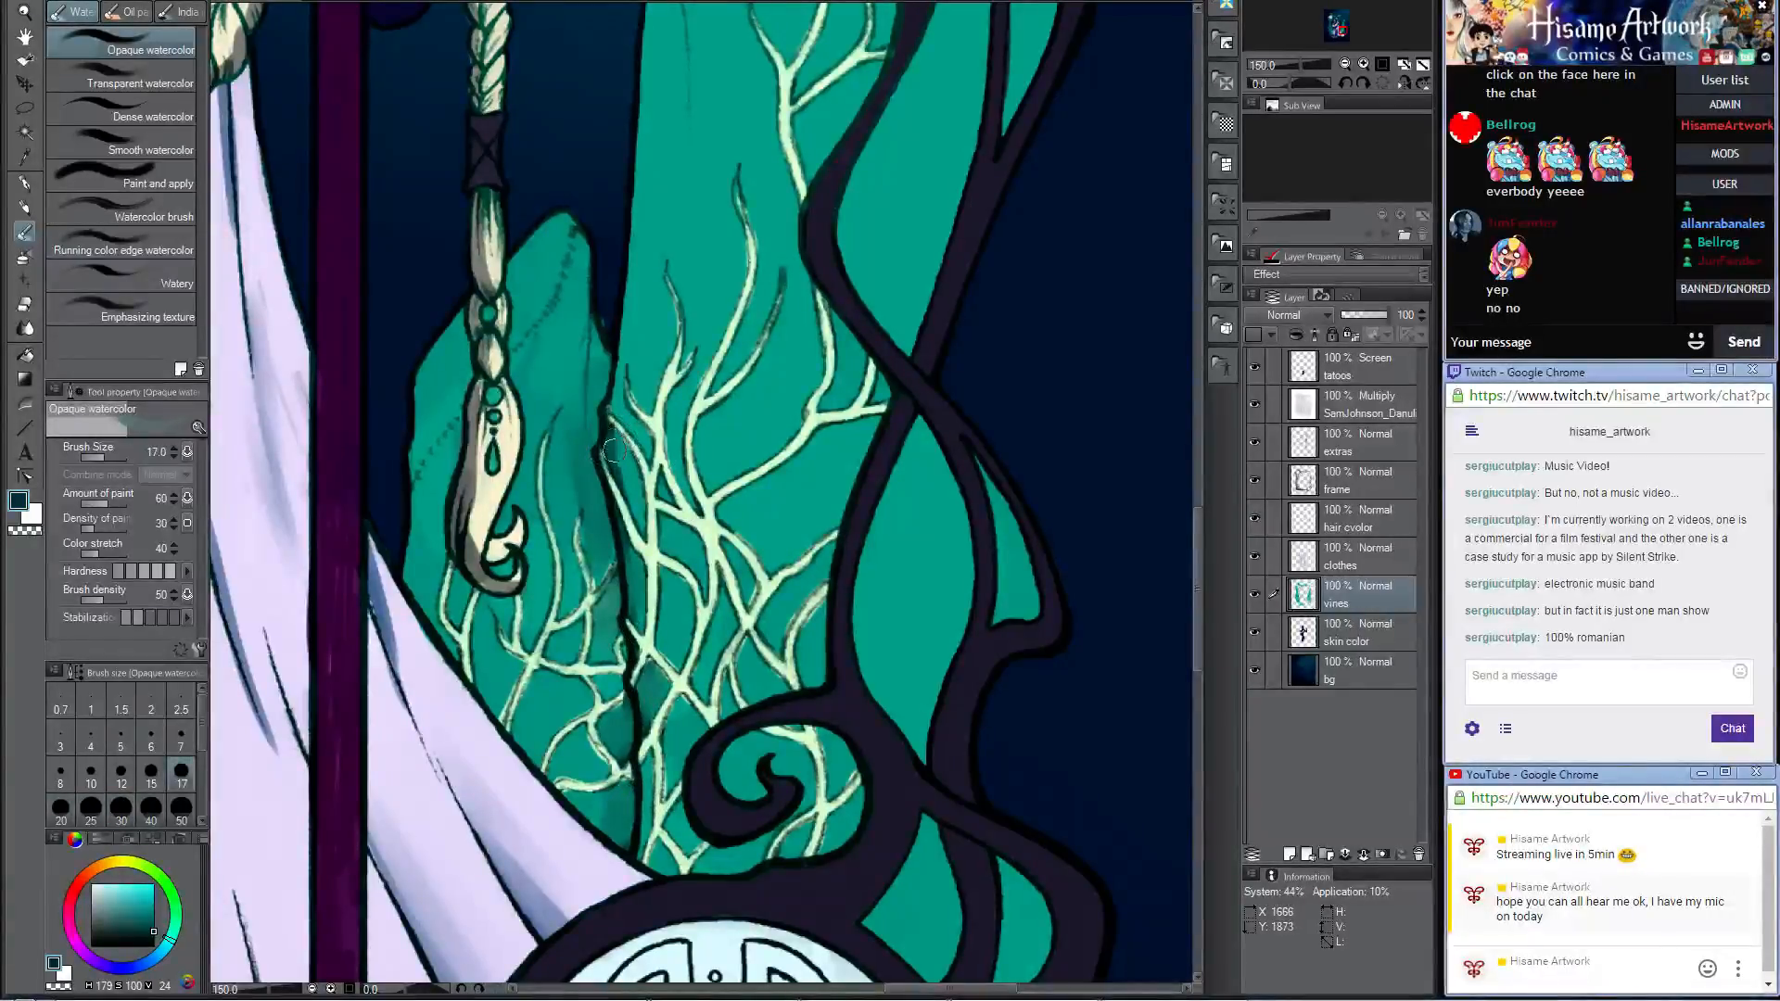
Step: Set up the Darker pencil at size 60 for shading the upper part of the tall teal rock
drag(656, 270, 600, 704)
drag(604, 524, 608, 687)
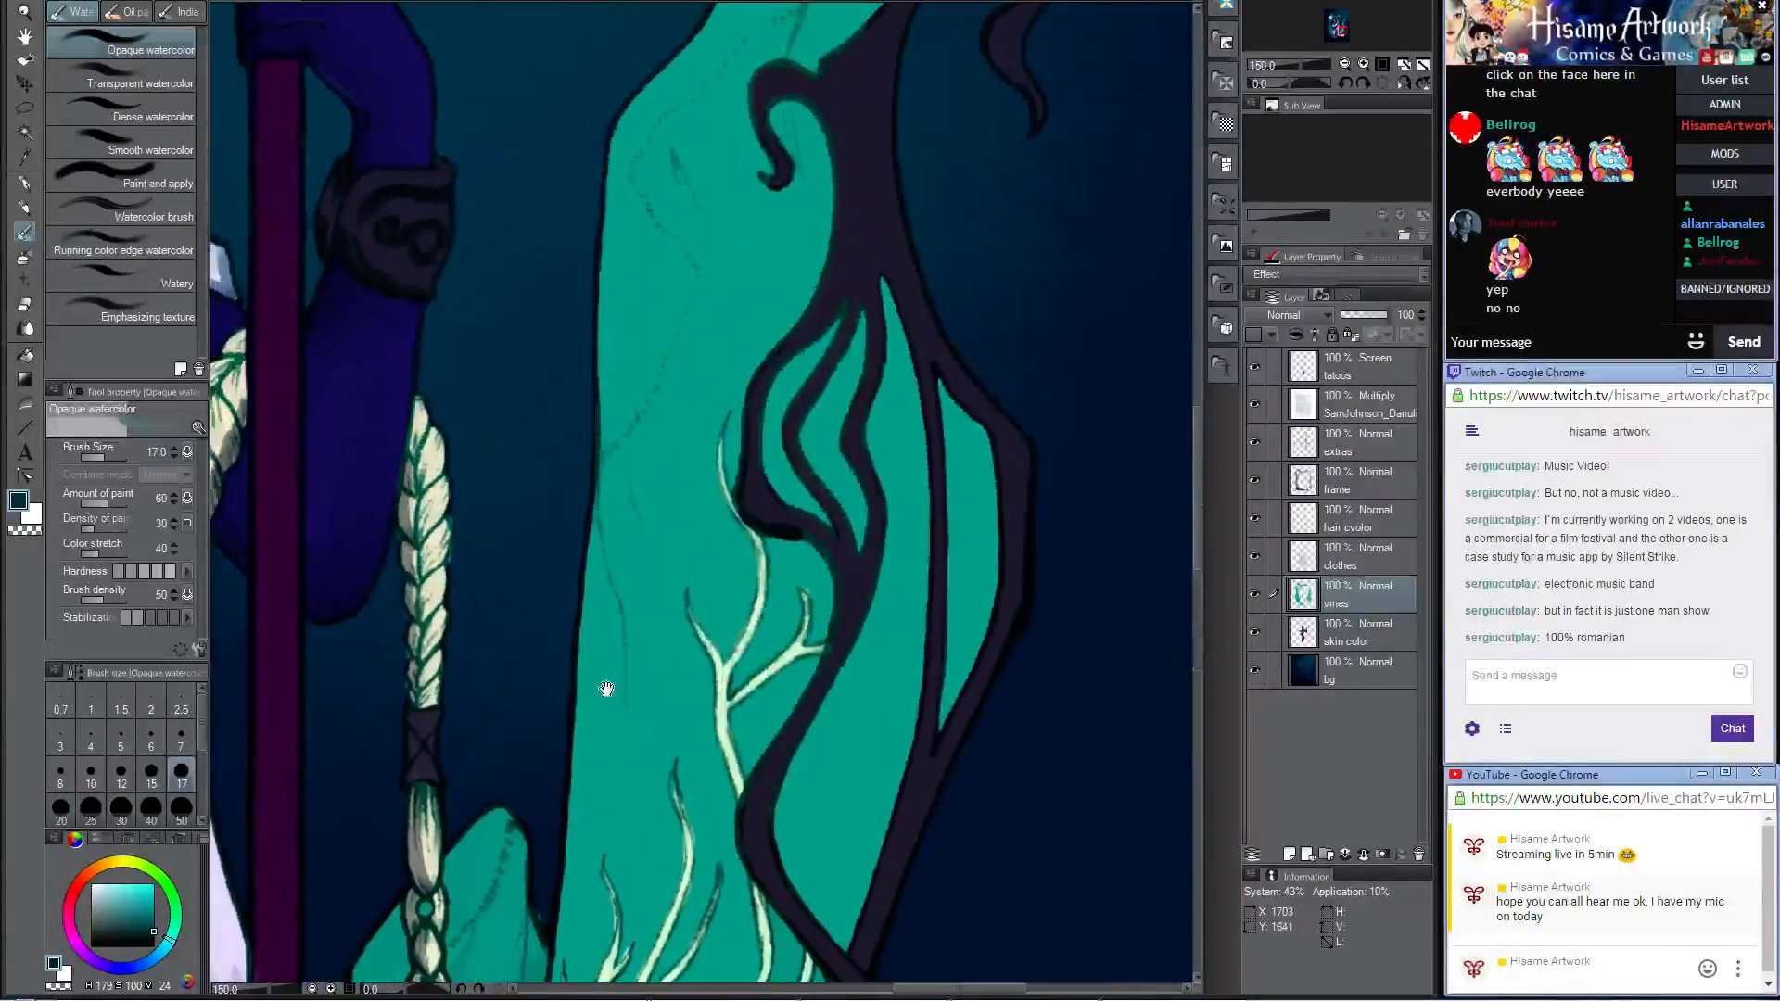
drag(729, 406, 722, 610)
key(p)
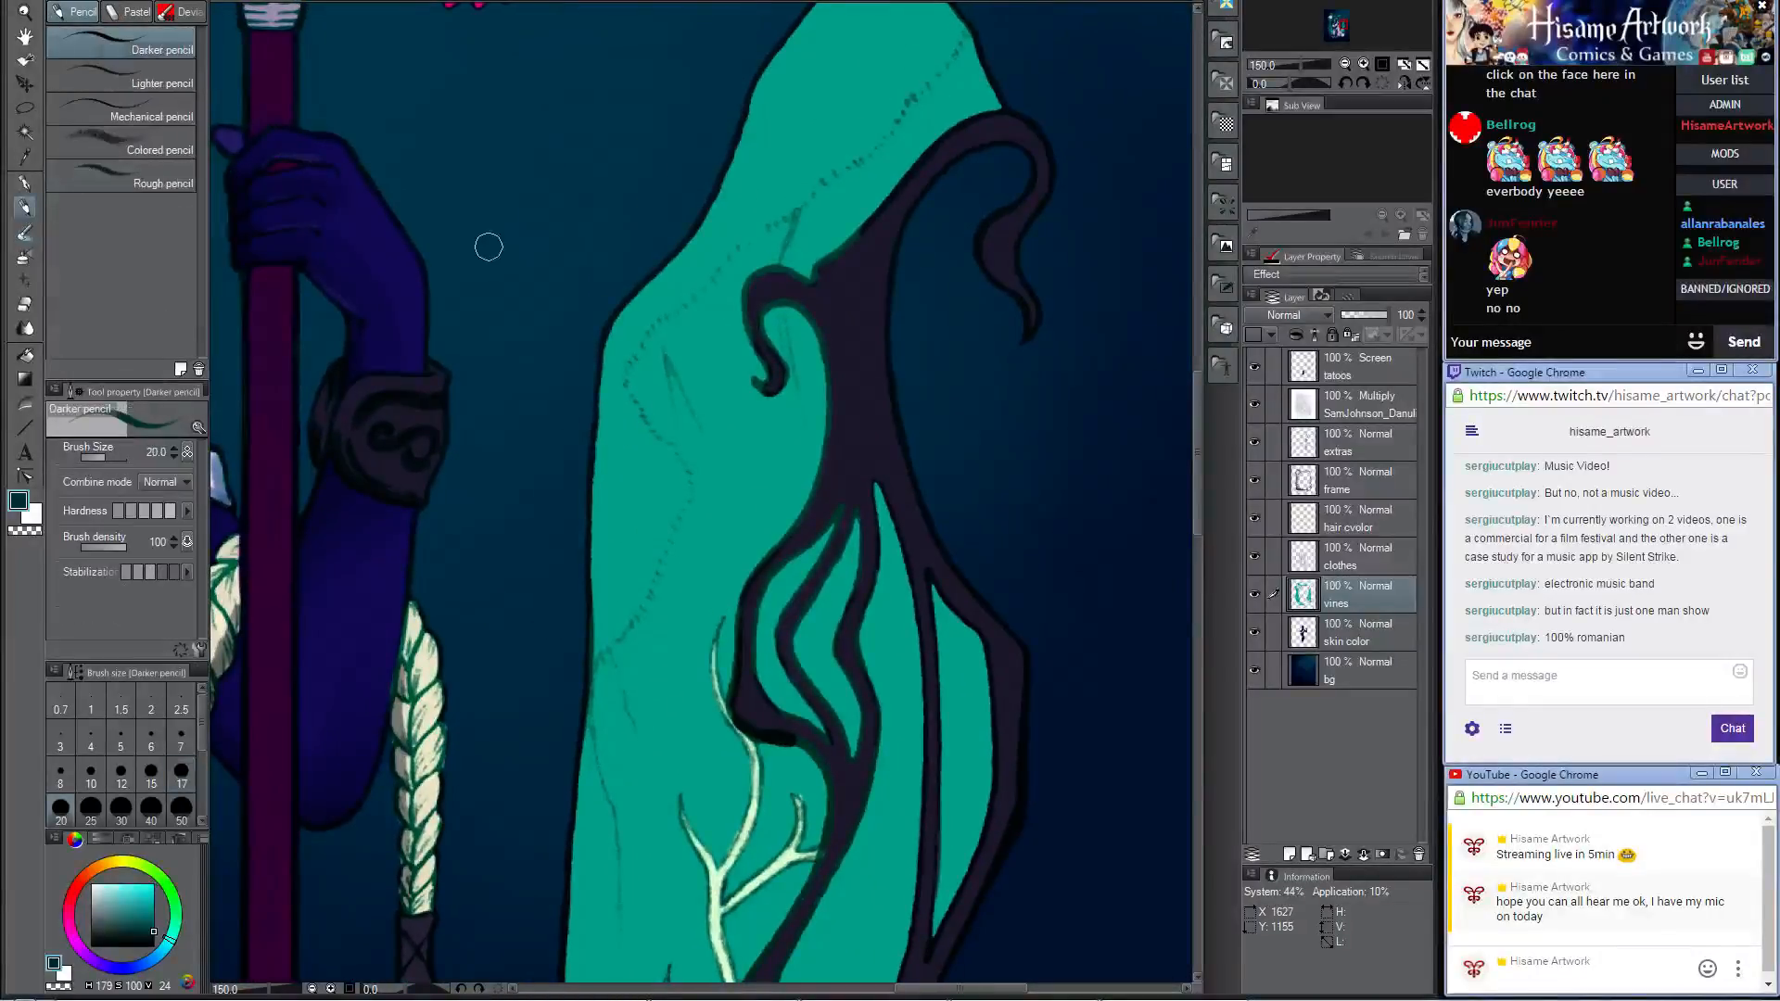
key(ctrl+z)
key(bracketright)
key(bracketright)
key(bracketright)
key(bracketright)
key(bracketright)
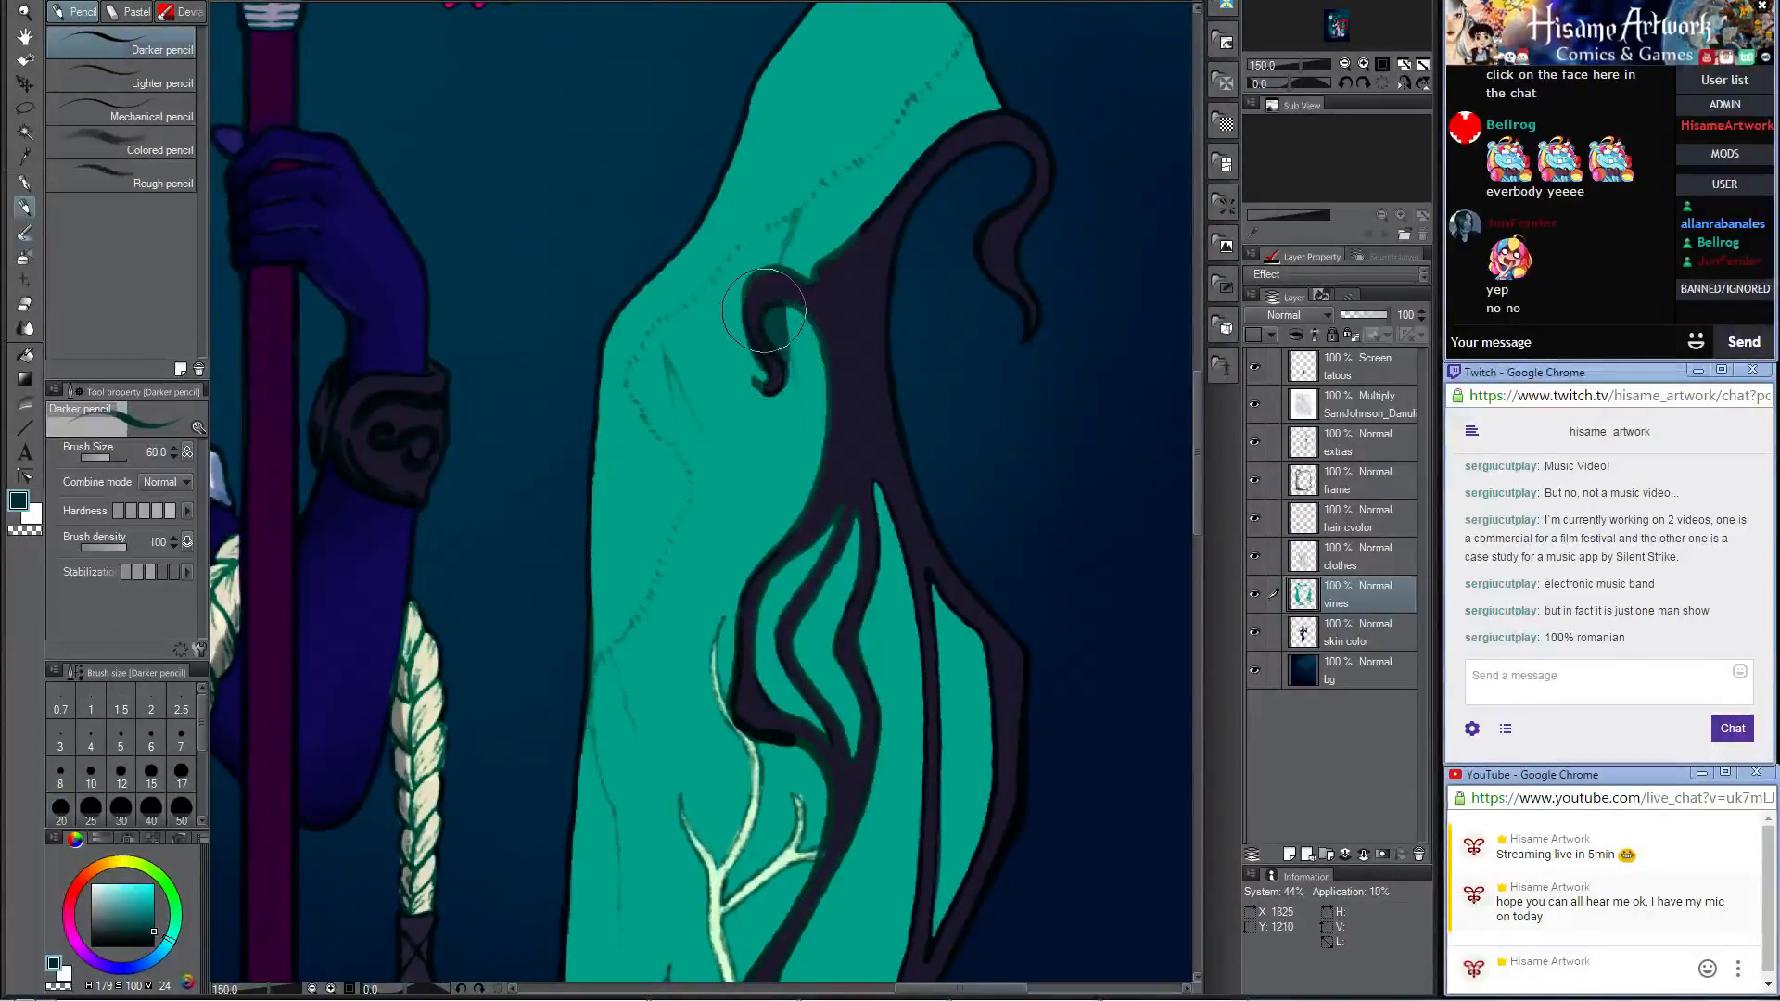
drag(777, 315, 803, 472)
drag(819, 377, 739, 656)
key(ctrl+z)
key(ctrl+z)
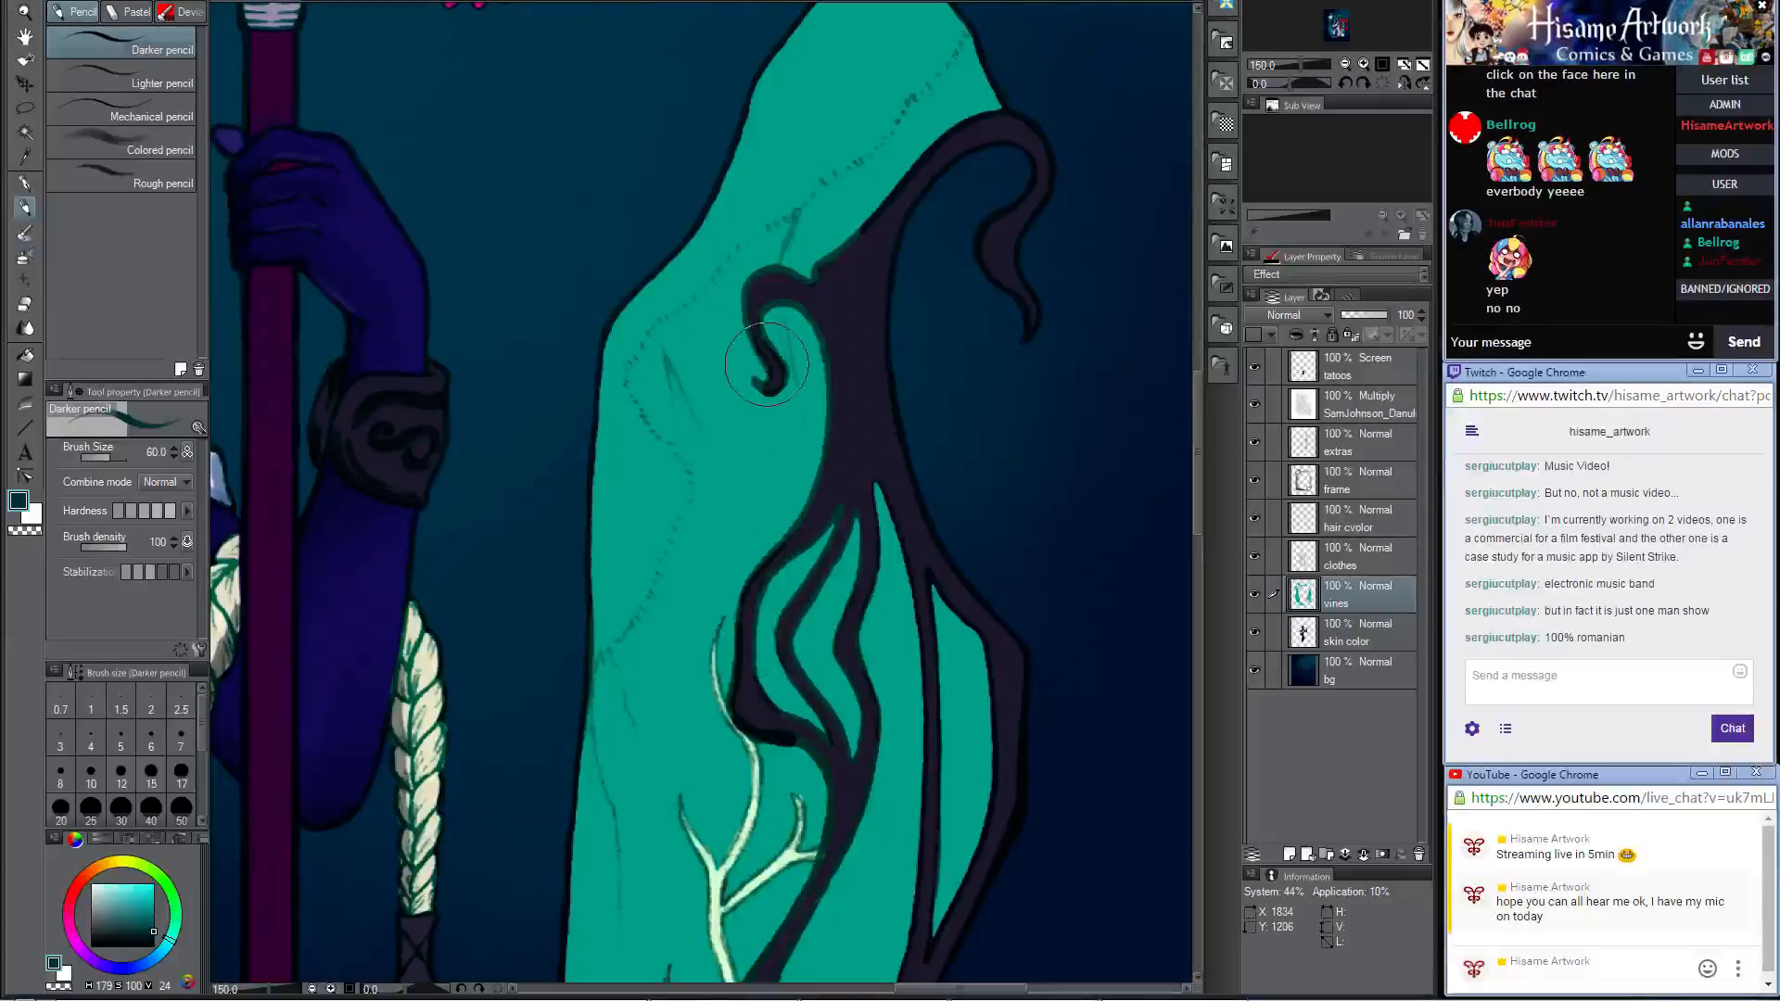
Step: Shade the tall rock's upper part along the frame, below and above the small curl, with the Darker pencil, and blend it with Opaque watercolor
mouse_move(777, 299)
mouse_down()
mouse_move(800, 469)
mouse_move(714, 653)
mouse_up()
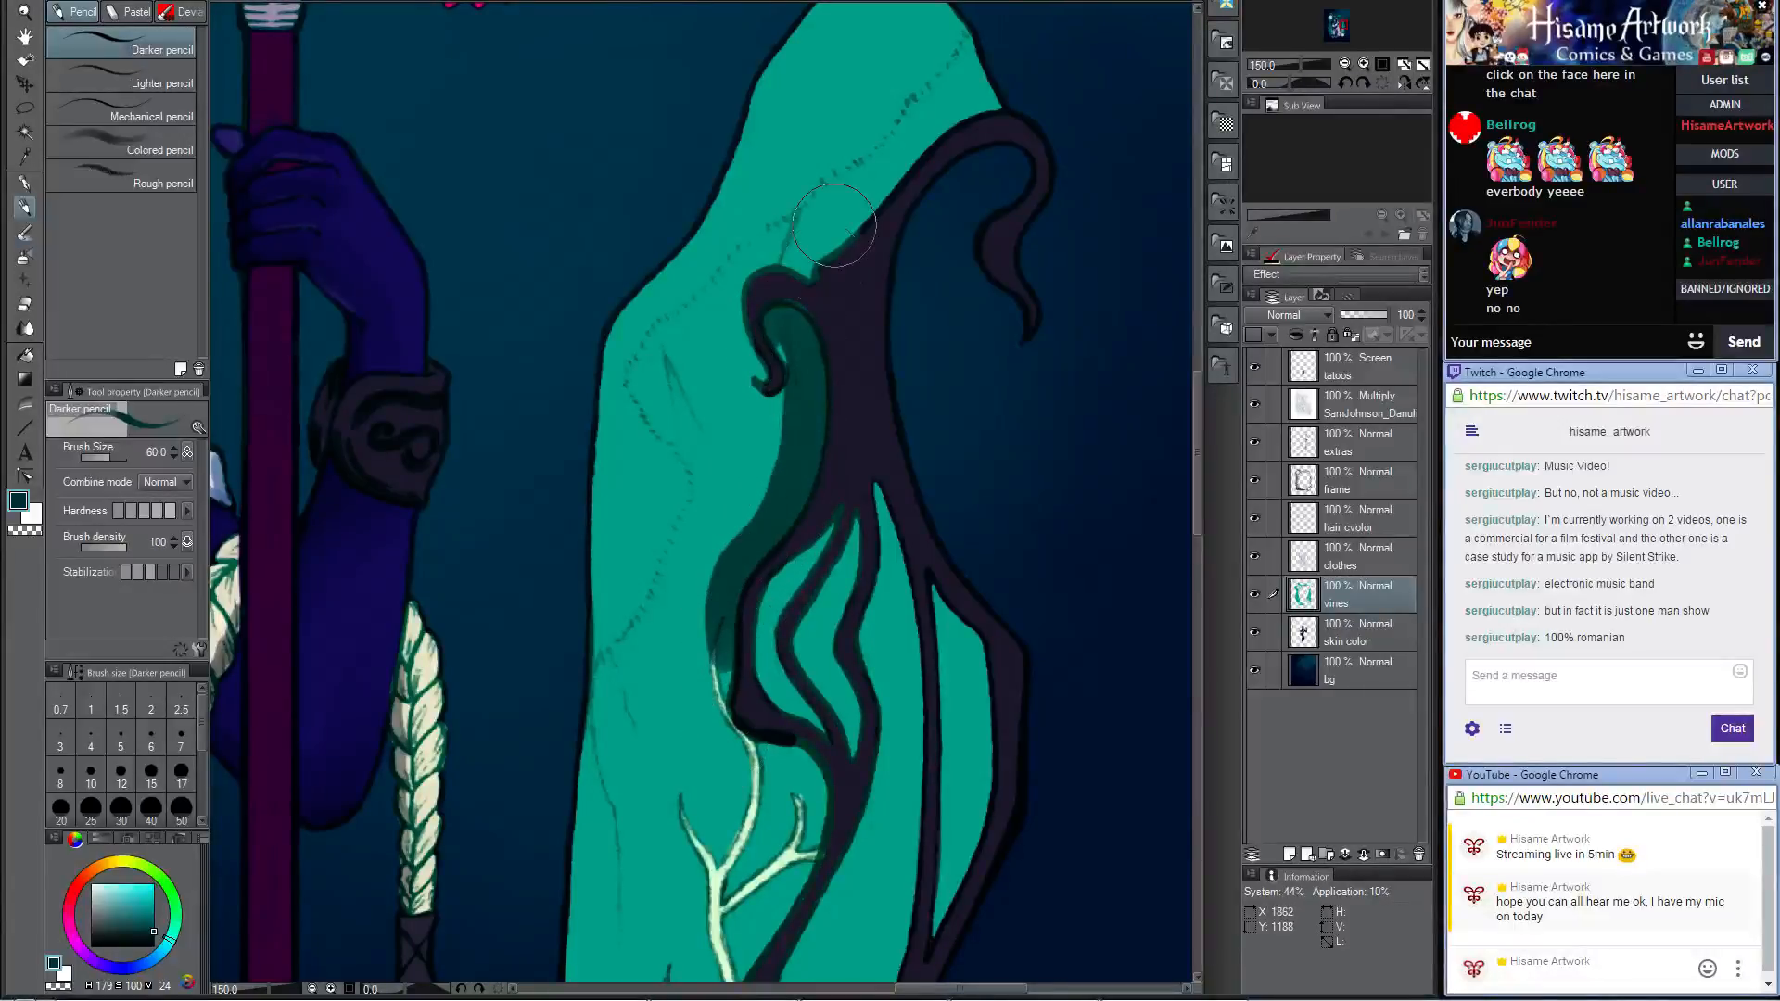
mouse_move(813, 281)
mouse_down()
mouse_move(910, 139)
mouse_move(825, 212)
mouse_move(769, 278)
mouse_up()
click(24, 234)
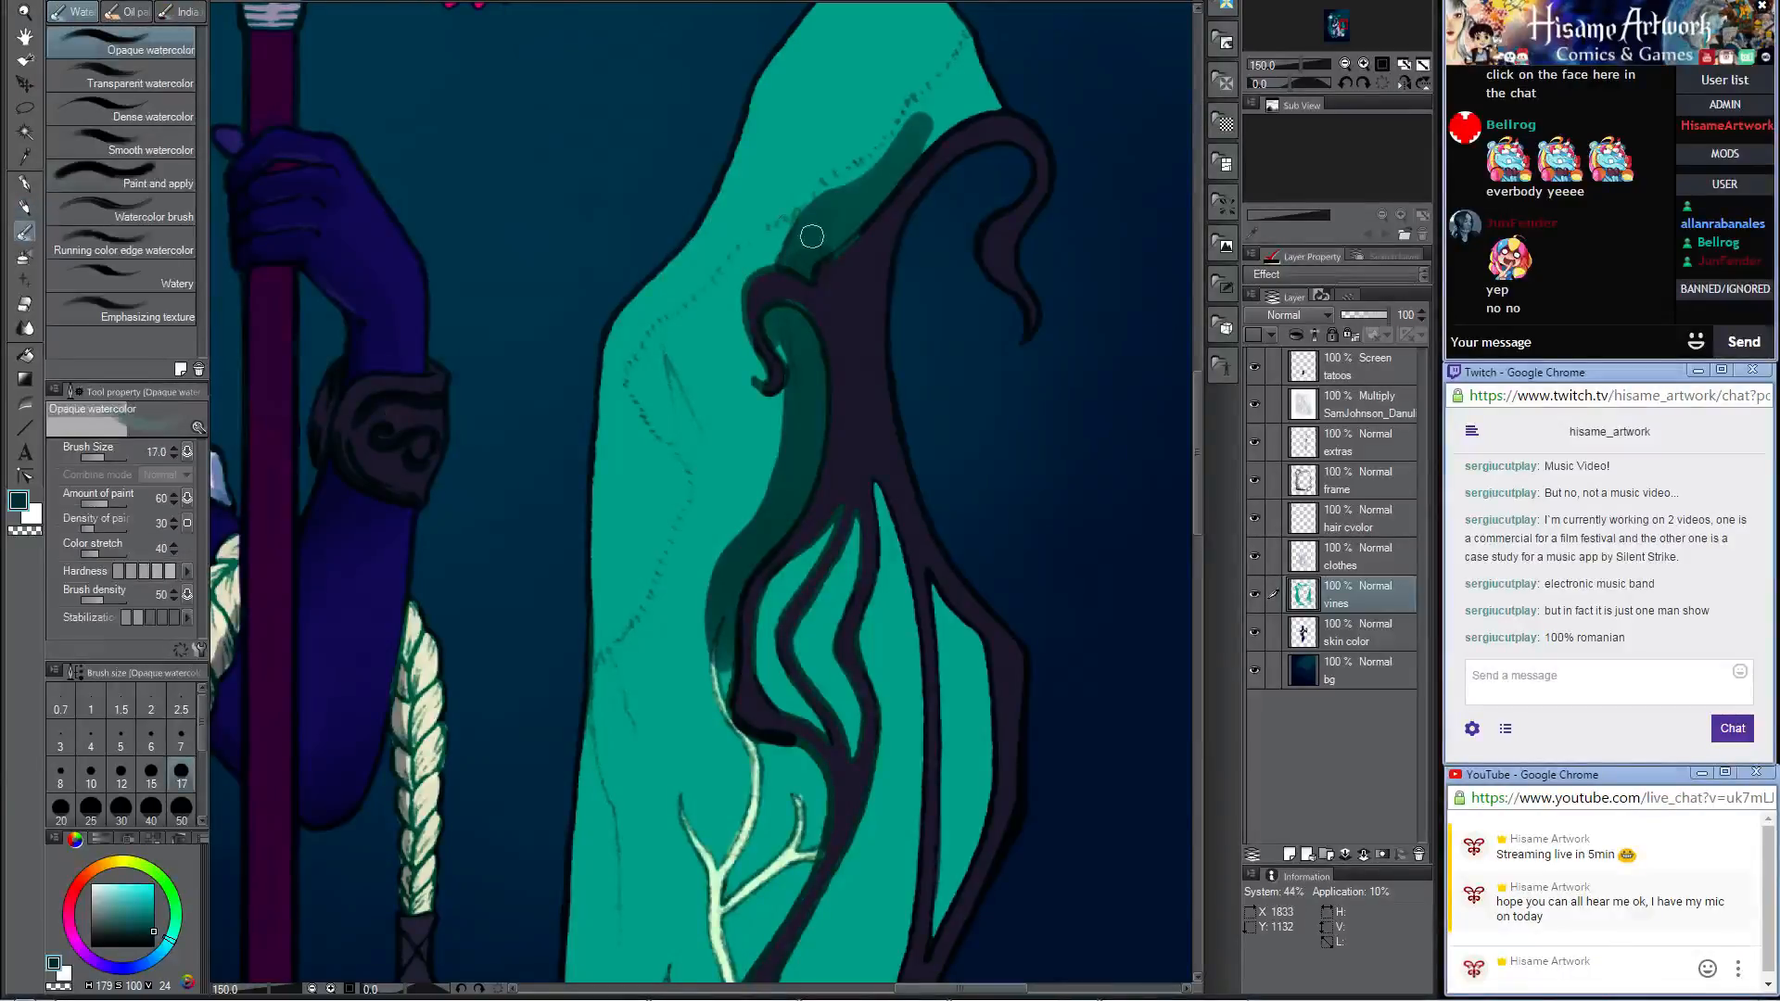
click(181, 807)
mouse_move(807, 252)
mouse_down()
mouse_move(949, 86)
mouse_move(742, 279)
mouse_move(765, 189)
mouse_move(725, 447)
mouse_move(764, 289)
mouse_move(757, 495)
mouse_move(763, 445)
mouse_move(720, 566)
mouse_move(721, 687)
mouse_move(711, 578)
mouse_move(808, 385)
mouse_move(792, 322)
mouse_move(706, 565)
mouse_move(691, 429)
mouse_move(739, 319)
mouse_move(686, 612)
mouse_move(705, 716)
mouse_up()
mouse_move(693, 575)
mouse_down()
mouse_move(765, 557)
mouse_move(737, 682)
mouse_move(733, 663)
mouse_up()
mouse_move(804, 263)
mouse_down()
mouse_move(774, 279)
mouse_move(843, 187)
mouse_move(927, 133)
mouse_move(835, 174)
mouse_move(762, 255)
mouse_up()
Step: Shade the rock around the upper vine branch beside the frame with the Darker pencil, and blend it with Opaque watercolor at size 20
mouse_move(819, 553)
mouse_down()
mouse_move(813, 239)
mouse_move(830, 313)
mouse_move(798, 324)
mouse_move(848, 436)
mouse_move(813, 476)
mouse_move(820, 443)
mouse_move(769, 556)
mouse_move(823, 462)
mouse_up()
key(p)
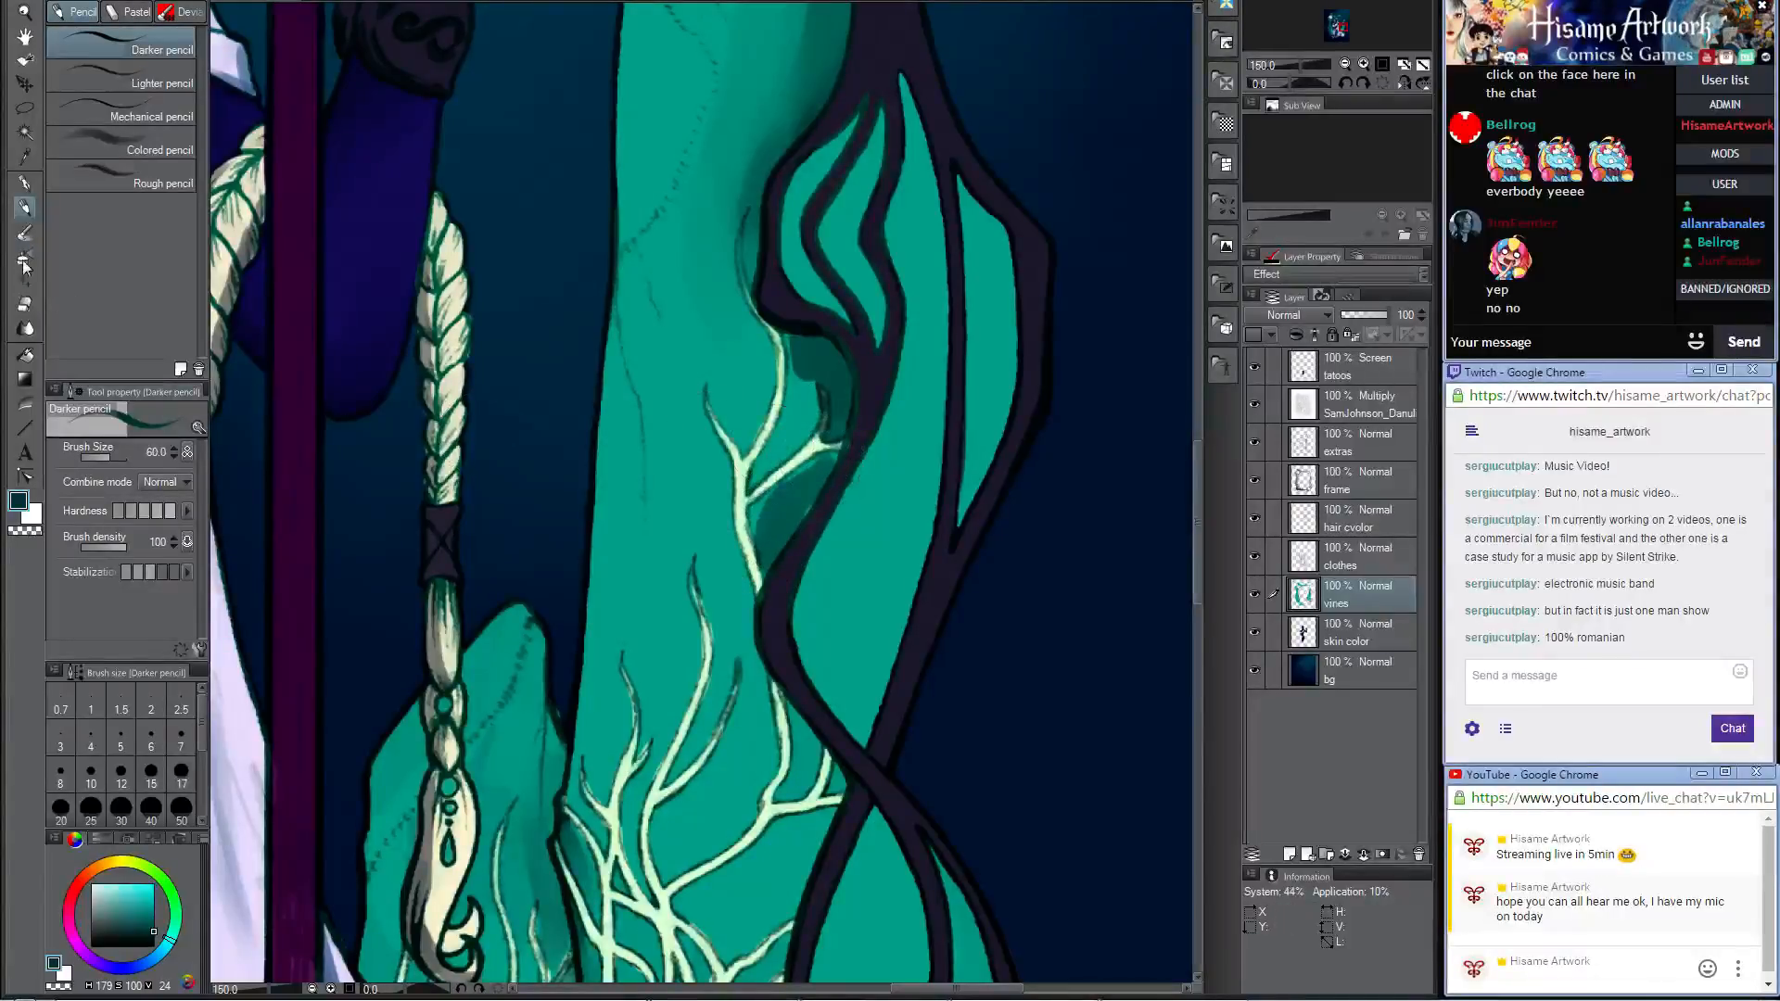
click(25, 234)
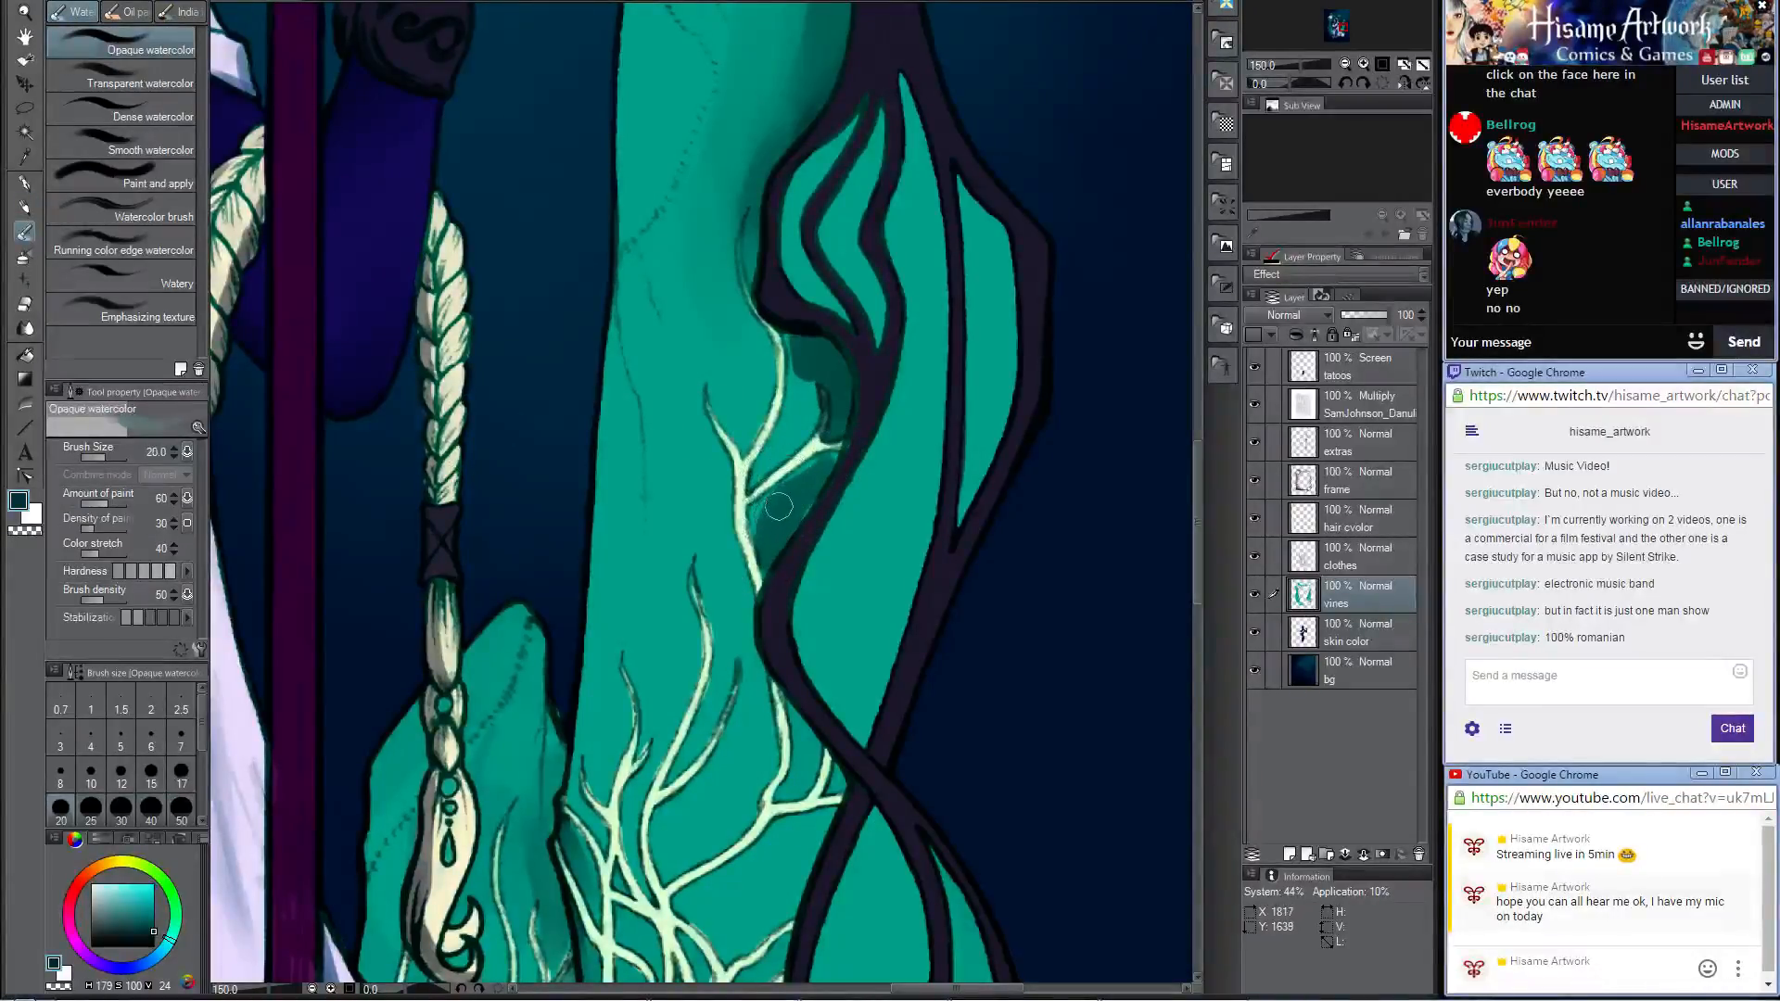
mouse_move(779, 506)
mouse_down()
mouse_move(766, 560)
mouse_move(833, 456)
mouse_up()
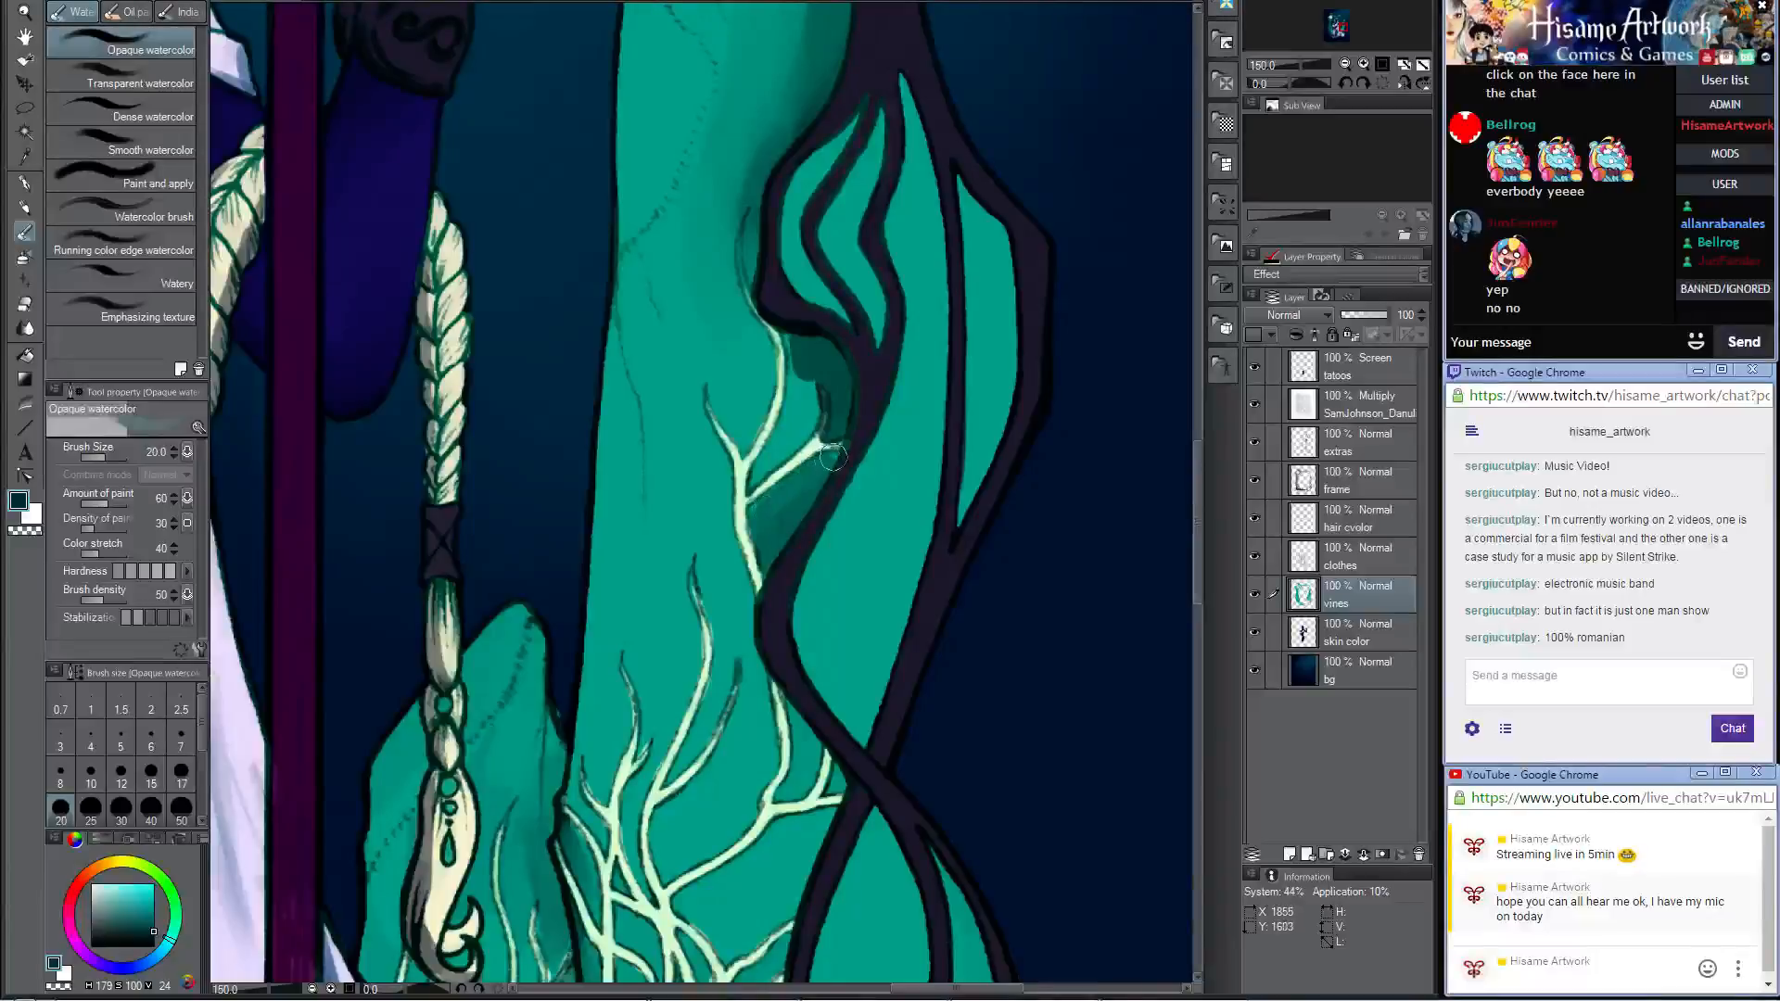
mouse_move(835, 394)
mouse_down()
mouse_move(789, 330)
mouse_move(806, 419)
mouse_move(809, 341)
mouse_move(842, 392)
mouse_move(838, 406)
mouse_move(794, 327)
mouse_move(839, 357)
mouse_move(810, 325)
mouse_move(840, 388)
mouse_move(816, 461)
mouse_up()
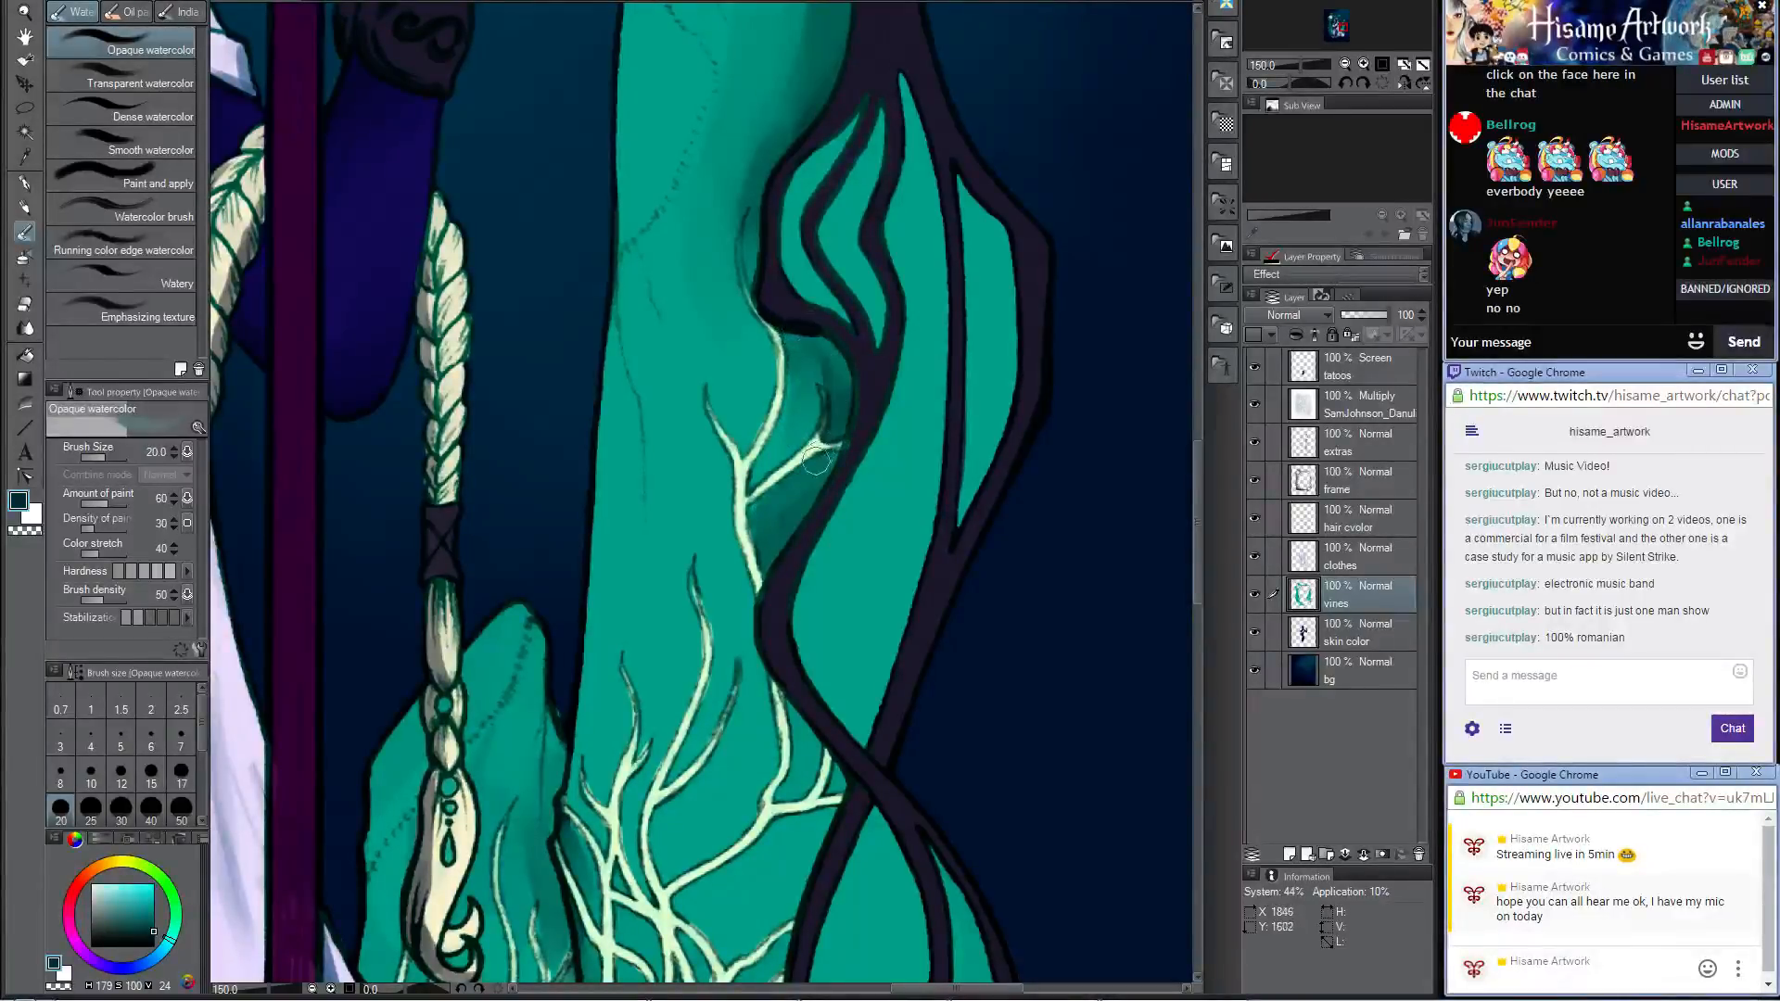
Step: Shade the tall rock along the frame's crossing and down to the spiral curl with the Darker pencil at size 25
drag(764, 631, 687, 243)
click(25, 208)
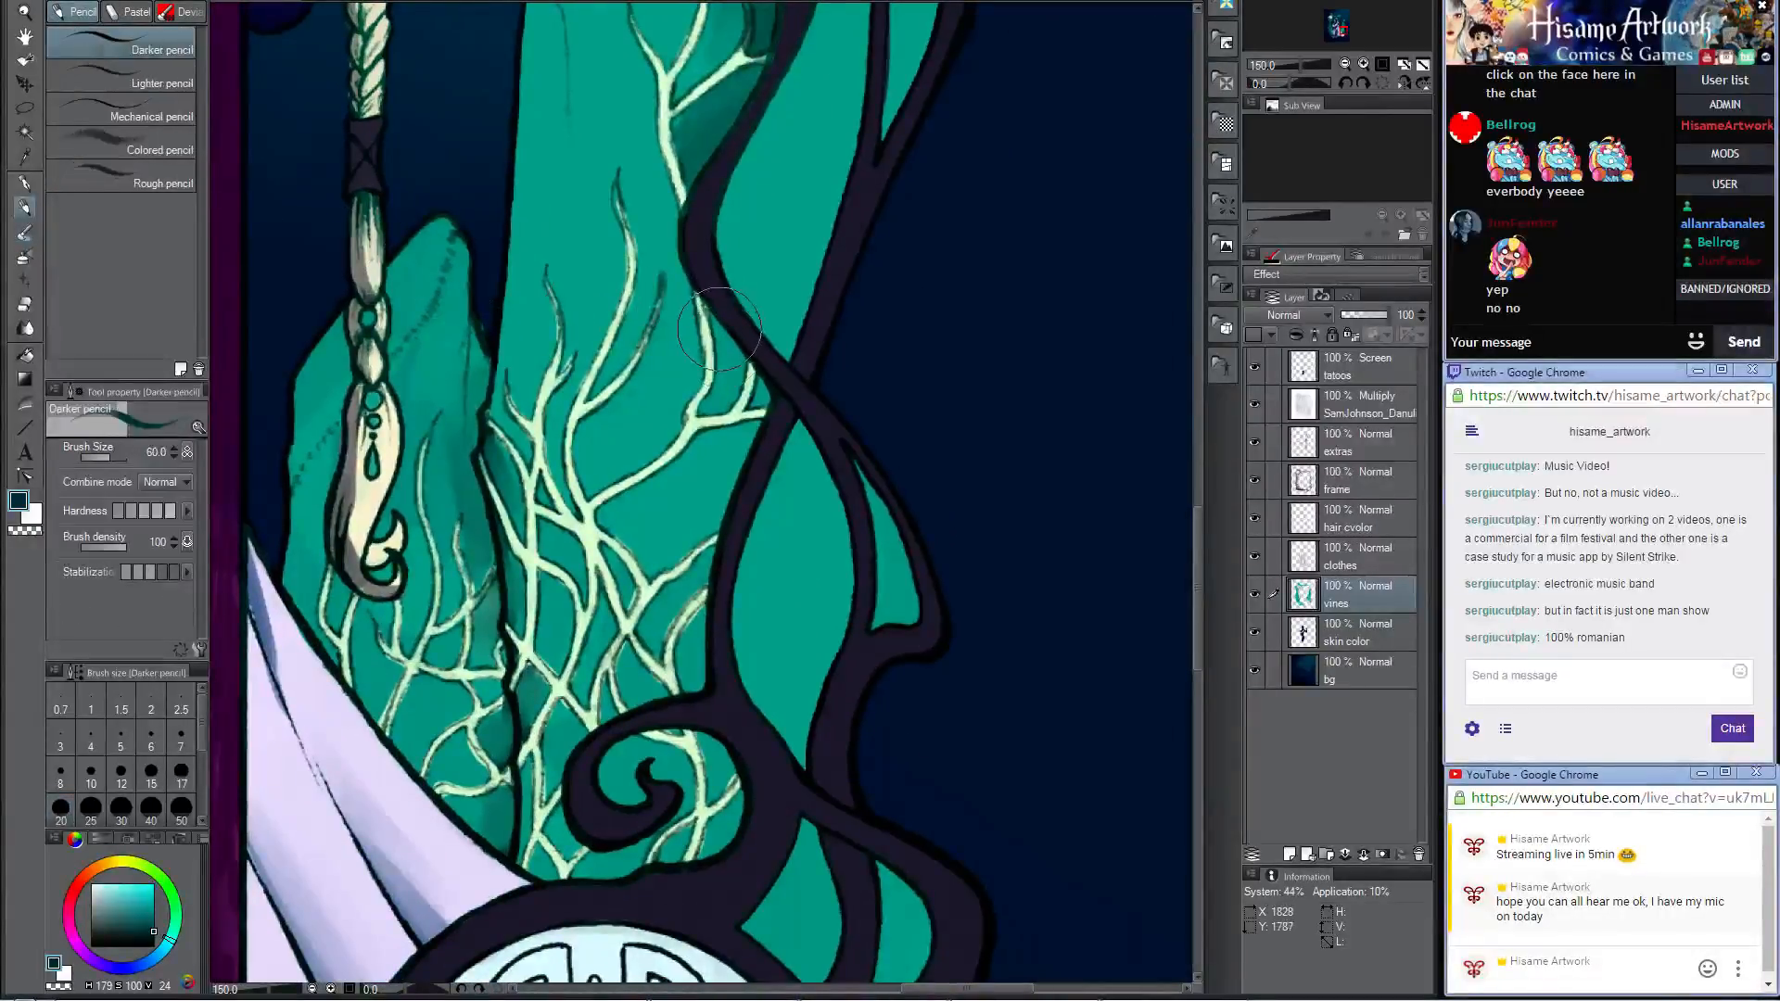
key(bracketleft)
key(bracketleft)
mouse_move(709, 310)
mouse_down()
mouse_move(726, 379)
mouse_move(729, 345)
mouse_move(739, 380)
mouse_move(766, 383)
mouse_move(723, 319)
mouse_move(733, 438)
mouse_move(752, 436)
mouse_move(718, 521)
mouse_move(649, 573)
mouse_up()
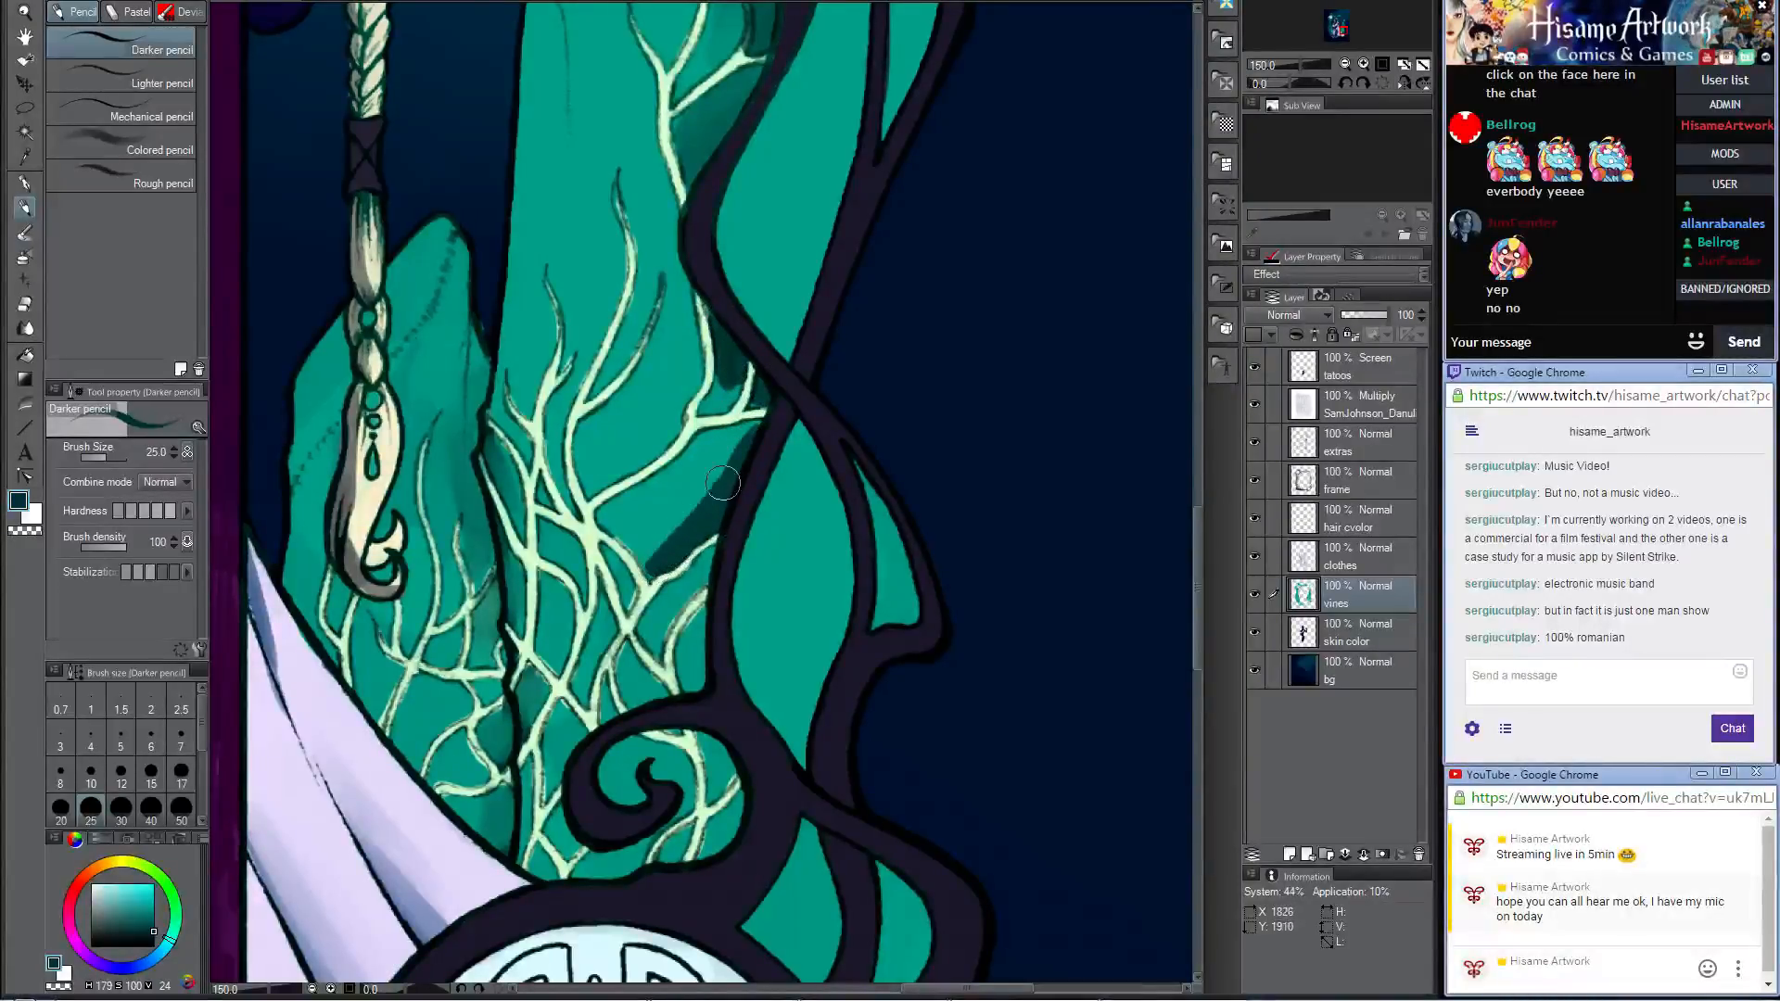
drag(723, 482, 700, 653)
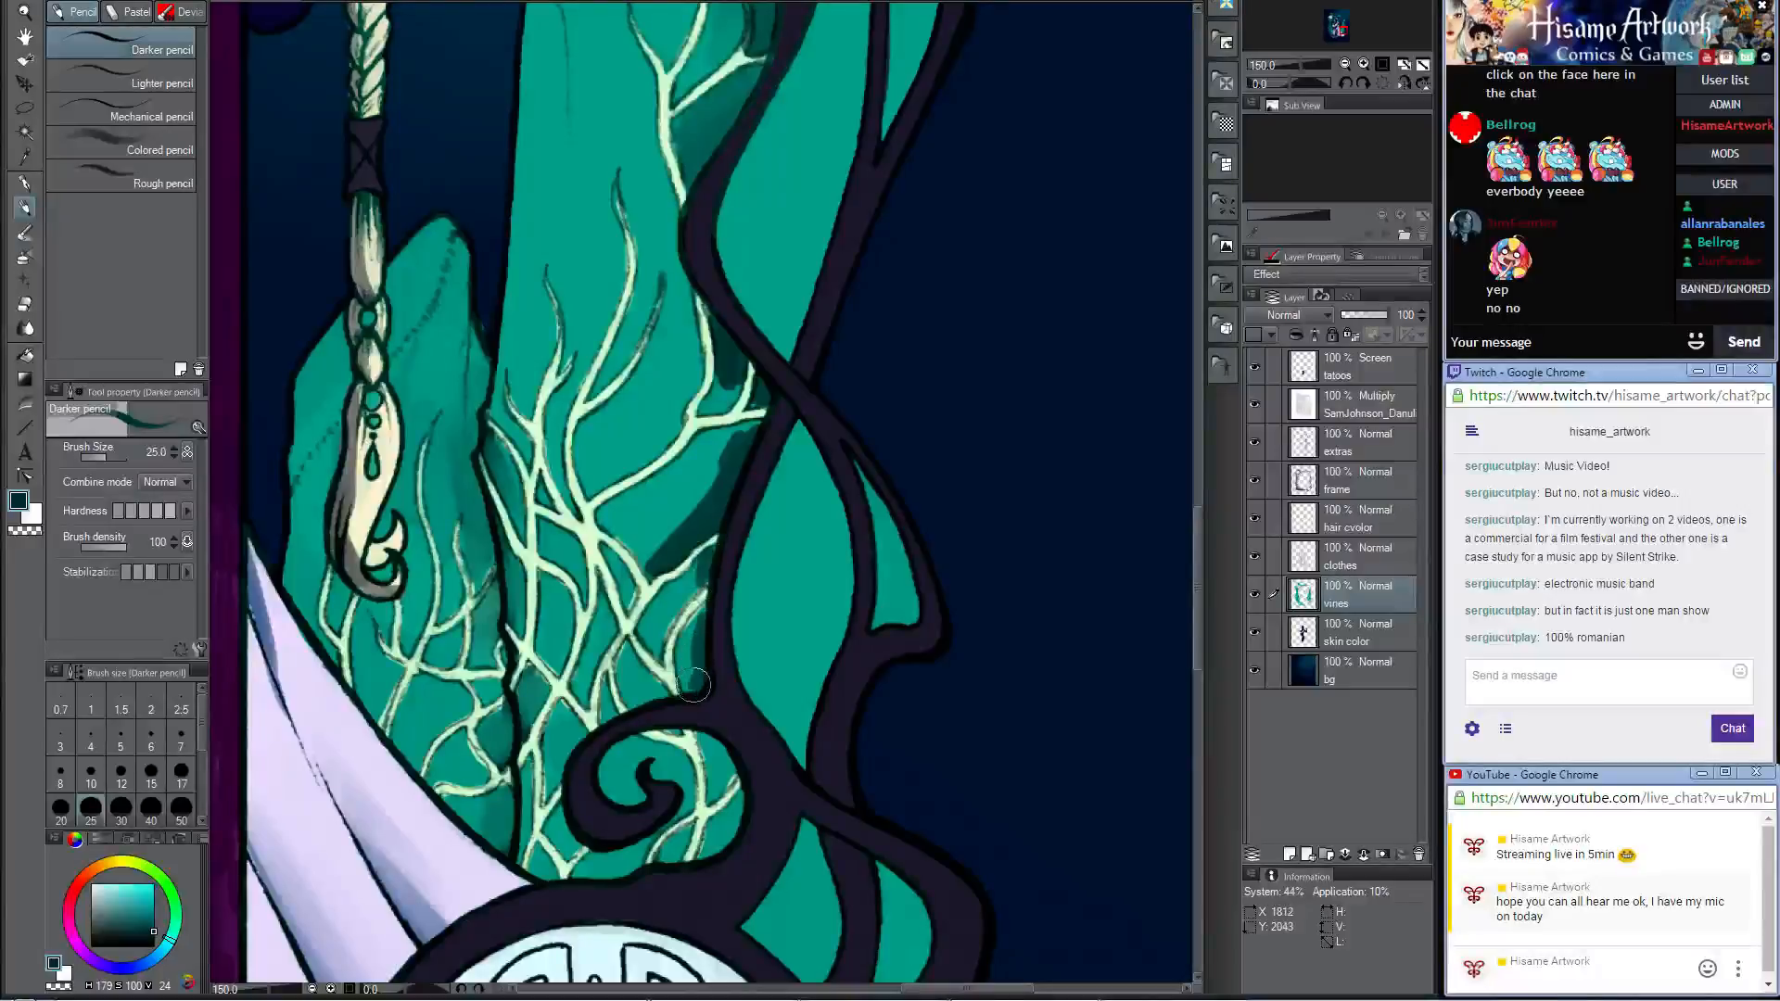
Step: Blend the shading between the vines from the frame's crossing to the spiral curl with Opaque watercolor at sizes 20 and 30
key(b)
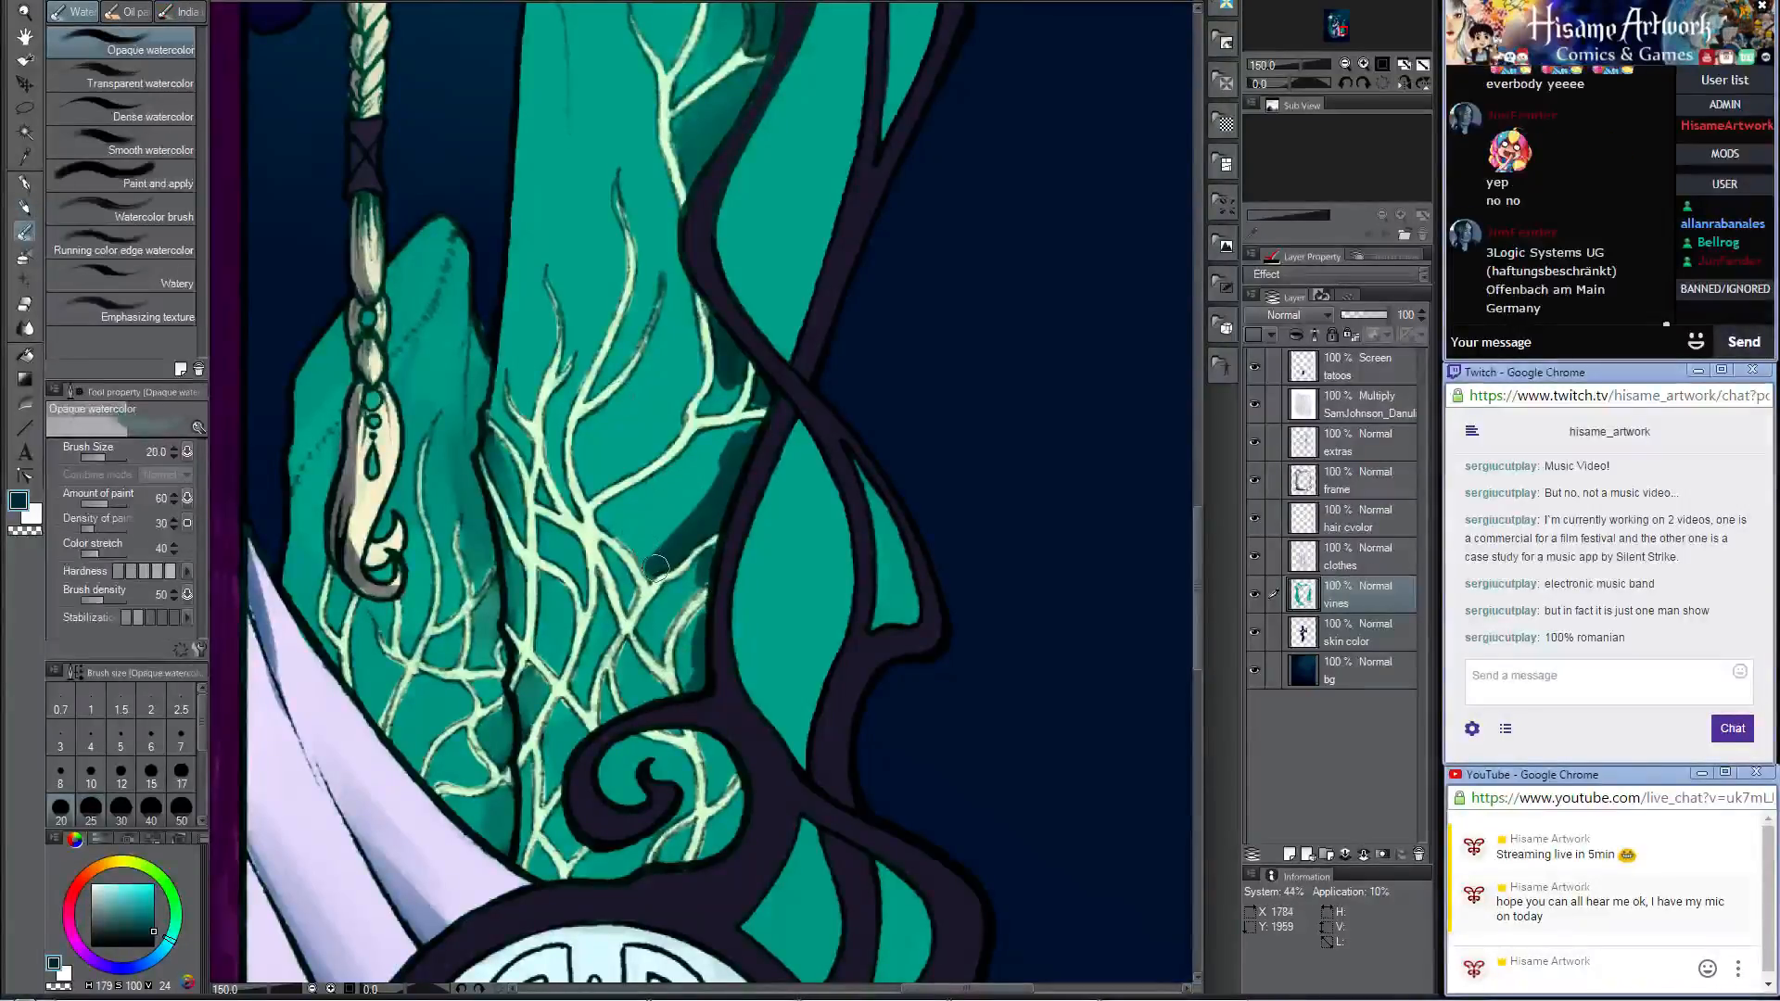
mouse_move(656, 566)
mouse_down()
mouse_move(654, 543)
mouse_move(737, 445)
mouse_move(686, 398)
mouse_up()
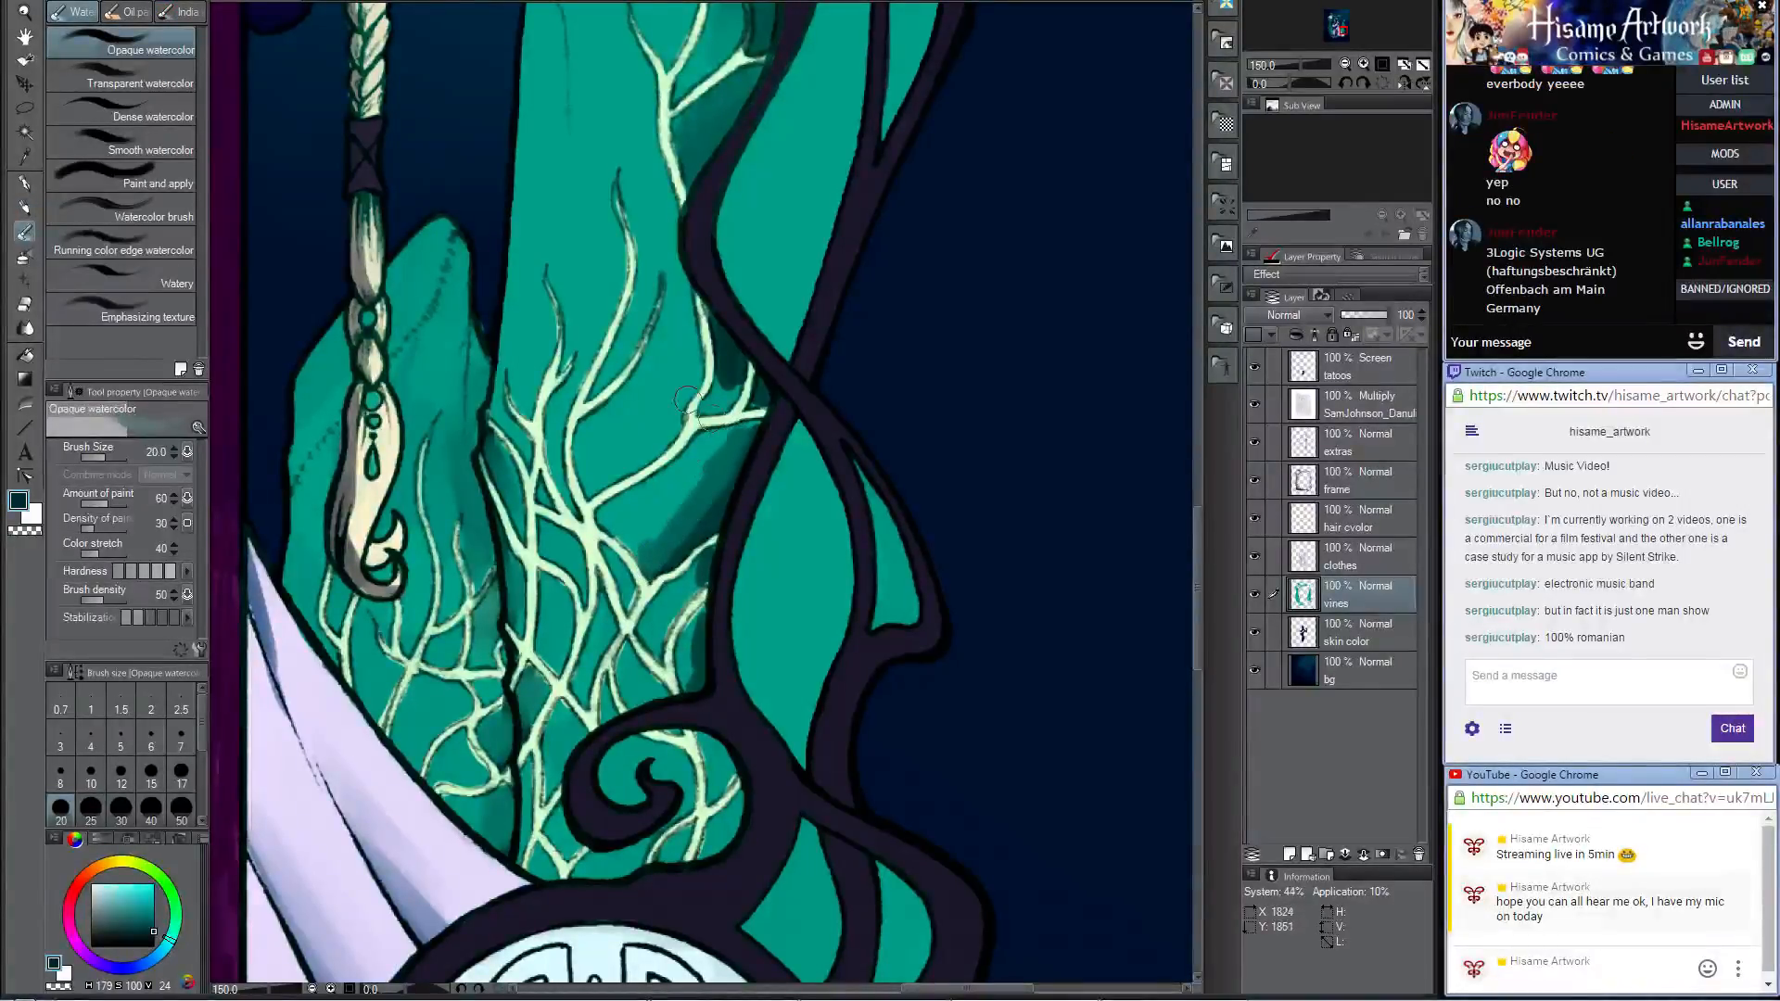
key(bracketright)
key(bracketright)
mouse_move(728, 465)
mouse_down()
mouse_move(657, 521)
mouse_move(646, 538)
mouse_move(728, 478)
mouse_move(666, 555)
mouse_move(680, 480)
mouse_move(630, 511)
mouse_move(732, 435)
mouse_move(692, 579)
mouse_up()
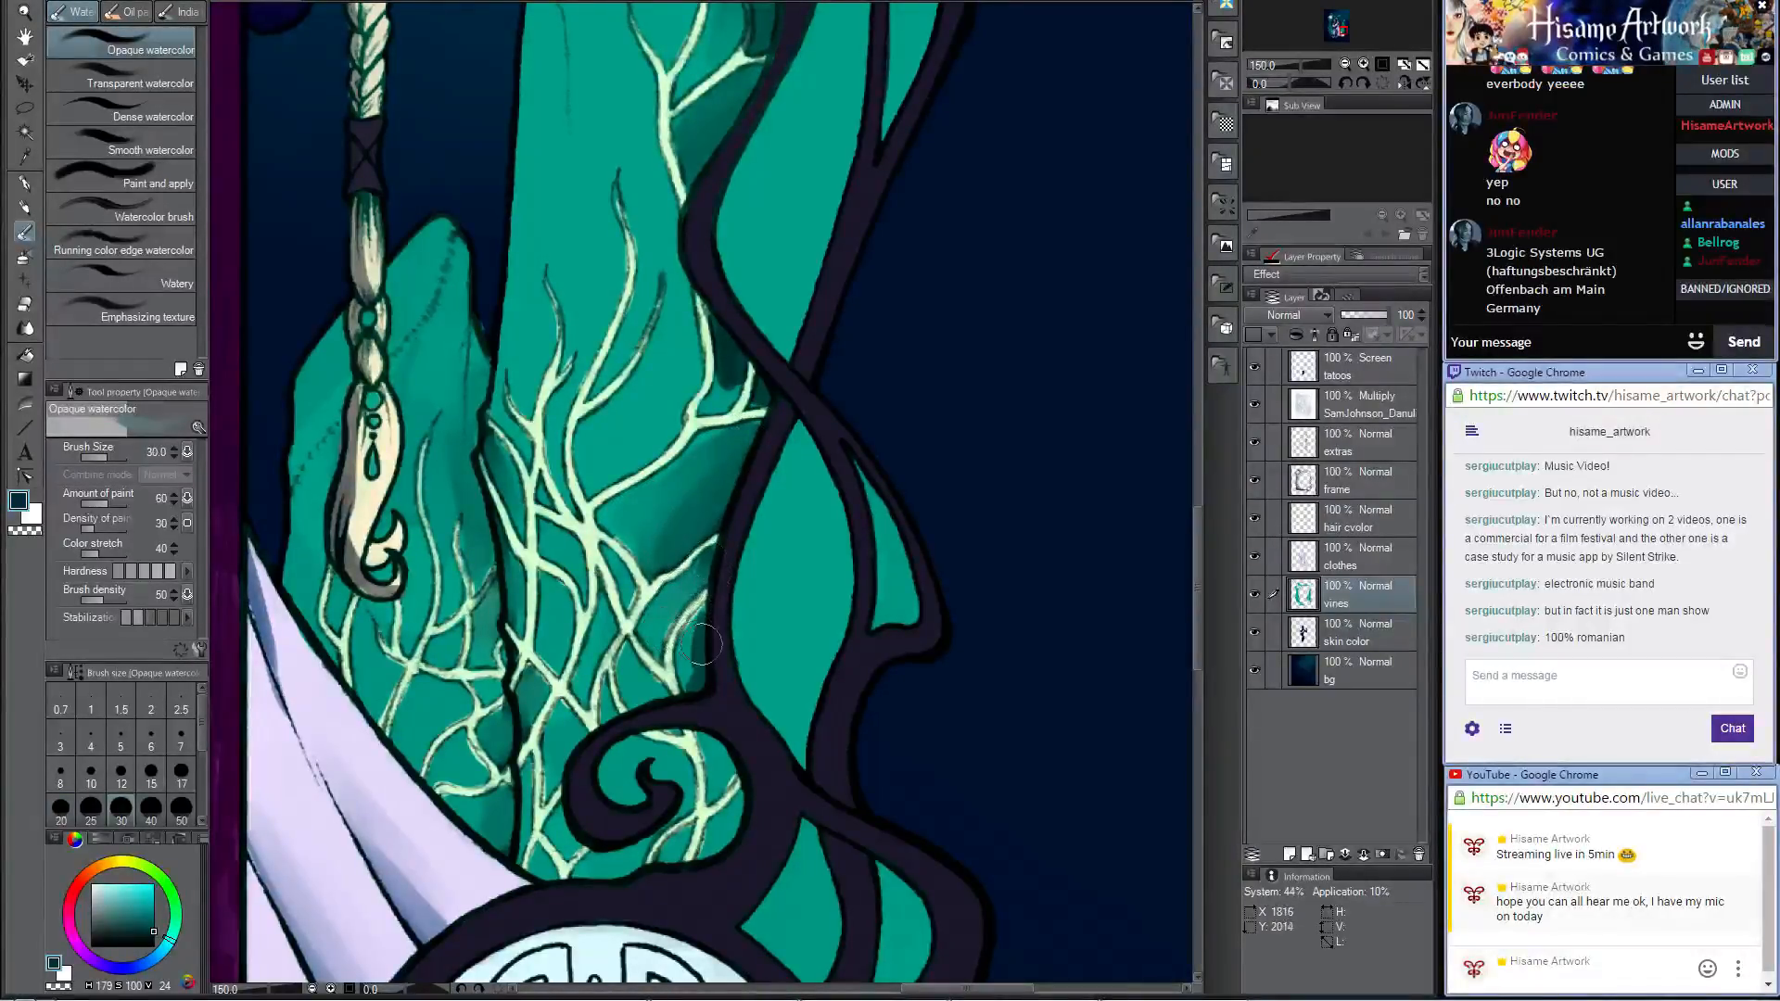
drag(702, 641, 690, 668)
mouse_move(721, 383)
mouse_down()
mouse_move(769, 398)
mouse_move(692, 360)
mouse_up()
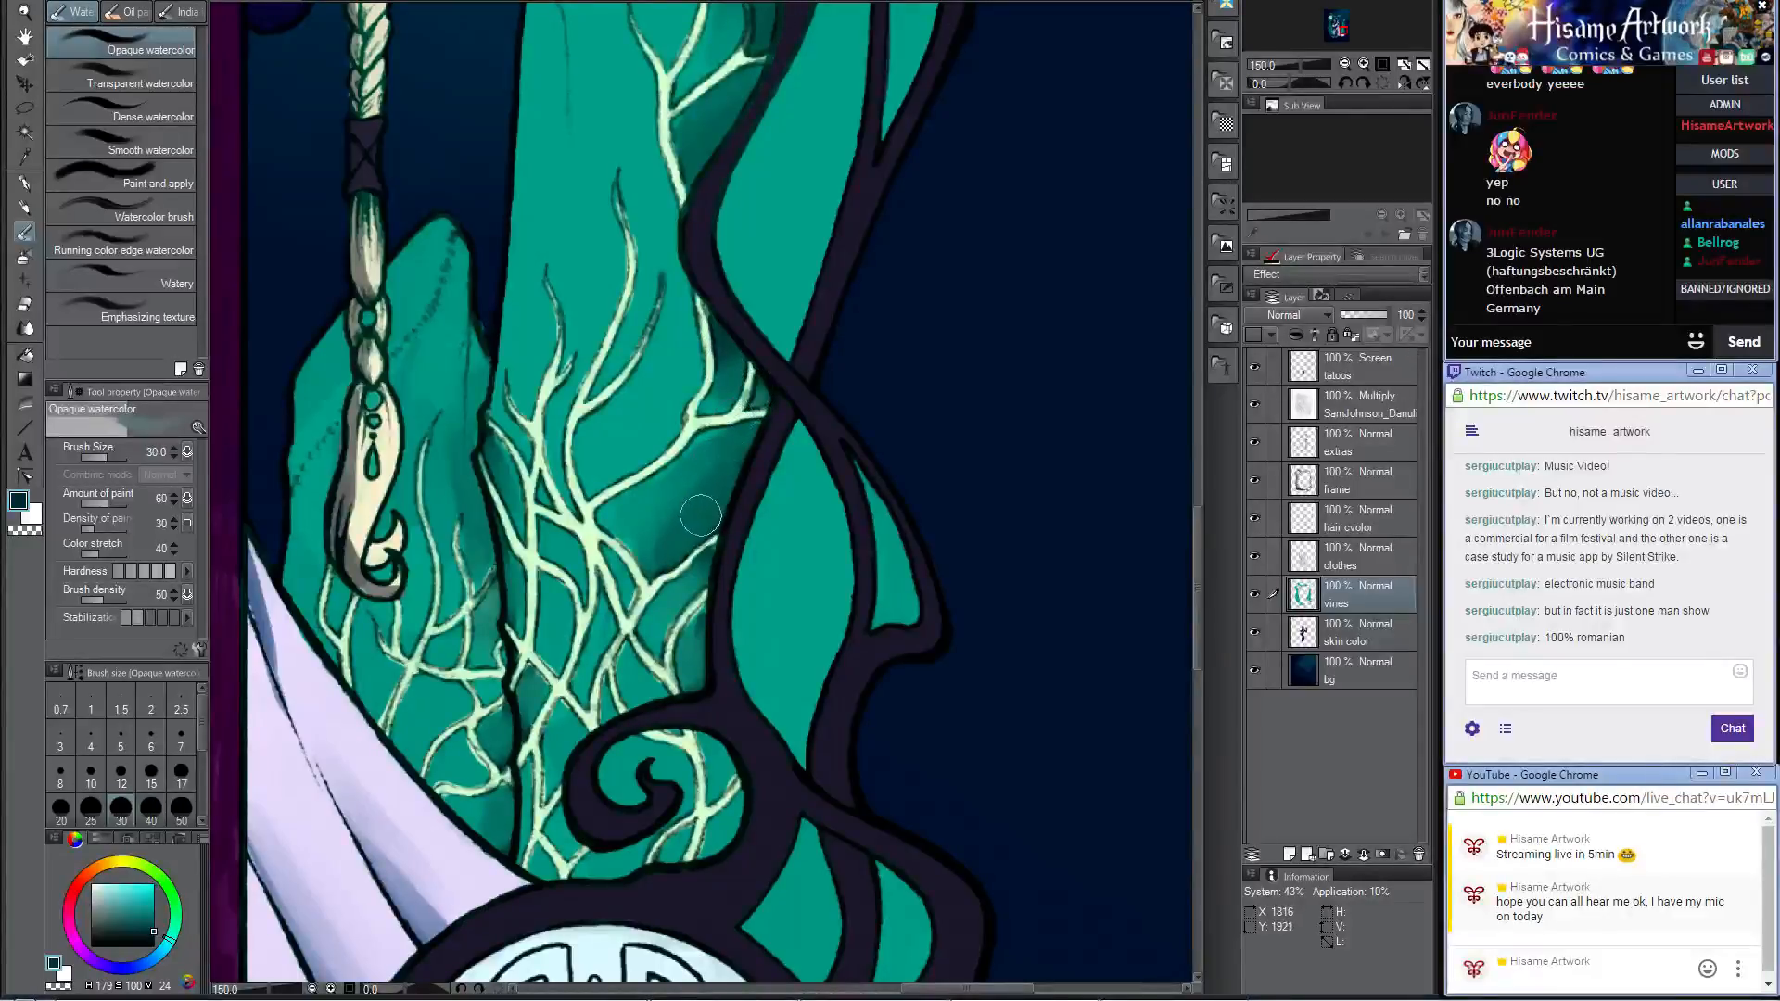
Step: Duplicate the vines layer and set the copy's blending mode to Screen
scroll(667, 515, down, 5)
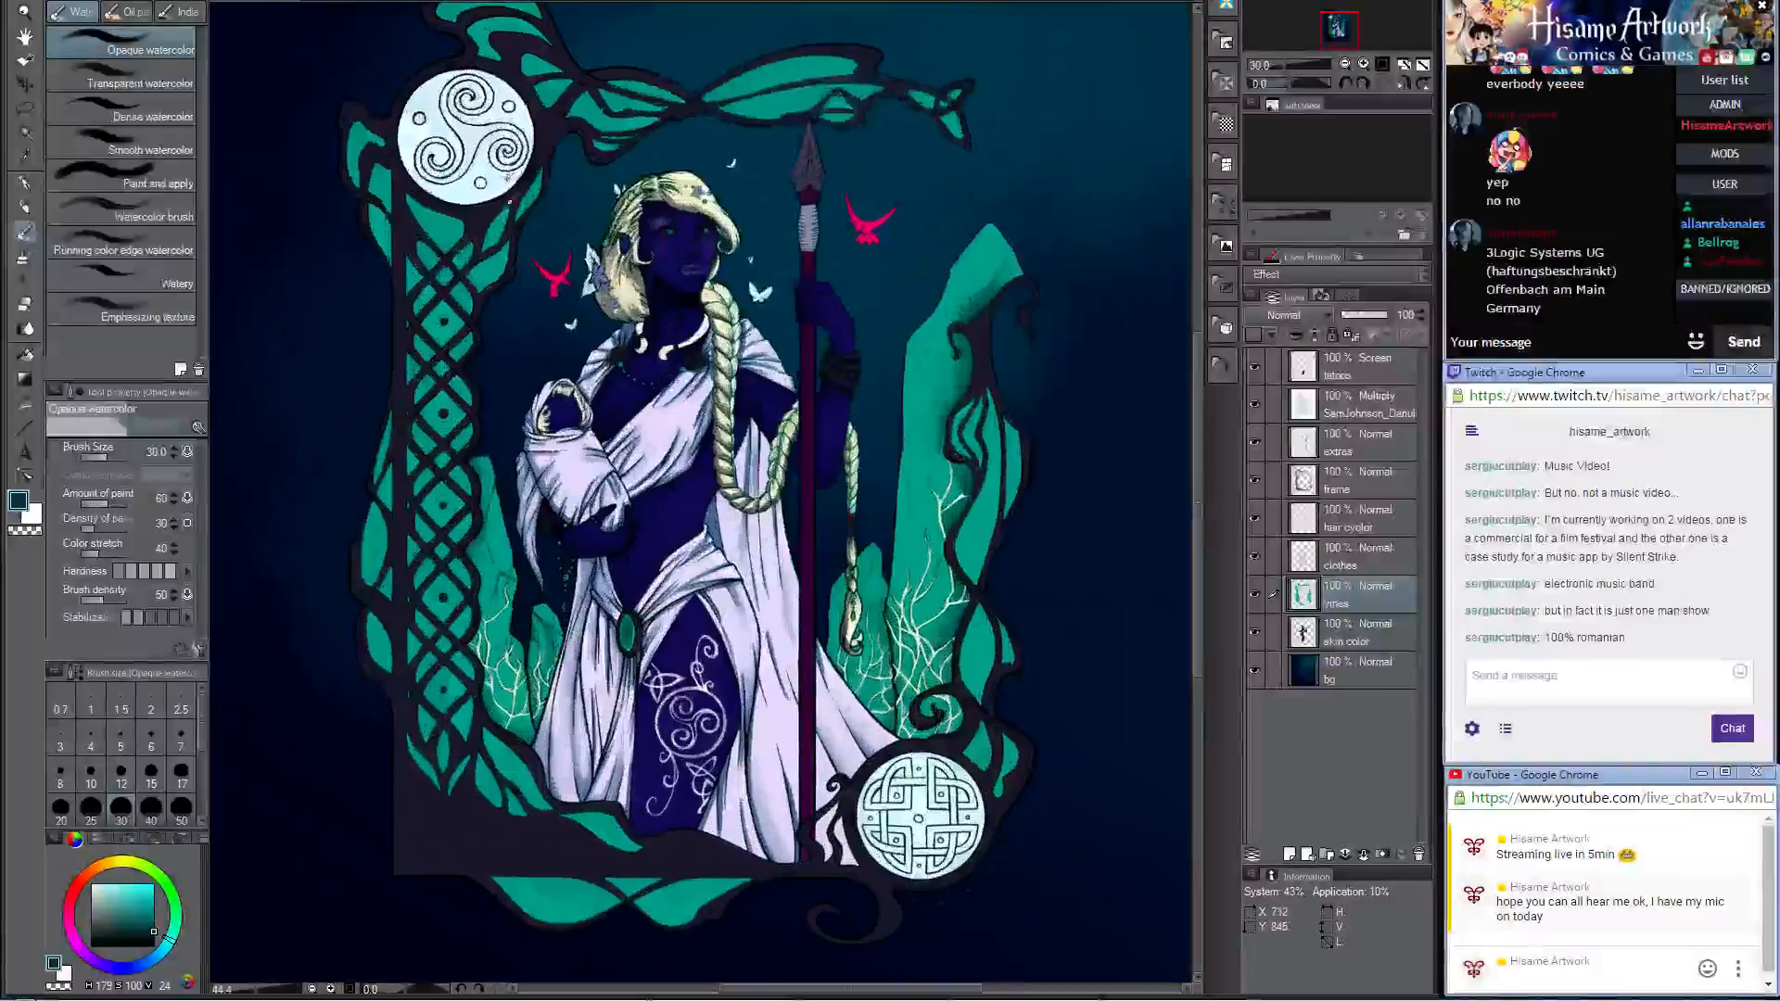
scroll(545, 338, up, 1)
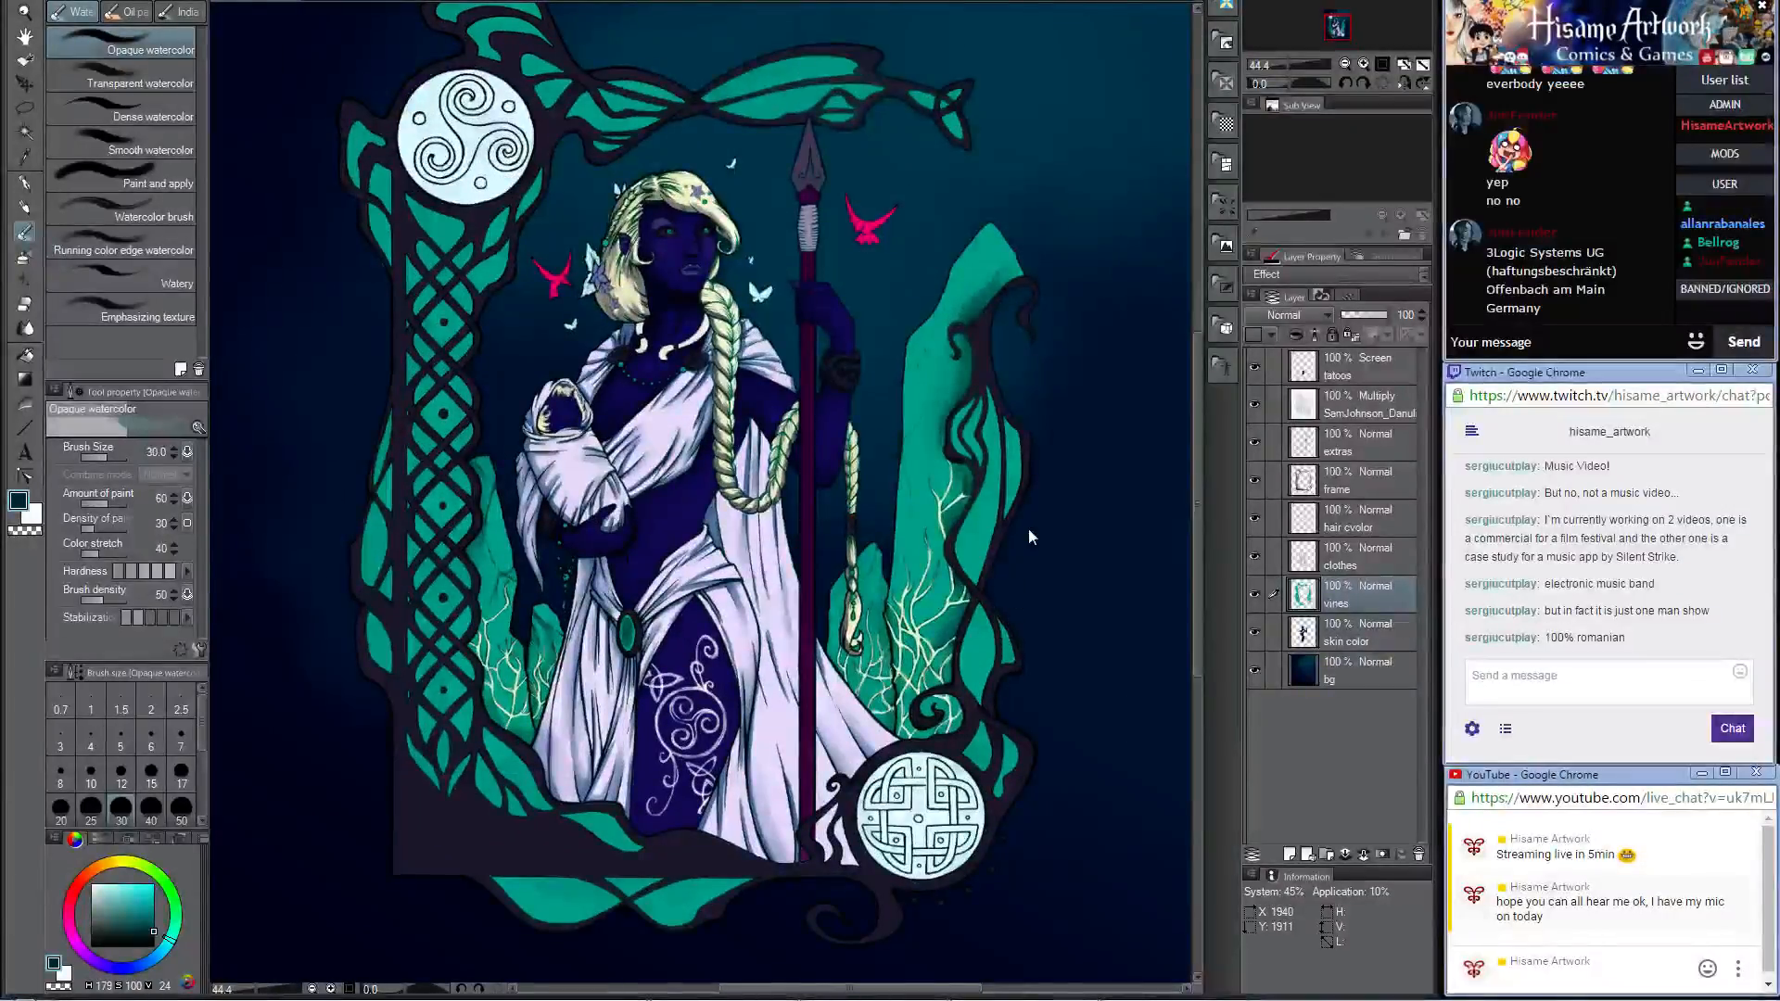
scroll(1023, 551, down, 1)
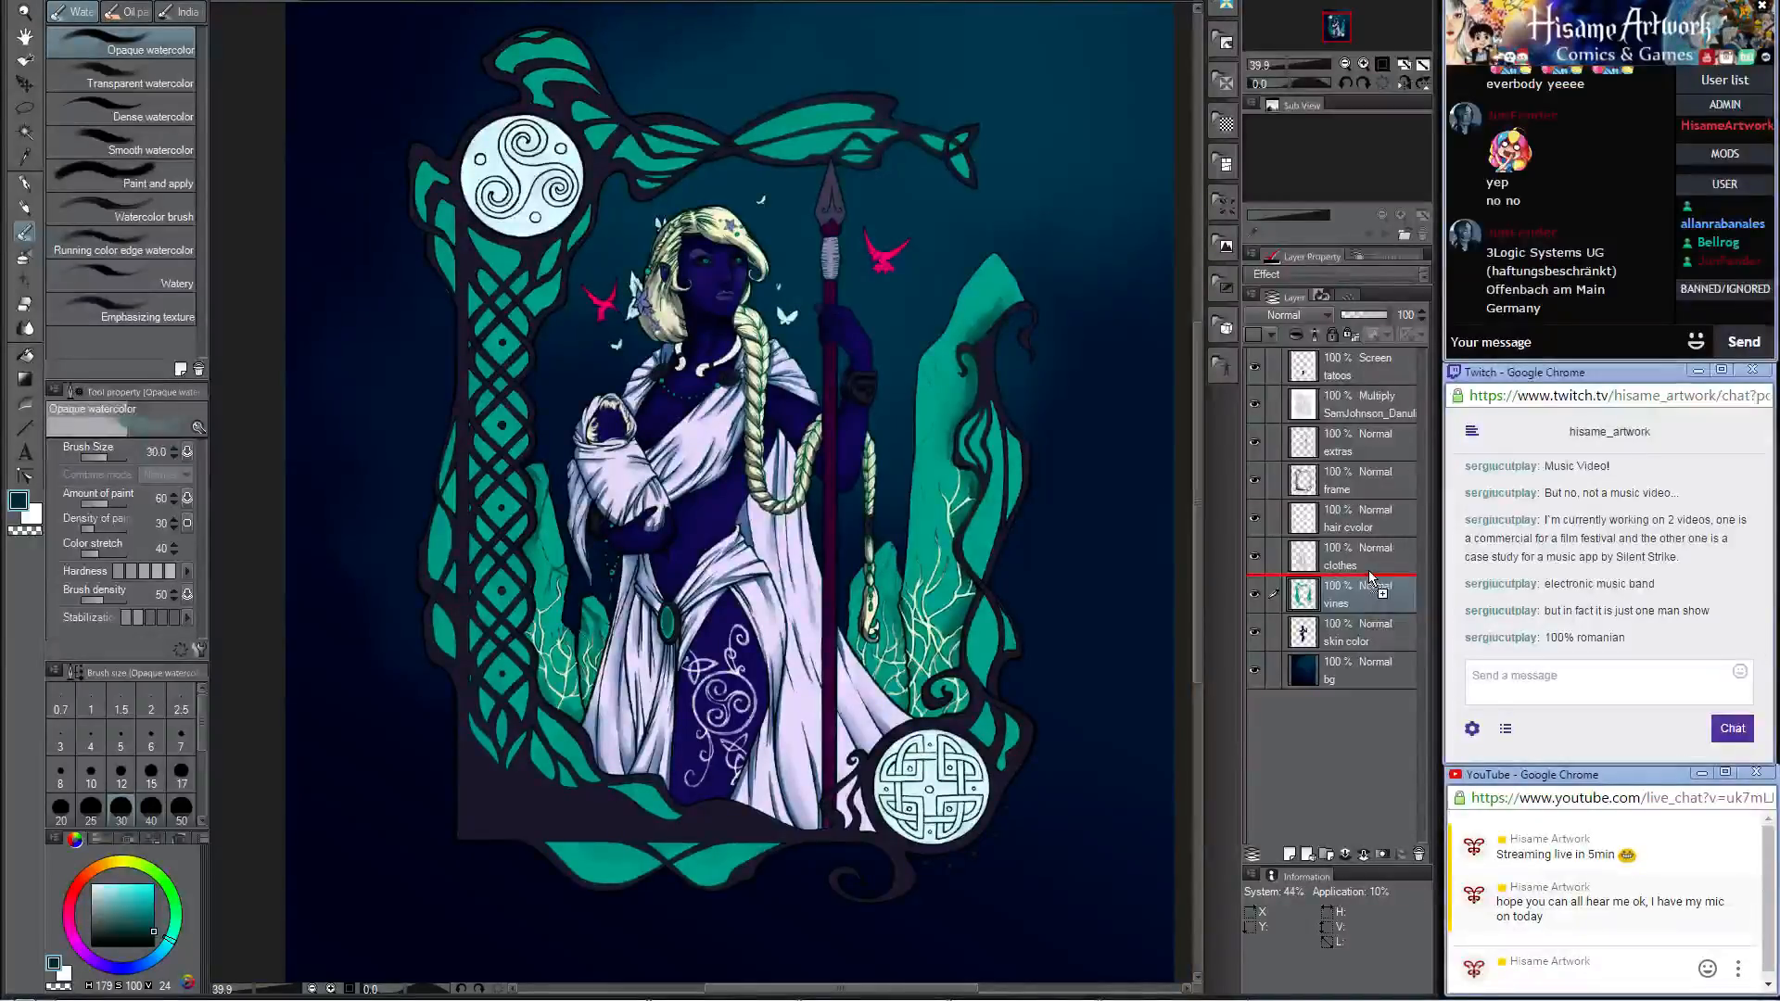
key(ctrl+c)
key(ctrl+v)
click(1310, 315)
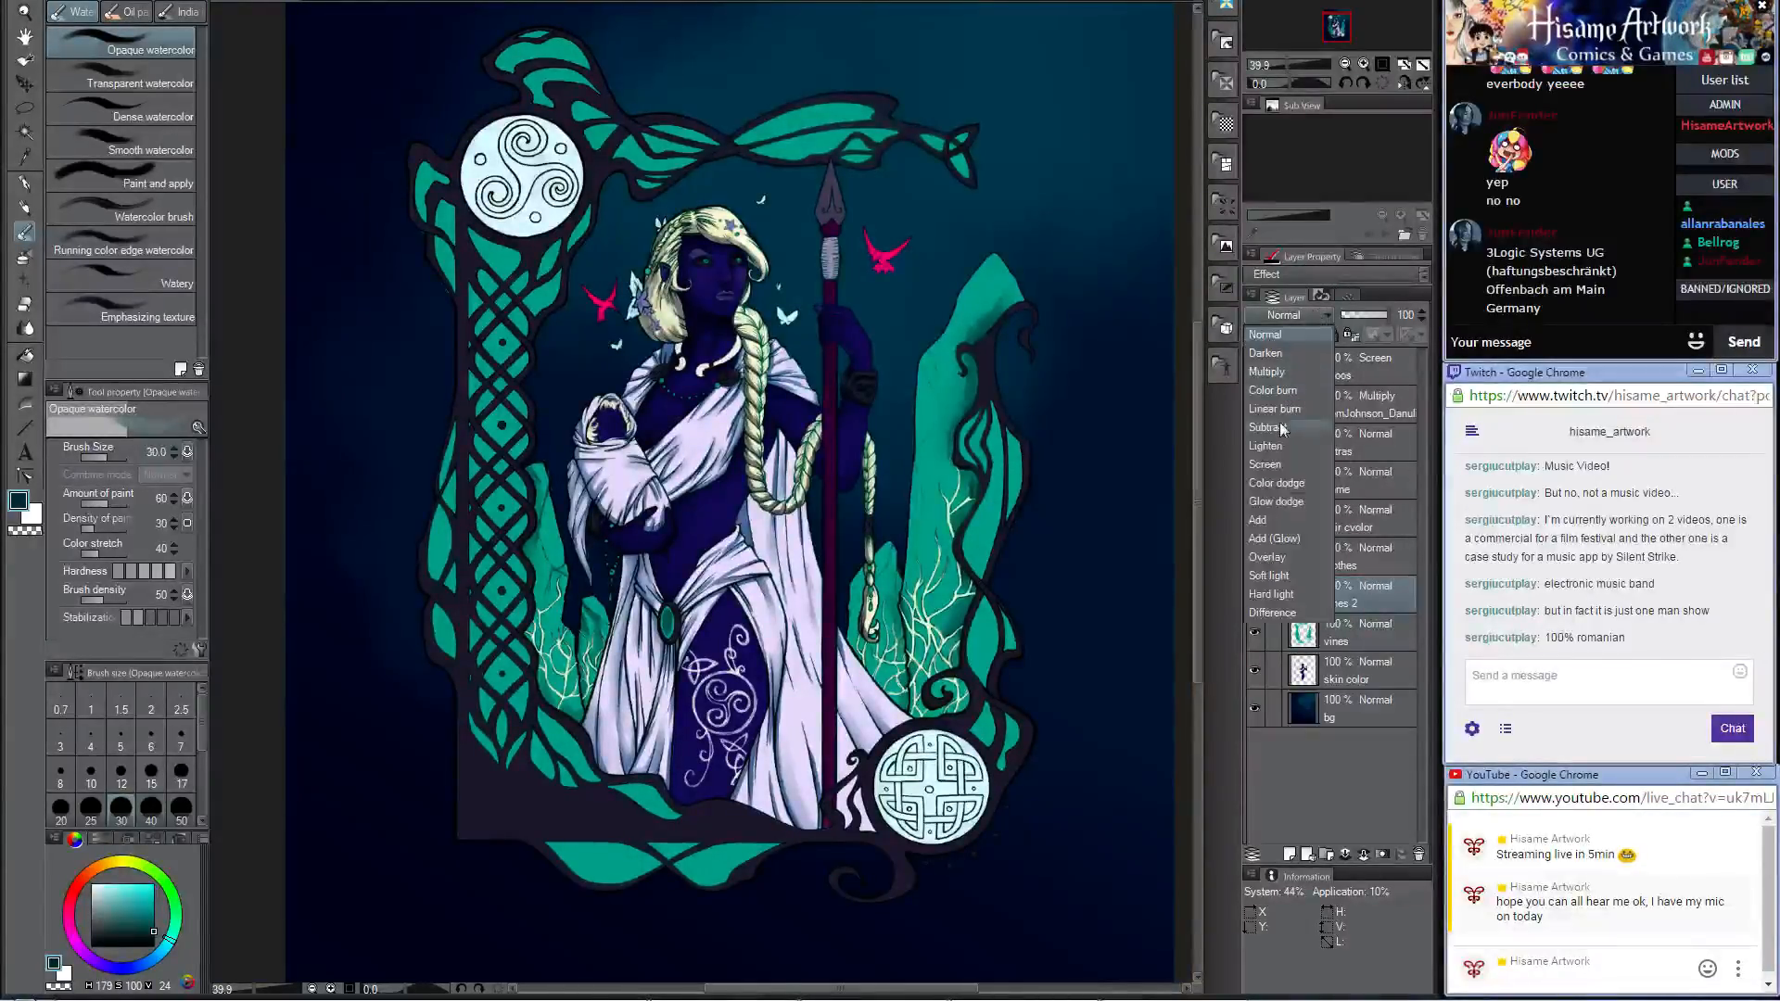
click(1275, 463)
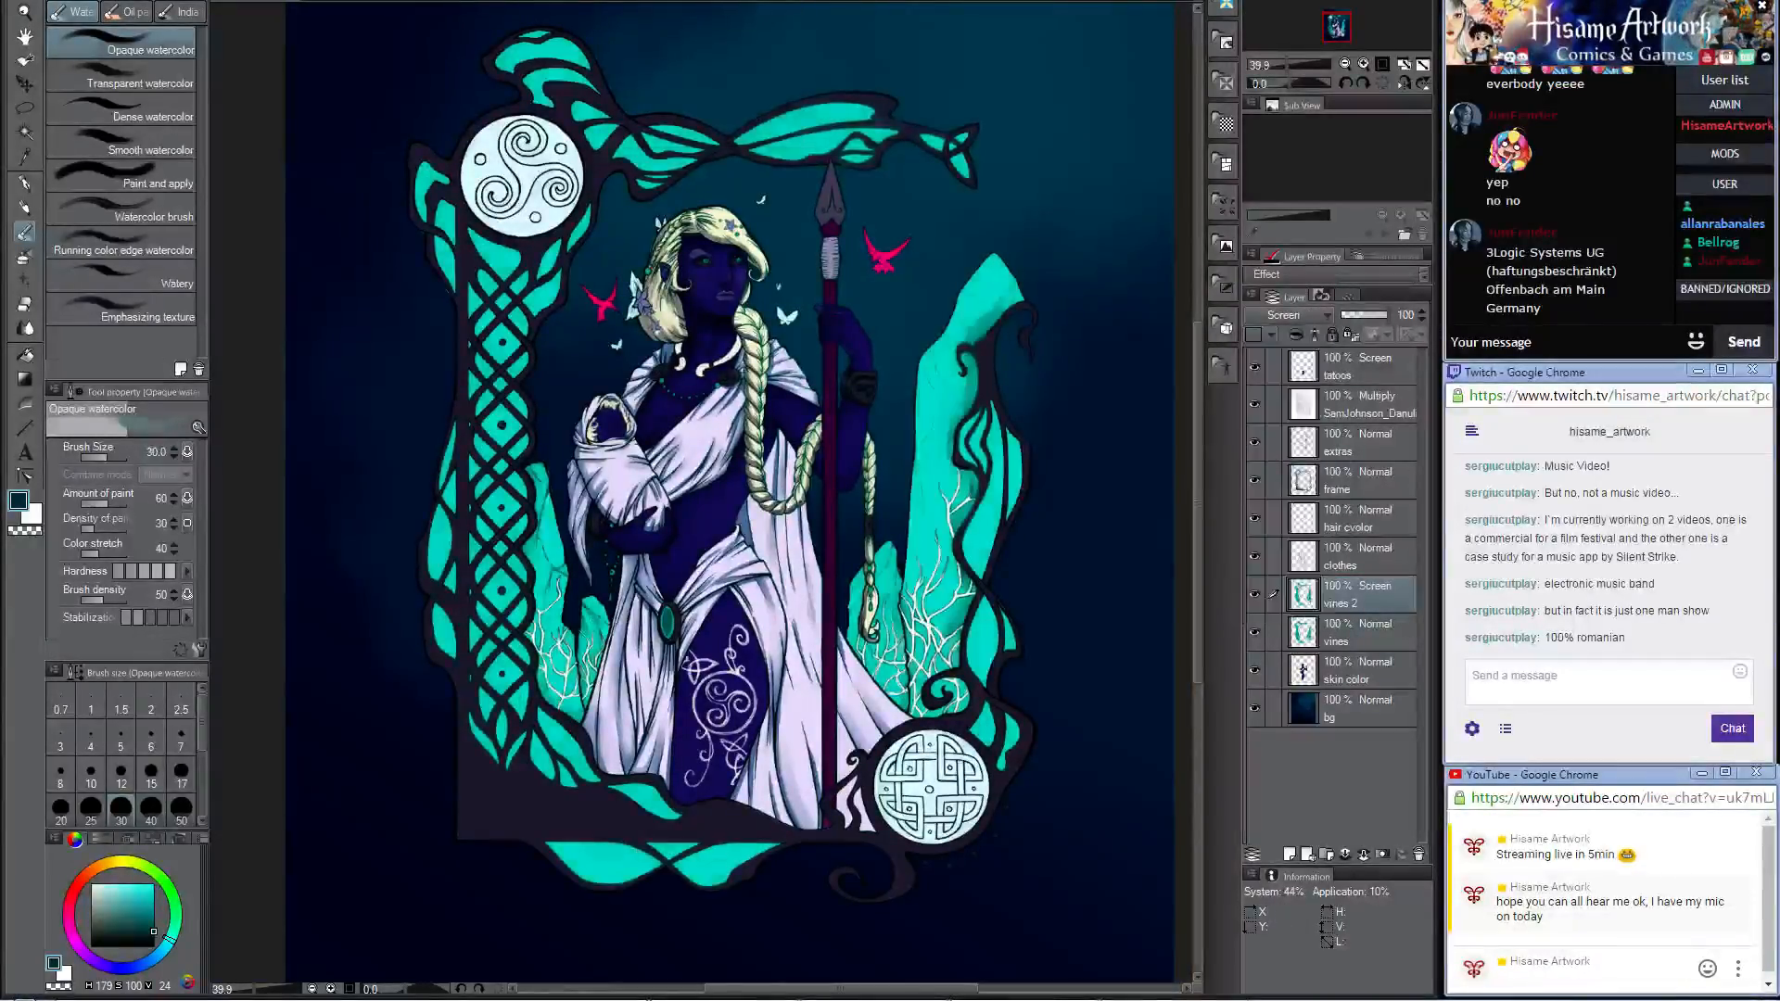
Step: Apply a Gaussian blur of 90.05 to the Screen copy of the vines layer
click(256, 0)
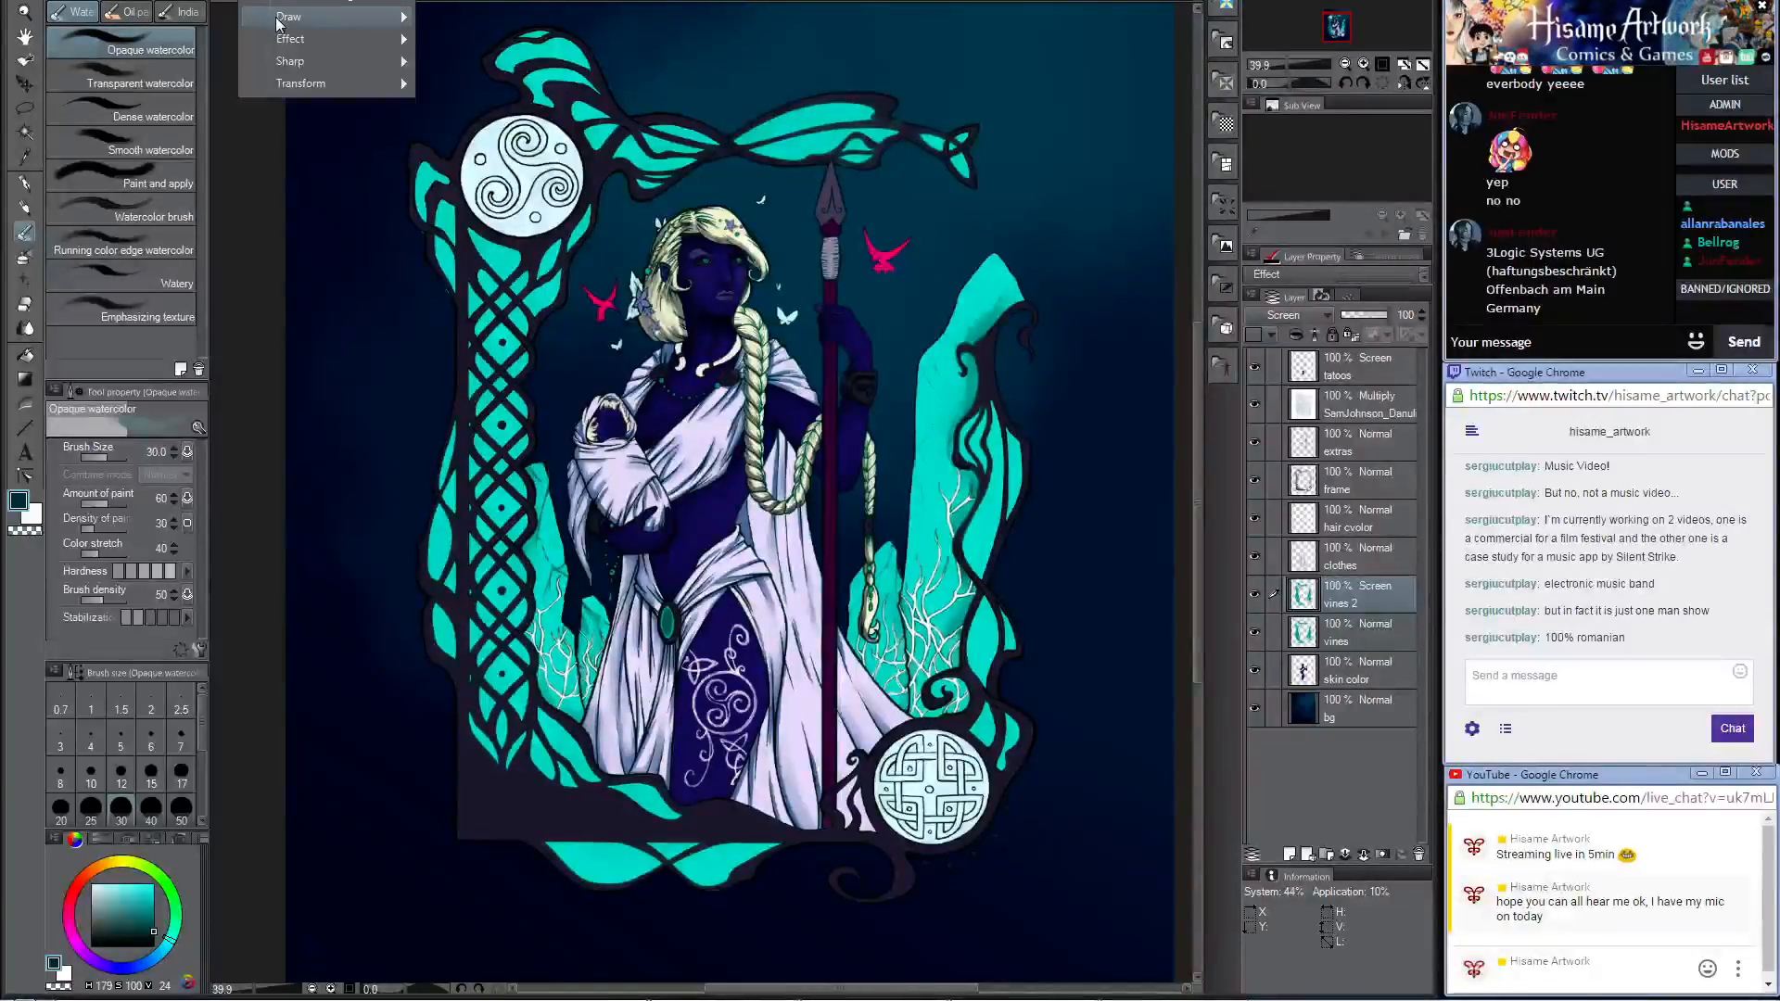
mouse_move(351, 0)
click(491, 20)
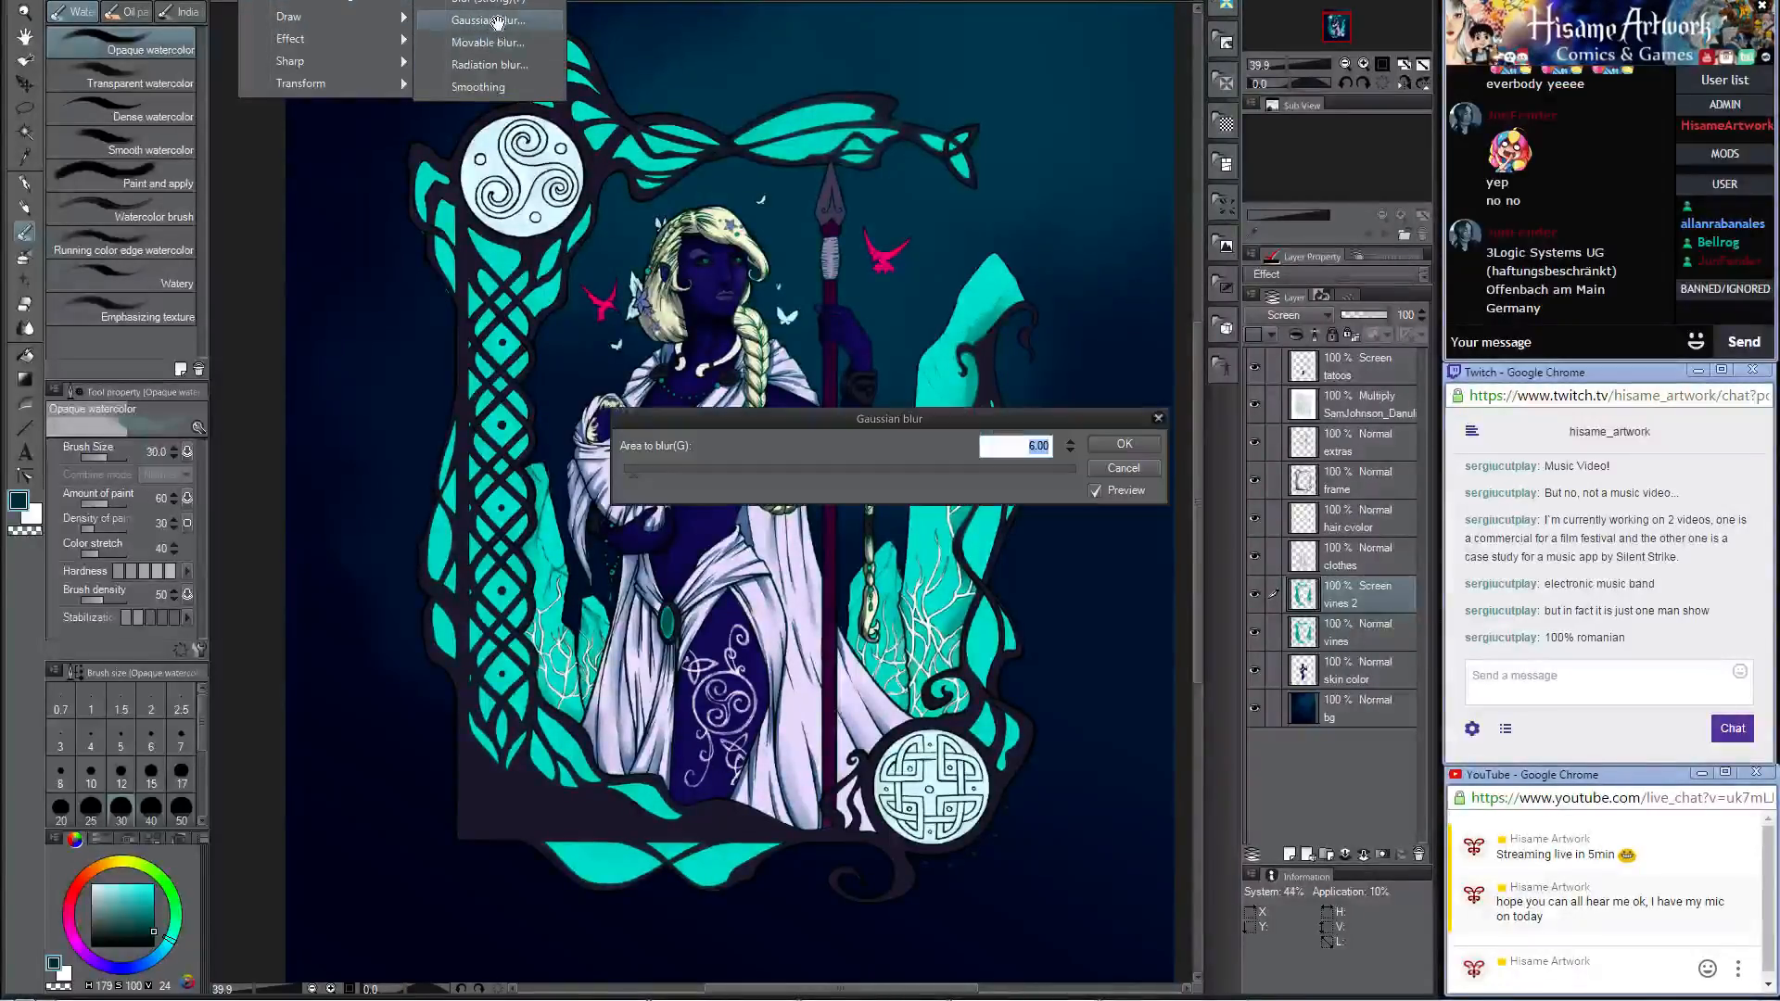
click(632, 469)
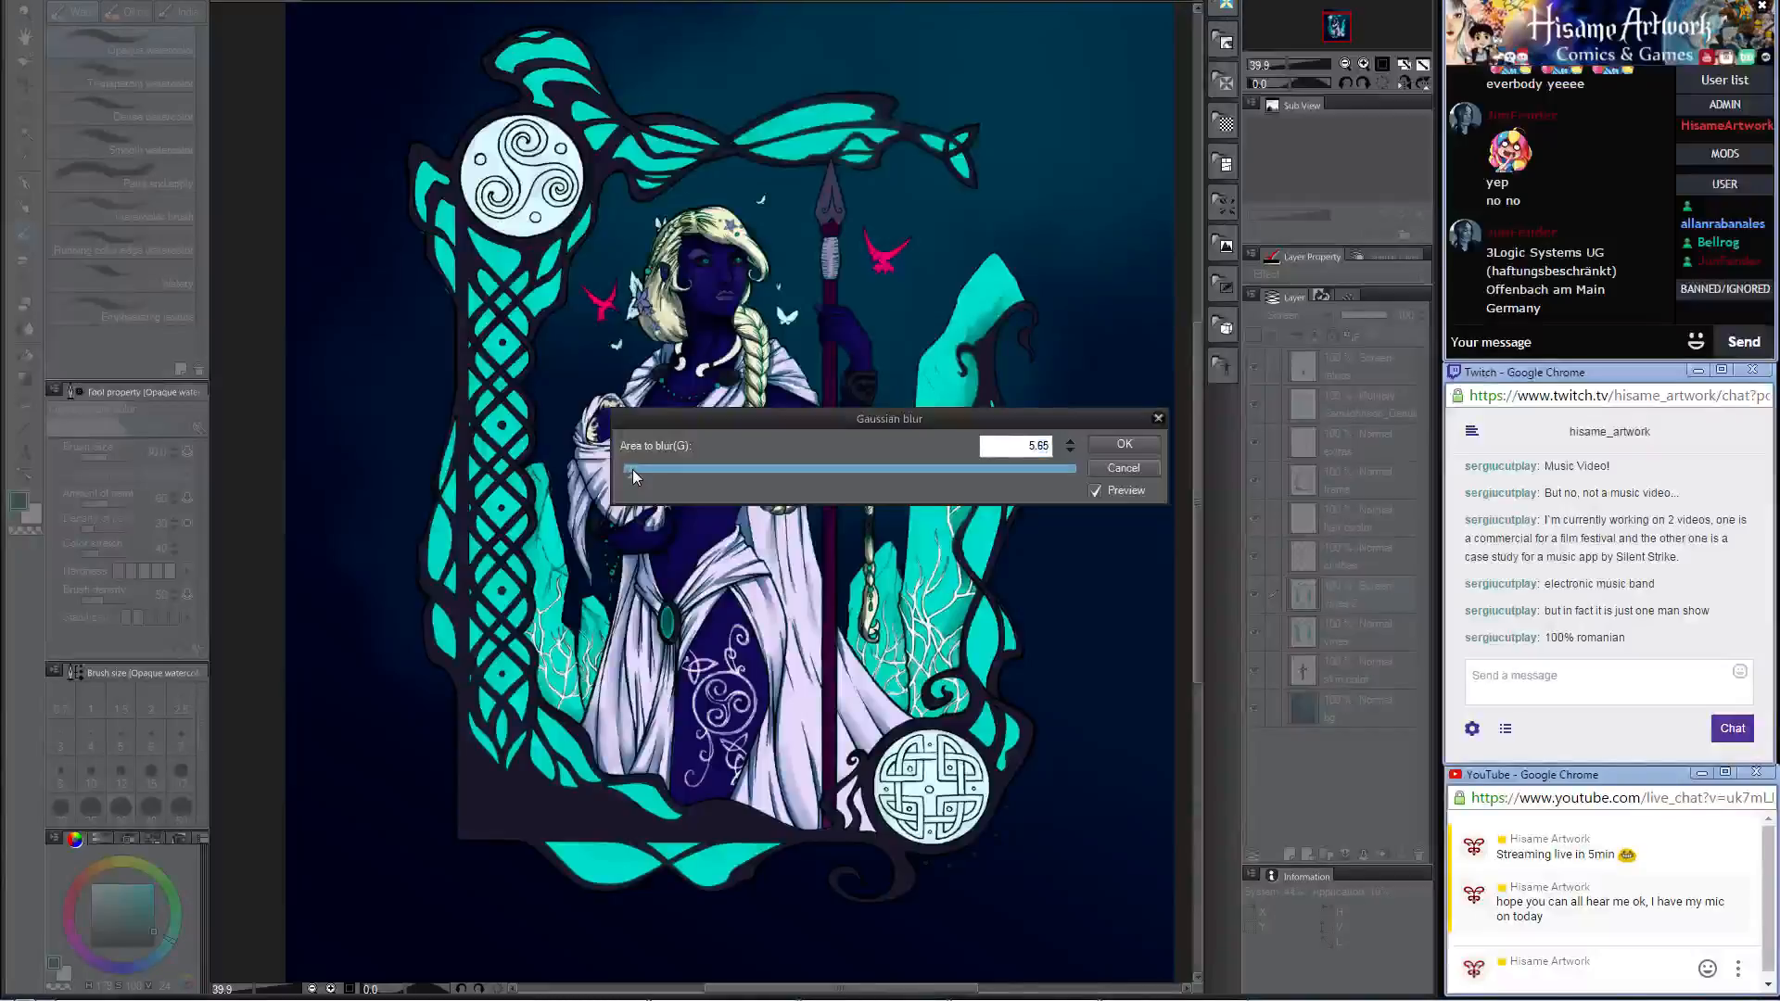
drag(664, 469, 825, 473)
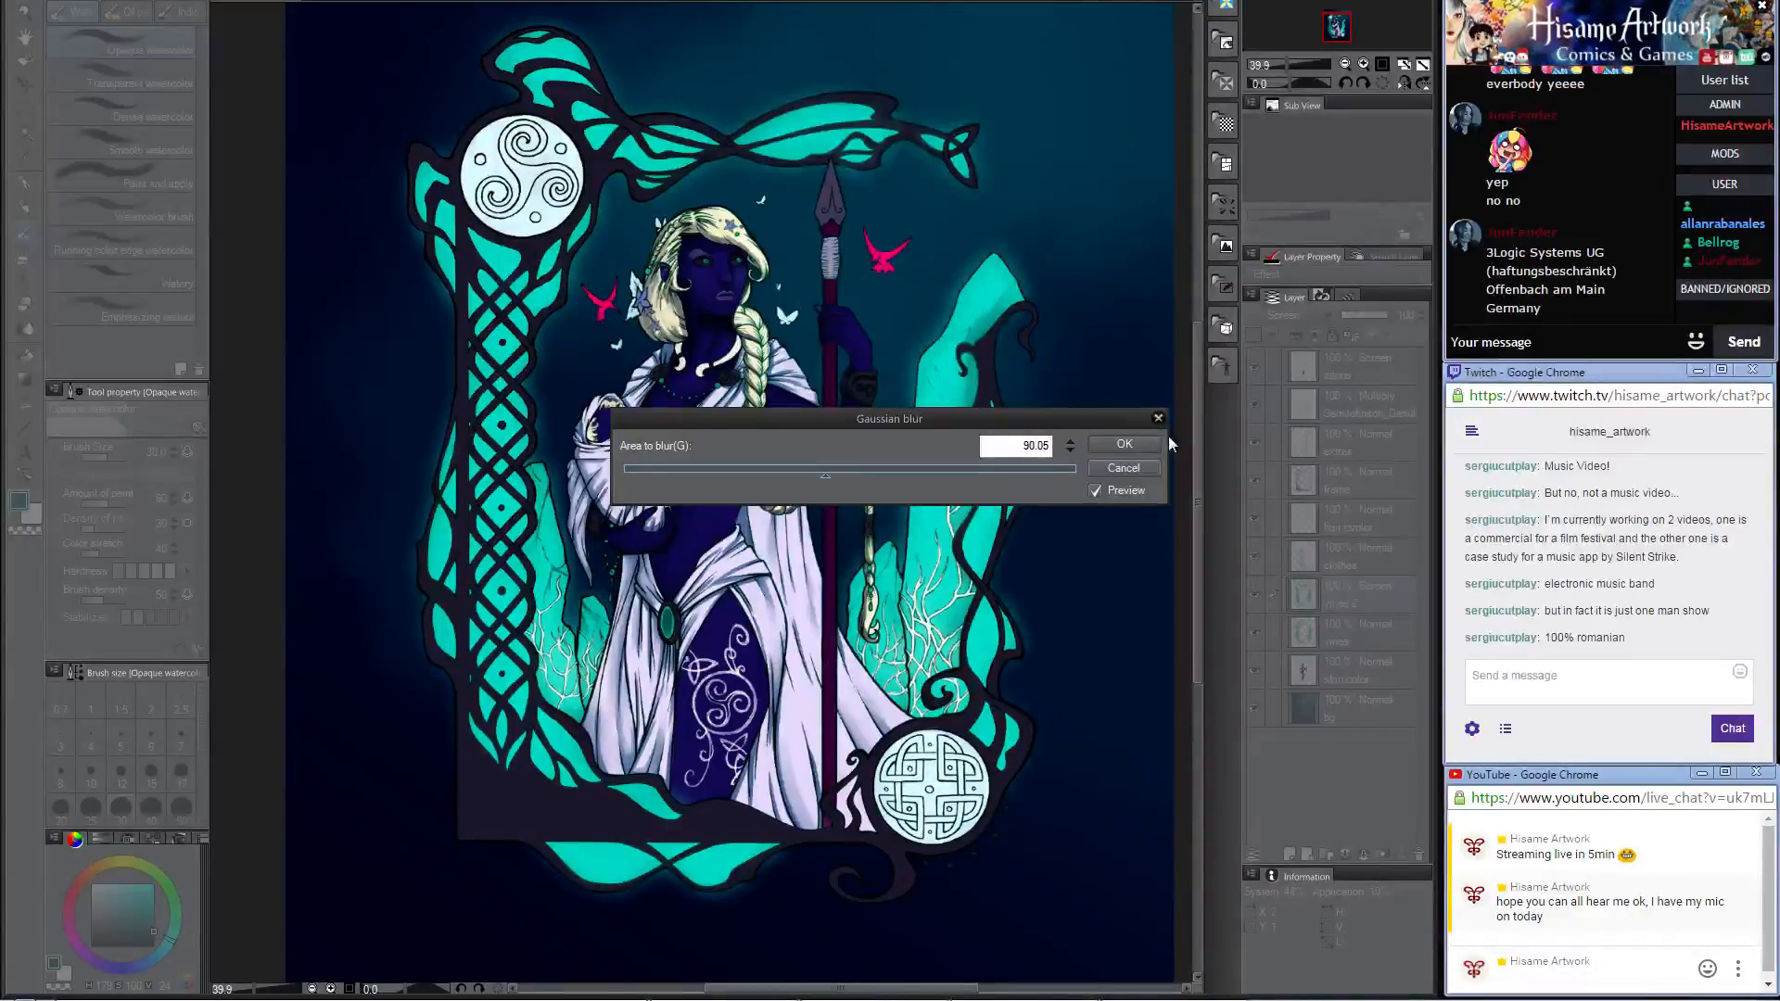
click(1123, 445)
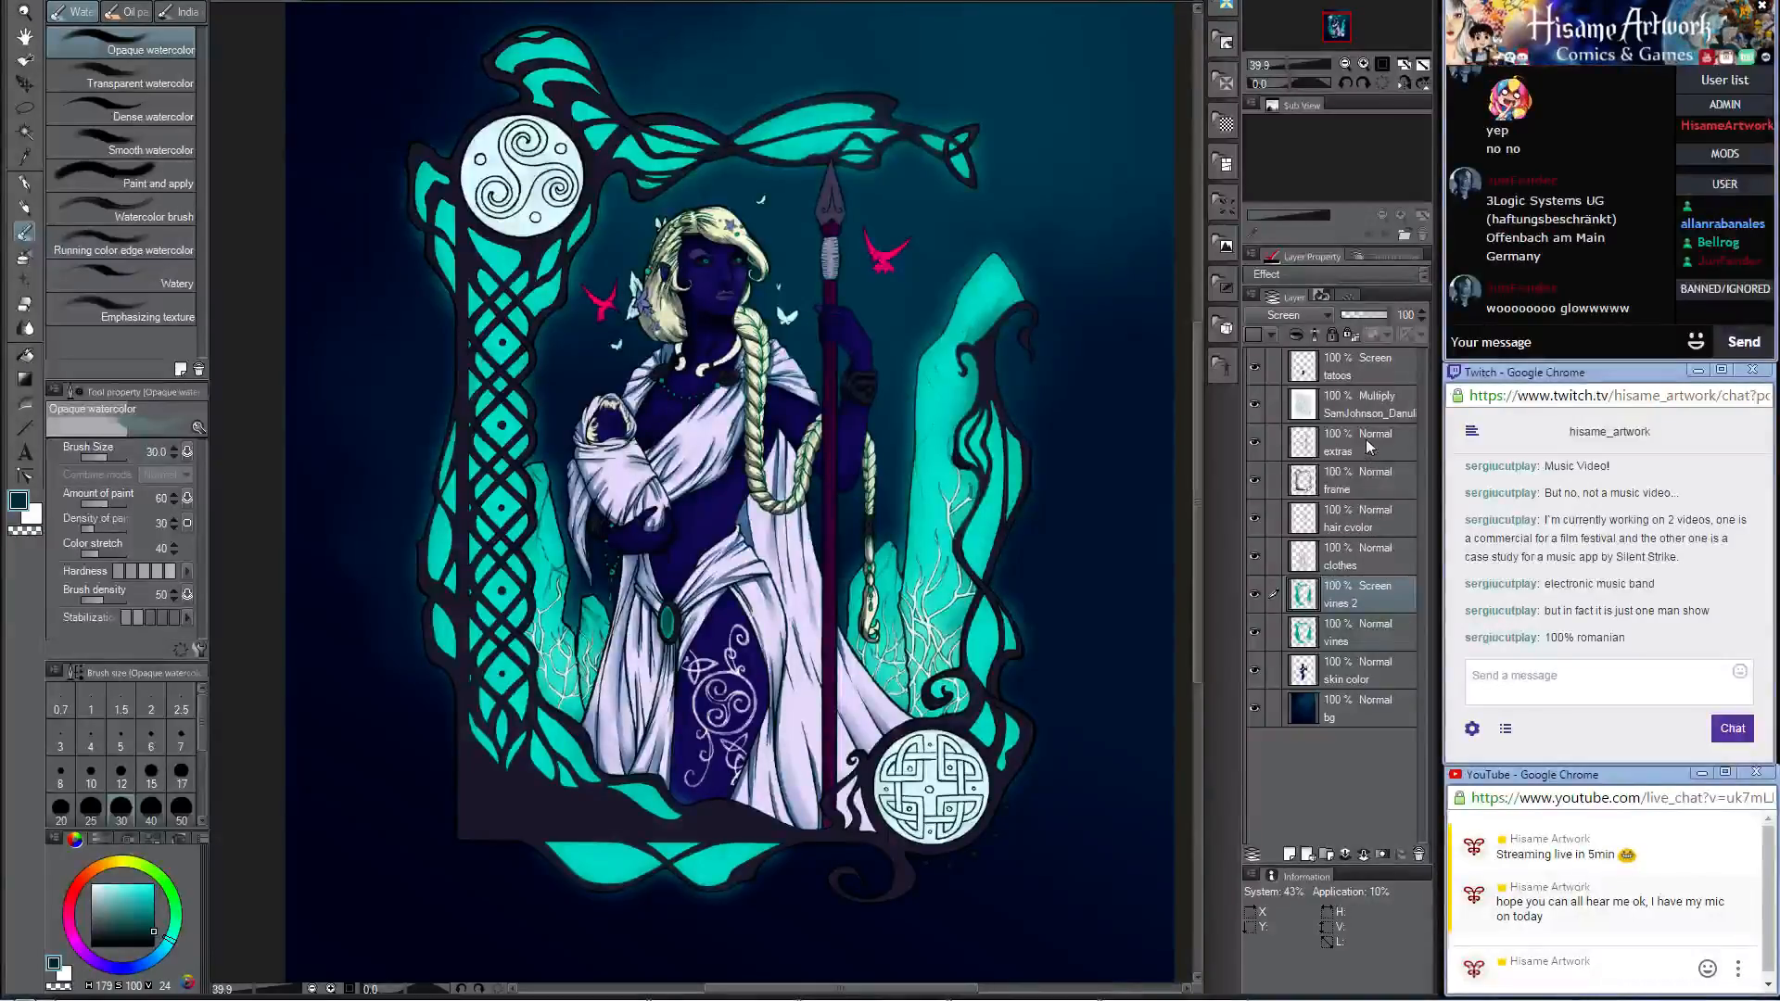
Step: Select the frame layer and set the drawing colour to dark teal, red 0, green 55, blue 60, for the Celtic cross medallion
scroll(779, 551, down, 3)
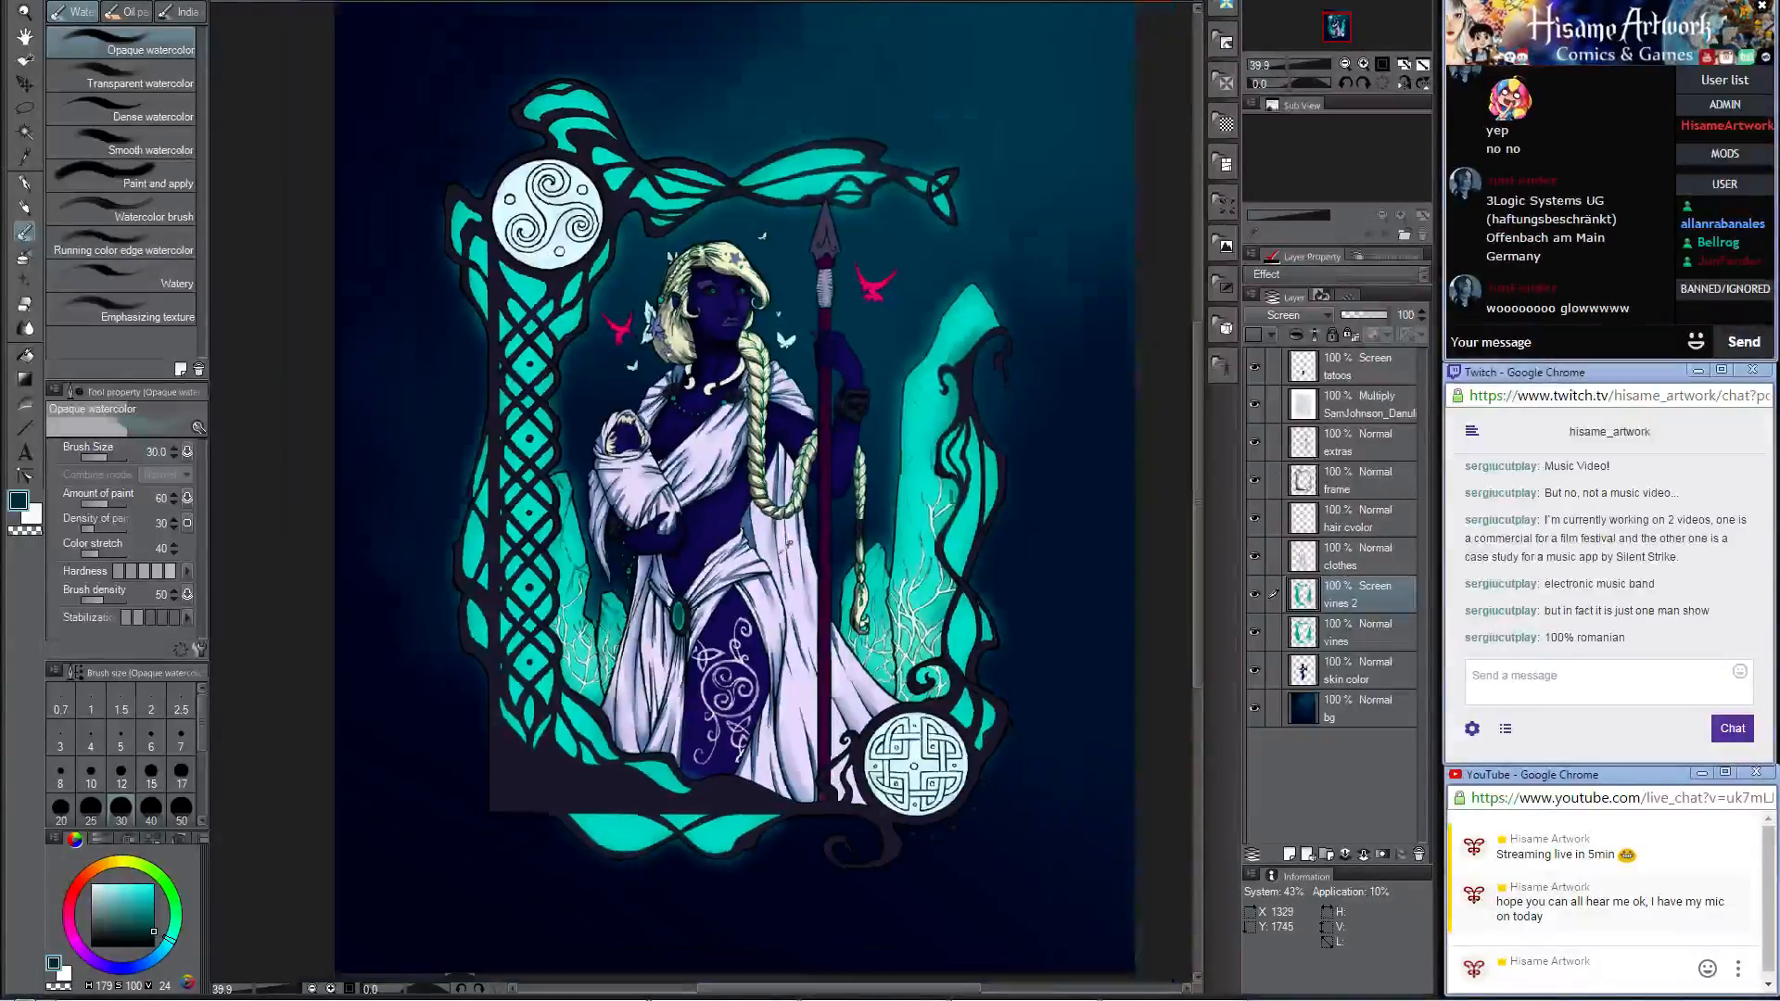
scroll(779, 747, up, 5)
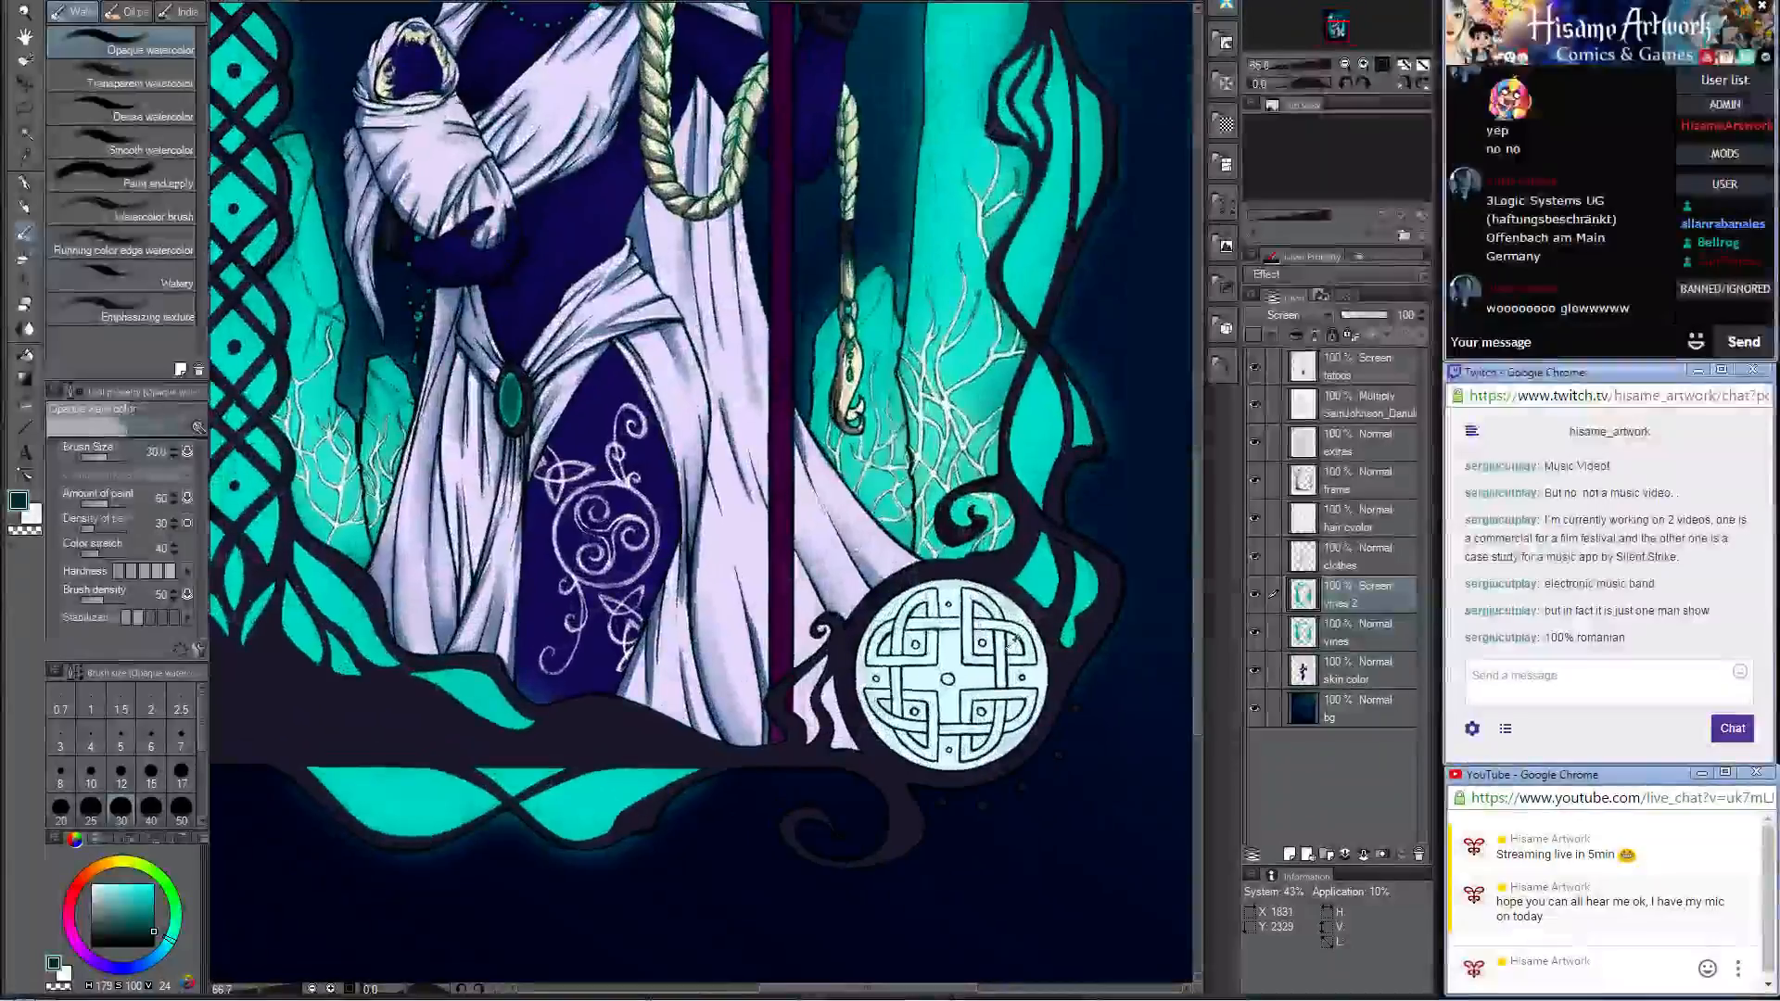
scroll(1010, 653, up, 2)
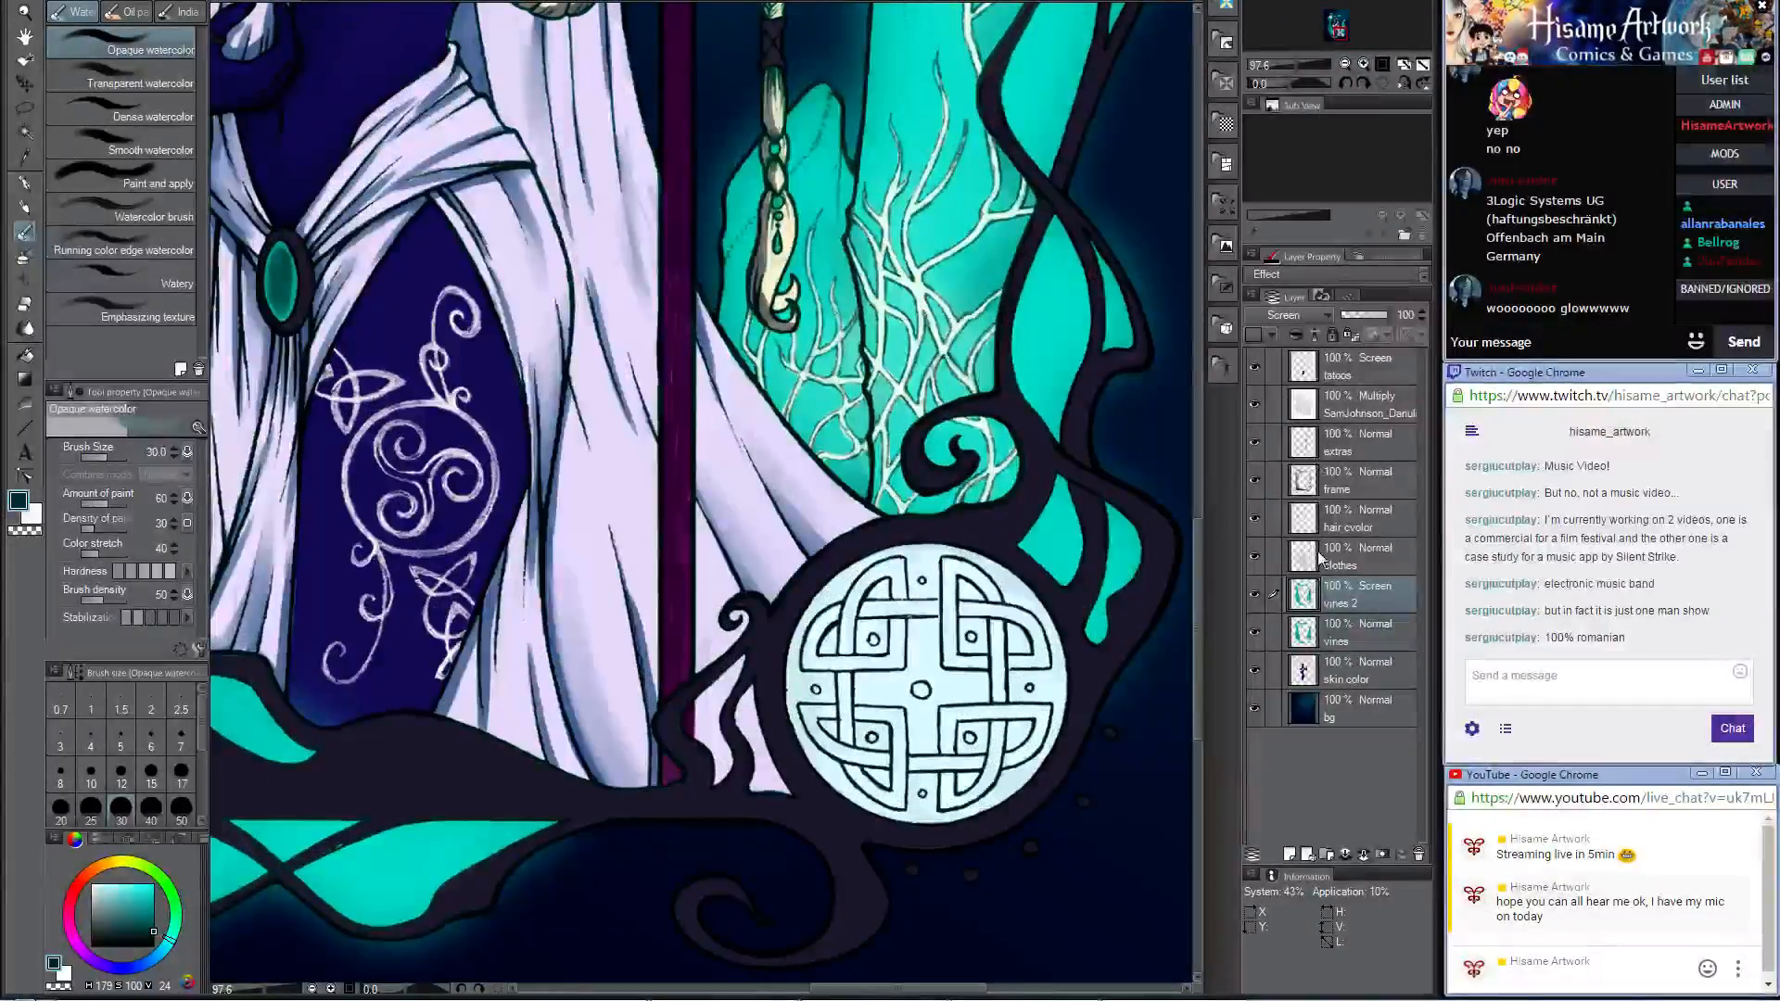
click(1315, 491)
scroll(1054, 682, up, 1)
scroll(1039, 761, up, 3)
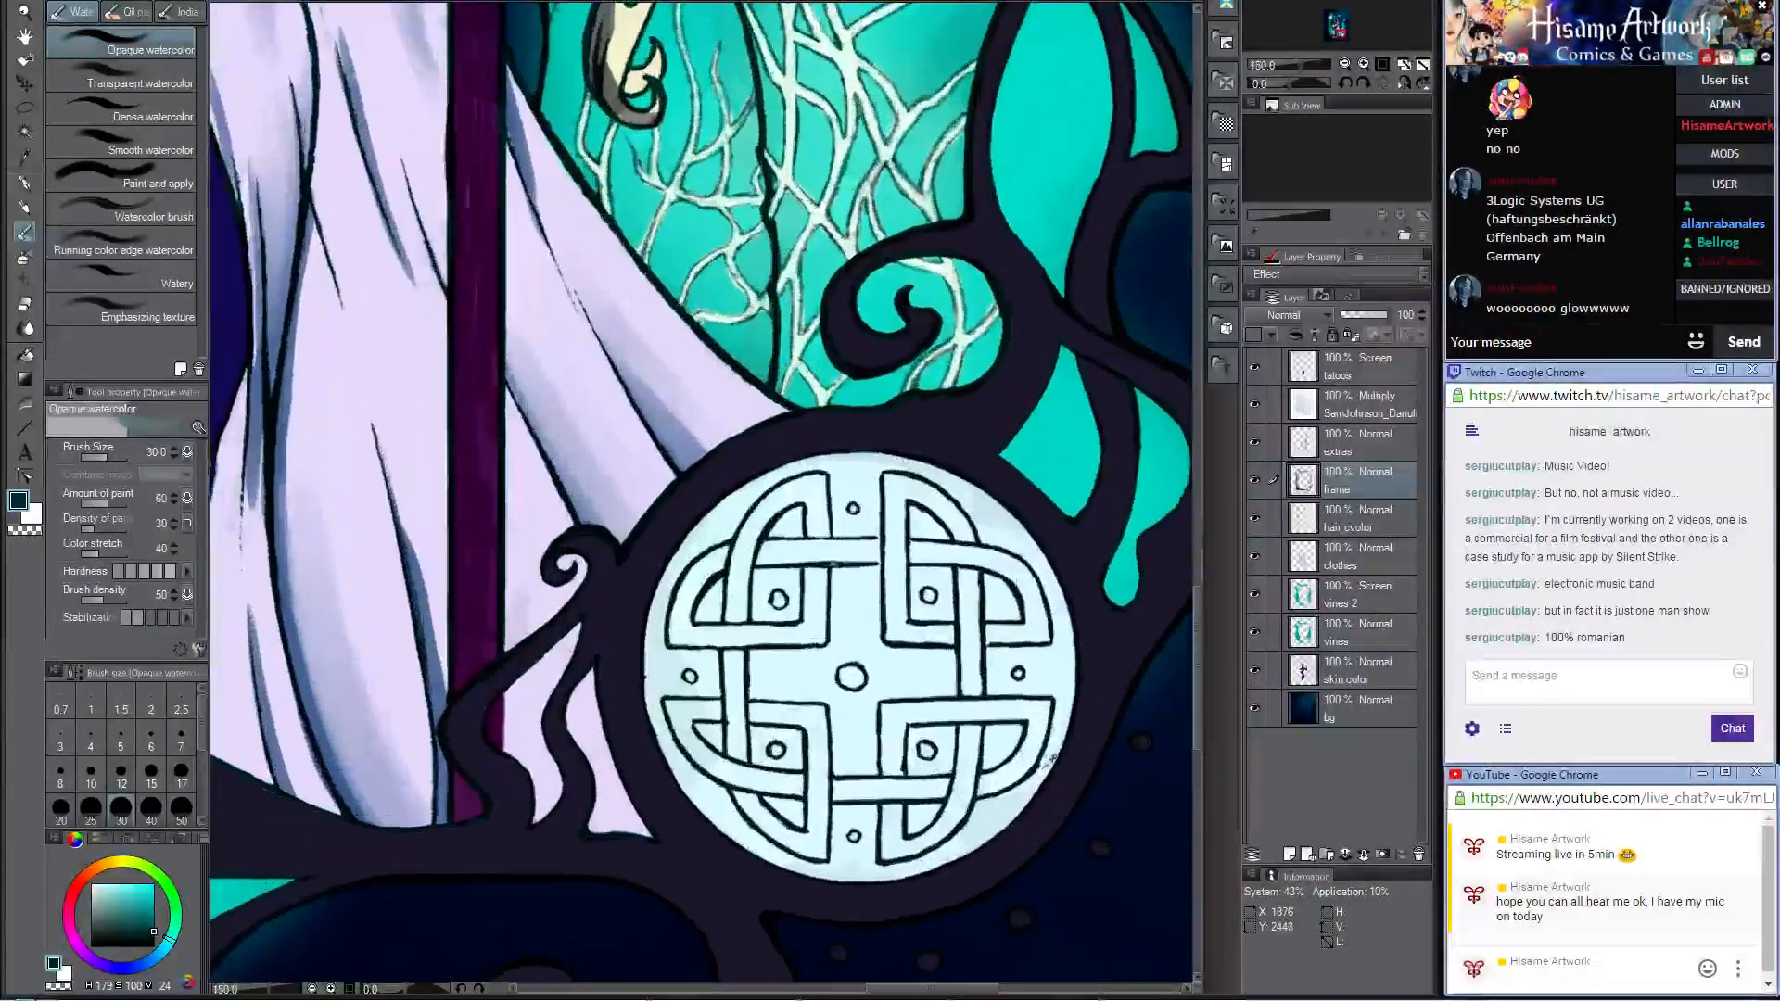
click(17, 500)
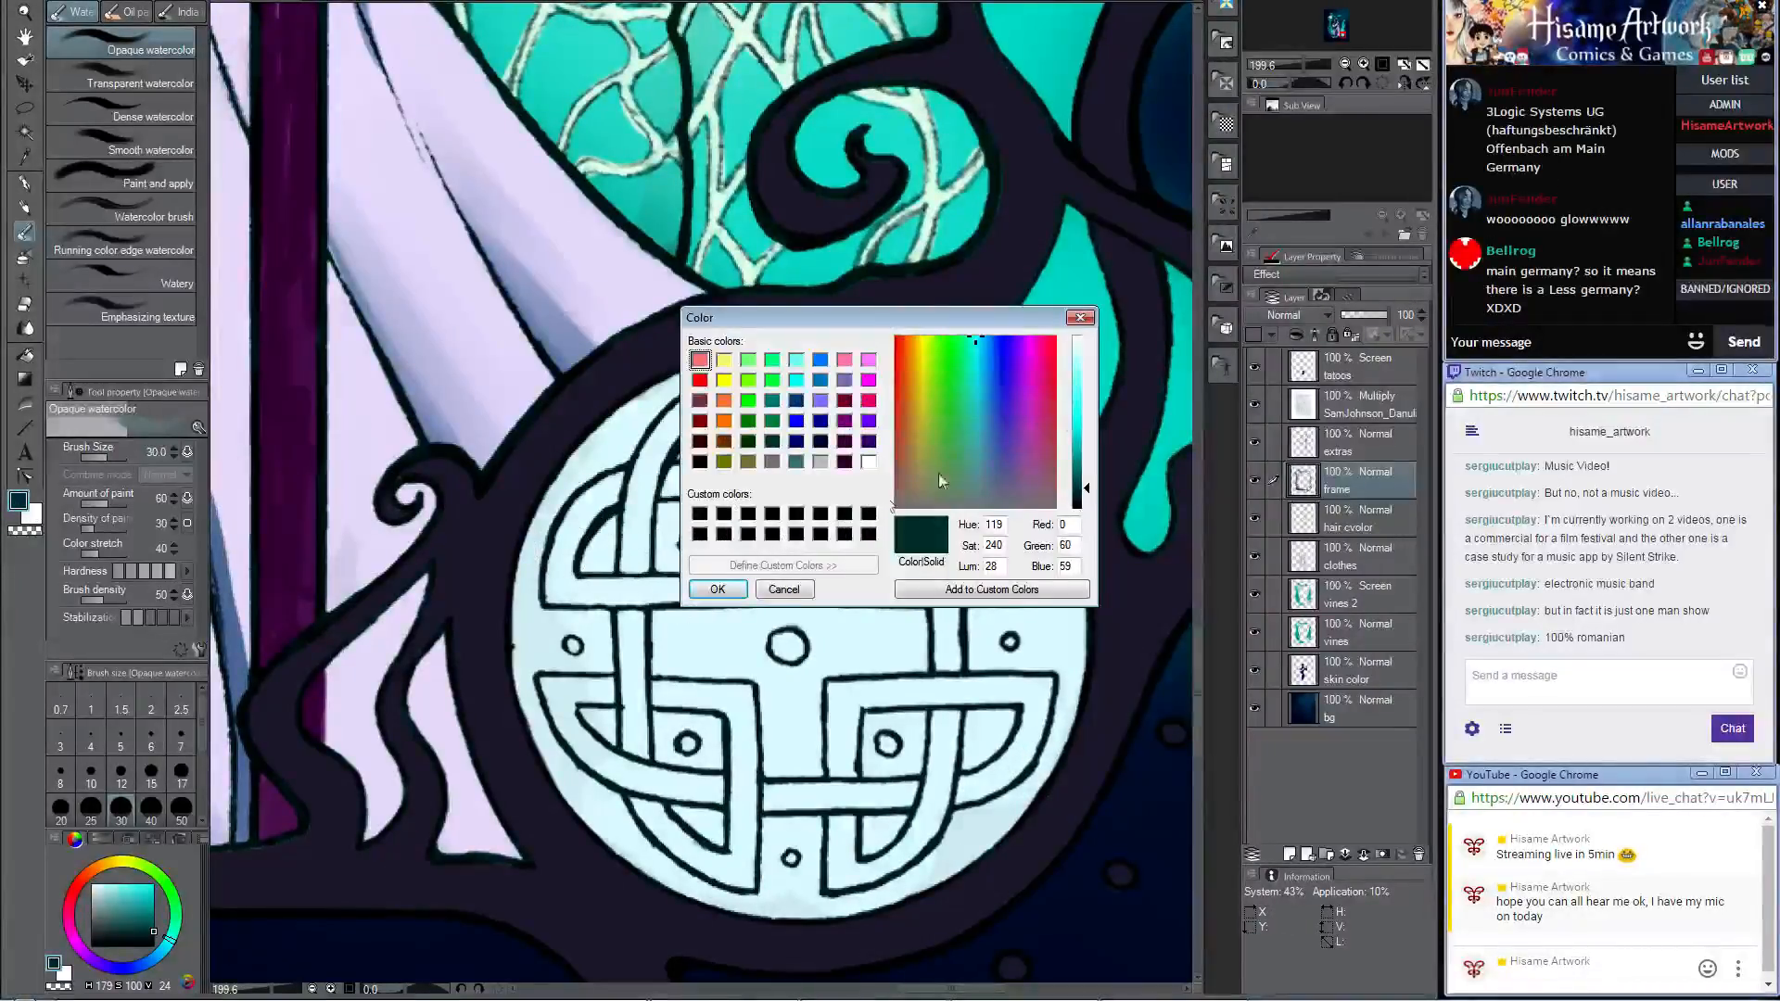
click(994, 340)
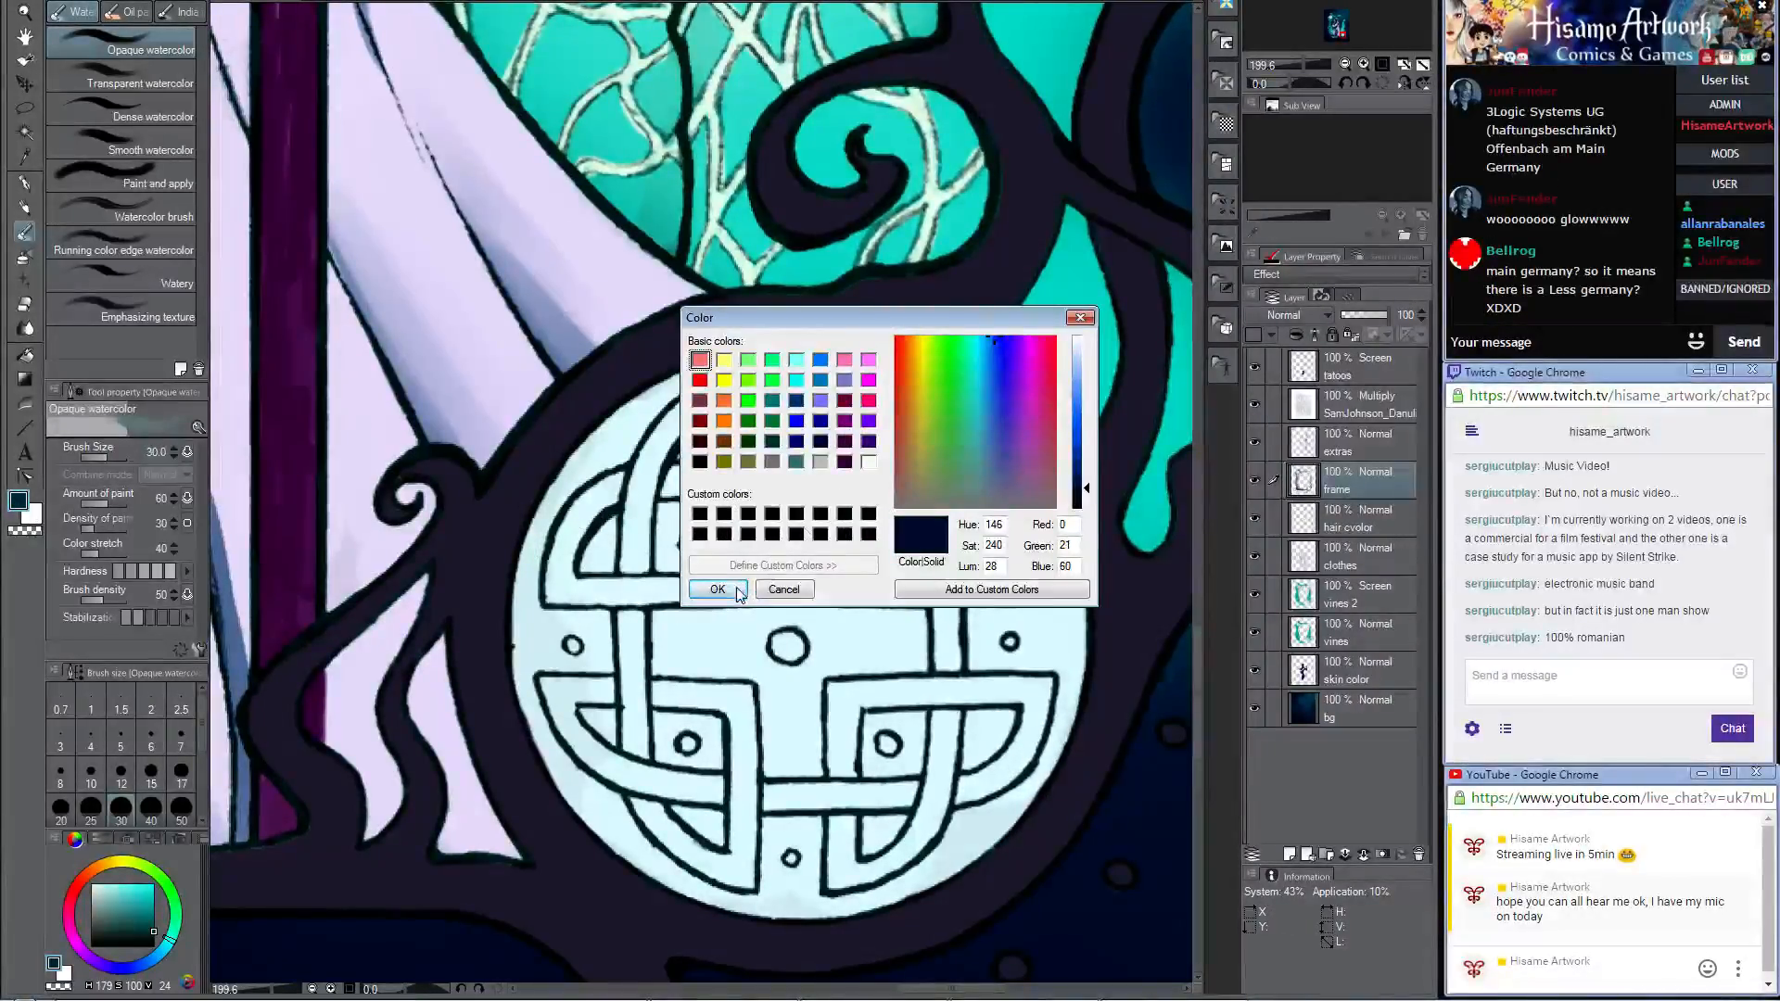
click(978, 339)
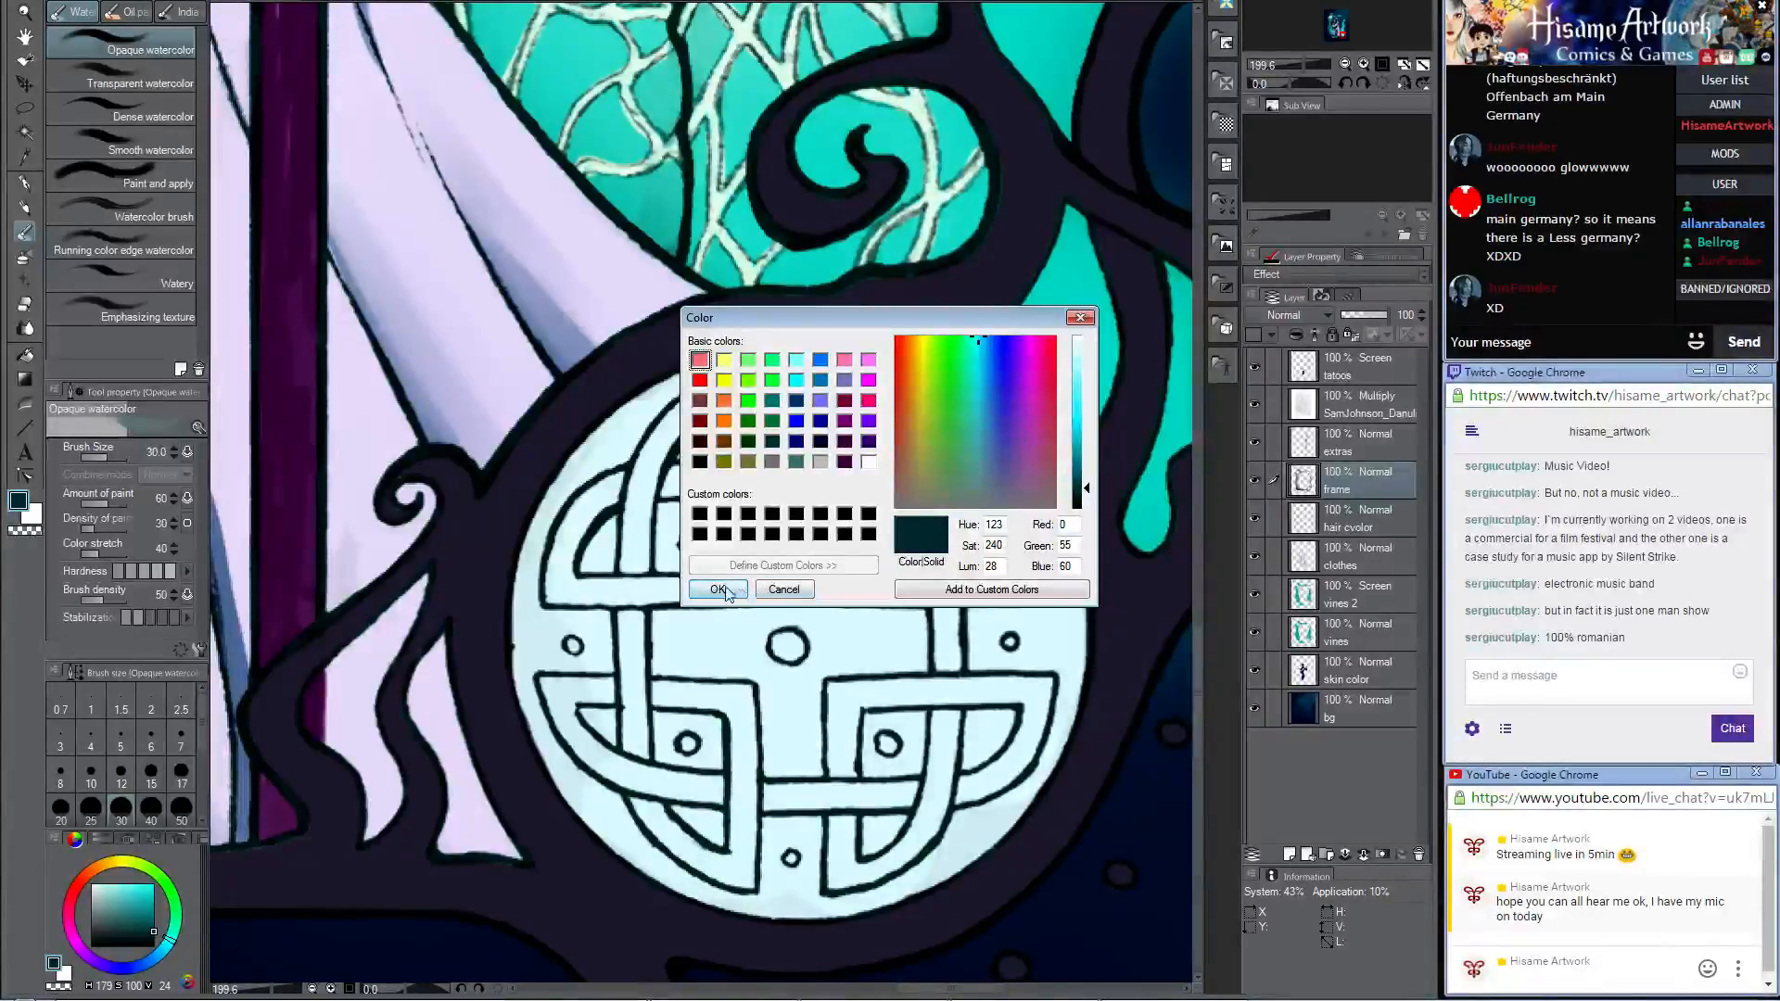
click(718, 590)
scroll(850, 488, down, 3)
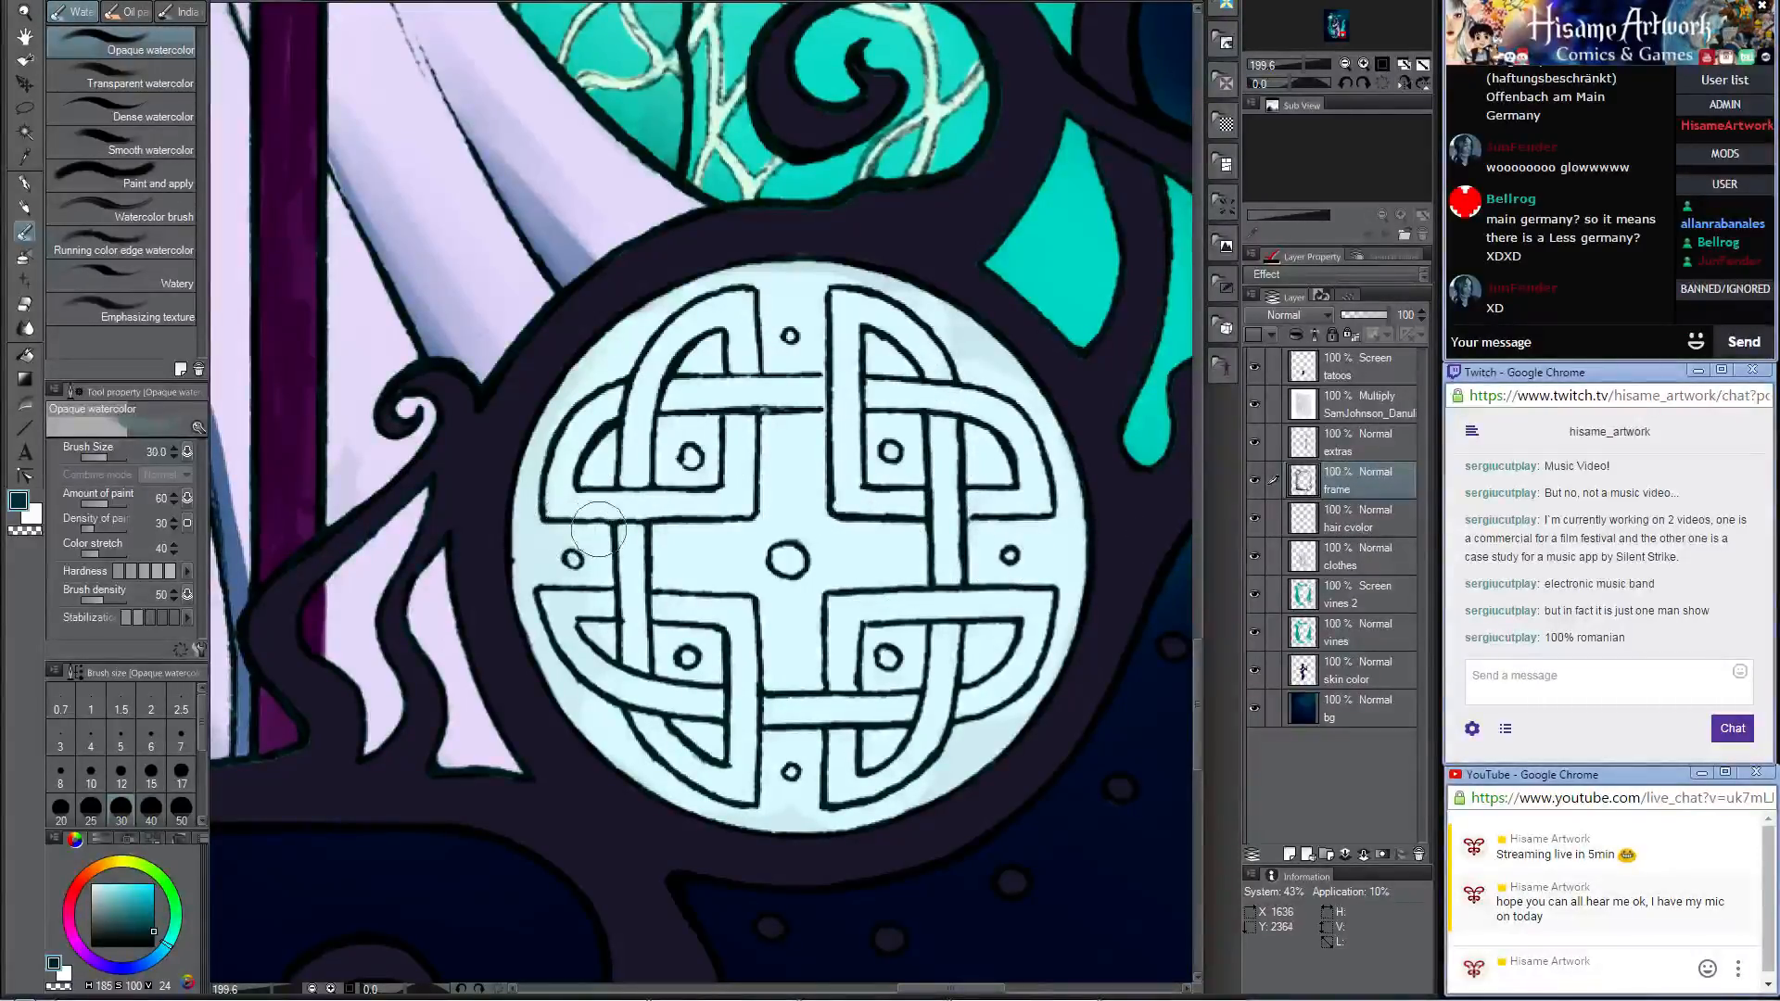
Step: Shade beneath the upper-left knot's bands and inside the medallion's upper loops with the Darker pencil at size 25
key(p)
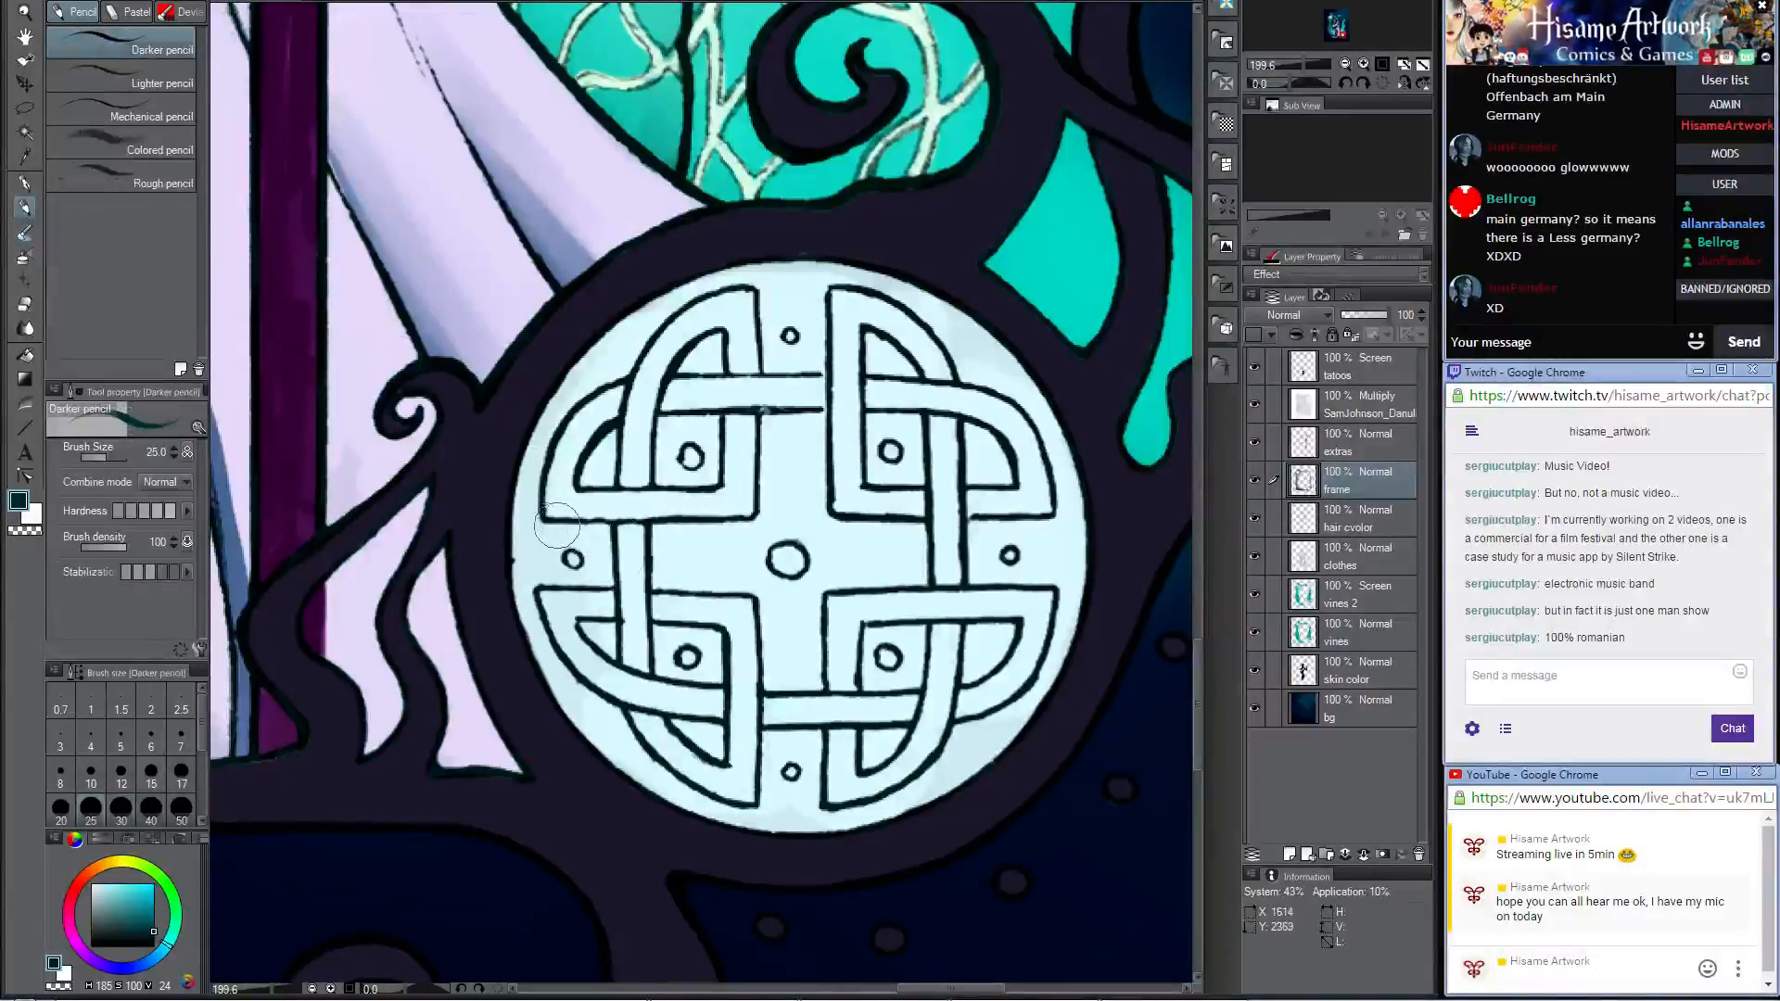
drag(542, 524, 758, 525)
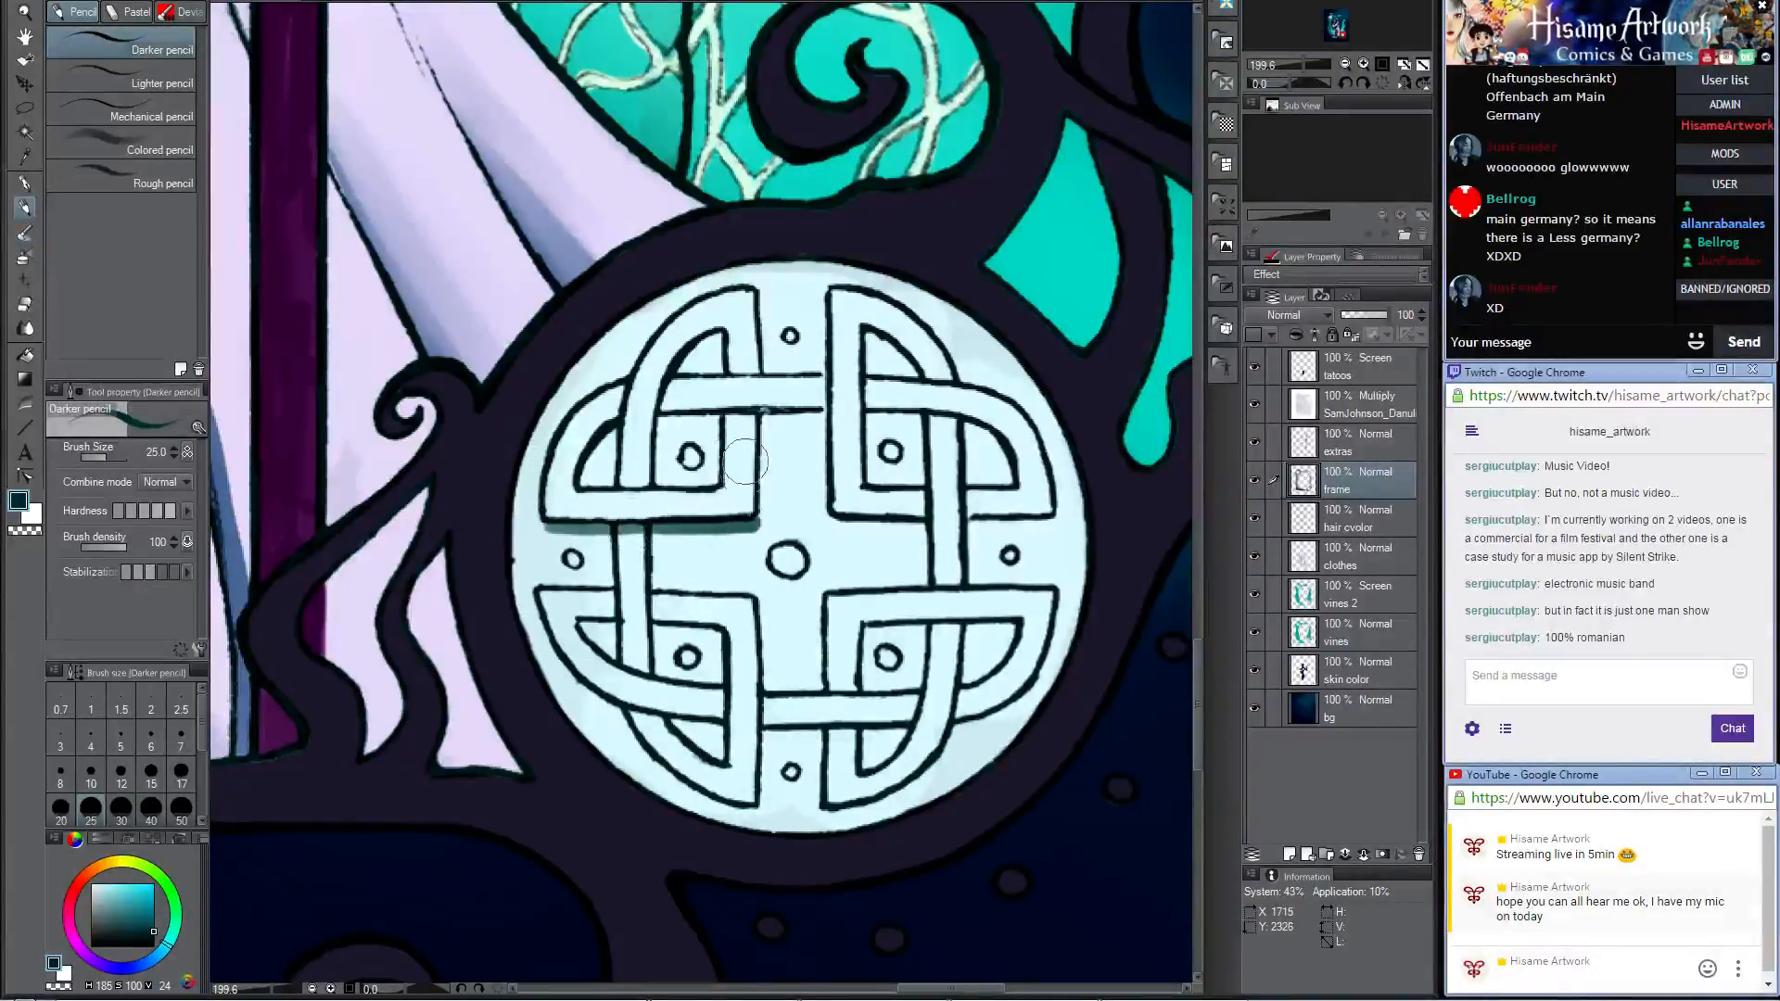
drag(663, 409, 842, 392)
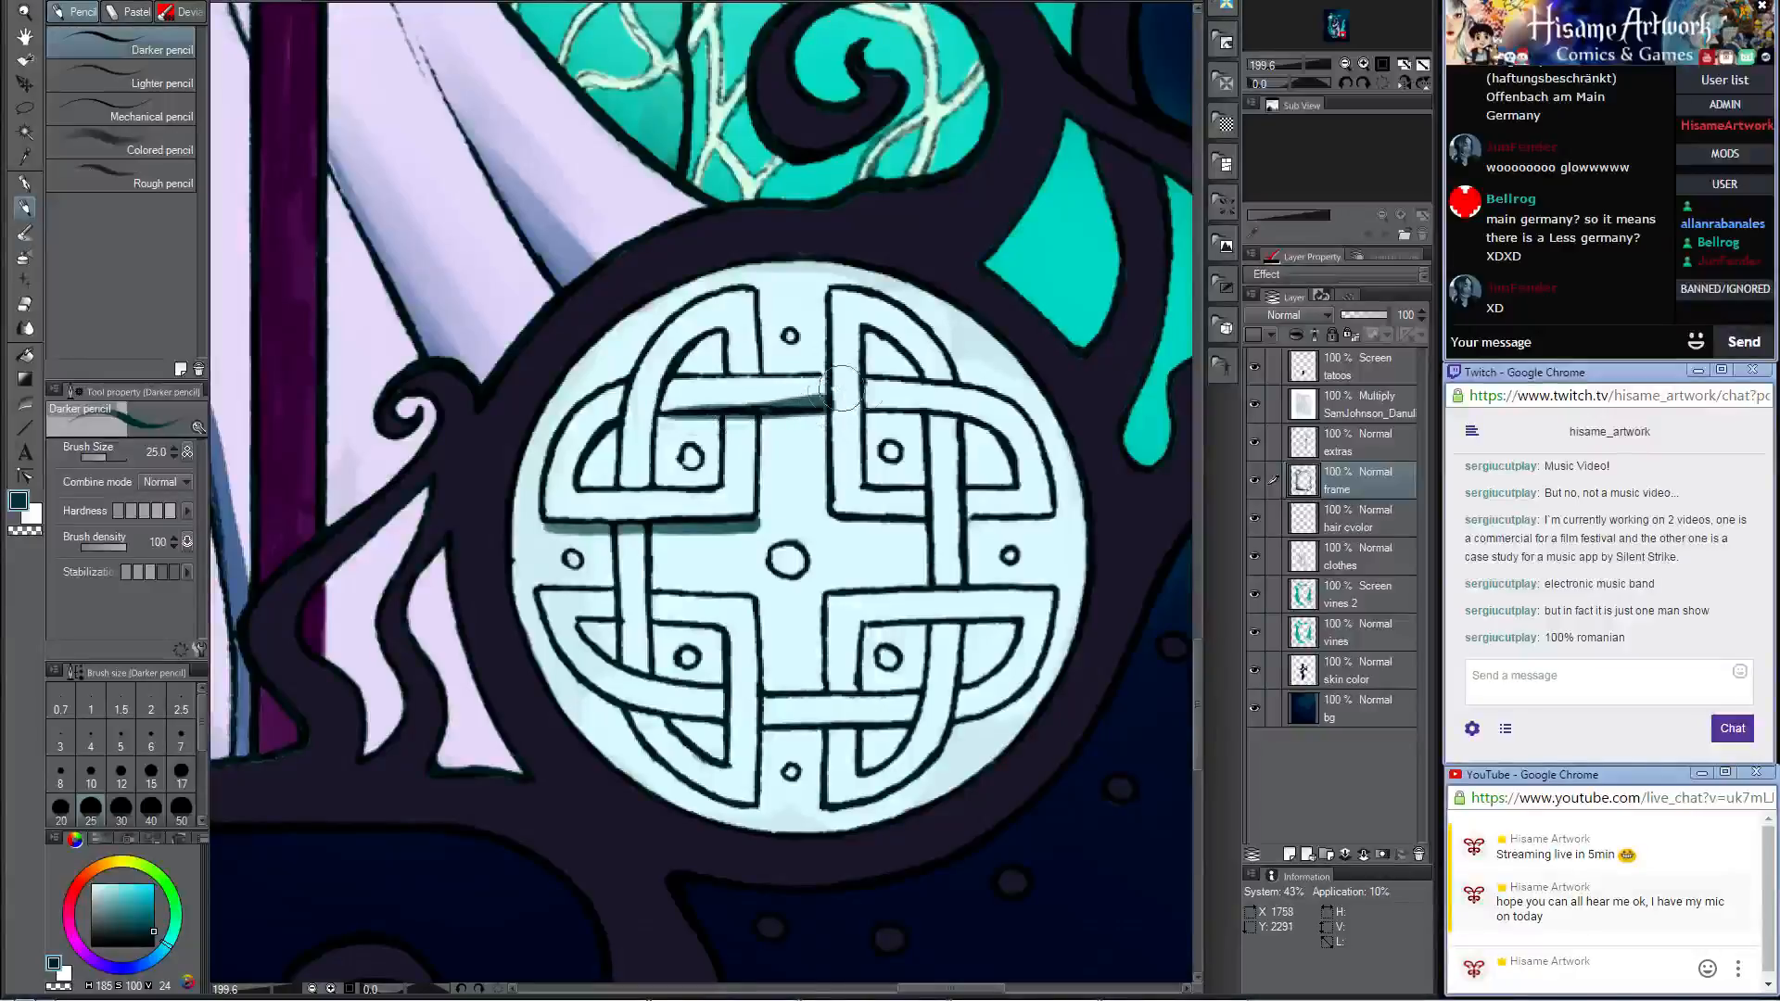
mouse_move(719, 333)
mouse_down()
mouse_move(684, 369)
mouse_move(704, 352)
mouse_up()
key(ctrl+z)
drag(721, 331, 718, 373)
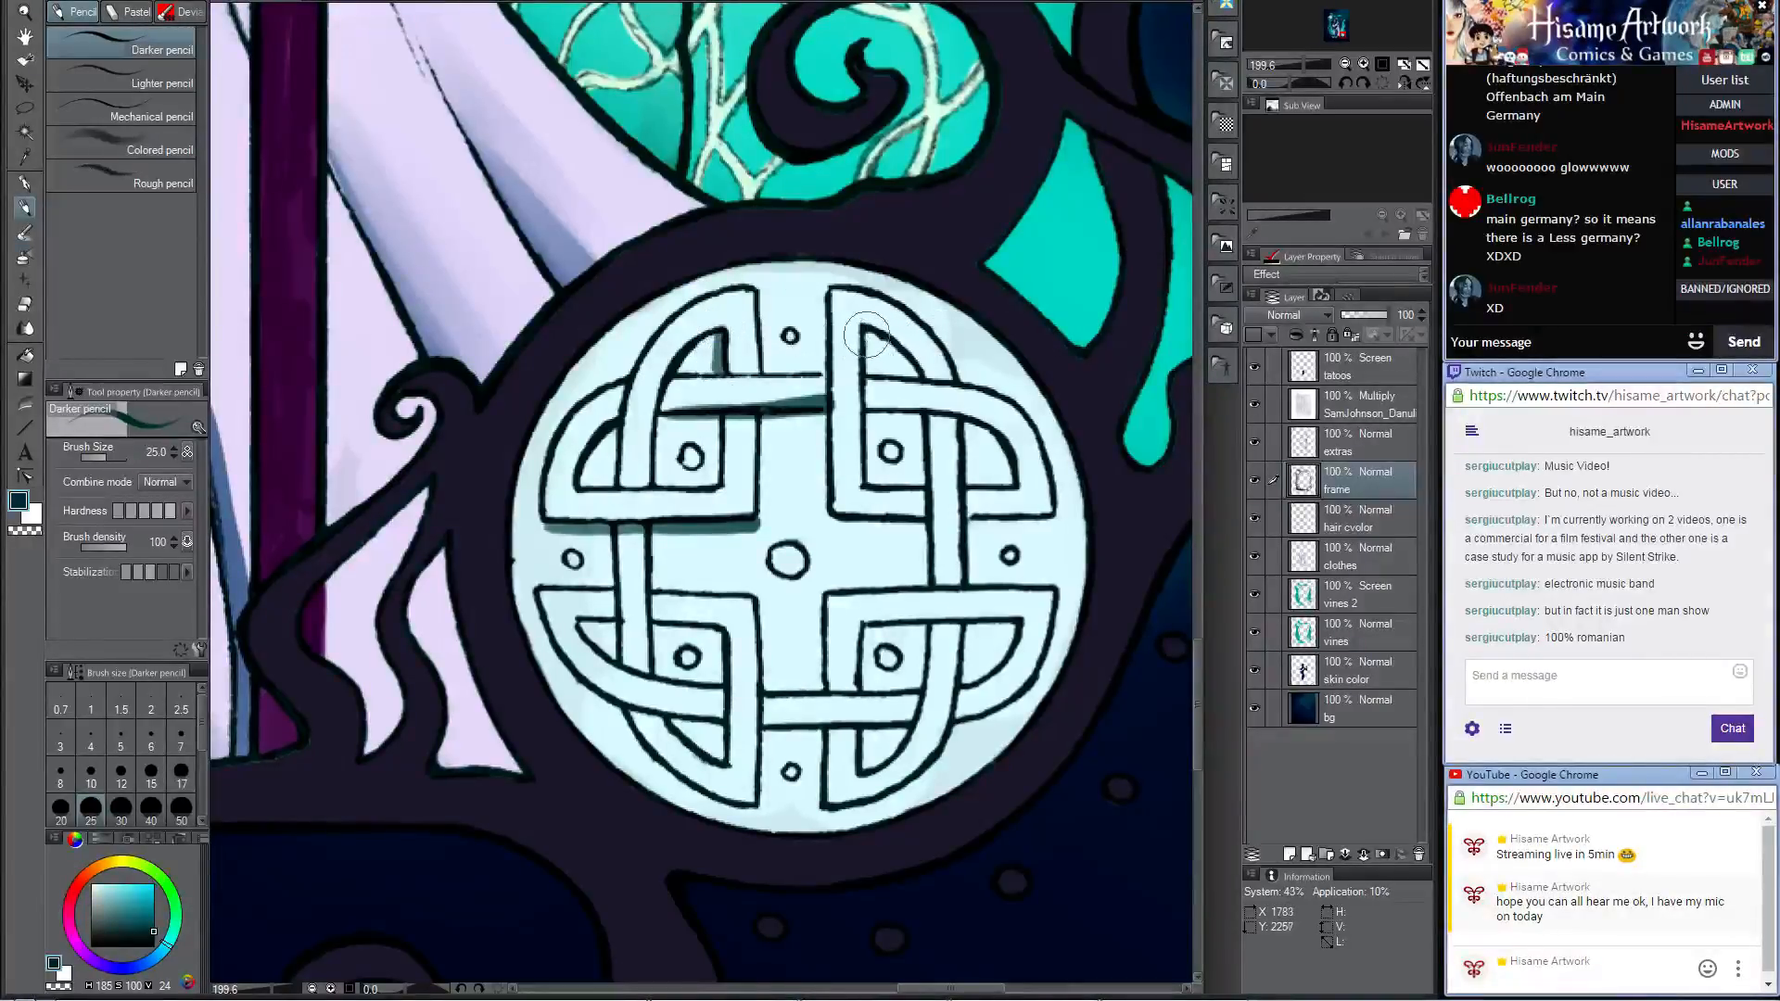
drag(866, 336, 1007, 478)
Step: Shade the medallion's centre stud and the small round studs around it with the Darker pencil
drag(884, 459, 892, 455)
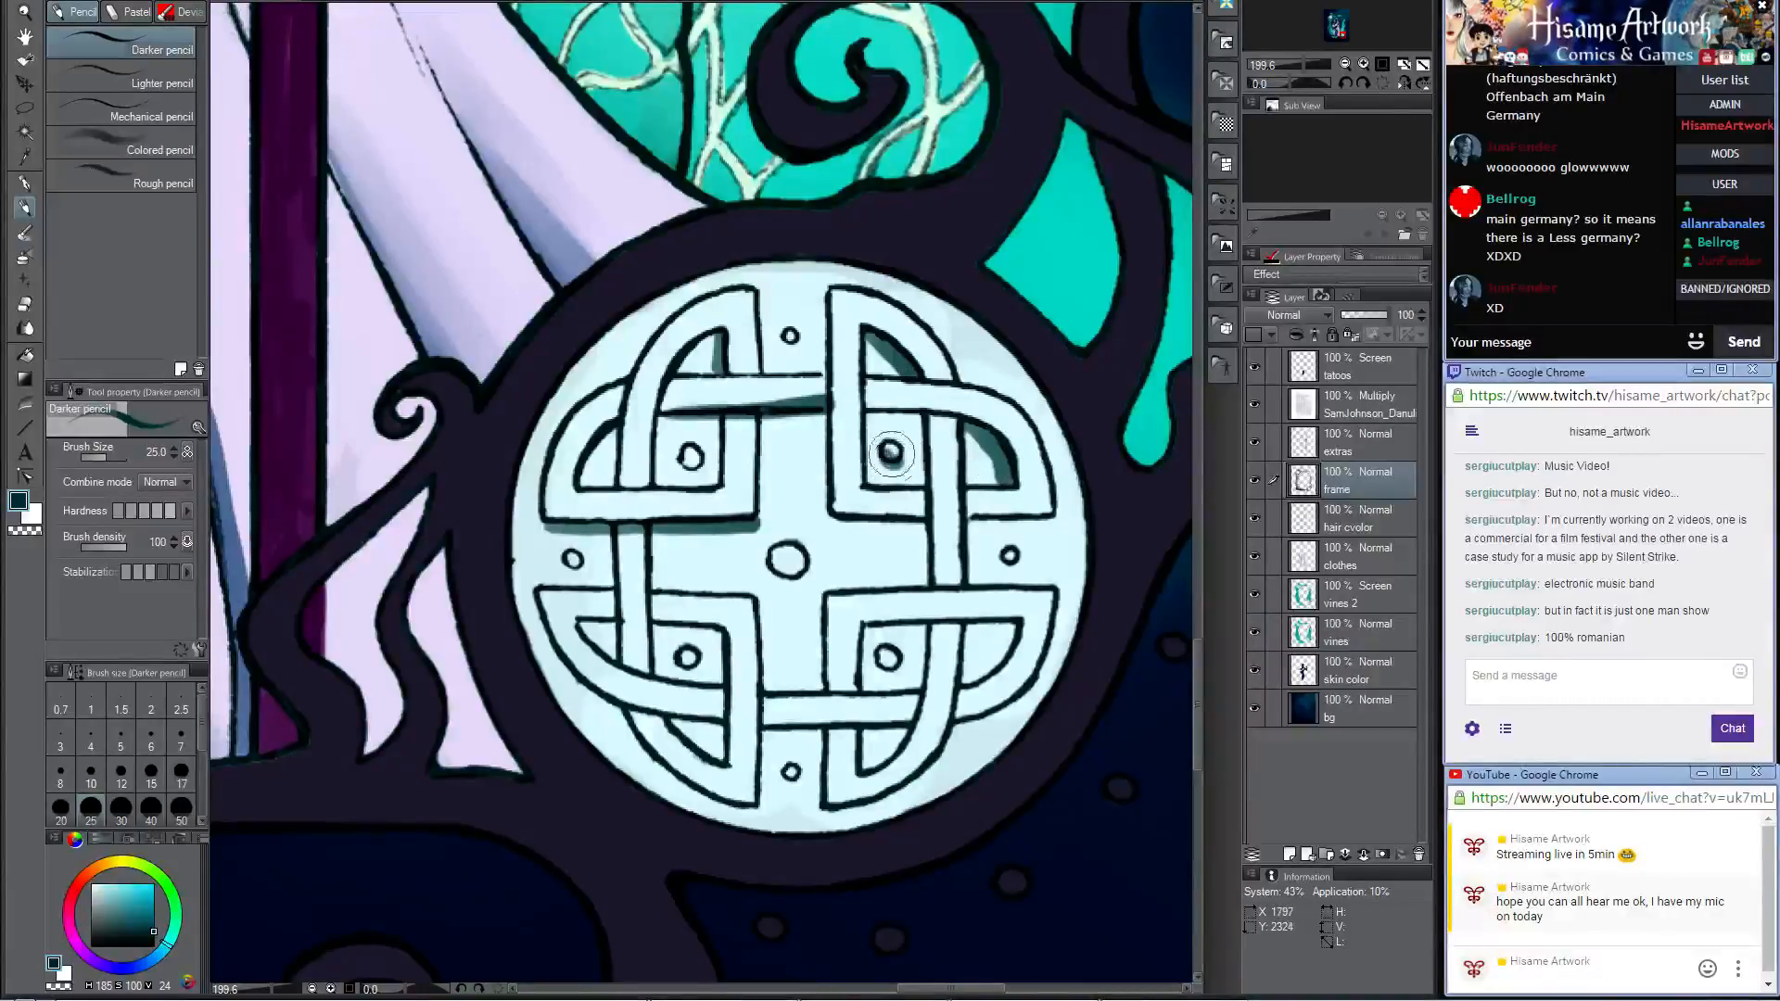
drag(677, 451, 695, 464)
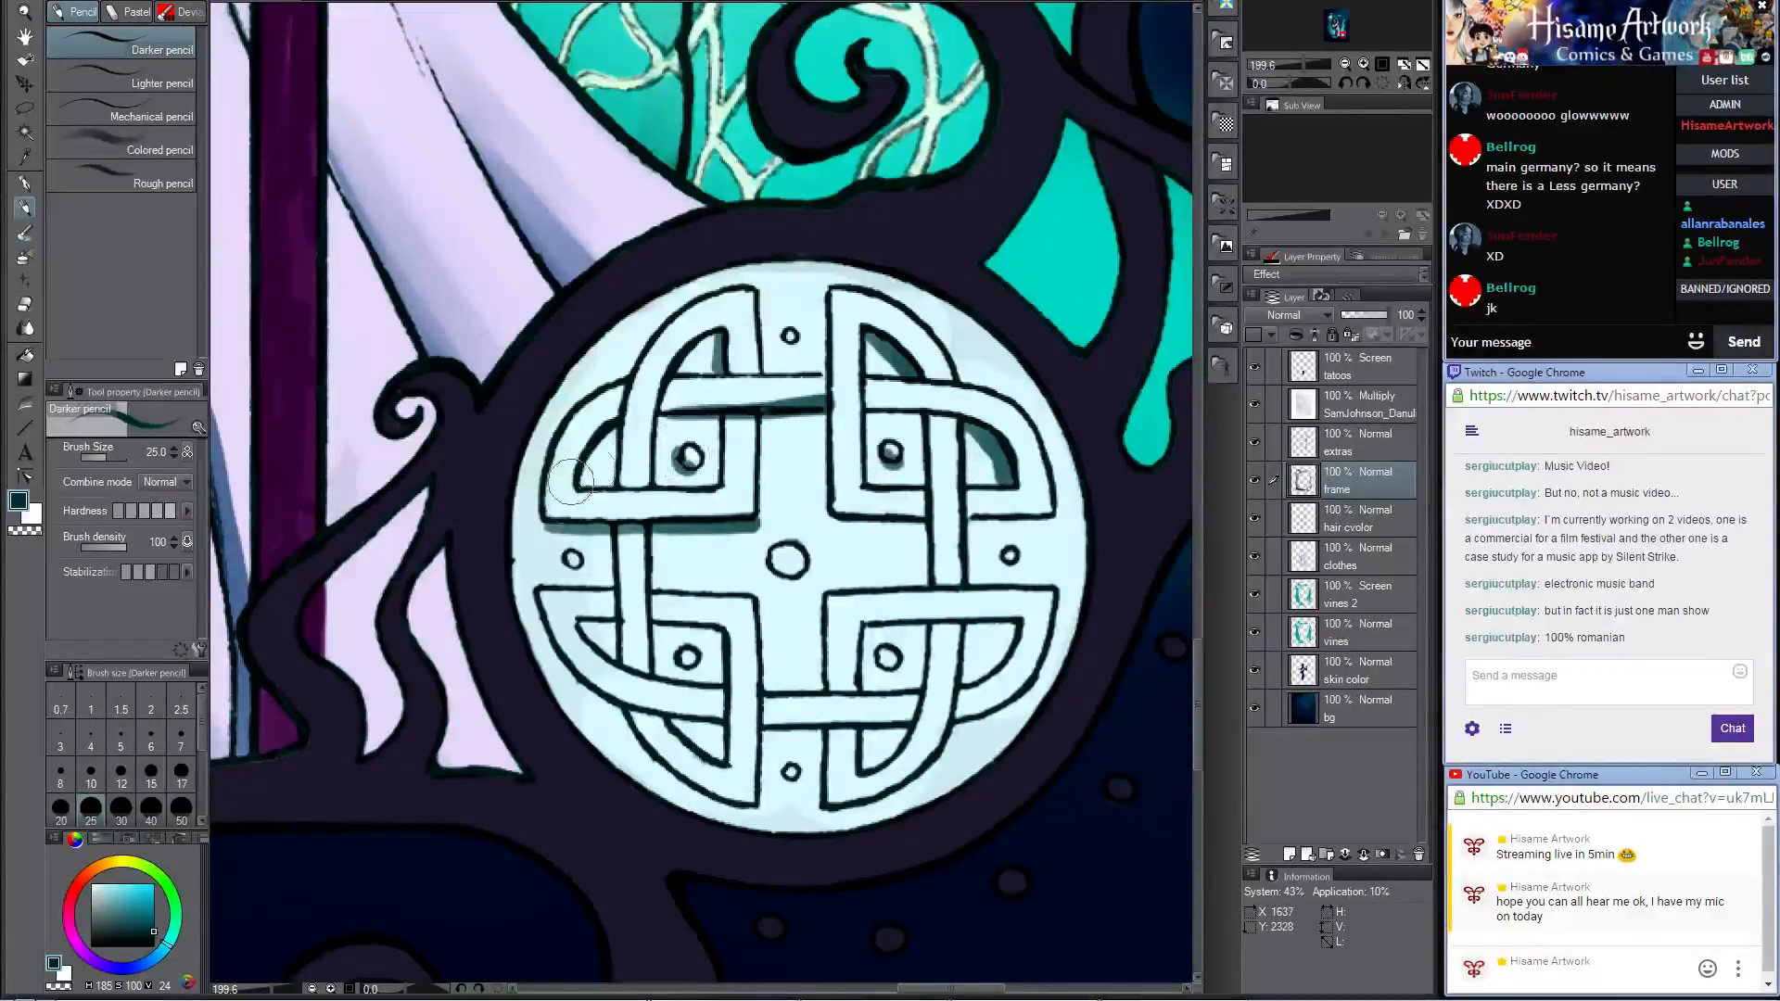
drag(562, 554, 569, 573)
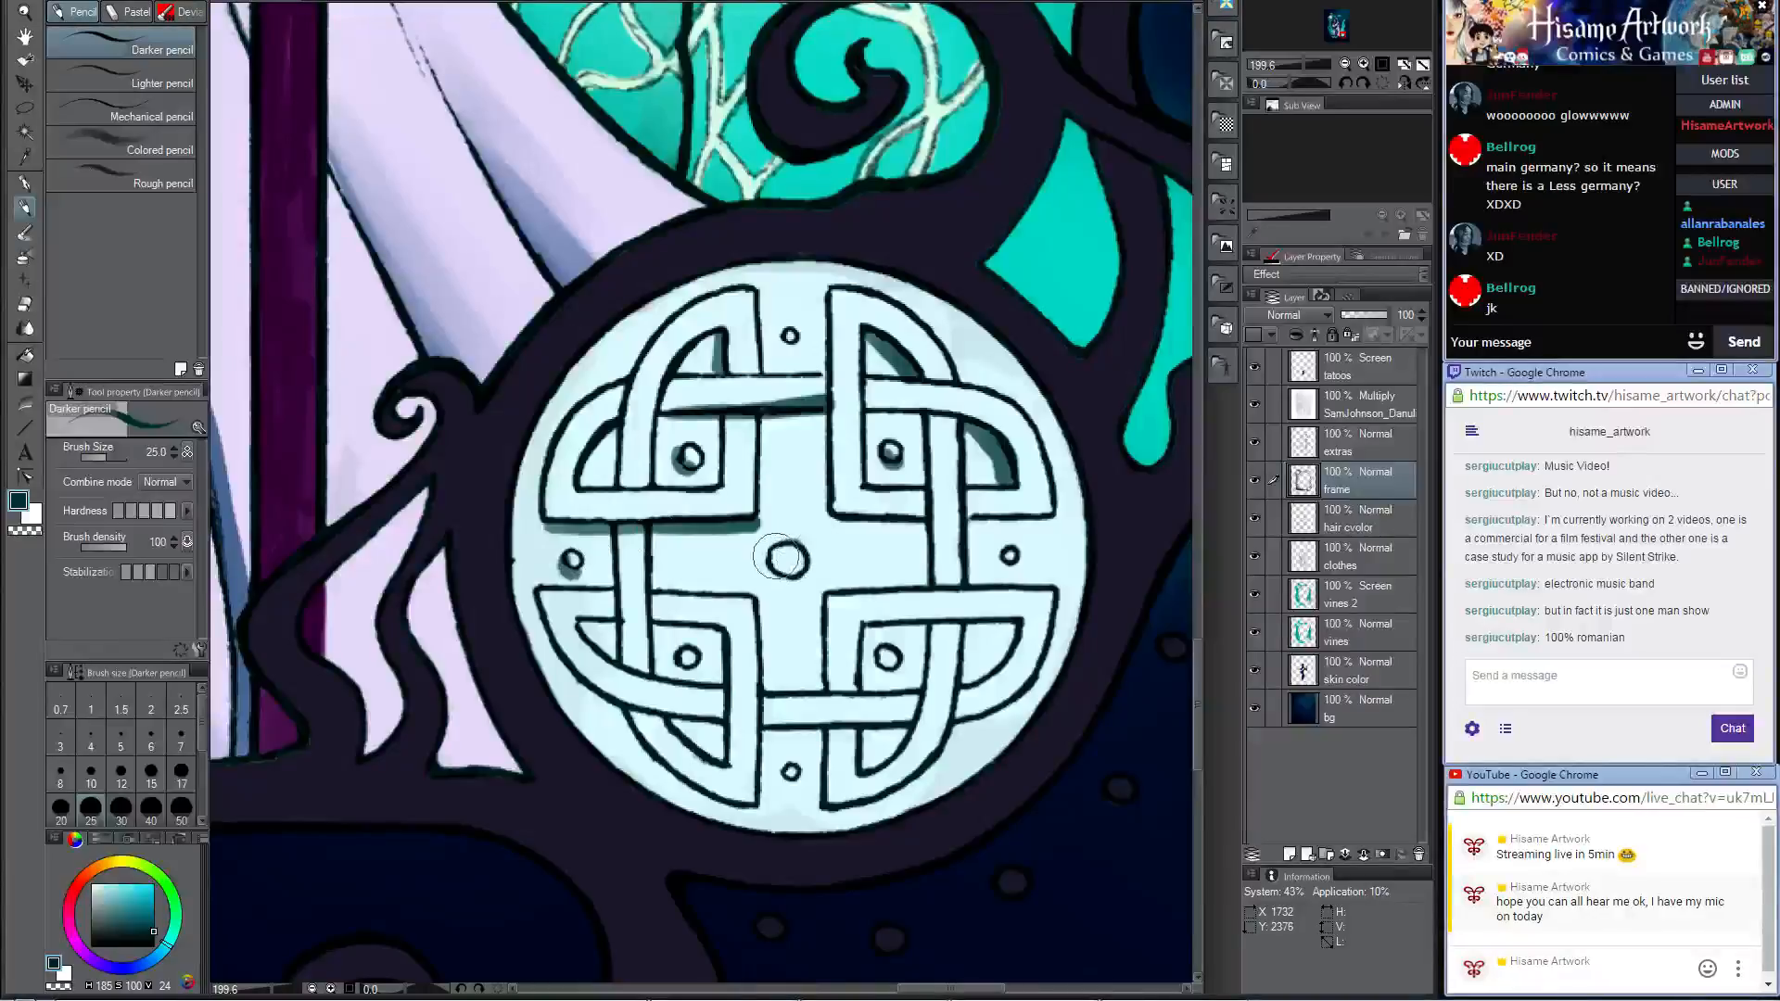
mouse_move(777, 557)
mouse_down()
mouse_move(833, 536)
mouse_move(755, 557)
mouse_move(800, 568)
mouse_up()
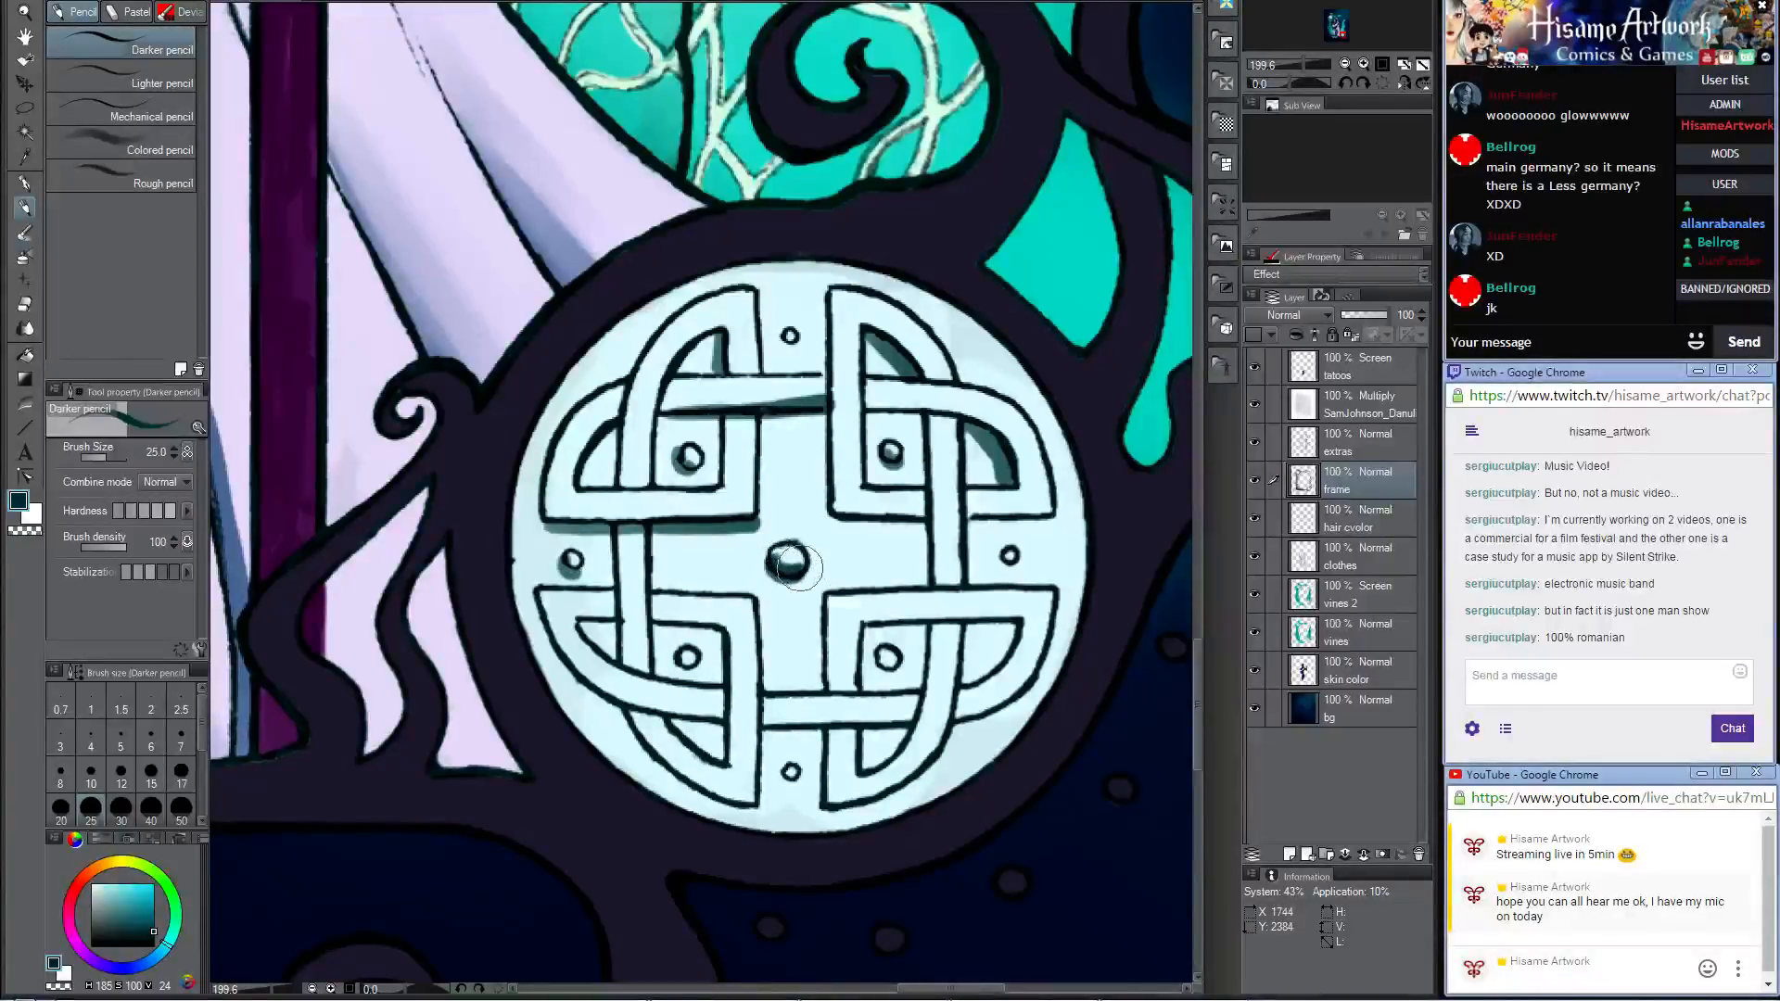
drag(1008, 551, 1006, 560)
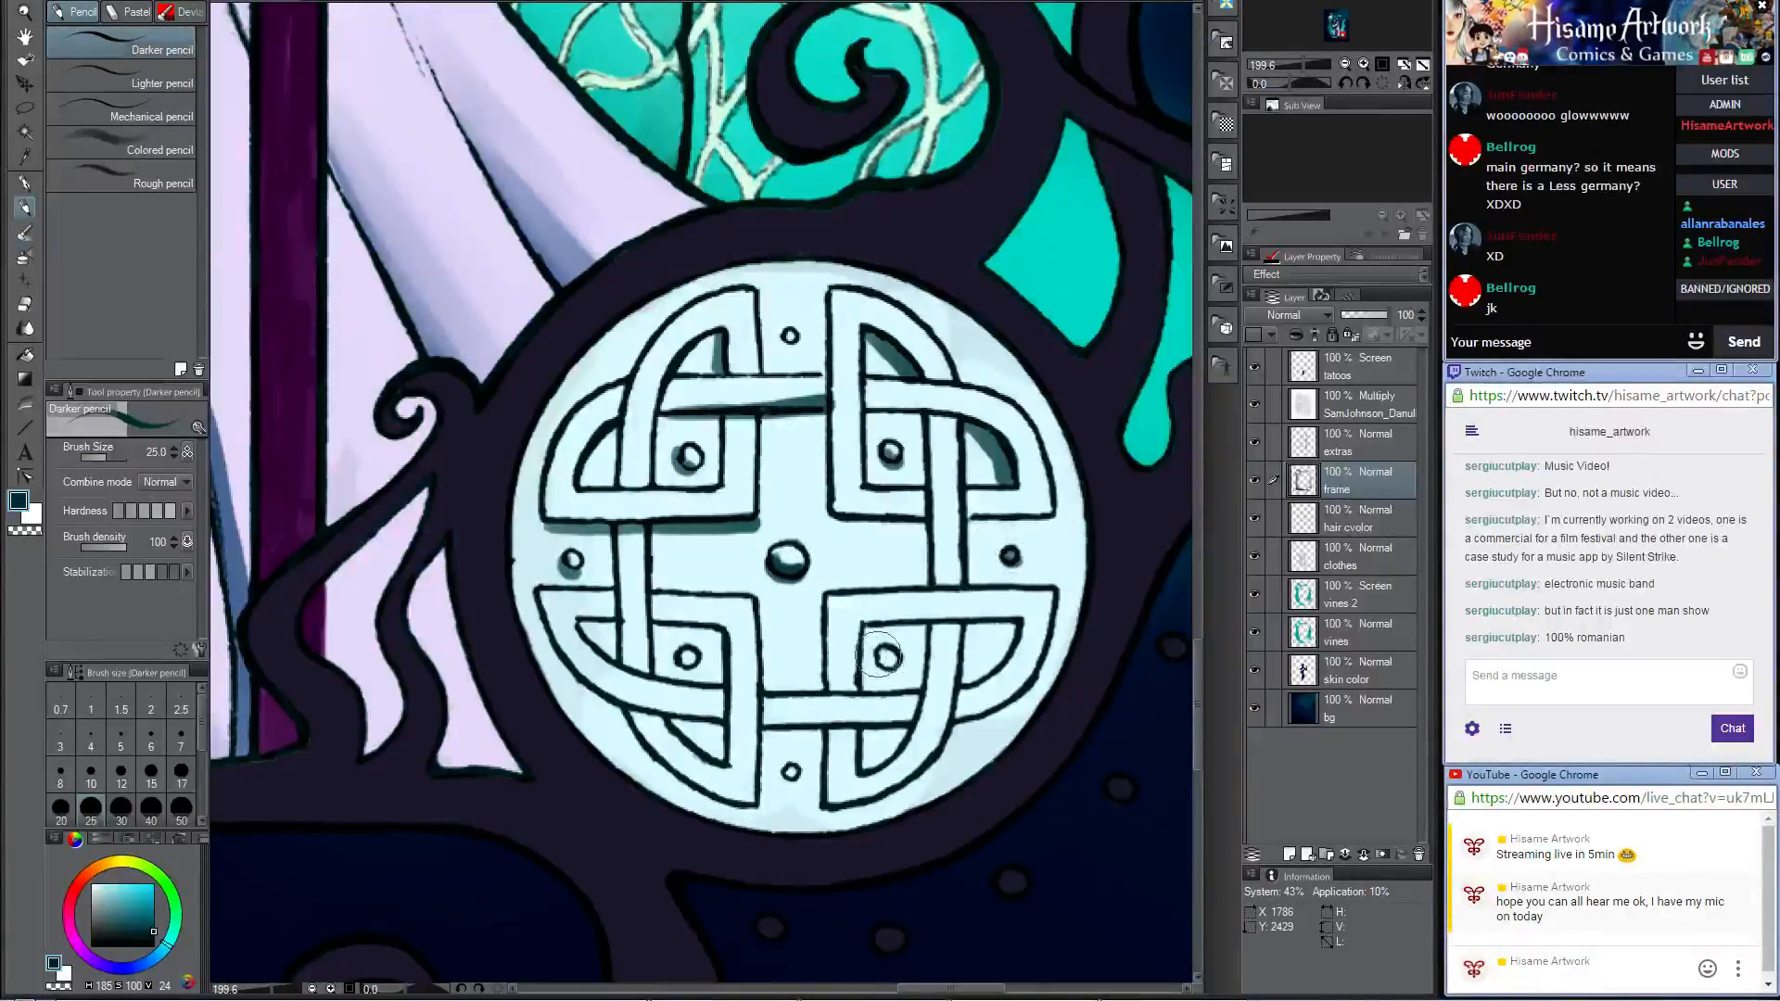
drag(877, 654, 886, 668)
drag(784, 768, 791, 780)
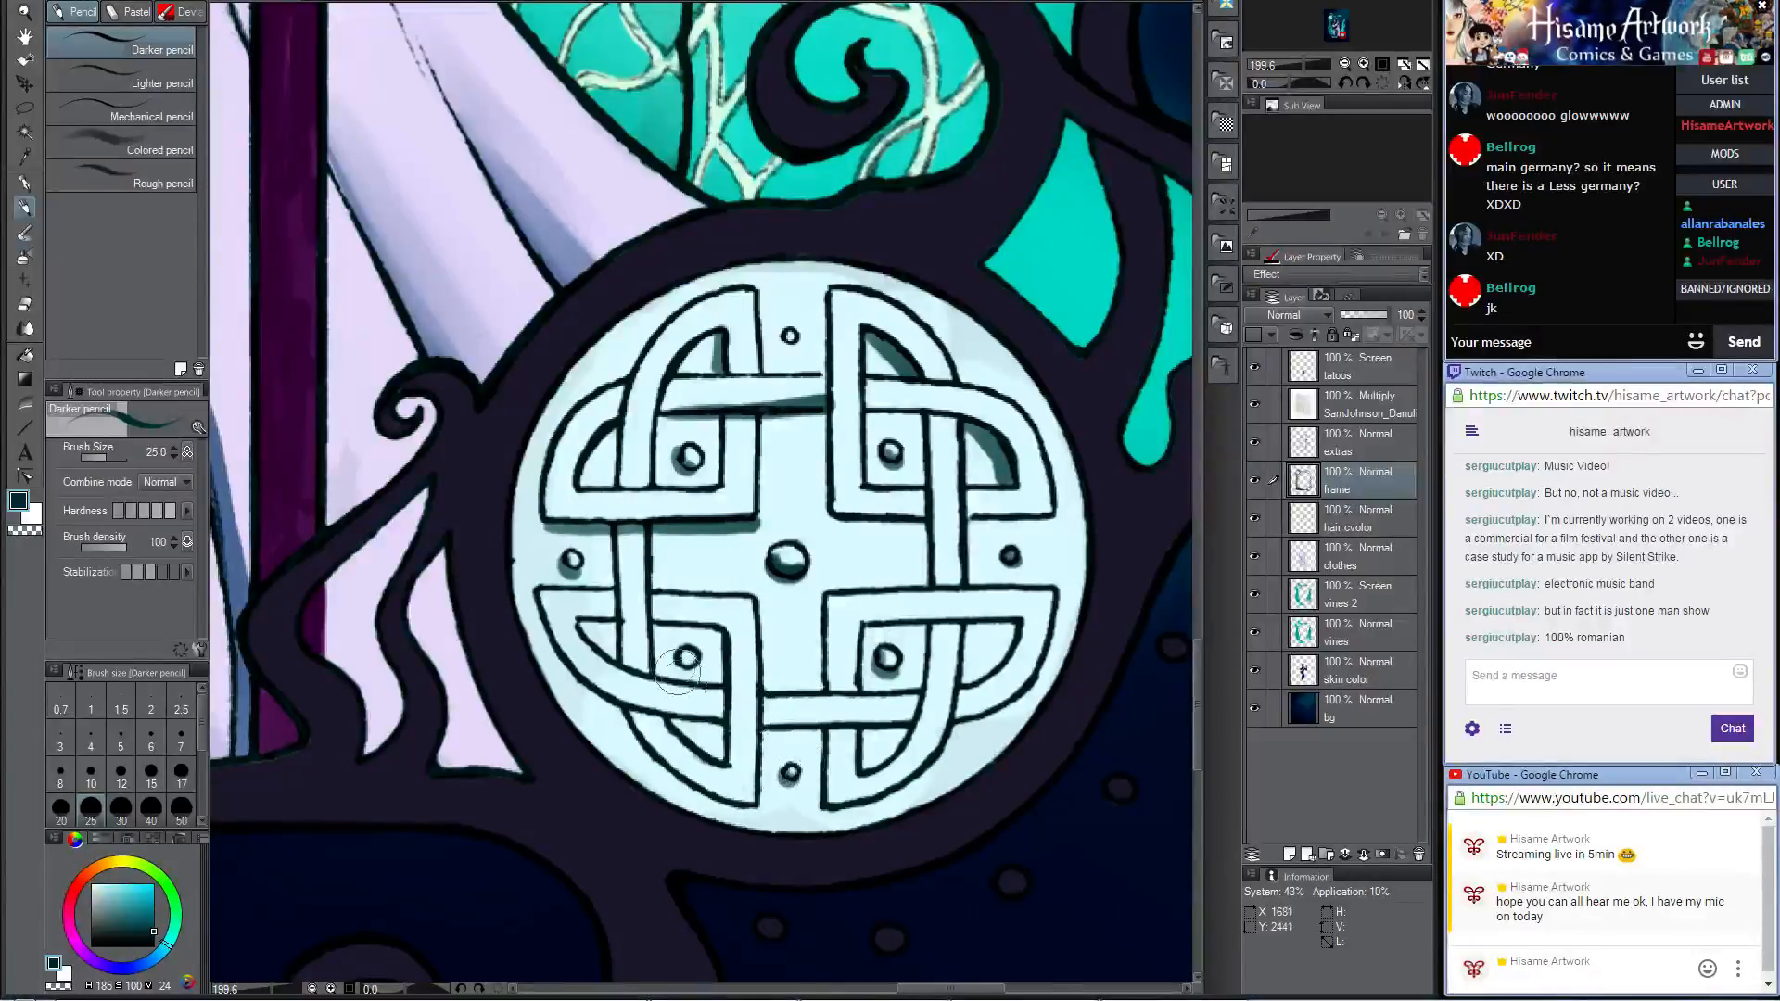
drag(676, 655, 668, 621)
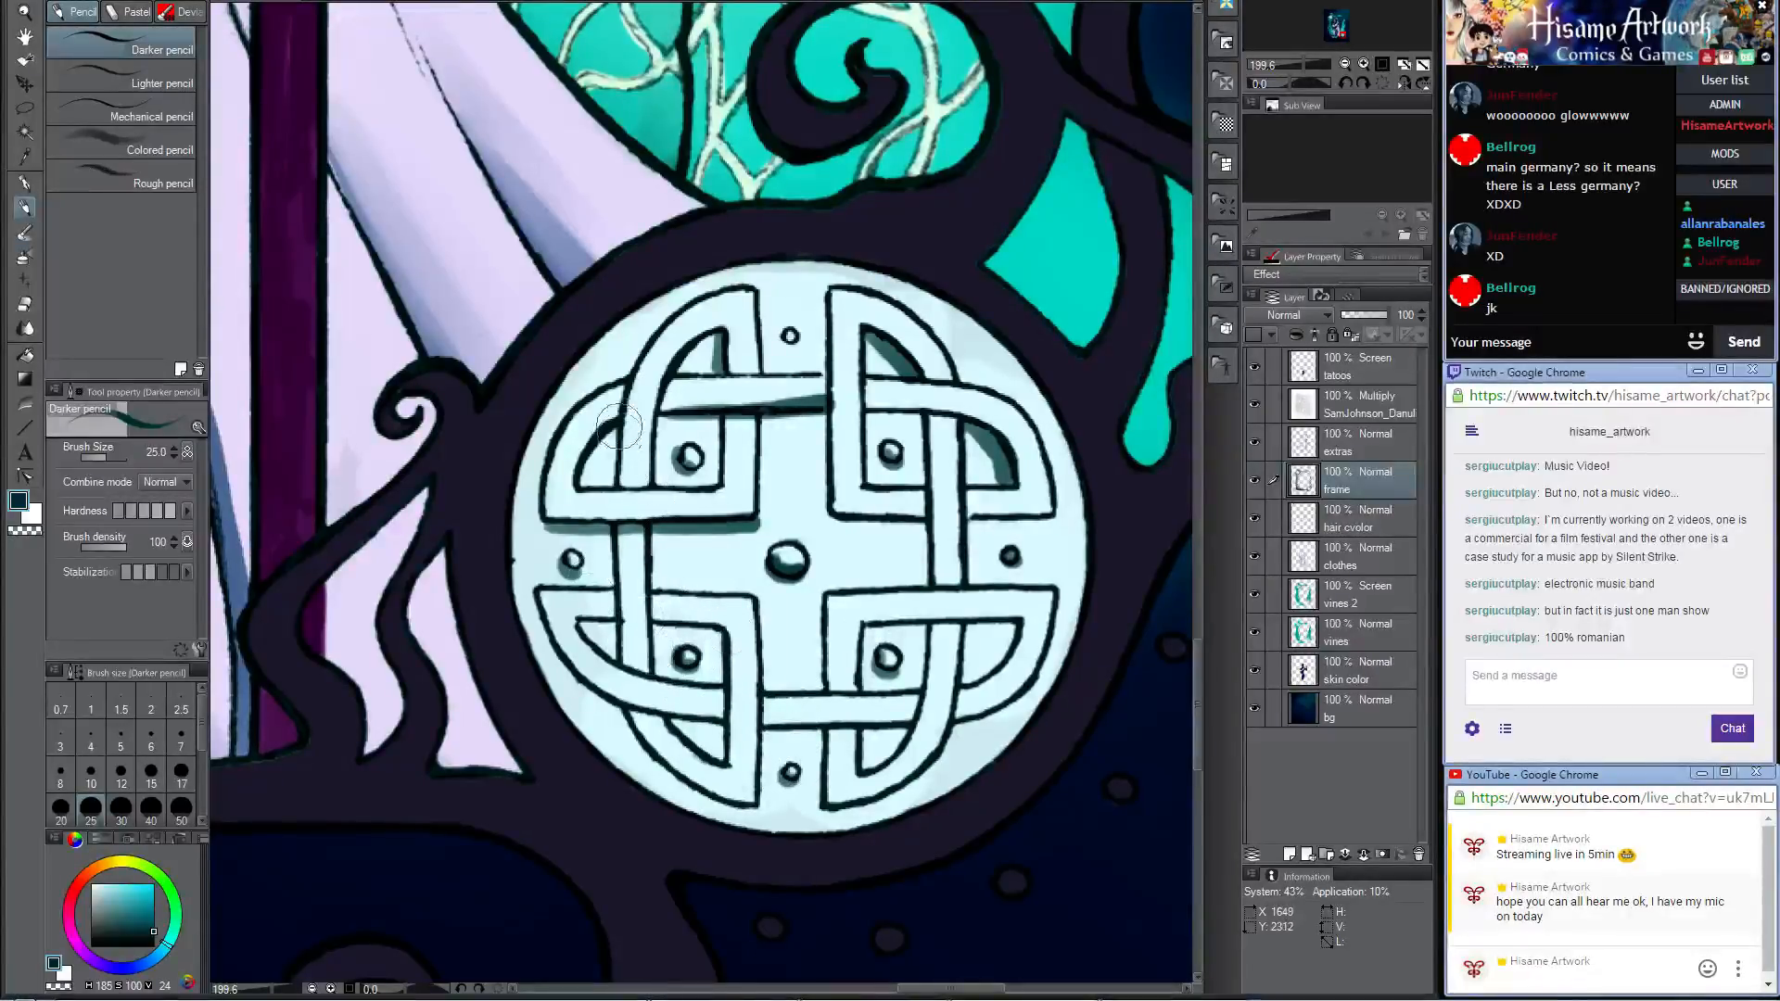
Step: Sample a lighter teal from the shading and shade along the vertical bands on the medallion's left half
drag(613, 530, 620, 658)
key(ctrl+z)
alt+click(606, 525)
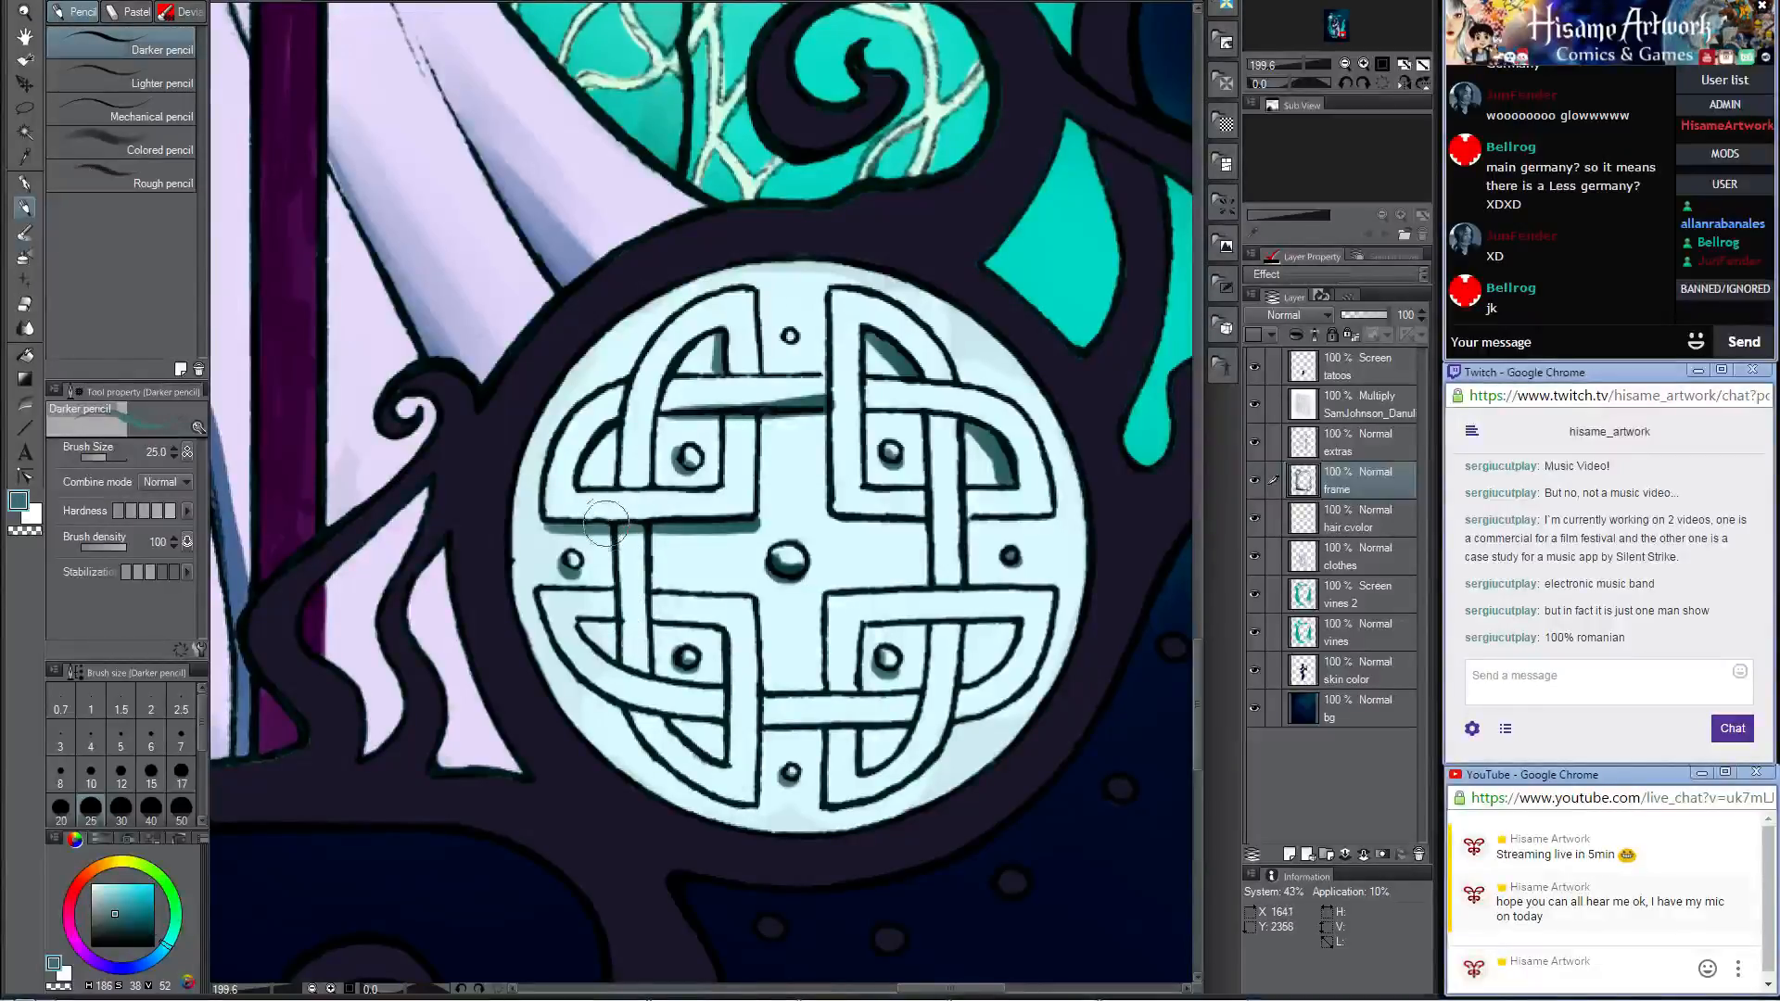
drag(613, 531, 619, 653)
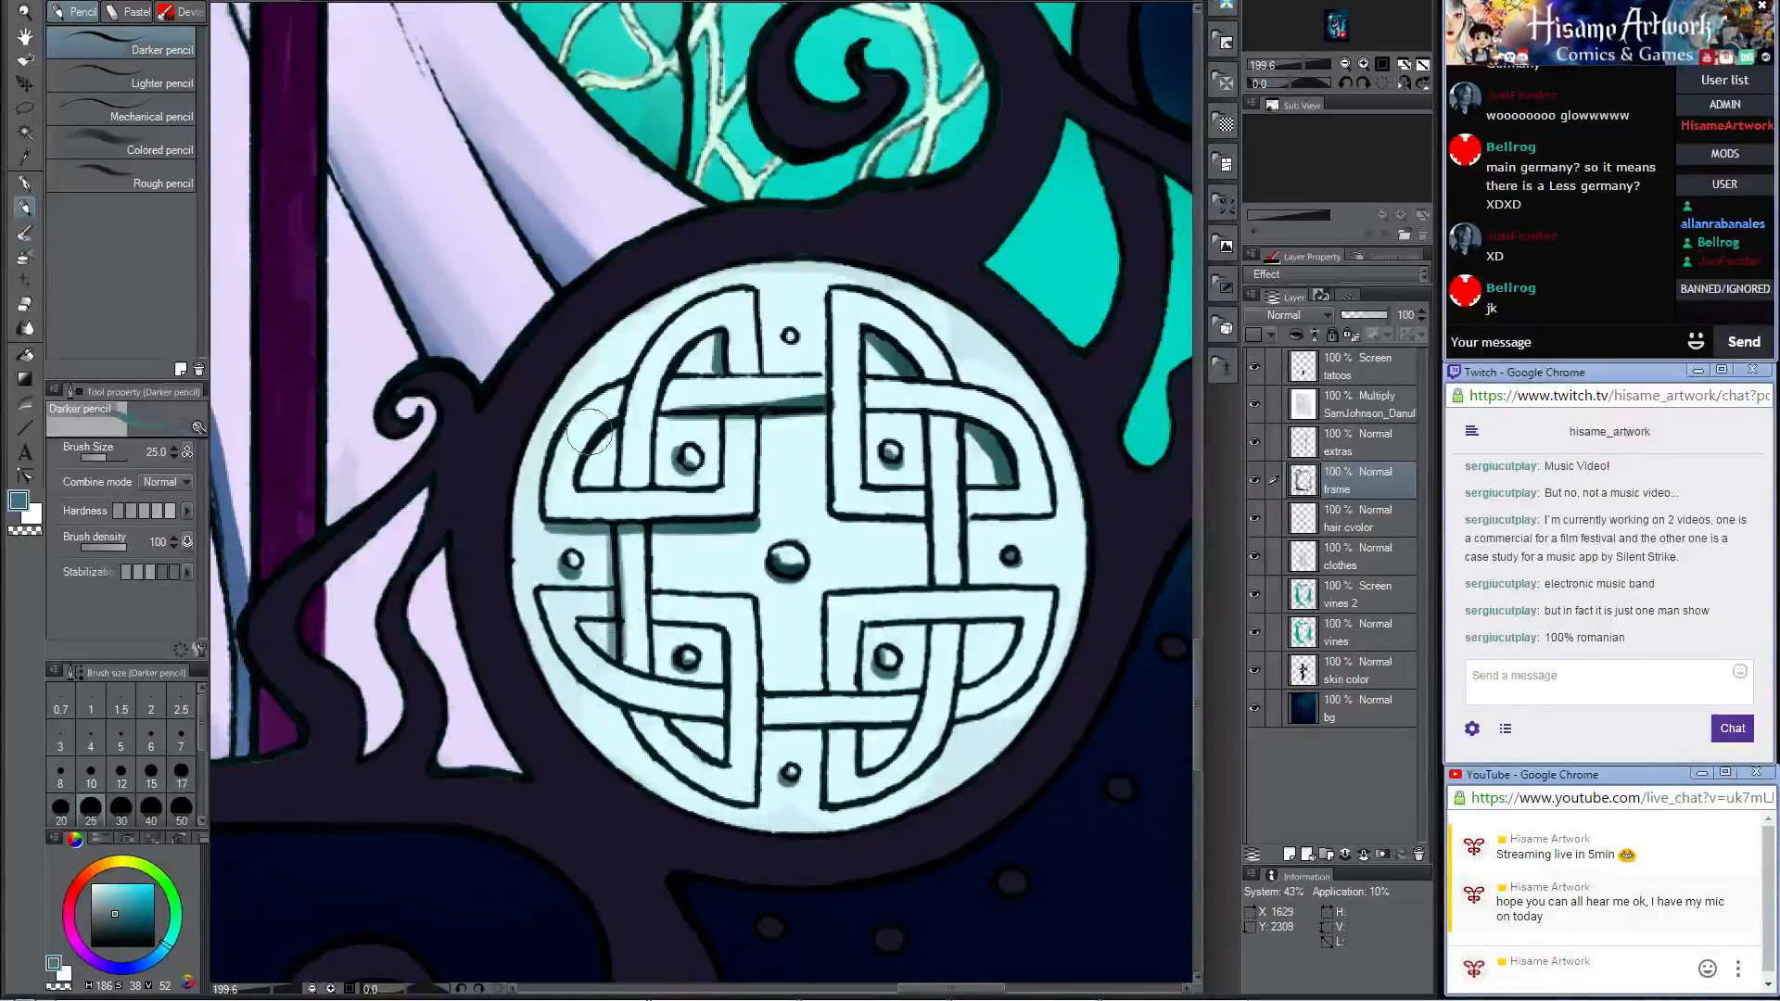
drag(611, 427, 608, 475)
drag(714, 417, 713, 478)
Step: Sample the teal shadow inside the upper-right loop and shade along the vertical band of the medallion's right half
drag(917, 413, 920, 478)
key(ctrl+z)
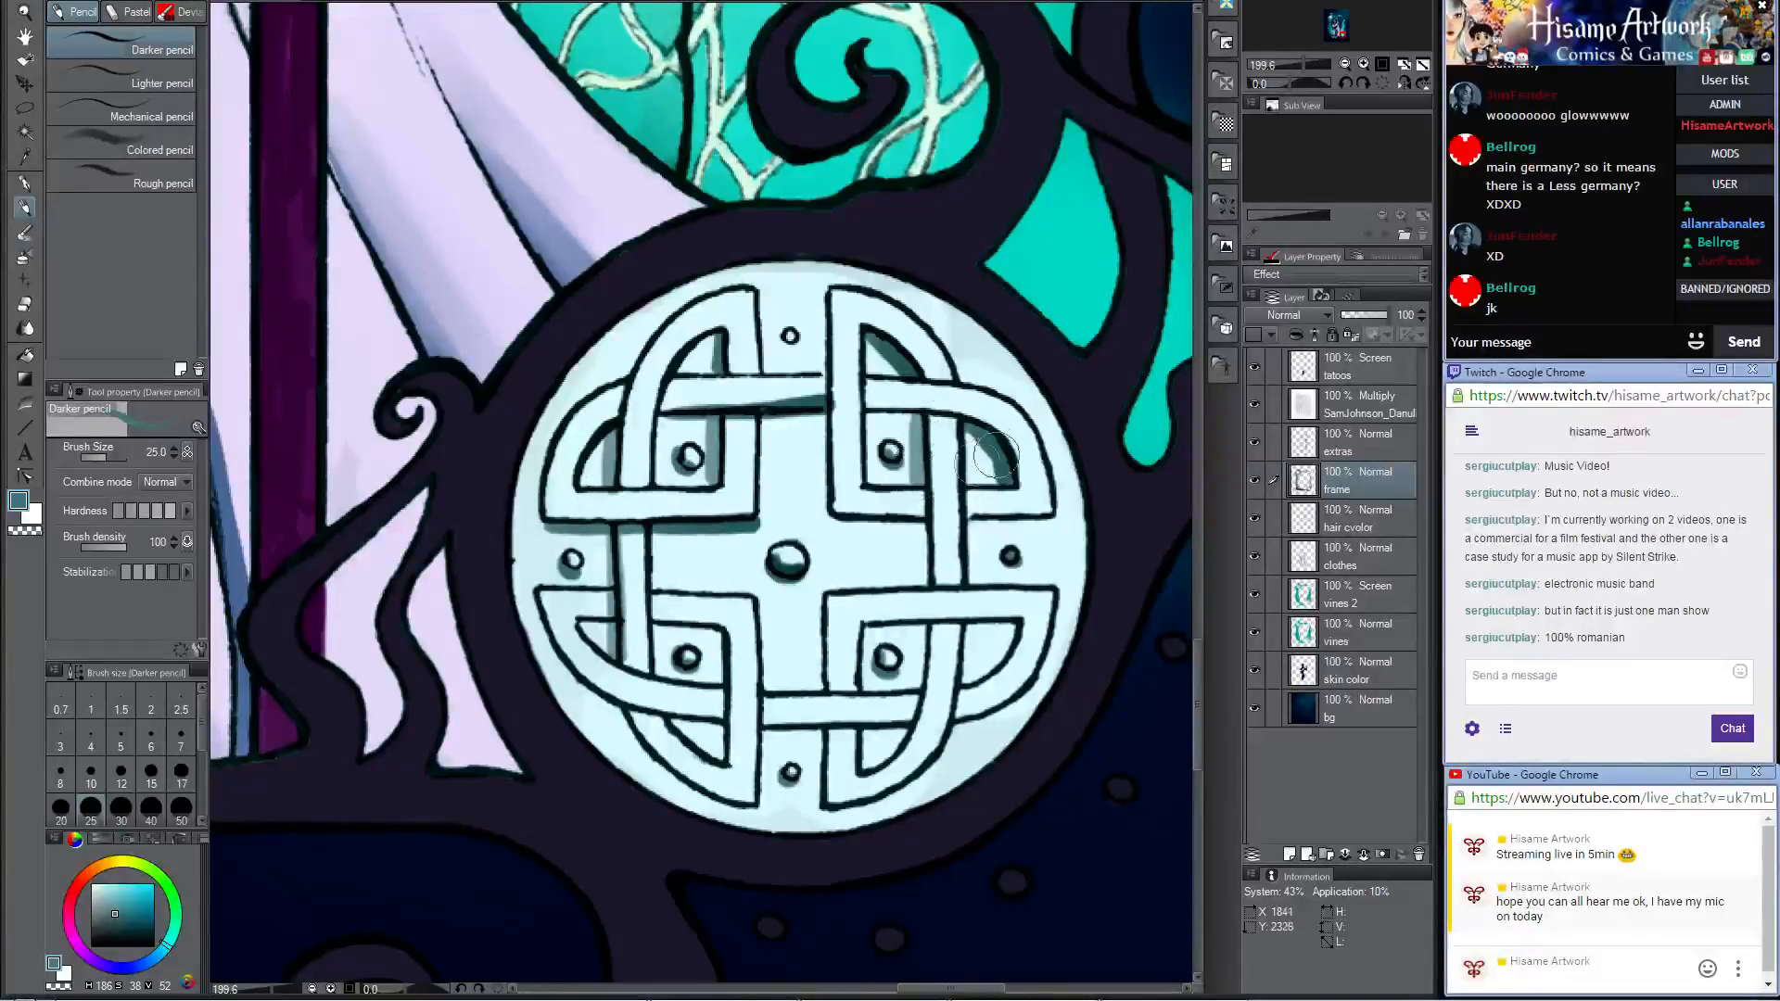
alt+click(987, 438)
mouse_move(912, 410)
mouse_down()
mouse_move(947, 529)
mouse_move(924, 519)
mouse_move(926, 577)
mouse_up()
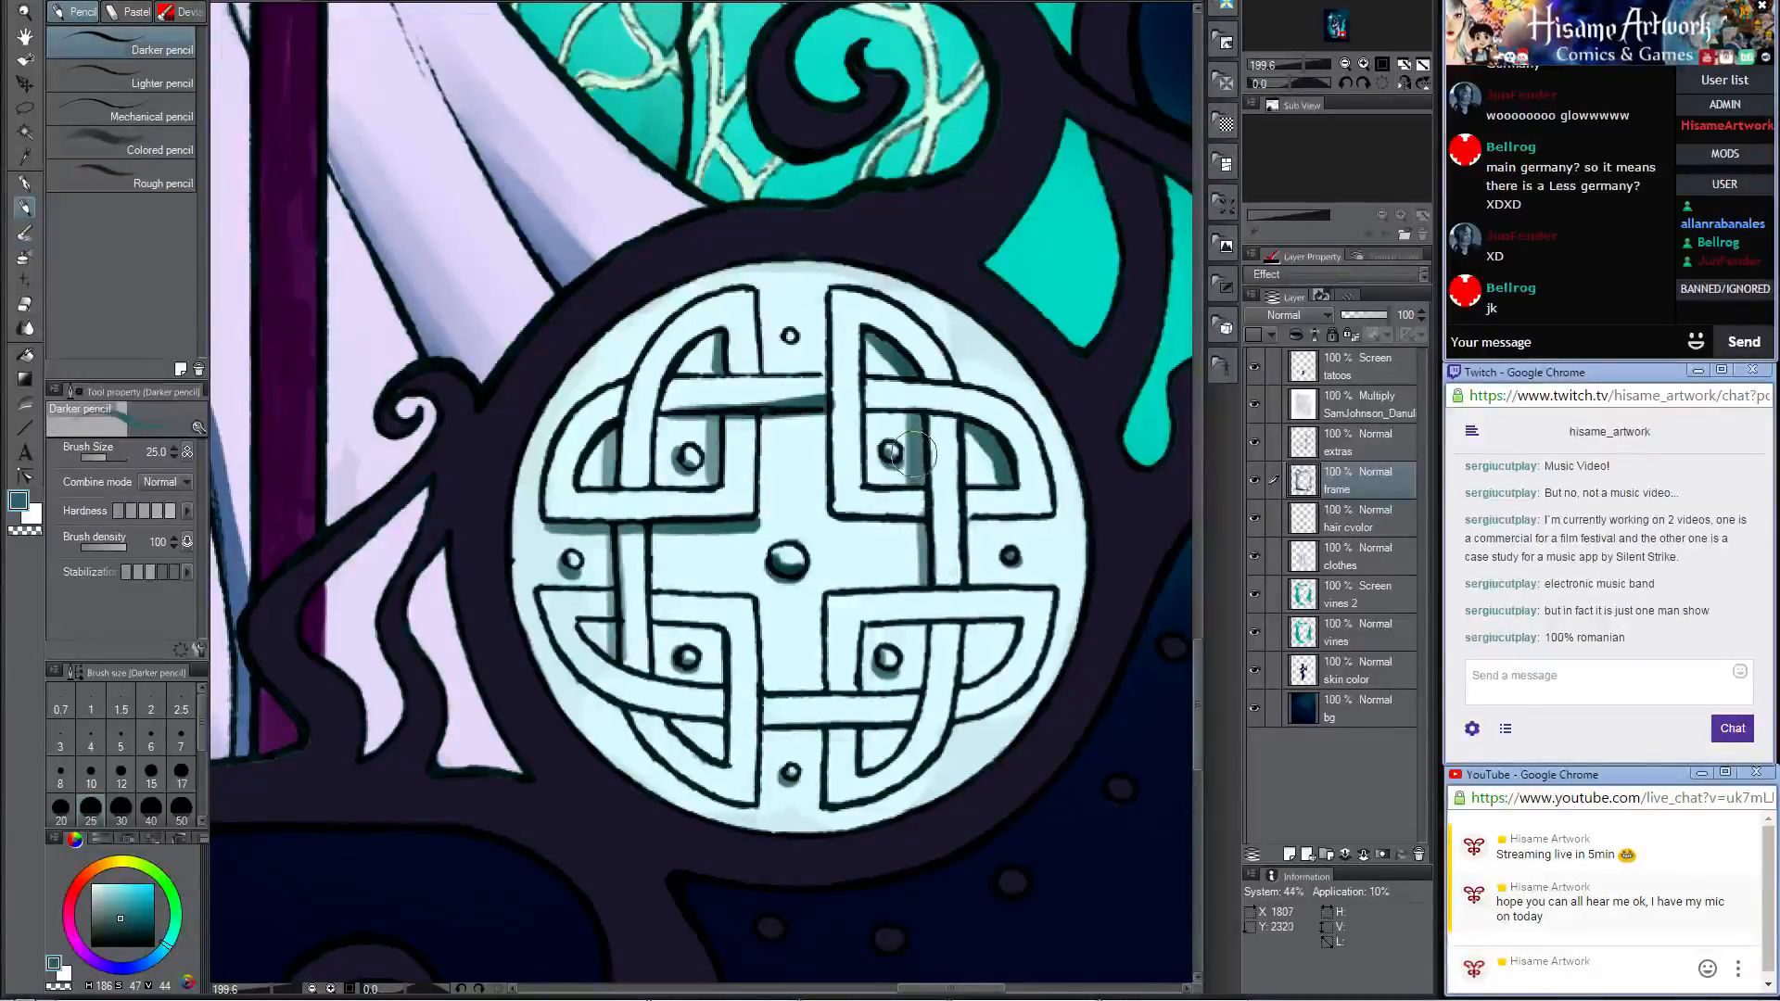
key(ctrl+z)
mouse_move(916, 419)
mouse_down()
mouse_move(921, 679)
mouse_move(875, 770)
mouse_move(937, 517)
mouse_move(896, 413)
mouse_up()
Step: Shade inside the lower-right knot's outer corner and down along its inner vertical edge with the Darker pencil
drag(1019, 342, 972, 409)
key(ctrl+z)
drag(1016, 349, 970, 410)
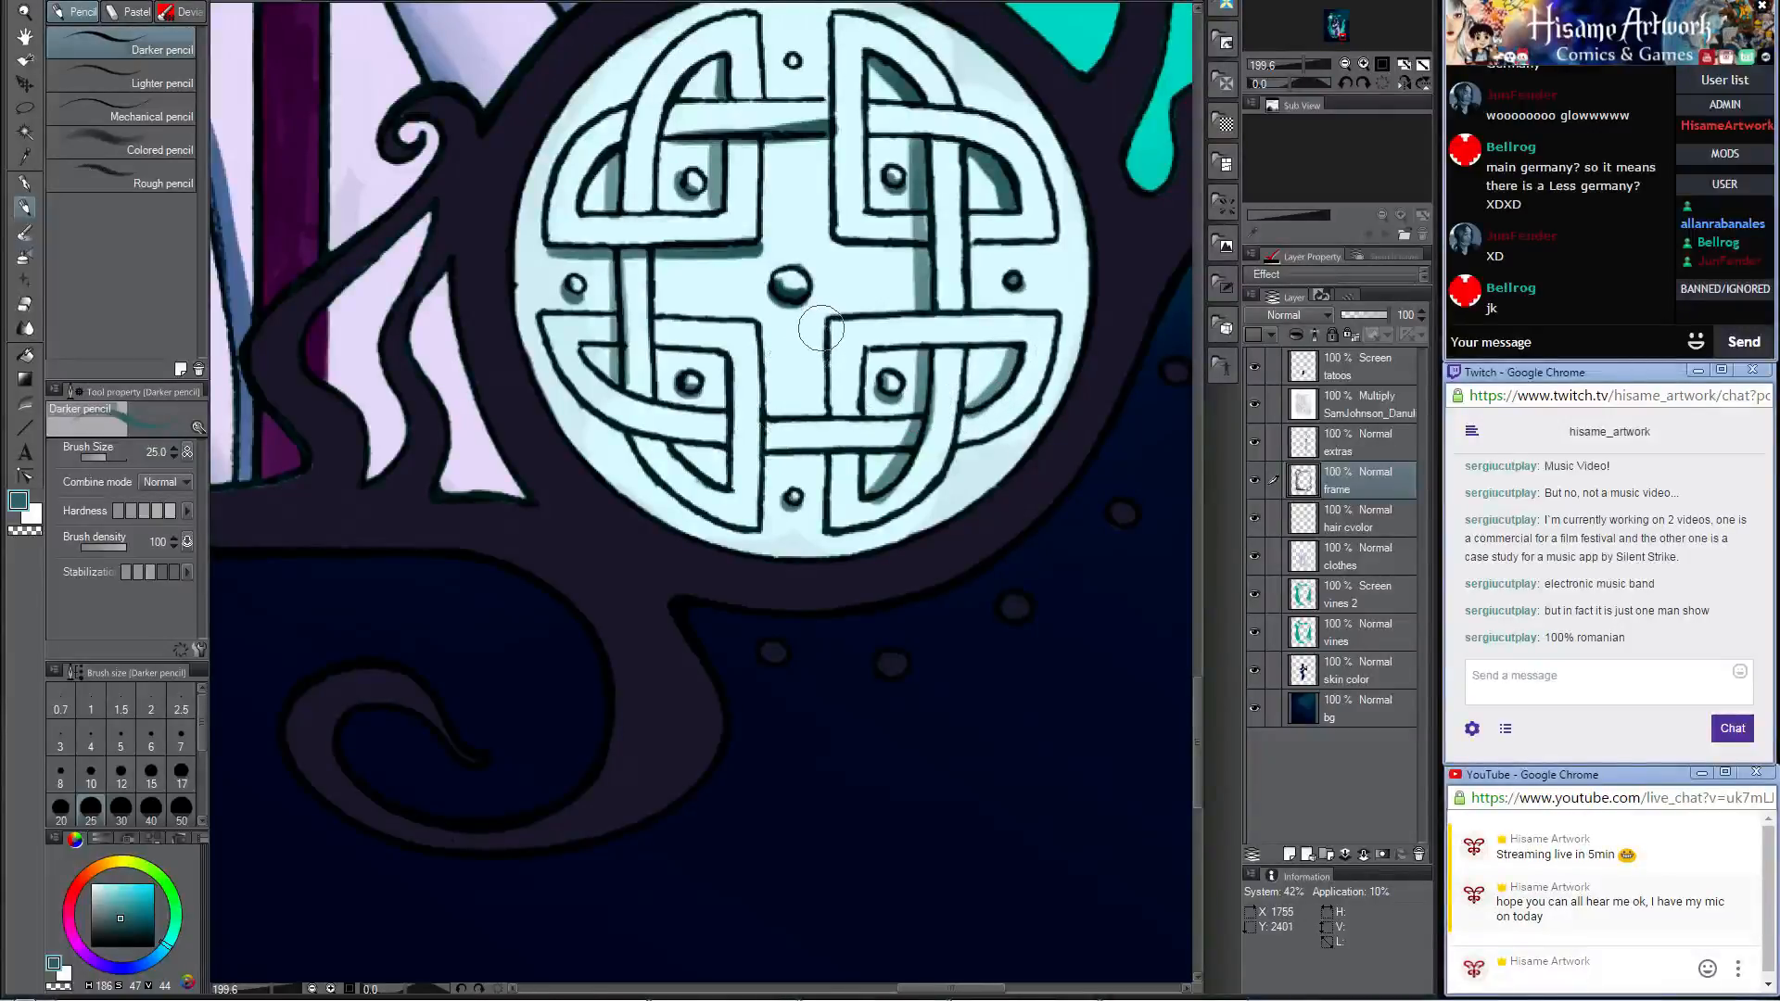
drag(820, 321, 821, 524)
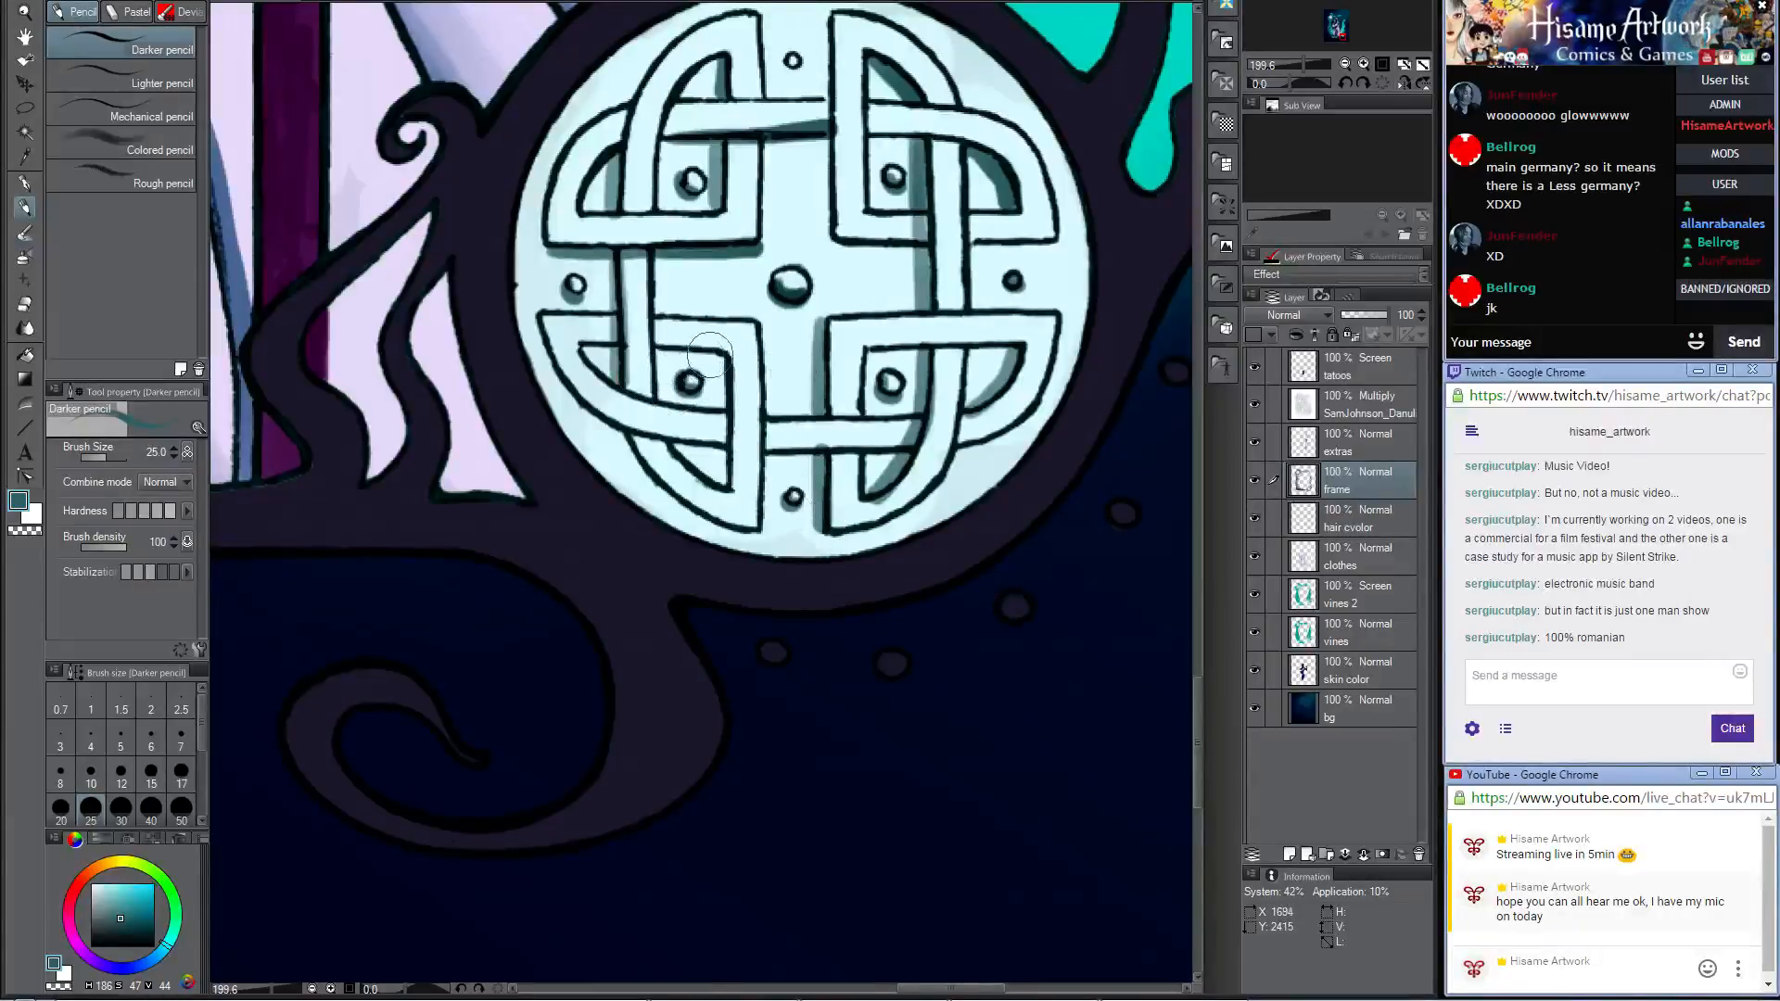
Step: Shade inside the lower-left knot's inner corner and beneath the upper-left knot with the Darker pencil
drag(721, 354, 728, 496)
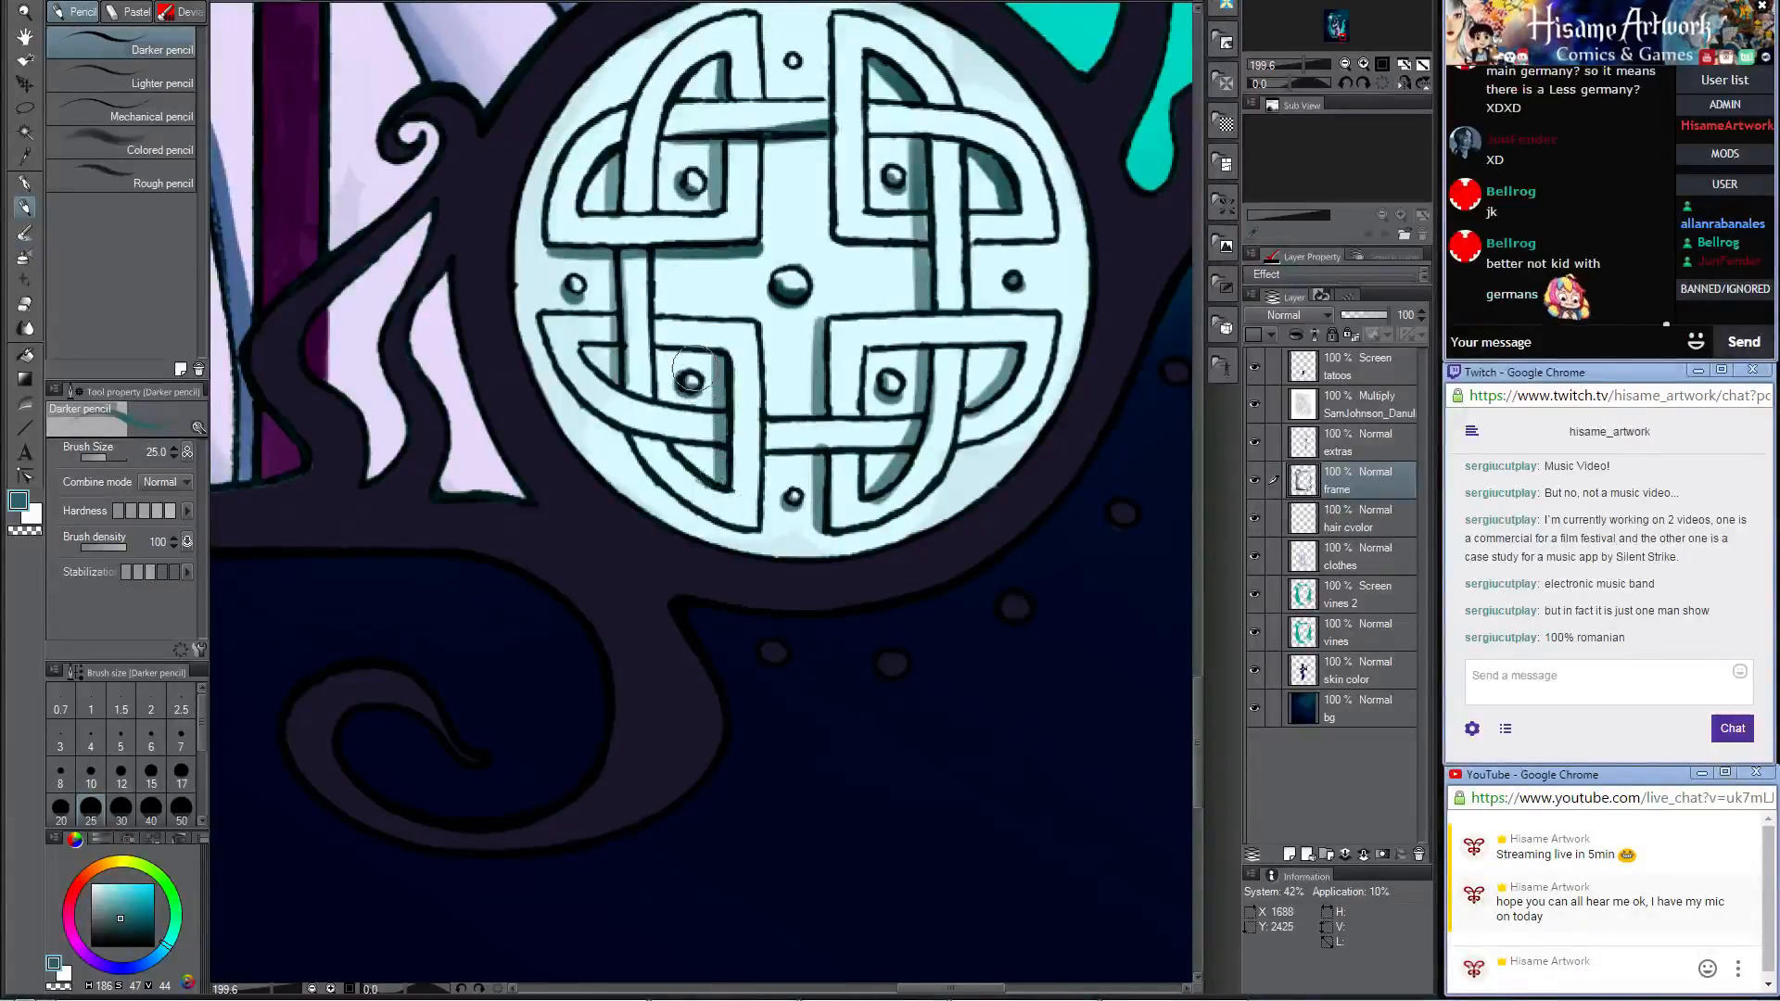
scroll(705, 360, up, 3)
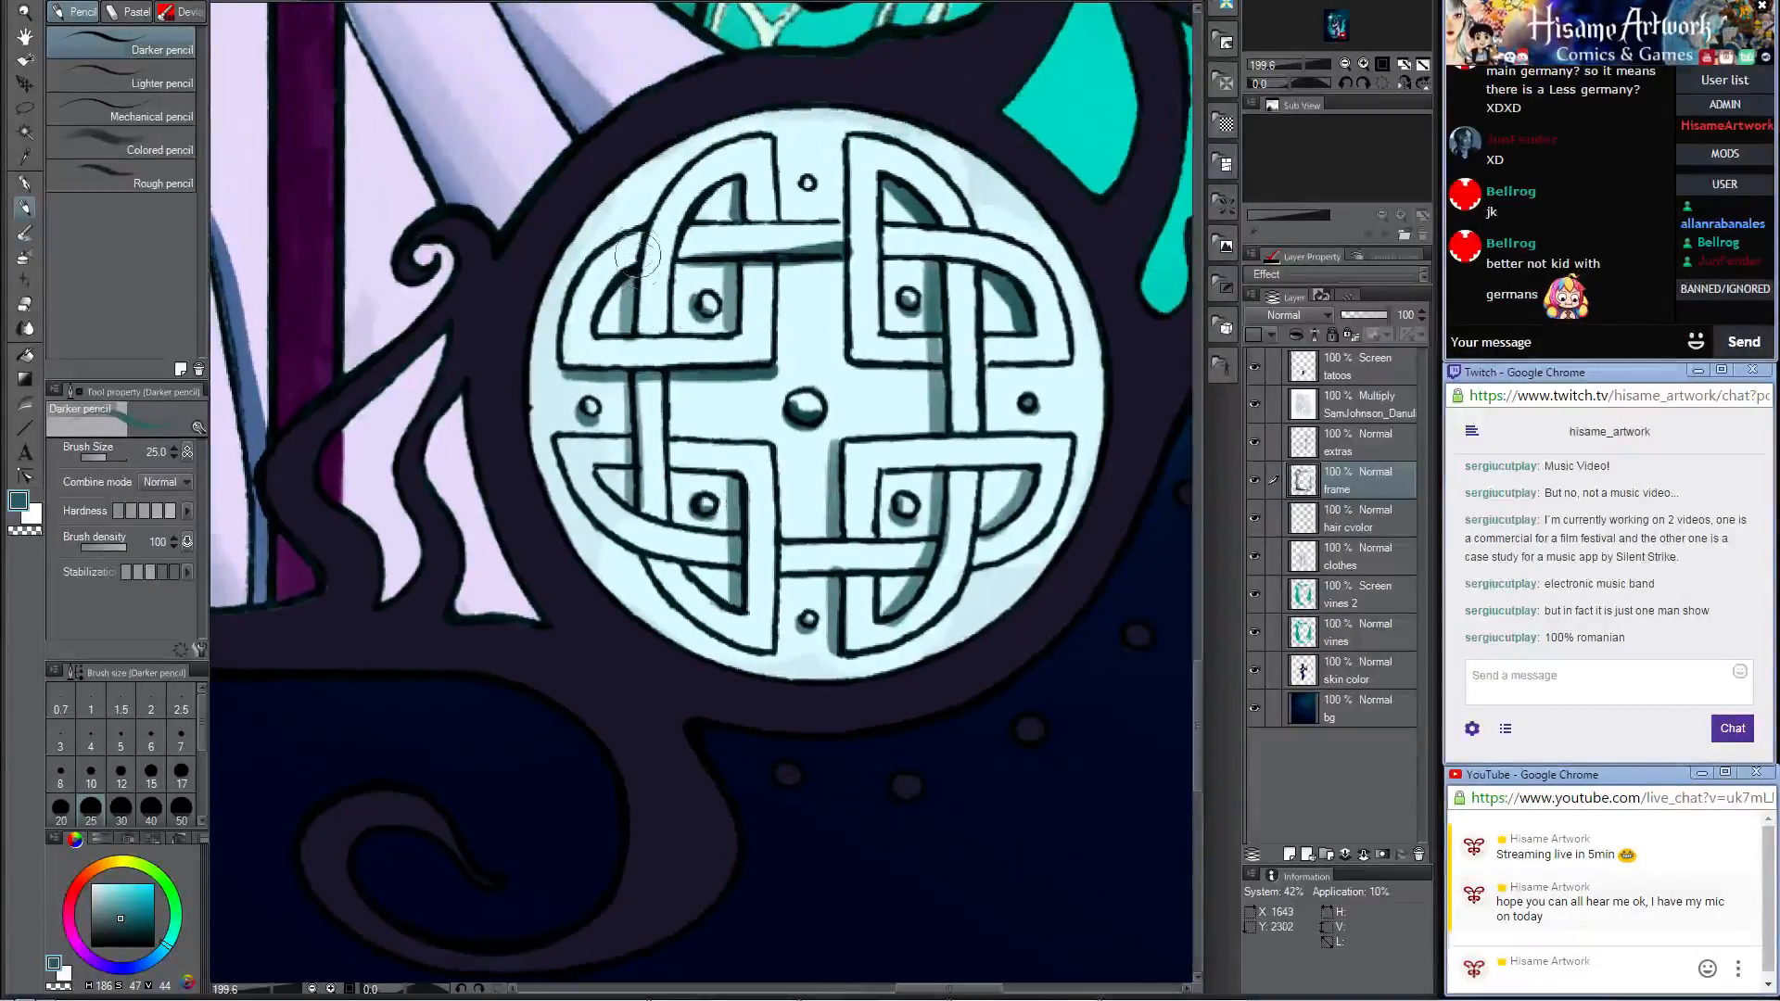
drag(598, 382, 624, 390)
mouse_move(605, 284)
mouse_down()
mouse_move(656, 229)
mouse_move(640, 323)
mouse_move(653, 221)
mouse_move(710, 163)
mouse_up()
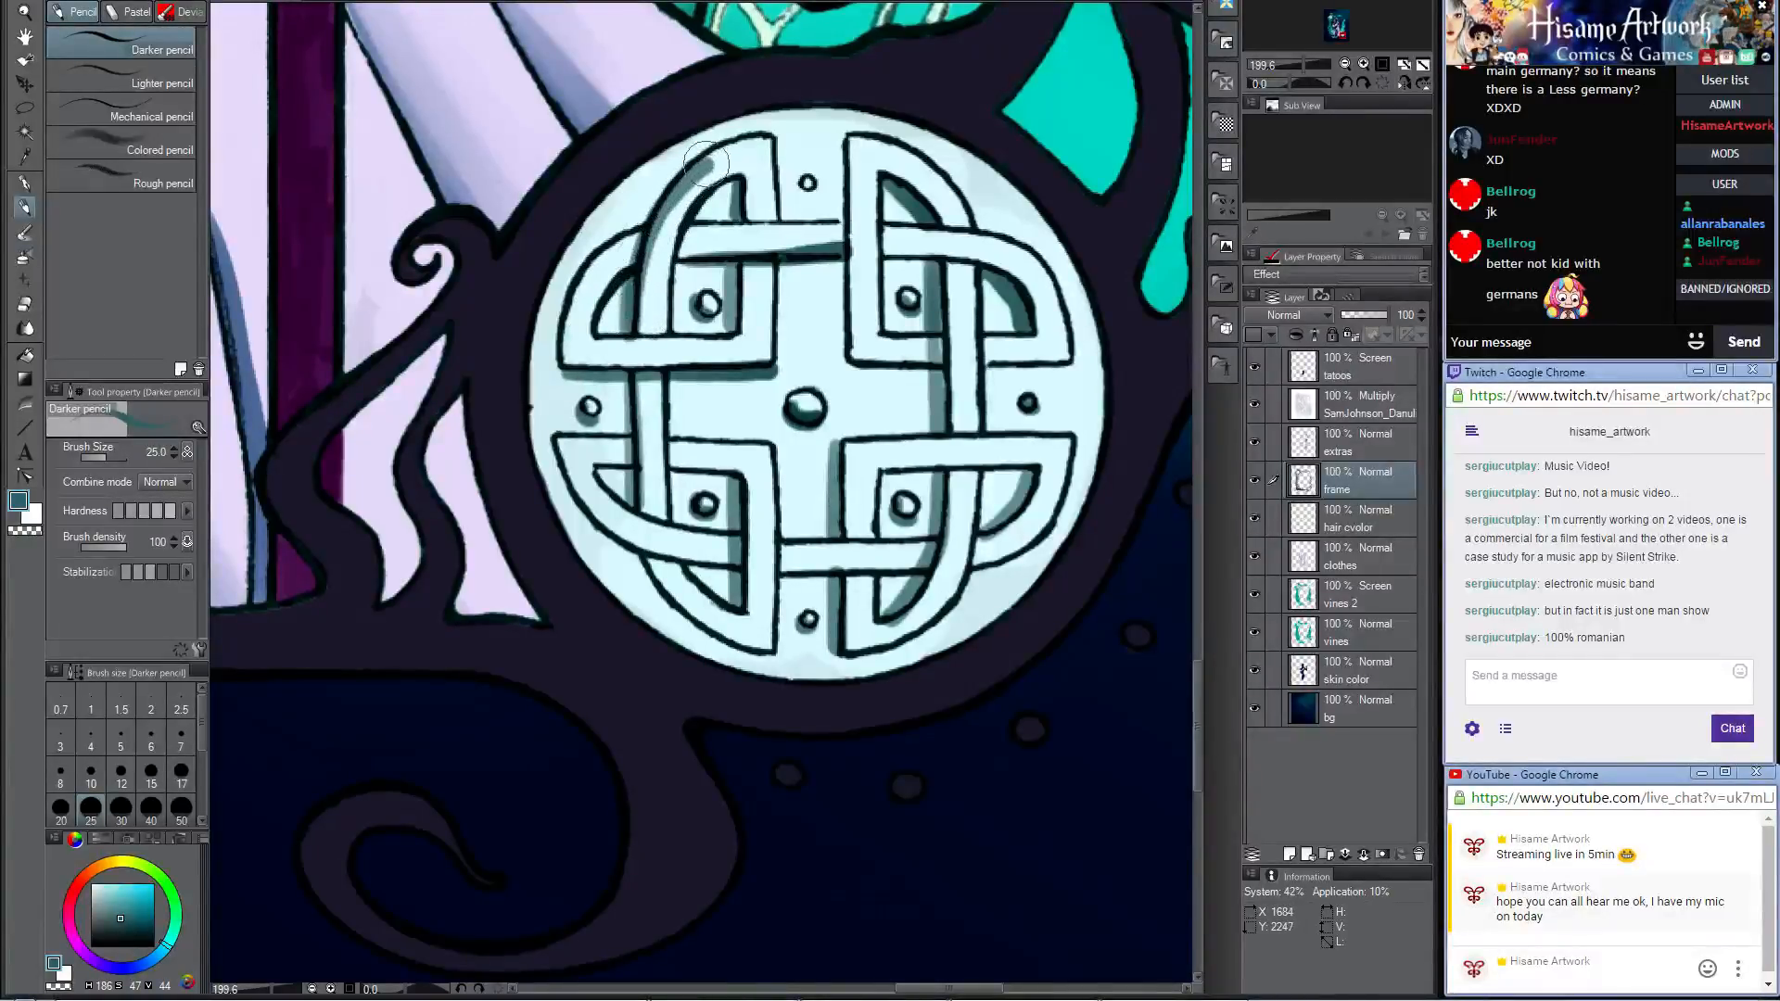
key(ctrl+z)
mouse_move(628, 327)
mouse_down()
mouse_move(641, 227)
mouse_move(698, 158)
mouse_move(749, 133)
mouse_move(658, 187)
mouse_move(625, 329)
mouse_up()
key(ctrl+z)
key(ctrl+z)
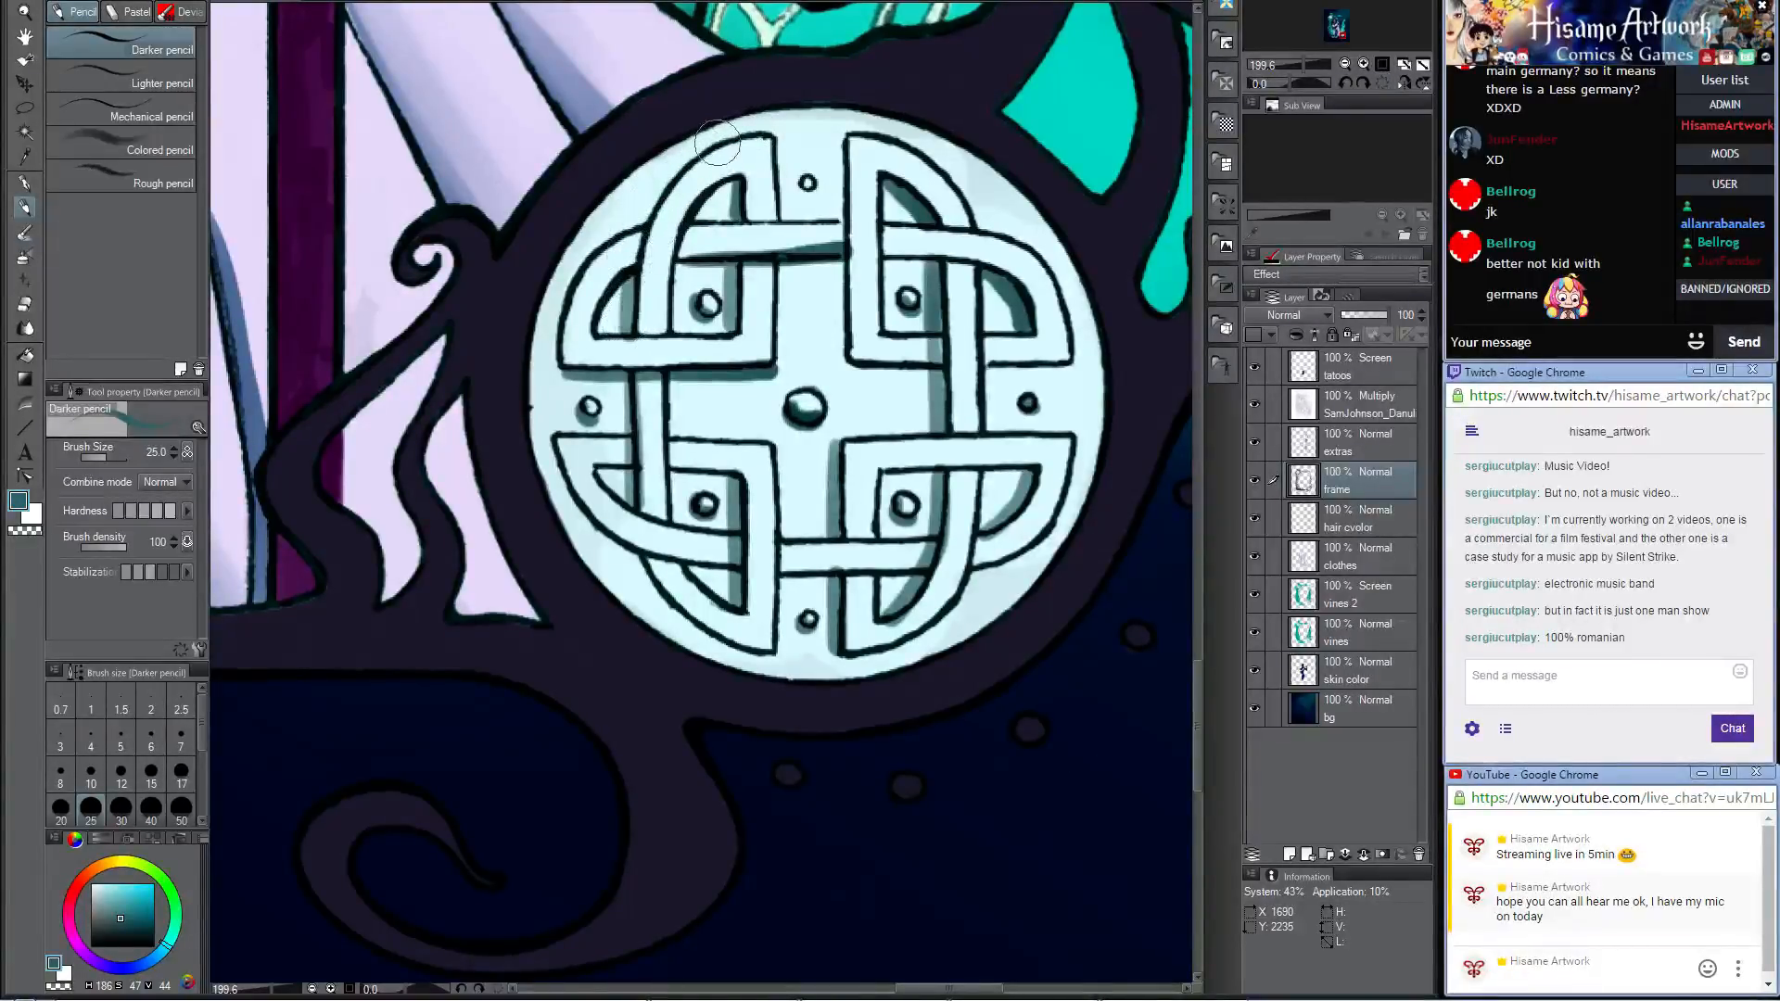
Step: Shade along the outer curves of the medallion's upper-left loop and lower-left knot with the Darker pencil
mouse_move(722, 140)
mouse_down()
mouse_move(656, 203)
mouse_move(631, 278)
mouse_move(627, 239)
mouse_up()
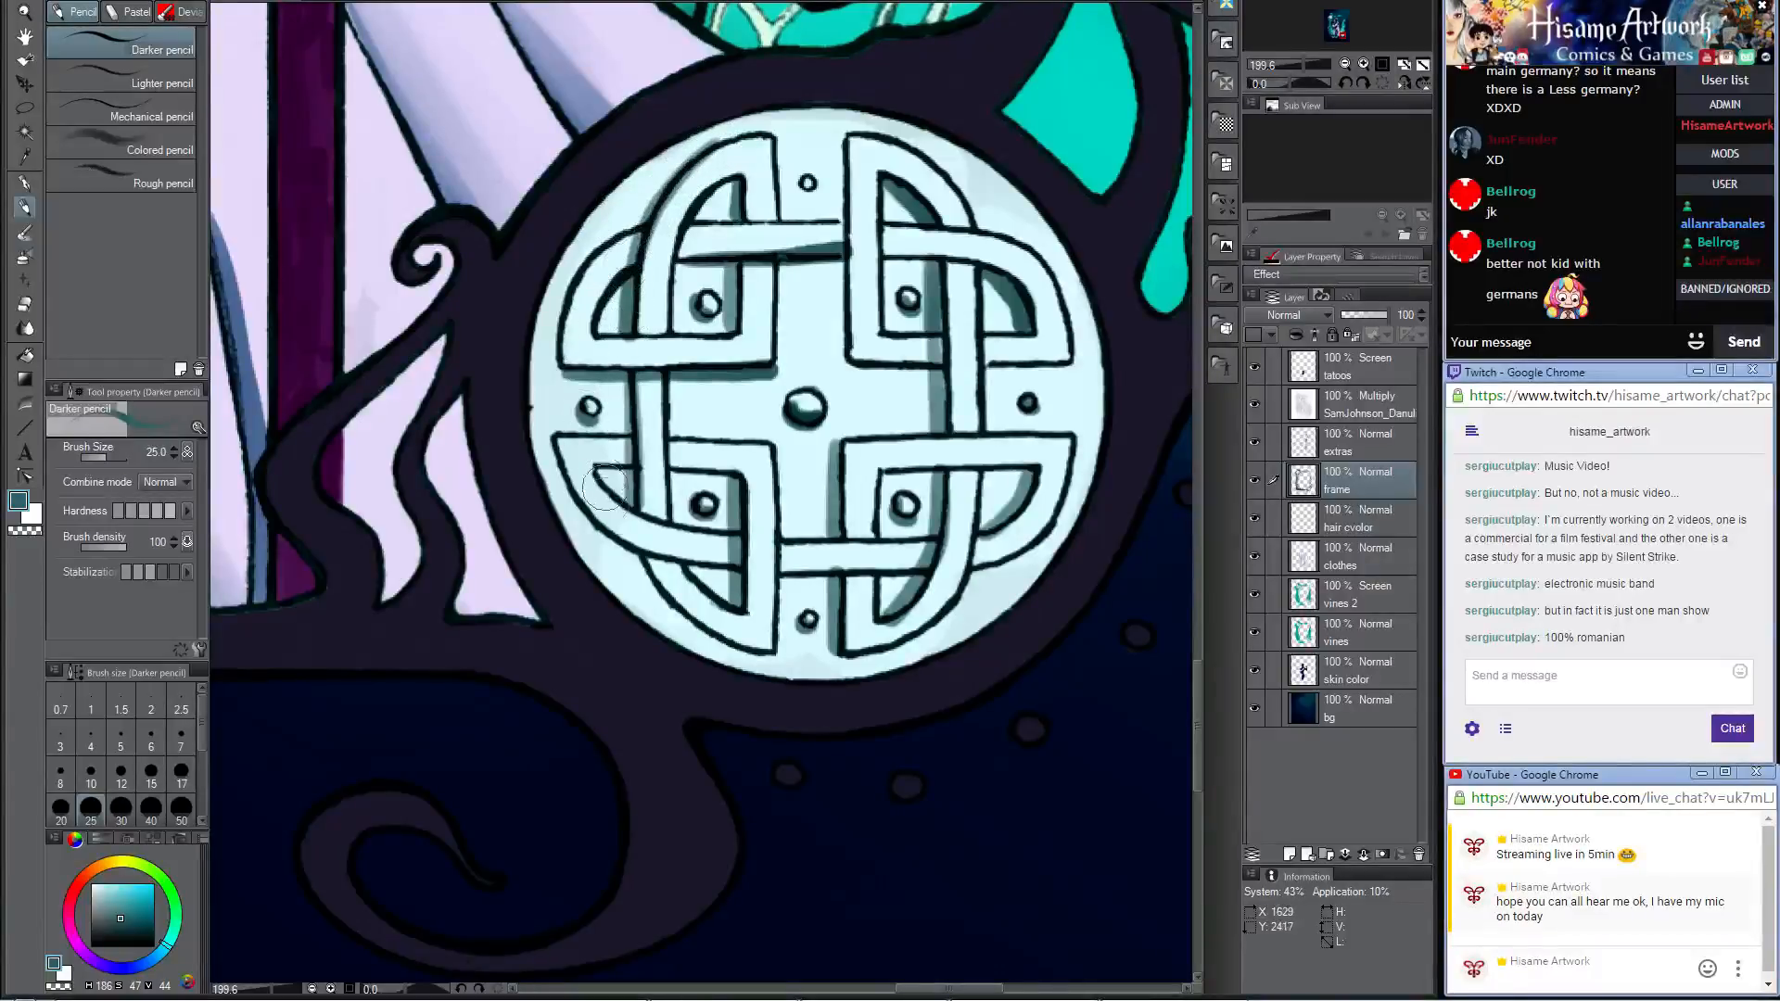
mouse_move(624, 369)
mouse_down()
mouse_move(638, 560)
mouse_move(672, 610)
mouse_move(762, 656)
mouse_up()
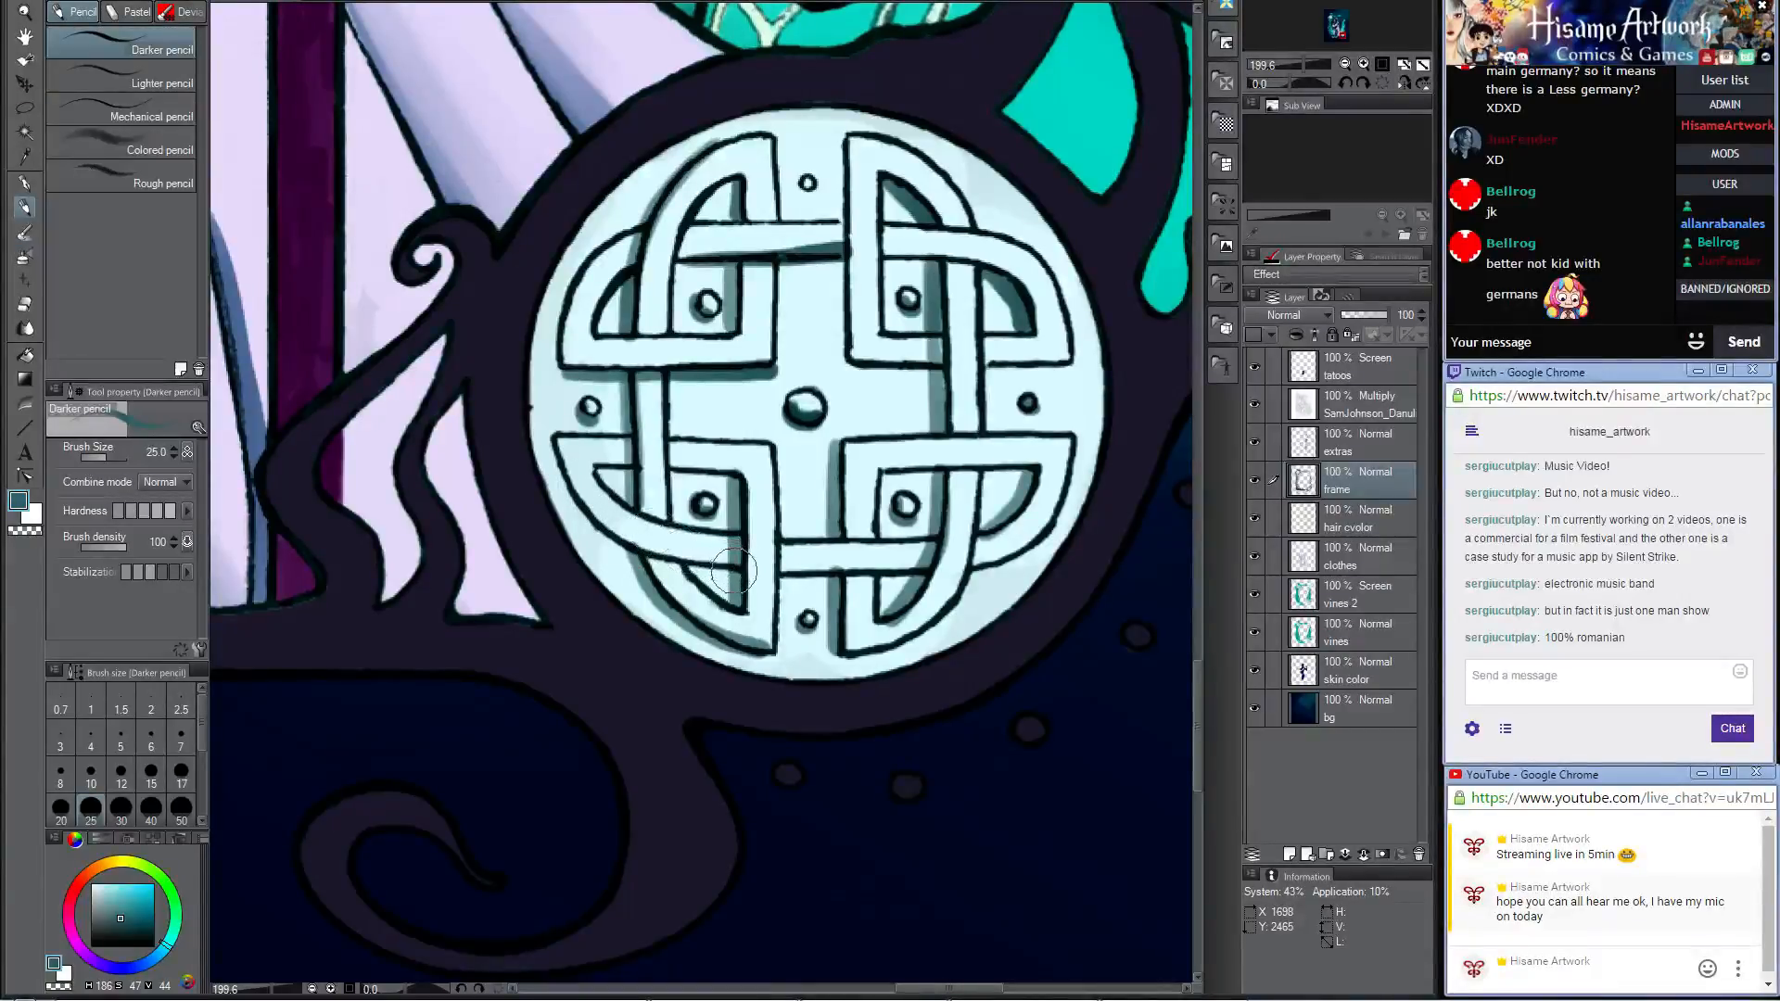
mouse_move(734, 572)
mouse_down()
mouse_move(651, 555)
mouse_move(598, 517)
mouse_move(556, 438)
mouse_up()
mouse_move(959, 398)
mouse_down()
mouse_move(948, 574)
mouse_move(900, 520)
mouse_move(859, 557)
mouse_move(867, 524)
mouse_move(848, 526)
mouse_move(1061, 530)
mouse_up()
key(ctrl+z)
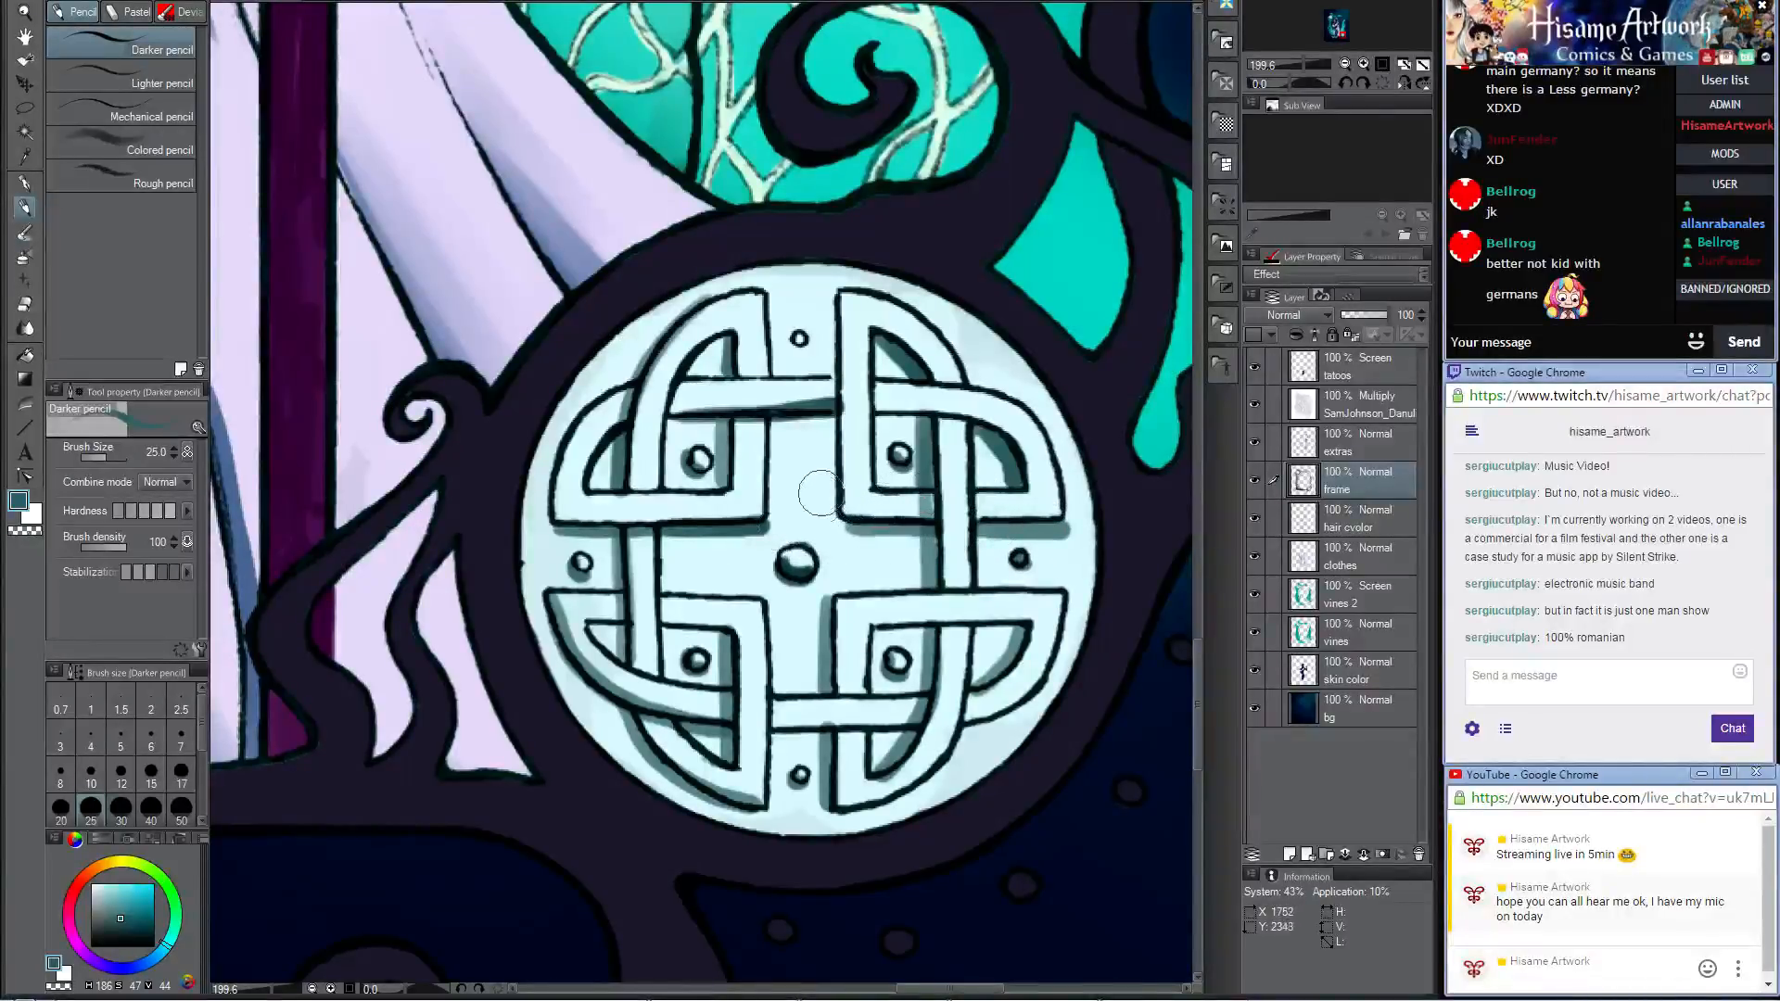
Step: Shade beneath the medallion's upper horizontal band and touch up the centre stud with the sampled pale base colour
mouse_move(723, 408)
mouse_down()
mouse_move(679, 409)
mouse_move(826, 409)
mouse_up()
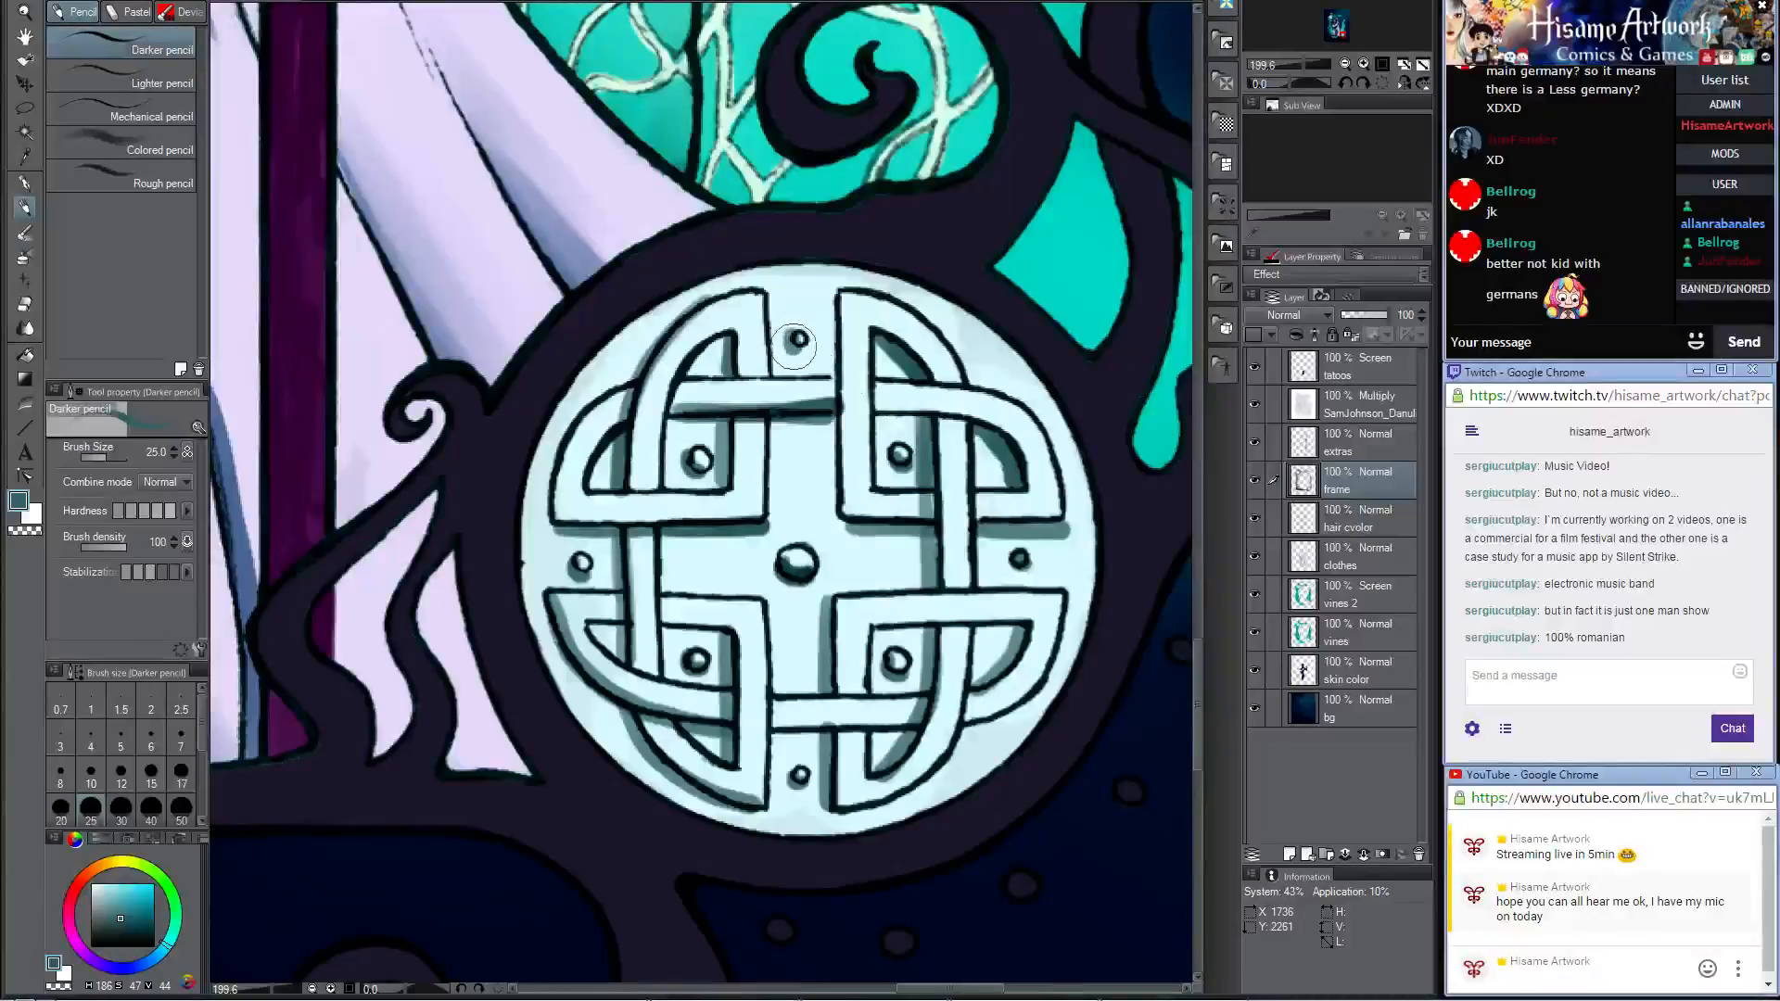
scroll(797, 353, down, 3)
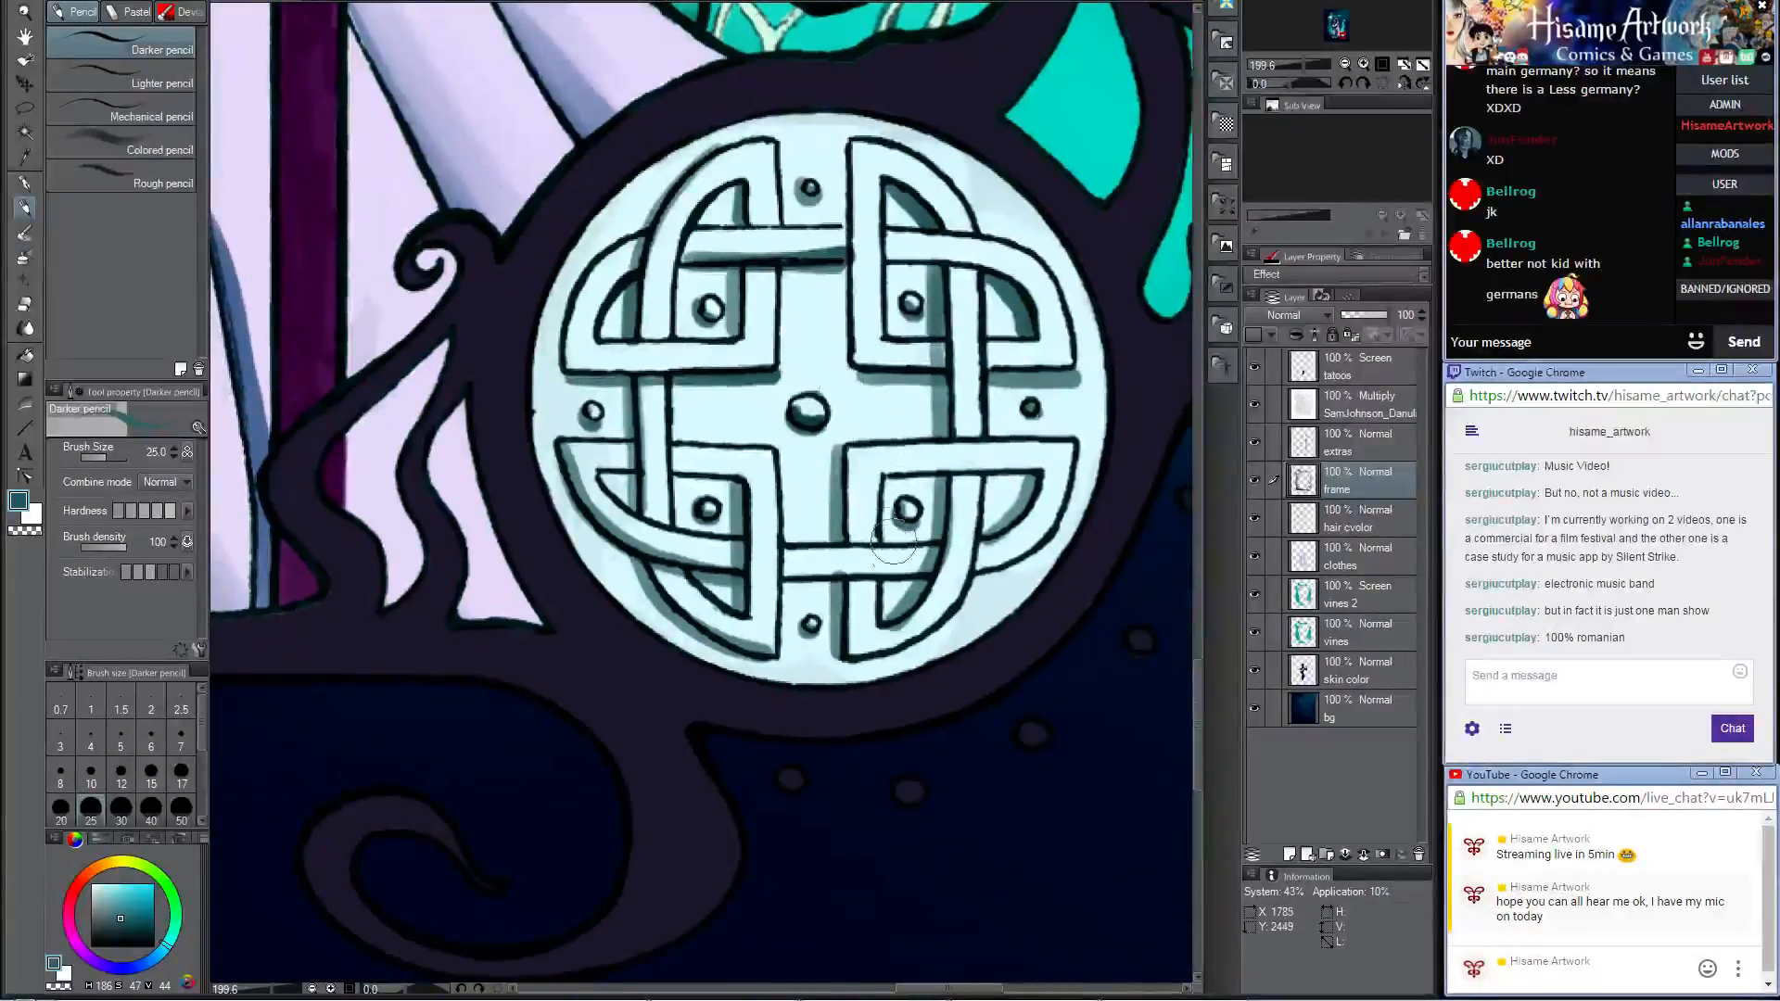
drag(802, 406, 816, 408)
alt+click(828, 380)
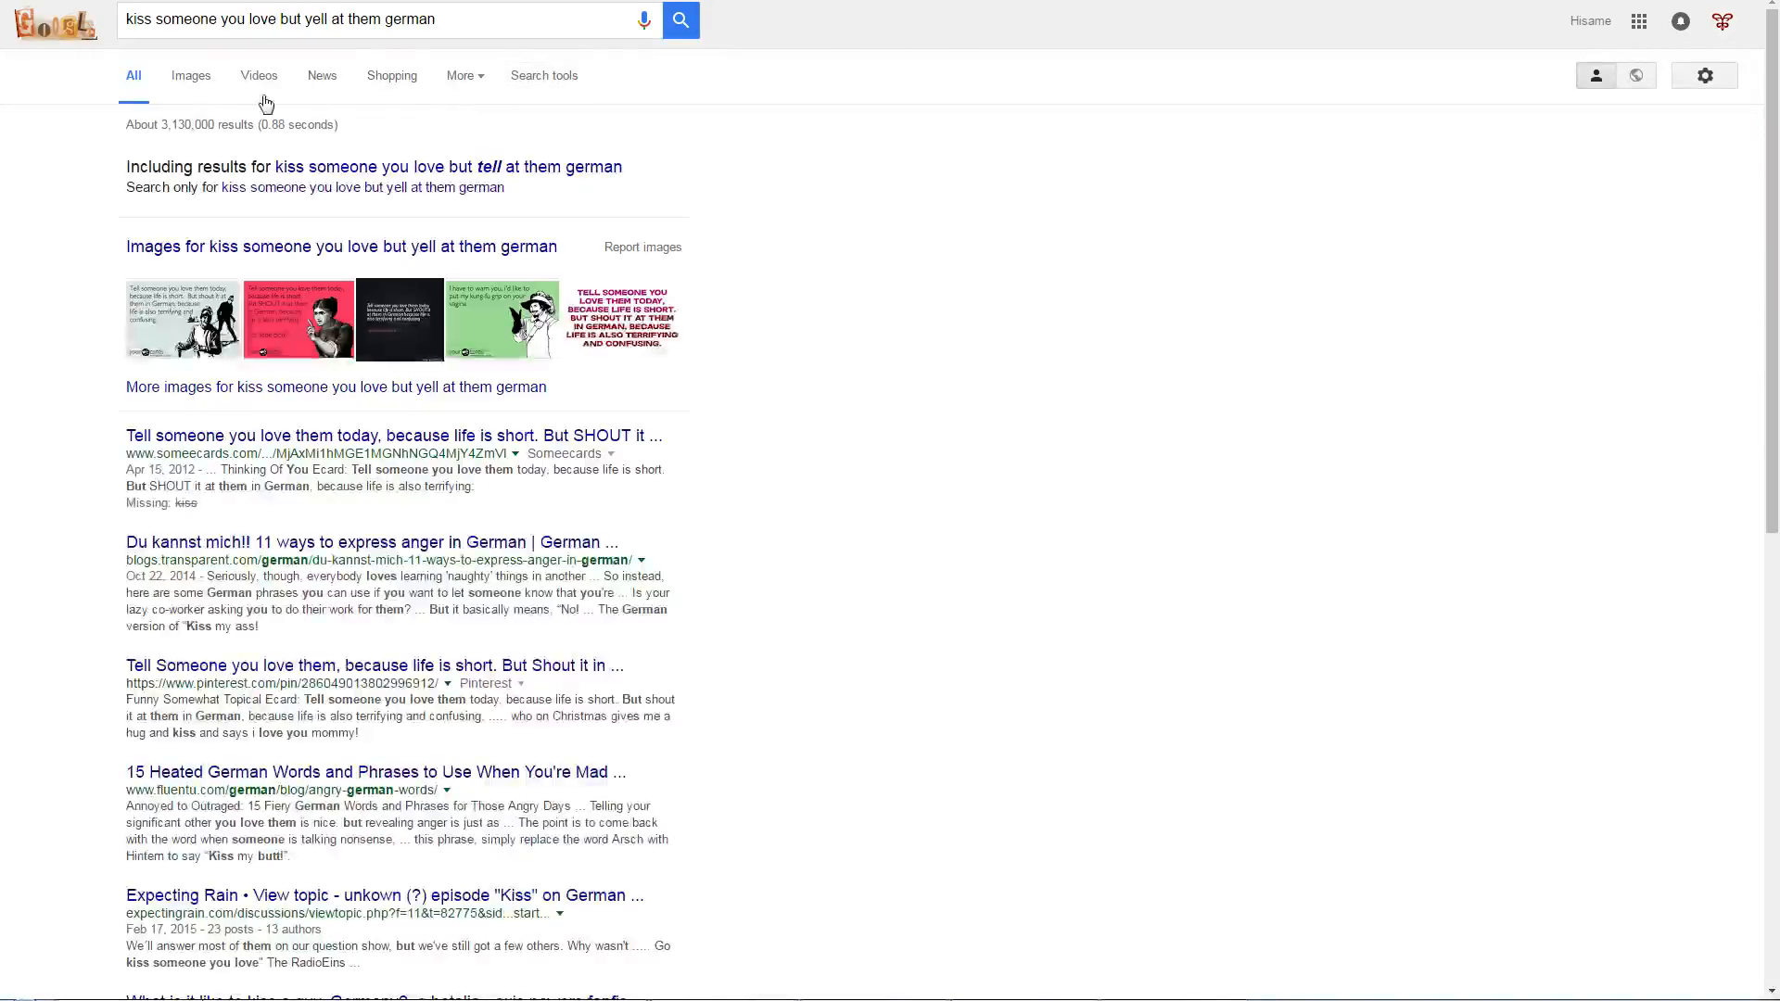
Step: Switch to the image results for the German love phrase and view the pink "Ich liebe dich!" e-card enlarged
click(202, 79)
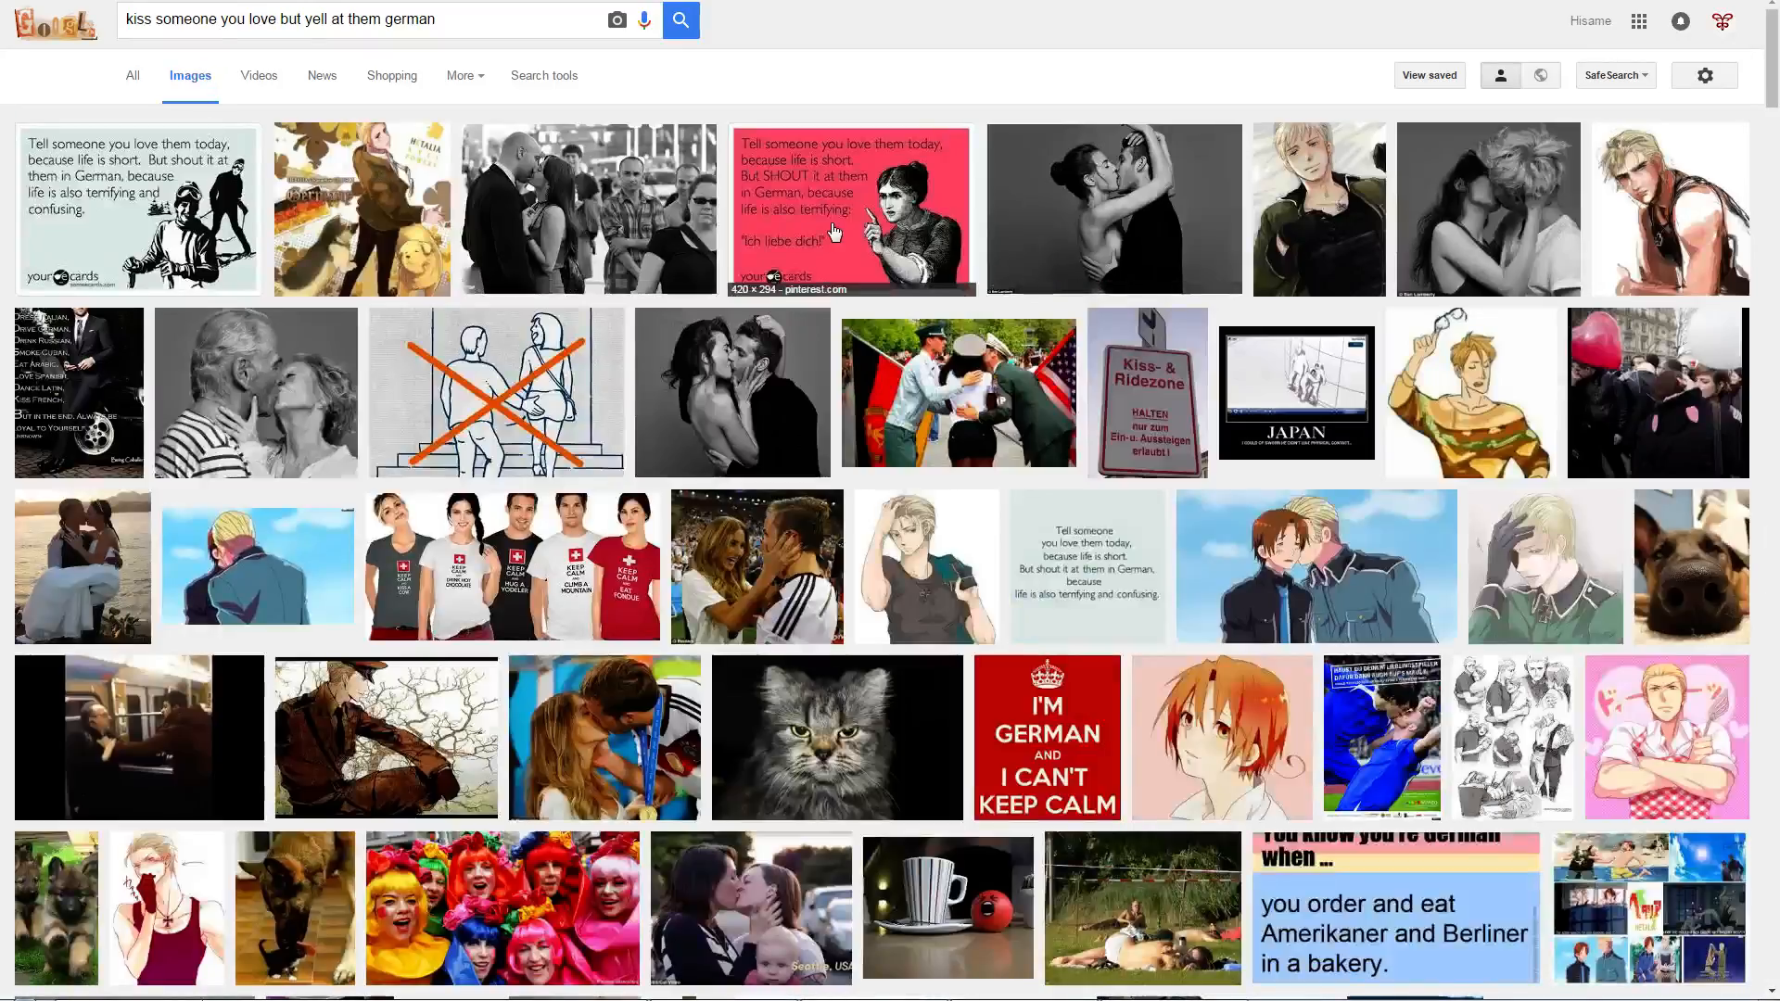
click(830, 222)
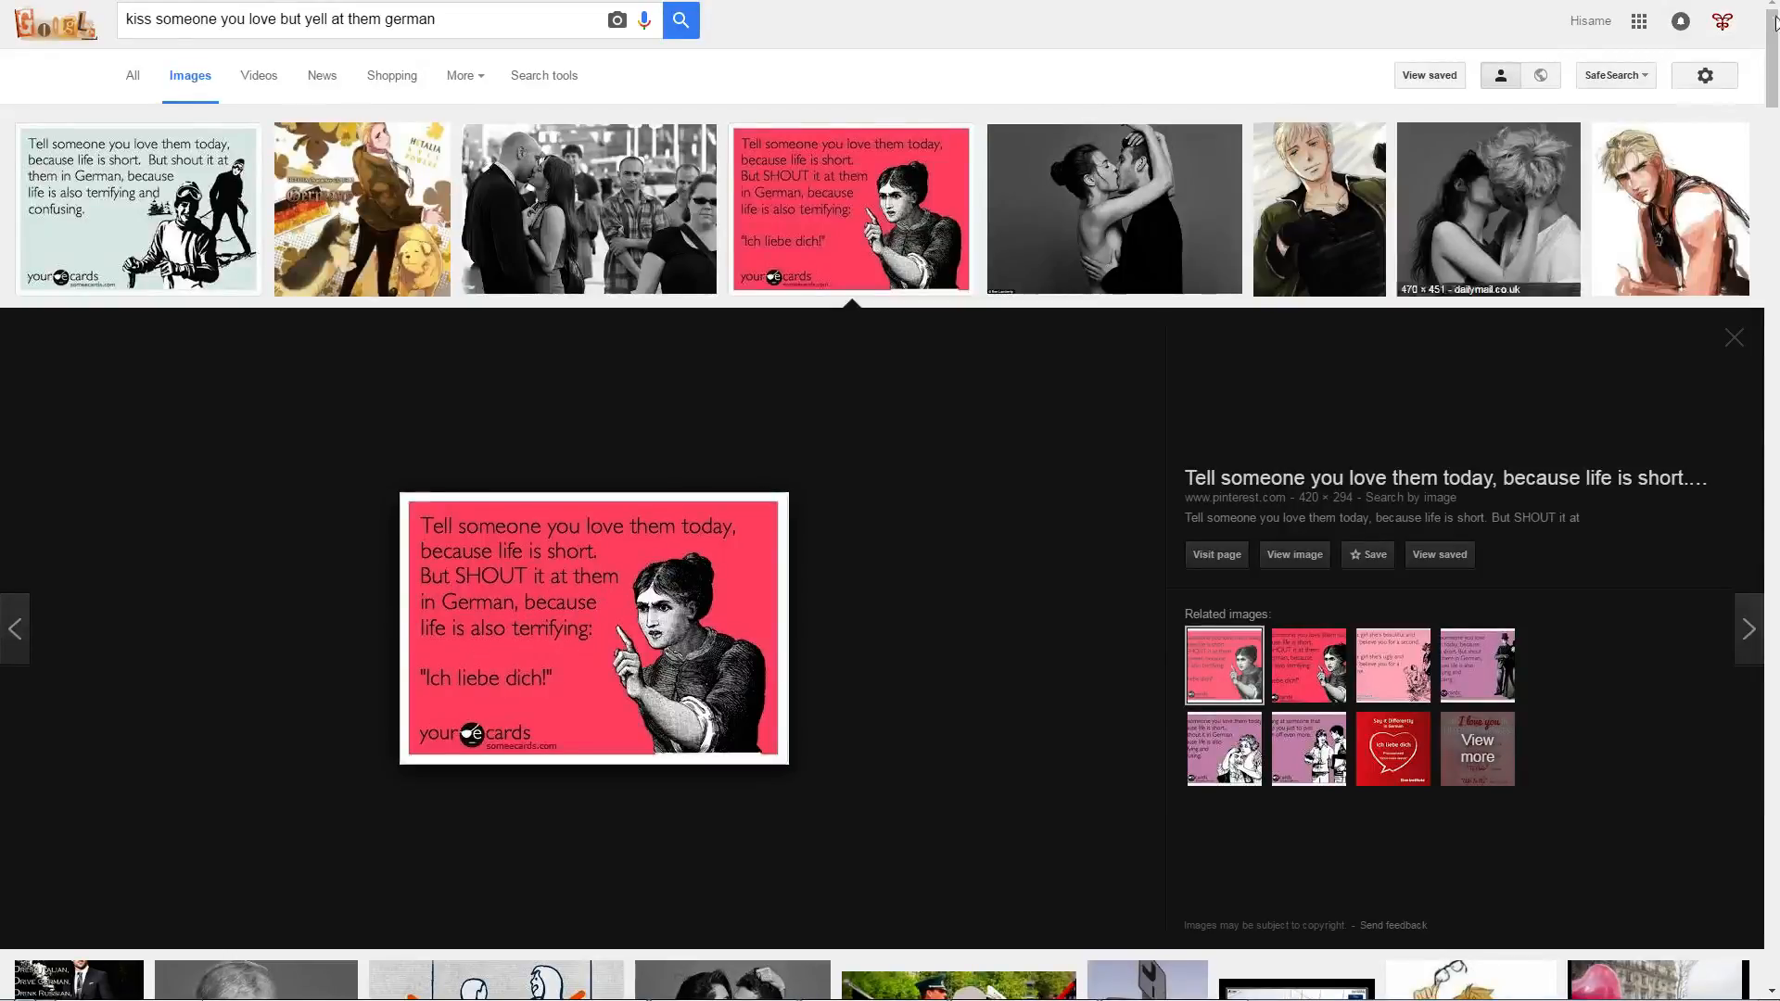
key(alt+Tab)
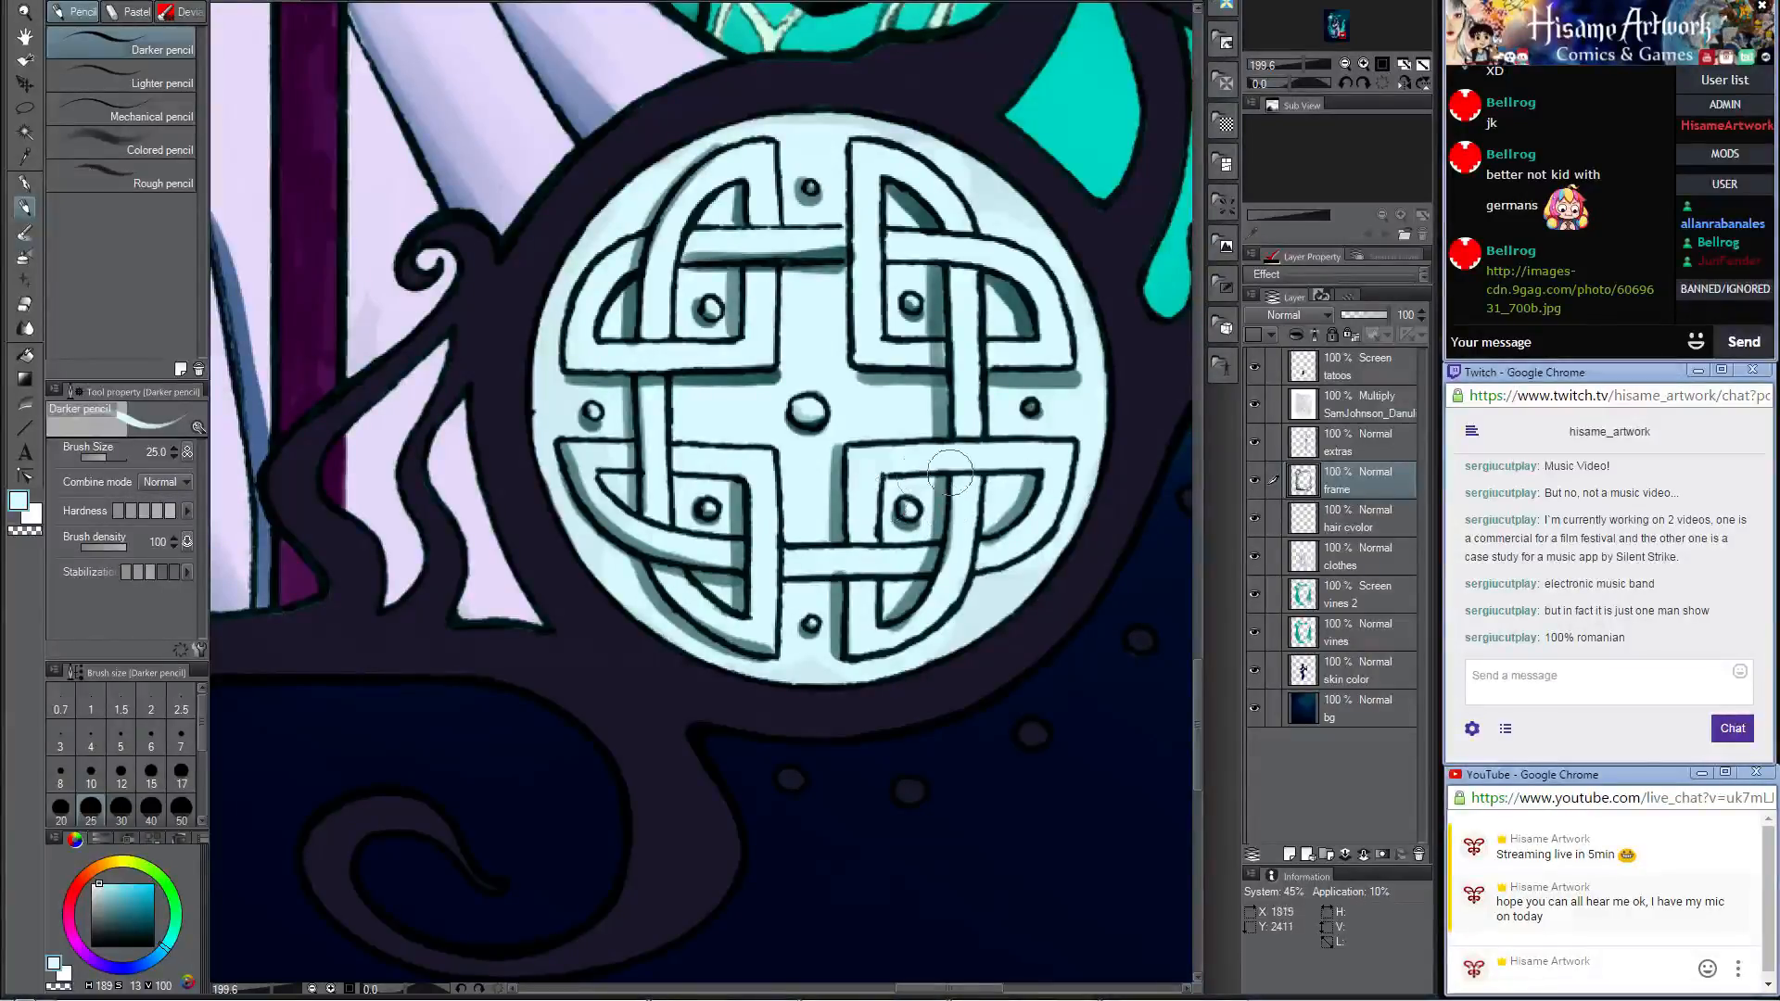
Step: Lighten the medallion's upper horizontal band with the pale colour and shade beneath it and around the upper-left knot in sampled teal
drag(845, 397, 780, 471)
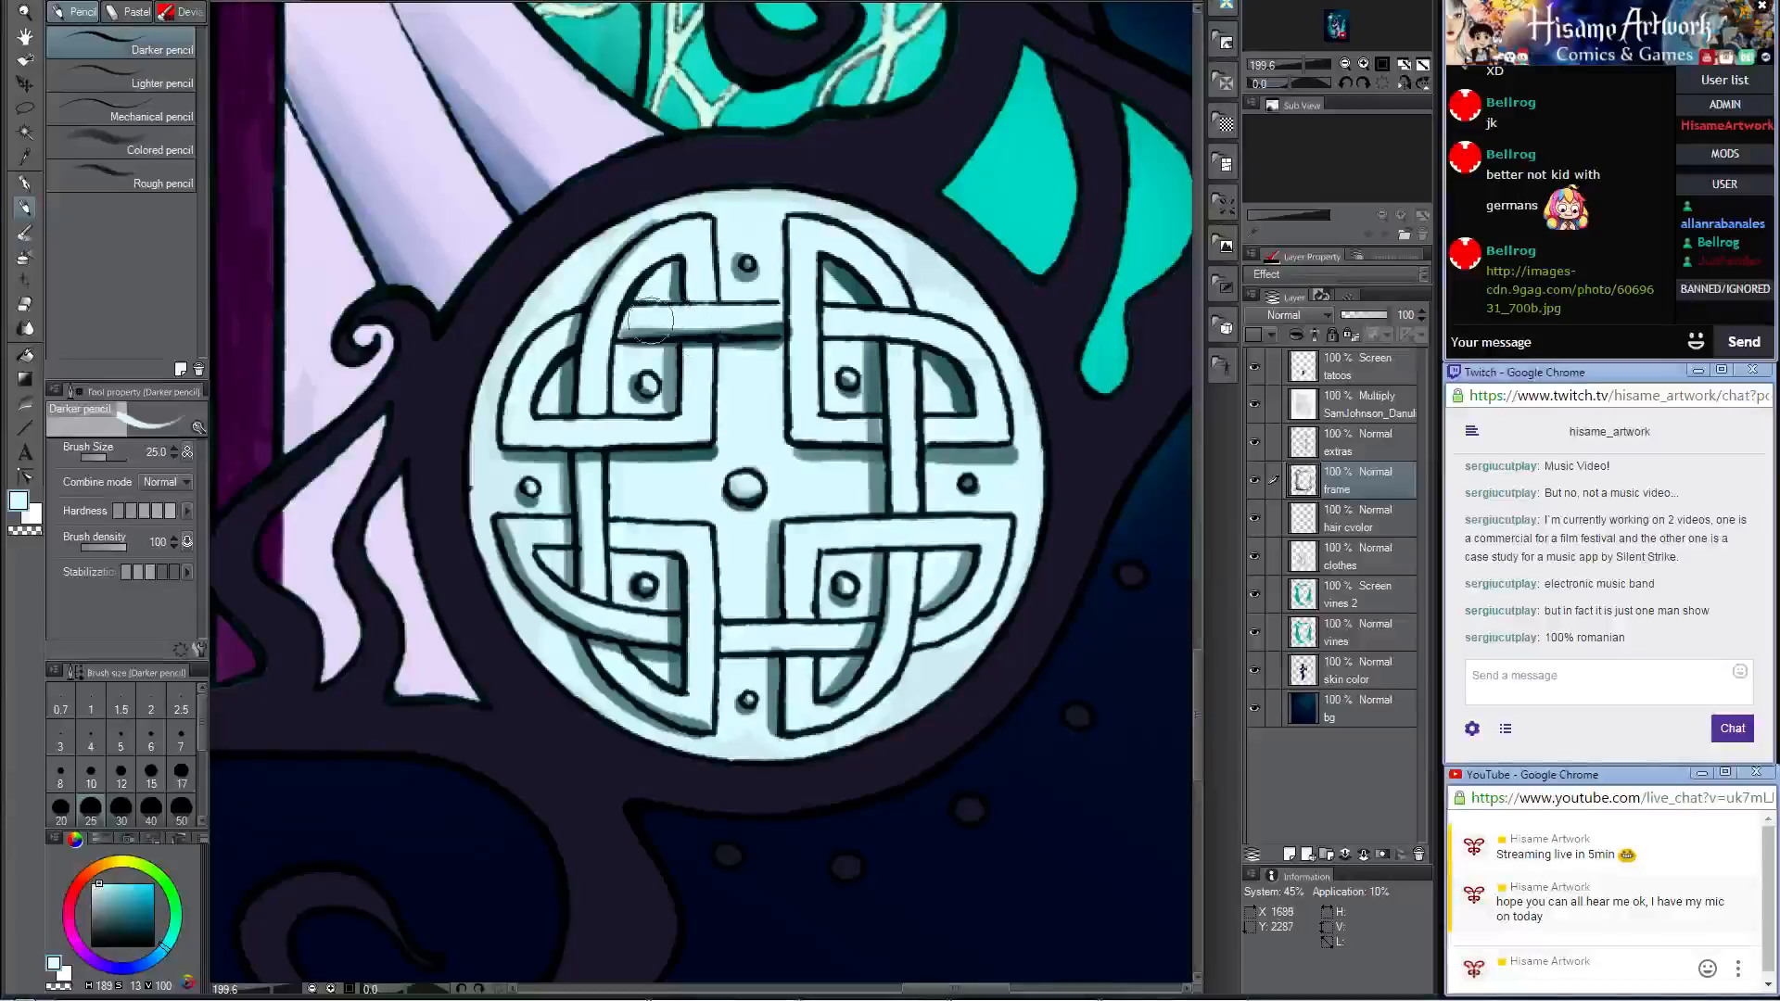
drag(650, 320, 762, 321)
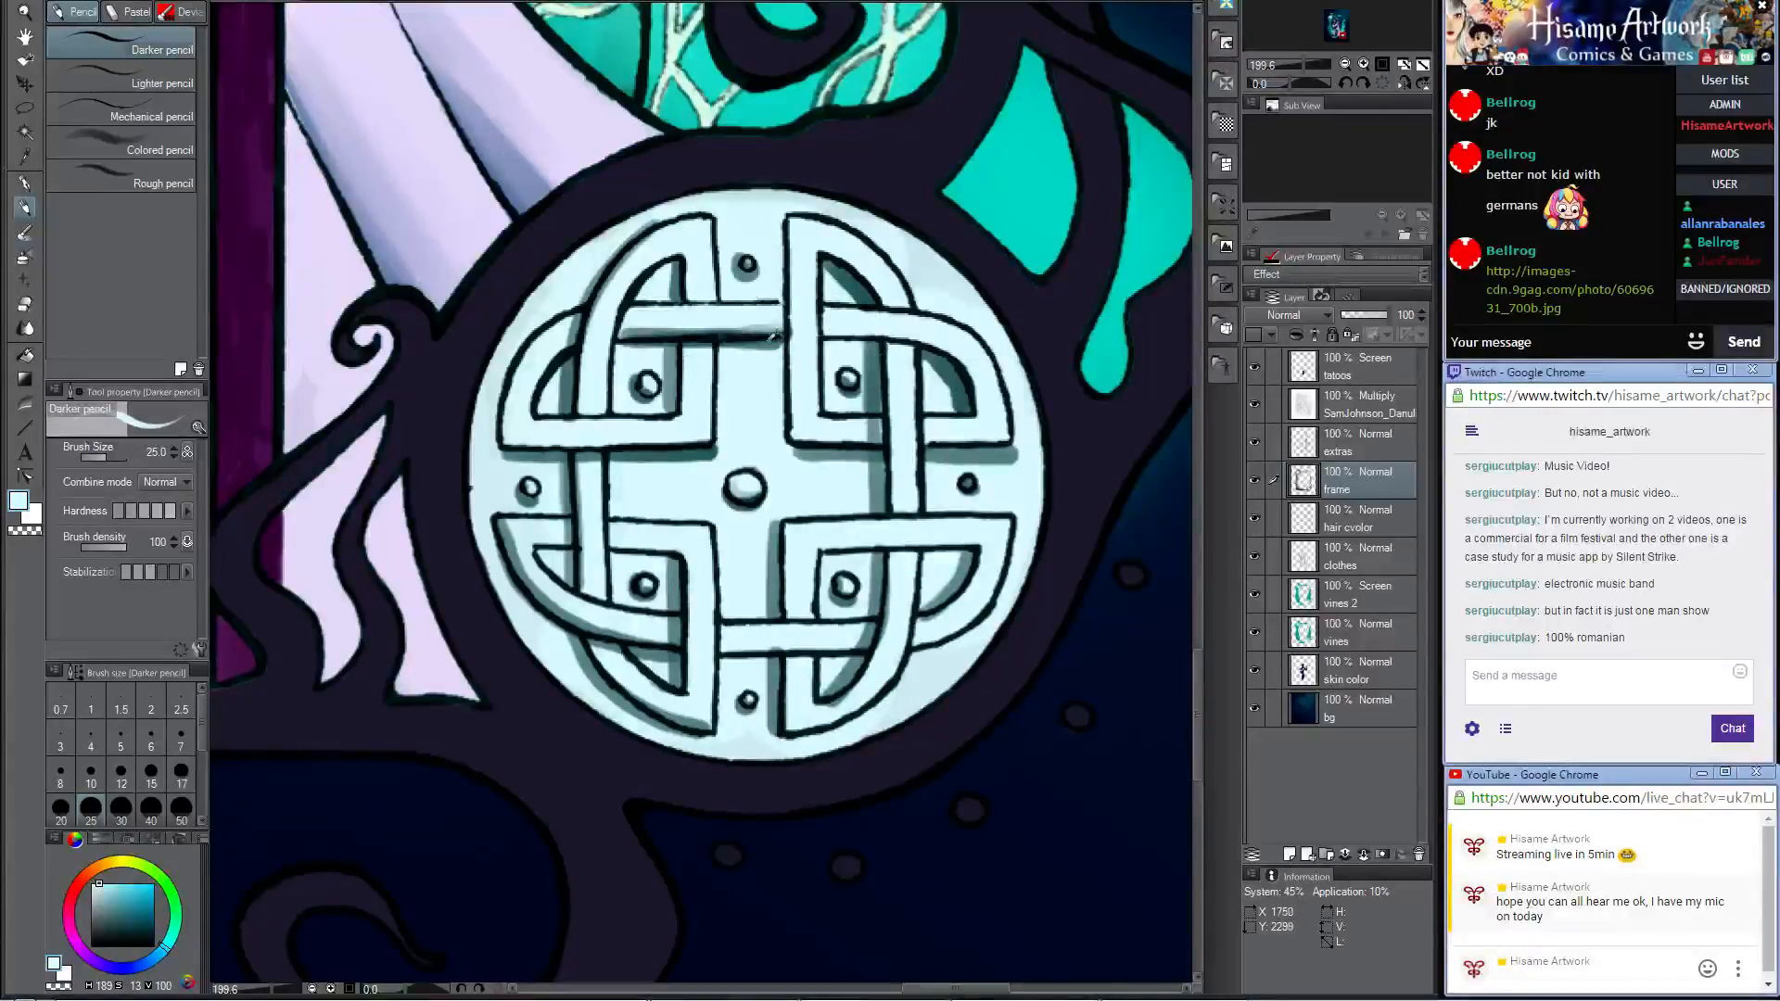
alt+click(769, 340)
mouse_move(626, 343)
mouse_down()
mouse_move(890, 338)
mouse_move(871, 336)
mouse_move(959, 384)
mouse_move(892, 363)
mouse_up()
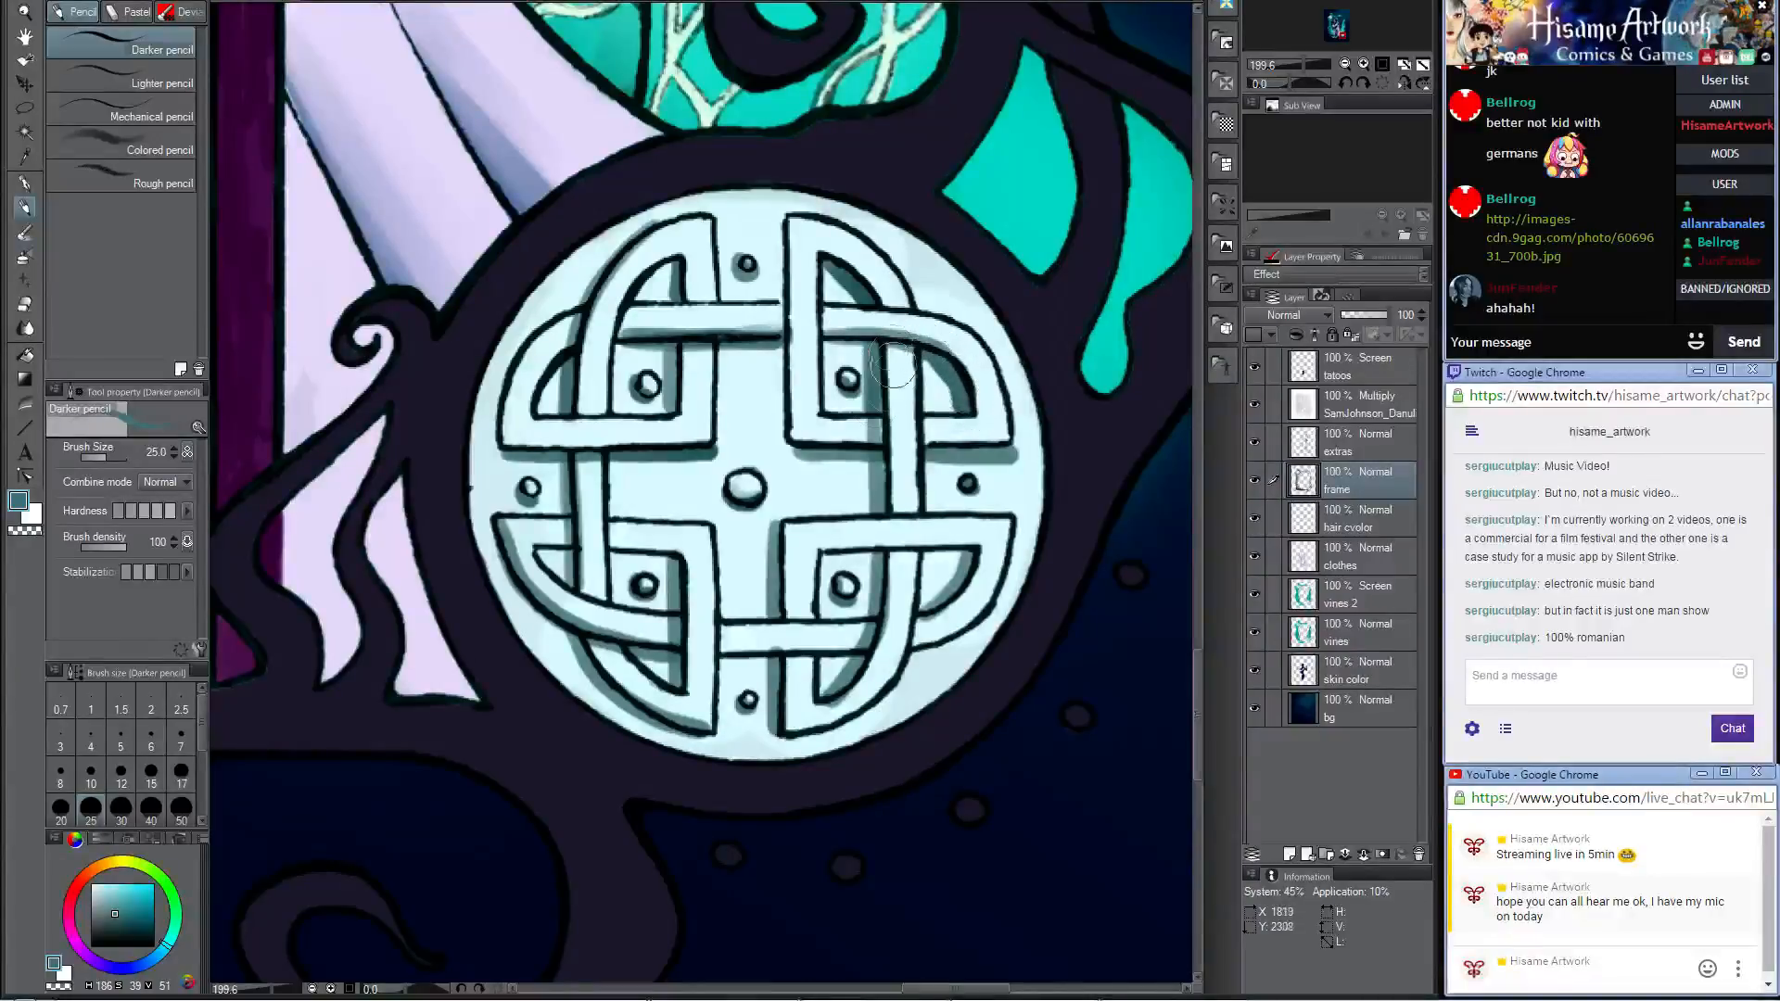
mouse_move(624, 362)
mouse_down()
mouse_move(559, 368)
mouse_move(571, 359)
mouse_move(544, 339)
mouse_move(496, 430)
mouse_up()
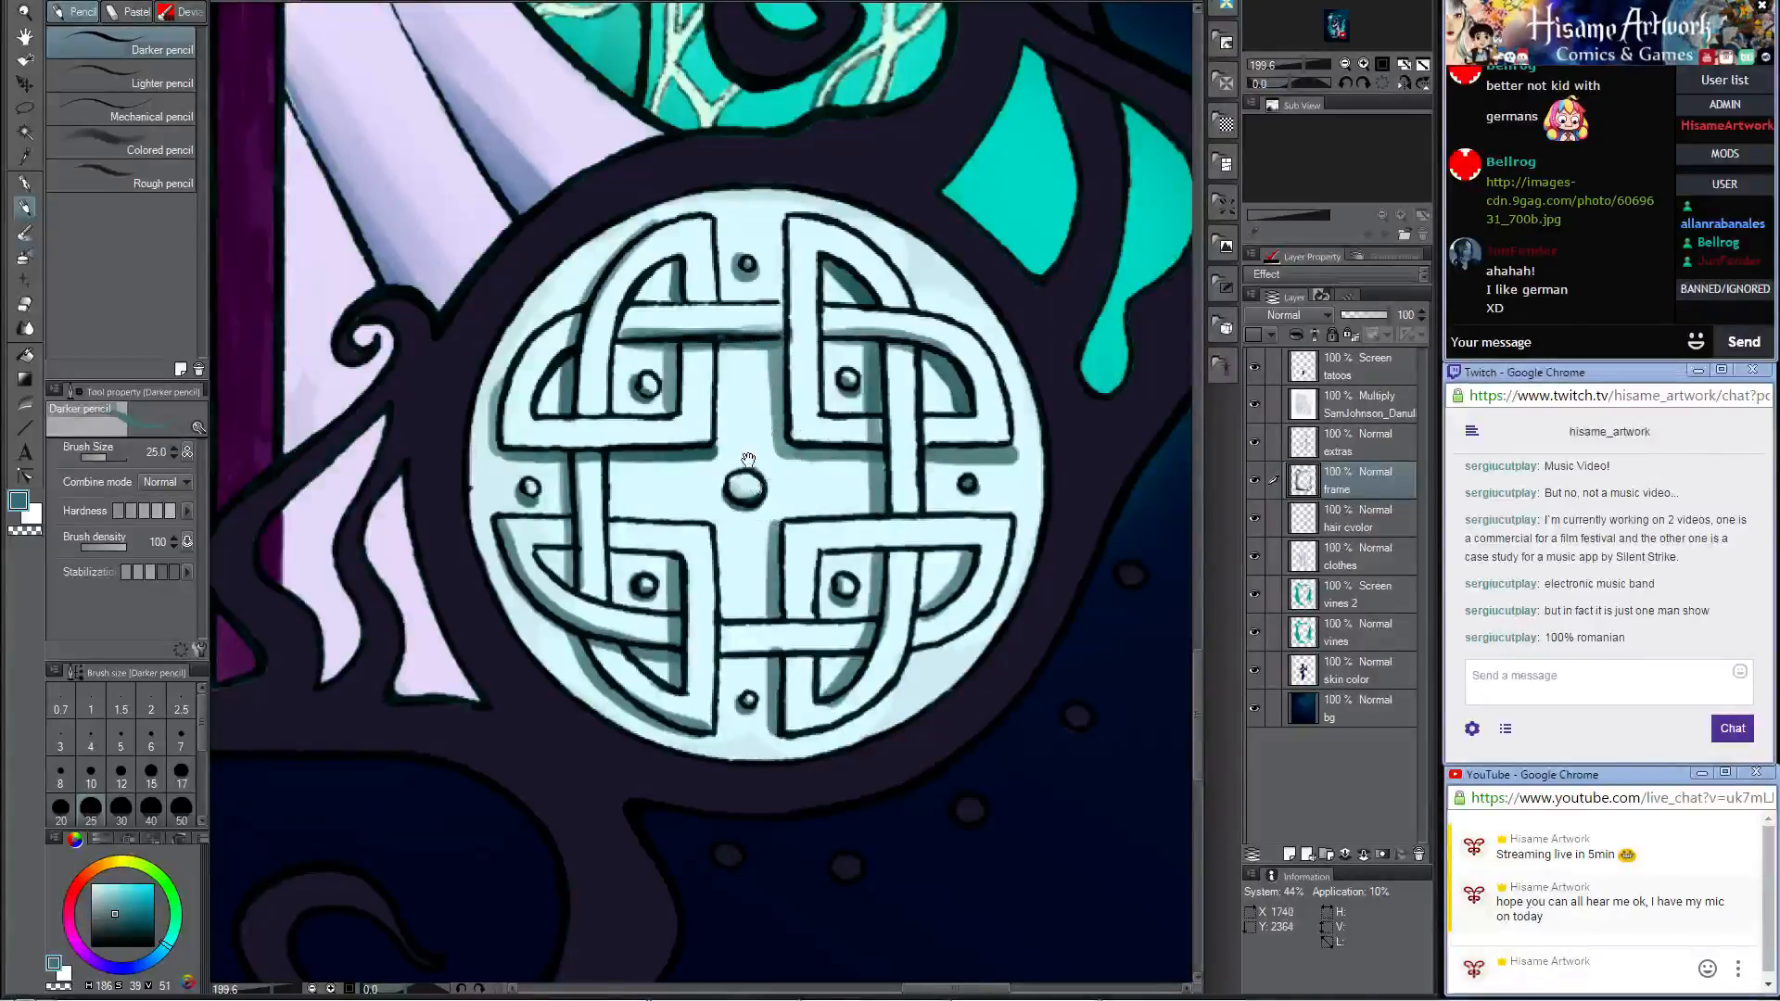
Step: Shade the medallion's left inner rim down to its base in sampled teal and retouch its lower-left outline in the frame's dark colour
drag(748, 460, 727, 284)
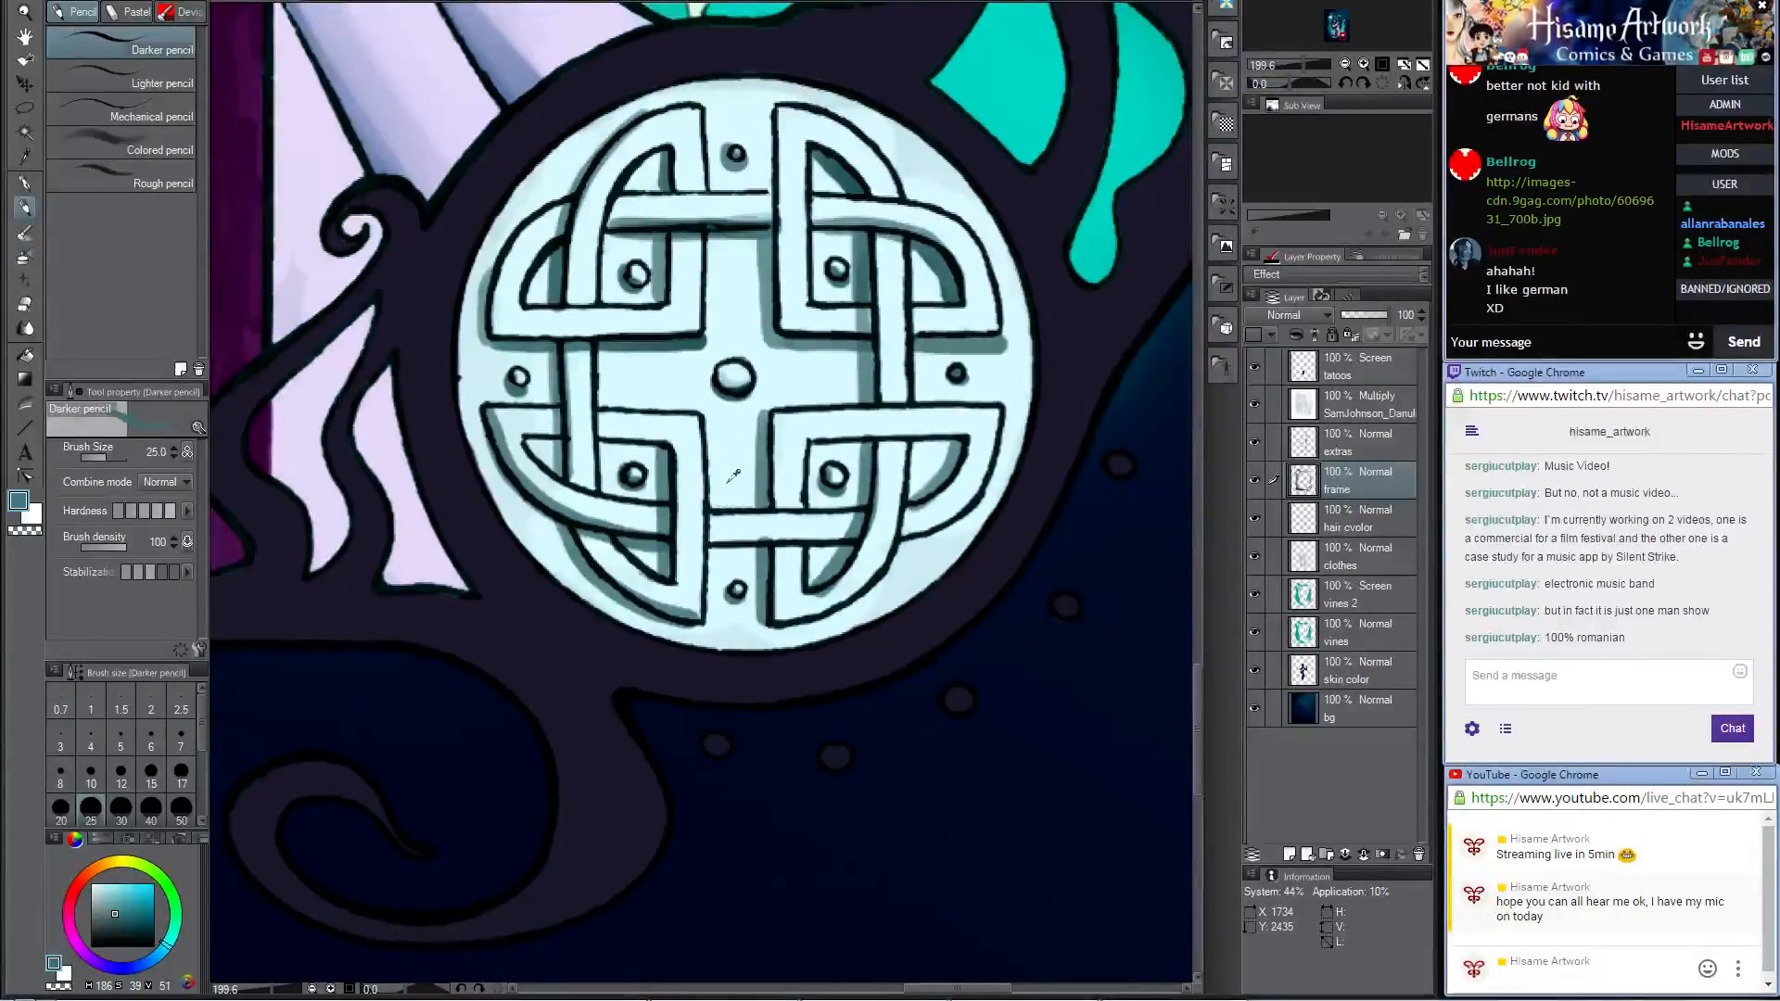
scroll(742, 482, down, 4)
scroll(846, 473, up, 1)
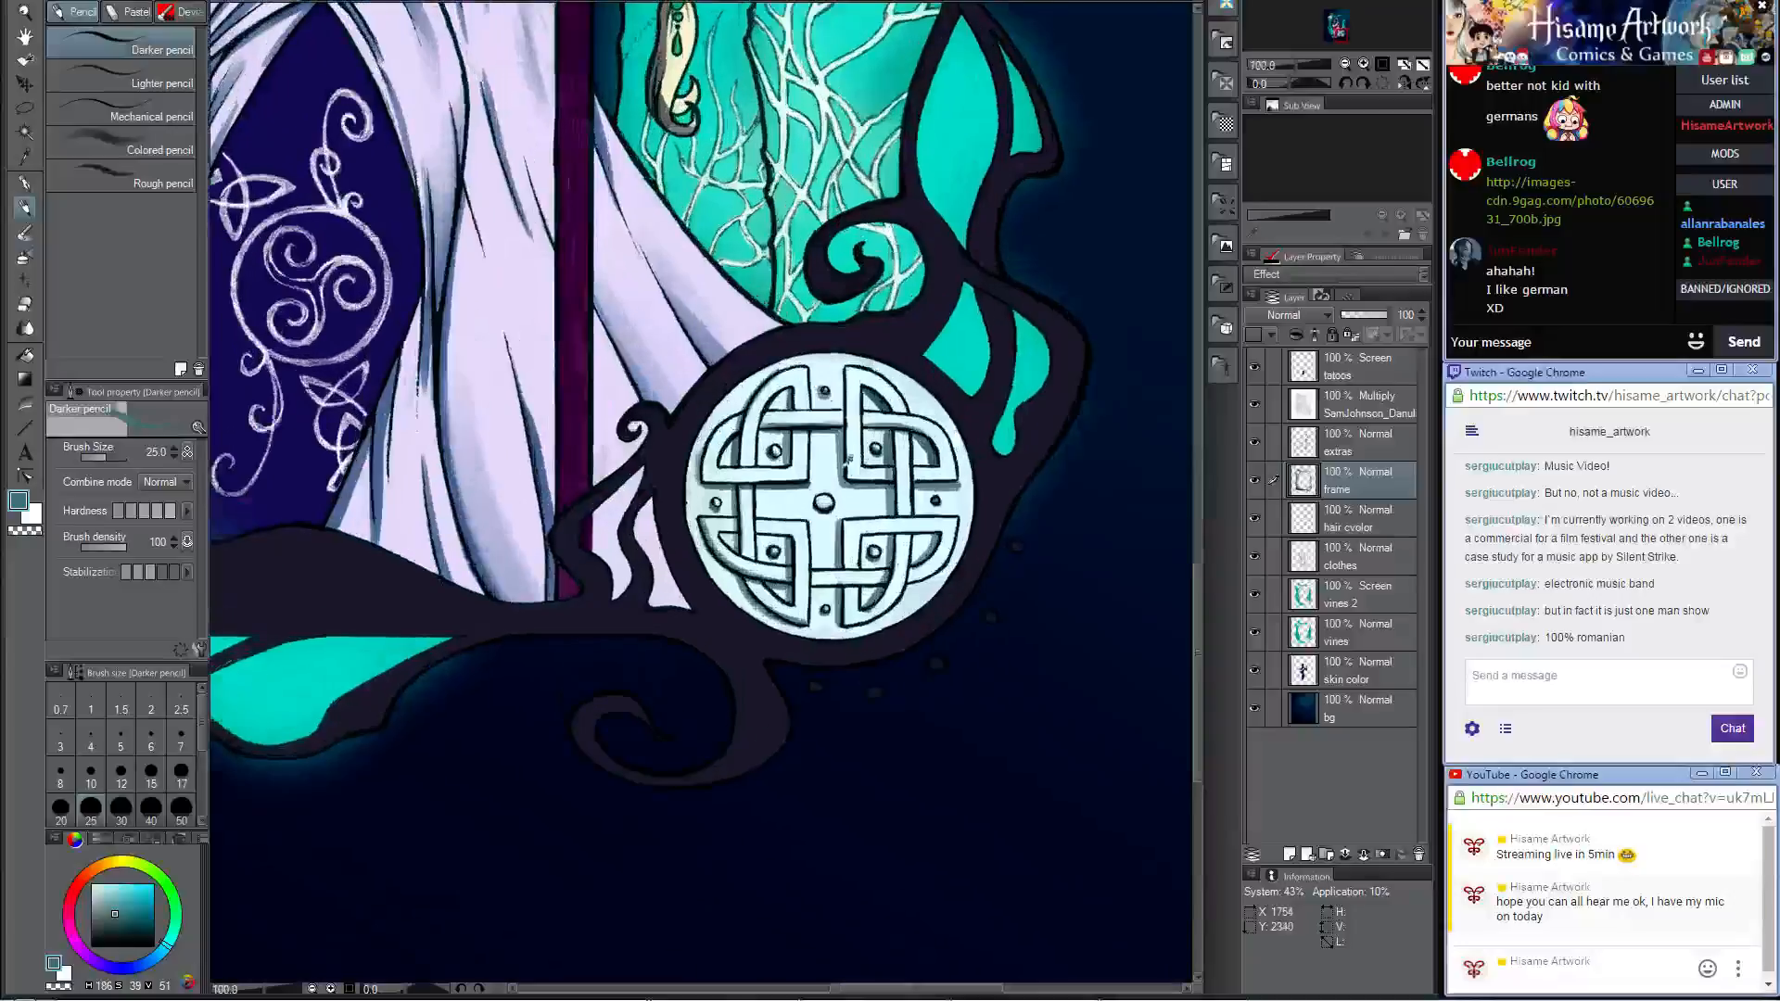
scroll(849, 459, up, 2)
drag(754, 421, 707, 319)
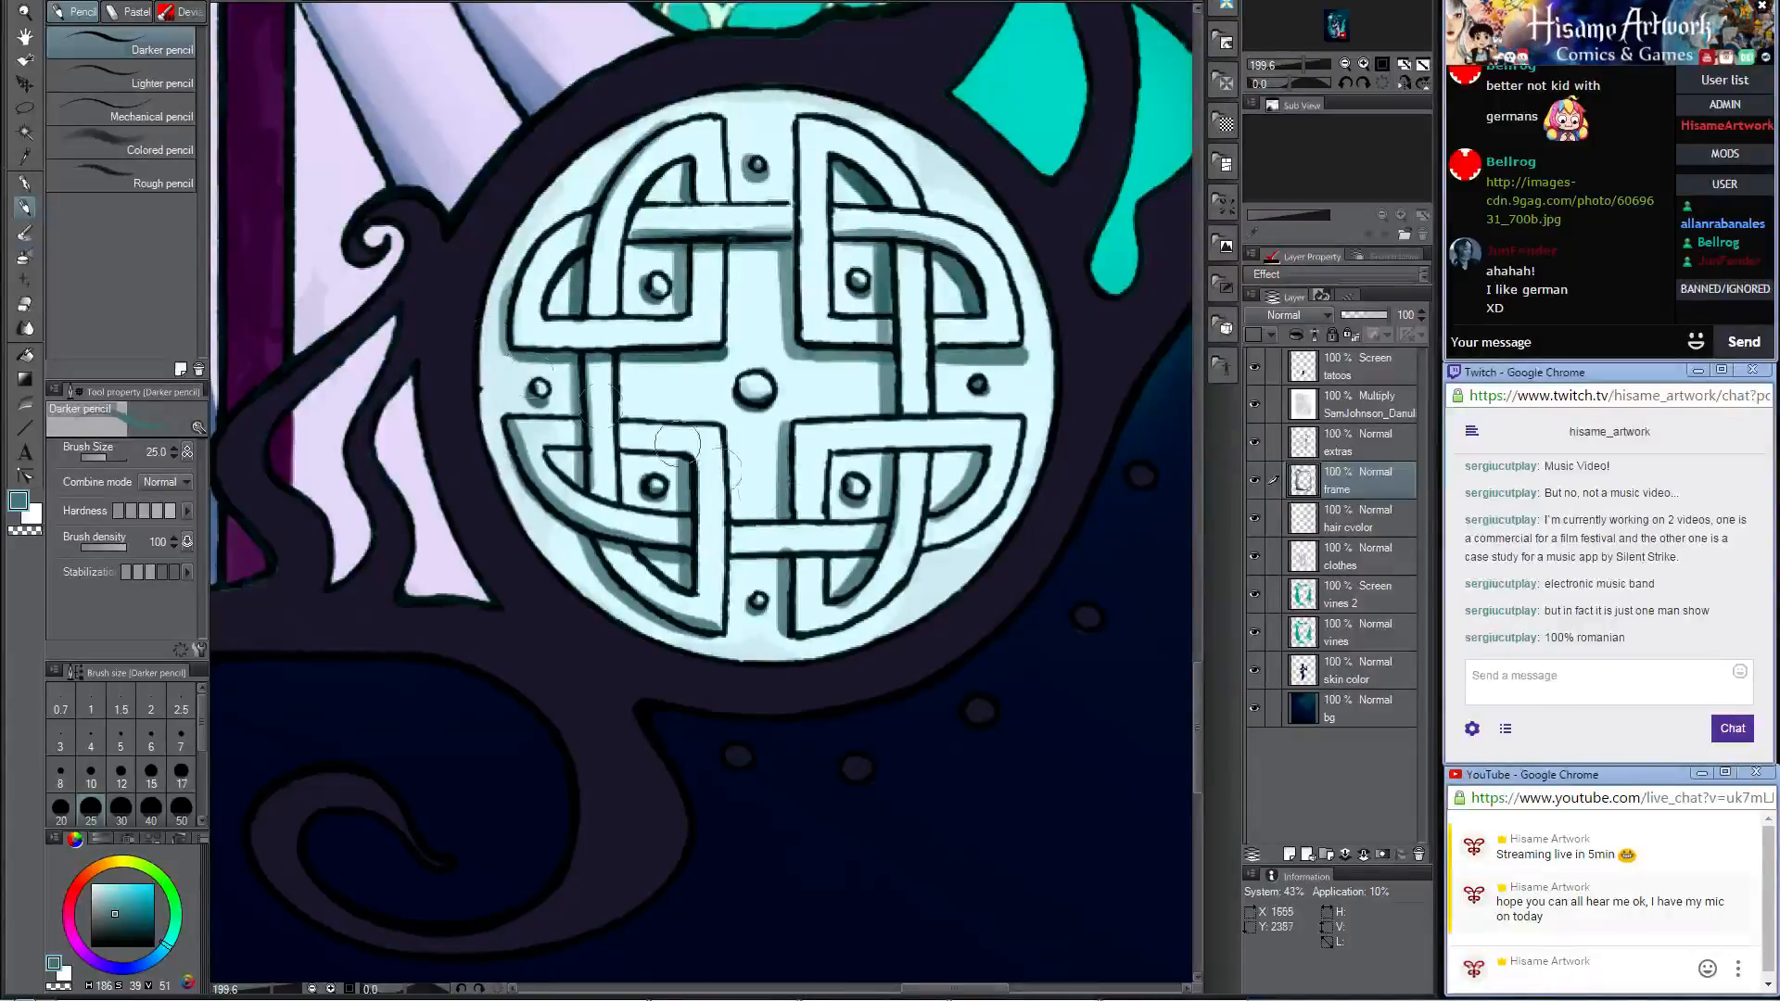
alt+click(777, 543)
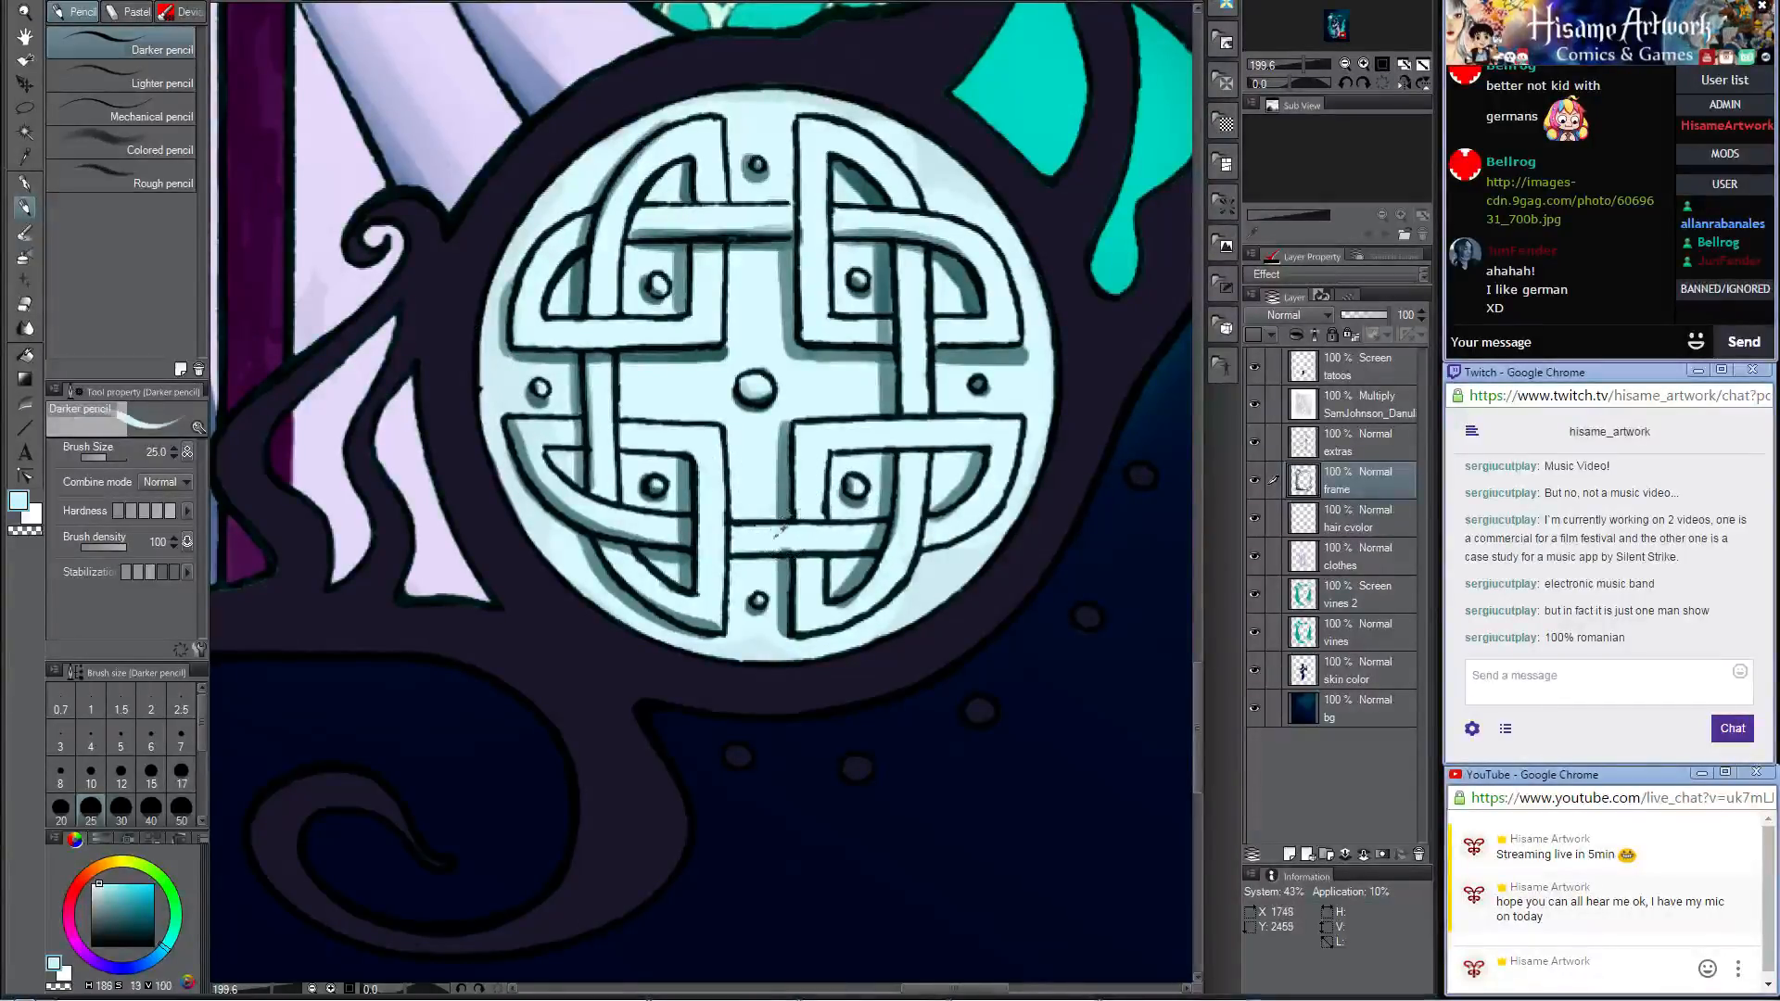
alt+click(691, 542)
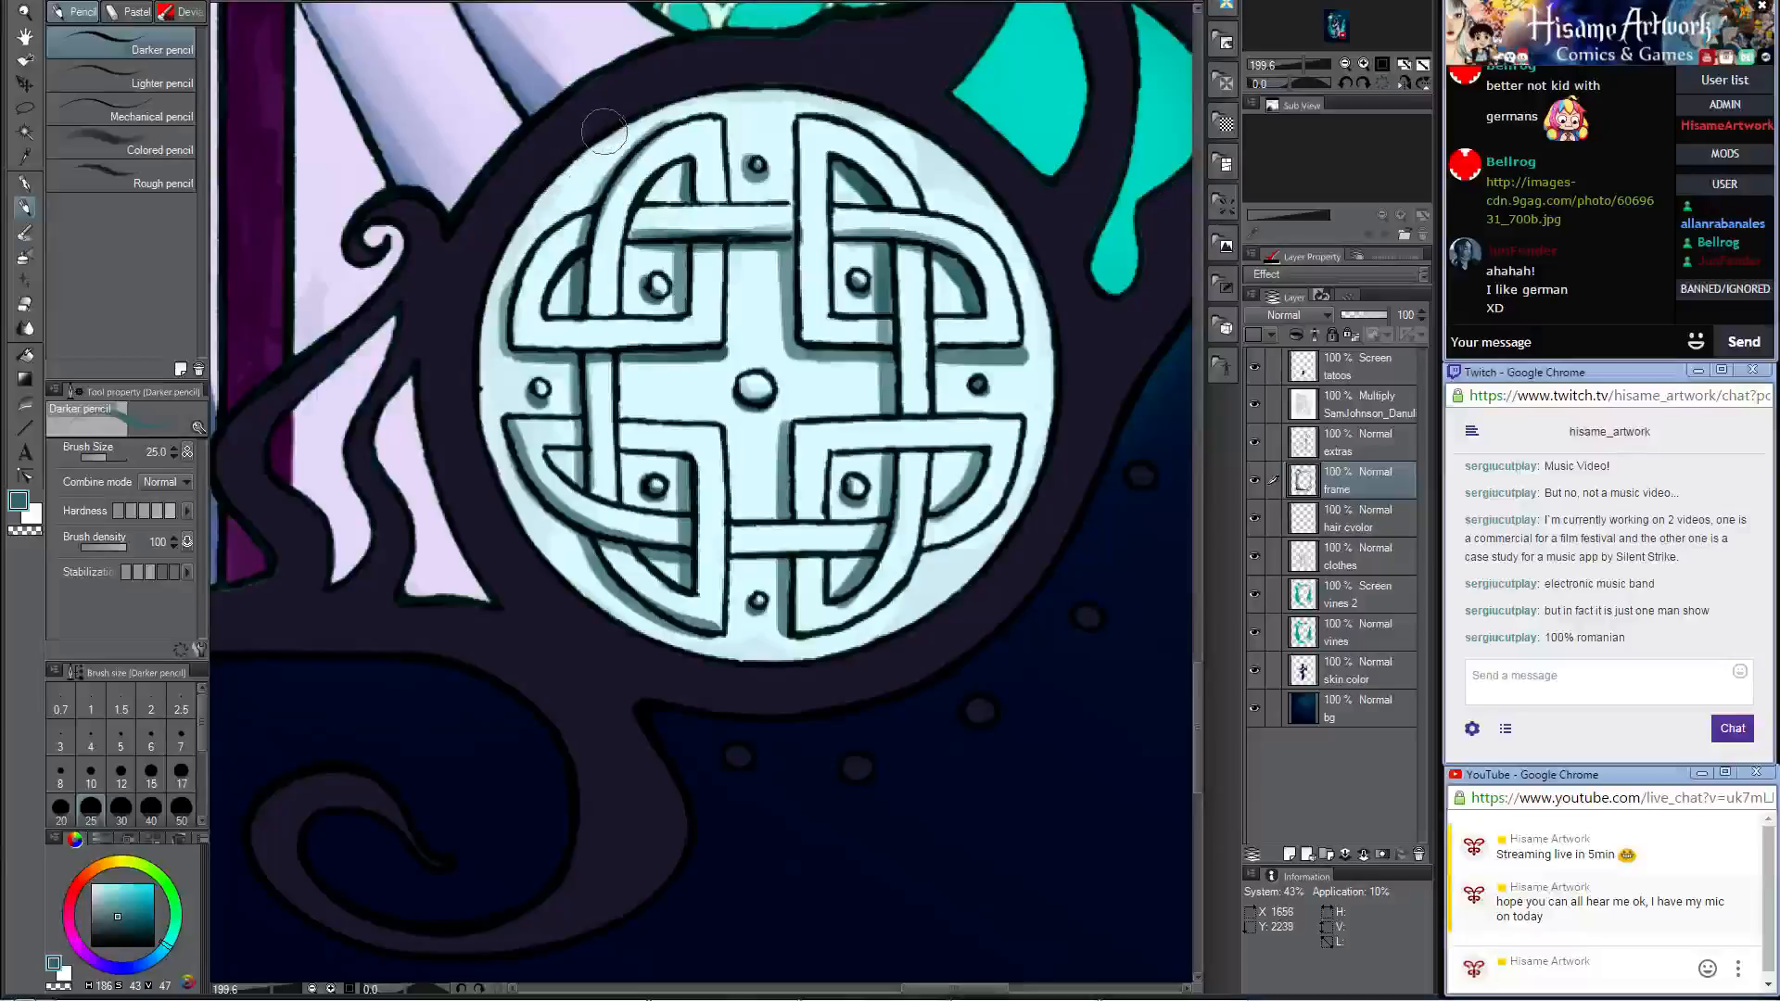
mouse_move(585, 148)
mouse_down()
mouse_move(485, 332)
mouse_move(527, 565)
mouse_move(511, 460)
mouse_move(486, 444)
mouse_move(521, 467)
mouse_move(487, 424)
mouse_move(575, 582)
mouse_move(673, 645)
mouse_move(762, 661)
mouse_up()
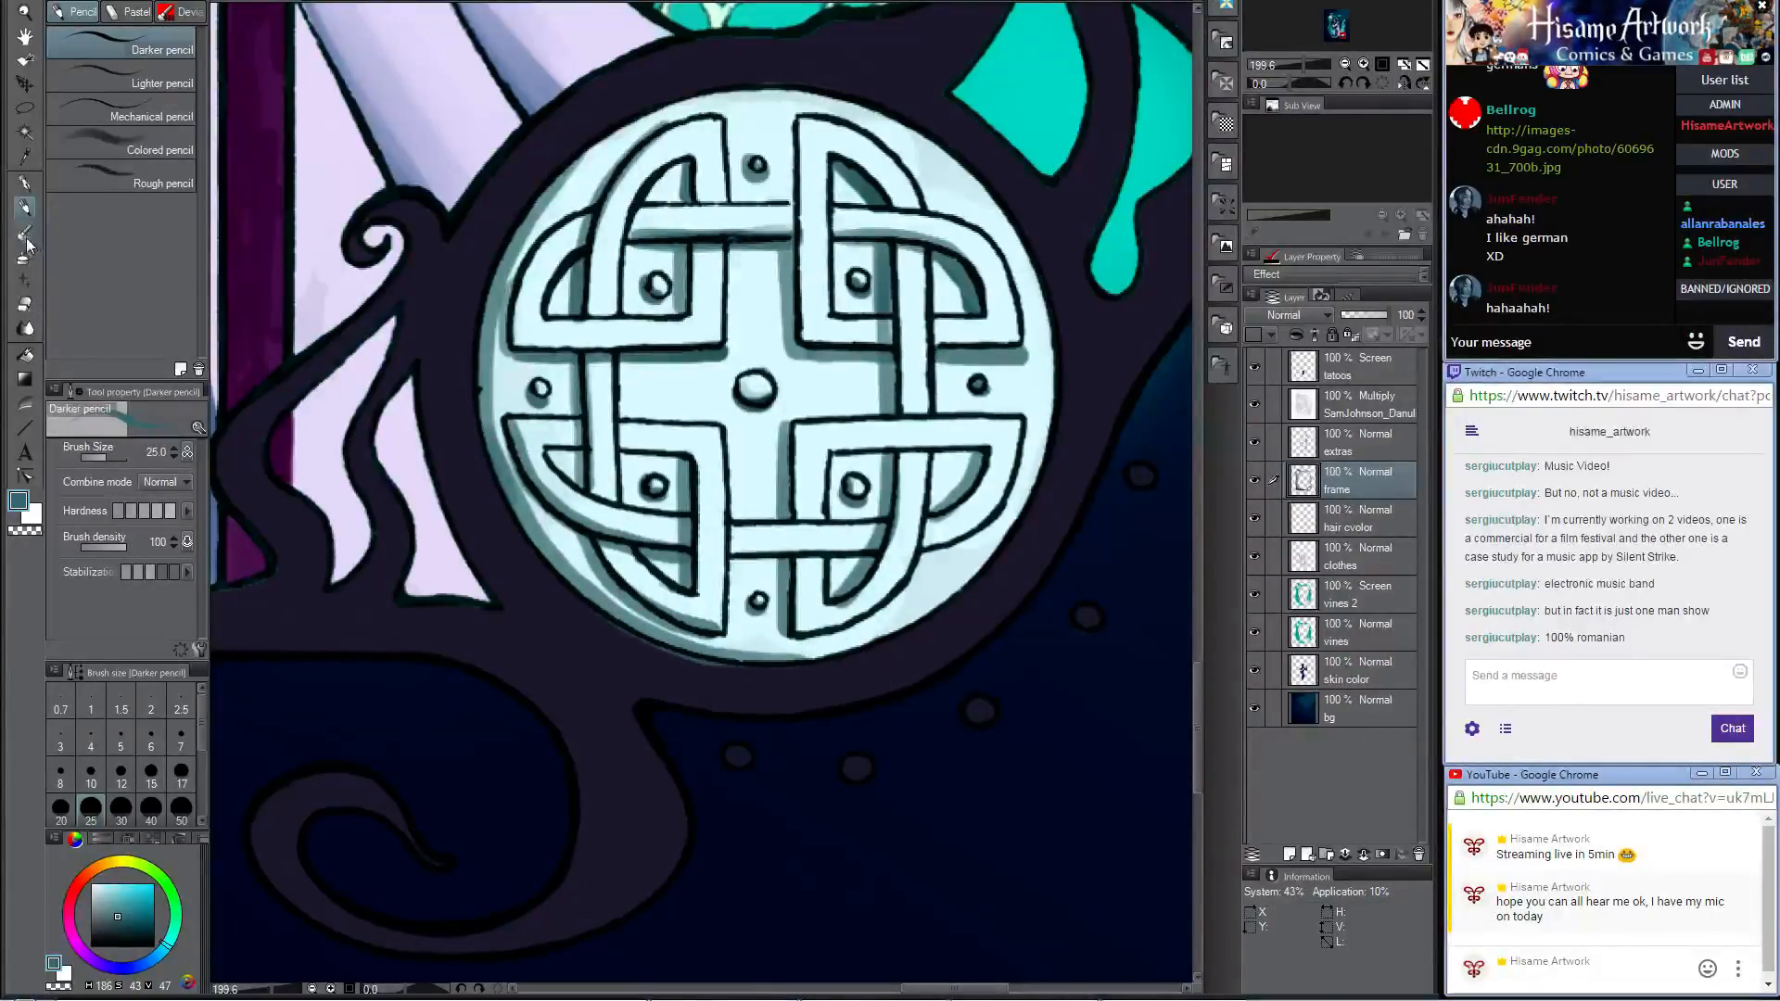
alt+click(532, 575)
drag(579, 613, 703, 666)
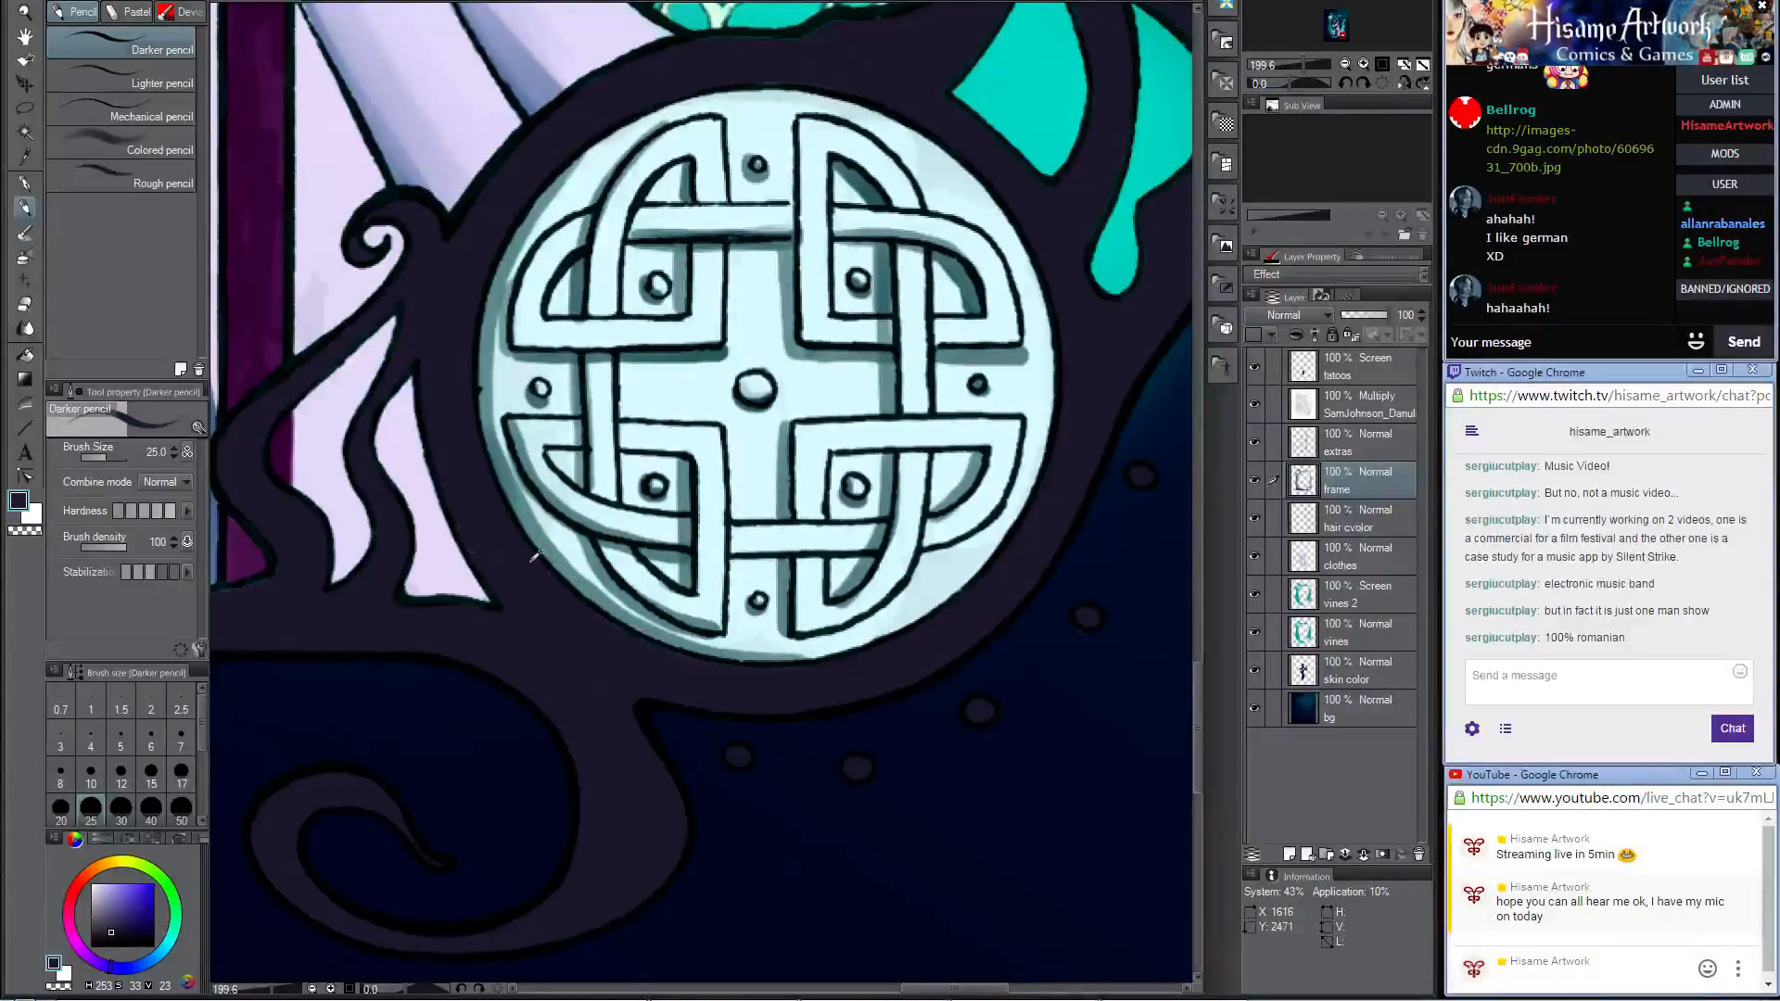
Step: On the extras layer, darken the swirl emblems on the woman's two shoulder brooches with the Darker pencil at size 8
scroll(989, 667, down, 6)
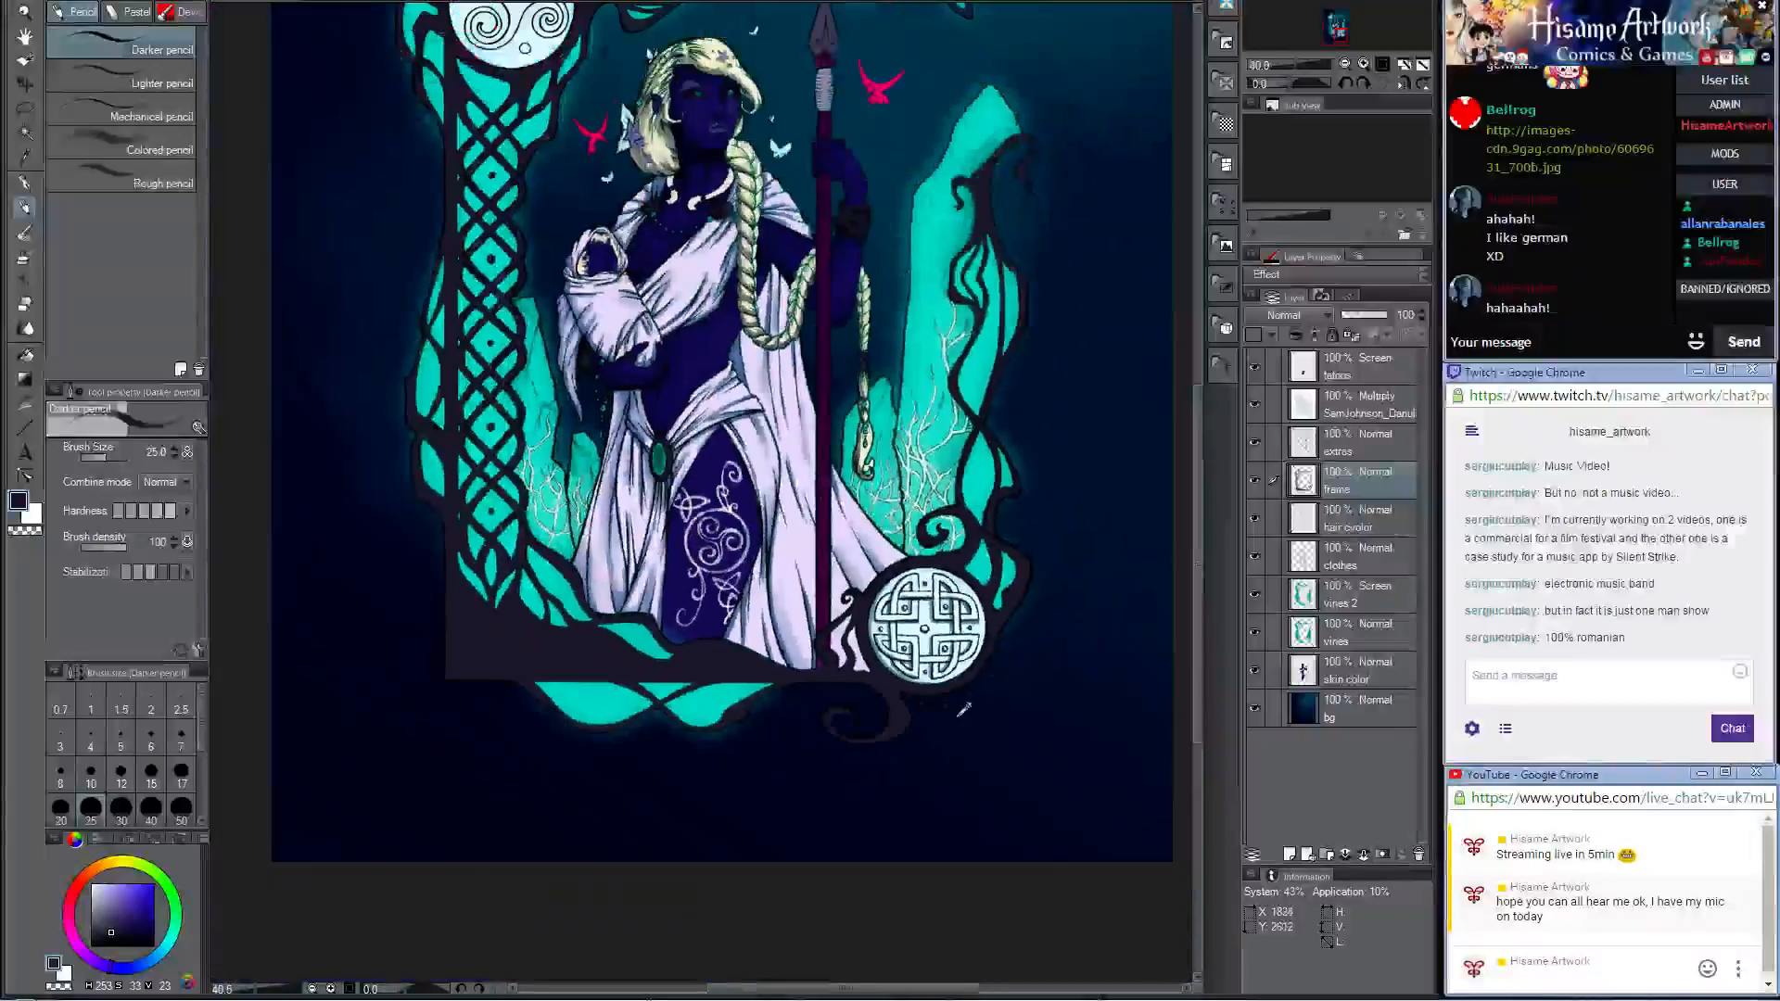
scroll(559, 198, up, 6)
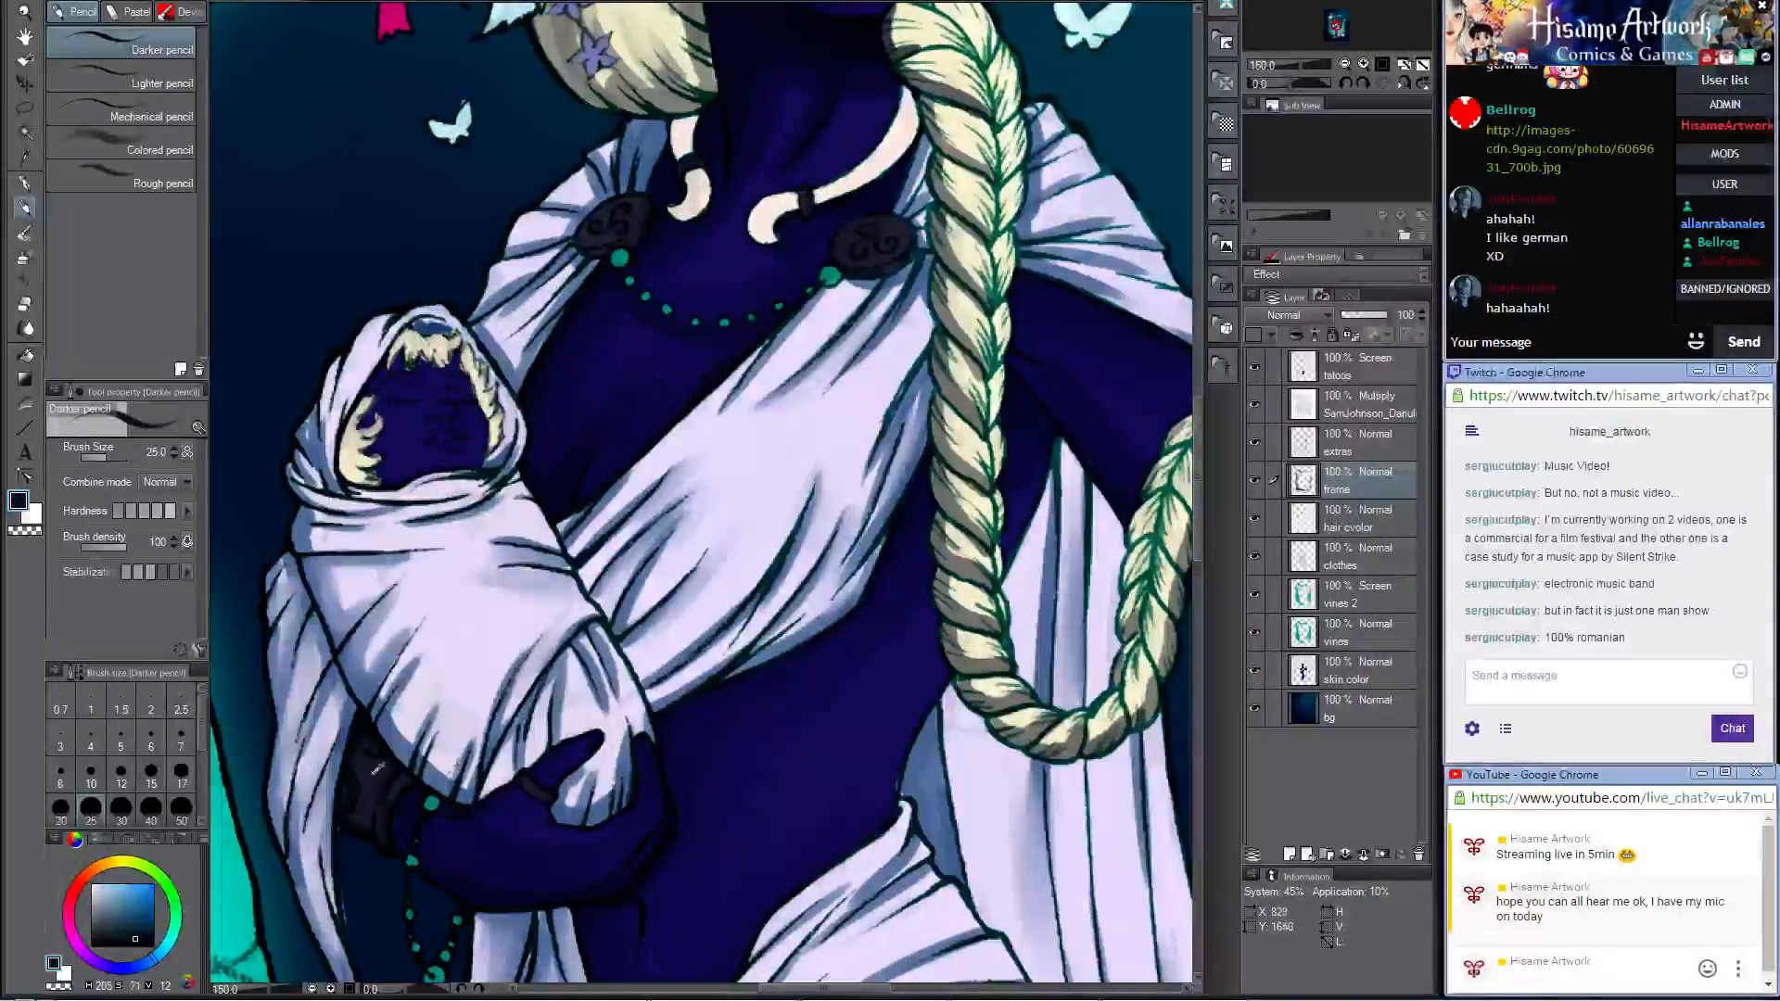
scroll(482, 769, up, 2)
scroll(547, 830, up, 1)
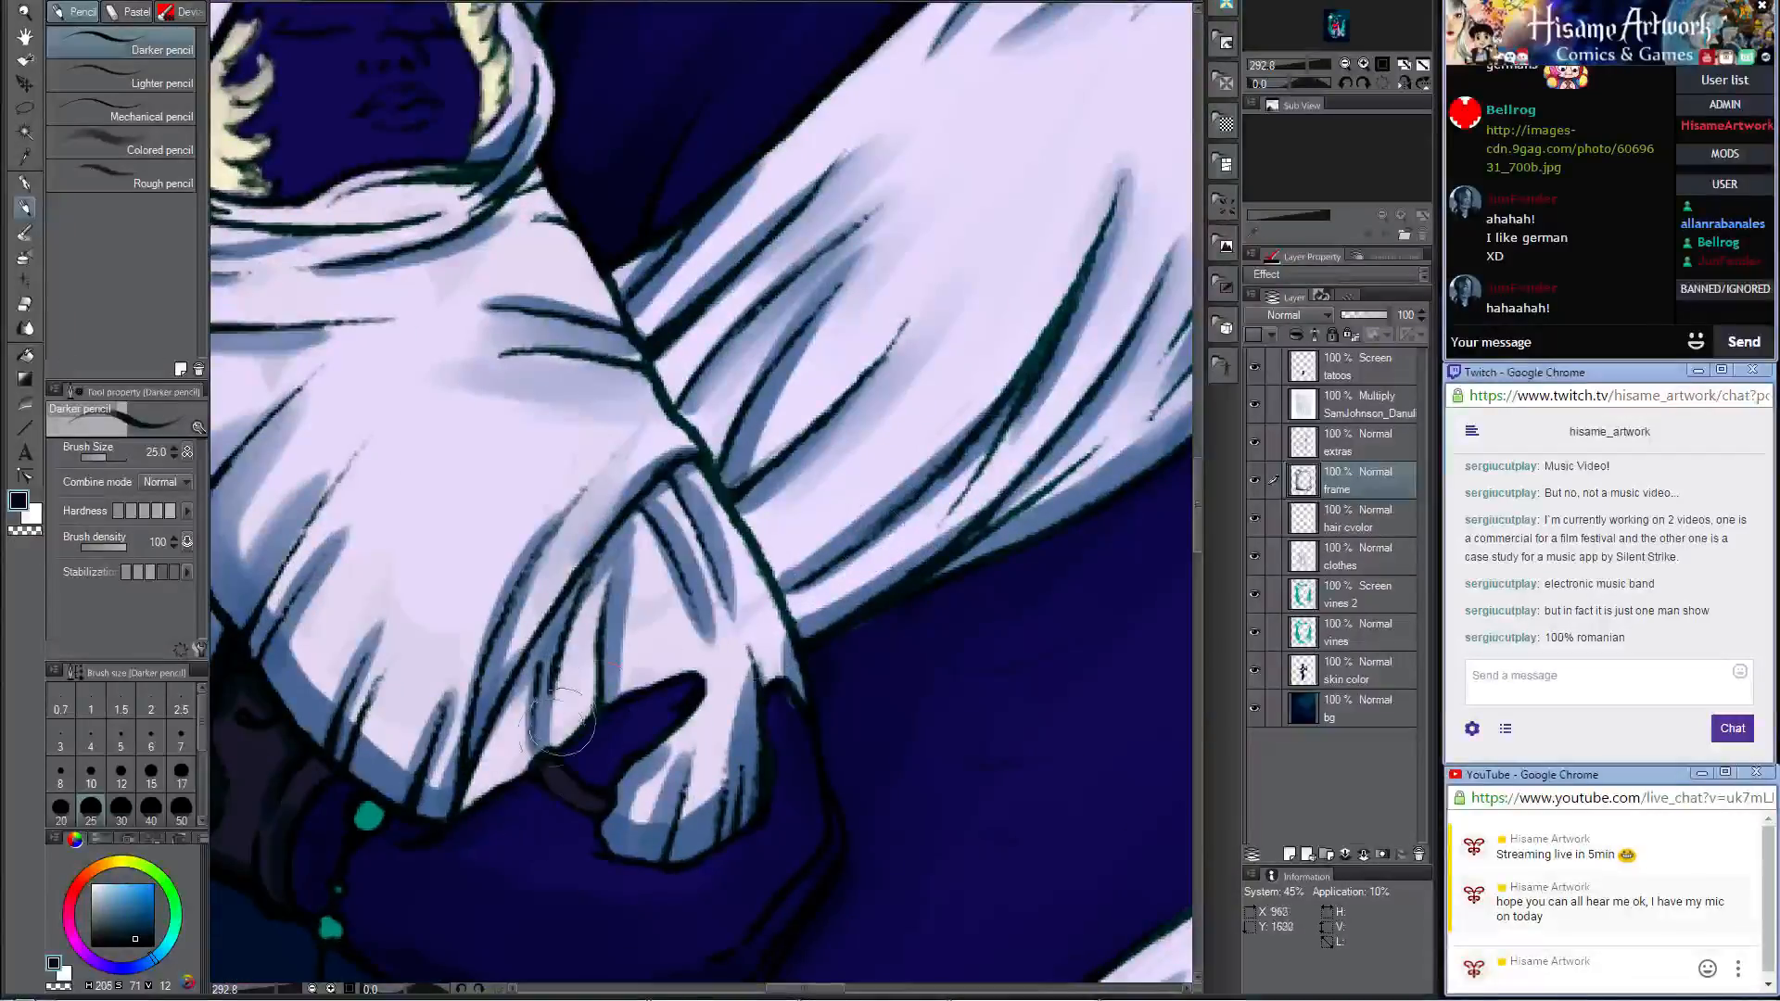
scroll(673, 400, down, 2)
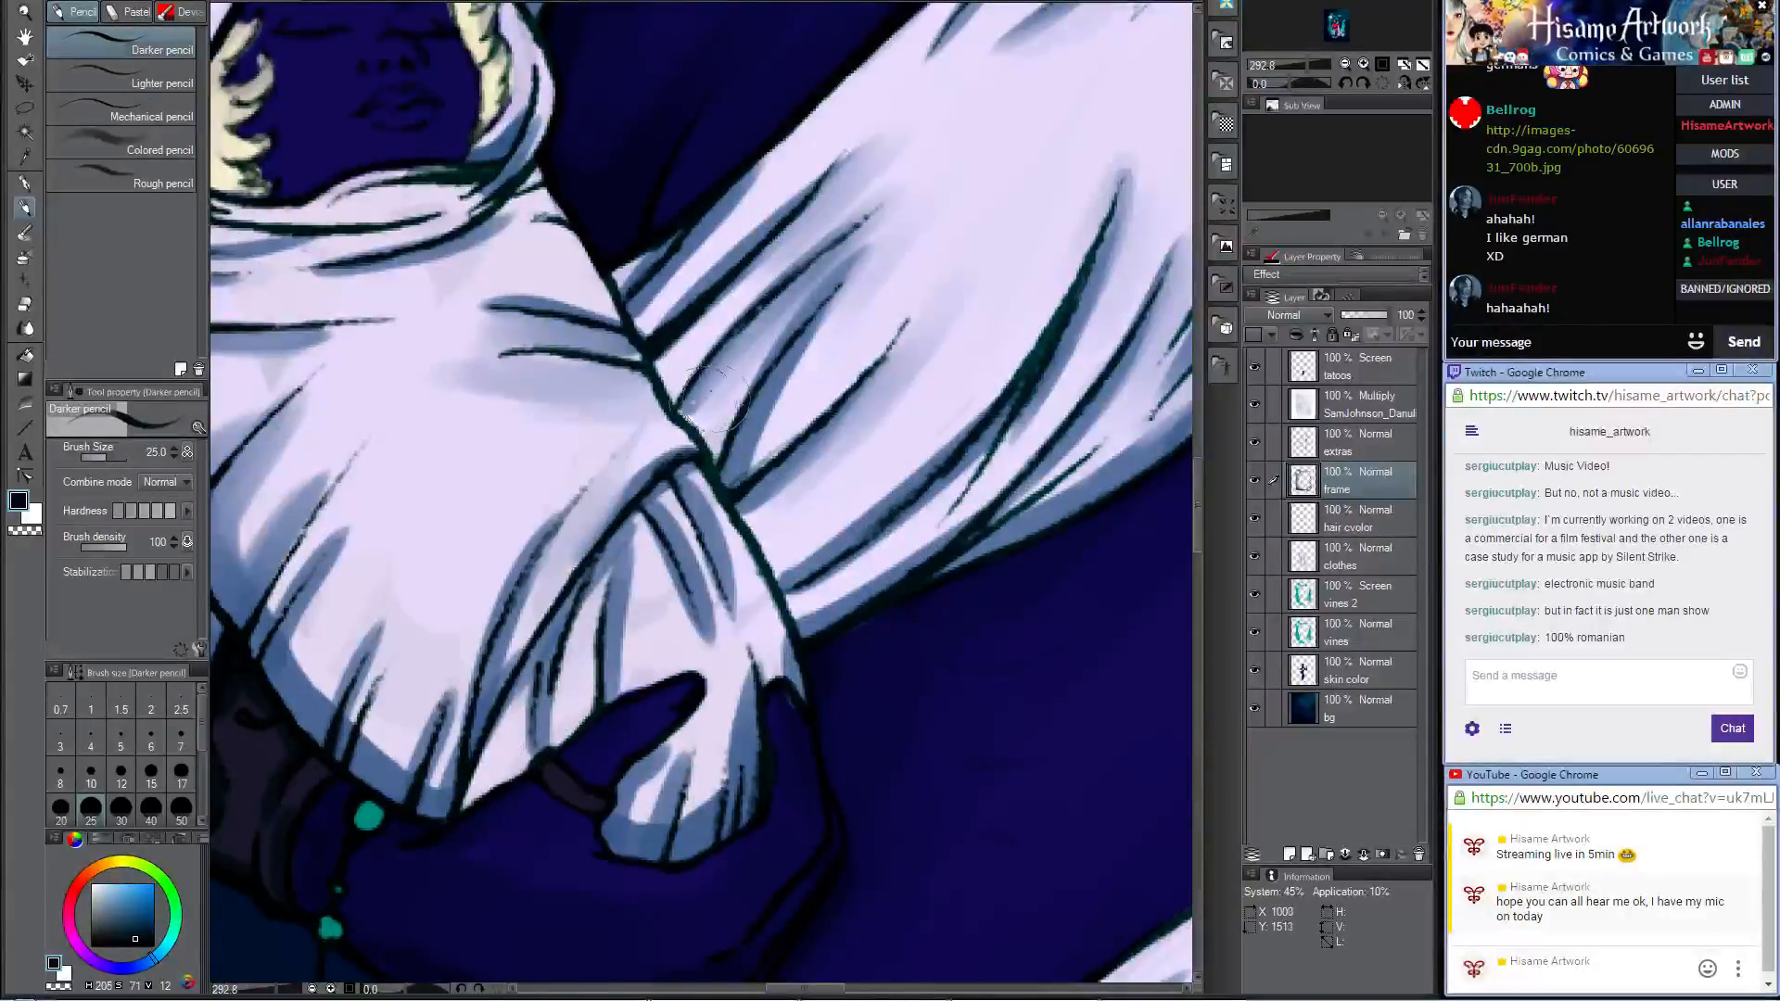
scroll(672, 400, down, 4)
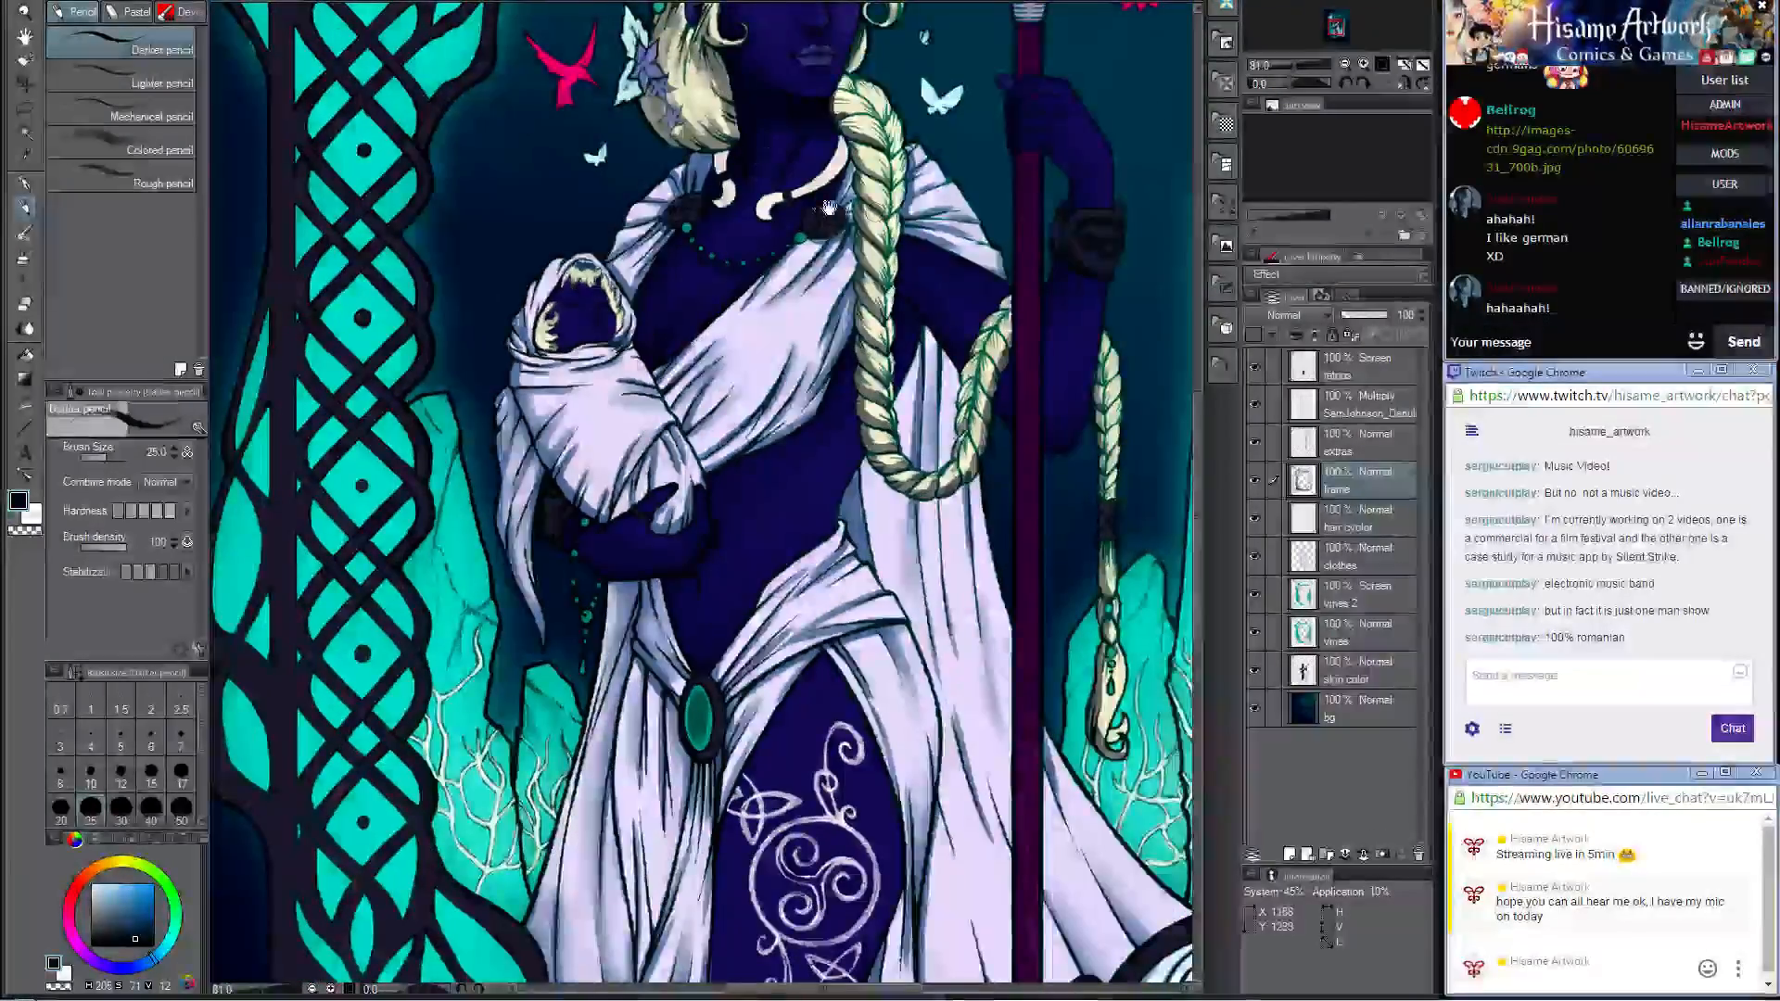
scroll(795, 371, up, 4)
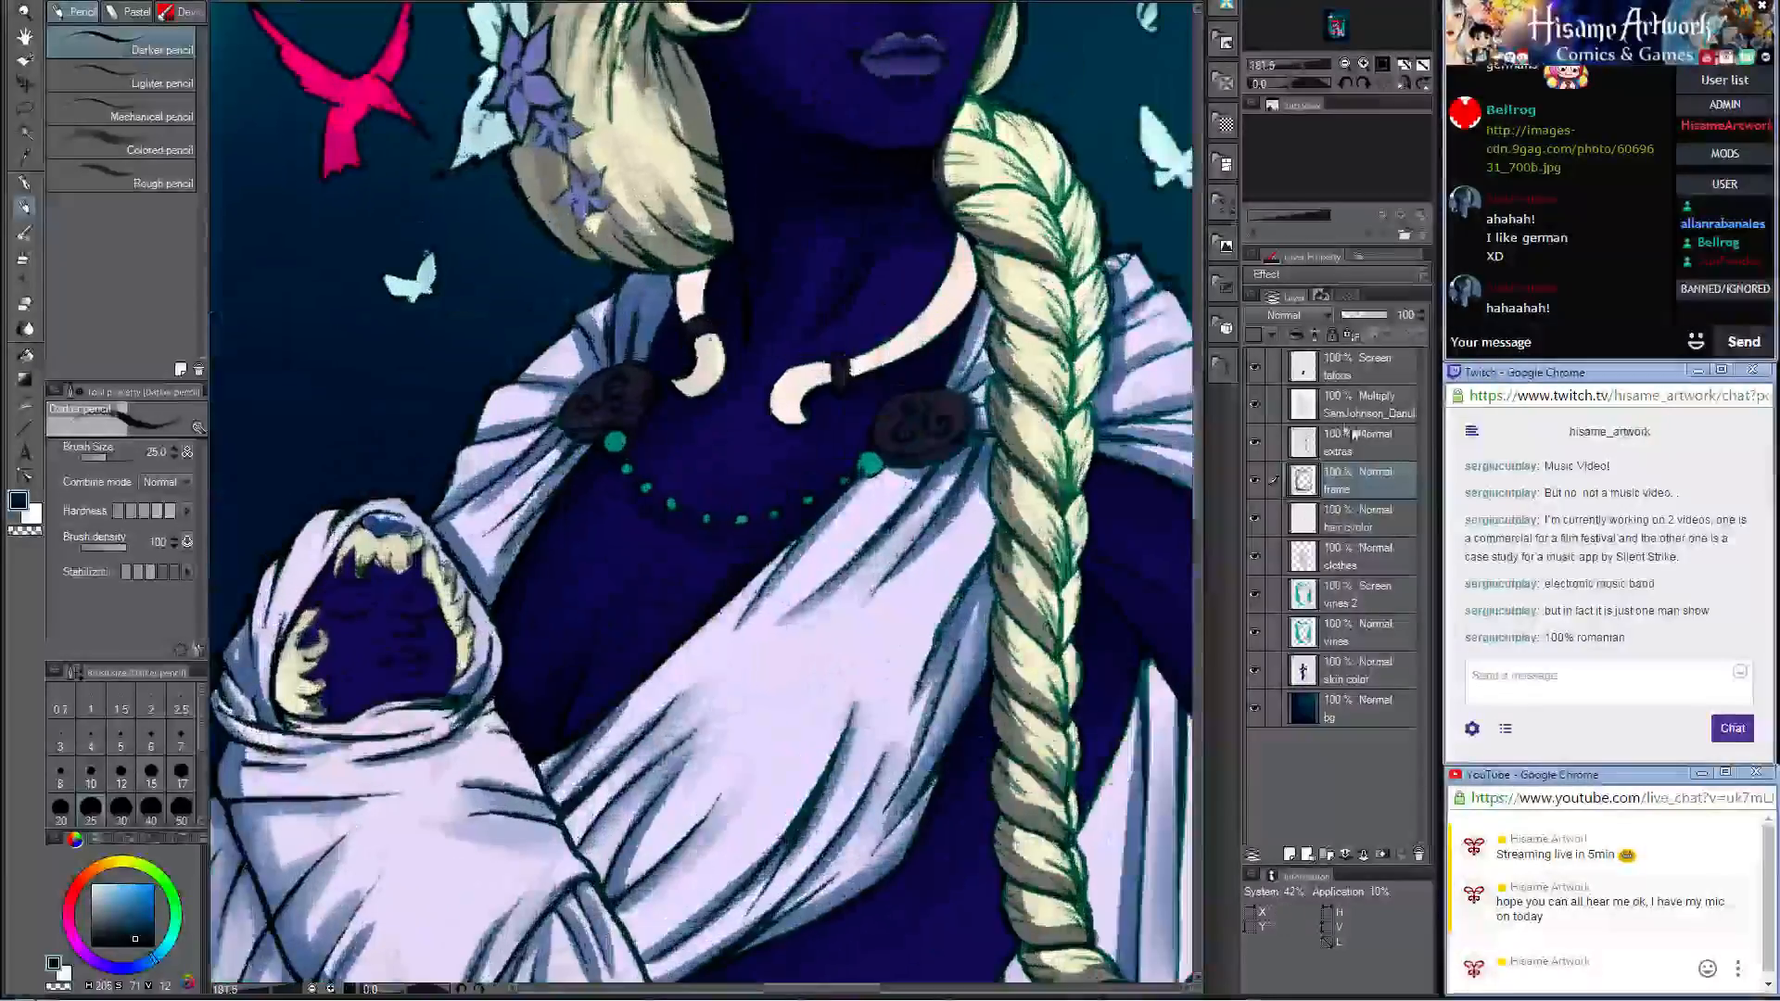
click(1359, 442)
scroll(777, 468, up, 2)
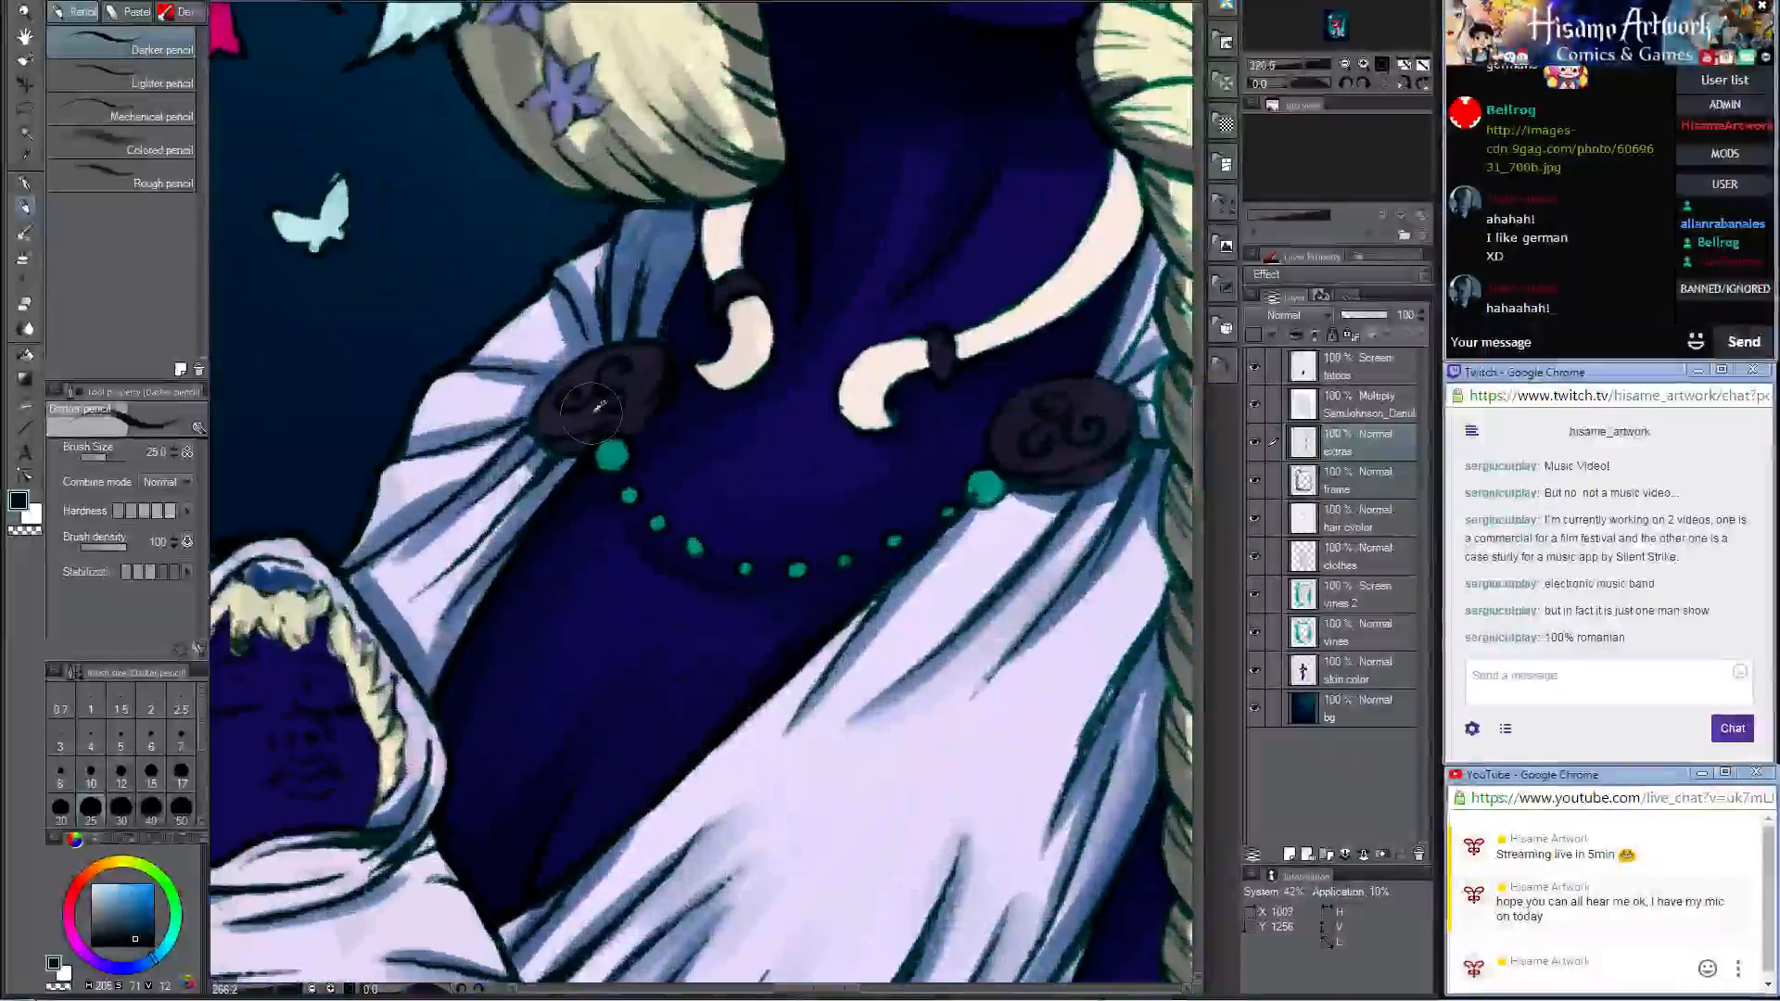
click(60, 772)
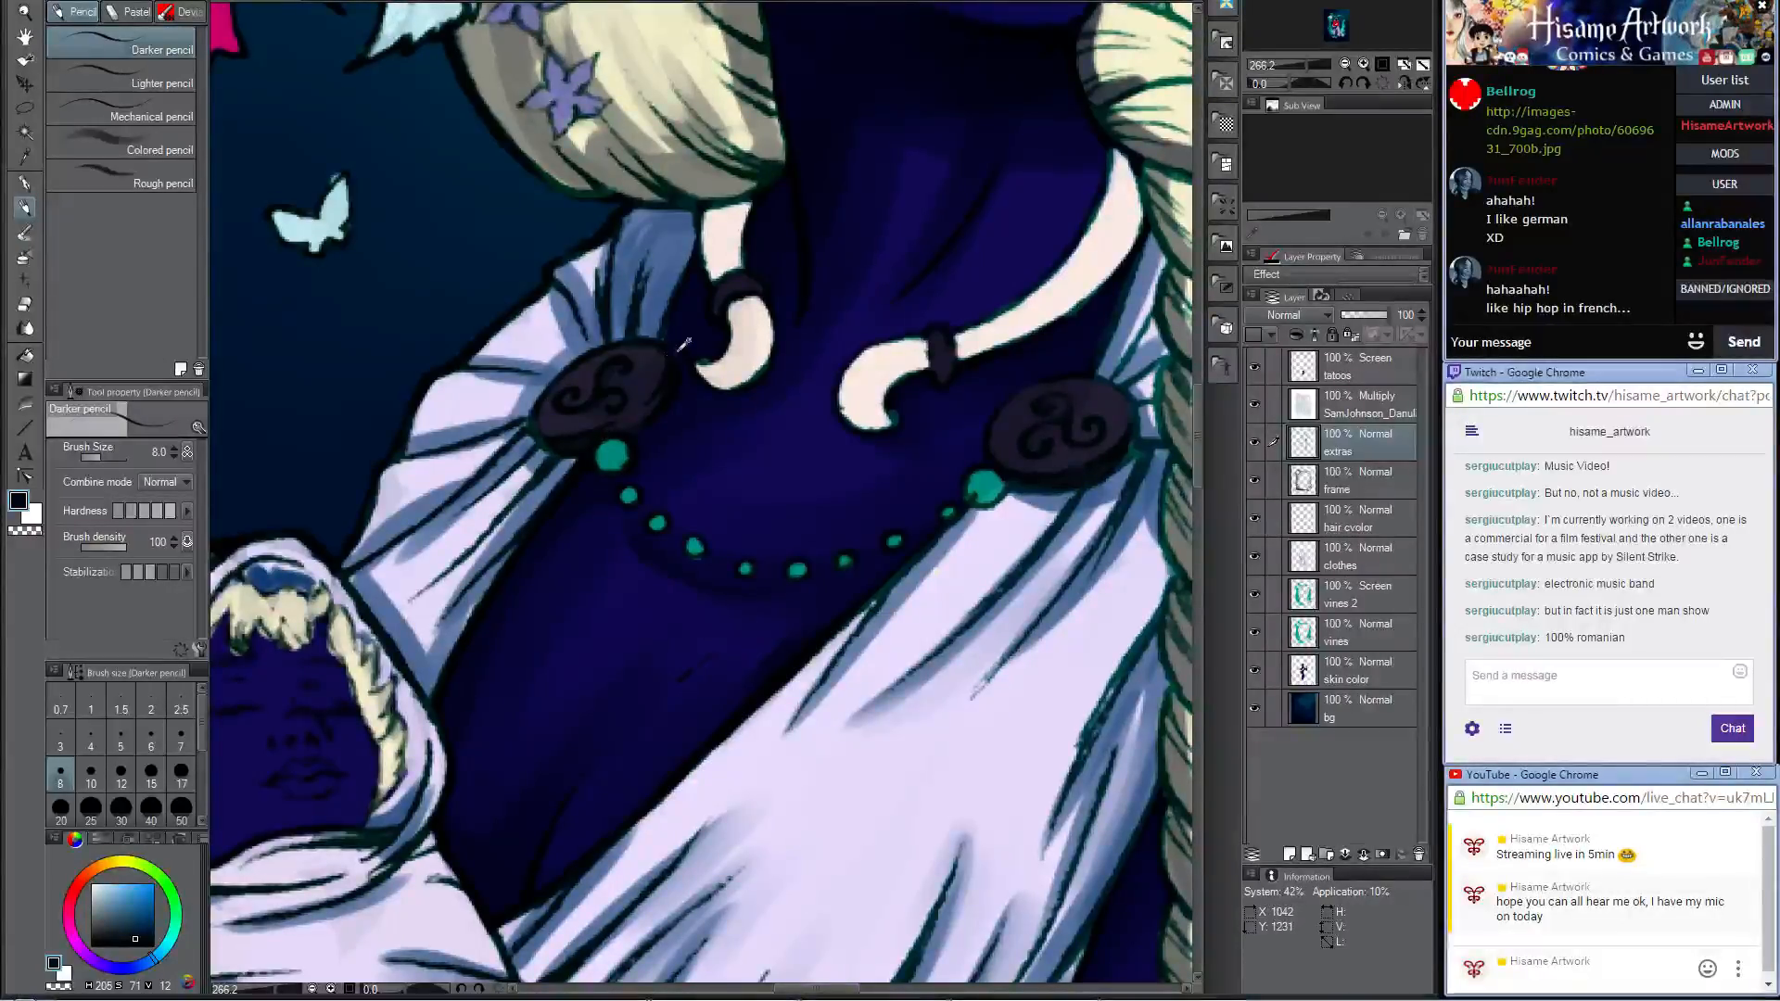
scroll(683, 345, down, 6)
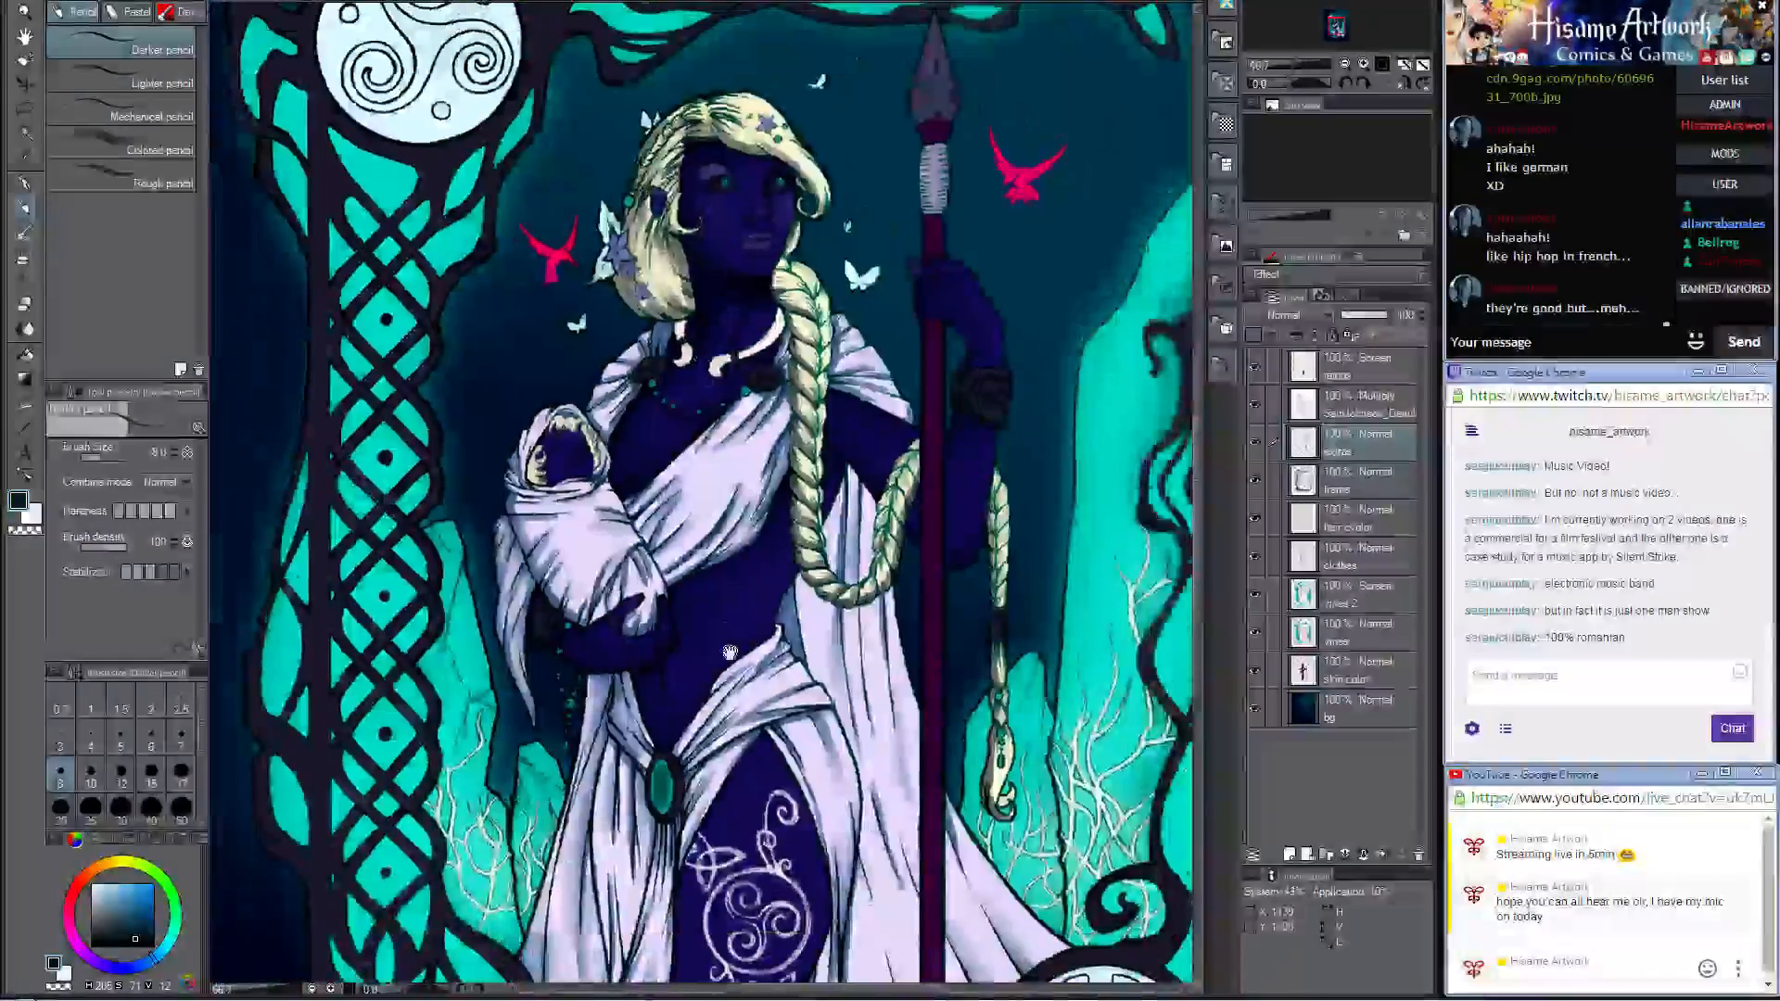
drag(730, 653, 679, 189)
scroll(579, 457, up, 2)
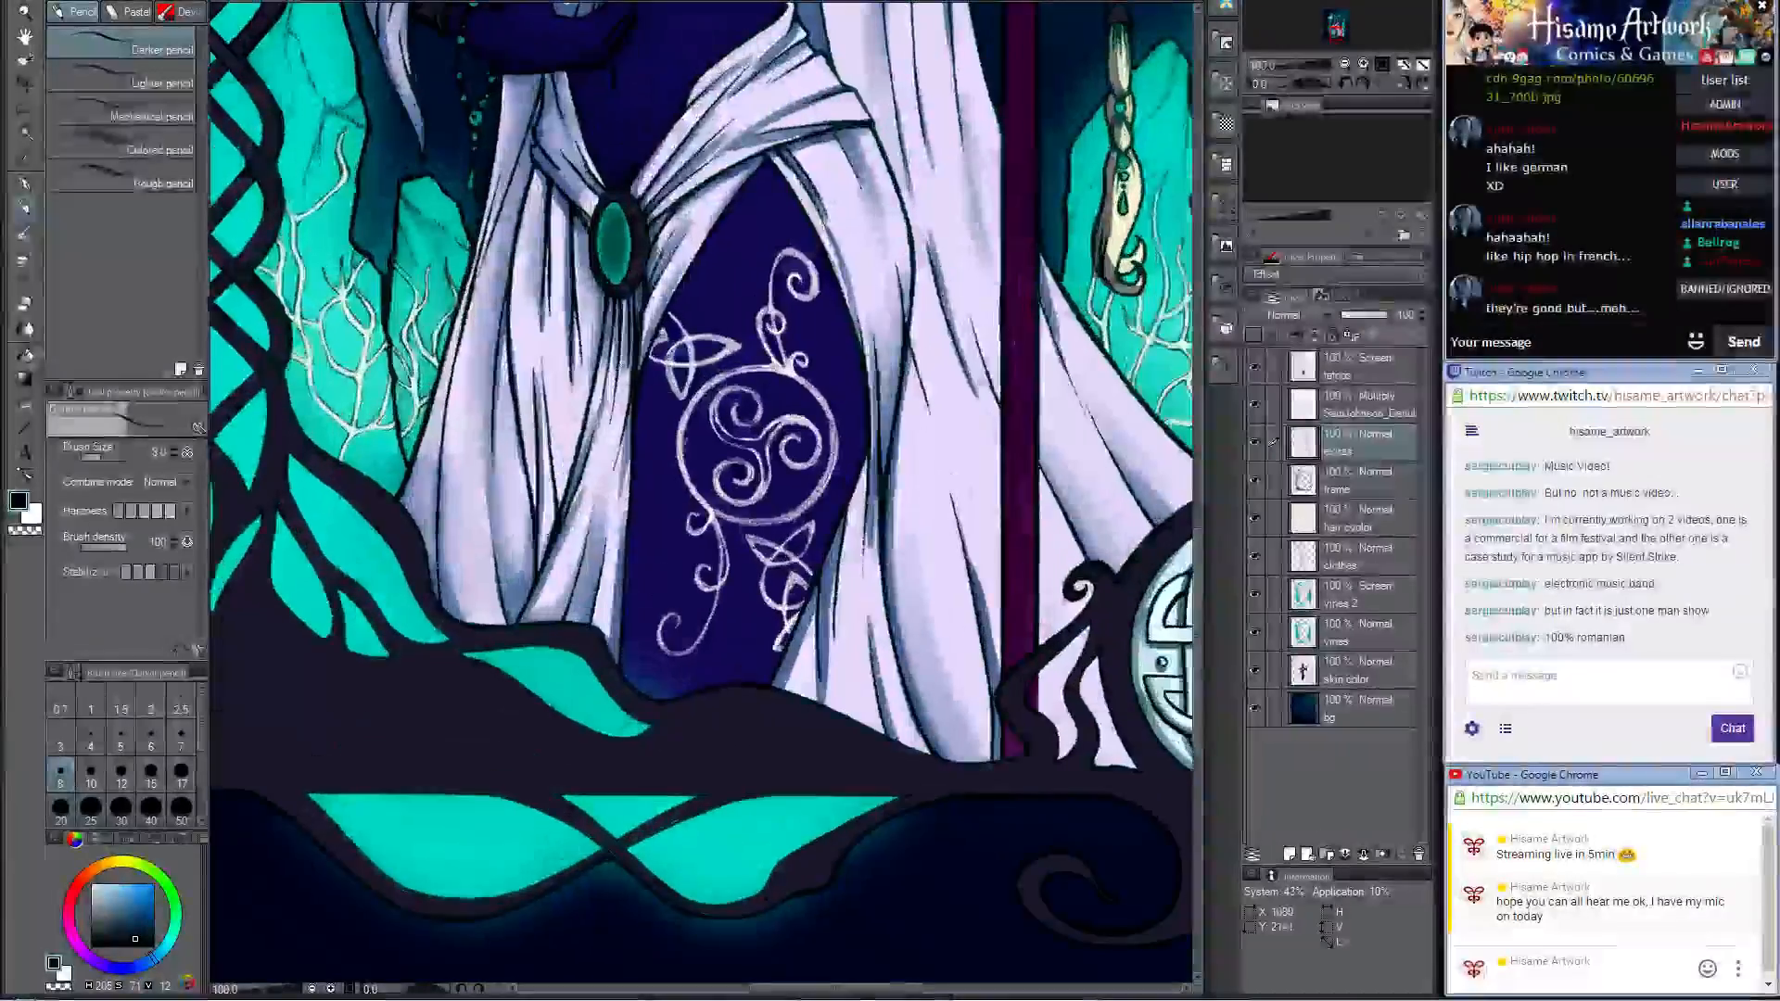
scroll(691, 399, down, 3)
scroll(946, 630, up, 4)
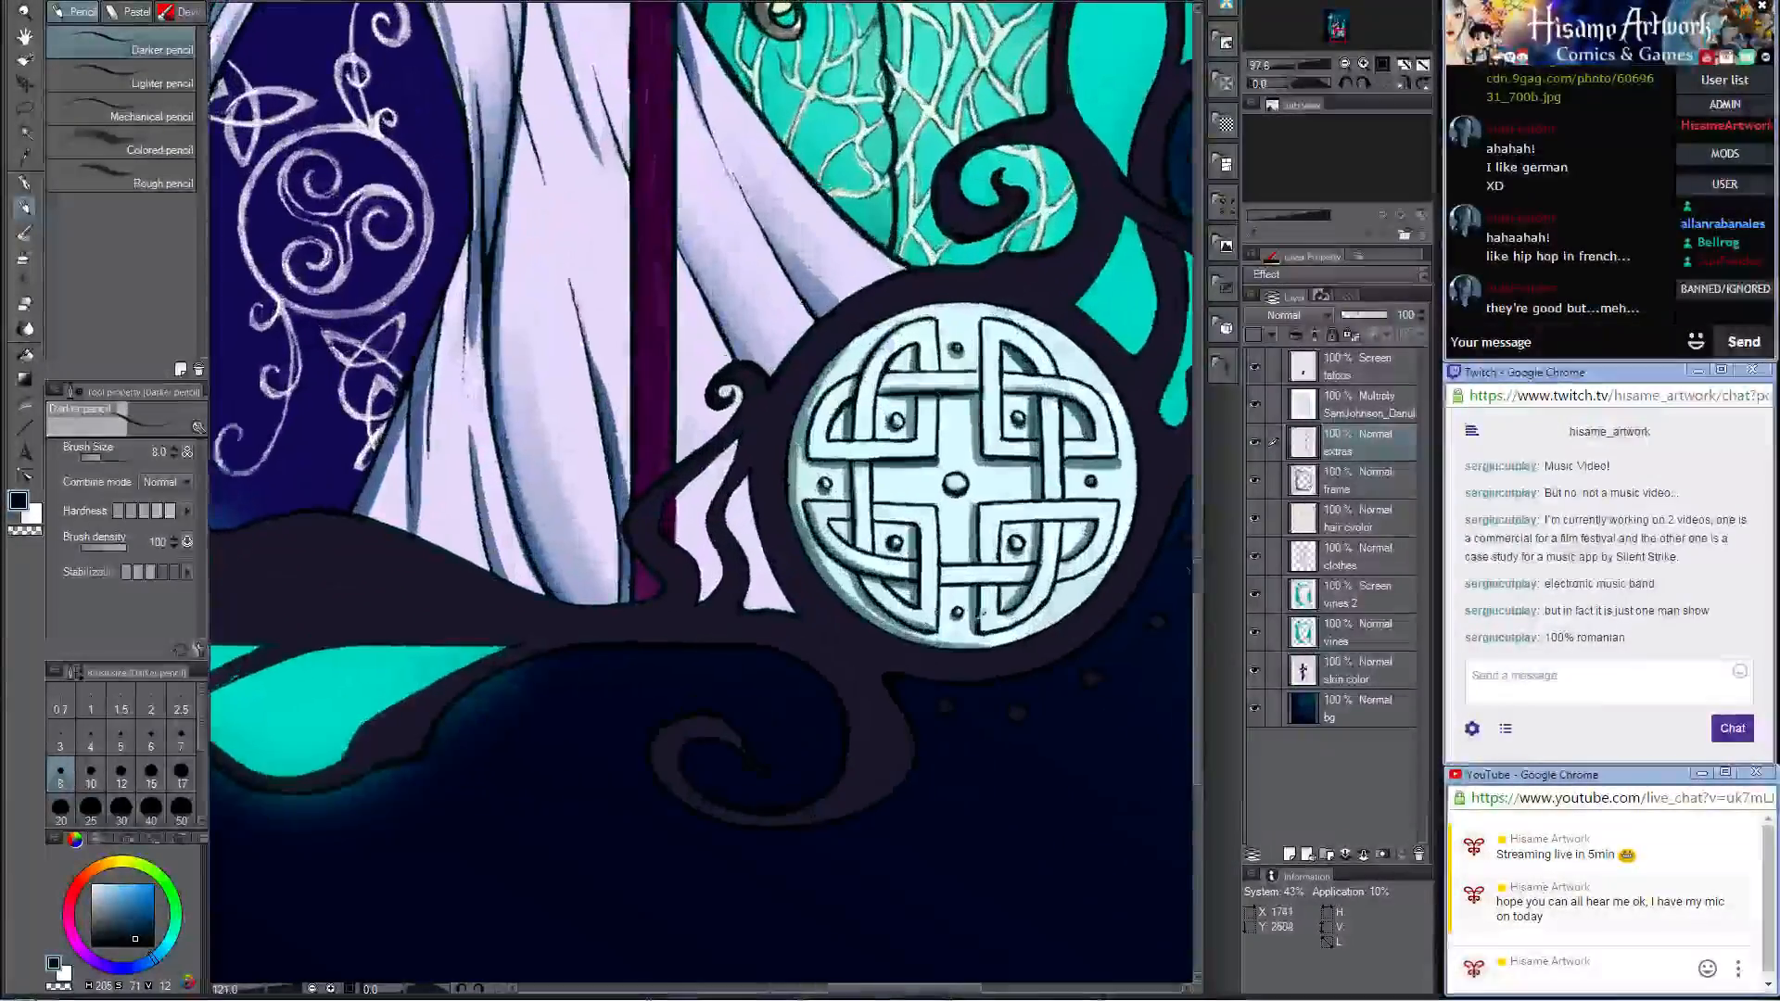
Step: Load the frame layer's outline as a selection and shade beside the medallion's left edge on the extras layer with the Darker pencil at size 40
ctrl+click(1307, 487)
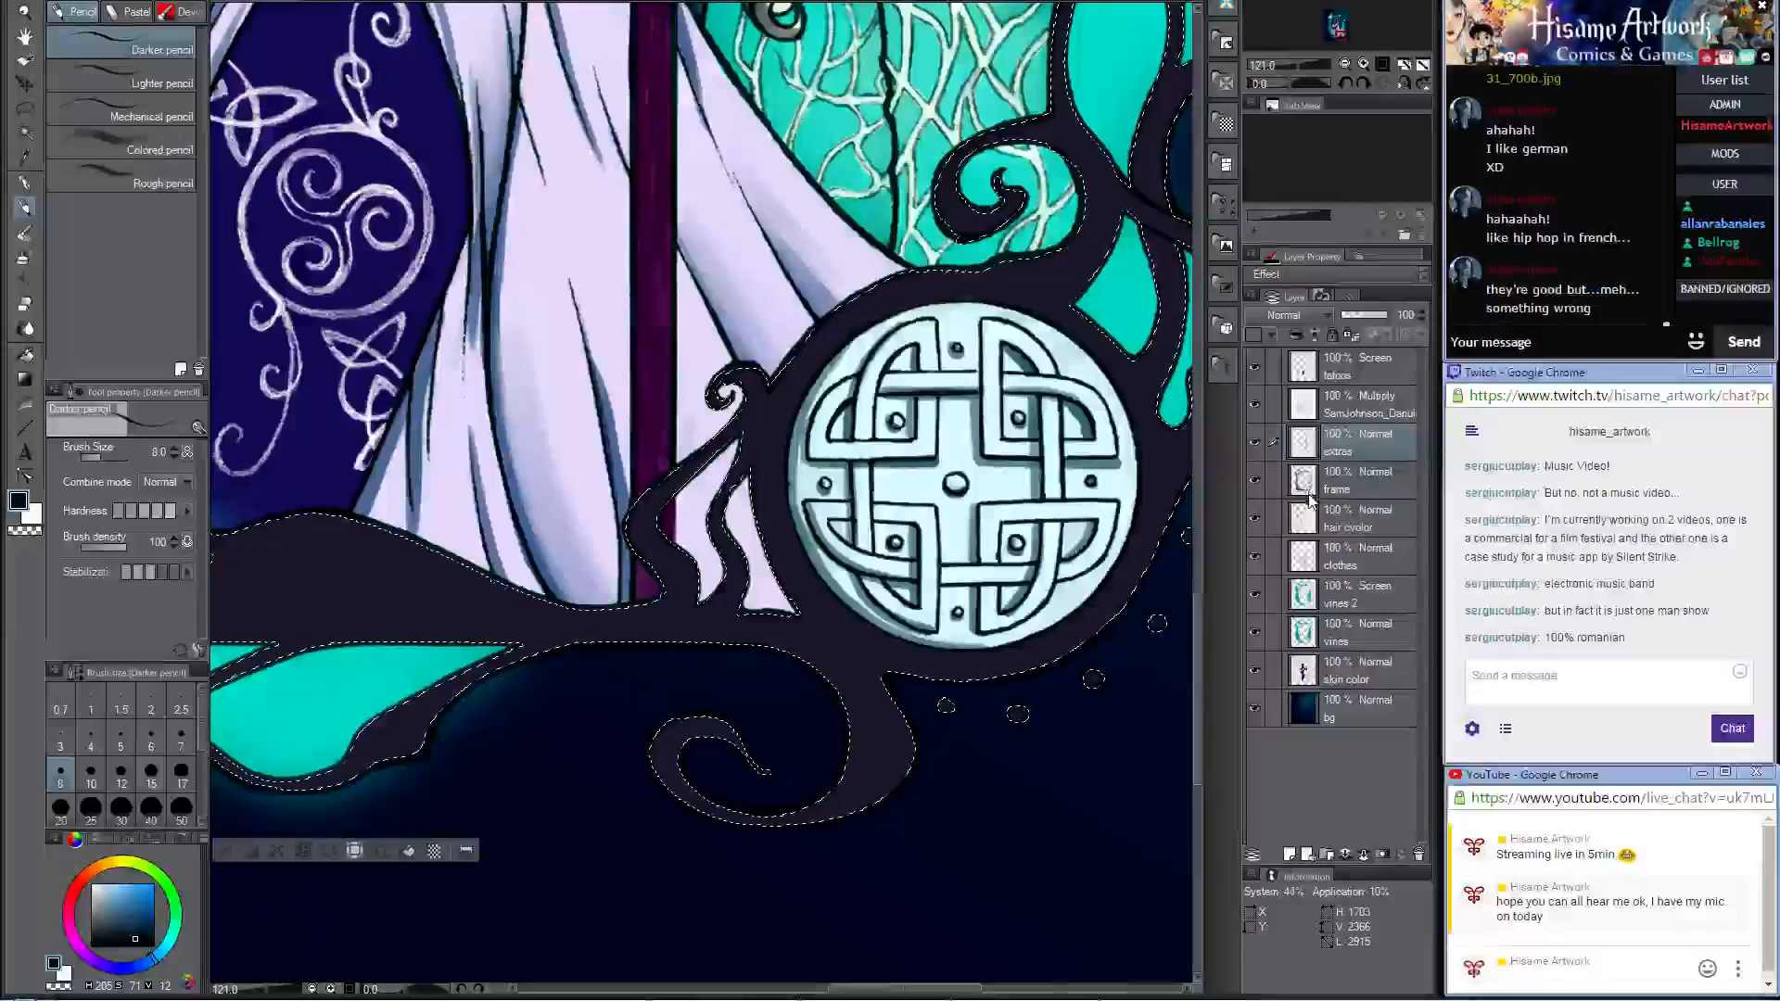
key(bracketright)
key(bracketright)
key(bracketright)
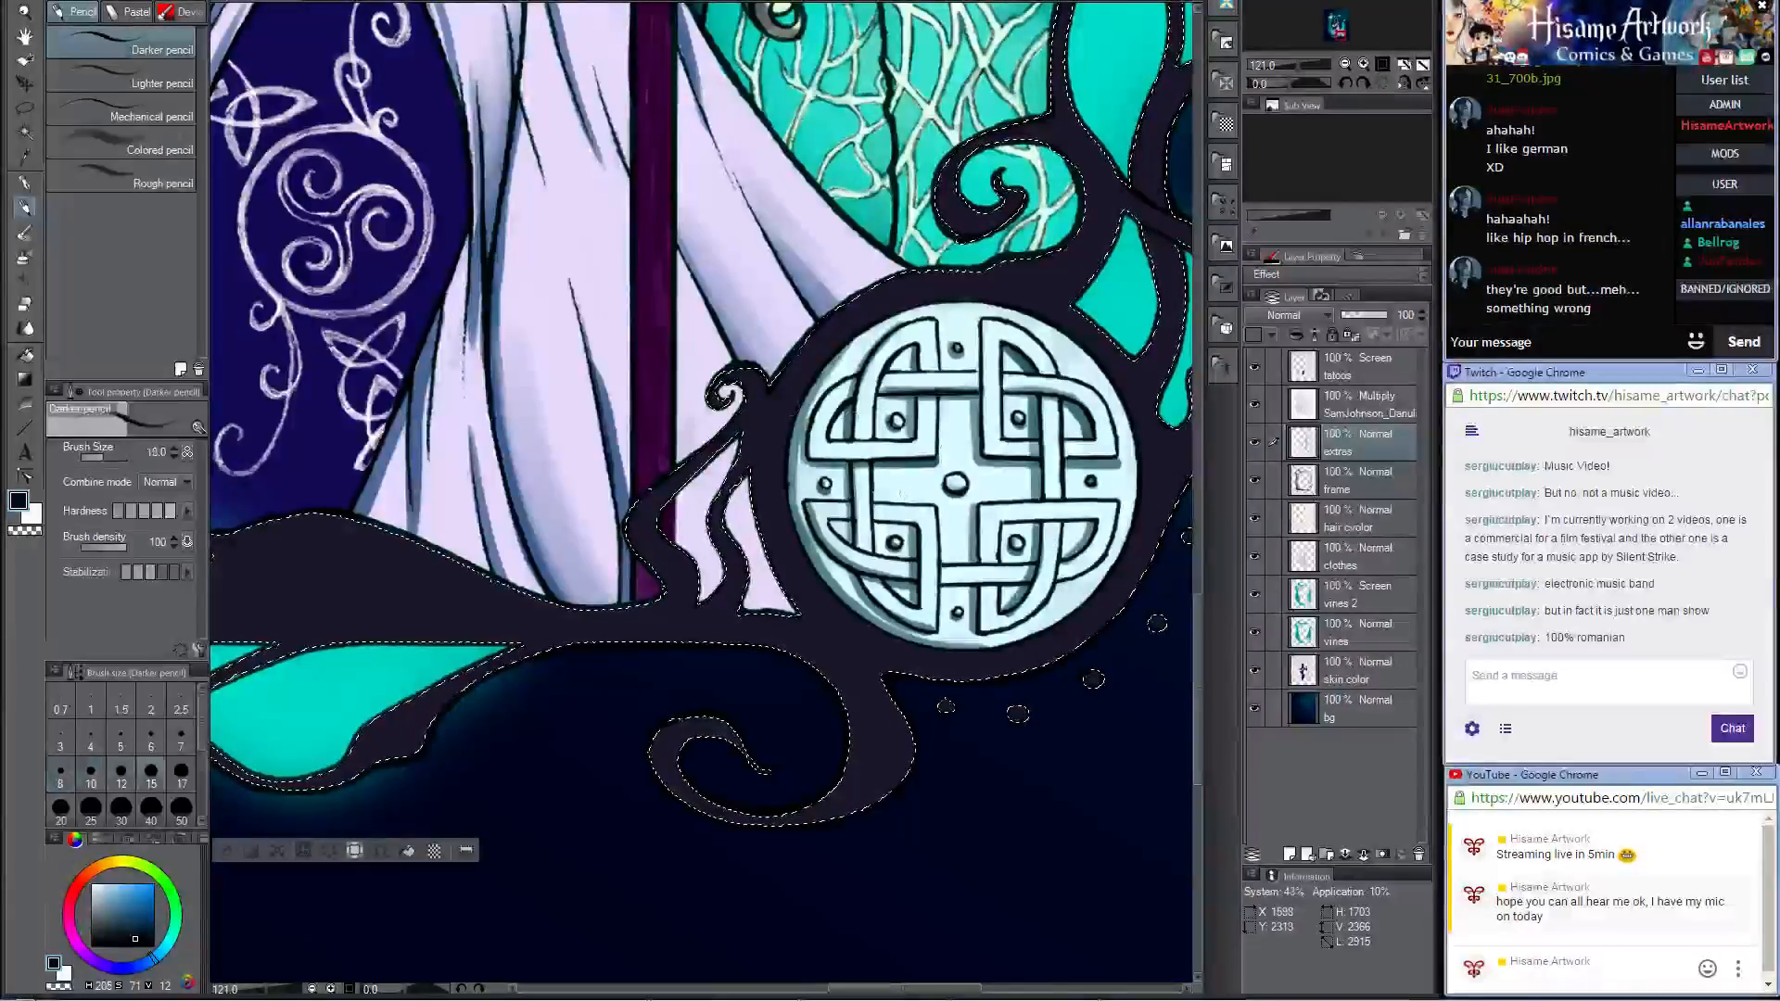
key(bracketright)
key(bracketright)
key(bracketright)
key(bracketright)
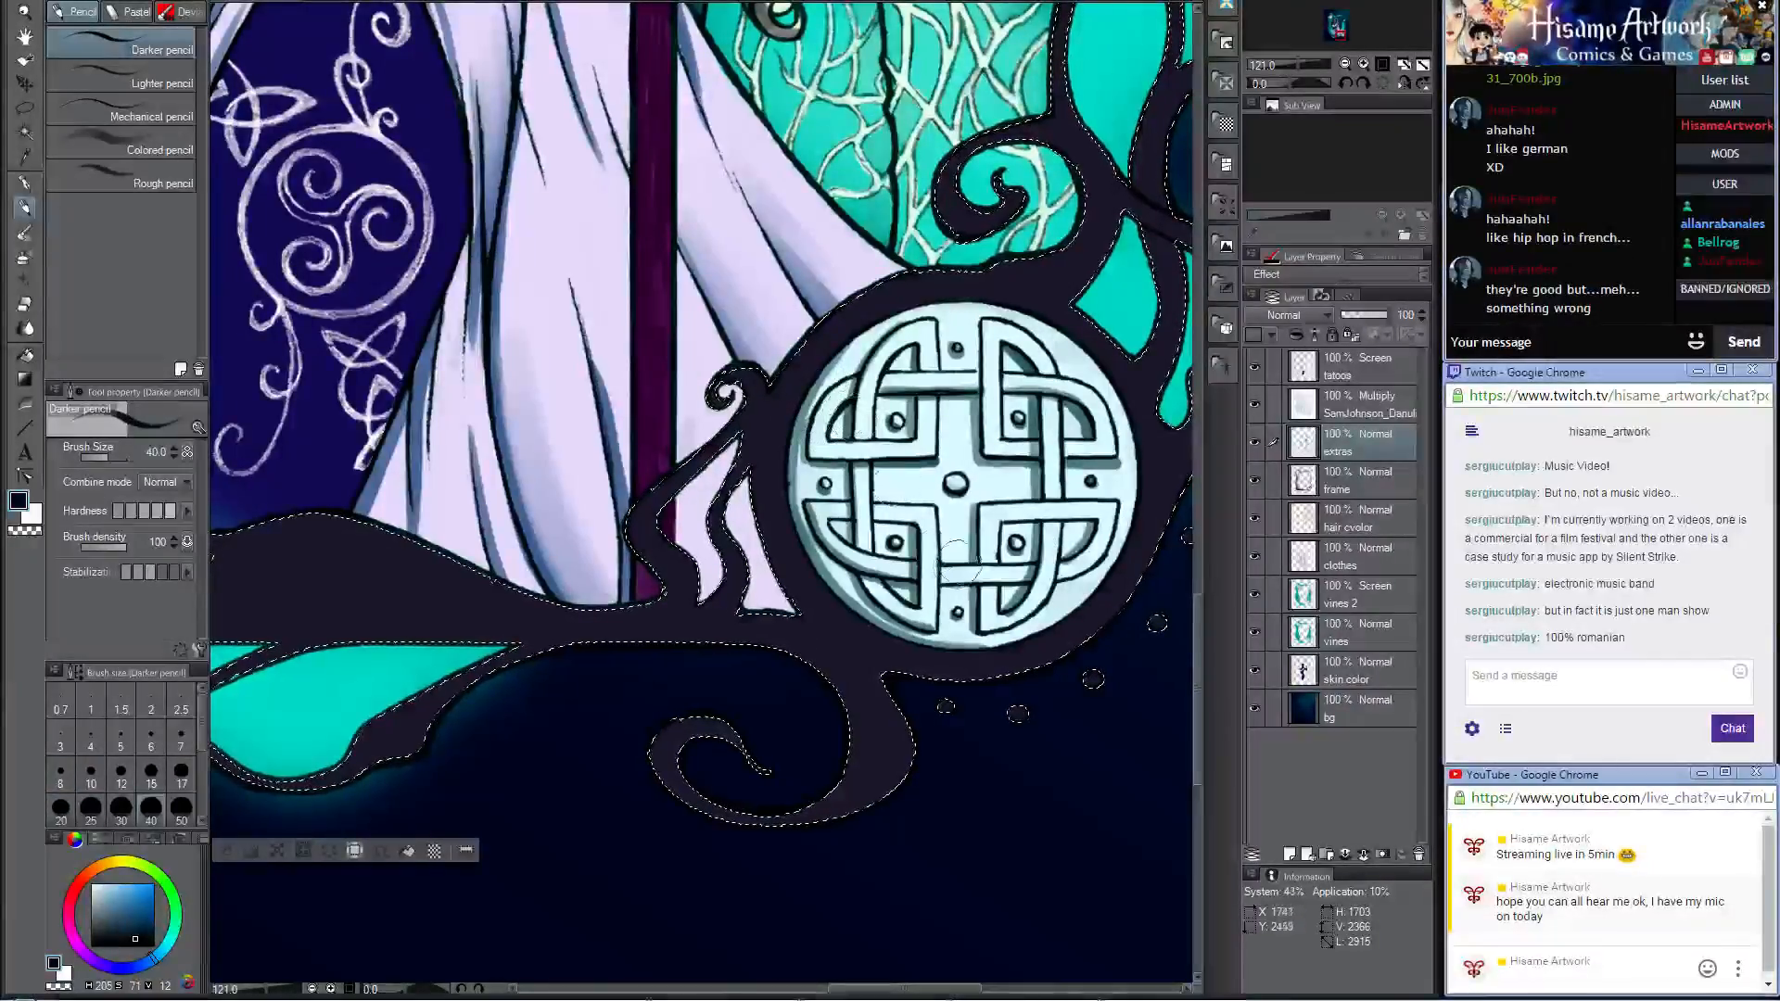
drag(959, 561, 855, 470)
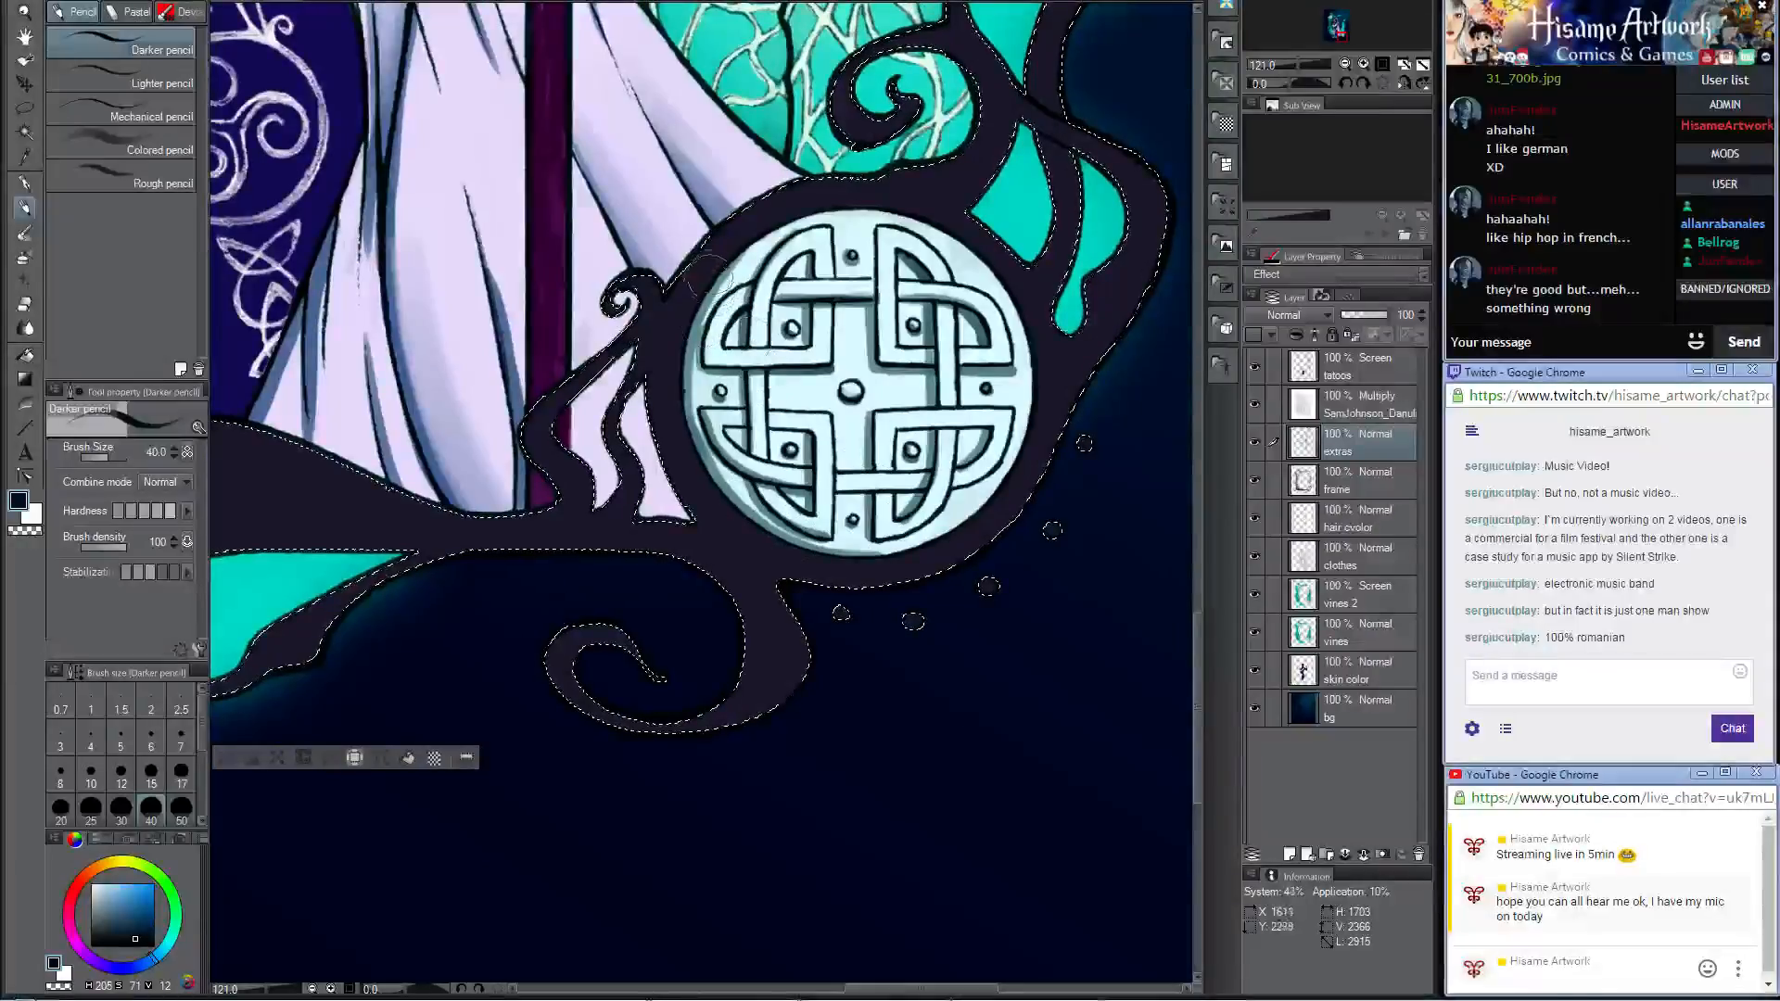
drag(709, 277, 667, 384)
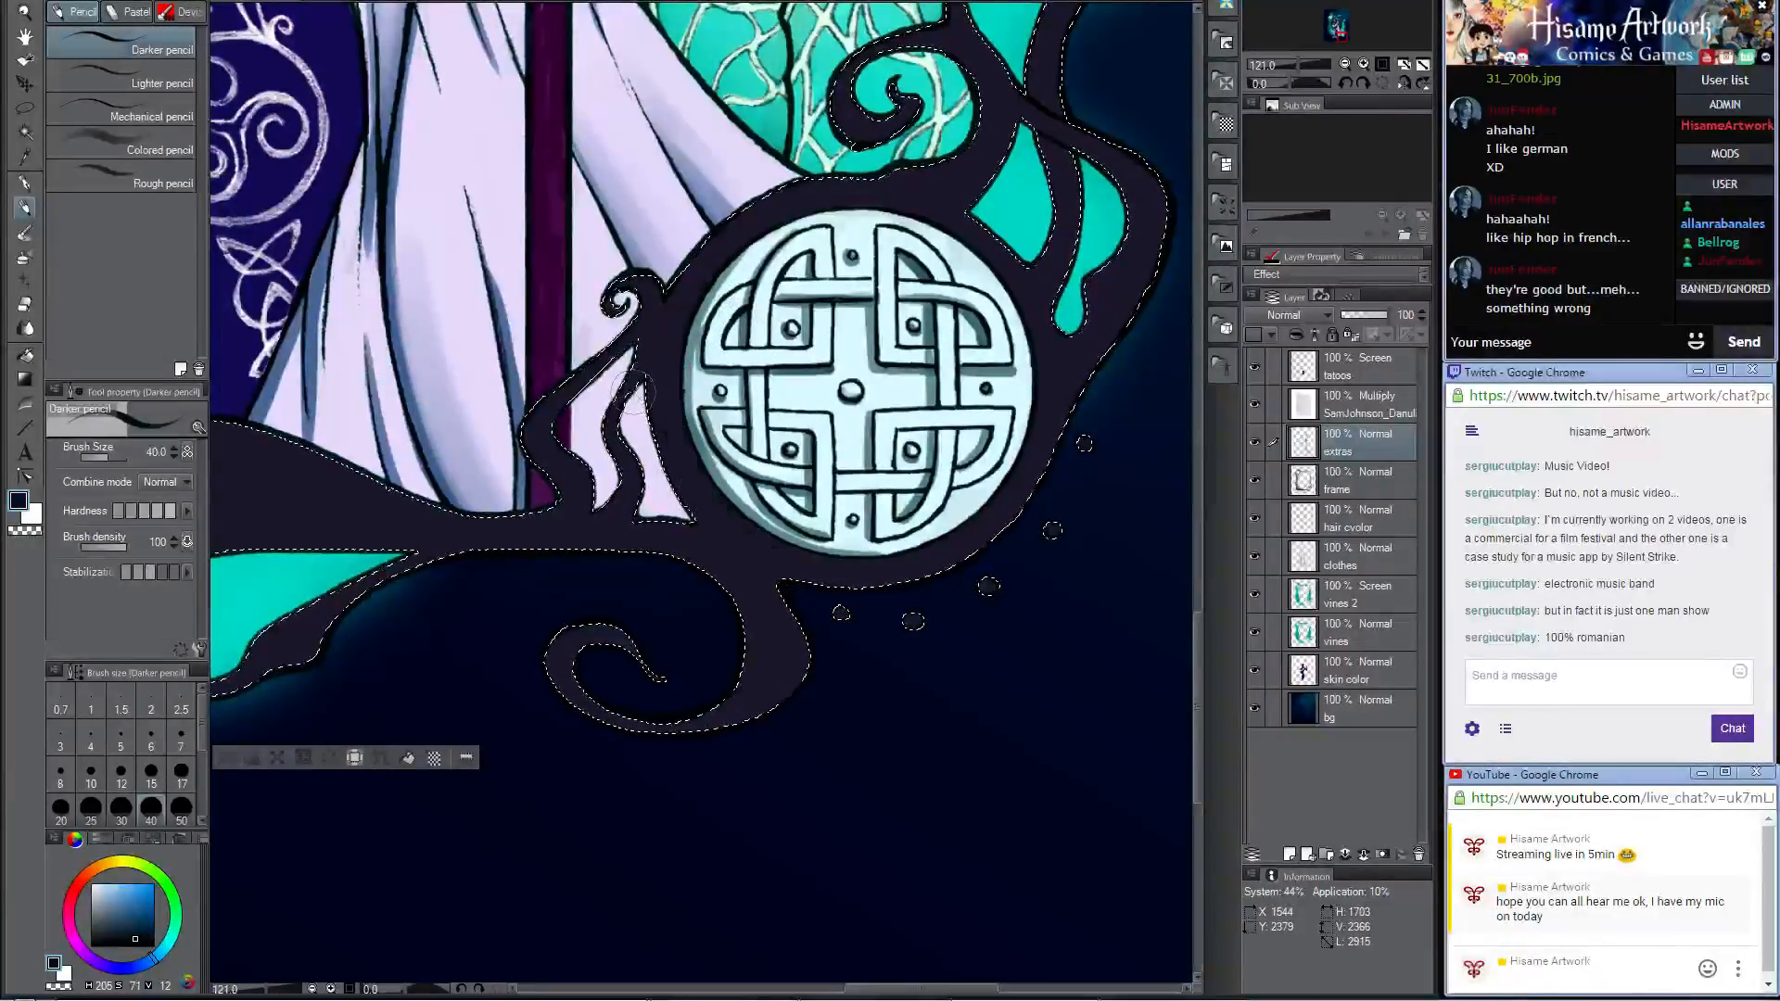
Step: Shade the frame along the medallion's left and lower rim with the Darker pencil at size 17, and blend it with Opaque watercolor at size 30
scroll(885, 469, up, 3)
scroll(936, 436, up, 1)
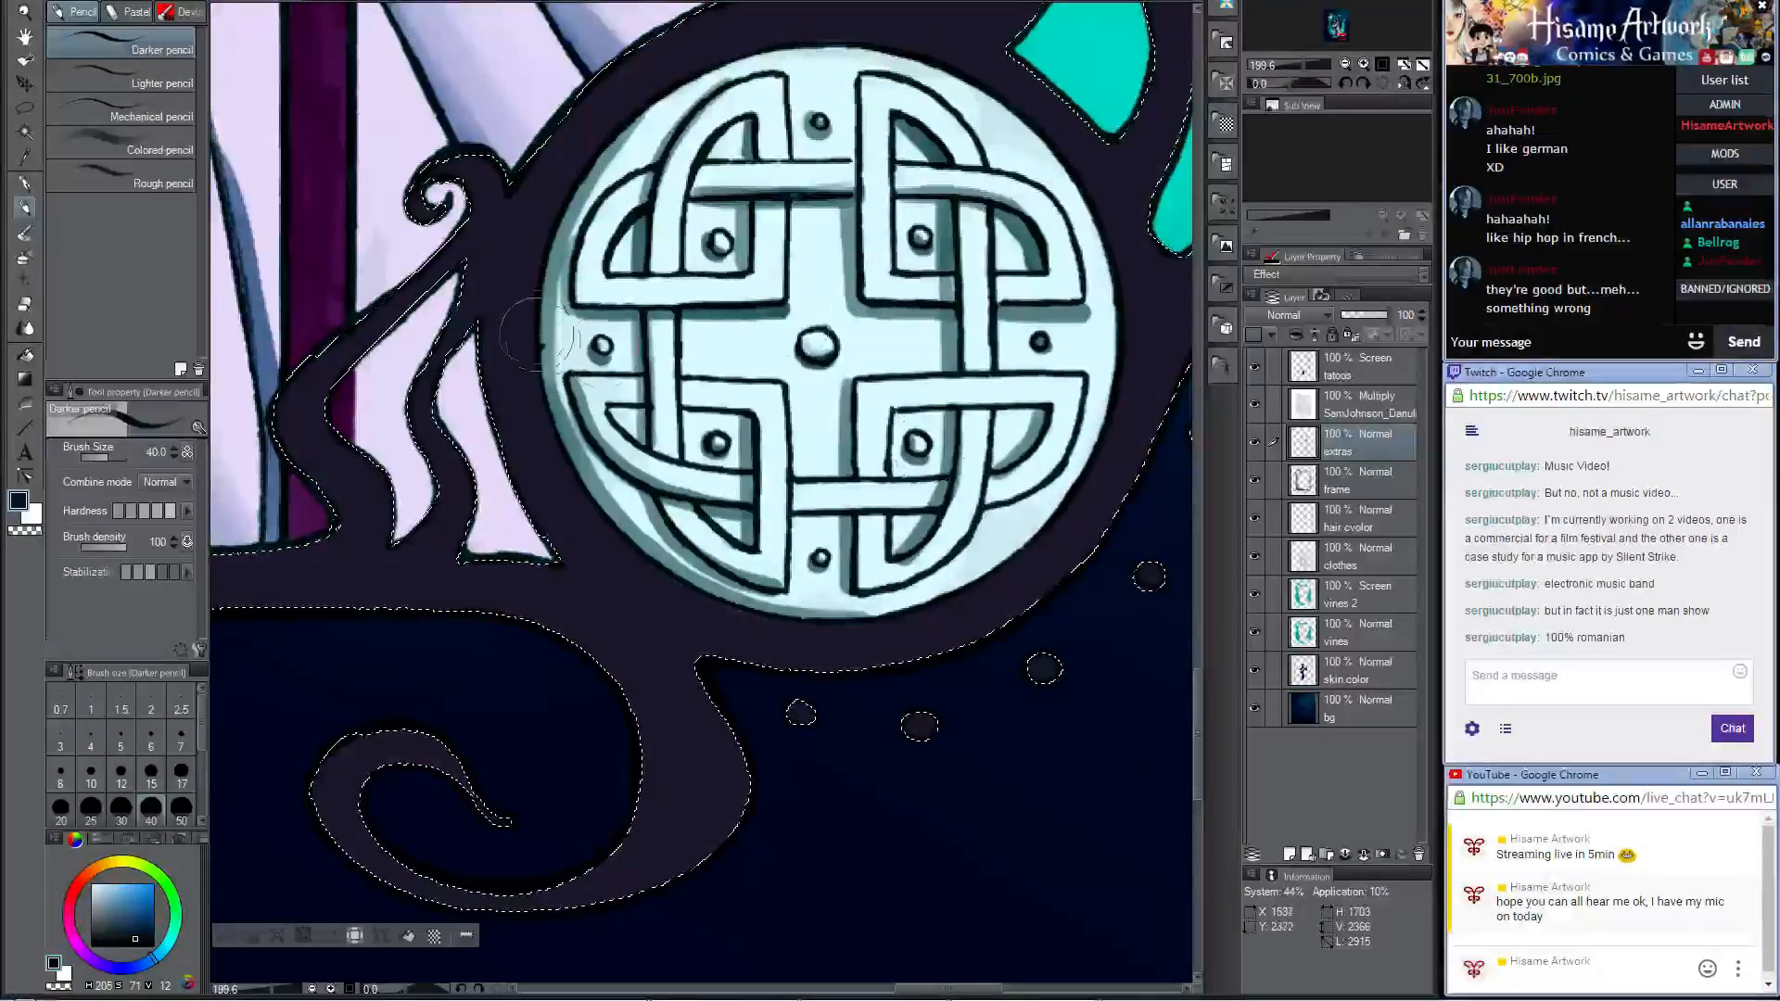
key(bracketleft)
key(bracketleft)
key(bracketleft)
key(bracketleft)
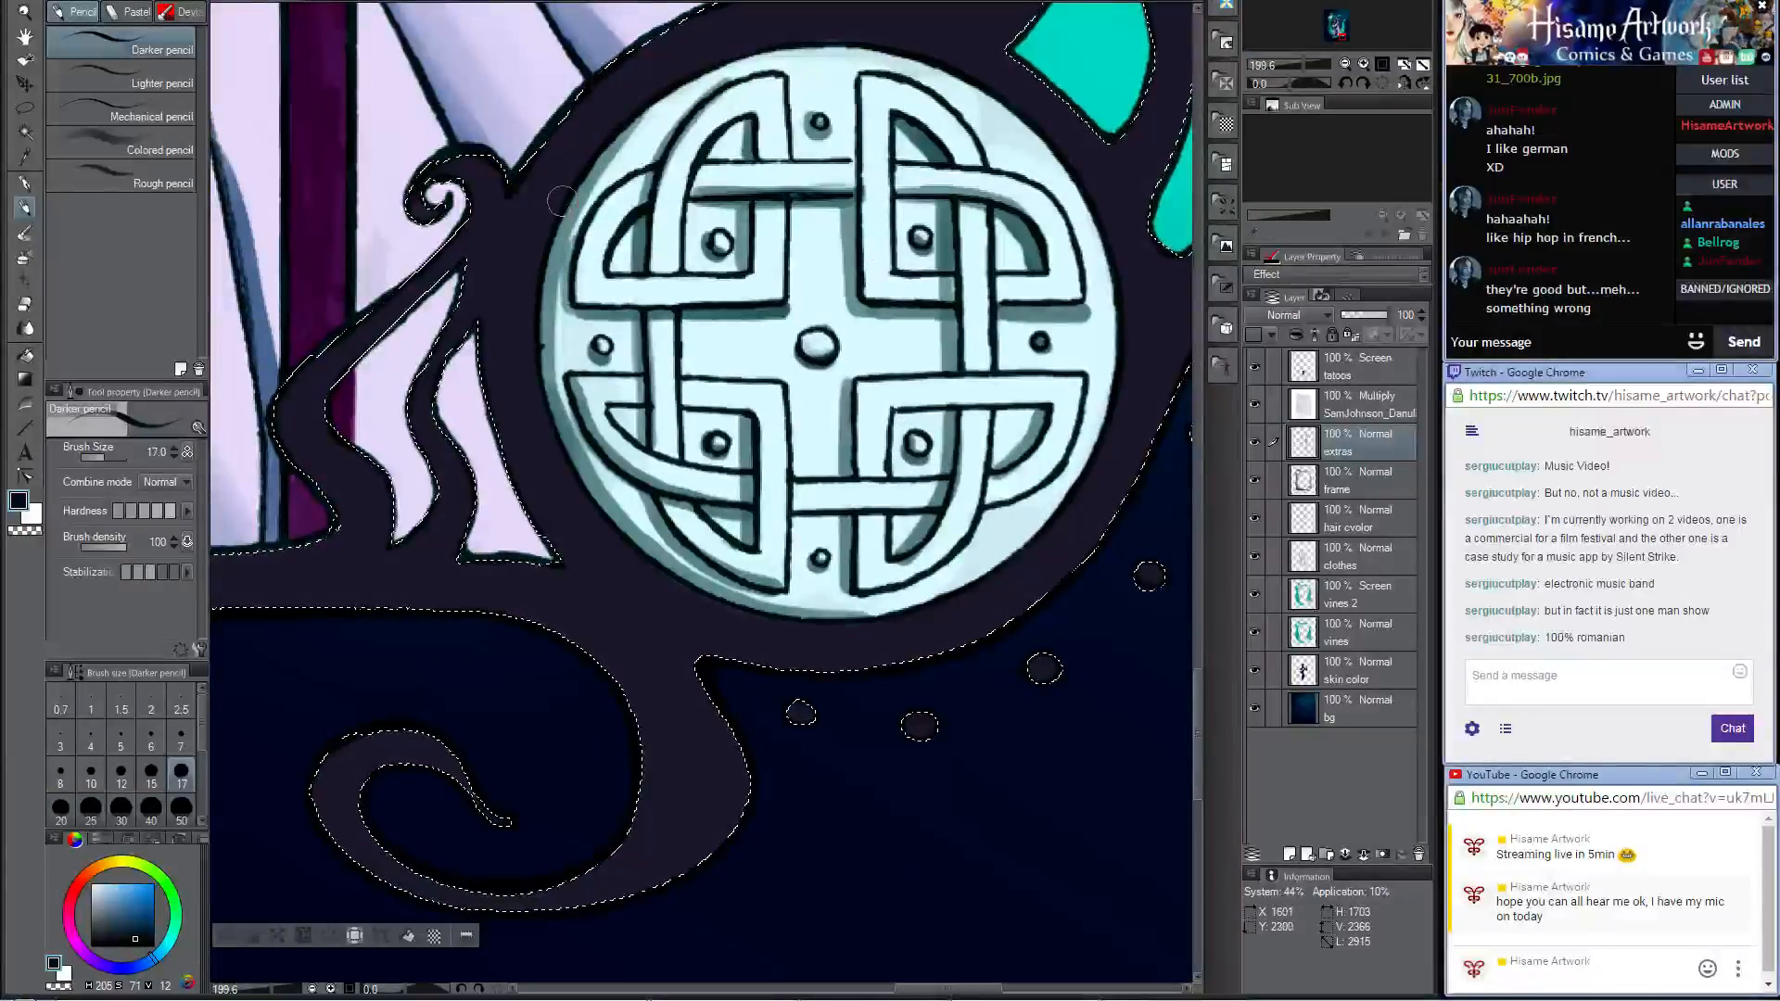
drag(533, 370, 556, 458)
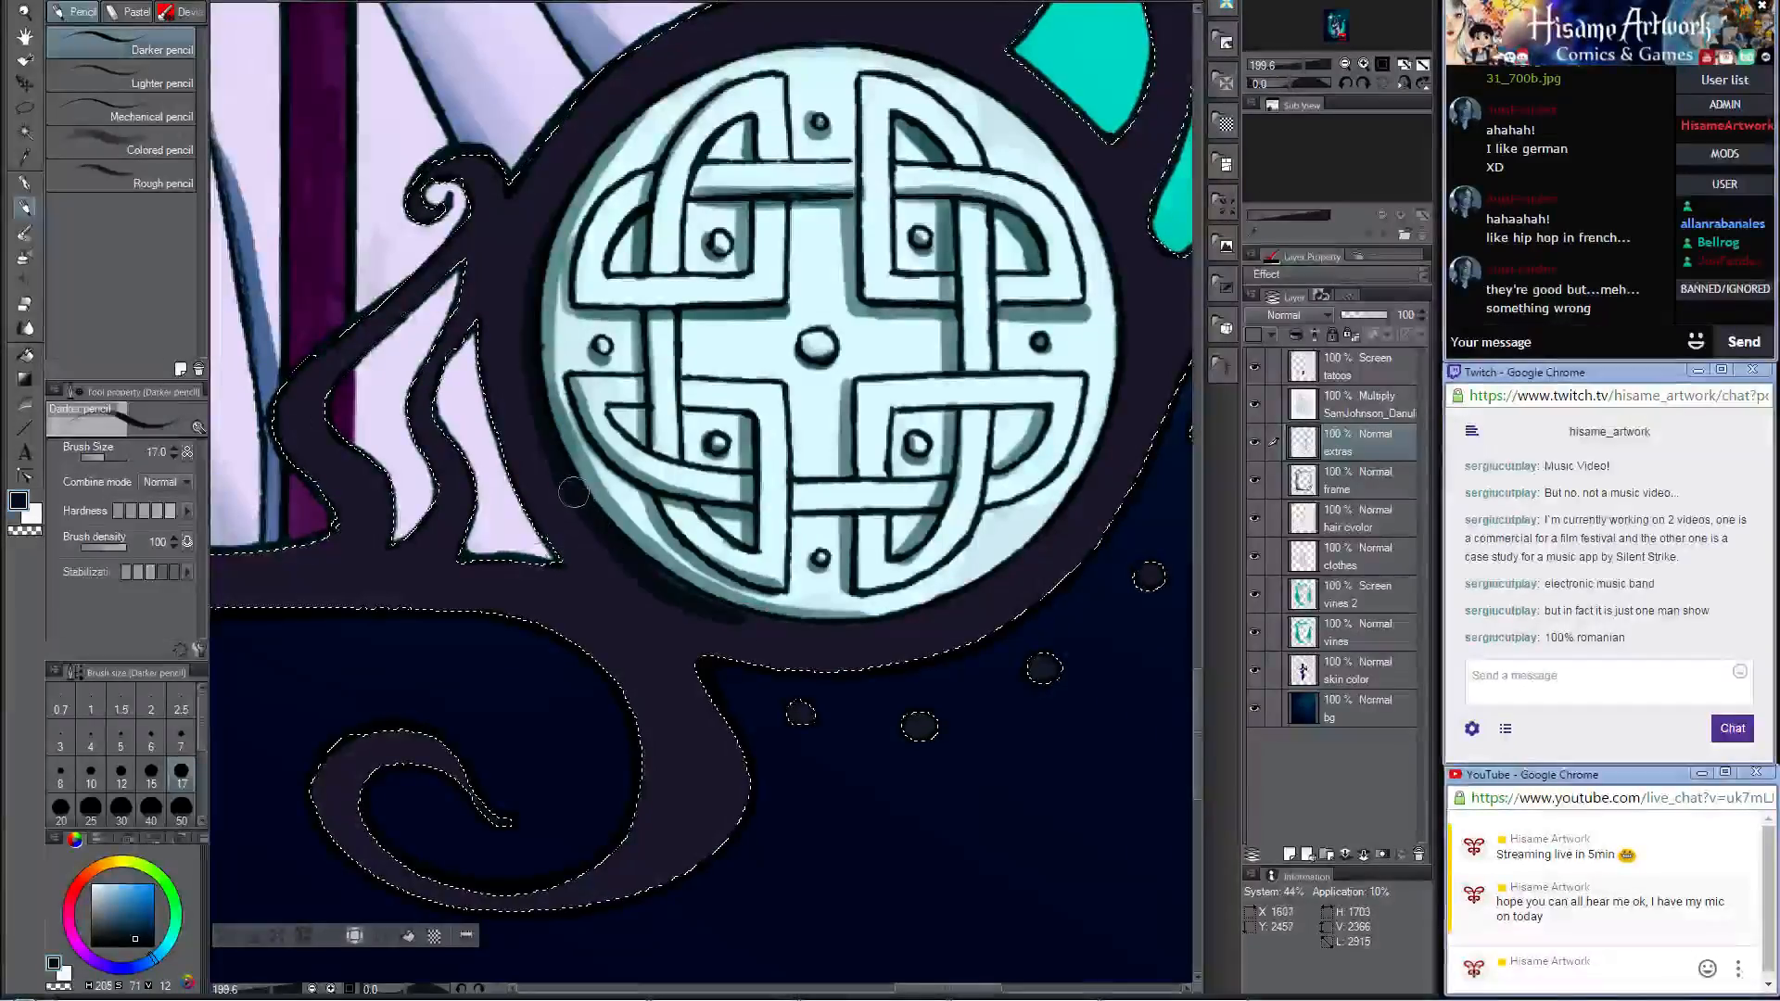
drag(574, 492, 620, 544)
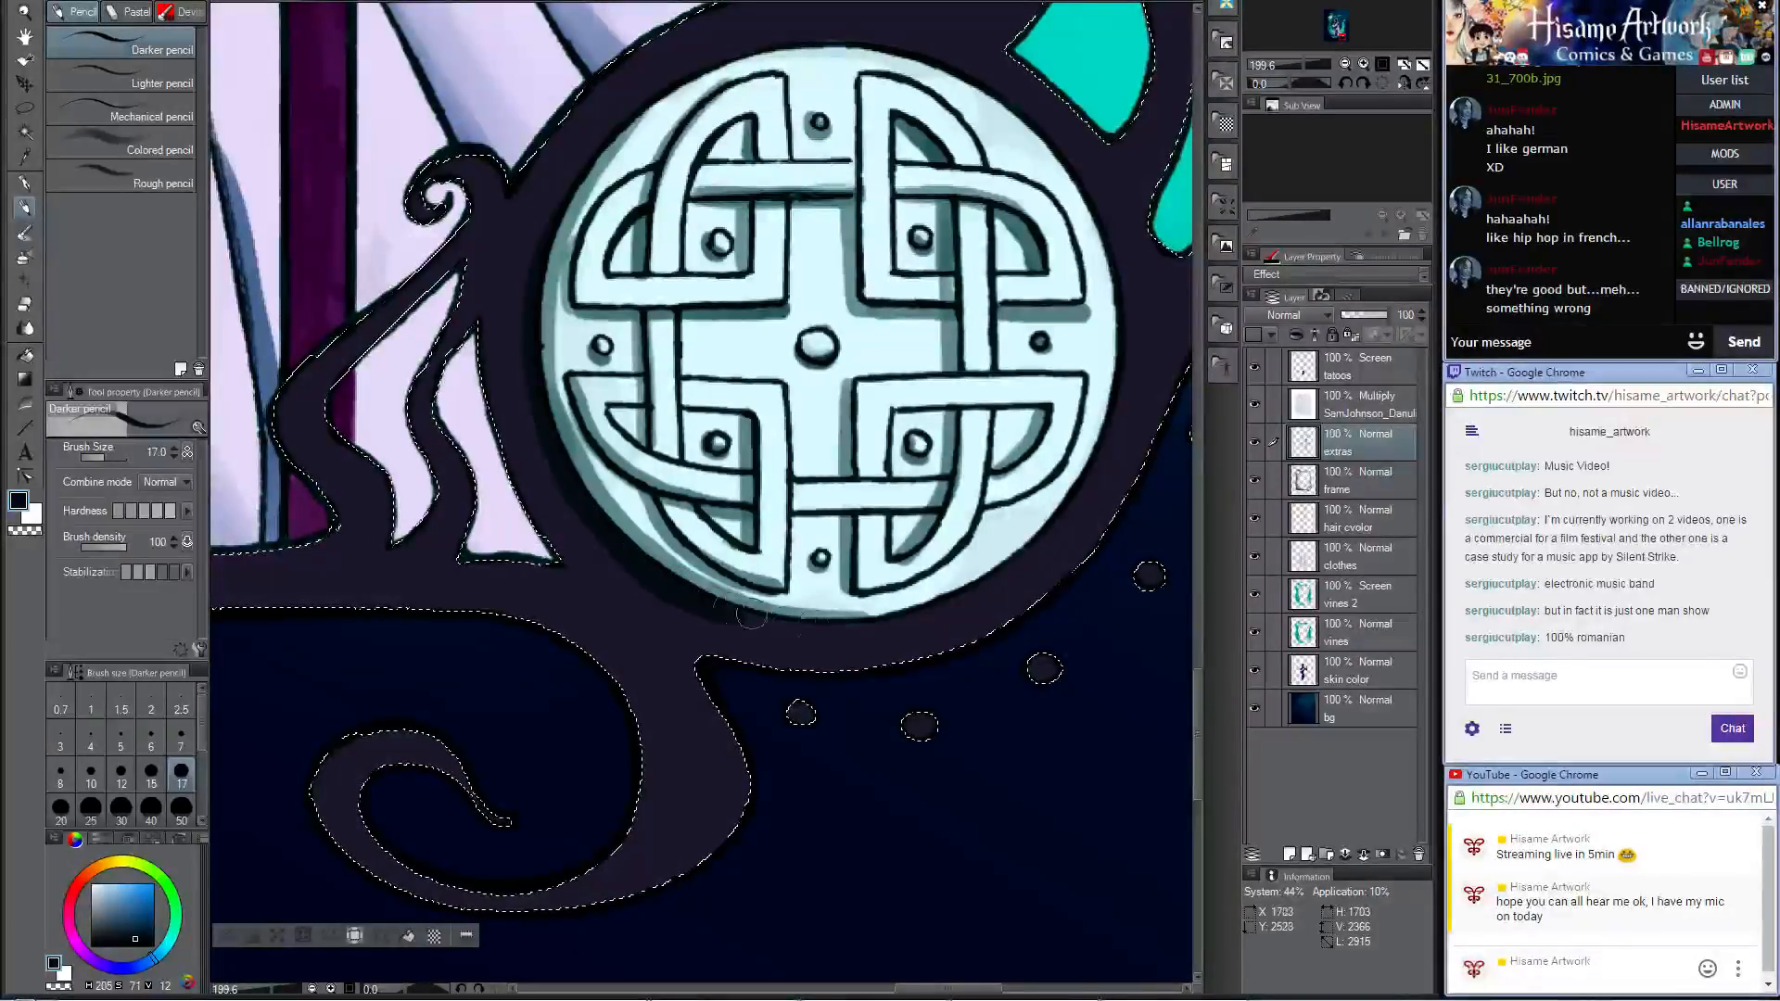
drag(821, 637, 761, 620)
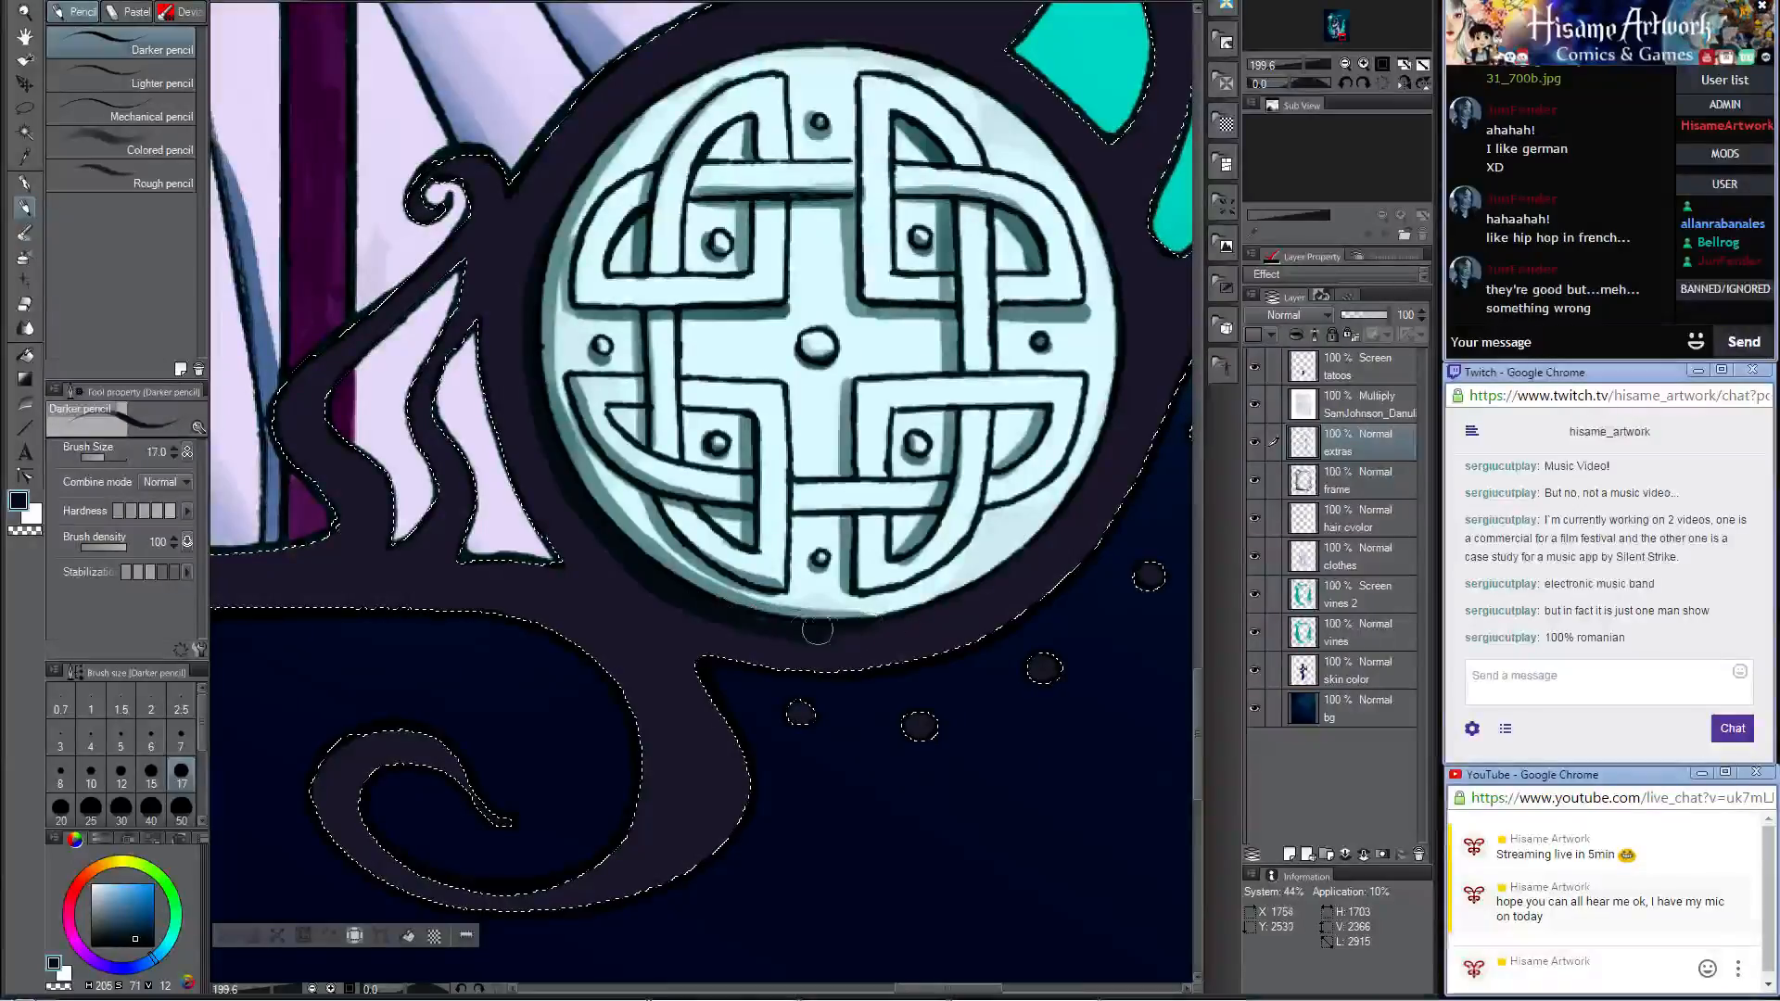
key(b)
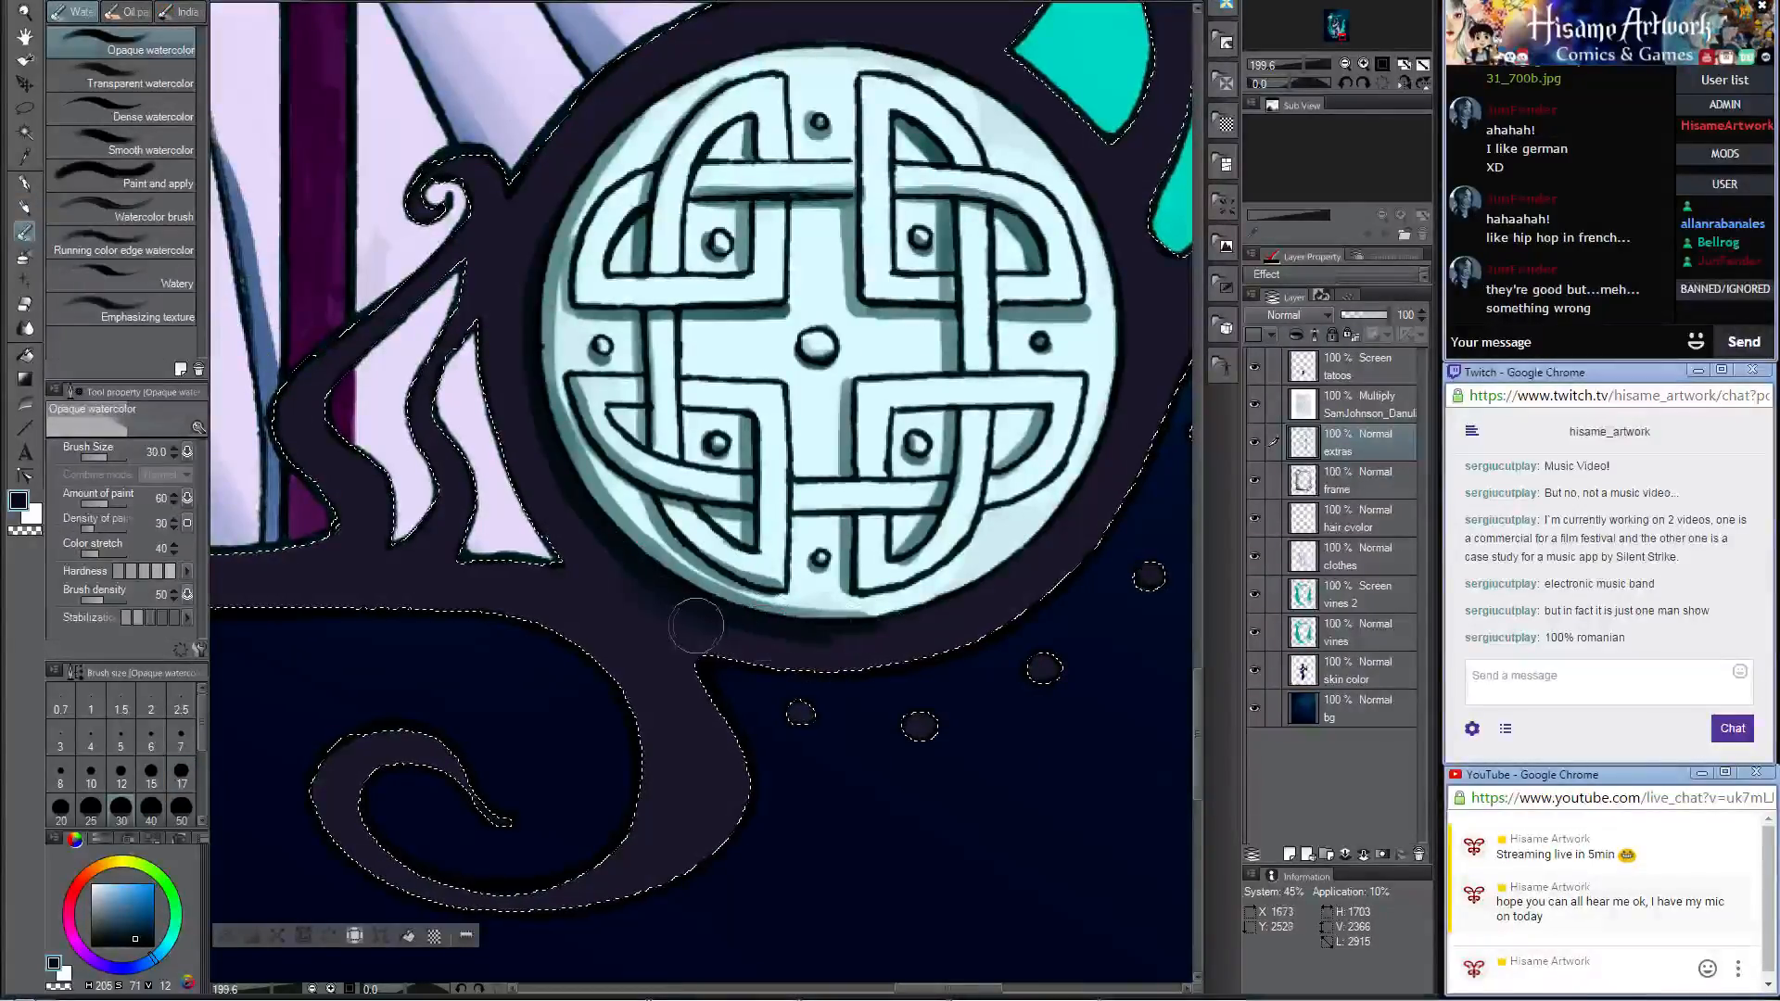
mouse_move(495, 385)
mouse_down()
mouse_move(574, 512)
mouse_move(547, 538)
mouse_up()
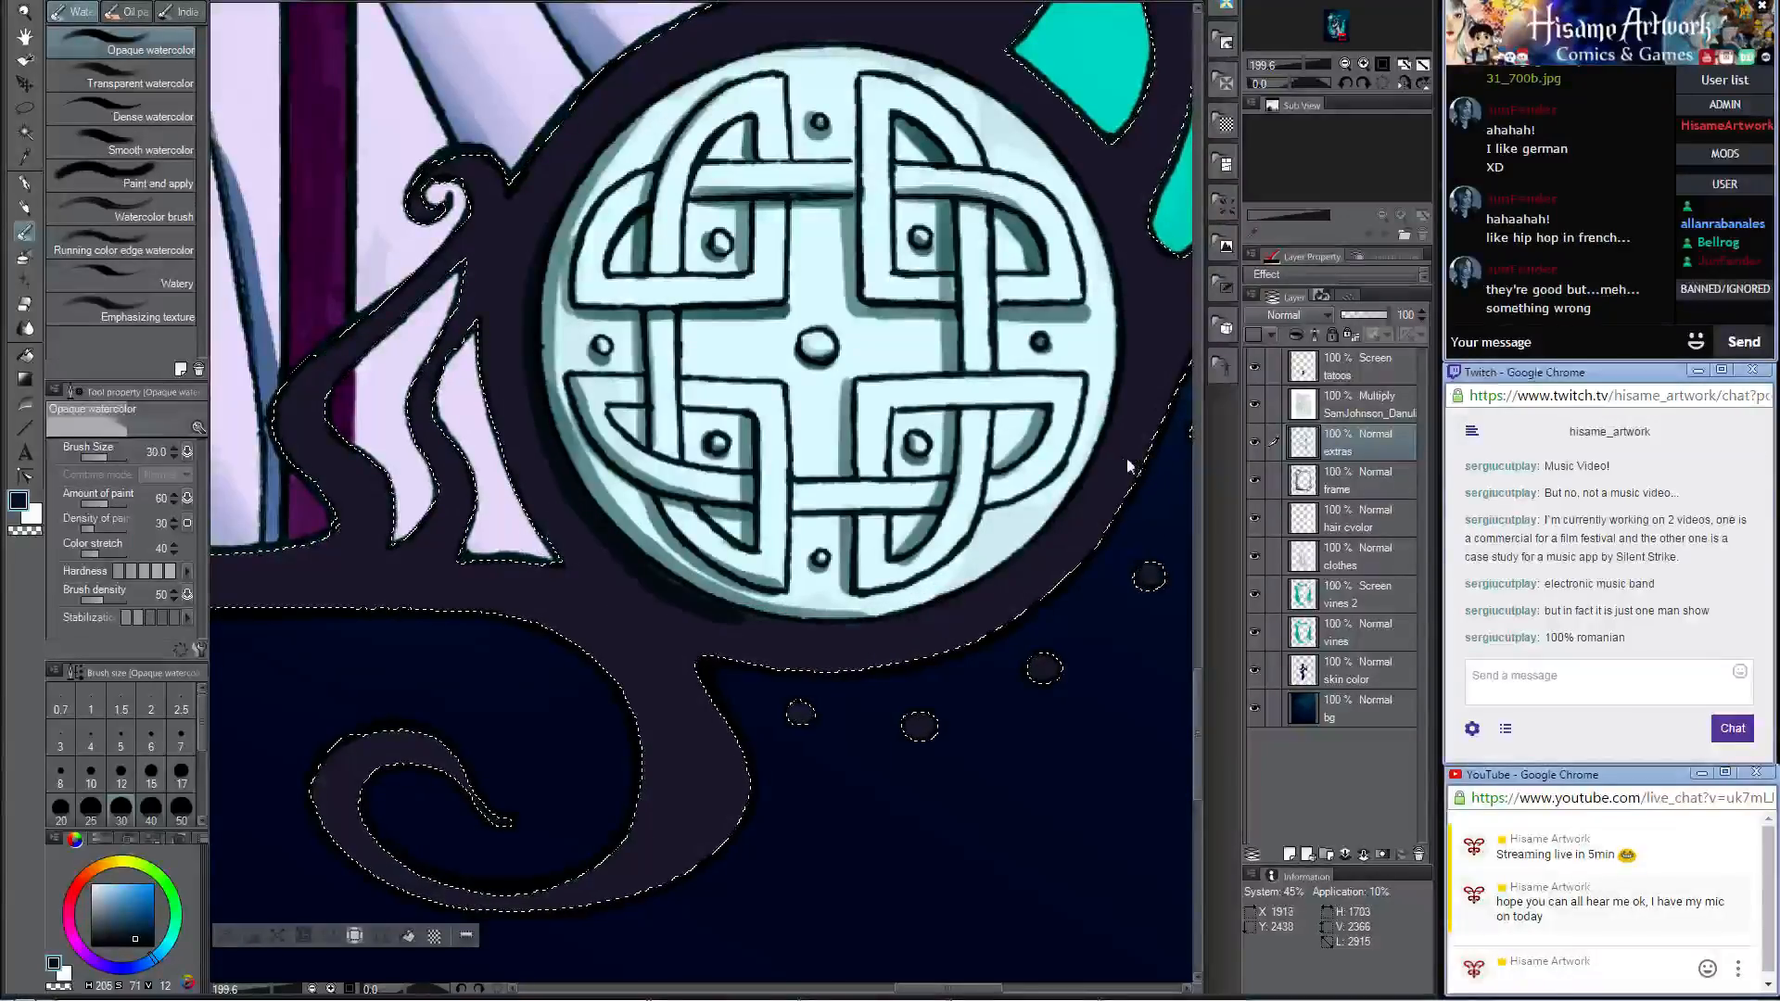
Step: Replace the selection by auto-selecting the dark frame area around the medallion on the frame layer, referring to the edited layer only
key(ctrl+d)
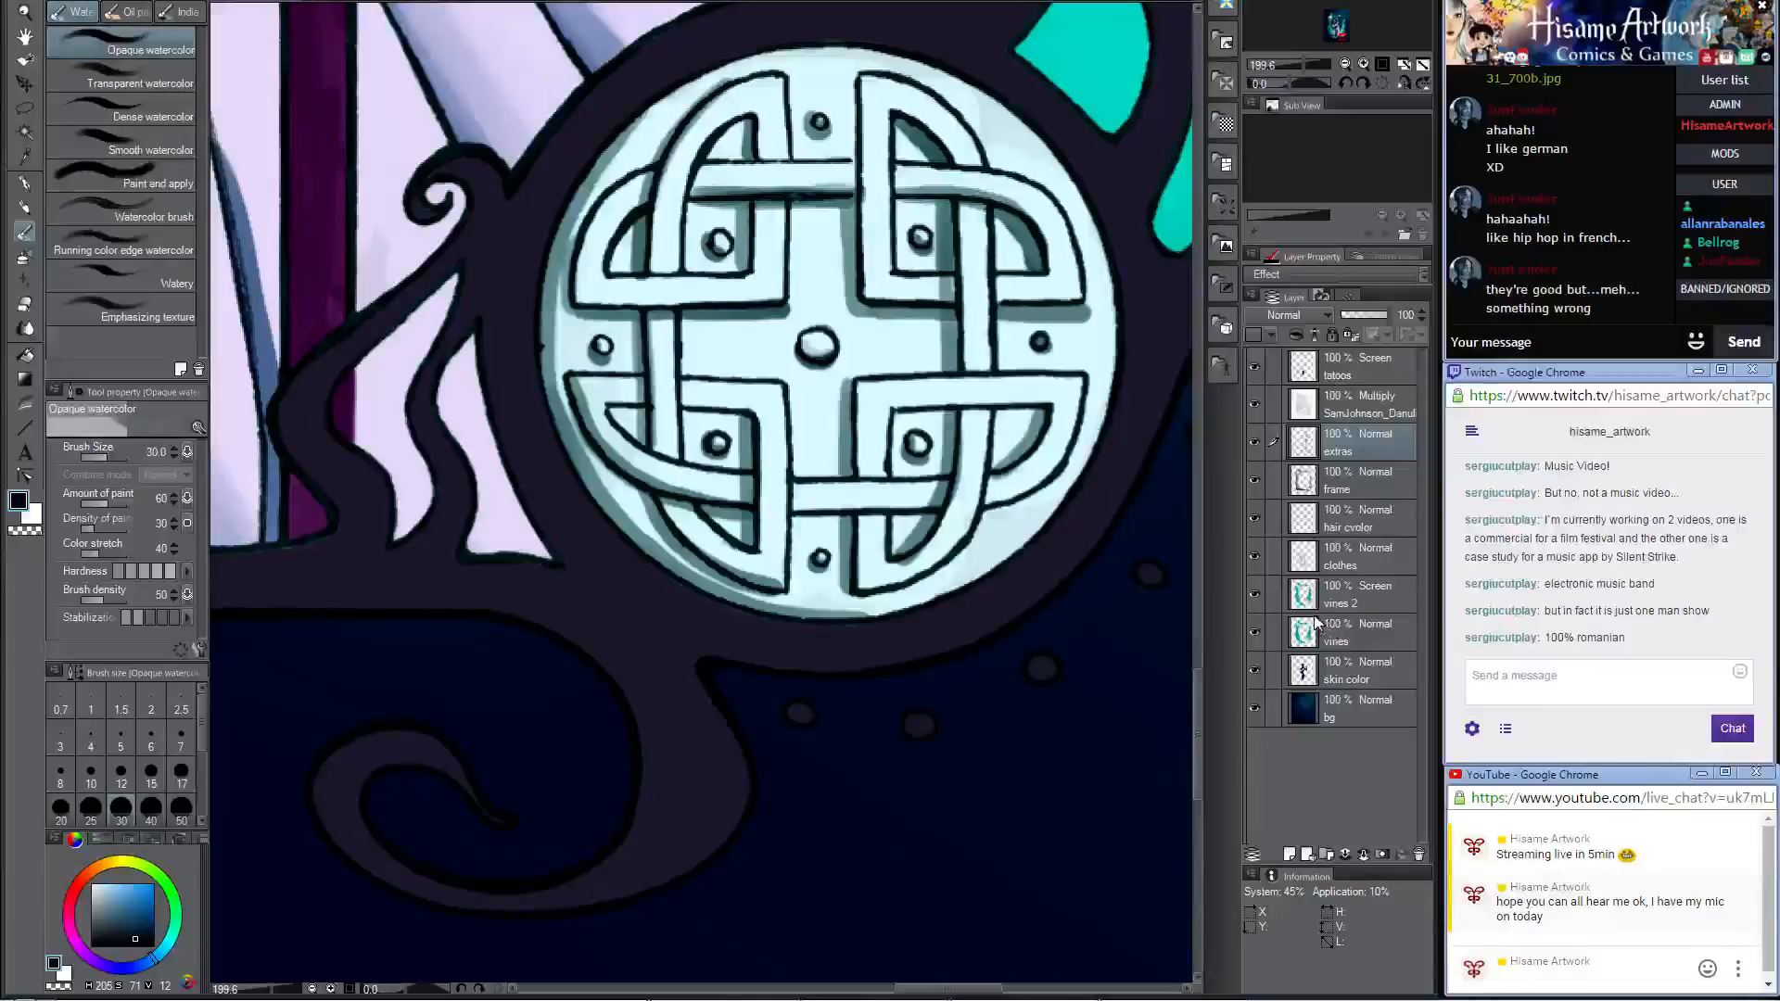
ctrl+click(1314, 624)
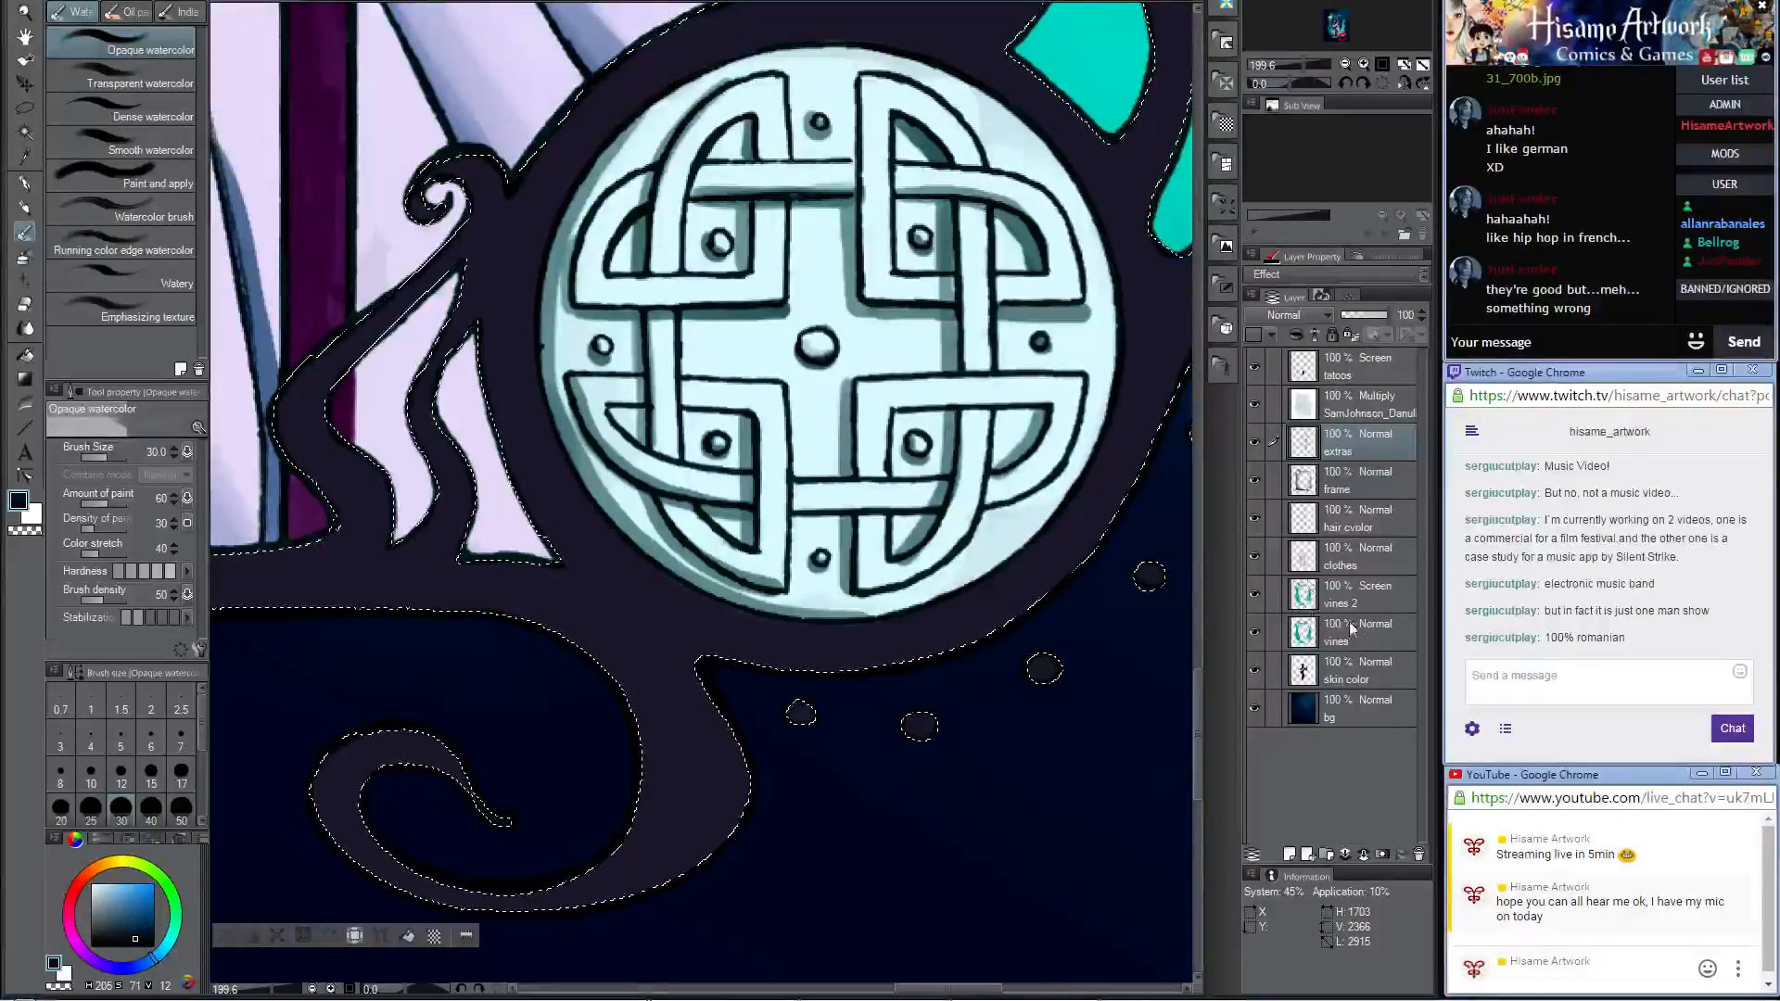
click(1366, 684)
click(1339, 486)
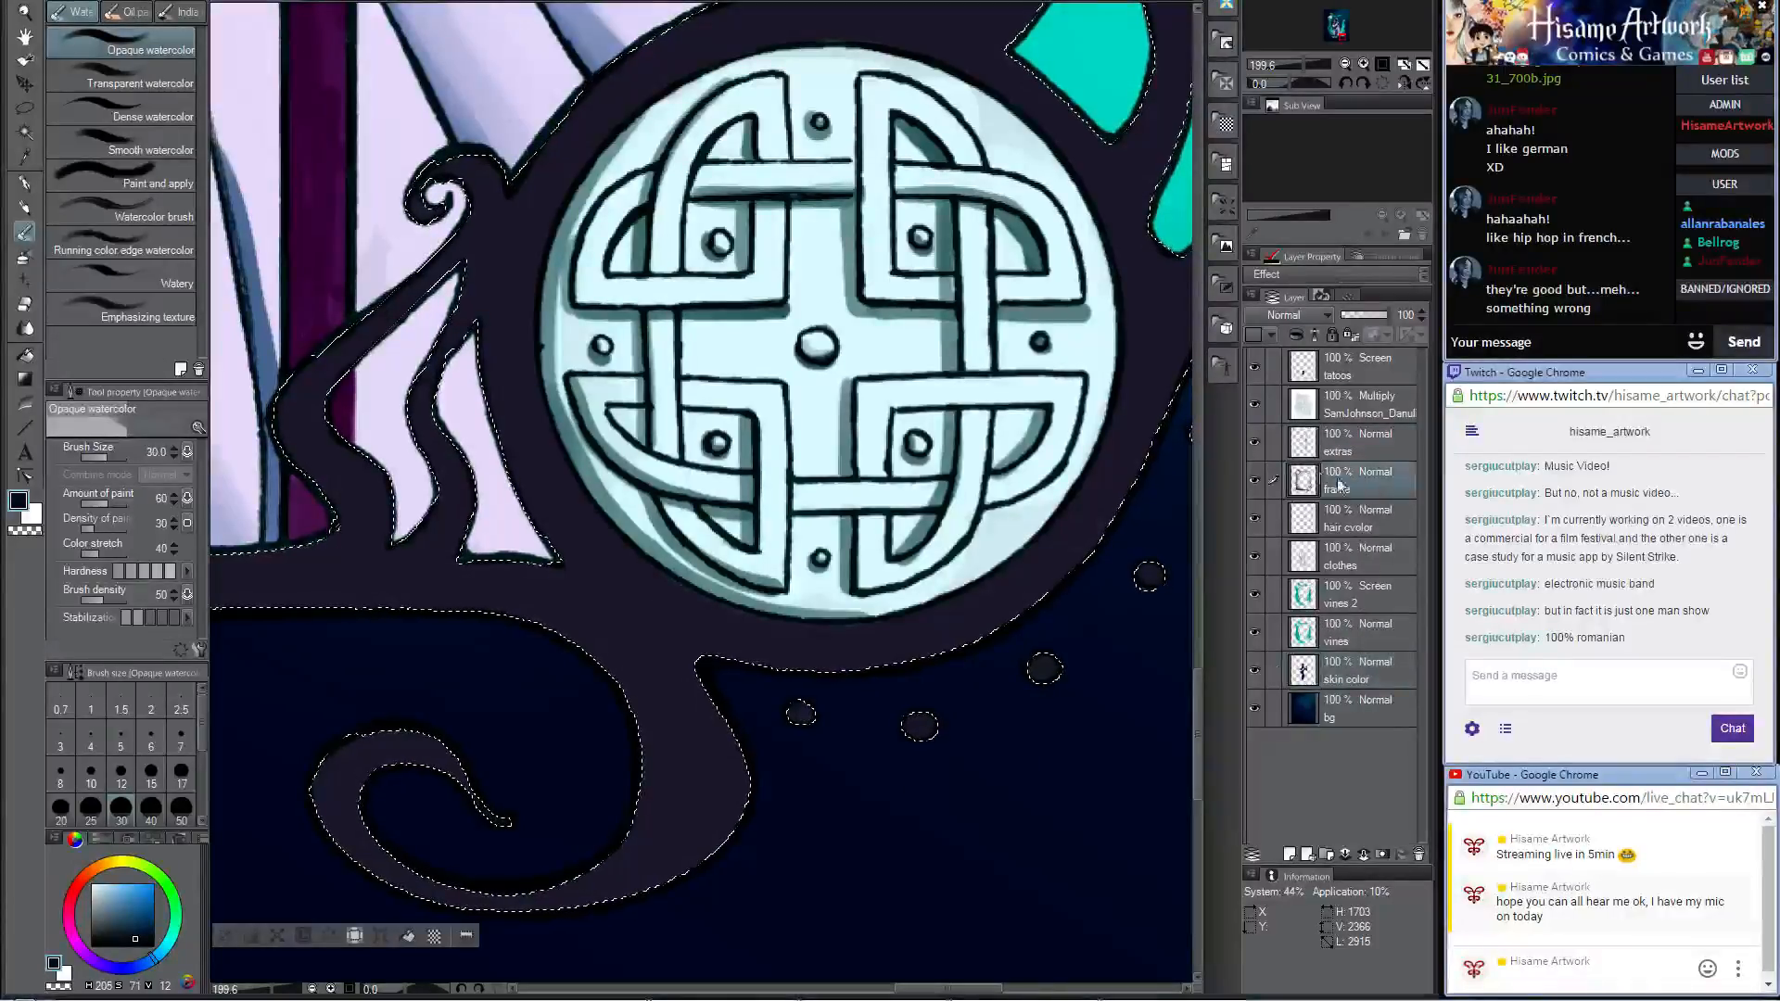
key(w)
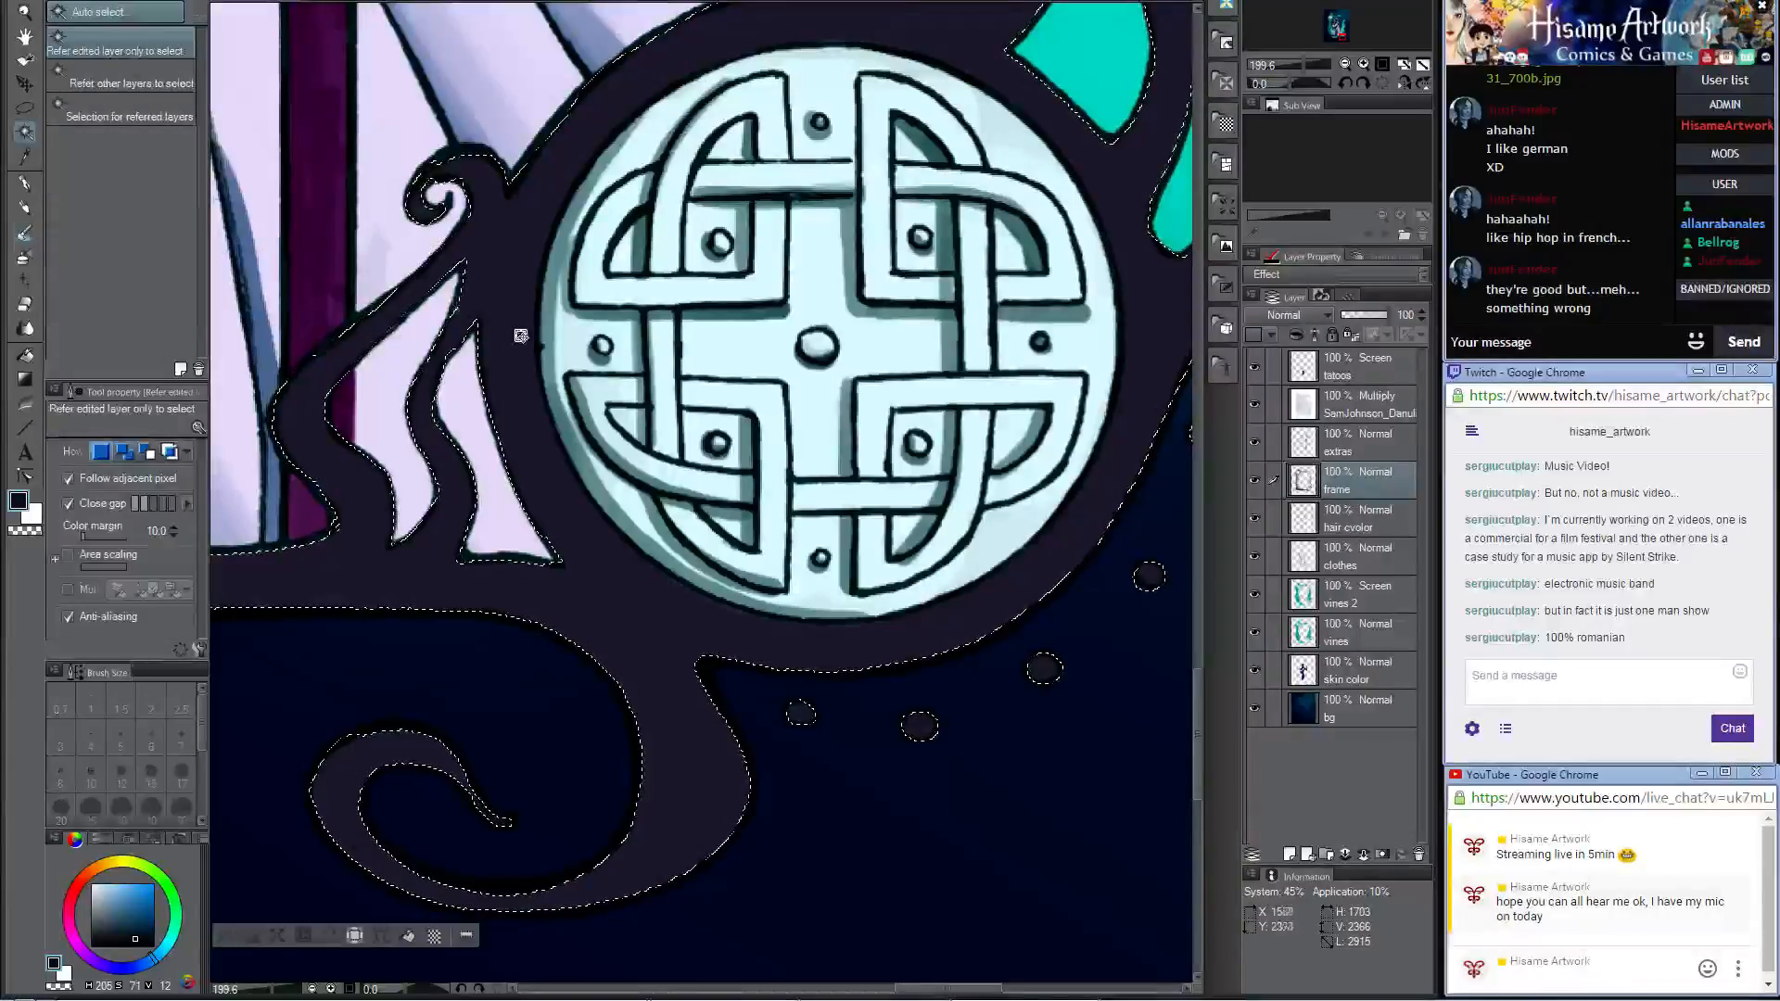
key(ctrl+d)
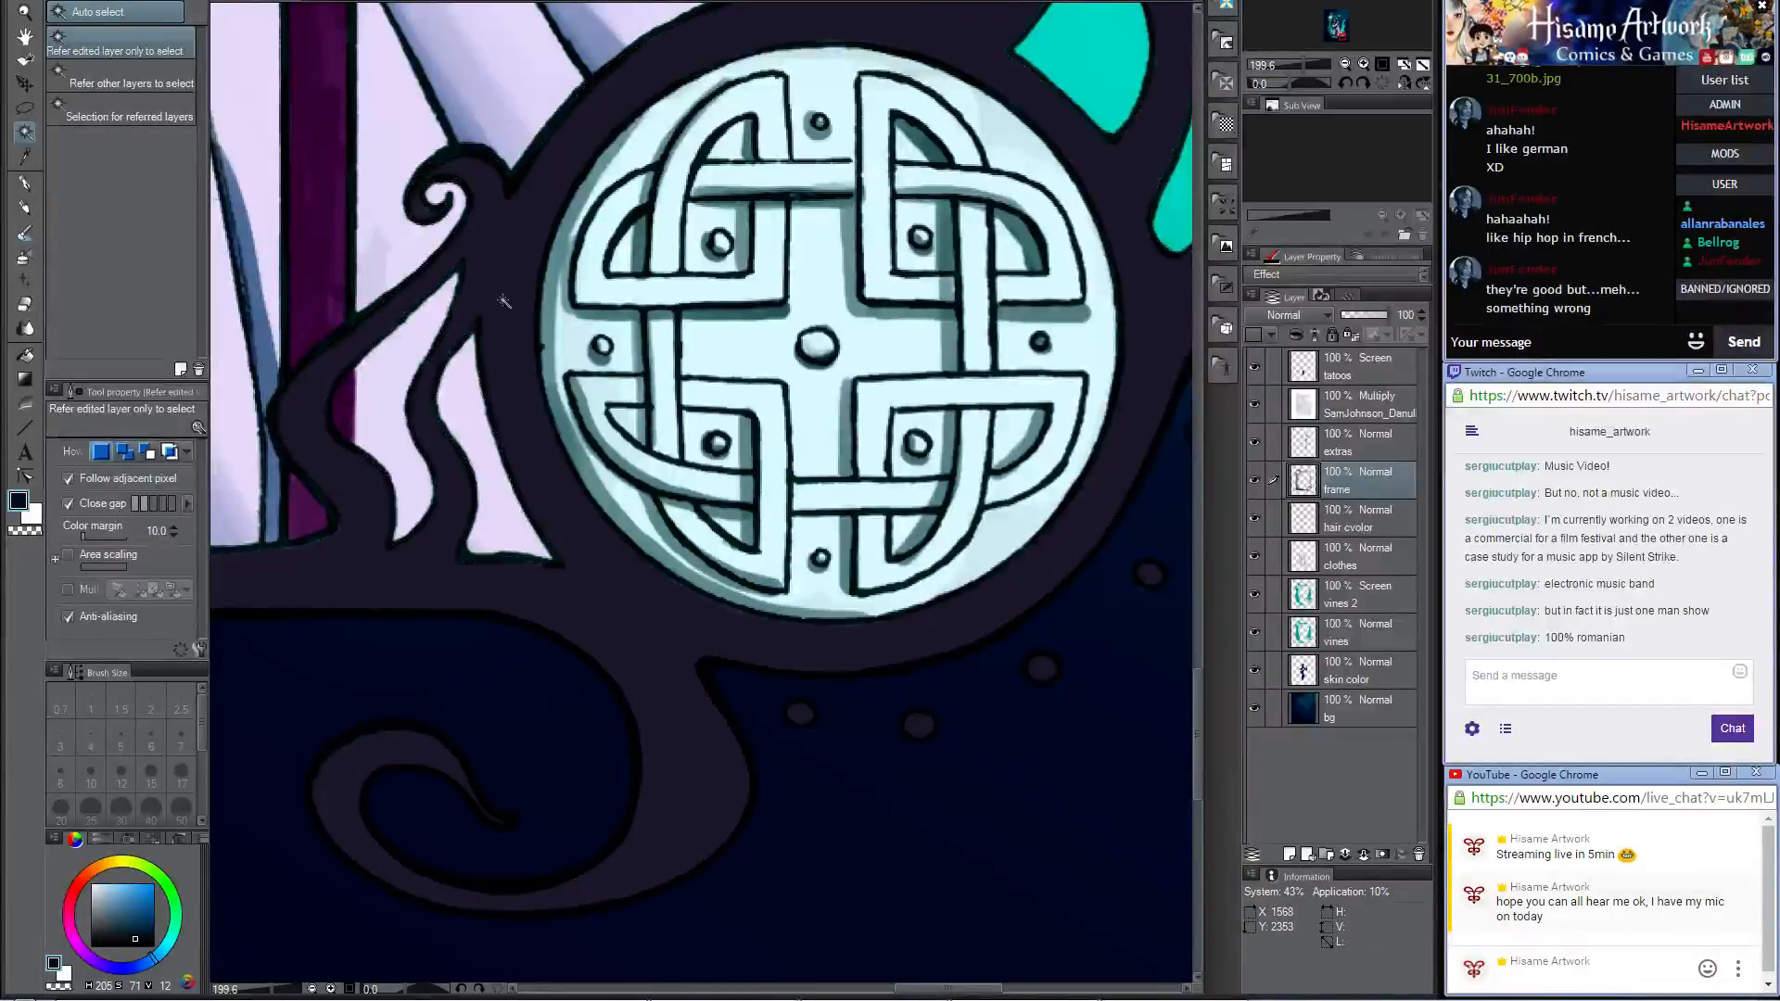
click(525, 393)
Step: Shade the selected frame beside the medallion with the Darker pencil at size 60, soften it with Opaque watercolor at size 30, and clear the selection
click(25, 233)
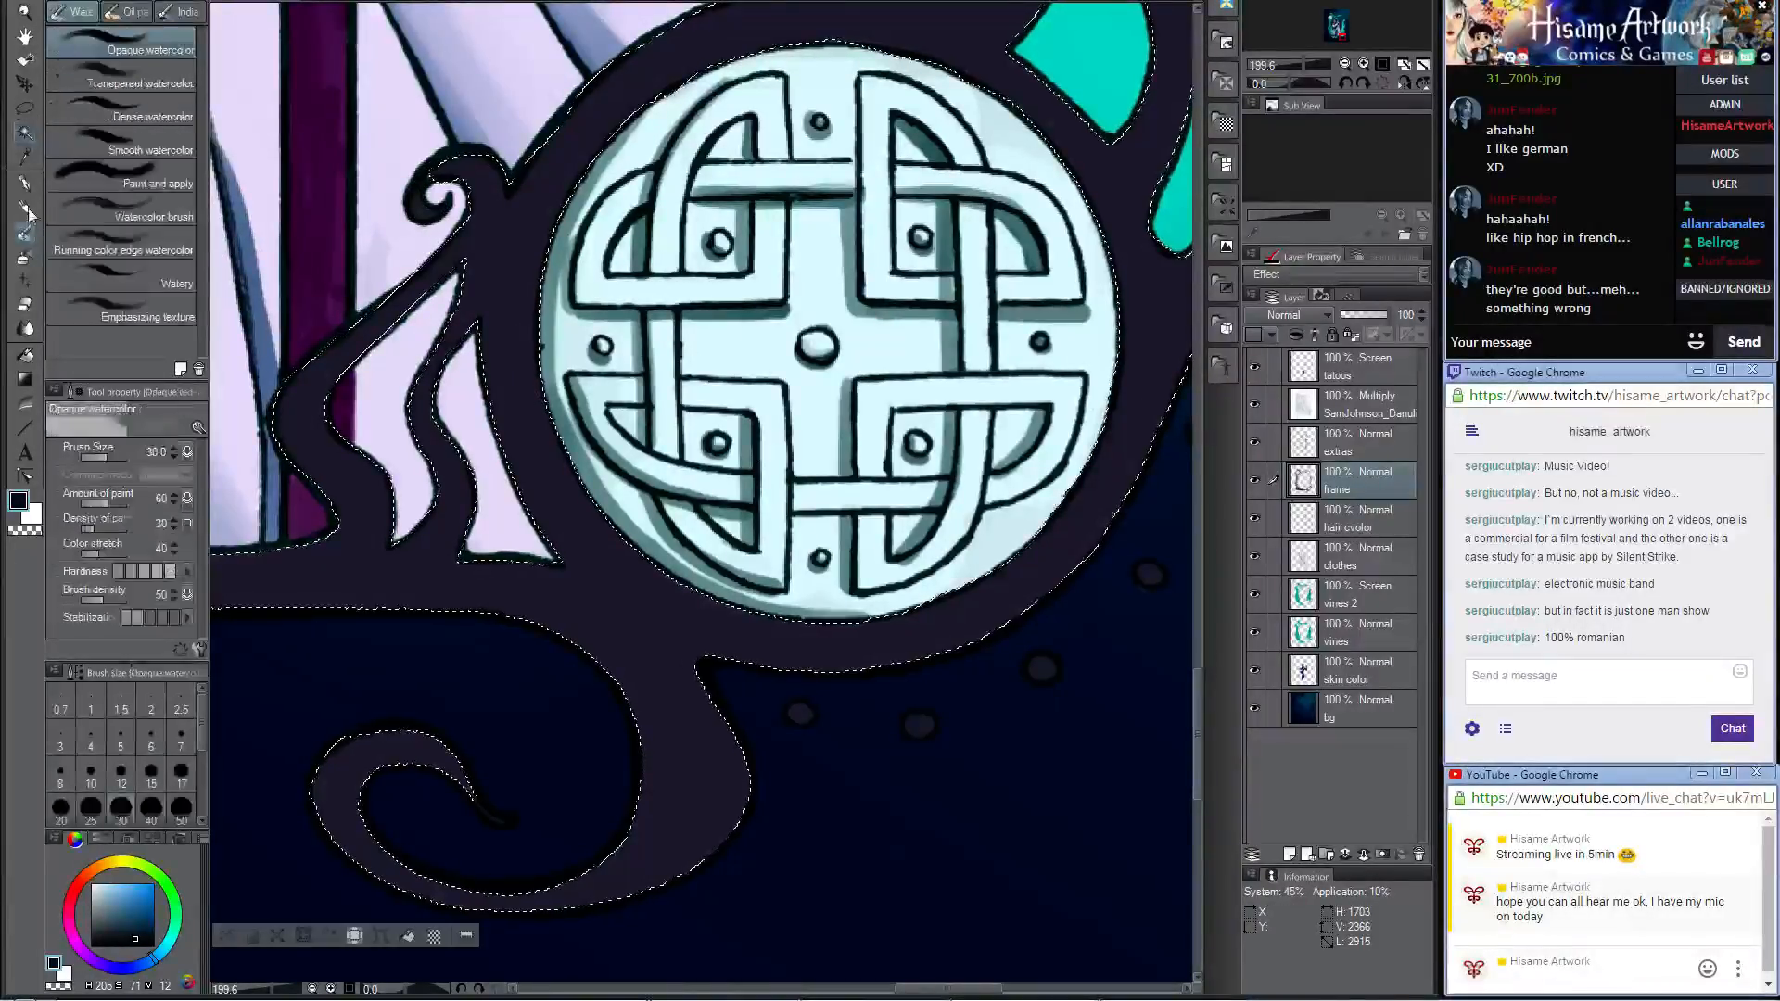
click(25, 209)
key(bracketright)
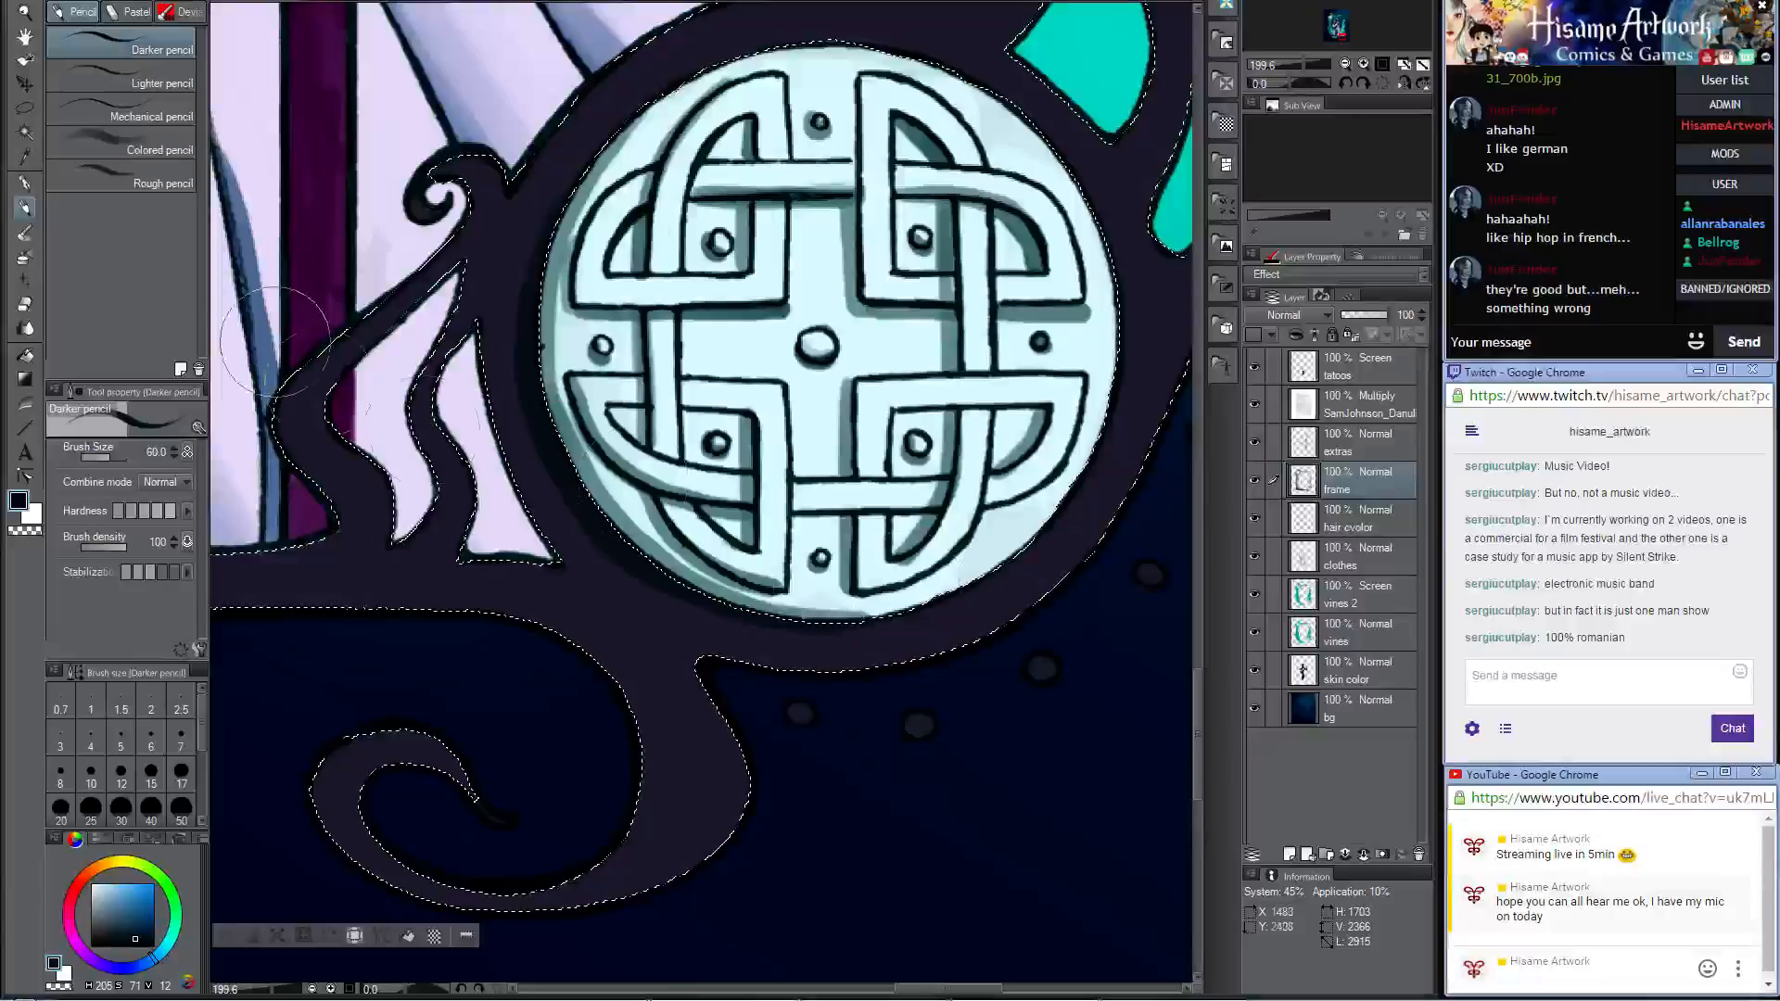
click(26, 235)
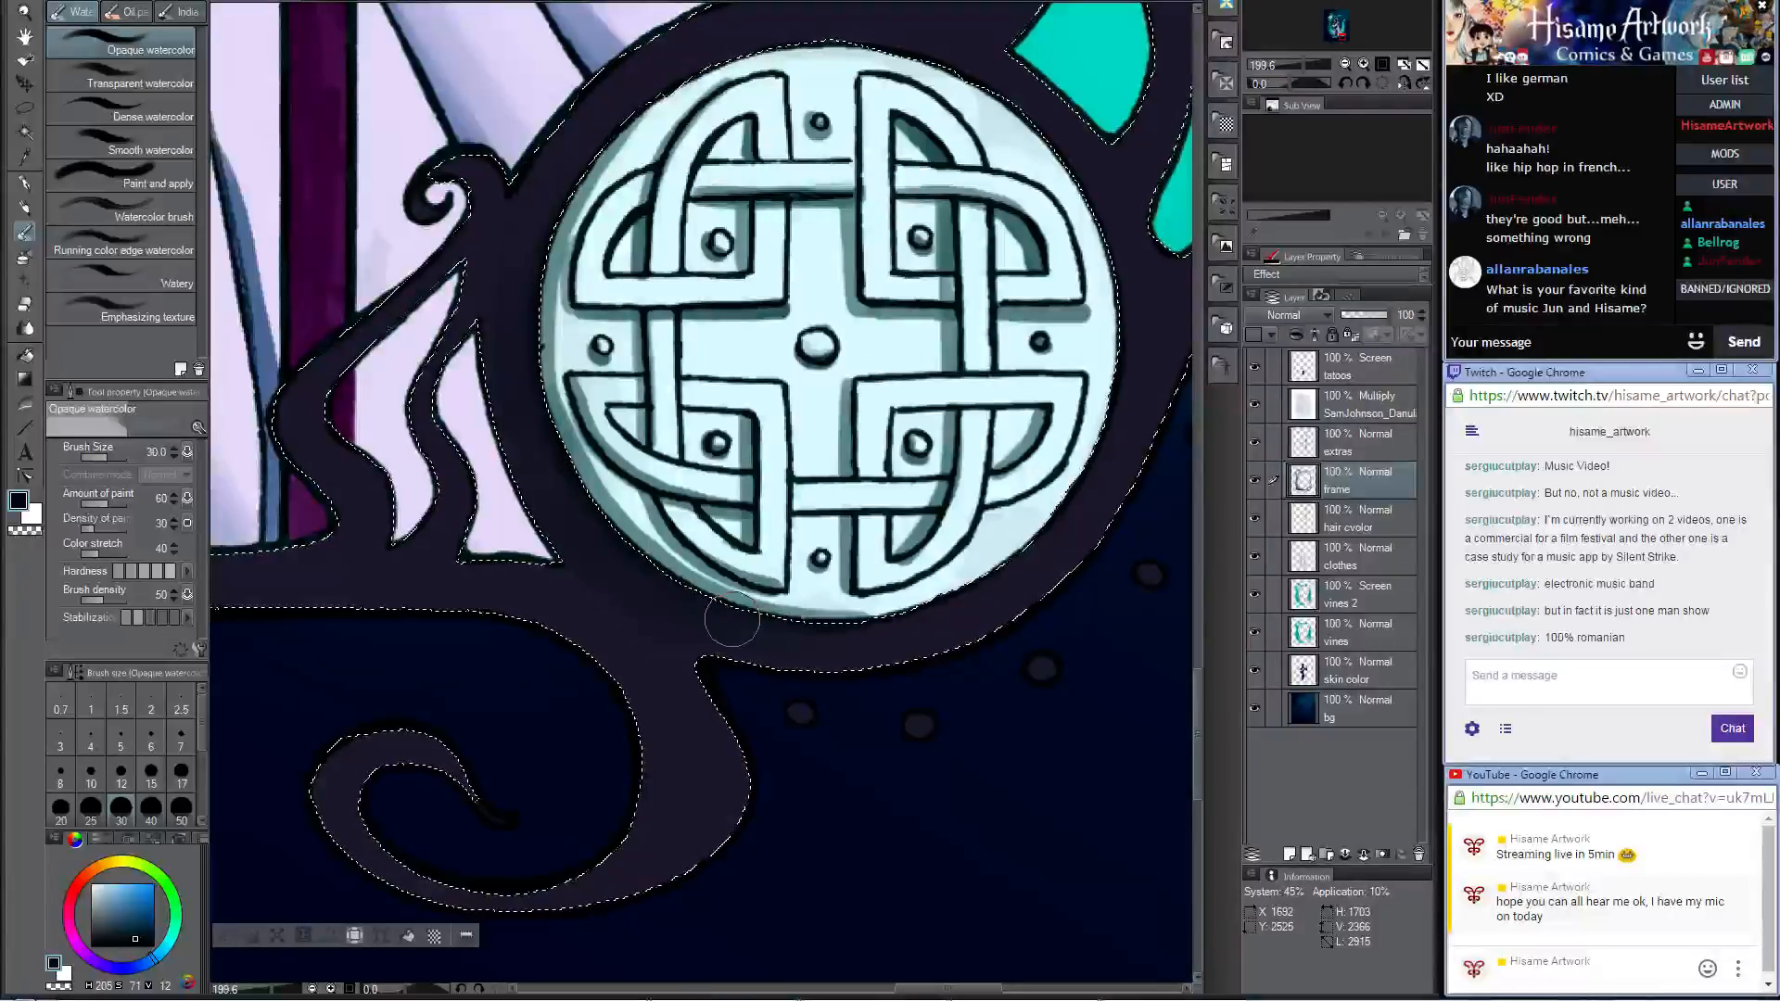
scroll(732, 620, down, 2)
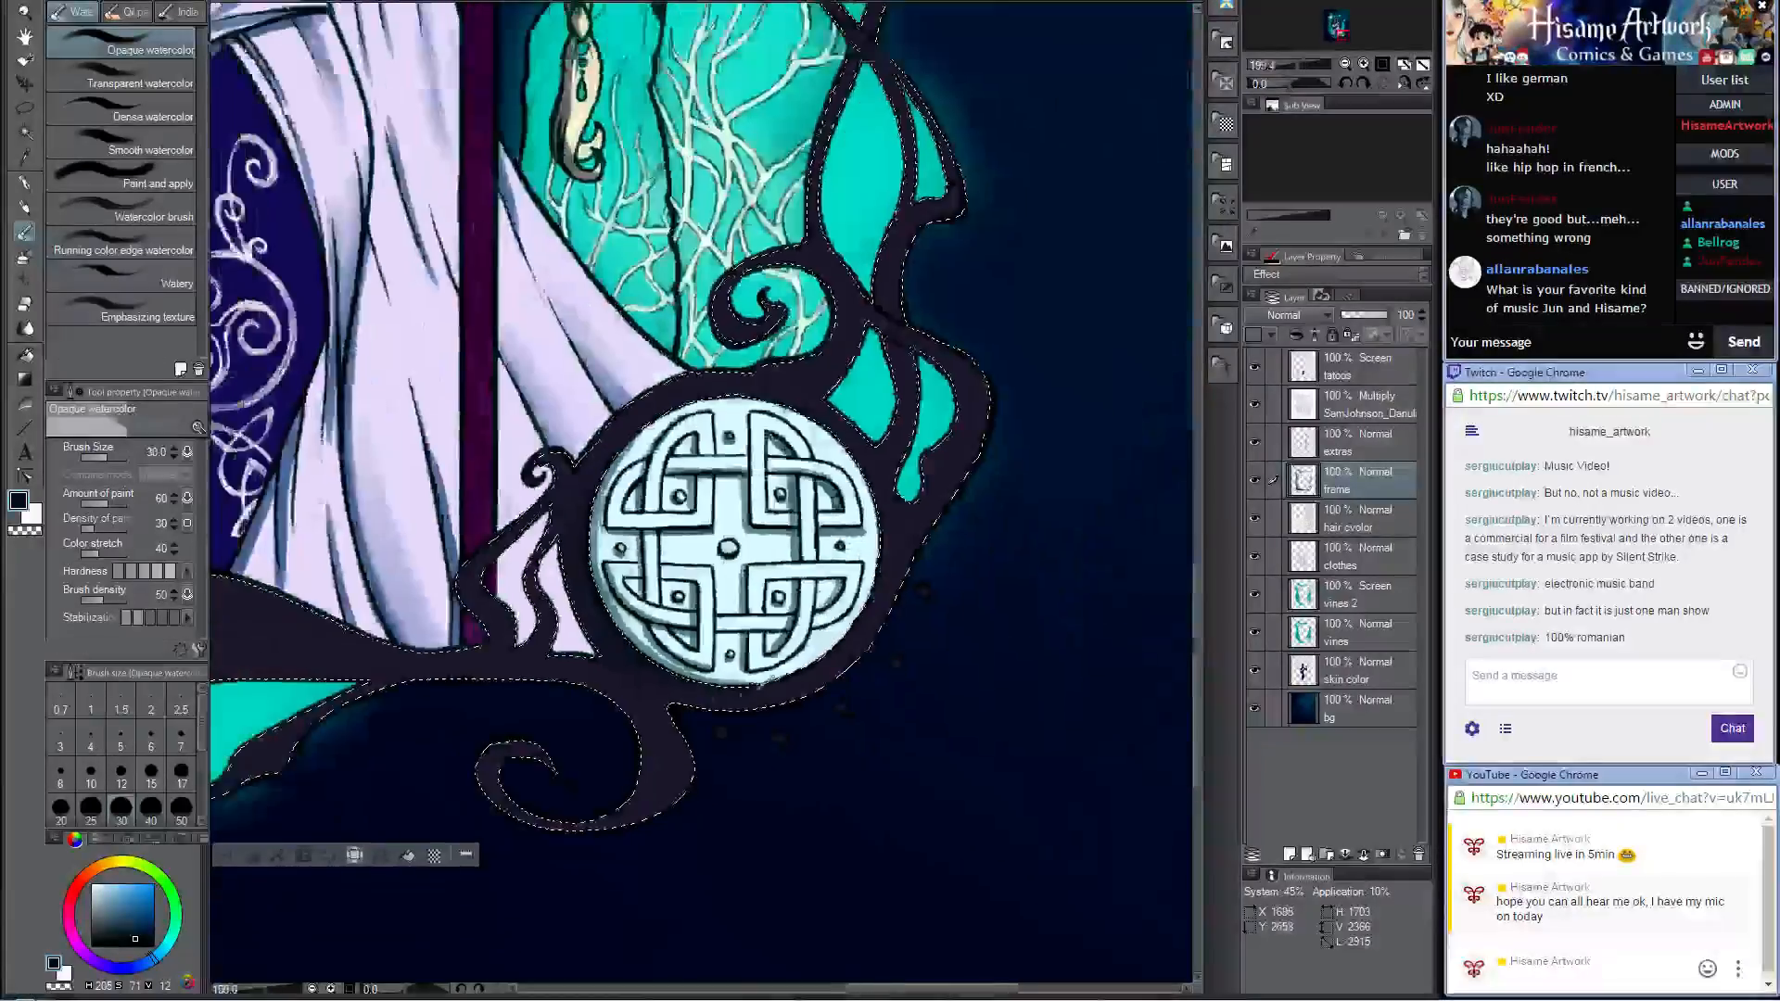
scroll(842, 719, down, 2)
scroll(841, 719, down, 2)
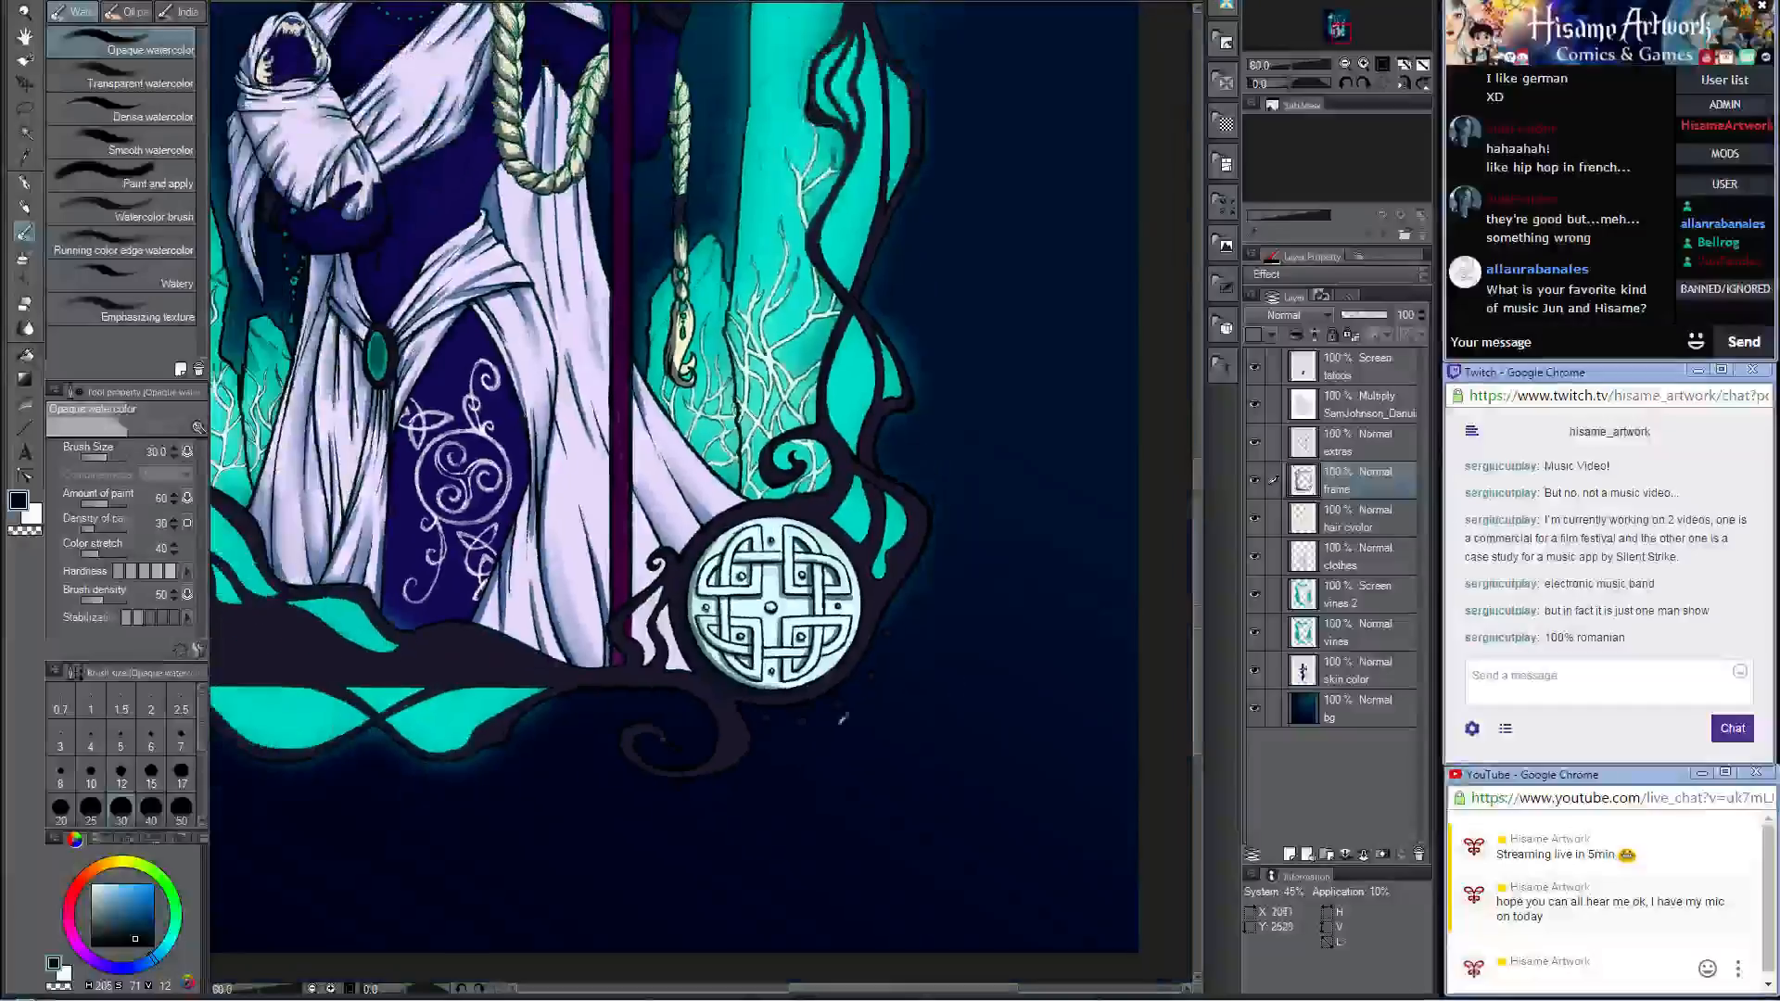
Step: Cover the pale flecks on the crossing strand of the lower frame with the sampled frame colour, using the Darker pencil at size 17
scroll(536, 765, up, 2)
scroll(542, 661, up, 1)
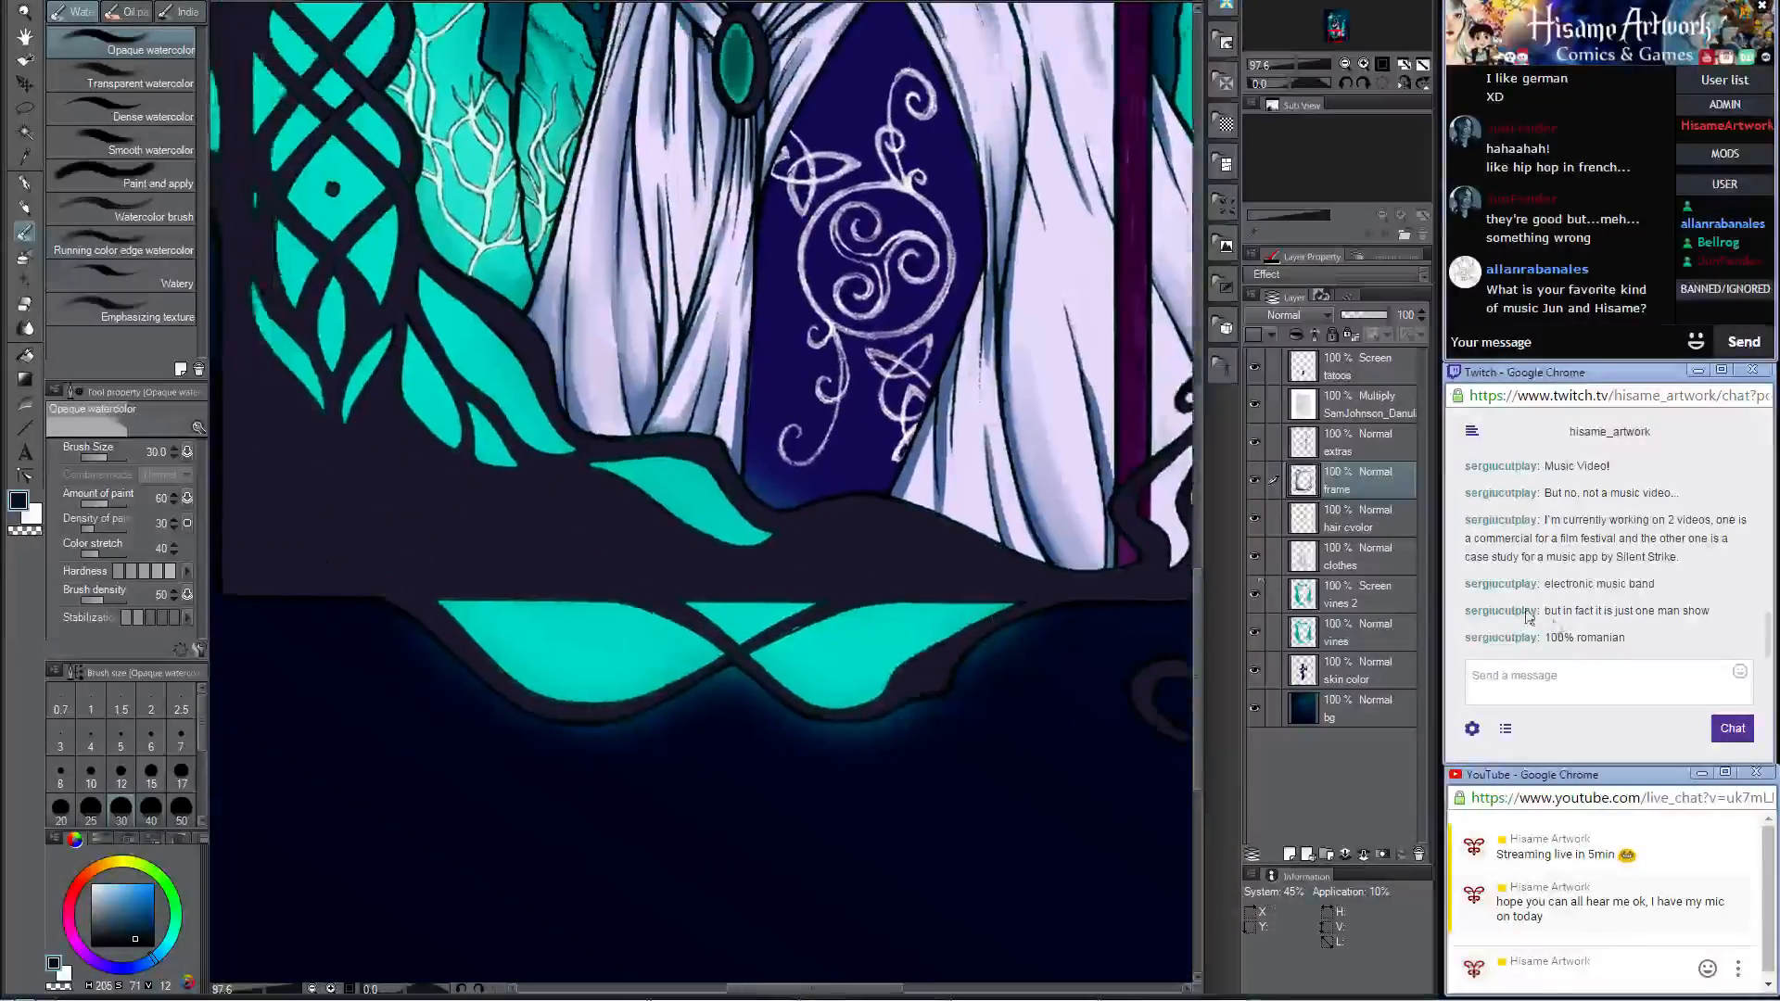
scroll(801, 621, up, 4)
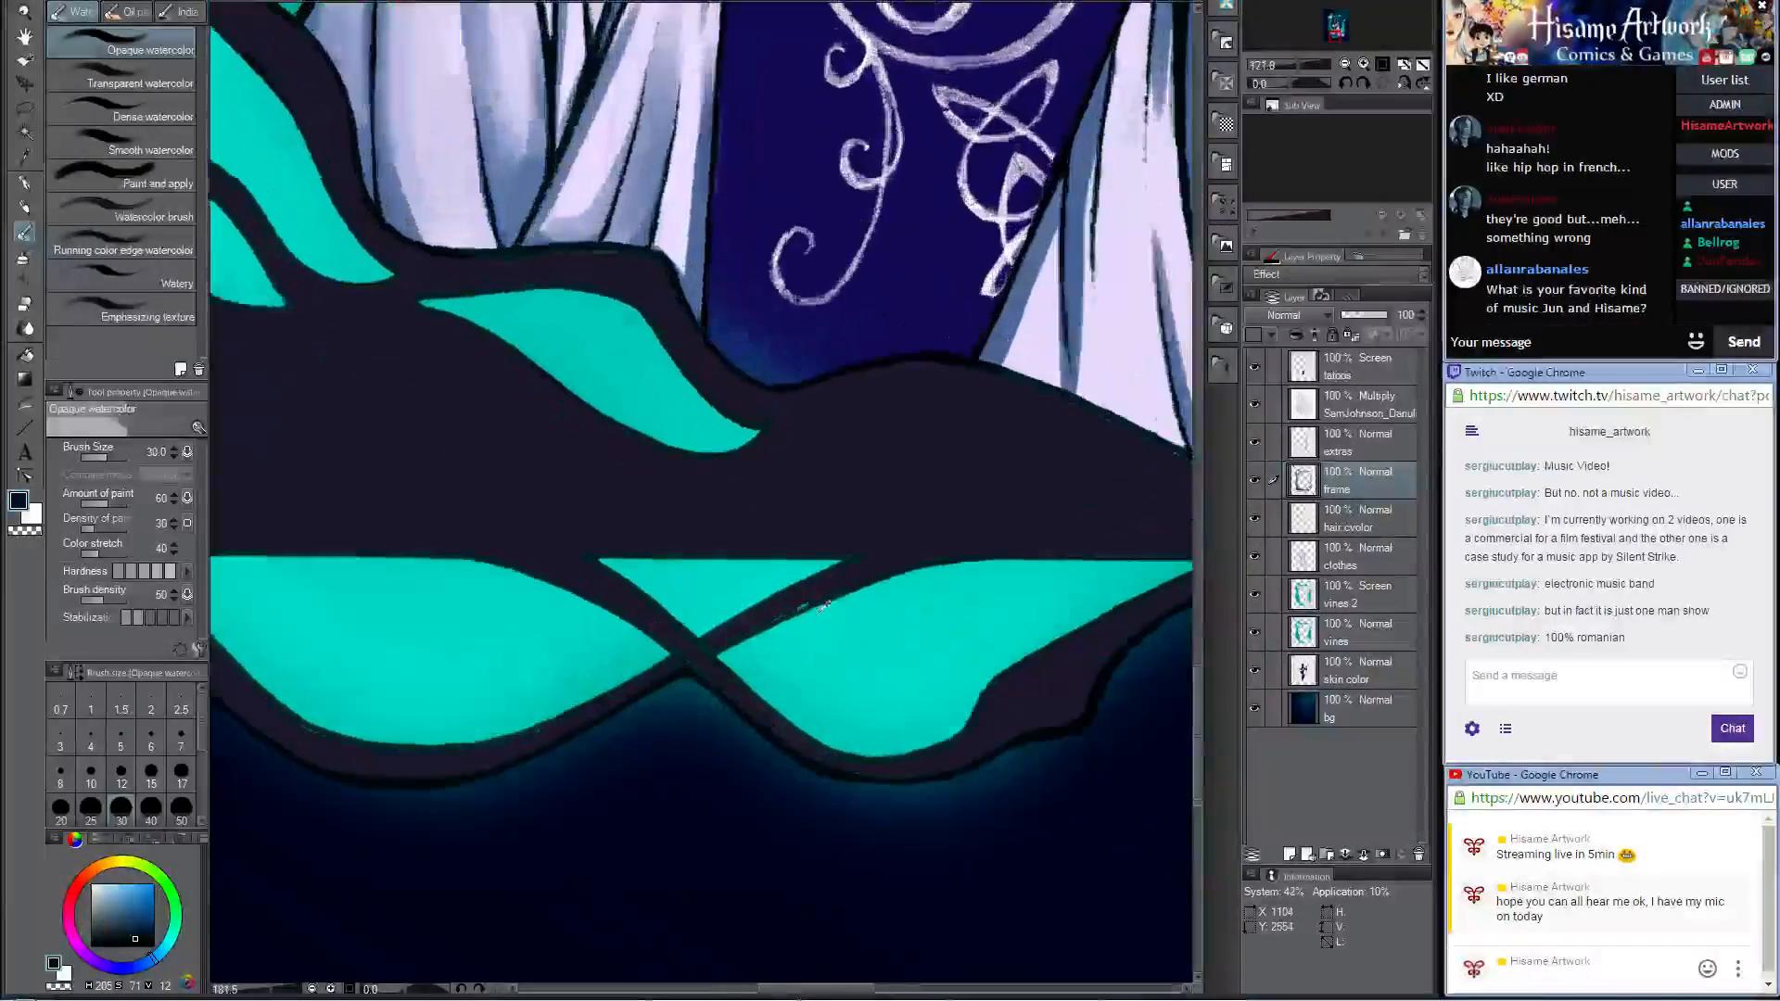
key(p)
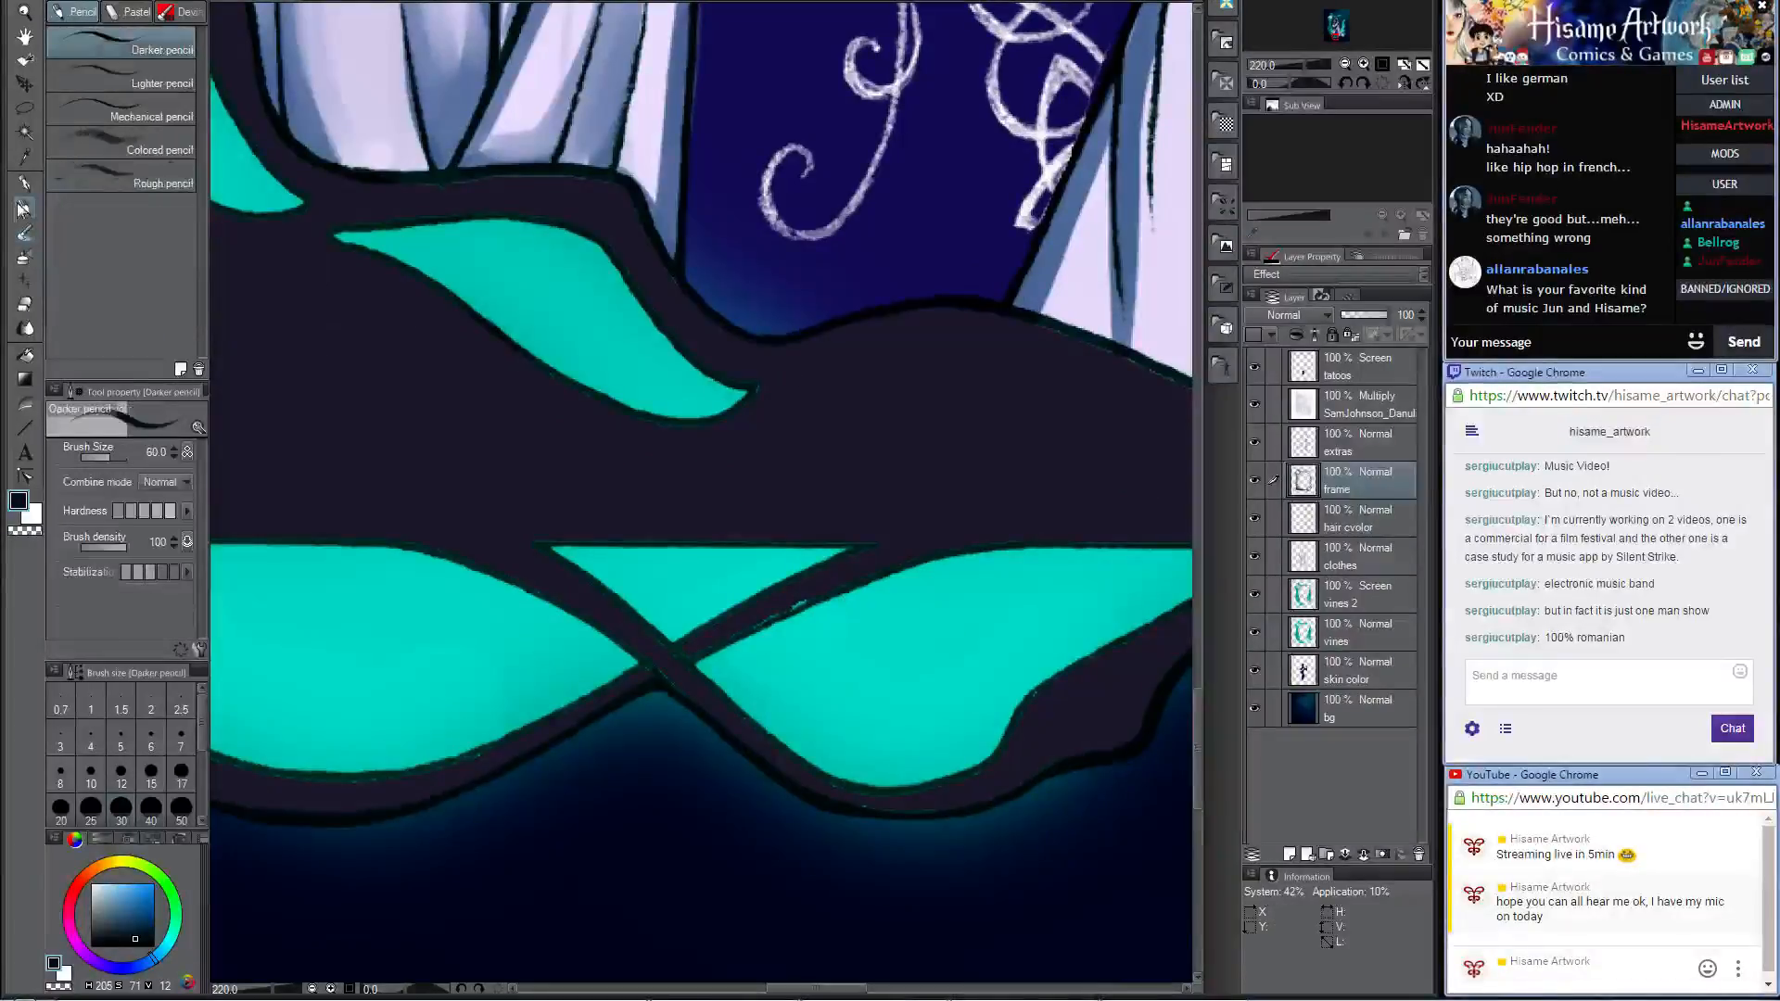
key(bracketleft)
key(bracketleft)
key(bracketleft)
key(bracketleft)
key(bracketleft)
key(bracketleft)
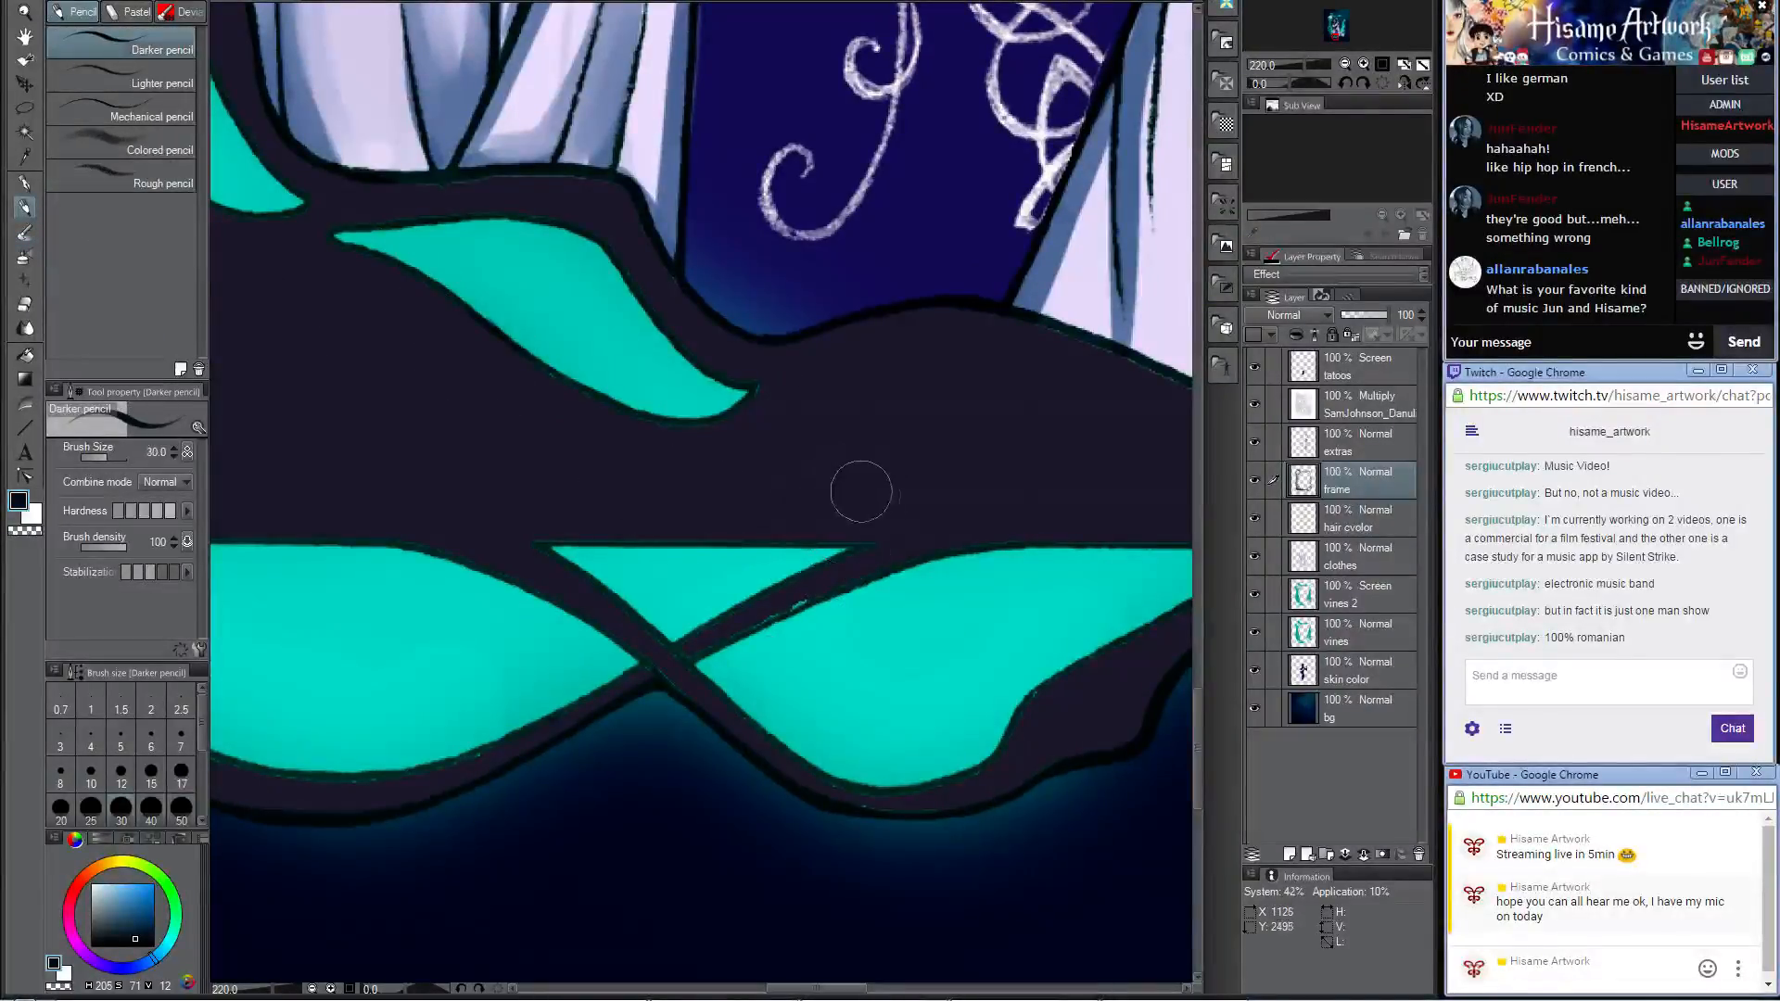
alt+click(886, 470)
mouse_move(818, 584)
mouse_down()
mouse_move(679, 661)
mouse_move(898, 556)
mouse_up()
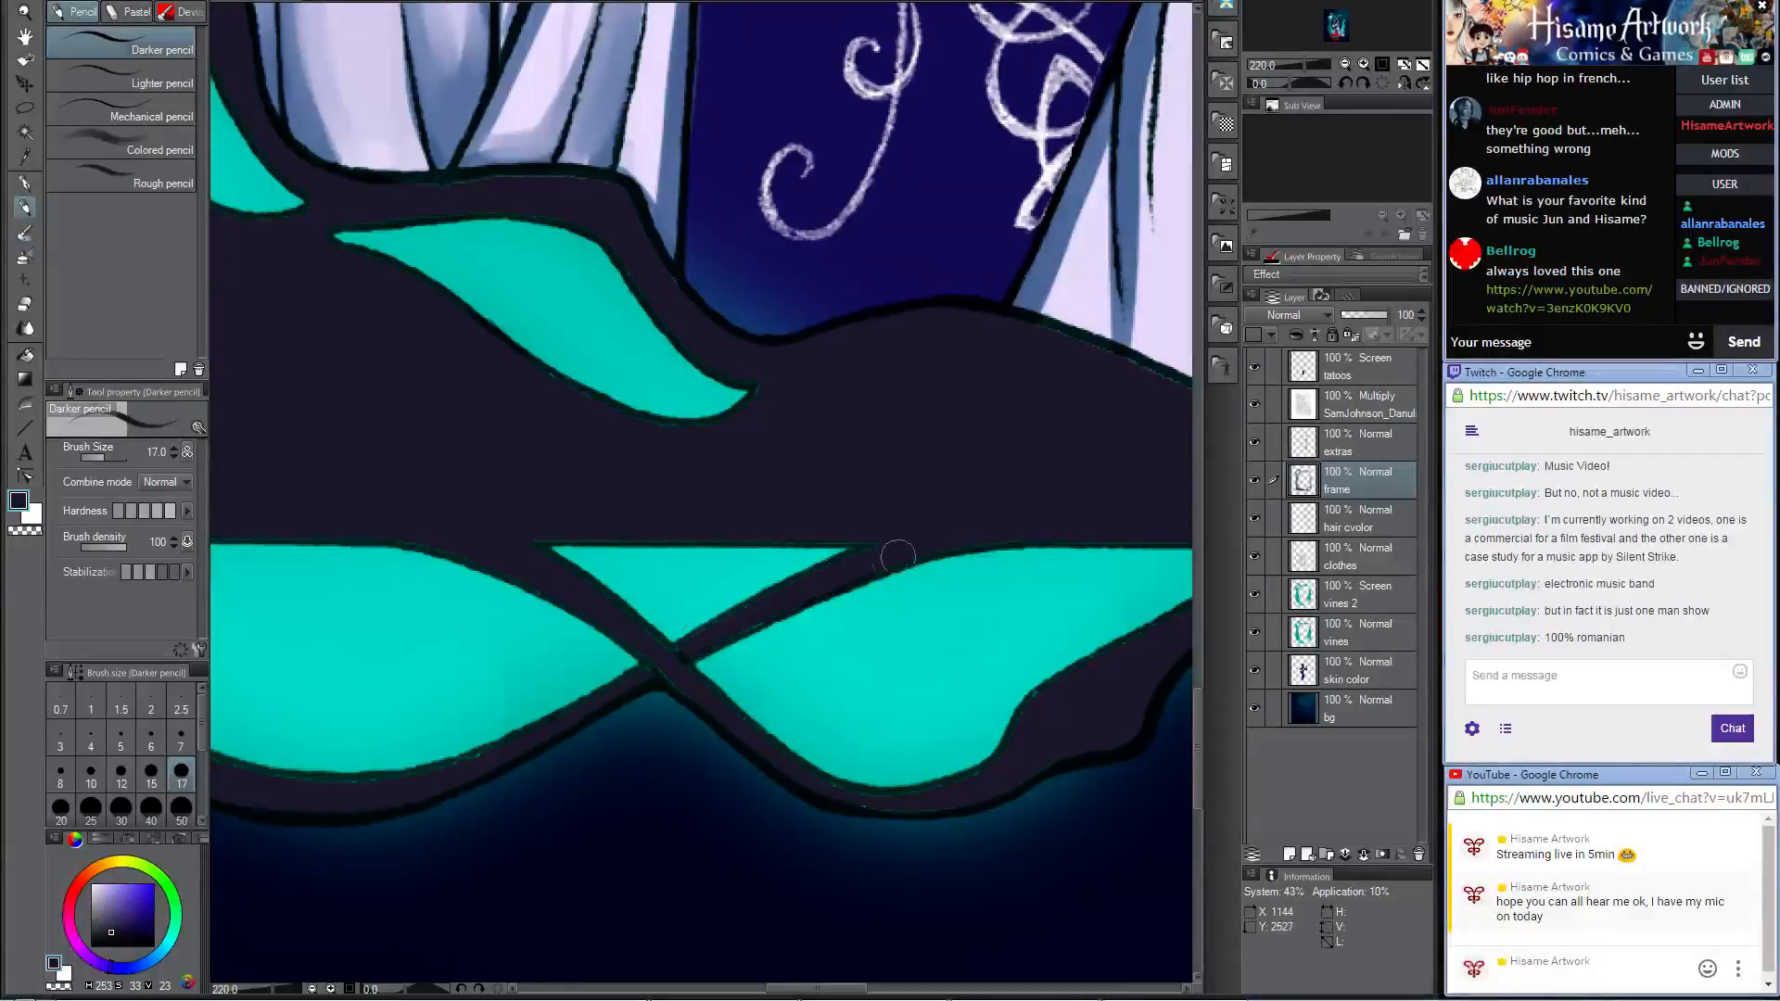
drag(683, 660, 877, 555)
Step: Retouch the frame edge under the large teal panel left of the crossing strands with the dark frame colour, undoing a stray stroke
mouse_move(654, 538)
mouse_down()
mouse_move(1085, 353)
mouse_move(1085, 372)
mouse_up()
drag(409, 378, 575, 565)
mouse_move(527, 496)
mouse_down()
mouse_move(621, 595)
mouse_move(794, 617)
mouse_up()
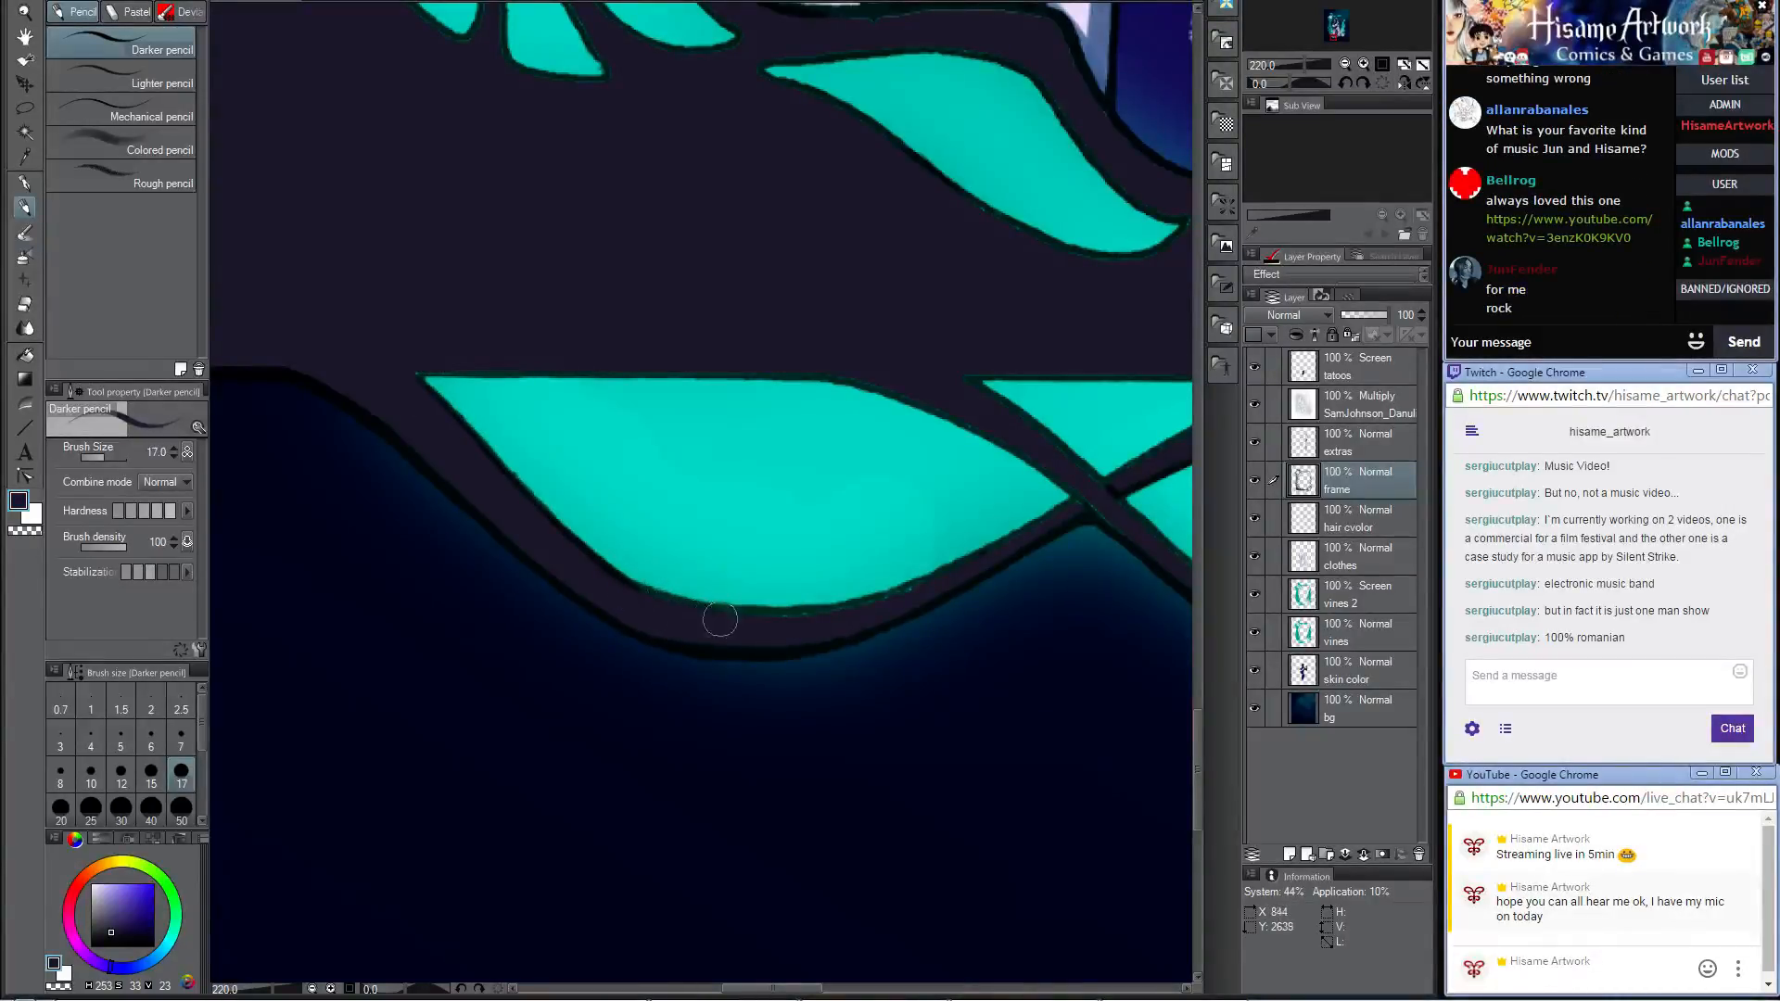
drag(649, 598, 904, 588)
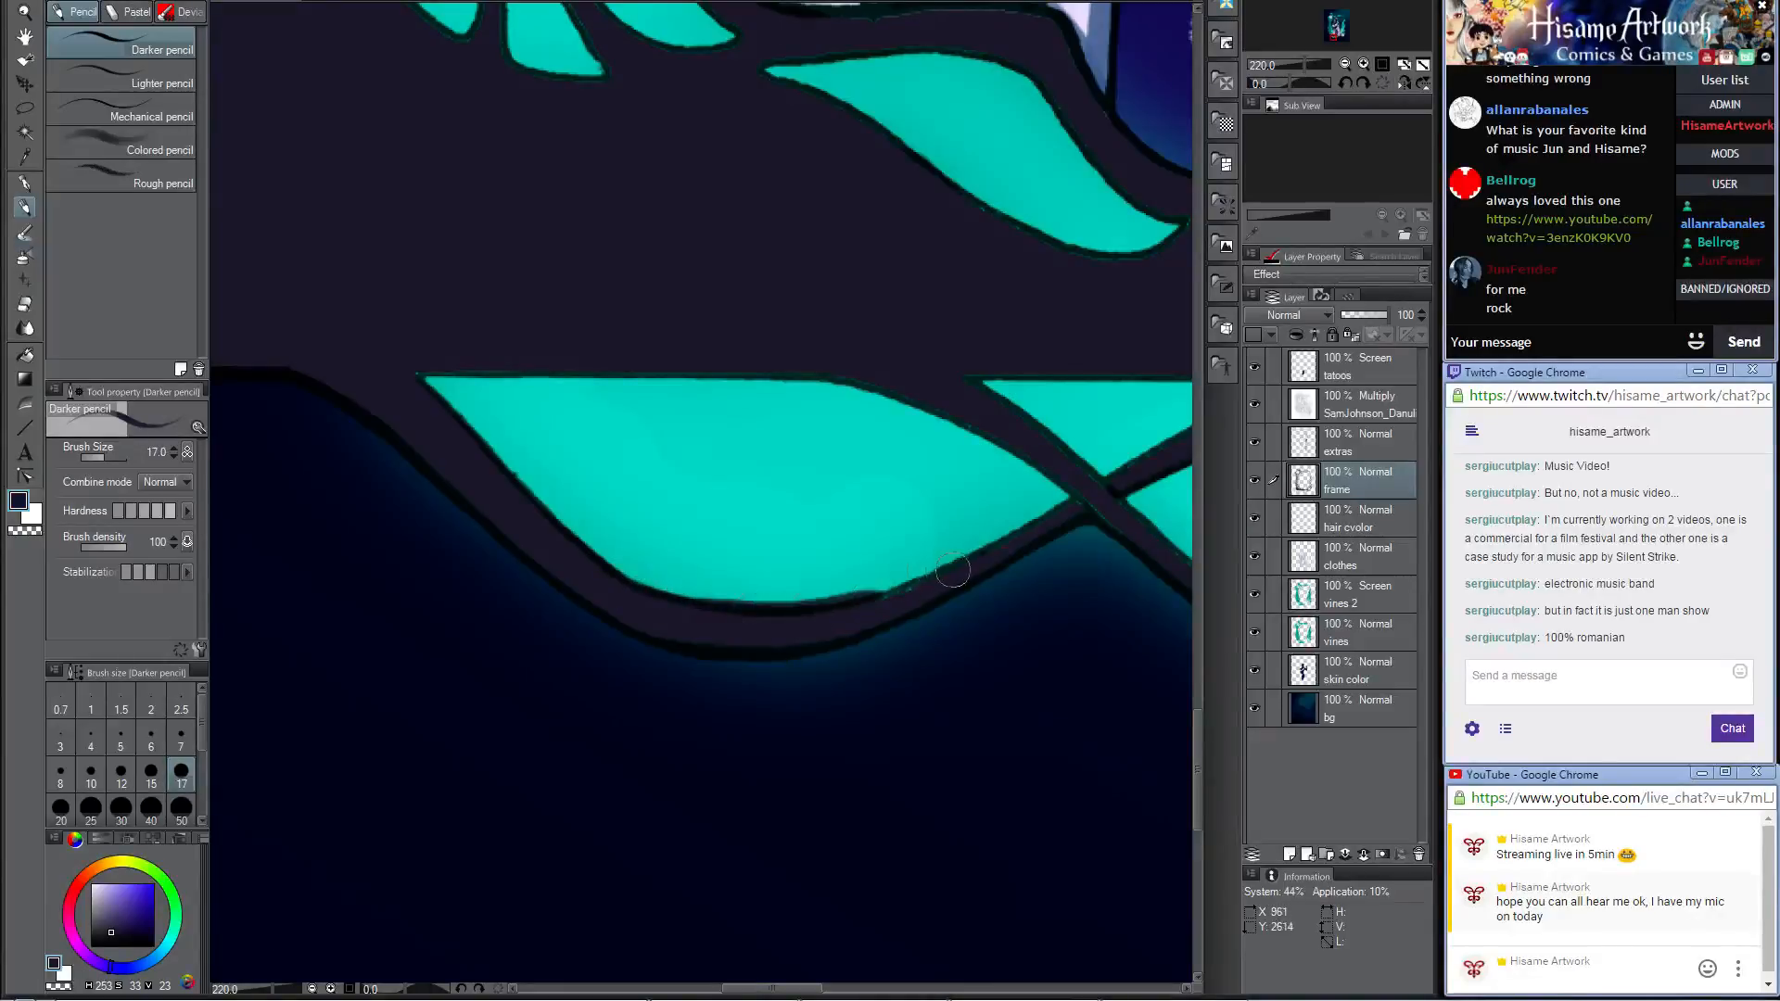
key(ctrl+z)
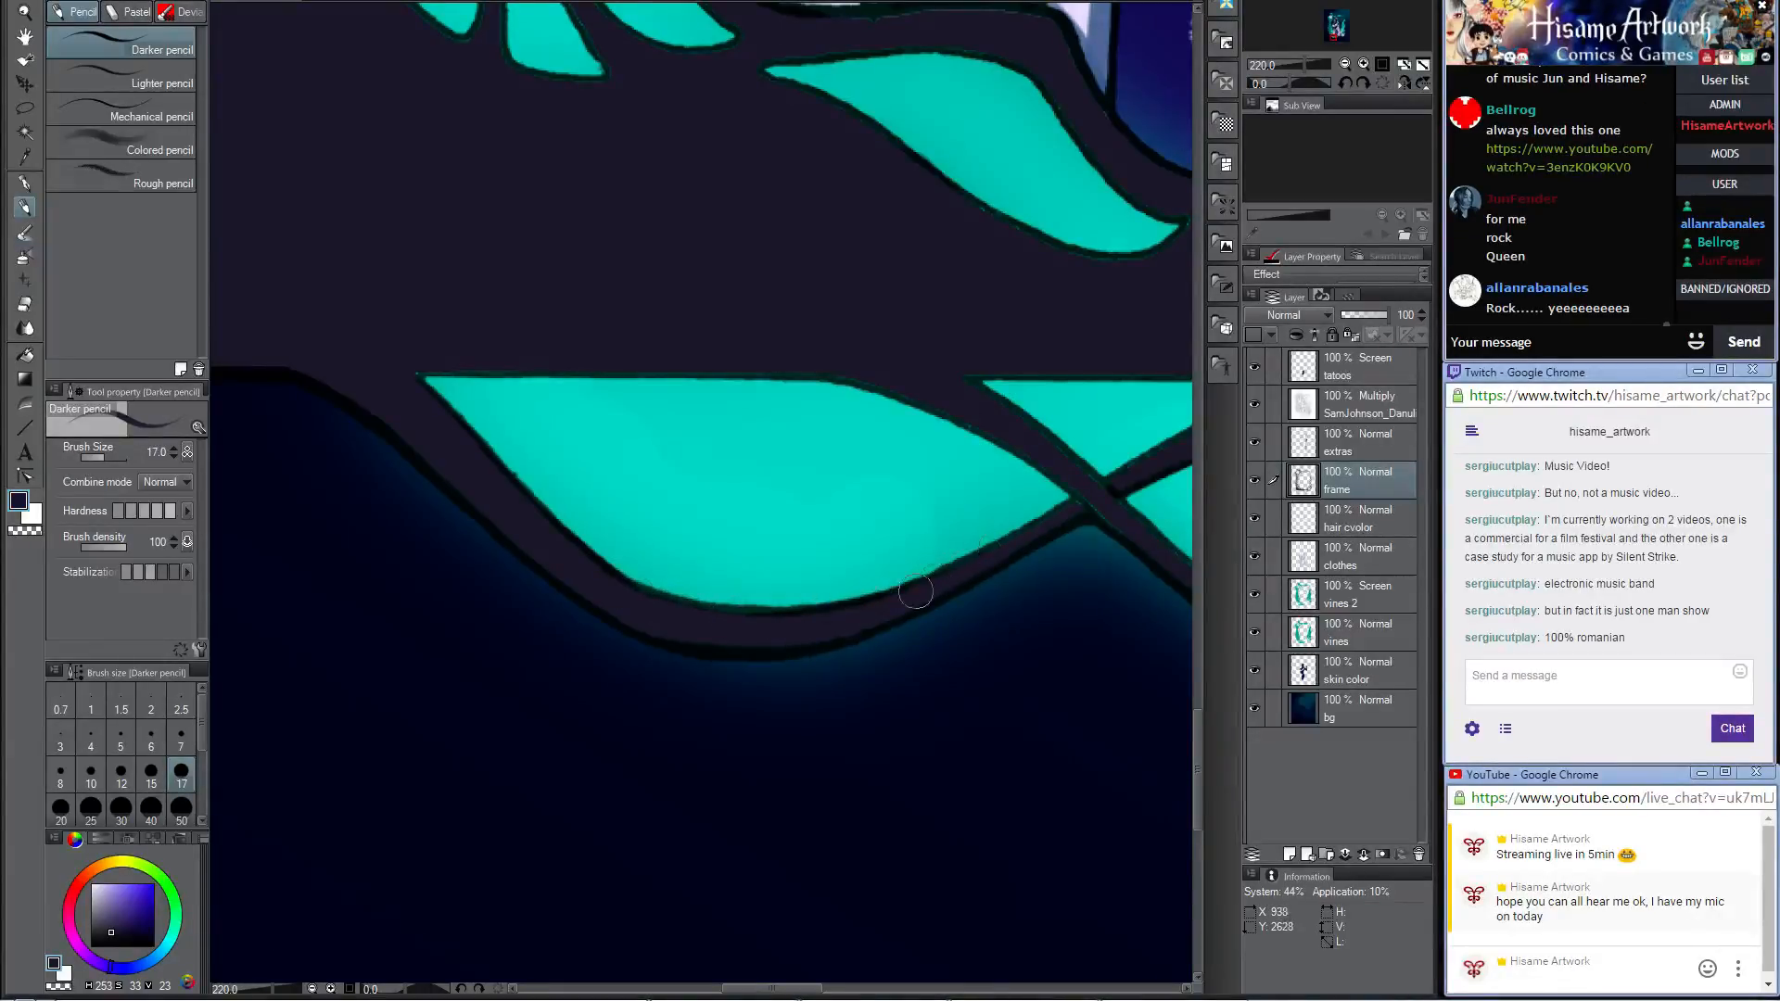
Step: Clean up the dark edges of the crossing strands and around the teal panel to their right with the Darker pencil at size 17
drag(1091, 493, 748, 547)
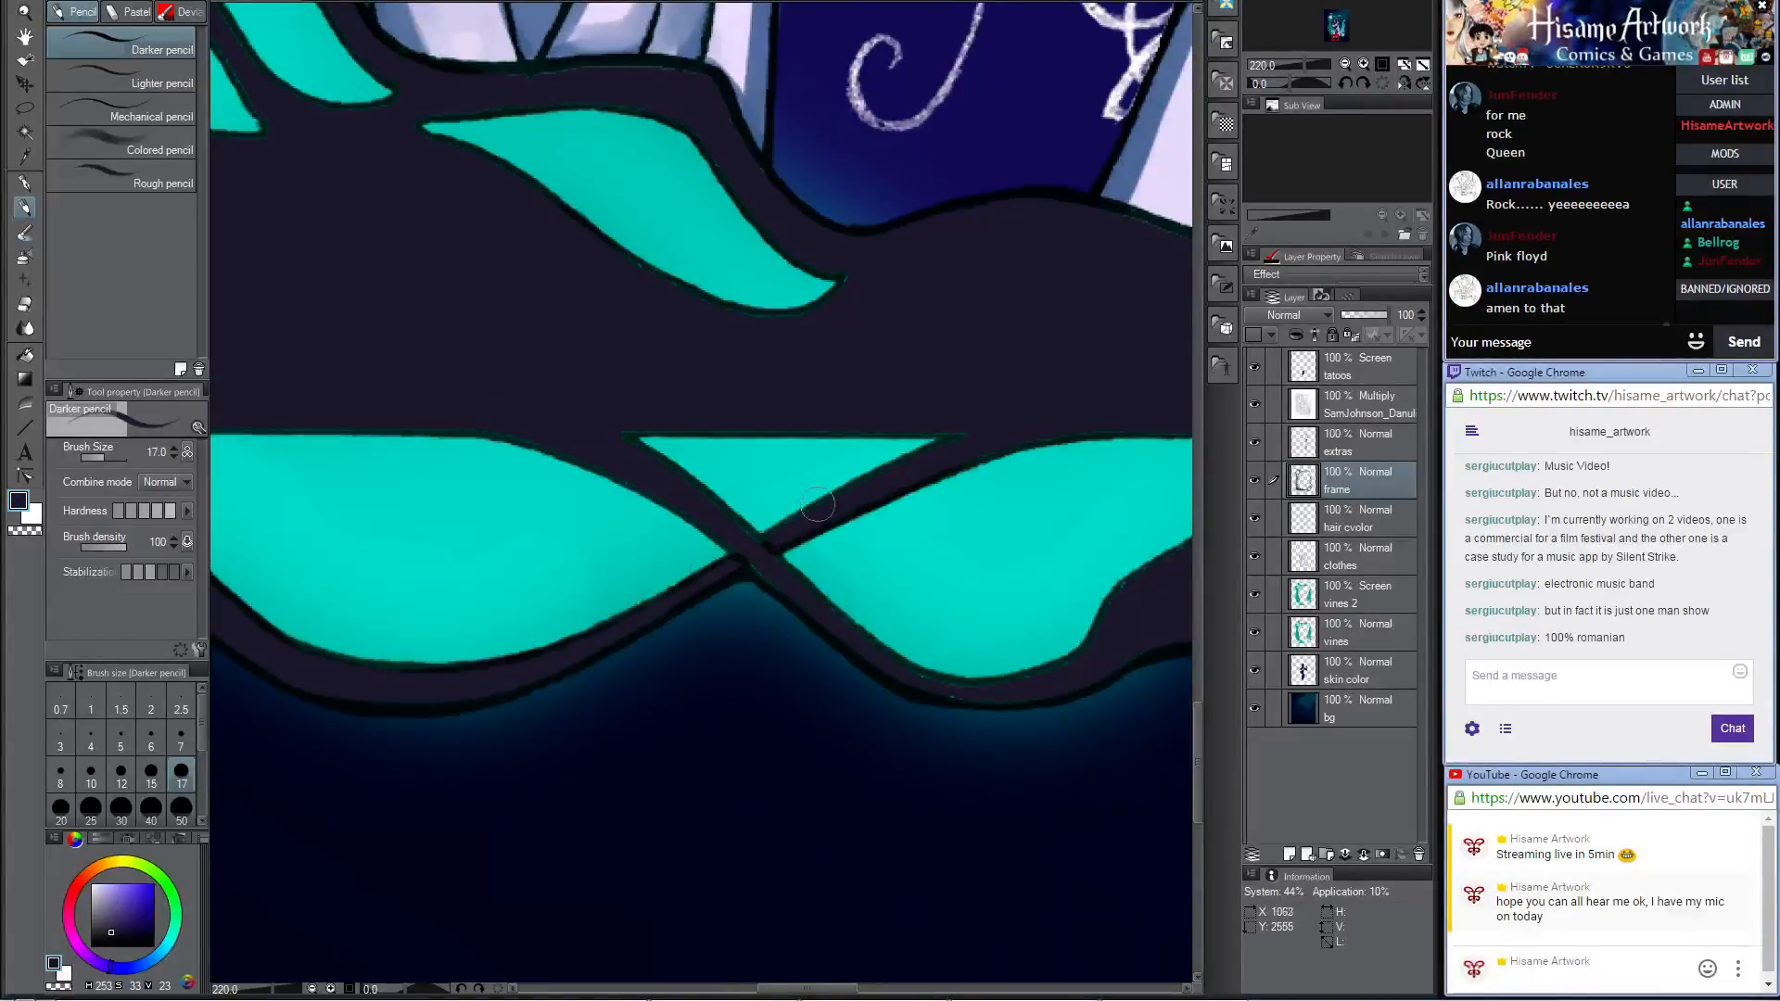
drag(964, 457, 1098, 433)
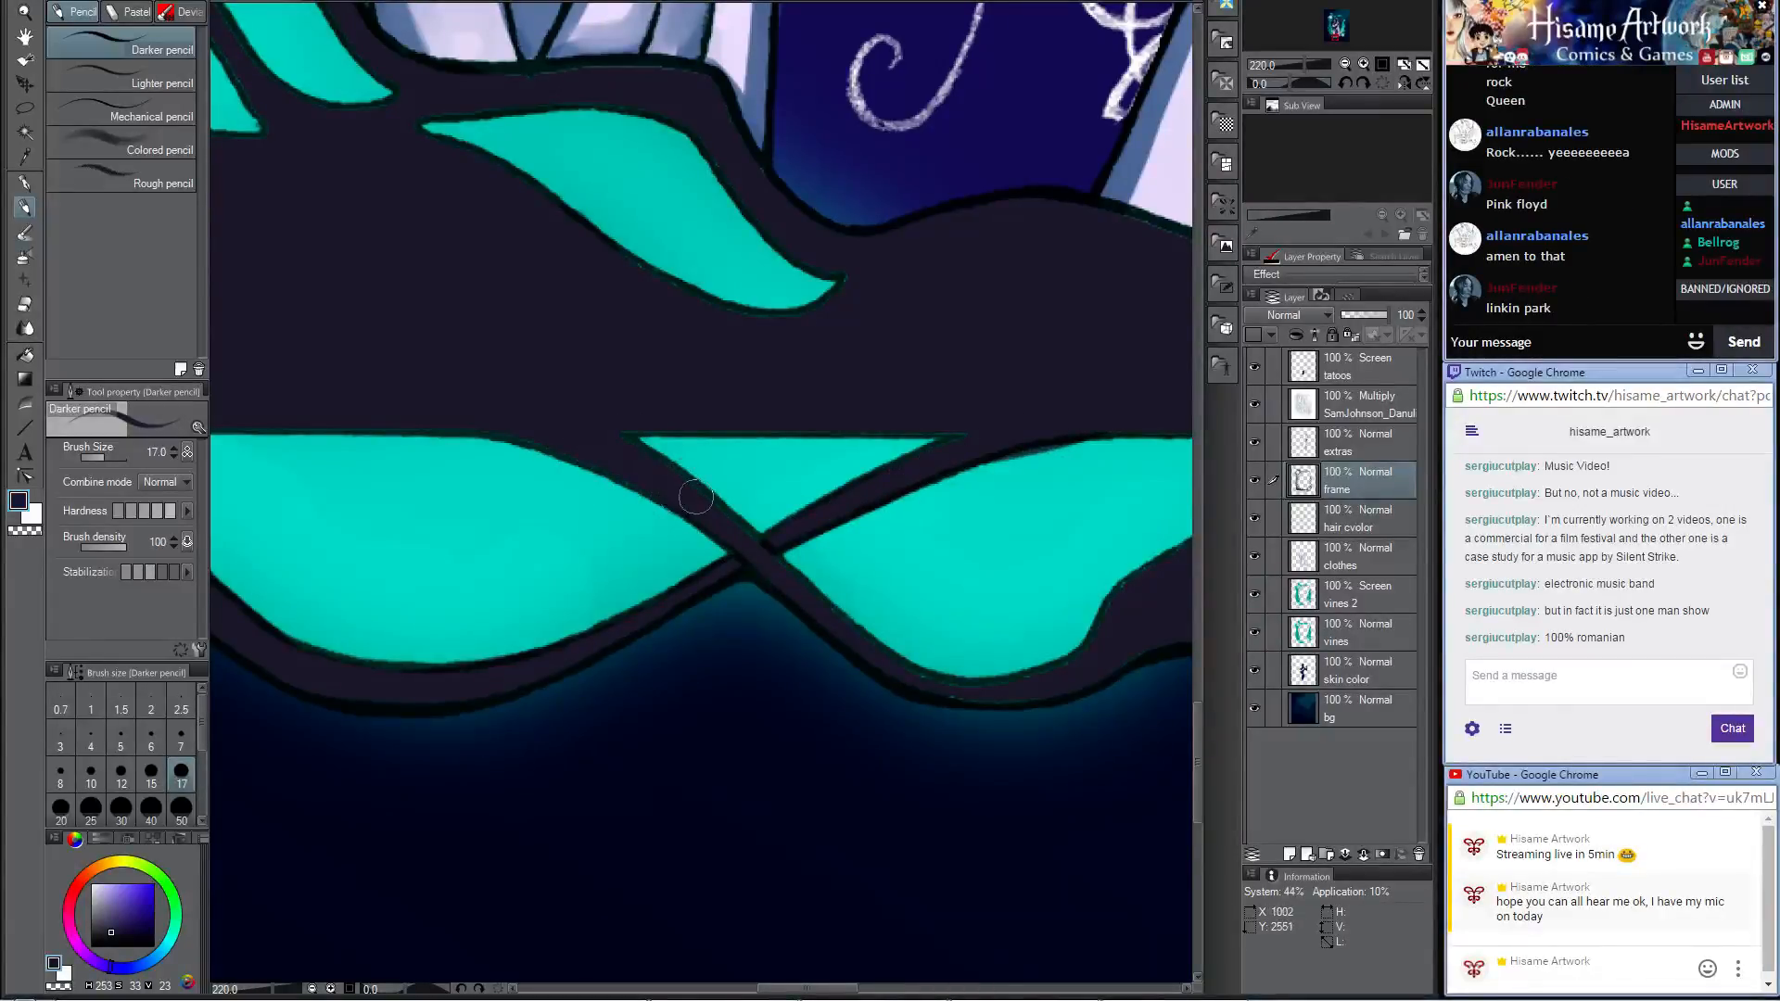
drag(640, 436, 762, 553)
drag(1009, 669, 805, 673)
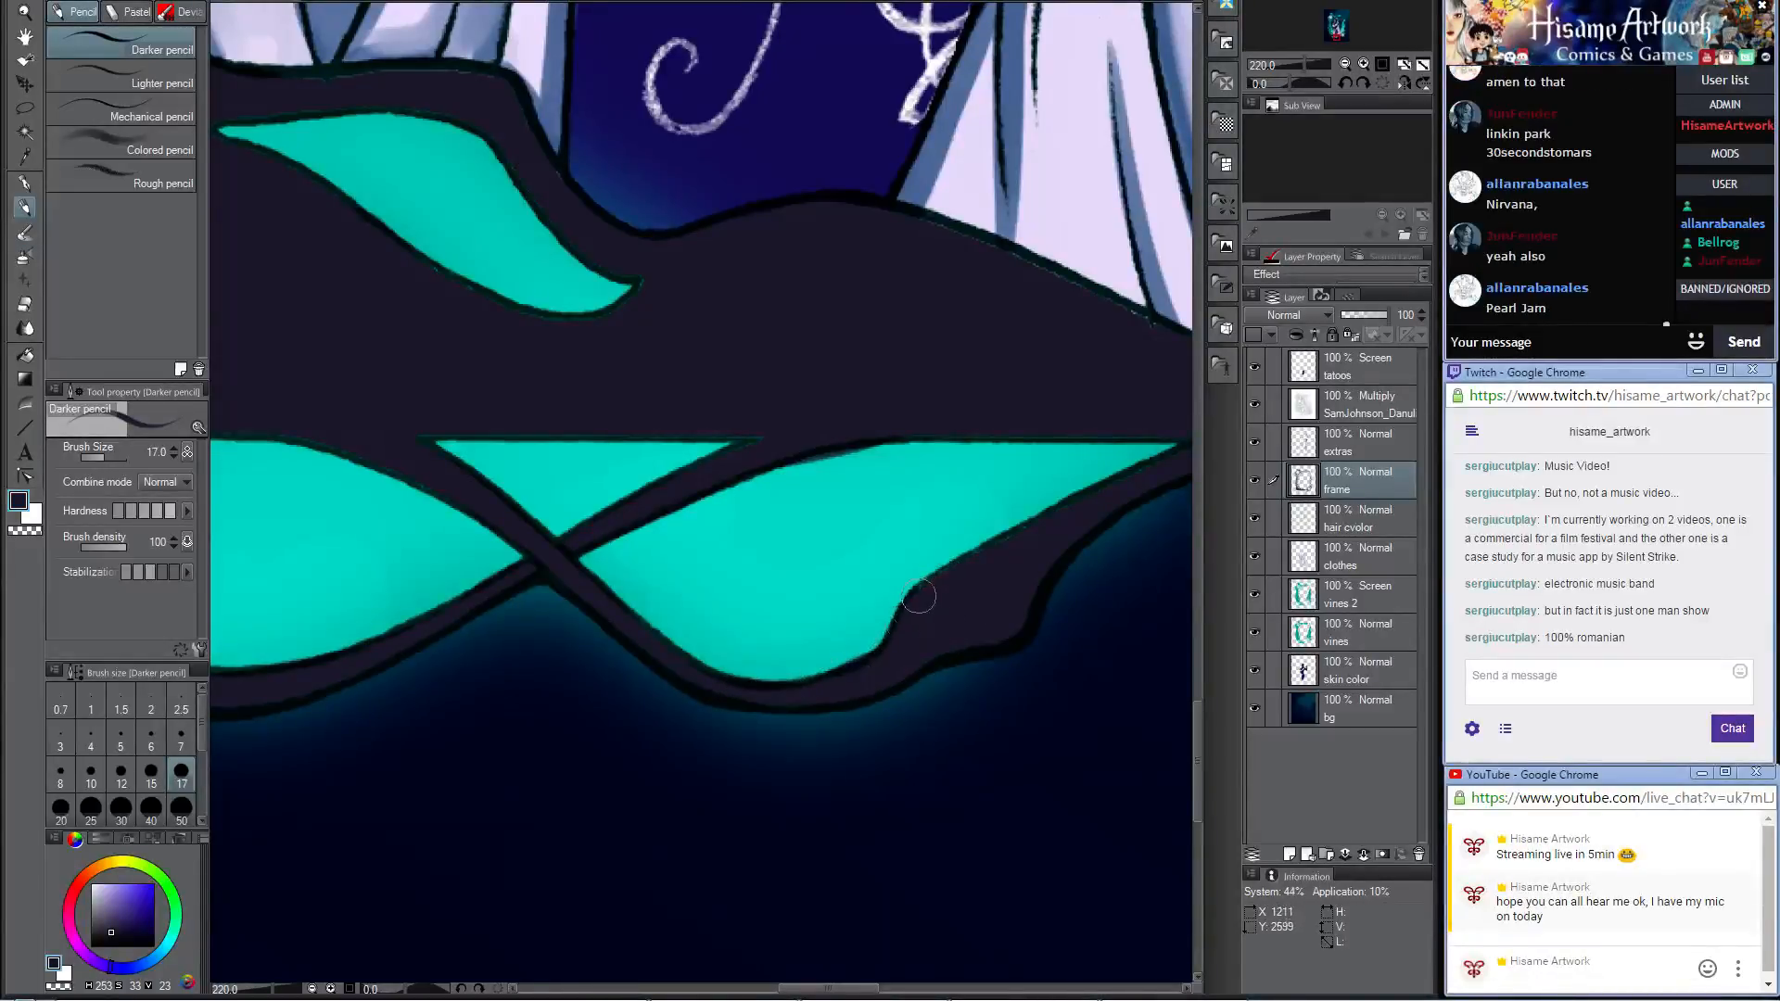
drag(1086, 493, 812, 651)
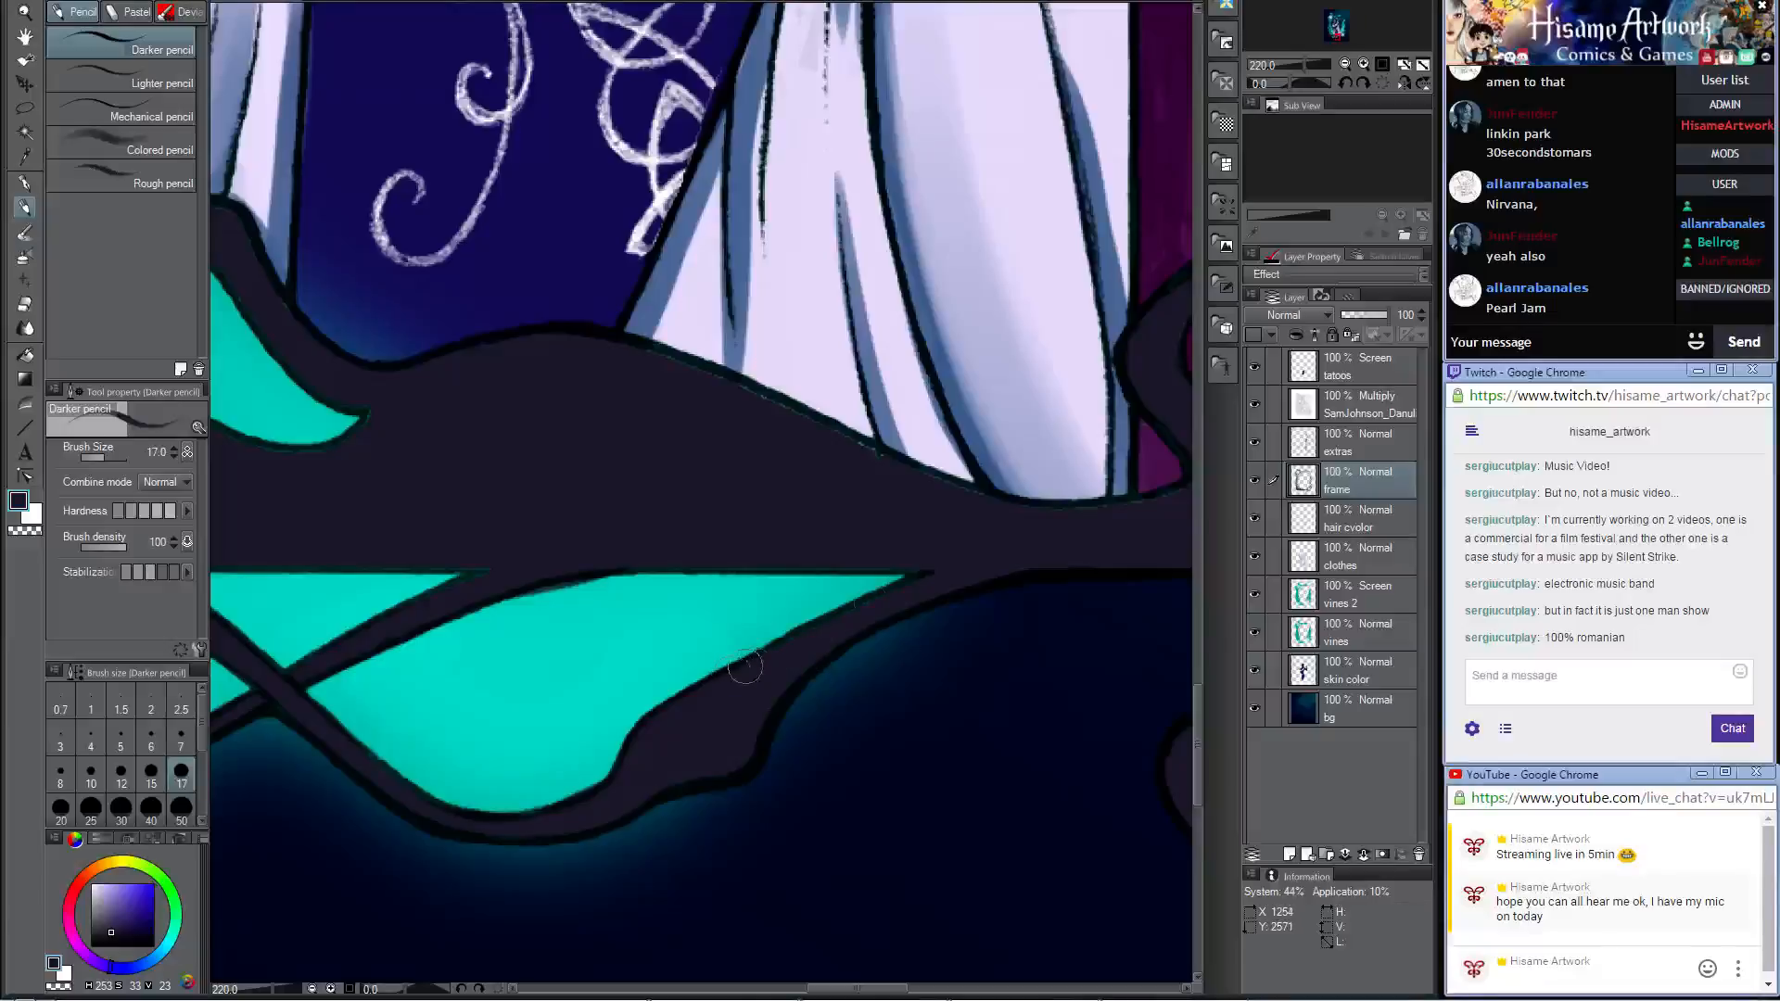
drag(846, 470, 751, 565)
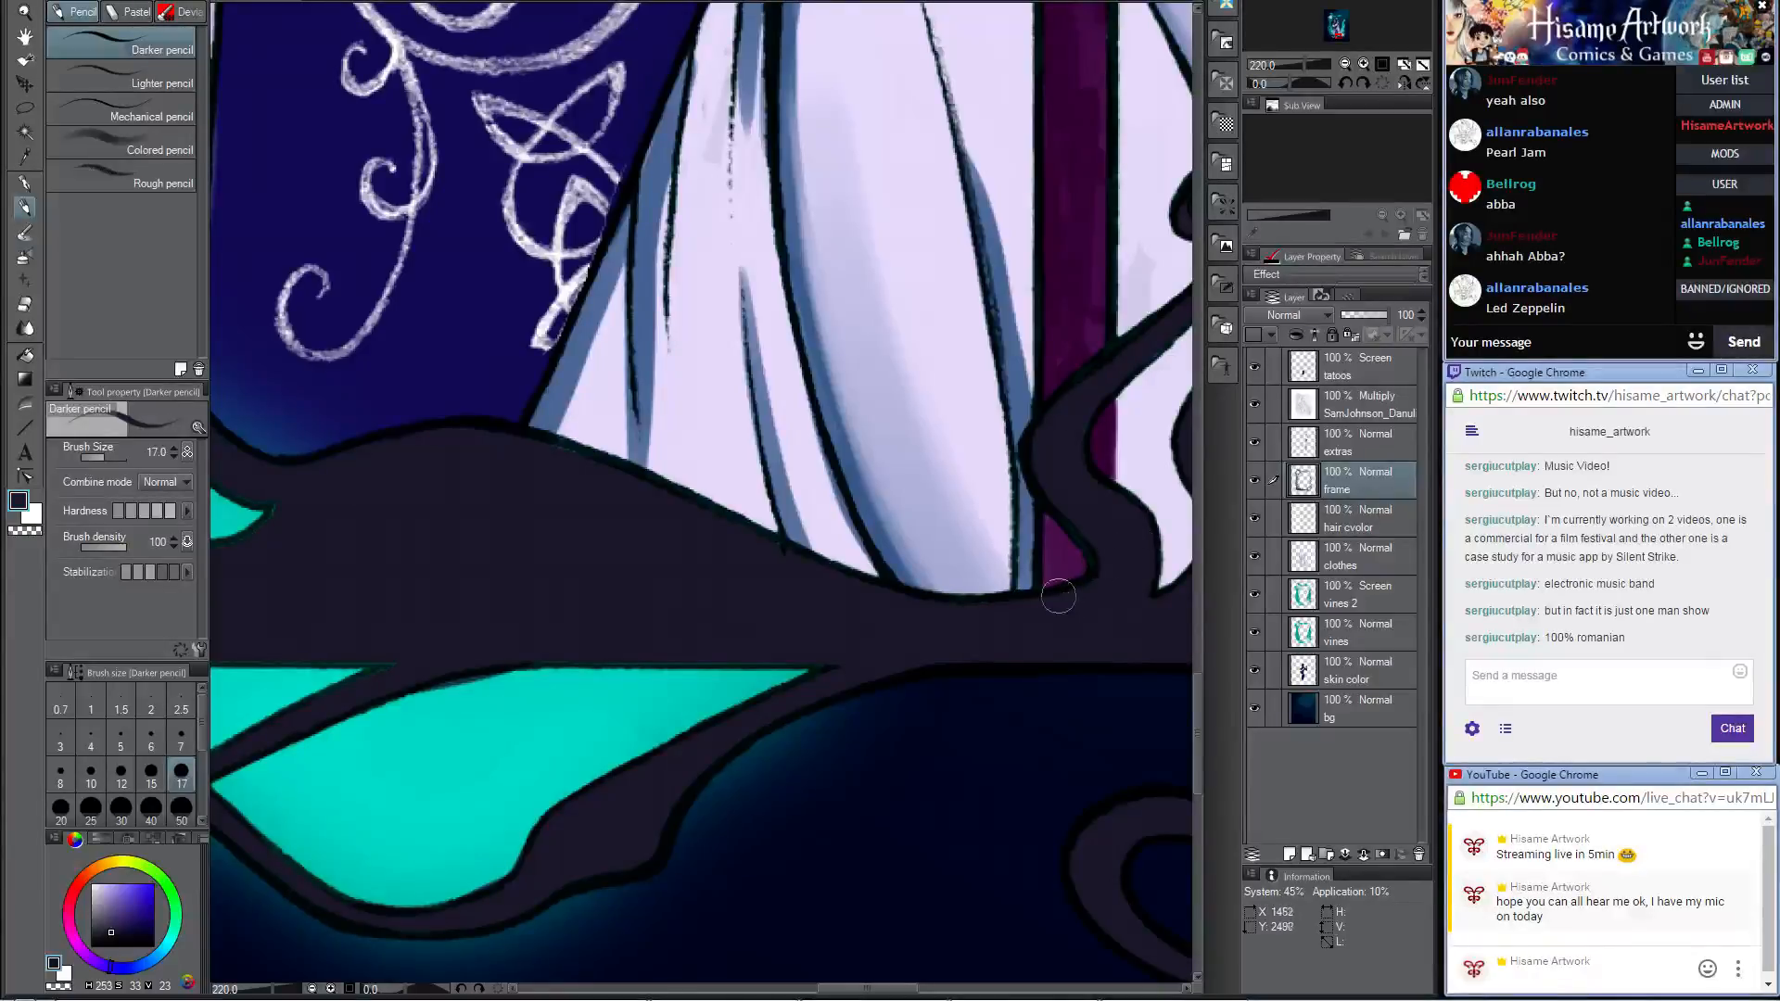
Step: Touch up the dark strand crossing near the foot of the braided frame column with the Darker pencil at size 17
drag(1097, 513, 637, 529)
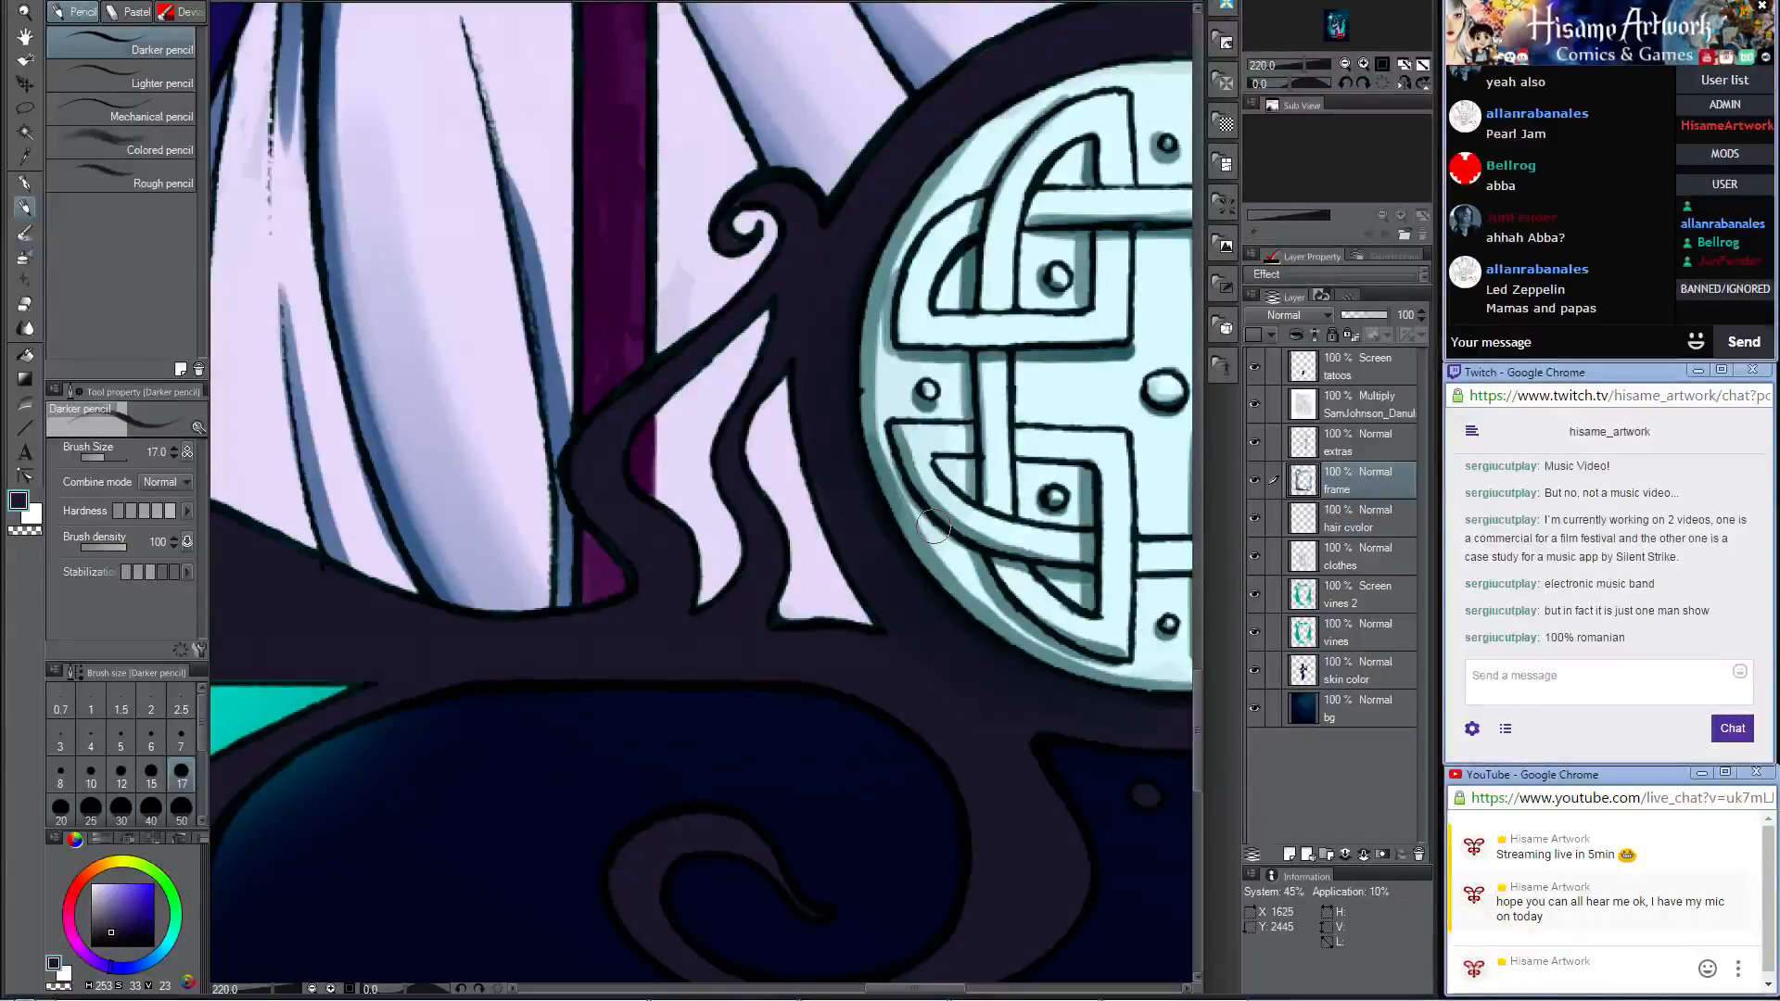
scroll(933, 526, down, 3)
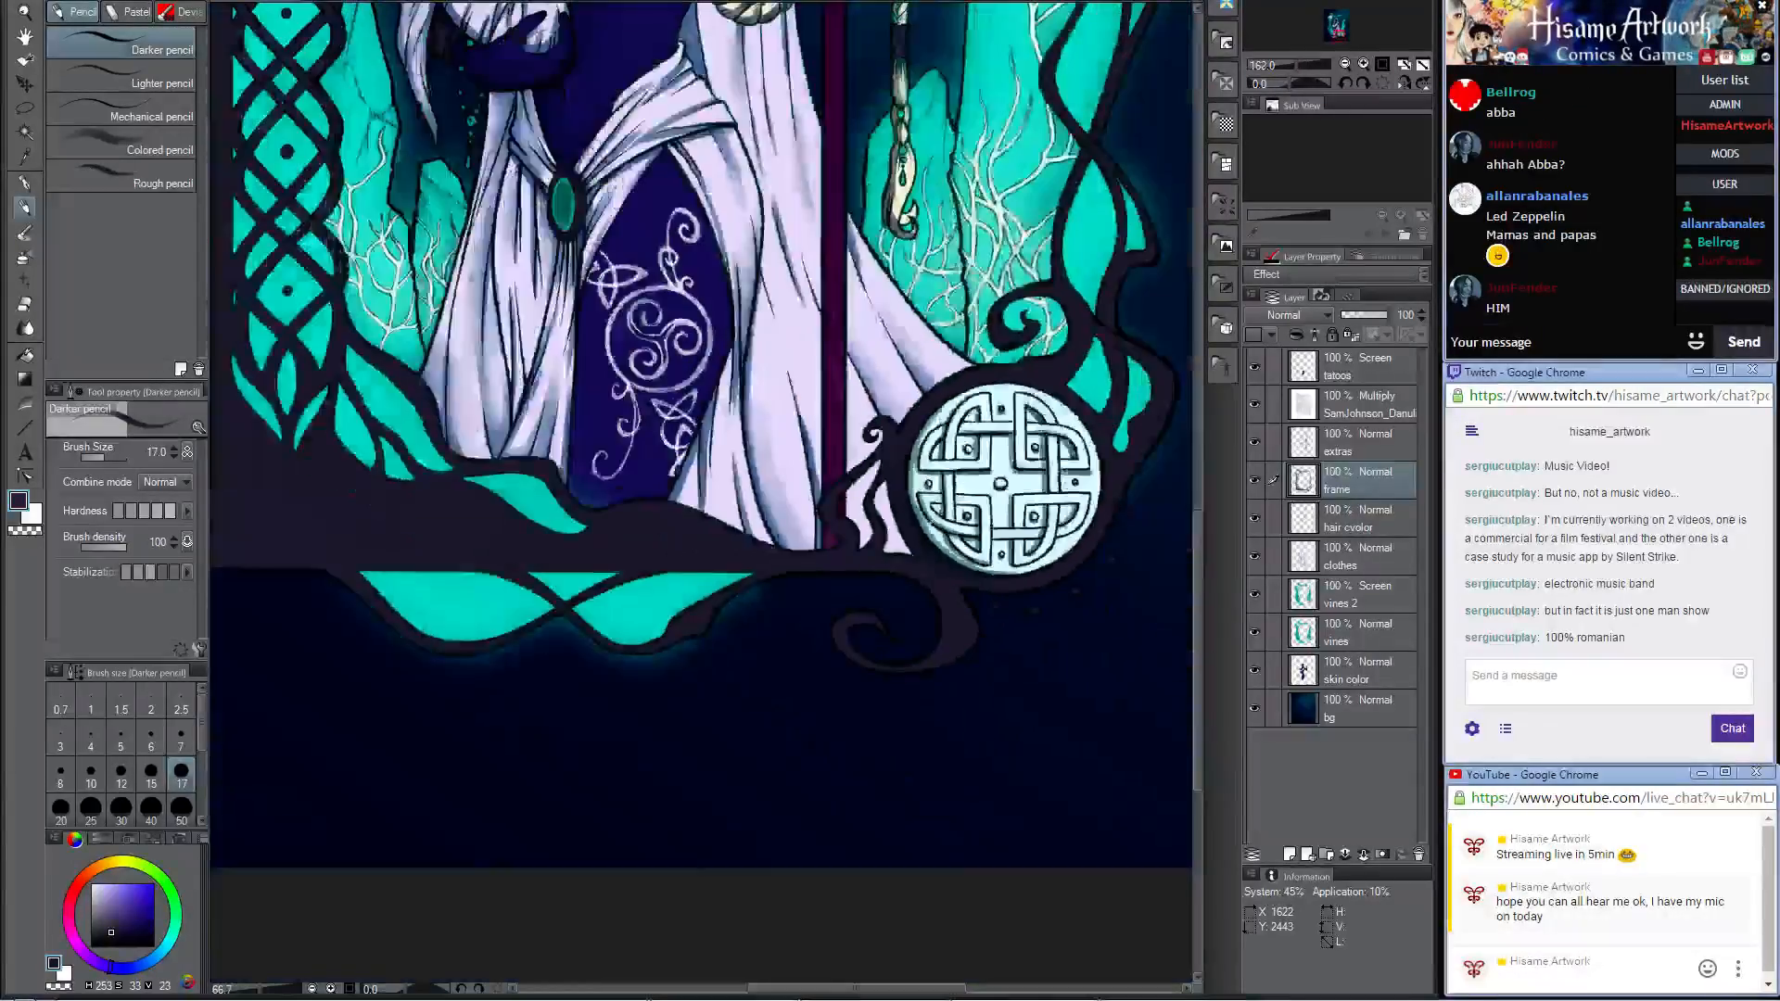
drag(558, 286, 848, 535)
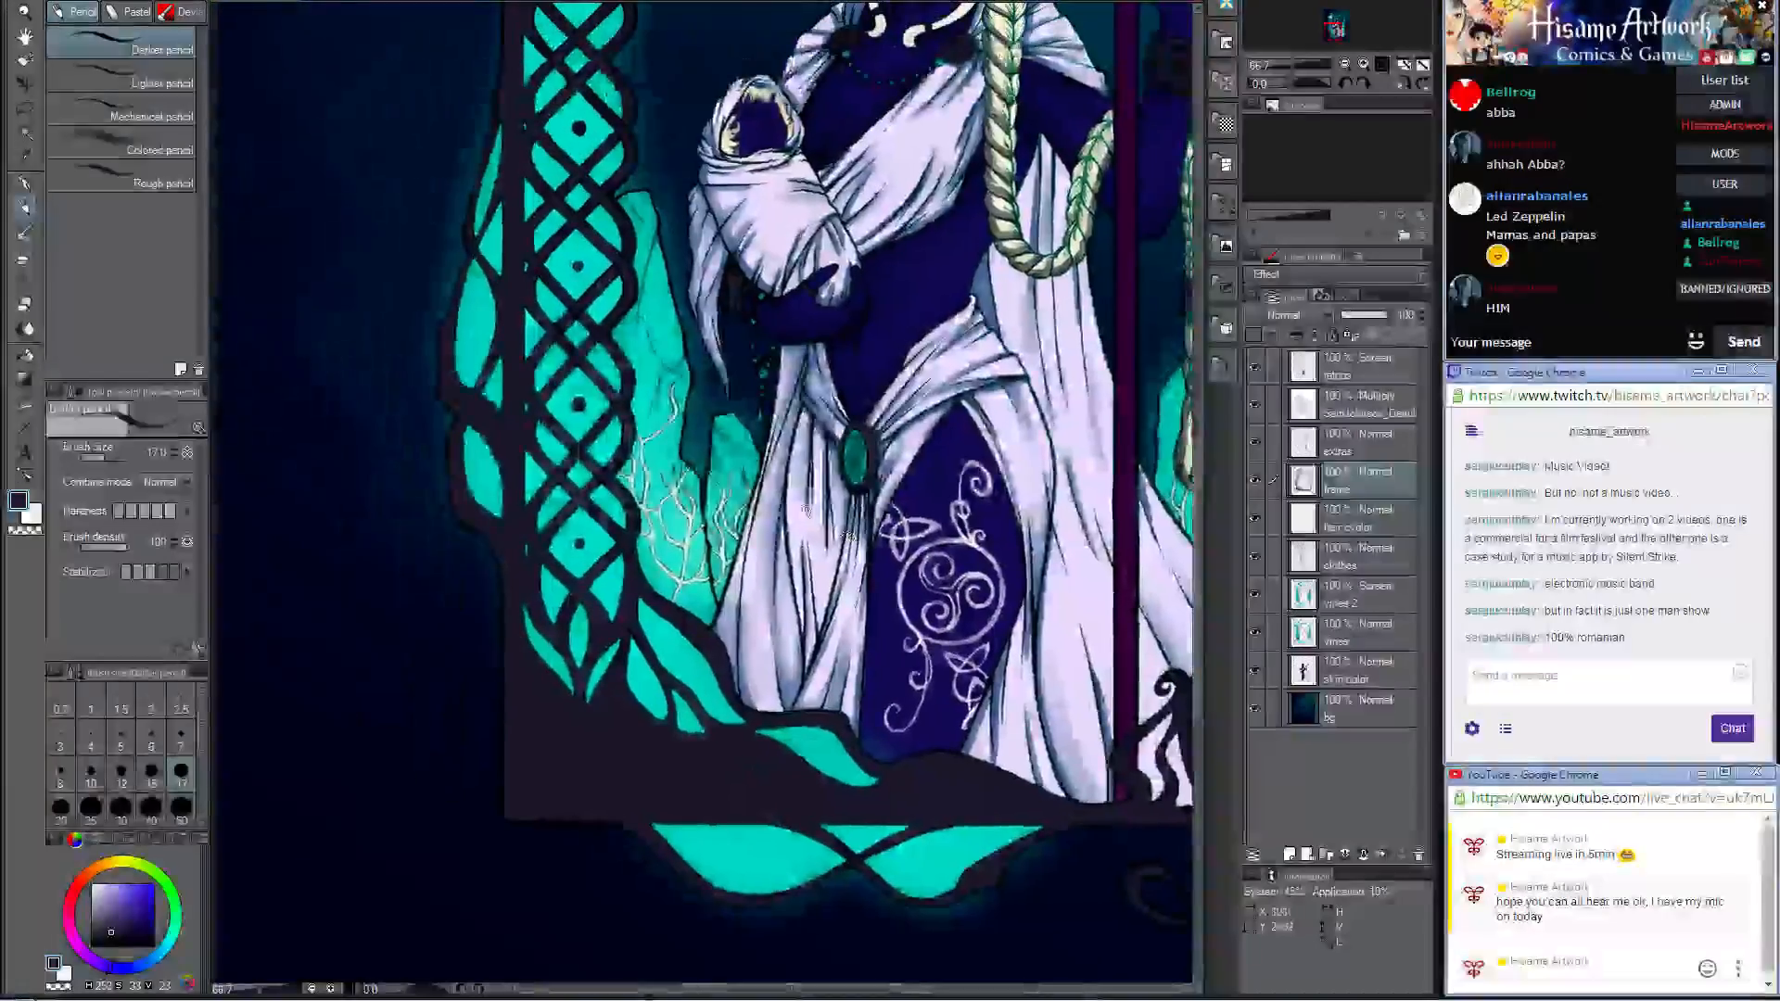
scroll(570, 538, up, 3)
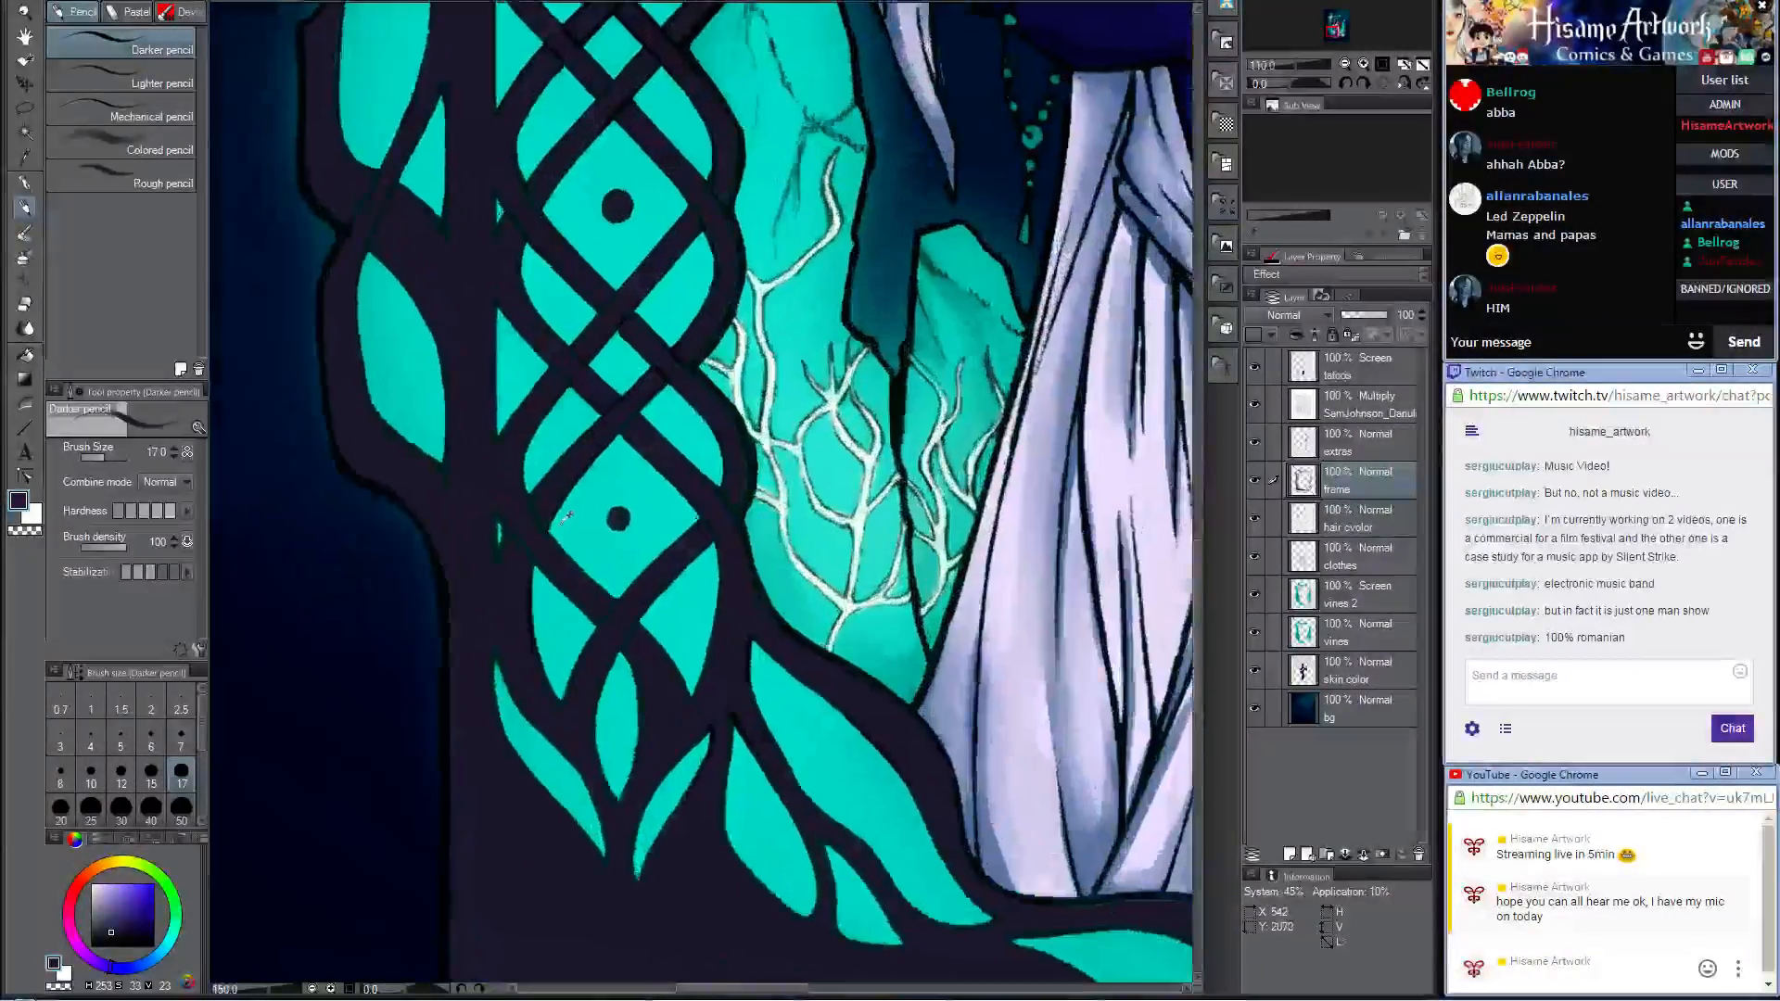
scroll(565, 516, up, 1)
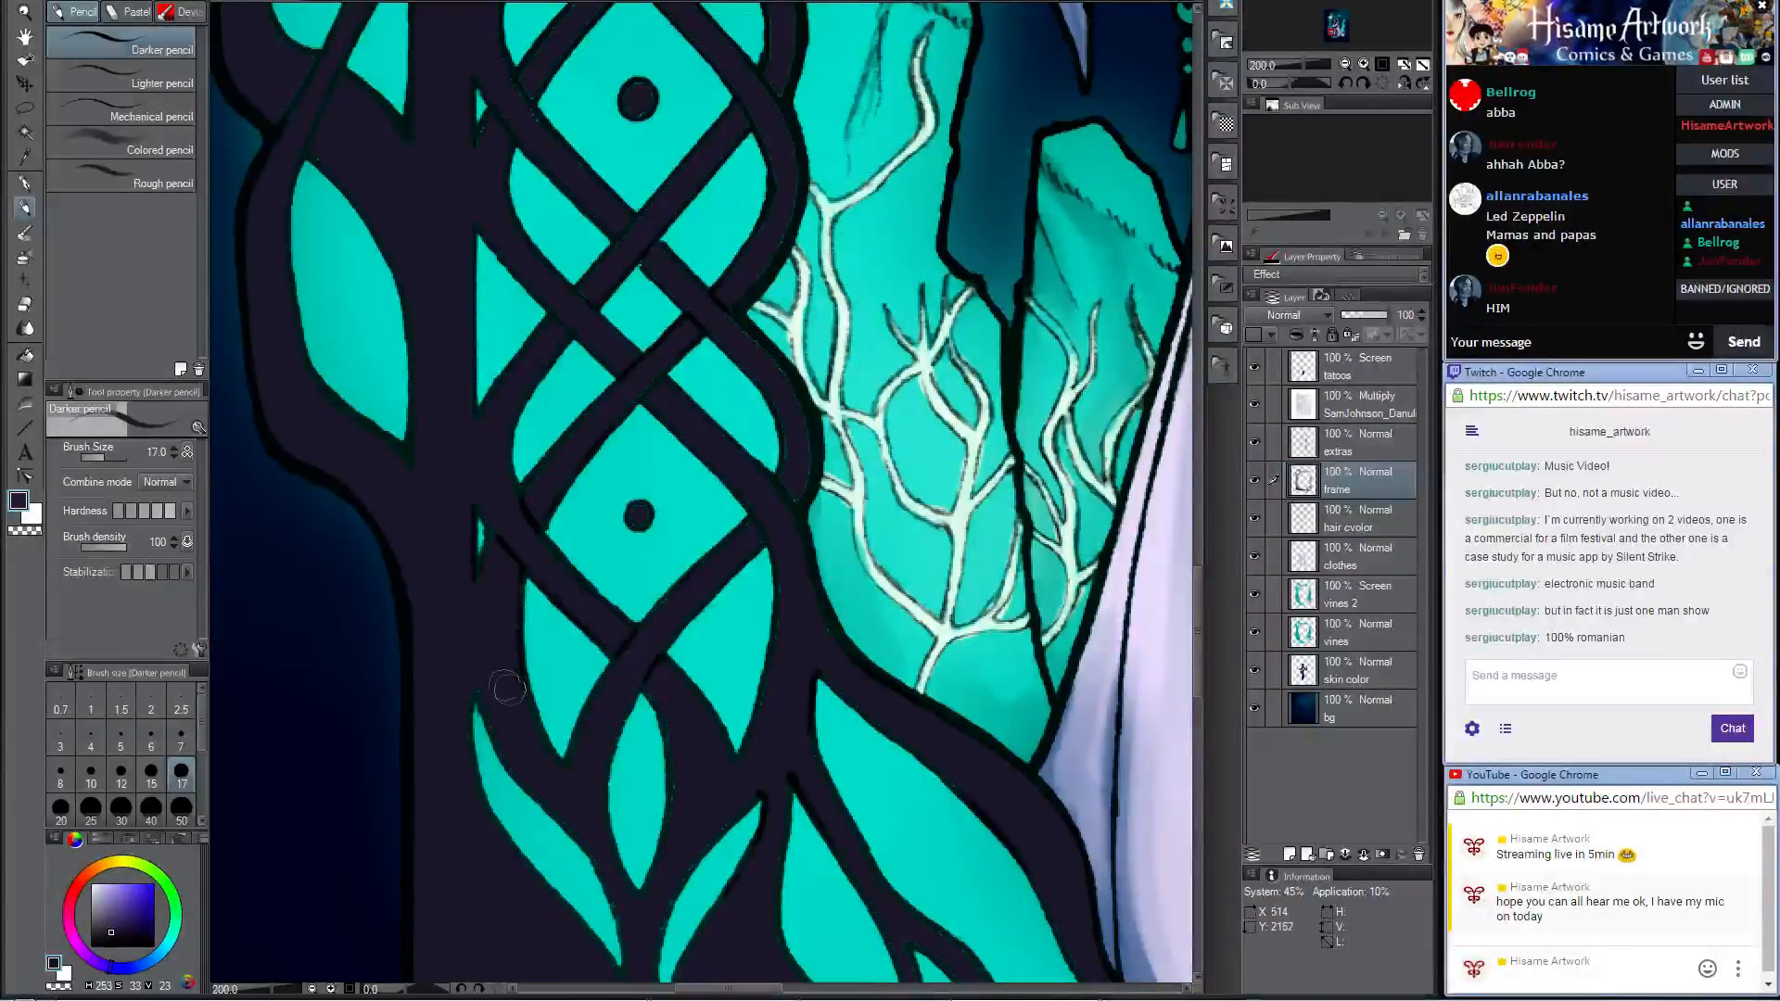
mouse_move(777, 509)
mouse_down()
mouse_move(740, 532)
mouse_move(763, 549)
mouse_up()
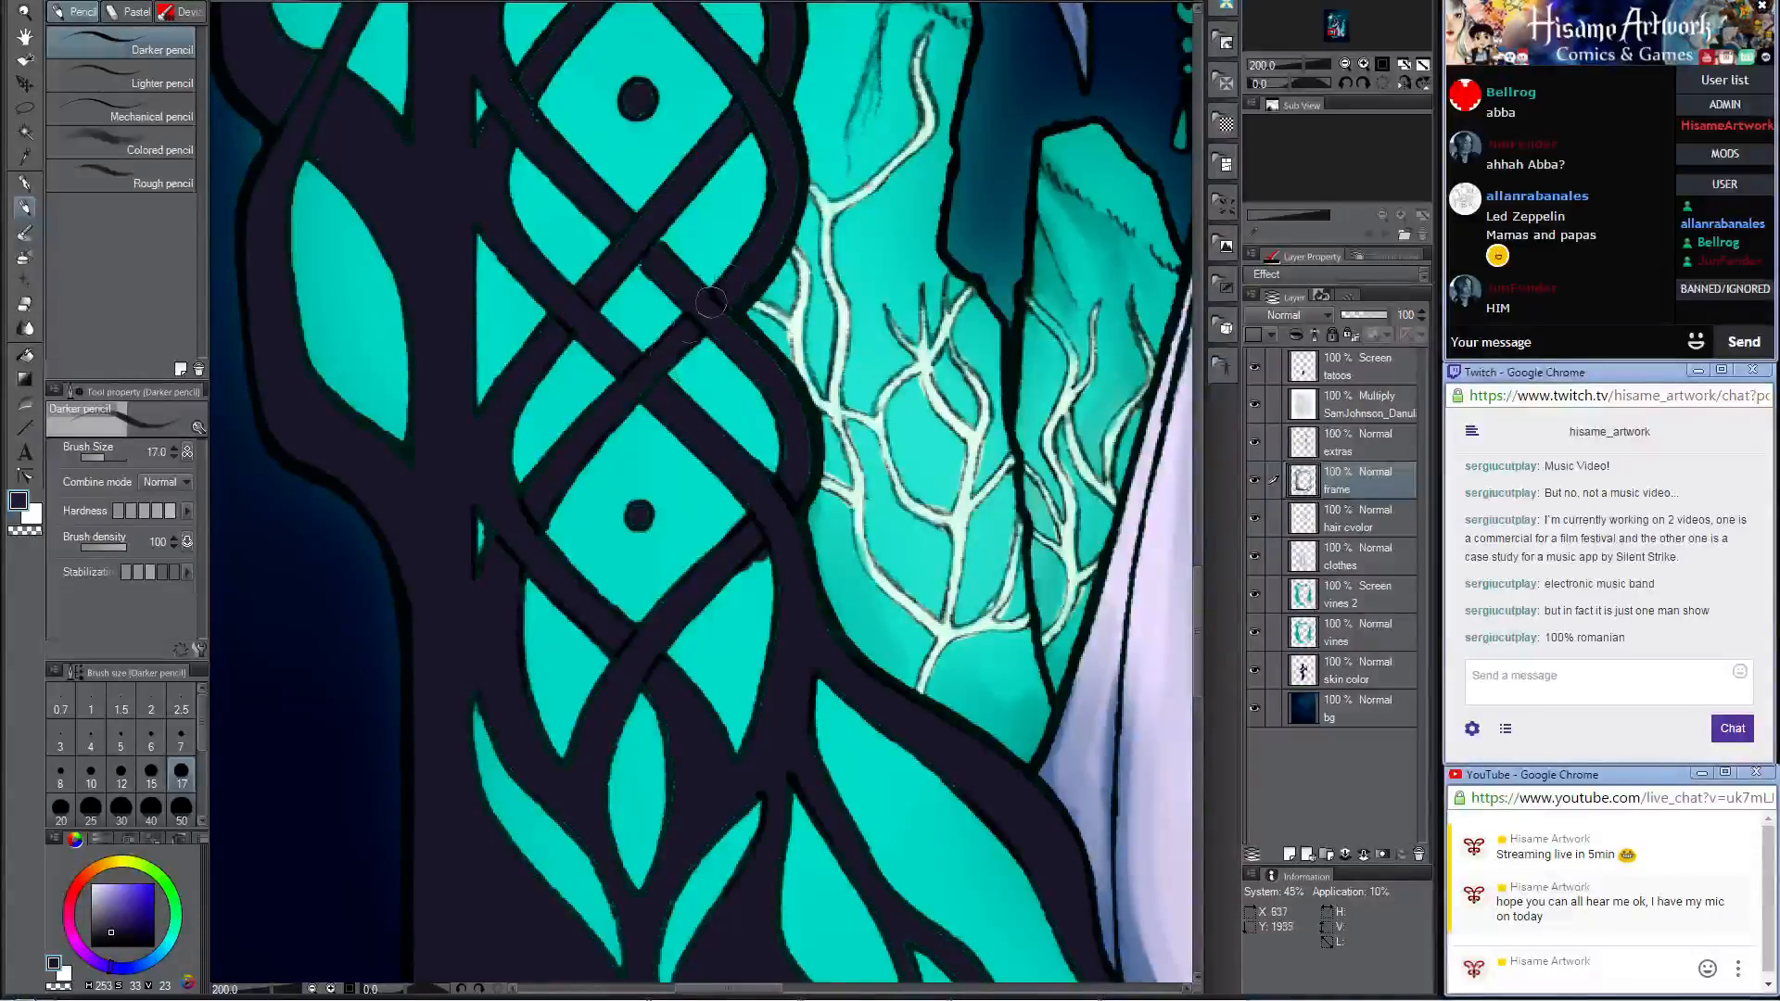
Step: Sample a near-black outline colour and darken the outer edge of the braided column beside the two teal panels
scroll(711, 302, up, 5)
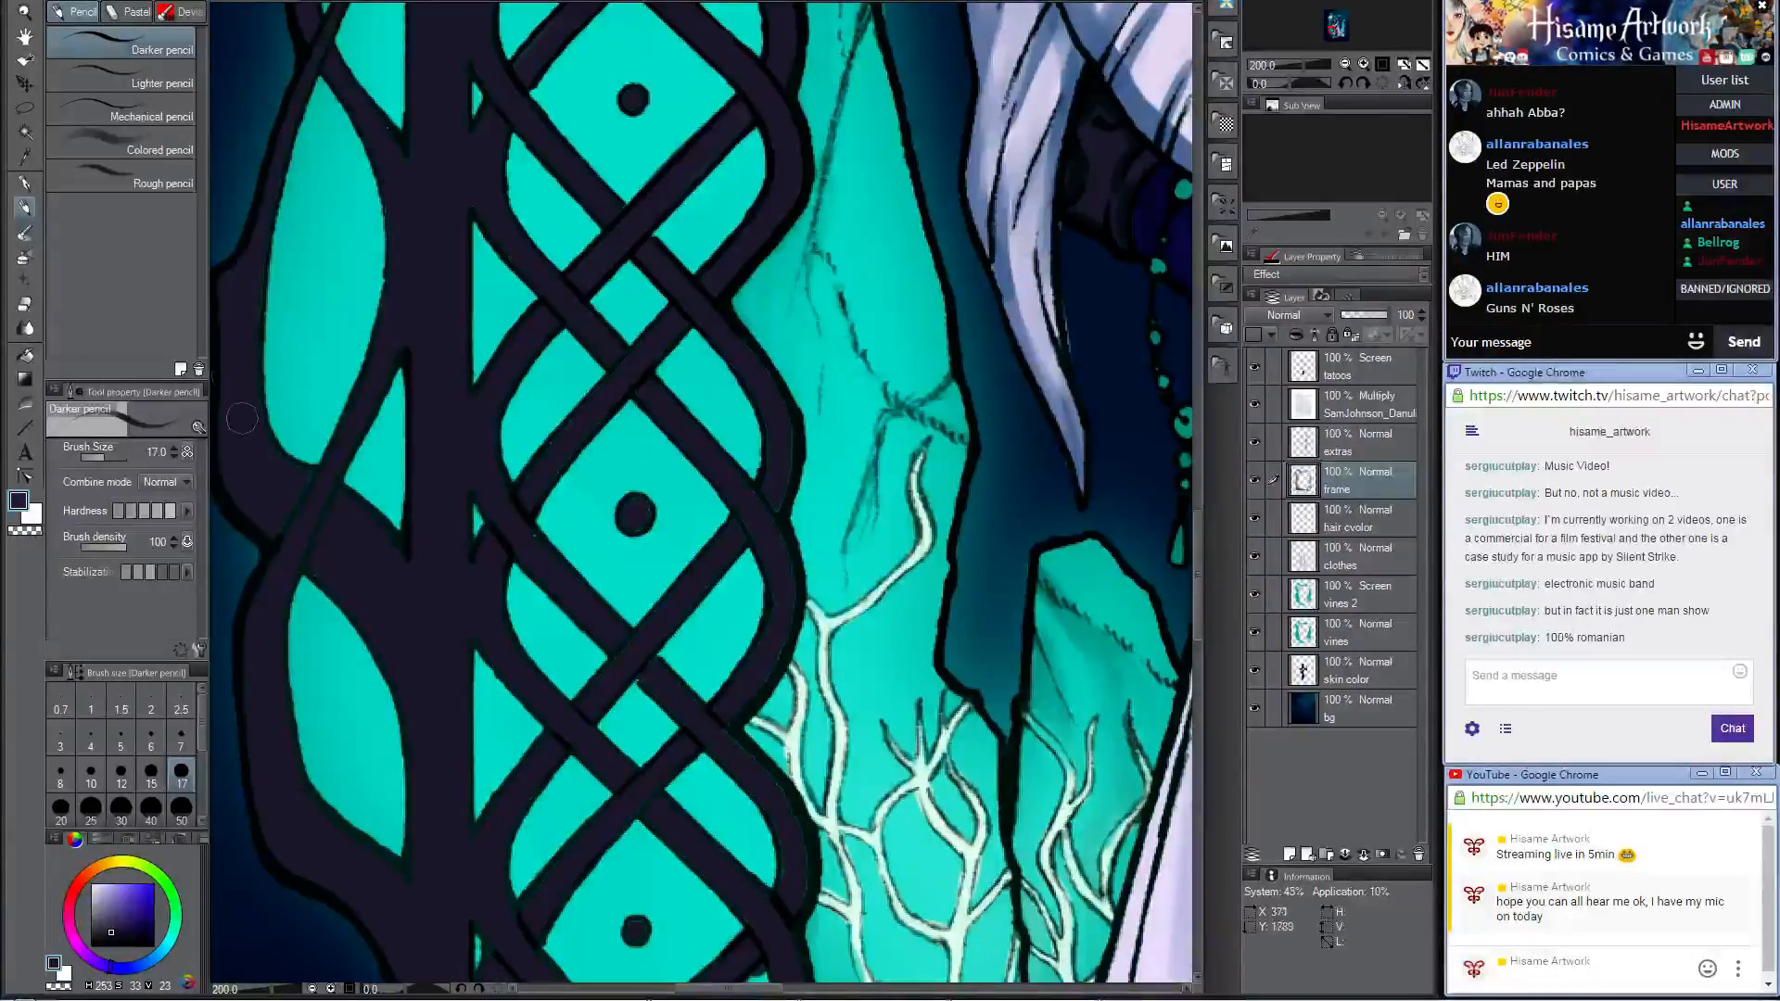
click(20, 508)
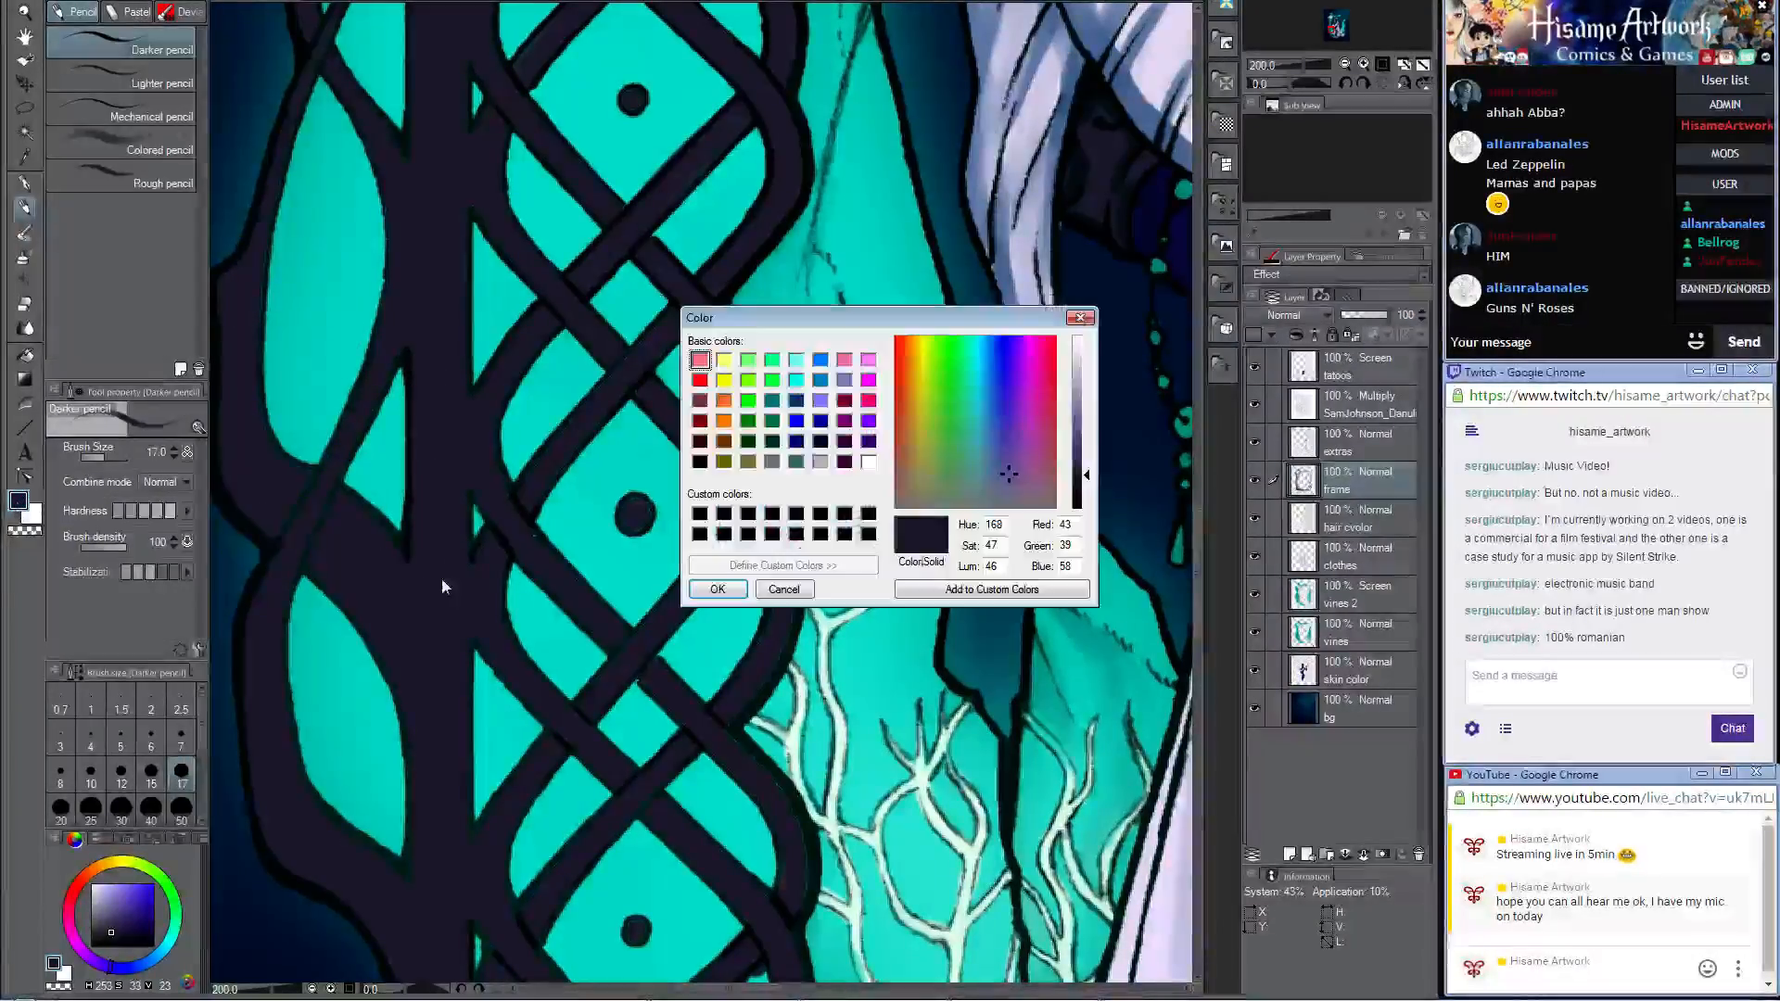
click(781, 590)
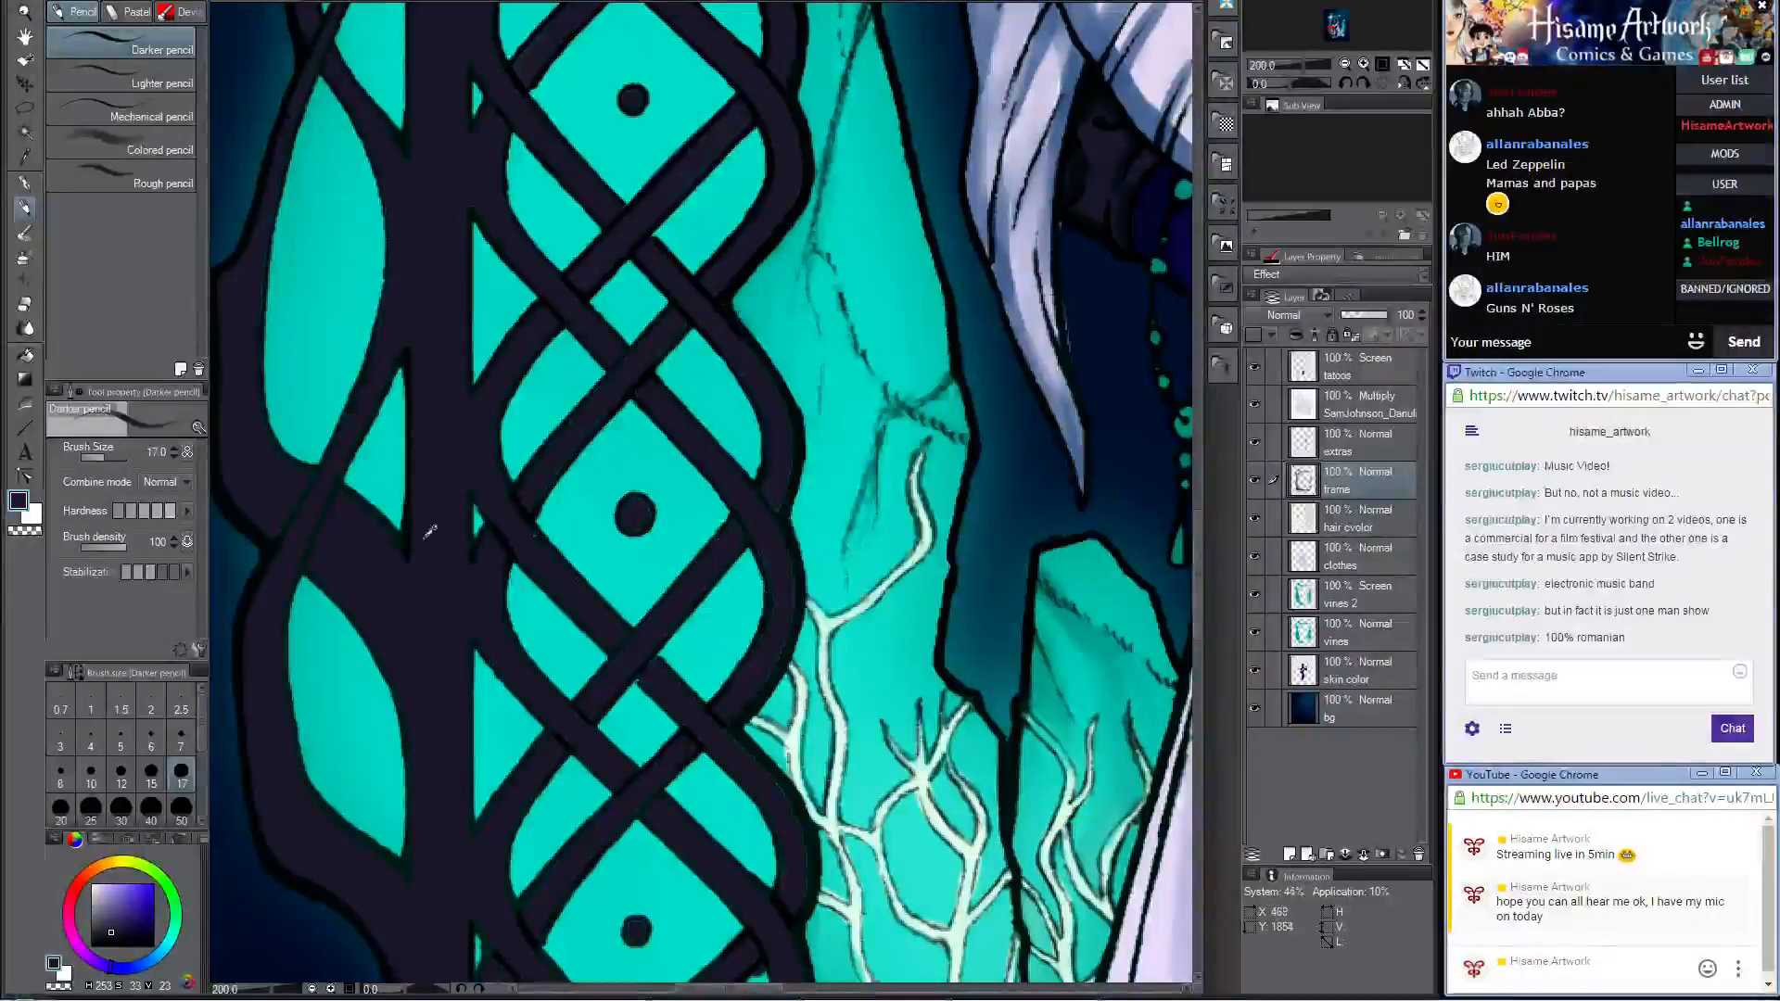
alt+click(406, 543)
drag(548, 621, 815, 602)
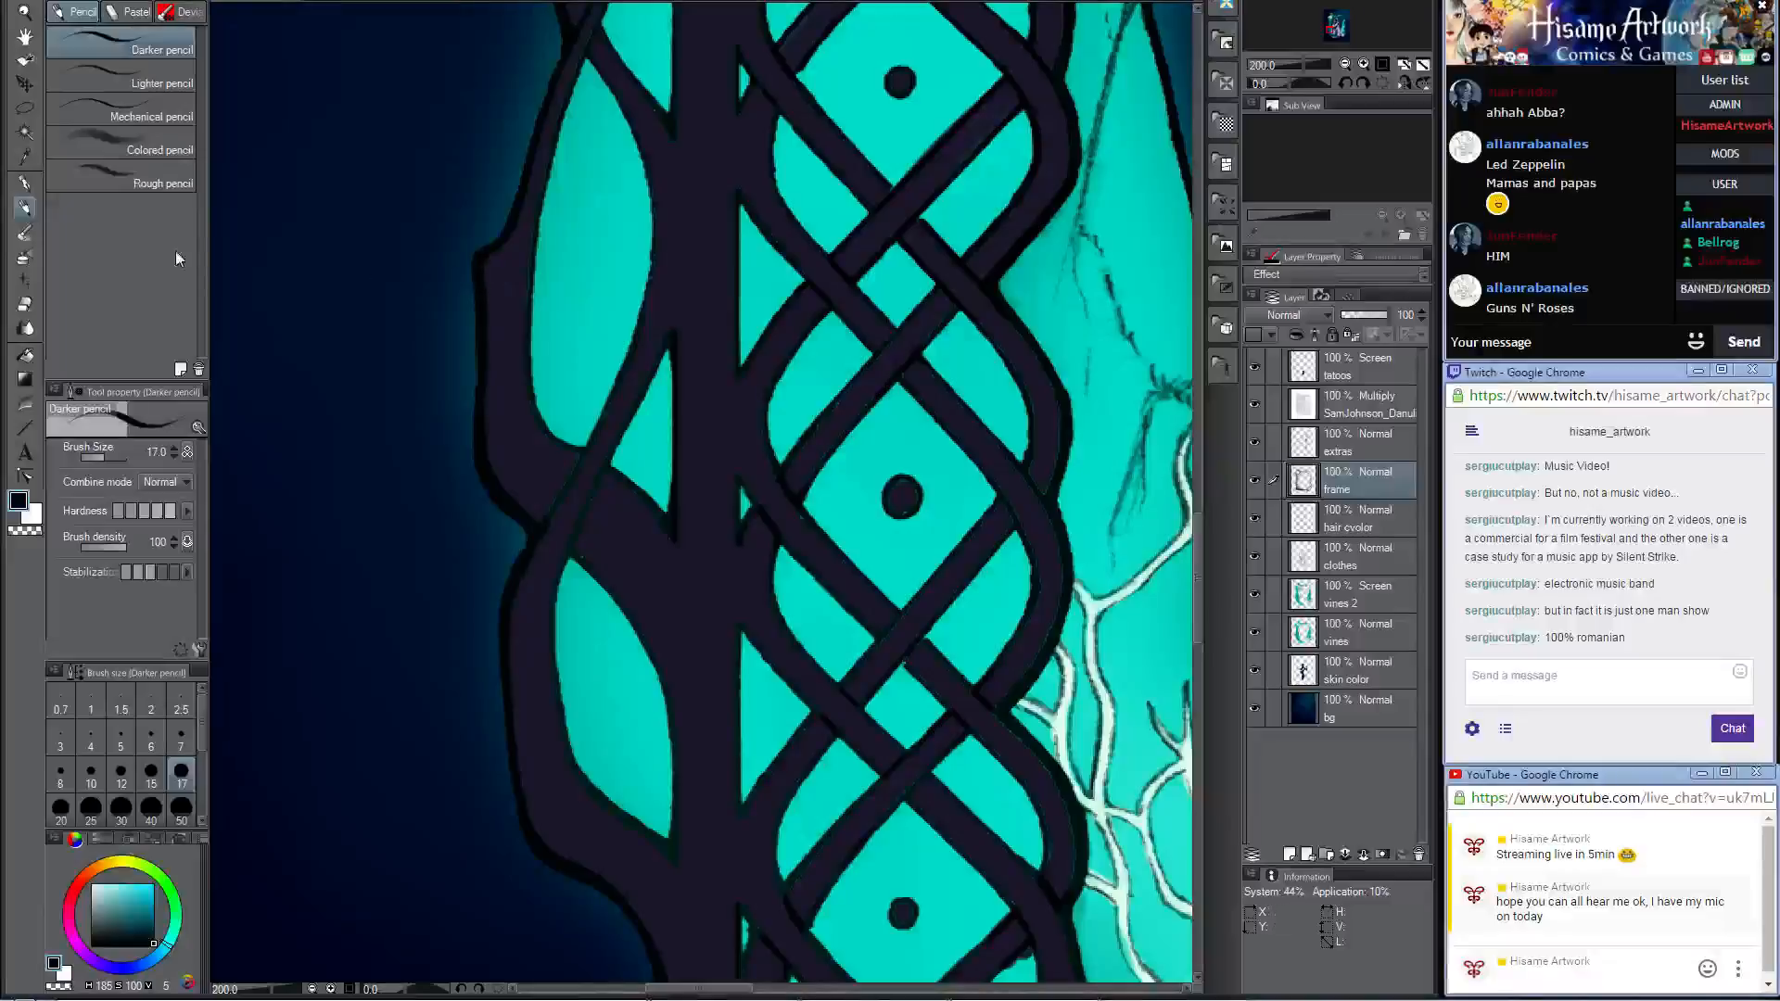
mouse_move(489, 261)
mouse_down()
mouse_move(494, 474)
mouse_move(542, 591)
mouse_move(576, 458)
mouse_move(505, 581)
mouse_up()
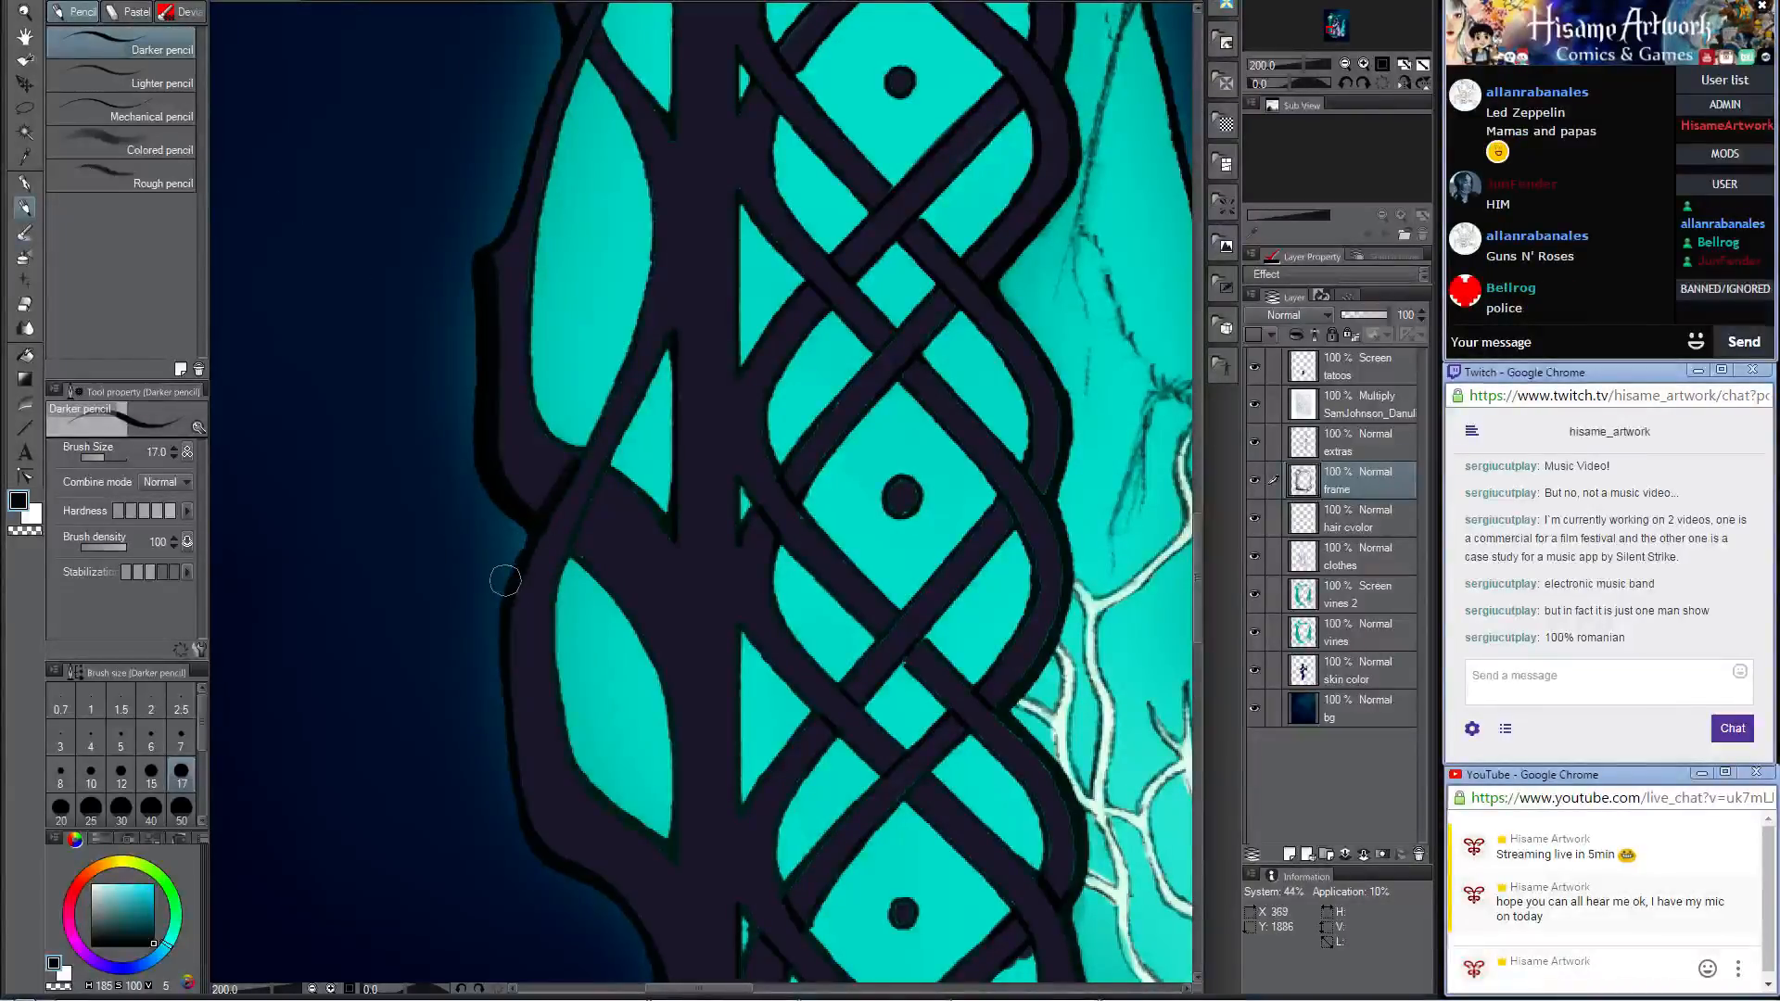
Step: Shade the outer frame bulge between the two teal panels with a sampled dark tone, and soften it with Opaque watercolor at size 30
alt+click(567, 473)
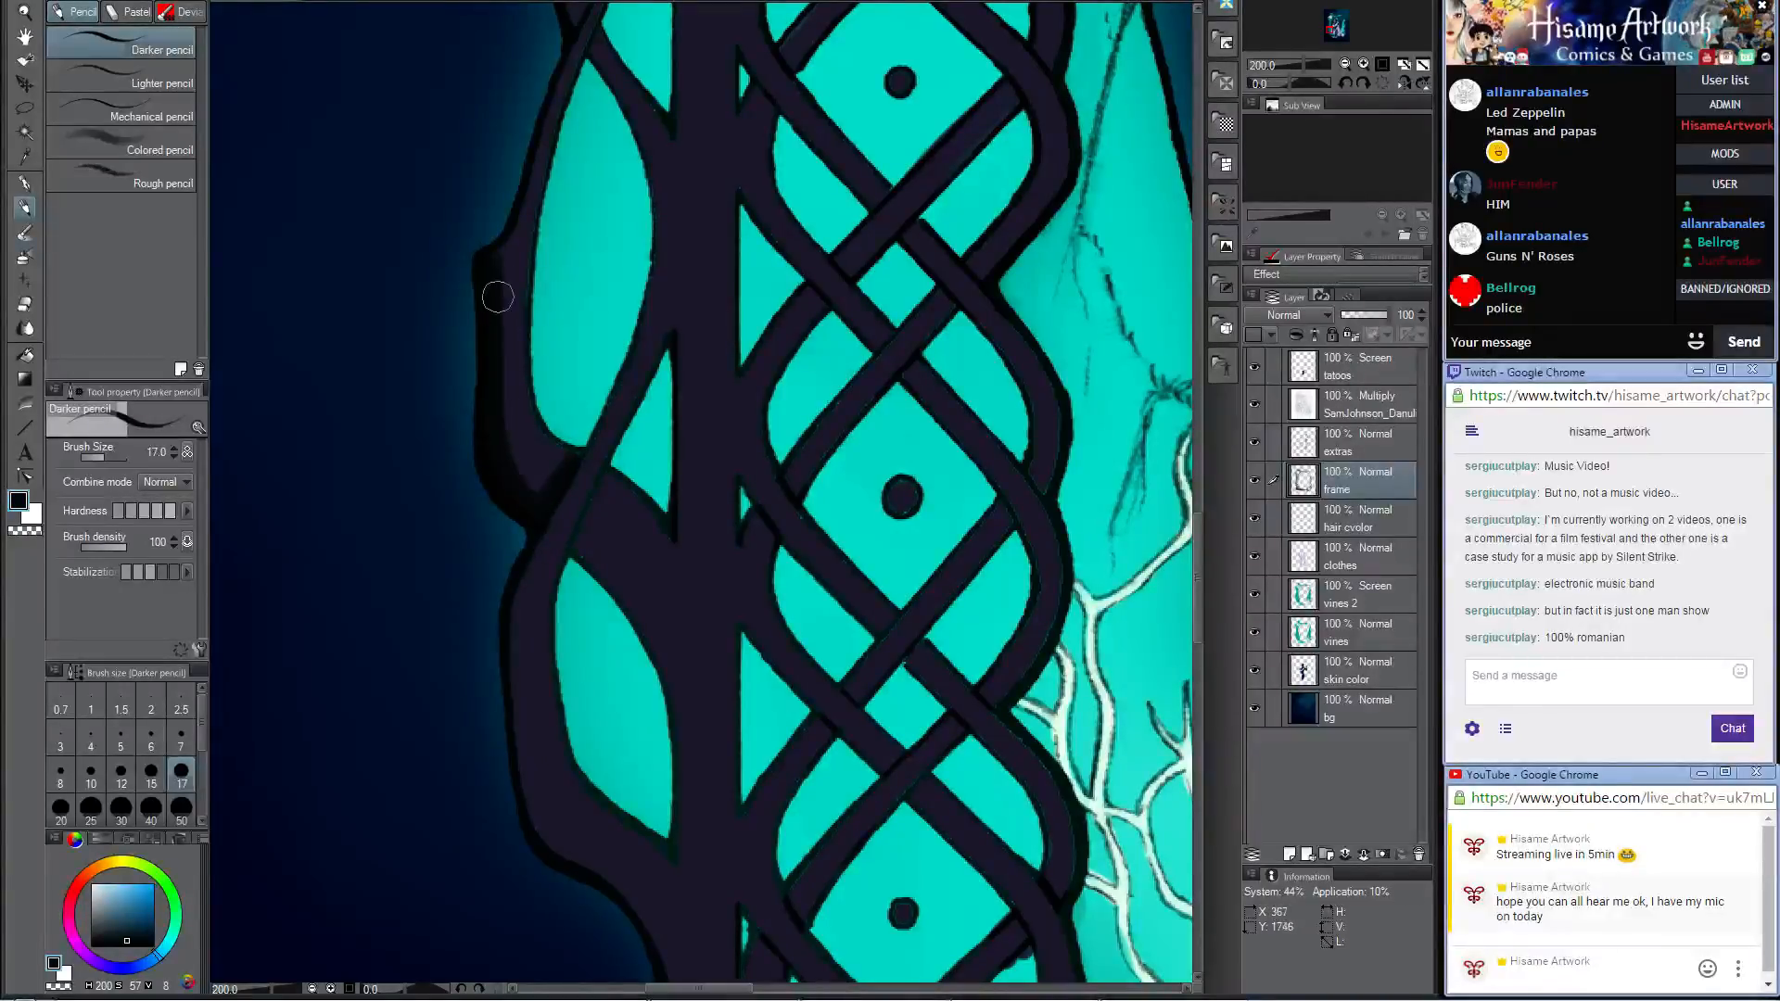
alt+click(501, 247)
alt+click(499, 249)
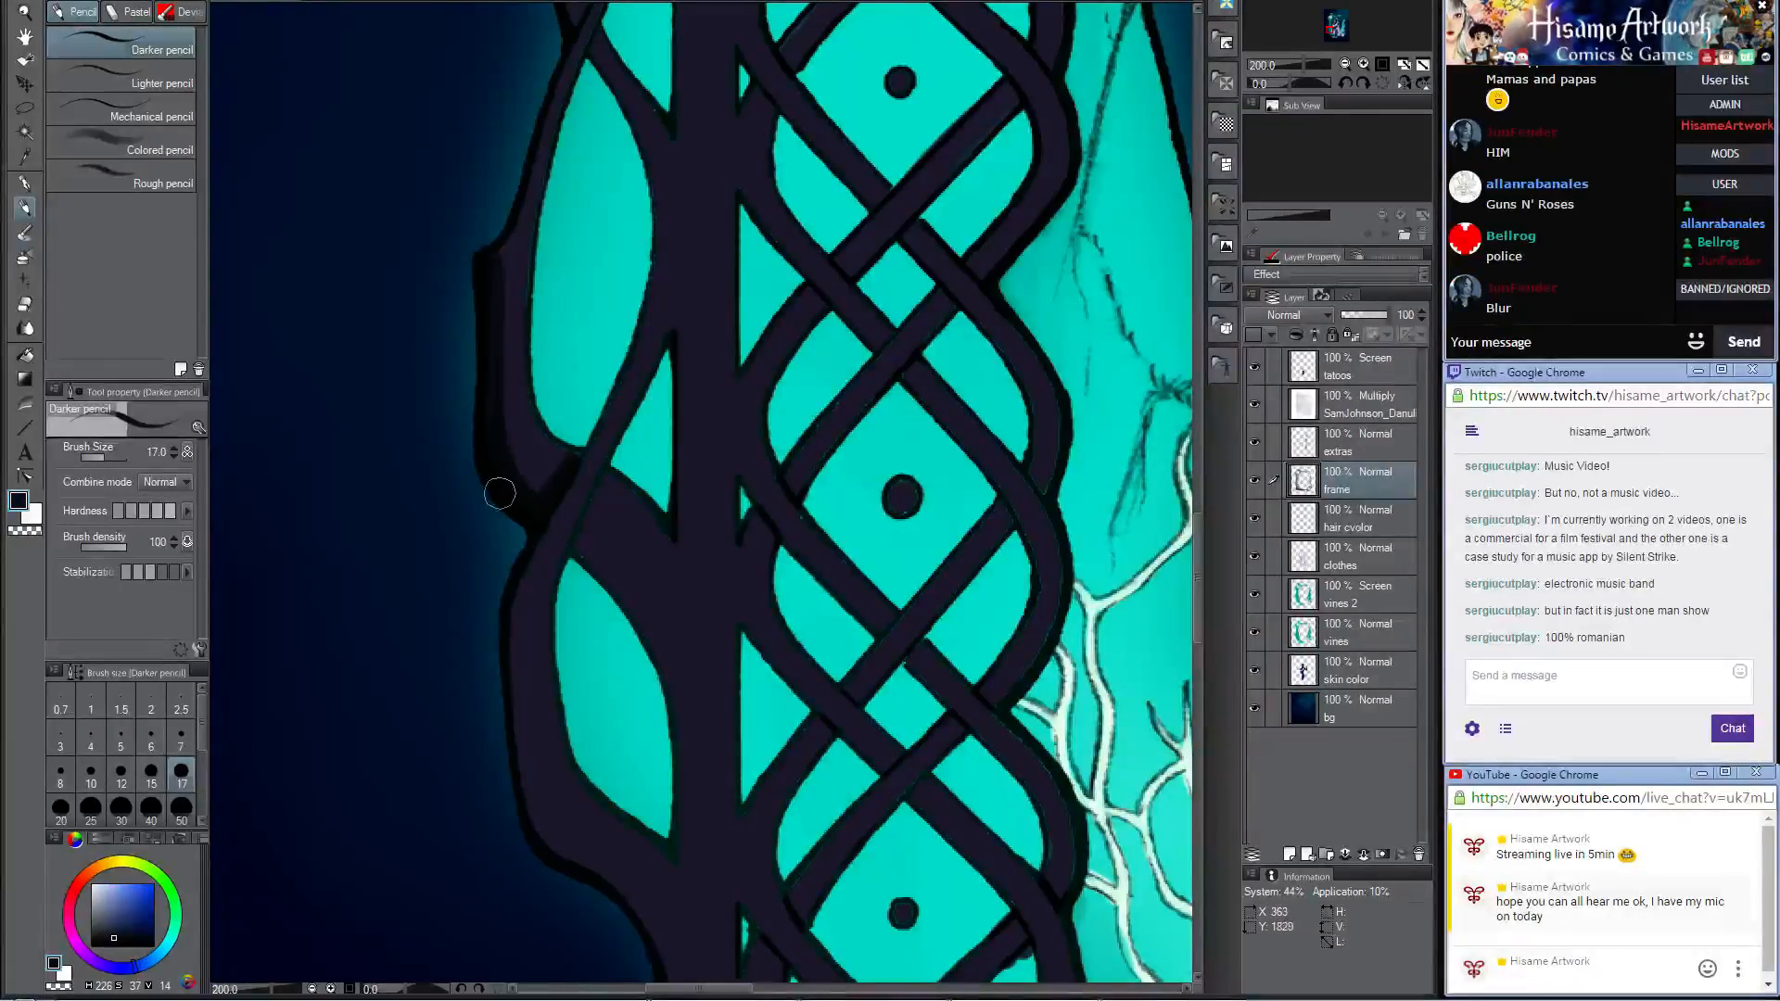
drag(523, 487, 535, 510)
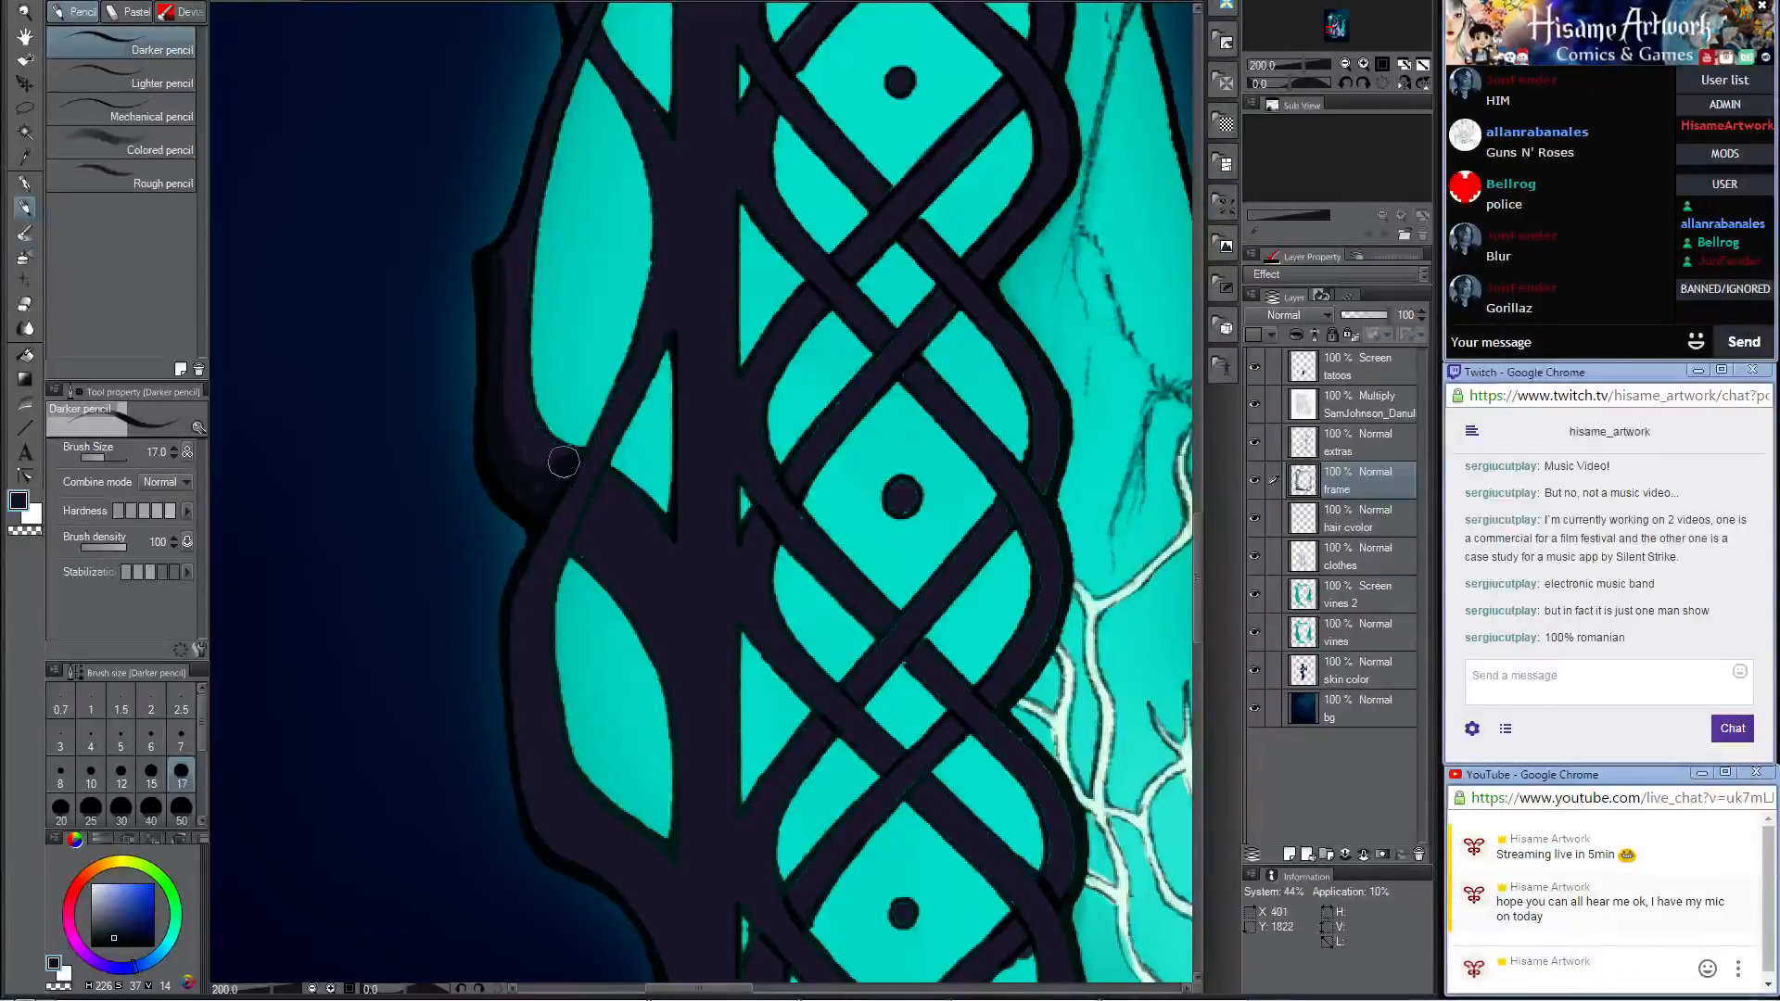
click(23, 232)
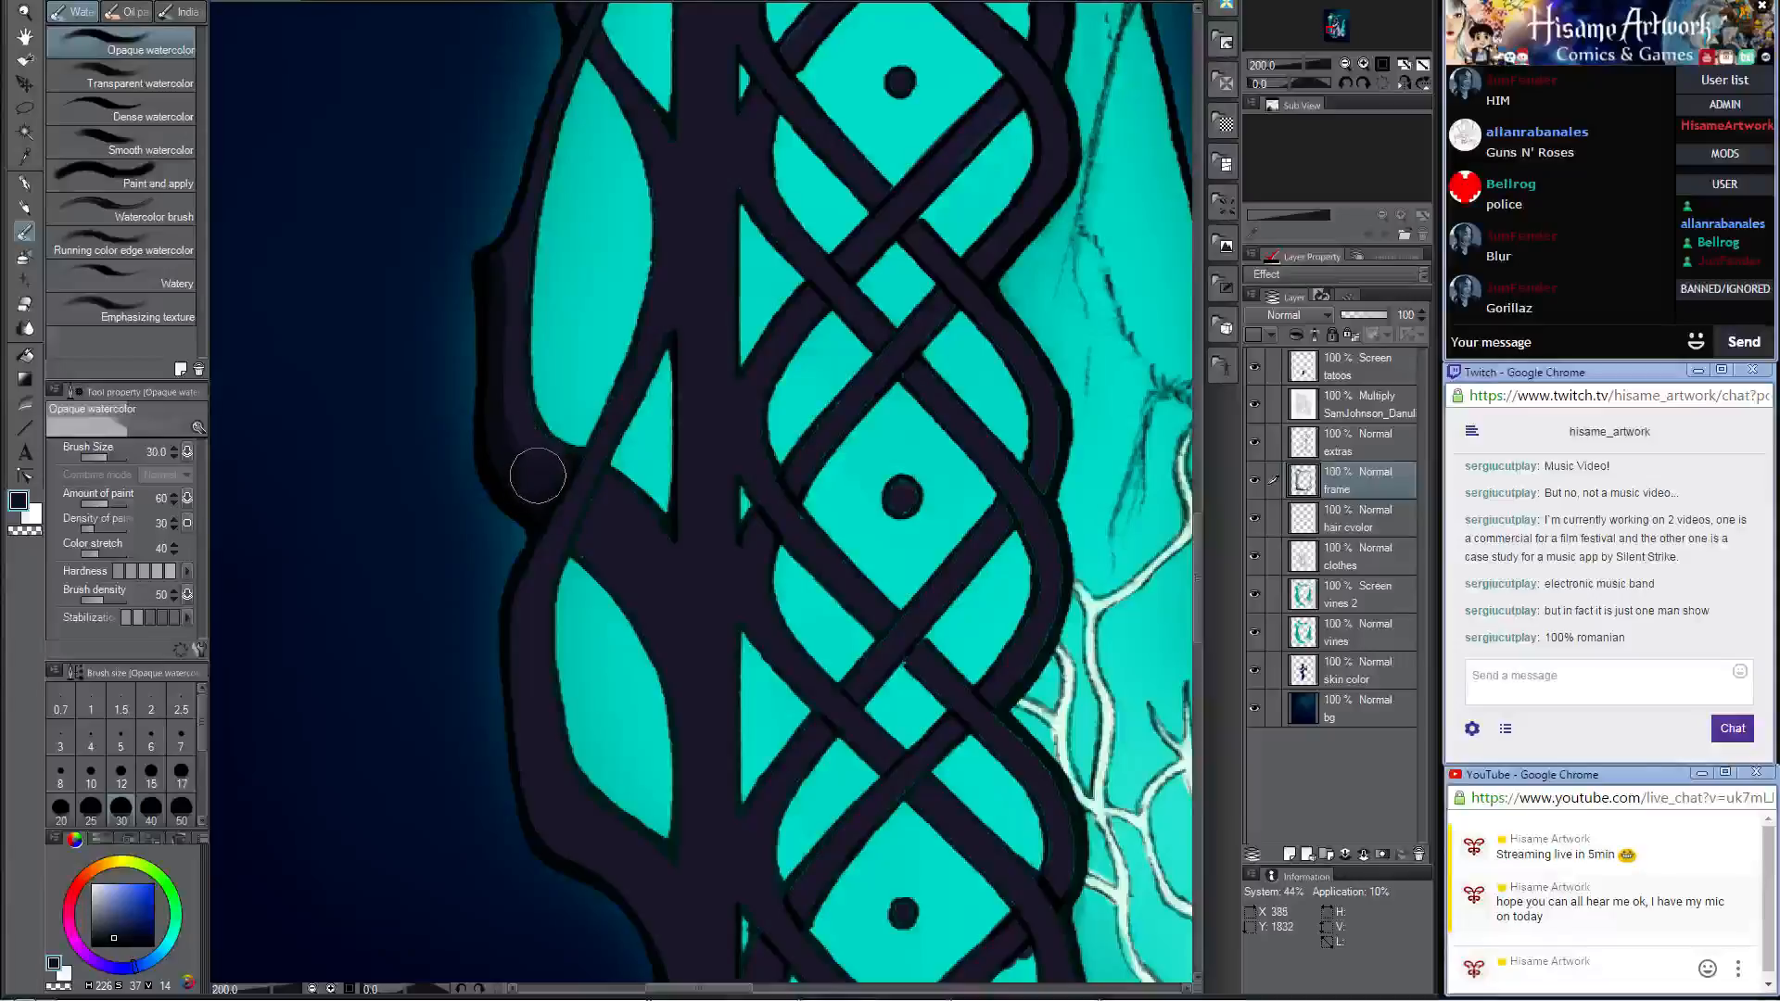
drag(544, 445, 477, 215)
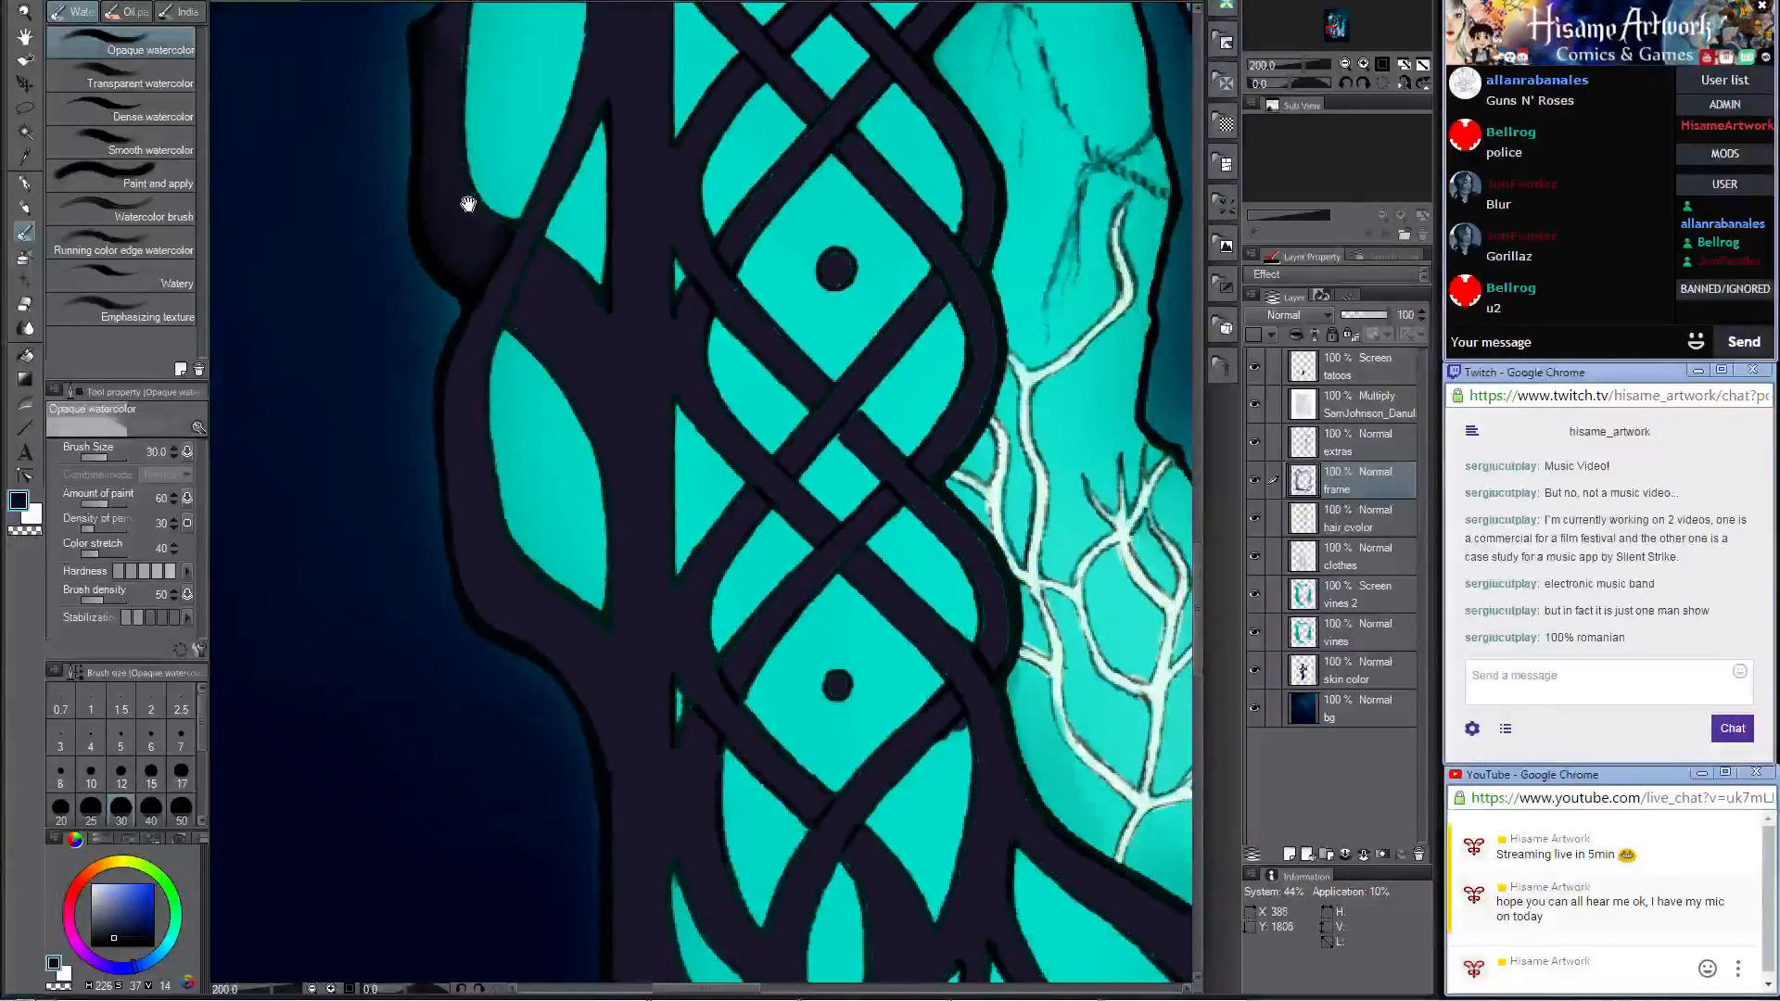
Step: Shade around the lower outer teal panel and along the adjoining frame strands with the Darker pencil at size 17, undoing one misplaced stroke
click(23, 208)
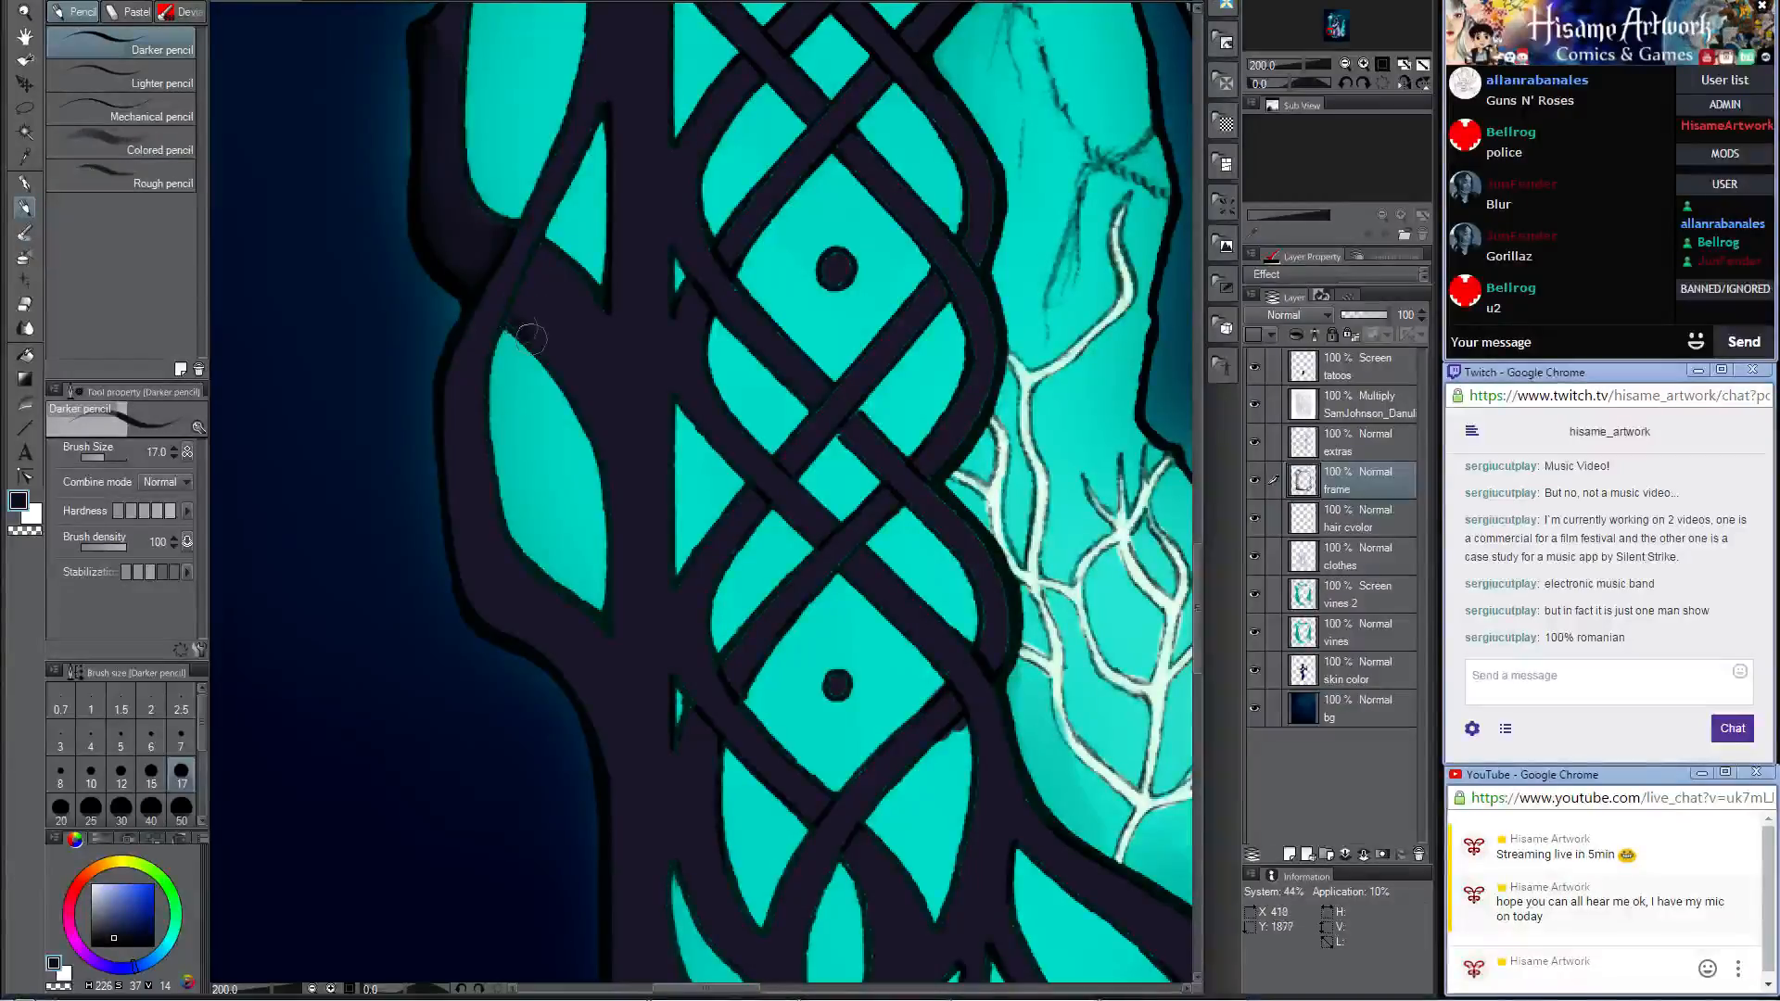
mouse_move(531, 338)
mouse_down()
mouse_move(612, 450)
mouse_move(614, 667)
mouse_up()
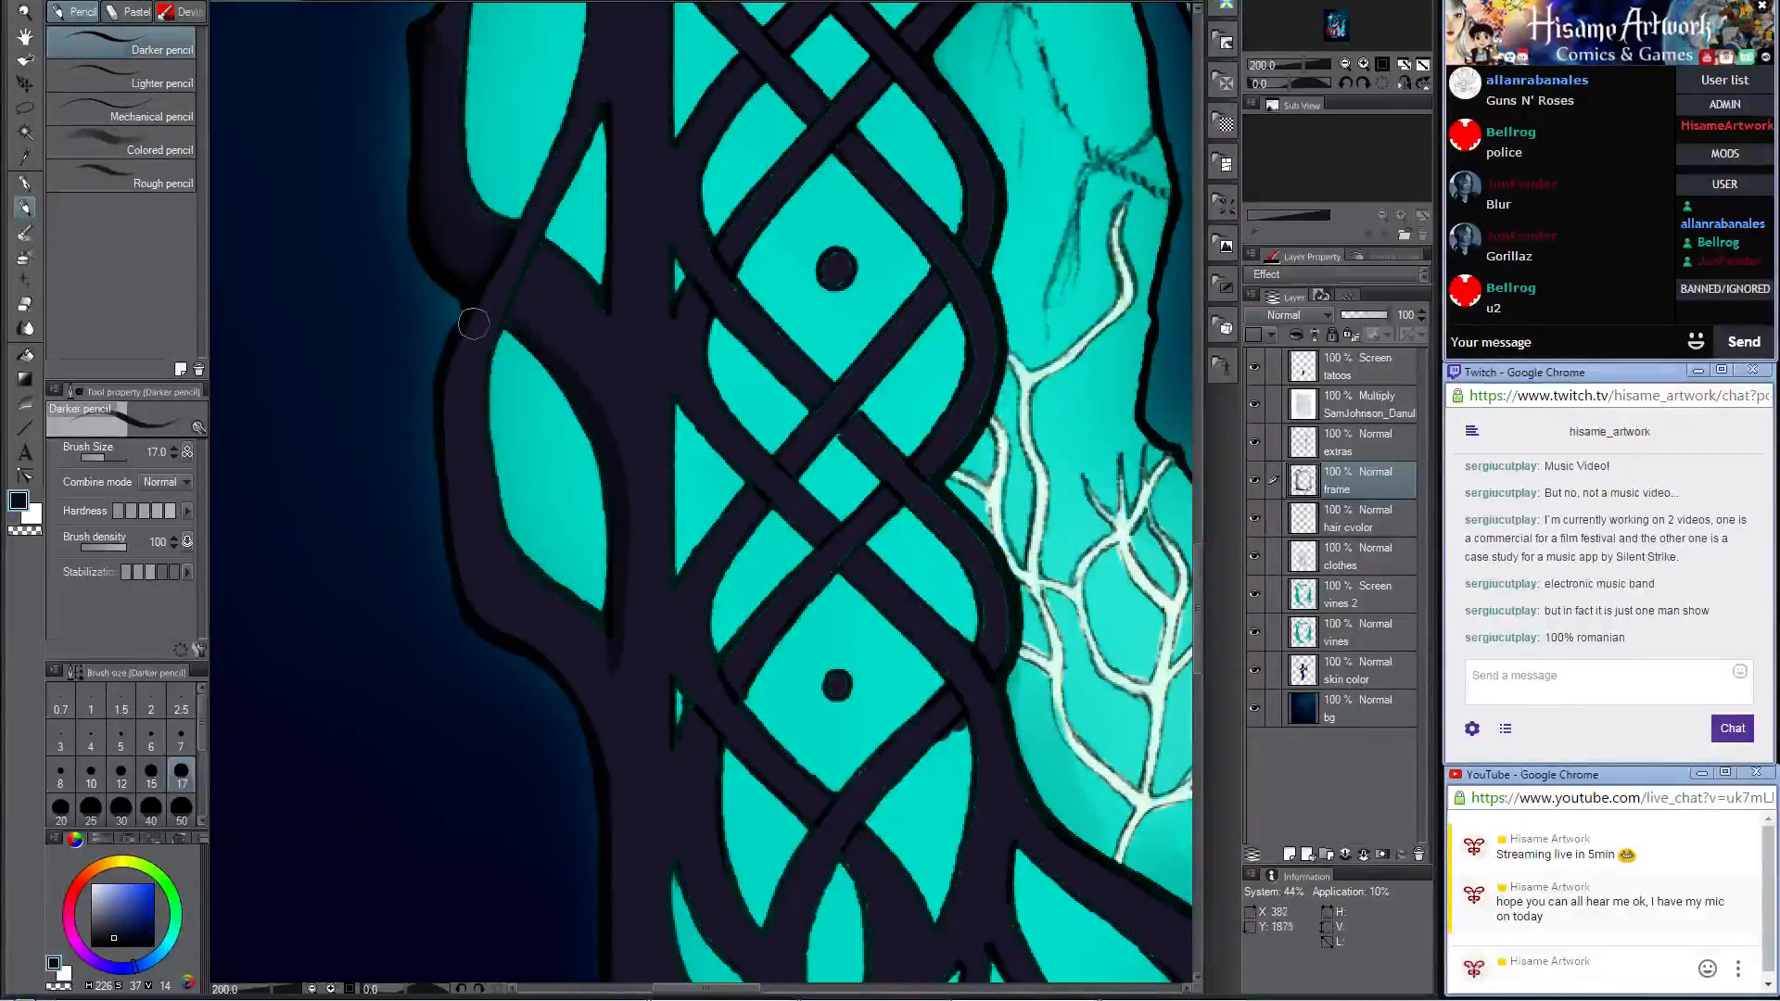
mouse_move(474, 323)
mouse_down()
mouse_move(445, 512)
mouse_move(480, 621)
mouse_up()
key(ctrl+z)
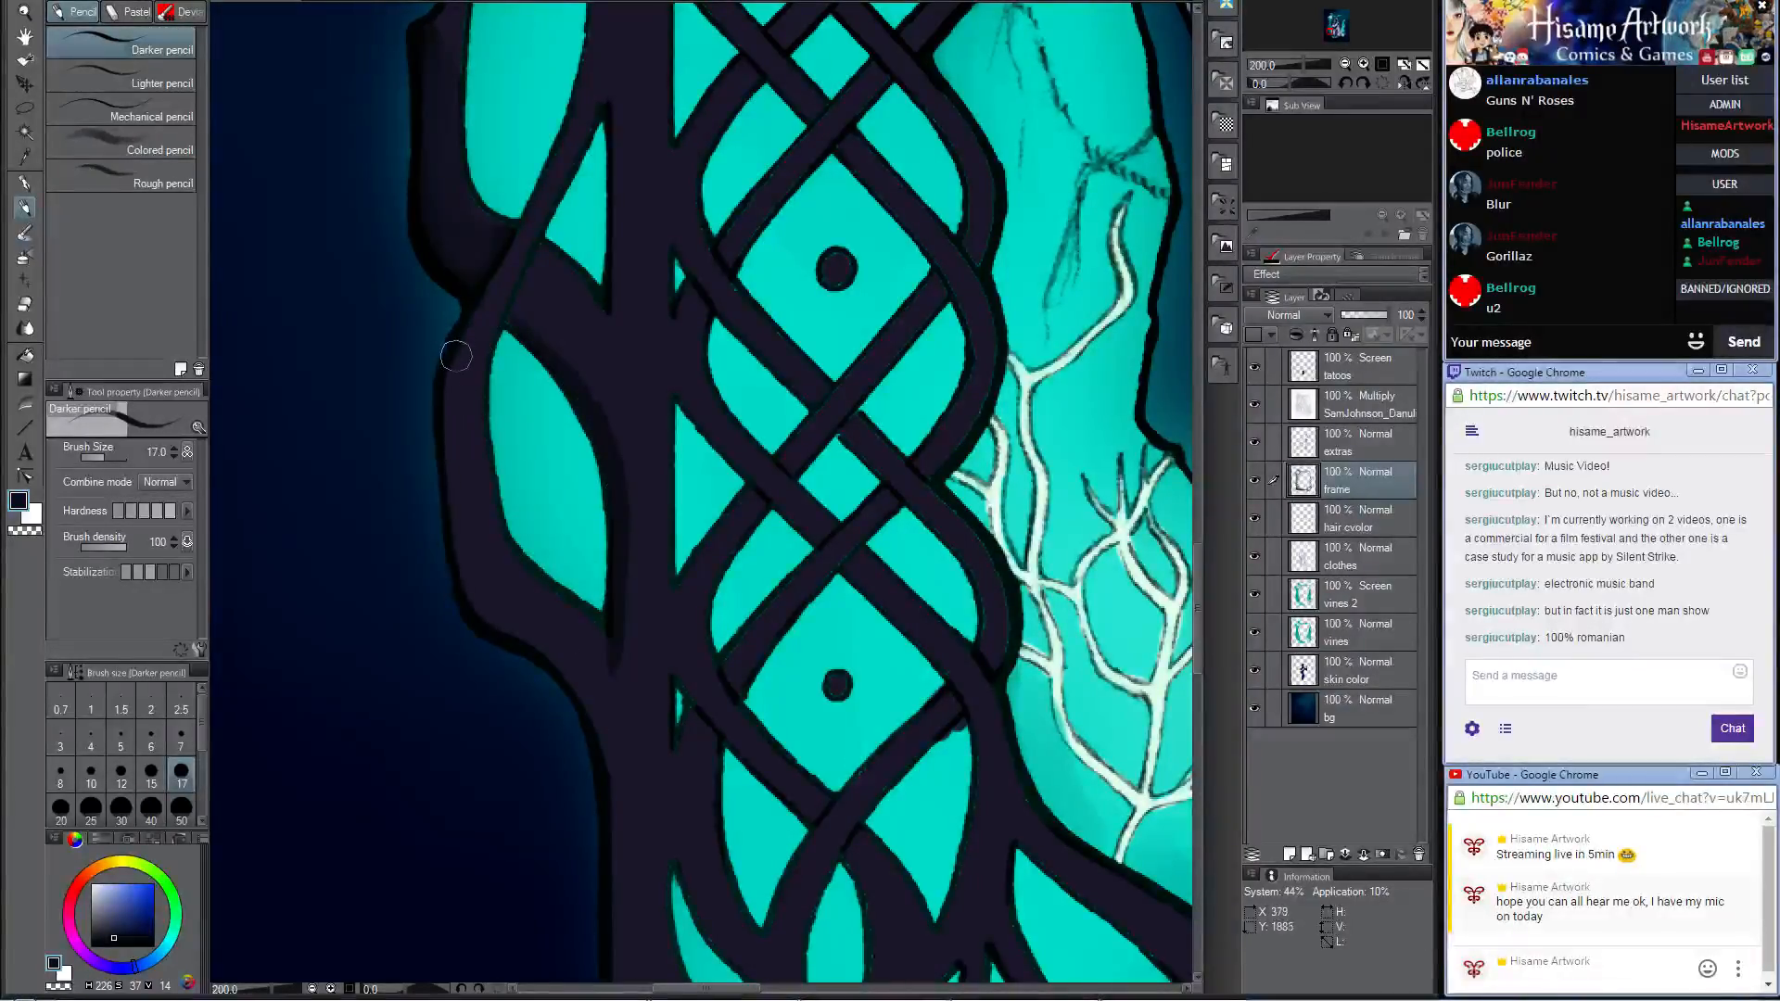
mouse_move(455, 356)
mouse_down()
mouse_move(469, 569)
mouse_move(608, 820)
mouse_up()
mouse_move(674, 735)
mouse_down()
mouse_move(652, 305)
mouse_move(623, 549)
mouse_move(666, 289)
mouse_move(631, 246)
mouse_move(803, 423)
mouse_up()
mouse_move(807, 430)
mouse_down()
mouse_move(844, 554)
mouse_move(799, 664)
mouse_up()
key(ctrl+z)
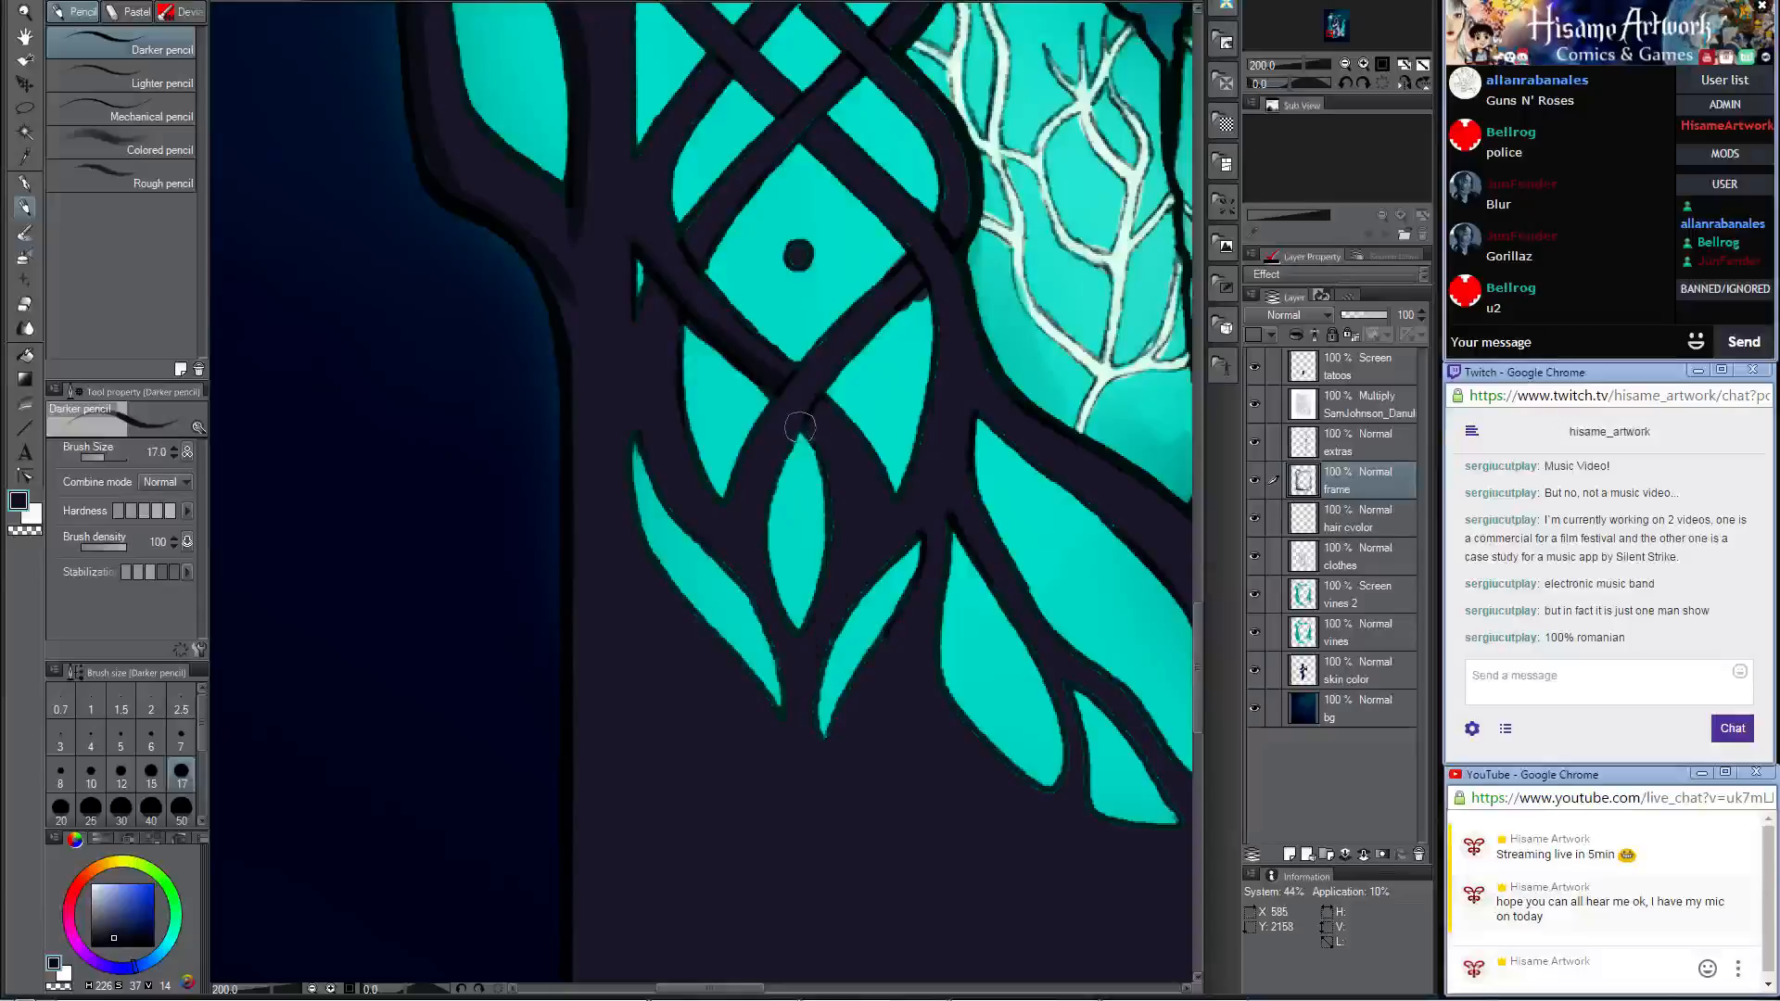
mouse_move(800, 427)
mouse_down()
mouse_move(834, 537)
mouse_move(803, 691)
mouse_up()
key(ctrl+z)
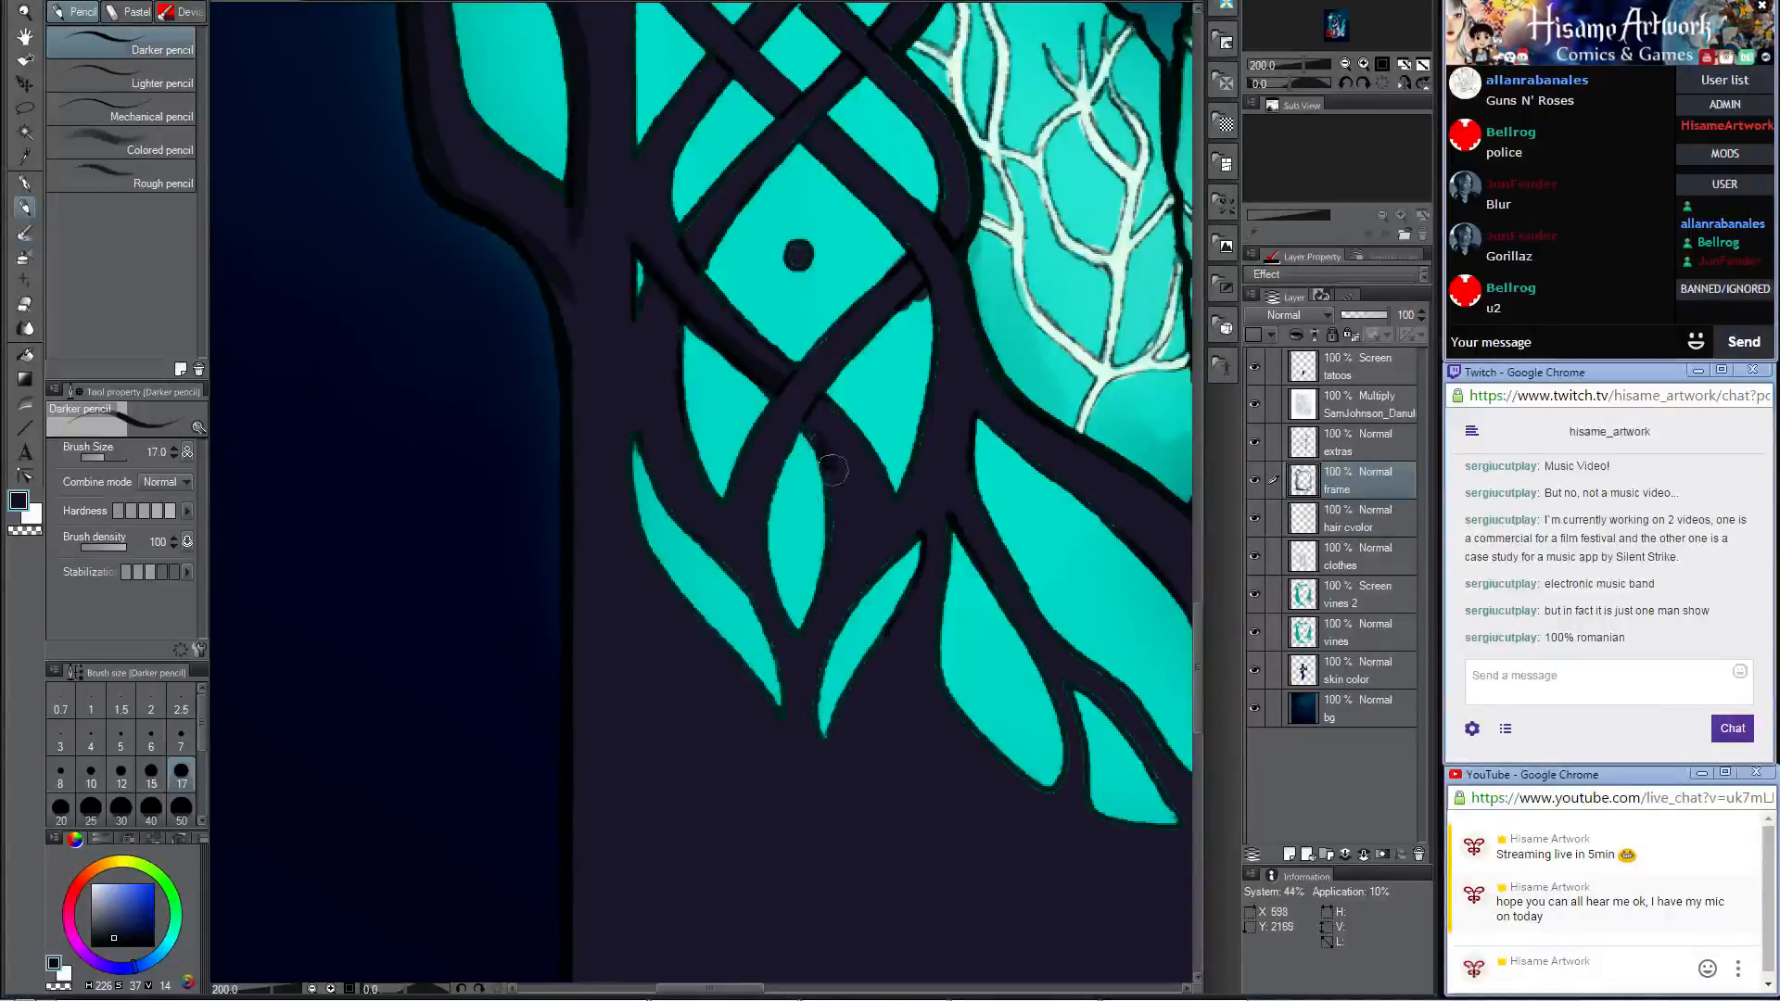
mouse_move(833, 469)
mouse_down()
mouse_move(840, 555)
mouse_move(801, 687)
mouse_up()
key(ctrl+z)
Step: Shade the frame around the small teal leaf shapes at the foot of the braid with the Darker pencil at size 17
mouse_move(804, 412)
mouse_down()
mouse_move(839, 516)
mouse_move(811, 633)
mouse_up()
mouse_move(628, 419)
mouse_down()
mouse_move(641, 545)
mouse_move(748, 702)
mouse_up()
mouse_move(930, 704)
mouse_down()
mouse_move(735, 564)
mouse_move(626, 526)
mouse_up()
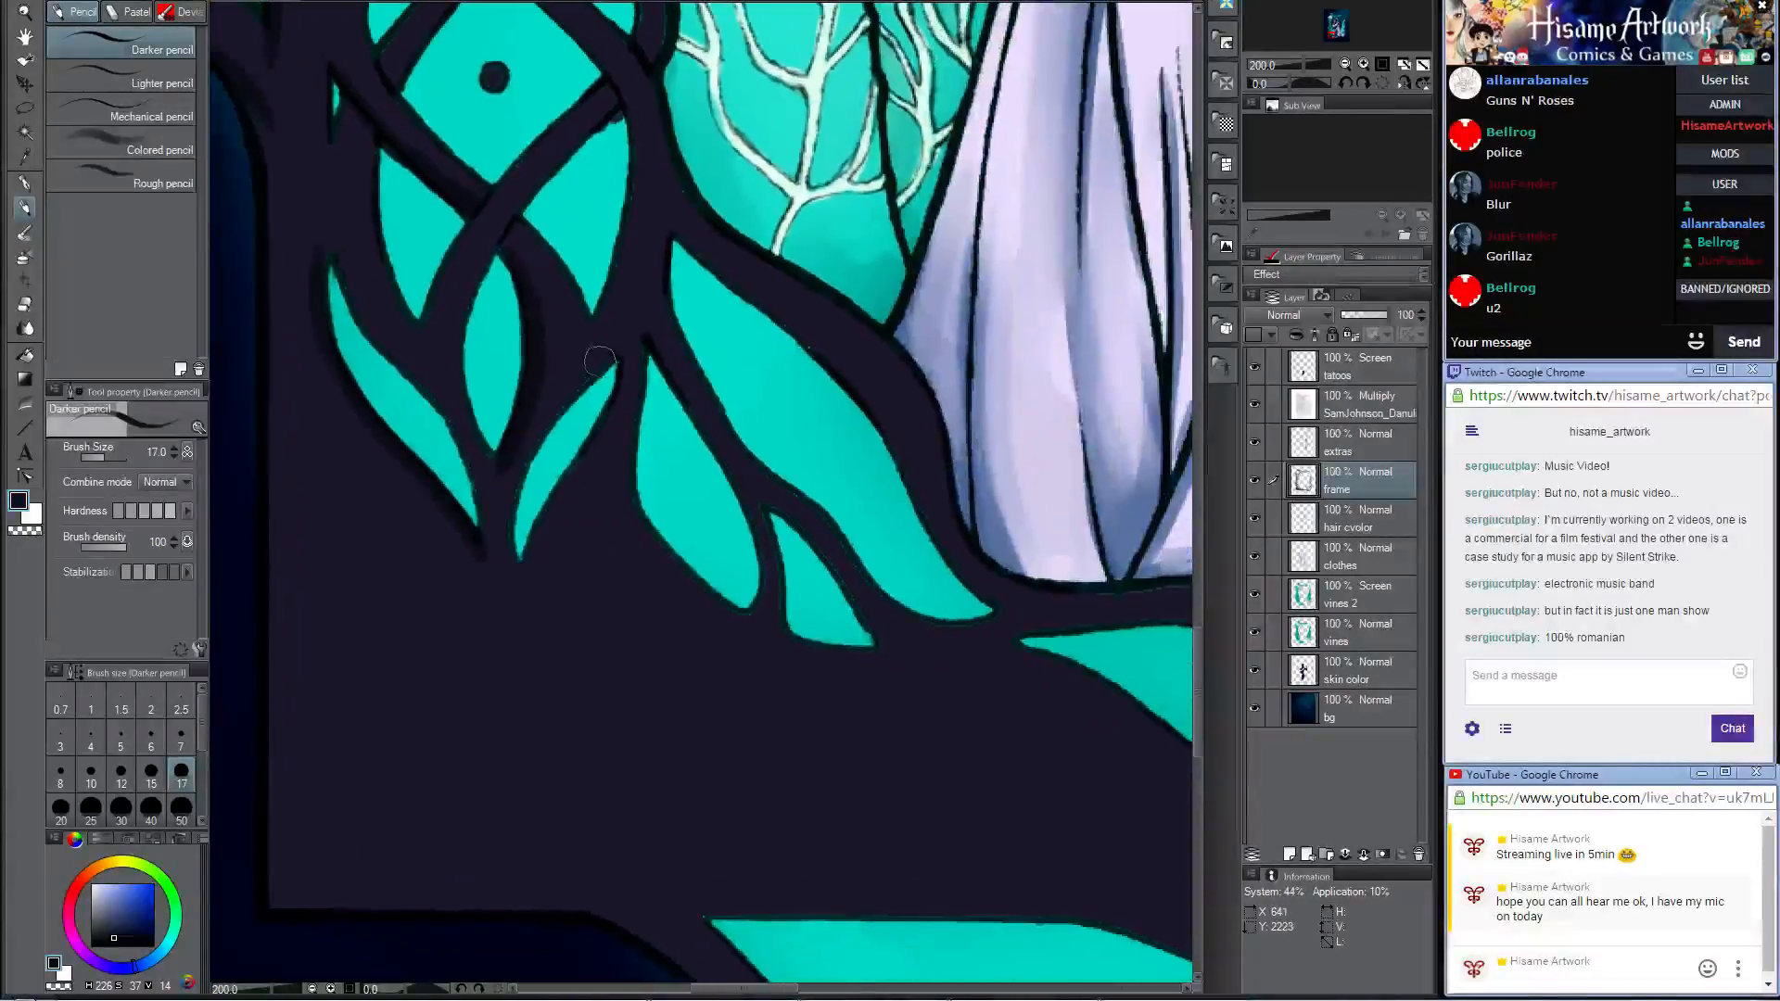
mouse_move(644, 340)
mouse_down()
mouse_move(632, 473)
mouse_move(691, 579)
mouse_move(746, 619)
mouse_up()
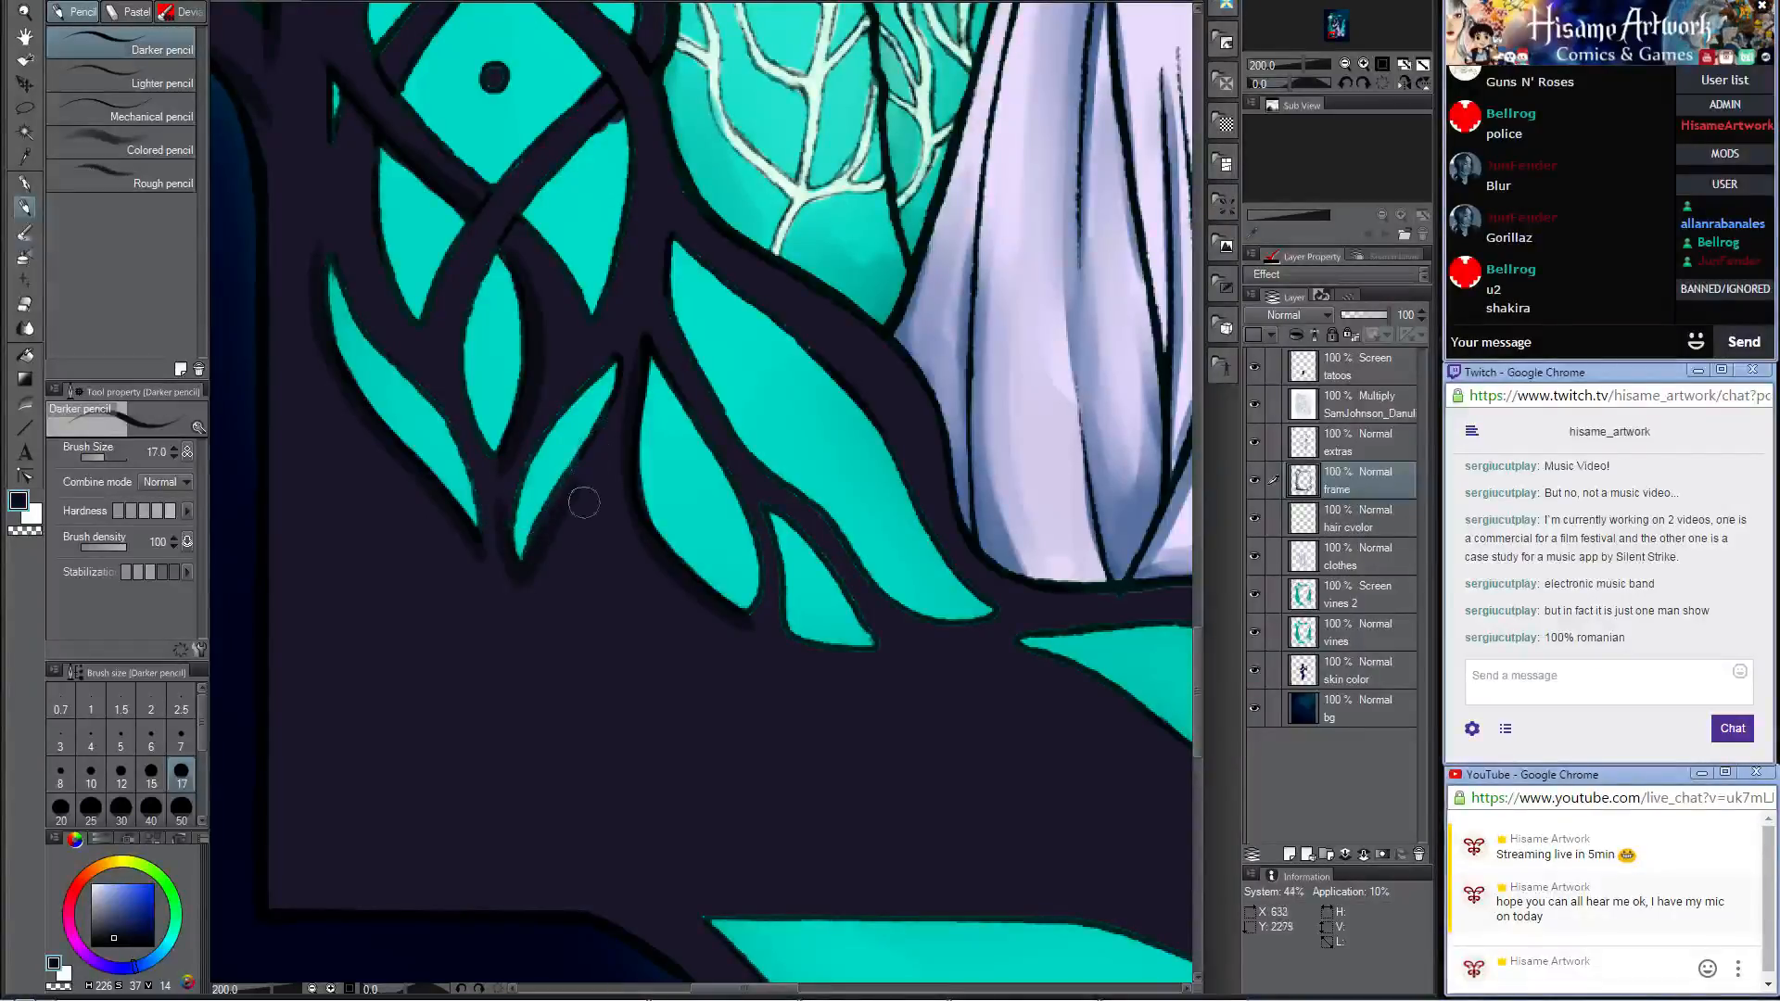
Step: Select the frame layer's painted area, shade the frame's lower corner with the Darker pencil at size 200, and clear the selection
mouse_move(662, 705)
mouse_down()
mouse_move(784, 485)
mouse_move(738, 478)
mouse_up()
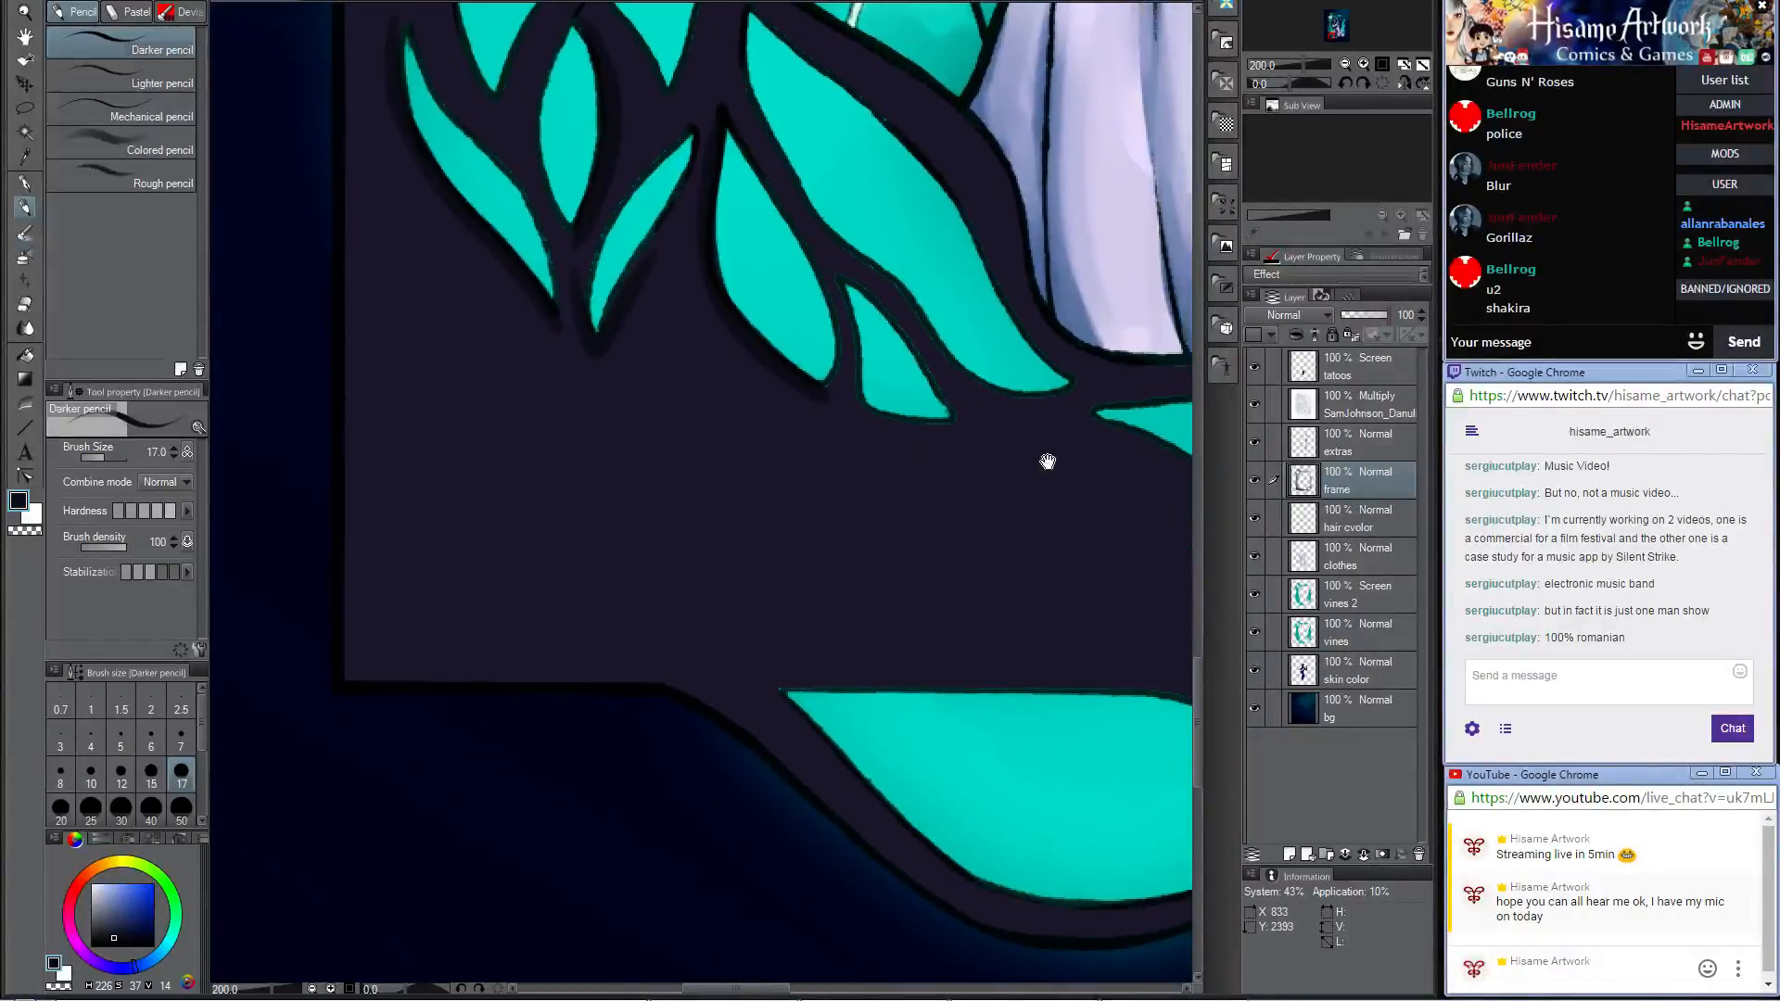
ctrl+click(1300, 482)
key(bracketright)
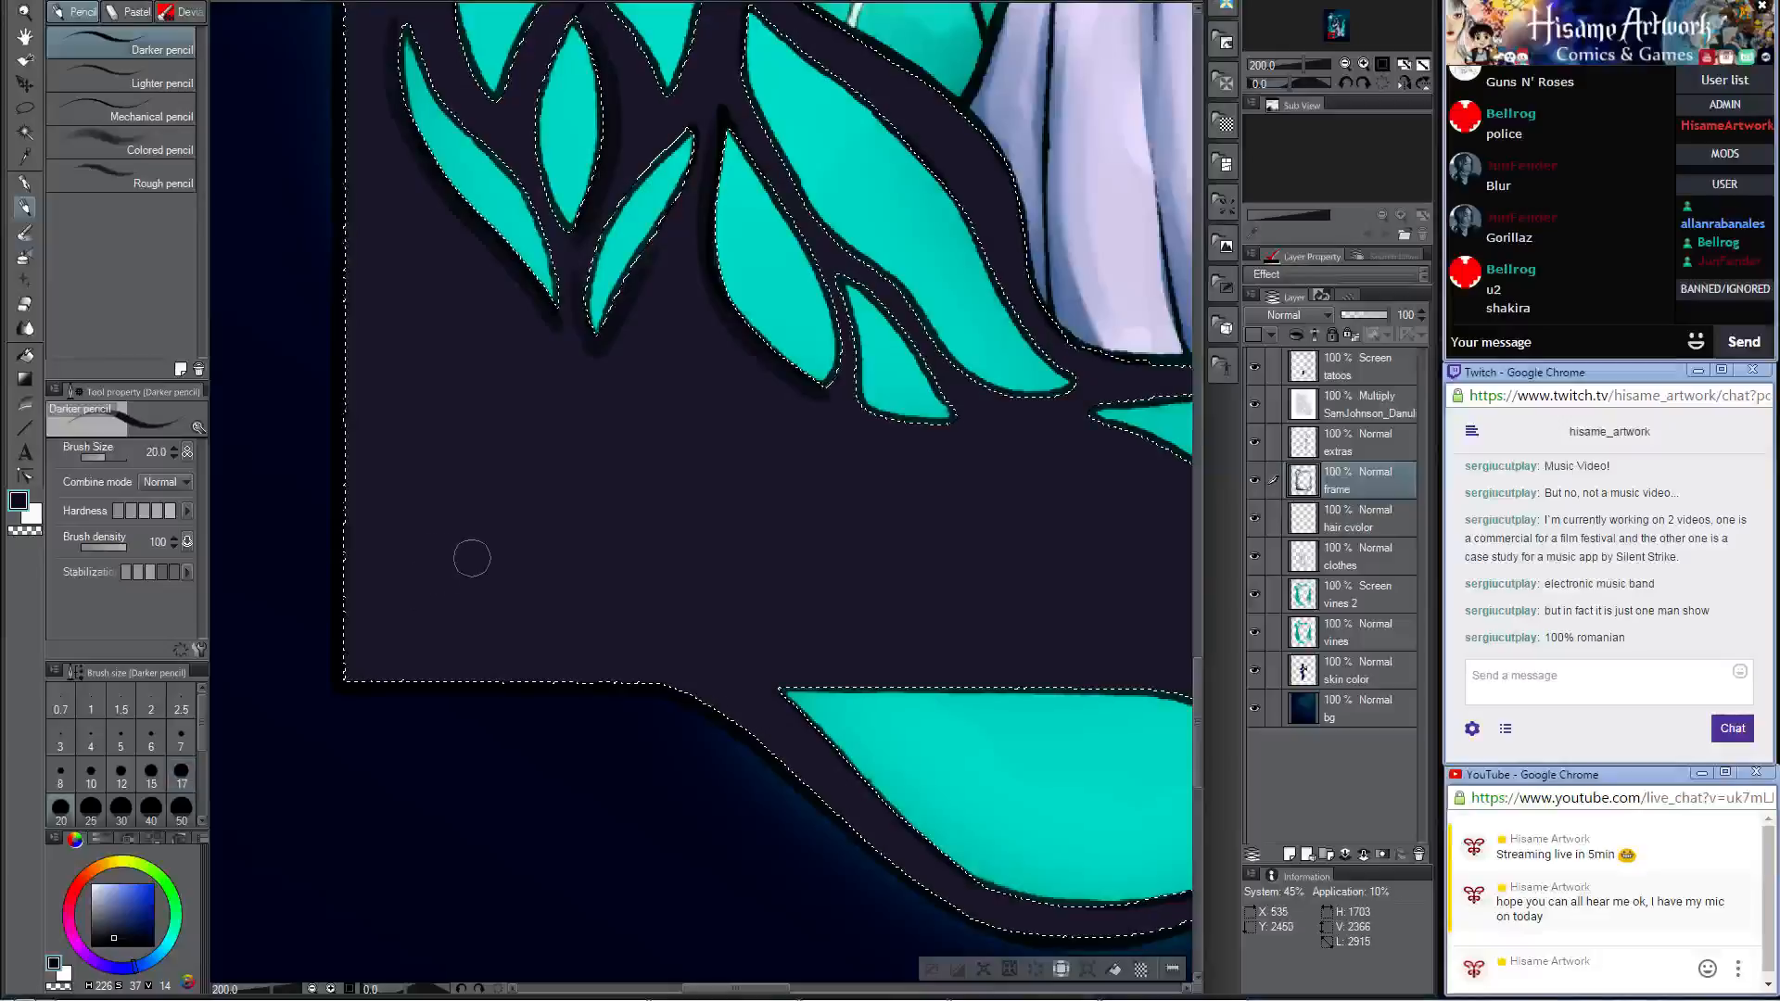
key(bracketright)
key(bracketright)
key(bracketright)
key(bracketright)
key(bracketright)
key(bracketright)
key(bracketright)
key(bracketright)
key(bracketright)
key(bracketright)
key(bracketright)
key(bracketright)
mouse_move(335, 496)
mouse_down()
mouse_move(359, 340)
mouse_move(464, 466)
mouse_move(648, 568)
mouse_move(667, 676)
mouse_up()
key(ctrl+d)
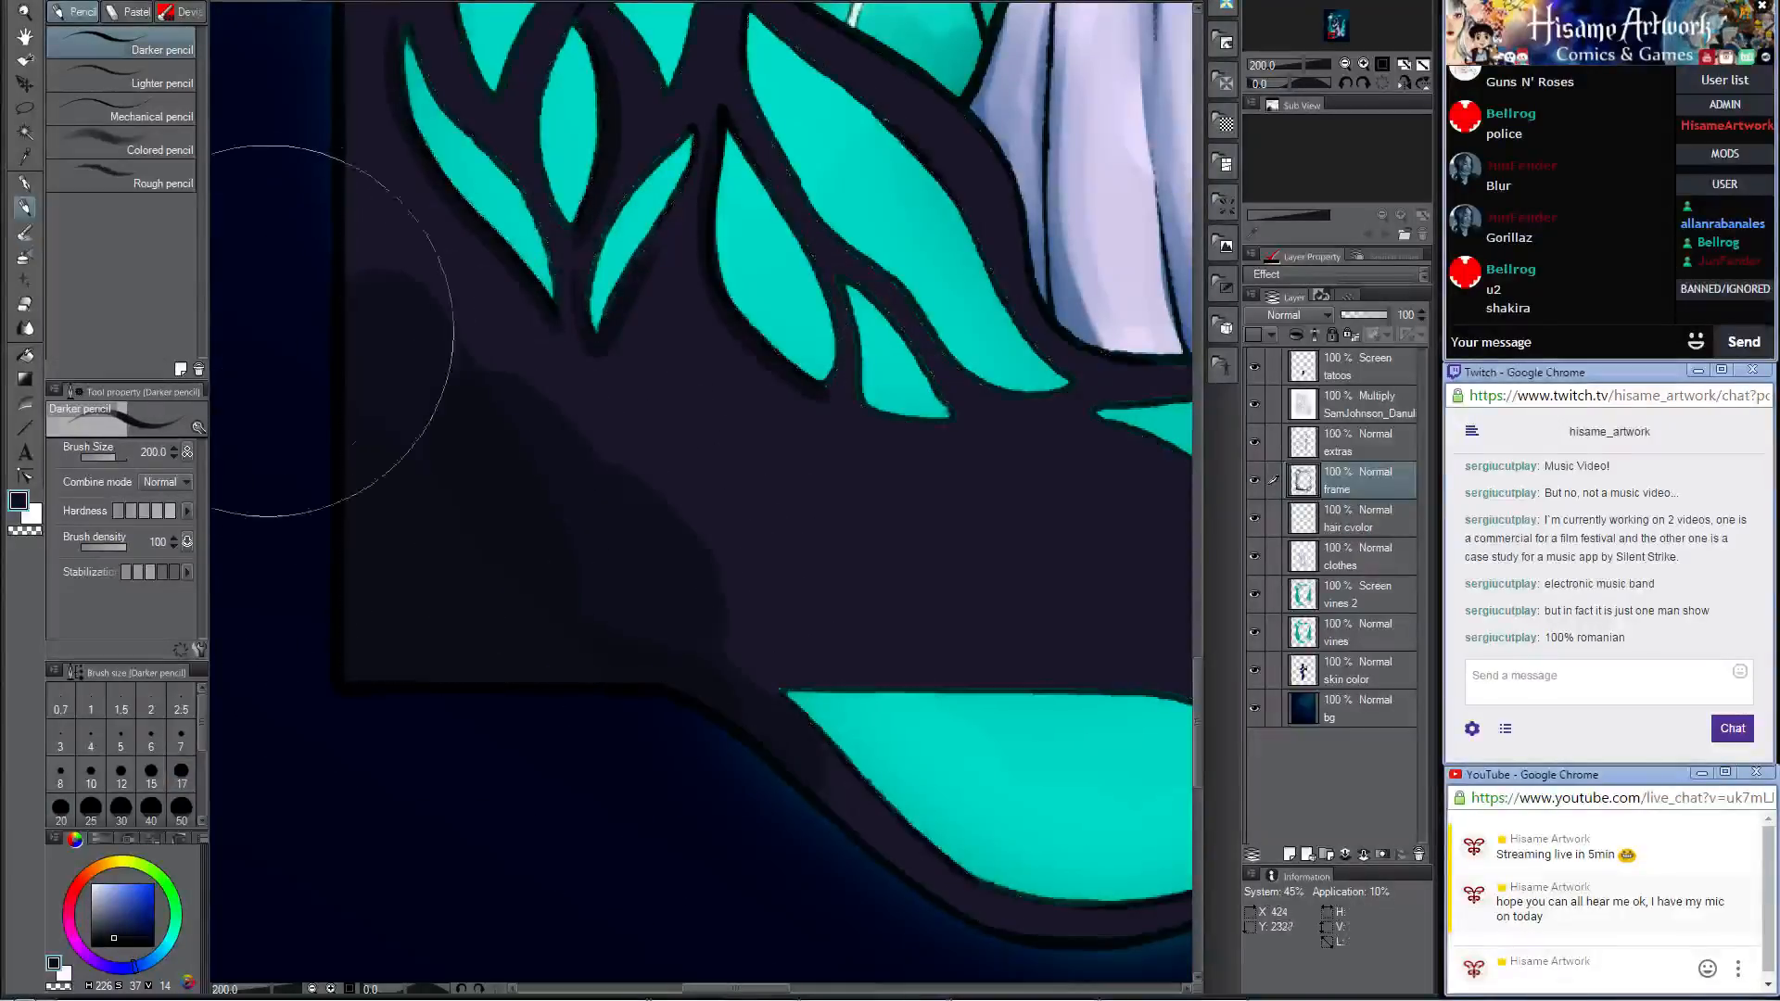
Step: Blend the hard shadow edges in the frame's lower corner with Opaque watercolor at size 60
click(25, 231)
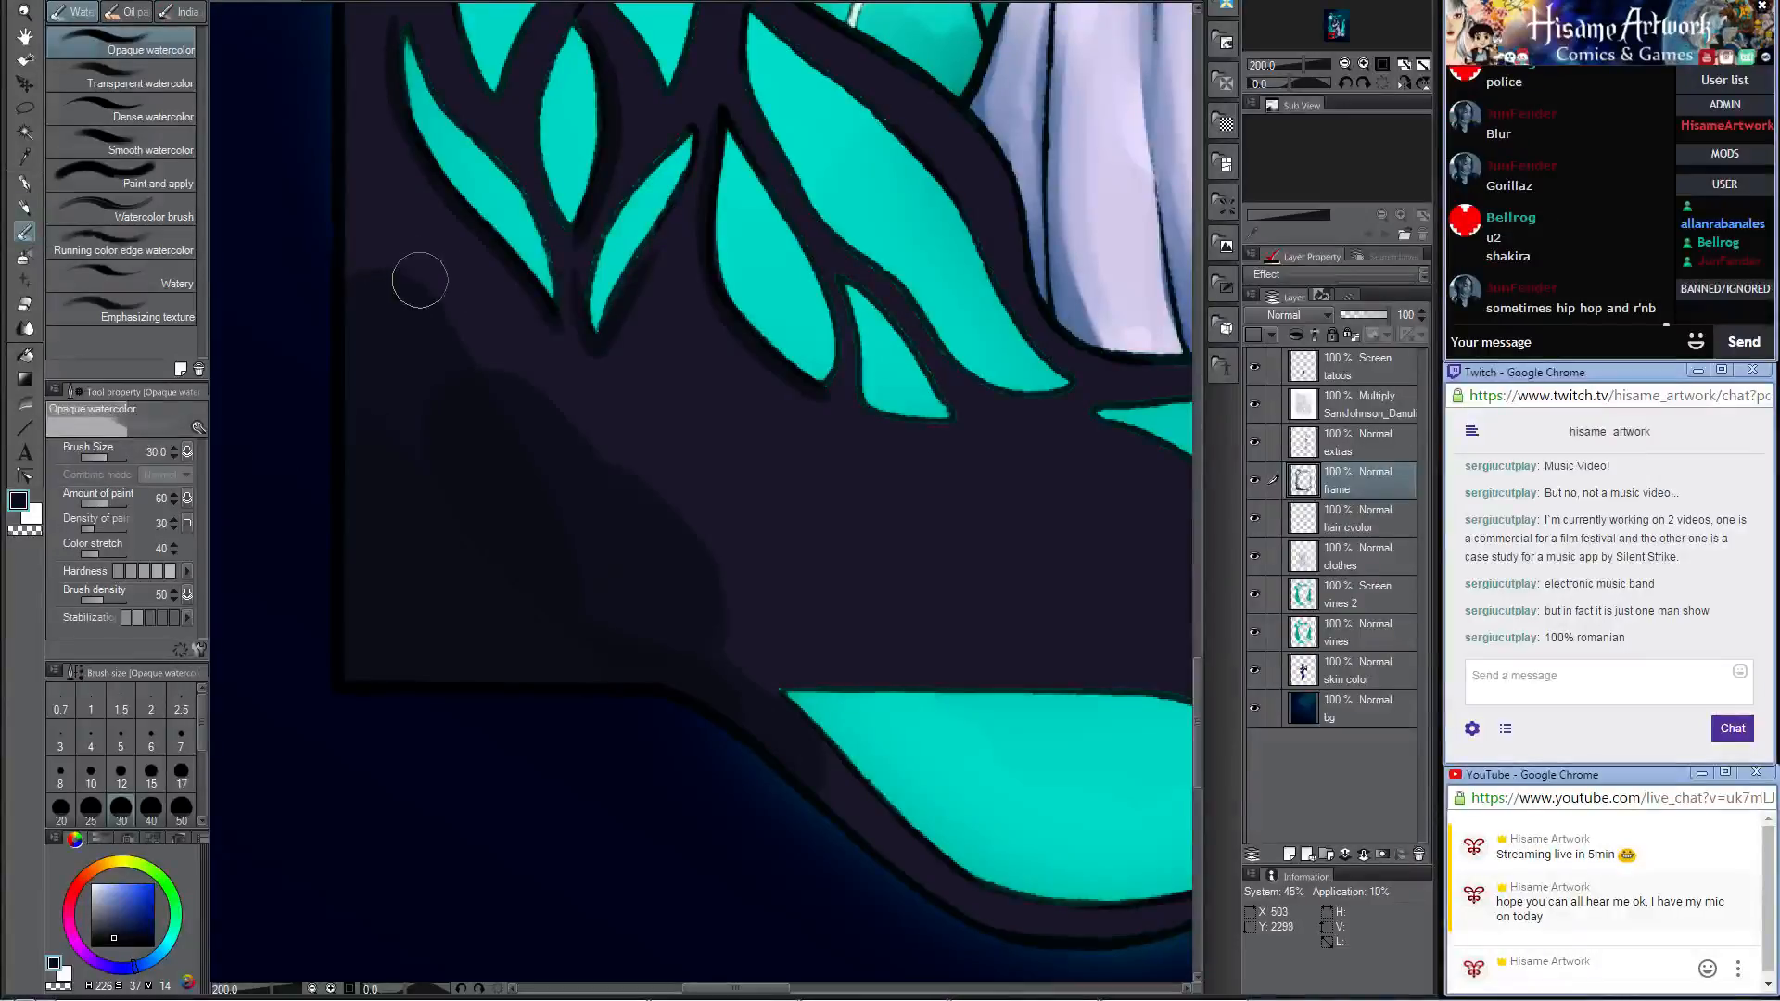
key(bracketright)
key(bracketright)
key(bracketright)
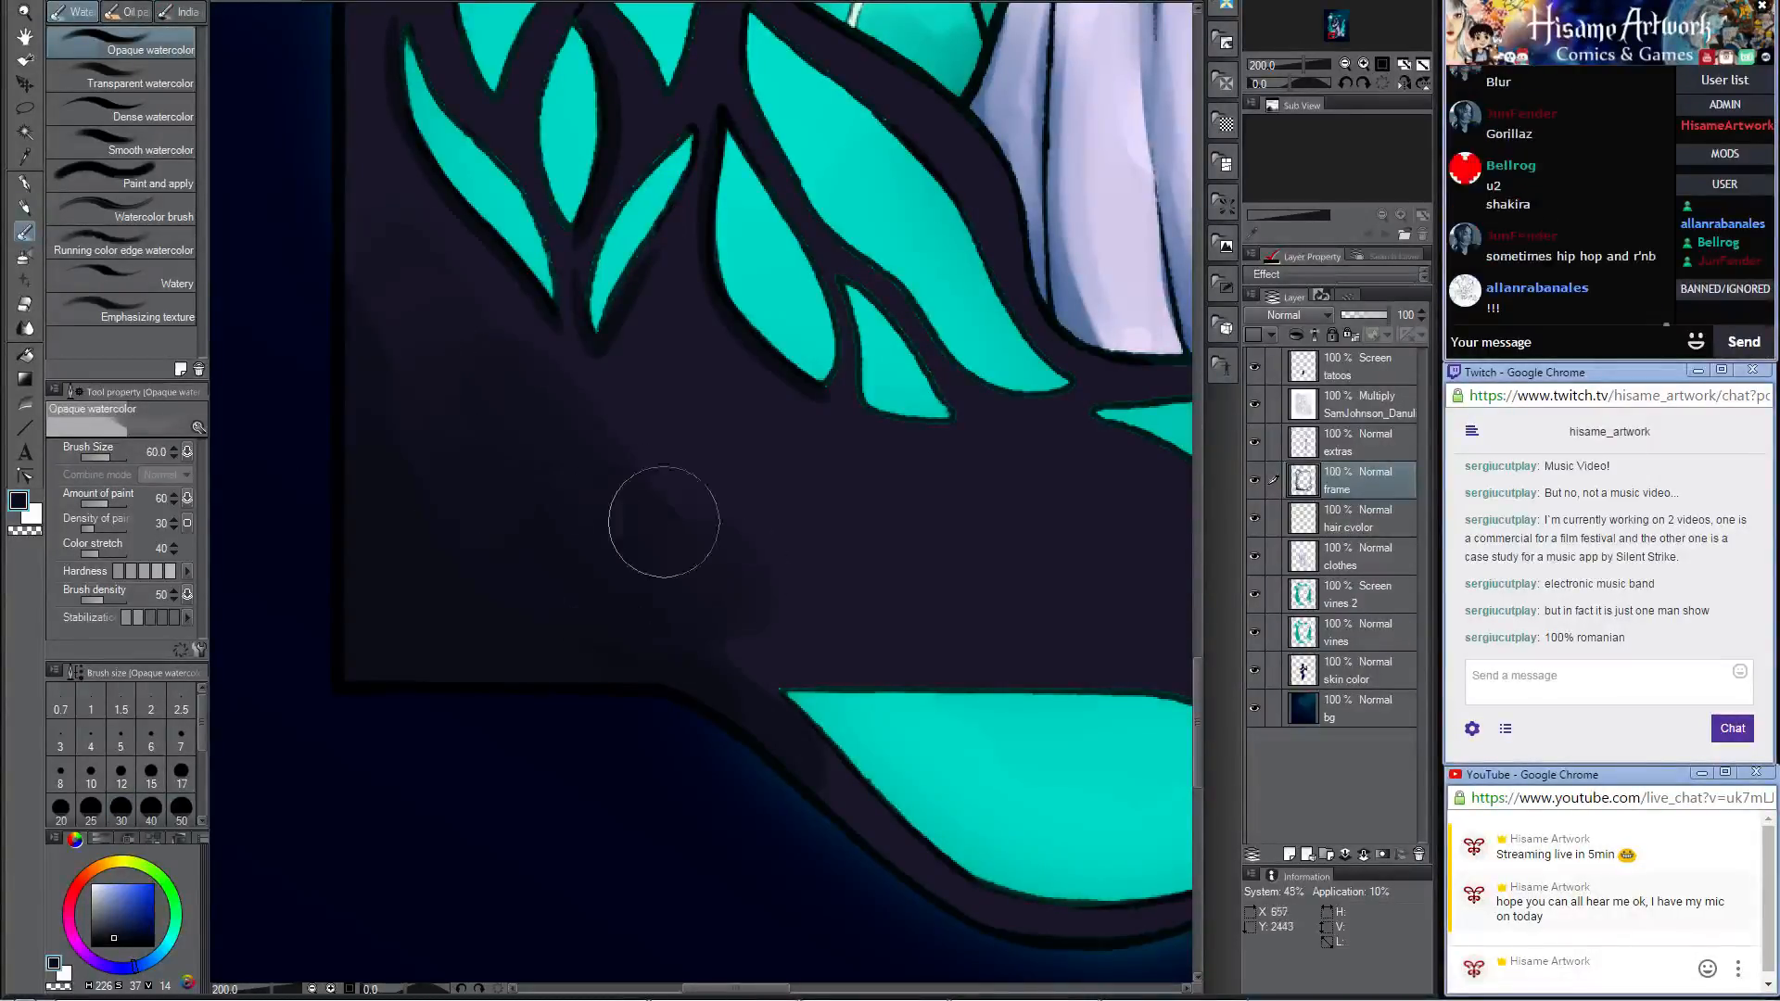
mouse_move(825, 604)
mouse_down()
mouse_move(720, 646)
mouse_move(489, 380)
mouse_move(435, 280)
mouse_up()
Step: Darken the frame fork above the smallest teal leaf shape with the Darker pencil at size 30
drag(997, 510, 795, 731)
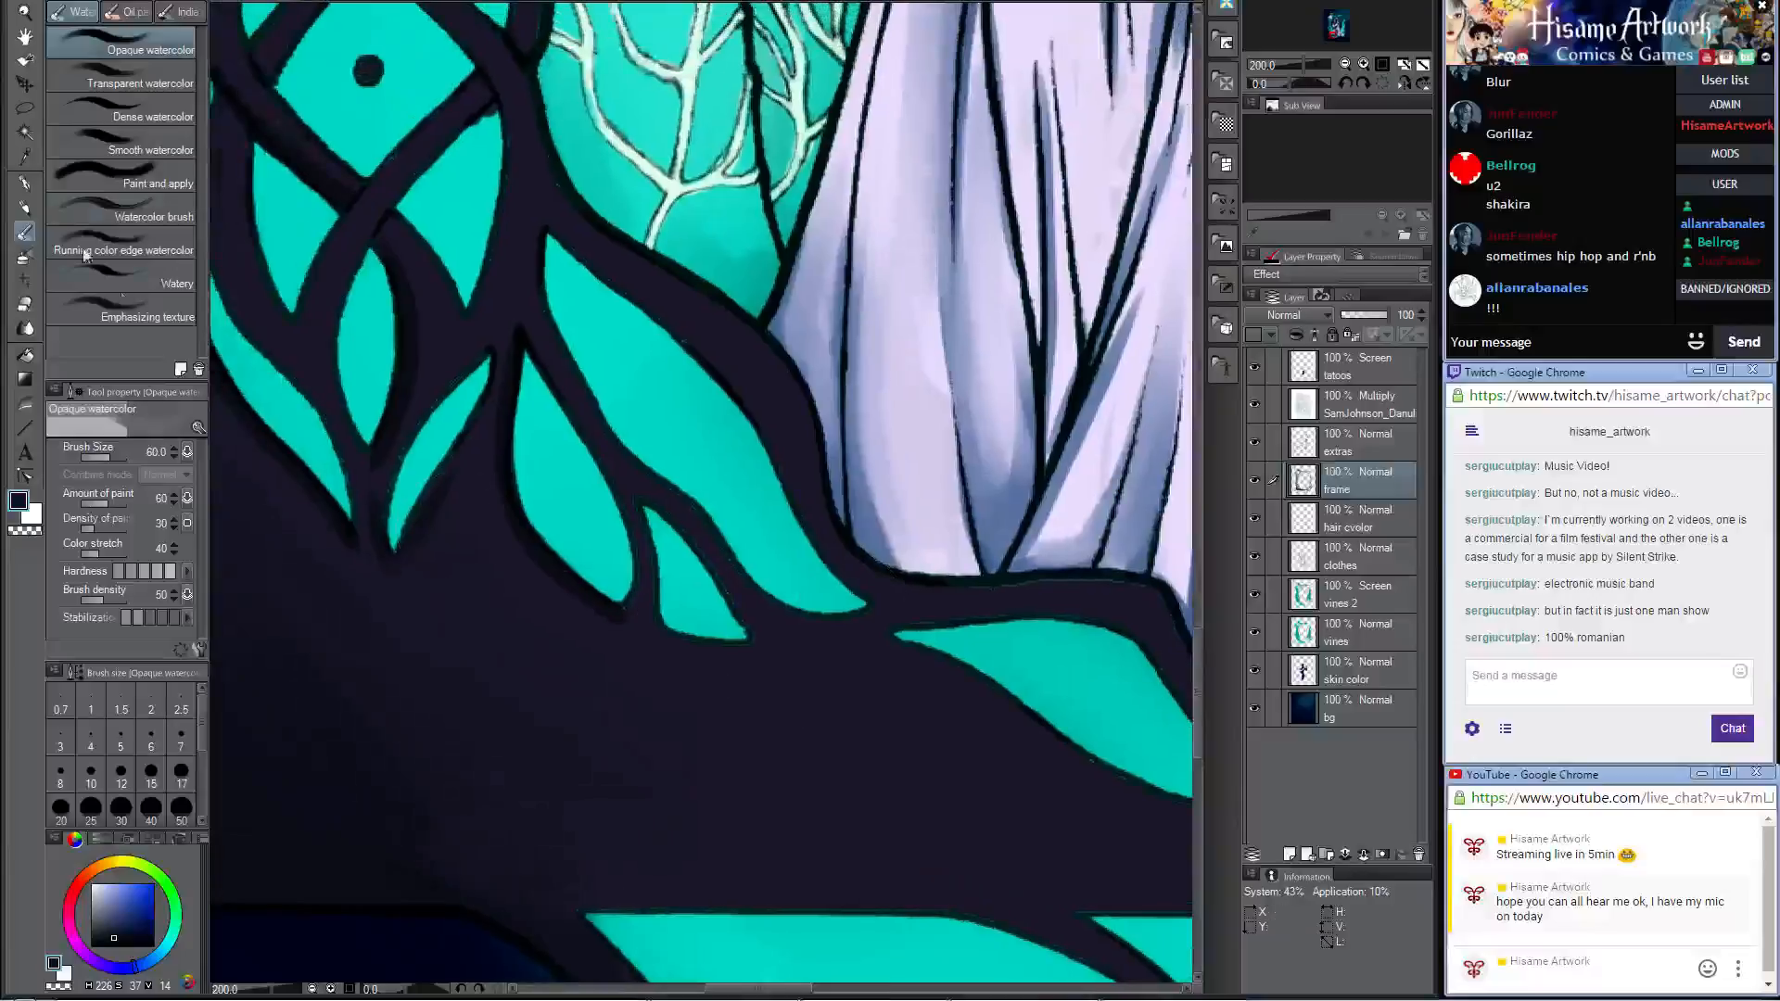
click(25, 207)
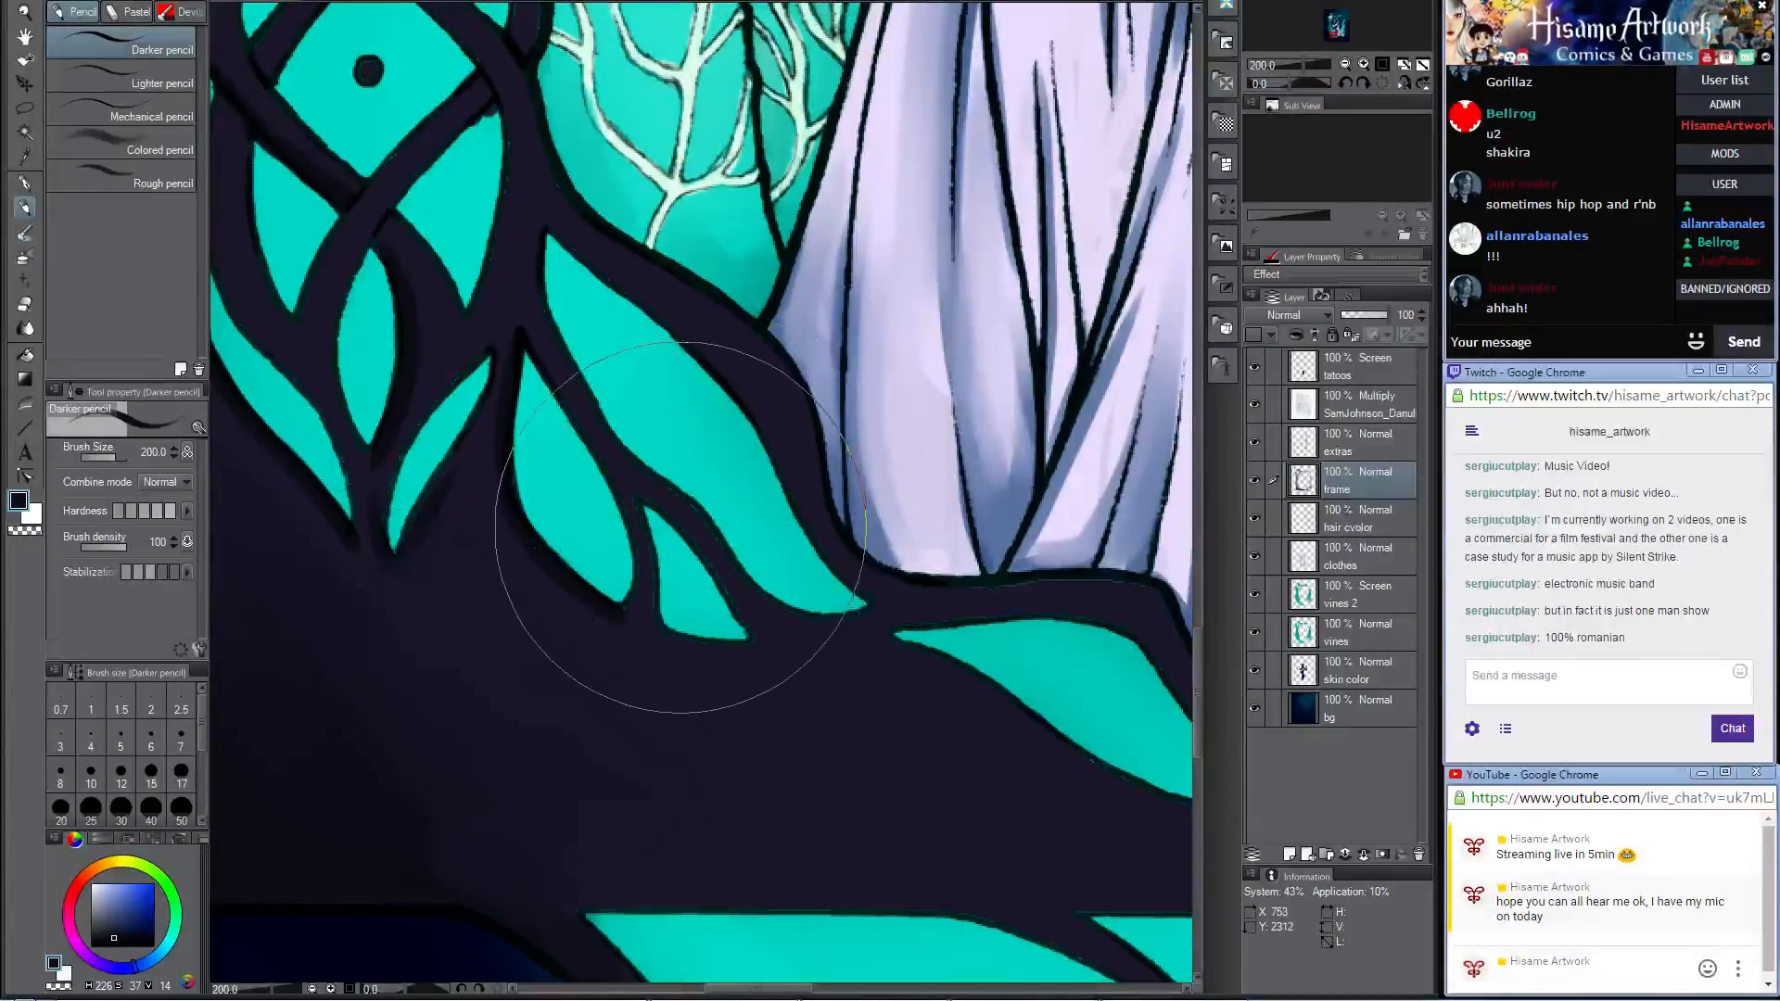
click(120, 806)
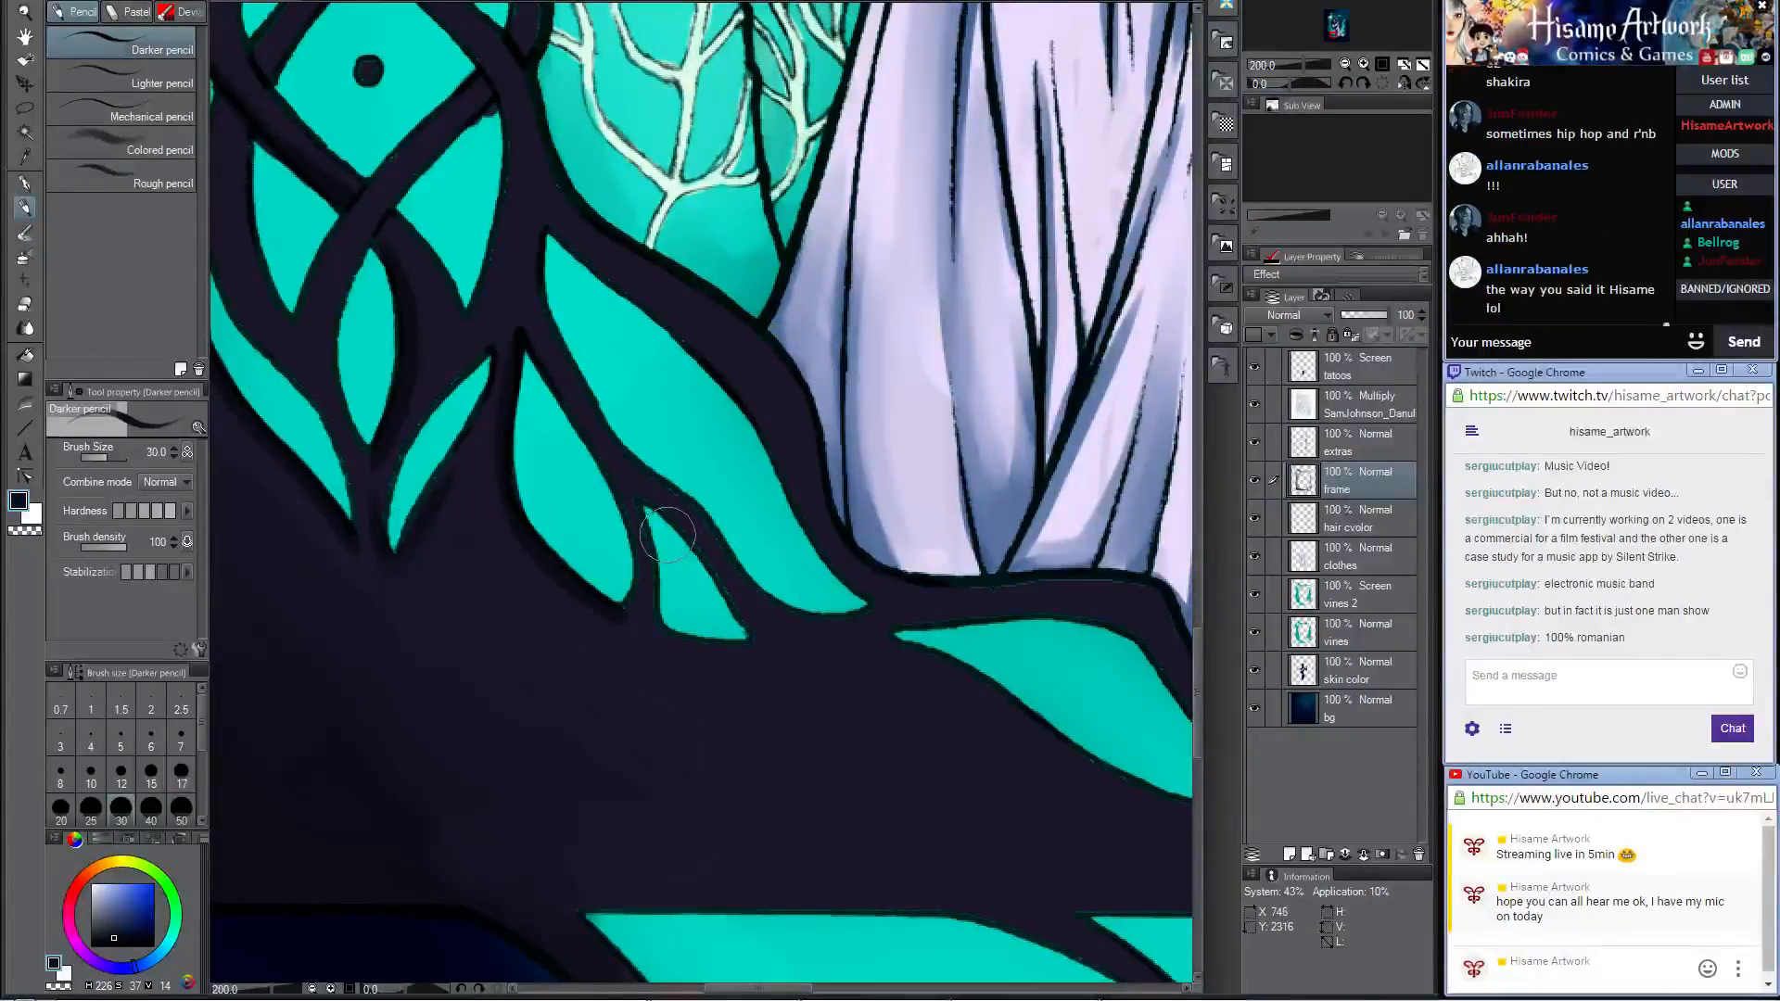
drag(662, 533, 655, 483)
Step: Erase the dark smudge under the braid's lowest outer strand crossing with the Hard eraser at size 17
mouse_move(632, 239)
mouse_down()
mouse_move(705, 390)
mouse_move(964, 554)
mouse_up()
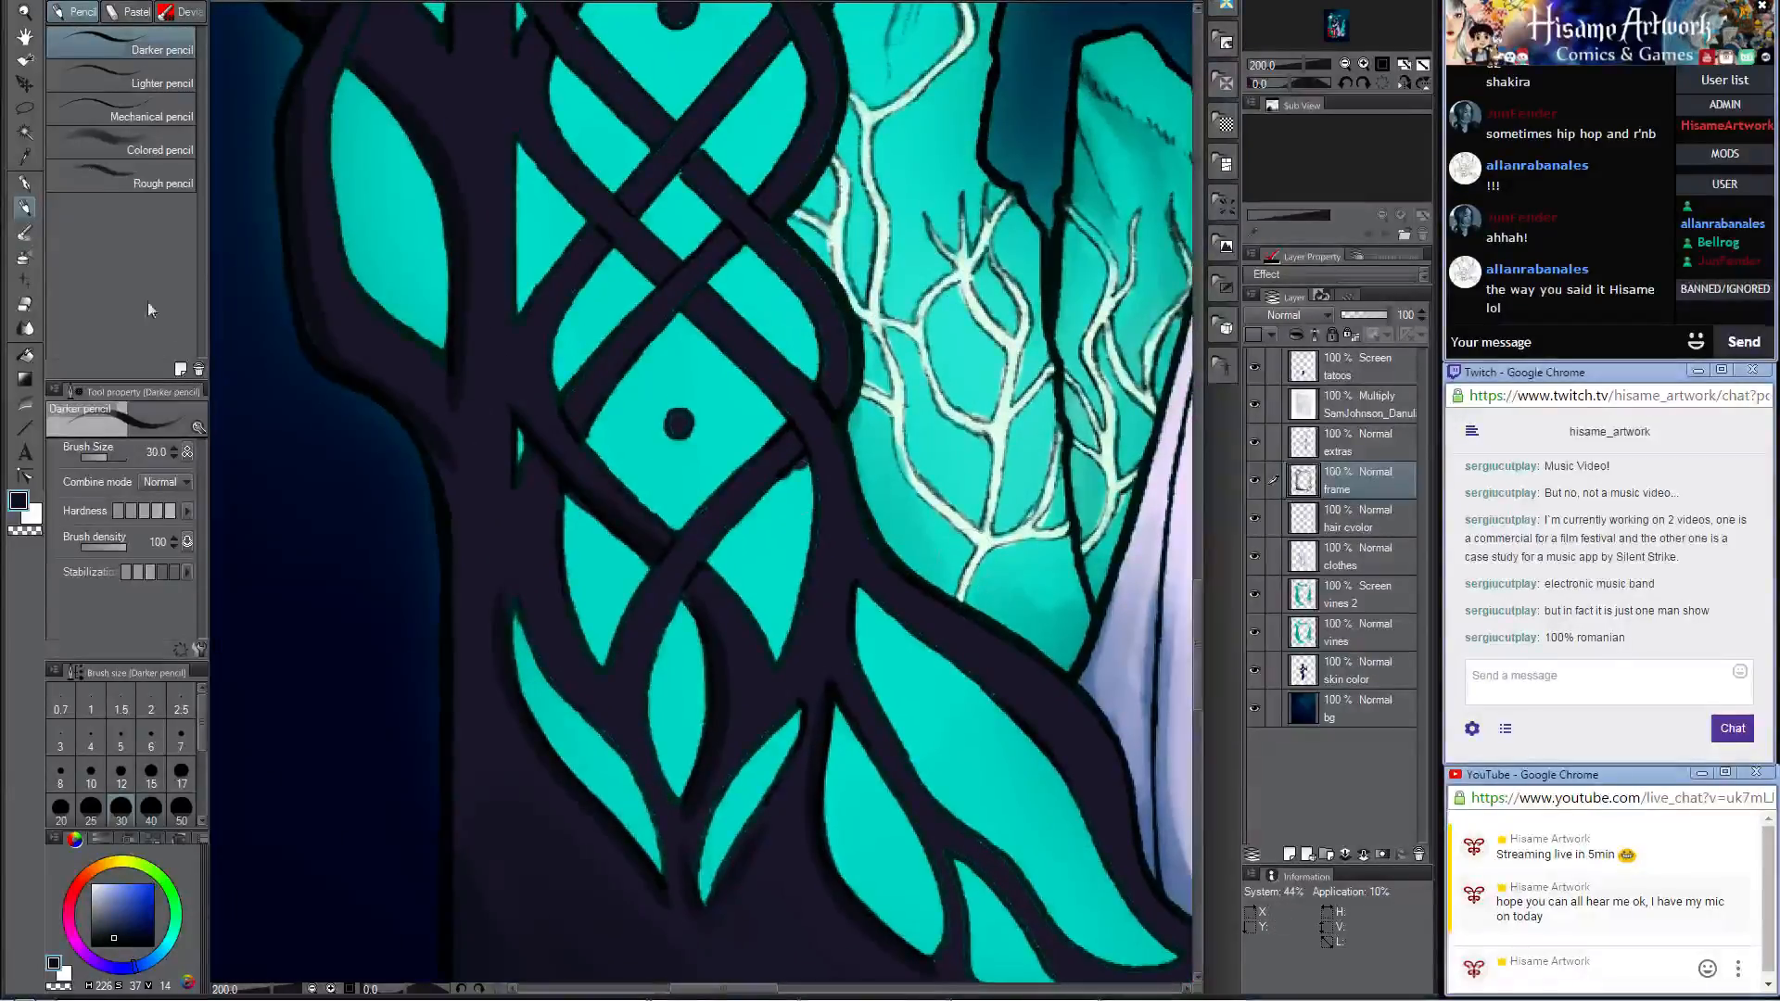
click(25, 306)
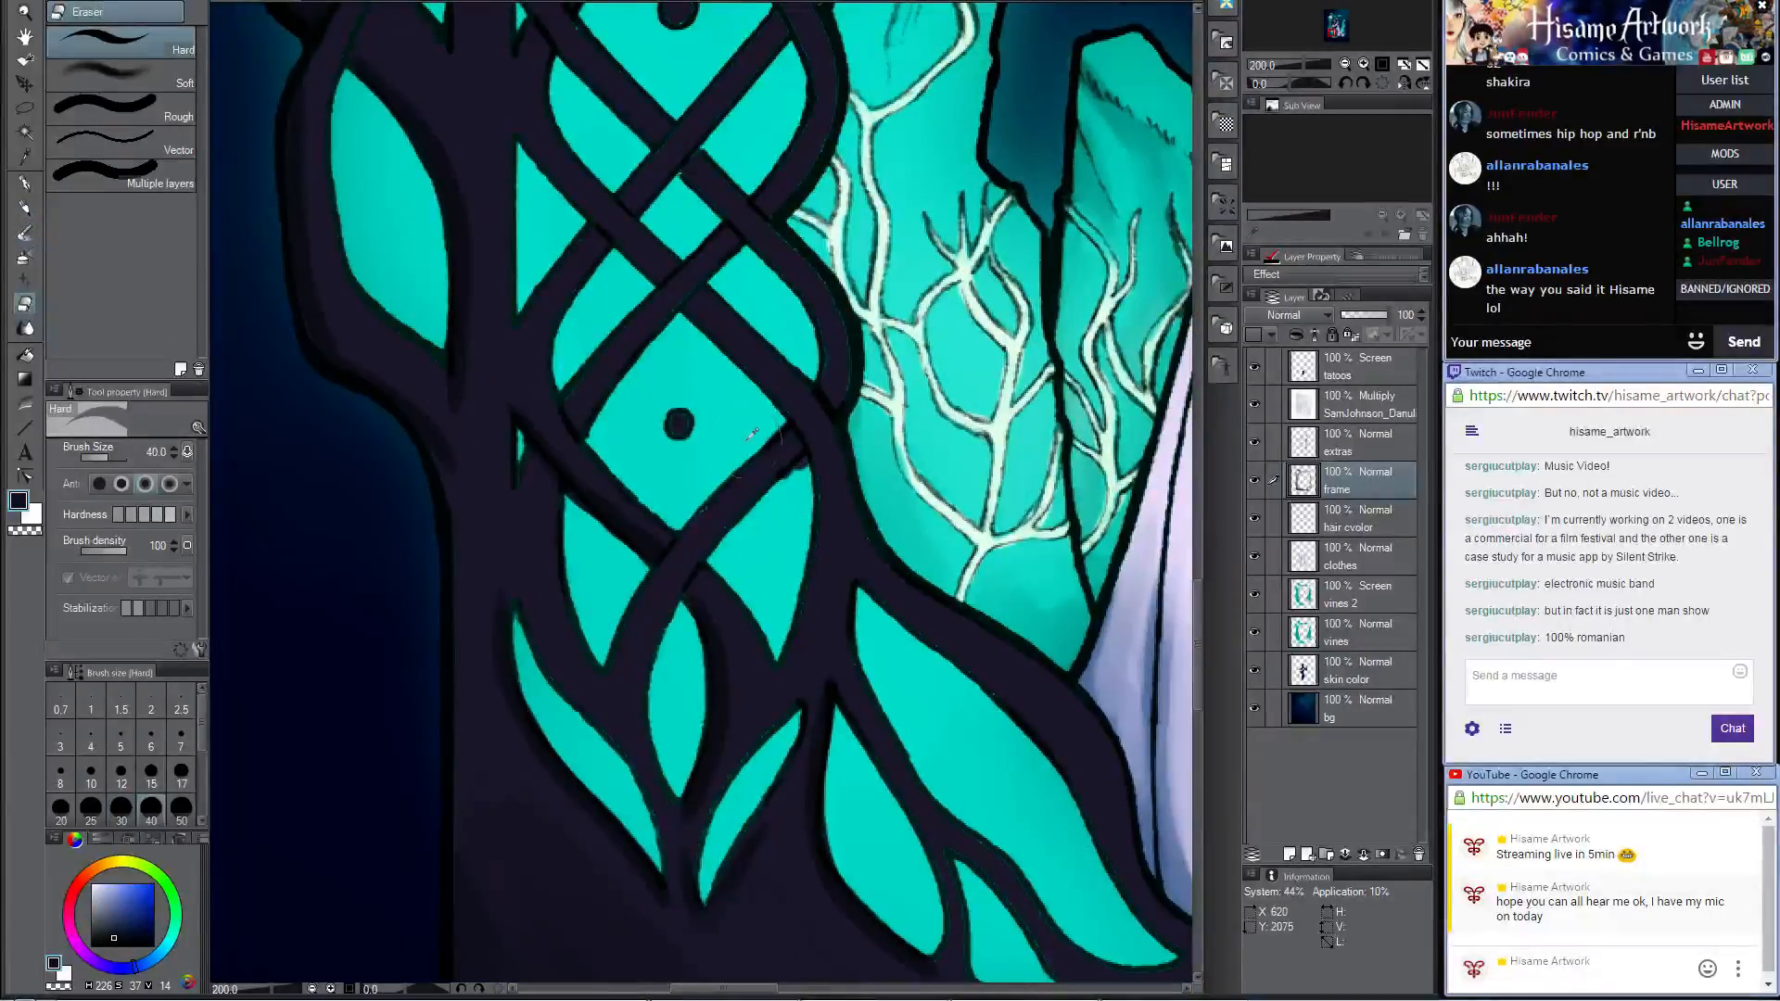
scroll(816, 468, up, 5)
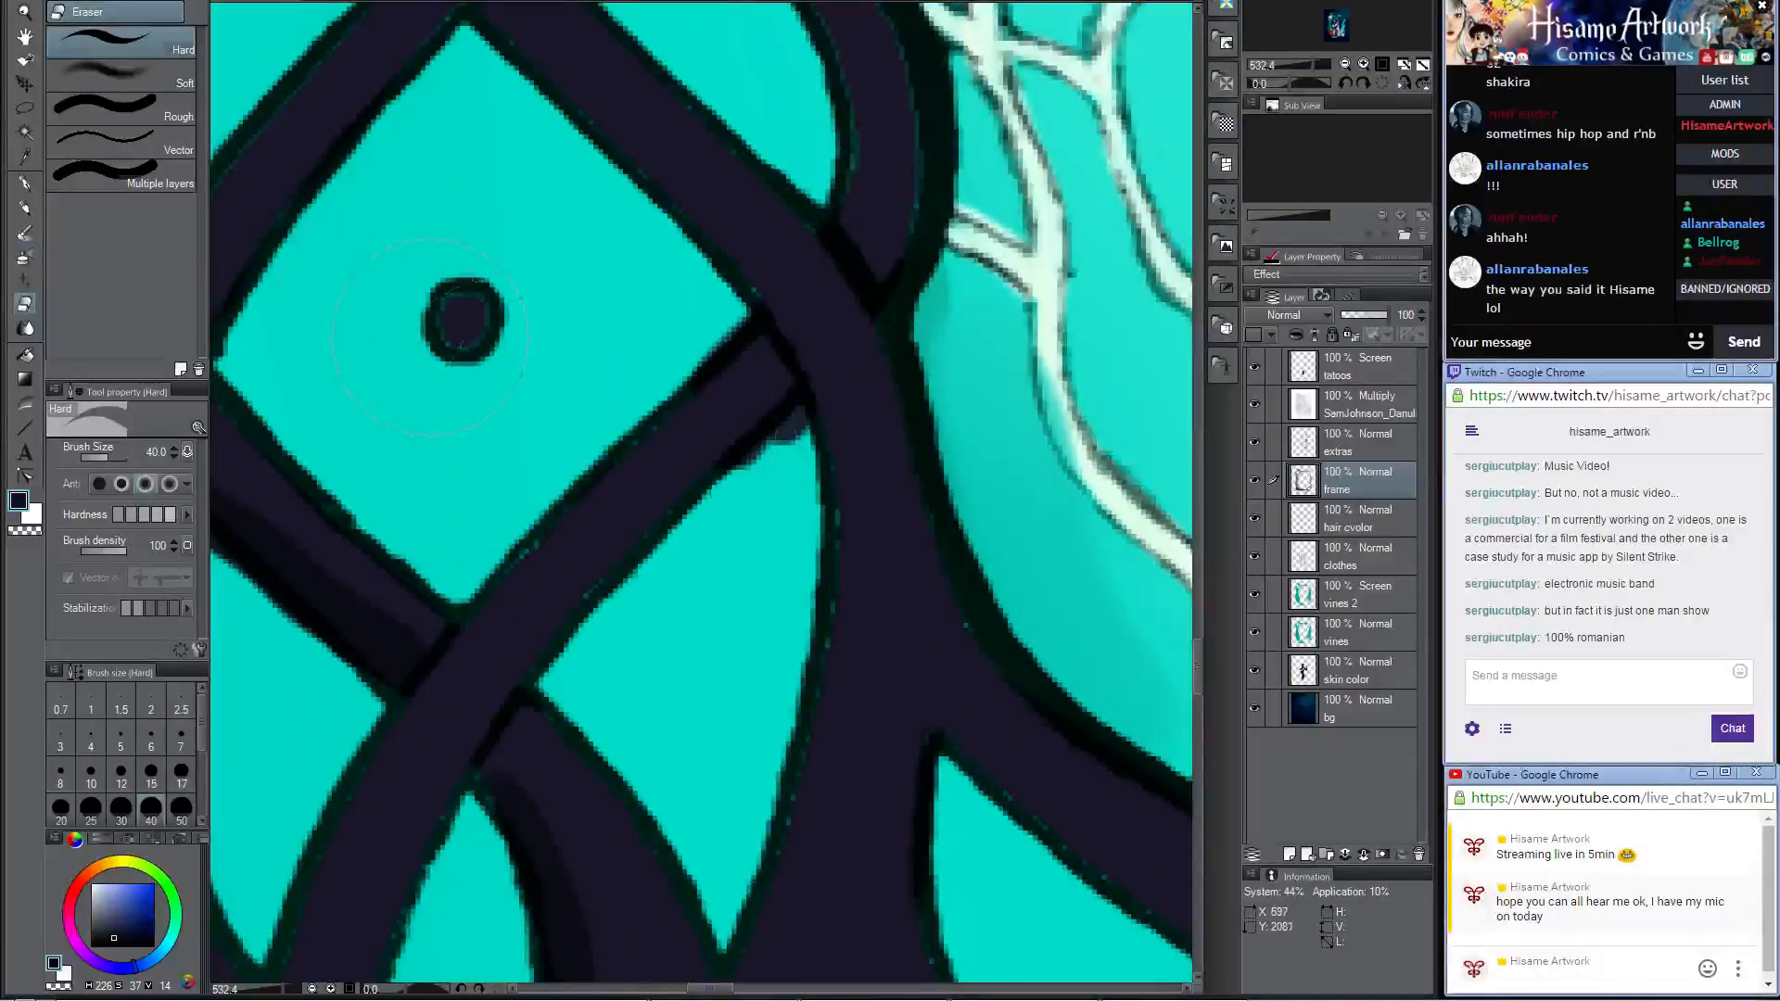
click(25, 209)
click(25, 305)
mouse_move(744, 476)
mouse_down()
mouse_move(797, 422)
mouse_move(783, 400)
mouse_move(761, 479)
mouse_move(735, 445)
mouse_up()
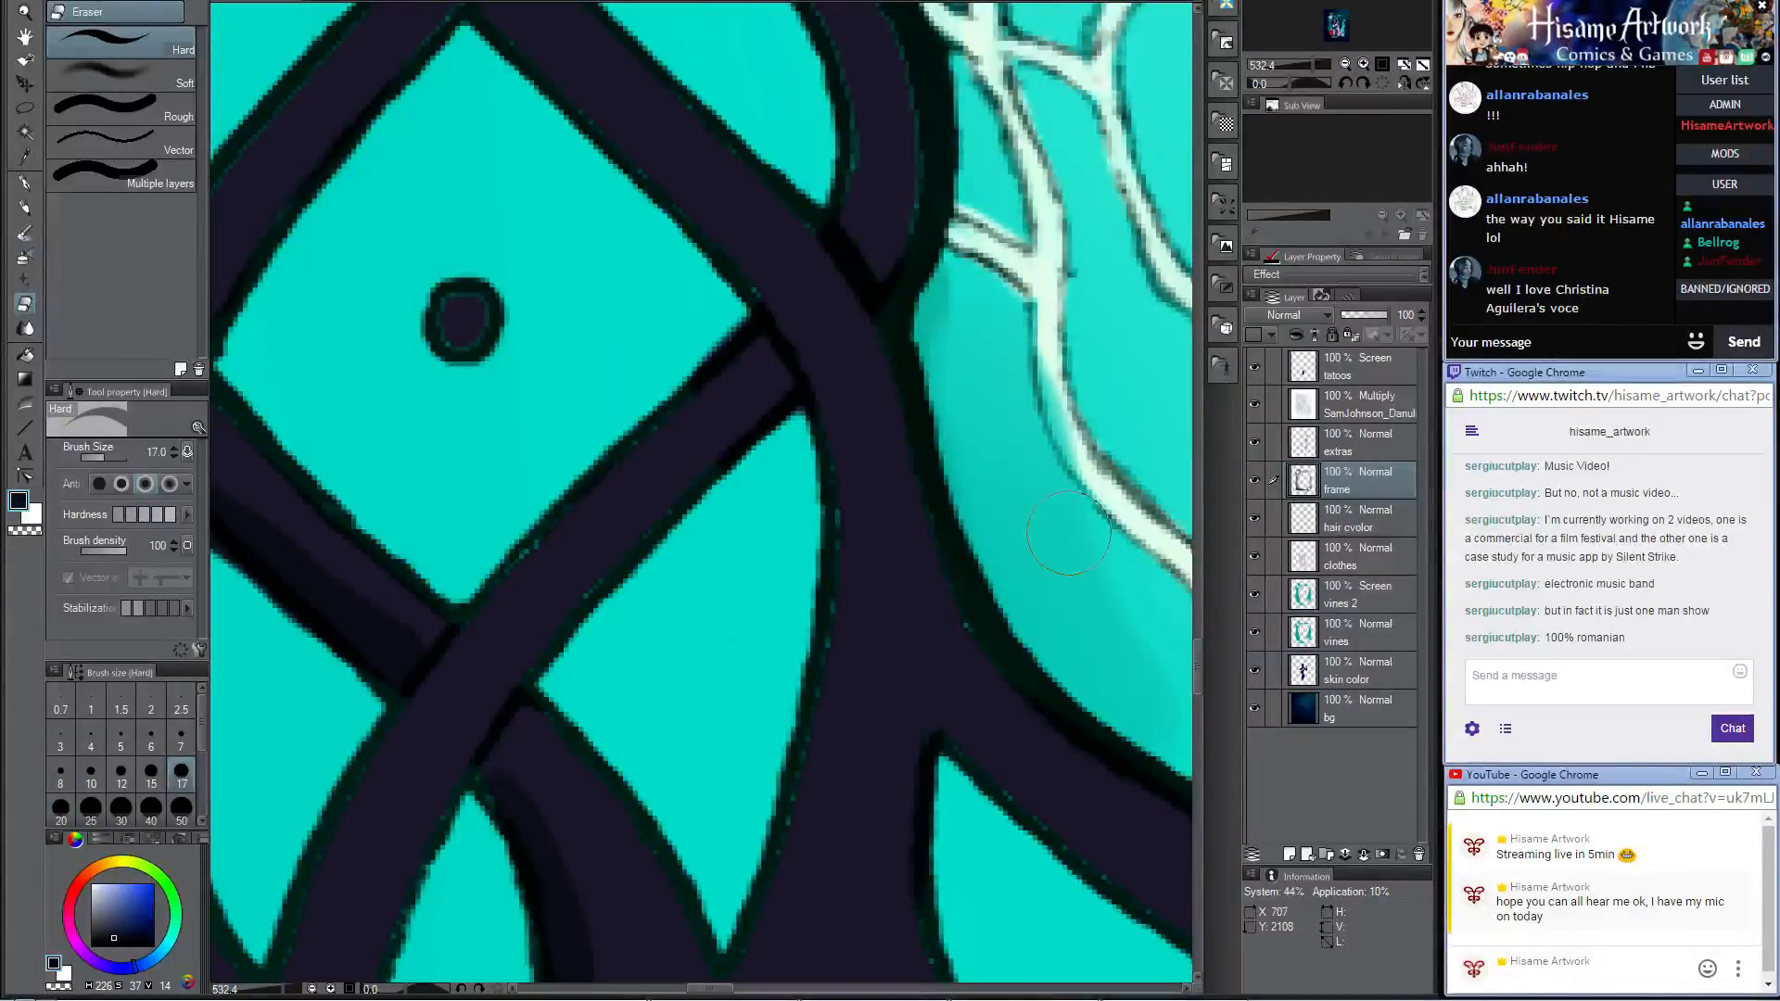
Step: Darken the frame strands around the lowest braid crossing with the Darker pencil at size 15
scroll(728, 607, down, 5)
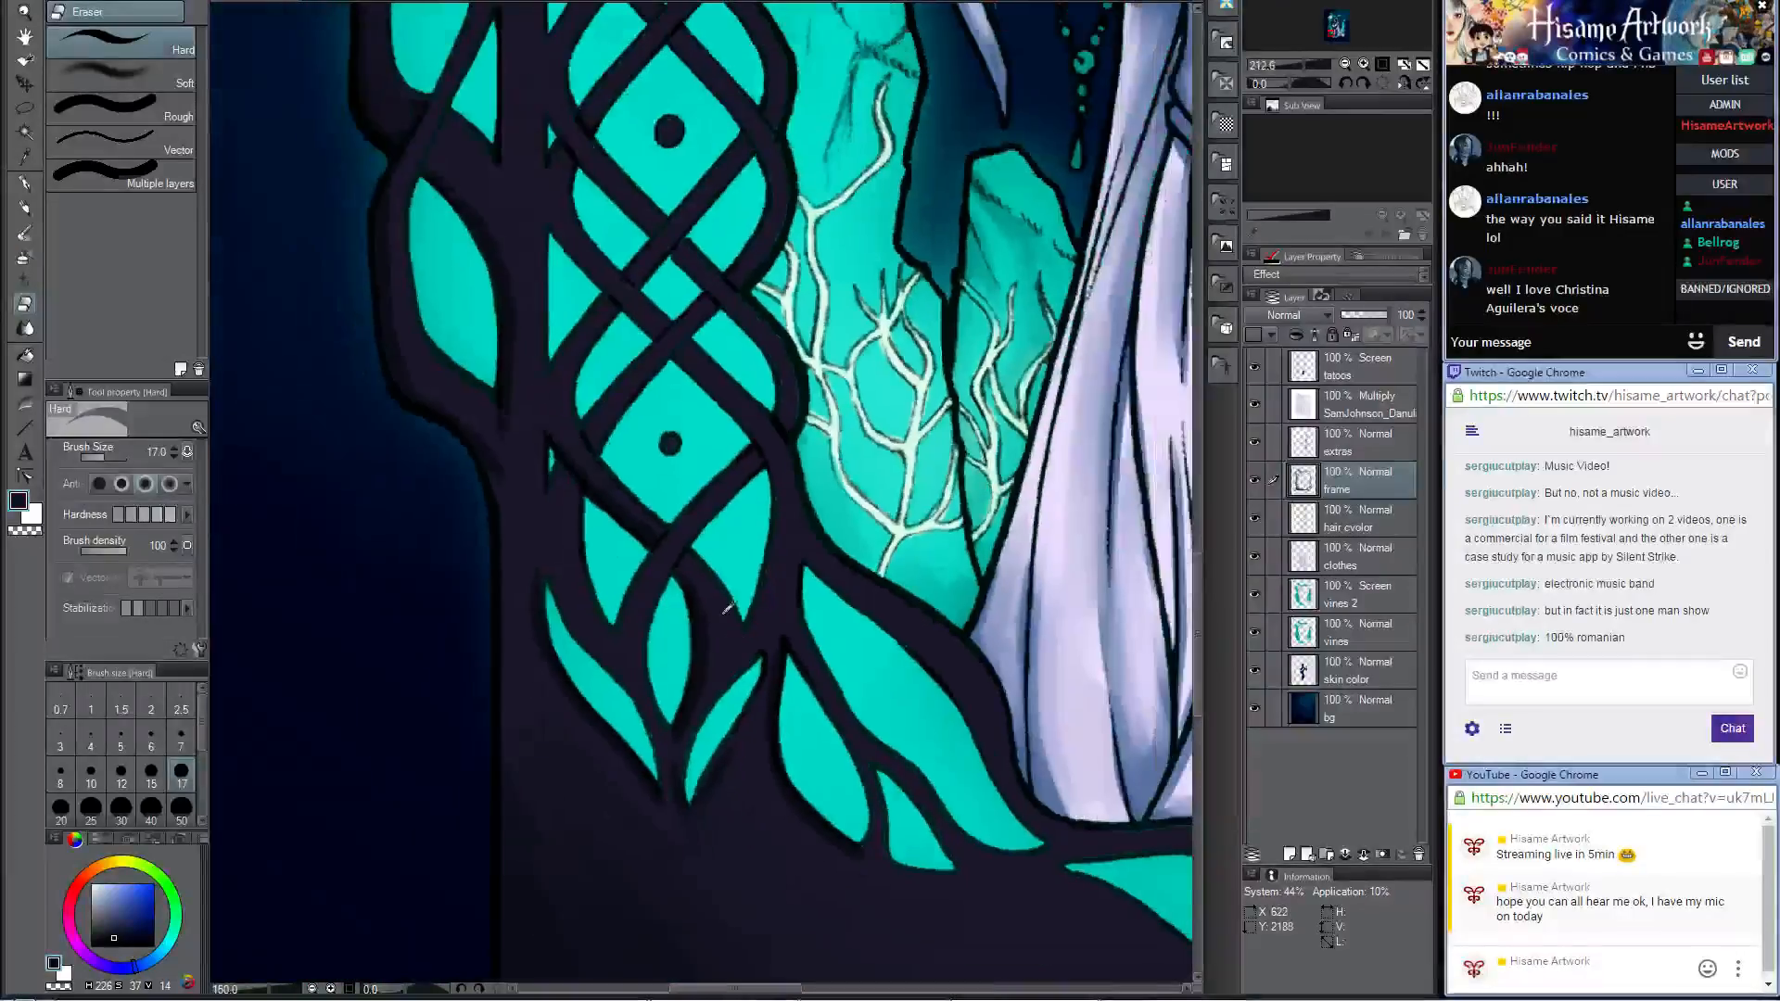
scroll(744, 790, up, 3)
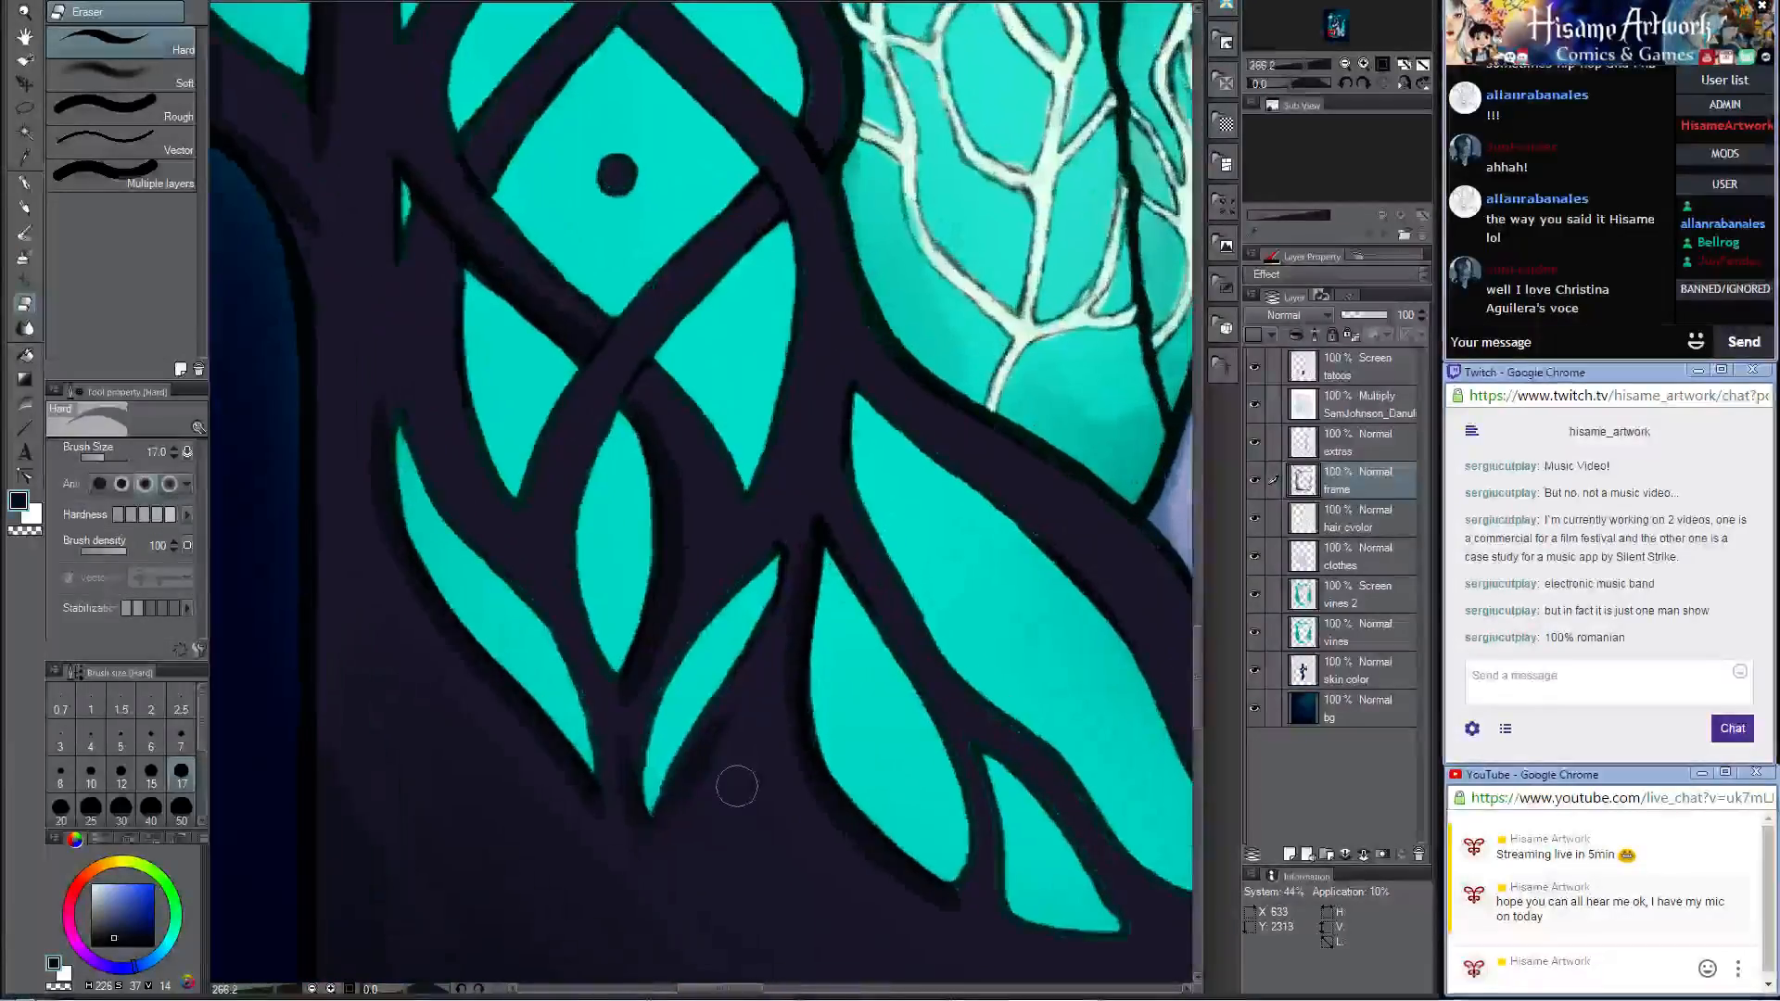
click(25, 210)
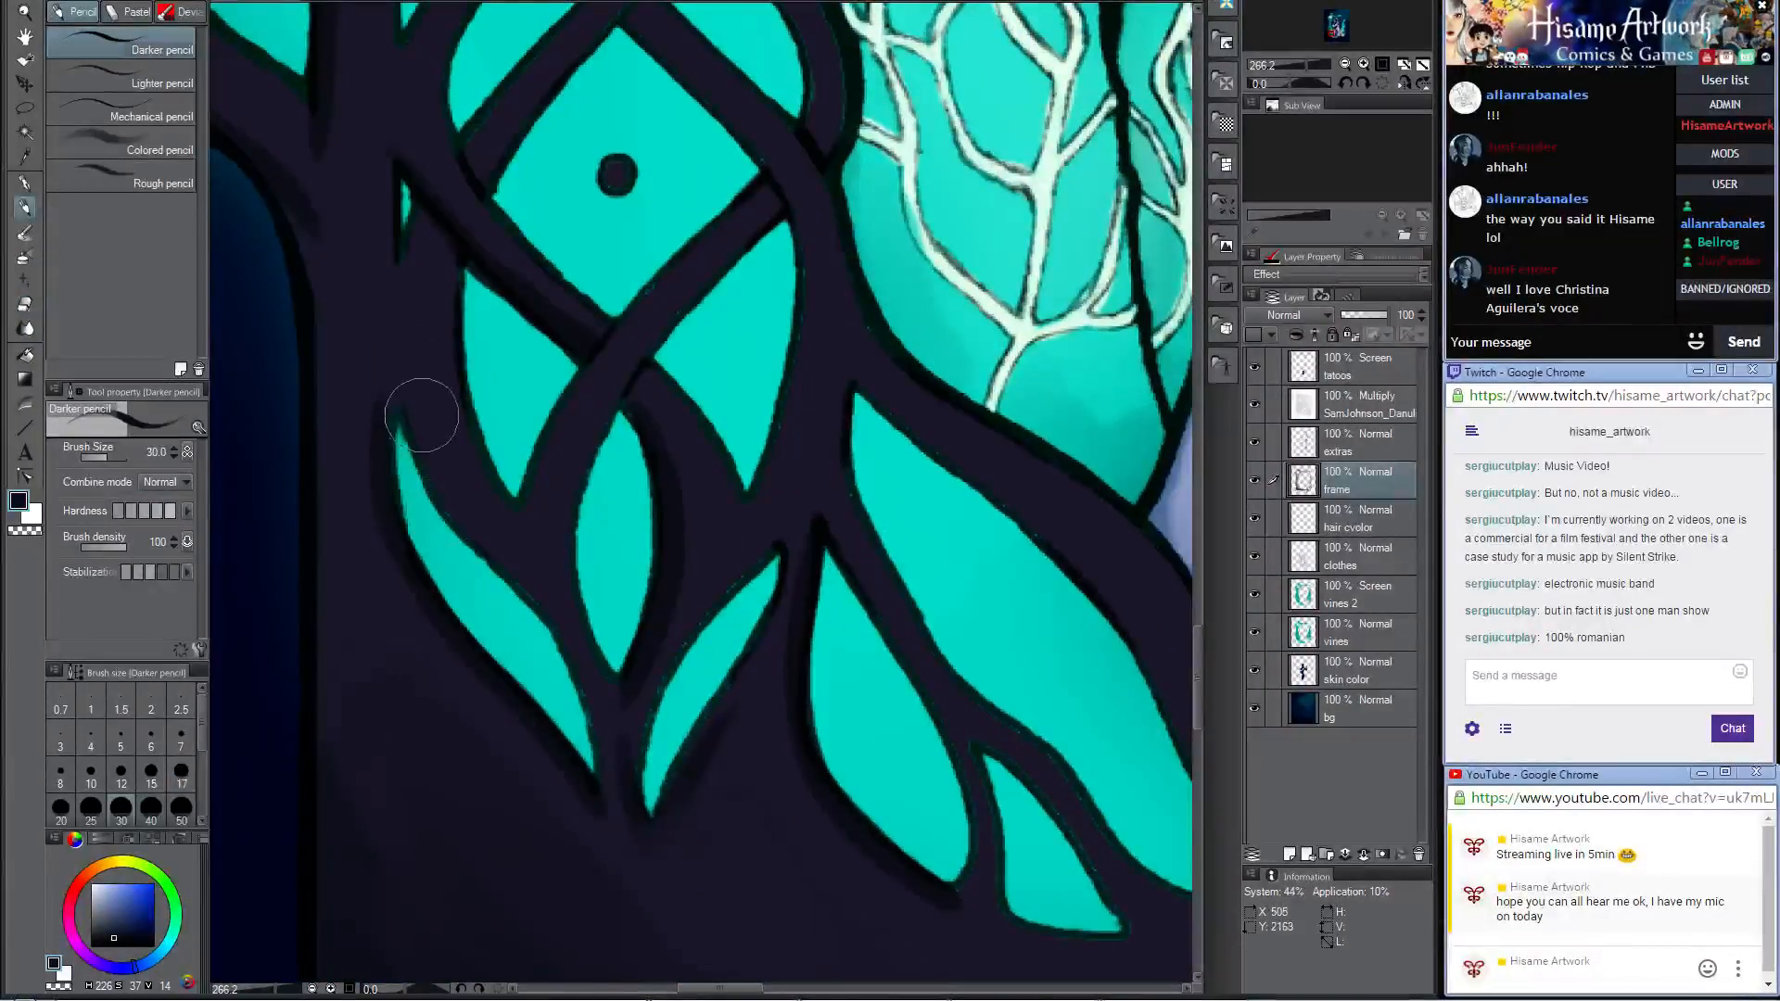
key(bracketleft)
key(bracketleft)
key(bracketleft)
key(bracketleft)
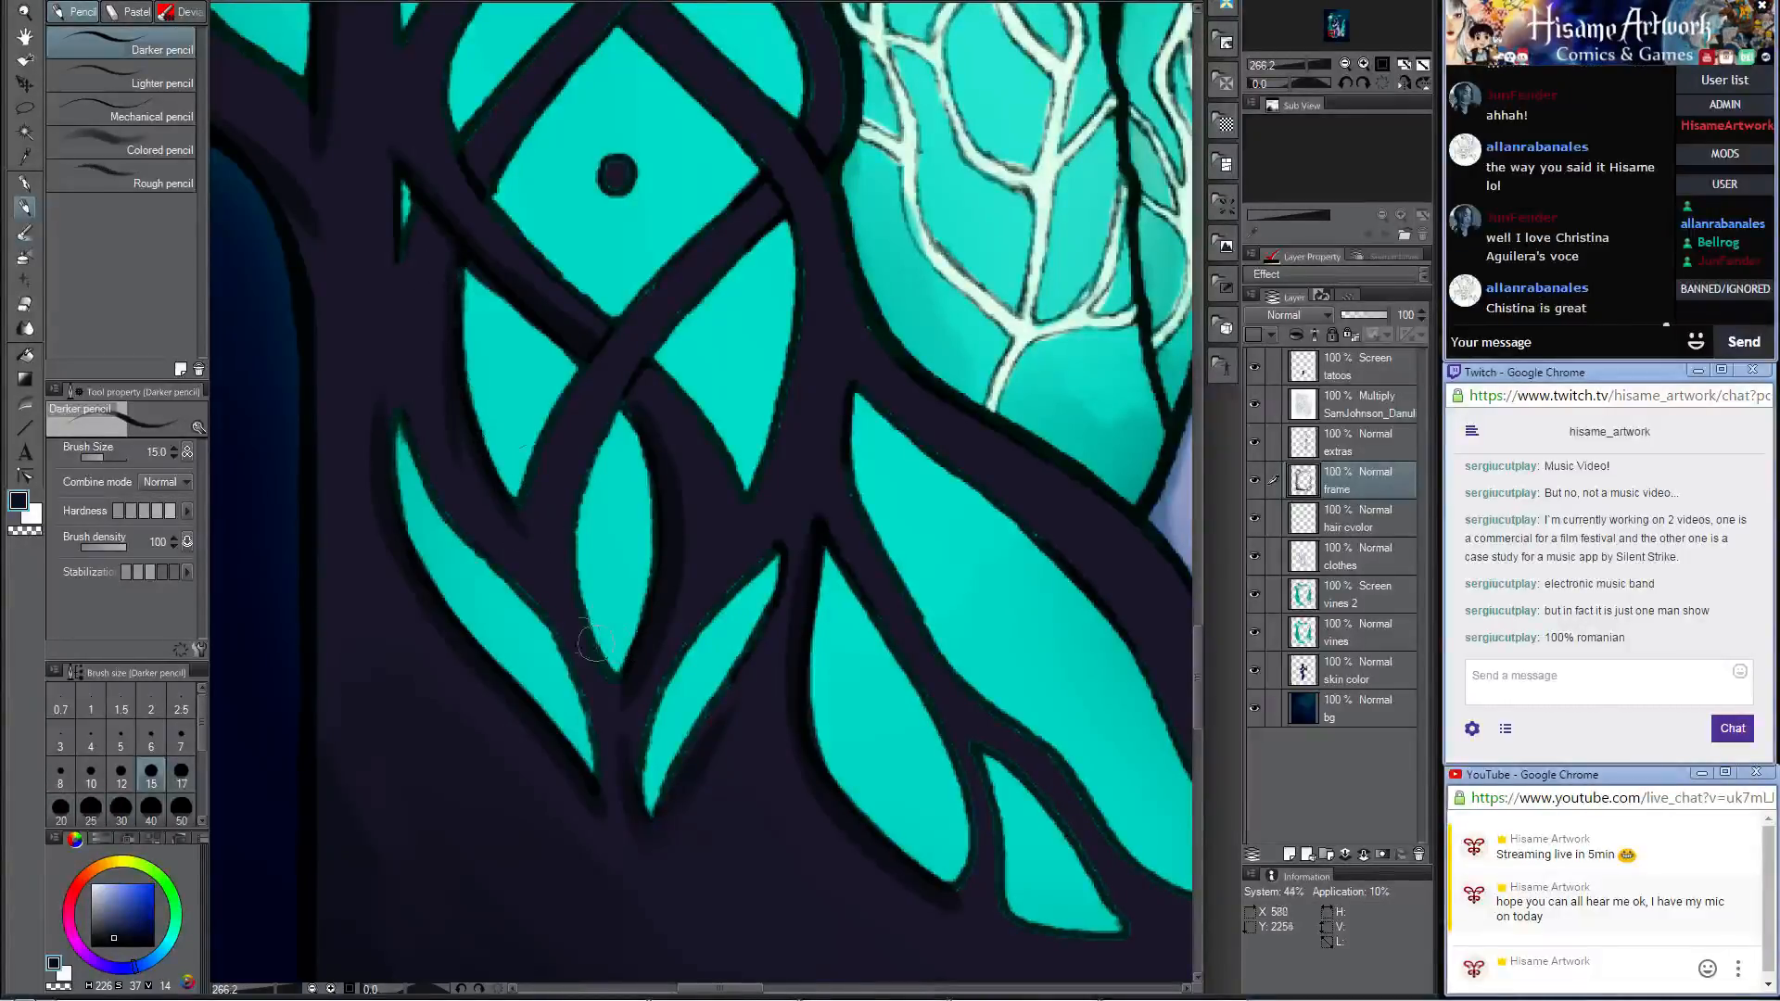
drag(534, 481, 596, 337)
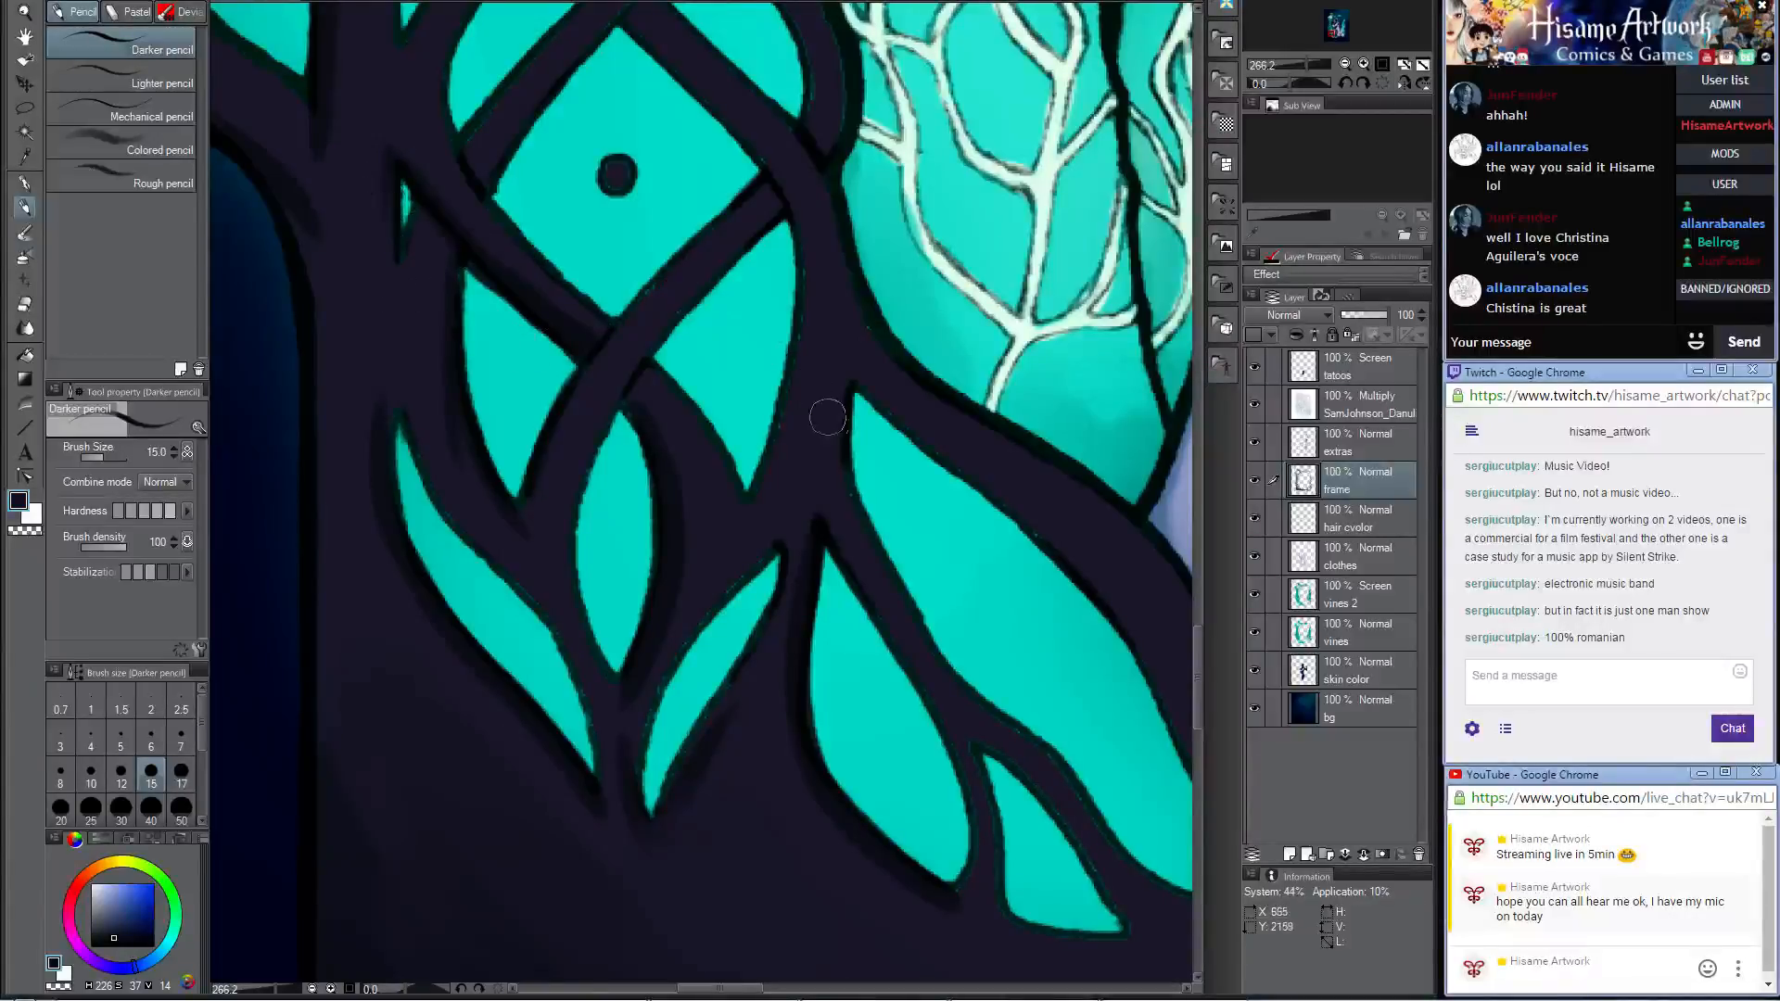
drag(825, 490, 814, 559)
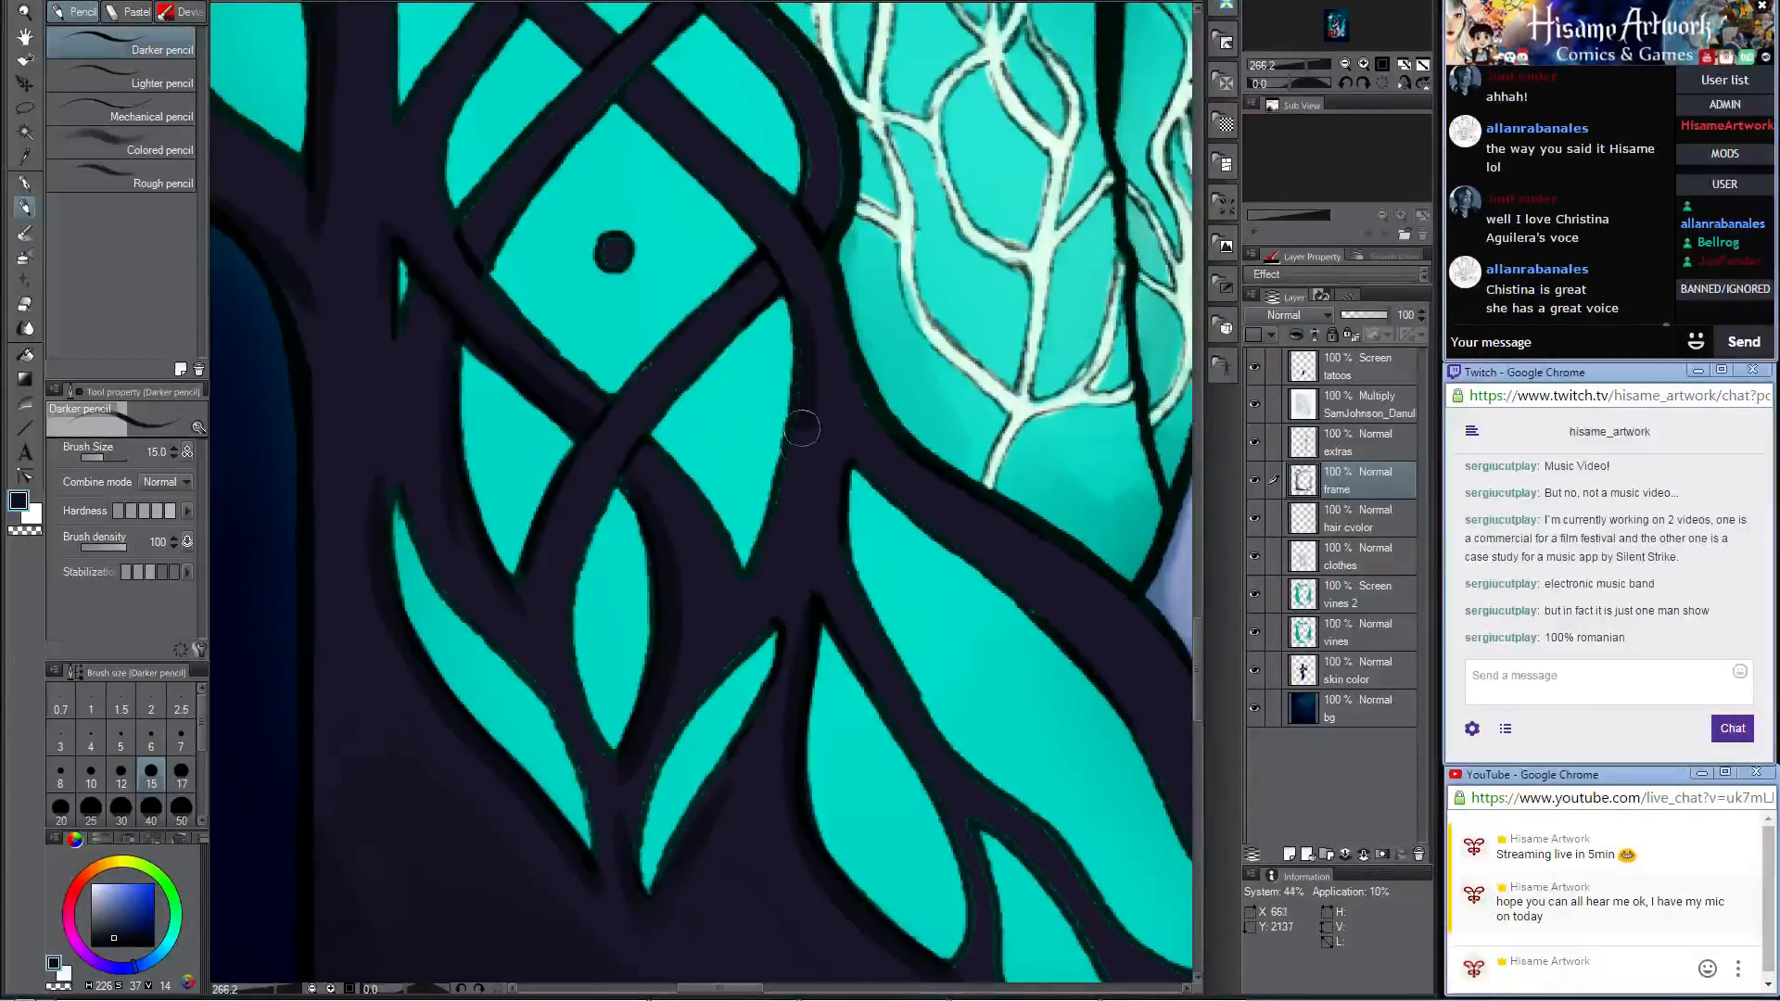
Step: Darken the straight edge of the small teal triangle between the outer vine crossing and the braided column, undoing the first stroke
drag(951, 621, 819, 356)
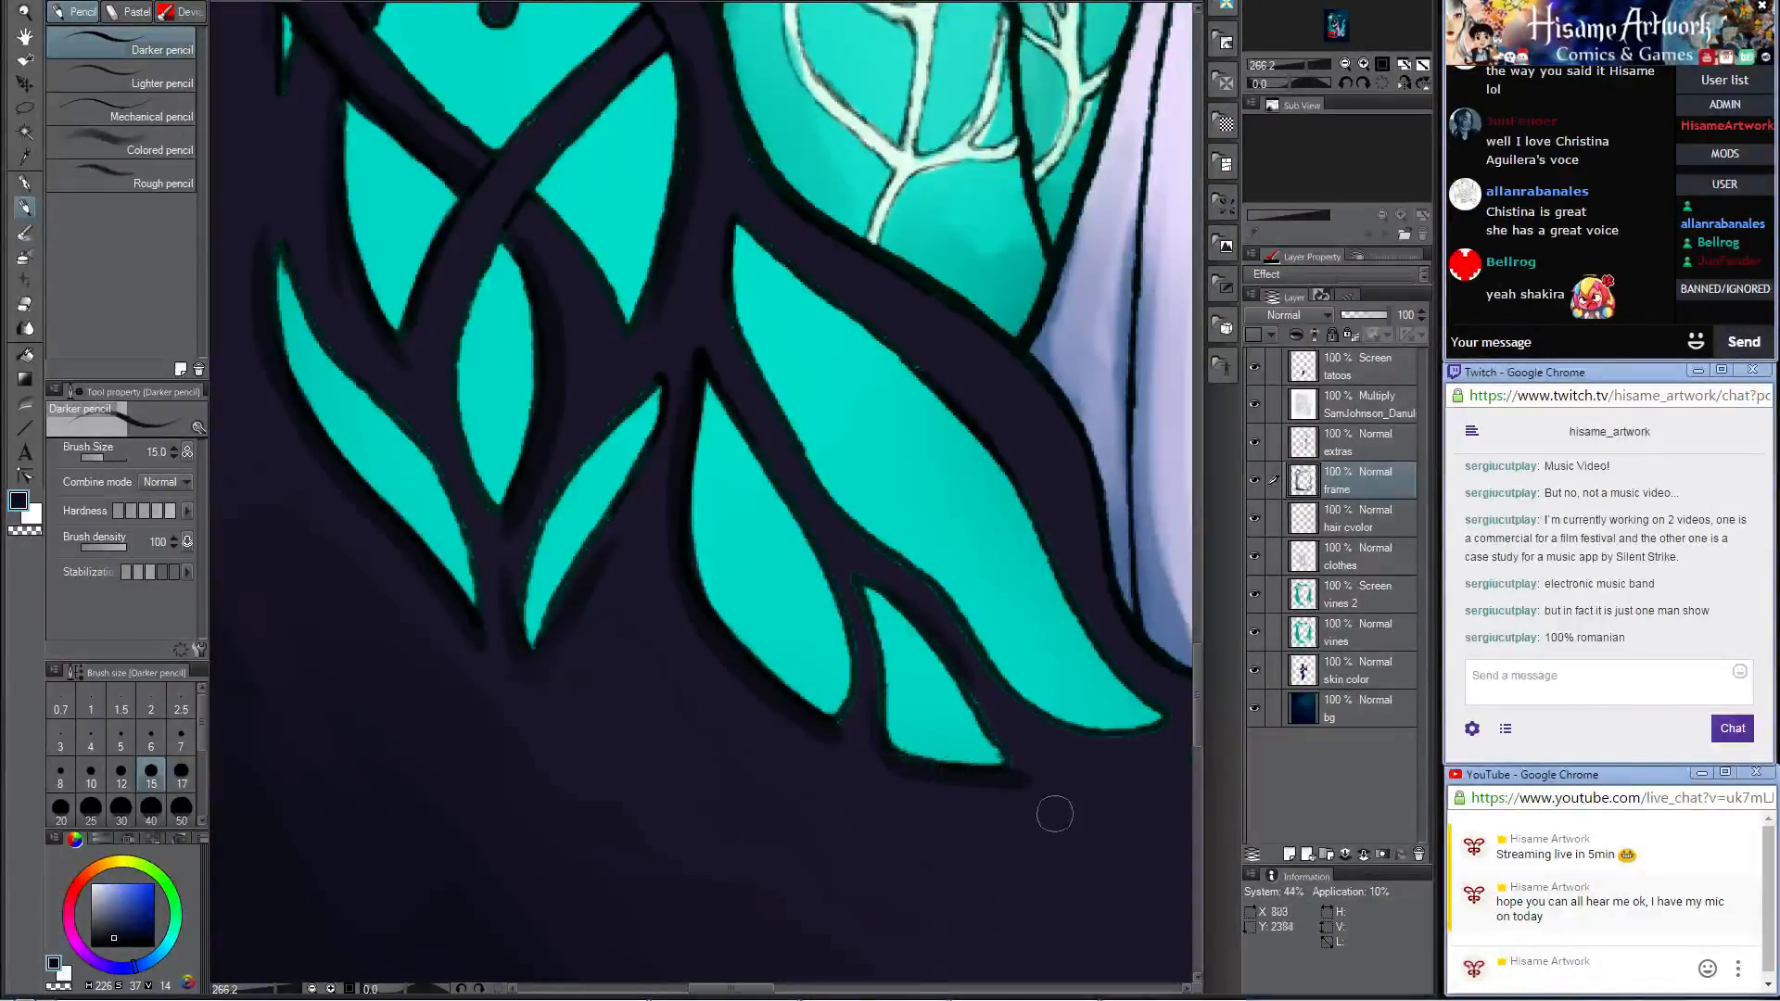
drag(1056, 688, 894, 716)
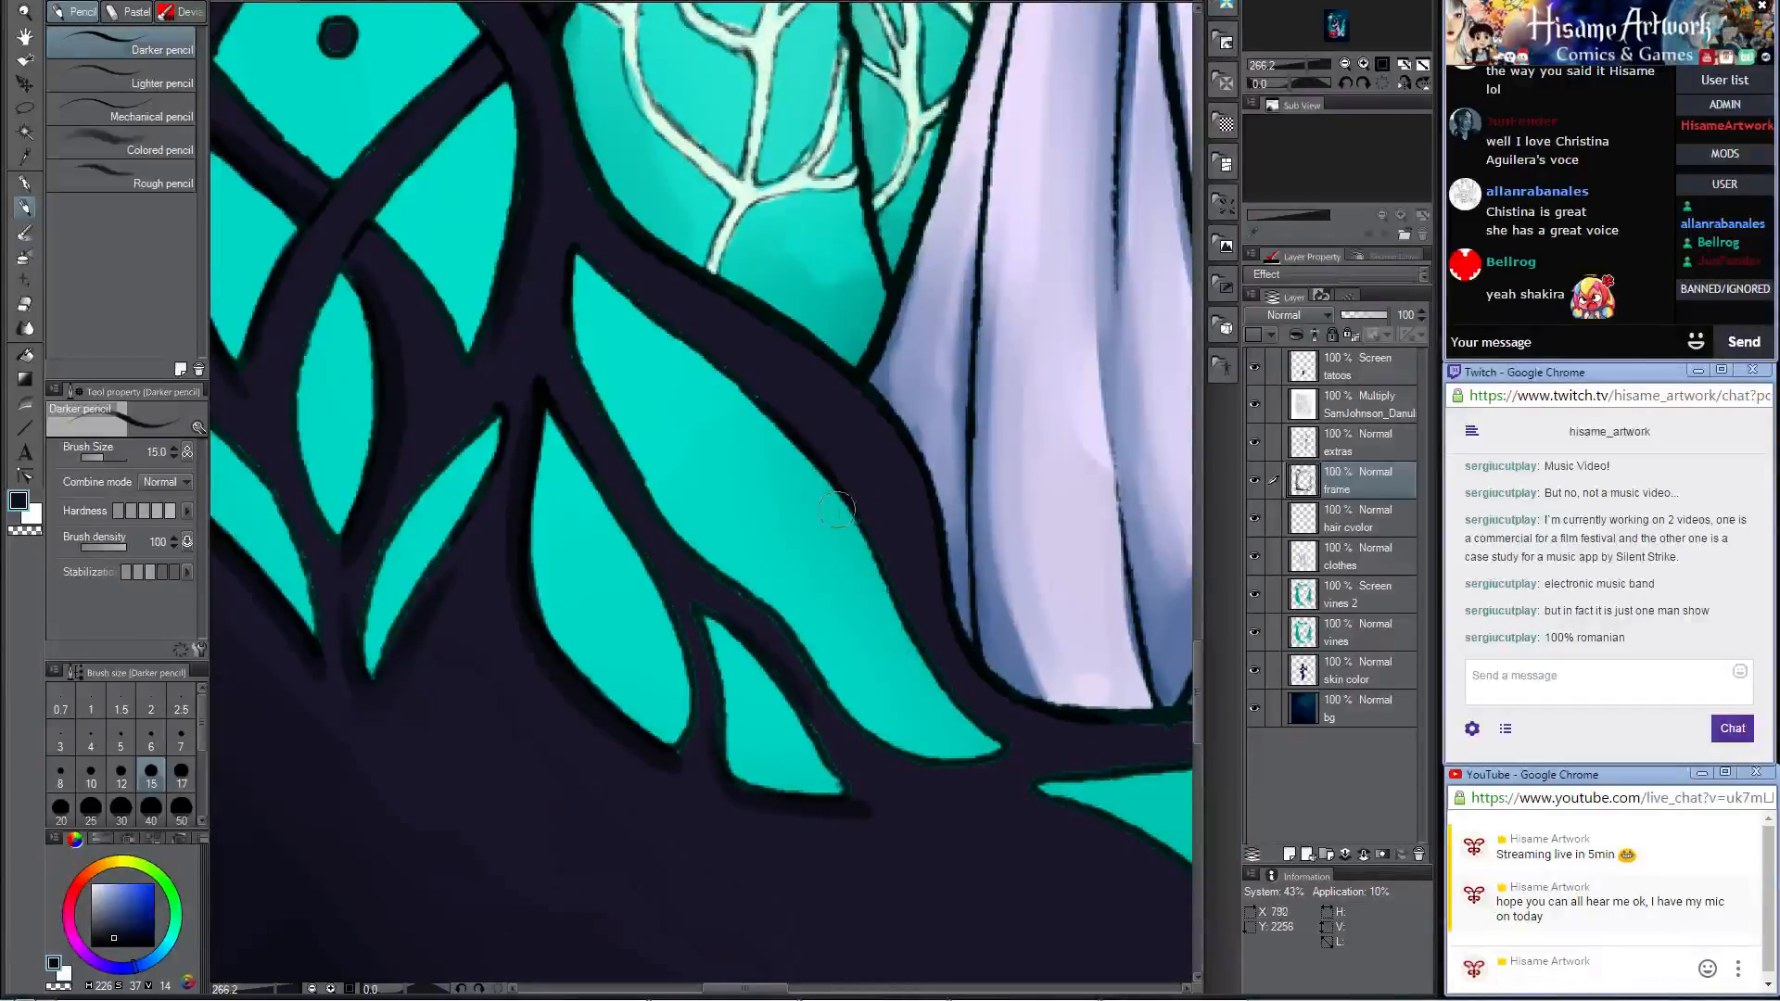
drag(869, 478, 881, 629)
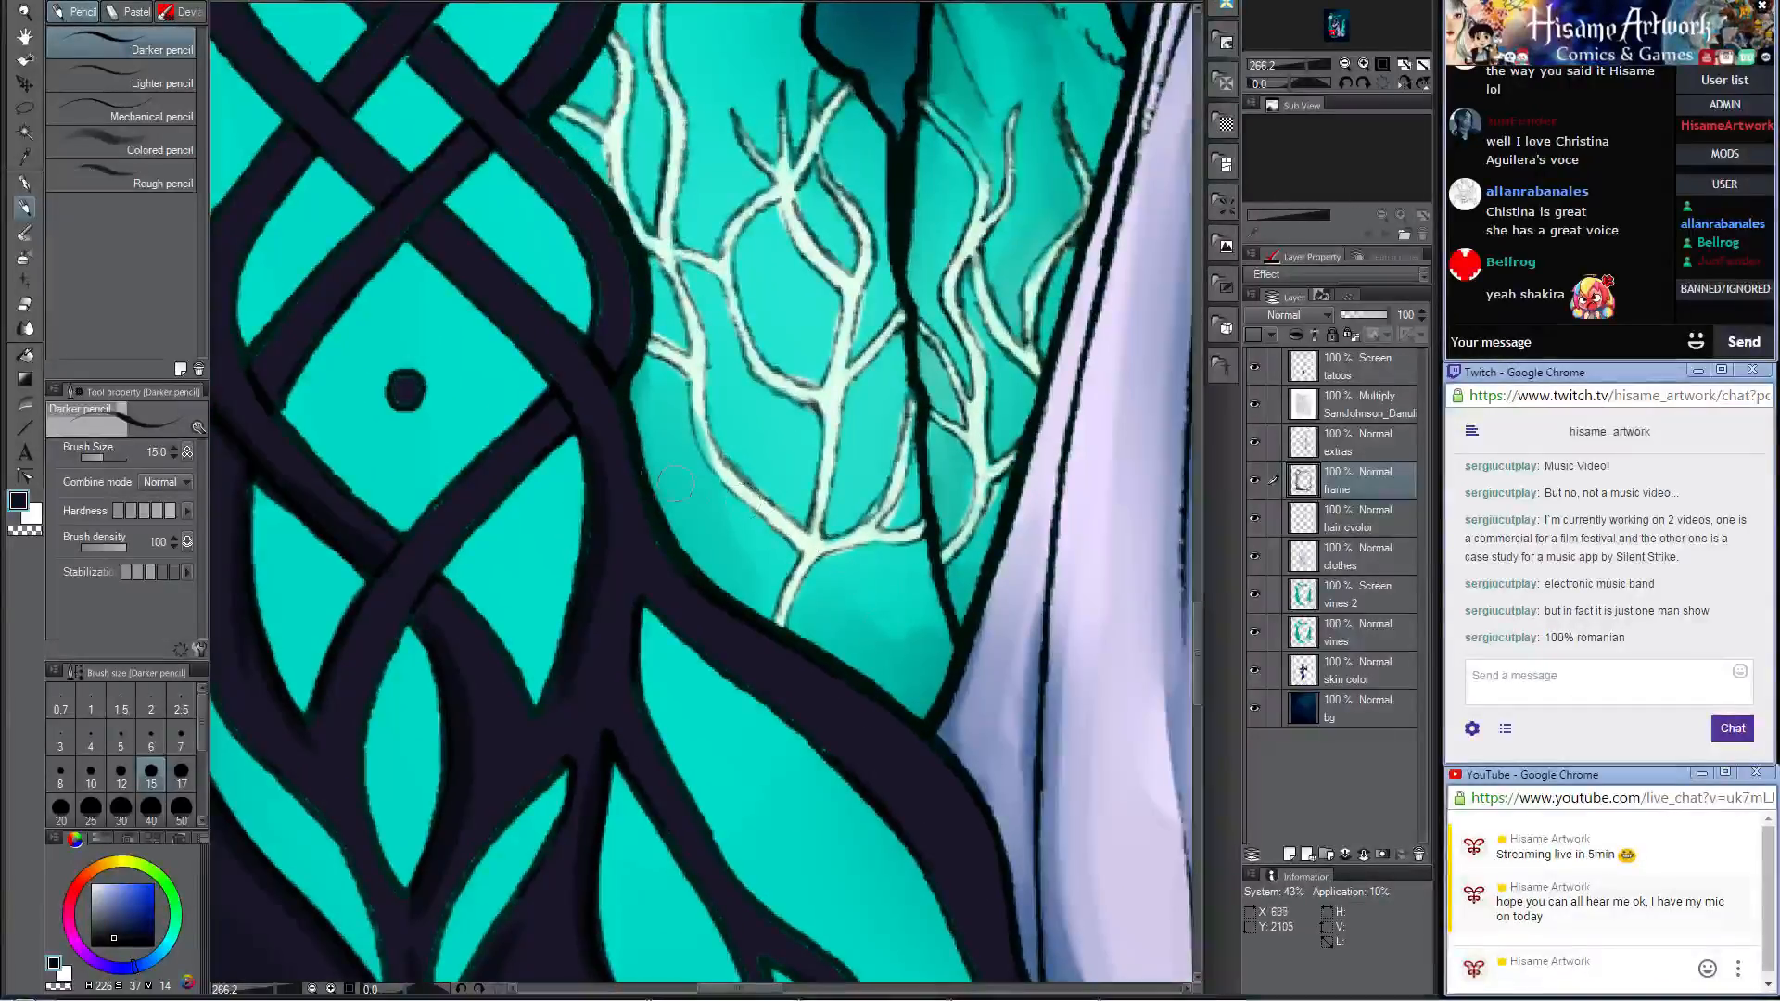
drag(631, 278, 931, 676)
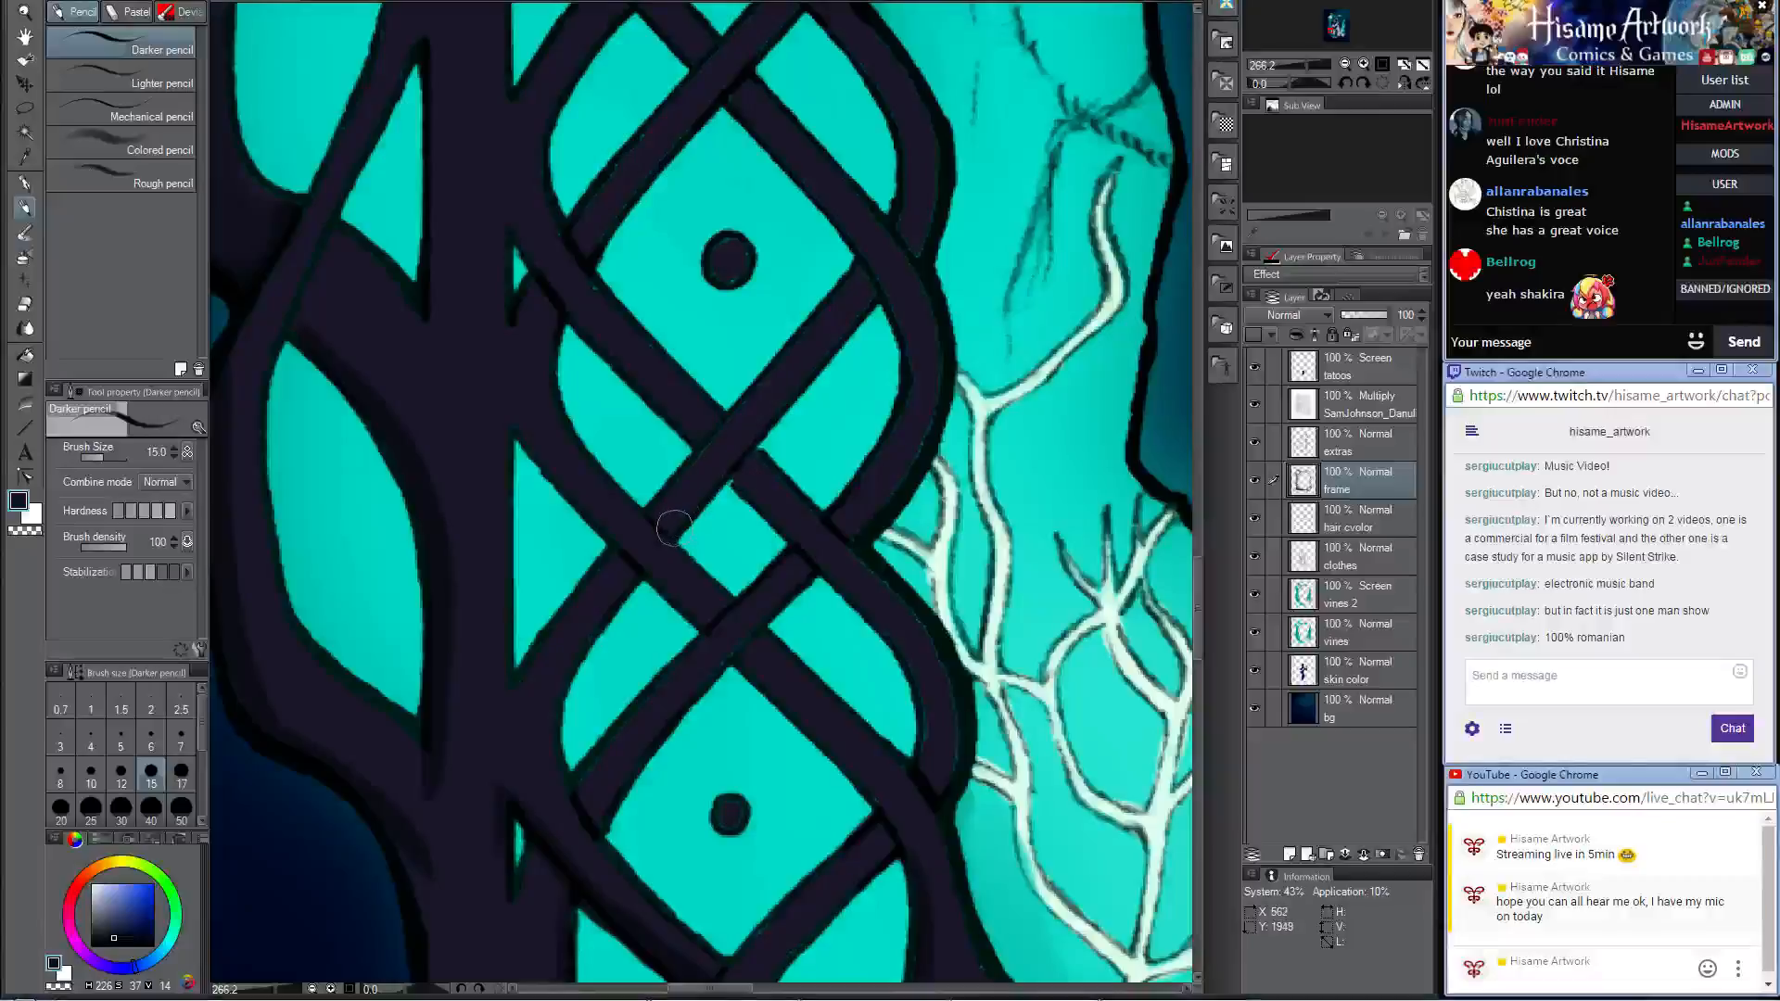
drag(517, 225, 690, 433)
mouse_move(493, 223)
mouse_down()
mouse_move(568, 279)
mouse_move(787, 355)
mouse_up()
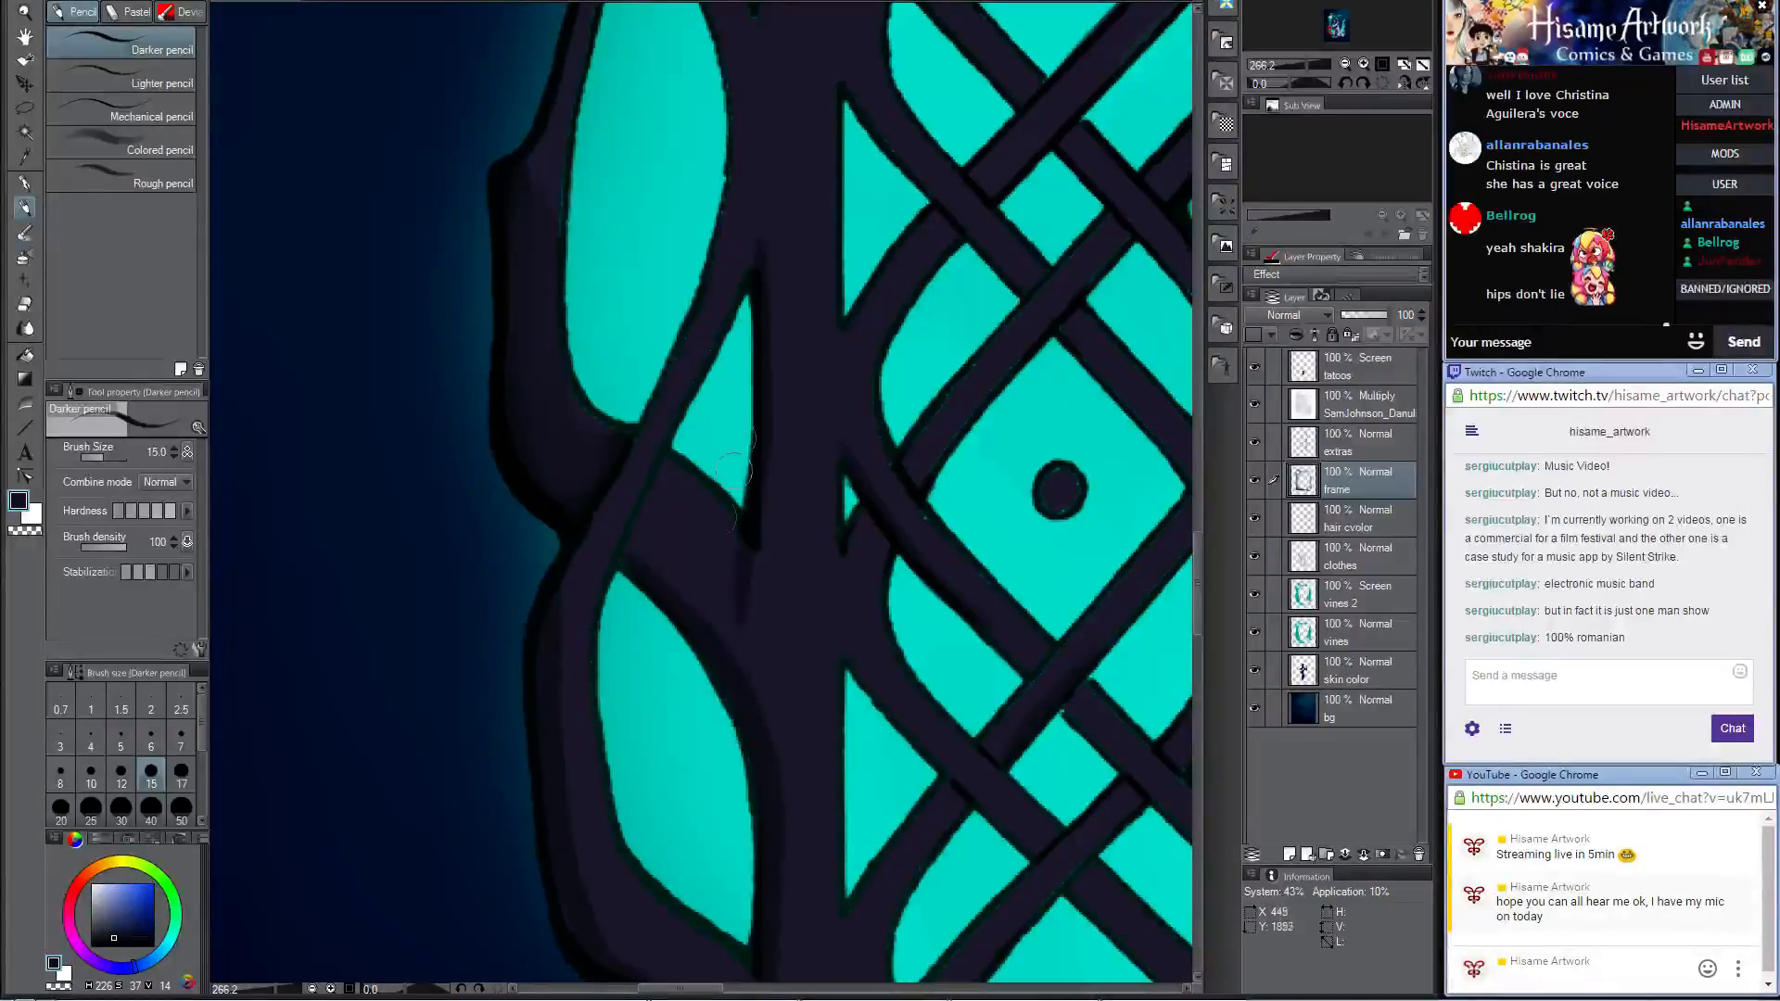
drag(771, 278, 774, 602)
key(ctrl+z)
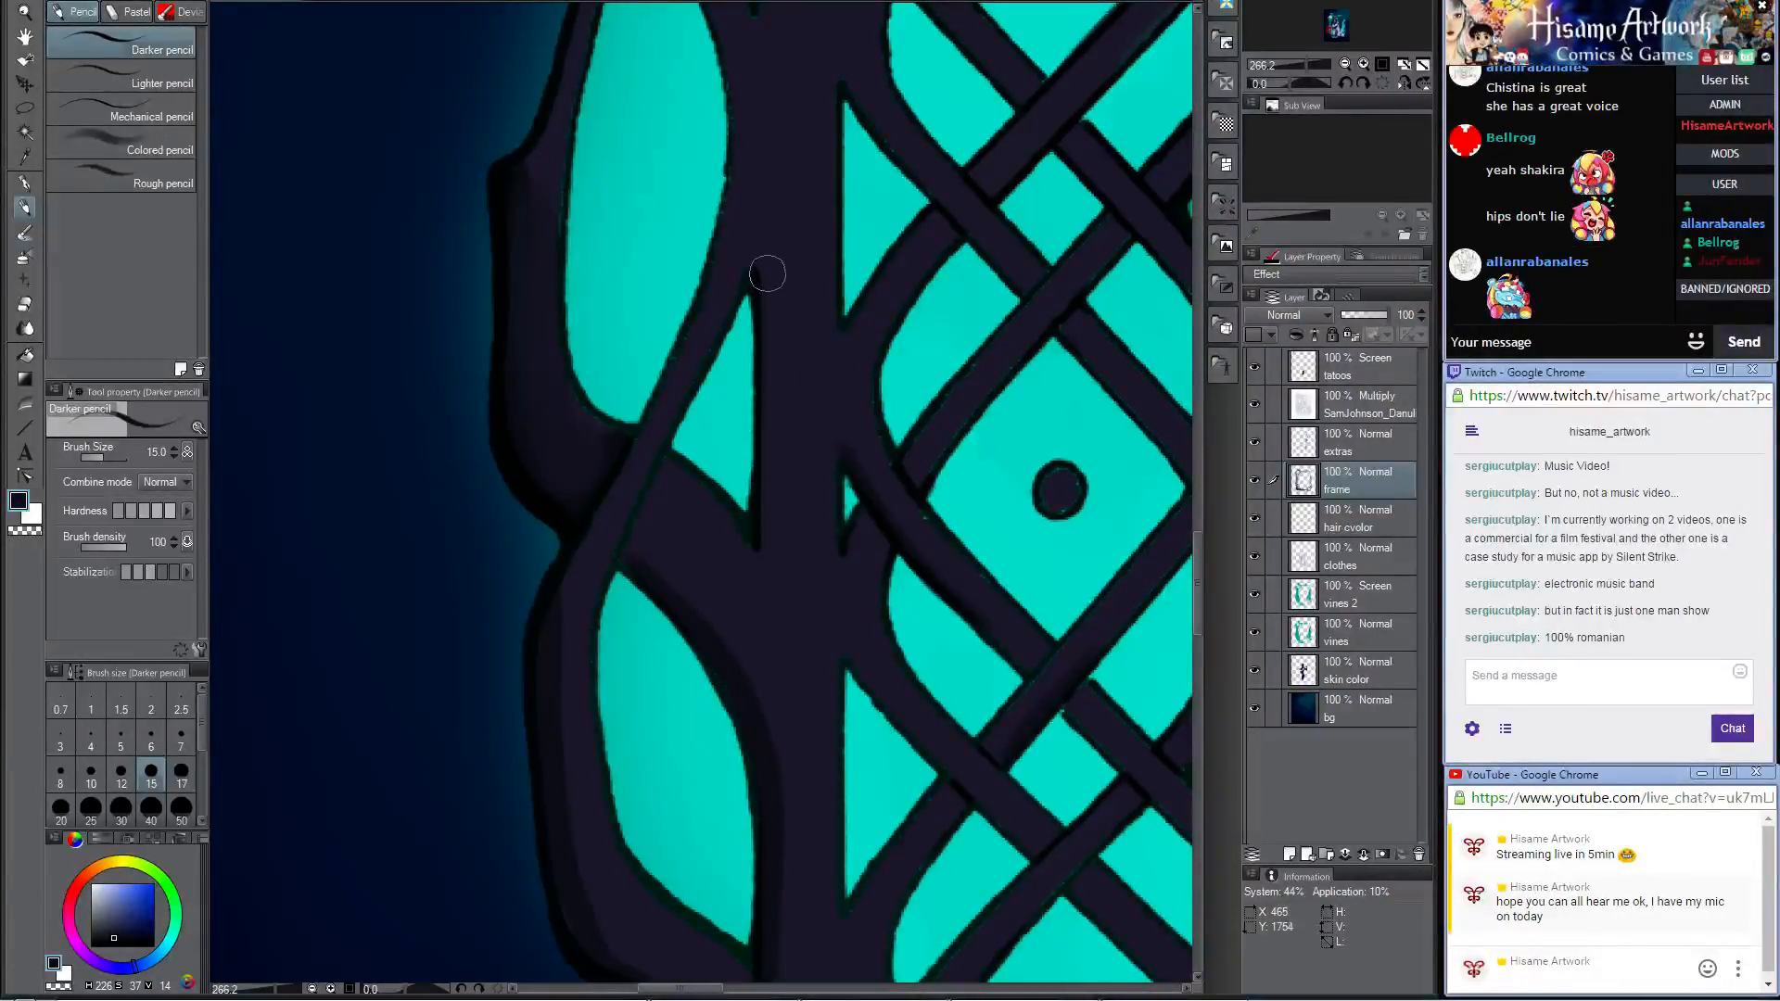
drag(762, 289, 752, 516)
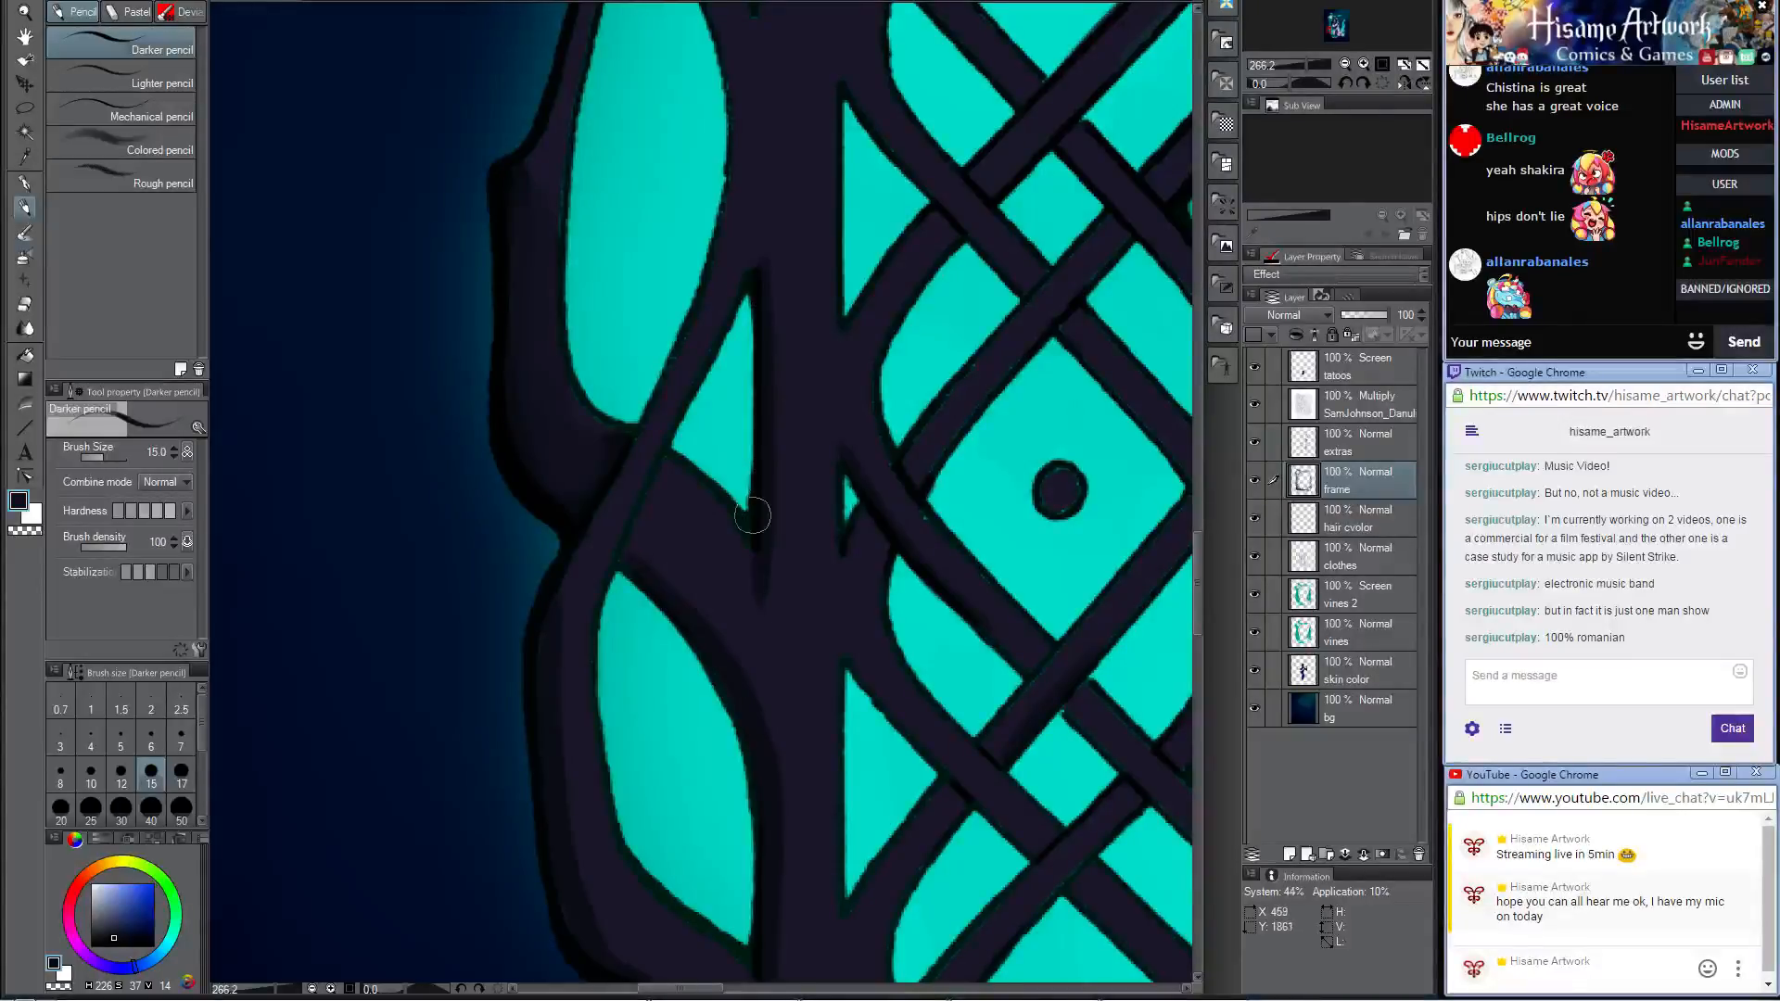
Step: Darken the strands where they pass under one another along the upper part of the frame's braided column
drag(828, 164, 700, 525)
drag(704, 425, 701, 673)
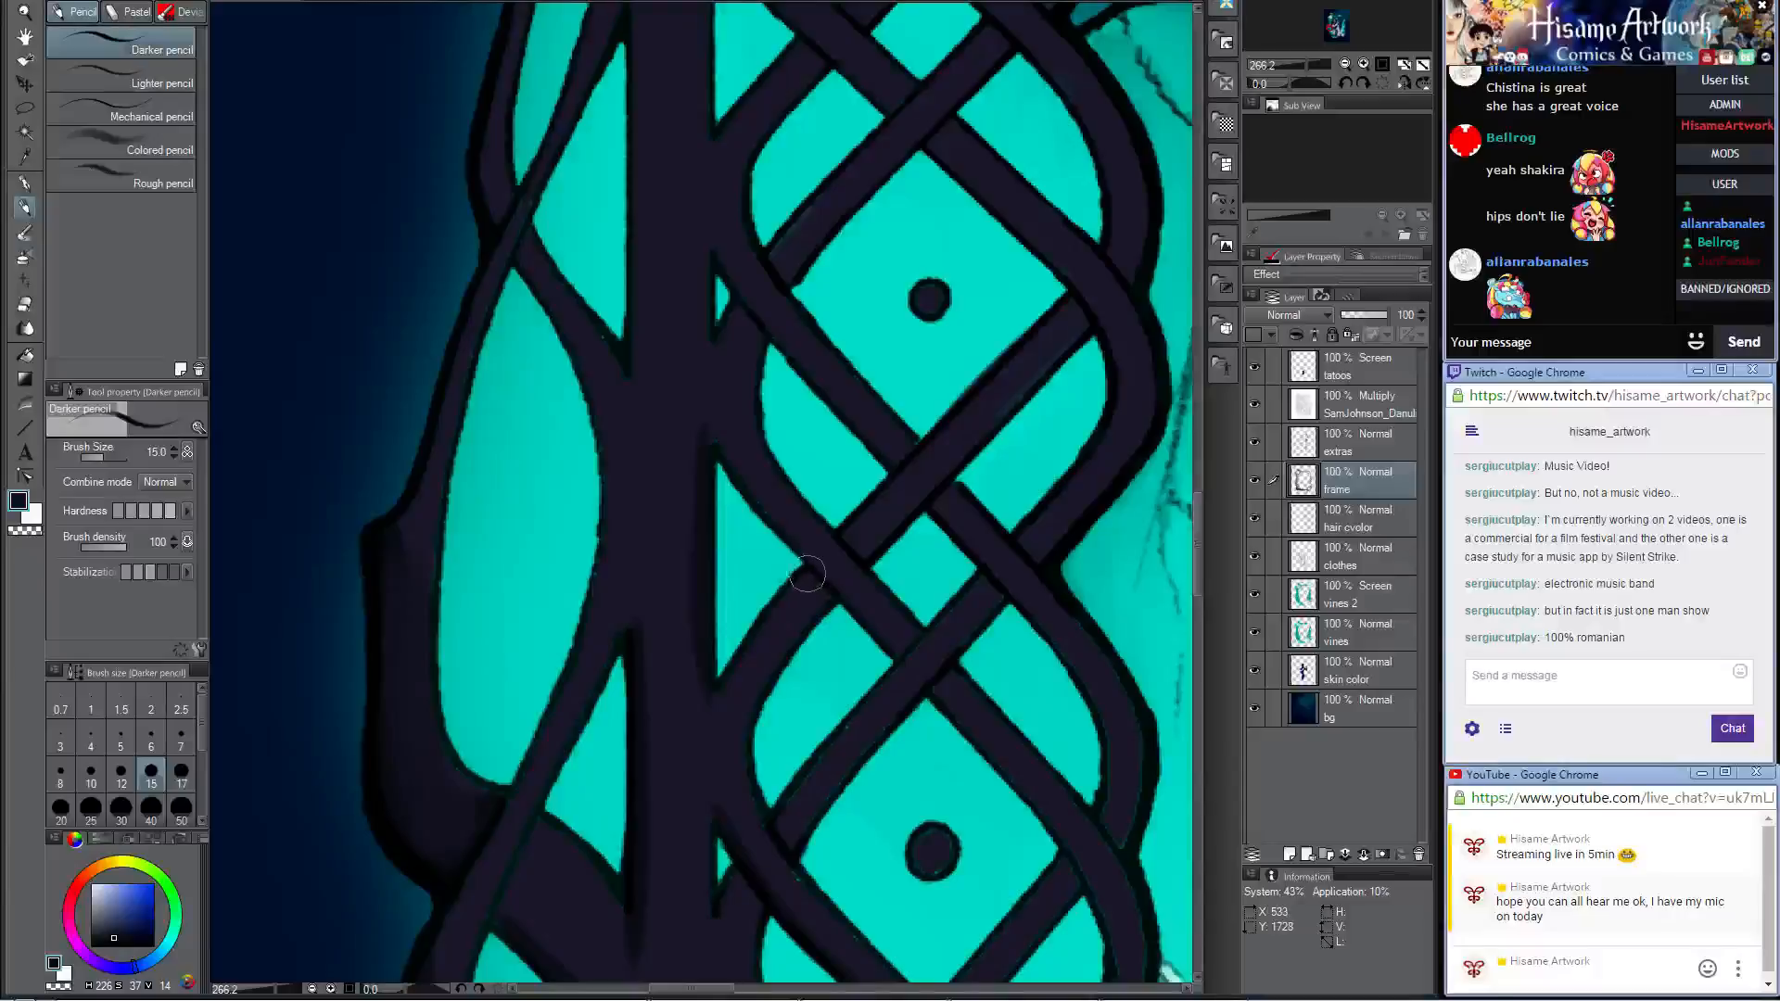
drag(1015, 367, 900, 511)
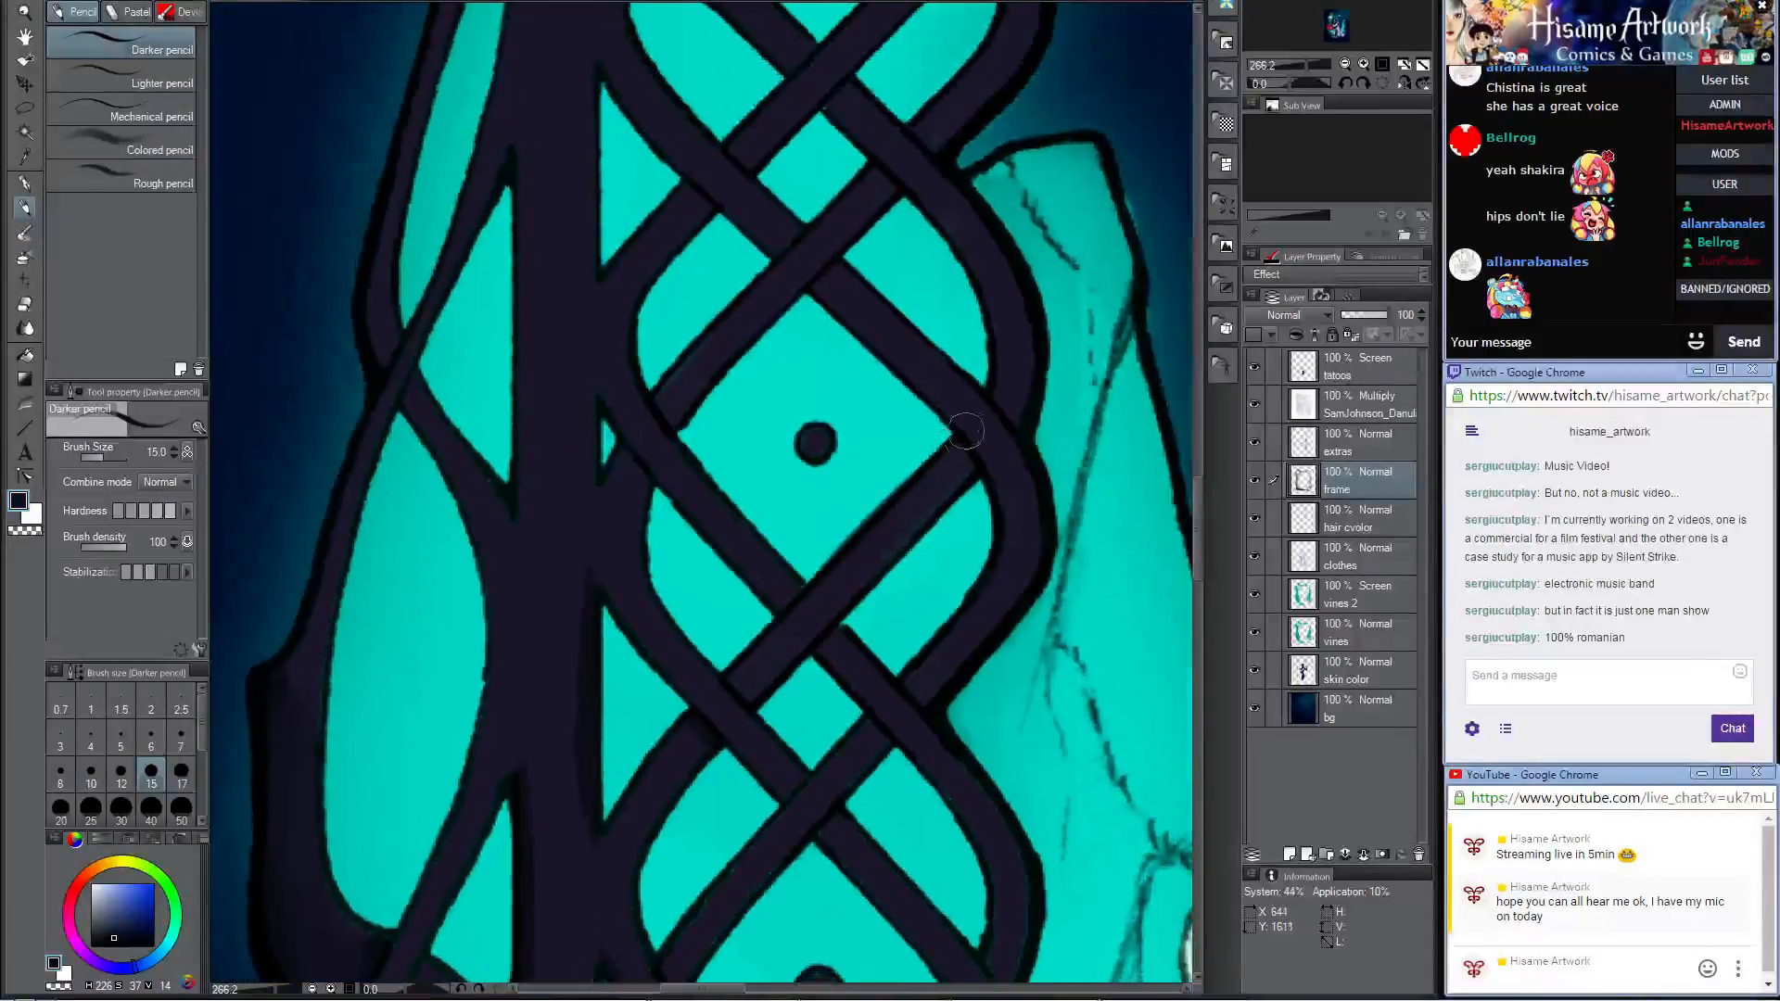
mouse_move(967, 460)
mouse_down()
mouse_move(953, 412)
mouse_move(1001, 494)
mouse_move(995, 571)
mouse_up()
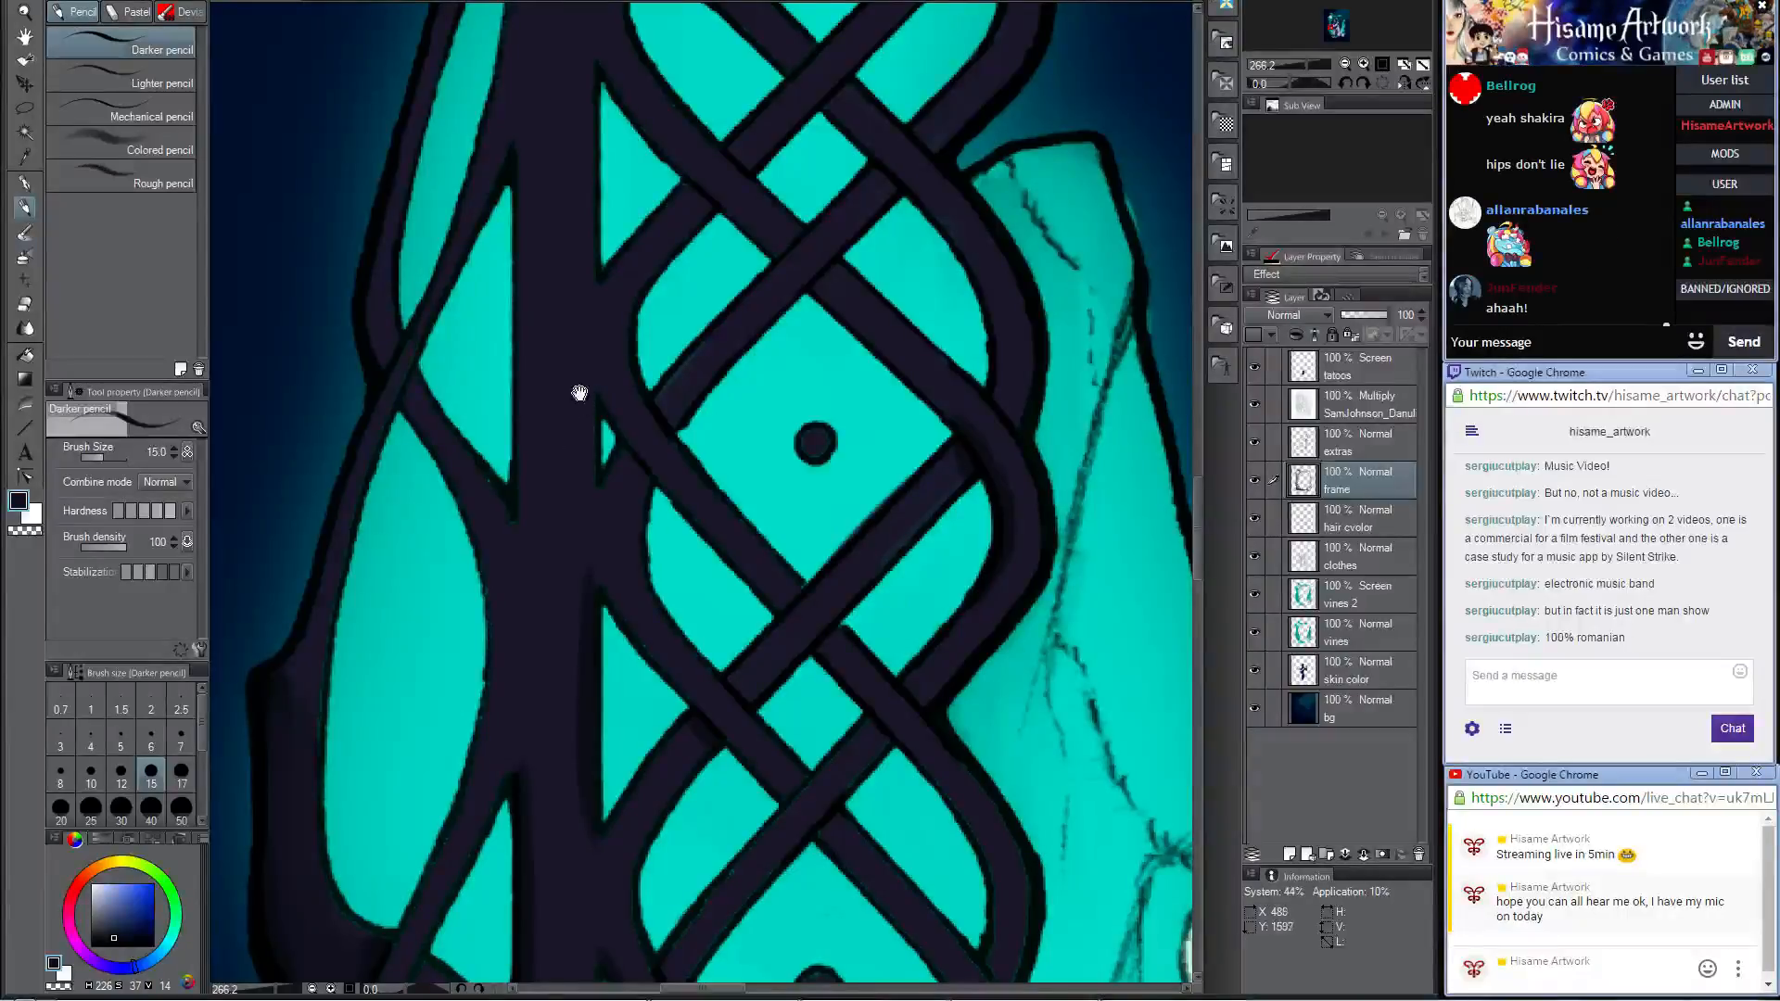
drag(580, 393, 694, 542)
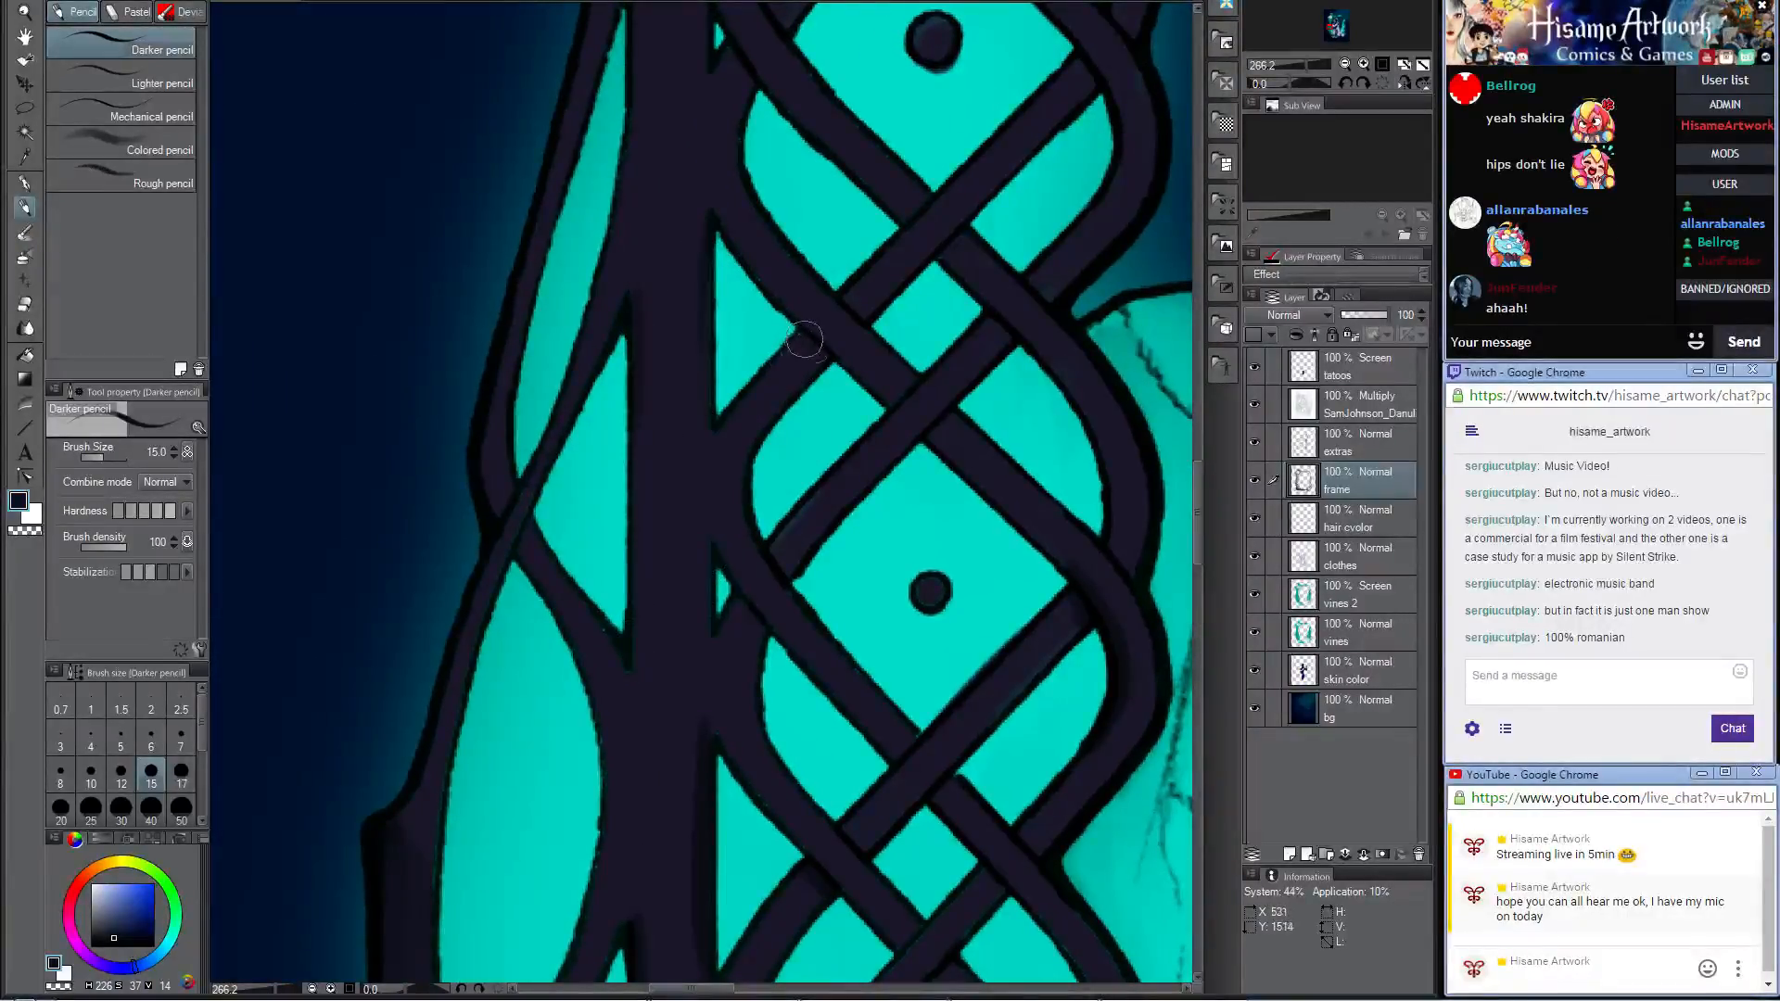
drag(967, 212, 908, 614)
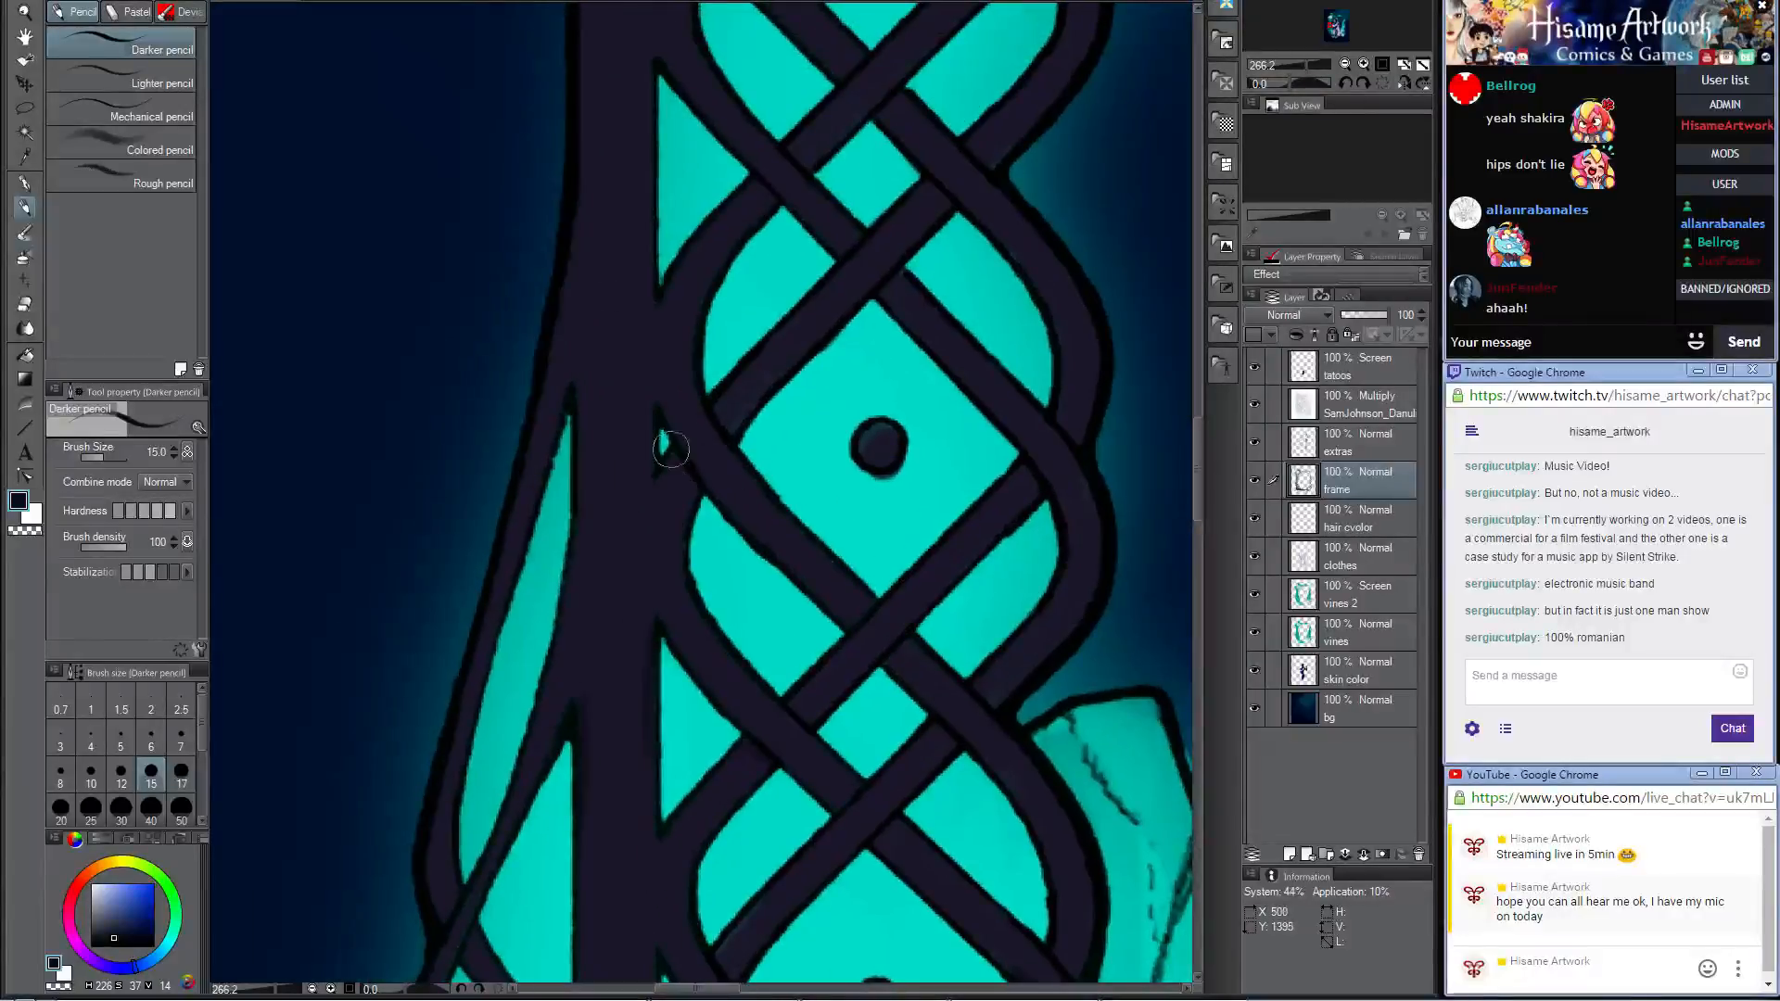
drag(665, 431, 900, 551)
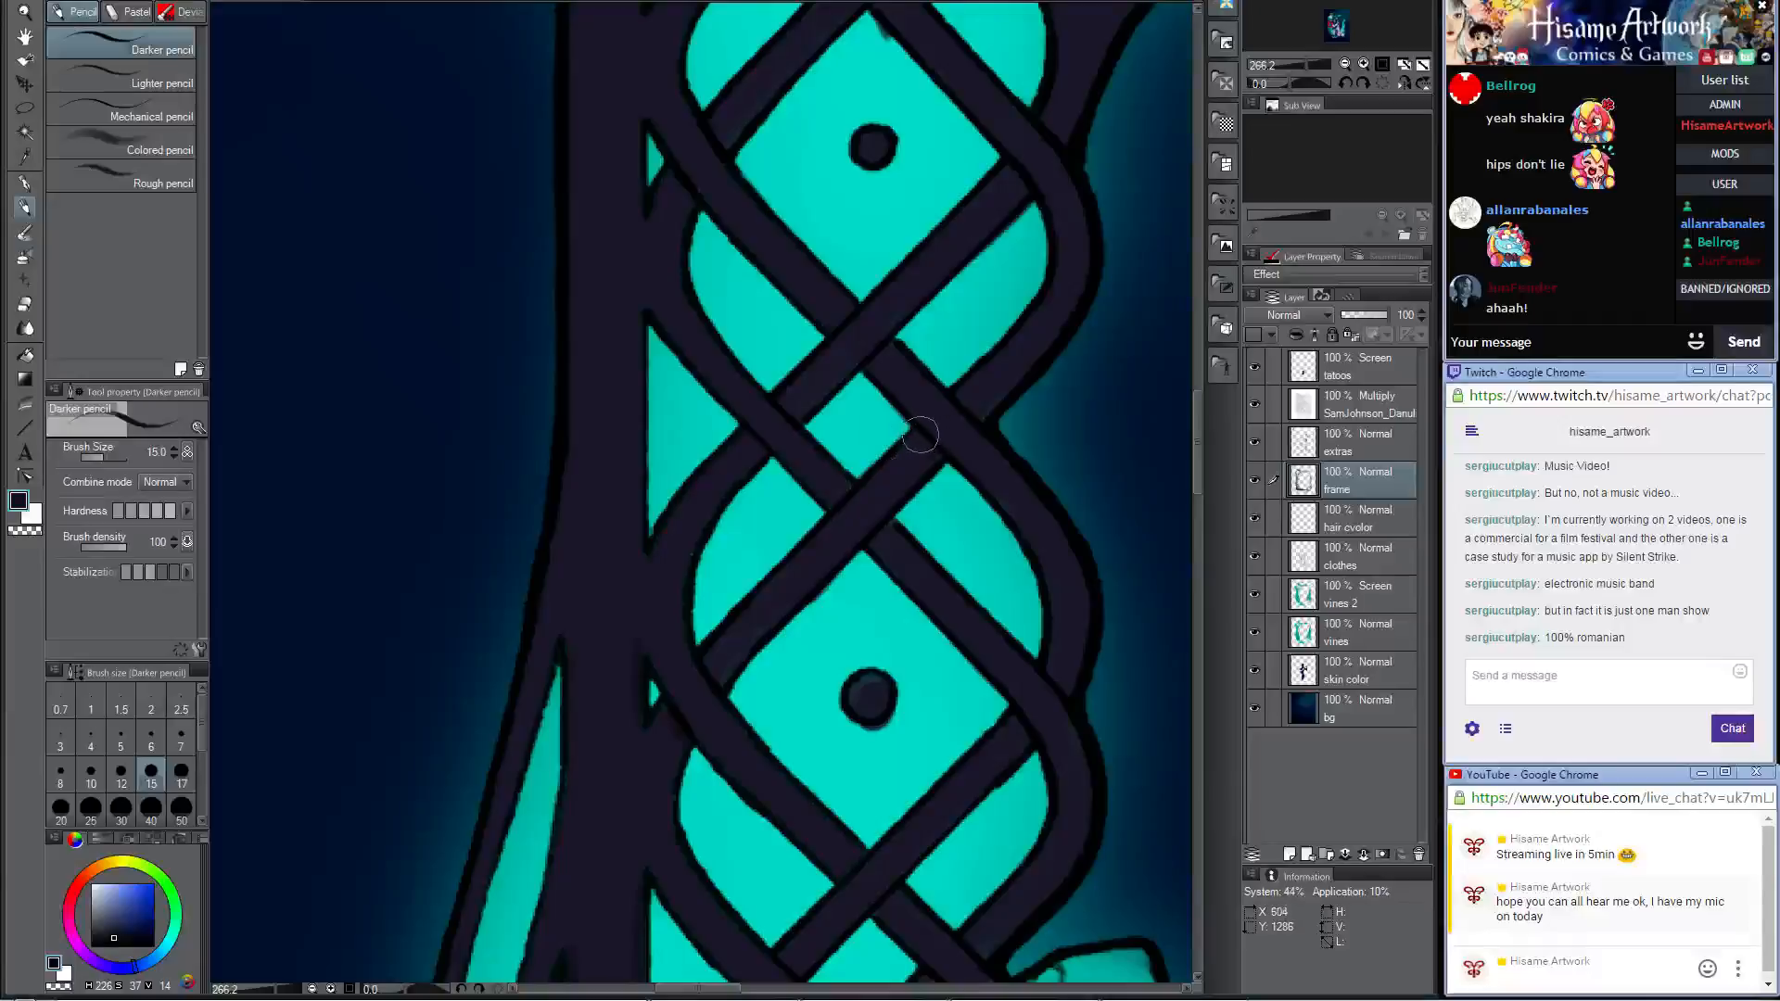
drag(897, 240, 914, 445)
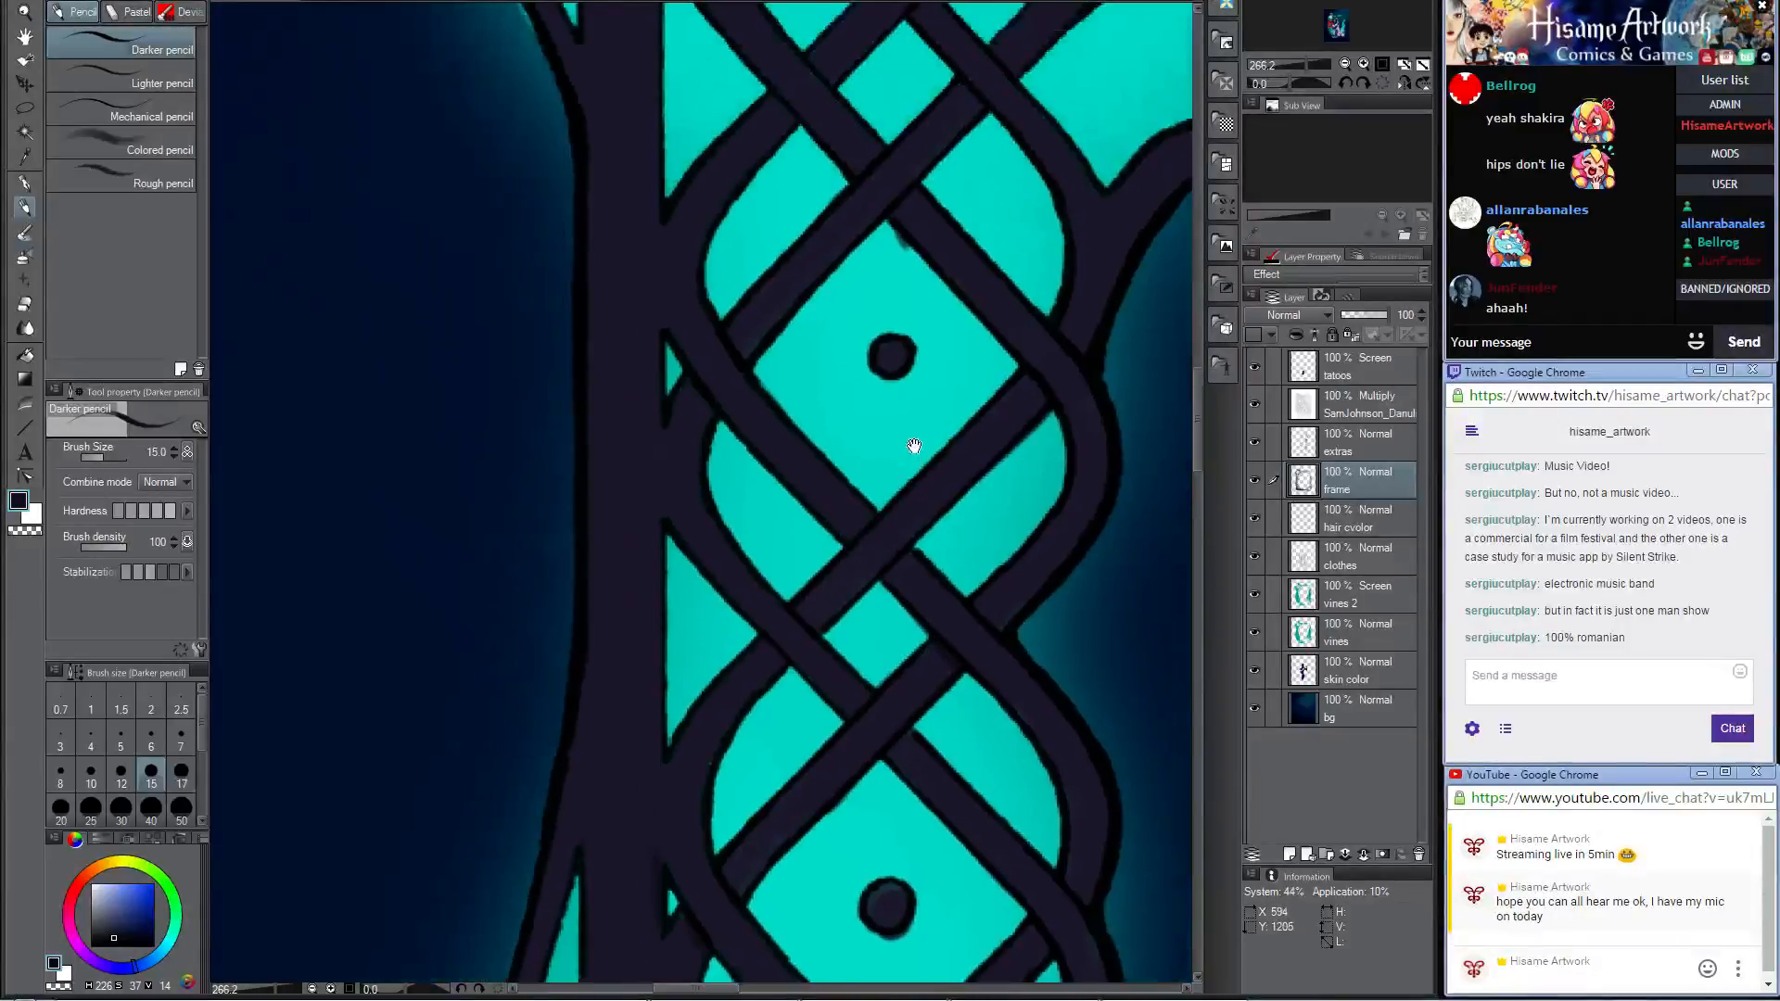
drag(969, 339, 911, 646)
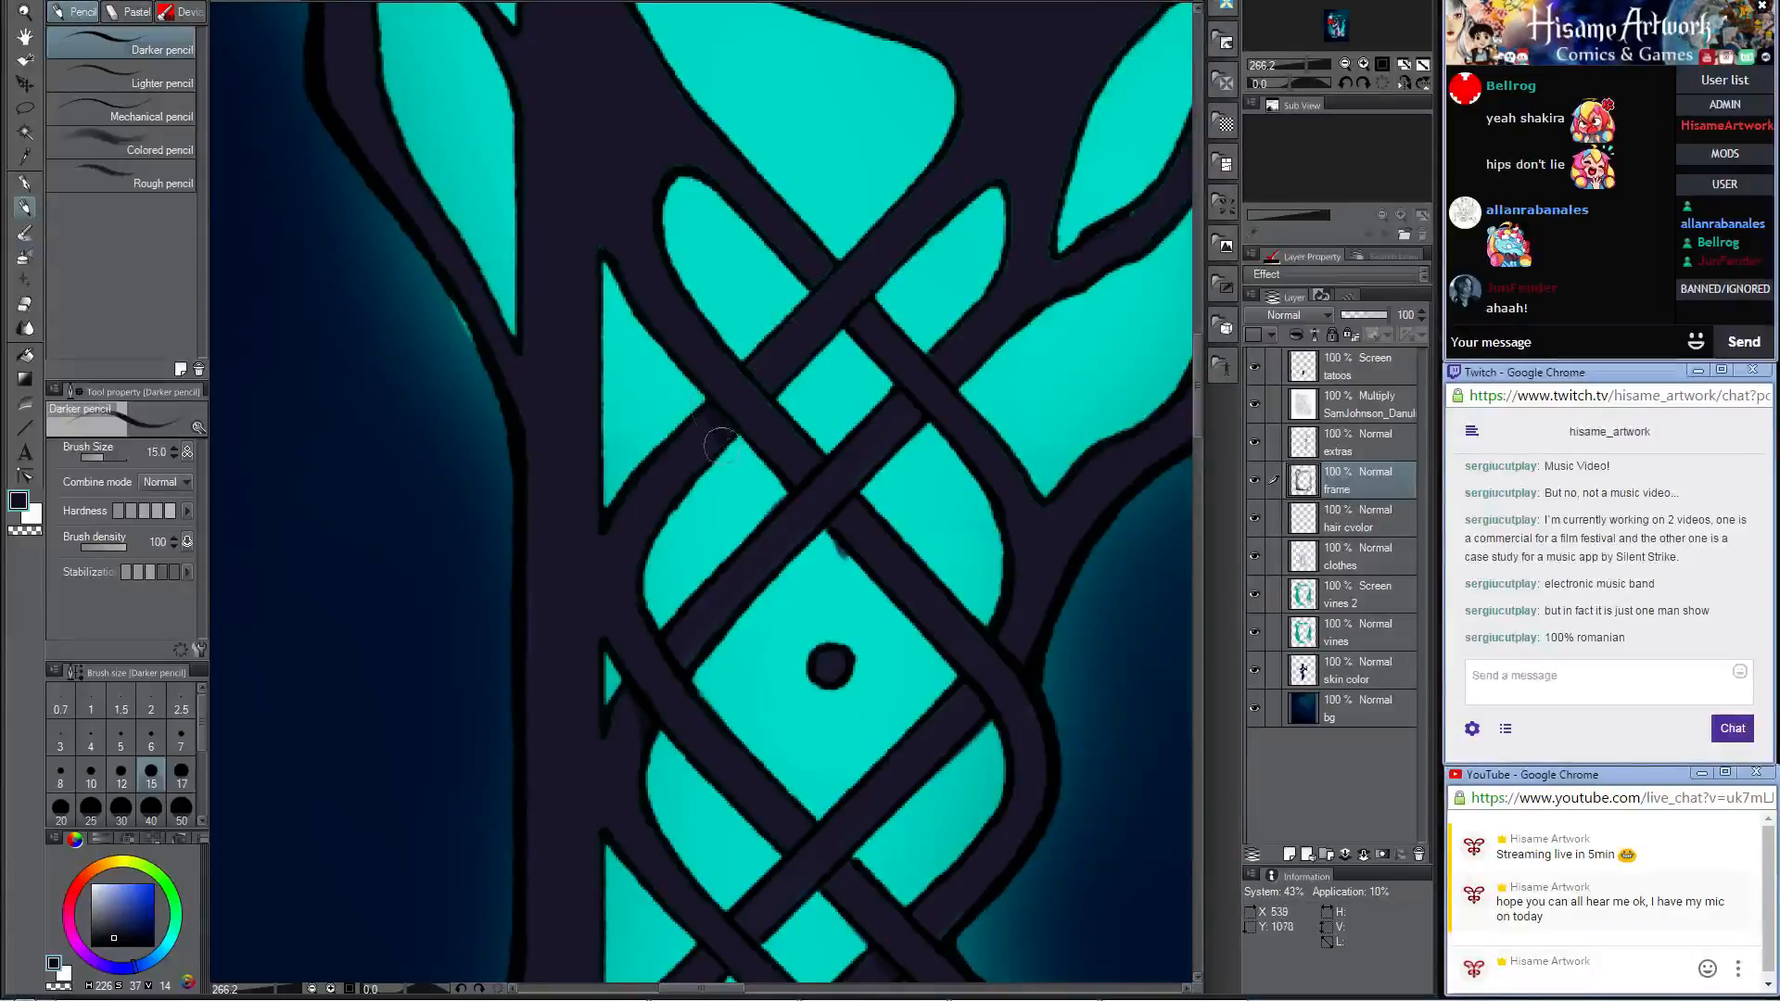
drag(714, 353, 862, 667)
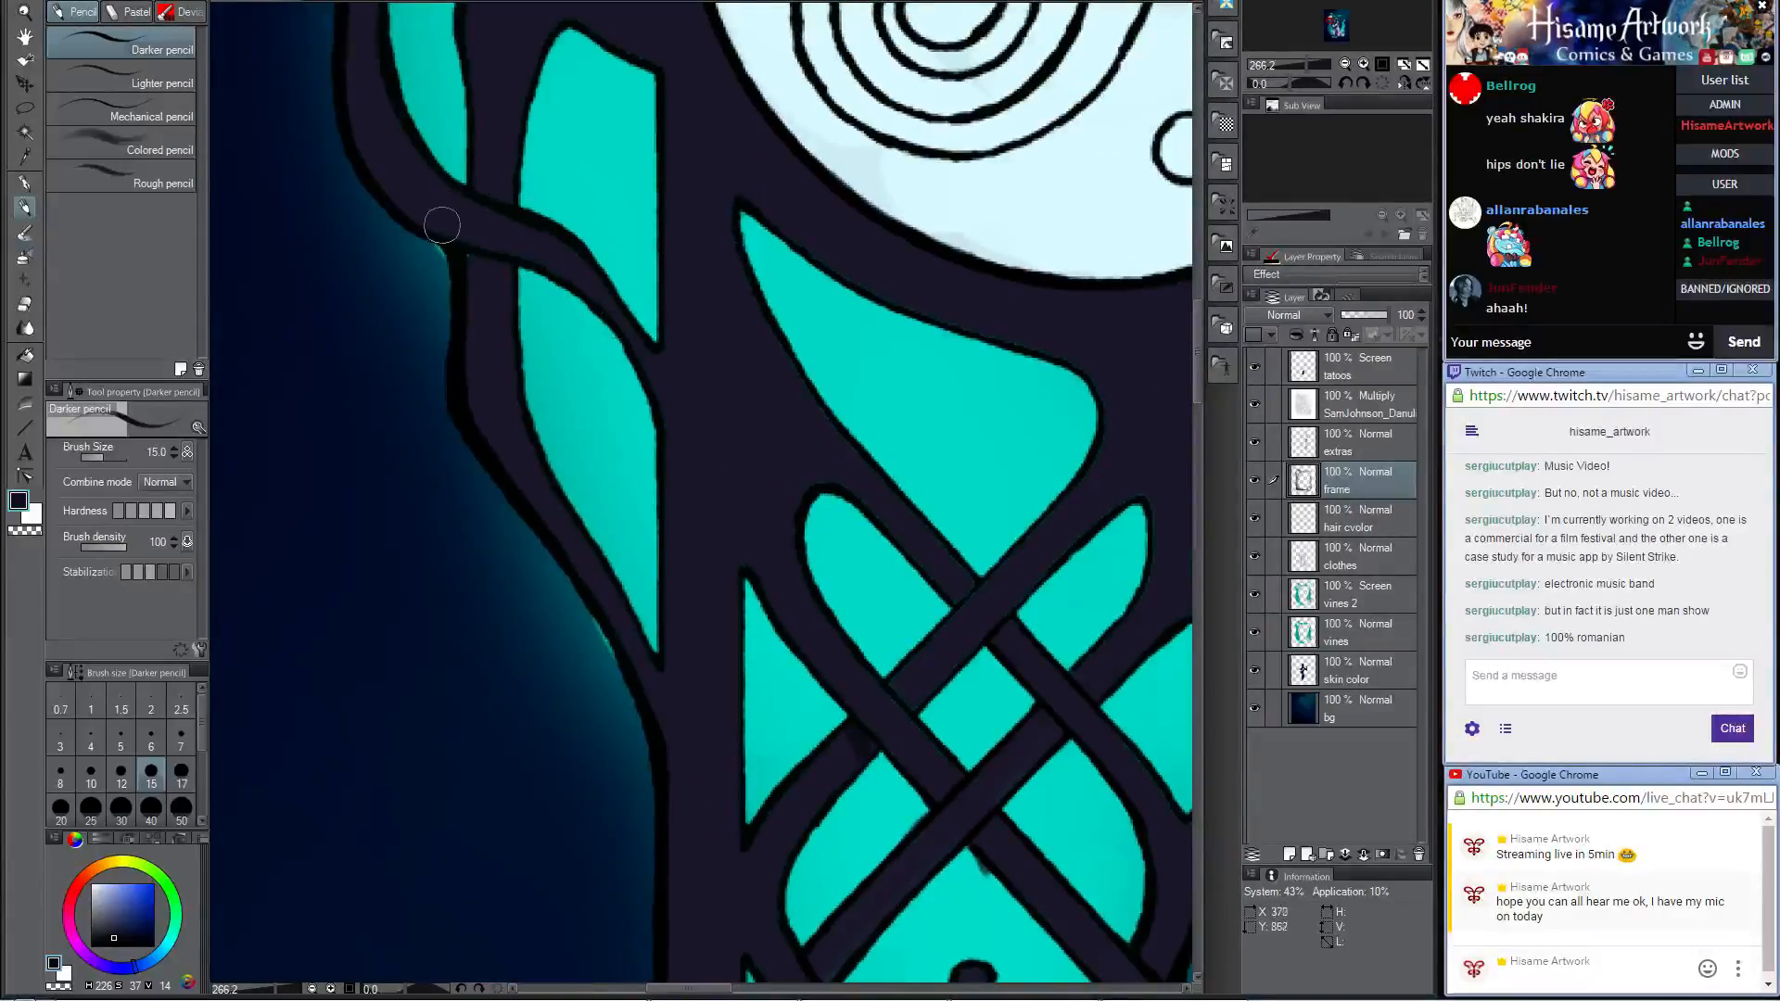
Step: Darken the outer vine crossing below the triskele medallion, redoing one stroke shorter, and the frame above the adjoining teal shape
drag(466, 239, 581, 283)
key(ctrl+z)
drag(458, 254, 501, 262)
scroll(666, 429, up, 4)
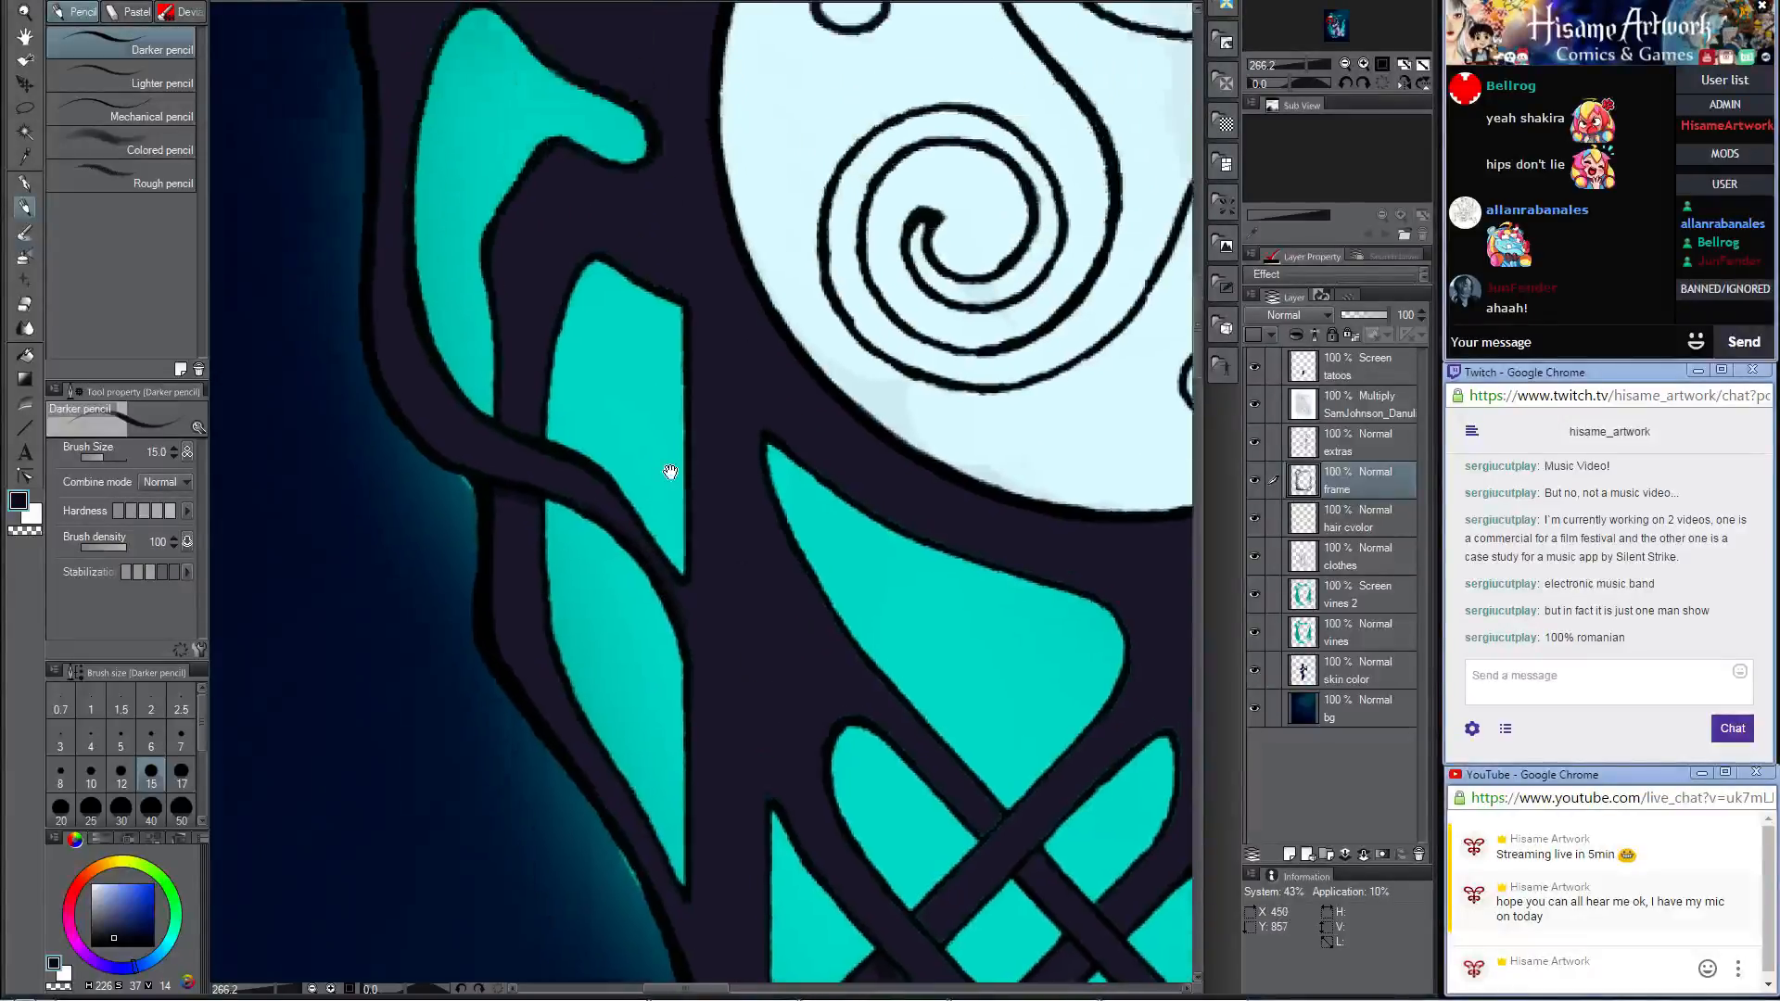
mouse_move(618, 364)
mouse_down()
mouse_move(691, 393)
mouse_move(727, 443)
mouse_up()
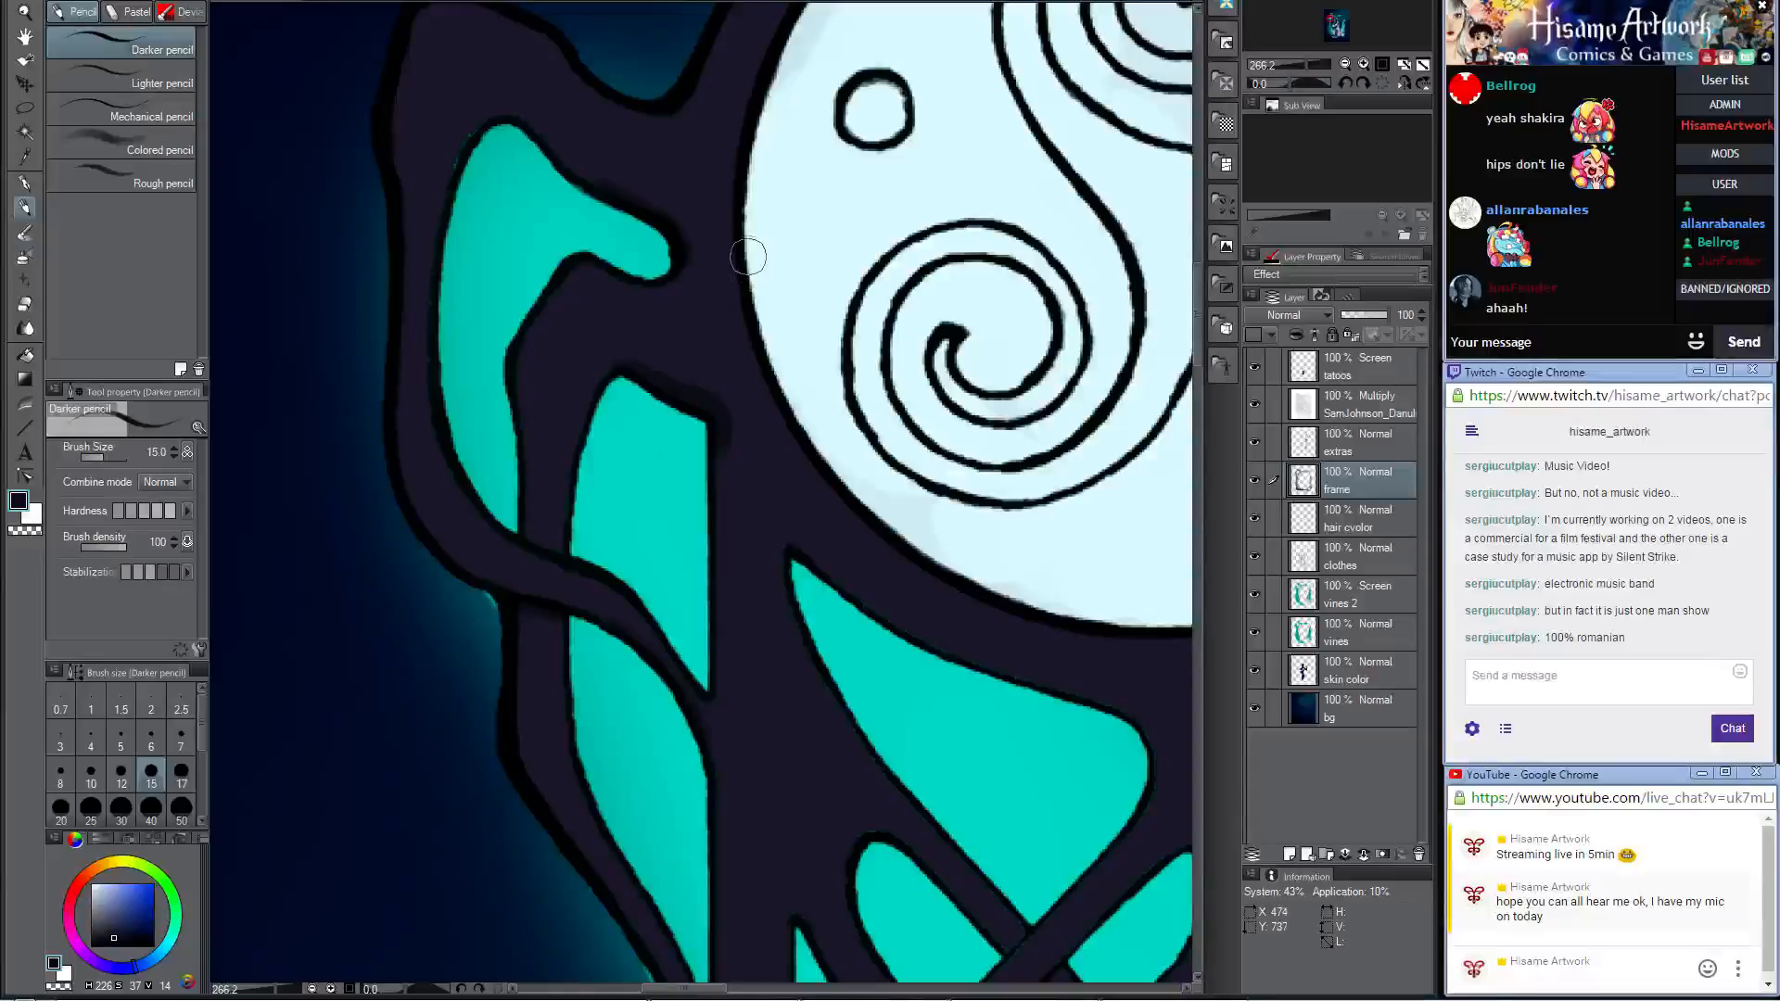
Step: Sample the blue-grey shadow colour from the Celtic knot medallion in the frame's lower corner
drag(740, 248, 684, 638)
drag(1103, 388, 777, 203)
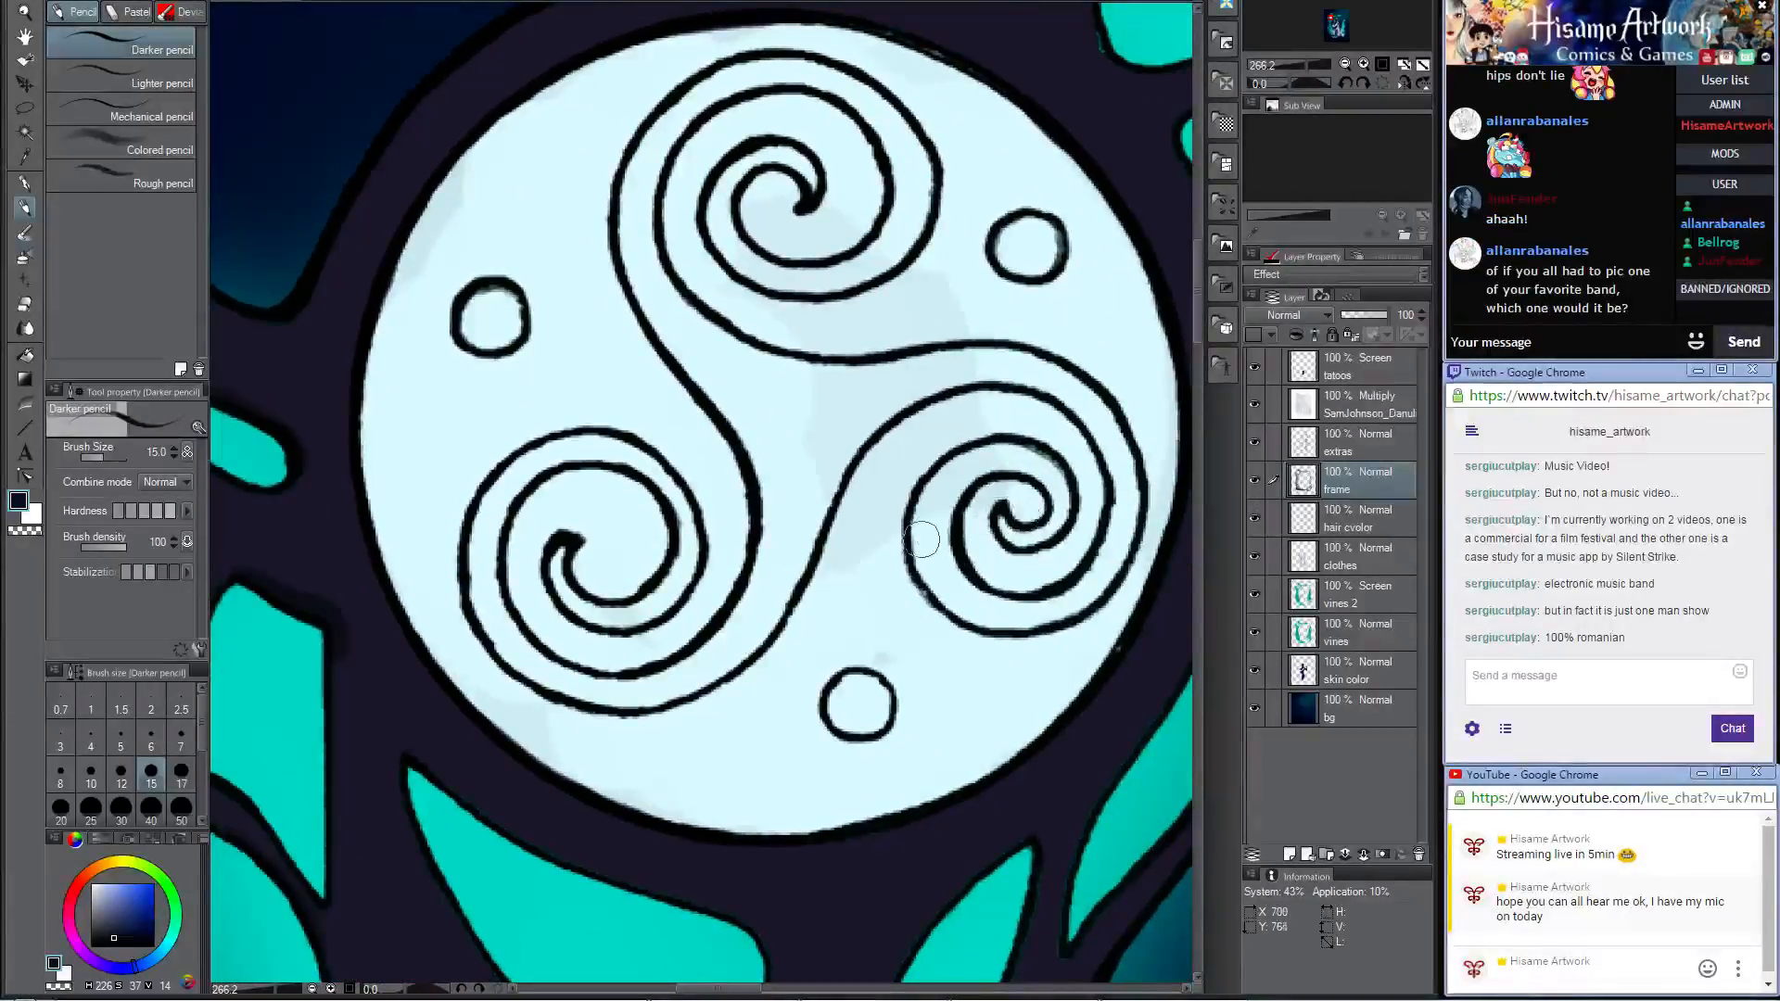
scroll(926, 535, down, 6)
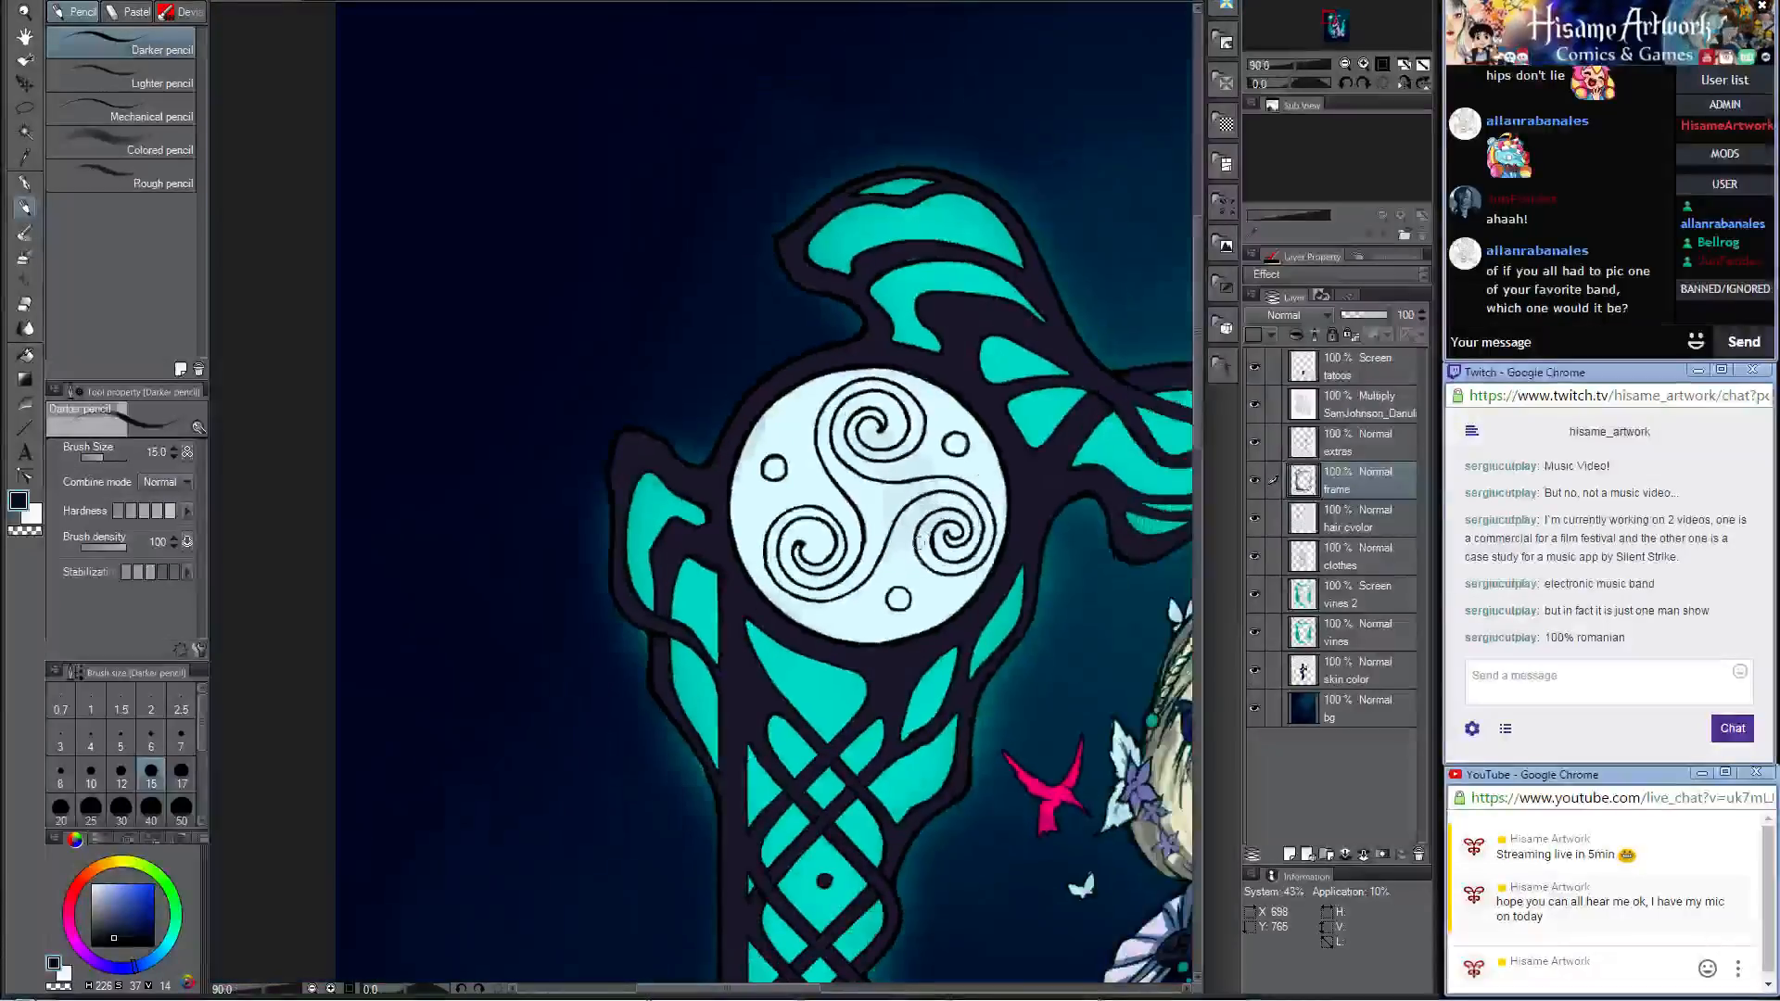
drag(1064, 620, 691, 166)
scroll(755, 409, down, 2)
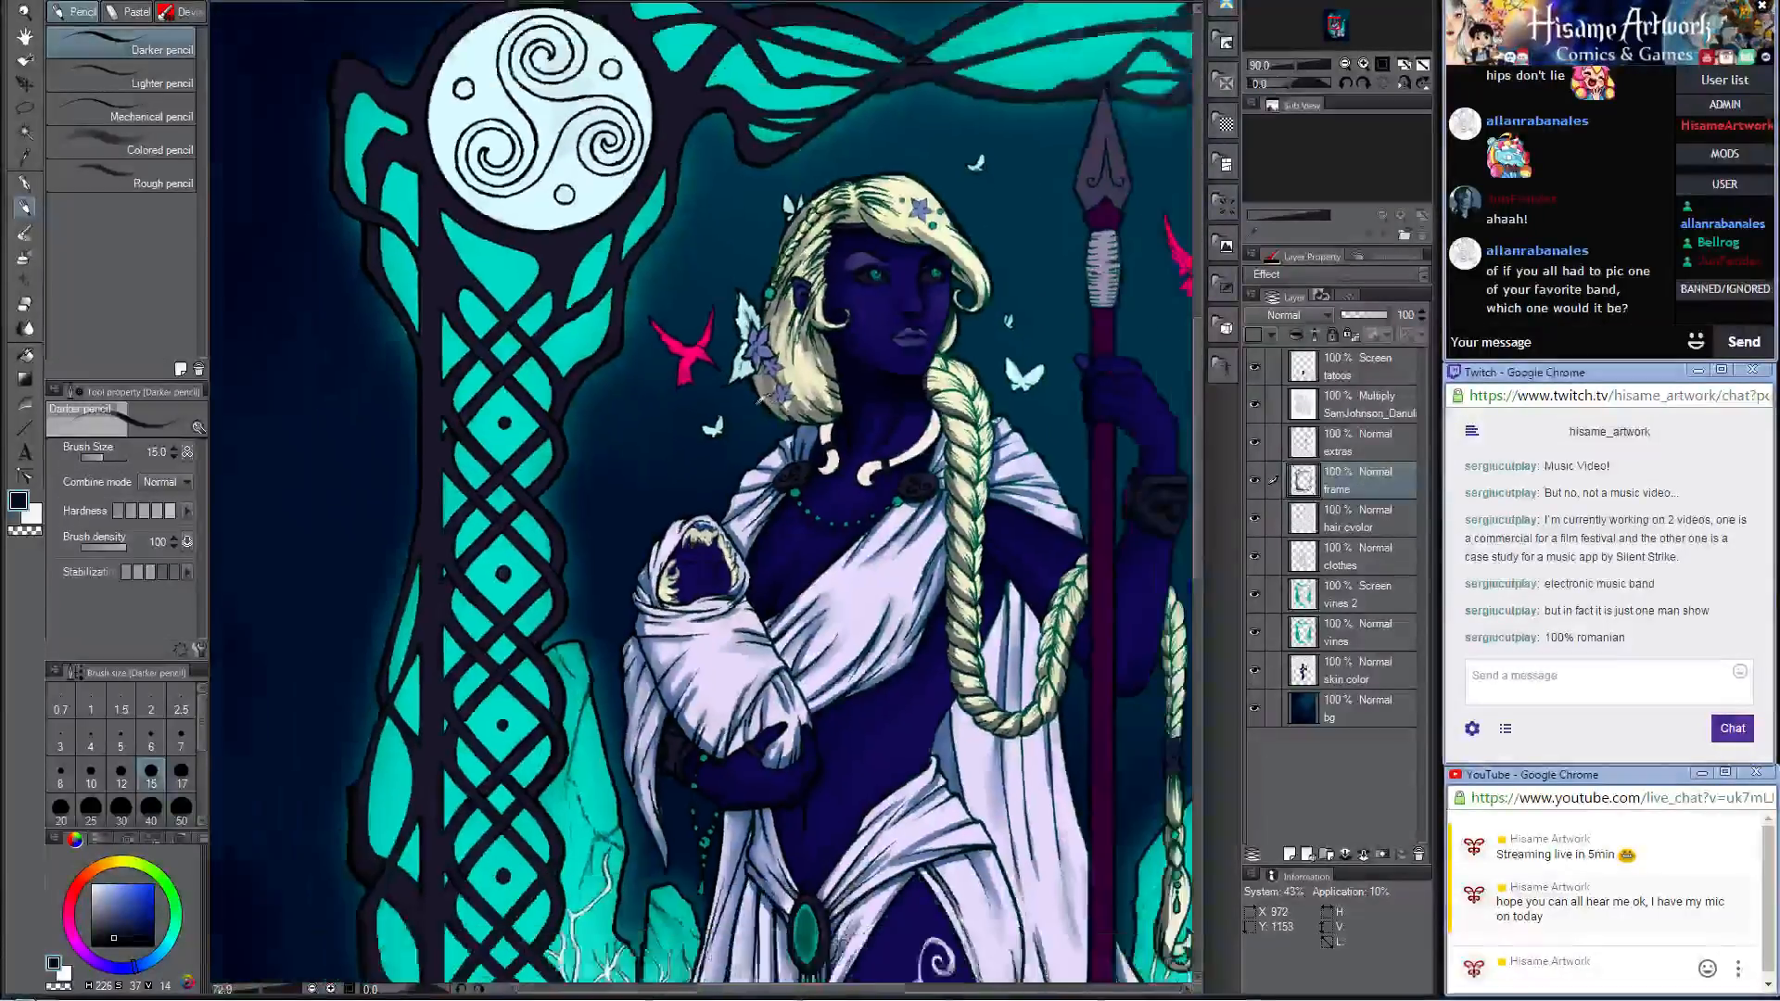
scroll(1086, 825, up, 5)
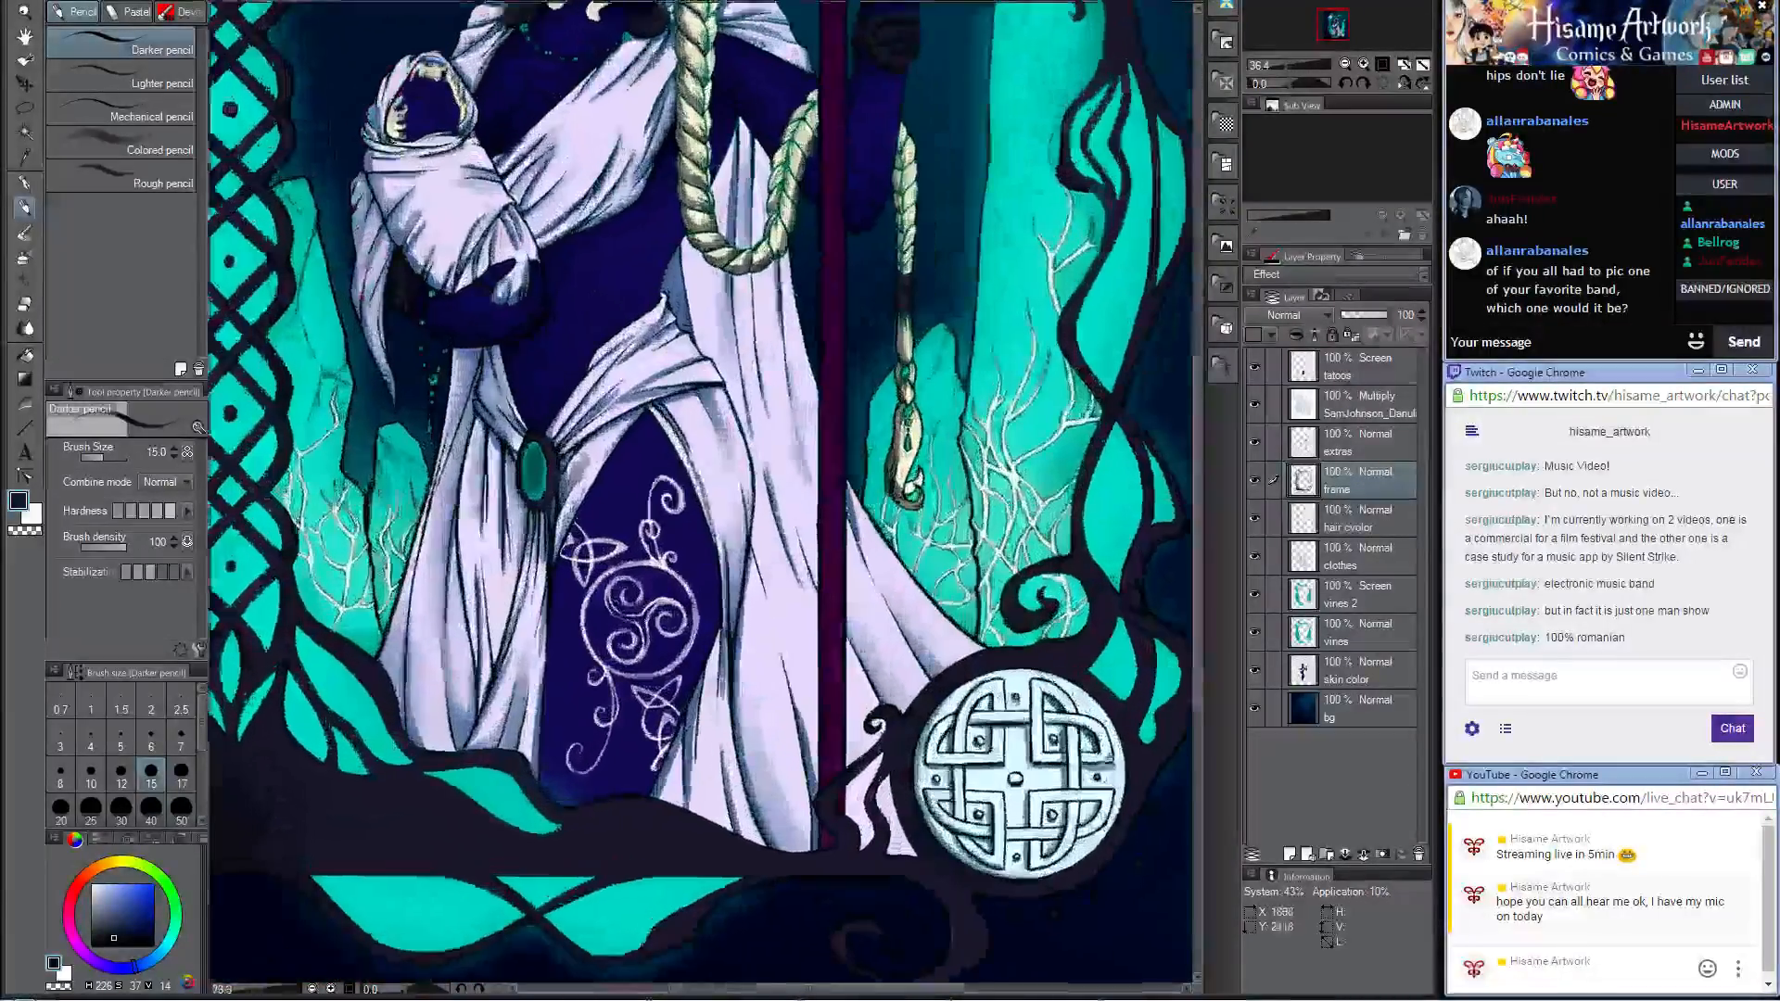
scroll(1097, 714, up, 3)
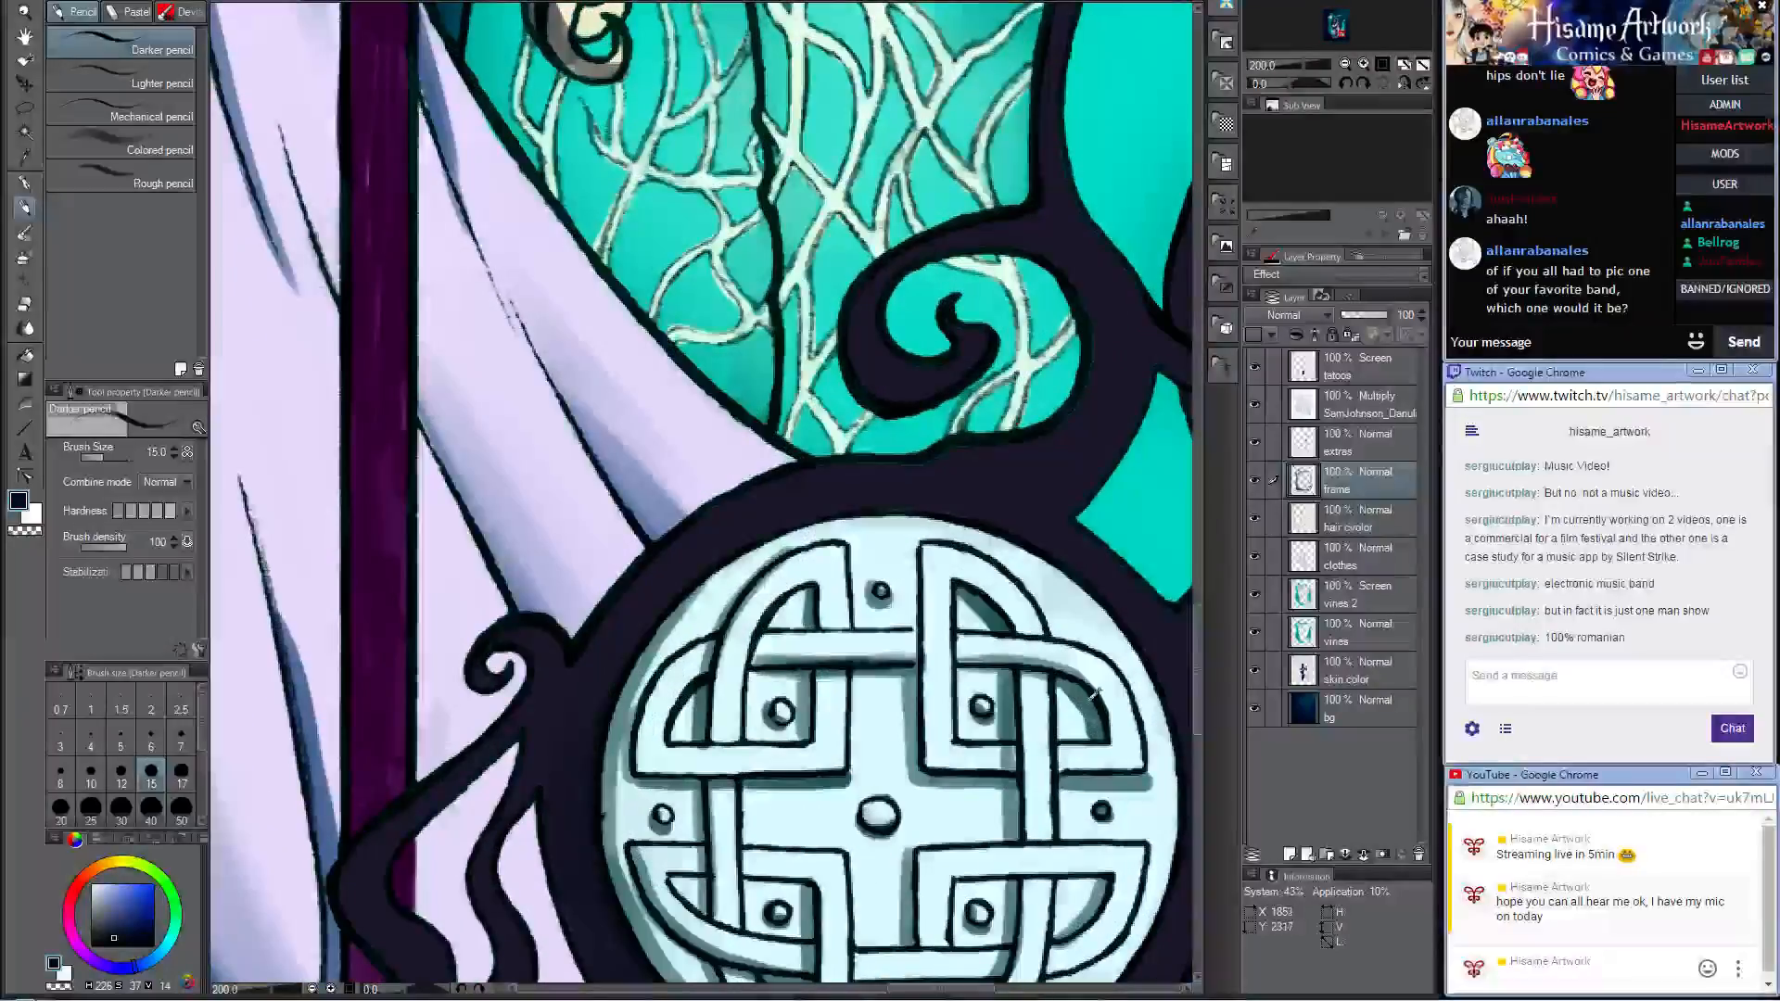
scroll(1094, 694, down, 3)
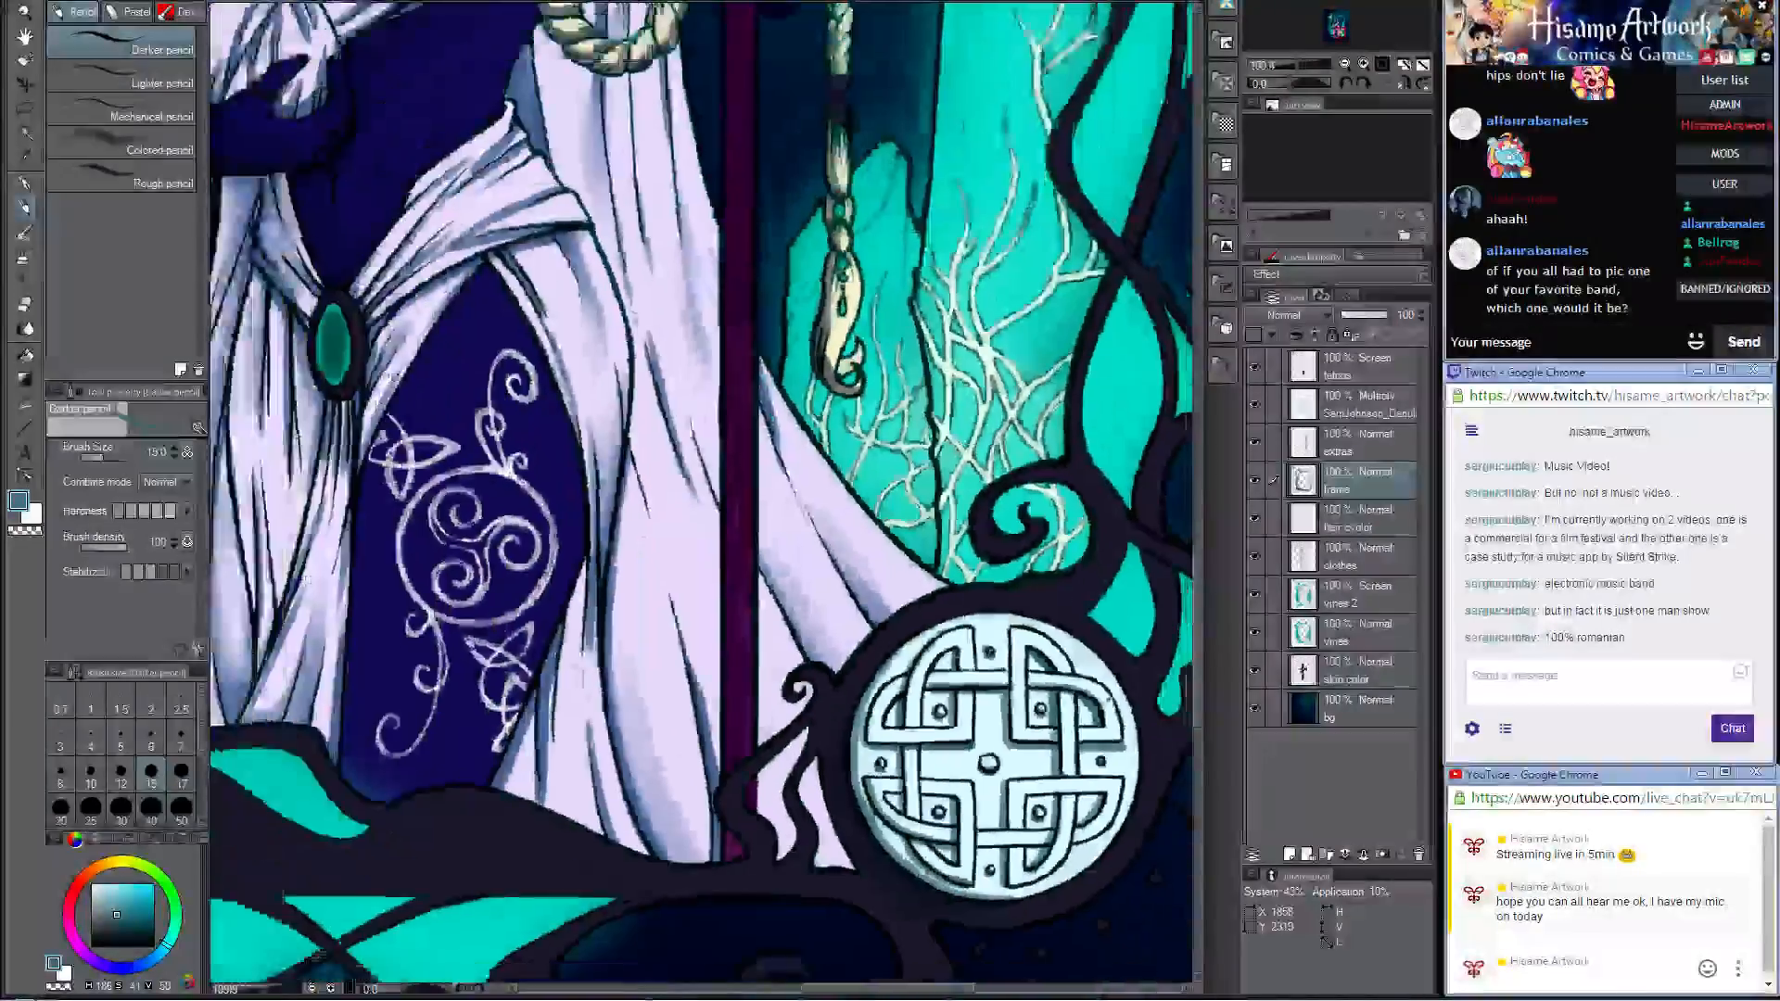
Step: Shade the lower edges of the three small circles on the triskele medallion with the Darker pencil at size 25
scroll(1105, 718, down, 9)
drag(738, 174, 650, 352)
scroll(519, 264, up, 6)
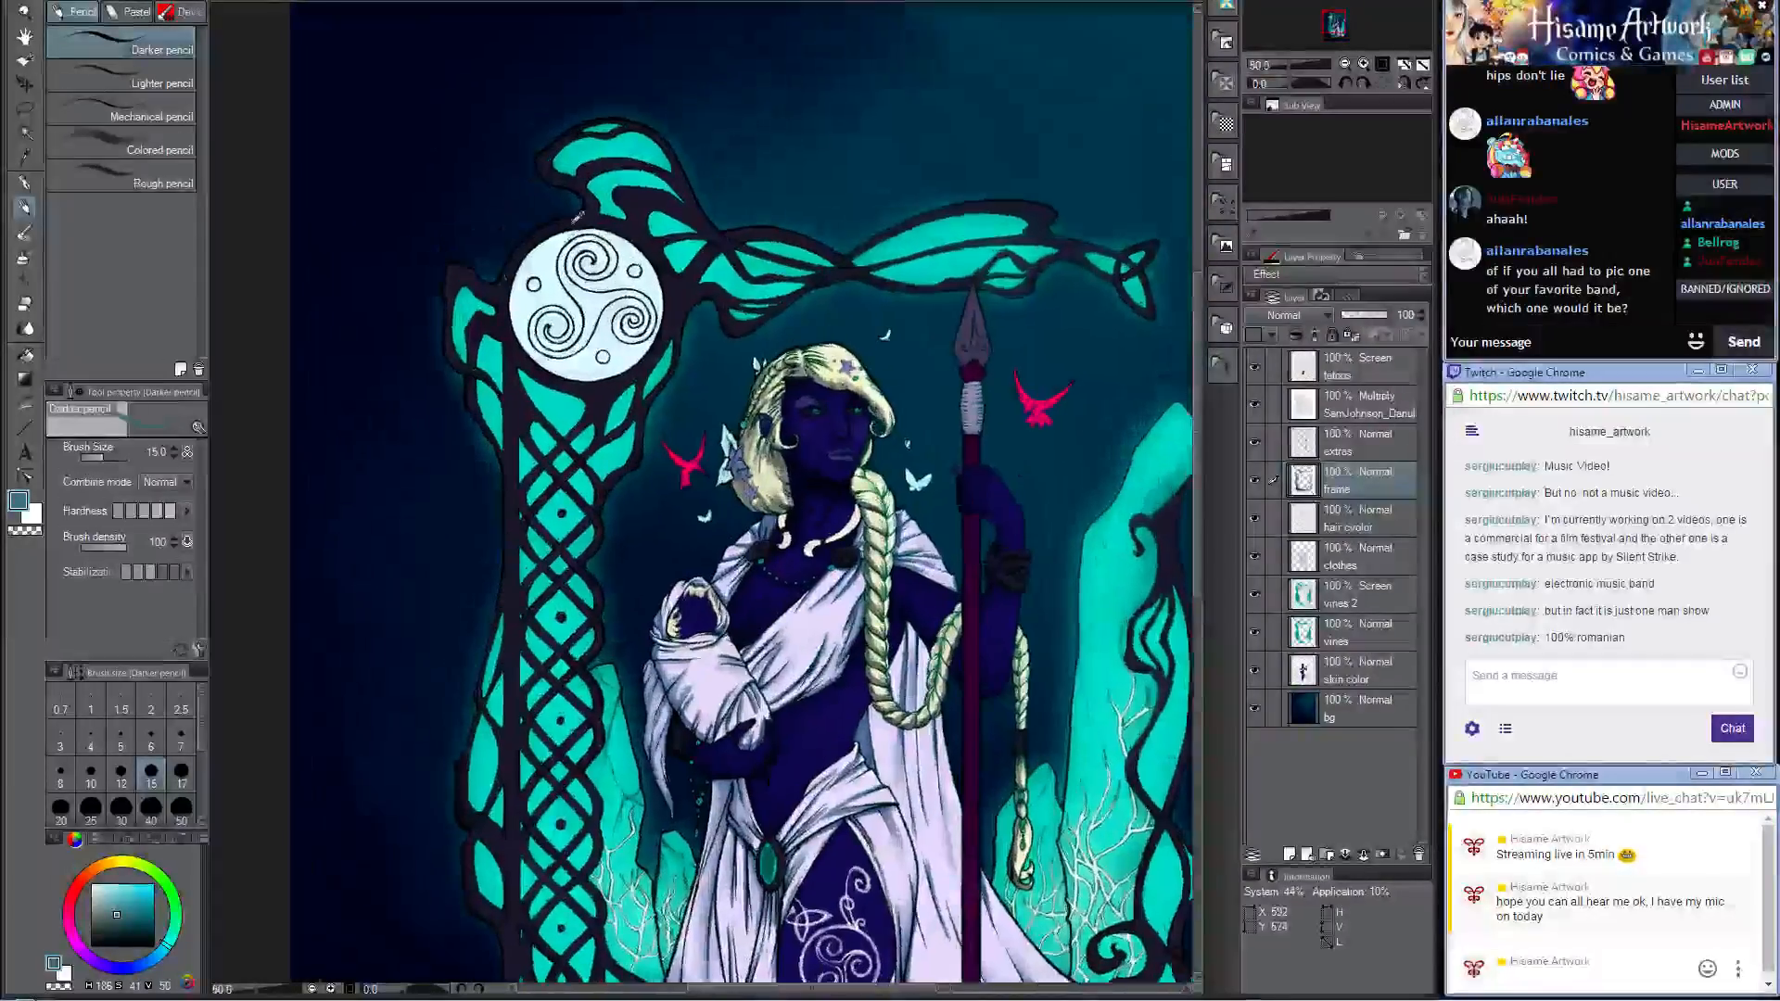
scroll(536, 361, up, 1)
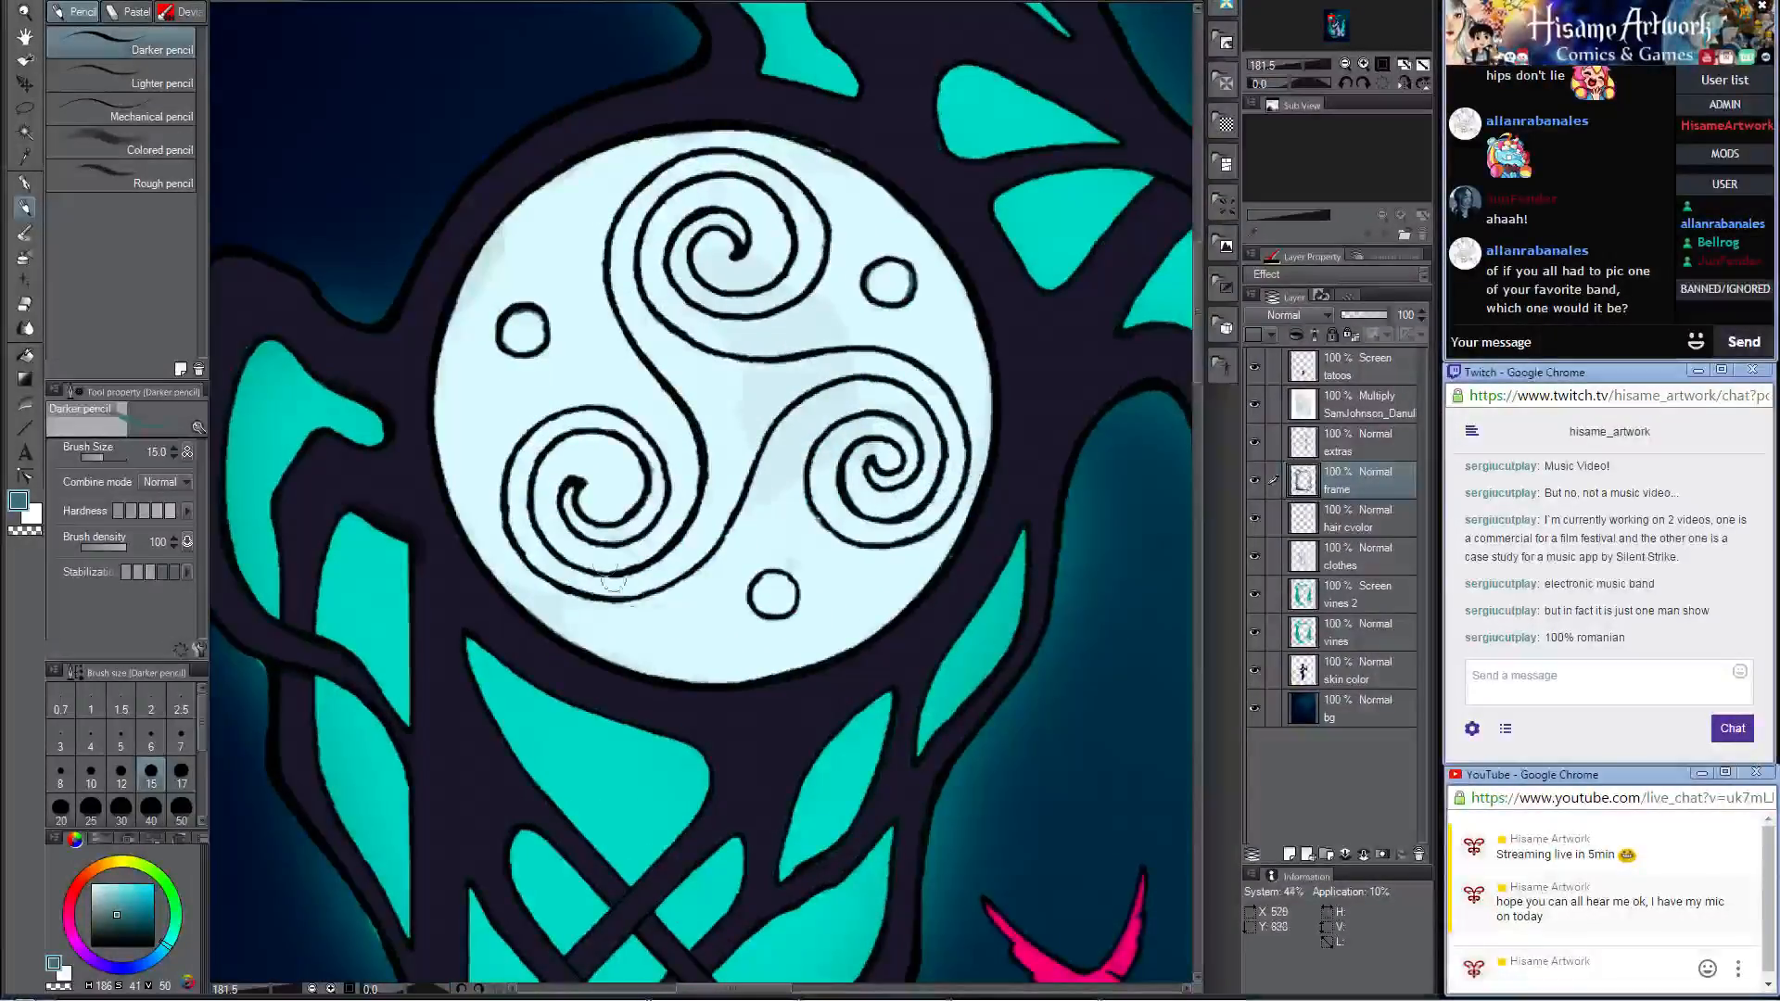
key(bracketright)
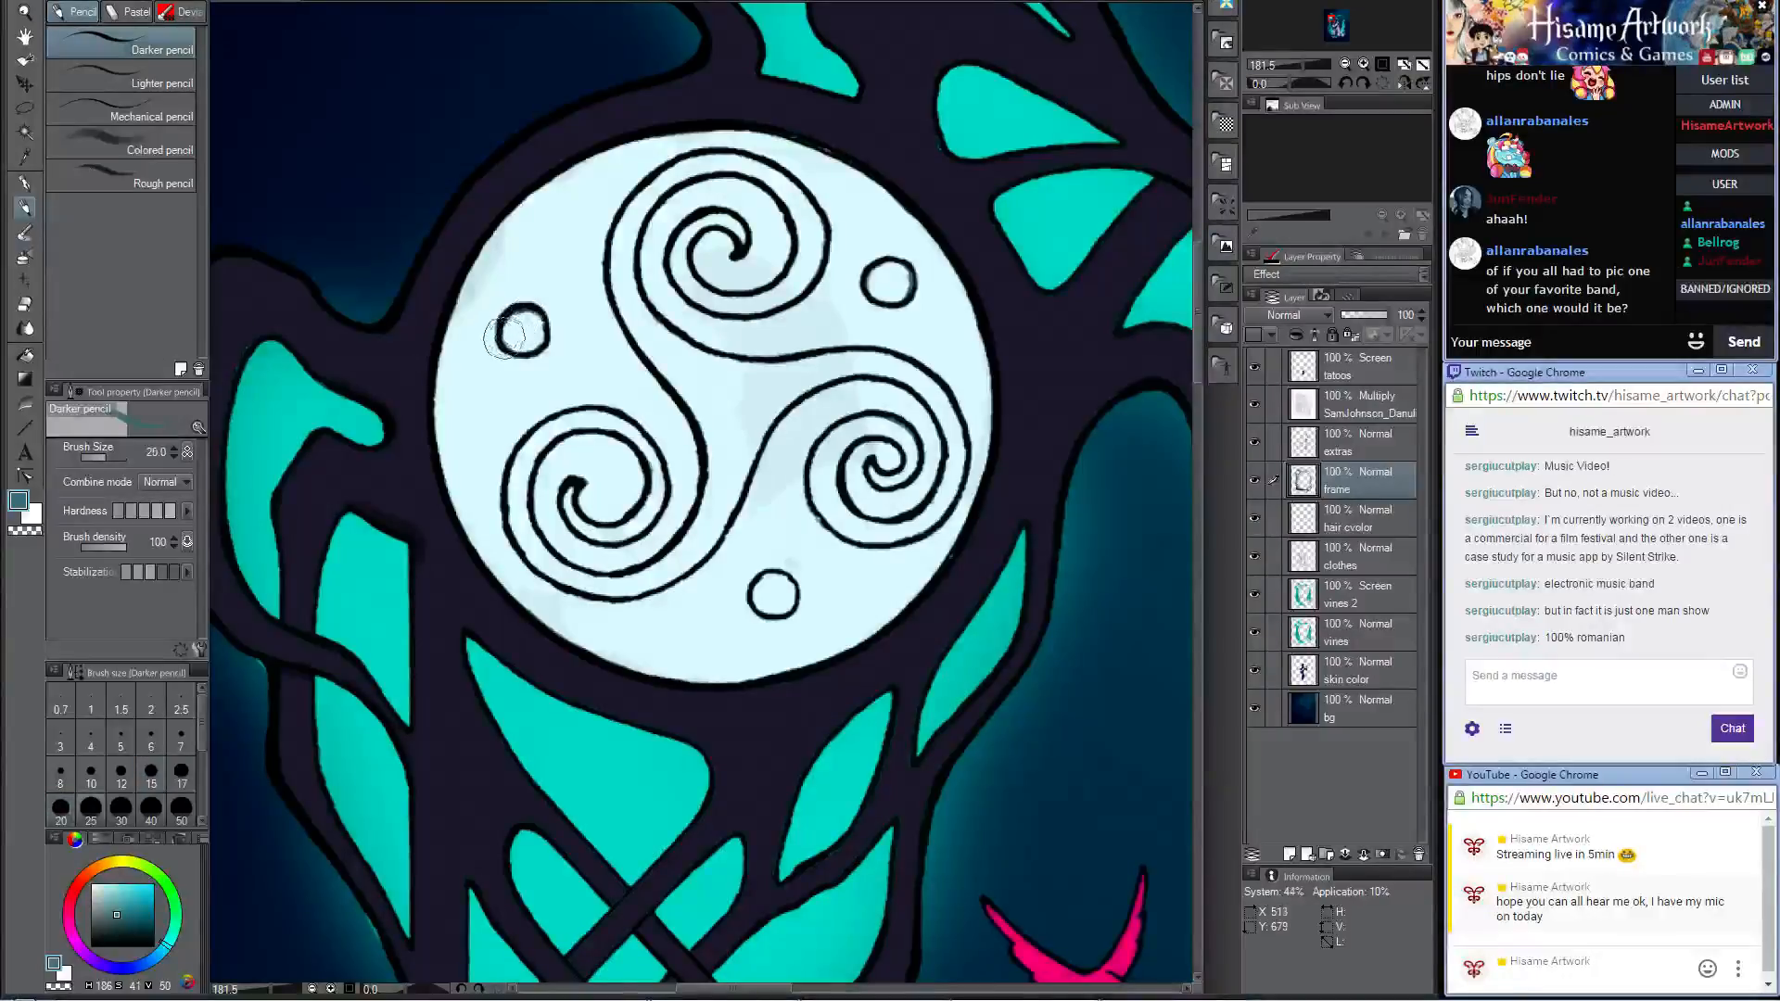
mouse_move(503, 342)
mouse_down()
mouse_move(542, 360)
mouse_move(544, 335)
mouse_up()
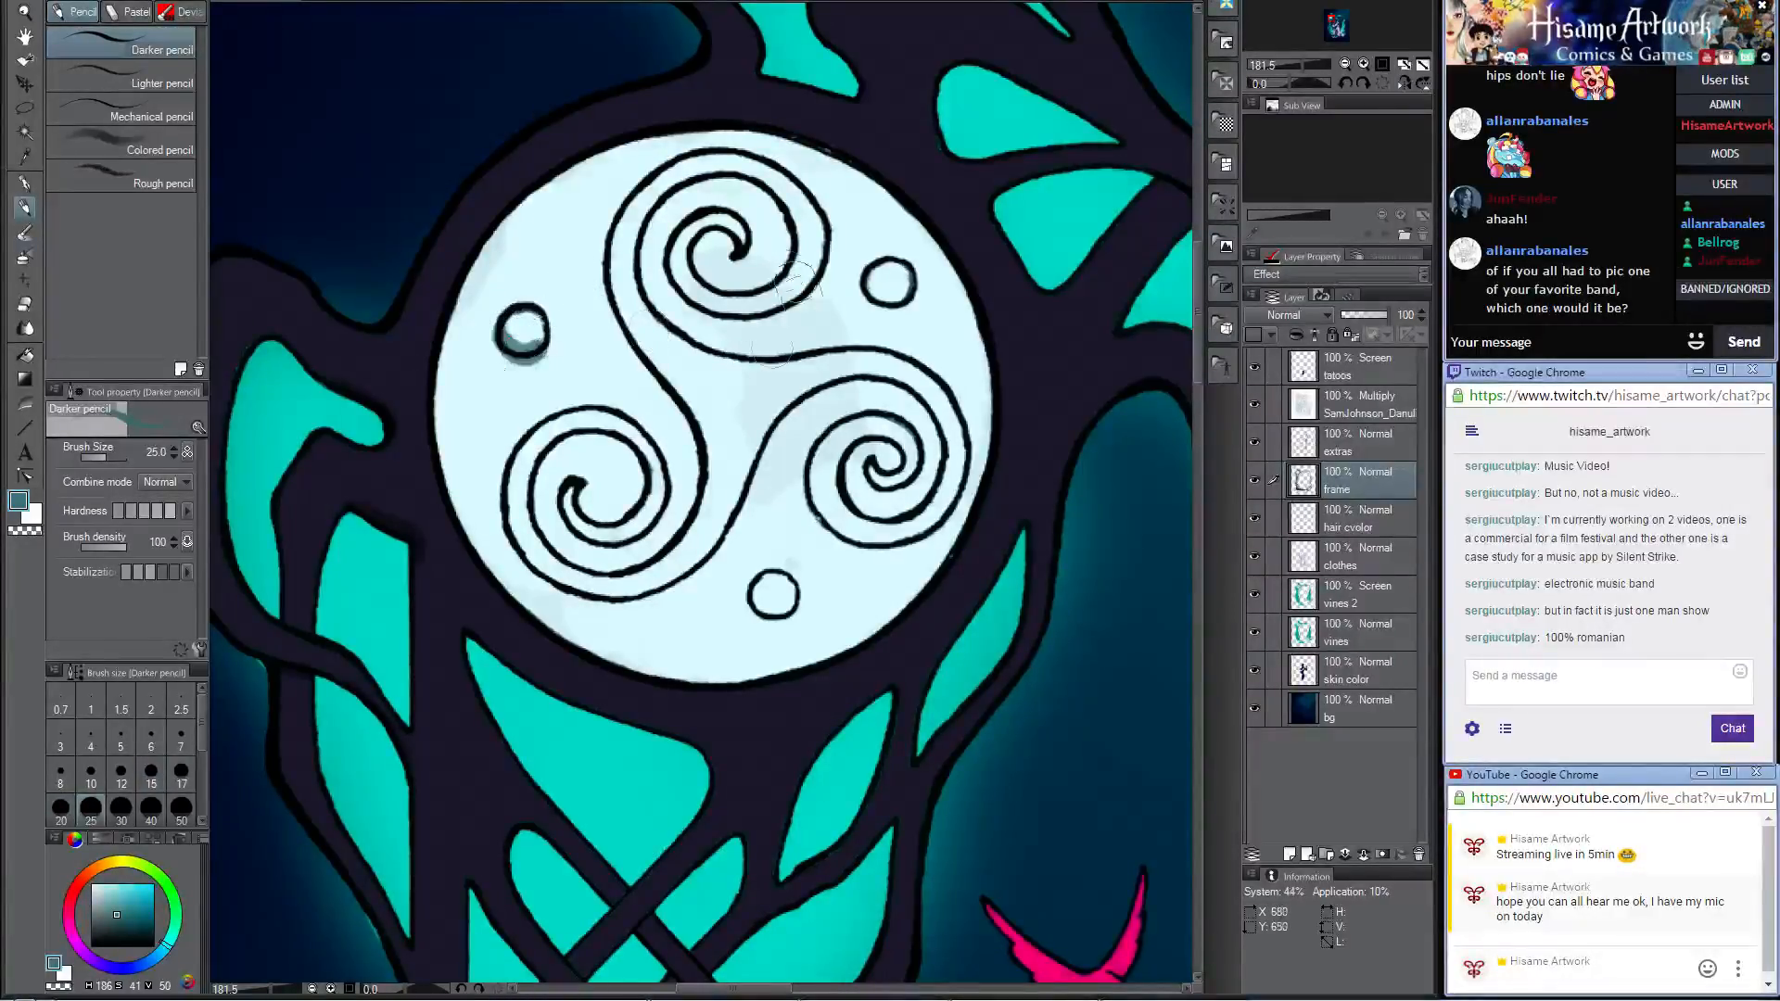
mouse_move(867, 275)
mouse_down()
mouse_move(877, 299)
mouse_move(917, 279)
mouse_up()
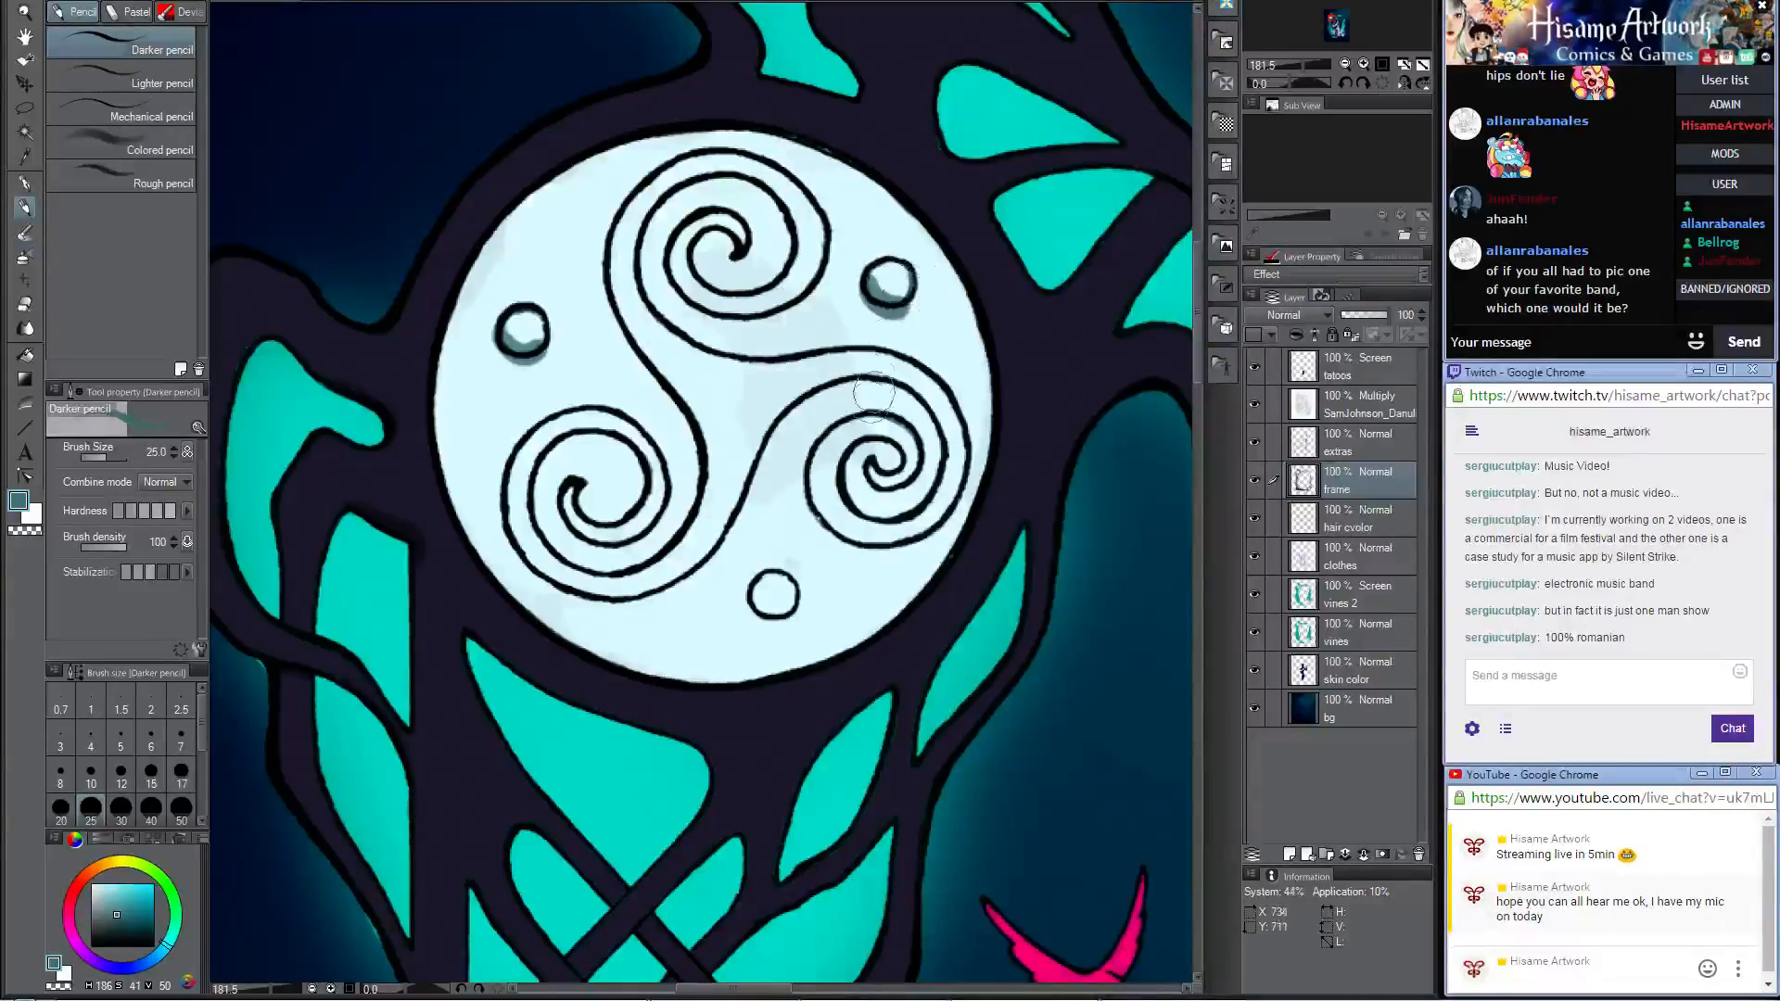
drag(876, 430, 863, 318)
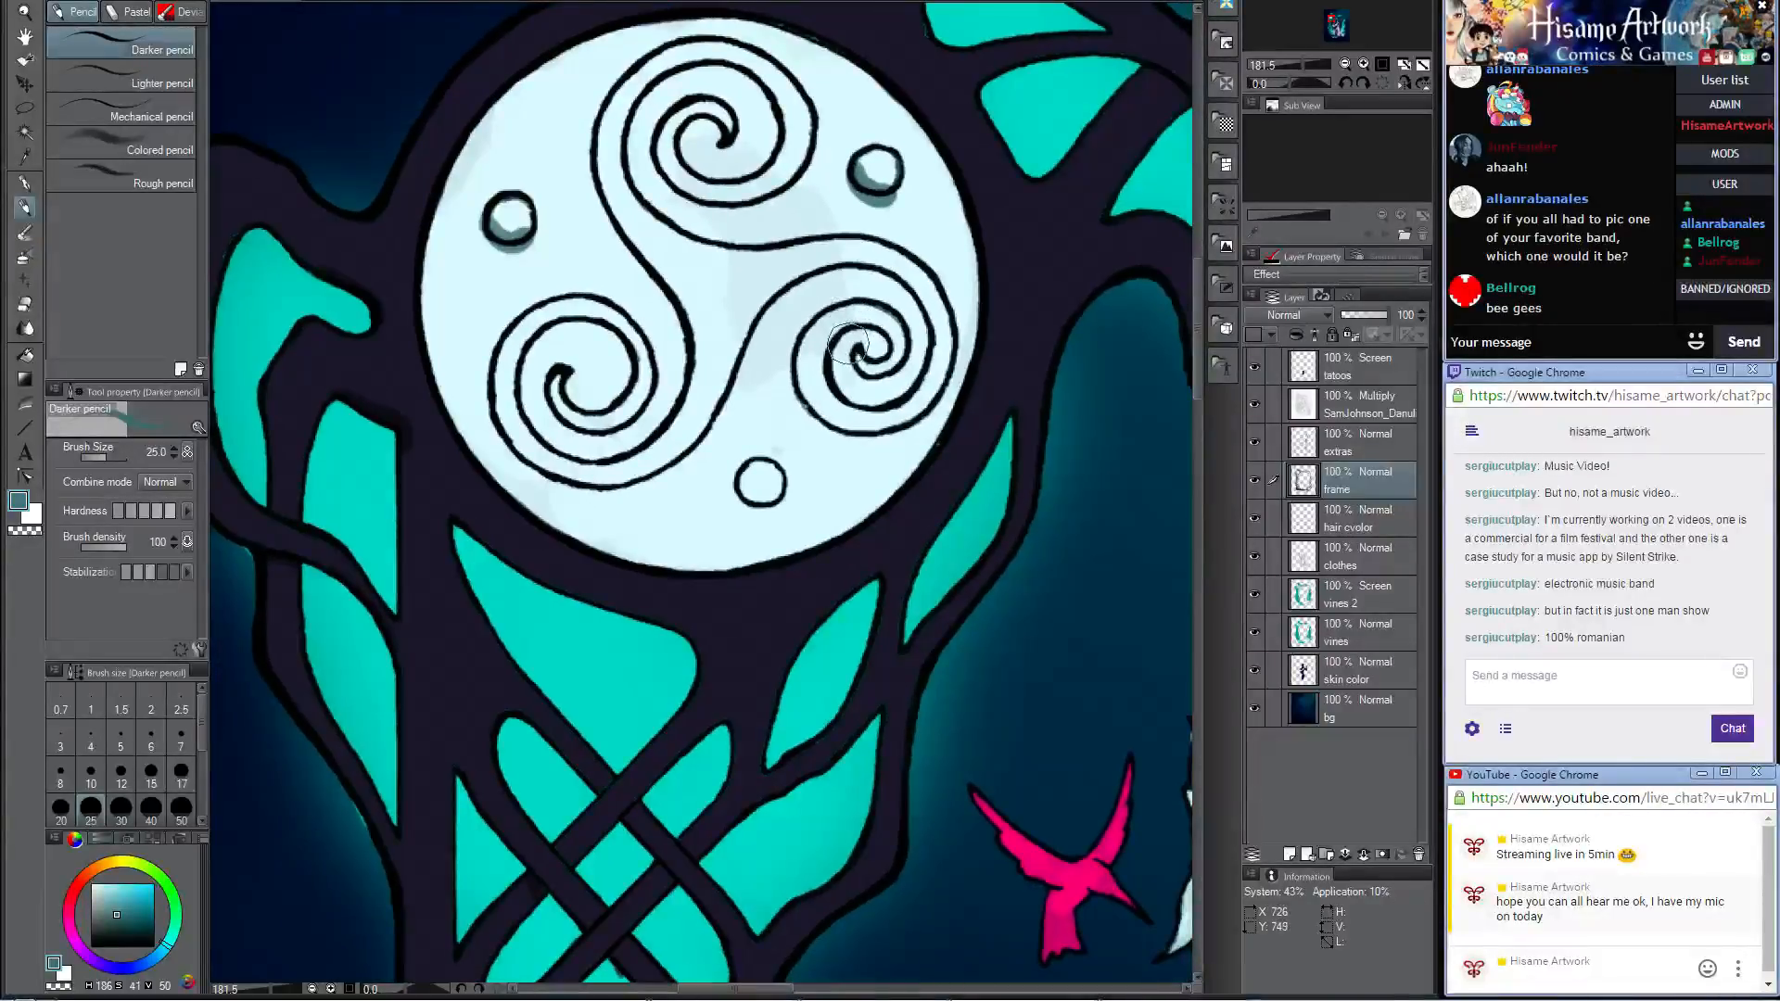
drag(739, 480, 782, 493)
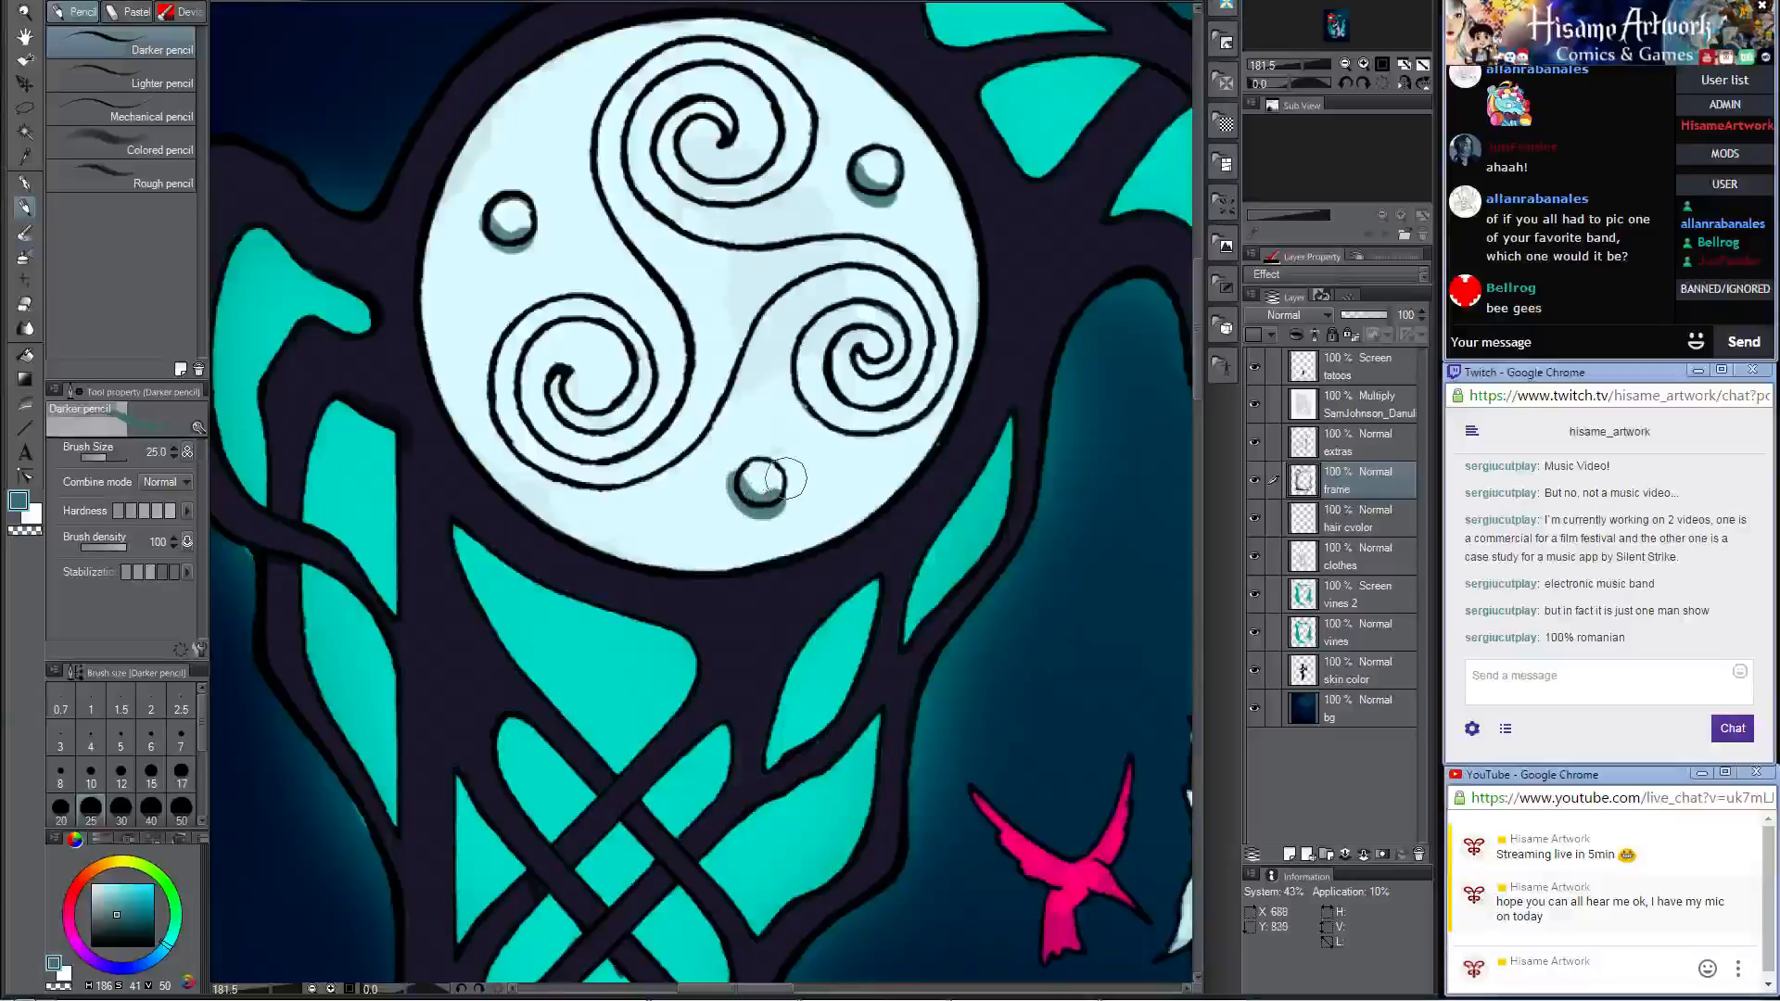
Step: Shade the inner curves of the triskele's upper and lower-left spirals and the arm joining them
drag(853, 348, 888, 489)
mouse_move(762, 237)
mouse_down()
mouse_move(730, 268)
mouse_move(741, 322)
mouse_move(750, 252)
mouse_move(813, 297)
mouse_move(796, 299)
mouse_move(811, 249)
mouse_move(776, 211)
mouse_move(706, 202)
mouse_up()
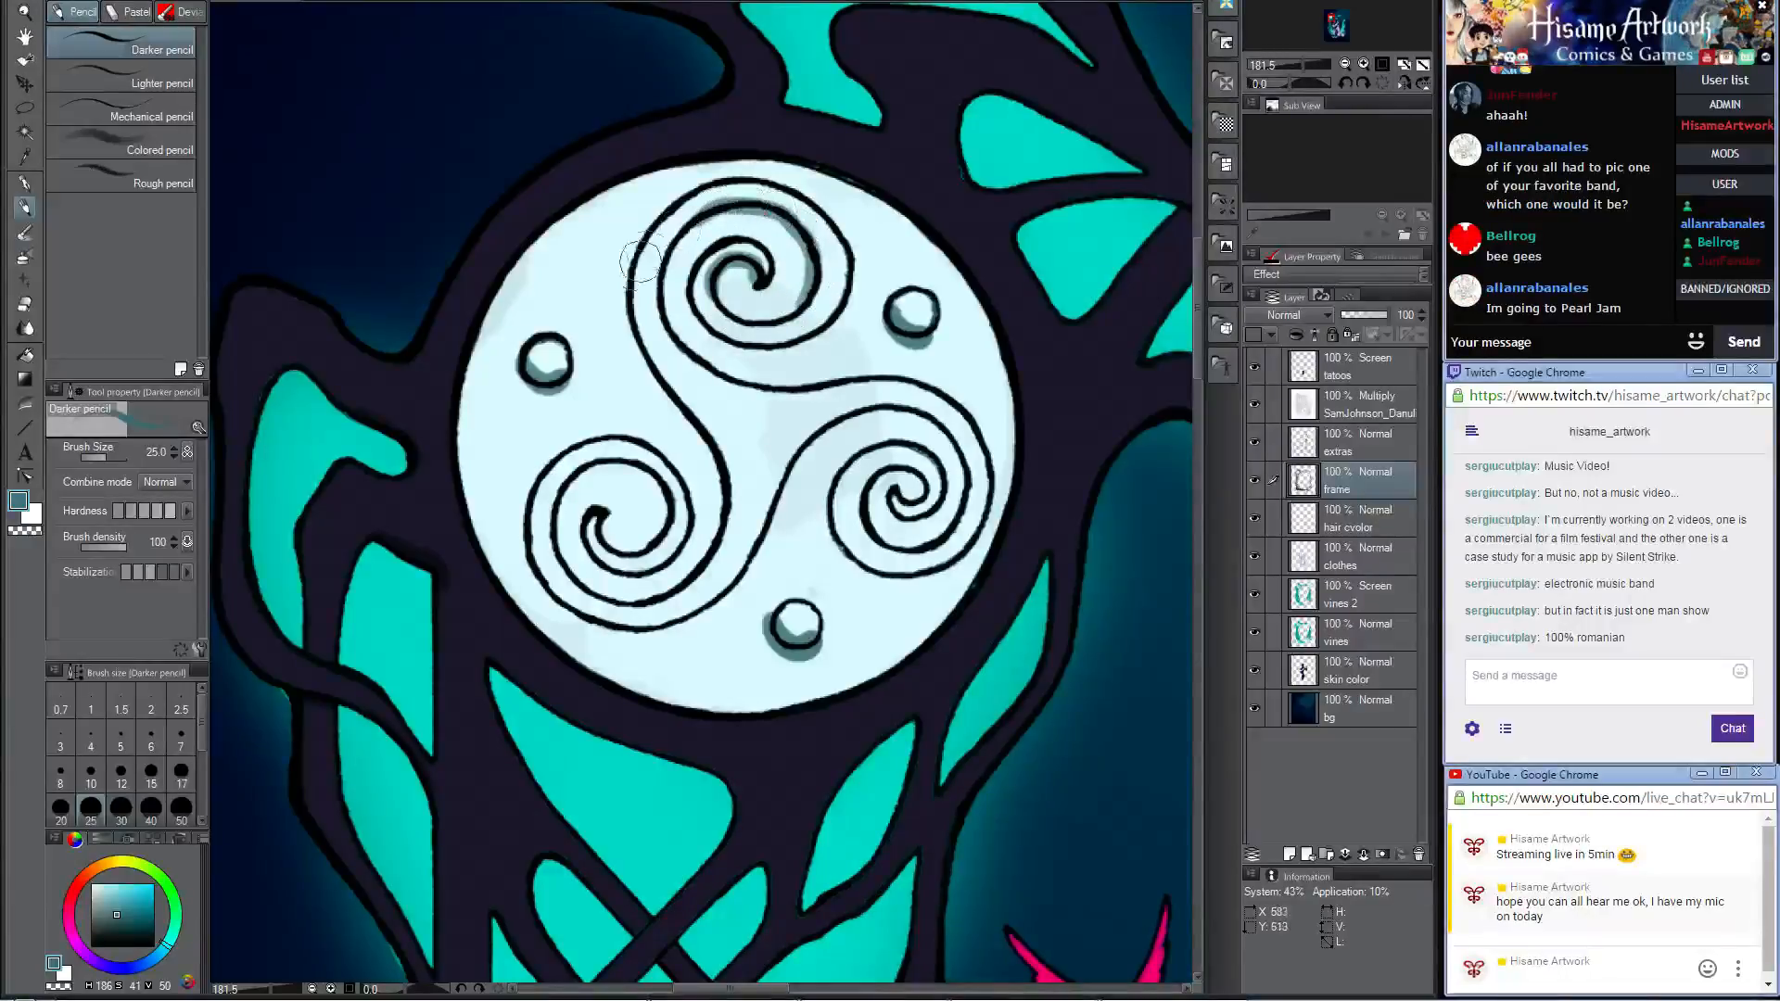
mouse_move(619, 557)
mouse_down()
mouse_move(626, 520)
mouse_move(651, 544)
mouse_move(658, 488)
mouse_move(565, 462)
mouse_up()
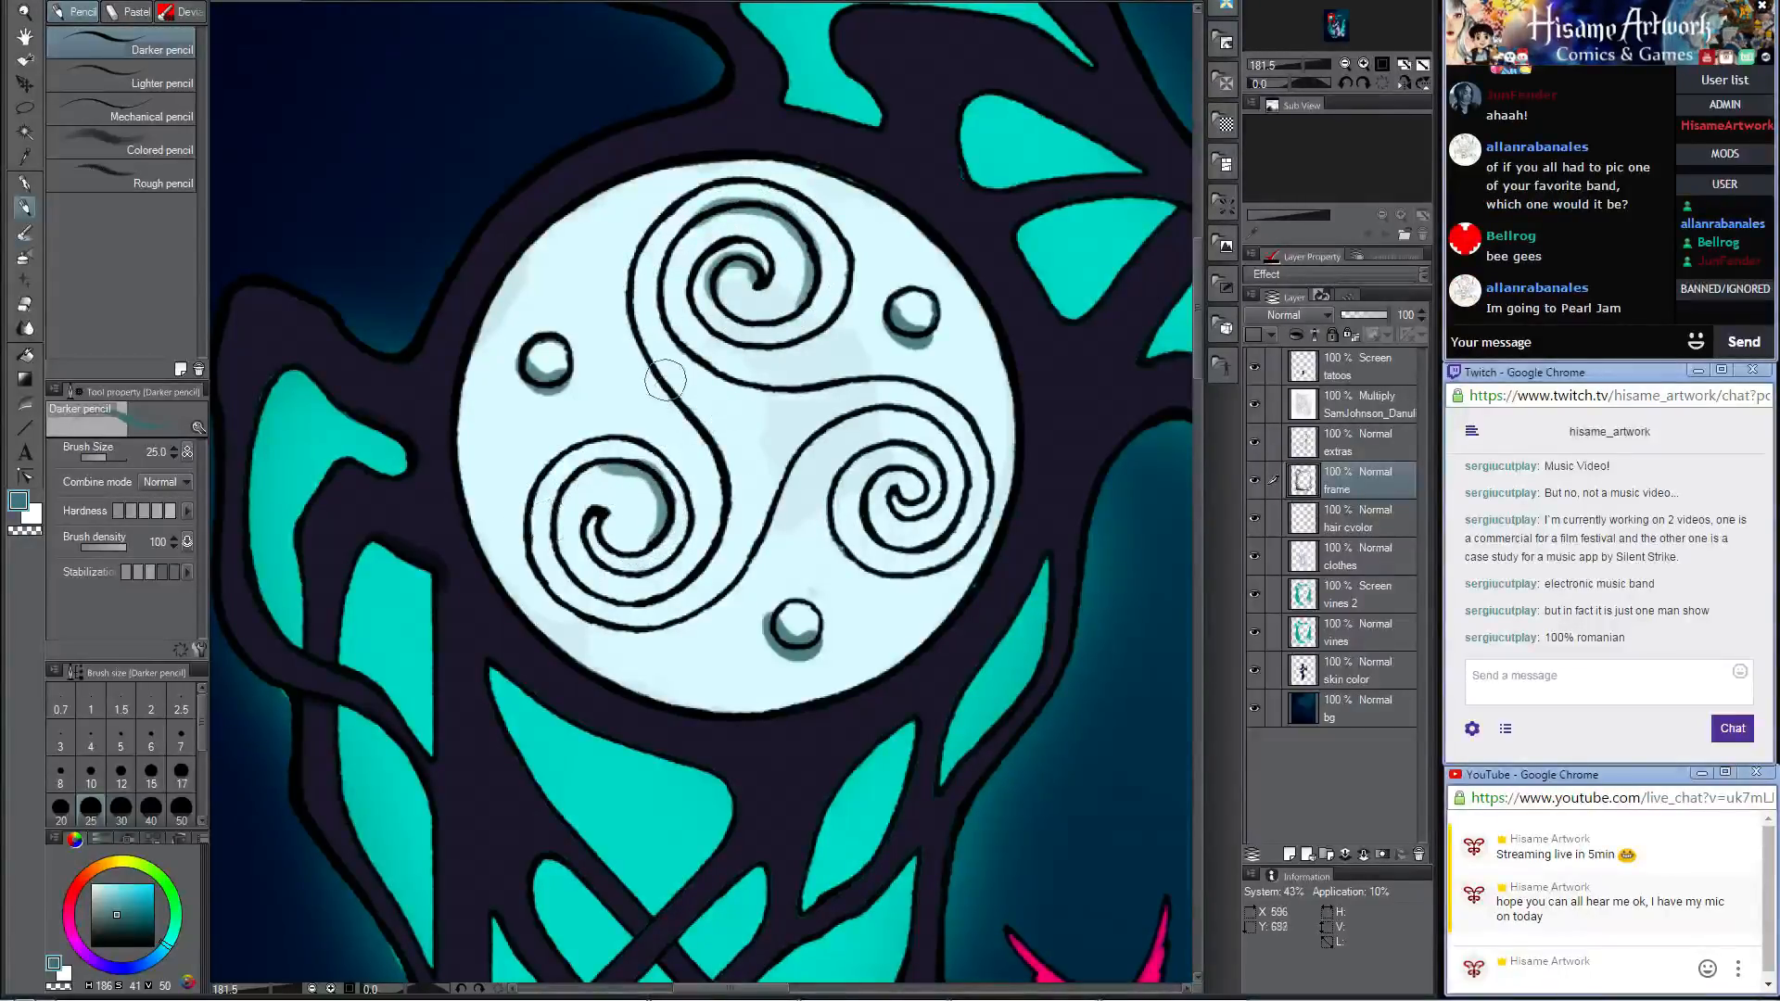
mouse_move(665, 381)
mouse_down()
mouse_move(709, 452)
mouse_move(717, 543)
mouse_up()
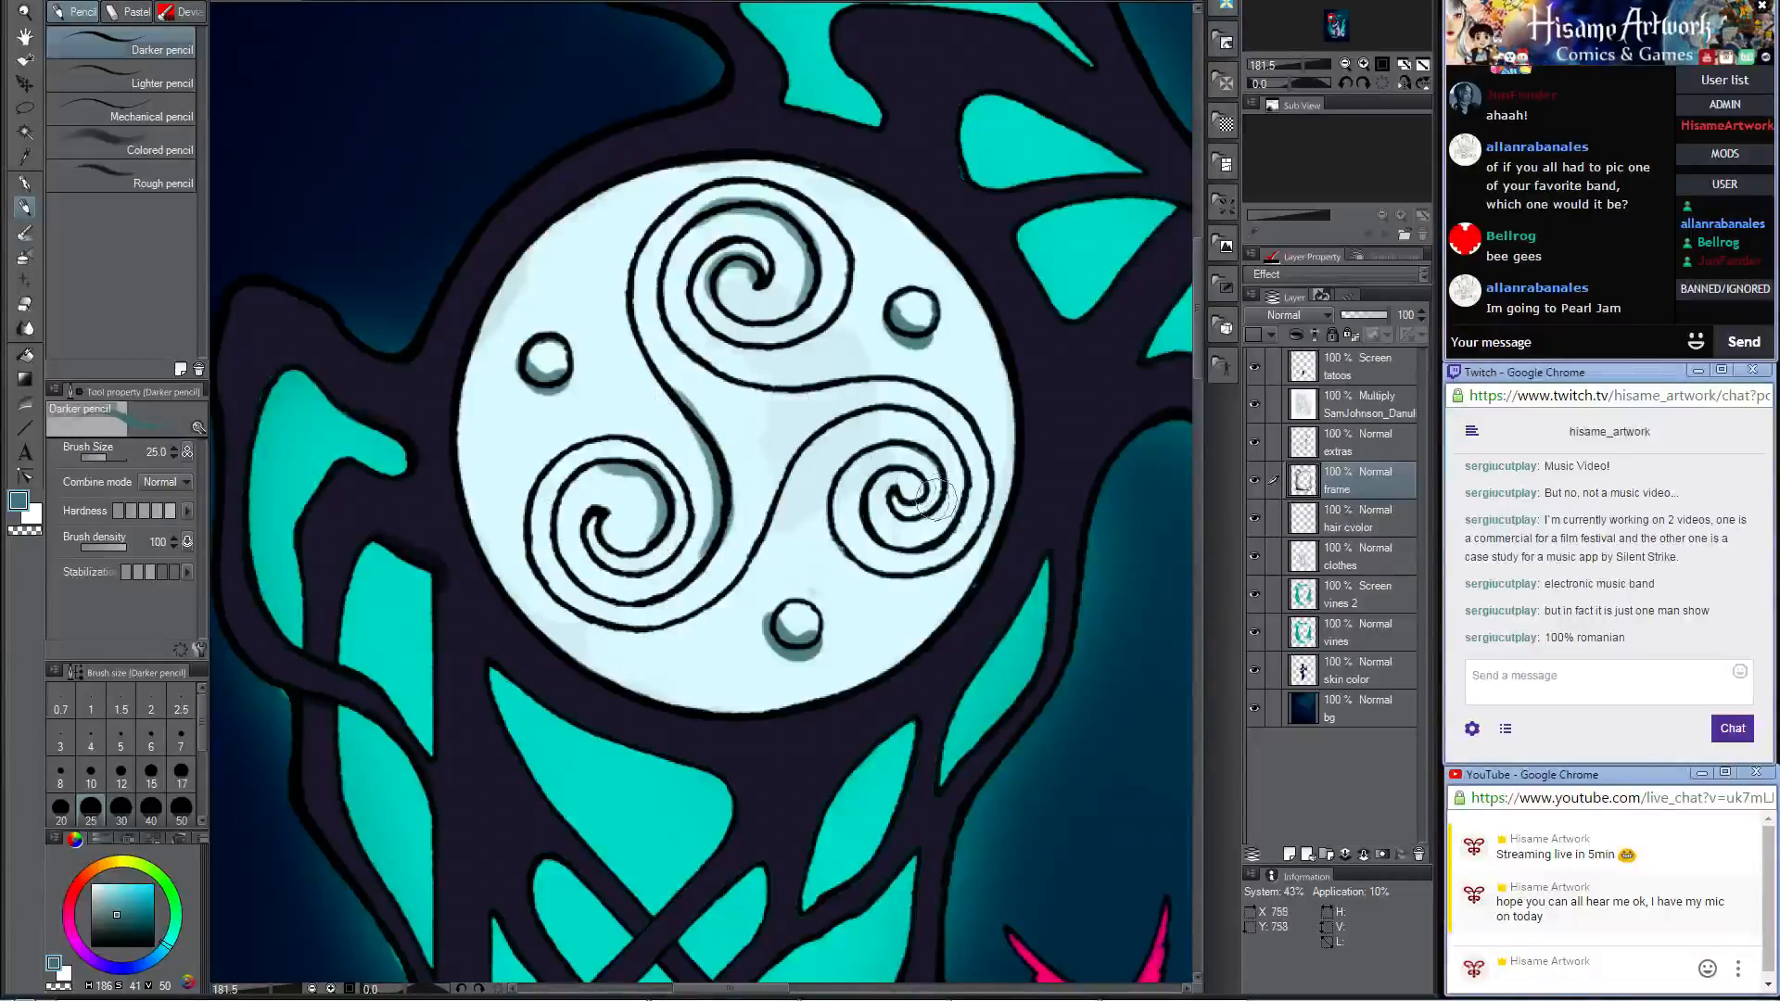
Step: Shade the triskele's lower-right spiral along its inner coil and outer lower edge, undoing and redrawing the unsatisfactory strokes
drag(910, 482, 916, 486)
mouse_move(869, 419)
mouse_down()
mouse_move(932, 432)
mouse_move(964, 484)
mouse_move(945, 533)
mouse_move(868, 500)
mouse_up()
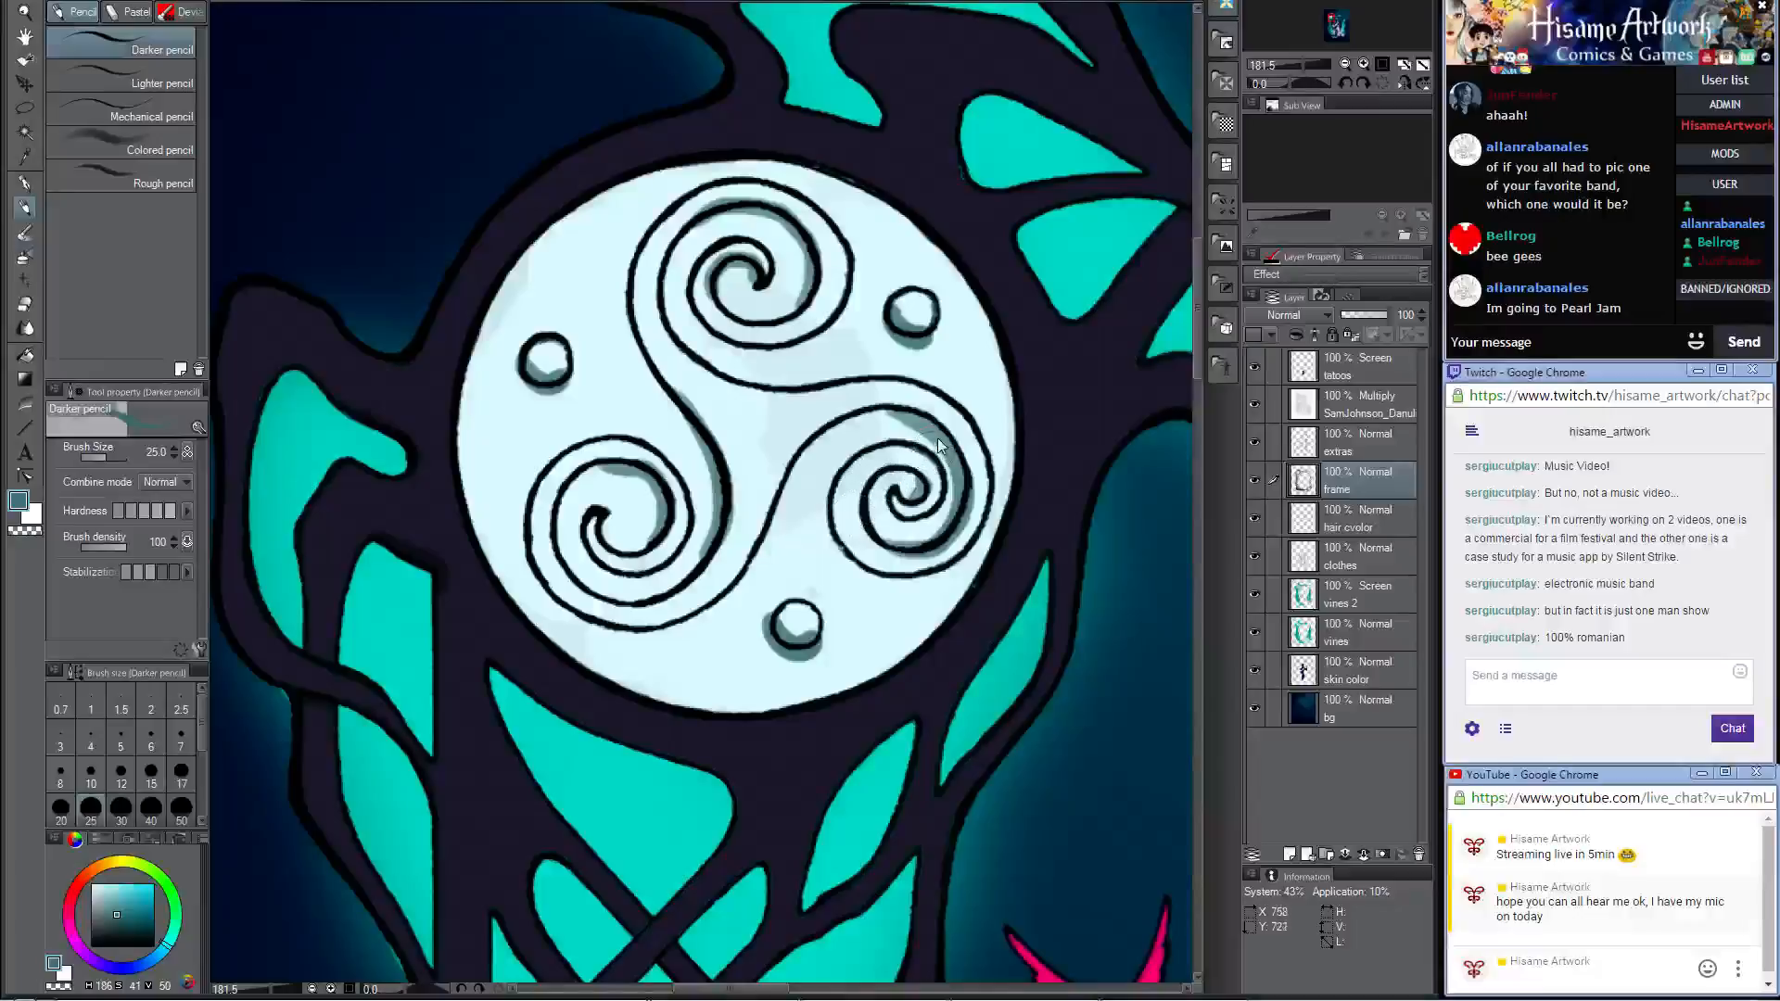
key(ctrl+z)
mouse_move(920, 418)
mouse_down()
mouse_move(960, 484)
mouse_move(943, 524)
mouse_move(914, 541)
mouse_move(875, 528)
mouse_move(864, 490)
mouse_move(828, 490)
mouse_move(831, 514)
mouse_move(860, 561)
mouse_move(952, 564)
mouse_up()
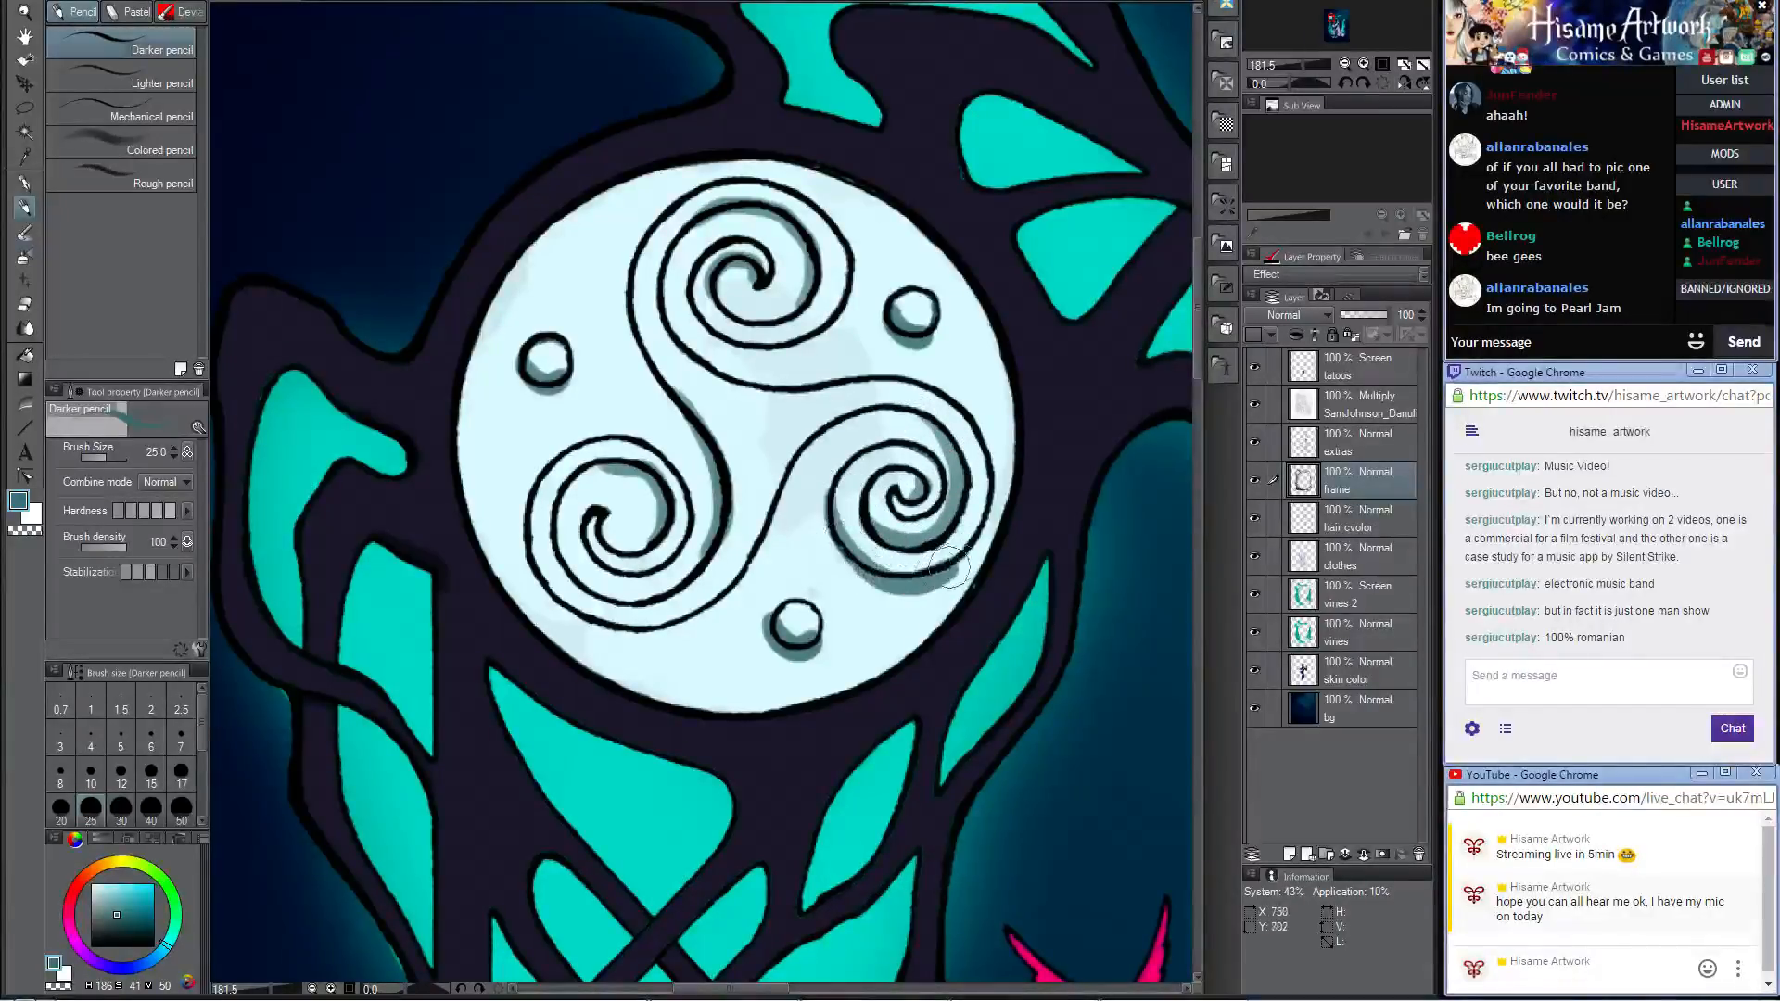
key(ctrl+z)
mouse_move(832, 484)
mouse_down()
mouse_move(837, 546)
mouse_move(883, 579)
mouse_move(927, 572)
mouse_up()
key(ctrl+z)
mouse_move(827, 490)
mouse_down()
mouse_move(842, 548)
mouse_move(881, 574)
mouse_move(959, 556)
mouse_move(913, 527)
mouse_up()
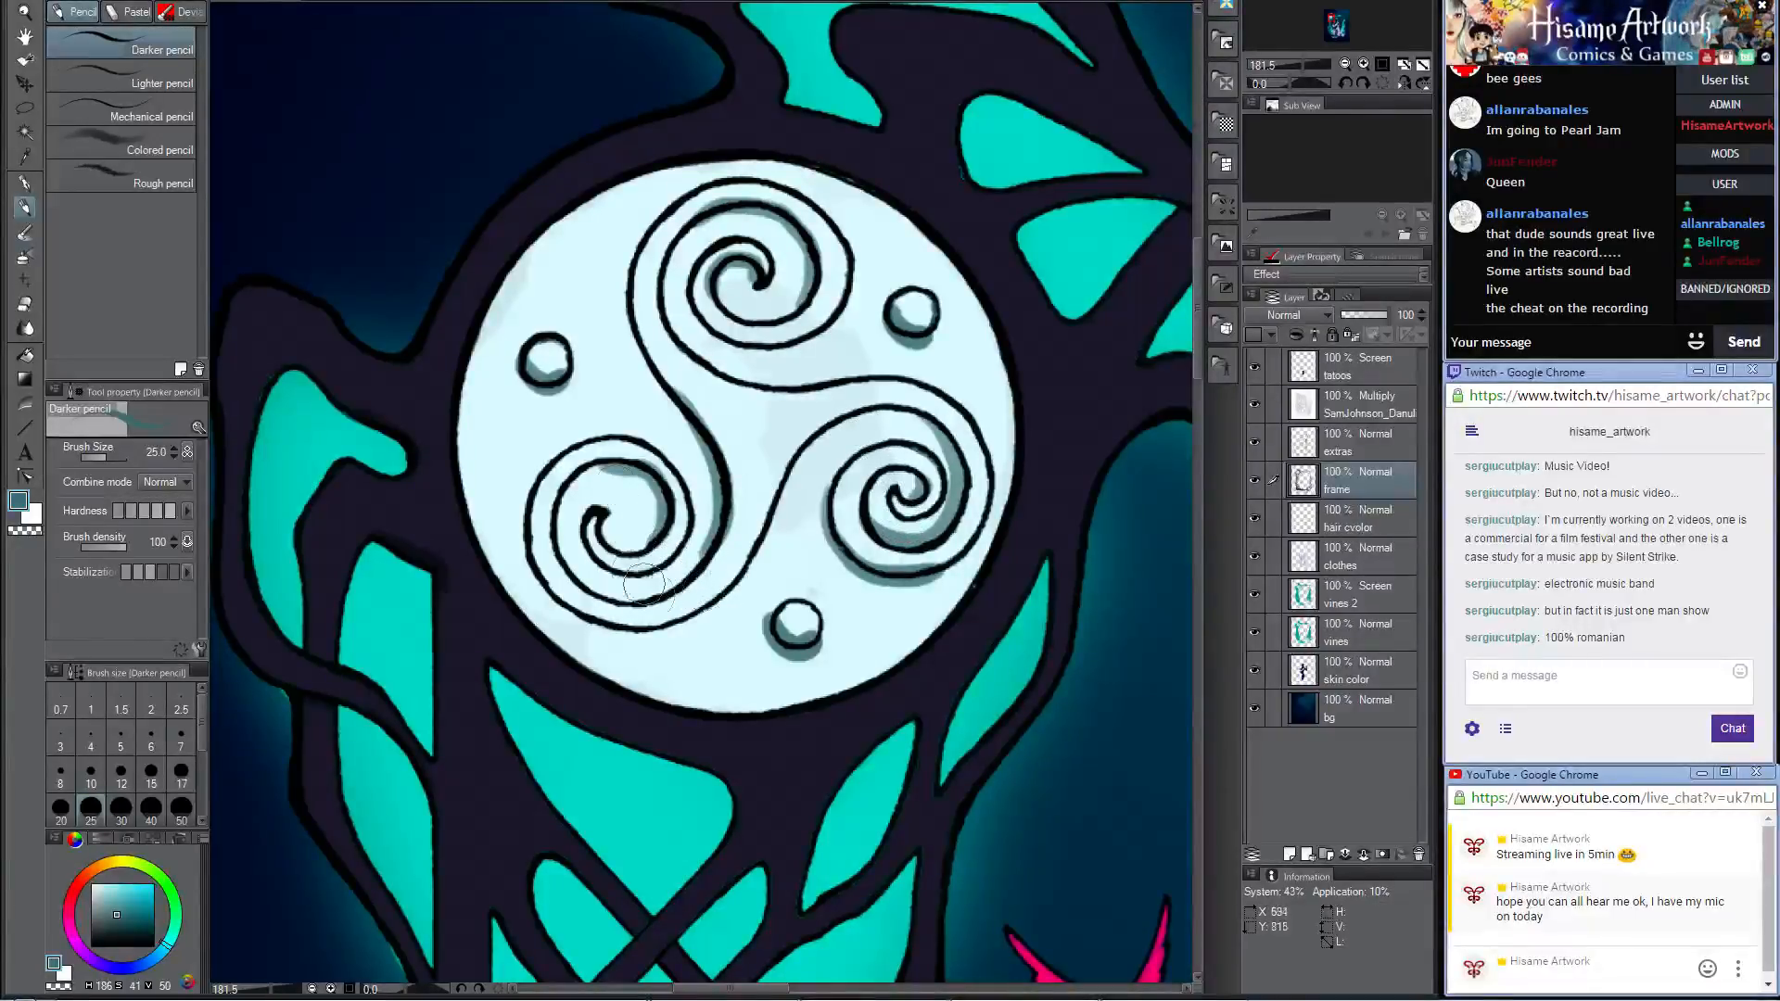
Step: Shade beneath the triskele's lower-left spiral and soften the end of the shadow using Opaque watercolor at size 20
mouse_move(536, 484)
mouse_down()
mouse_move(524, 520)
mouse_move(556, 605)
mouse_move(639, 631)
mouse_move(746, 567)
mouse_up()
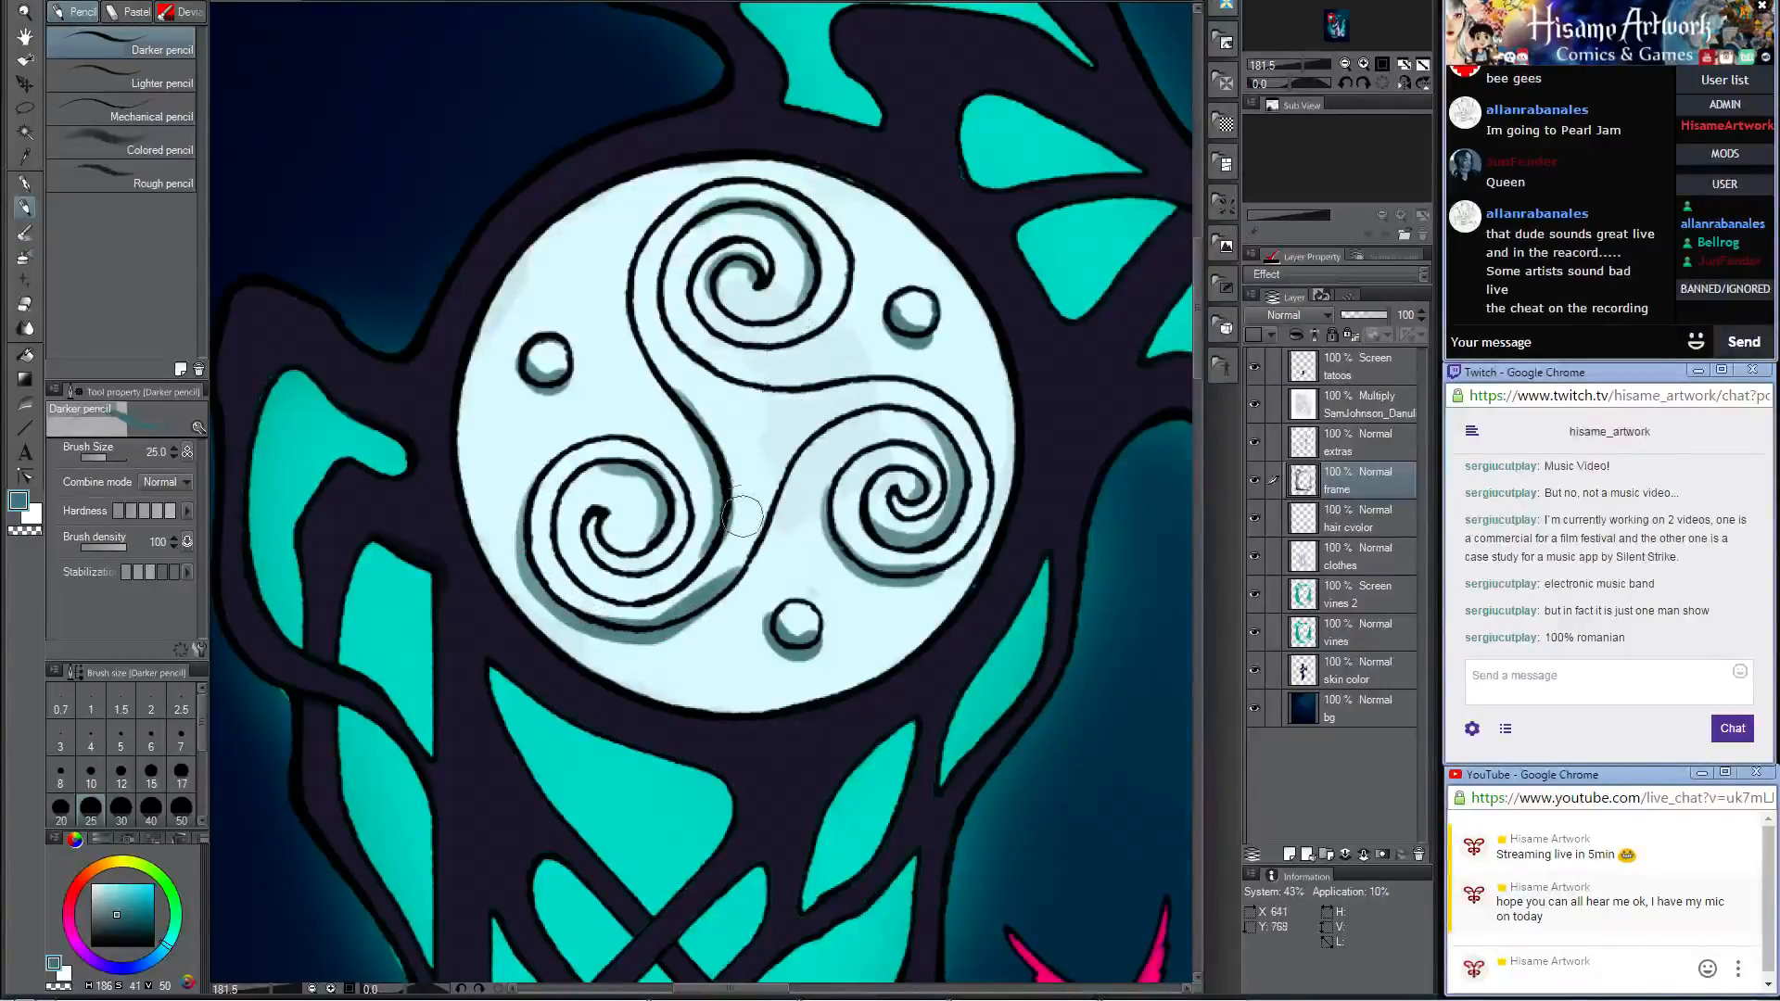
click(25, 232)
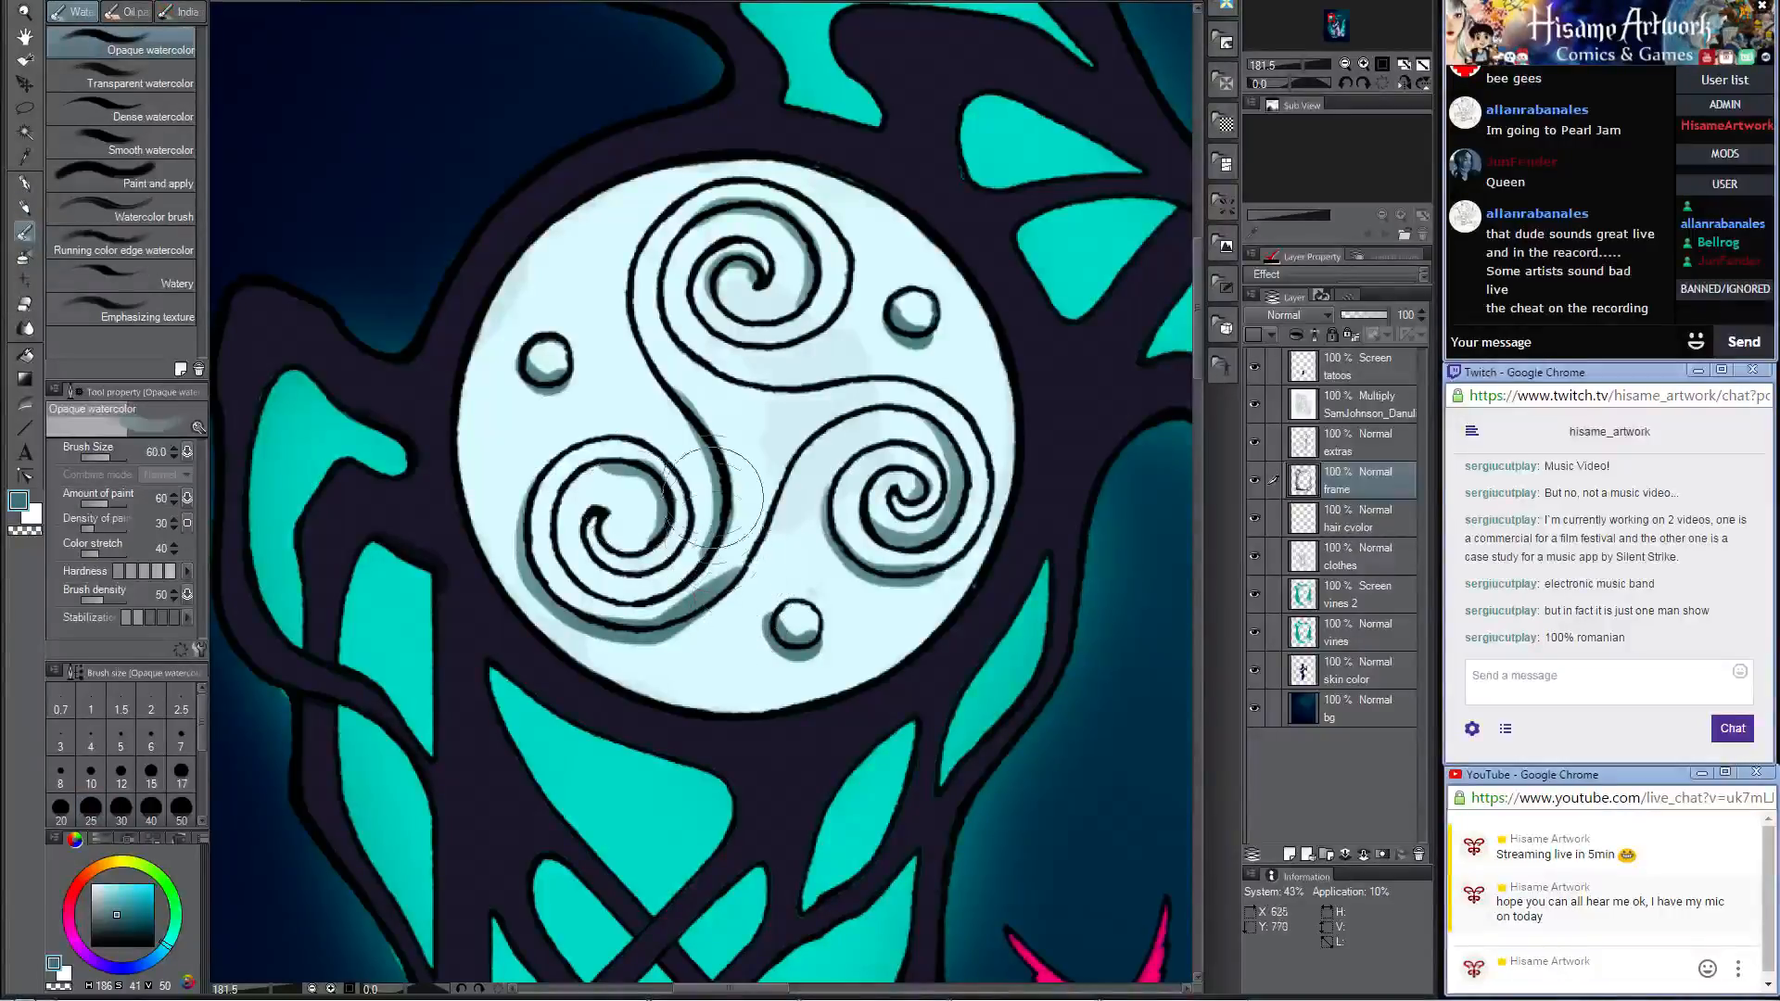
key(bracketleft)
key(bracketleft)
key(bracketleft)
drag(734, 556, 636, 604)
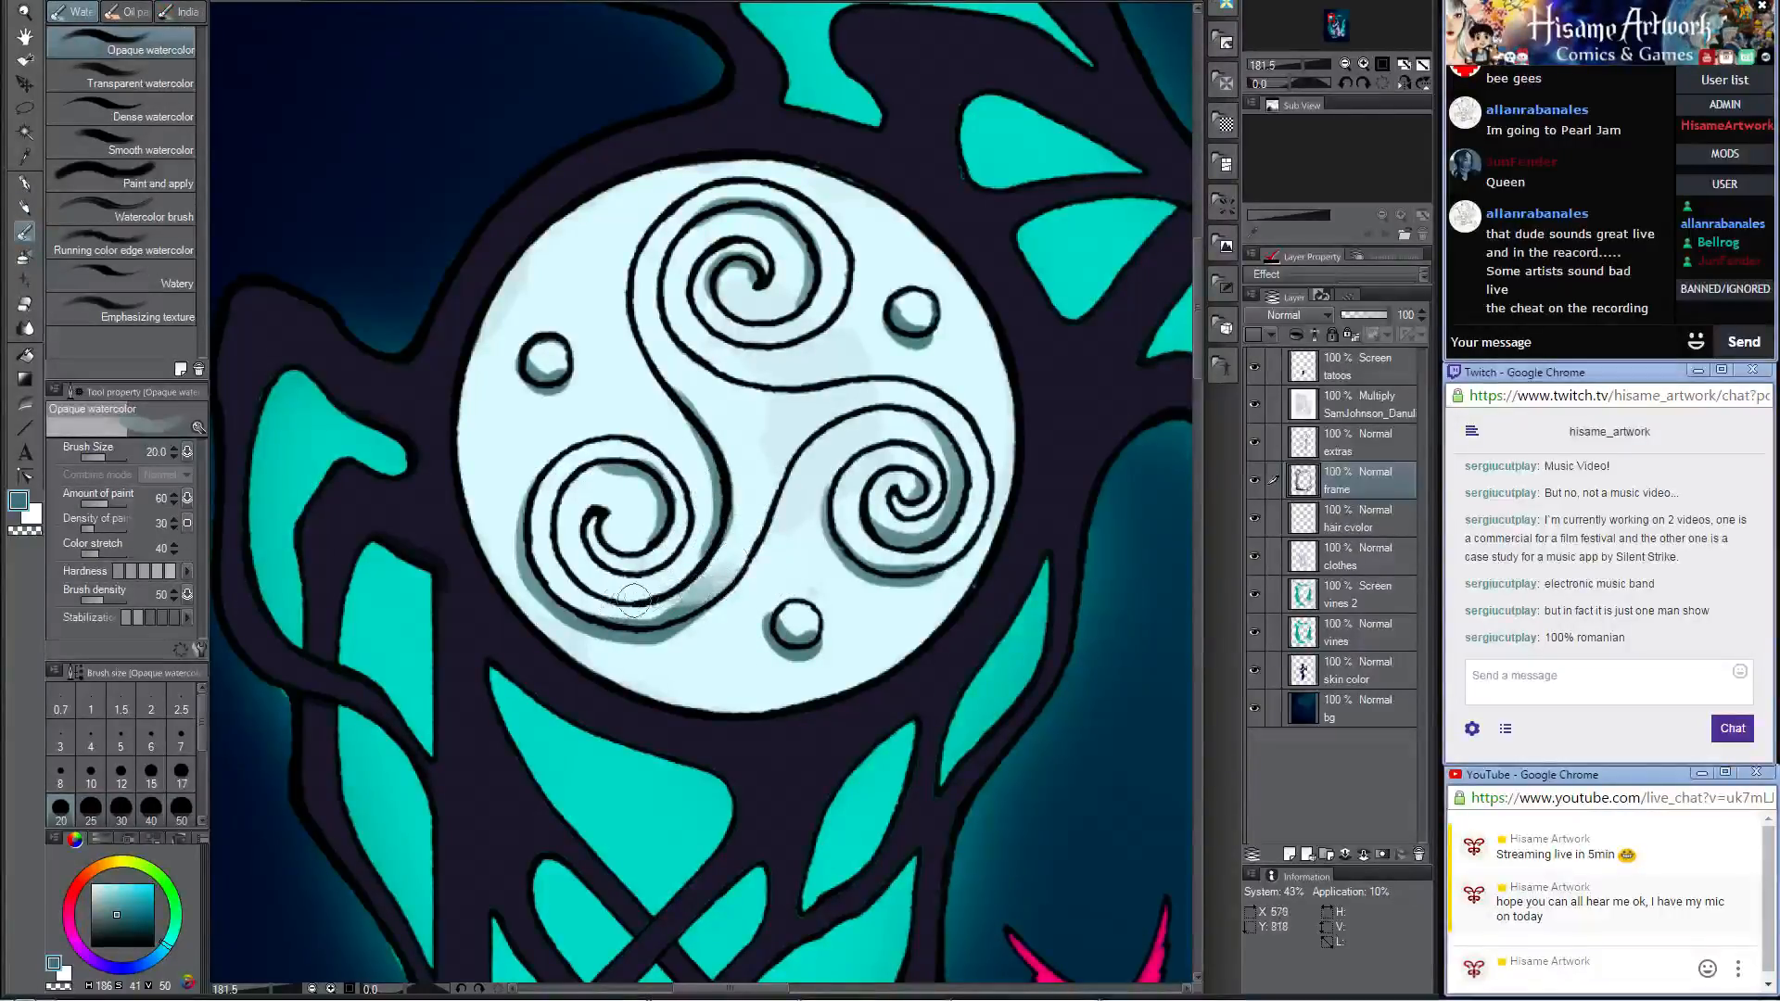
mouse_move(744, 542)
mouse_down()
mouse_move(588, 583)
mouse_move(607, 599)
mouse_move(737, 538)
mouse_up()
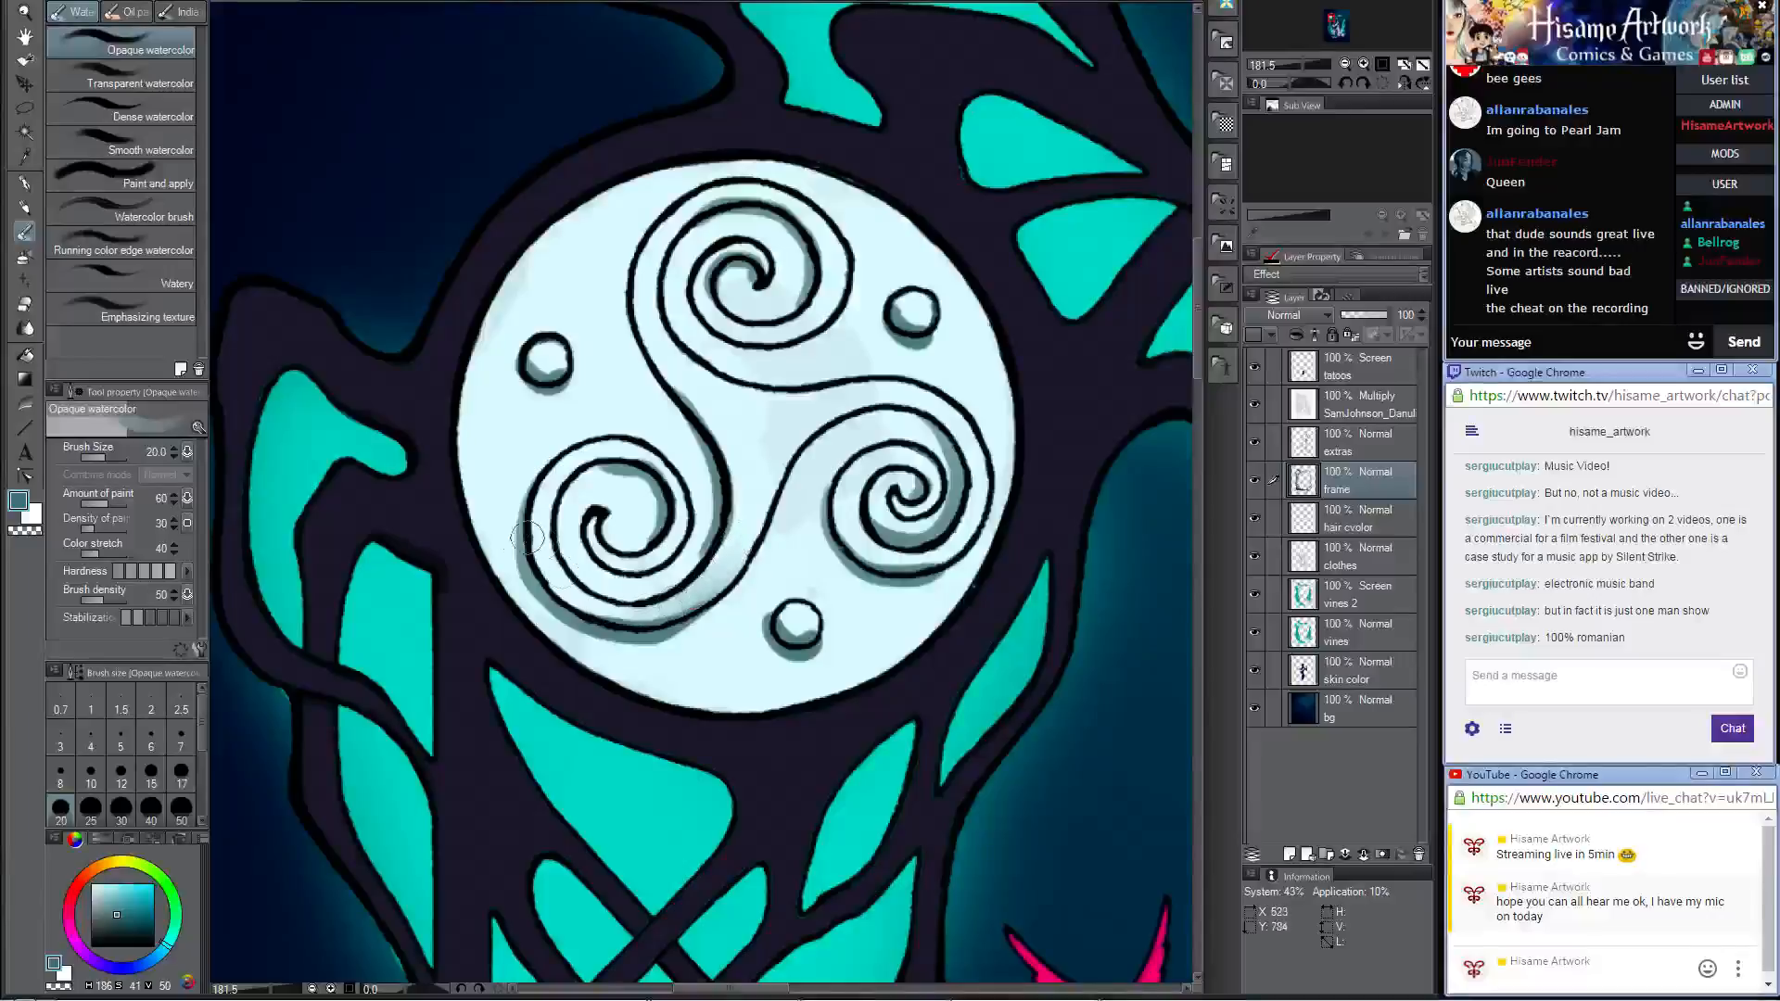
Step: Deepen the shadow inside the coils of the triskele's lower-right spiral with the Darker pencil
click(26, 202)
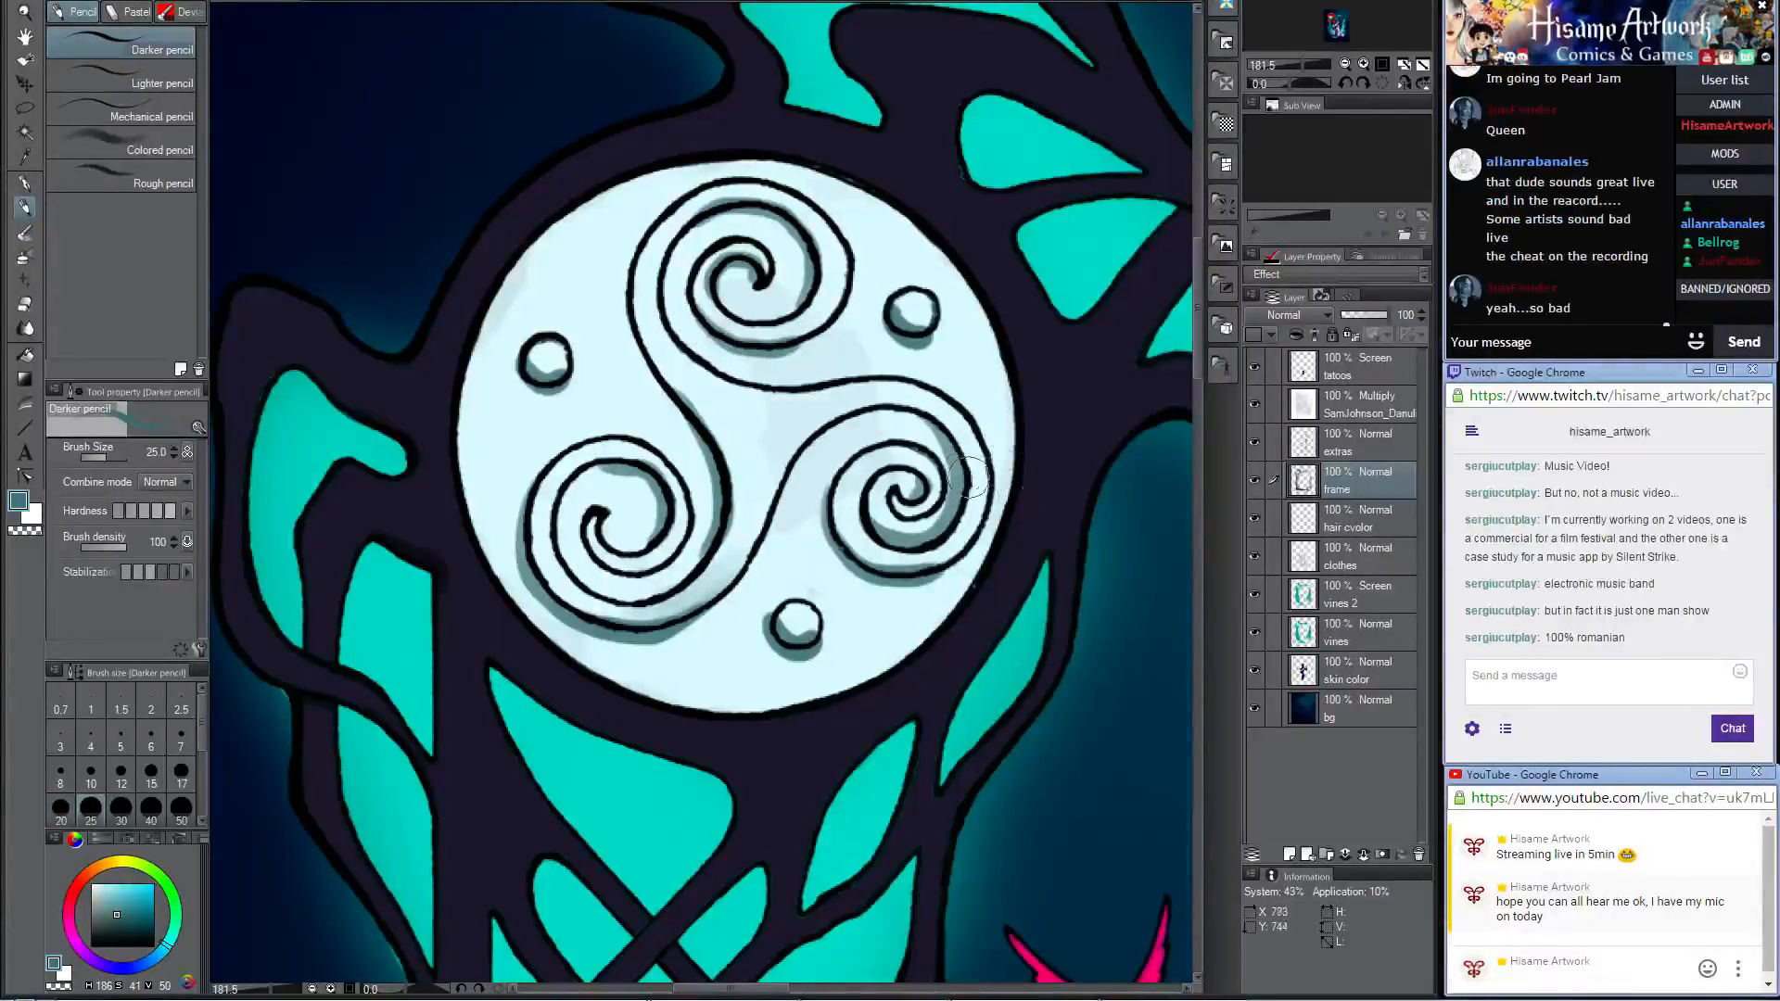
mouse_move(937, 501)
mouse_down()
mouse_move(859, 480)
mouse_move(873, 487)
mouse_up()
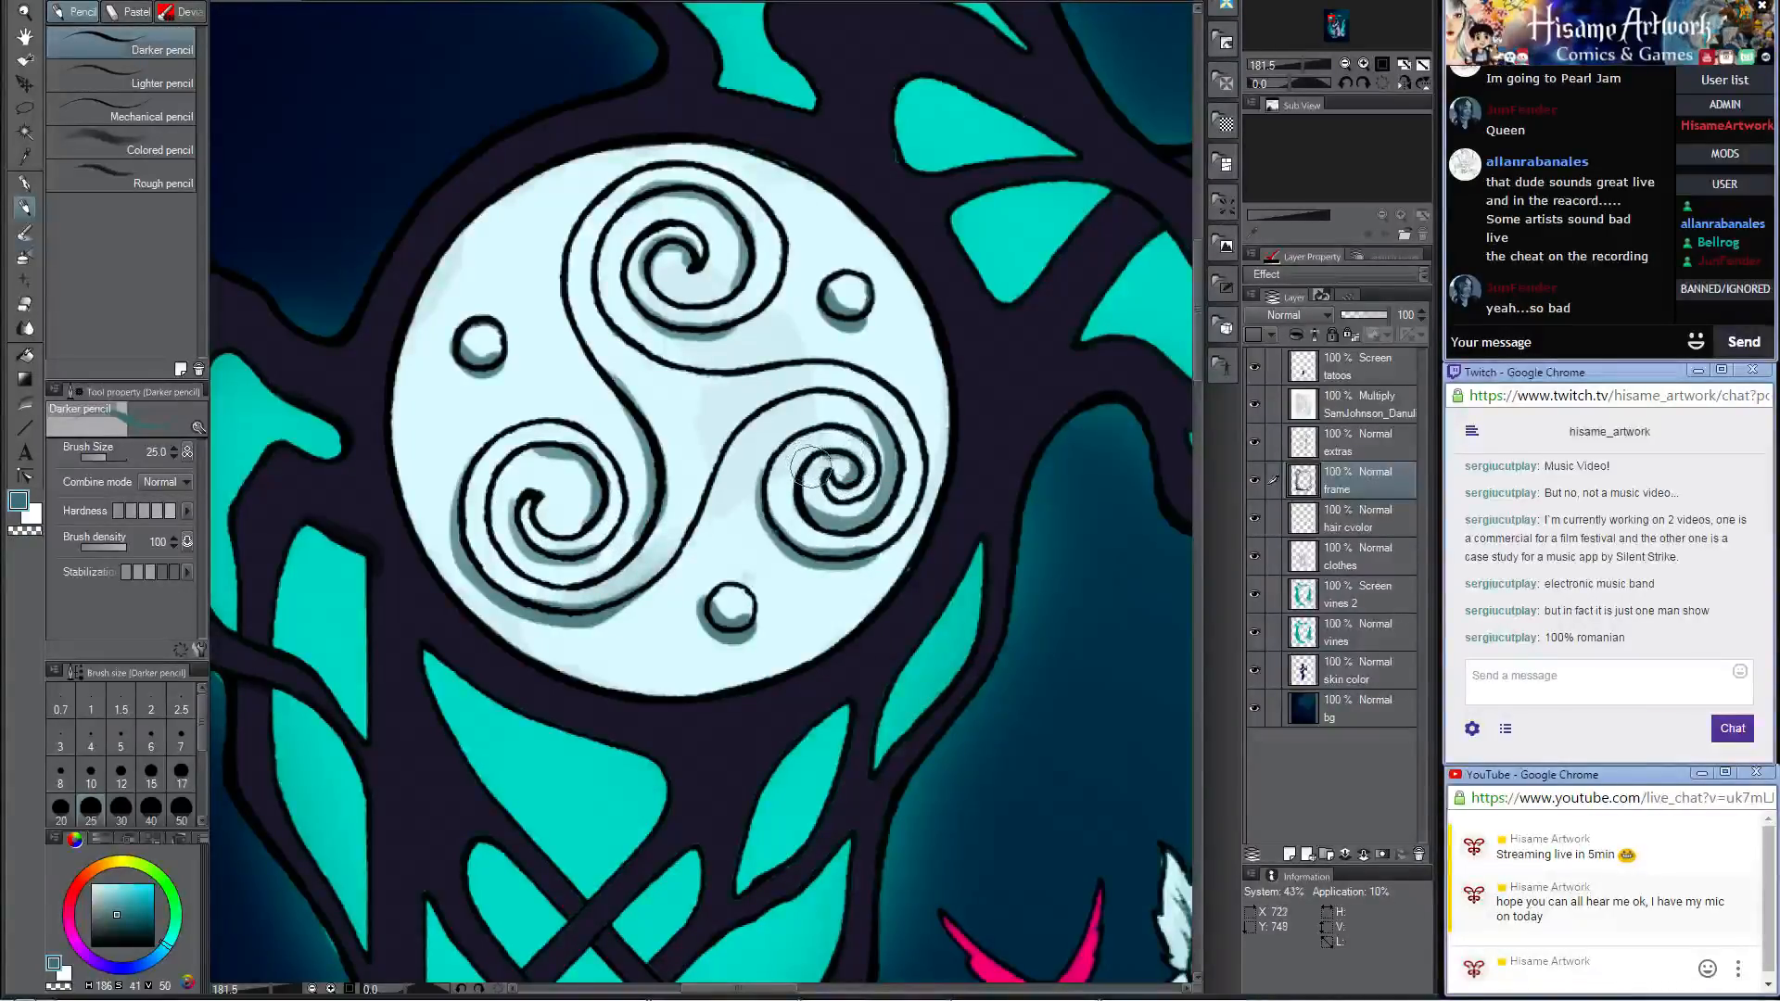
scroll(782, 369, down, 1)
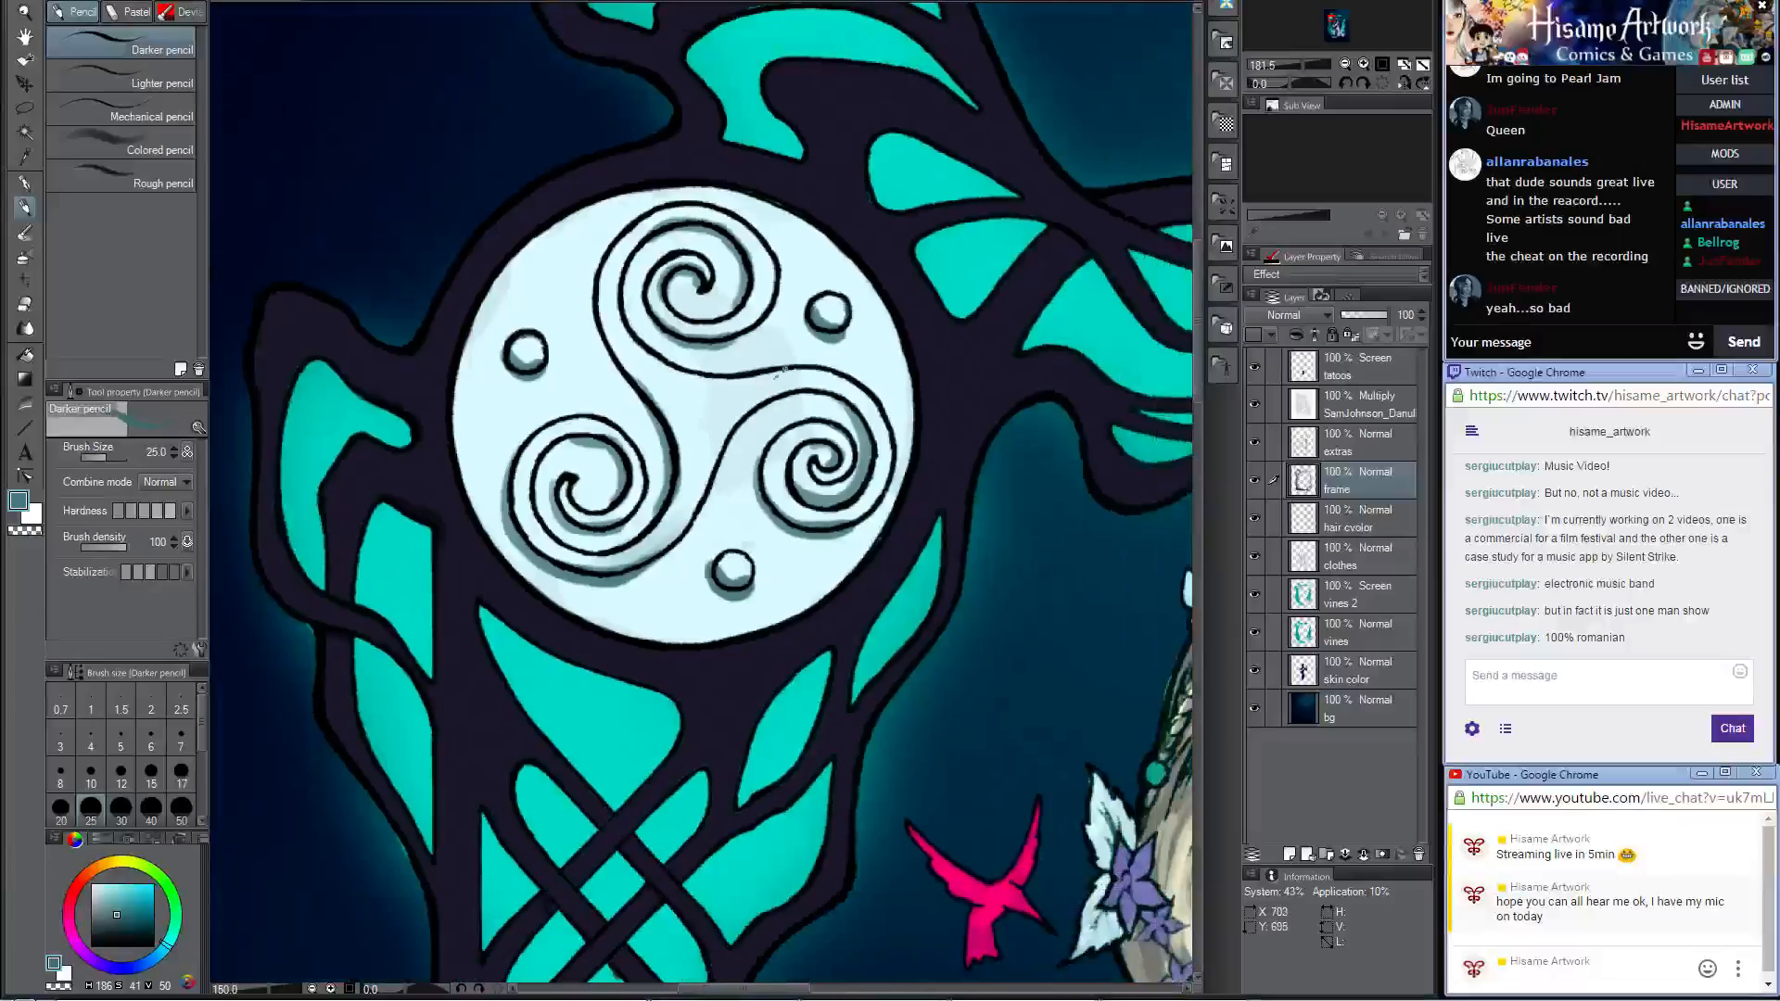
scroll(782, 369, down, 3)
scroll(747, 365, up, 5)
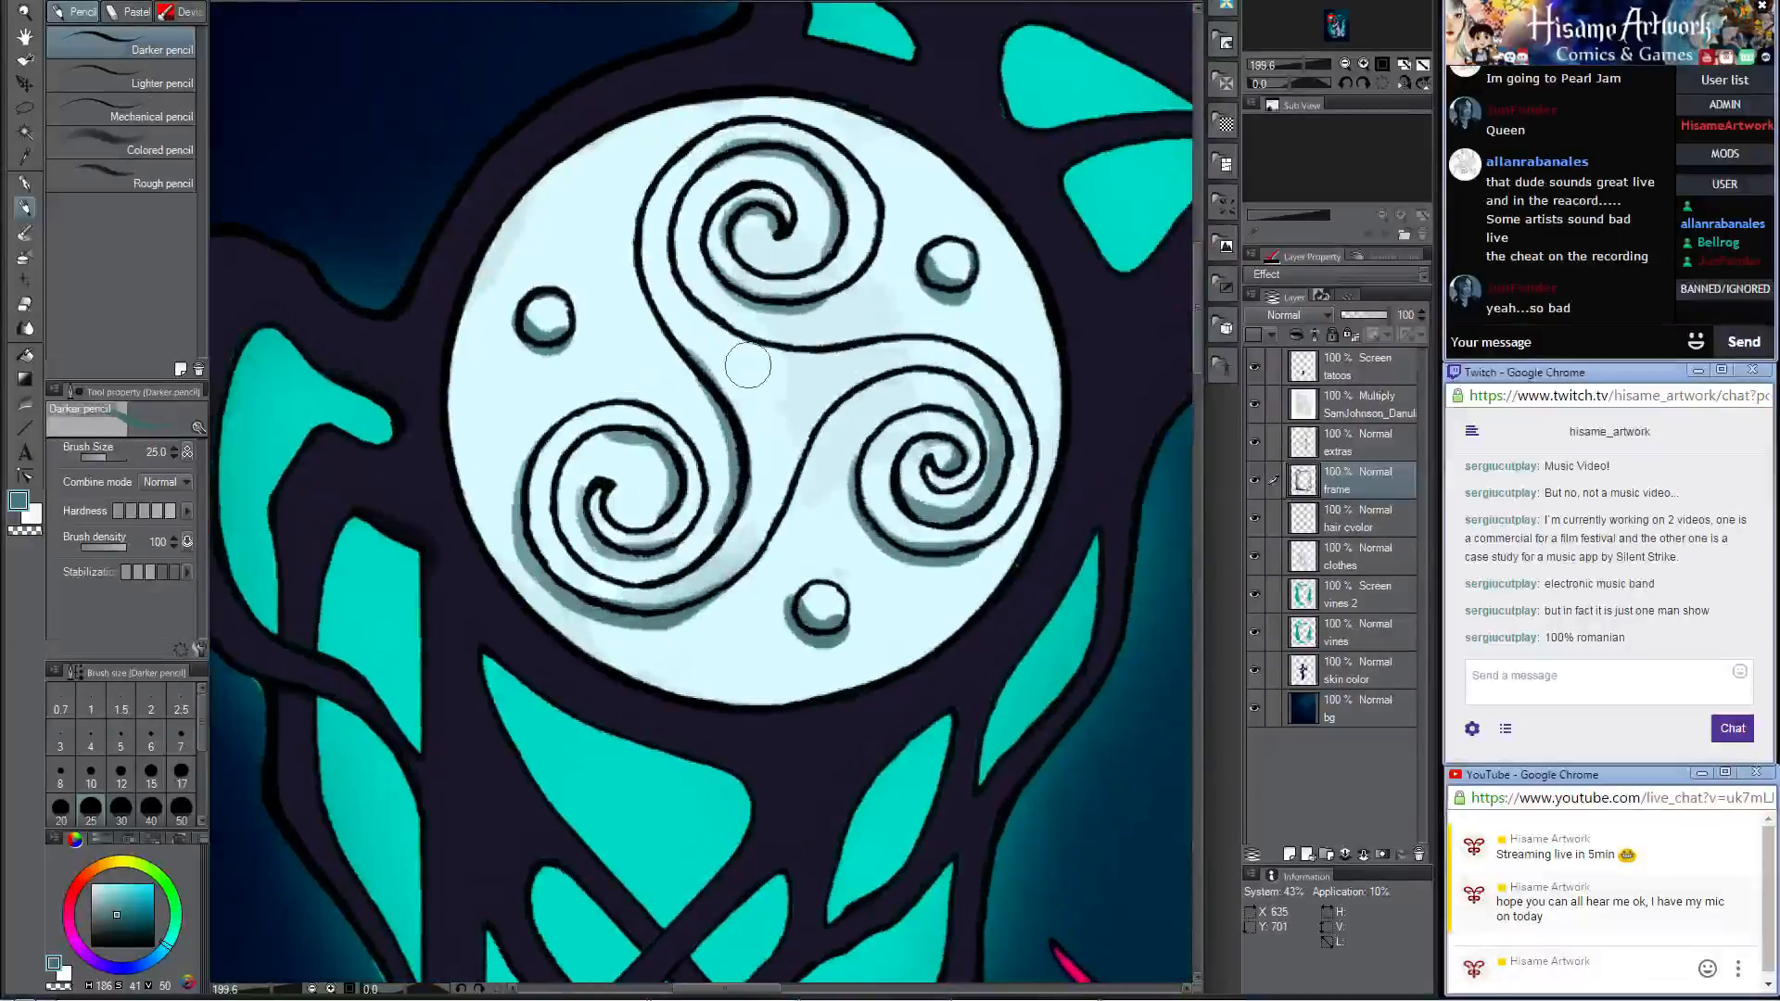
drag(527, 200, 456, 346)
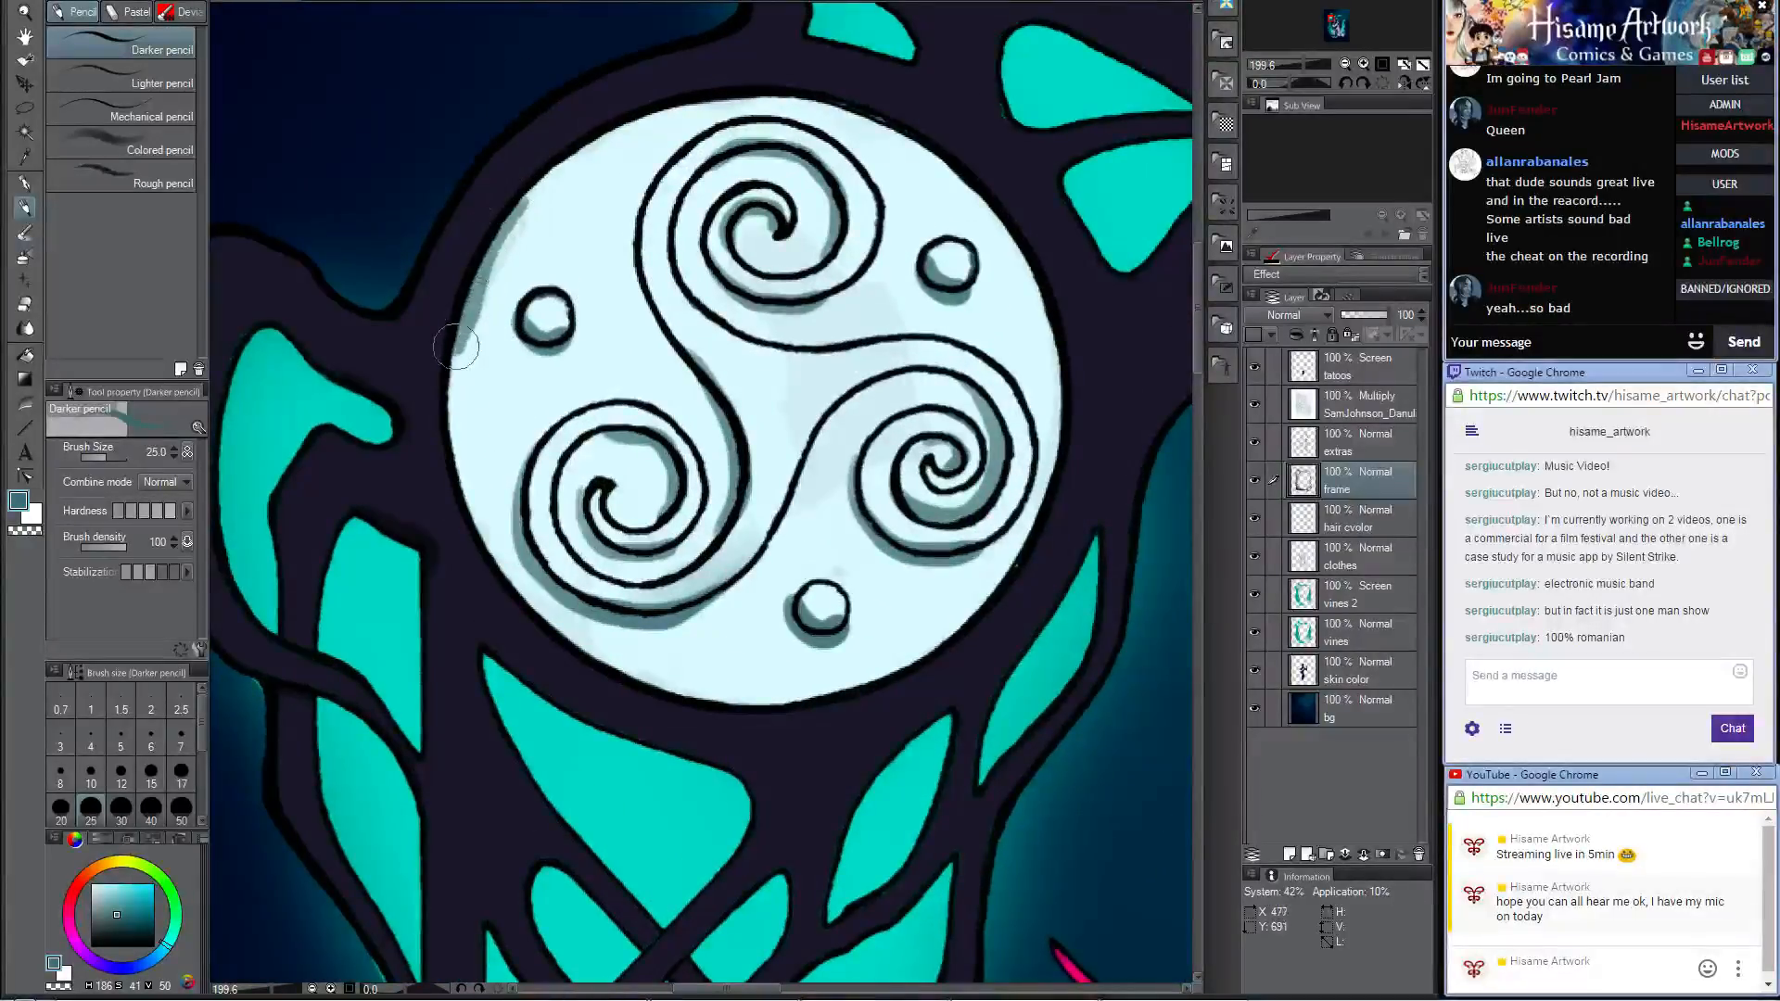
key(ctrl+z)
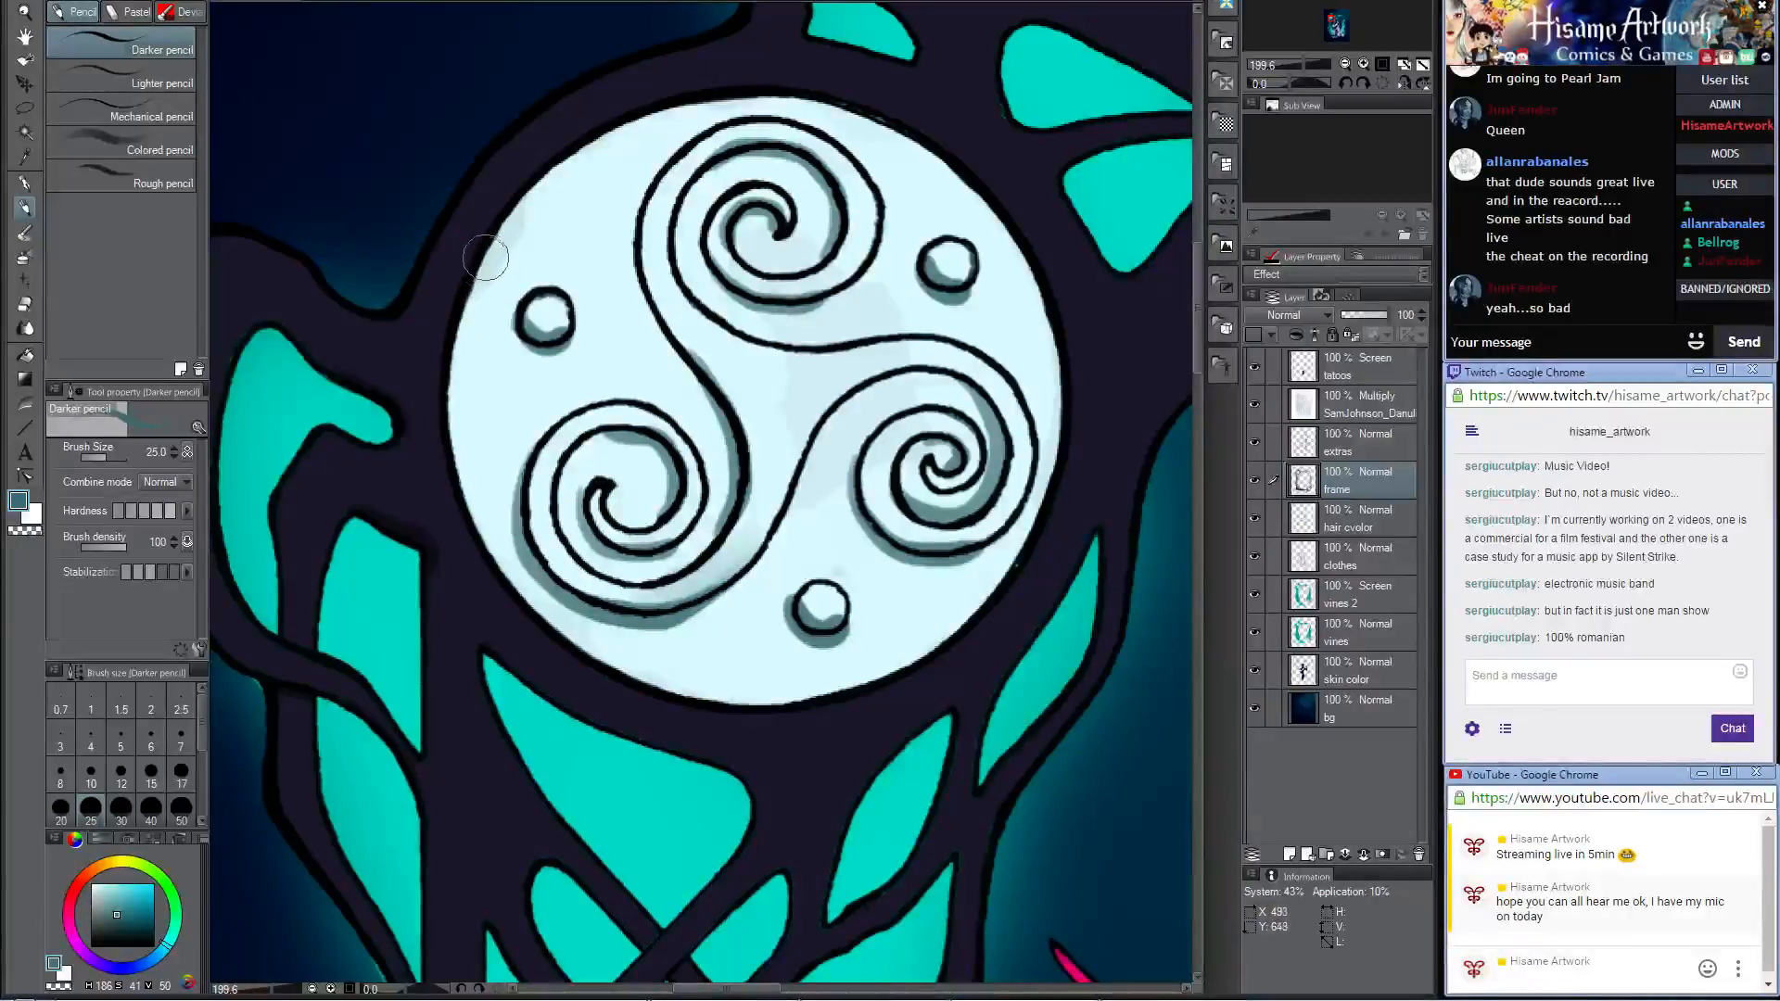
mouse_move(528, 191)
mouse_down()
mouse_move(471, 296)
mouse_move(456, 460)
mouse_move(499, 568)
mouse_move(573, 651)
mouse_up()
key(ctrl+z)
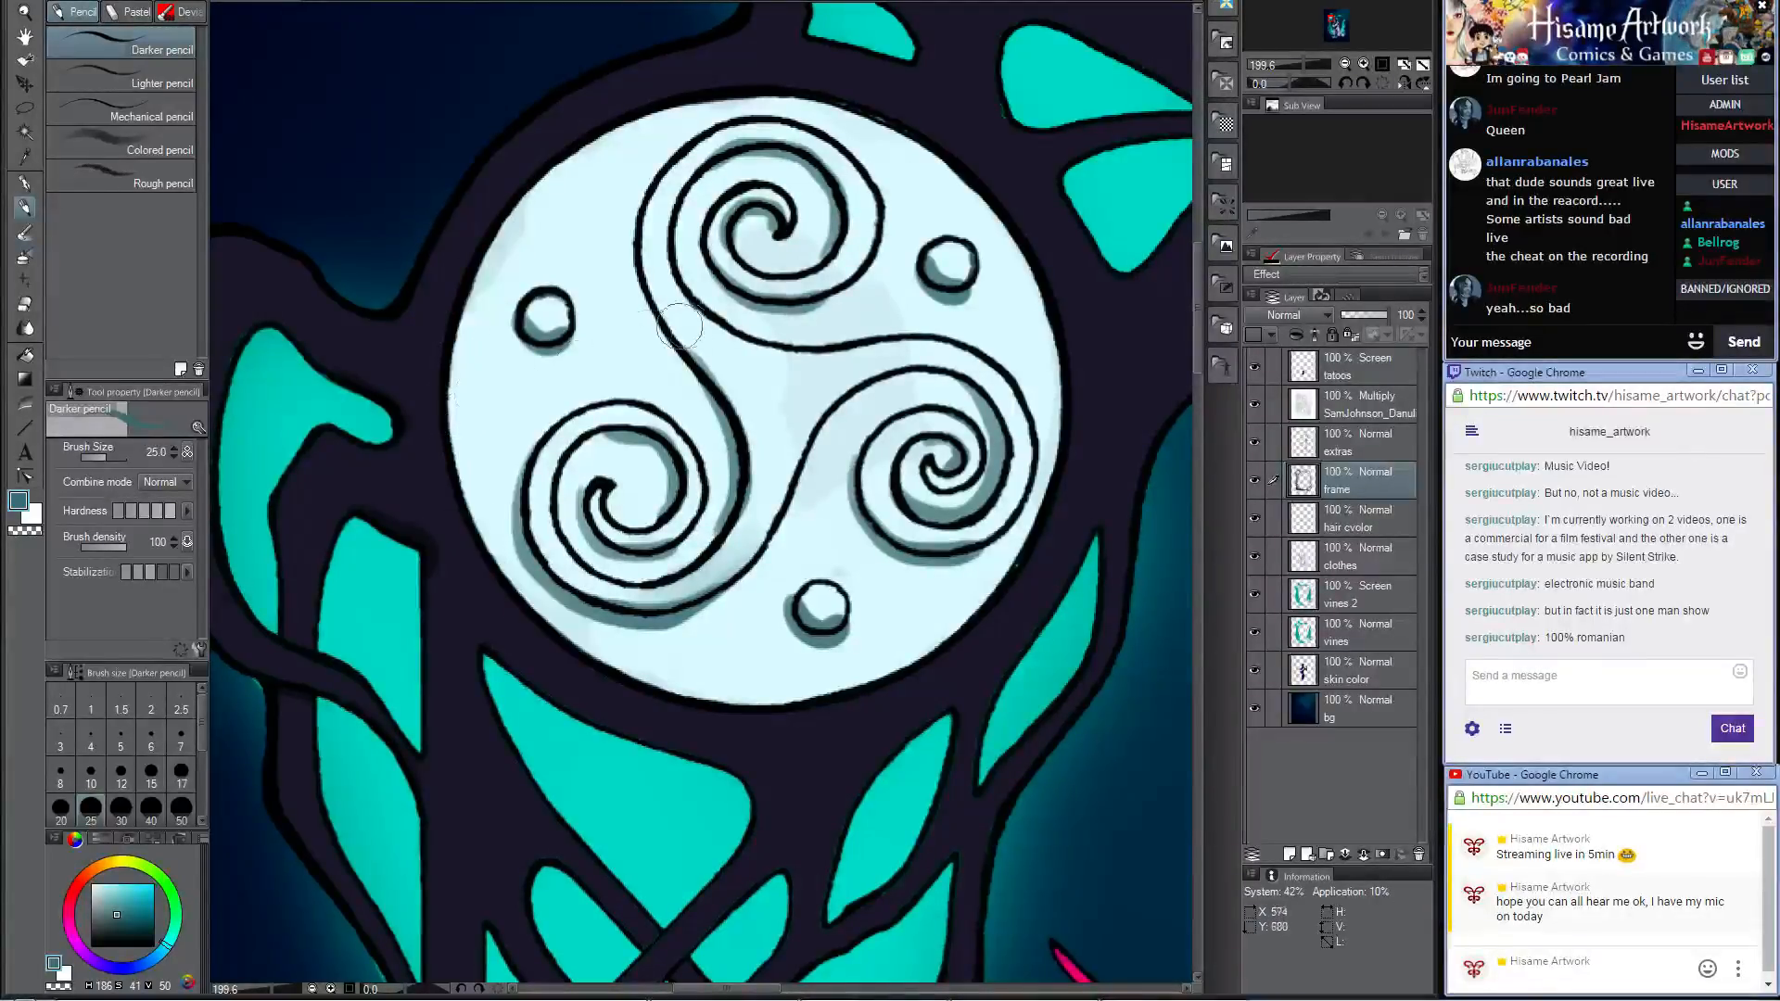
Step: Auto-select the medallion's pale background, shade its left and lower rim with the Darker pencil at size 60, and clear the selection
click(28, 137)
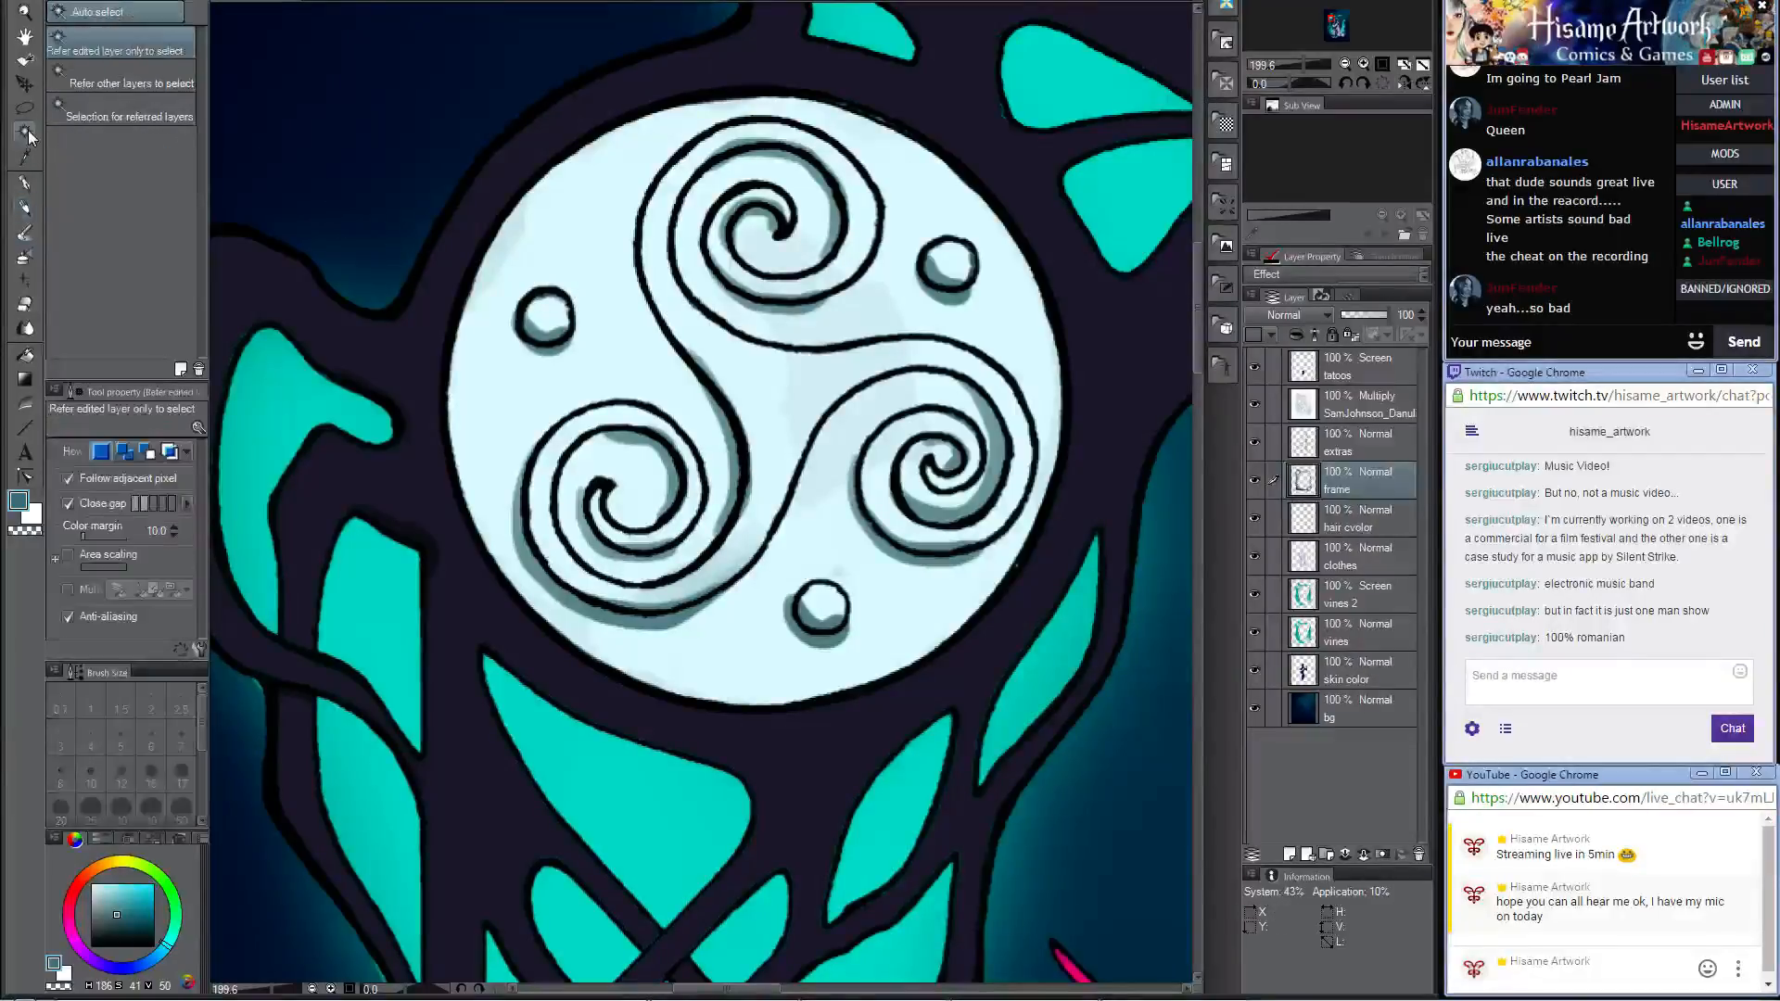
click(488, 317)
key(p)
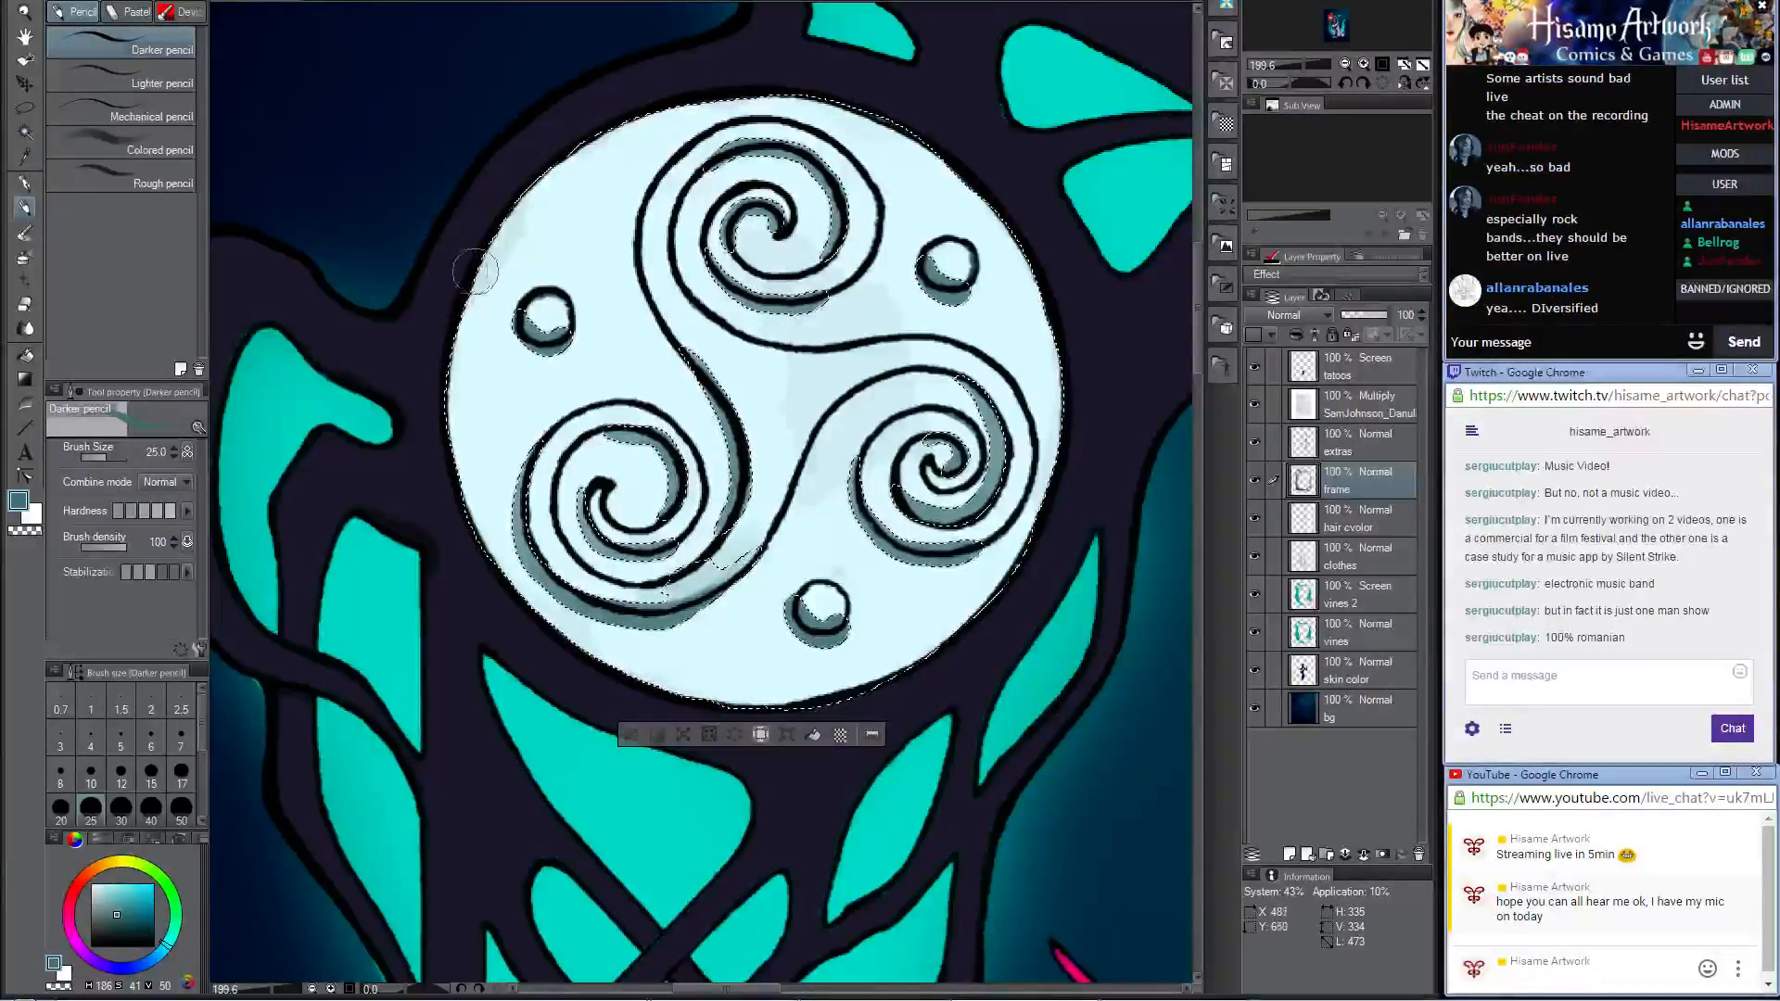
key(bracketright)
key(bracketright)
key(bracketright)
mouse_move(473, 250)
mouse_down()
mouse_move(463, 399)
mouse_move(468, 298)
mouse_up()
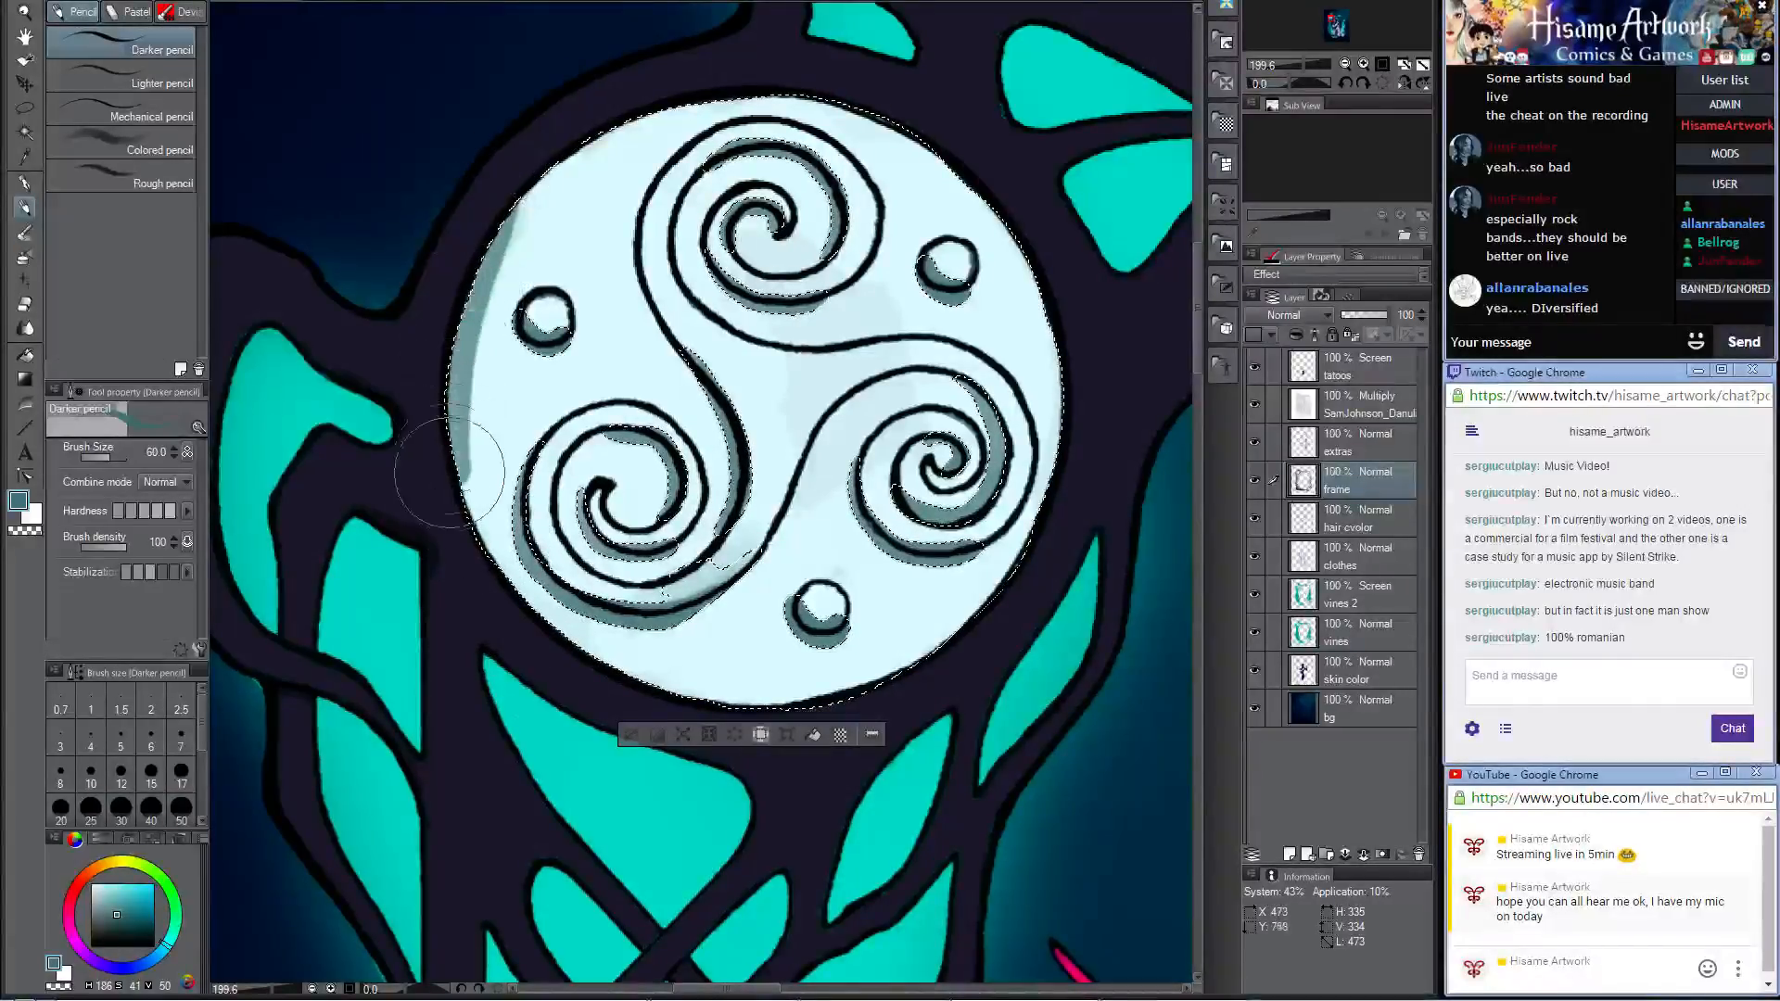
mouse_move(449, 472)
mouse_down()
mouse_move(497, 582)
mouse_move(557, 649)
mouse_up()
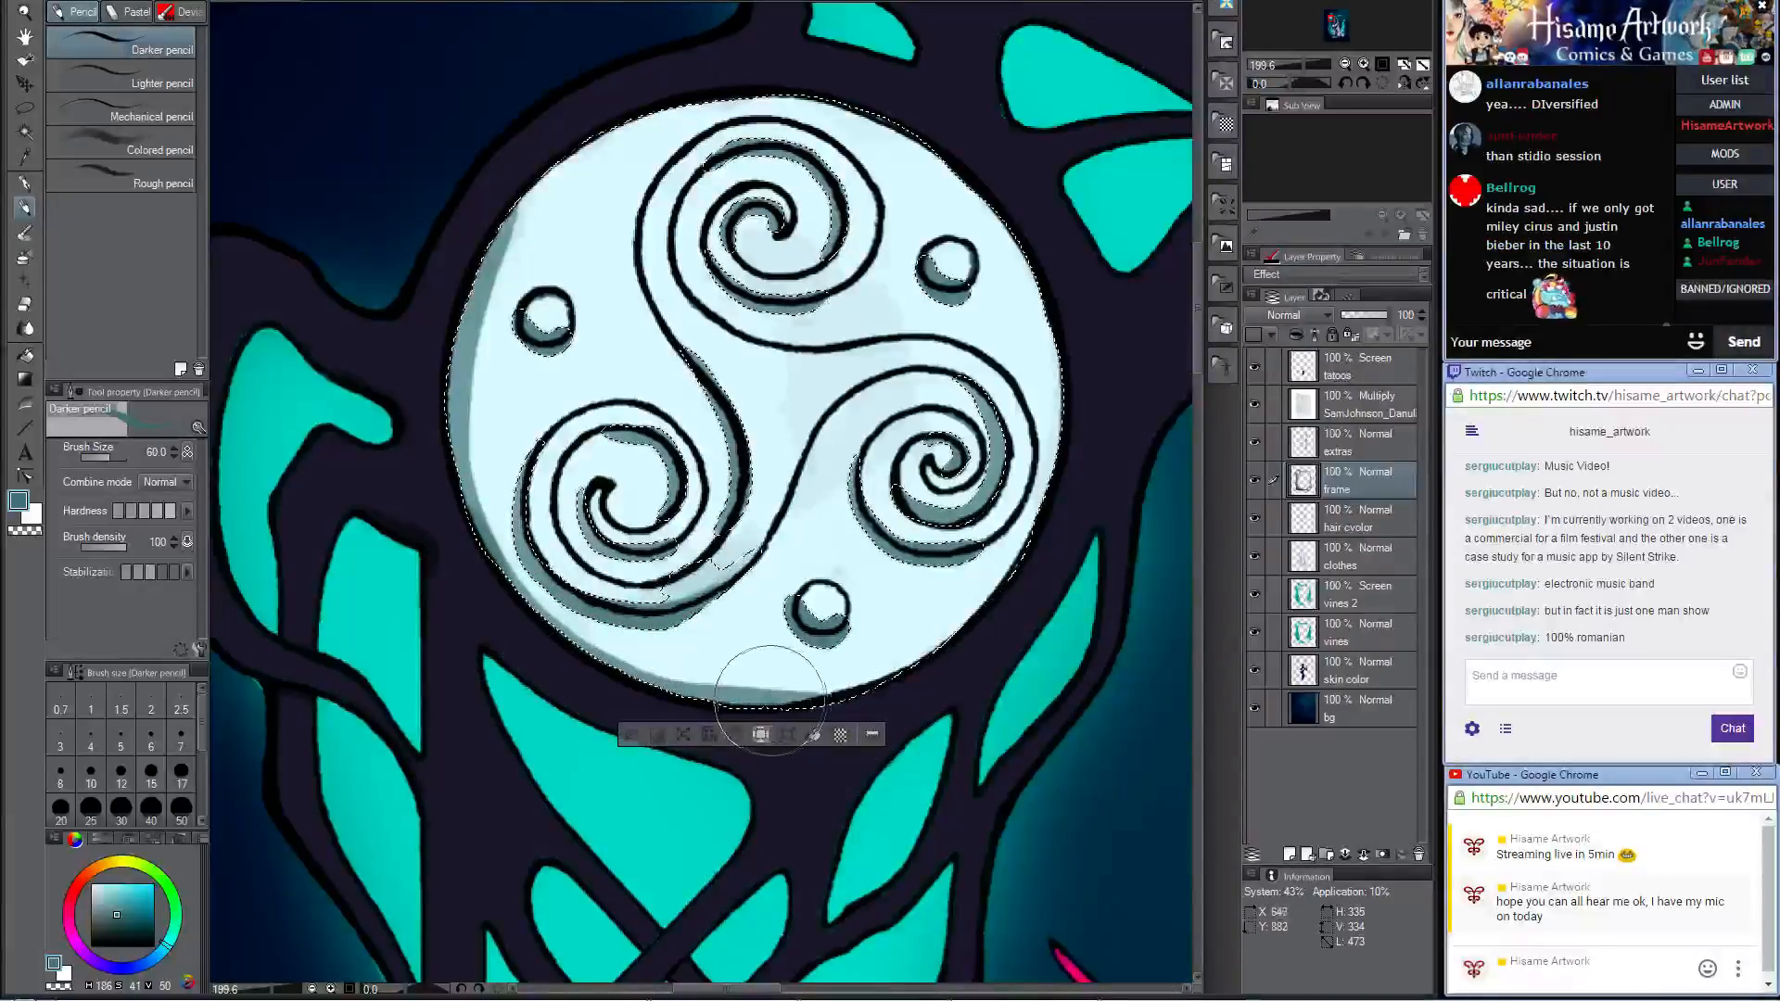
key(ctrl+z)
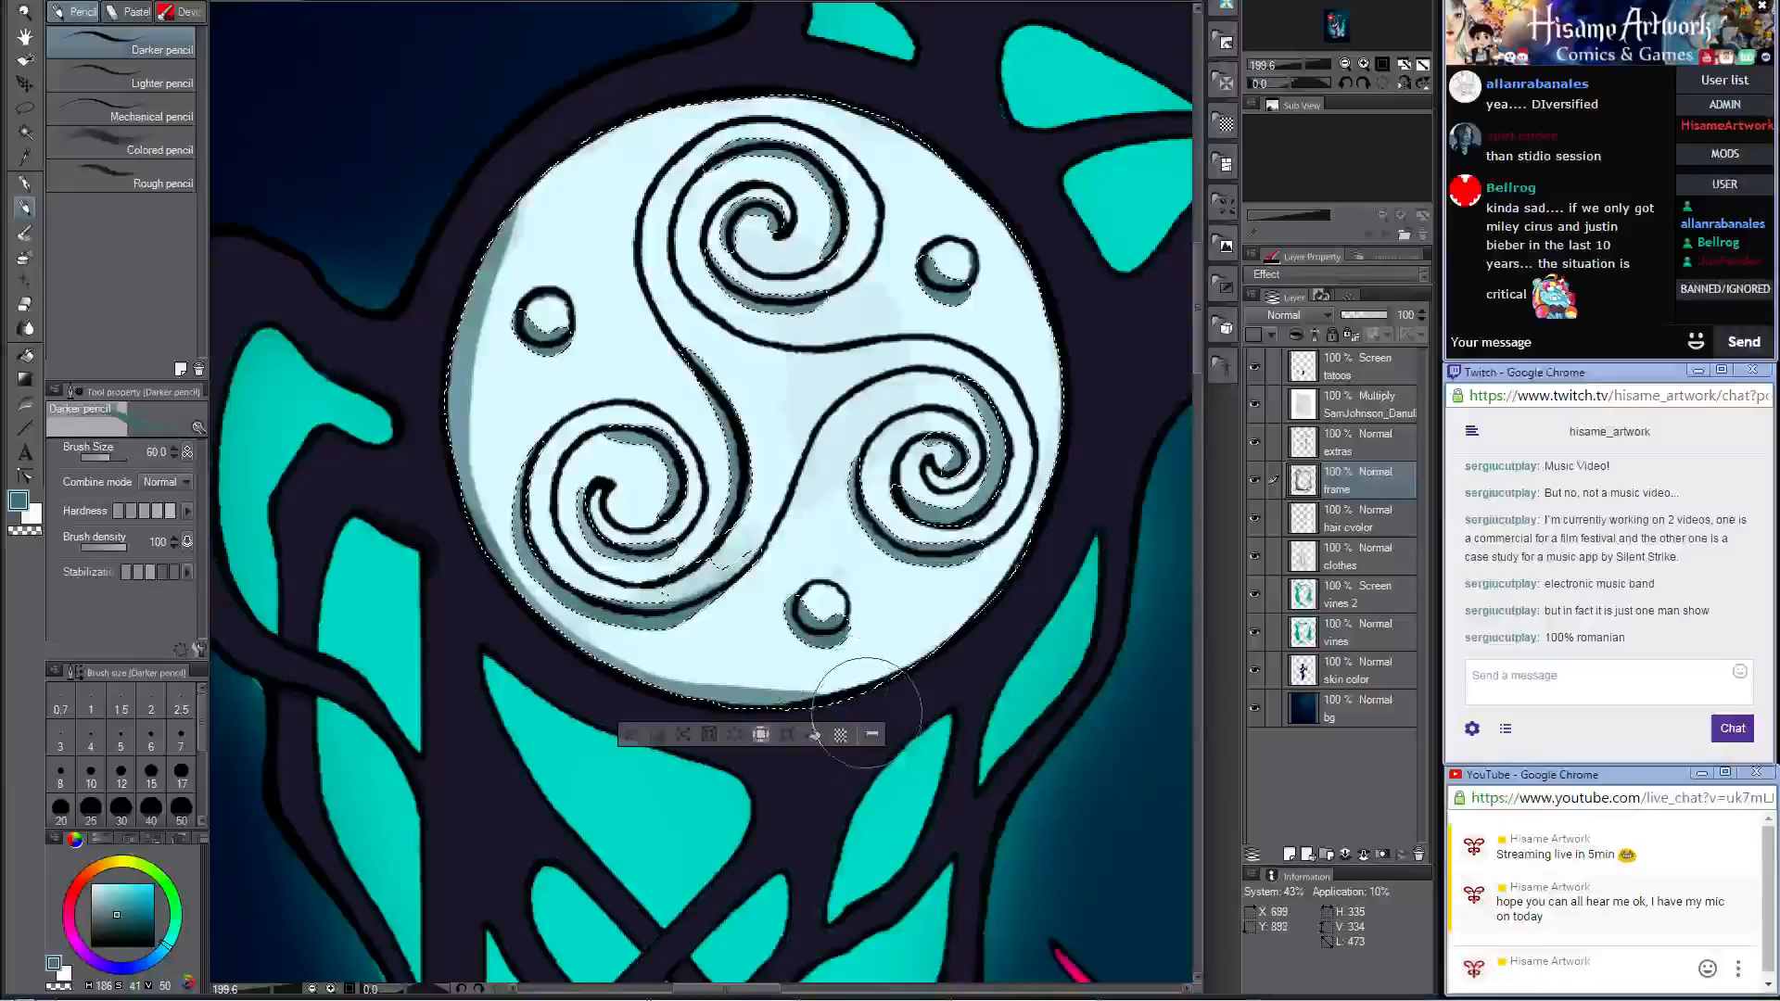
drag(929, 664, 899, 587)
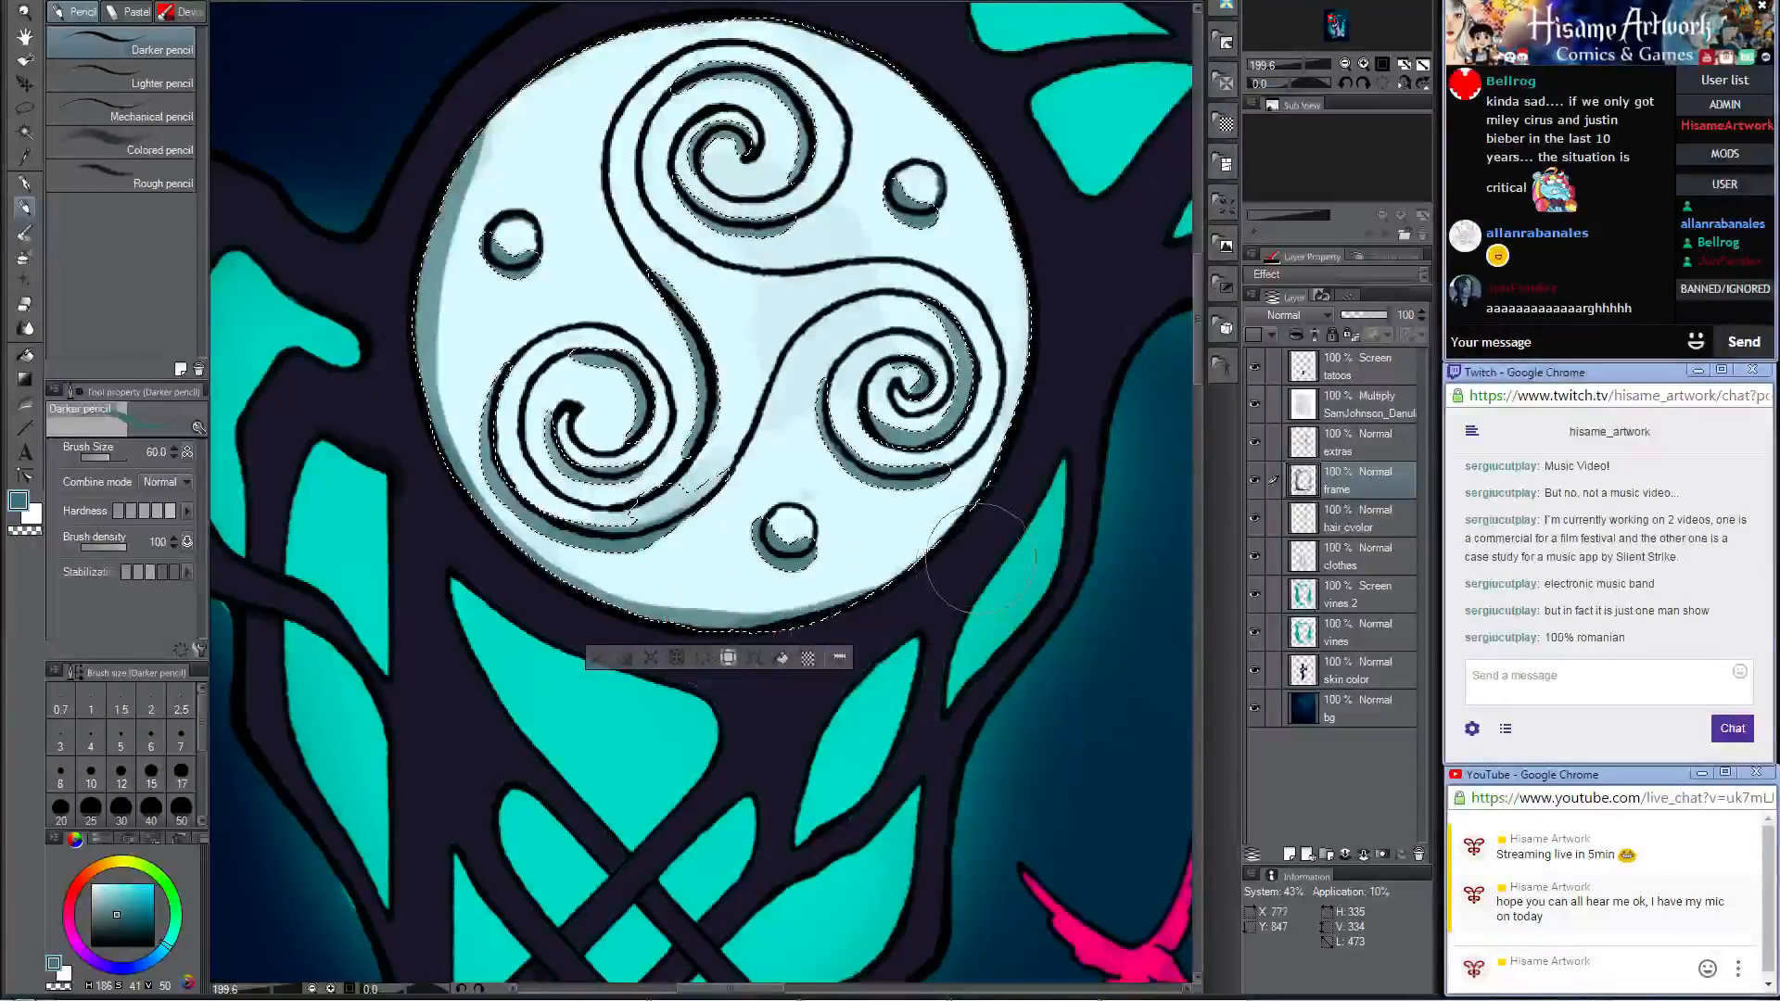
key(ctrl+d)
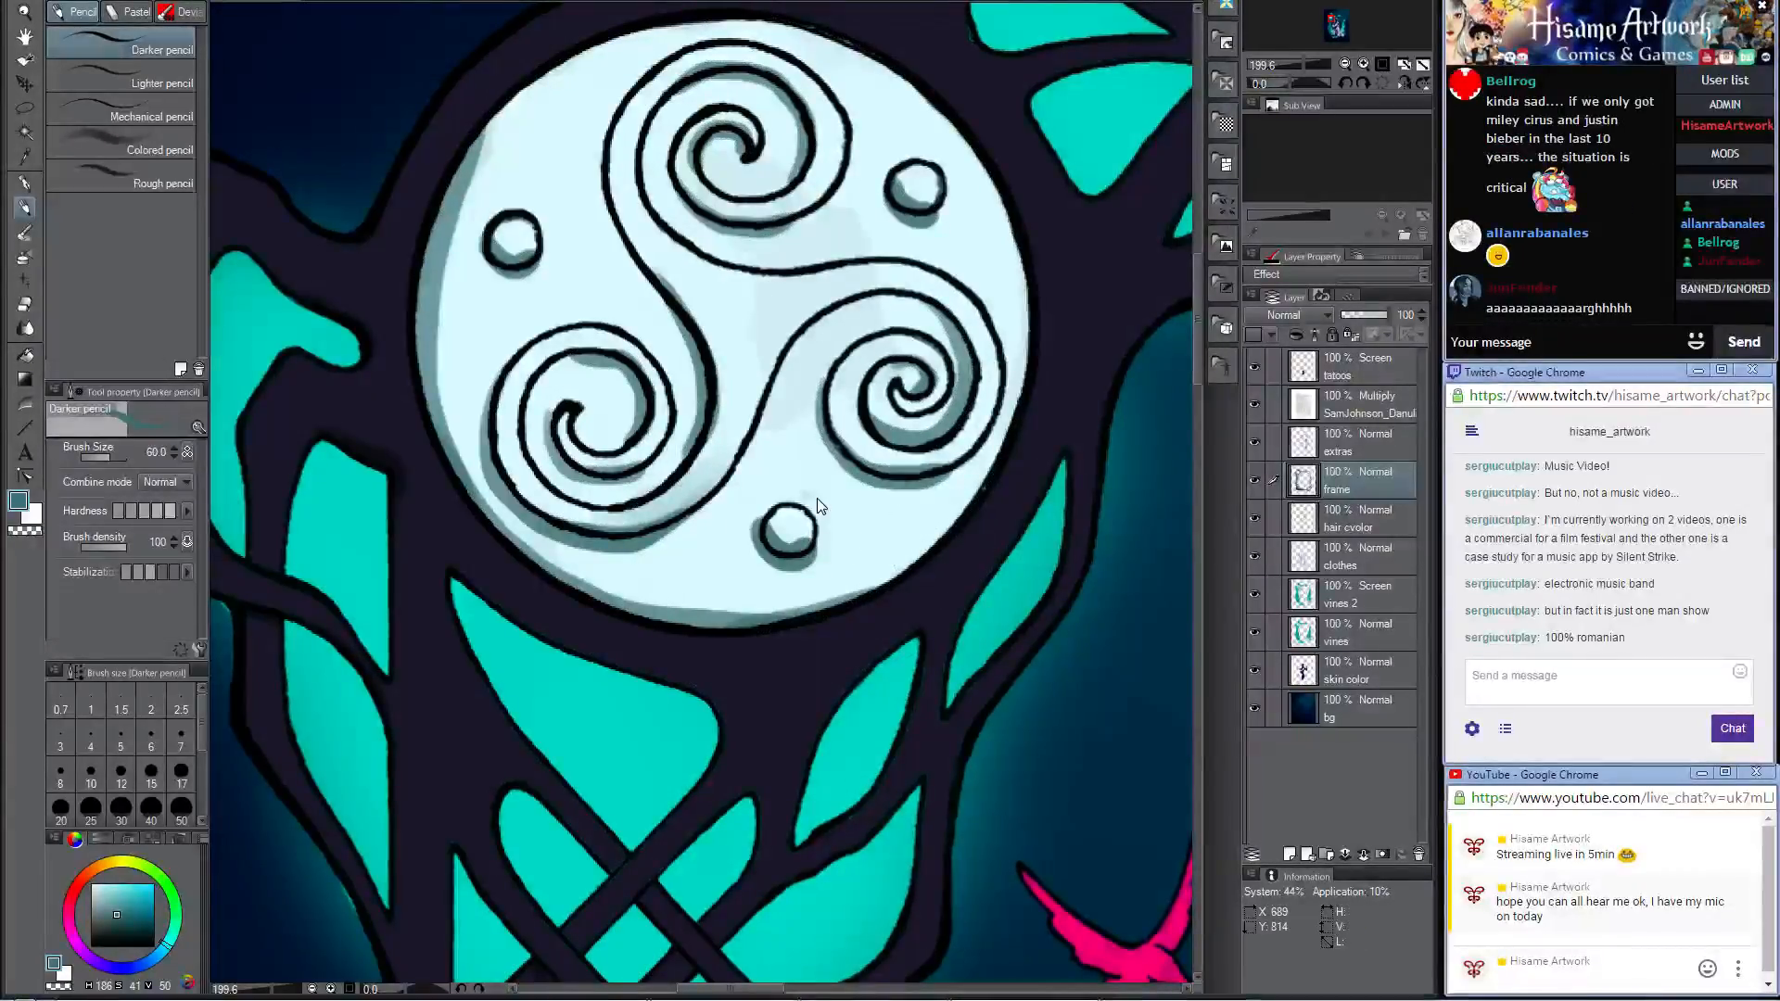
Step: Blend the shadow along the triskele medallion's left rim into the pale face using Opaque watercolor at size 20
scroll(790, 610, down, 5)
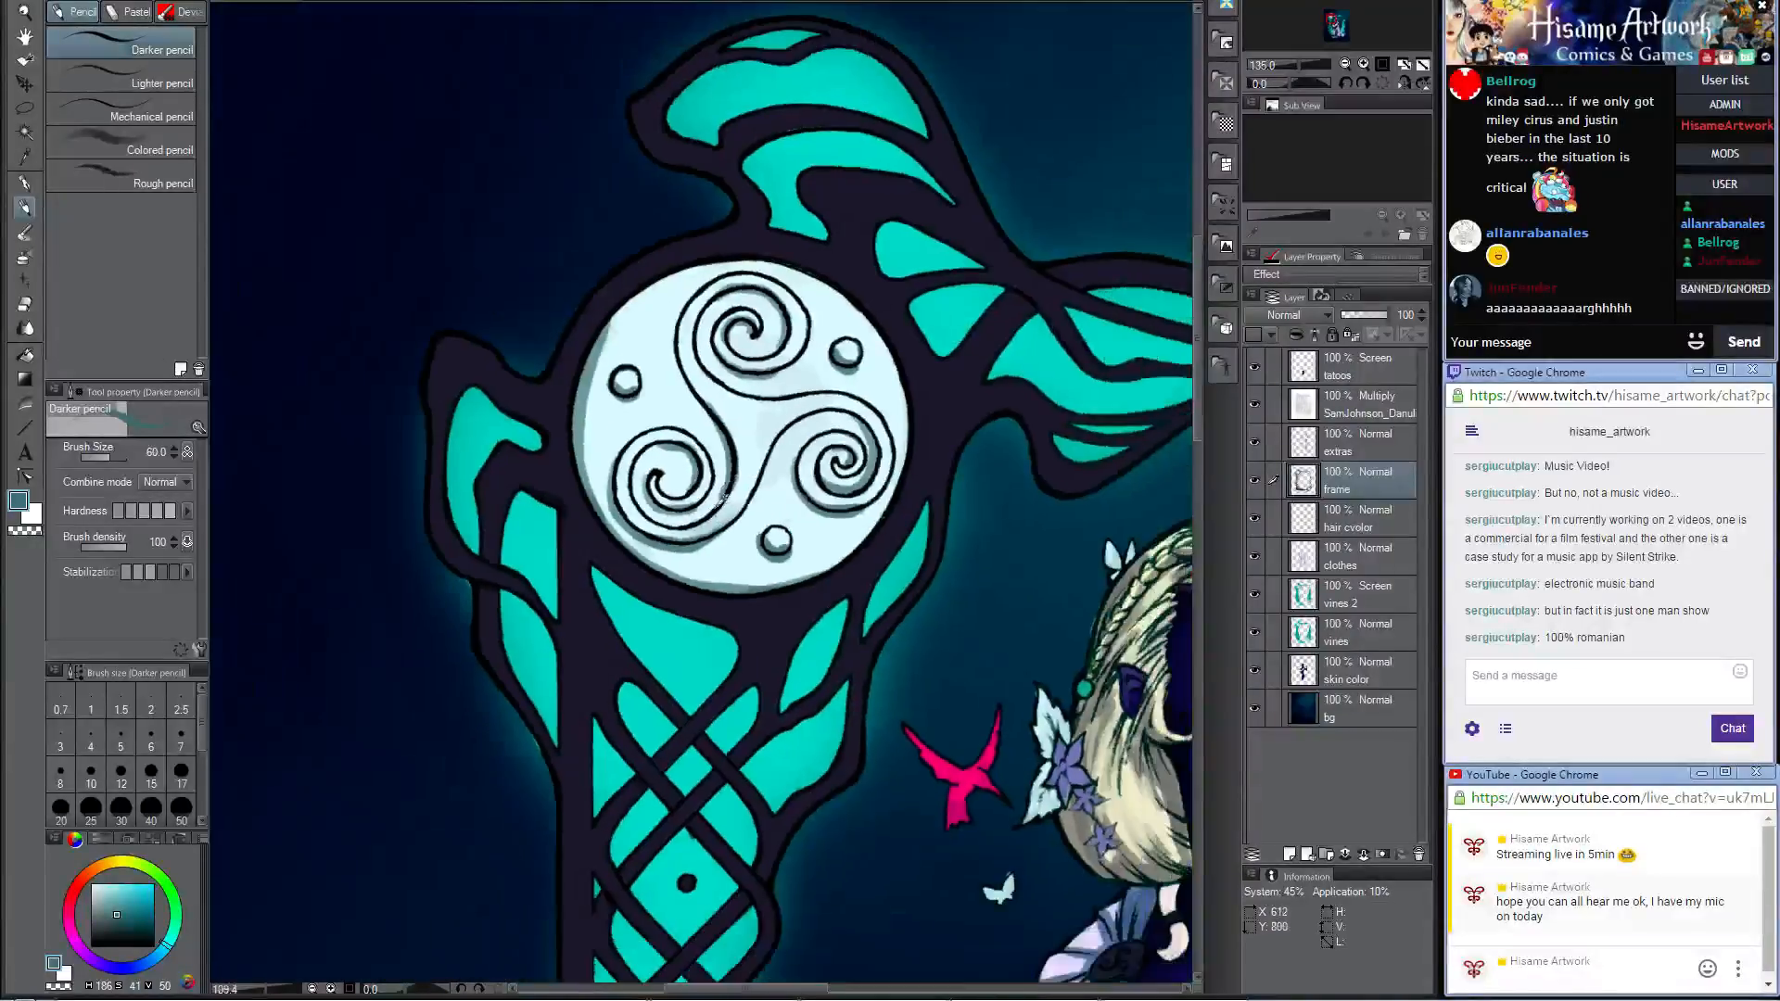
scroll(564, 358, up, 5)
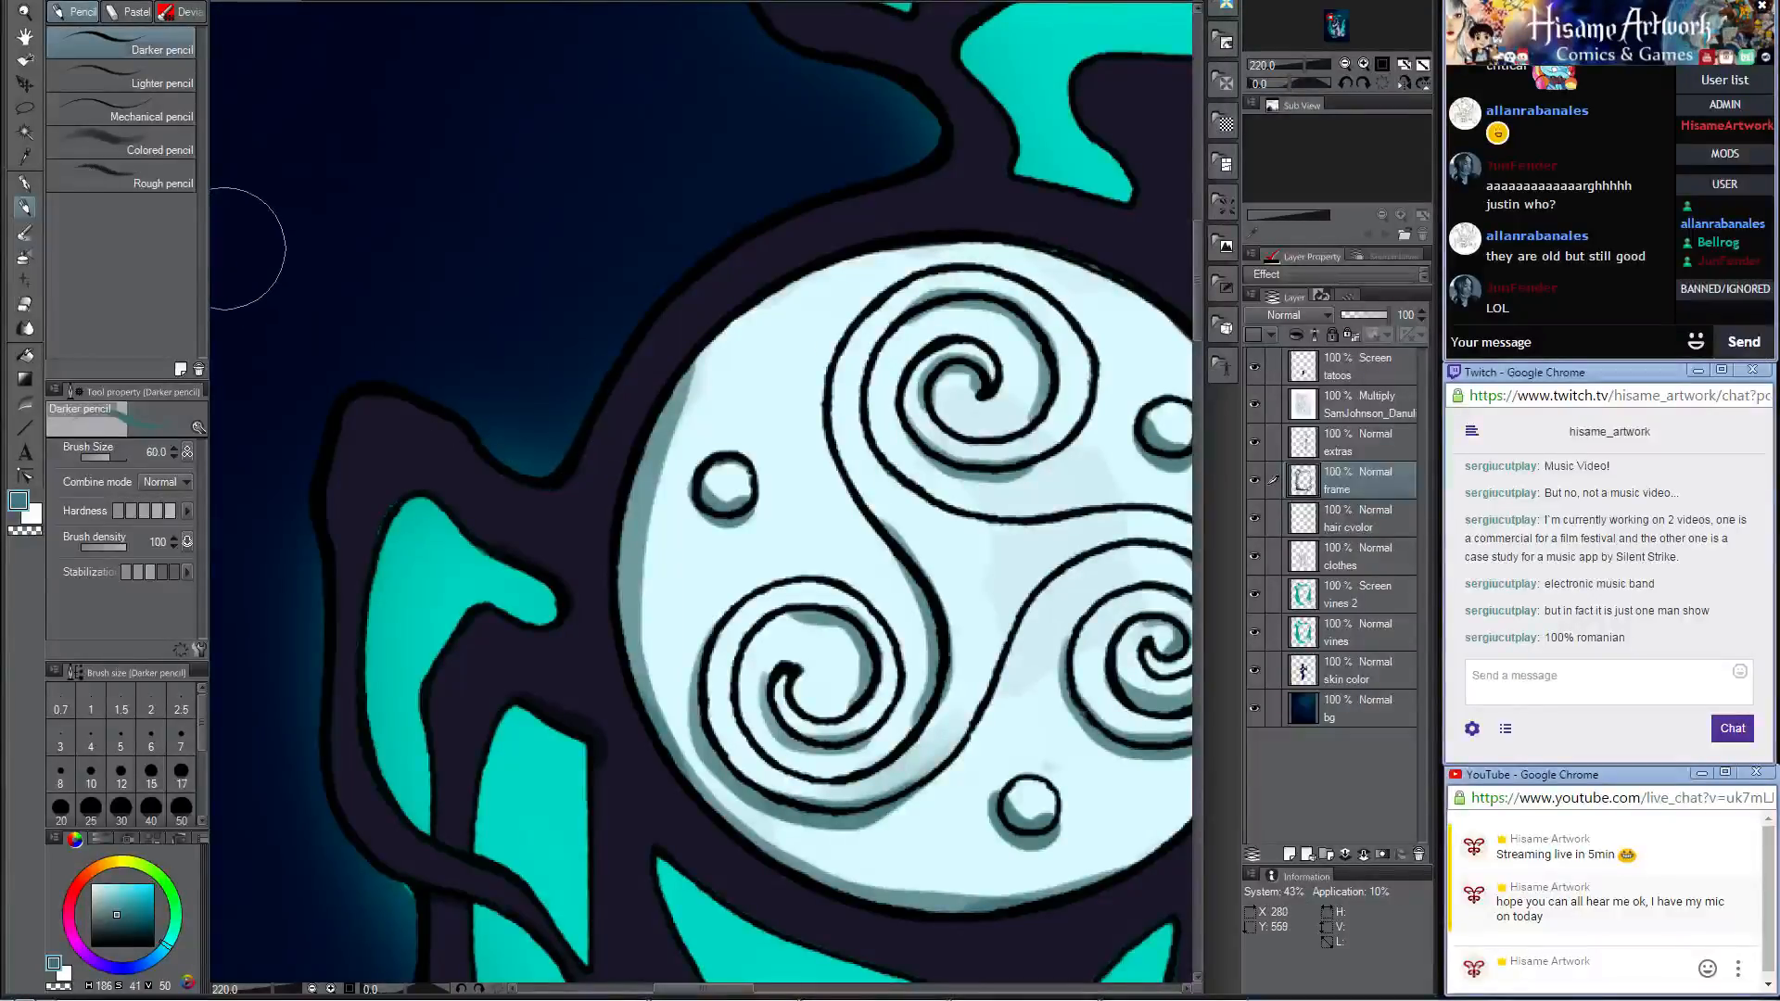
click(25, 234)
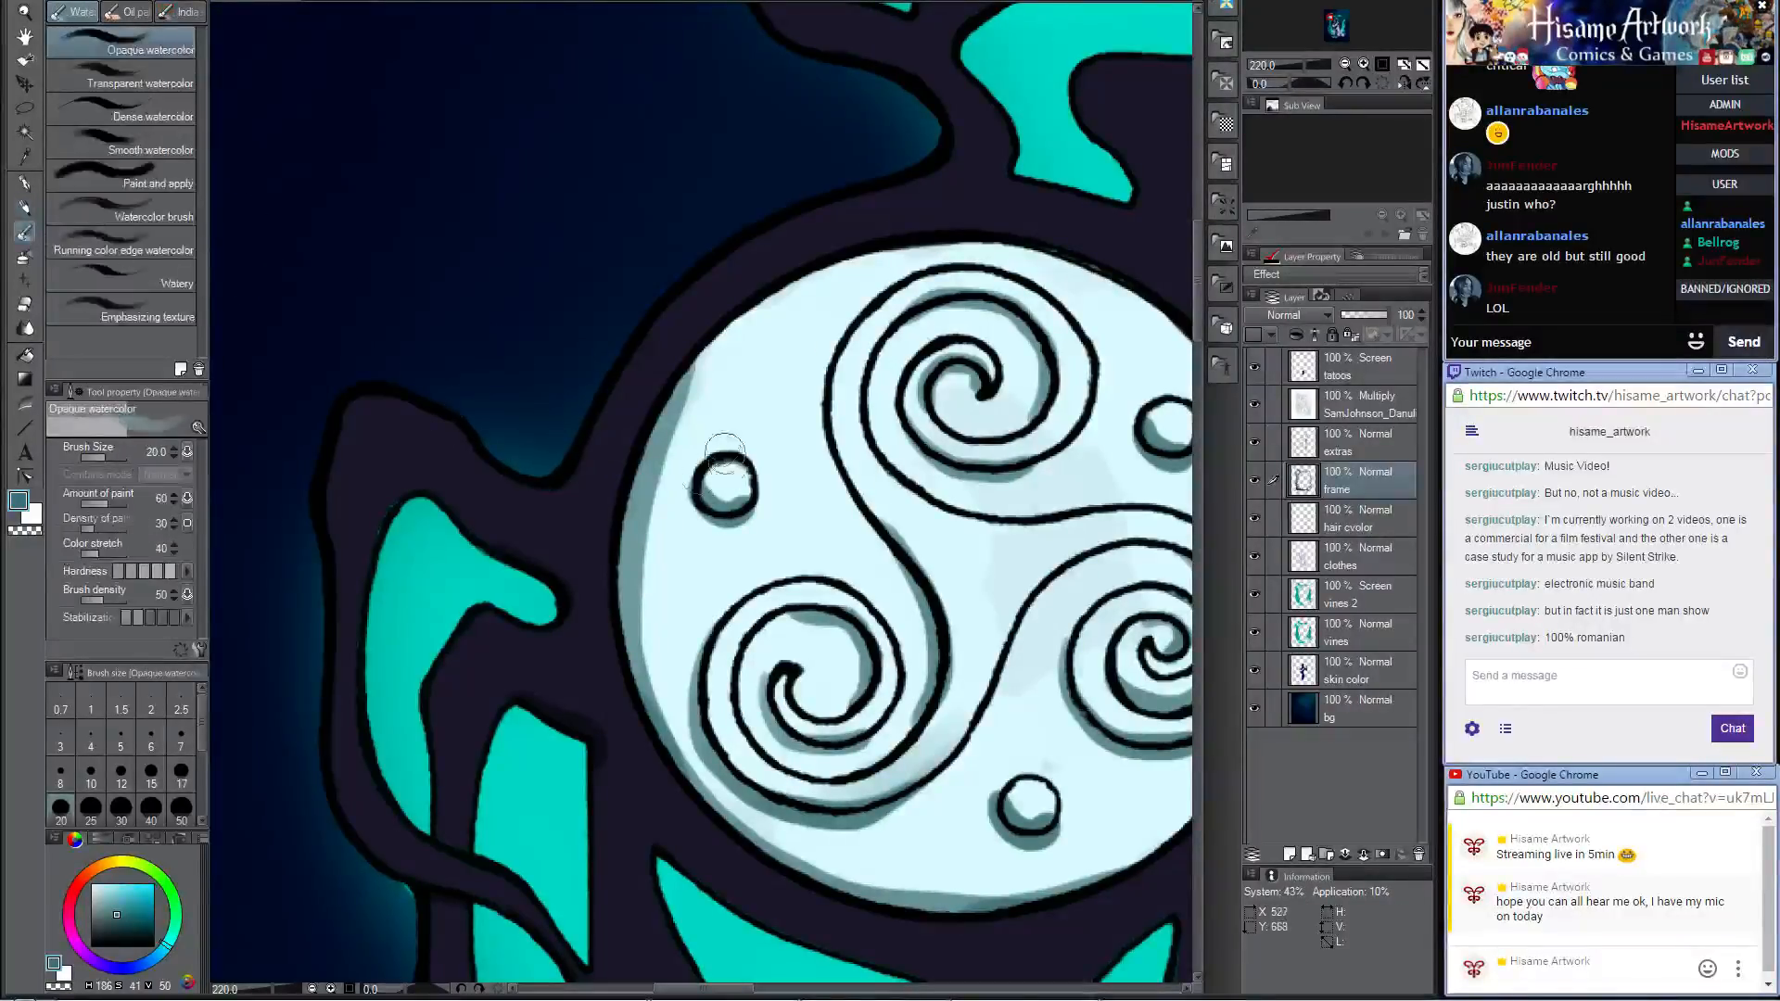
drag(714, 368, 648, 590)
drag(695, 397, 662, 651)
mouse_move(668, 493)
mouse_down()
mouse_move(646, 568)
mouse_move(684, 721)
mouse_up()
drag(704, 379, 655, 676)
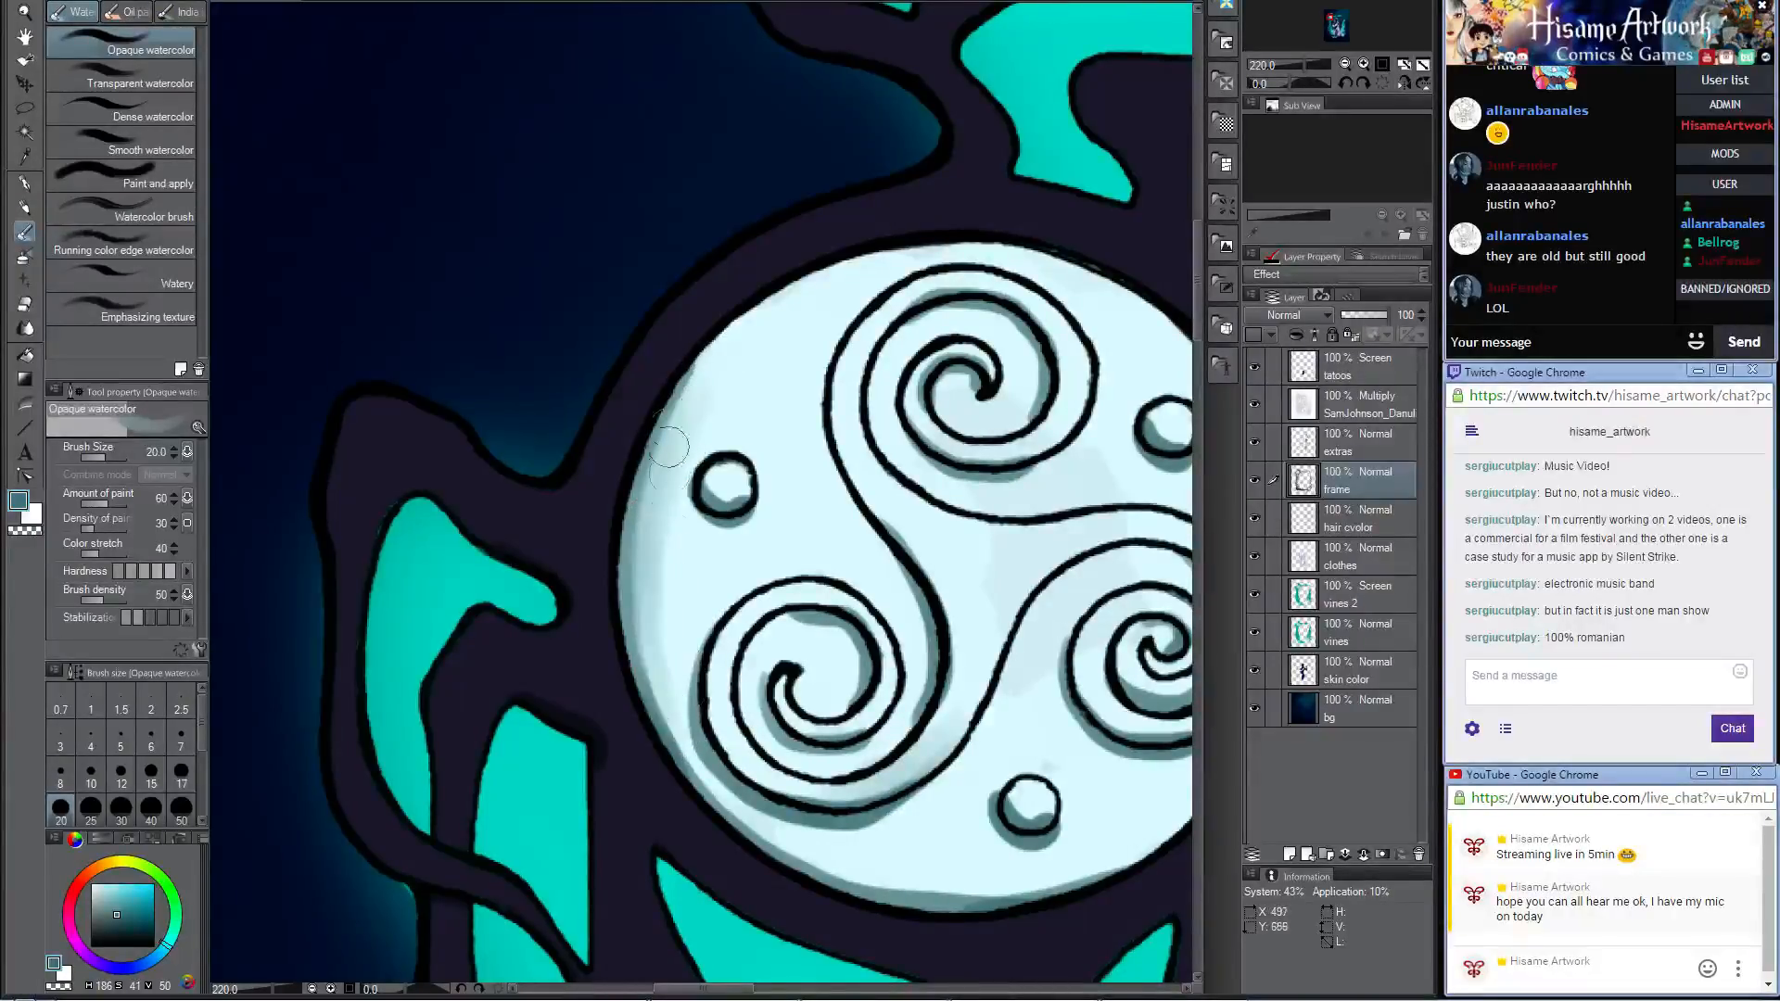
Step: Sample a dark navy from the frame and shade the diagonal strand at the top border's crossing with the Darker pencil at size 12
scroll(683, 382, down, 5)
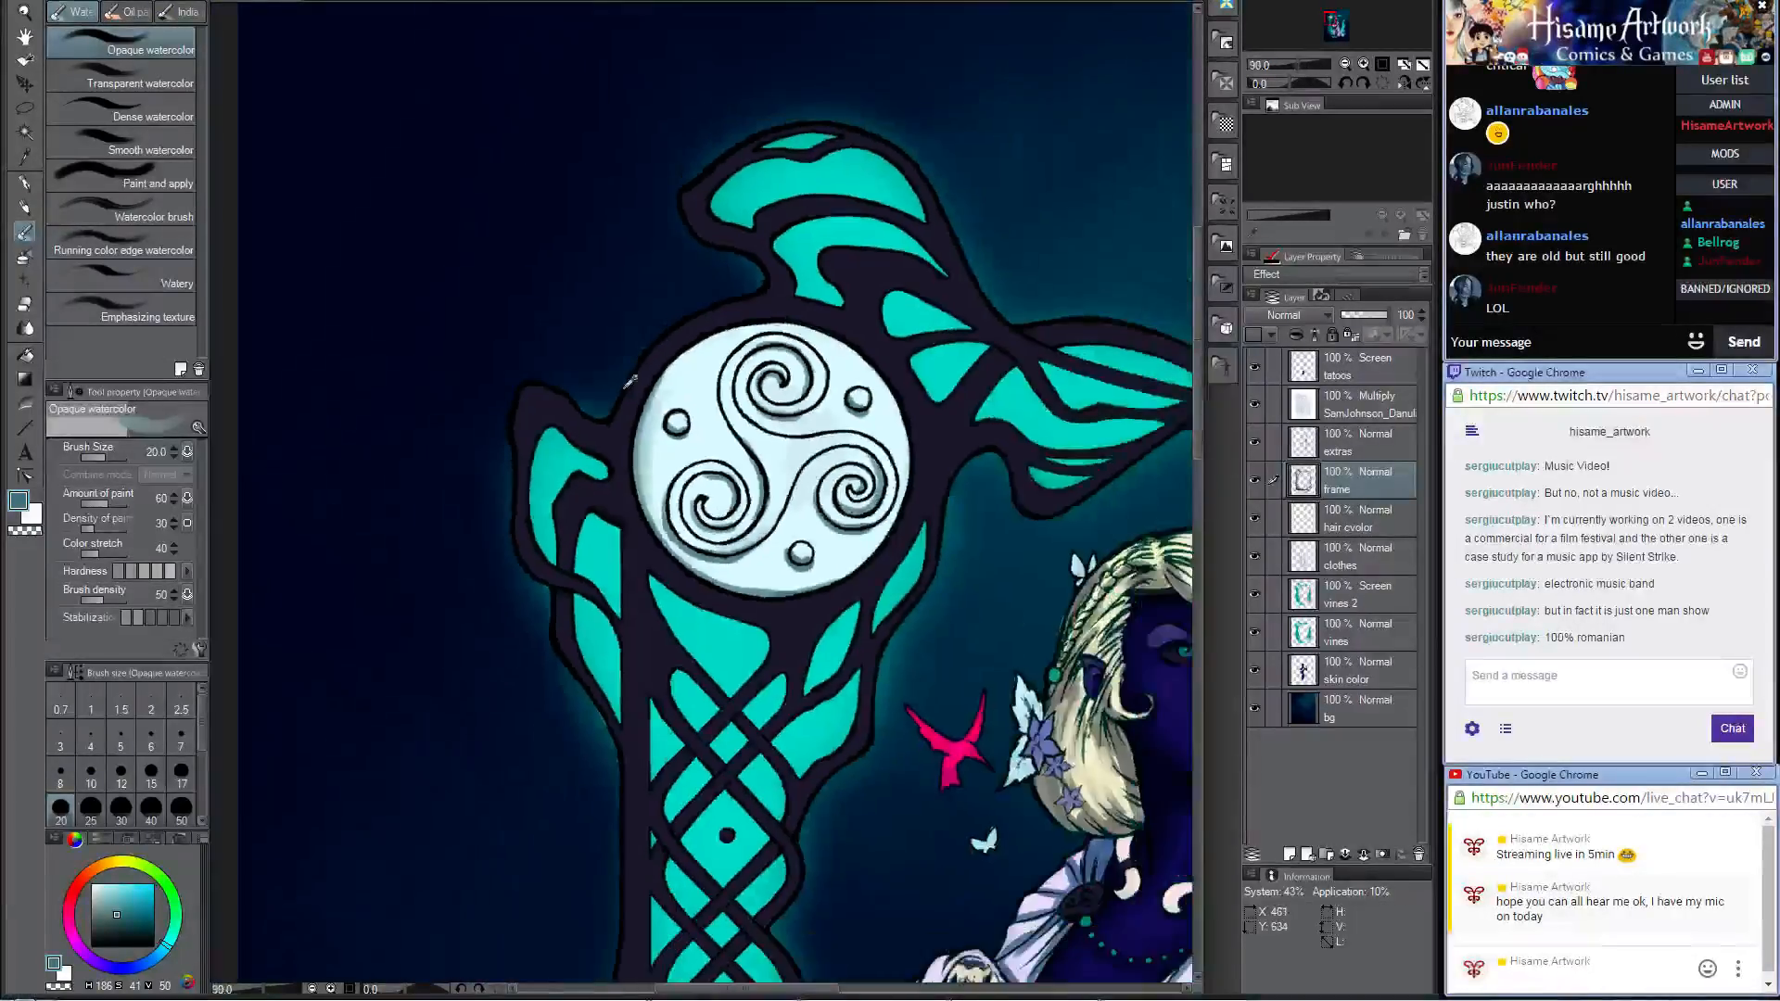
drag(765, 489, 688, 235)
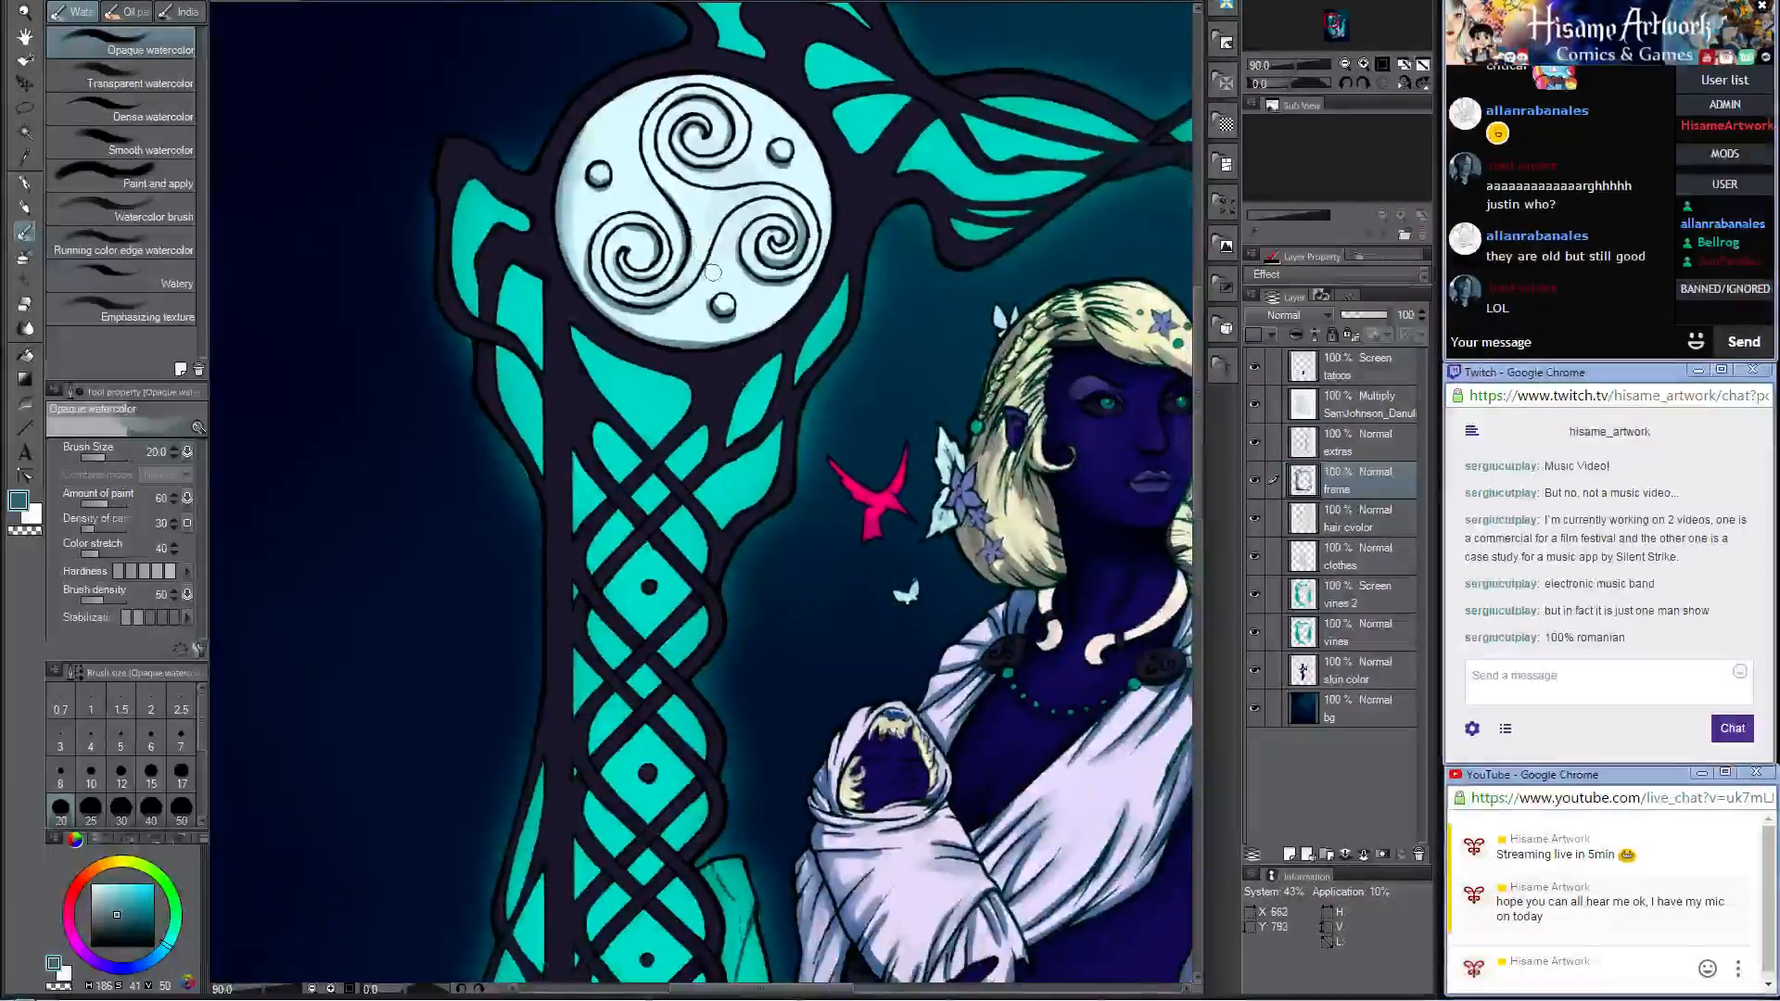
scroll(712, 271, down, 3)
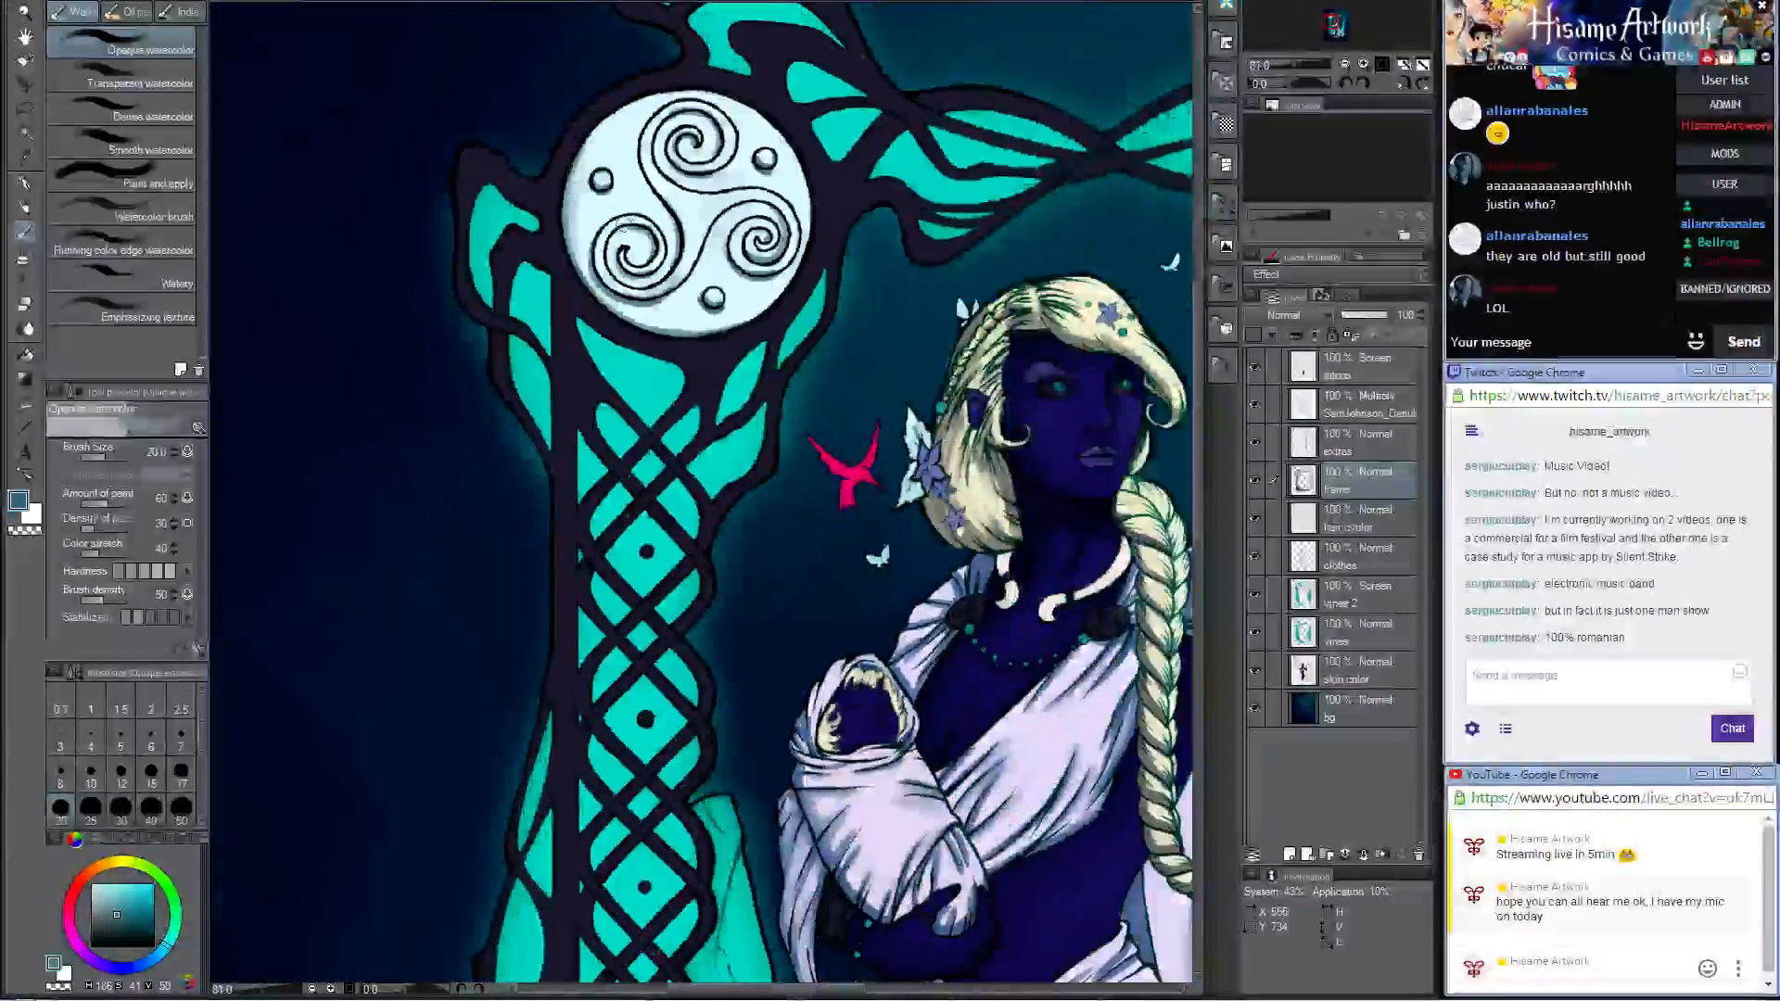
scroll(659, 306, down, 6)
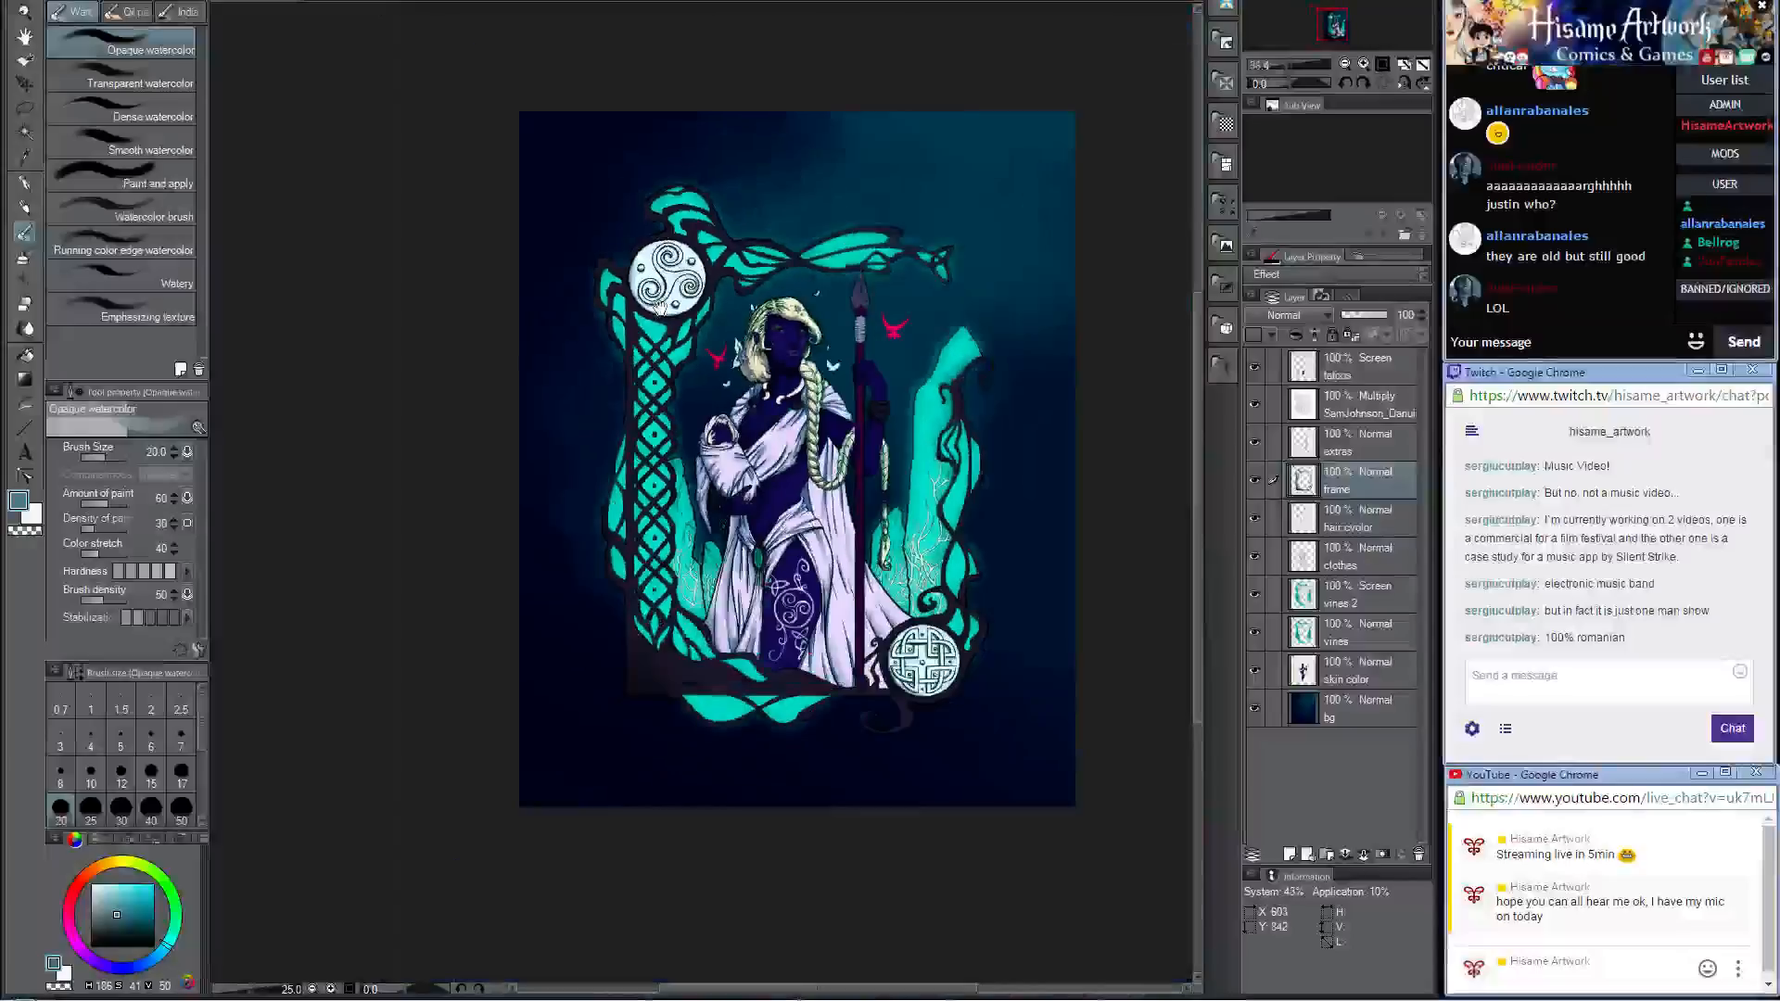
scroll(759, 418, up, 3)
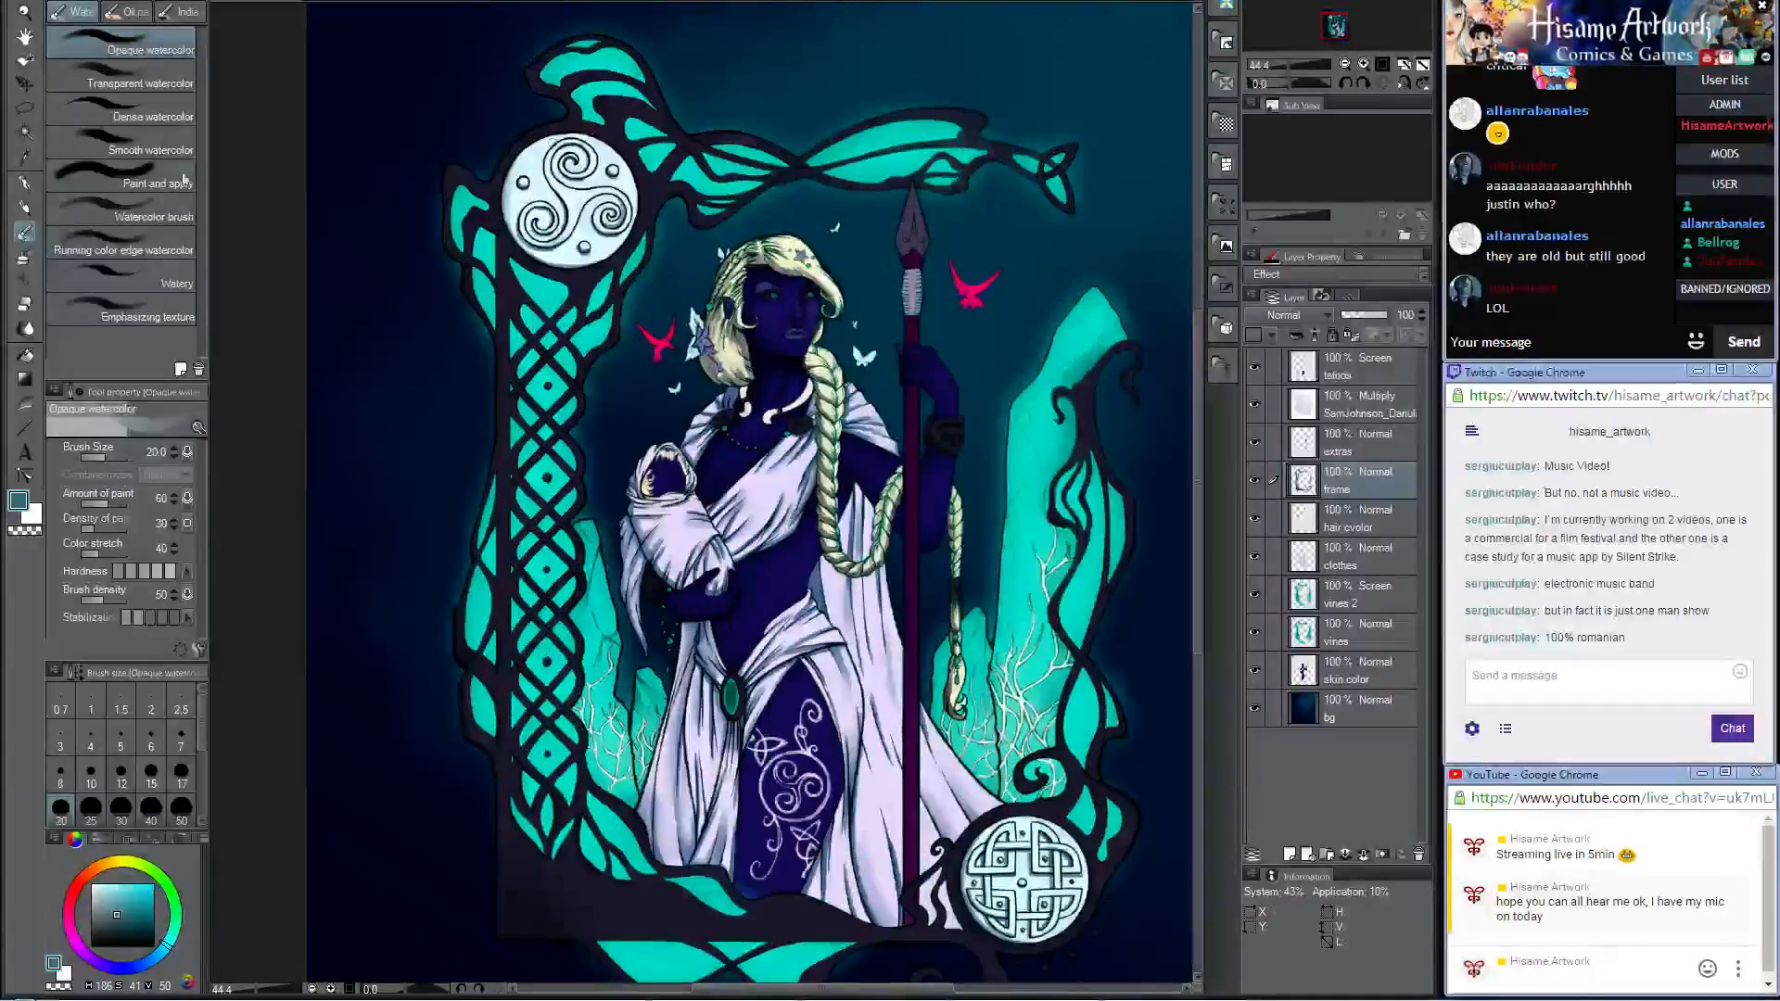
click(25, 205)
scroll(508, 698, up, 2)
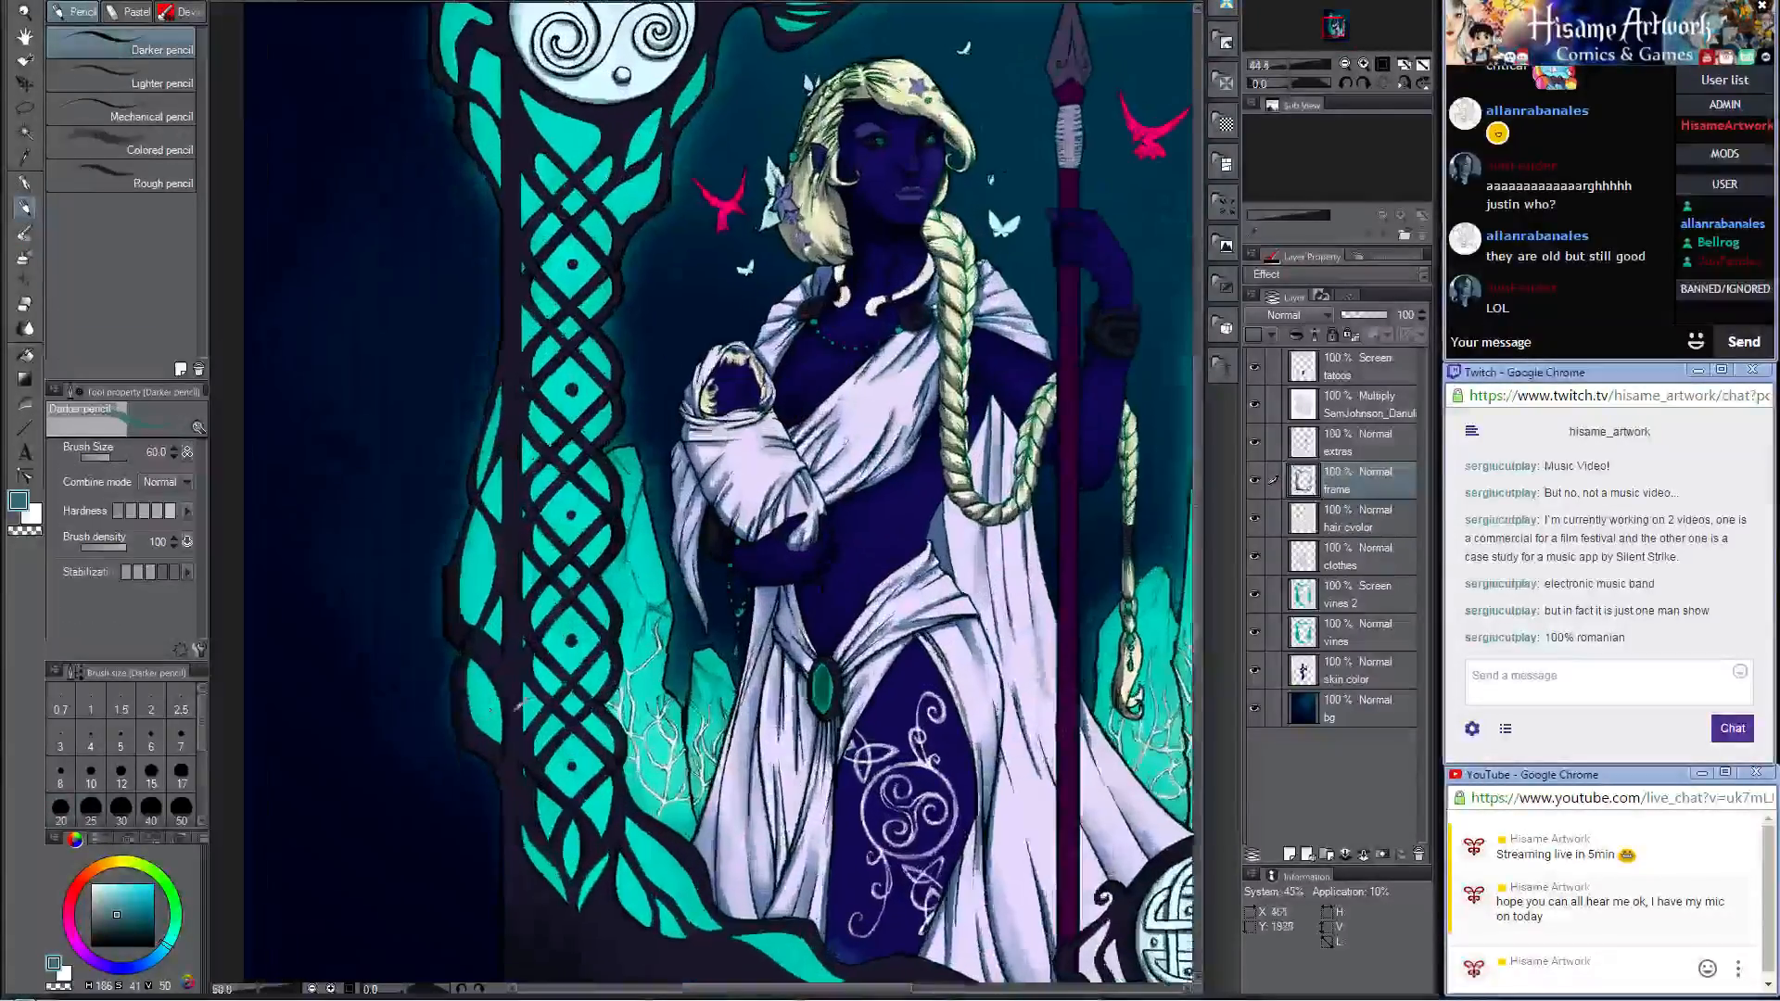
alt+click(749, 172)
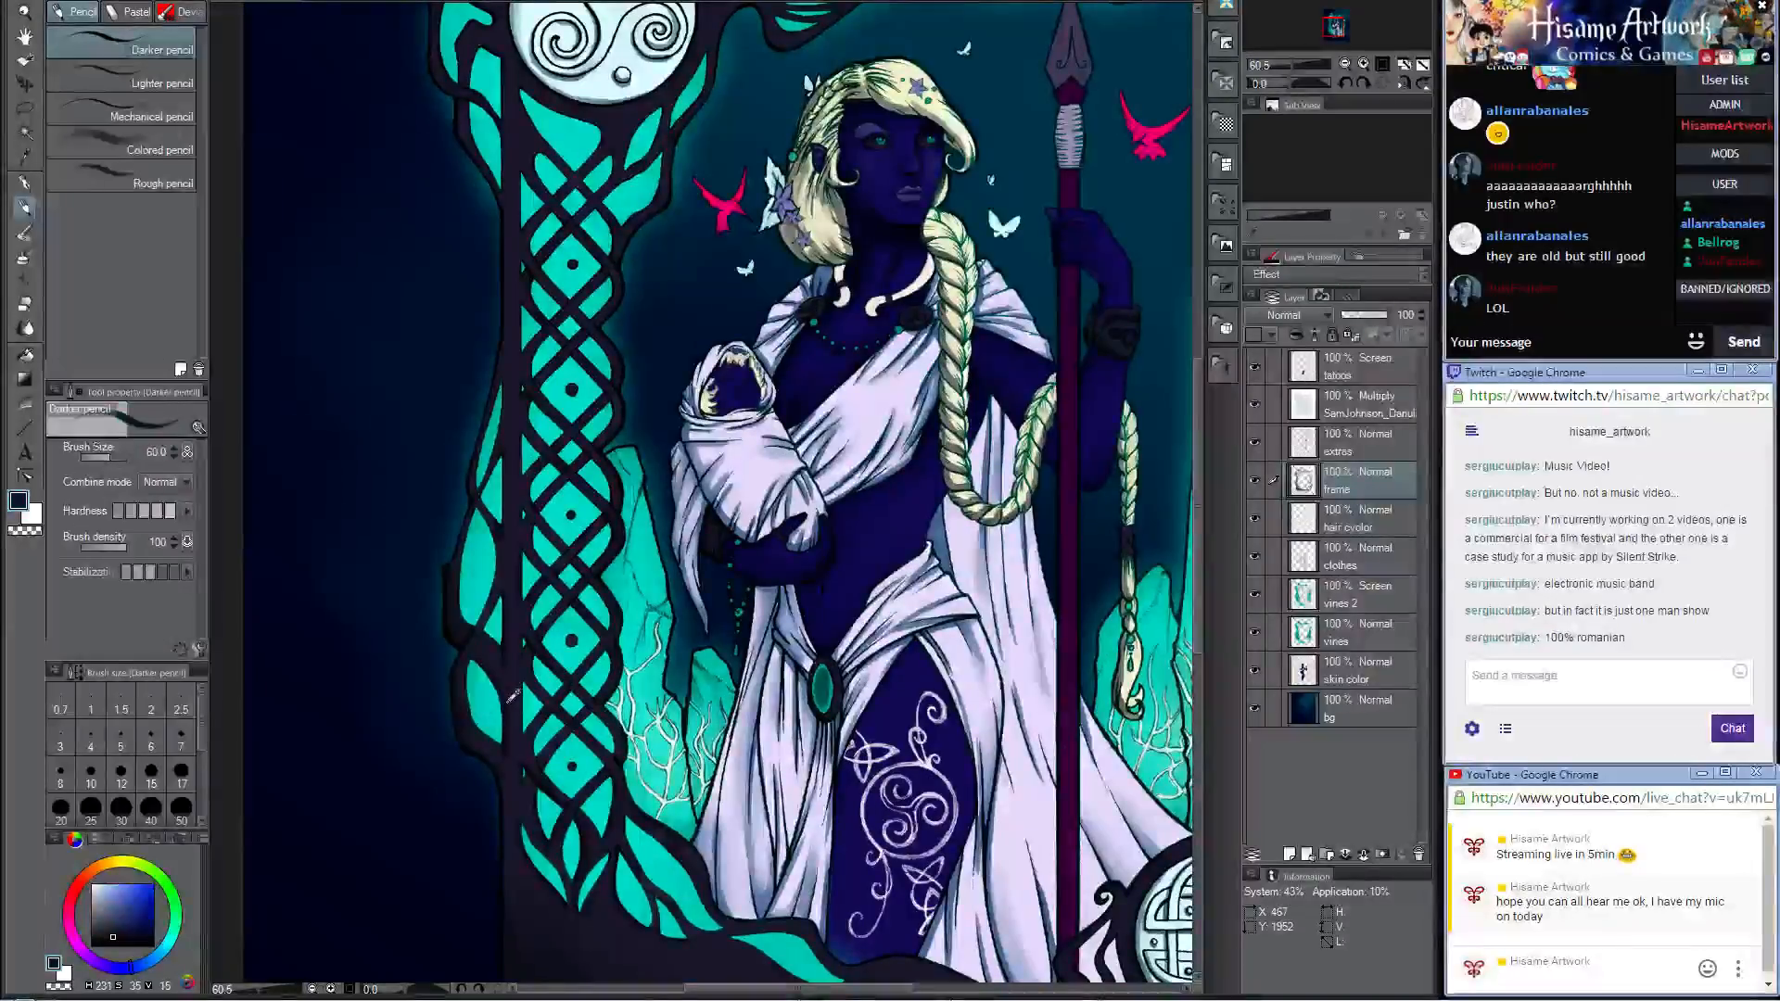
drag(749, 172, 752, 732)
scroll(1057, 558, up, 5)
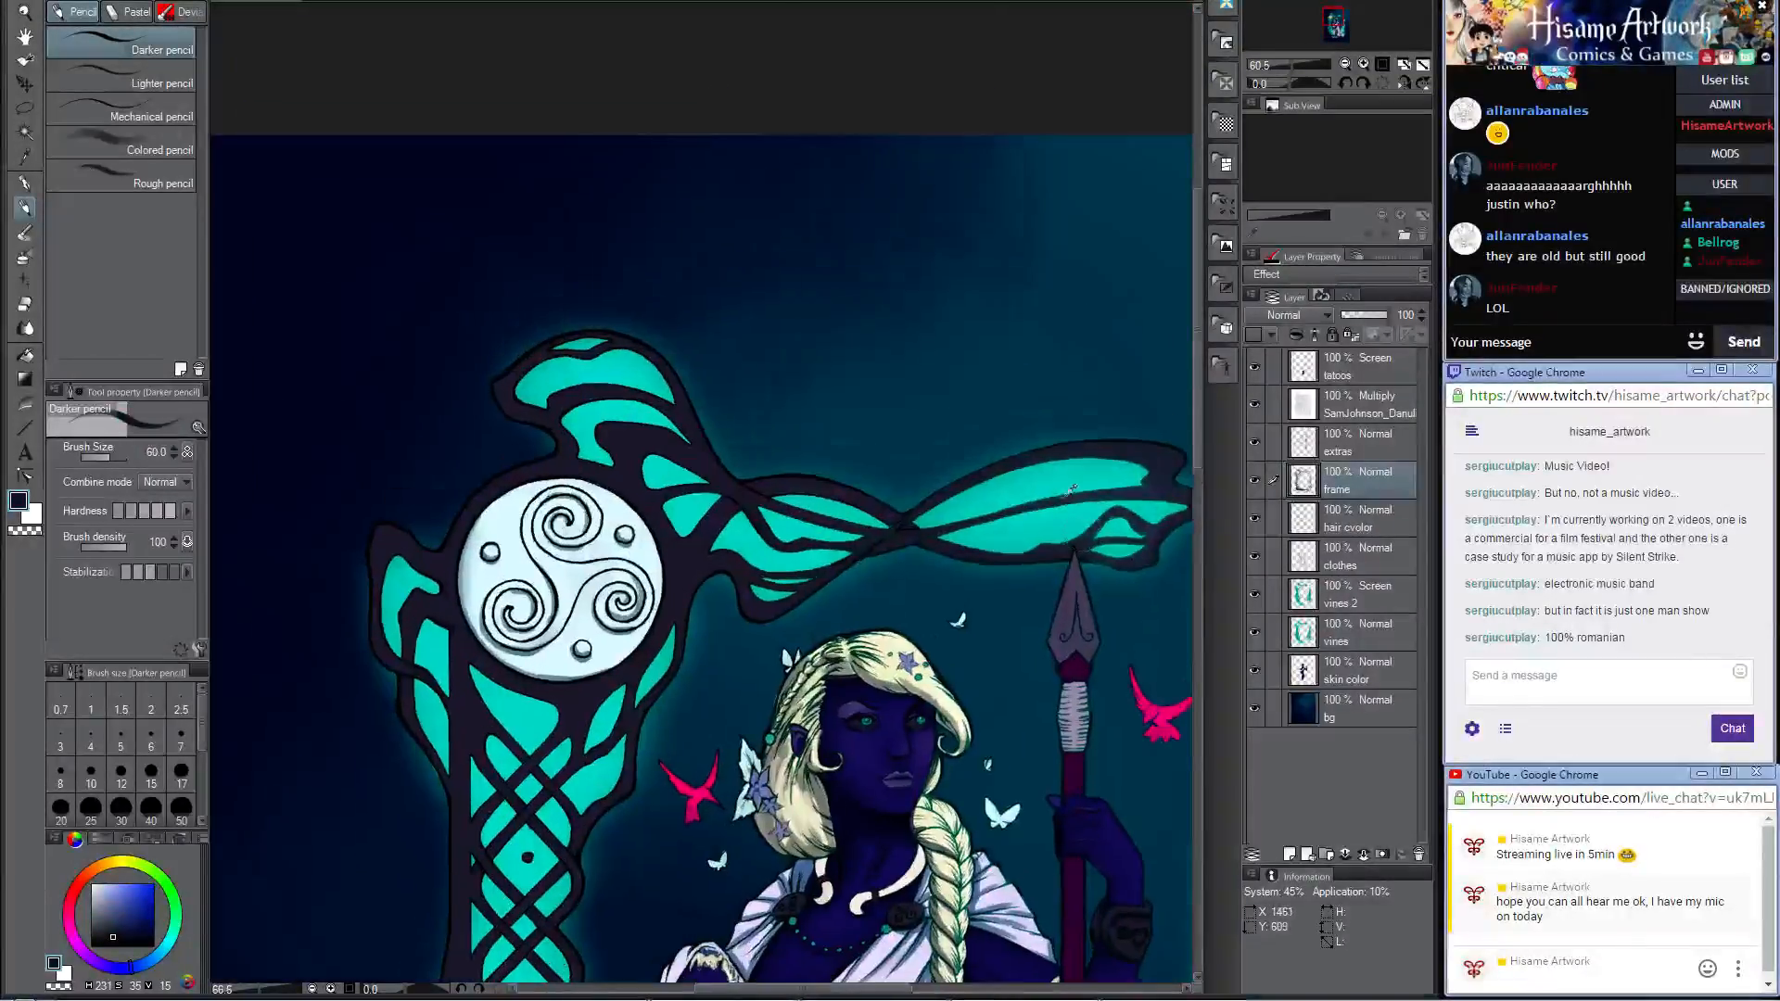
scroll(788, 566, up, 3)
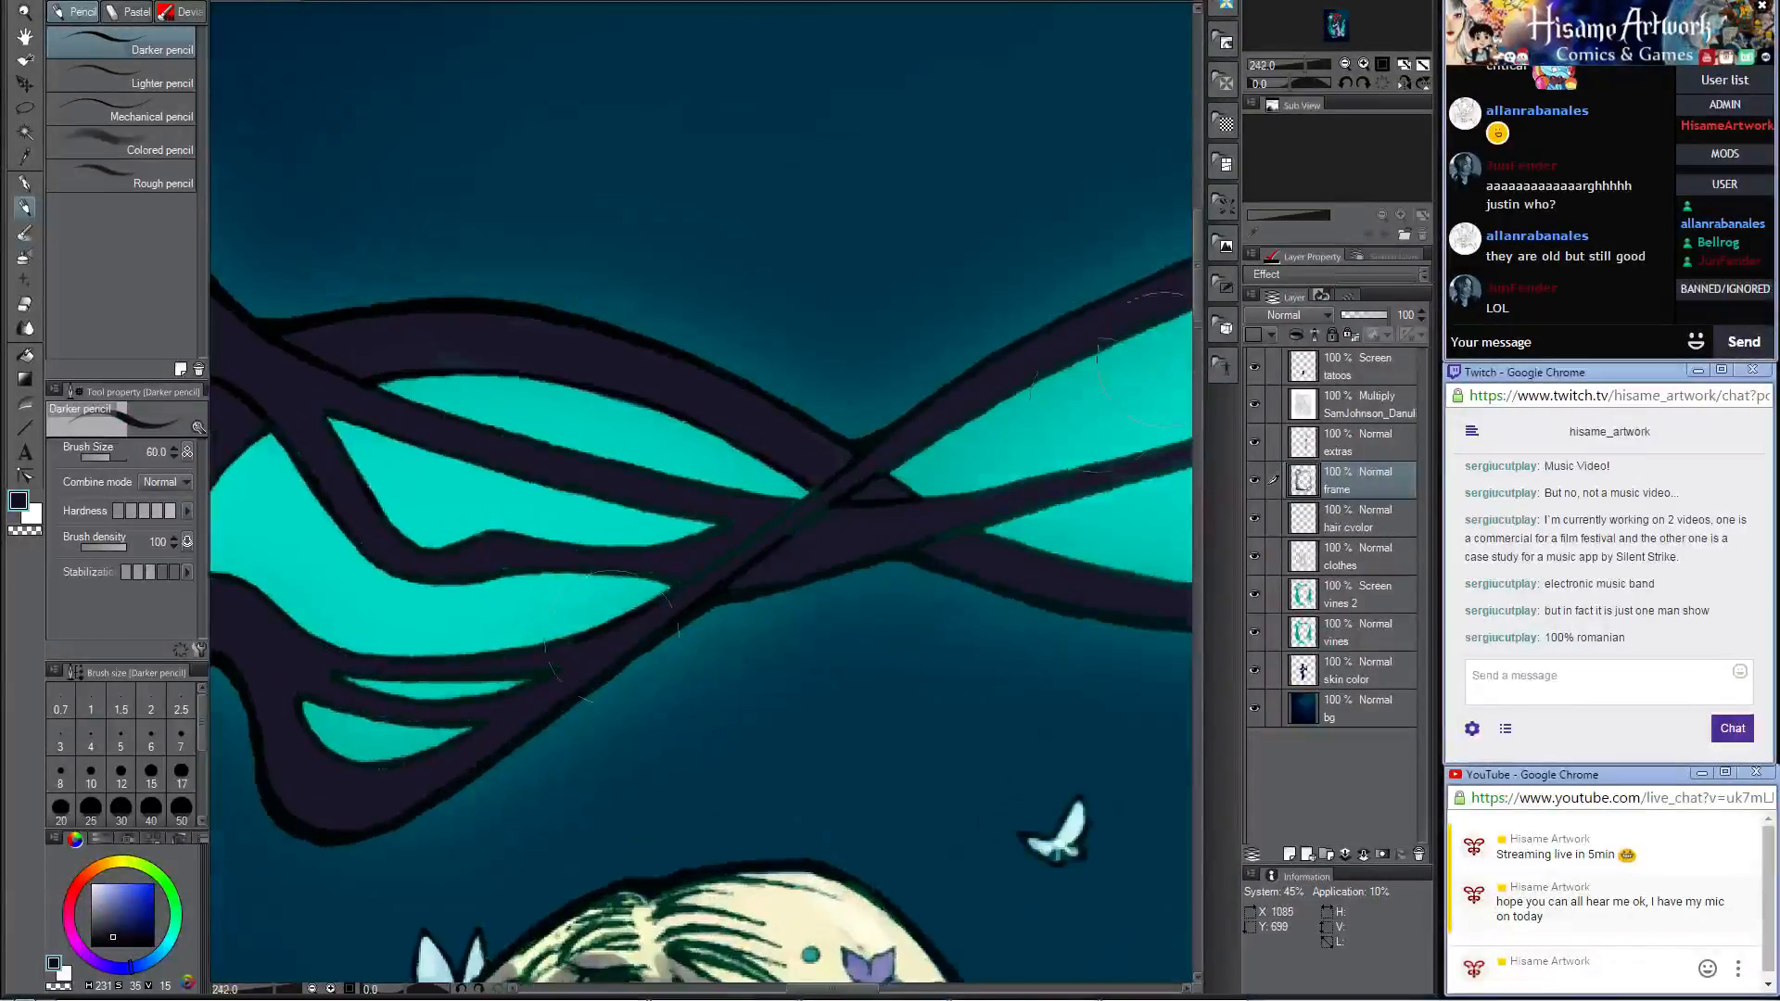
key(bracketleft)
key(bracketleft)
key(bracketleft)
key(bracketleft)
key(bracketleft)
key(bracketleft)
key(bracketleft)
key(bracketleft)
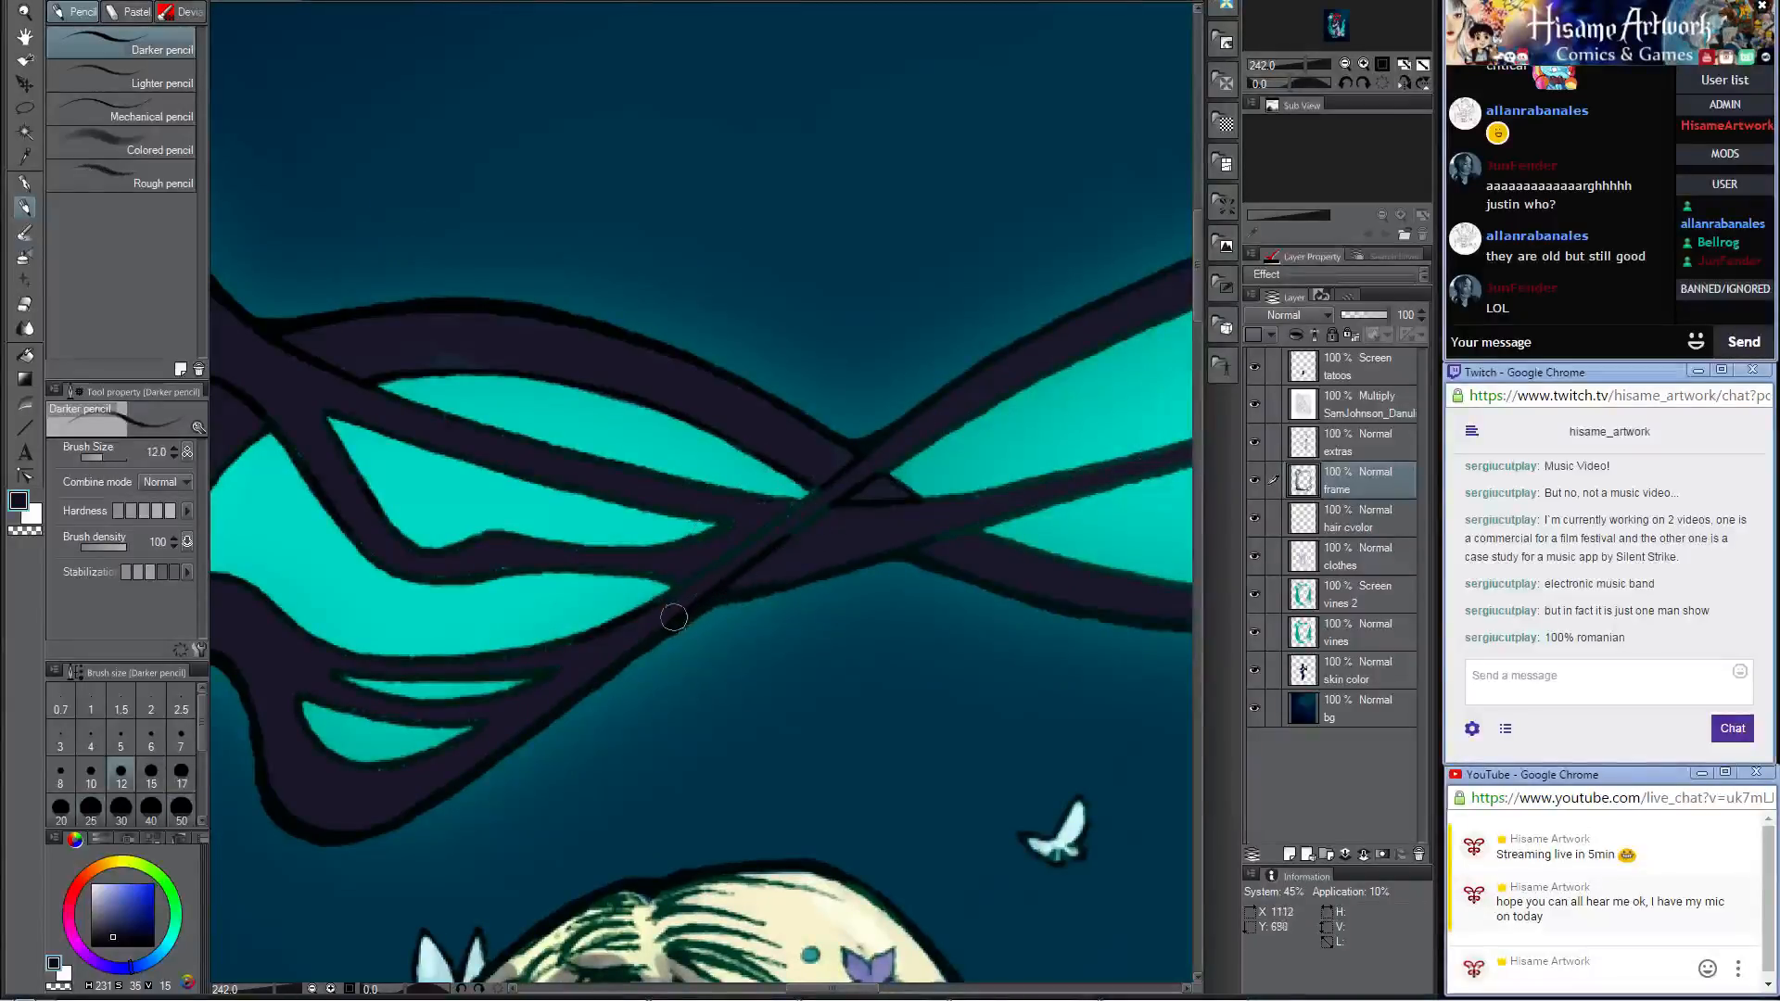
drag(733, 566, 858, 484)
drag(625, 647, 903, 514)
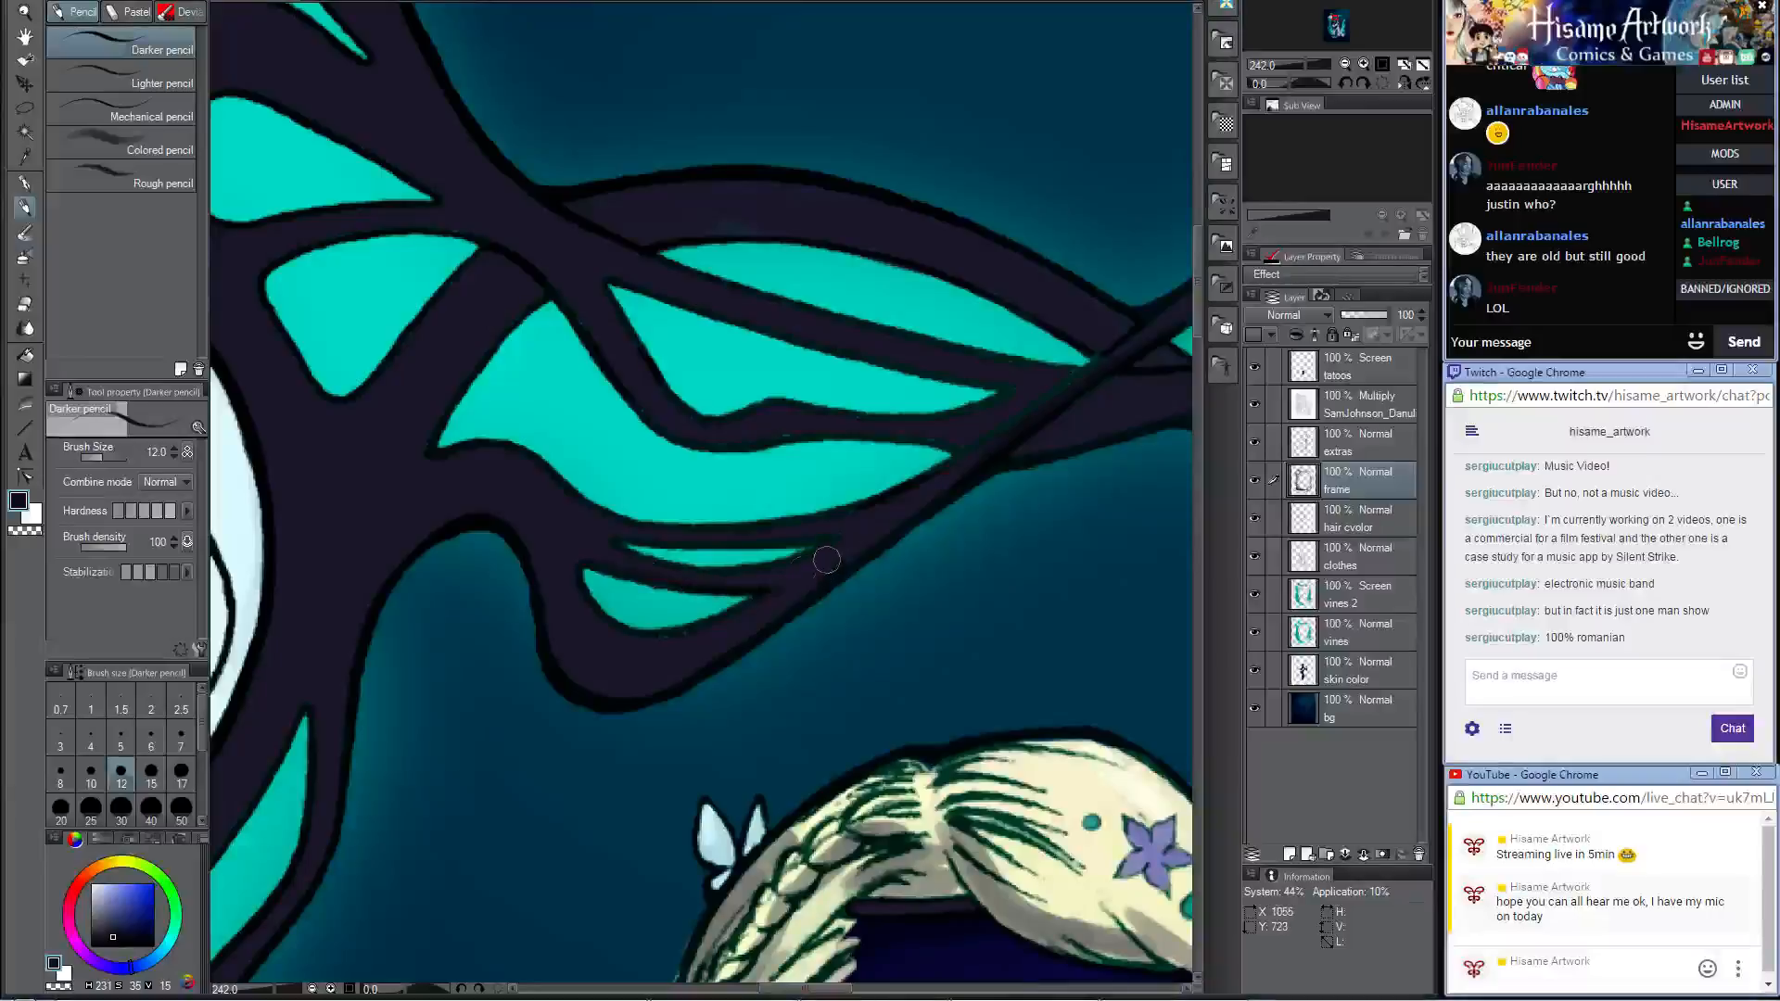
Step: Darken the joins and overlaps of the top border's strands from the crossing back toward the triskele medallion
drag(652, 538, 834, 531)
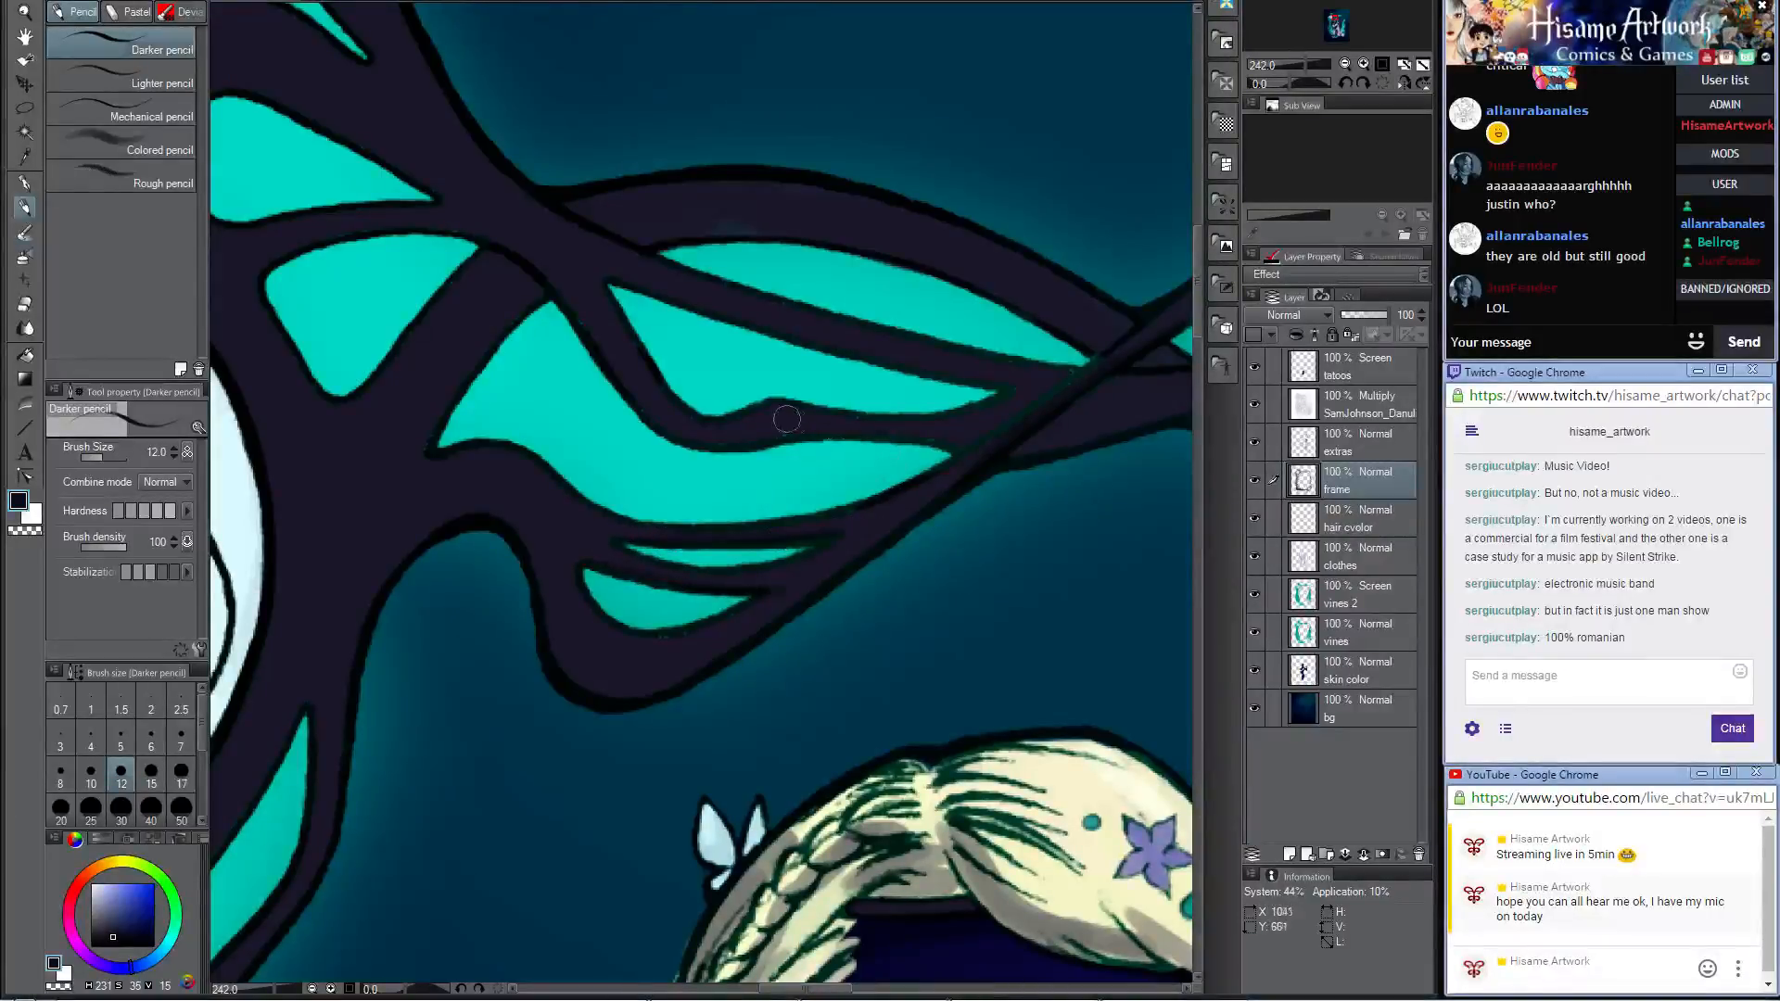
drag(804, 459, 818, 540)
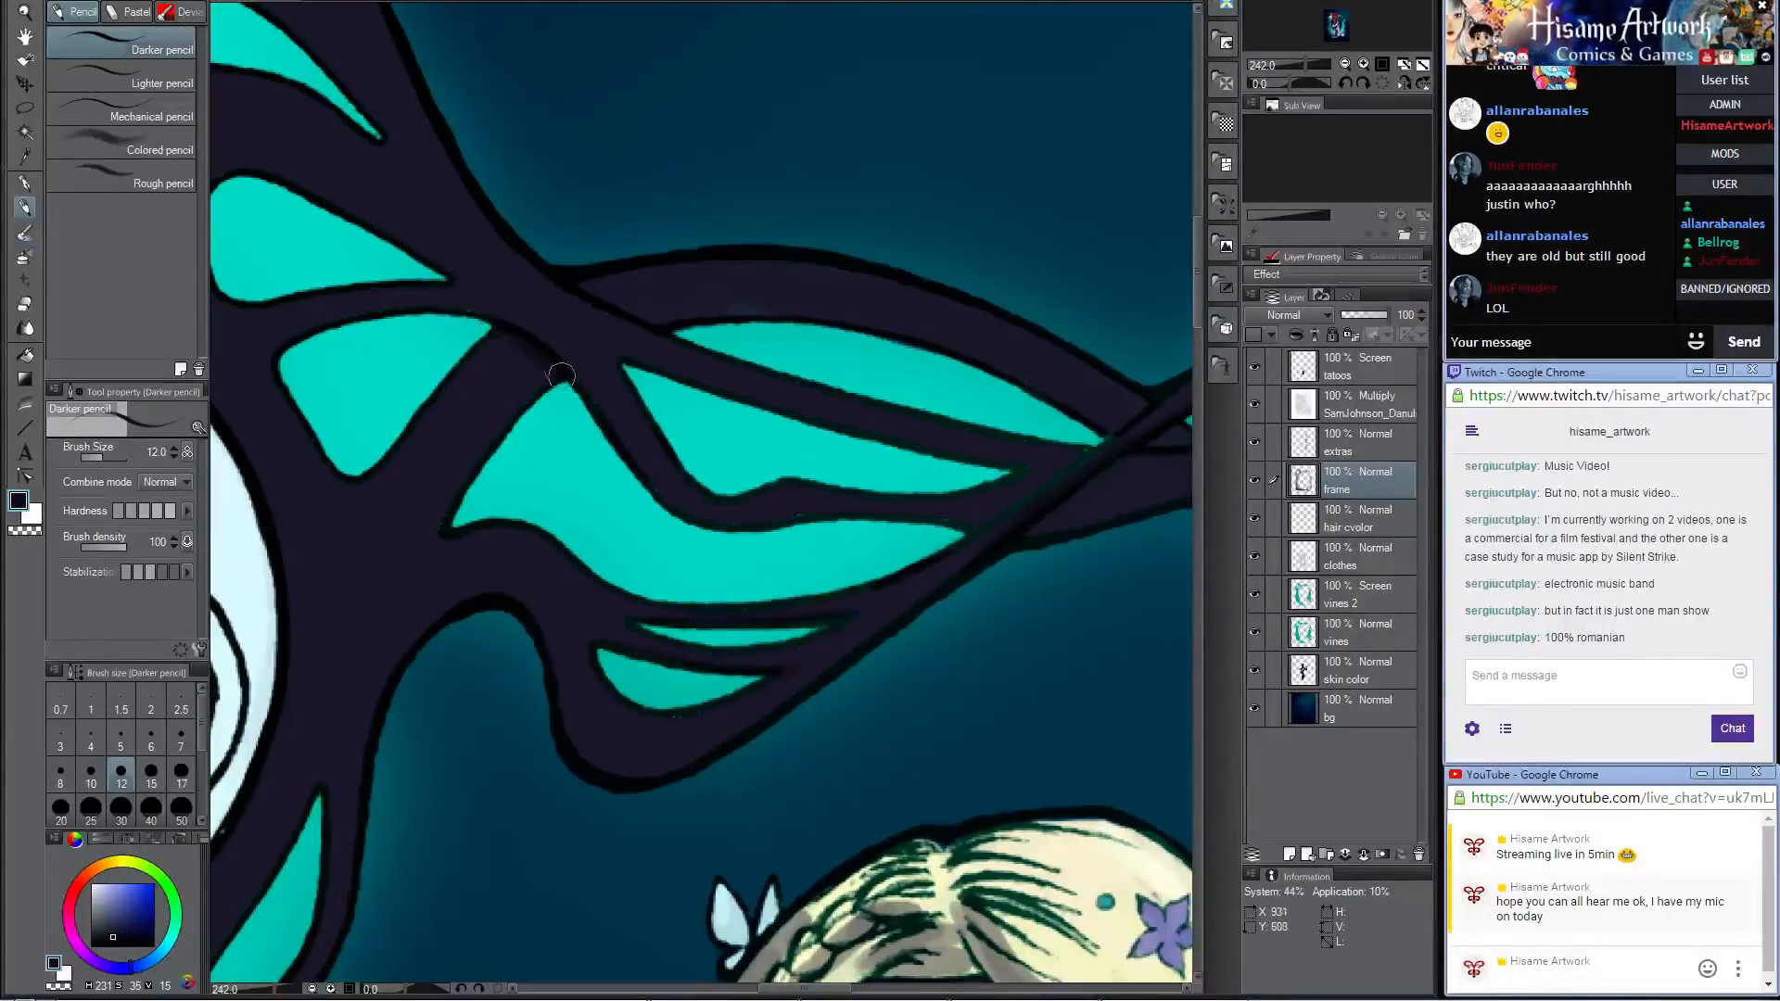
drag(513, 276, 816, 455)
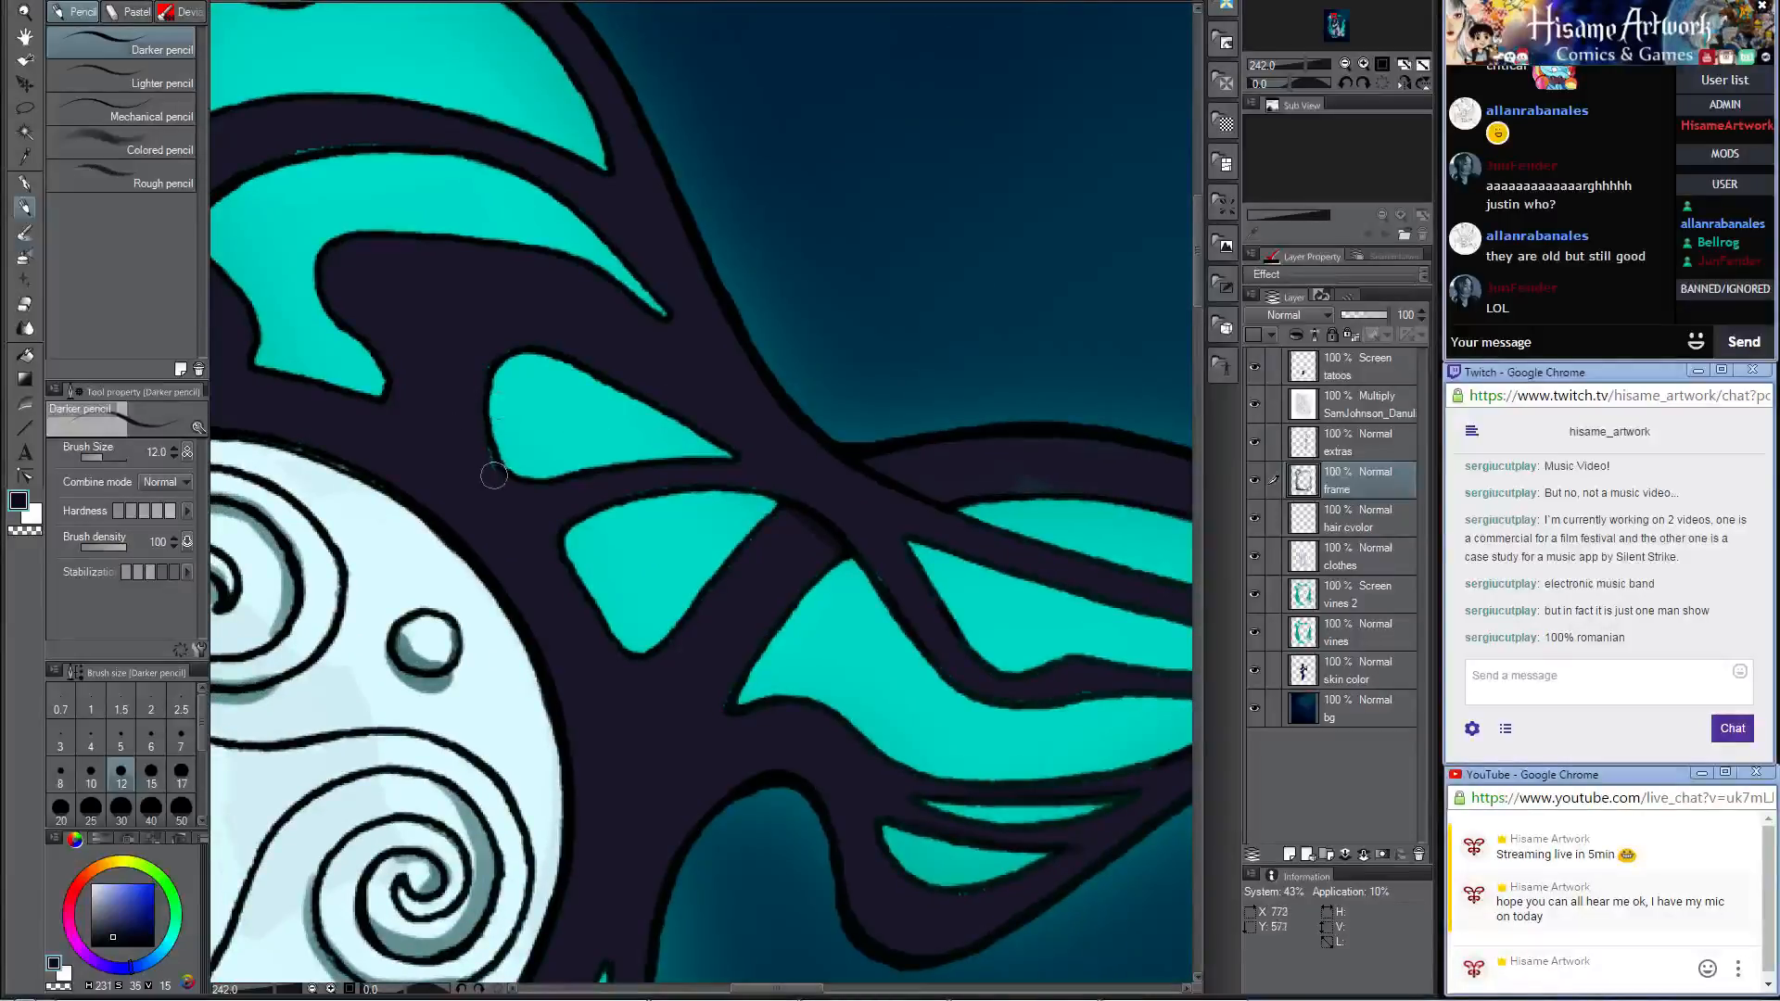
mouse_move(493, 476)
mouse_down()
mouse_move(483, 361)
mouse_move(526, 339)
mouse_move(492, 479)
mouse_move(499, 348)
mouse_move(528, 328)
mouse_move(803, 537)
mouse_up()
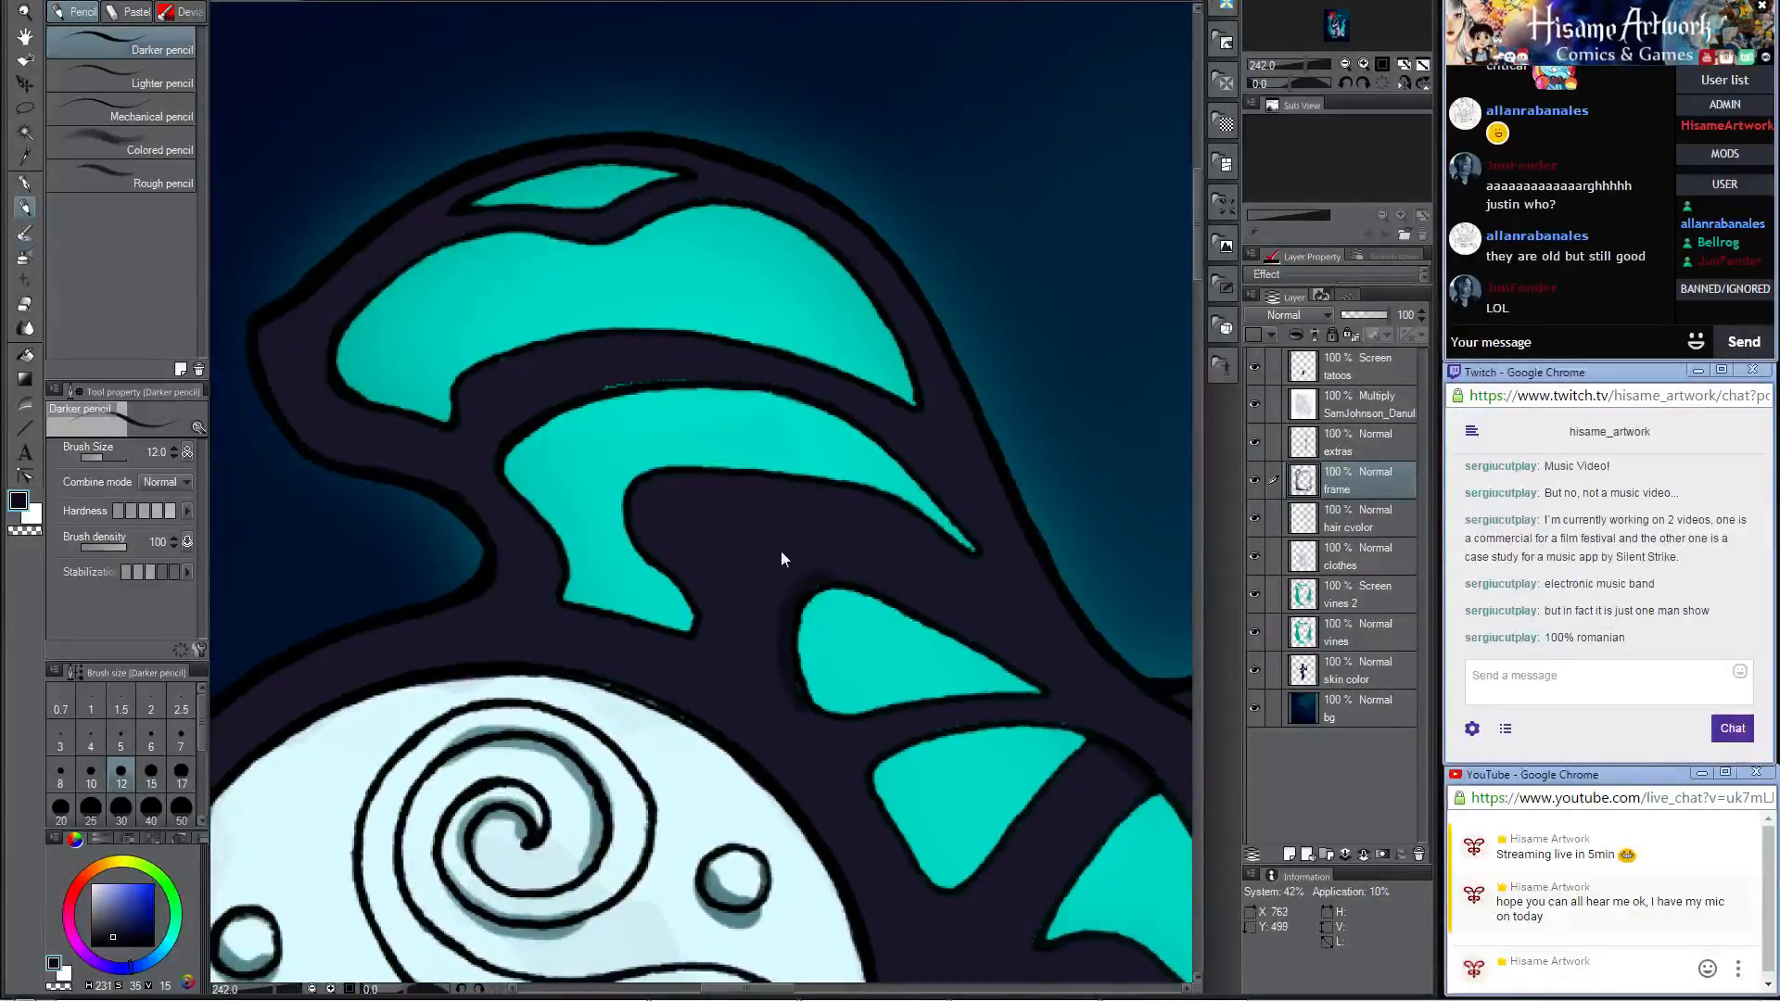
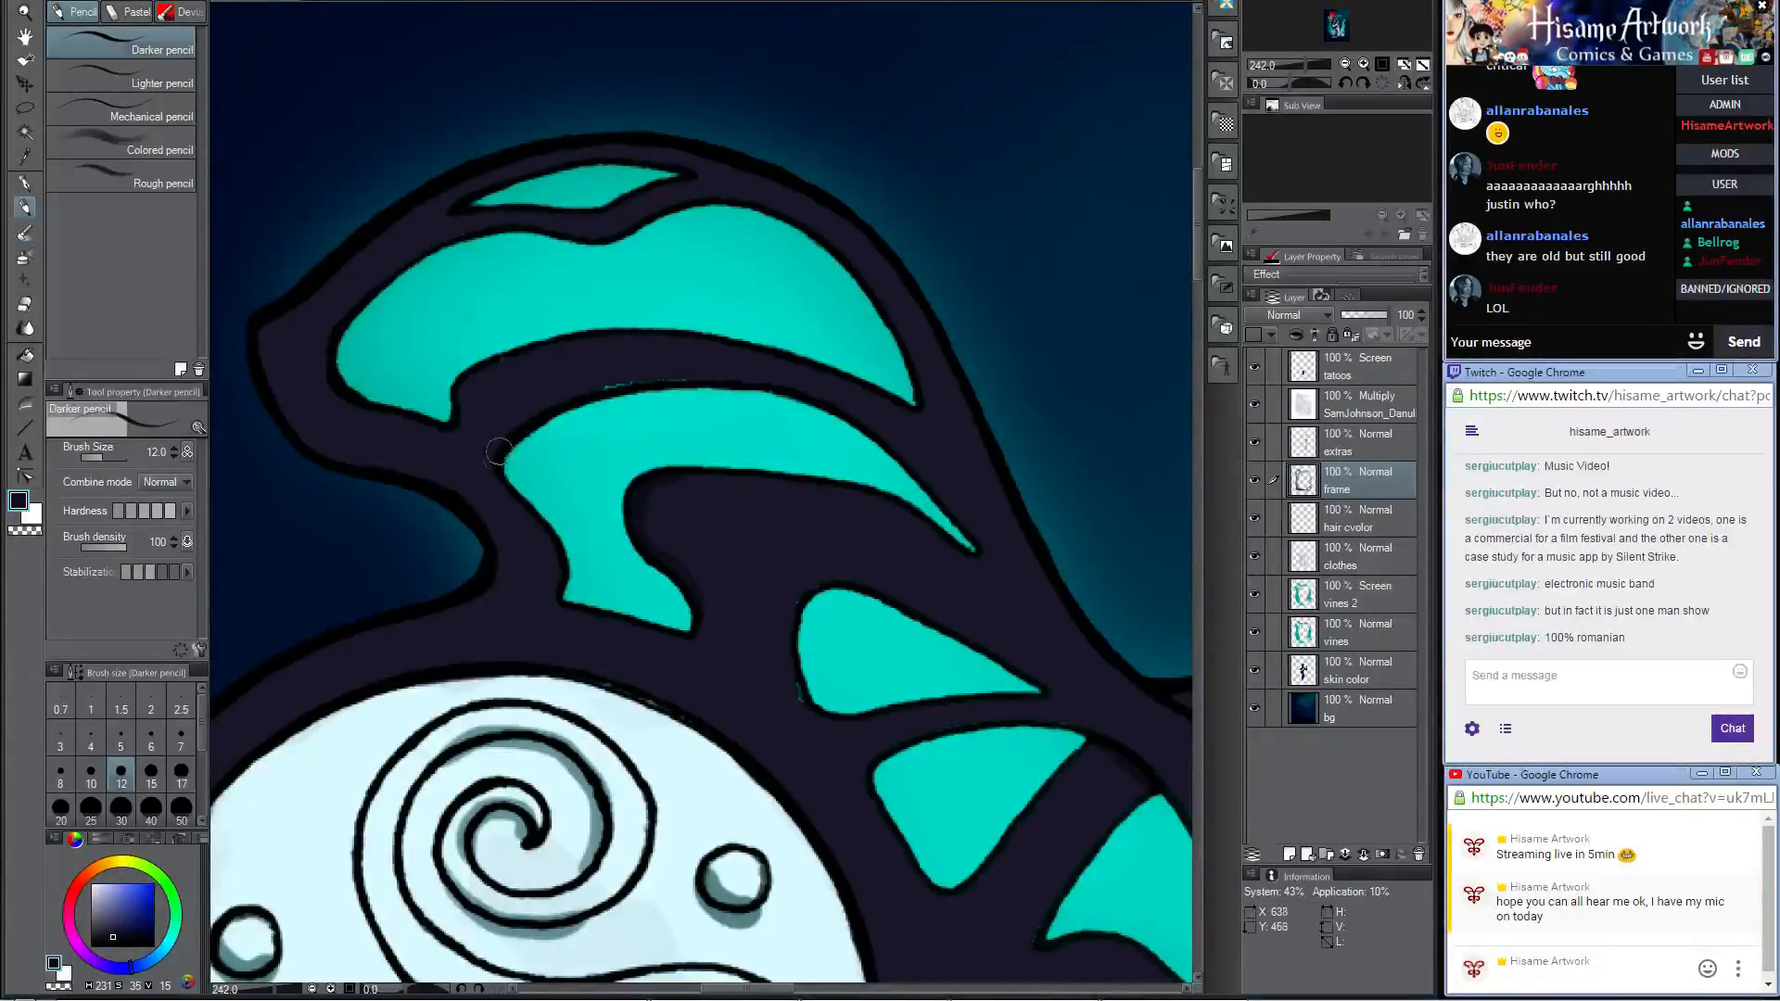
Step: Cover the stray teal specks along the upper edge of the curved opening above the medallion with dark navy
mouse_move(499, 451)
mouse_down()
mouse_move(543, 408)
mouse_move(684, 382)
mouse_up()
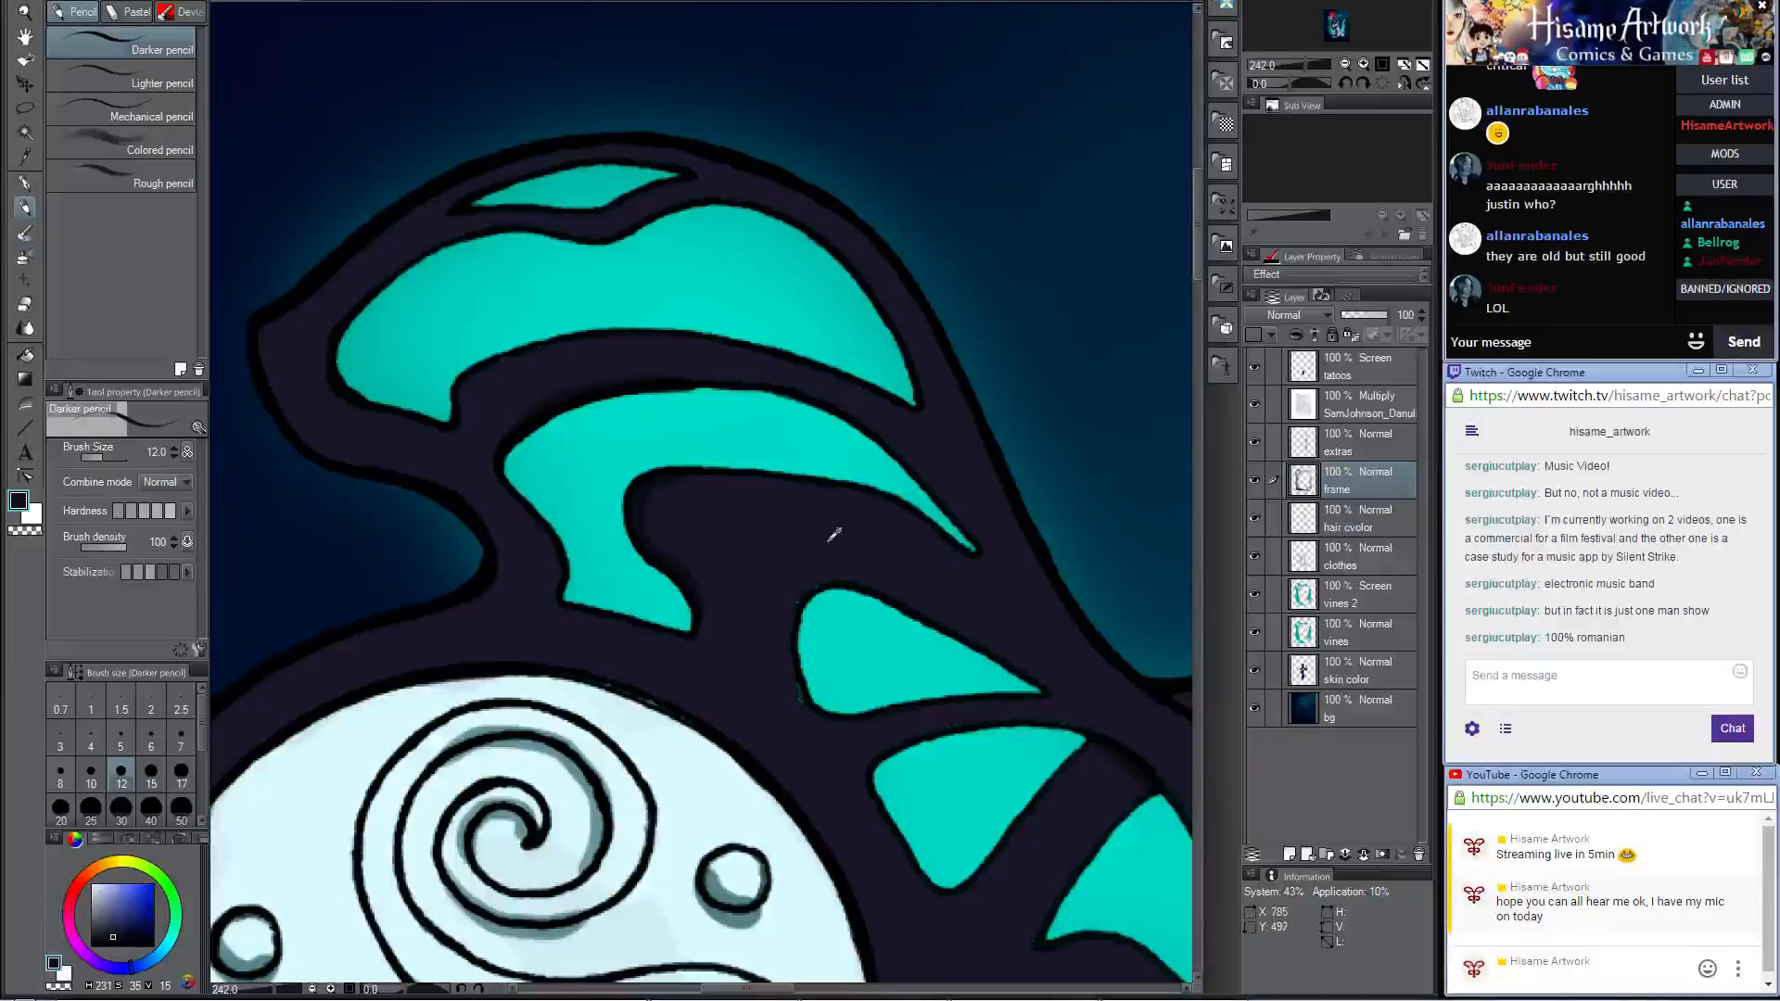
click(18, 505)
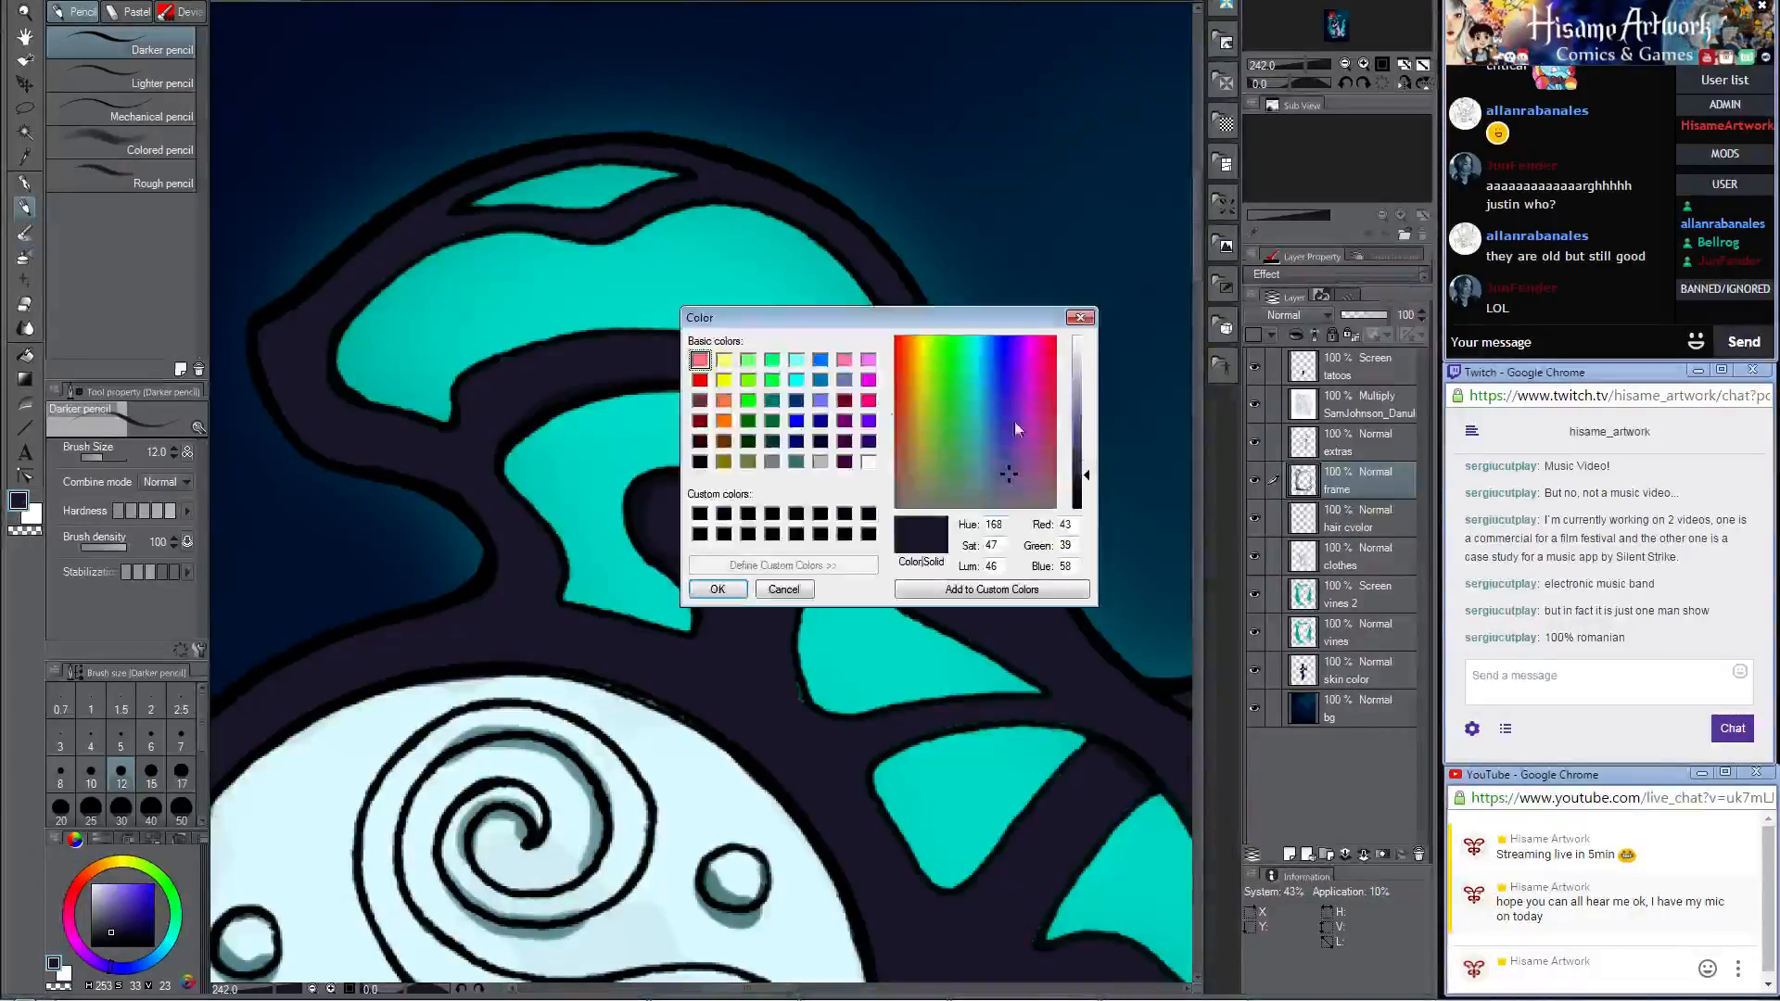
drag(1086, 455, 1087, 438)
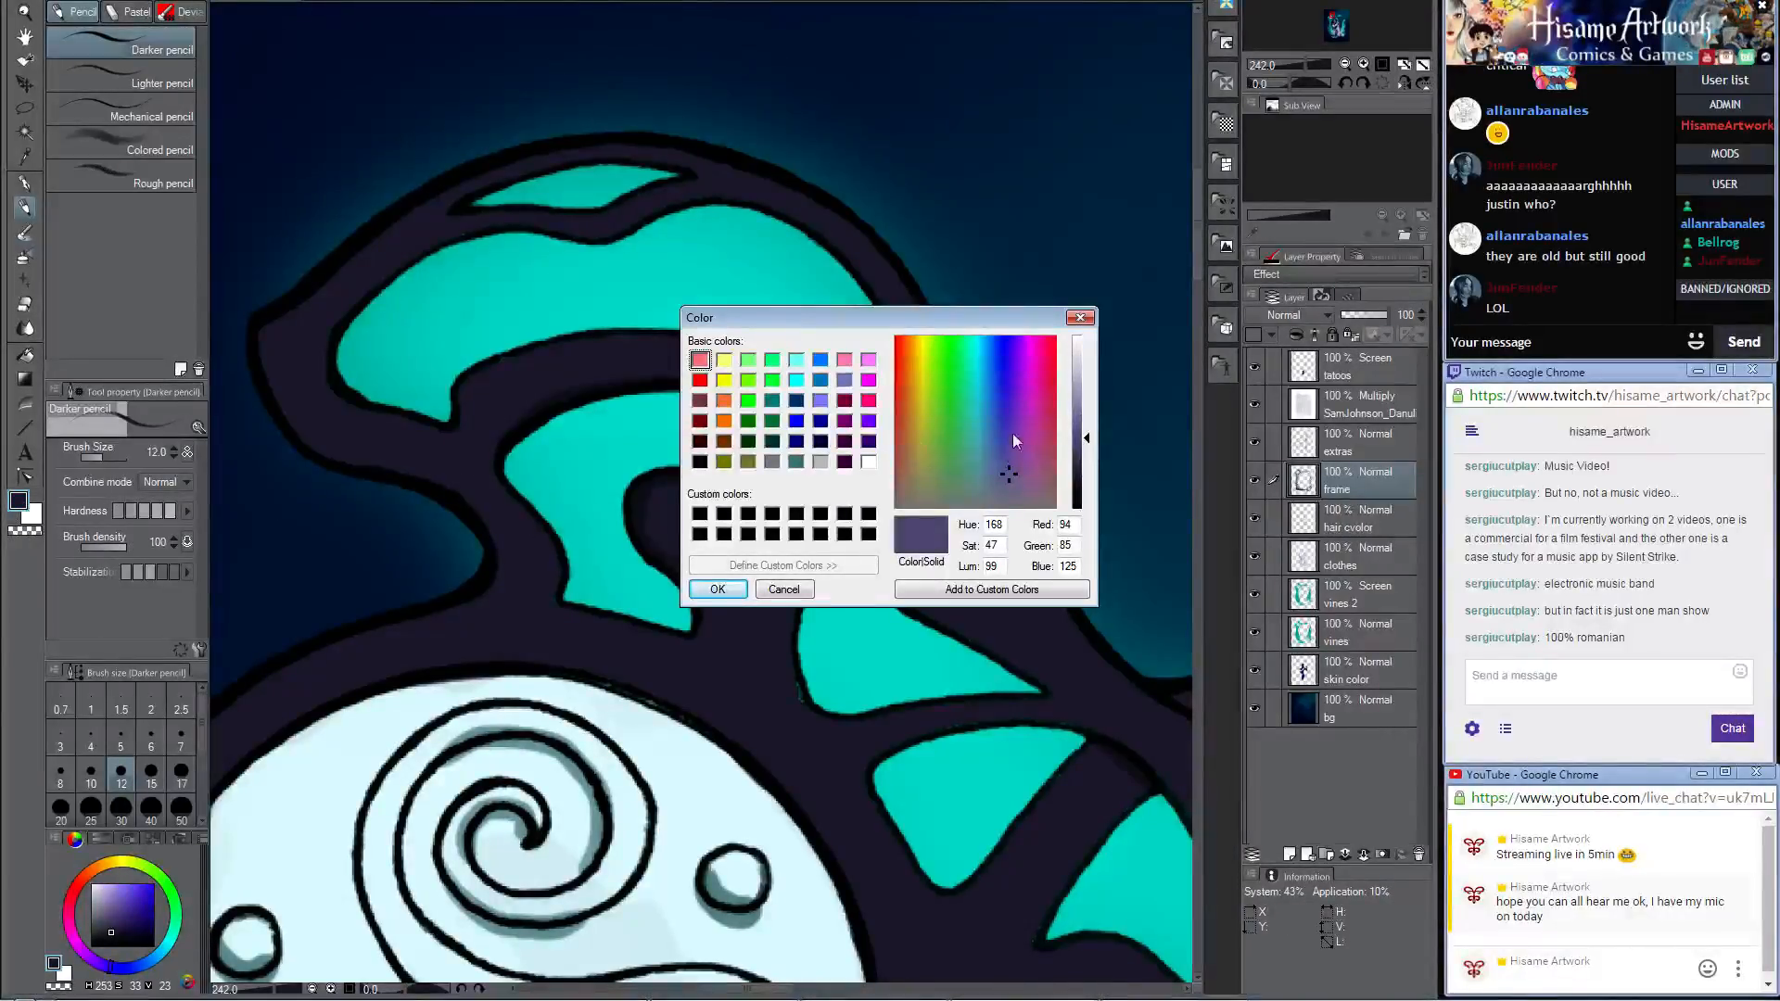
click(982, 443)
click(718, 589)
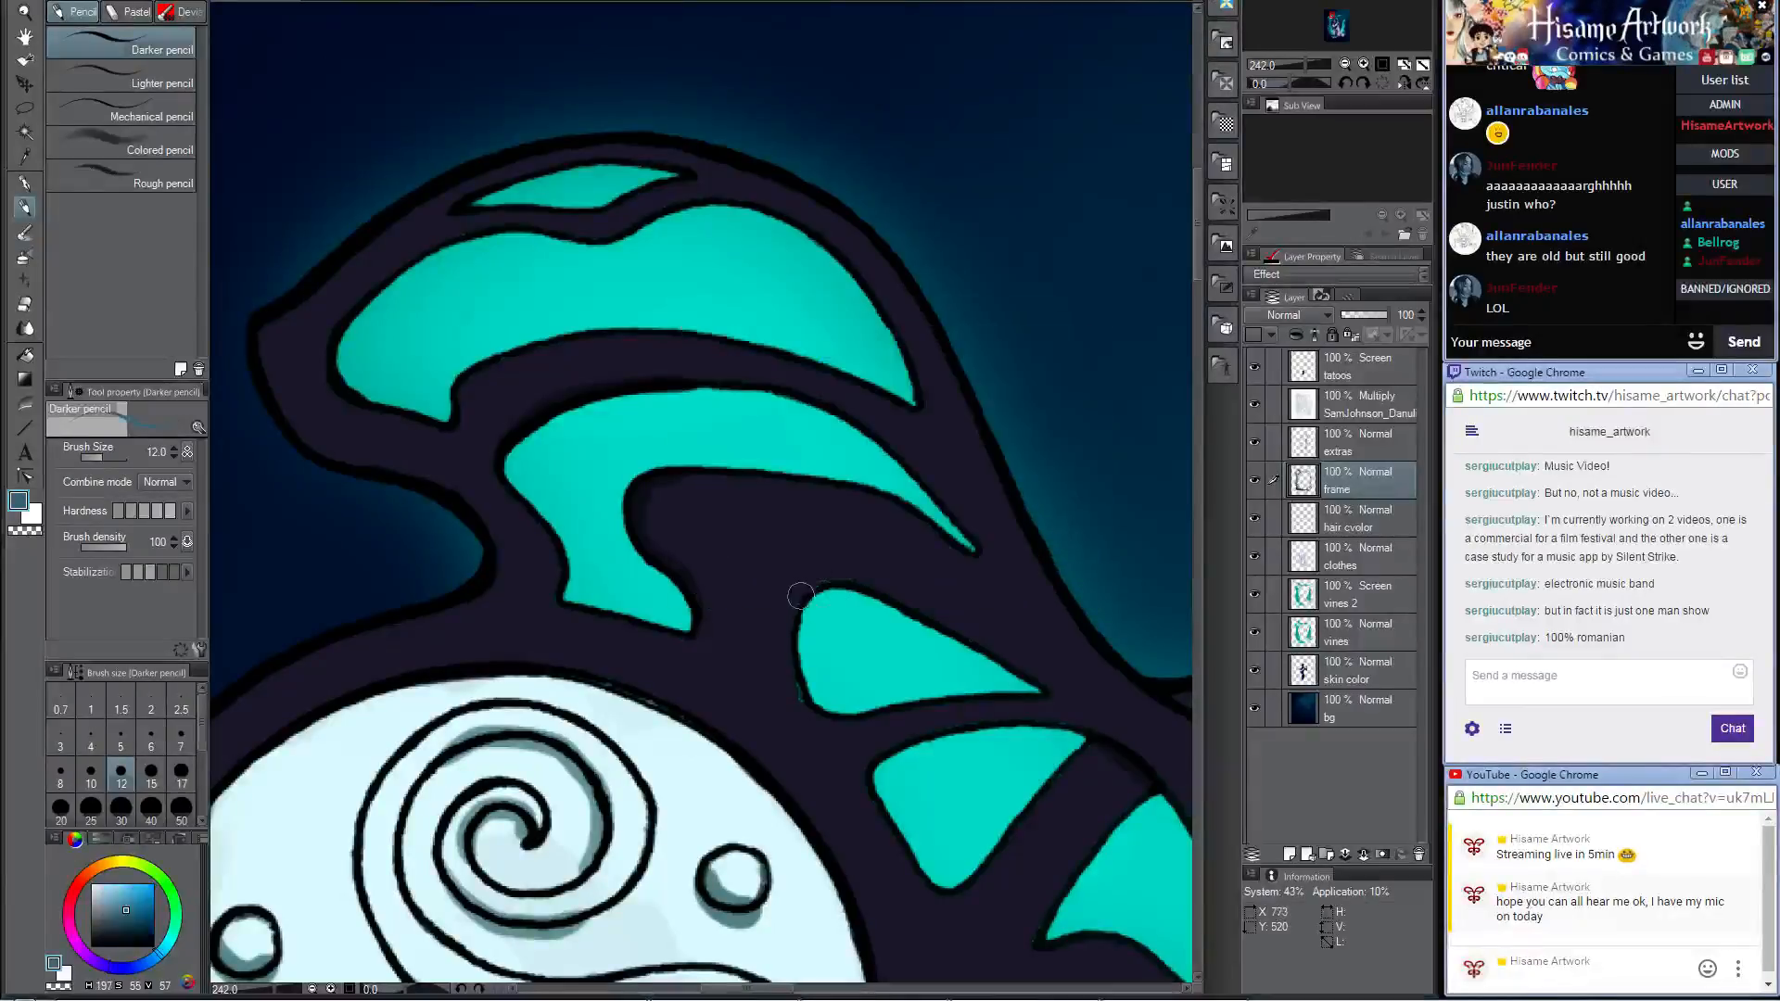
mouse_move(817, 581)
mouse_down()
mouse_move(795, 669)
mouse_move(833, 711)
mouse_up()
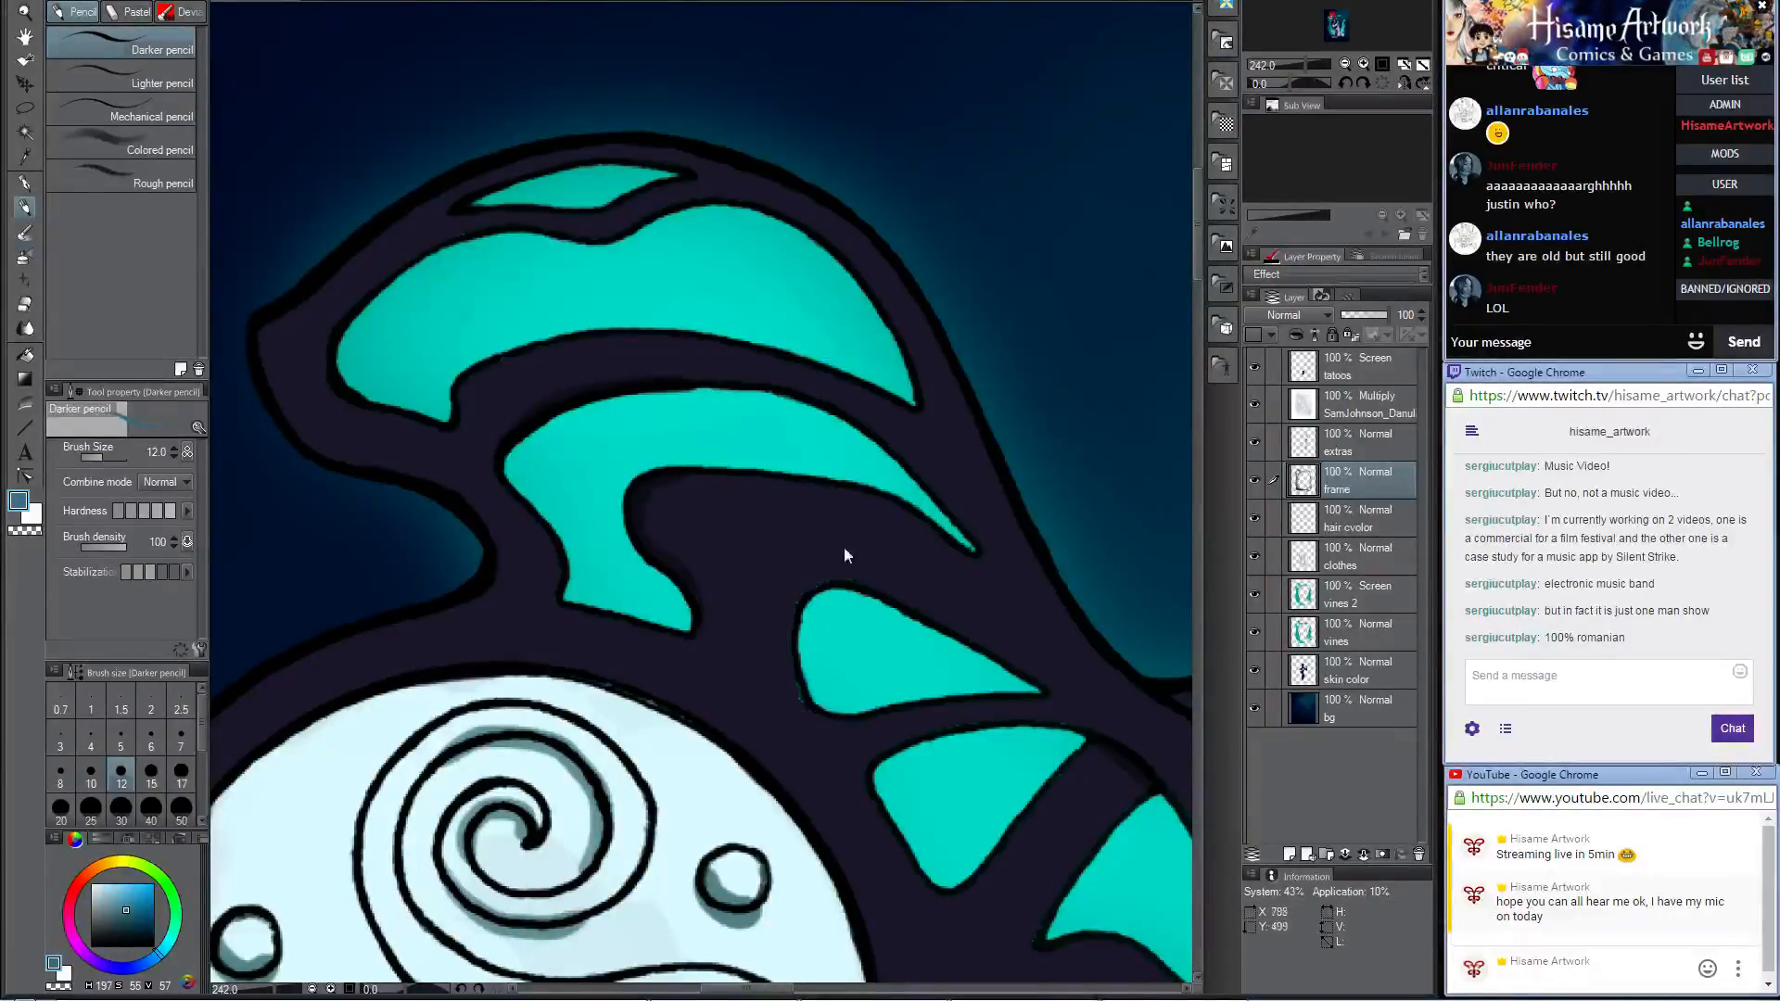
Step: Sample the vine teal, darken it to RGB 26, 98, 102, and tint the strand beside the teardrop opening with reflected light
alt+click(844, 623)
click(19, 502)
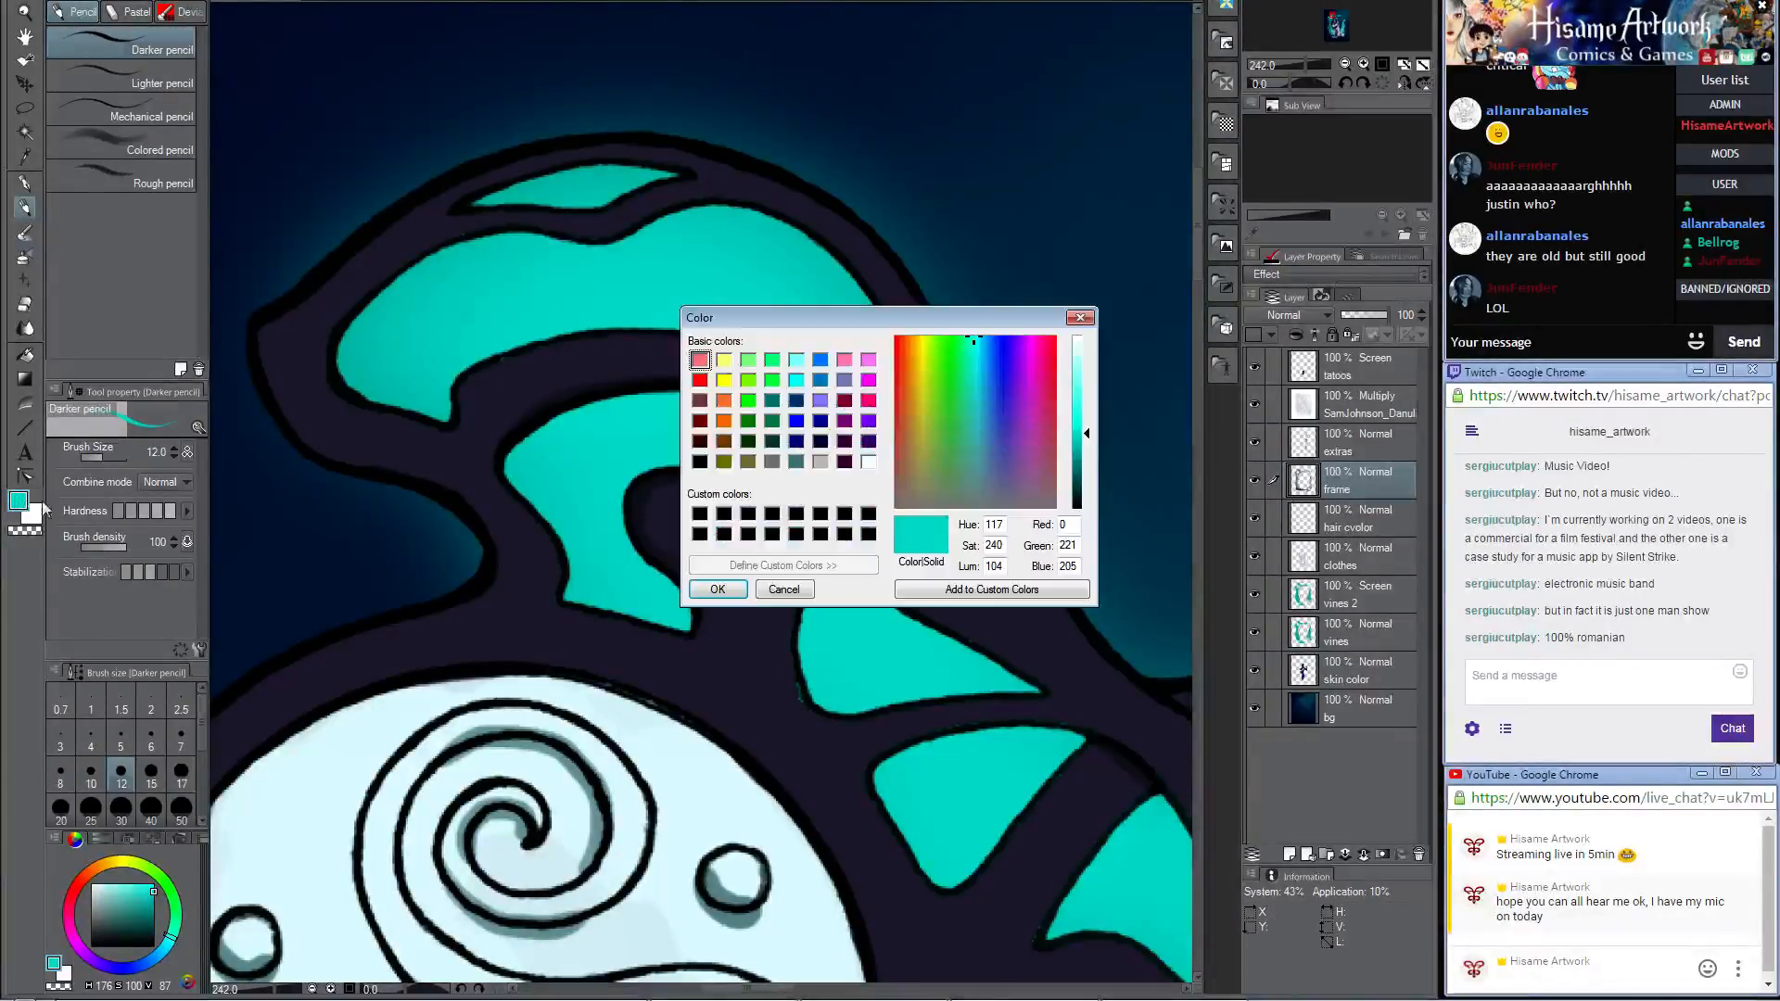
drag(1071, 402, 1077, 465)
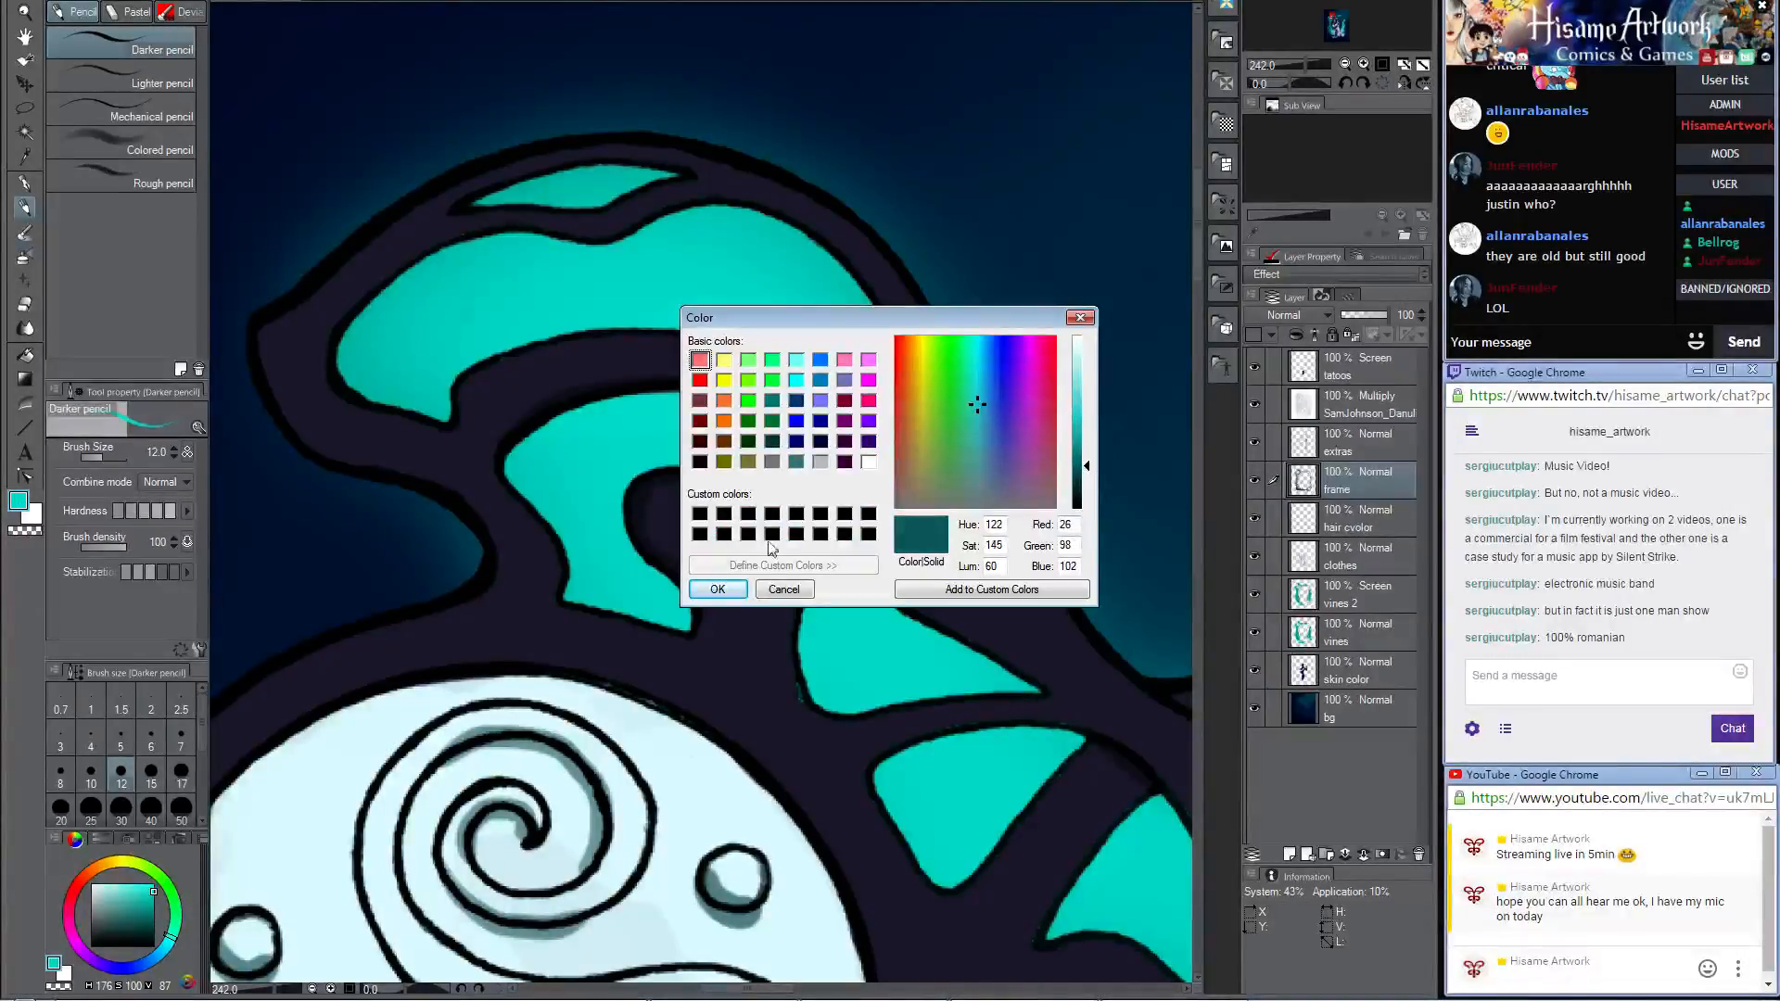
click(717, 589)
mouse_move(804, 601)
mouse_down()
mouse_move(807, 716)
mouse_move(830, 730)
mouse_move(708, 618)
mouse_up()
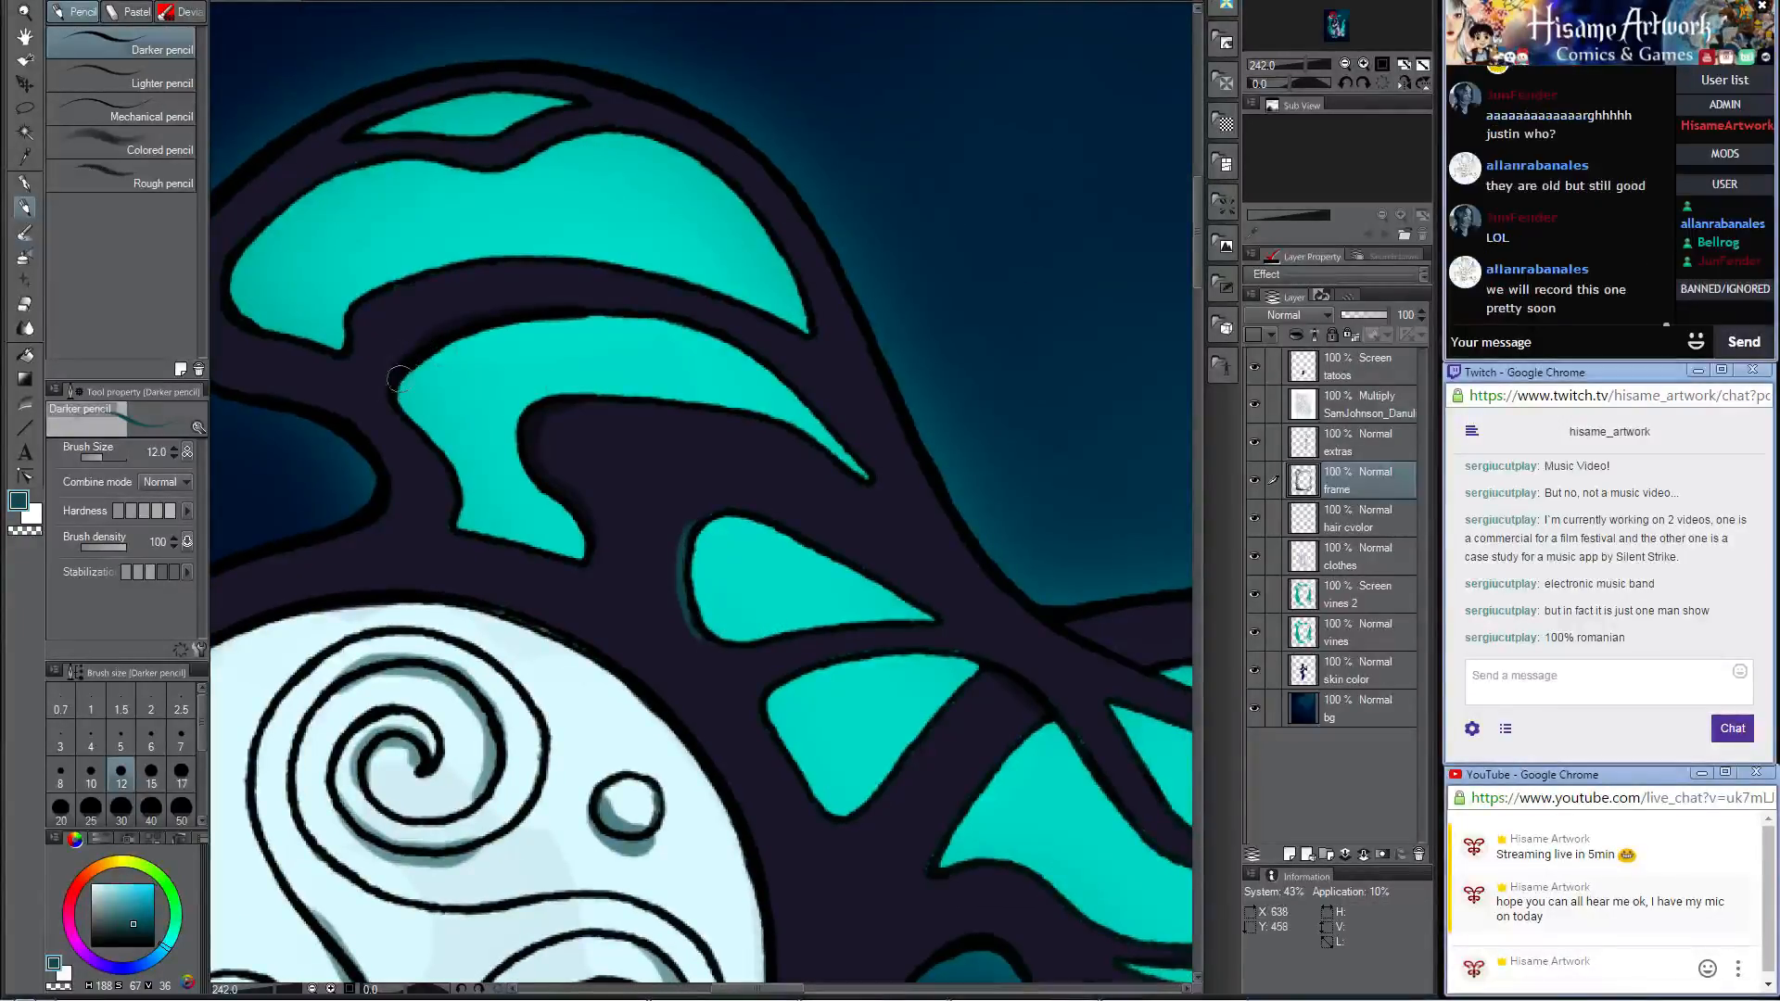
Step: Paint dark teal reflected light along the looping strand above the spear tip with the Darker pencil
drag(941, 498, 679, 242)
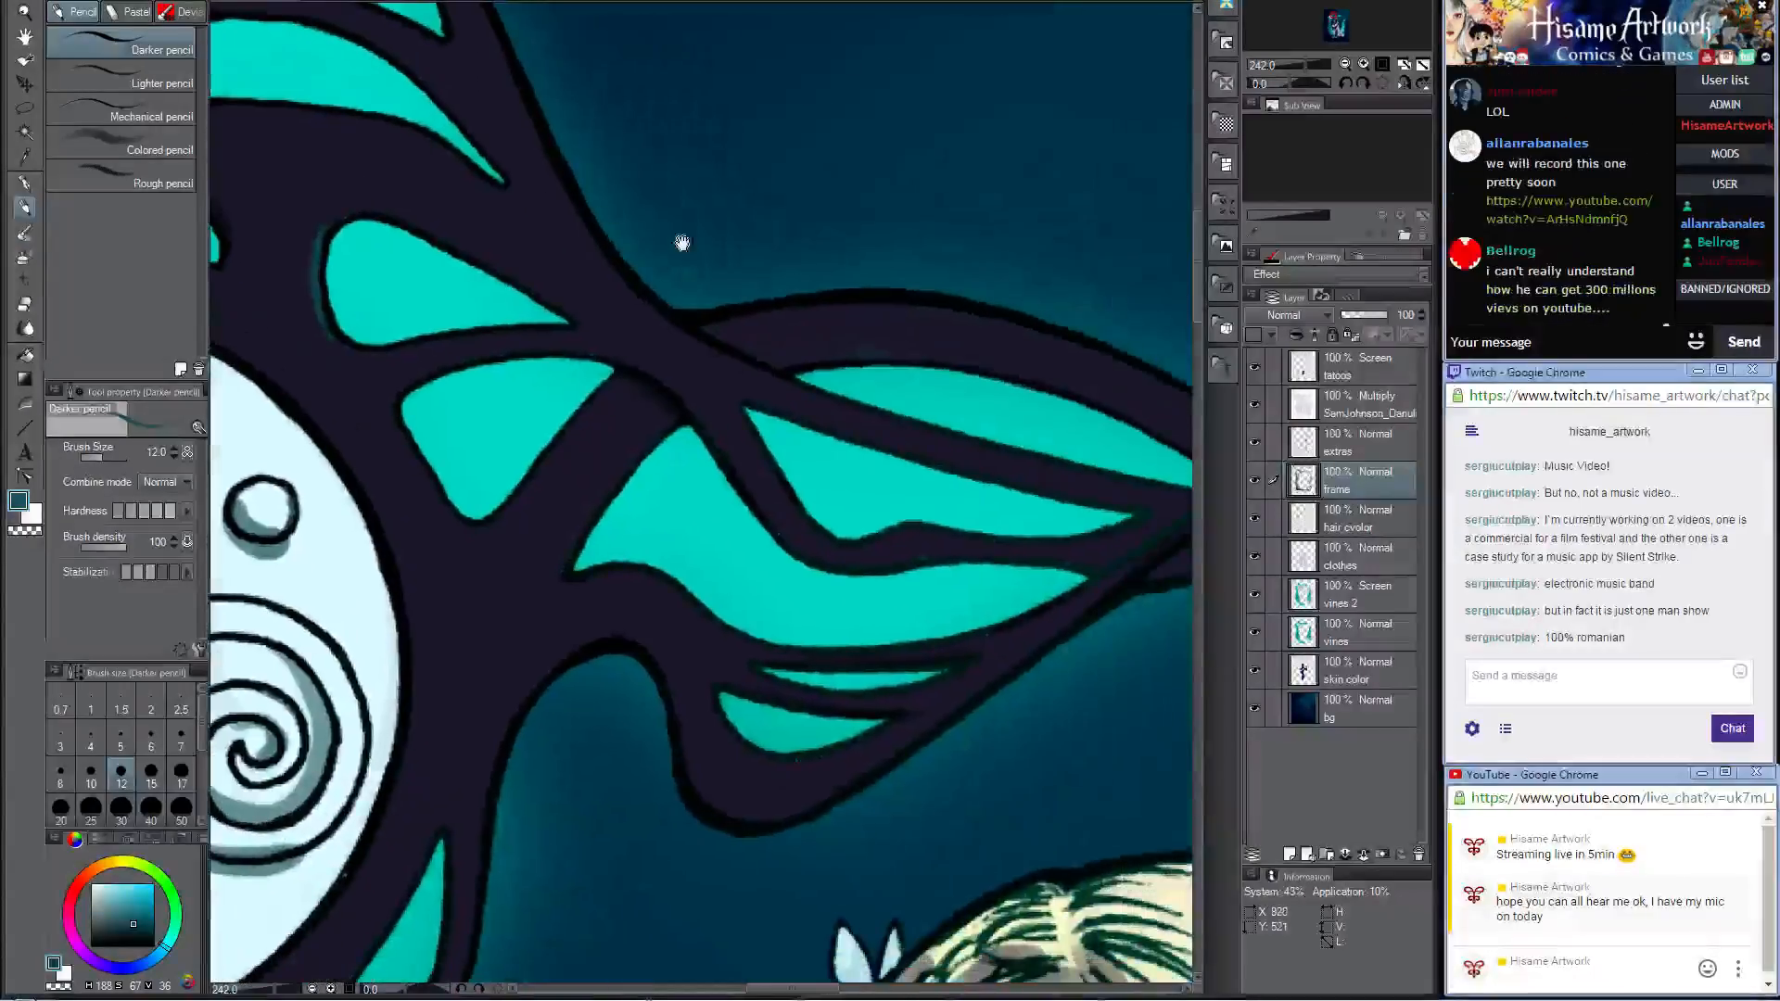
mouse_move(1001, 616)
mouse_down()
mouse_move(853, 503)
mouse_move(794, 529)
mouse_move(922, 596)
mouse_move(904, 558)
mouse_move(898, 624)
mouse_up()
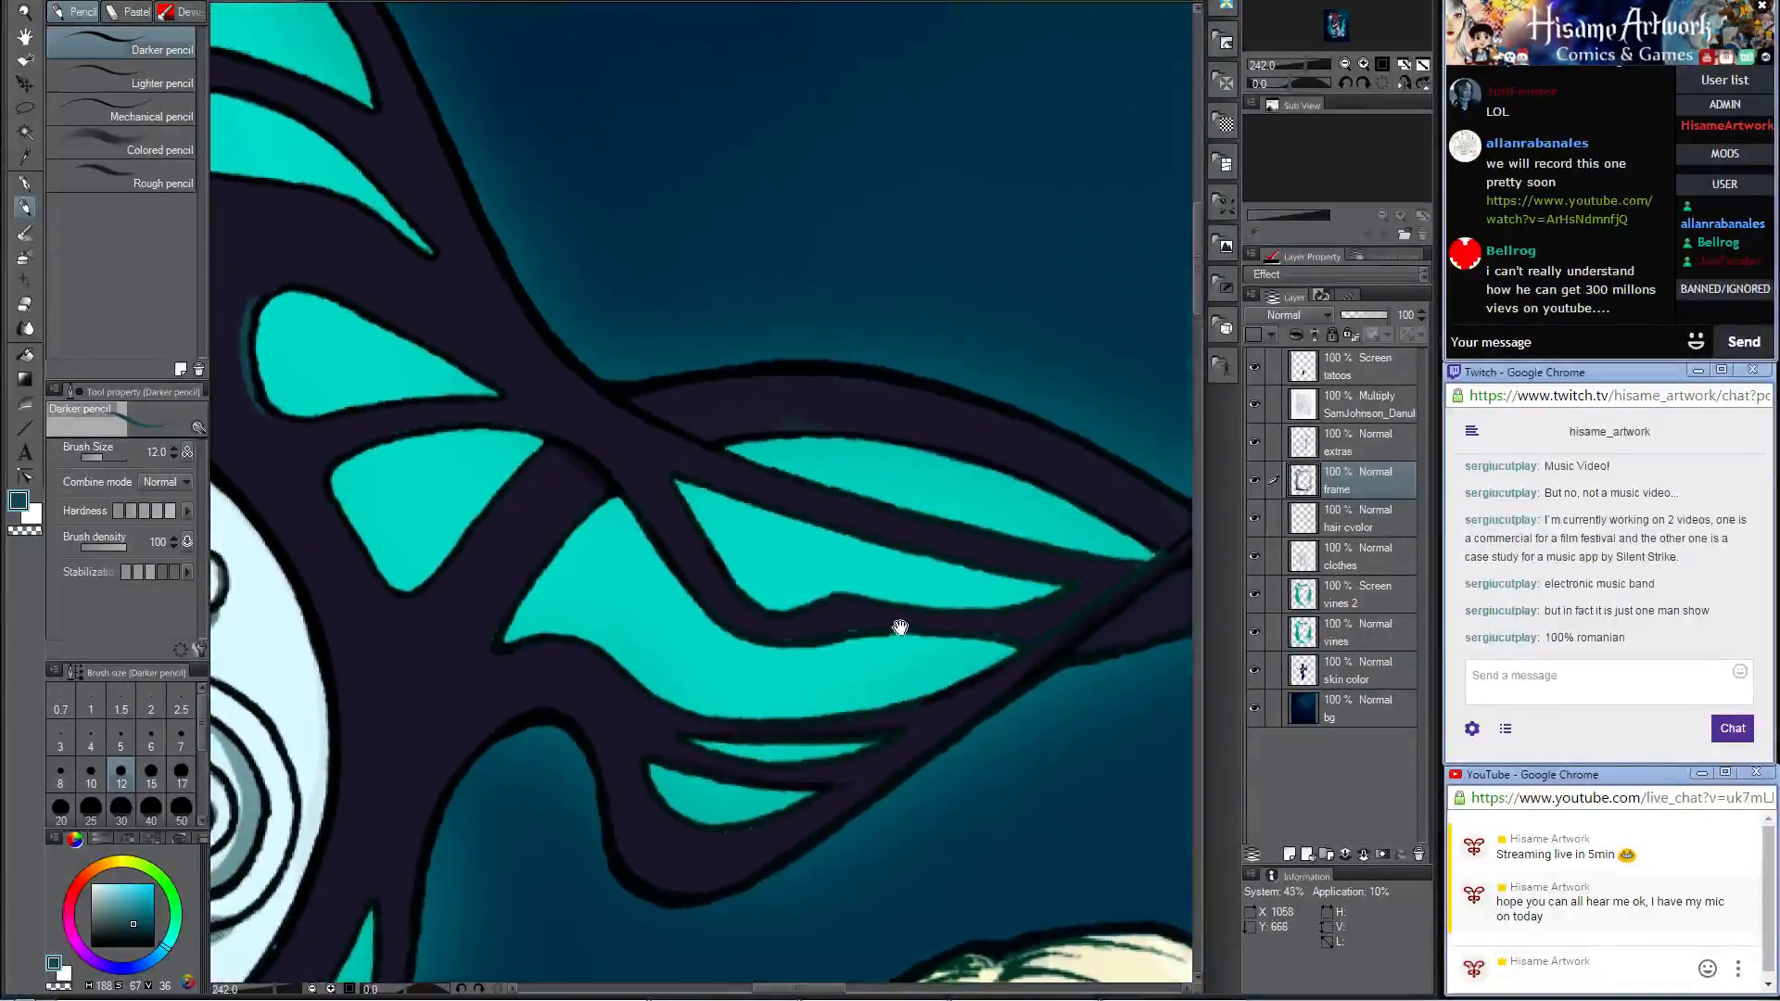
drag(1005, 543, 645, 475)
drag(1089, 377, 476, 556)
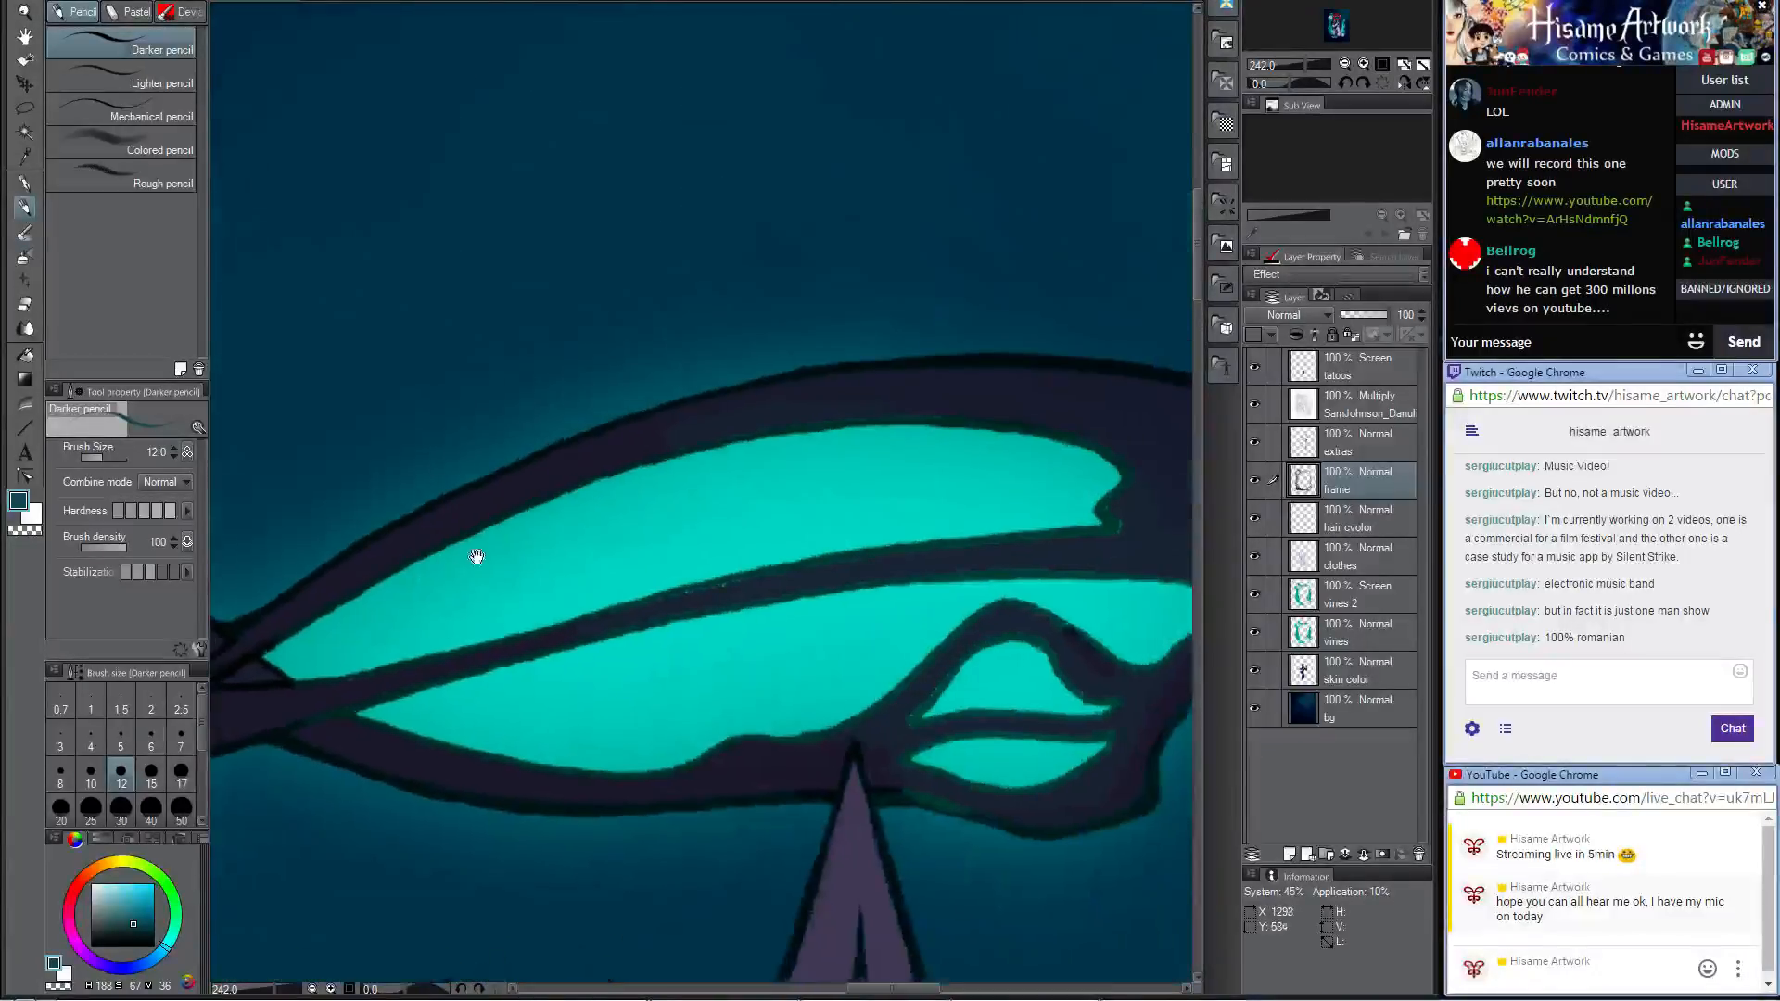
drag(1107, 525, 756, 381)
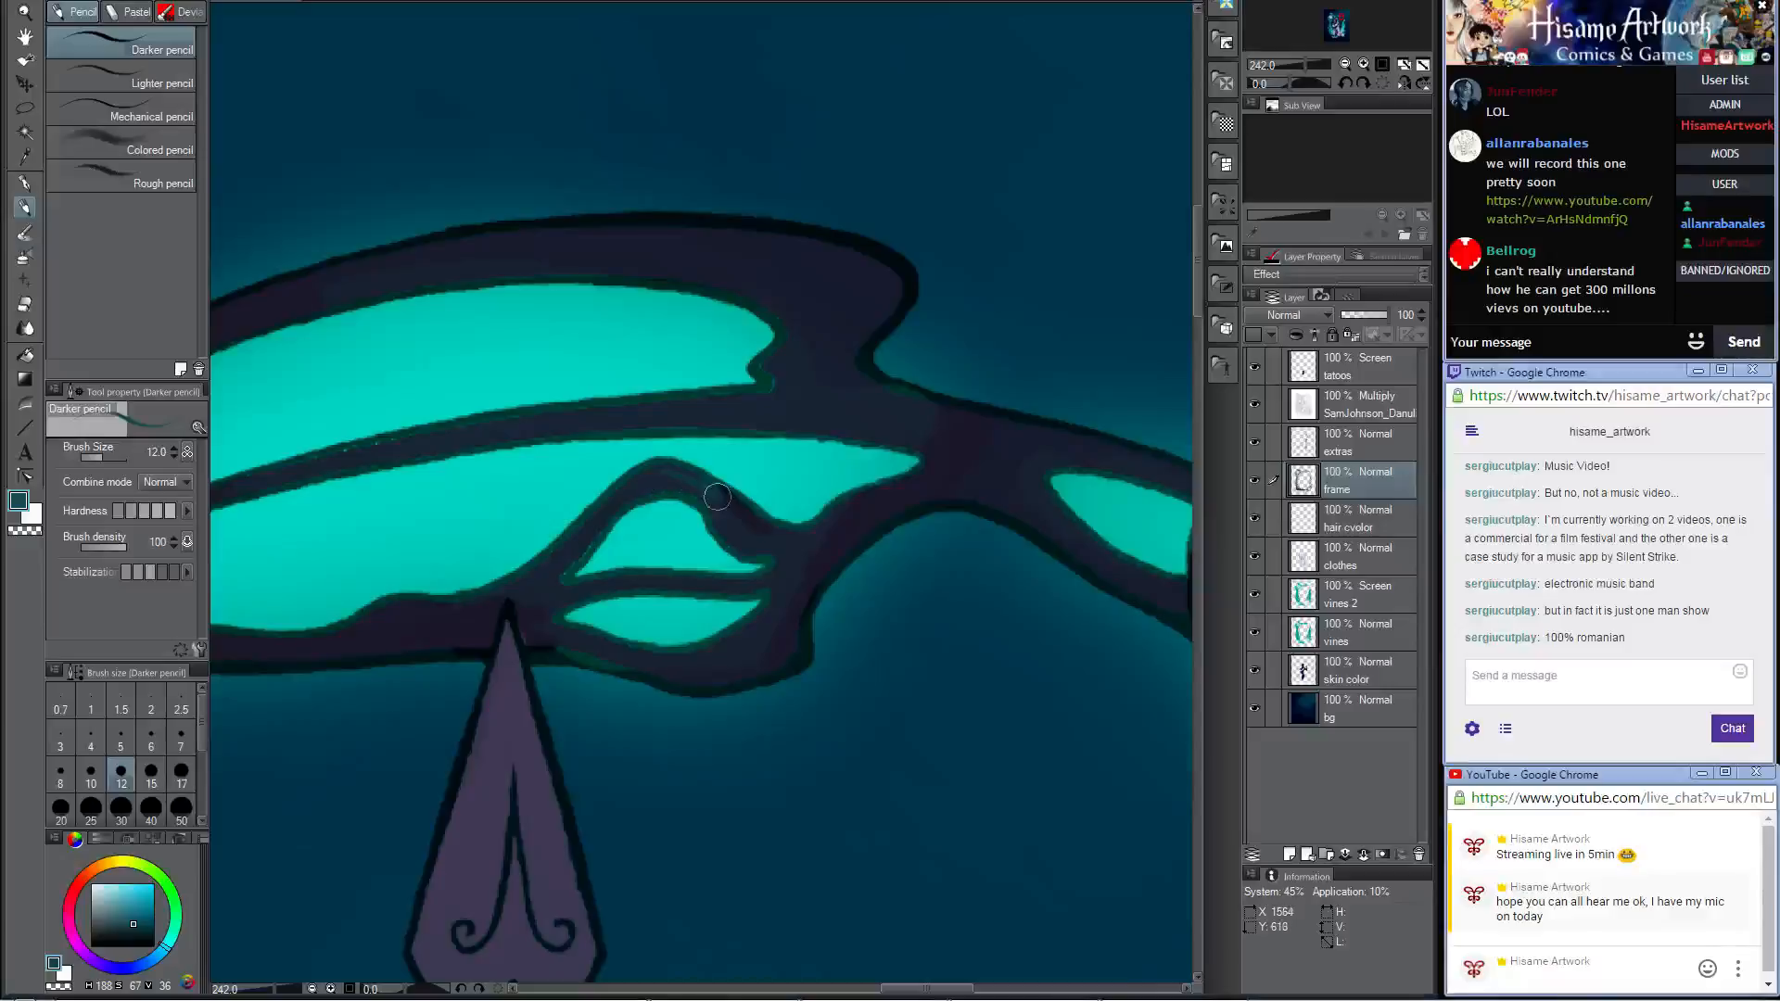
drag(717, 497, 809, 536)
drag(687, 473, 765, 524)
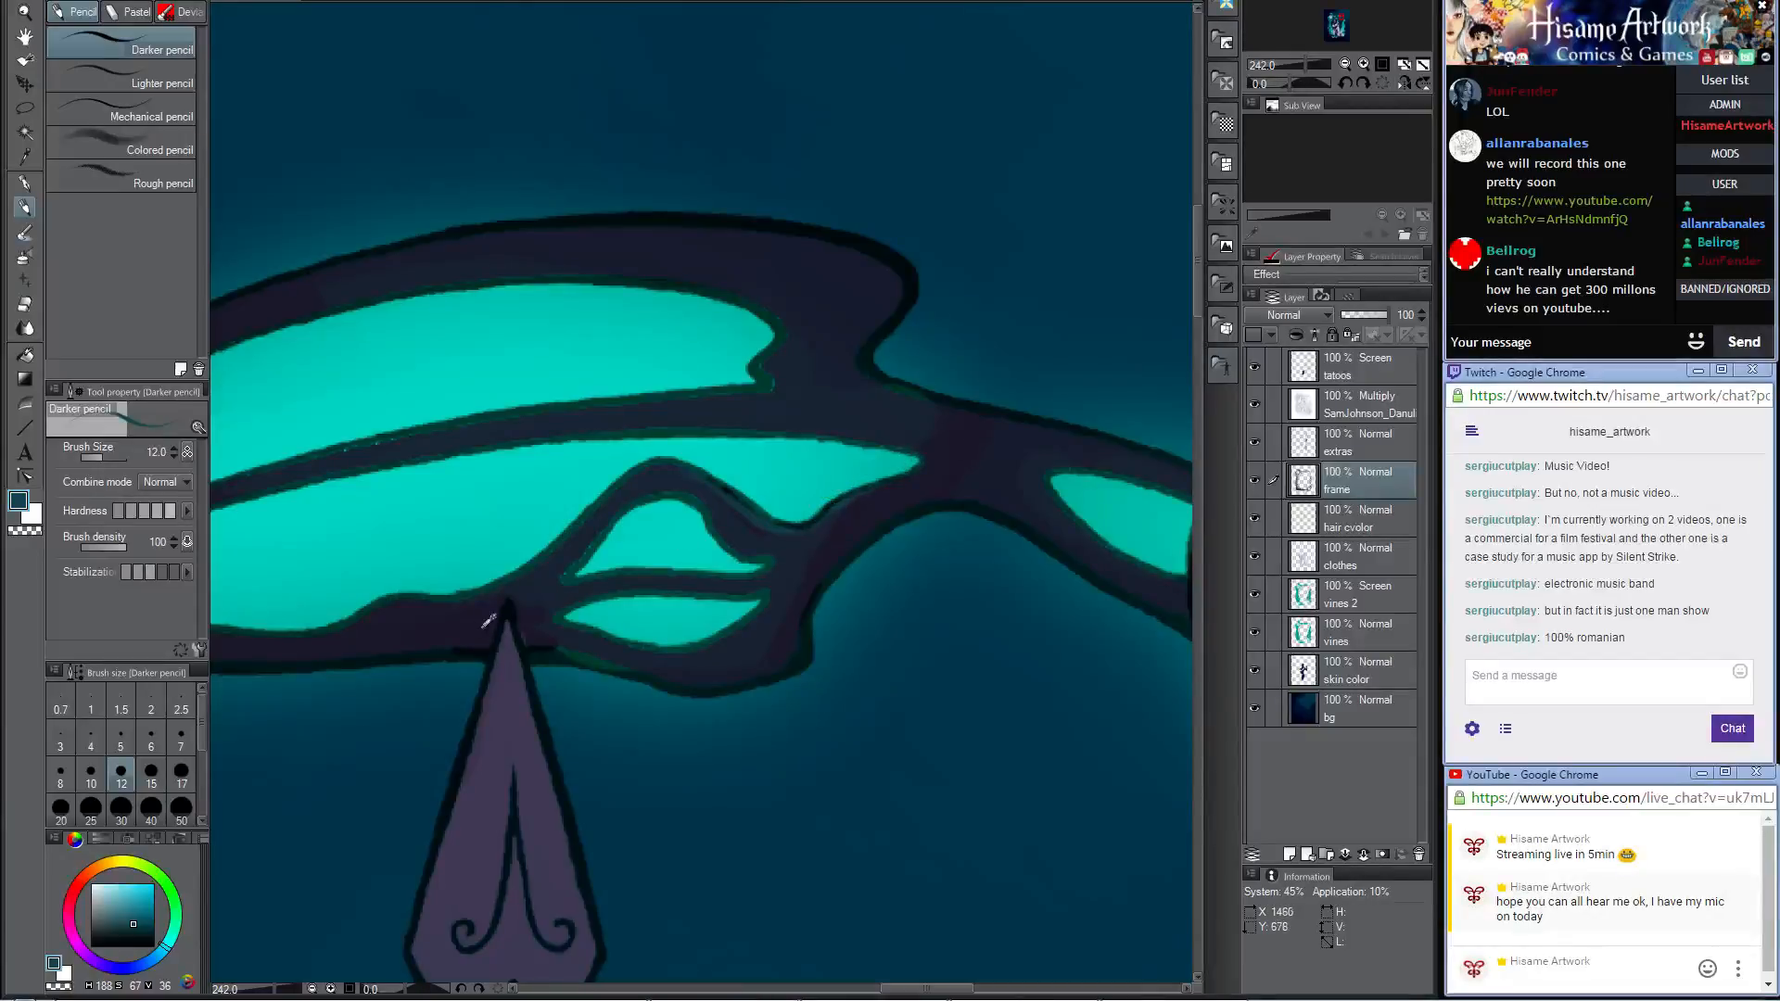
Step: Sample dark navy from the frame and shade the looping strands beside the spear tip with the Darker pencil at size 17
drag(428, 640, 994, 504)
drag(814, 581, 981, 492)
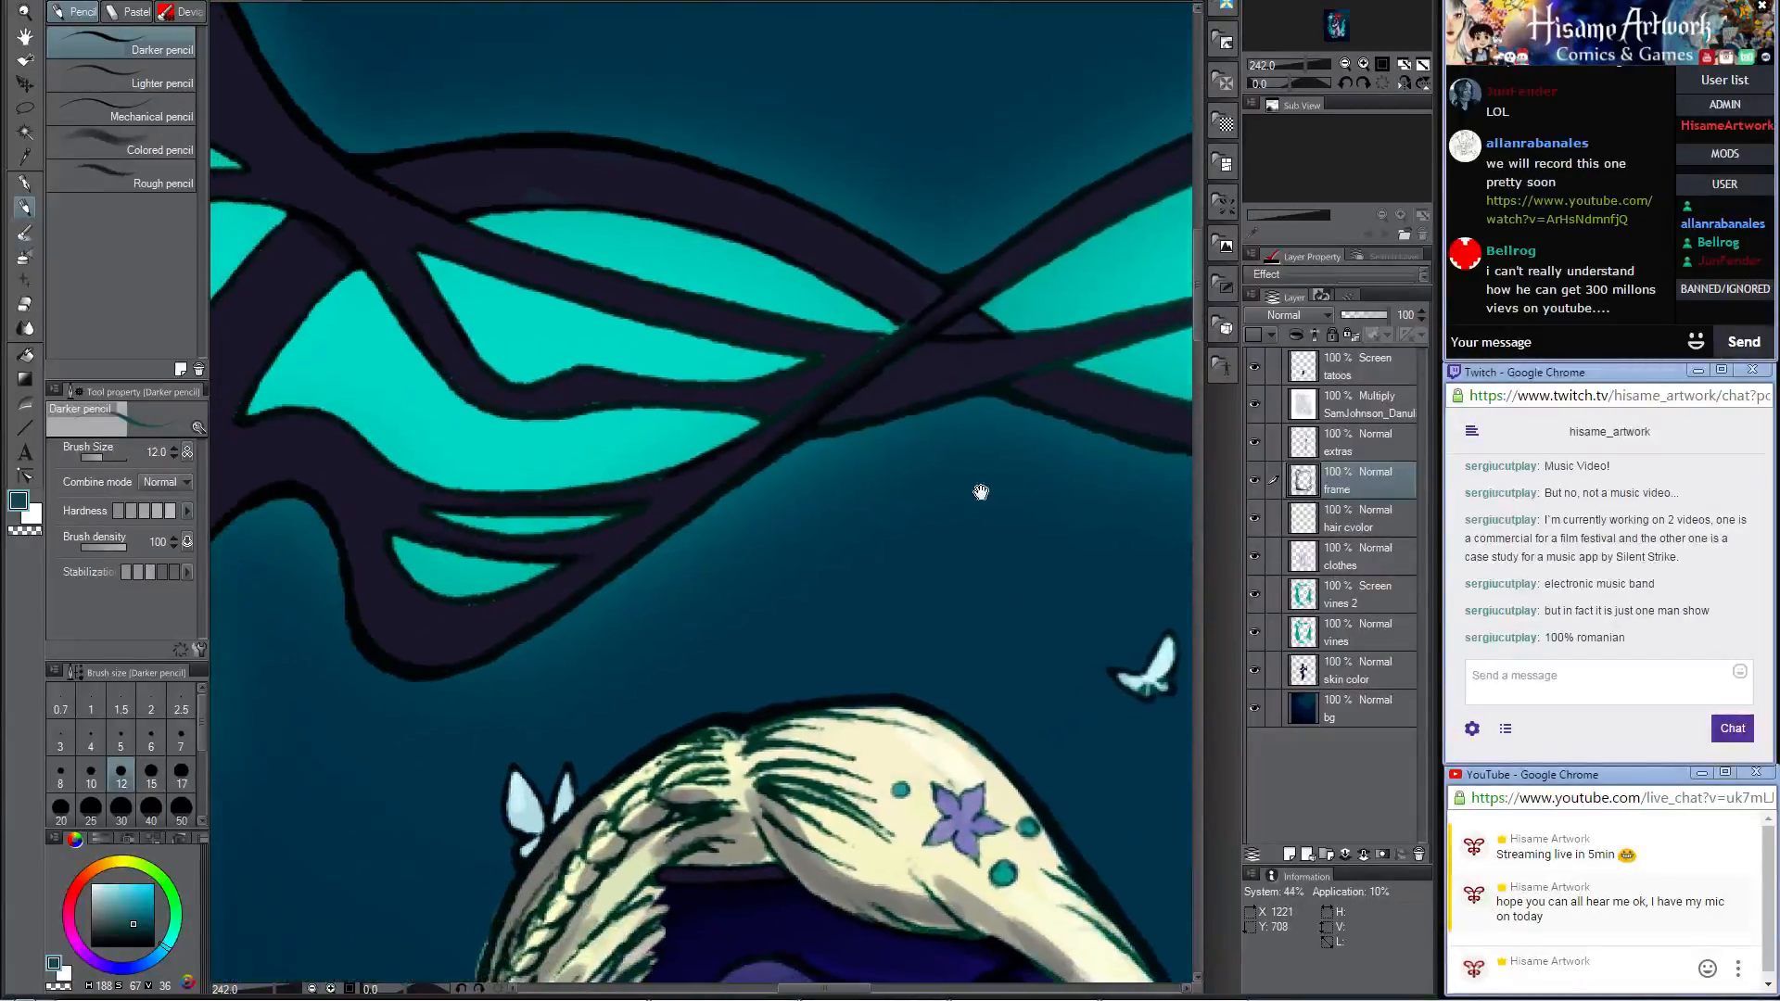
alt+click(589, 551)
drag(952, 393, 536, 604)
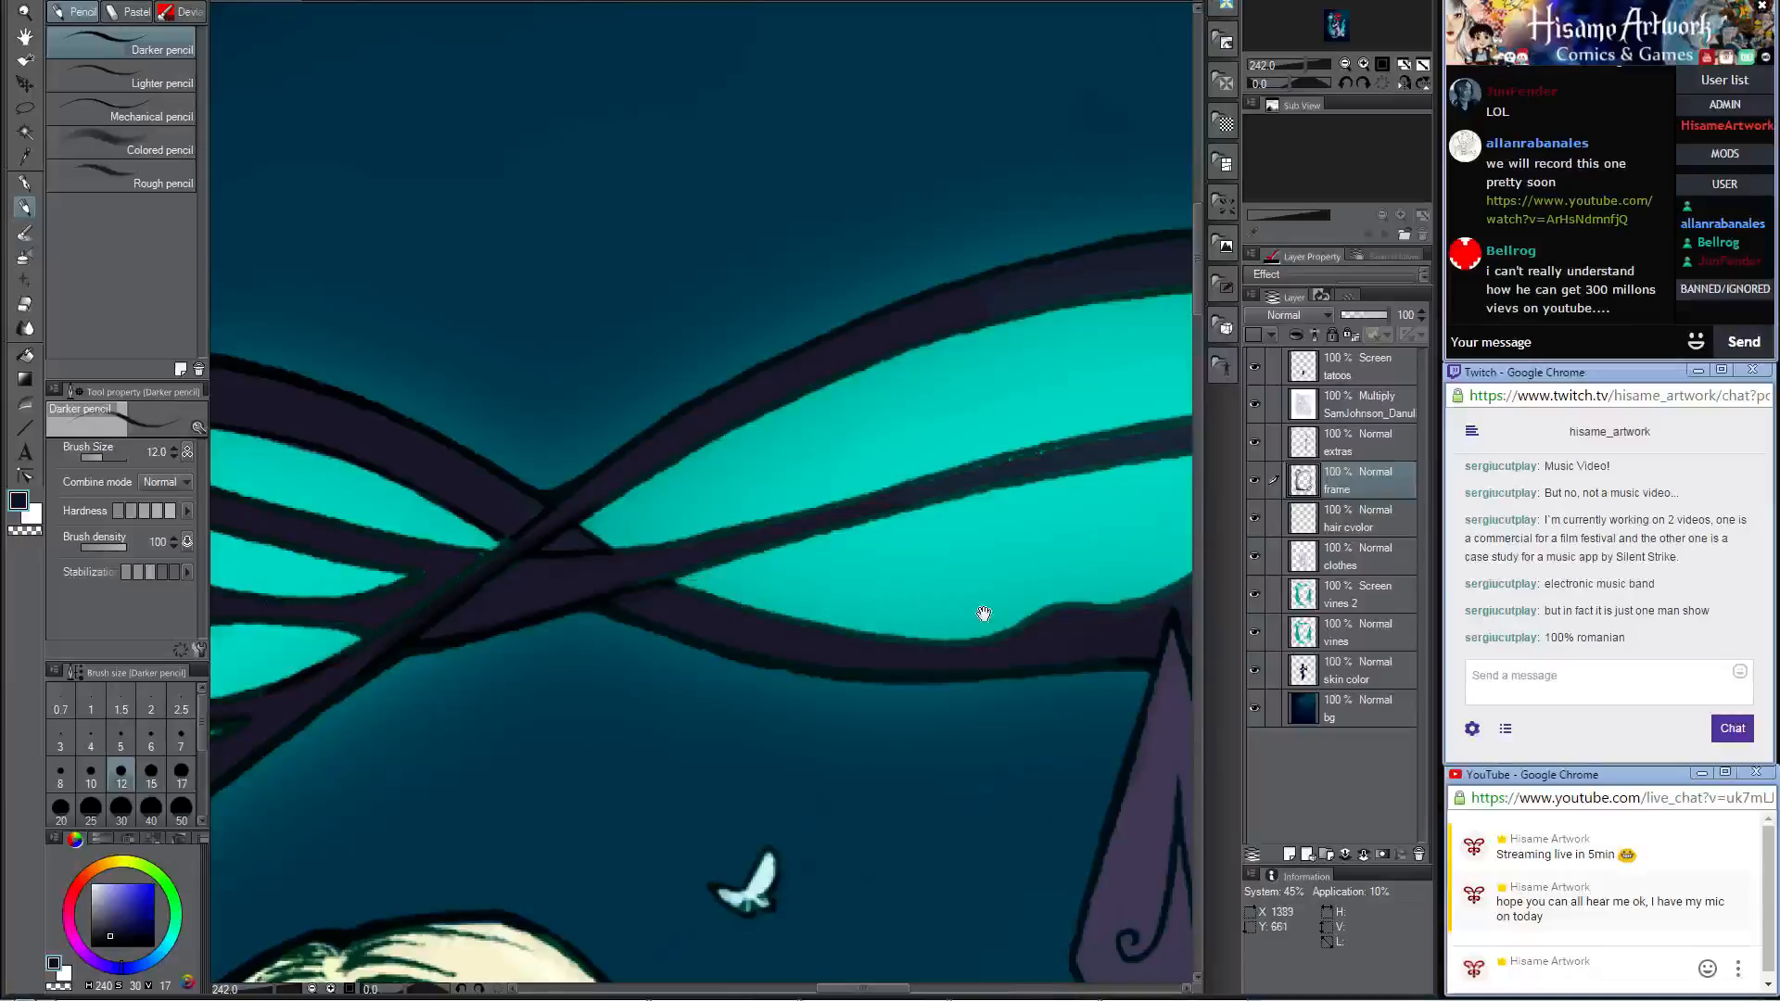
drag(984, 613, 573, 528)
key(bracketright)
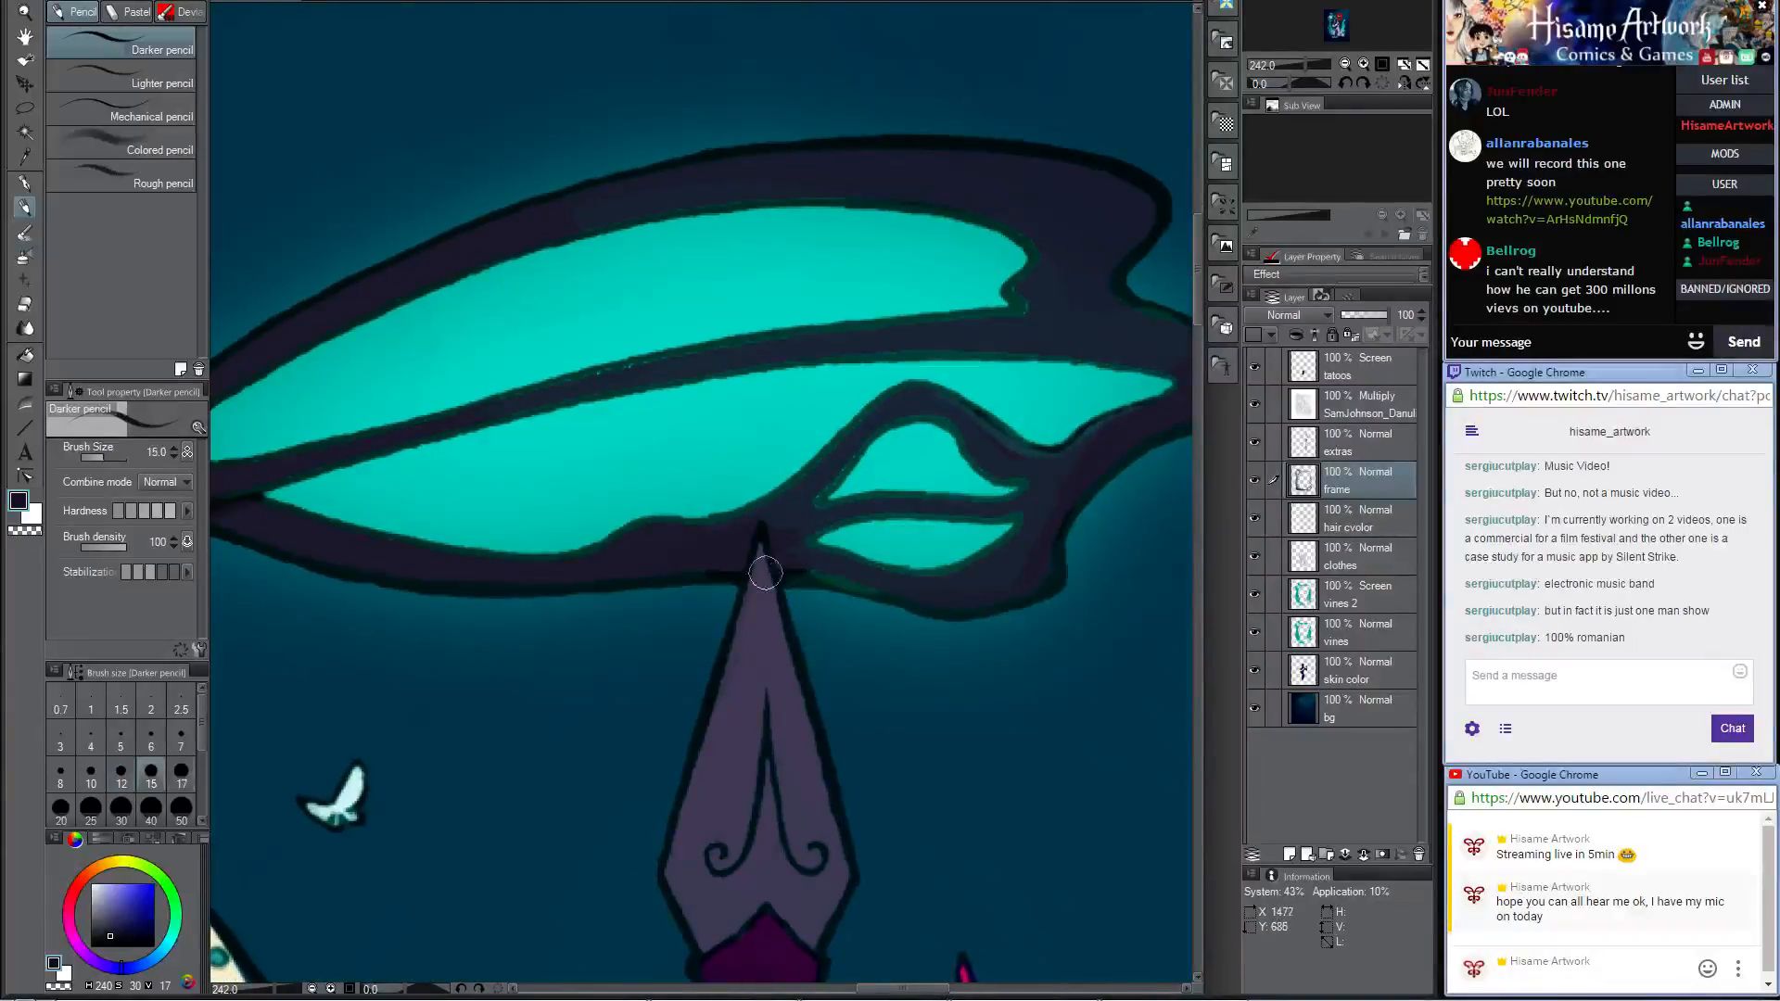
key(bracketright)
mouse_move(753, 562)
mouse_down()
mouse_move(955, 607)
mouse_move(1061, 558)
mouse_move(991, 598)
mouse_move(1028, 589)
mouse_move(1087, 456)
mouse_up()
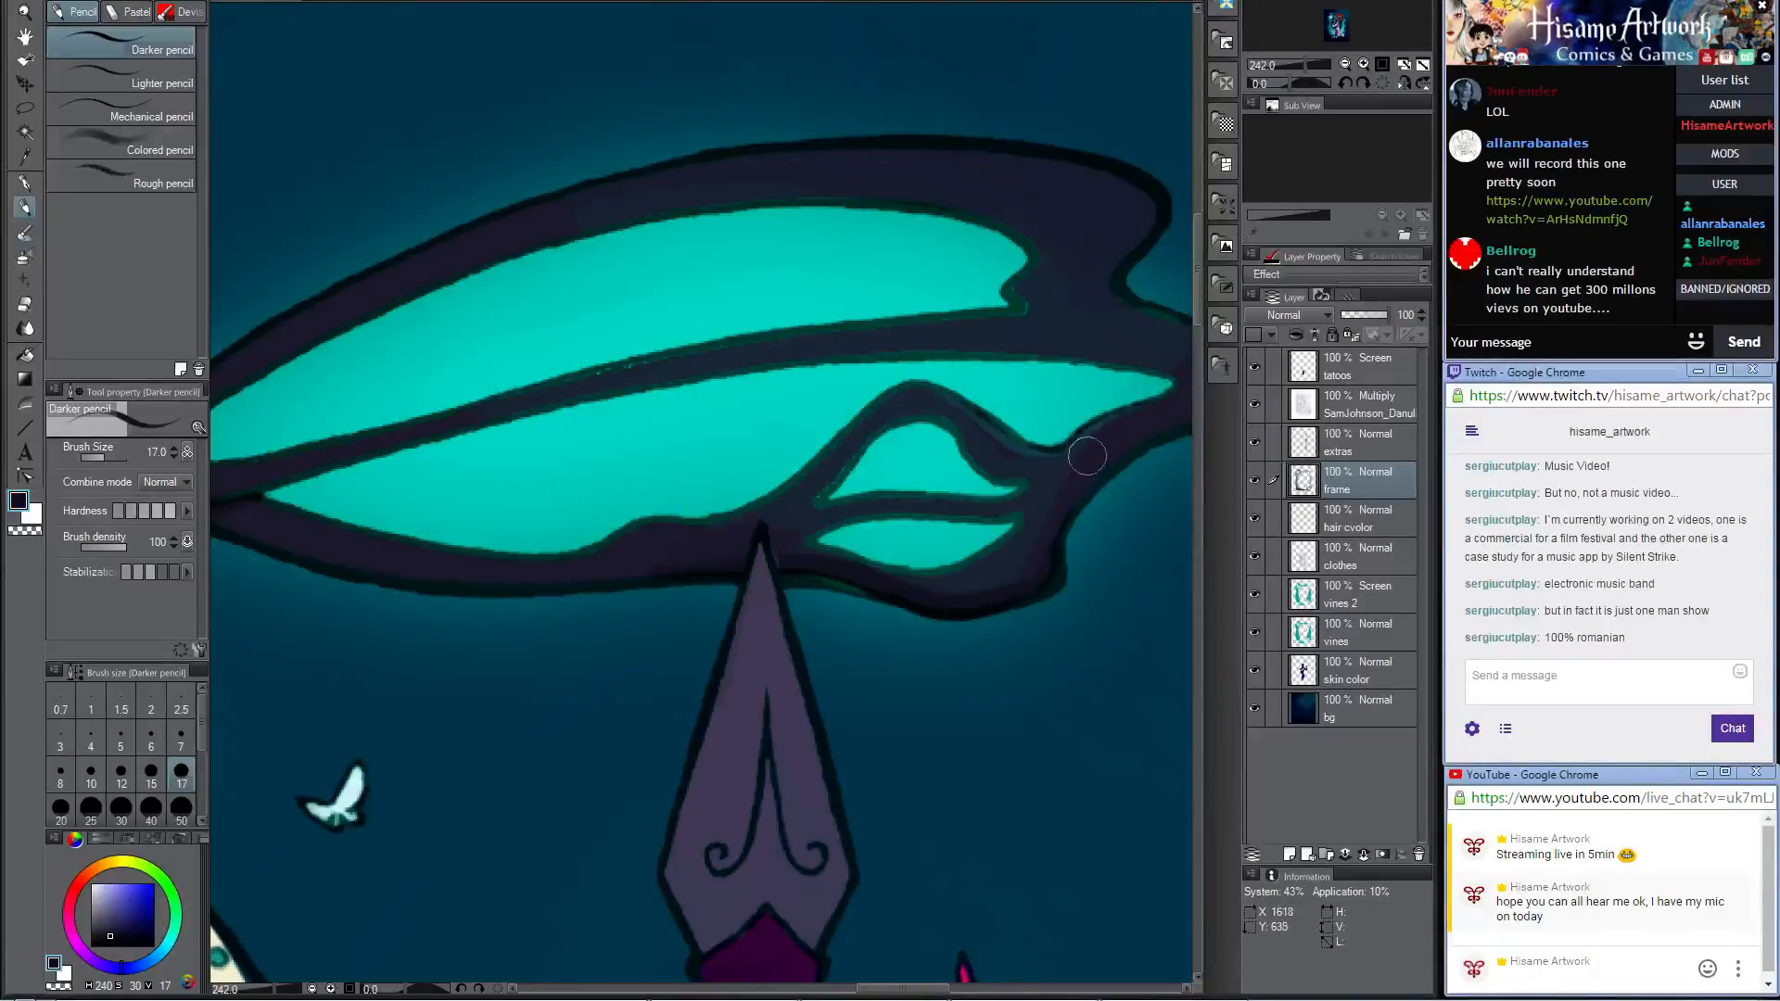
drag(804, 524, 1020, 498)
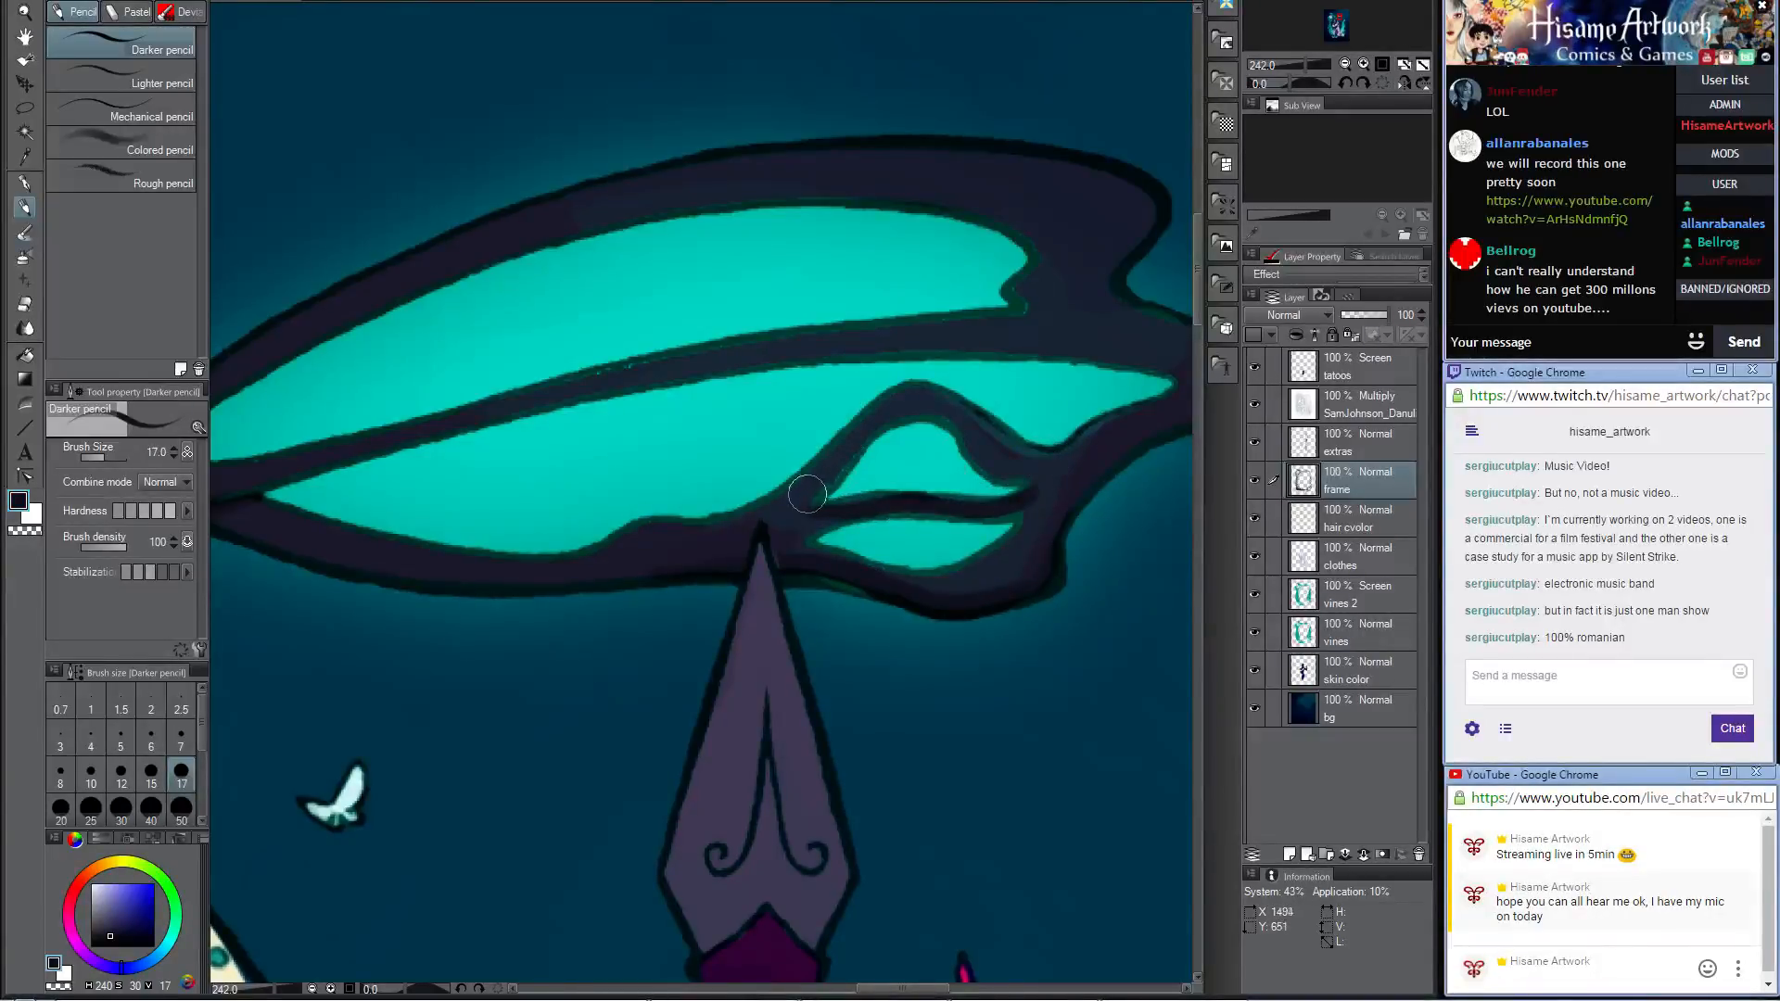
mouse_move(808, 499)
mouse_down()
mouse_move(895, 413)
mouse_move(931, 424)
mouse_up()
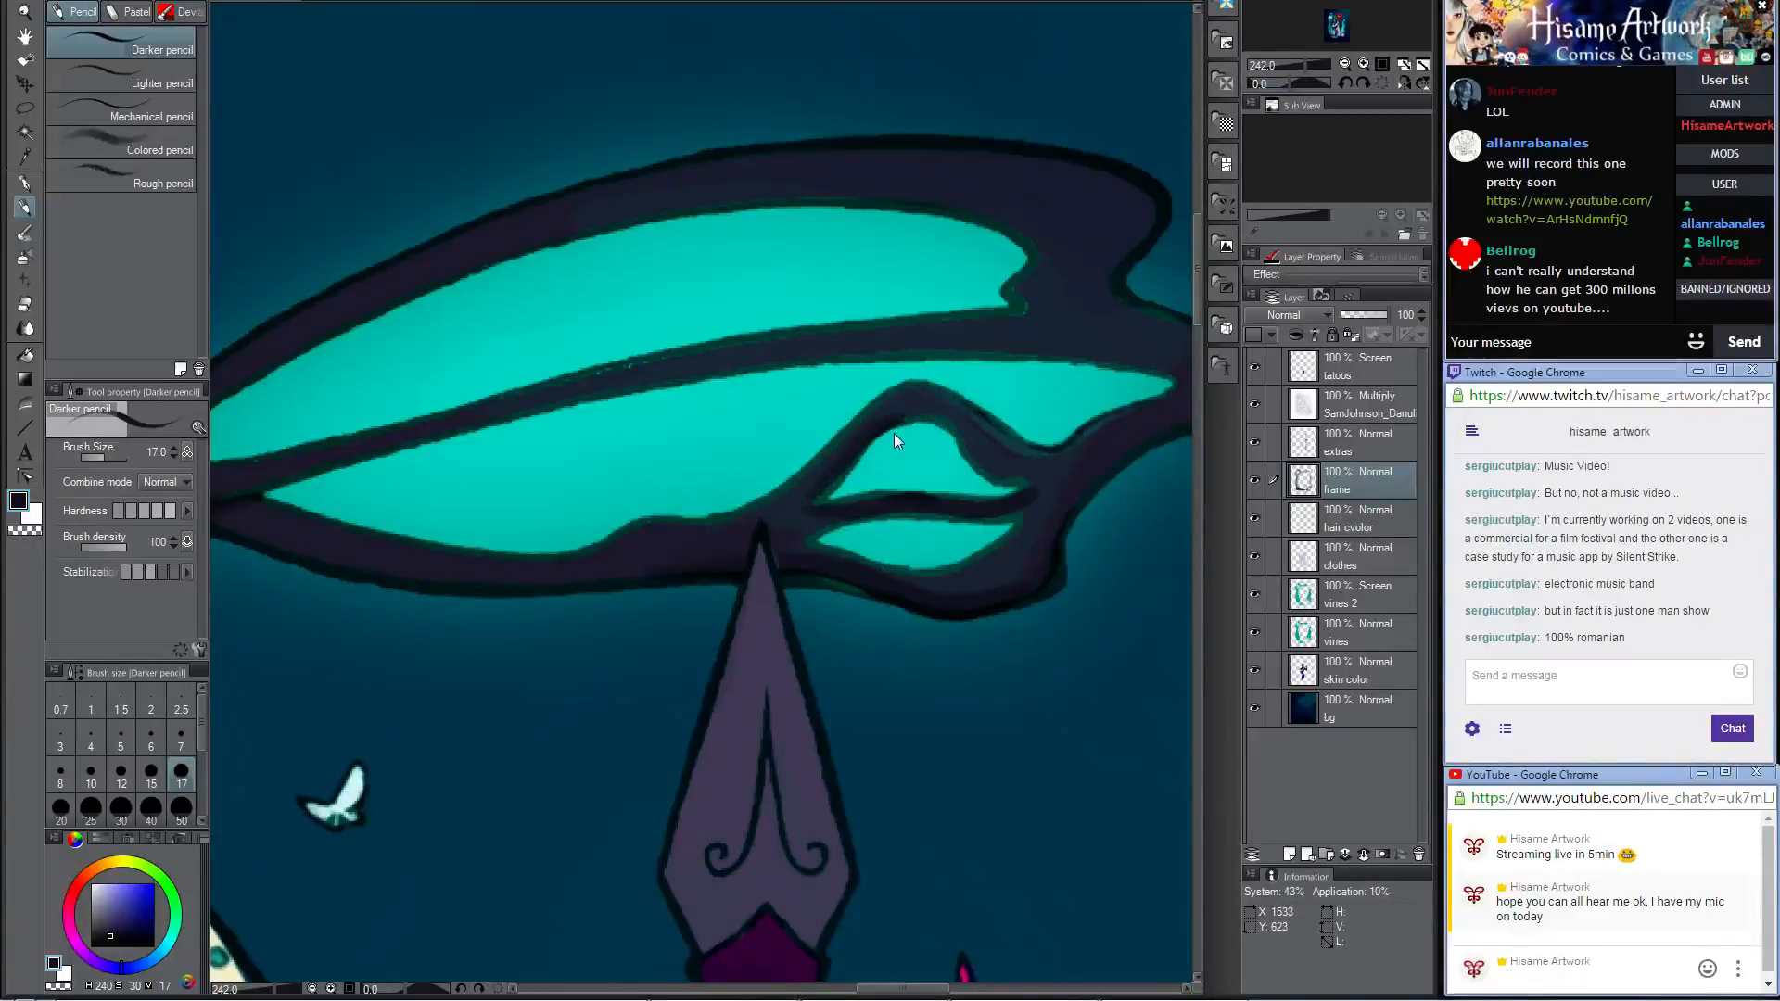
mouse_move(815, 496)
mouse_down()
mouse_move(915, 420)
mouse_move(1006, 476)
mouse_move(882, 548)
mouse_up()
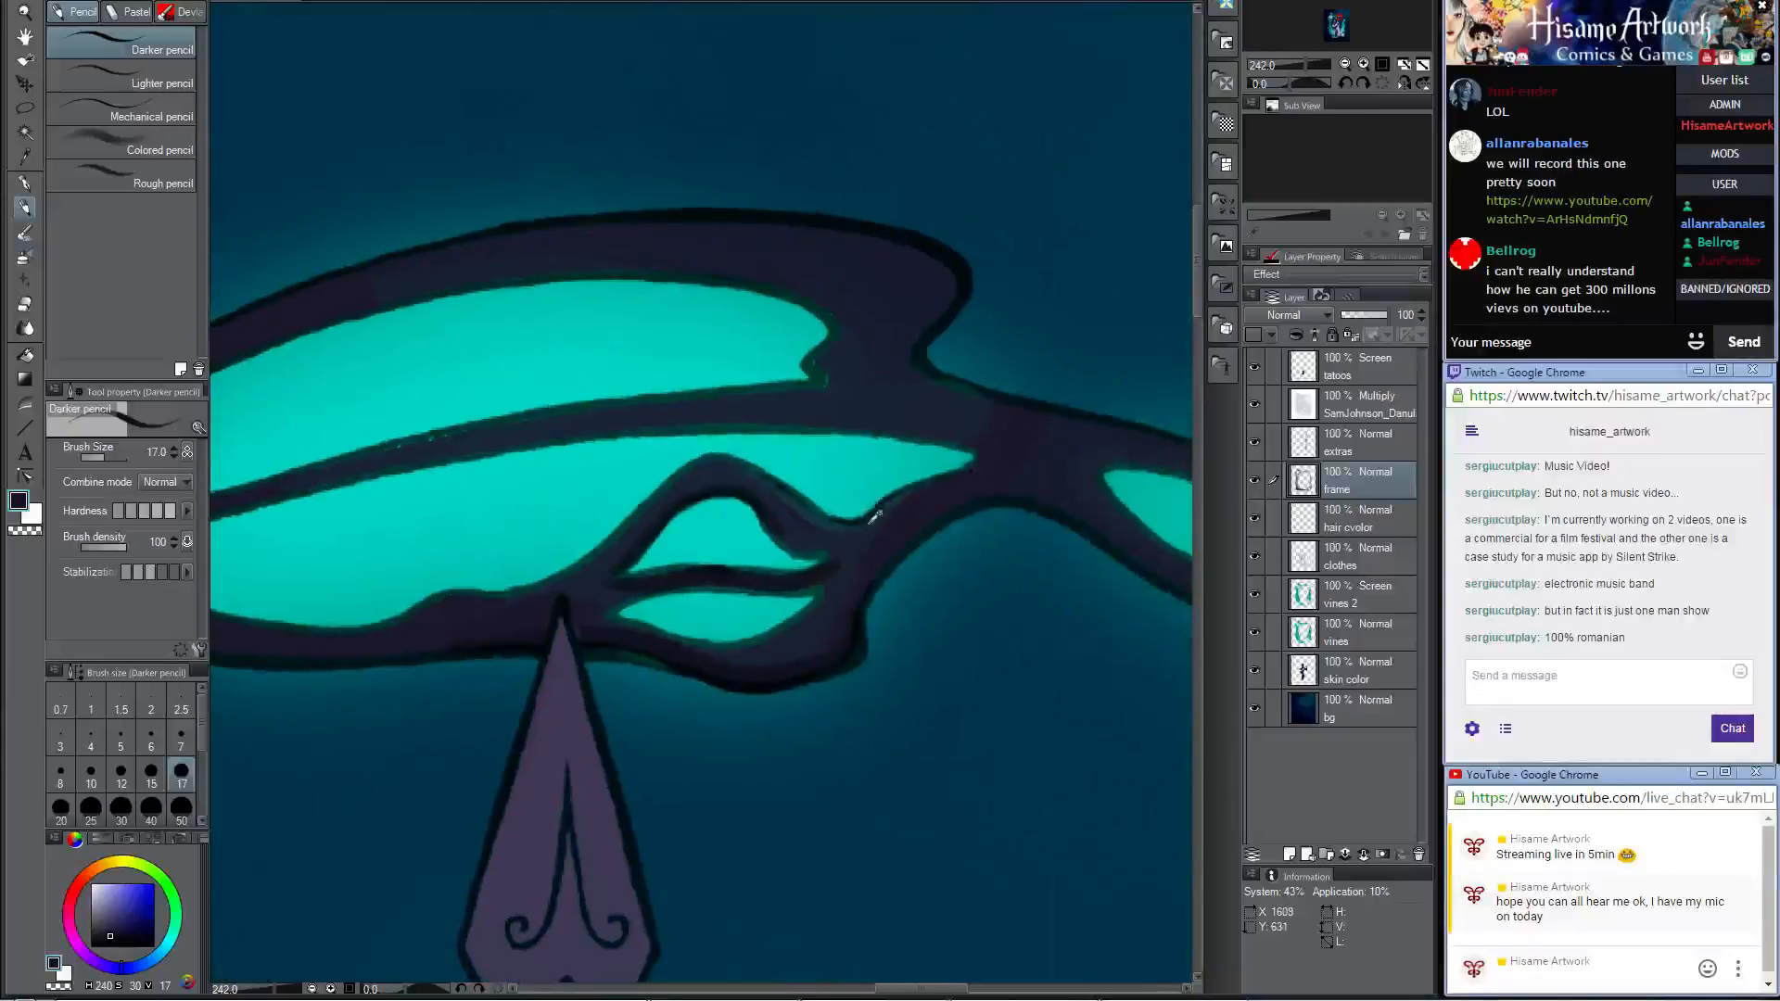
Step: Darken the loop's upper curve and its joins with the outer strand where they meet beyond the spear
mouse_move(741, 474)
mouse_down()
mouse_move(667, 496)
mouse_move(619, 547)
mouse_up()
mouse_move(505, 610)
mouse_down()
mouse_move(717, 471)
mouse_move(867, 525)
mouse_up()
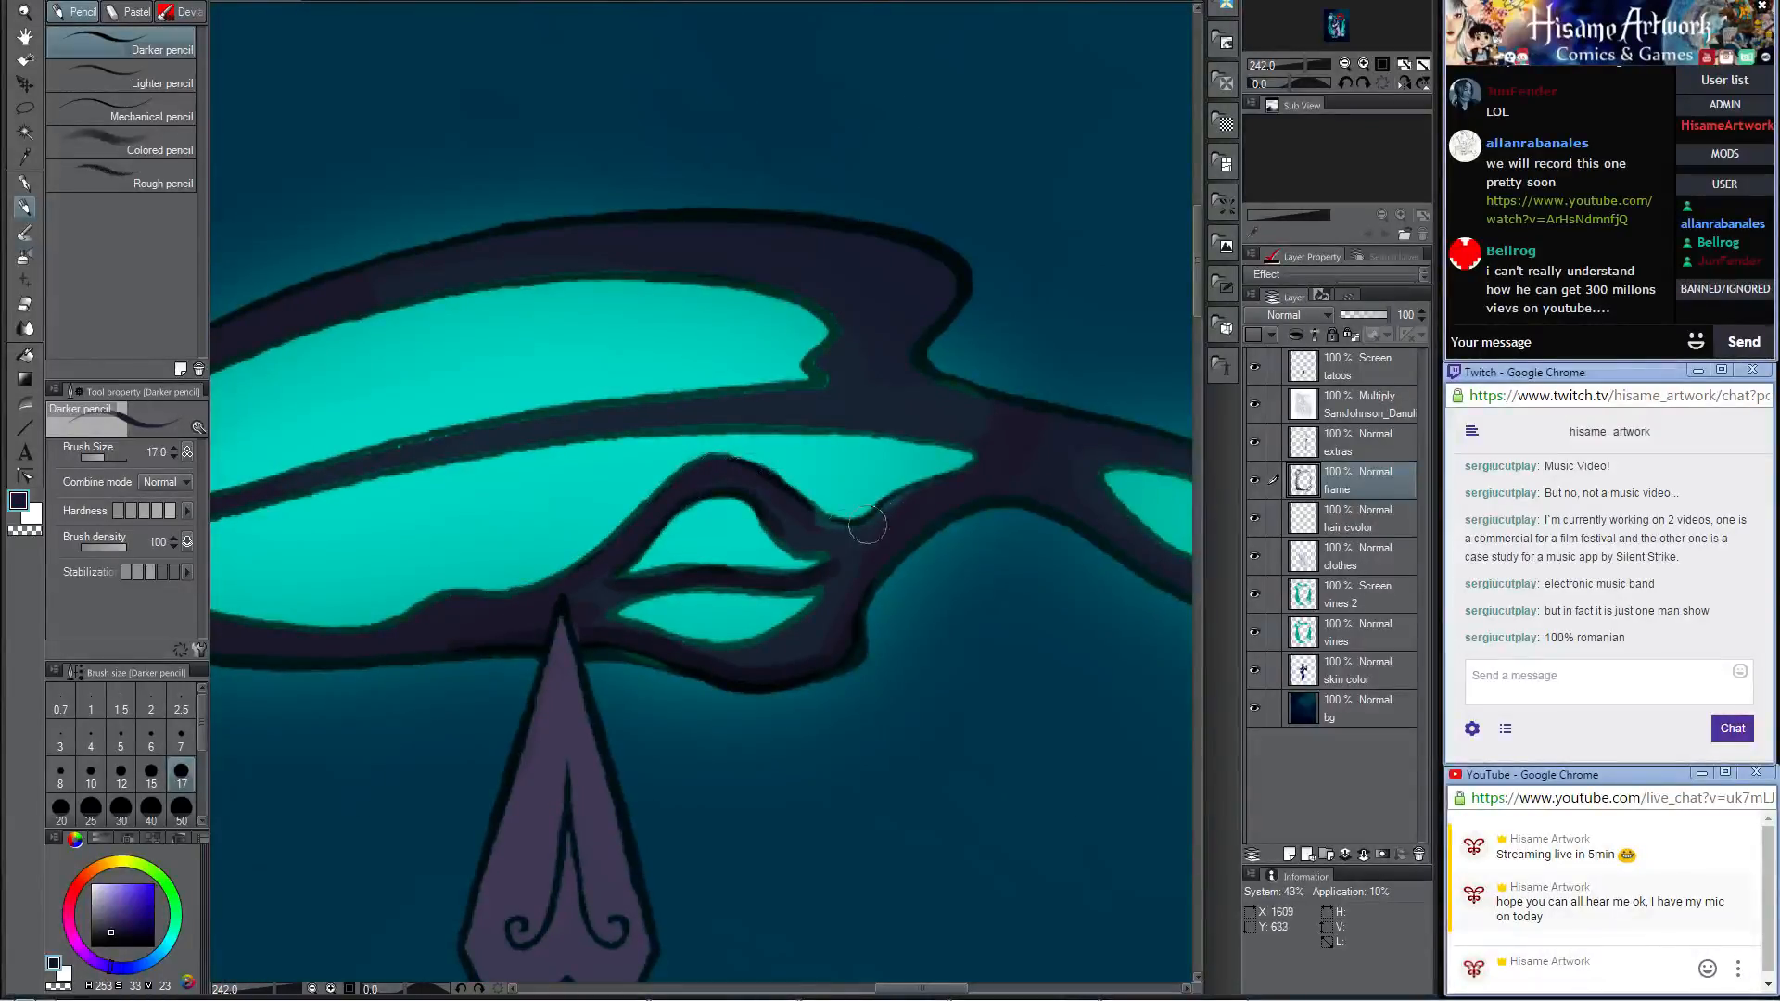
mouse_move(749, 481)
mouse_down()
mouse_move(810, 534)
mouse_move(848, 508)
mouse_move(790, 508)
mouse_move(857, 527)
mouse_move(899, 508)
mouse_up()
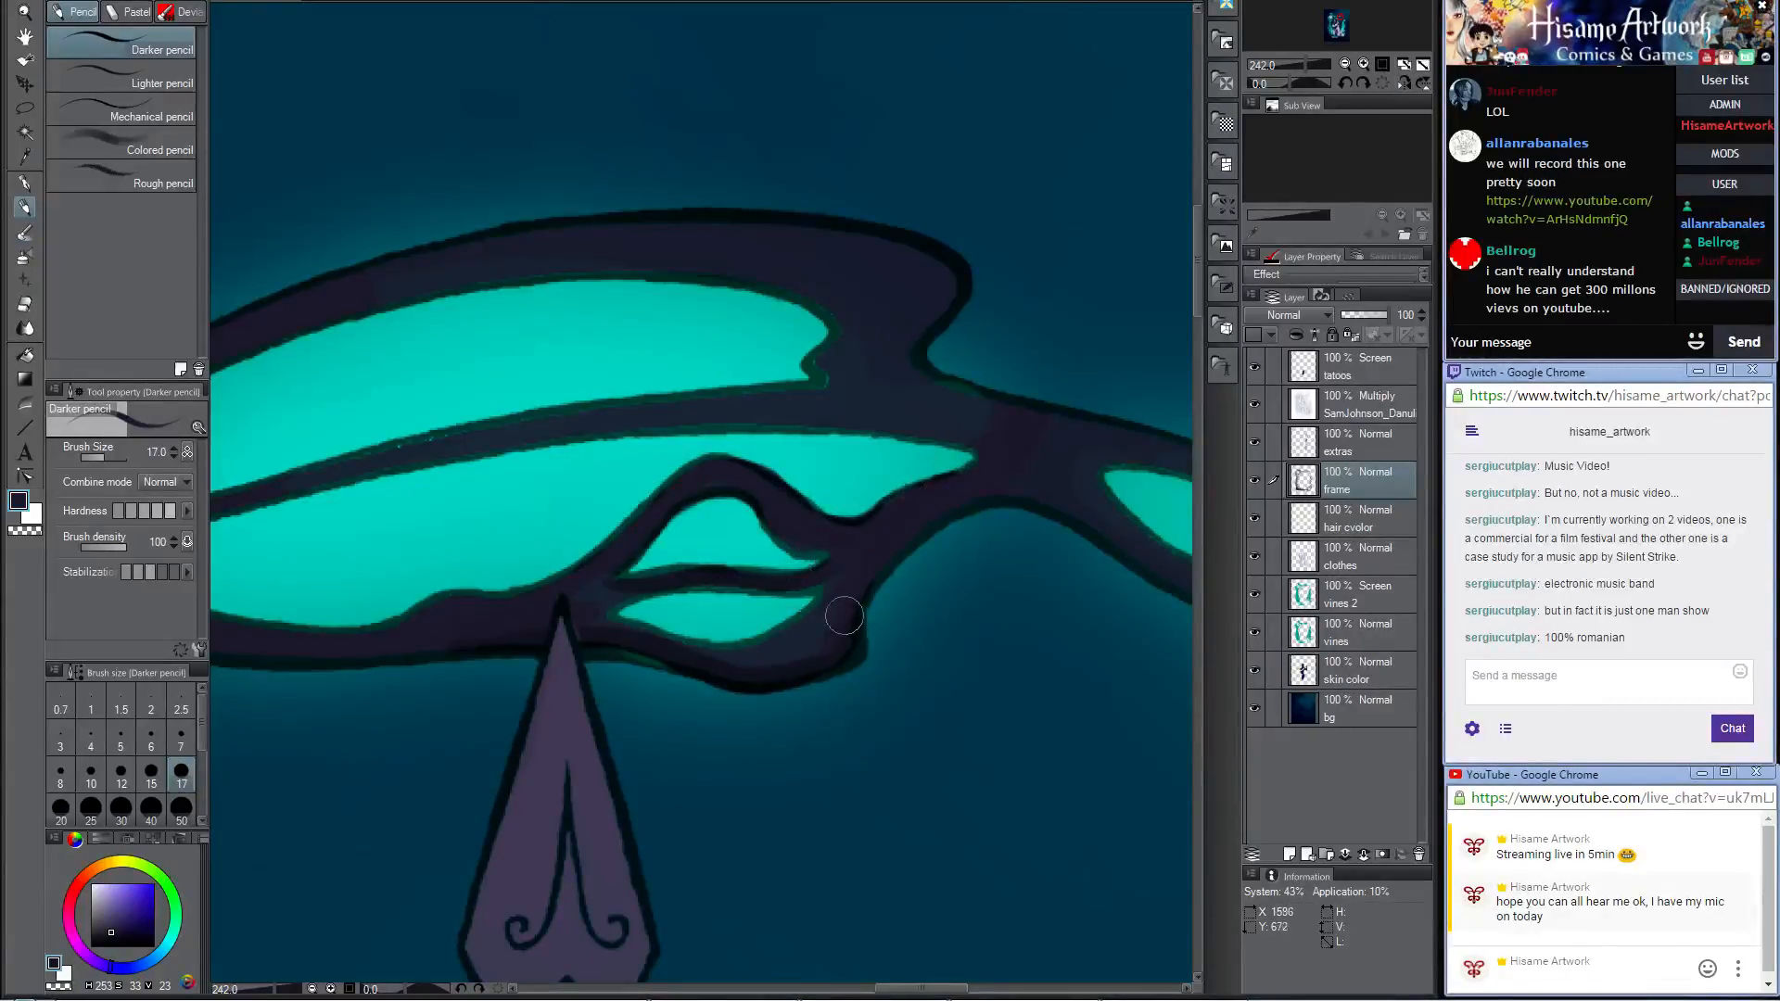
drag(985, 525, 688, 515)
Step: Sample a dark teal and paint reflected light along the edges of the corner knot's two pointed tips
alt+click(499, 615)
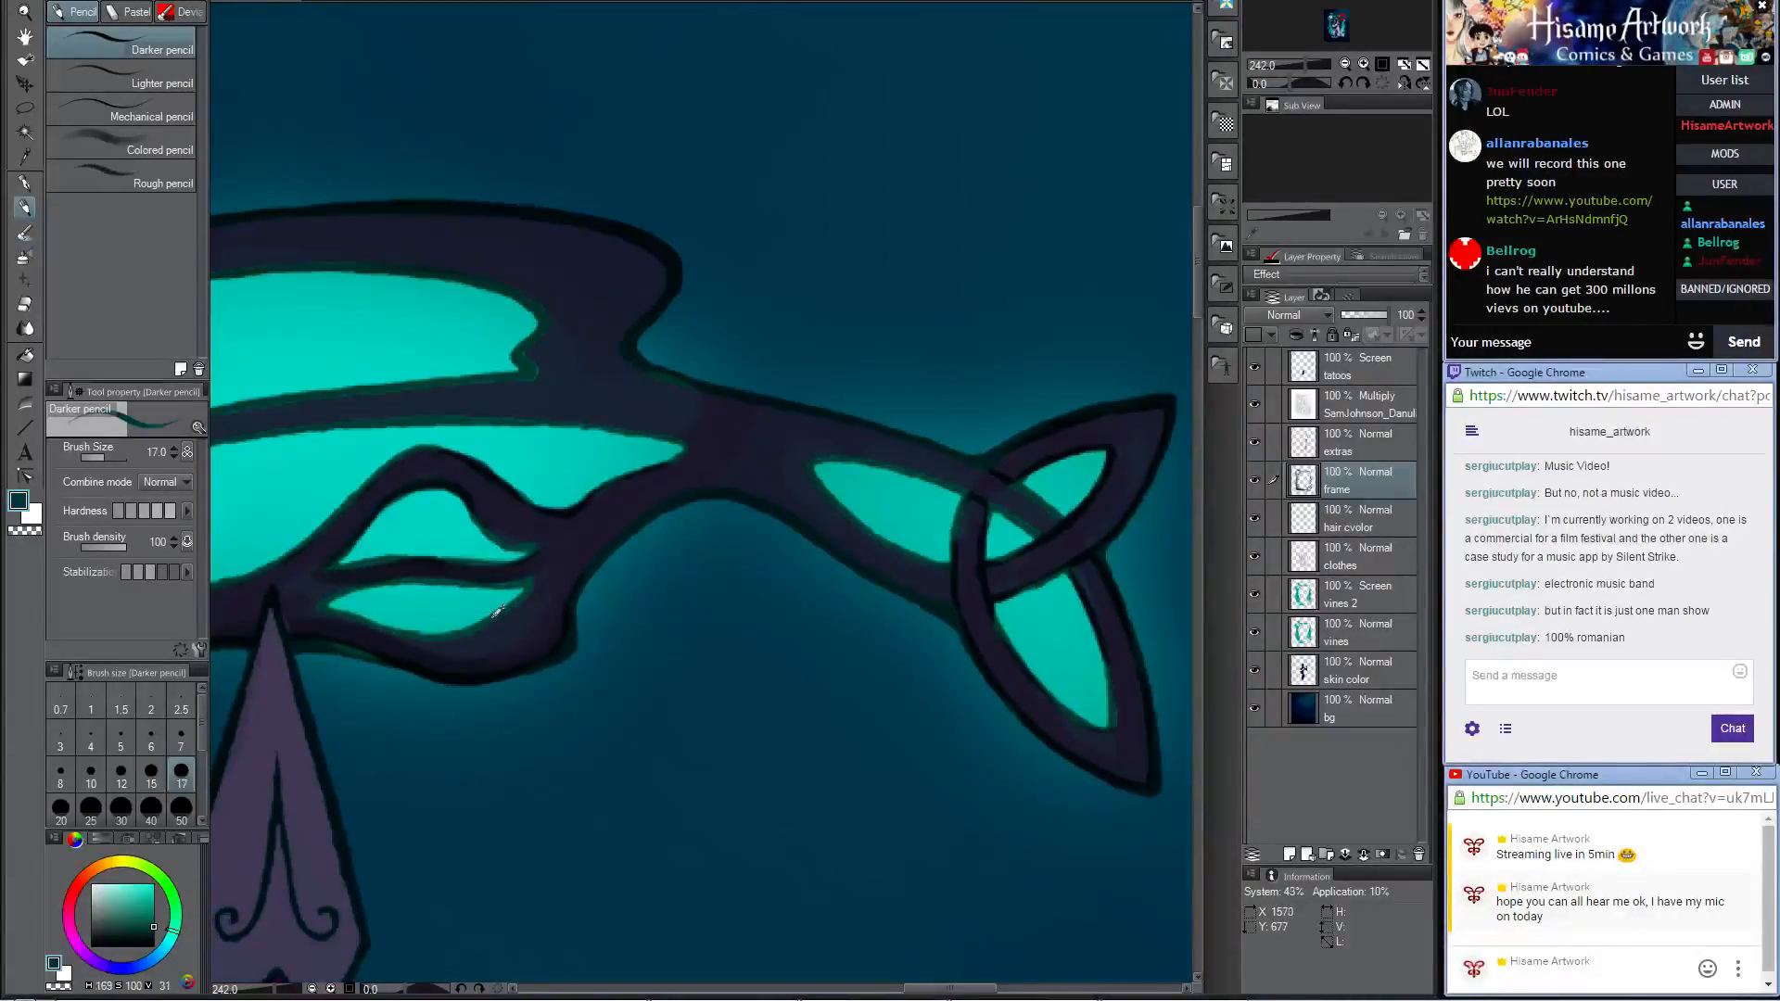
drag(1044, 461, 914, 475)
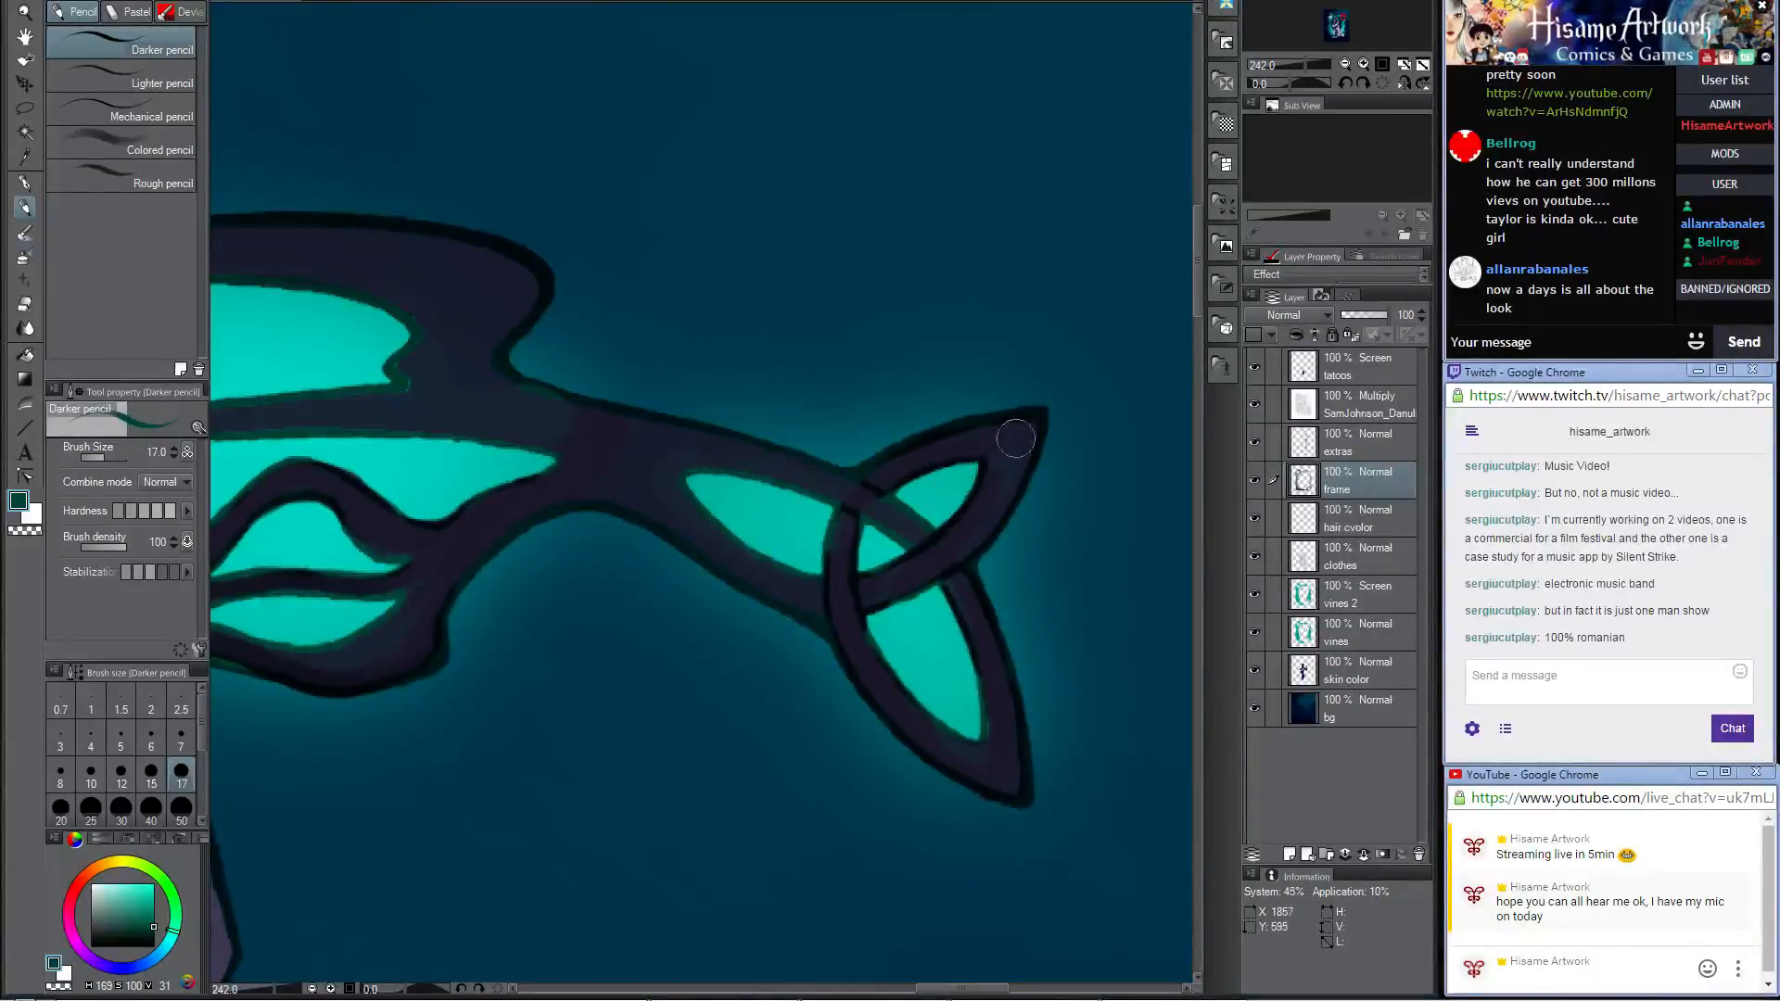
drag(1016, 636, 1034, 384)
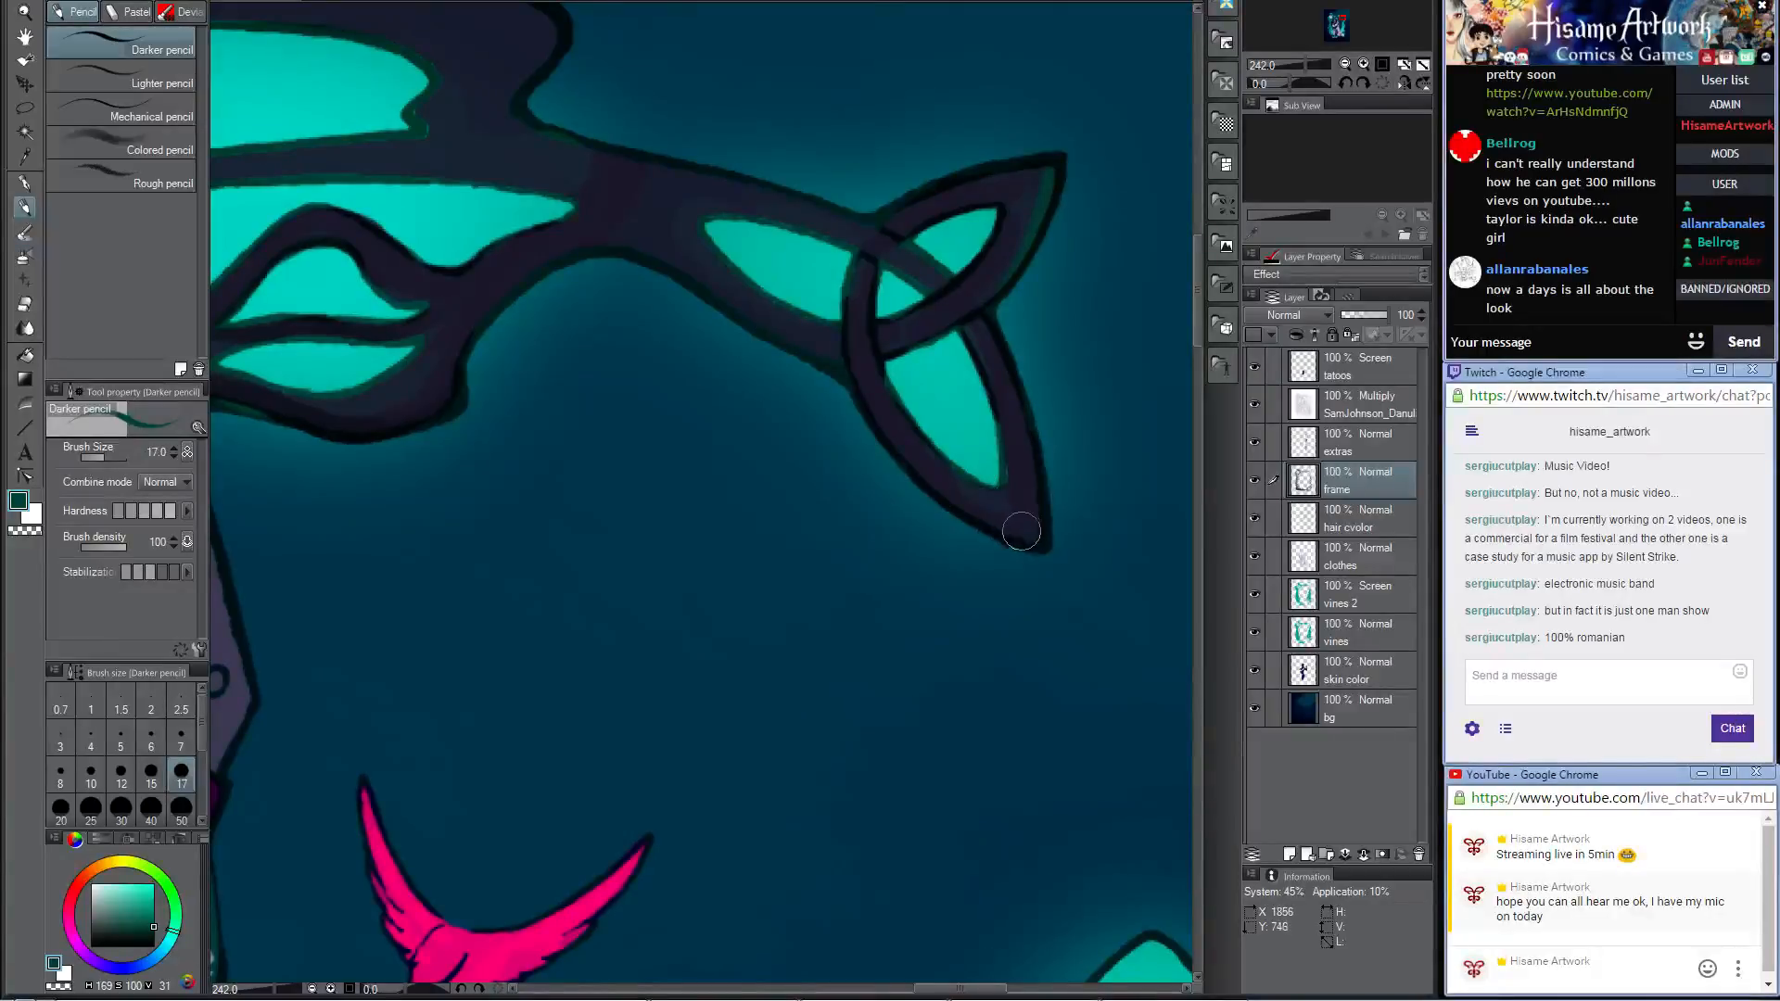
drag(1020, 532, 962, 504)
Step: Sample dark navy tones and shade the corner knot's strands along their edges and crossings
alt+click(872, 332)
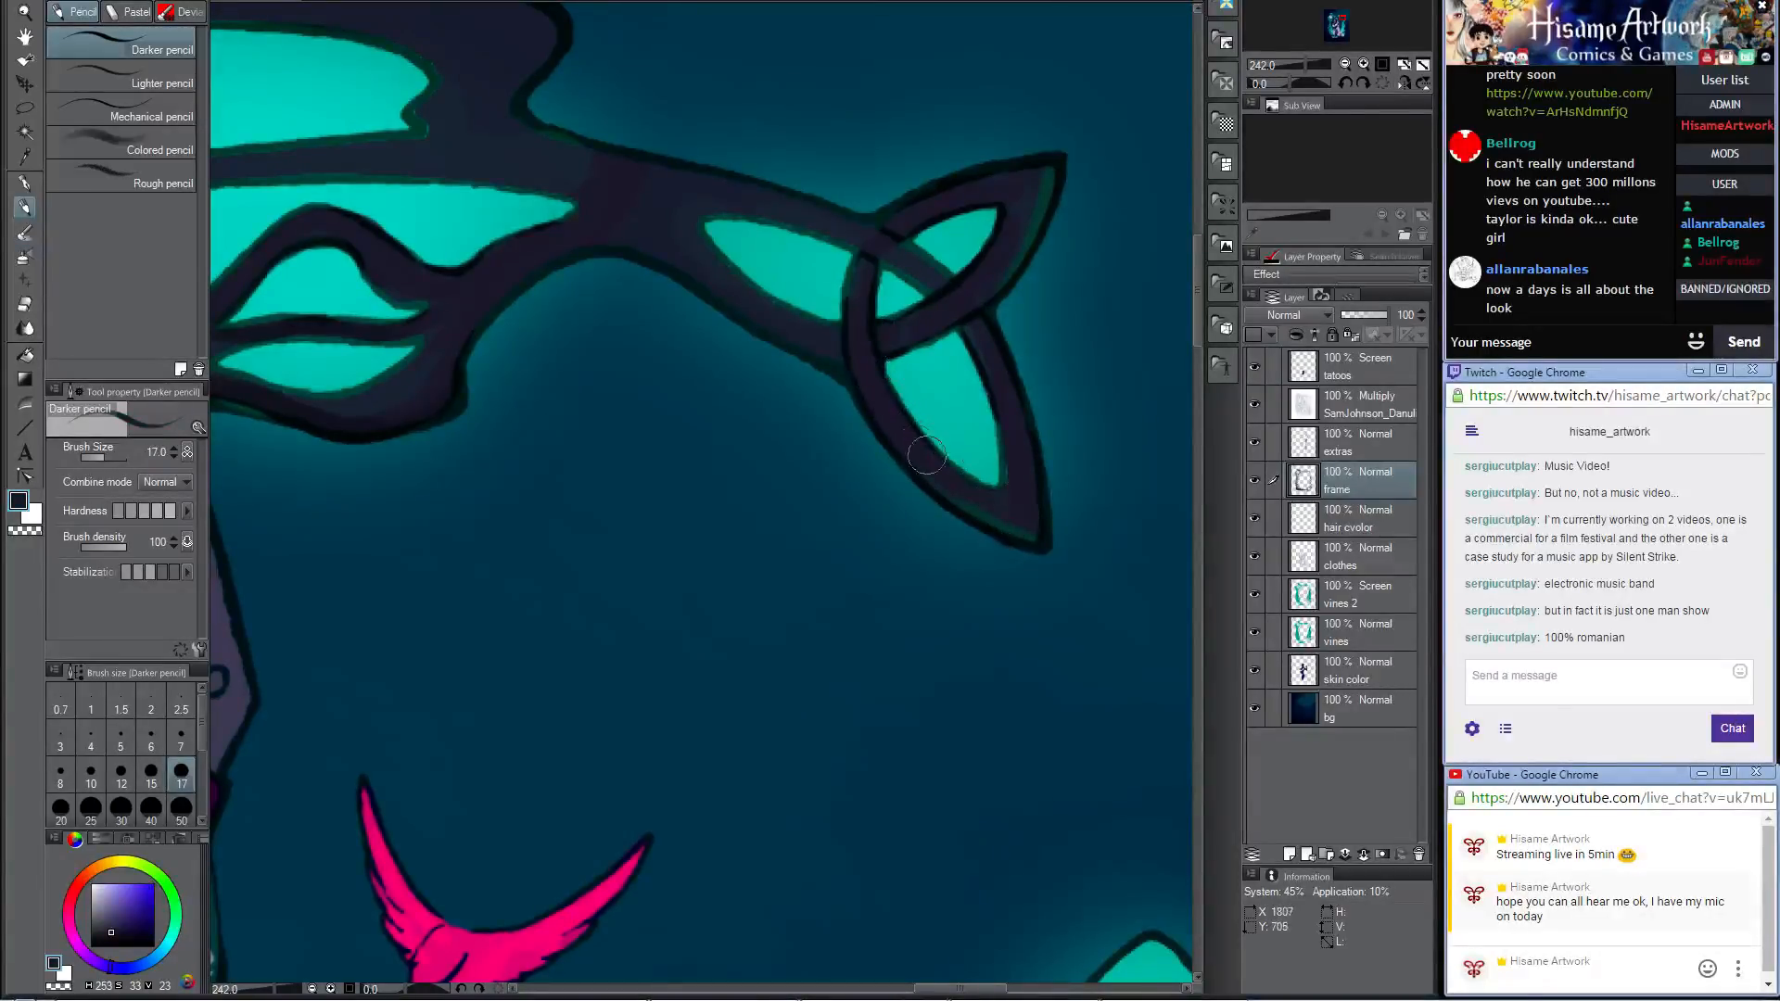
mouse_move(928, 455)
mouse_down()
mouse_move(1009, 479)
mouse_move(1004, 453)
mouse_up()
alt+click(974, 322)
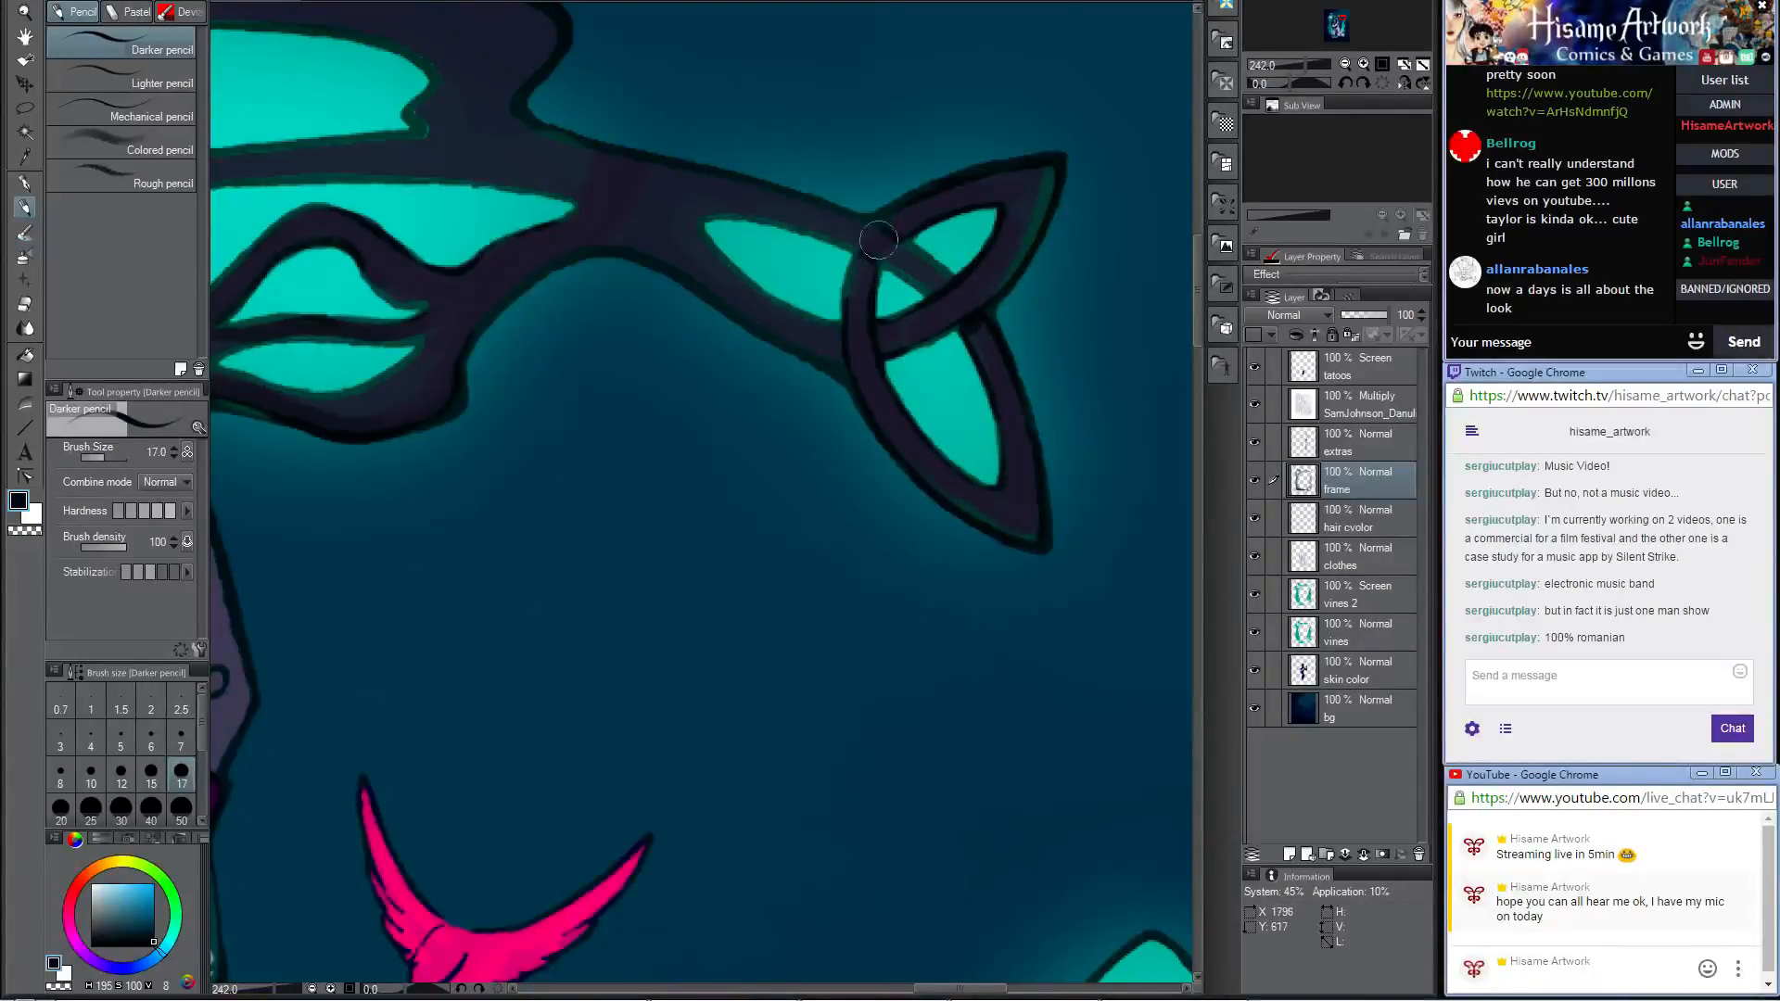
mouse_move(878, 240)
mouse_down()
mouse_move(898, 249)
mouse_move(985, 195)
mouse_up()
mouse_move(816, 213)
mouse_down()
mouse_move(847, 324)
mouse_move(1004, 475)
mouse_up()
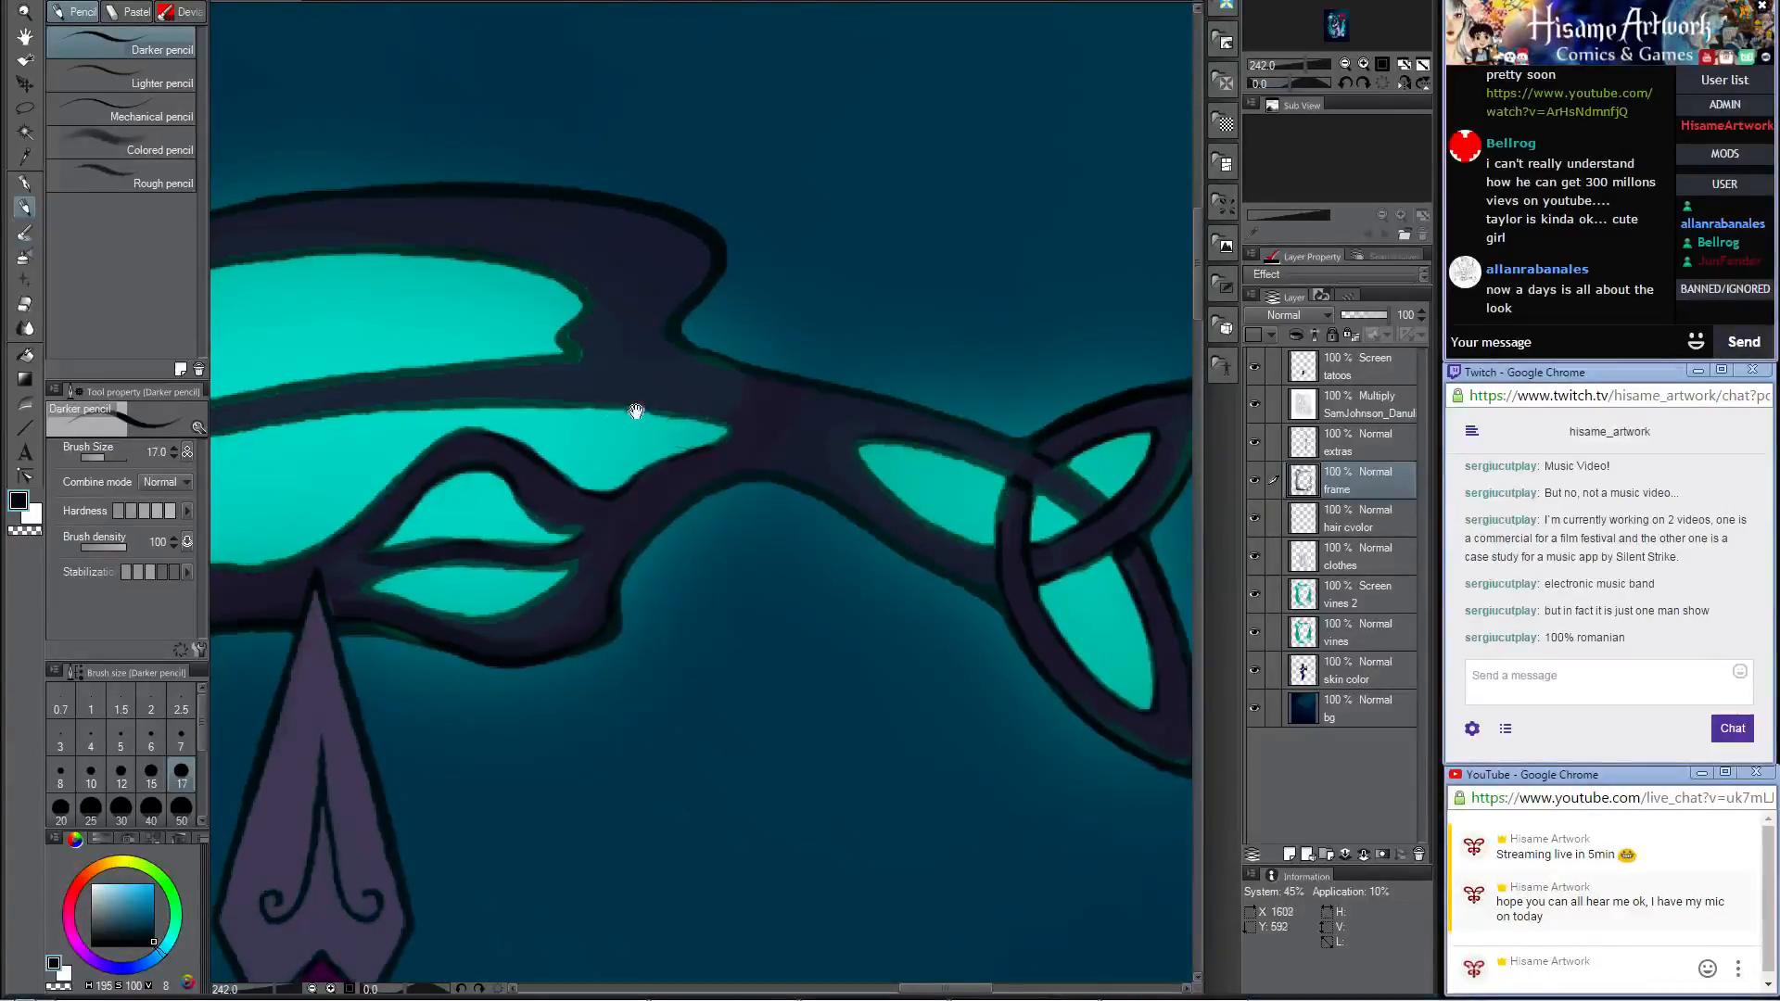
Step: On the extras layer, thicken the spearhead's engraved central line and scrolls with the dark colour
drag(636, 410, 1174, 417)
mouse_move(604, 568)
mouse_down()
mouse_move(1116, 445)
mouse_move(1097, 451)
mouse_up()
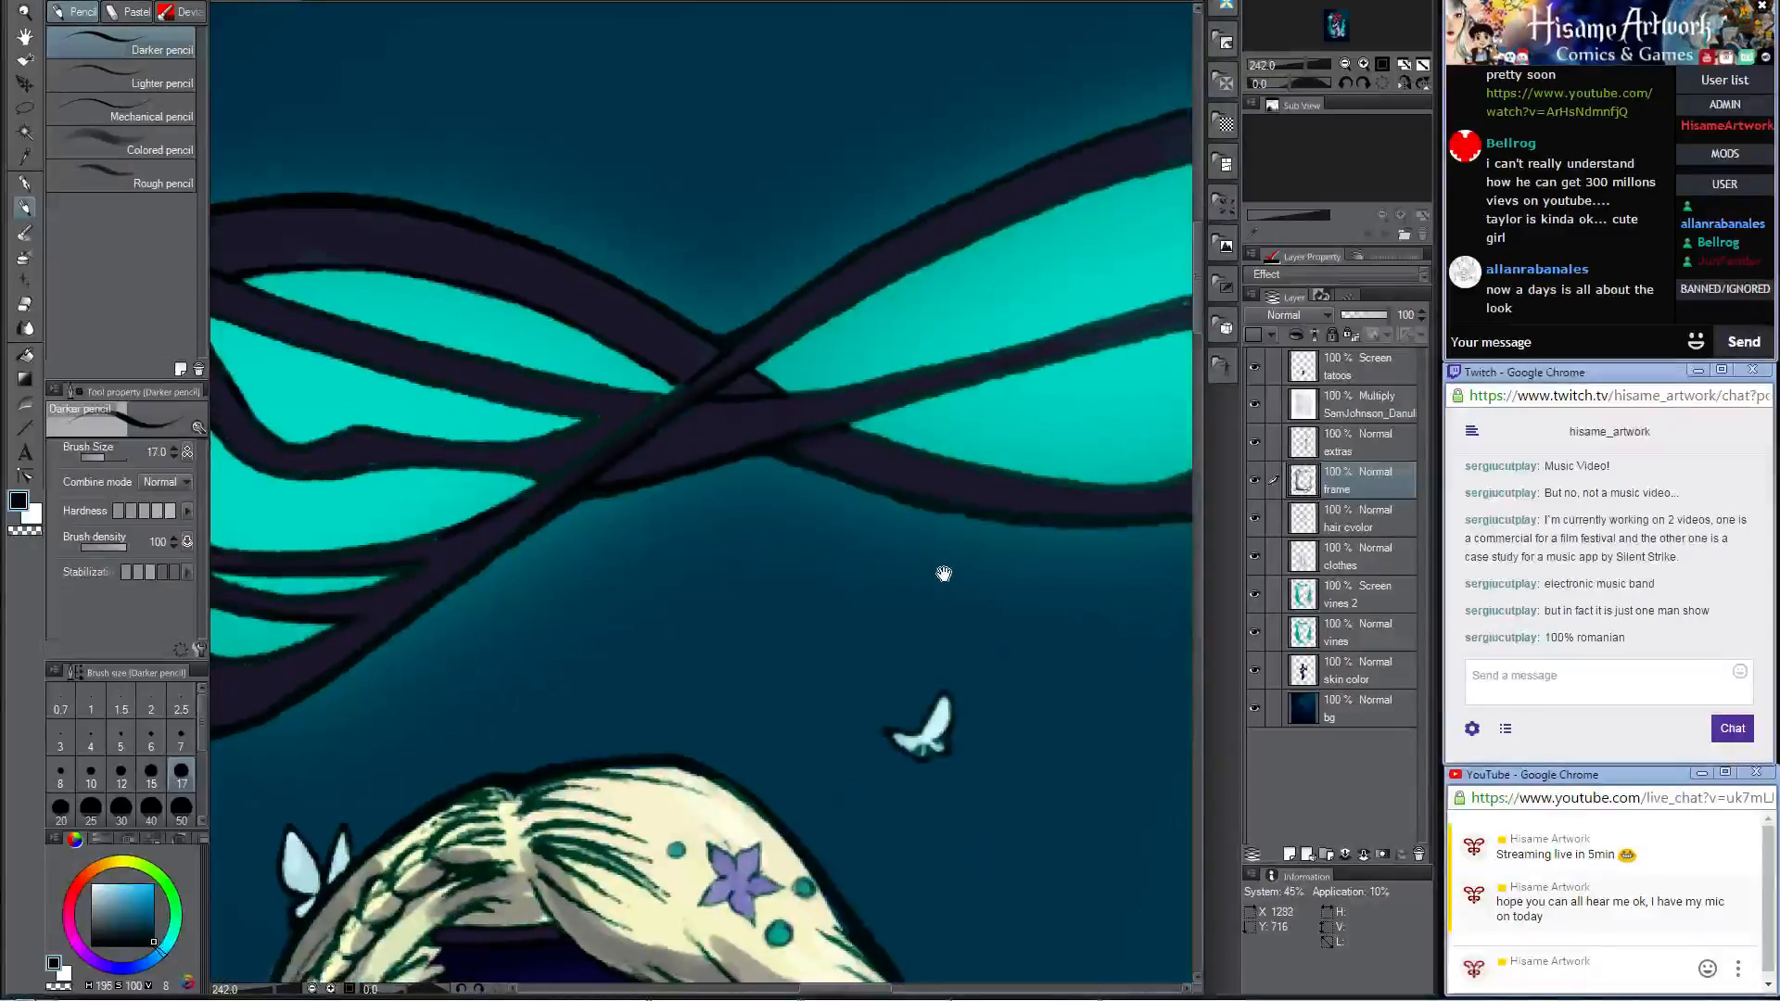
drag(944, 574, 448, 180)
click(1303, 443)
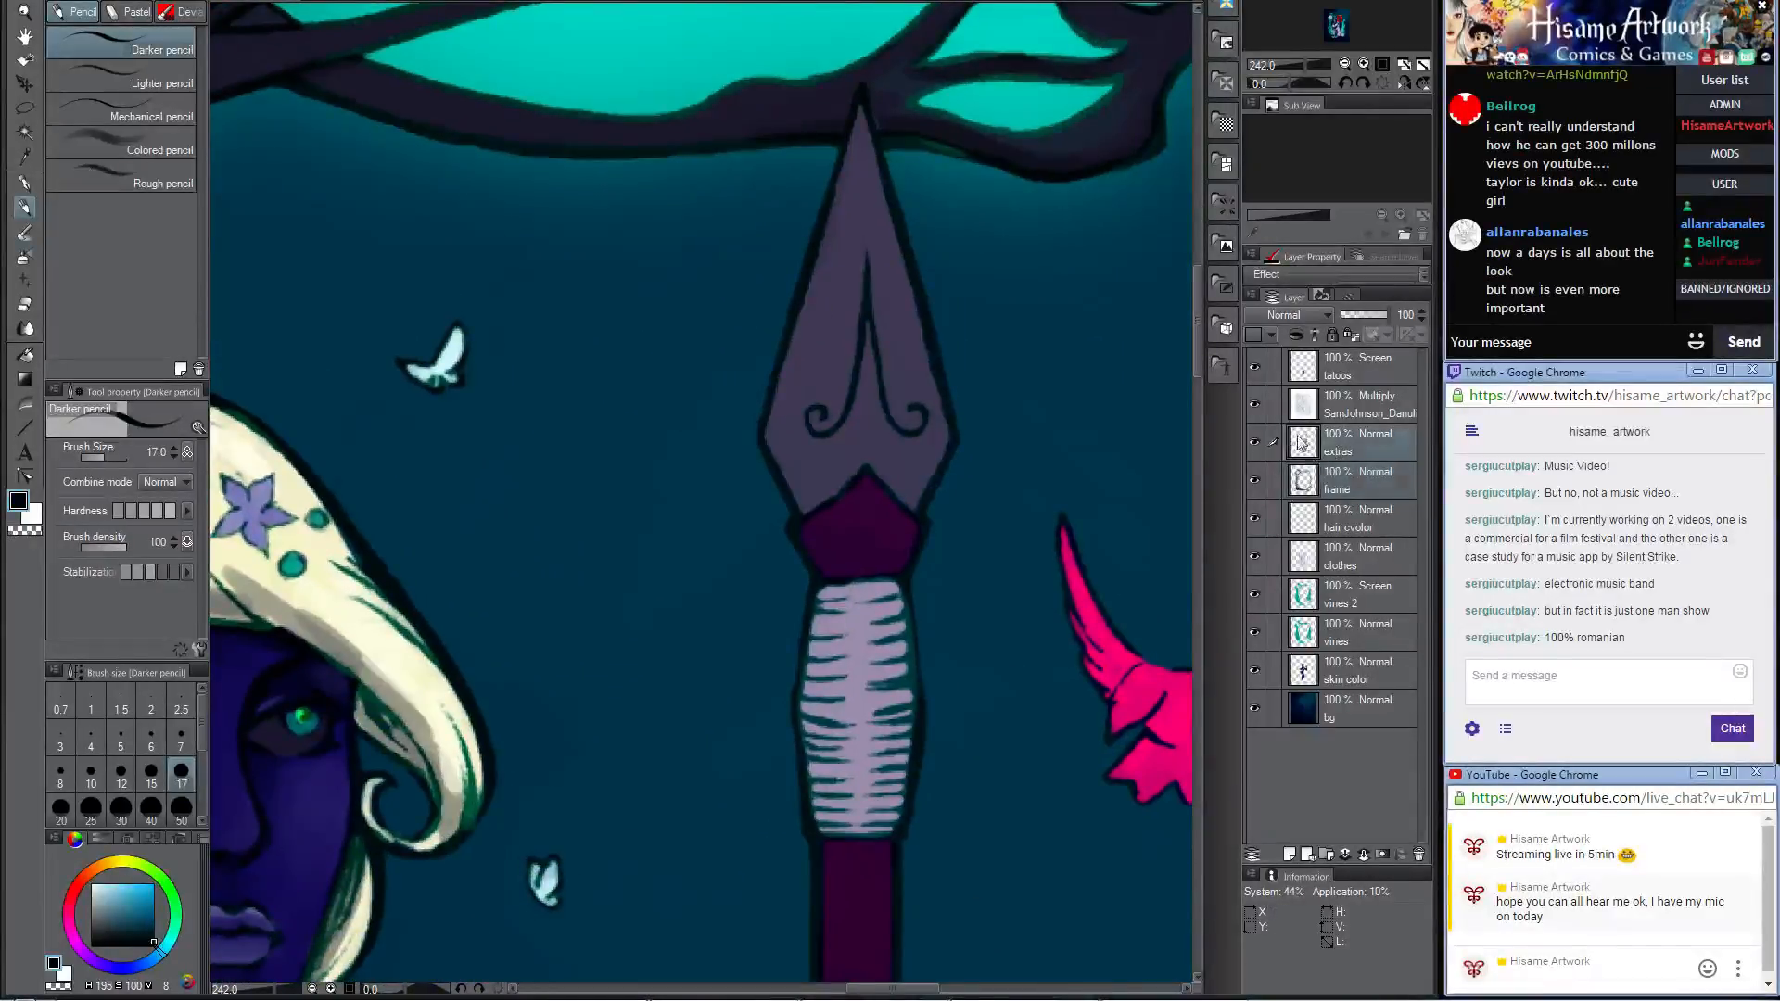
mouse_move(816, 411)
mouse_down()
mouse_move(856, 402)
mouse_move(877, 265)
mouse_move(868, 319)
mouse_move(911, 413)
mouse_up()
drag(871, 329, 840, 443)
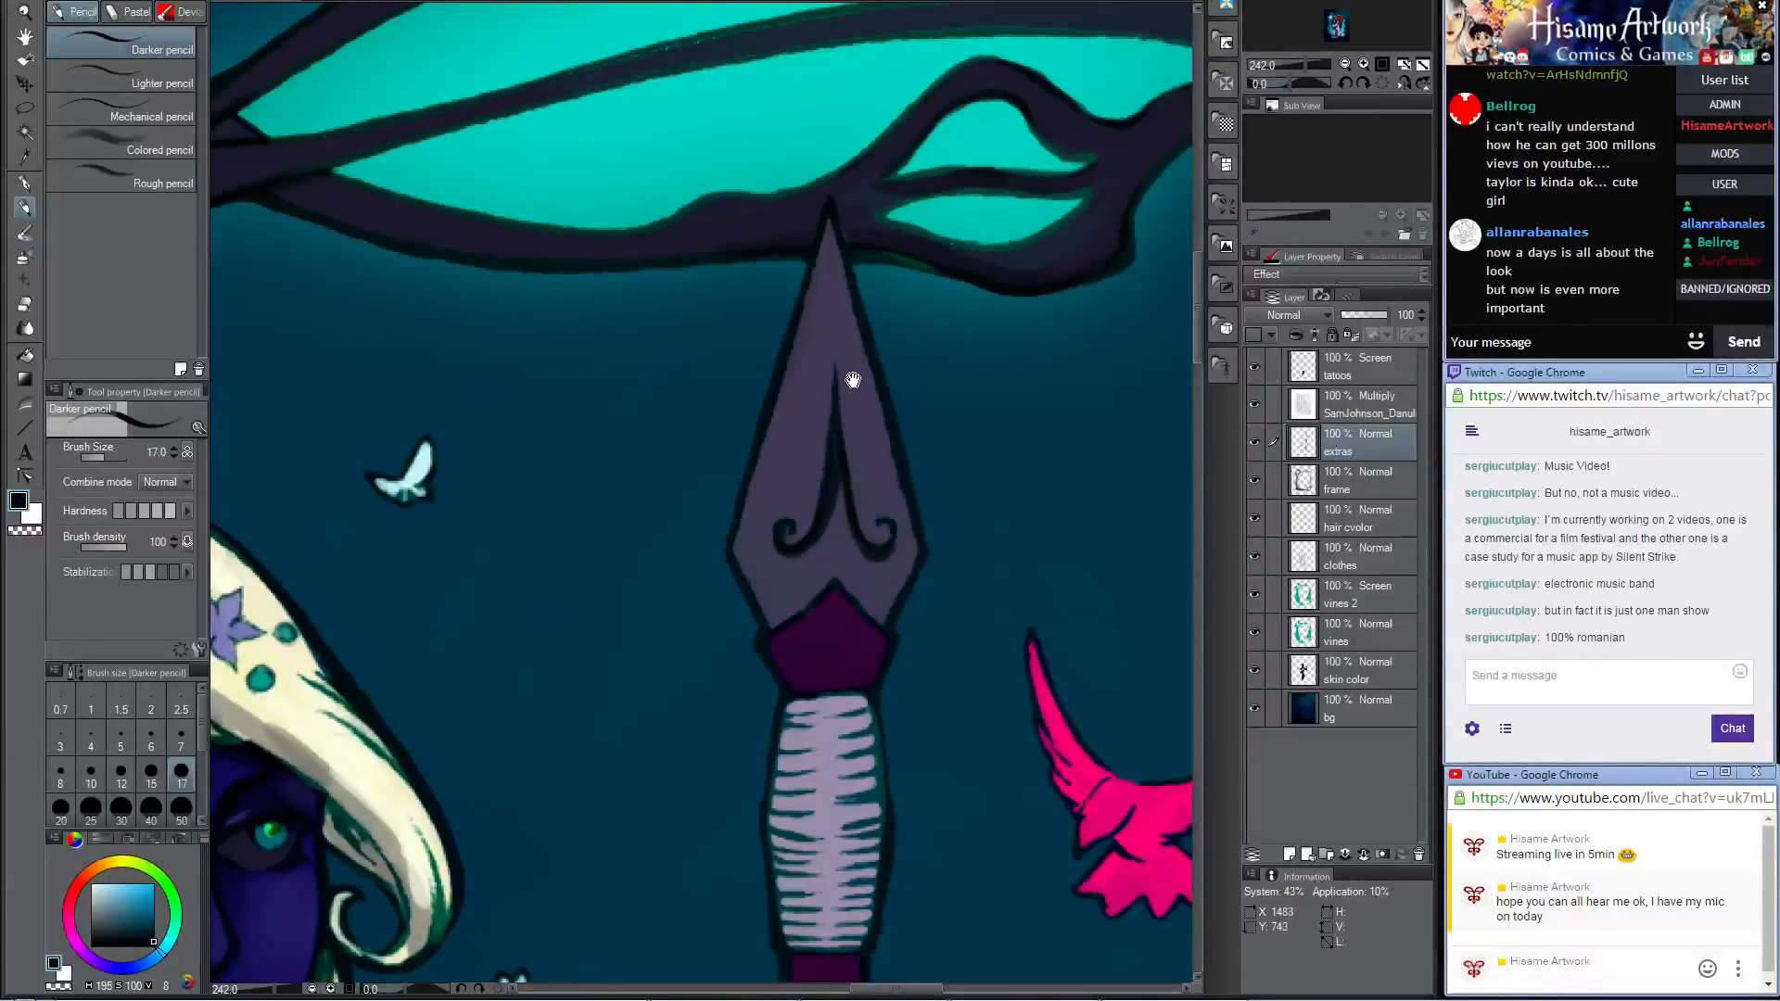
drag(853, 380, 797, 397)
Step: Set the drawing colour to a pale mint and paint highlights along both edges of the spearhead's tip
click(19, 502)
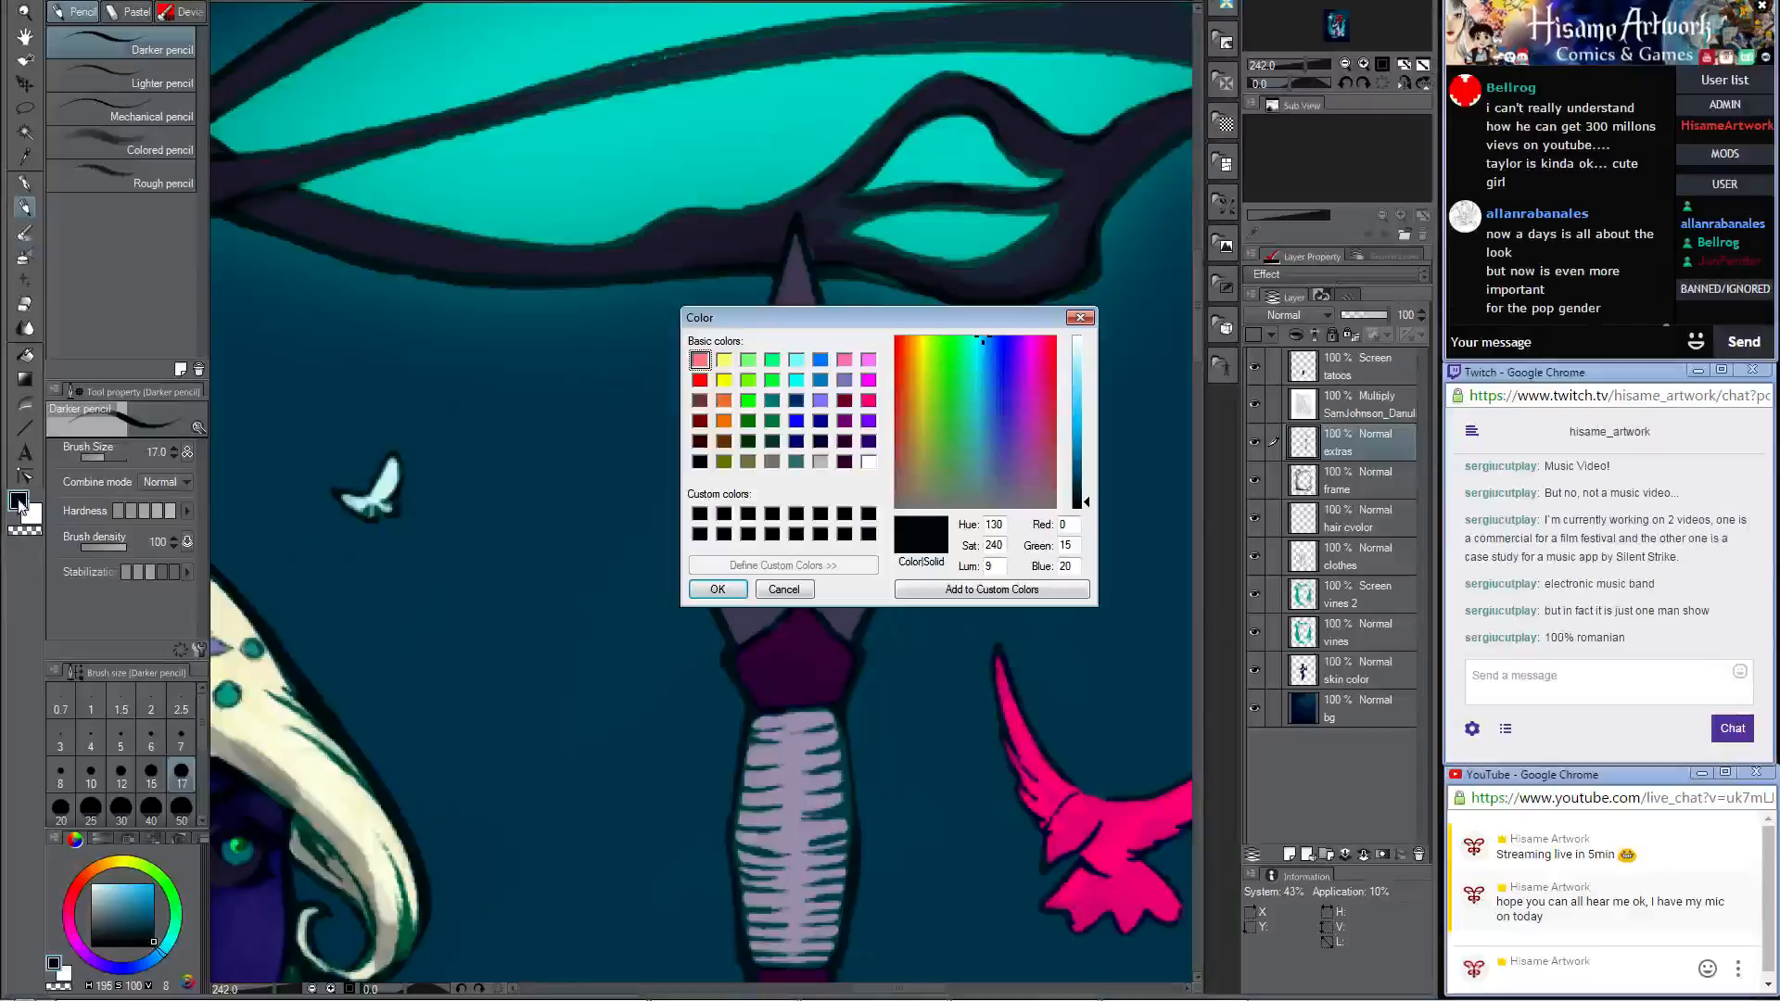
drag(985, 337, 968, 368)
click(1084, 398)
drag(1084, 398, 1085, 359)
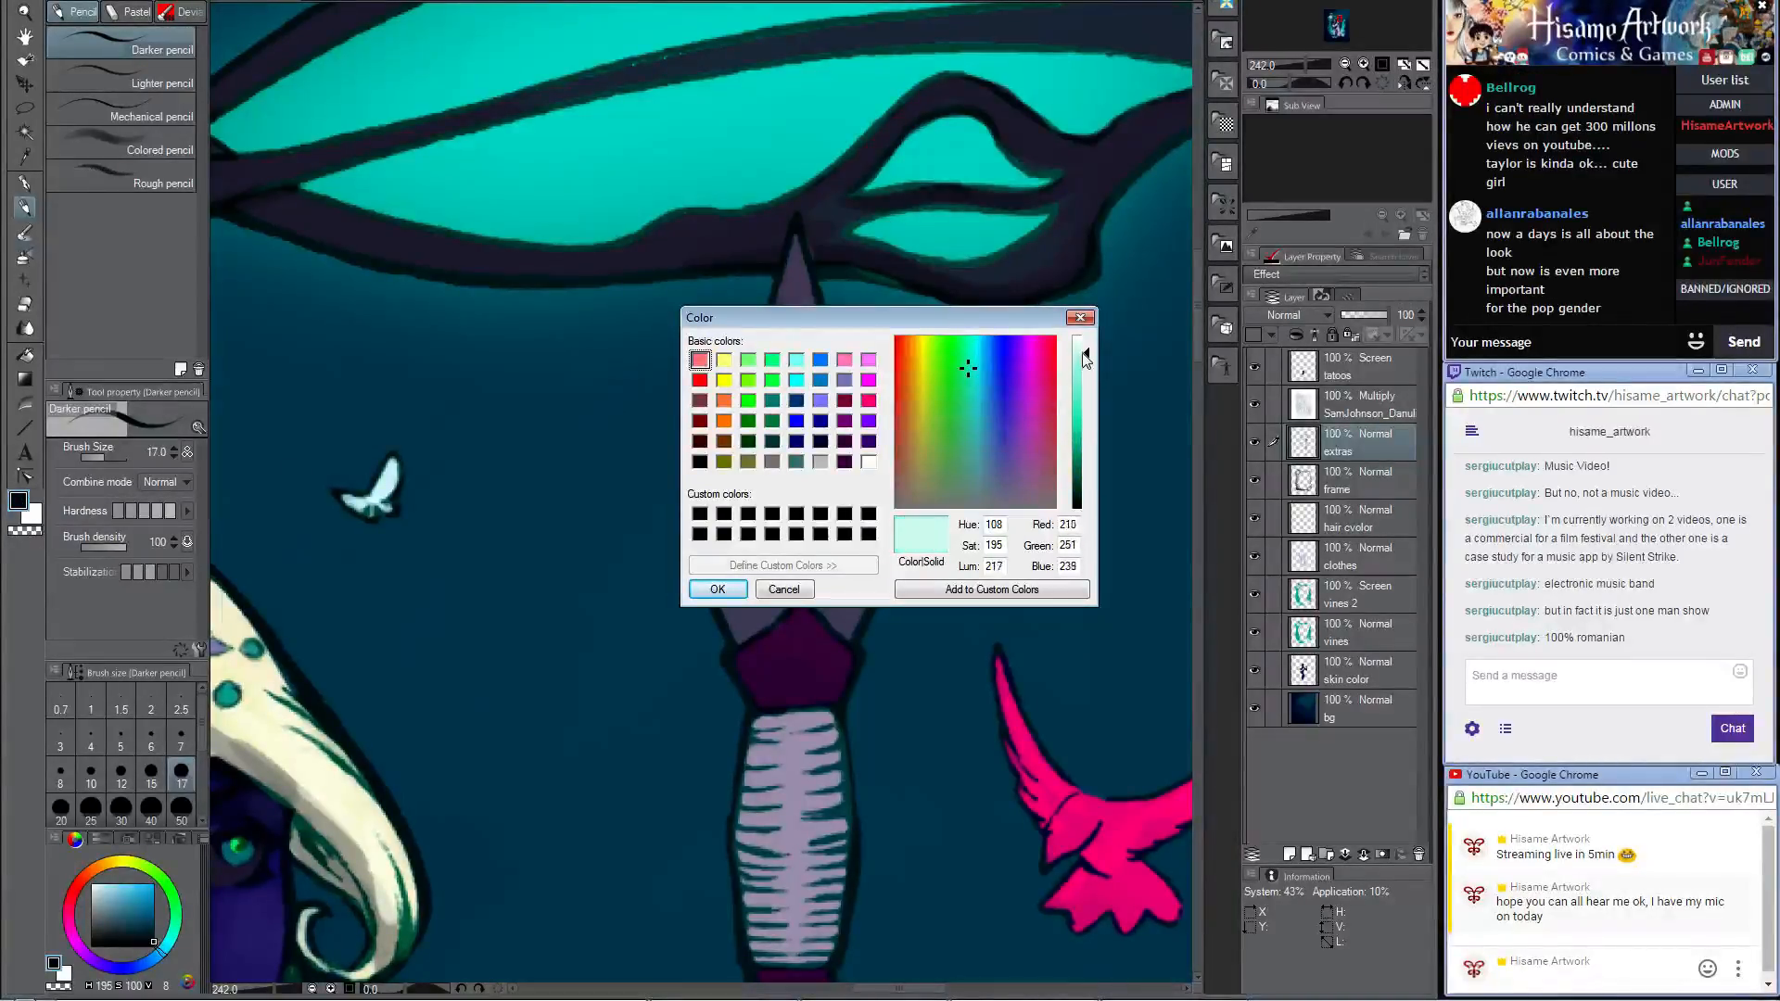
click(969, 364)
click(735, 588)
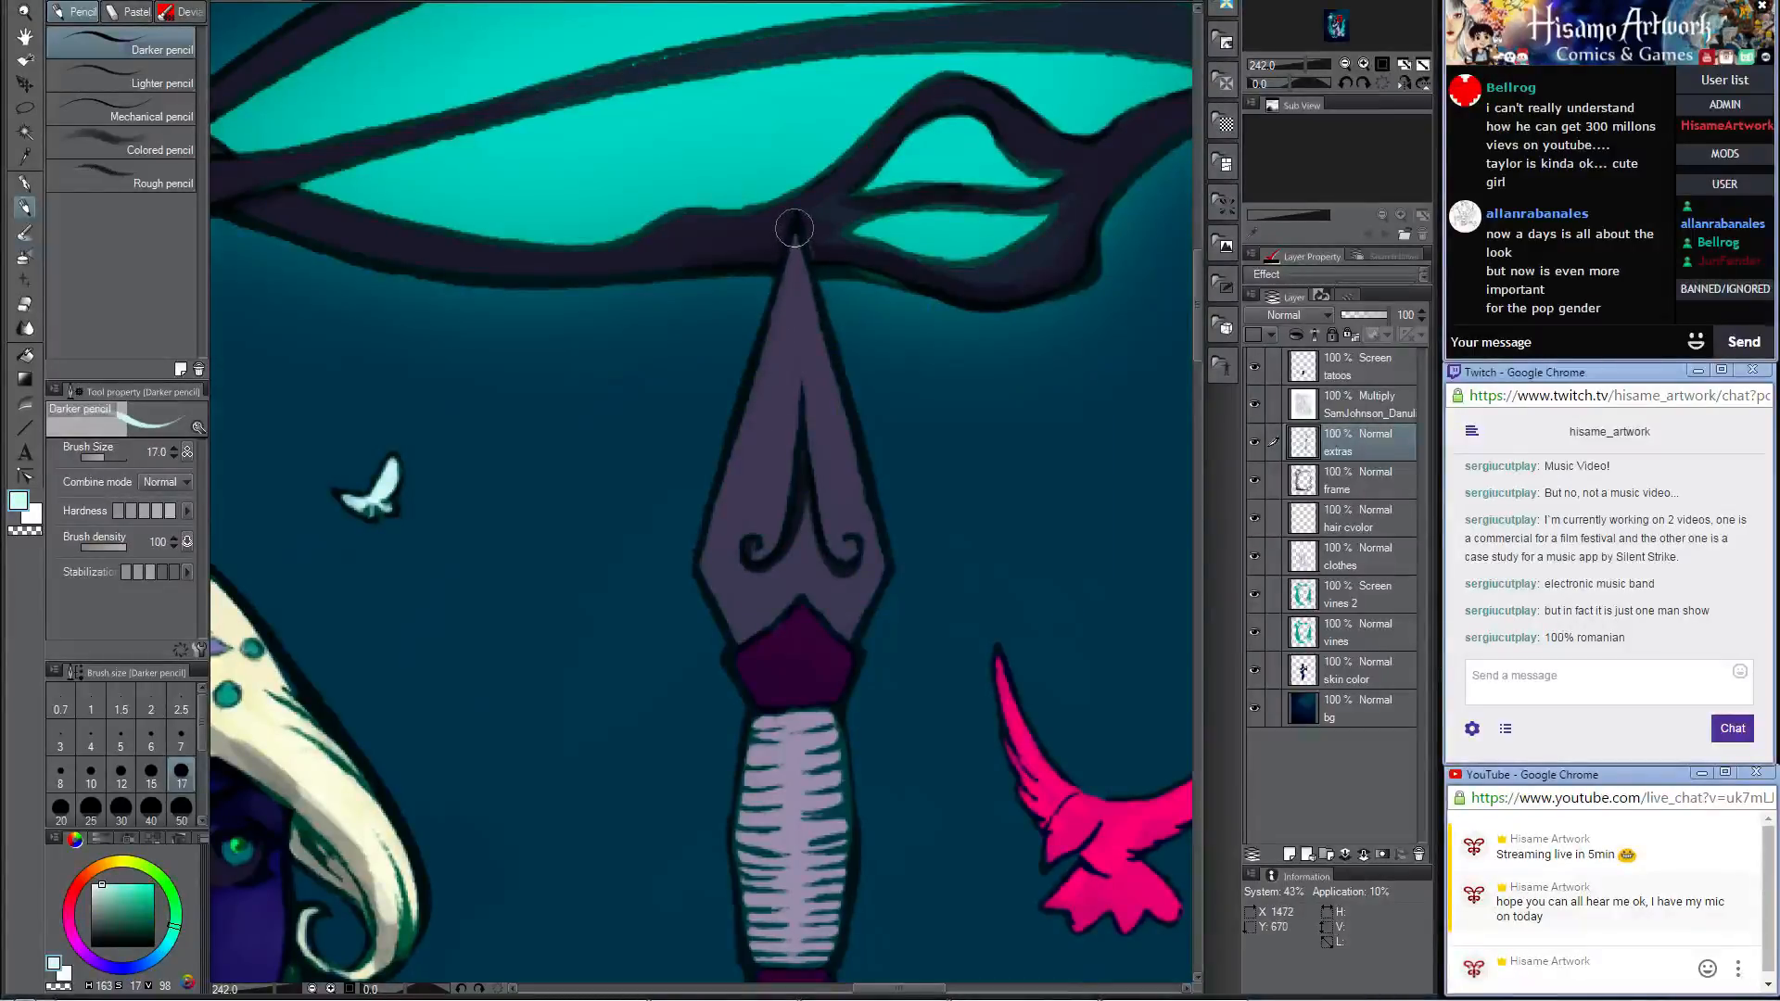
drag(795, 230, 839, 407)
drag(795, 233, 760, 376)
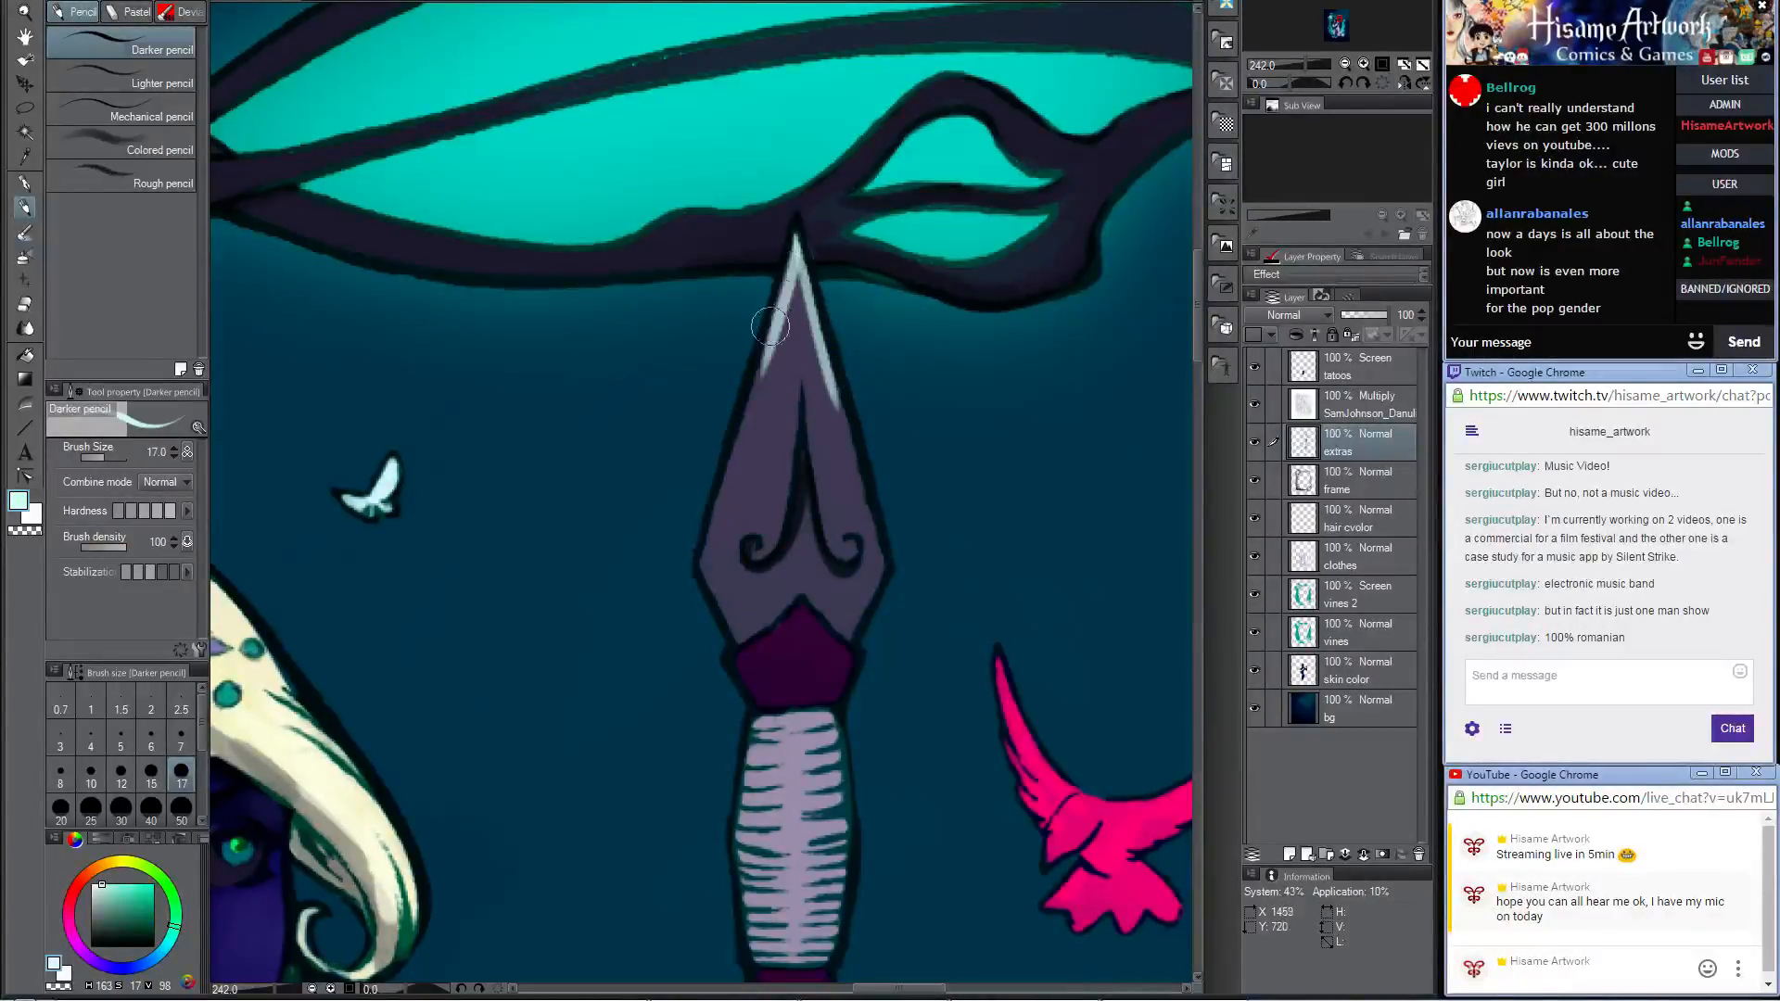
Step: Repaint the pale mint highlight along the left edge of the spearhead's tip and highlight the engraved central line
key(ctrl+z)
drag(795, 233, 716, 460)
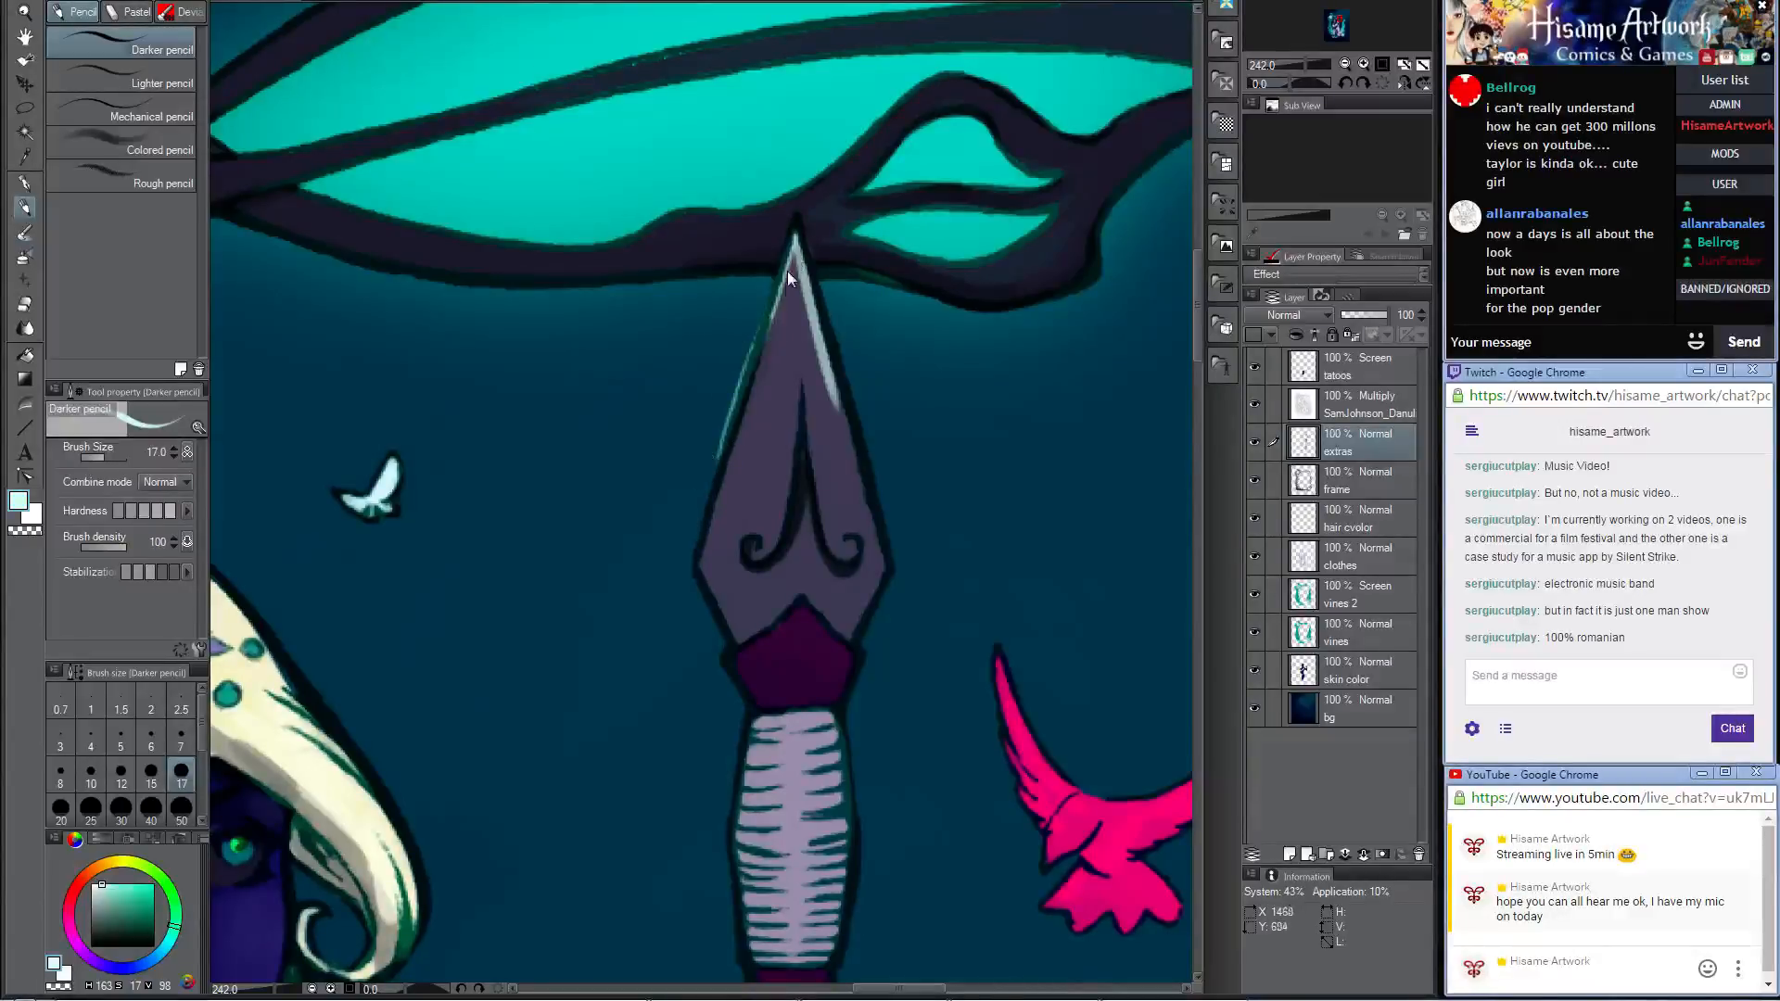
key(ctrl+z)
drag(796, 233, 722, 472)
key(ctrl+z)
drag(795, 234, 736, 438)
key(ctrl+z)
drag(796, 232, 736, 438)
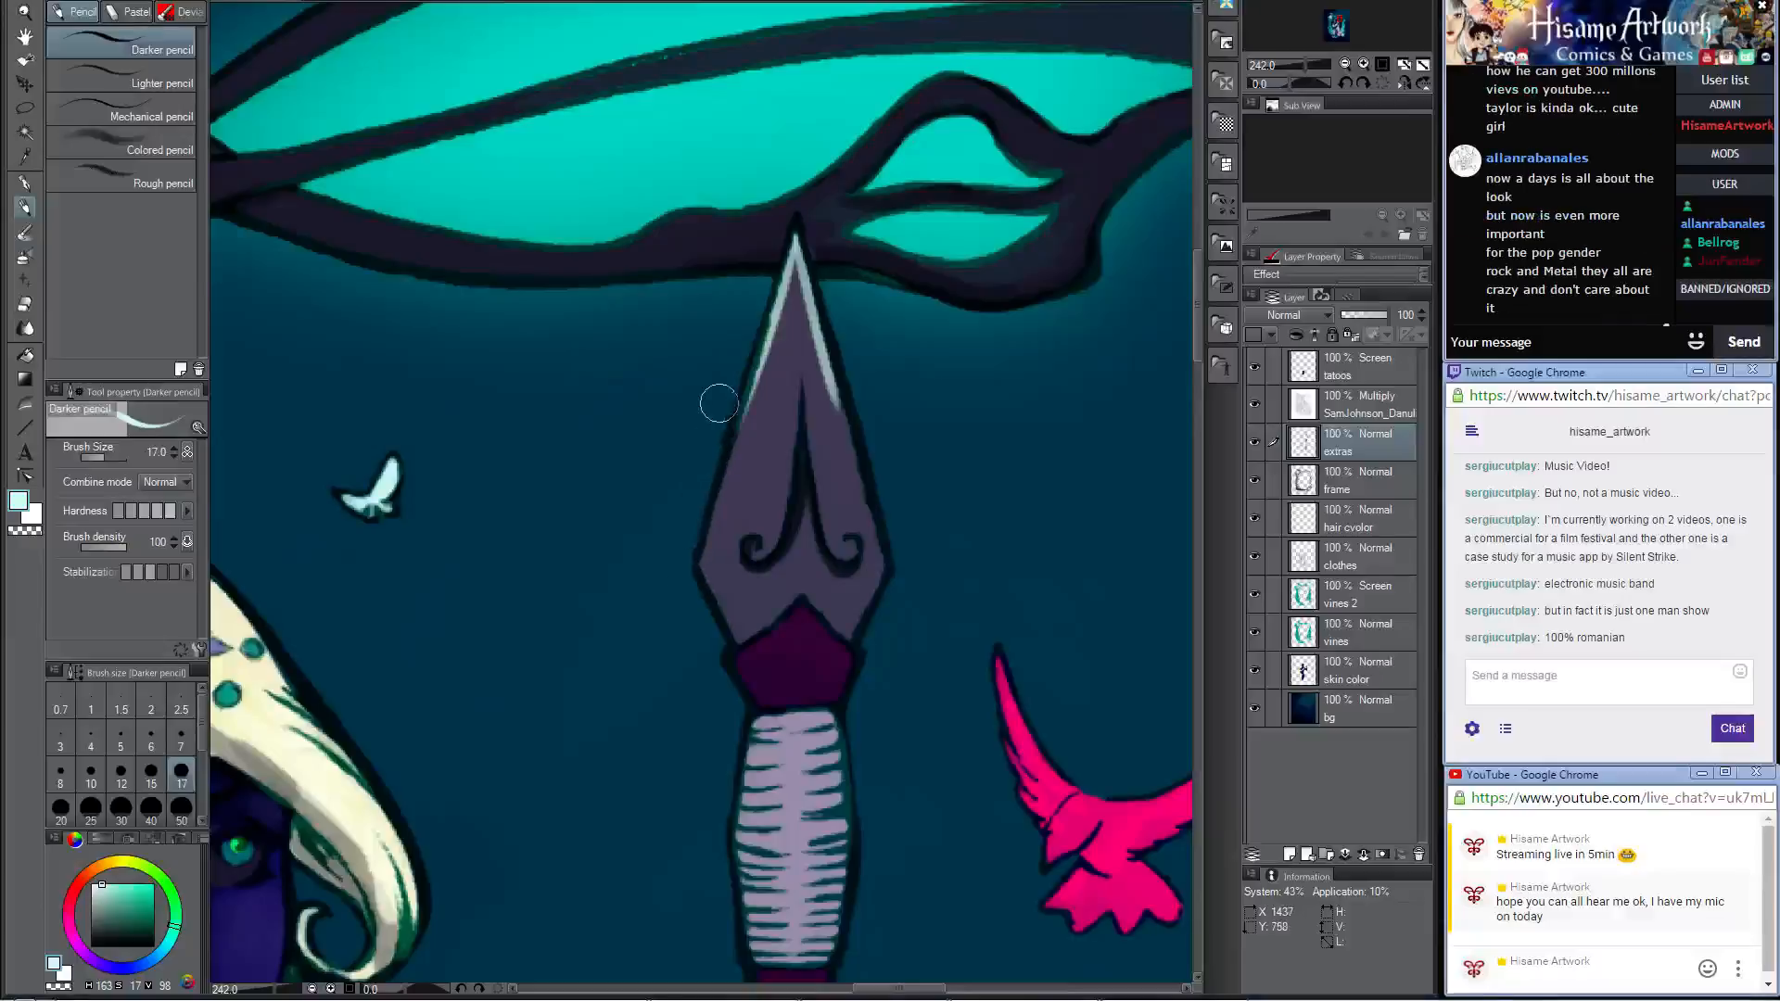
drag(805, 383, 828, 510)
key(ctrl+z)
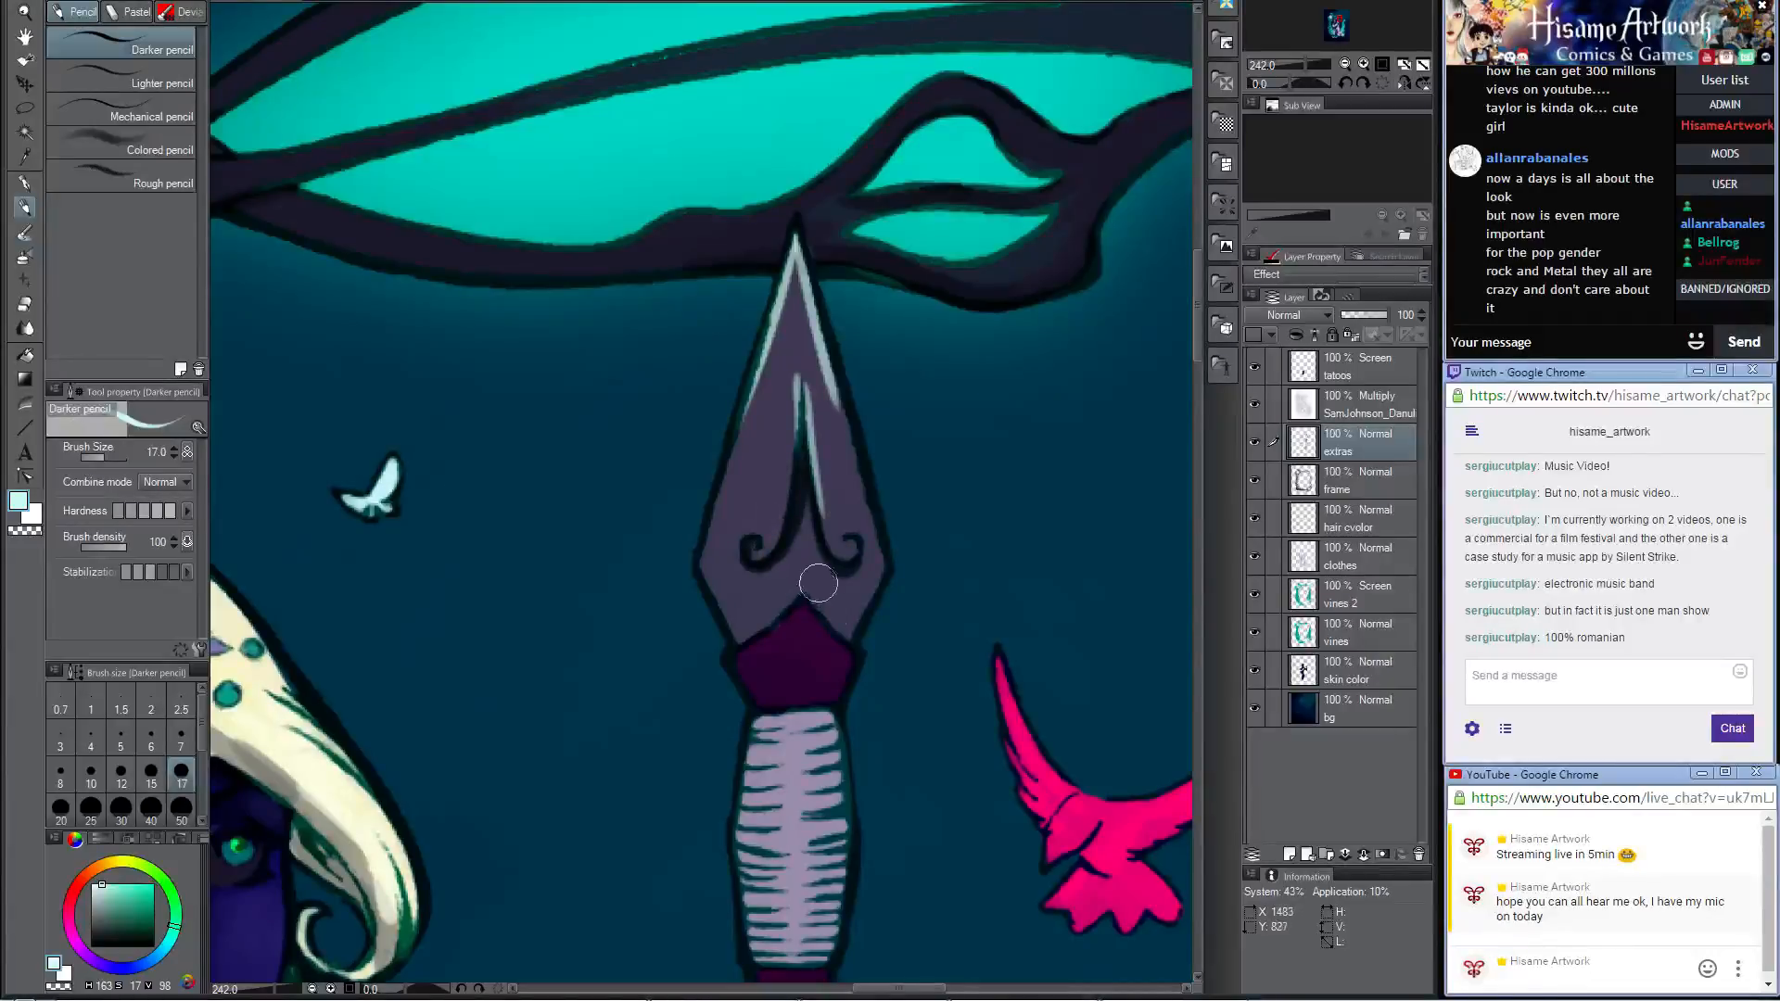
drag(811, 605, 850, 667)
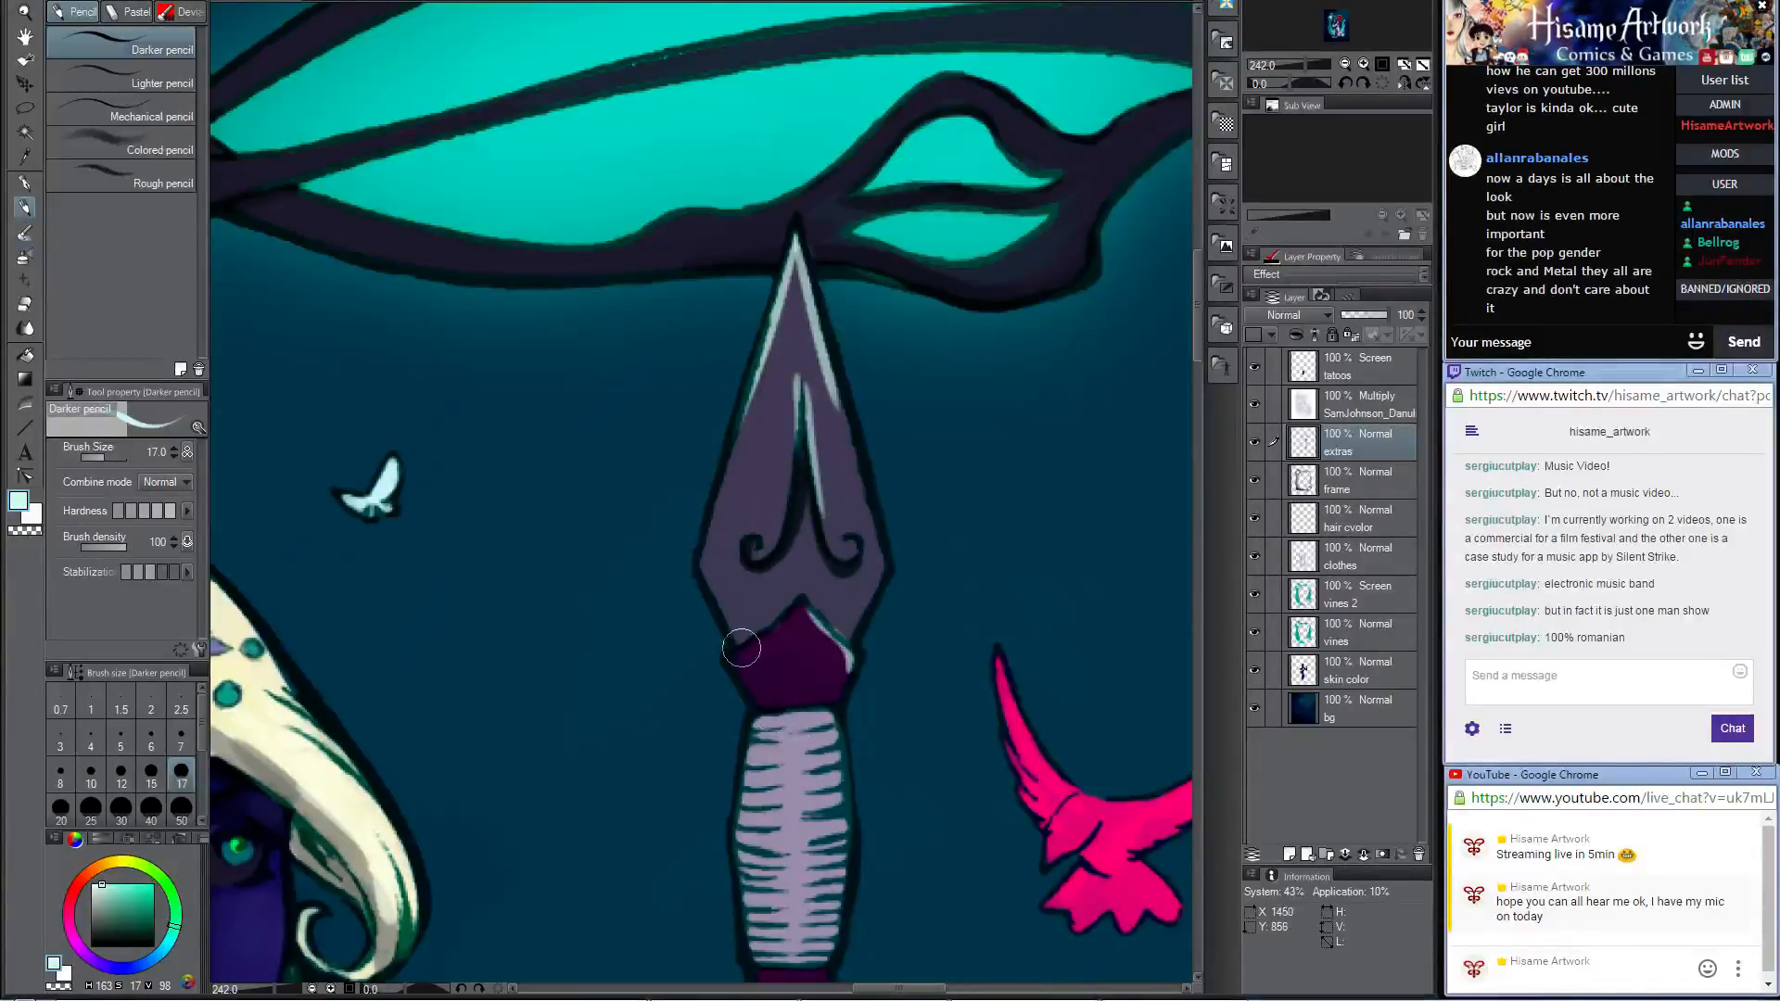
drag(742, 646, 796, 607)
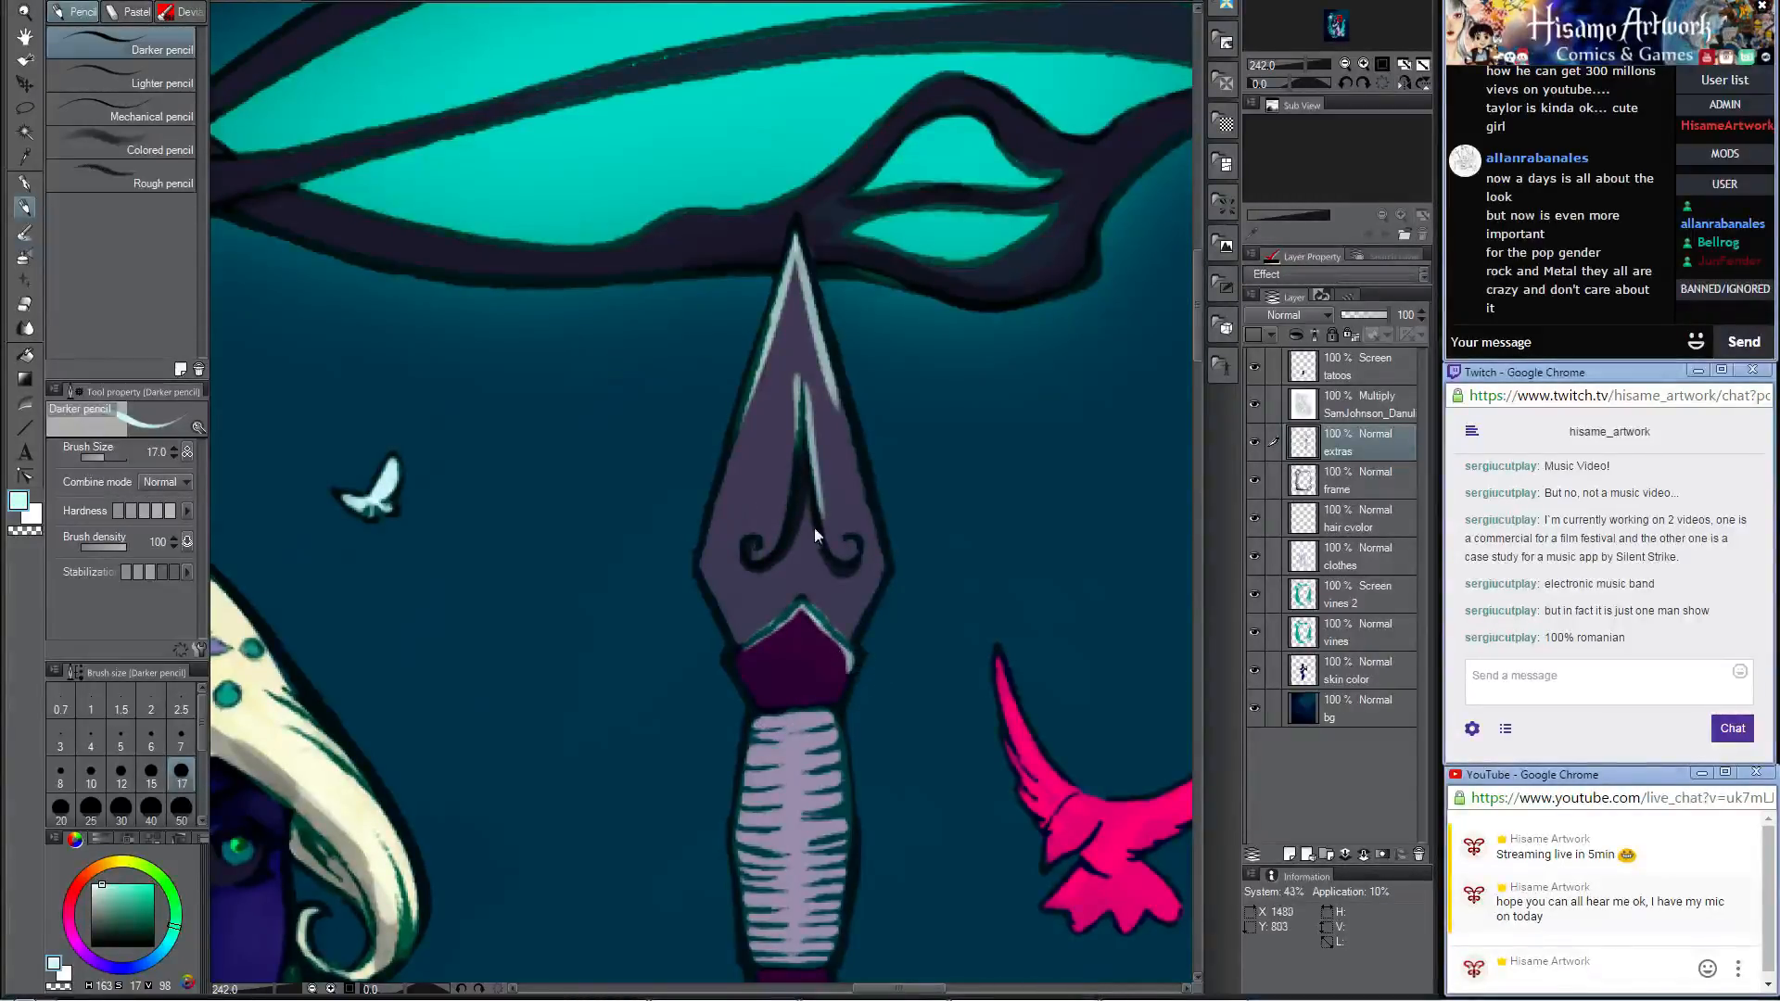
key(ctrl+z)
key(ctrl+z)
Step: Sample the teal of the frame's panels and paint reflected light along the upper edges of the spear's purple collar
alt+click(963, 220)
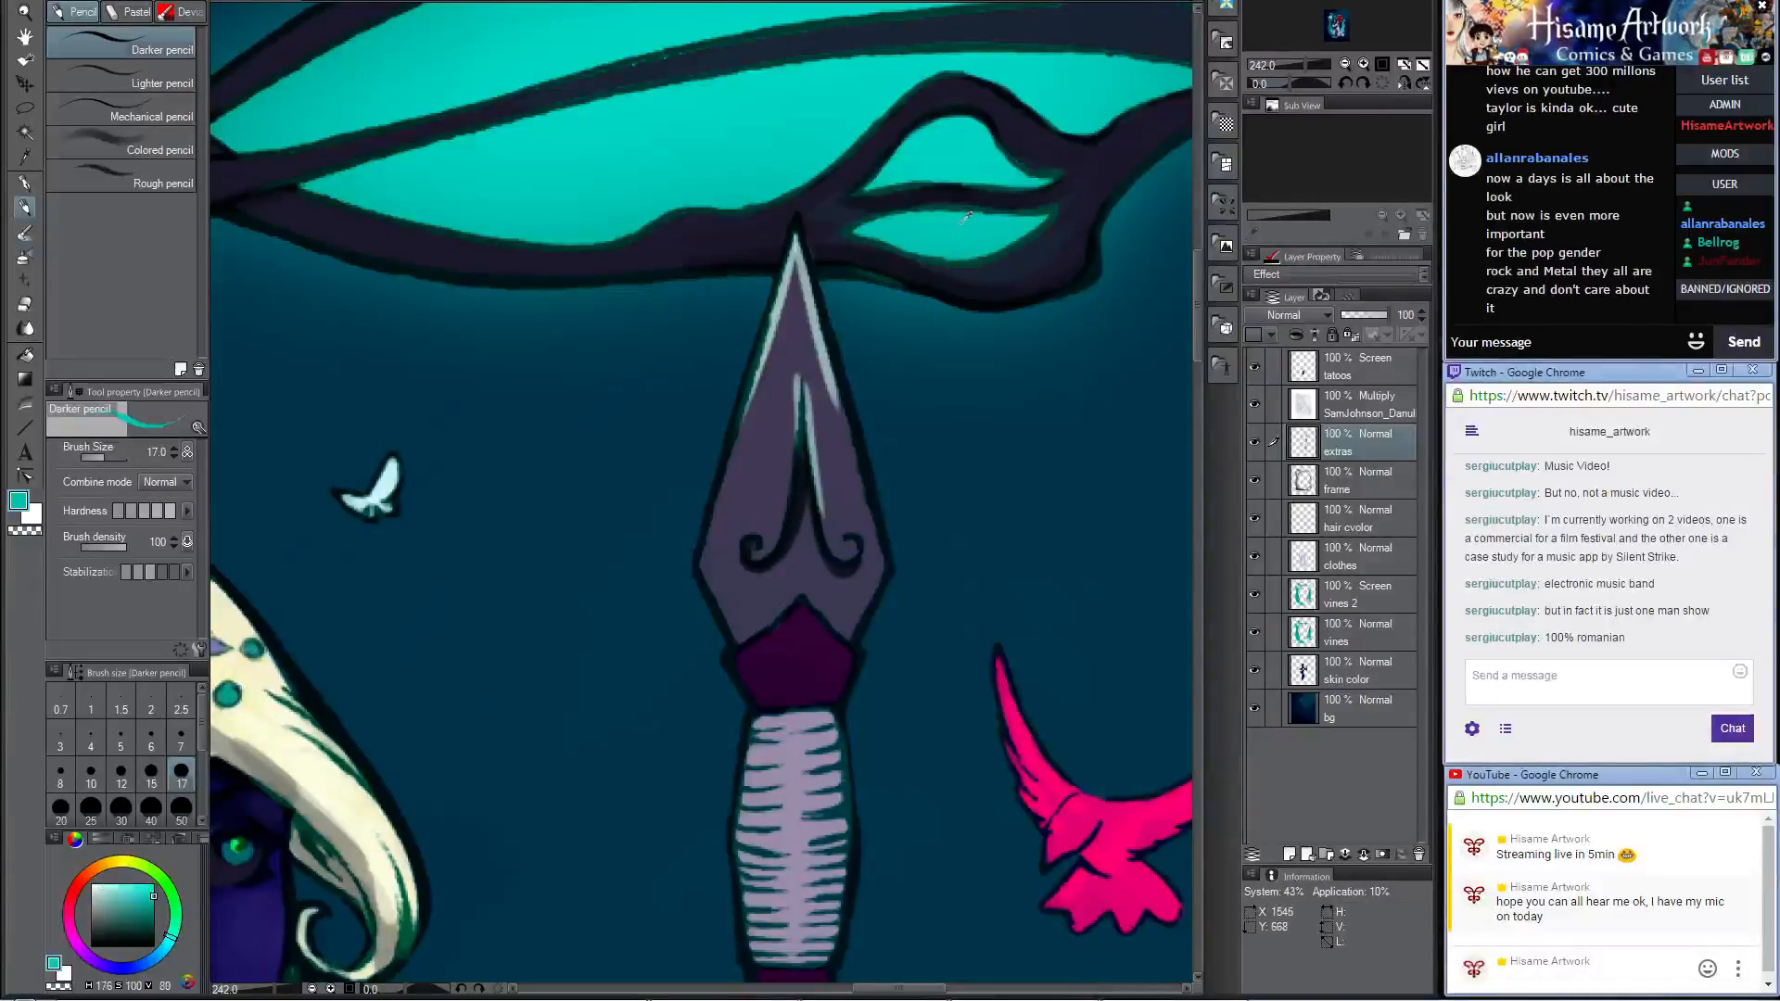
drag(804, 606, 859, 661)
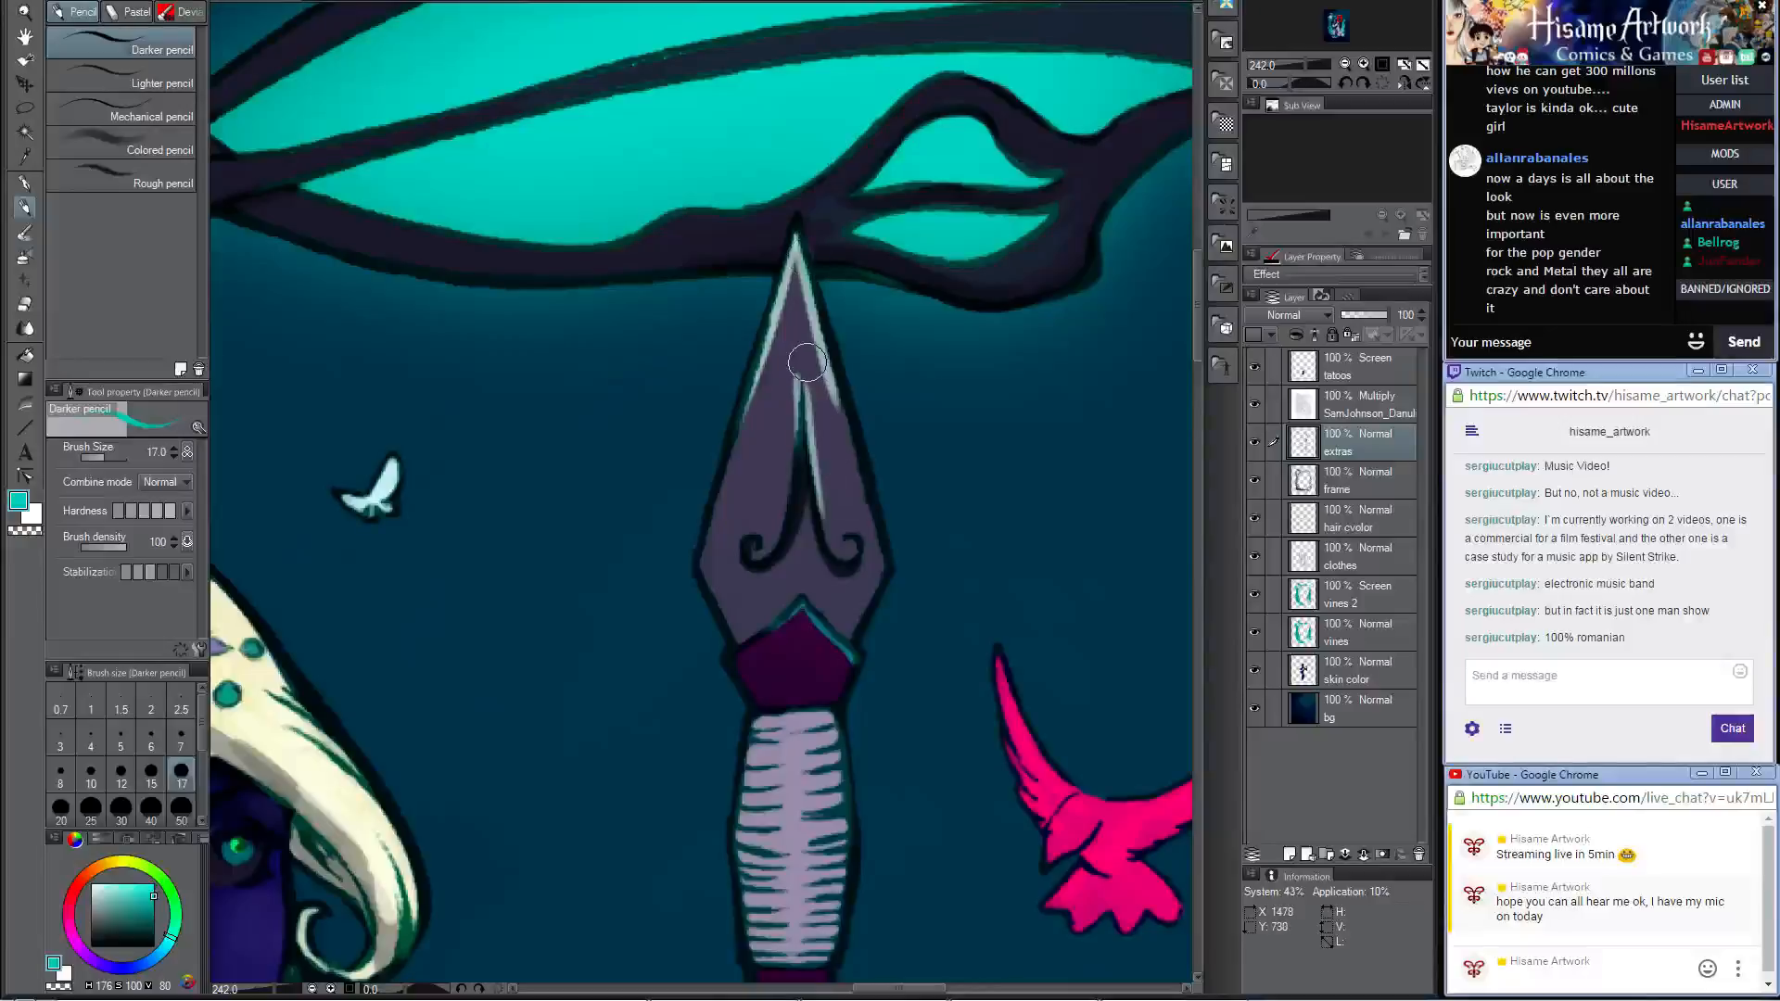
Step: Add a layer named highlights above the tatoos layer and set its blending mode to Add (Glow)
scroll(816, 352, down, 6)
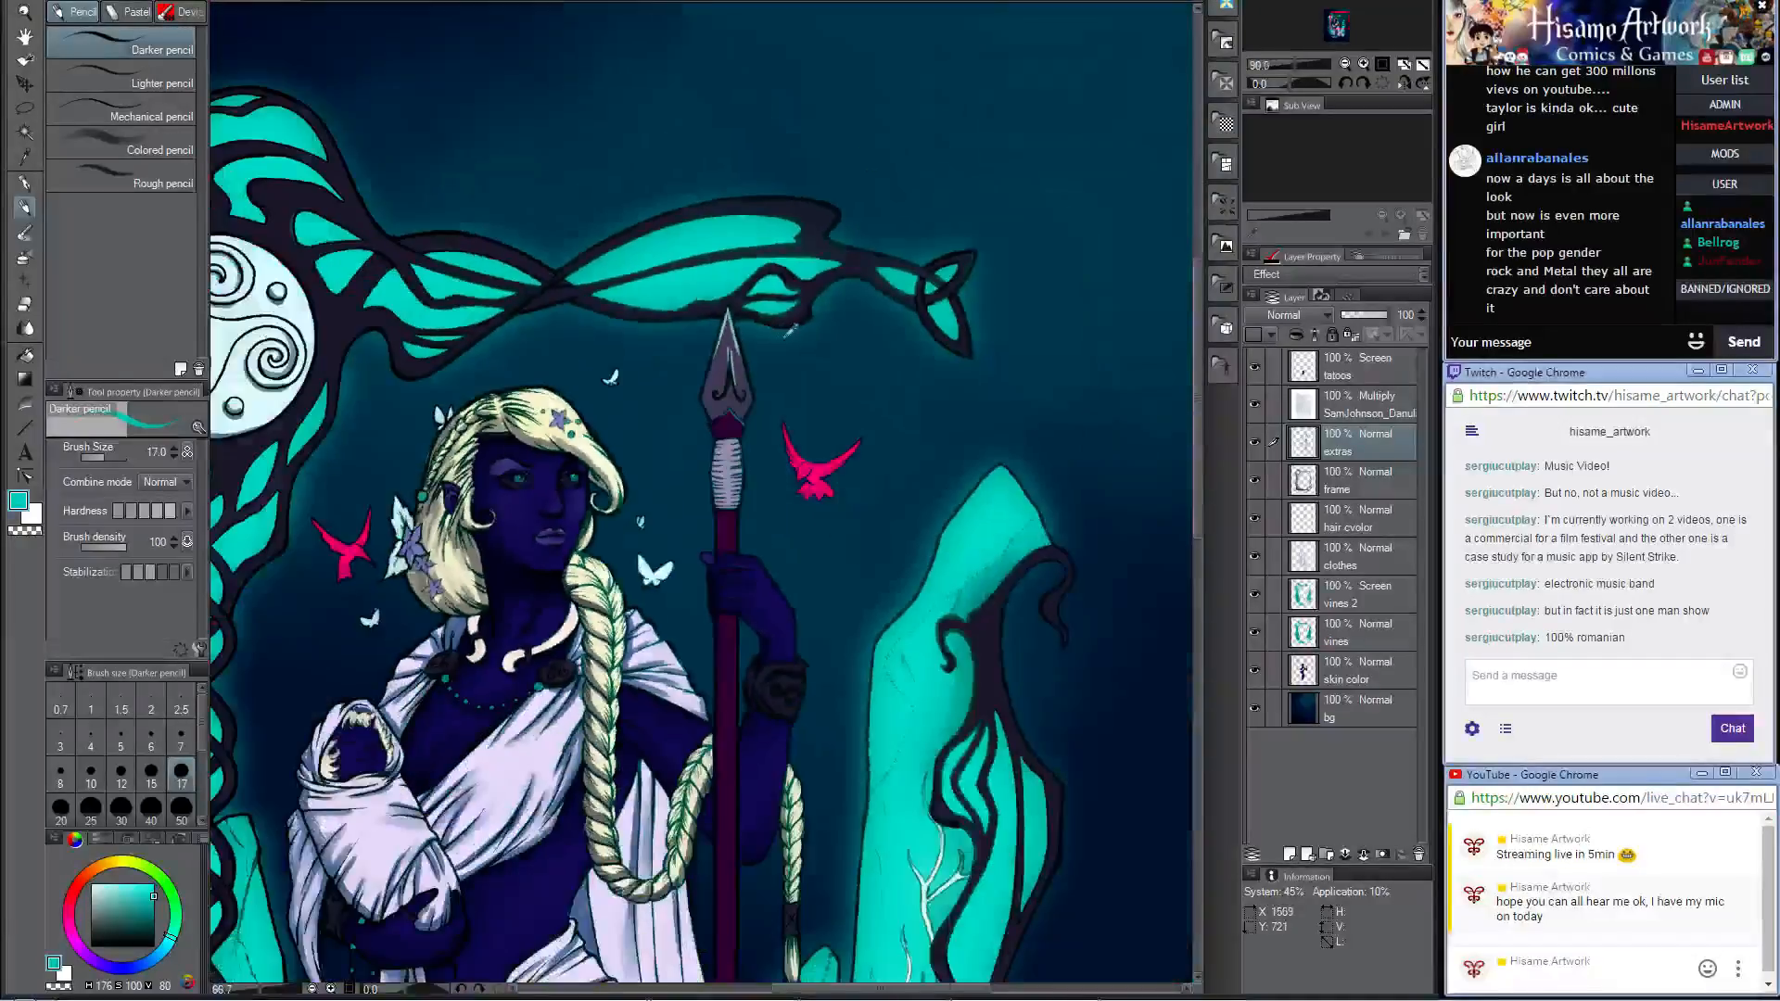
scroll(803, 326, up, 4)
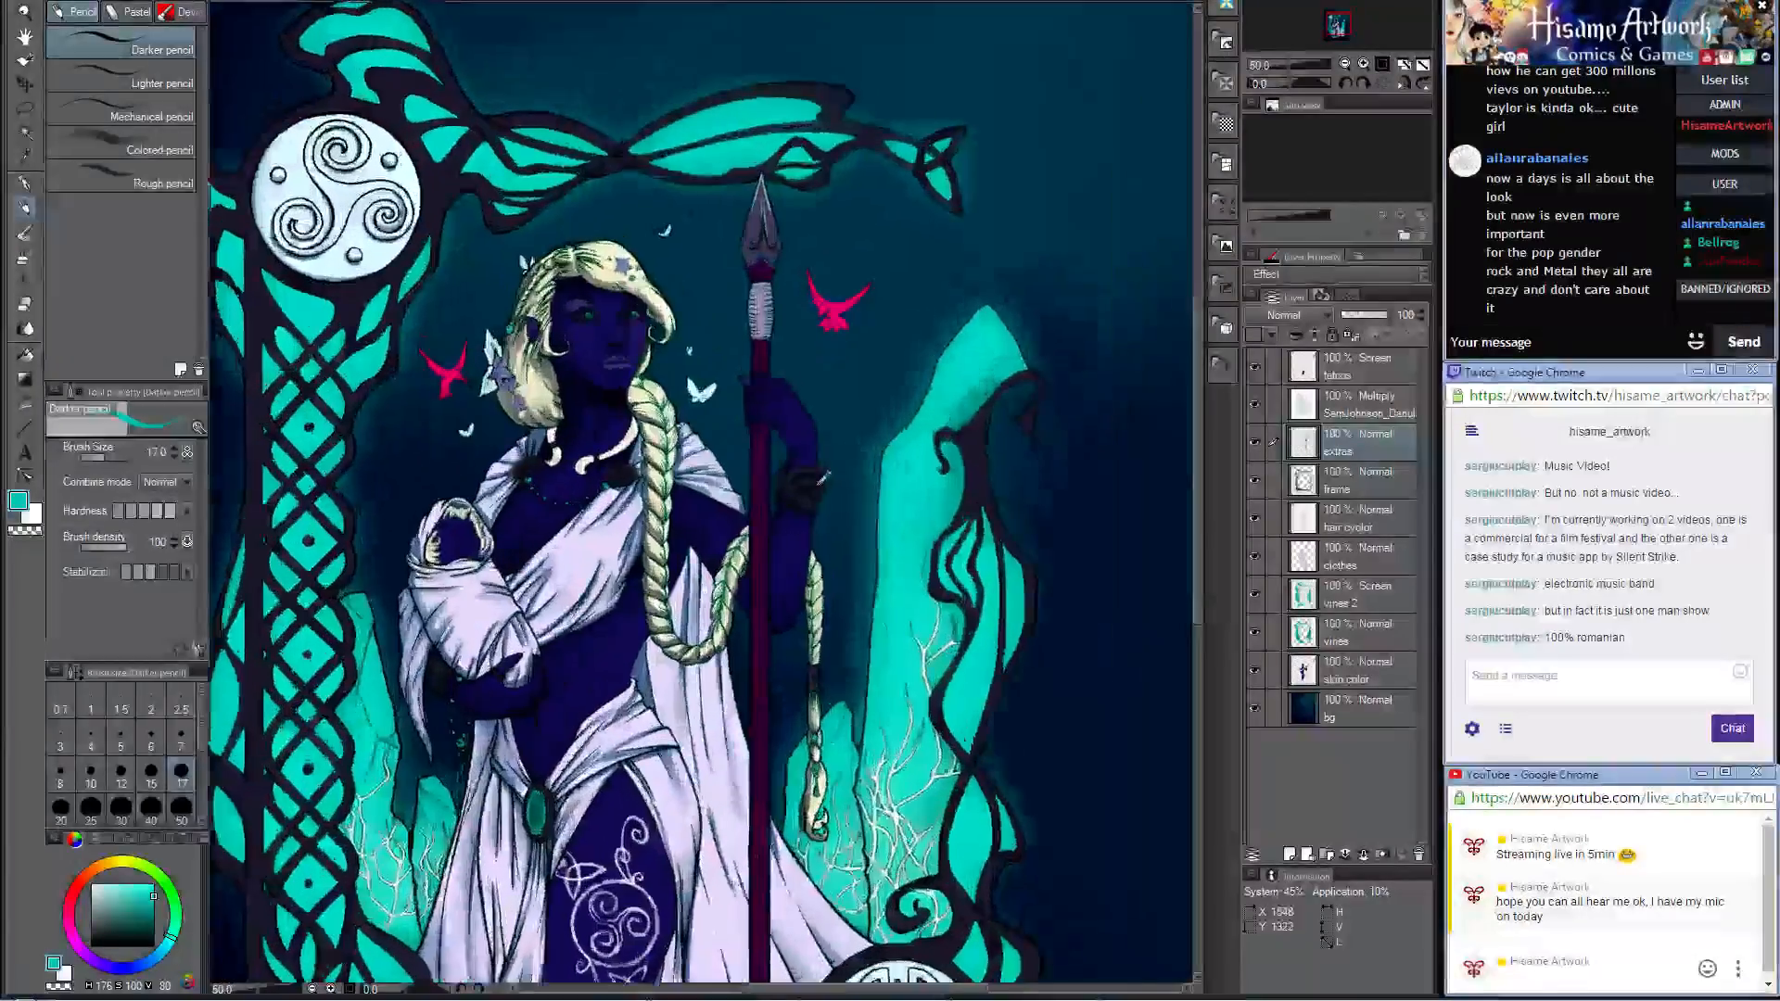
scroll(821, 477, down, 2)
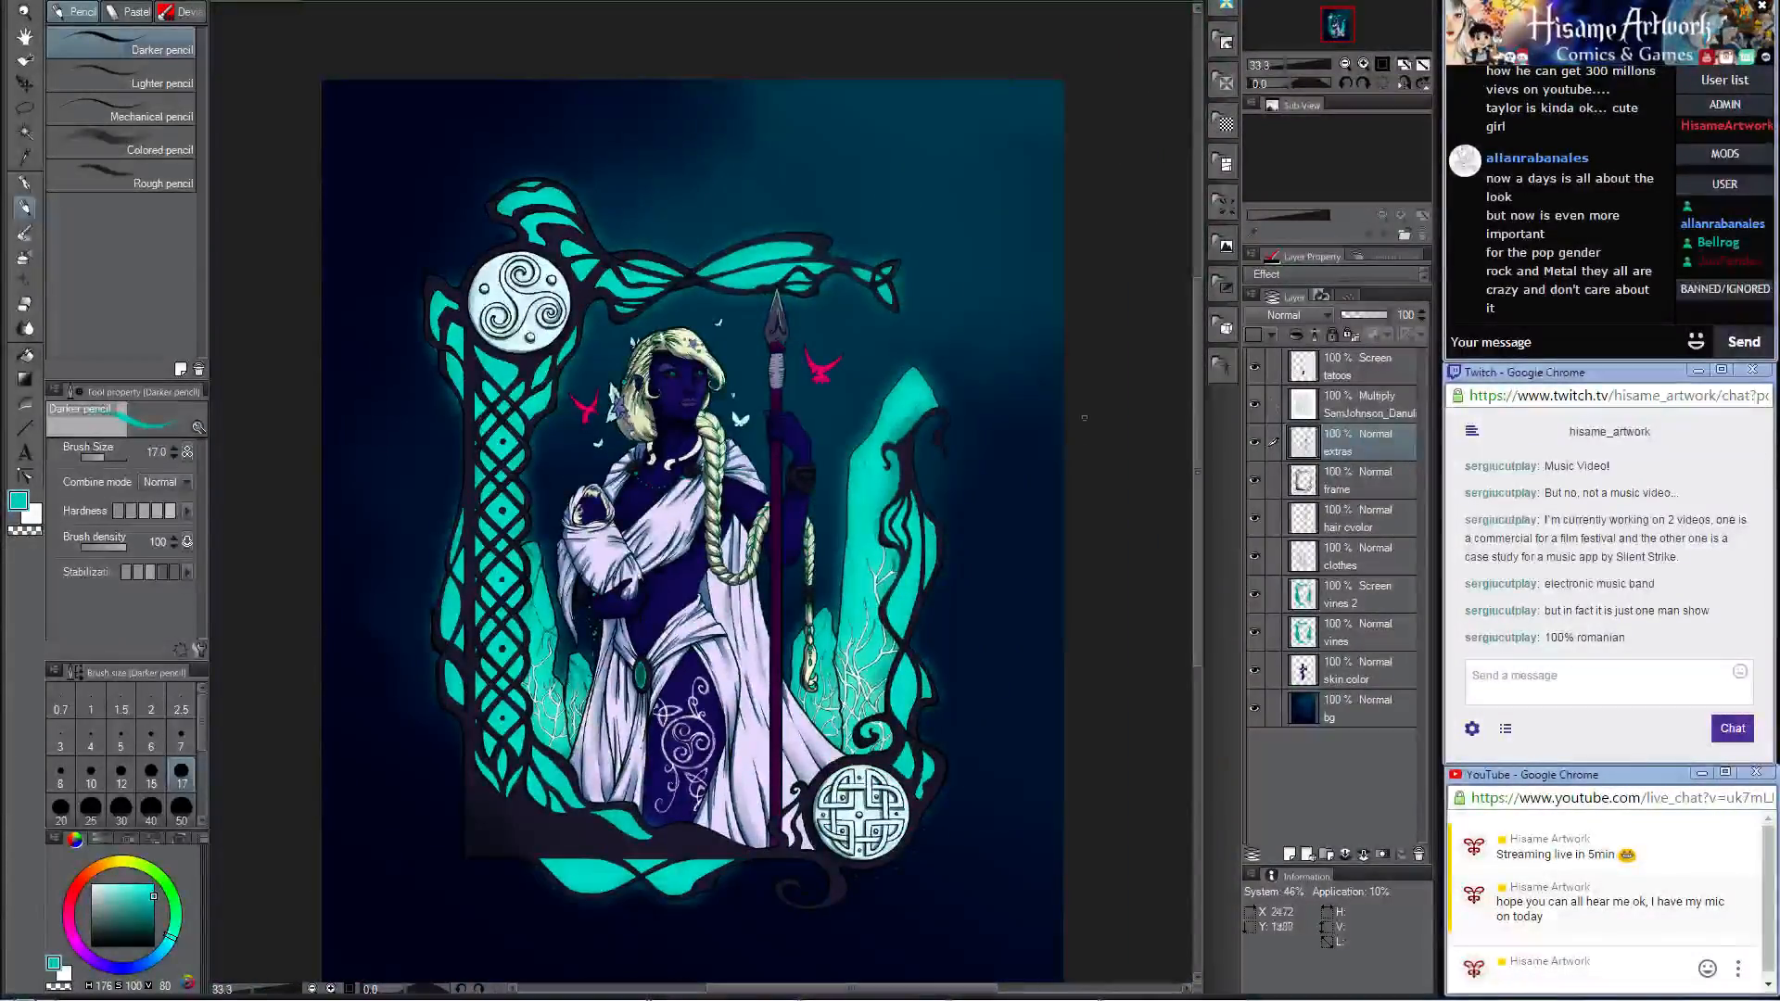
click(1356, 384)
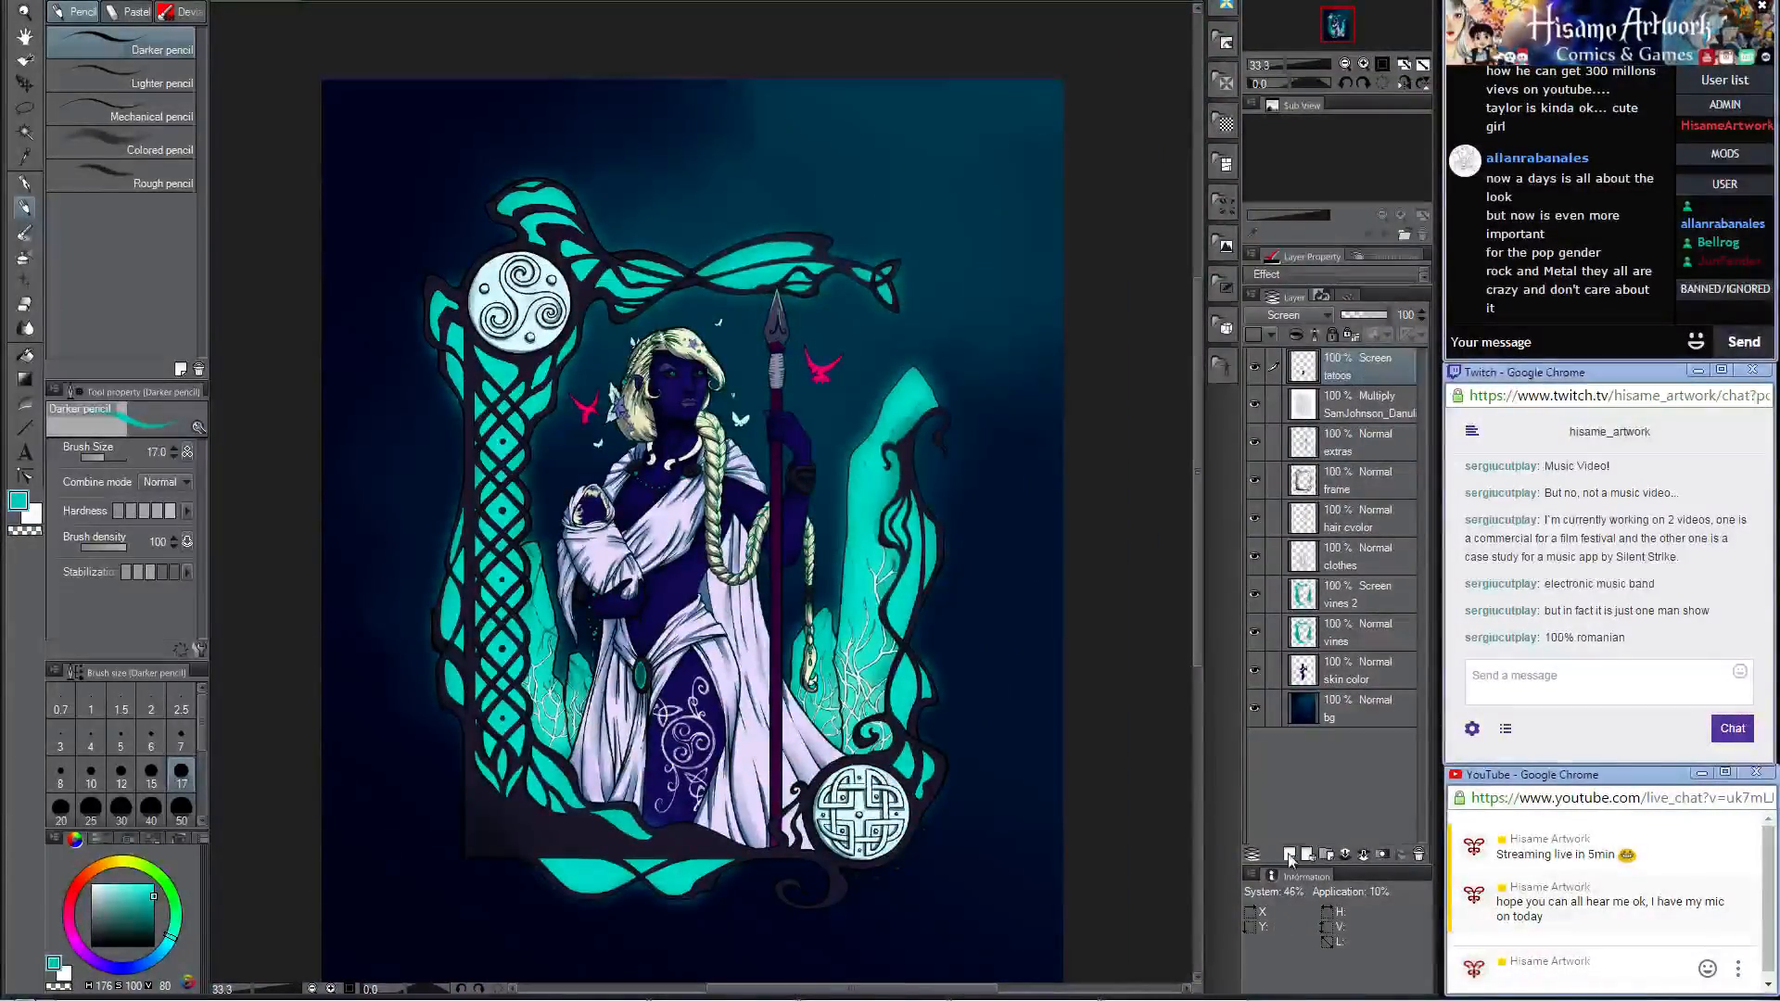
click(1292, 854)
double_click(1340, 374)
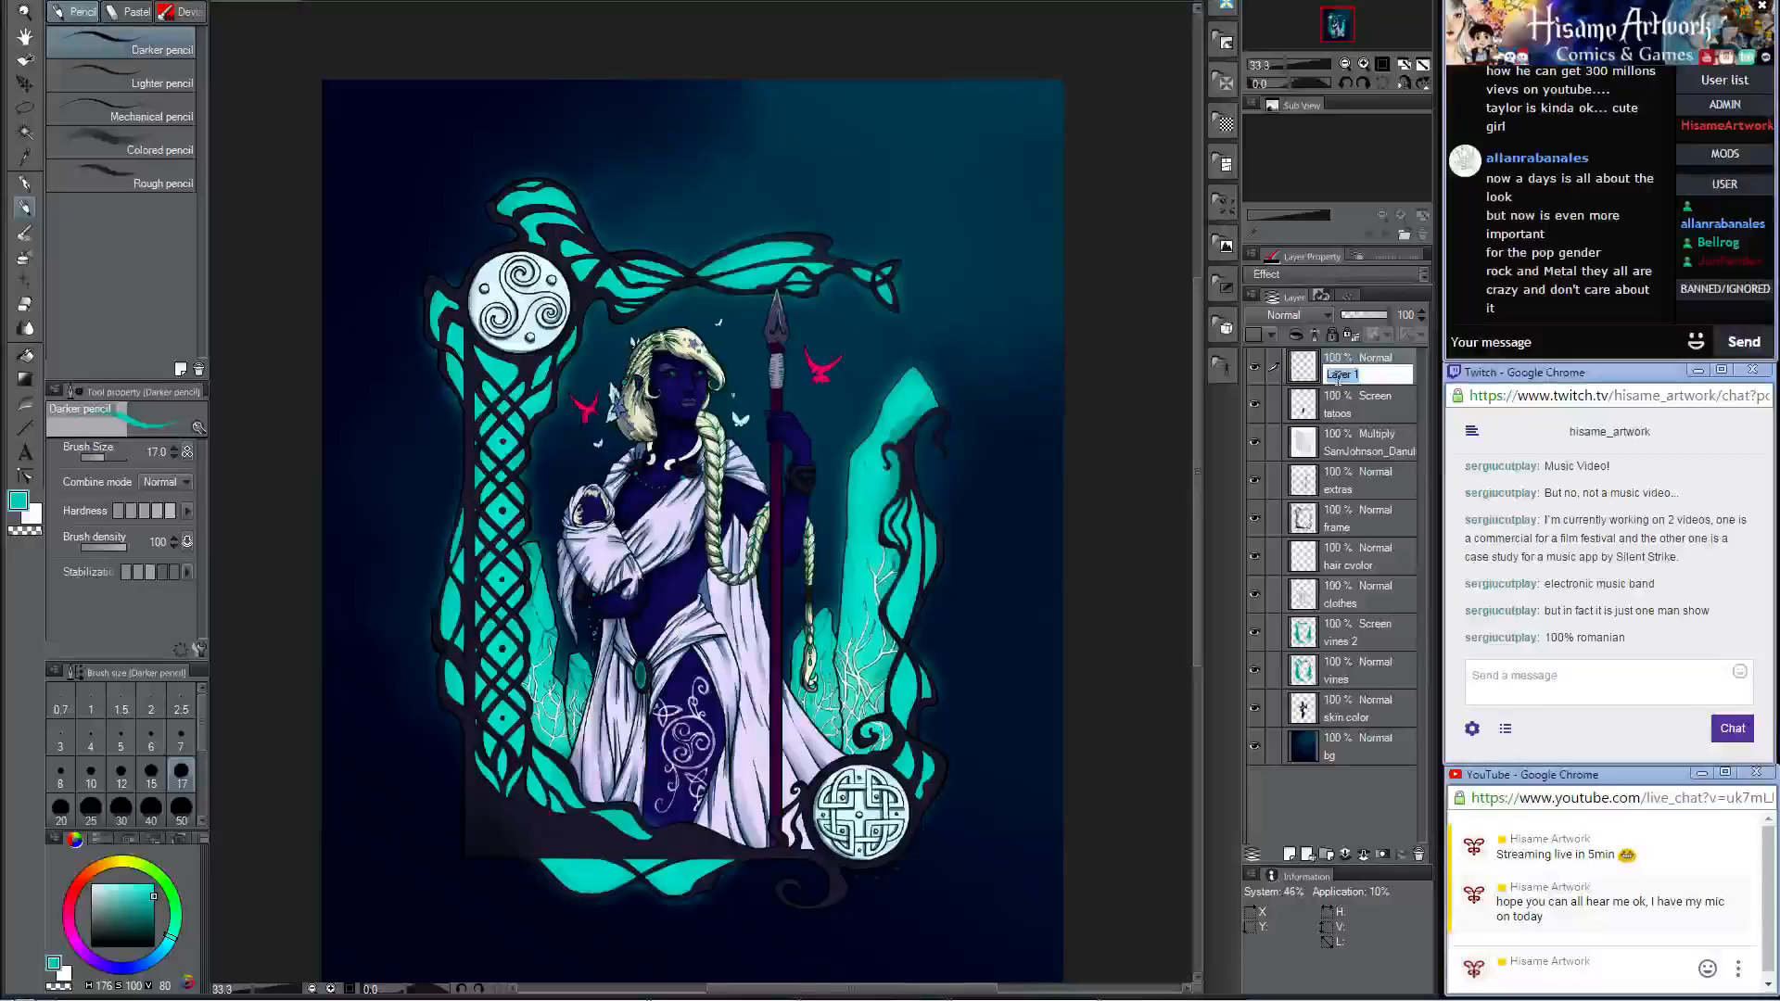
text(highlights)
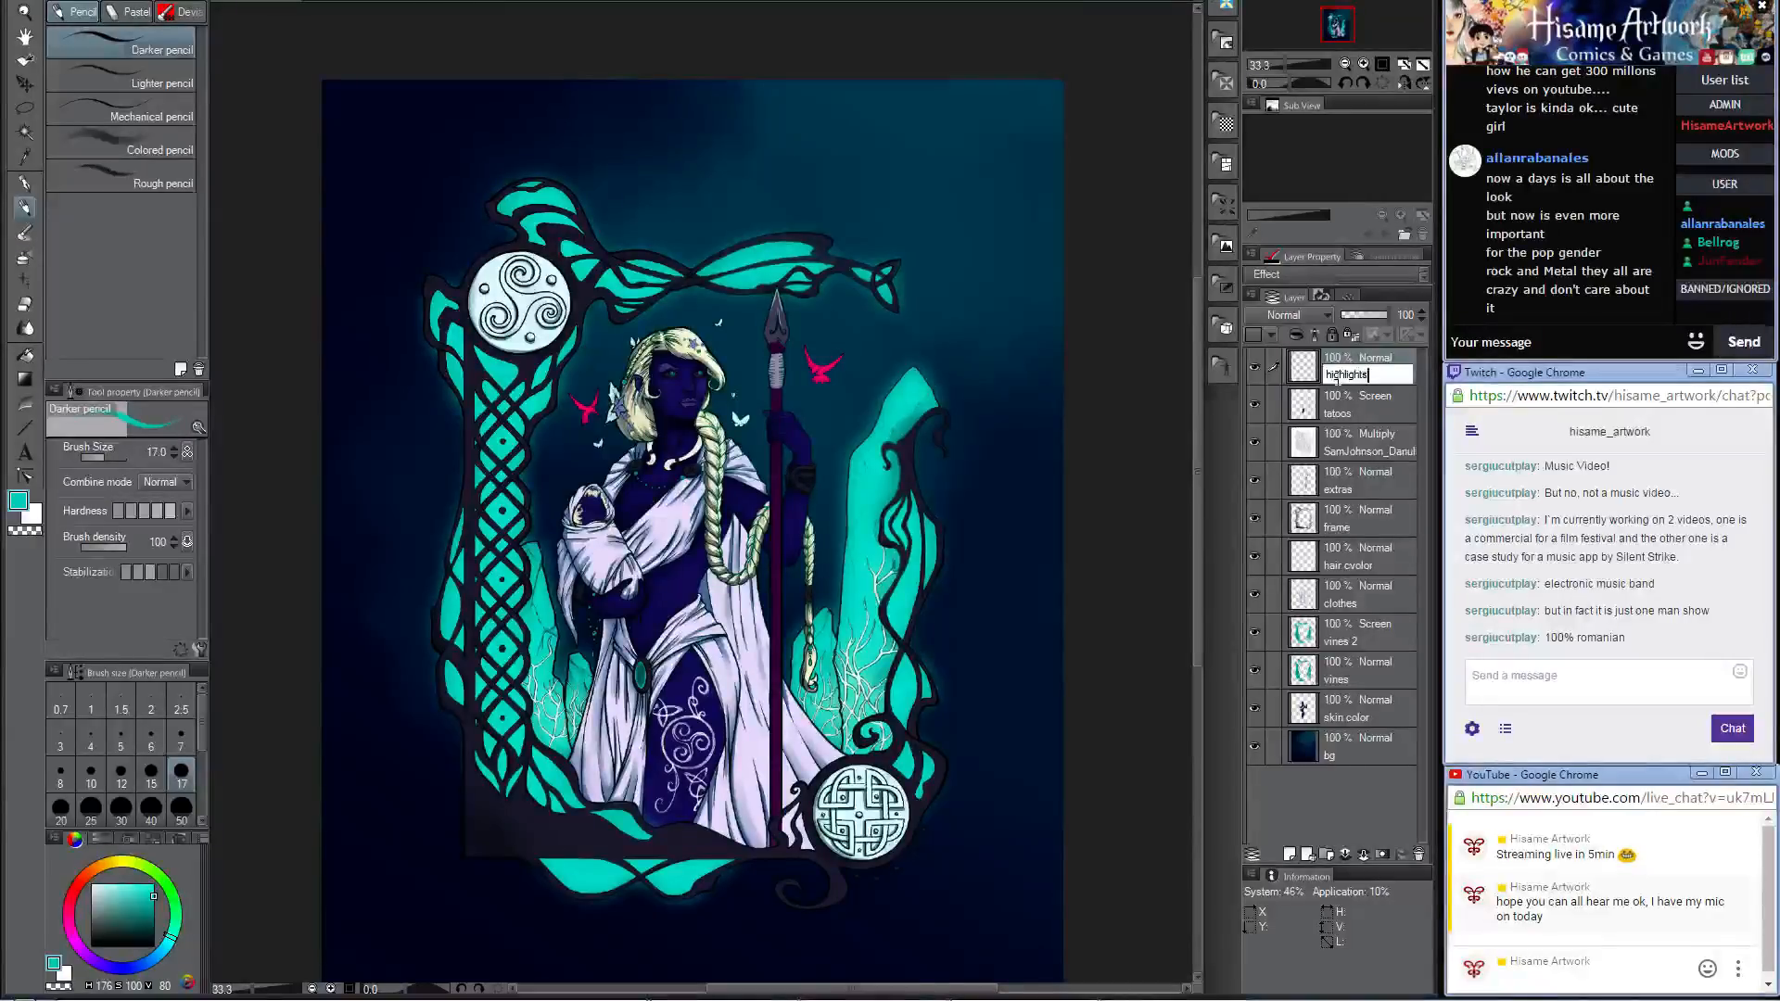
key(Return)
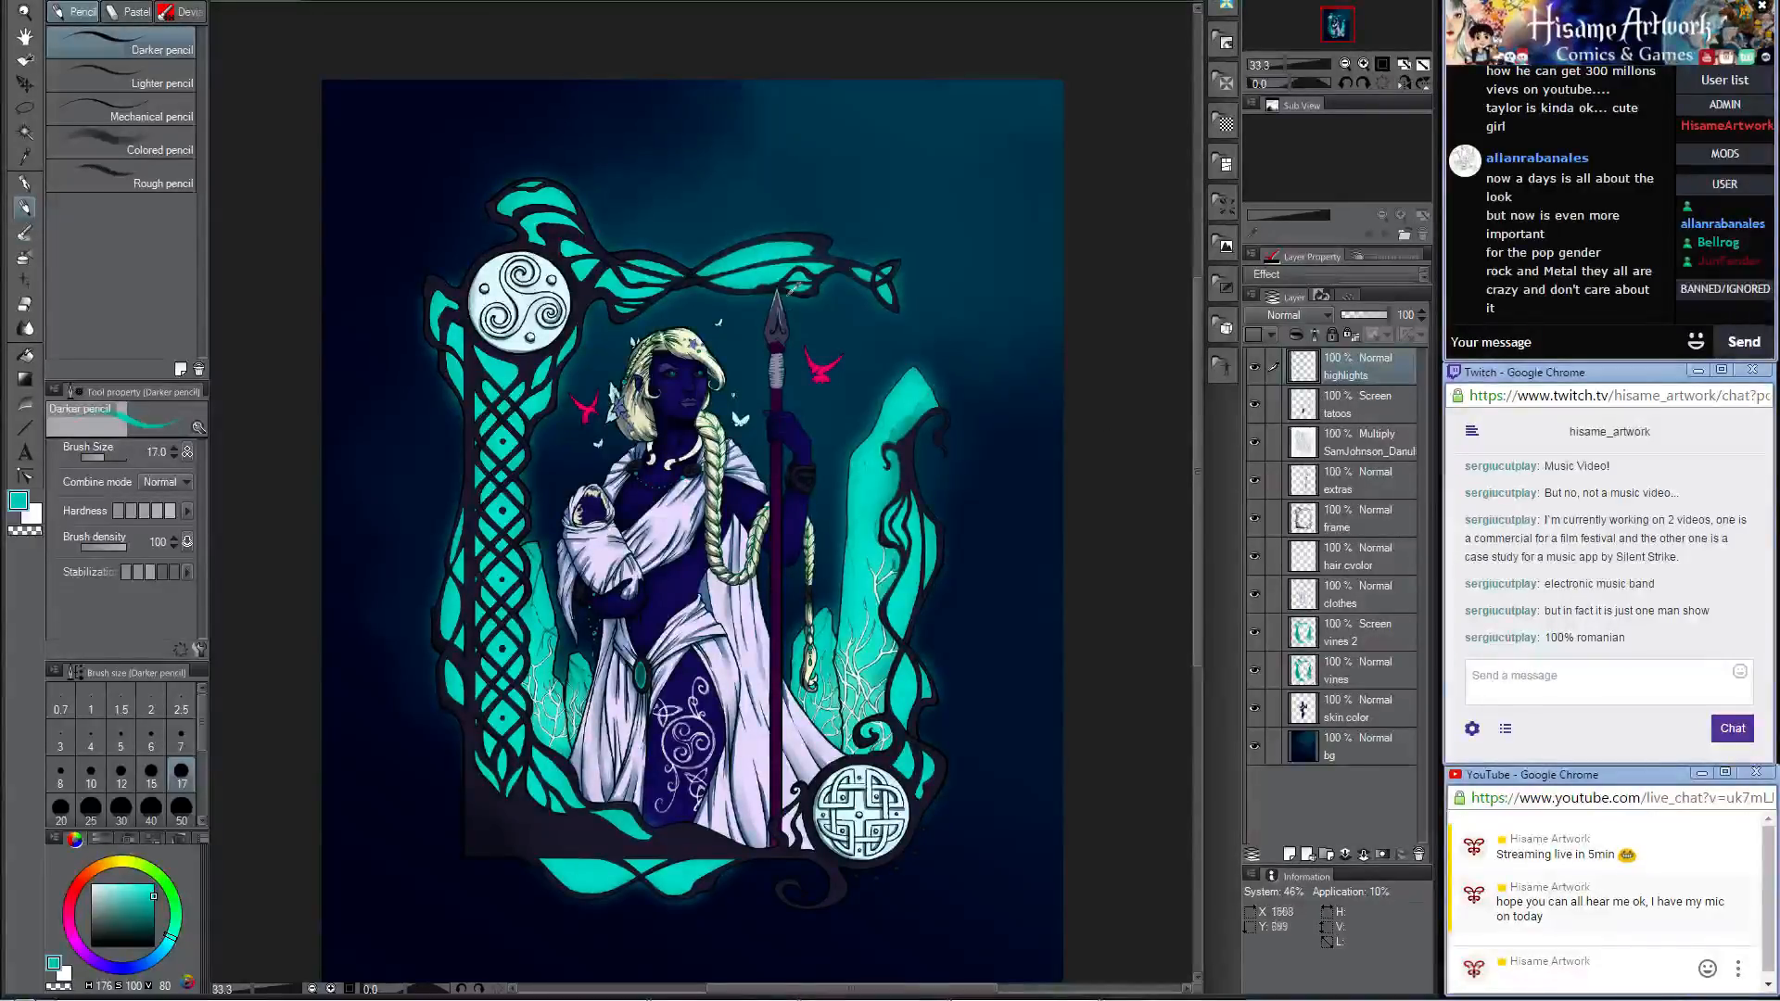
scroll(793, 287, up, 3)
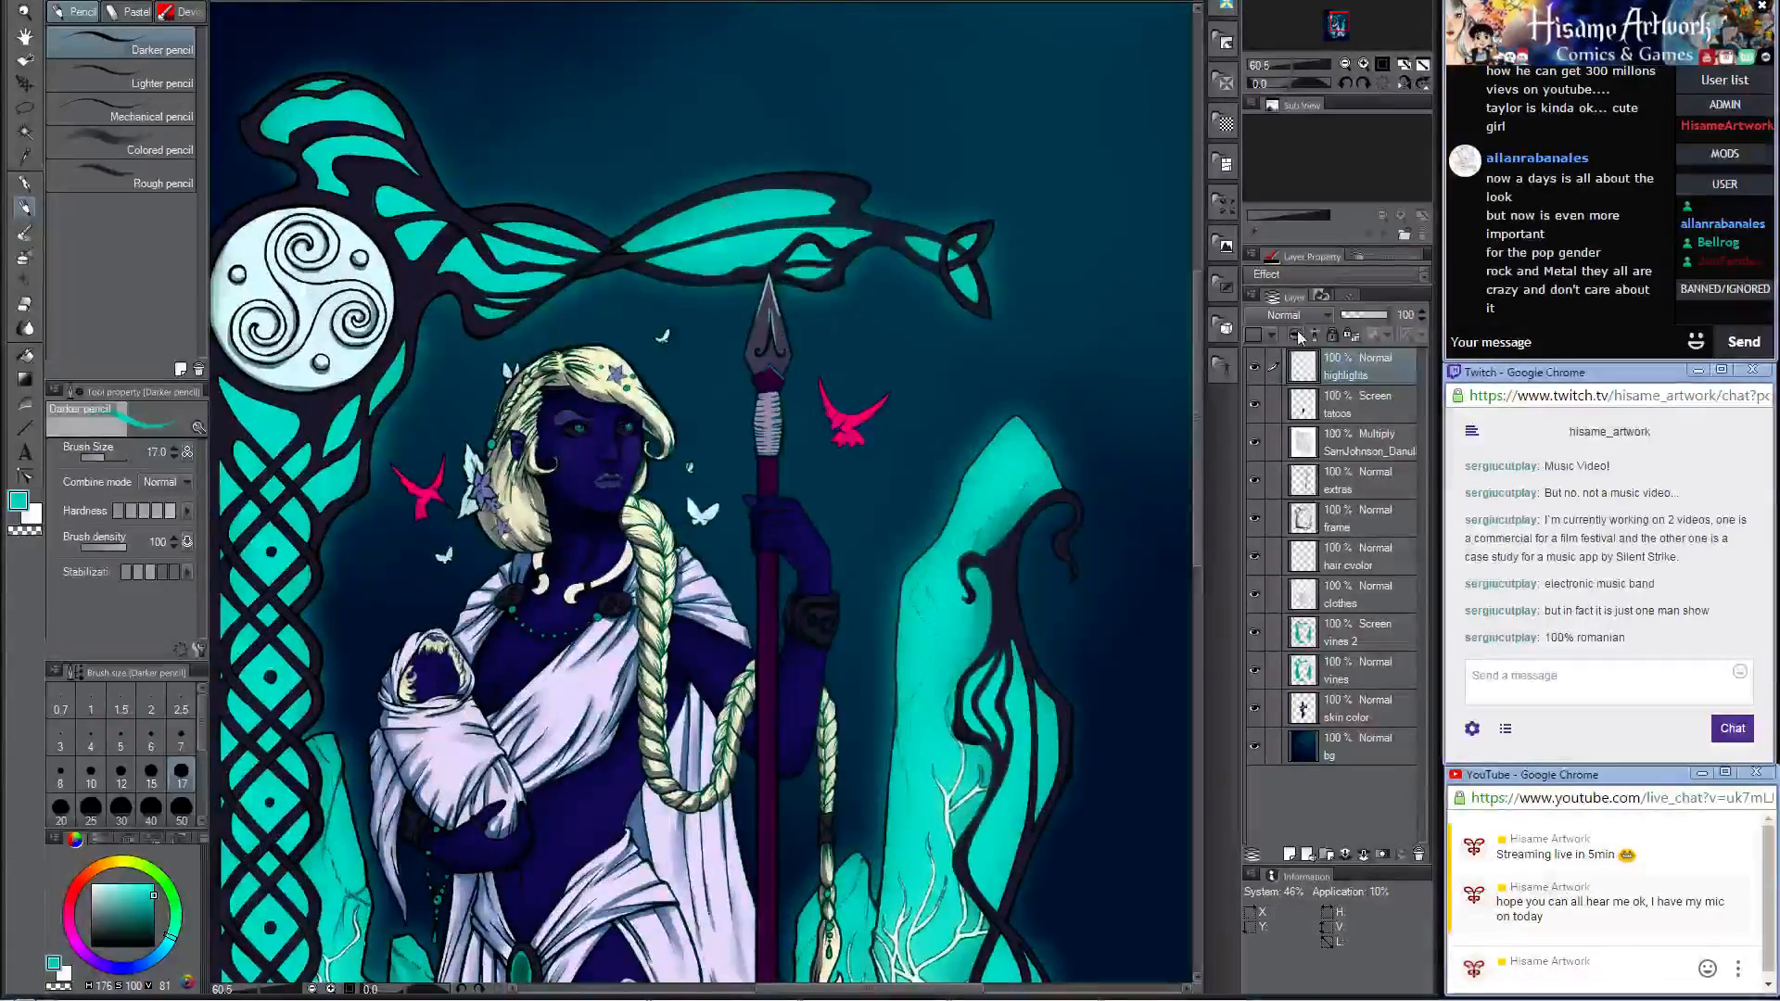
click(1301, 317)
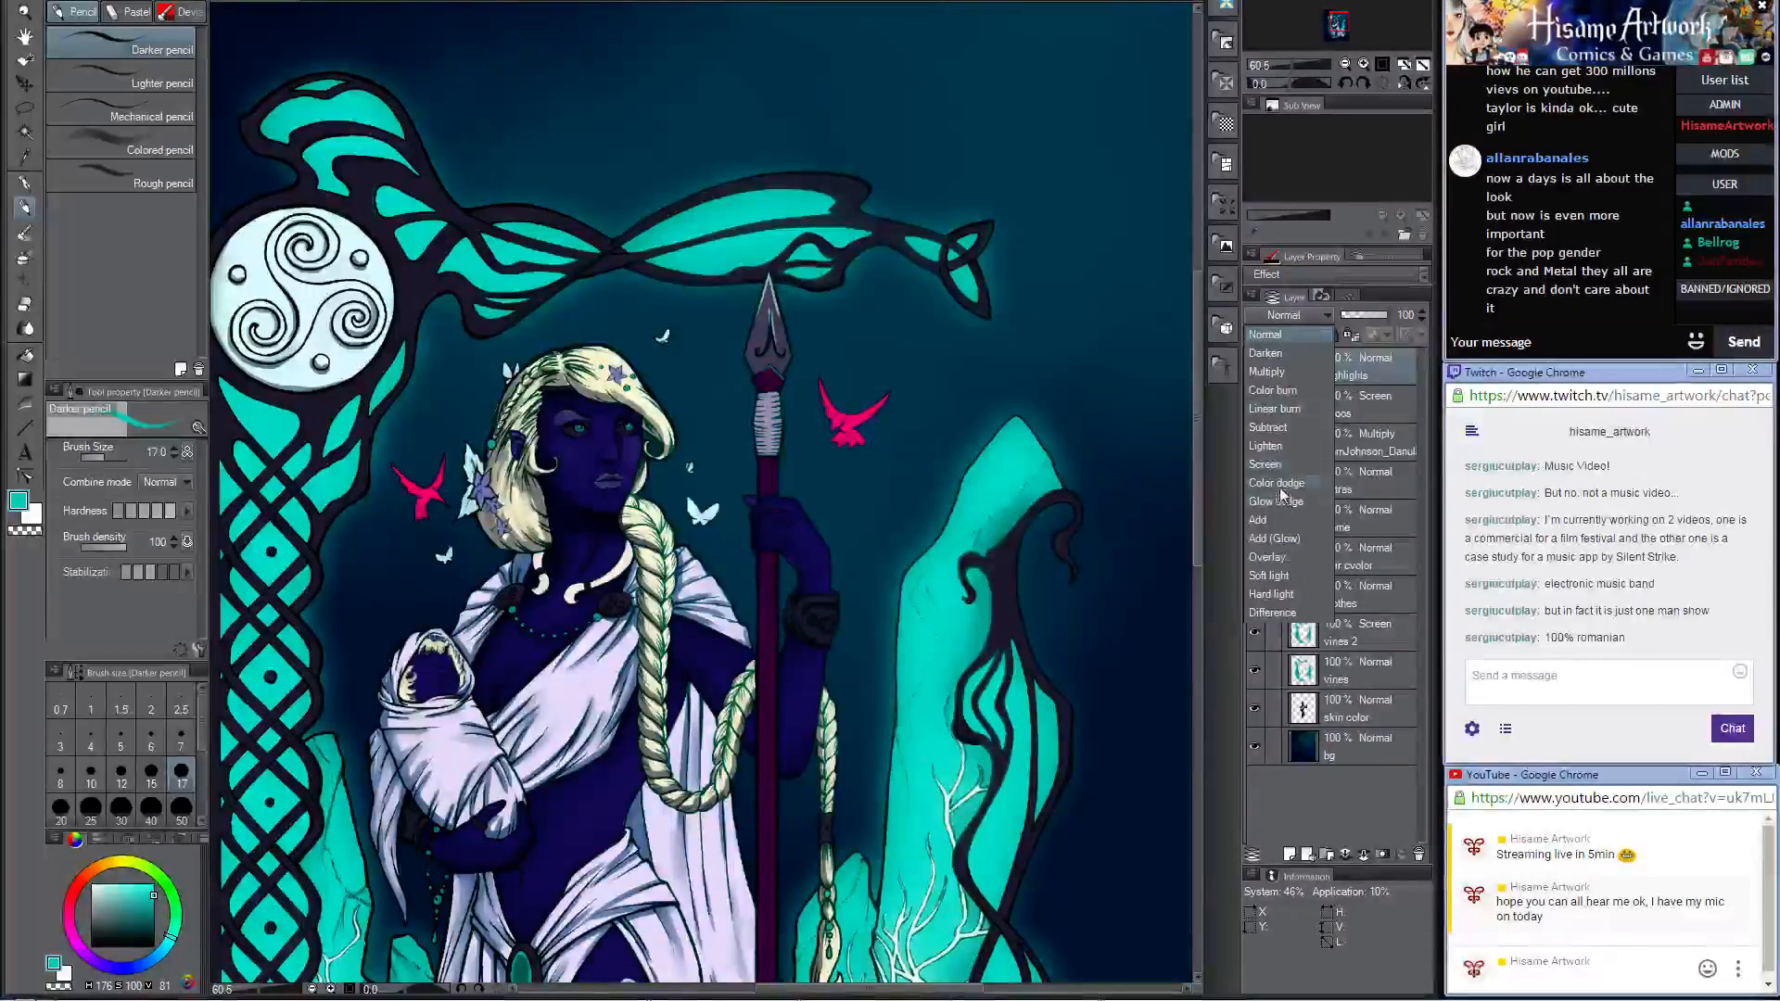
click(1296, 547)
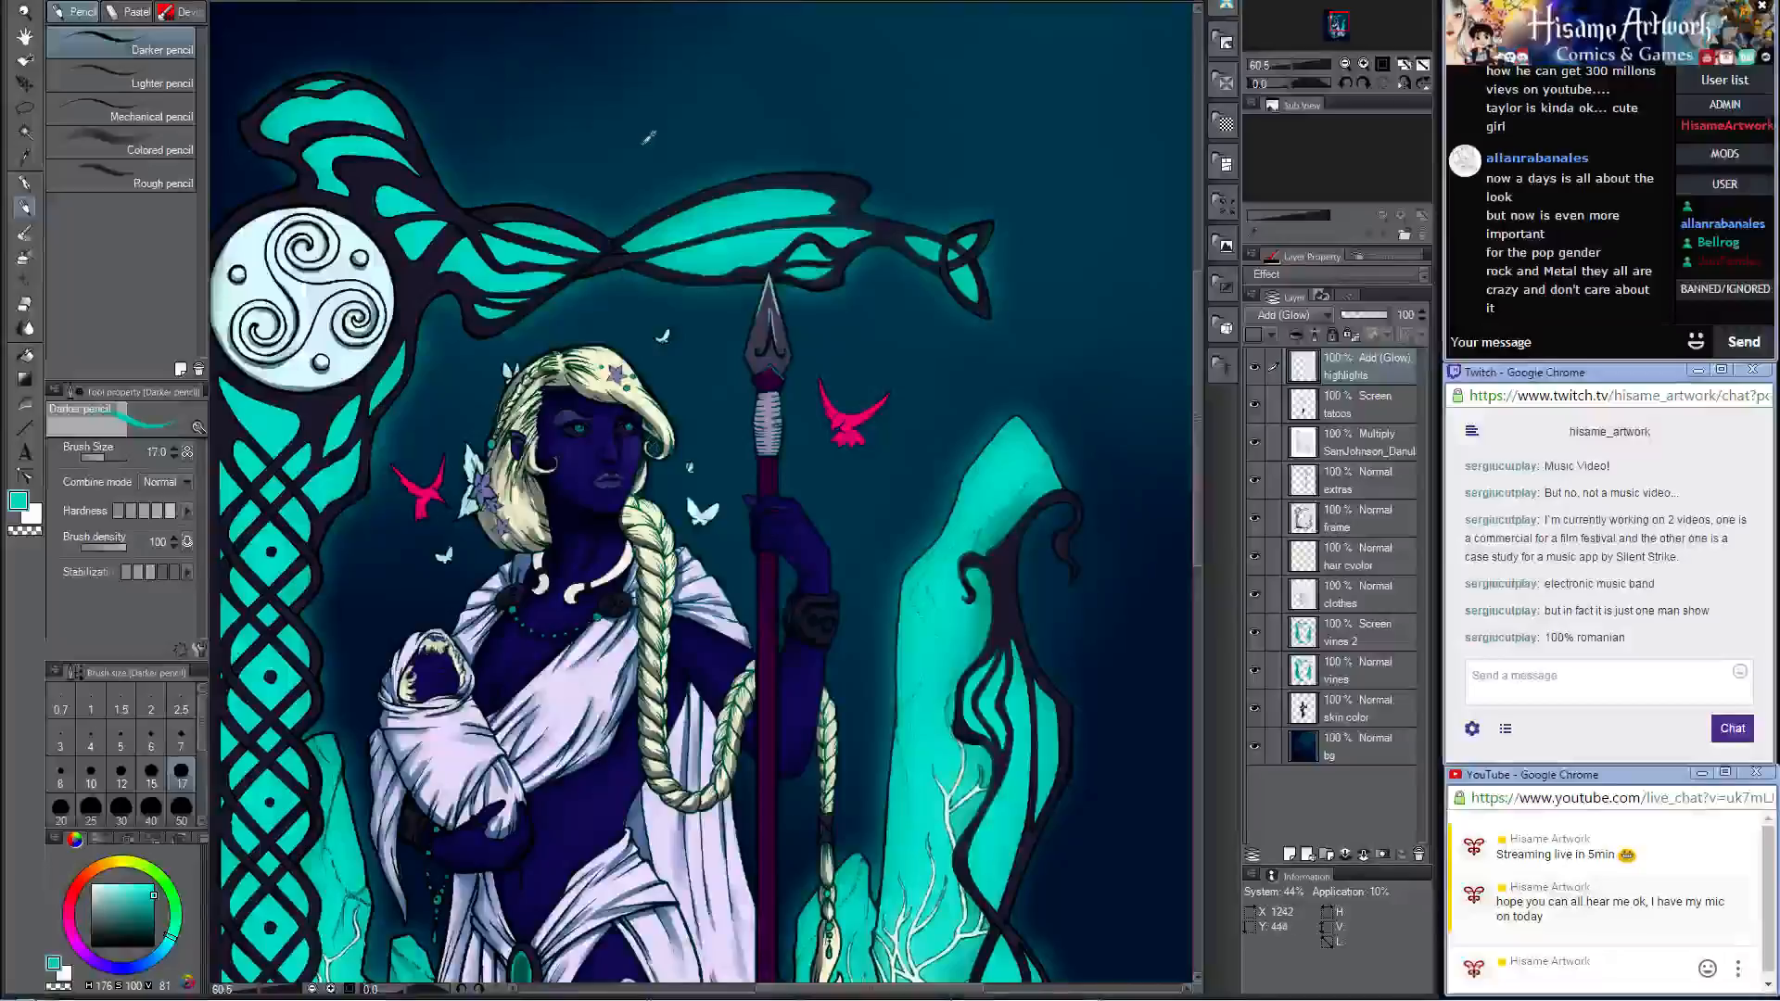
Step: Paint a teal glow along the right edge of the spearhead's tip, enlarging the brush to size 30 for the broader strokes
scroll(779, 301, up, 5)
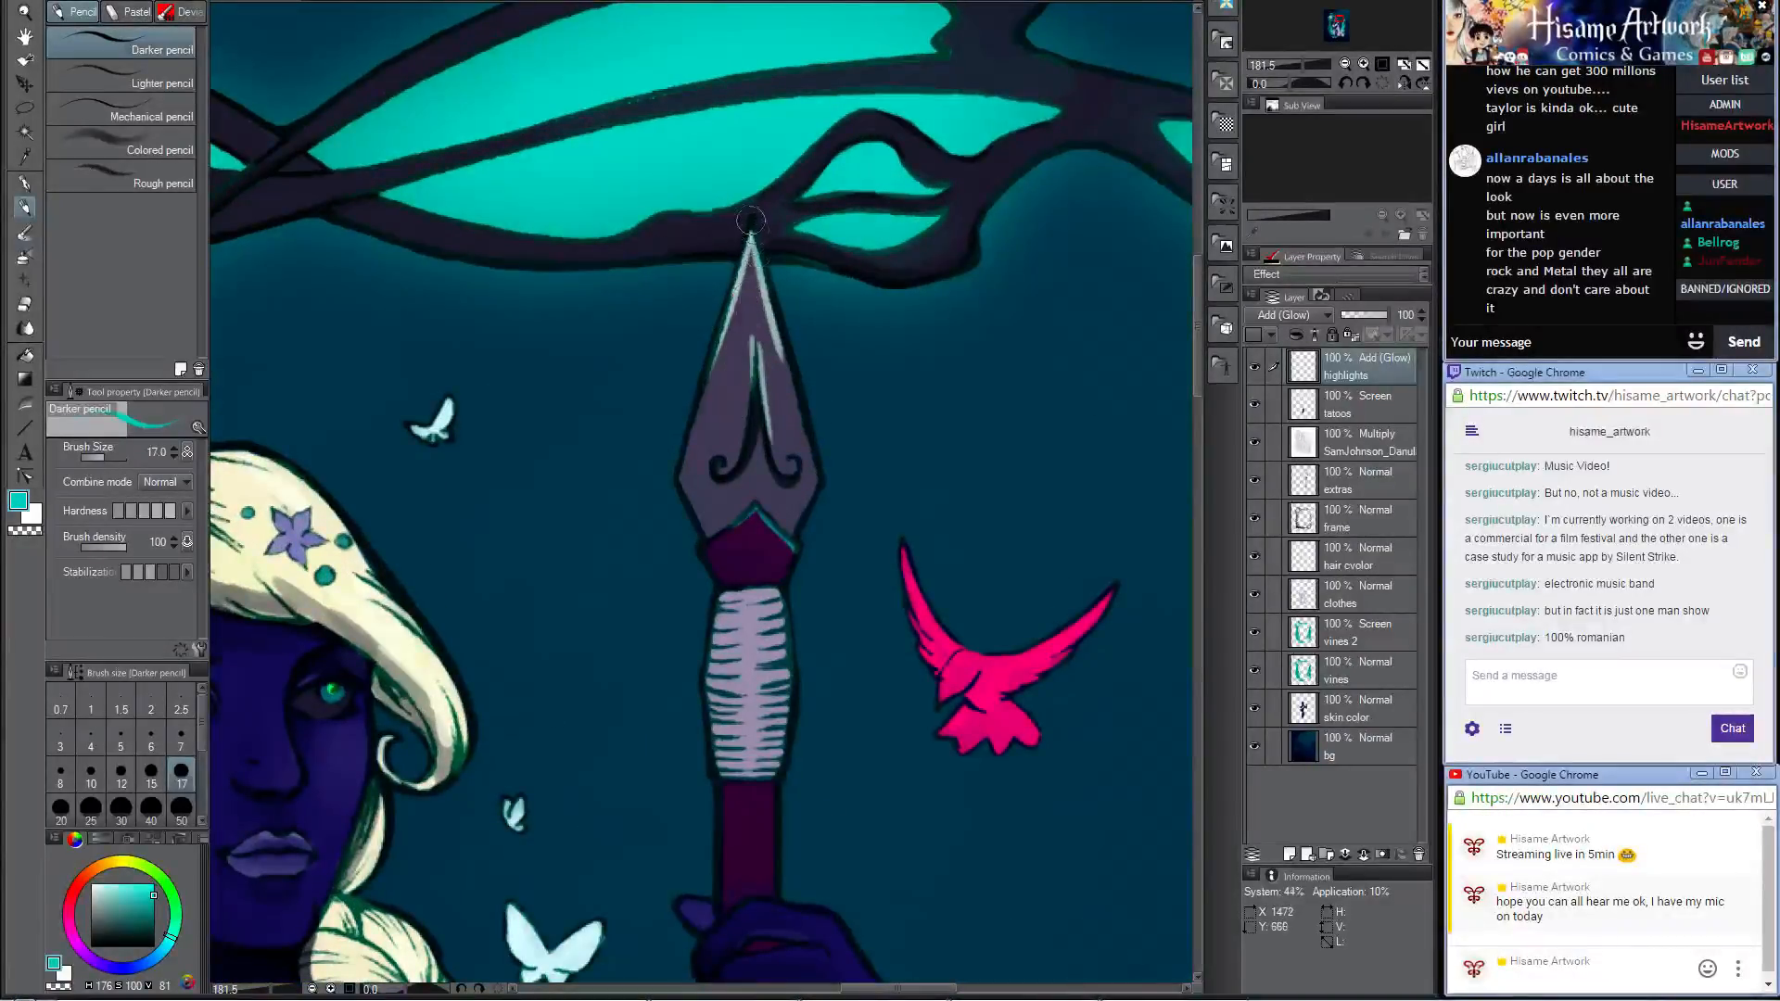
drag(752, 222, 787, 361)
key(ctrl+z)
drag(752, 223, 789, 348)
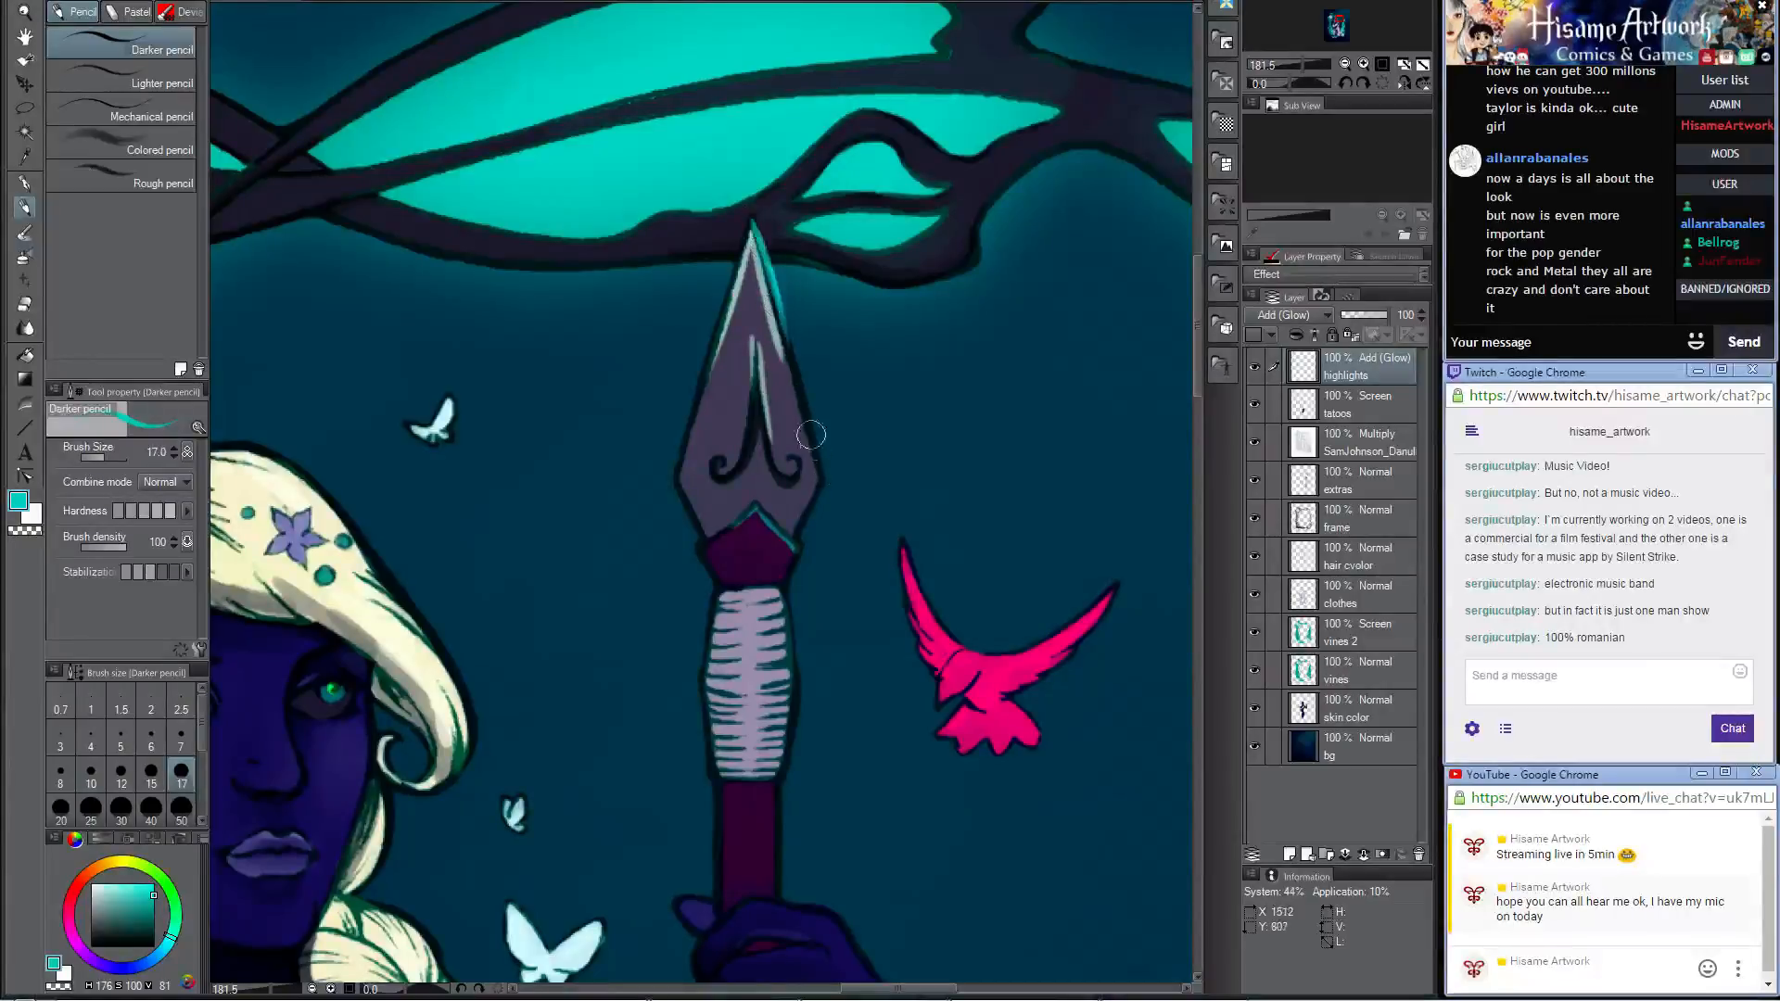
drag(764, 245, 801, 393)
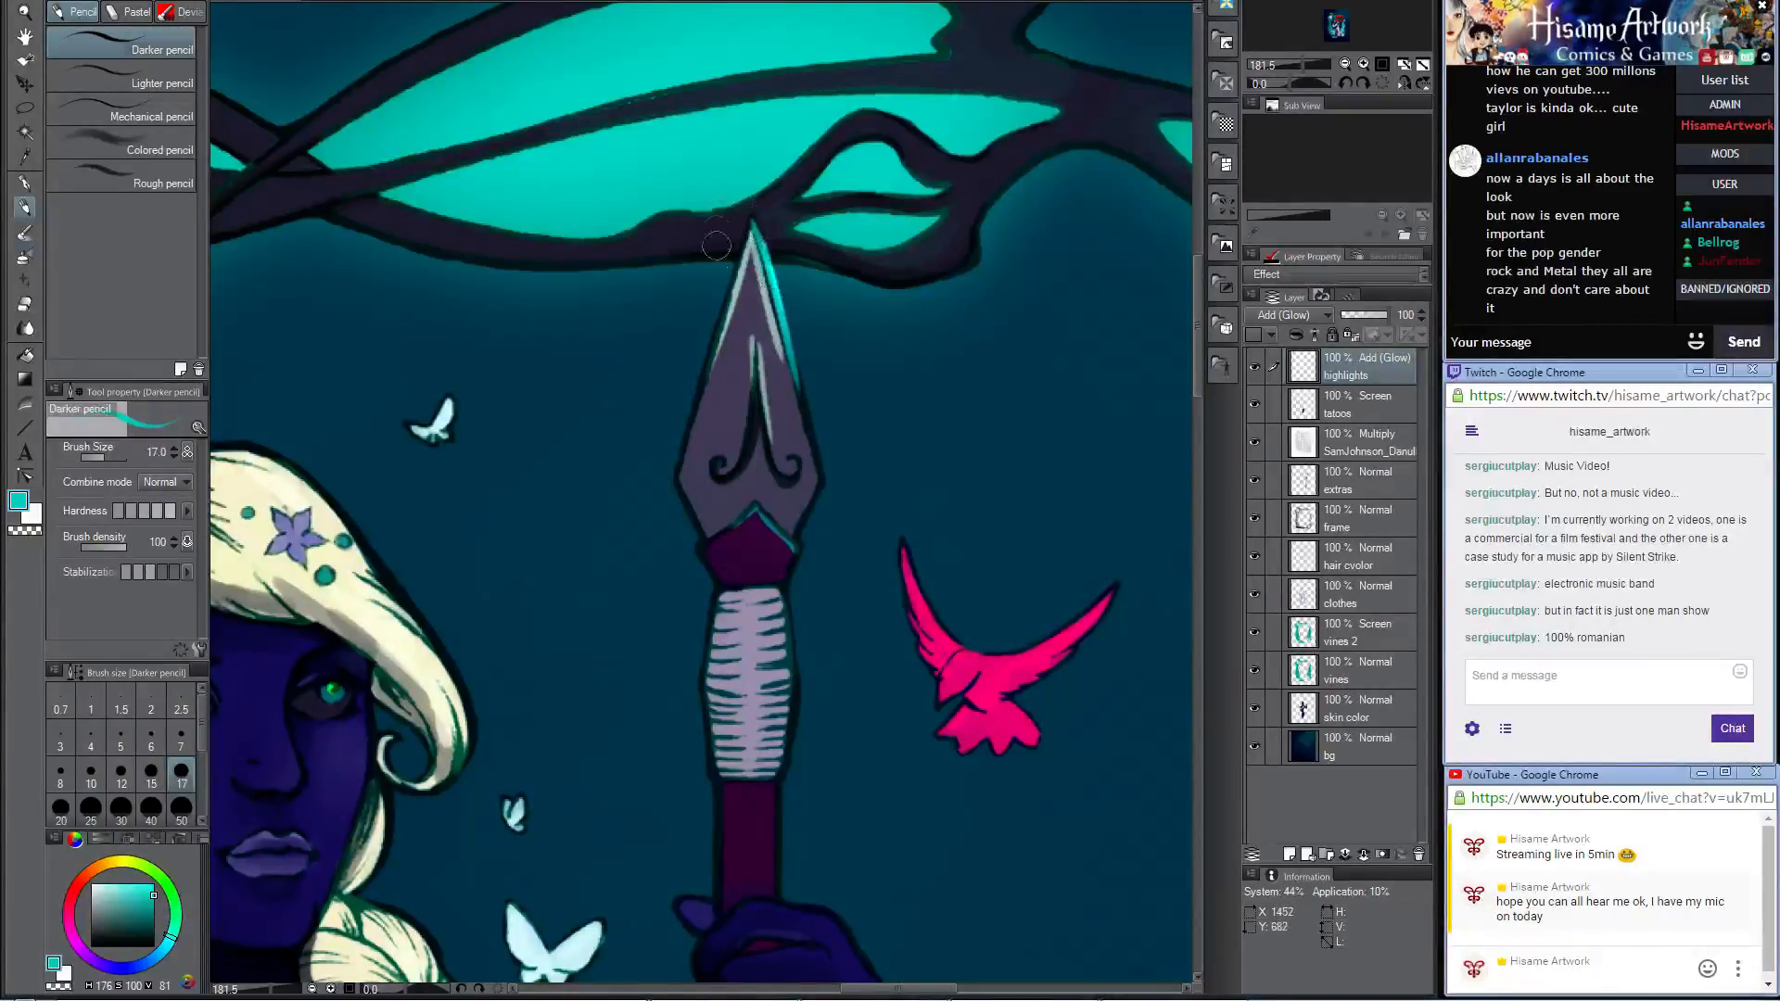
key(bracketright)
key(bracketright)
key(bracketright)
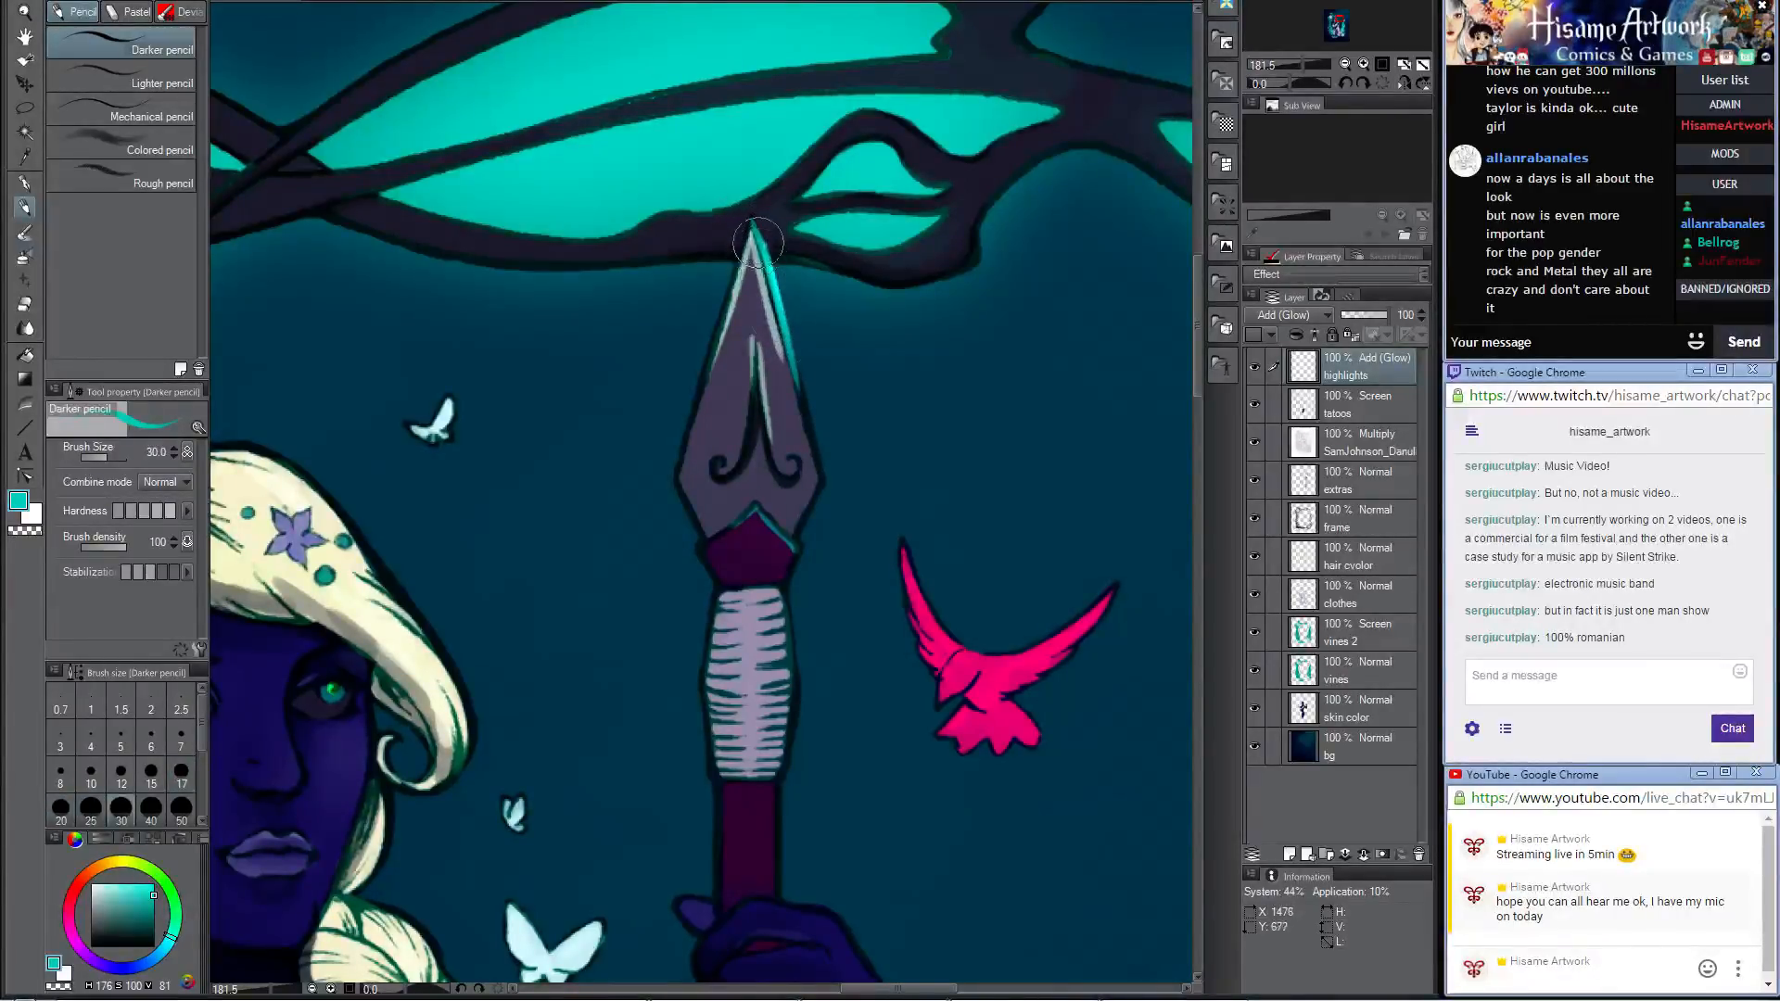
drag(755, 241, 804, 428)
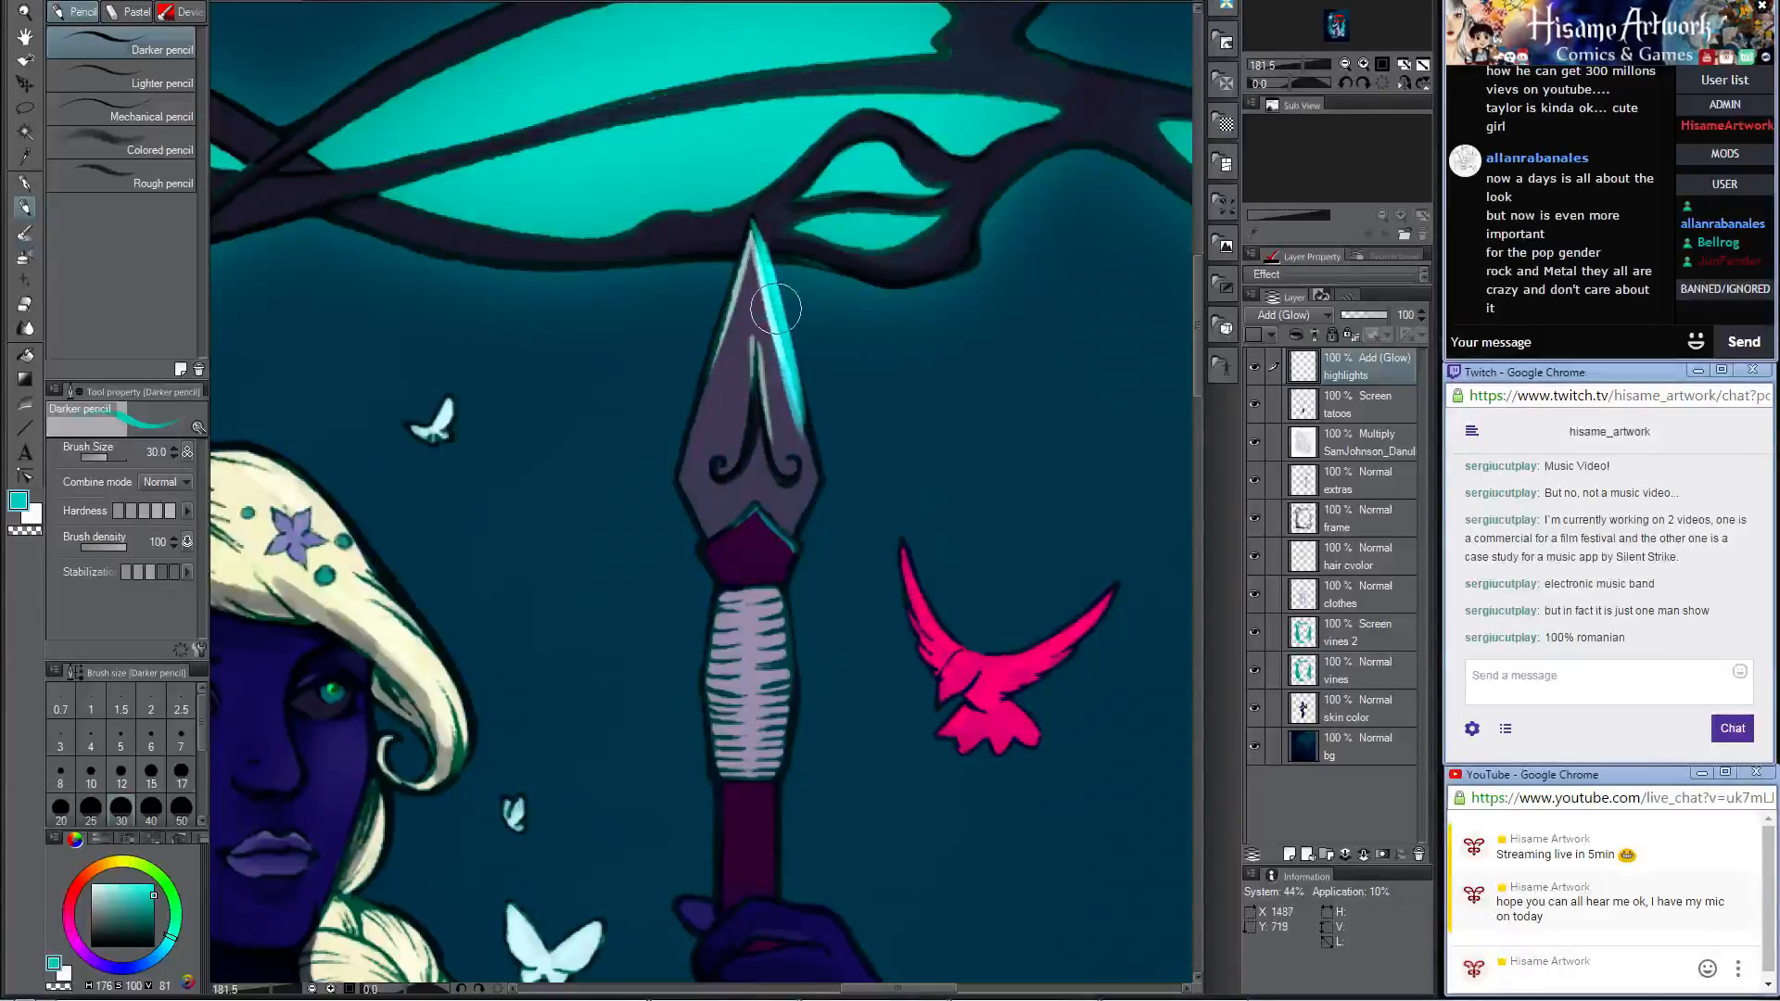
drag(771, 302, 780, 329)
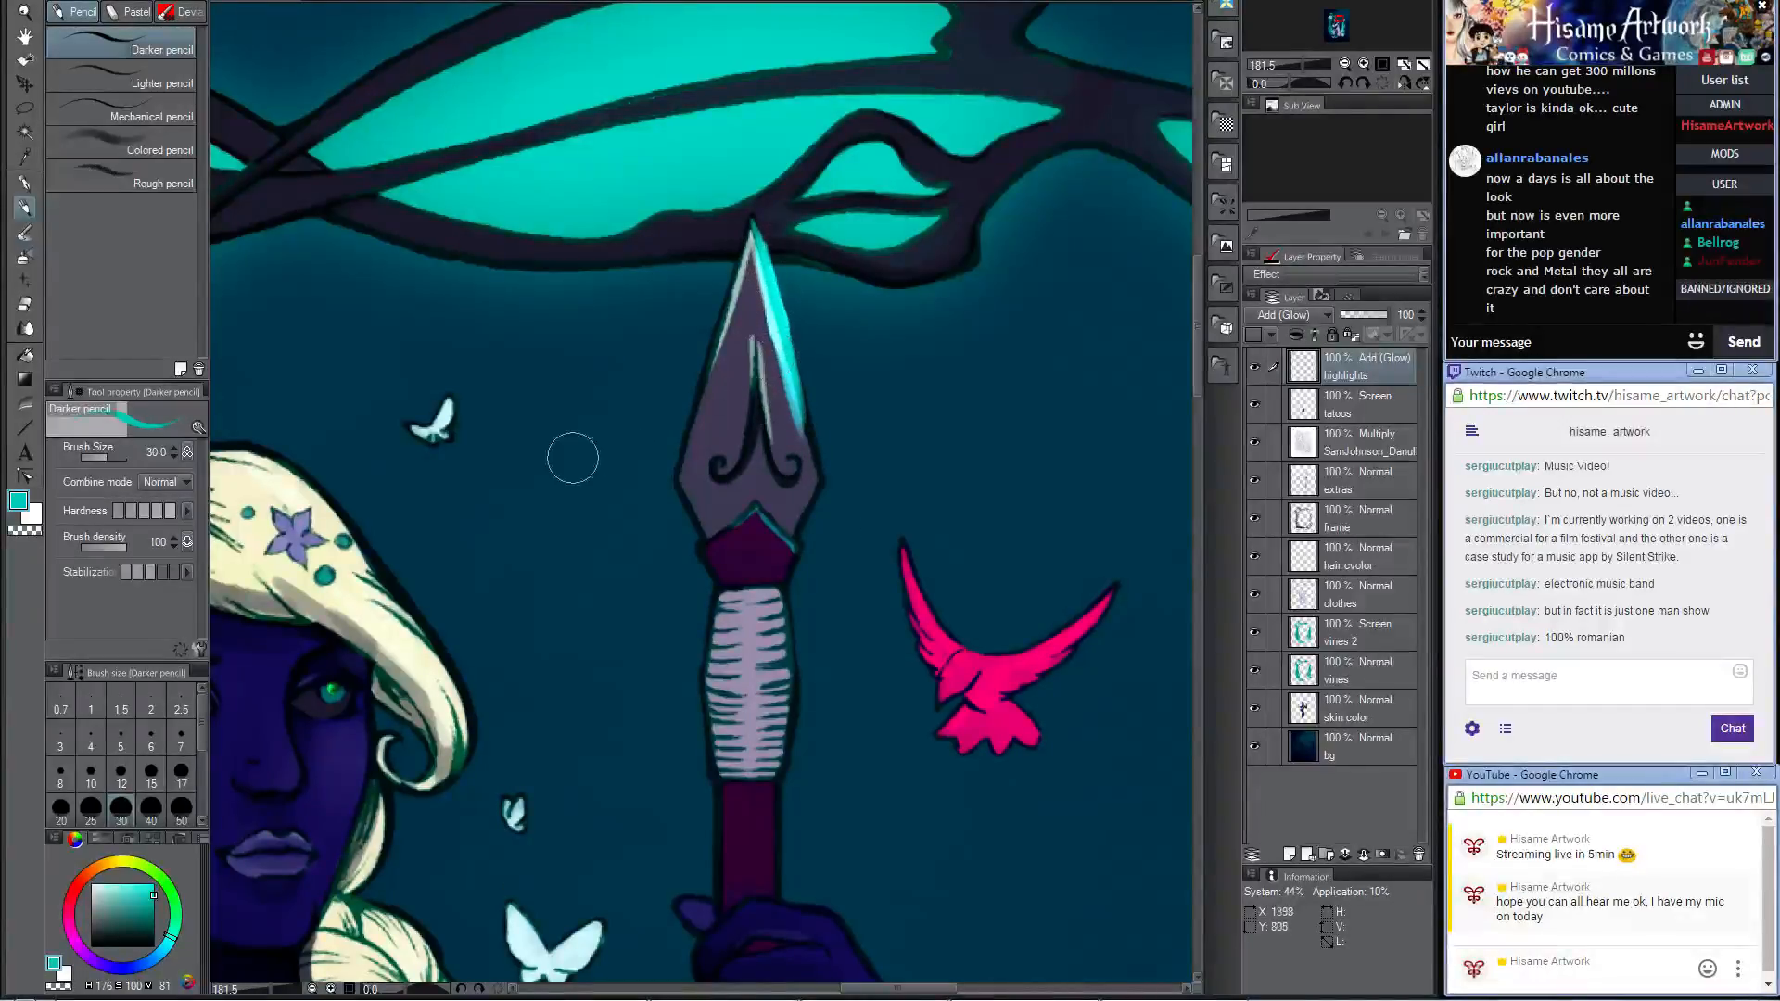
Step: Lighten the drawing colour to a pale cyan and brighten the glow along the spearhead's right edge
click(21, 499)
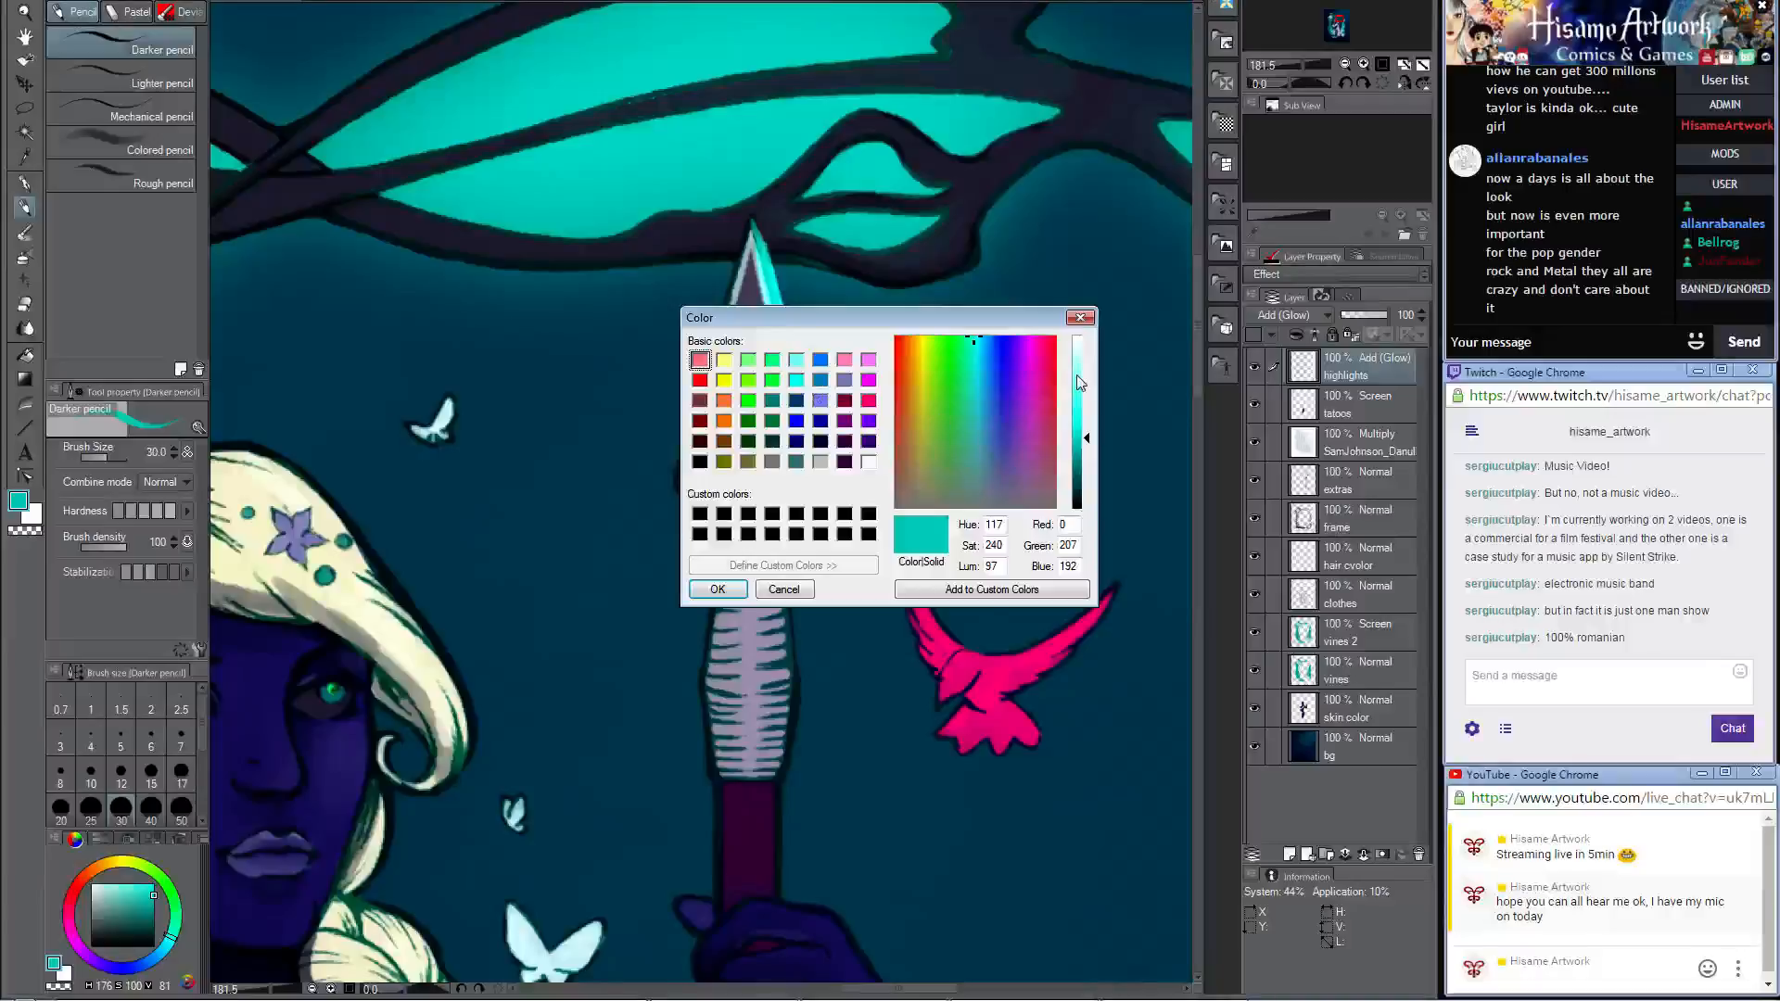
click(1078, 377)
click(713, 590)
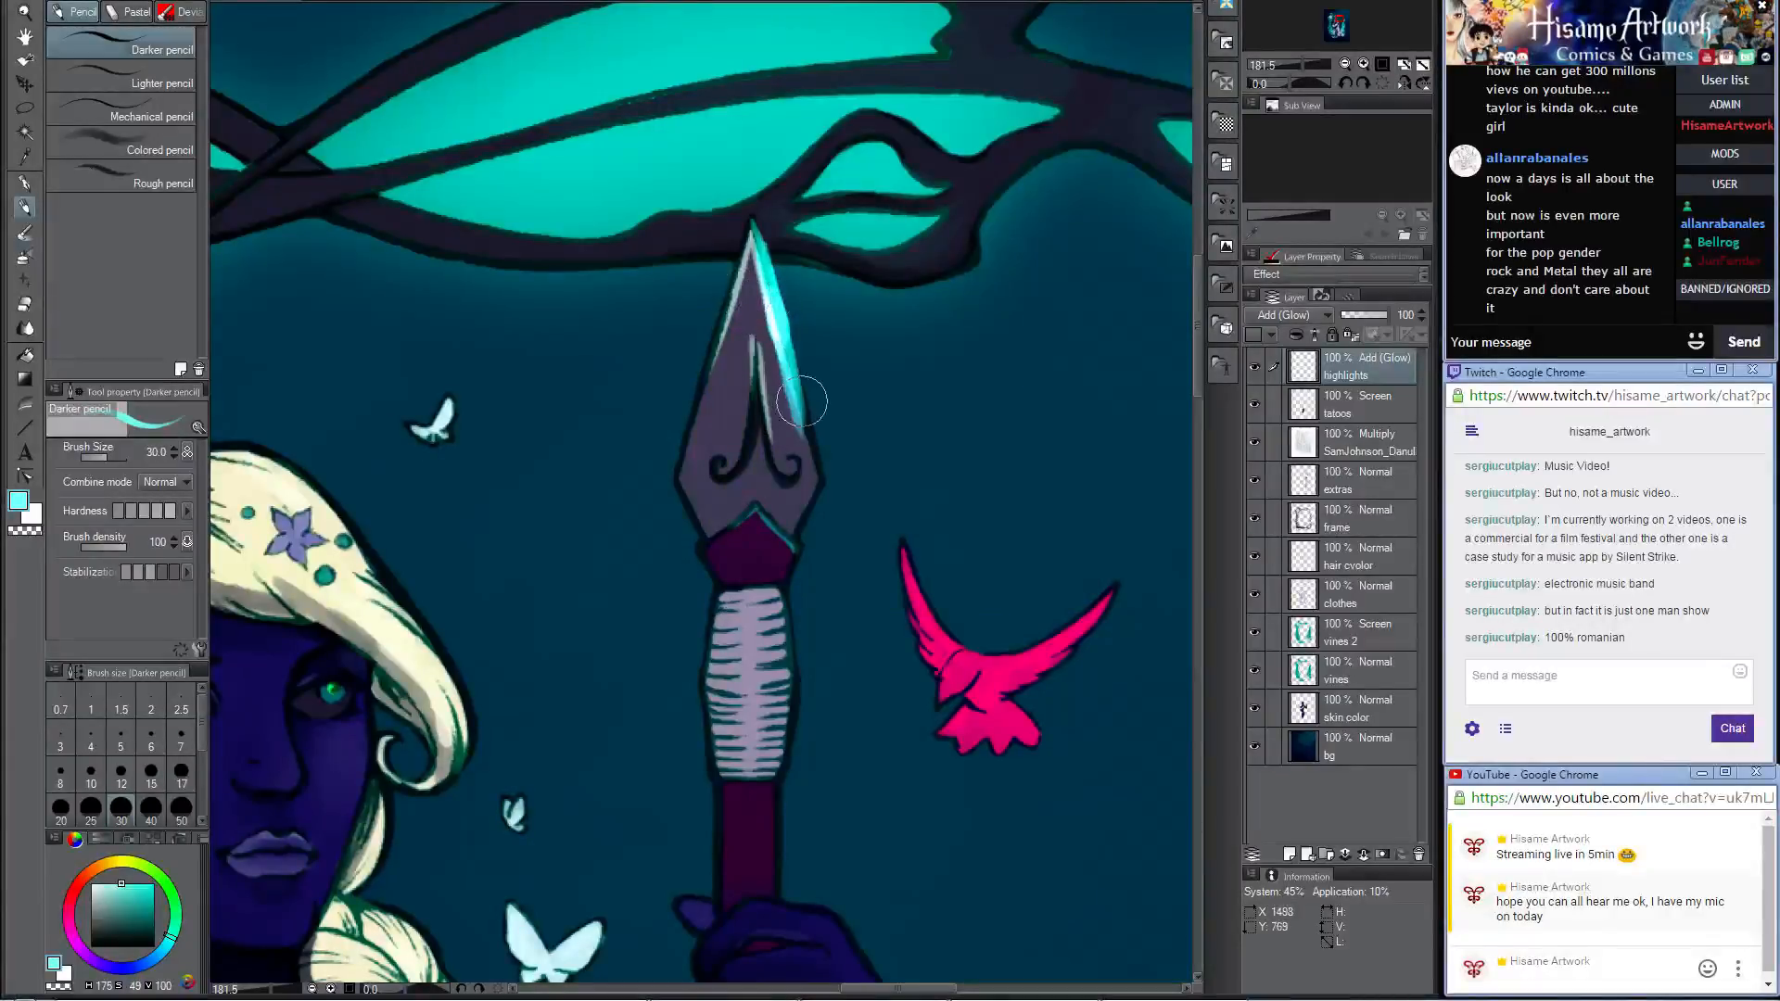
drag(753, 243, 801, 381)
drag(784, 290, 793, 368)
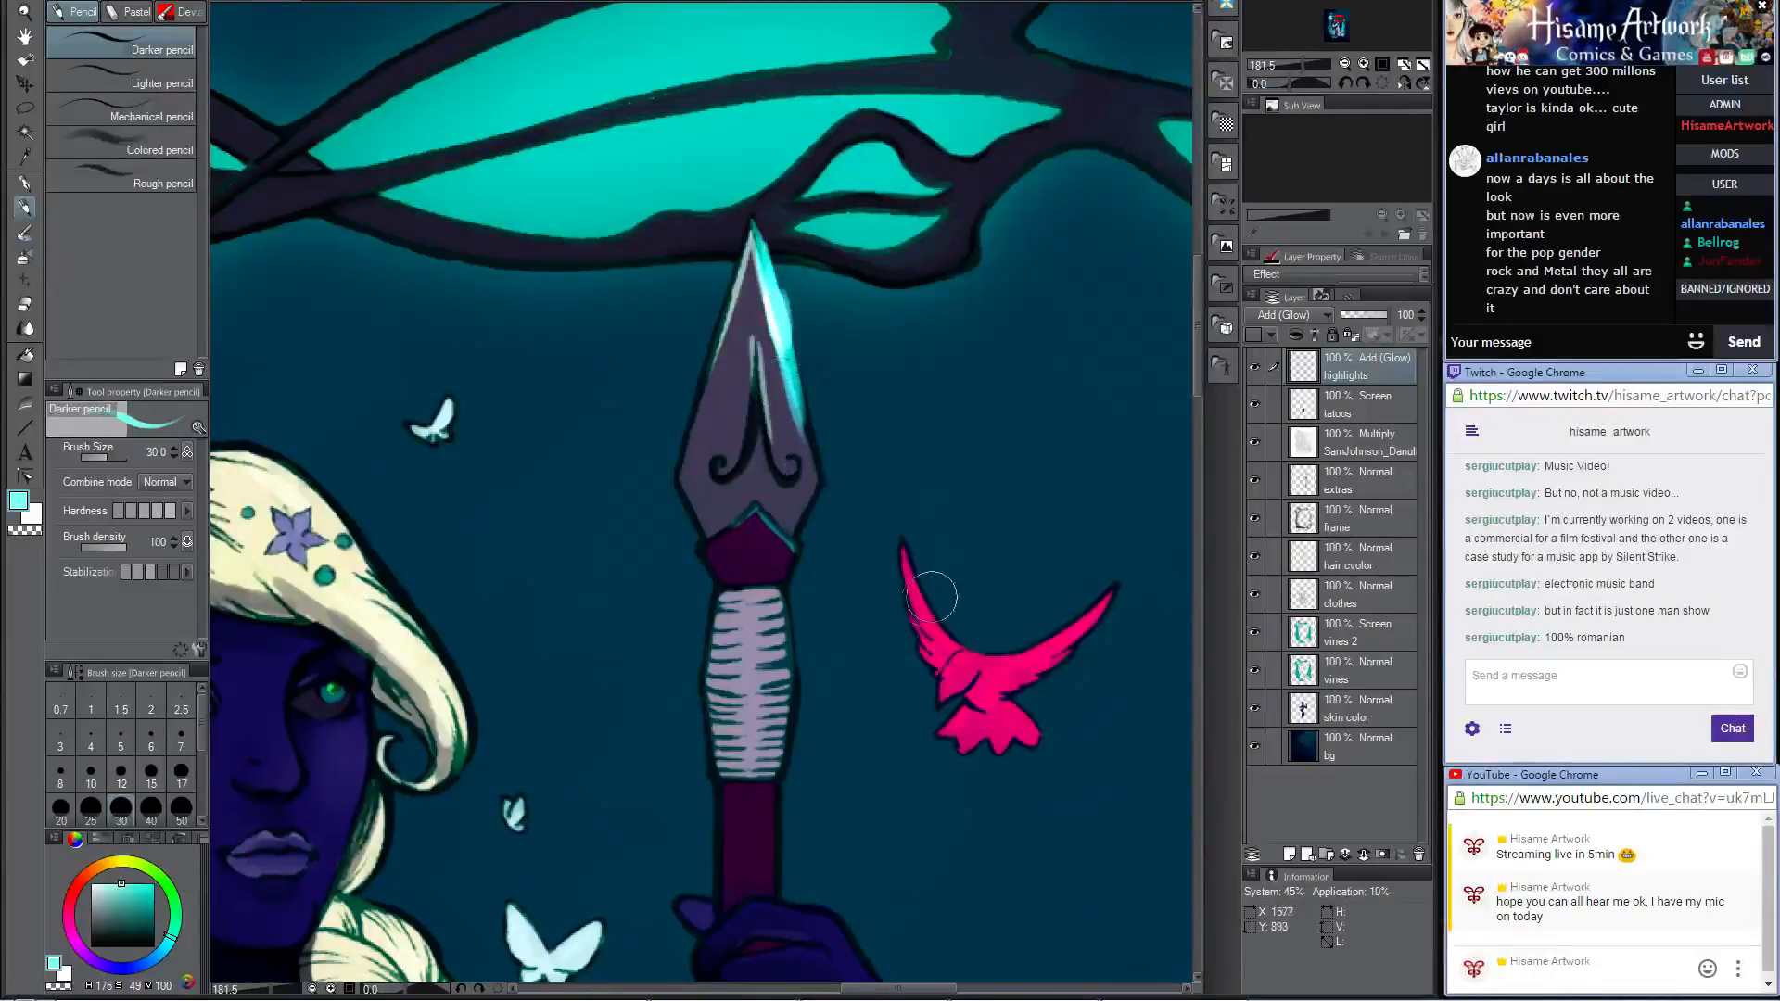
Step: Paint pale cyan glow highlights on the body and both wings of the pink bird beside the spear
drag(975, 668, 956, 686)
drag(924, 605, 955, 648)
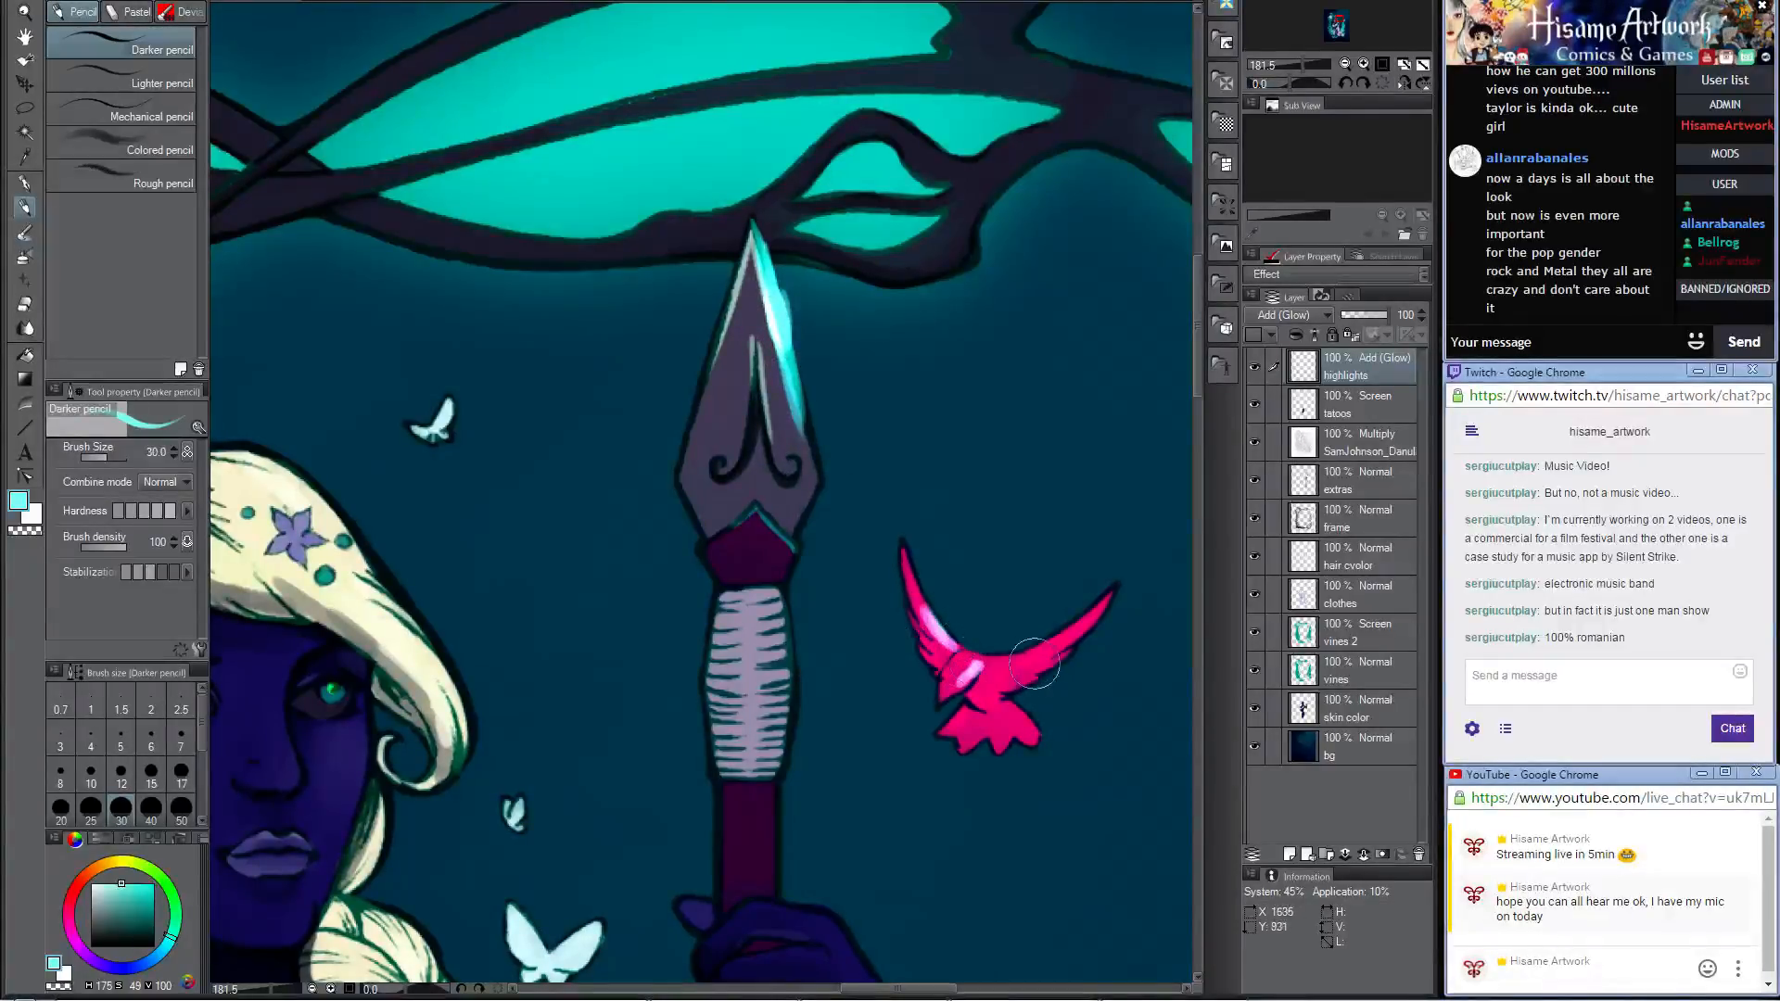
mouse_move(1067, 638)
mouse_down()
mouse_move(1020, 658)
mouse_move(1098, 602)
mouse_move(1063, 638)
mouse_up()
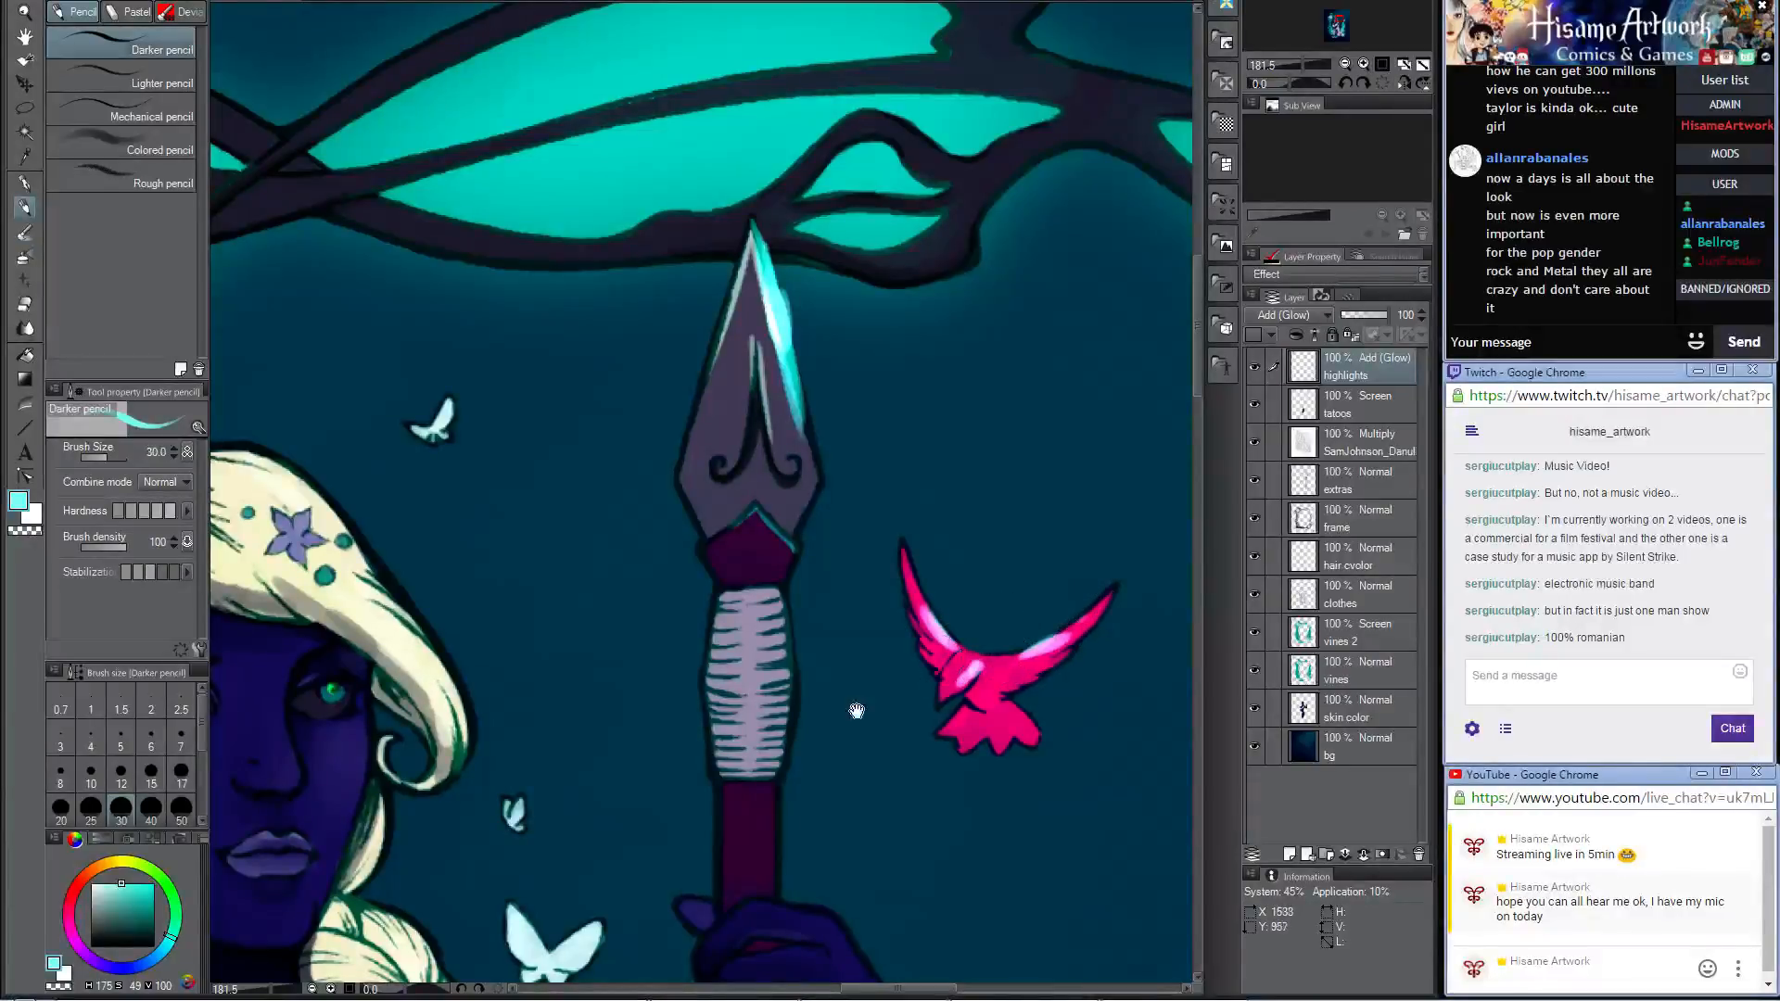
Step: Add pale cyan glow highlights to the white butterflies around the woman's head and braid
drag(857, 710, 1168, 680)
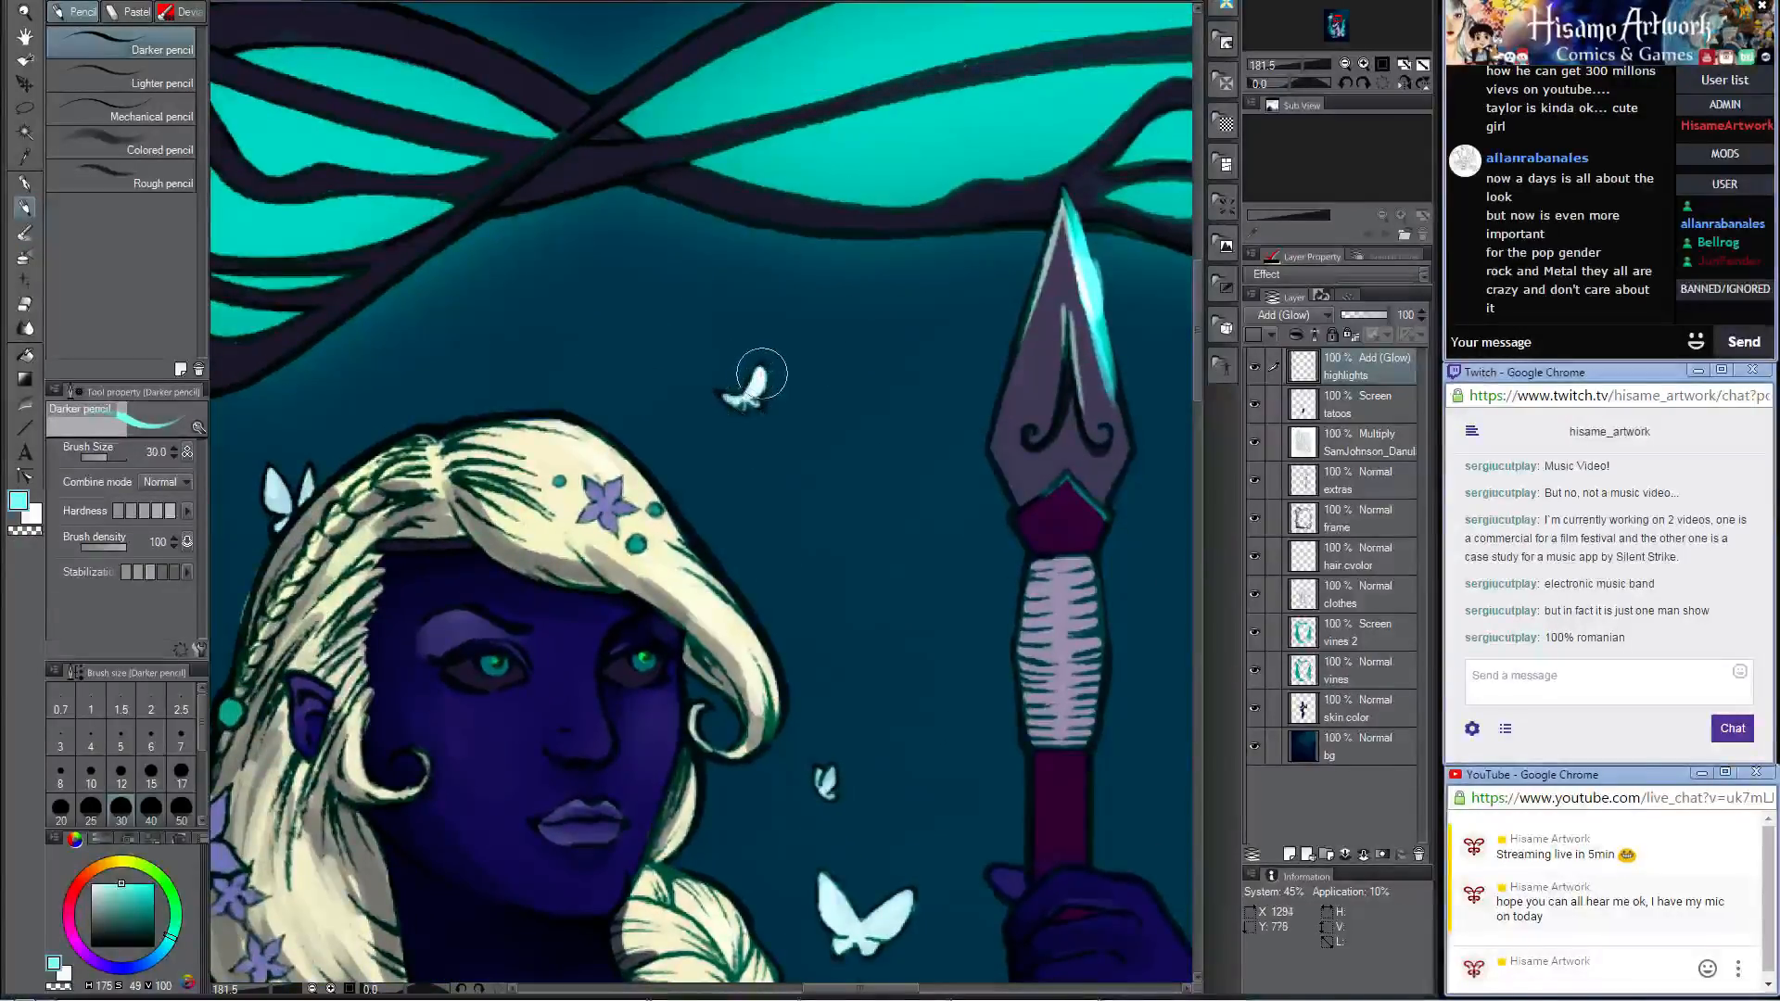
drag(824, 750, 764, 407)
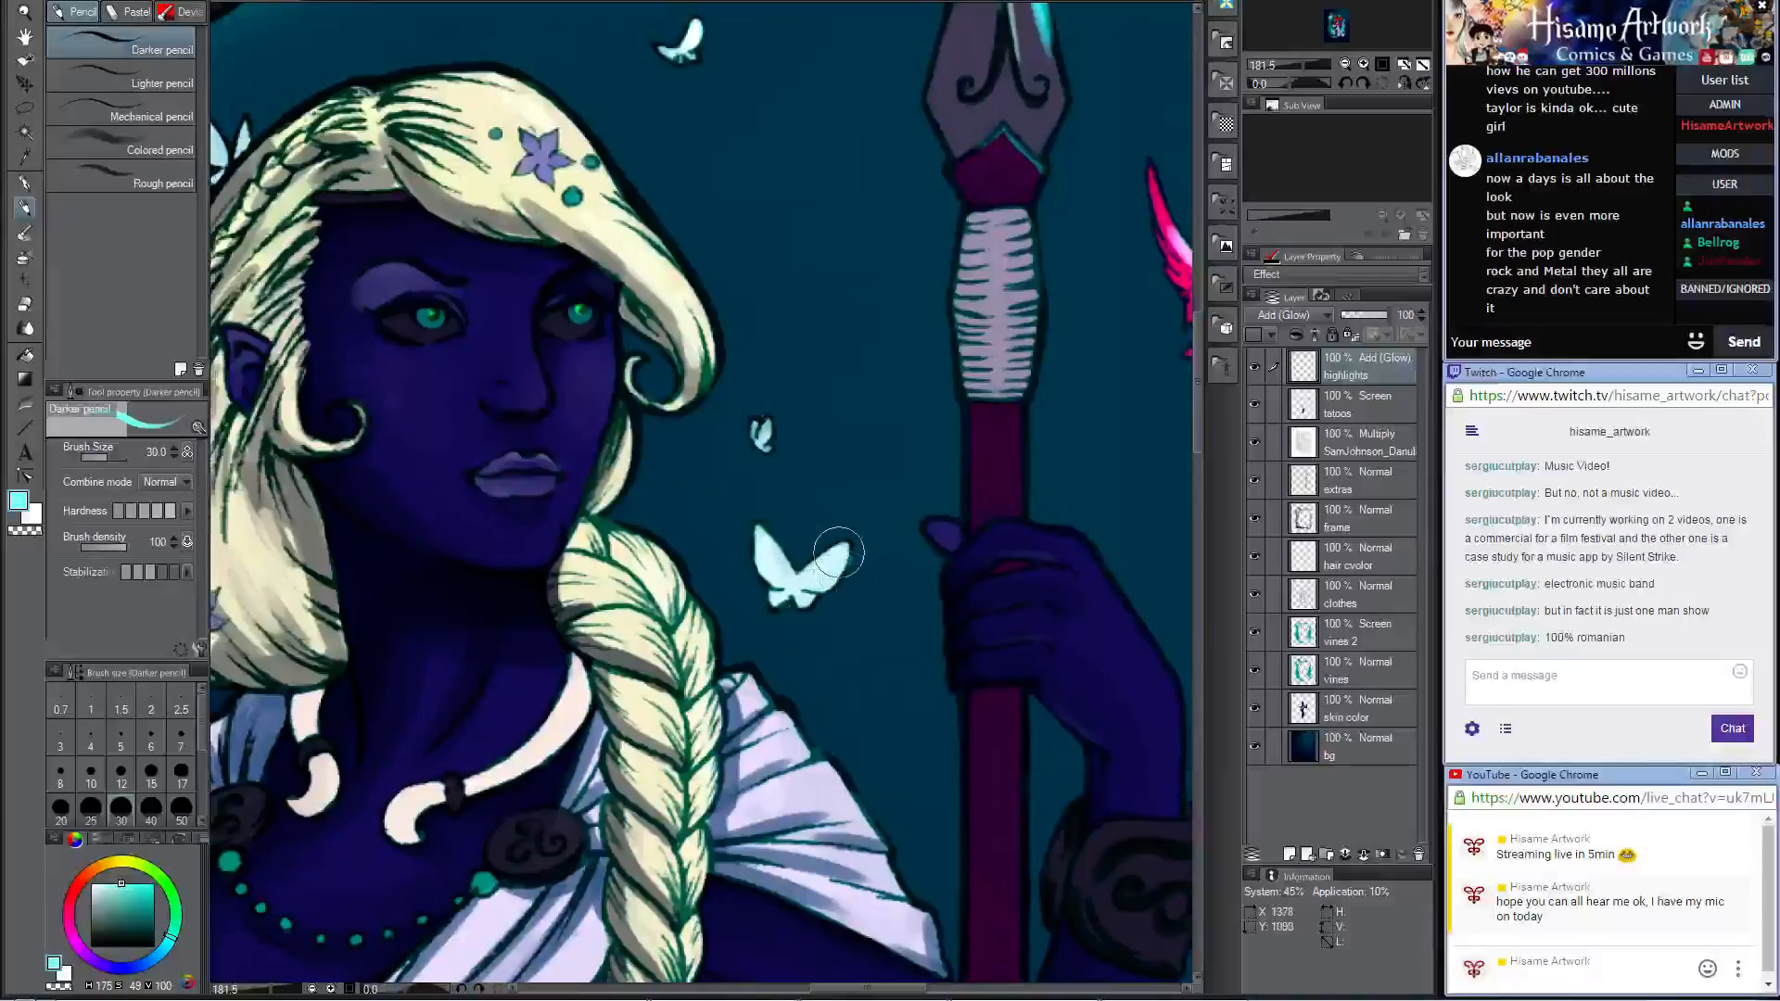
drag(790, 582, 791, 586)
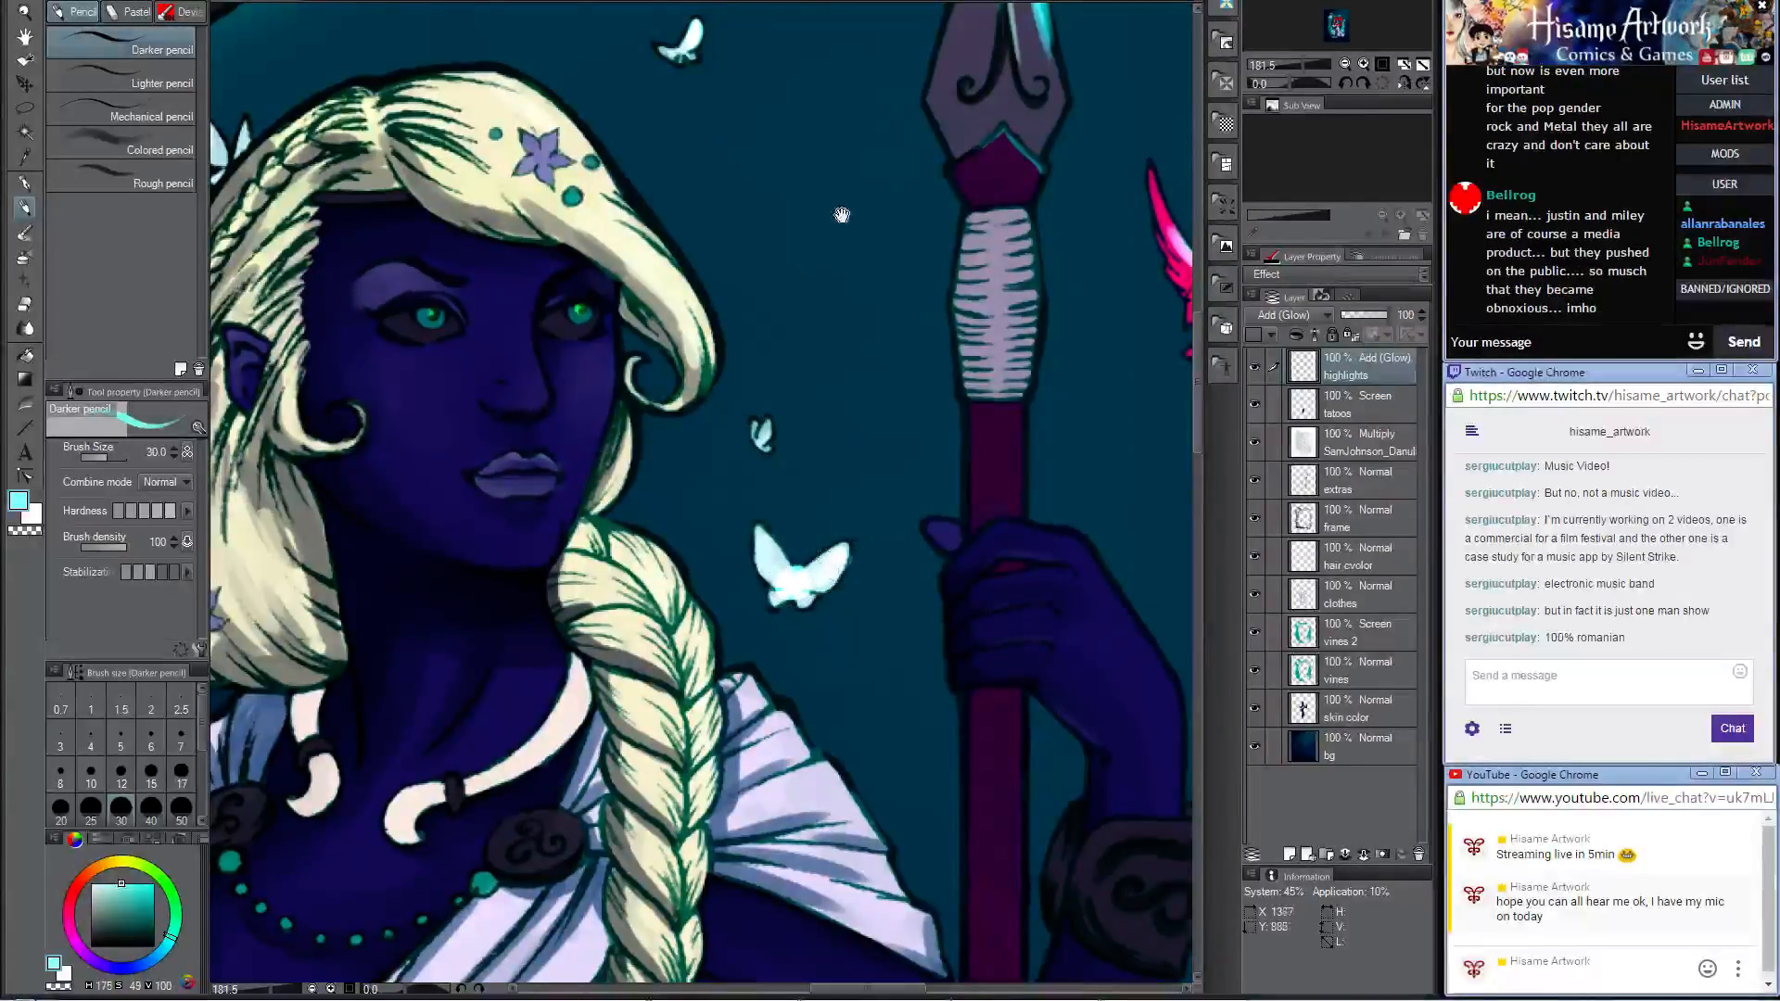
mouse_move(840, 215)
mouse_down()
mouse_move(927, 399)
mouse_move(925, 335)
mouse_move(871, 250)
mouse_move(813, 231)
mouse_up()
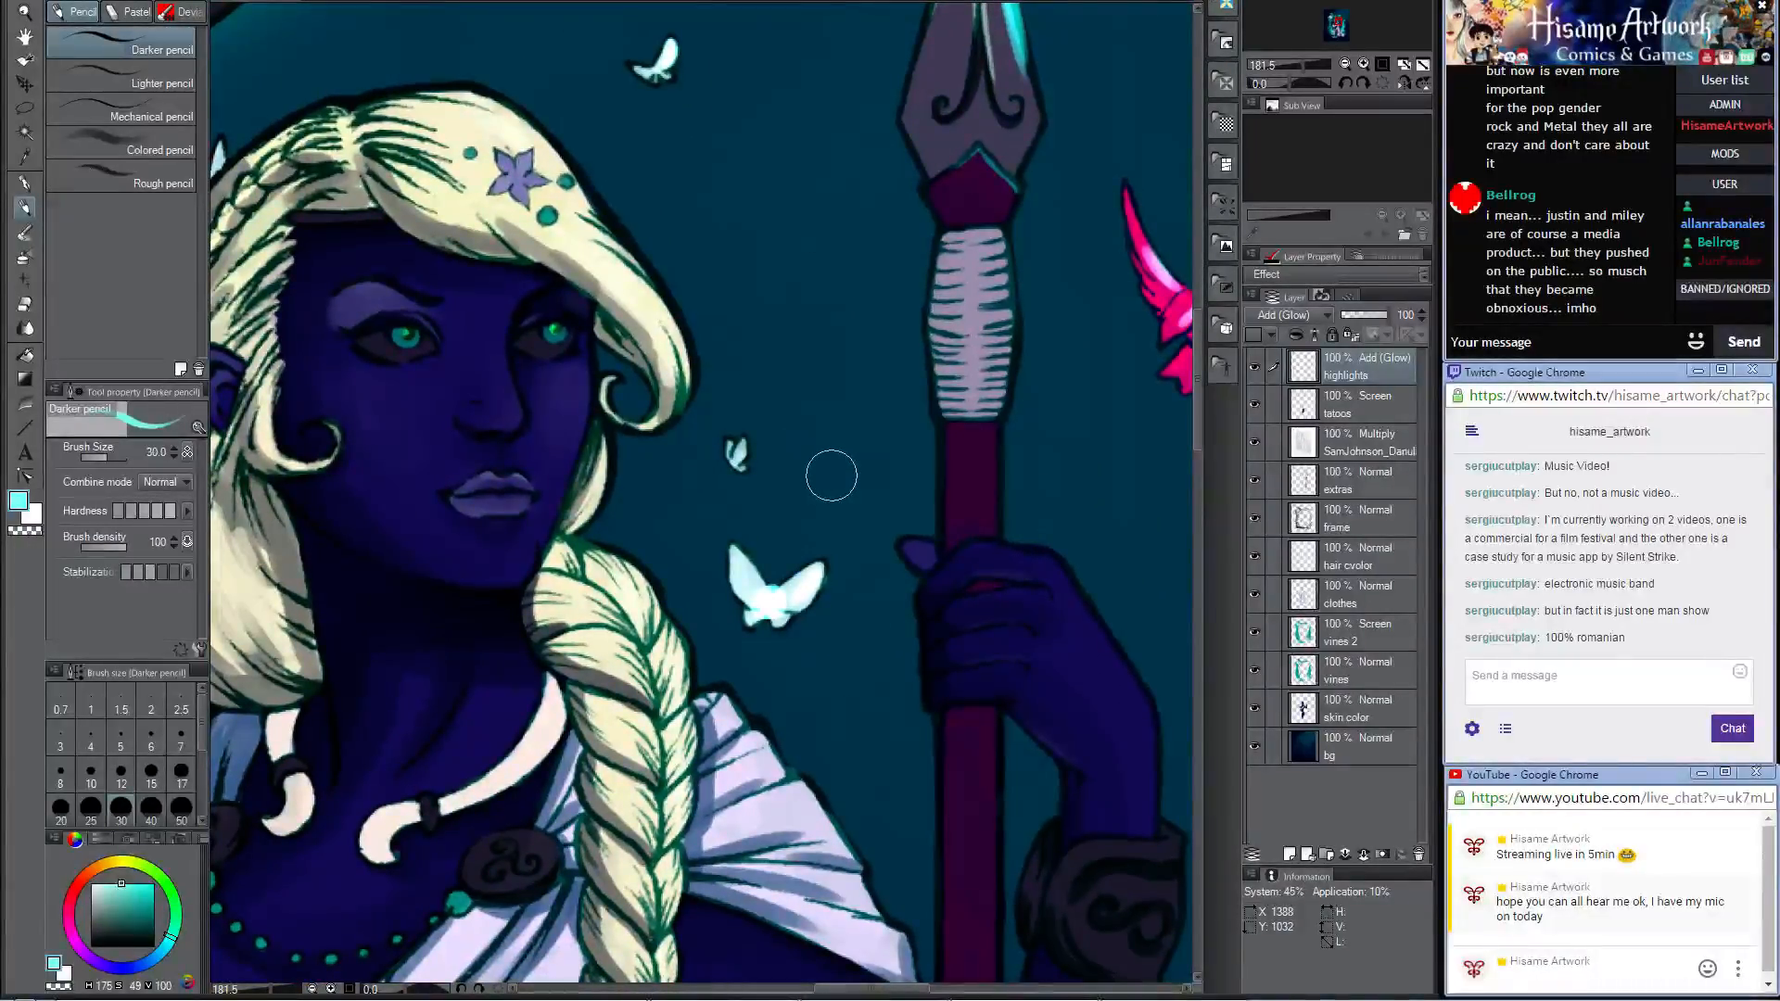
drag(735, 447, 1155, 723)
drag(1062, 354, 1066, 350)
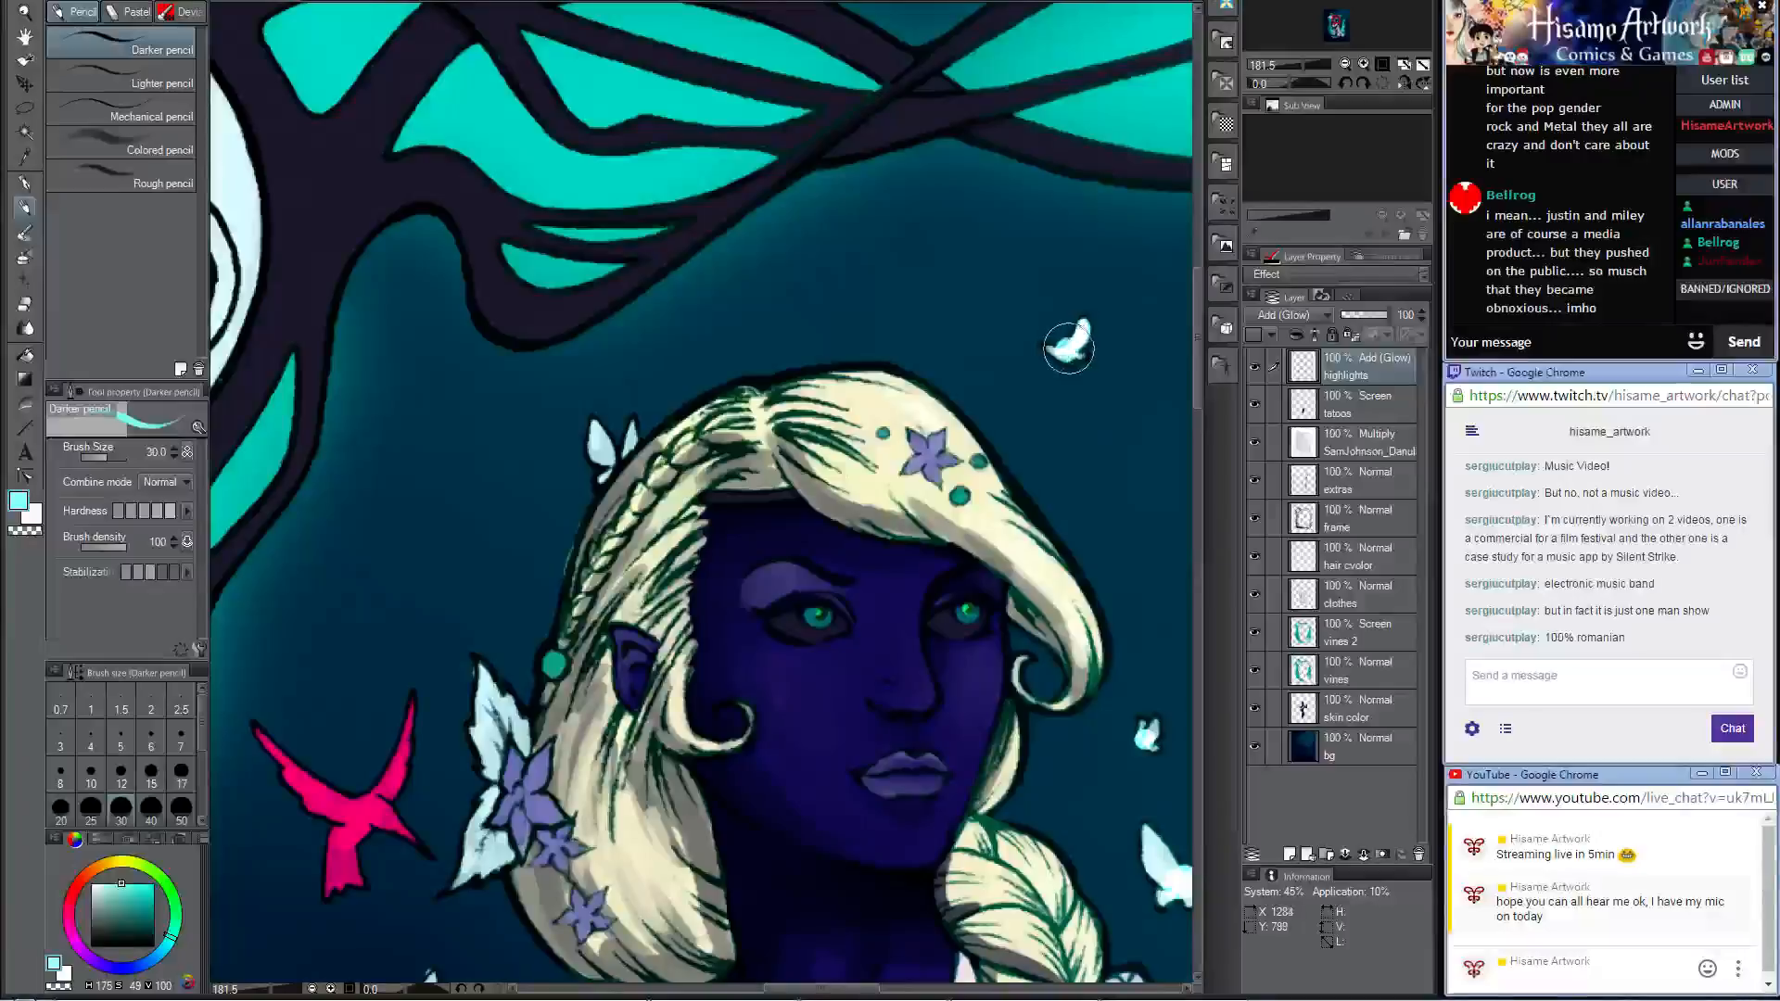
drag(610, 443, 614, 447)
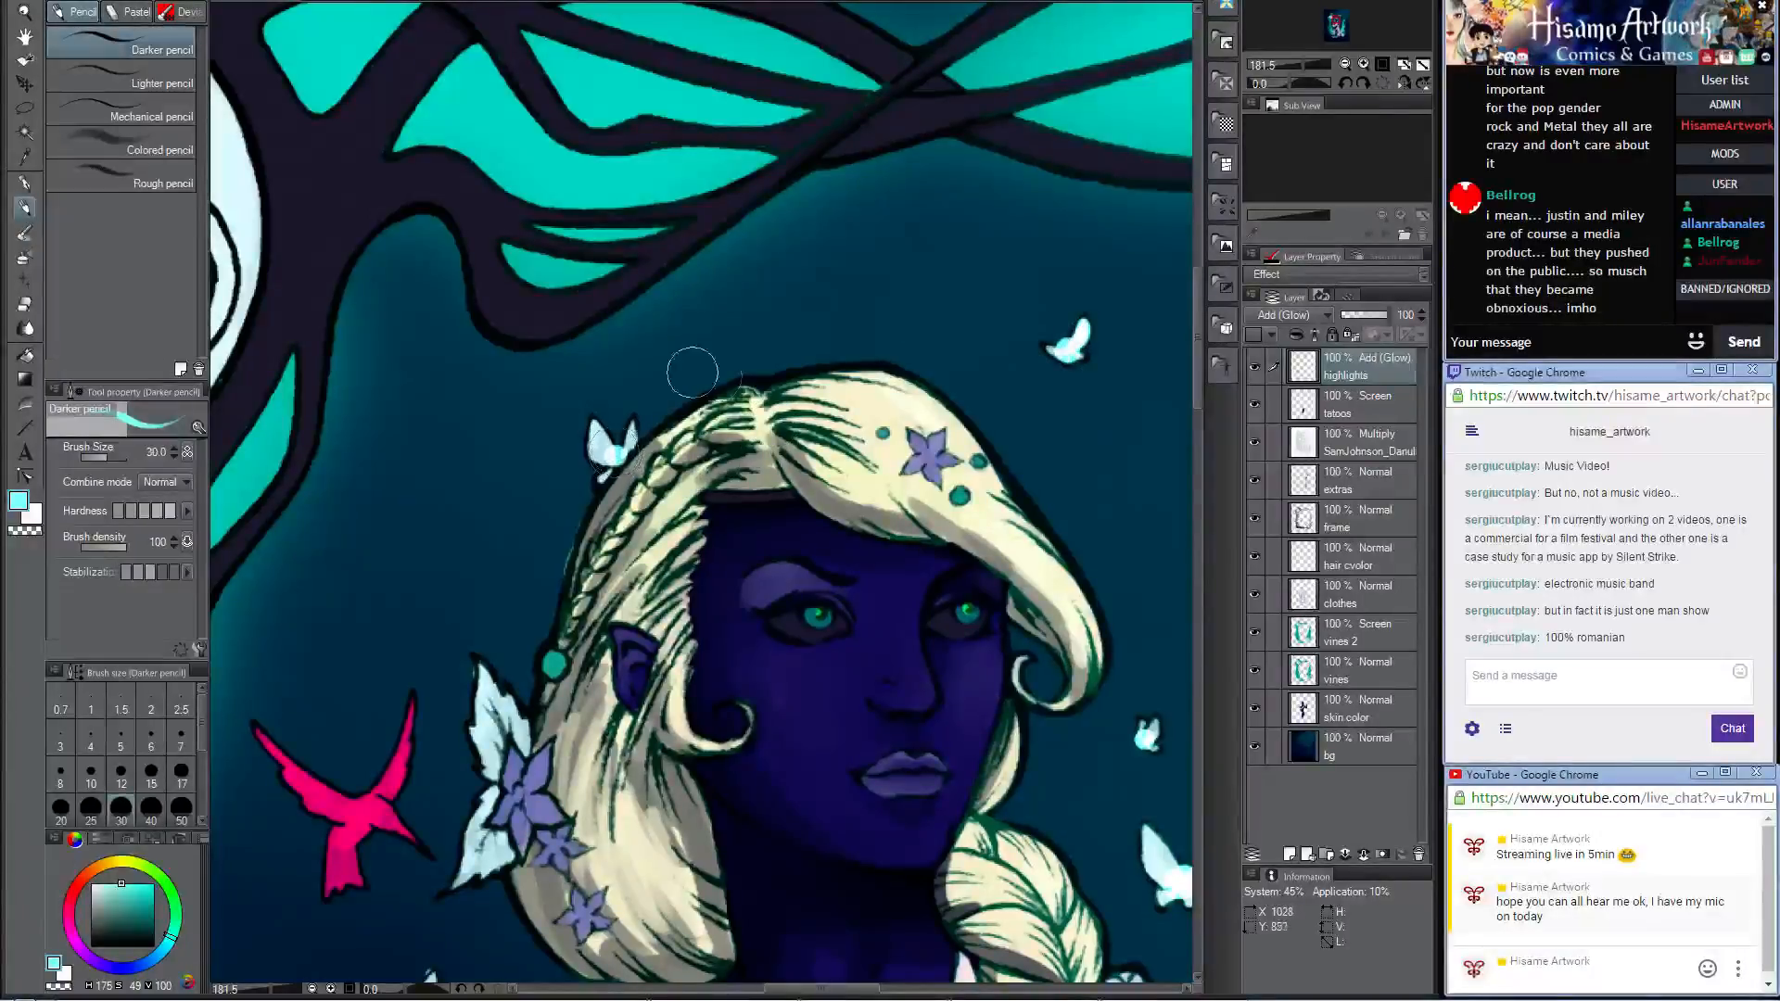
Step: Add pale cyan glow highlights to the purple flower in the woman's fringe and to both of her eyes
mouse_move(953, 436)
mouse_down()
mouse_move(946, 461)
mouse_move(924, 438)
mouse_move(977, 463)
mouse_up()
drag(968, 606, 964, 612)
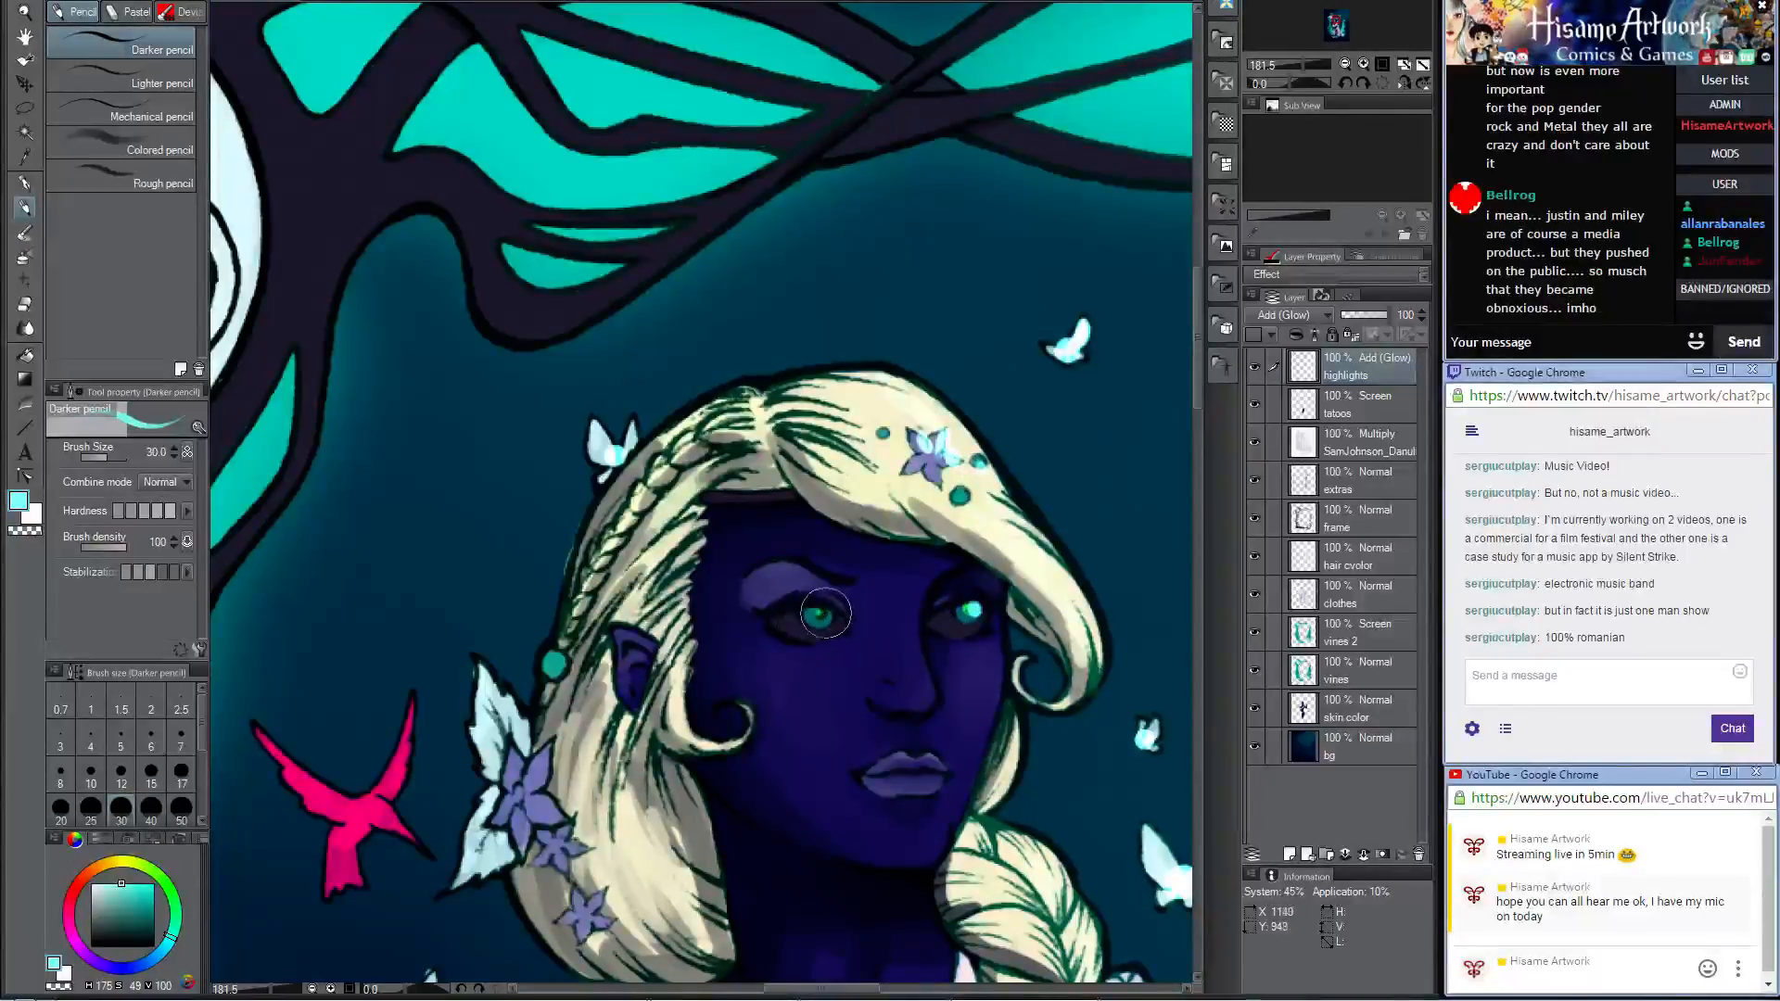
scroll(834, 557, down, 5)
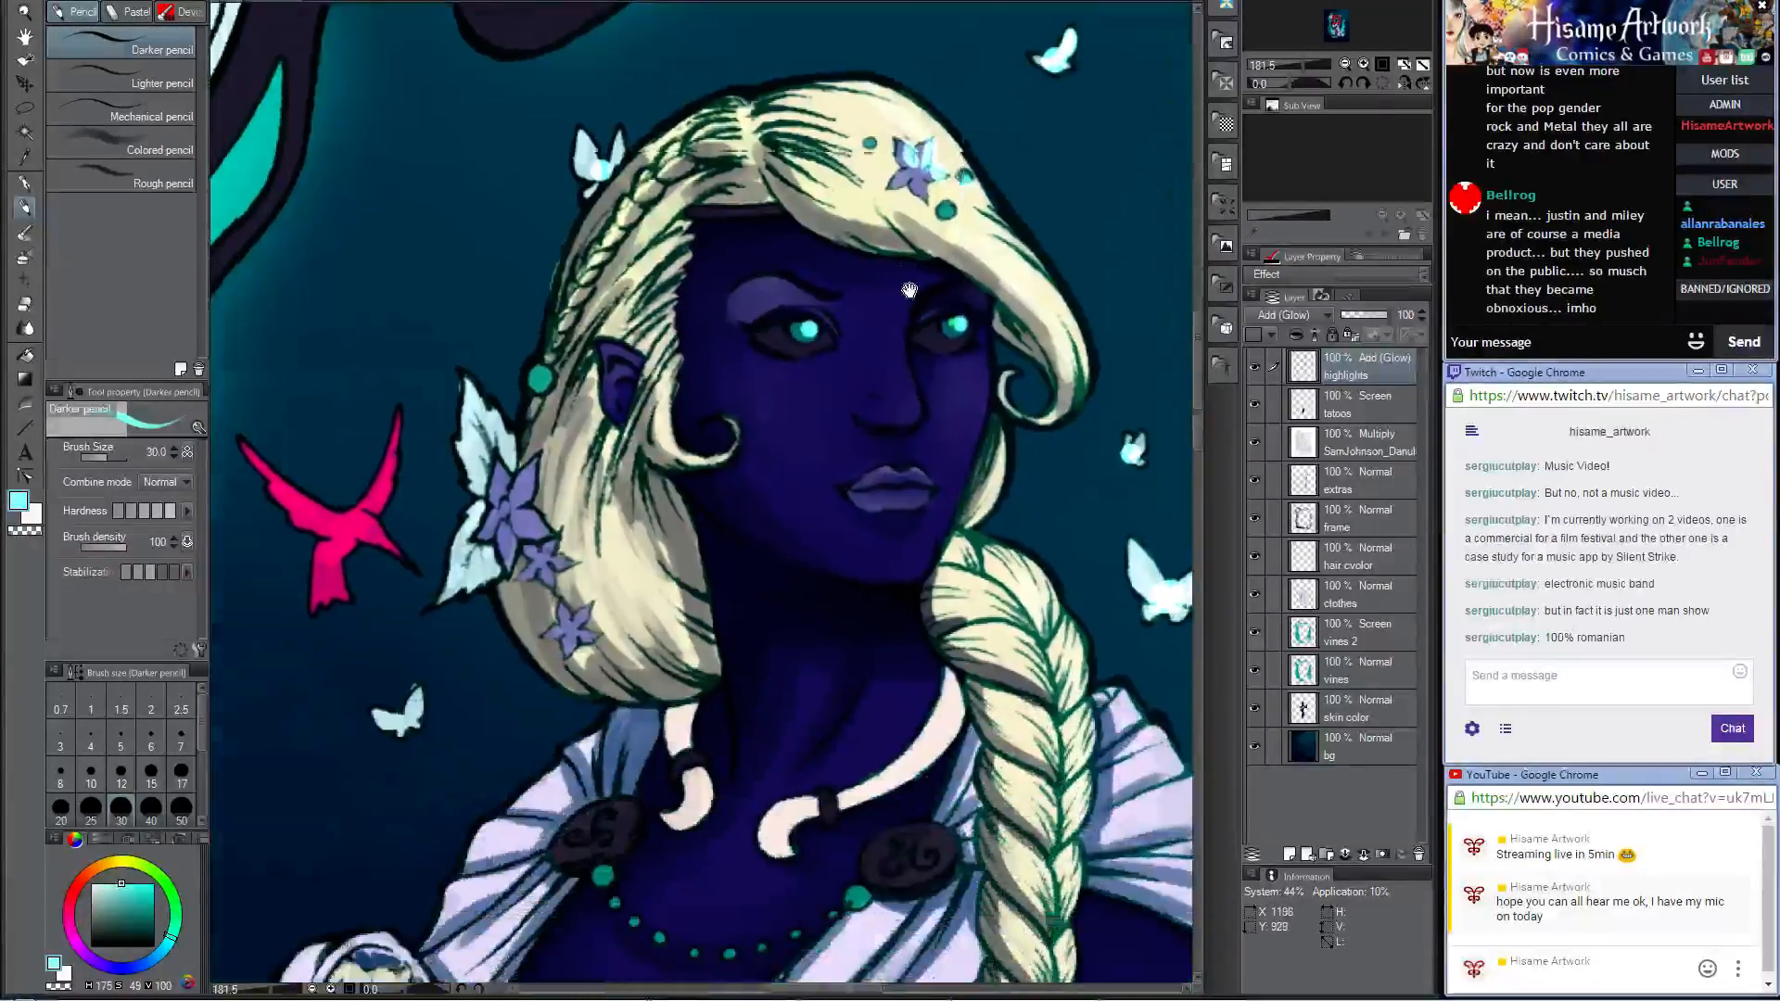
drag(807, 317, 811, 313)
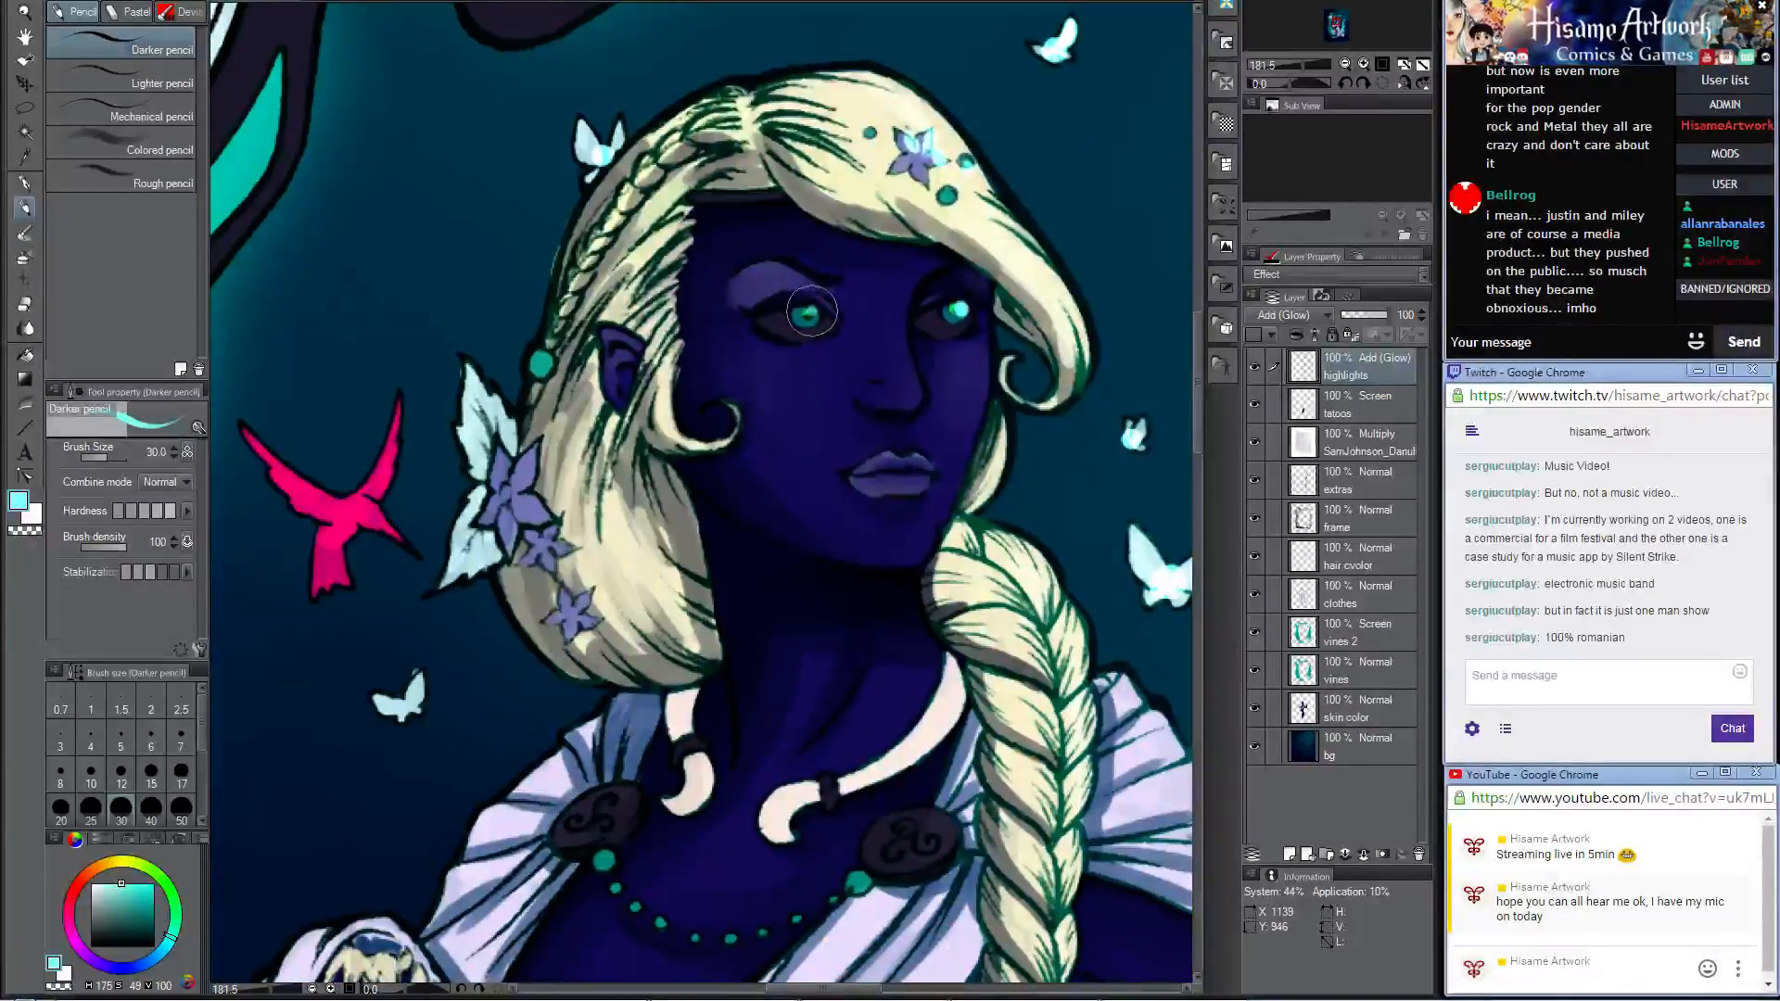
Step: Paint small pale cyan highlights on the woman's lower lip, settling on brush size 17
key(bracketleft)
key(bracketleft)
key(bracketleft)
key(bracketleft)
key(bracketleft)
key(bracketleft)
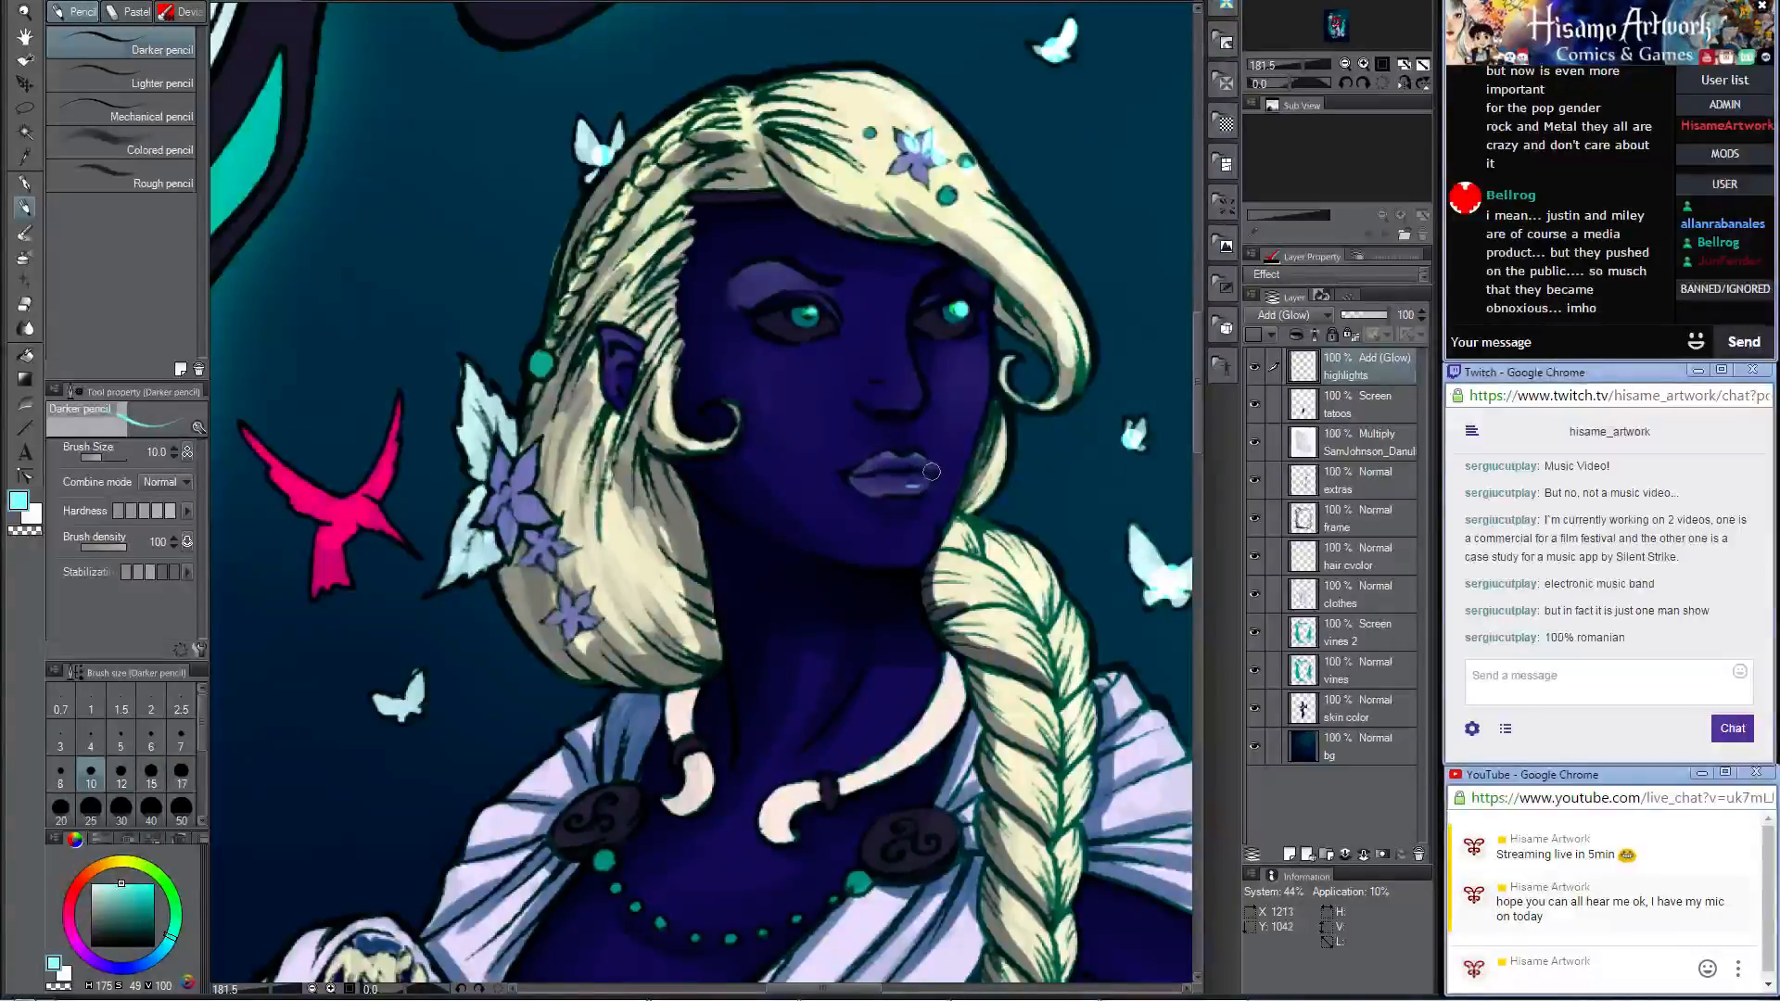
key(bracketright)
key(bracketright)
key(bracketright)
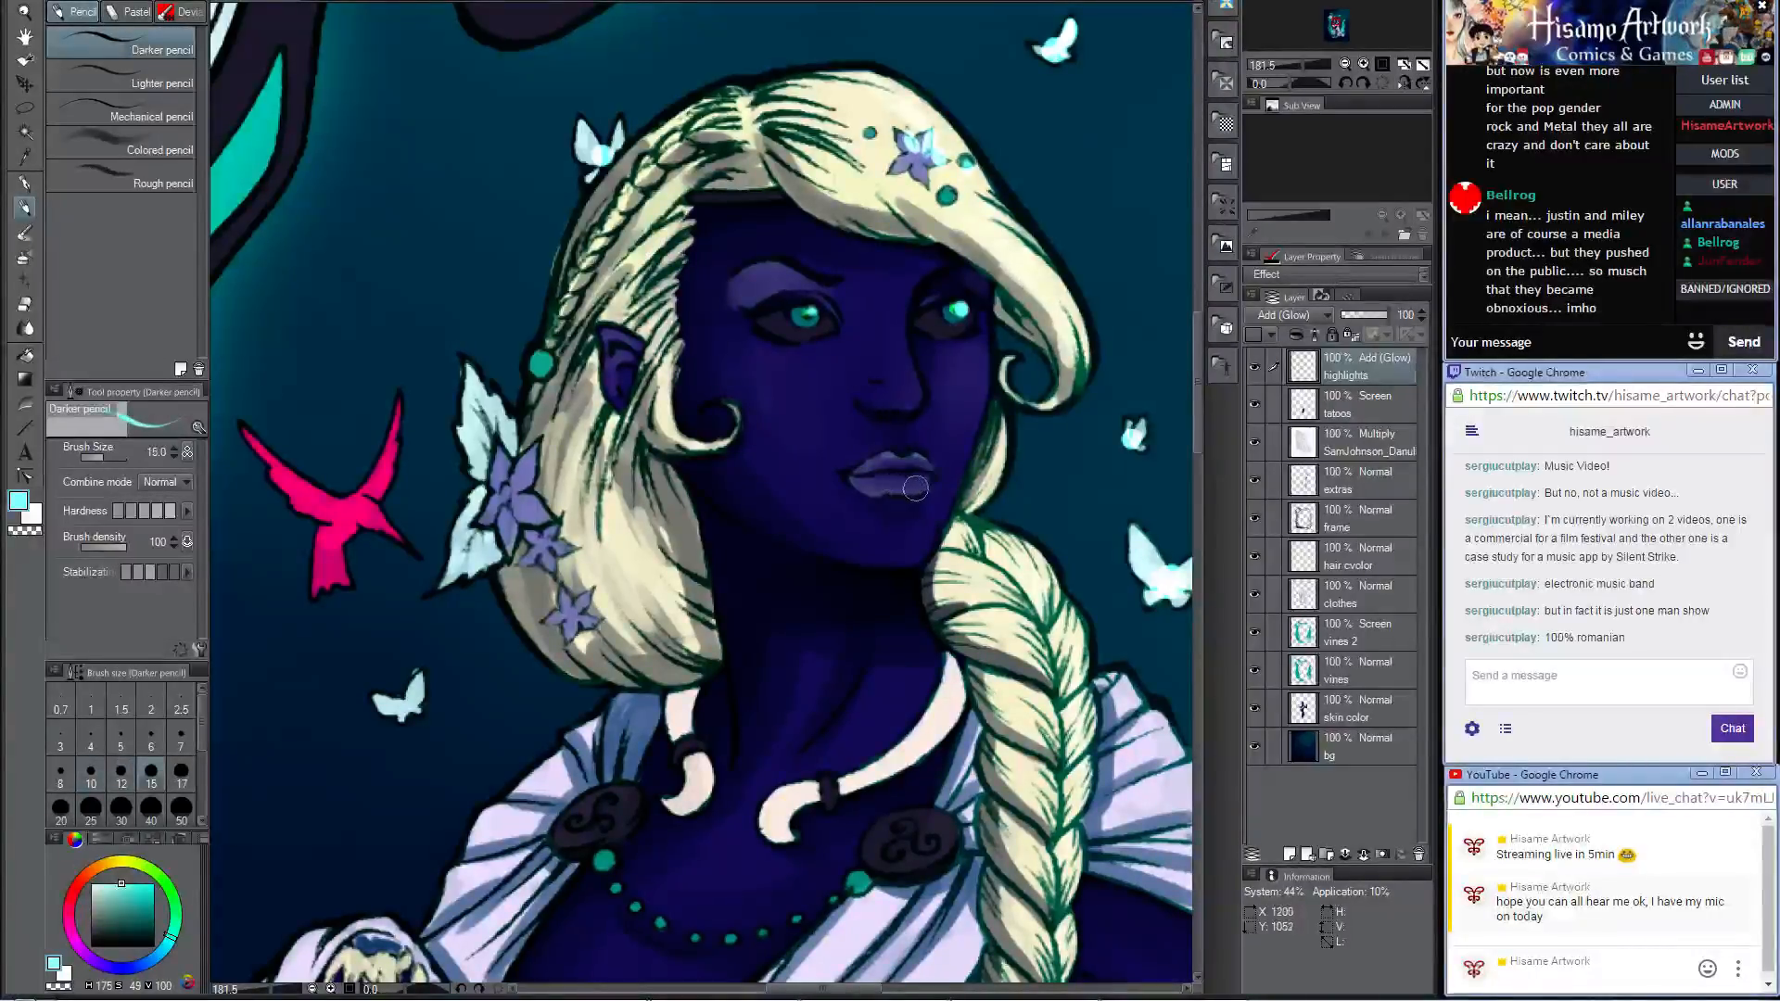
drag(924, 480, 888, 484)
key(ctrl+z)
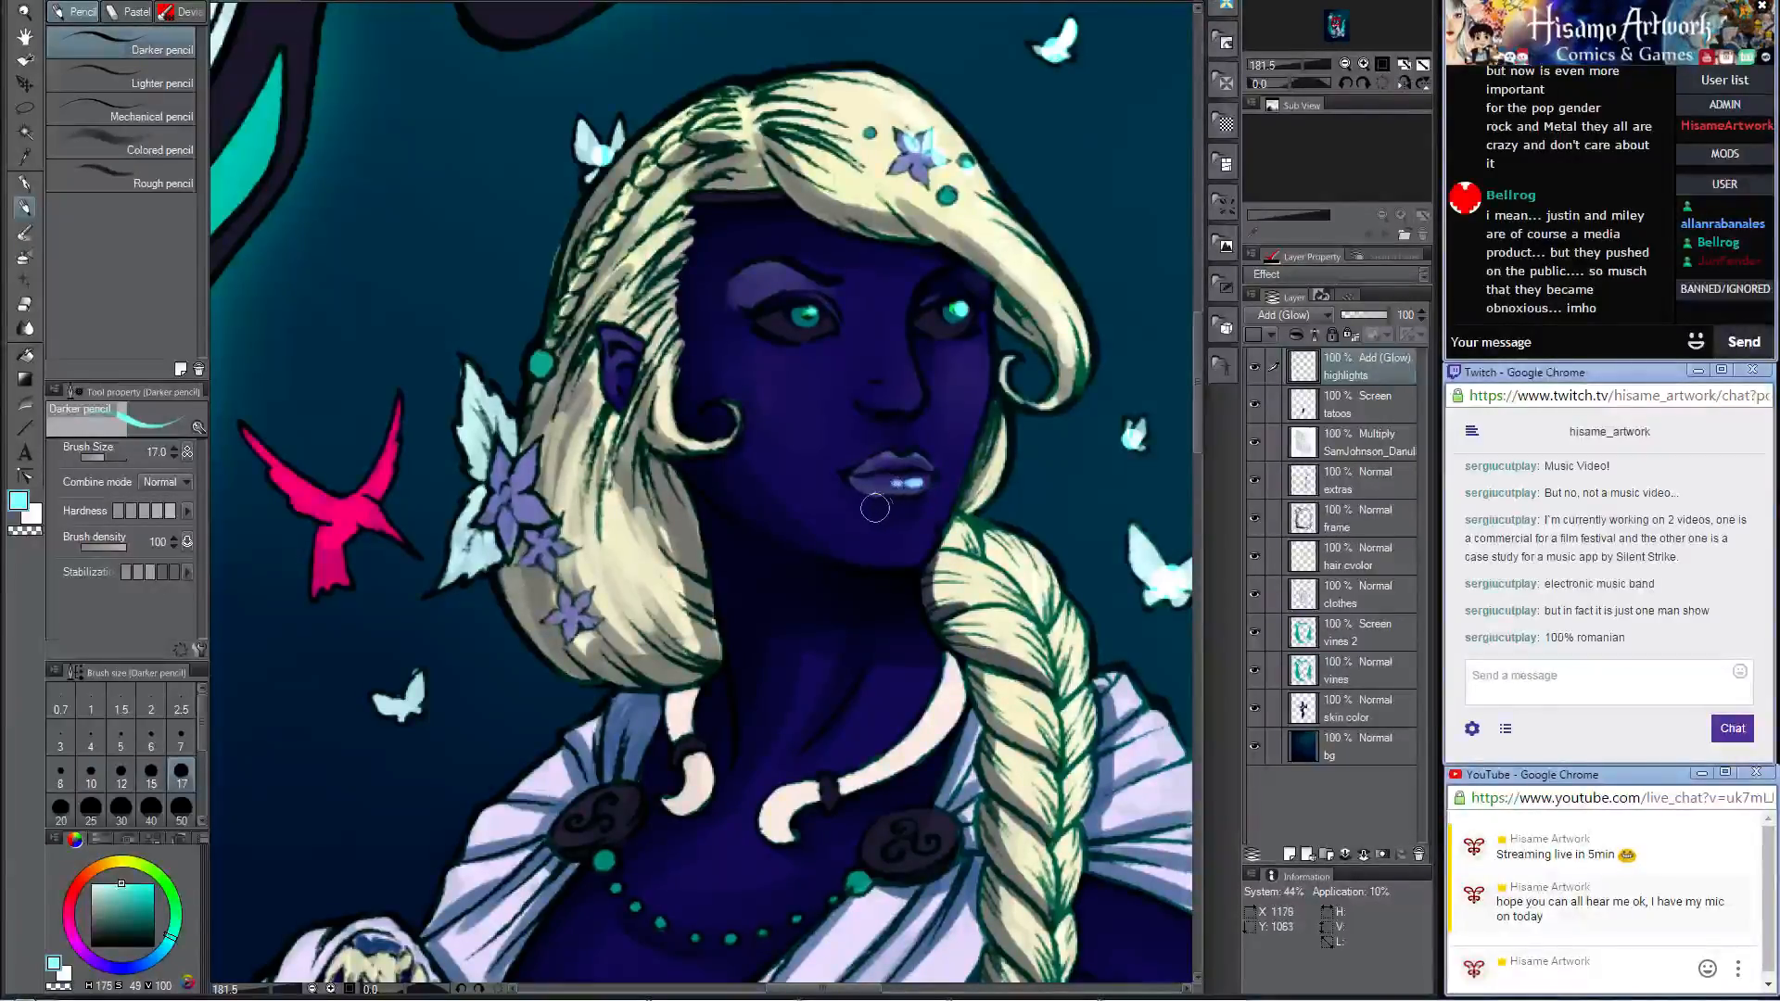
Step: Add pale cyan glow highlights to the purple flowers behind the woman's ear and to the pink bird and white butterfly beside her
drag(781, 457, 886, 553)
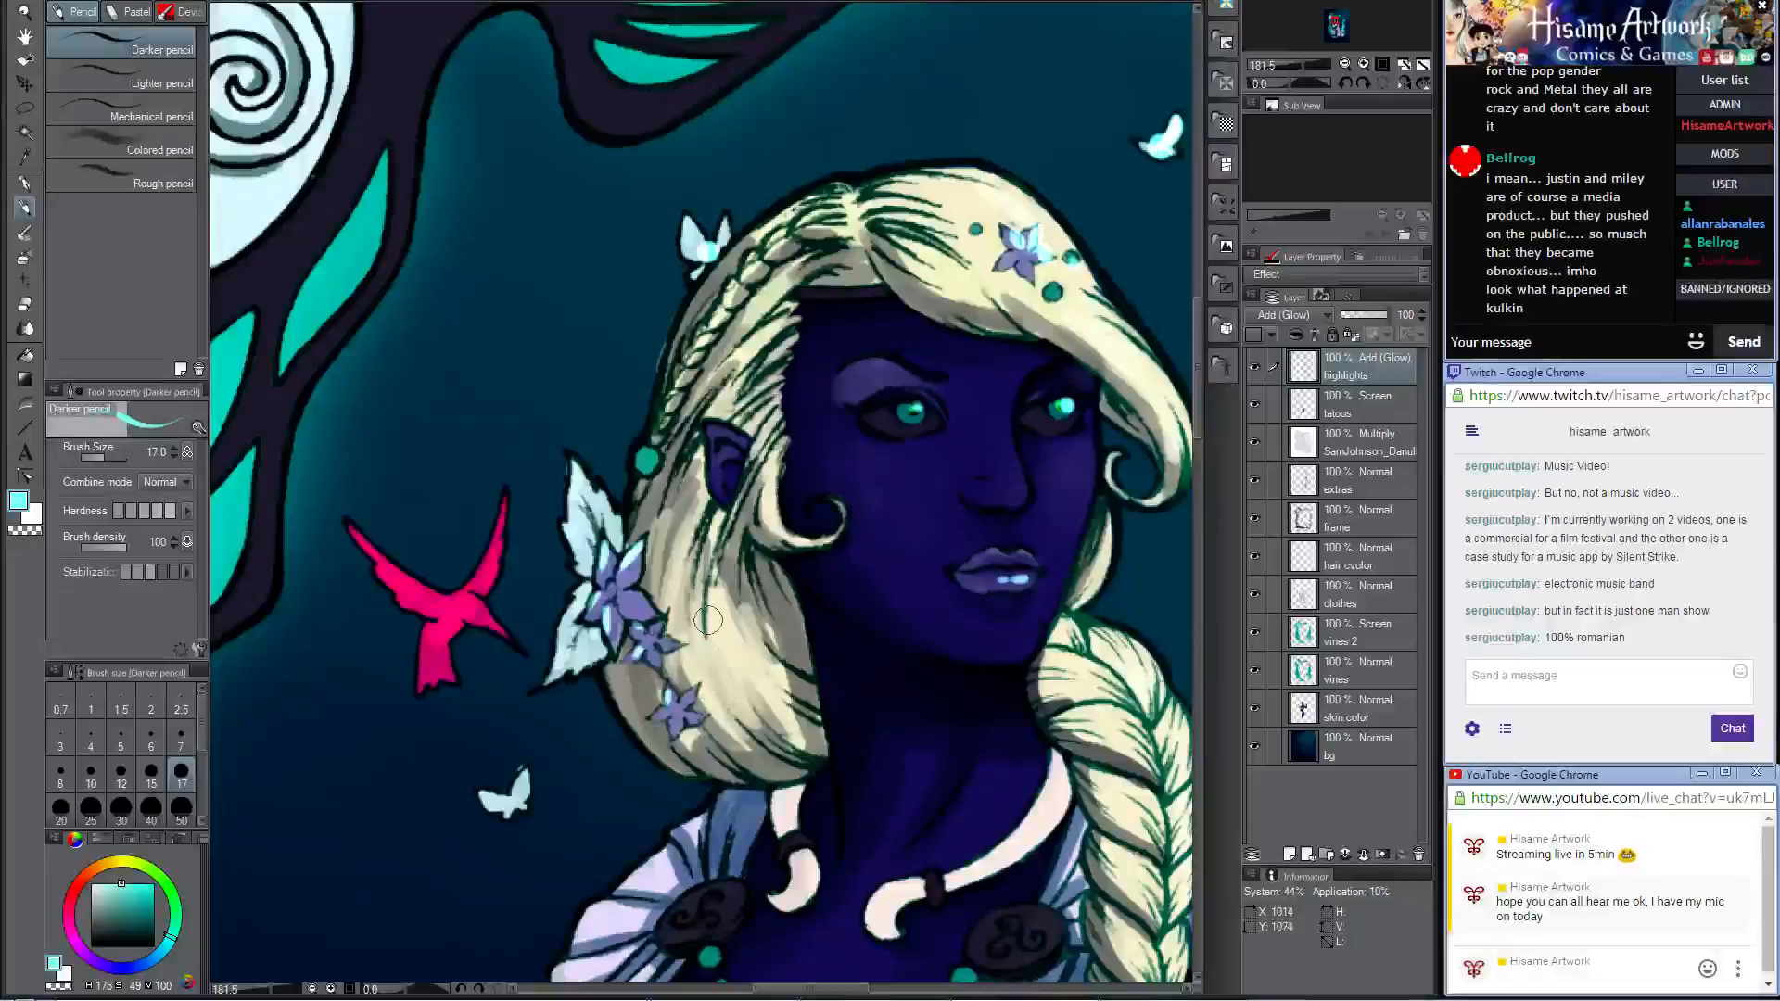
drag(703, 570, 769, 617)
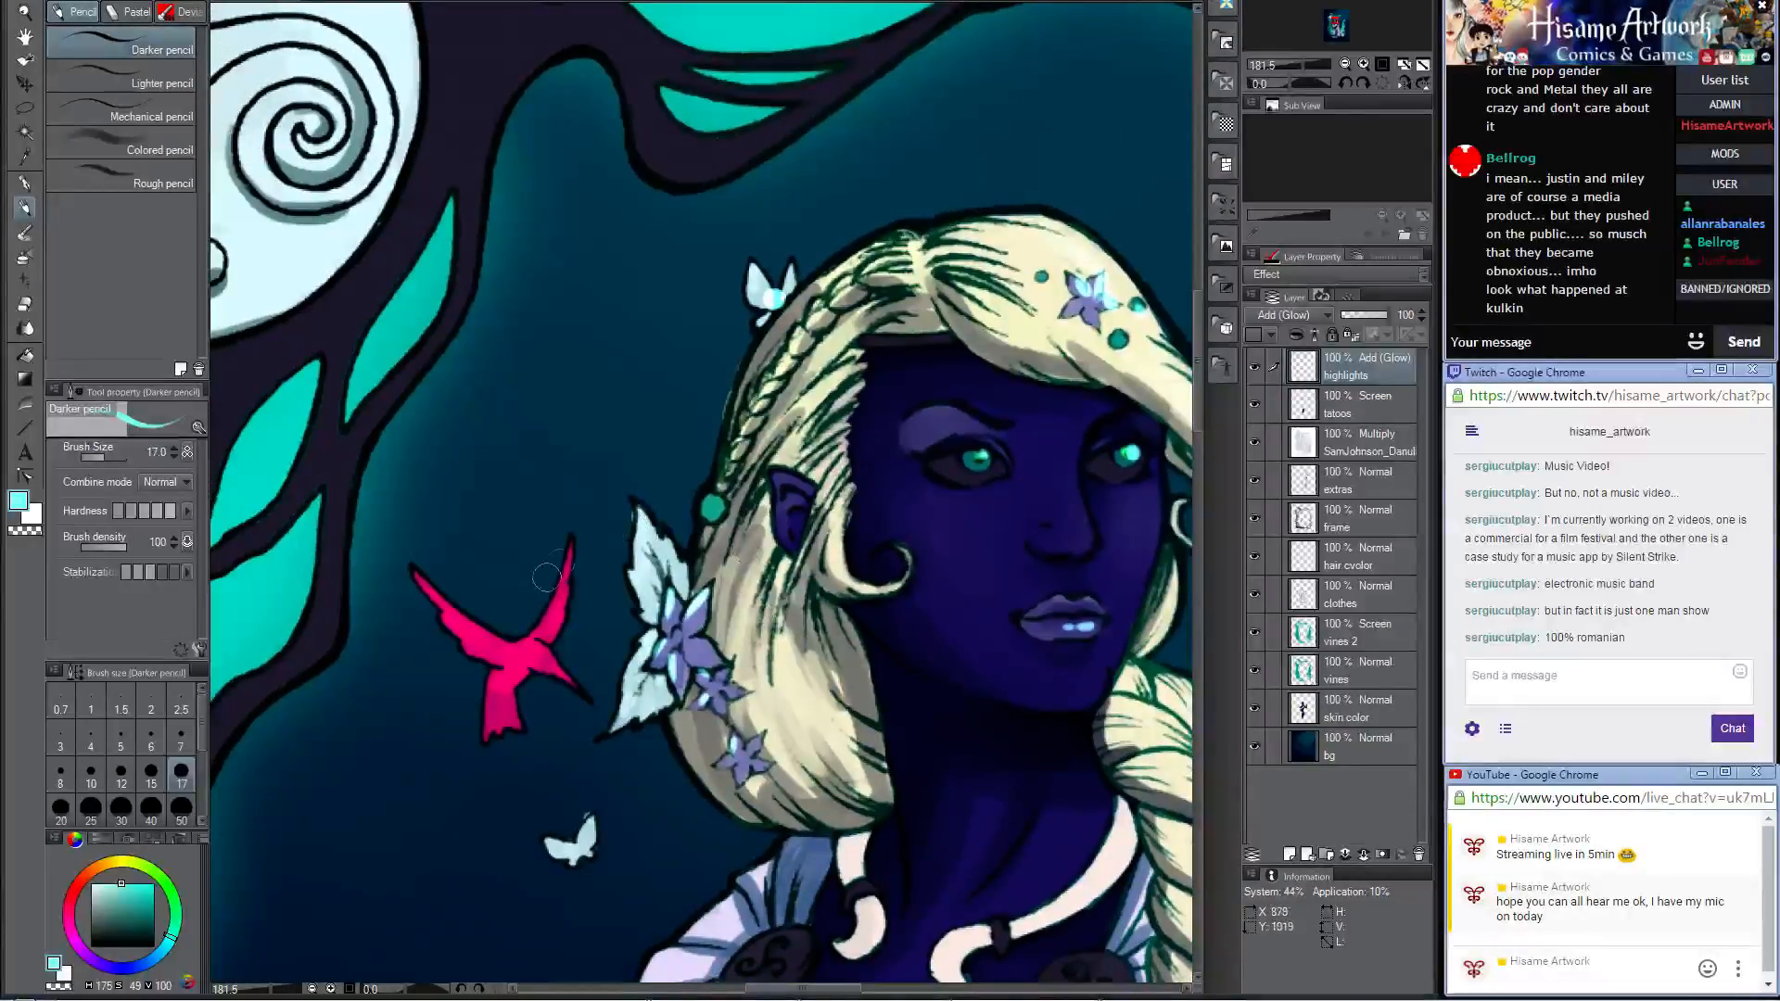
drag(568, 539, 558, 617)
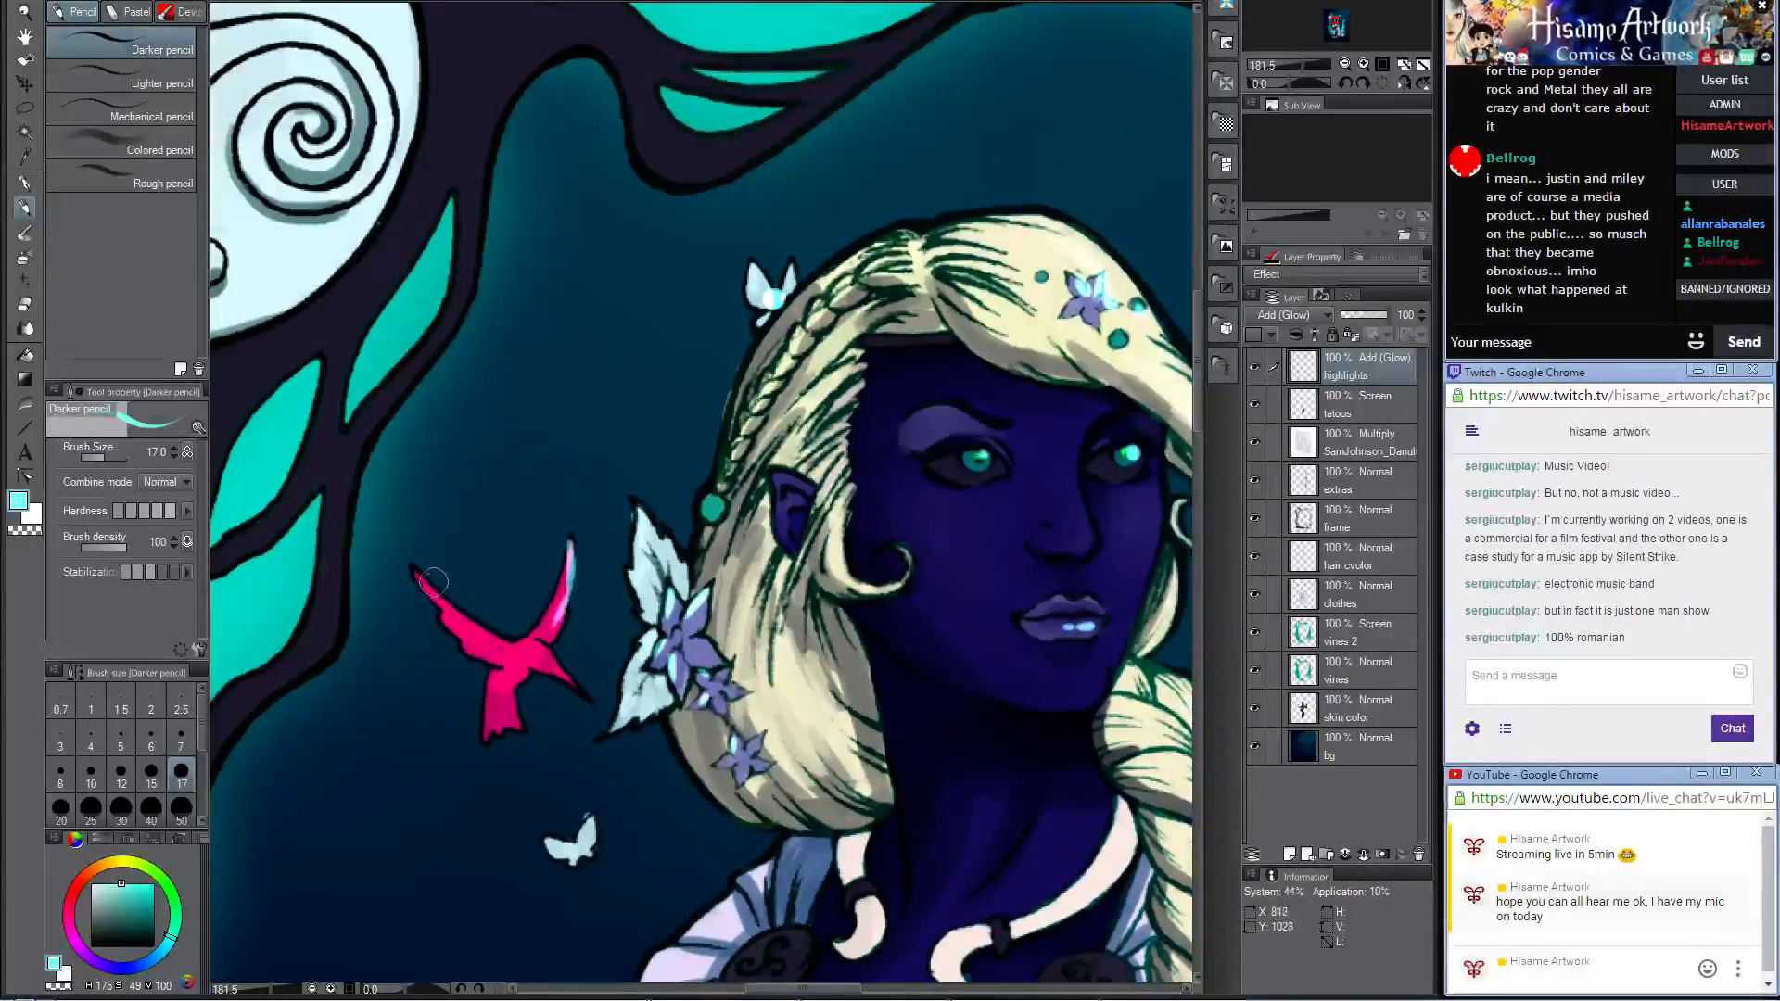
mouse_move(417, 571)
mouse_down()
mouse_move(549, 662)
mouse_move(487, 720)
mouse_up()
key(ctrl+z)
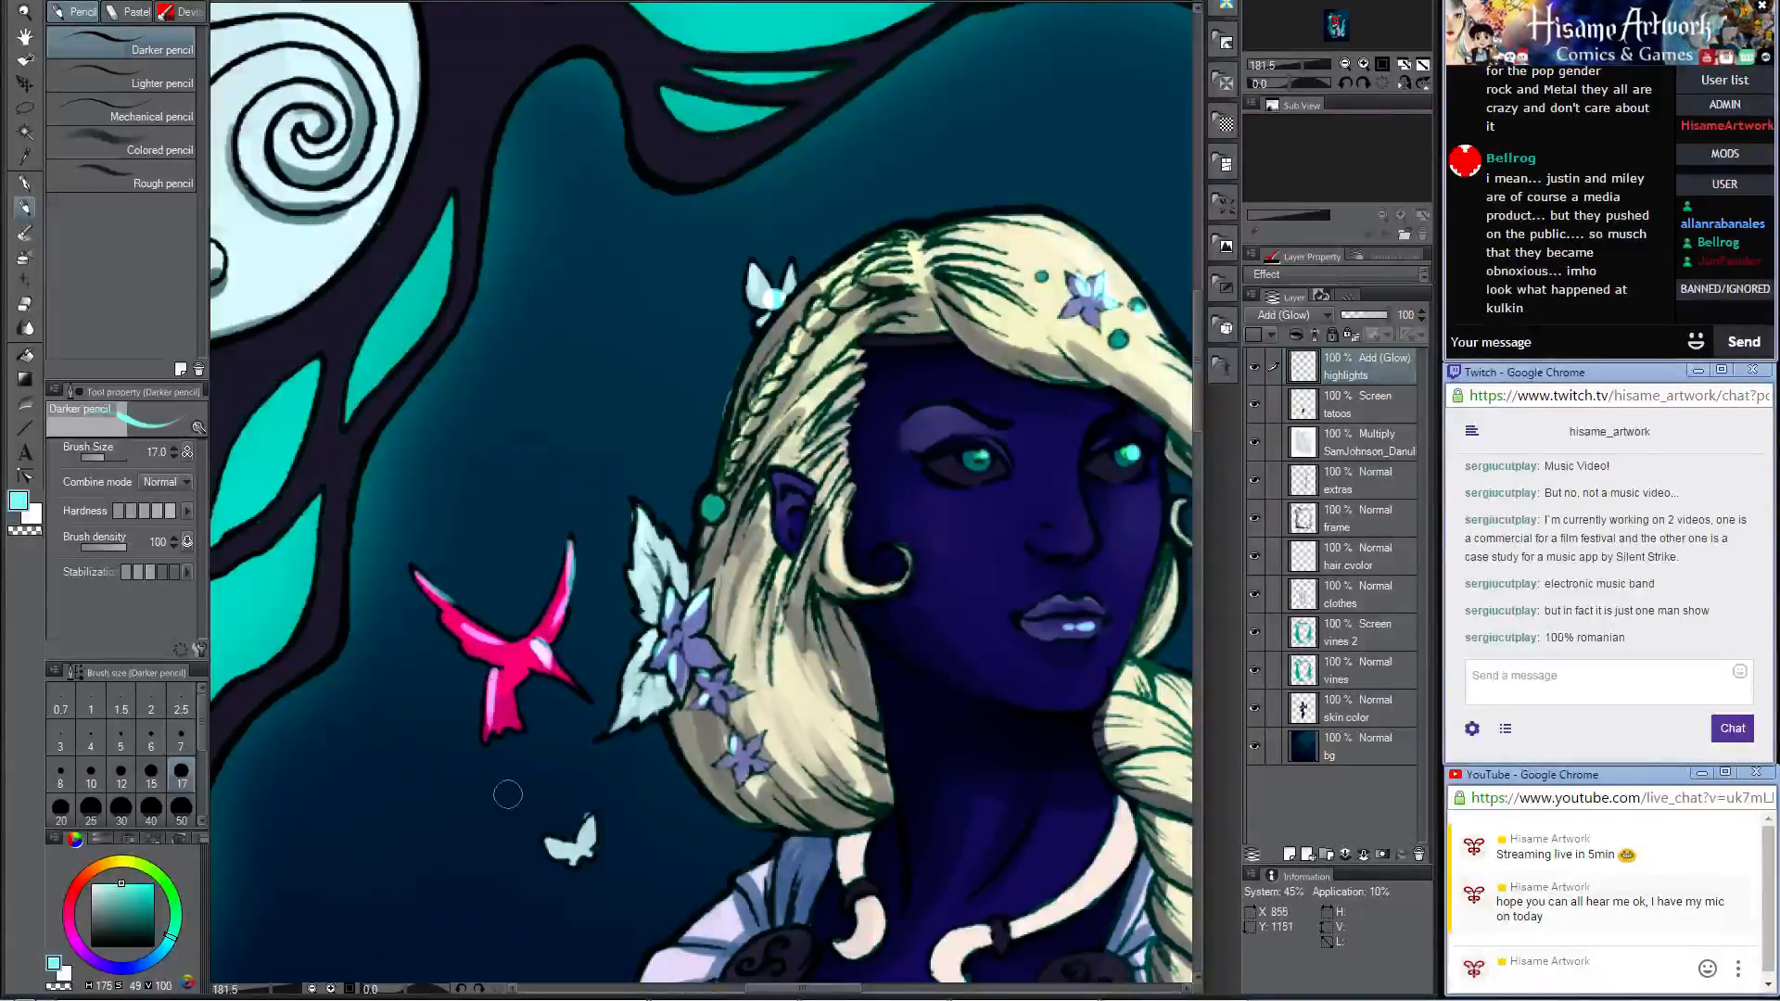
drag(566, 797, 666, 463)
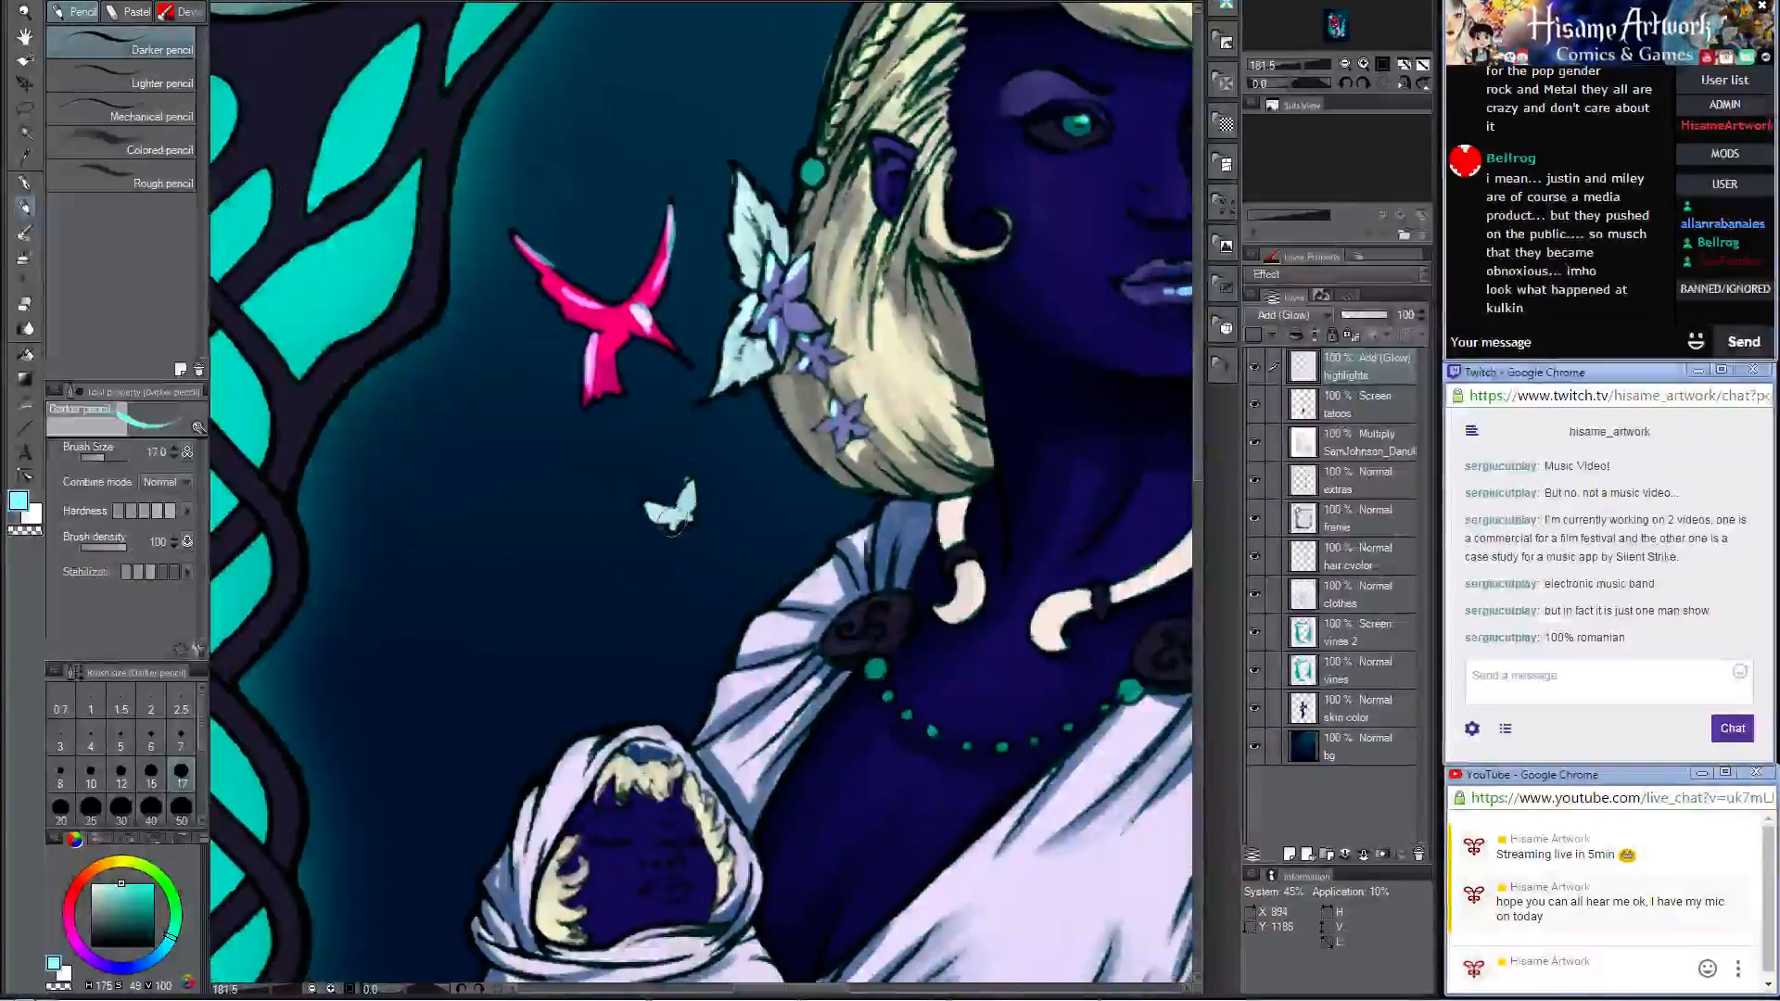
drag(672, 523, 677, 517)
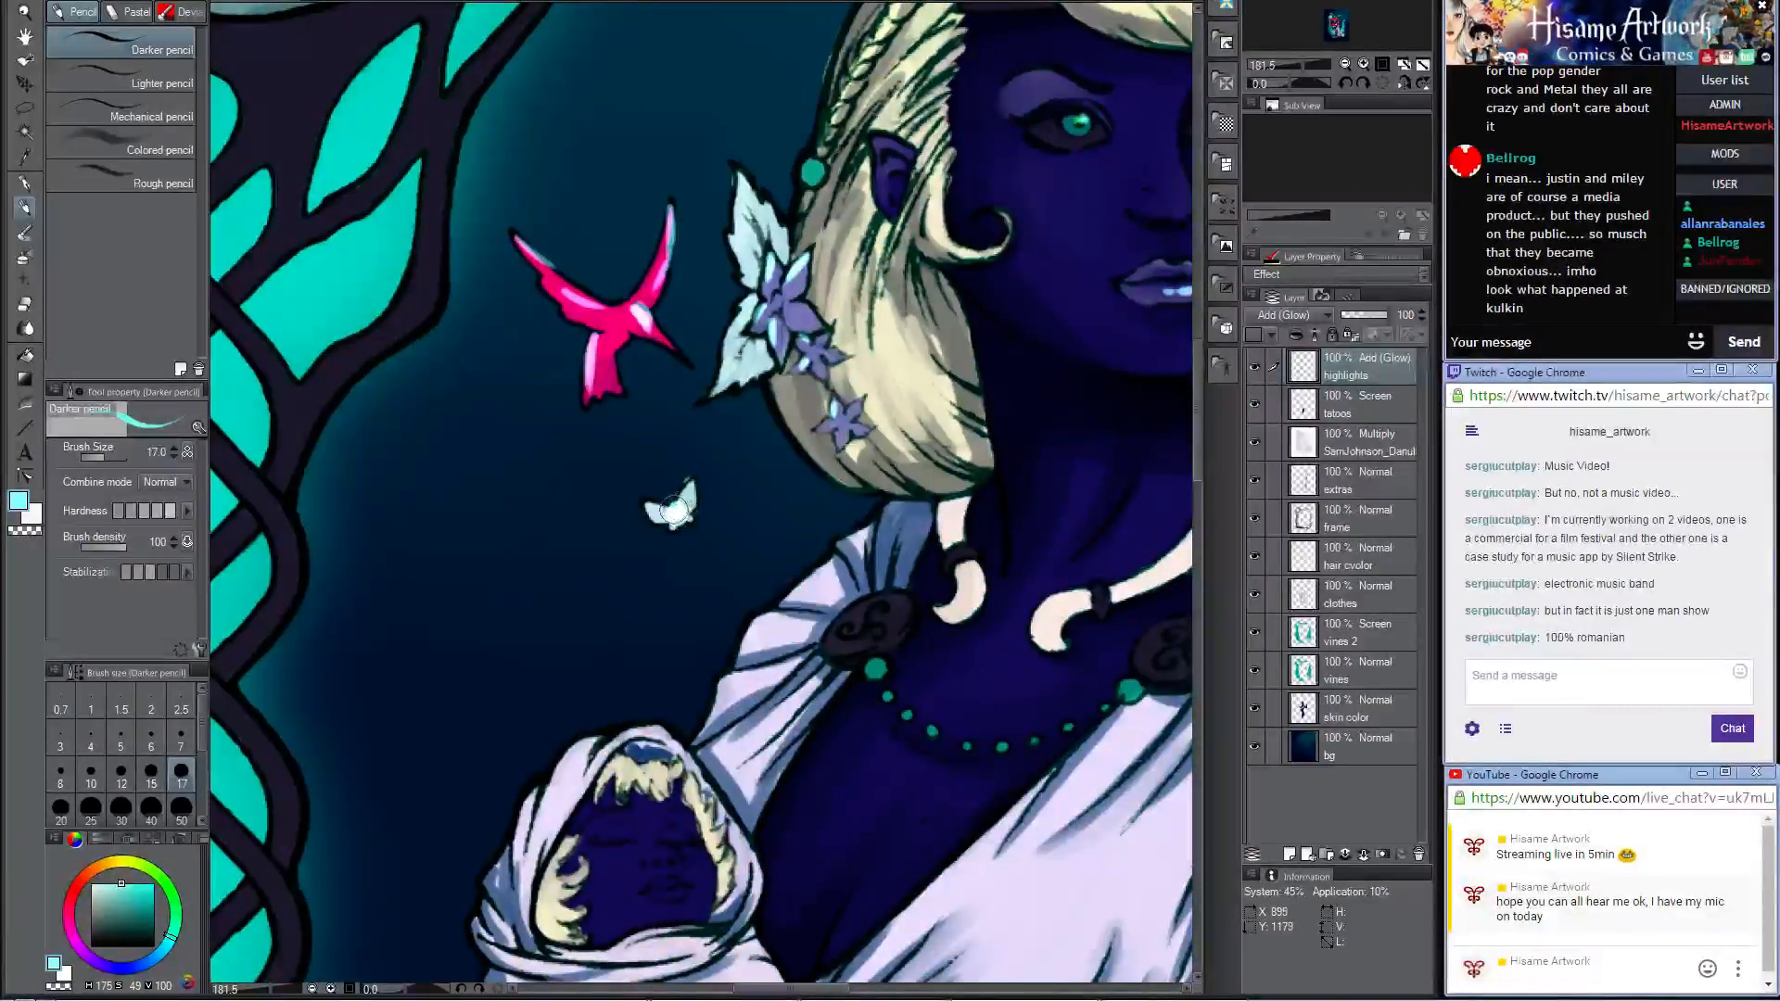
Step: Sample the woman's dark blue skin tone and shade the wrapped baby's eyes and forehead on the skin color layer with brush size 30
drag(691, 762, 714, 418)
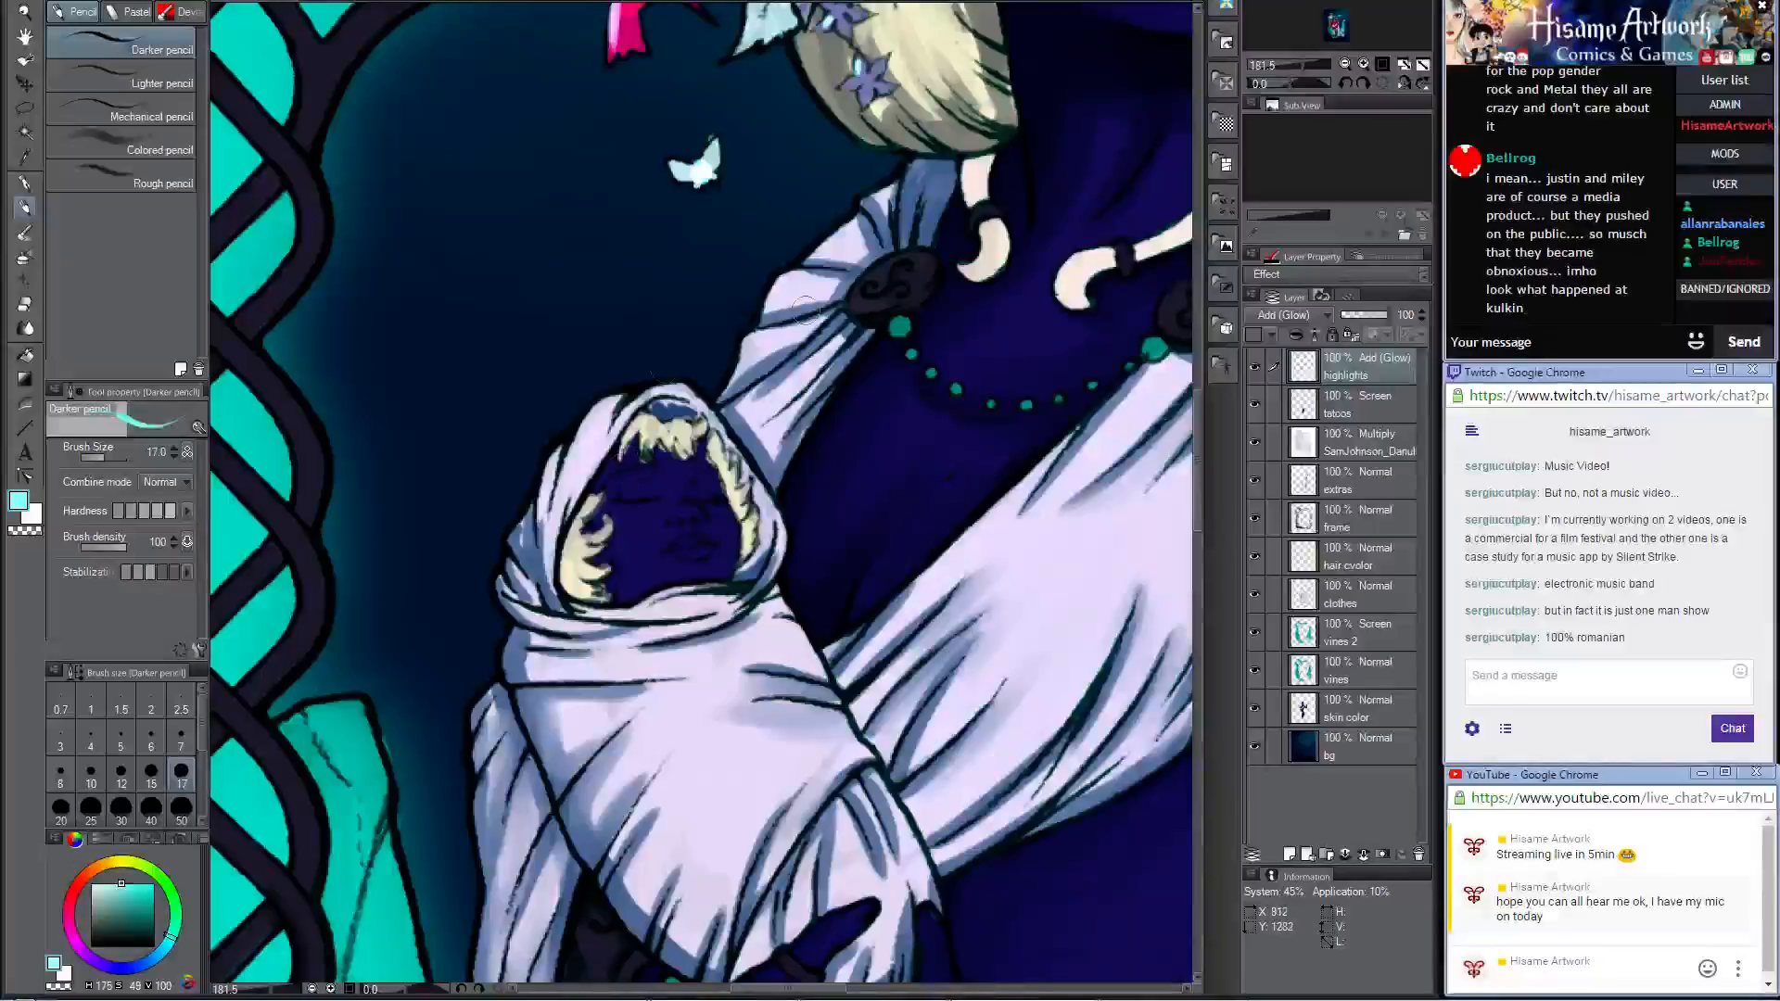
alt+click(1020, 454)
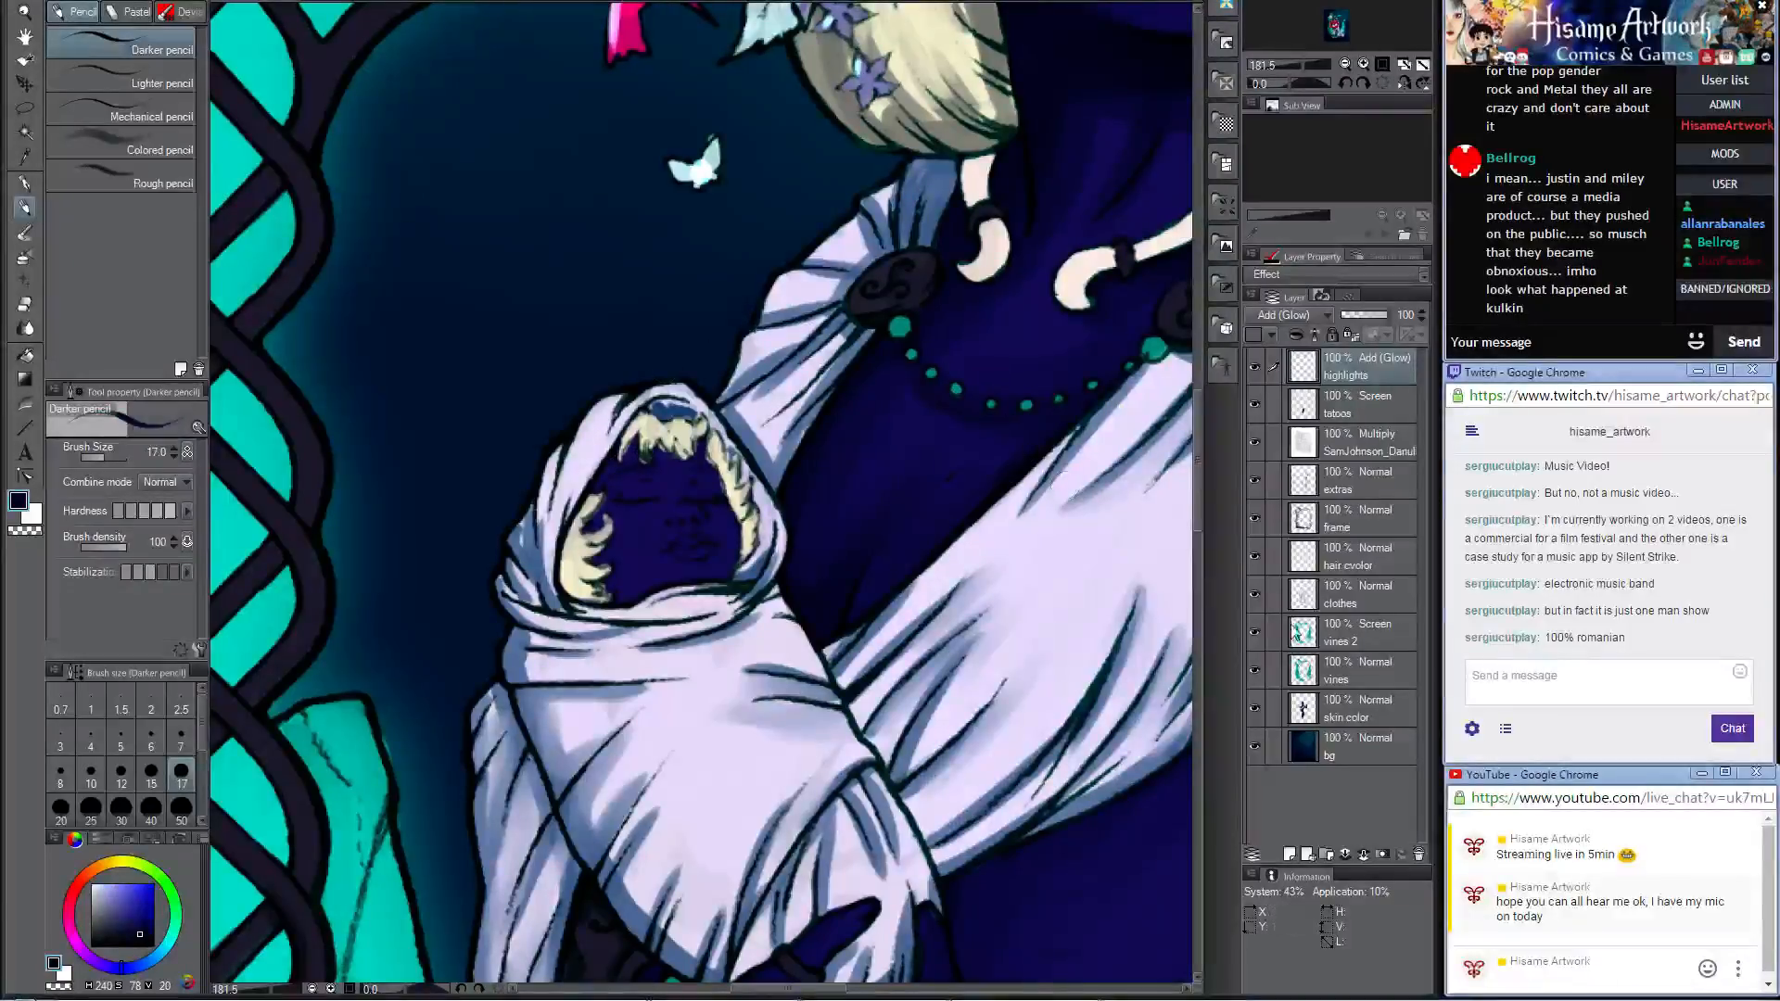
click(1353, 717)
key(bracketright)
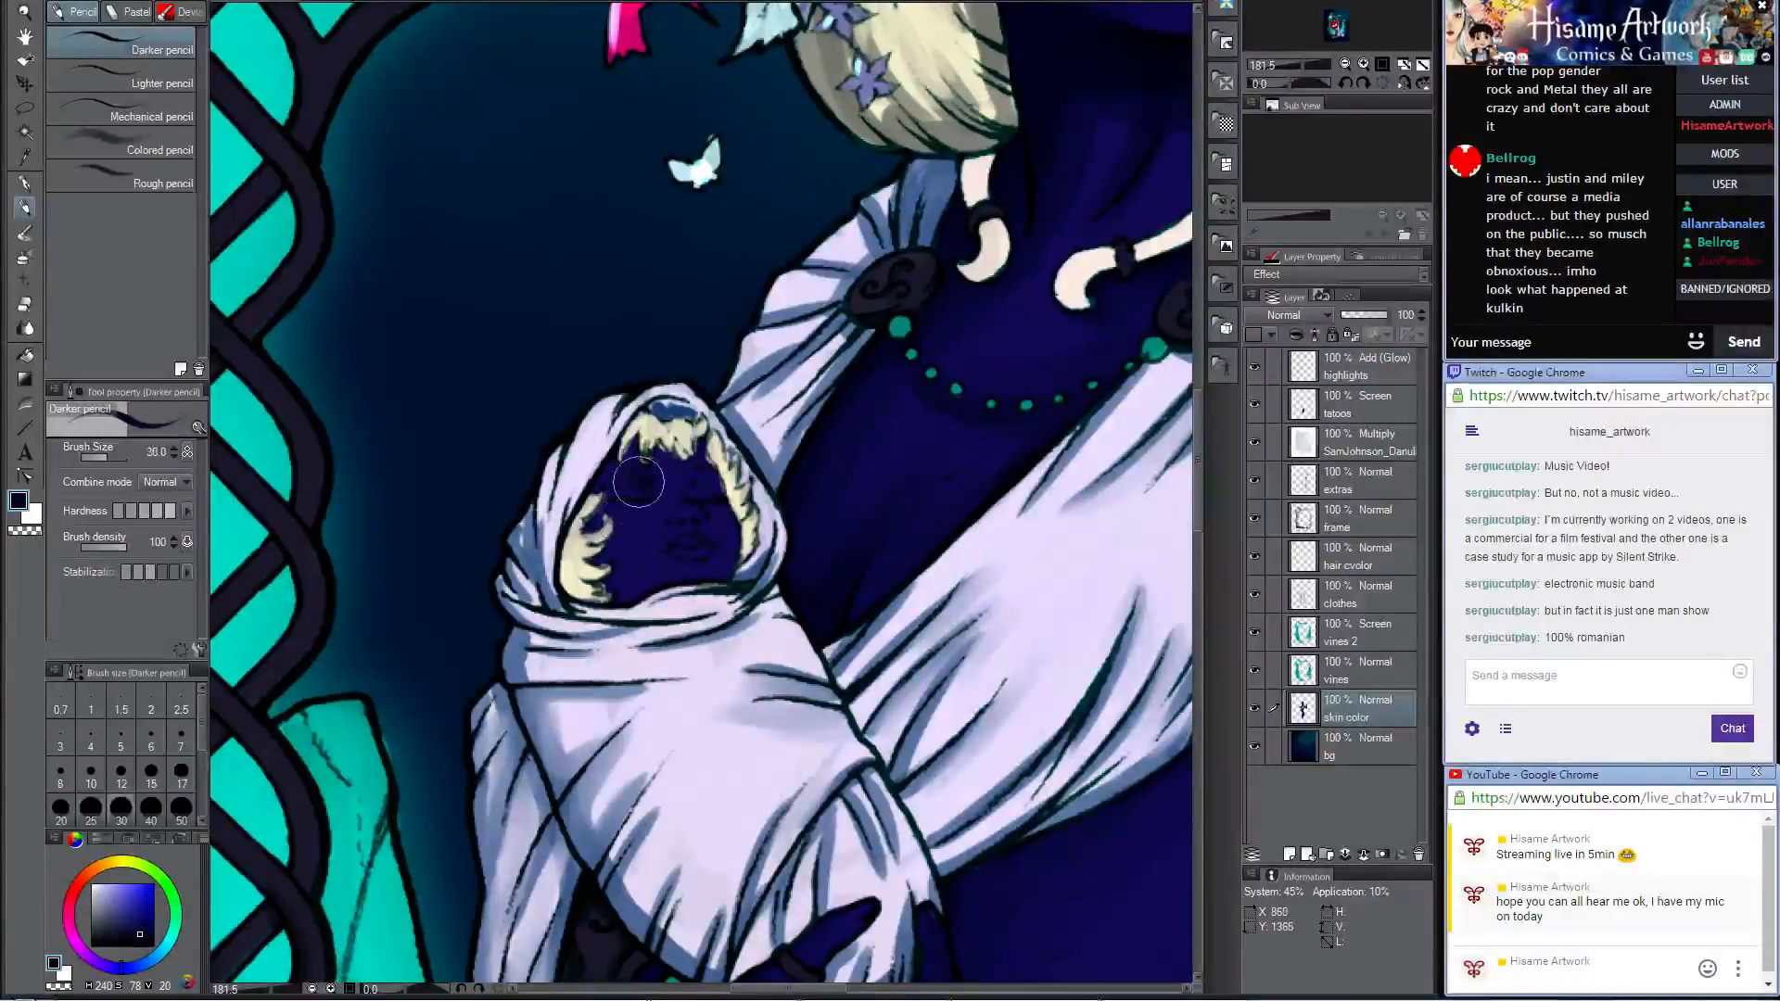
mouse_move(639, 482)
mouse_down()
mouse_move(595, 560)
mouse_move(620, 599)
mouse_move(716, 584)
mouse_move(737, 524)
mouse_move(718, 483)
mouse_move(698, 486)
mouse_move(704, 463)
mouse_move(621, 466)
mouse_move(651, 488)
mouse_move(680, 454)
mouse_up()
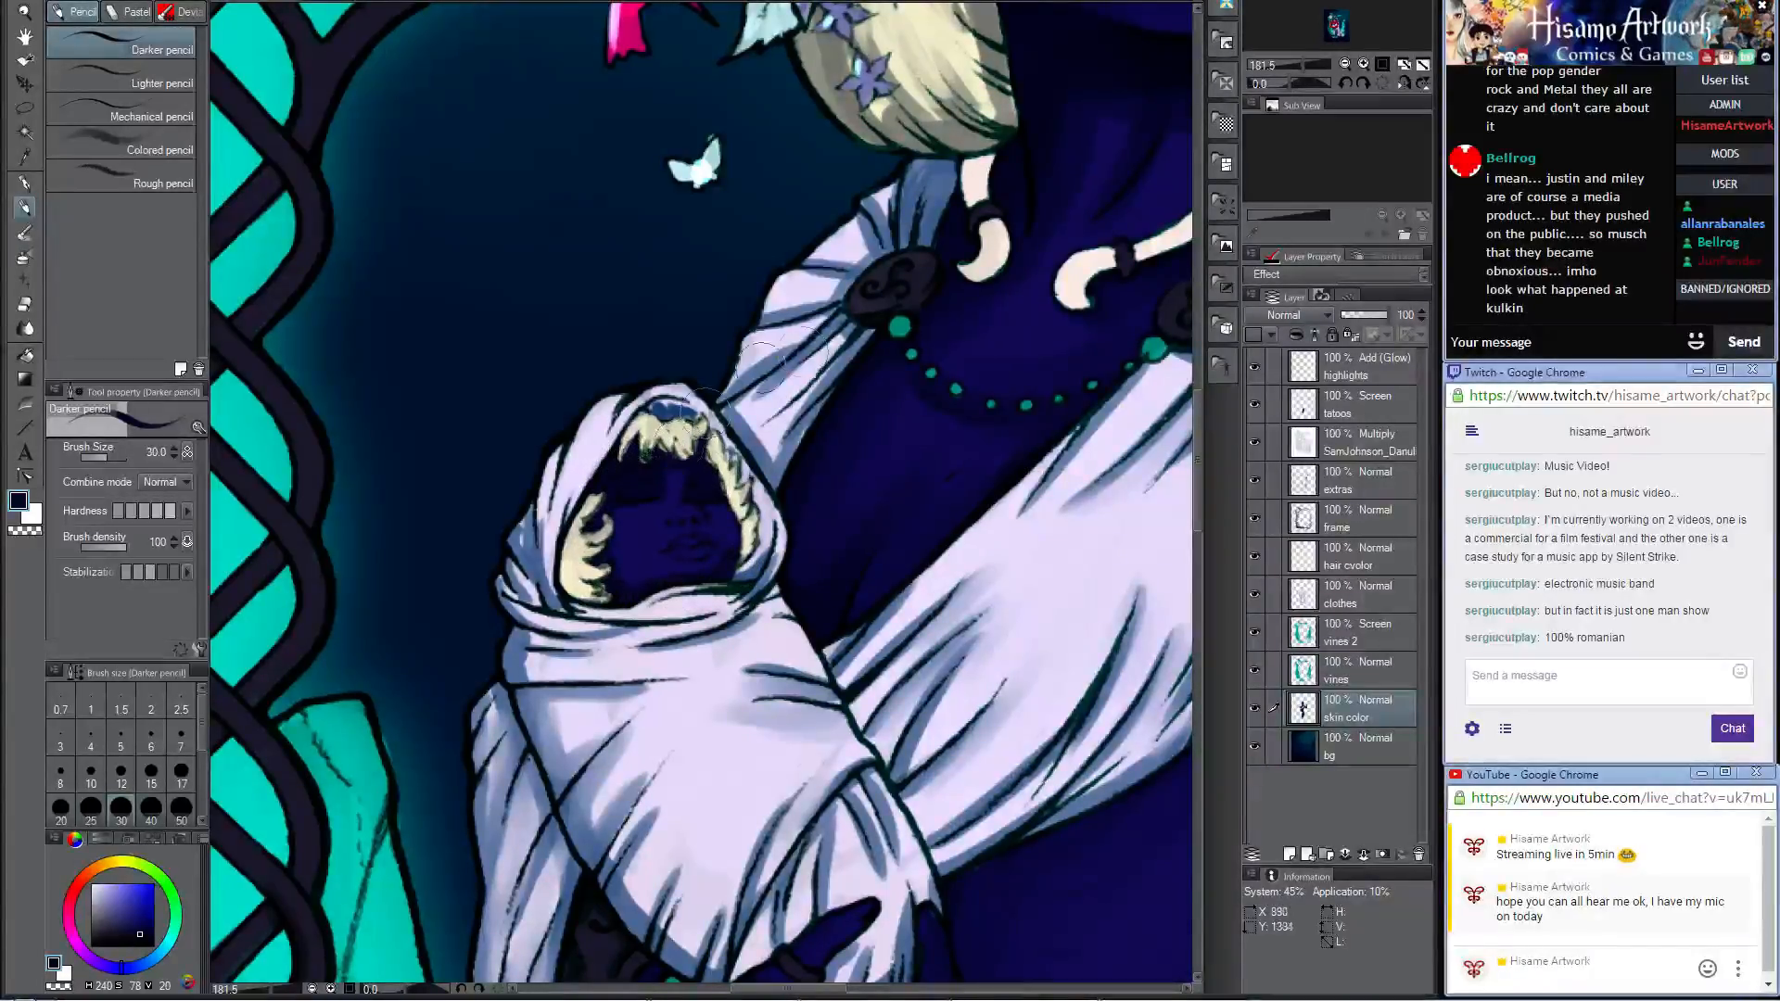
Step: Sample a muted violet from around the woman's lips and paint it on the baby's mouth
mouse_move(1037, 295)
mouse_down()
mouse_move(846, 416)
mouse_move(675, 708)
mouse_up()
alt+click(822, 332)
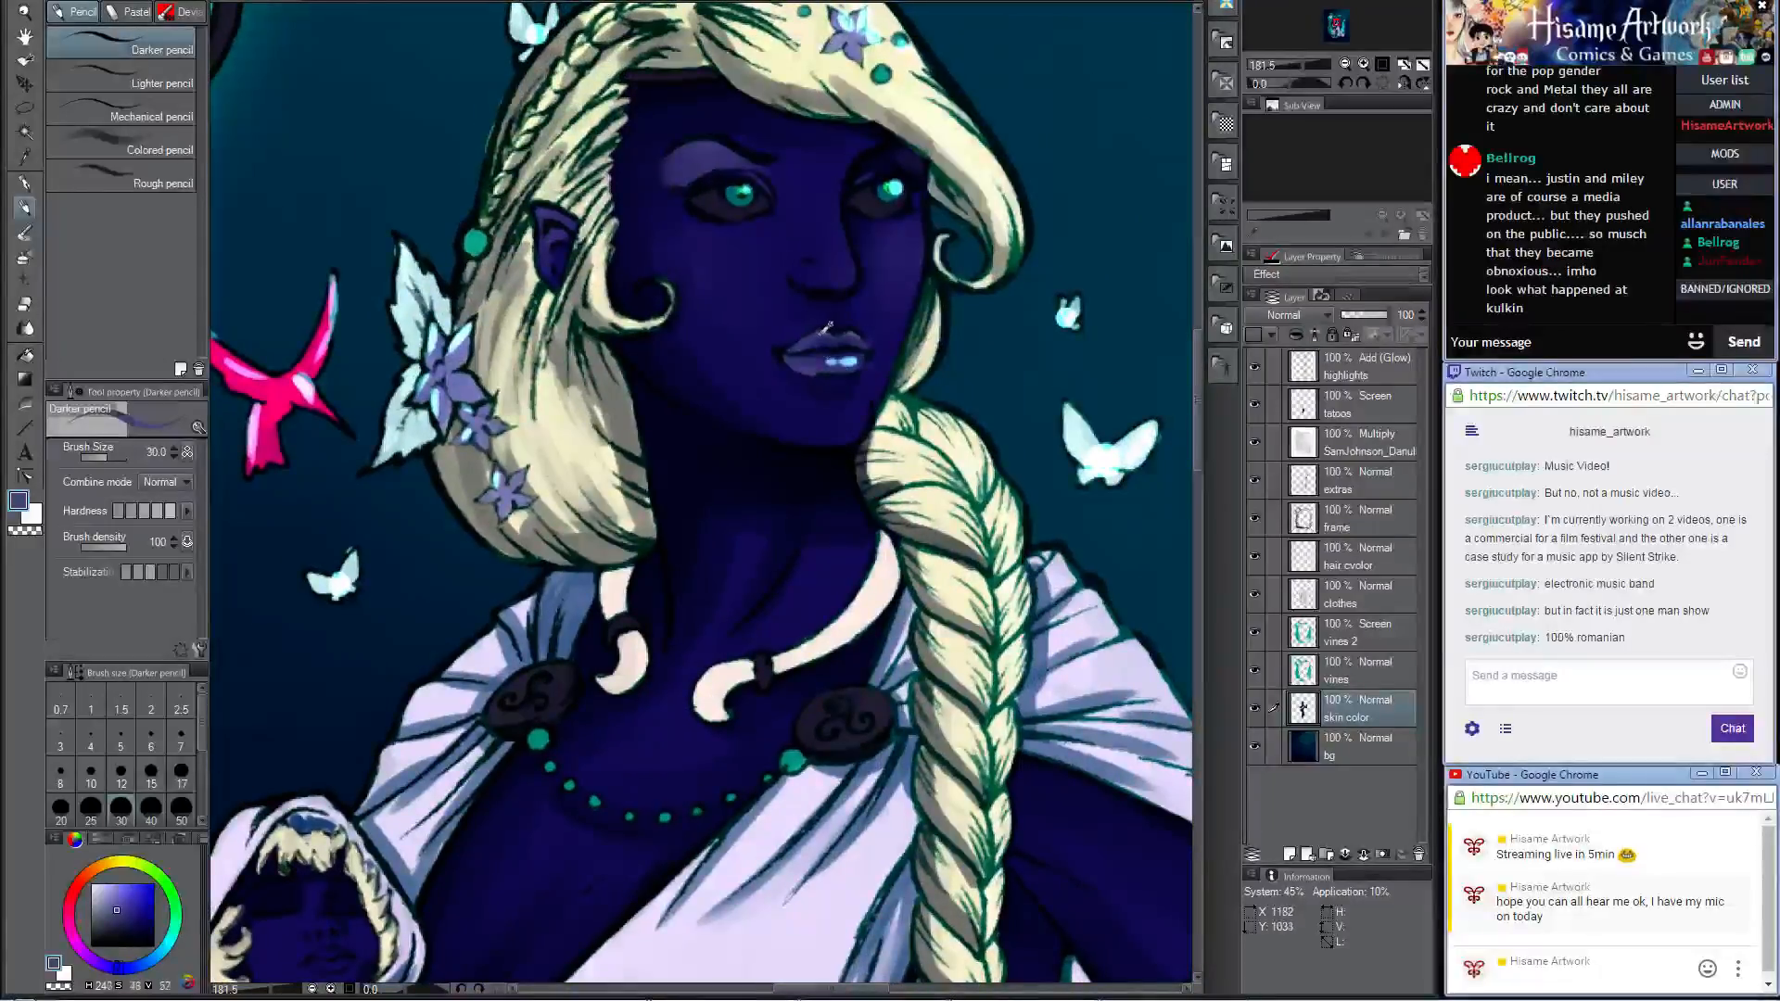
drag(398, 791, 837, 450)
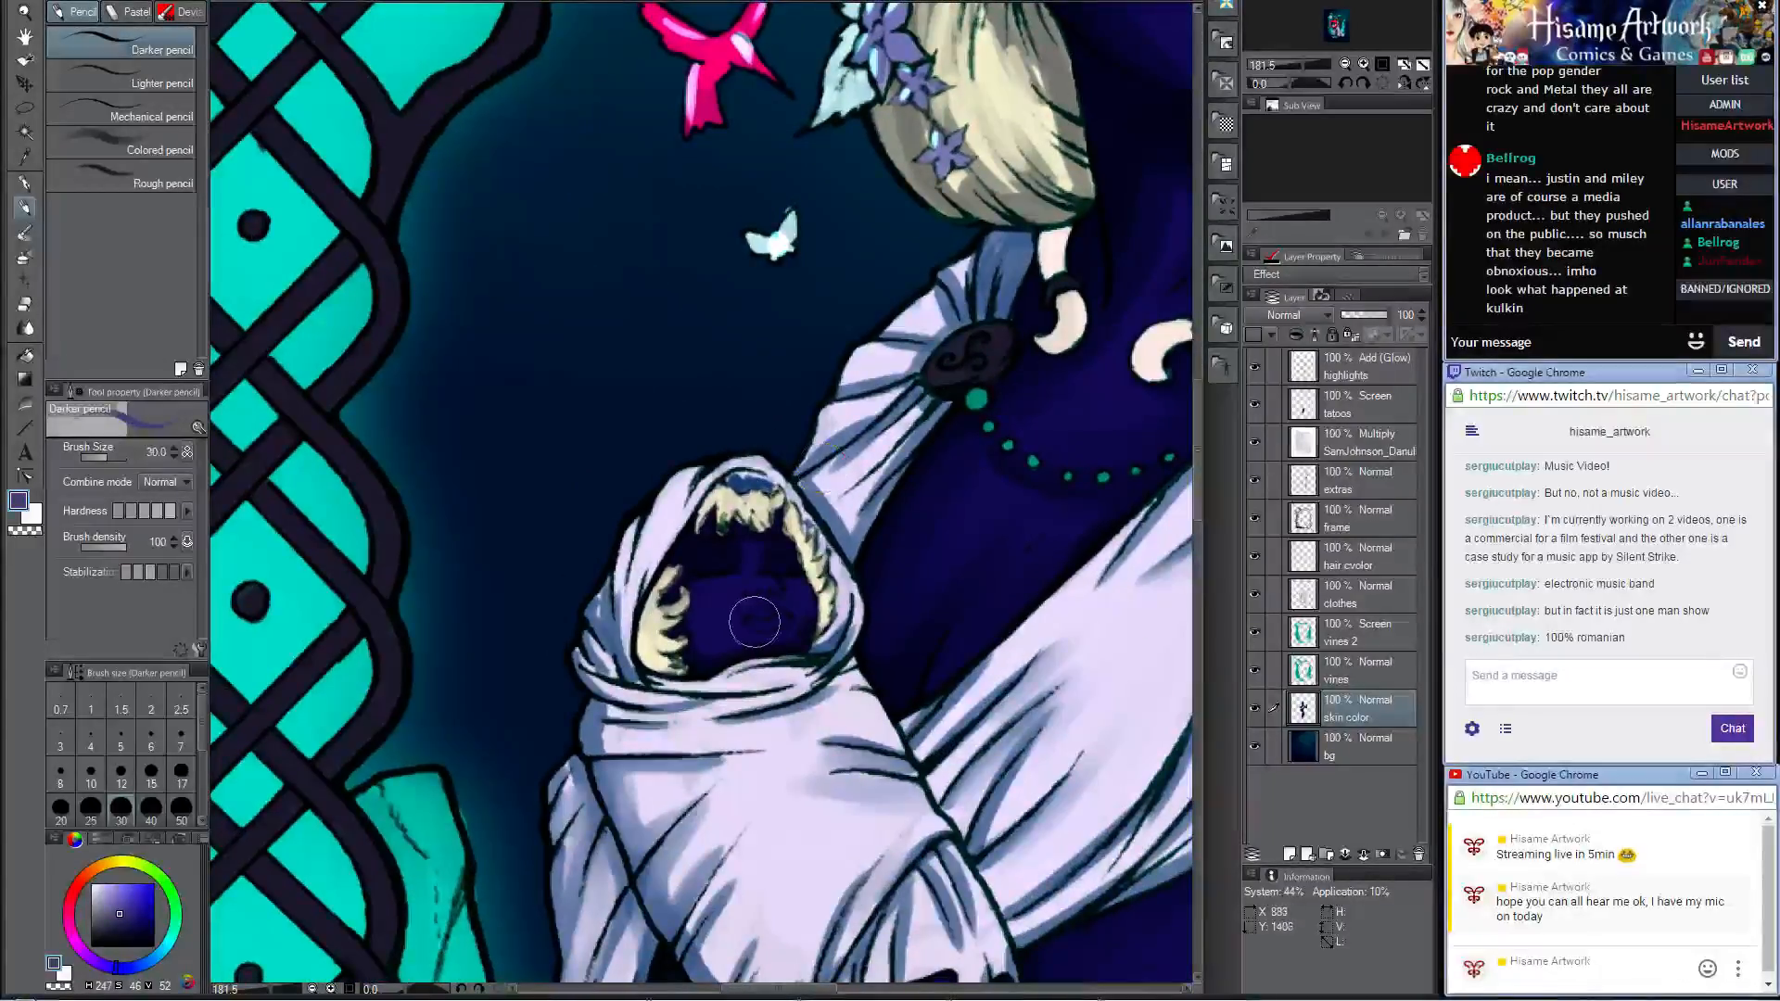
mouse_move(754, 622)
mouse_down()
mouse_move(782, 622)
mouse_move(762, 621)
mouse_move(771, 590)
mouse_up()
Step: Sample the dark blue again and refine the shading around the baby's lips and cheek with the Opaque watercolor brush at size 20
alt+click(775, 570)
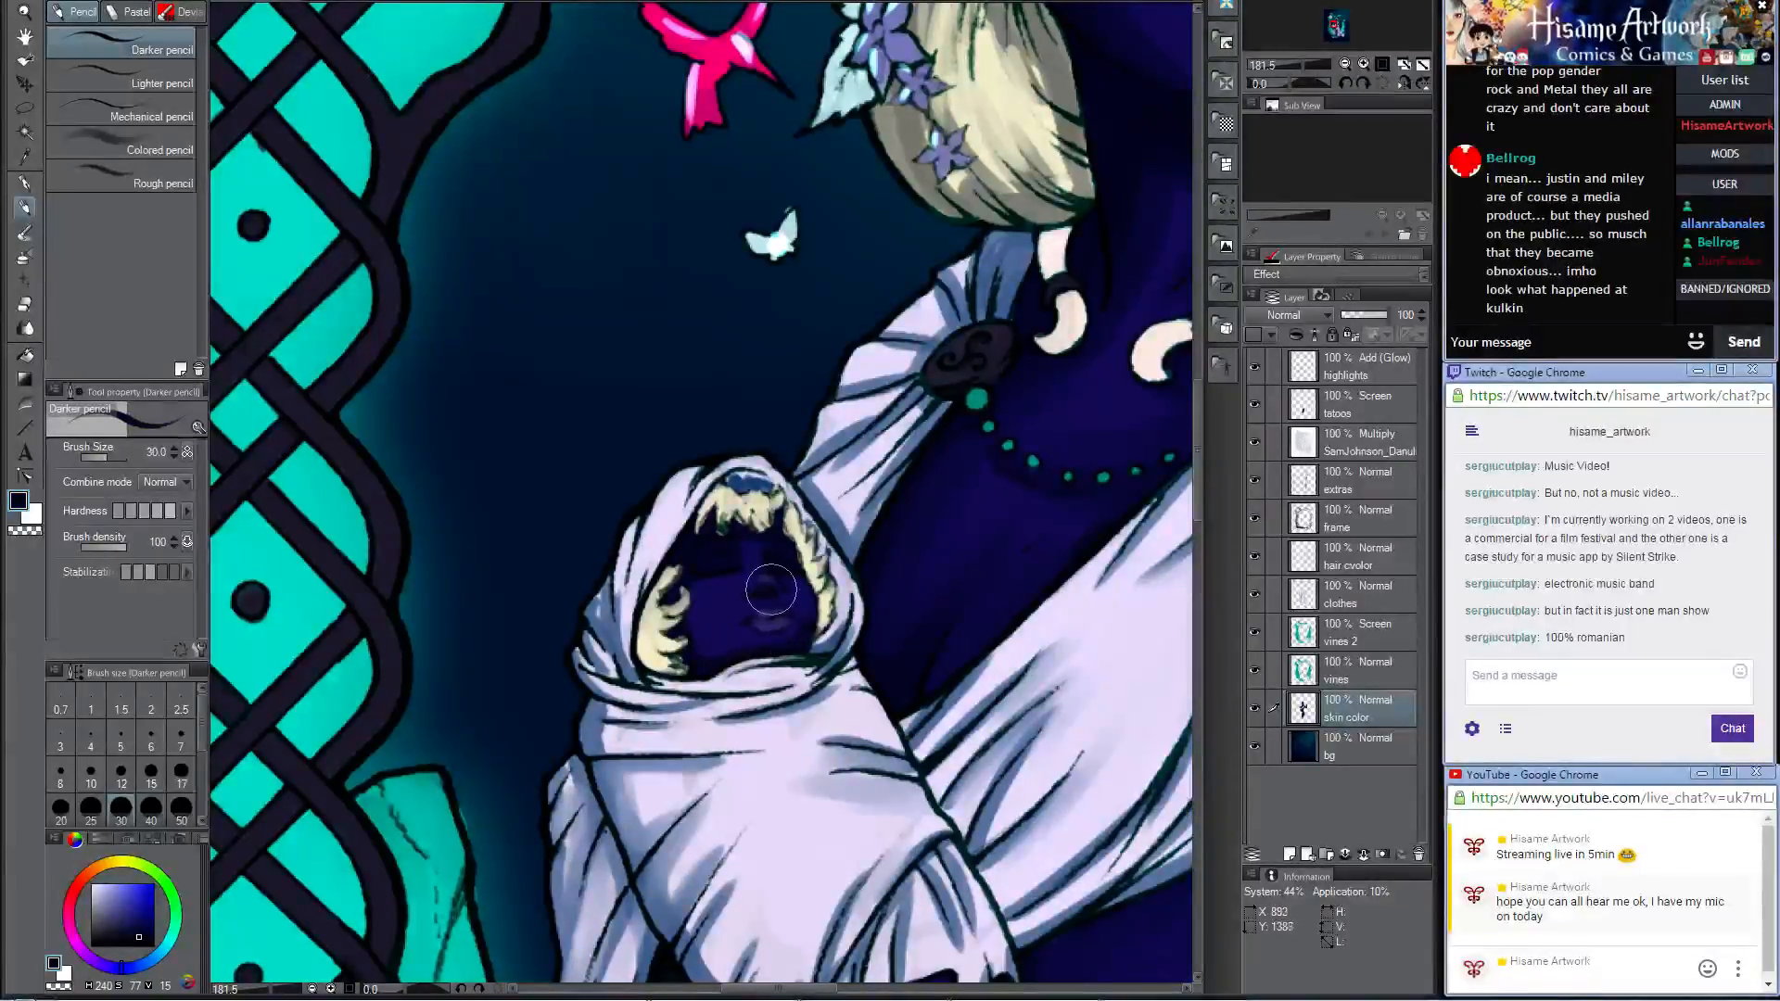
click(25, 232)
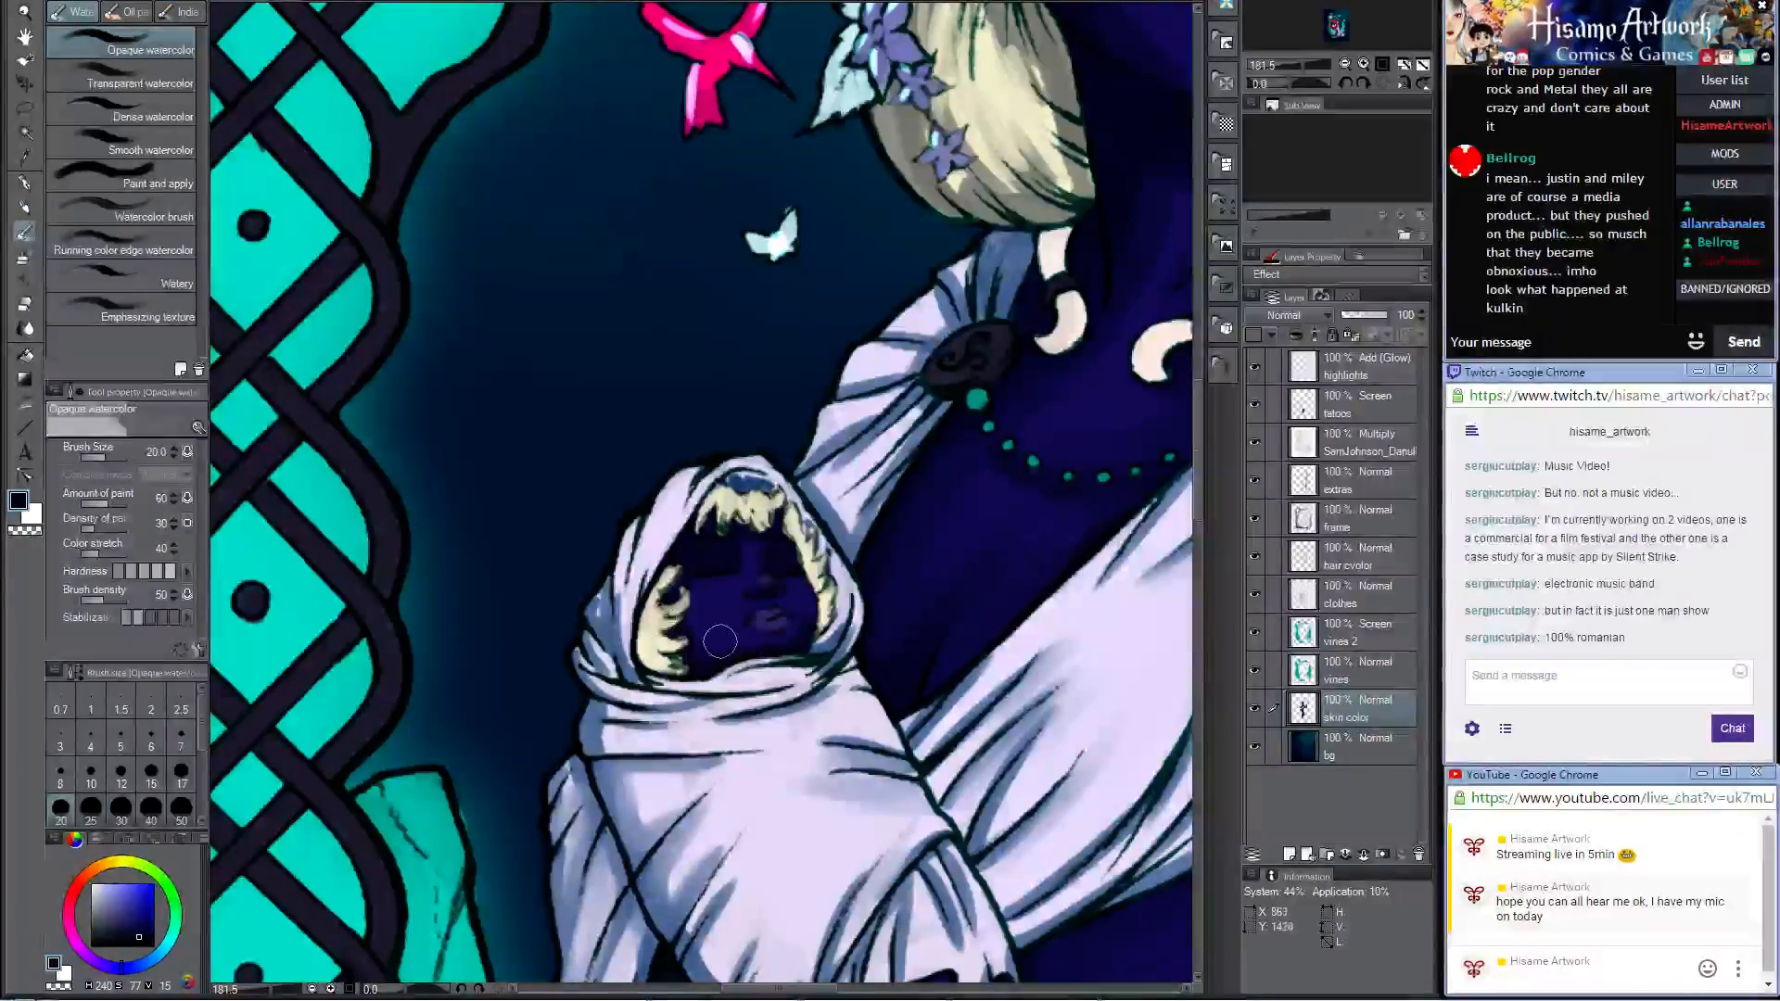
mouse_move(774, 639)
mouse_down()
mouse_move(813, 599)
mouse_move(791, 579)
mouse_move(752, 549)
mouse_move(714, 584)
mouse_move(768, 584)
mouse_move(756, 609)
mouse_move(787, 596)
mouse_move(777, 613)
mouse_up()
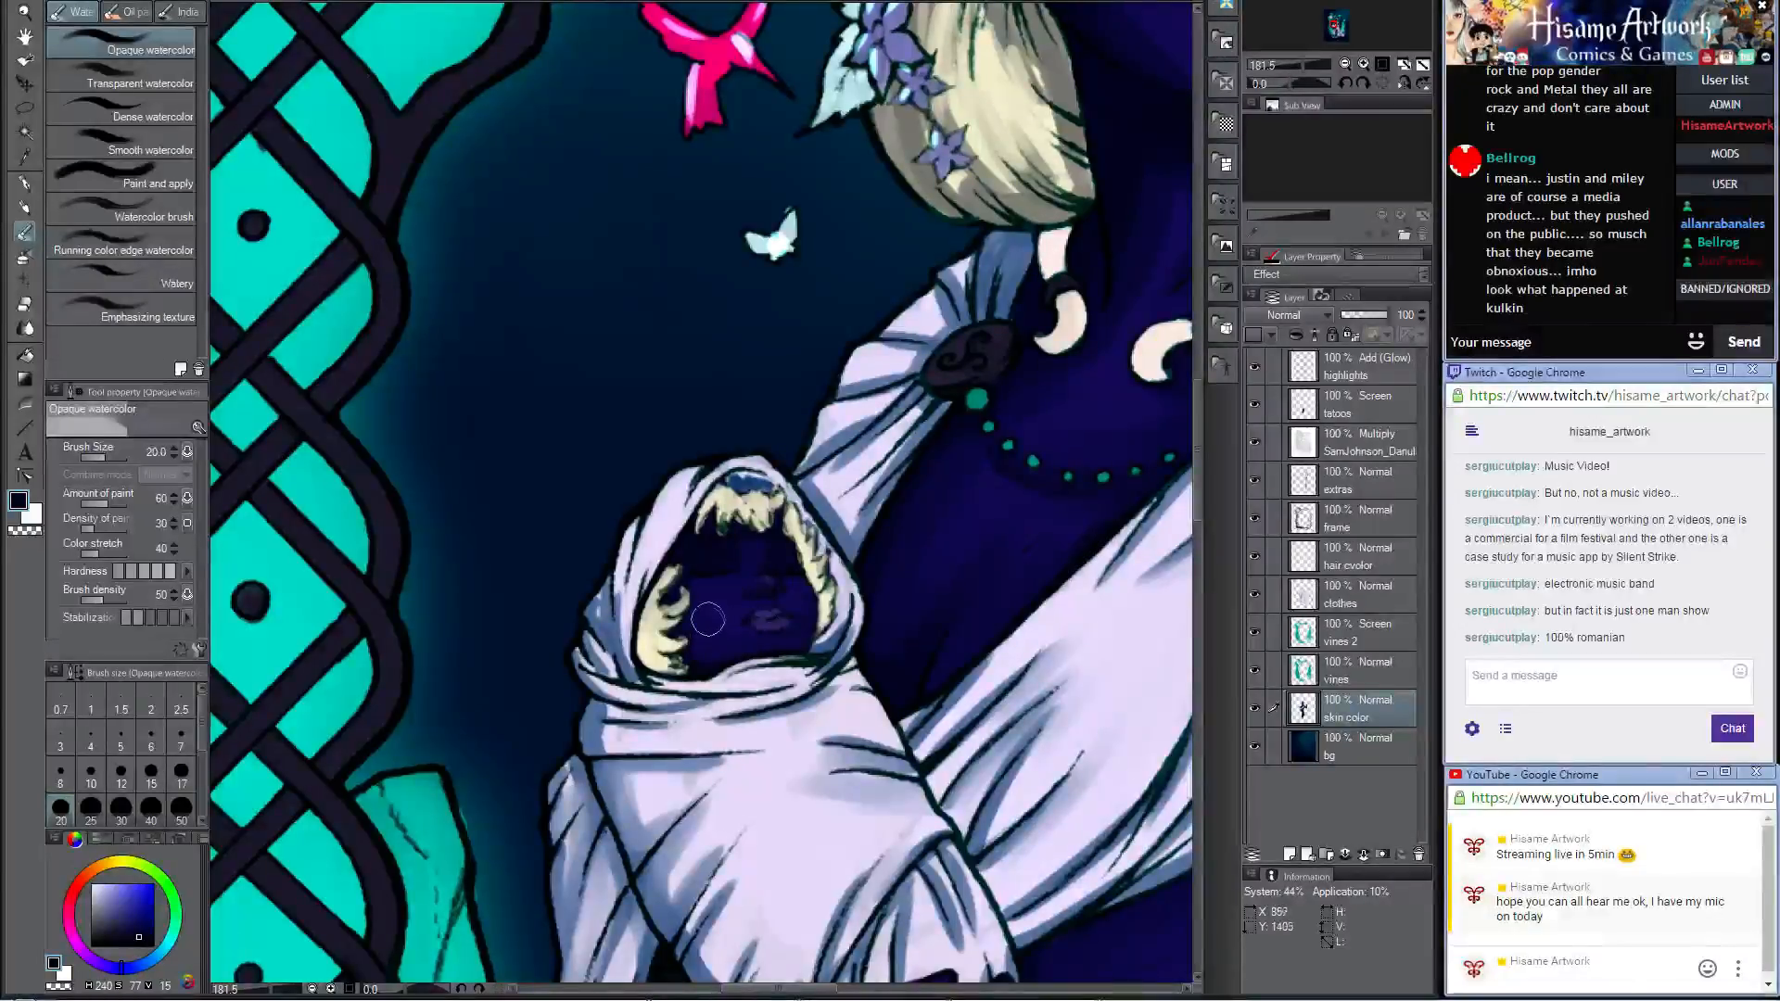
click(23, 209)
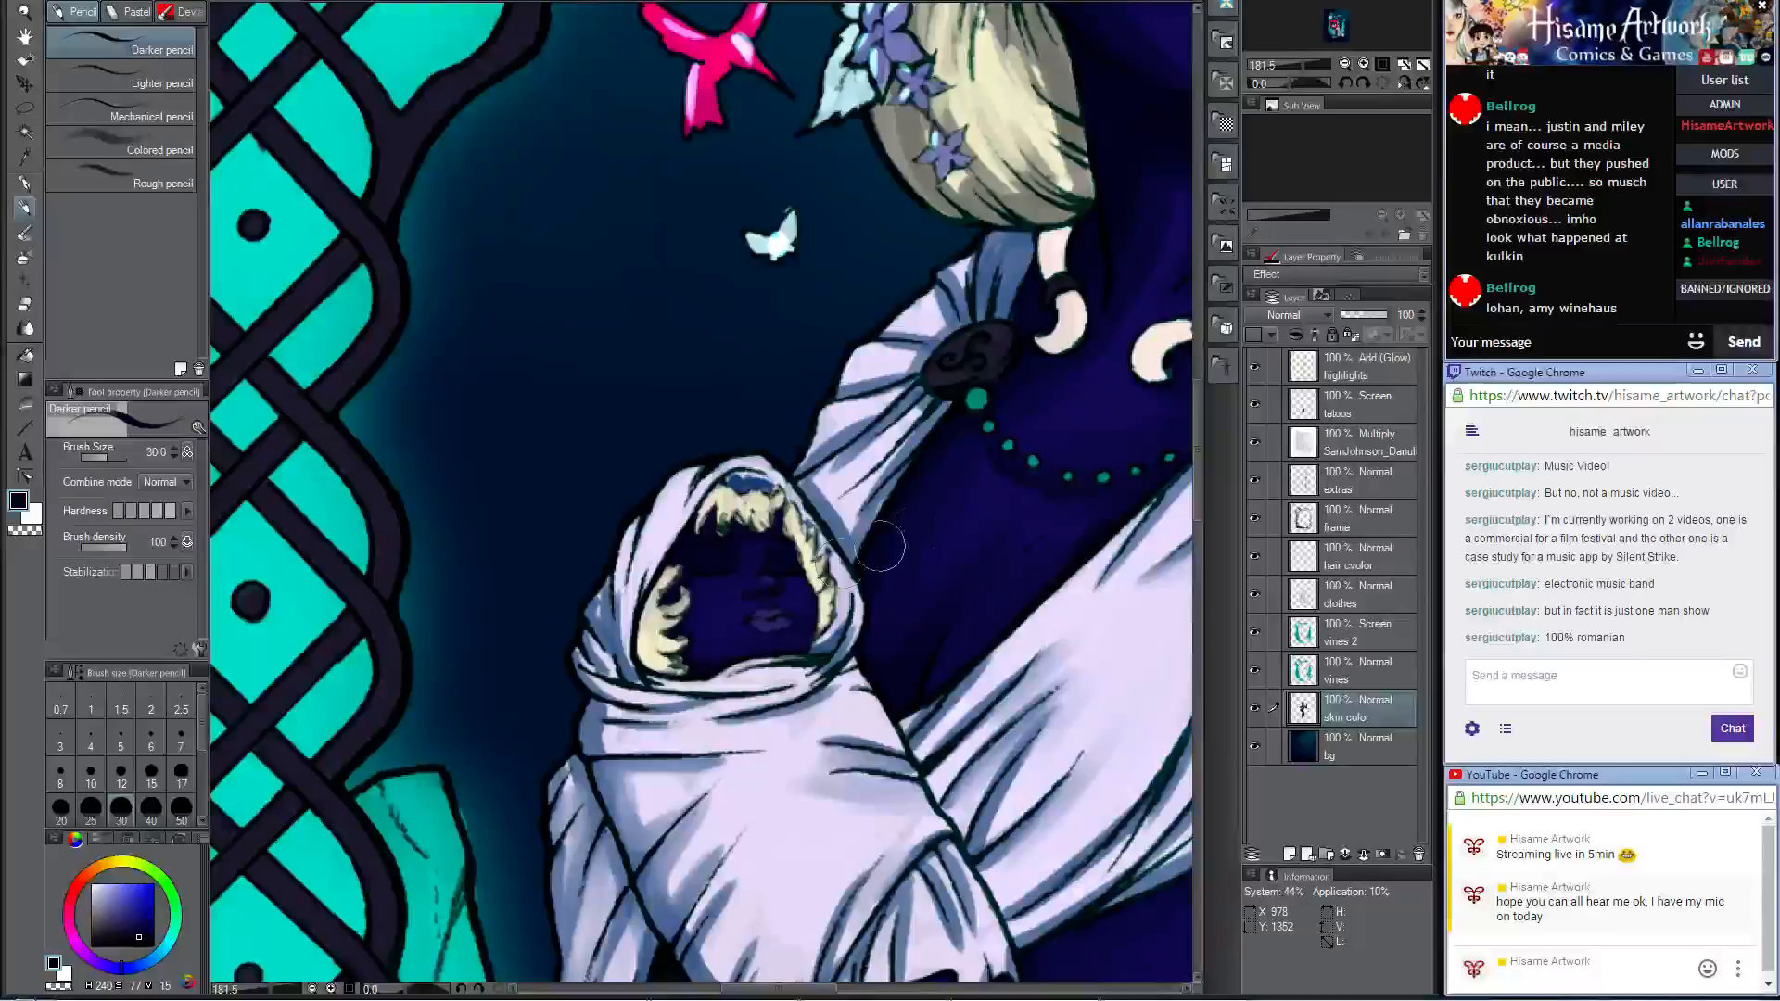
Step: On the highlights layer, paint pale cyan glow along the woman's draped sleeve and the edge of the shoulder brooch above the baby
scroll(802, 599, down, 1)
scroll(803, 599, down, 1)
scroll(840, 578, down, 1)
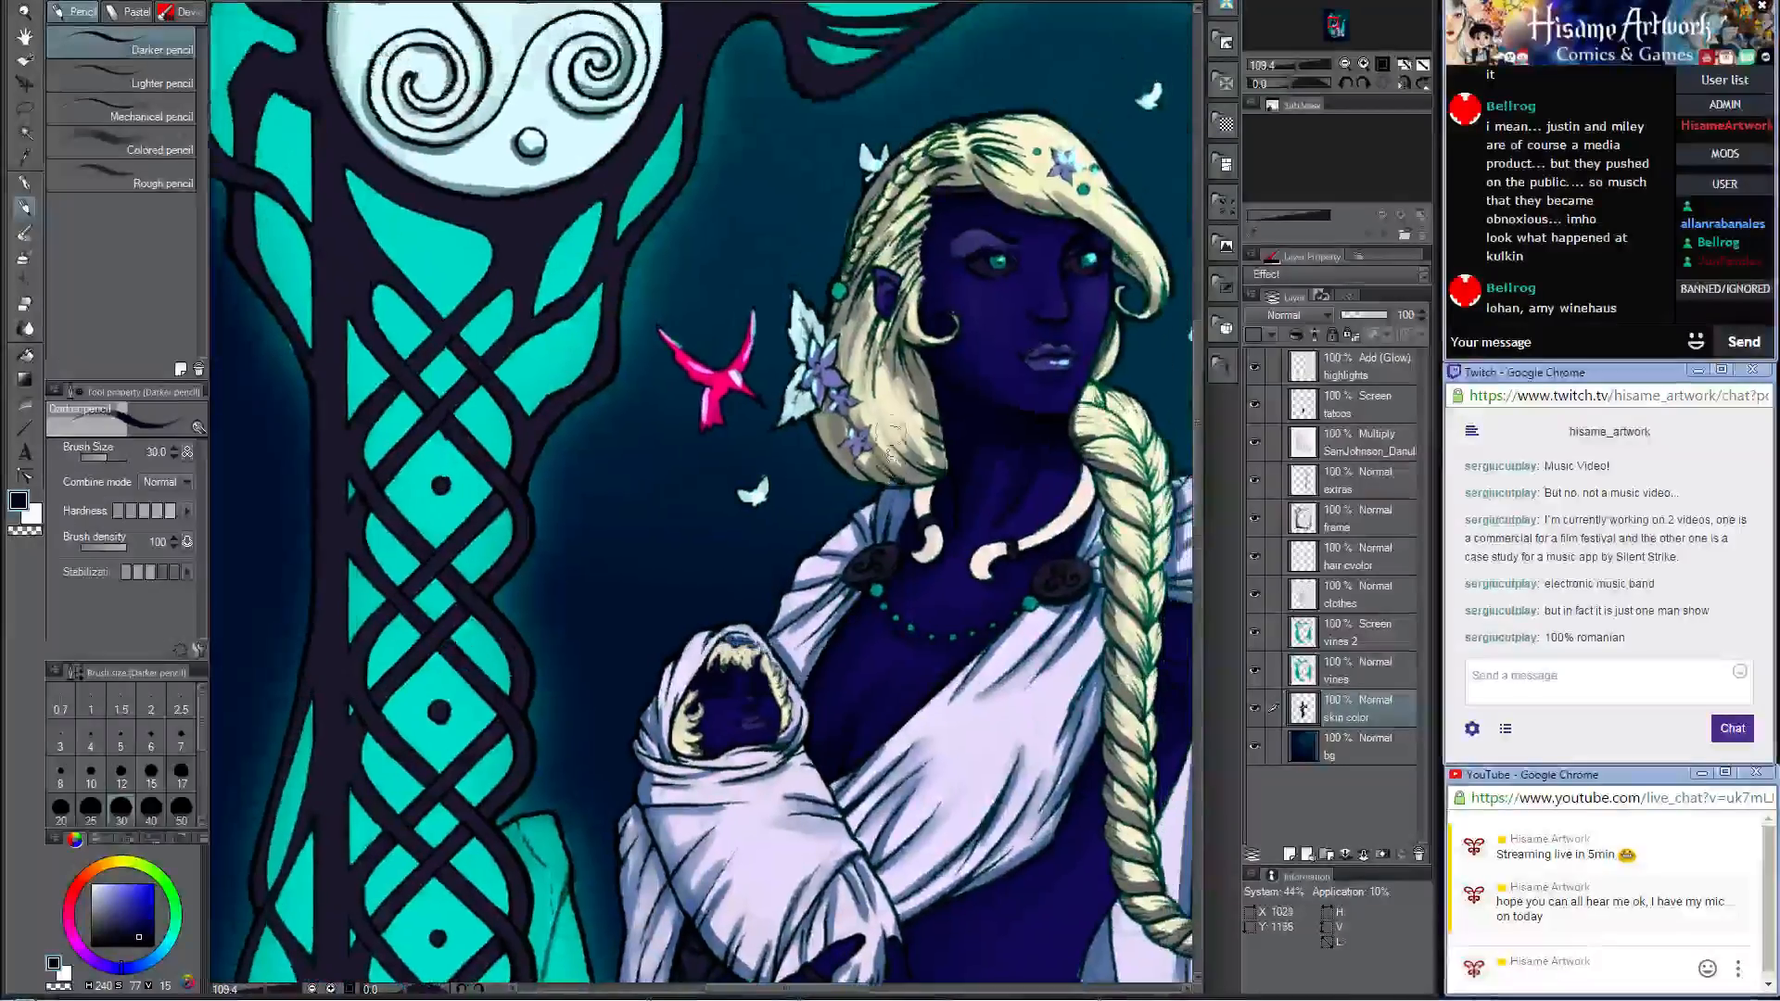
scroll(834, 259, up, 1)
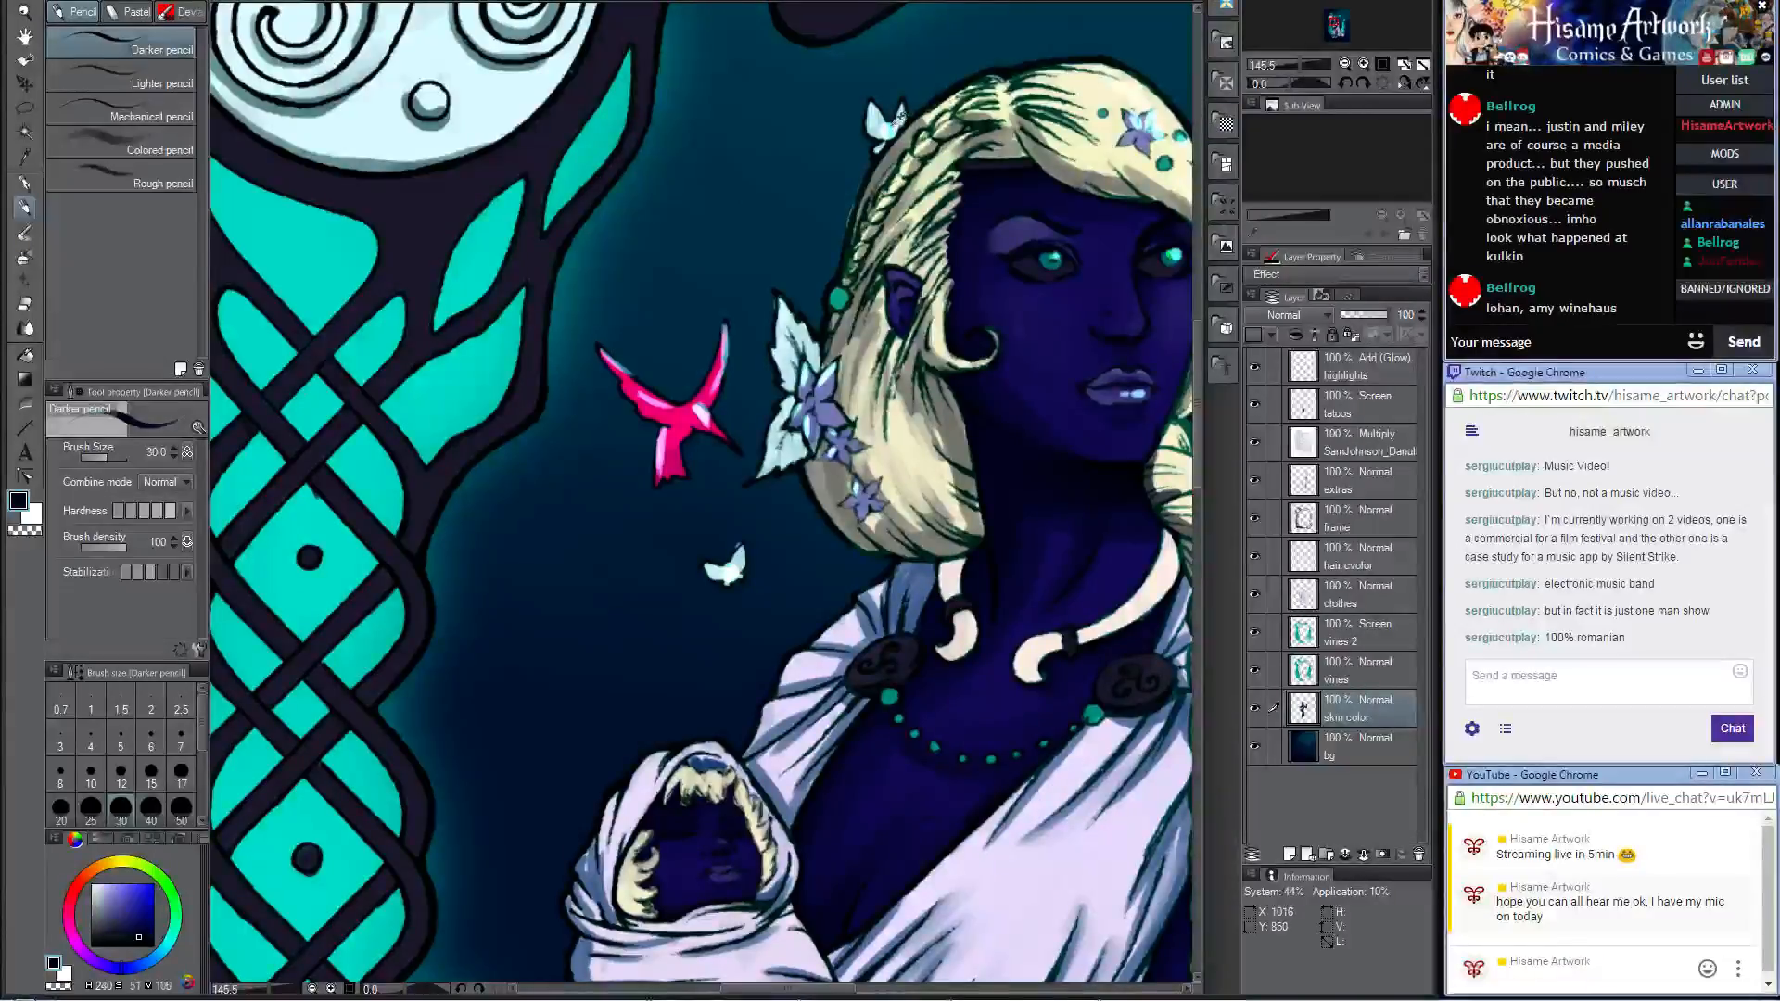
click(1371, 373)
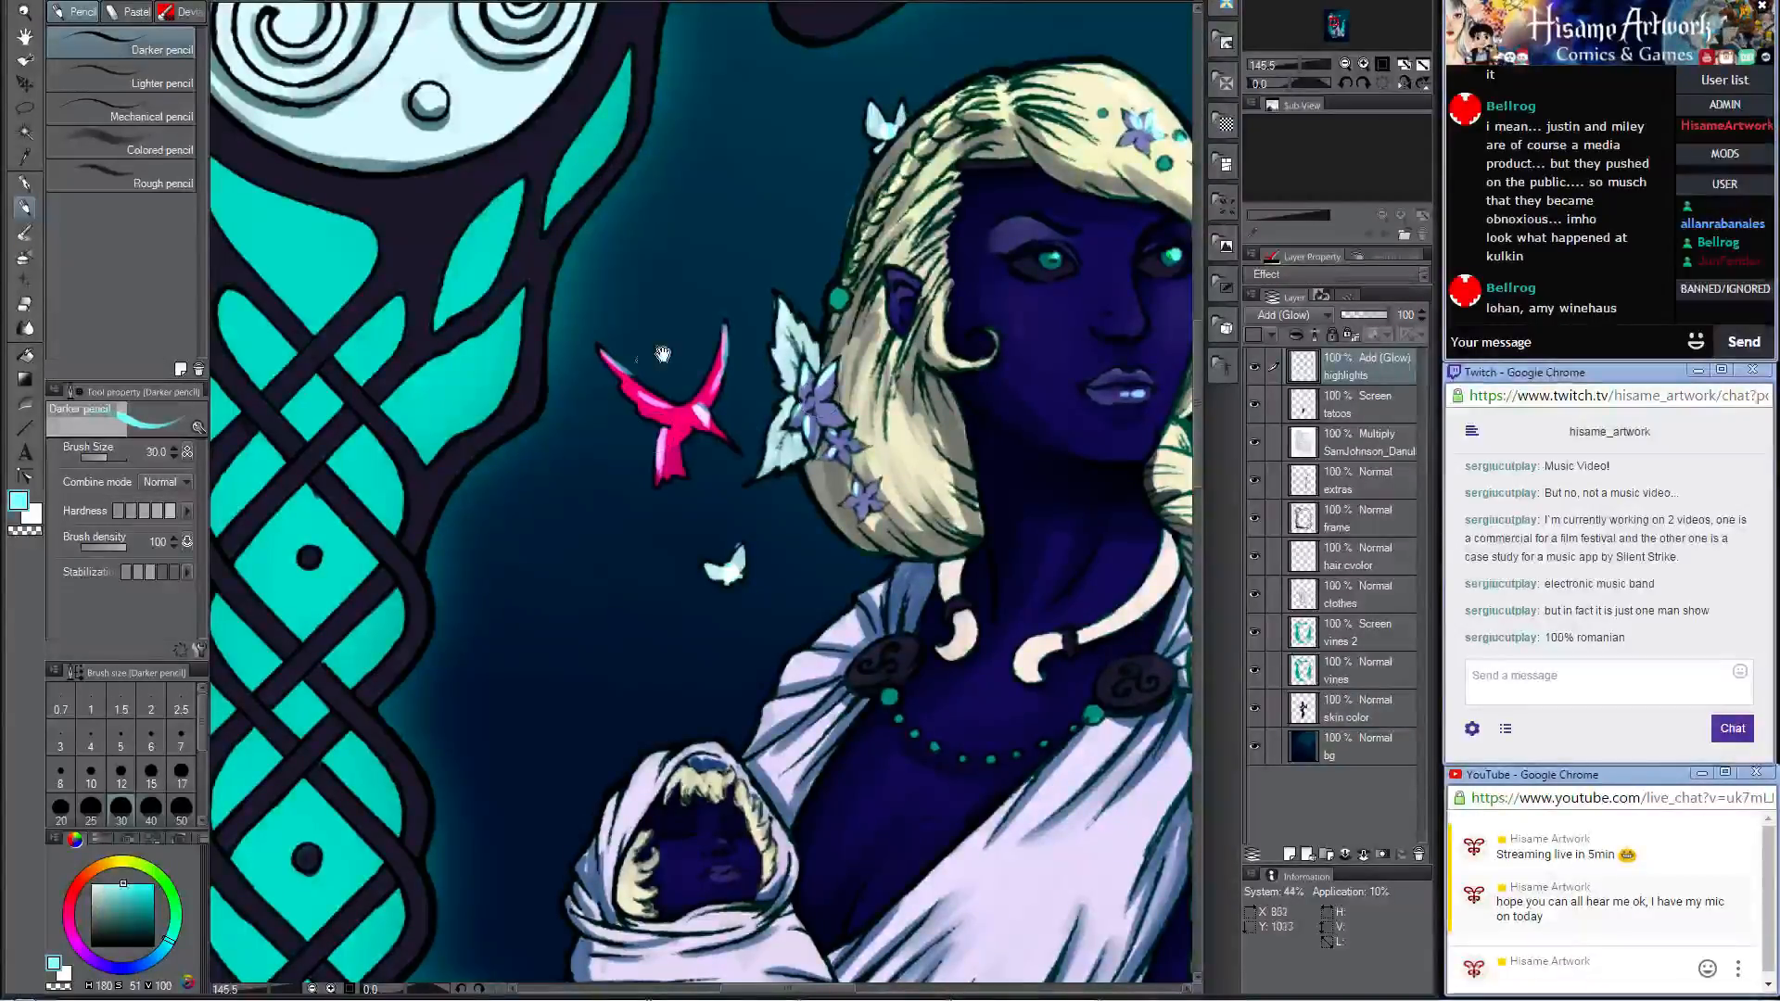
mouse_move(807, 594)
mouse_down()
mouse_move(797, 206)
mouse_move(817, 256)
mouse_move(799, 266)
mouse_up()
drag(751, 339, 767, 315)
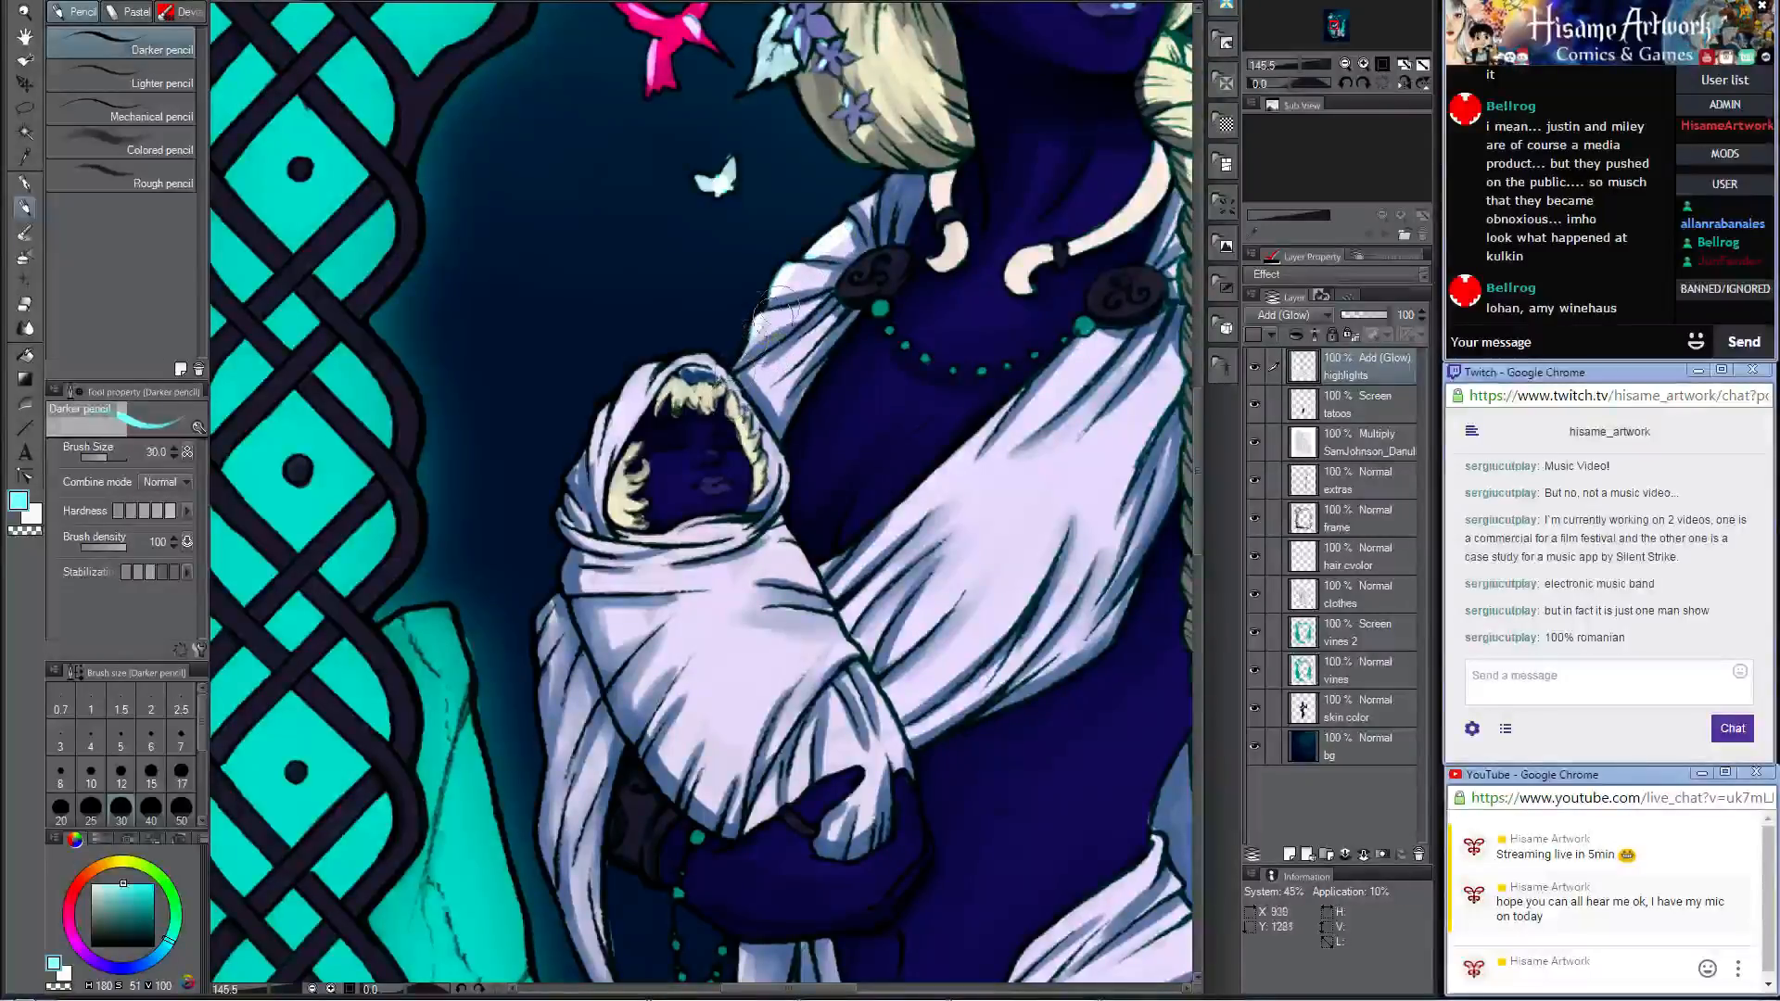
drag(882, 248, 854, 268)
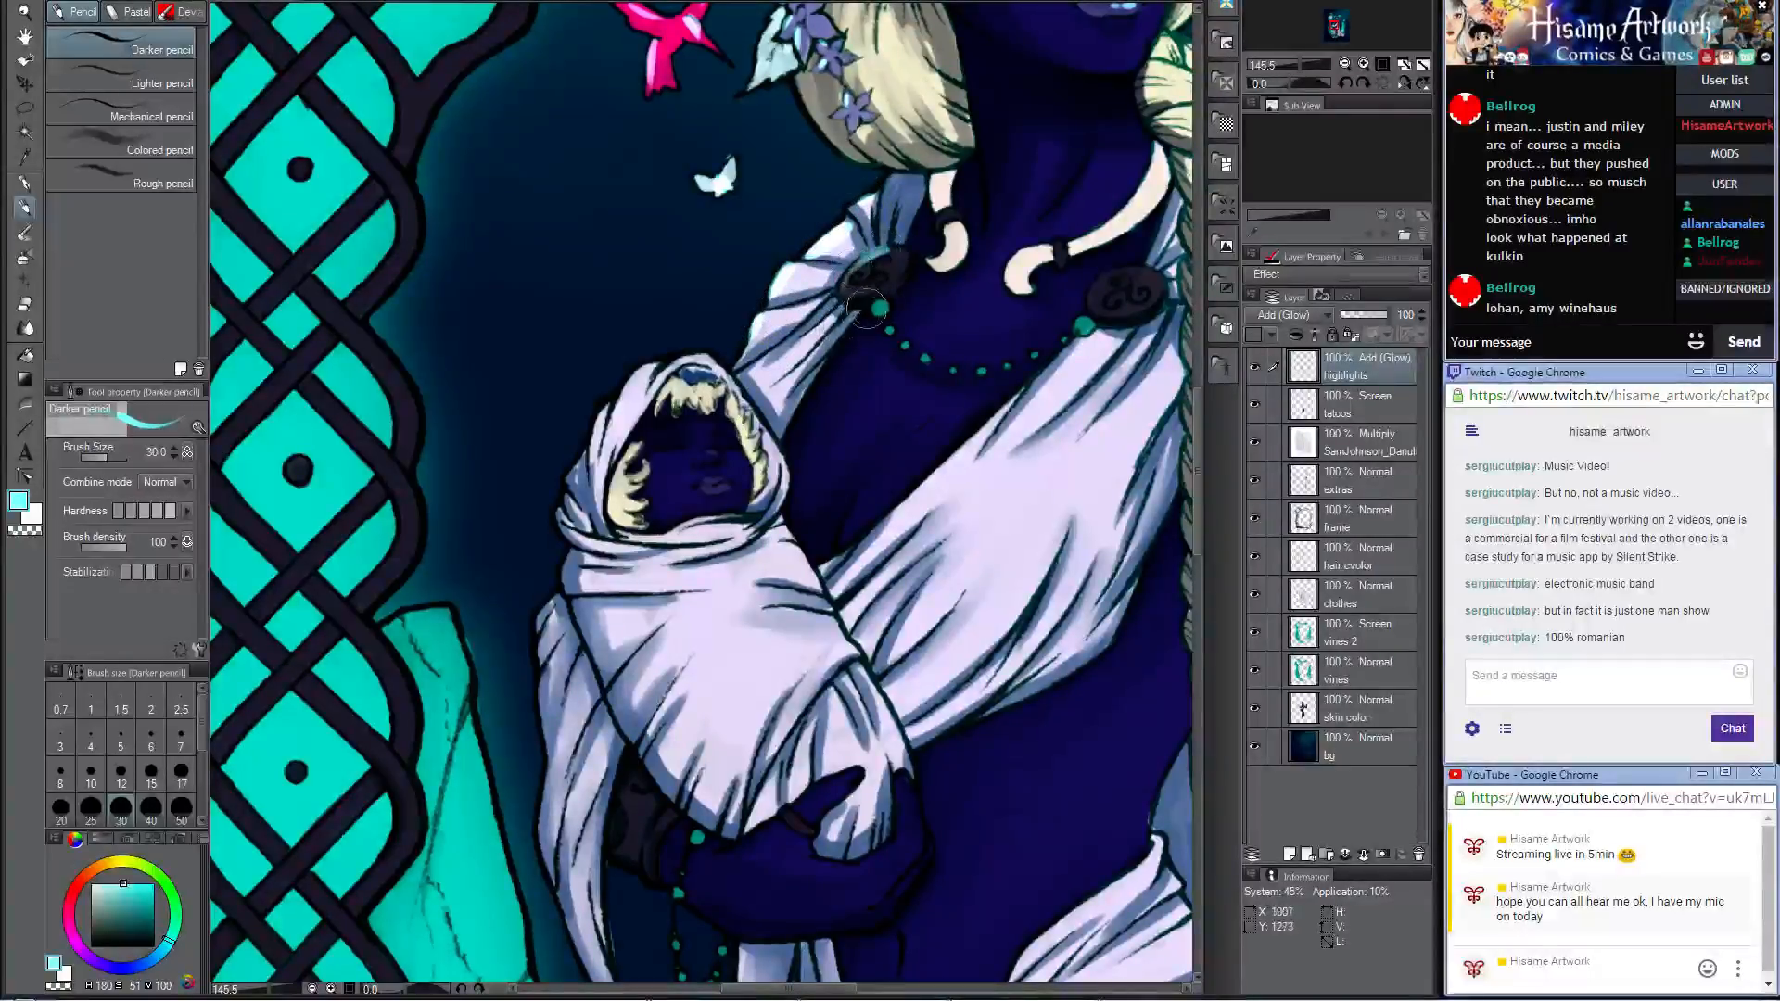
Step: Add pale cyan glow to the necklace beads, reducing the brush to size 7 for the smaller ones
click(879, 306)
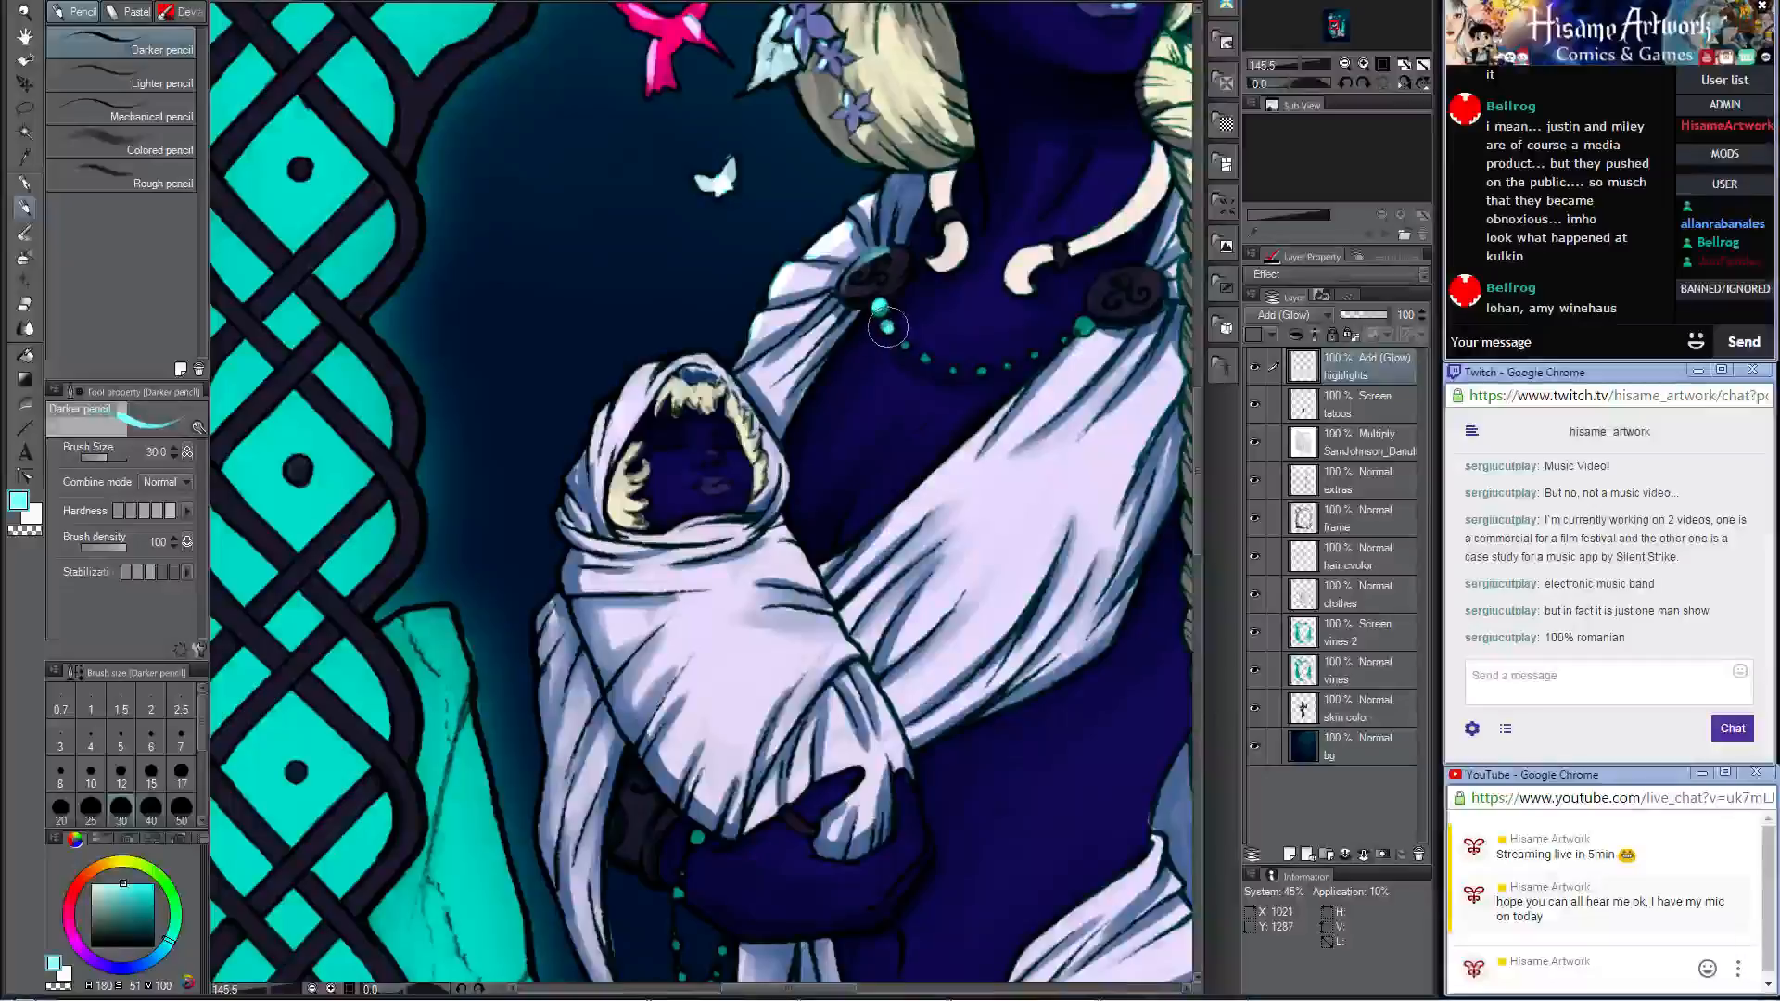
click(904, 343)
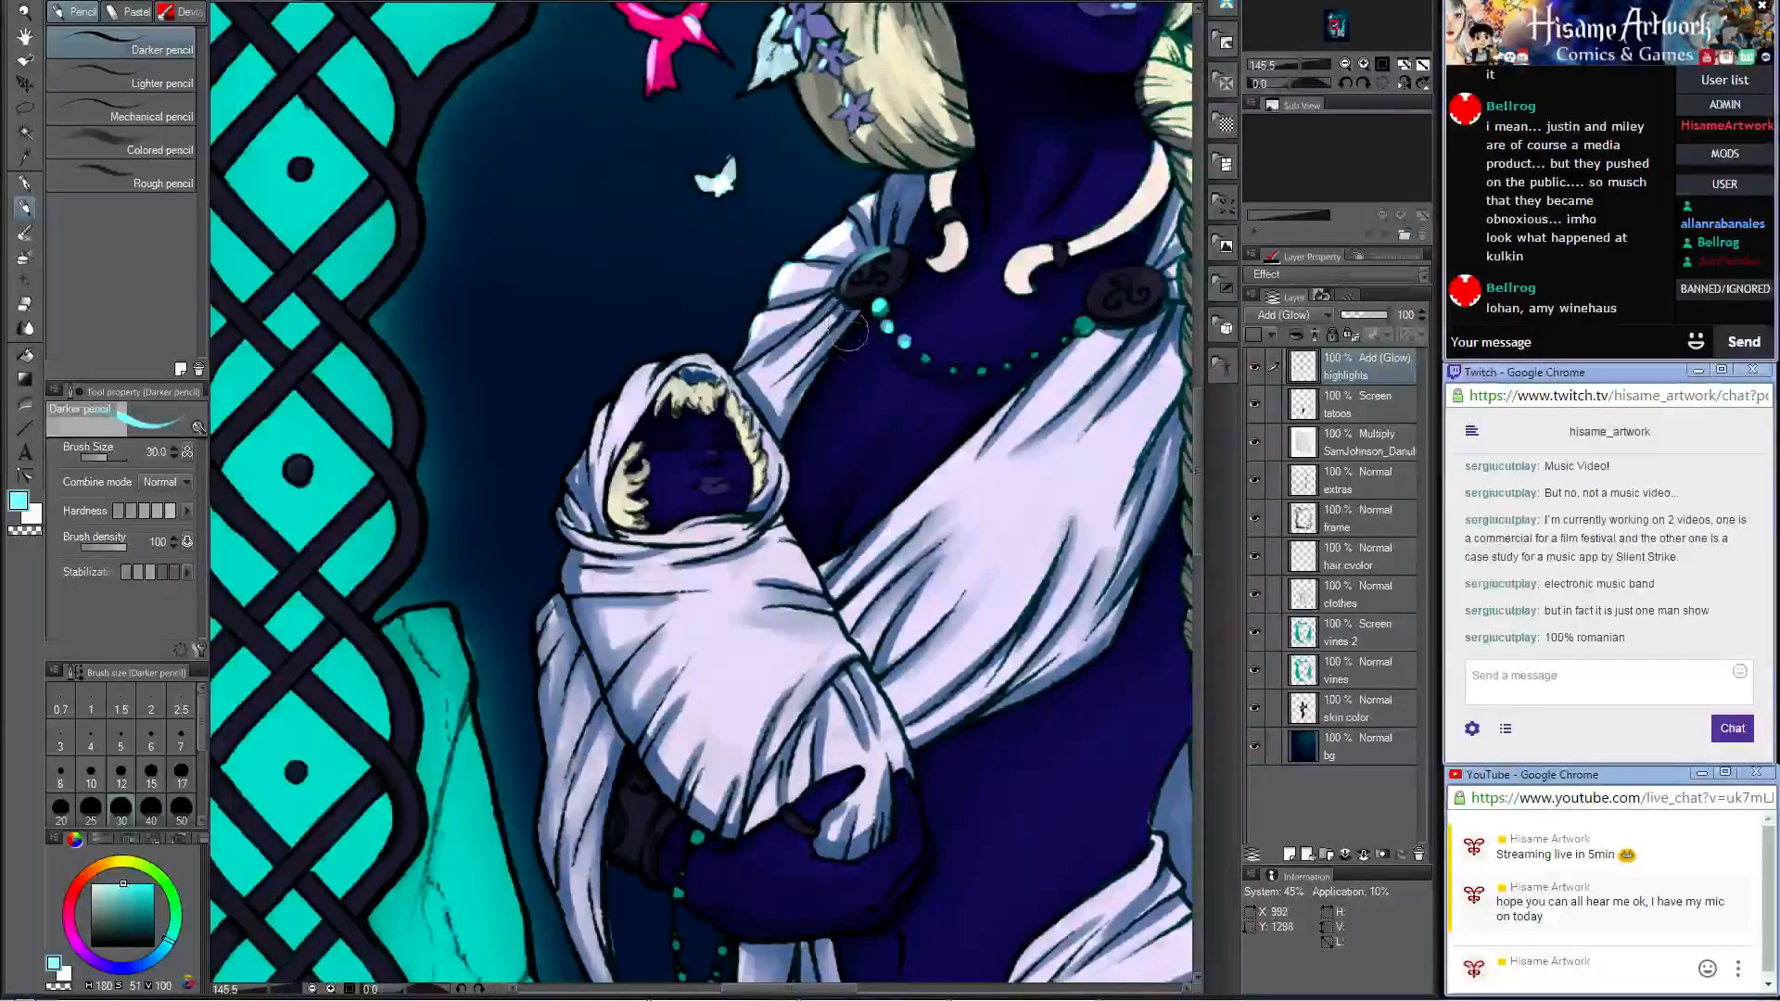
key(bracketleft)
key(bracketleft)
key(bracketleft)
key(bracketleft)
key(bracketleft)
key(bracketleft)
key(bracketleft)
key(bracketleft)
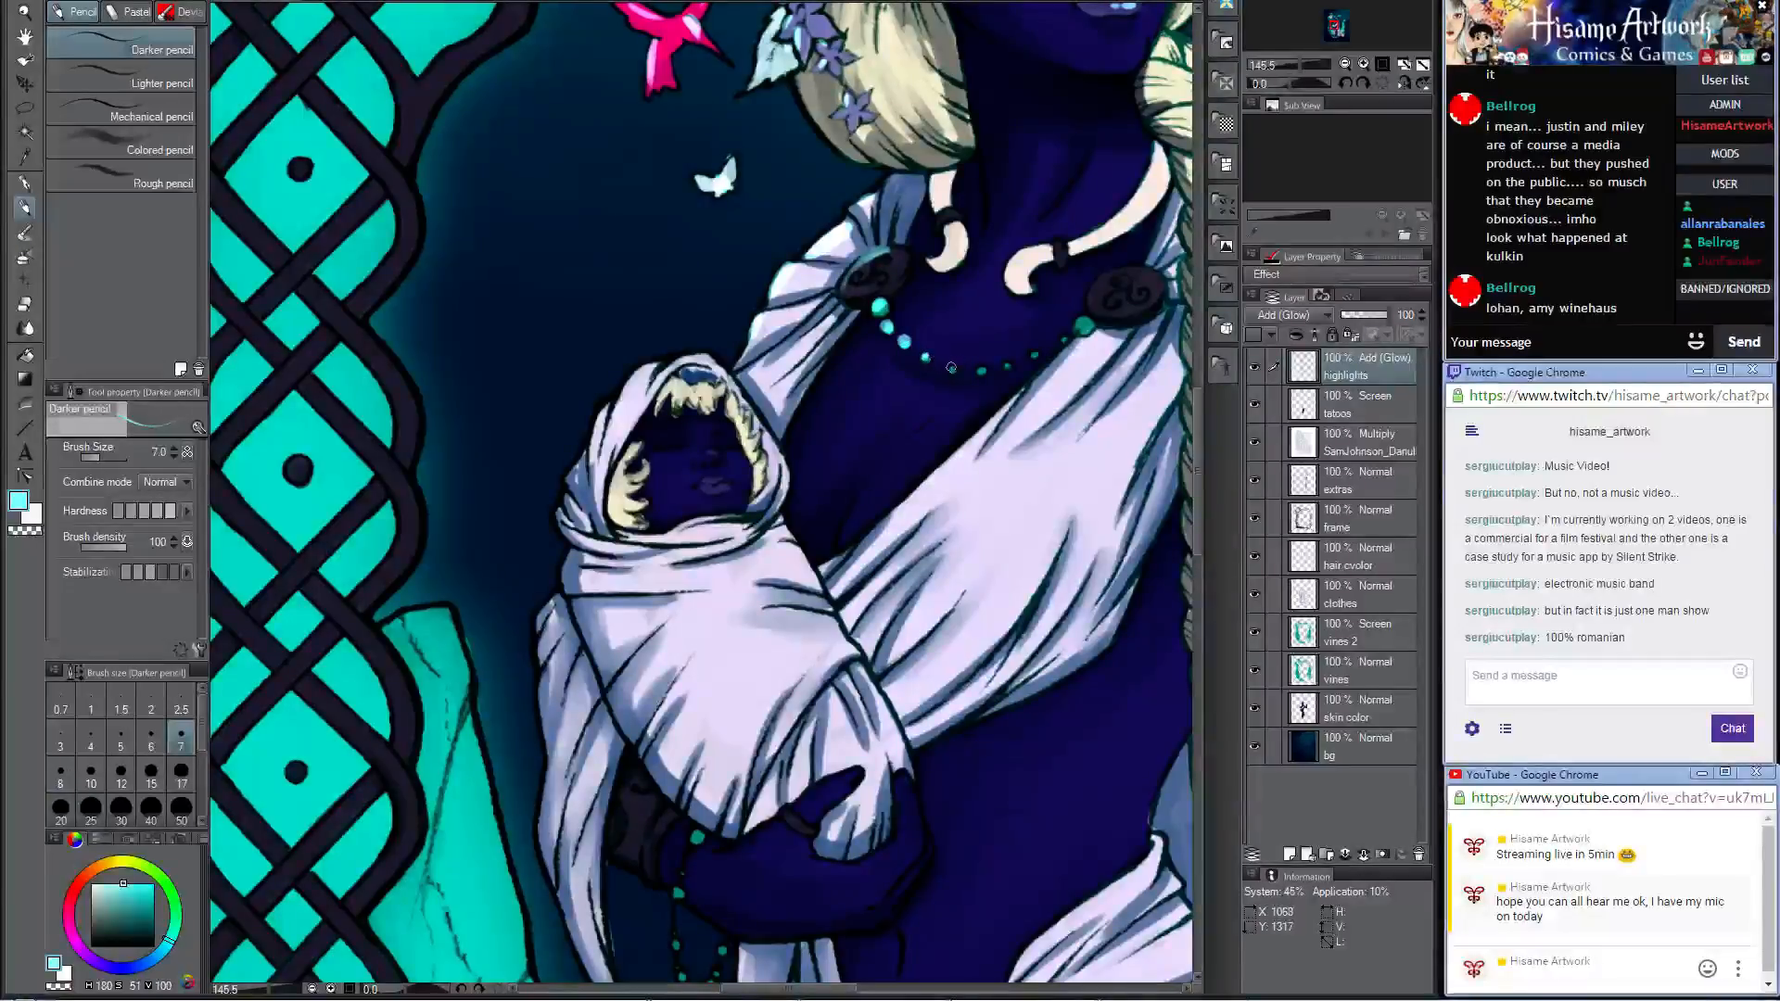
click(979, 368)
Step: Add pale cyan highlights to the dark bands of the woman's neck ring and to her round hair beads, enlarging the brush to size 12
drag(1036, 173, 1000, 306)
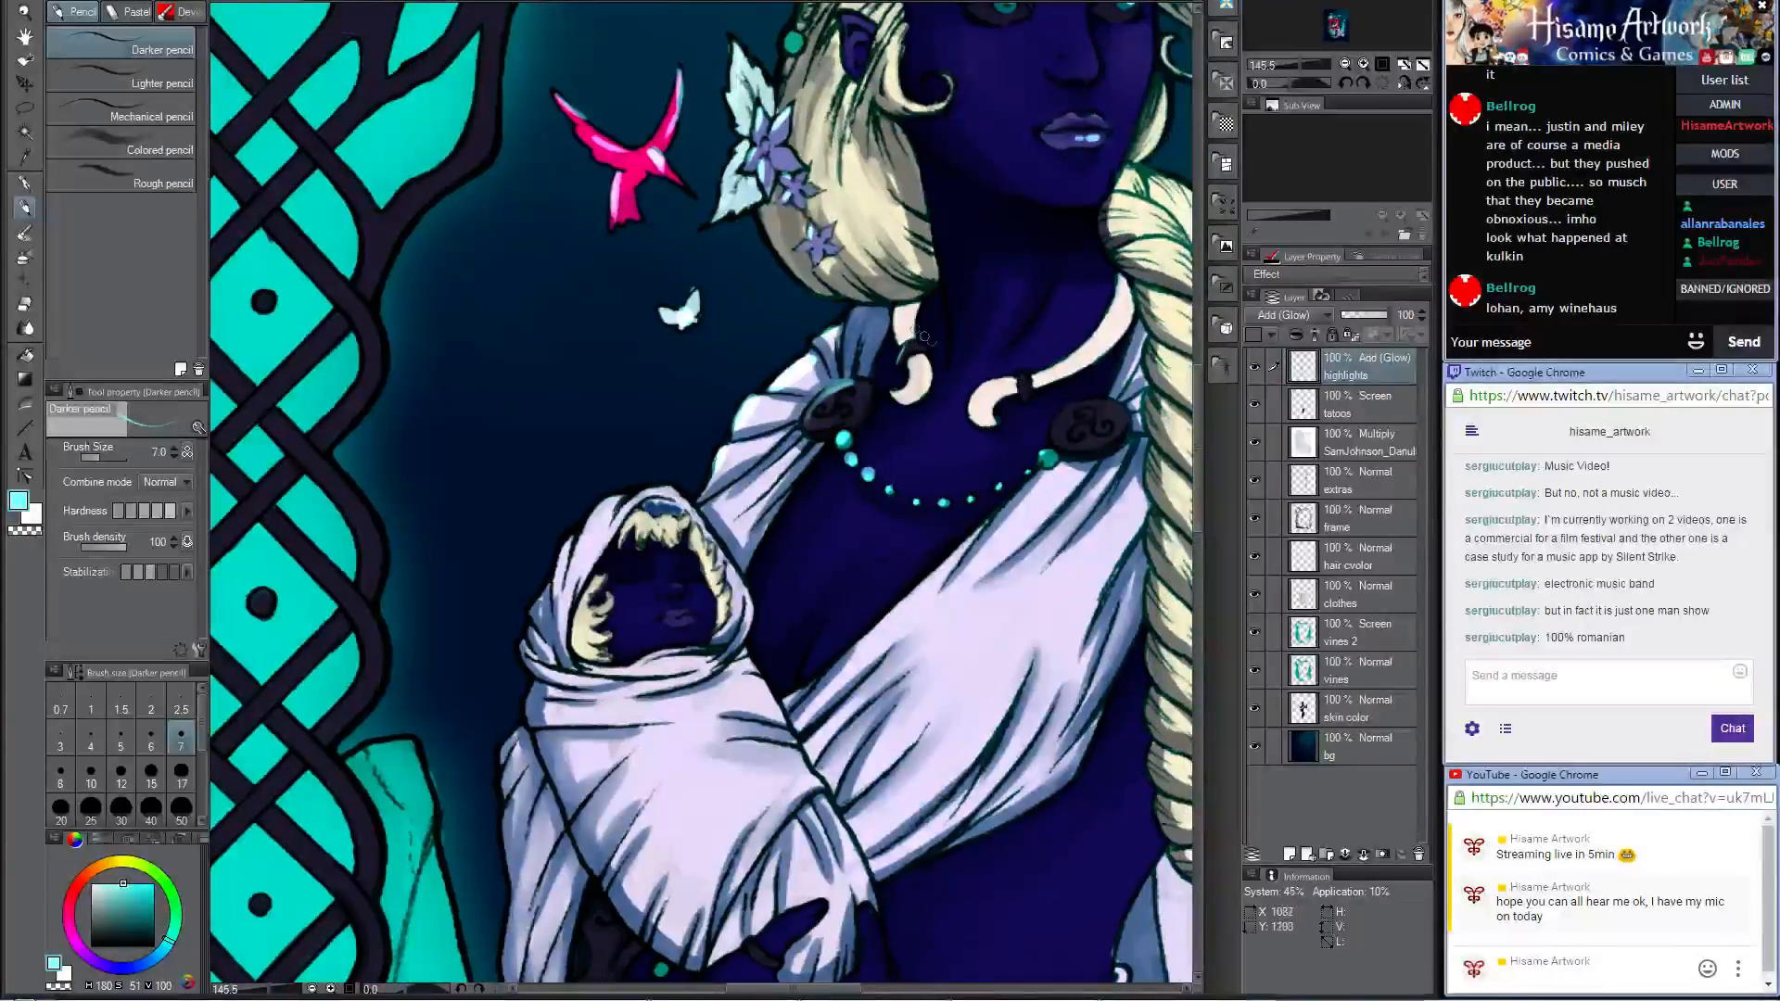
key(bracketright)
key(bracketright)
key(bracketright)
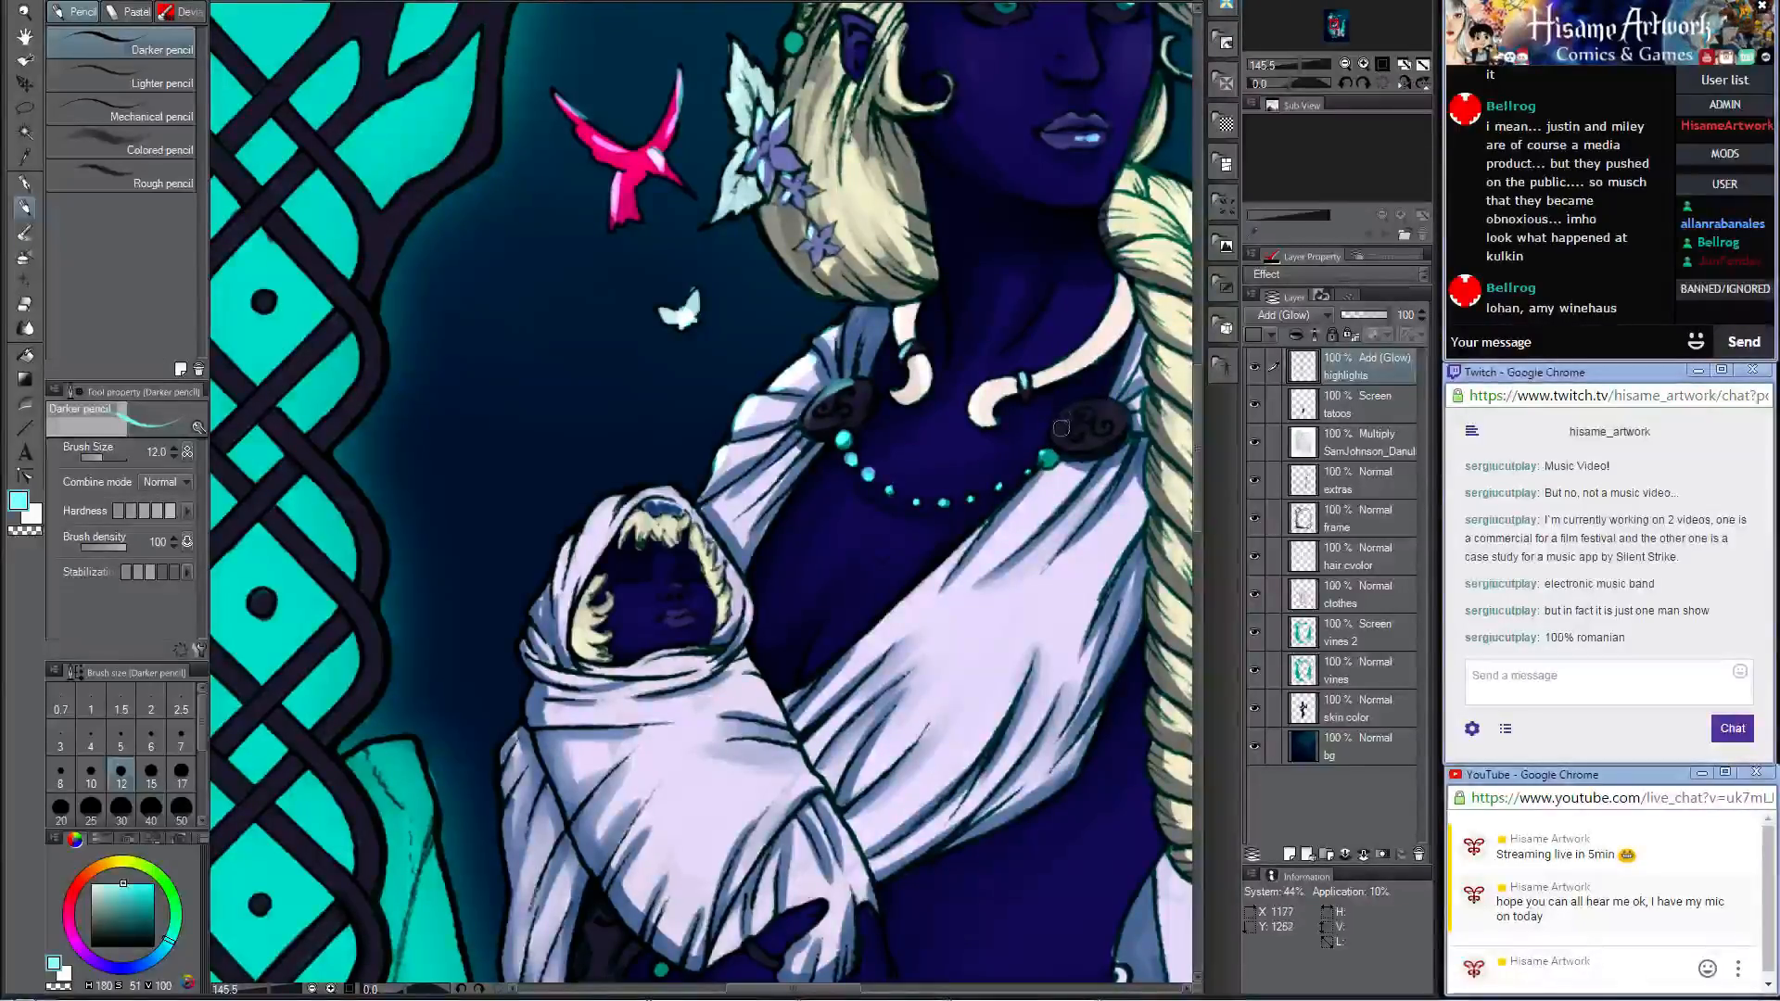
mouse_move(1056, 434)
mouse_down()
mouse_move(1082, 399)
mouse_move(1017, 664)
mouse_up()
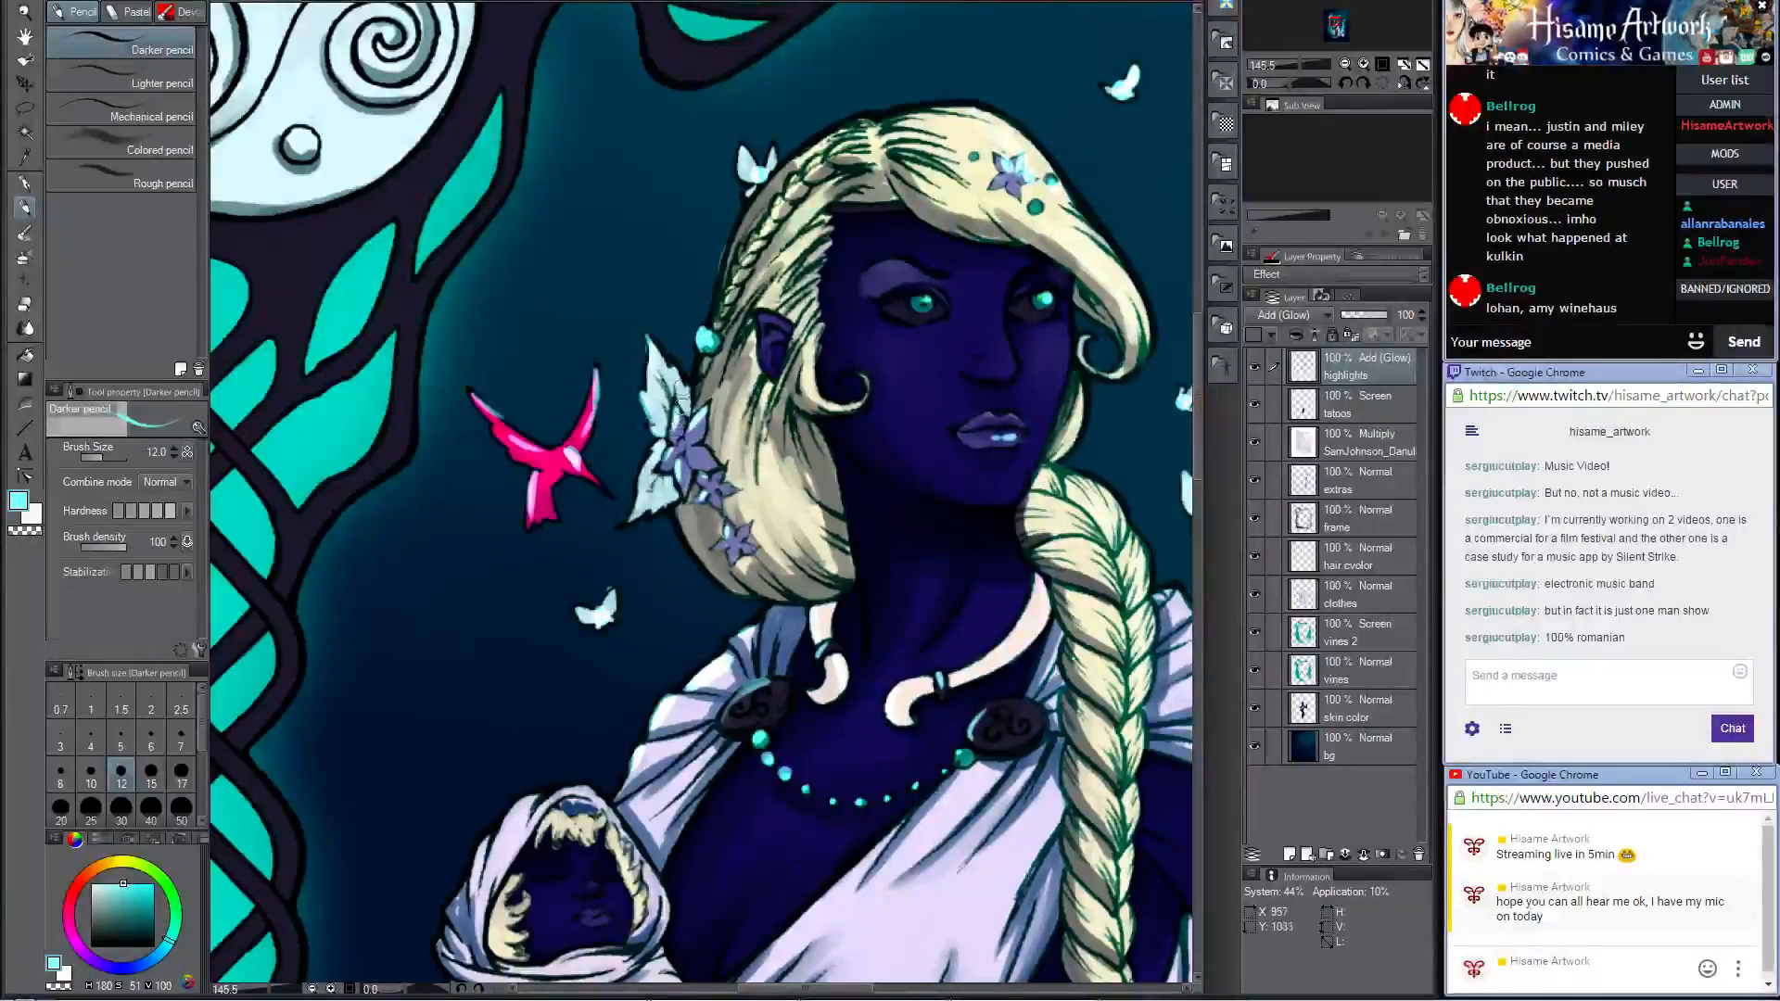
drag(977, 165, 769, 372)
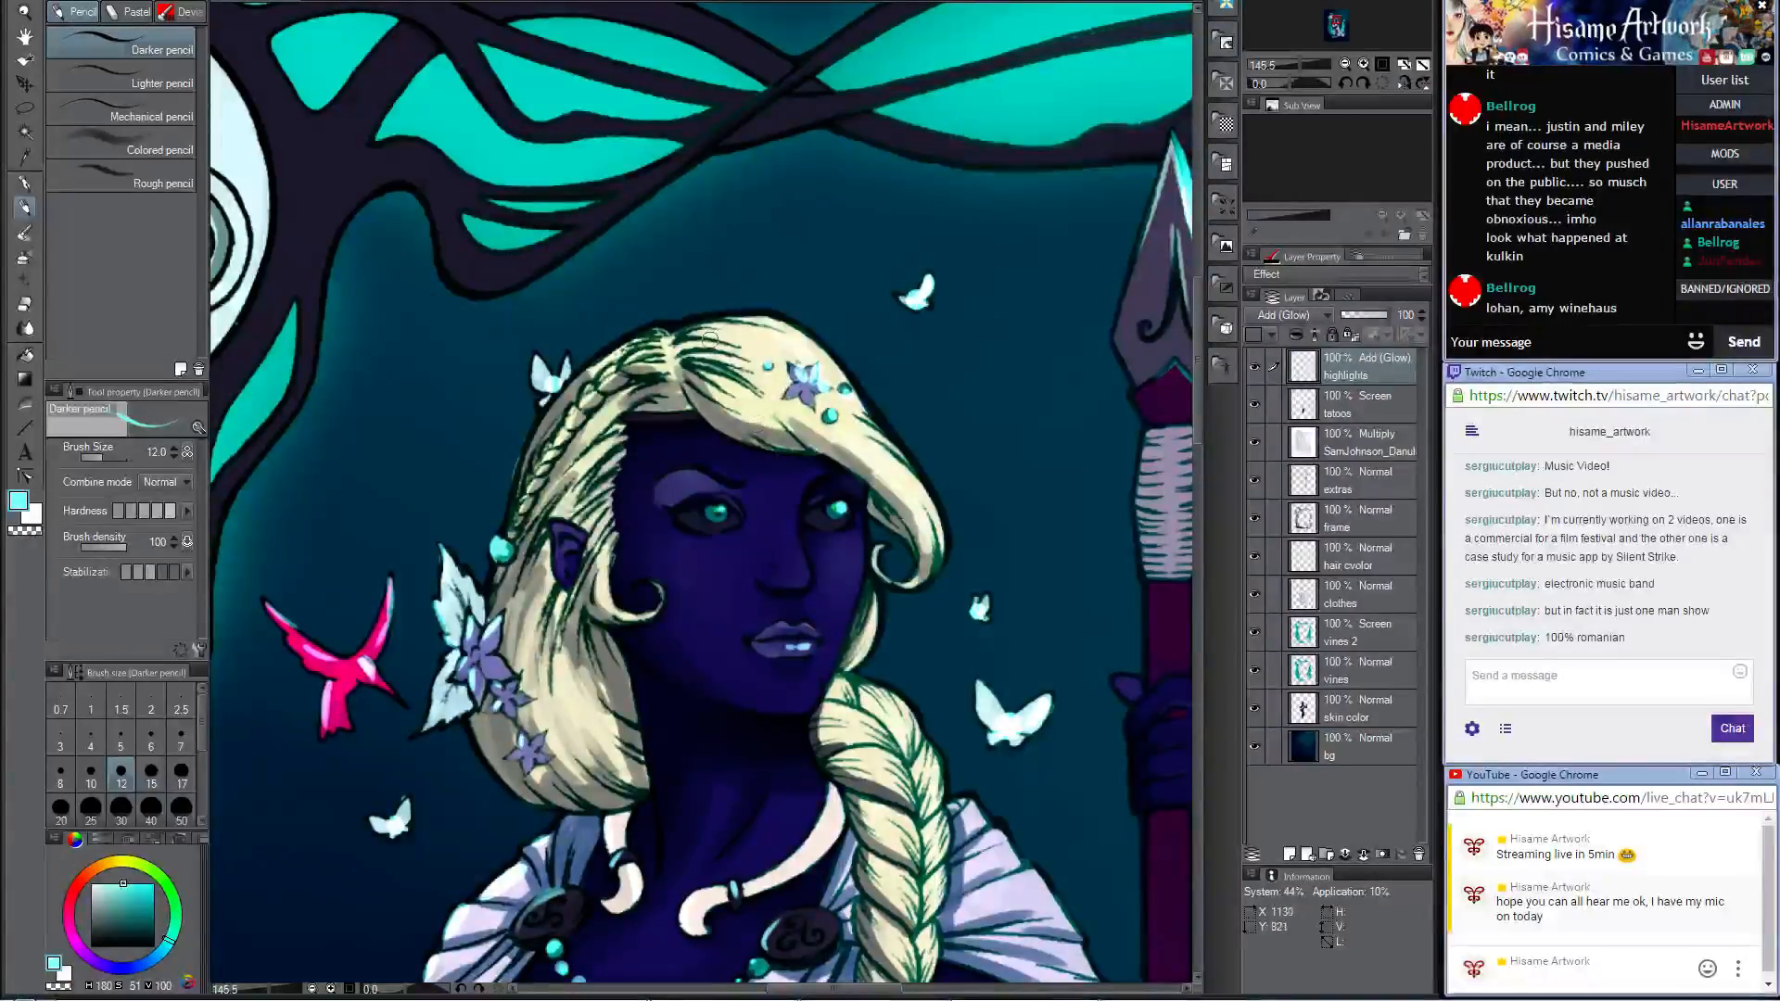
scroll(709, 339, down, 5)
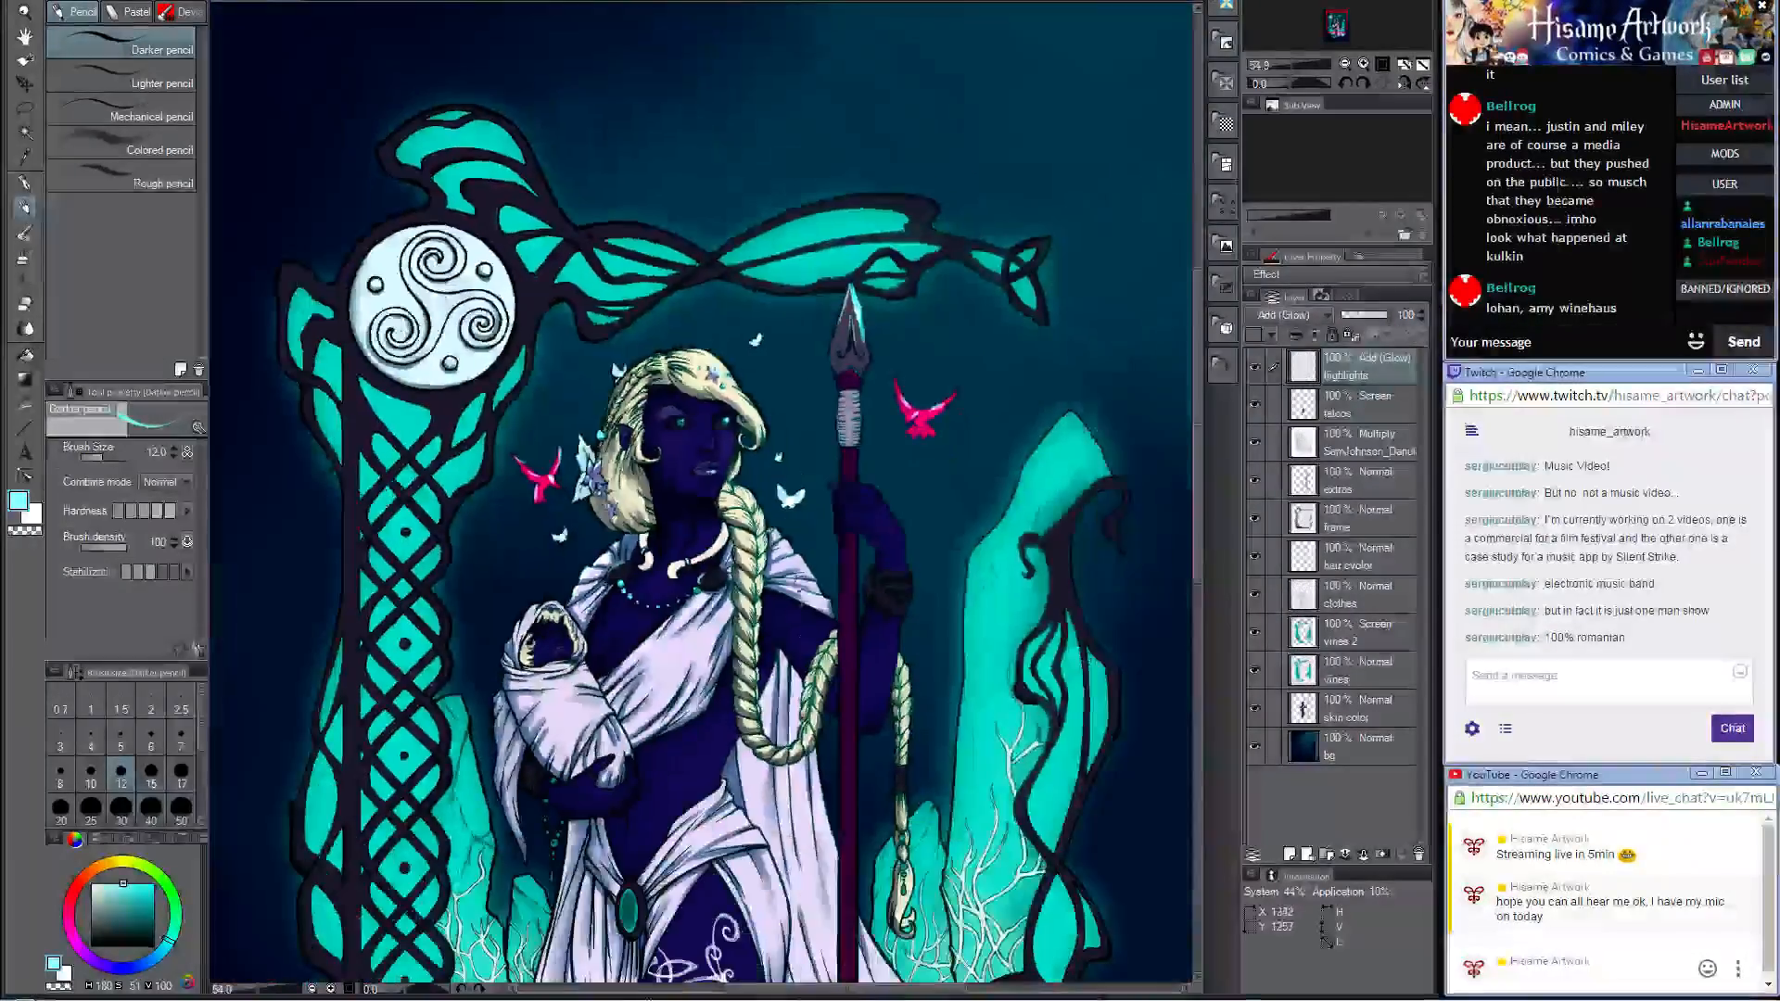
Step: Paint pale cyan glow along the outer edge, upper rim and swirl of the dark bracelet on the woman's spear-holding arm
scroll(876, 668, up, 6)
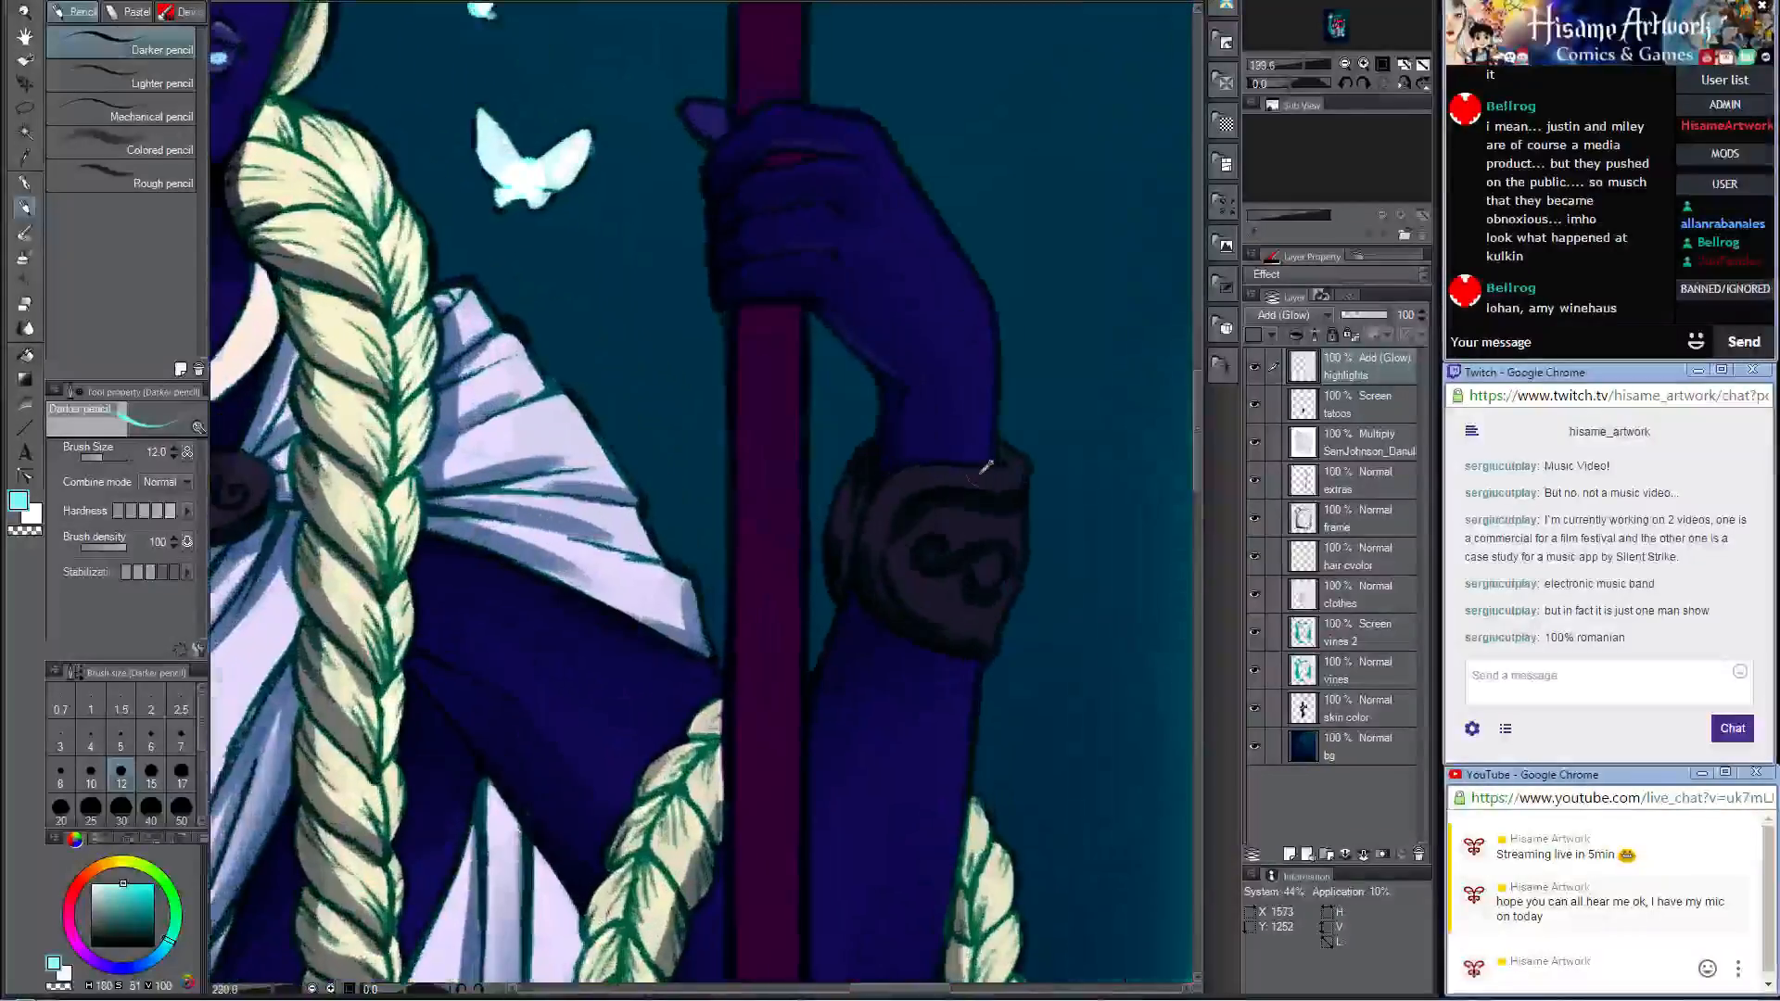
mouse_move(1008, 453)
mouse_down()
mouse_move(1014, 593)
mouse_move(989, 646)
mouse_up()
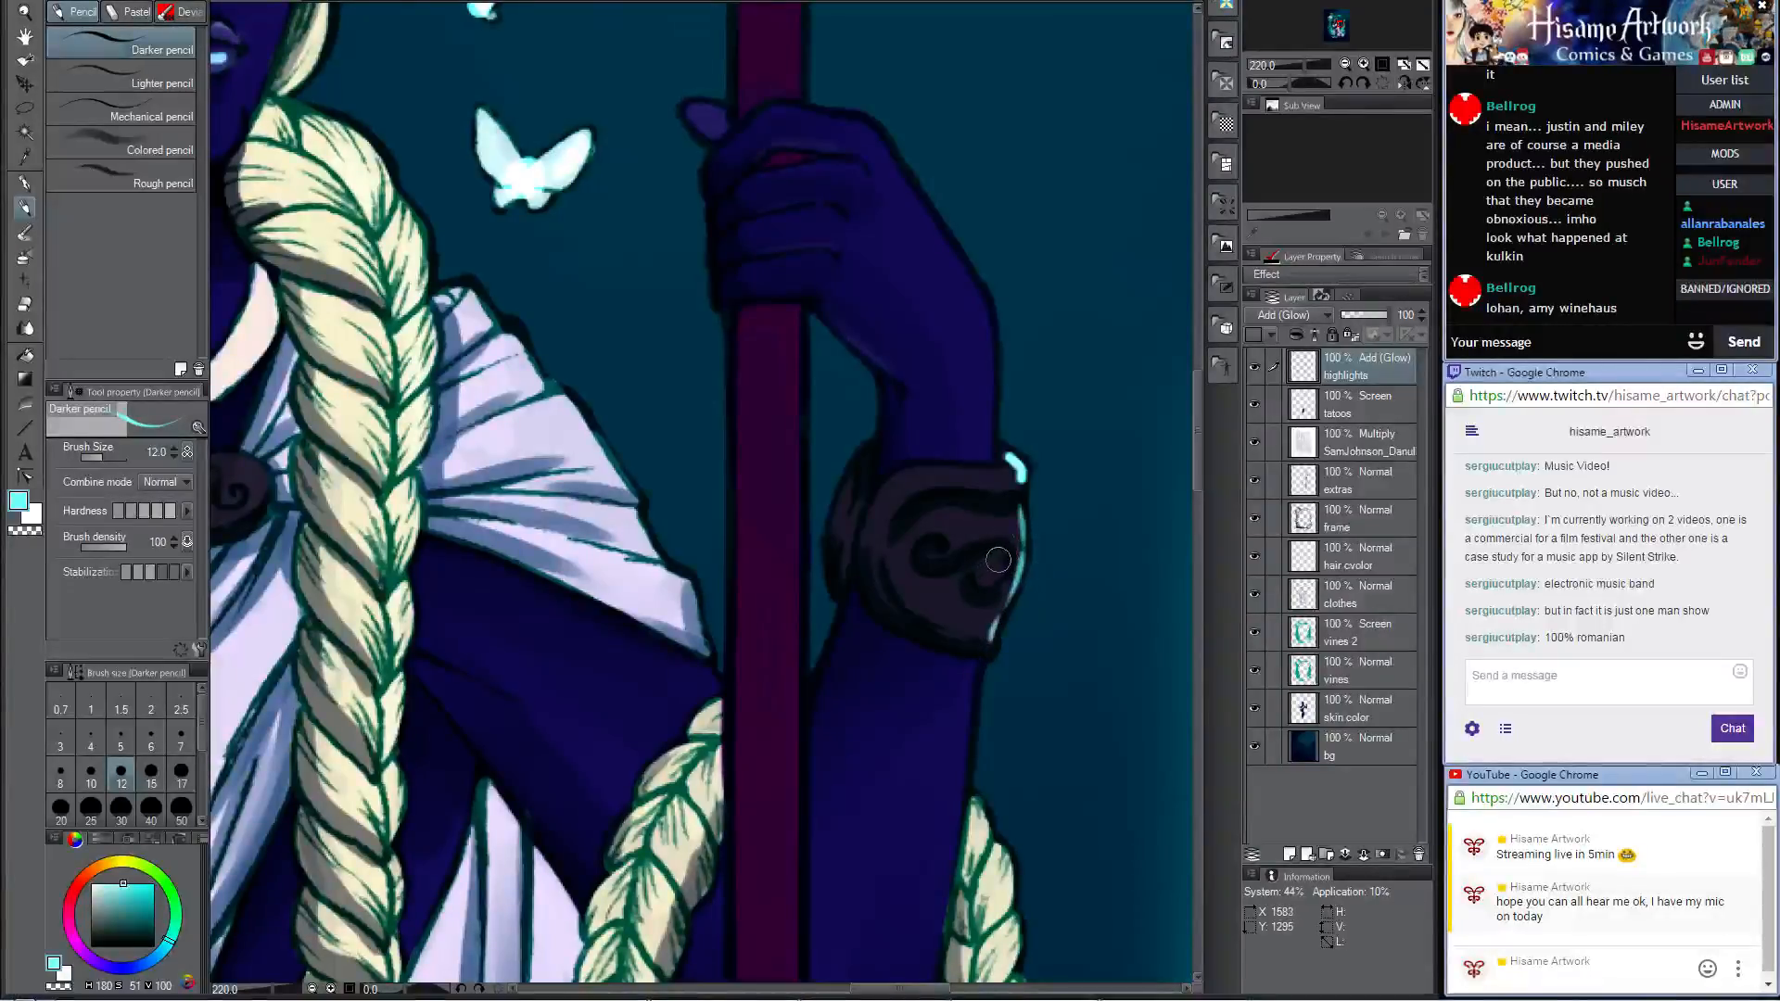
drag(996, 474, 962, 471)
drag(990, 541, 1020, 561)
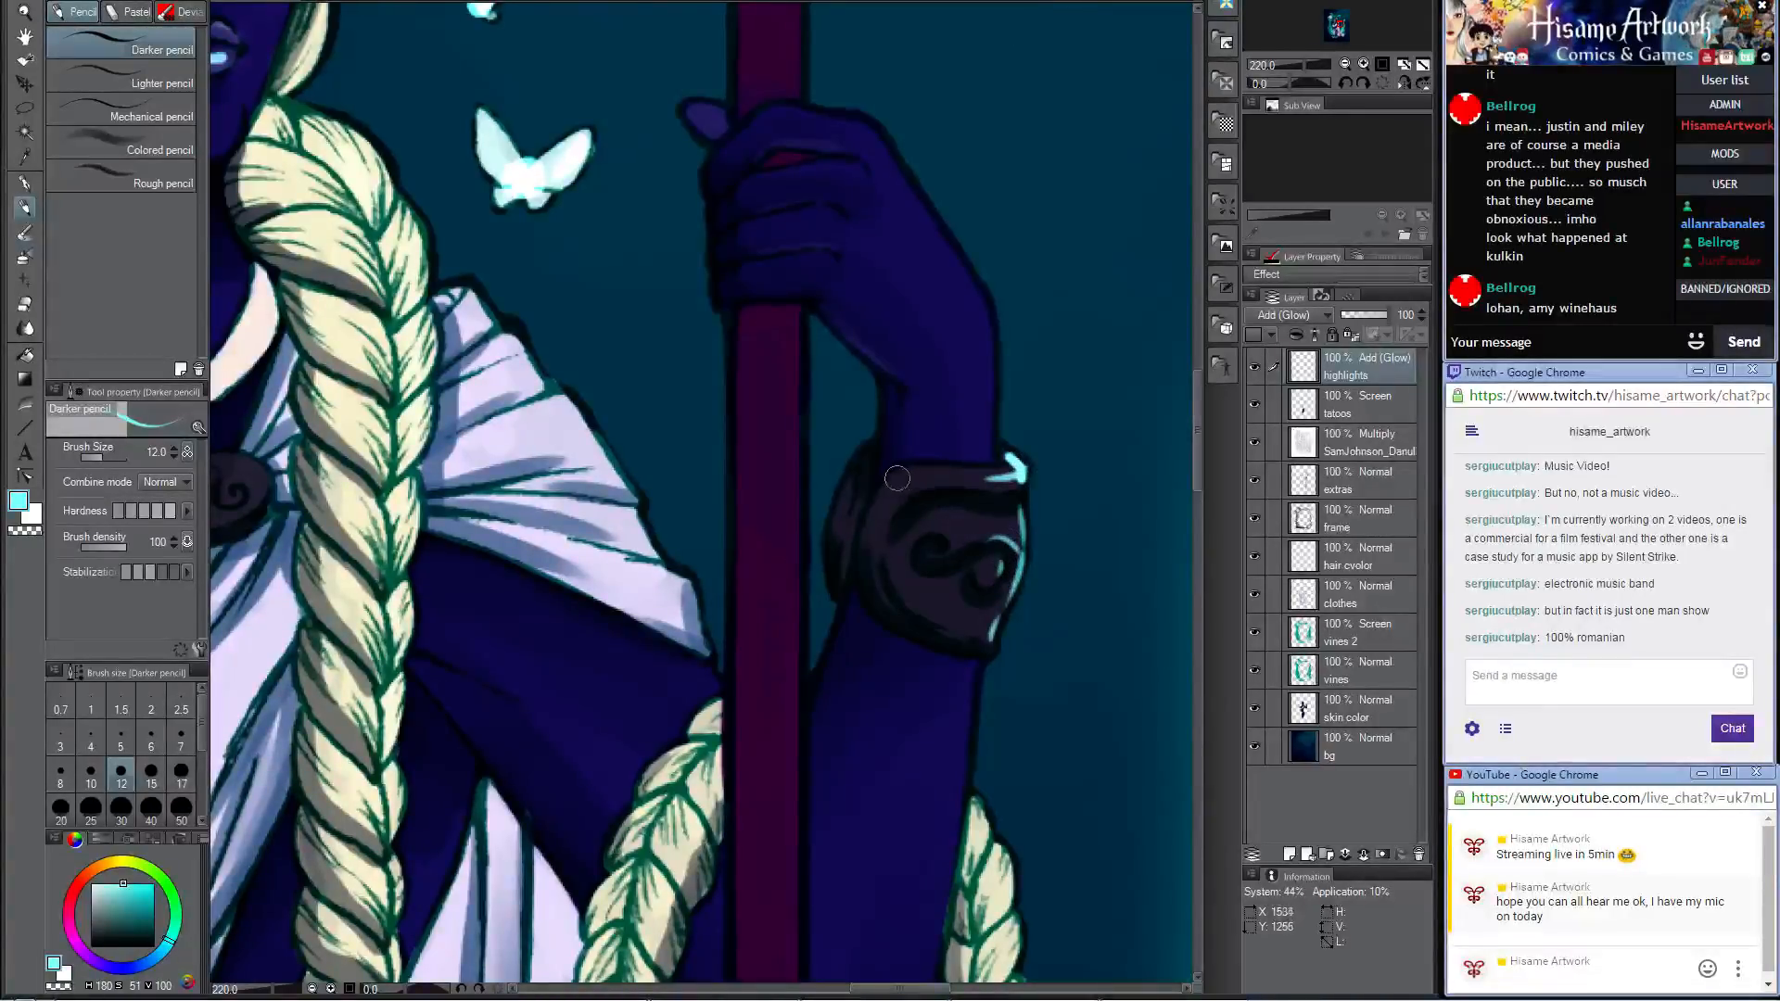
drag(896, 479, 1020, 487)
Step: Add pale cyan glow along the outer edge of the pleated shoulder drape between the braid and the spear
scroll(792, 367, down, 6)
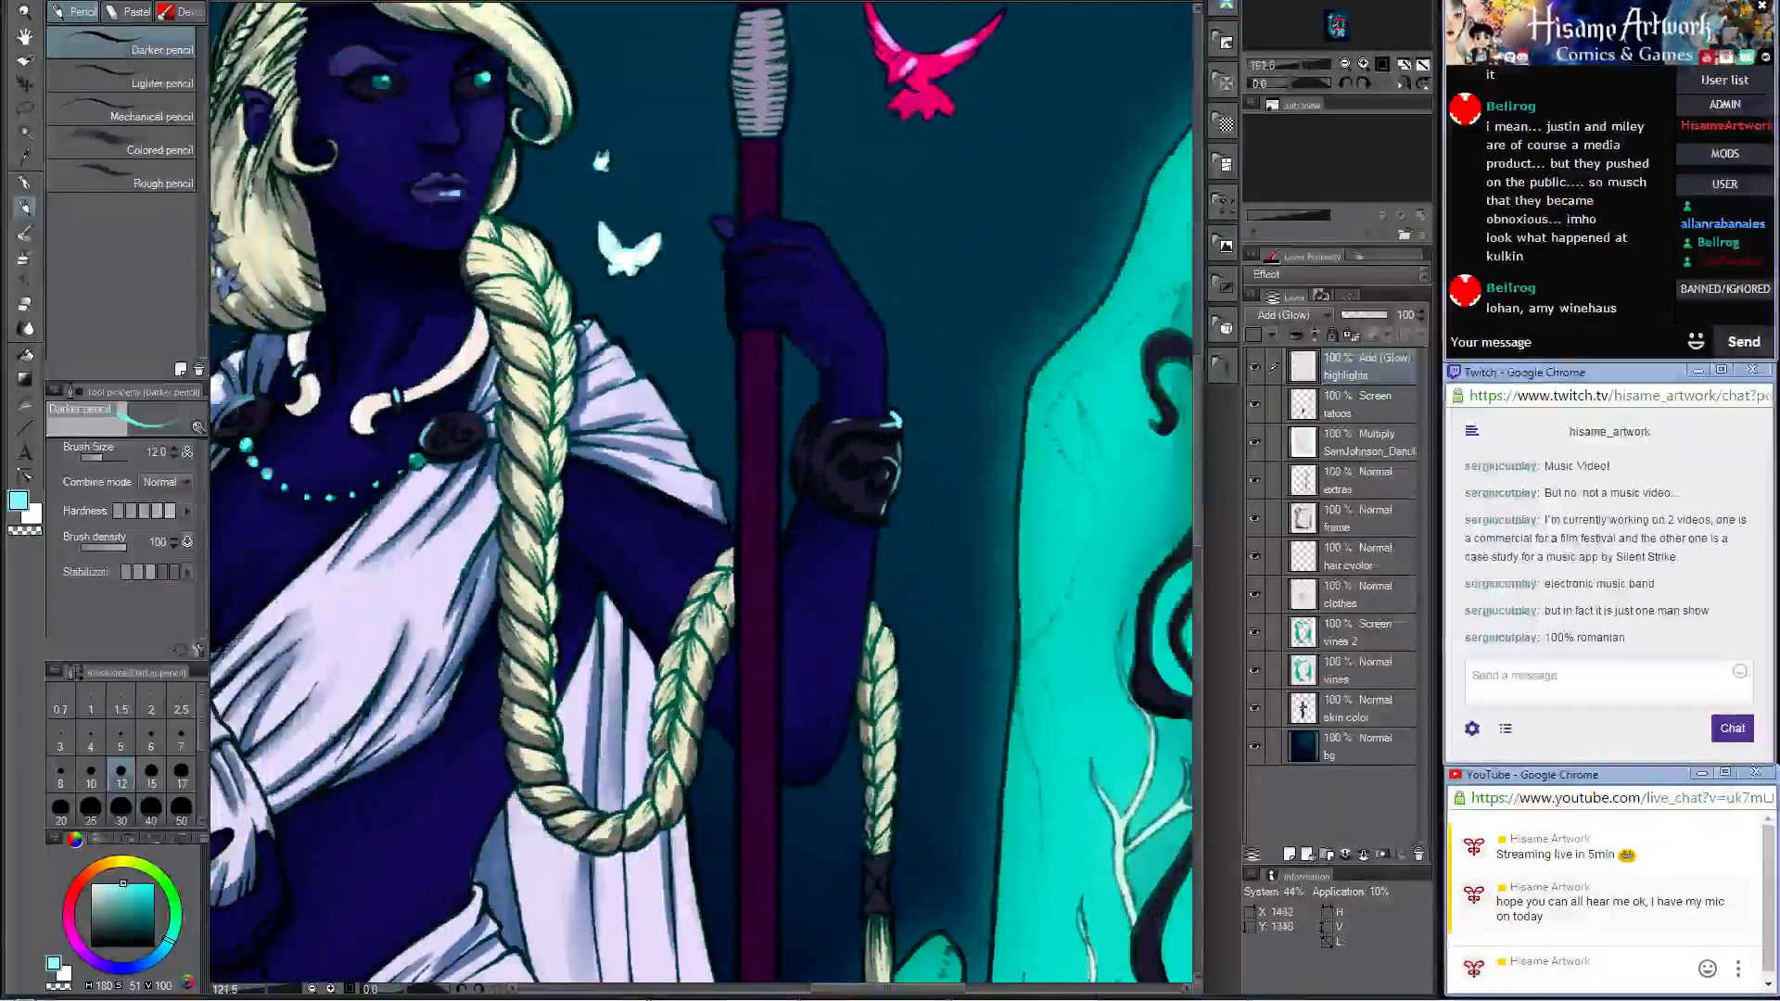
scroll(699, 750, up, 4)
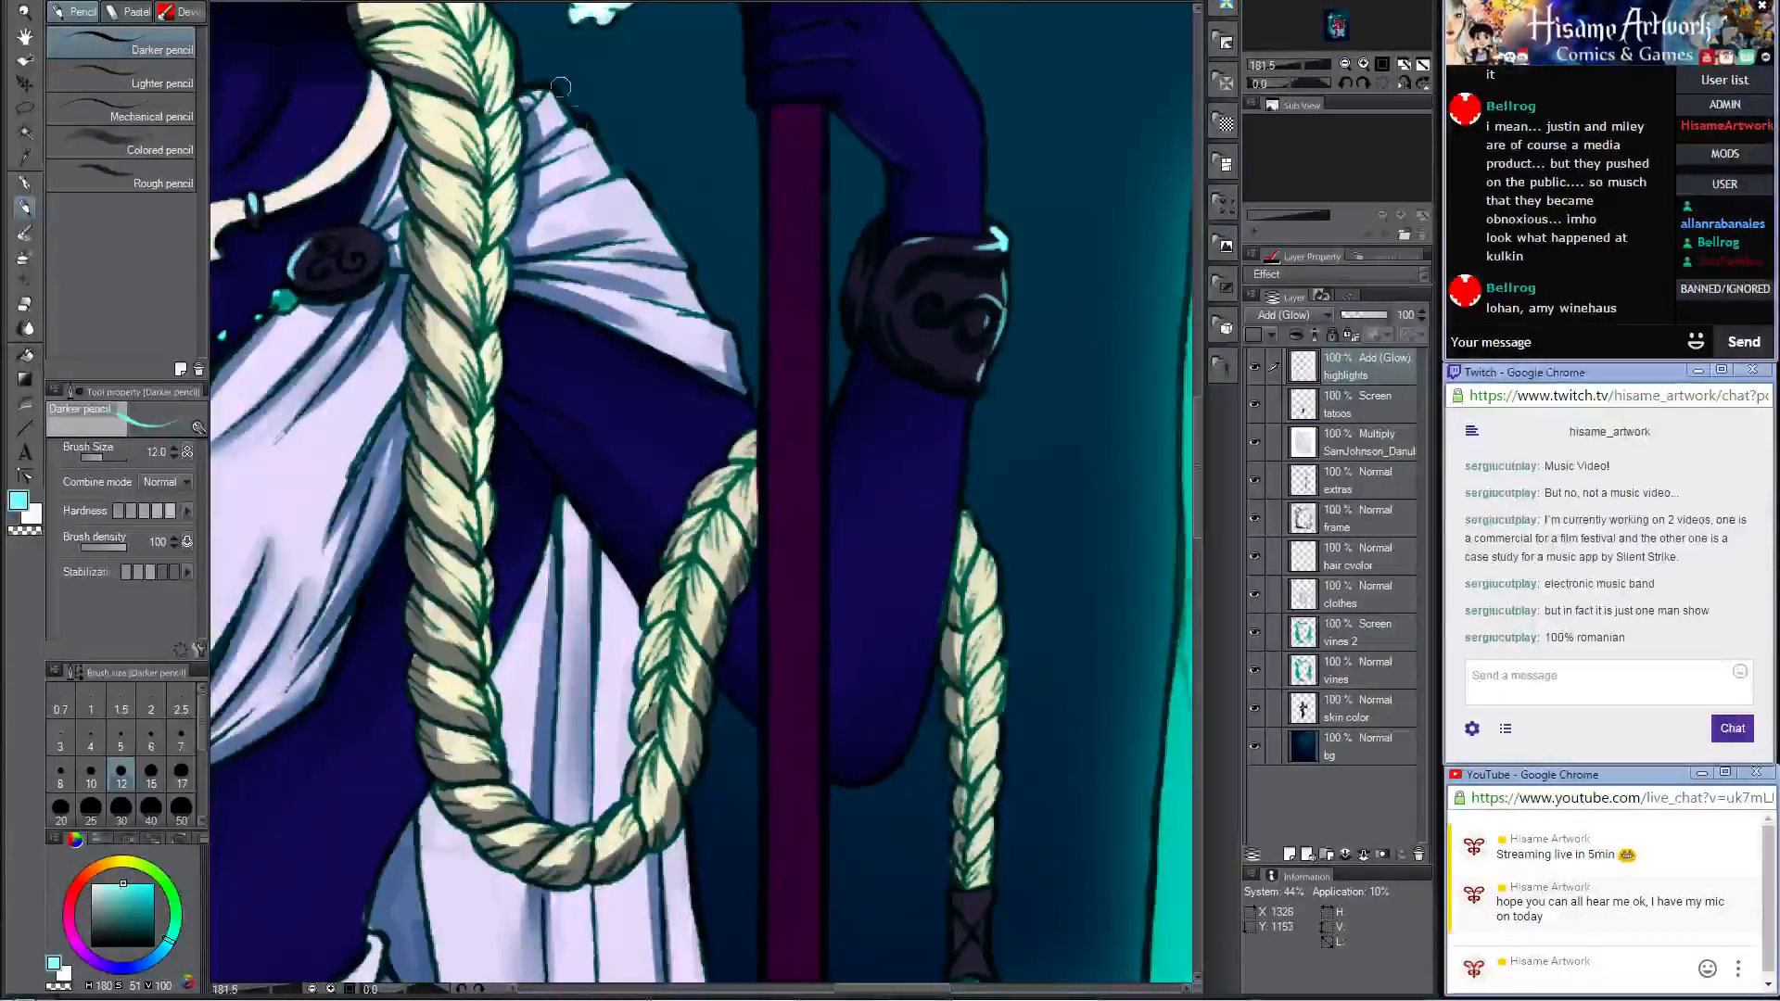
mouse_move(560, 87)
mouse_down()
mouse_move(581, 123)
mouse_move(535, 130)
mouse_move(581, 125)
mouse_move(635, 210)
mouse_move(636, 180)
mouse_move(666, 291)
mouse_move(705, 346)
mouse_move(688, 275)
mouse_move(741, 369)
mouse_up()
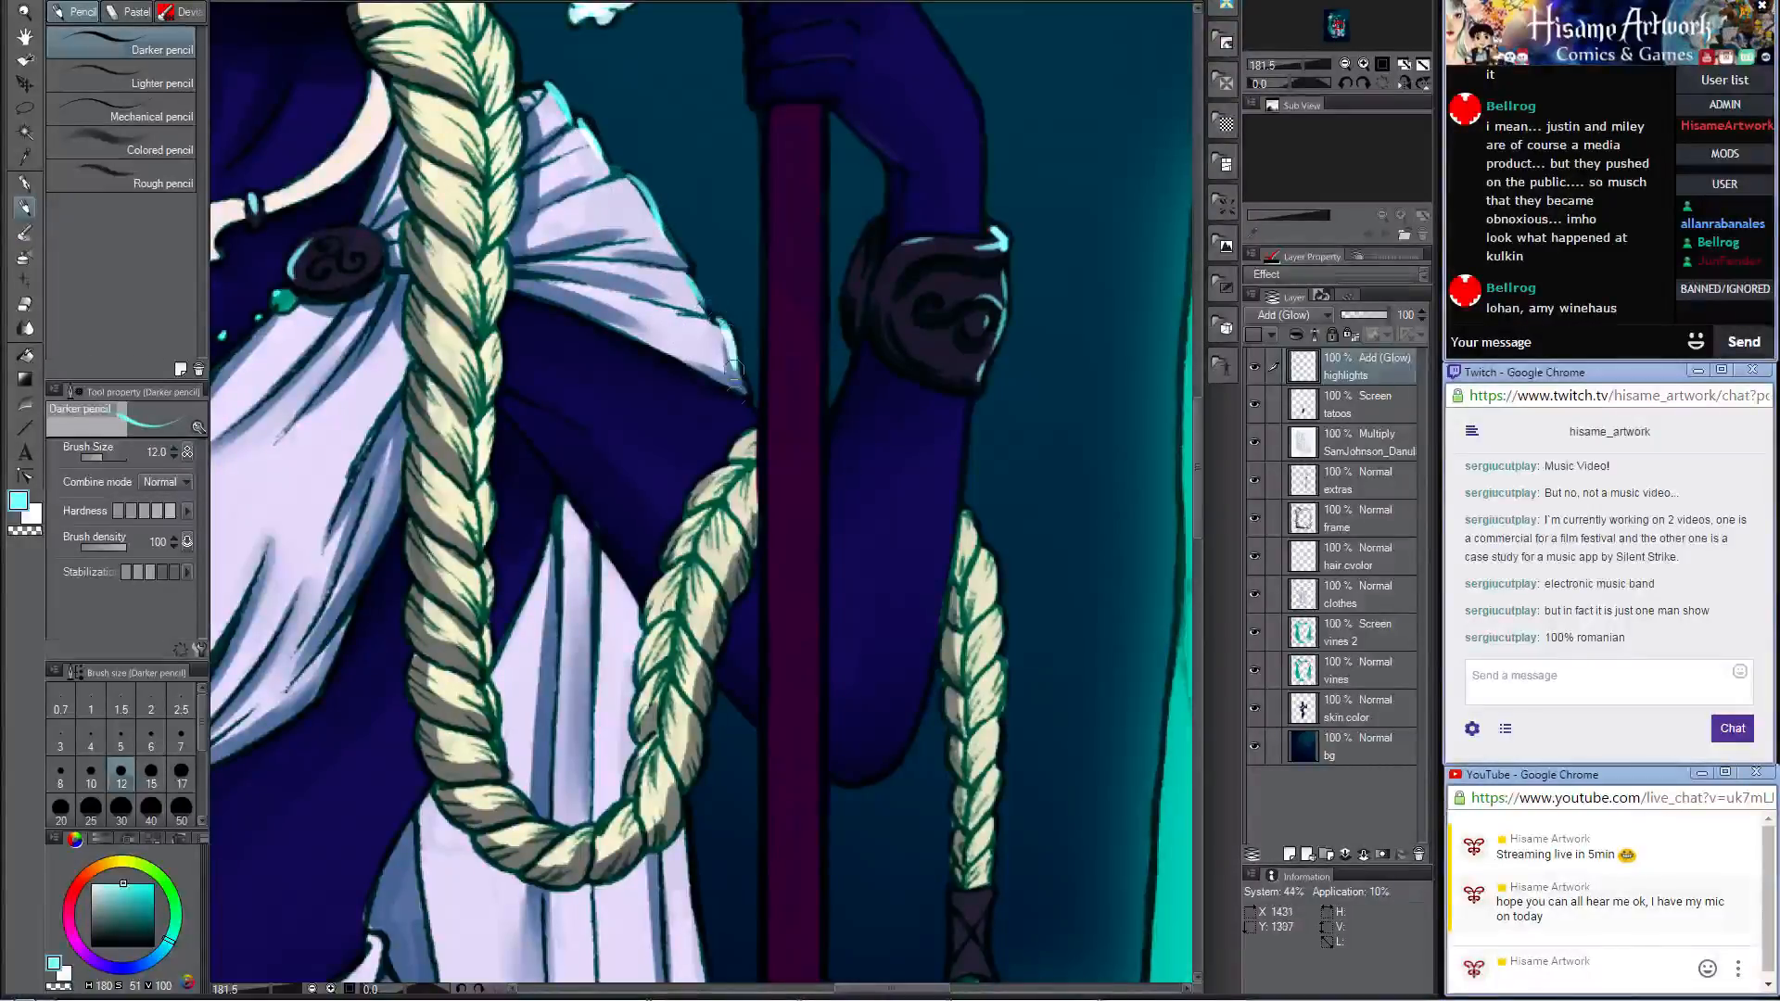
Step: Paint pale cyan highlights on the dark tie of the hanging braid and on the beads below it
drag(750, 507, 708, 94)
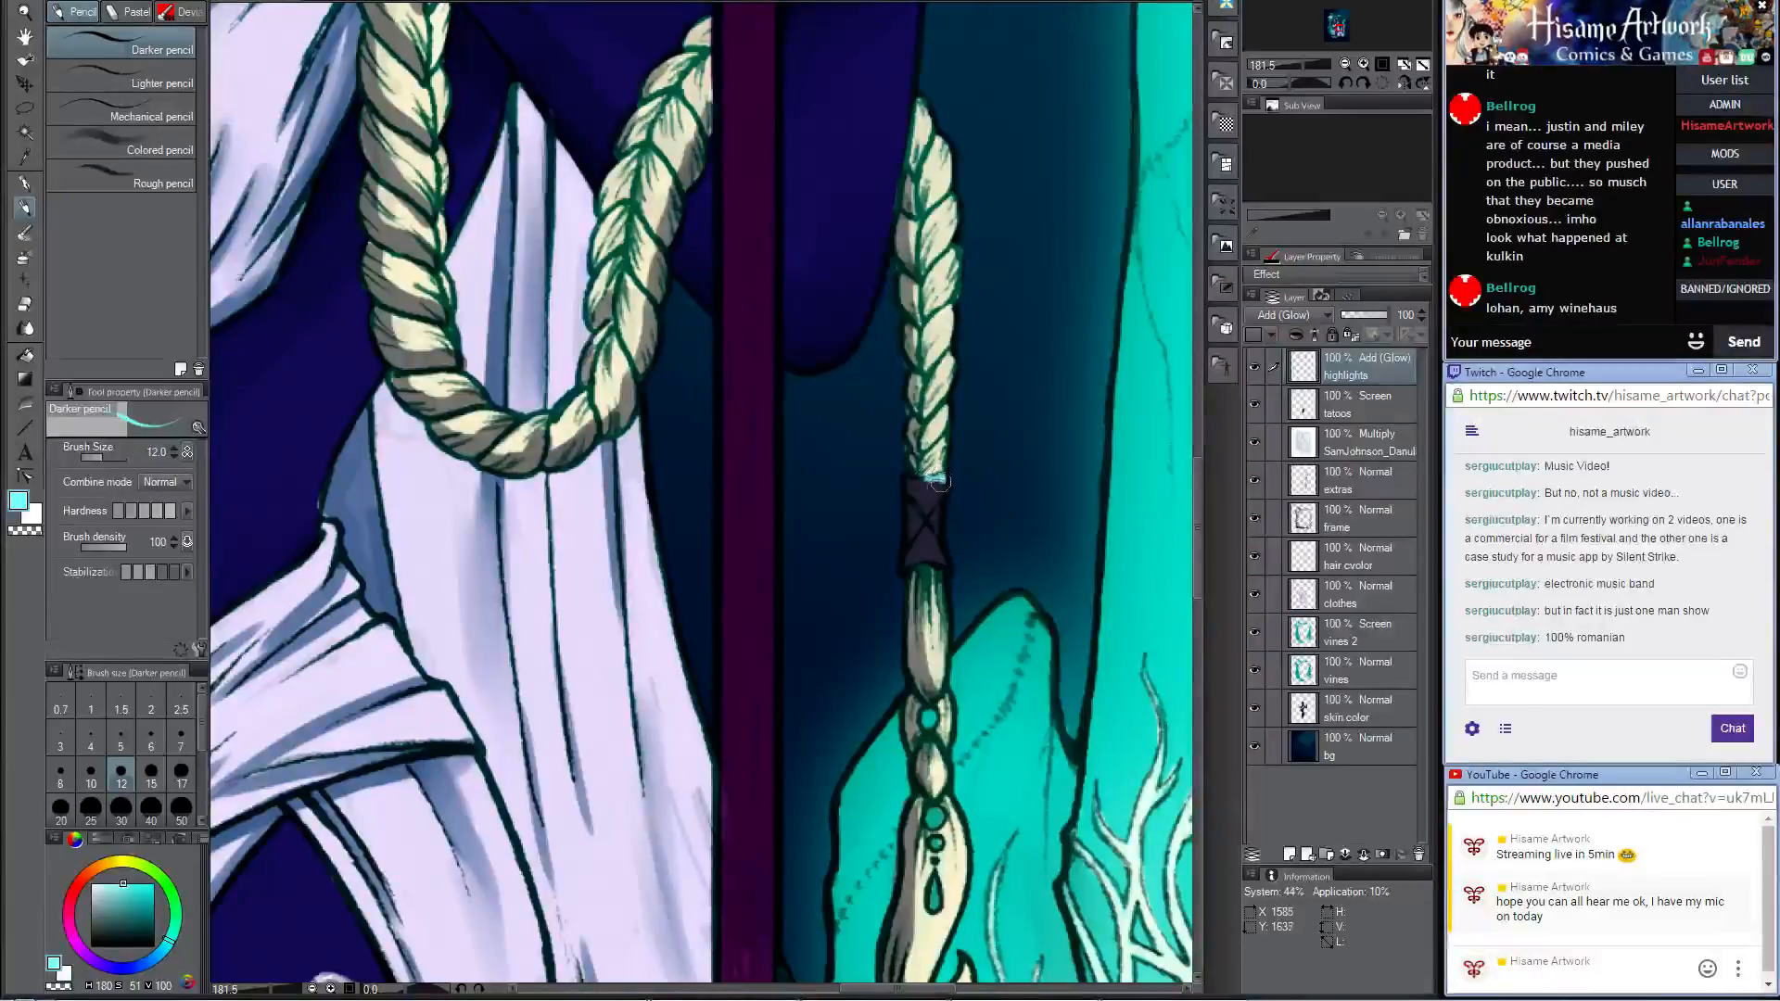
mouse_move(939, 484)
mouse_down()
mouse_move(944, 557)
mouse_move(924, 561)
mouse_up()
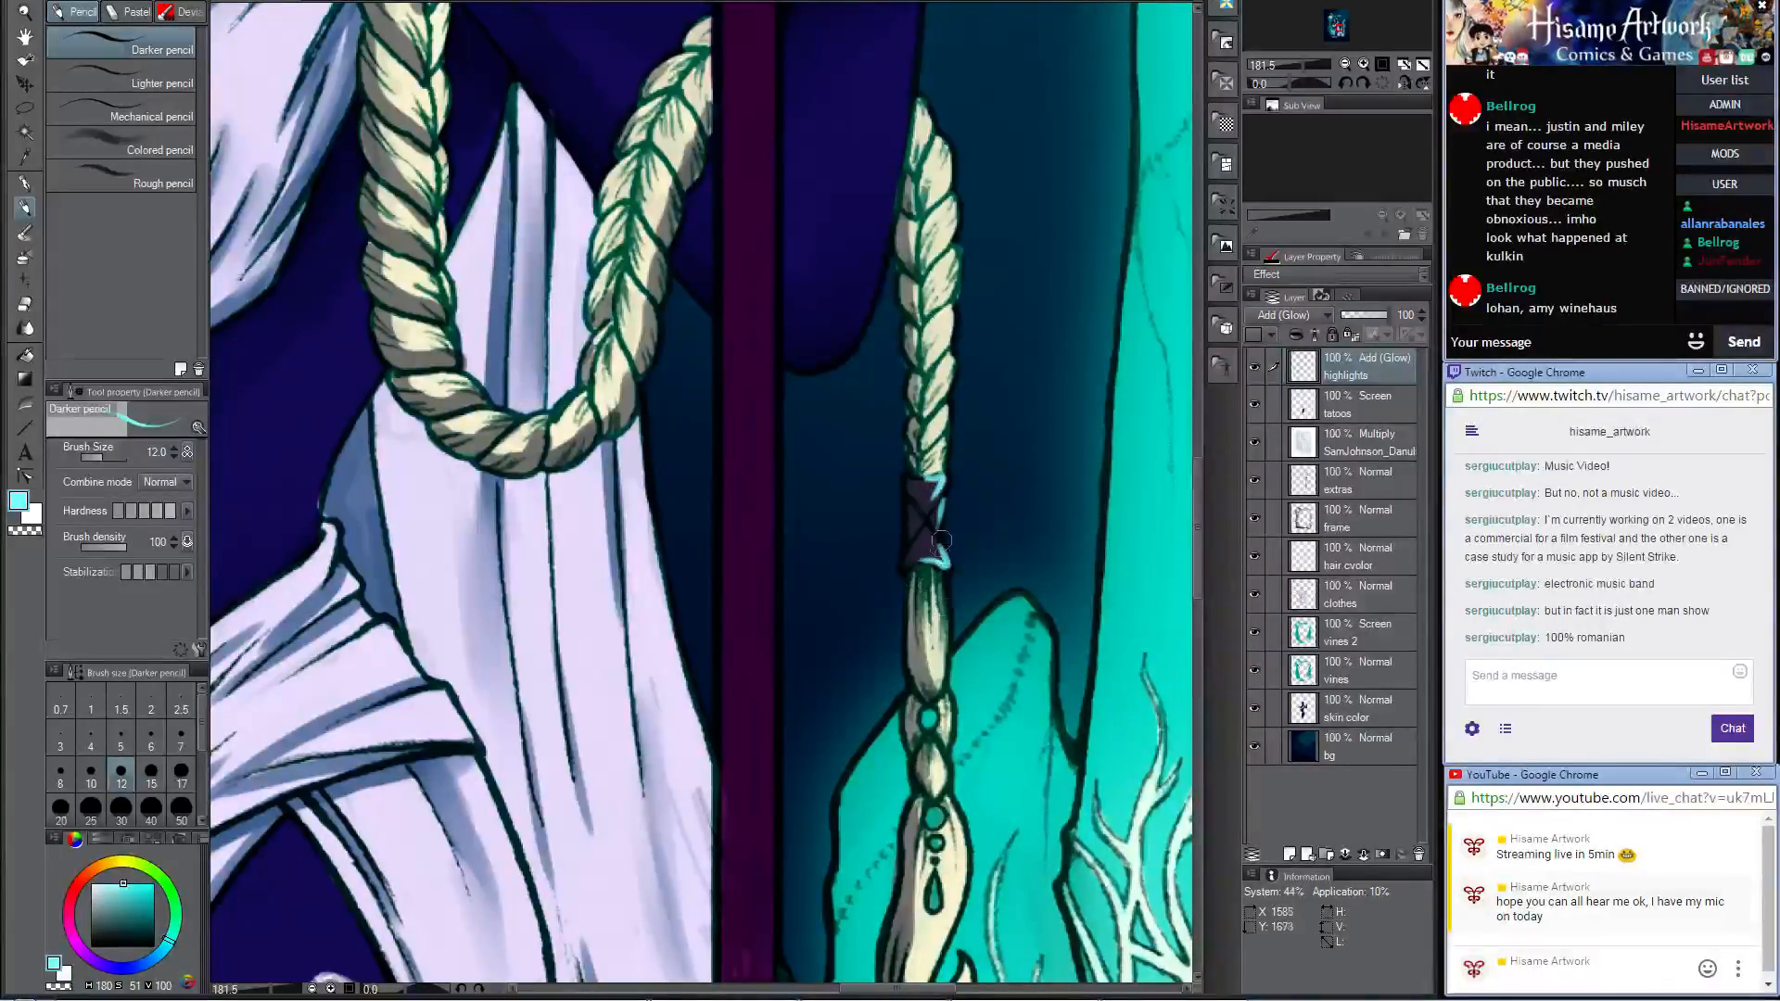
mouse_move(943, 624)
mouse_down()
mouse_move(916, 464)
mouse_move(927, 567)
mouse_up()
click(906, 553)
click(910, 653)
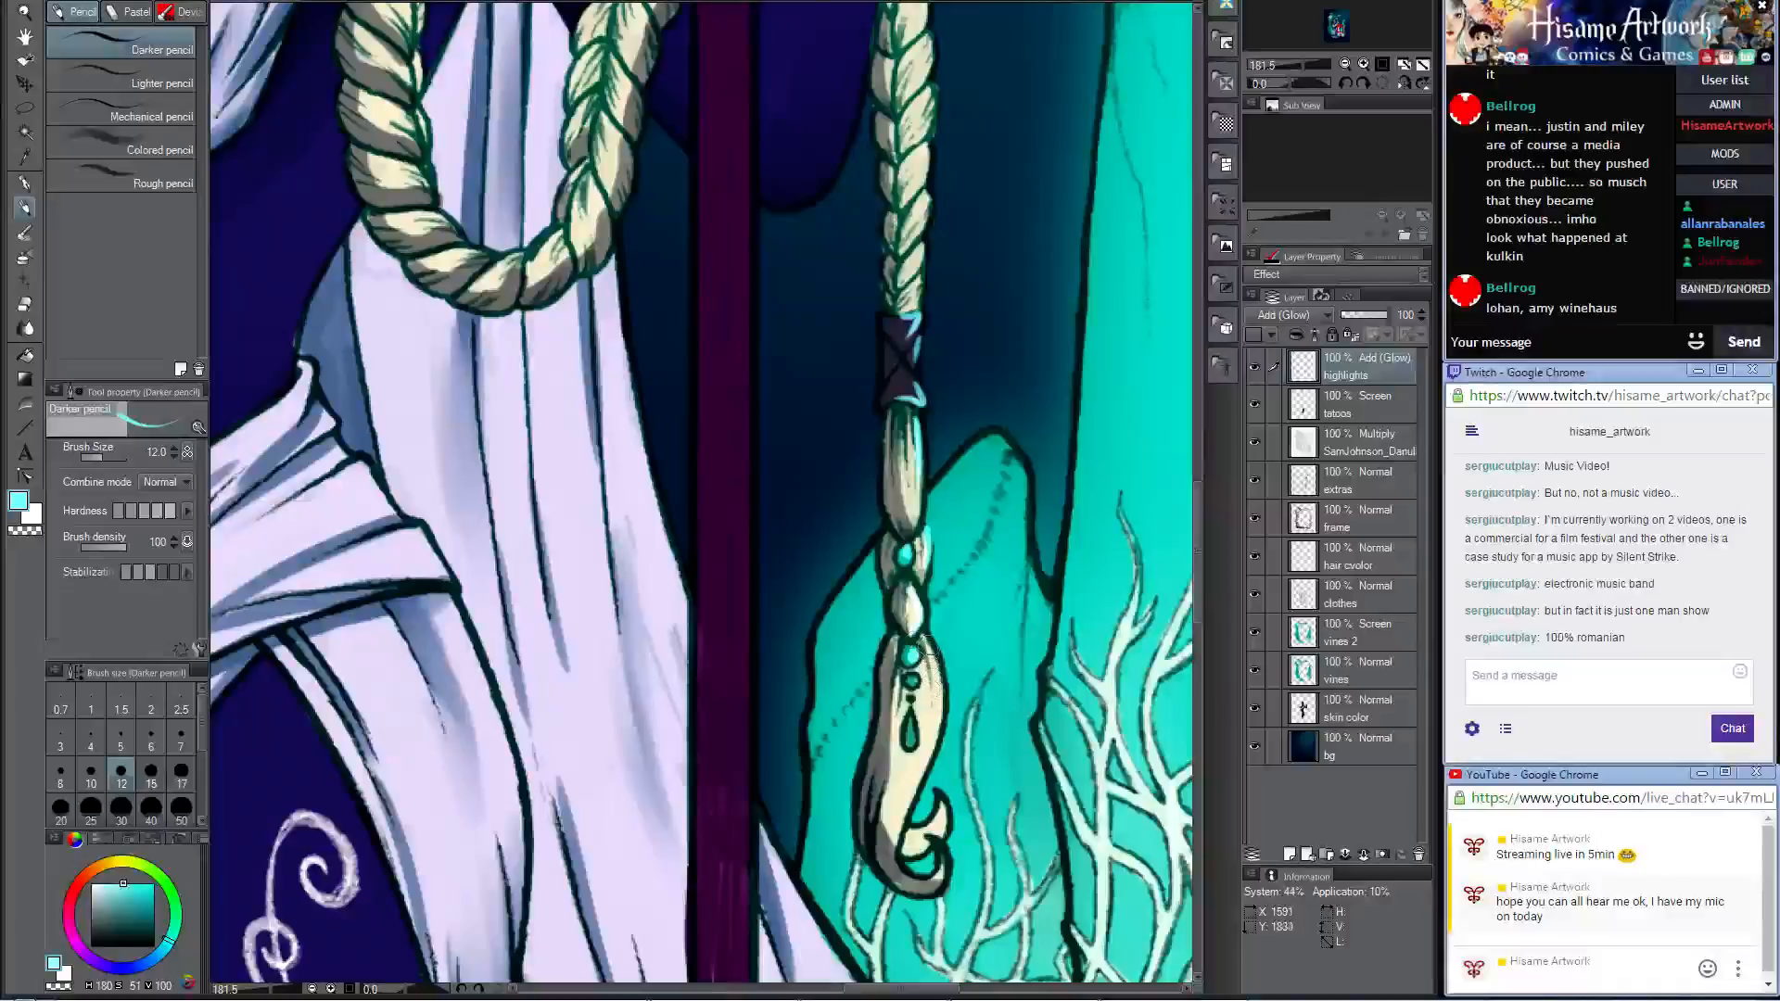
mouse_move(930, 647)
mouse_down()
mouse_move(943, 729)
mouse_move(903, 747)
mouse_up()
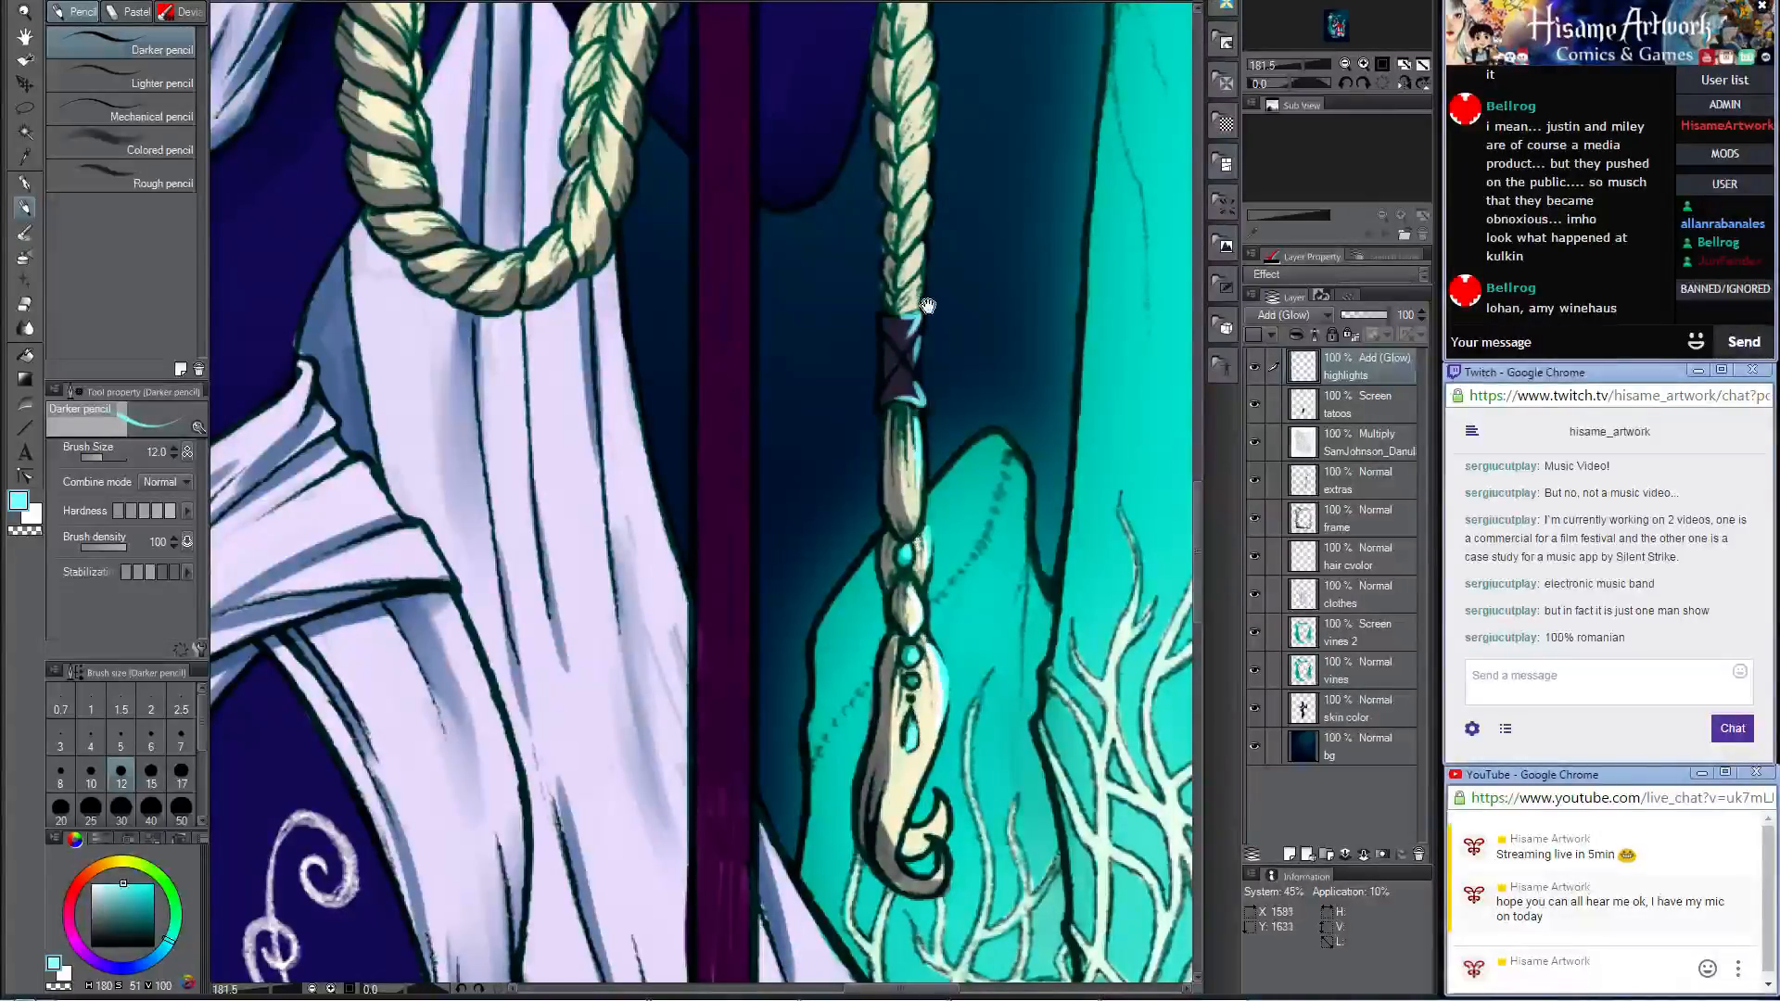
Step: Add pale cyan highlights down the hanging end of the braid and along the looped section beside the spear
drag(954, 112, 931, 468)
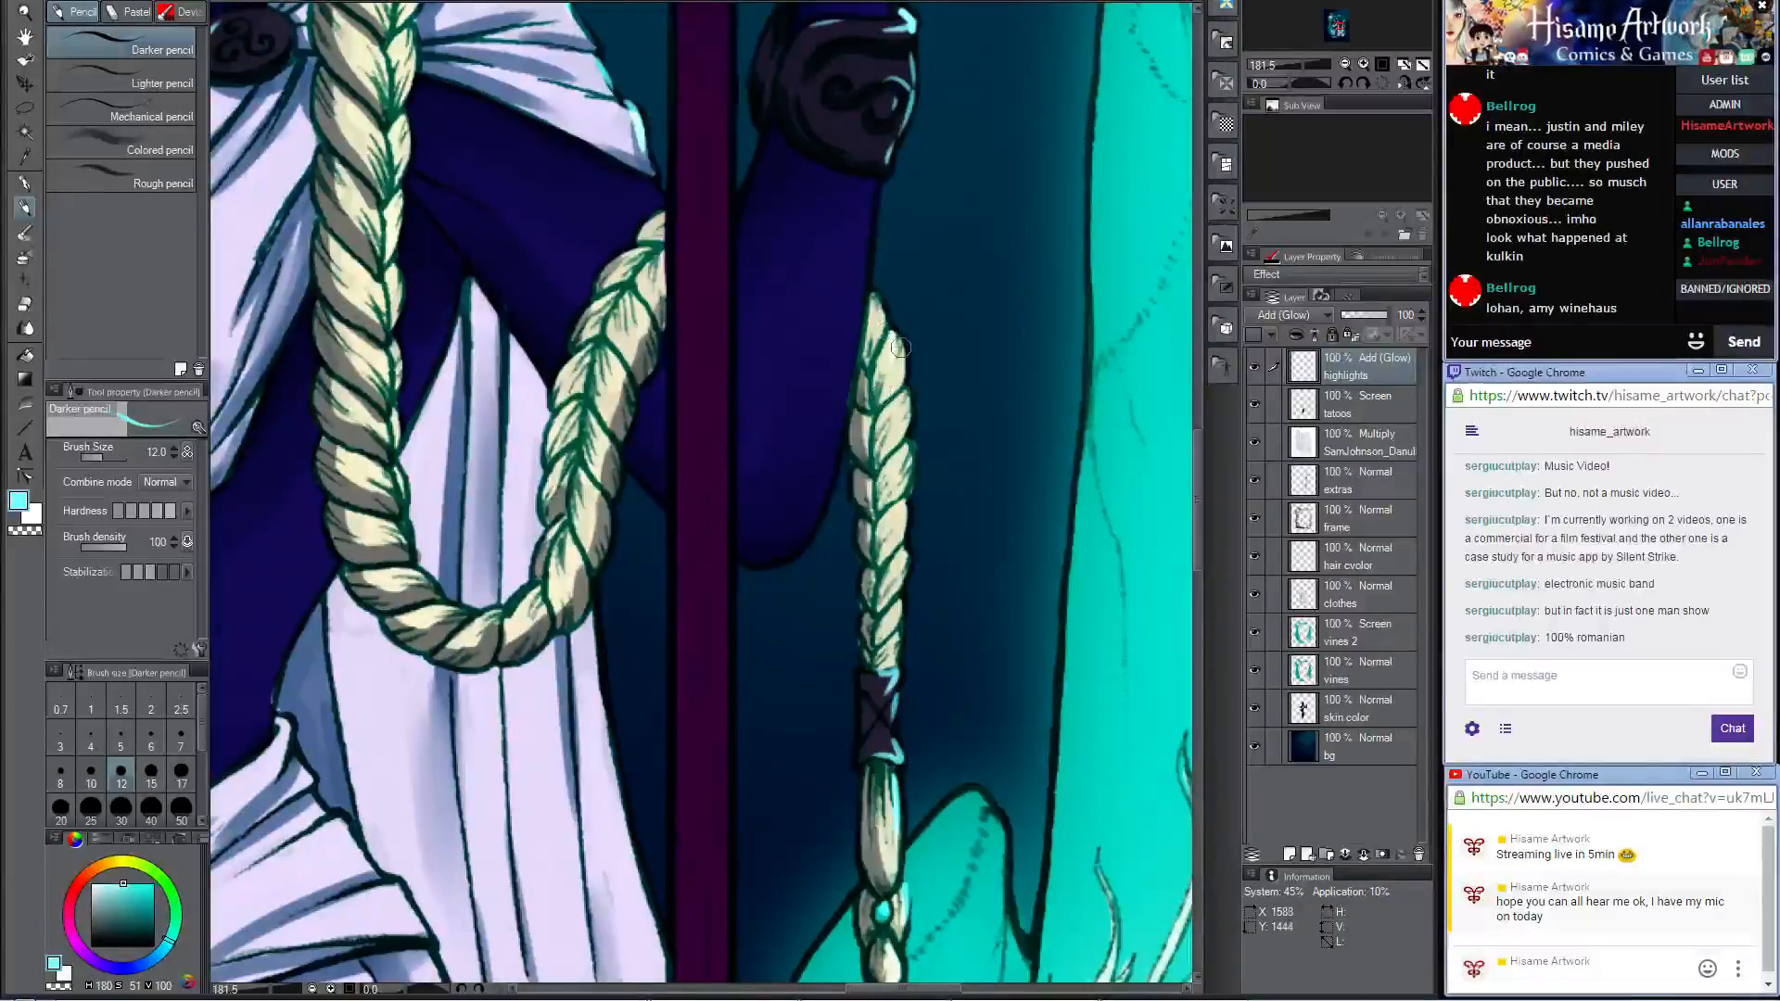
mouse_move(900, 343)
mouse_down()
mouse_move(871, 420)
mouse_move(892, 446)
mouse_move(905, 402)
mouse_move(887, 431)
mouse_move(912, 430)
mouse_move(896, 485)
mouse_move(912, 448)
mouse_move(858, 496)
mouse_move(912, 472)
mouse_move(891, 499)
mouse_move(898, 564)
mouse_move(910, 506)
mouse_move(864, 557)
mouse_move(906, 547)
mouse_move(890, 661)
mouse_up()
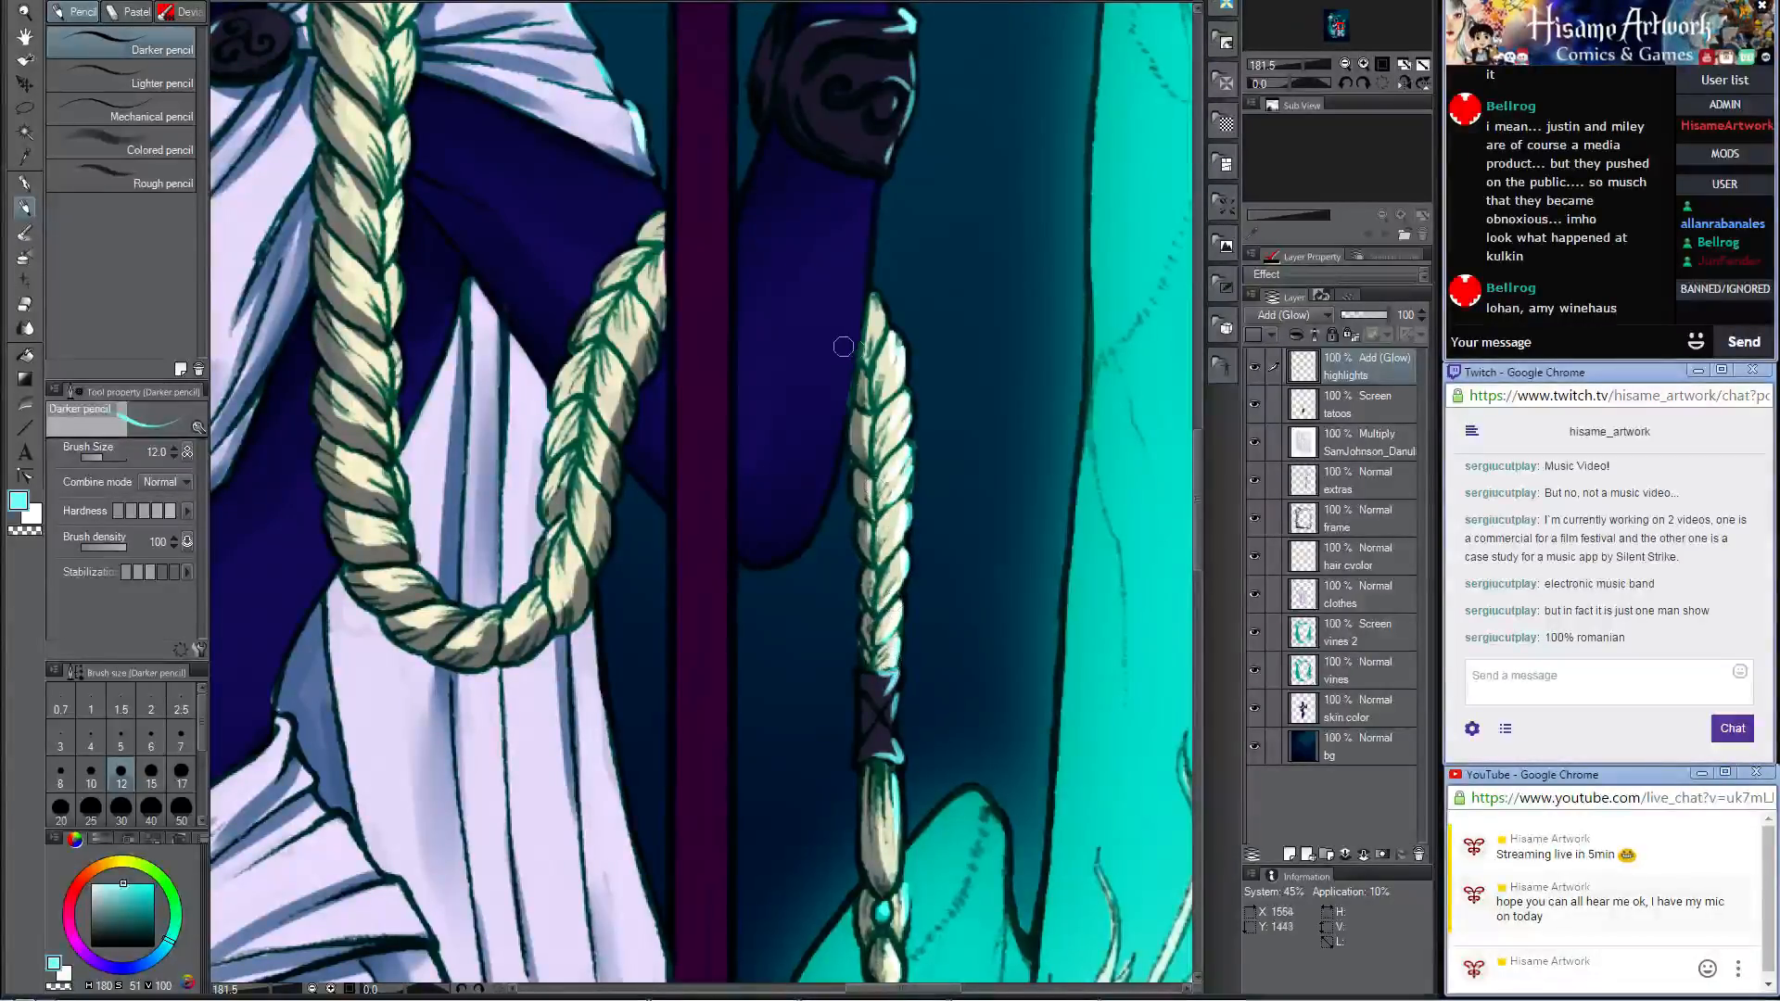
mouse_move(866, 299)
mouse_down()
mouse_move(935, 388)
mouse_move(1054, 476)
mouse_up()
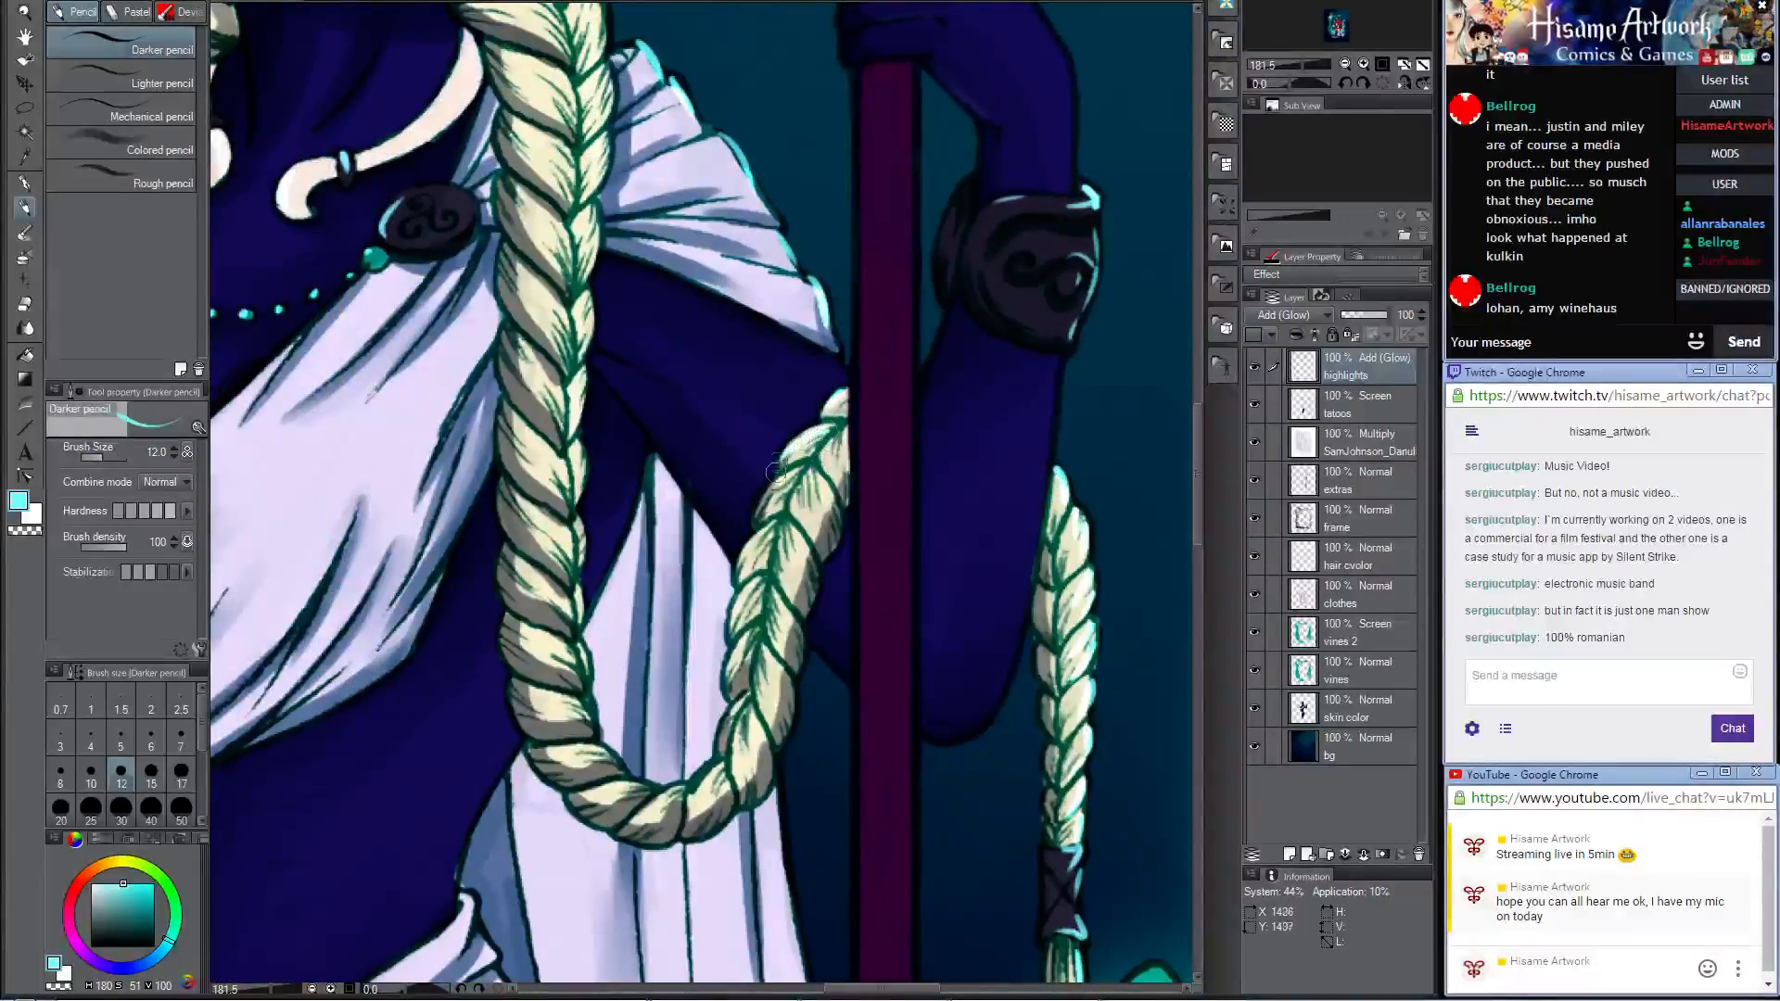
mouse_move(803, 464)
mouse_down()
mouse_move(808, 519)
mouse_move(797, 506)
mouse_up()
mouse_move(786, 579)
mouse_down()
mouse_move(766, 524)
mouse_move(747, 732)
mouse_up()
Step: Paint pale cyan highlights up the long front section of the braid, from its lower loop to its start at the neck
drag(763, 481, 863, 589)
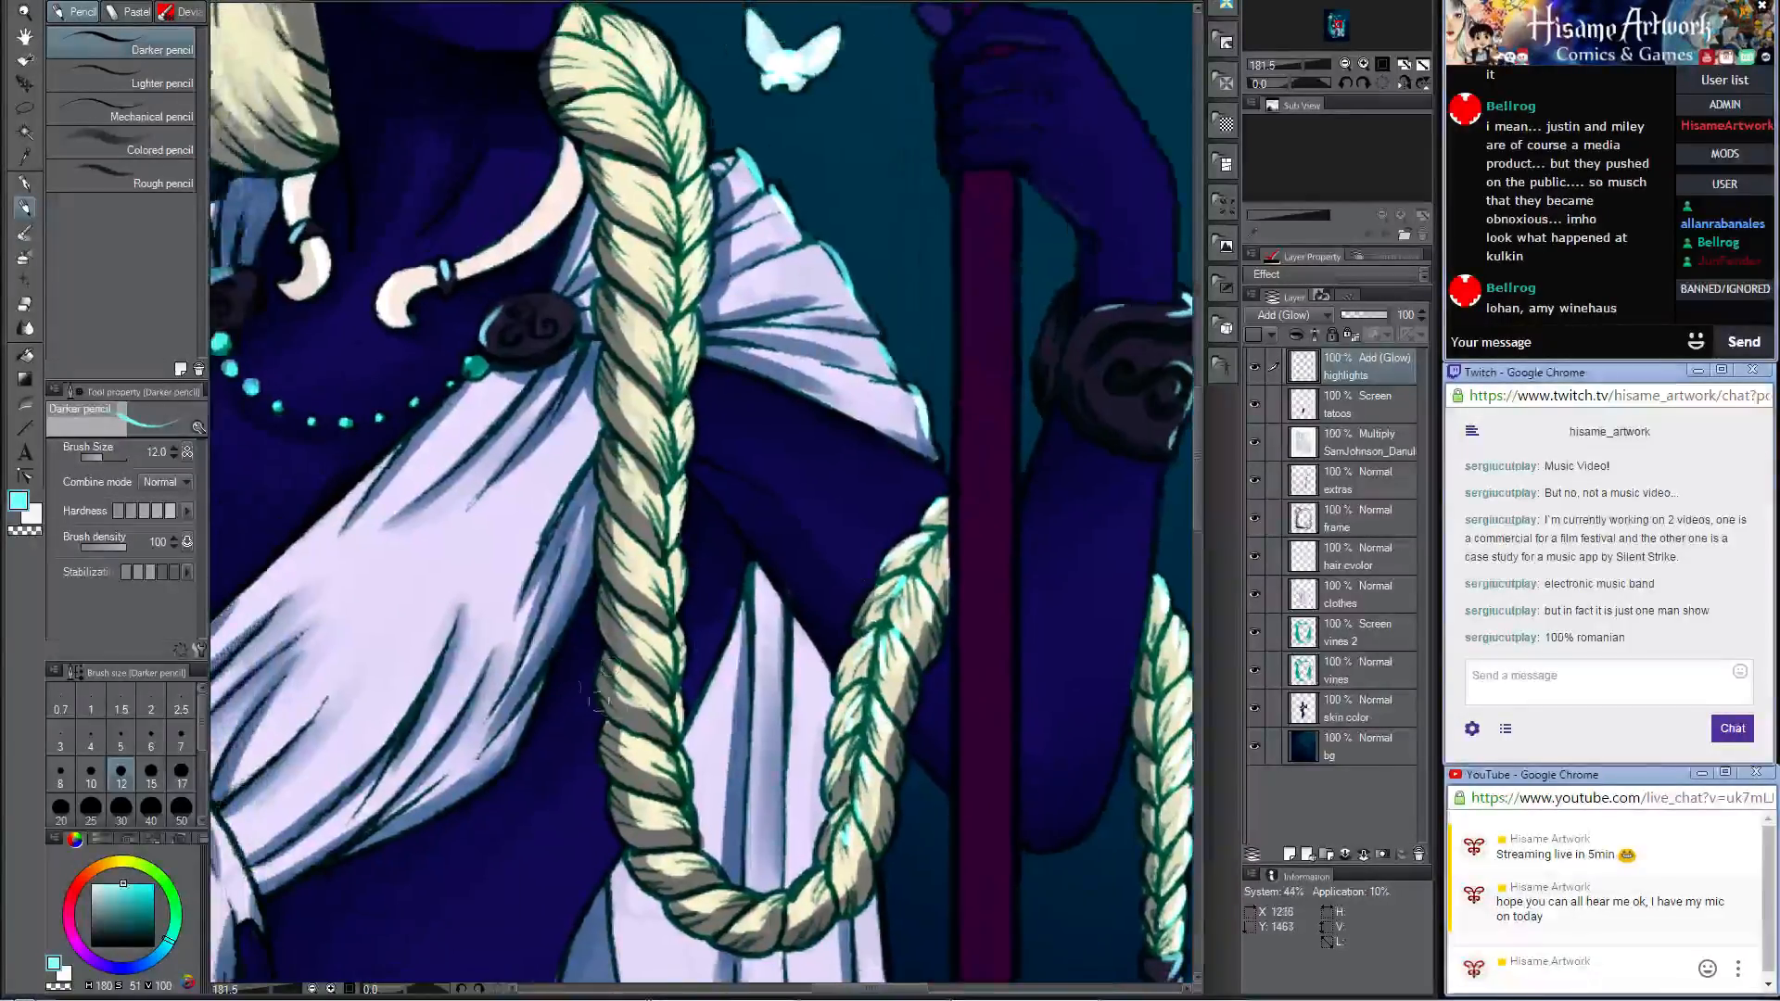
mouse_move(658, 724)
mouse_down()
mouse_move(650, 647)
mouse_move(681, 634)
mouse_move(672, 659)
mouse_move(652, 556)
mouse_up()
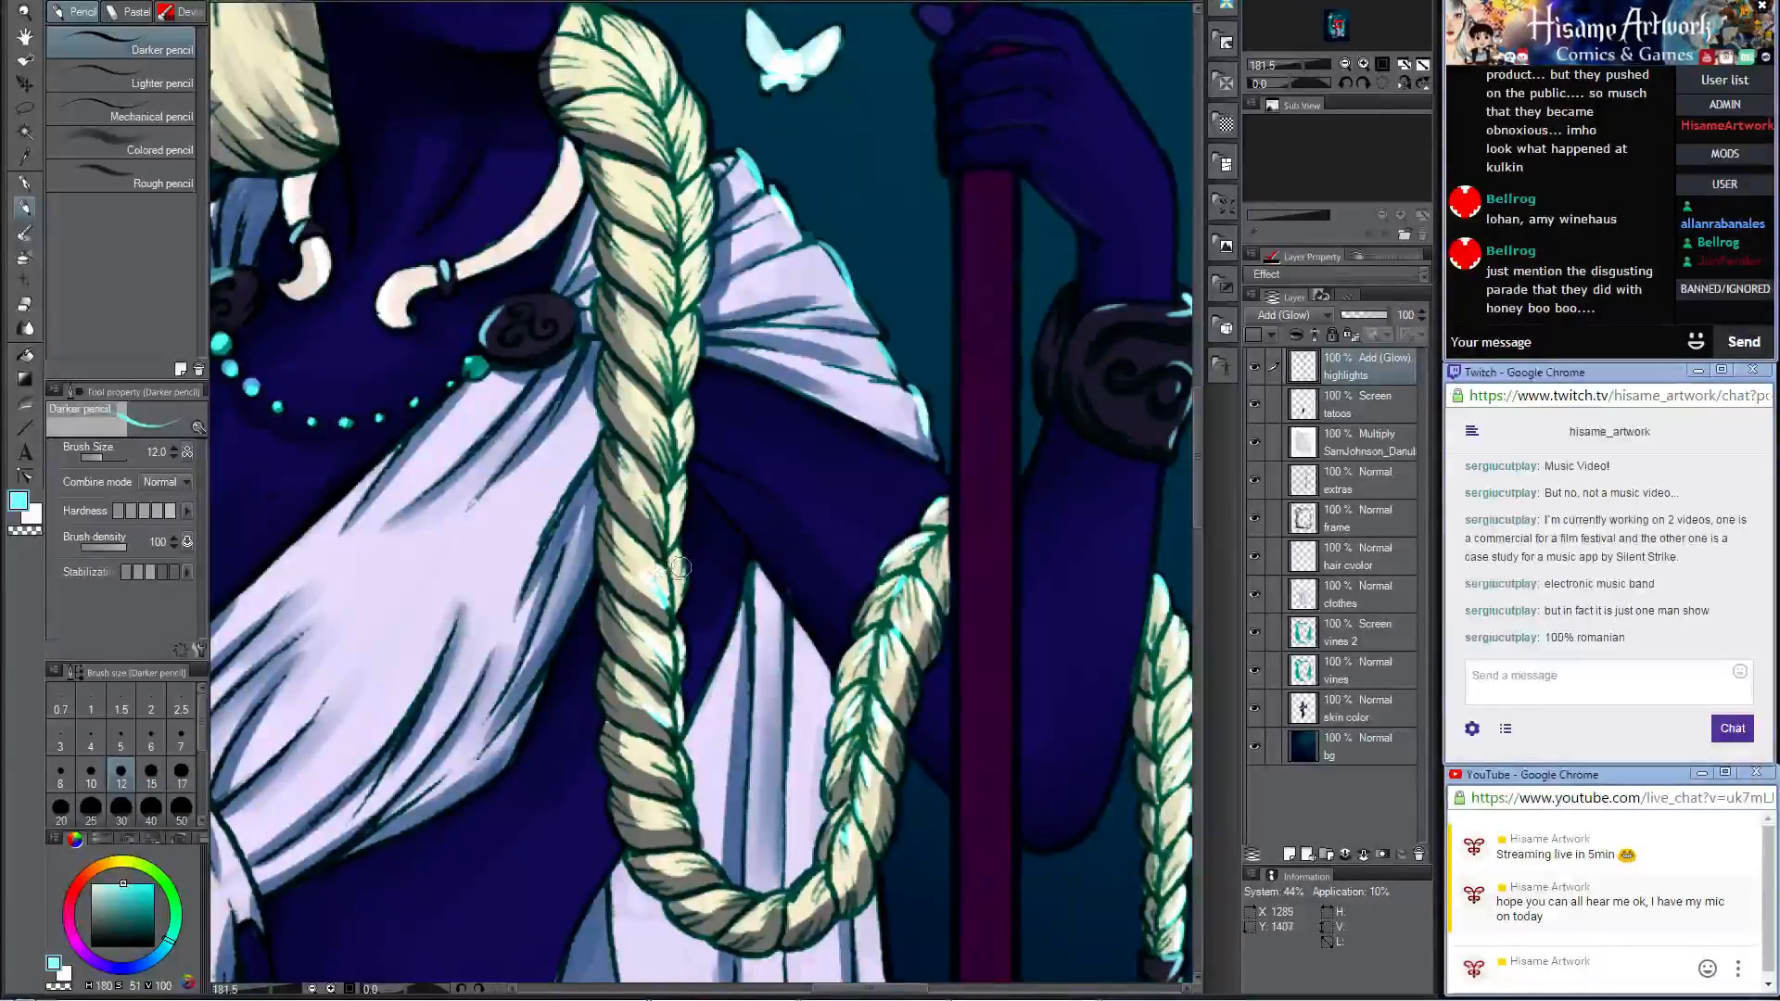
drag(665, 511, 662, 553)
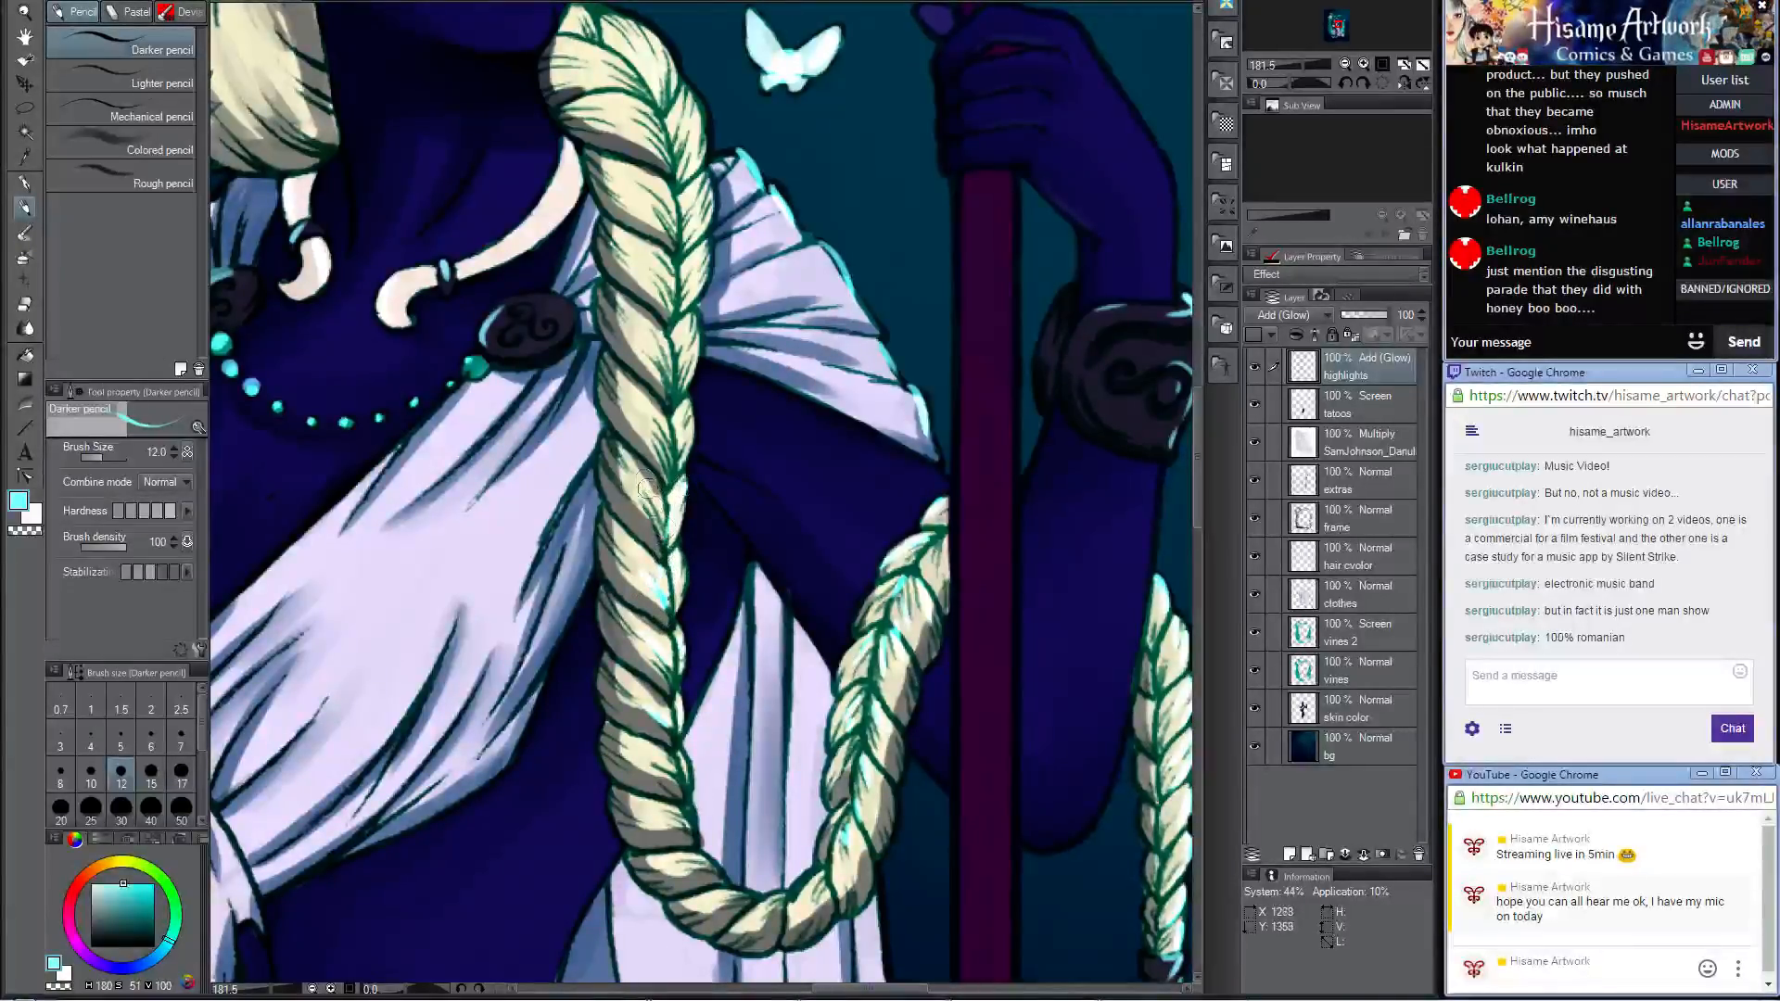
mouse_move(648, 410)
mouse_down()
mouse_move(661, 457)
mouse_move(688, 407)
mouse_move(682, 452)
mouse_up()
drag(690, 305, 716, 434)
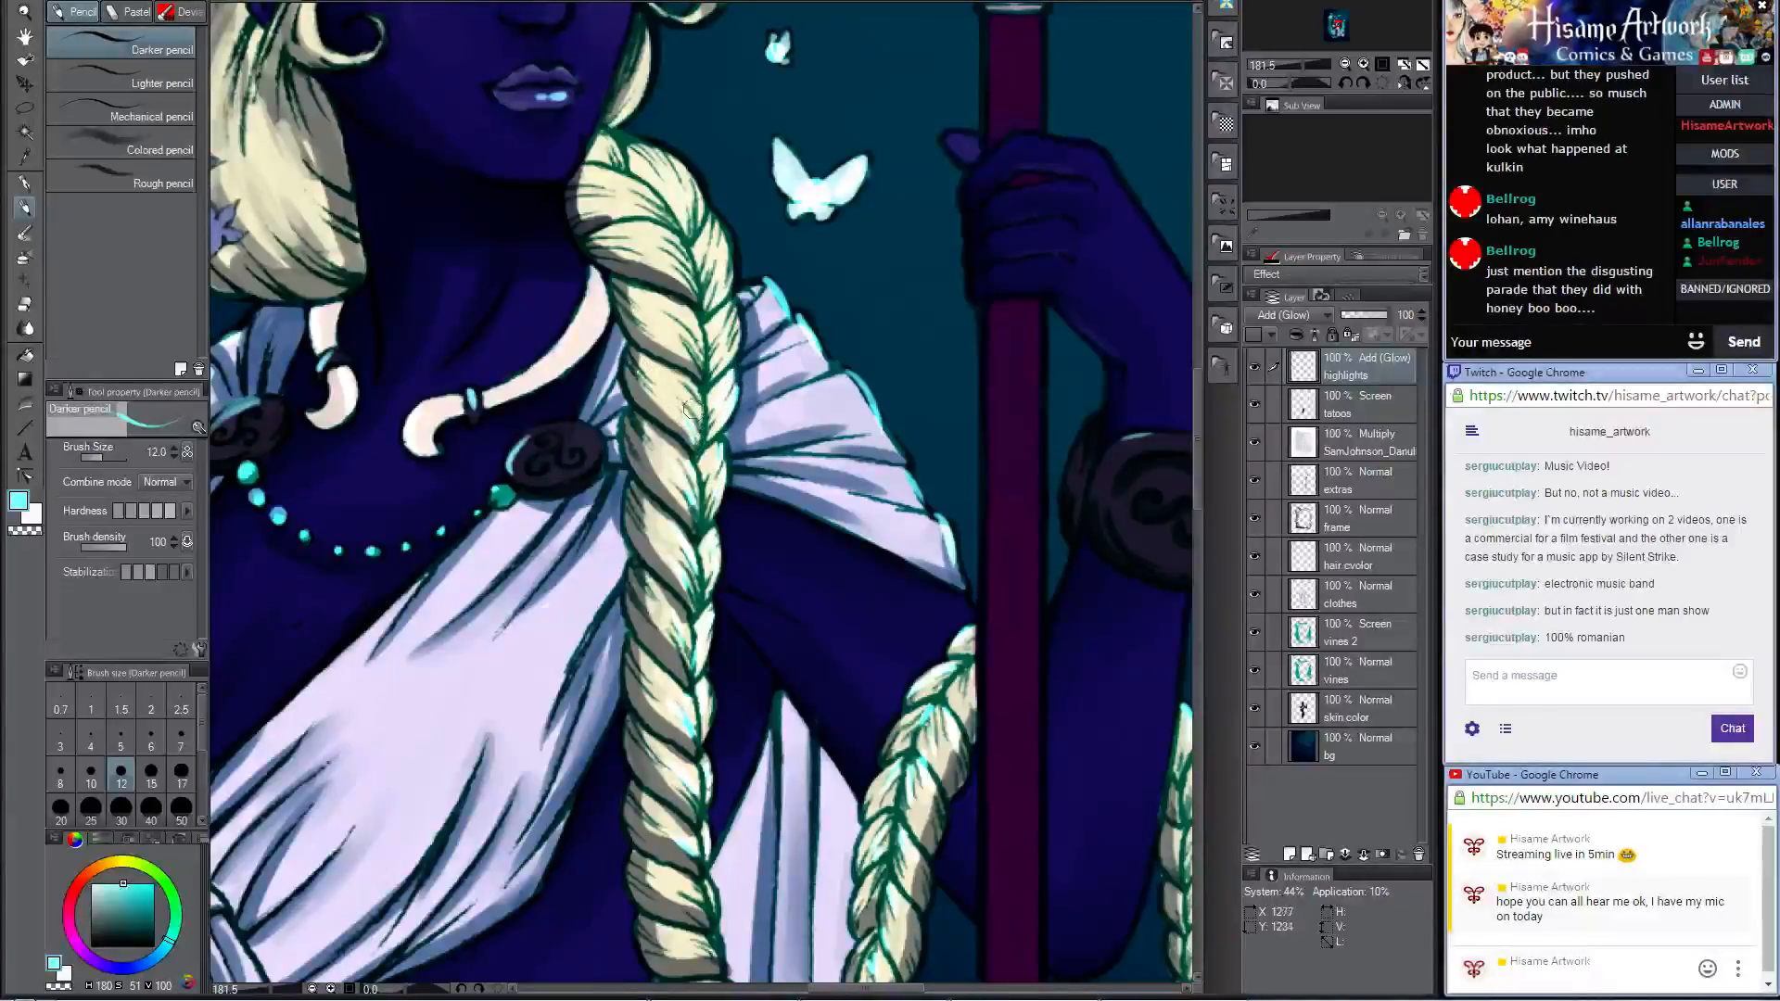
drag(730, 306, 729, 366)
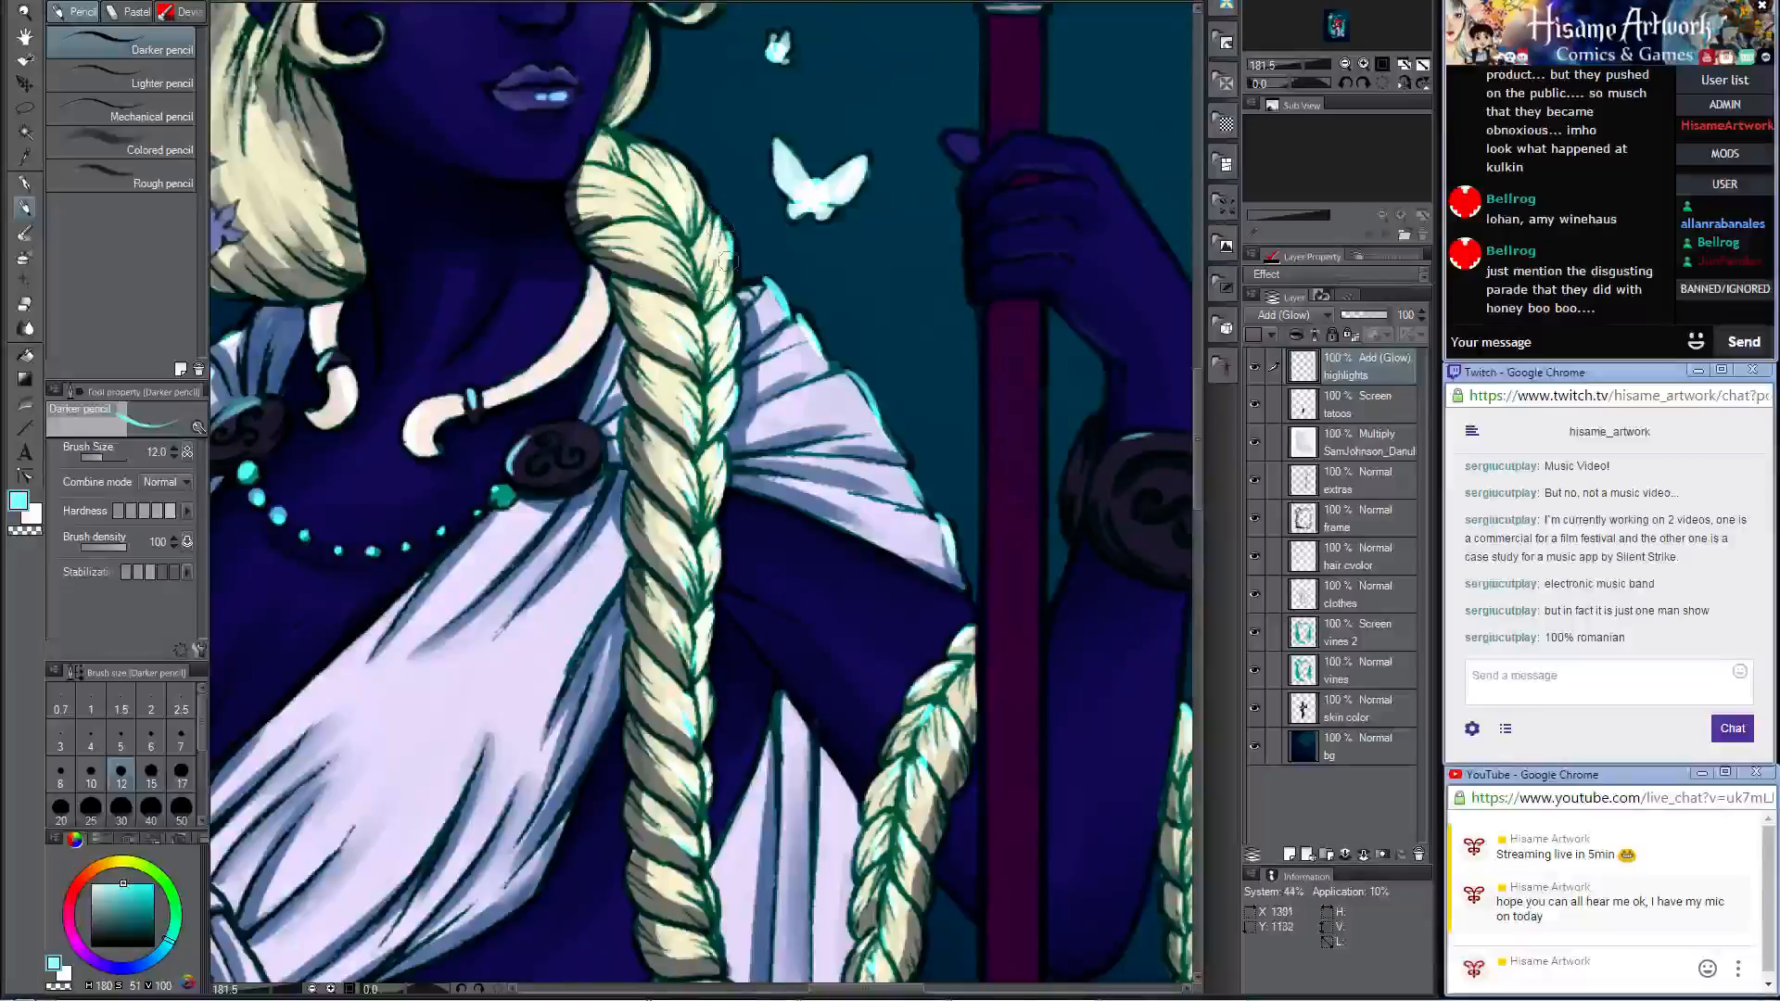
drag(717, 313, 756, 514)
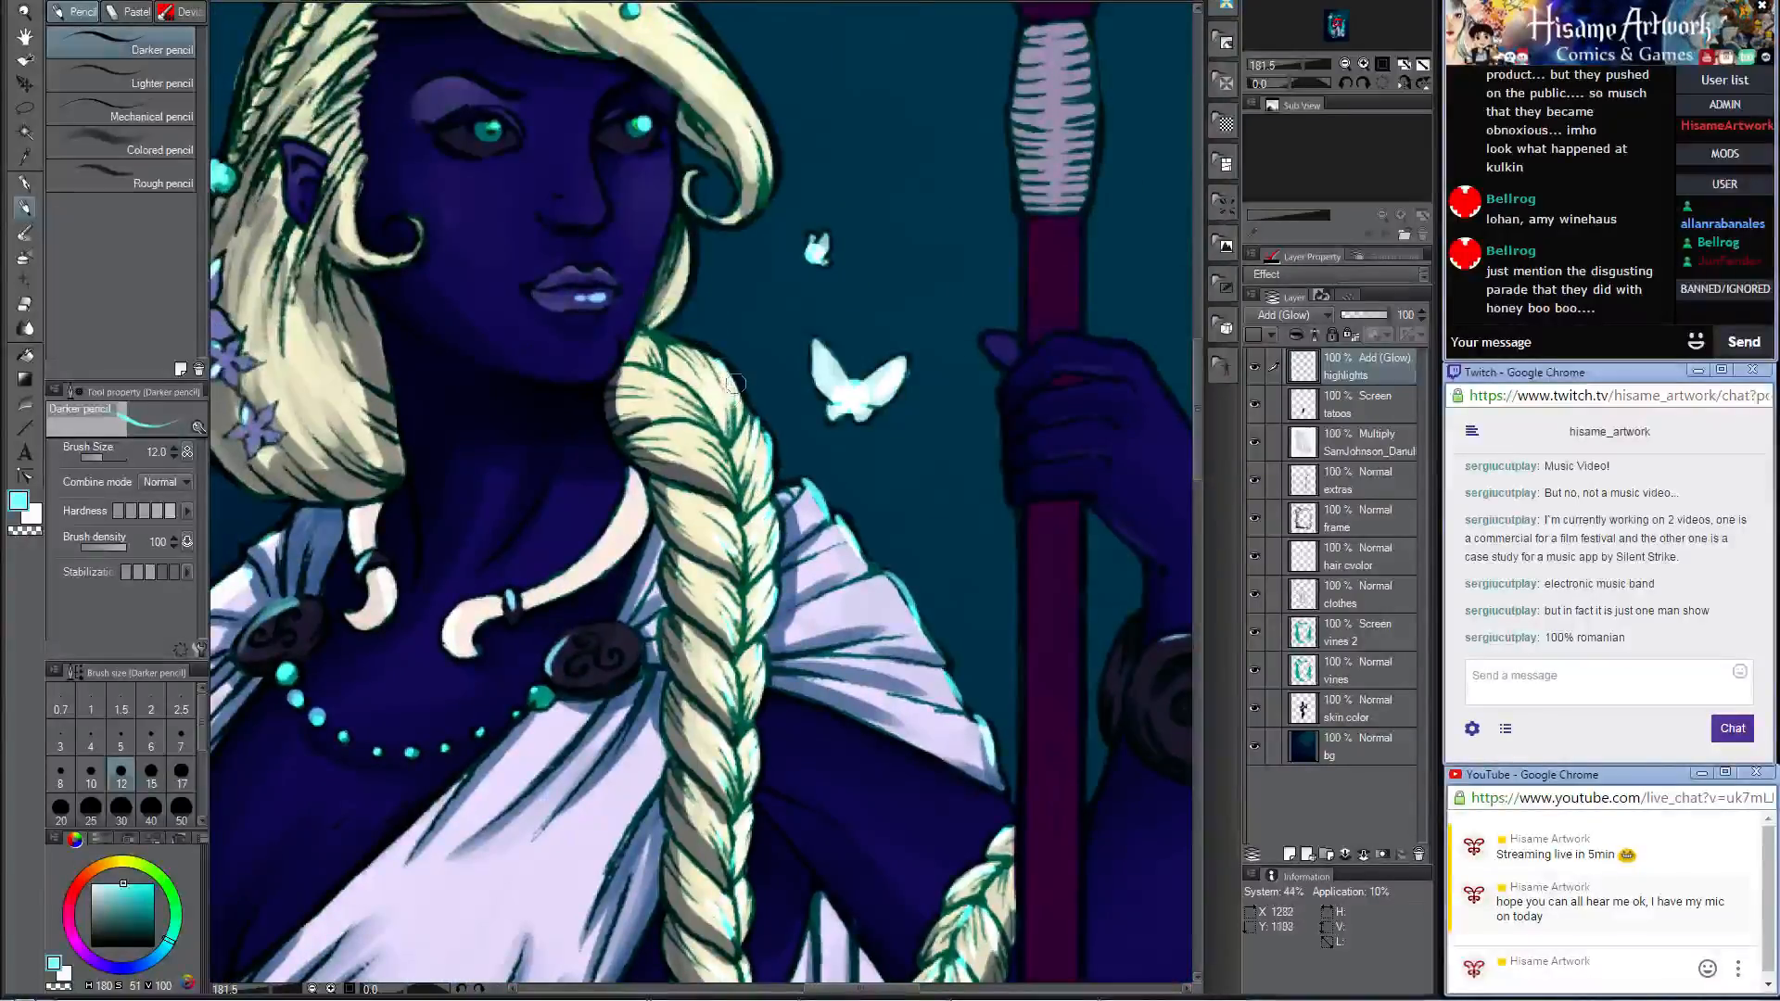
mouse_move(692, 349)
mouse_down()
mouse_move(697, 387)
mouse_move(674, 339)
mouse_move(696, 406)
mouse_move(663, 388)
mouse_move(688, 430)
mouse_move(639, 421)
mouse_move(708, 424)
mouse_move(677, 435)
mouse_move(722, 462)
mouse_up()
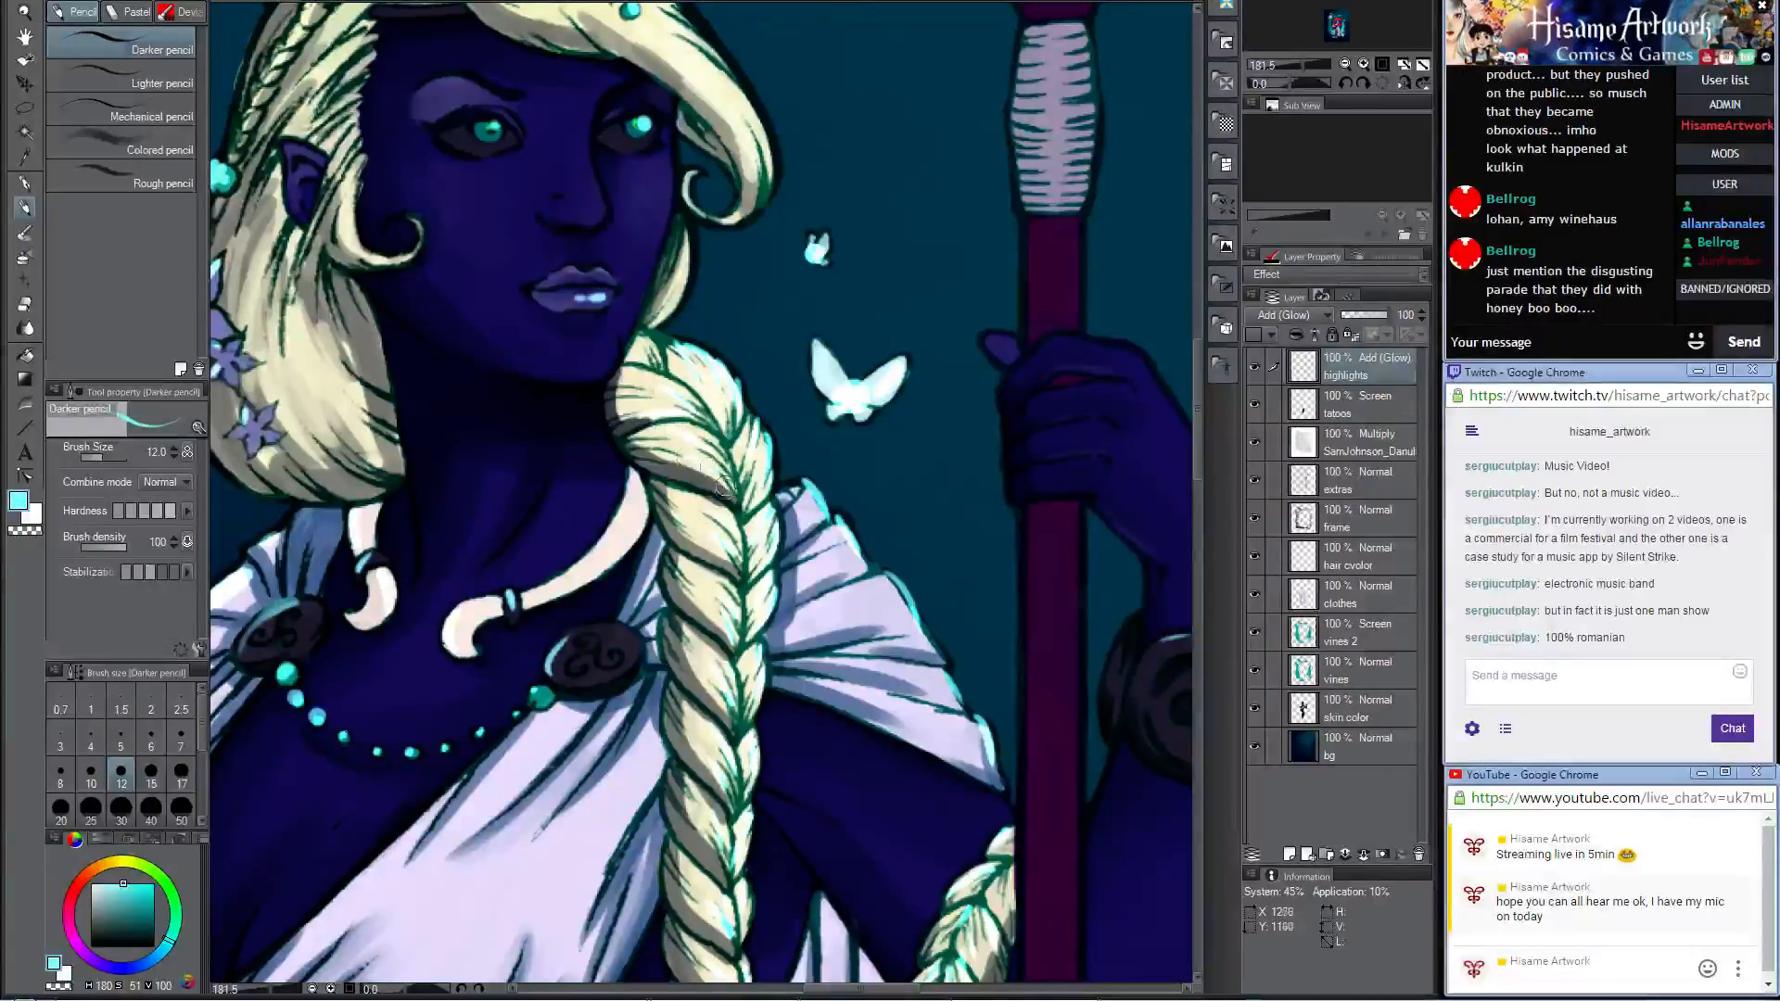
Step: Add pale cyan glow along the outer edge of the swept front hair lock beside the woman's face
mouse_move(709, 276)
mouse_down()
mouse_move(833, 522)
mouse_move(851, 485)
mouse_up()
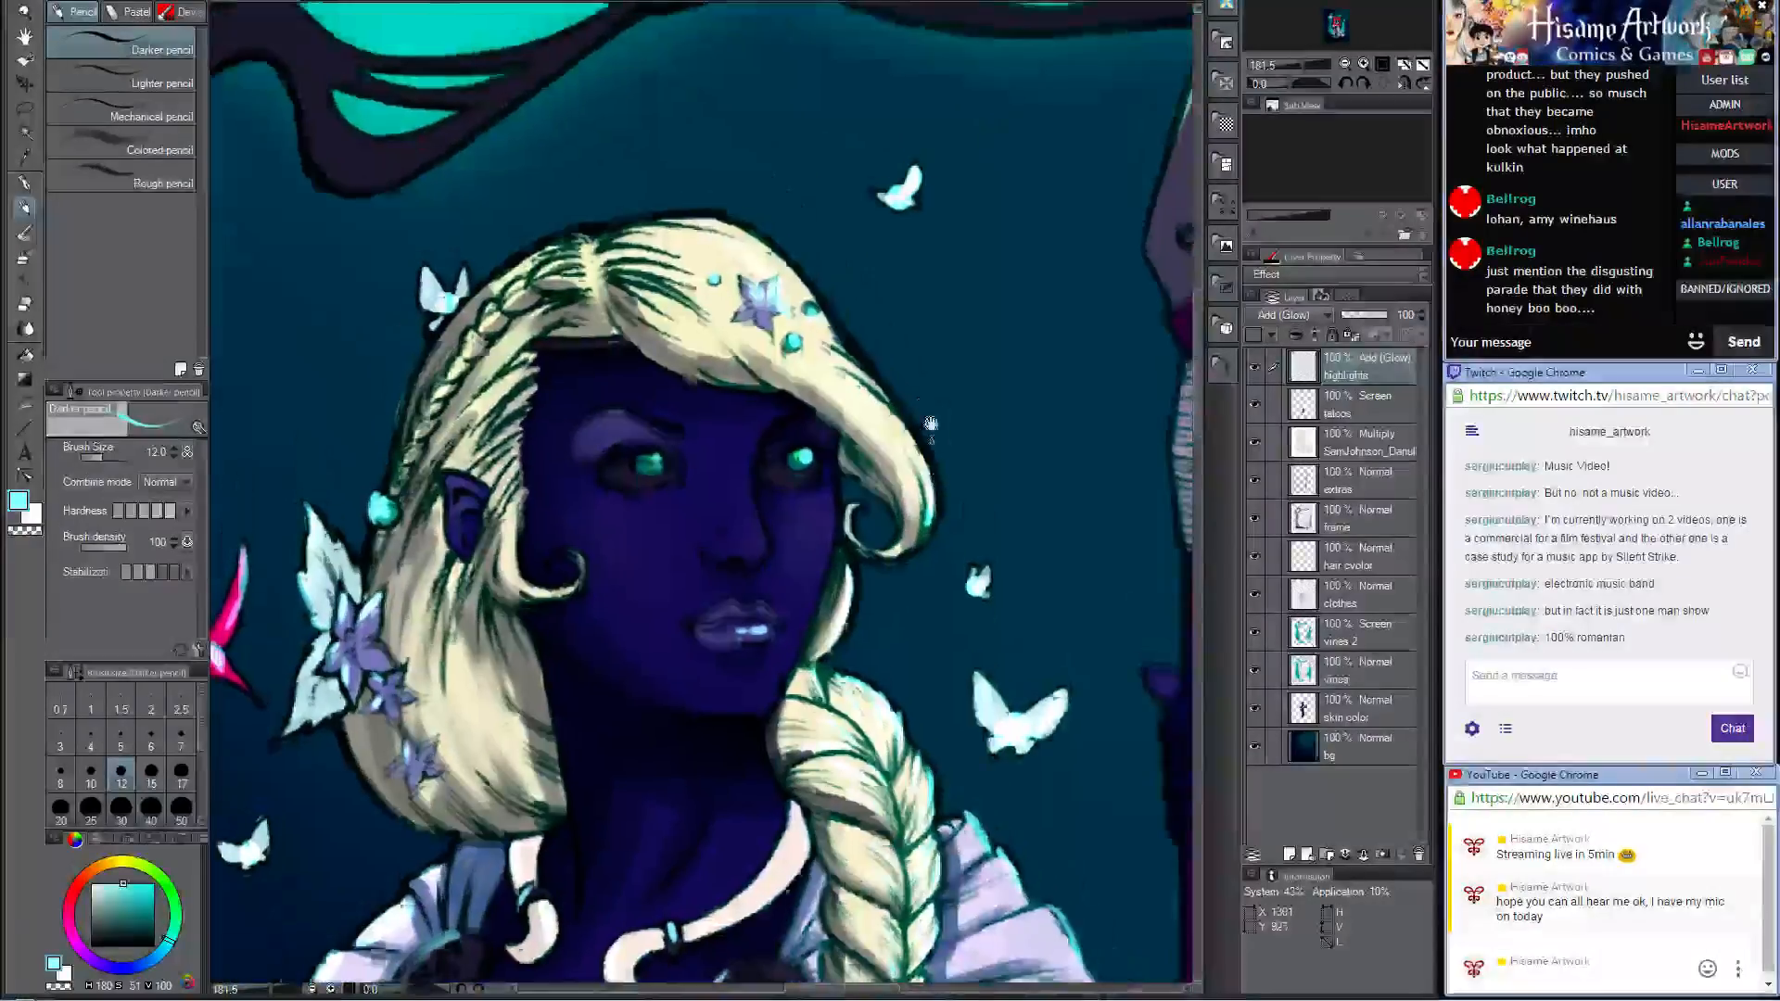
drag(867, 290, 889, 413)
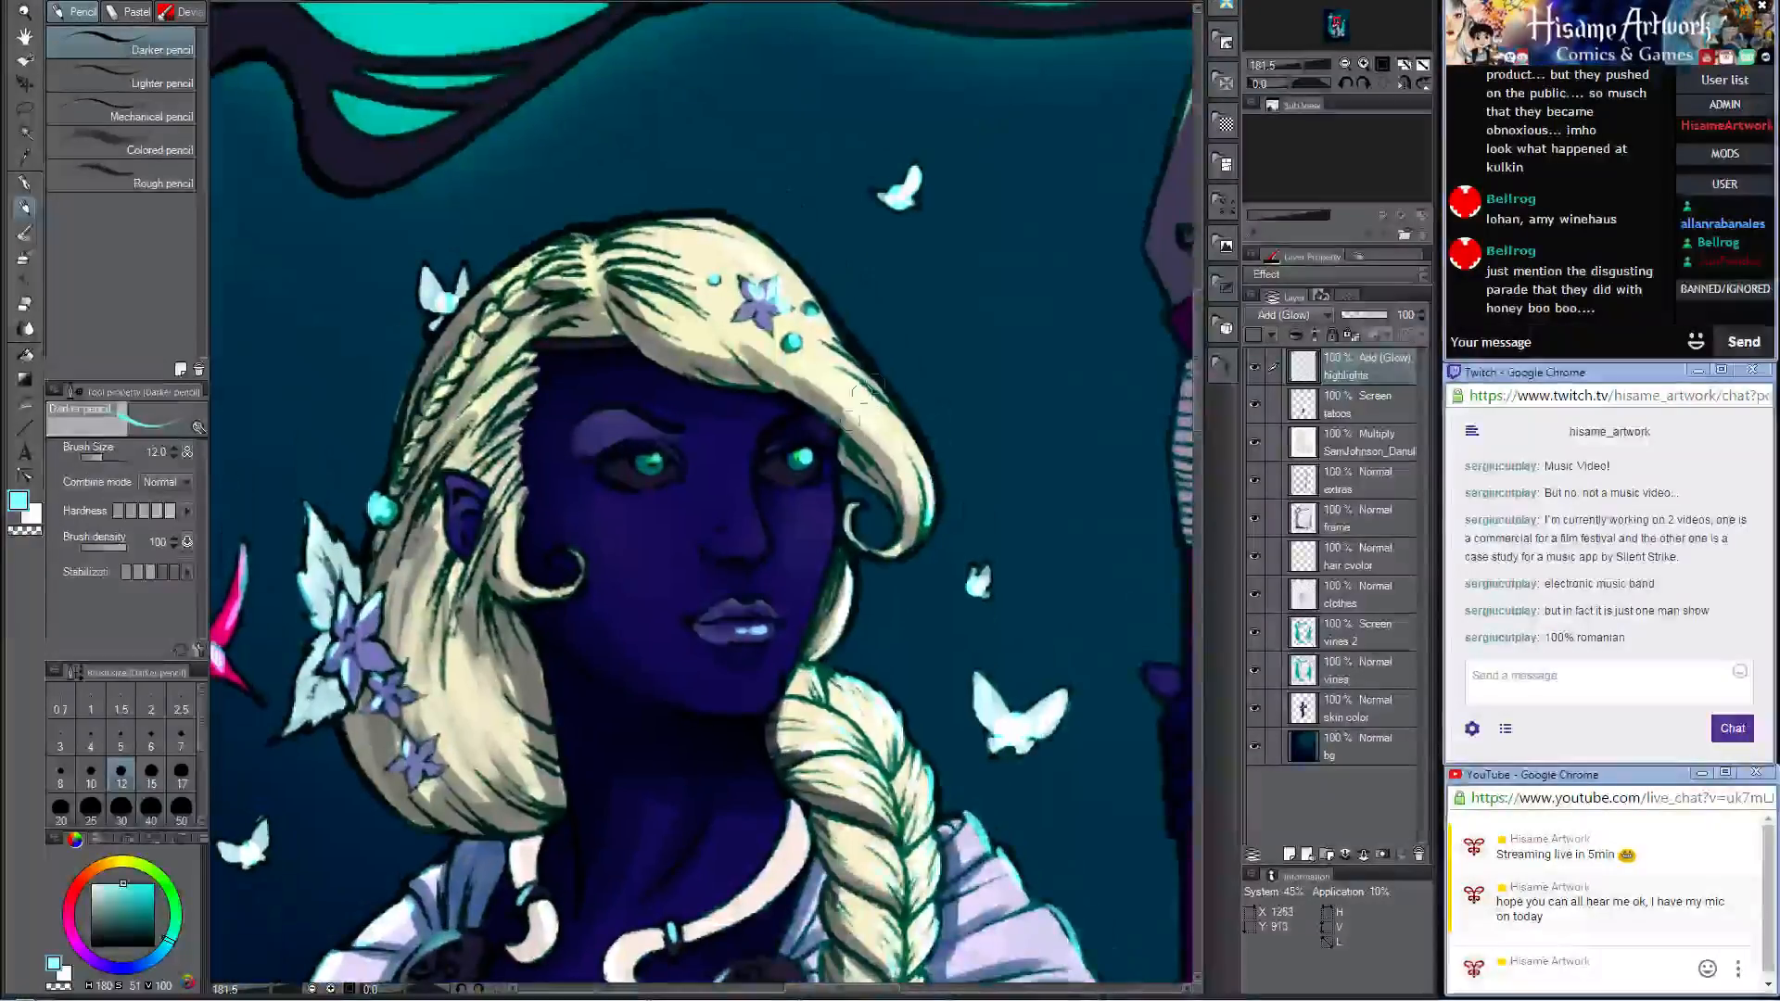
drag(832, 346, 903, 420)
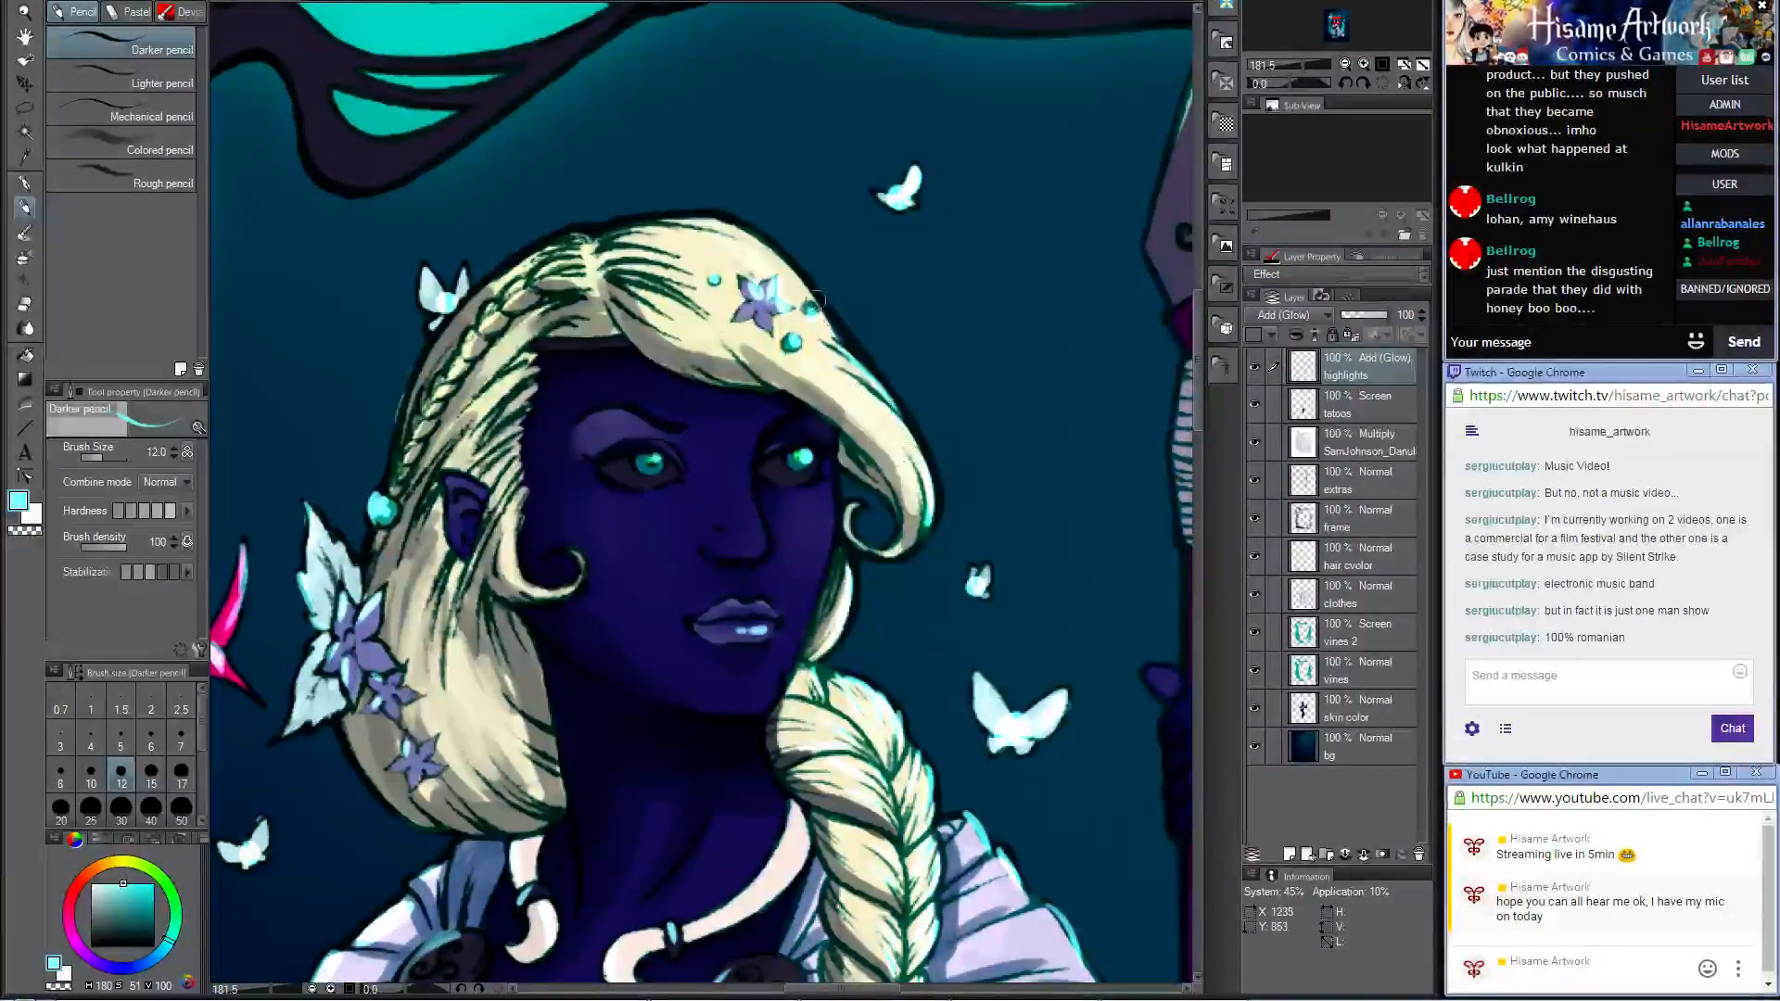
drag(814, 298, 847, 343)
drag(758, 225, 803, 274)
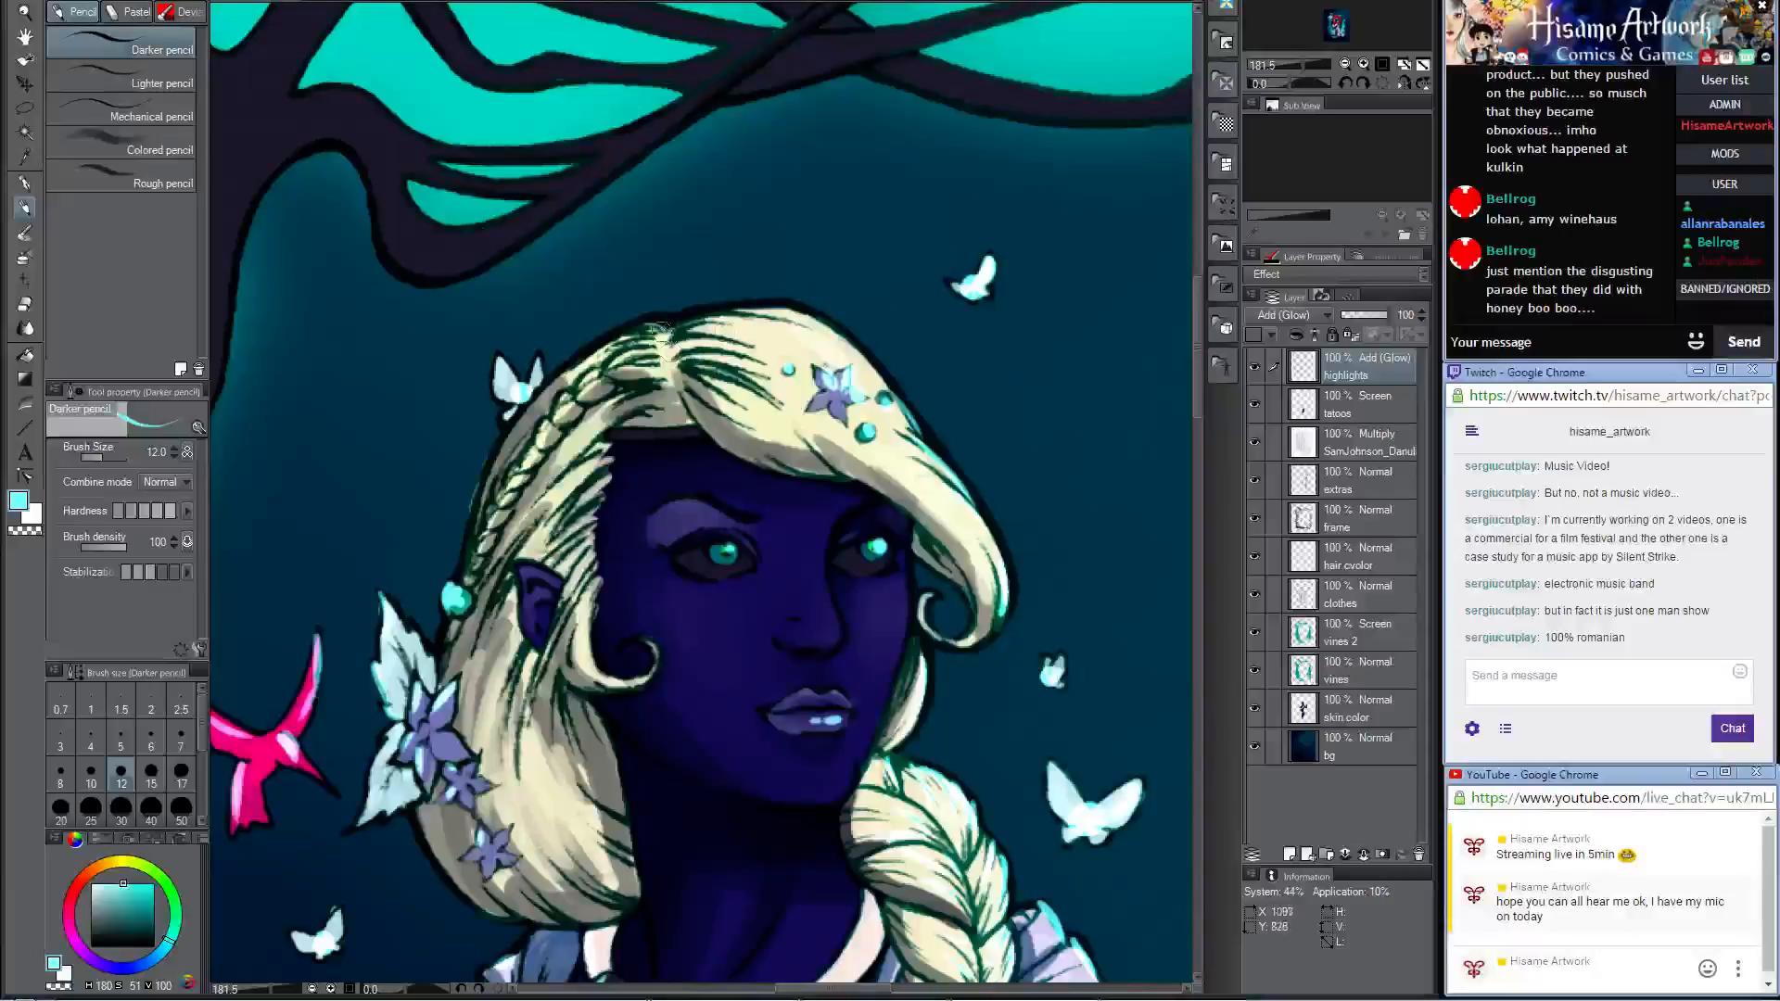
Step: Paint broad pale cyan highlights on the crown and fringe of the woman's hair, enlarging the brush to 17 and up to 30
key(bracketright)
key(bracketright)
drag(701, 376, 779, 406)
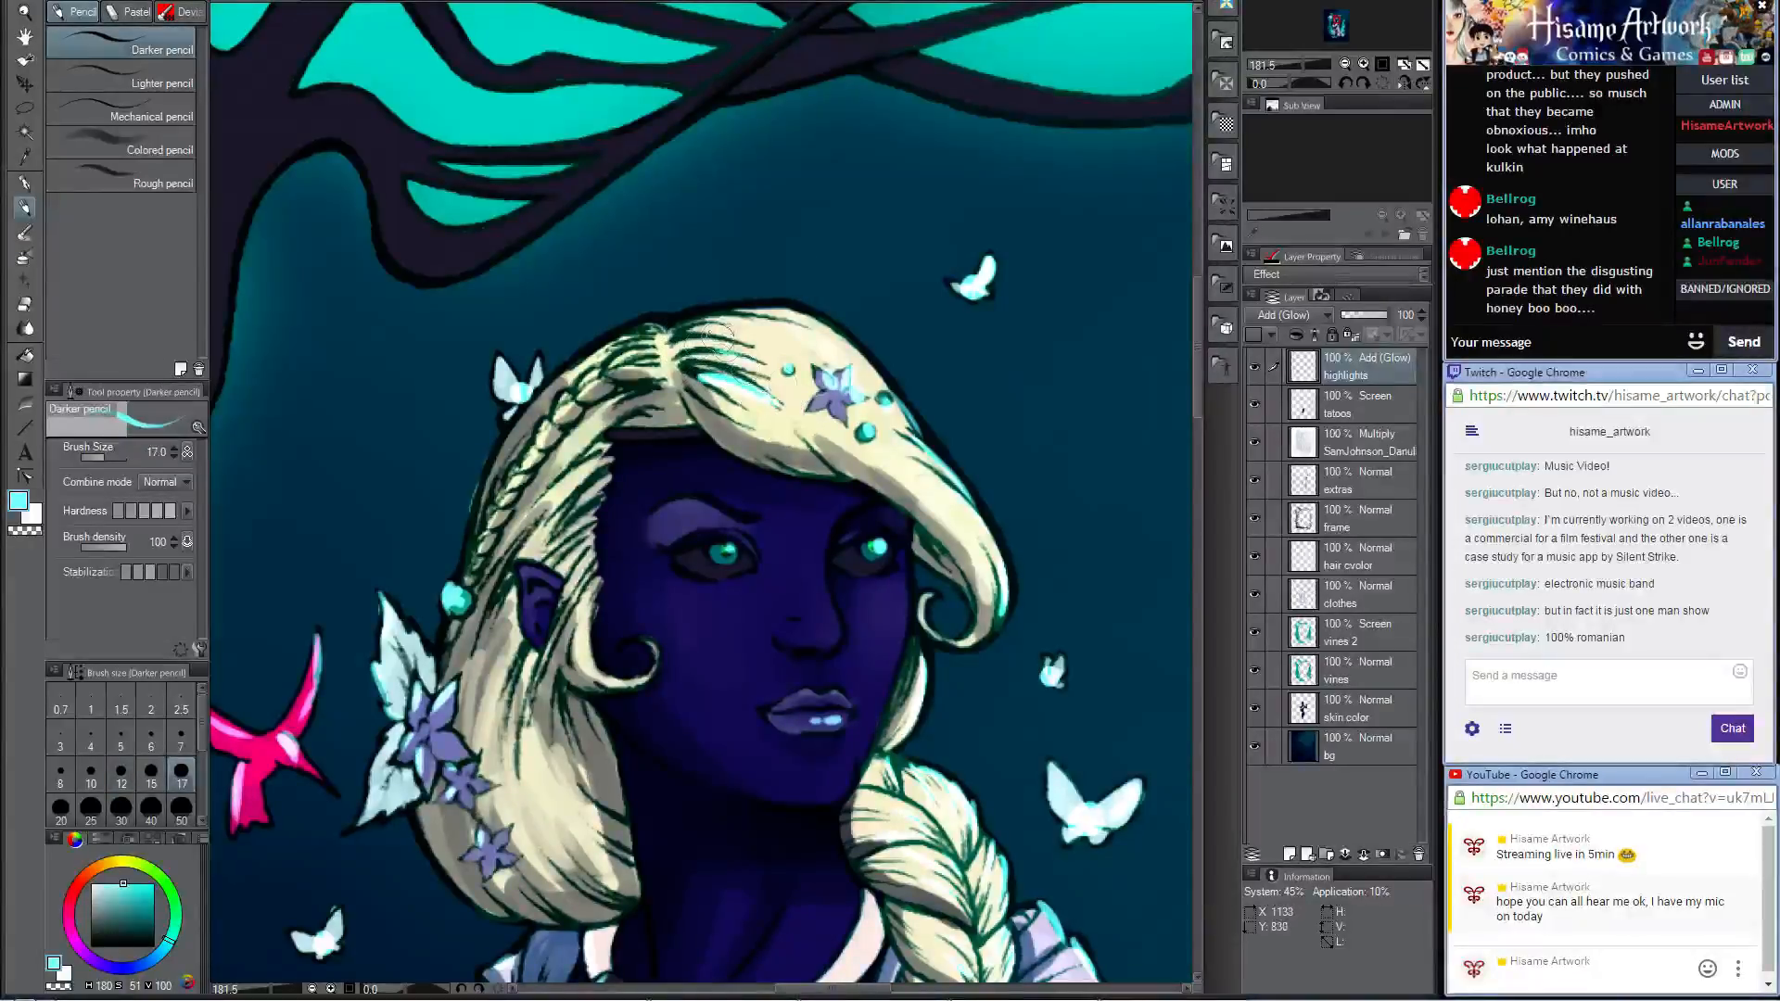
mouse_move(737, 306)
mouse_down()
mouse_move(848, 333)
mouse_move(899, 395)
mouse_up()
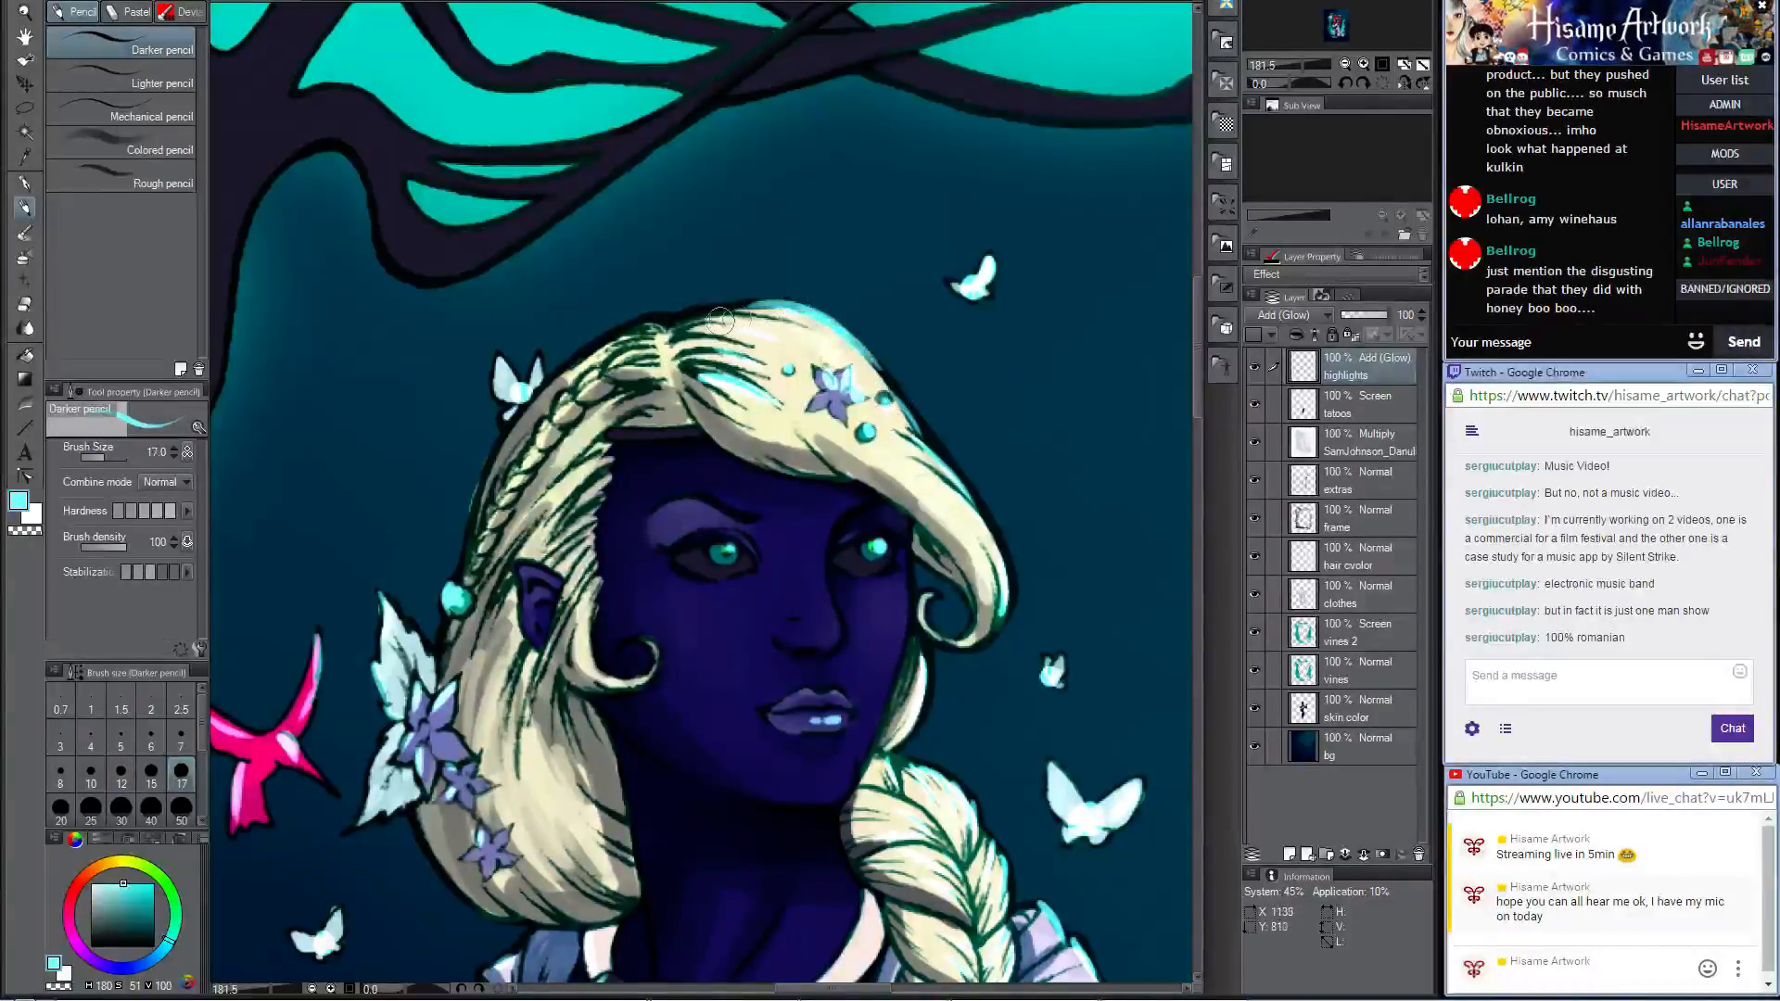
key(bracketright)
key(bracketright)
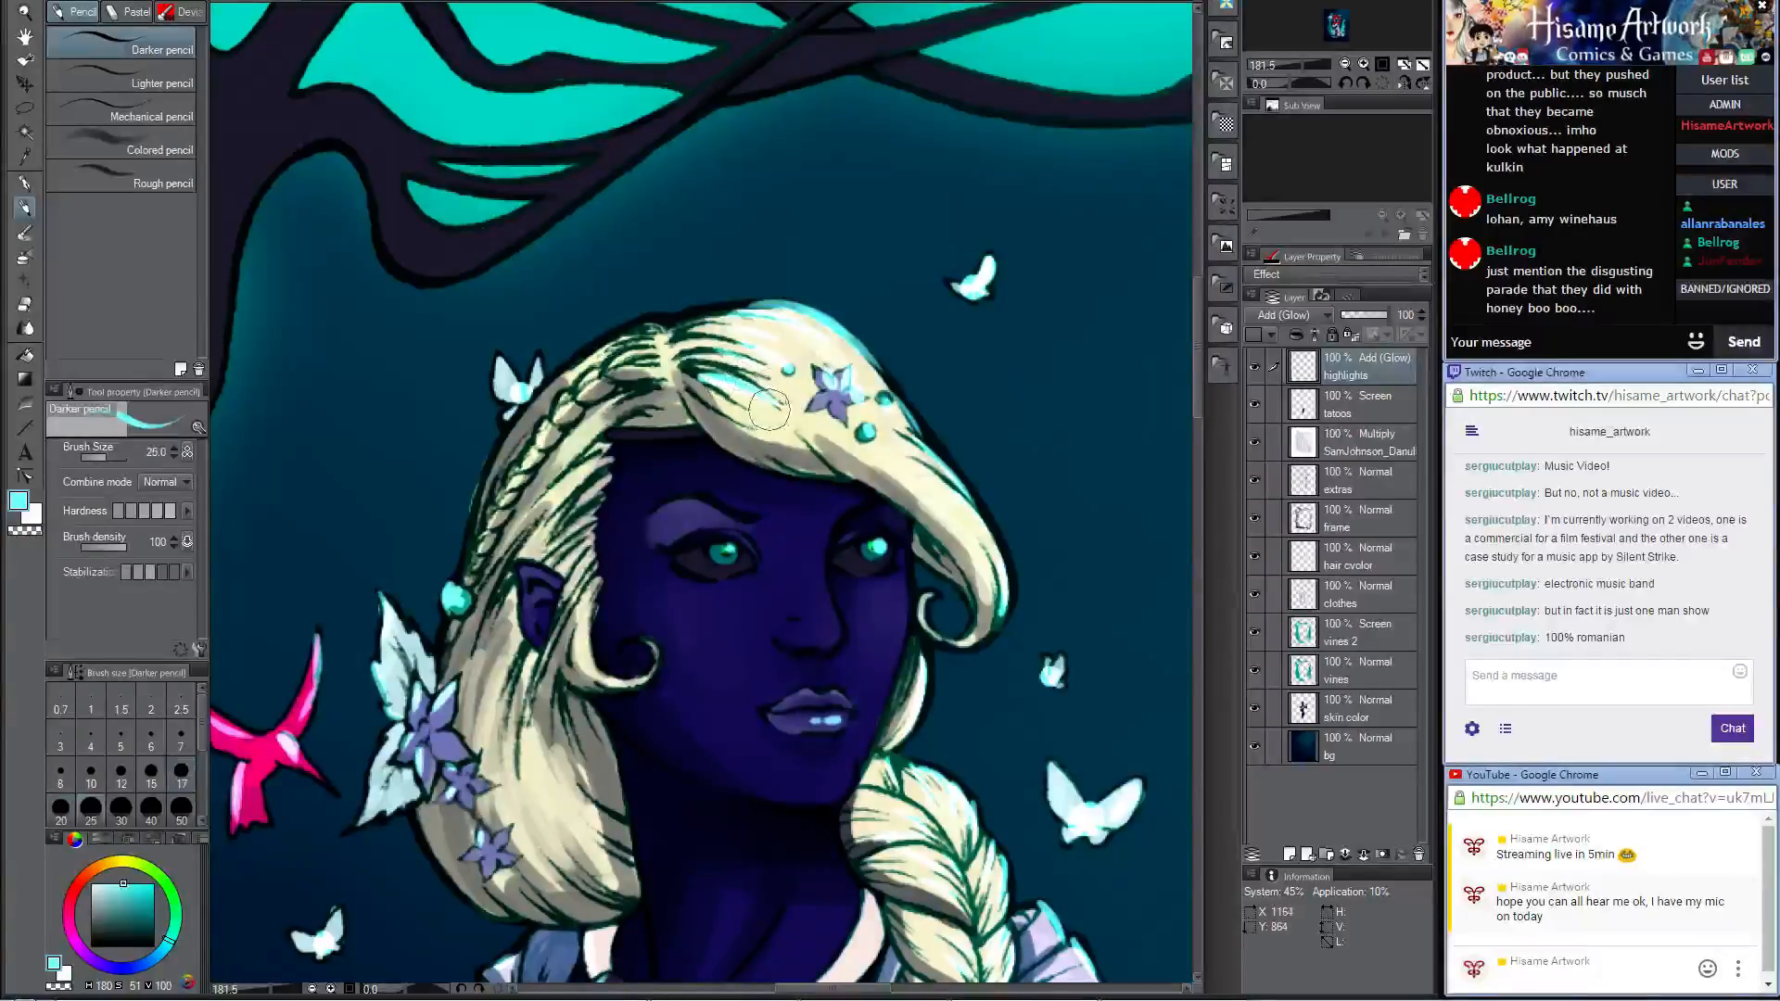
key(bracketright)
drag(729, 400, 780, 424)
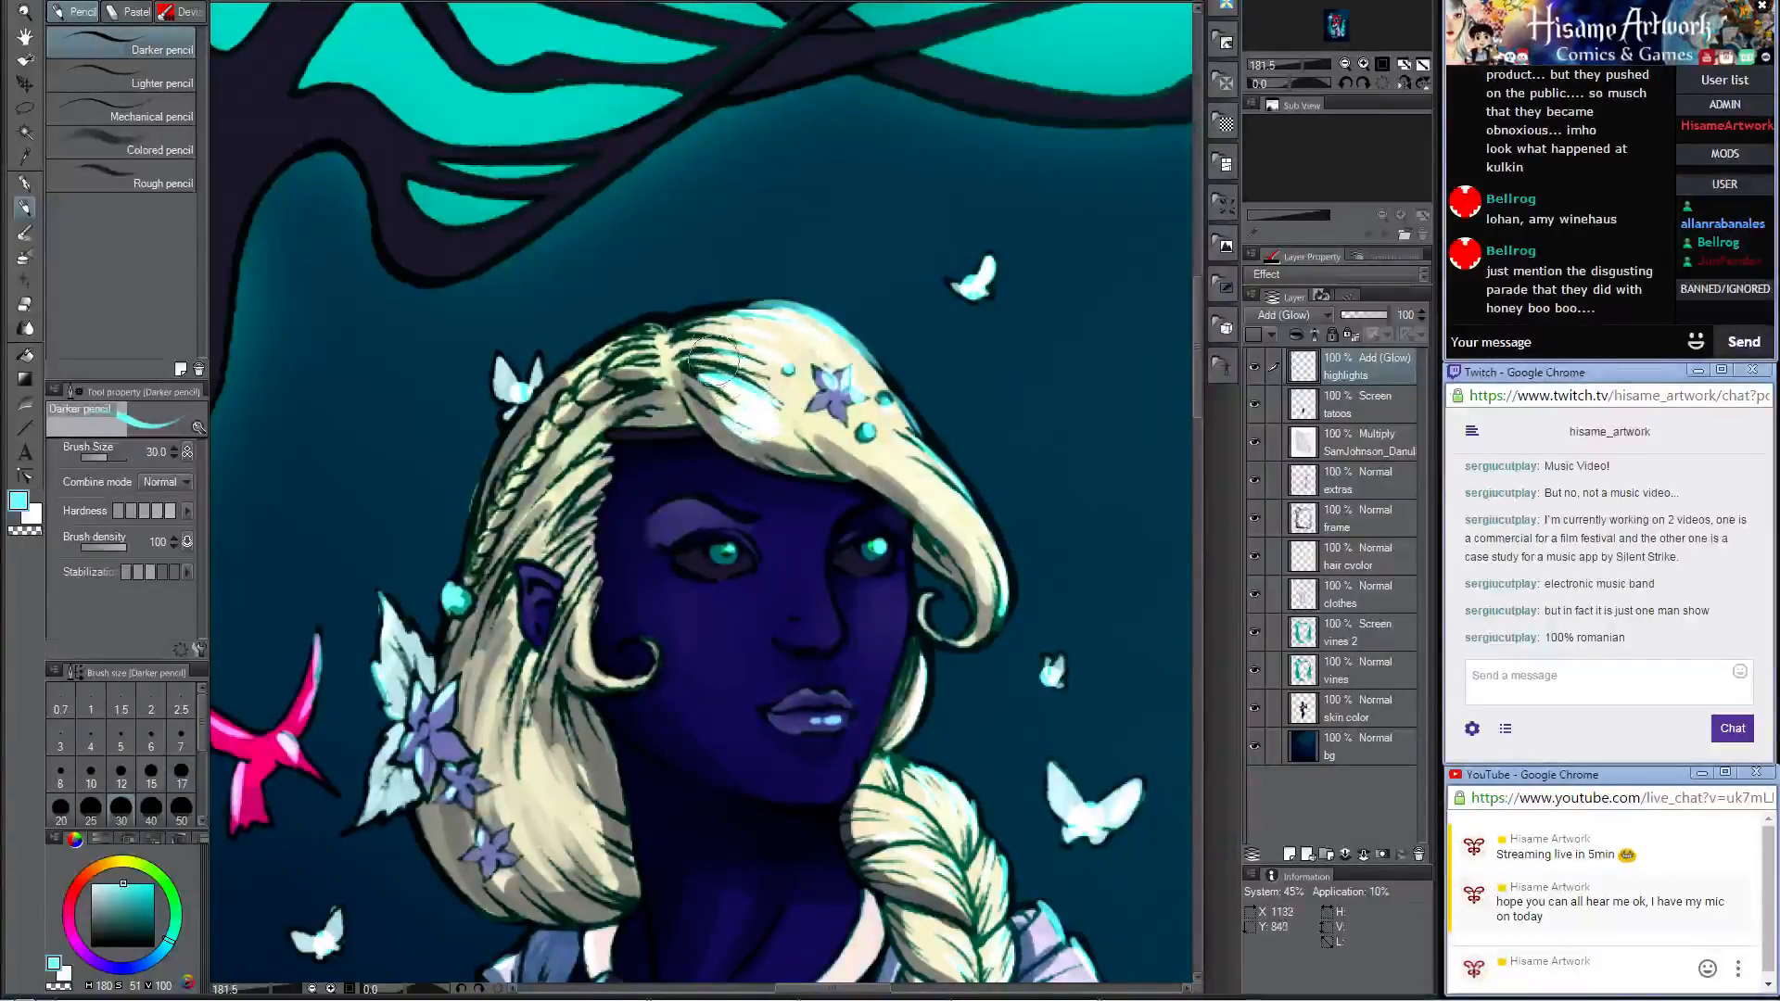
Step: Reduce the brush to size 17 and add pale cyan glow to the curled lock in front of the woman's ear
key(bracketleft)
key(bracketleft)
key(bracketleft)
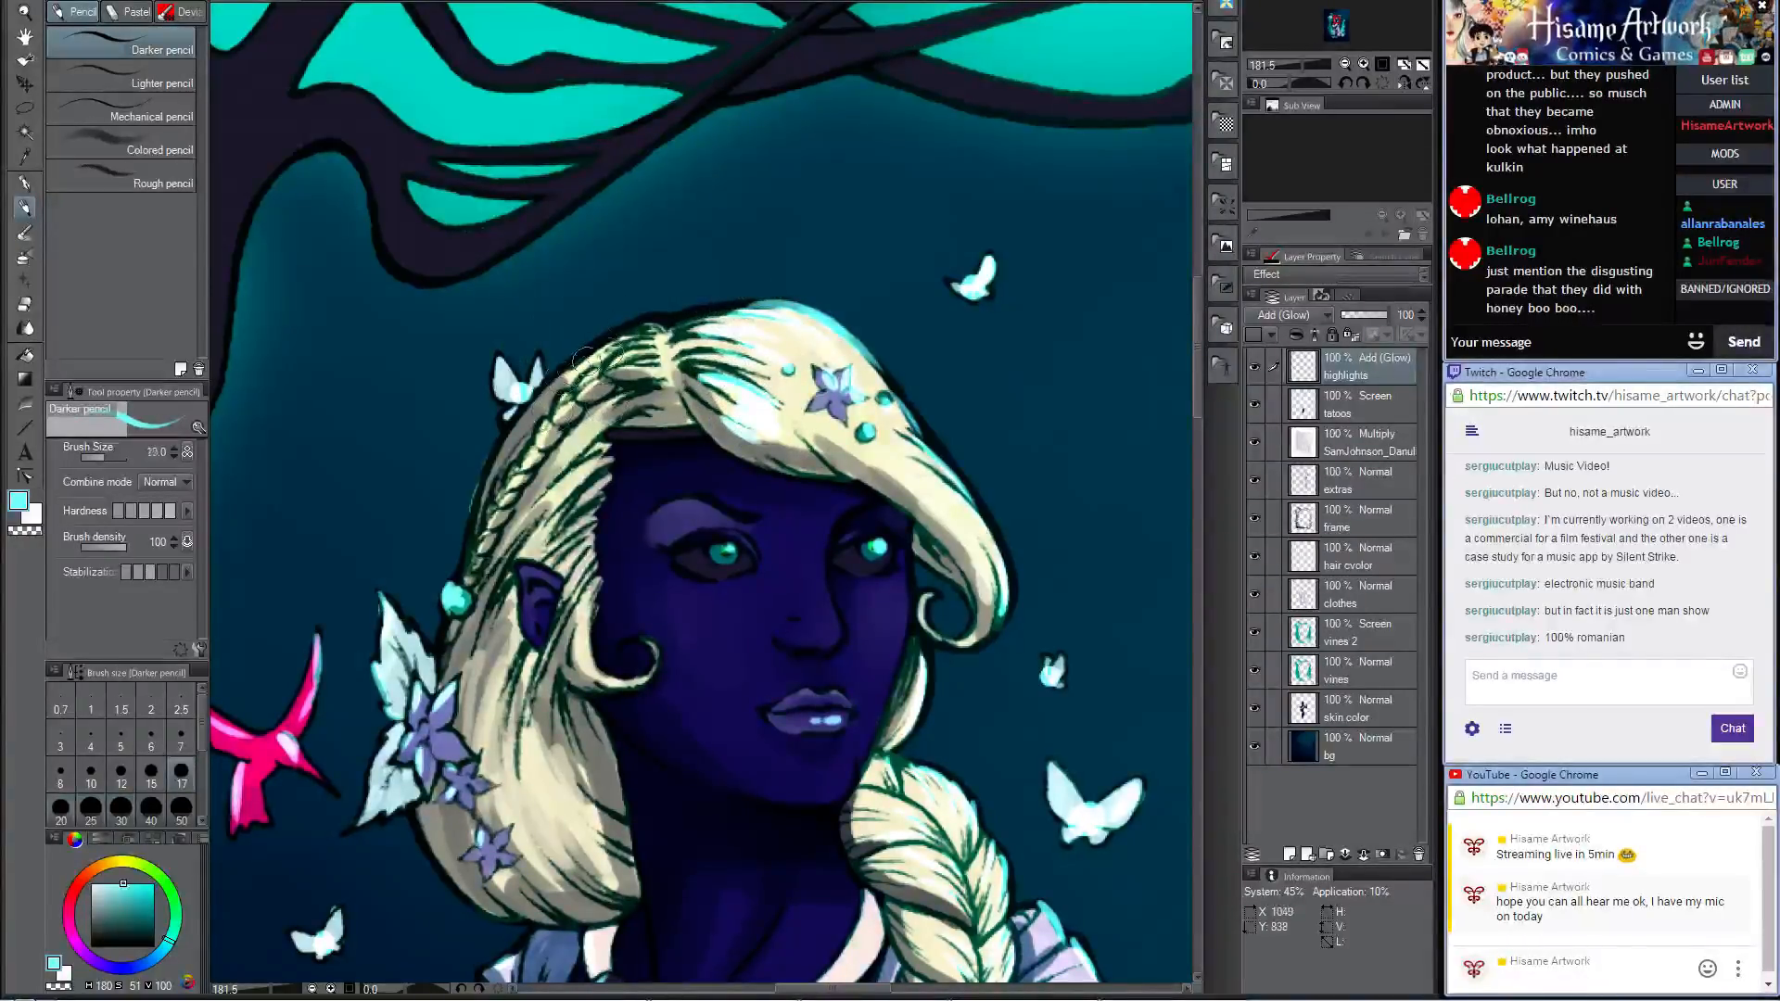
mouse_move(485, 515)
mouse_down()
mouse_move(763, 464)
mouse_move(752, 454)
mouse_up()
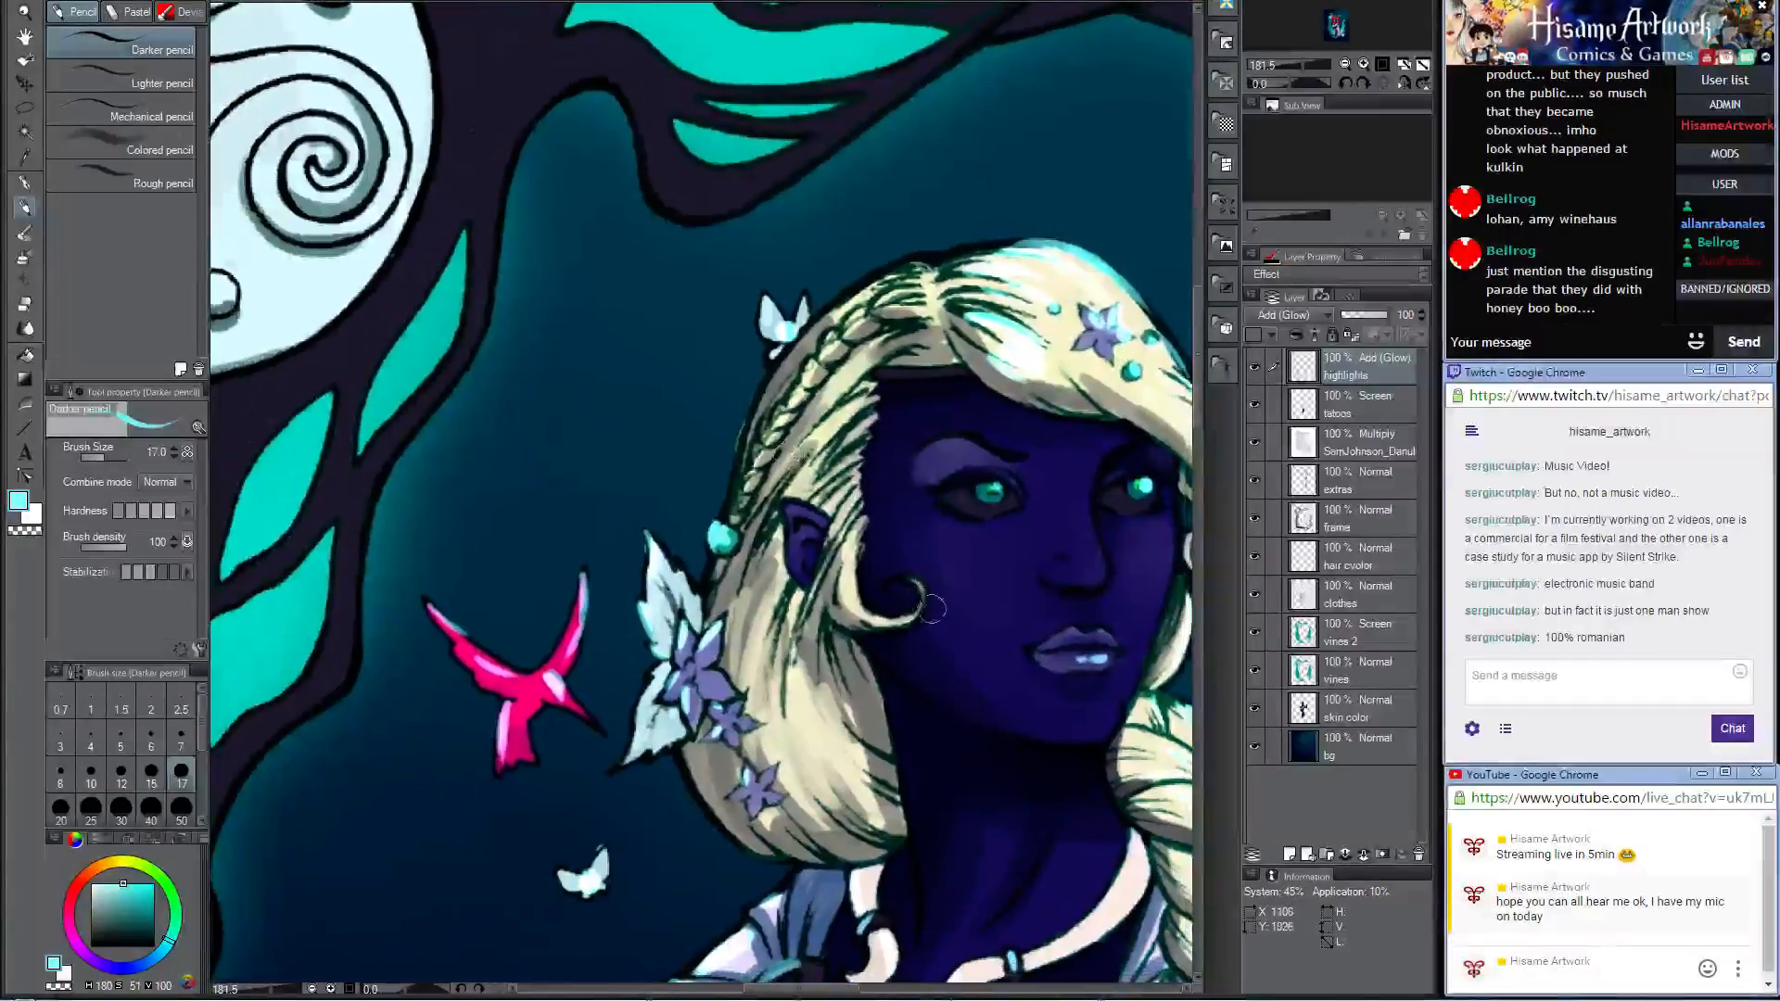
mouse_move(896, 582)
mouse_down()
mouse_move(926, 610)
mouse_move(907, 621)
mouse_up()
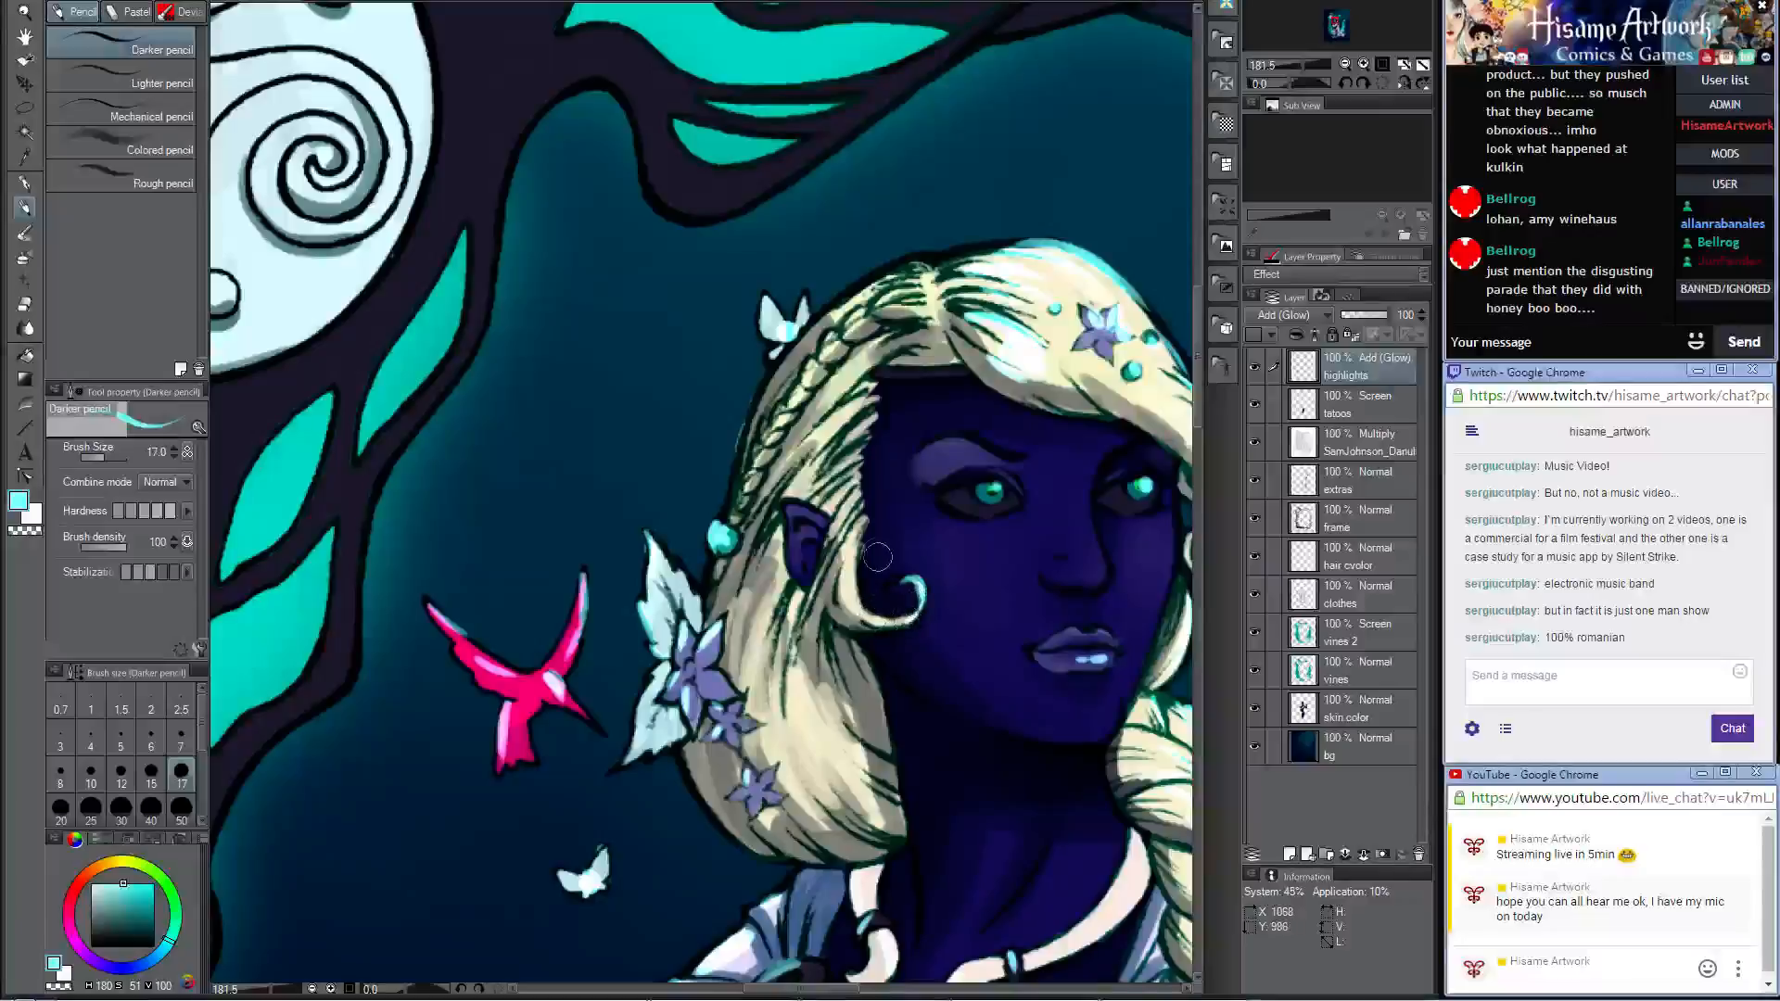
Step: Paint pale cyan highlights along the thin side braid, the outer edge of the head and the hair around the ear
scroll(805, 399, up, 2)
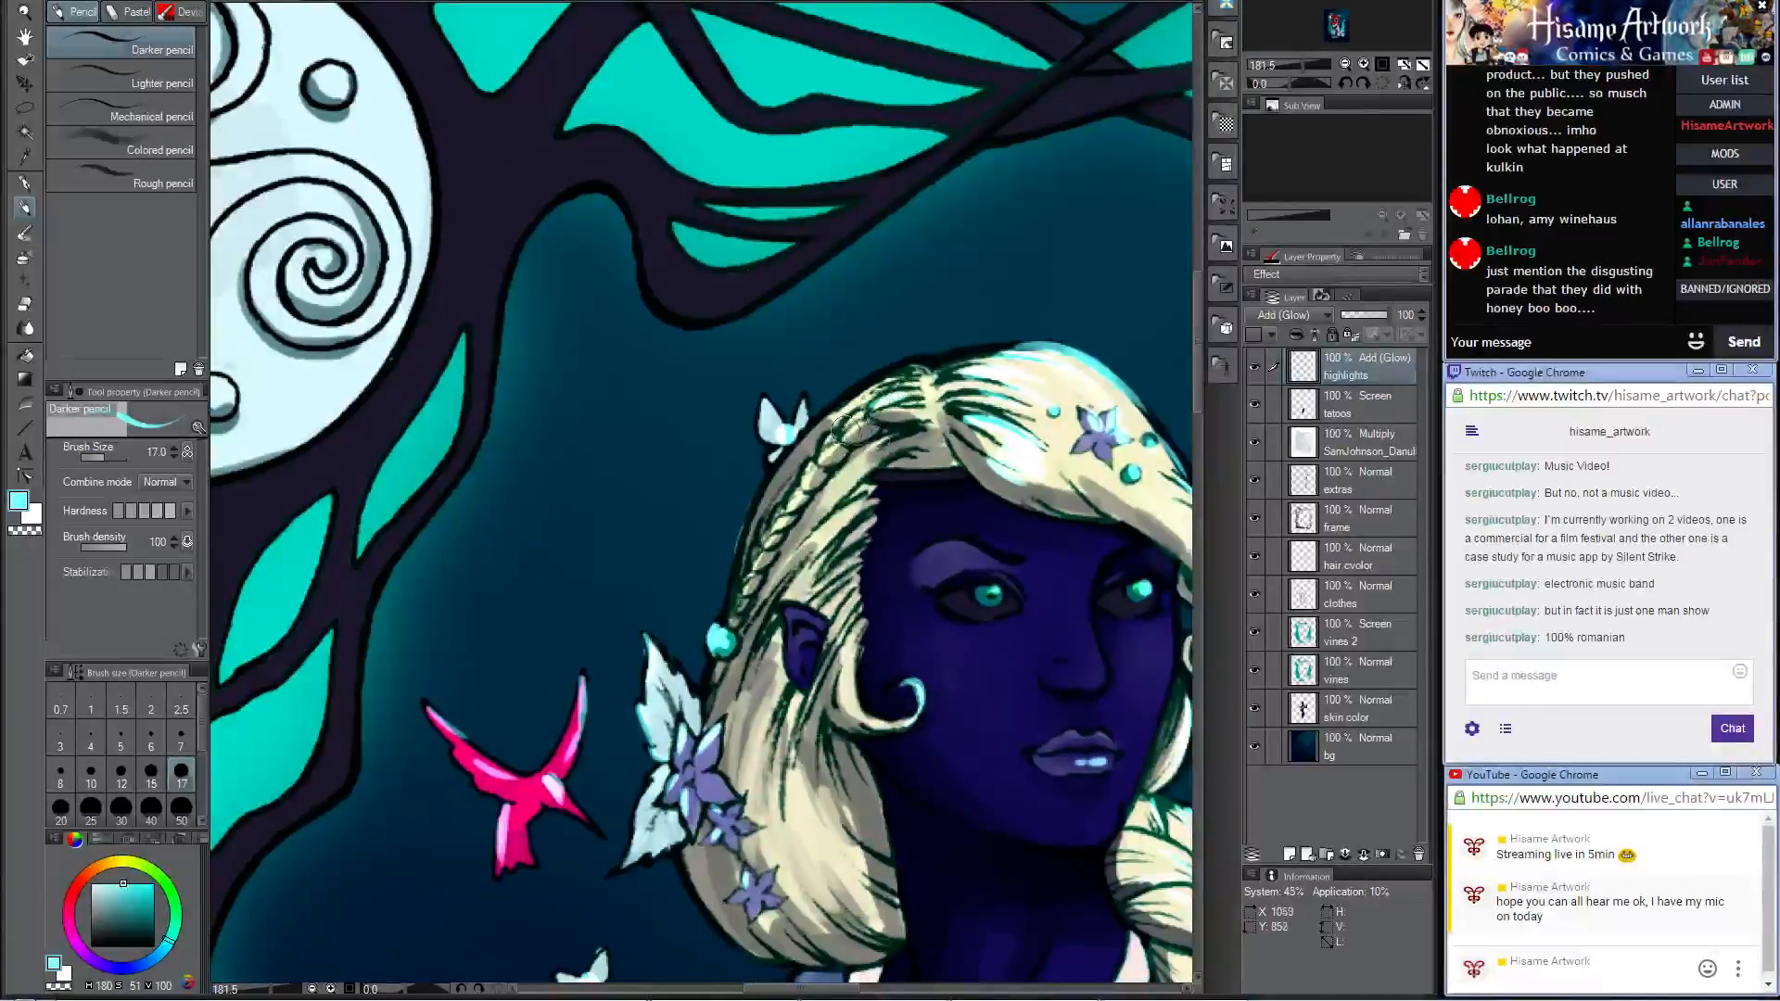
drag(853, 429, 741, 598)
drag(789, 455, 744, 544)
drag(740, 605, 759, 533)
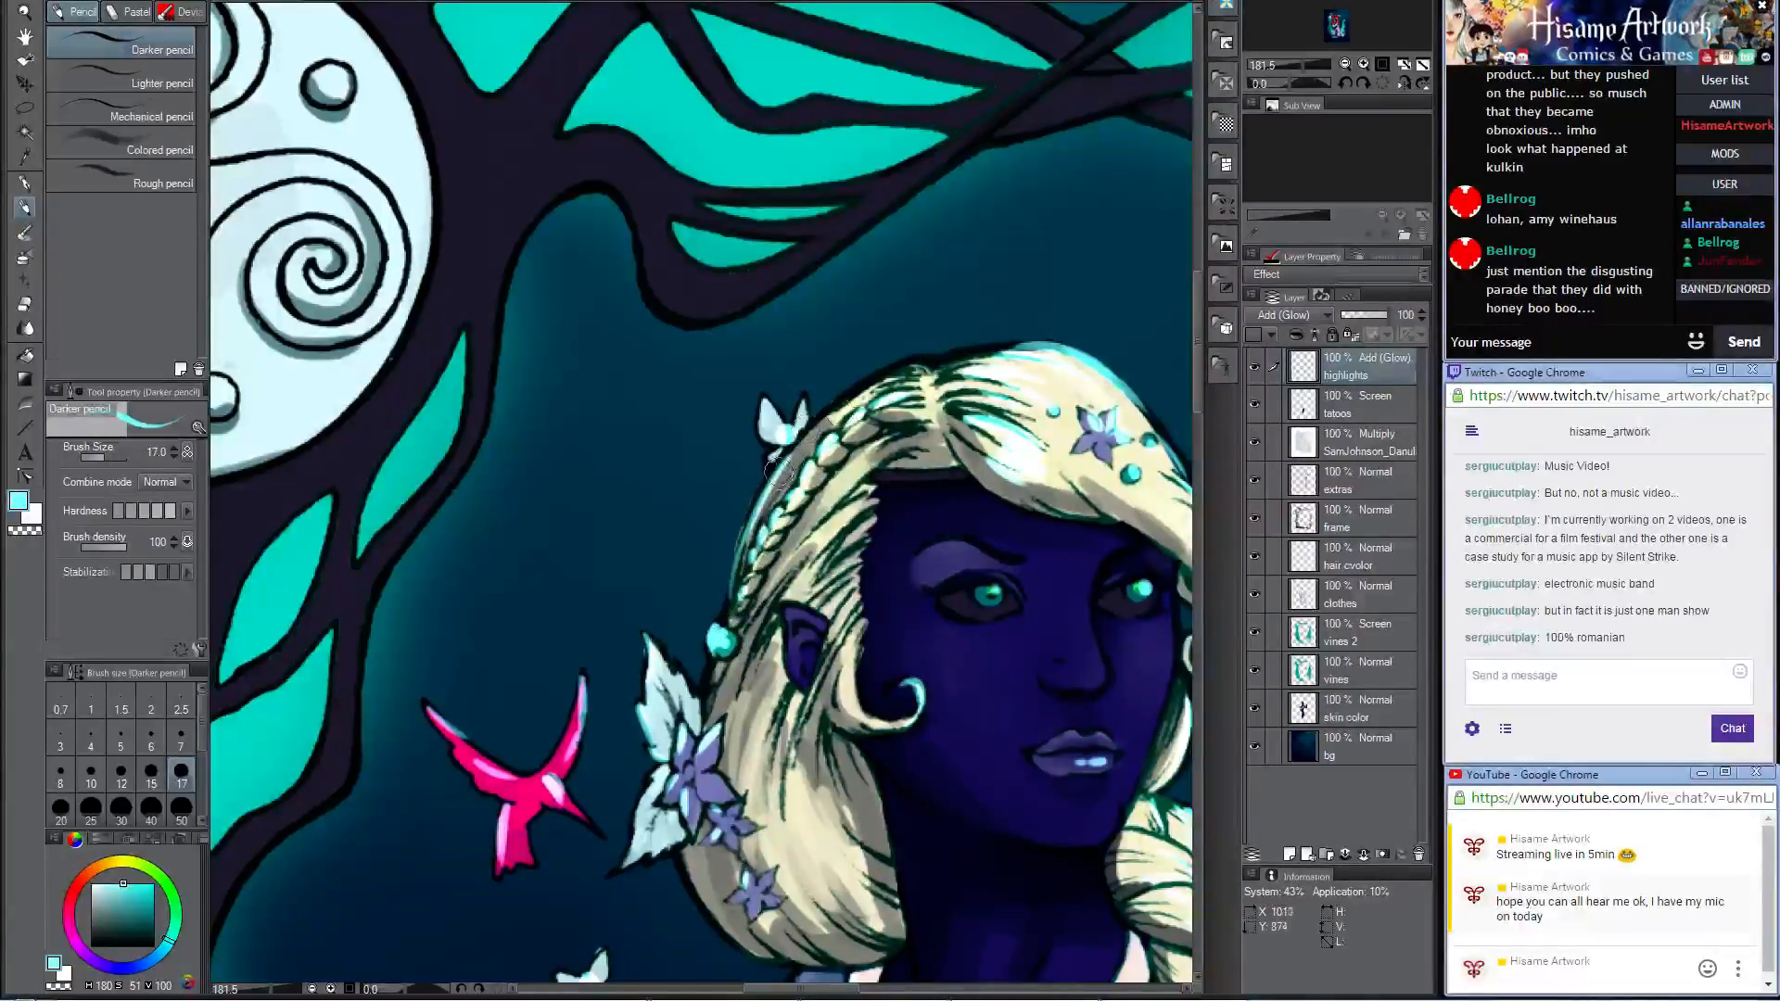
mouse_move(779, 472)
mouse_down()
mouse_move(913, 367)
mouse_move(832, 406)
mouse_up()
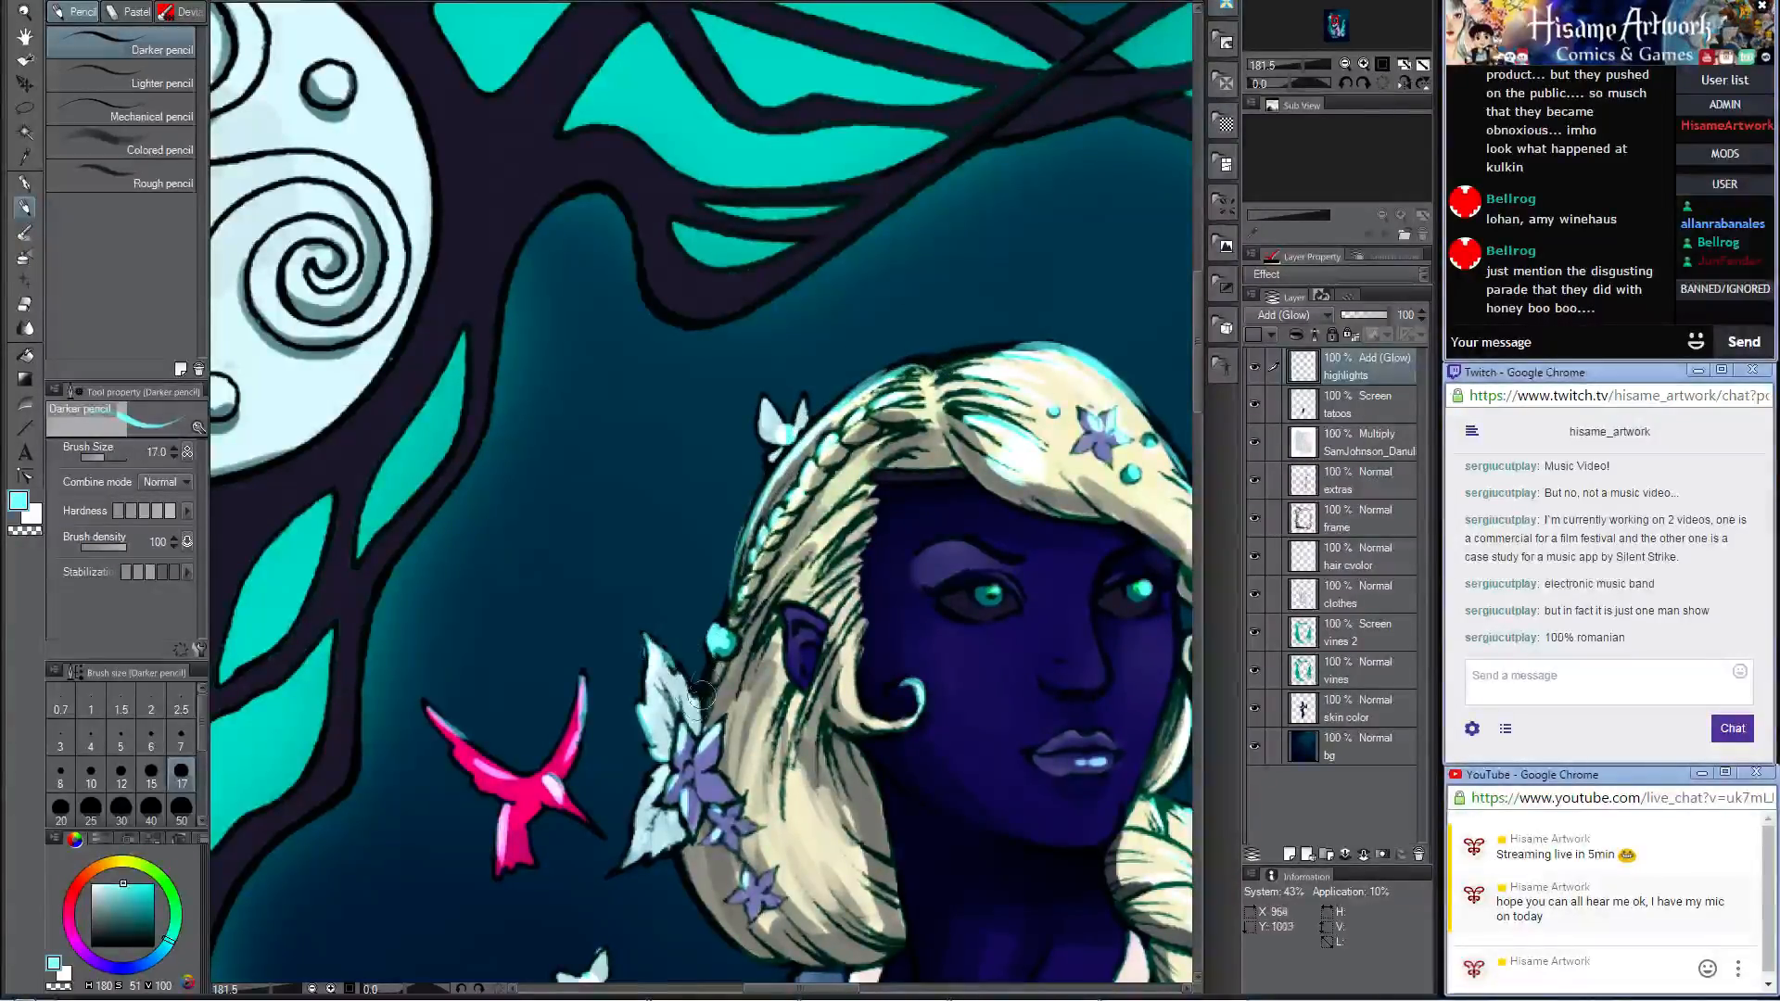
mouse_move(701, 694)
mouse_down()
mouse_move(774, 641)
mouse_move(808, 519)
mouse_move(898, 456)
mouse_move(773, 622)
mouse_move(855, 525)
mouse_up()
drag(742, 790, 739, 697)
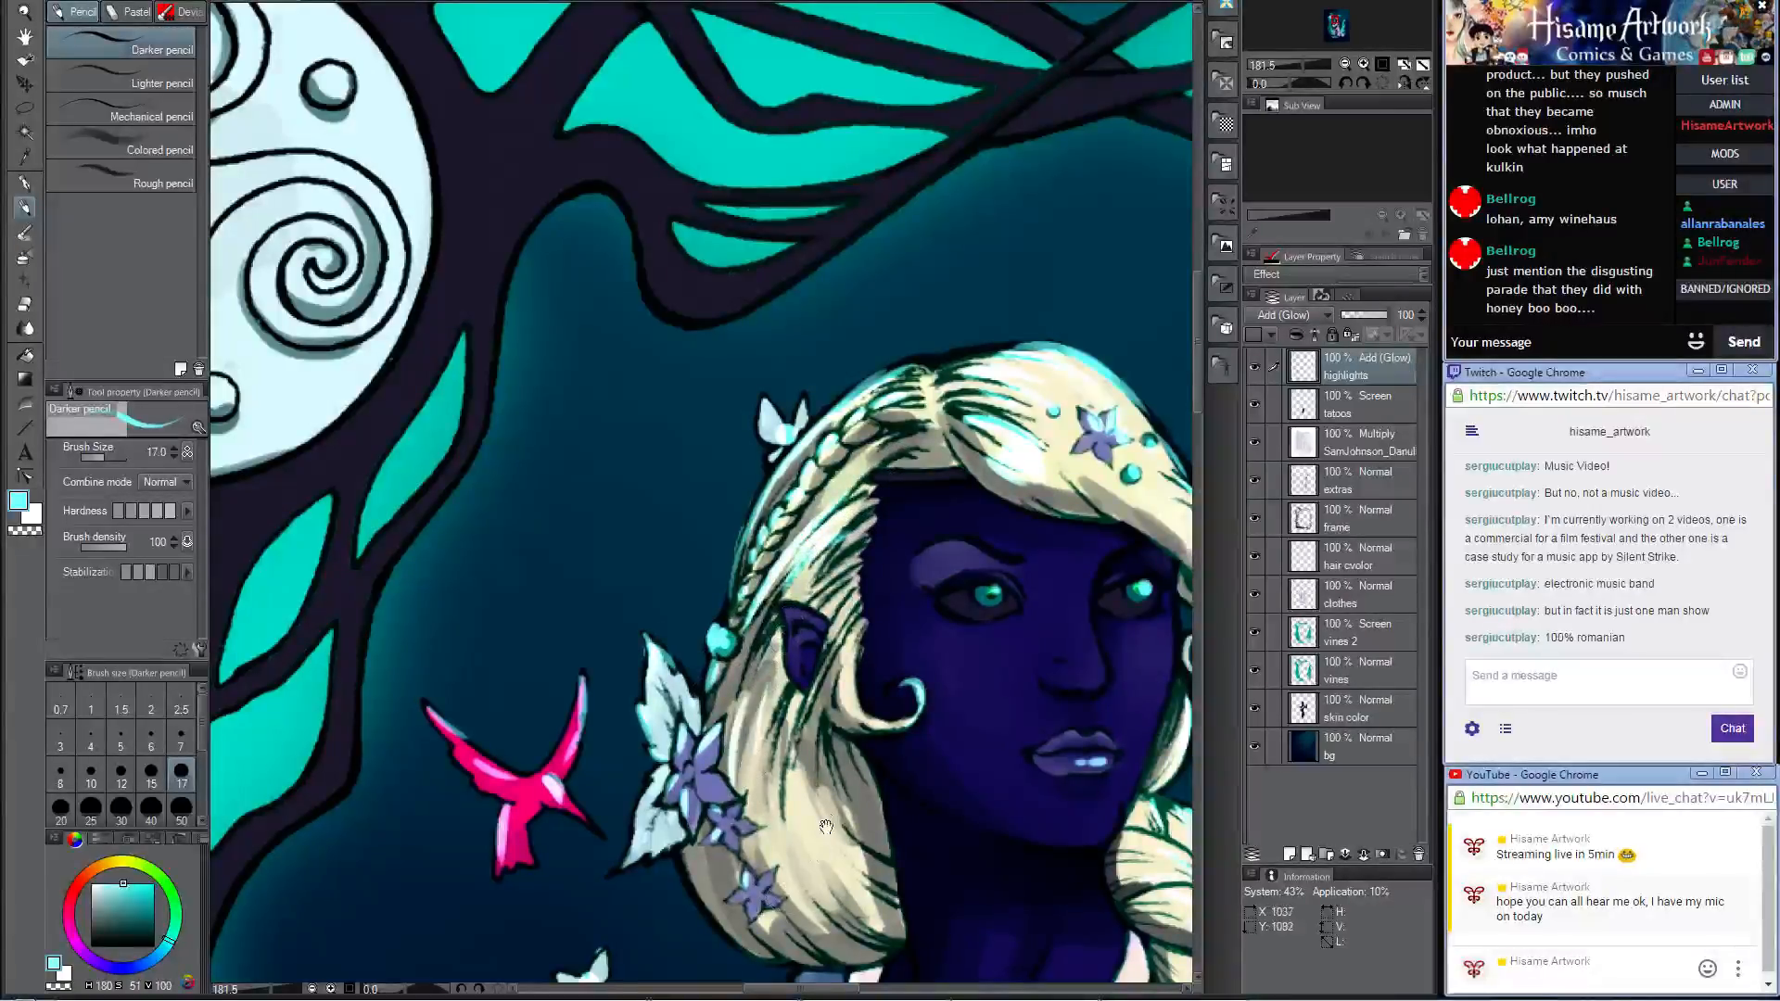
Step: Paint pale cyan highlights on the loose hair below the woman's ear, beside the purple flowers
drag(826, 826, 738, 439)
drag(699, 373, 784, 506)
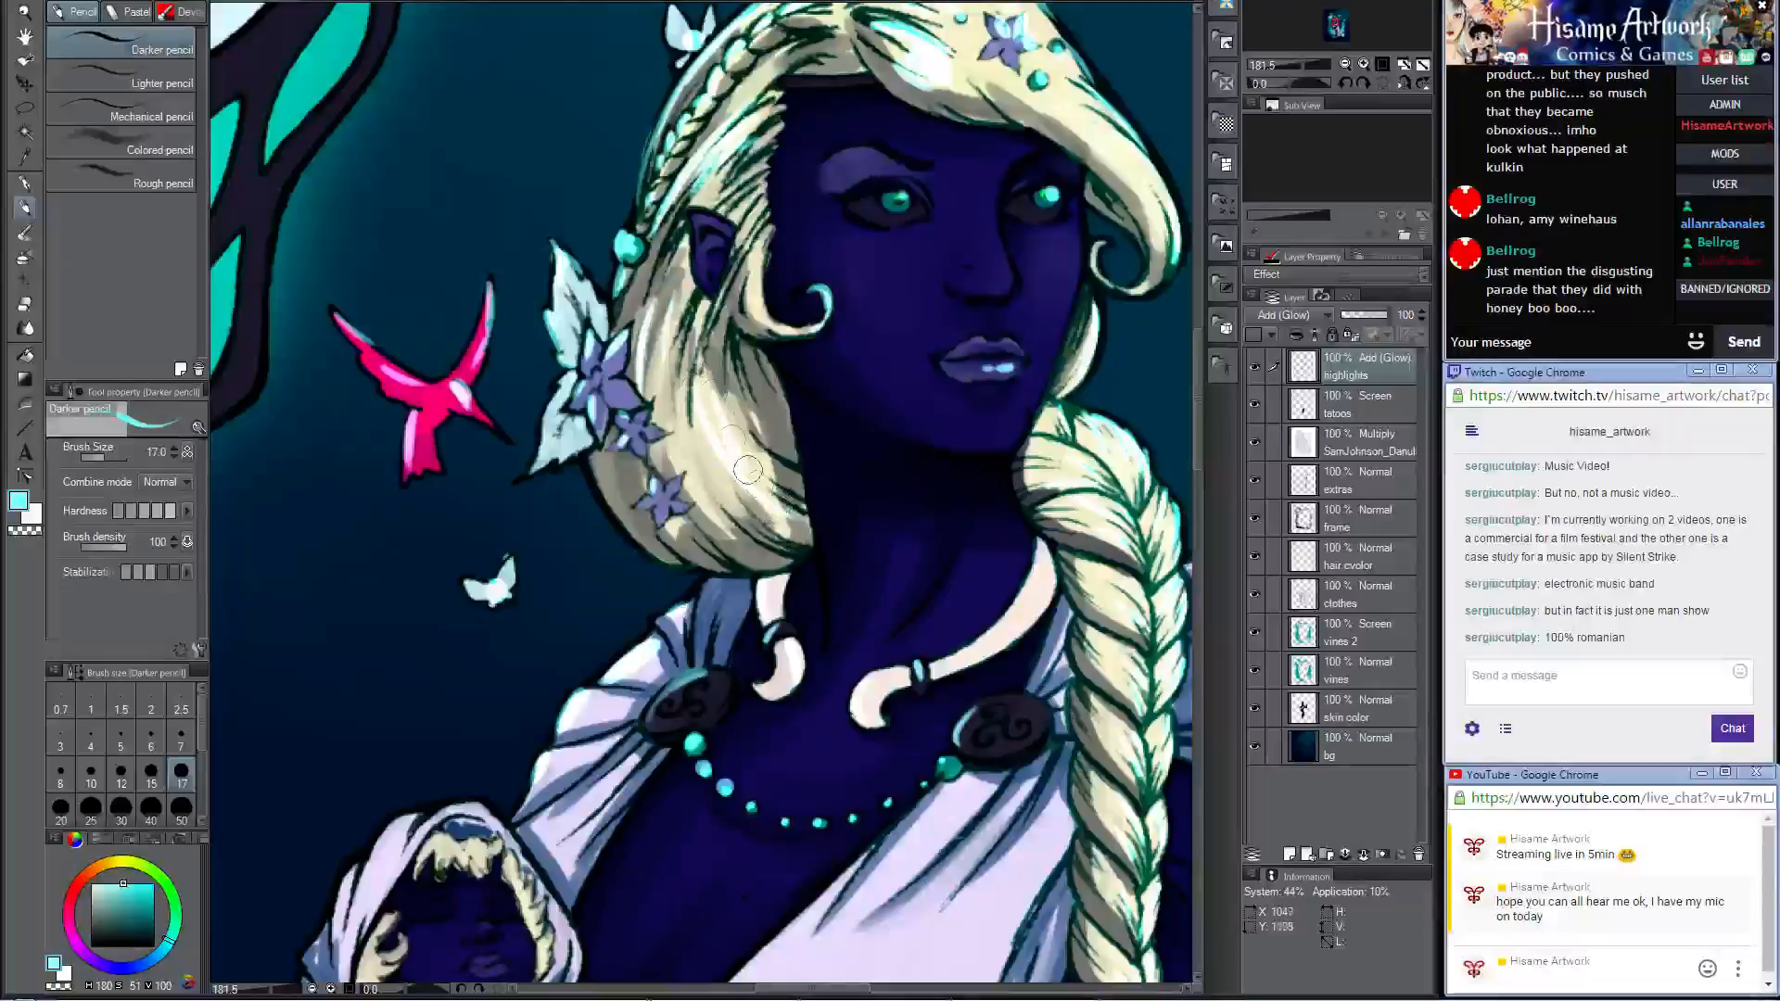
mouse_move(736, 435)
mouse_down()
mouse_move(764, 460)
mouse_move(705, 489)
mouse_move(682, 446)
mouse_move(708, 449)
mouse_move(654, 469)
mouse_up()
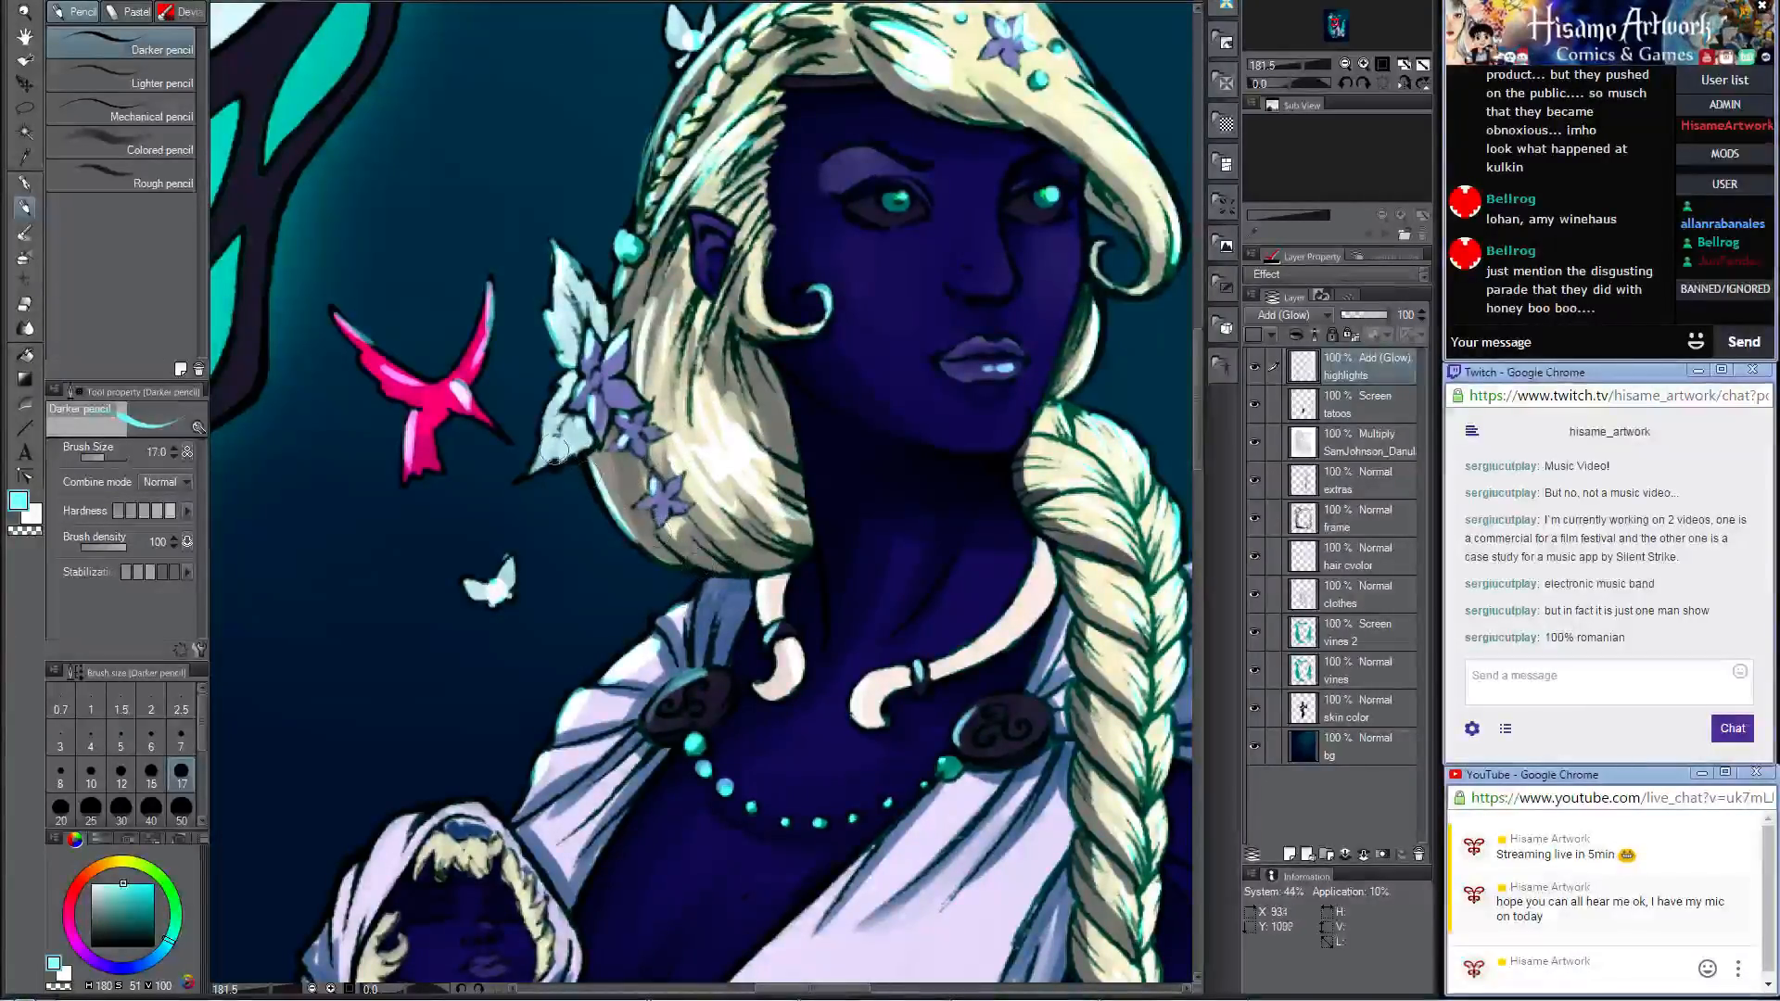
Step: Enlarge the brush to size 80 and paint broad pale cyan highlights down the upper part of the tall teal stone
scroll(560, 436, down, 1)
scroll(560, 436, down, 8)
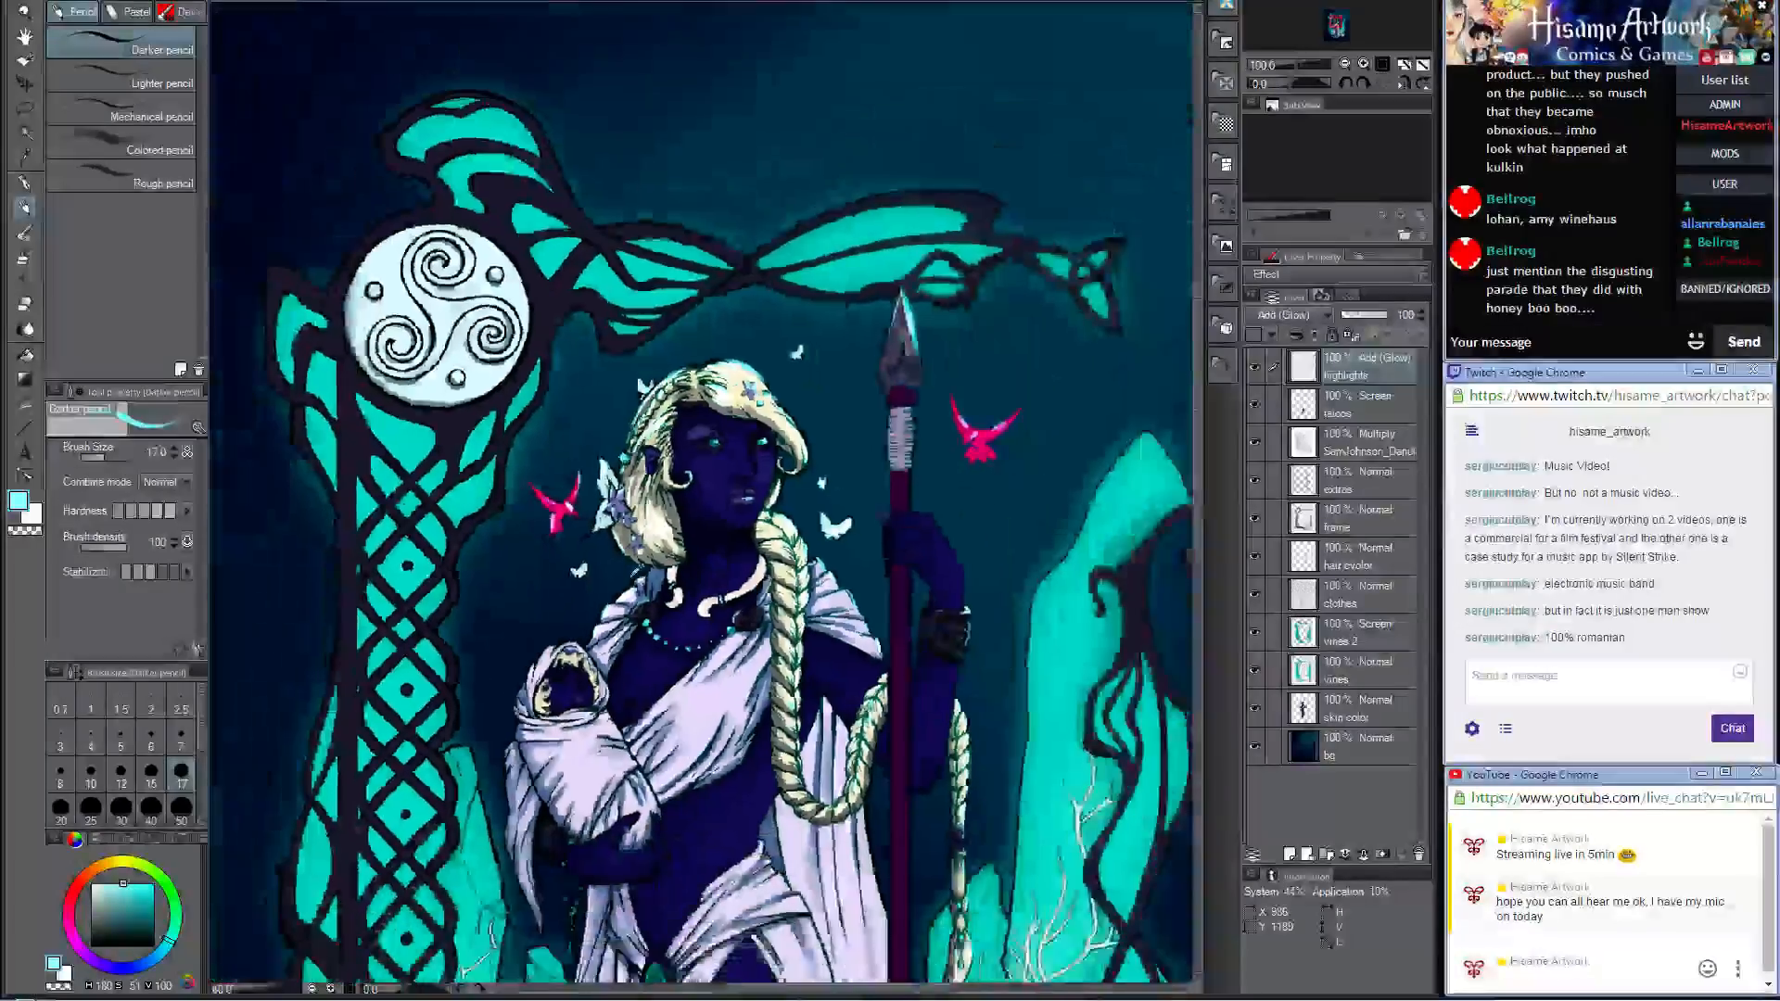
scroll(698, 664, up, 4)
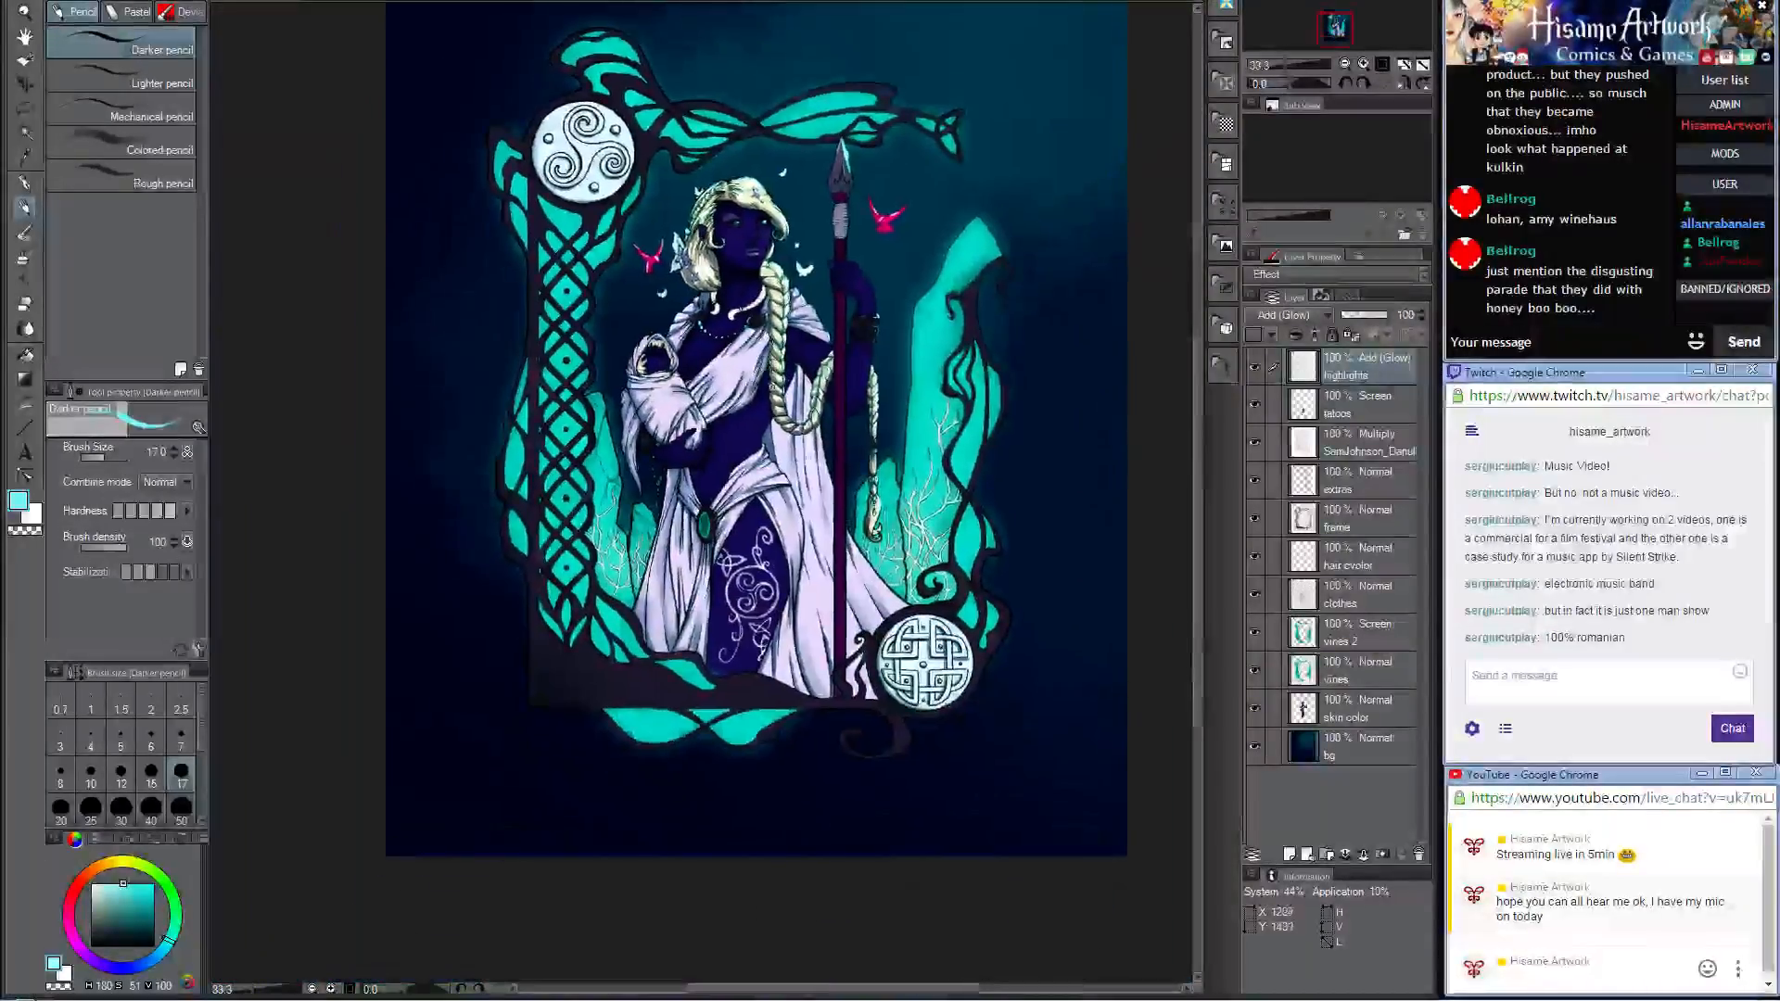
scroll(912, 762, up, 2)
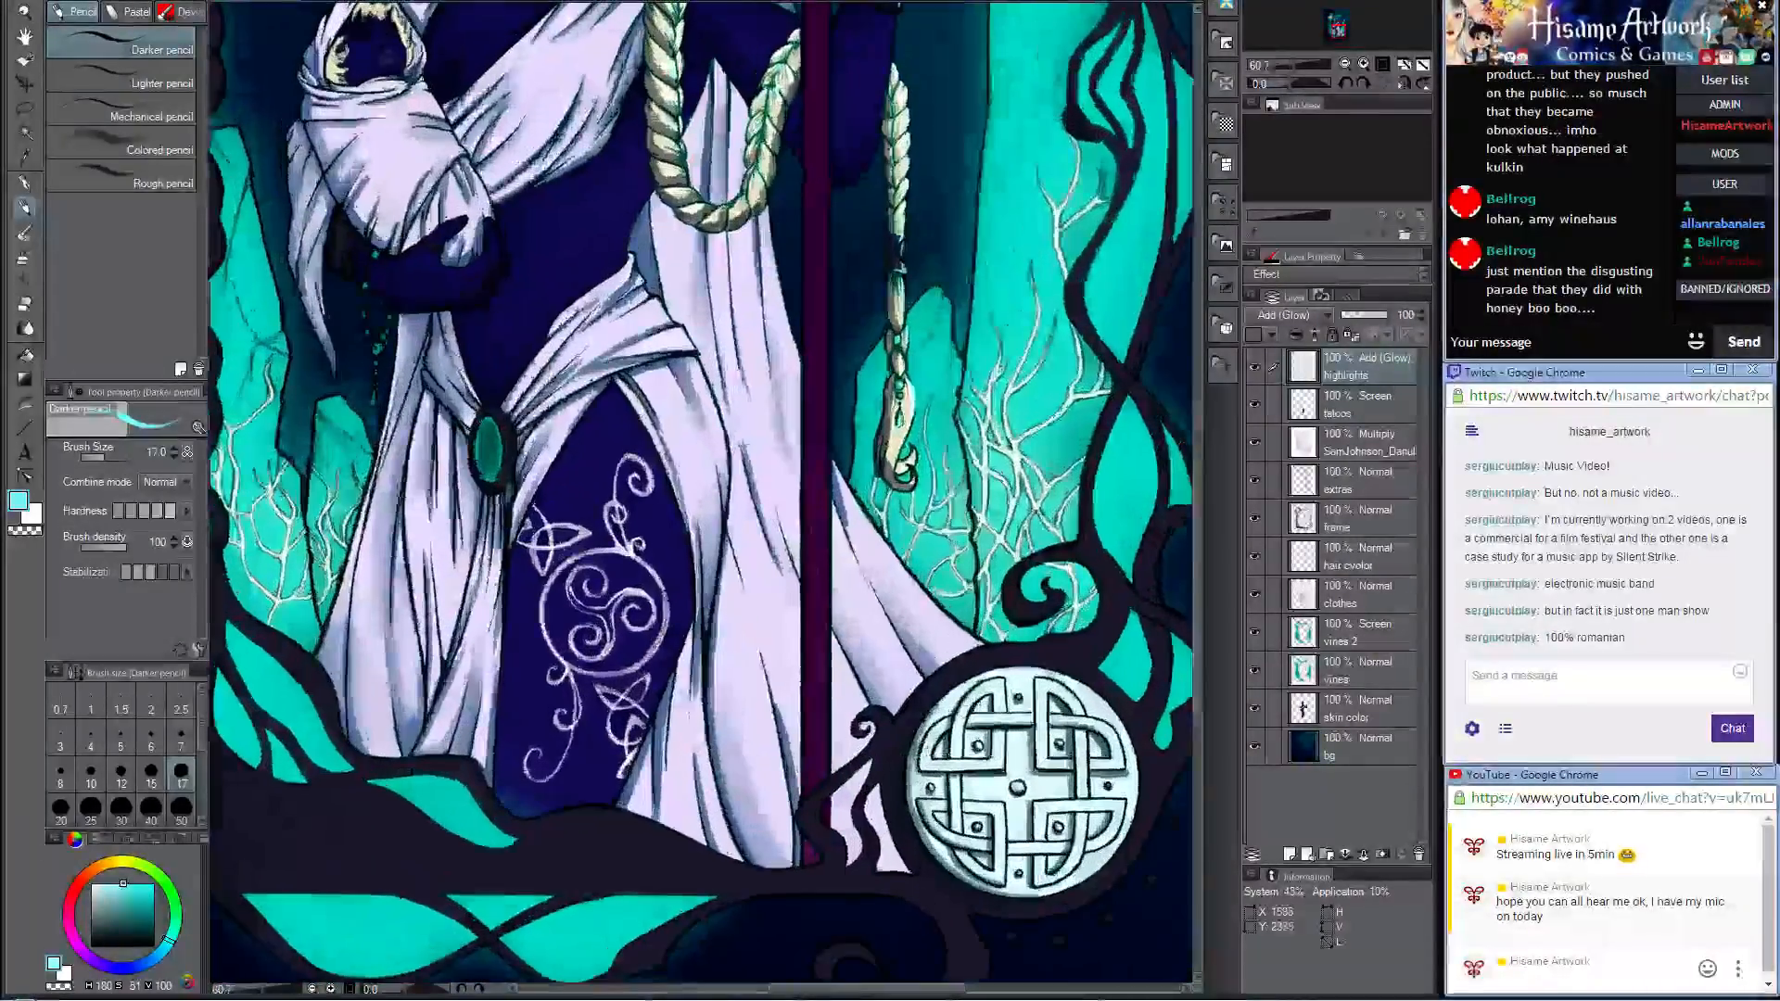
drag(1024, 359, 873, 881)
click(60, 807)
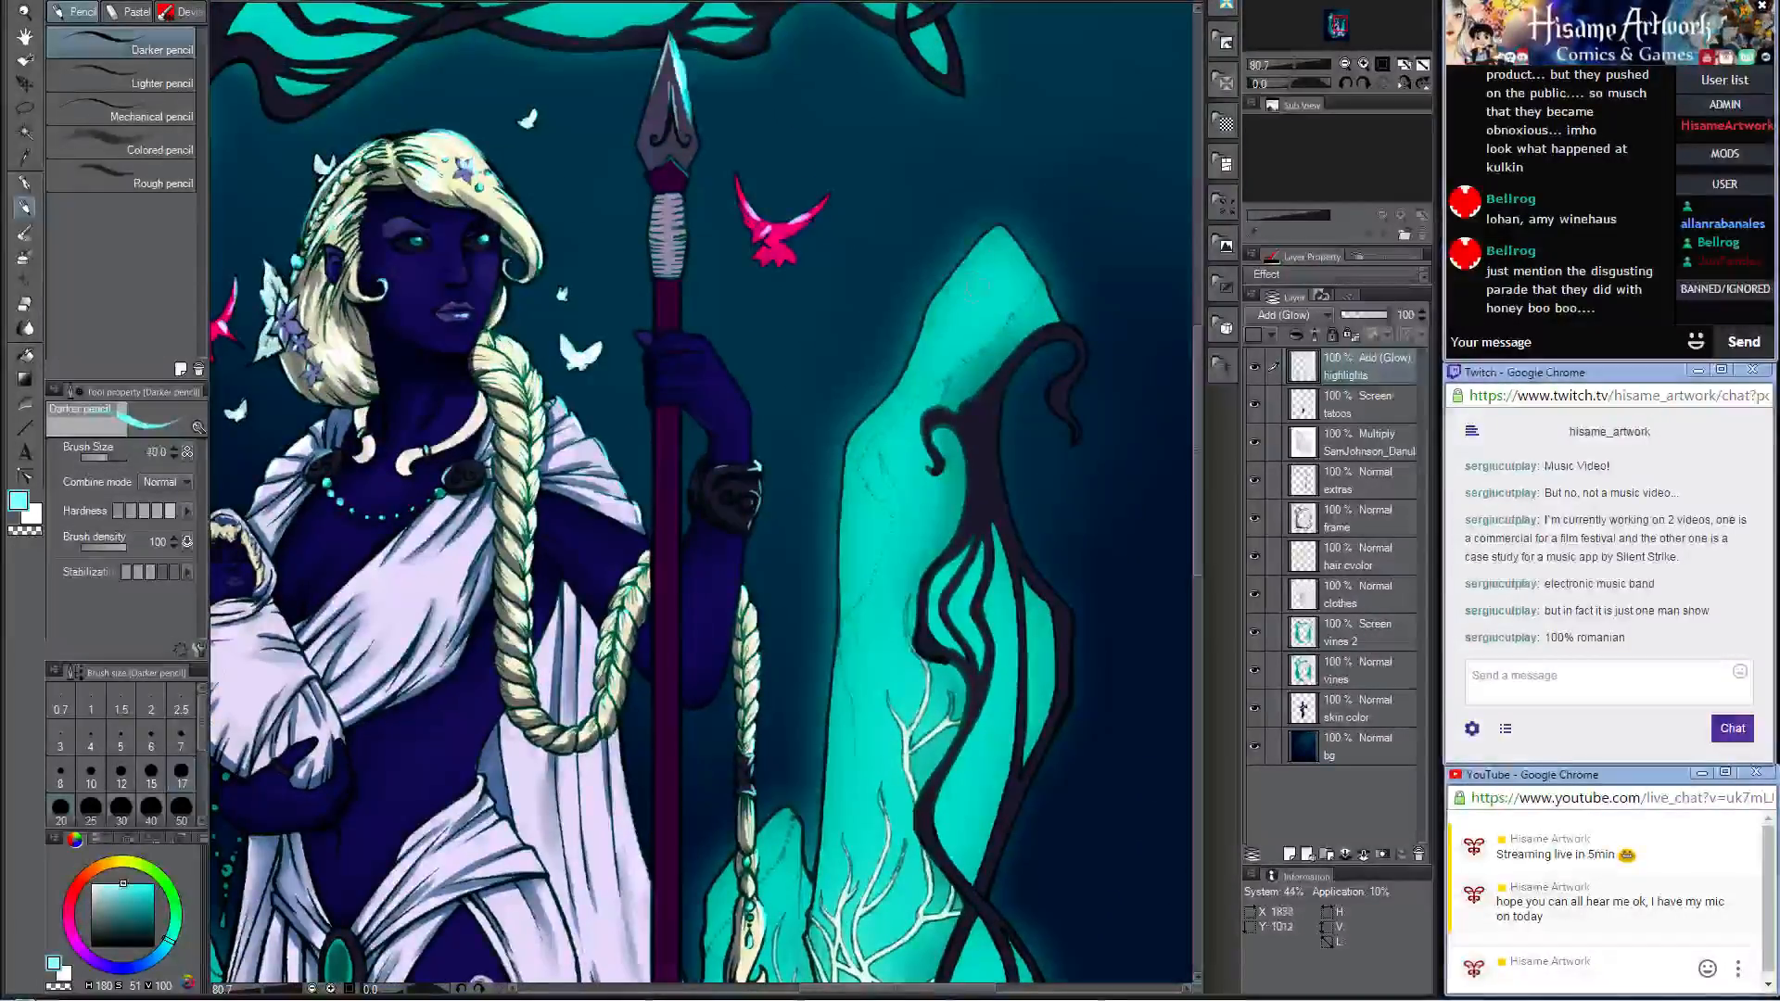
key(bracketright)
key(bracketright)
key(bracketright)
key(bracketright)
drag(995, 286, 918, 386)
drag(913, 477, 888, 628)
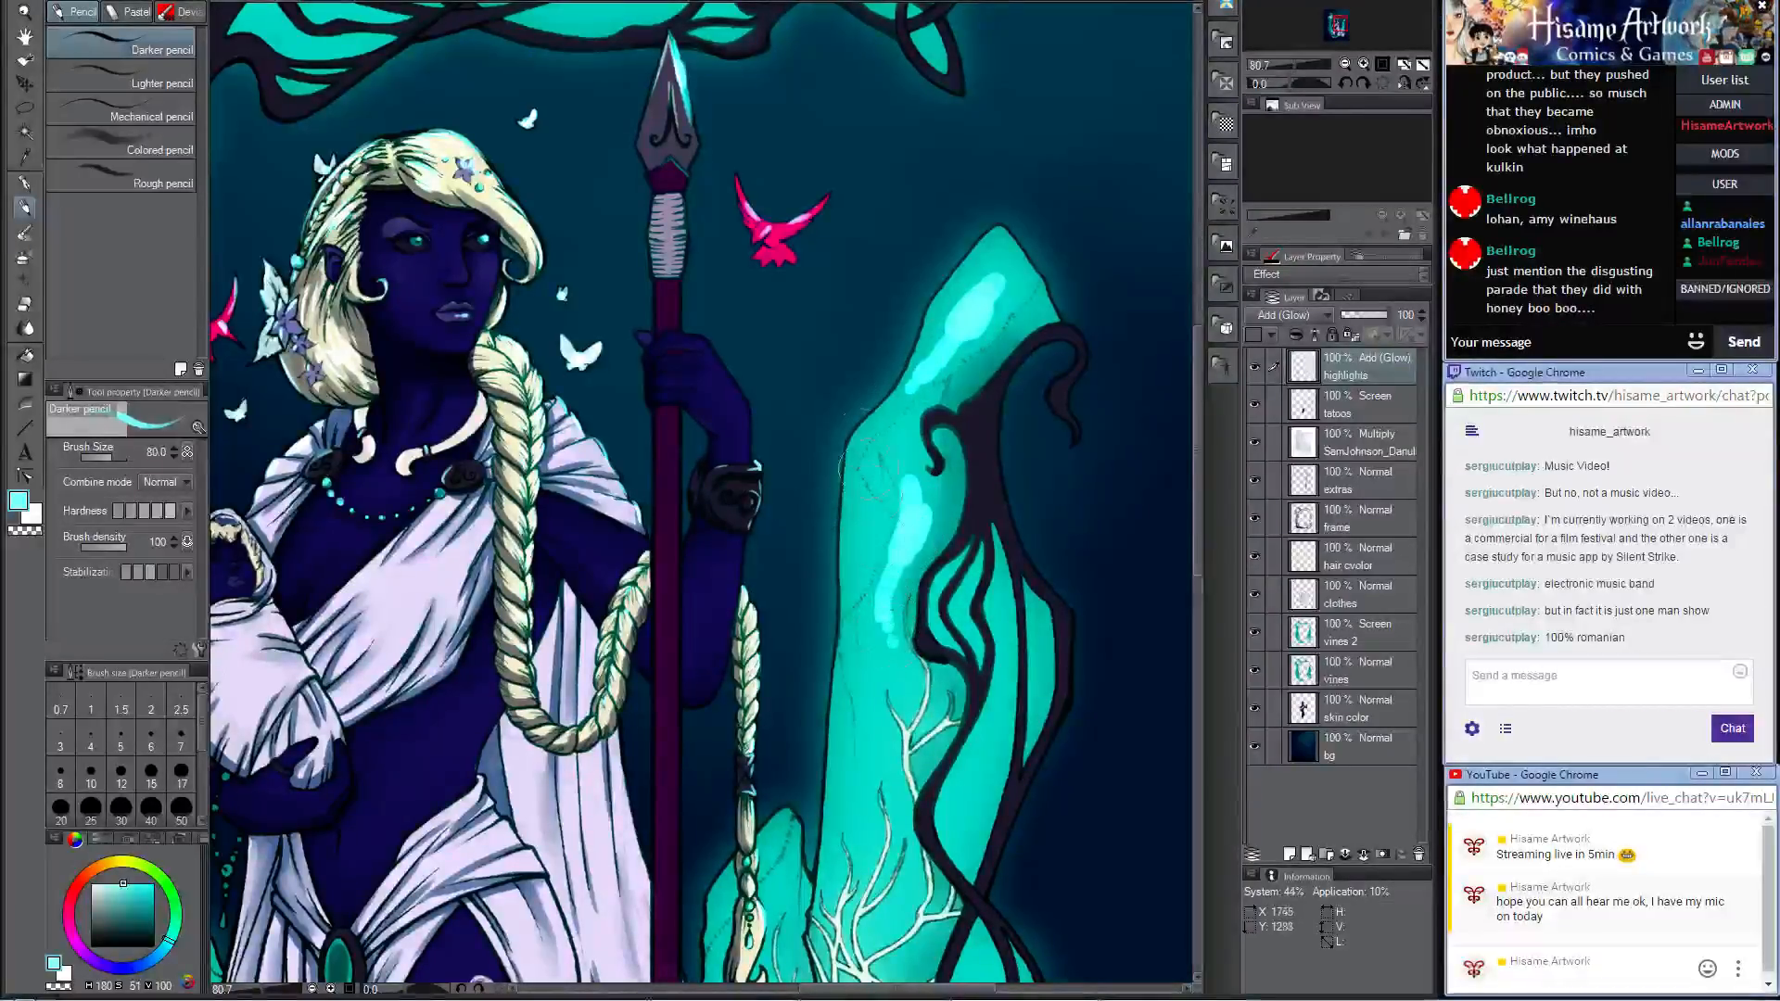
Step: Add pale cyan glow to the middle cells of the right-hand vine, the tall stone above its white roots and the small stone
scroll(857, 463, down, 5)
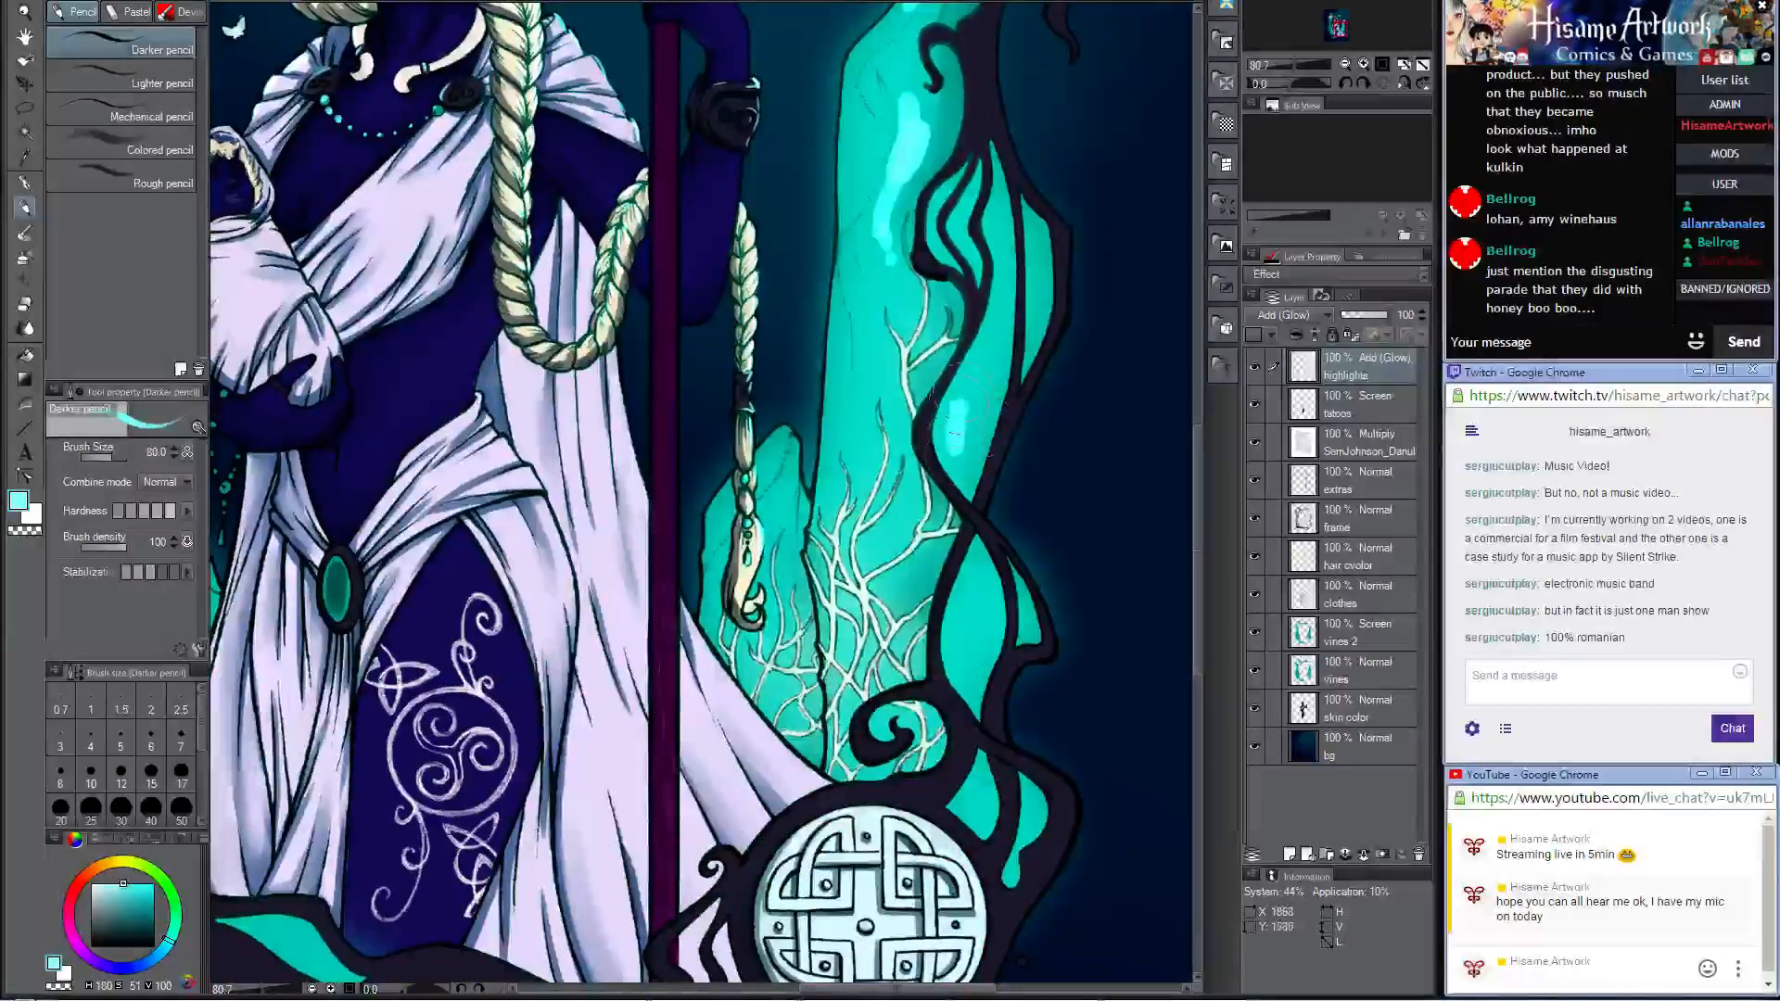
drag(966, 385, 970, 428)
drag(994, 341, 965, 419)
click(998, 304)
mouse_move(848, 373)
mouse_down()
mouse_move(853, 443)
mouse_move(857, 404)
mouse_up()
drag(870, 320, 870, 341)
drag(779, 487, 770, 518)
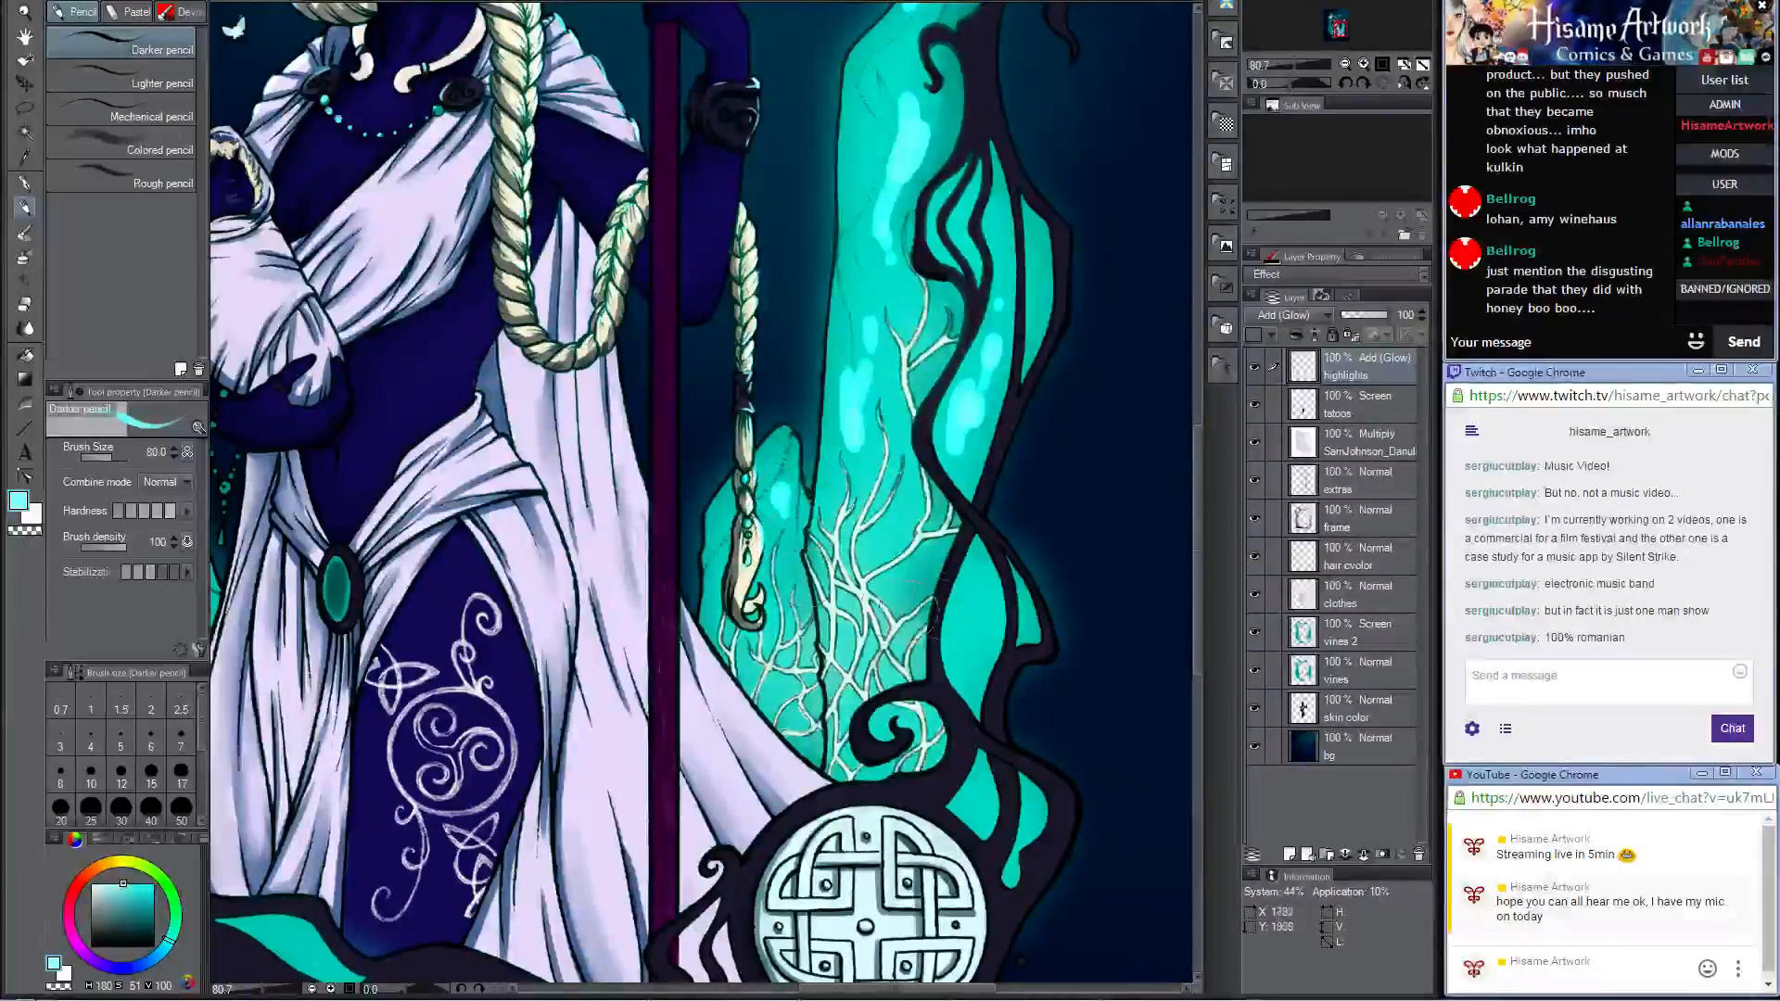
Step: Paint pale cyan glow inside the lower cells of the right-hand vine, down to those above the knotwork medallion
drag(970, 660, 975, 593)
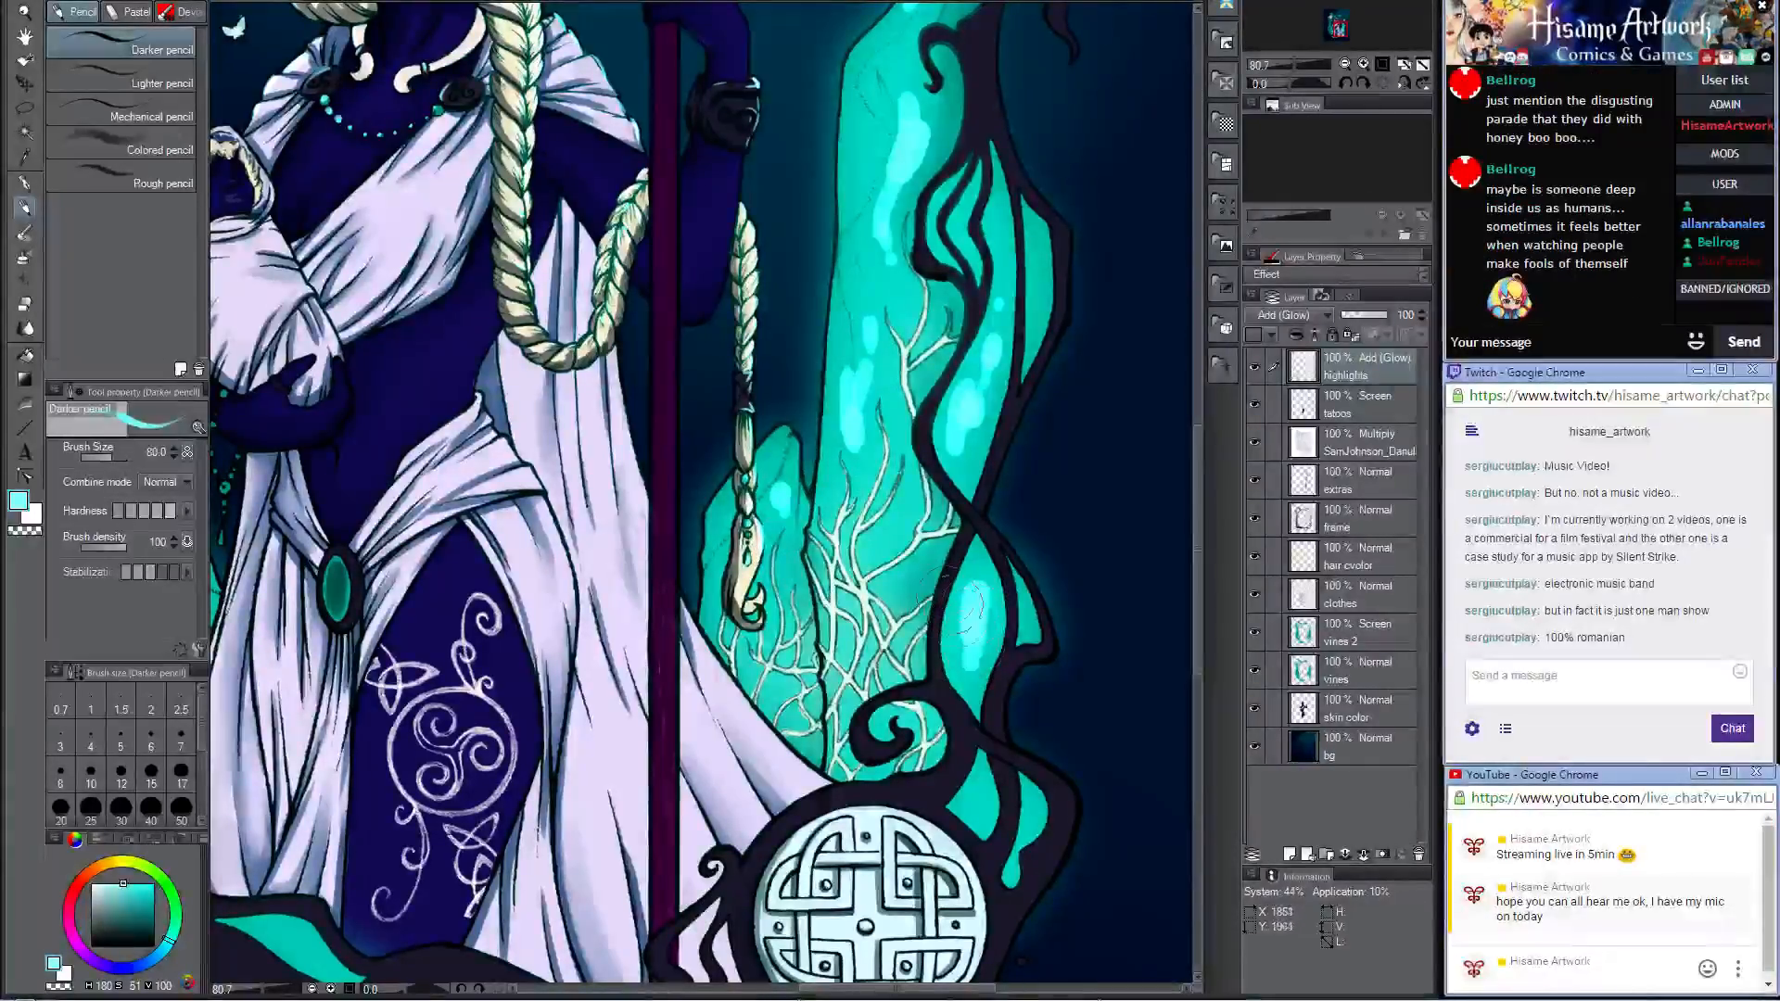
mouse_move(990, 631)
mouse_down()
mouse_move(870, 406)
mouse_move(925, 473)
mouse_up()
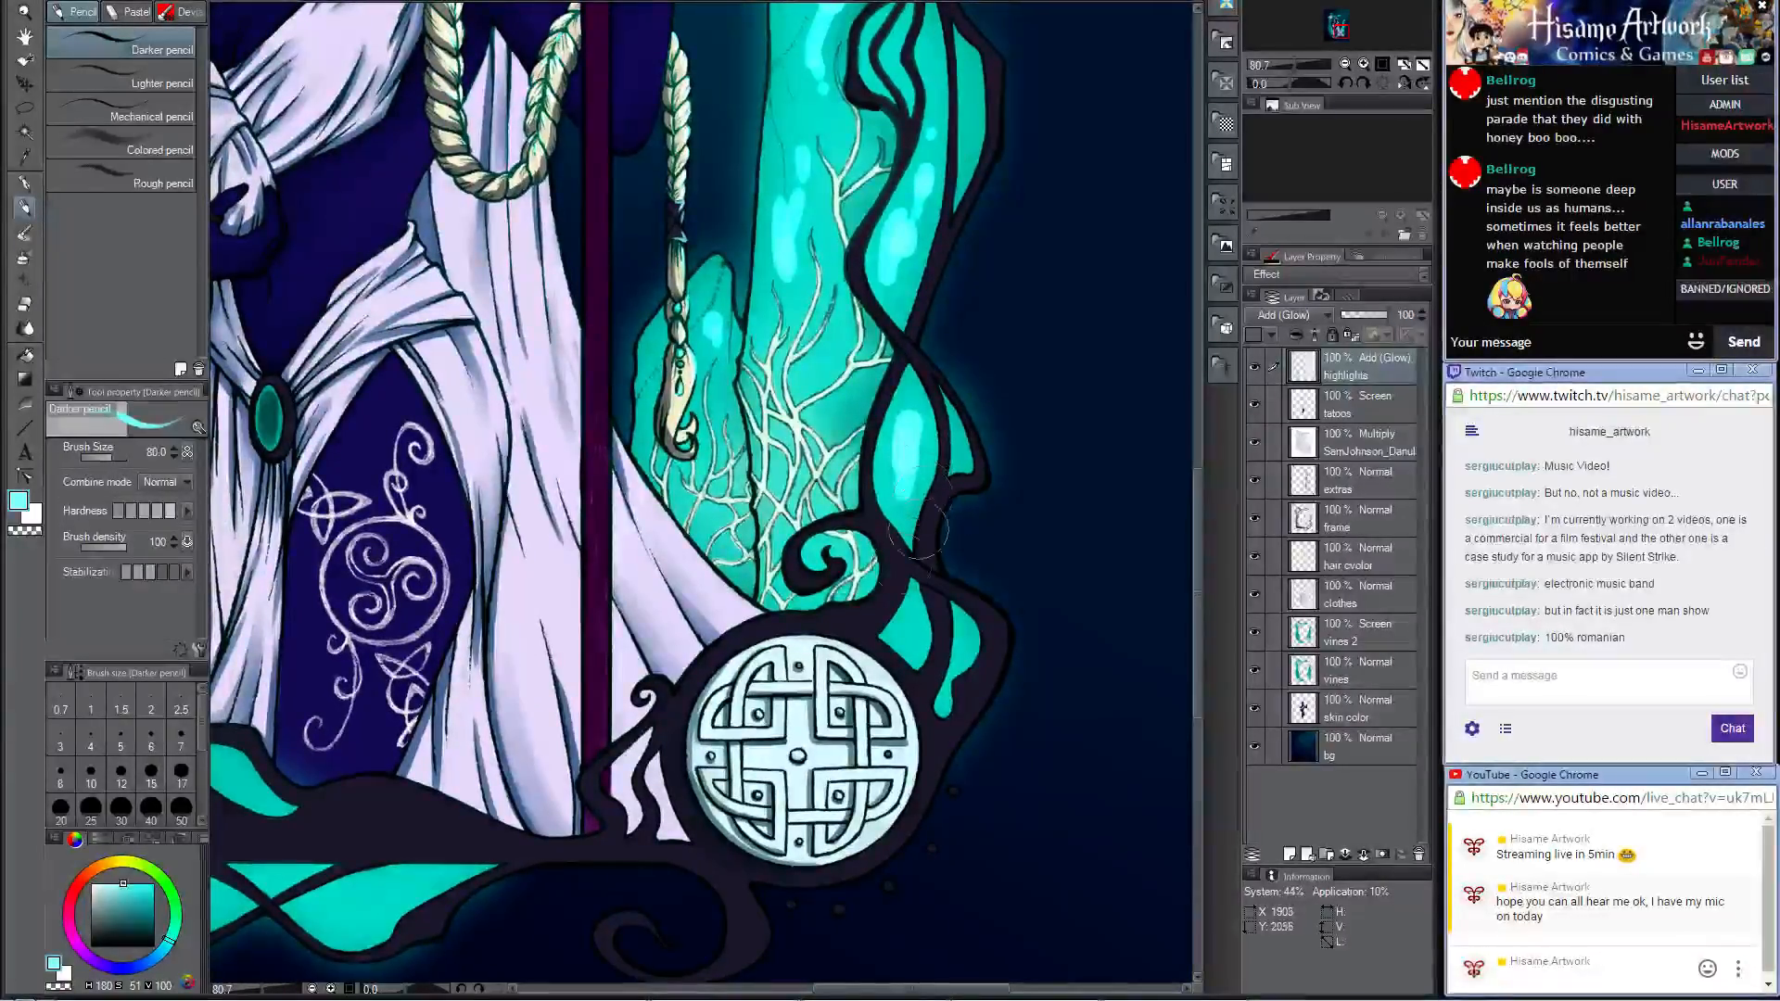
mouse_move(937, 593)
mouse_down()
mouse_move(895, 640)
mouse_move(912, 649)
mouse_up()
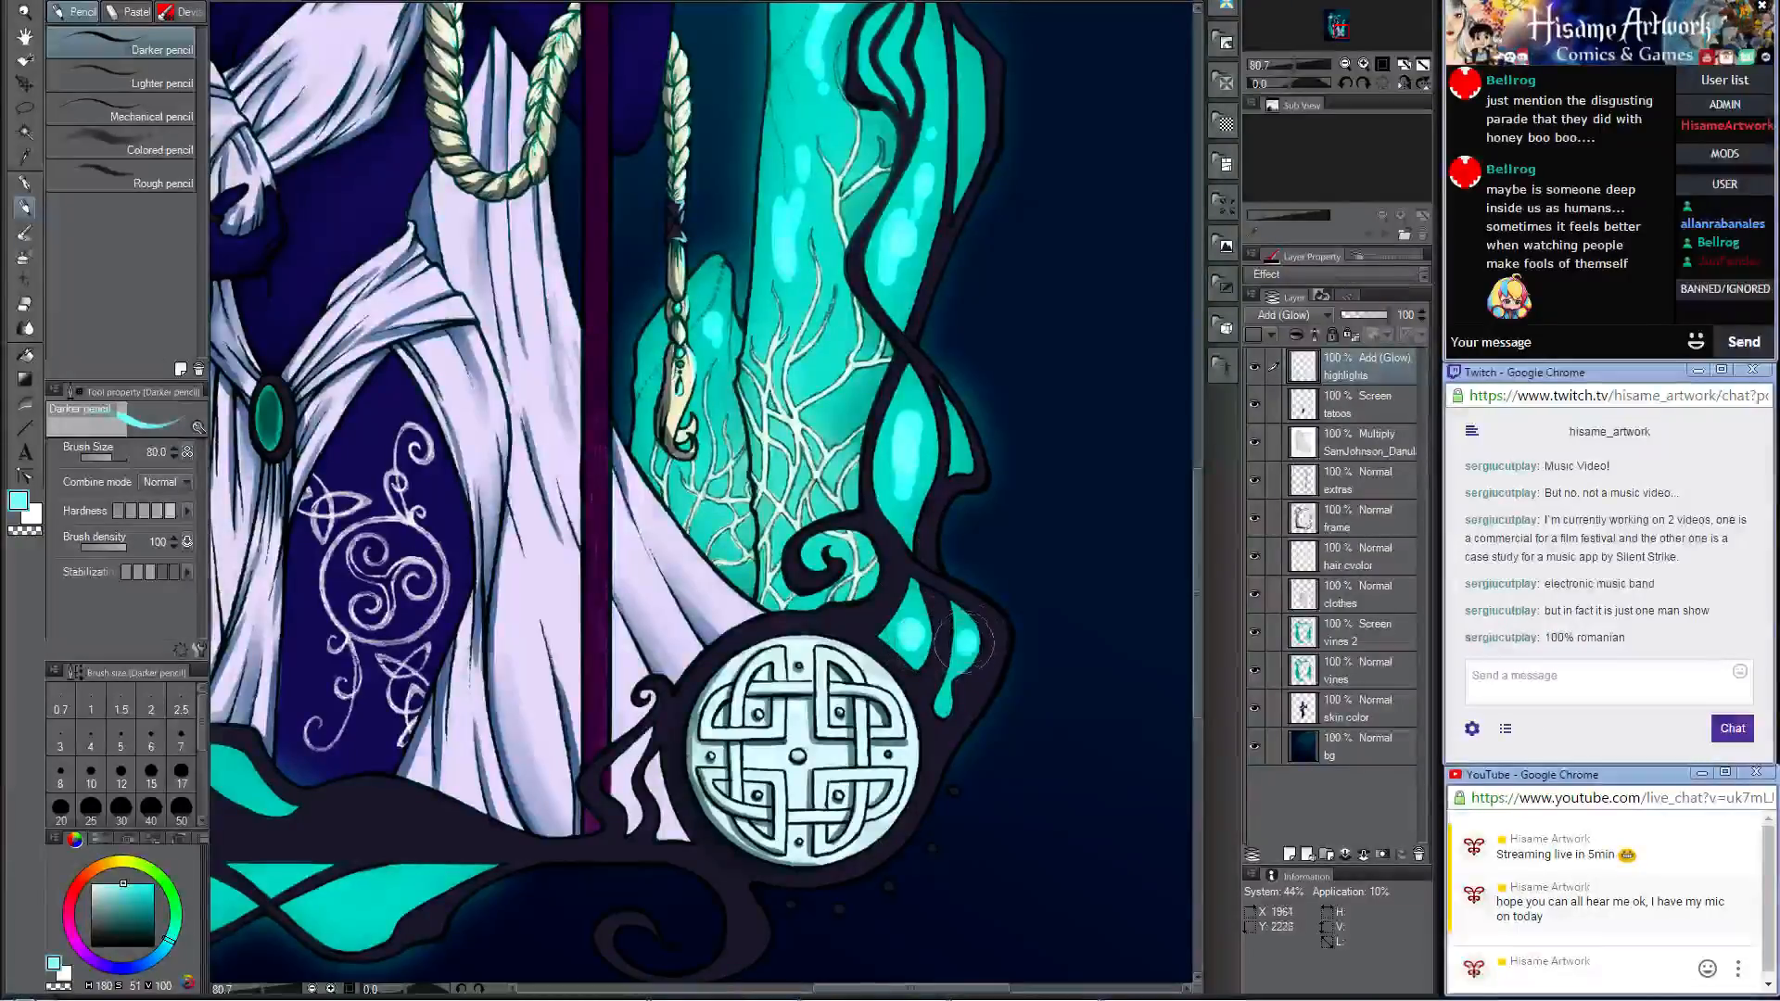
Step: Highlight the narrow upper cells of the right-hand vine and the left edge of the tall stone in pale cyan
mouse_move(992, 313)
mouse_down()
mouse_move(974, 828)
mouse_move(962, 818)
mouse_up()
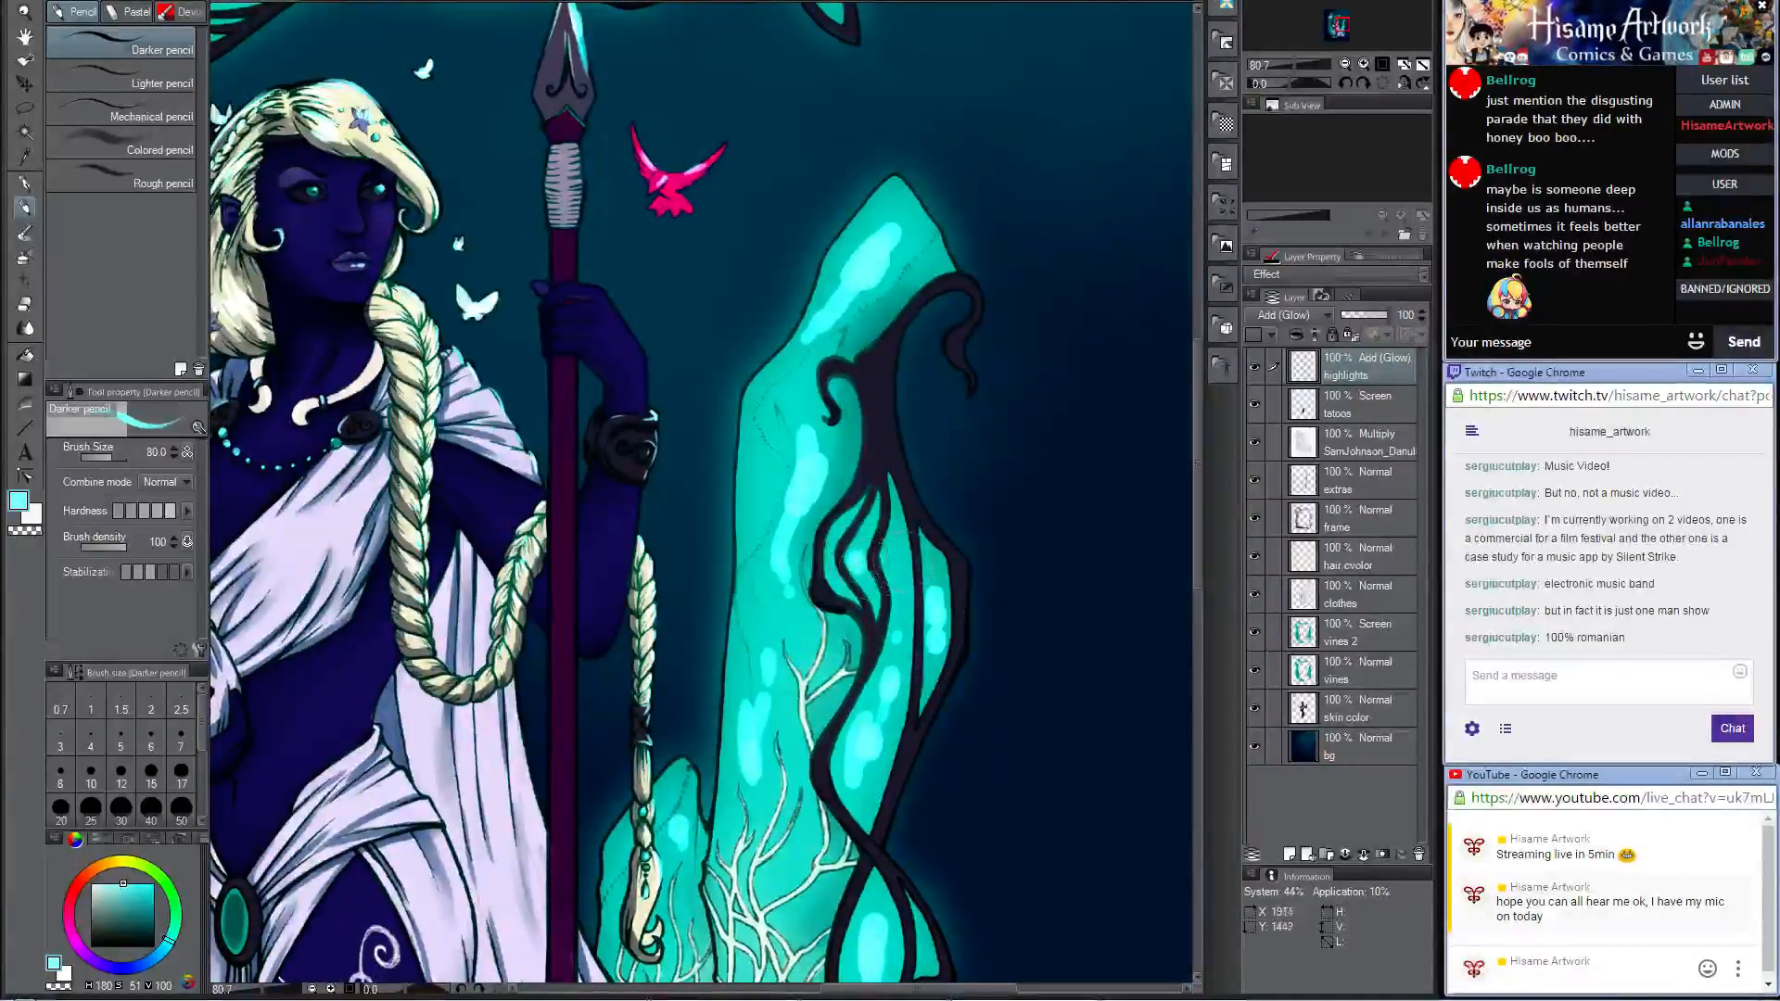
drag(877, 557, 899, 560)
mouse_move(818, 710)
mouse_down()
mouse_move(1080, 329)
mouse_move(886, 760)
mouse_up()
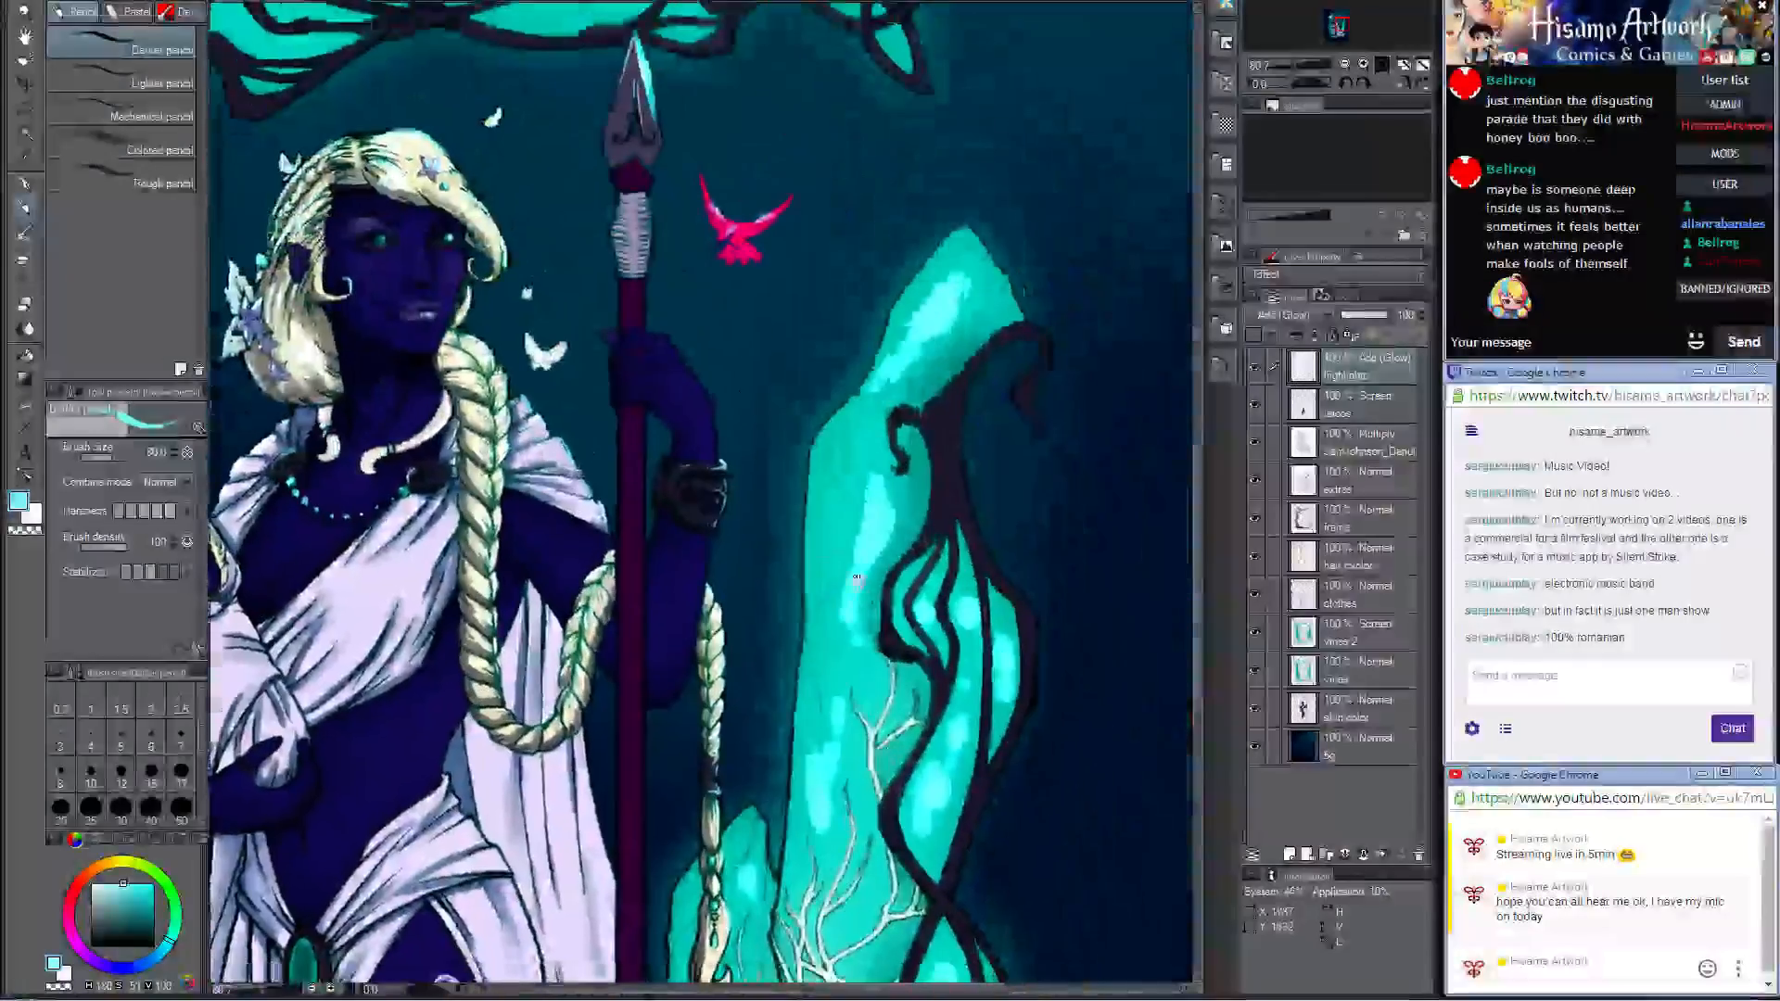
drag(825, 512, 821, 580)
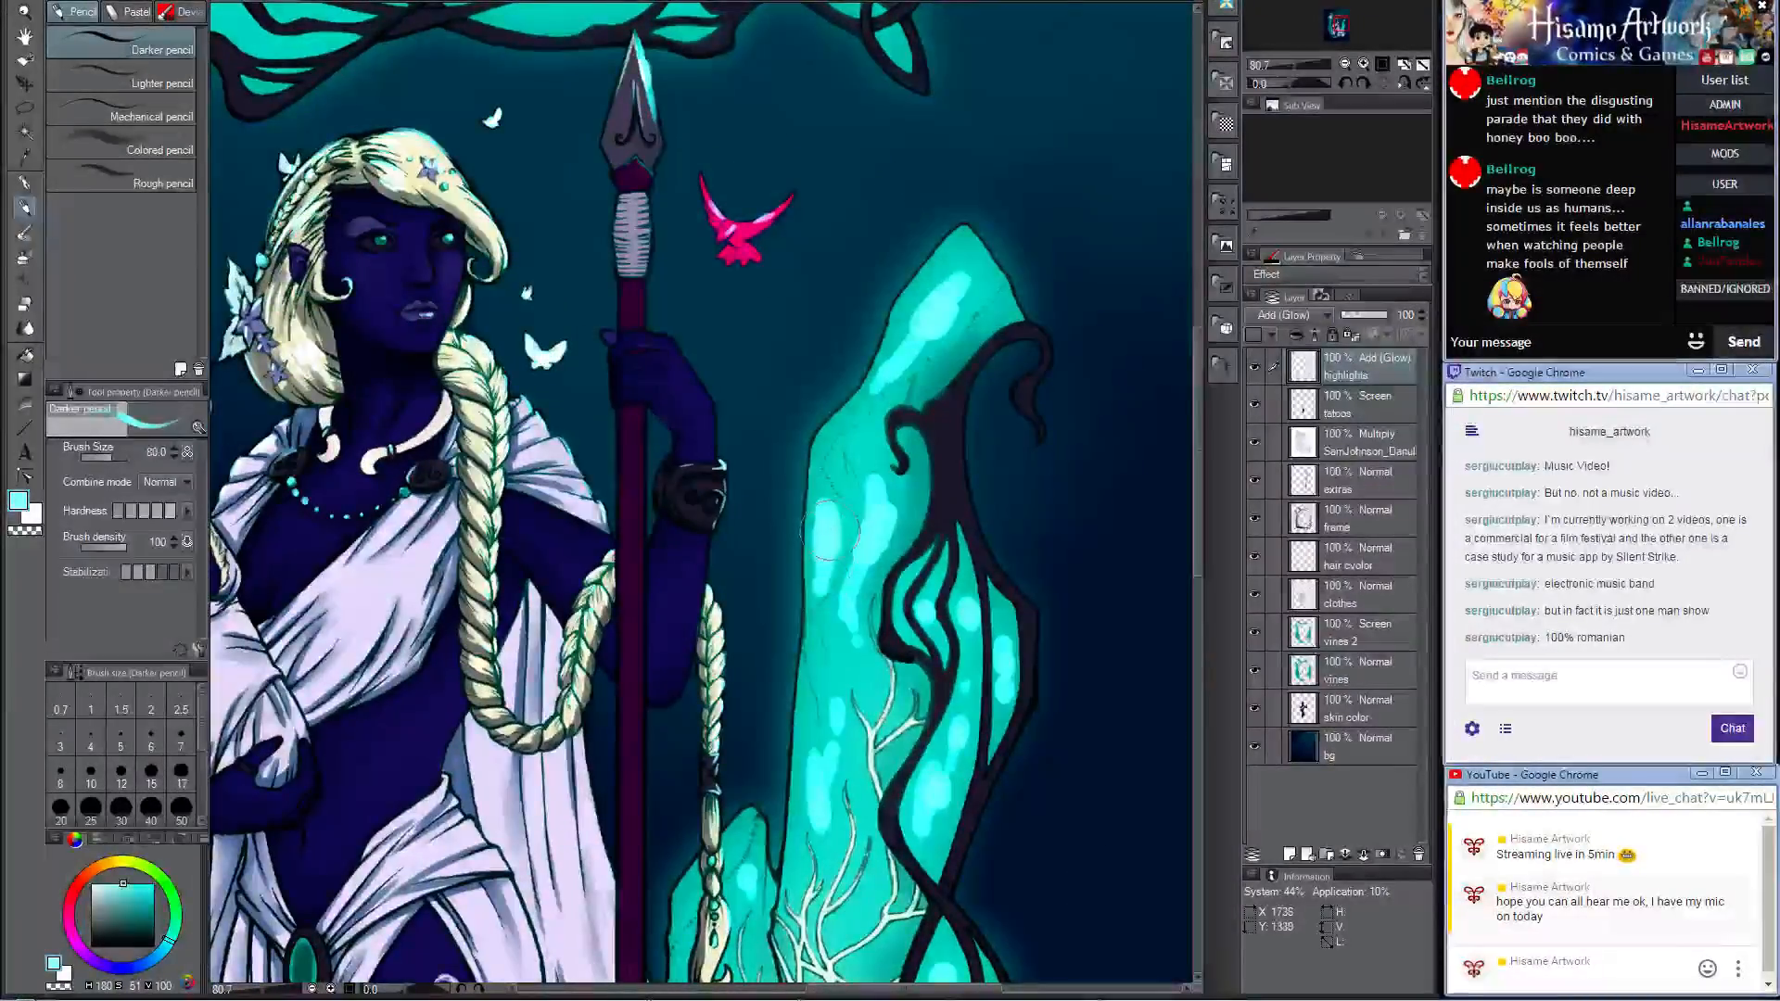
Step: Add pale cyan highlights to the small stone behind the braid's end and among the white roots on the tall stone
drag(864, 510, 1042, 20)
drag(935, 223, 935, 134)
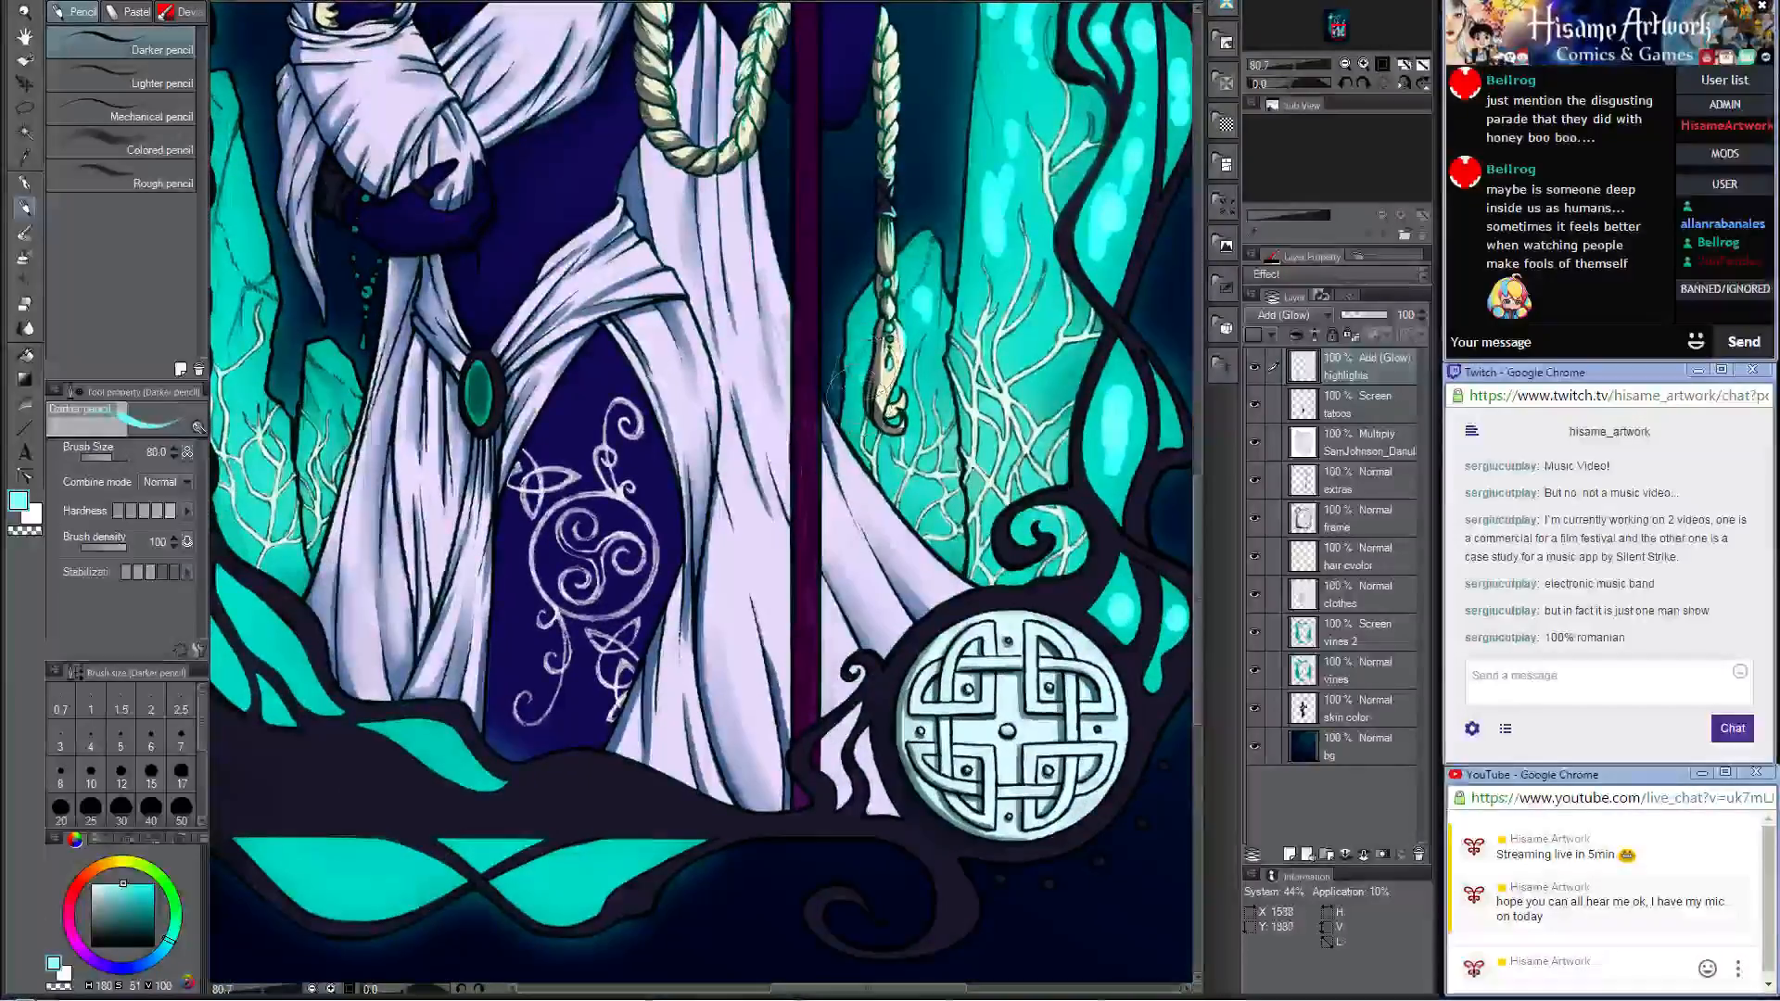
drag(840, 387, 854, 313)
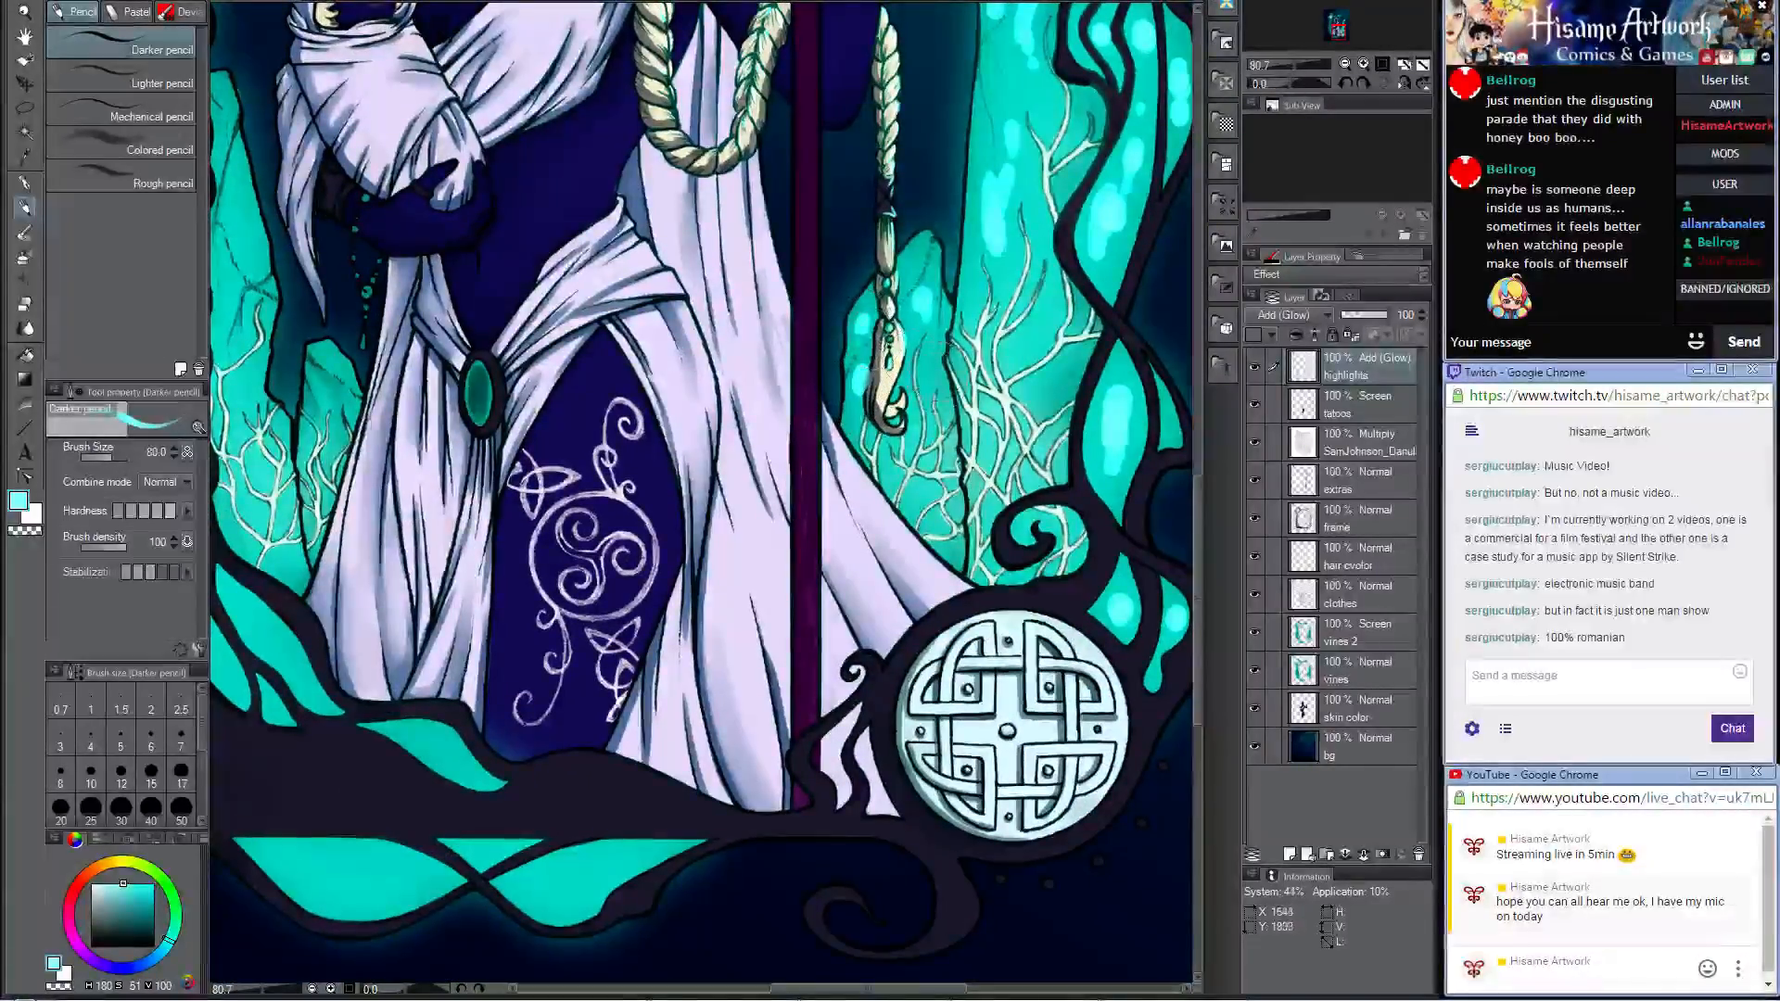
mouse_move(1055, 375)
mouse_down()
mouse_move(1036, 388)
mouse_move(1025, 341)
mouse_up()
drag(1038, 322, 1045, 304)
Step: Paint pale cyan glow inside the teal cells of the frame's bottom border and its lower-left corner
drag(686, 623, 936, 357)
mouse_move(556, 605)
mouse_down()
mouse_move(628, 602)
mouse_move(532, 590)
mouse_move(654, 609)
mouse_move(586, 614)
mouse_up()
mouse_move(820, 617)
mouse_down()
mouse_move(788, 603)
mouse_move(842, 603)
mouse_move(784, 619)
mouse_move(844, 604)
mouse_up()
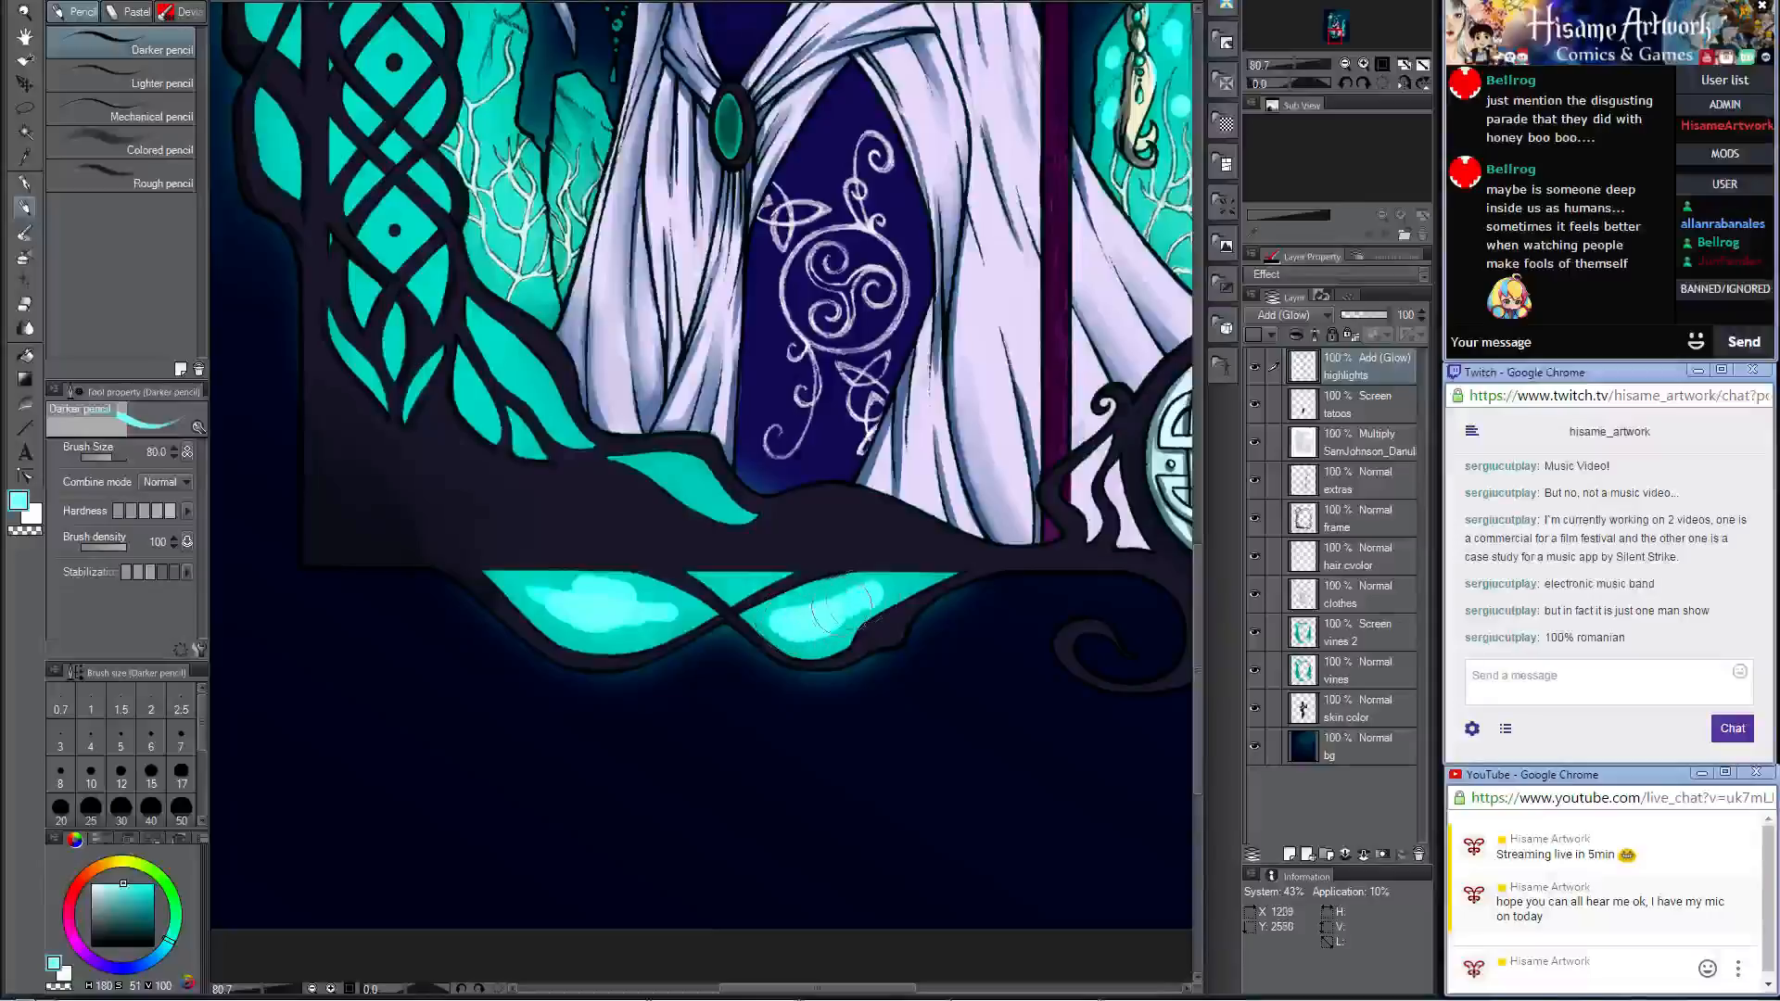
mouse_move(645, 517)
mouse_down()
mouse_move(676, 478)
mouse_move(721, 501)
mouse_move(685, 478)
mouse_up()
mouse_move(542, 334)
mouse_down()
mouse_move(515, 348)
mouse_move(568, 408)
mouse_move(472, 385)
mouse_up()
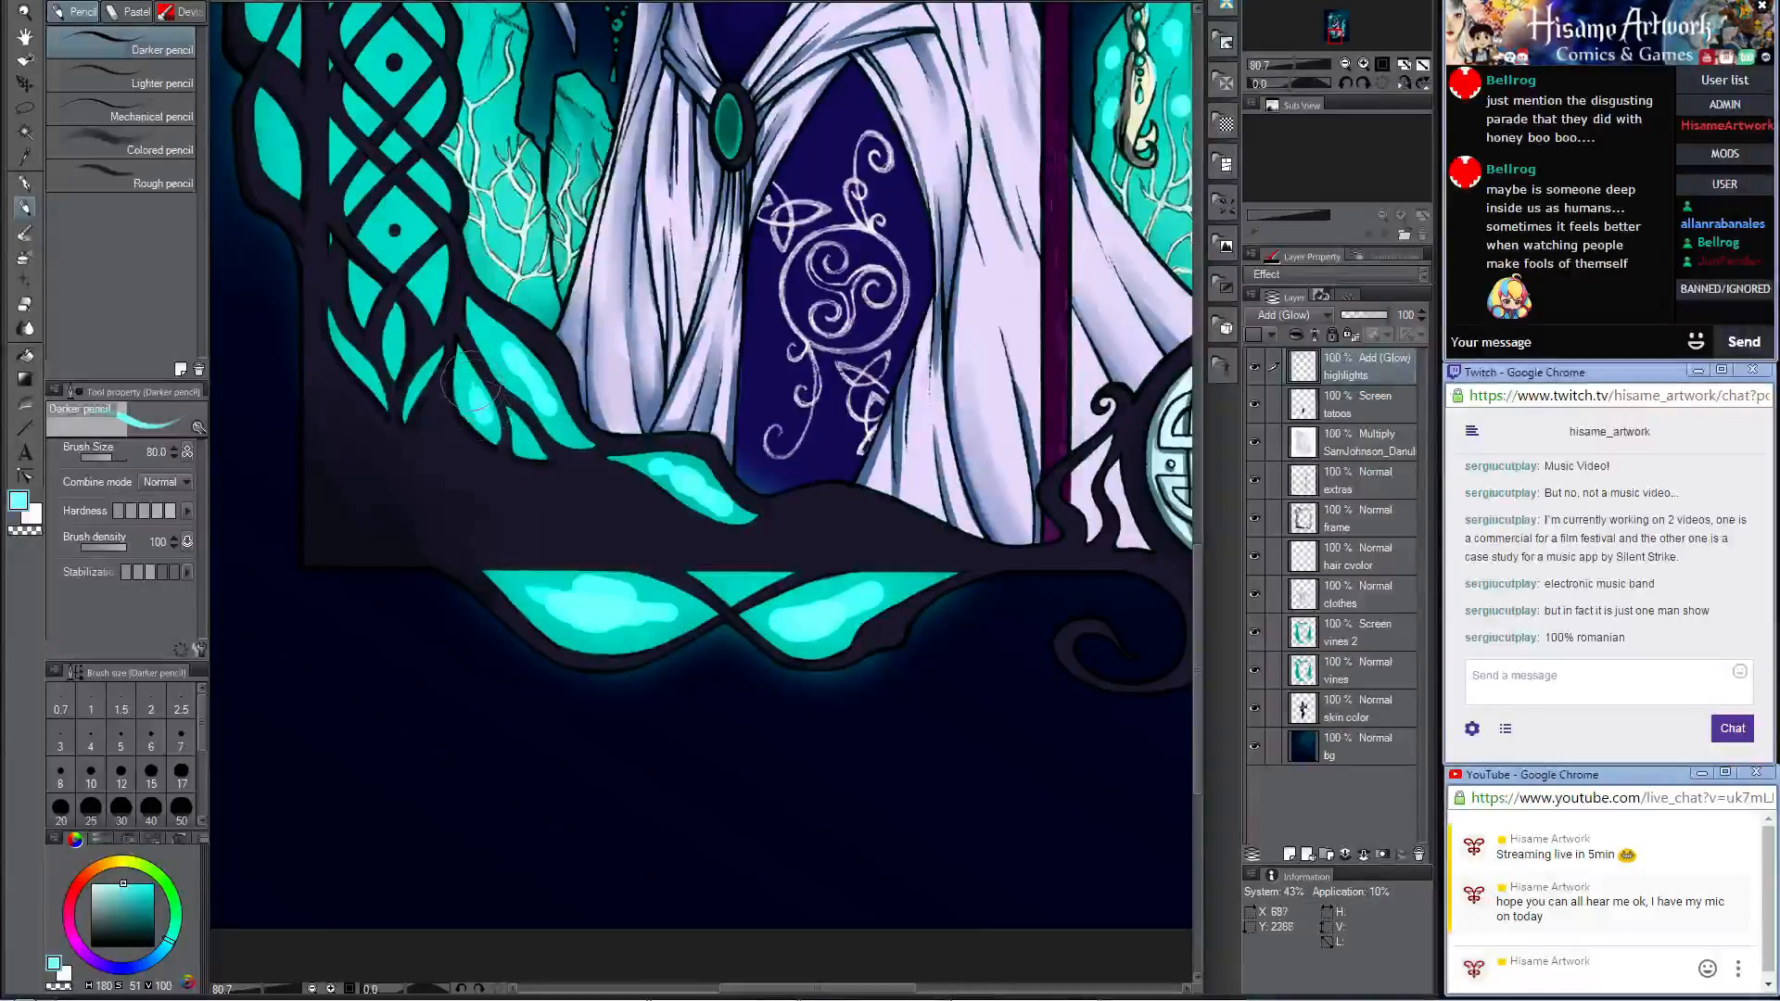
Step: Add pale cyan glow to the teal cells bulging from the outer edge of the left pillar
drag(488, 302, 743, 627)
drag(553, 445, 539, 486)
mouse_move(536, 261)
mouse_down()
mouse_move(521, 311)
mouse_move(531, 243)
mouse_move(517, 352)
mouse_up()
Step: Paint pale cyan highlights around the dotted diamonds of the left pillar's knotwork lattice, working upward
mouse_move(675, 575)
mouse_down()
mouse_move(684, 612)
mouse_move(694, 594)
mouse_move(654, 571)
mouse_move(682, 556)
mouse_move(659, 593)
mouse_move(654, 536)
mouse_up()
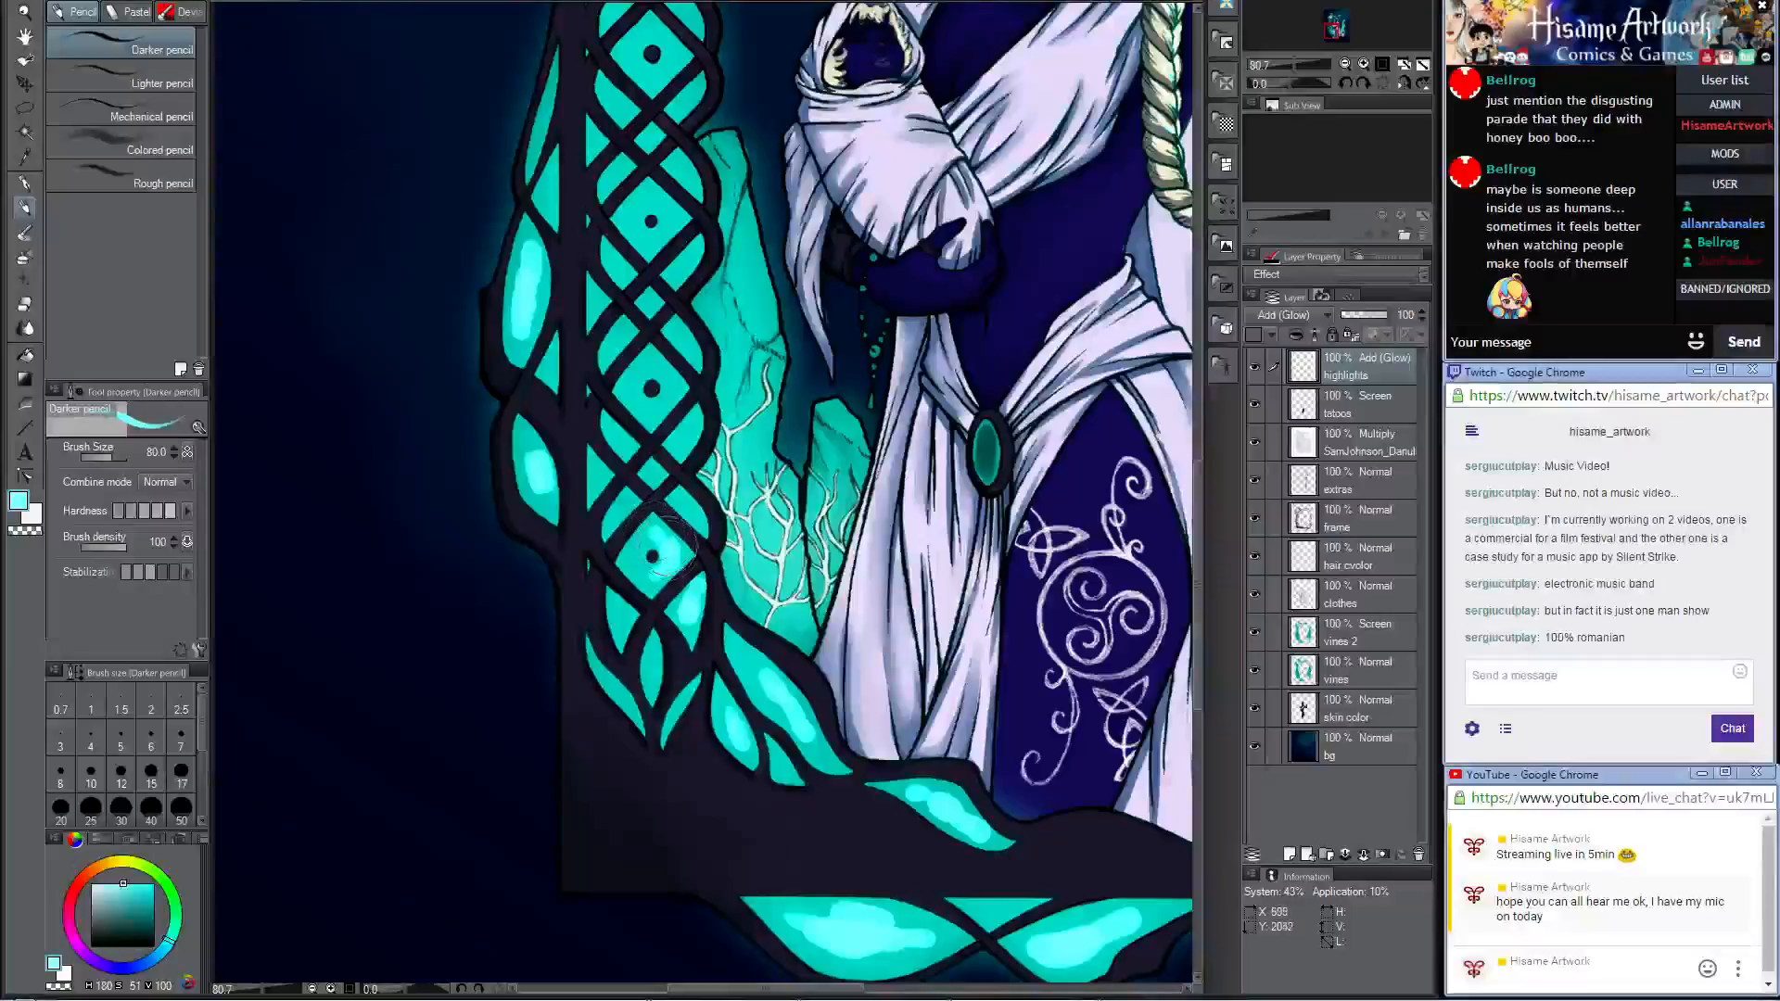
drag(653, 408, 666, 386)
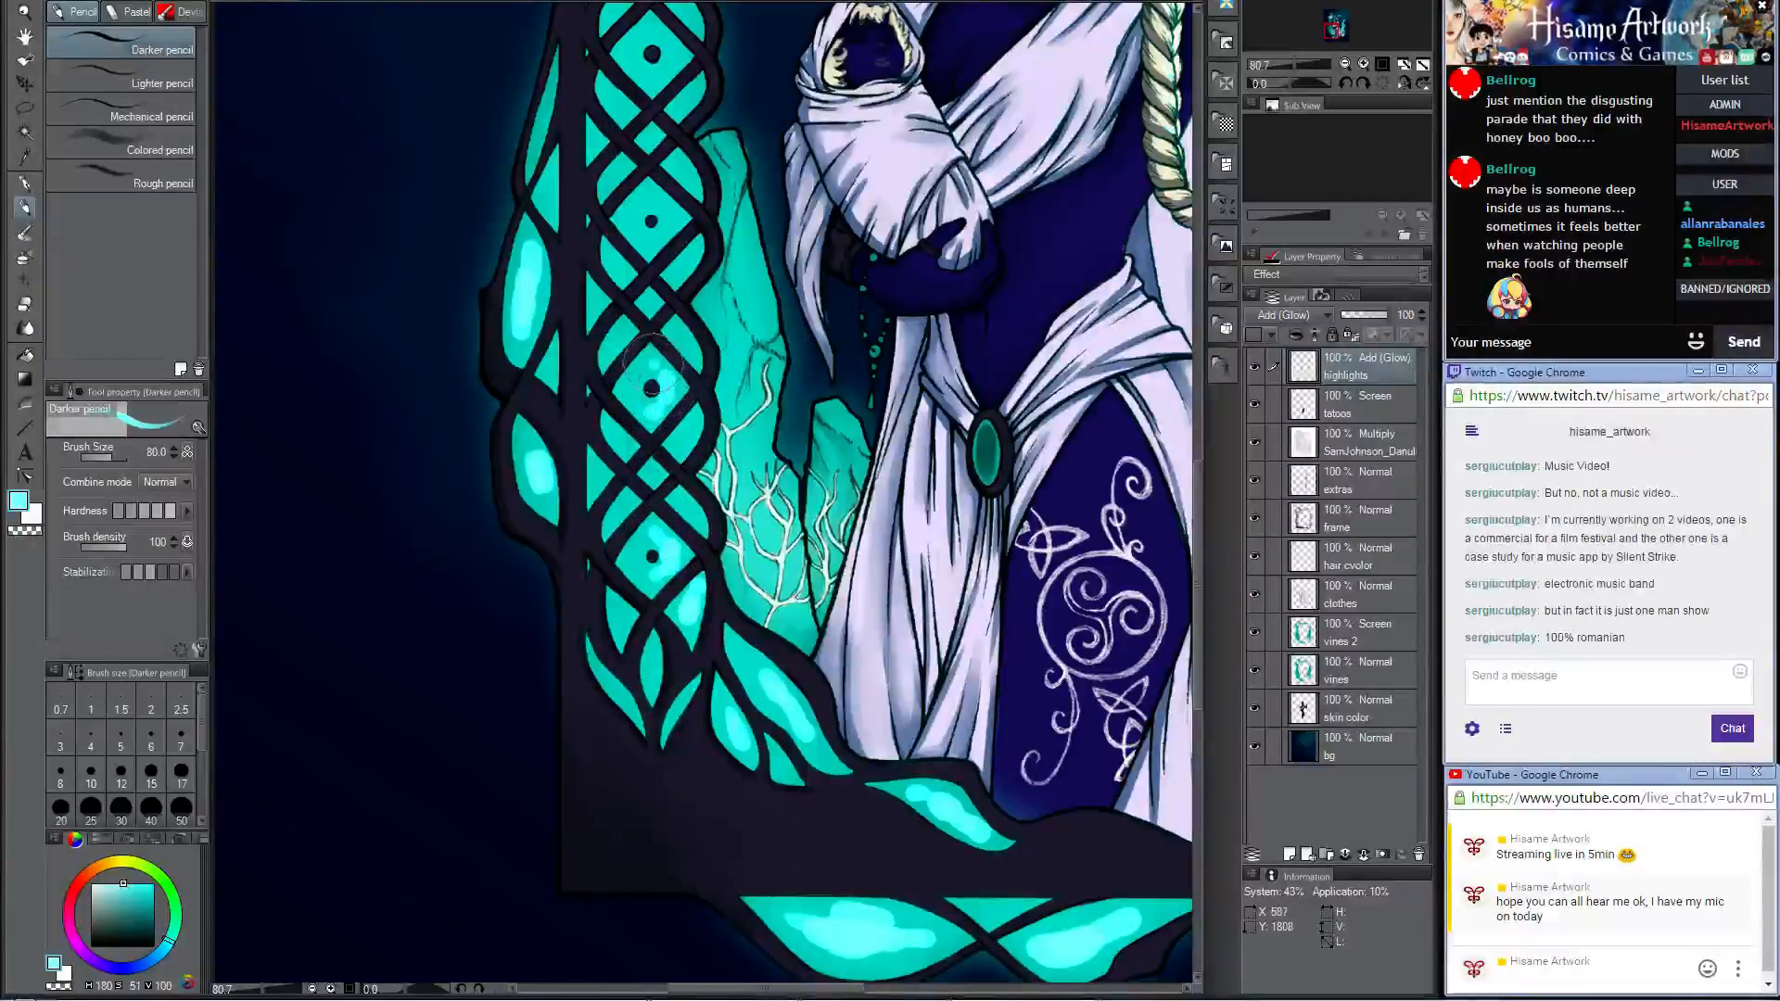
drag(713, 310, 789, 581)
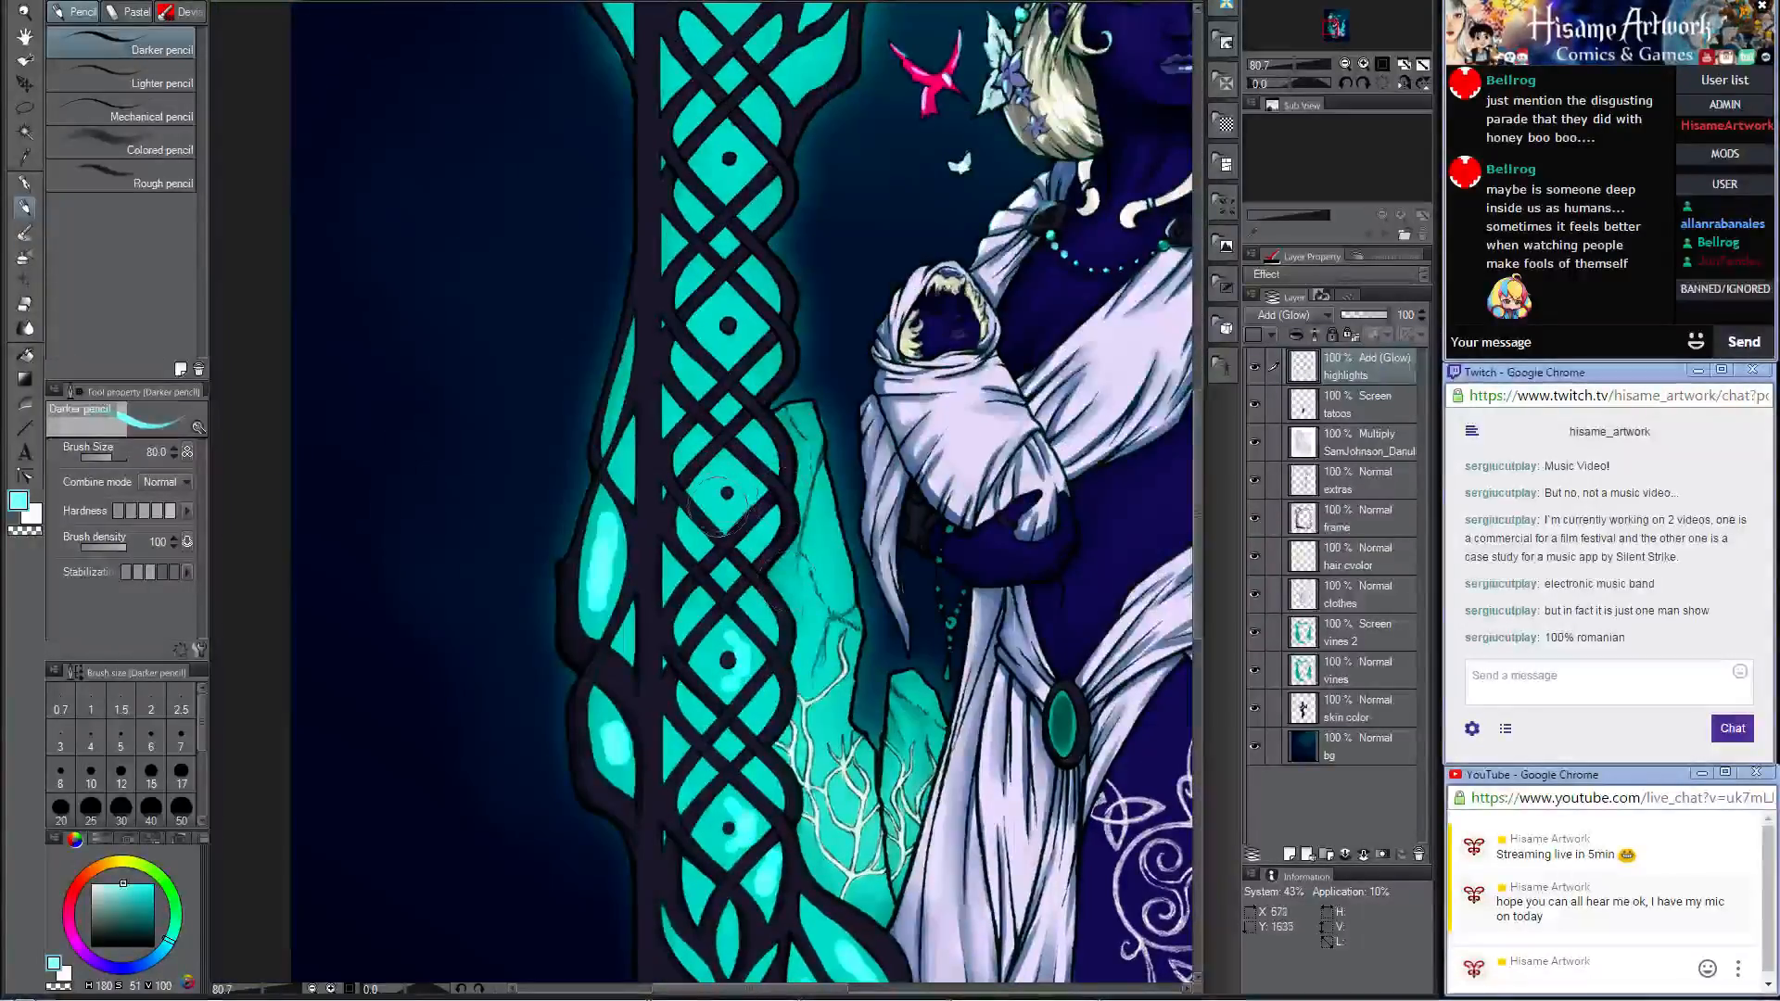
drag(723, 507, 718, 473)
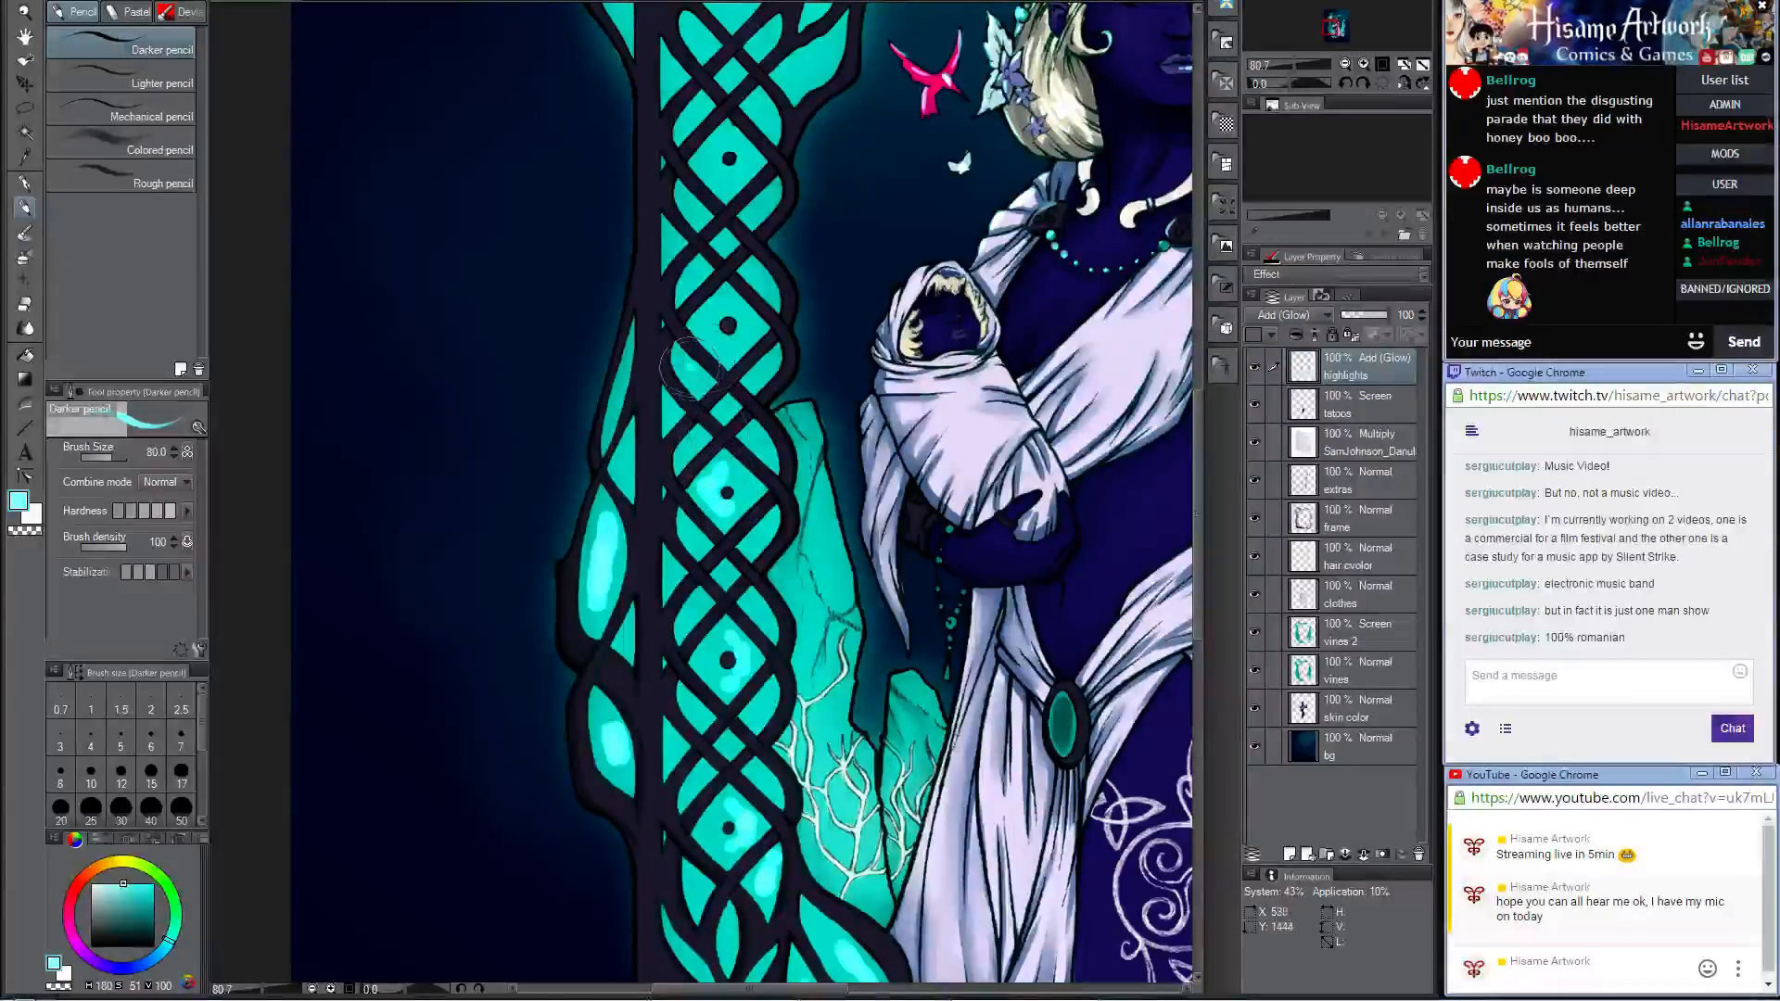
mouse_move(691, 367)
mouse_down()
mouse_move(704, 319)
mouse_move(720, 341)
mouse_up()
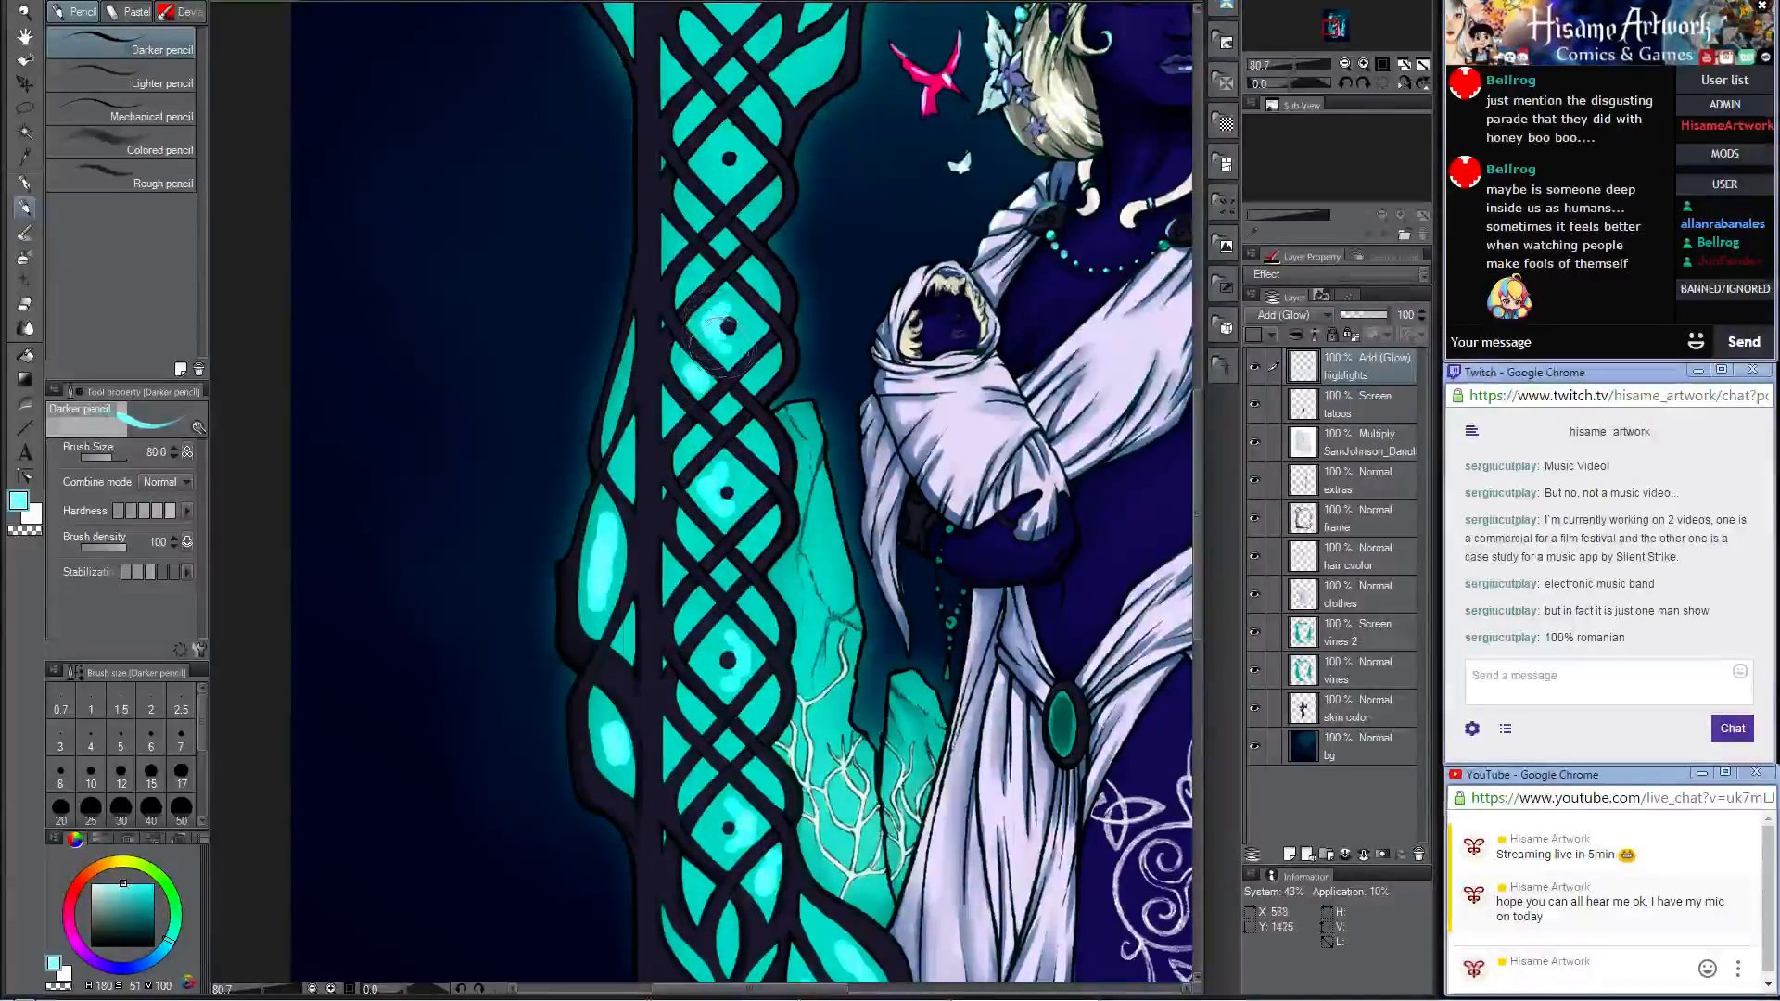
Step: Highlight the top of the pillar lattice and the teal cells beside and below the spiral medallion in pale cyan
drag(836, 248, 865, 546)
drag(748, 475, 753, 436)
drag(634, 267, 647, 318)
mouse_move(600, 120)
mouse_down()
mouse_move(593, 153)
mouse_move(666, 227)
mouse_up()
drag(740, 301, 780, 285)
mouse_move(857, 351)
mouse_down()
mouse_move(826, 369)
mouse_move(845, 357)
mouse_up()
drag(850, 292, 858, 282)
drag(920, 217, 910, 235)
Step: Paint pale cyan glow inside the teal cells of the twisted branch along the top of the frame
drag(1086, 211, 857, 515)
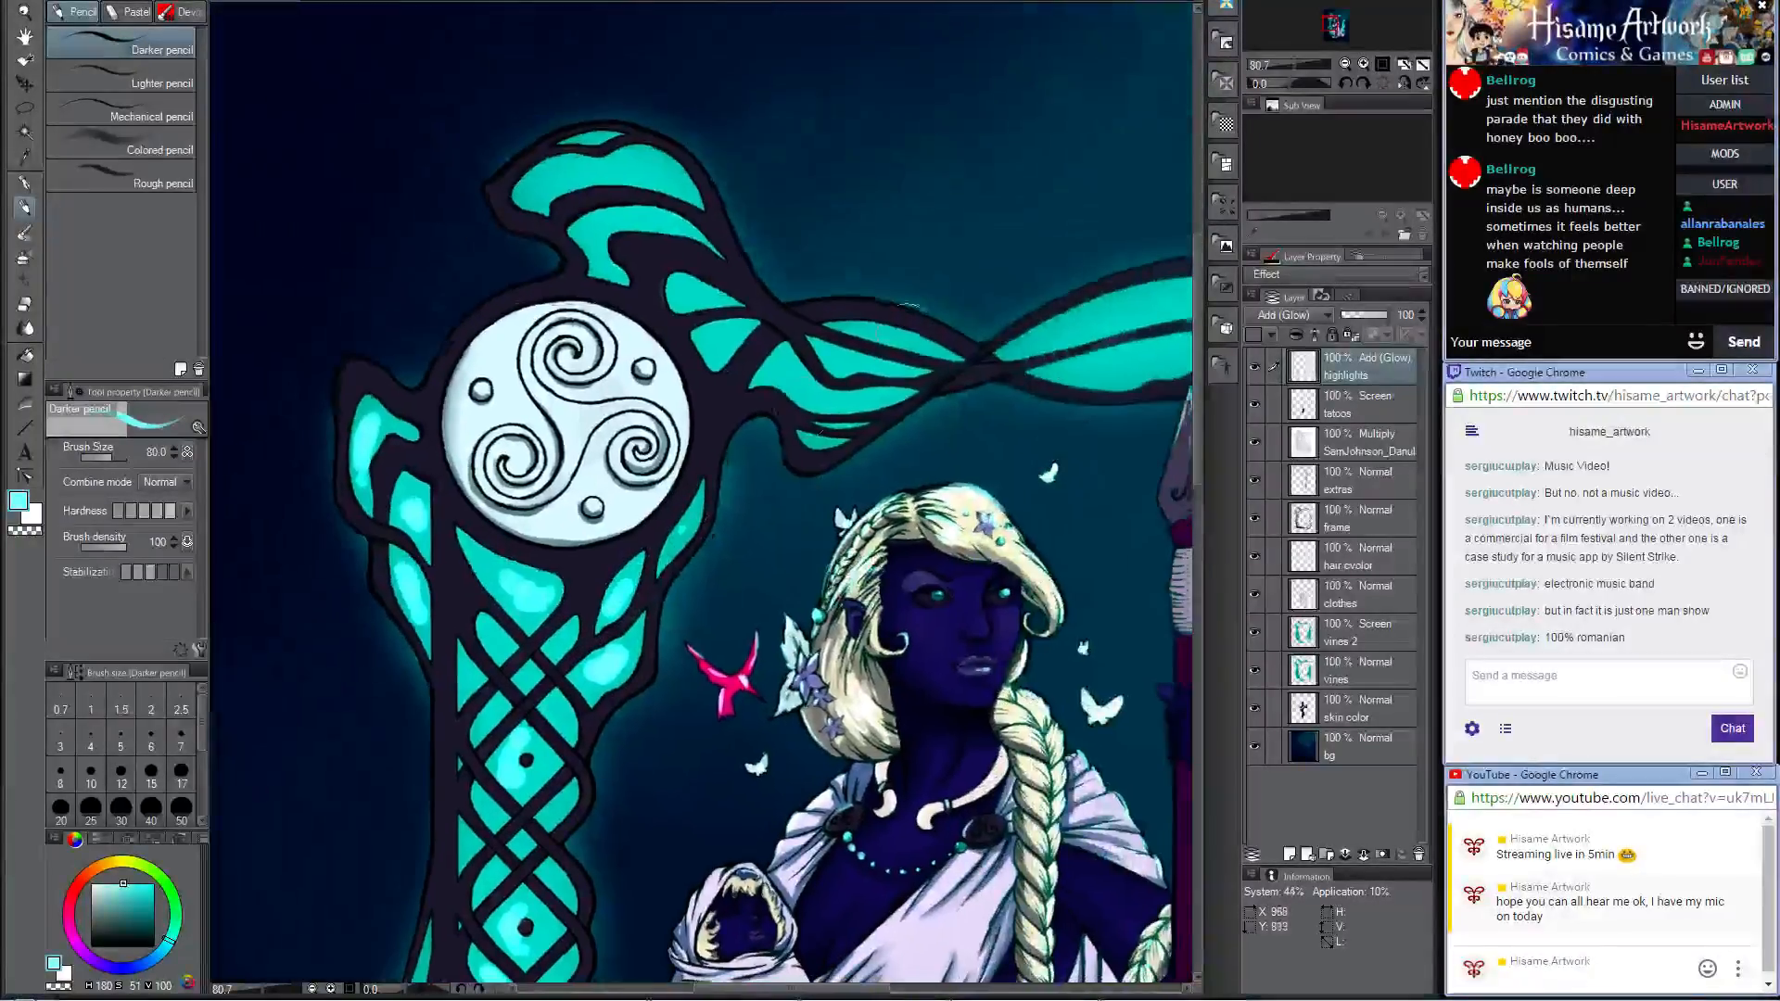
mouse_move(812, 357)
mouse_down()
mouse_move(783, 389)
mouse_move(867, 408)
mouse_move(747, 398)
mouse_move(556, 430)
mouse_up()
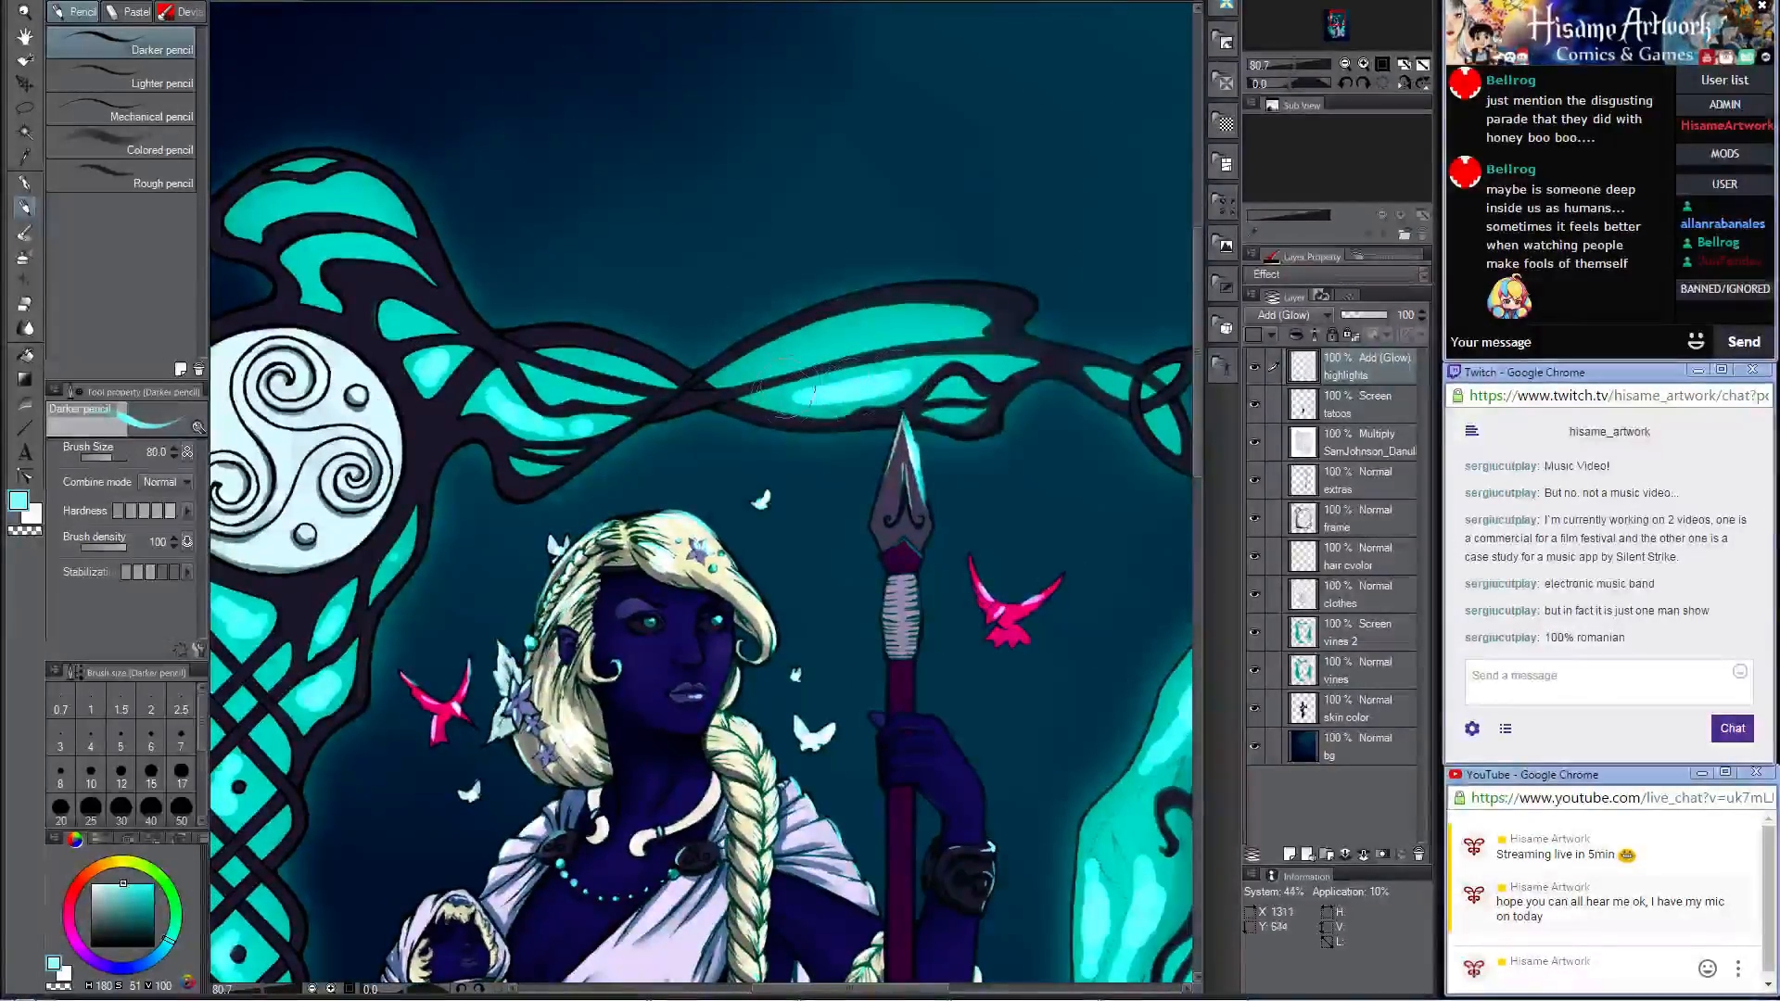
mouse_move(781, 350)
mouse_down()
mouse_move(928, 324)
mouse_move(732, 368)
mouse_up()
mouse_move(1071, 397)
mouse_down()
mouse_move(715, 395)
mouse_move(765, 381)
mouse_move(812, 424)
mouse_up()
mouse_move(672, 480)
mouse_down()
mouse_move(1116, 347)
mouse_move(1086, 354)
mouse_up()
Step: Change the drawing colour to a near-white cyan and brighten the highlights in the long branch cells above the spear
click(28, 502)
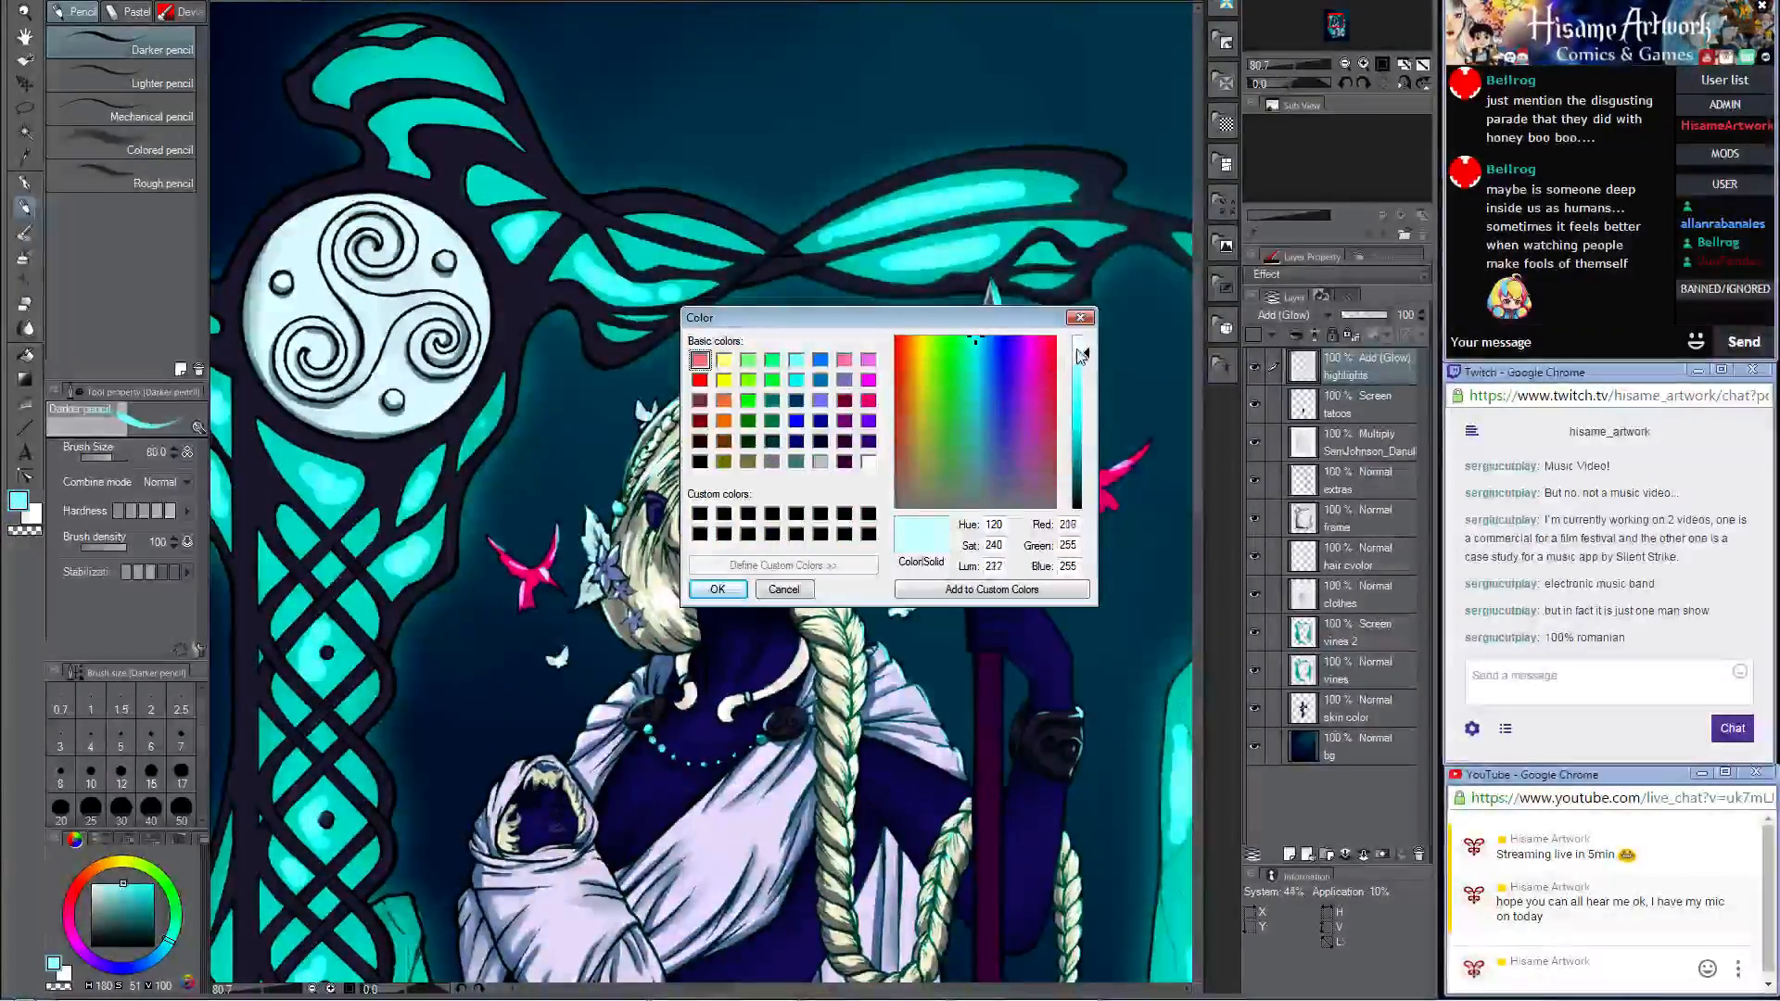
click(713, 589)
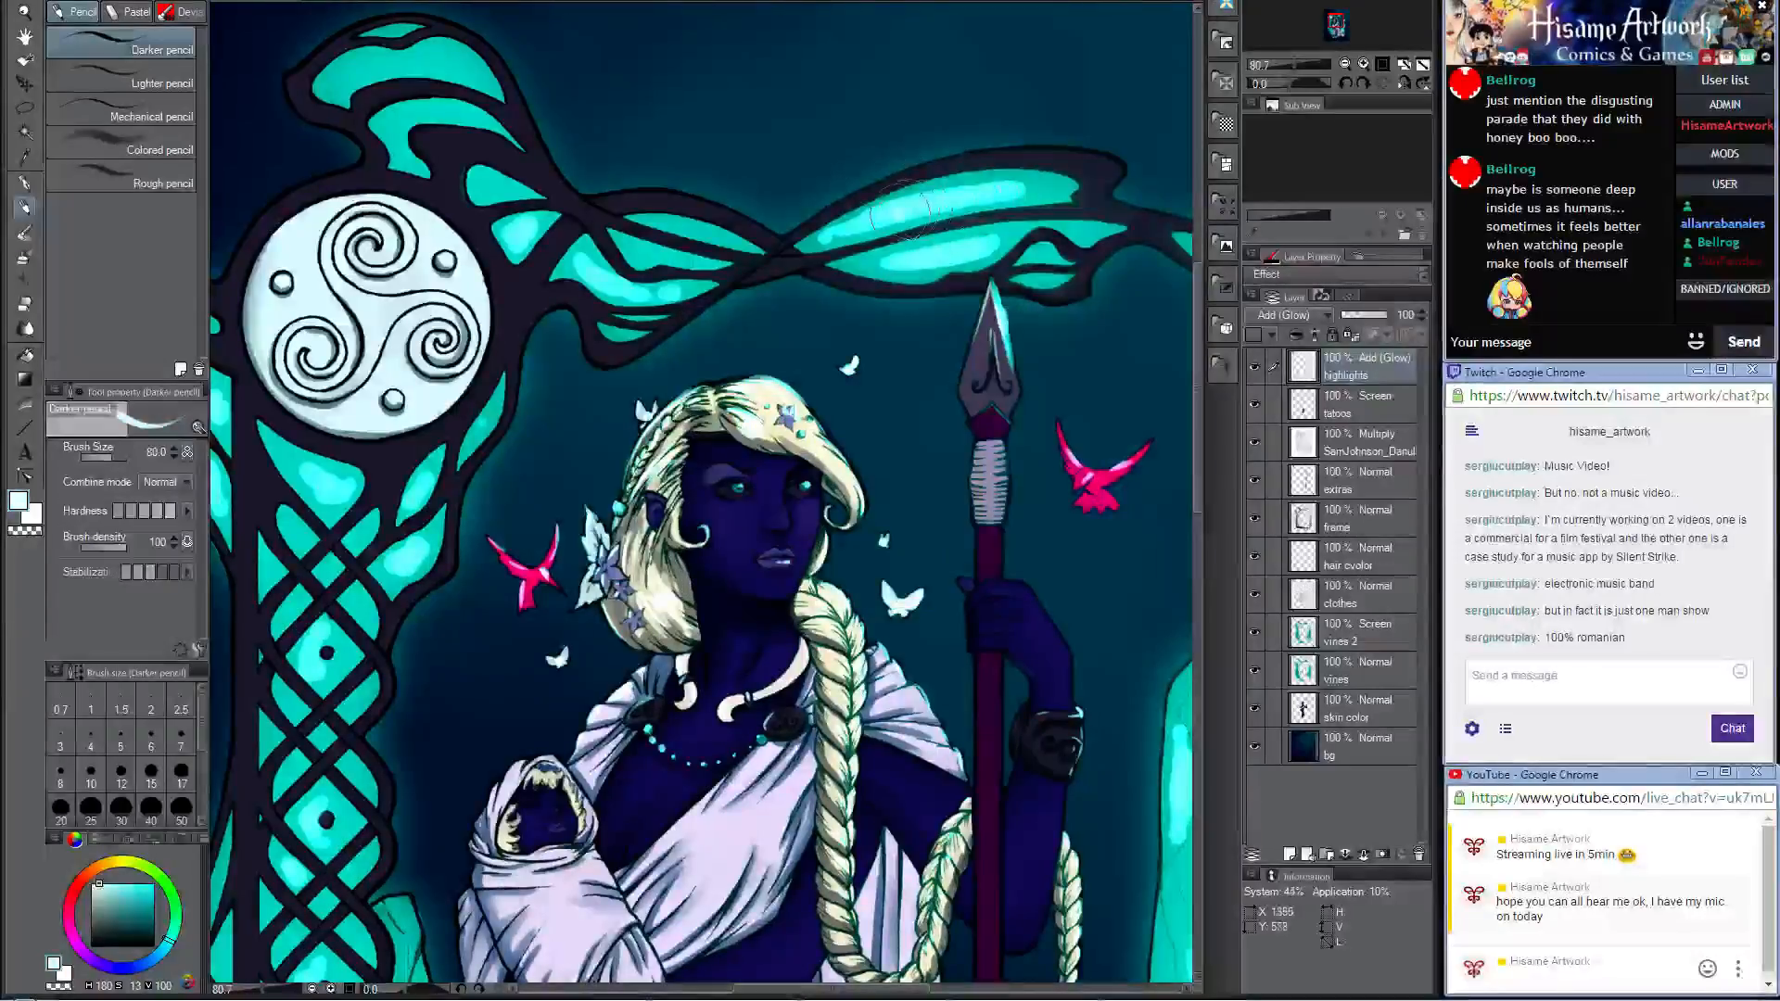
drag(899, 212, 960, 194)
drag(929, 260, 967, 250)
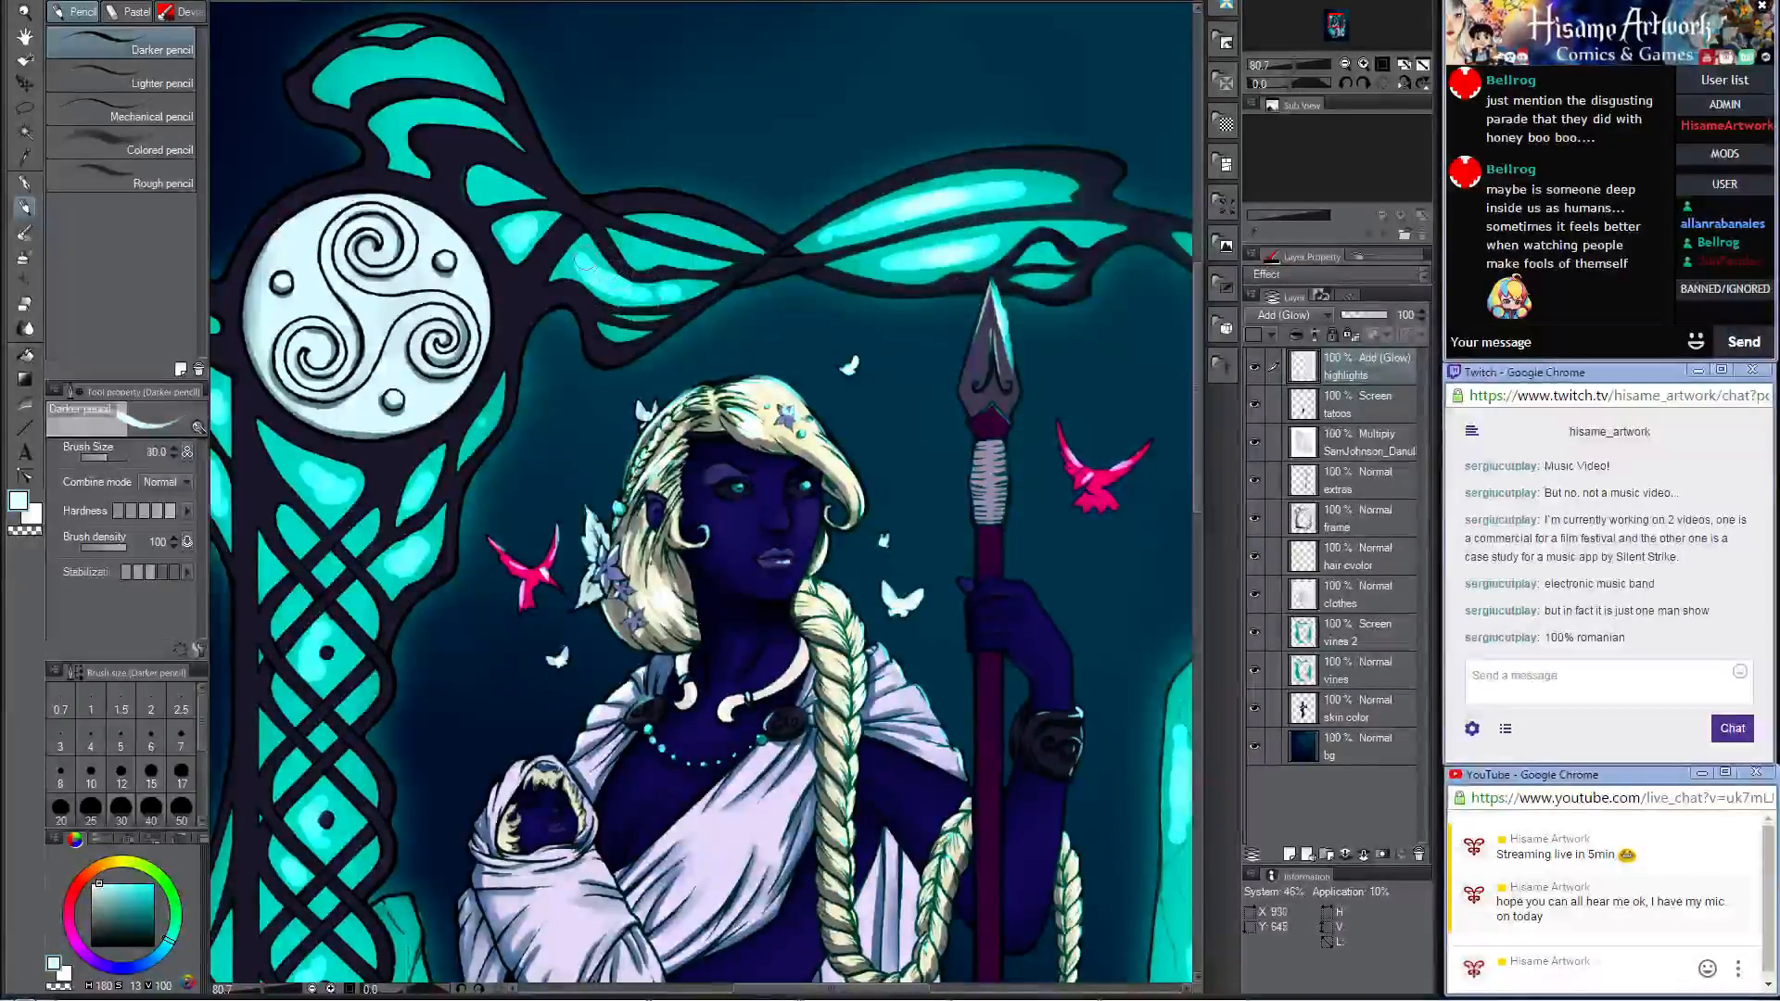
Step: With the brush at size 30, add near-white highlight cores to the twisted branch and the curled cells above the spiral medallion
drag(601, 275, 664, 295)
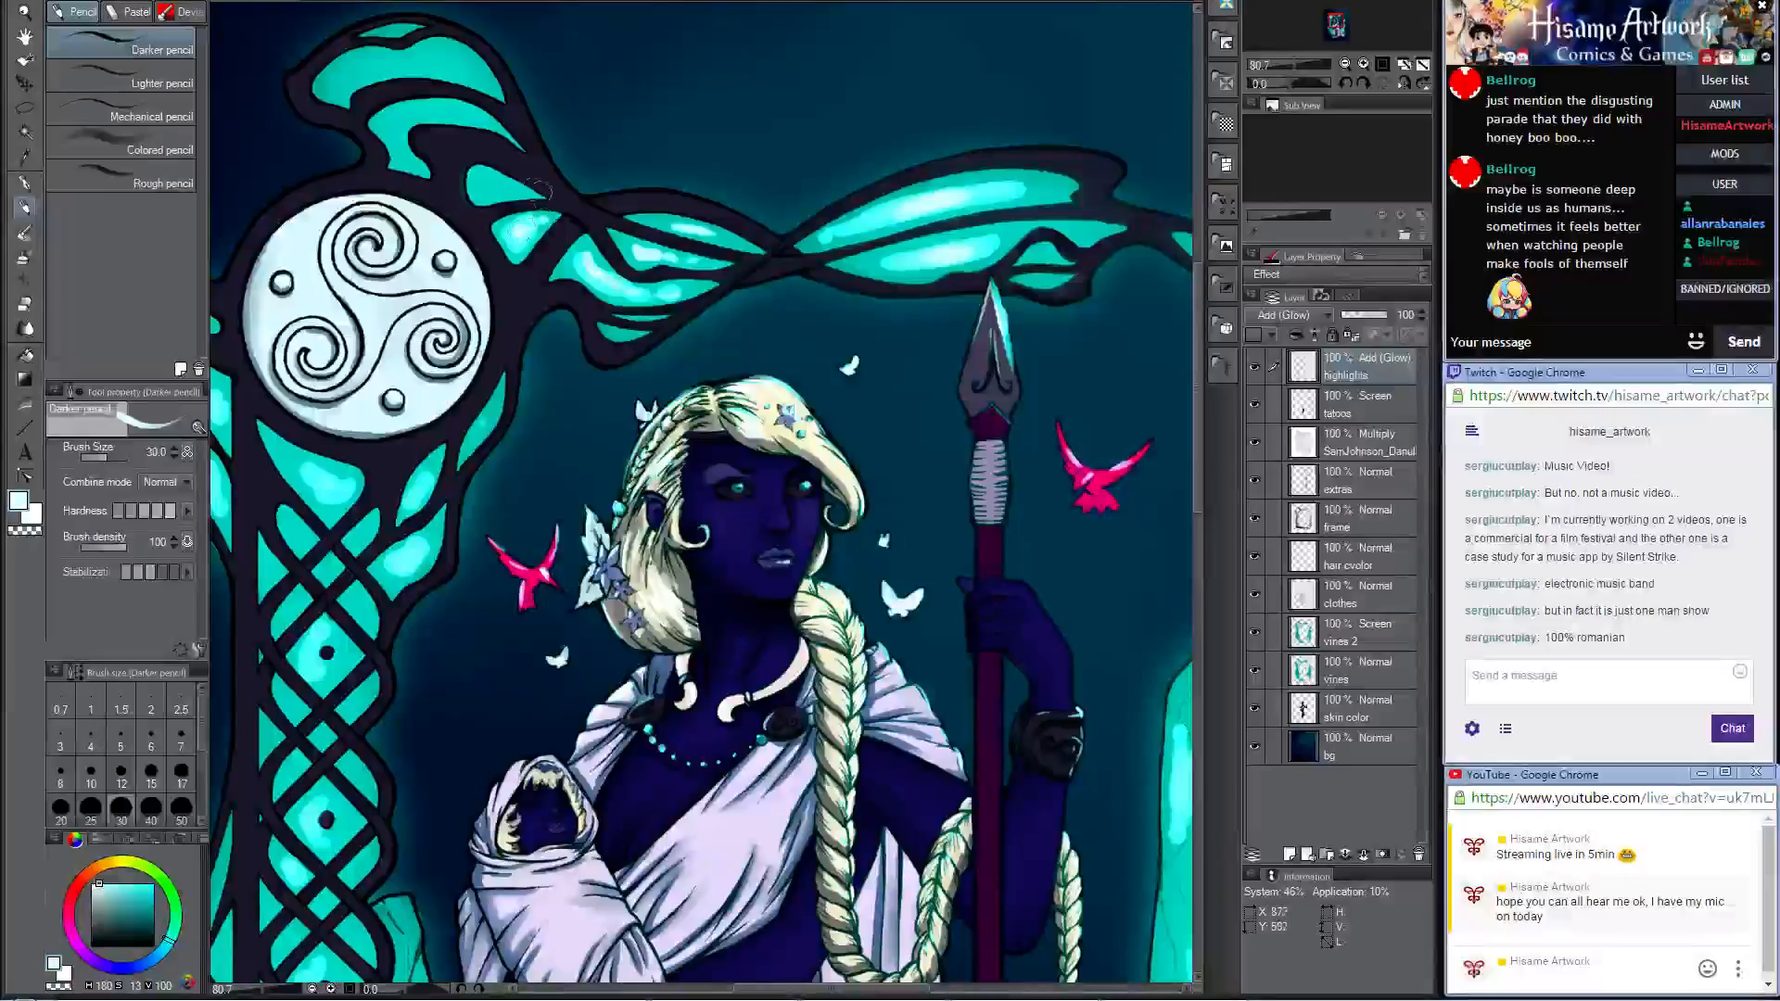
drag(511, 192, 527, 192)
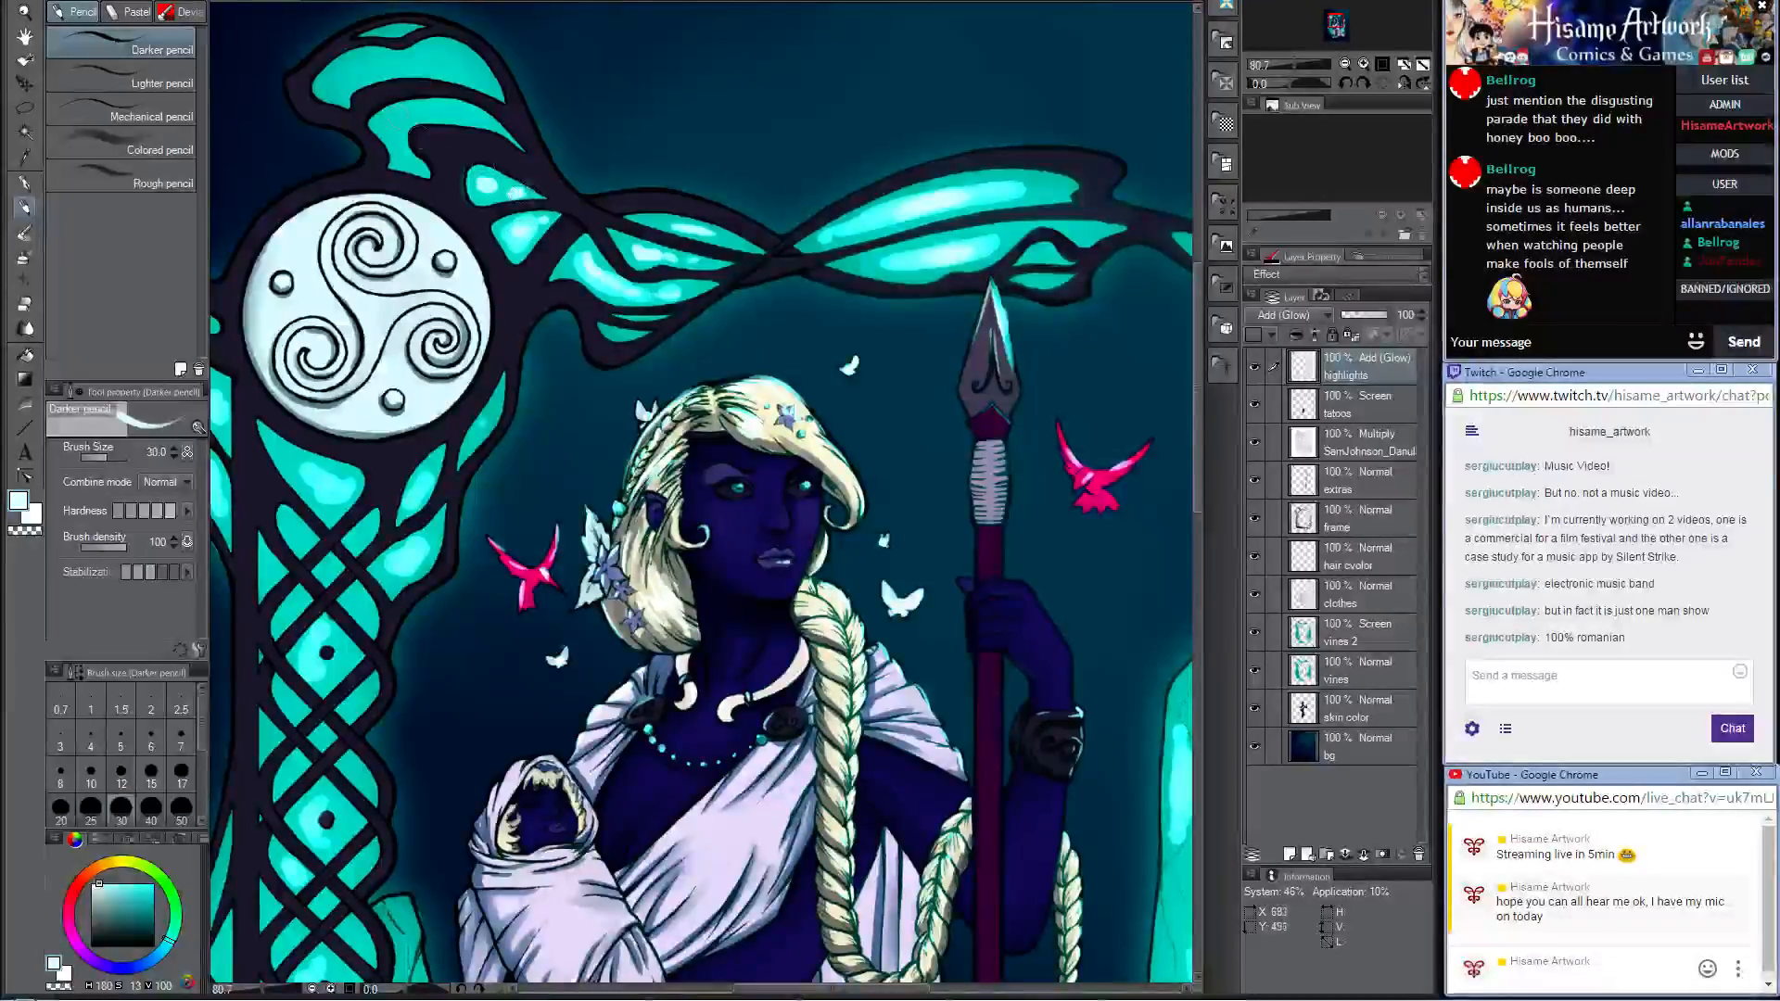
drag(402, 118, 463, 112)
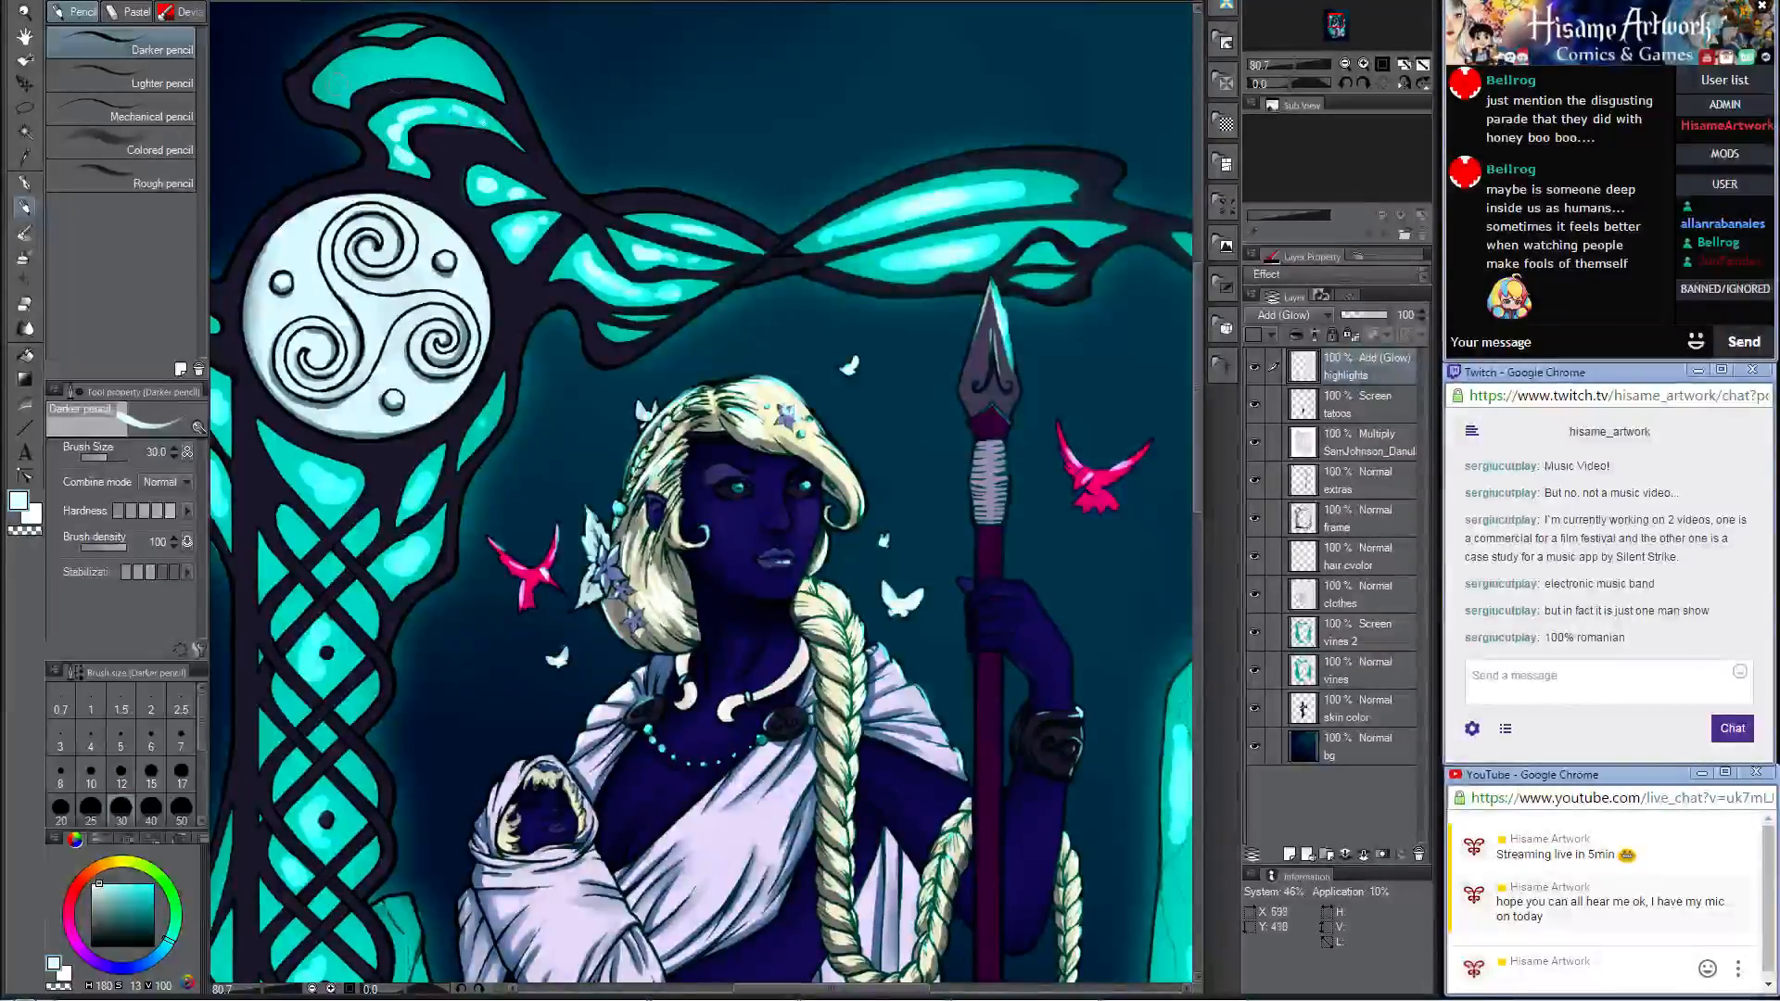
drag(332, 81, 468, 68)
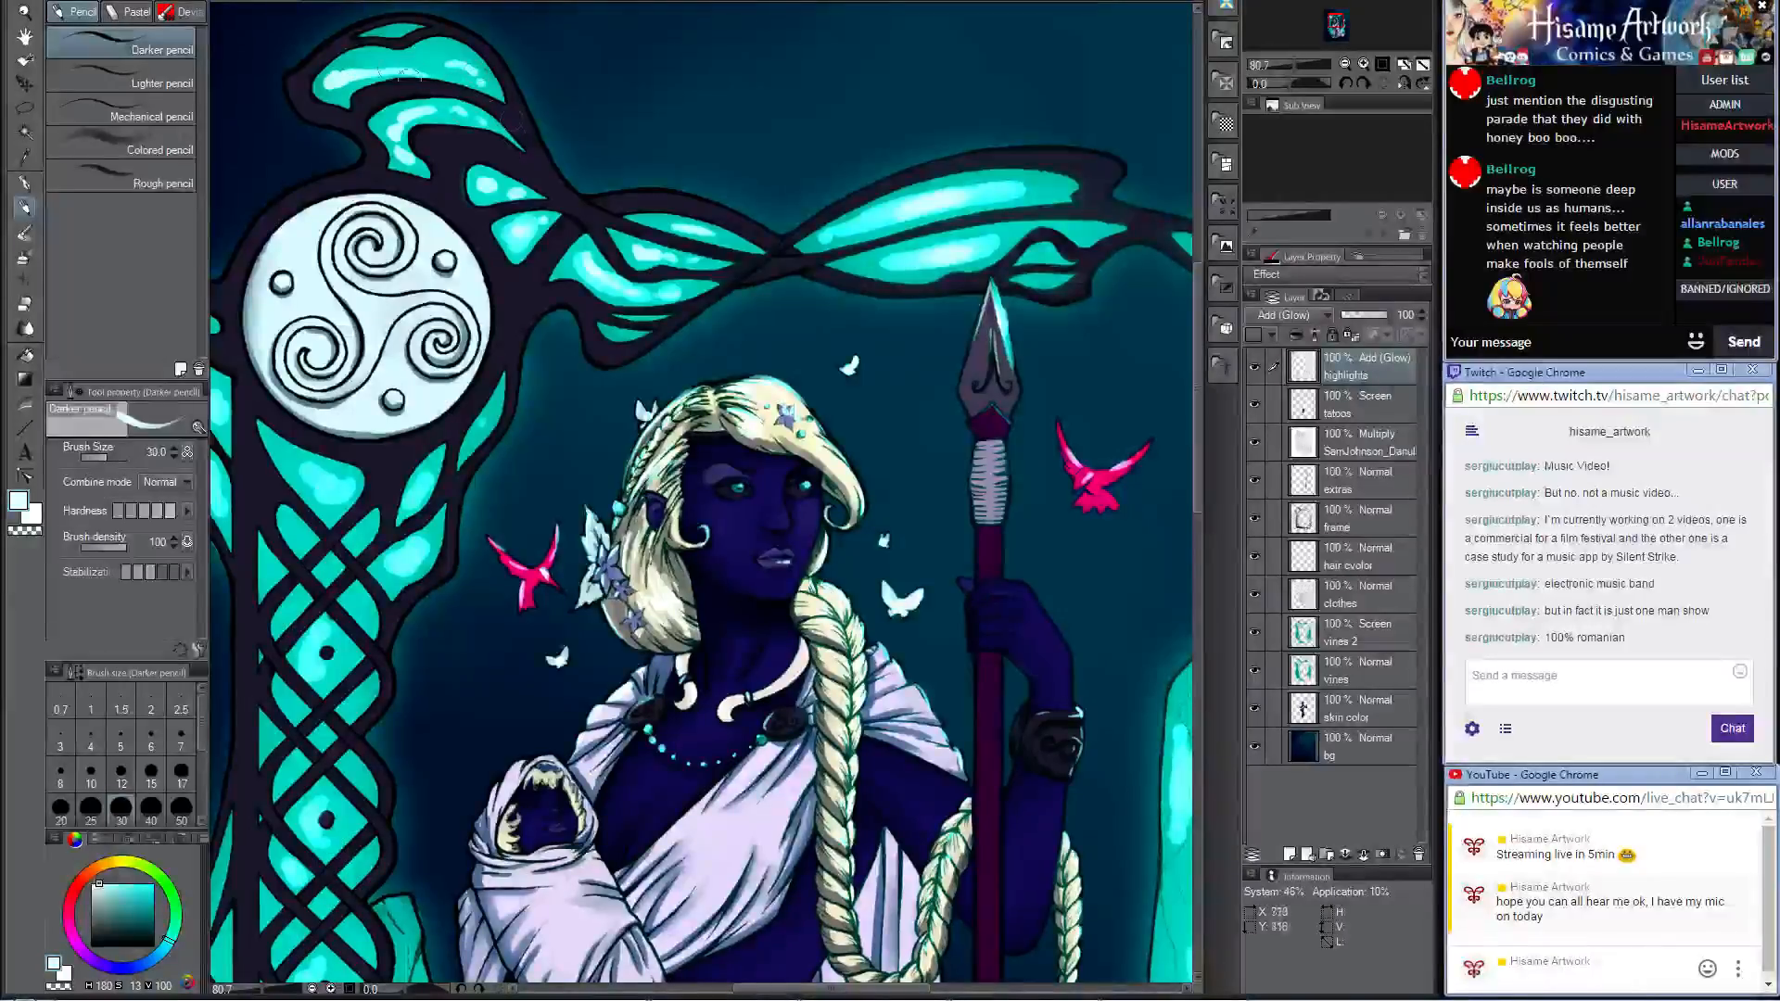
Step: Add near-white highlight cores to the cells beneath the spiral medallion and to the upper and middle pillar lattice
drag(431, 452, 932, 133)
drag(710, 148, 721, 187)
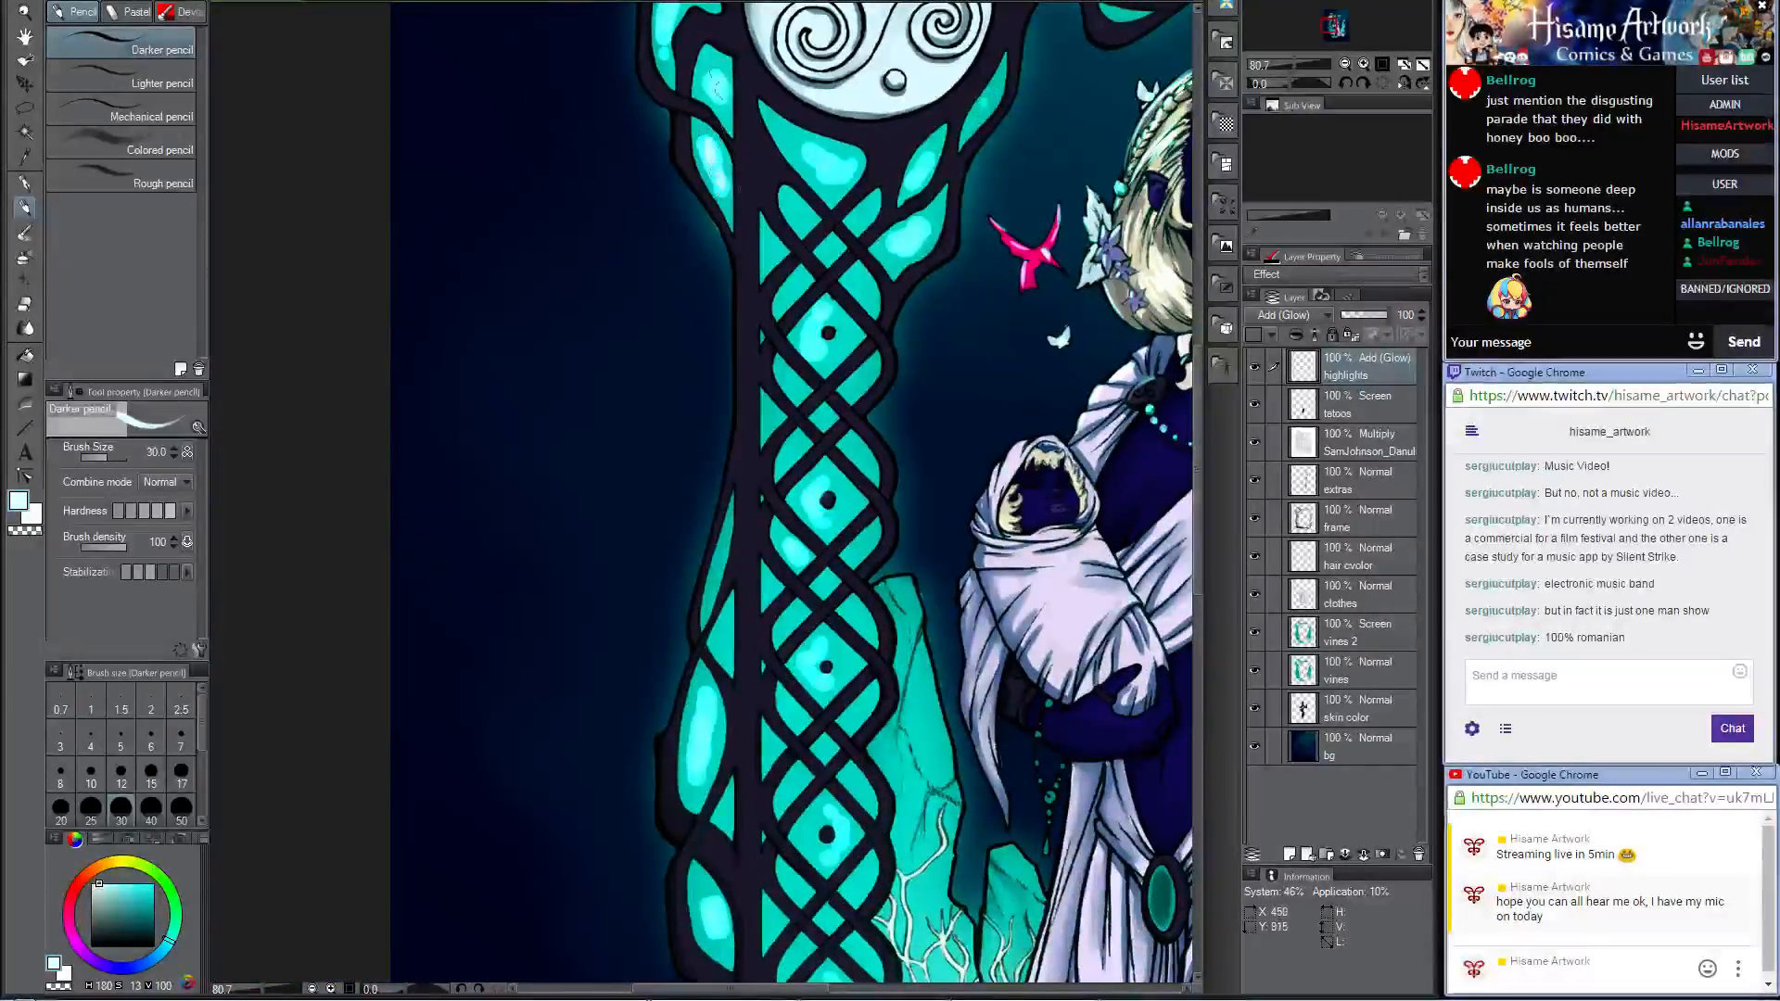
drag(820, 160, 540, 306)
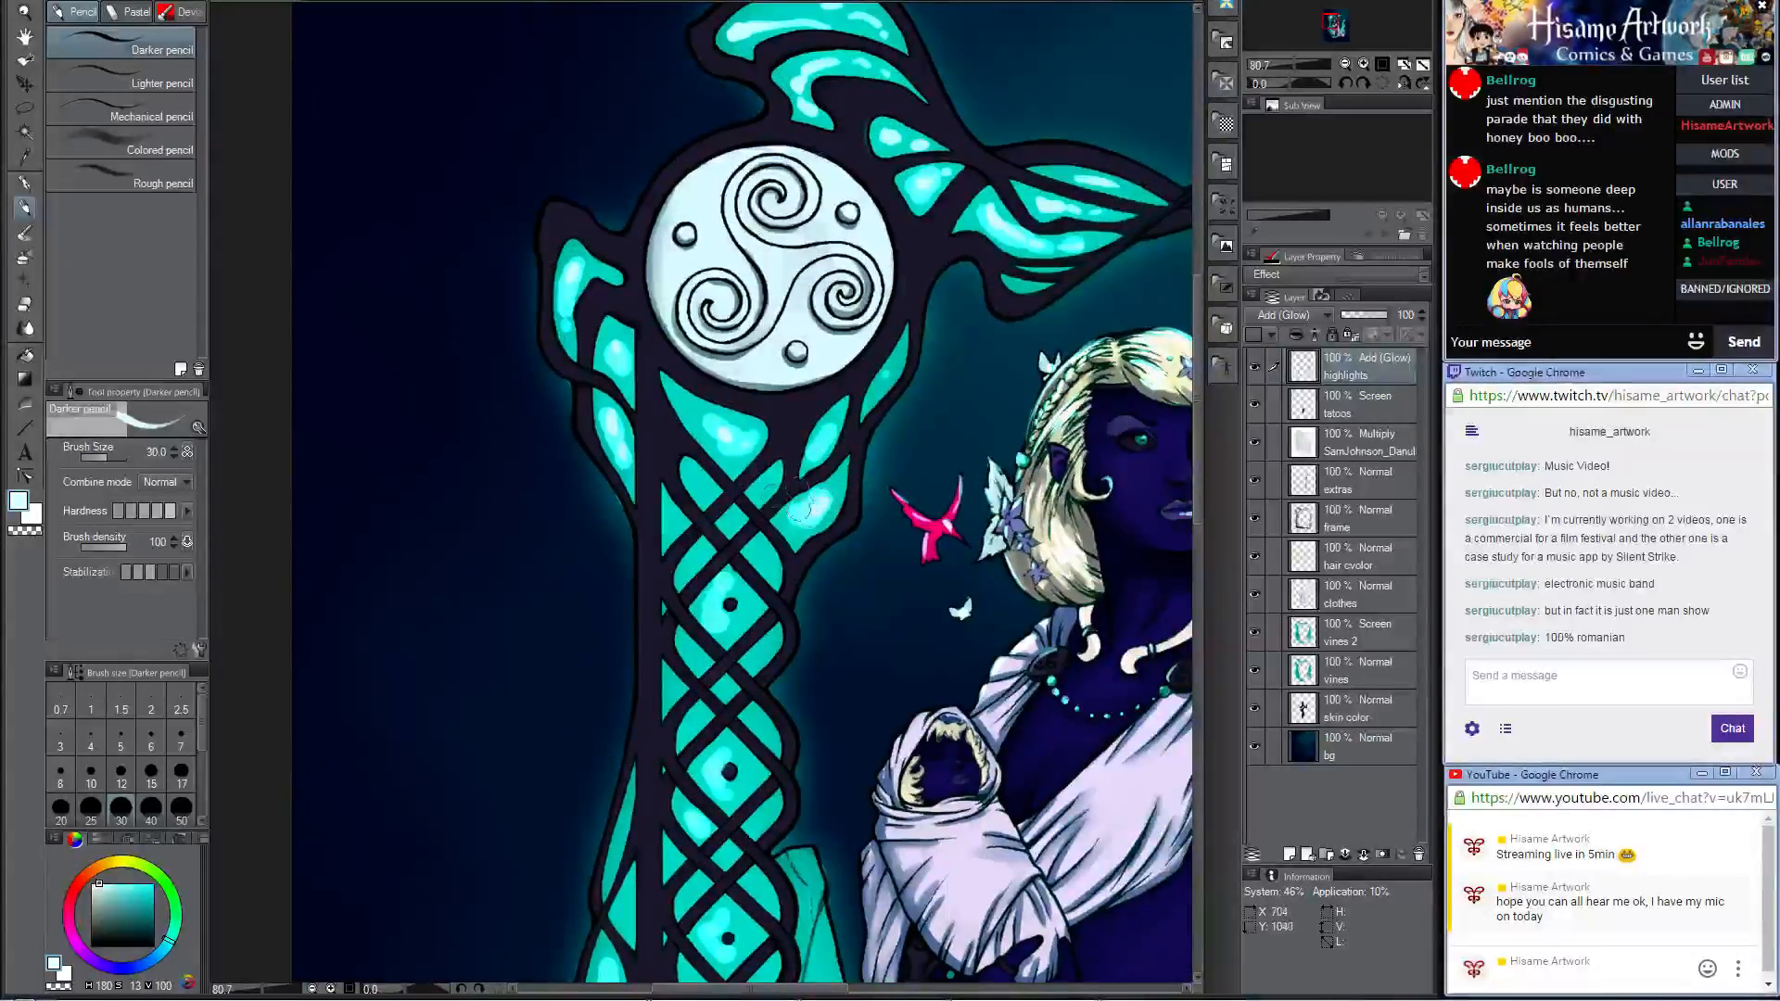
scroll(786, 504, down, 3)
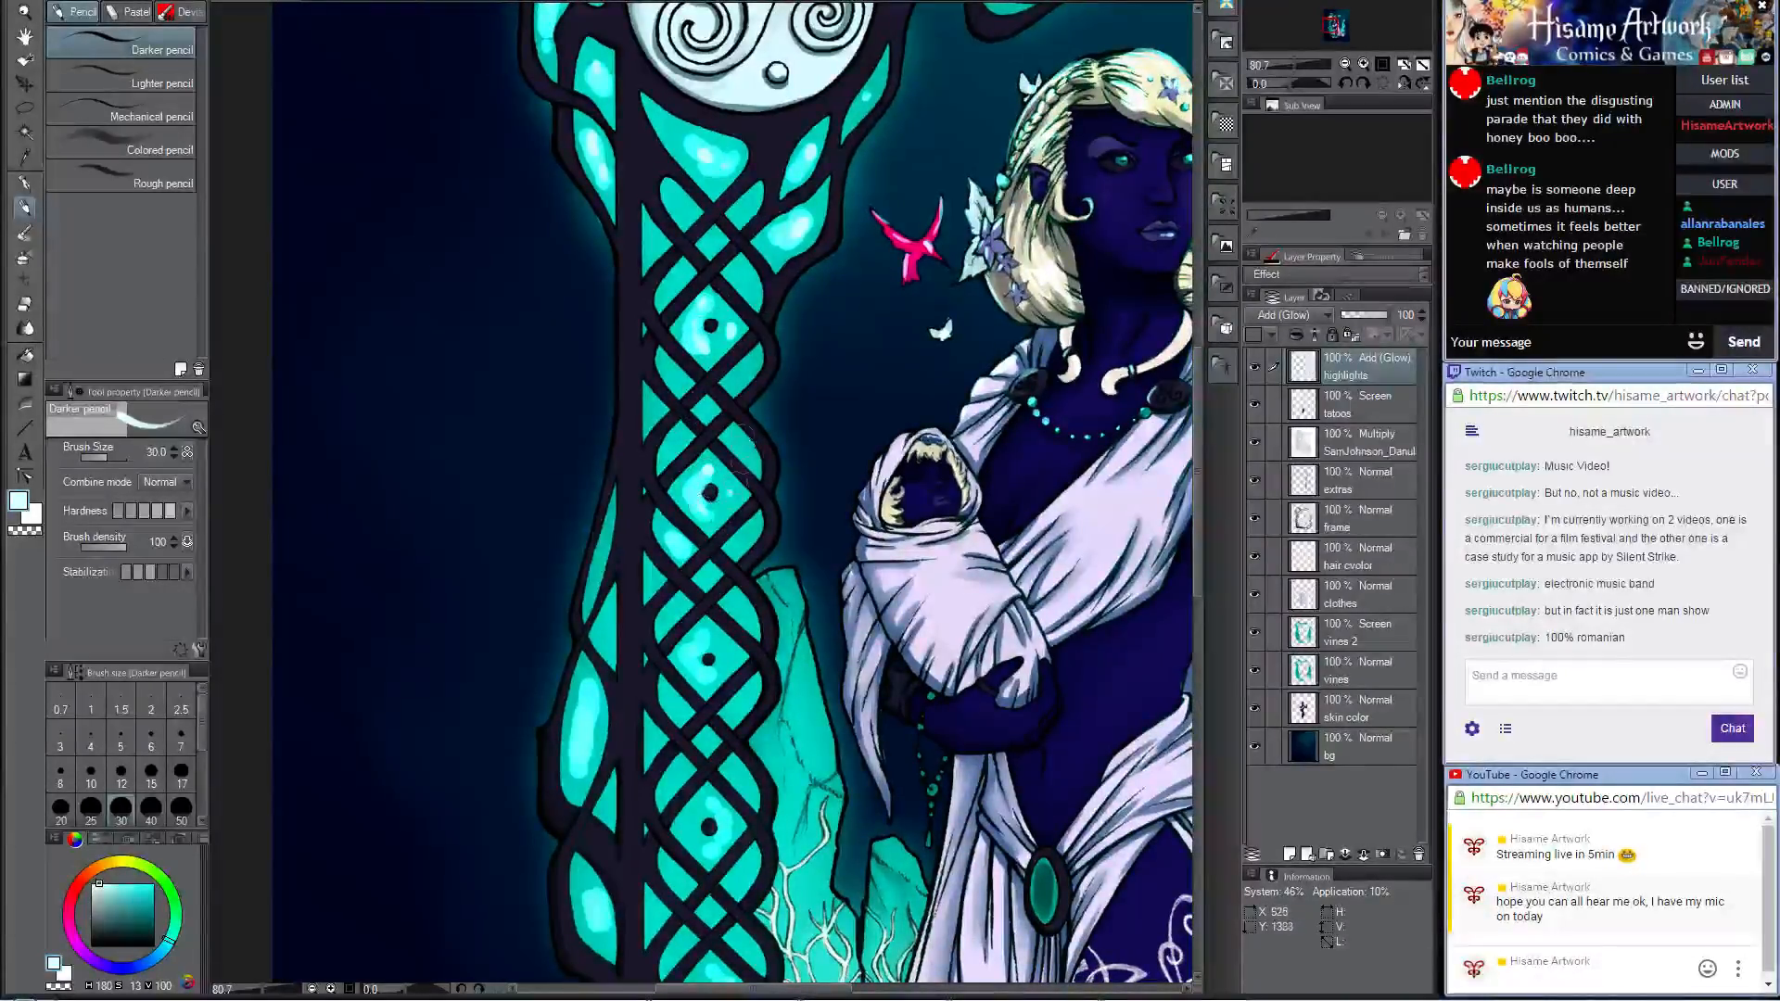
scroll(672, 473, down, 3)
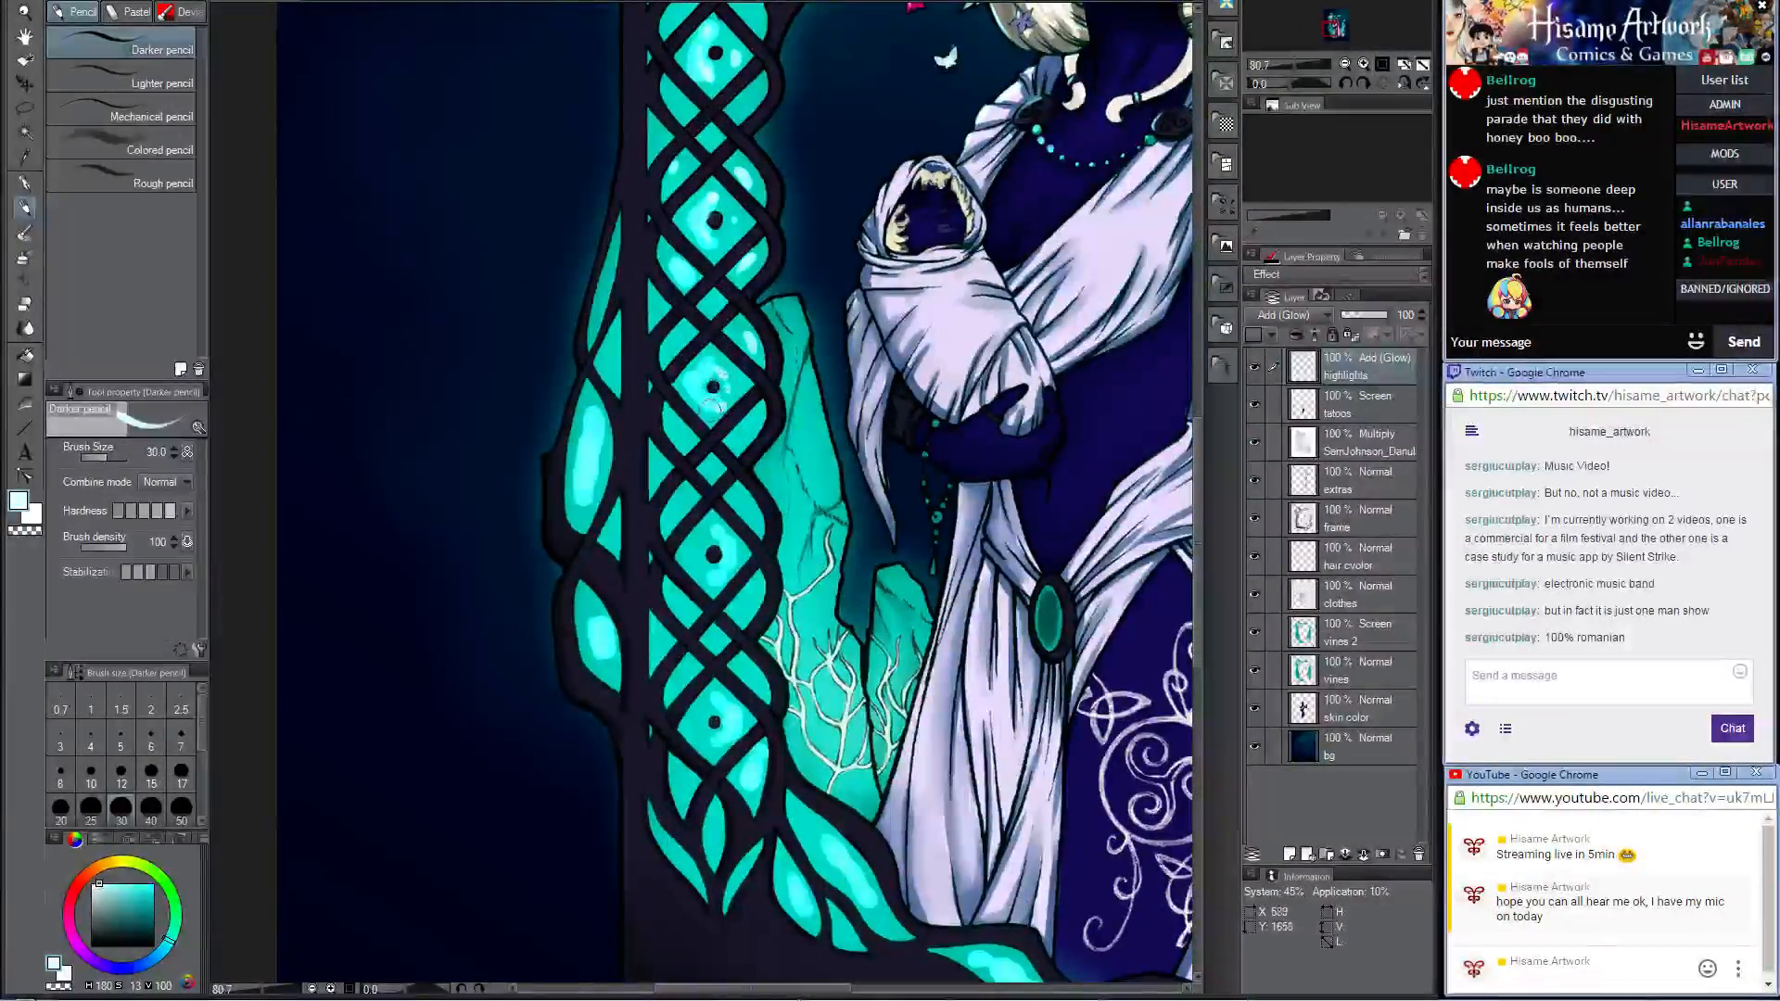
Step: Brighten the elongated cells along the pillar's outer edge, the lower end of the lattice and the leaf-shaped cells below it
drag(594, 426, 579, 512)
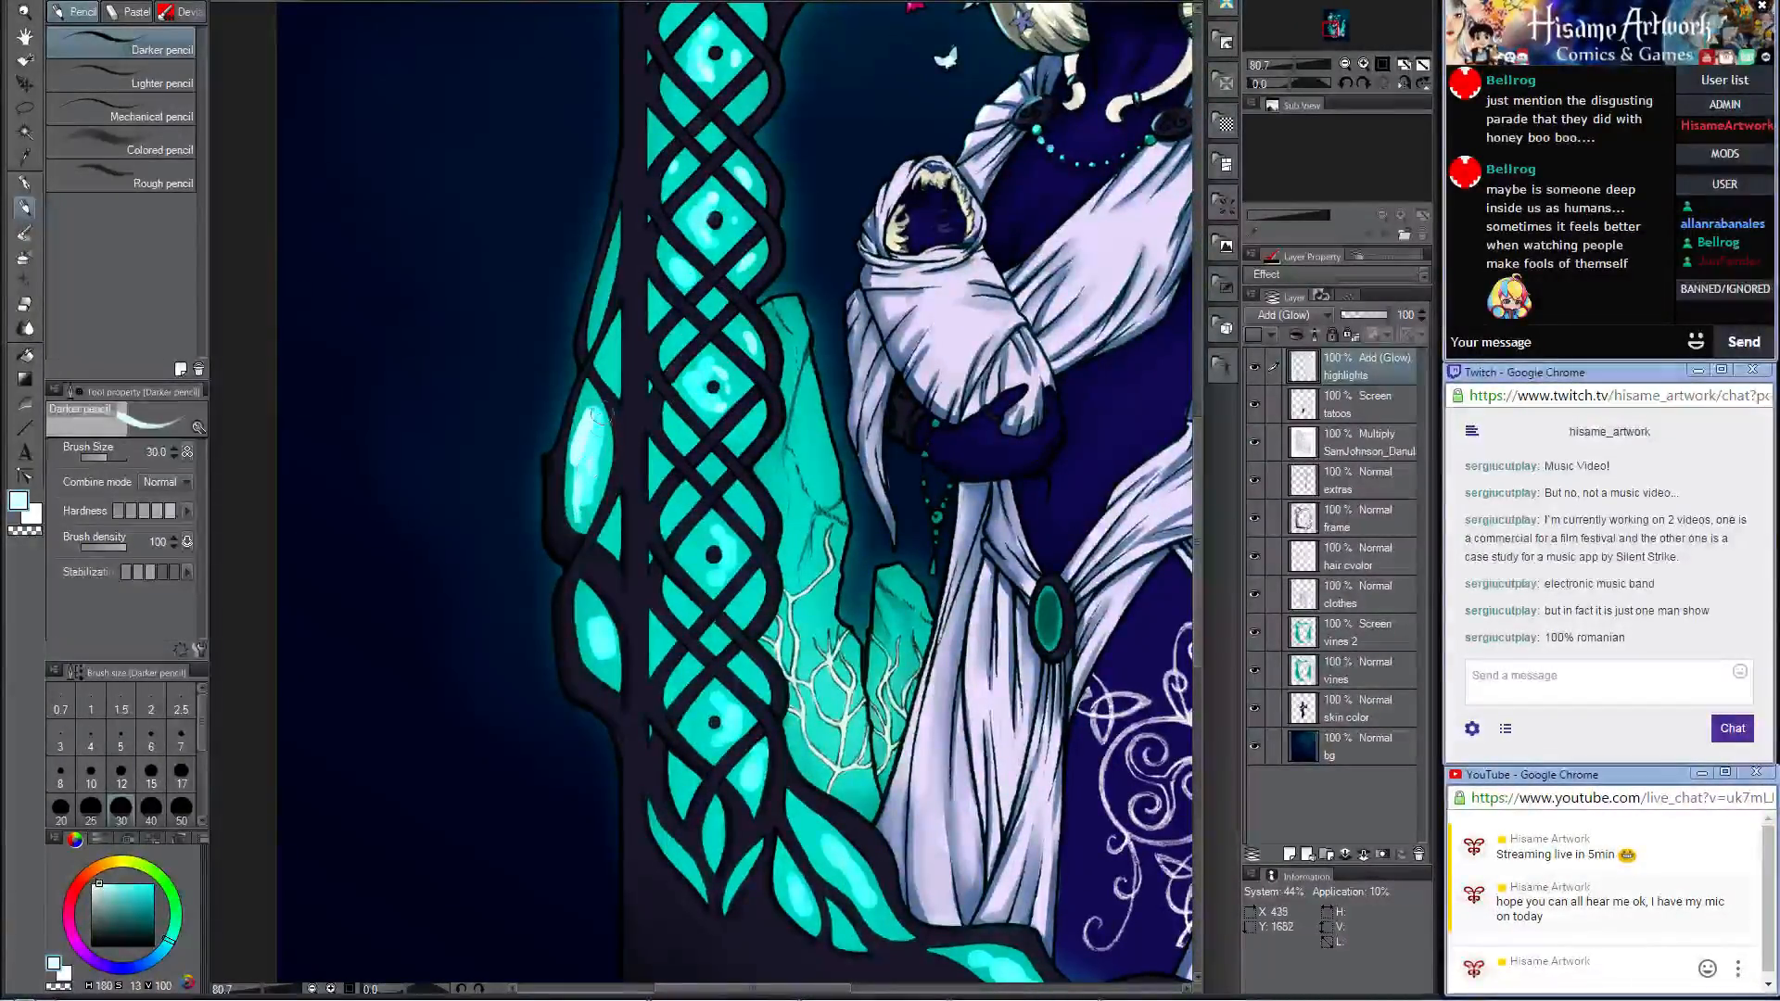
drag(586, 599, 613, 662)
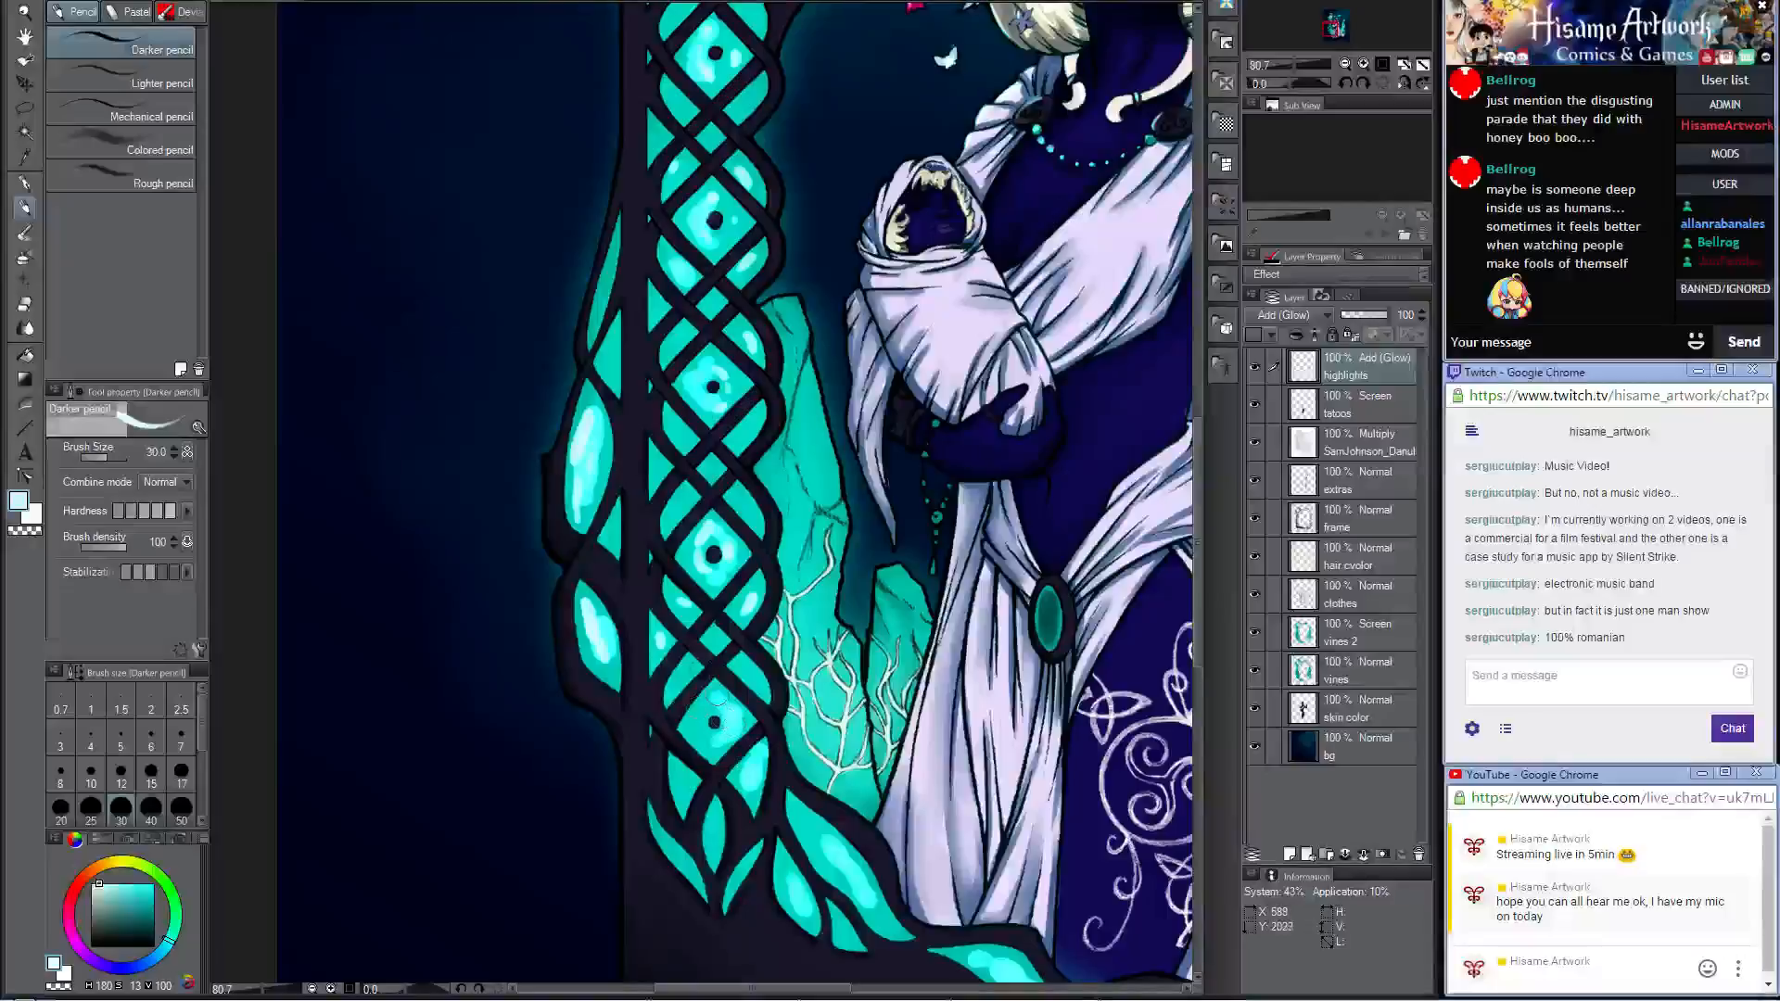
drag(698, 727, 703, 707)
mouse_move(732, 774)
mouse_down()
mouse_move(665, 623)
mouse_move(691, 631)
mouse_move(646, 708)
mouse_up()
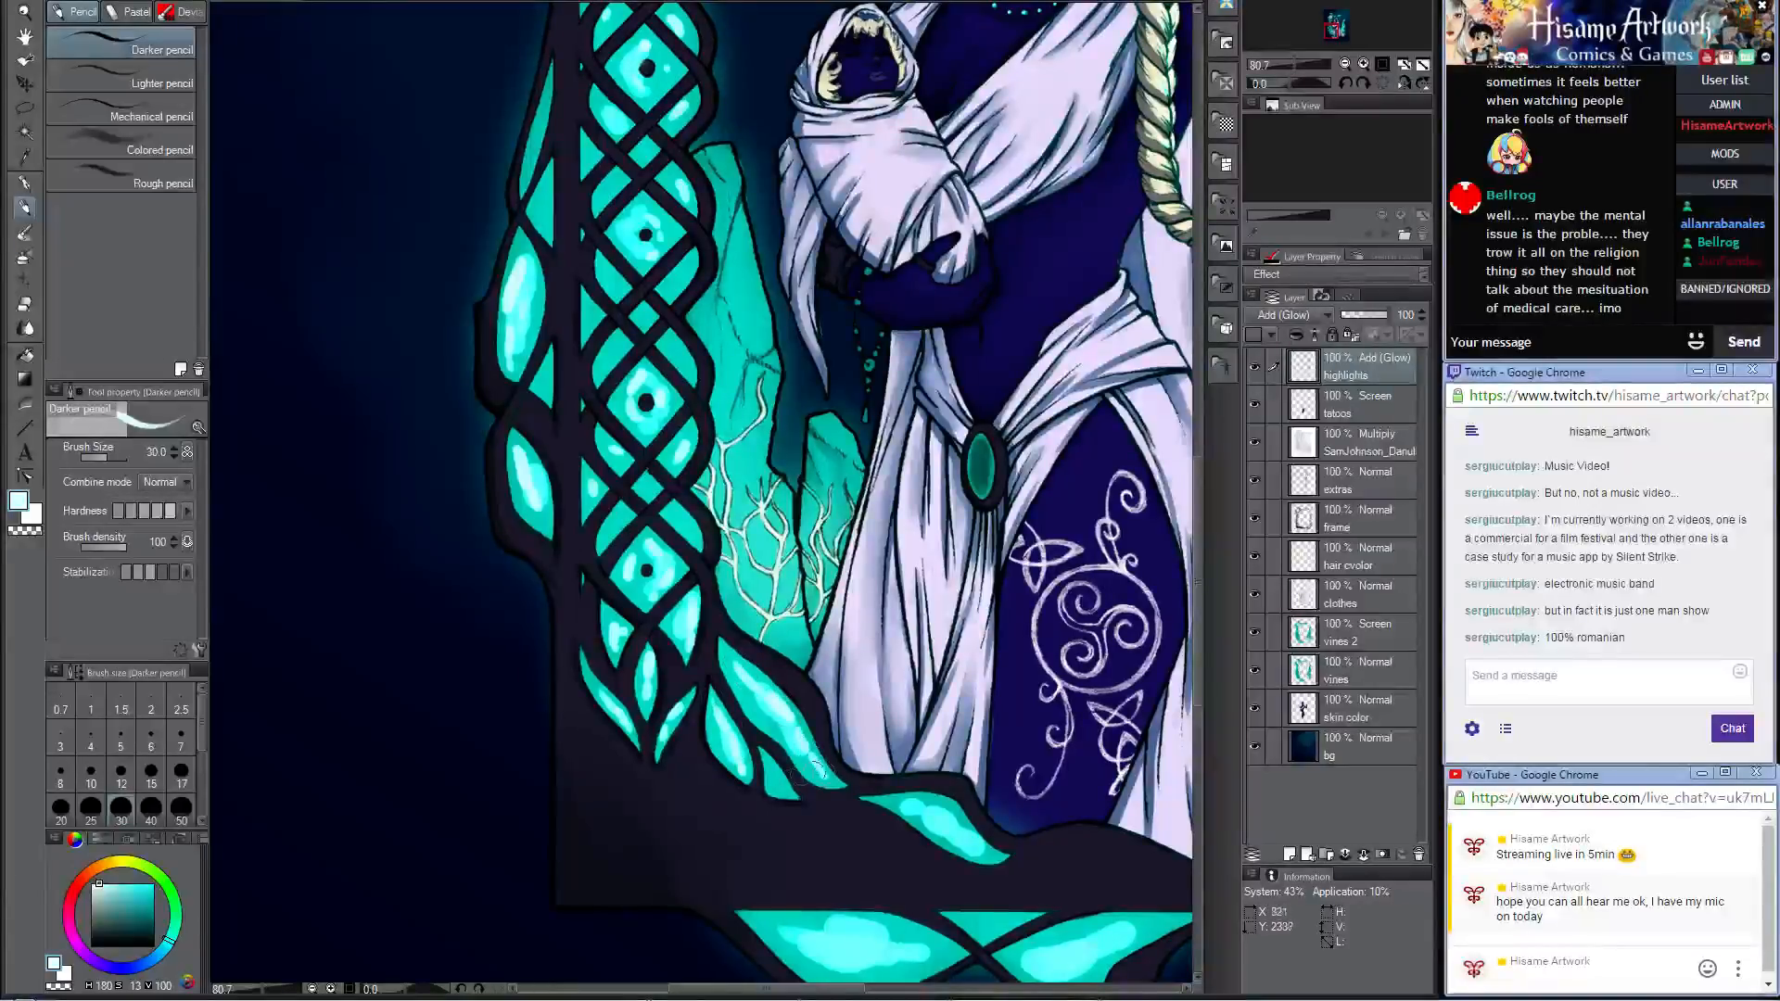
Step: Enlarge the brush and paint near-white highlights in the teal cells along the bottom of the frame
drag(783, 790, 504, 530)
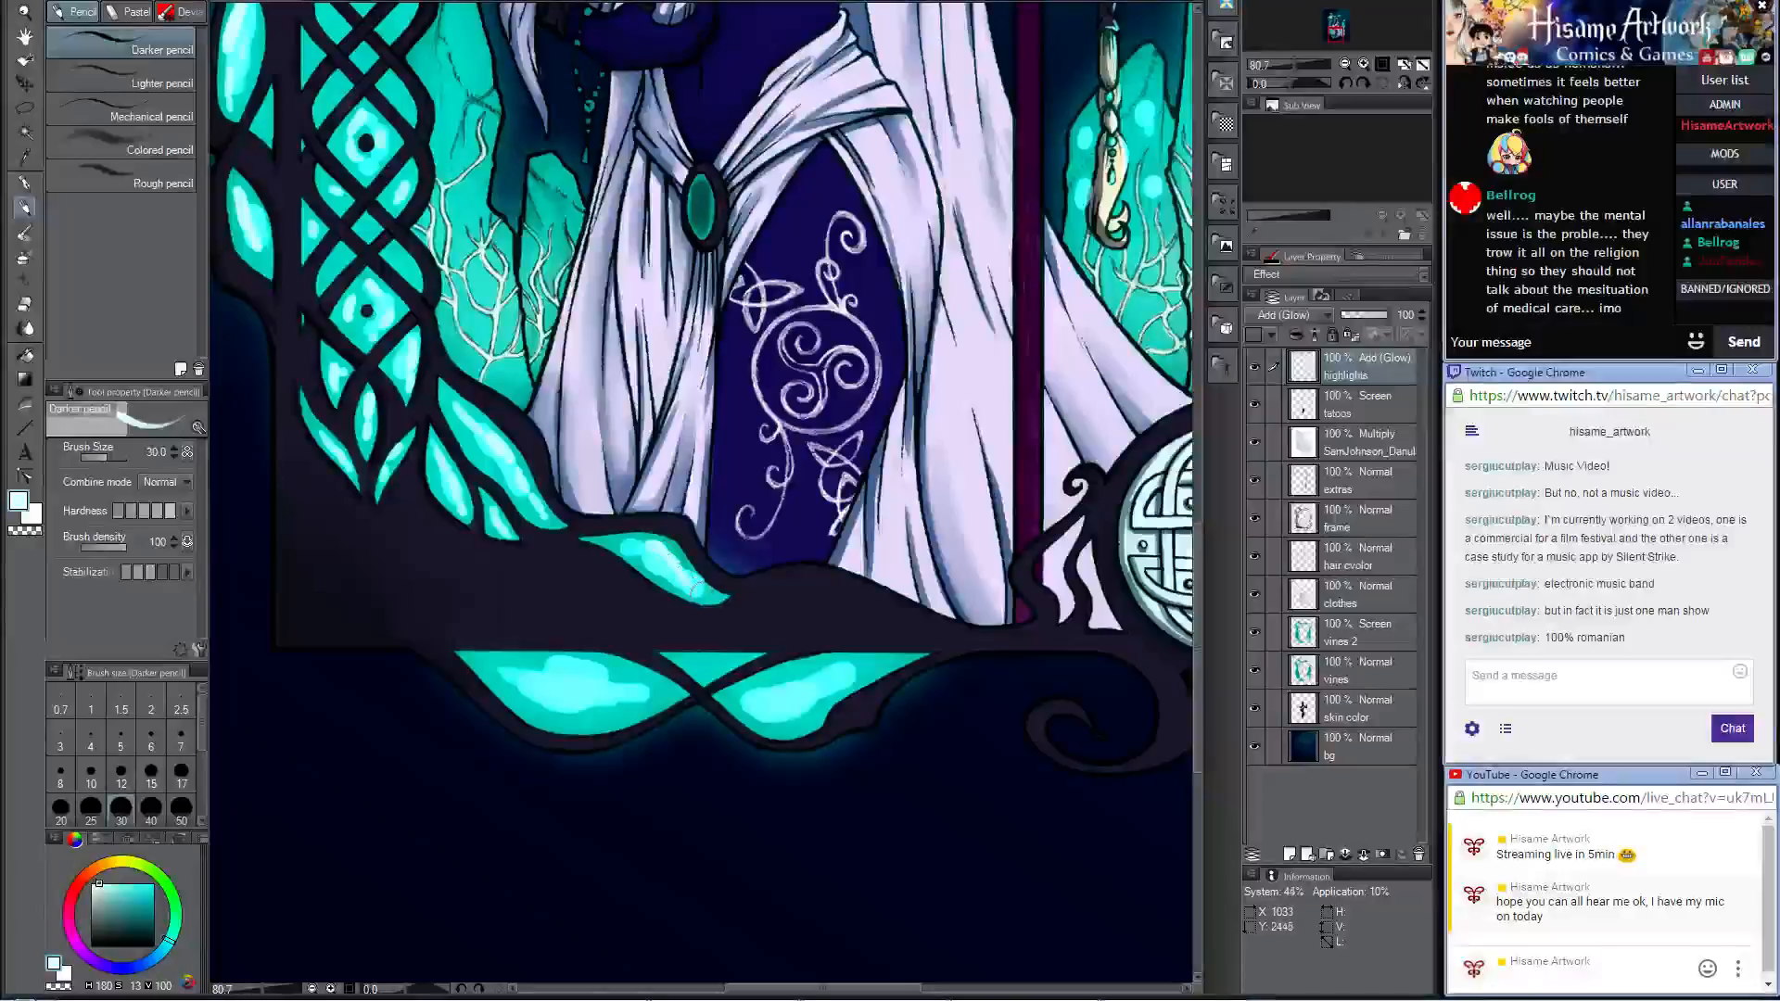
key(bracketright)
key(bracketright)
key(bracketright)
key(bracketright)
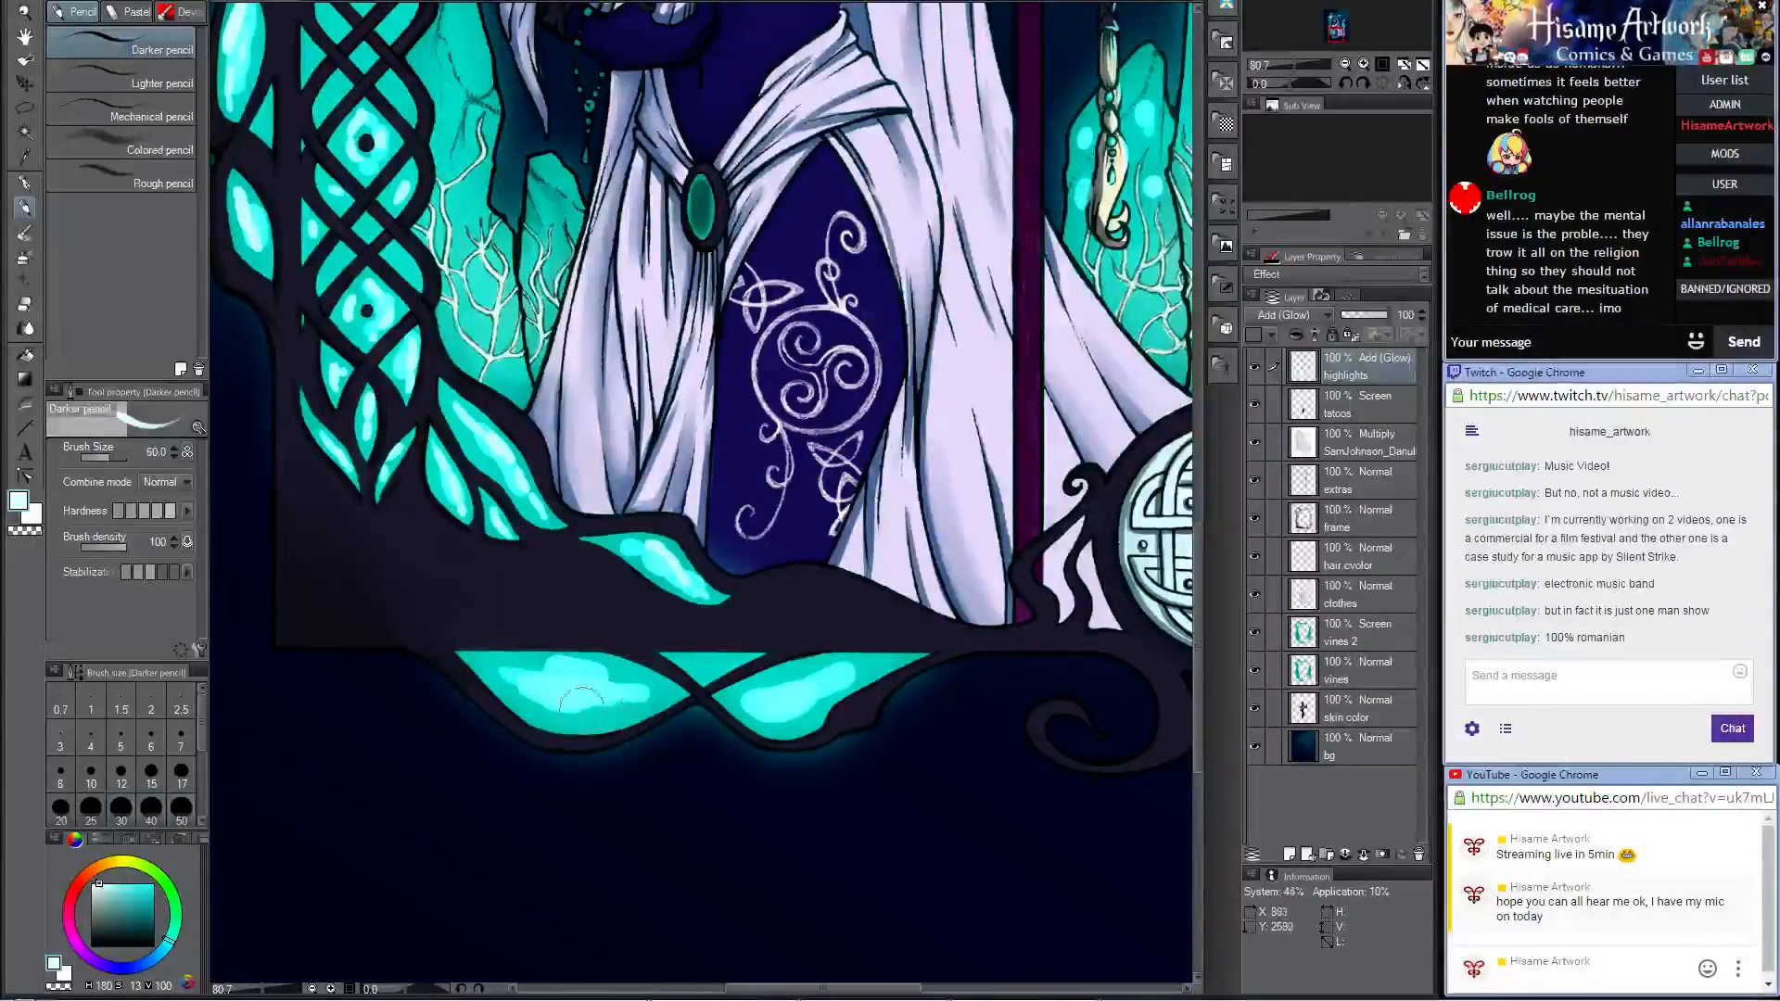
mouse_move(607, 694)
mouse_down()
mouse_move(654, 690)
mouse_move(607, 688)
mouse_move(778, 702)
mouse_move(896, 661)
mouse_move(742, 700)
mouse_move(774, 690)
mouse_move(716, 665)
mouse_up()
click(894, 660)
click(732, 659)
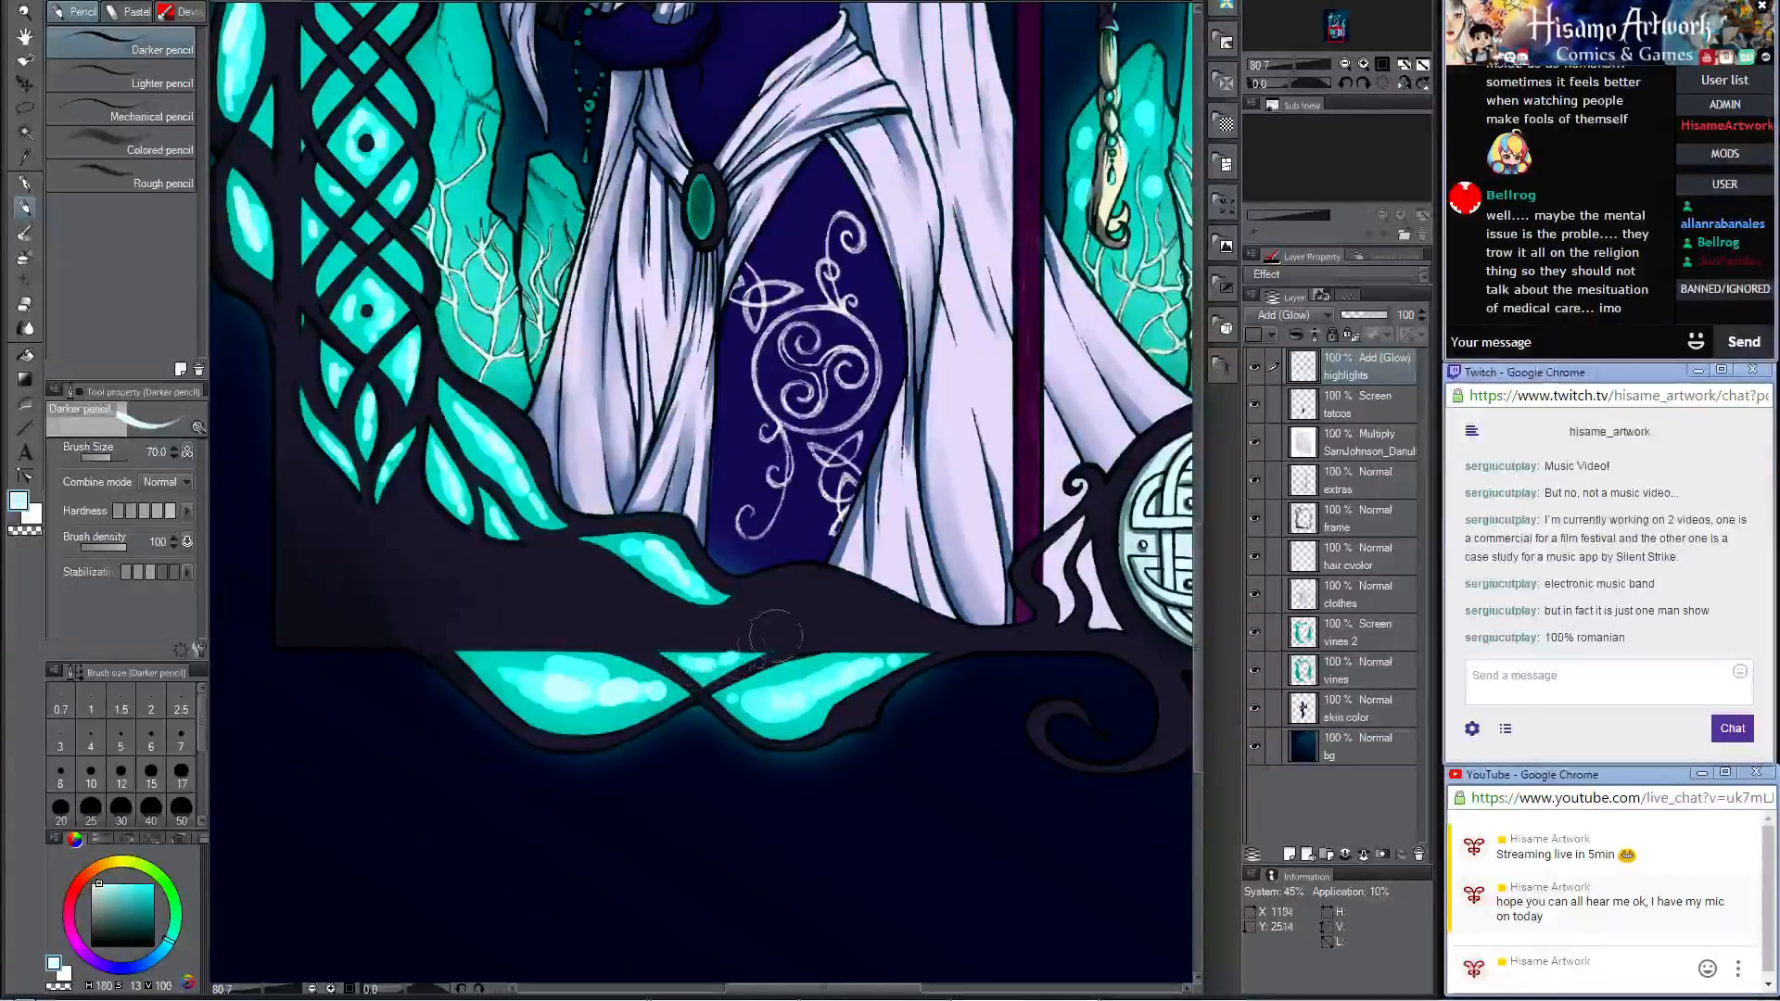
Step: With the brush at size 25, add near-white cores to the teal cells above and beside the knotwork medallion
drag(1066, 517, 543, 536)
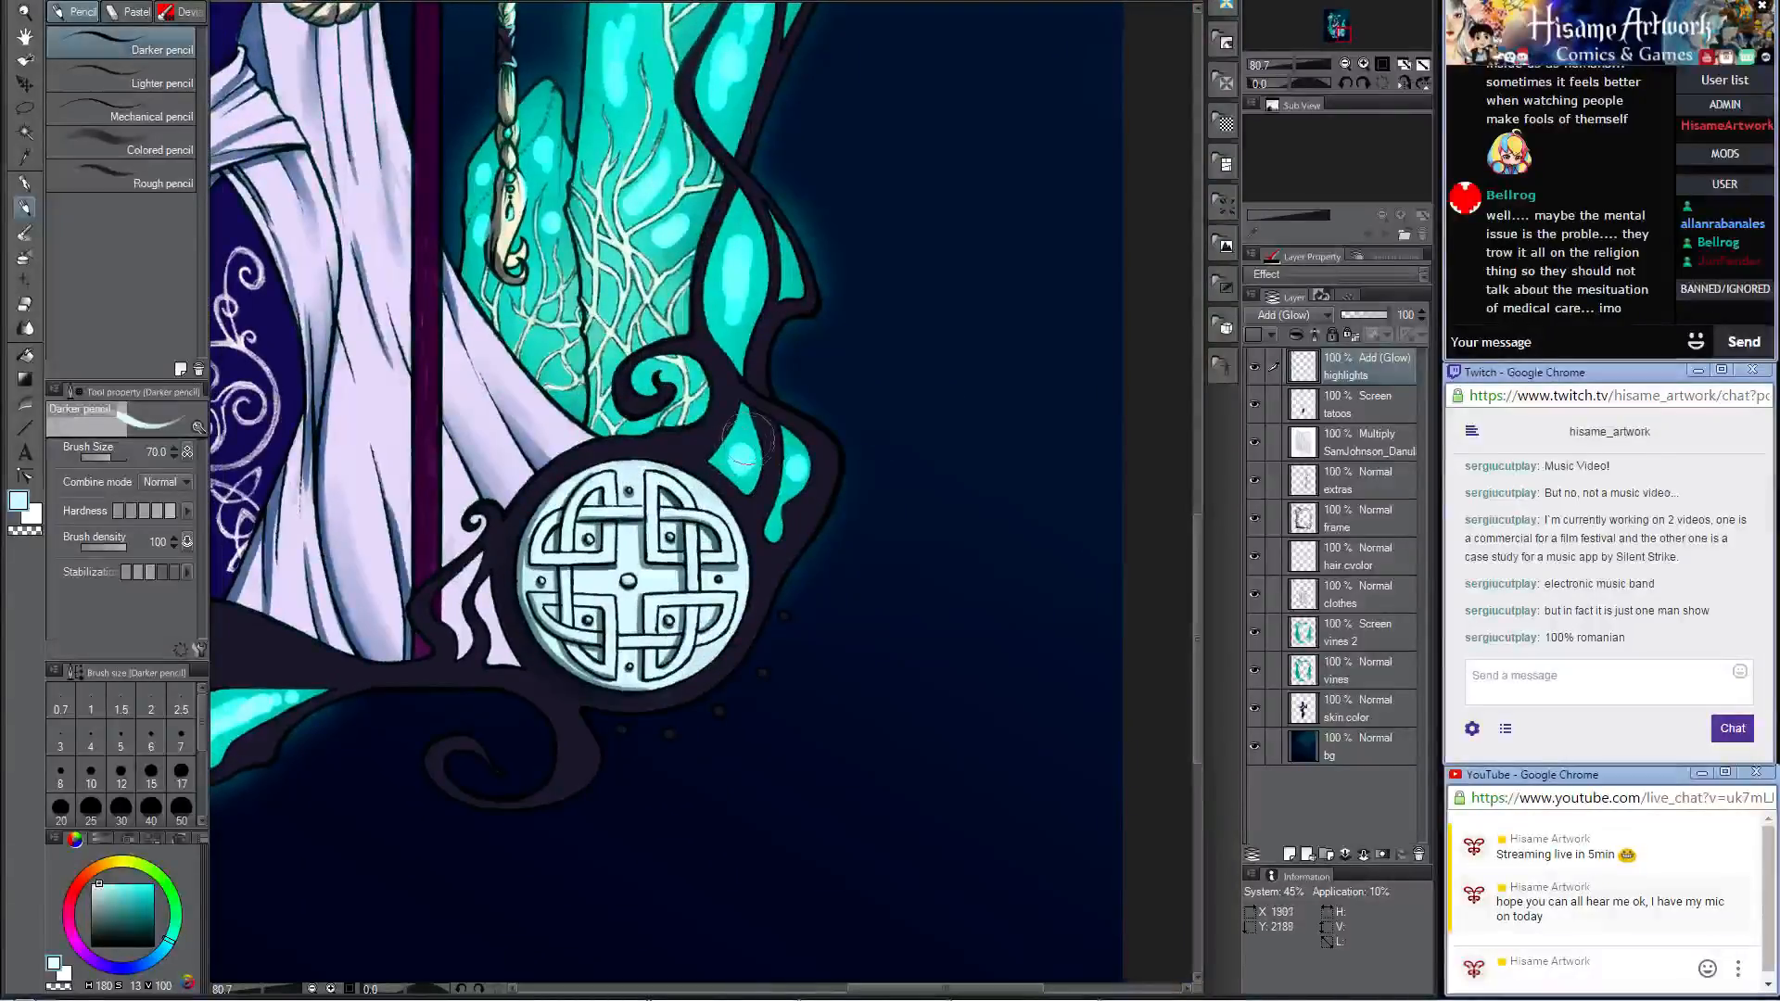
key(bracketleft)
key(bracketleft)
key(bracketleft)
key(bracketleft)
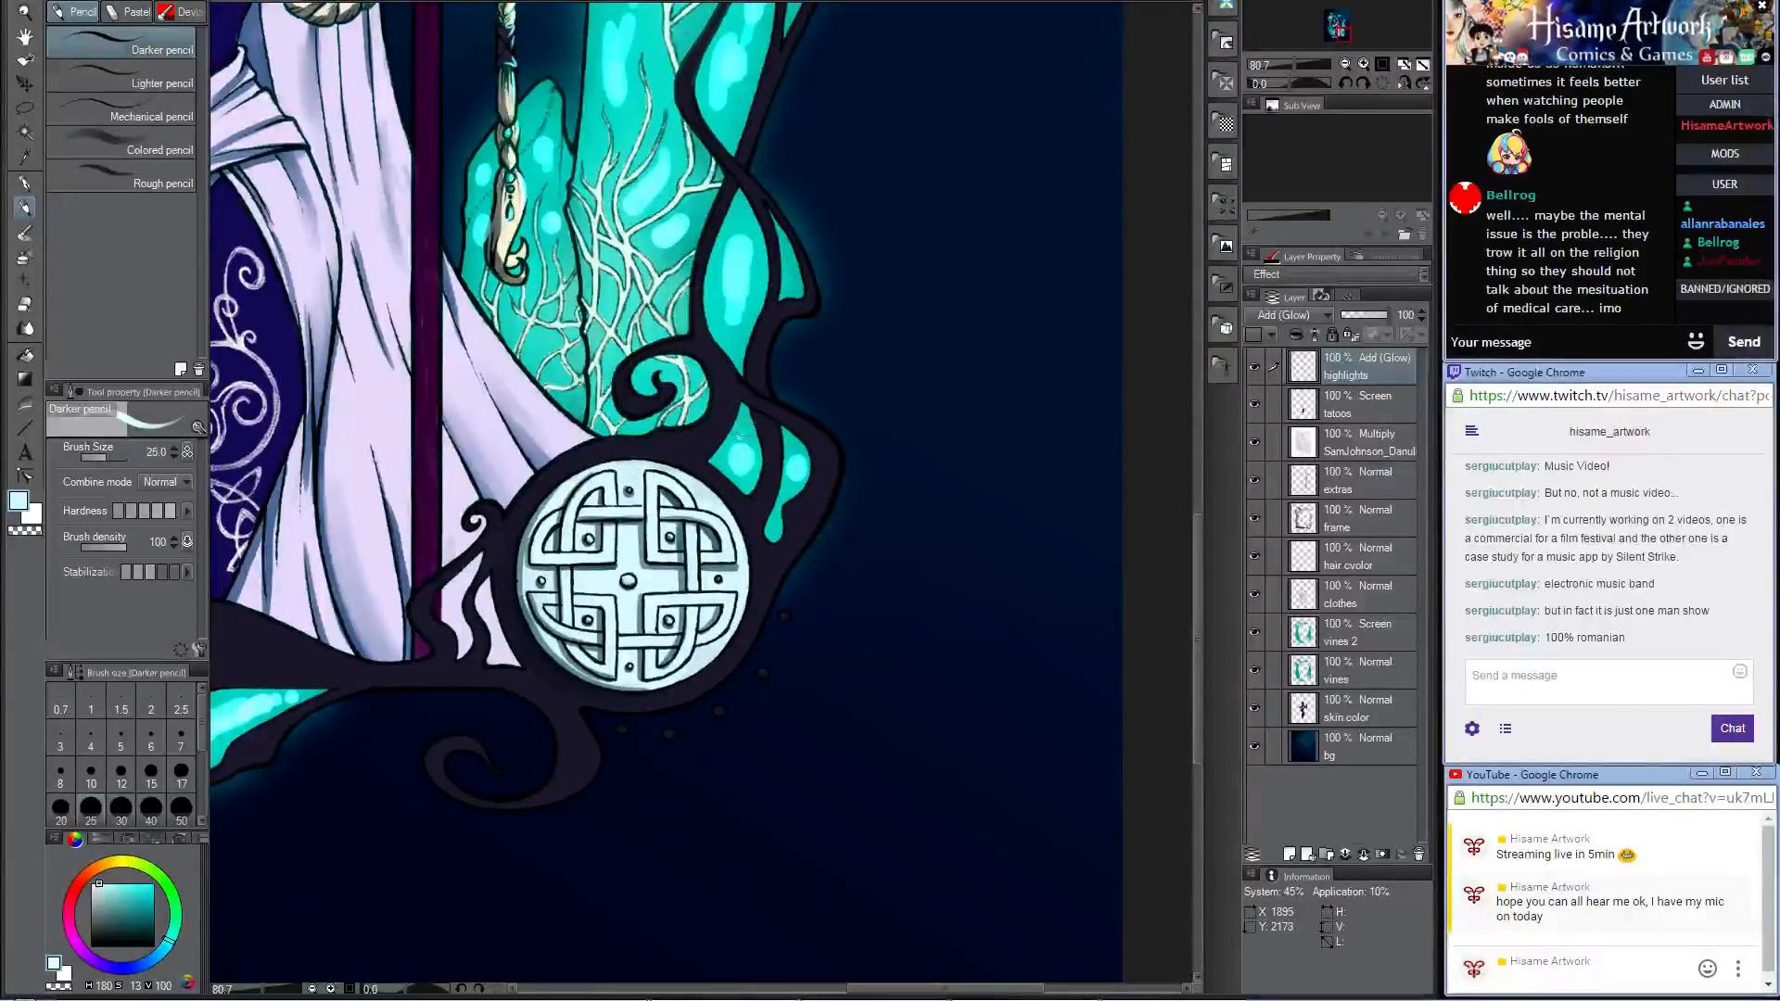
drag(747, 477, 758, 436)
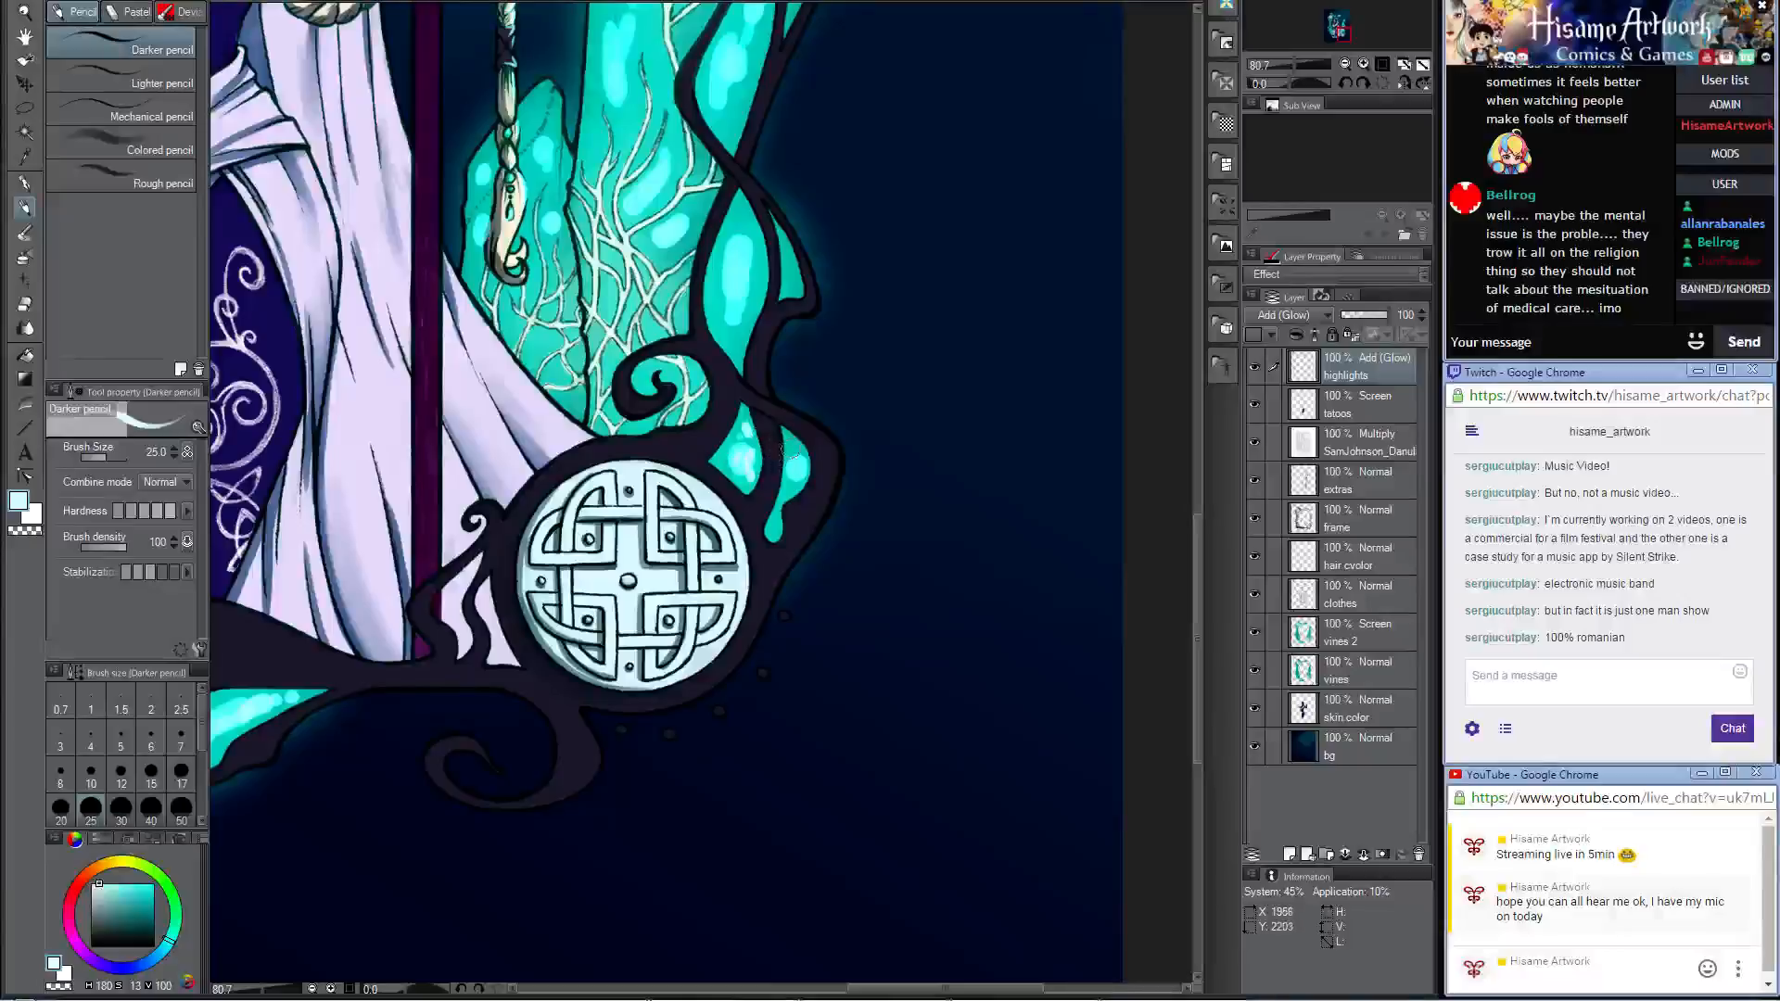
scroll(804, 378, up, 5)
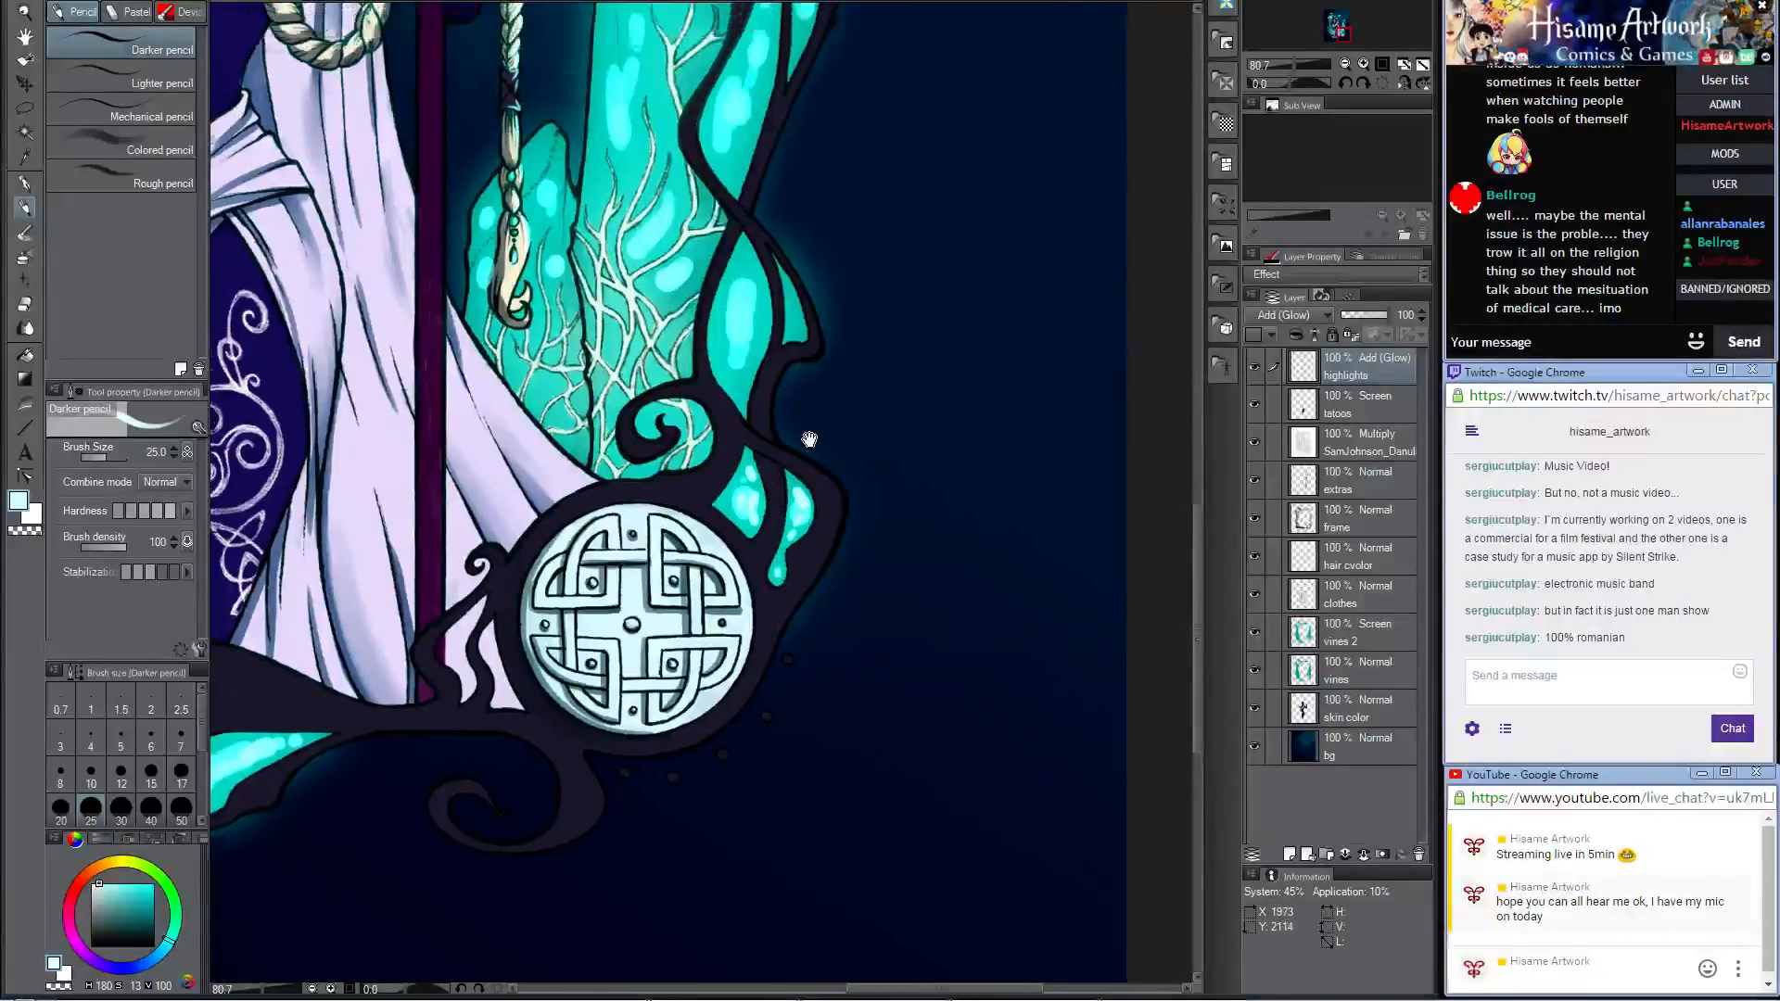
drag(752, 420, 750, 524)
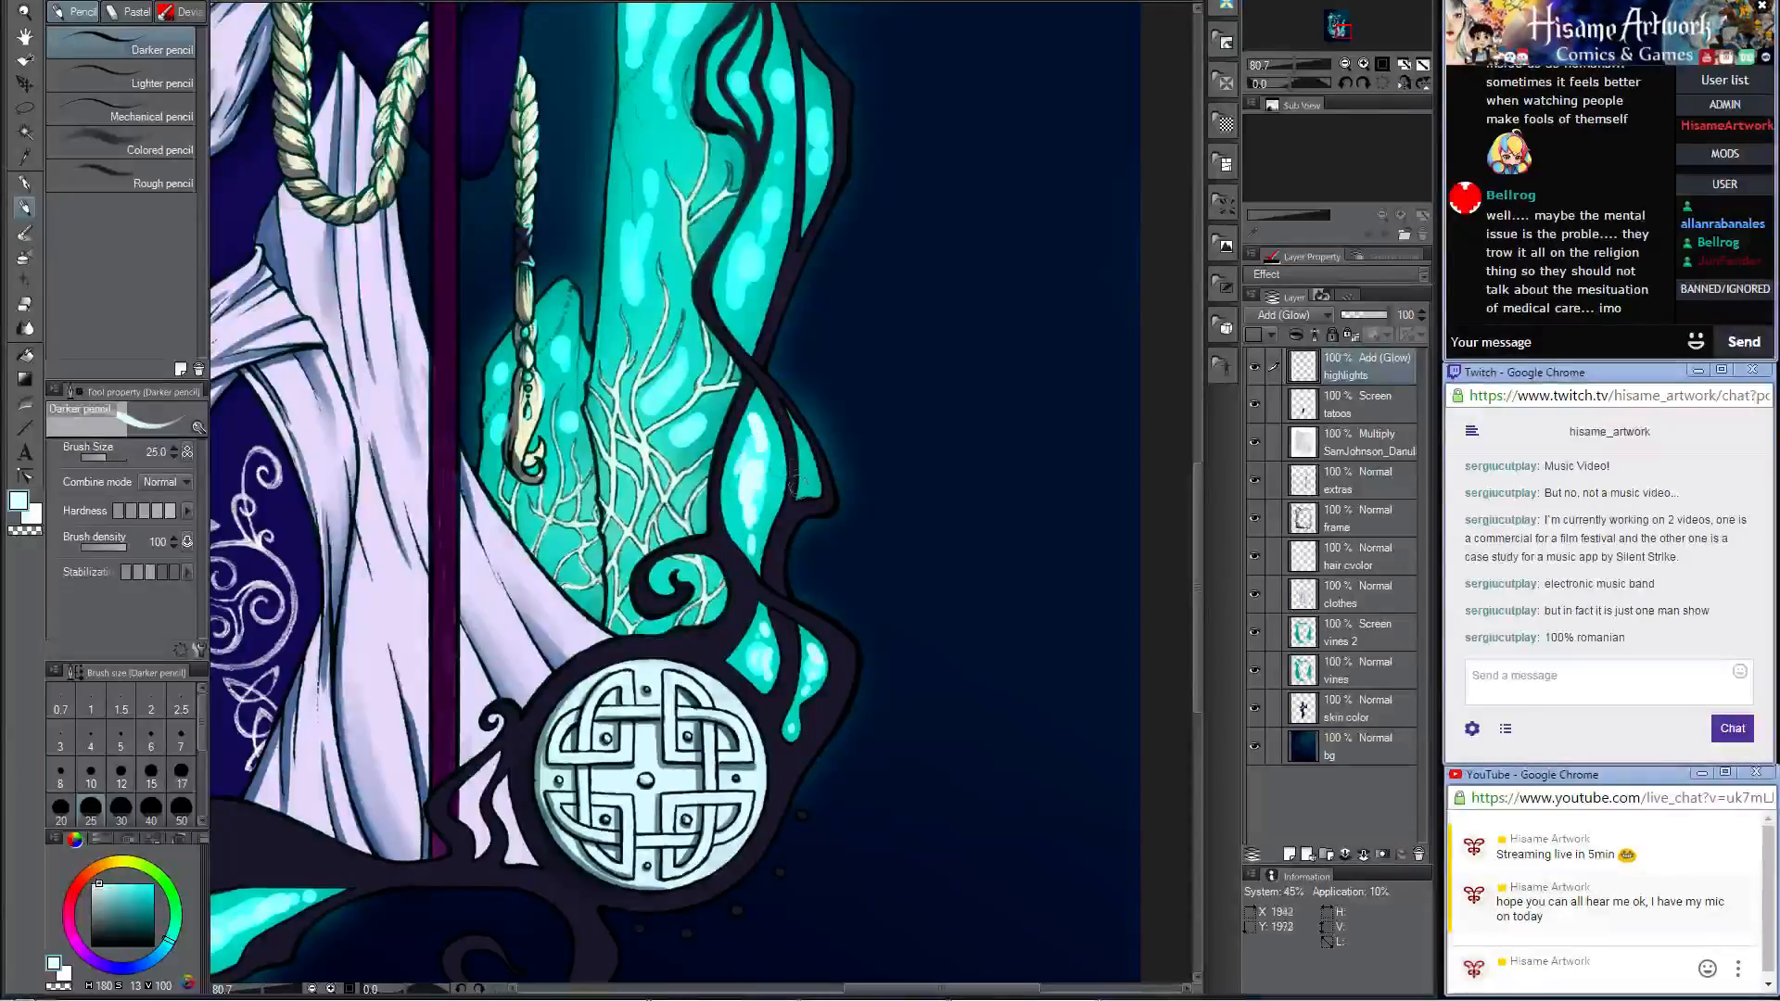
scroll(779, 391, up, 4)
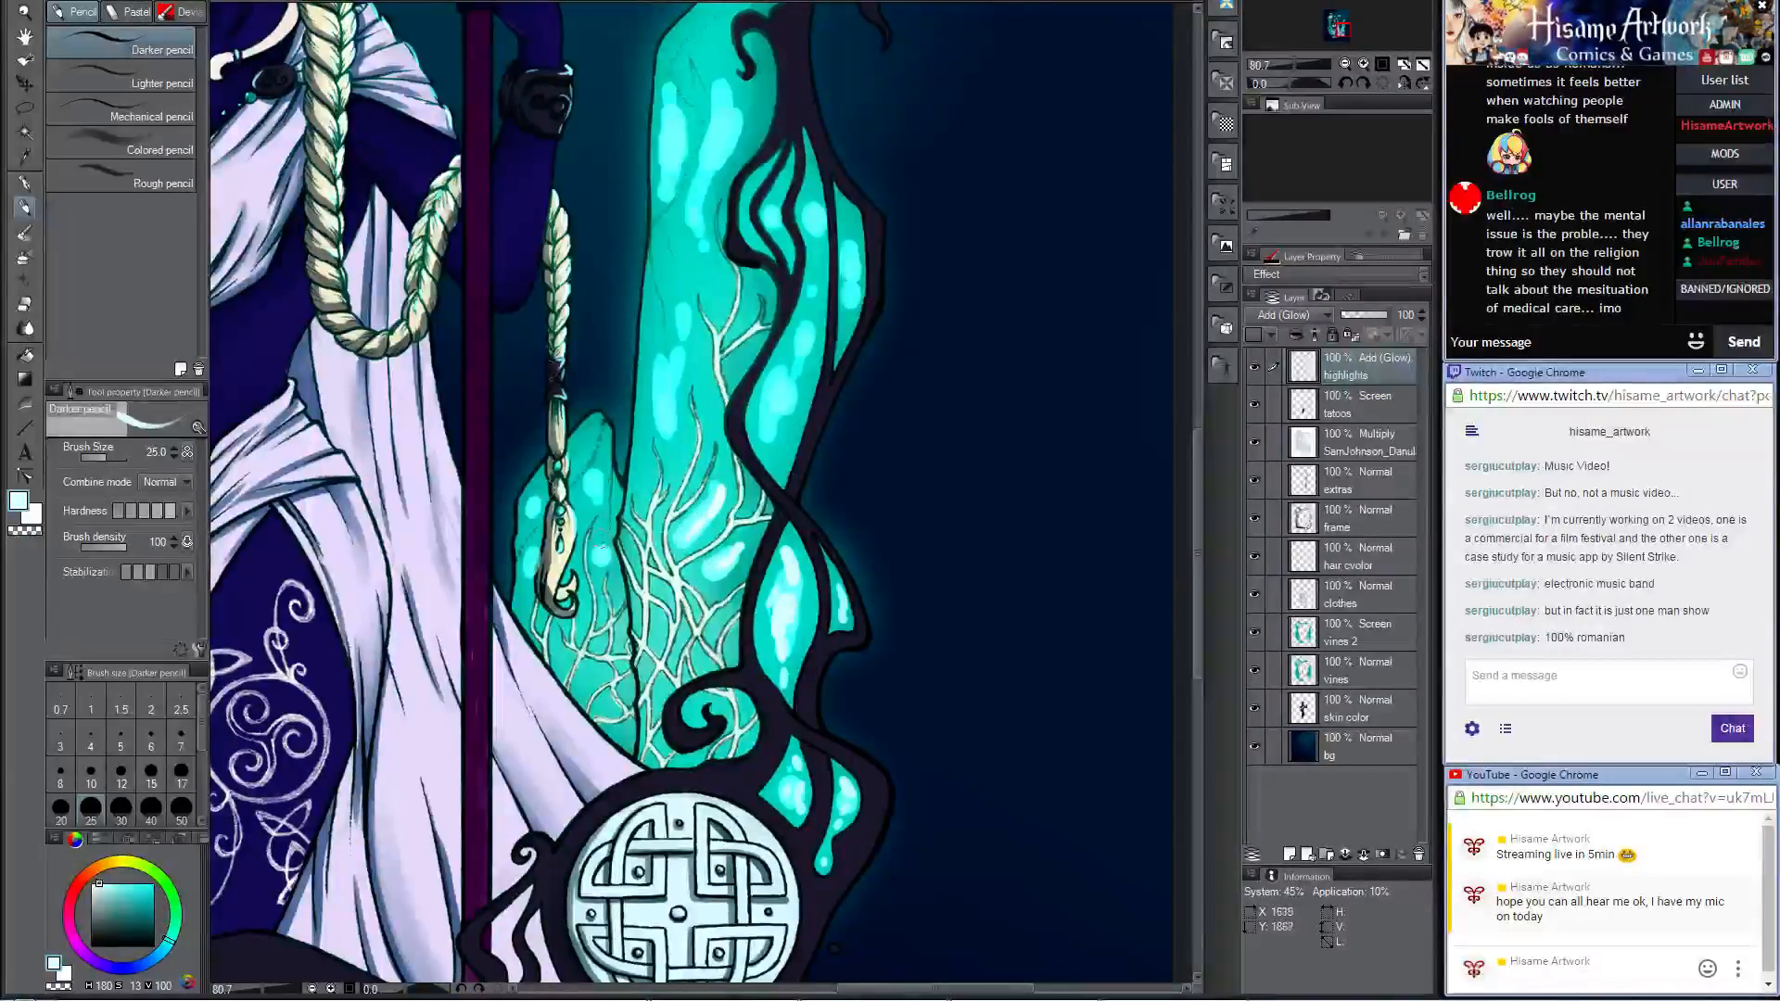
Step: With the brush at size 40, paint near-white highlights on the stones behind the spear and in the adjoining branch cells
key(bracketright)
key(bracketright)
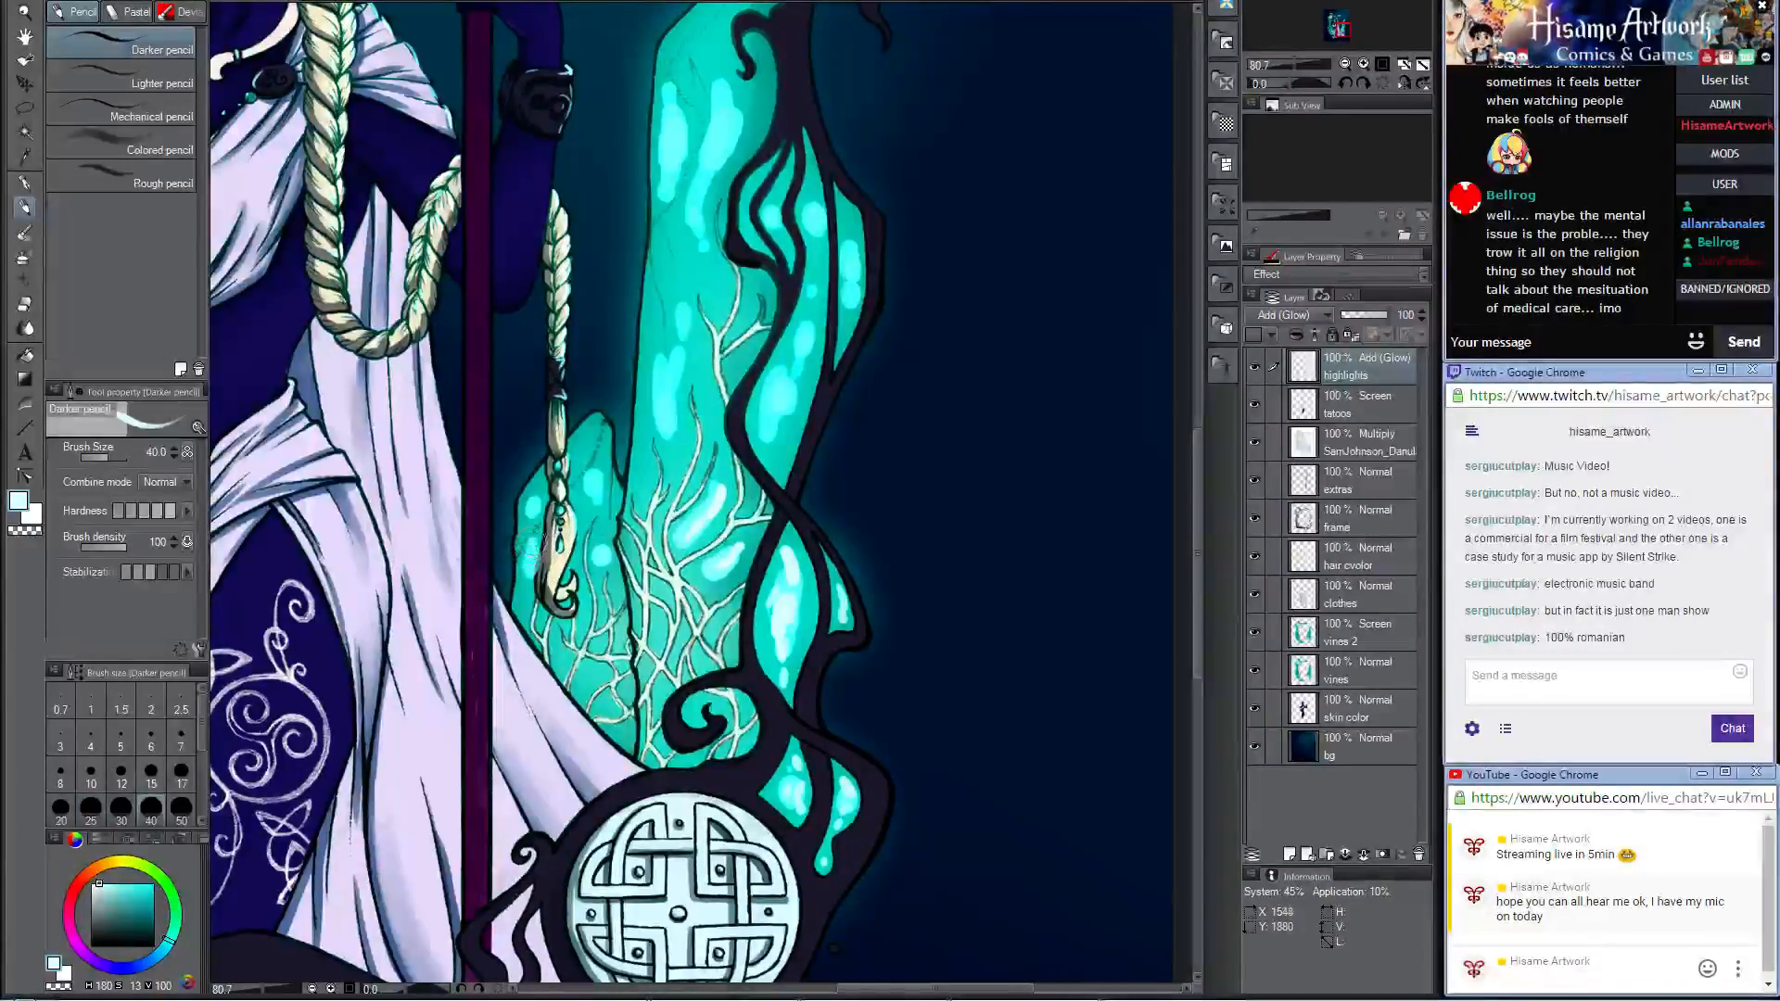
drag(532, 547, 519, 588)
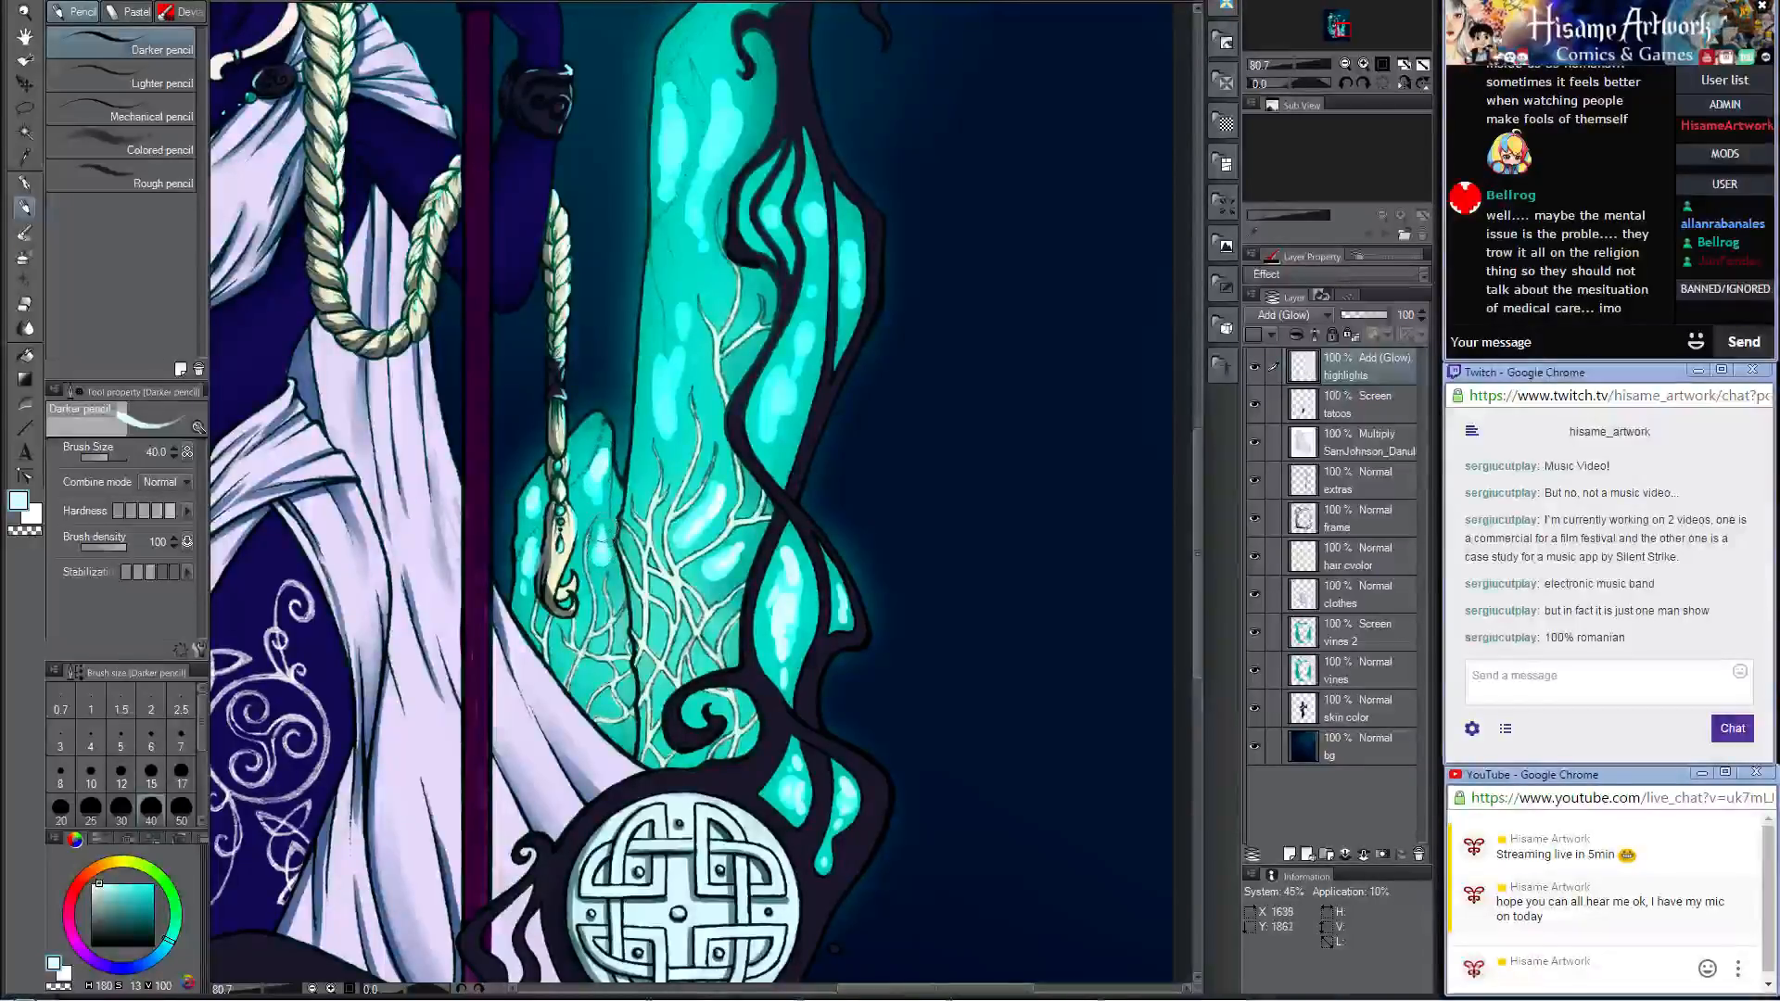
drag(699, 327, 722, 414)
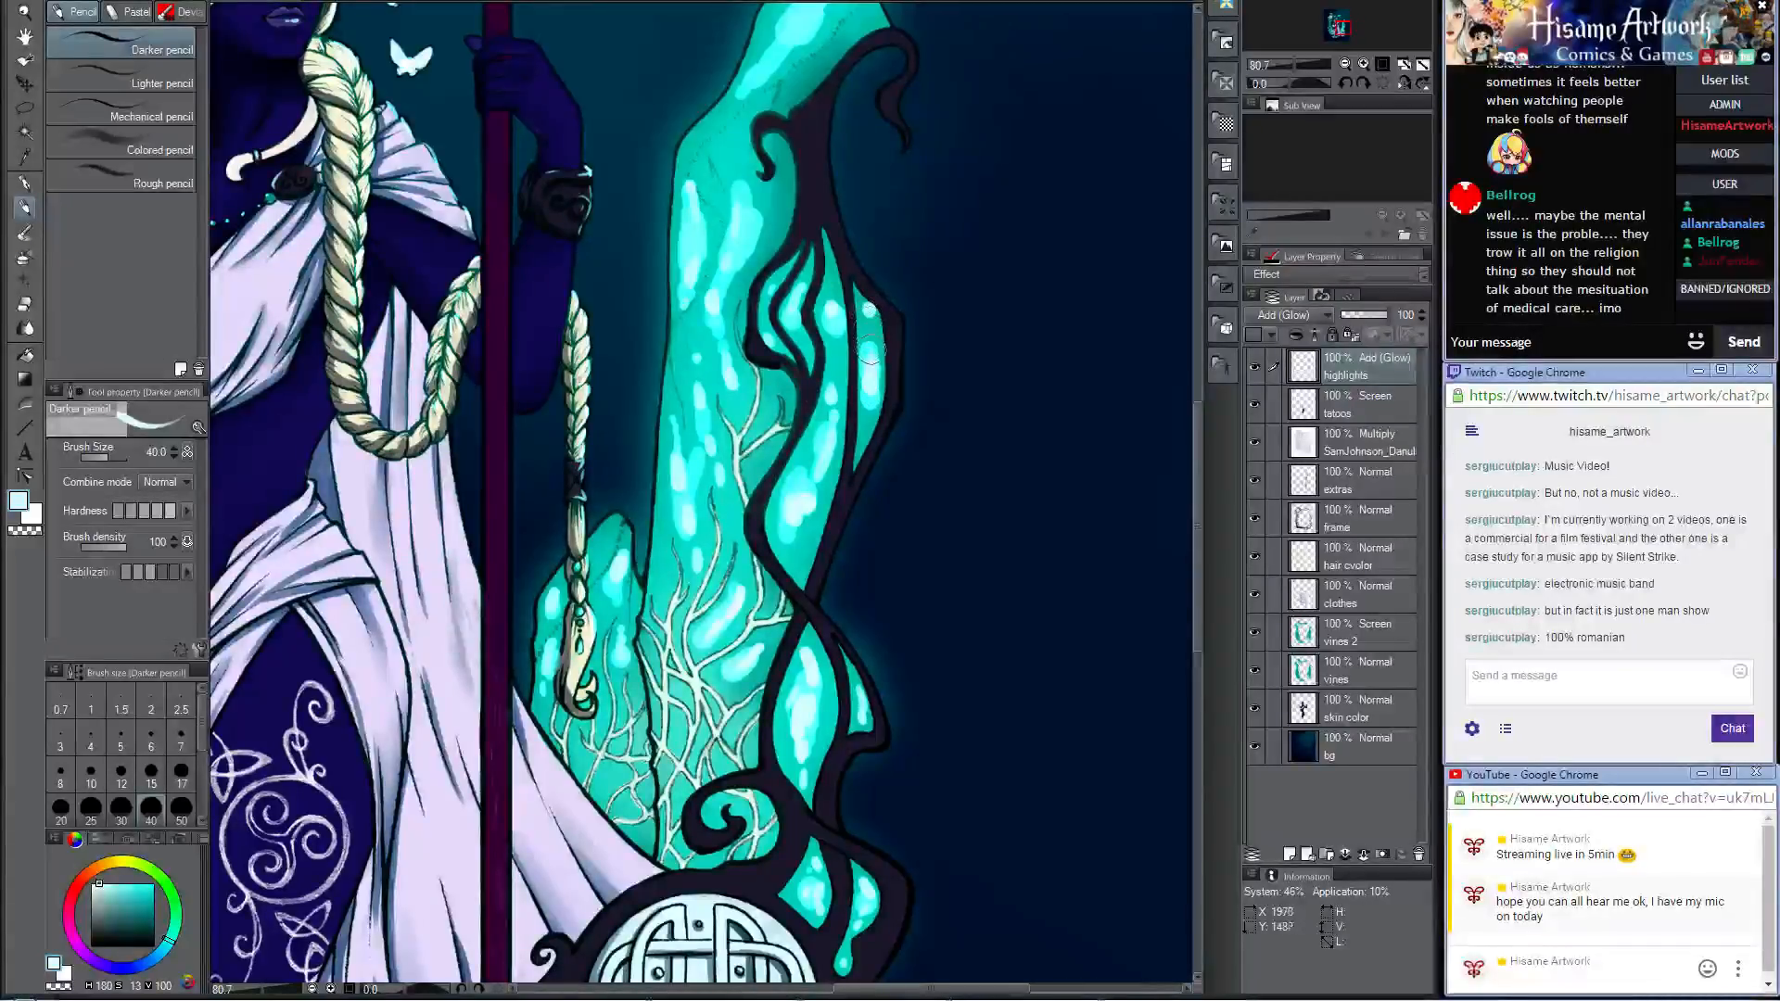
scroll(862, 371, up, 3)
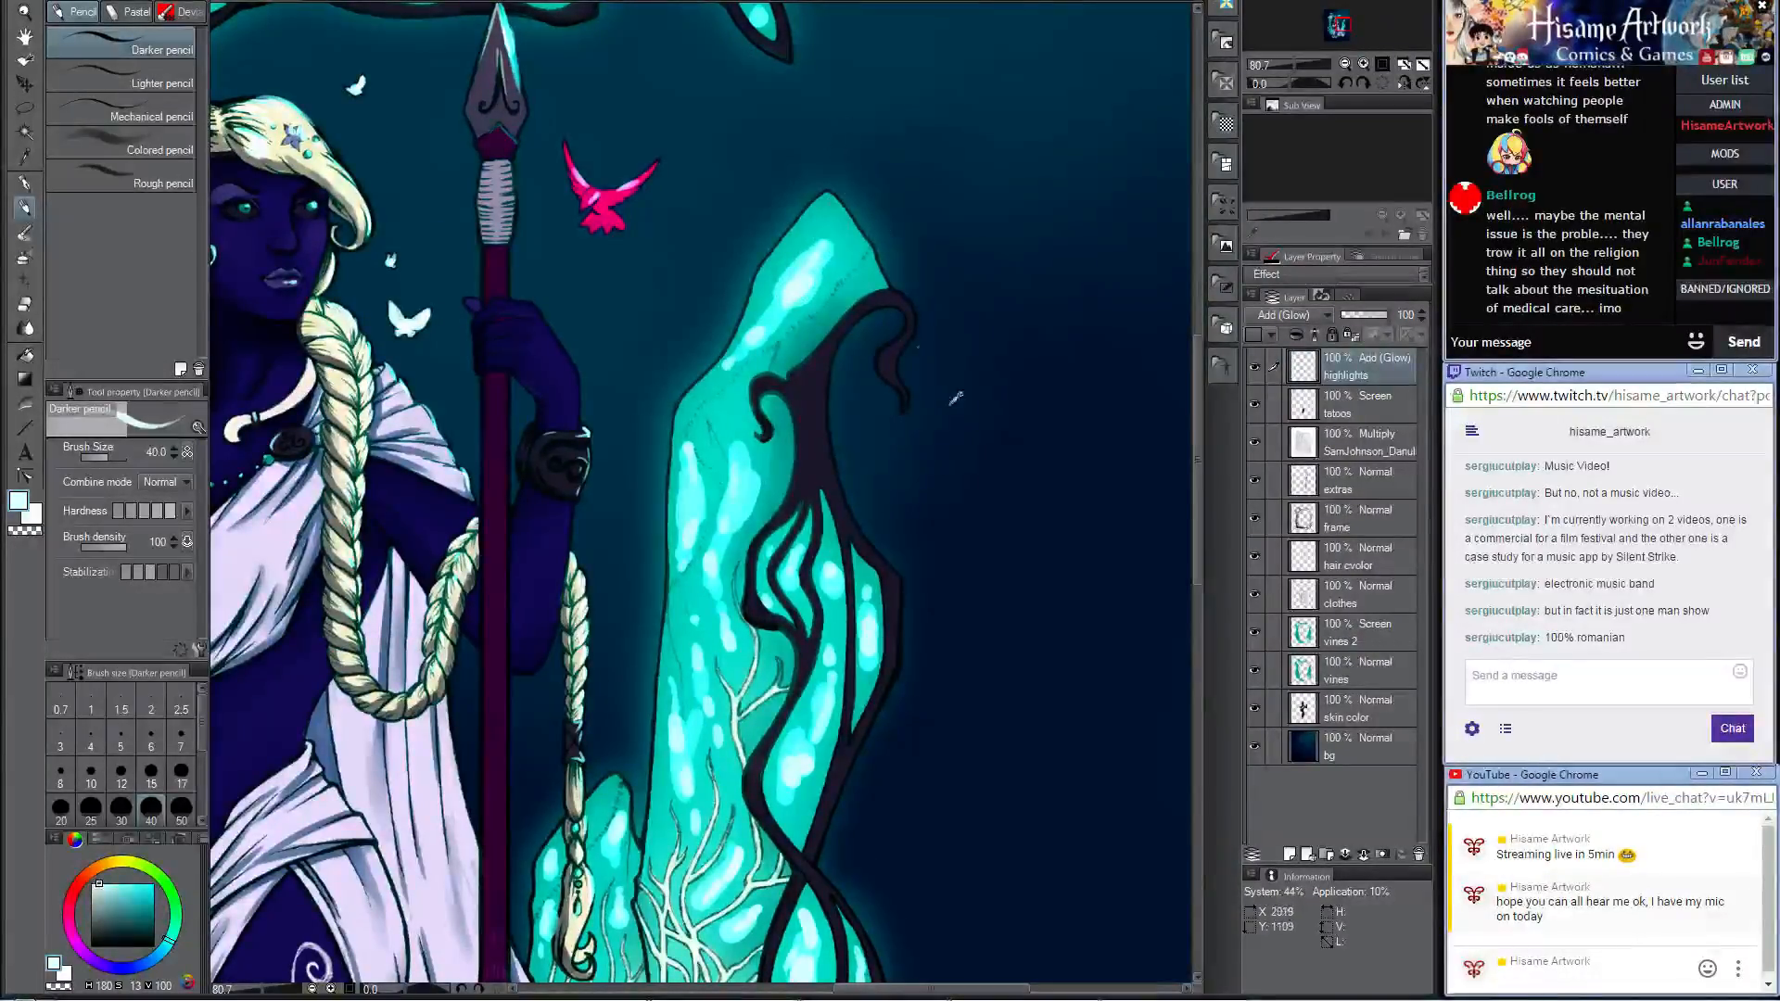
Step: Paint near-white highlights on the two teal stones between the lattice pillar and the woman's robe
key(ctrl+minus)
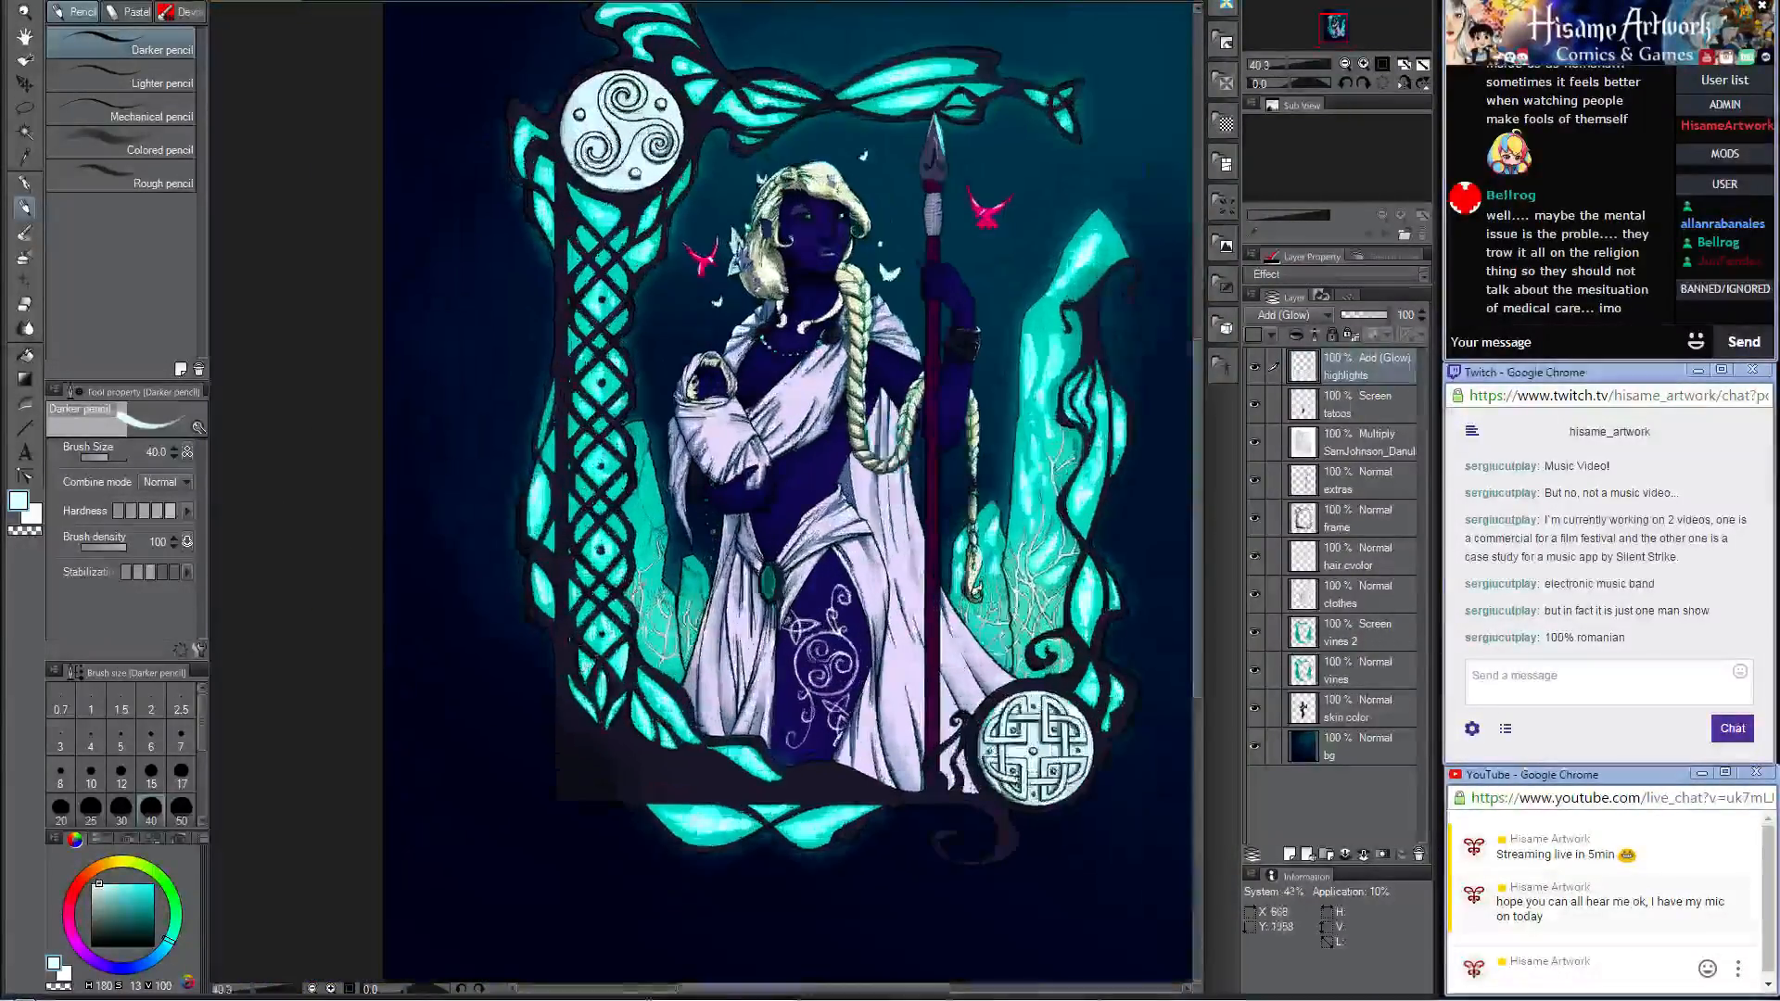
scroll(641, 564, up, 4)
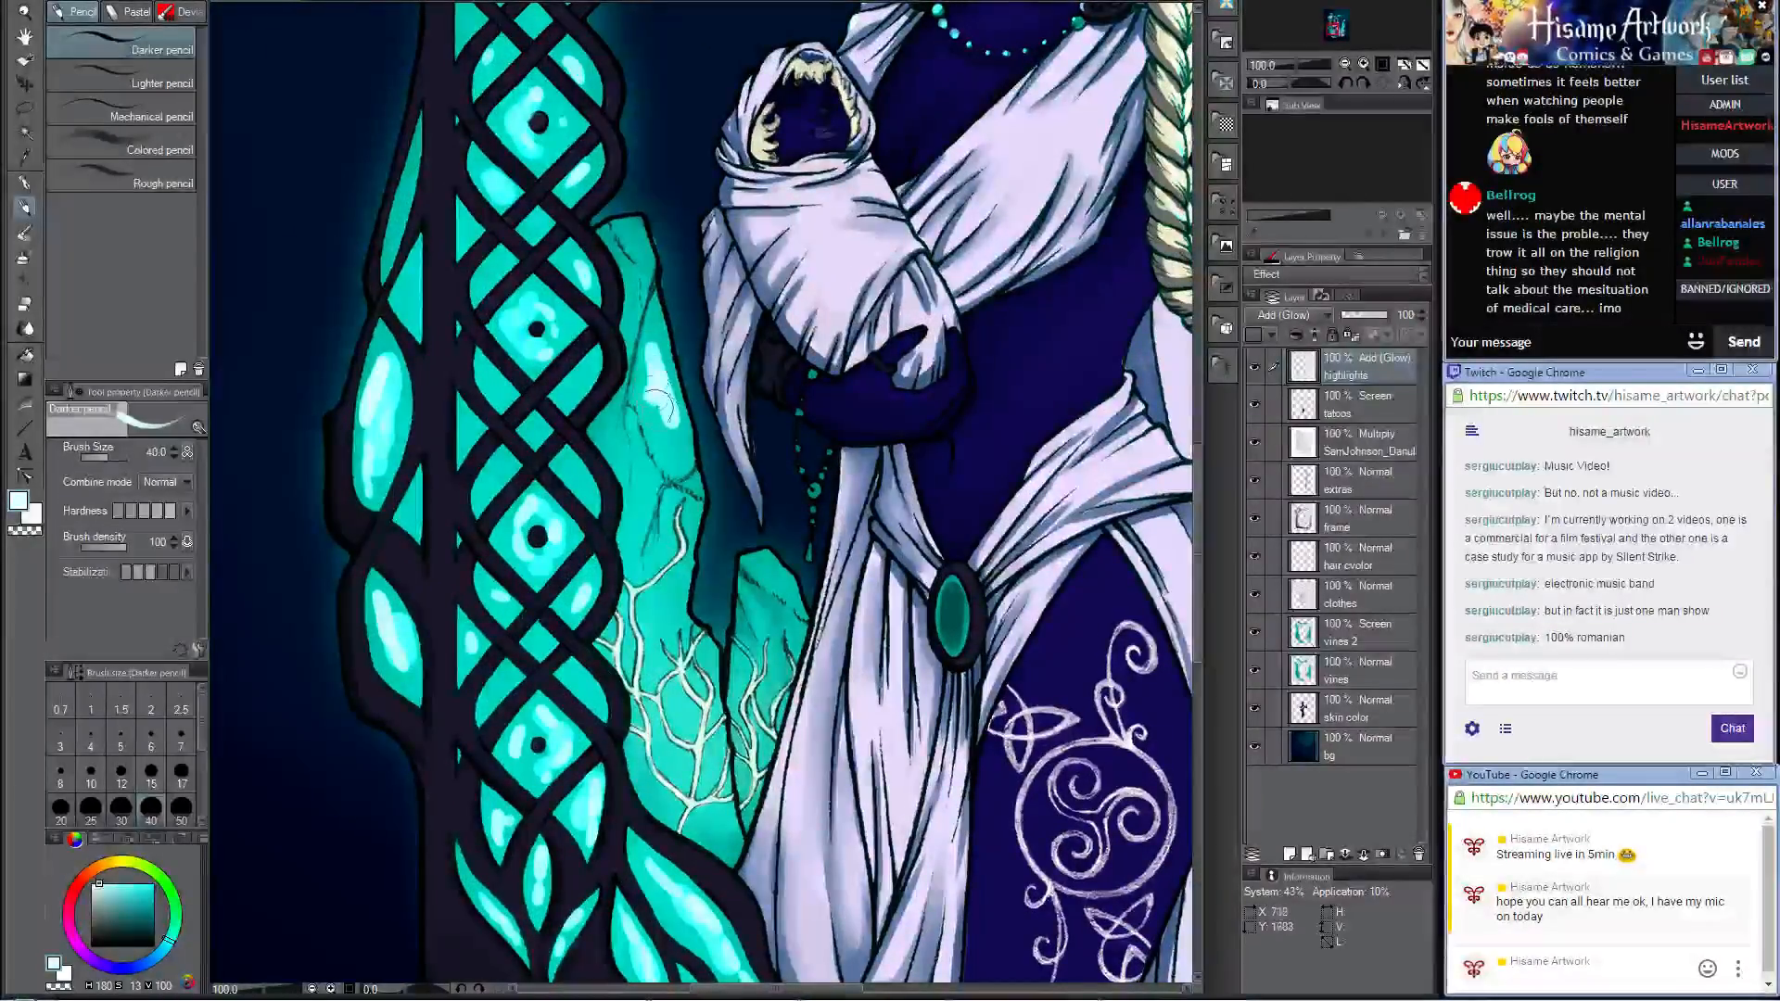
drag(658, 405, 666, 413)
drag(756, 560, 793, 596)
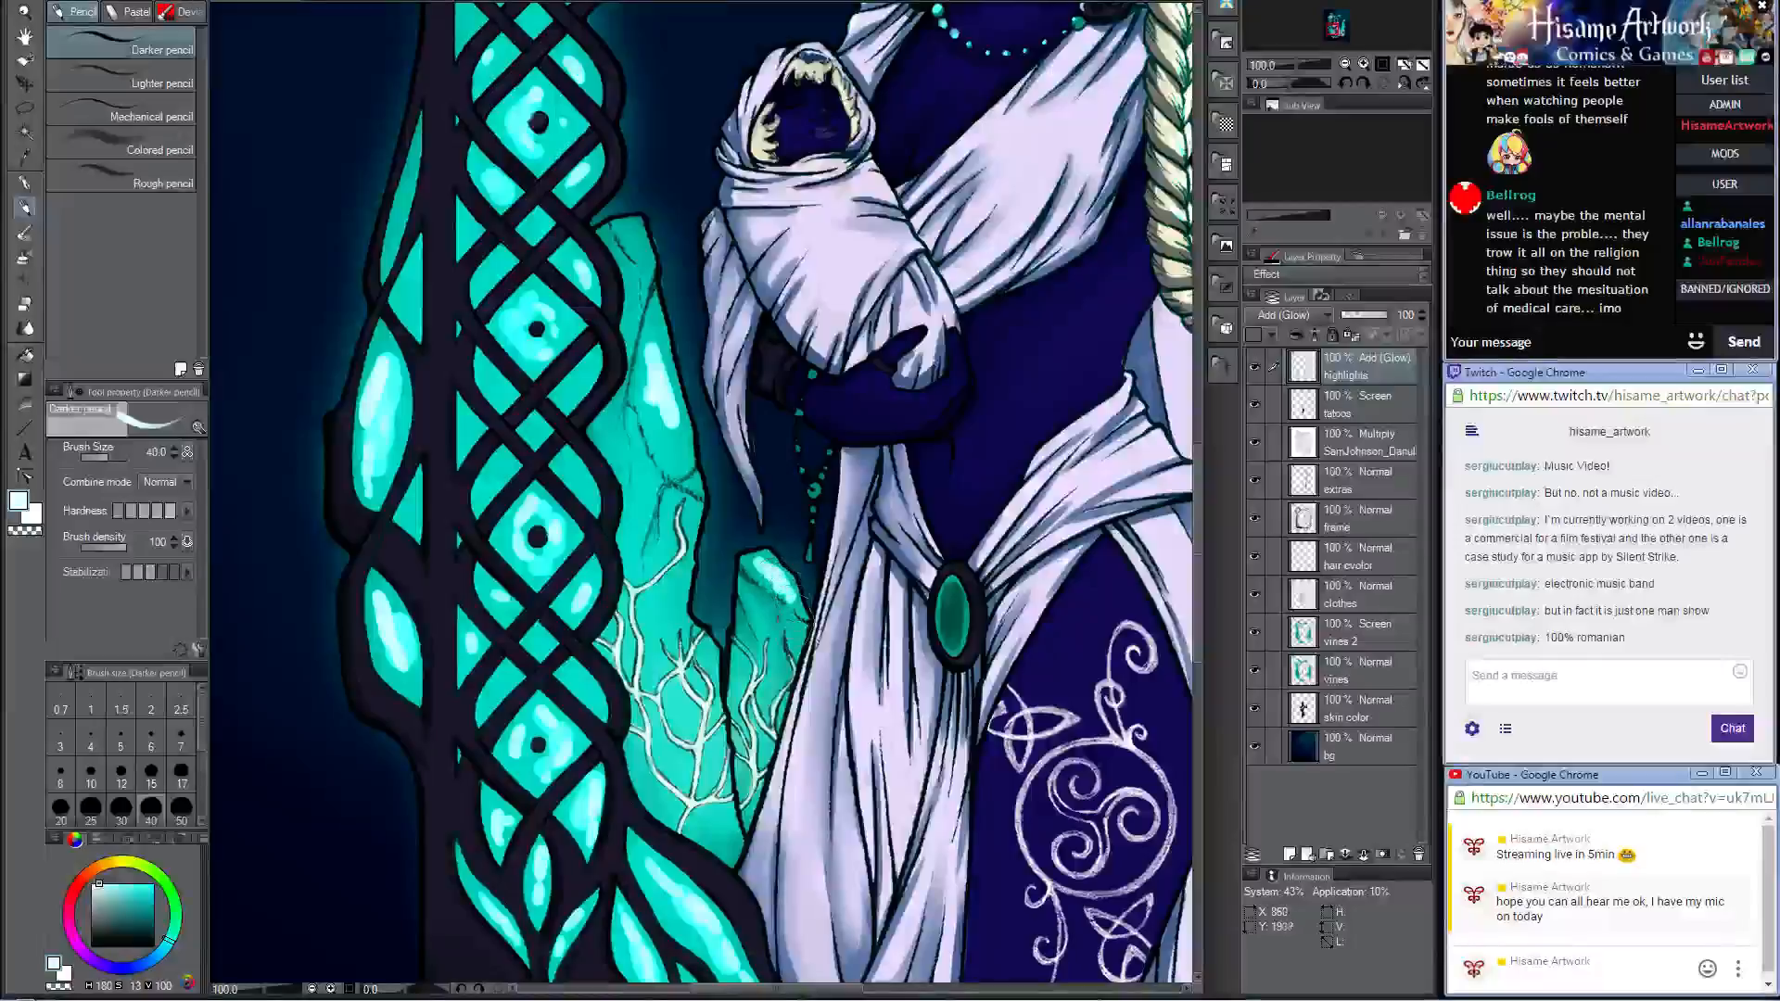
click(762, 623)
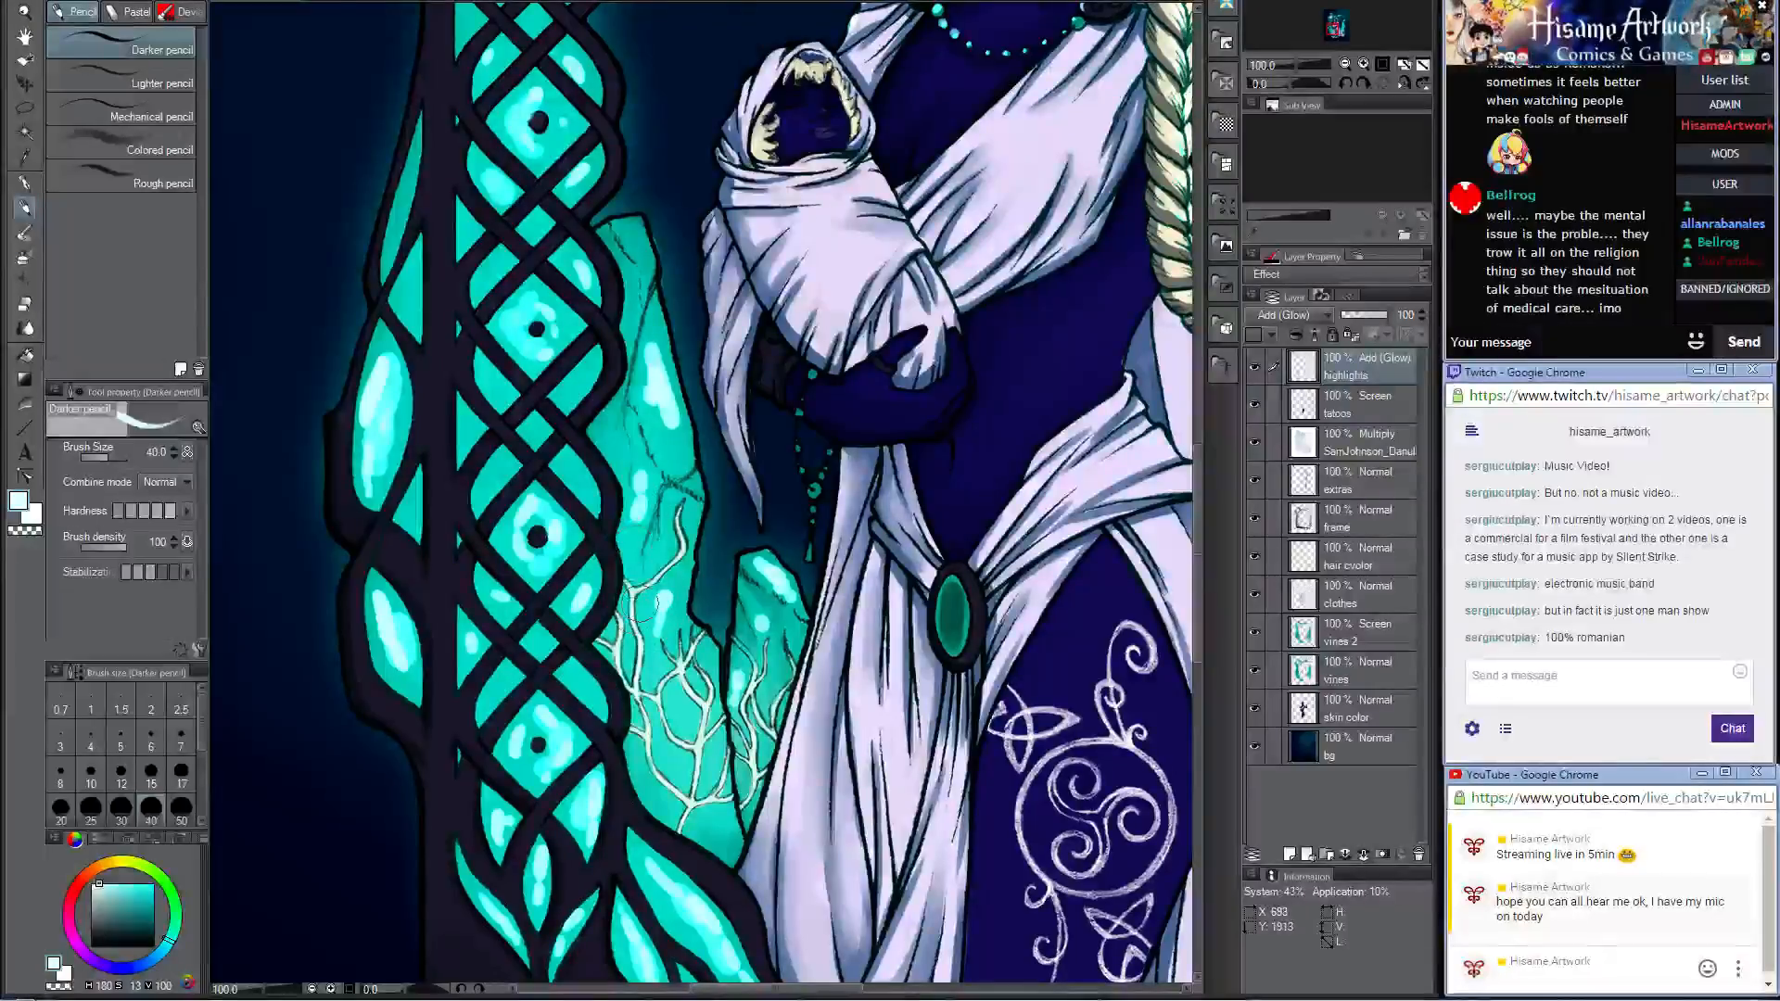
scroll(653, 604, down, 5)
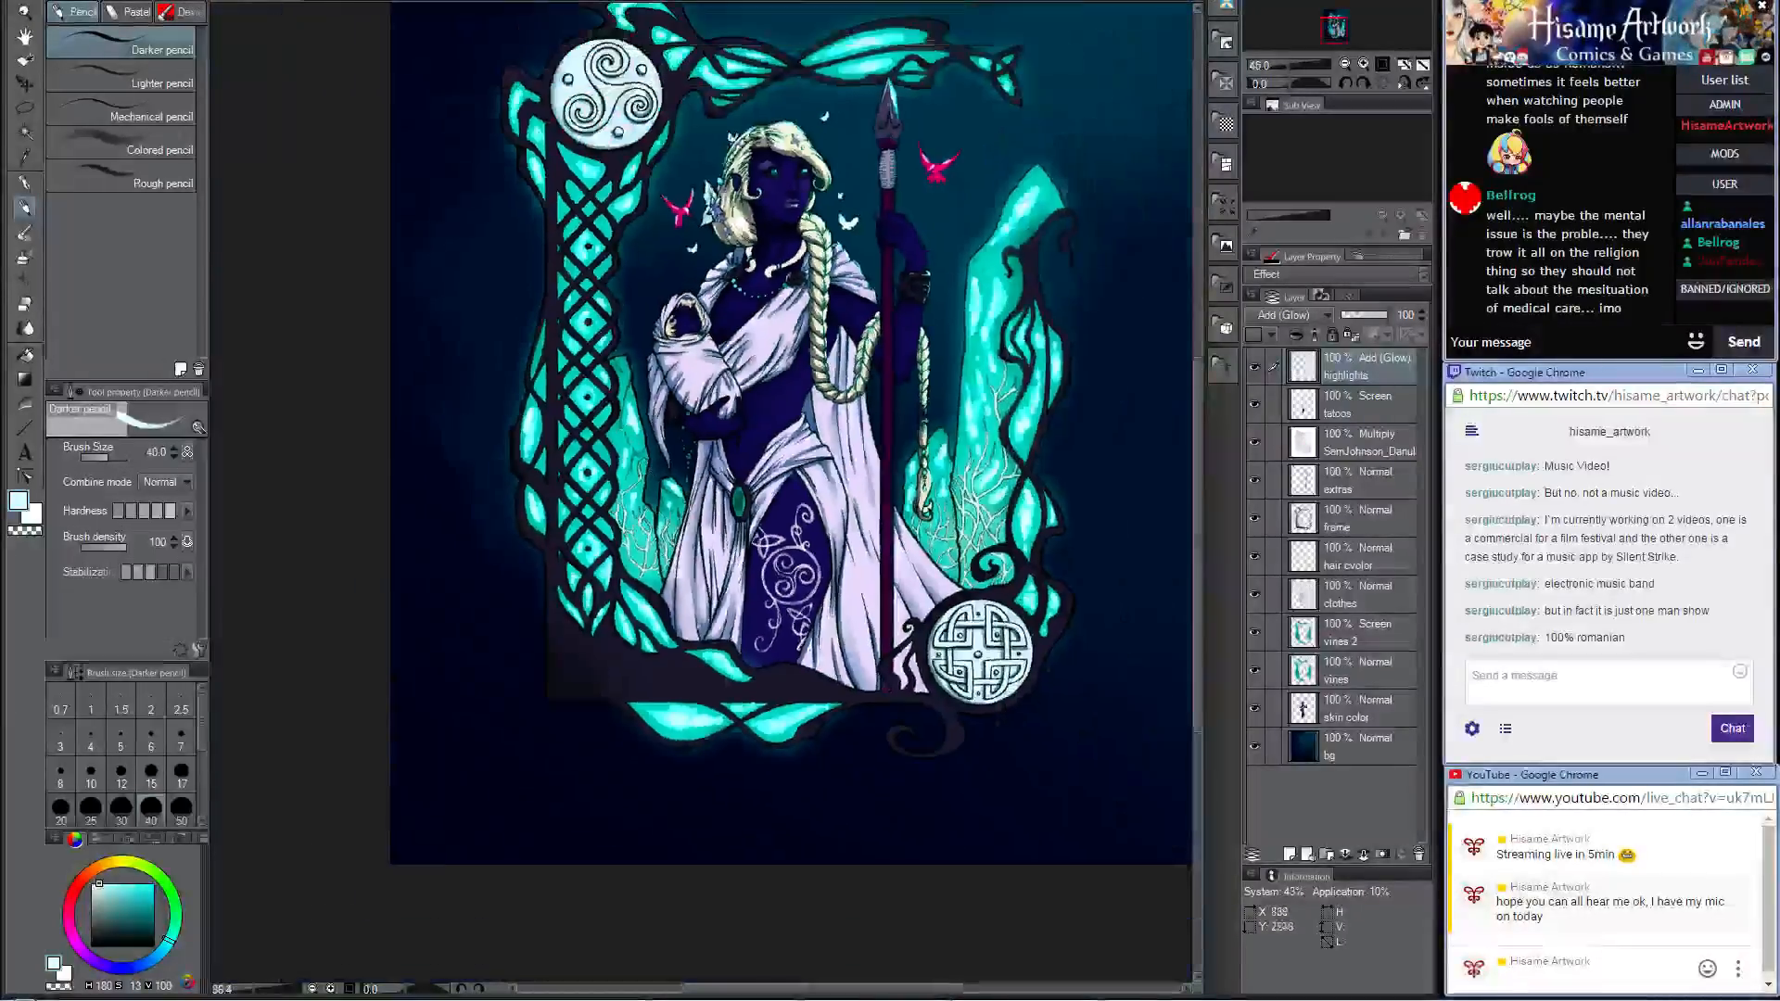
Step: Sample the frame's dark colour below the pillar lattice and make the frame layer active
scroll(777, 604, down, 2)
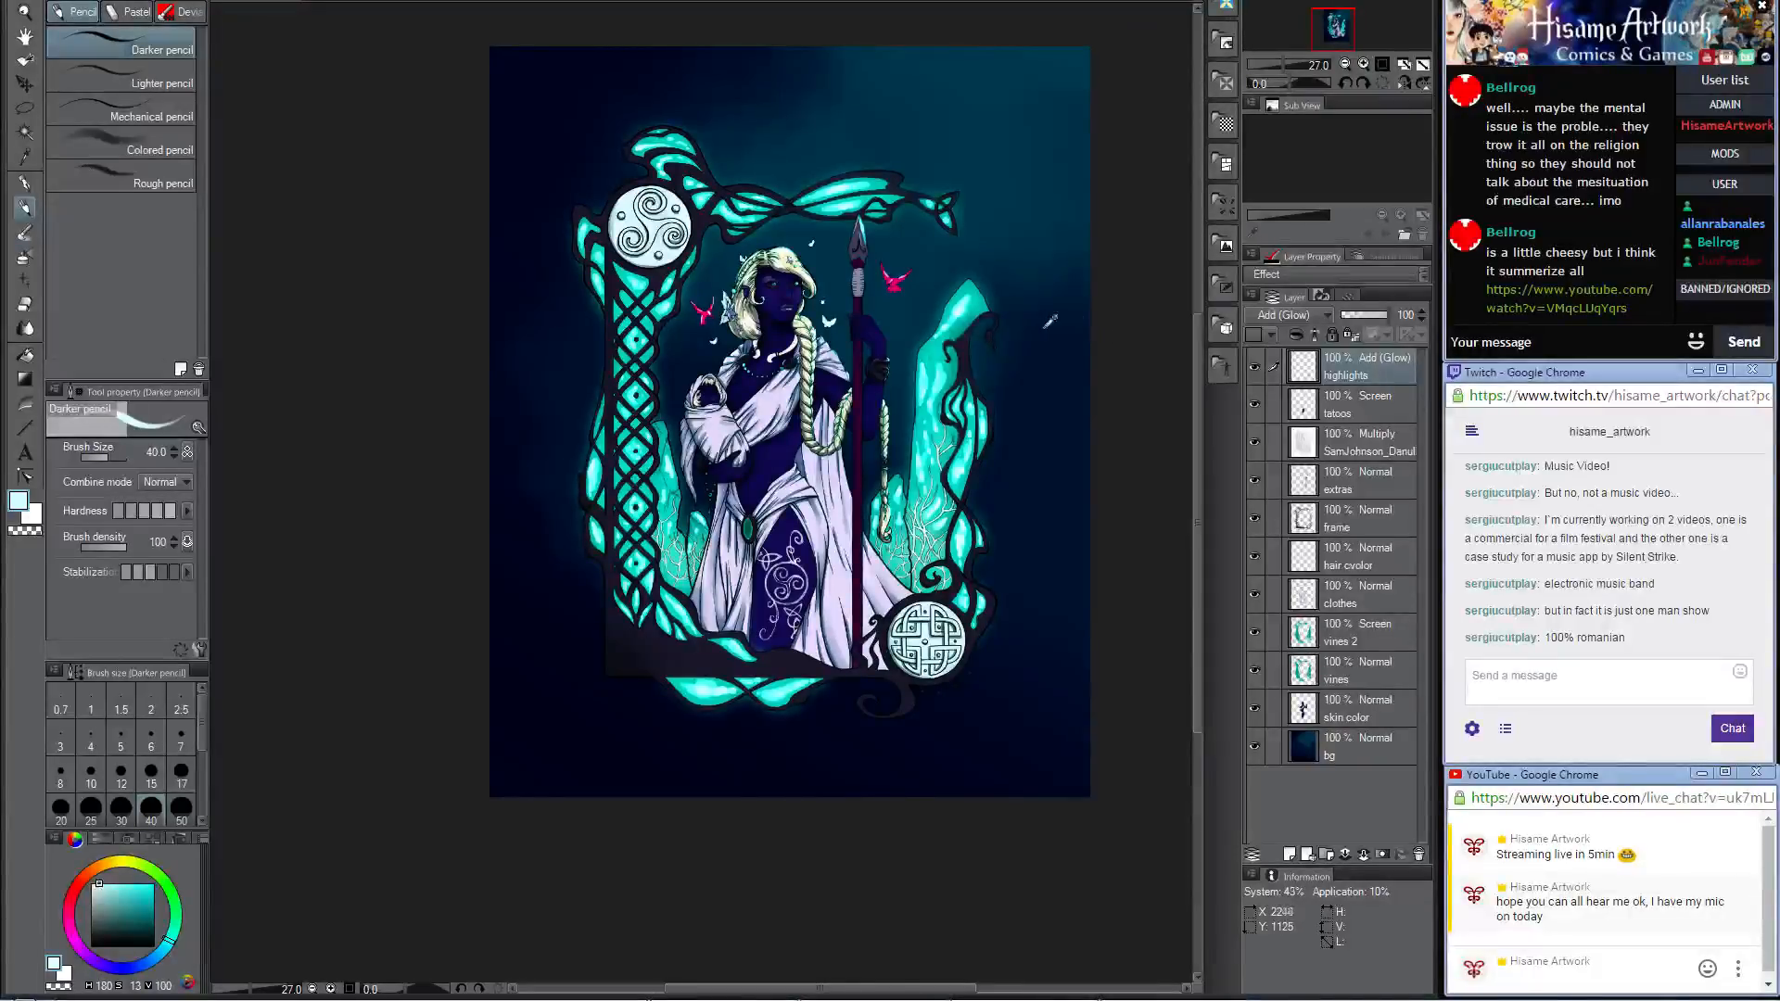
scroll(971, 339, up, 3)
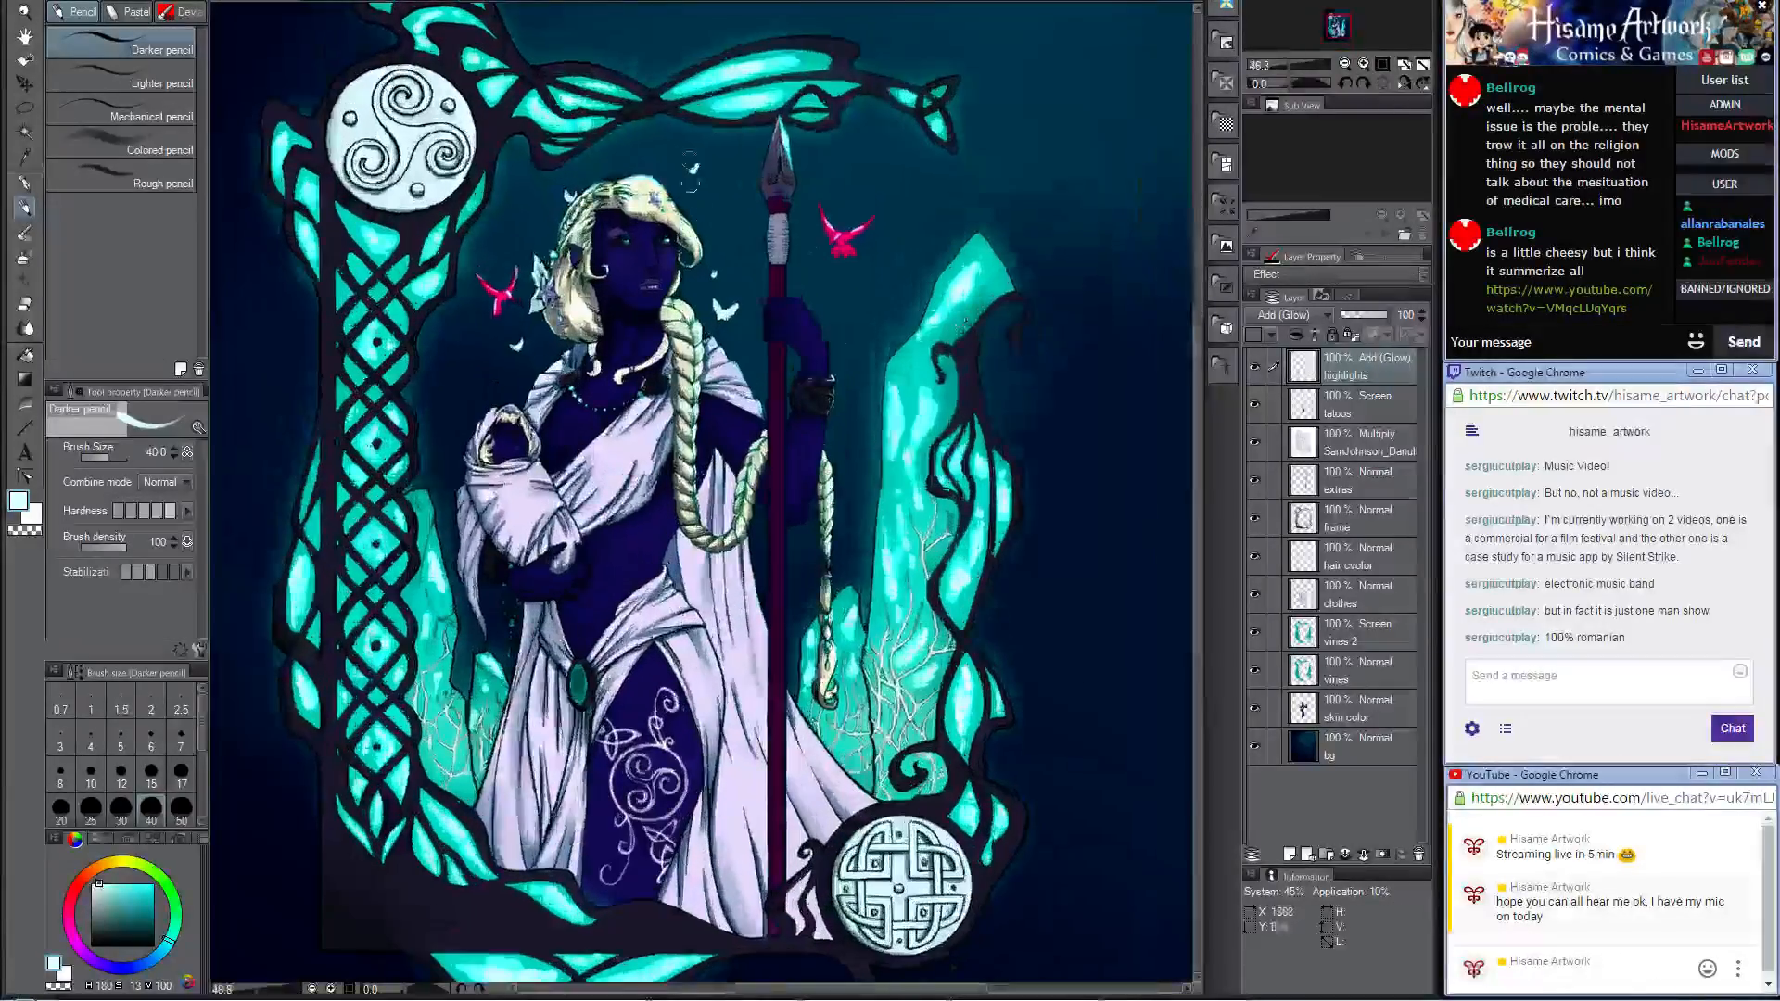
scroll(582, 59, up, 1)
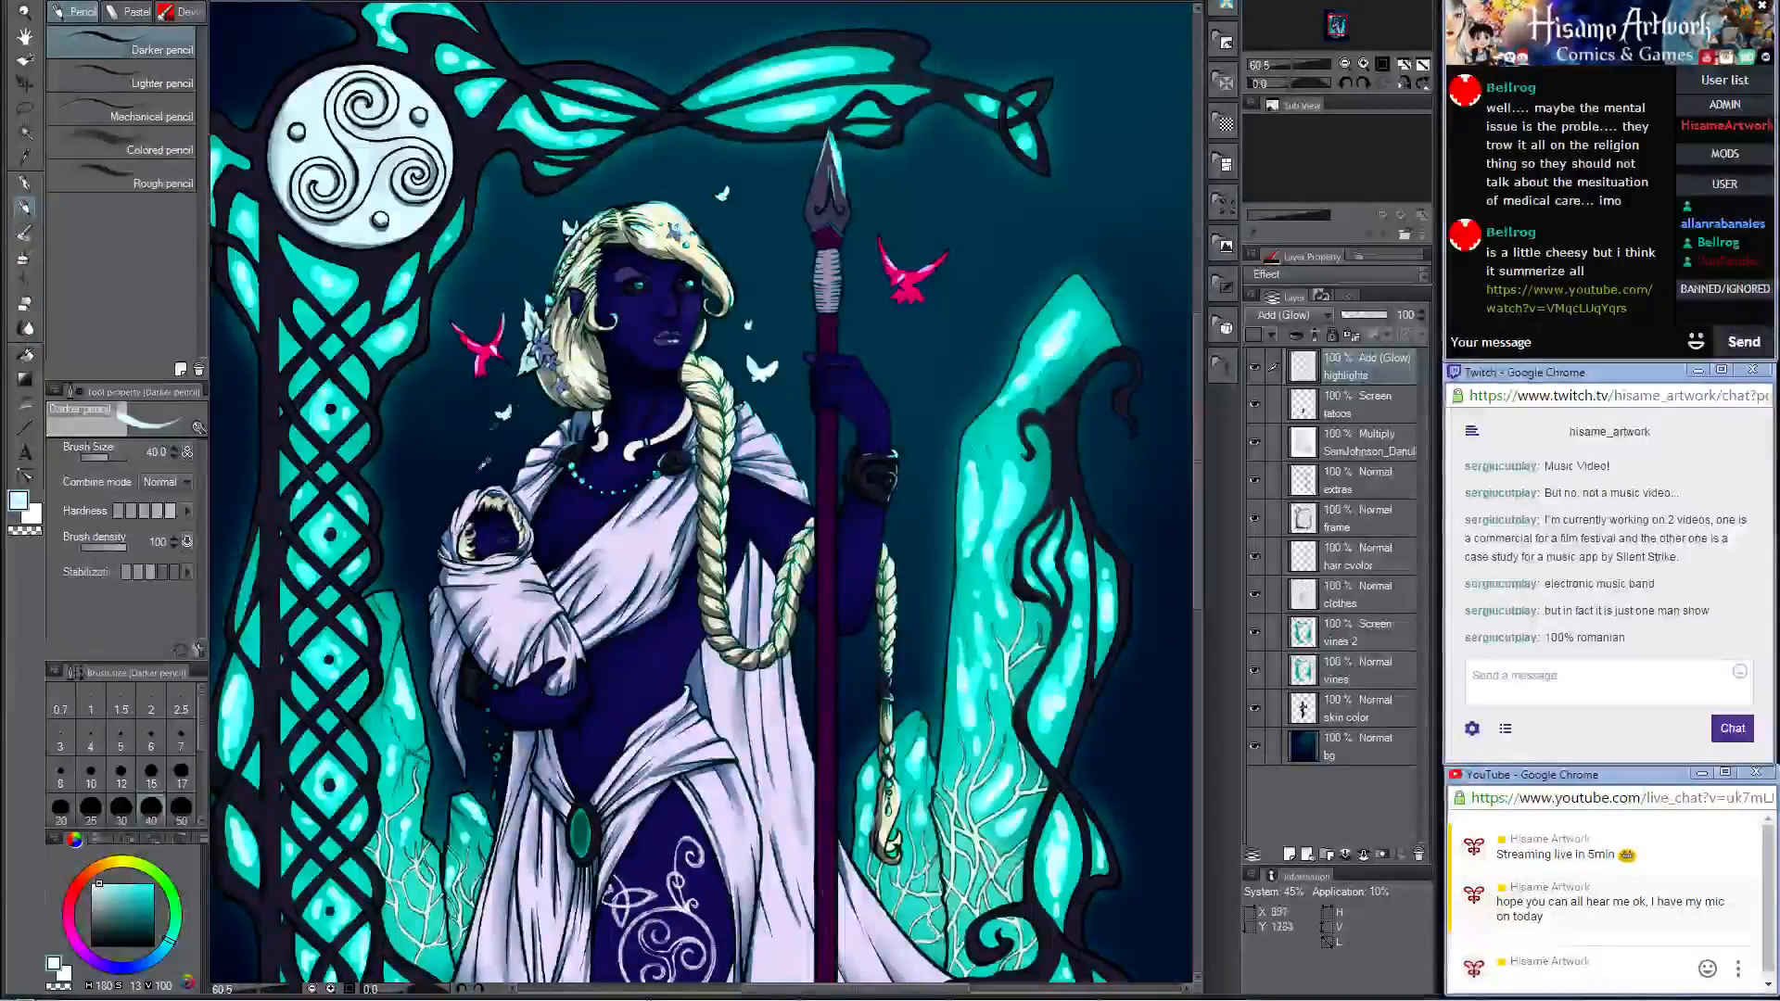
drag(508, 627, 841, 218)
scroll(664, 608, up, 5)
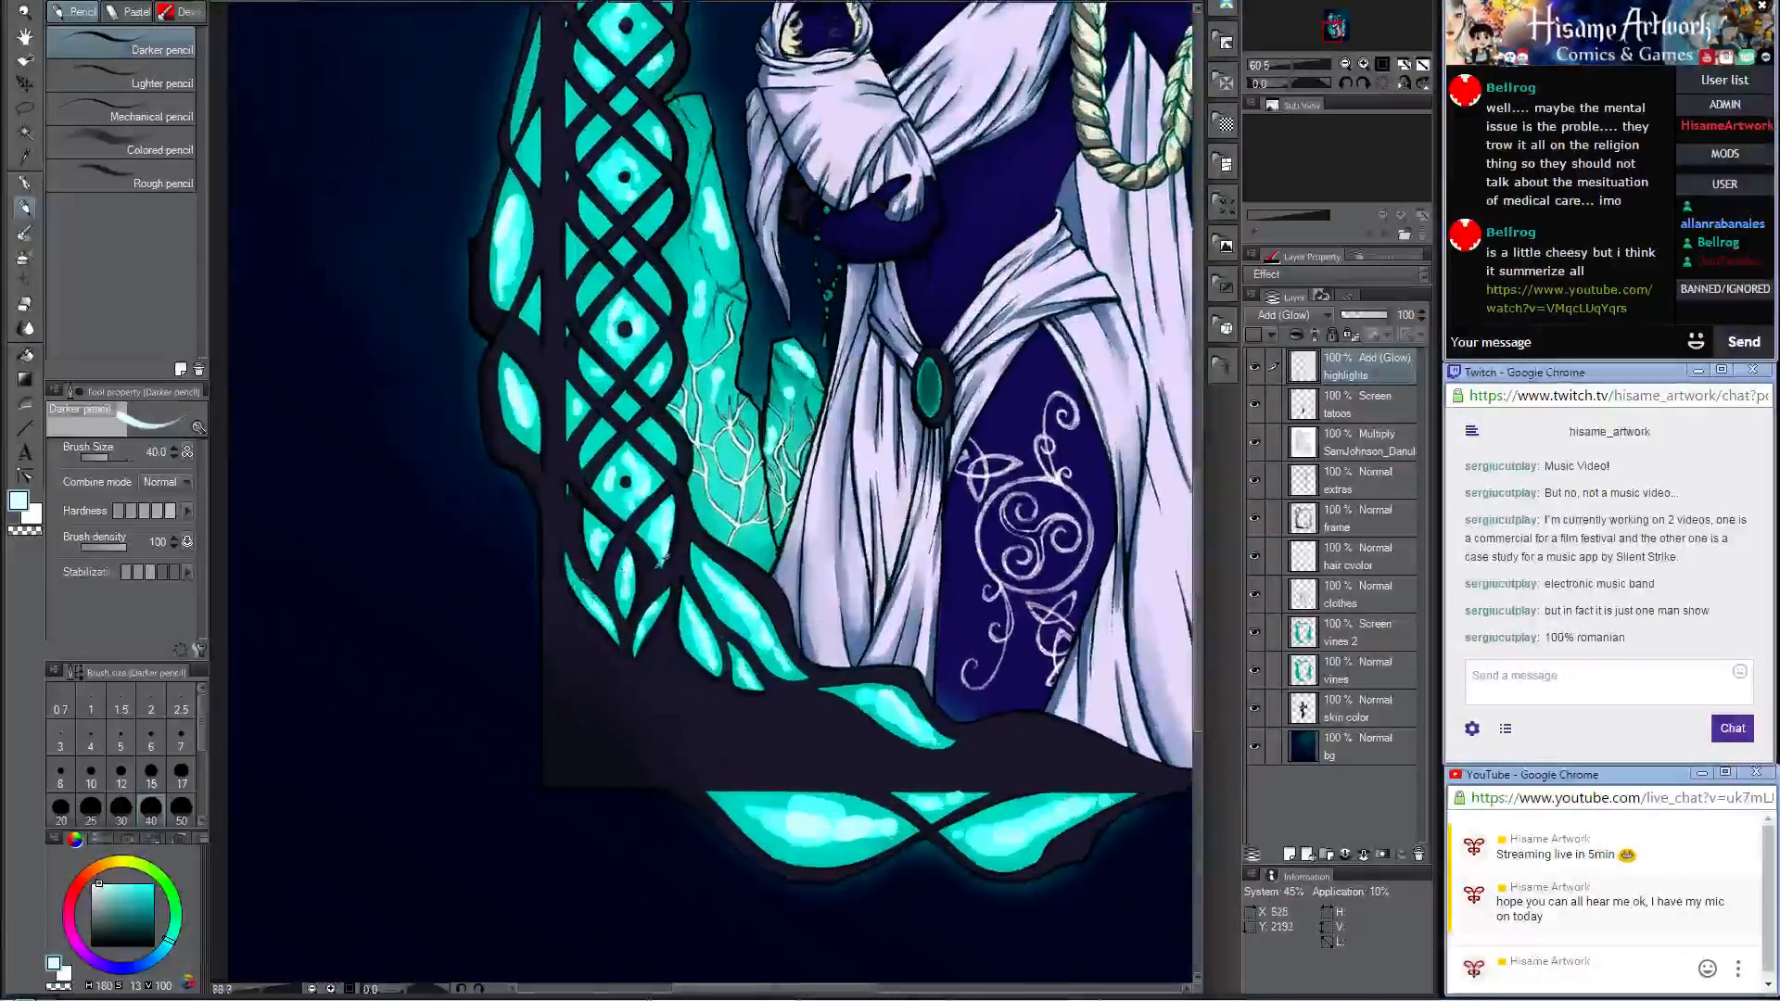
alt+click(641, 587)
scroll(641, 587, down, 4)
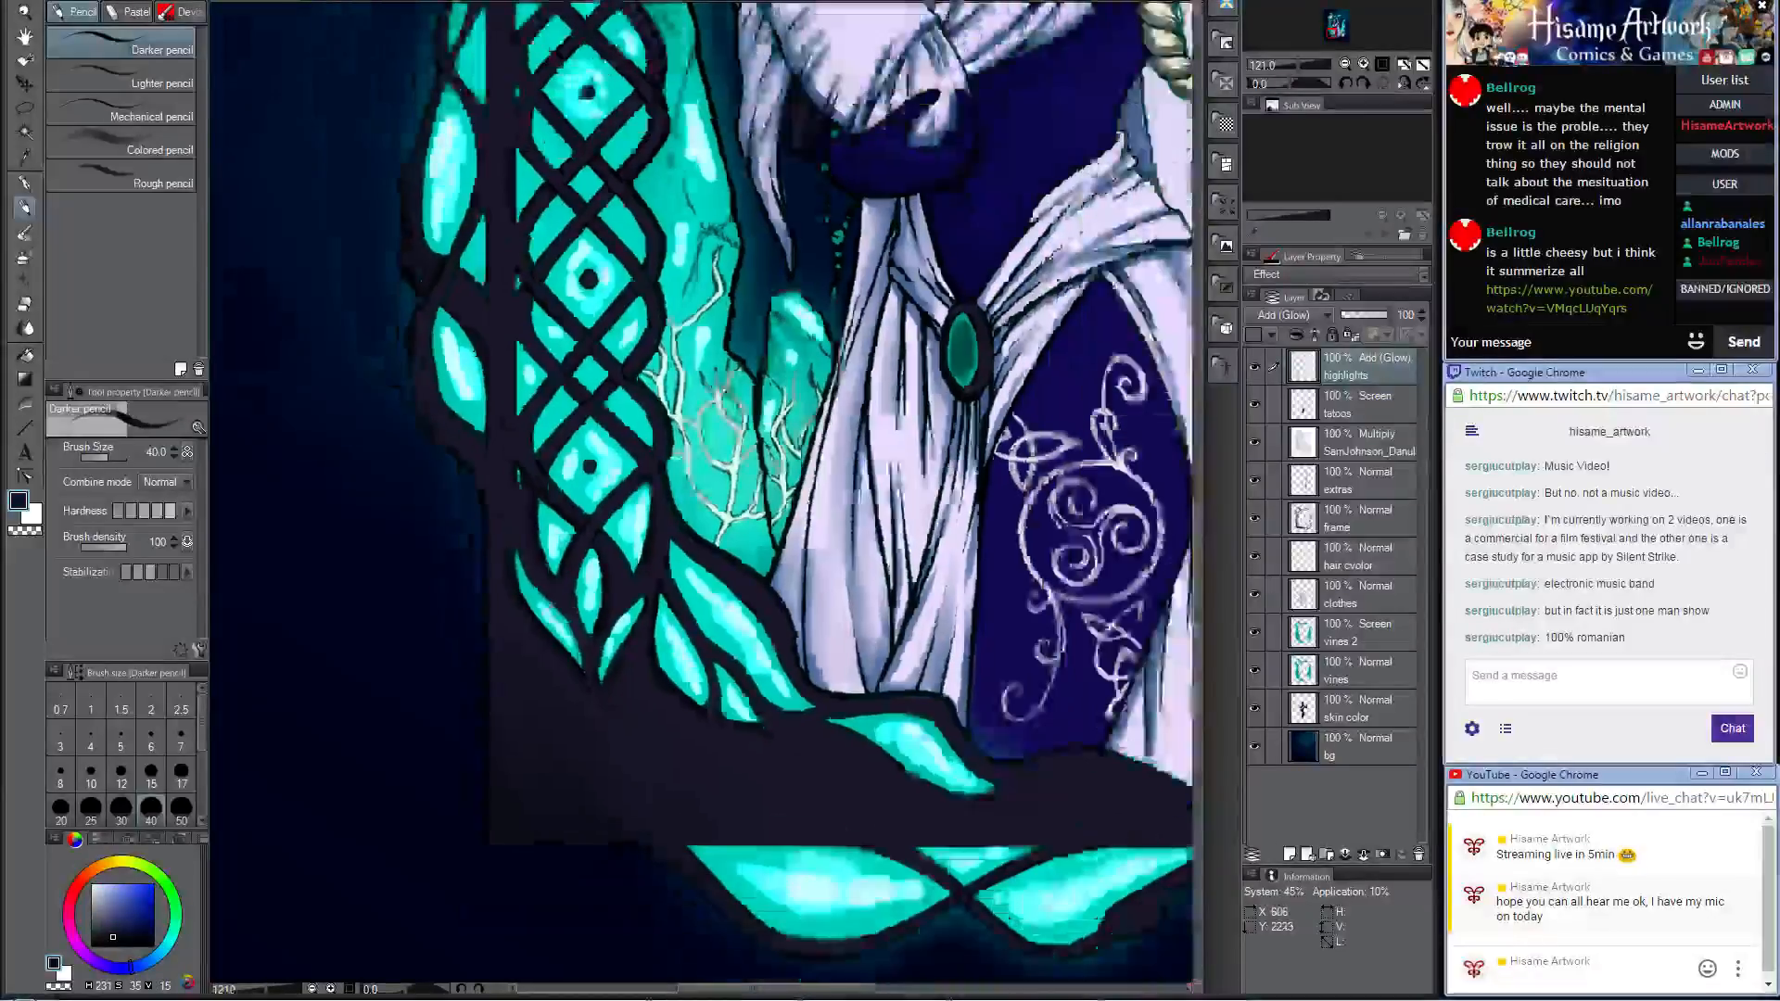
drag(1060, 244, 943, 480)
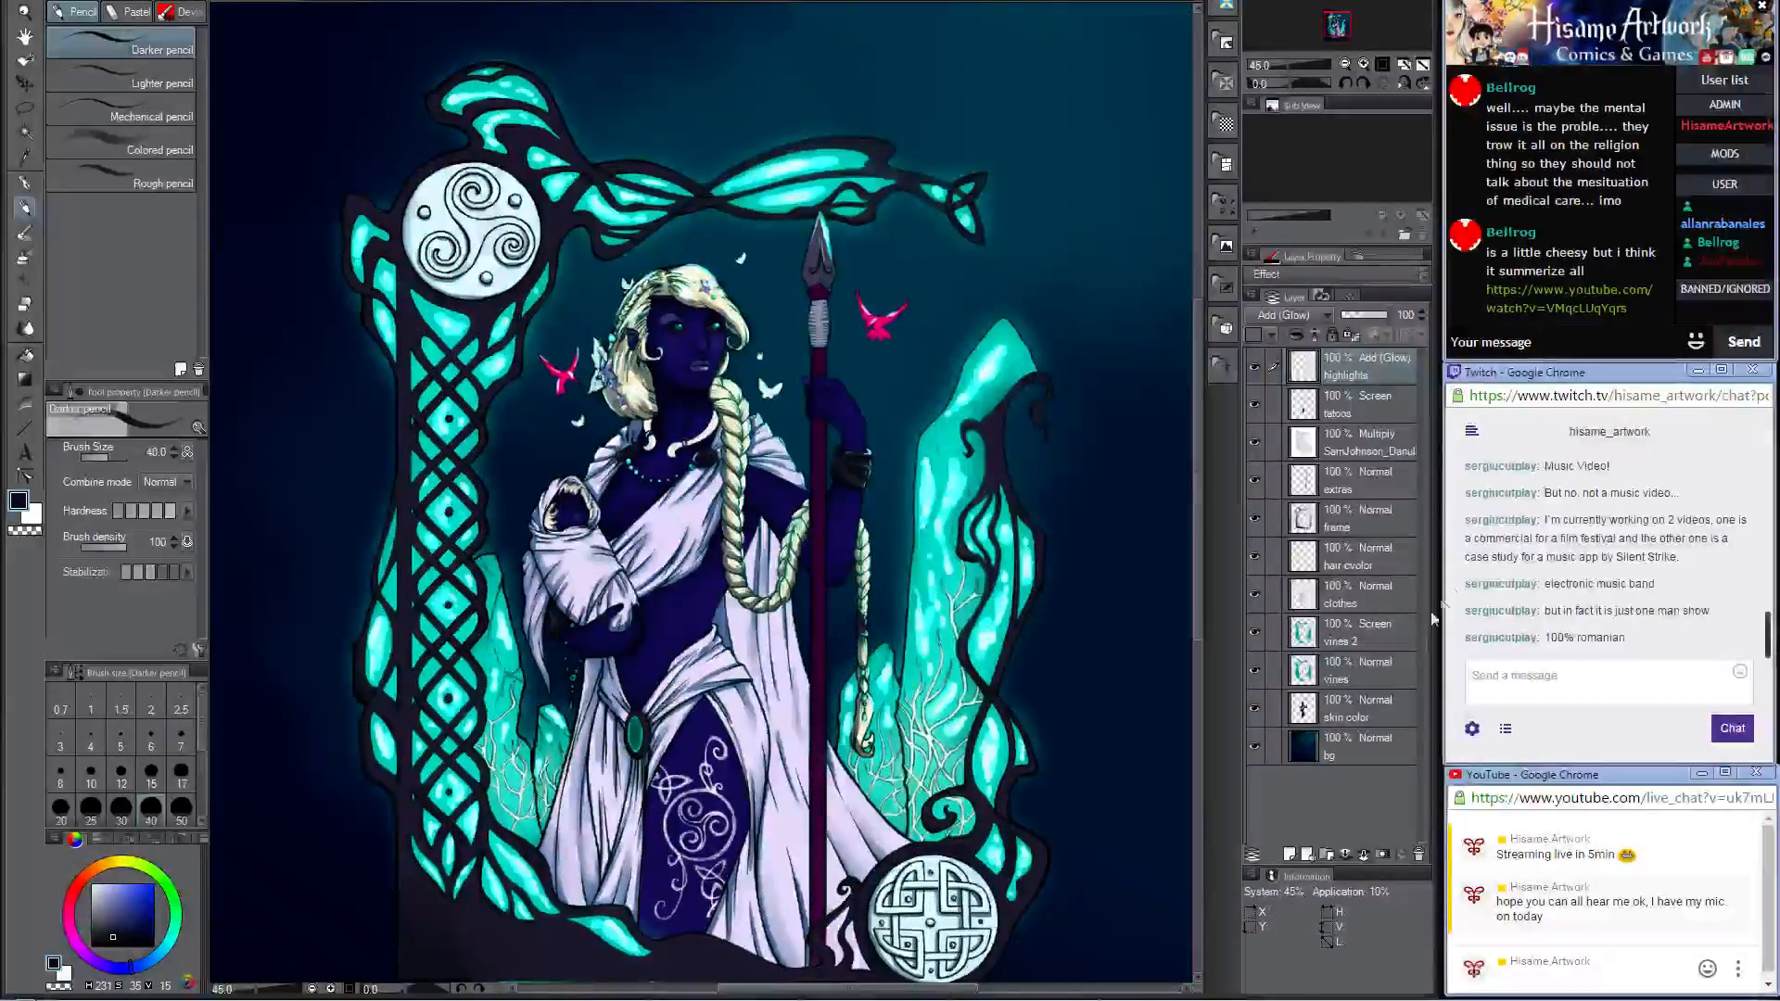
click(1363, 518)
Step: On the frame layer, retouch the dark branch over the tall teal stone with the brush at sizes 12 and 30
scroll(1066, 500, up, 6)
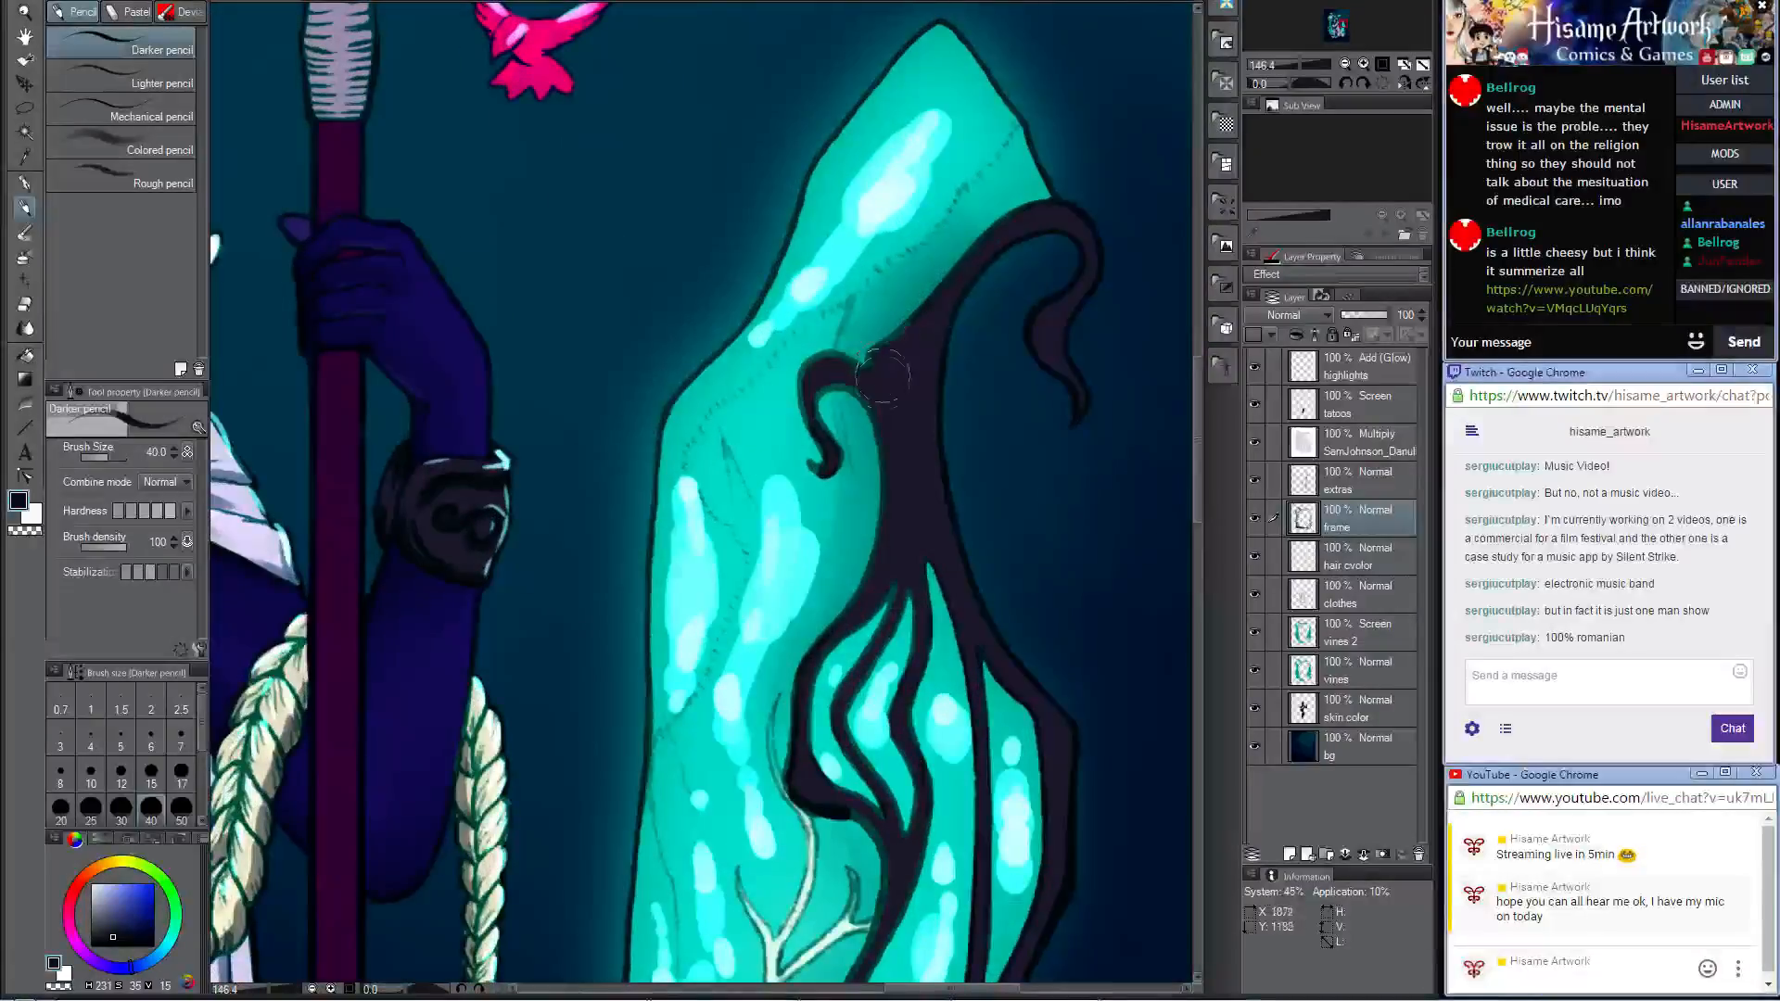
key(bracketleft)
key(bracketleft)
key(bracketleft)
key(bracketleft)
key(bracketleft)
key(bracketleft)
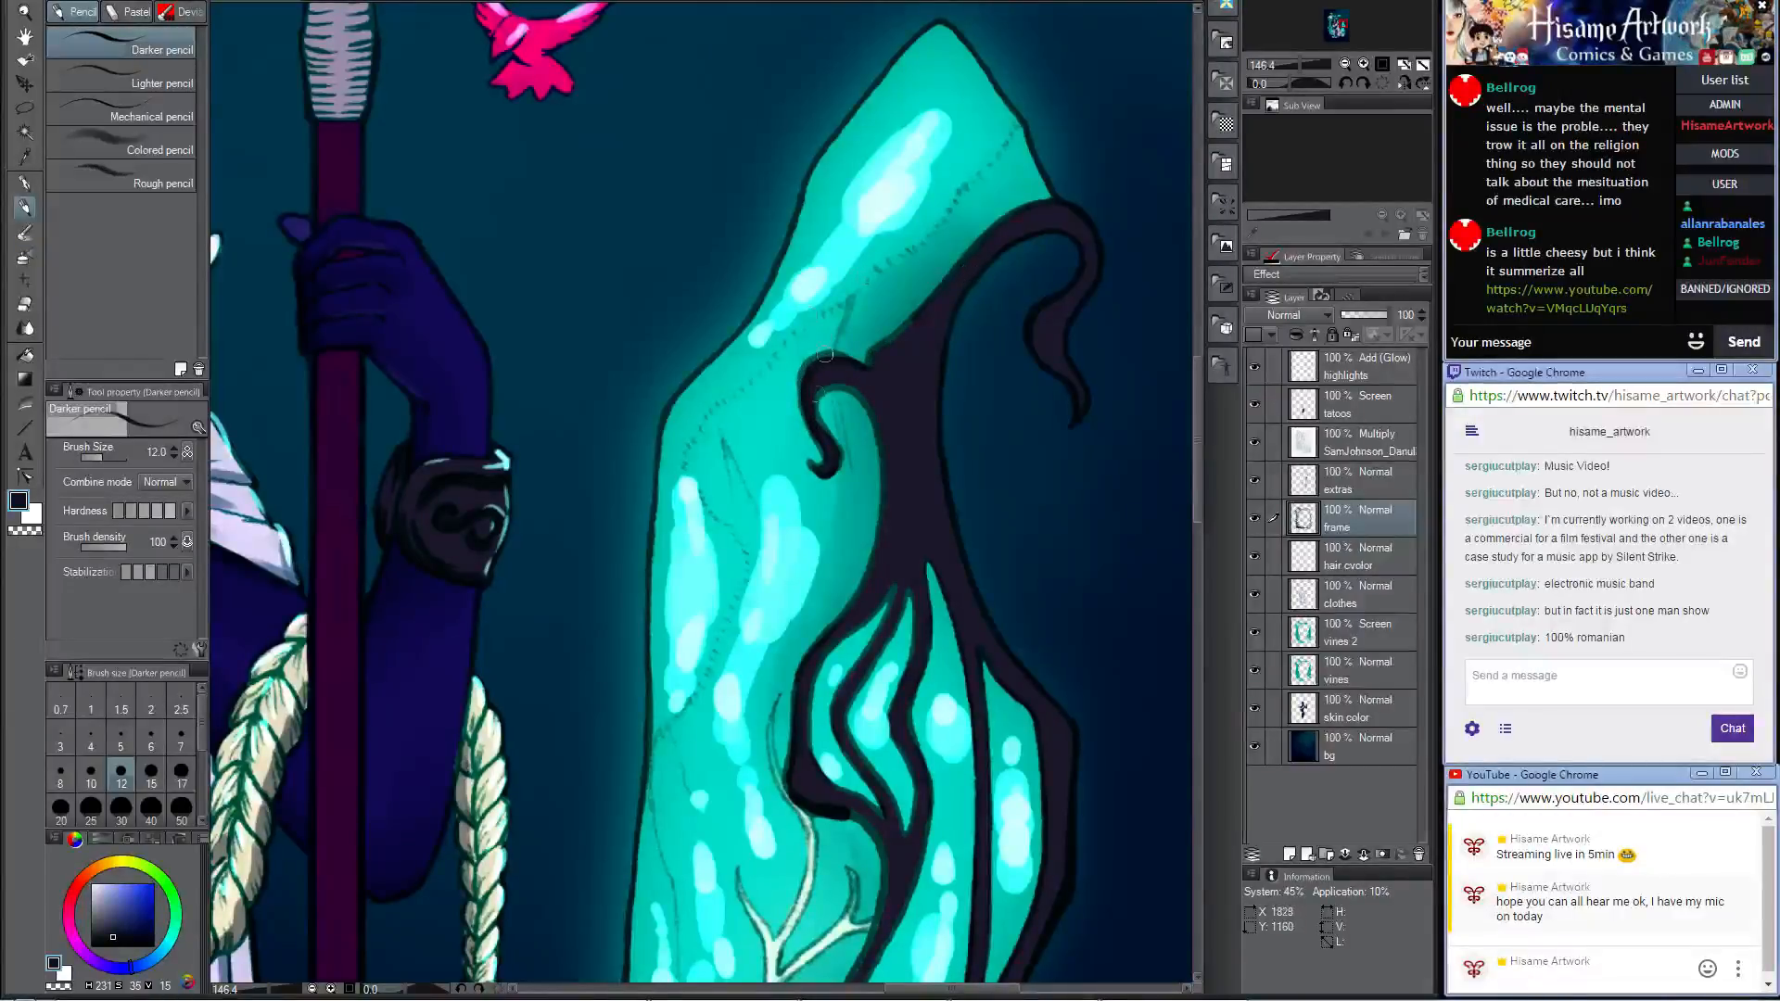
key(])
key(])
key(])
key(])
key(])
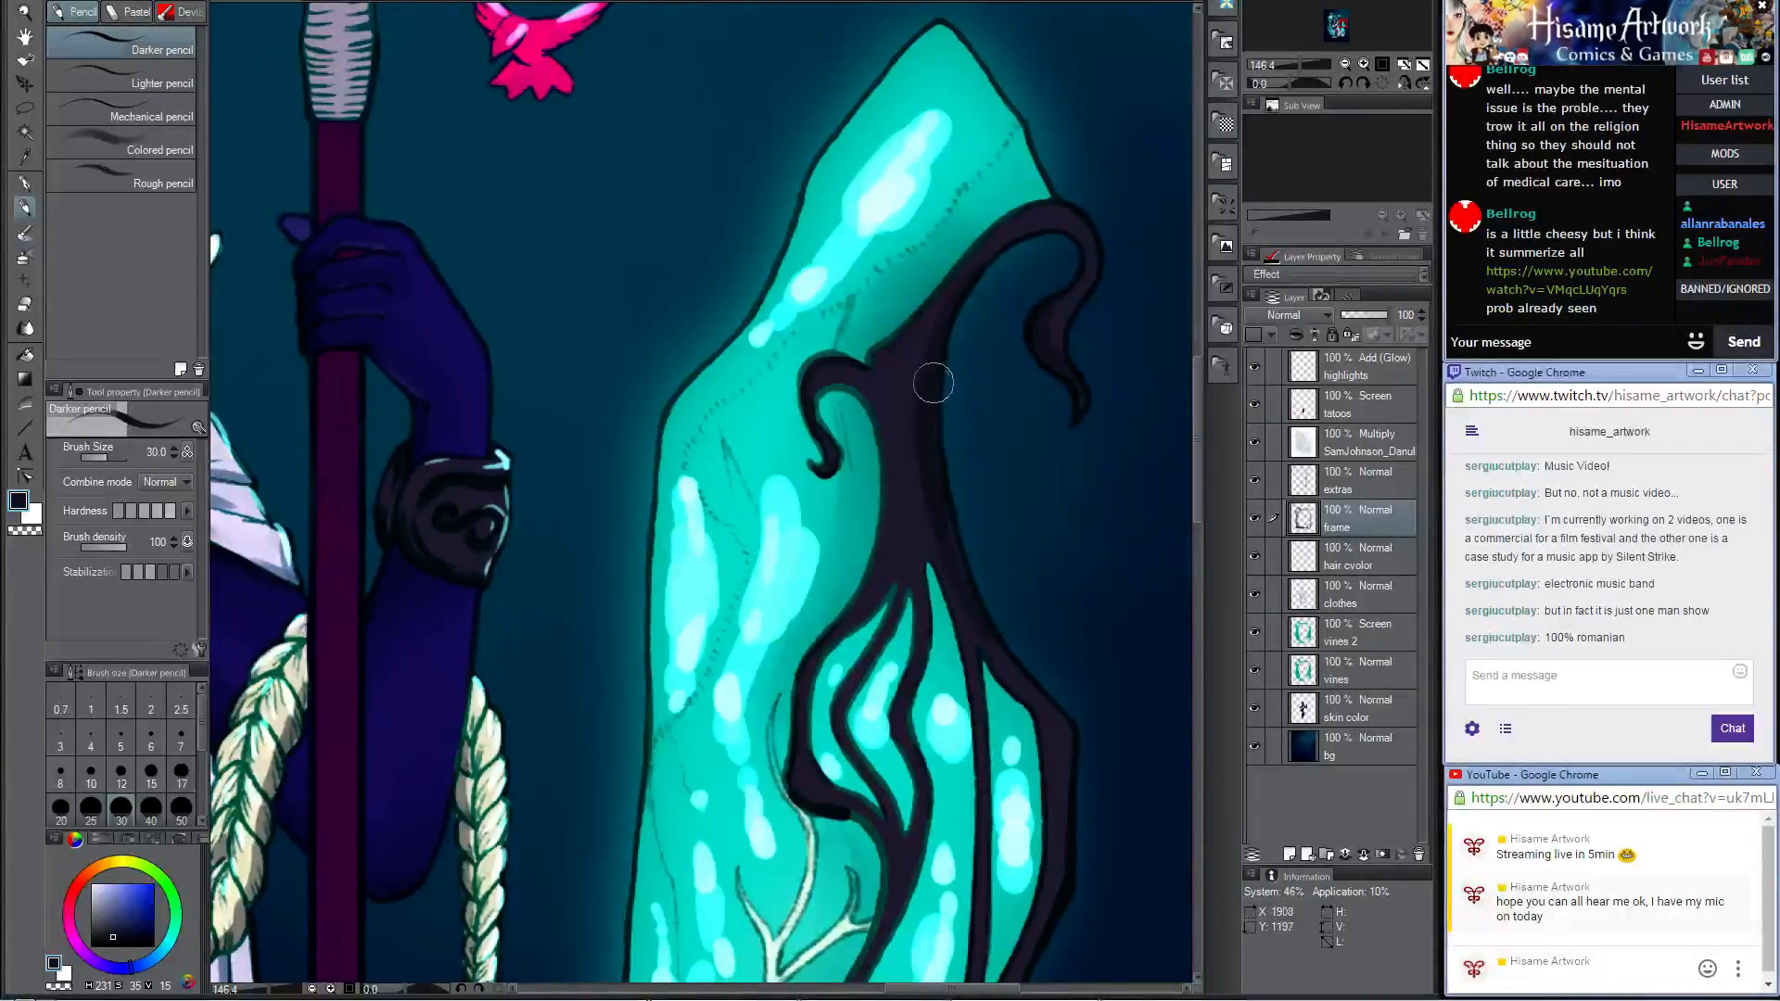
Step: Darken the twisting frame branches running down beside the tall teal stone towards the knotwork medallion
drag(1002, 807, 913, 334)
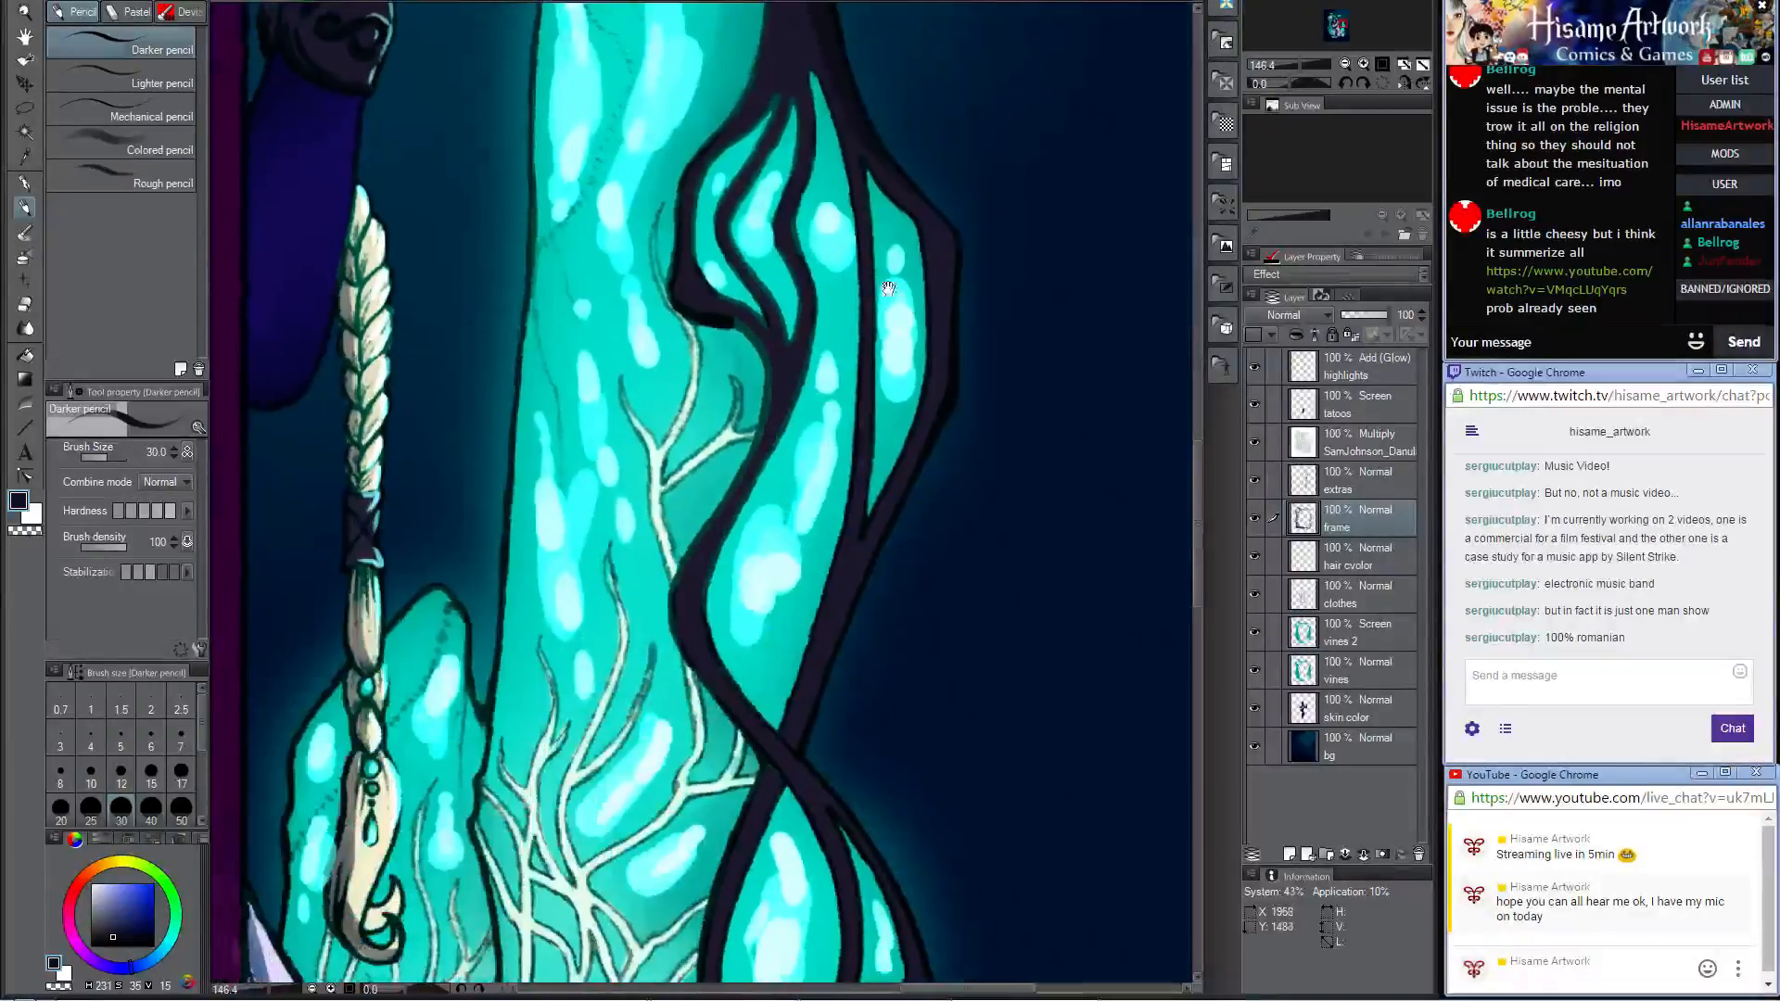
drag(920, 467, 1002, 180)
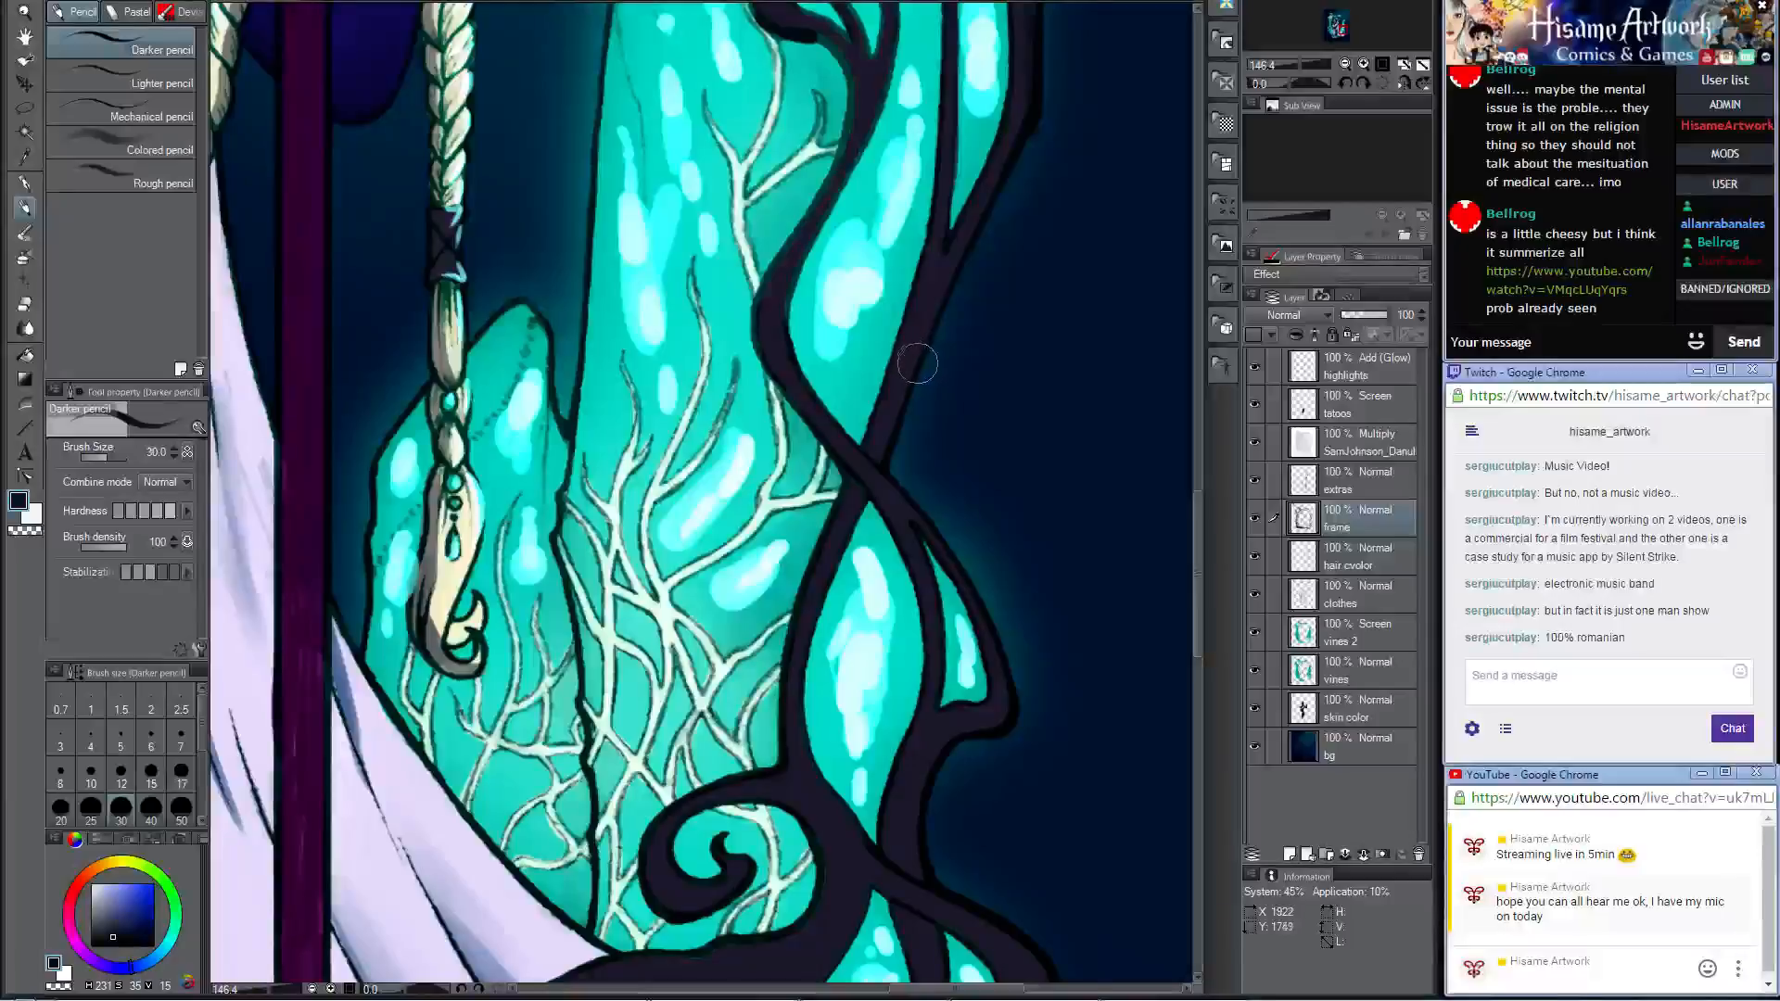
mouse_move(945, 364)
mouse_down()
mouse_move(958, 254)
mouse_move(936, 290)
mouse_up()
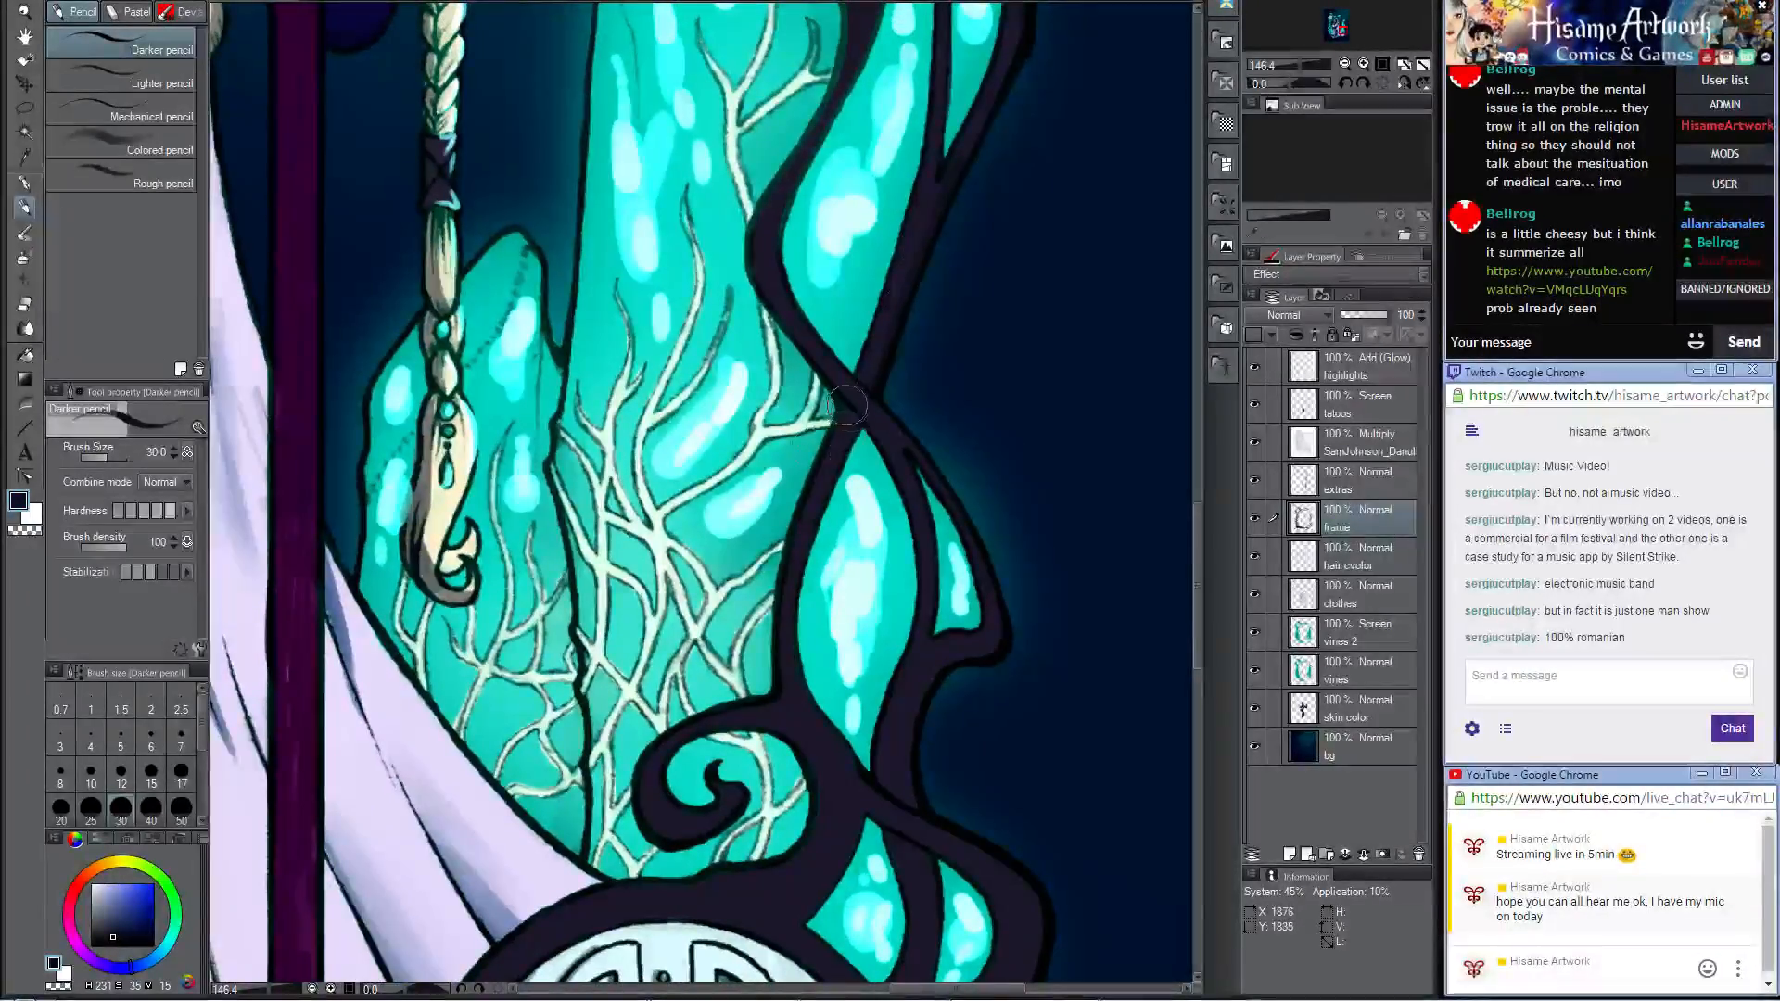
drag(825, 540, 784, 231)
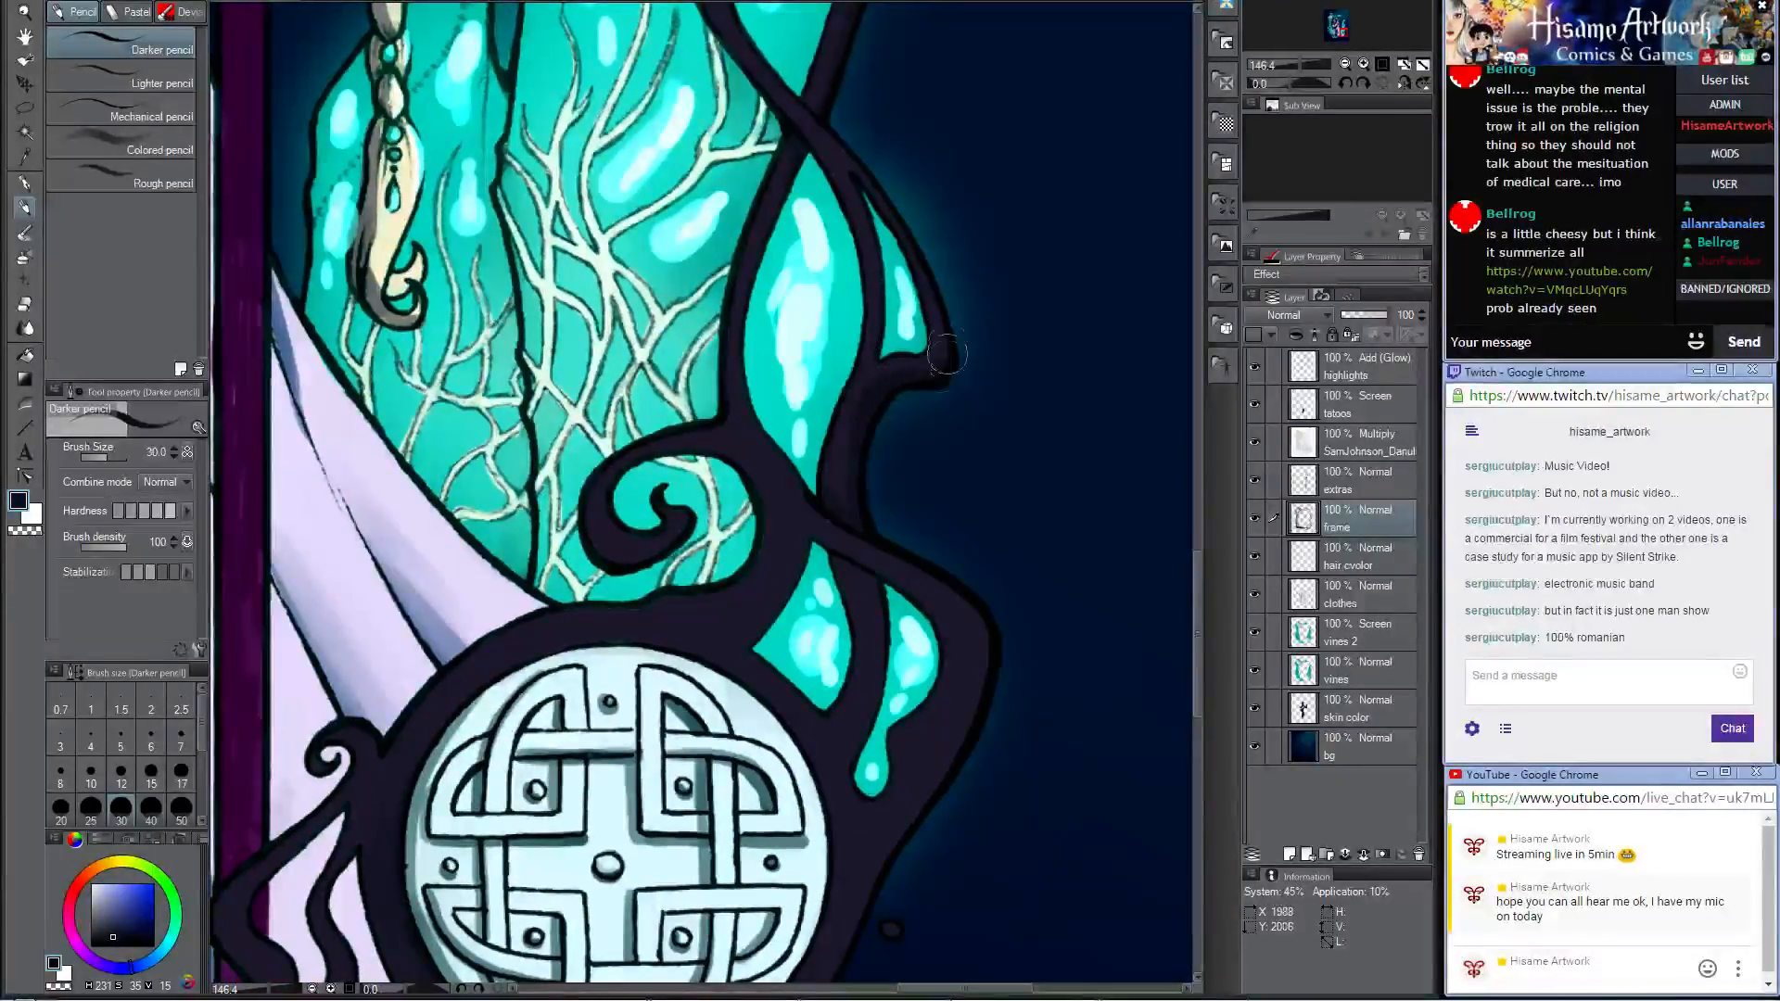
Step: Shade the dark frame around the knotwork medallion, undoing the last stroke on the curl below it
drag(714, 492, 848, 370)
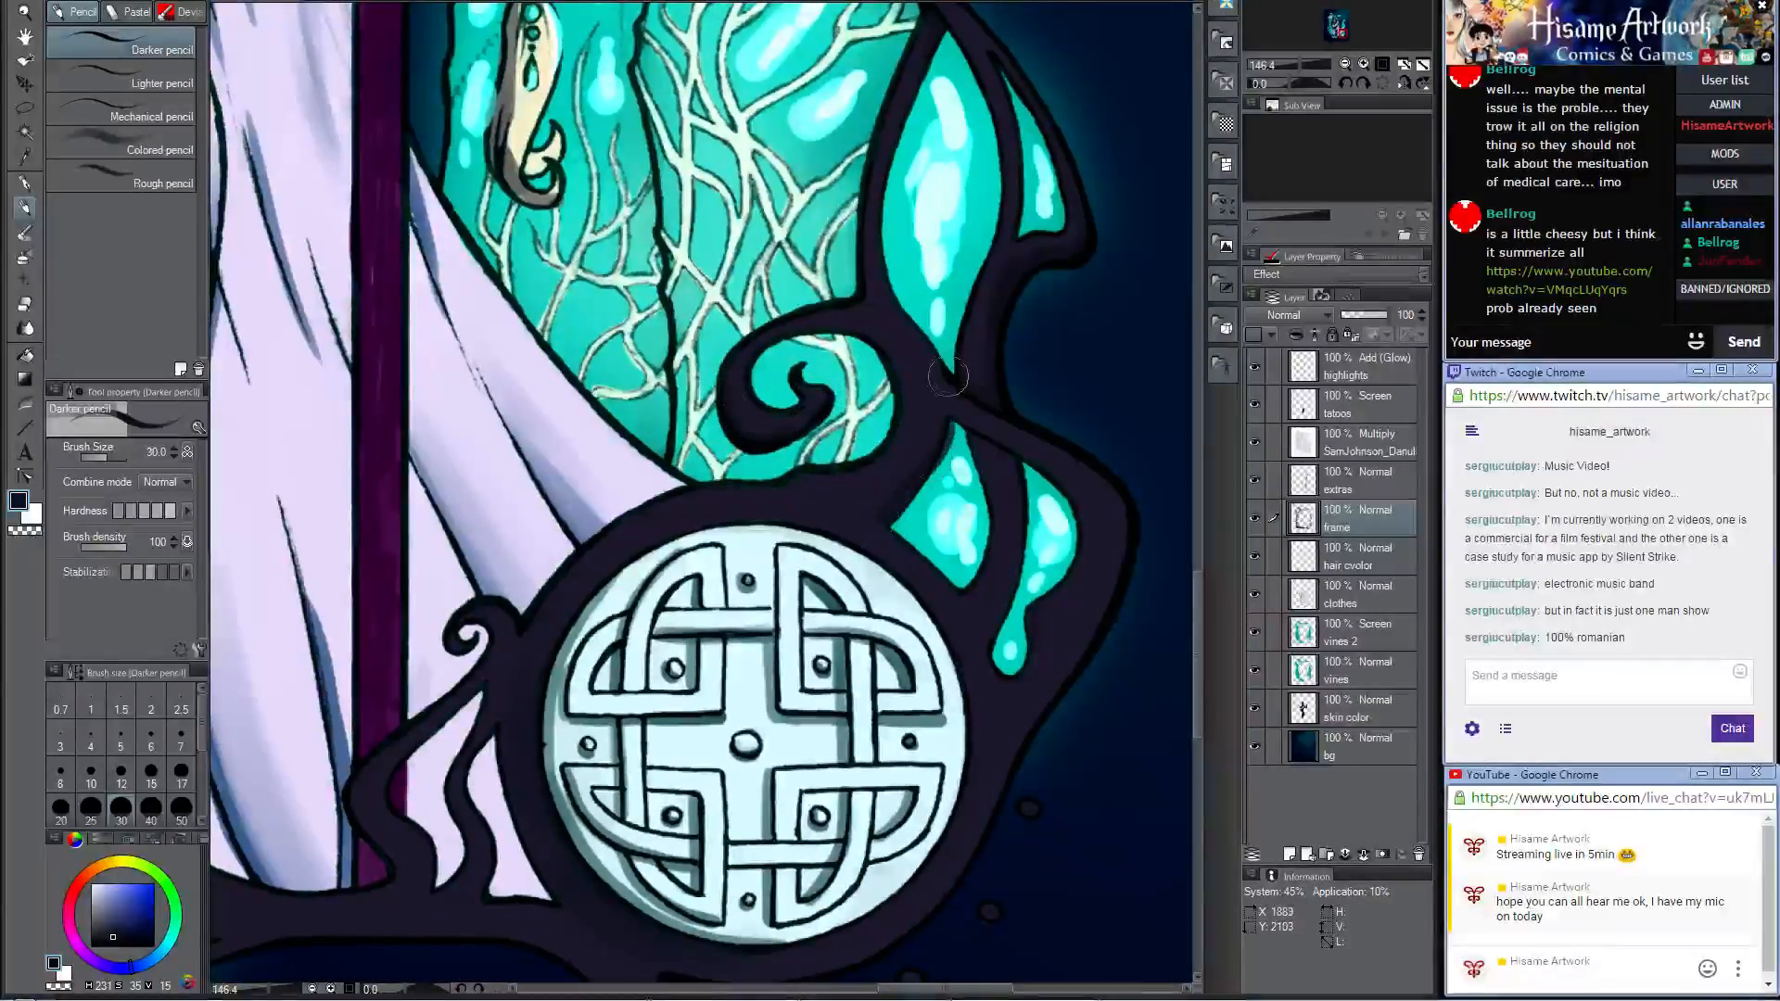
mouse_move(913, 469)
mouse_down()
mouse_move(881, 519)
mouse_move(983, 390)
mouse_move(974, 433)
mouse_up()
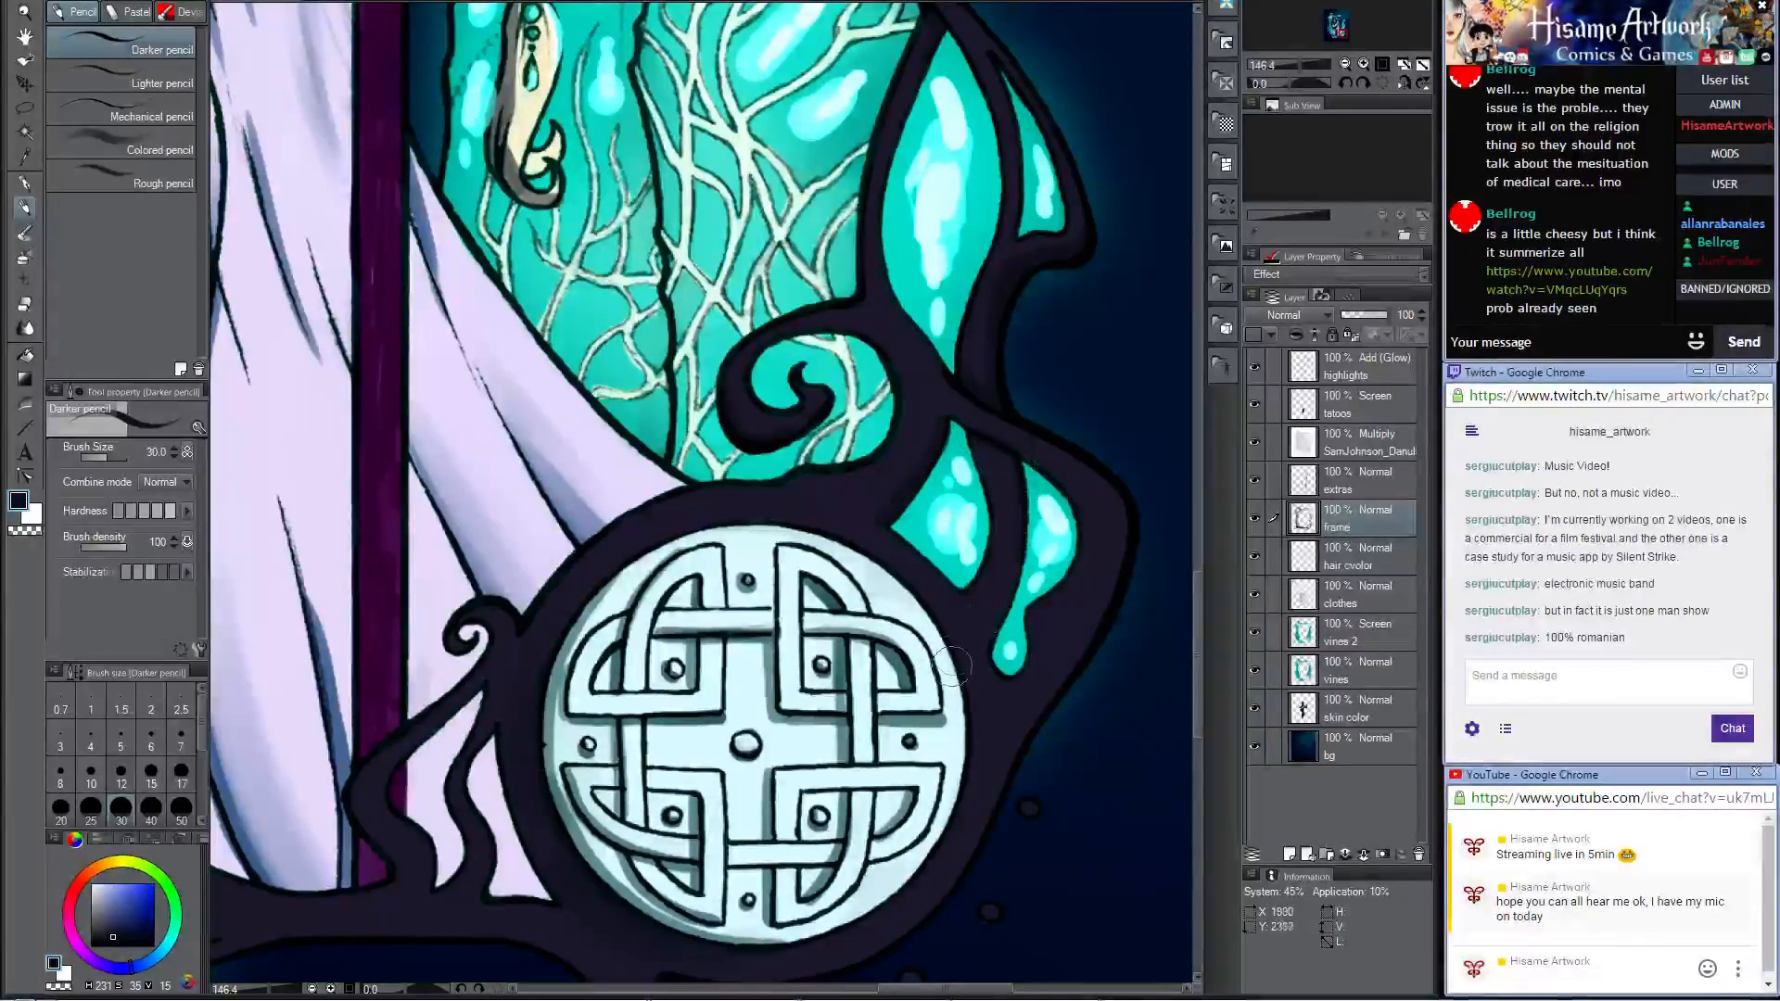
drag(1092, 577, 935, 468)
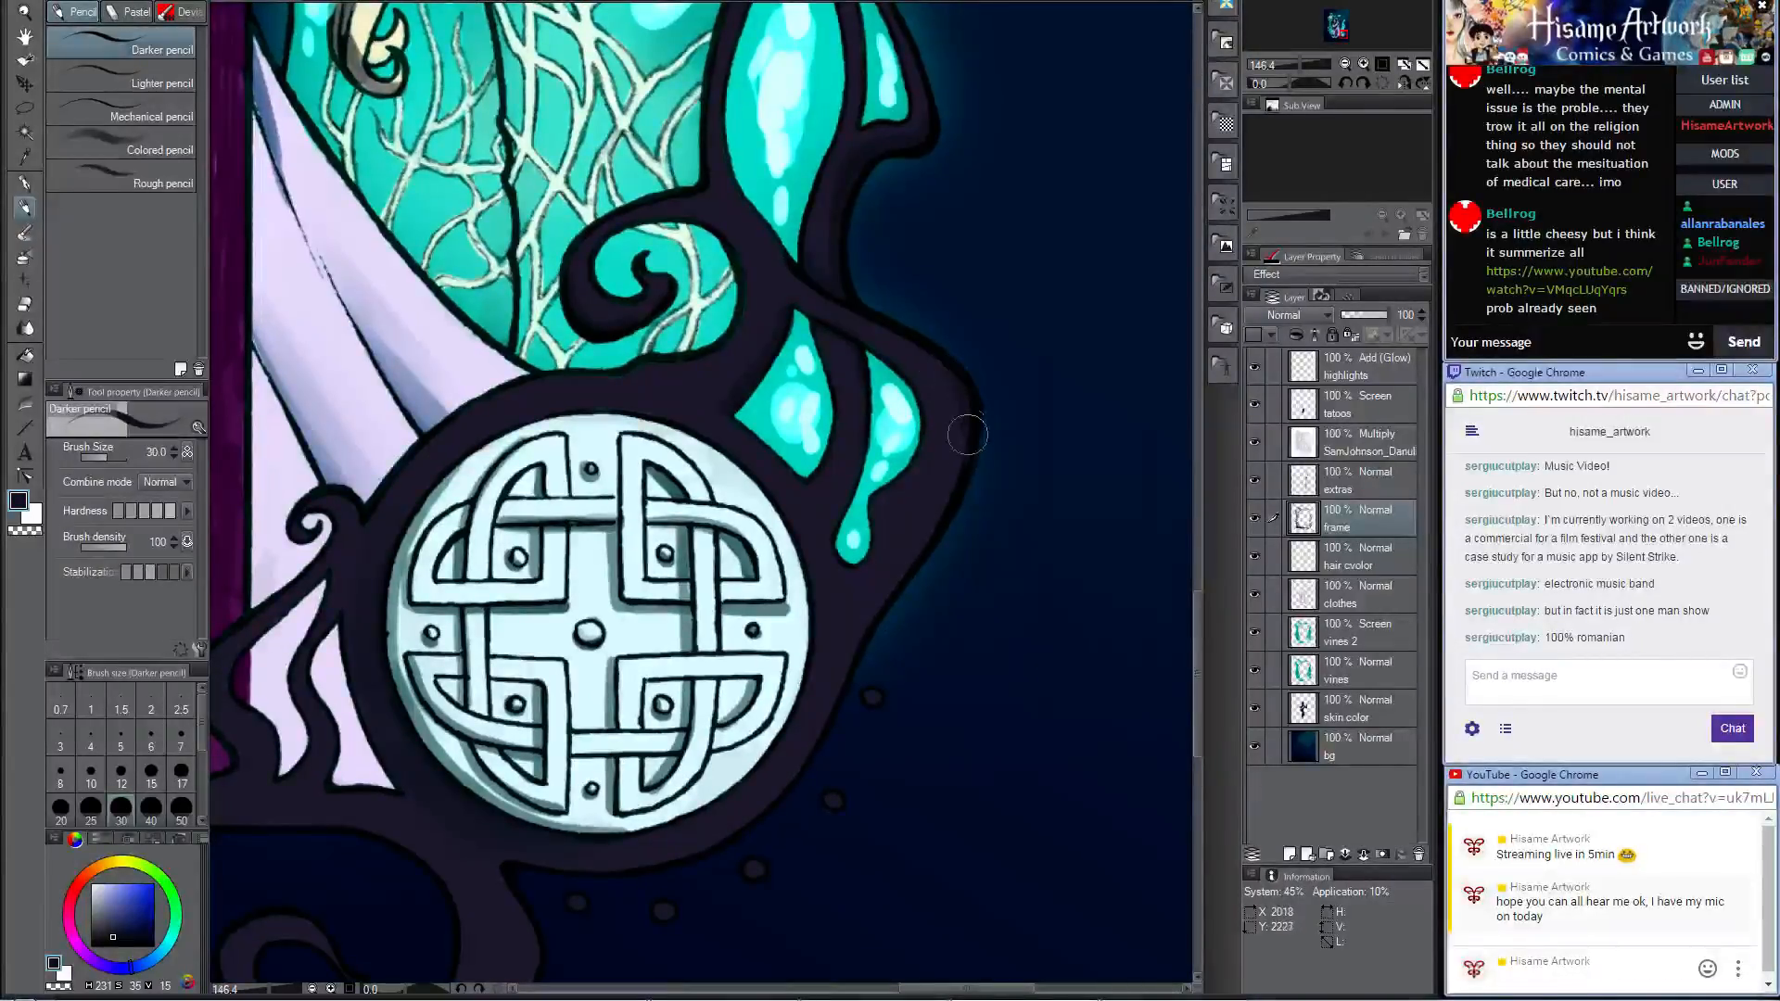
drag(885, 621, 1120, 355)
mouse_move(759, 692)
mouse_down()
mouse_move(918, 572)
mouse_move(873, 578)
mouse_up()
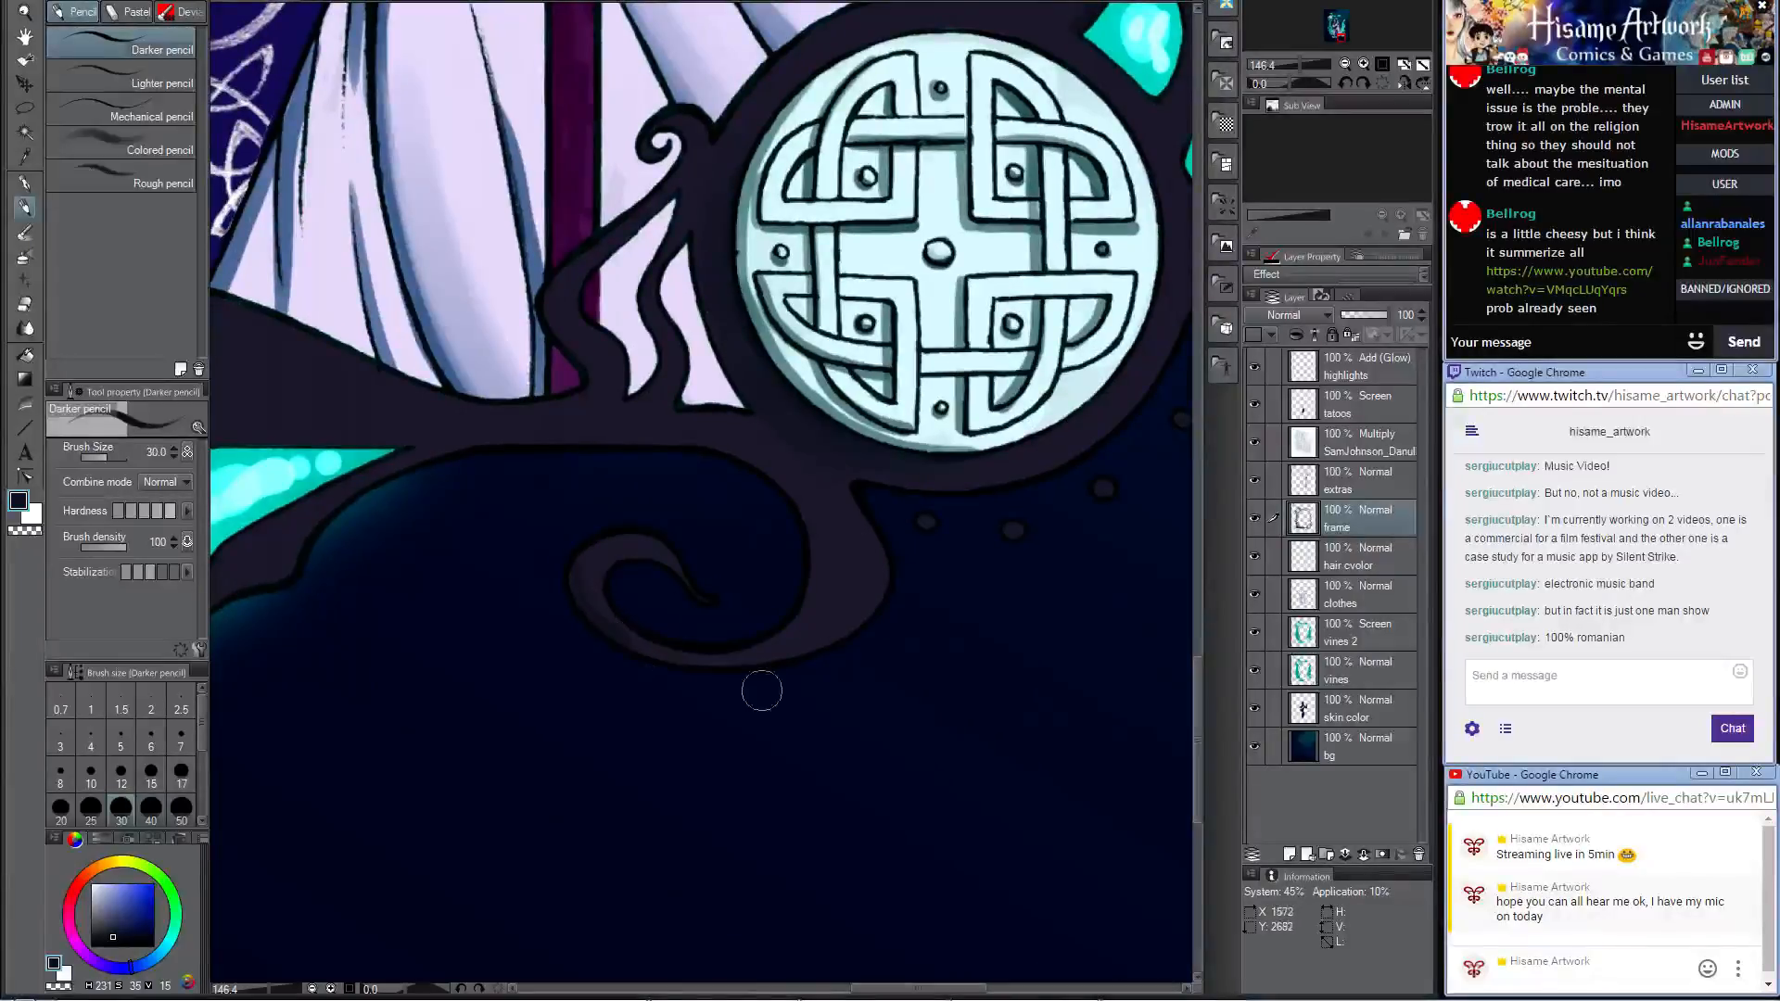
mouse_move(865, 603)
mouse_down()
mouse_move(876, 540)
mouse_move(783, 665)
mouse_up()
key(ctrl+z)
Step: Sample light cyan from the leaf-shaped cell and dab highlights on the frame curls below and beside the medallion
drag(791, 599, 1036, 674)
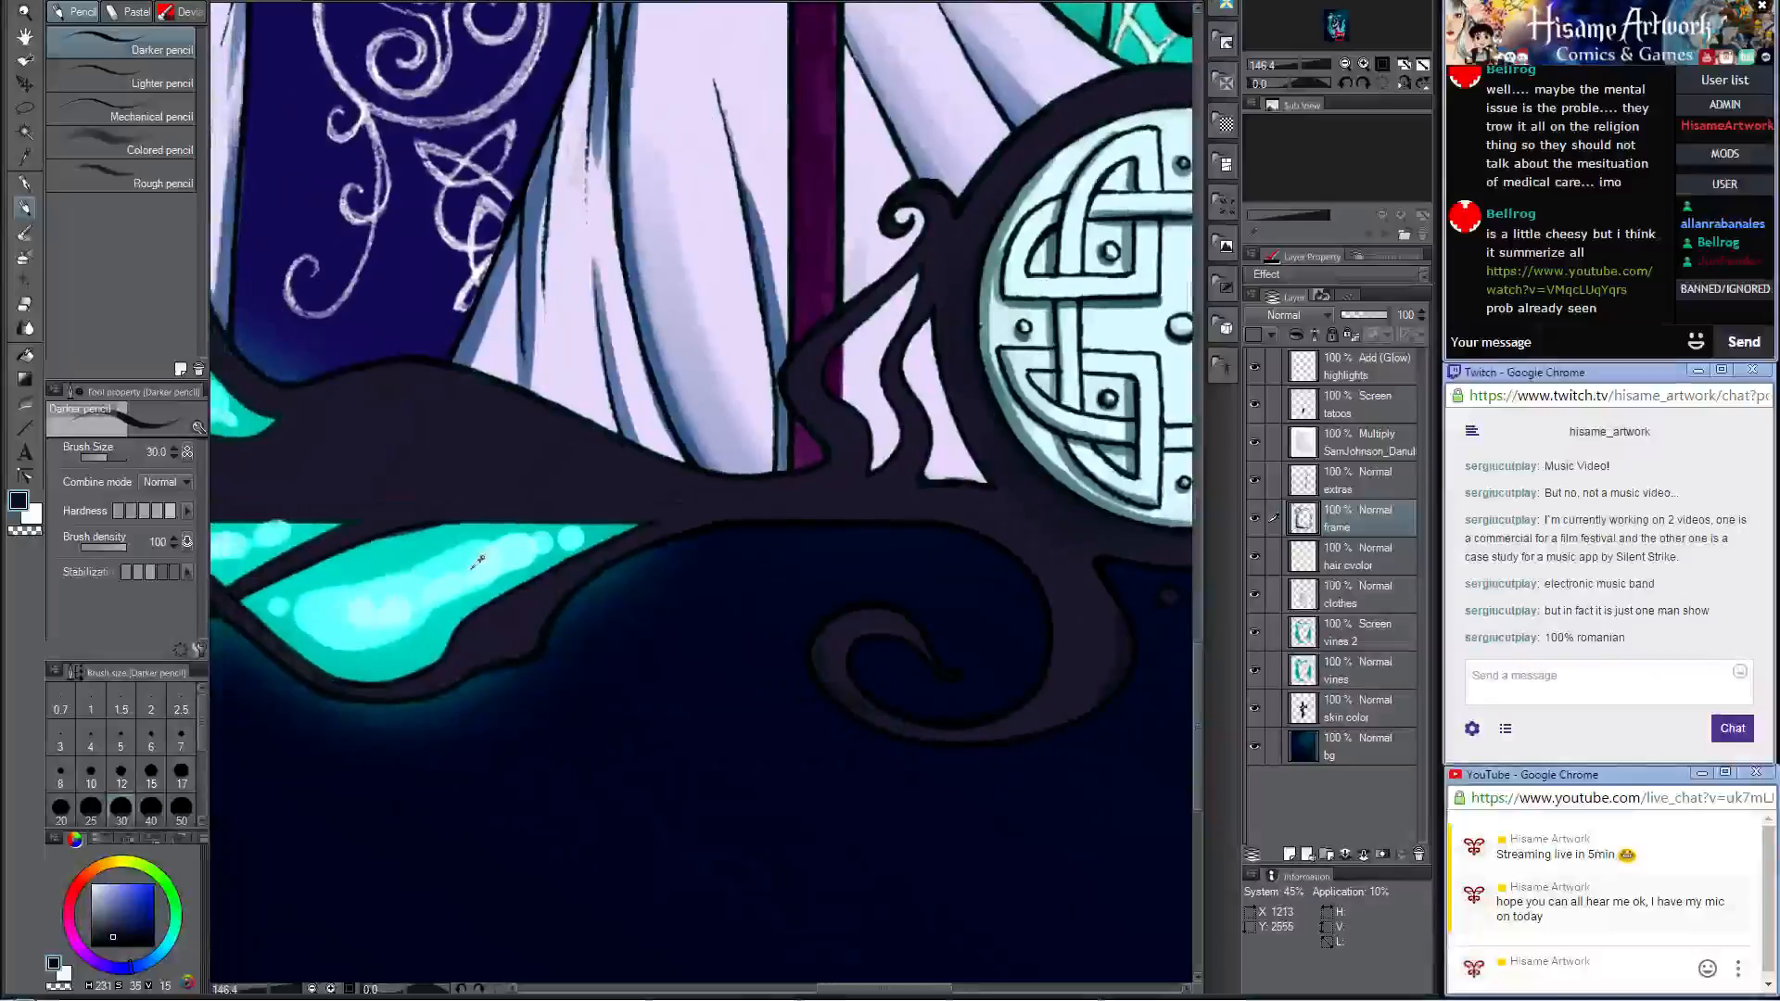
alt+click(482, 559)
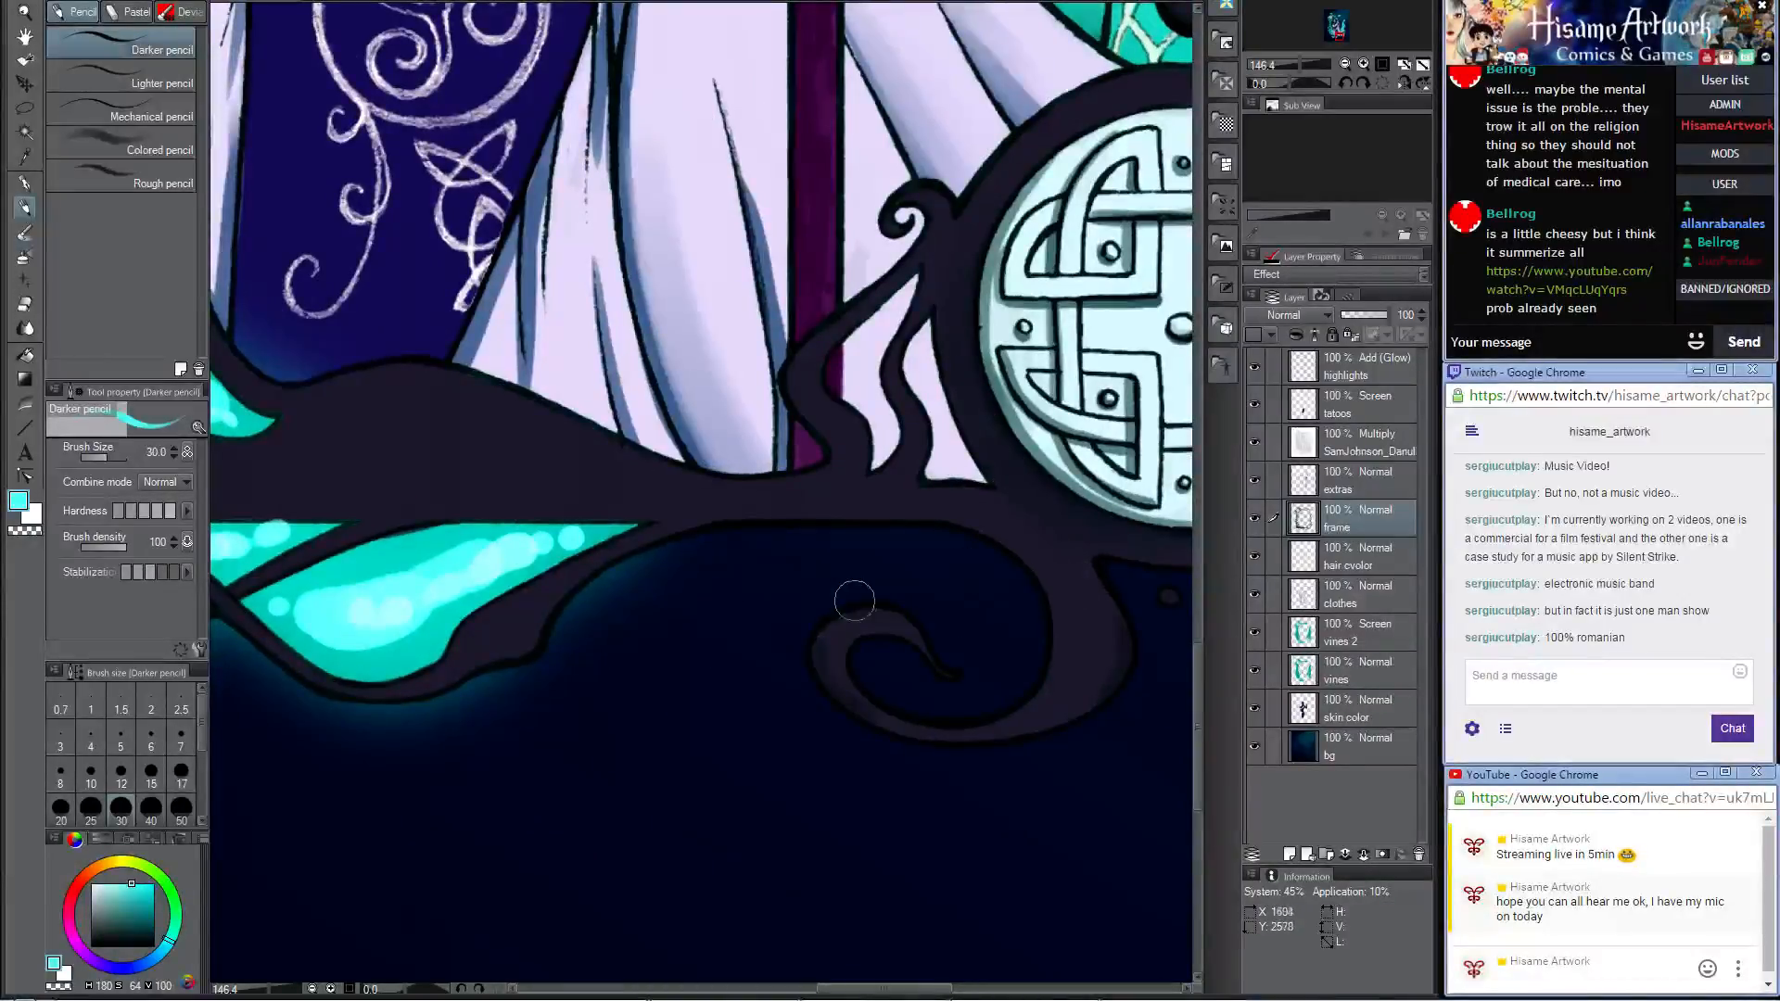
drag(904, 619, 919, 639)
drag(957, 498, 821, 652)
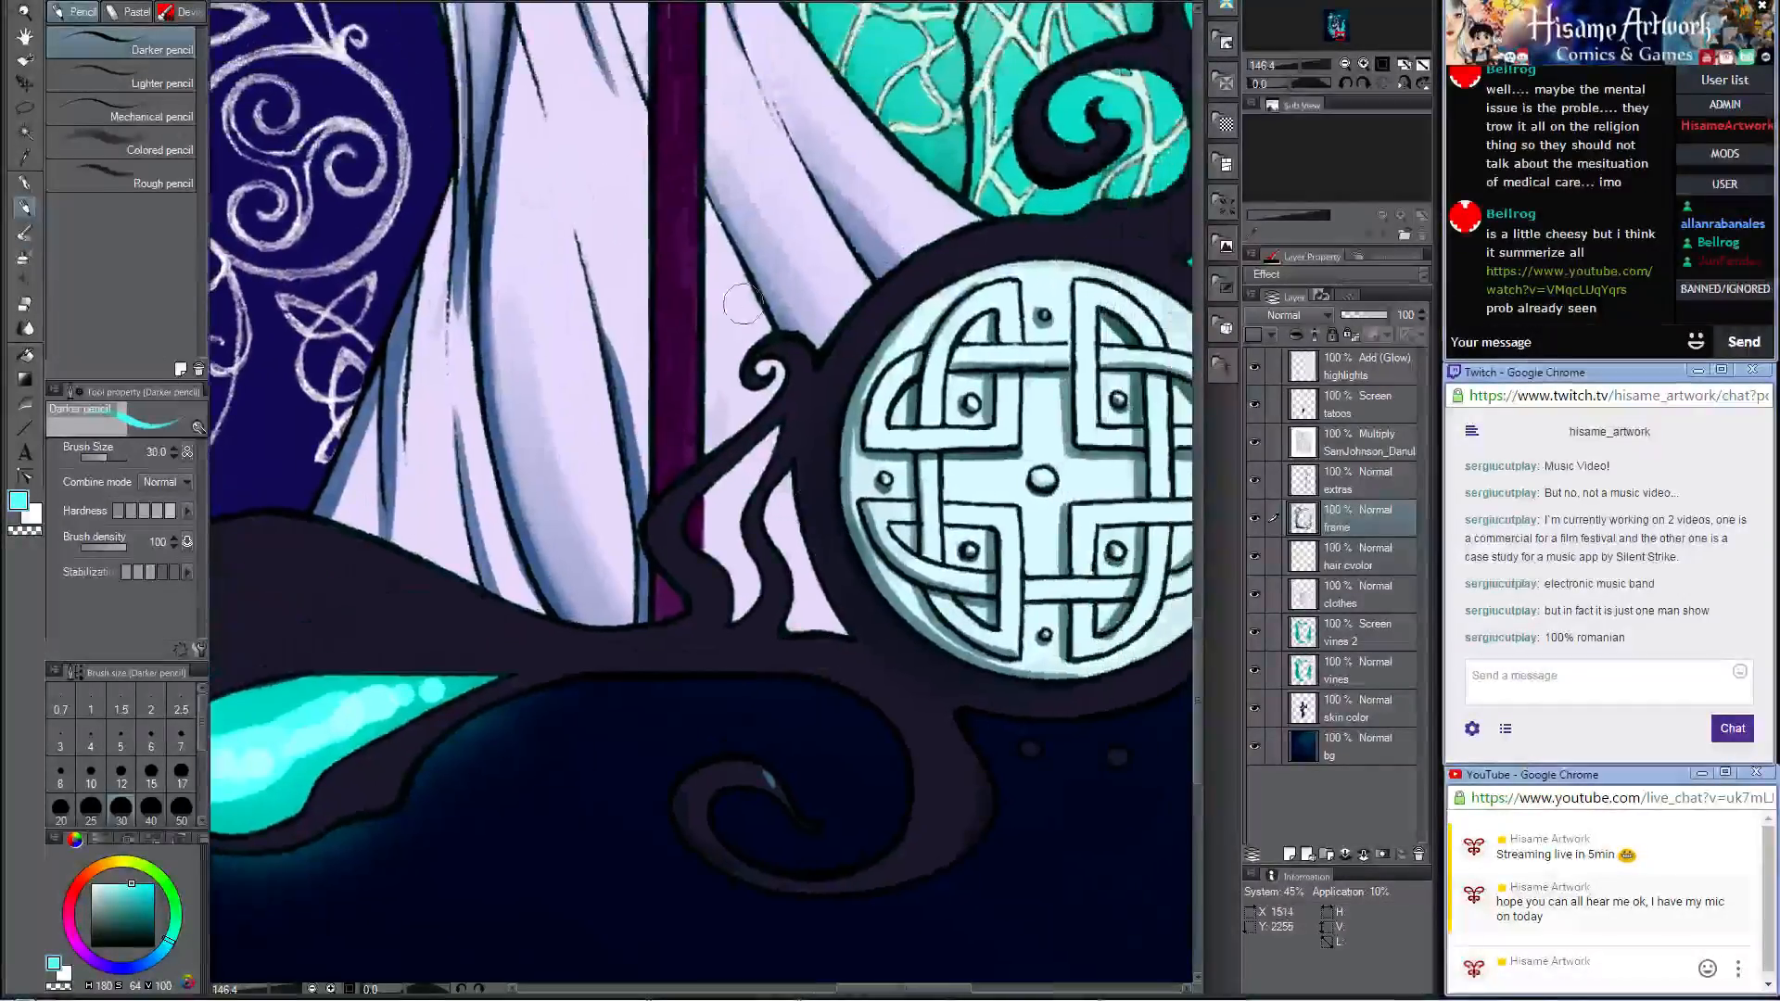
drag(780, 348, 803, 352)
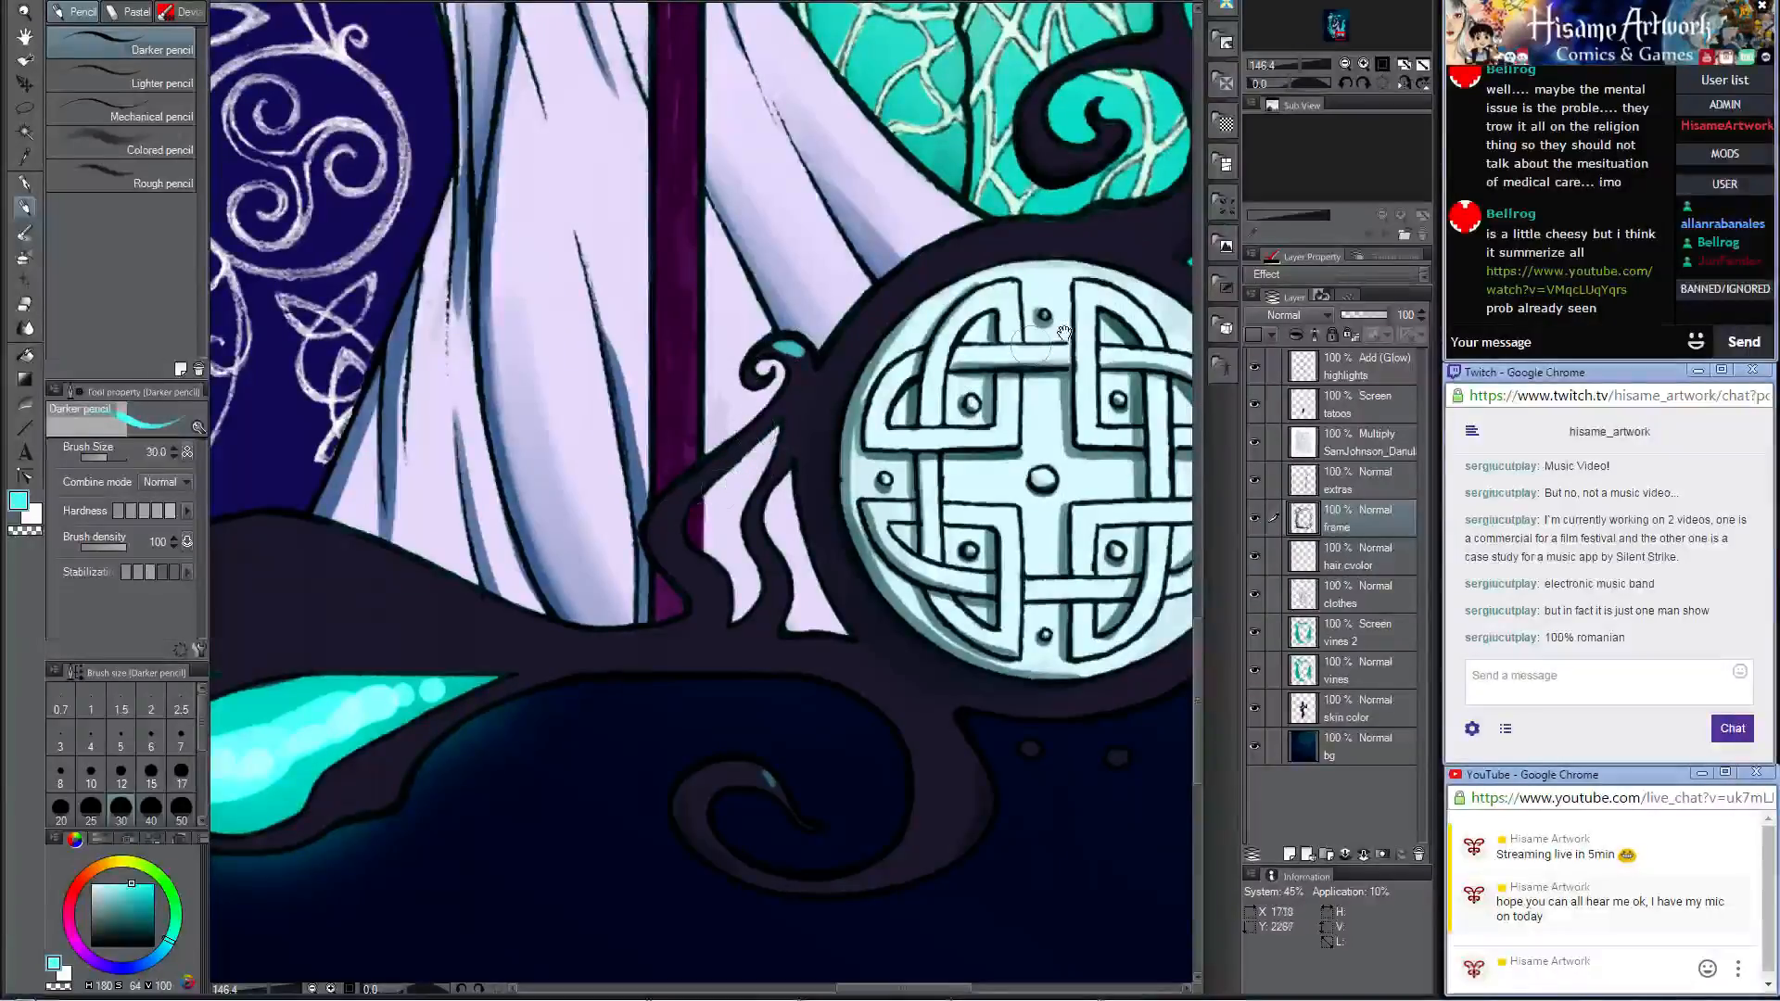
Step: Sample a dark teal and tone down the highlight on the small curl beside the medallion
drag(1065, 334, 948, 469)
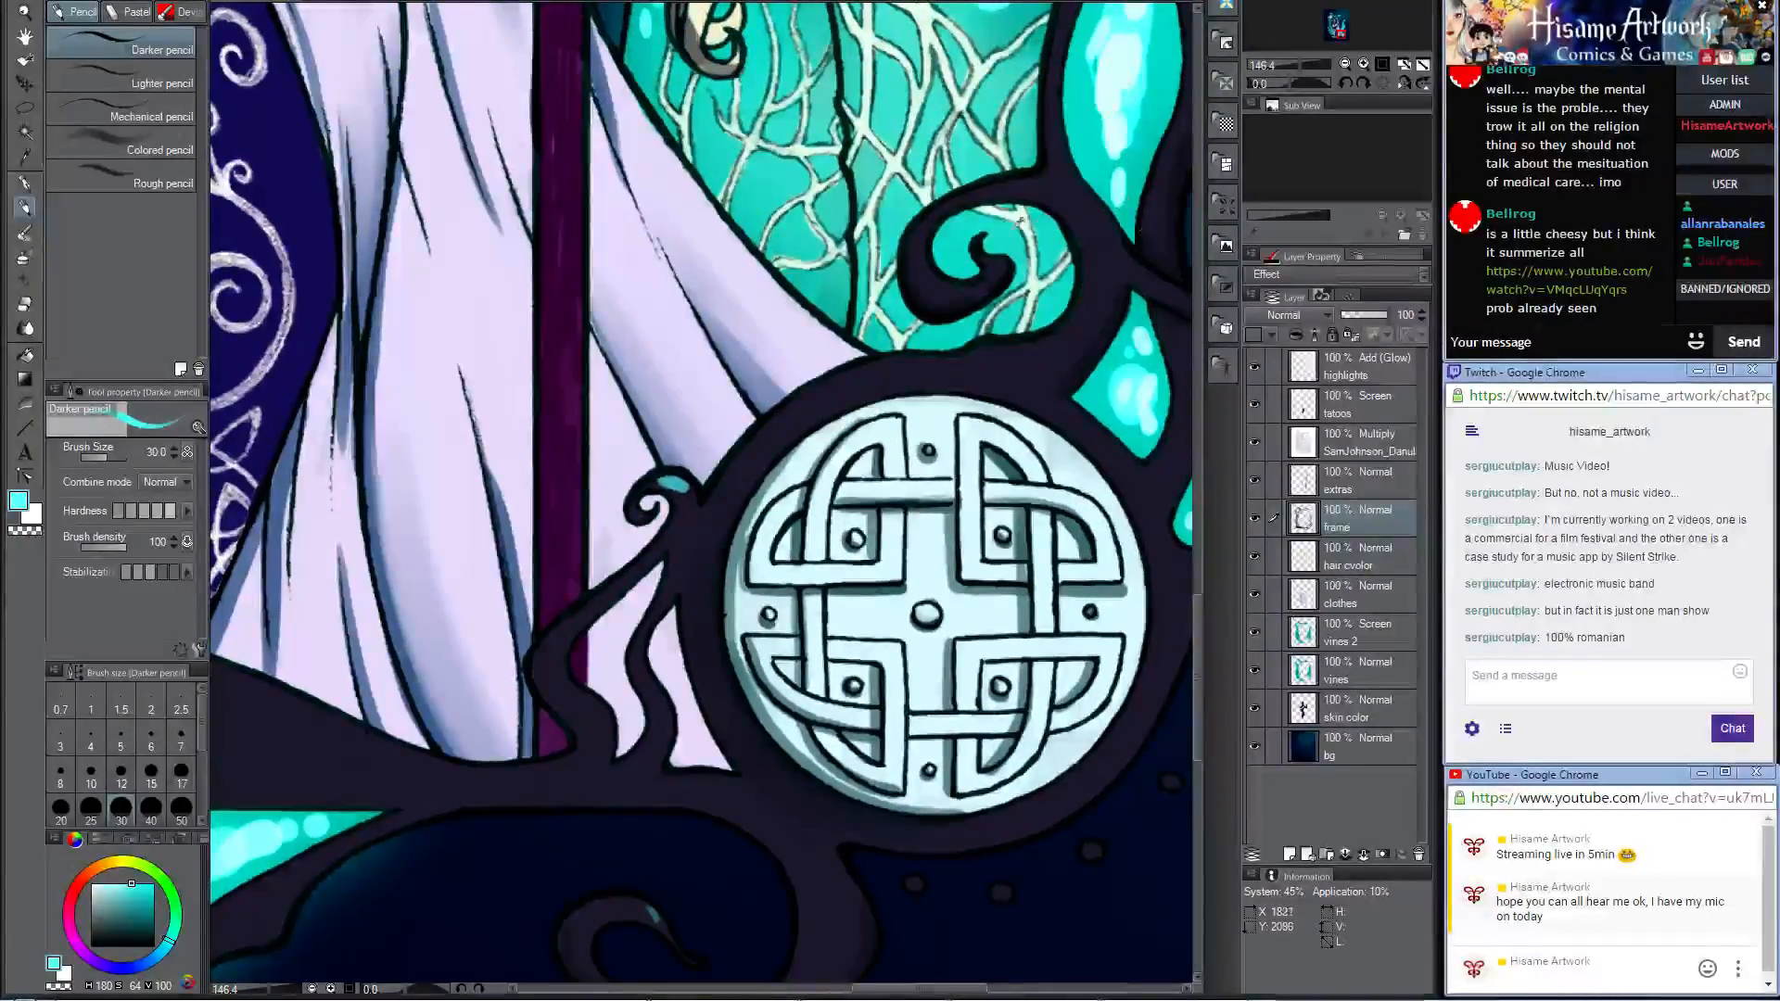
alt+click(970, 273)
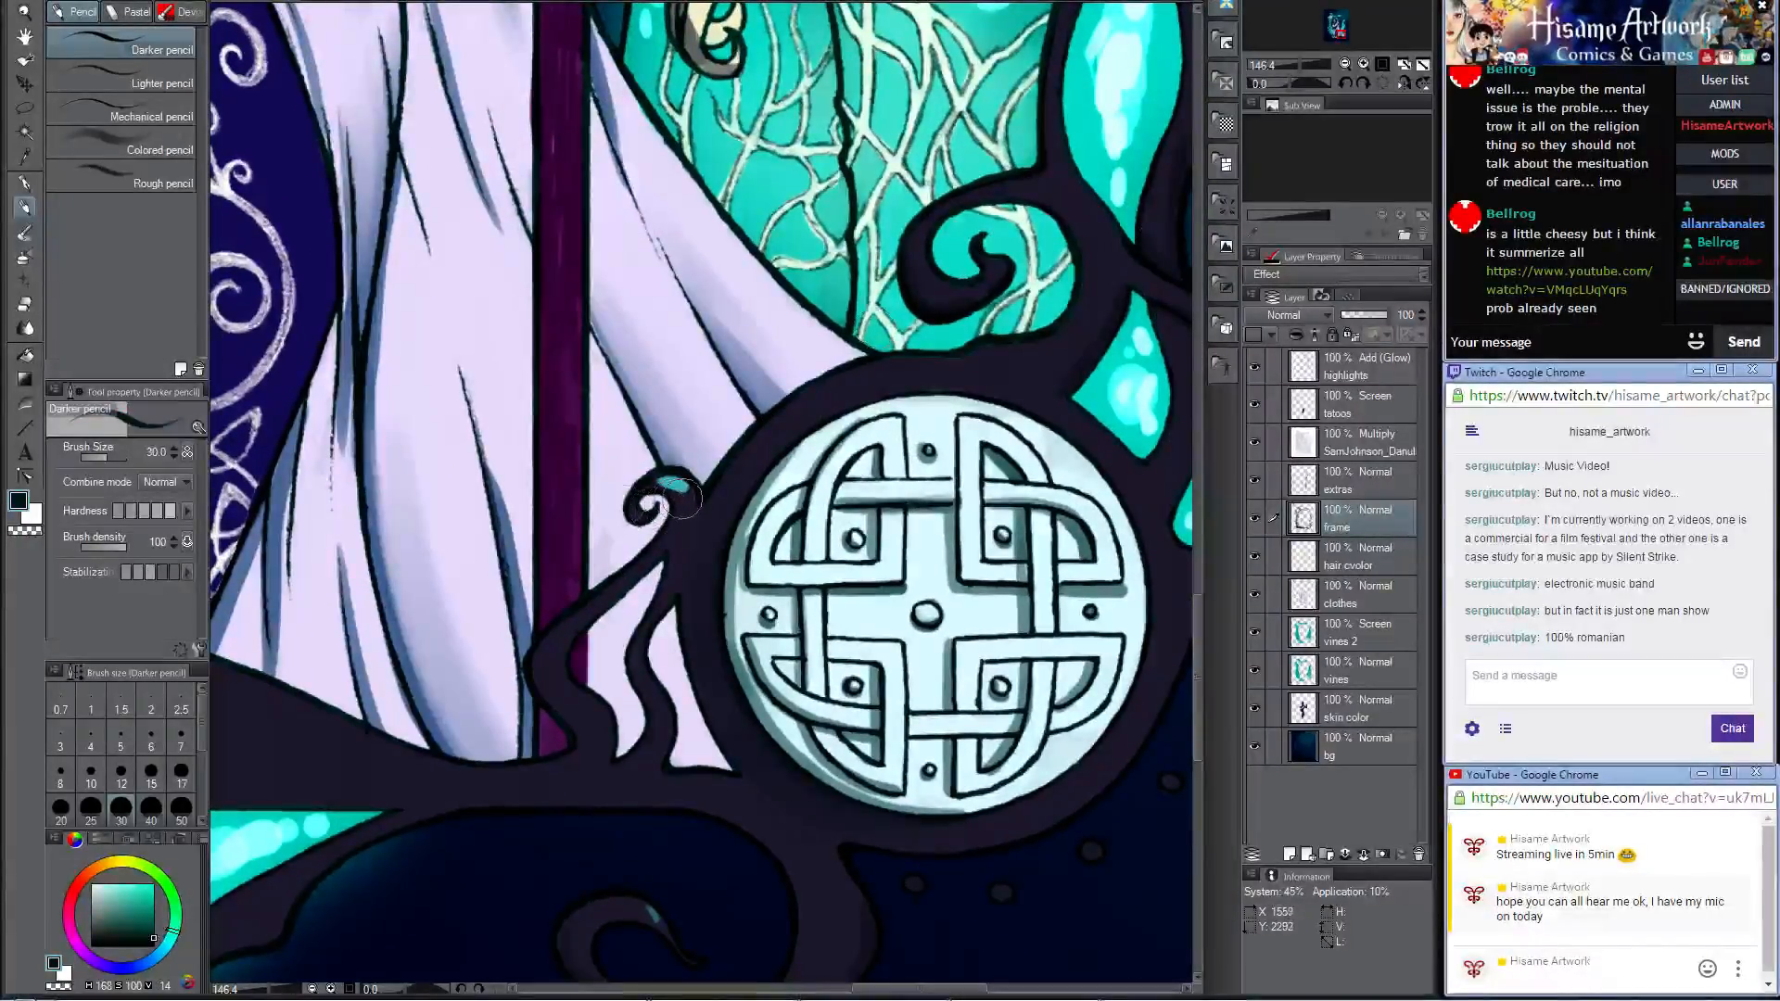
mouse_move(679, 500)
mouse_down()
mouse_move(667, 482)
mouse_move(654, 496)
mouse_move(672, 478)
mouse_up()
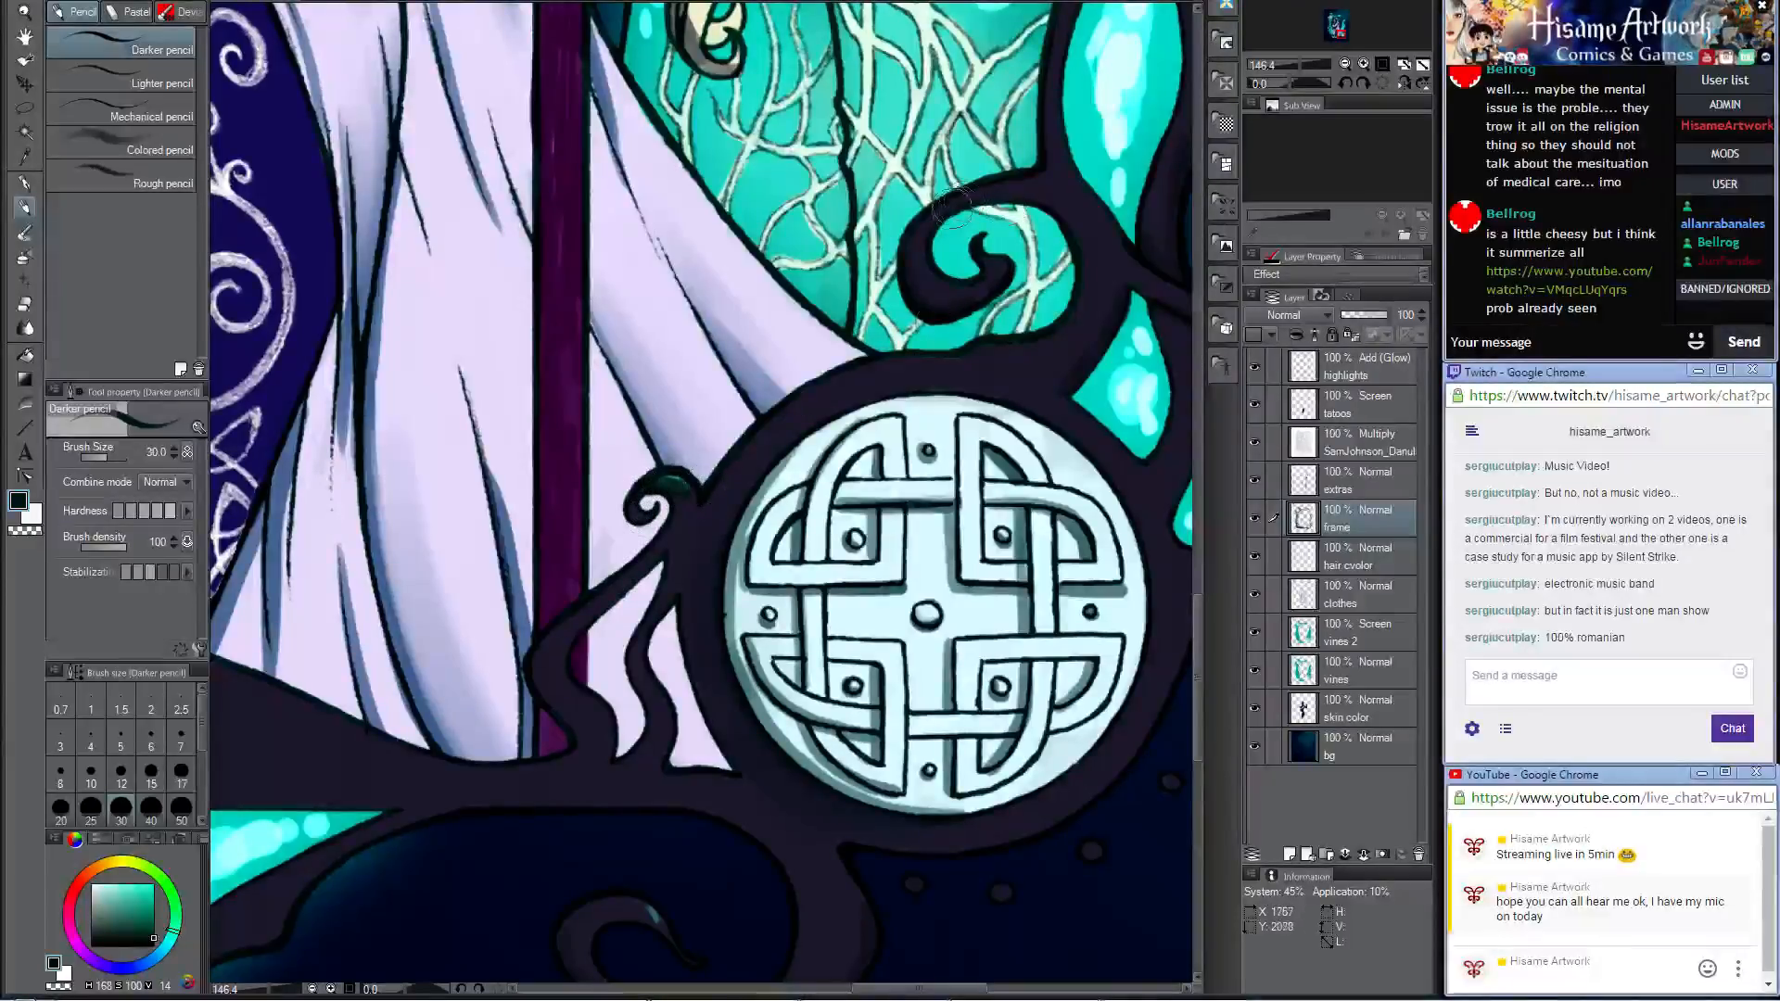
Step: Try a highlight in sampled teal on the frame branch above the medallion and undo it
alt+click(977, 159)
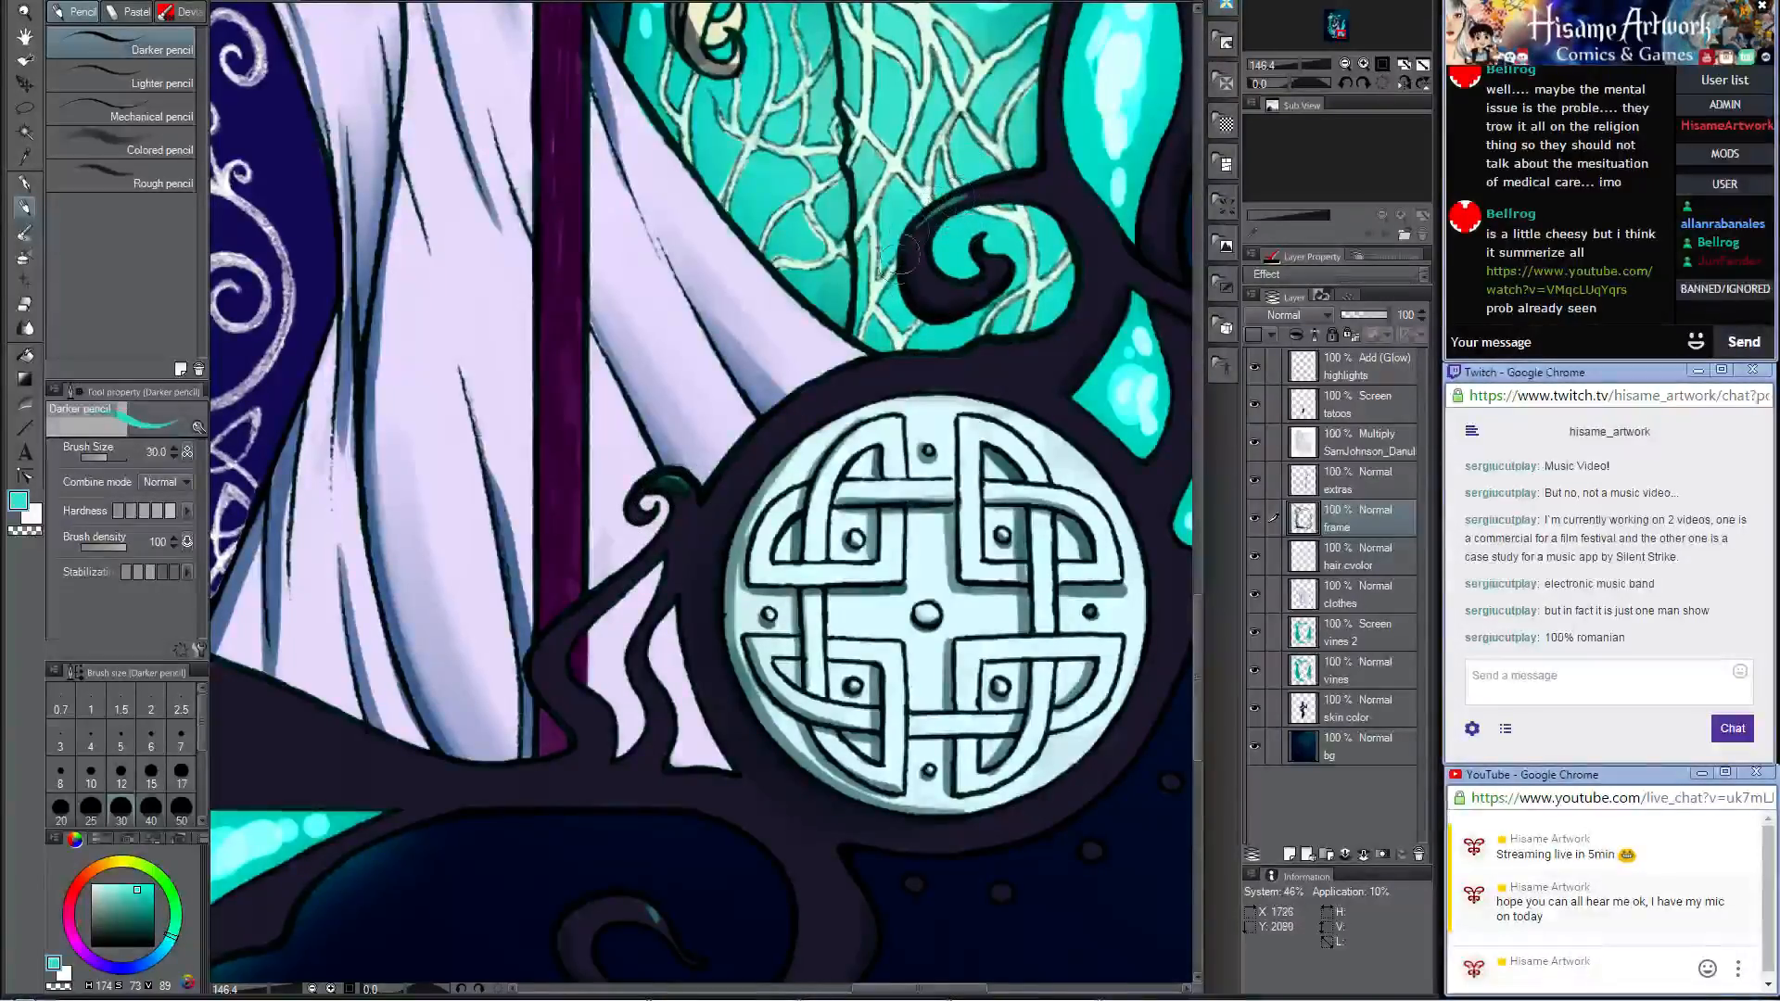
drag(1094, 226, 890, 373)
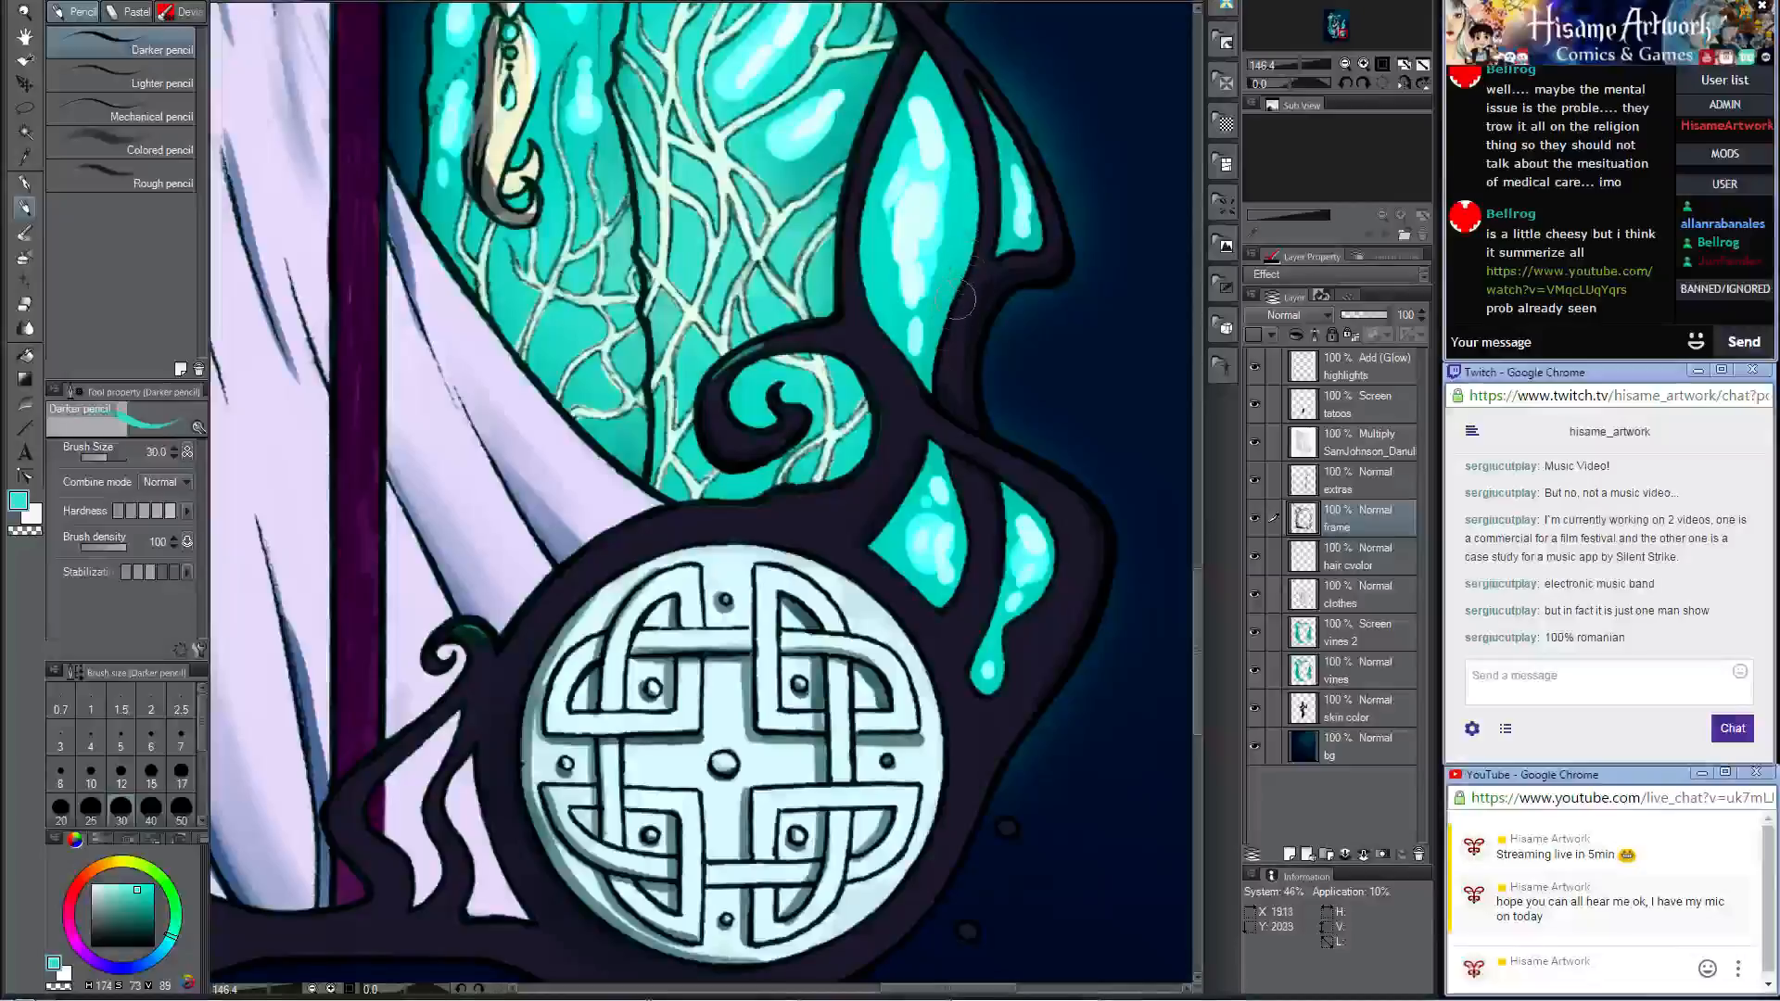
drag(984, 257, 936, 370)
key(ctrl+z)
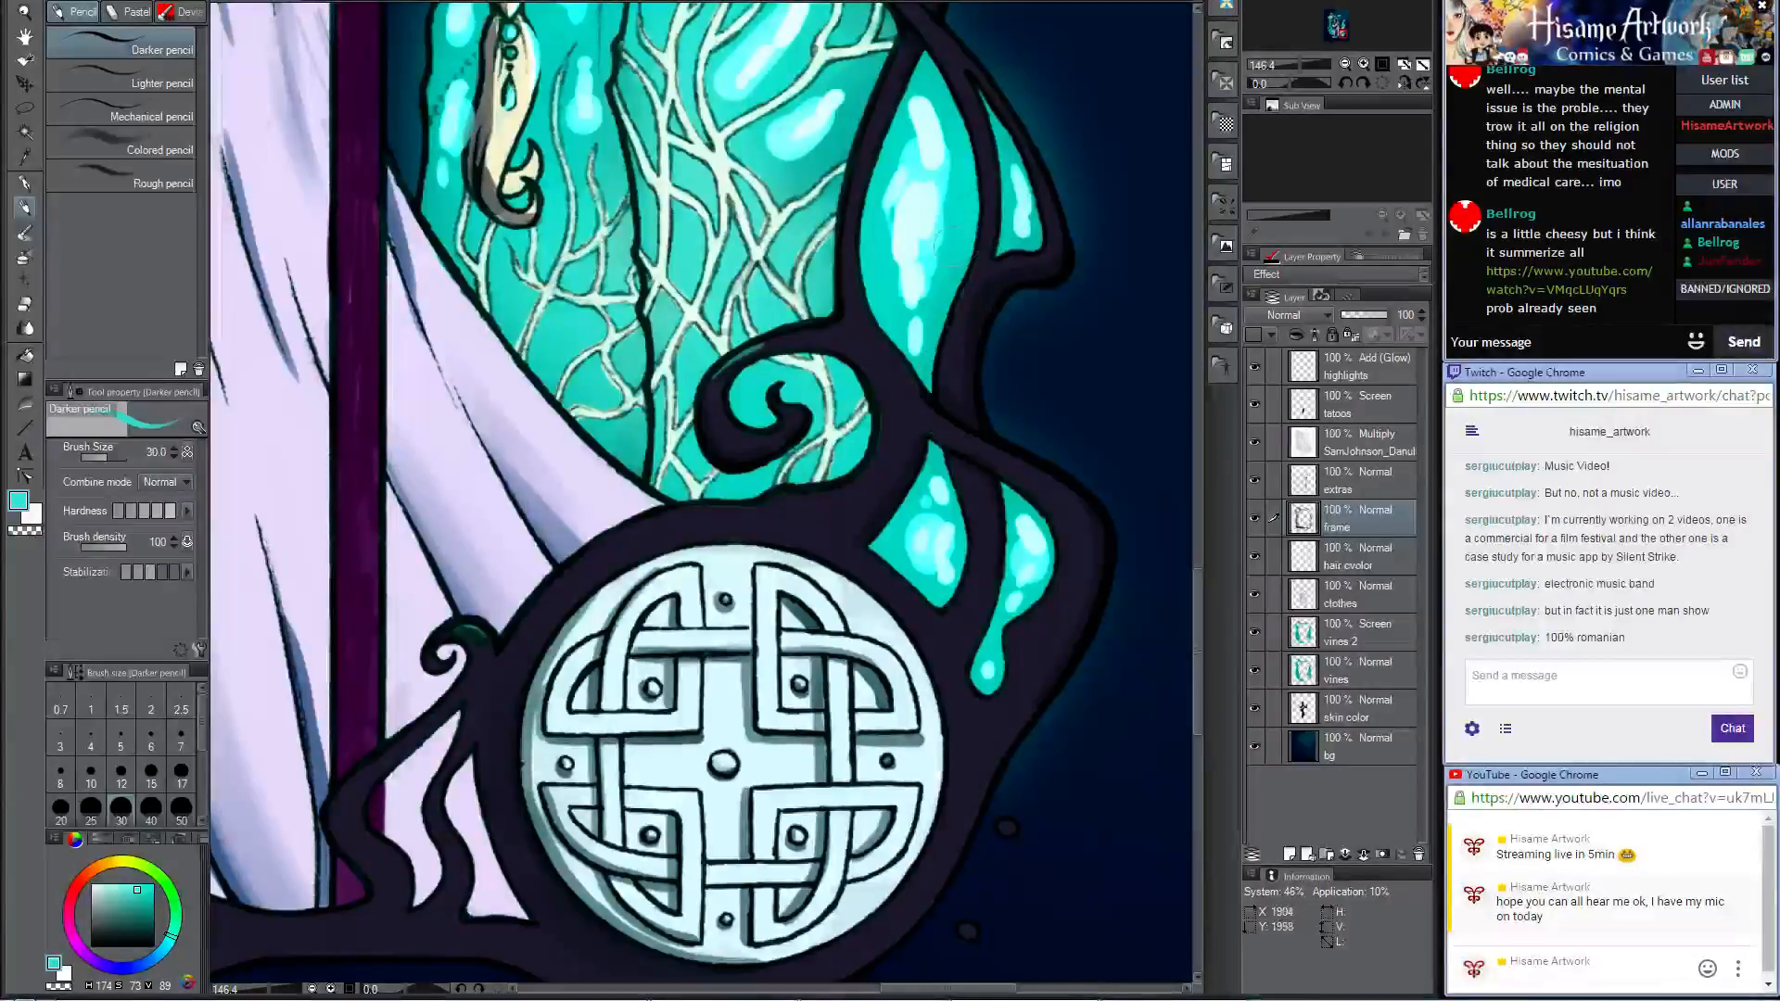
Step: Set the brush colour to a darker teal (red 23, green 170, blue 155) and paint reflections around the drop-shaped cells
click(21, 503)
click(1086, 442)
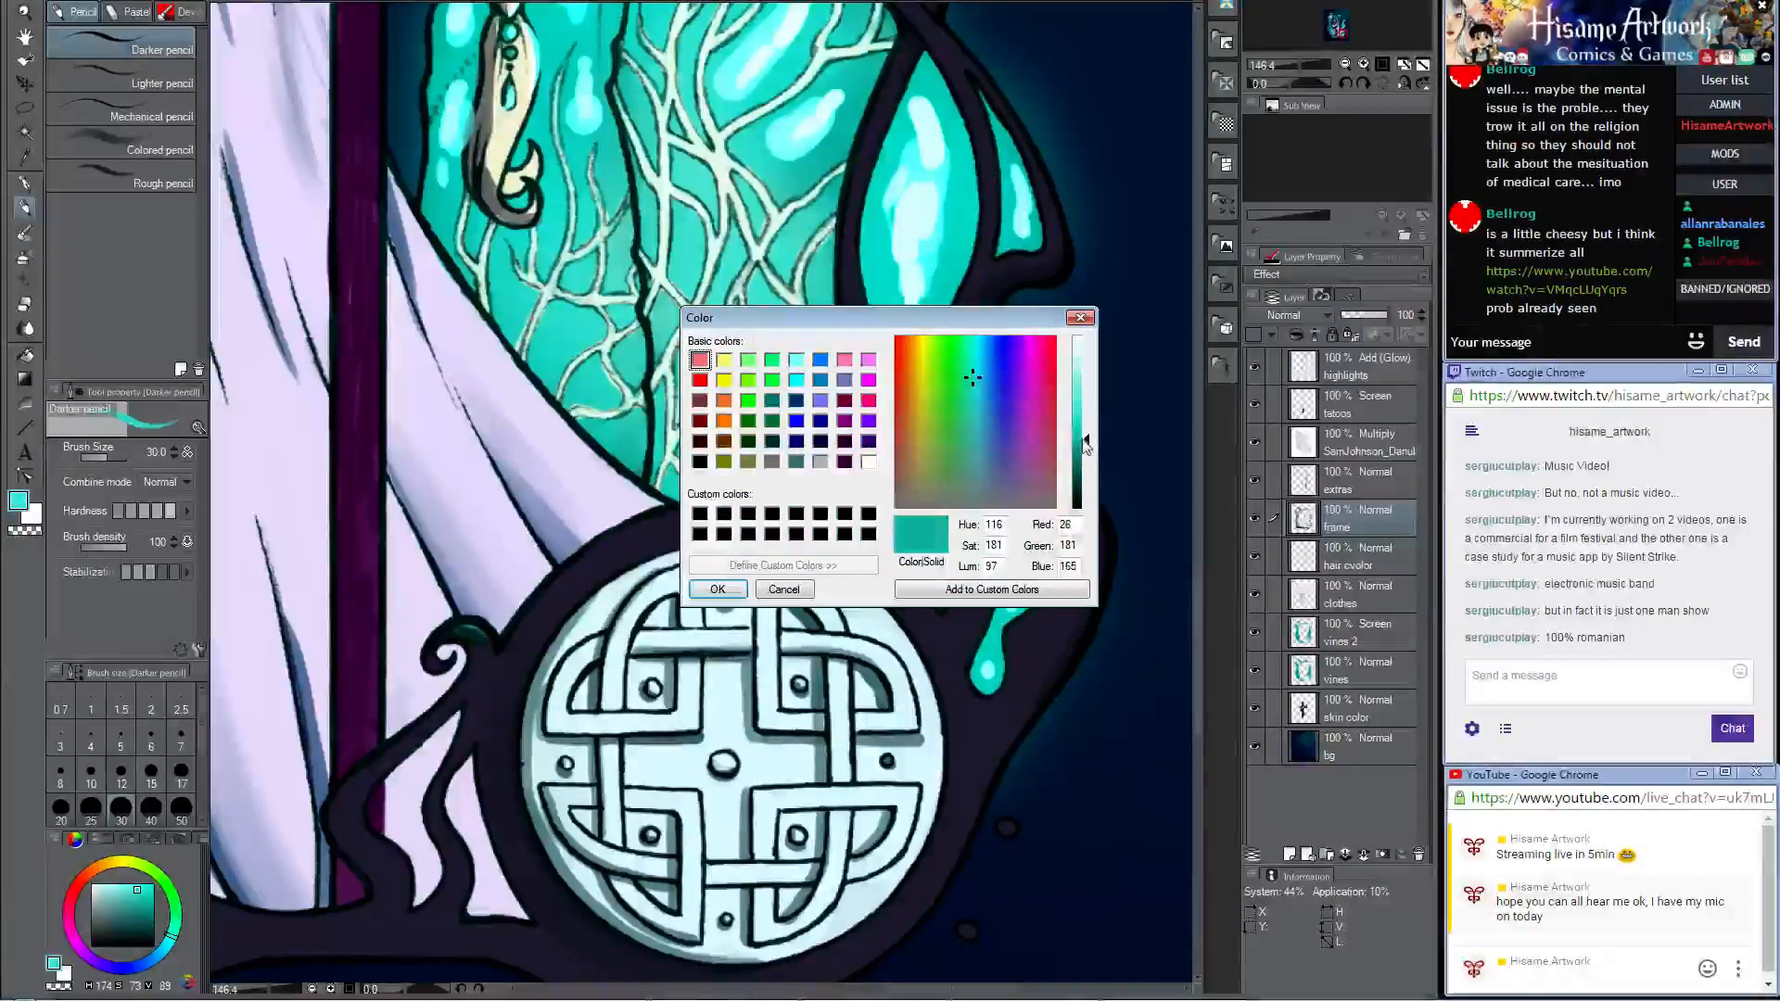
click(718, 589)
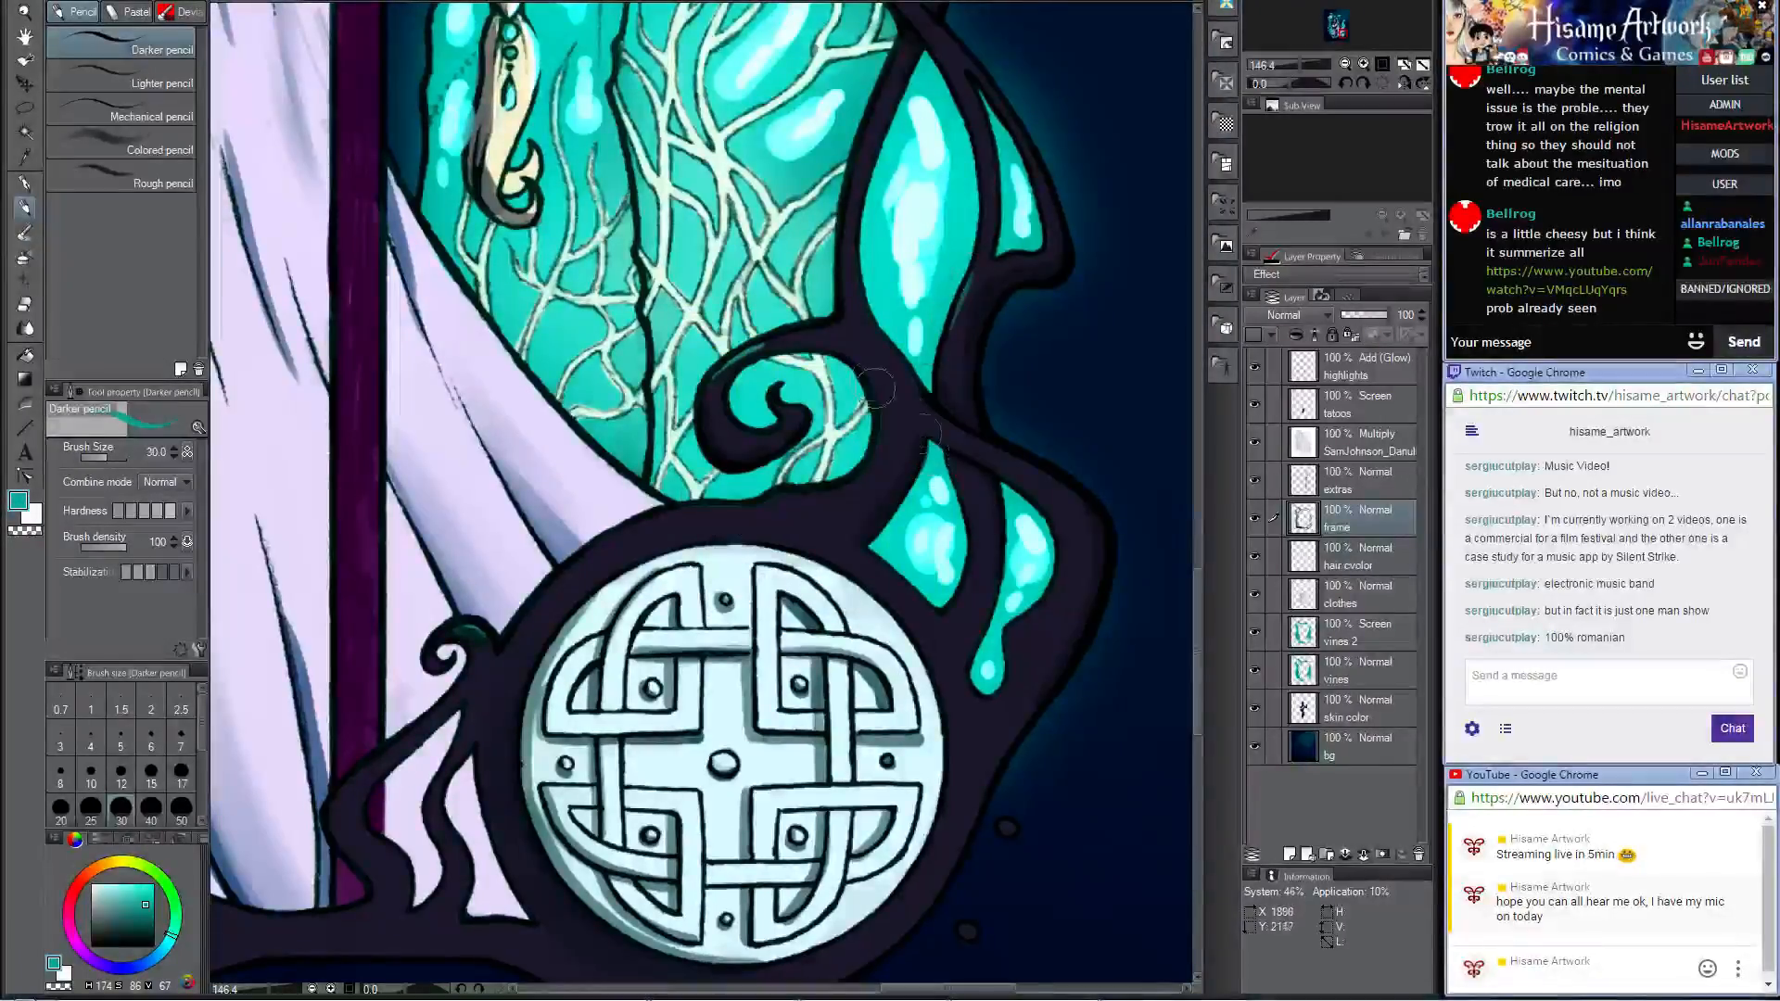
mouse_move(992, 452)
mouse_down()
mouse_move(986, 350)
mouse_move(1014, 250)
mouse_move(995, 373)
mouse_up()
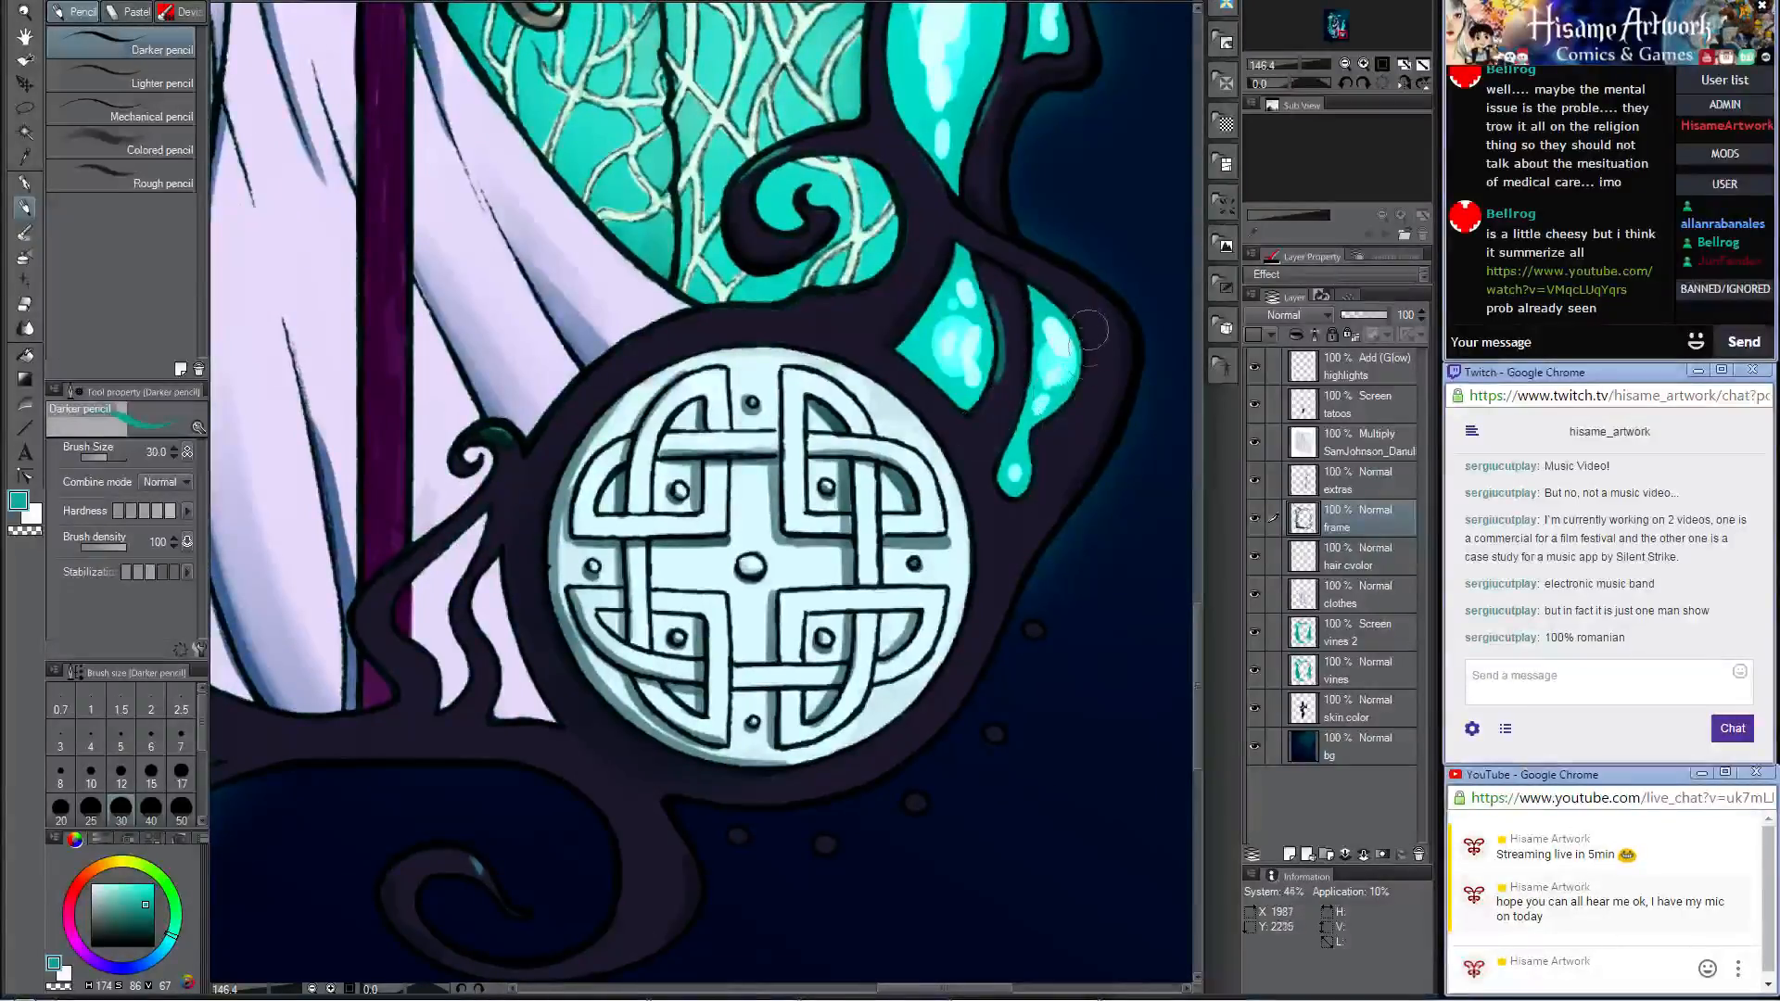
drag(1090, 330, 1040, 445)
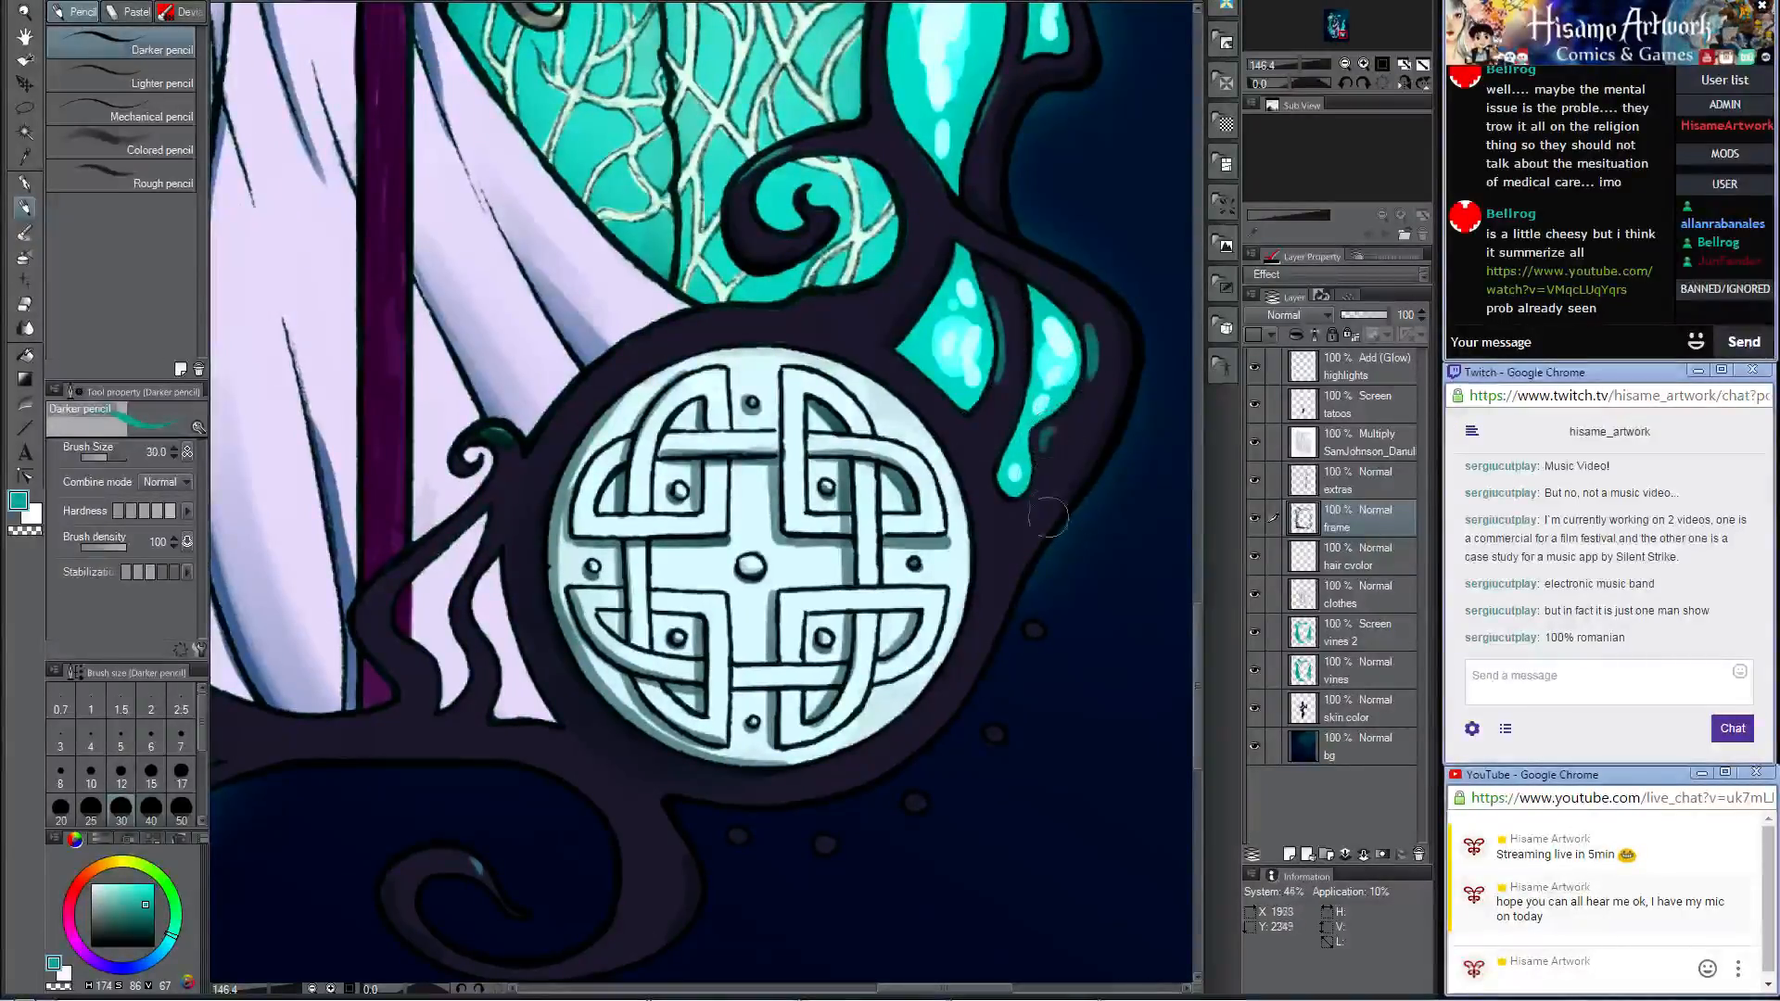
Step: Sample the dark frame colour, cover the lower teal reflection and shade the frame along the medallion's lower rim
alt+click(1101, 452)
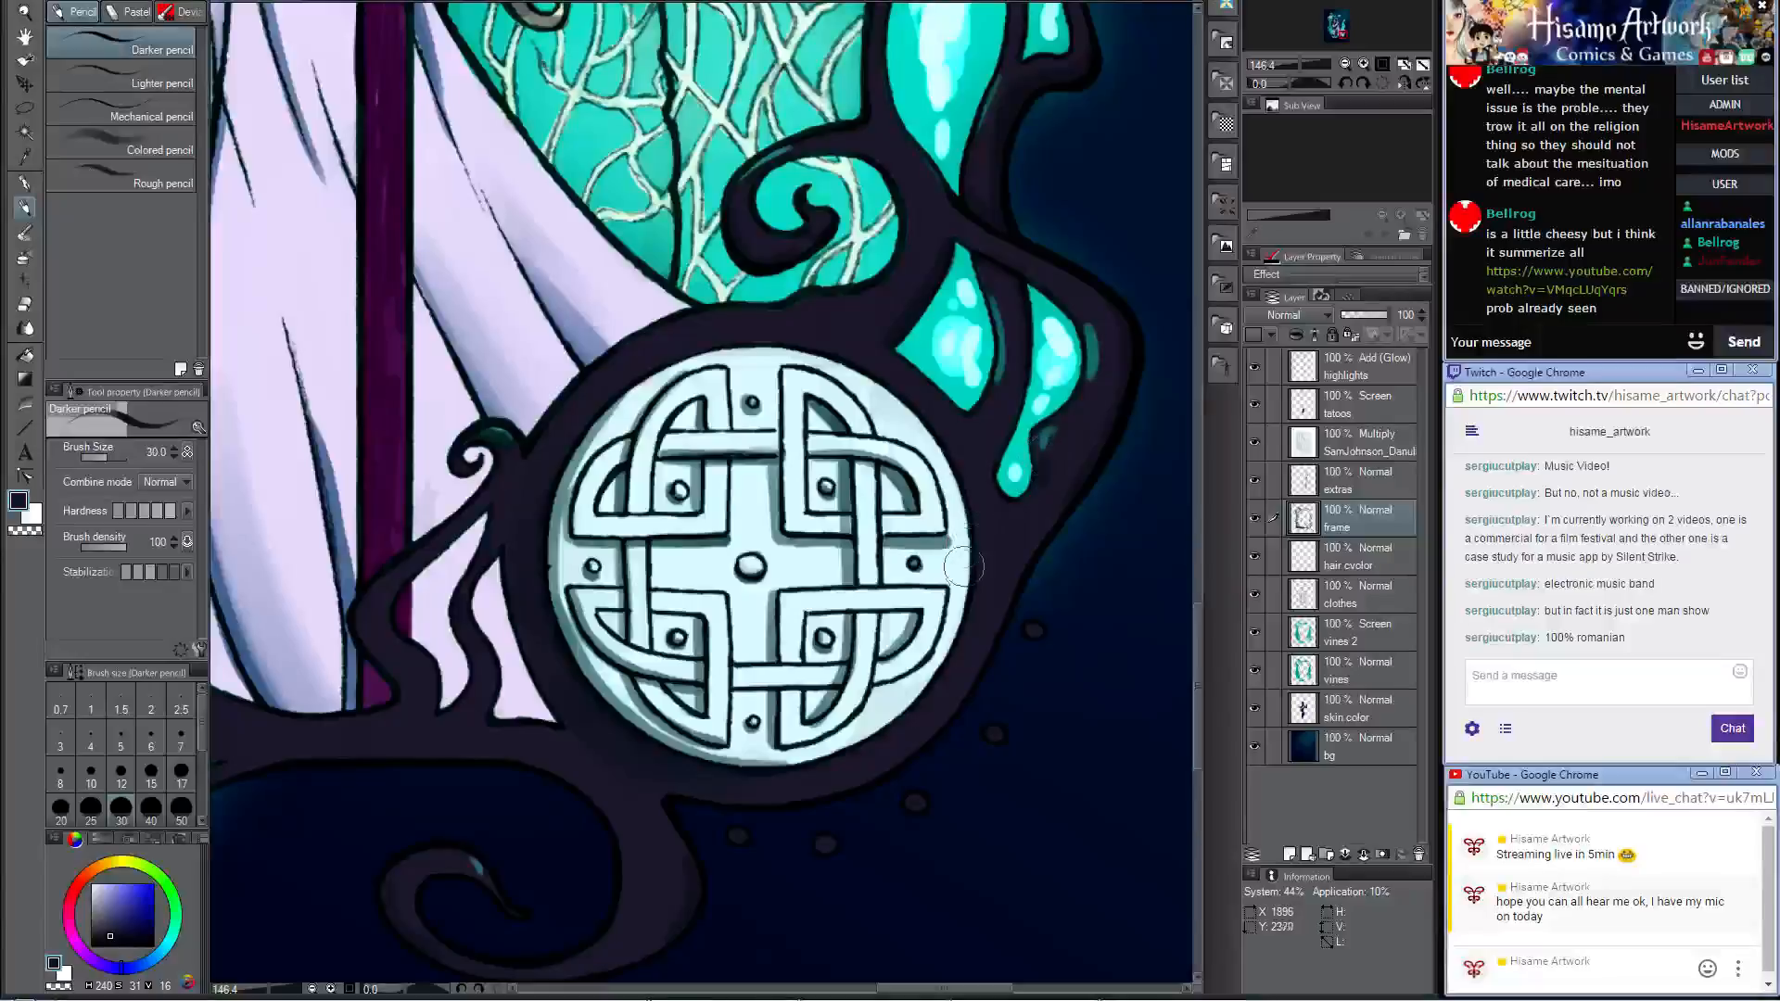
drag(988, 521, 1083, 377)
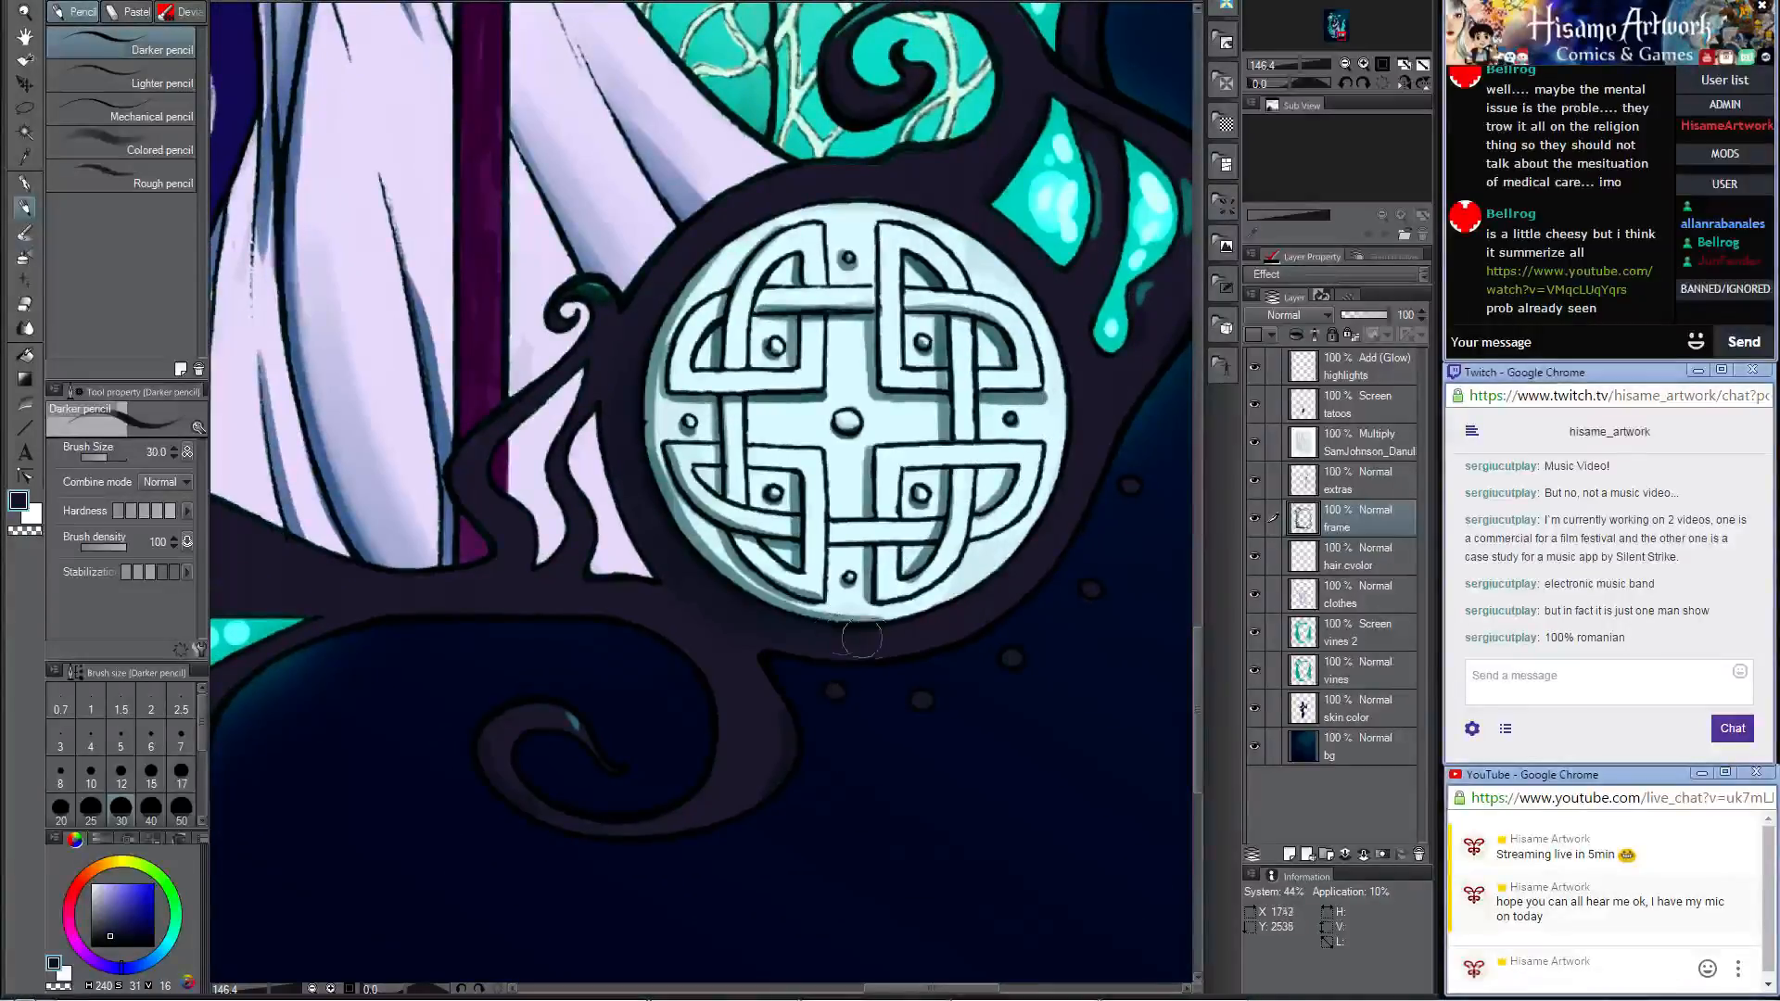
mouse_move(825, 636)
mouse_down()
mouse_move(936, 618)
mouse_move(1007, 567)
mouse_up()
drag(544, 568, 834, 569)
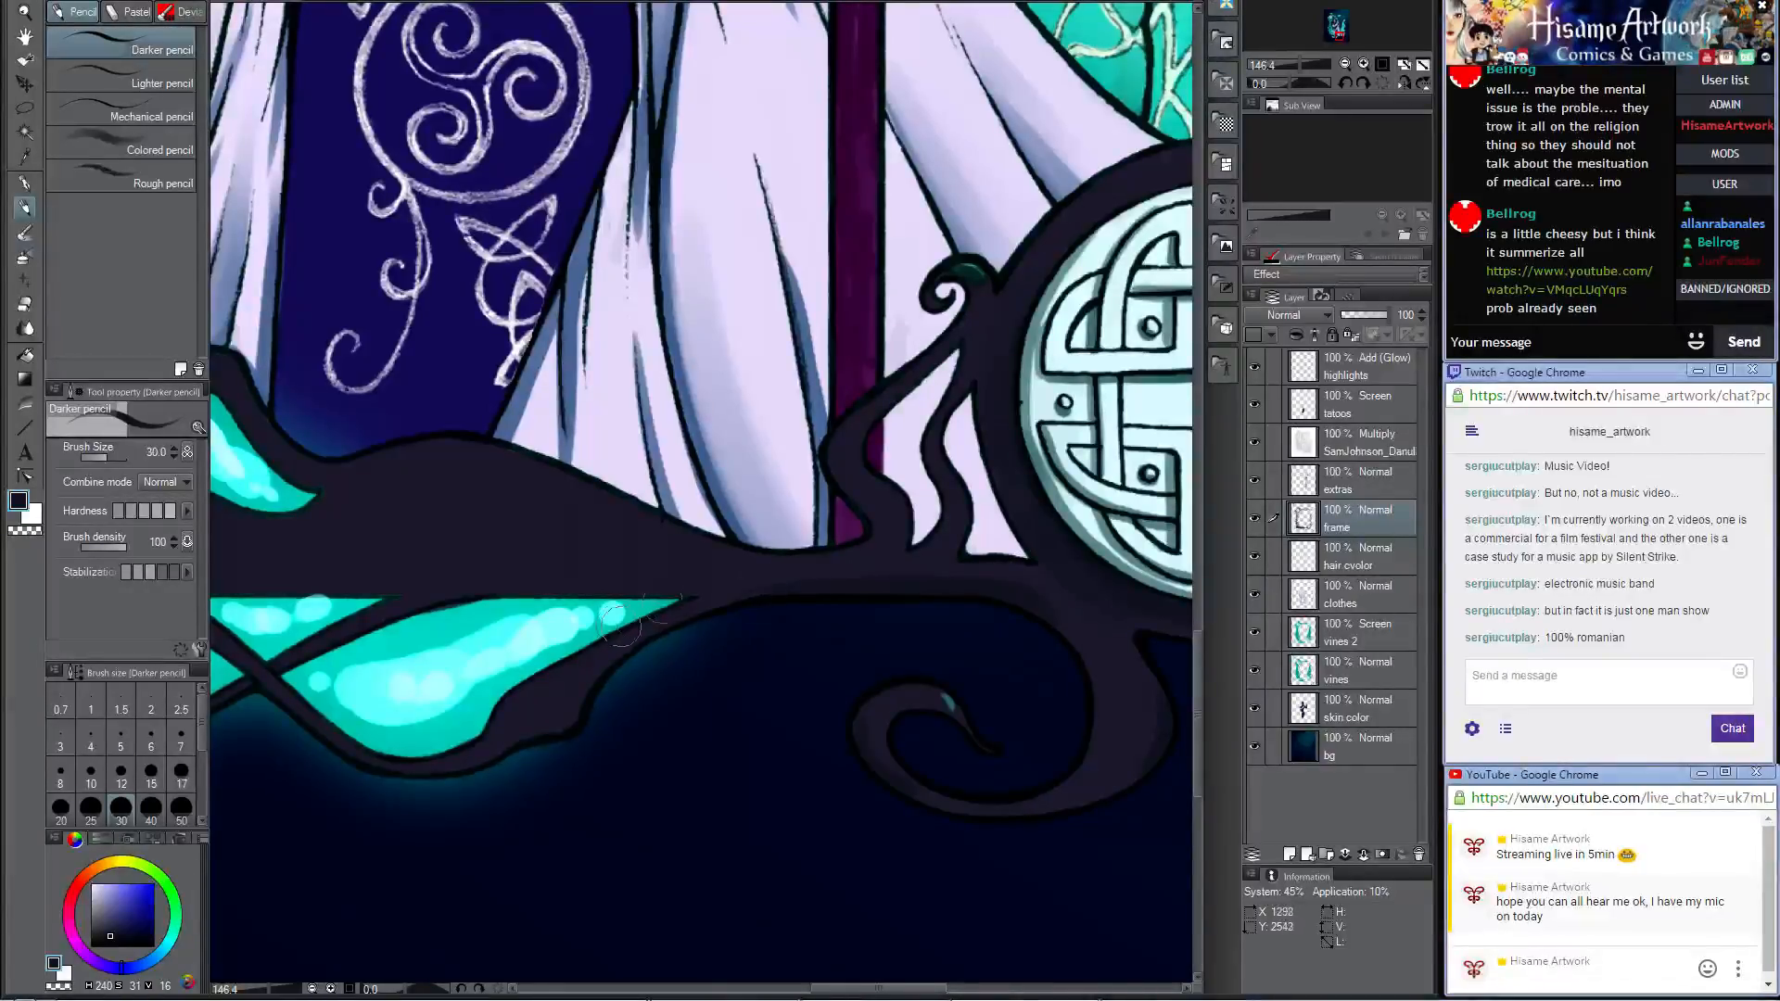
Step: Touch up the thin curling frame branches beside the round knotwork medallion with the Darker pencil on the frame layer
mouse_move(850, 556)
mouse_down()
mouse_move(944, 540)
mouse_move(927, 557)
mouse_move(955, 533)
mouse_move(956, 411)
mouse_up()
mouse_move(950, 473)
mouse_down()
mouse_move(956, 509)
mouse_move(935, 468)
mouse_move(931, 551)
mouse_up()
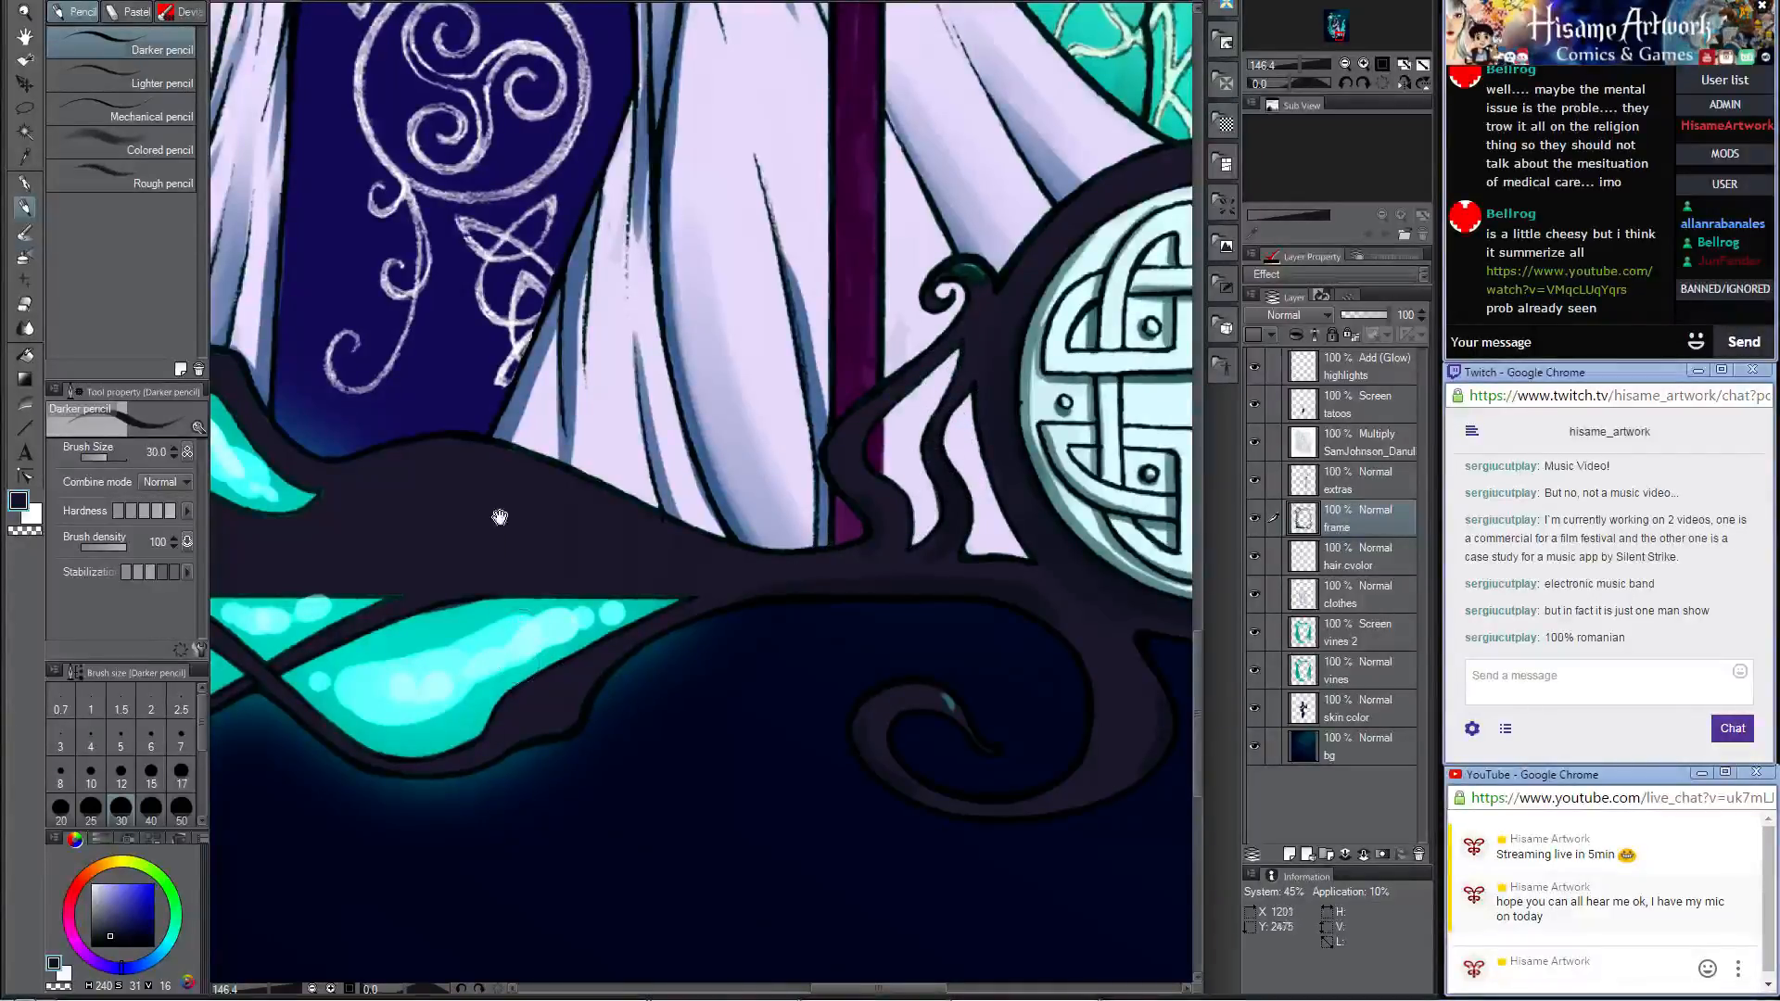
drag(500, 518, 1227, 569)
drag(664, 409, 766, 814)
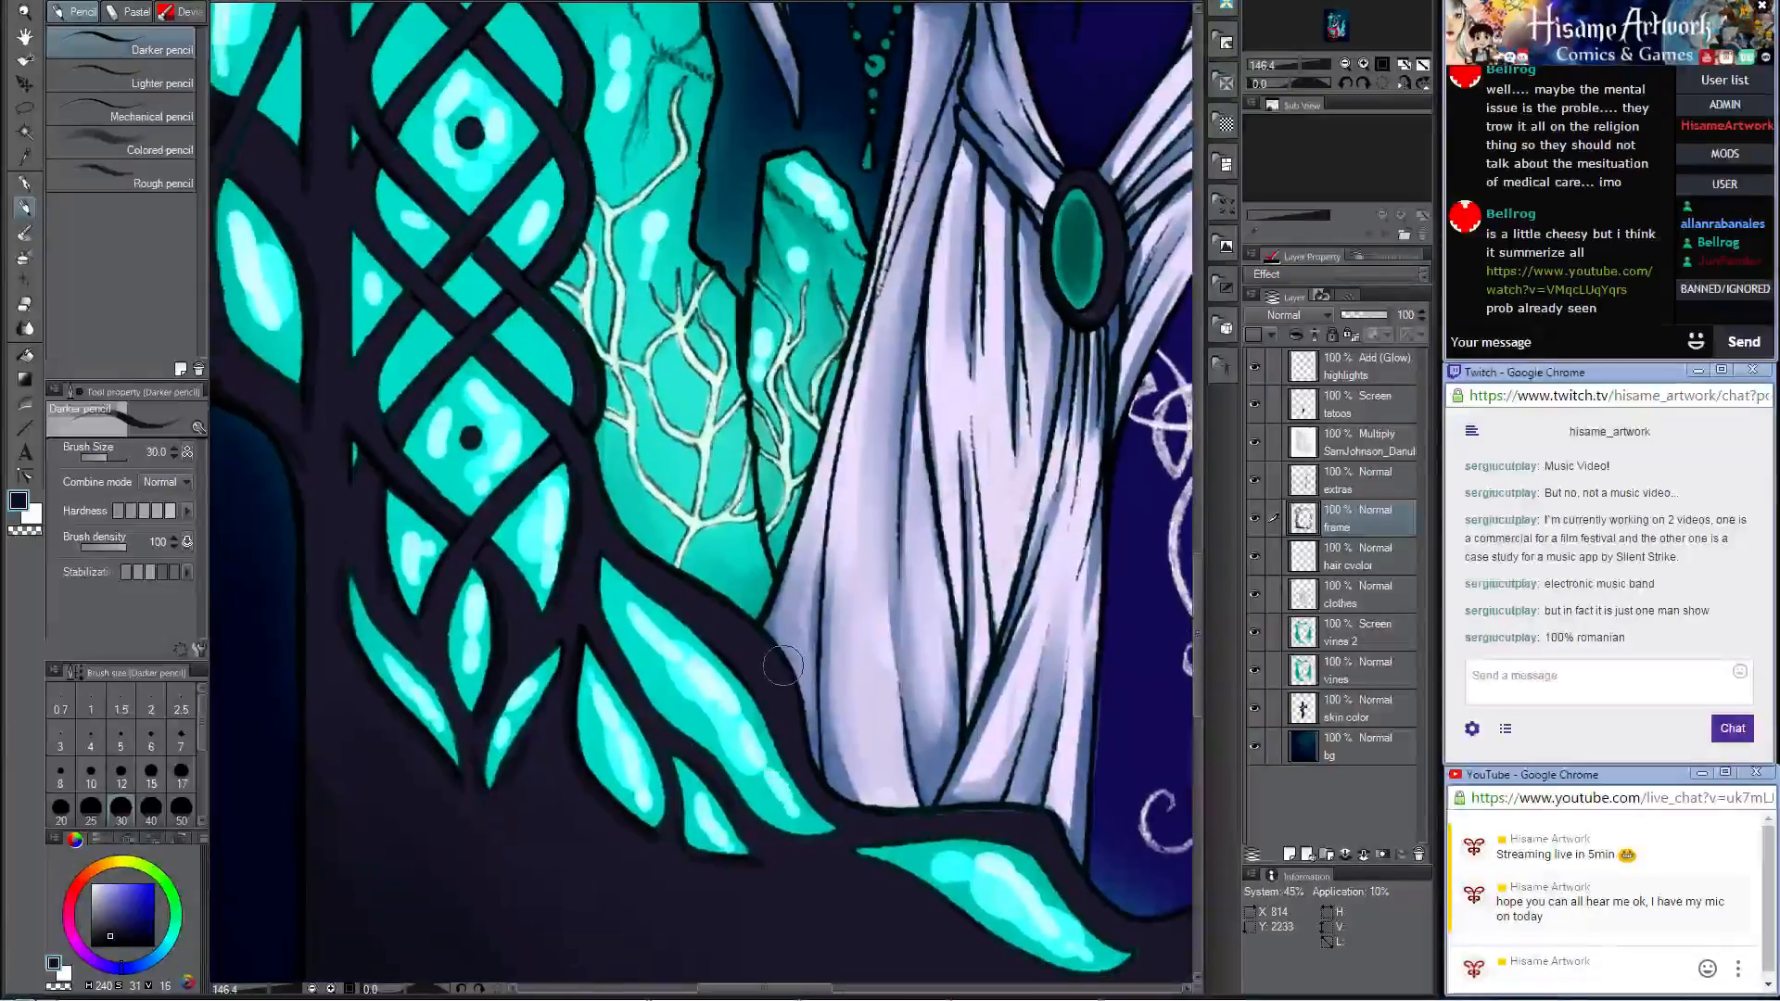
scroll(703, 567, down, 10)
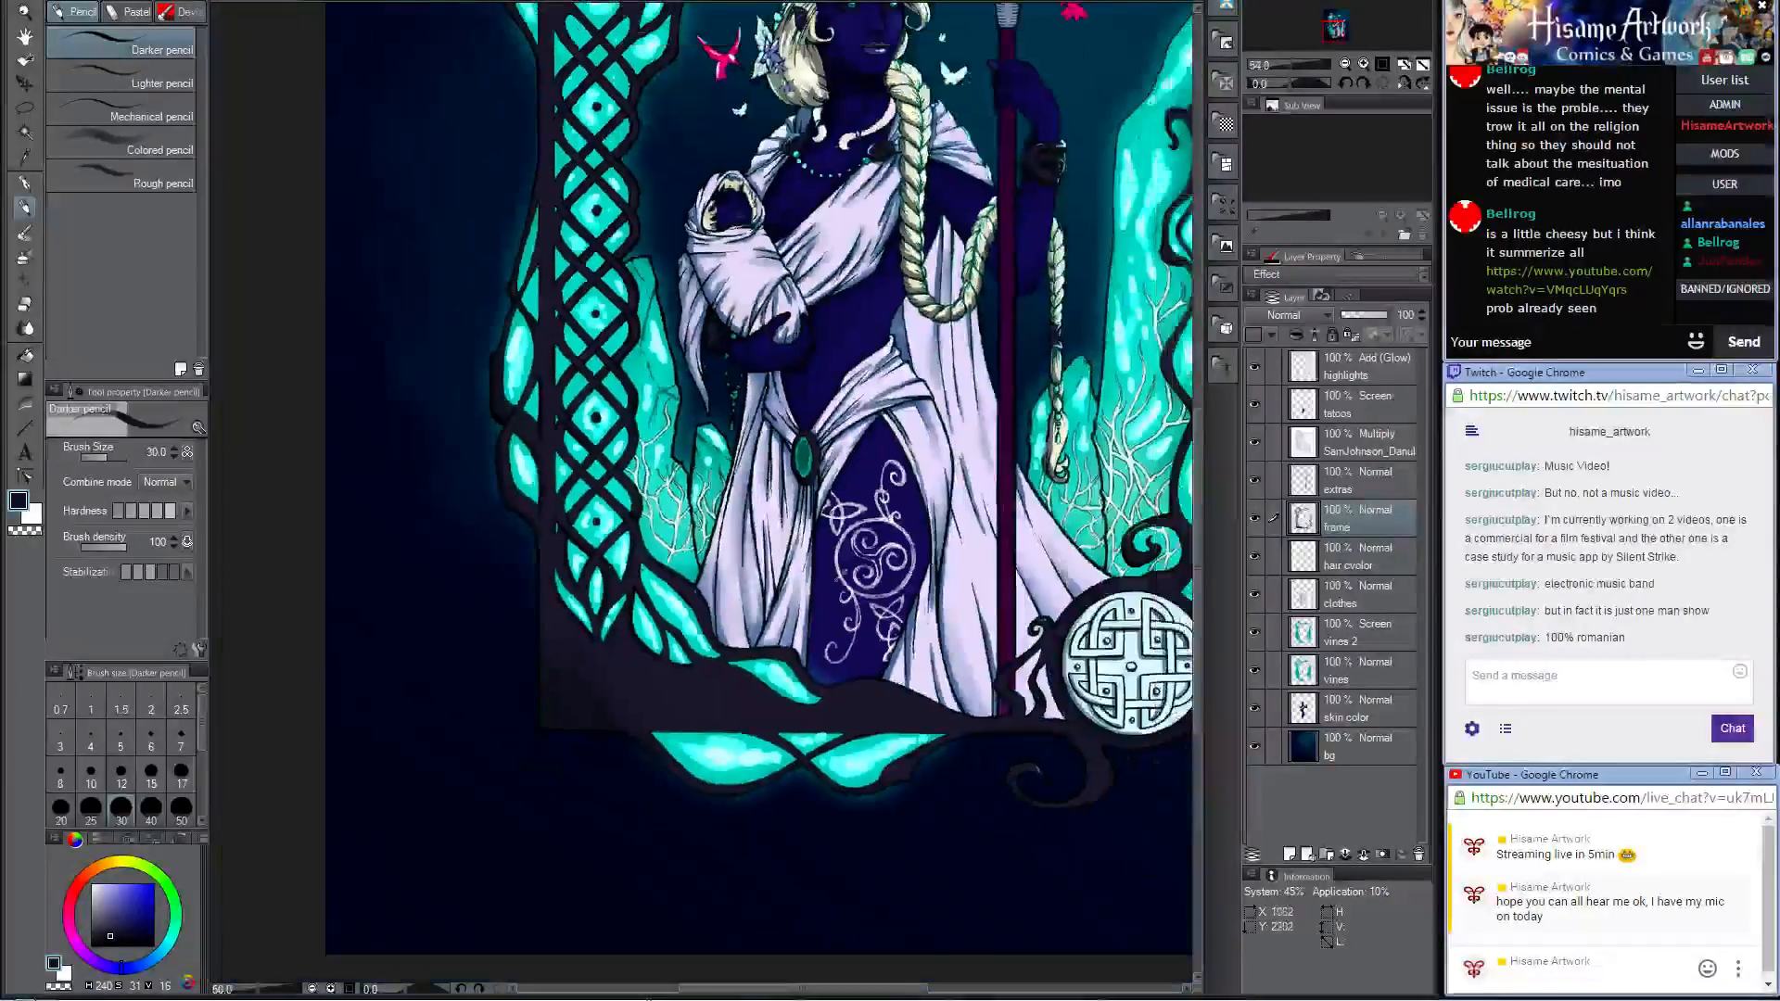
Step: On the extras layer, thicken the arms of the thigh tattoo's triple spiral in near-white with the brush size set to 15
scroll(907, 530, up, 4)
scroll(890, 547, up, 4)
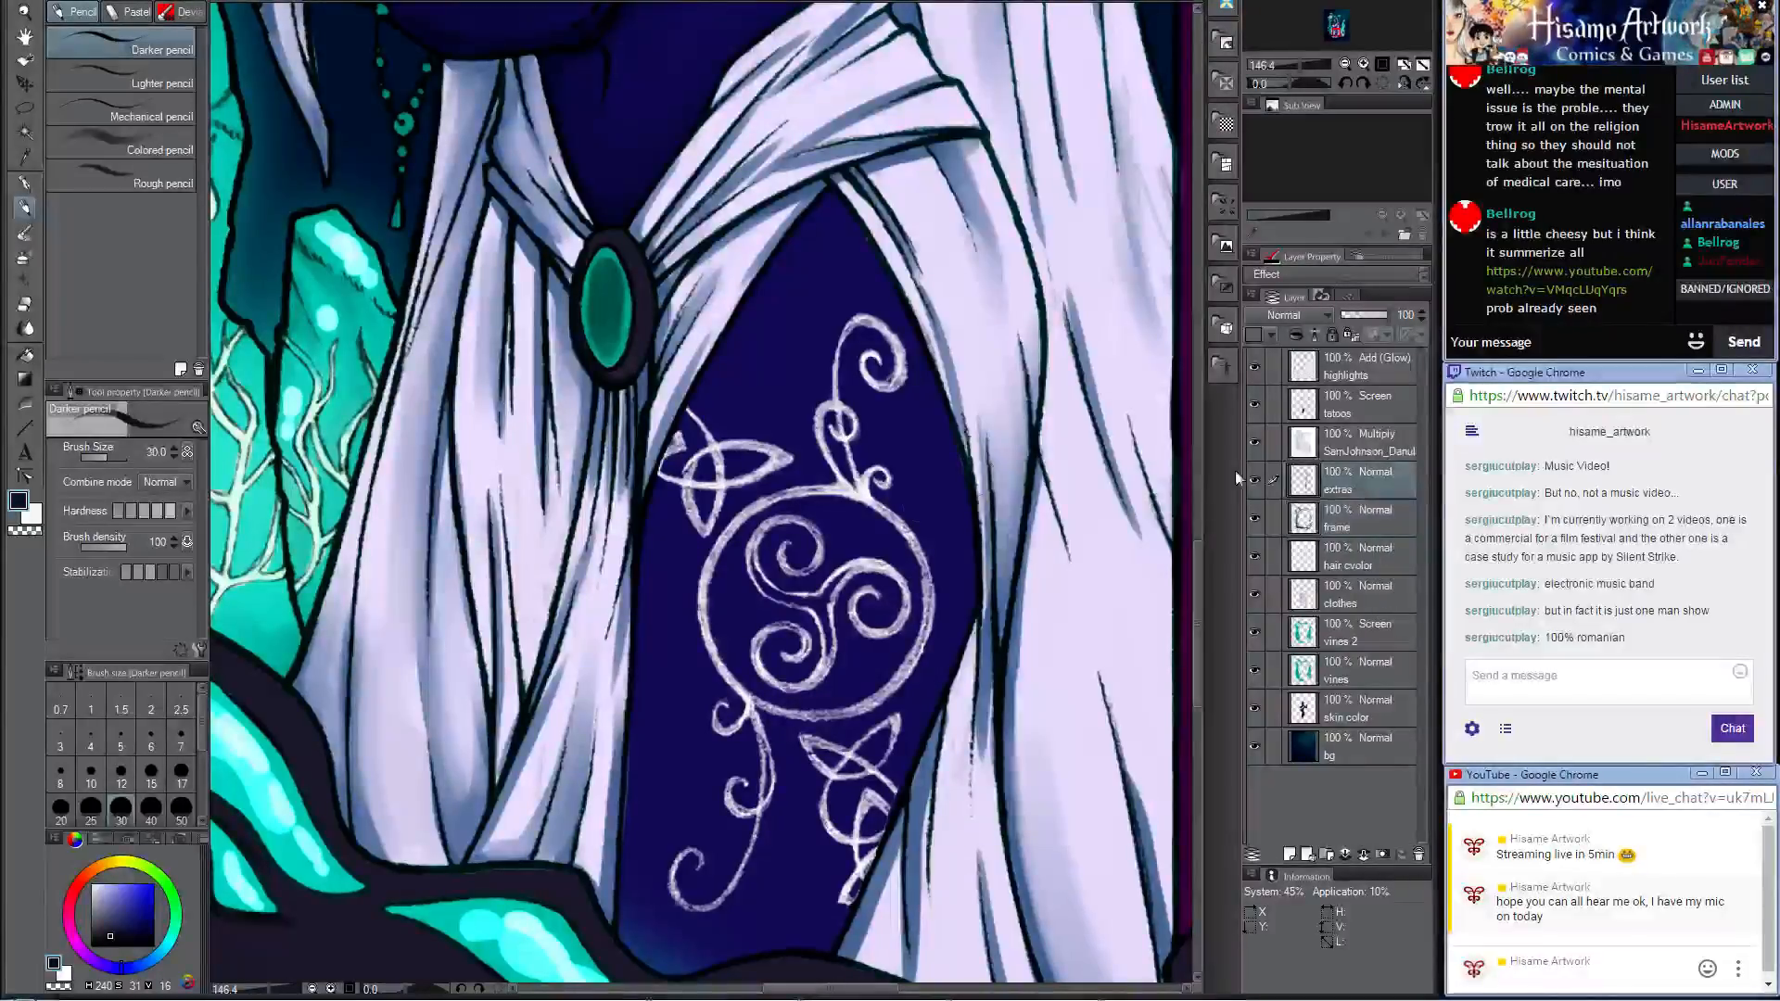
scroll(898, 592, up, 3)
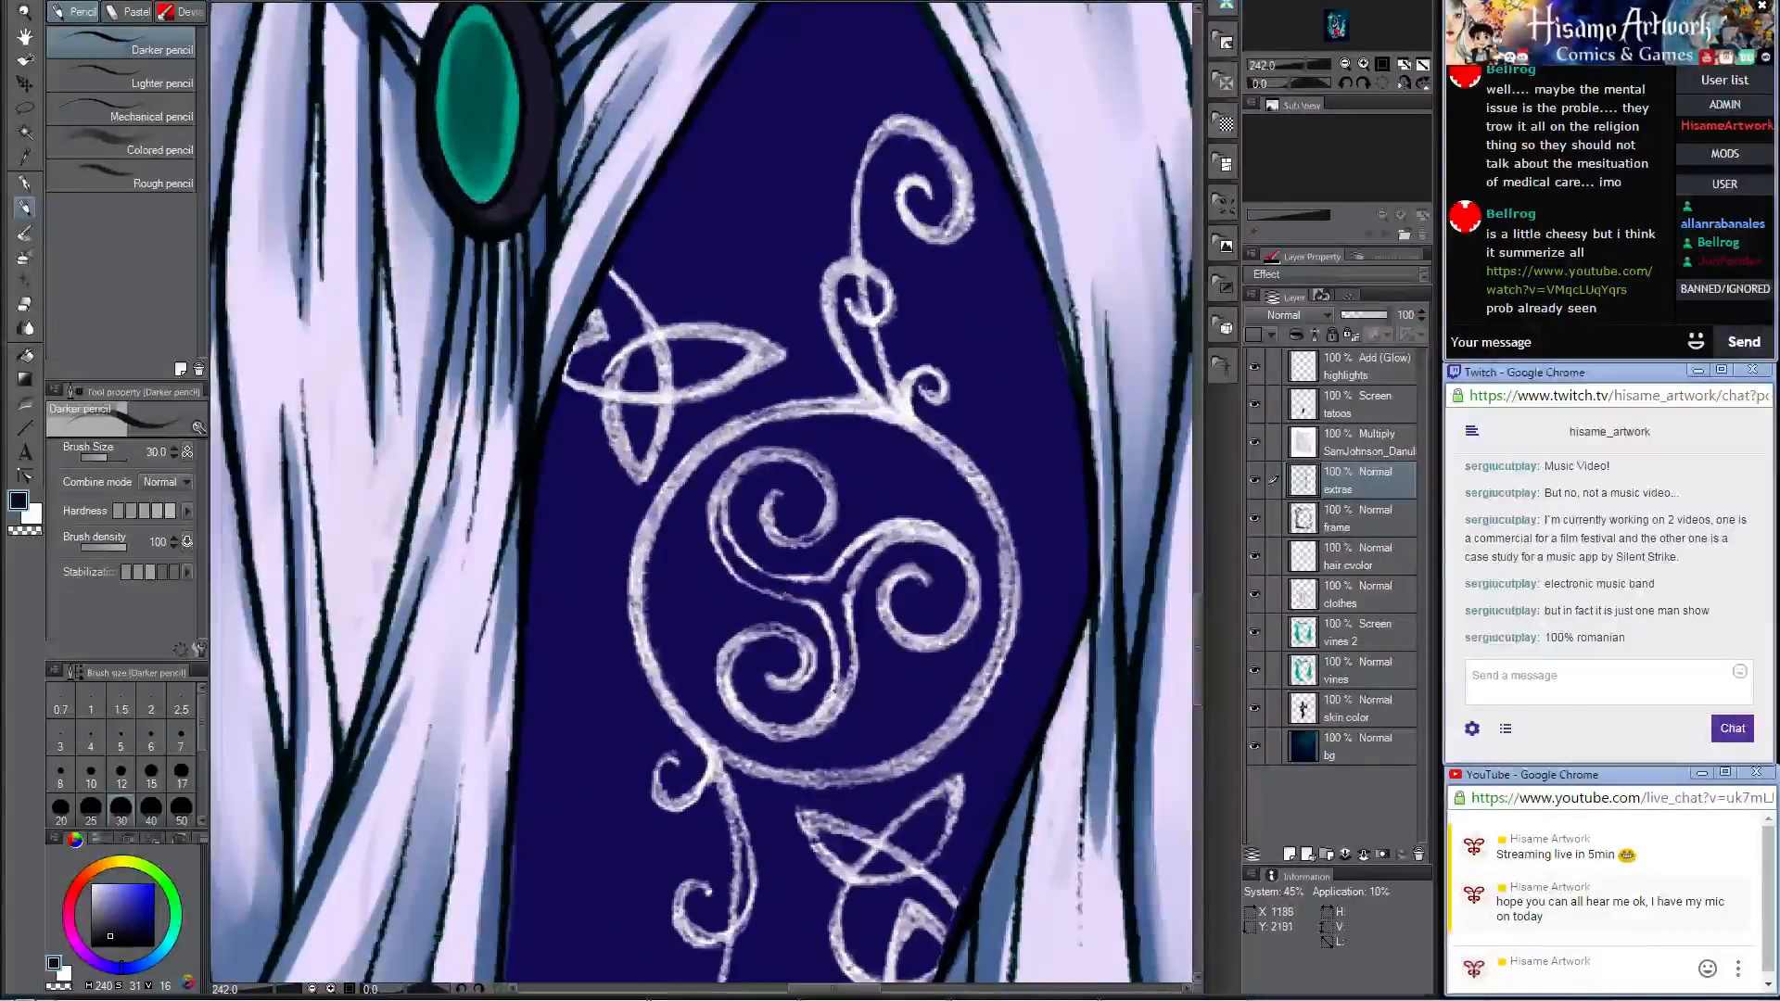
alt+click(836, 690)
key(bracketleft)
key(bracketleft)
key(bracketleft)
key(bracketleft)
mouse_move(829, 603)
mouse_down()
mouse_move(844, 655)
mouse_move(843, 590)
mouse_move(874, 545)
mouse_move(766, 514)
mouse_move(829, 536)
mouse_move(810, 539)
mouse_move(827, 517)
mouse_move(806, 464)
mouse_move(827, 499)
mouse_move(806, 462)
mouse_up()
mouse_move(803, 537)
mouse_down()
mouse_move(714, 508)
mouse_move(743, 570)
mouse_move(813, 591)
mouse_move(840, 571)
mouse_move(829, 607)
mouse_move(676, 500)
mouse_move(690, 565)
mouse_move(661, 591)
mouse_move(749, 589)
mouse_move(719, 520)
mouse_up()
Step: Thicken the lines of the tattoo's upper triquetra knot and the spiral tendril above the ring in the same near-white
drag(867, 752, 904, 358)
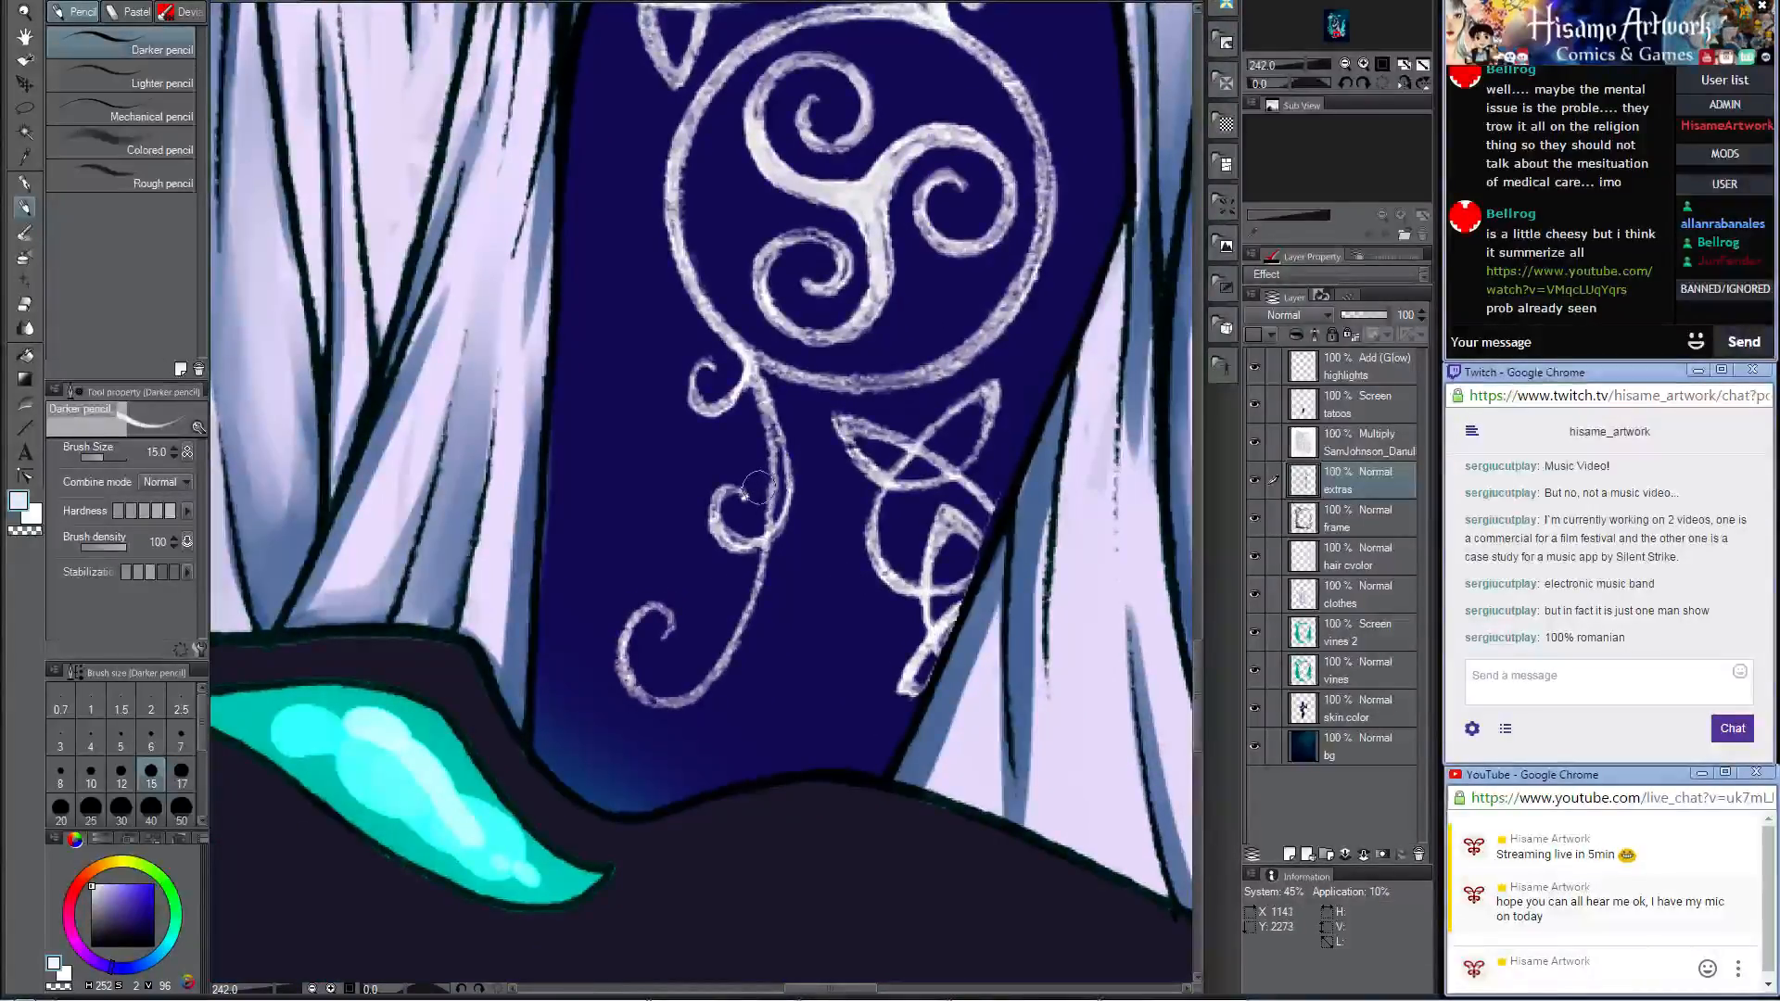
drag(973, 452, 1008, 856)
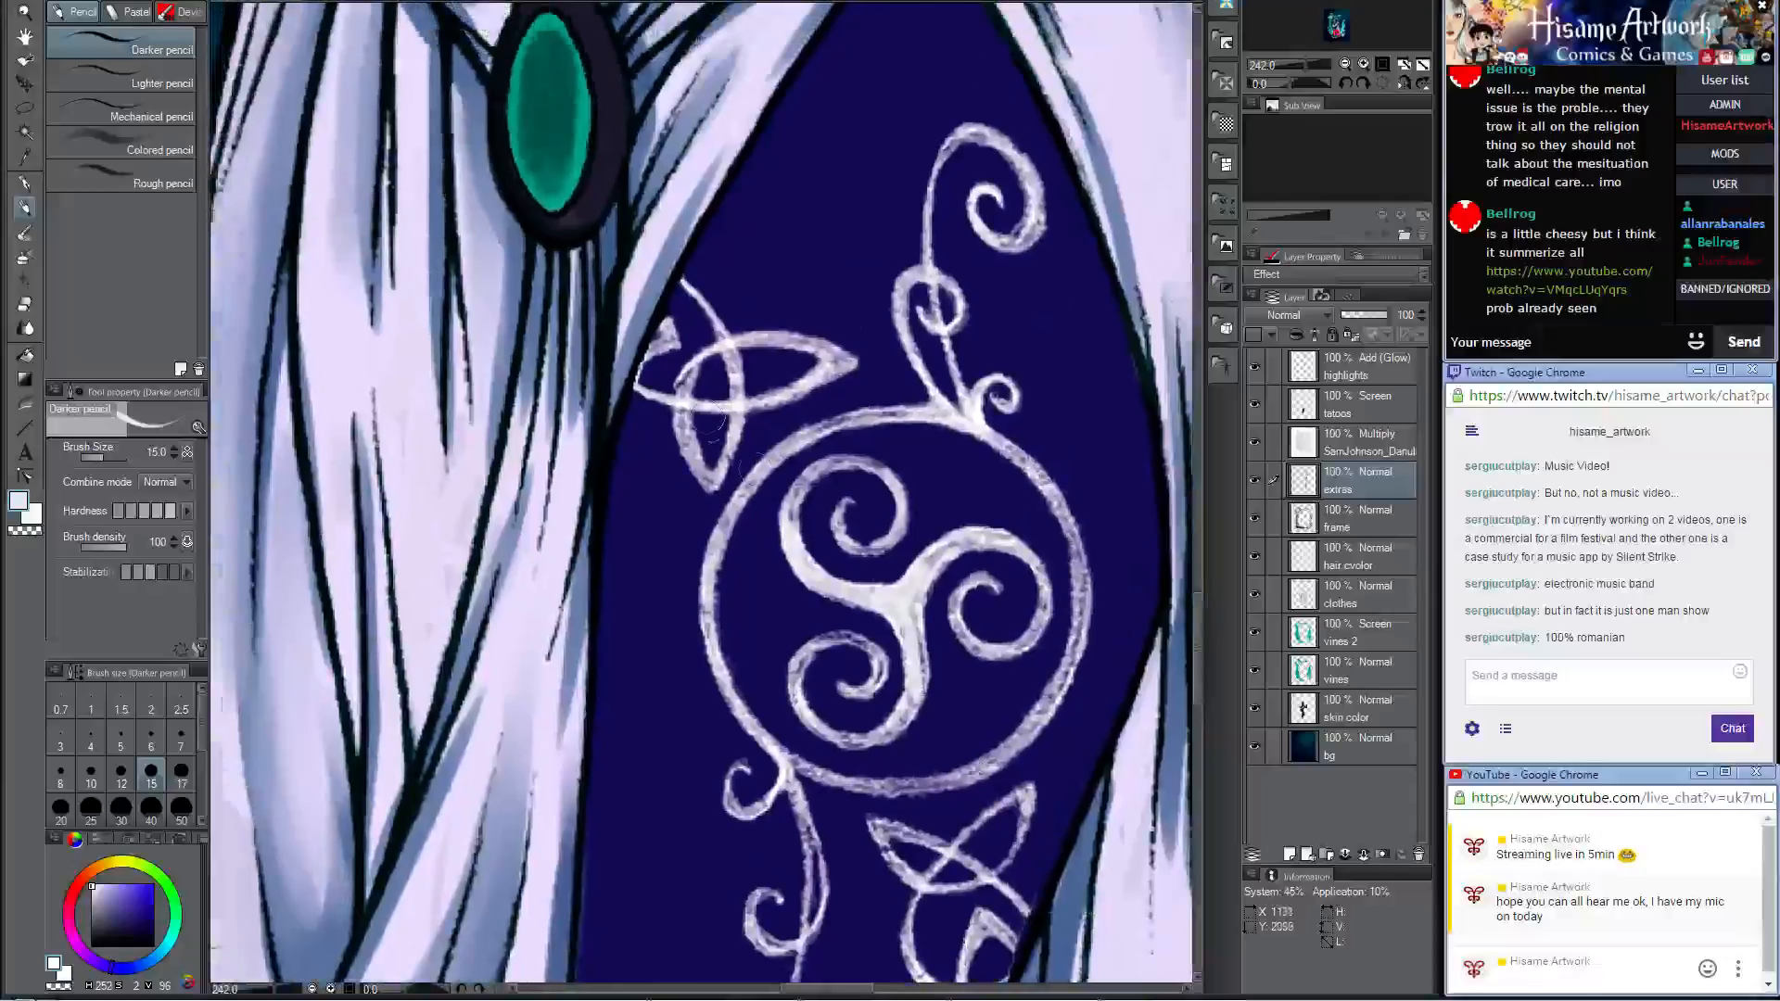
mouse_move(693, 371)
mouse_down()
mouse_move(680, 425)
mouse_move(688, 375)
mouse_move(711, 481)
mouse_move(733, 386)
mouse_move(716, 330)
mouse_move(834, 358)
mouse_move(716, 409)
mouse_up()
drag(1048, 285, 872, 497)
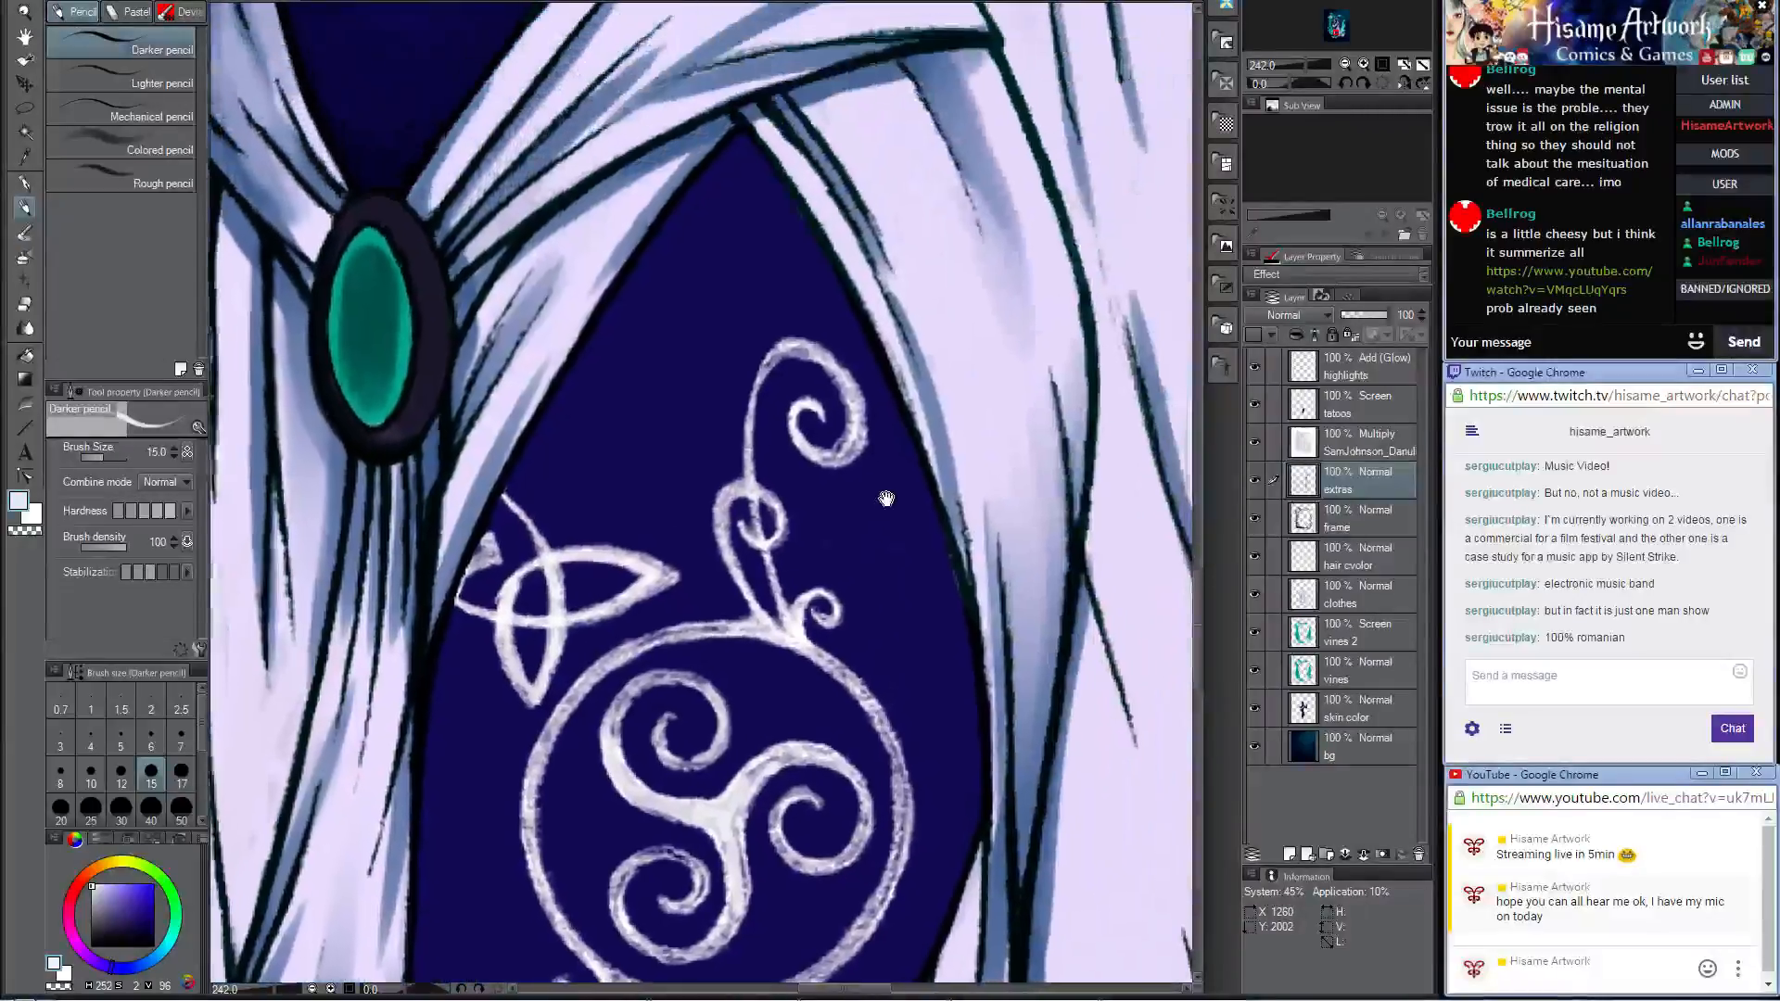
mouse_move(823, 443)
mouse_down()
mouse_move(859, 394)
mouse_move(848, 378)
mouse_move(832, 443)
mouse_up()
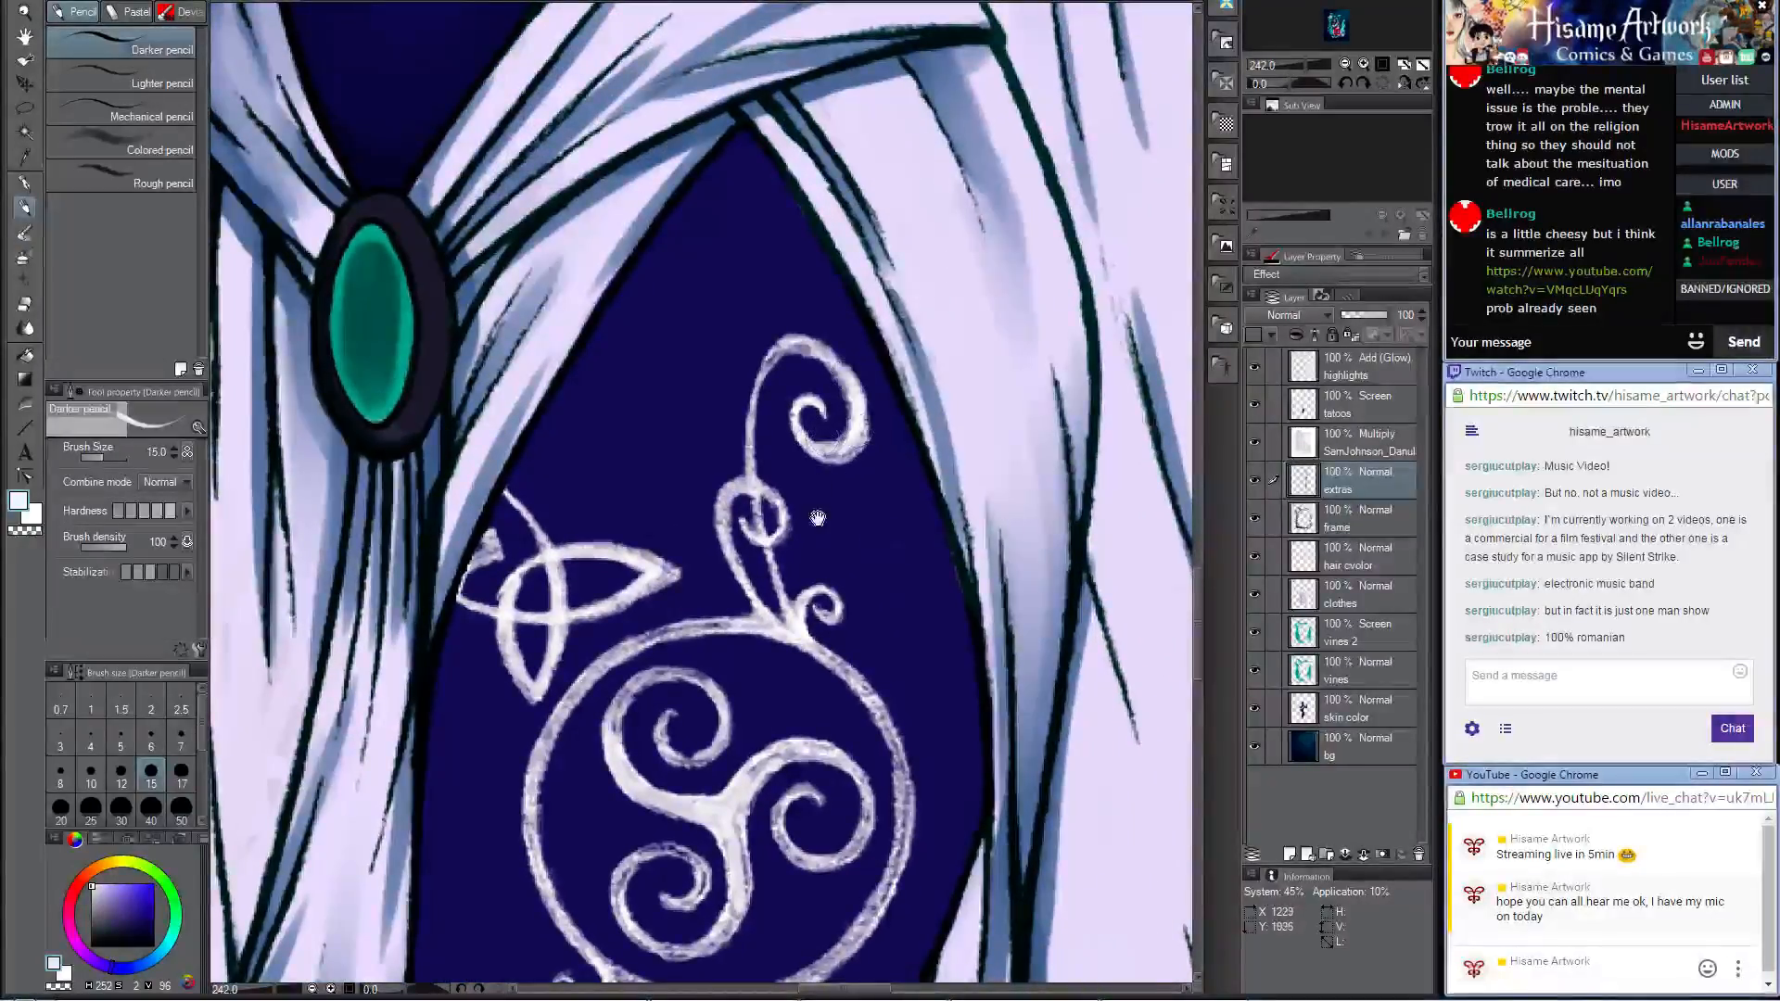
Step: Thicken and brighten the outer ring around the triple spiral and the triquetra knot just below it
drag(823, 605, 826, 325)
drag(864, 400, 906, 545)
drag(909, 484, 896, 608)
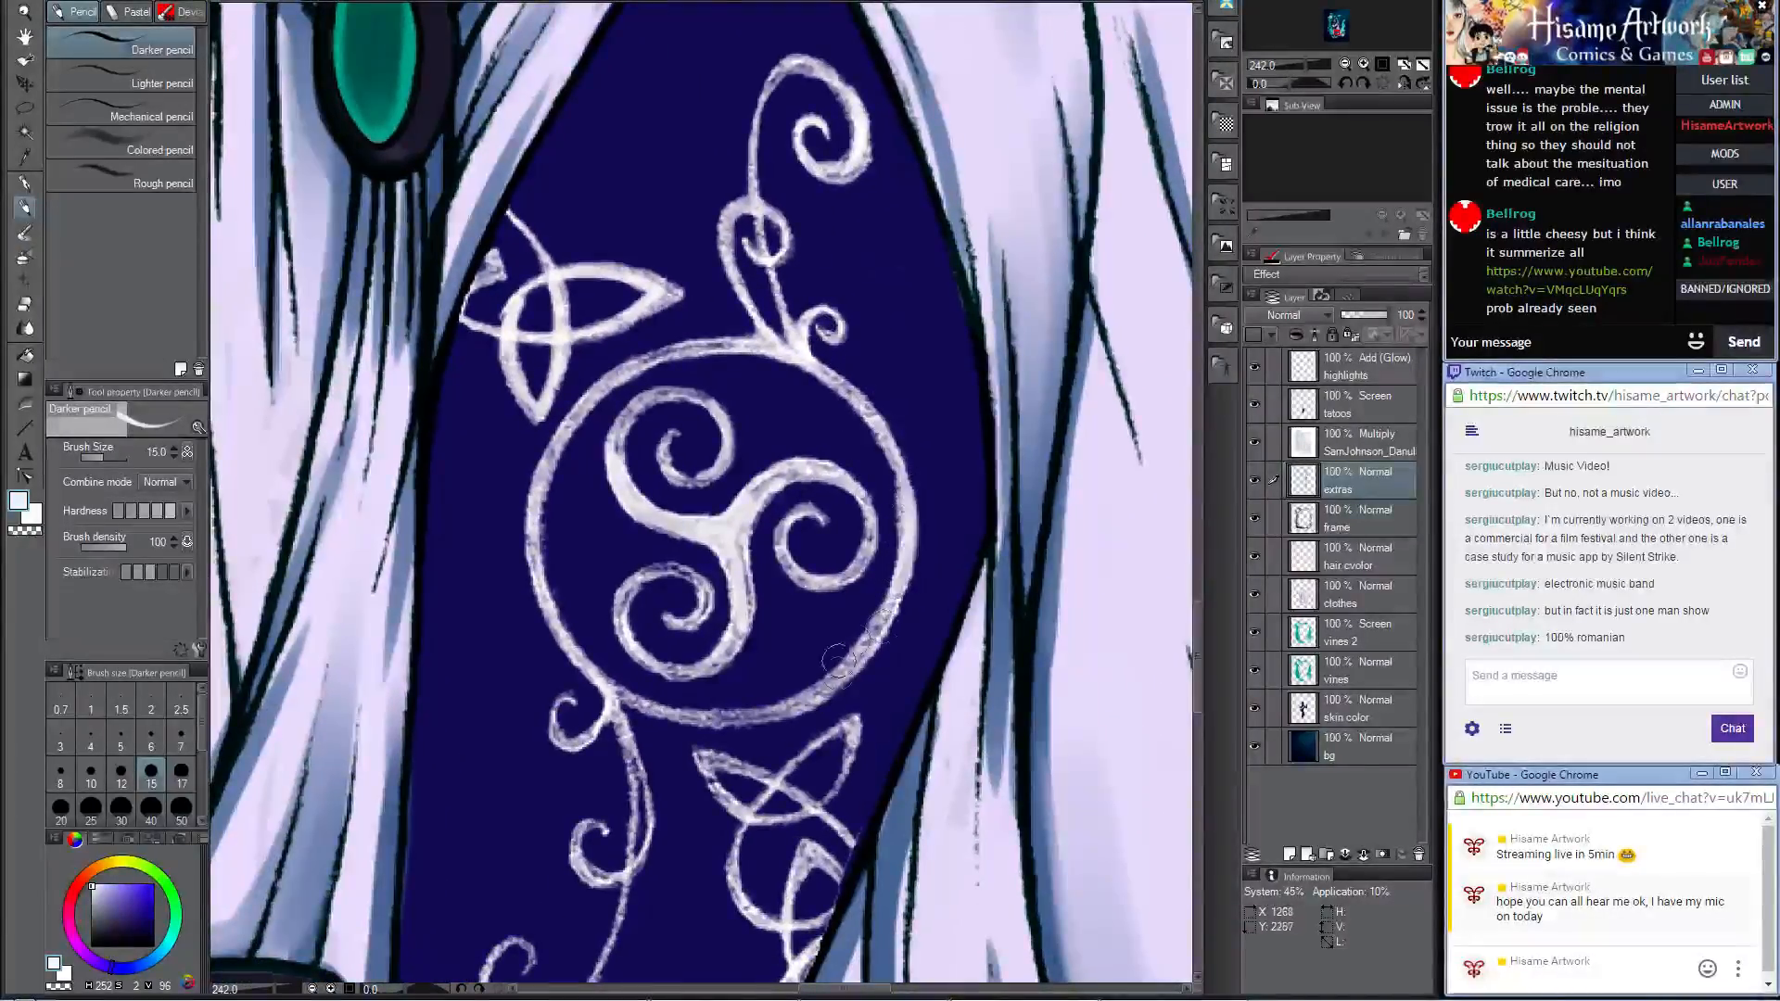
drag(914, 544, 880, 630)
mouse_move(657, 729)
mouse_down()
mouse_move(674, 633)
mouse_move(707, 603)
mouse_move(827, 589)
mouse_move(928, 513)
mouse_up()
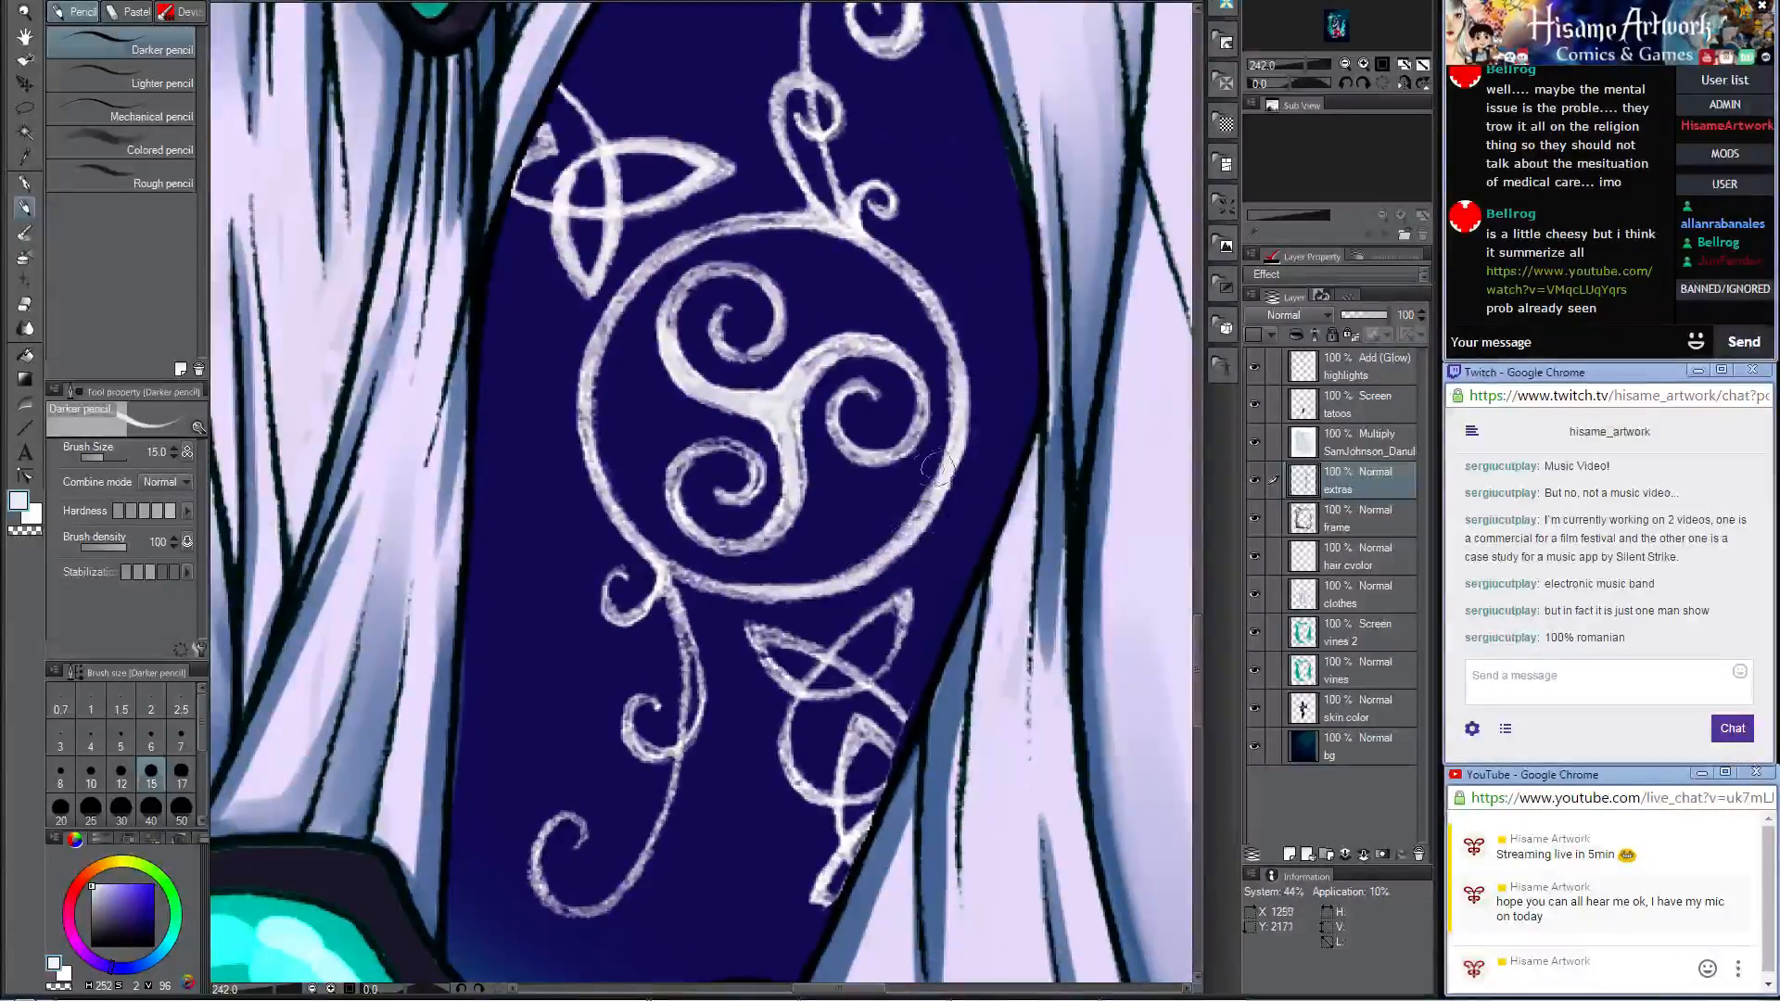
mouse_move(792, 406)
mouse_down()
mouse_move(789, 442)
mouse_move(804, 370)
mouse_move(873, 336)
mouse_up()
mouse_move(805, 638)
mouse_down()
mouse_move(754, 636)
mouse_move(764, 660)
mouse_move(787, 661)
mouse_move(757, 633)
mouse_move(846, 664)
mouse_up()
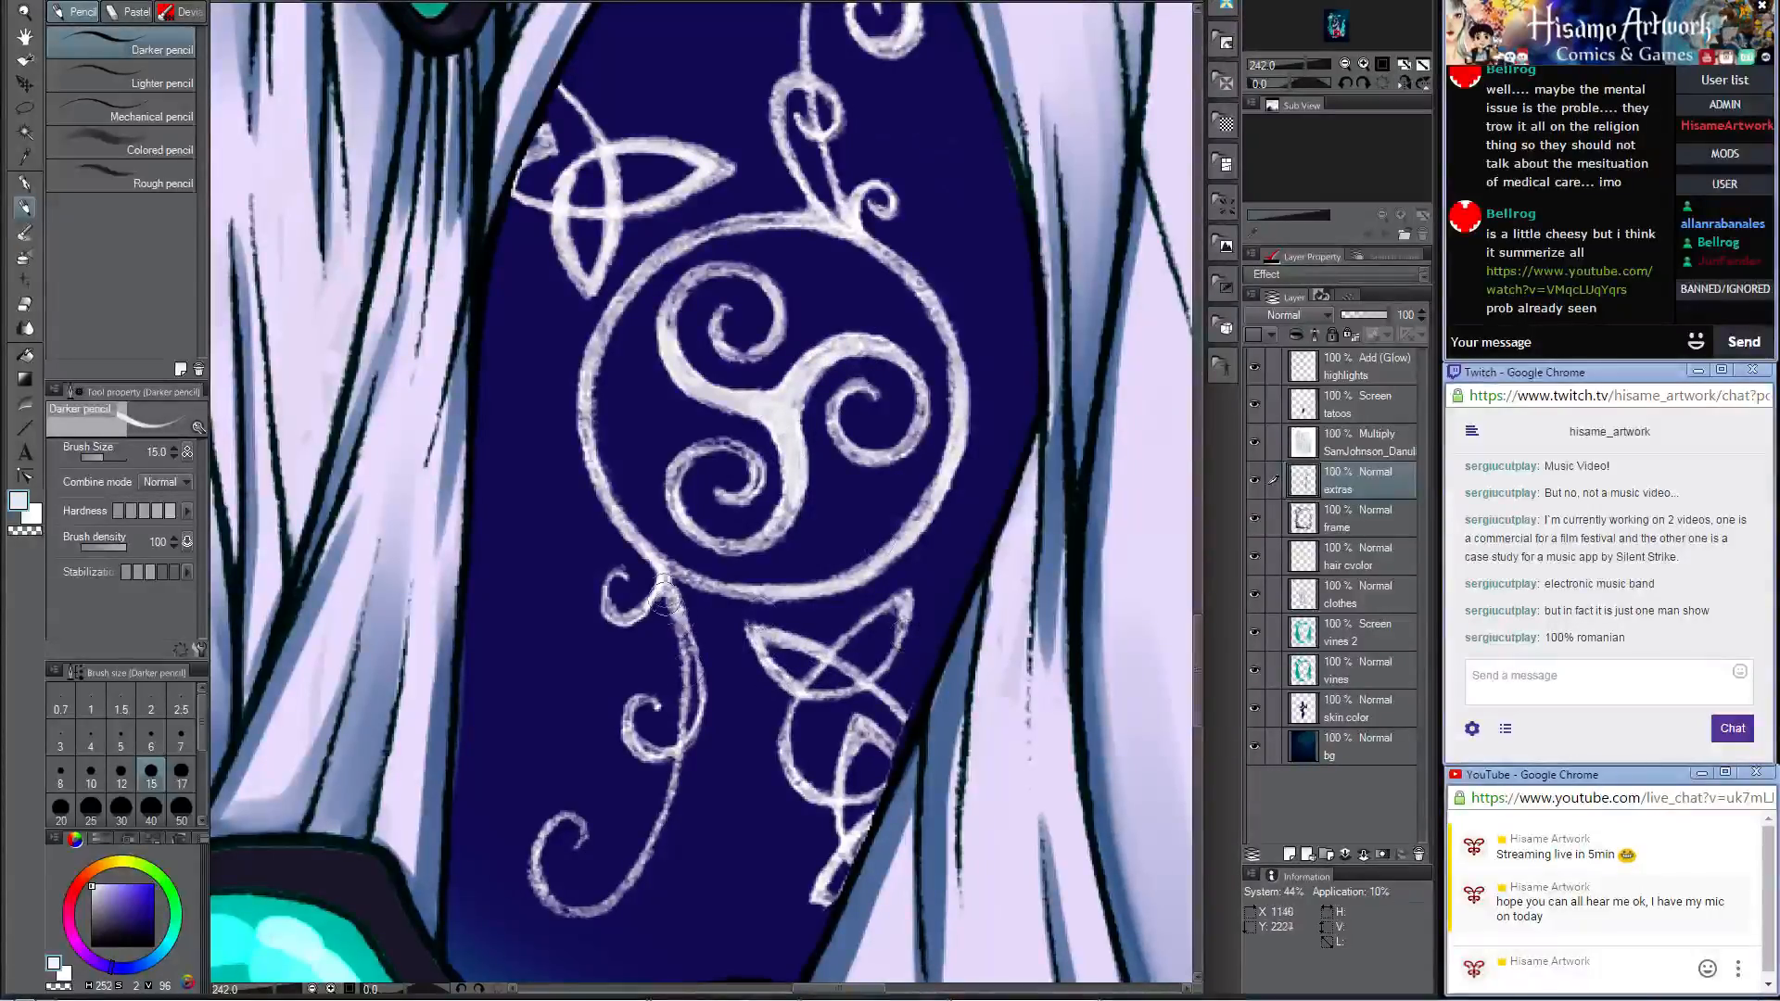
Step: Reinforce the tendril joint below the tattoo's ring and the triquetra knot beneath the belt brooch
drag(662, 575, 679, 638)
mouse_move(594, 358)
mouse_down()
mouse_move(591, 452)
mouse_move(633, 364)
mouse_move(823, 669)
mouse_up()
mouse_move(749, 464)
mouse_down()
mouse_move(732, 490)
mouse_move(751, 473)
mouse_move(790, 621)
mouse_move(929, 503)
mouse_up()
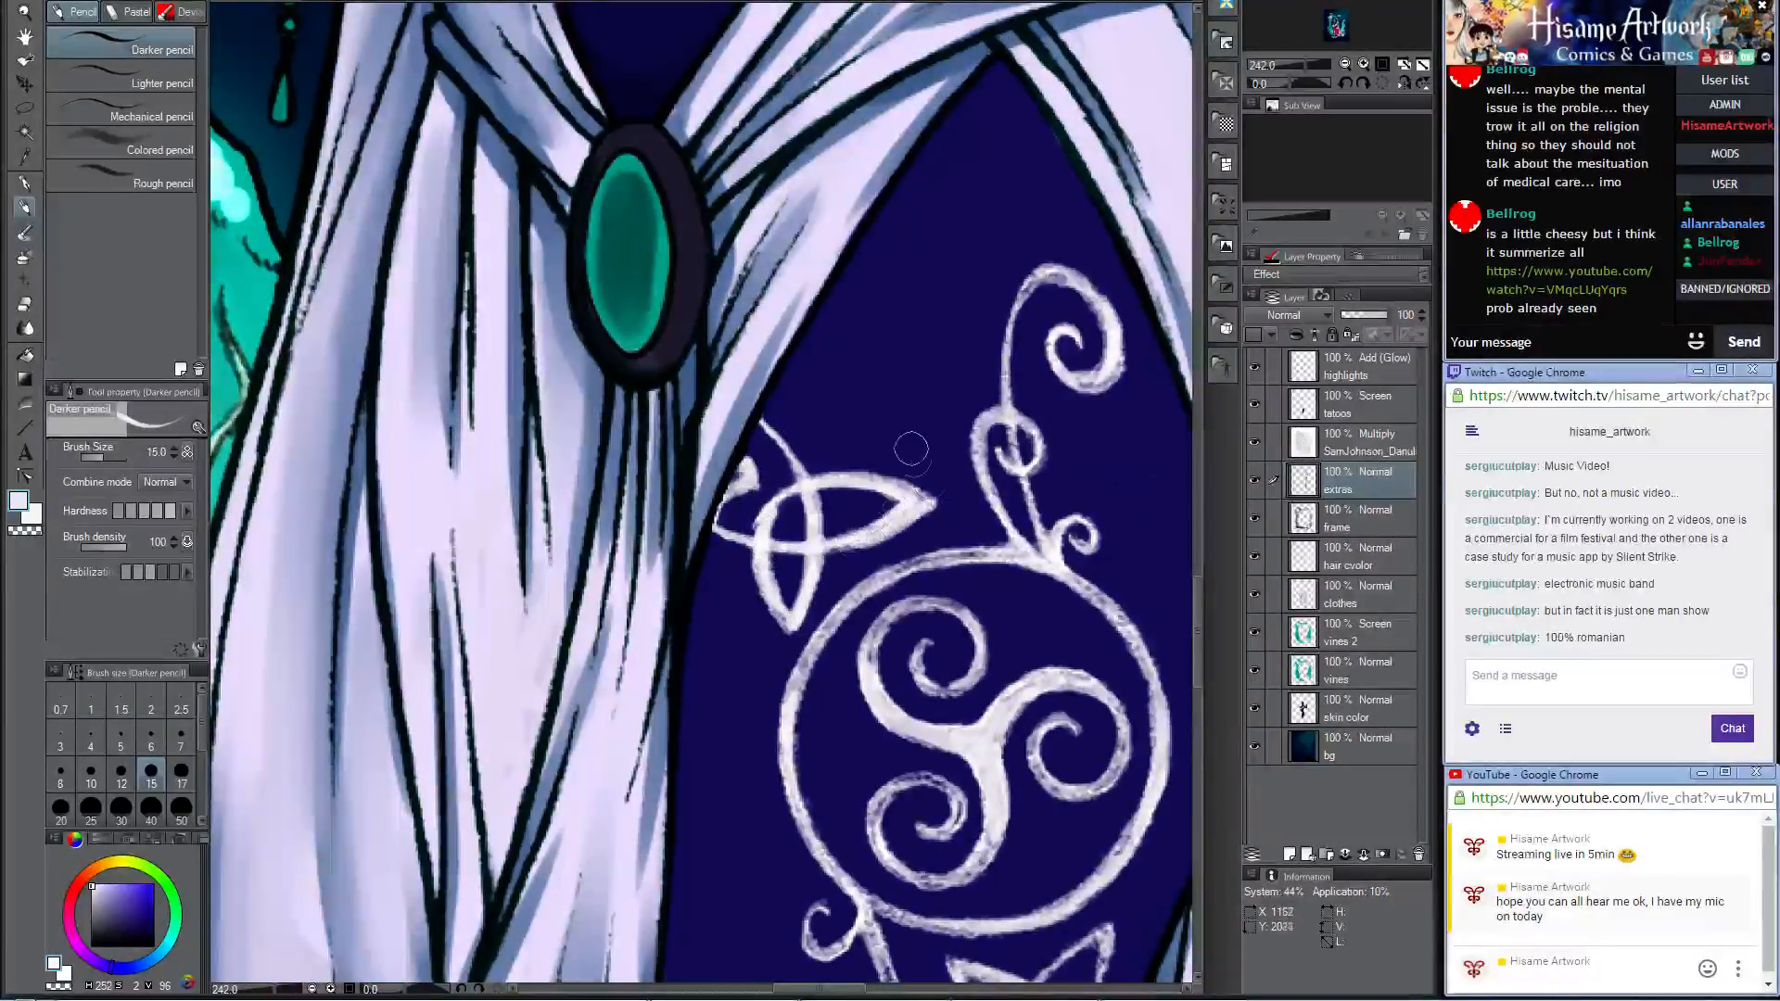
scroll(886, 530, down, 3)
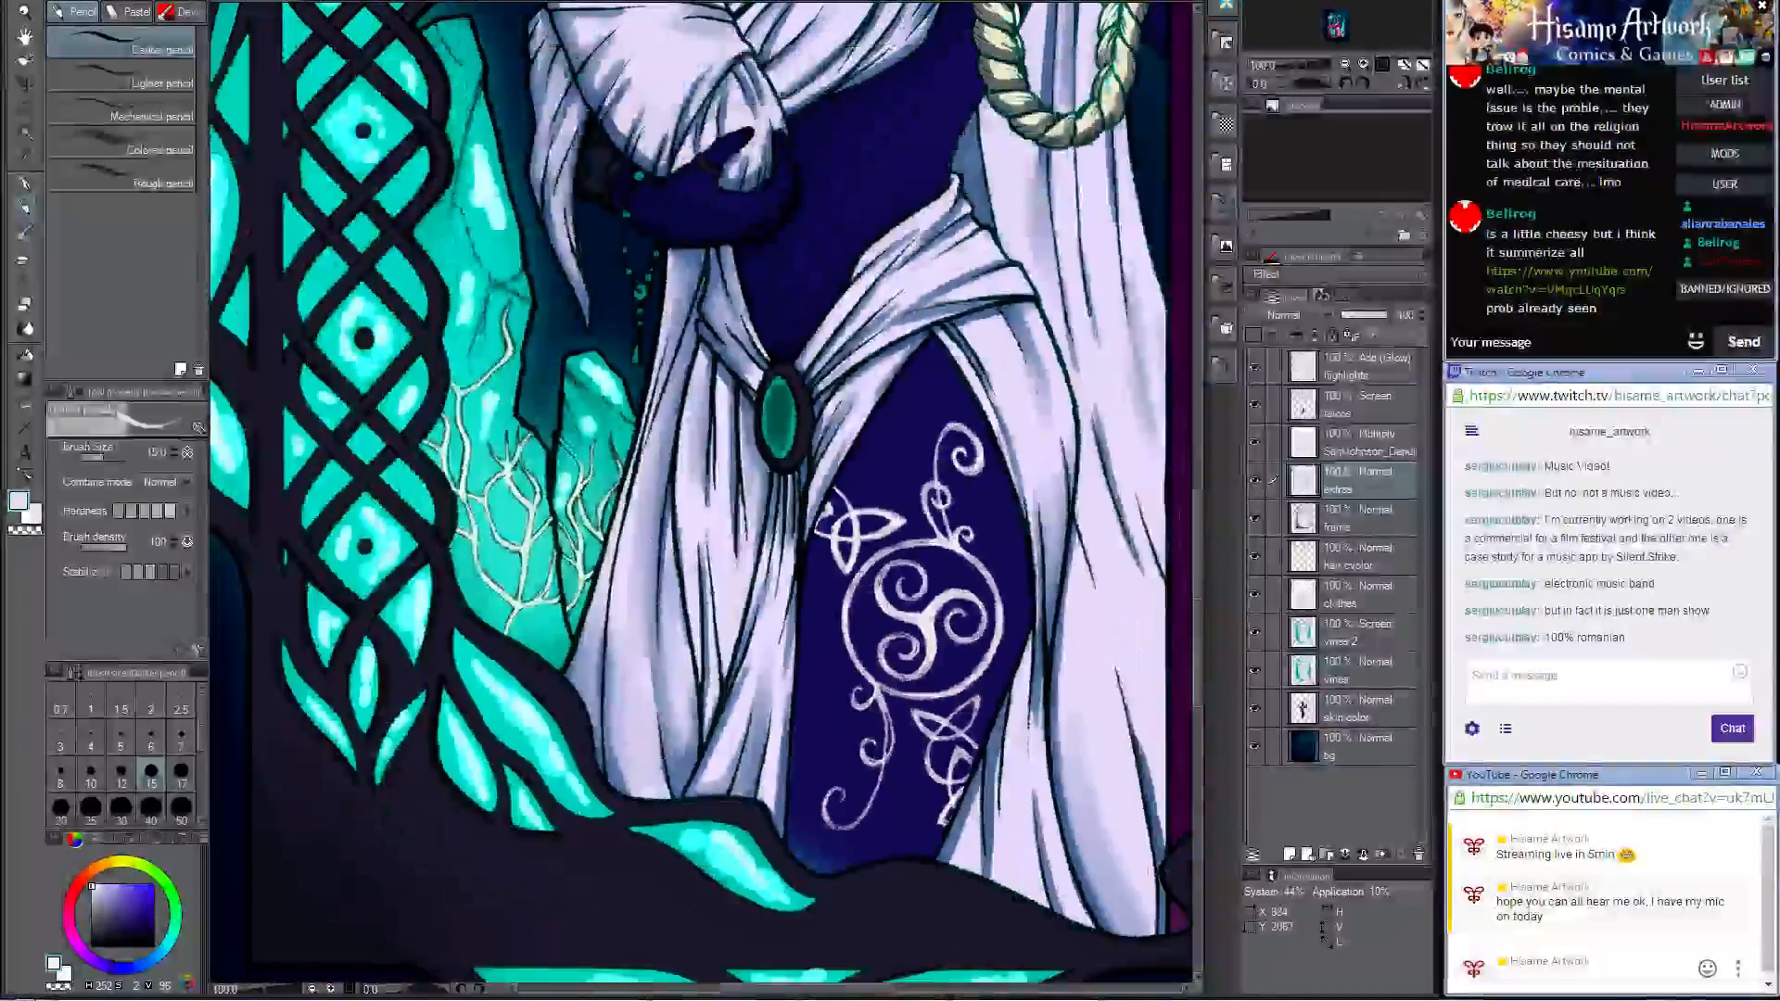
Step: Paint pale cyan glints on the belt brooch's green gem on the Add (Glow) highlights layer
alt+click(607, 372)
scroll(797, 454, up, 4)
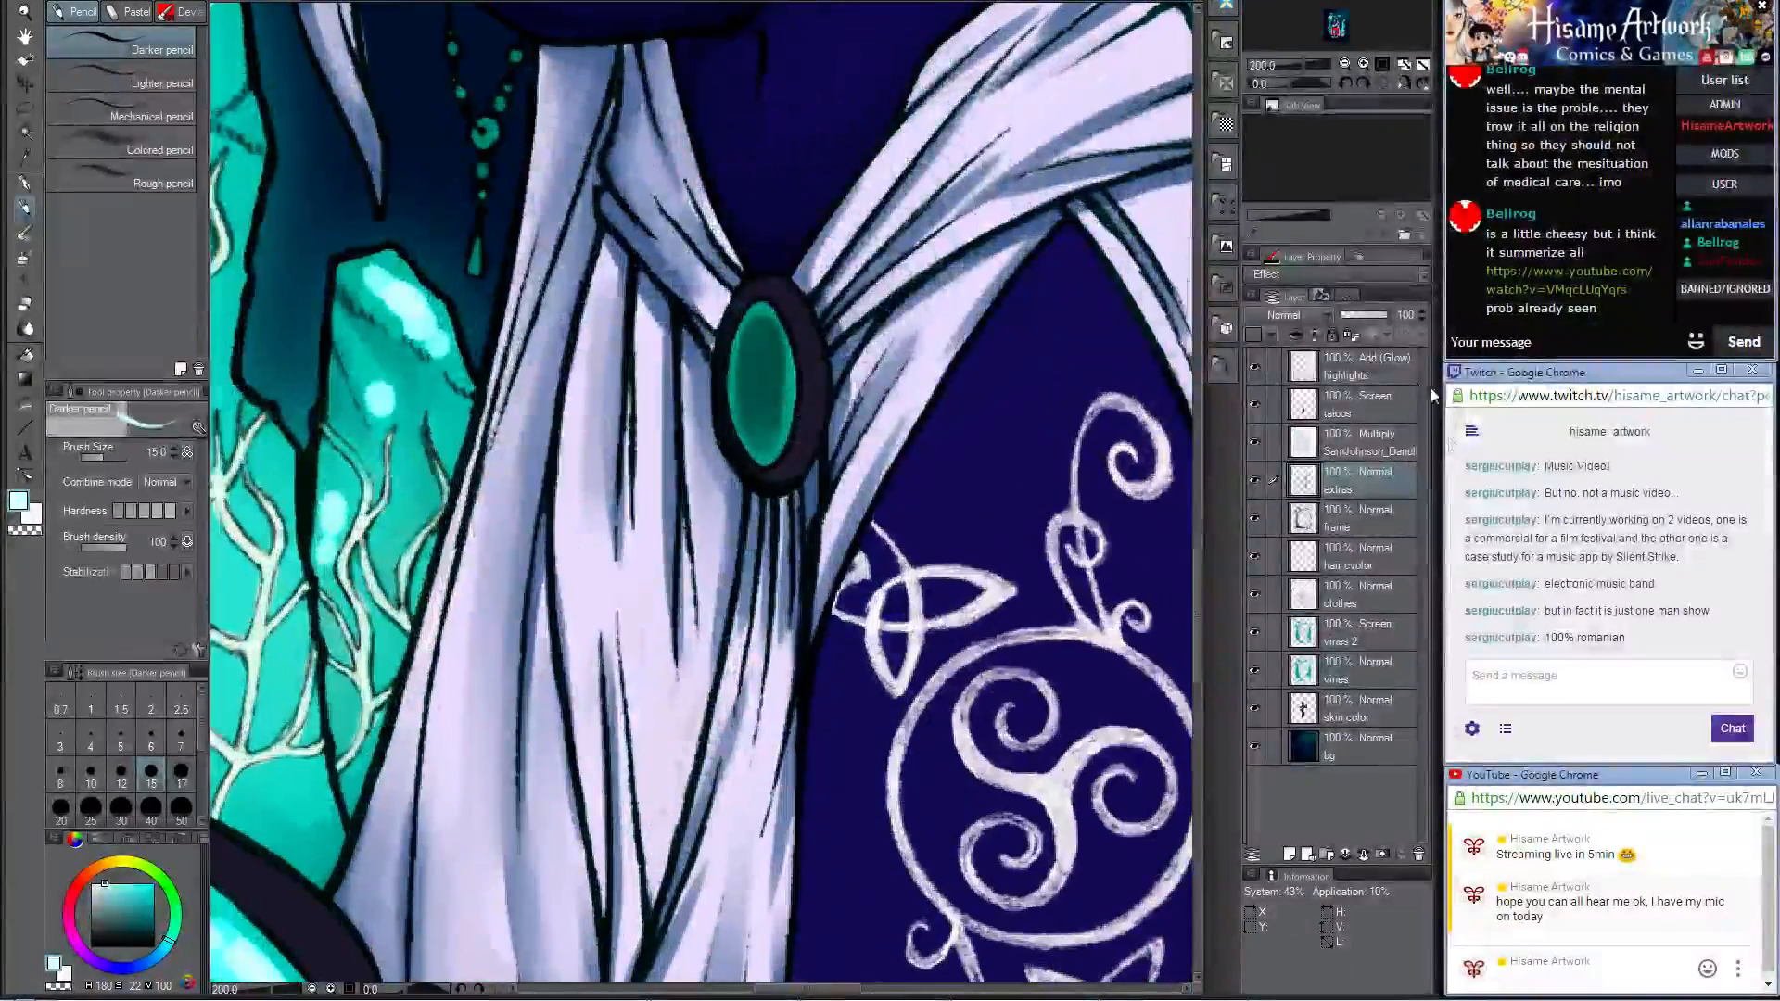
click(1358, 368)
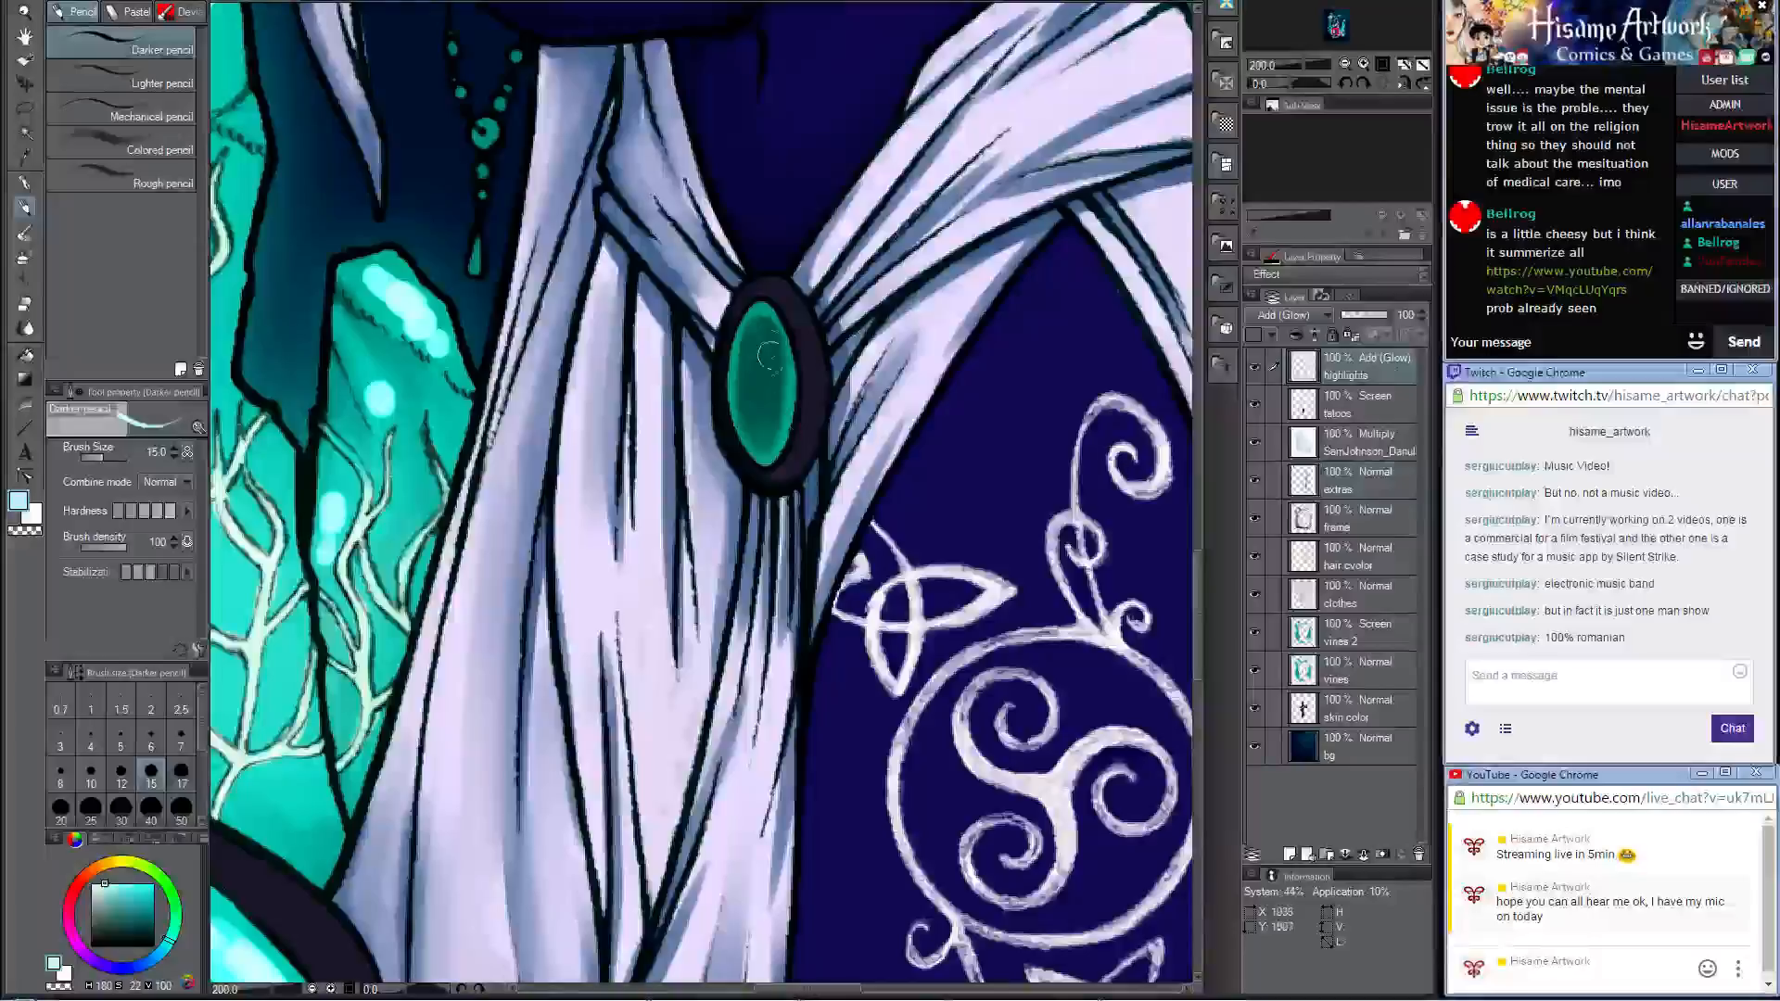
mouse_move(769, 356)
mouse_down()
mouse_move(764, 319)
mouse_move(770, 371)
mouse_move(730, 408)
mouse_move(736, 369)
mouse_move(749, 393)
mouse_up()
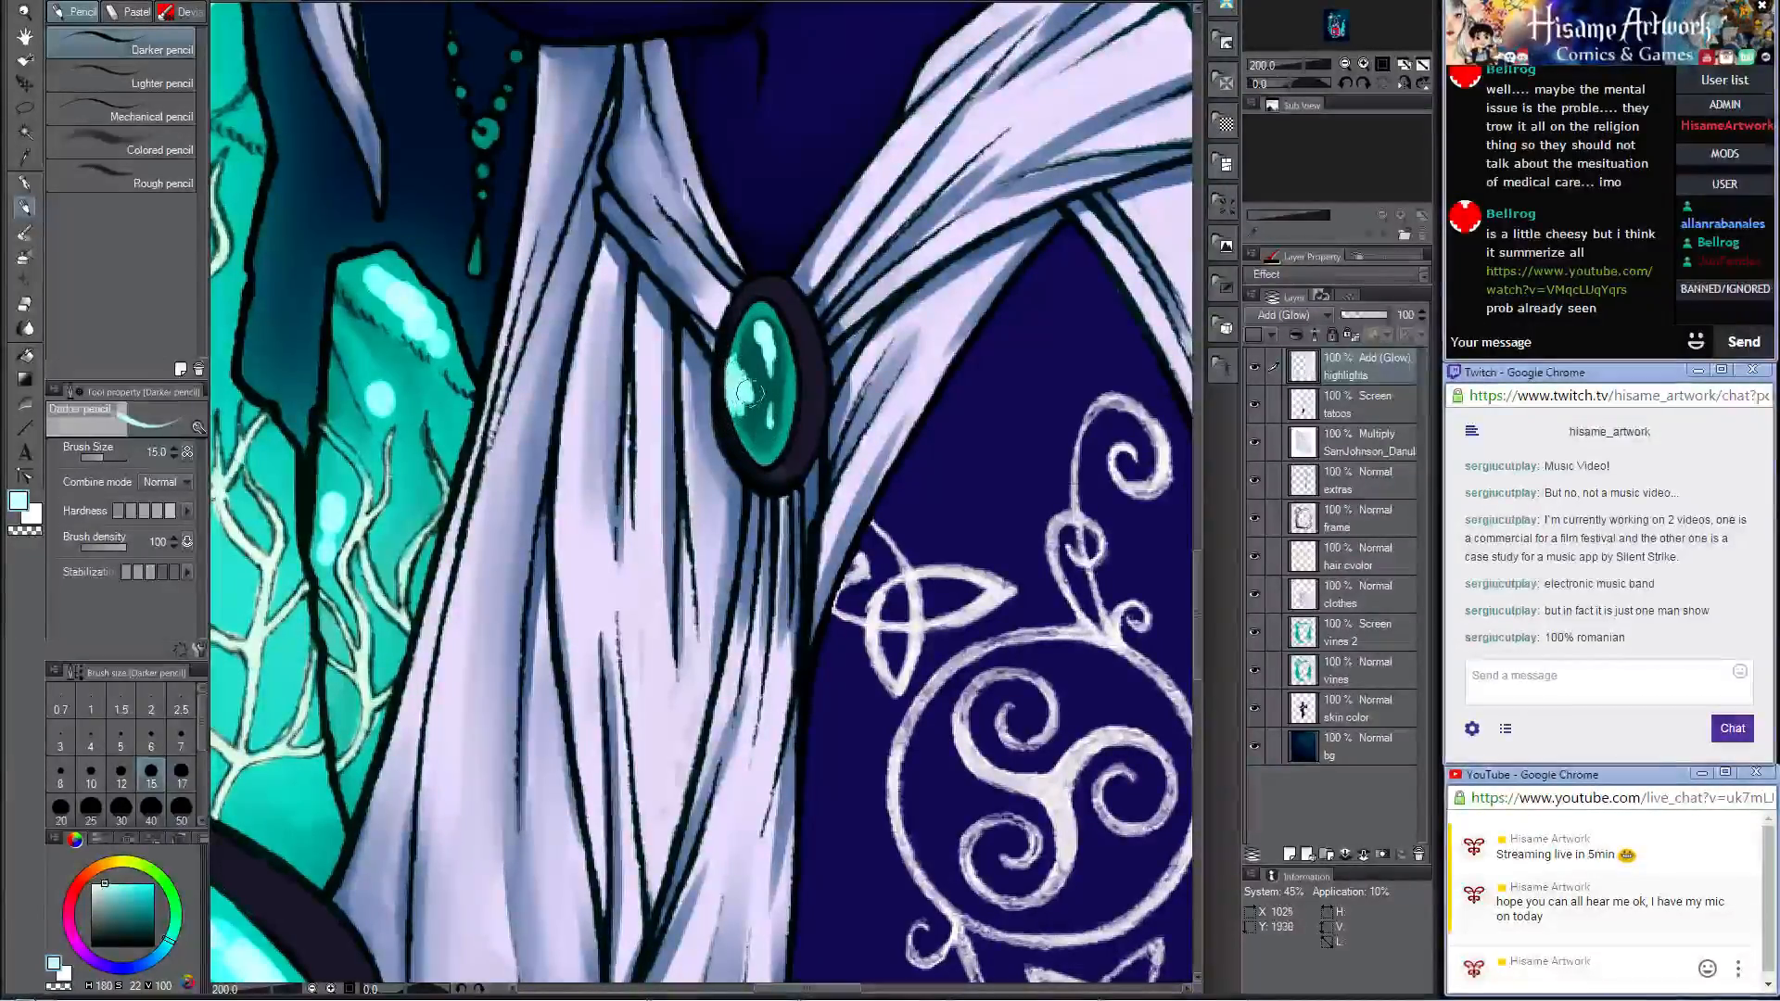
Step: Paint a pale highlight along the upper edge of the belt brooch's dark rim
scroll(656, 615, down, 6)
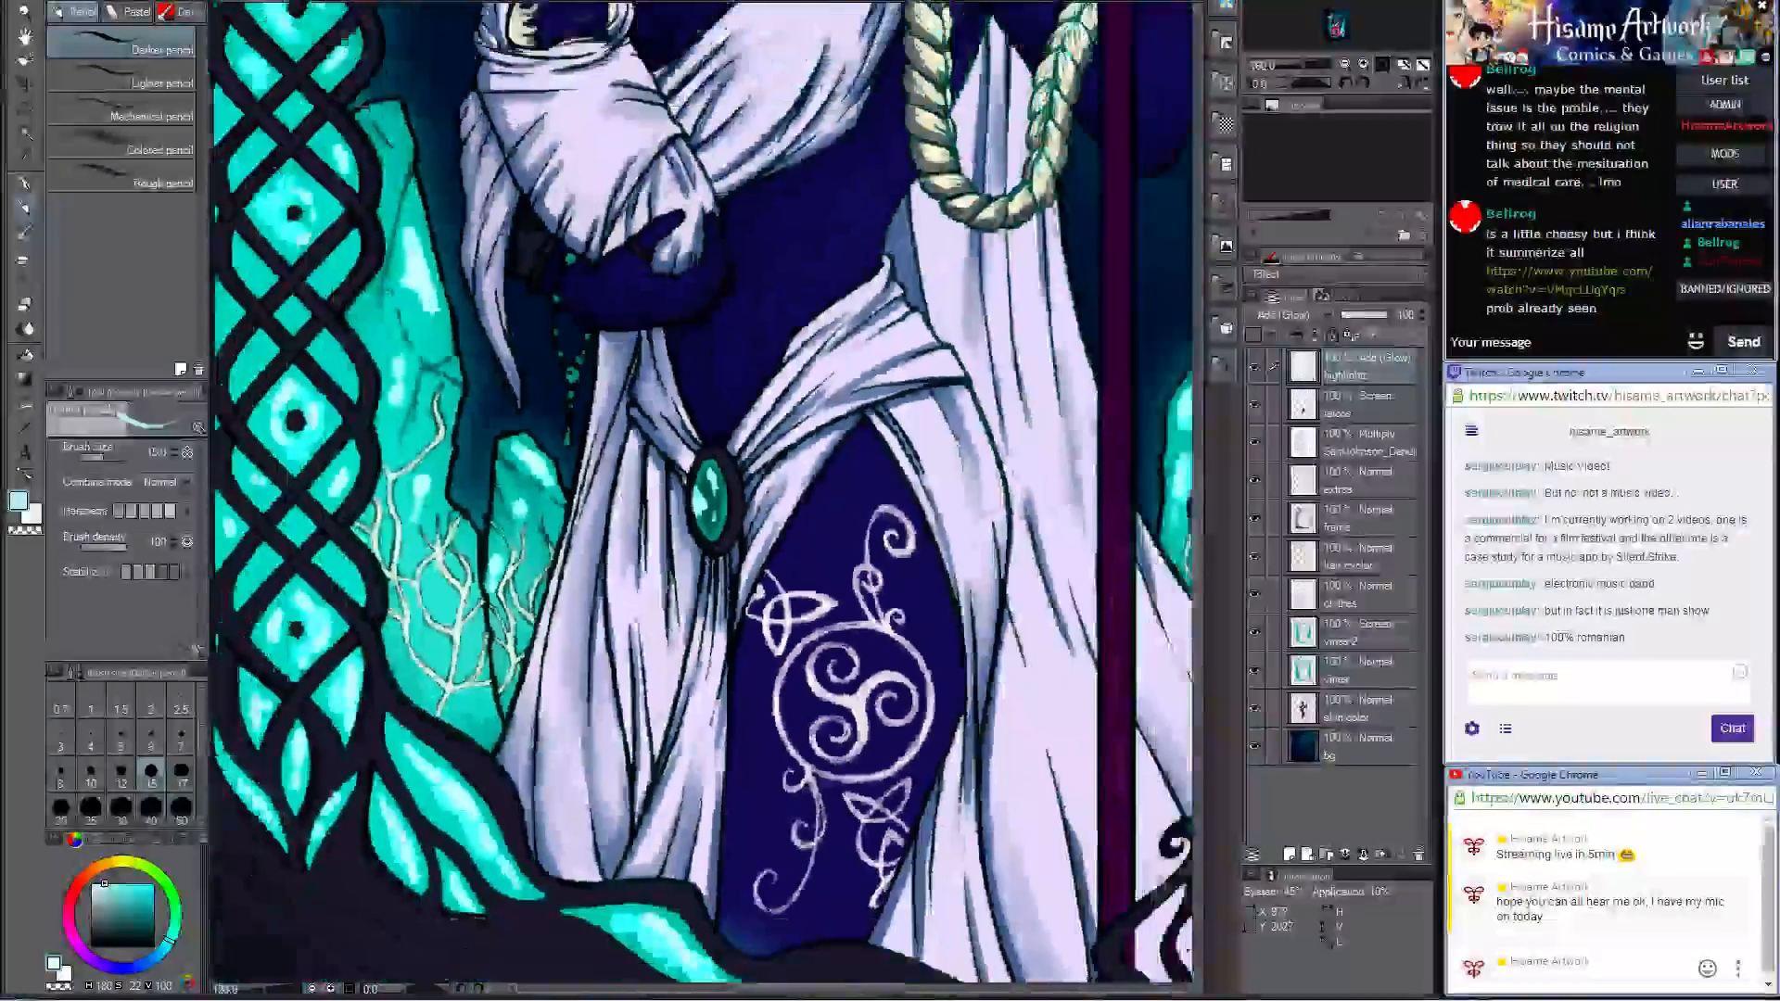
scroll(724, 485, up, 5)
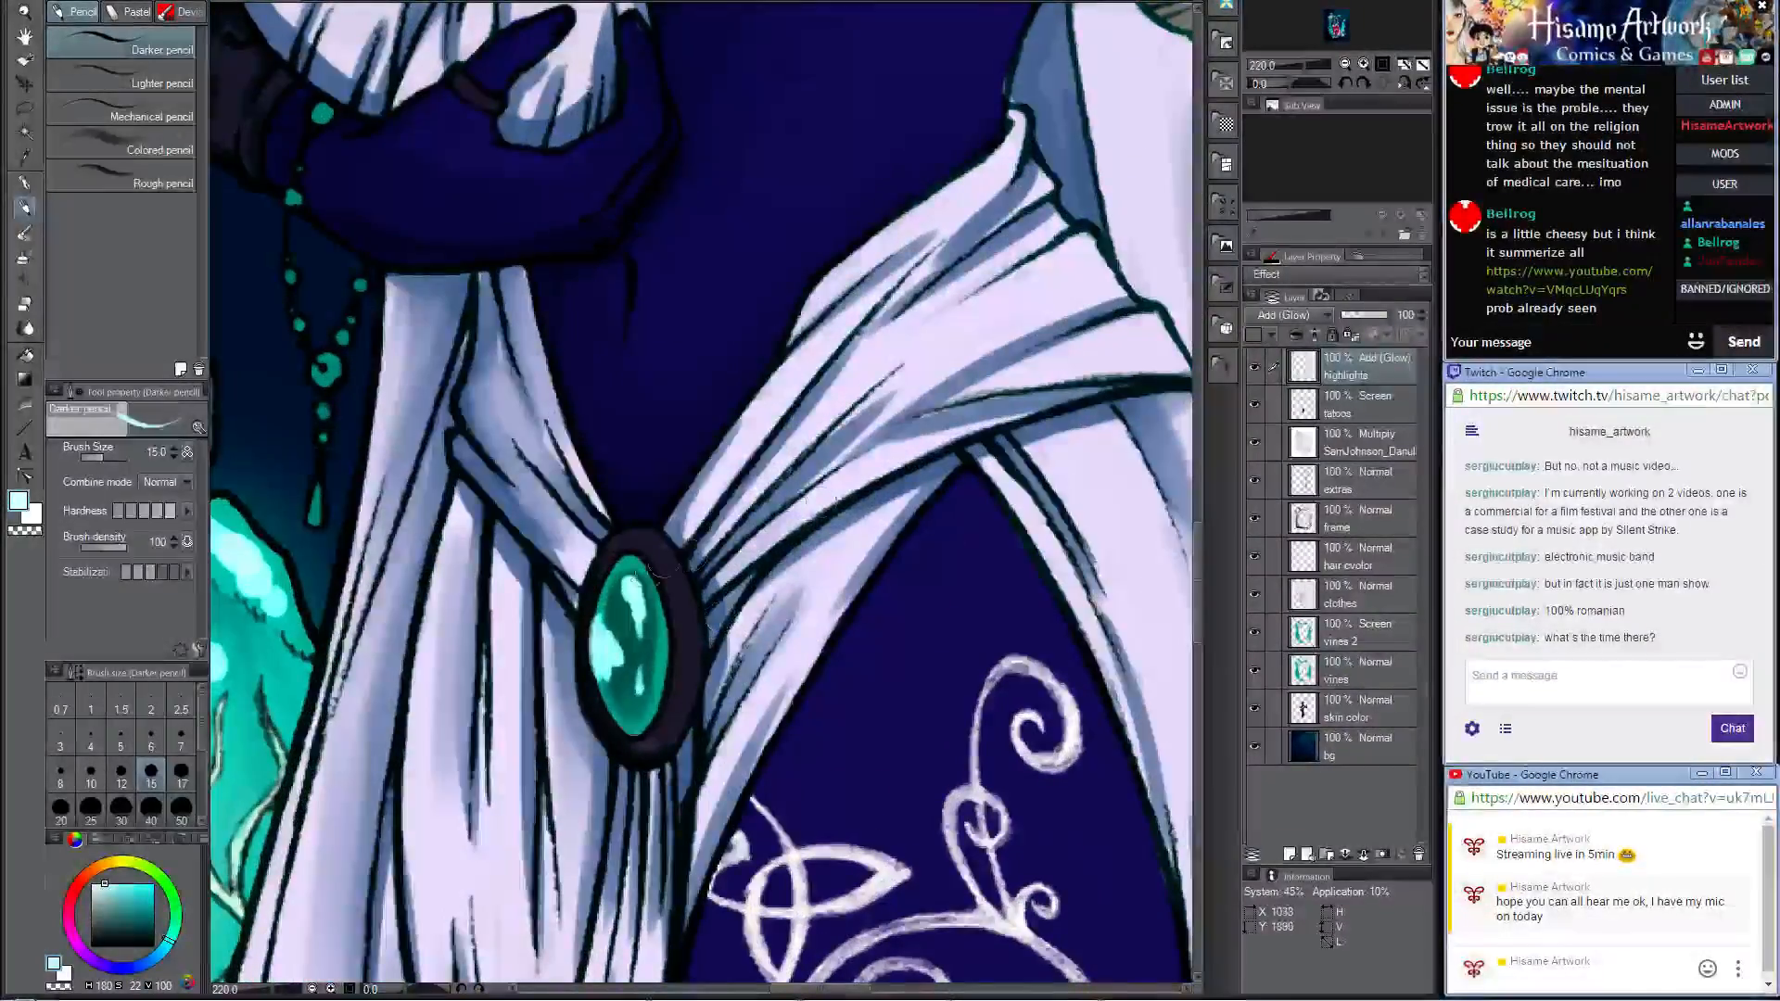
drag(661, 543, 687, 590)
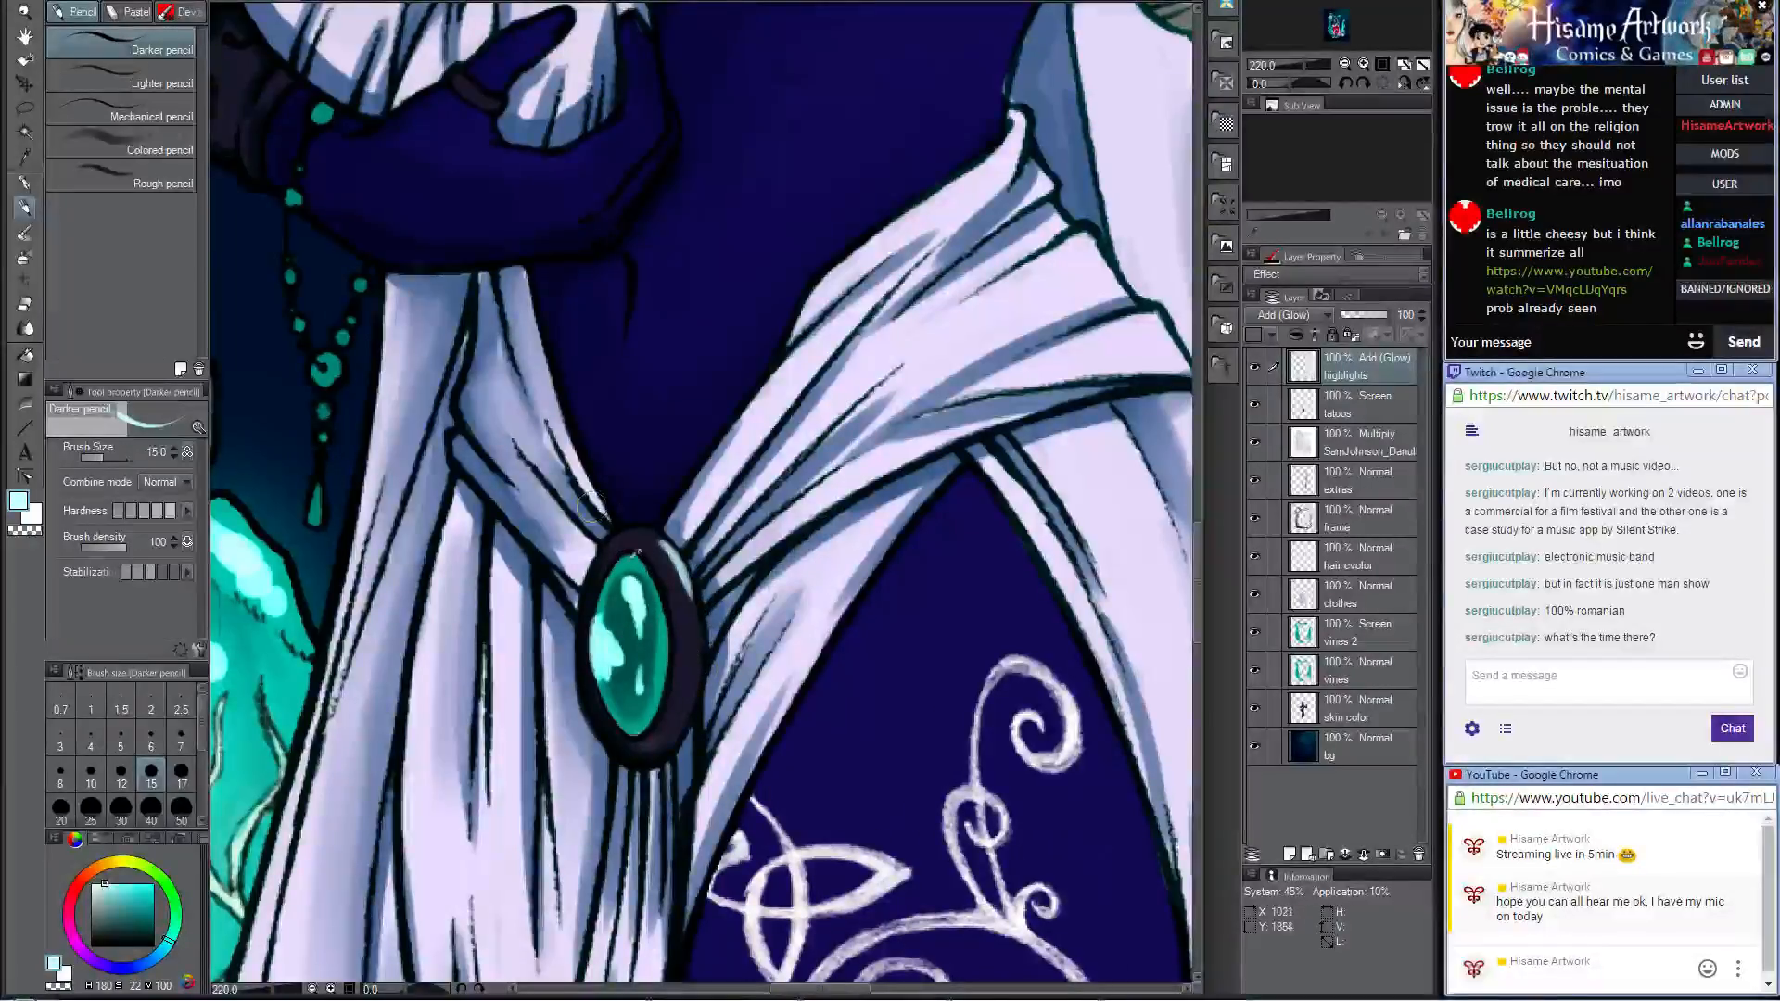
Step: On the extras layer, shade the staff's edge between the wrapped grip and the hand with a very dark blue
scroll(636, 558, down, 9)
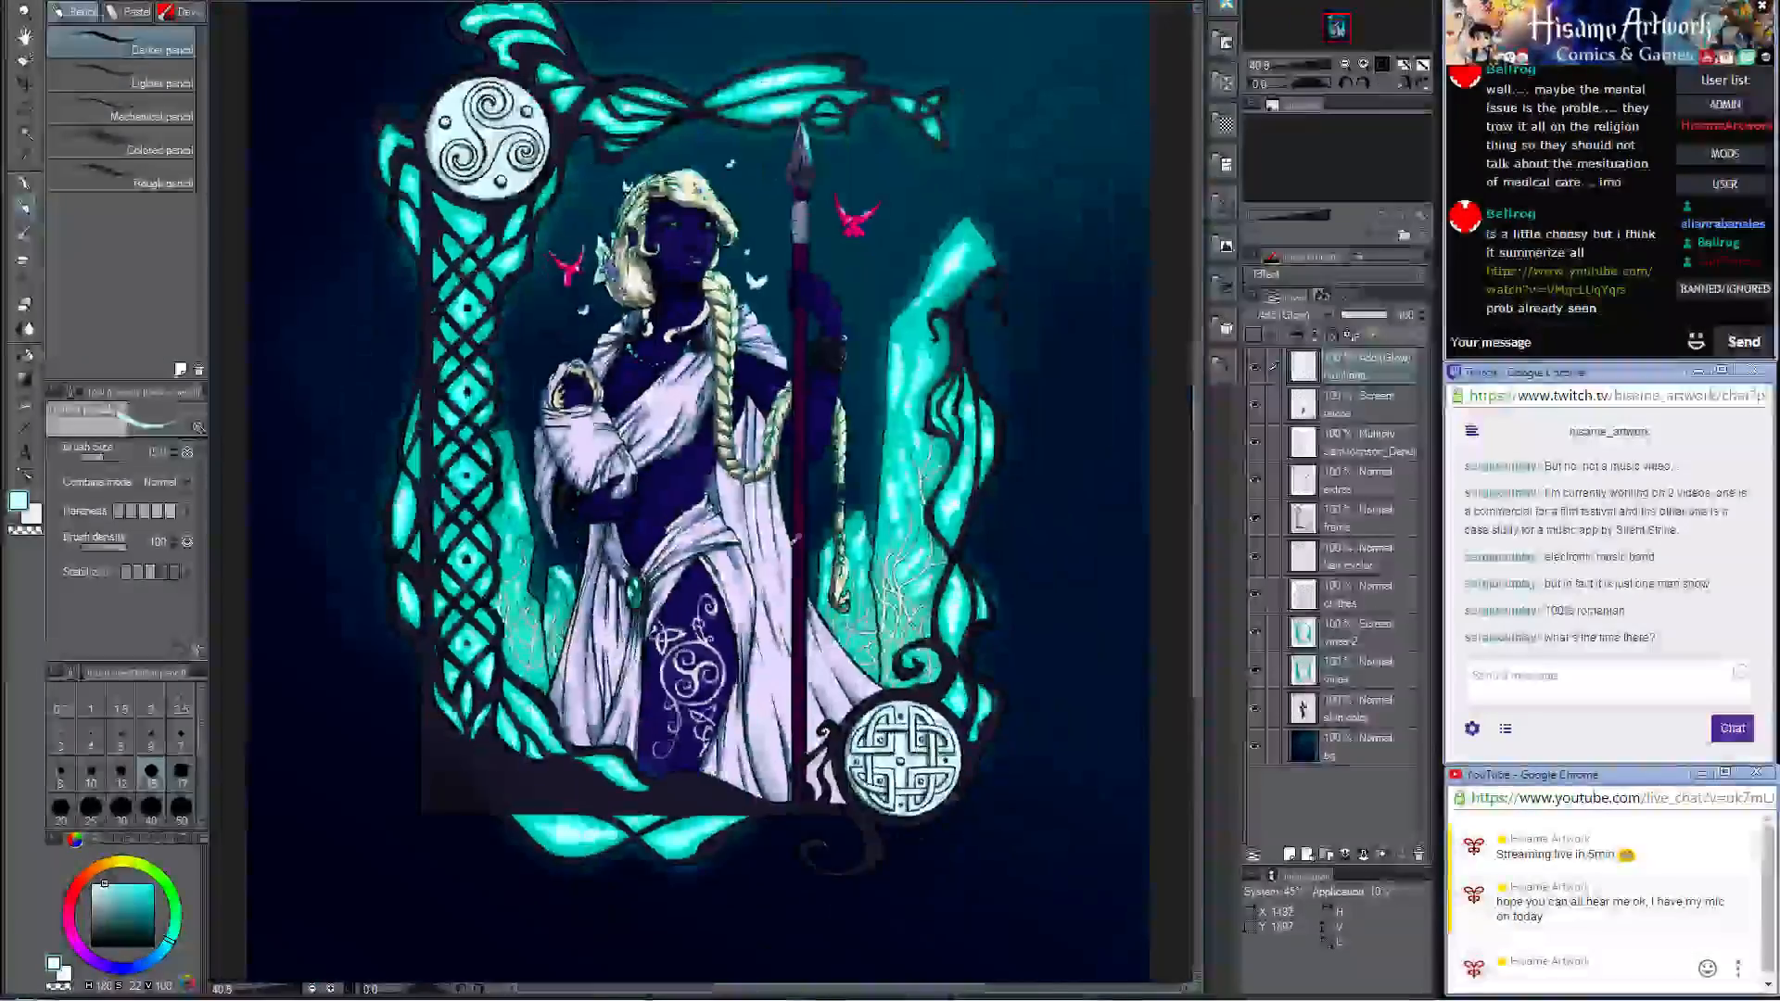
scroll(797, 547, down, 2)
scroll(639, 691, up, 1)
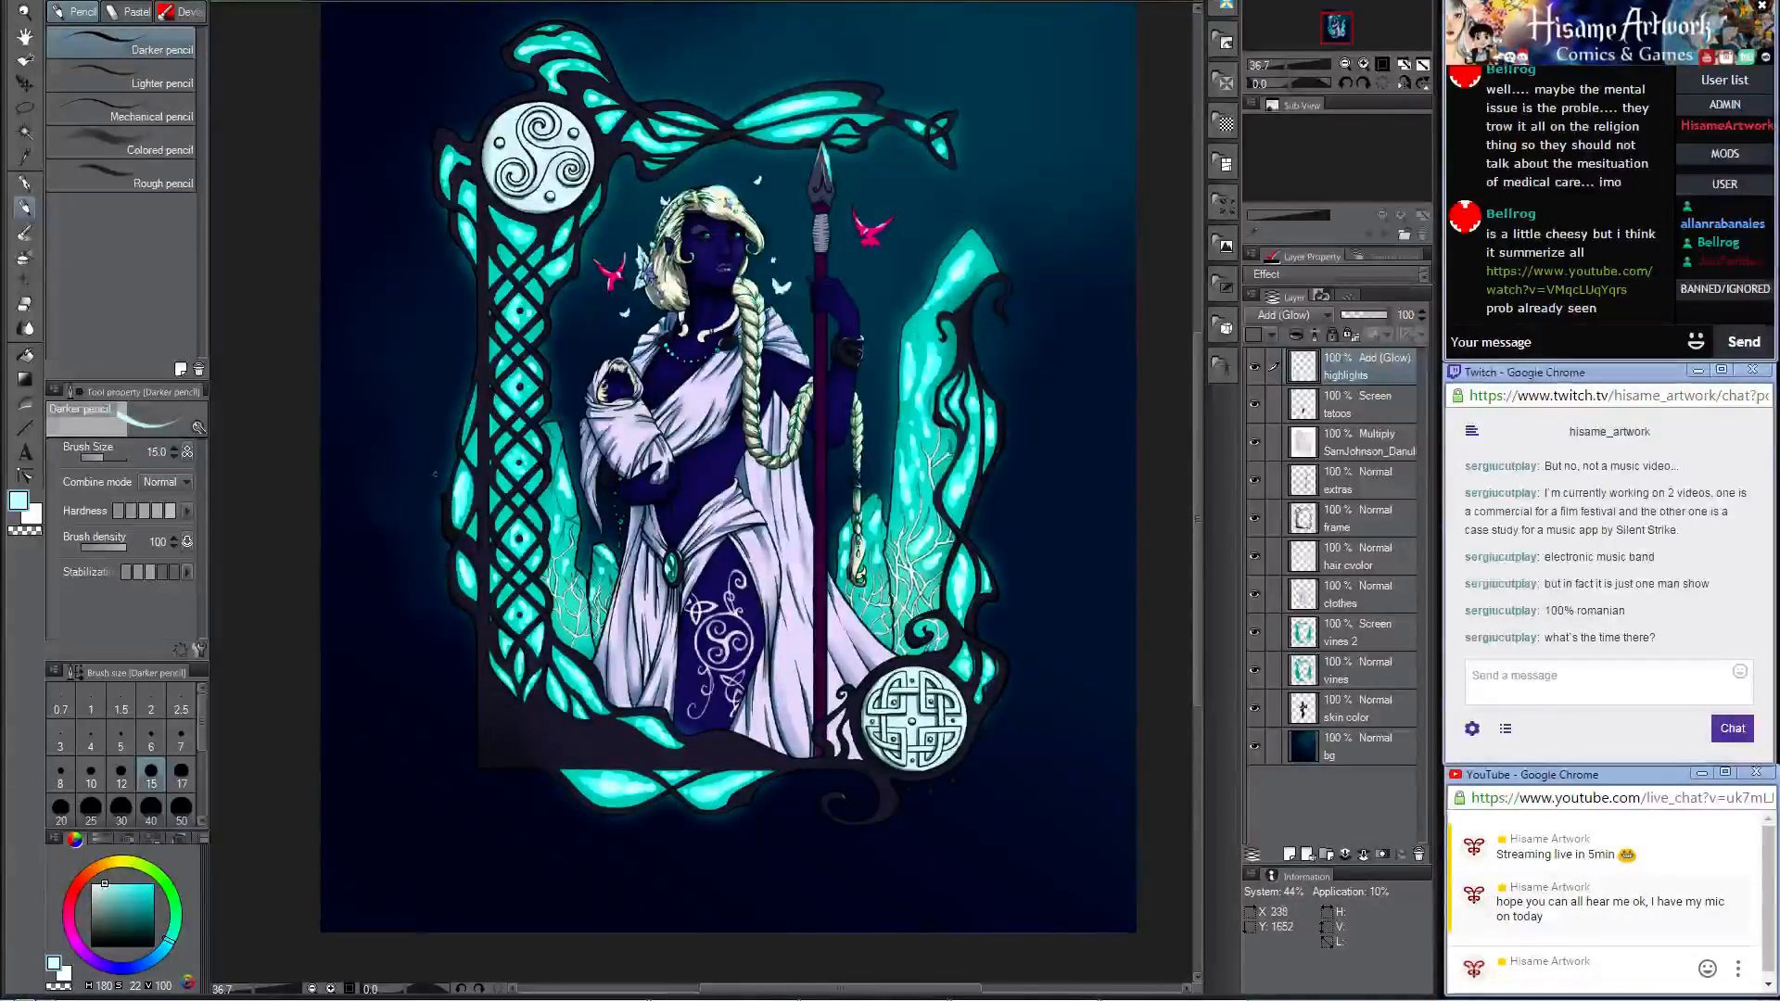
scroll(817, 232, up, 10)
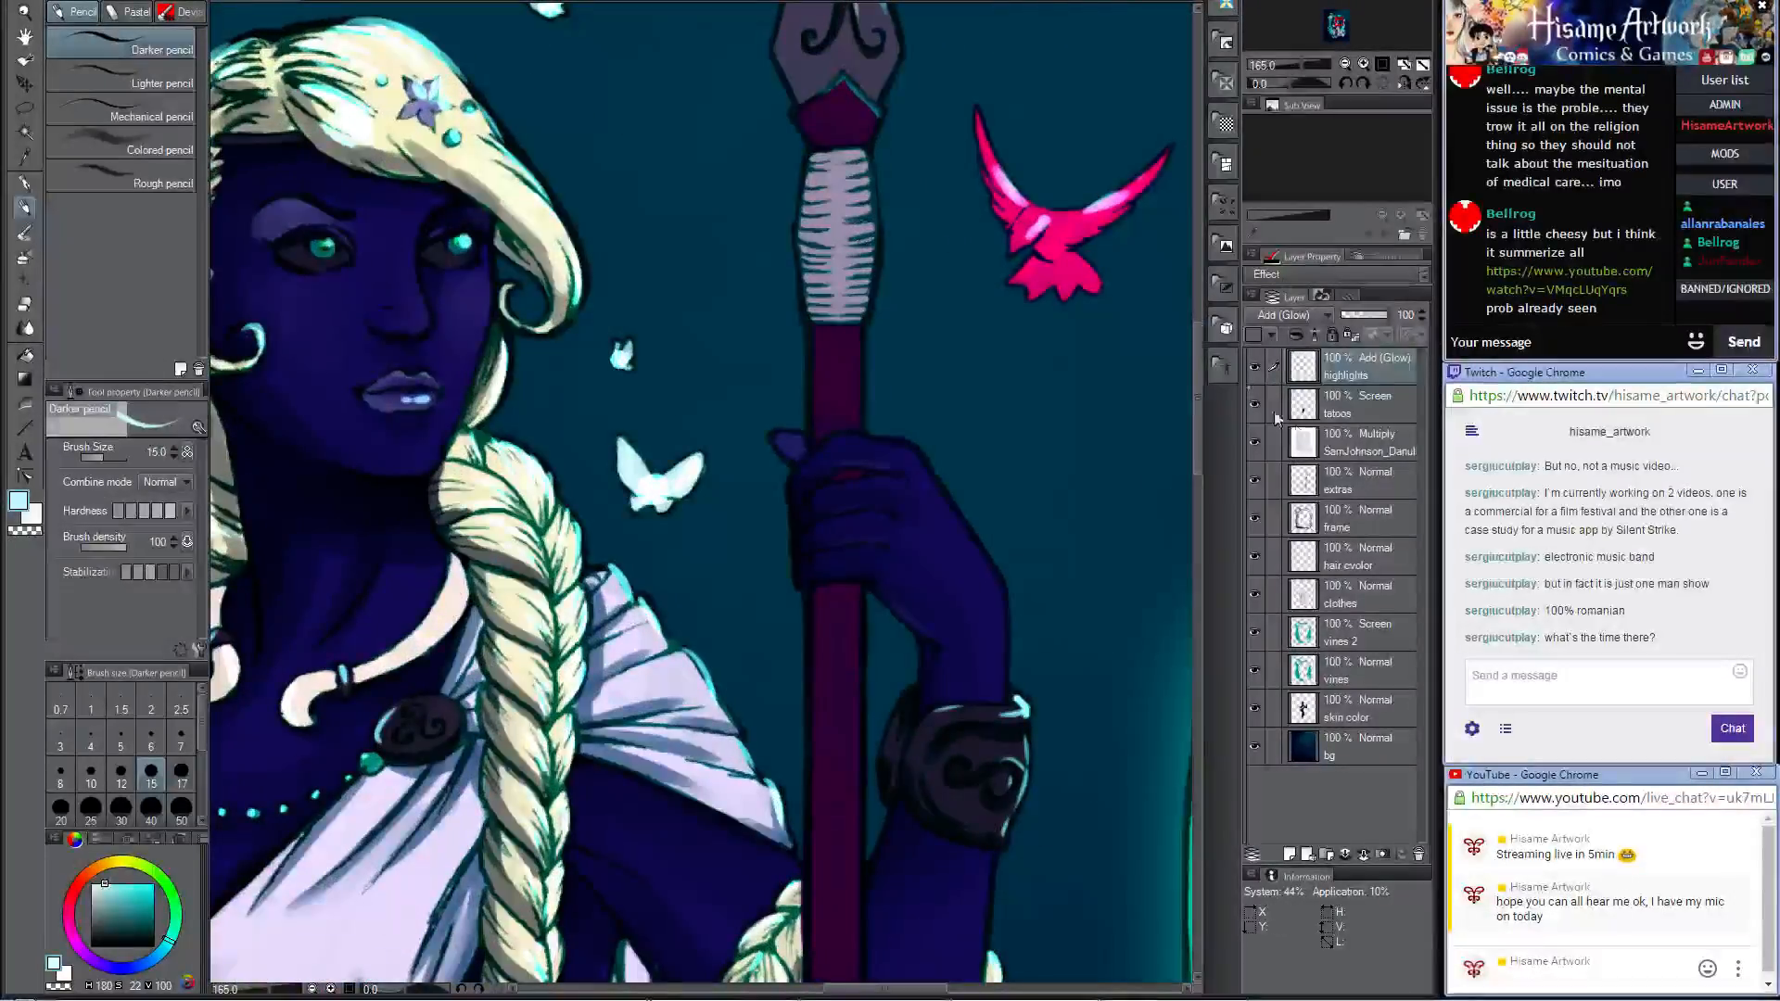
click(1350, 478)
alt+click(815, 393)
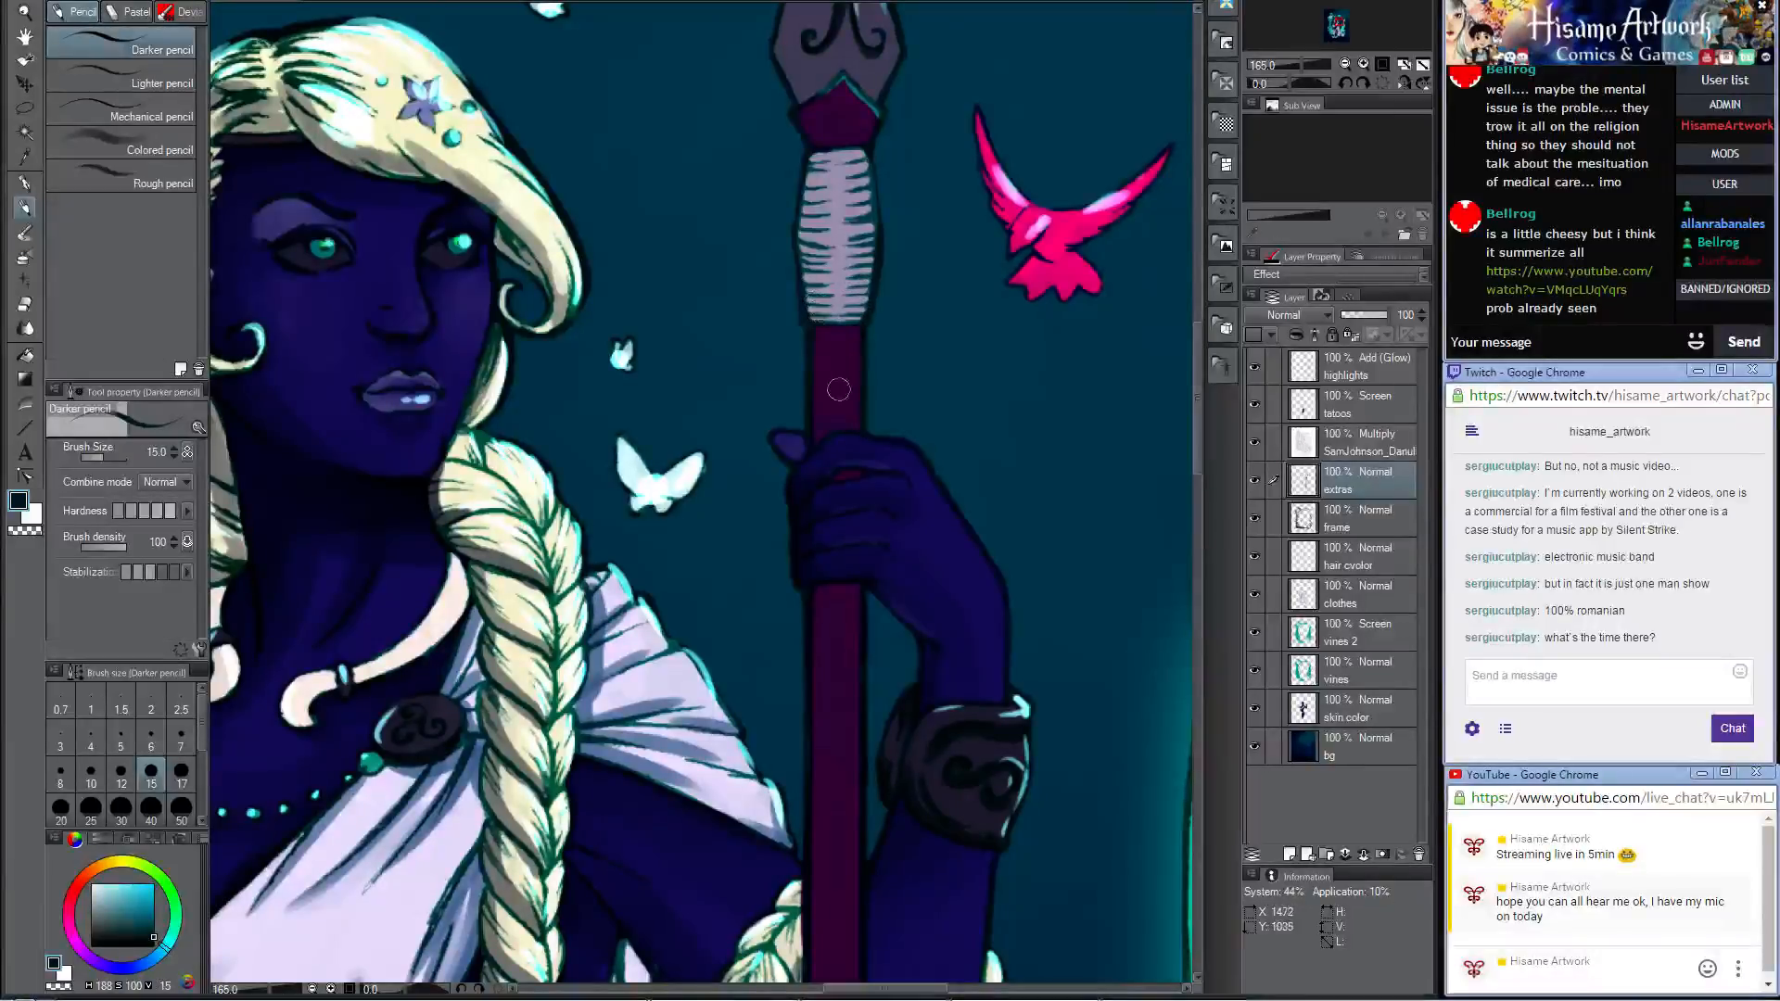
alt+click(818, 436)
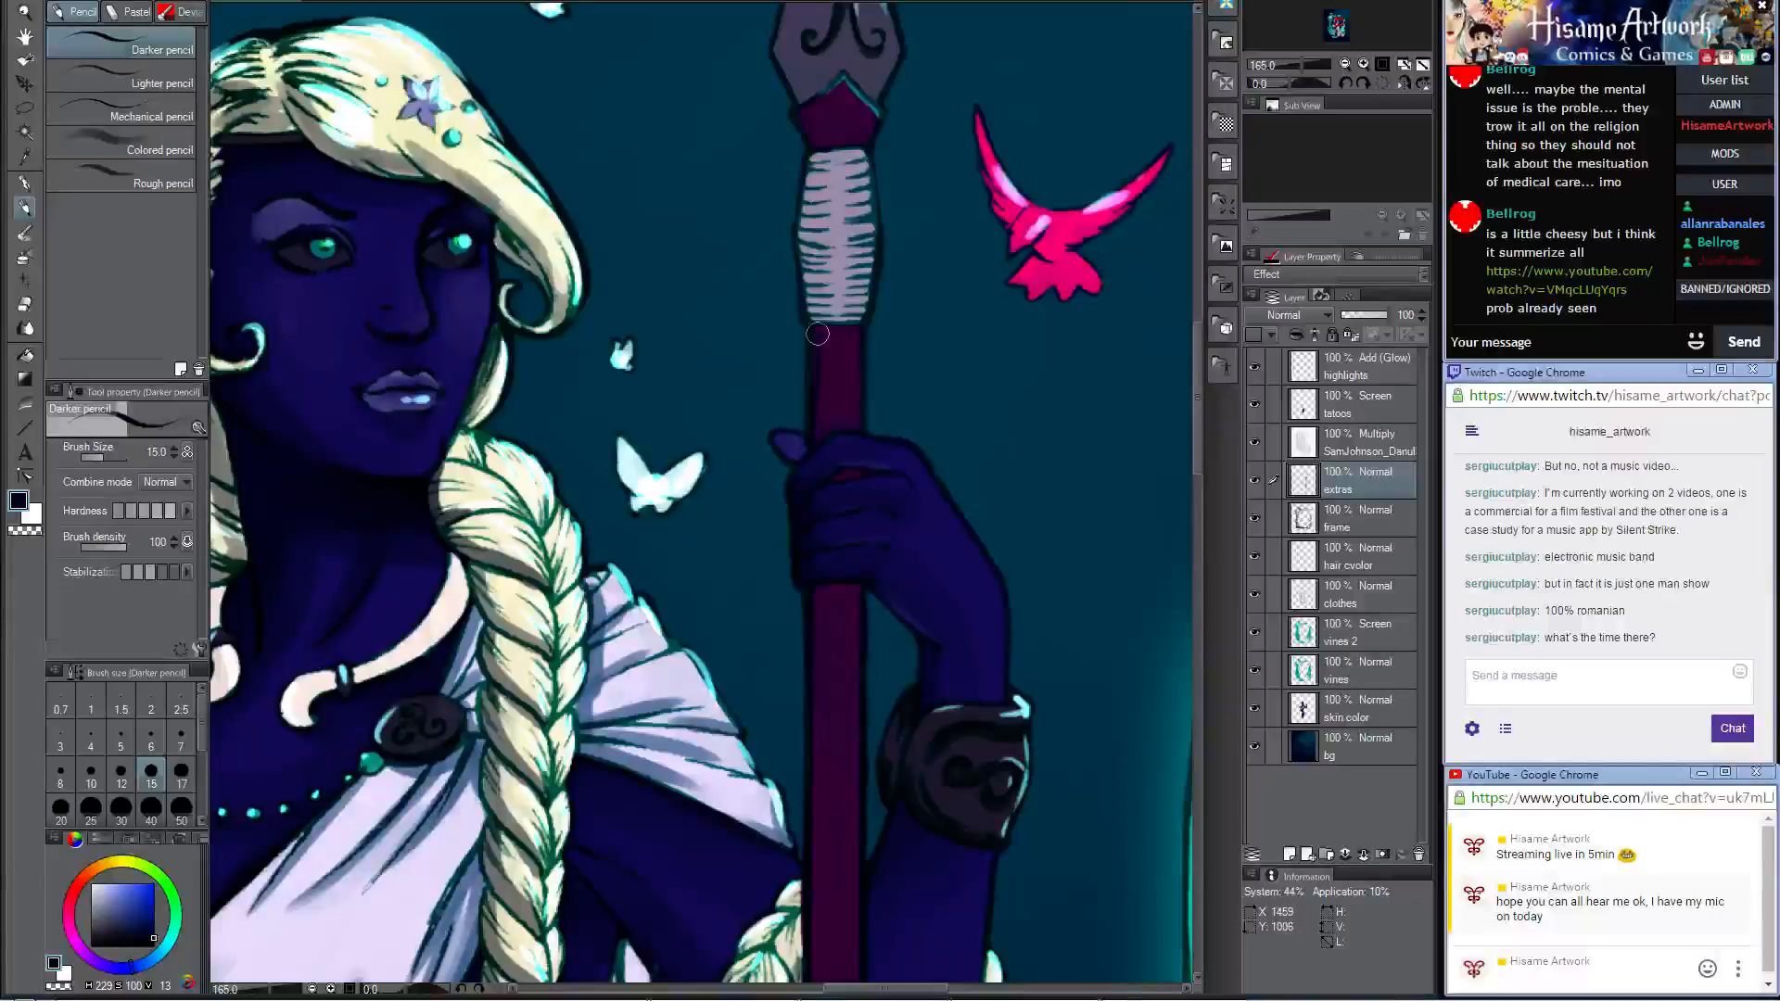
mouse_move(817, 334)
mouse_down()
mouse_move(872, 320)
mouse_move(800, 267)
mouse_up()
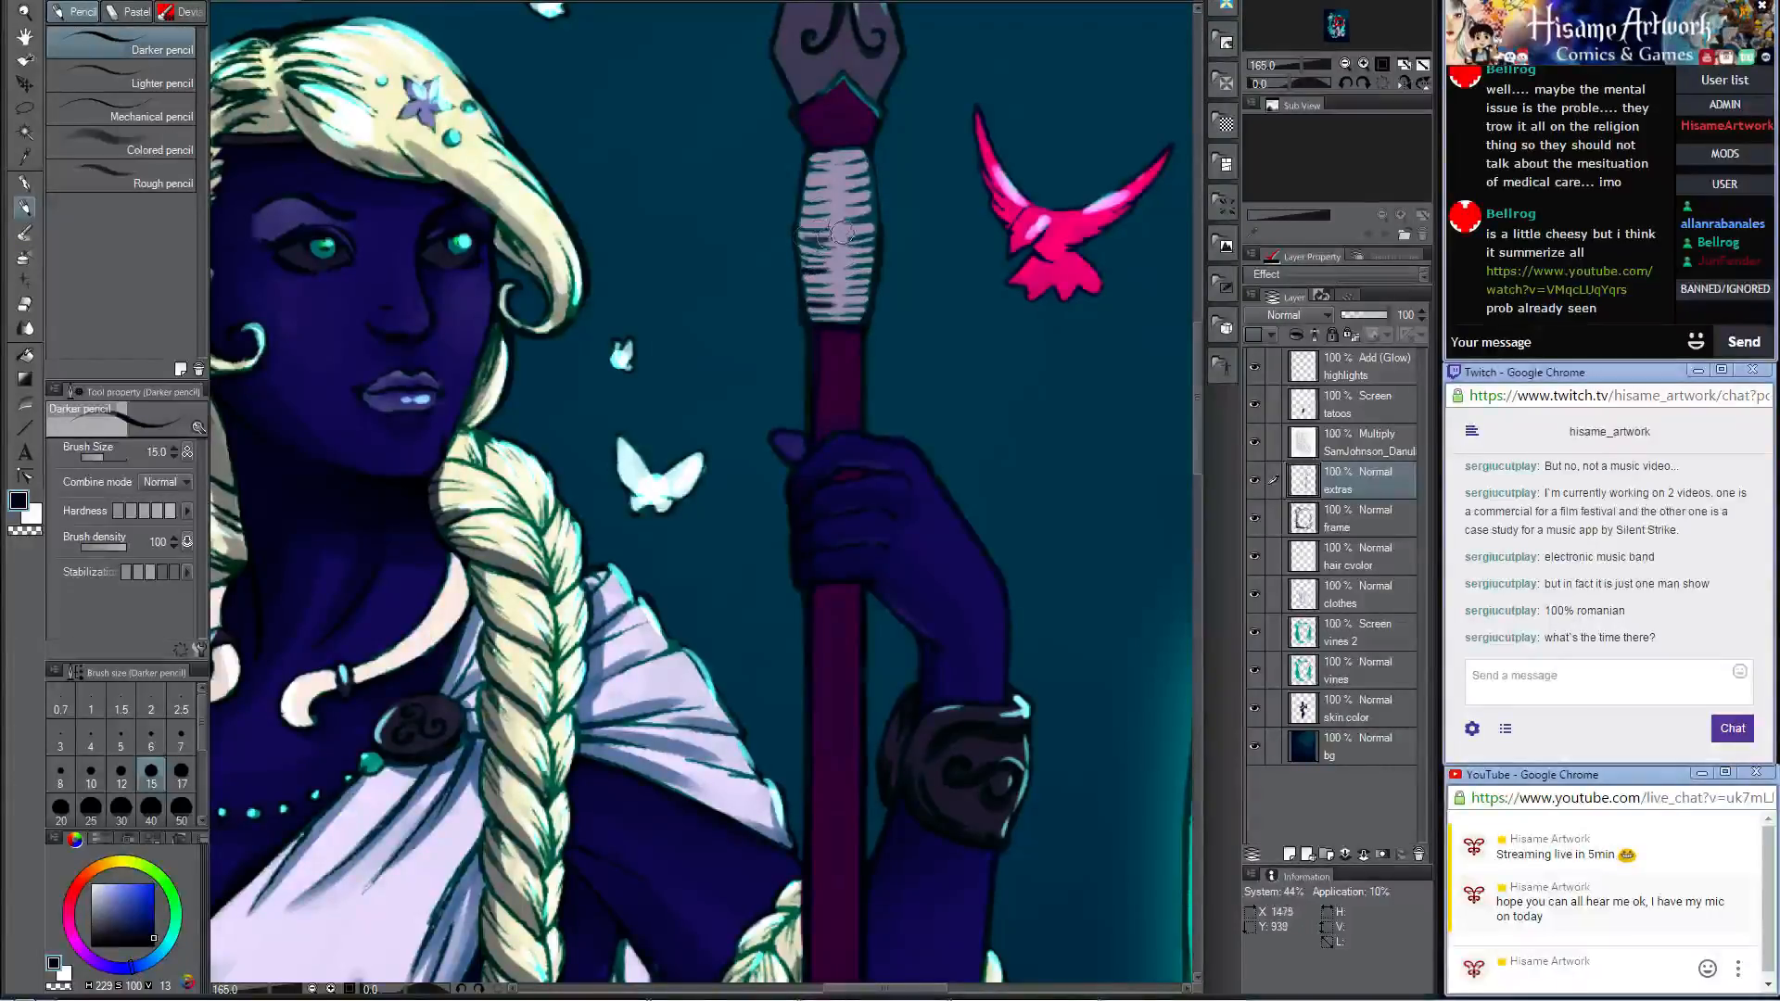
Step: Shade the staff's pale wrapping and the base of the spearhead in muted grey-purple with the brush size set to 25
key(bracketright)
key(bracketright)
key(bracketright)
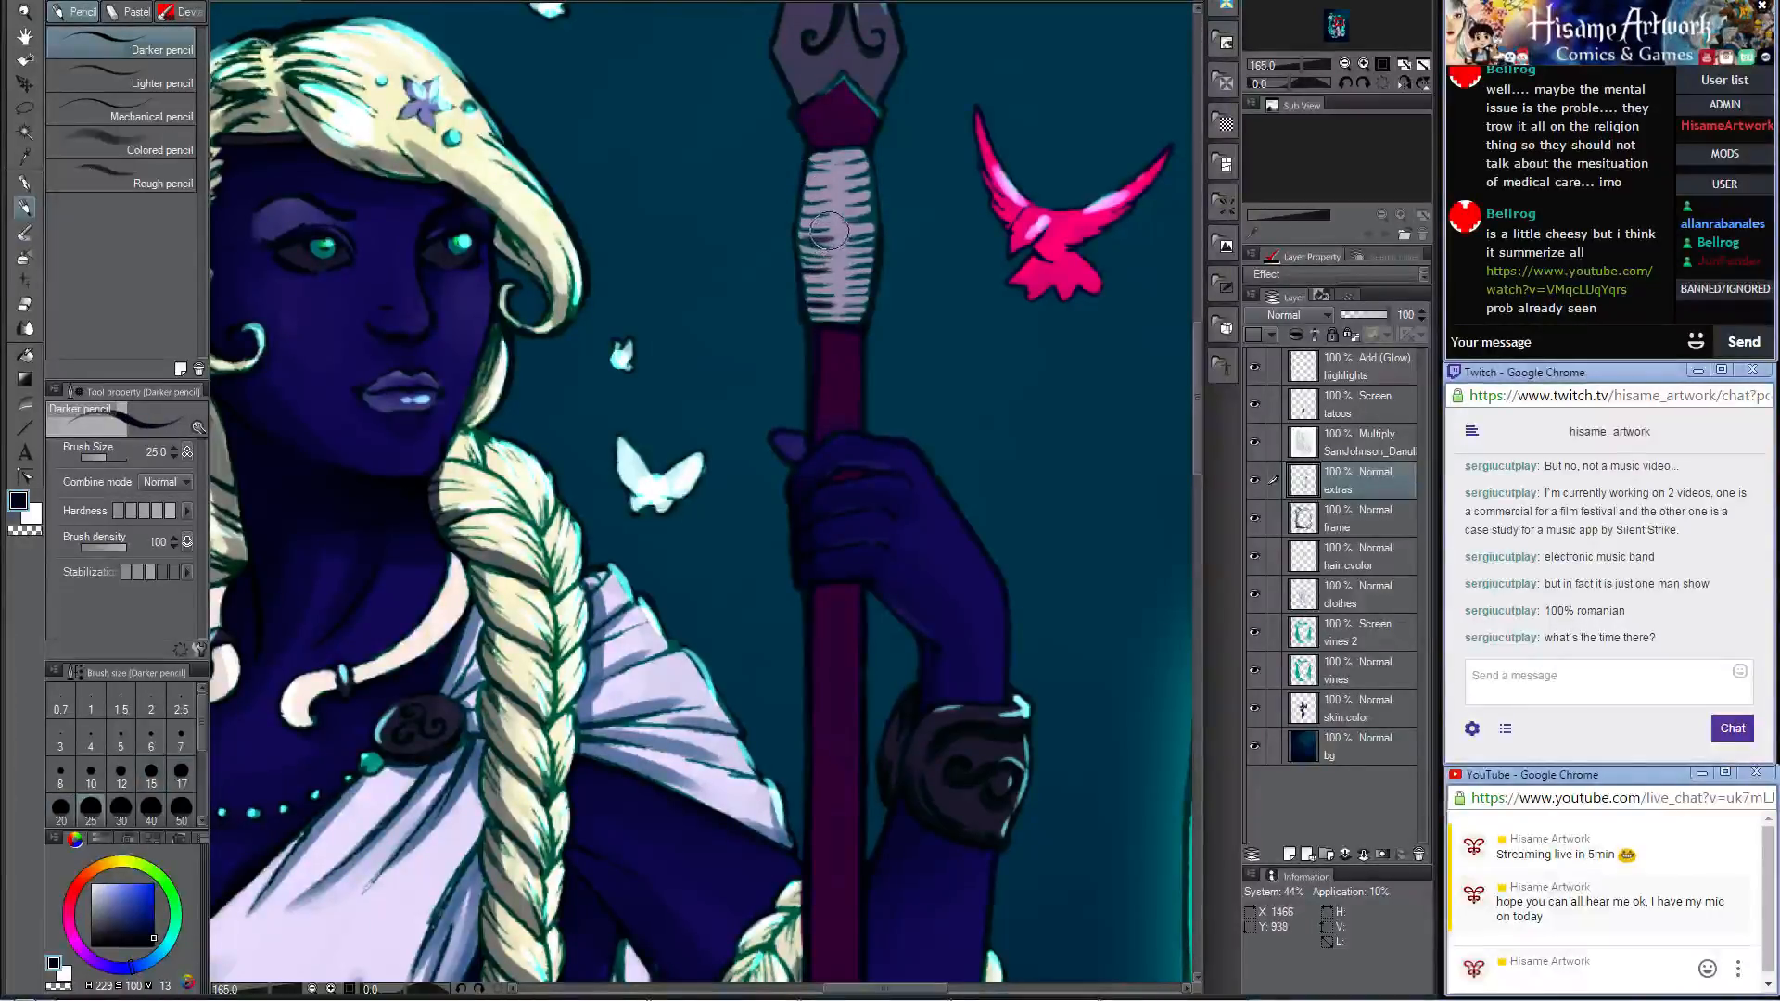
alt+click(825, 238)
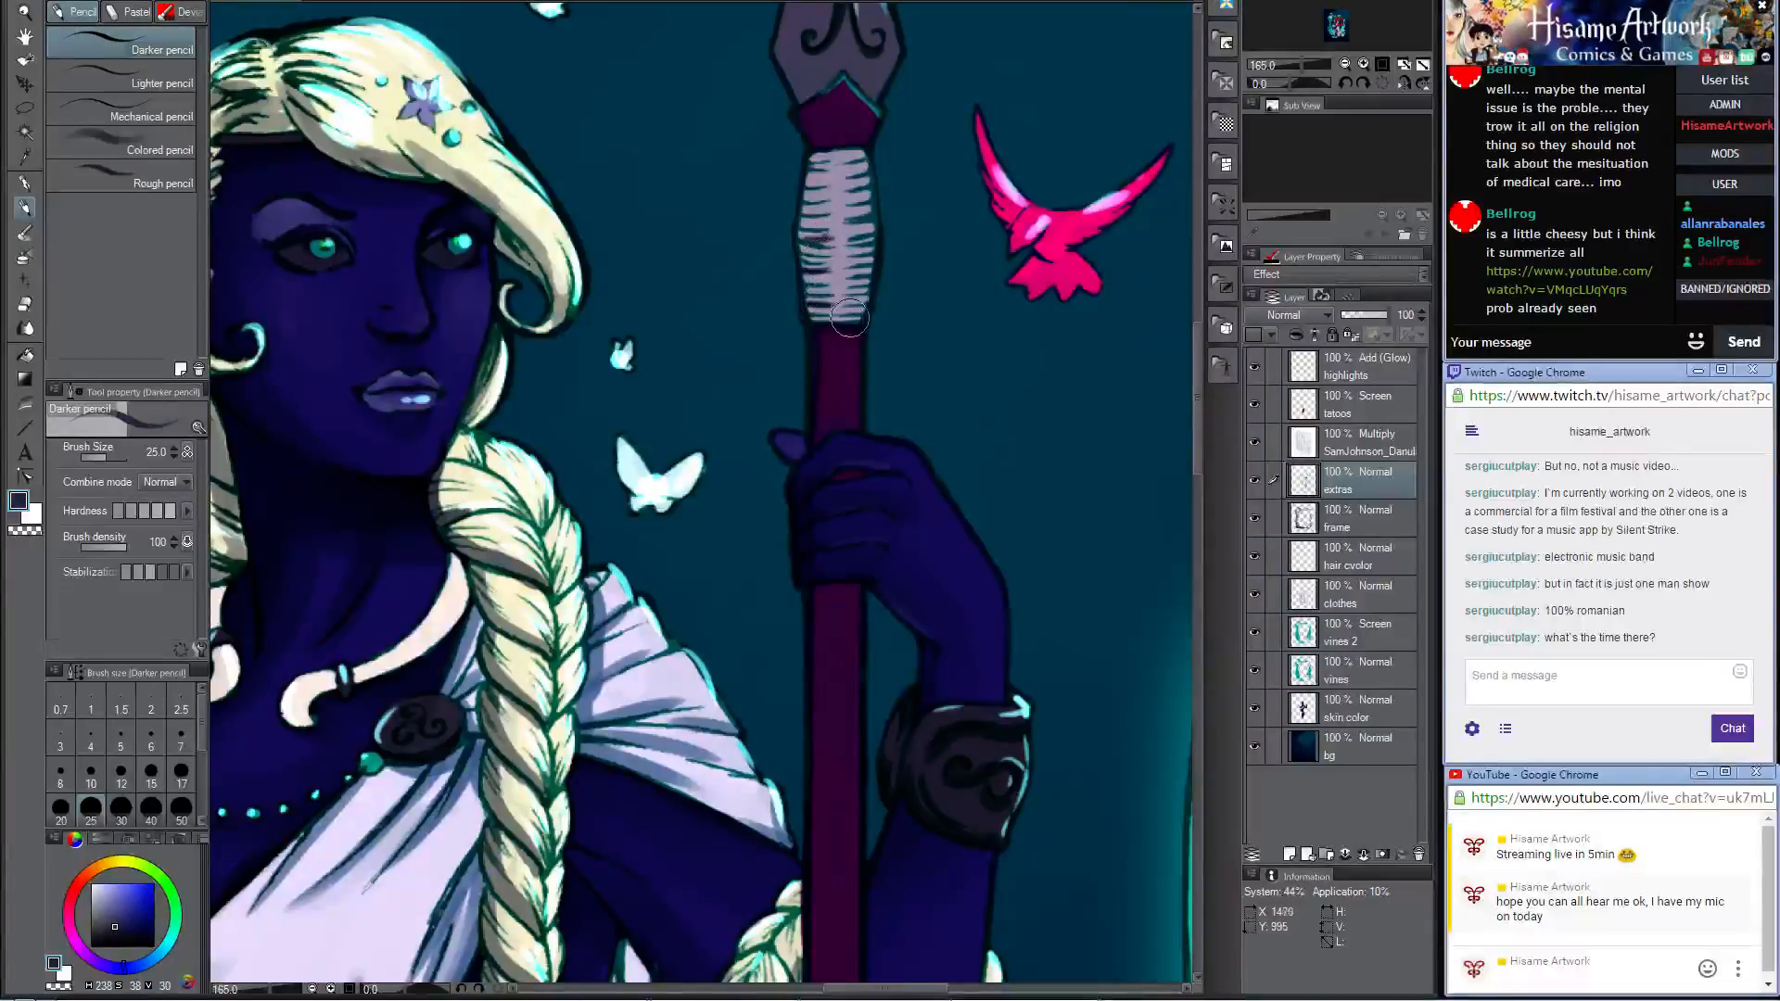
mouse_move(850, 318)
mouse_down()
mouse_move(816, 157)
mouse_move(801, 237)
mouse_move(857, 205)
mouse_move(813, 207)
mouse_move(815, 166)
mouse_move(846, 221)
mouse_move(813, 284)
mouse_move(881, 211)
mouse_up()
mouse_move(816, 118)
mouse_down()
mouse_move(808, 139)
mouse_move(840, 74)
mouse_up()
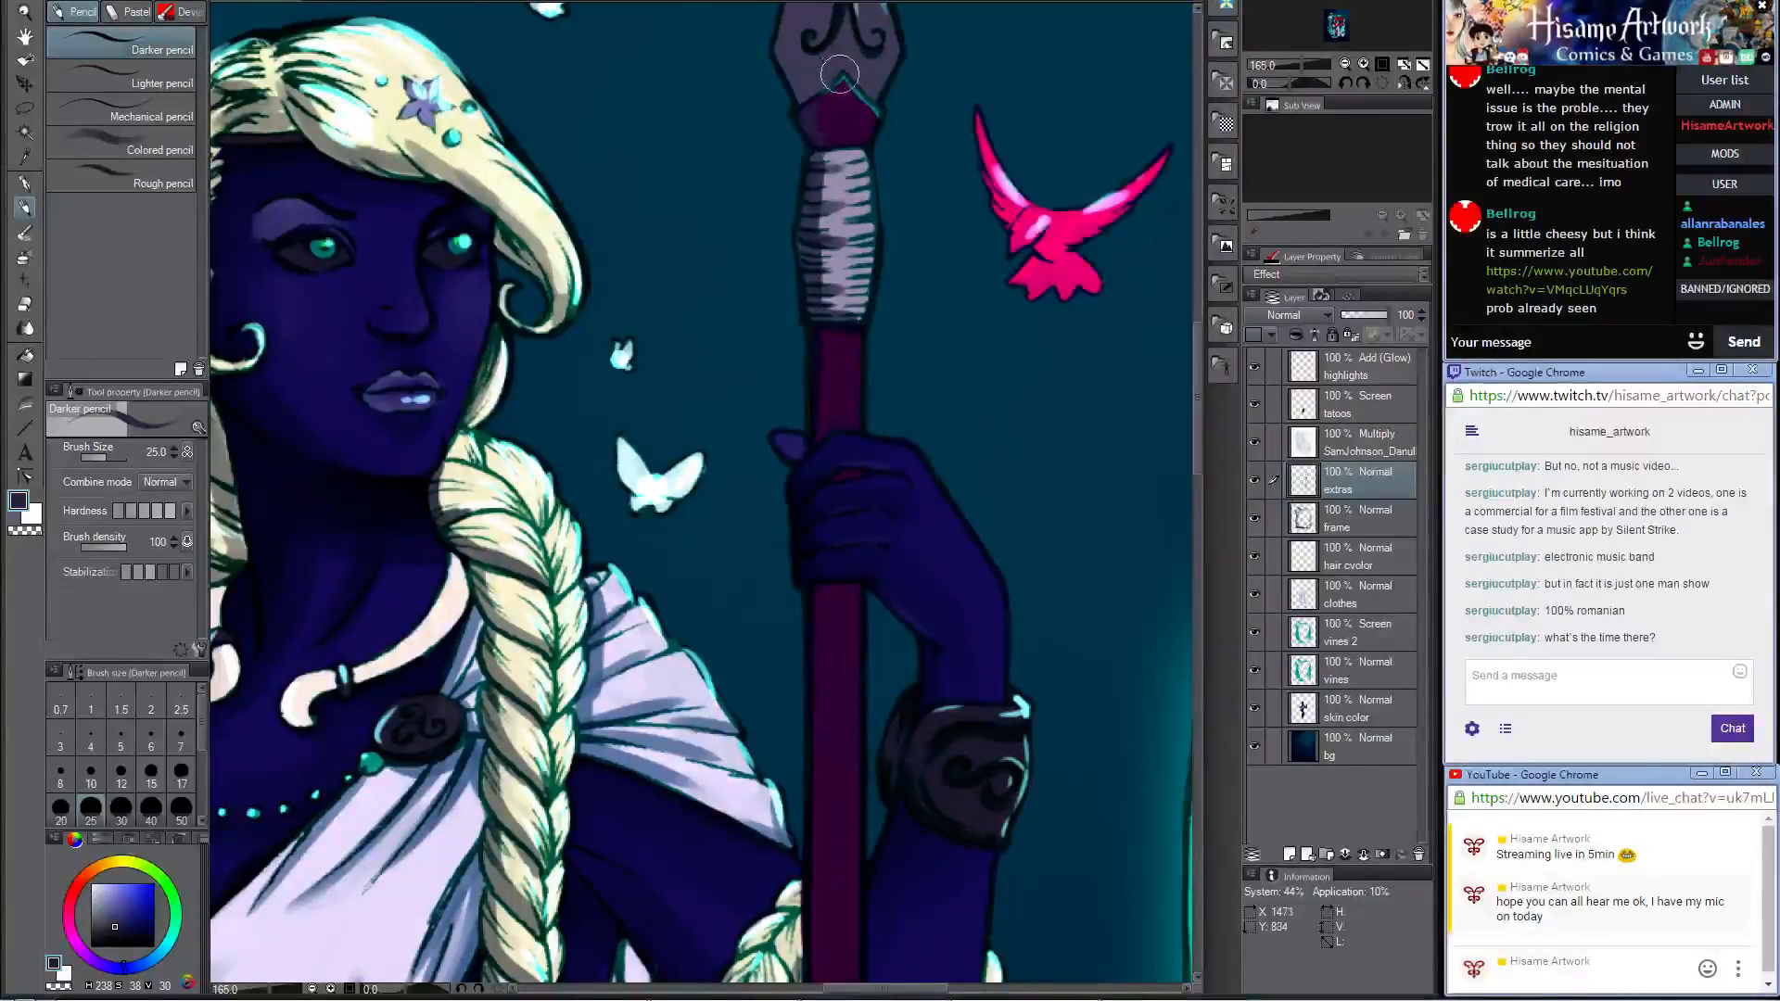
Step: Darken the purple collar beneath the spearhead and the staff's shaft just below the hand with very dark blue
alt+click(831, 144)
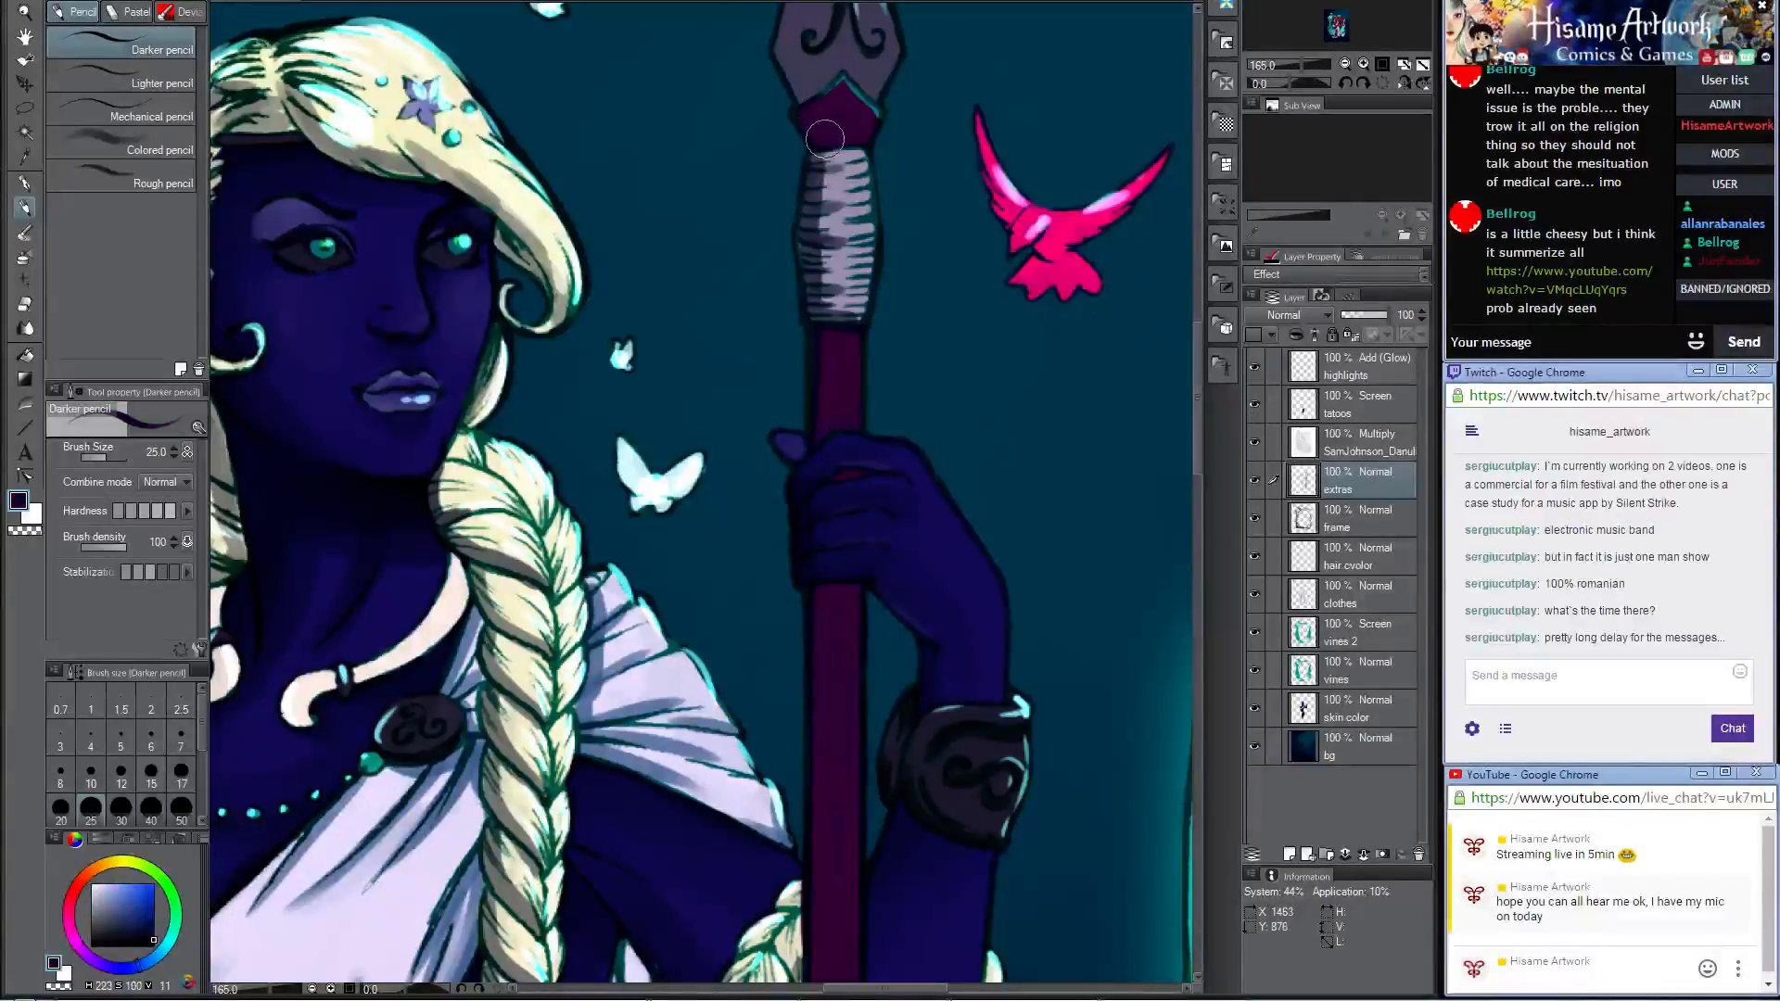
mouse_move(813, 136)
mouse_down()
mouse_move(804, 111)
mouse_move(837, 71)
mouse_up()
drag(827, 490, 858, 417)
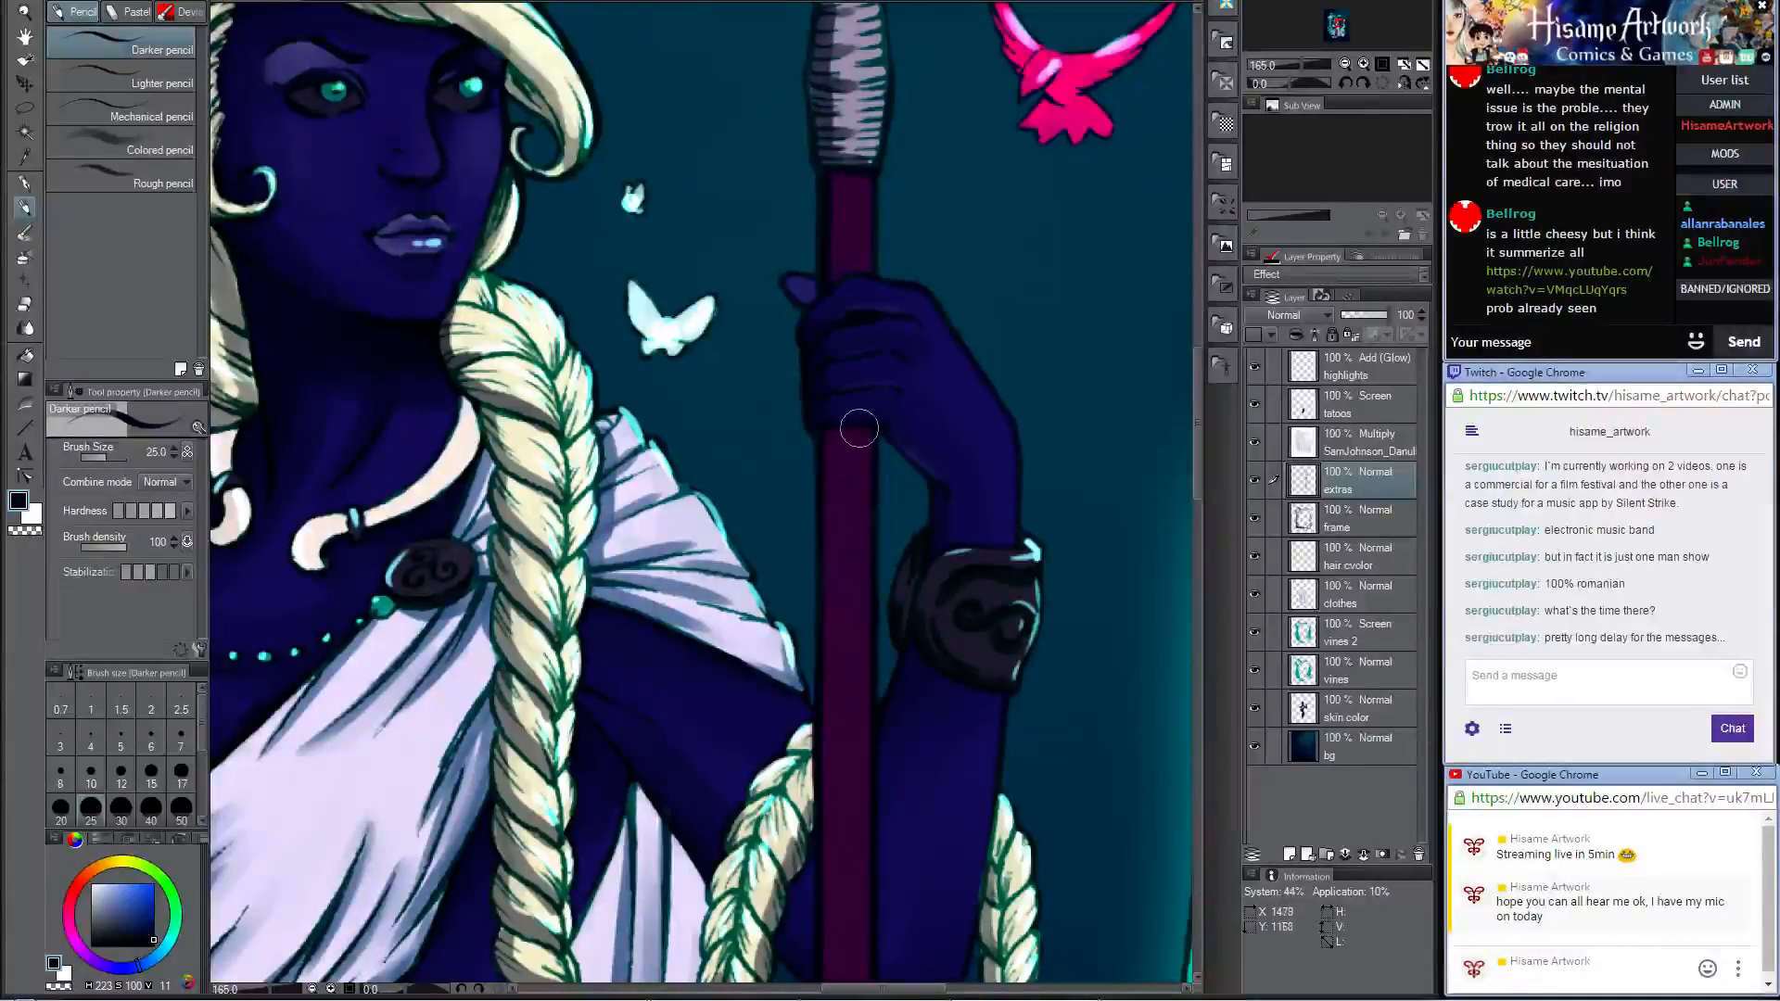
drag(824, 518, 795, 220)
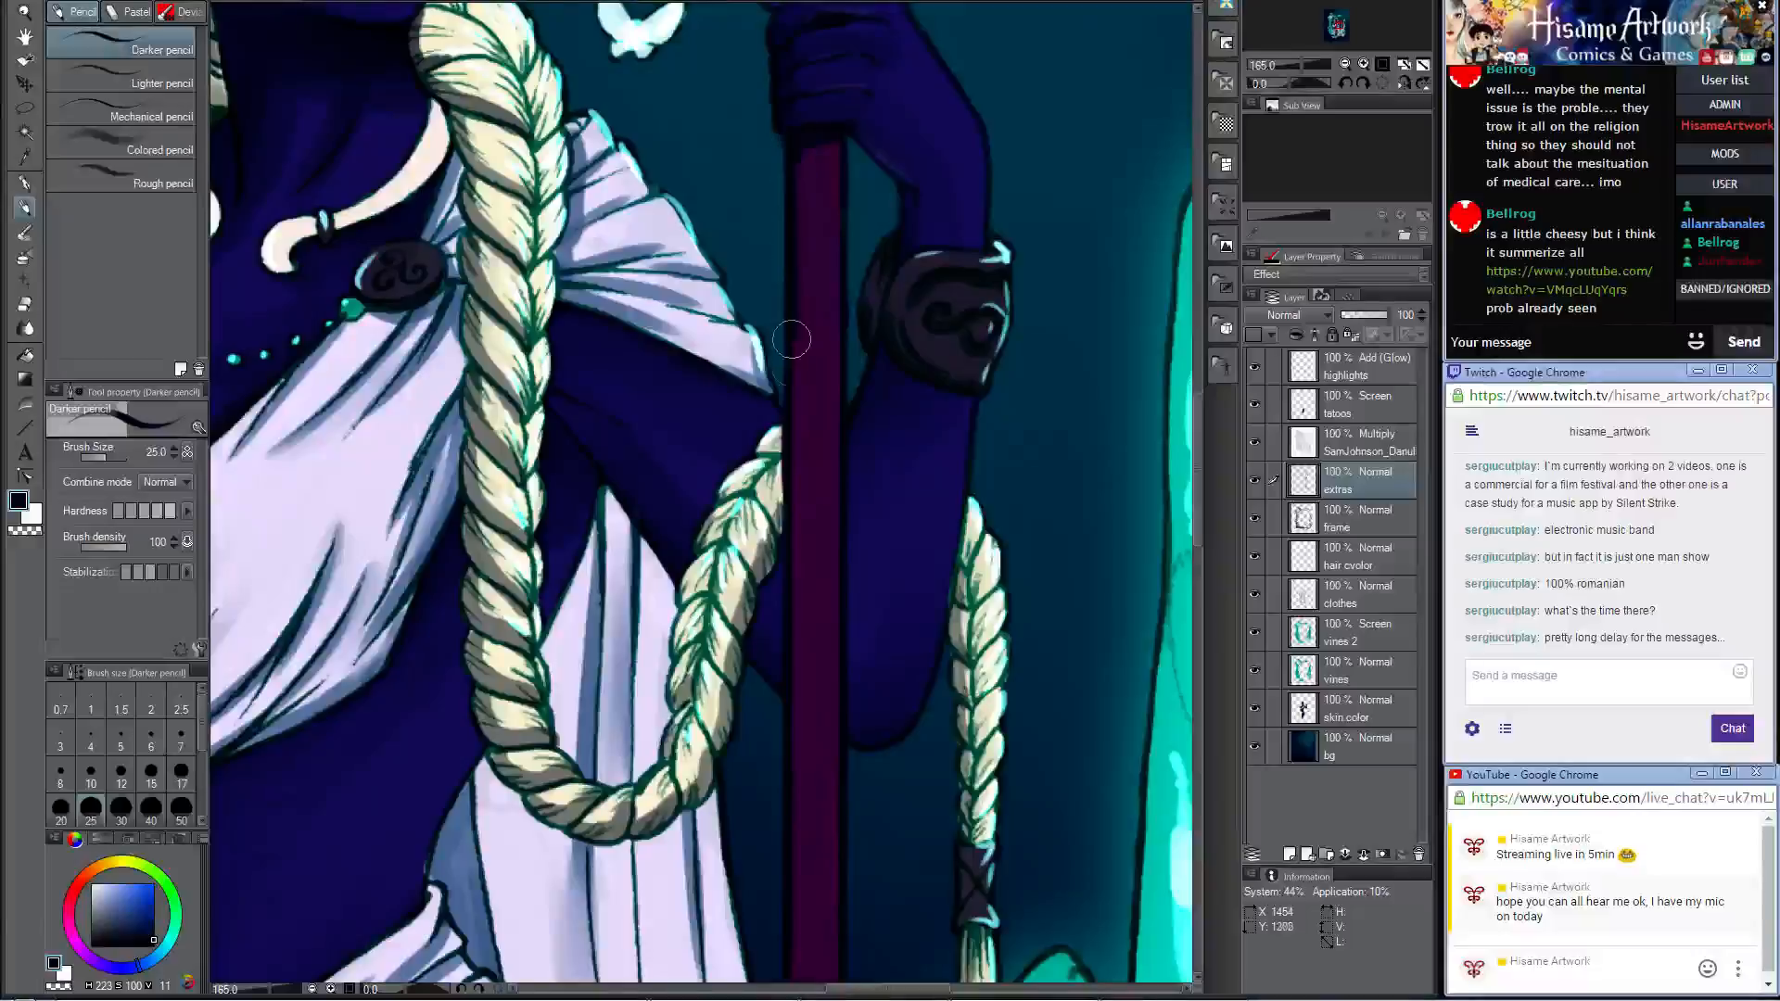
Step: Darken the staff's edge from below the hand toward its base with the enlarged Darker pencil, then clear the selection
scroll(771, 440, down, 5)
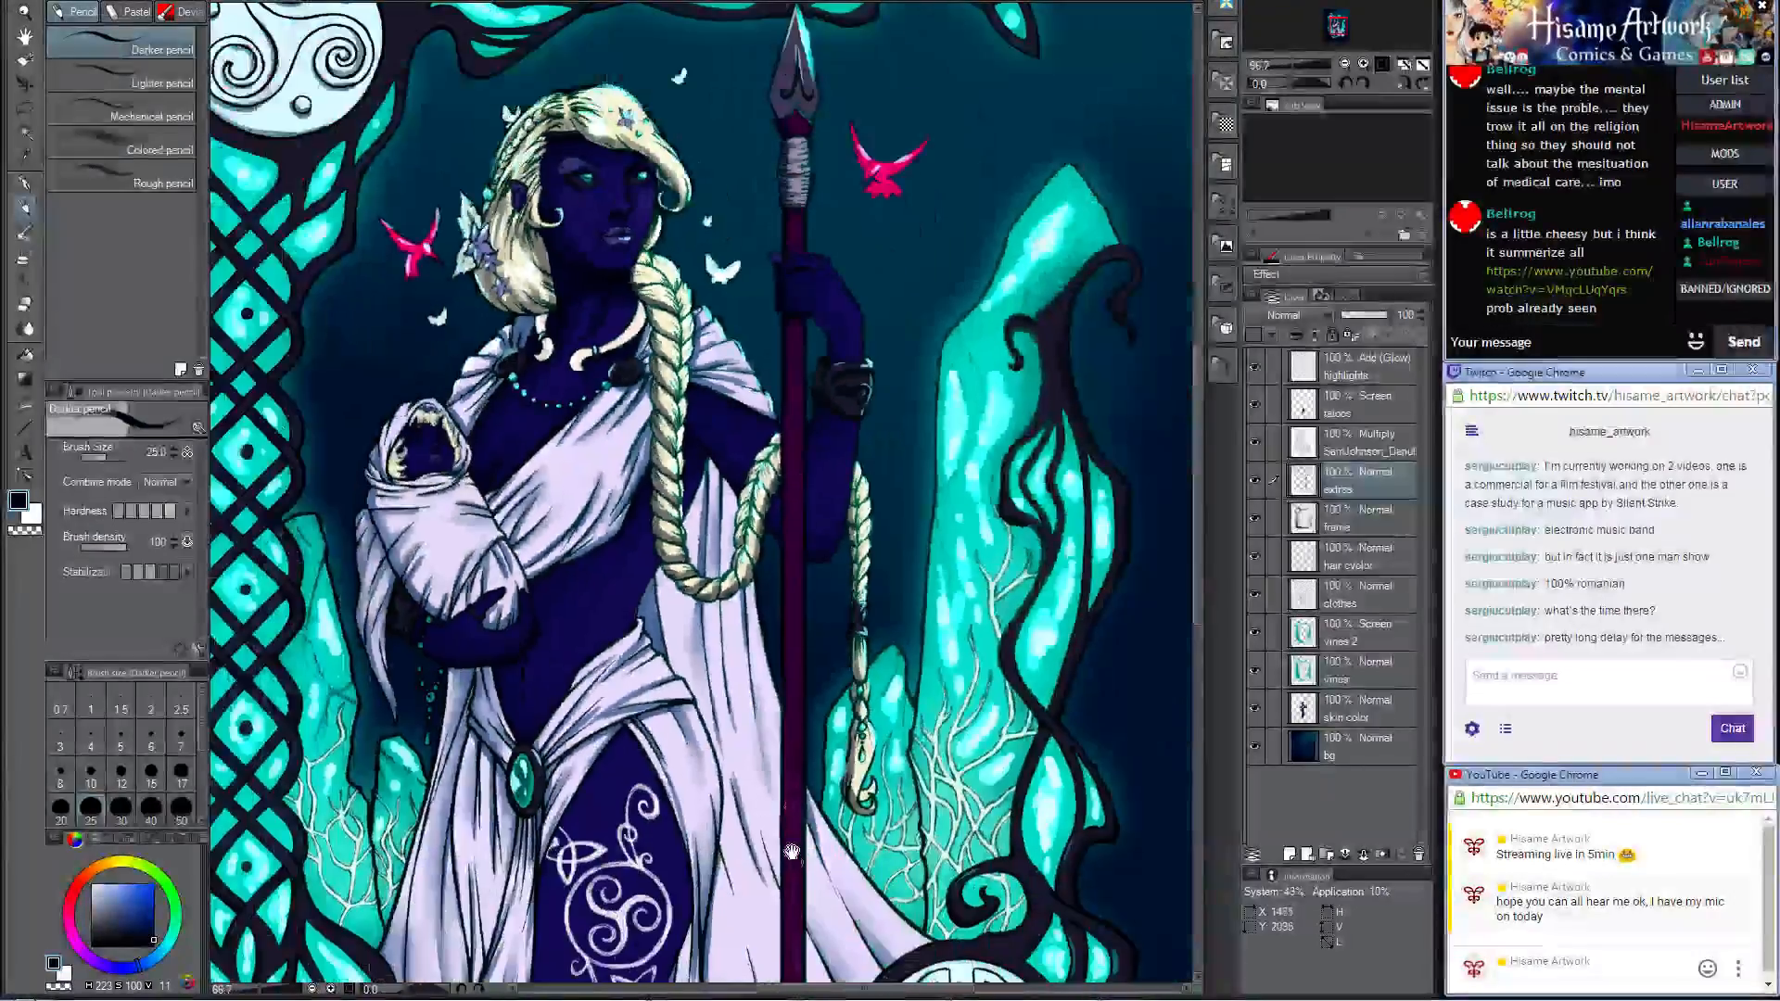
drag(792, 851, 824, 524)
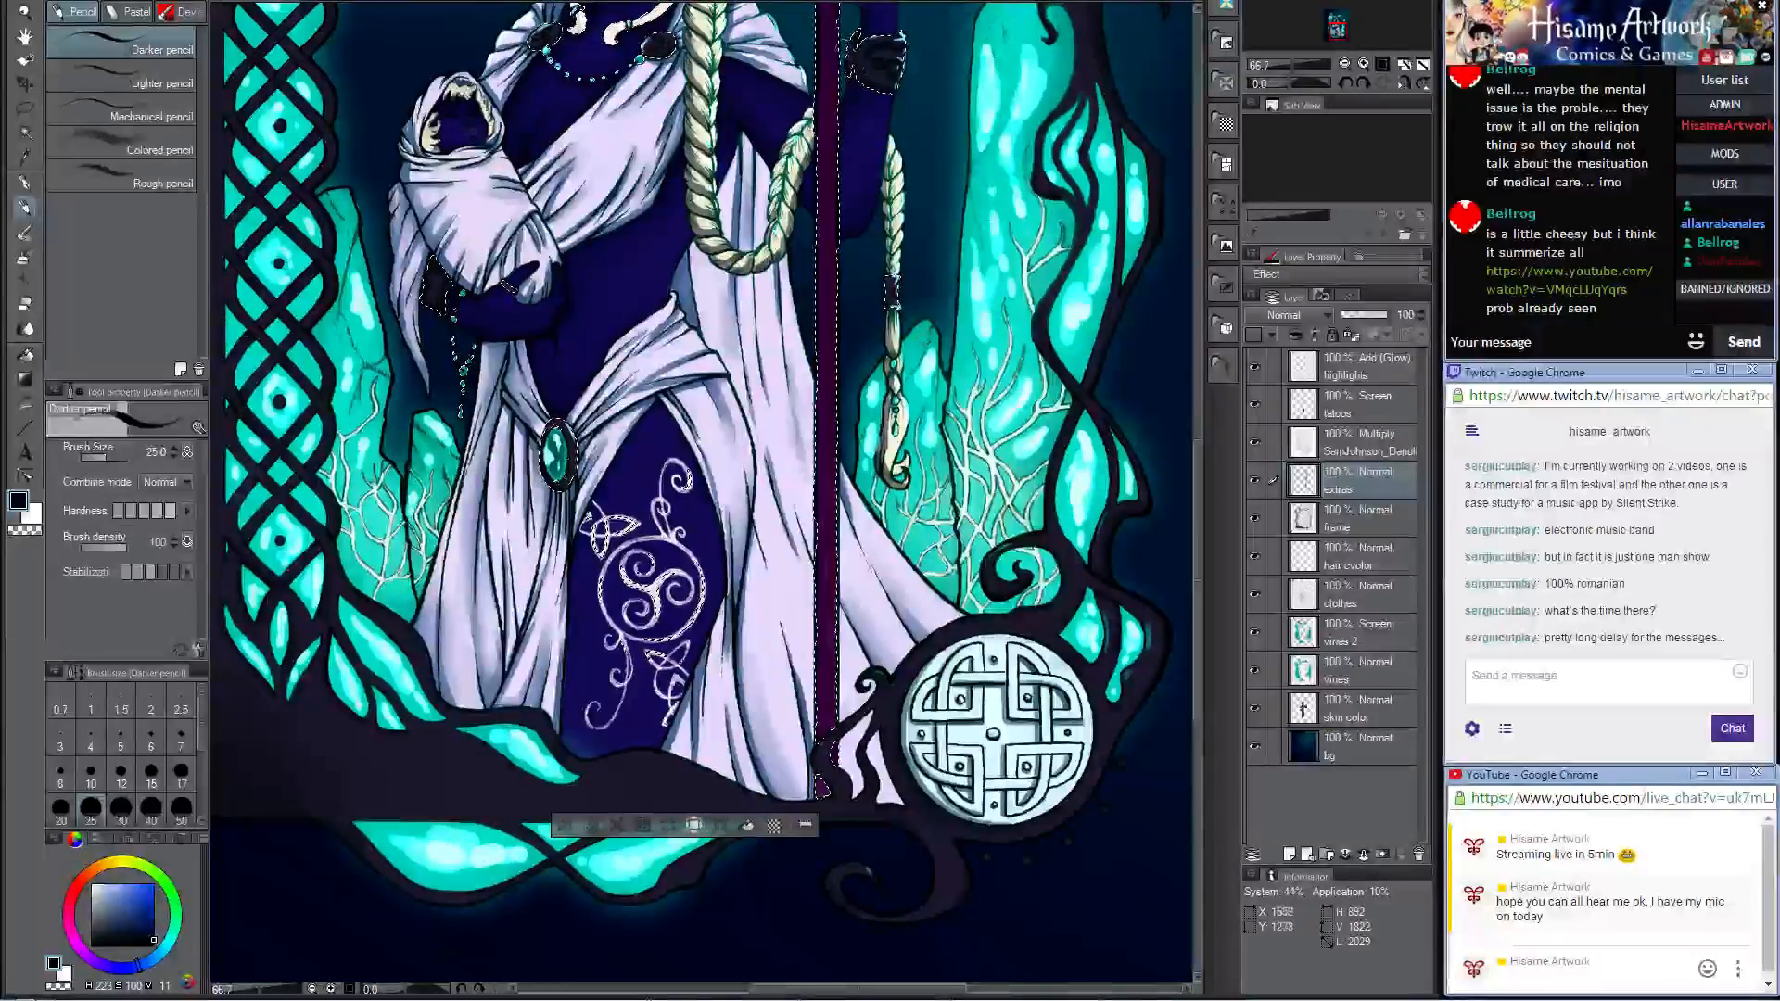
drag(846, 65, 855, 146)
key(bracketright)
key(bracketright)
key(bracketright)
key(bracketright)
key(bracketright)
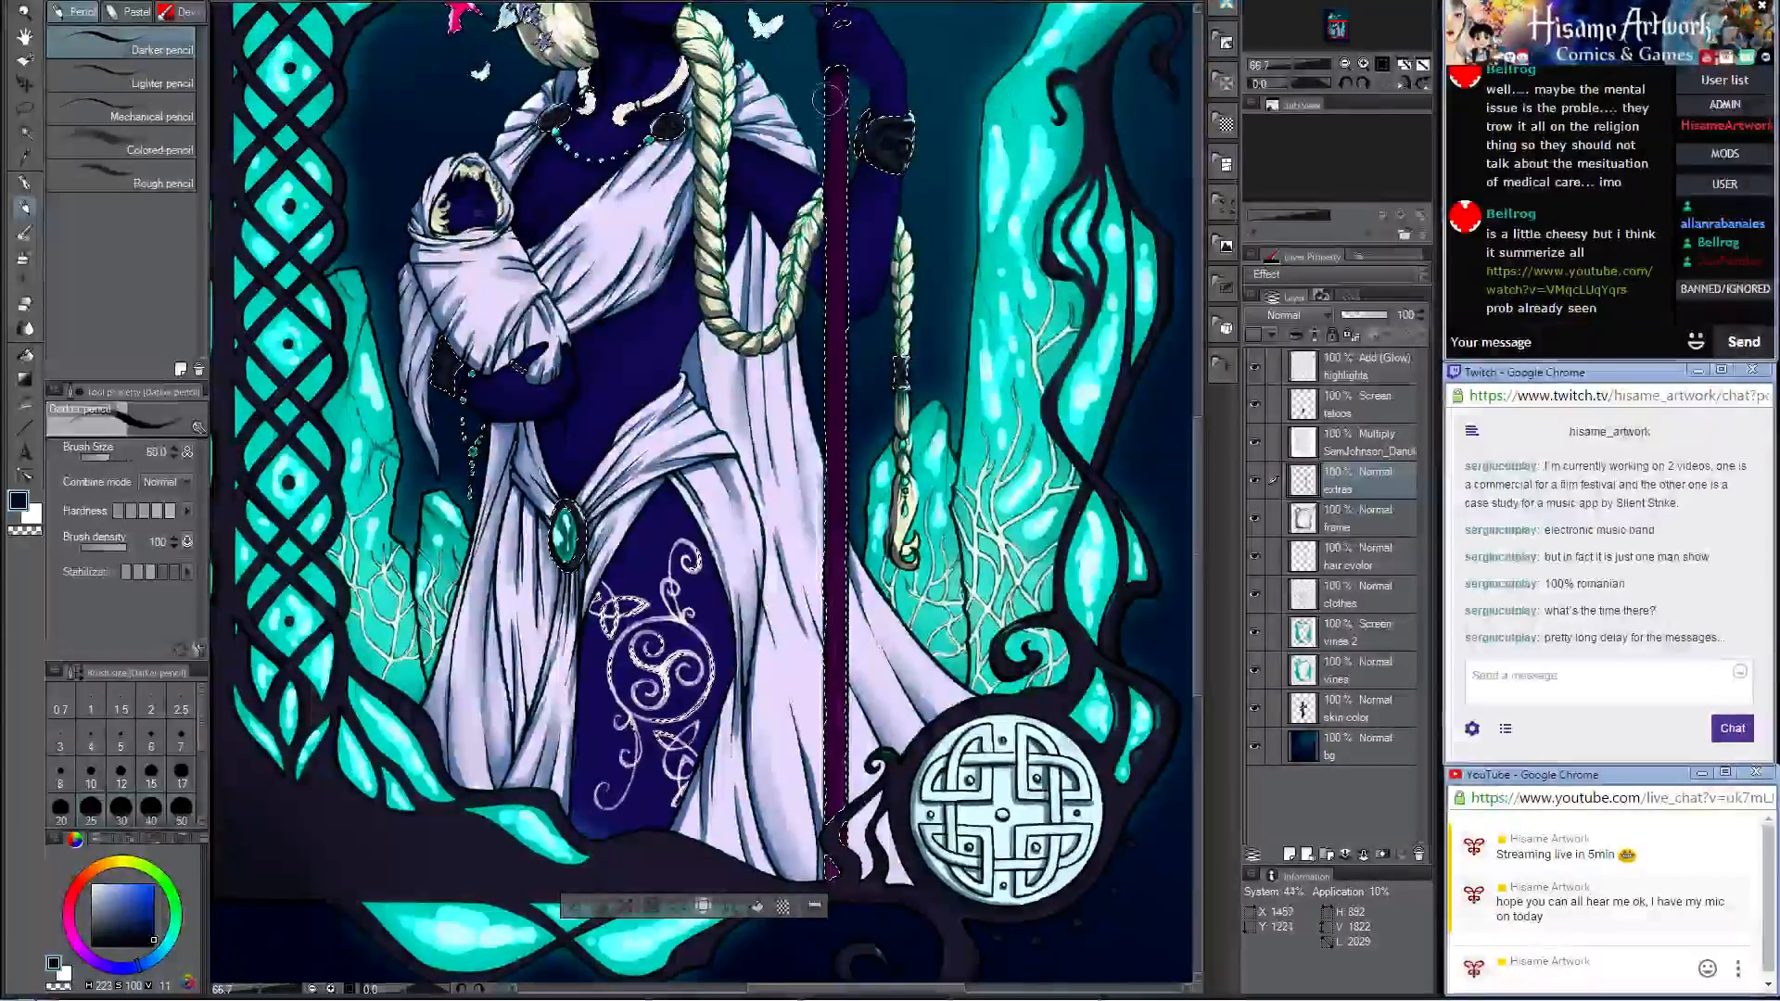
drag(825, 85, 824, 691)
key(ctrl+d)
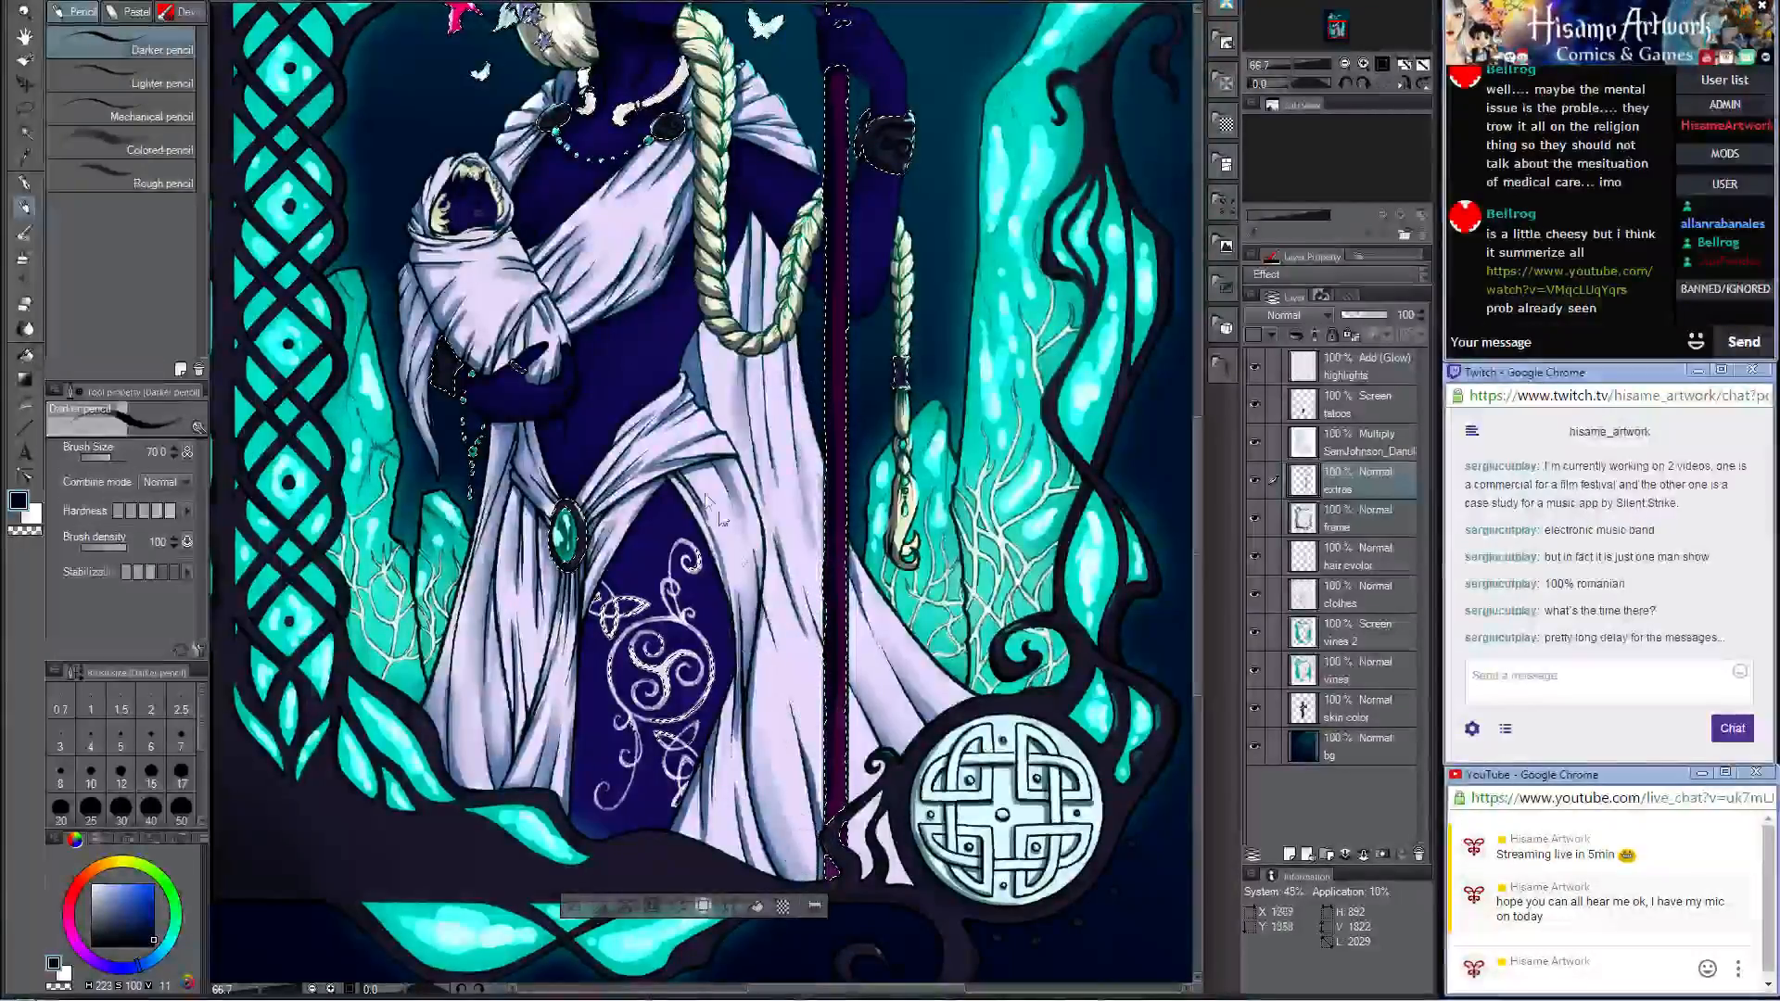
Step: Soften the shading along the lower staff with the Opaque watercolor brush at size 30
key(b)
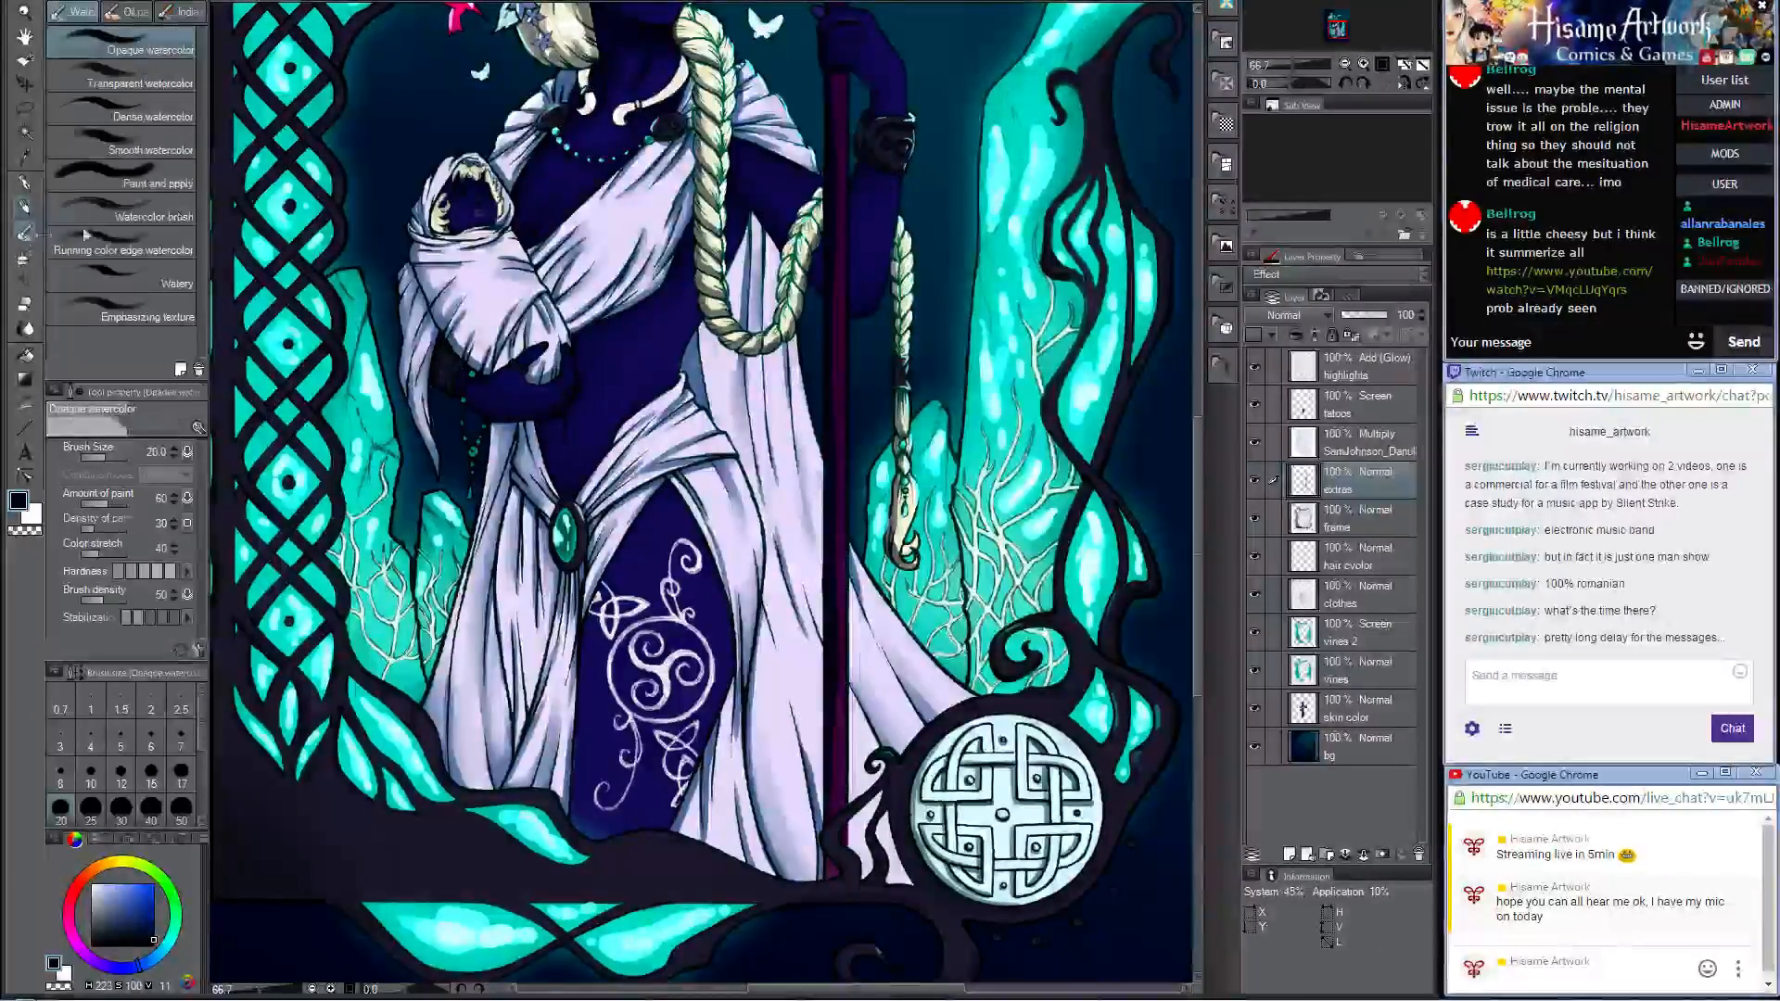
key(bracketright)
key(bracketright)
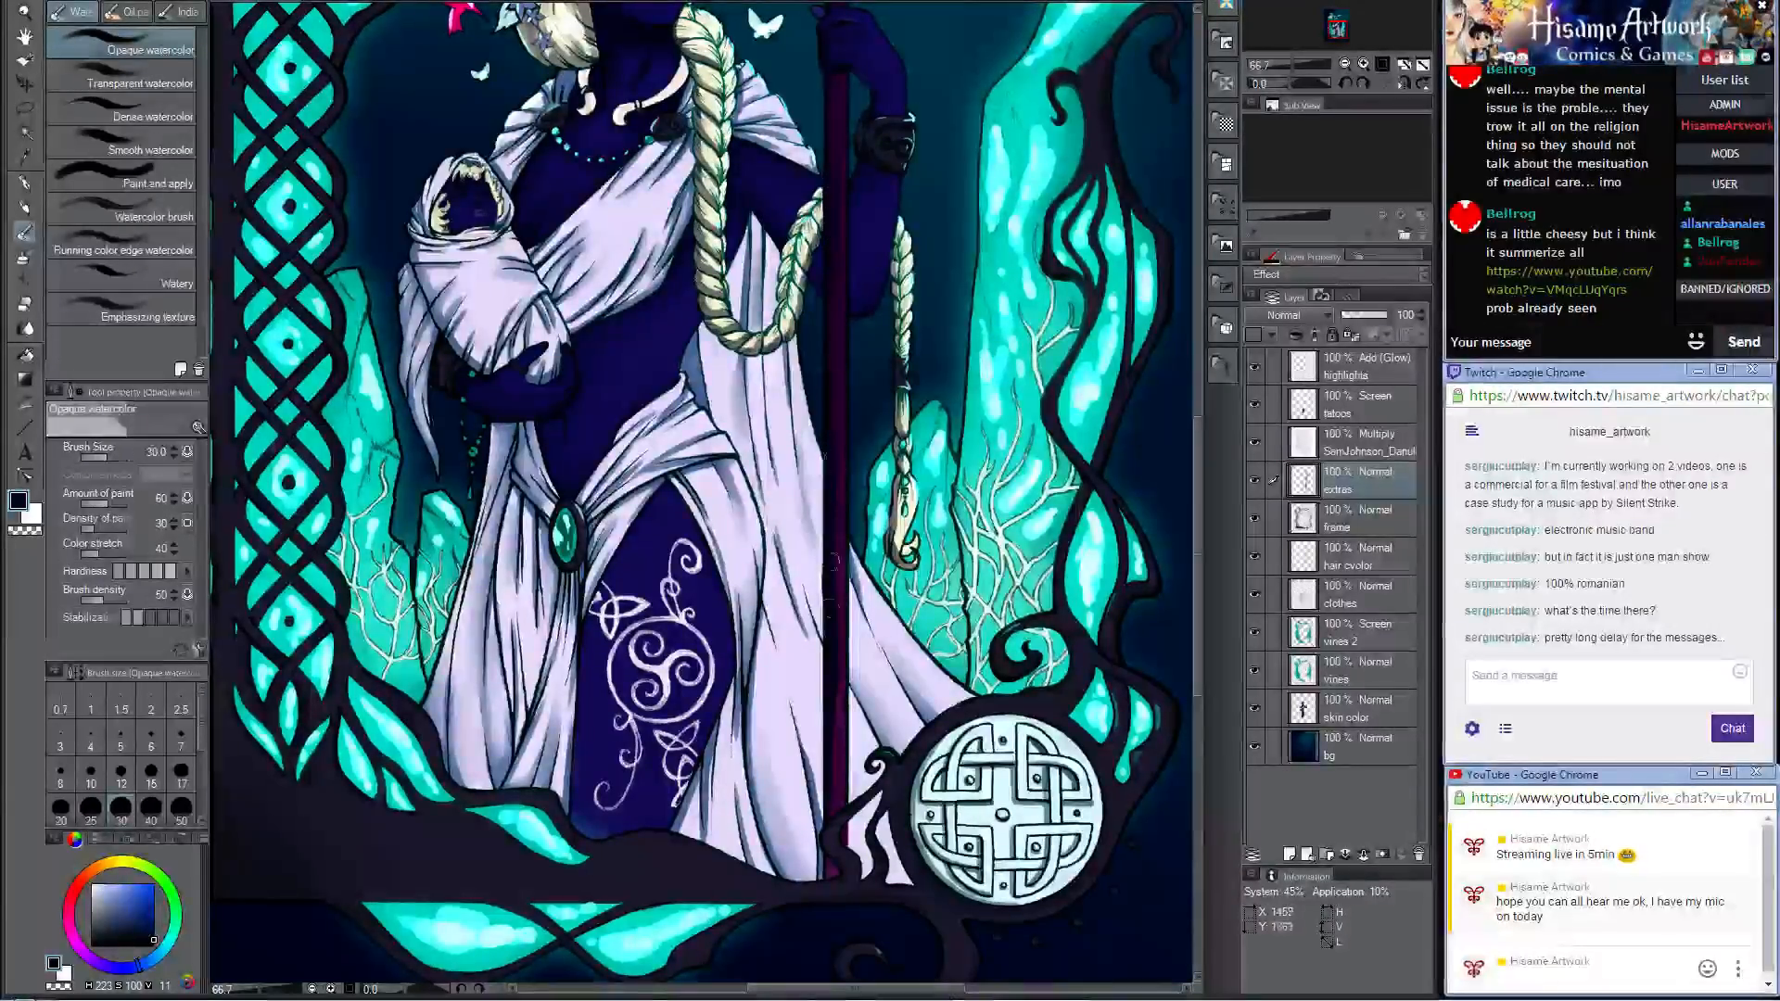
scroll(831, 557, down, 5)
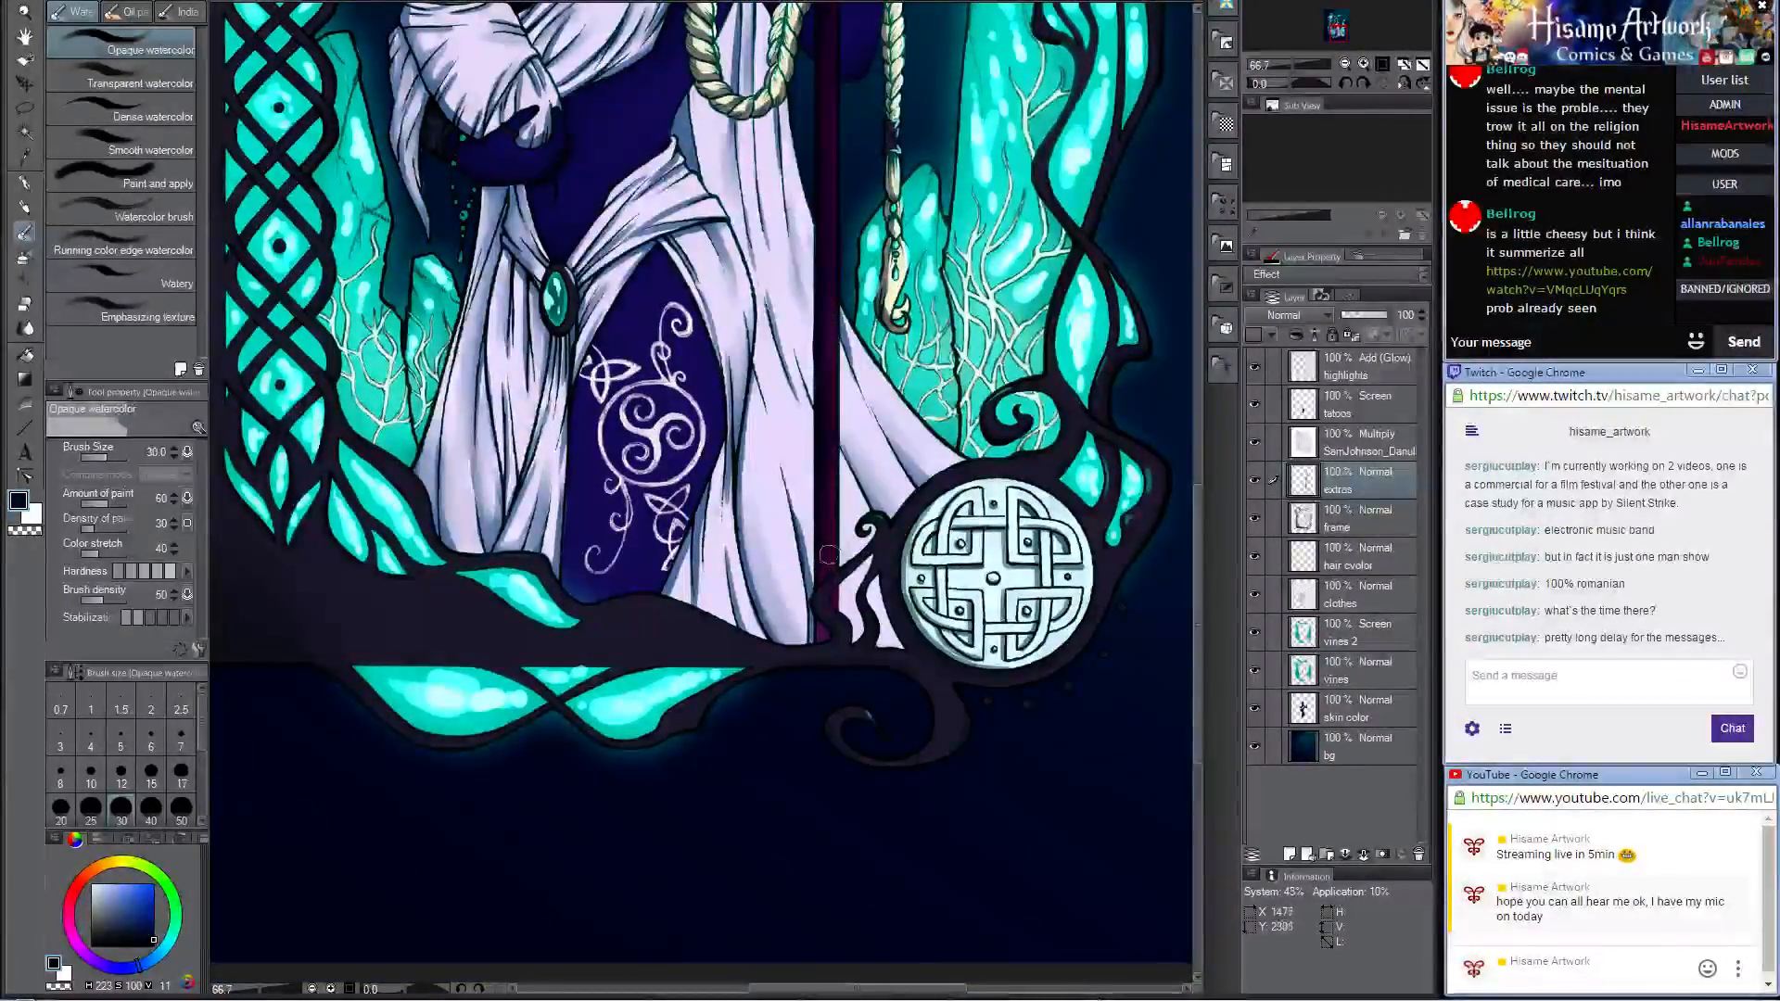
scroll(826, 460, up, 5)
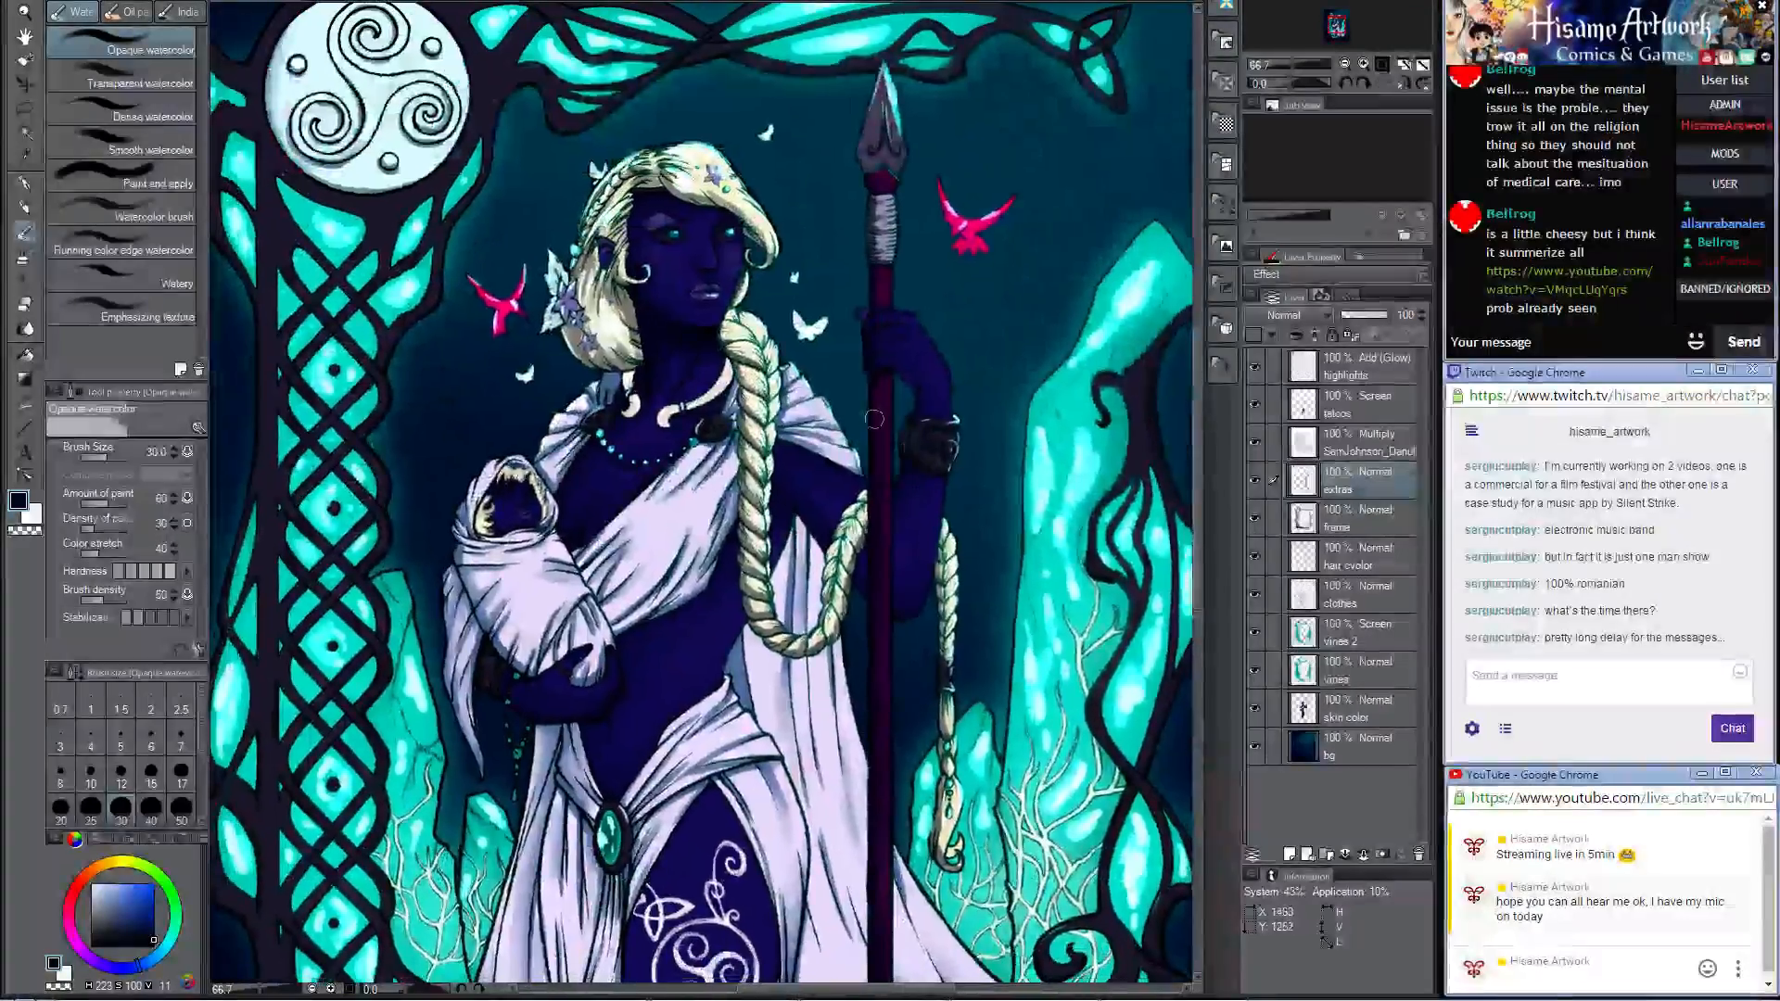
Step: Blend the shadow on the pale wrapping below the spearhead with the Opaque watercolor brush
drag(875, 419, 884, 609)
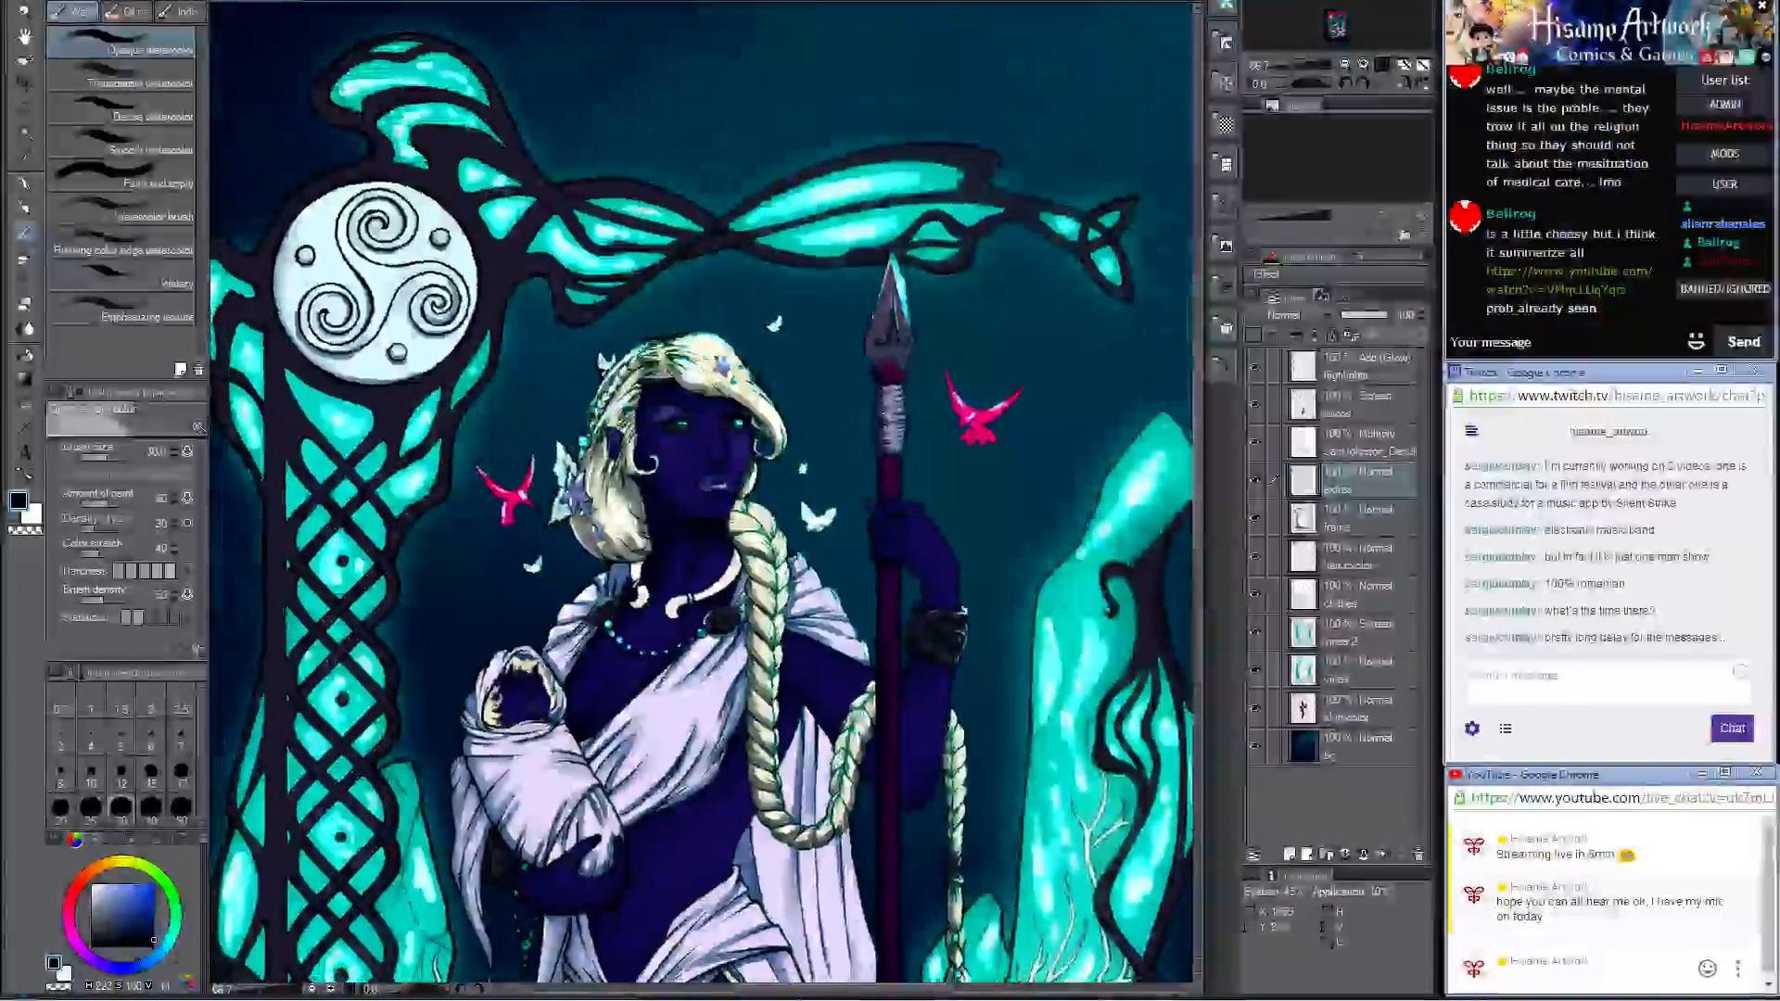
scroll(914, 326, up, 1)
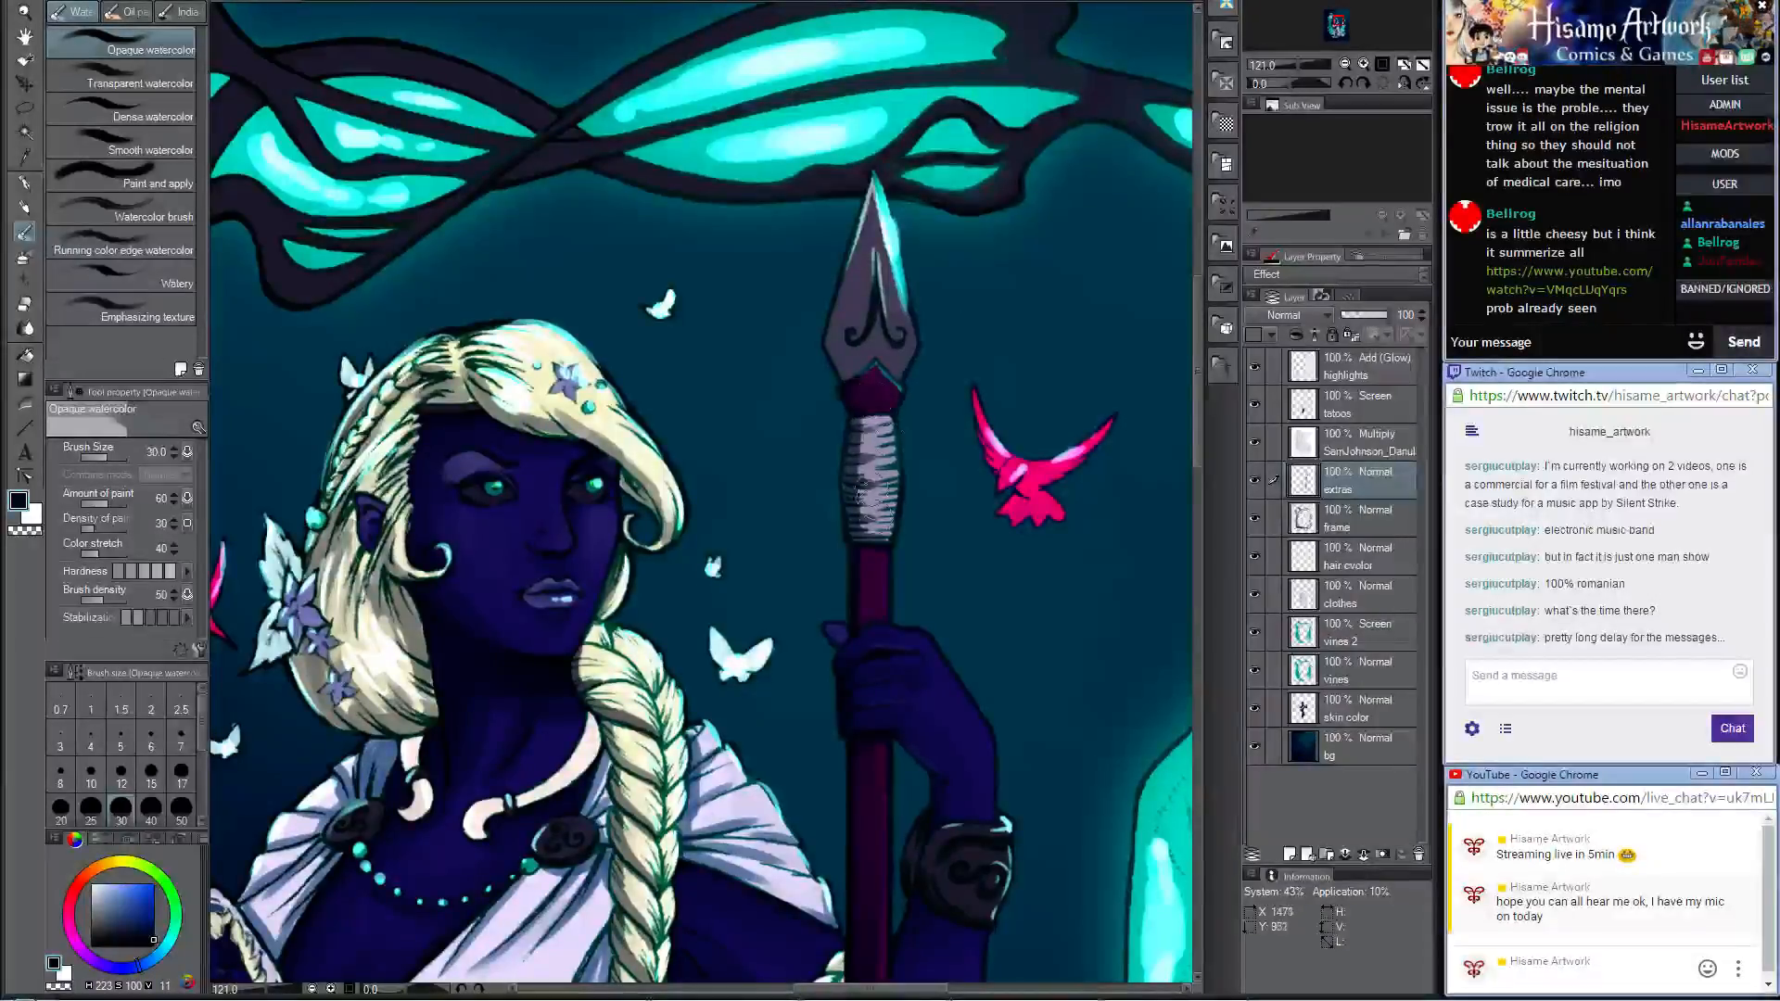
drag(866, 443, 867, 523)
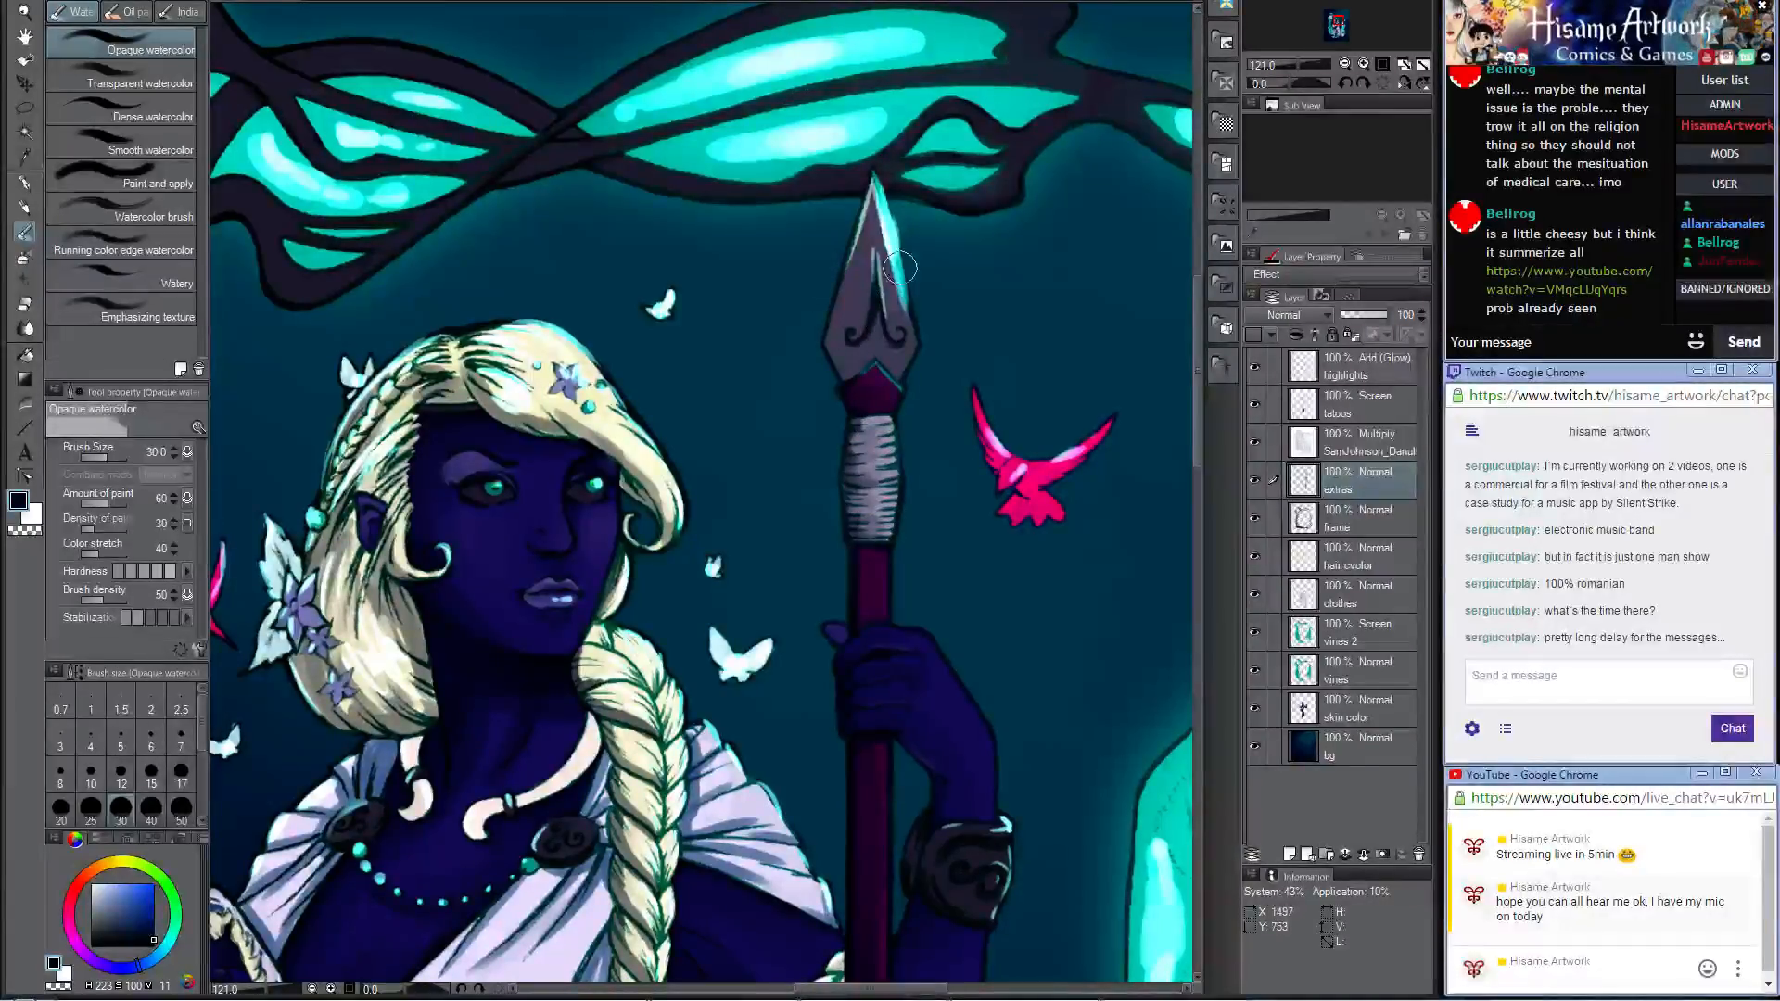
Step: Darken the shading around the irises of both eyes with a sampled dark blue-violet and the Darker pencil at size 12
scroll(432, 505, up, 5)
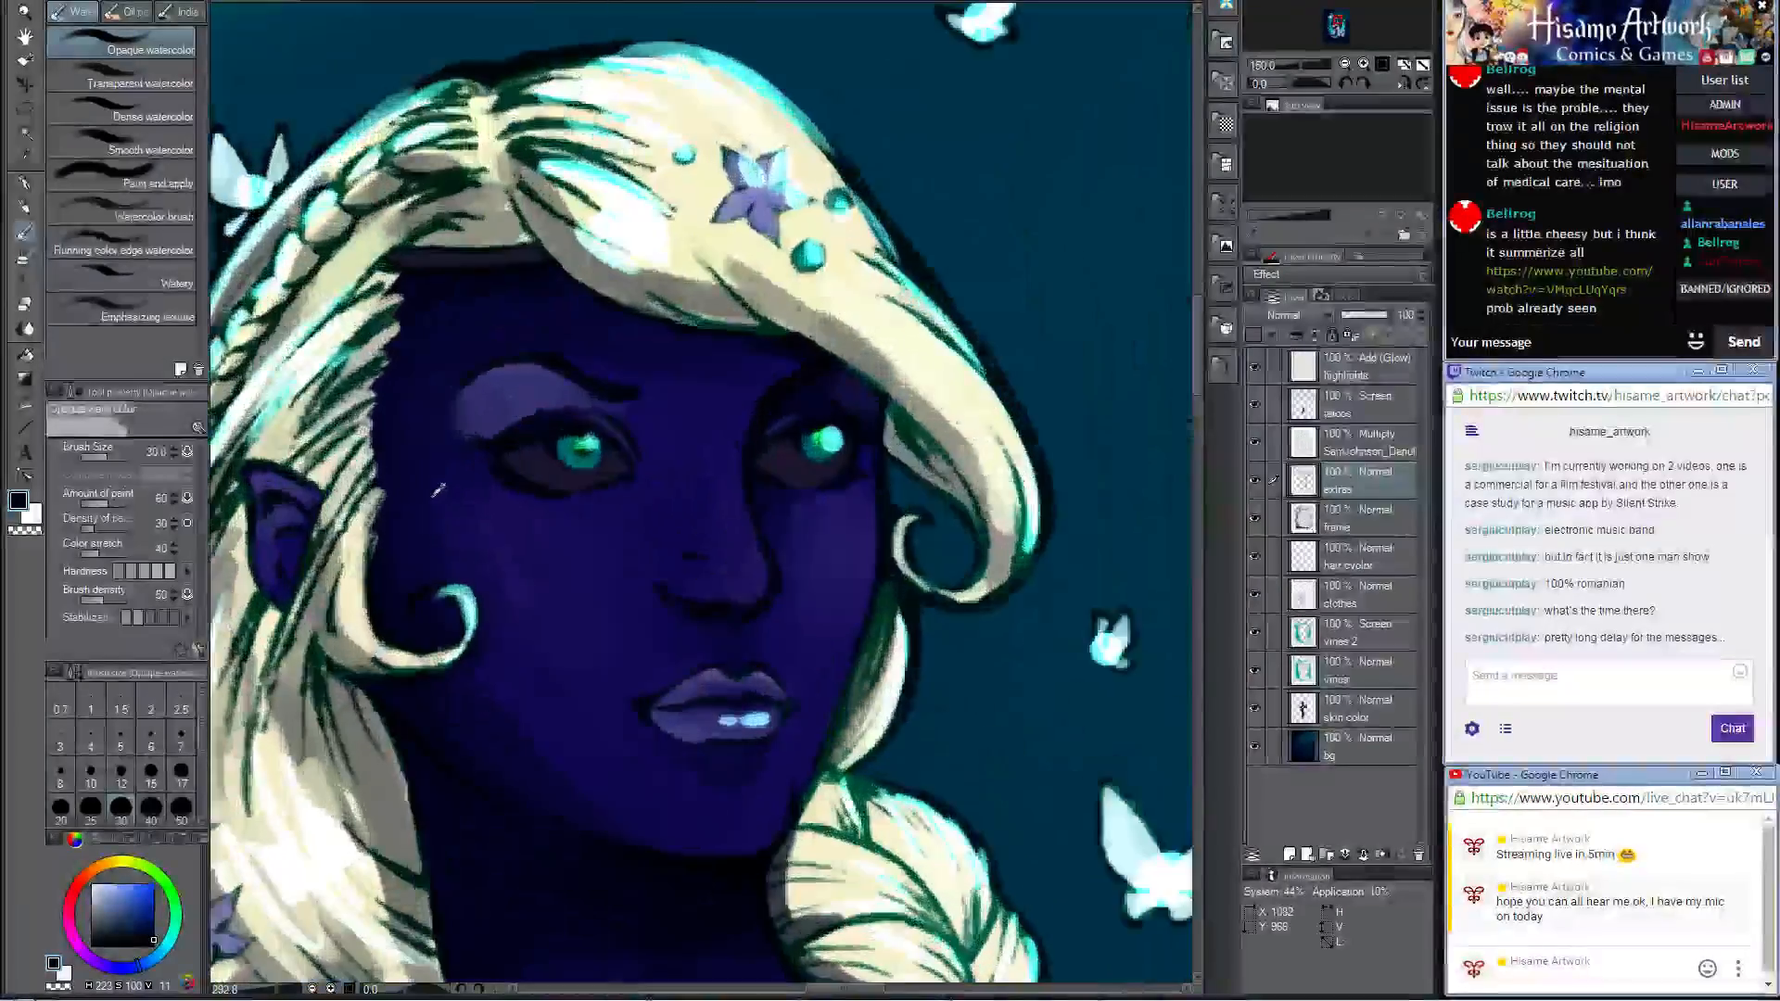
key(p)
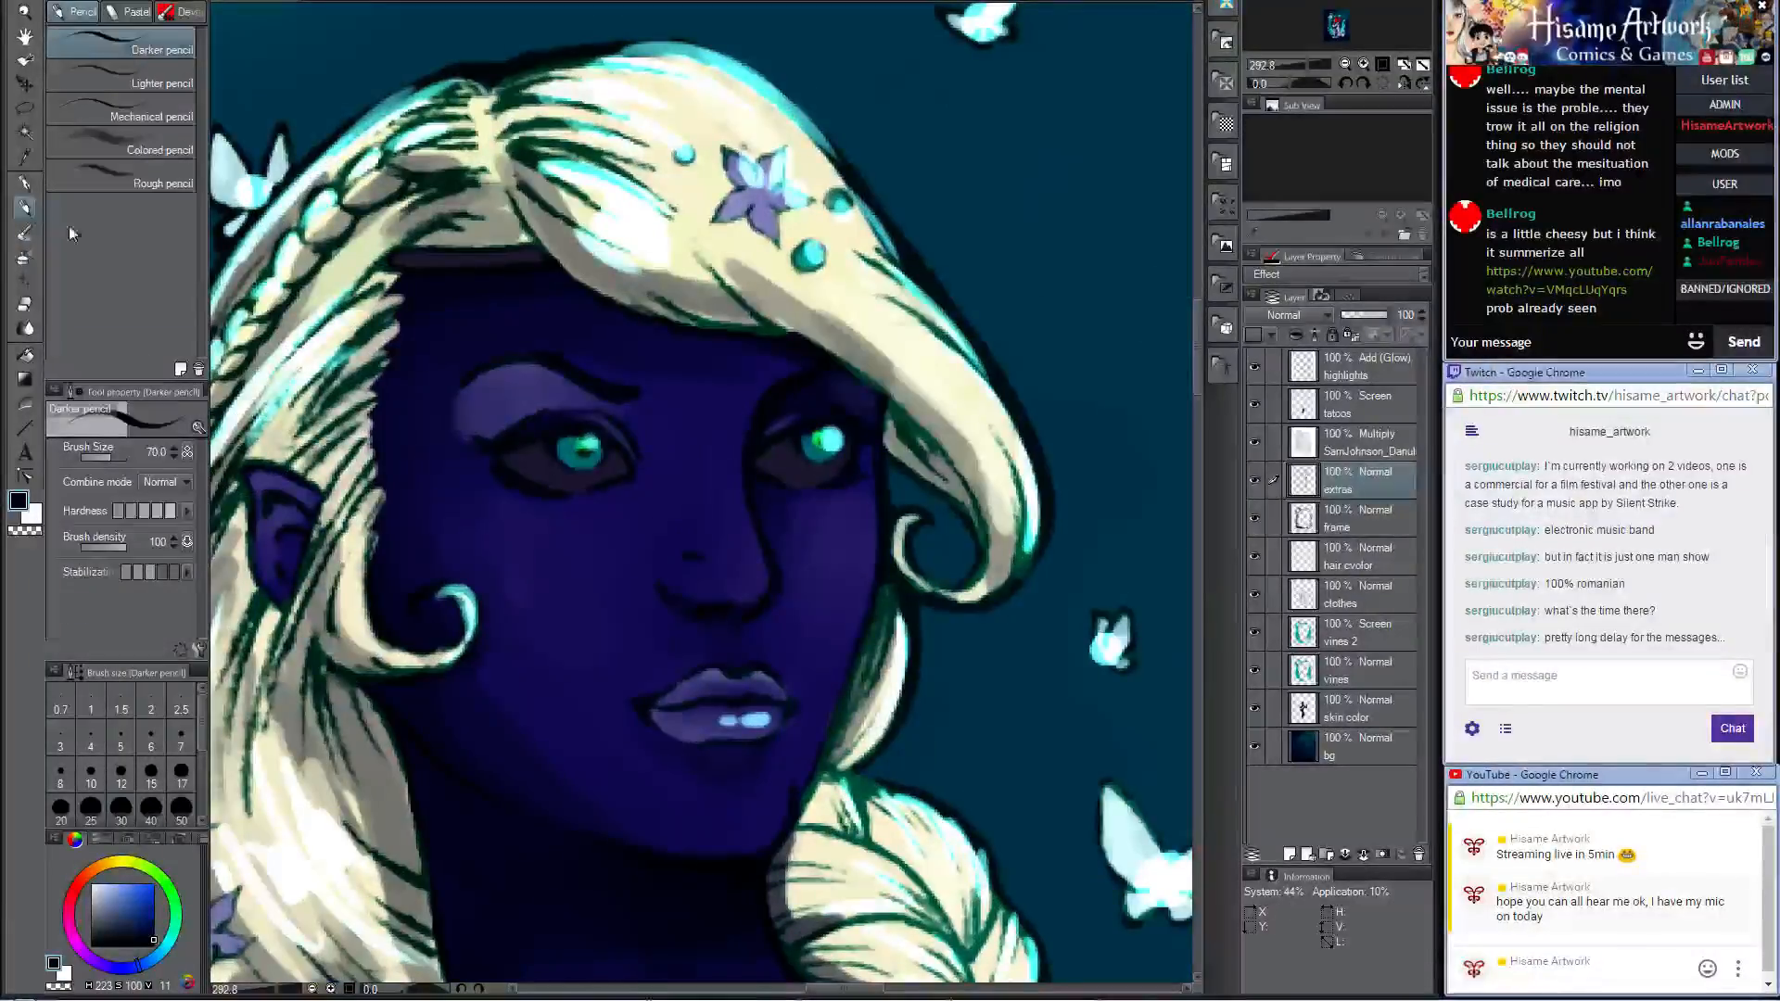
alt+click(519, 471)
key(bracketleft)
key(bracketleft)
key(bracketleft)
key(bracketleft)
key(bracketleft)
key(bracketleft)
key(bracketleft)
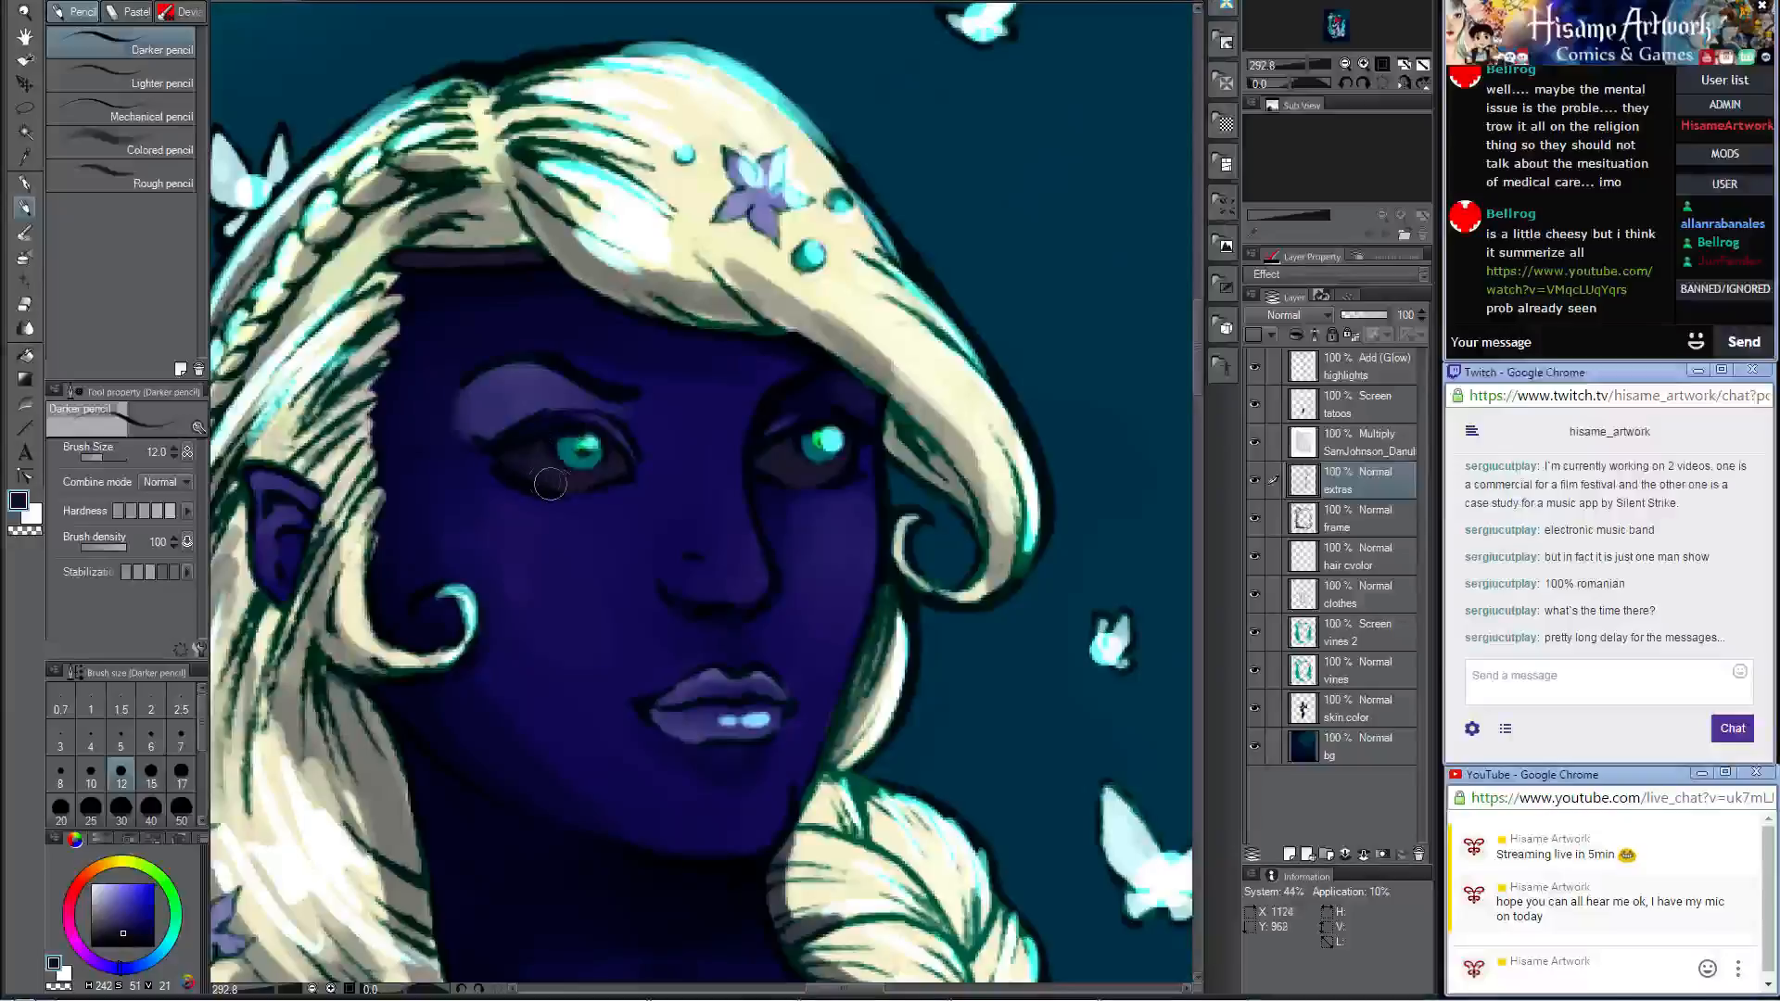
drag(797, 453, 786, 468)
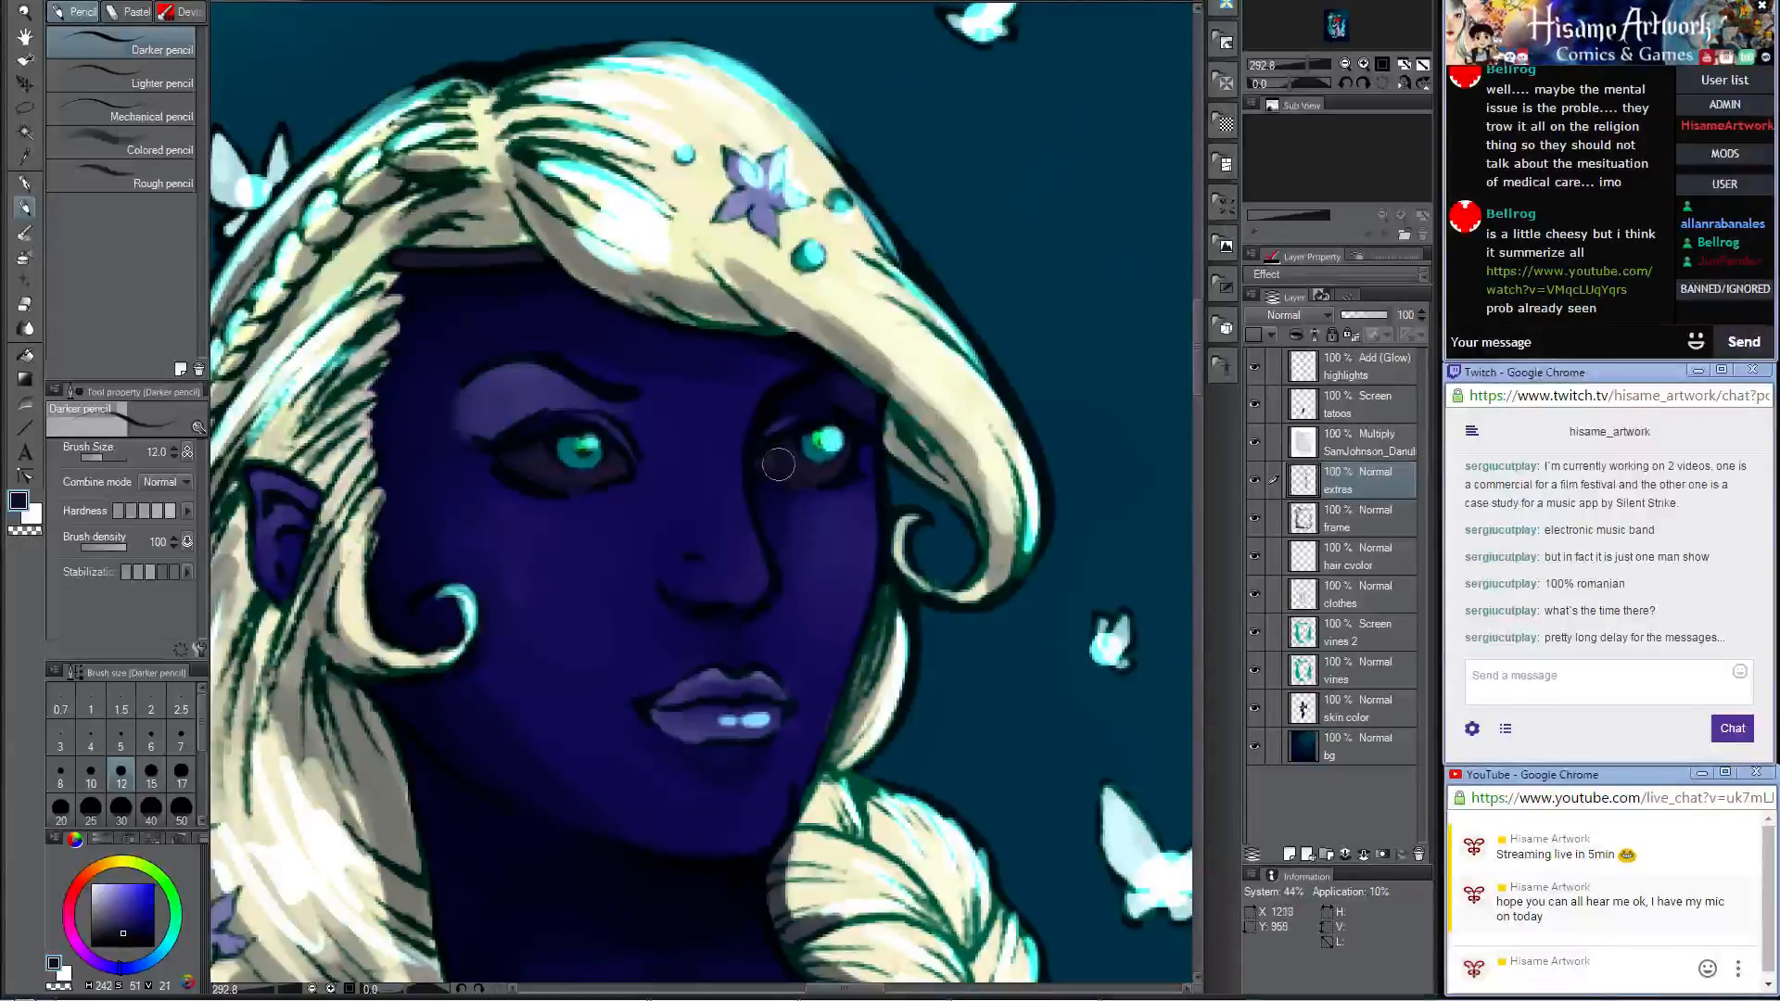
Step: Soften the new eye shading with the Opaque watercolor brush, reducing its size to 10
click(26, 232)
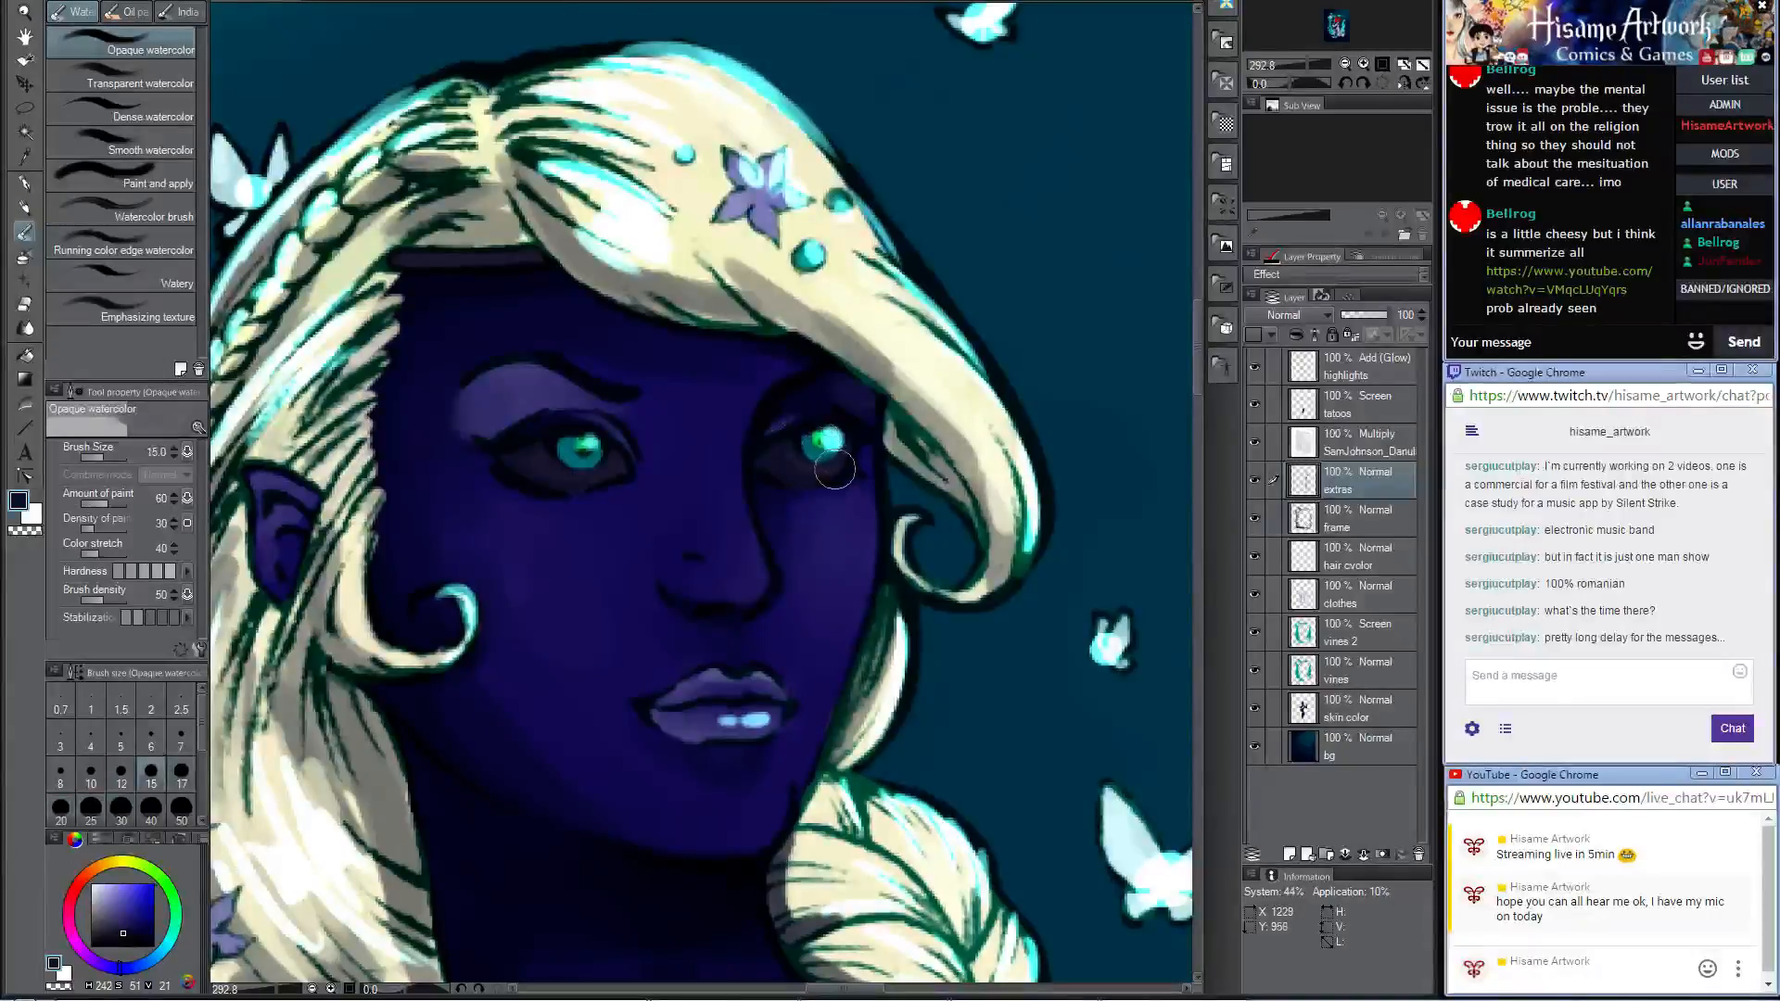
key(bracketleft)
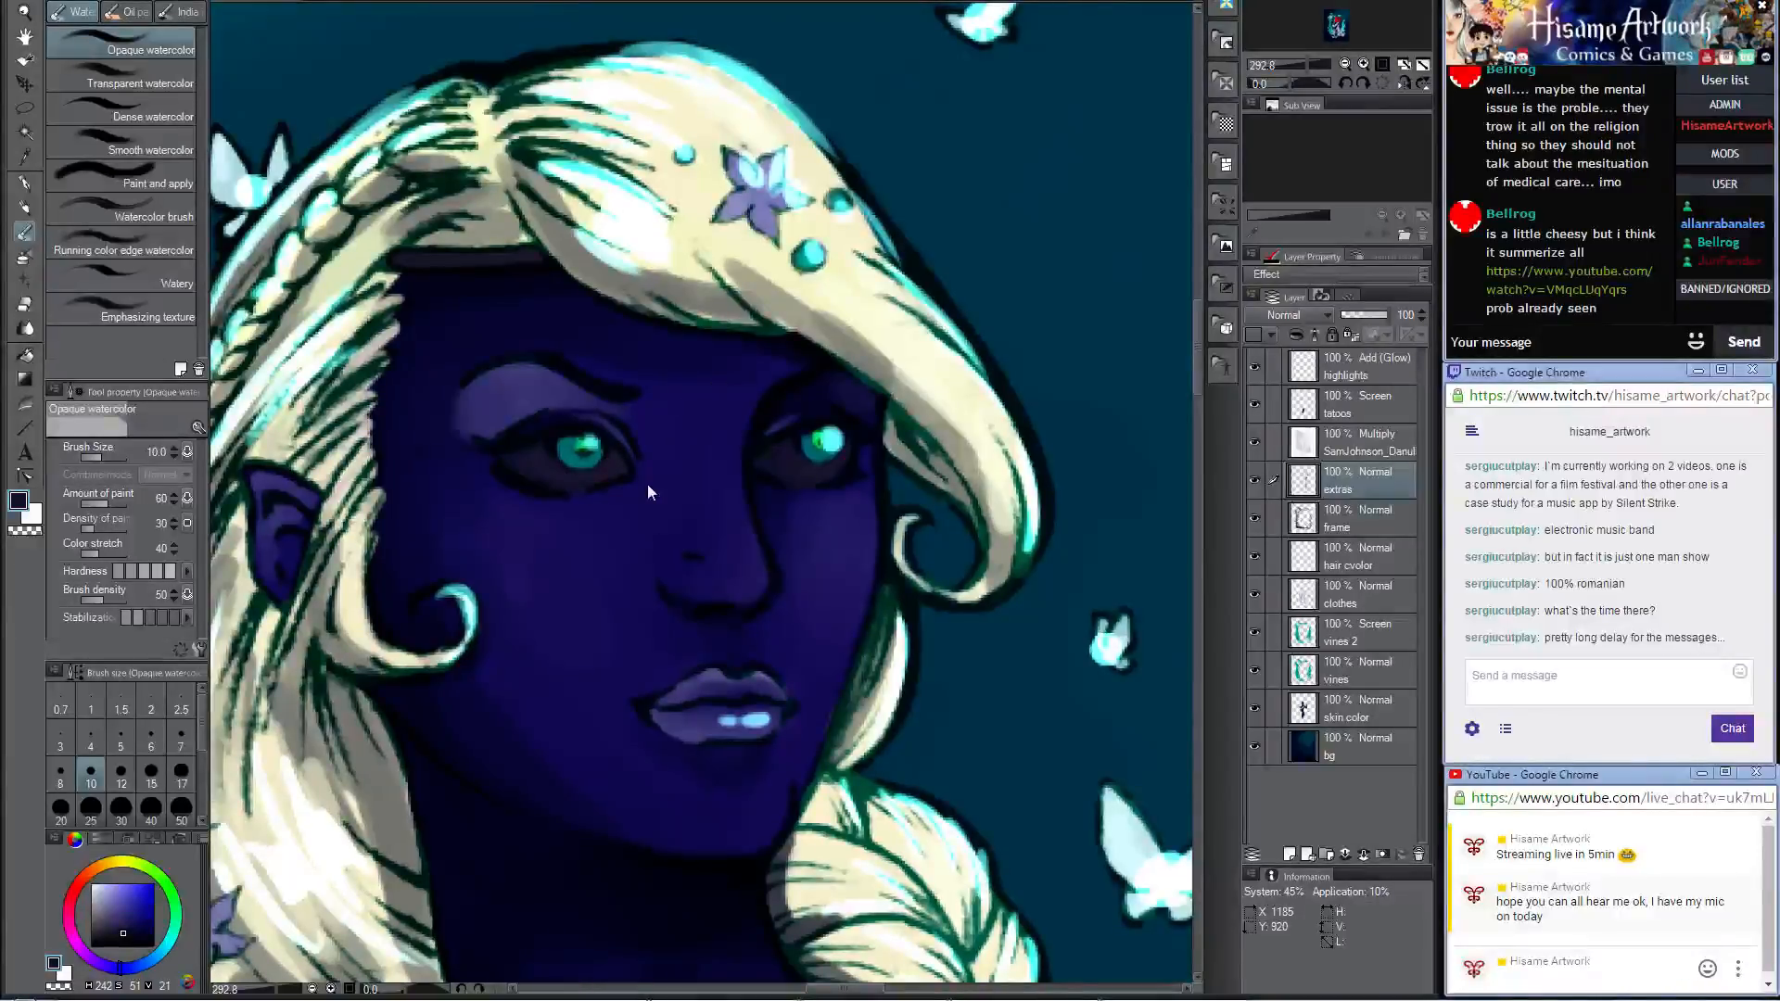
scroll(649, 477, down, 3)
scroll(654, 476, down, 5)
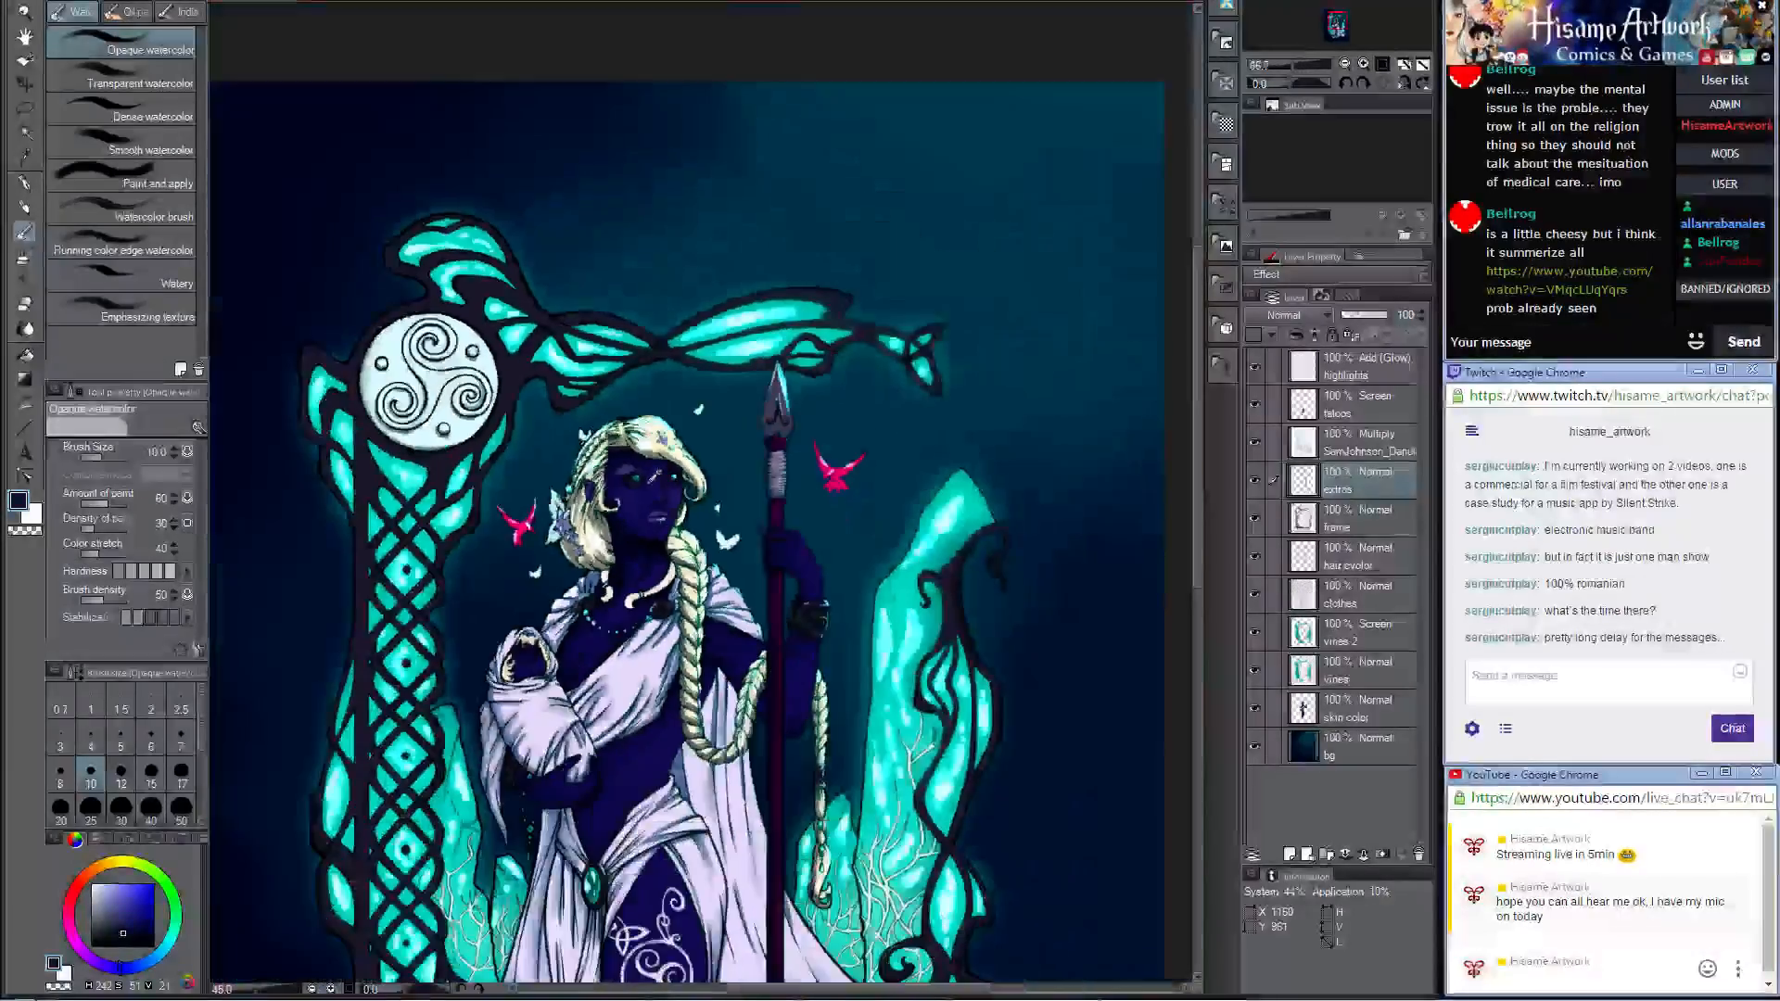
scroll(650, 451, up, 5)
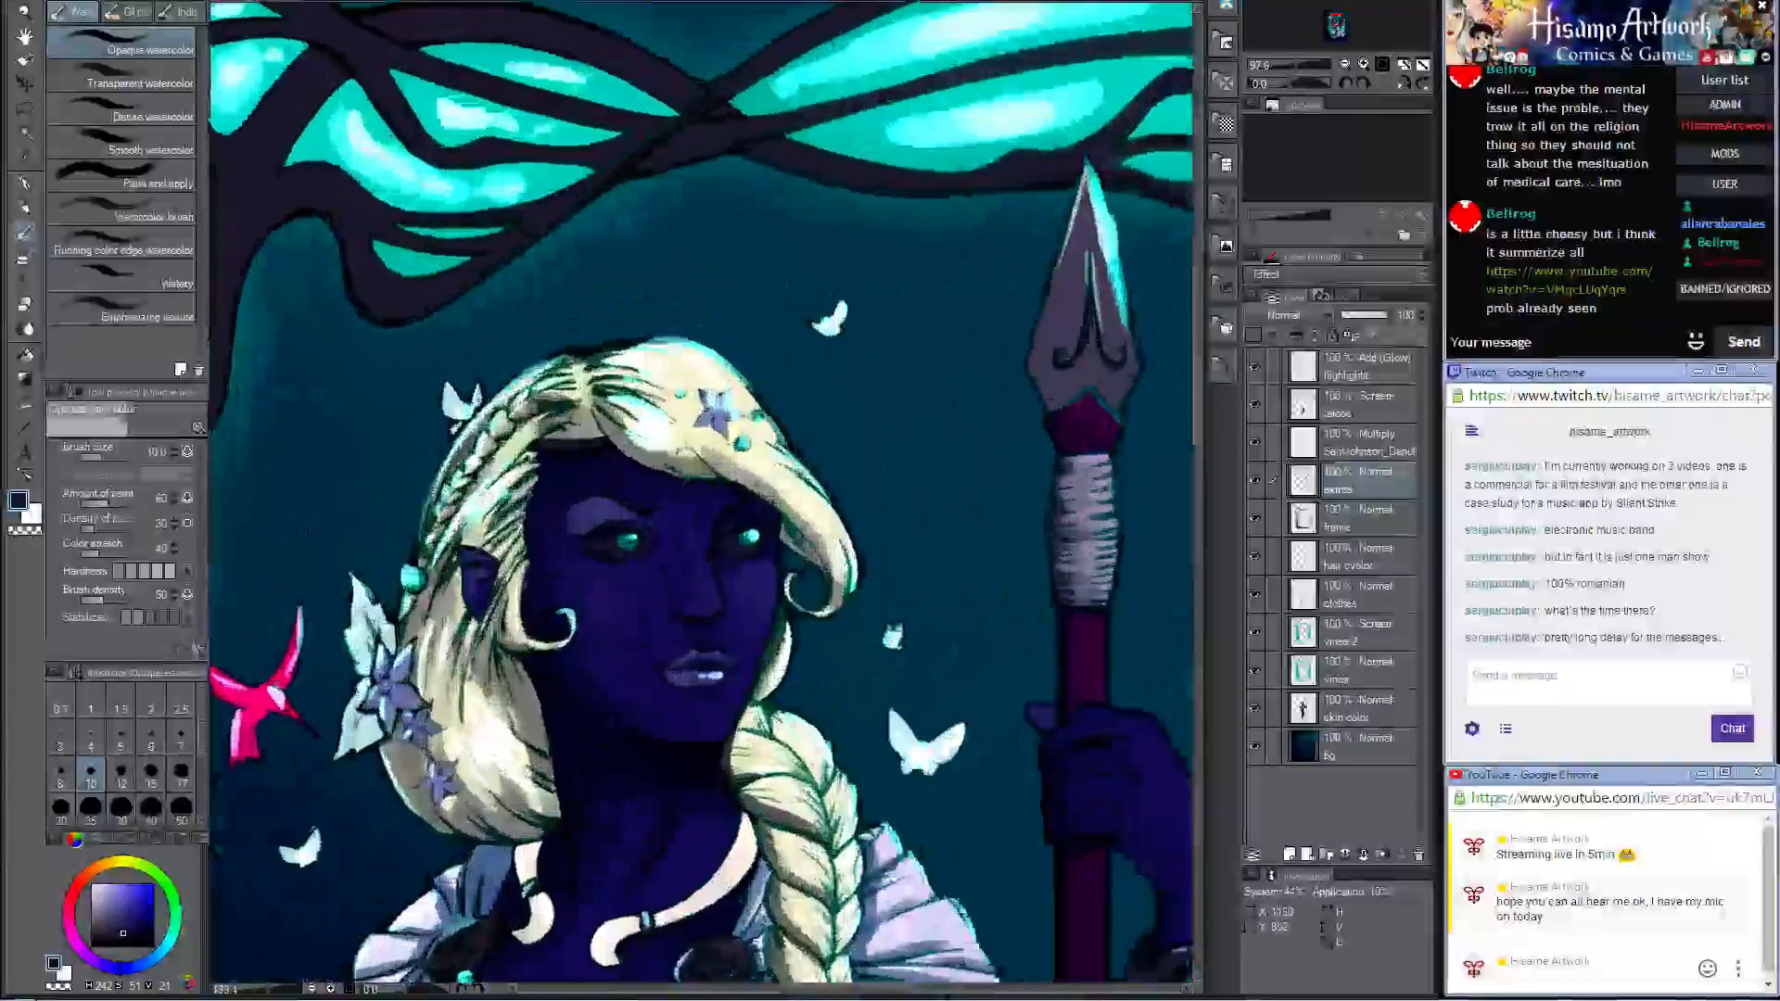
click(1360, 373)
scroll(749, 388, up, 3)
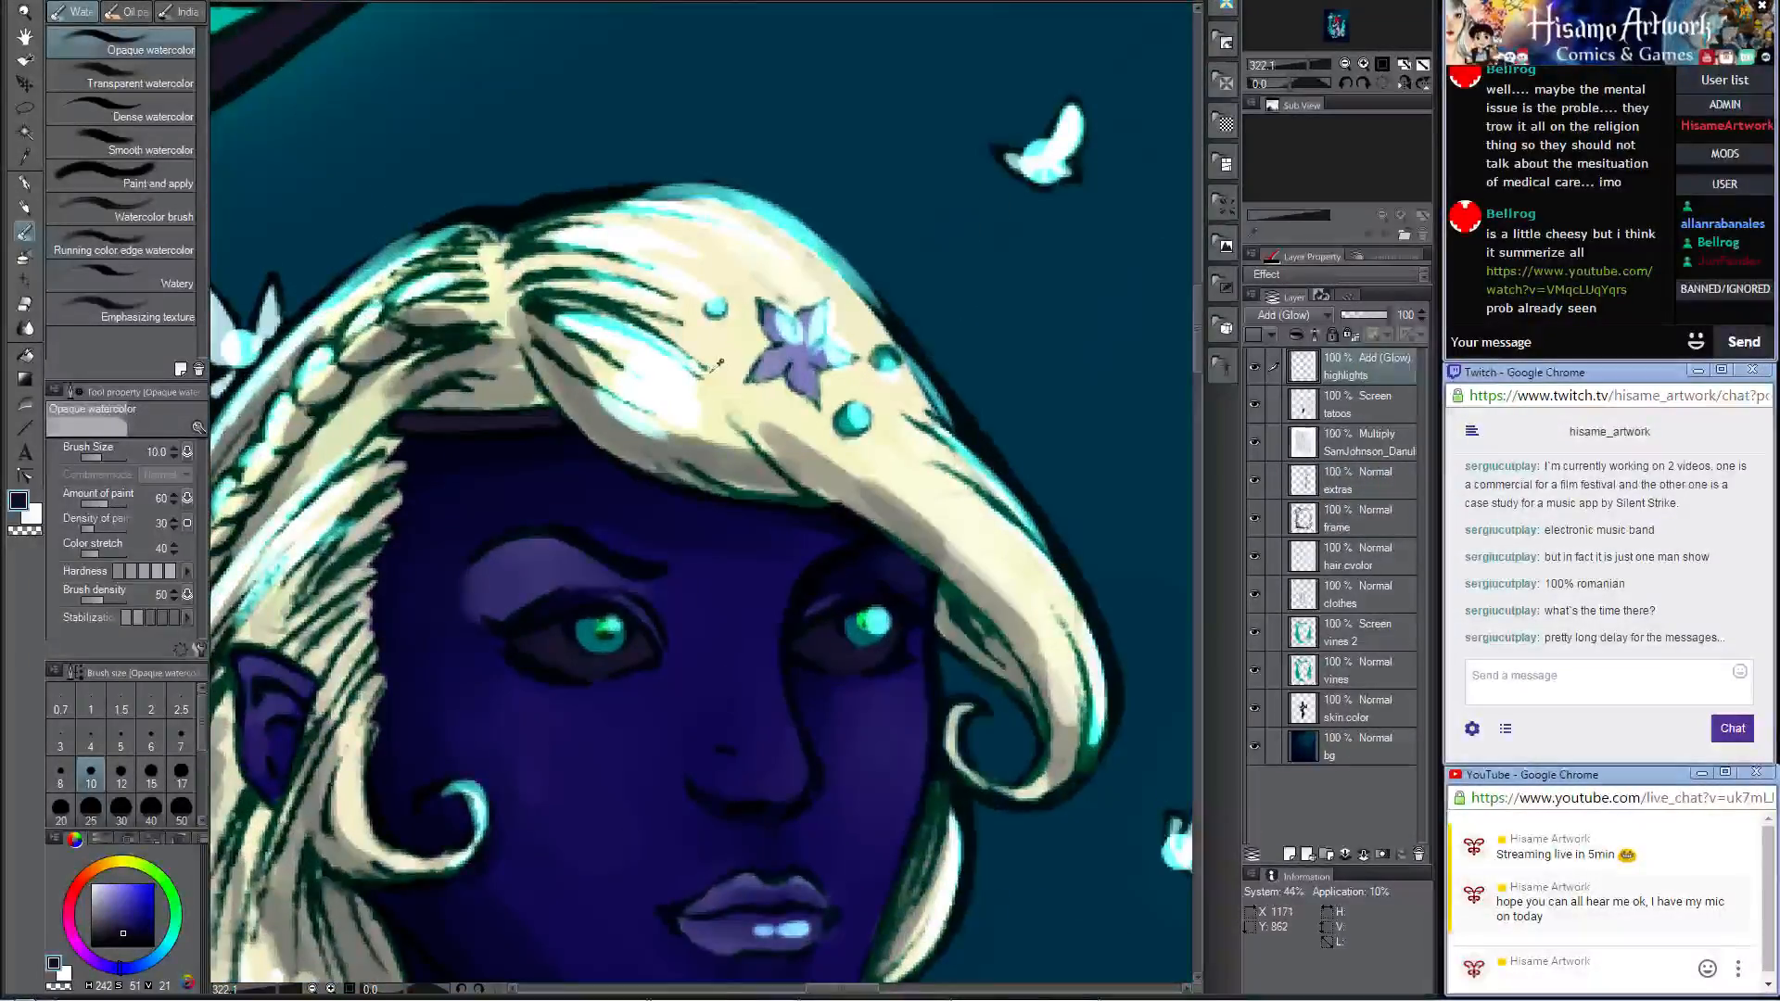
alt+click(726, 369)
click(1312, 477)
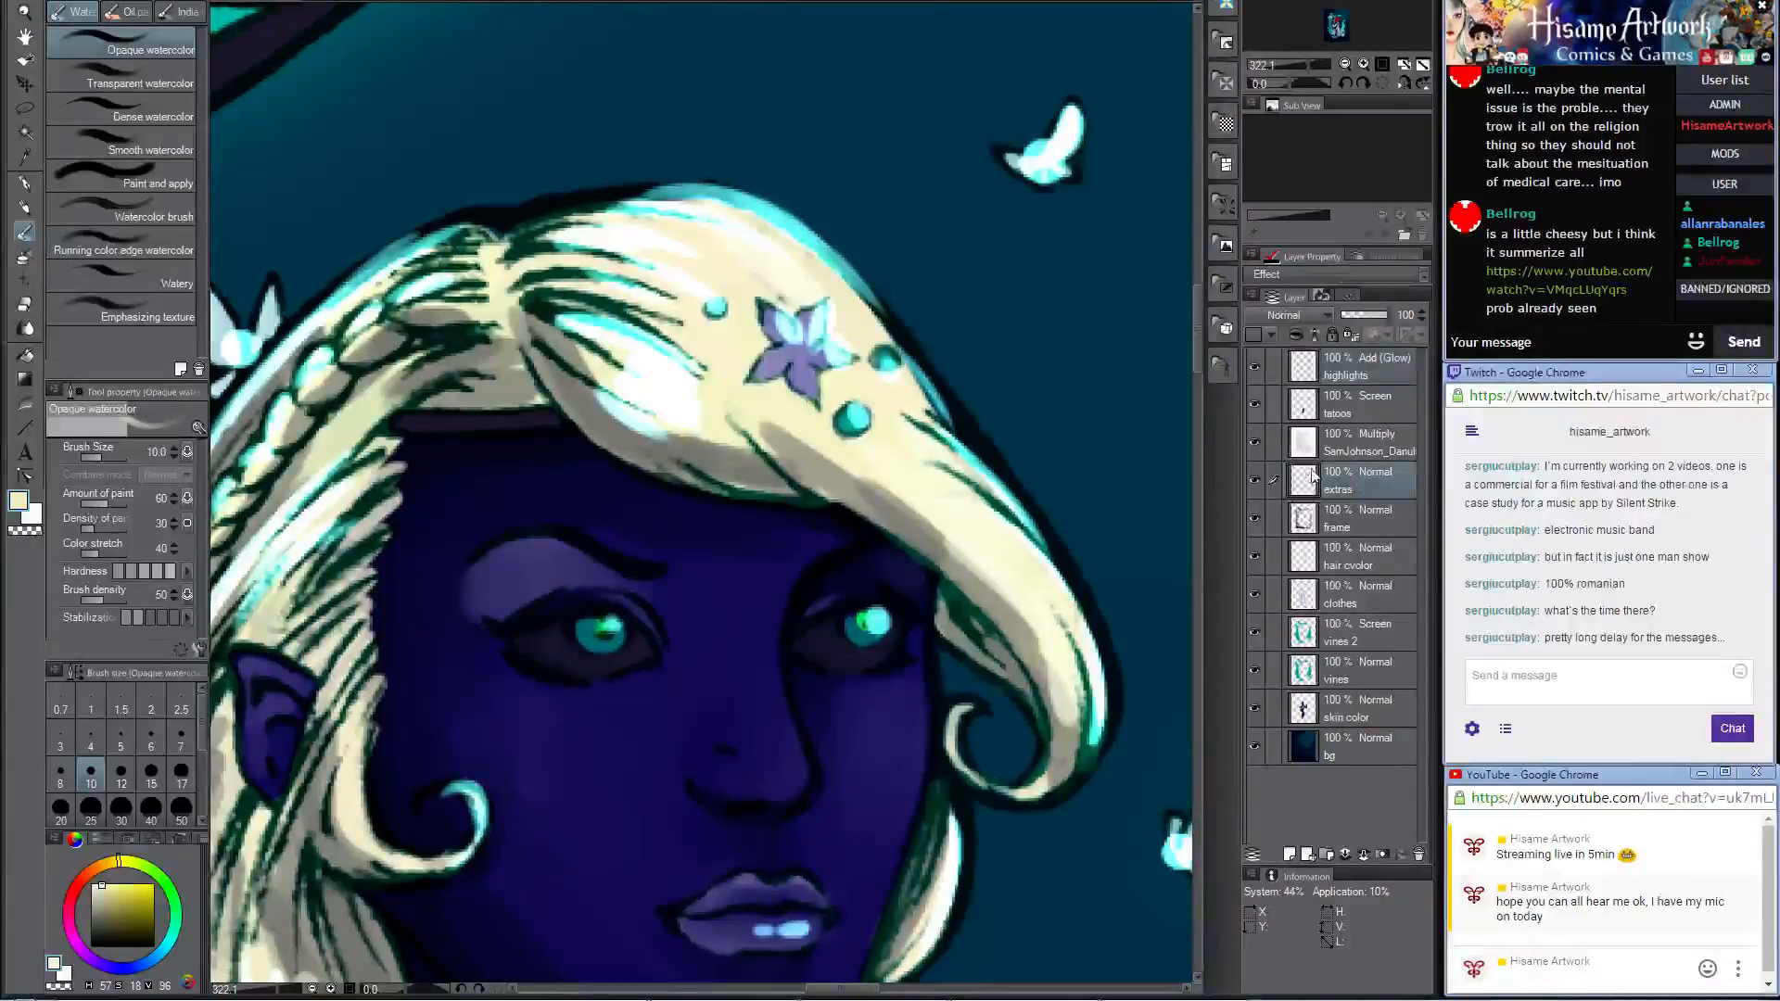
click(1361, 407)
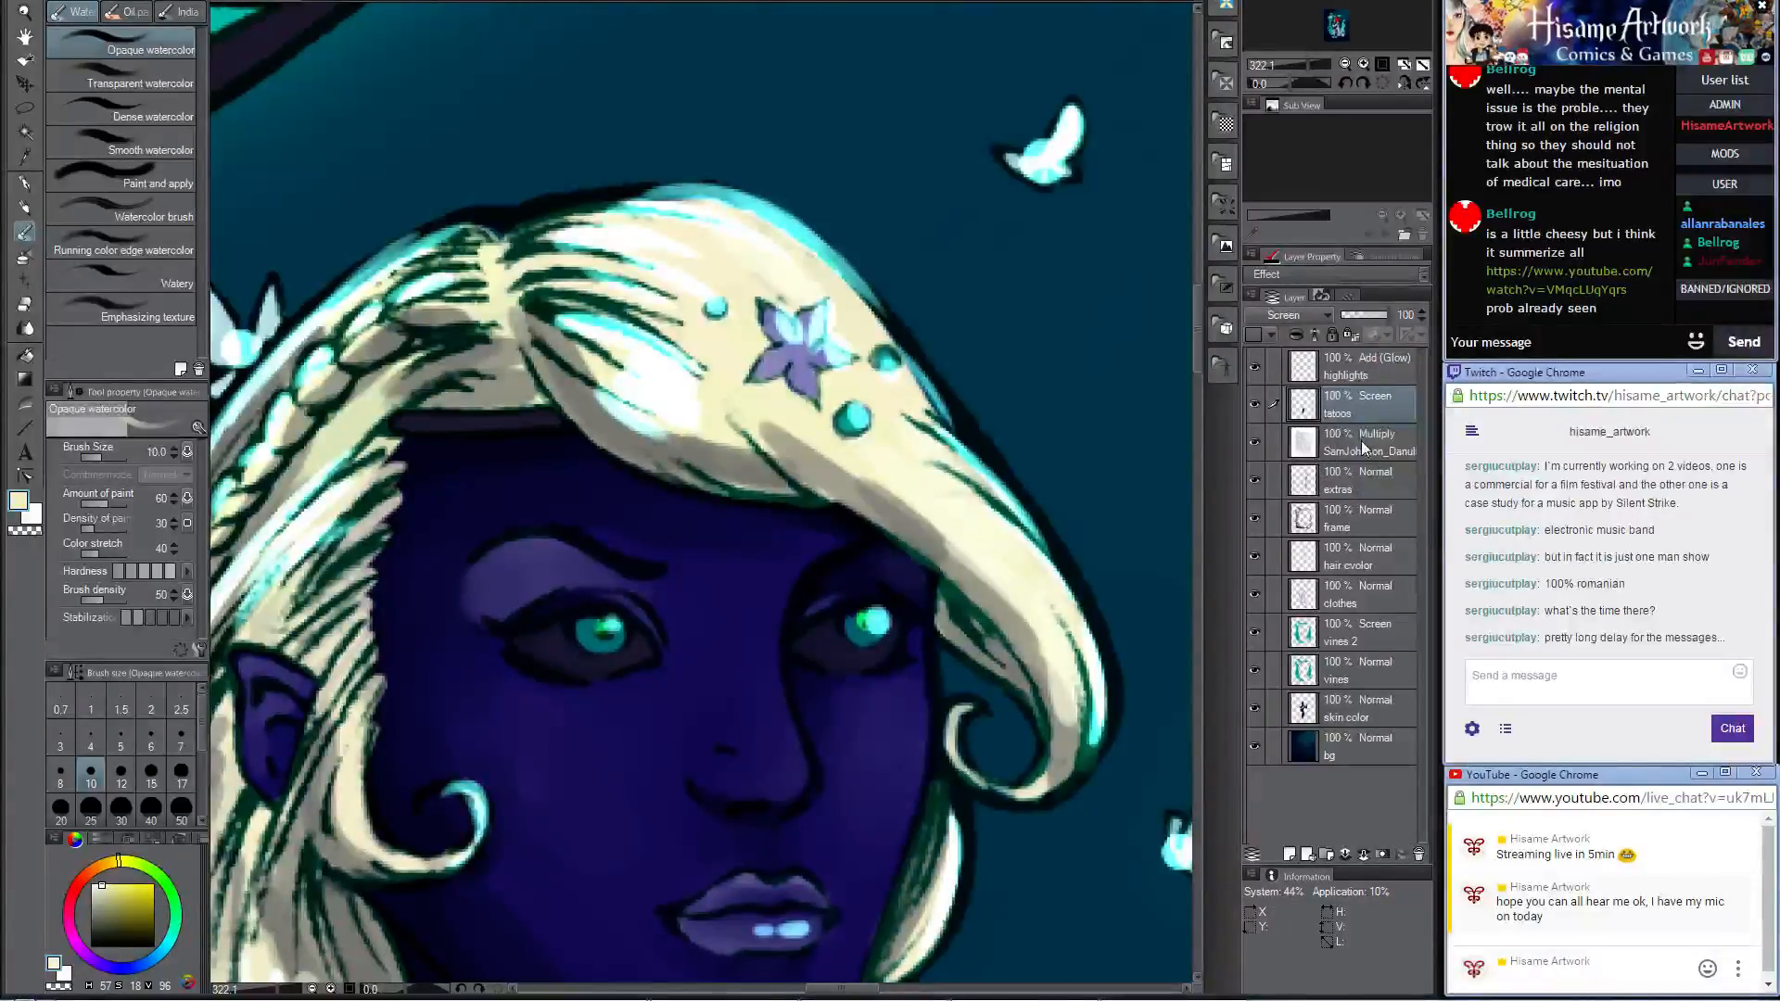
scroll(776, 515, up, 1)
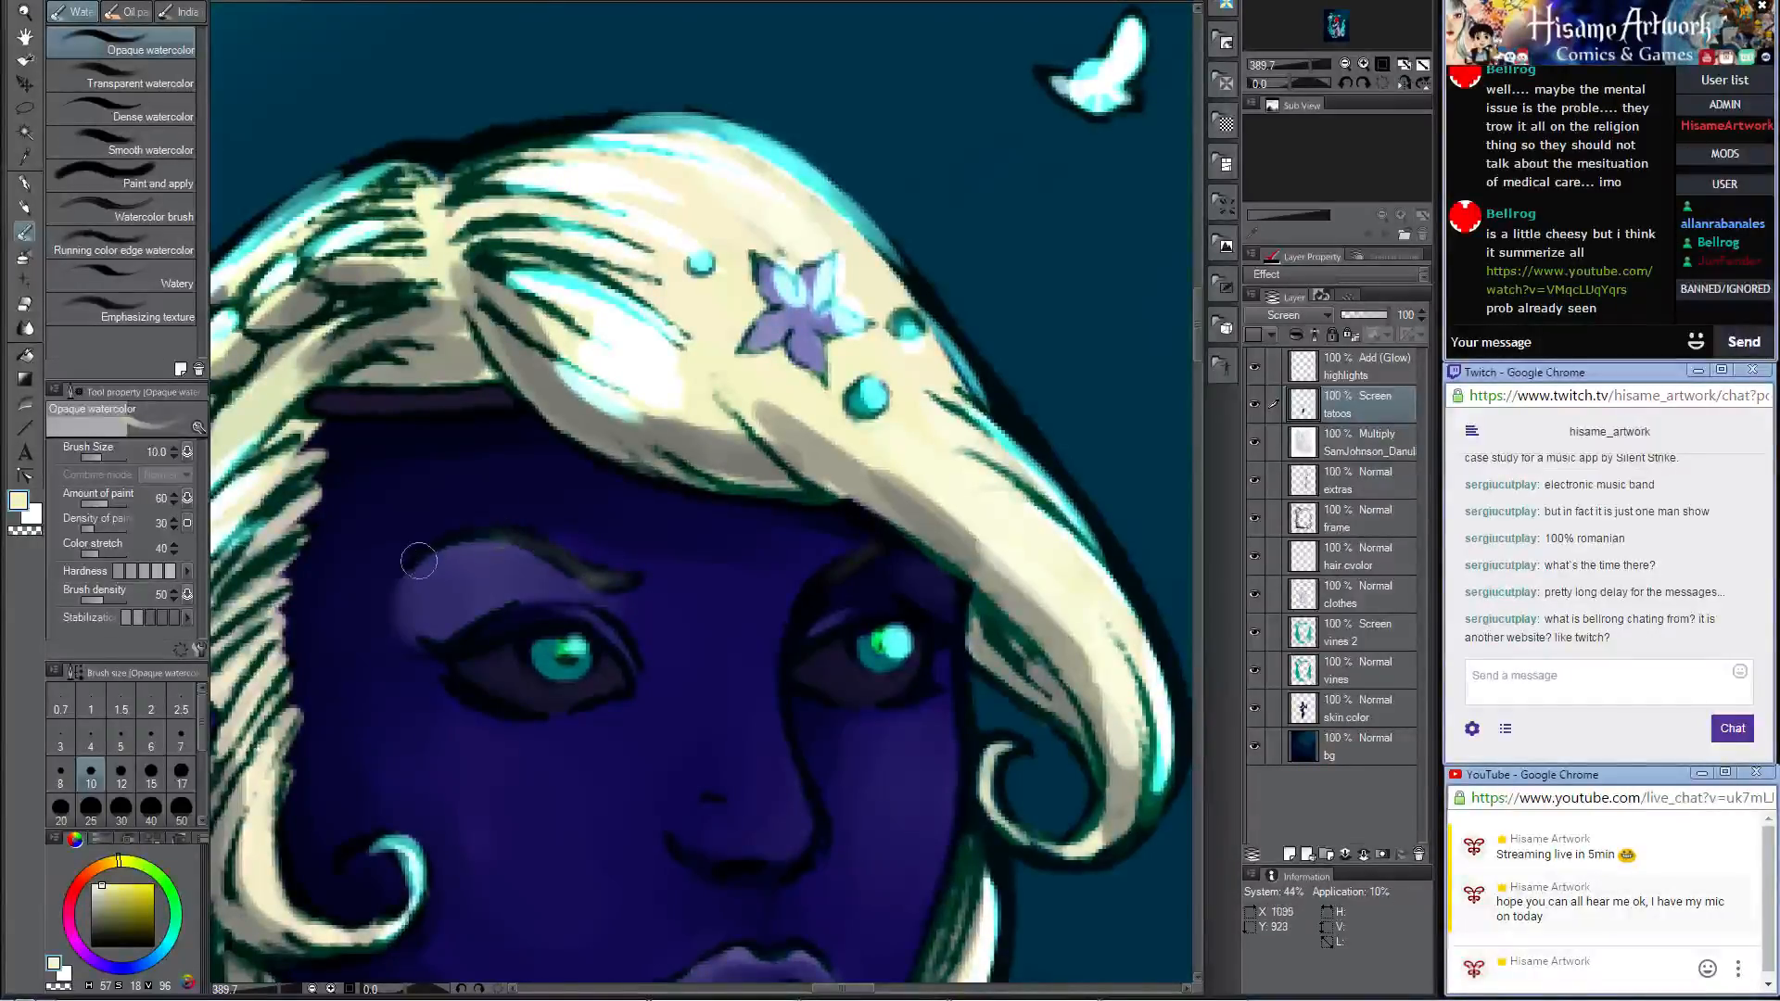
Step: Examine the overall balance of the figure, staff and frame across the whole illustration
scroll(559, 656, down, 4)
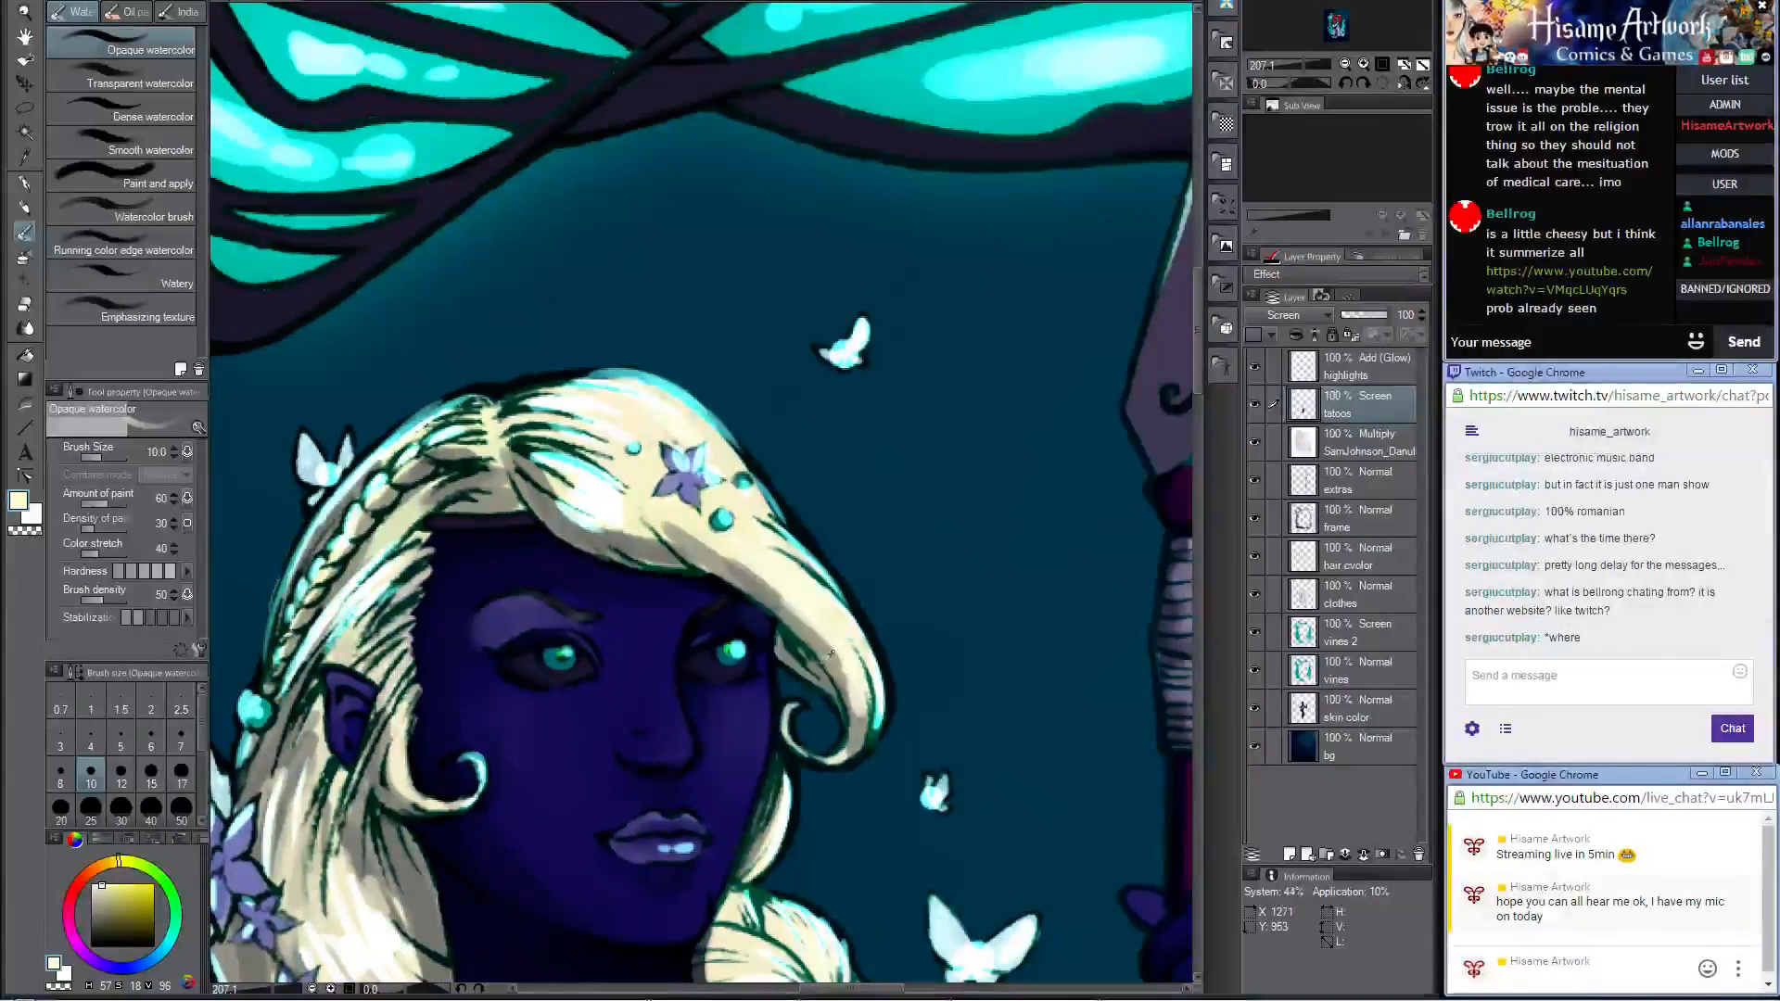
scroll(881, 655, down, 4)
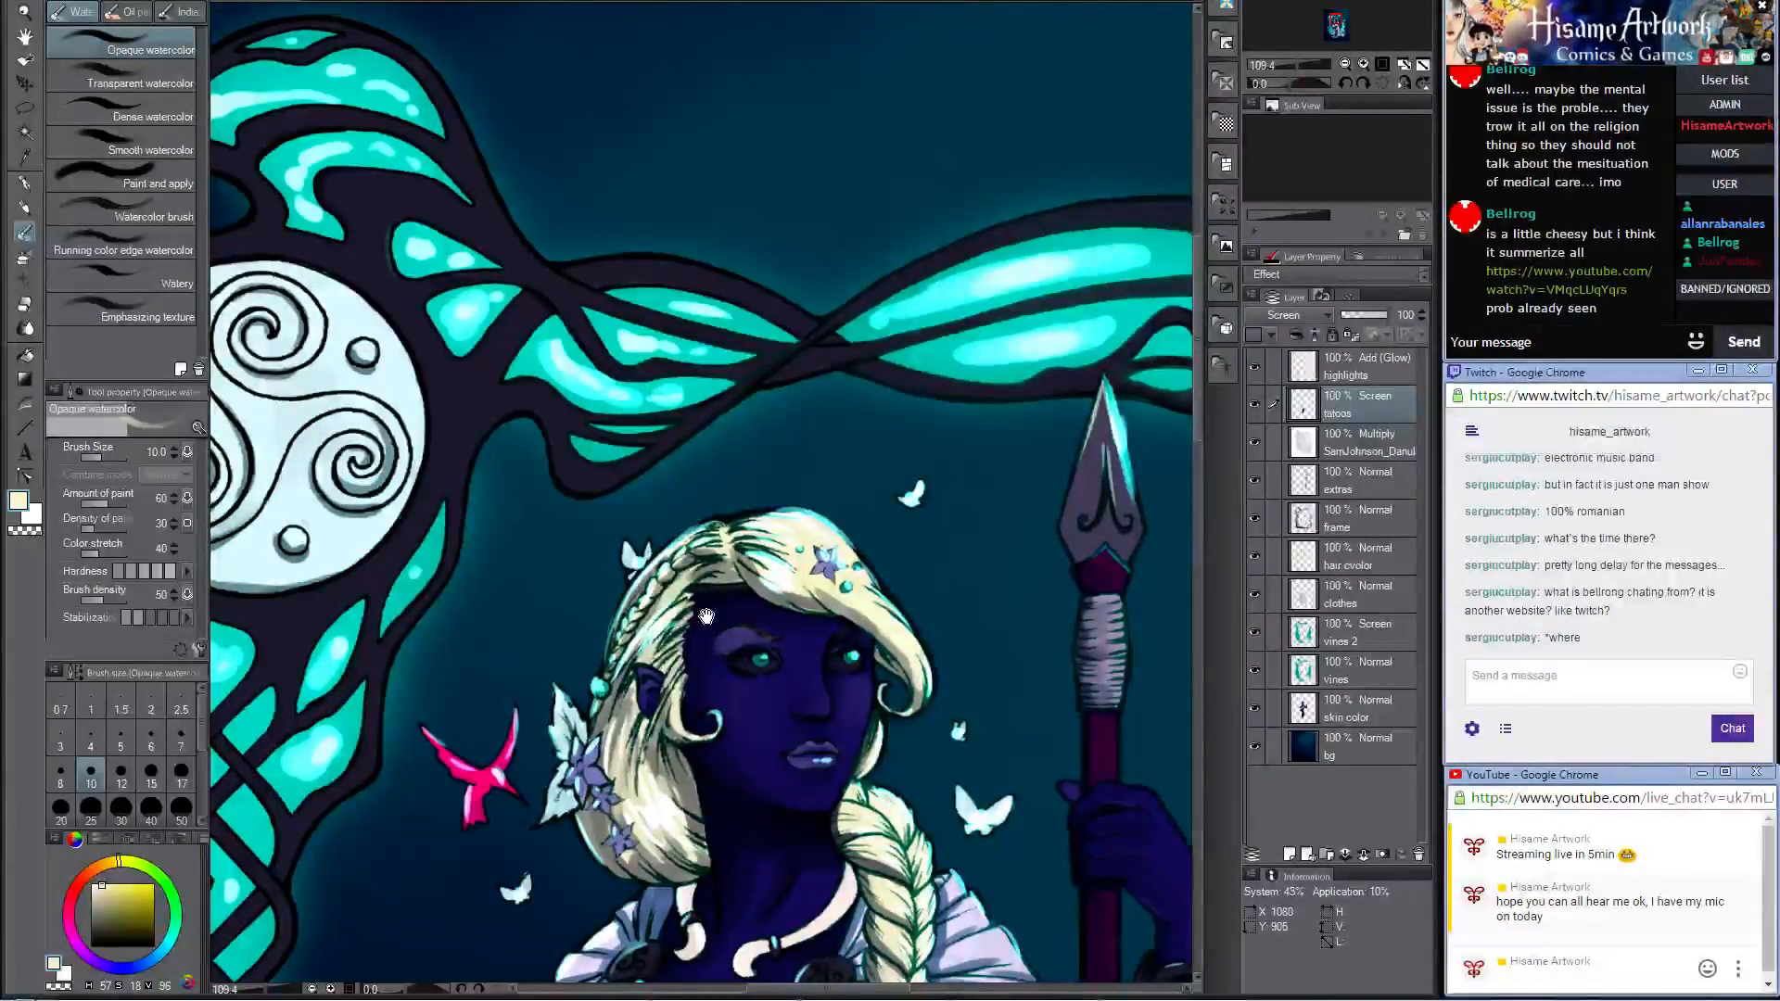
scroll(707, 617, down, 6)
drag(750, 715, 748, 344)
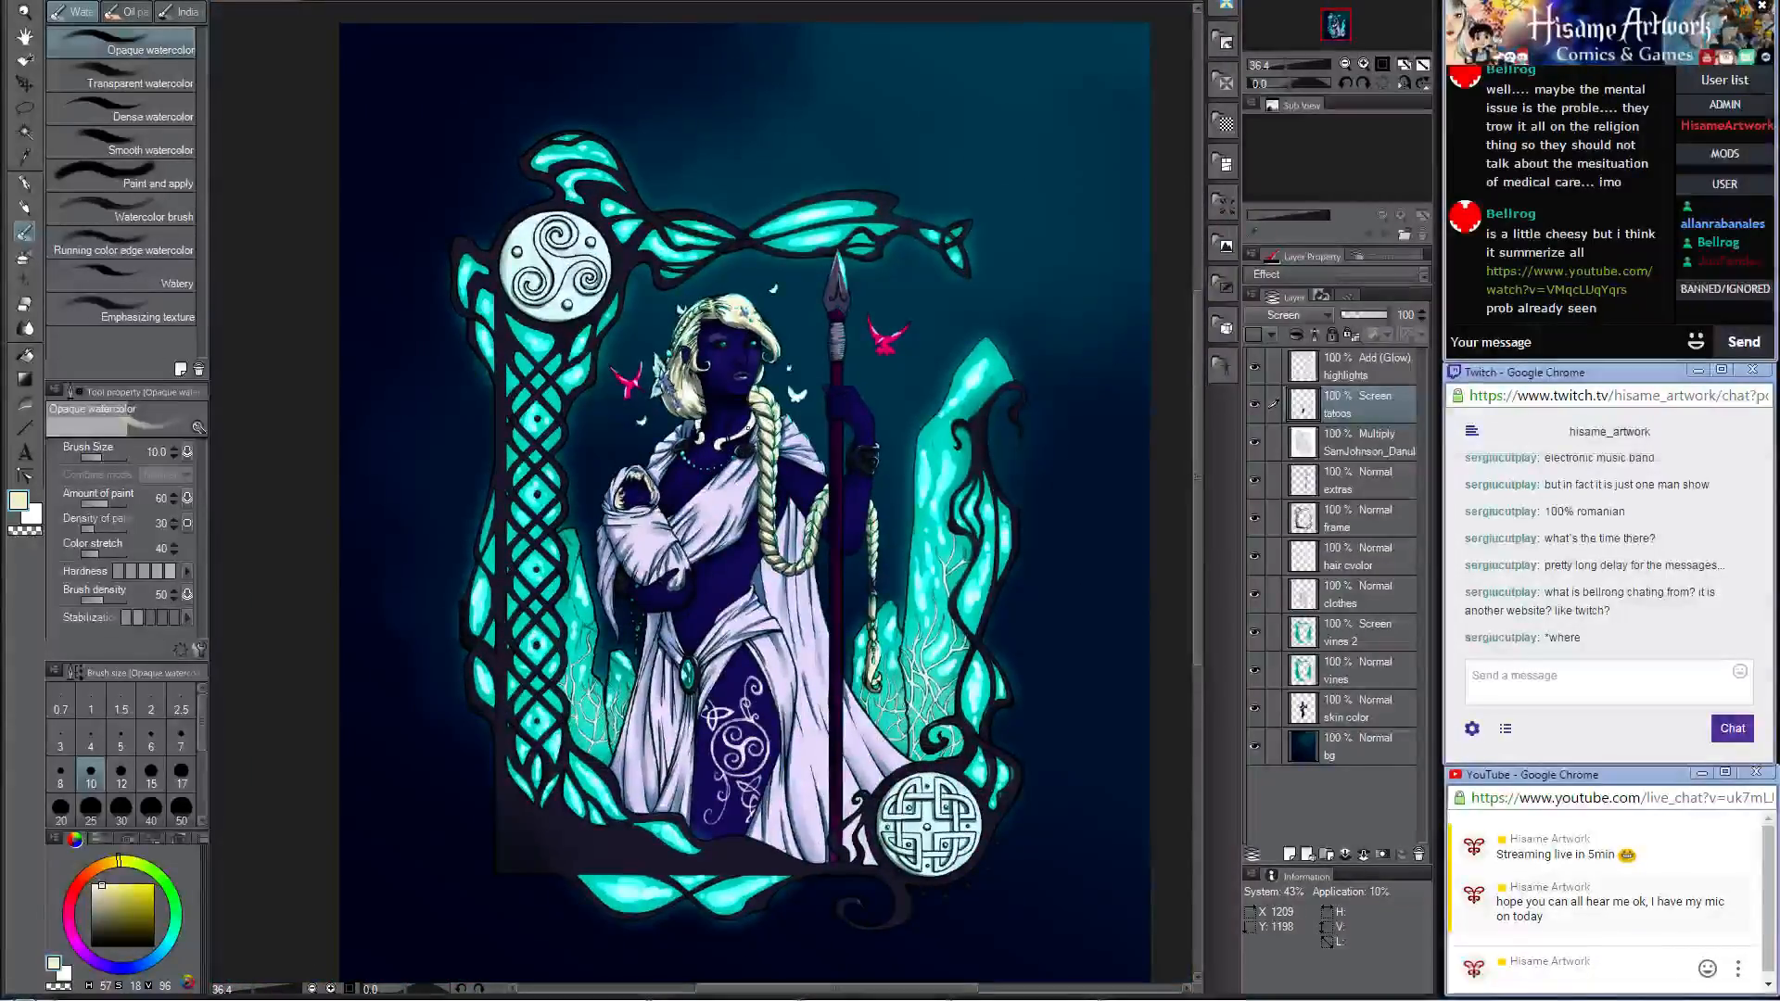
scroll(783, 519, up, 1)
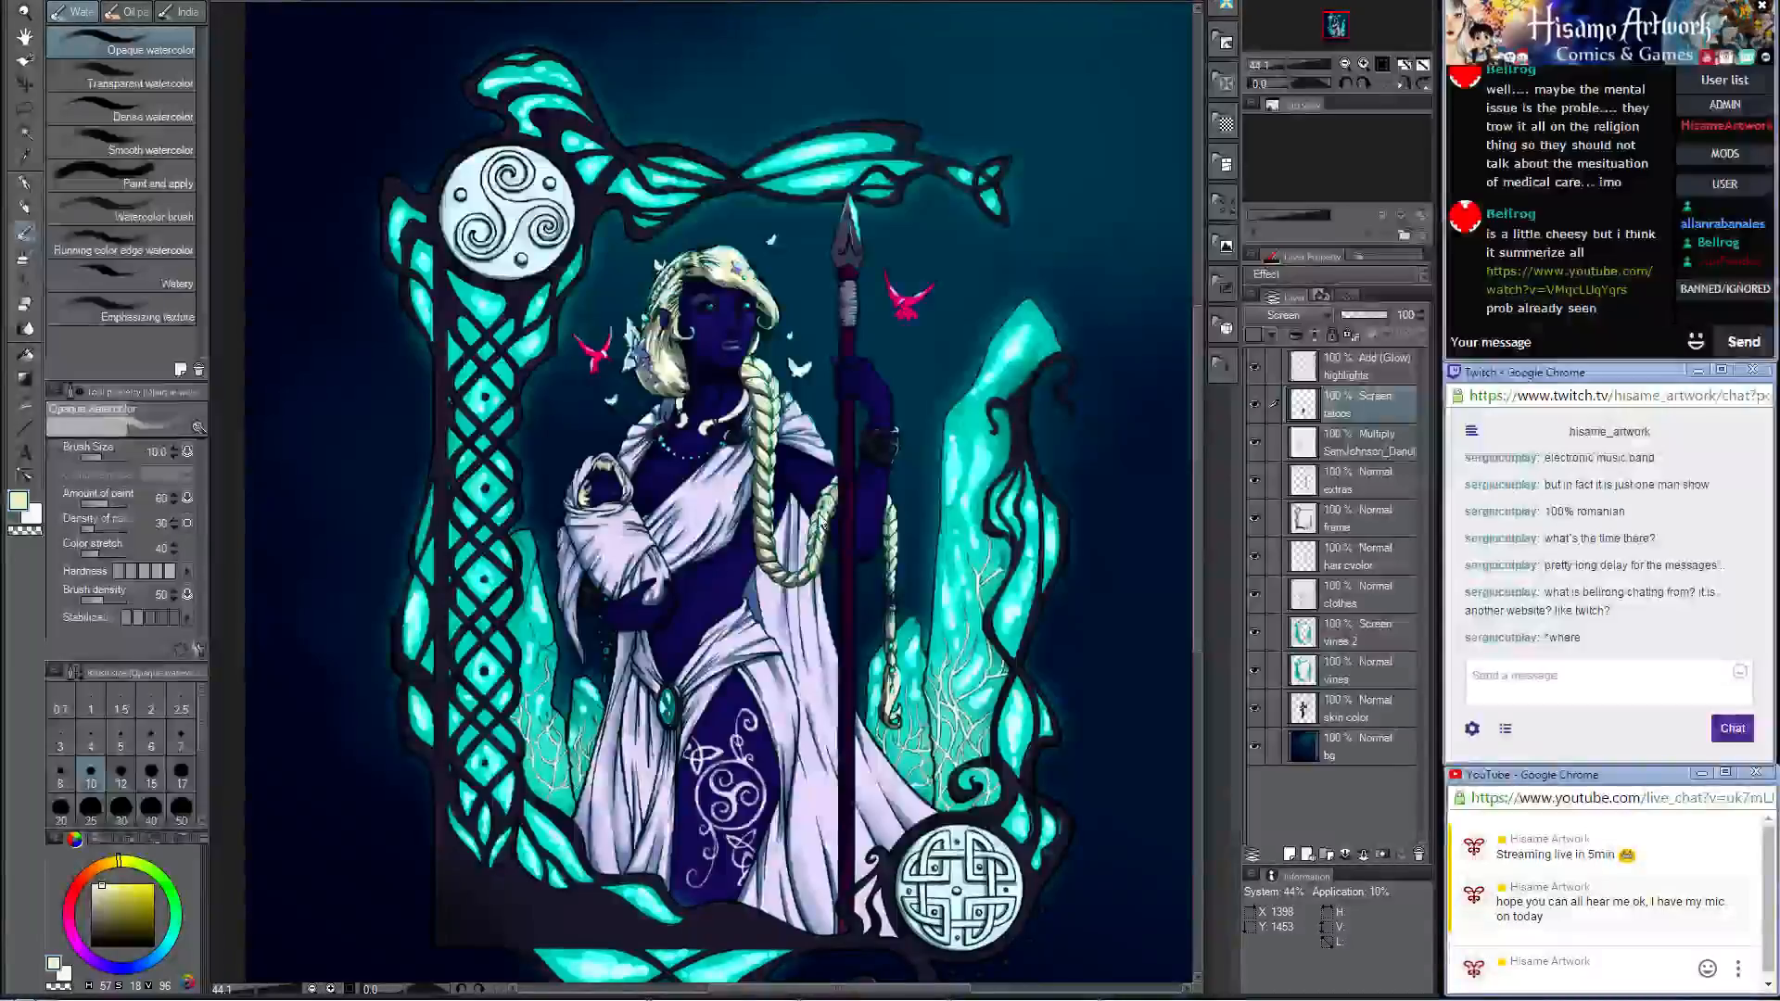
scroll(839, 451, down, 2)
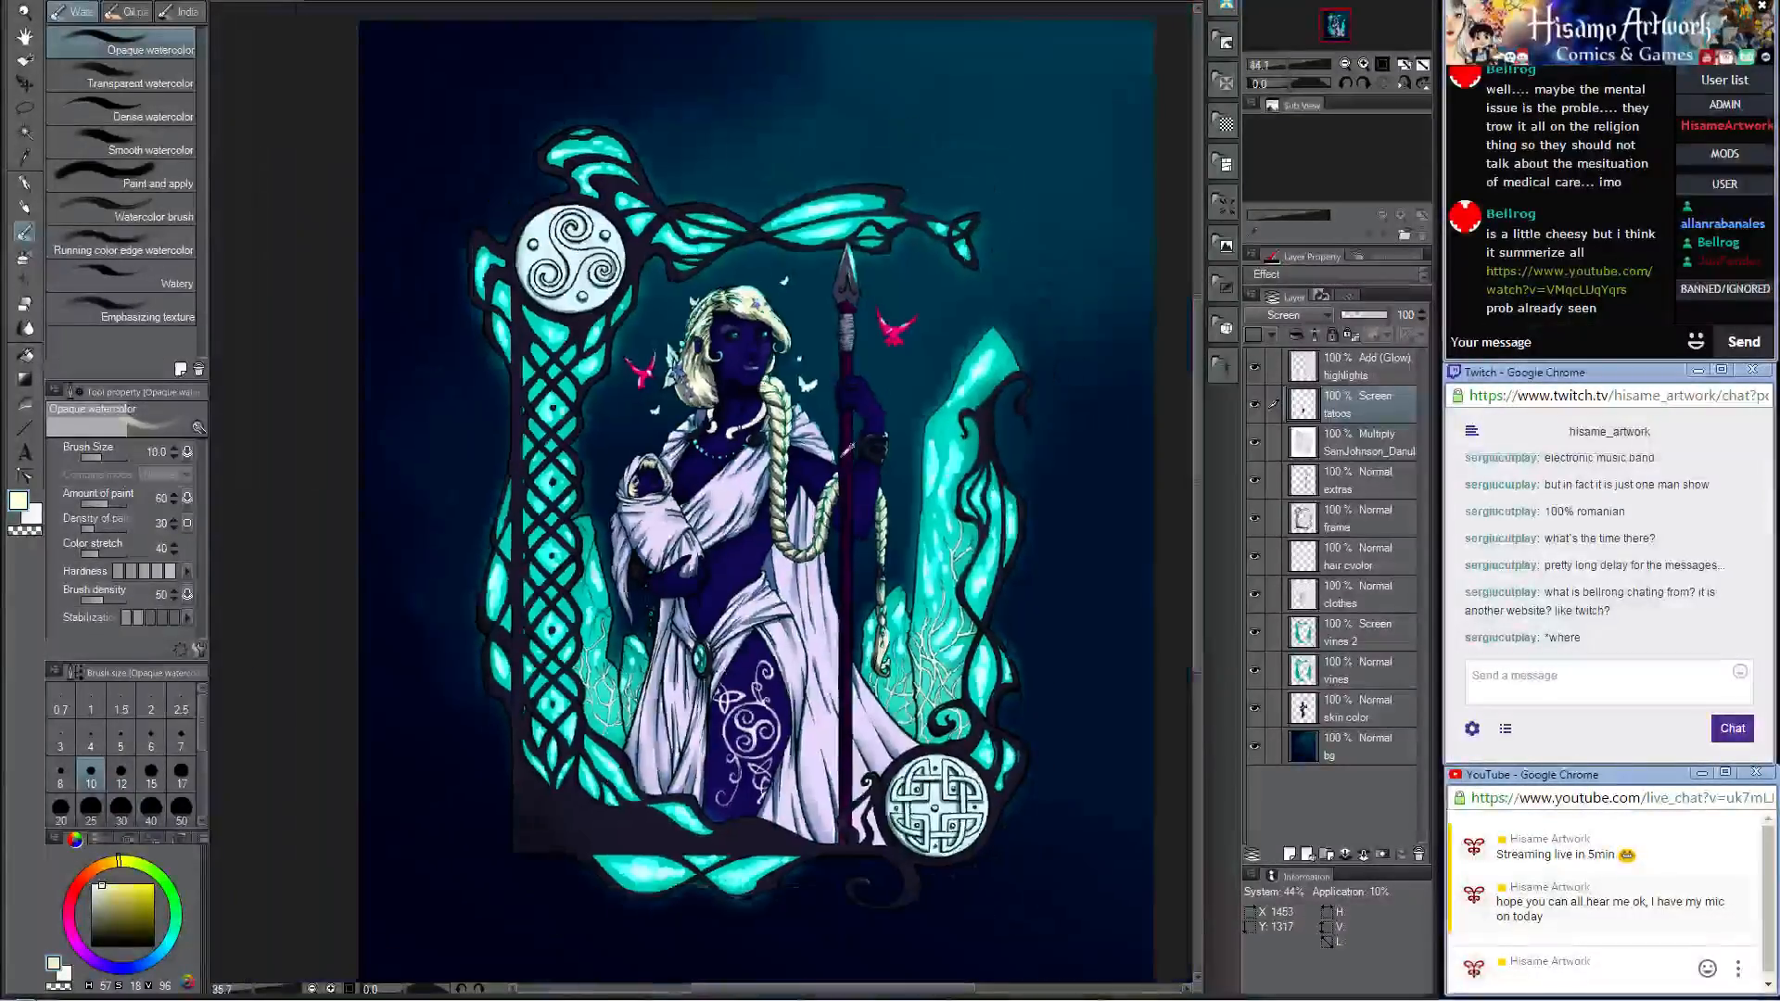
scroll(838, 450, up, 3)
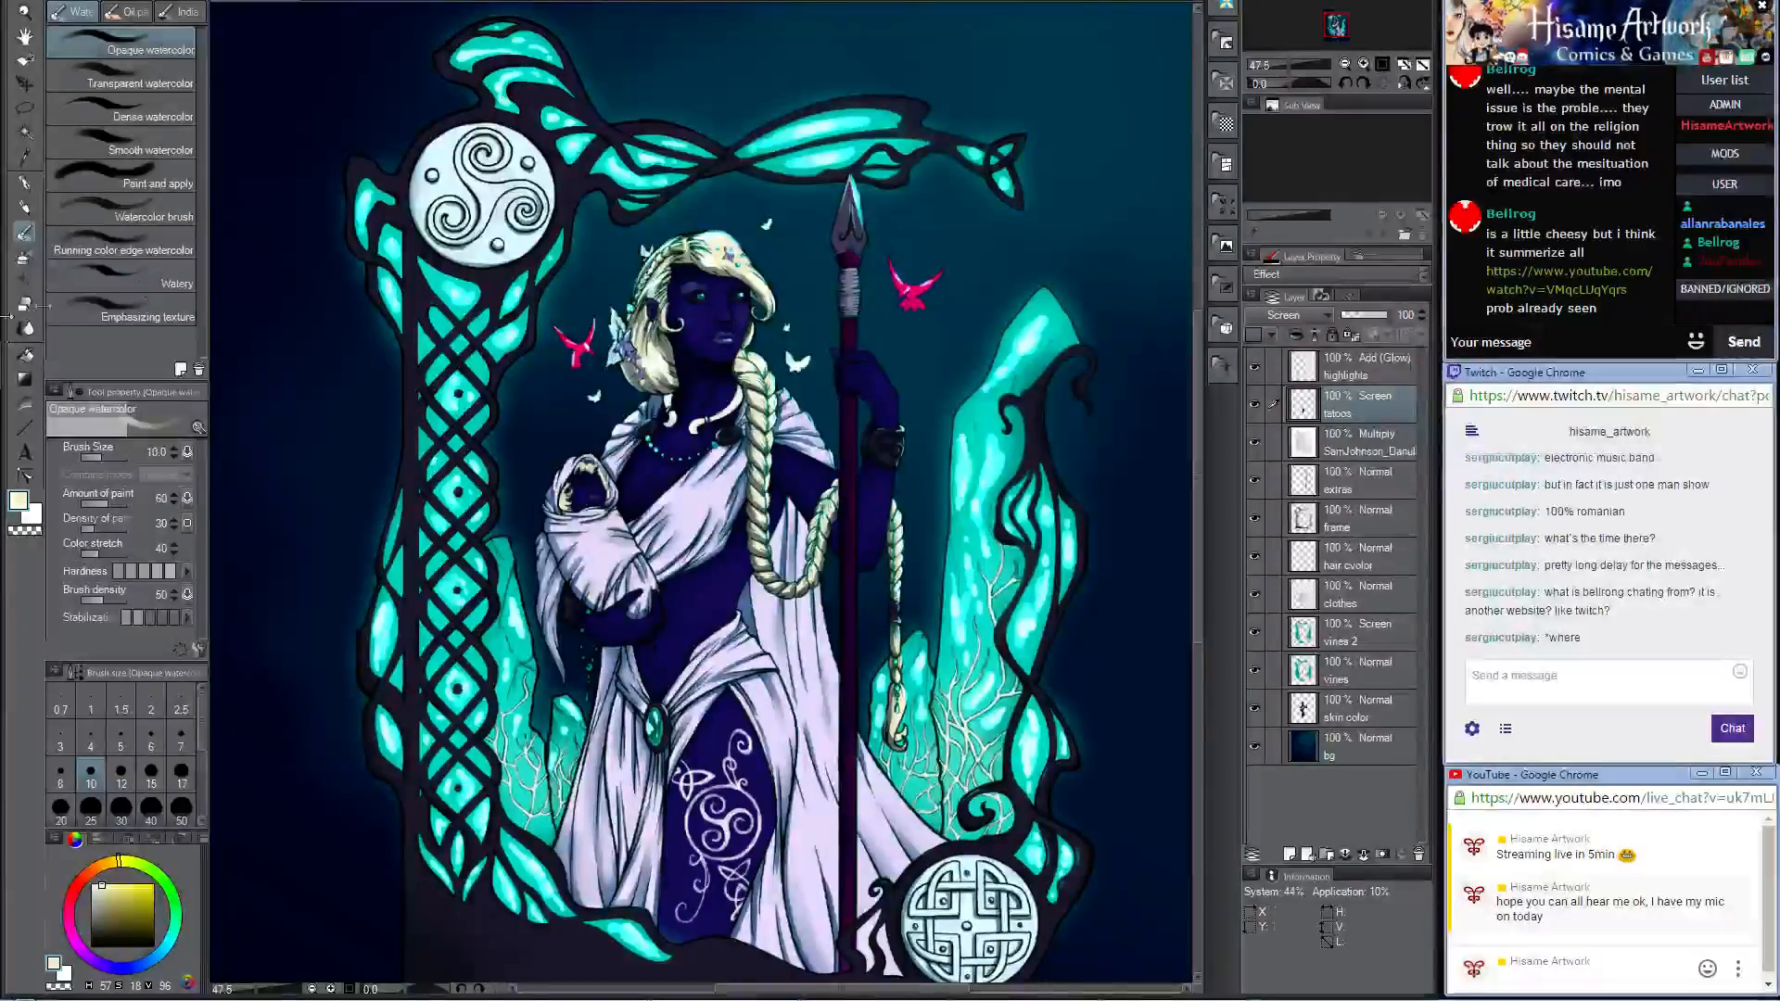
Step: On the highlights layer, paint a glowing highlight on the chest drape in sampled teal with the Darker pencil at size 50
key(p)
scroll(844, 441, up, 2)
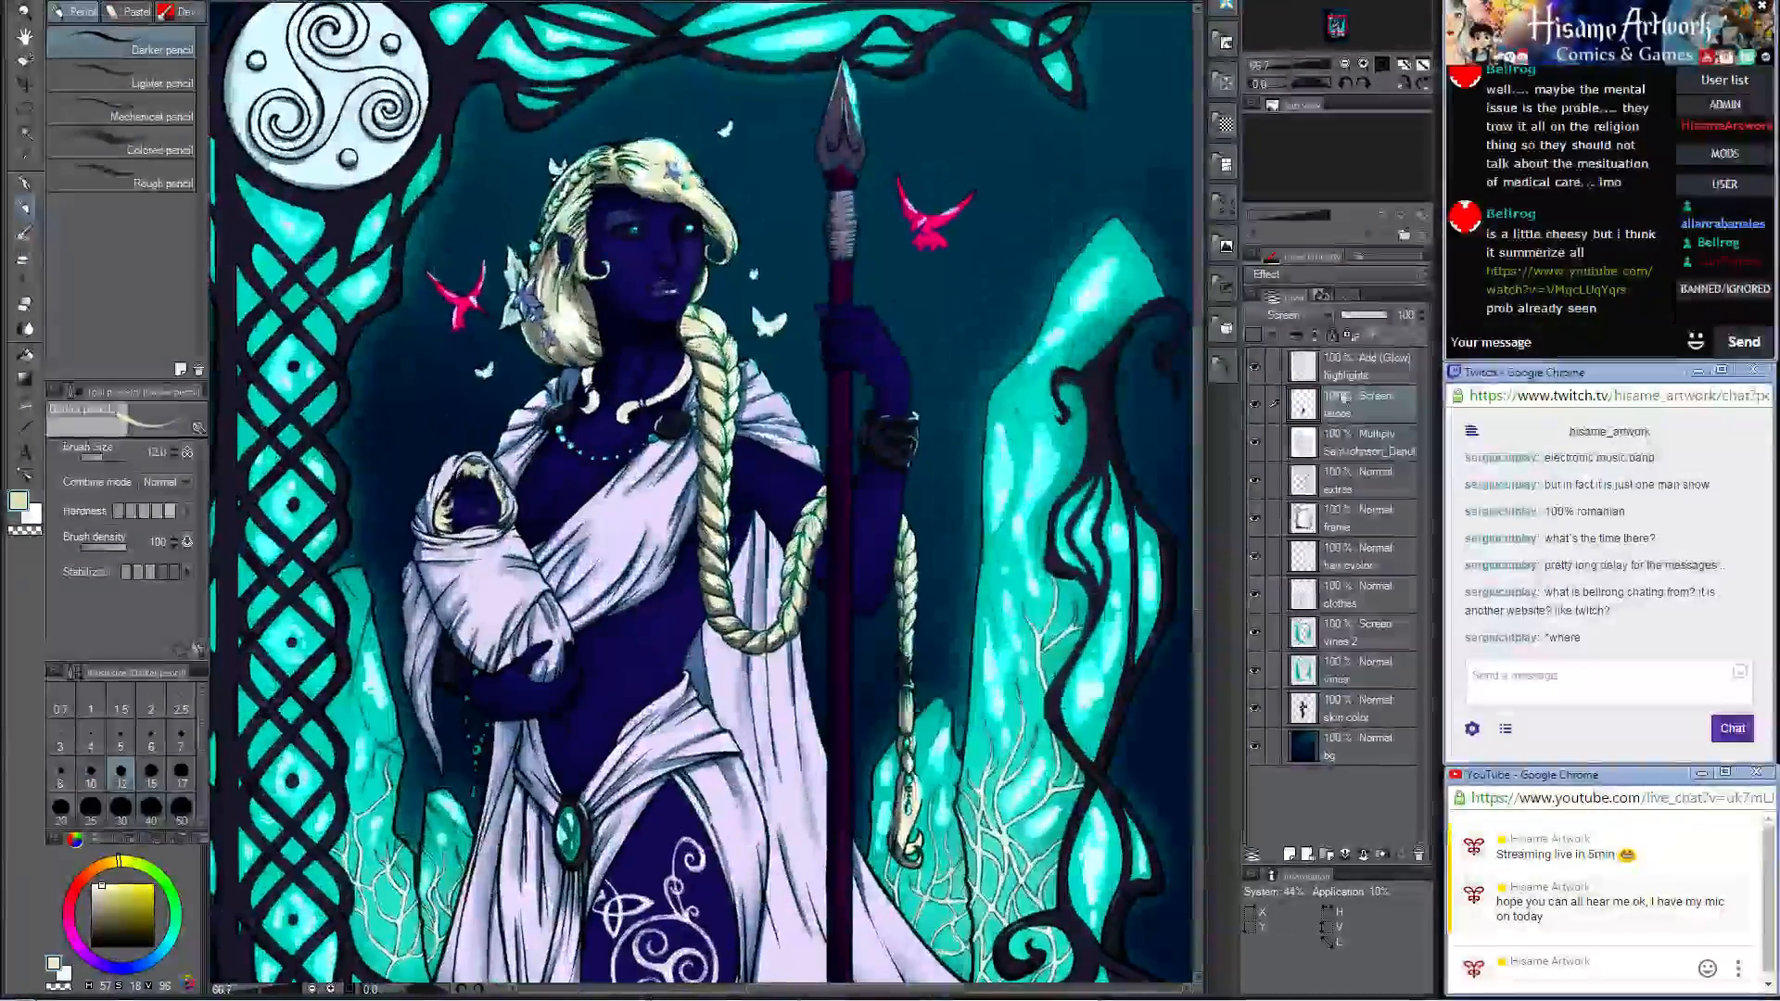
click(1346, 368)
drag(799, 402, 980, 388)
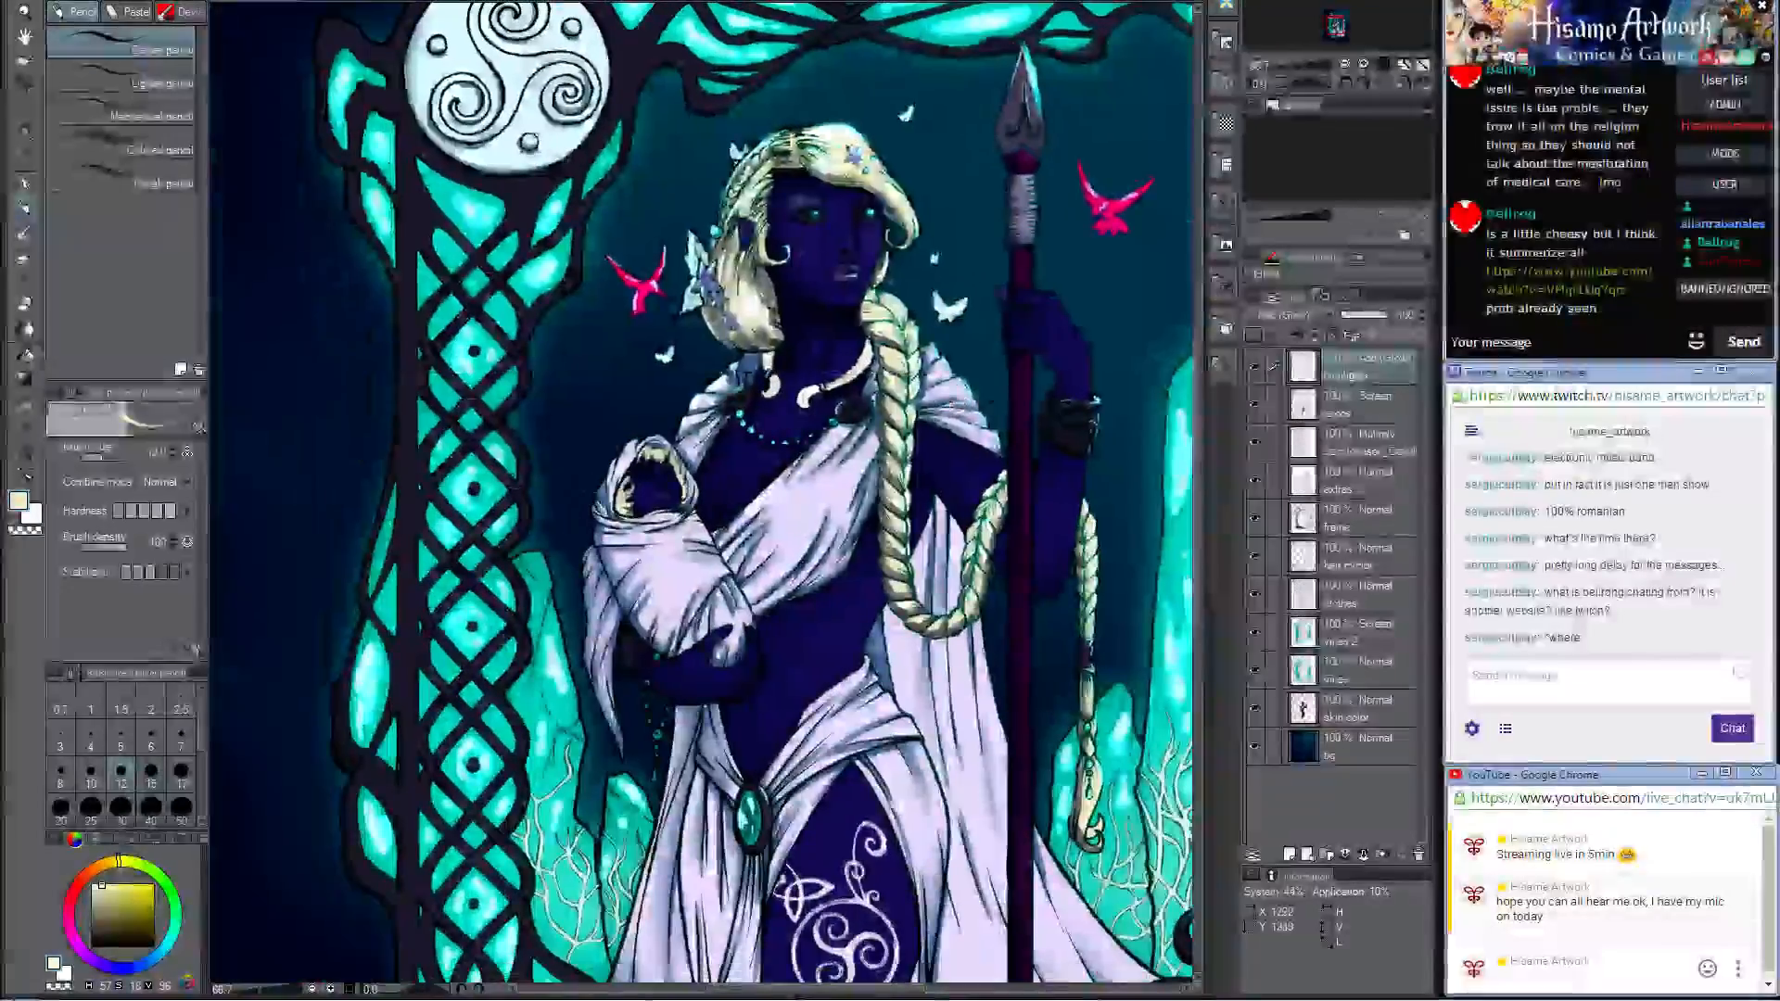
scroll(816, 484, up, 1)
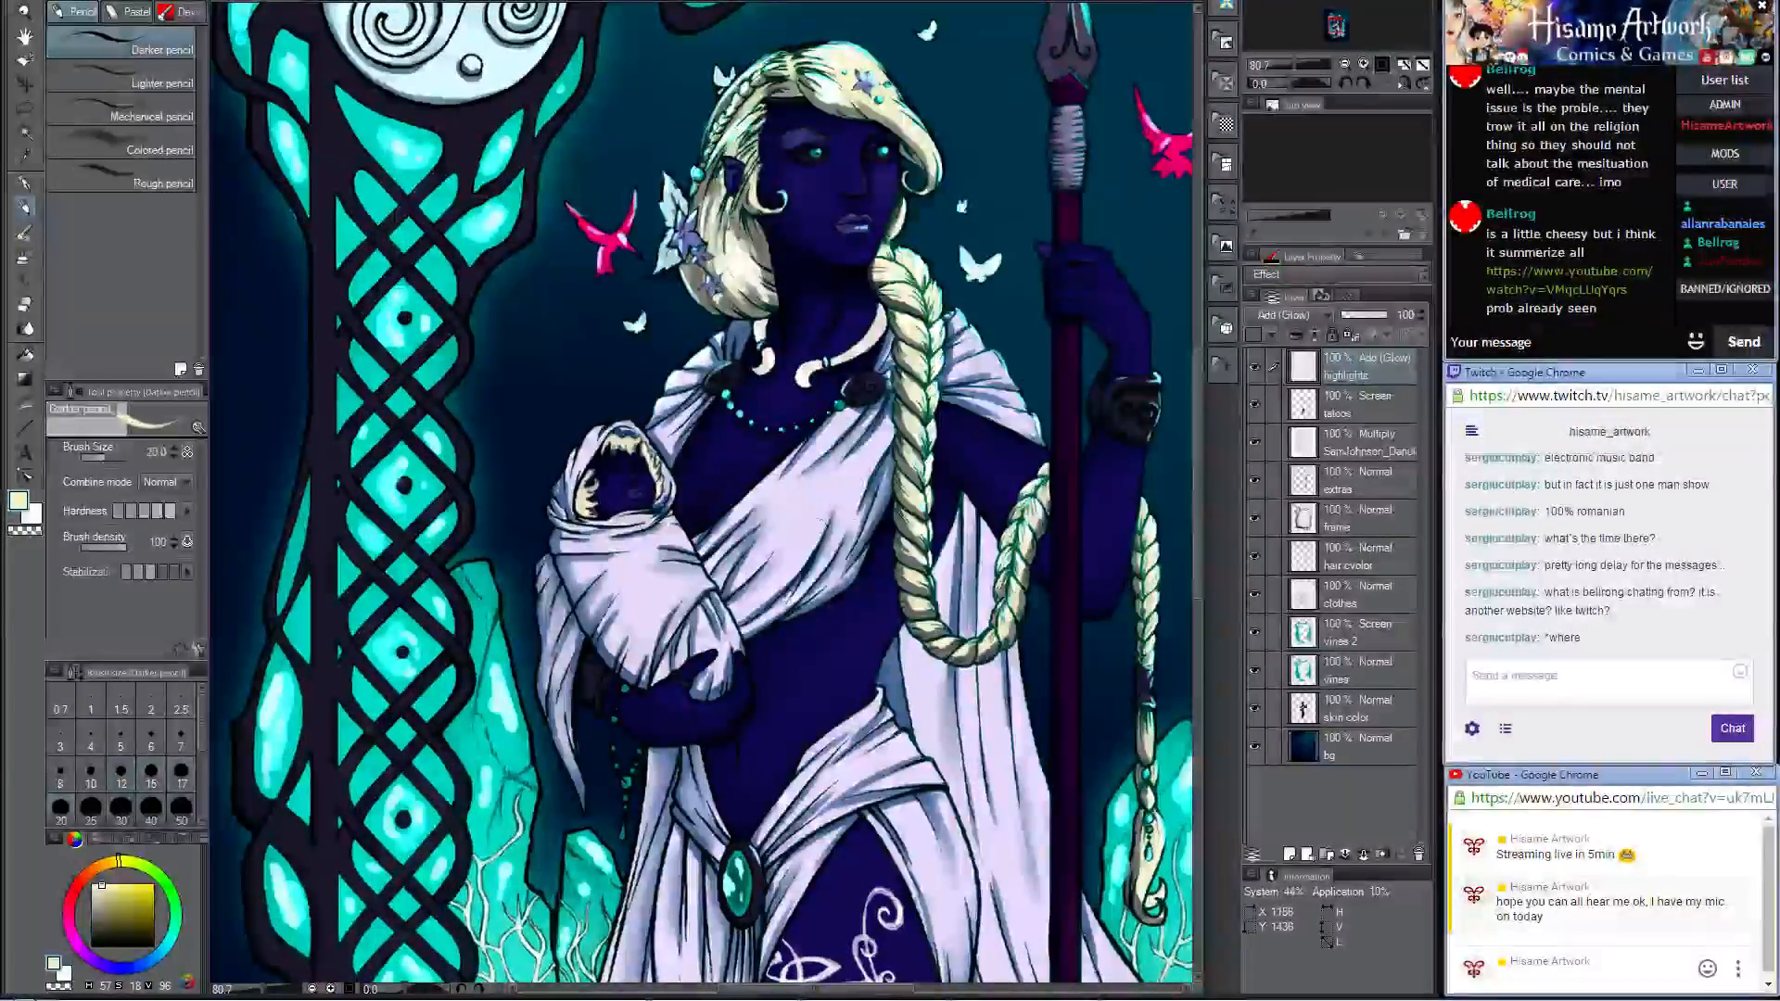
key(bracketright)
key(bracketright)
key(bracketright)
key(bracketright)
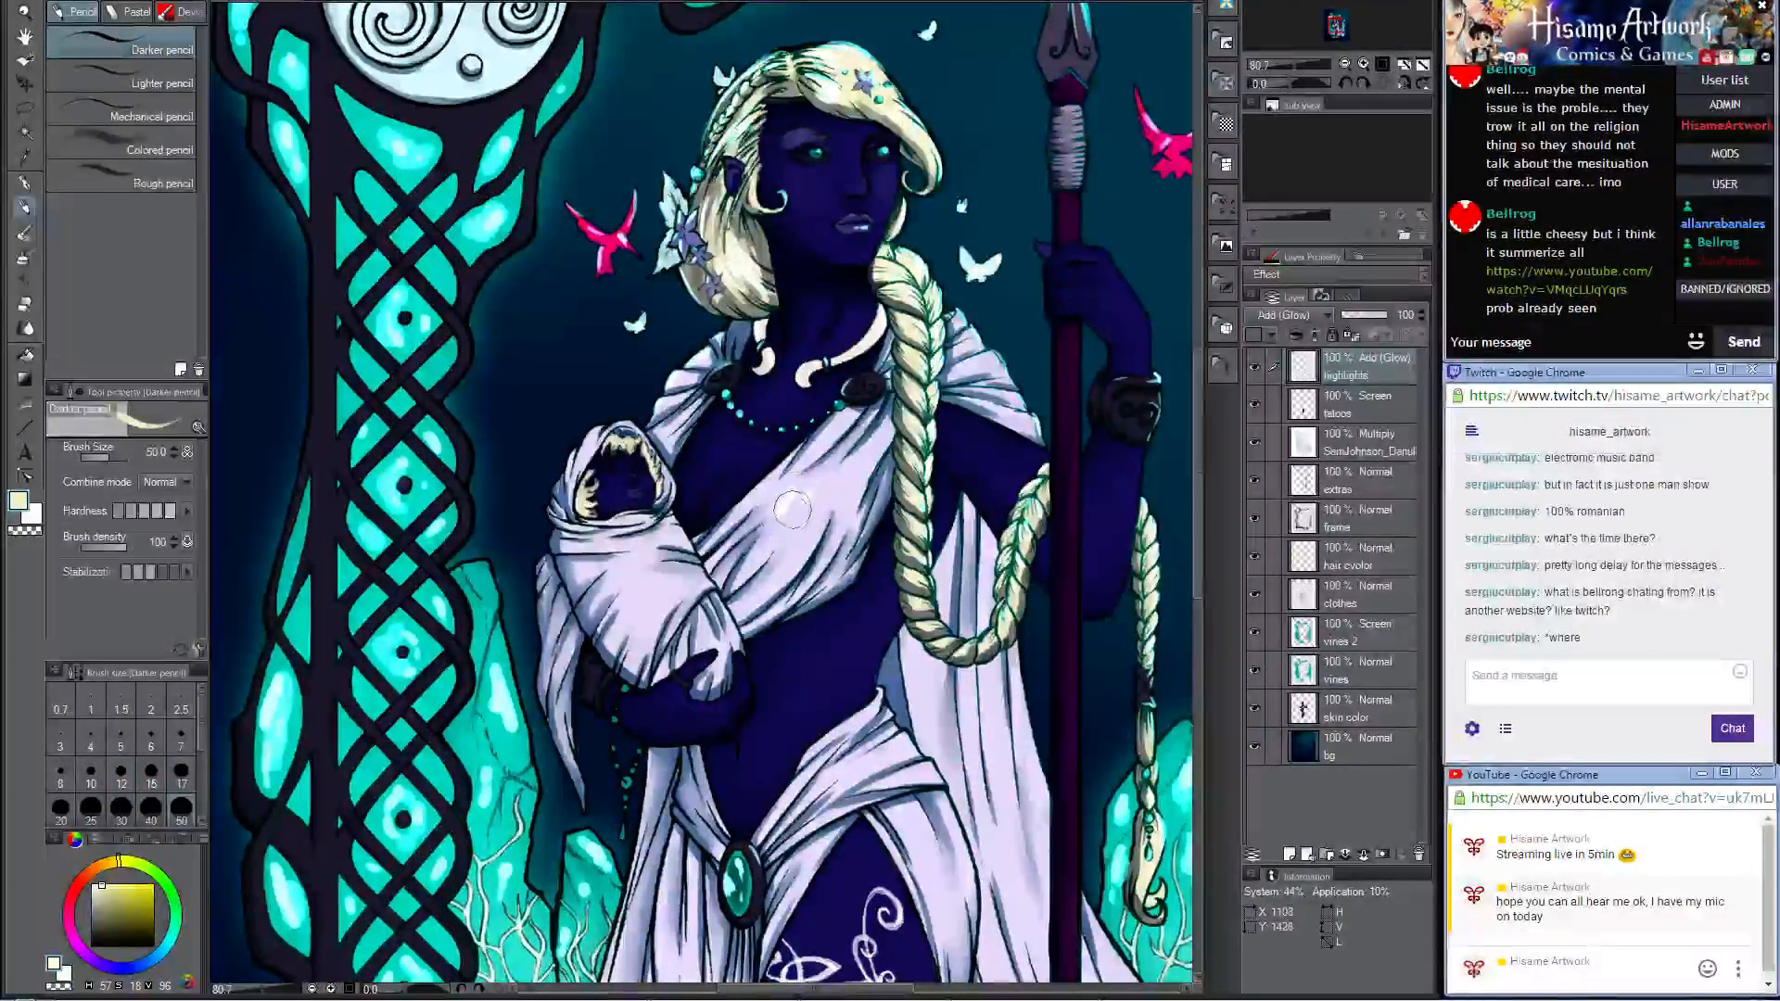
alt+click(449, 426)
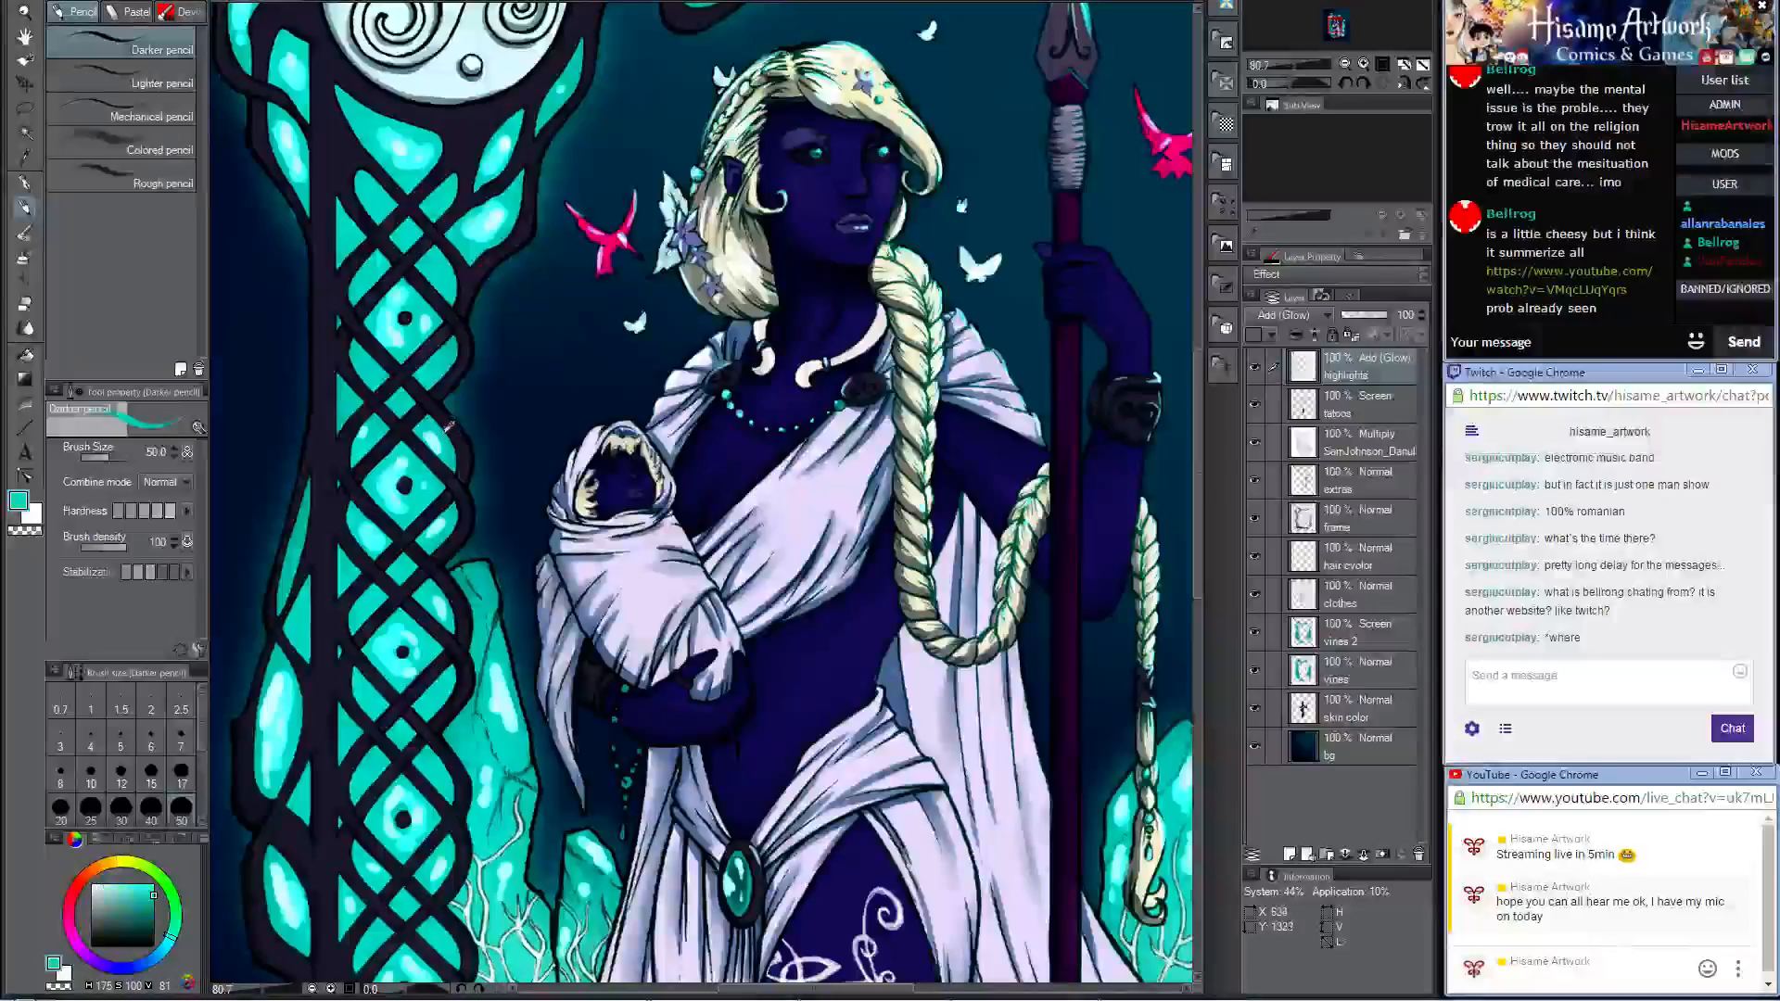
mouse_move(842, 492)
mouse_down()
mouse_move(790, 507)
mouse_move(827, 492)
mouse_up()
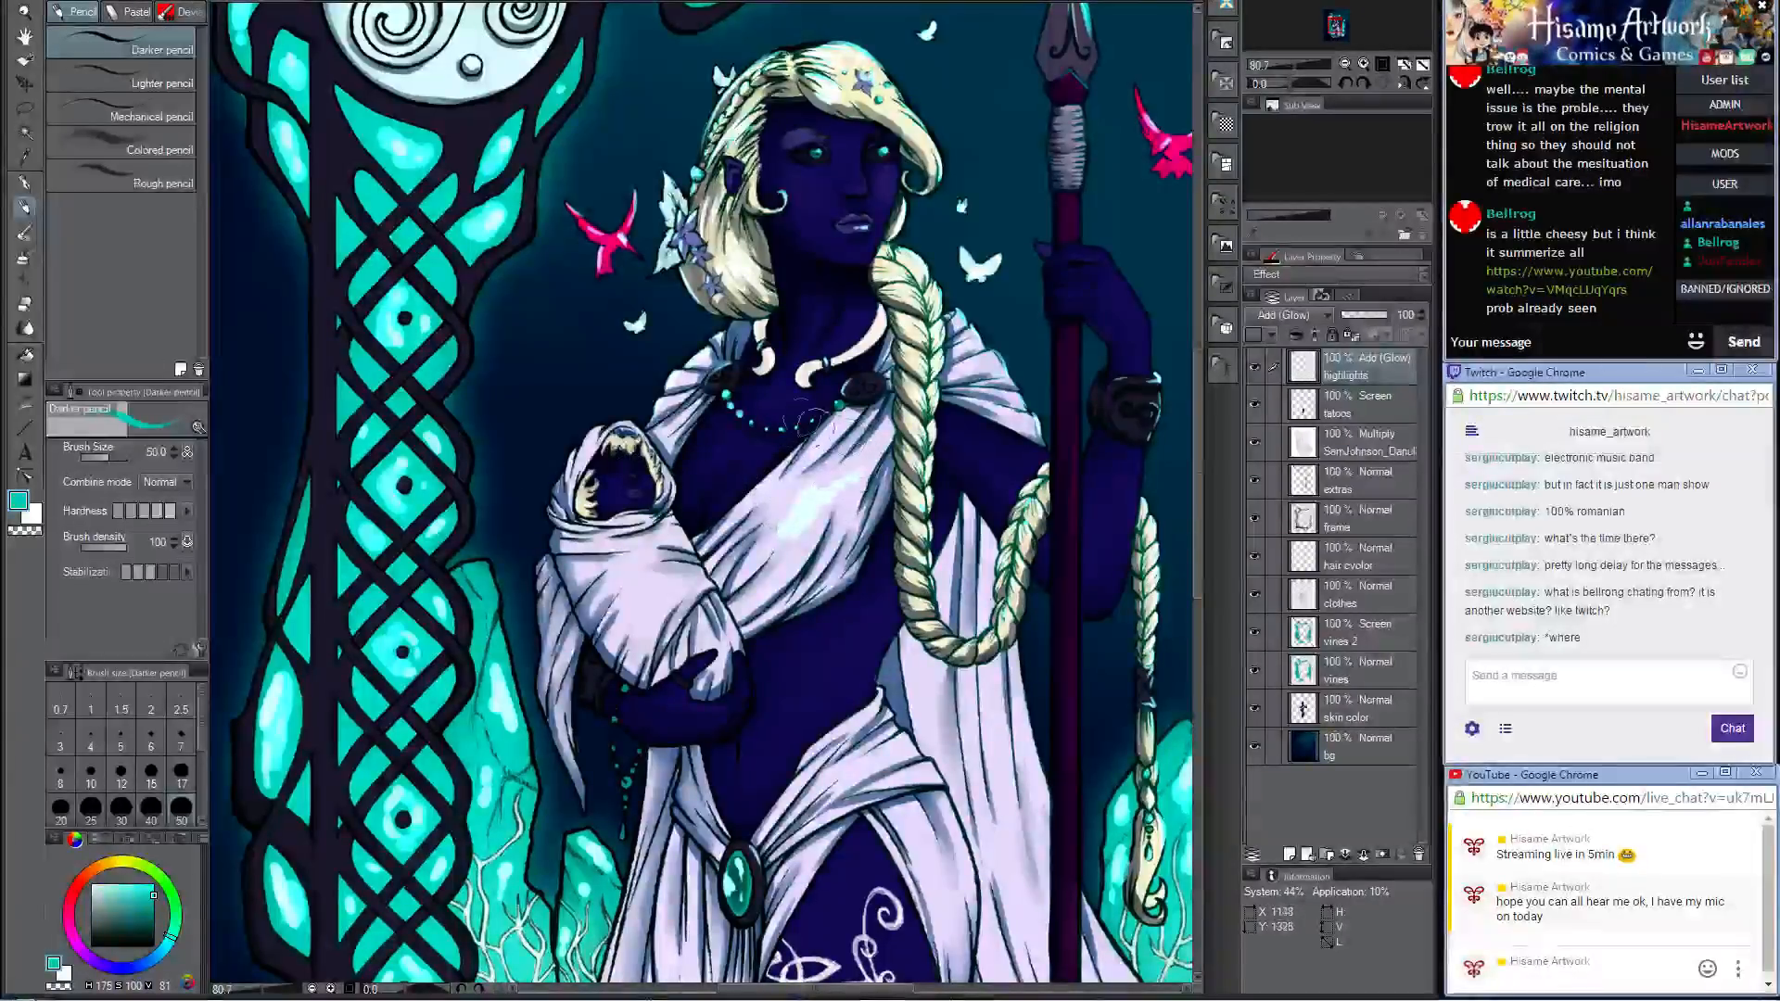
Step: Try blending the chest drape highlight with the Opaque watercolor brush at size 50, and undo it along with the pencil glow
click(25, 232)
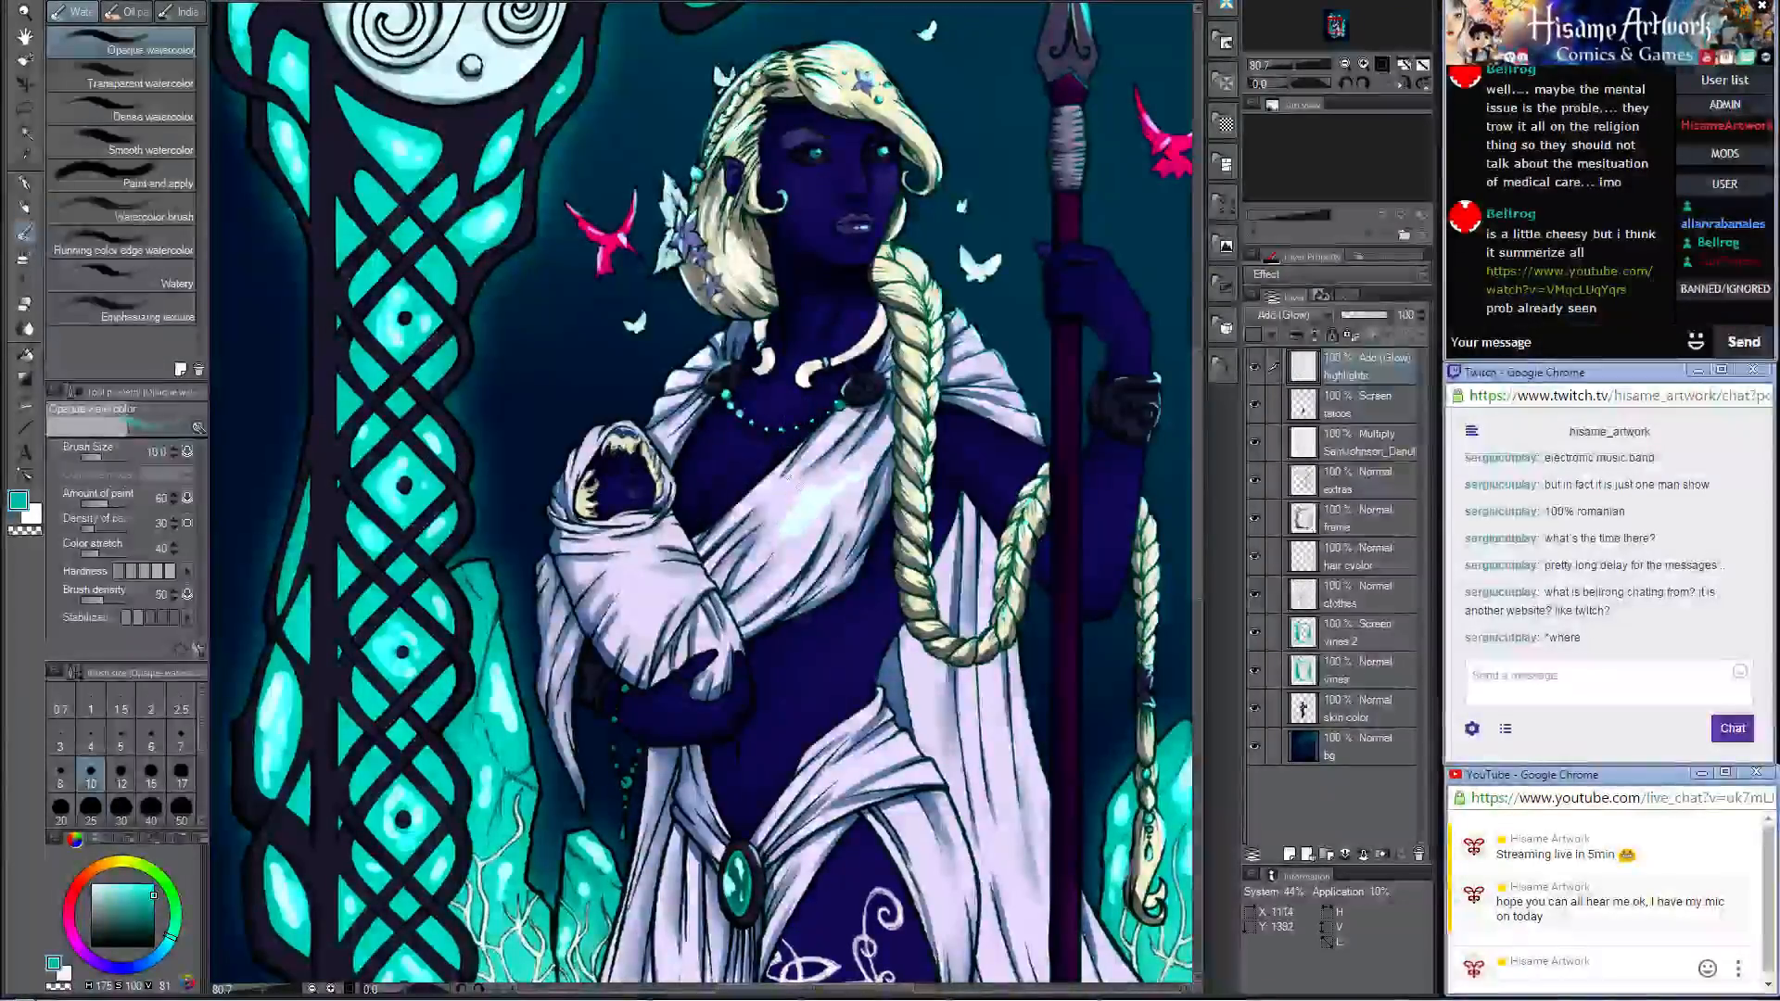
key(bracketright)
key(bracketright)
key(bracketright)
key(bracketright)
key(bracketright)
drag(817, 485, 816, 522)
key(ctrl+z)
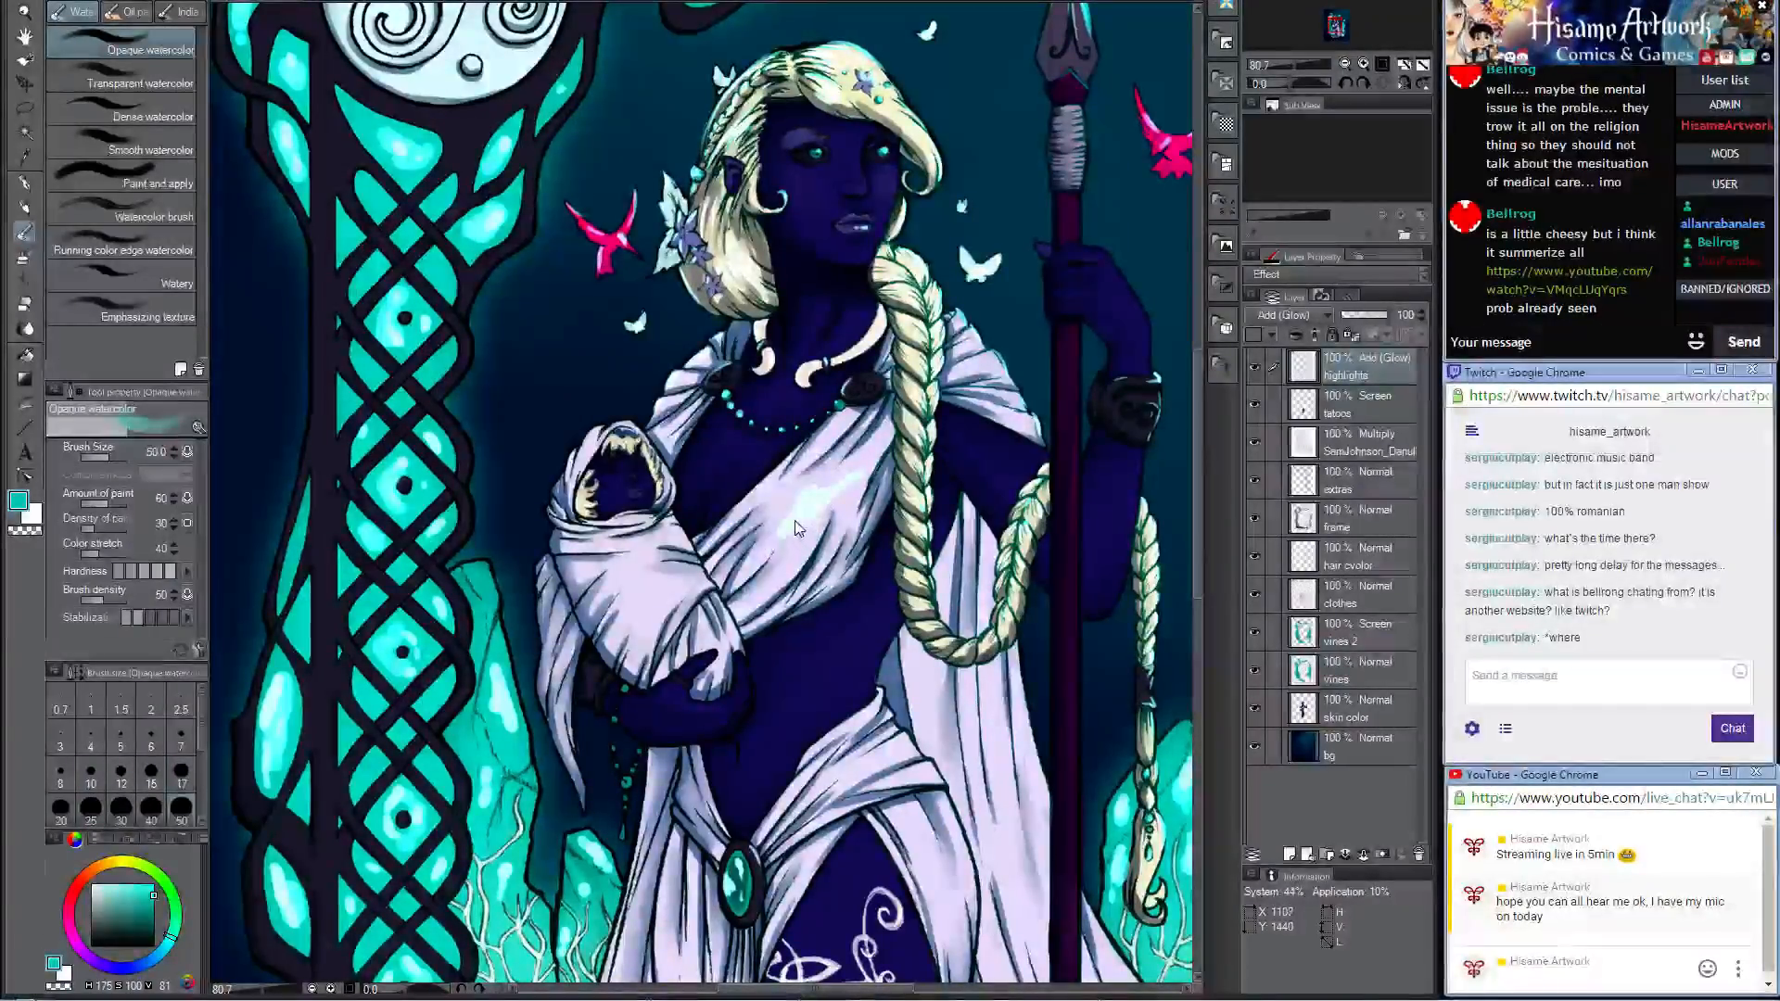
key(ctrl+z)
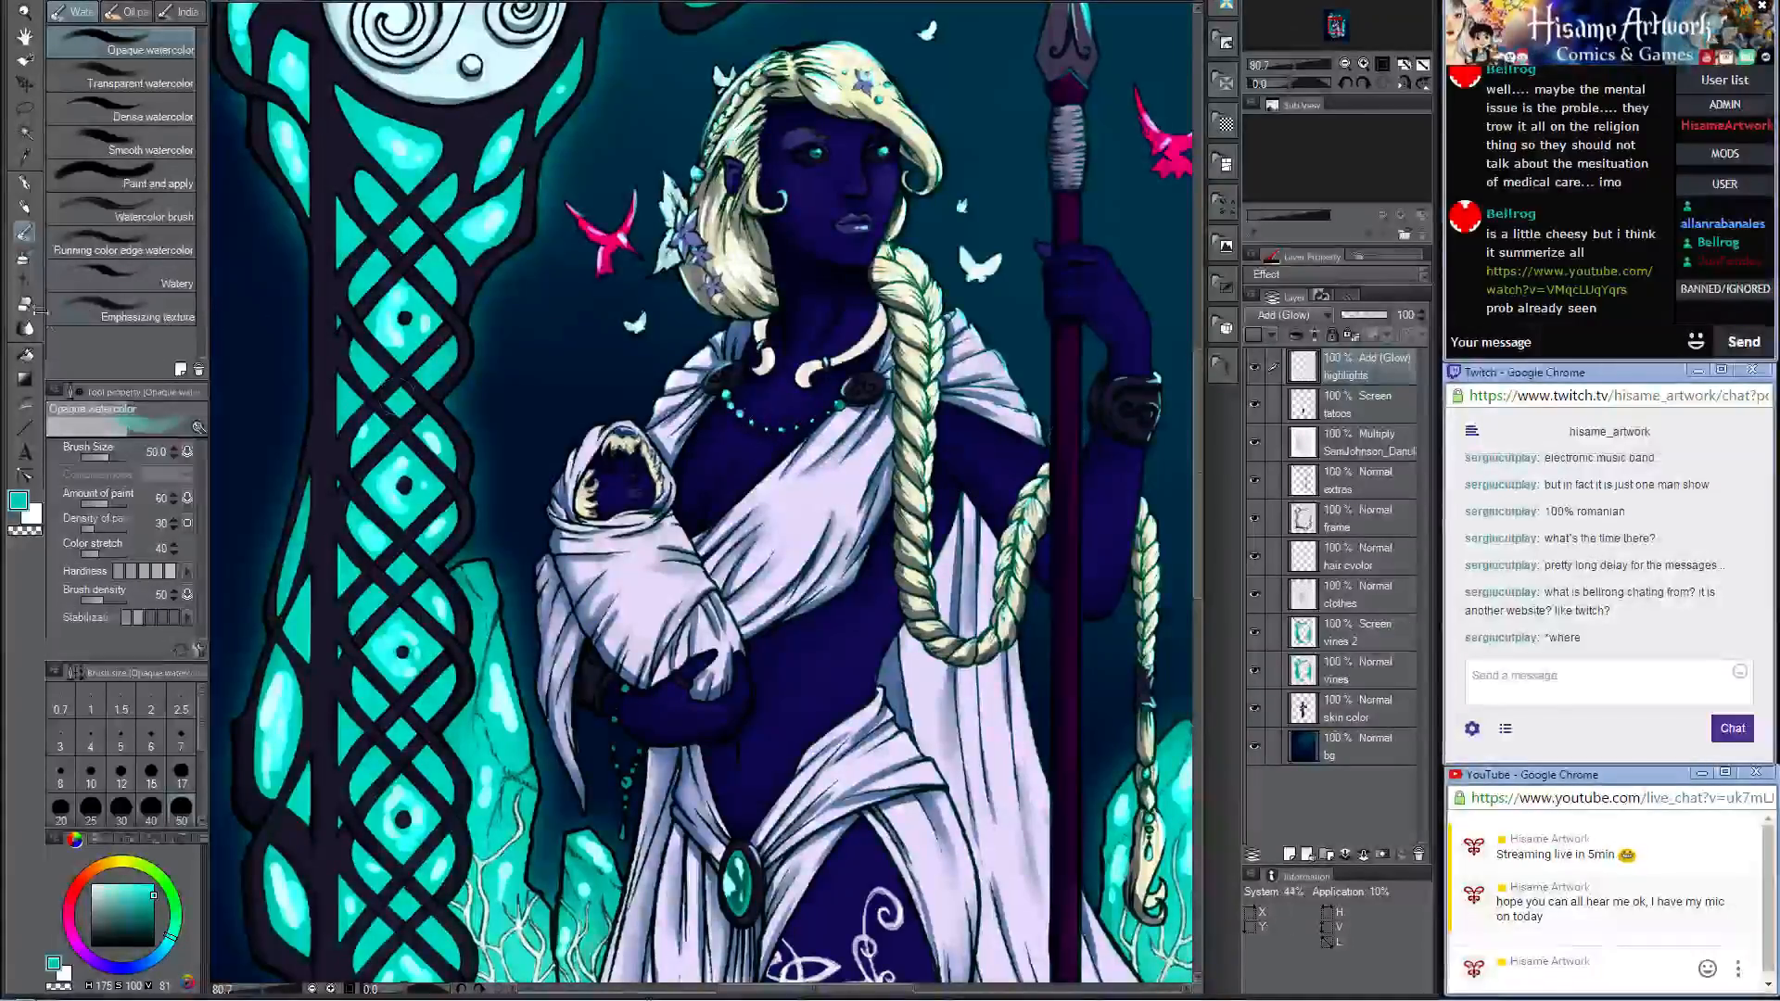
Step: Repaint the teal glow on the chest drape with the Watery brush at size 70, after trying other watercolor brushes
click(139, 178)
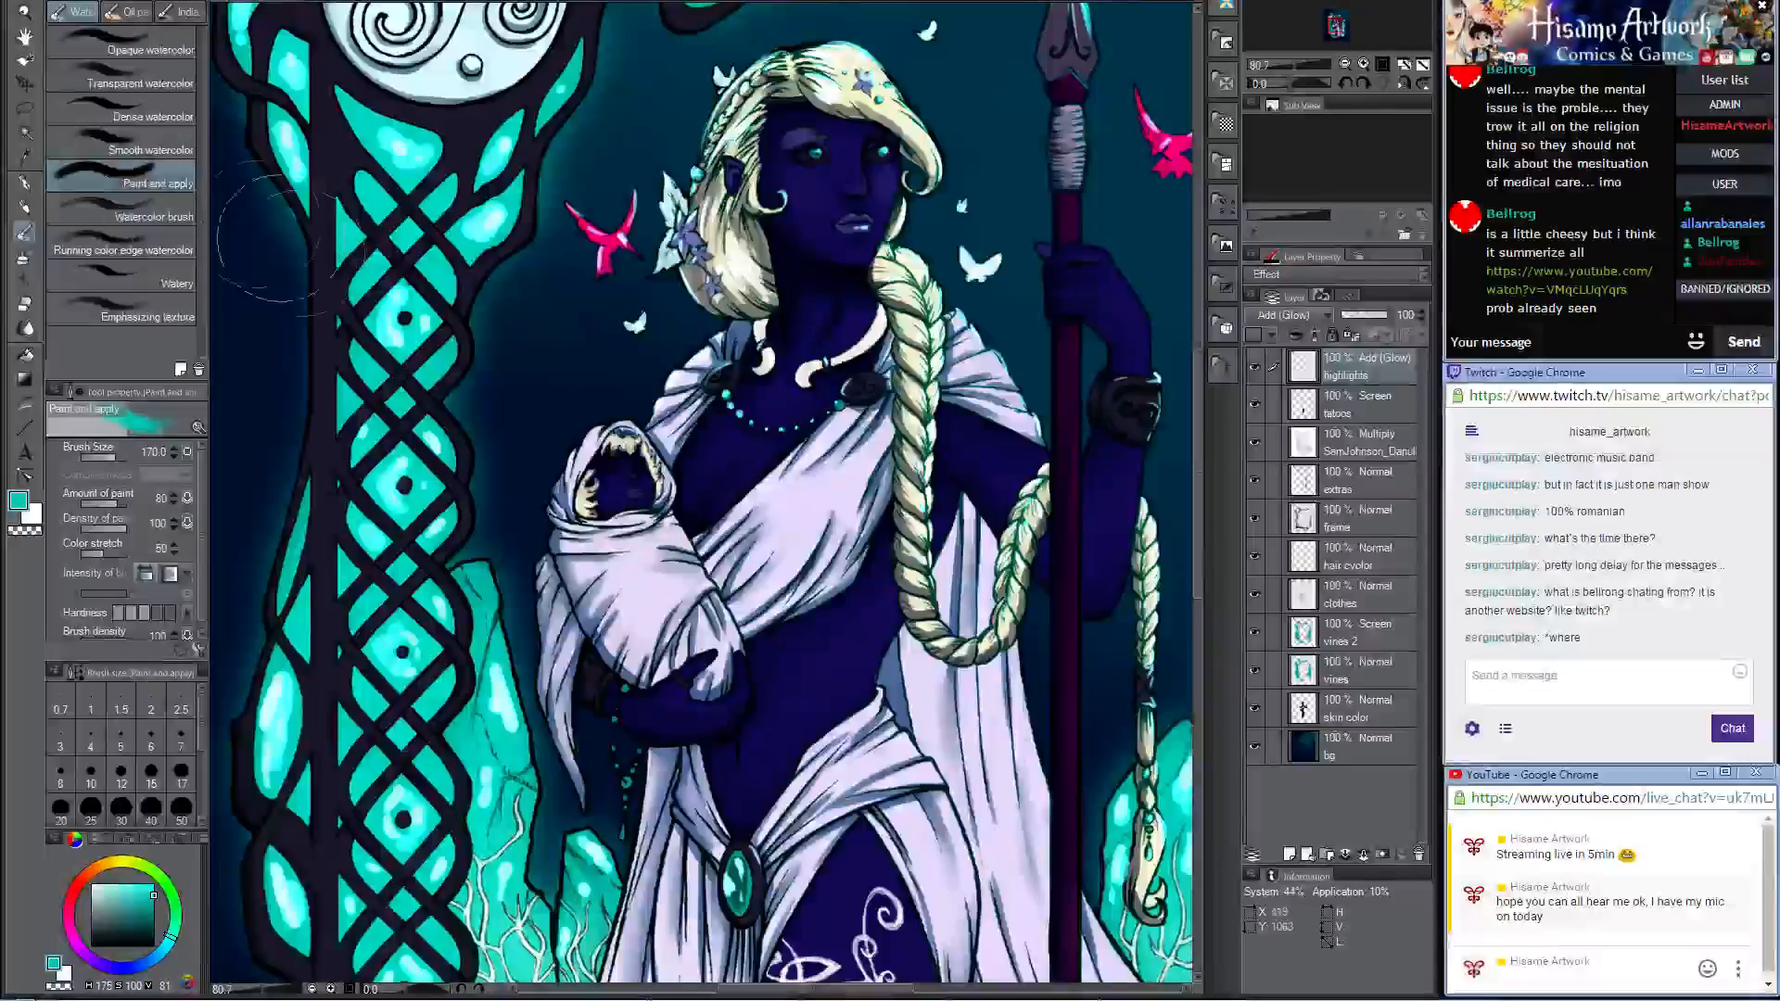
key(bracketleft)
key(bracketleft)
key(bracketleft)
key(bracketleft)
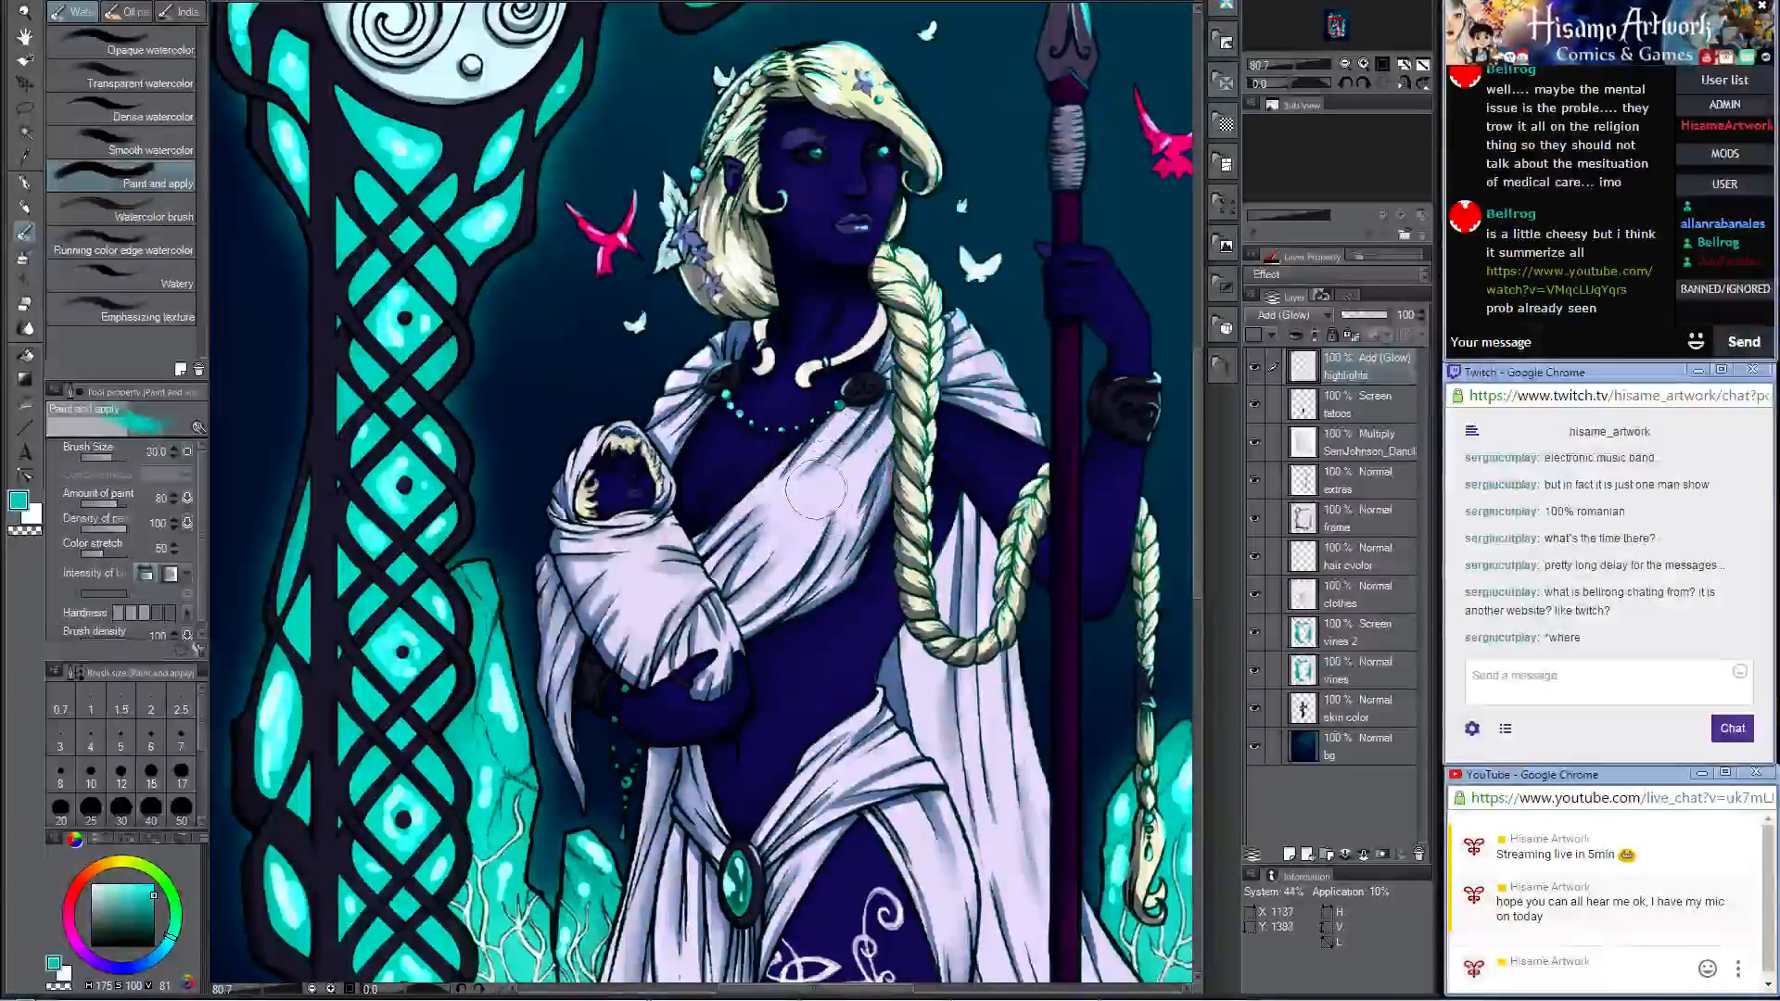
click(148, 216)
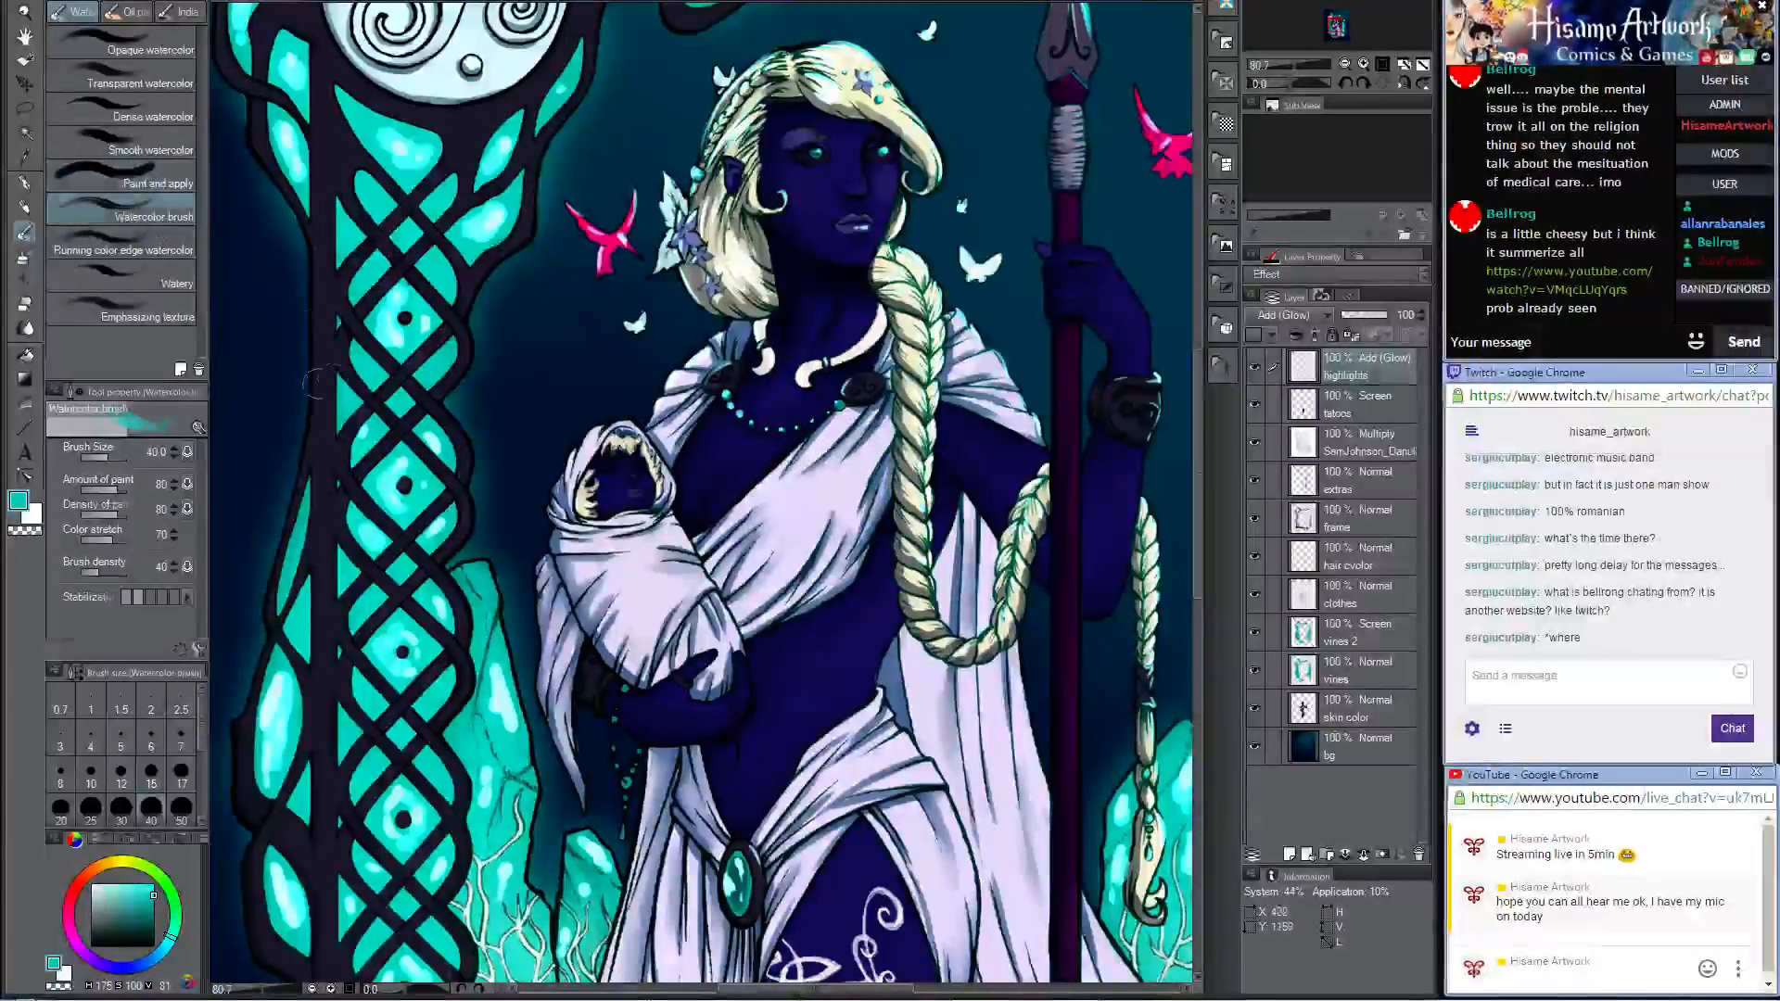
click(159, 282)
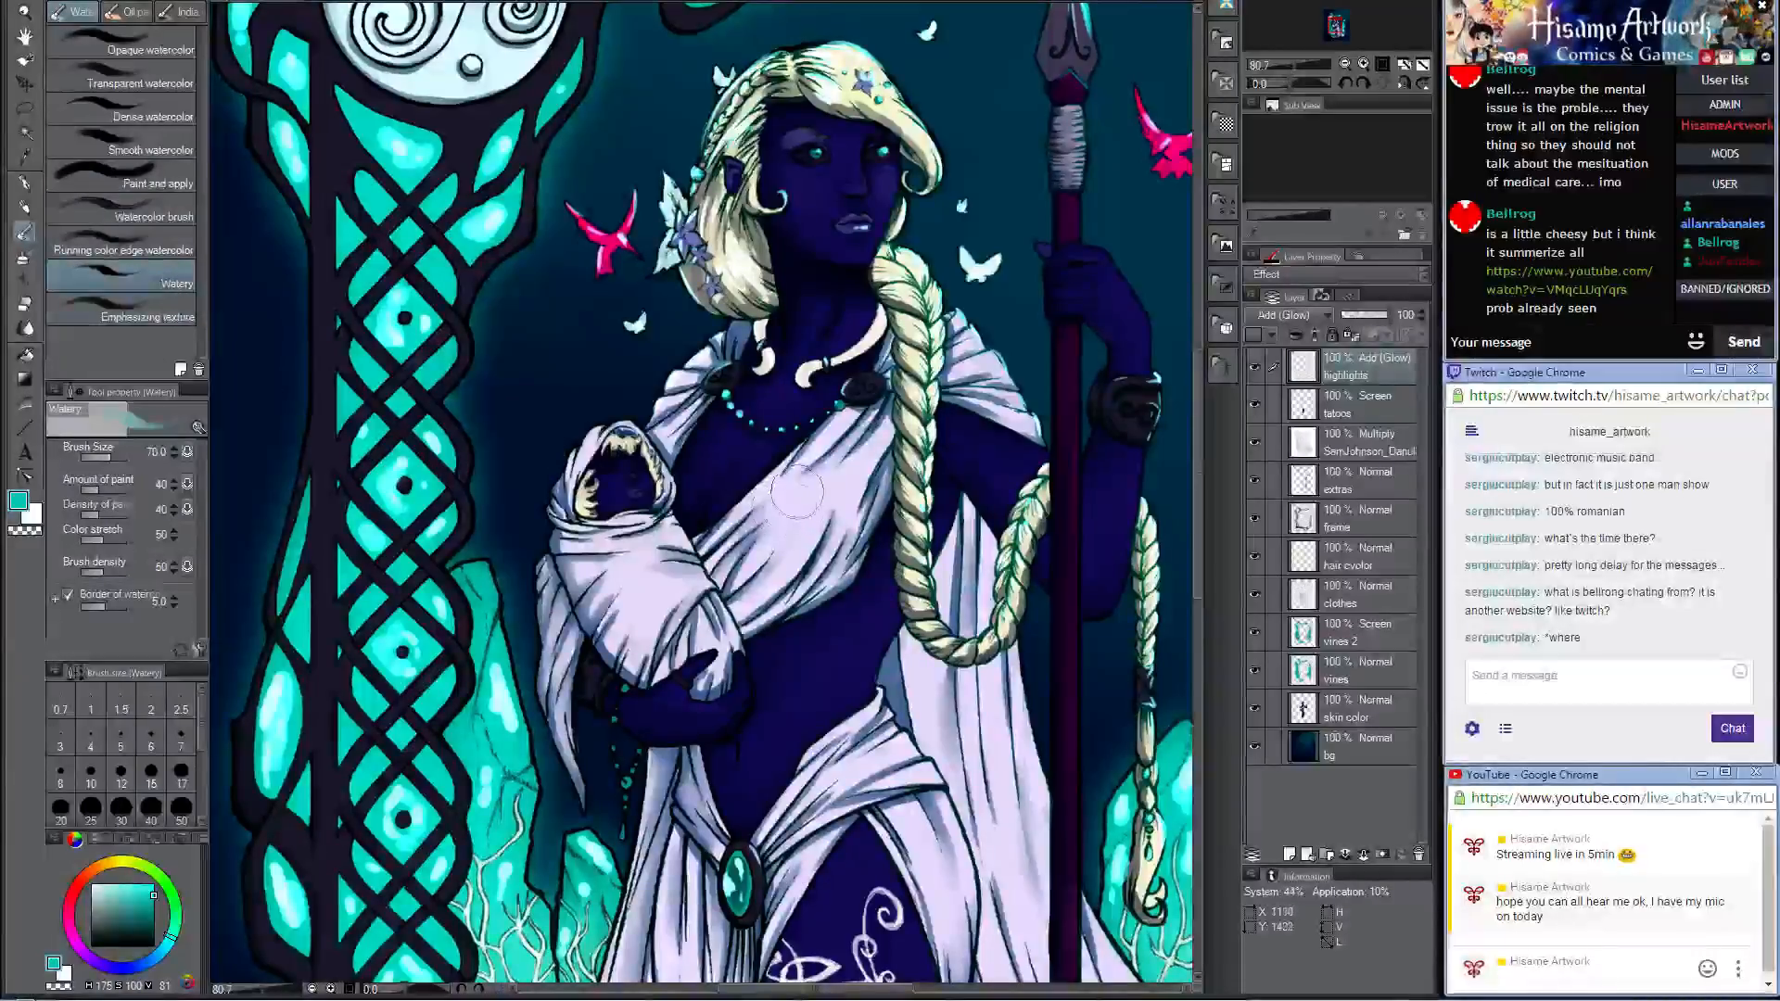
mouse_move(796, 491)
mouse_down()
mouse_move(834, 490)
mouse_move(865, 454)
mouse_up()
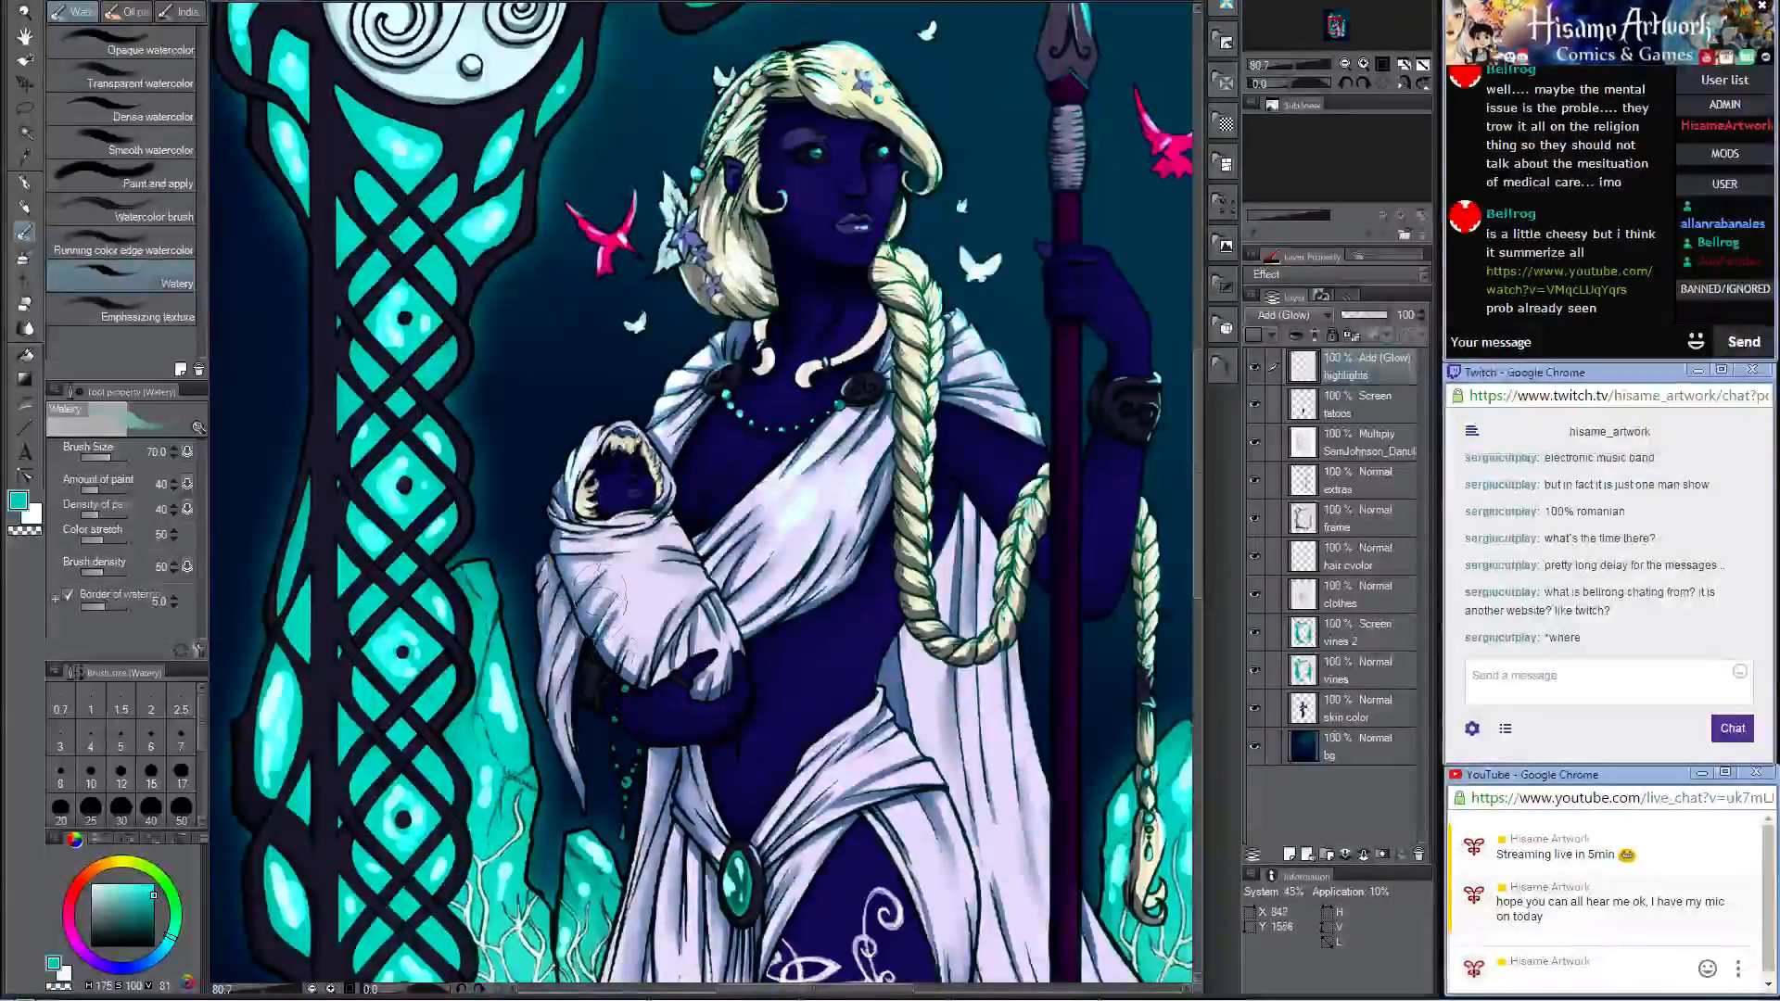
Step: Paint soft teal highlights along the skirt's long folds beside the tattooed thigh with the Watery brush
drag(695, 602, 619, 236)
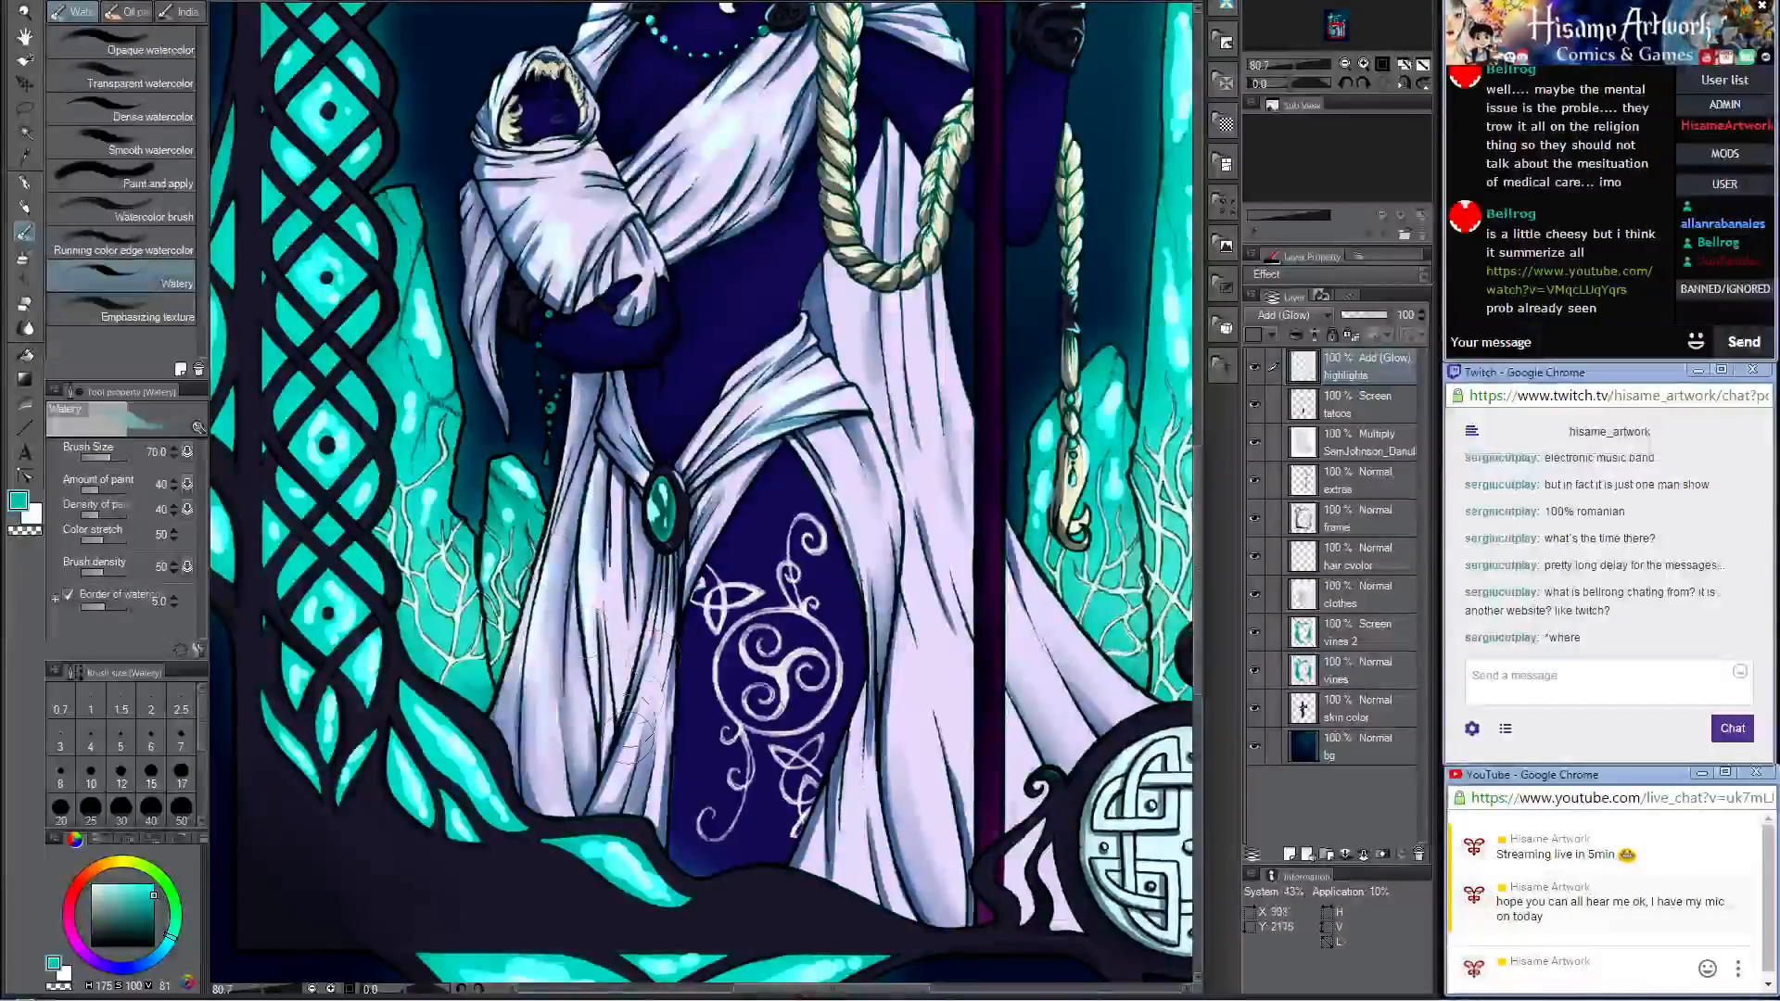
mouse_move(906, 607)
mouse_down()
mouse_move(900, 686)
mouse_move(897, 808)
mouse_up()
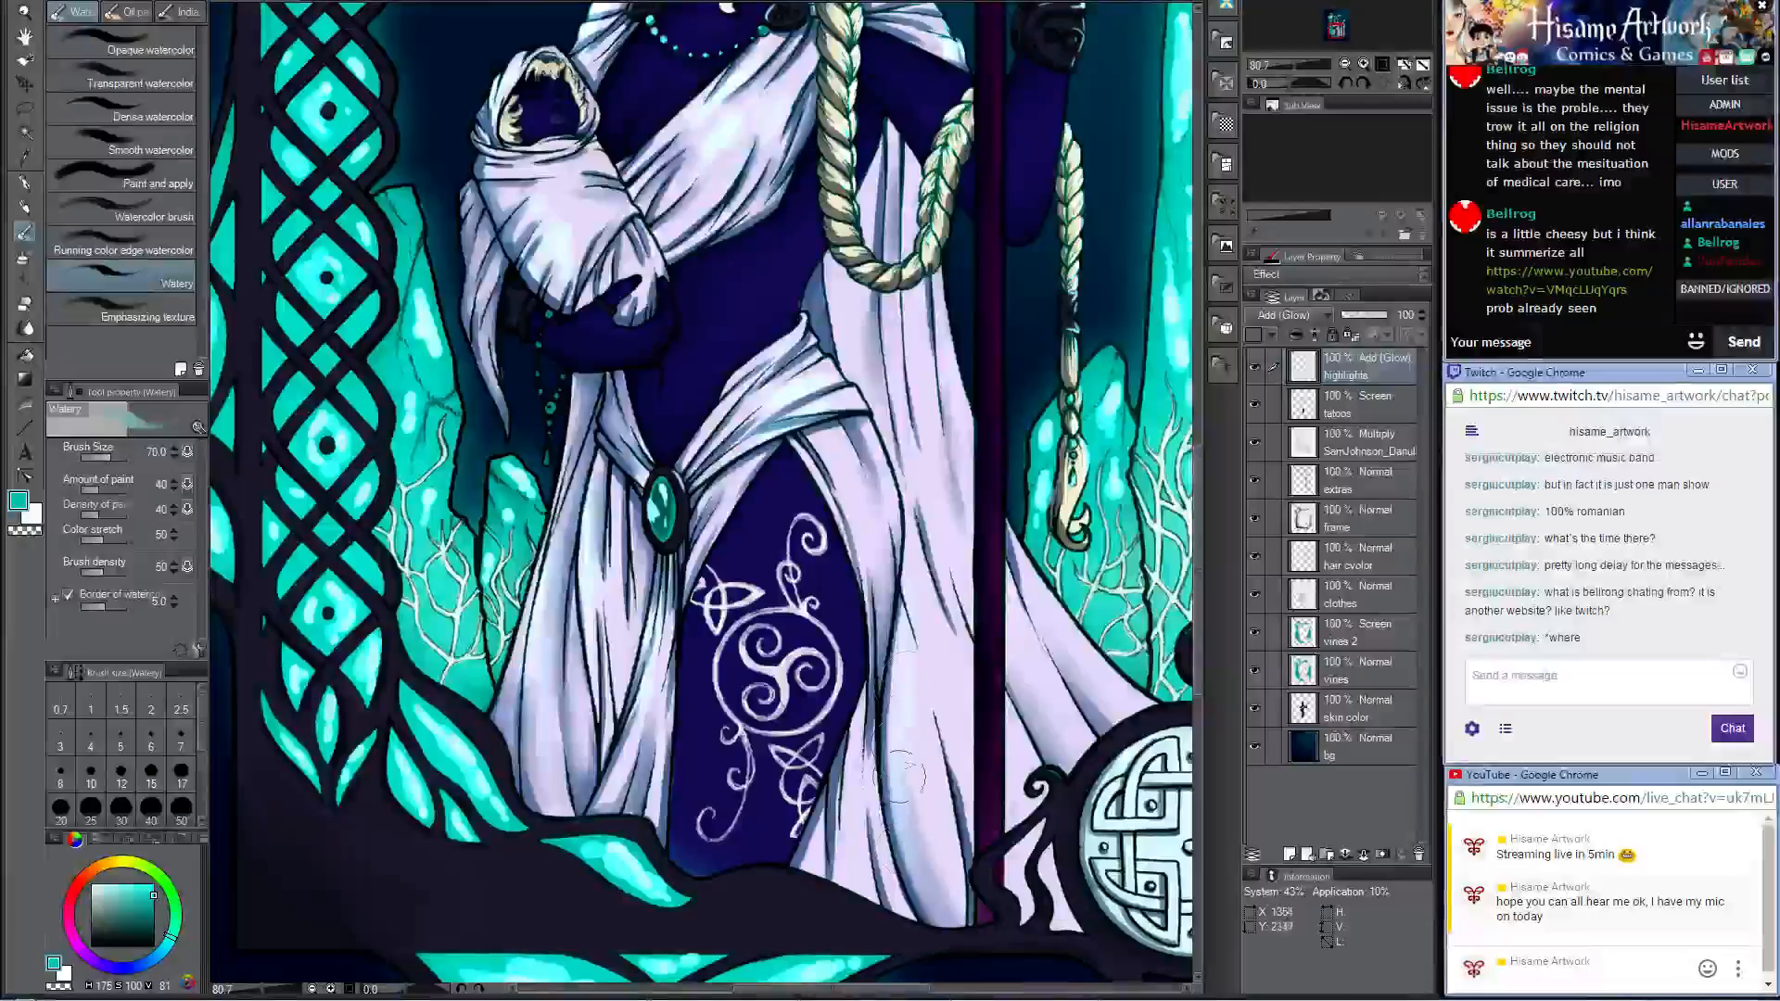
drag(913, 689, 903, 762)
drag(842, 452, 878, 513)
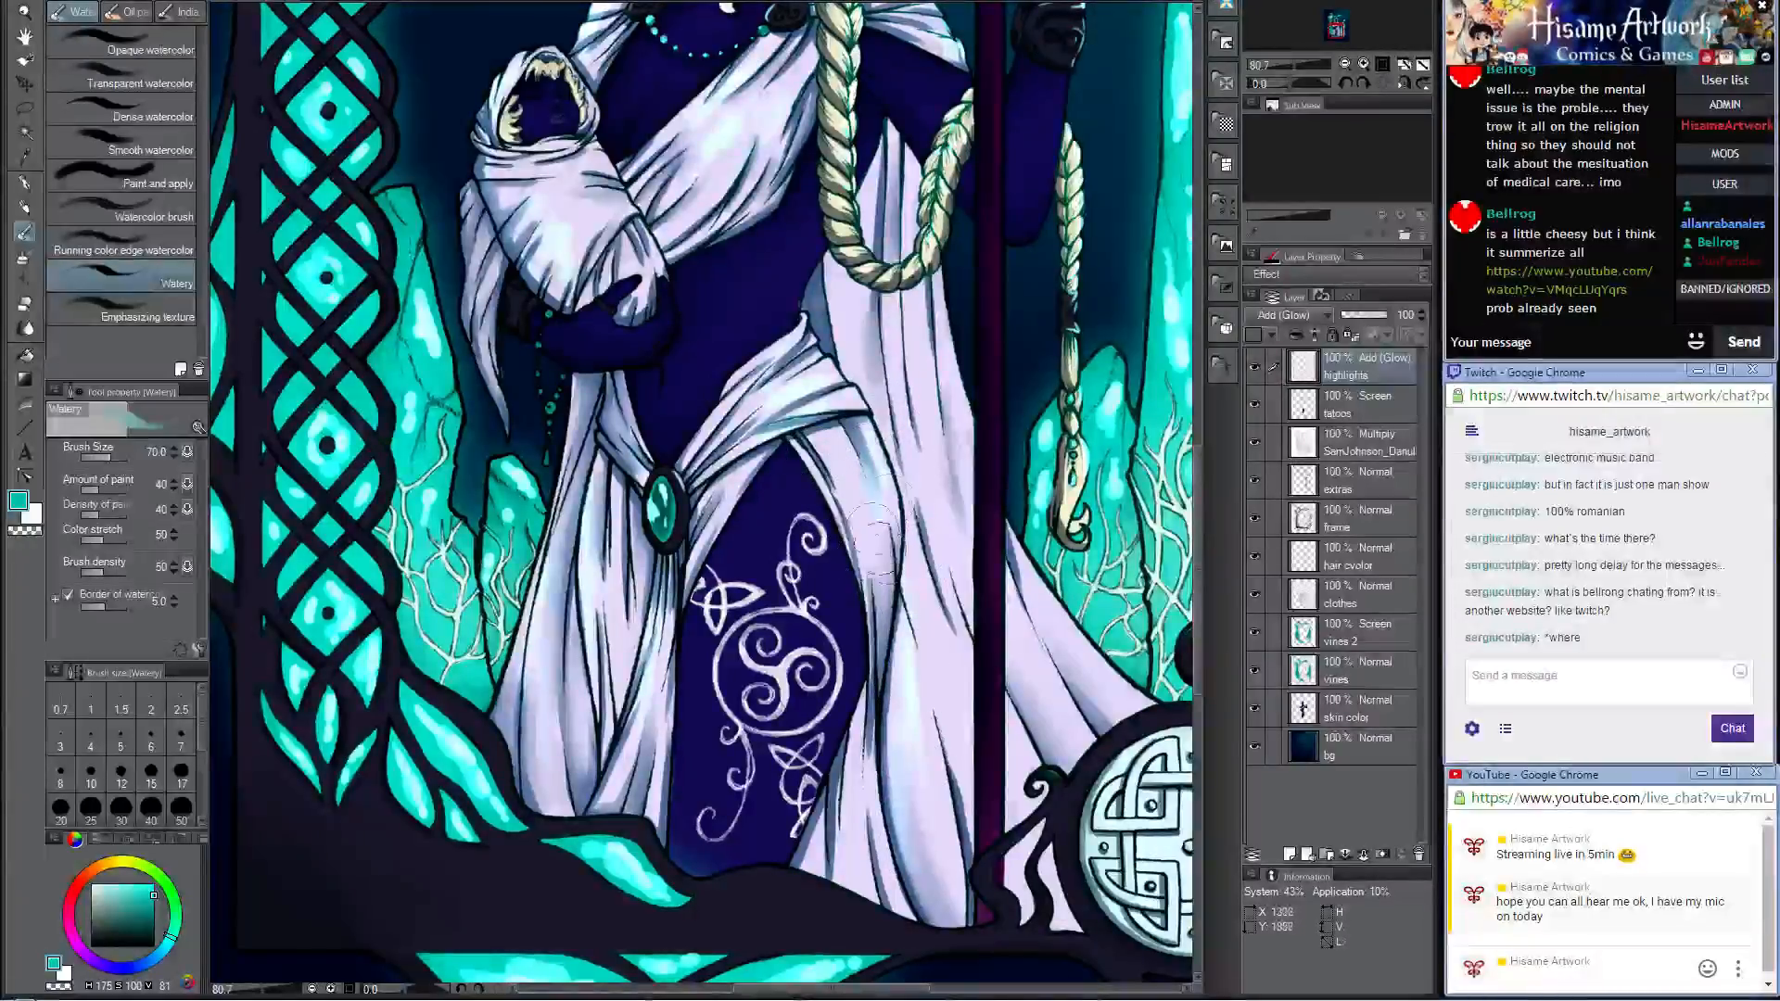
Step: Brush a soft teal glow over the rim of the baby's hood, the necklace and the cloak brooches
drag(1011, 462, 891, 588)
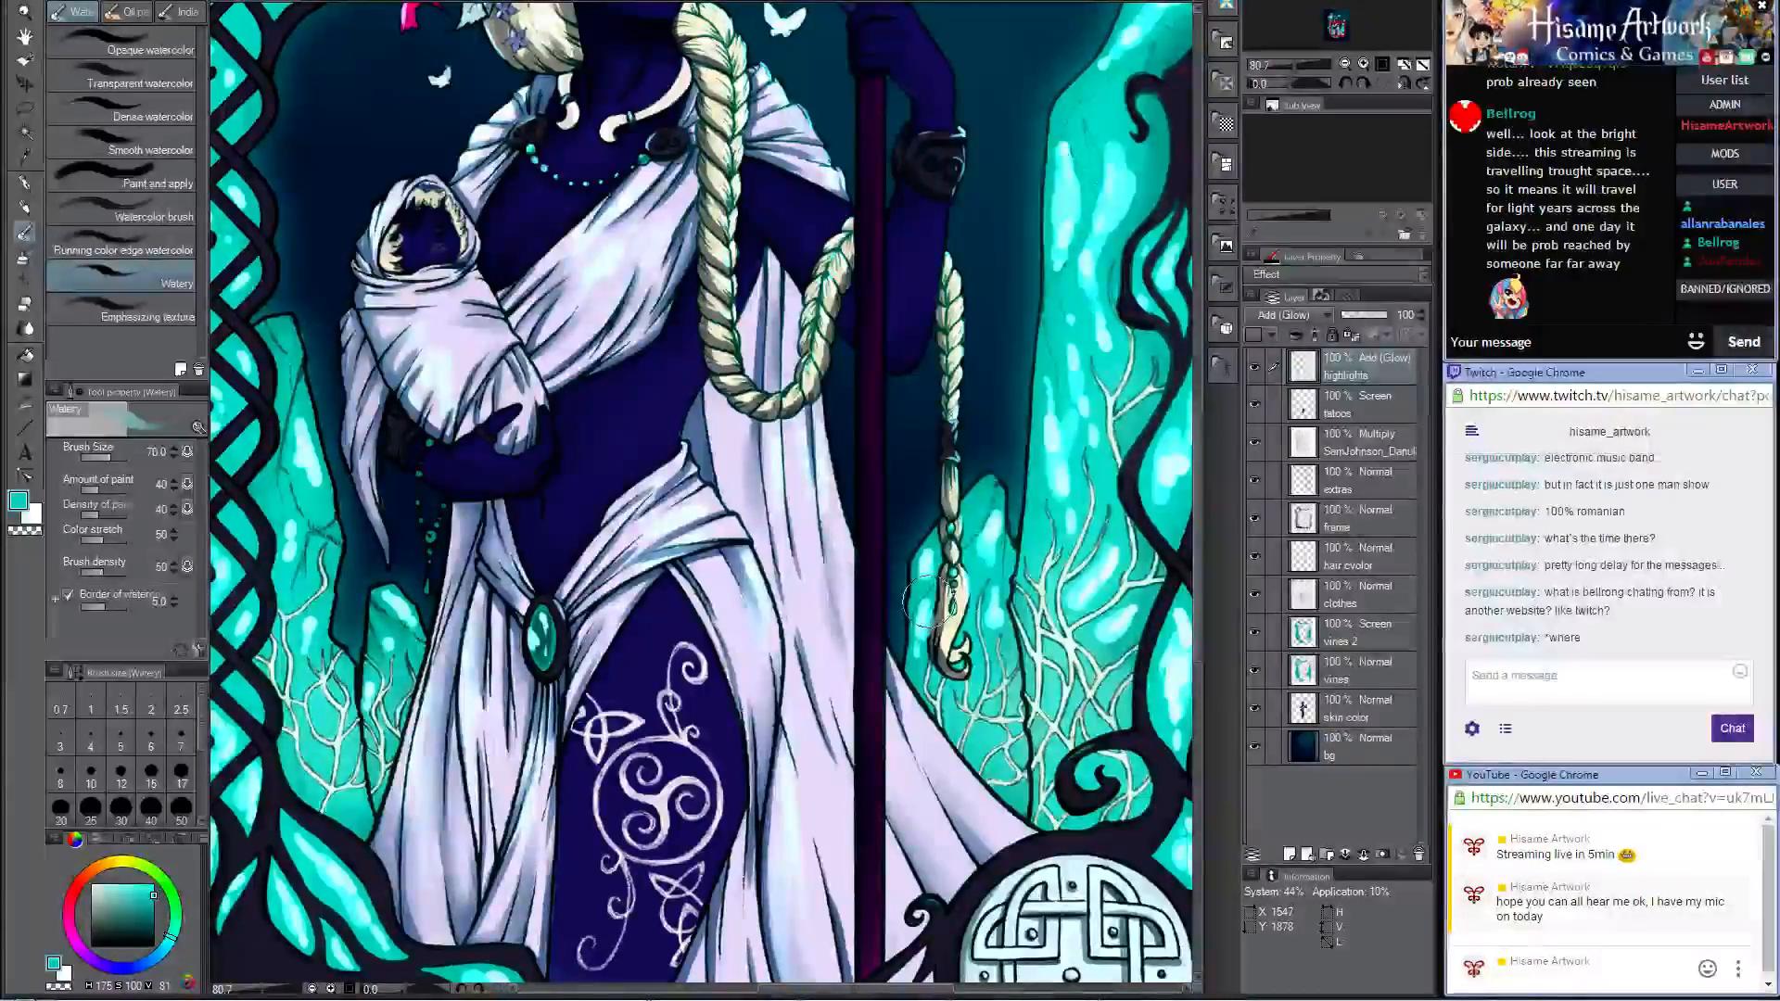
mouse_move(941, 570)
mouse_down()
mouse_move(985, 567)
mouse_move(1049, 911)
mouse_up()
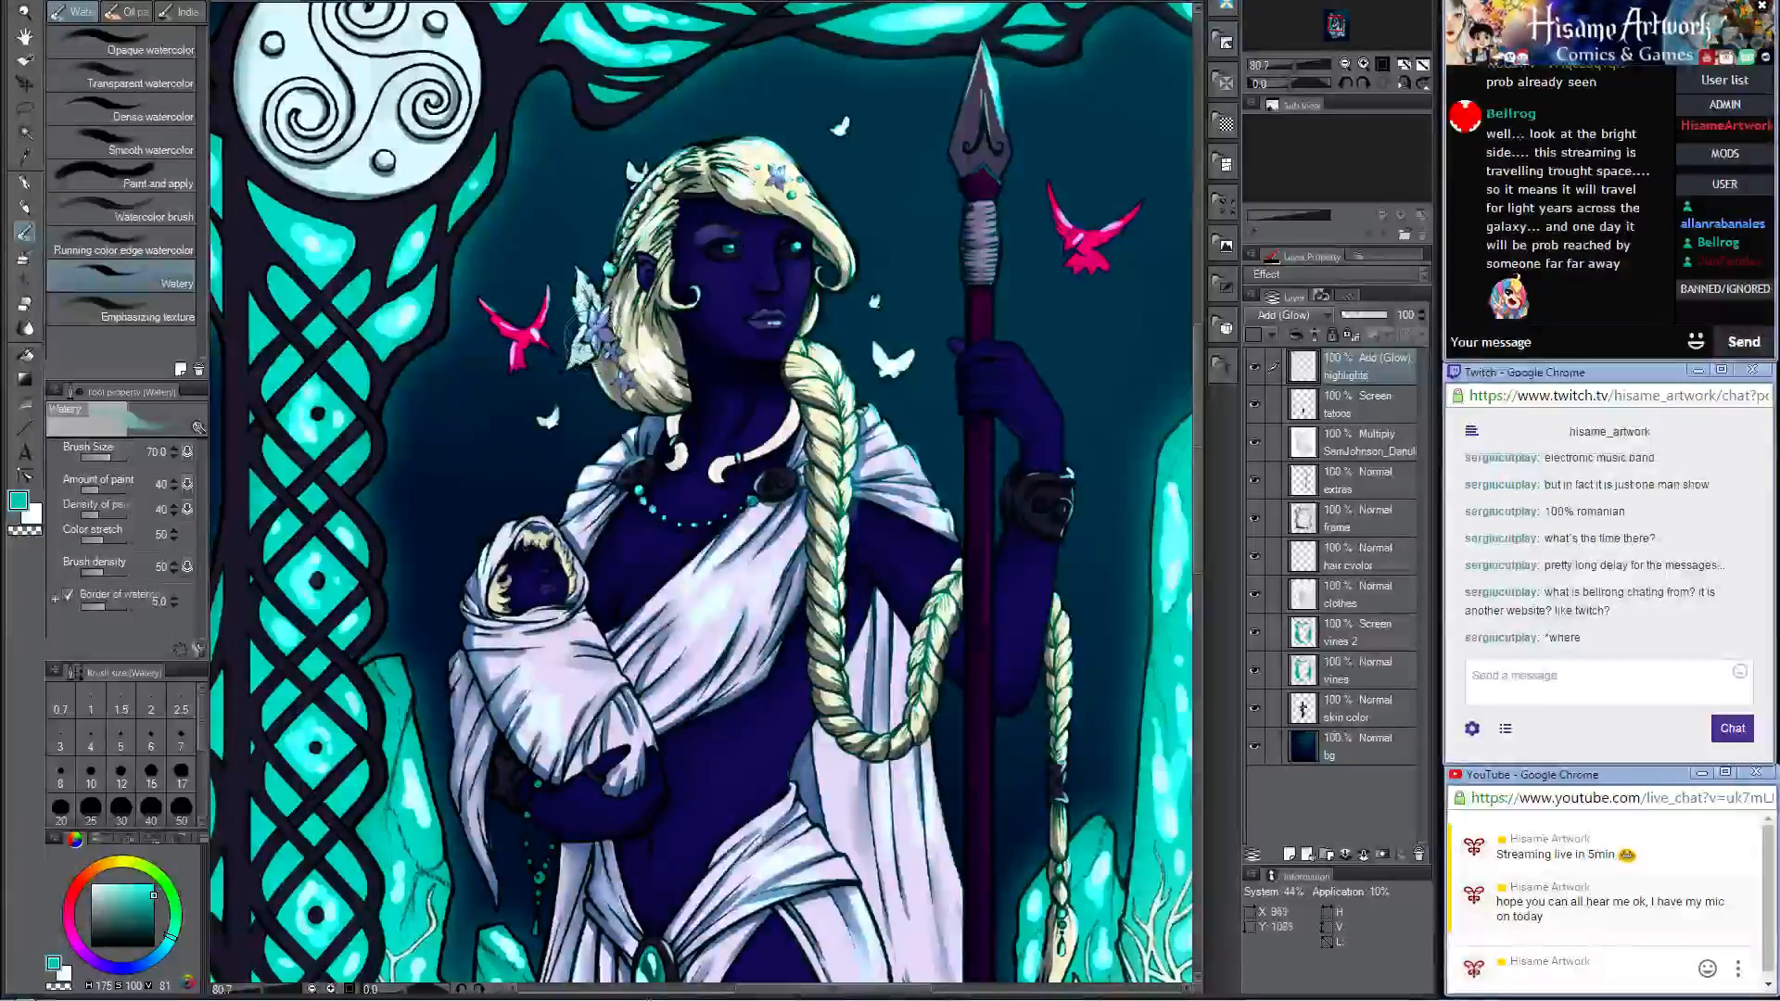
drag(1049, 485, 829, 350)
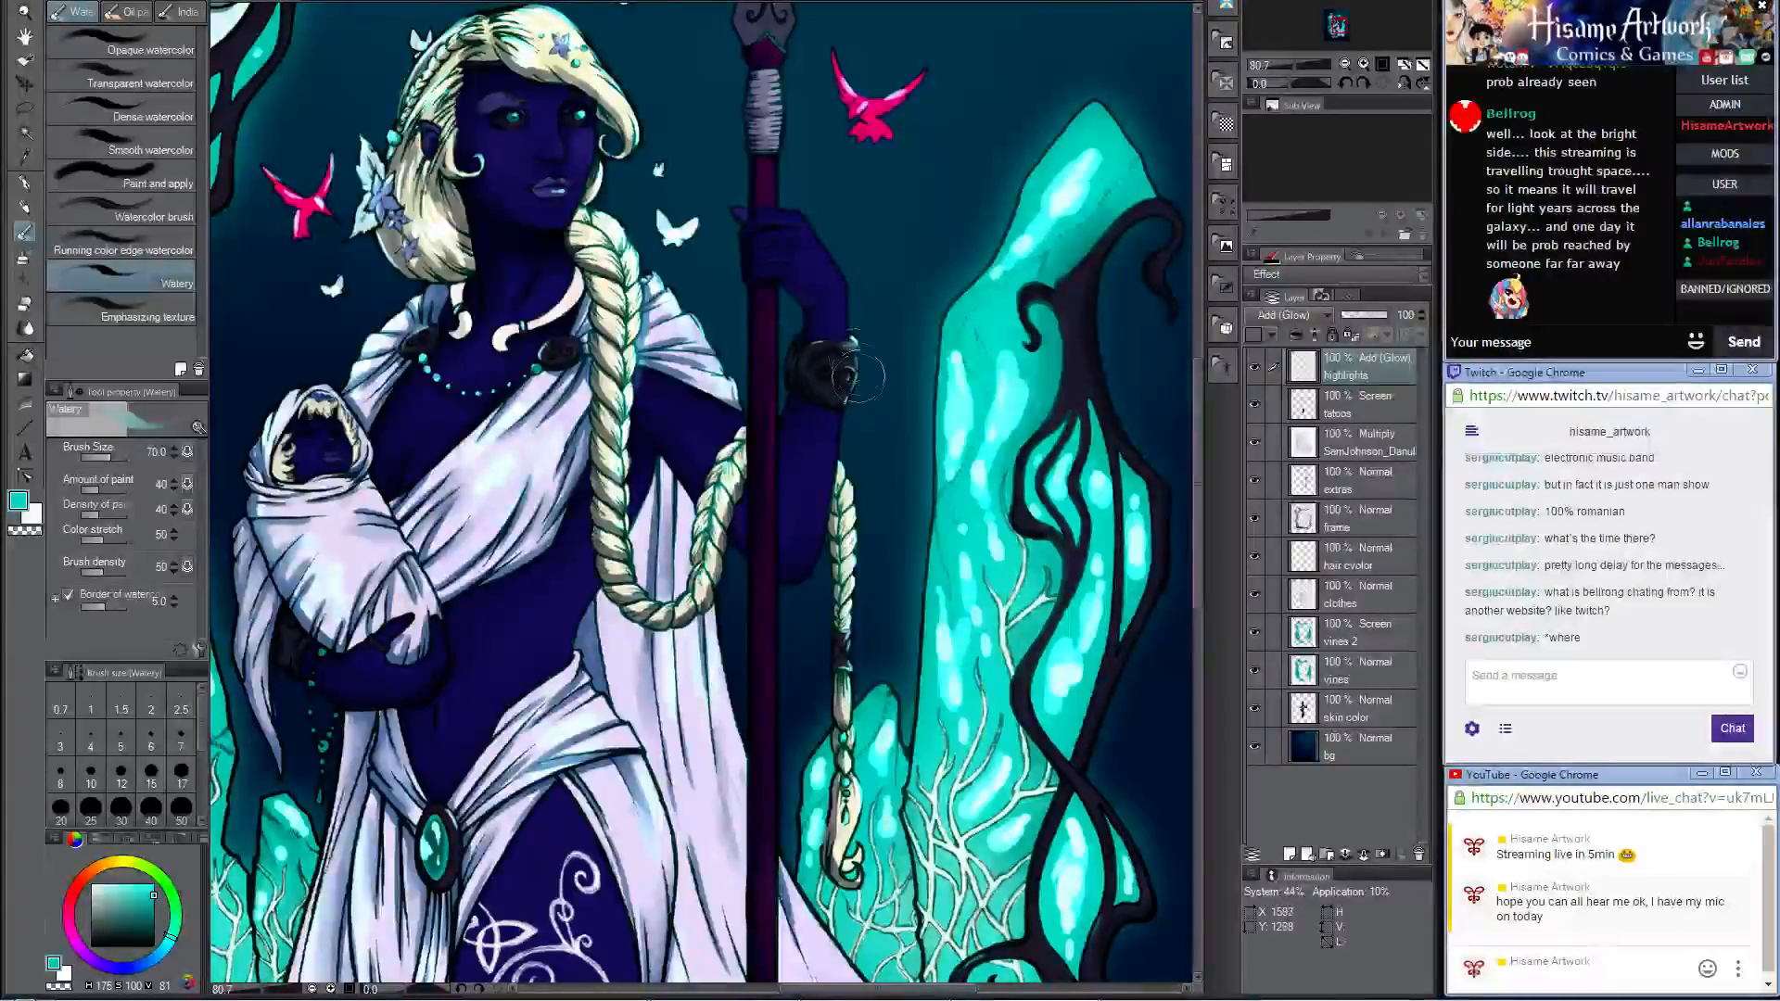
drag(857, 516, 924, 173)
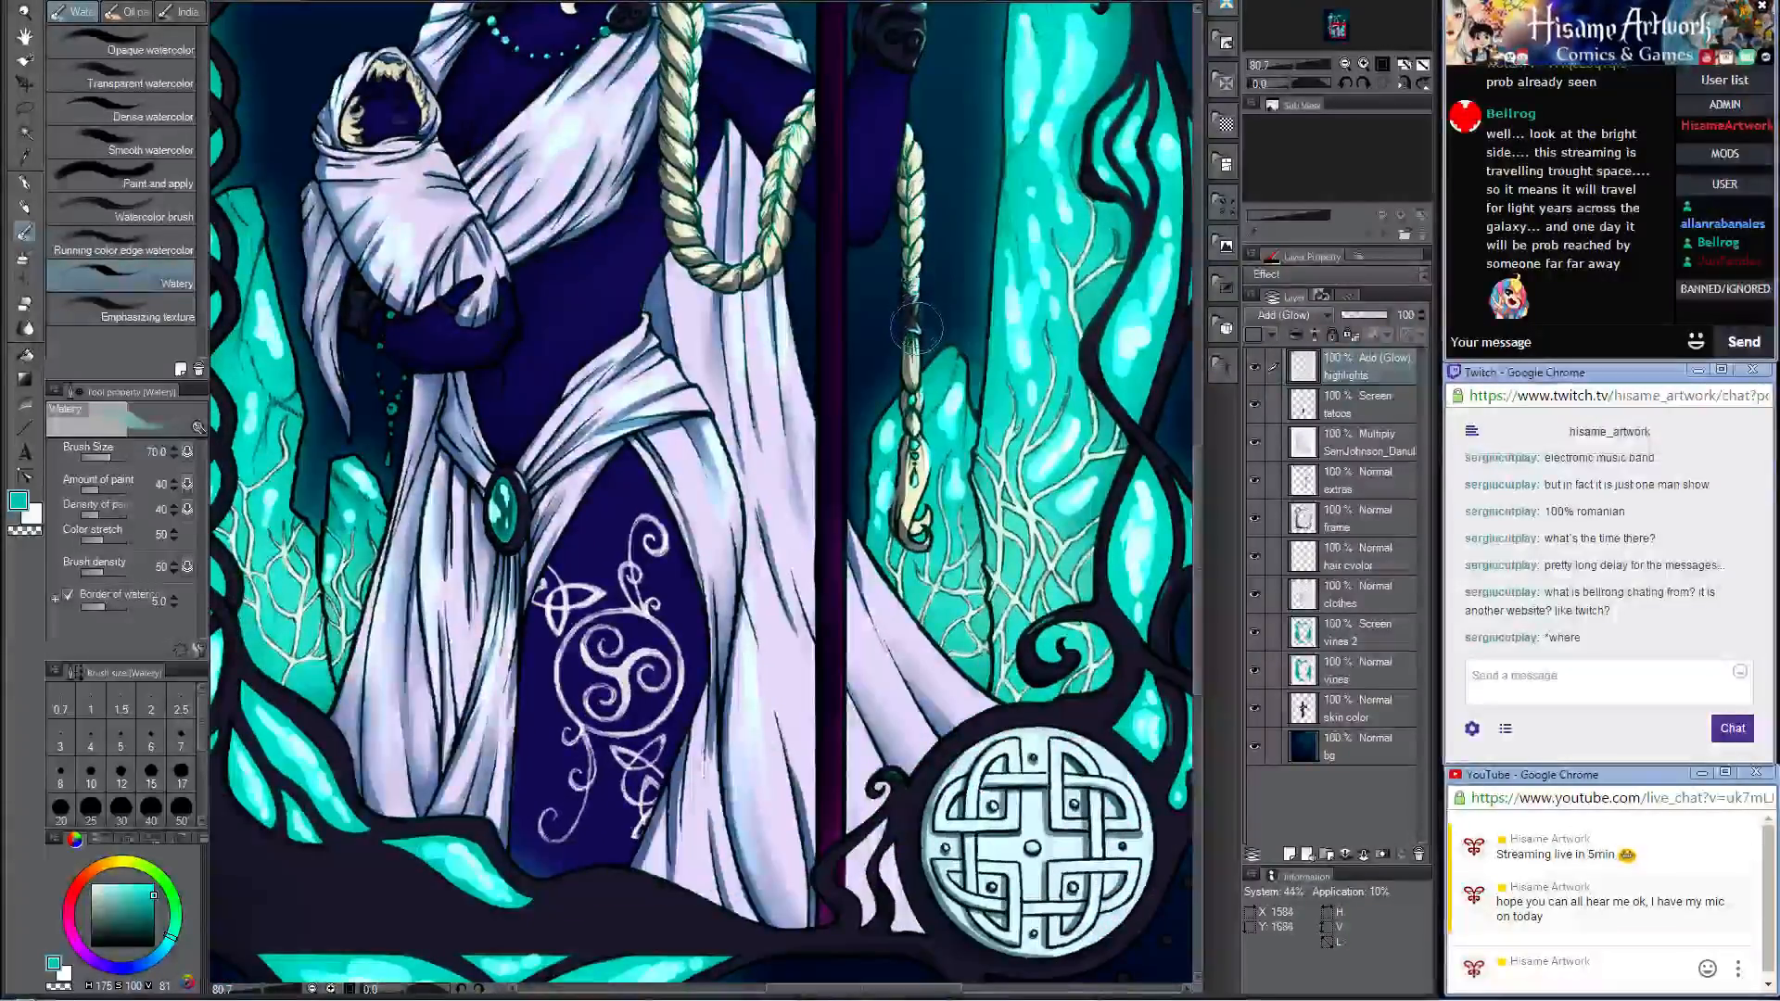
drag(621, 671, 899, 539)
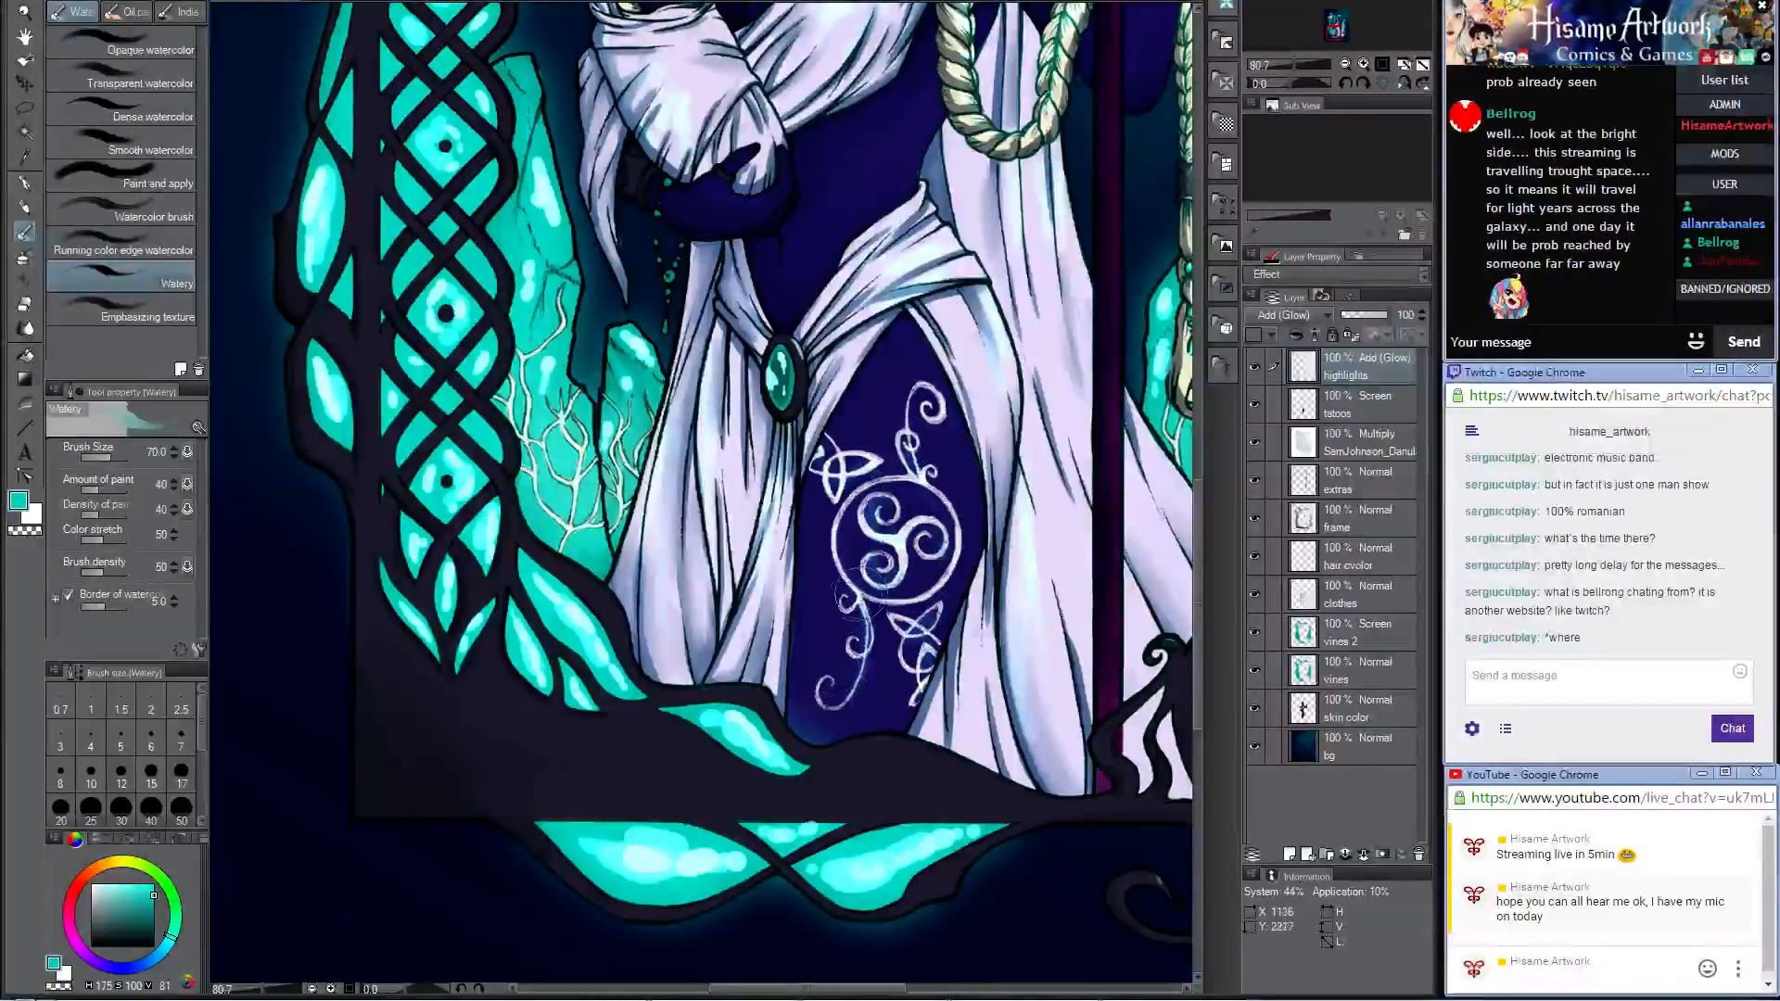
scroll(941, 554, up, 5)
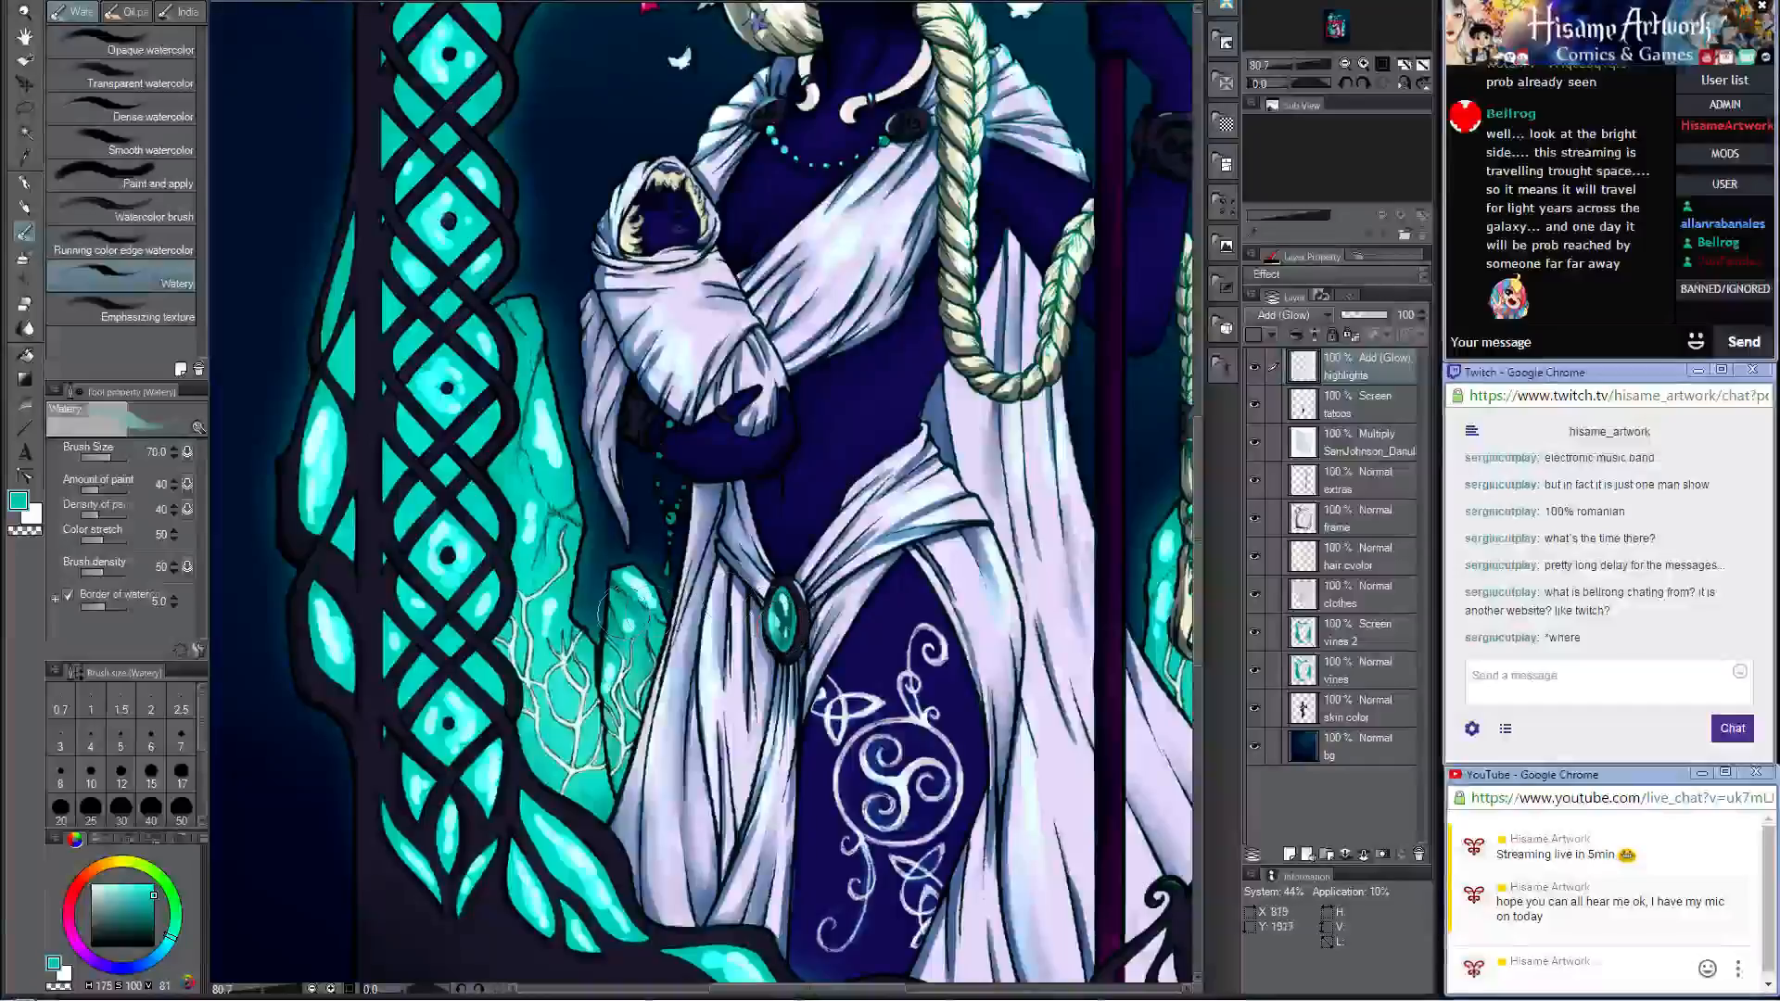
scroll(614, 390, up, 8)
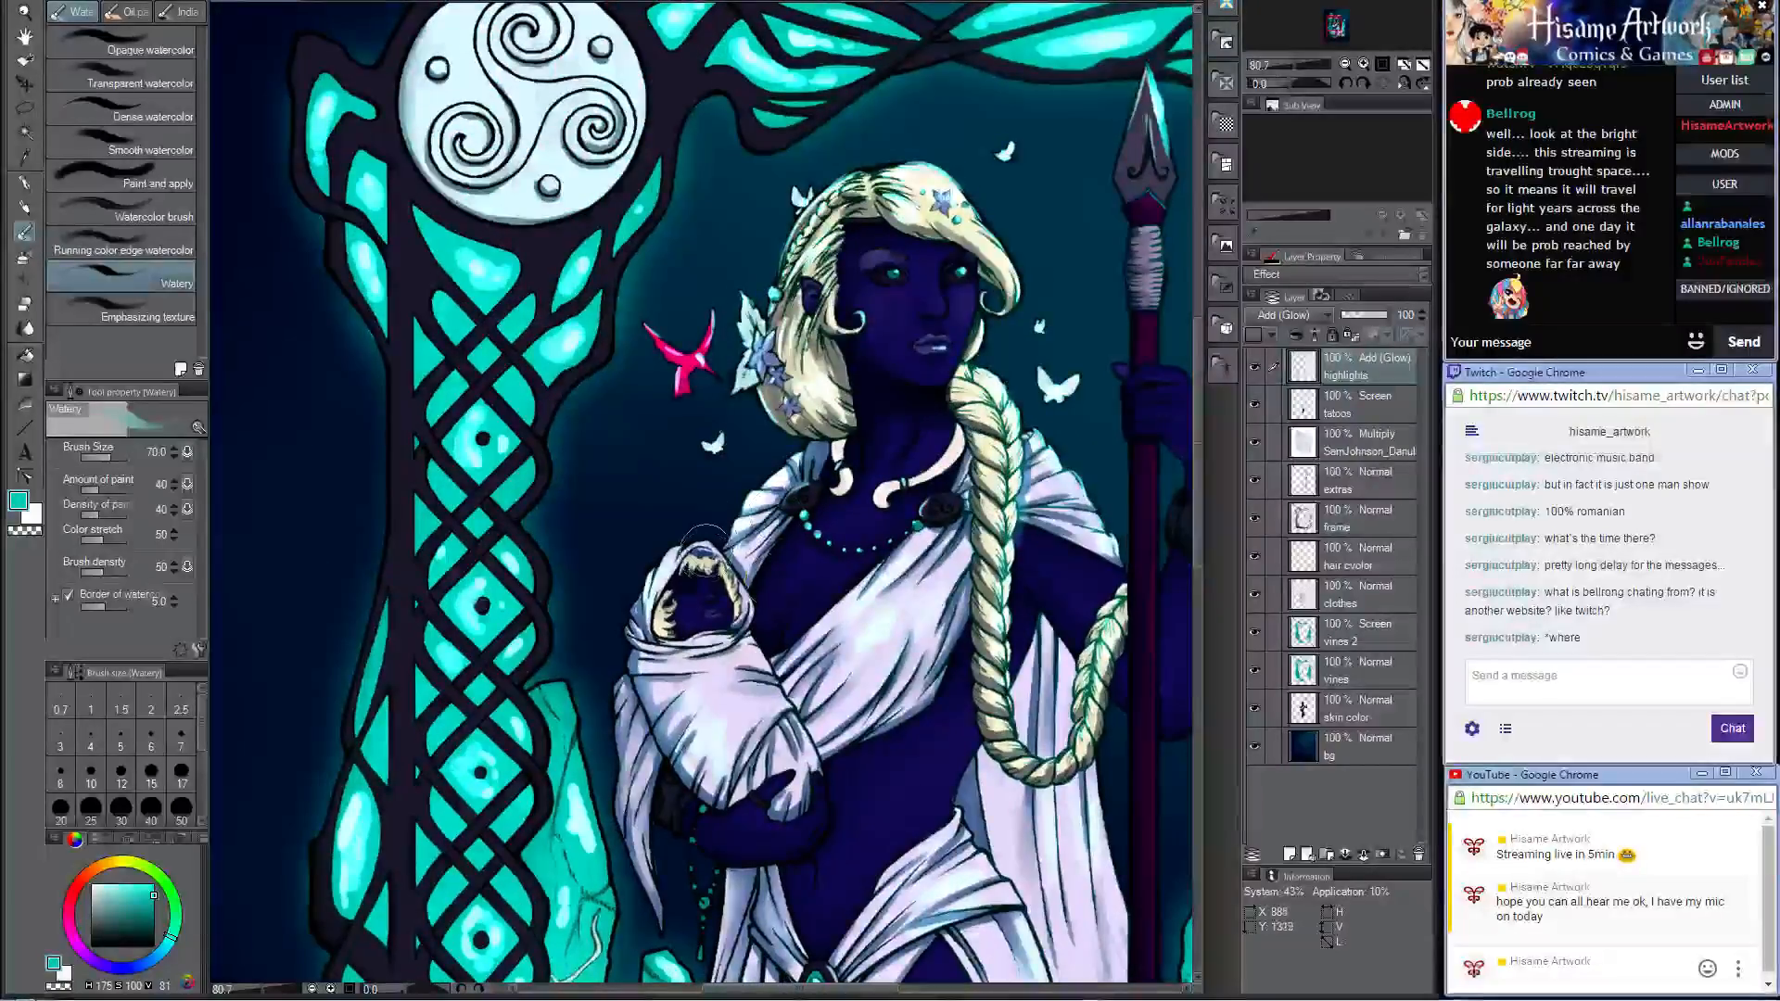
drag(694, 548, 747, 607)
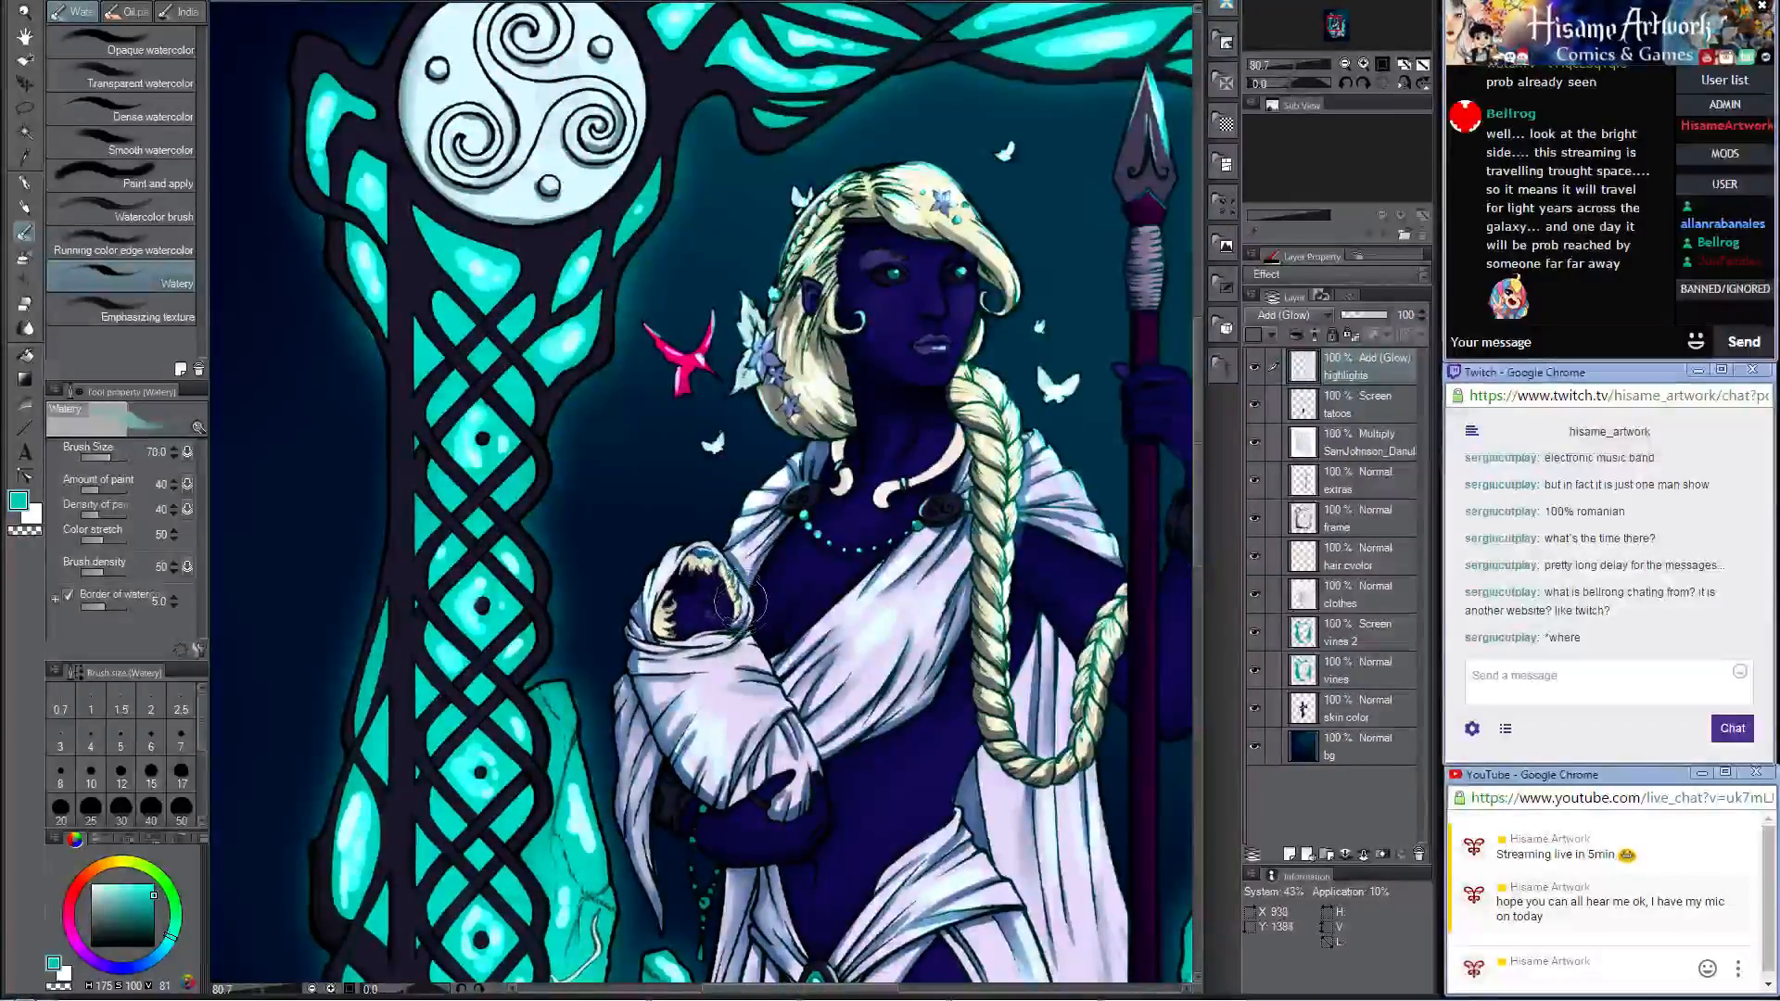
drag(701, 546, 744, 603)
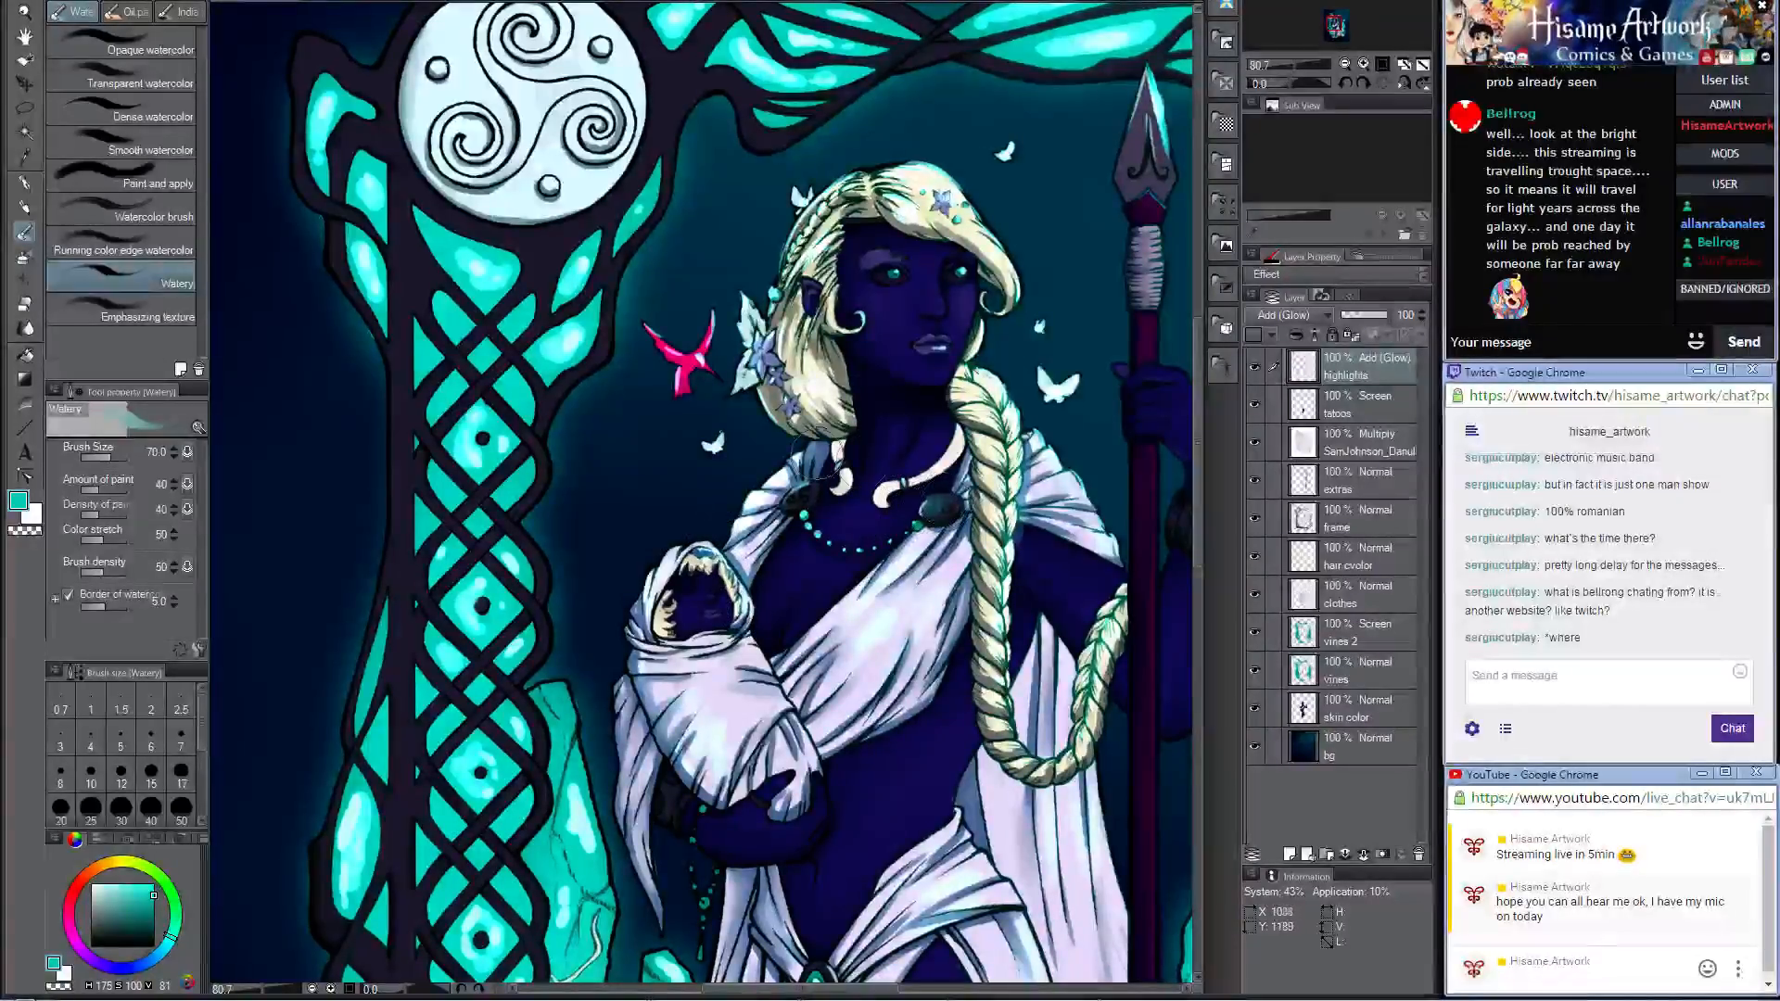
mouse_move(816, 498)
mouse_down()
mouse_move(794, 493)
mouse_move(904, 491)
mouse_move(809, 522)
mouse_move(857, 547)
mouse_move(913, 527)
mouse_move(887, 541)
mouse_up()
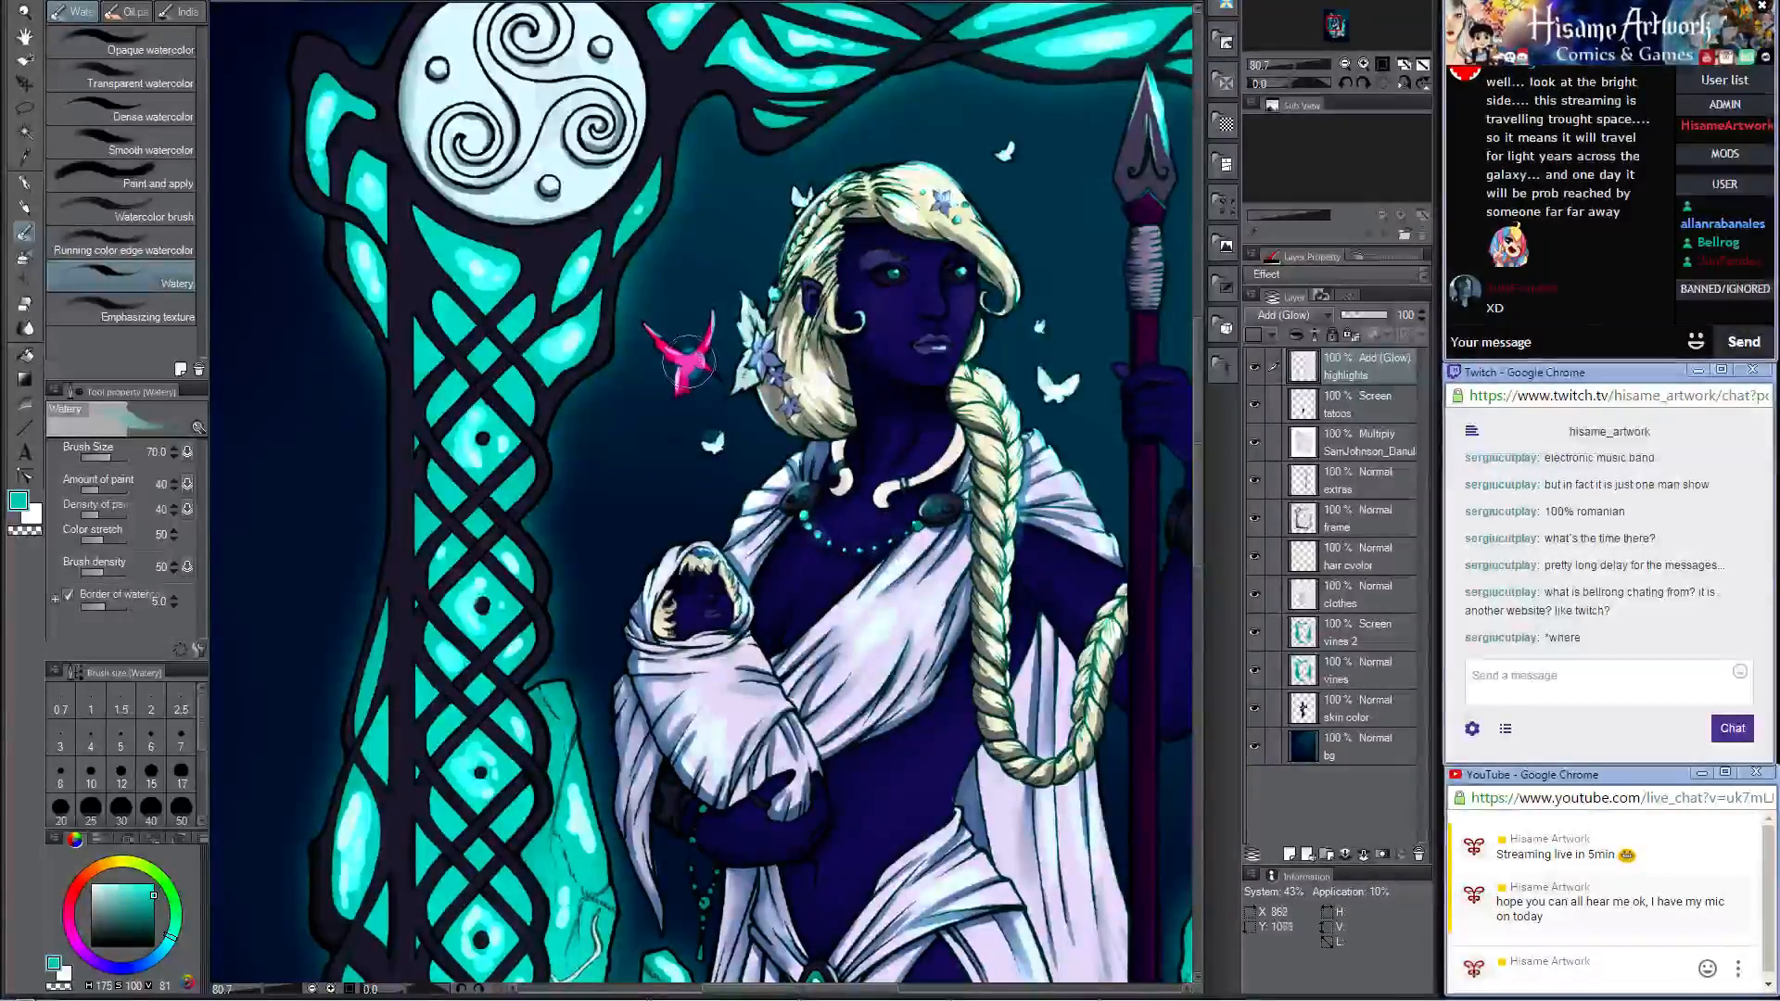
Step: Add a teal glow to the body of the pink bird beside the spear with the Watery brush
drag(1026, 464, 753, 501)
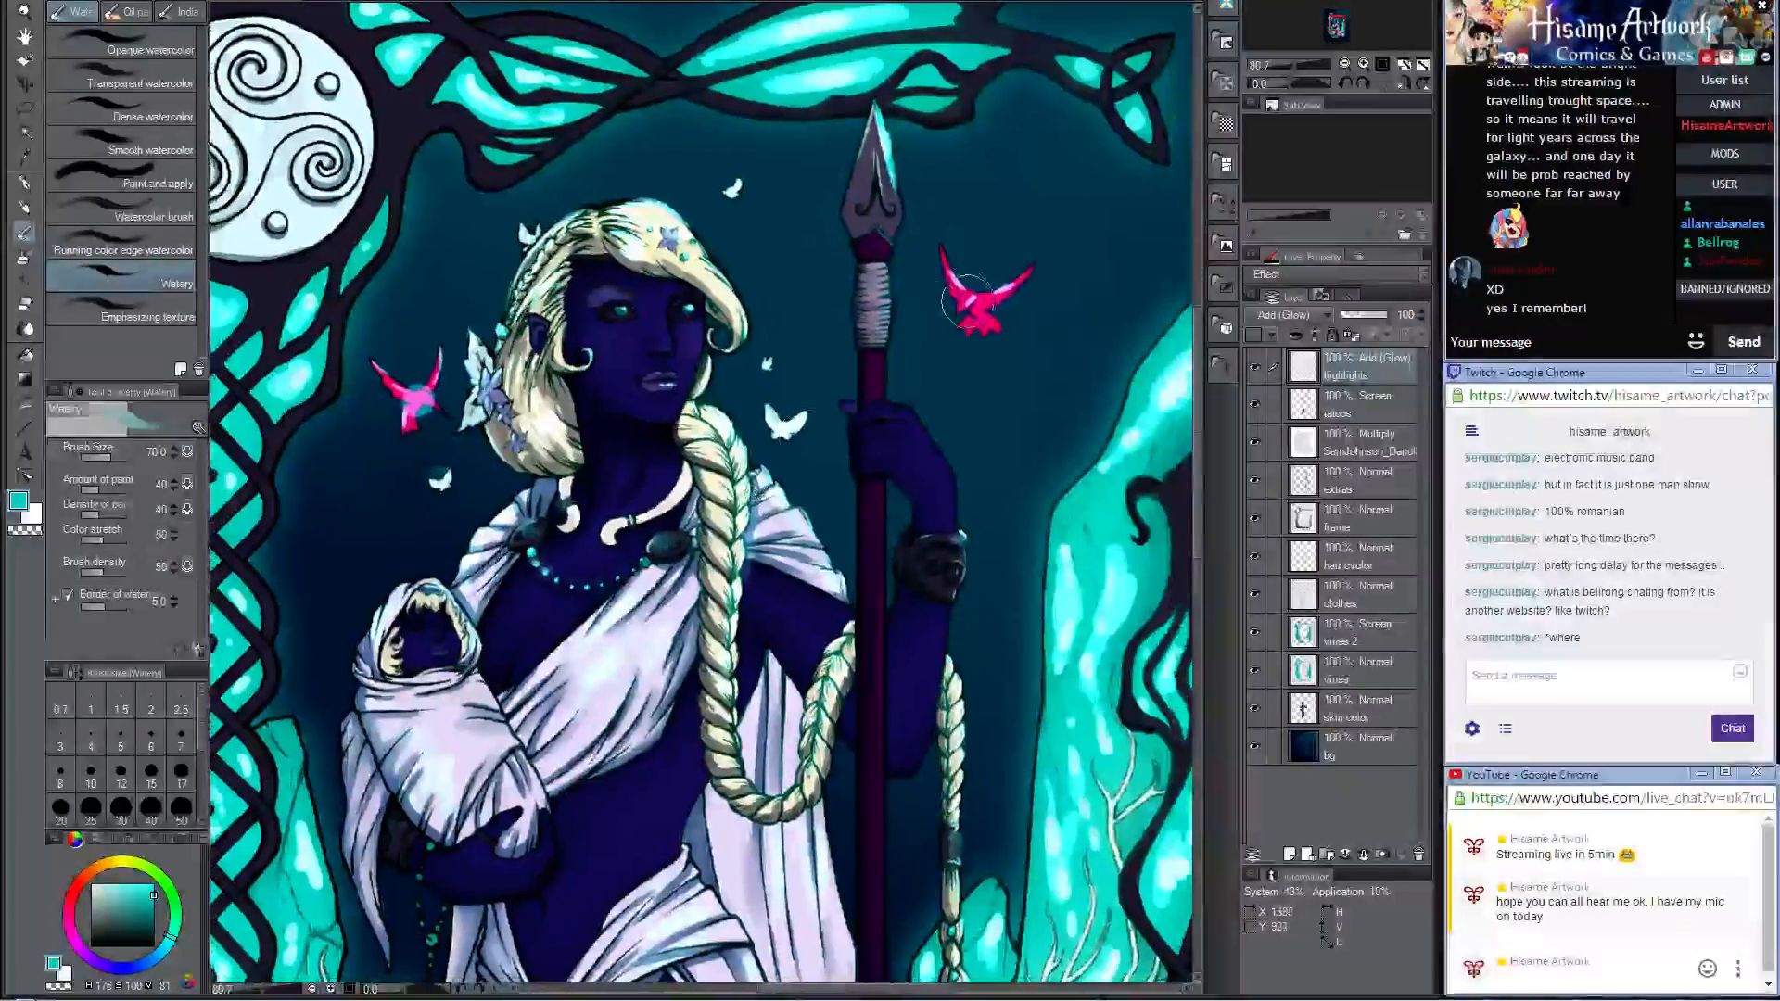
drag(966, 298, 983, 305)
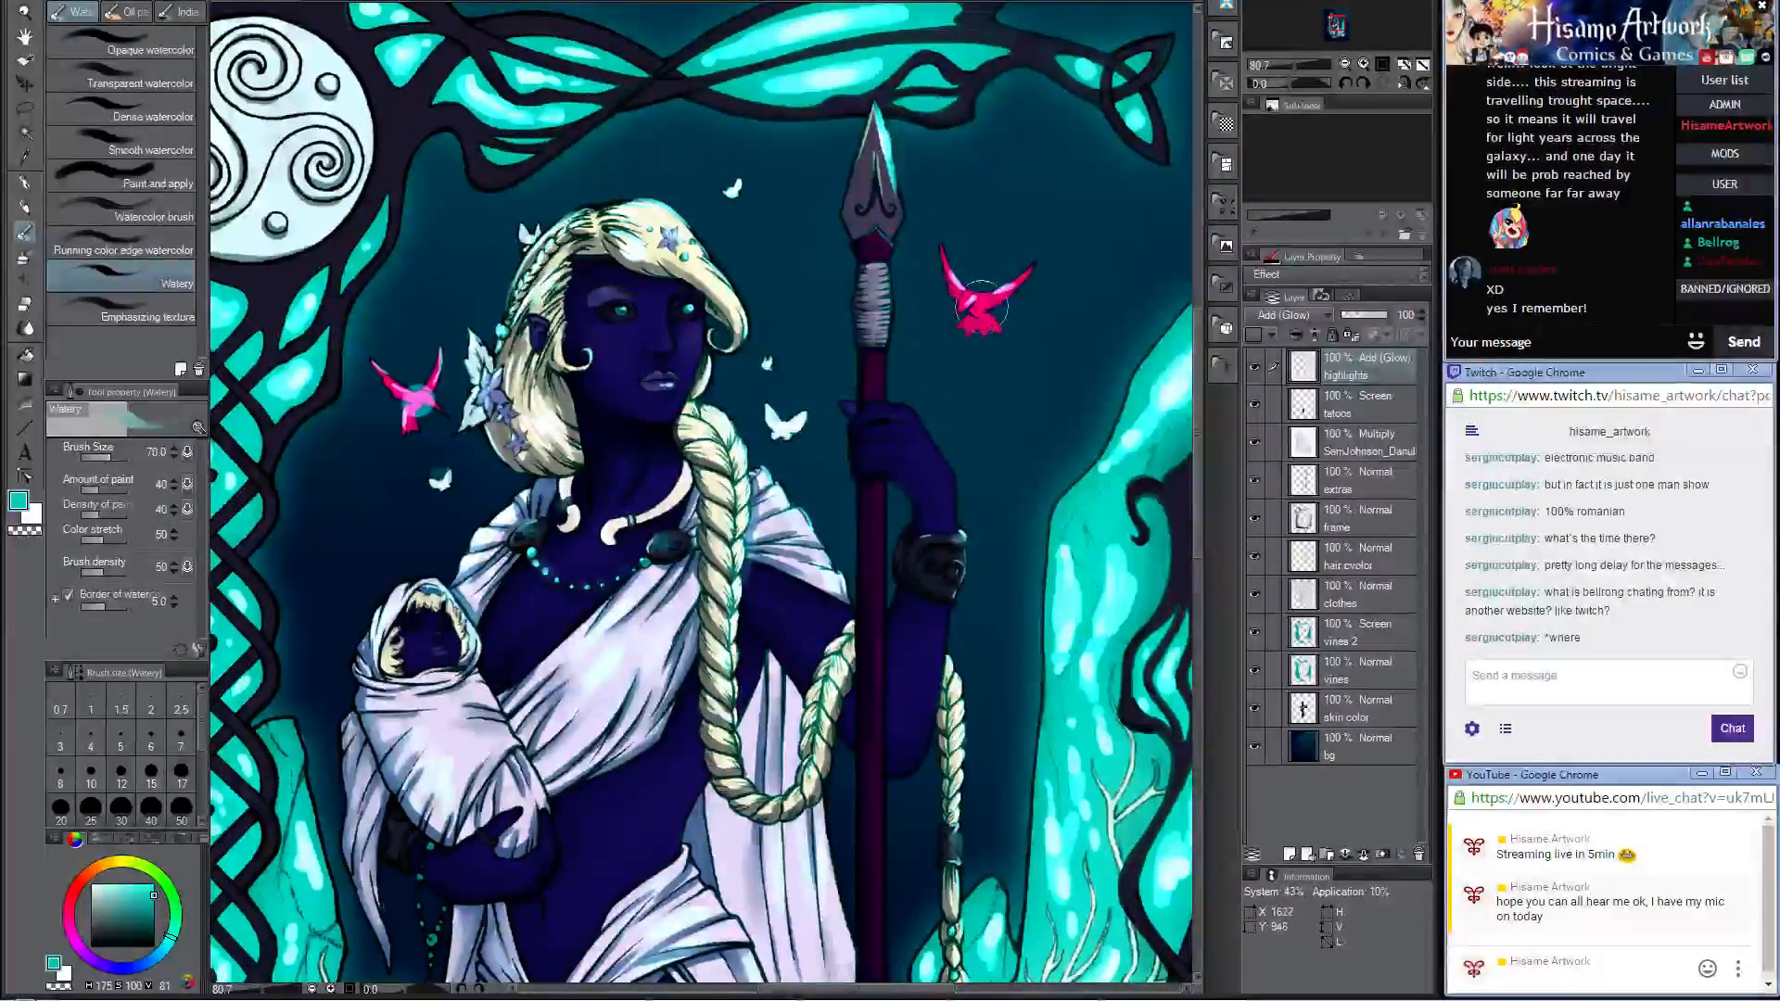
mouse_move(999, 319)
mouse_down()
mouse_move(990, 298)
mouse_move(980, 313)
mouse_up()
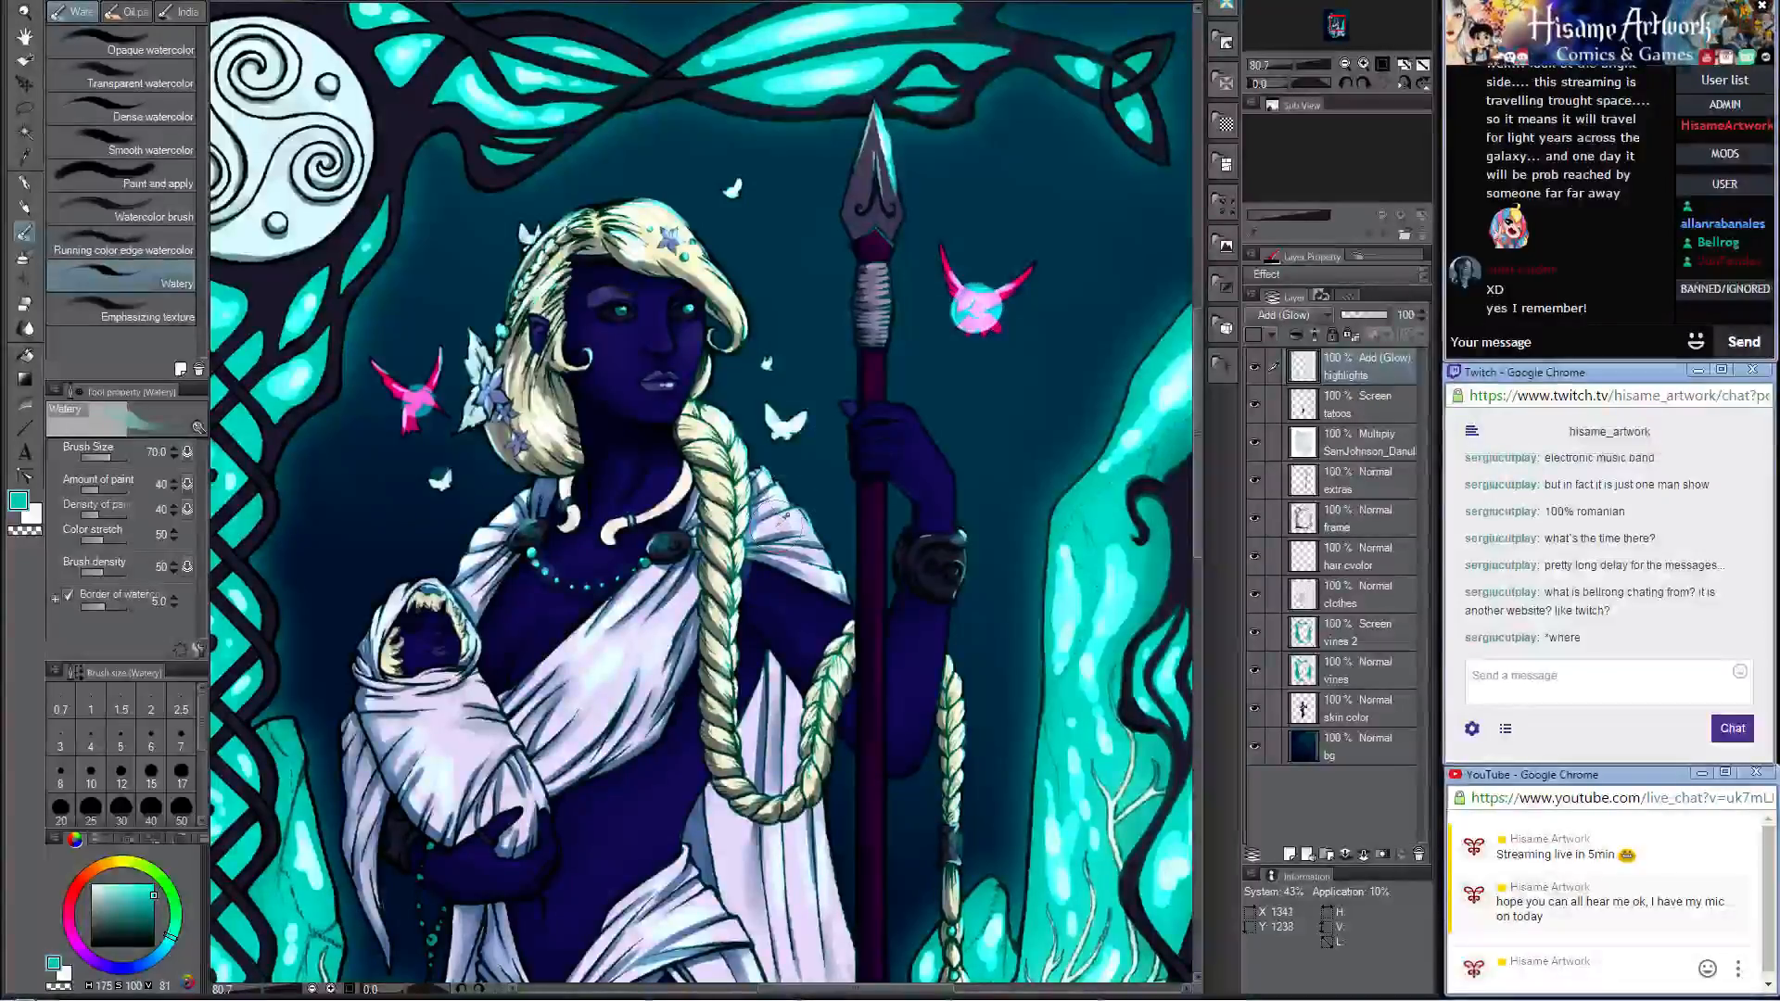
Step: Tint the centre stud and the surrounding small studs of the square-knot medallion with the teal Watery brush
scroll(788, 528, down, 9)
scroll(848, 387, up, 11)
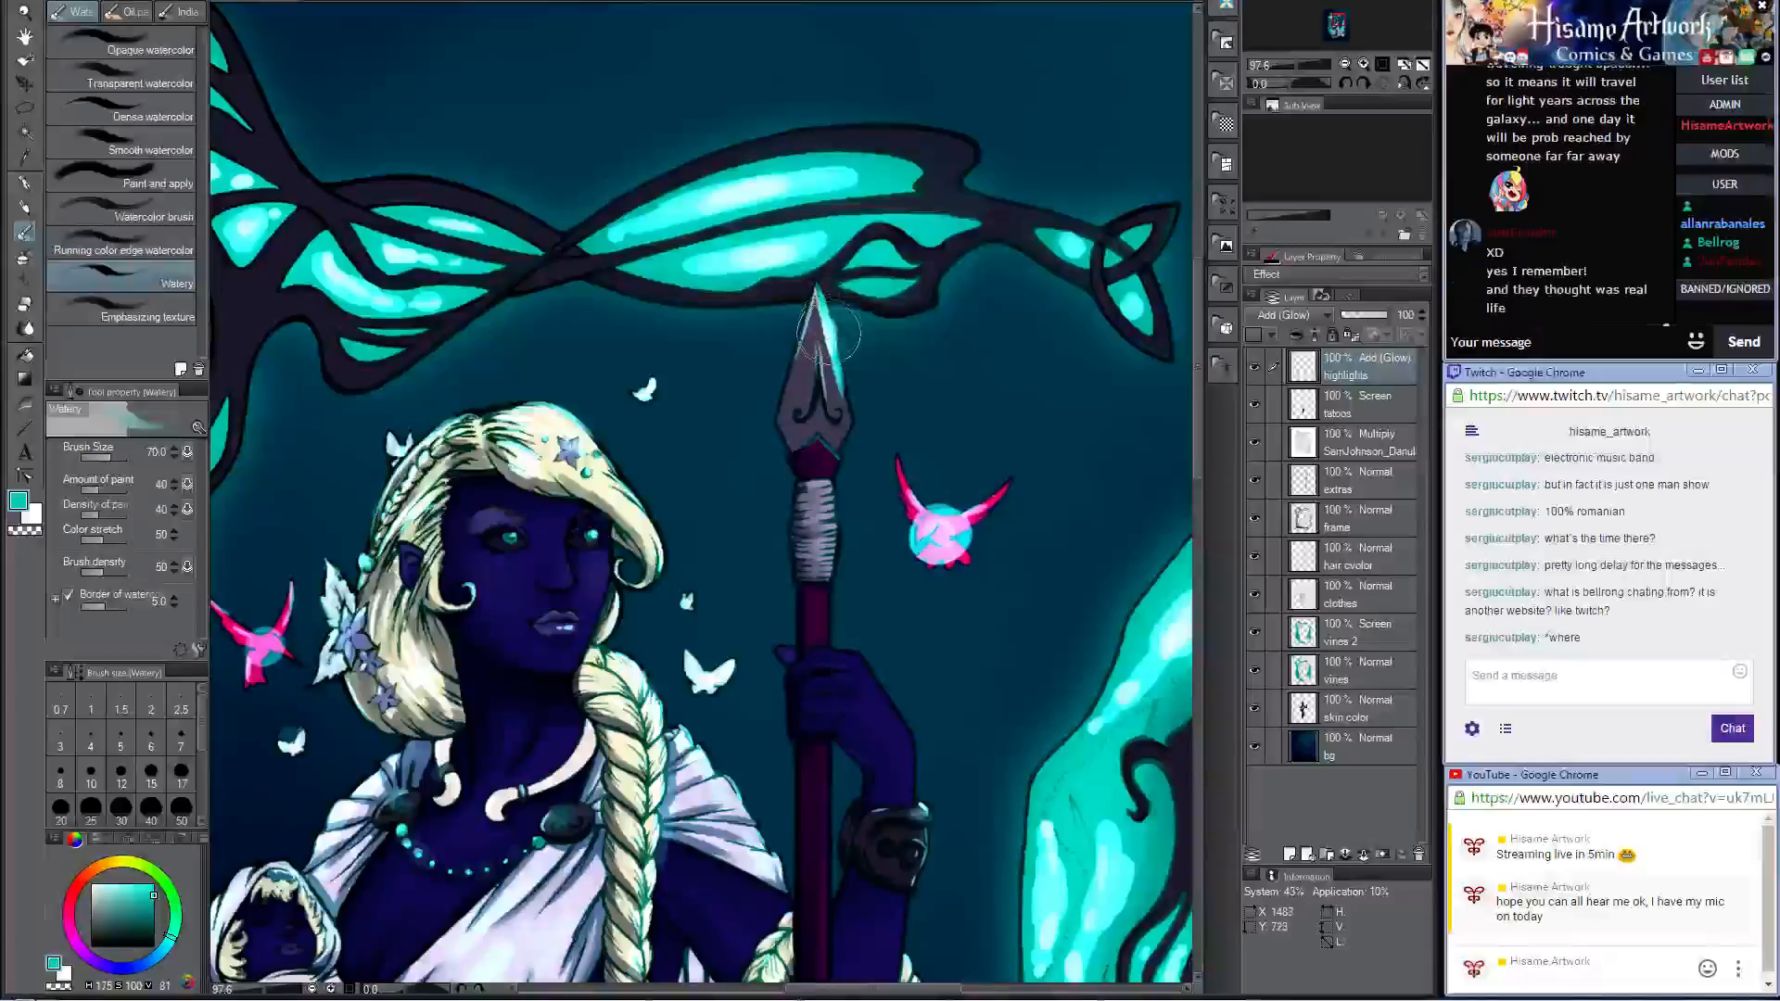
scroll(872, 382, down, 5)
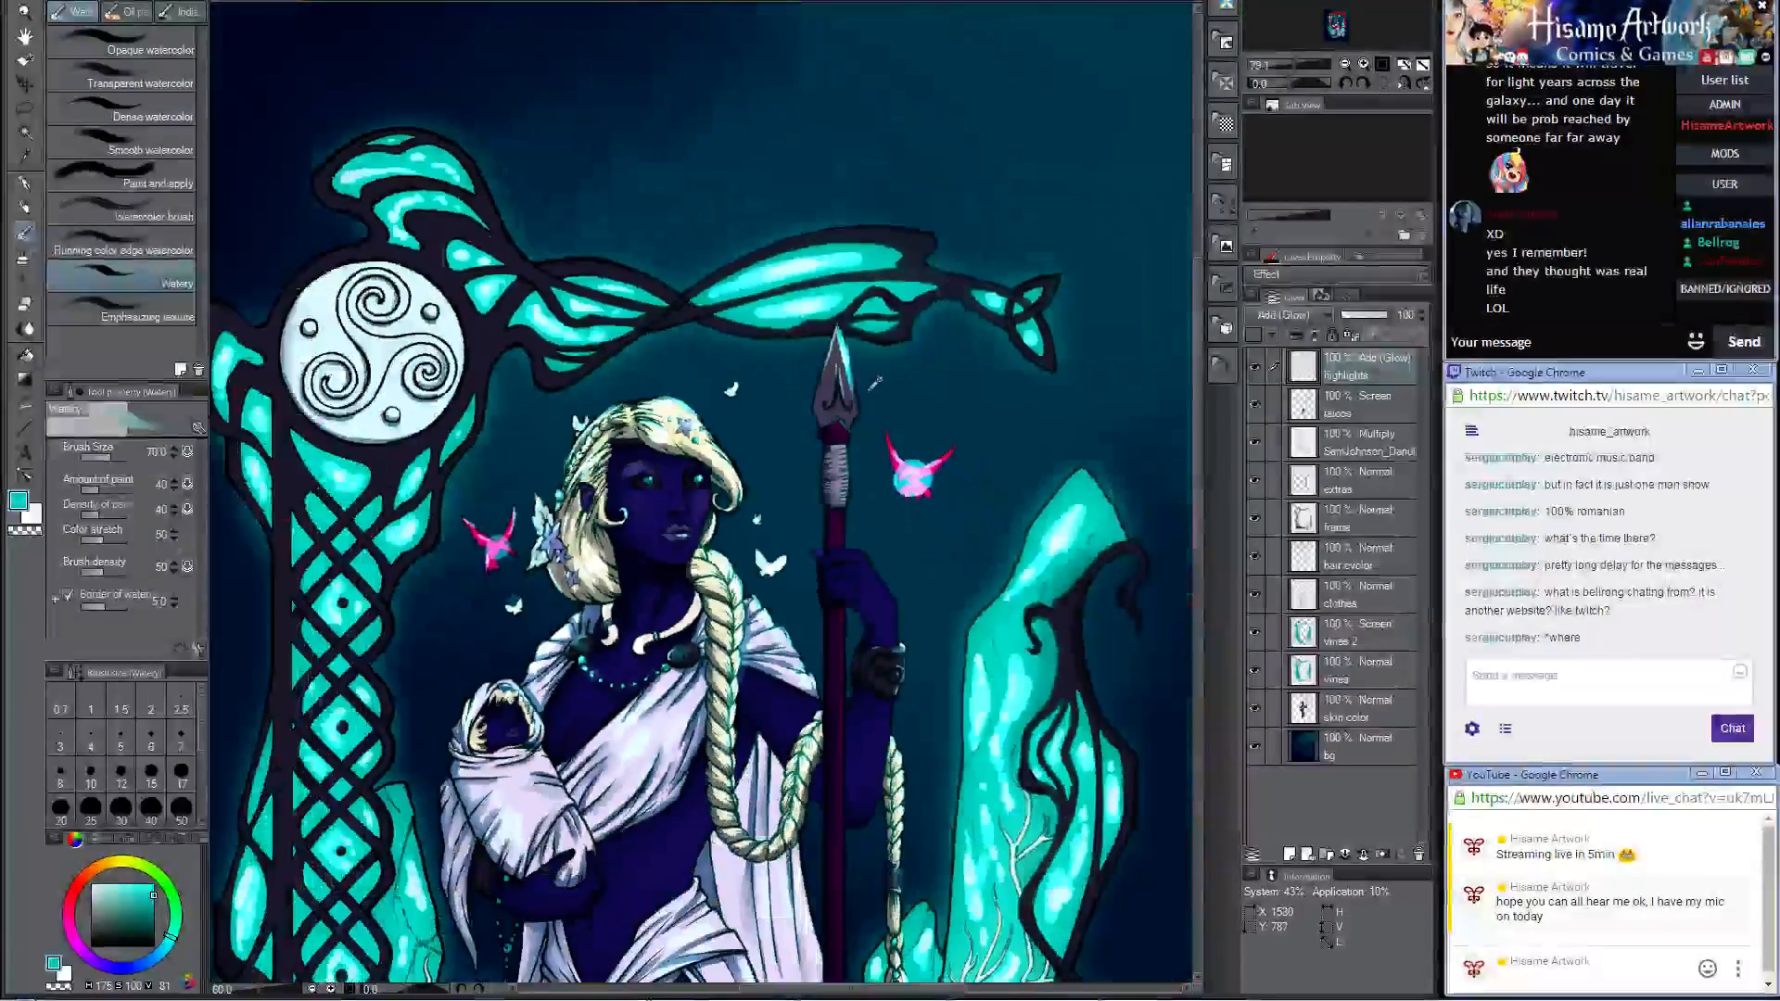
scroll(872, 382, down, 2)
scroll(969, 893, up, 4)
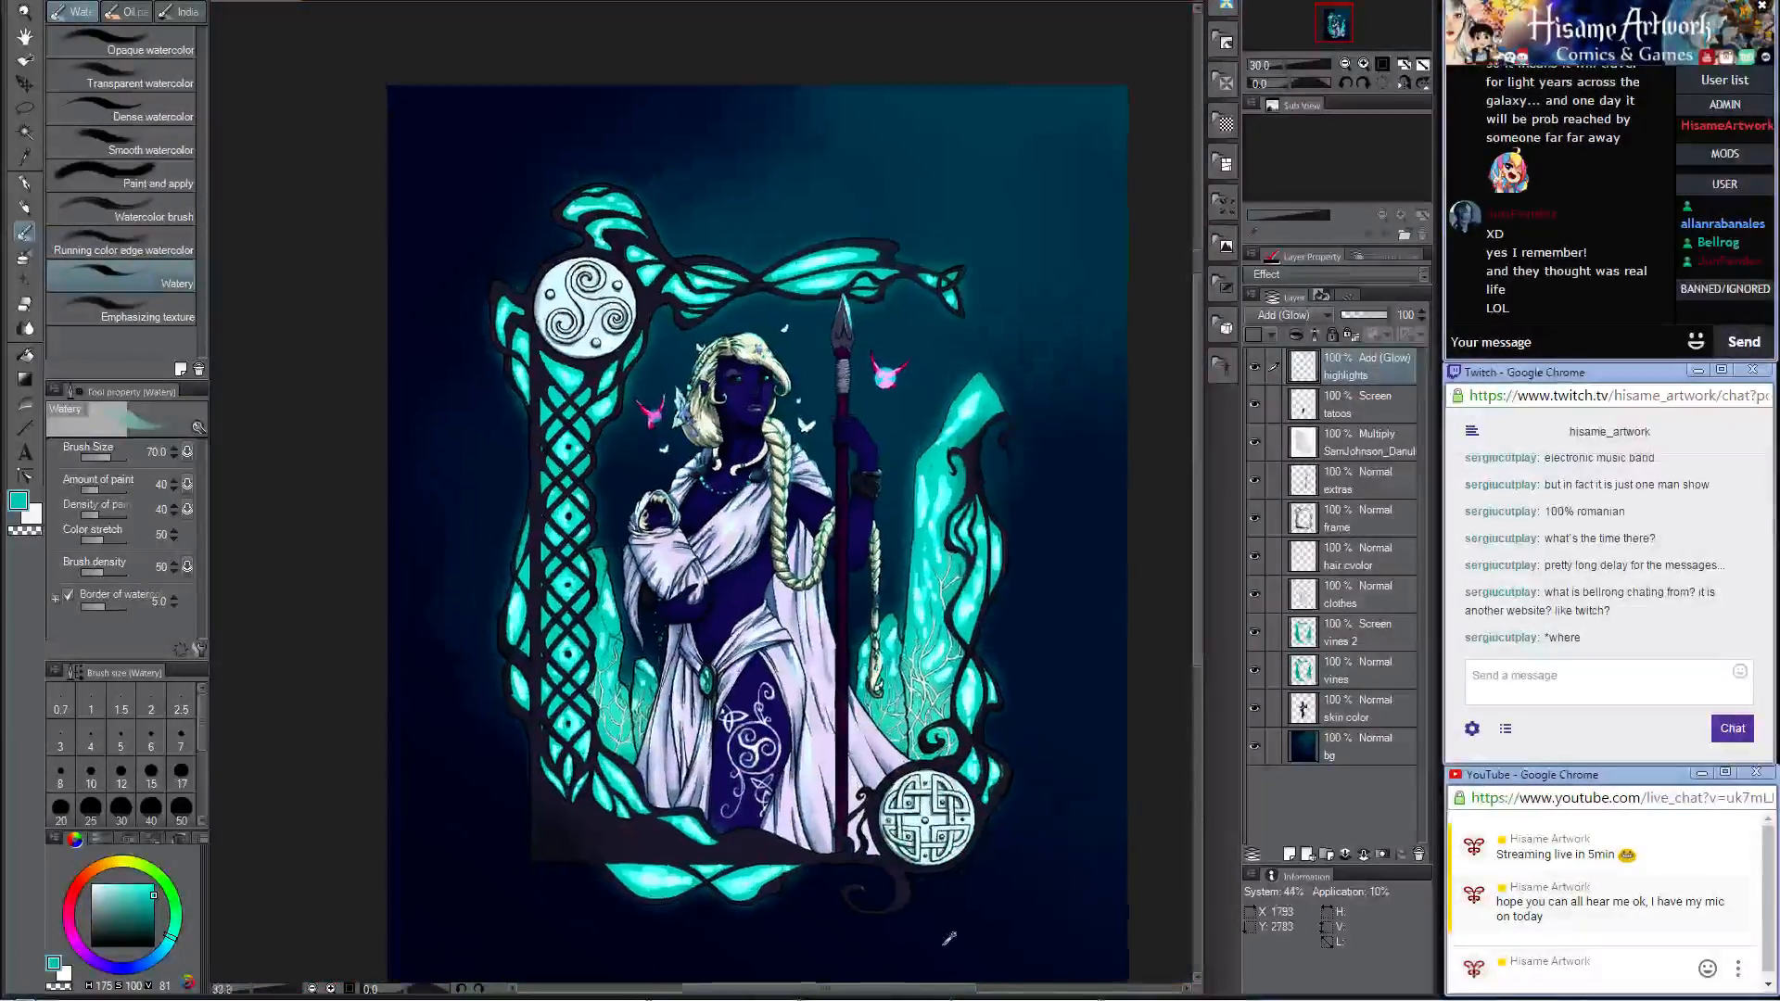
scroll(969, 893, up, 4)
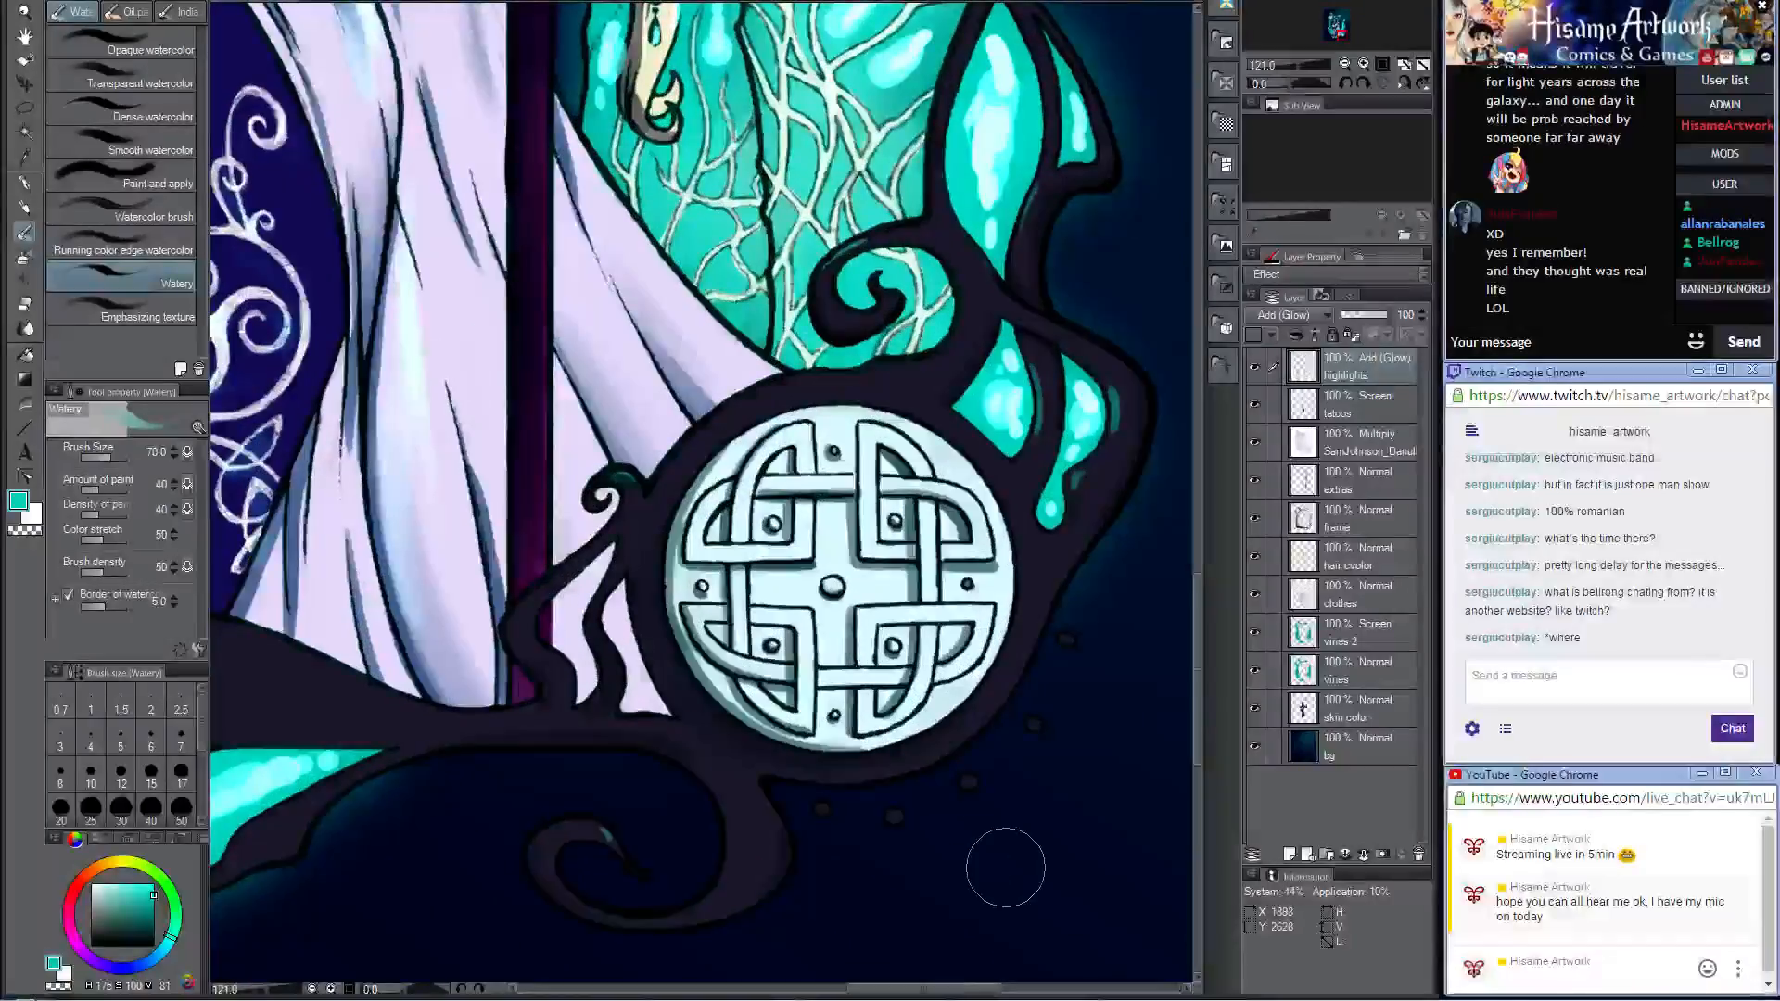
click(831, 586)
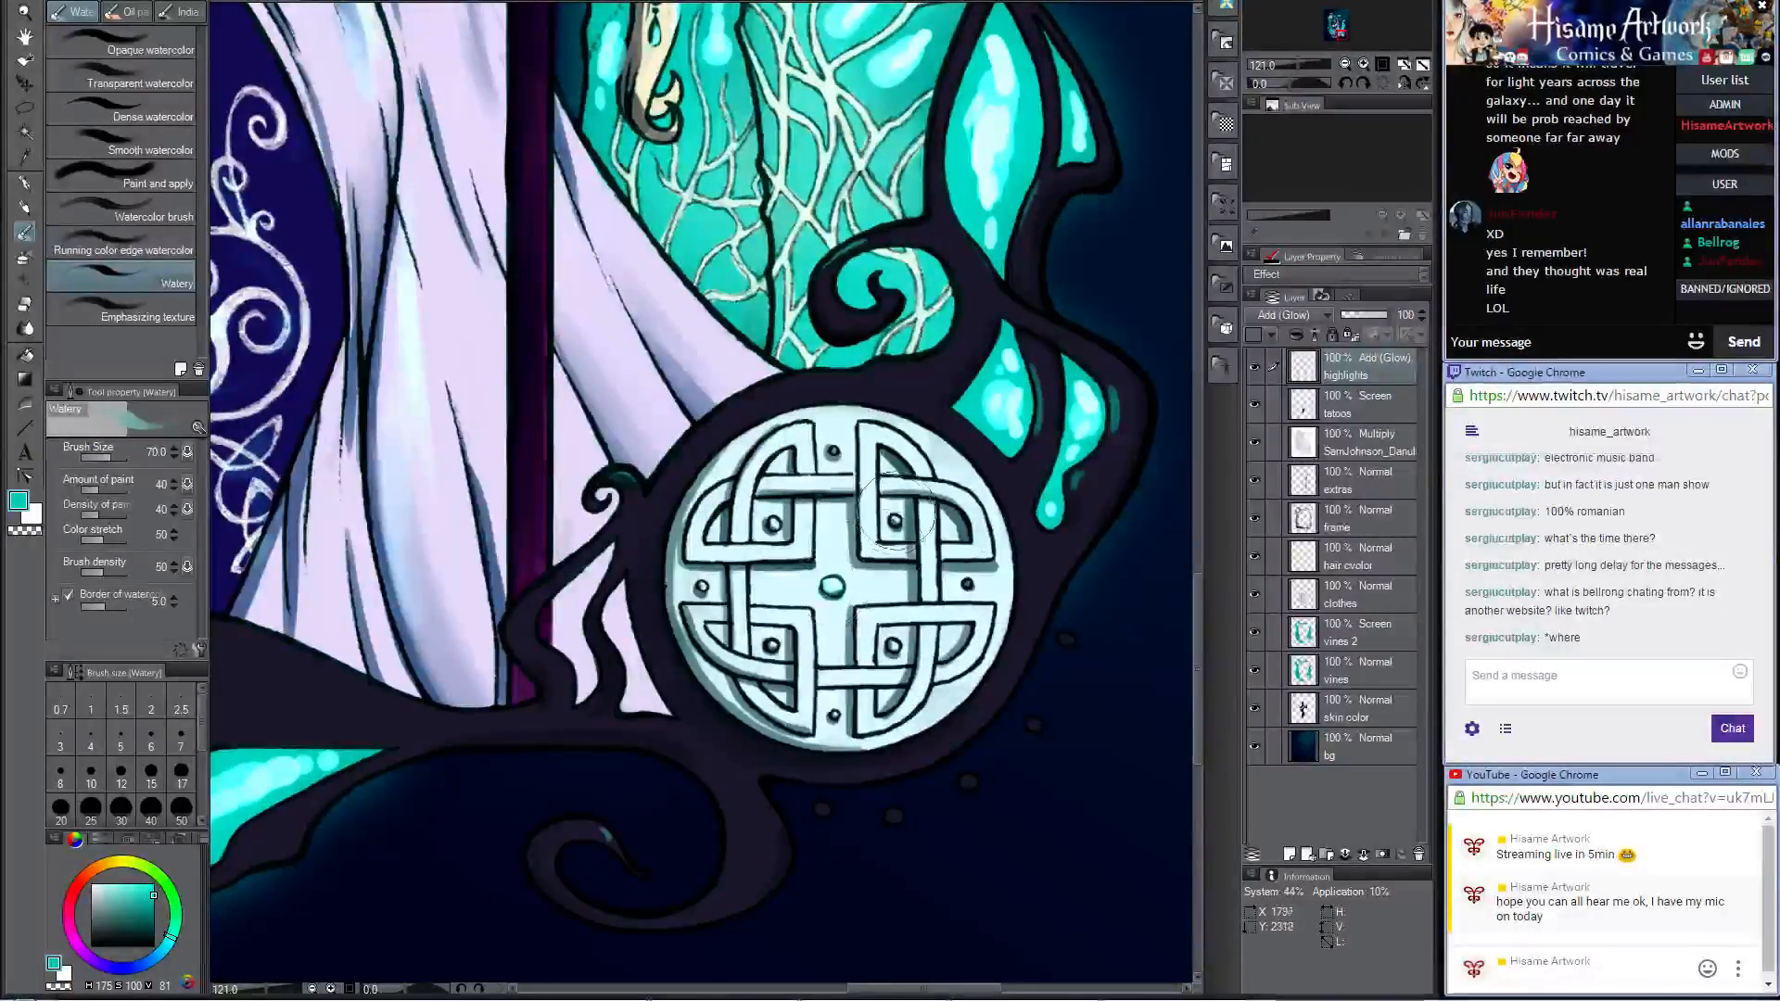
click(895, 522)
click(772, 524)
click(702, 586)
click(834, 451)
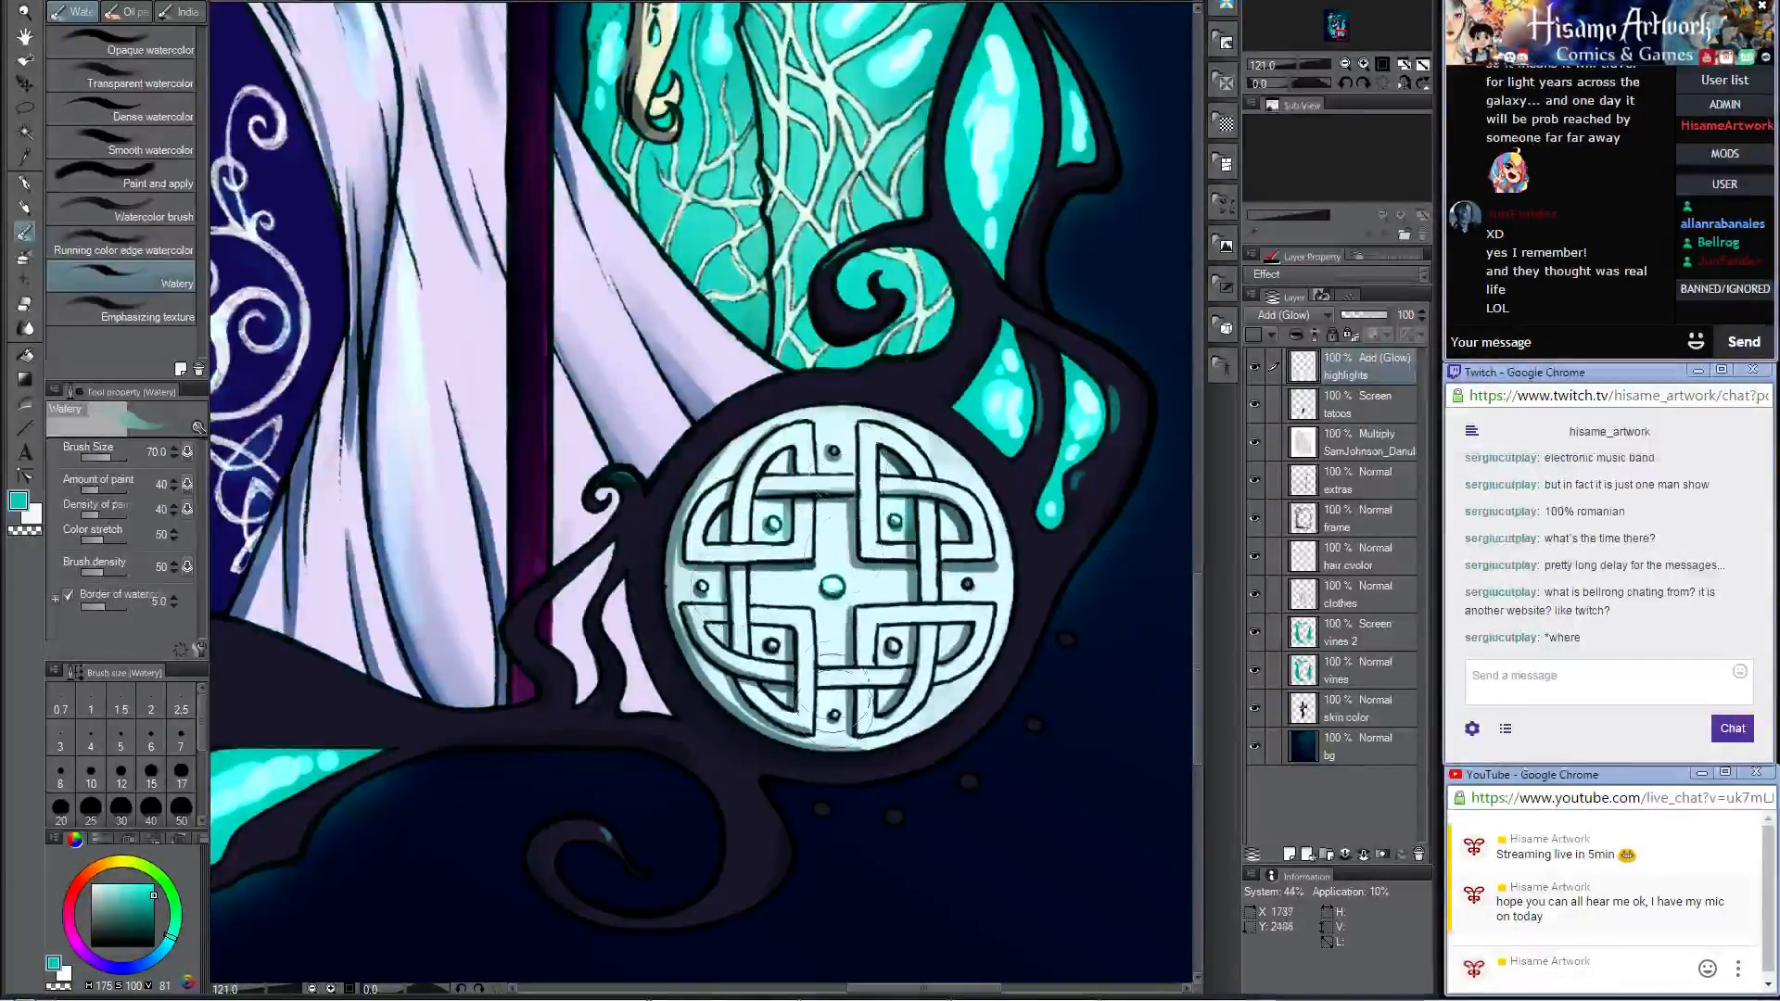
click(833, 715)
click(893, 644)
click(968, 585)
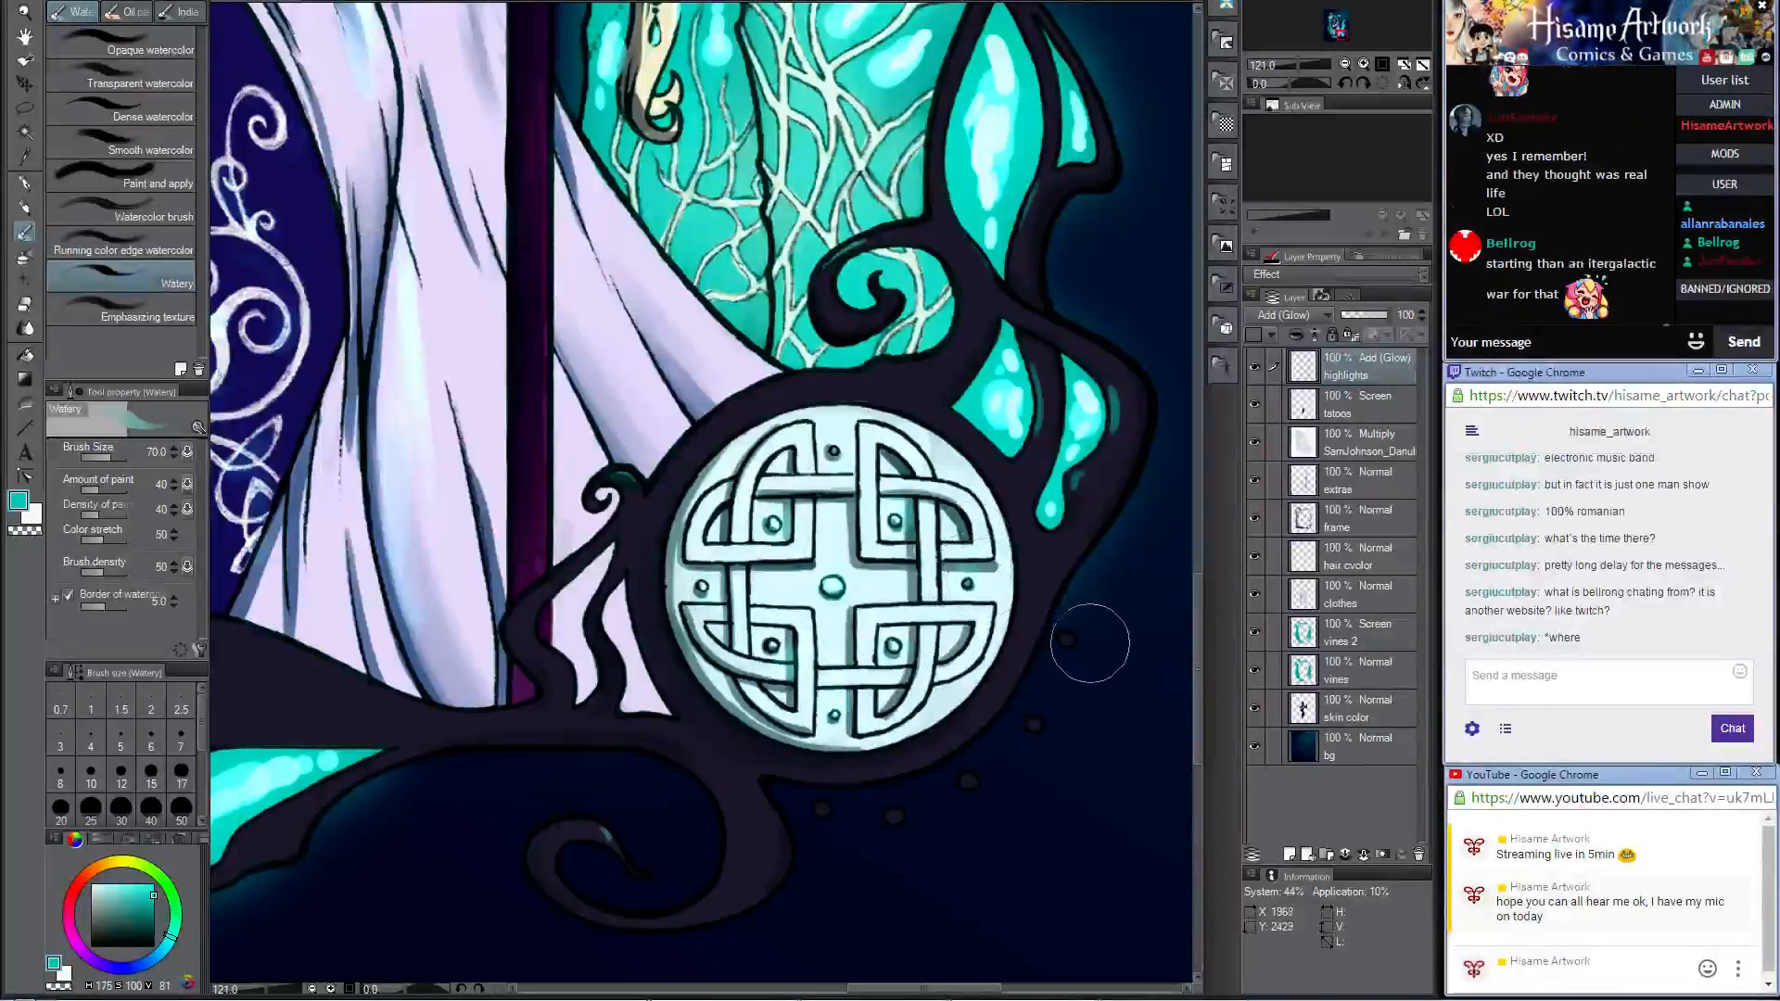
Step: Dab teal glows on the small dark dots curving around the outside of the knotwork medallion's frame
click(1068, 642)
click(1034, 726)
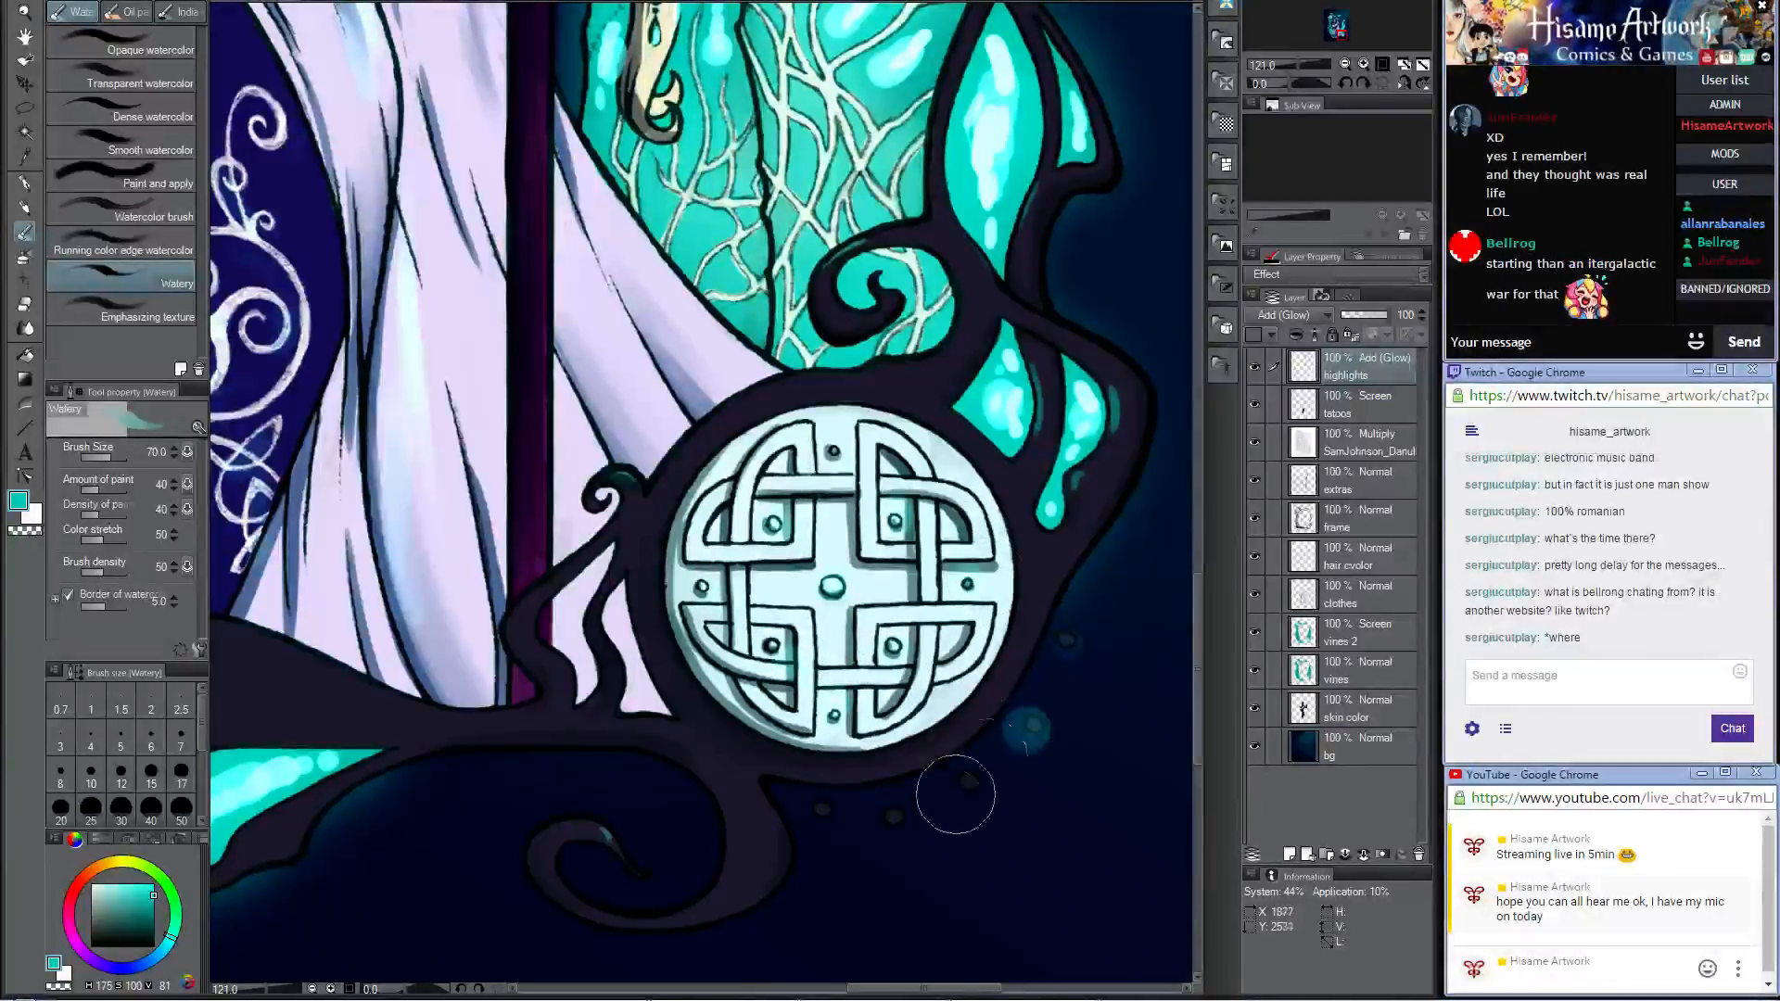
click(968, 782)
click(893, 815)
click(823, 808)
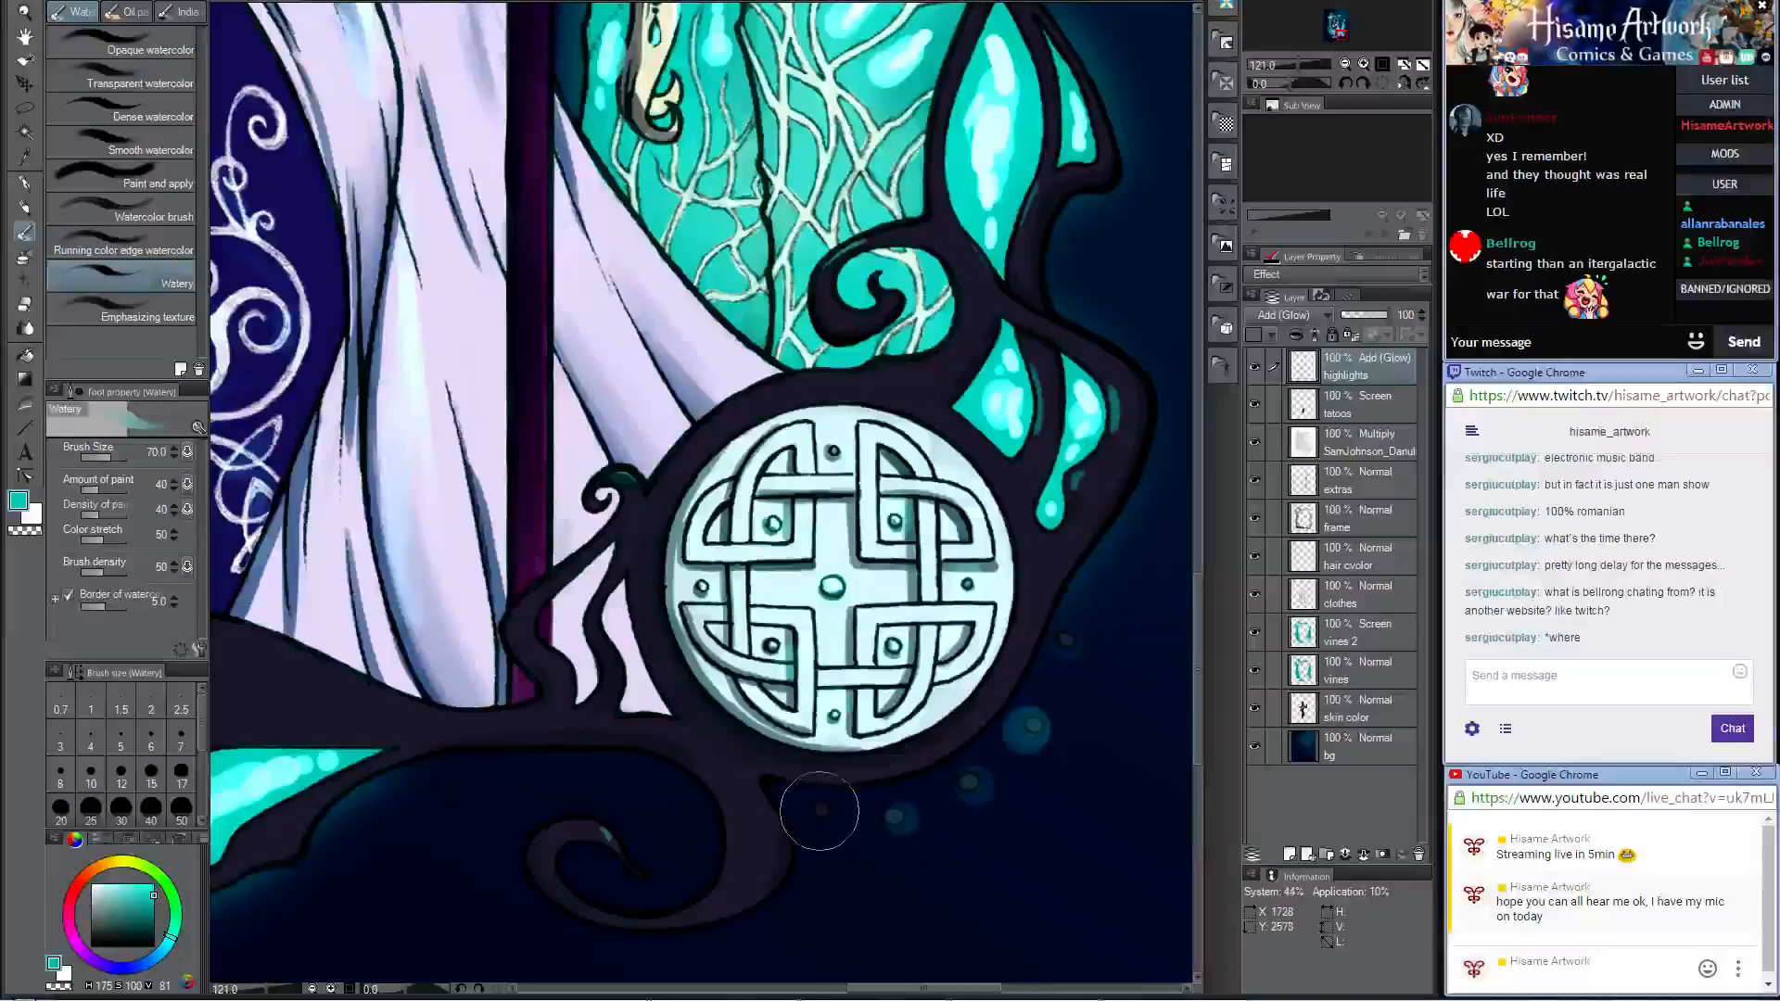
scroll(916, 834, down, 10)
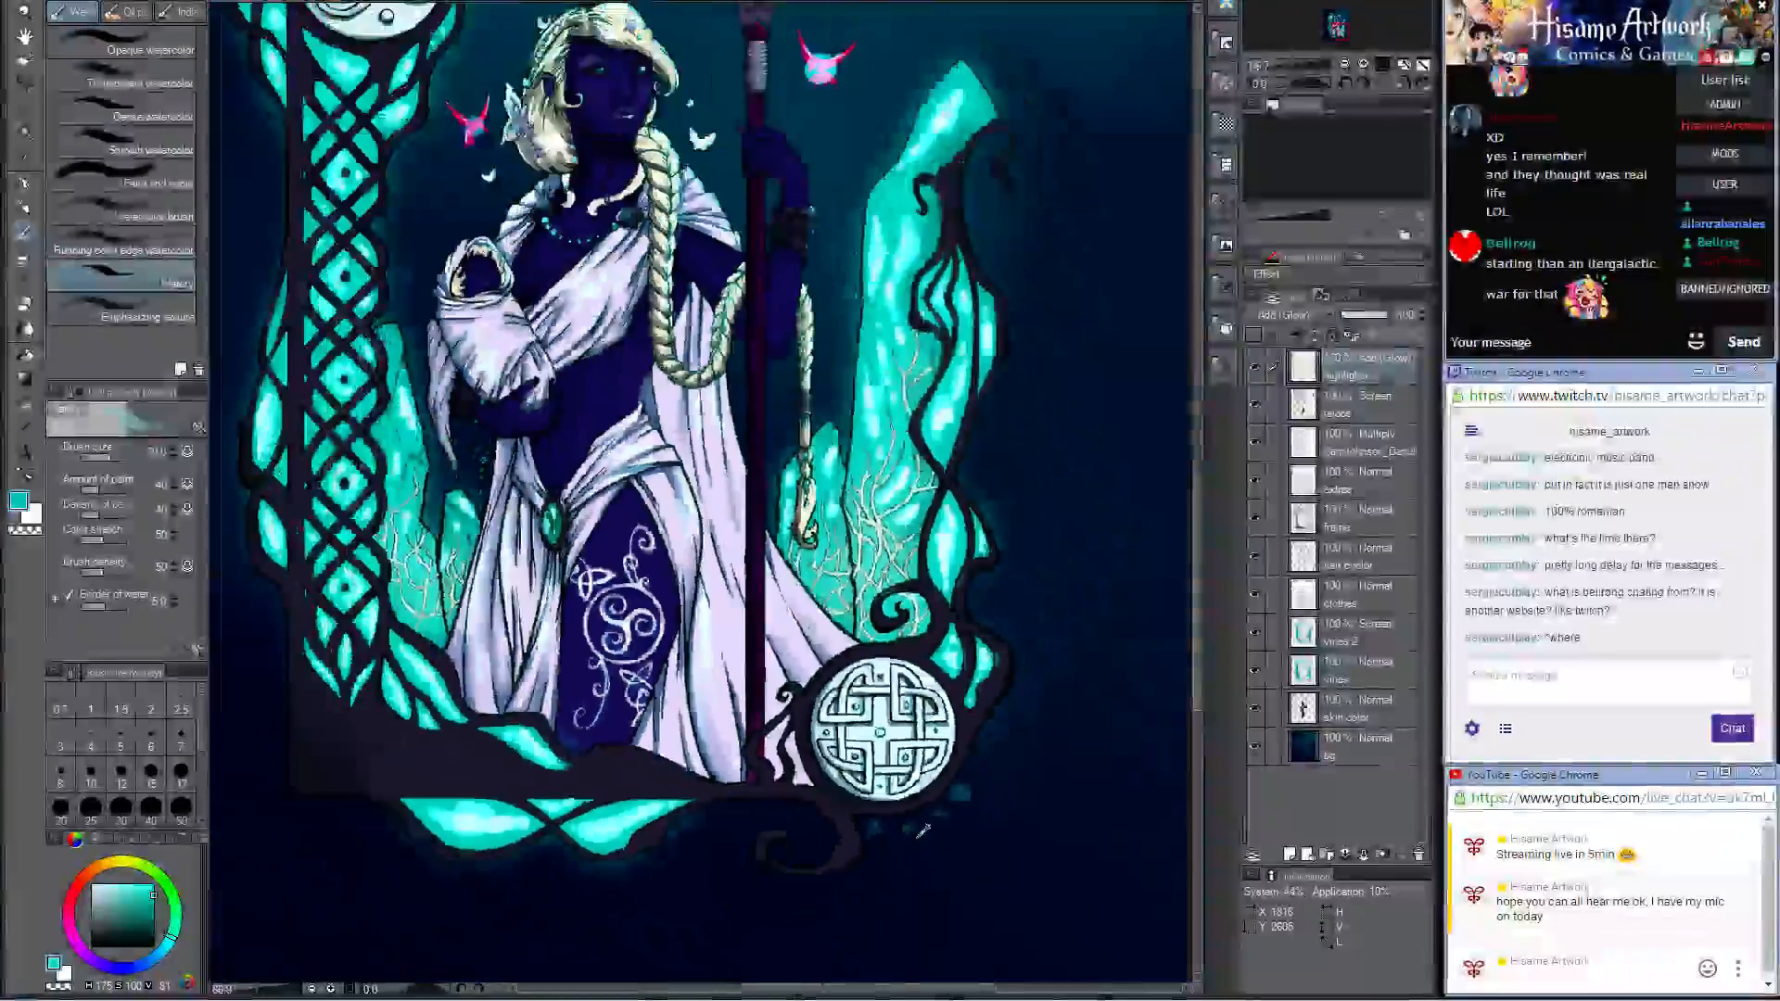
scroll(798, 369, up, 1)
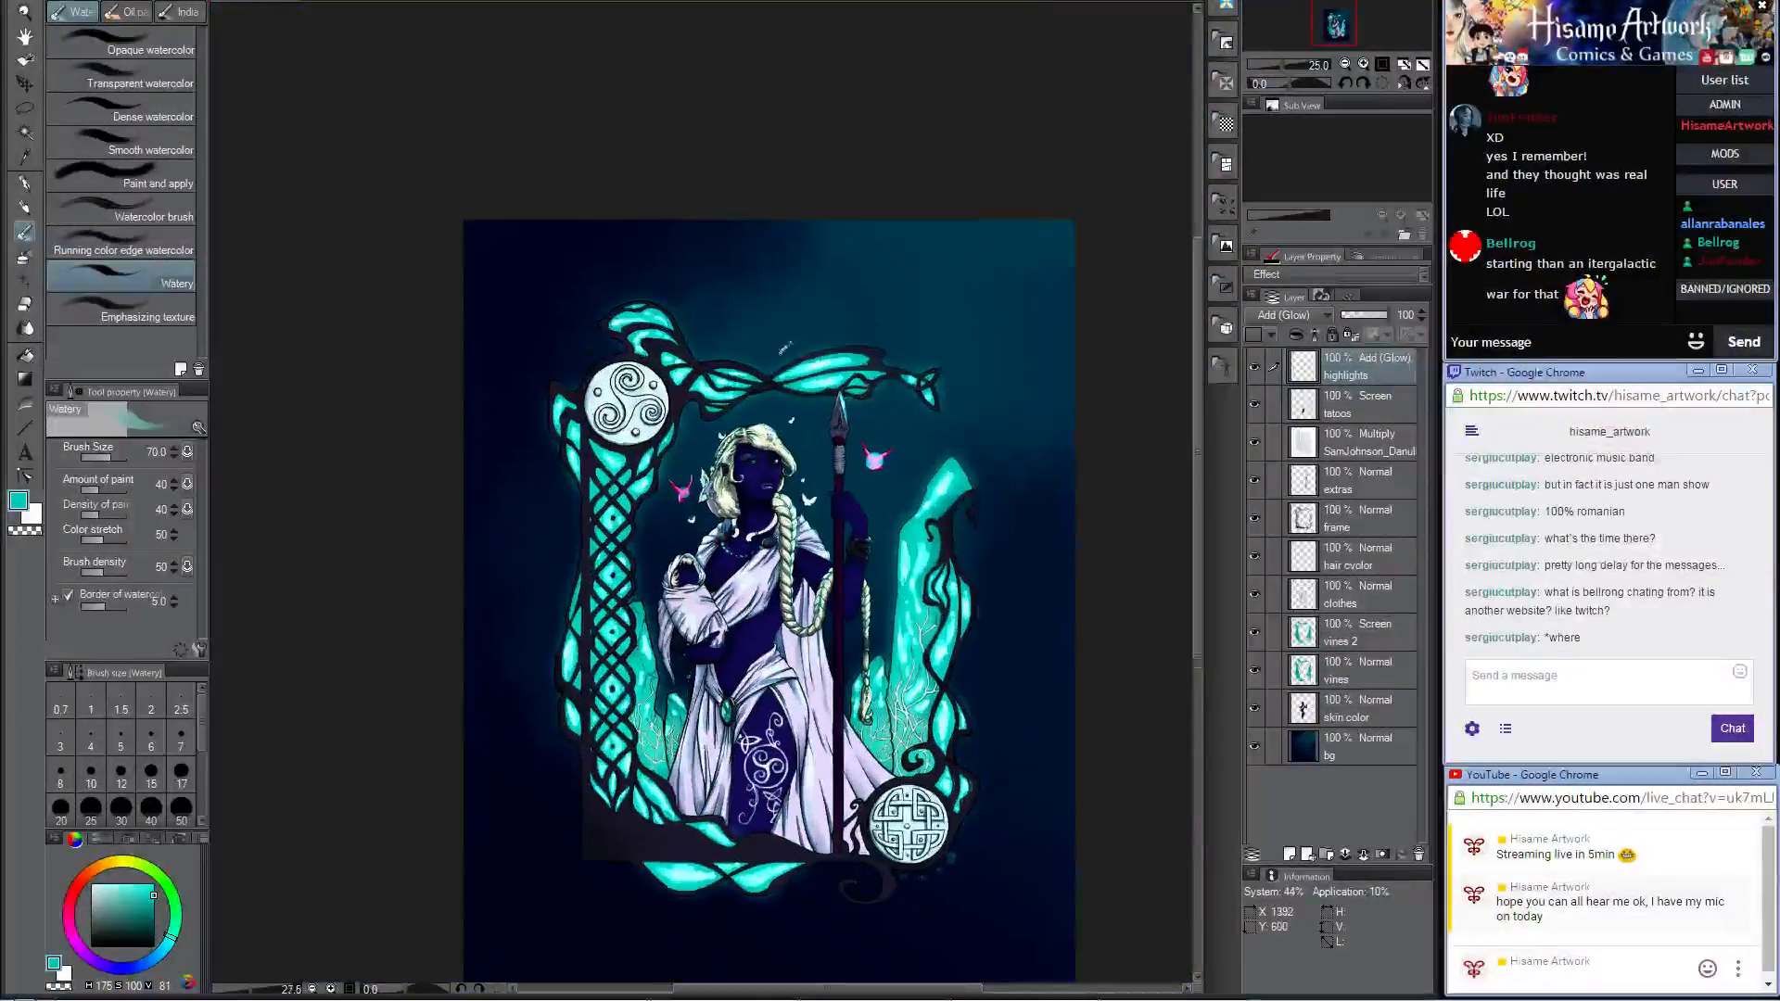
Step: Dab teal glows on the studs and spirals of the triskele medallion and on the flower ornament above the woman's forehead
scroll(628, 355, up, 2)
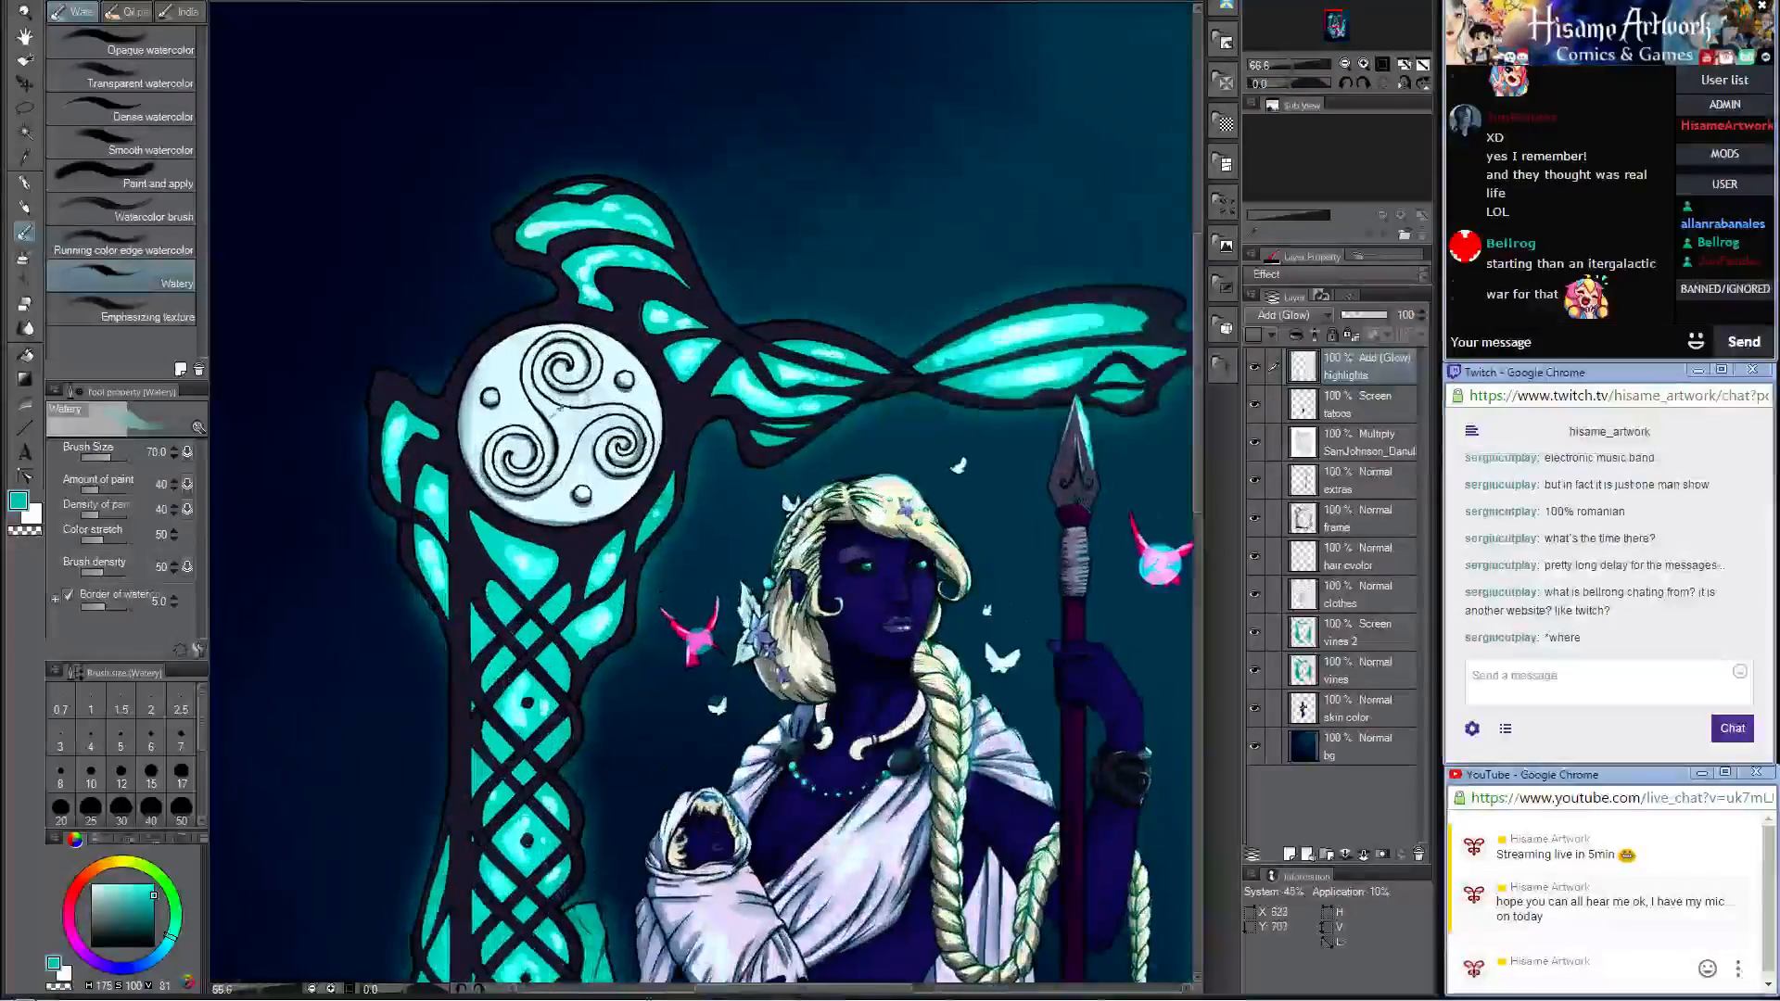
scroll(554, 408, up, 1)
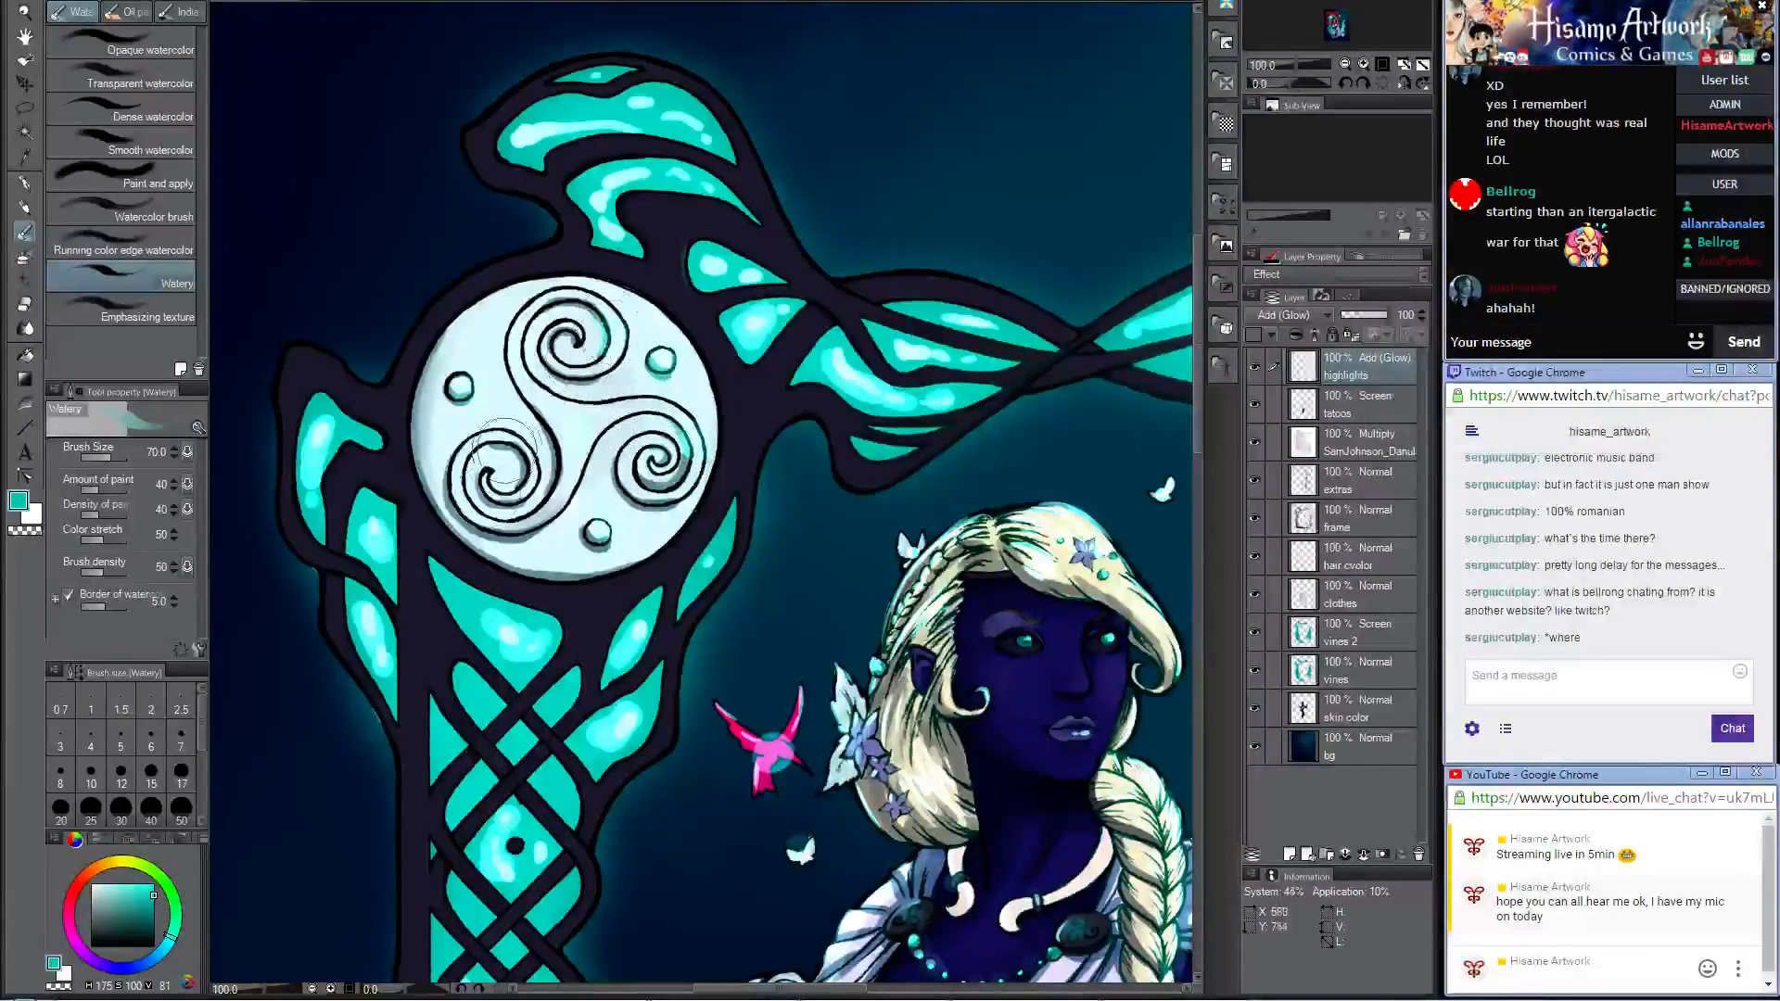
drag(1057, 584, 726, 357)
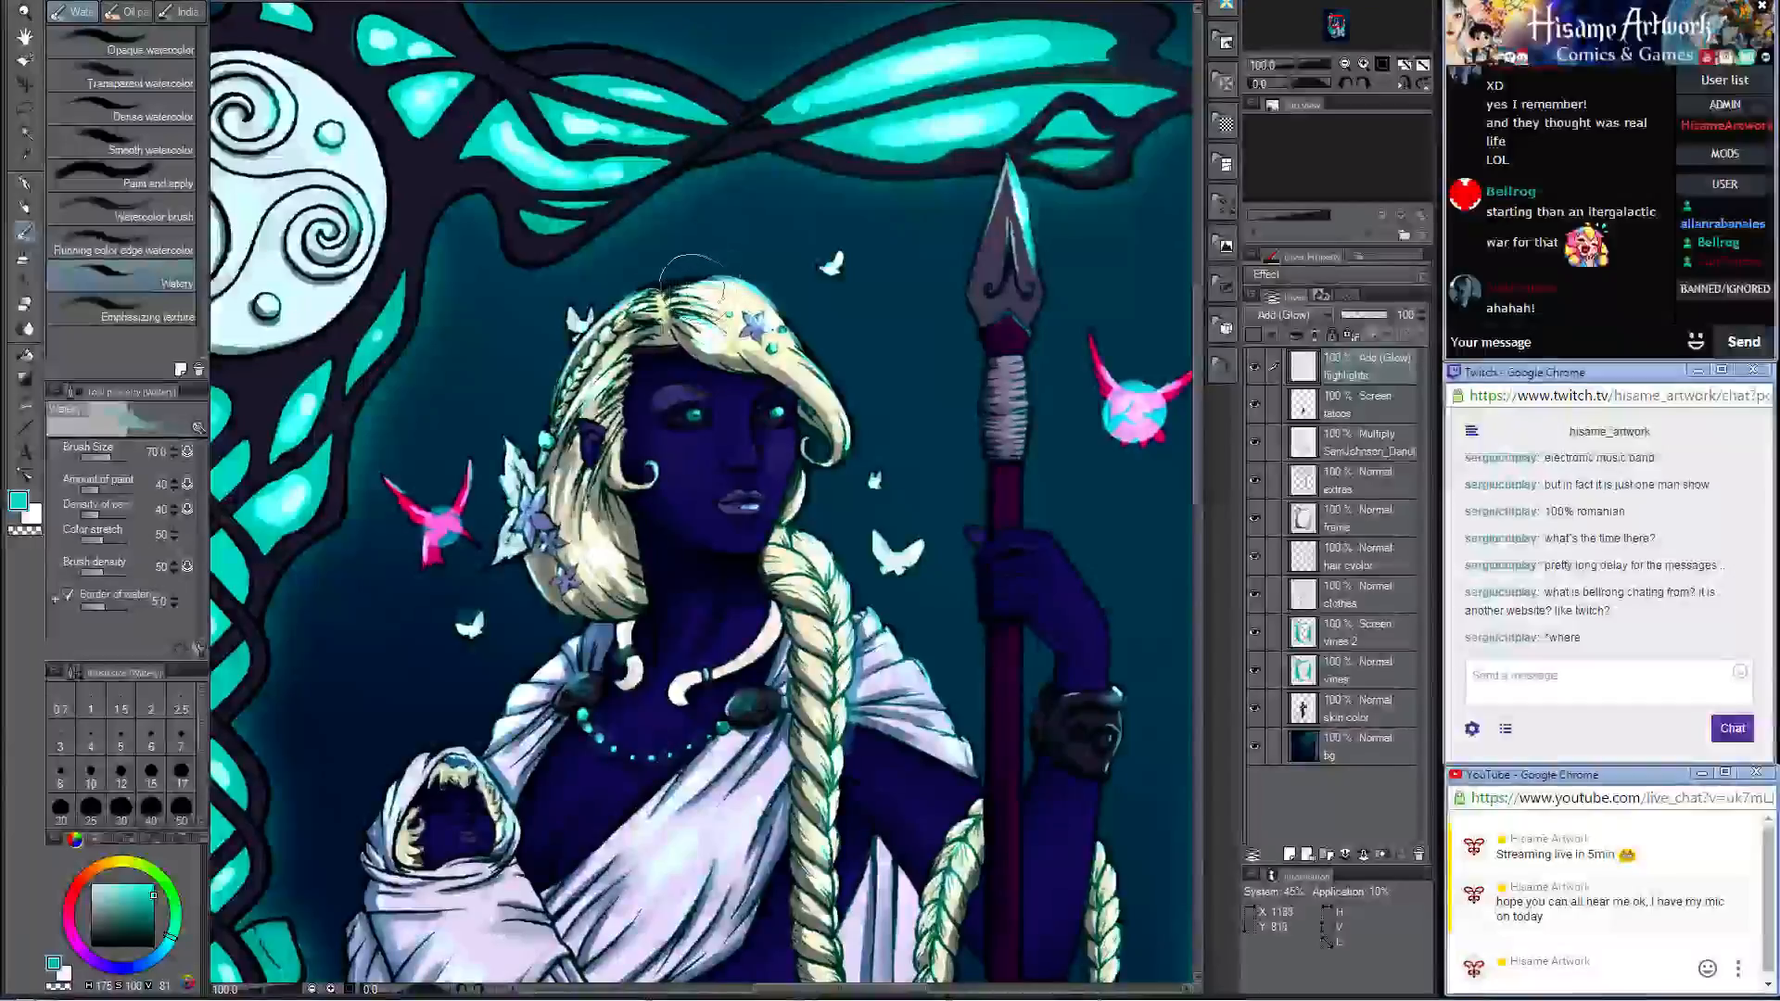
click(754, 282)
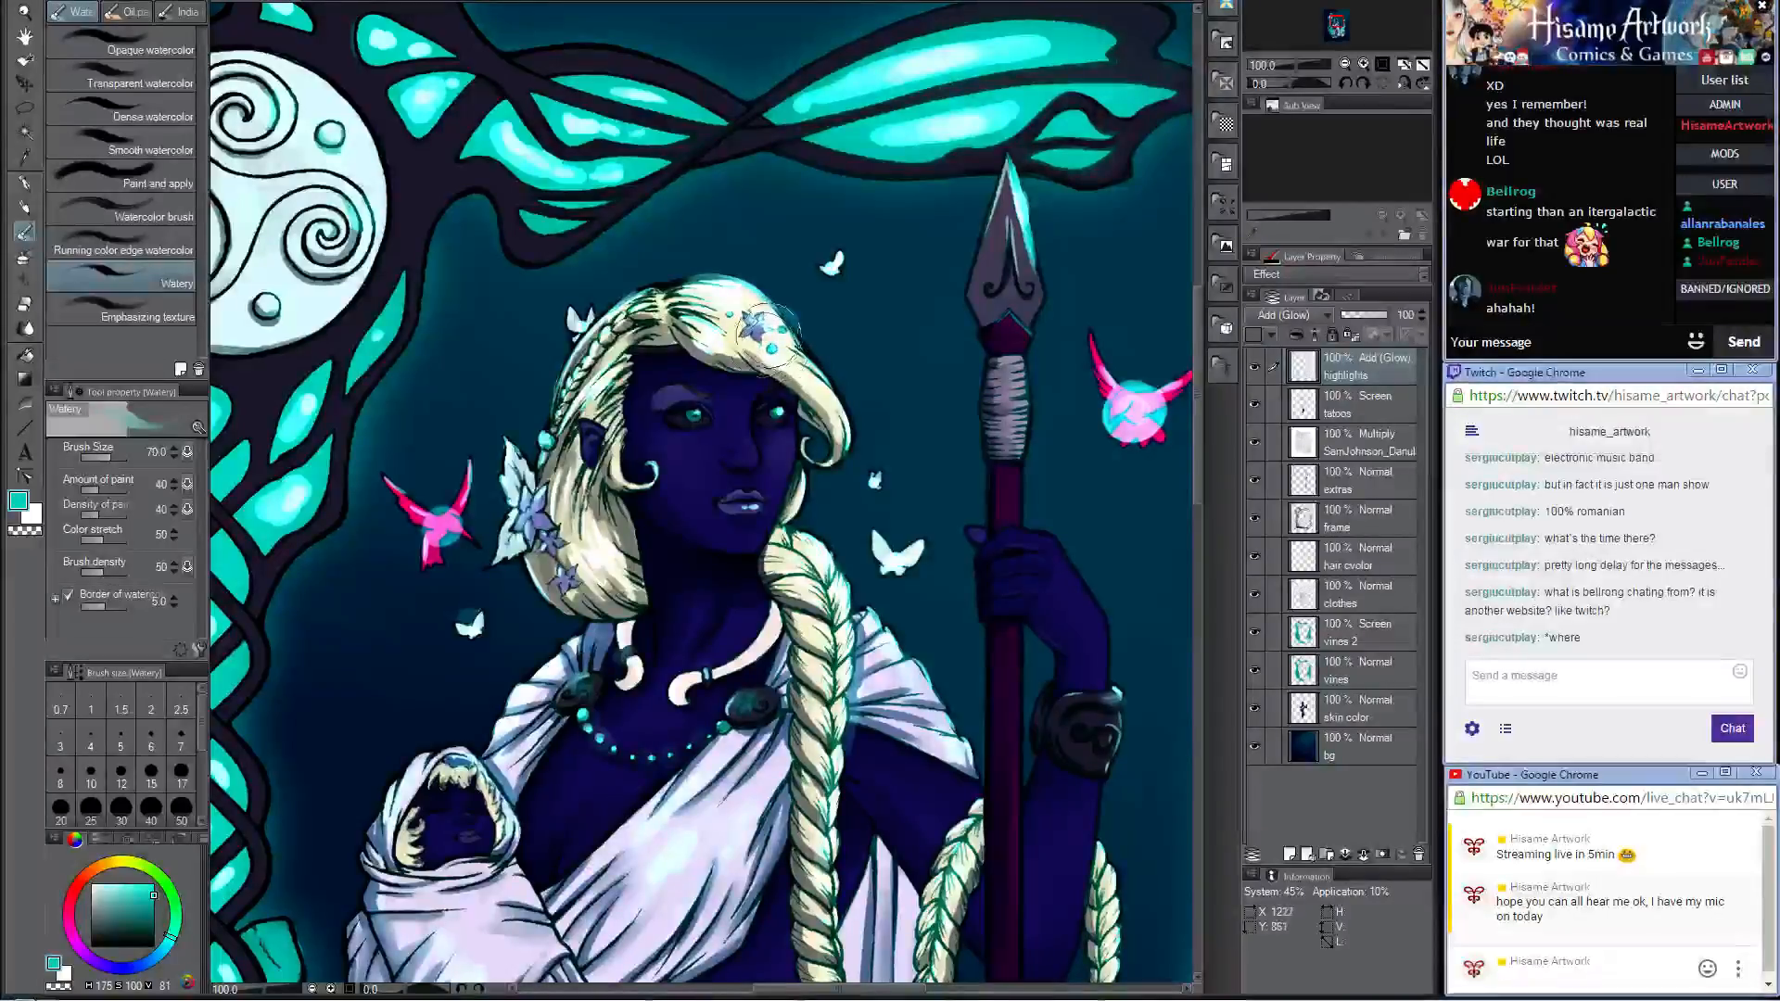
Step: Brush a soft teal glow over the woman's chest just beneath the beaded necklace
scroll(1006, 190, down, 2)
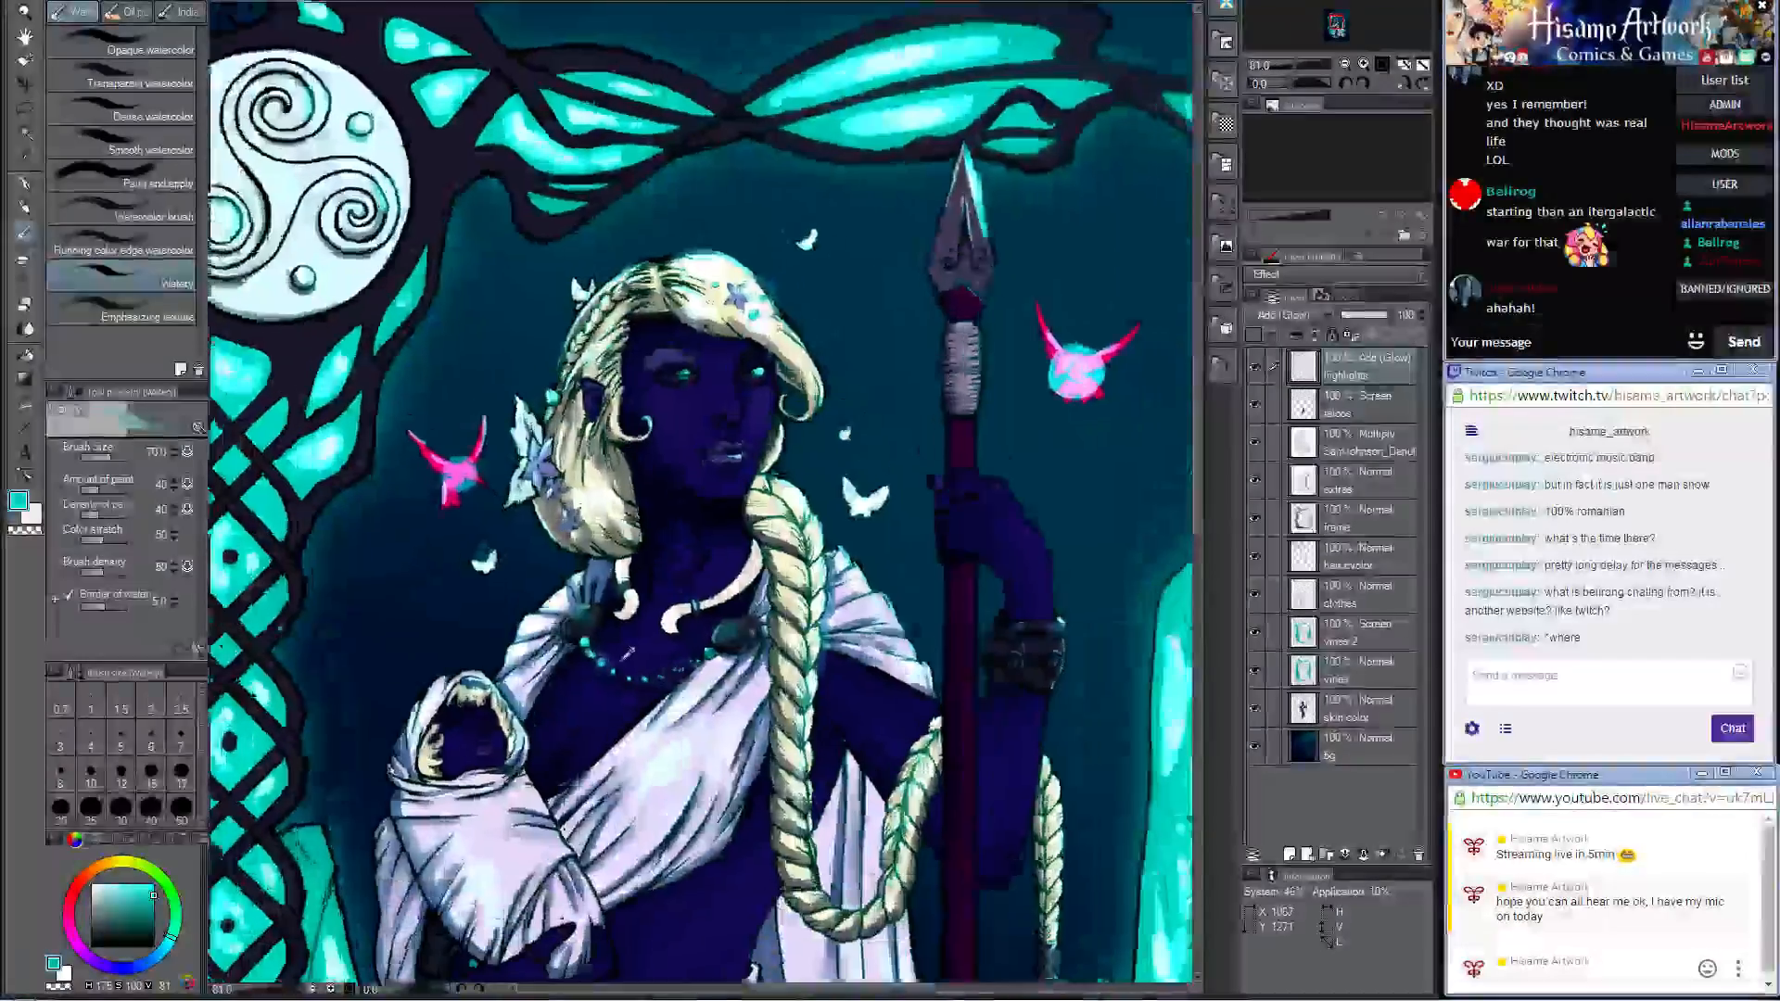
scroll(617, 663, up, 3)
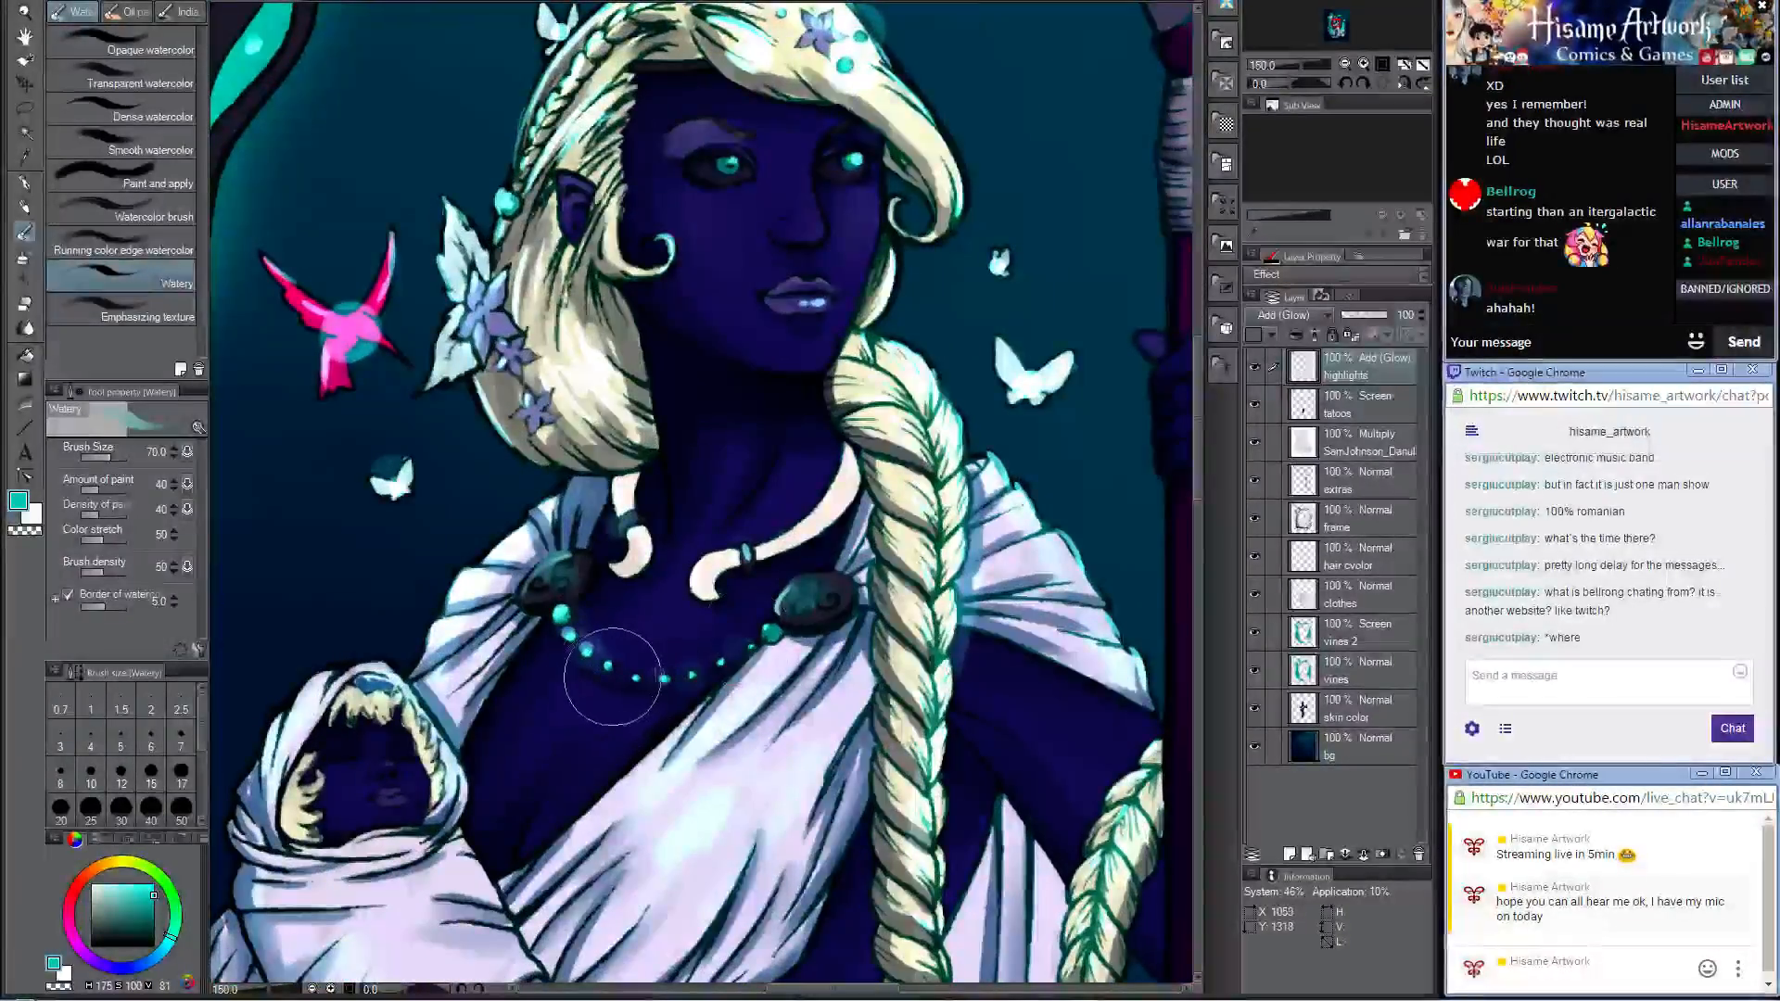
scroll(612, 677, down, 3)
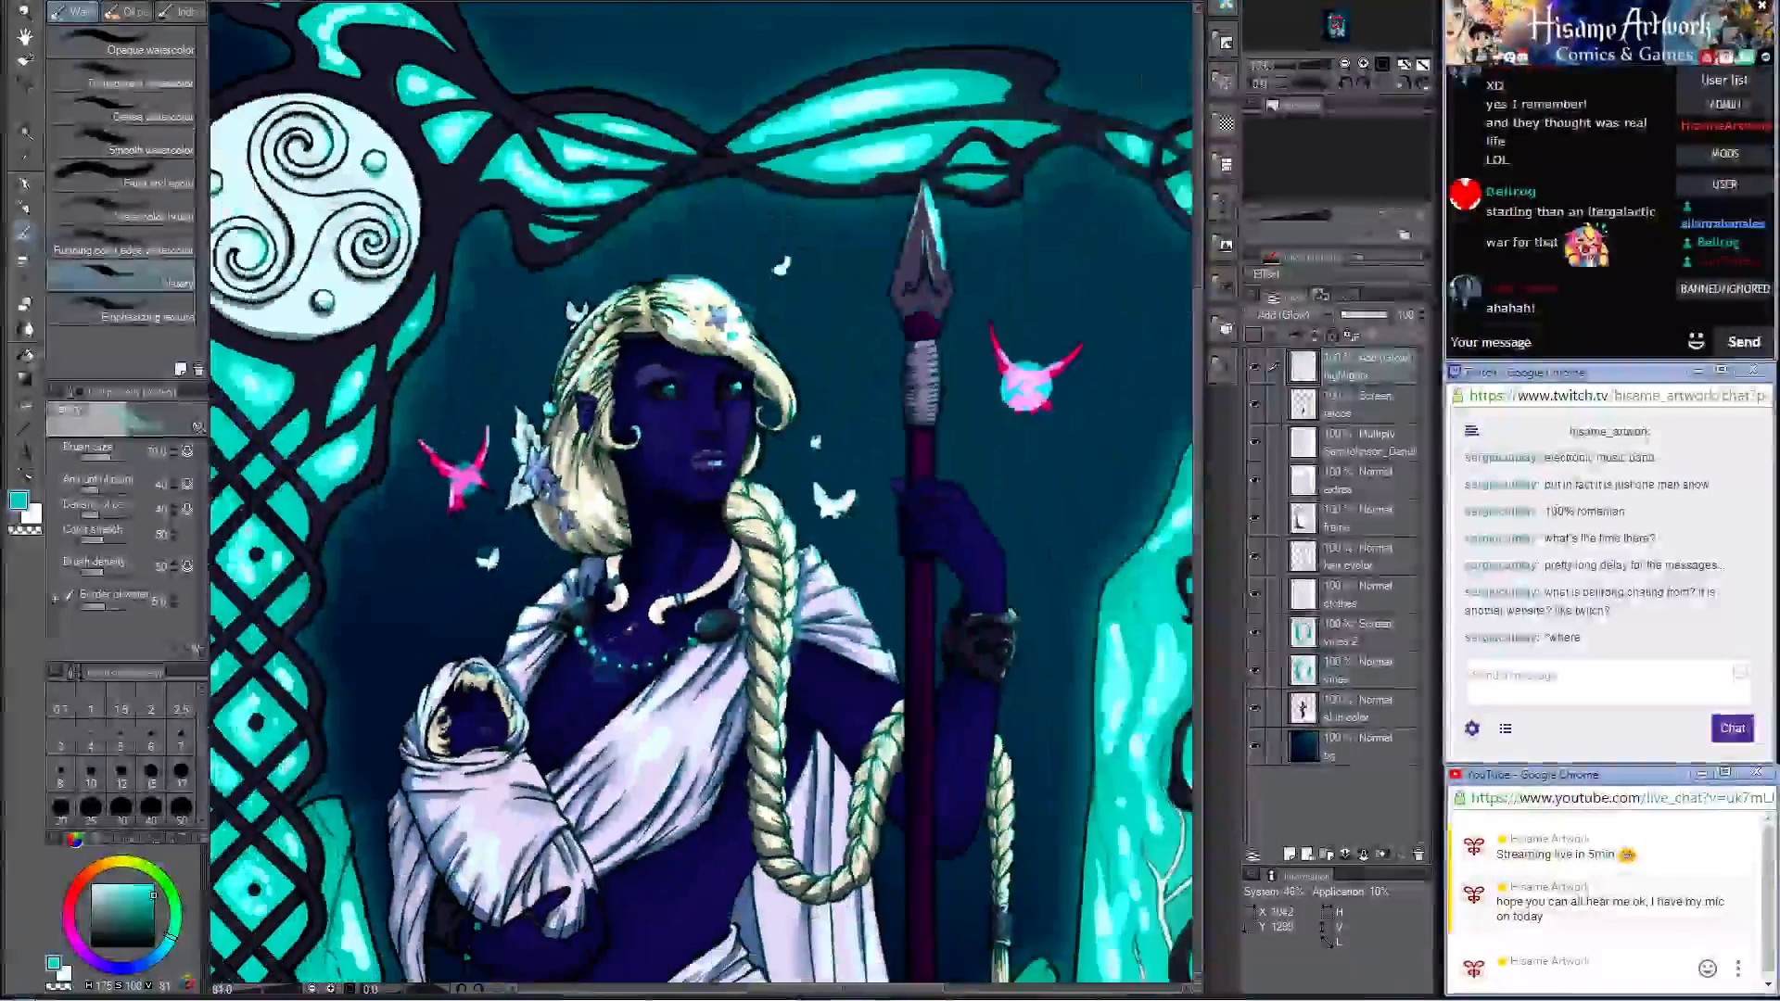
scroll(686, 306, down, 4)
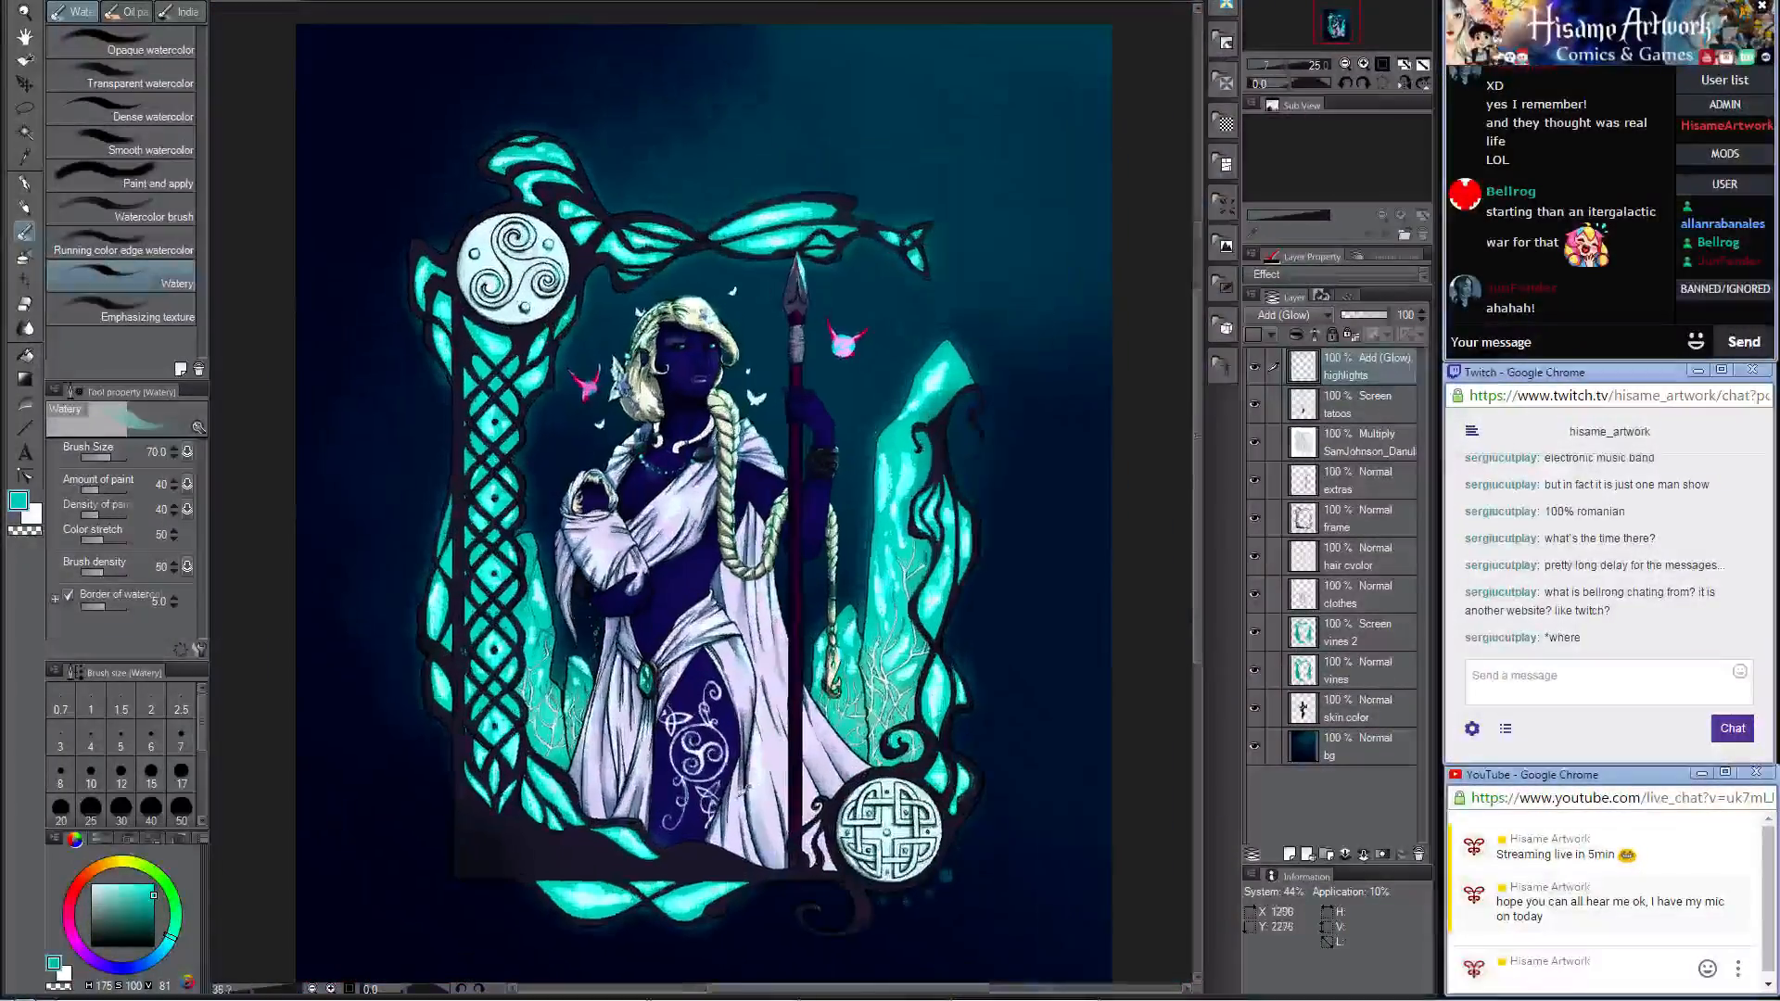
scroll(742, 793, up, 3)
scroll(837, 644, down, 4)
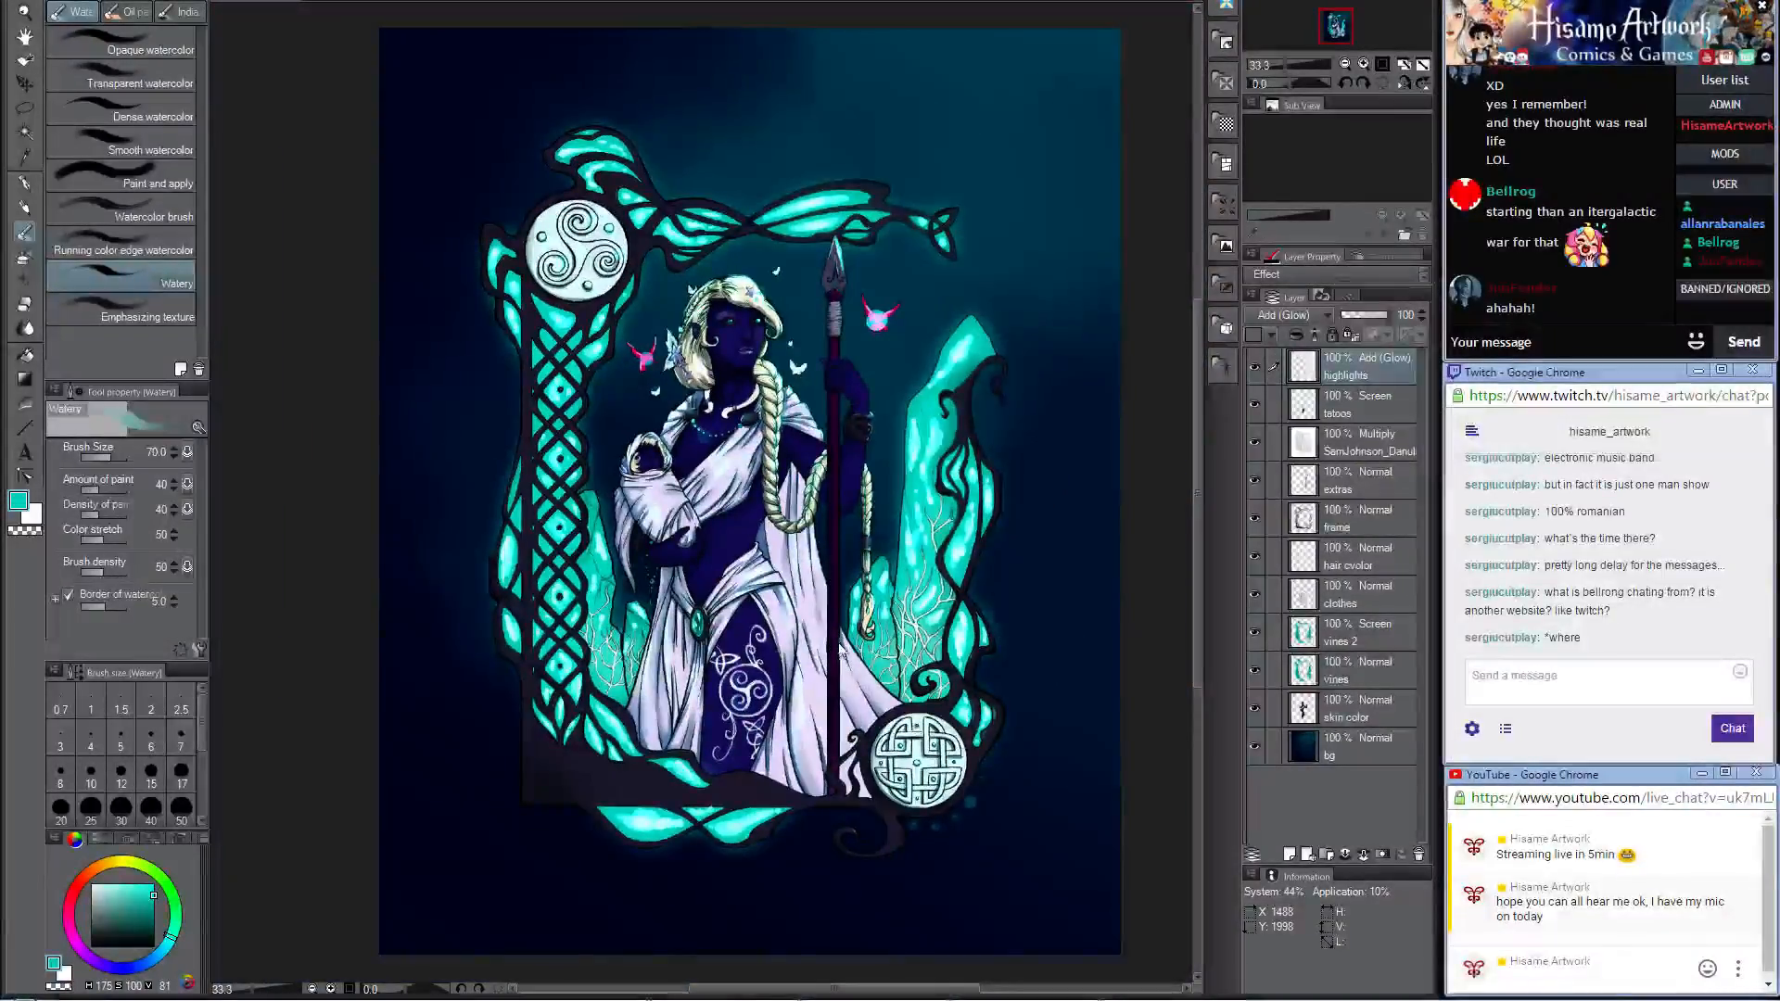
scroll(828, 343, up, 3)
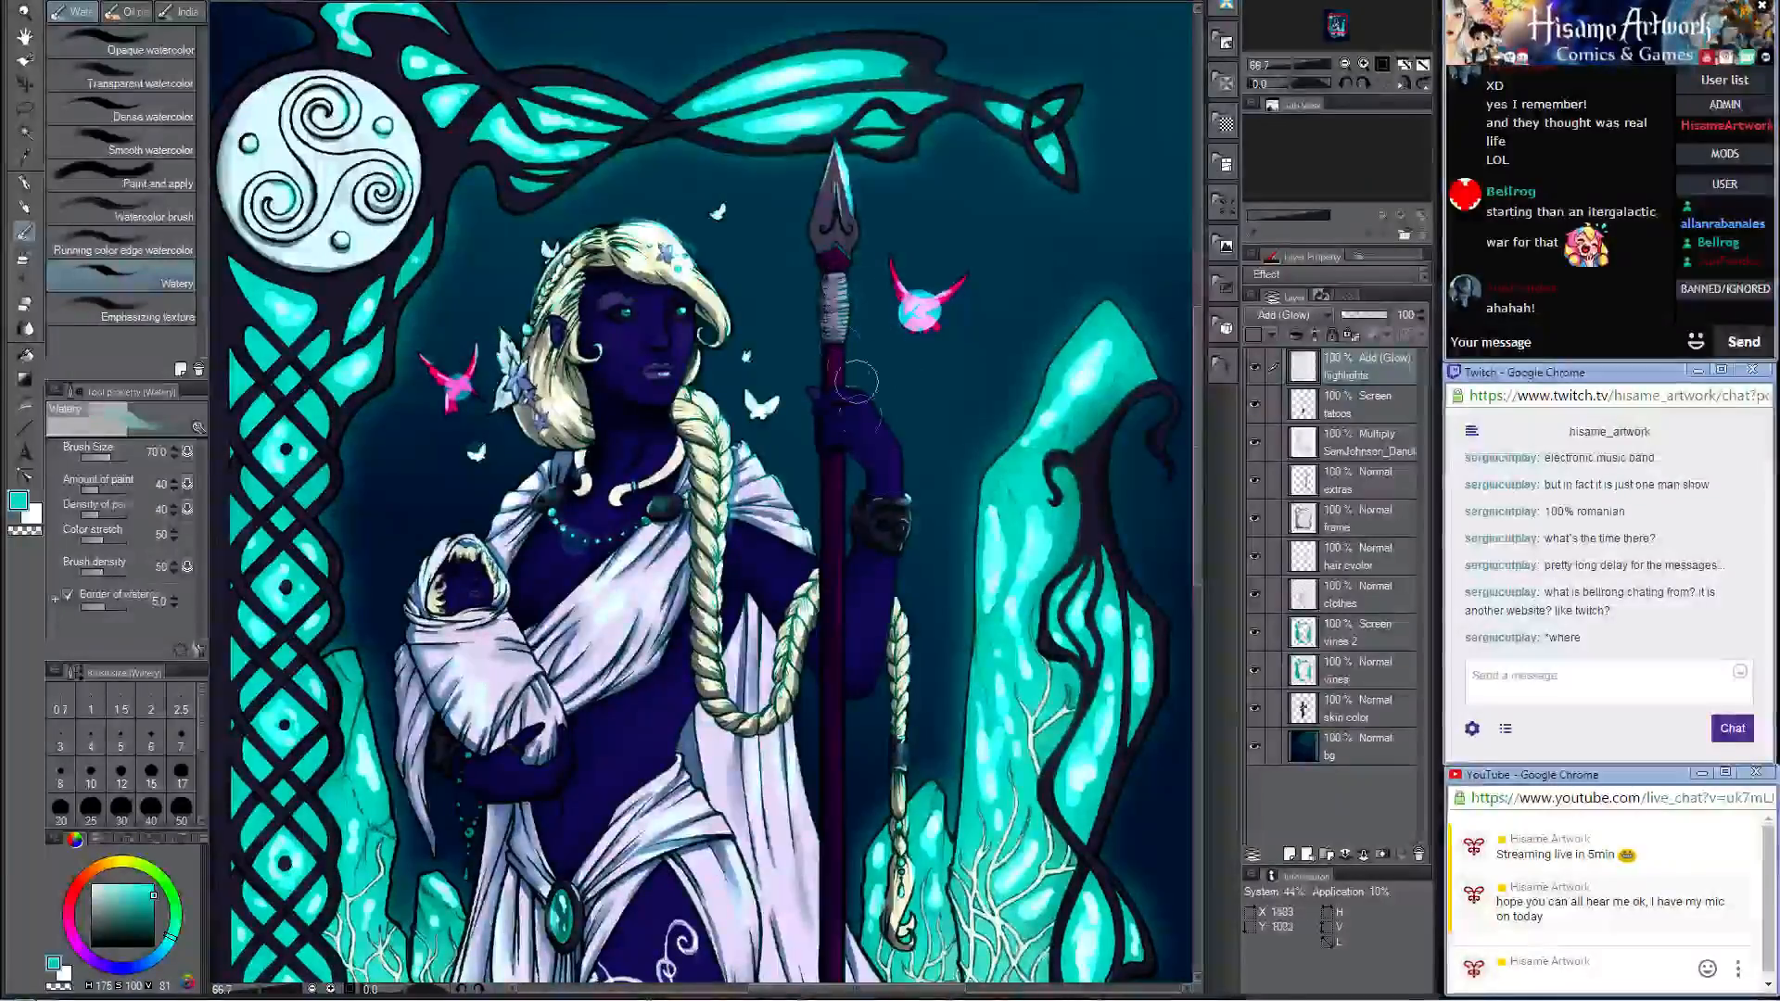
scroll(867, 537, down, 3)
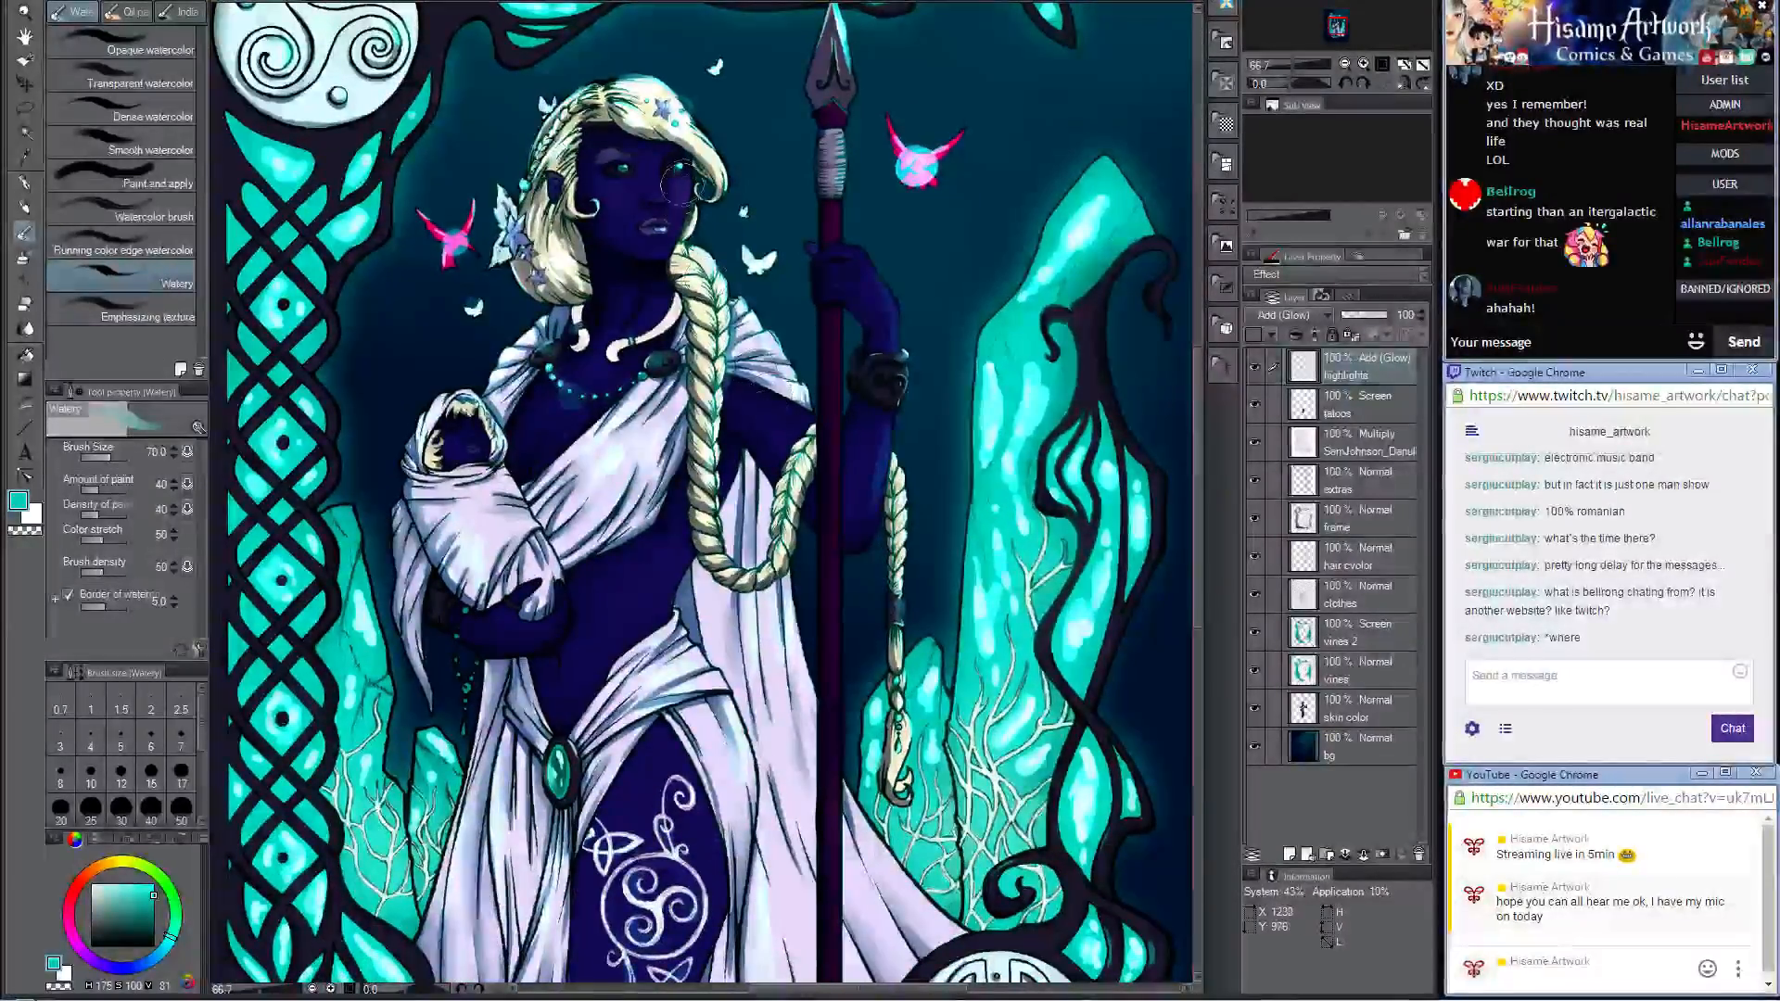
Step: Switch to the Darker pencil and reduce its brush size to 12 for finer work on the figure
drag(625, 438, 677, 297)
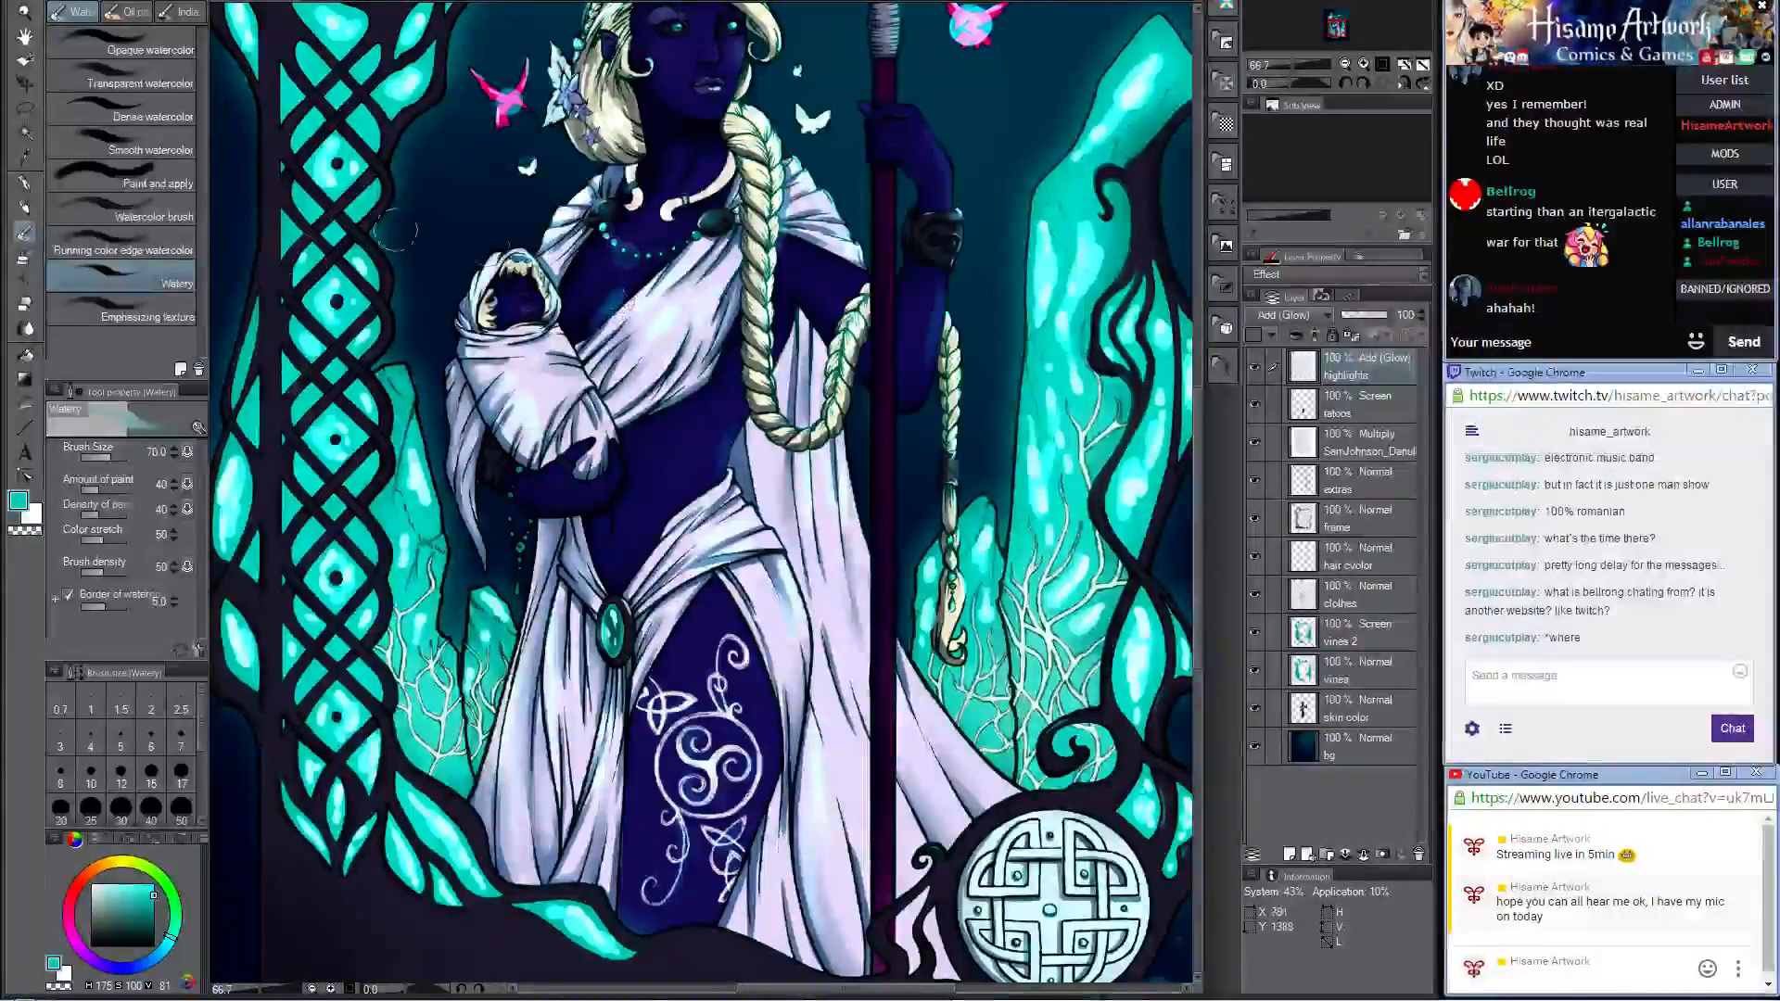
click(25, 207)
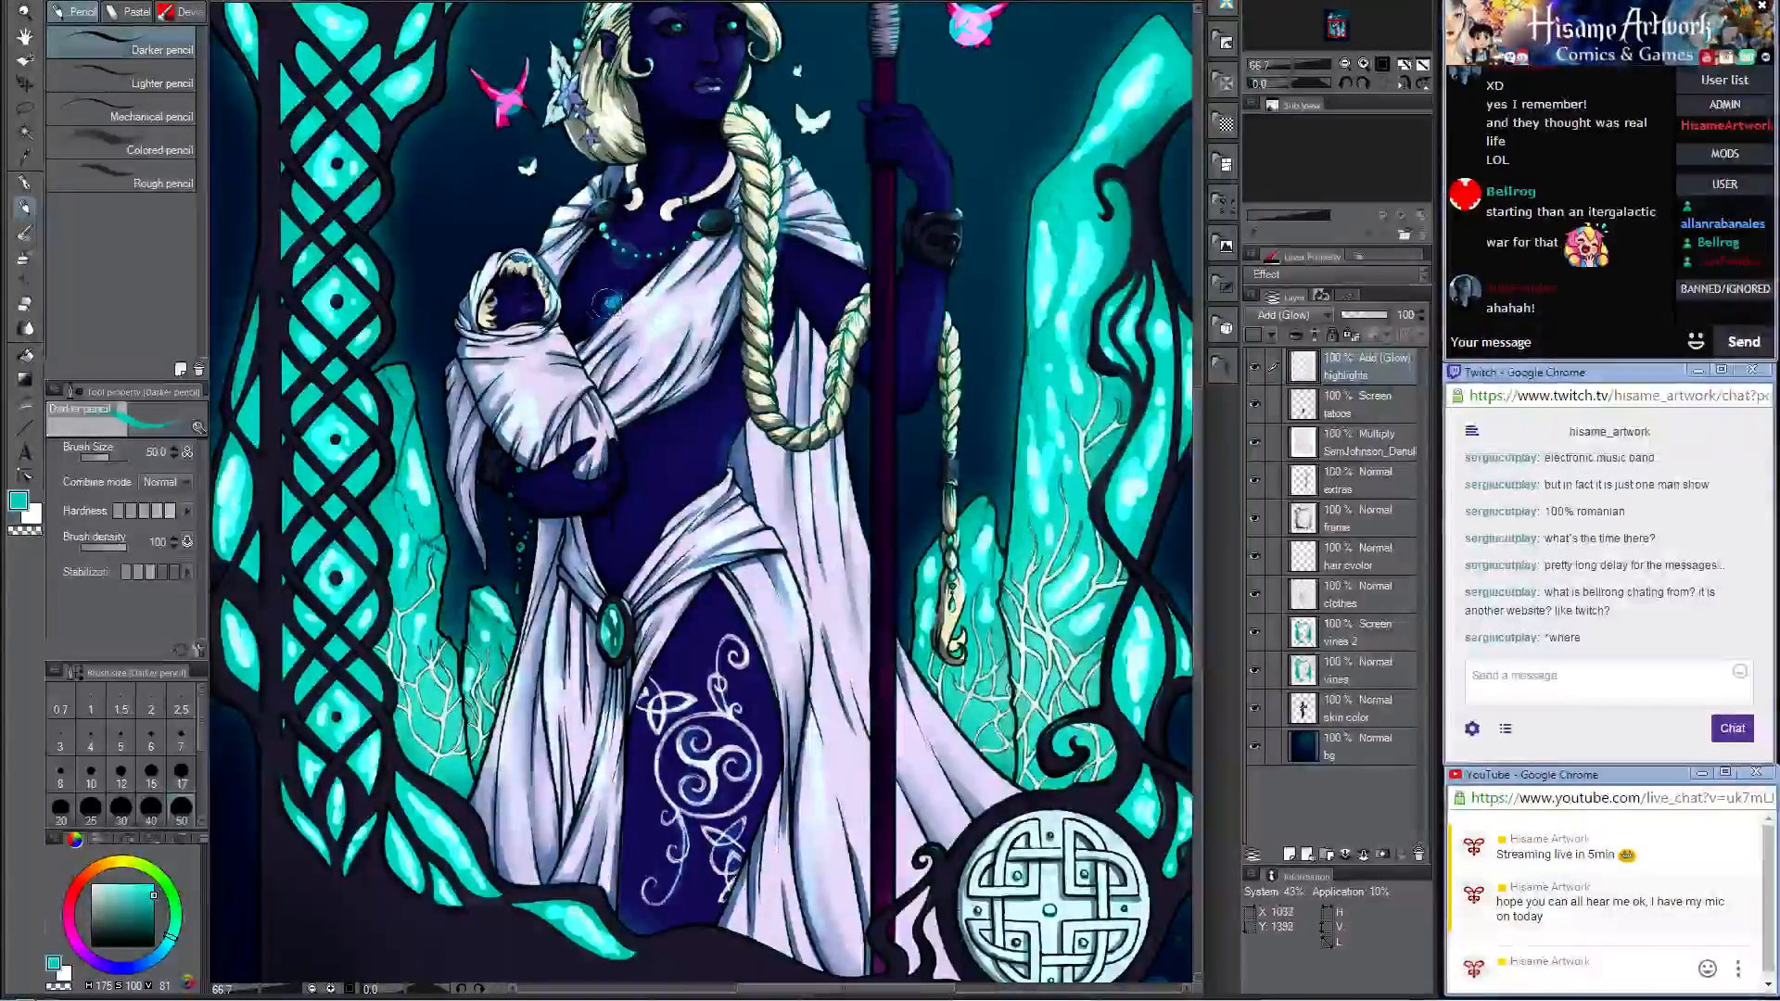
key(bracketleft)
key(bracketleft)
key(bracketleft)
key(bracketleft)
key(bracketleft)
key(bracketleft)
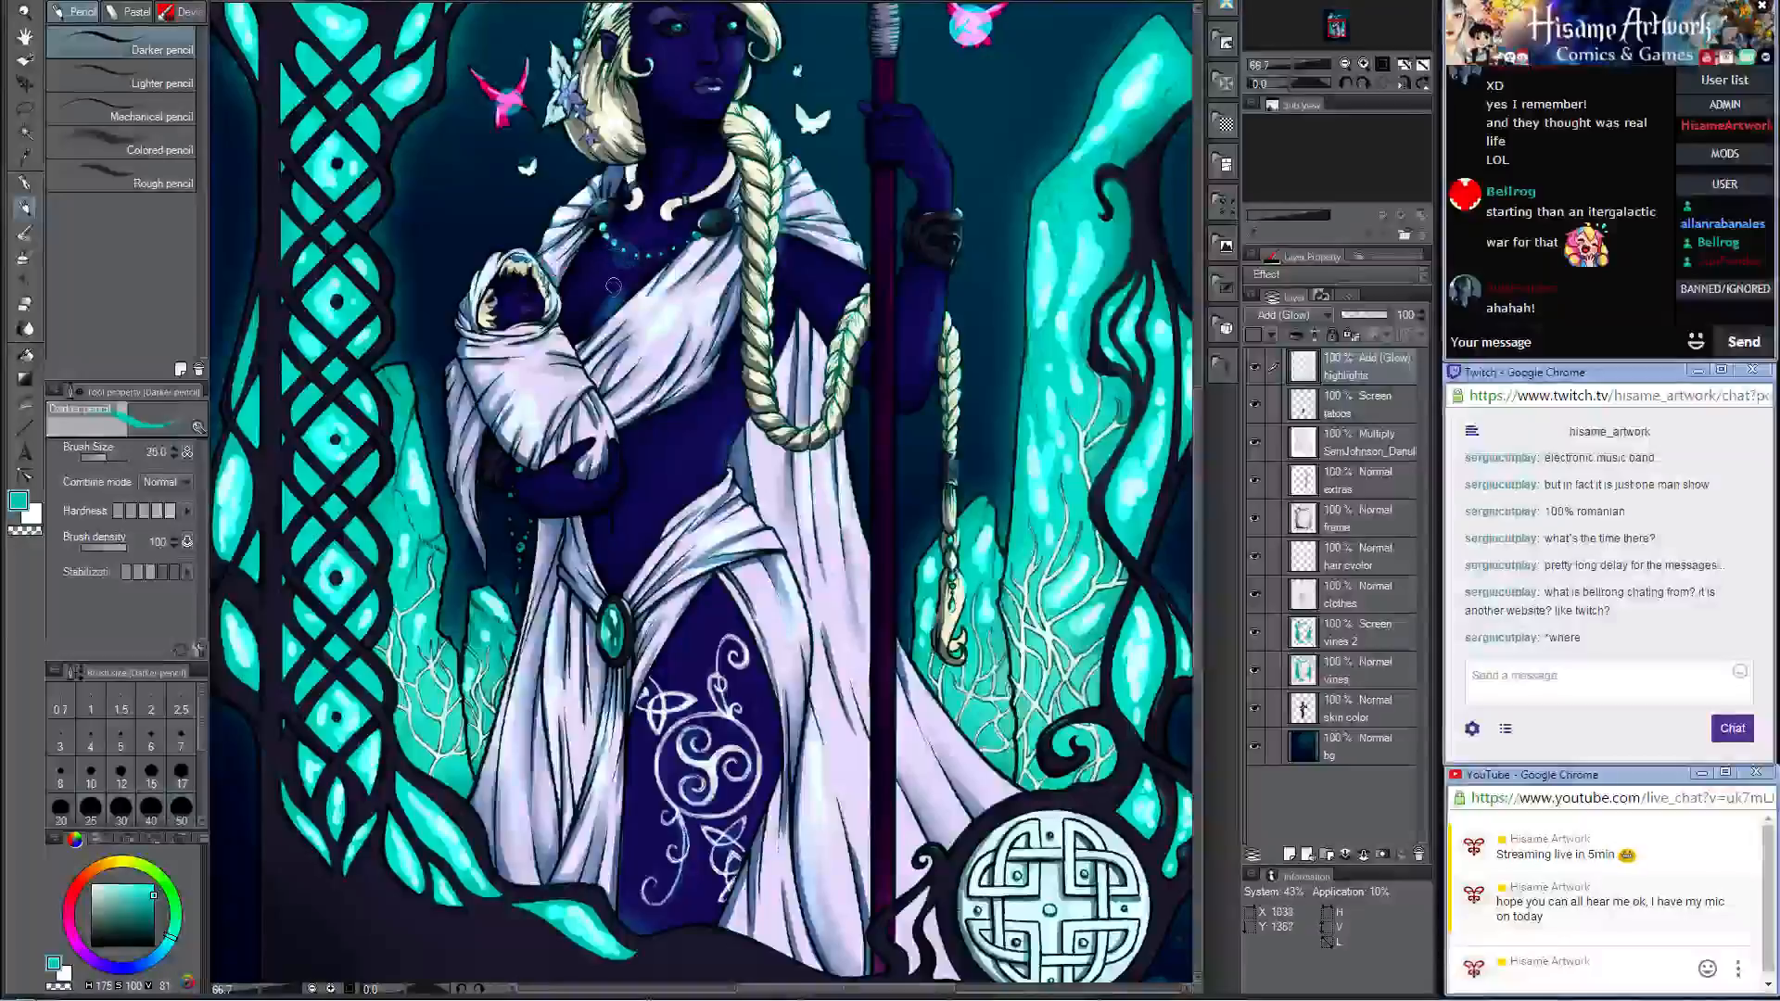
key(bracketleft)
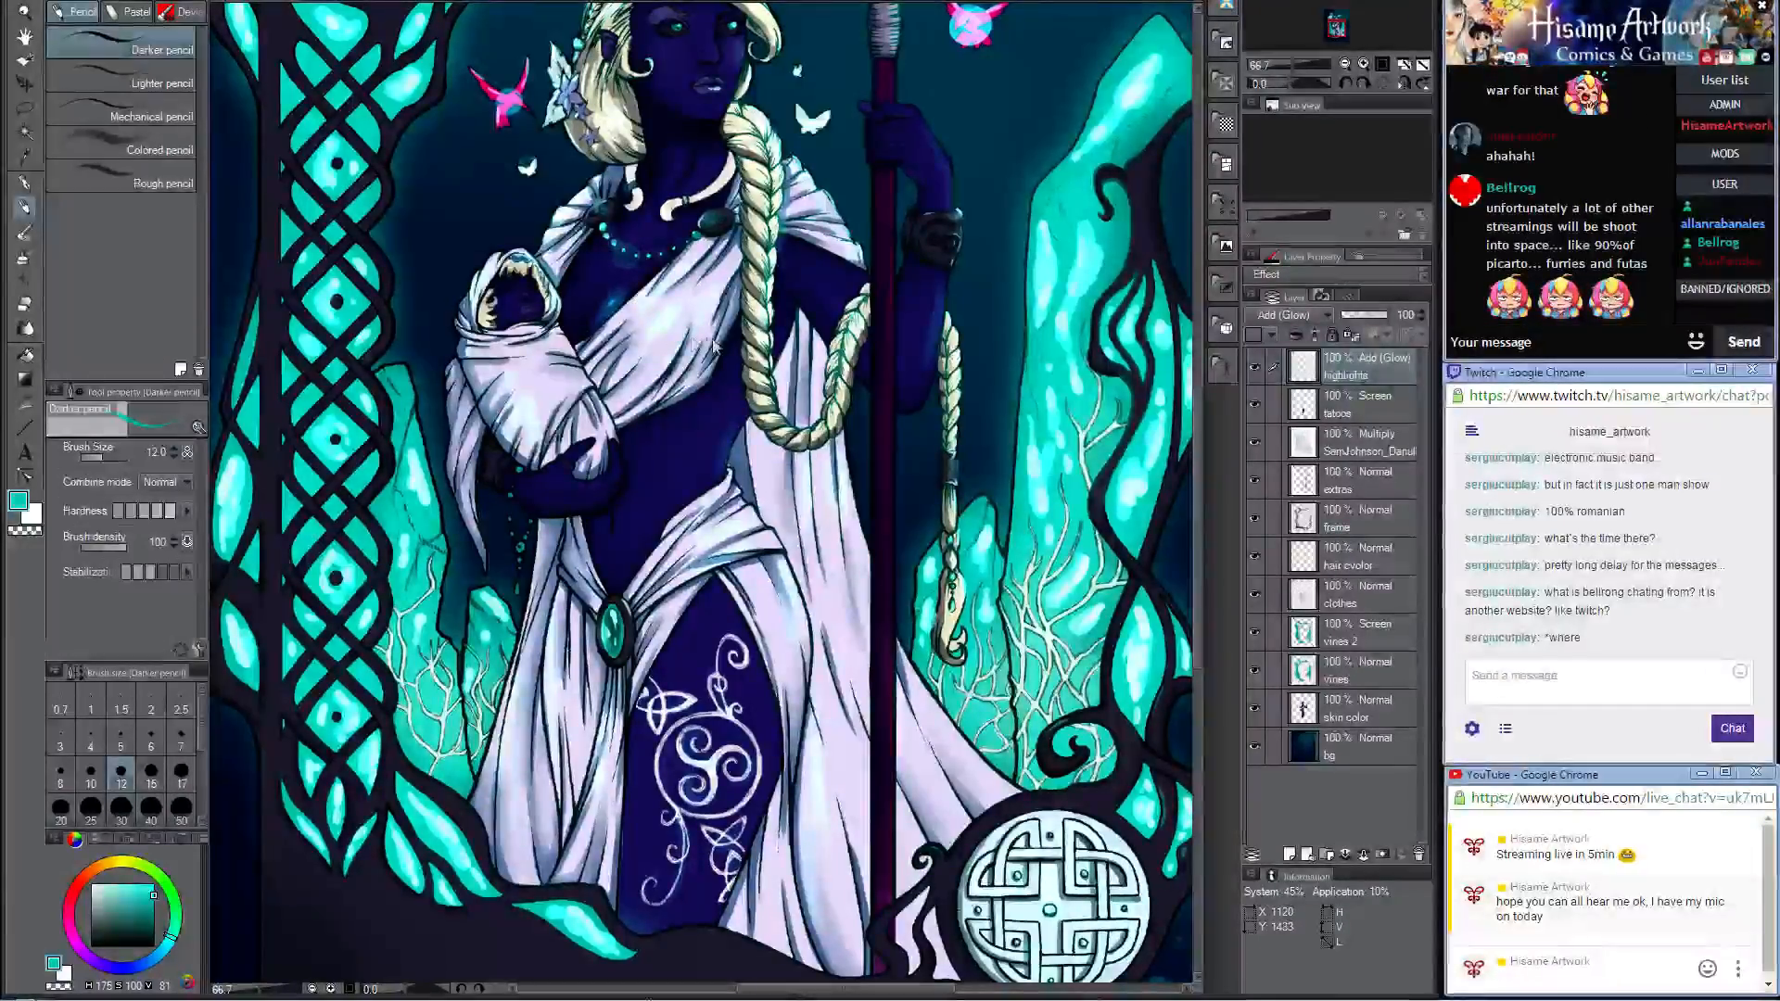
scroll(717, 347, down, 3)
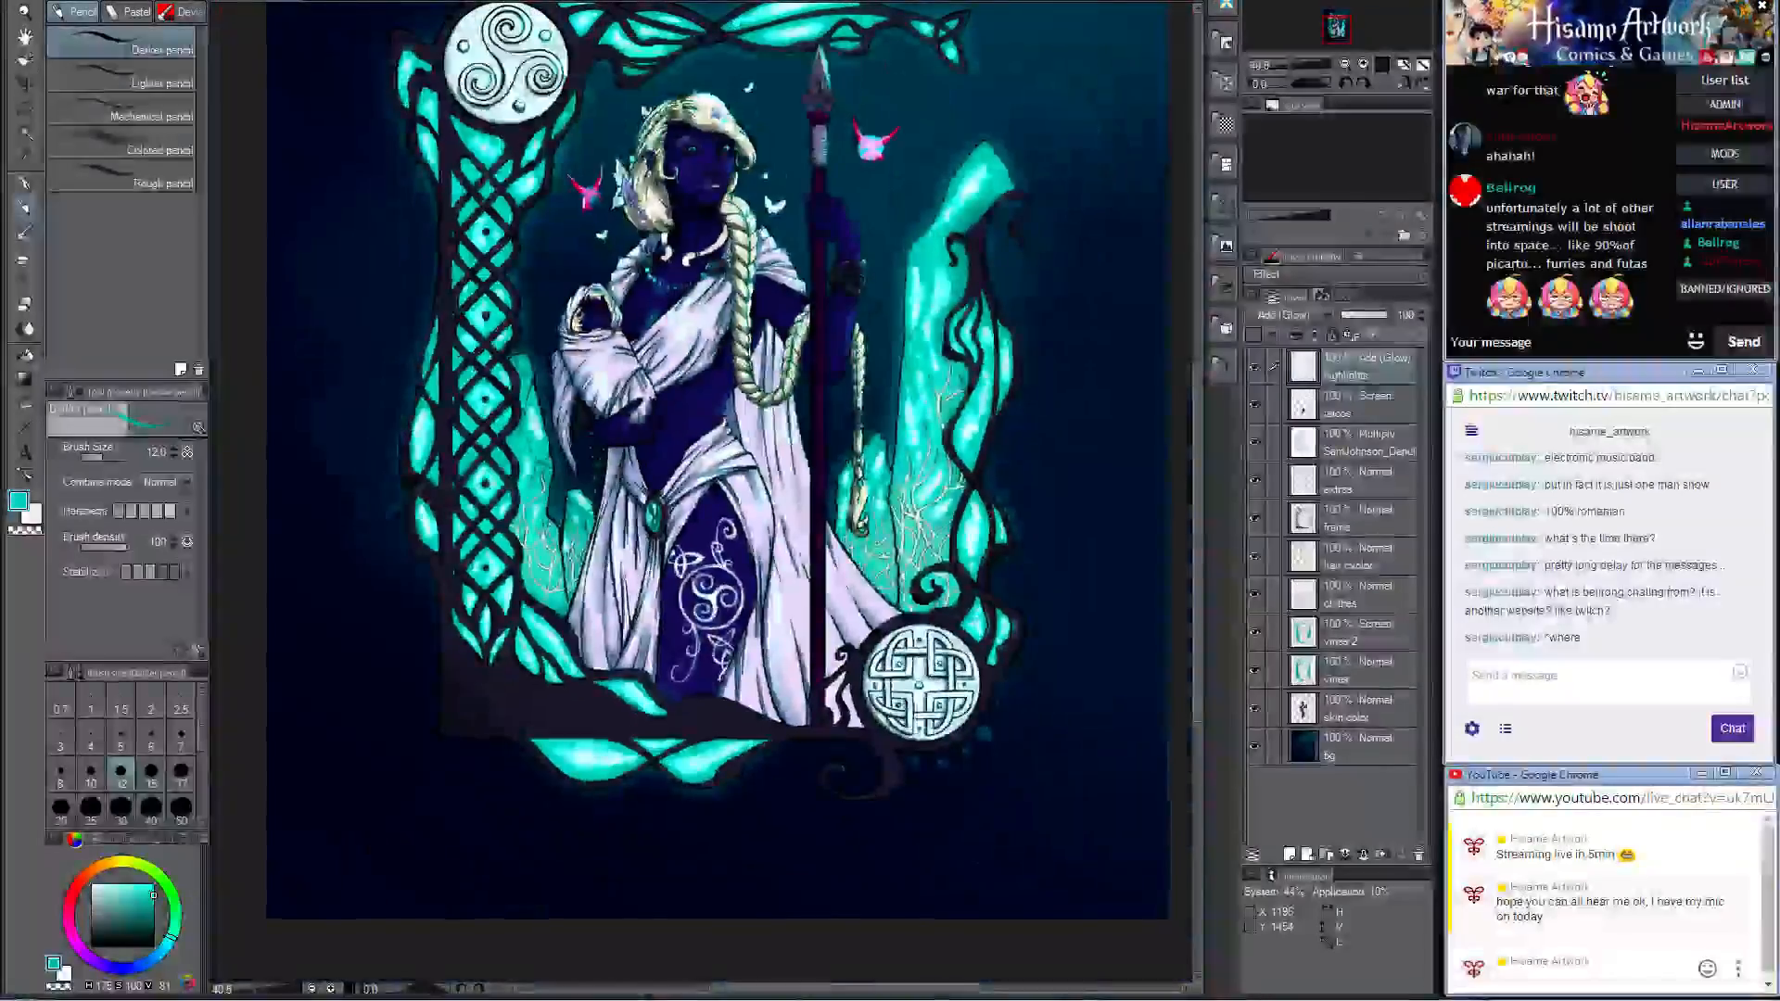
drag(931, 237, 946, 307)
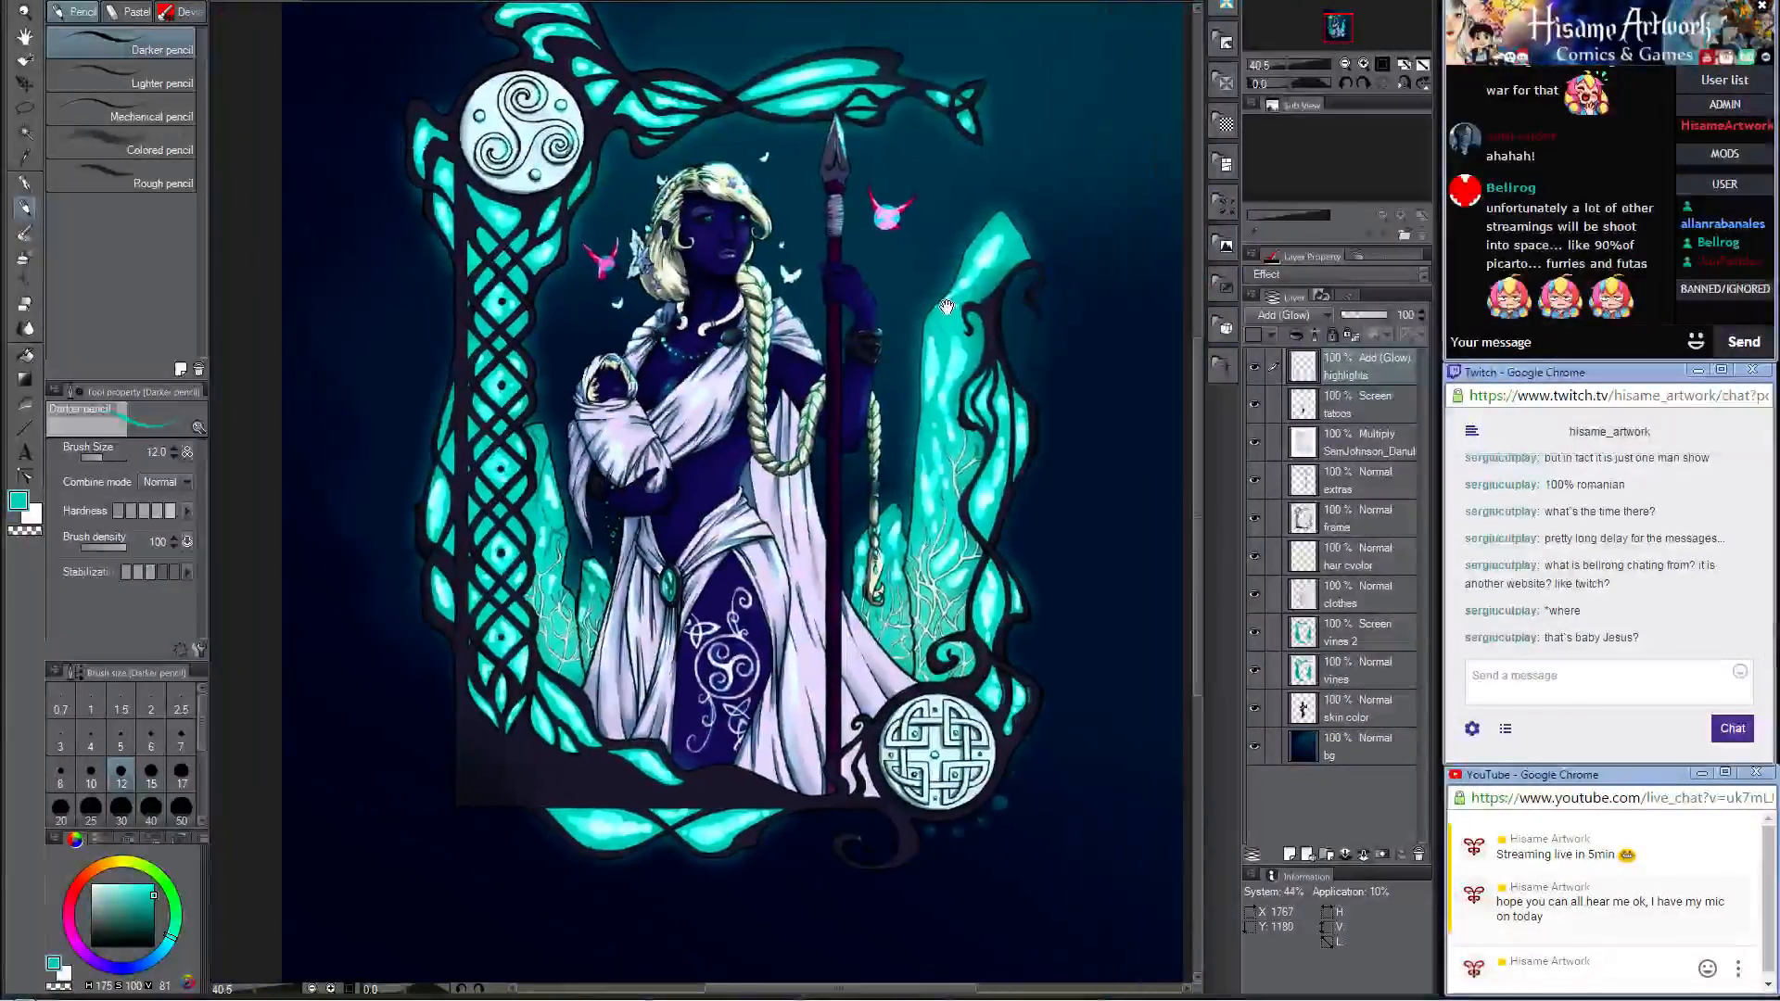
scroll(899, 298, down, 2)
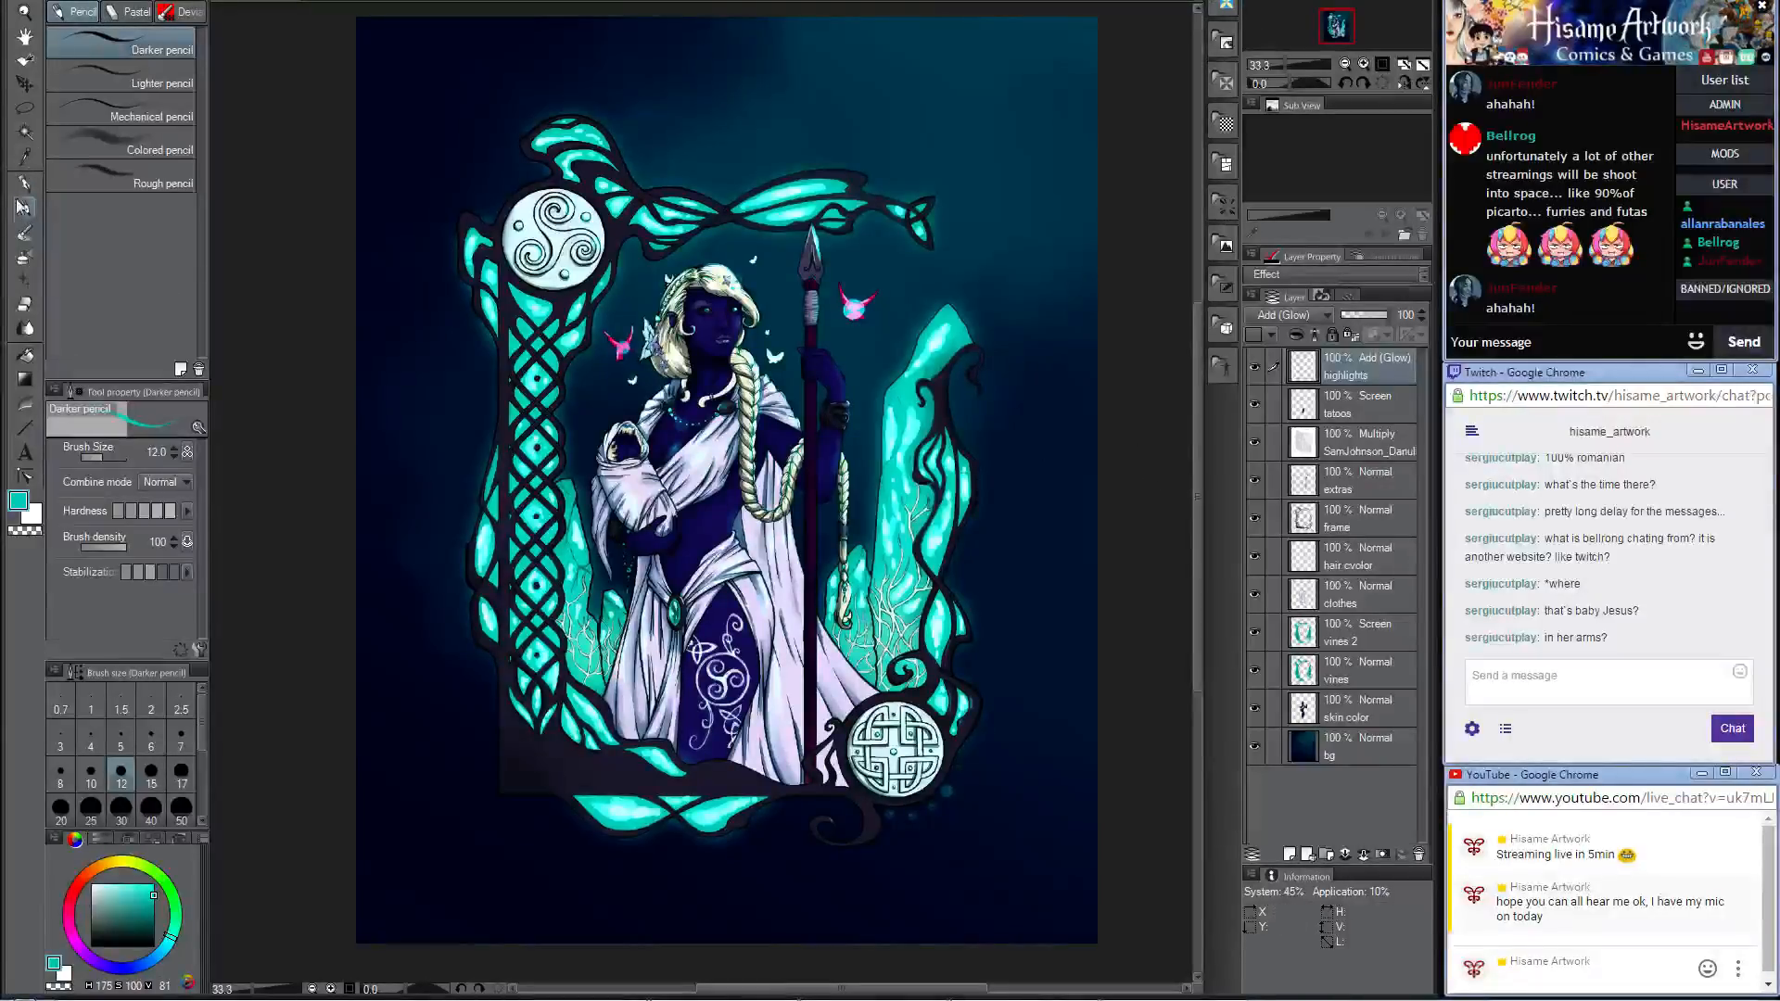
click(24, 84)
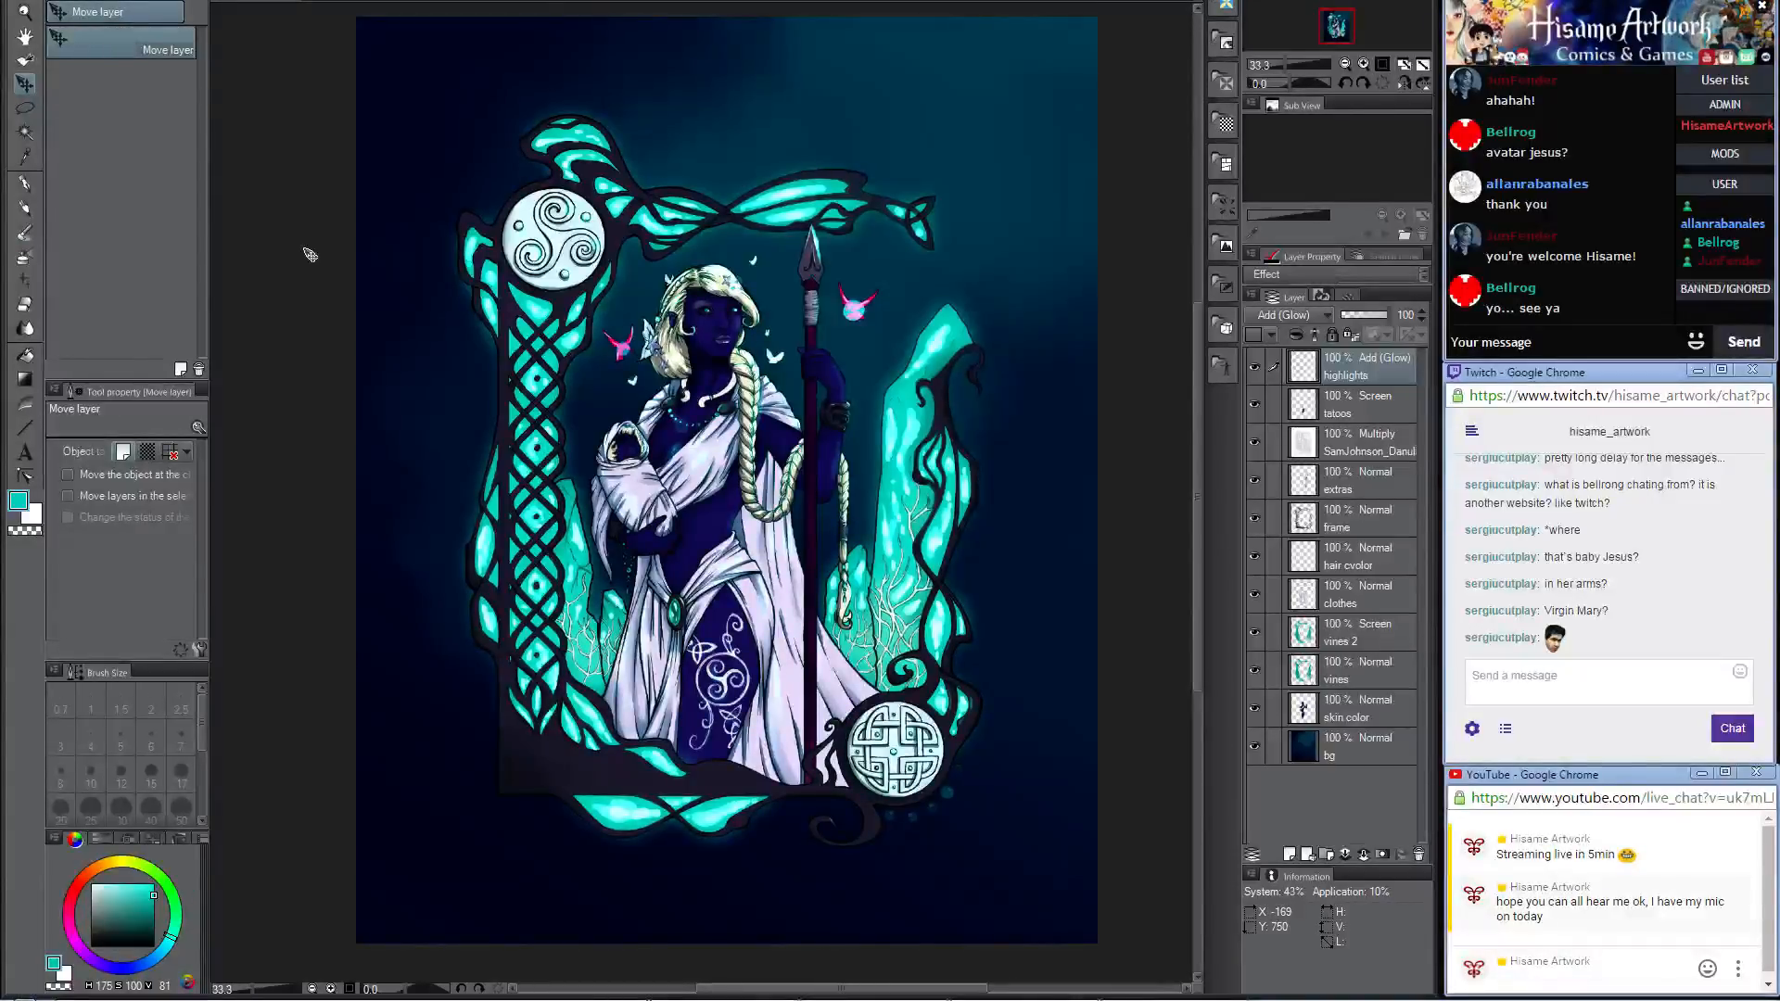
click(1572, 688)
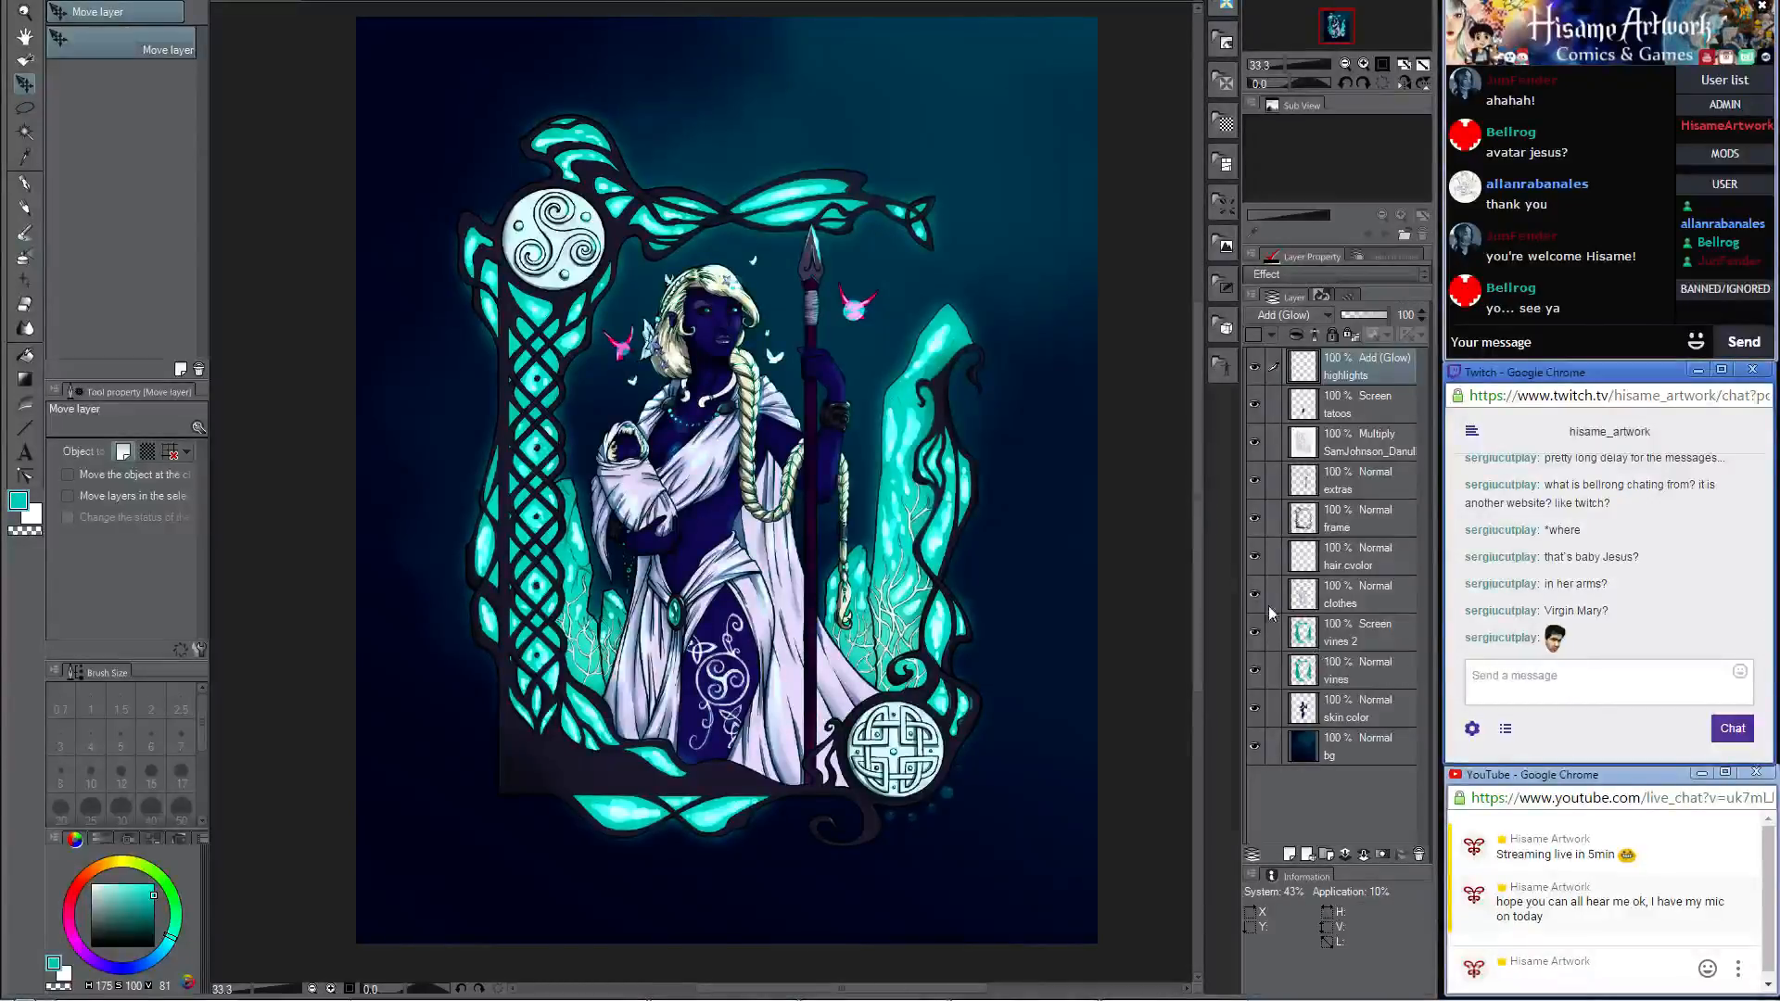